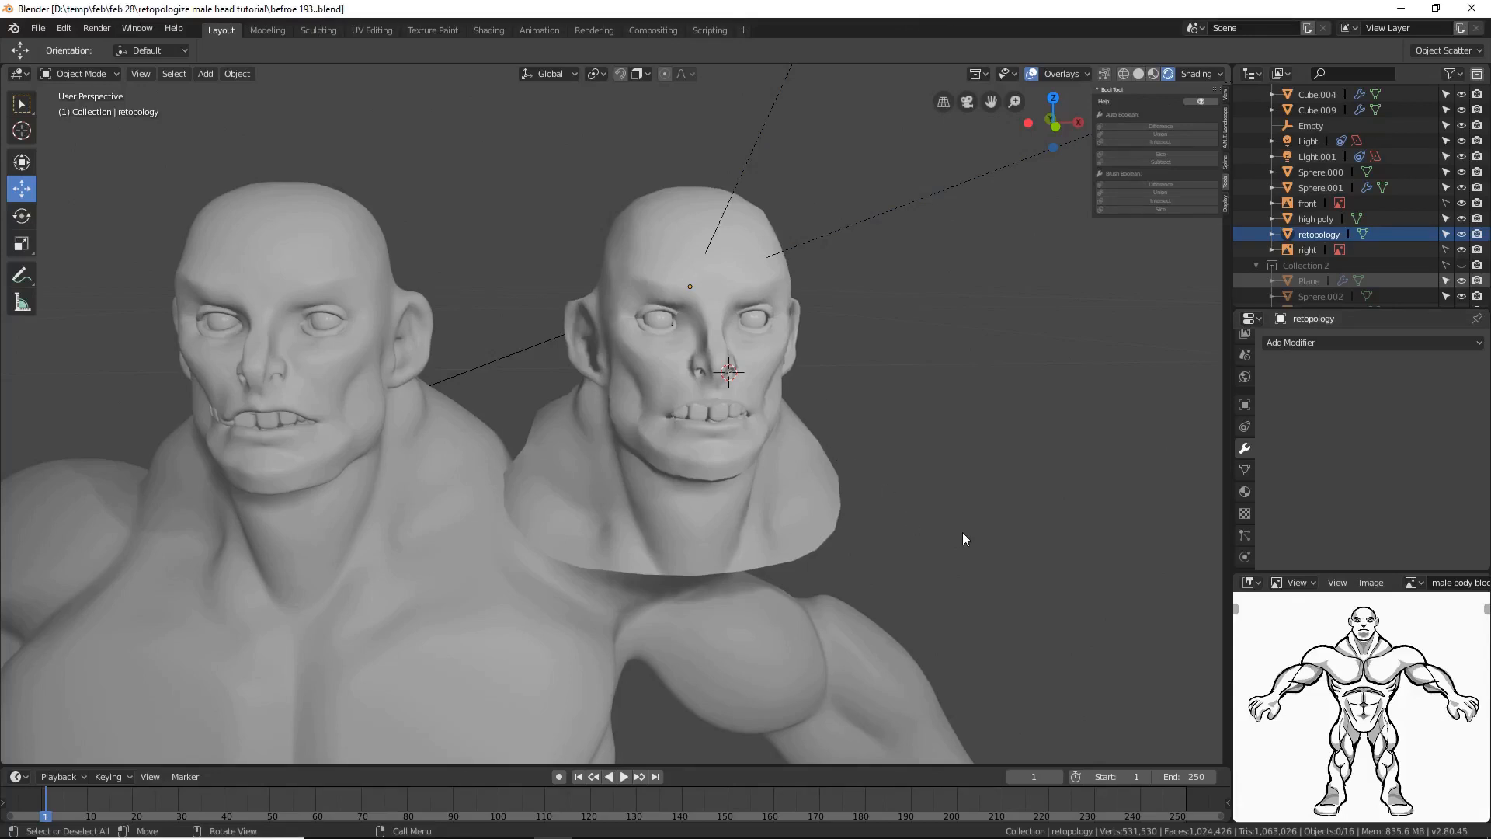
# Step: Inspect the wireframe density of the high poly body in Edit Mode, and return to Object Mode
pyautogui.click(458, 440)
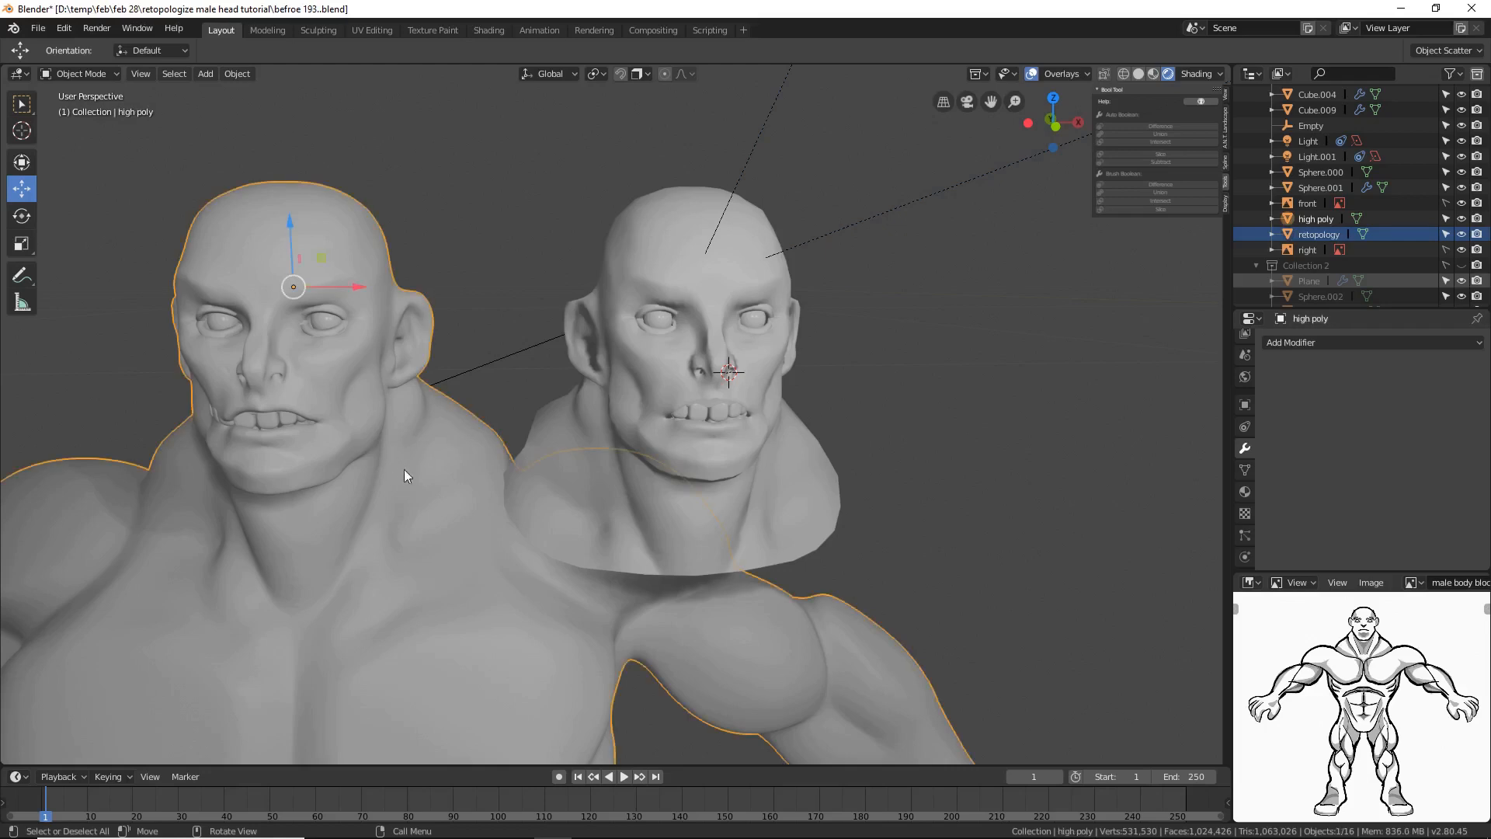
pyautogui.click(99, 73)
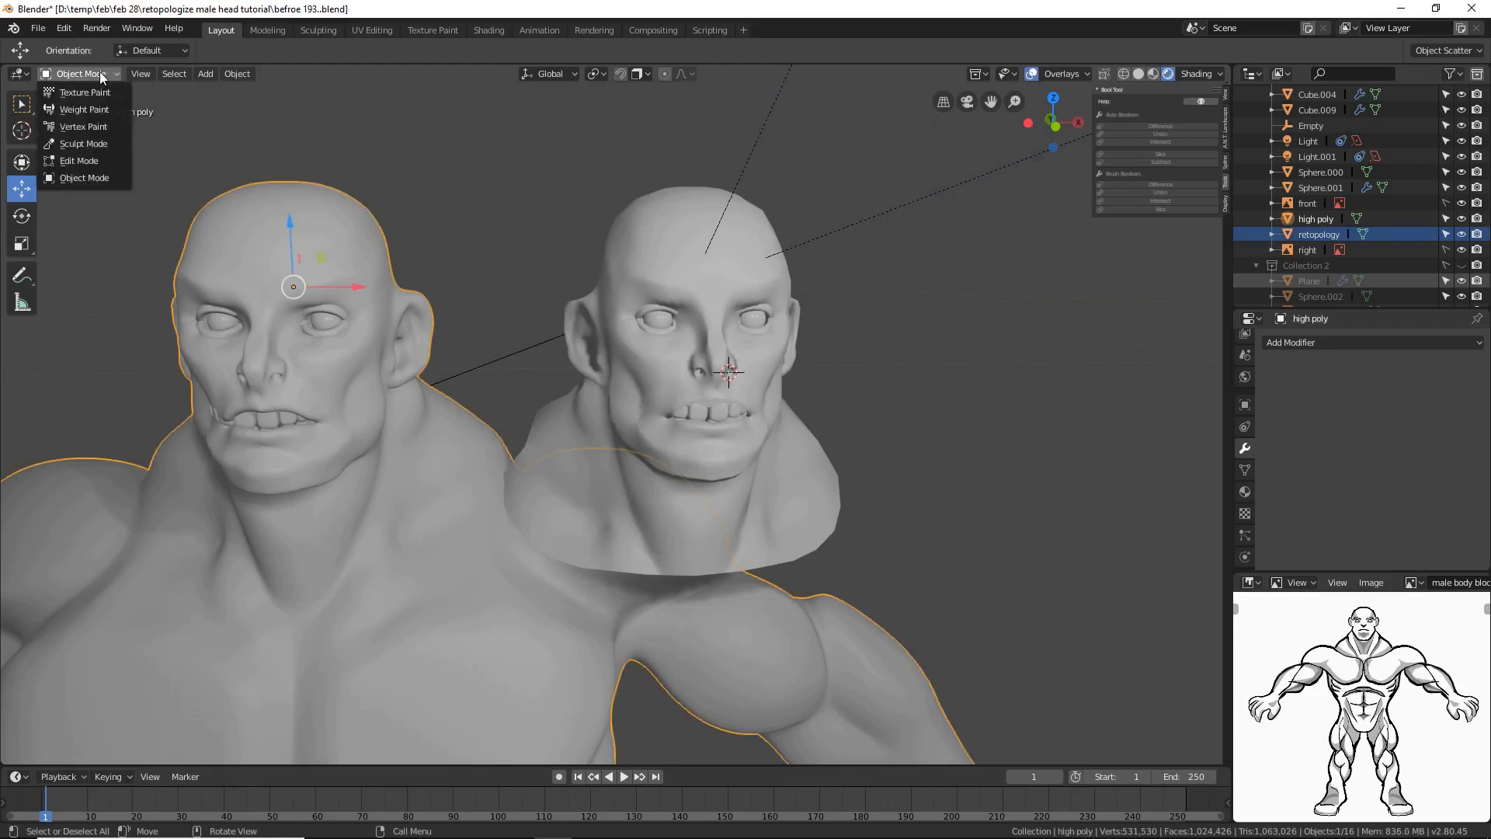
pyautogui.click(106, 158)
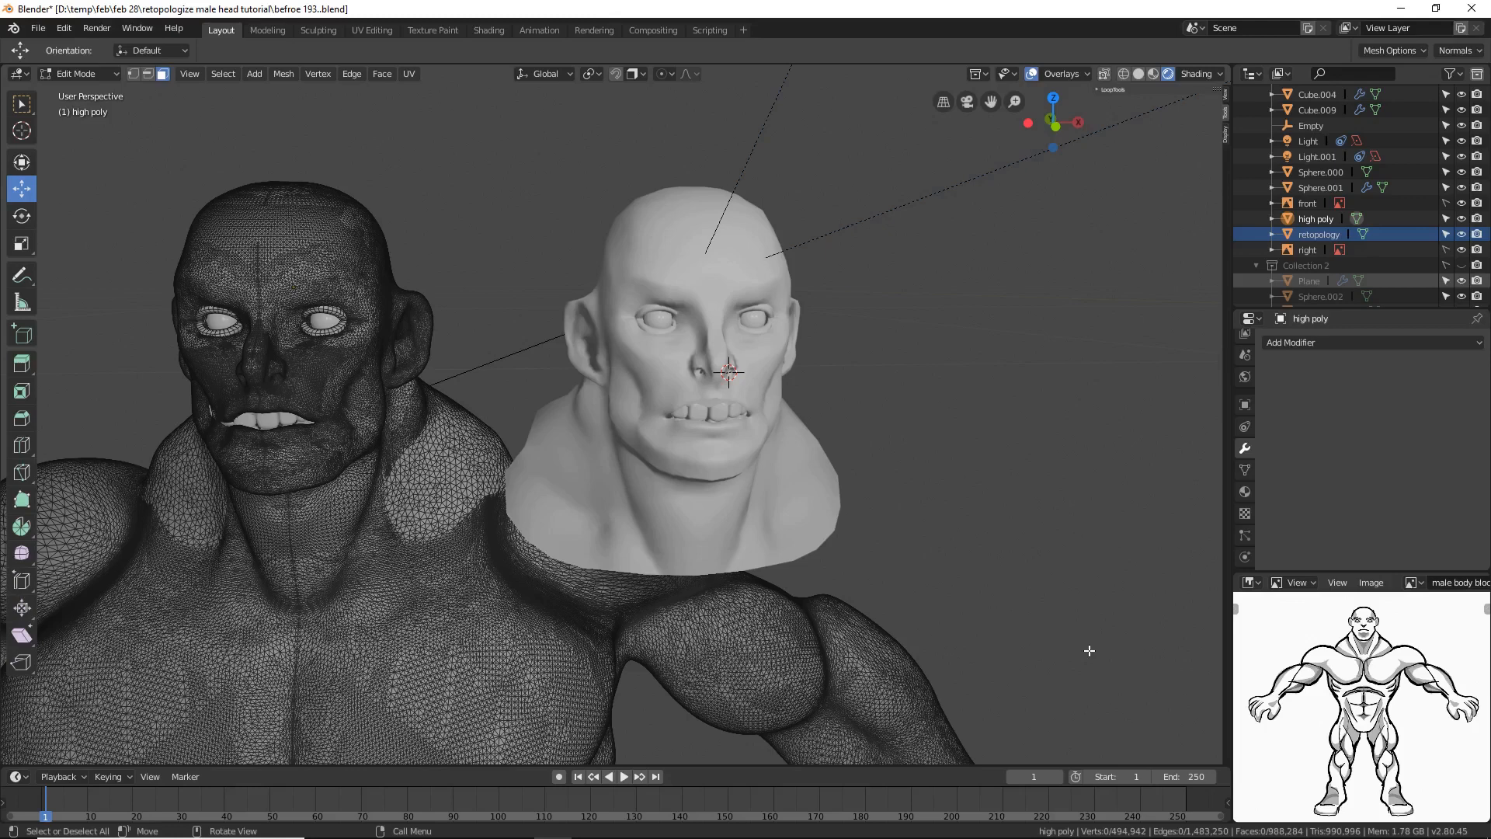
pyautogui.click(109, 74)
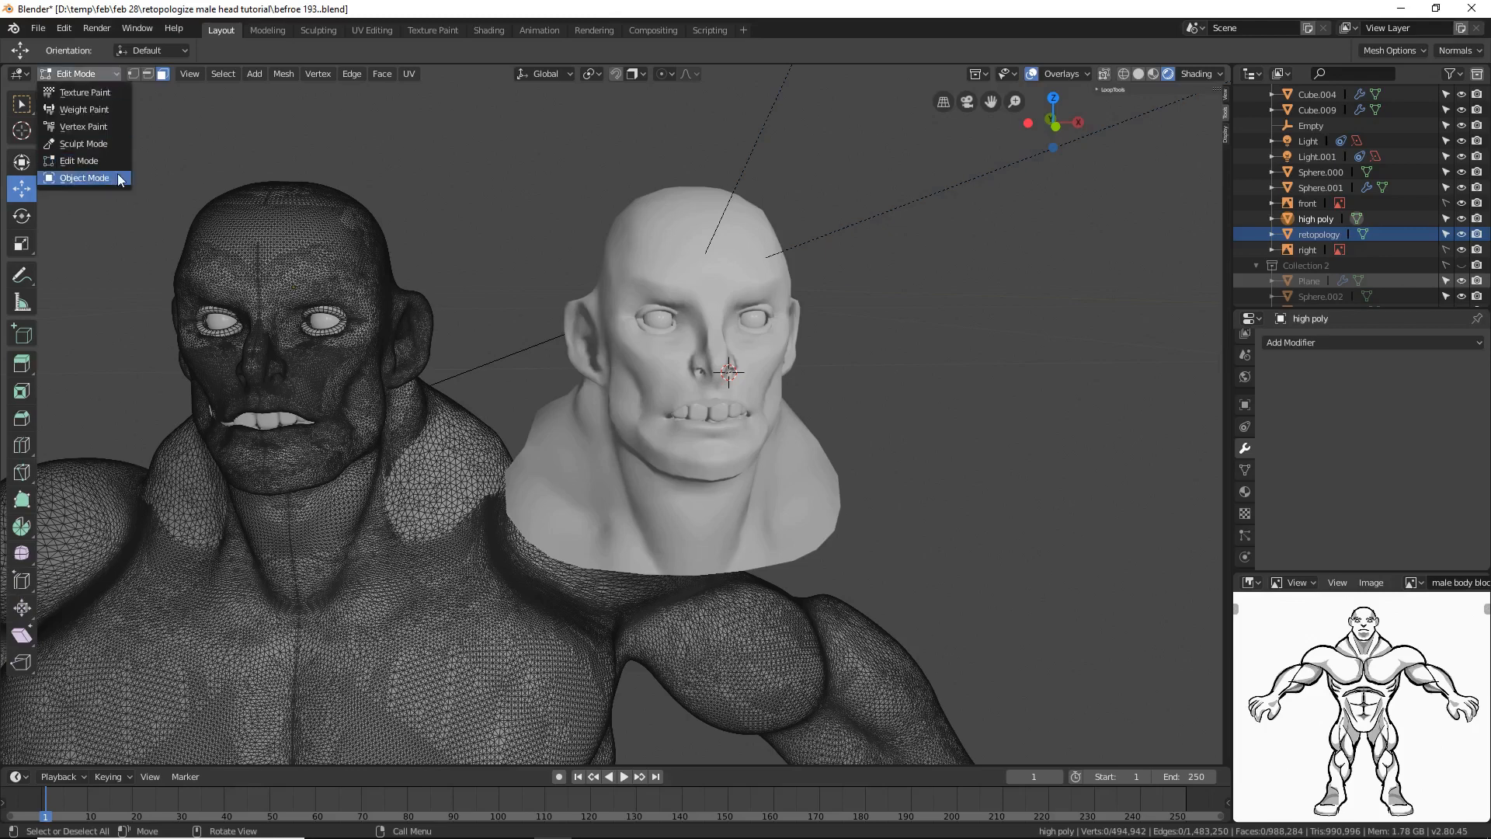
pyautogui.click(85, 178)
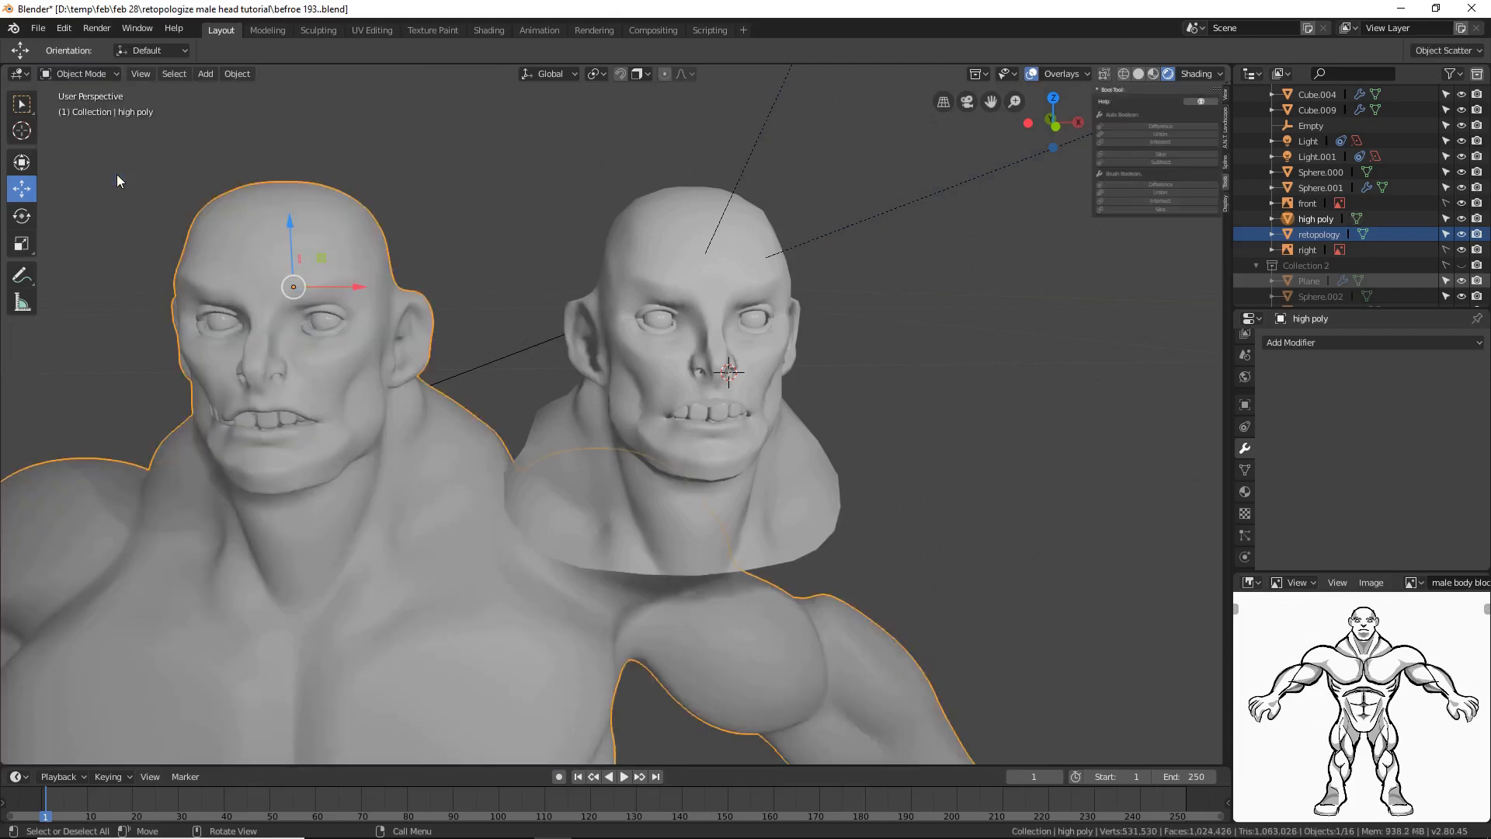
# Step: Inspect the retopology head's edge flow in Edit Mode, and return to Object Mode
pyautogui.click(810, 484)
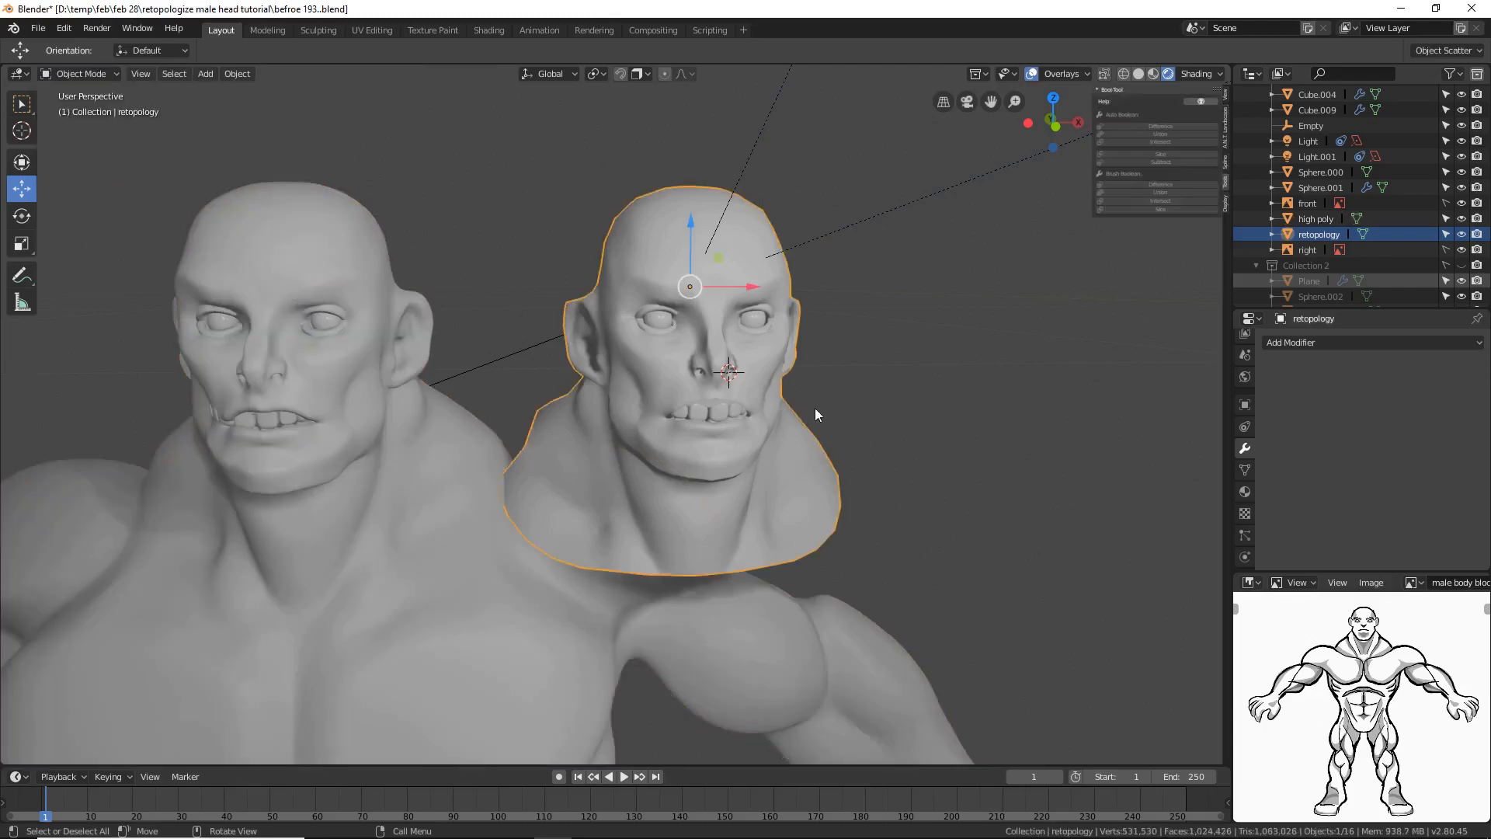
pyautogui.click(107, 72)
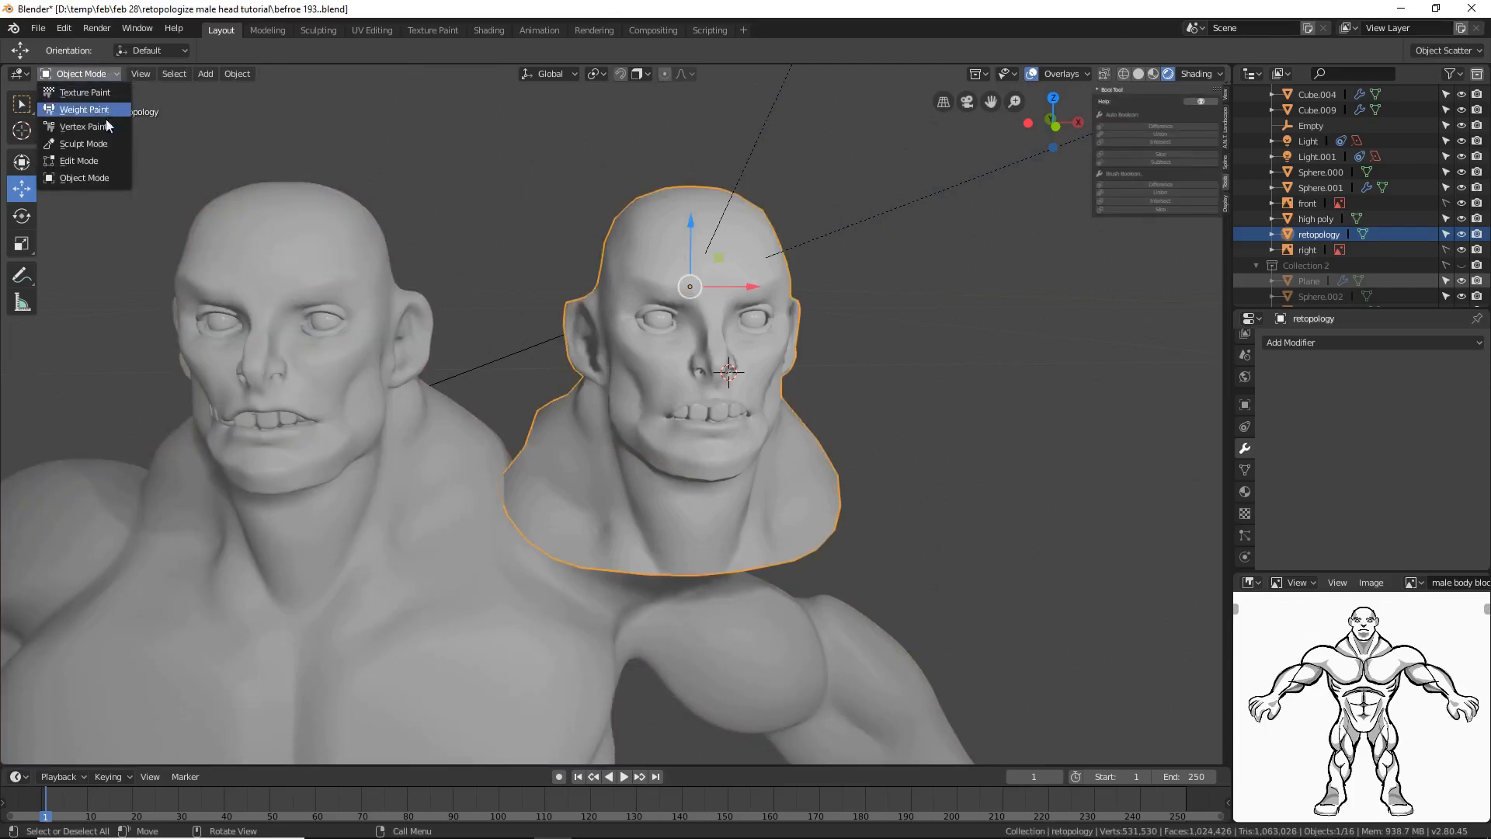
pyautogui.click(115, 160)
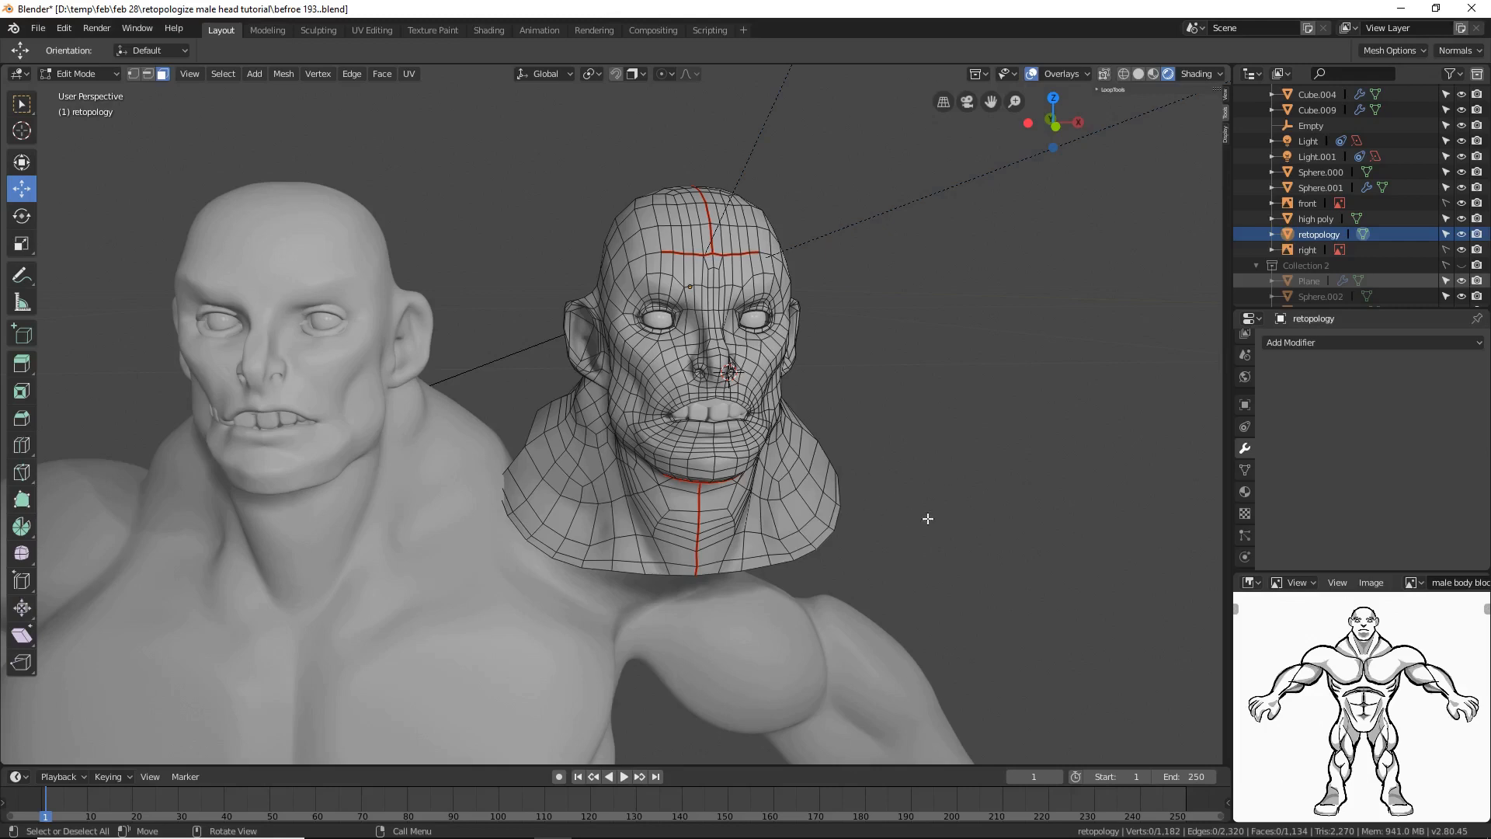
pyautogui.click(107, 73)
pyautogui.click(85, 178)
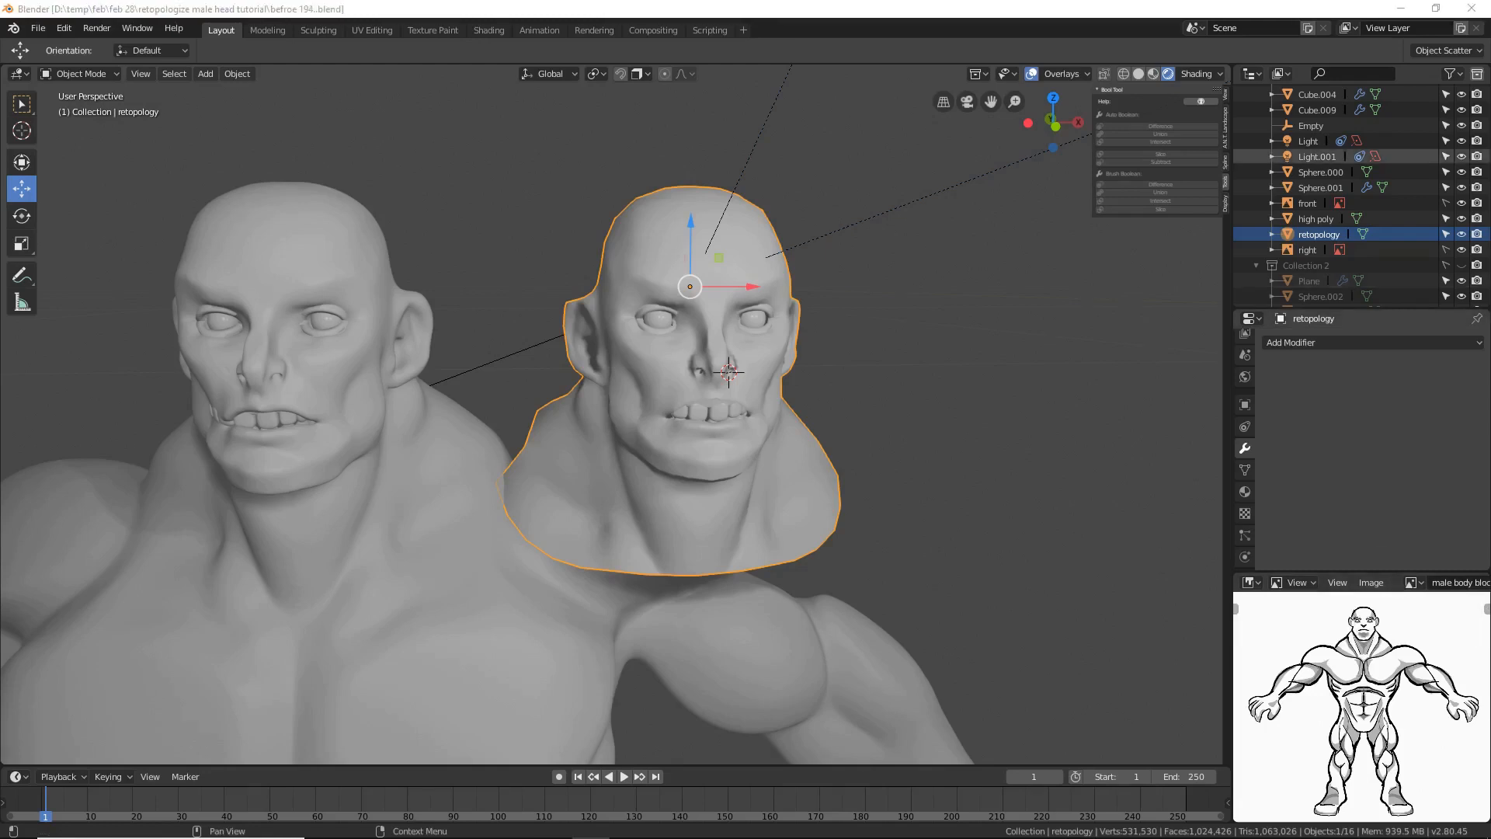
pyautogui.click(931, 14)
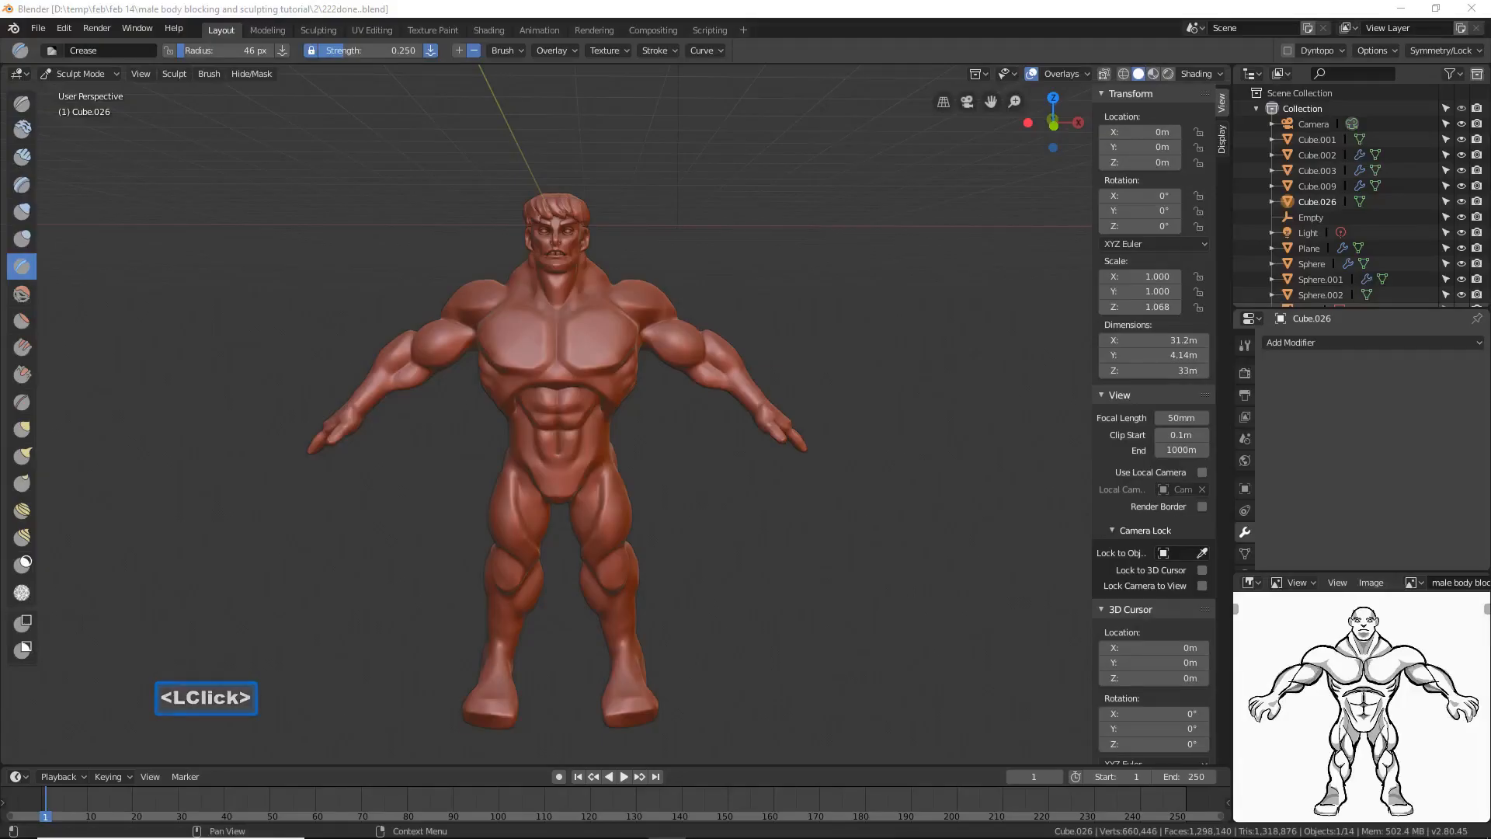
pyautogui.click(945, 17)
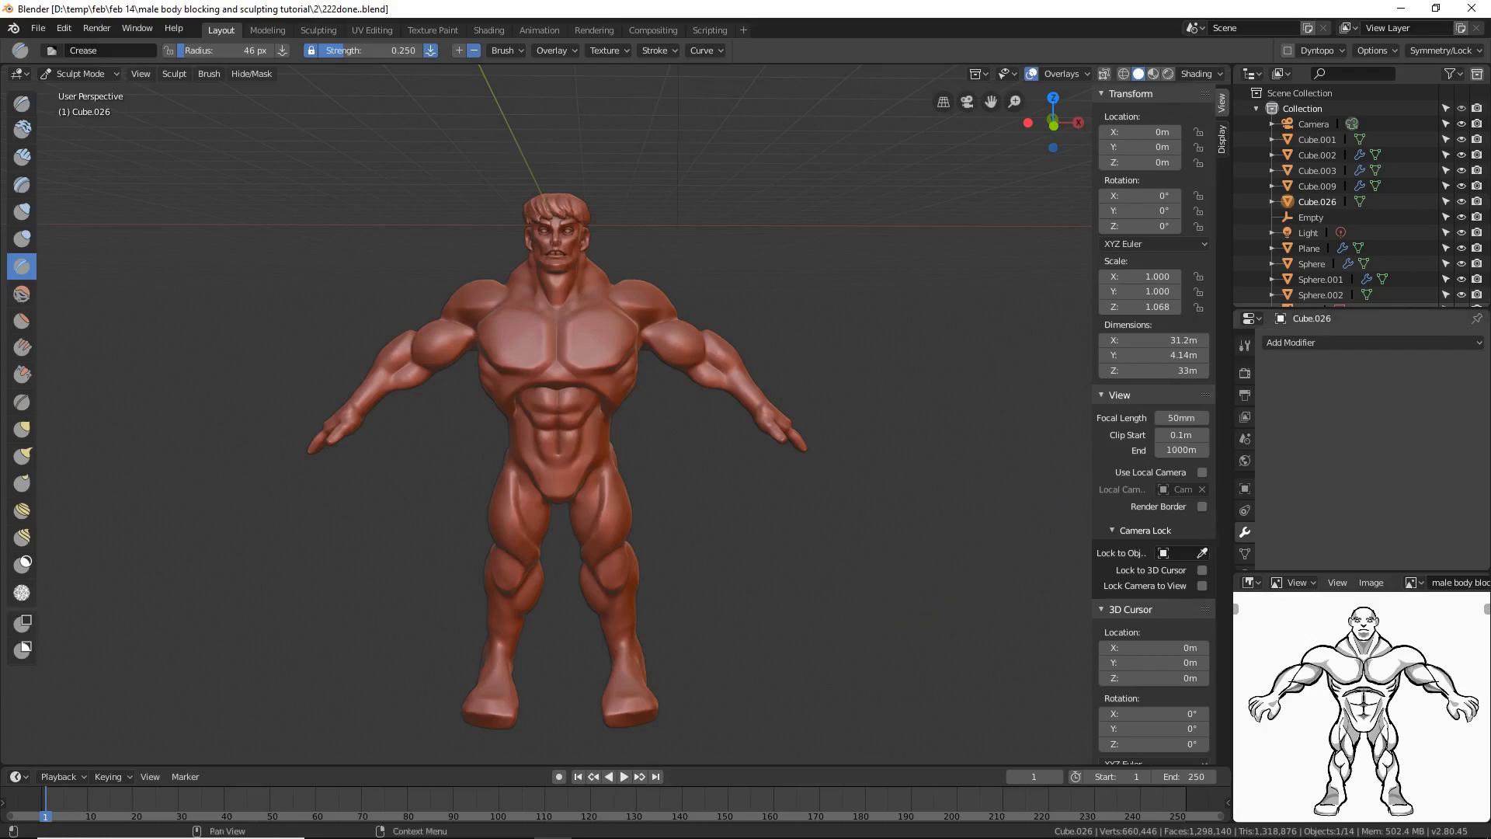
pyautogui.click(849, 23)
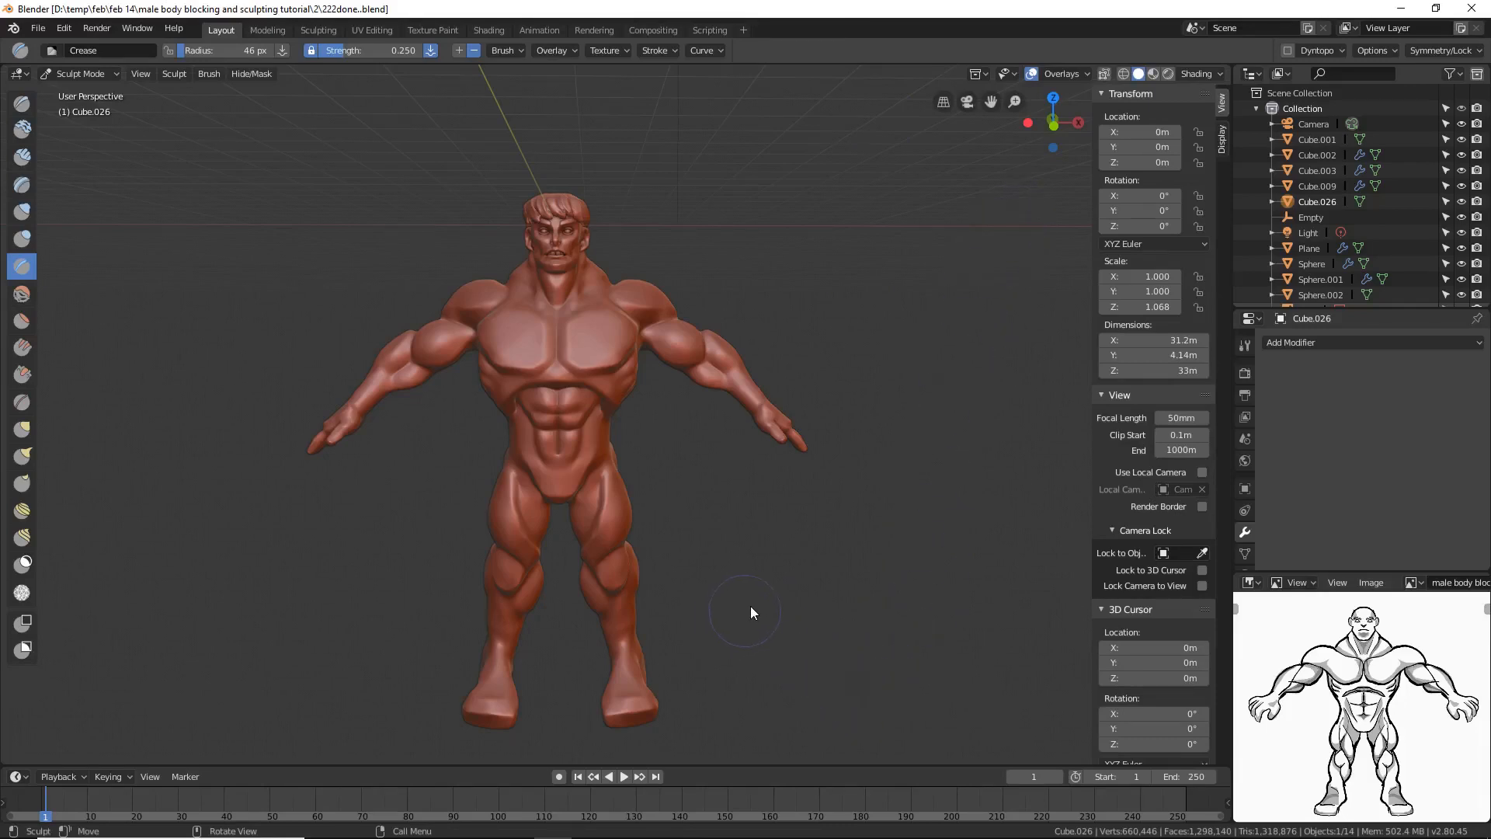
# Step: Switch to Chrome, look through the Assets page of littleguycgi.com, and close the browser
pyautogui.moveTo(705, 835)
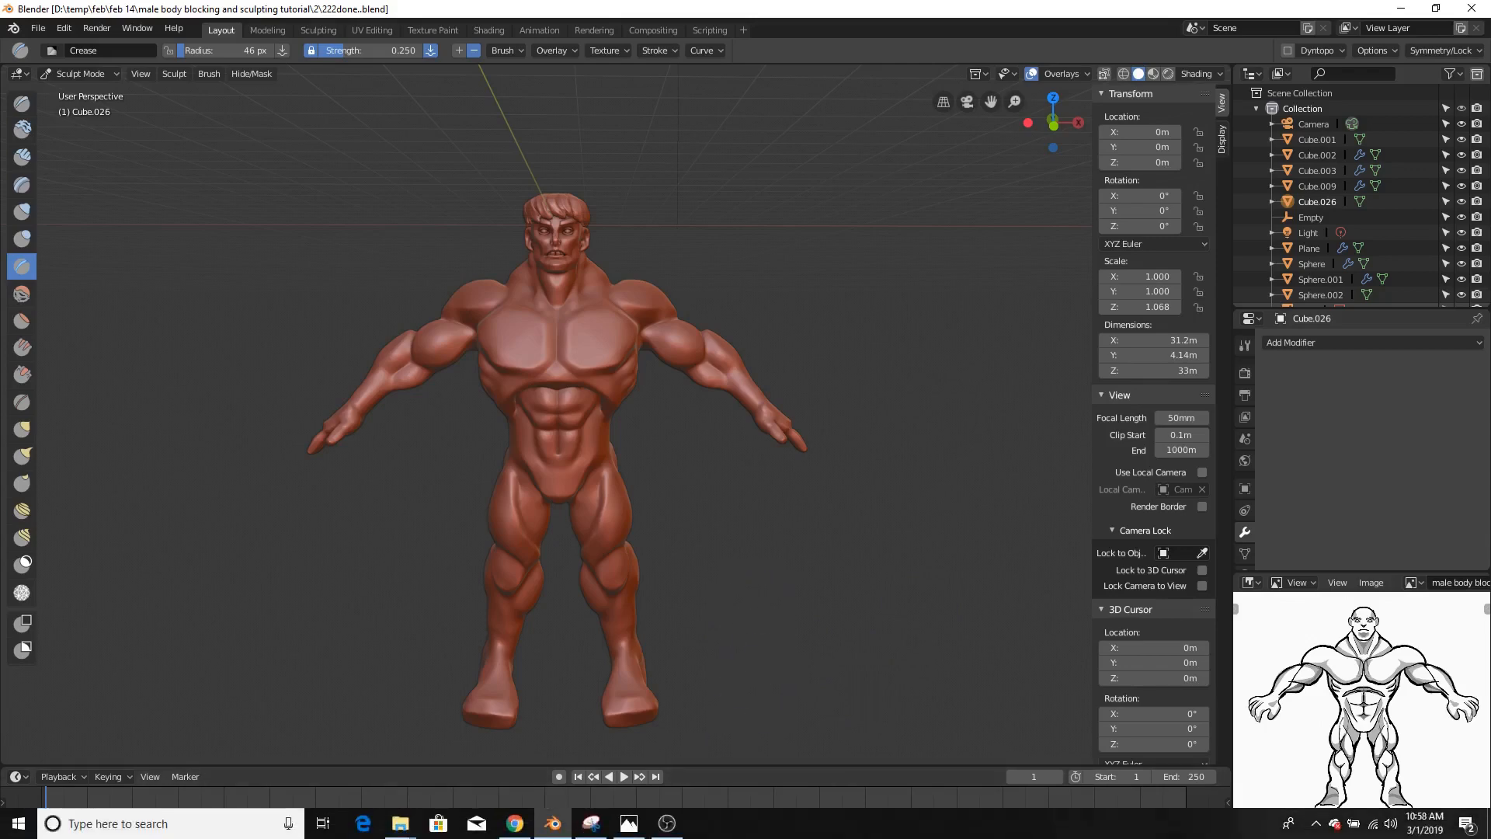
pyautogui.moveTo(513, 821)
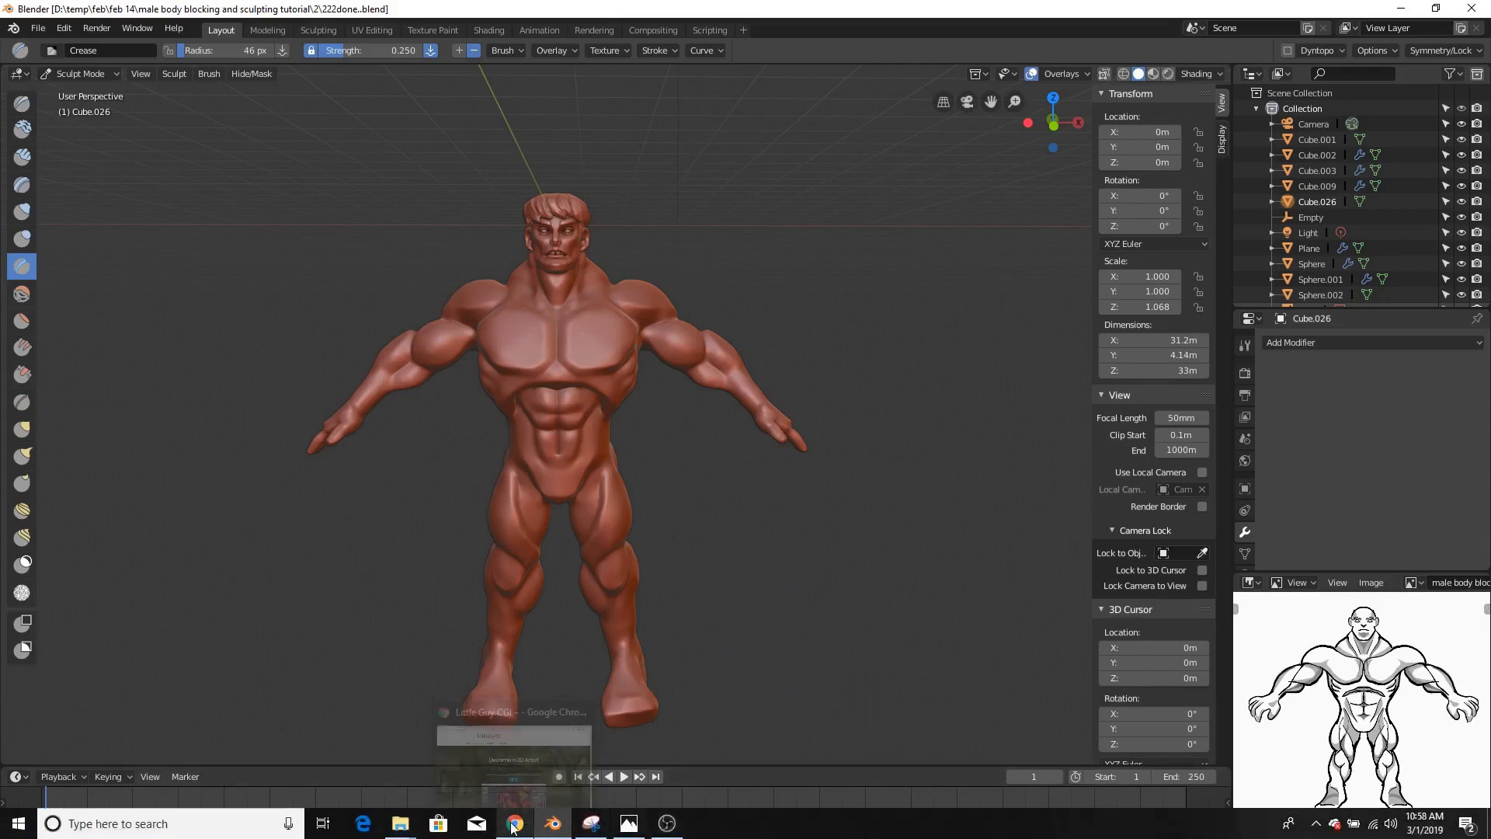
pyautogui.click(557, 763)
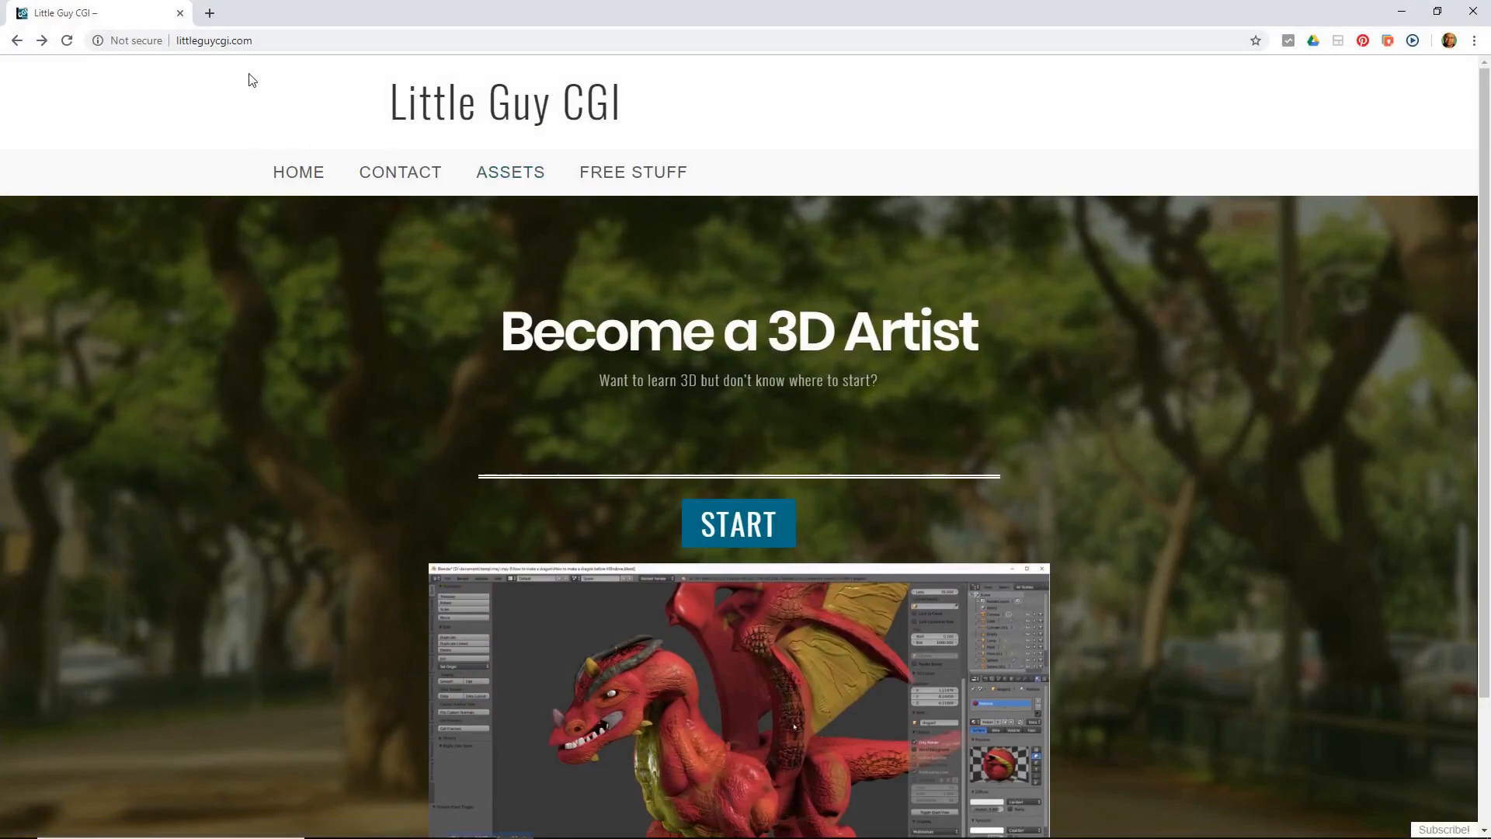
pyautogui.click(502, 176)
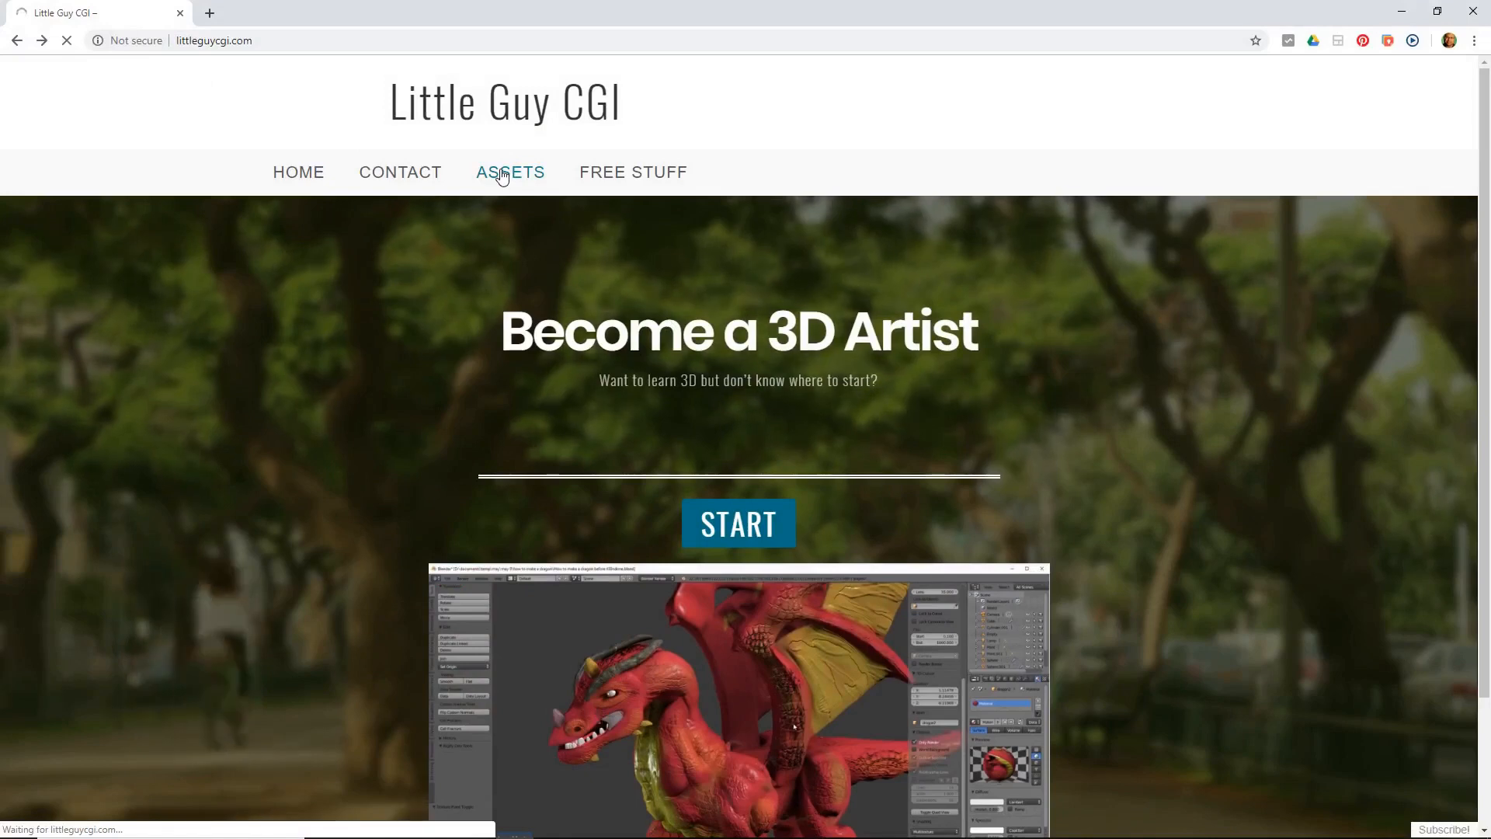
pyautogui.scroll(-4, 1074, 269)
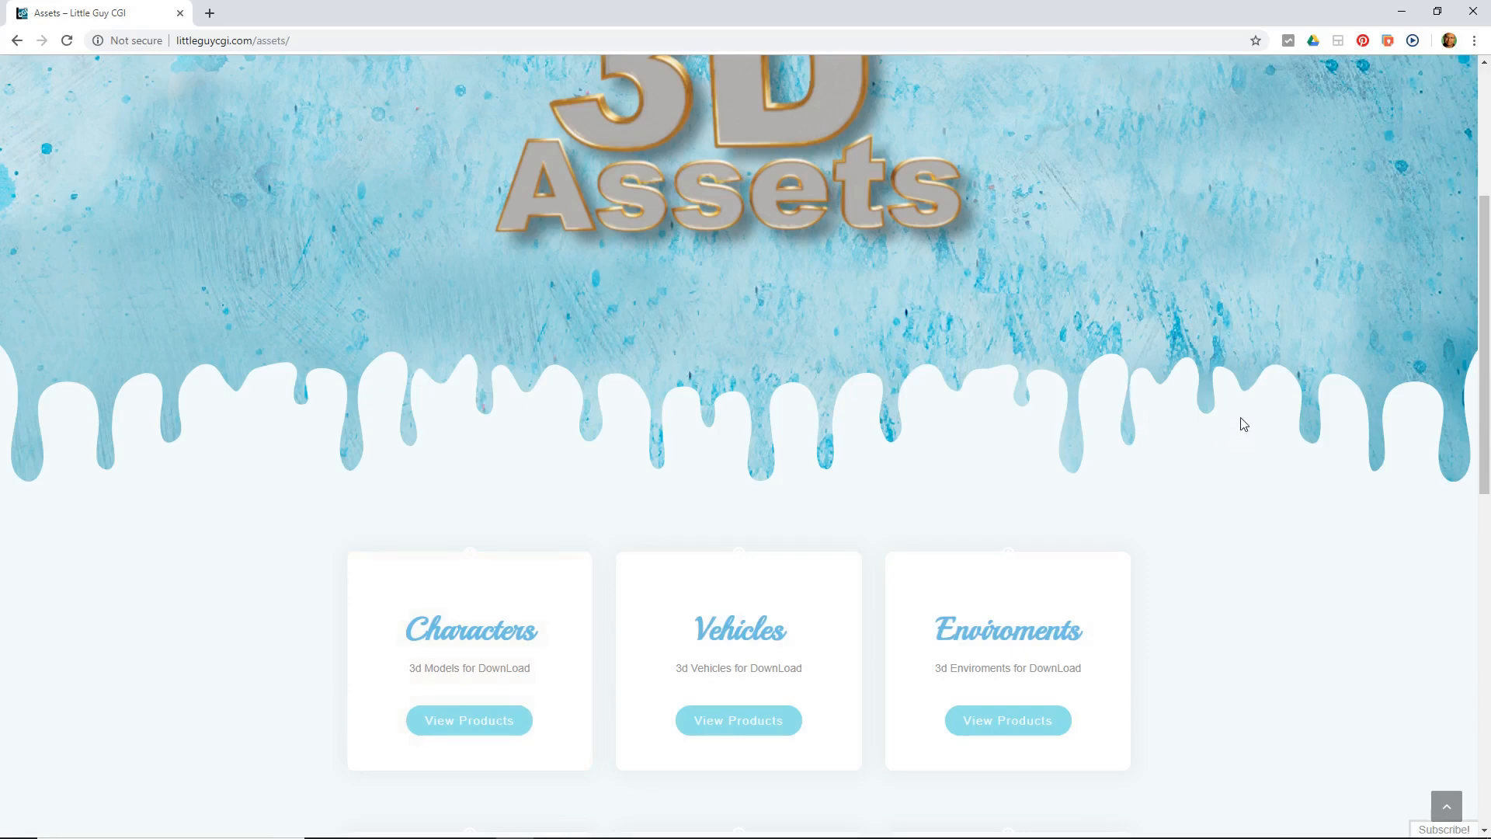
pyautogui.click(1473, 15)
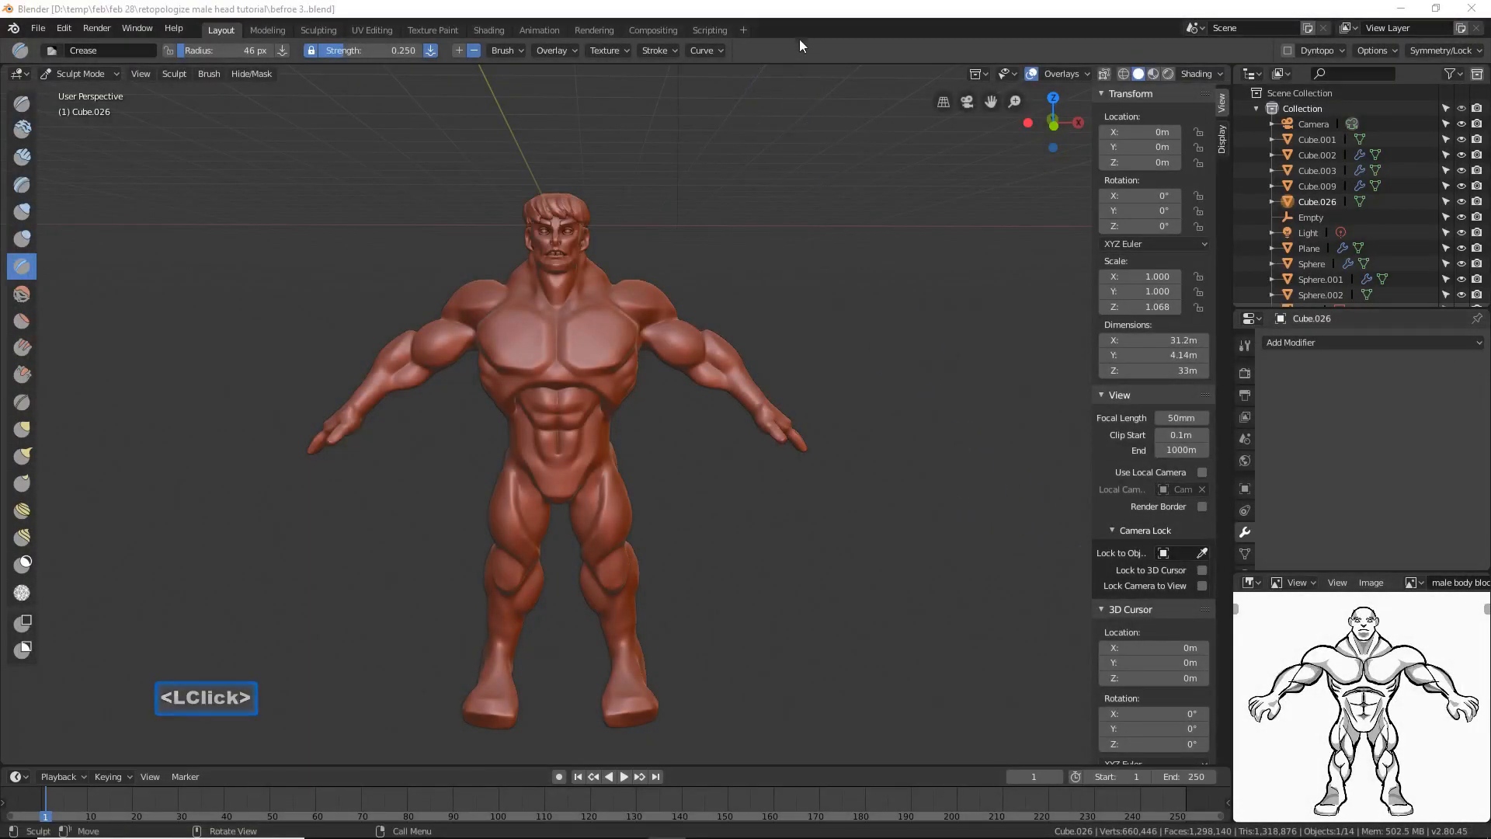
# Step: Switch the sculpted body from Sculpt Mode to Object Mode and frame its head in the viewport
pyautogui.click(802, 15)
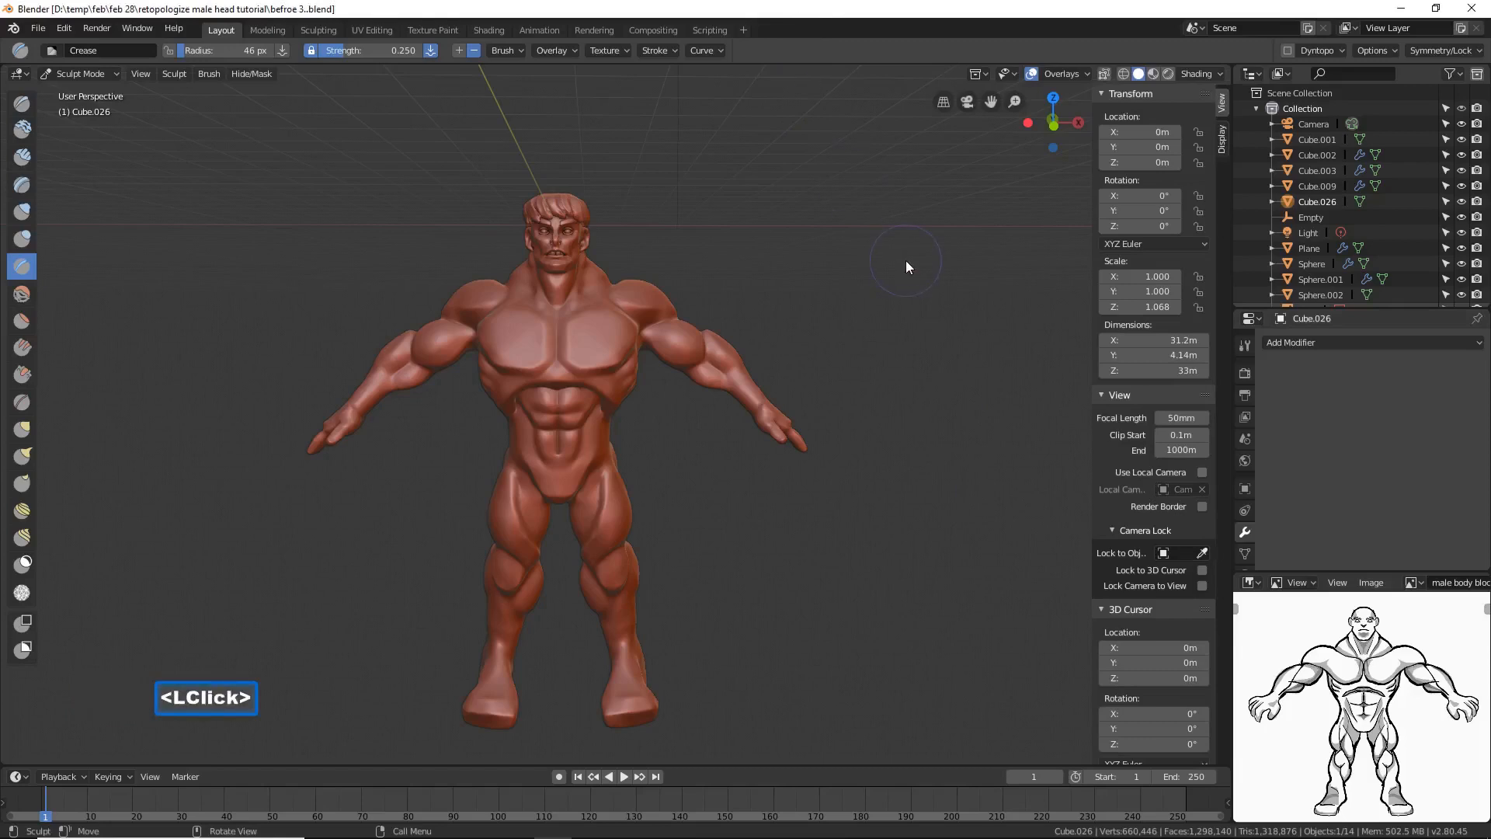
pyautogui.click(116, 77)
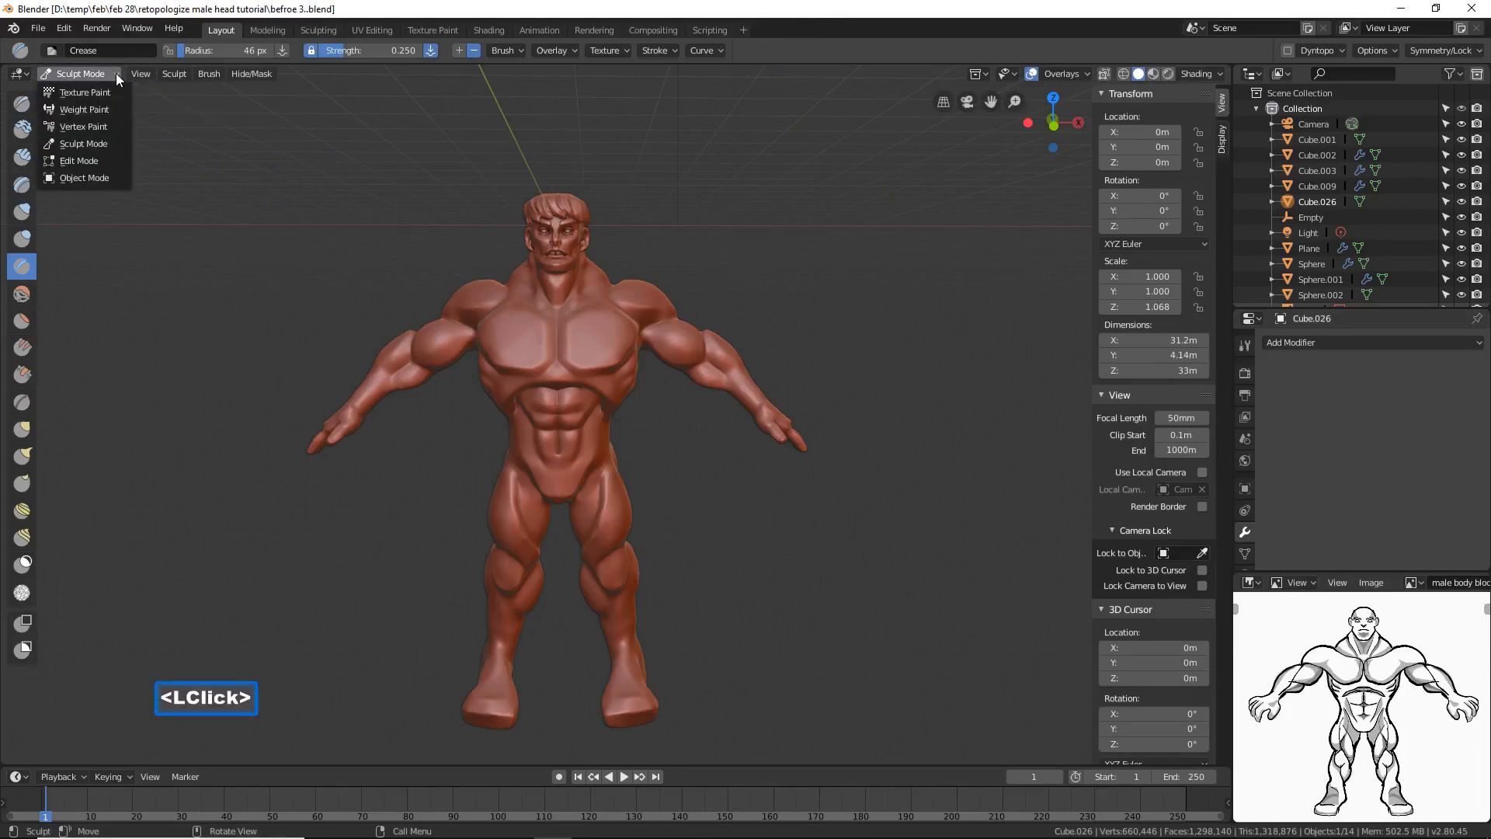
pyautogui.click(119, 178)
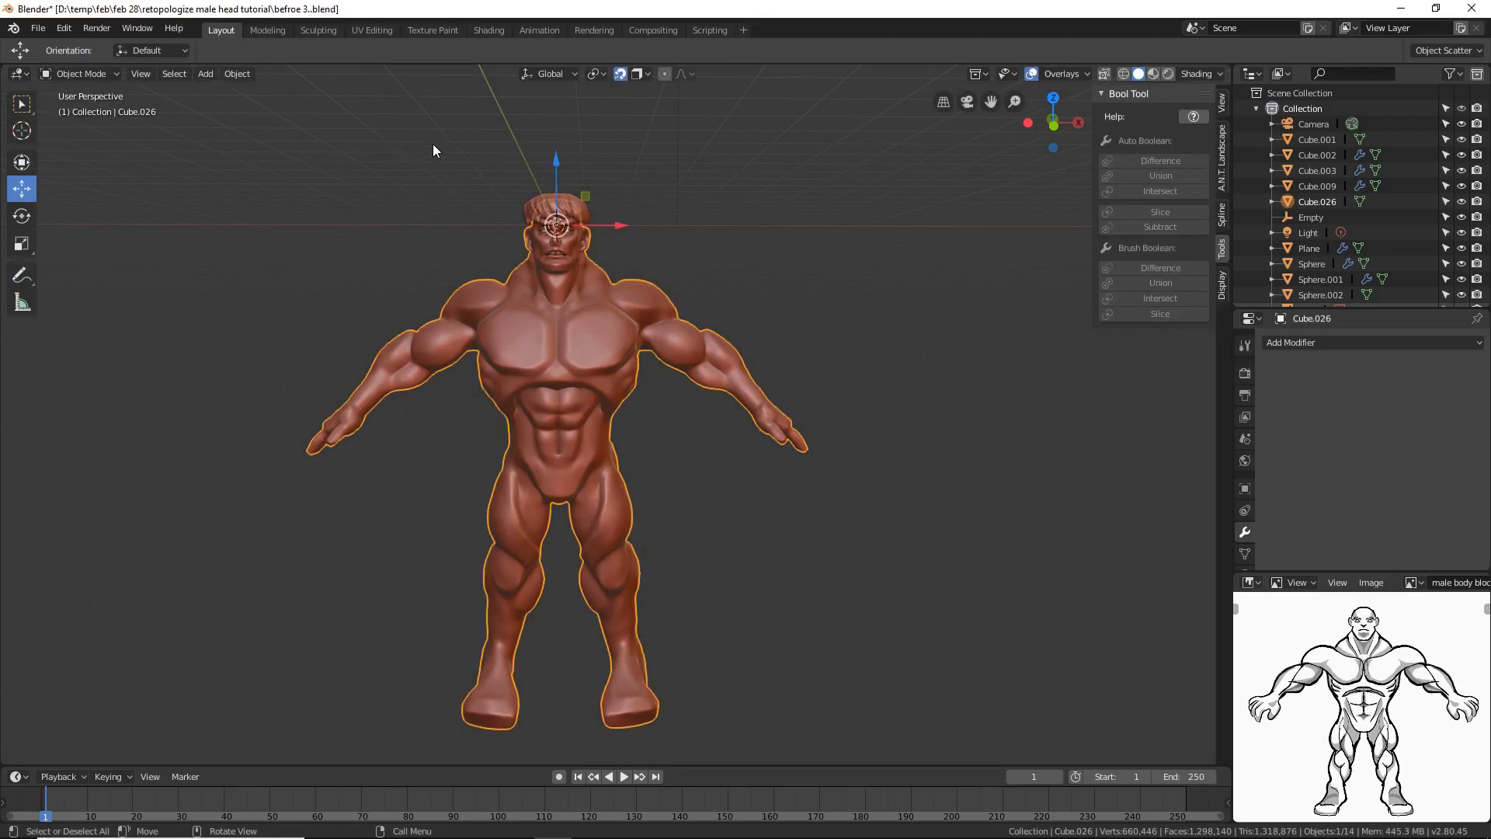
pyautogui.press('b')
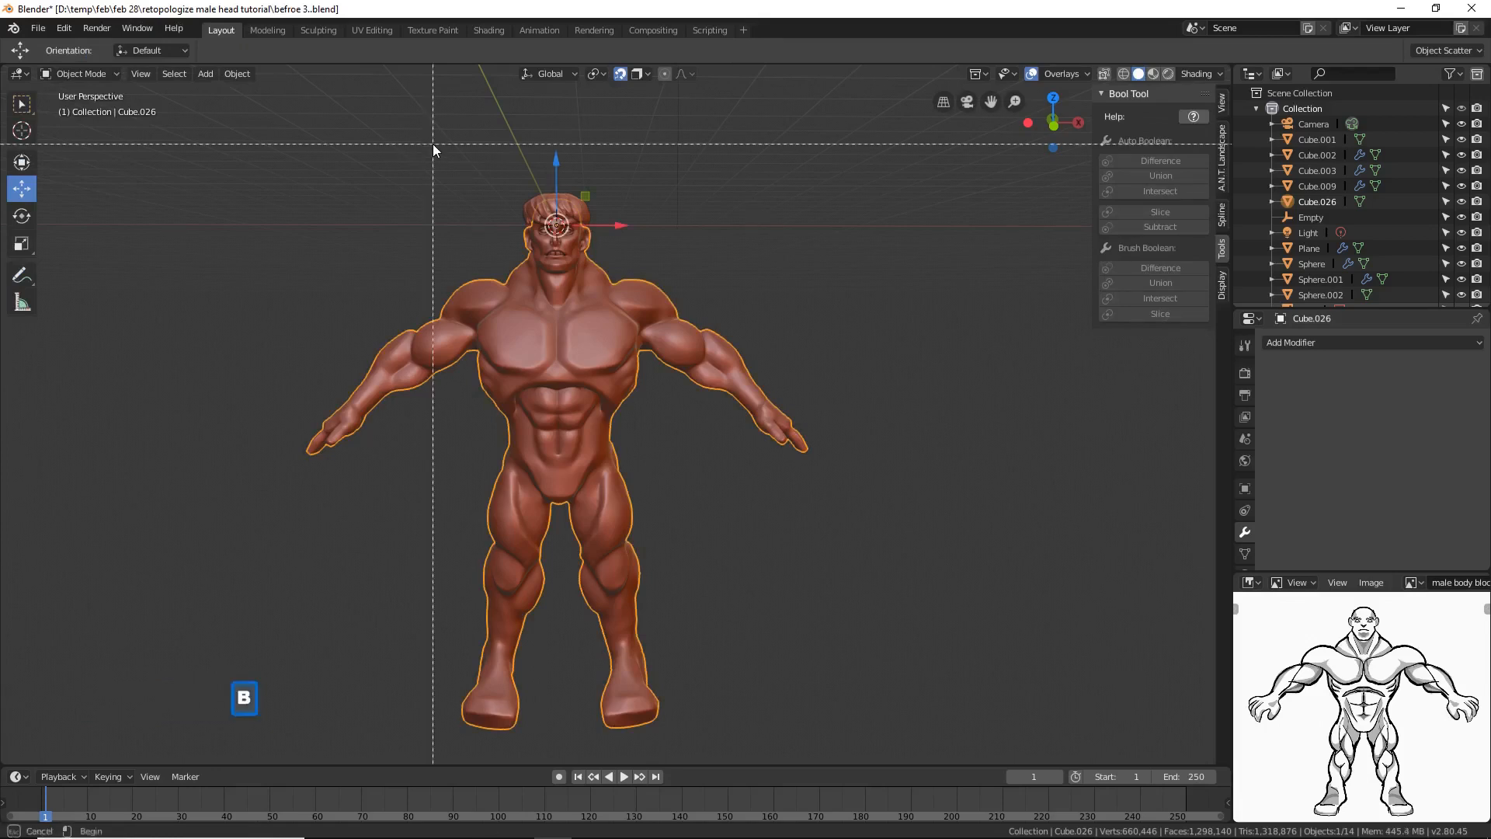
pyautogui.moveTo(432, 144); pyautogui.dragTo(683, 317)
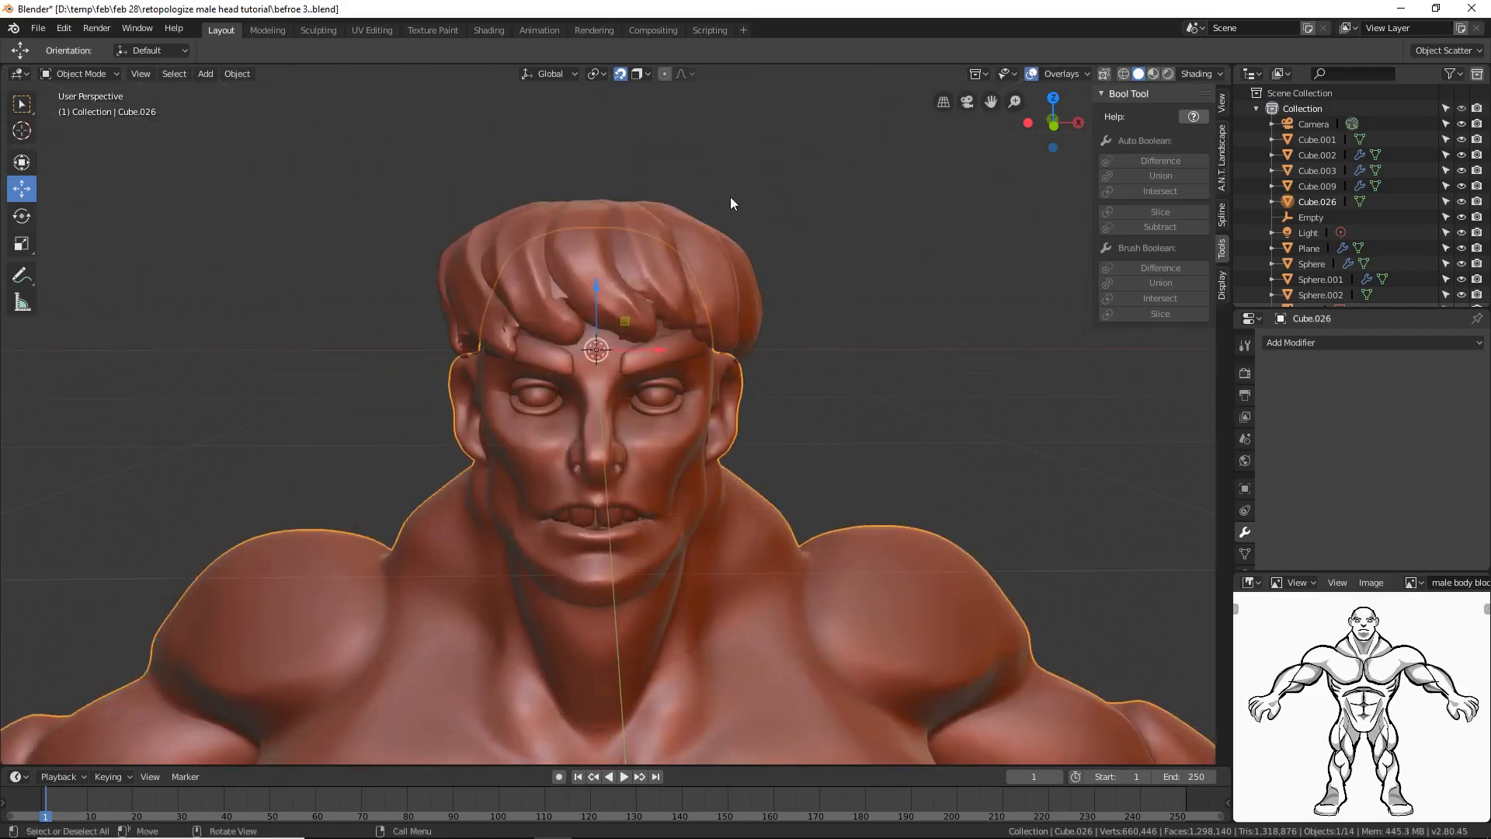
# Step: Turn snapping off, set the snap element to Increment, and deselect the body
pyautogui.click(622, 76)
pyautogui.click(646, 73)
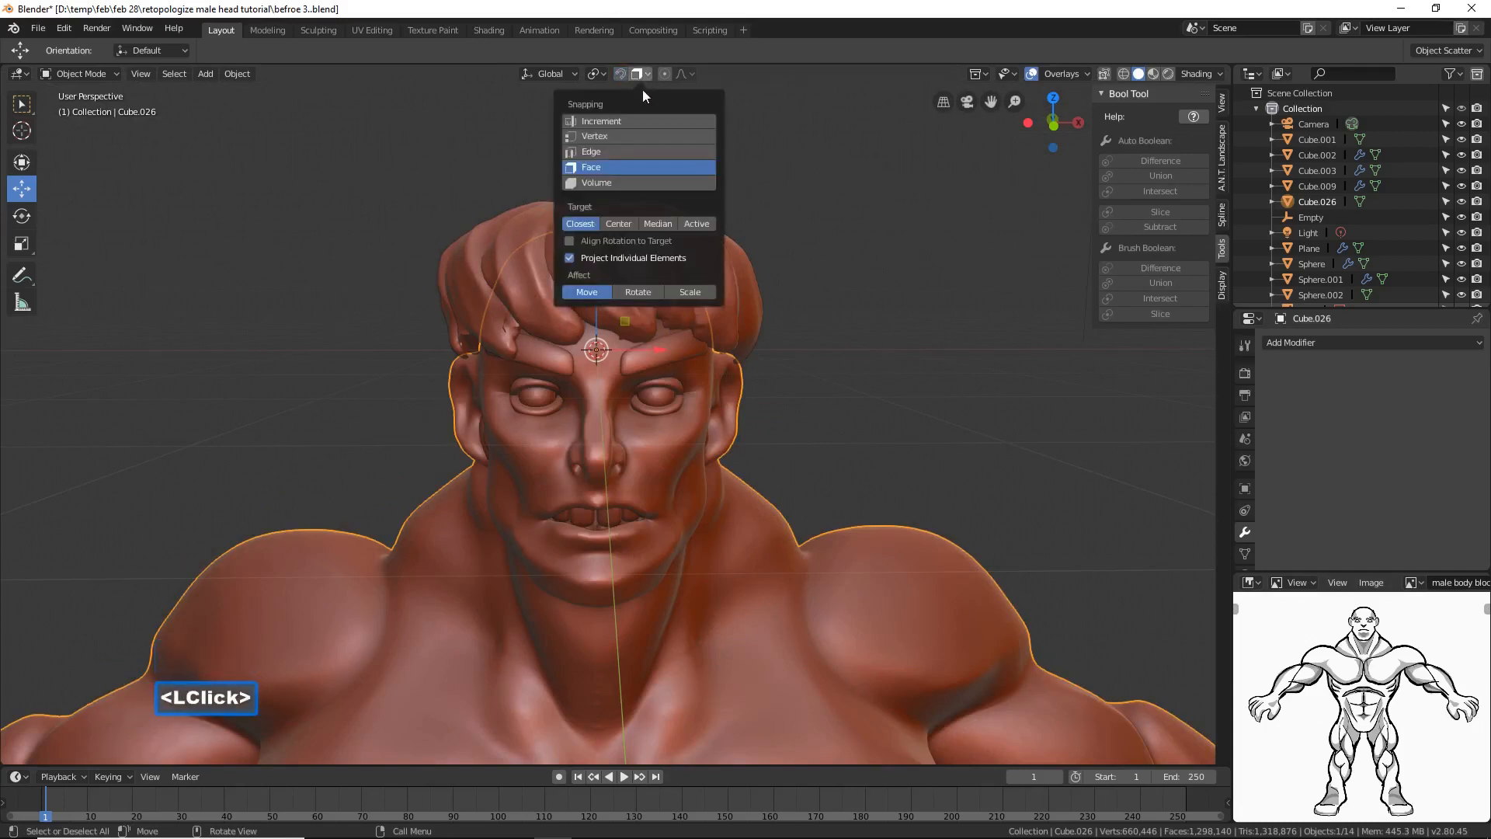
pyautogui.click(643, 120)
pyautogui.click(842, 170)
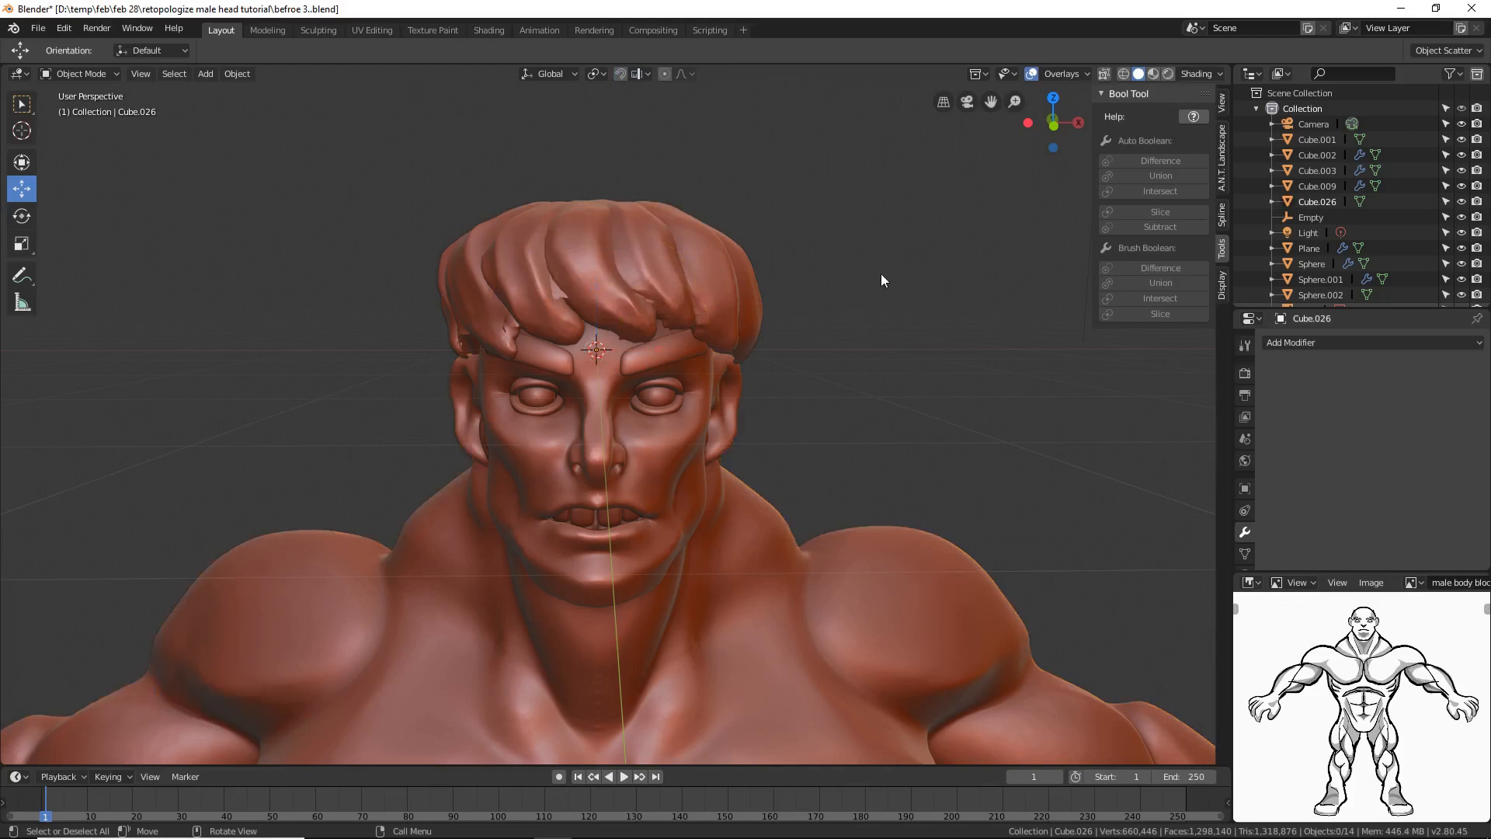
# Step: Select the sculpted body, examine its dense mesh in Edit Mode, and return to Object Mode
pyautogui.click(674, 446)
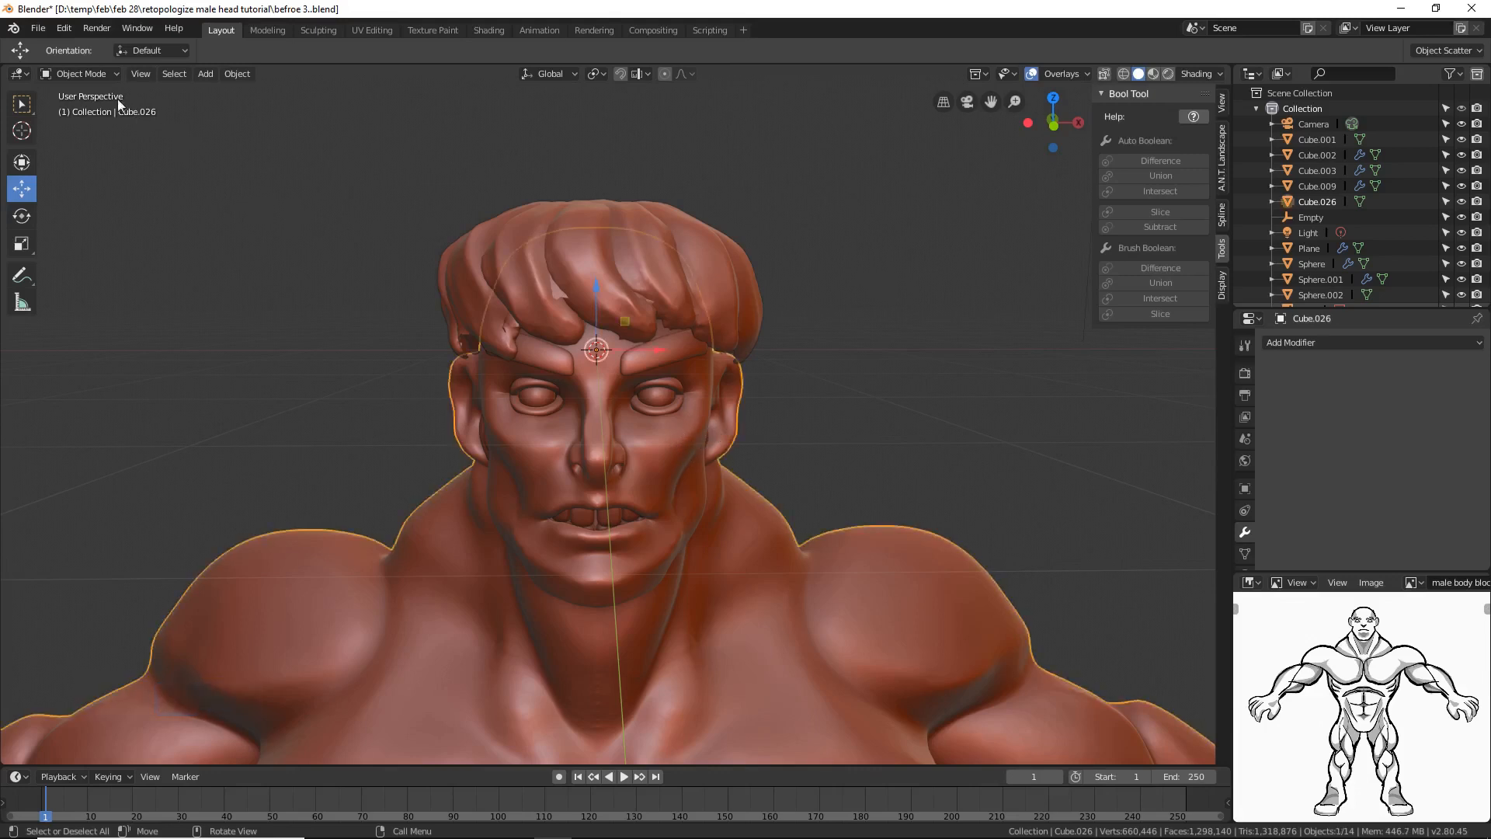
pyautogui.click(110, 73)
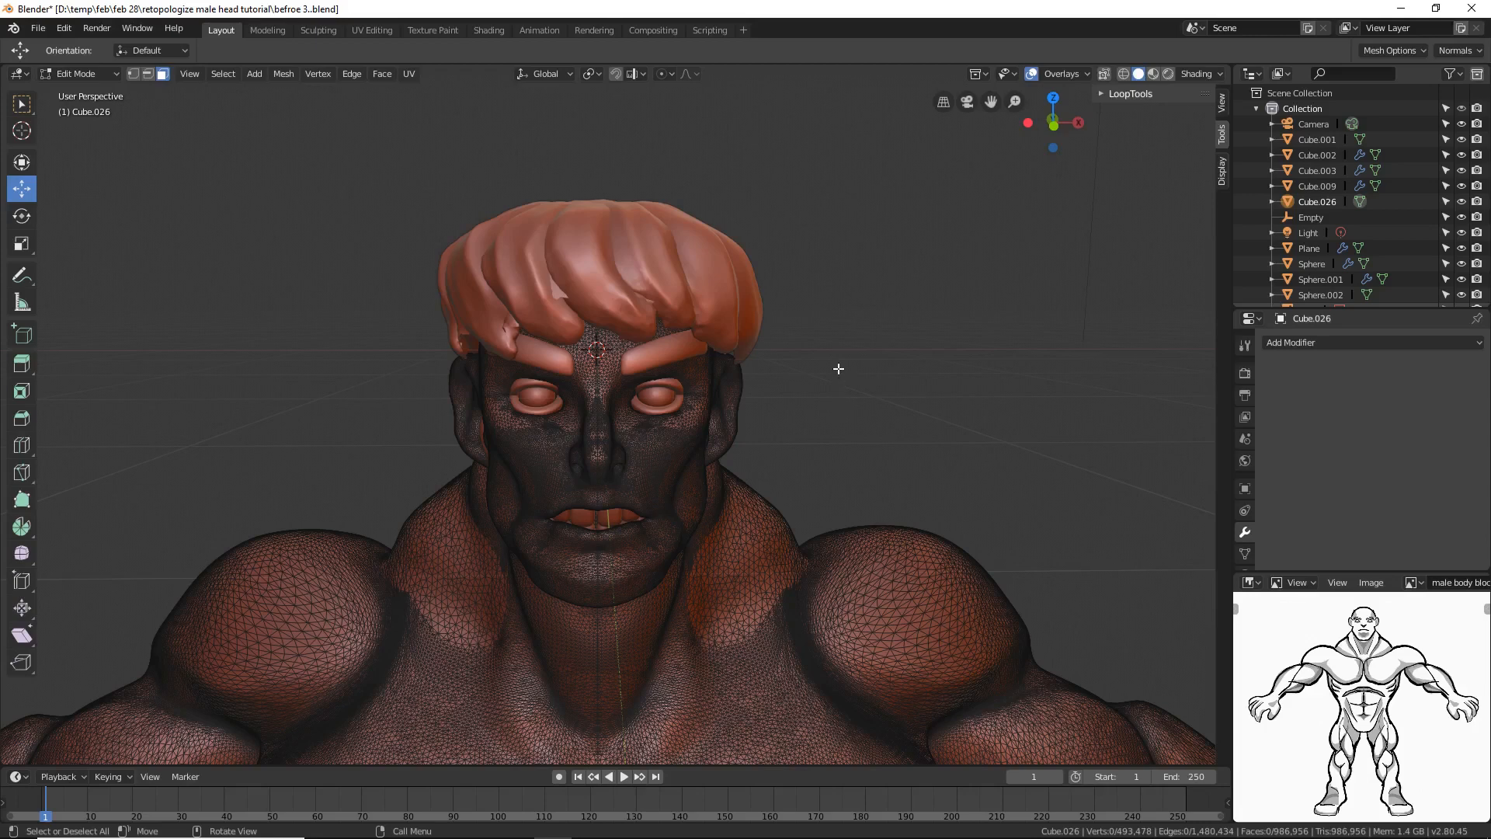
pyautogui.click(106, 73)
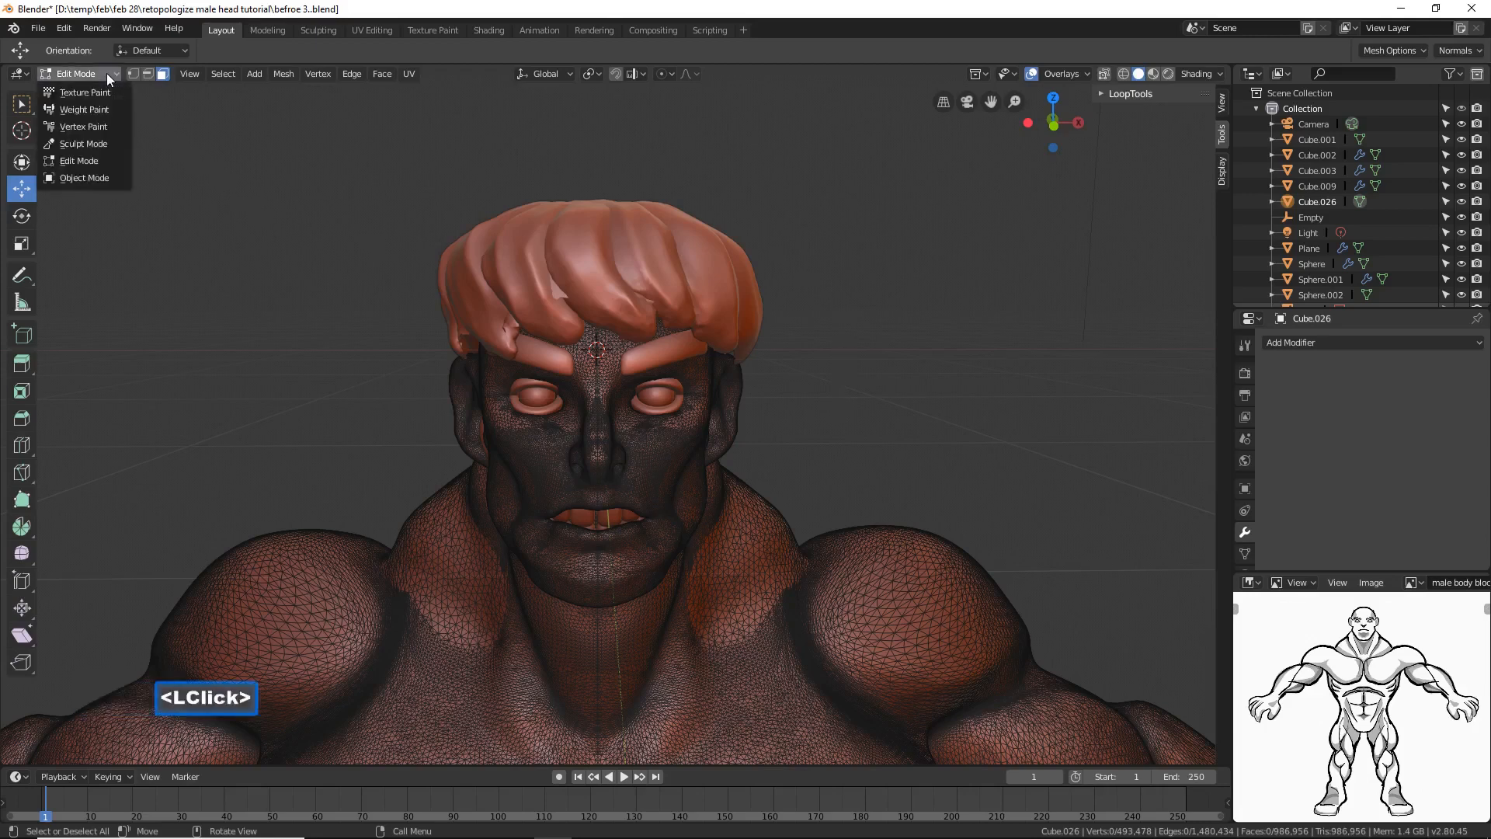
pyautogui.click(117, 178)
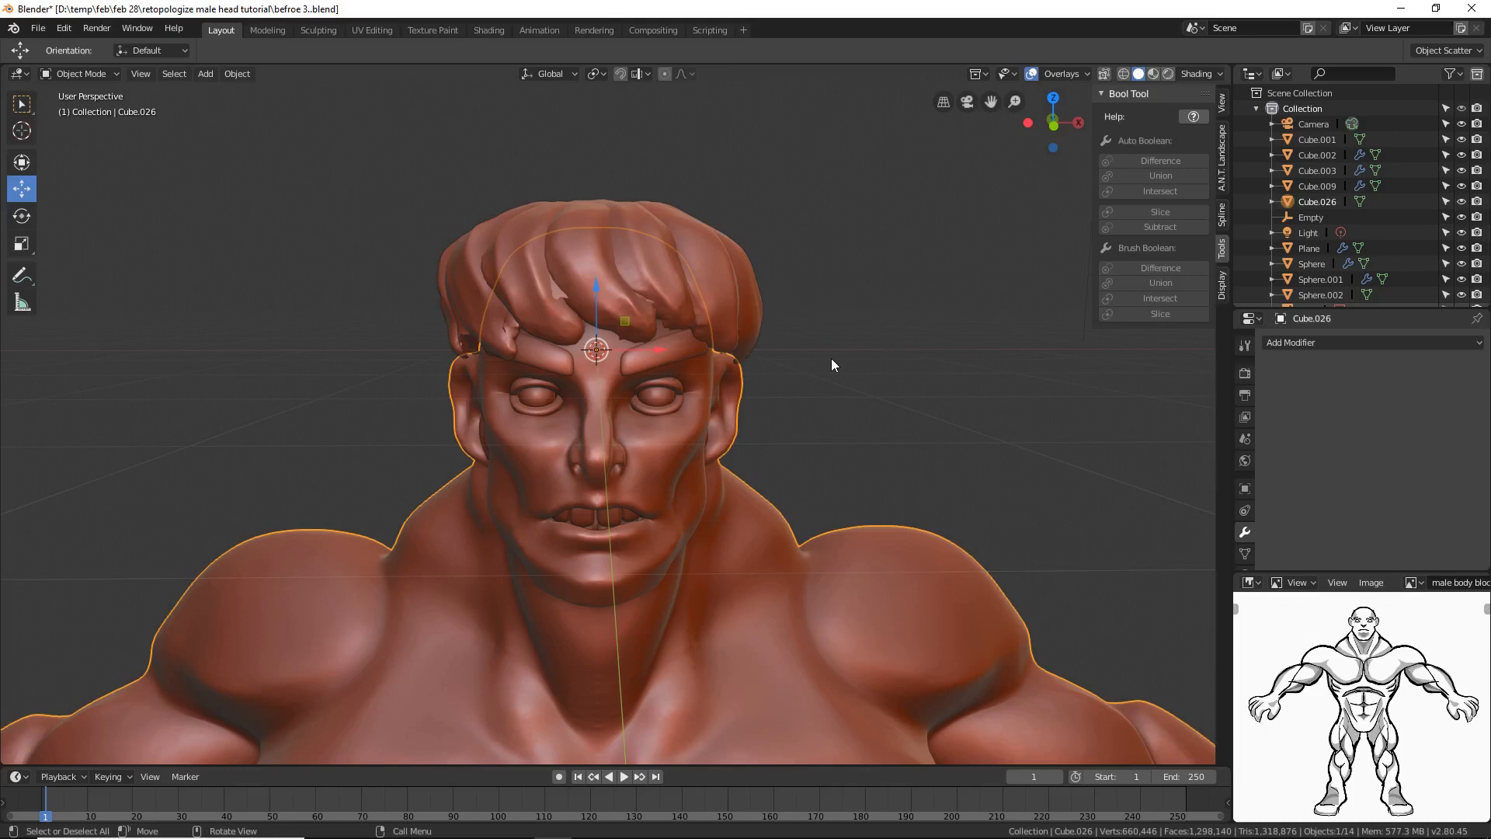
# Step: Add a 2 m plane mesh at the world origin, within the sculpted character's head
pyautogui.press('shift')
pyautogui.hotkey('shift', 'a')
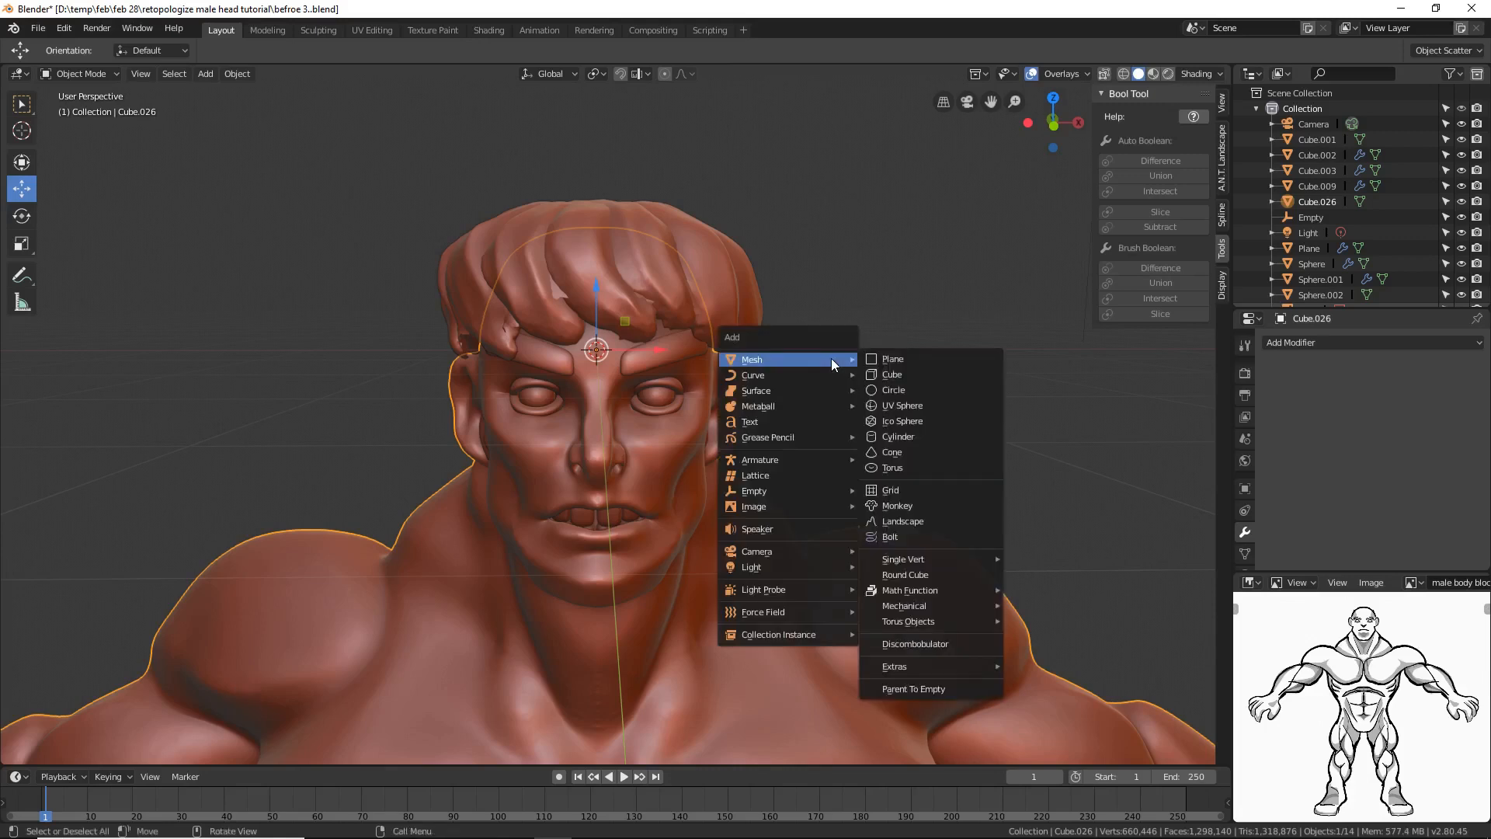
pyautogui.click(927, 357)
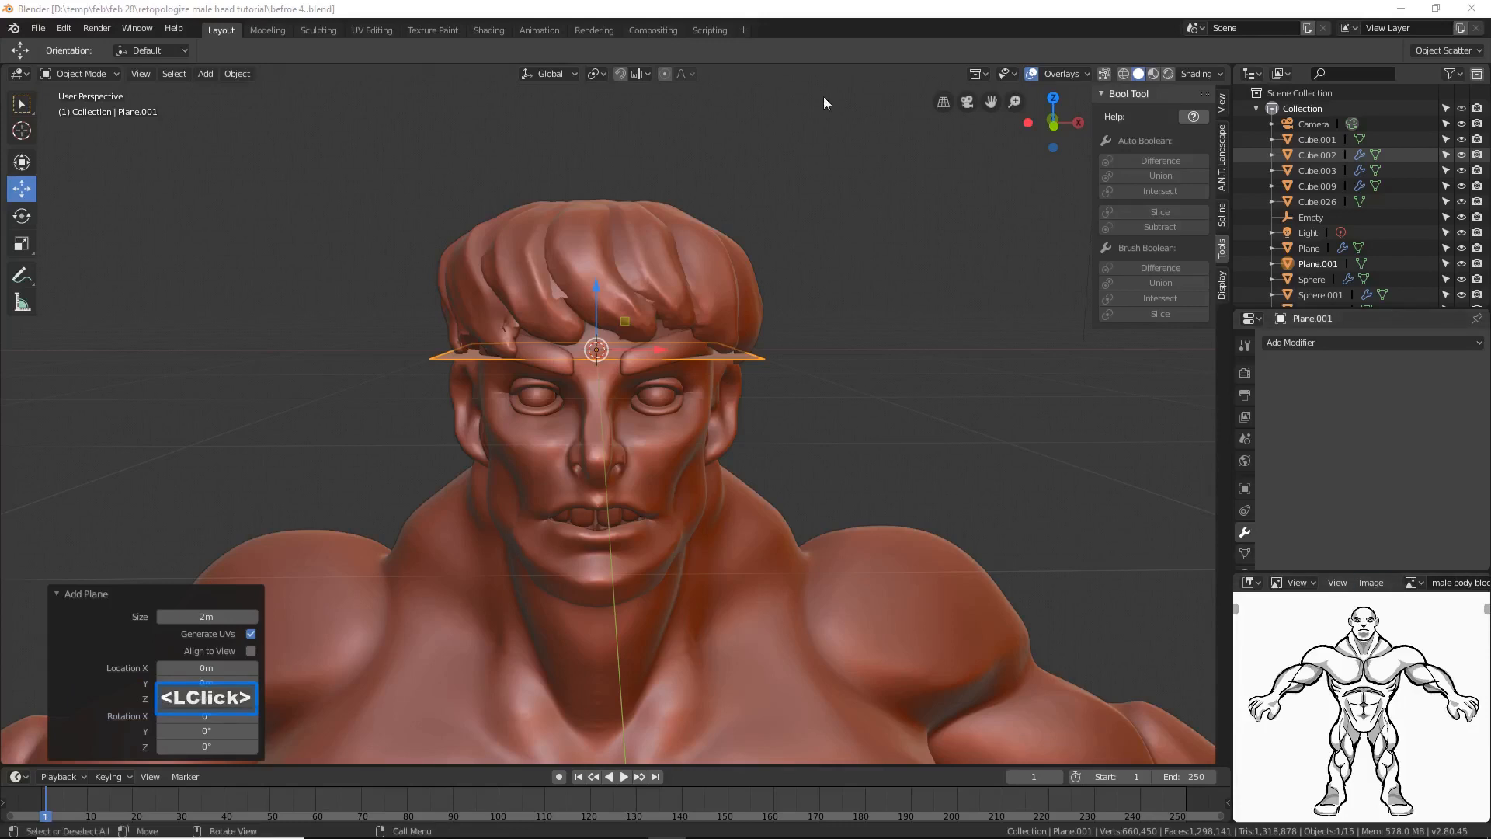
pyautogui.click(819, 14)
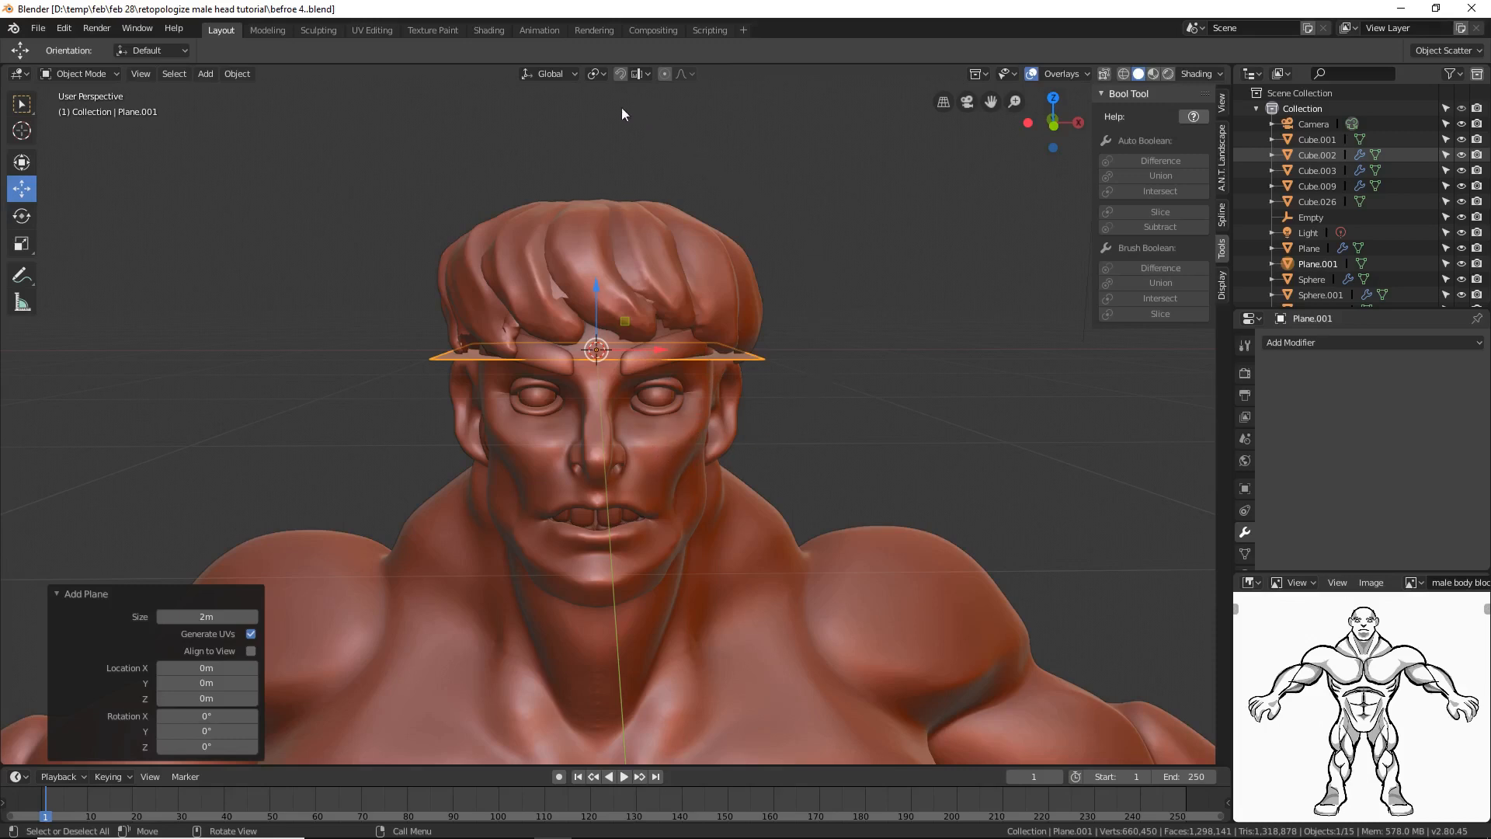
# Step: Set the snap element to Face and turn snapping on
pyautogui.click(646, 74)
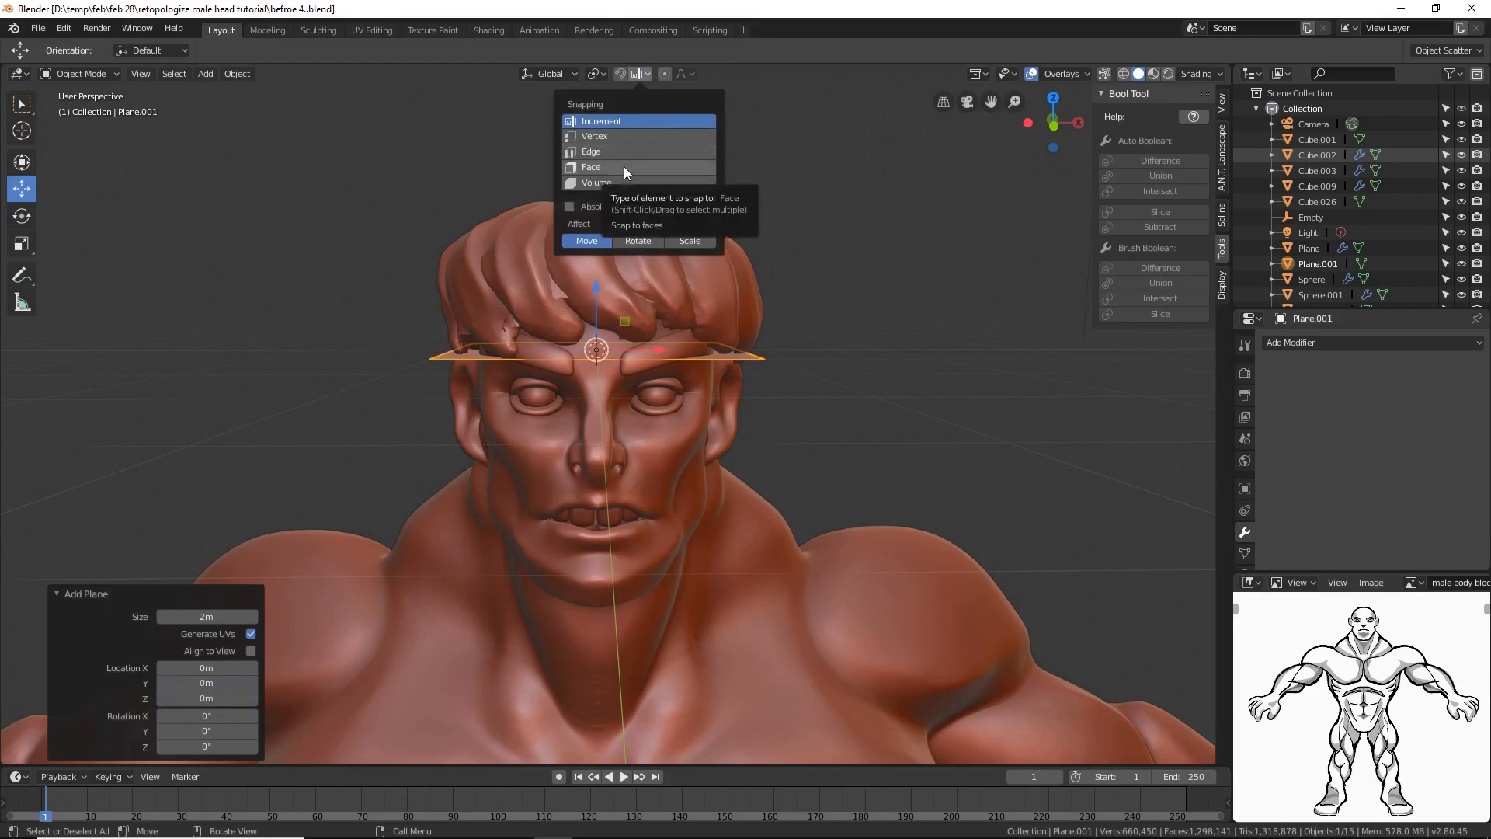
pyautogui.click(623, 167)
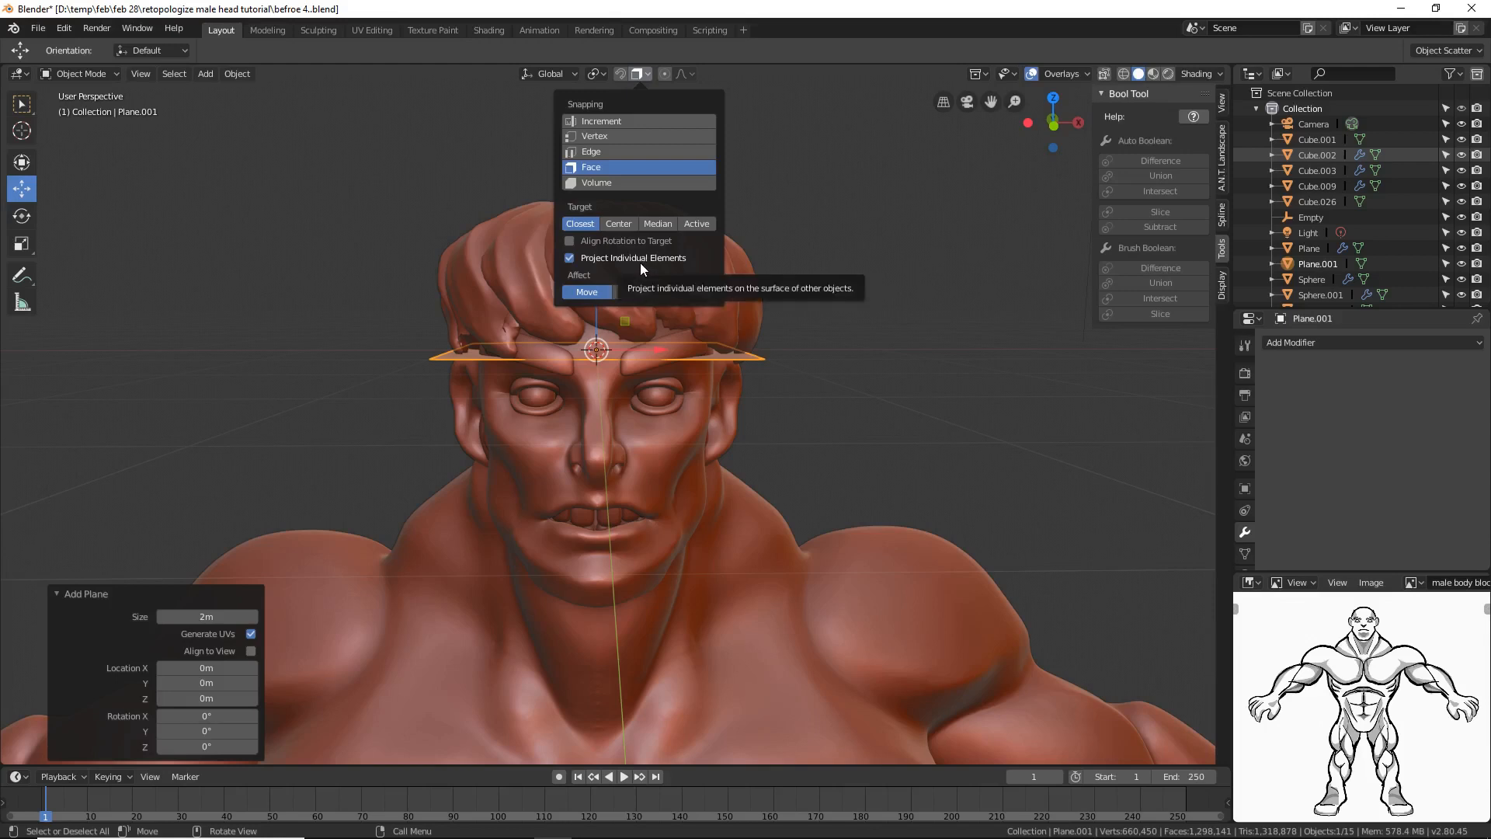
pyautogui.click(621, 74)
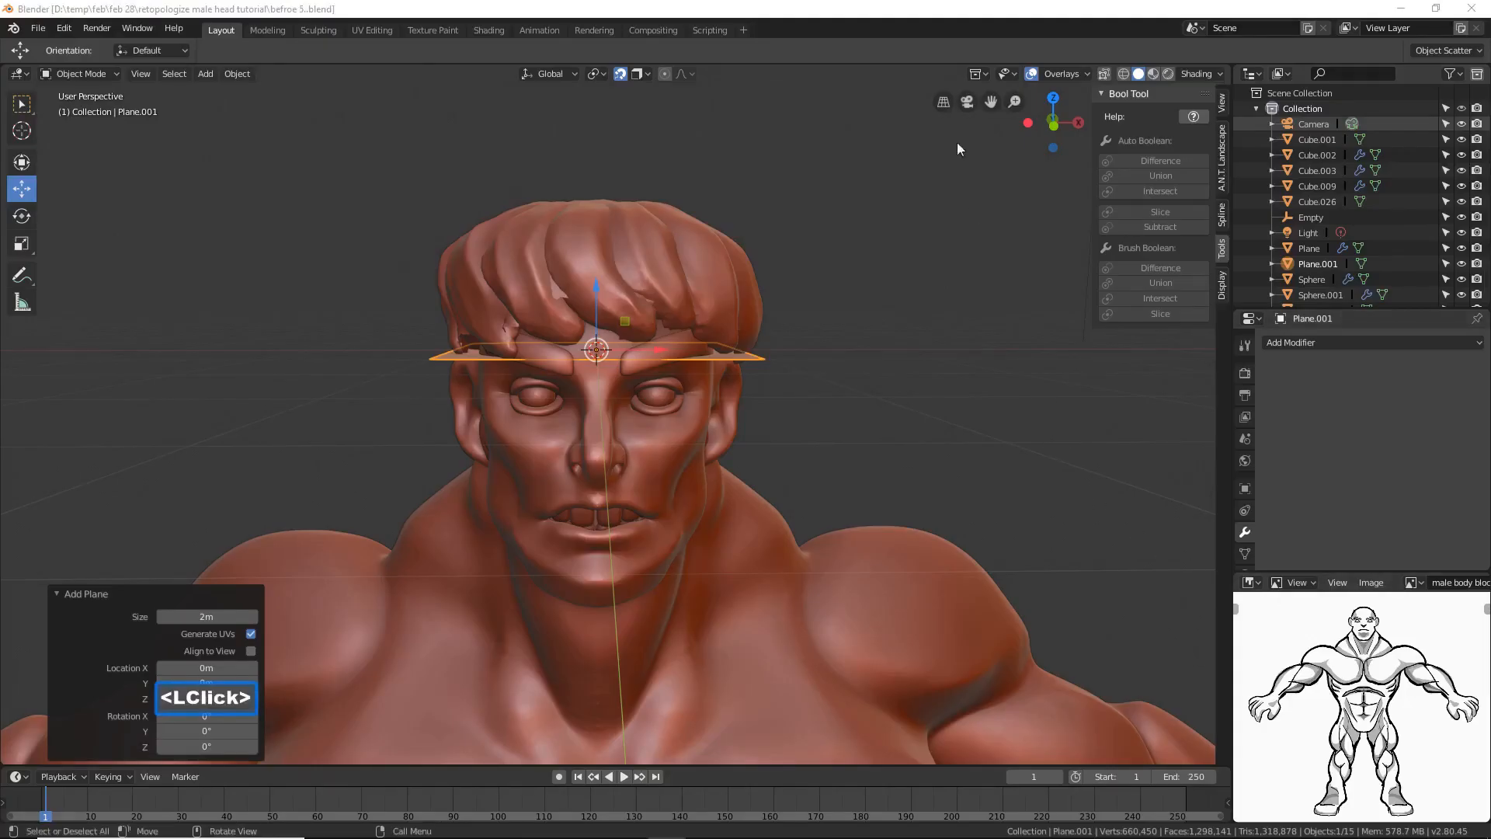
# Step: Move the character's hair into a new collection named Collection 2
pyautogui.click(902, 10)
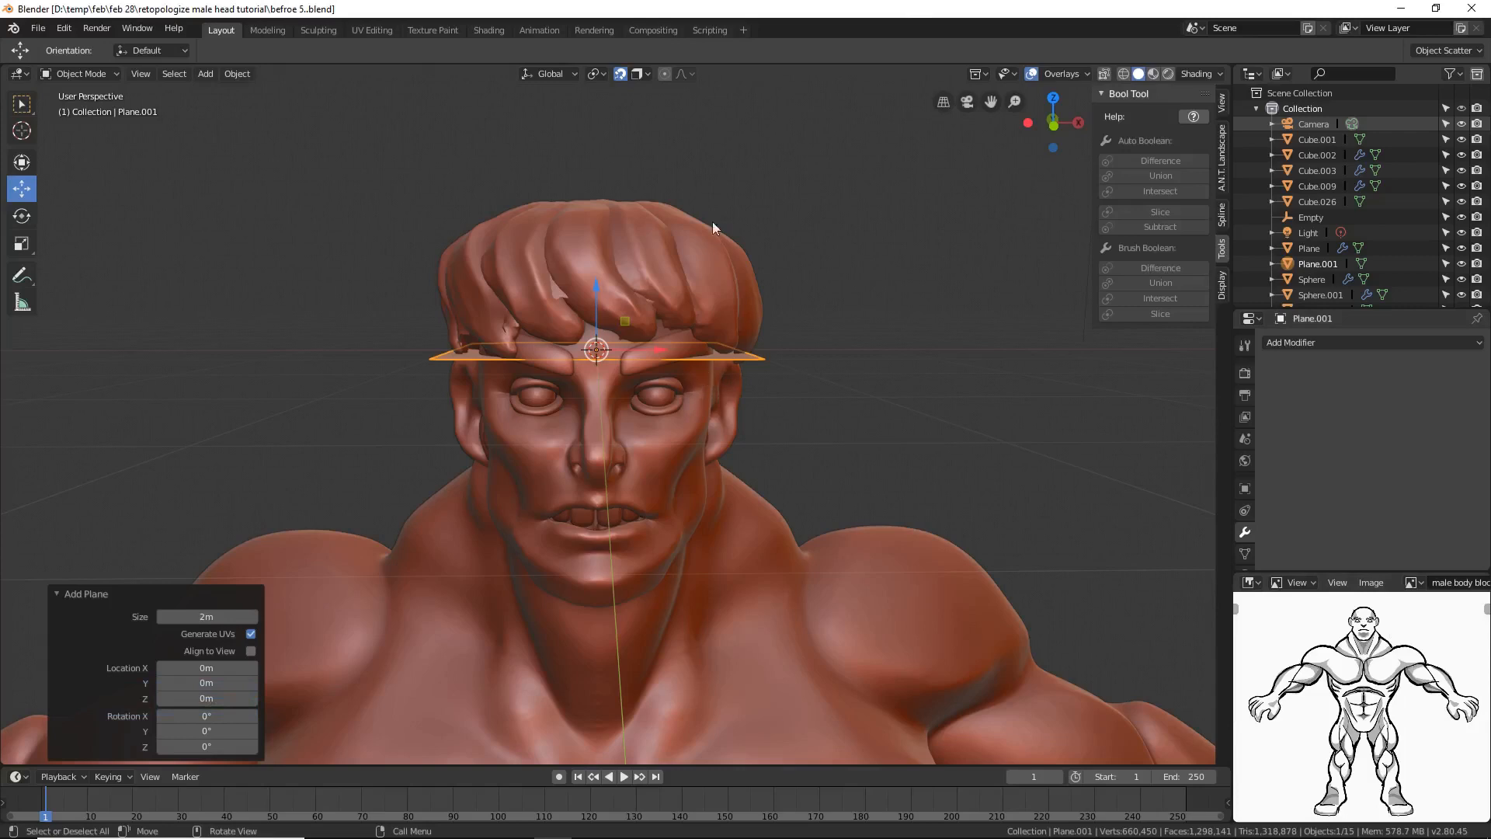
pyautogui.click(701, 281)
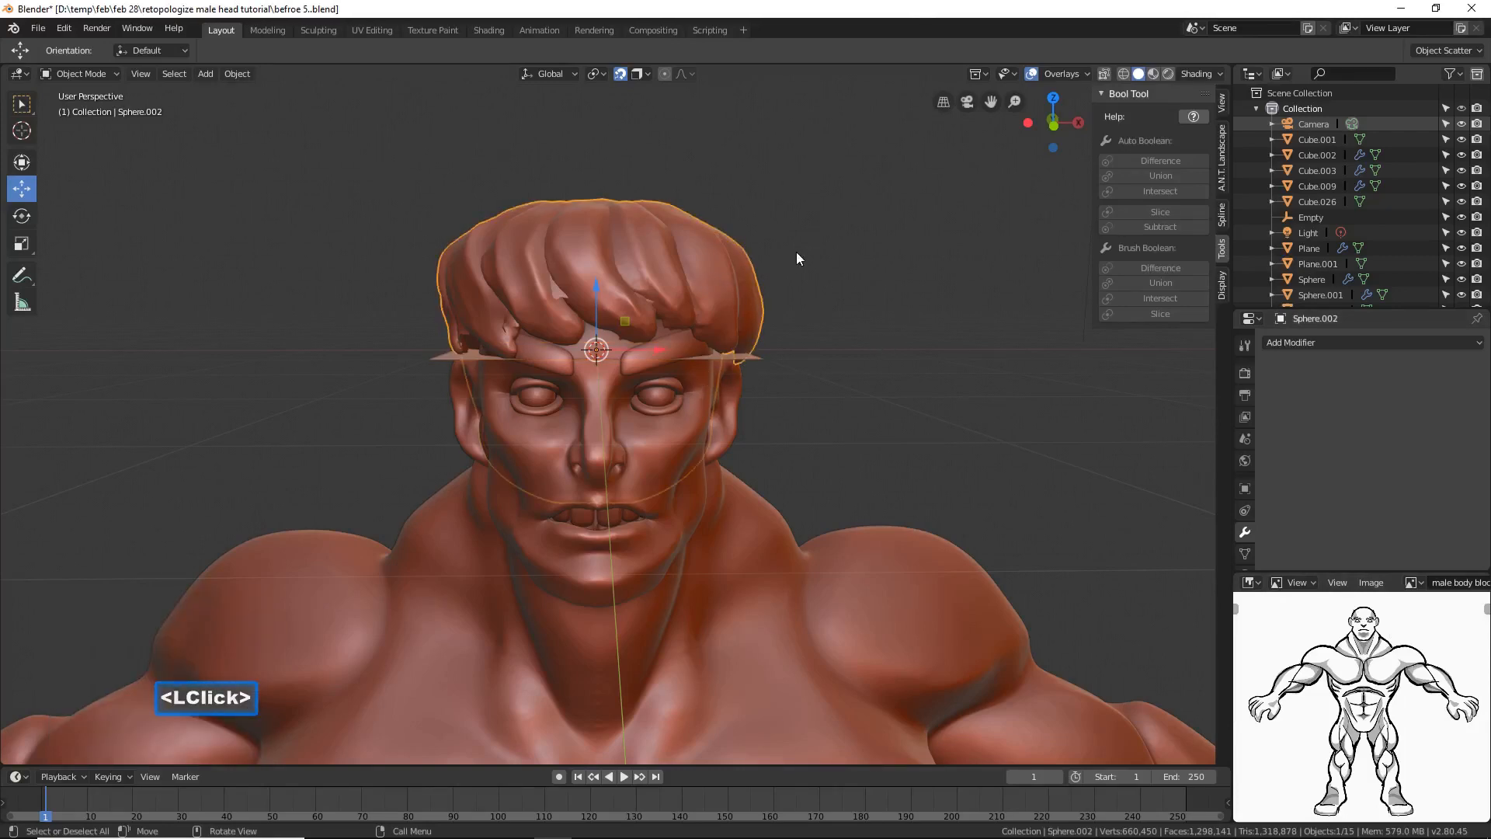
pyautogui.press('m')
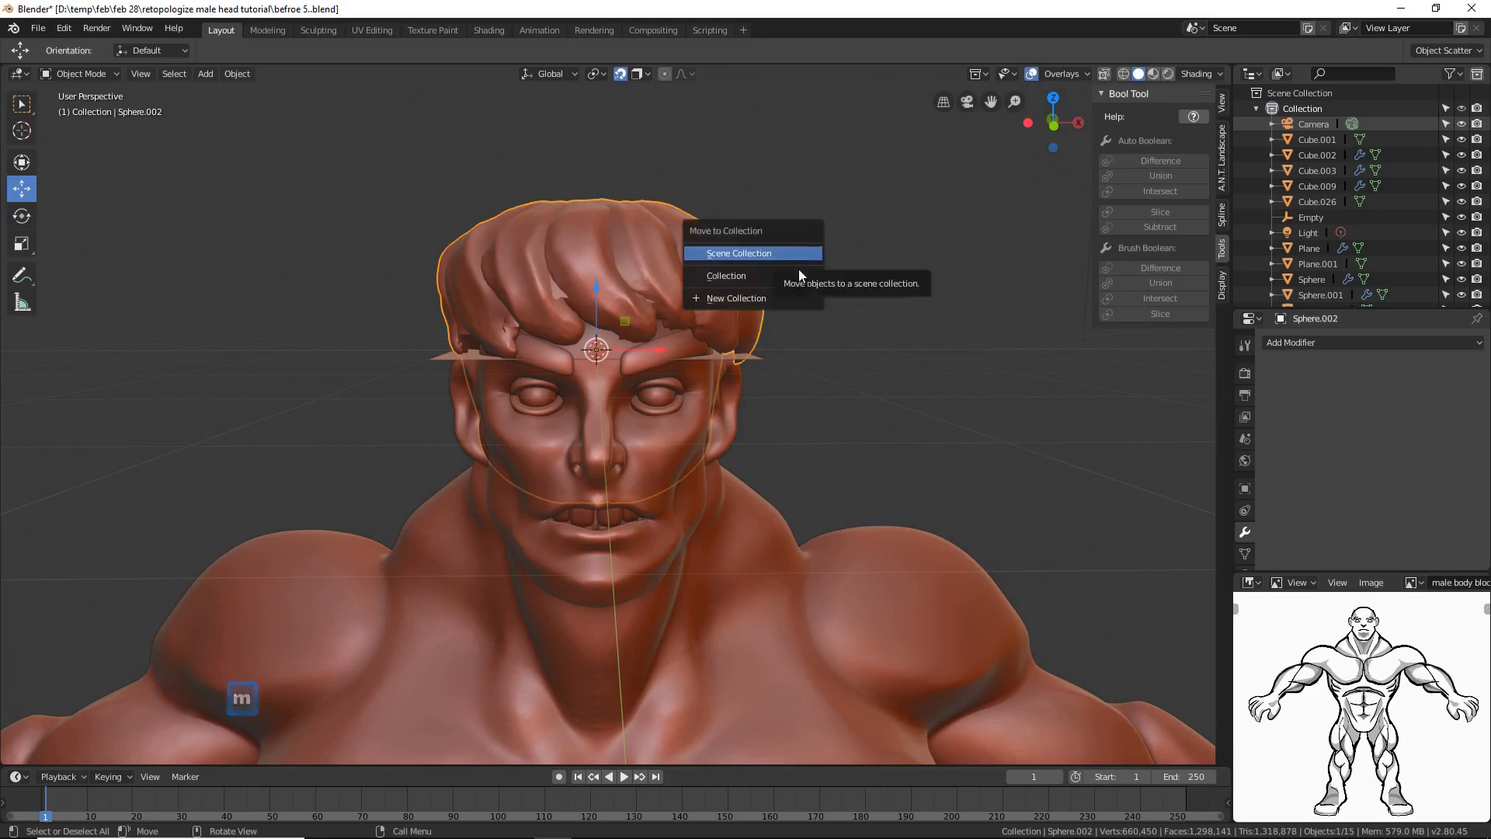
pyautogui.click(784, 299)
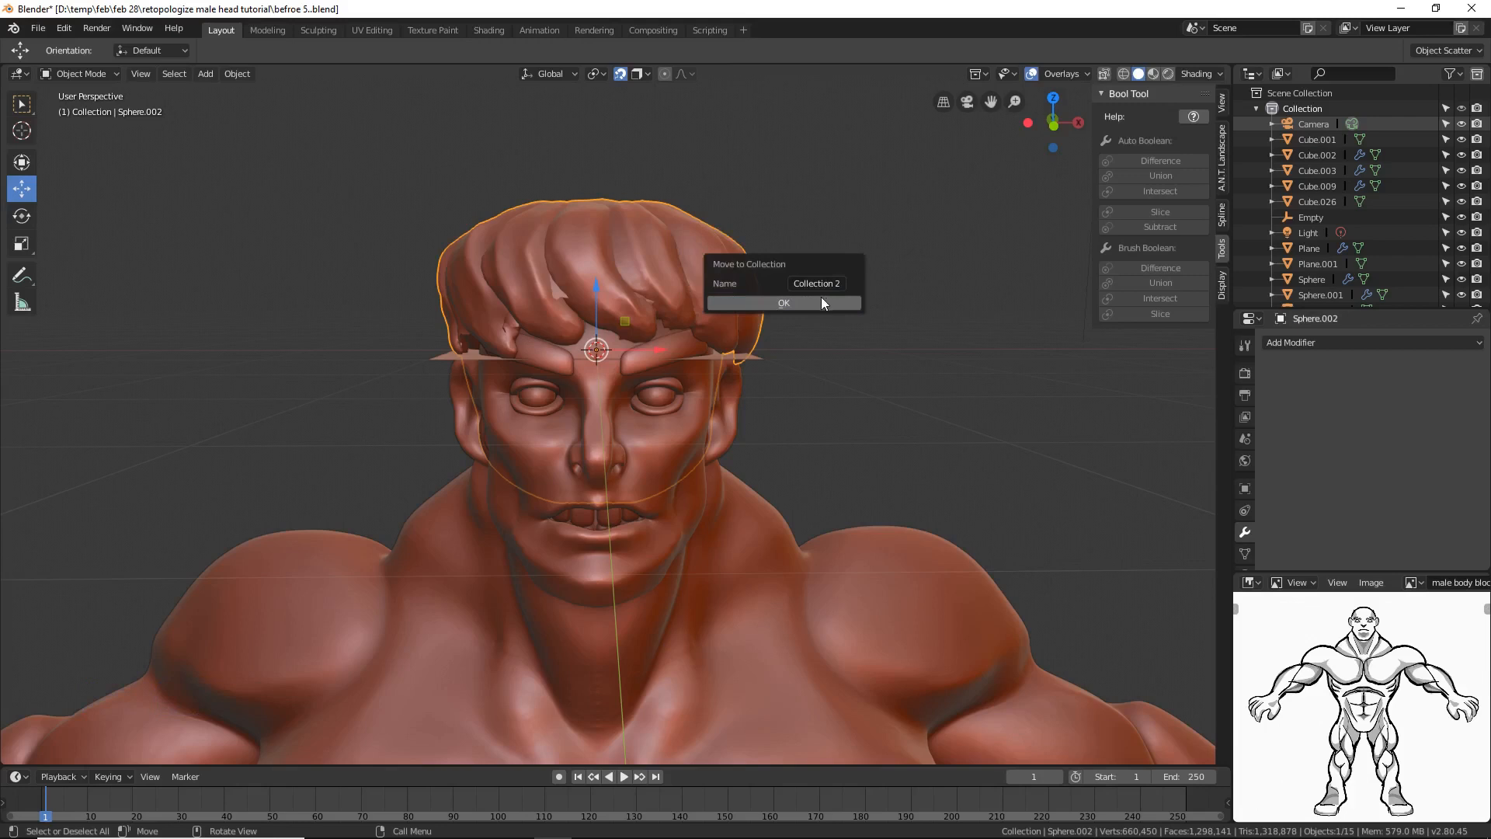
pyautogui.click(821, 301)
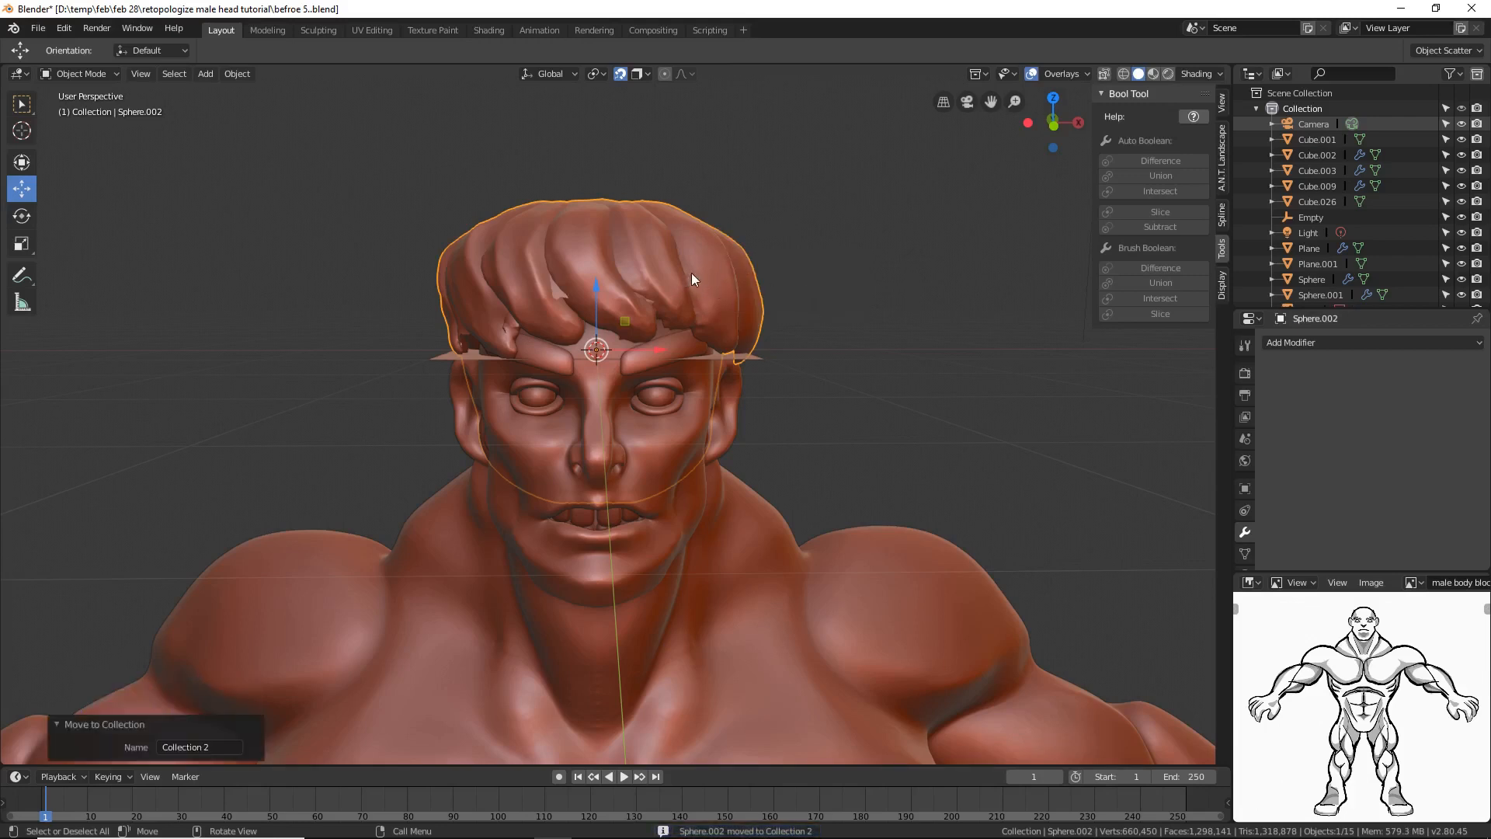
# Step: Move the eyebrows object into Collection 2
pyautogui.click(674, 342)
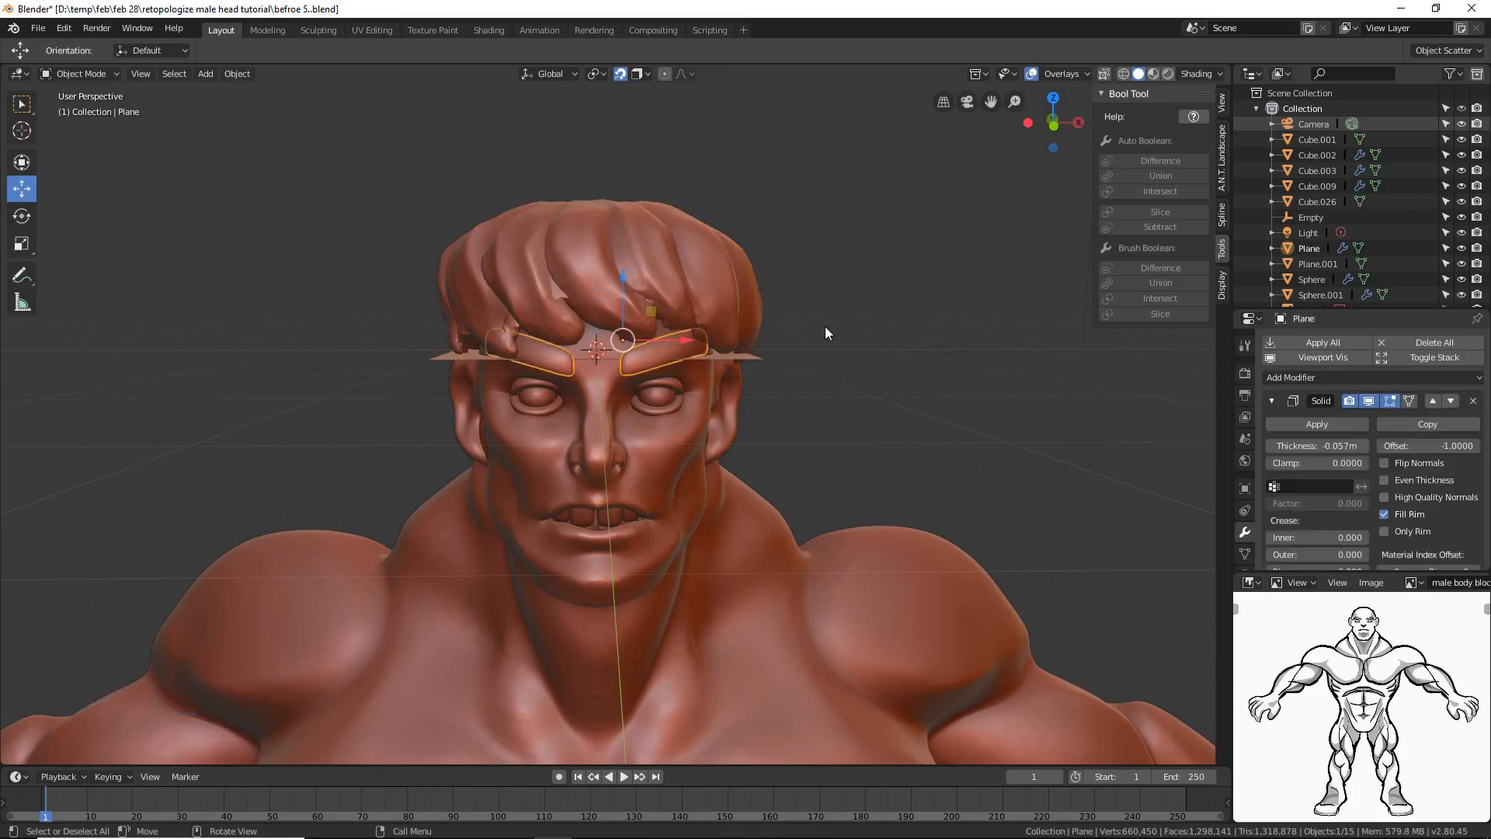
pyautogui.press('m')
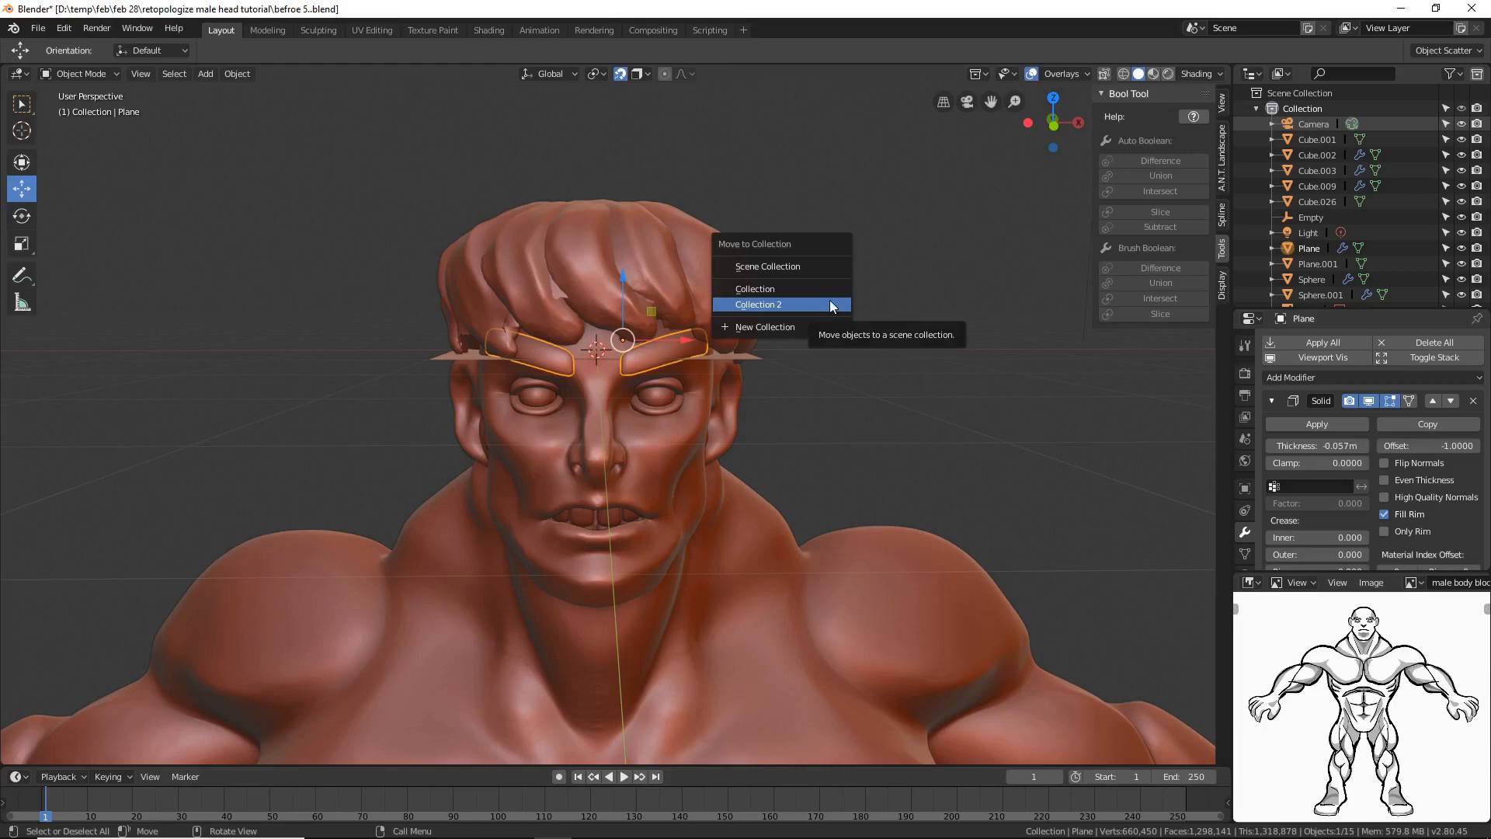
pyautogui.click(830, 305)
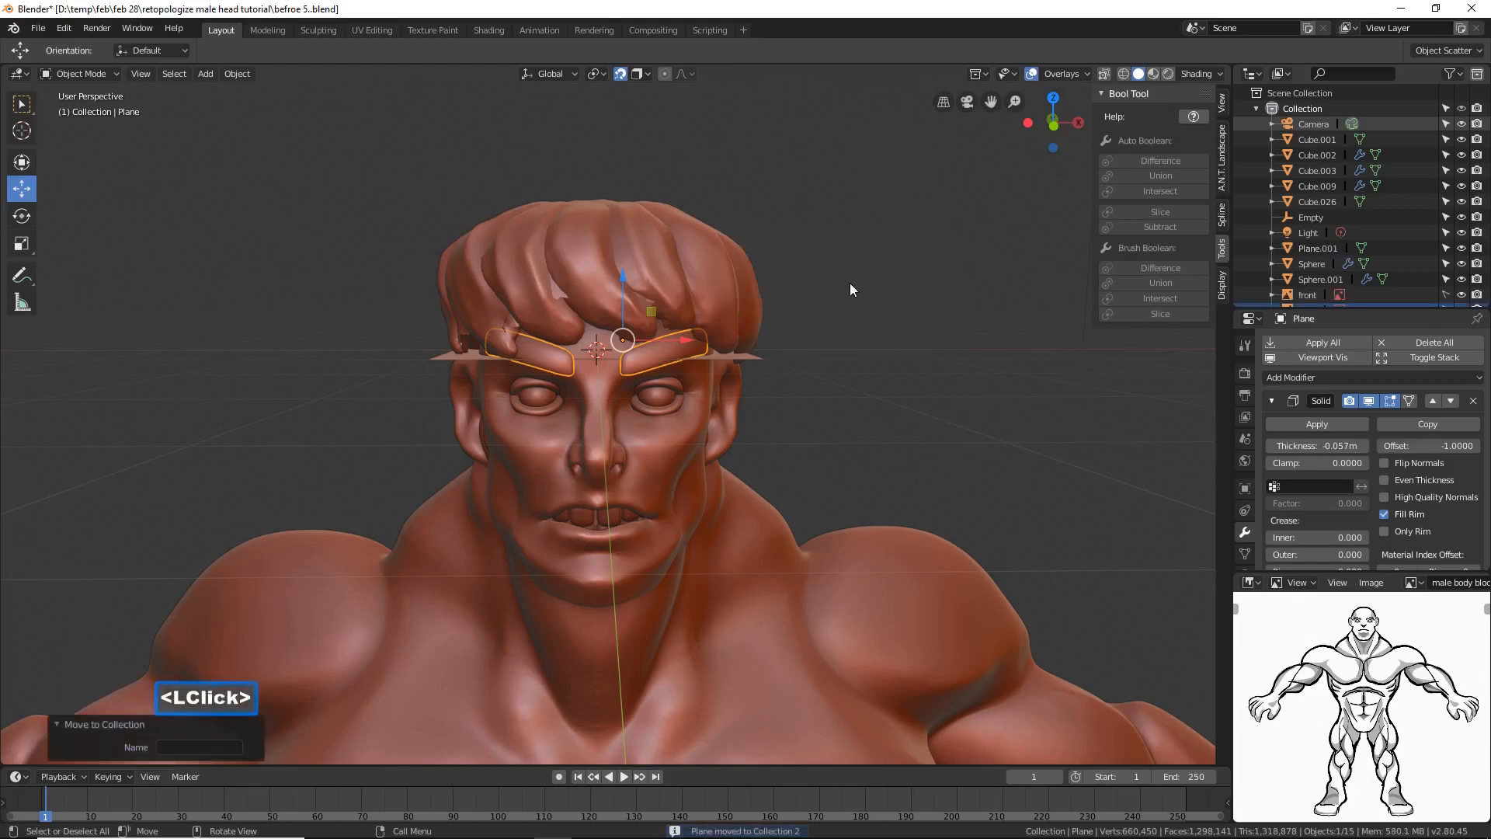
# Step: Make Collection 2 unselectable and hide it from the viewport
pyautogui.scroll(-2, 1397, 194)
pyautogui.scroll(-1, 1409, 211)
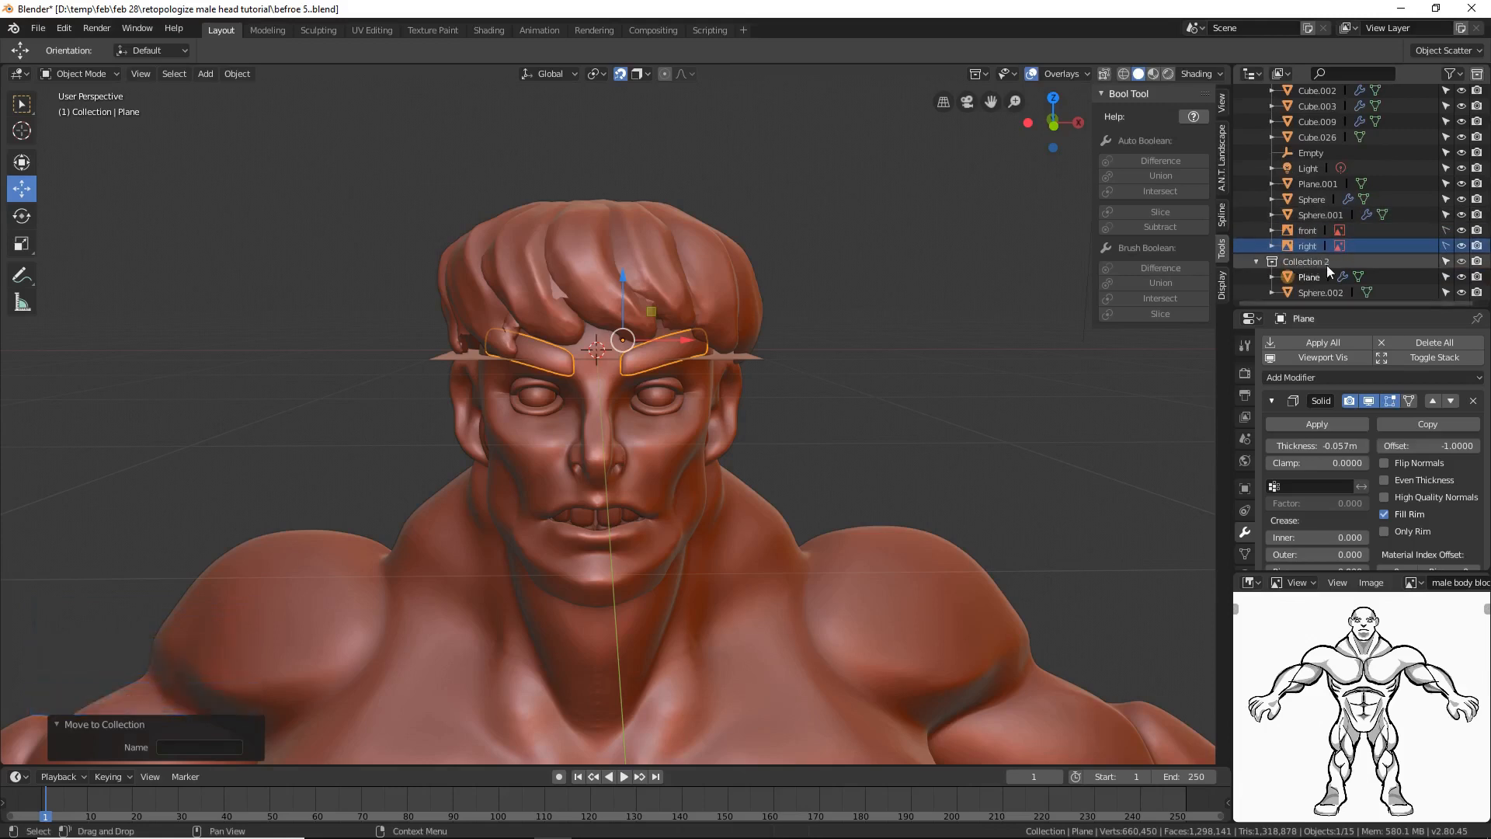
pyautogui.click(1446, 261)
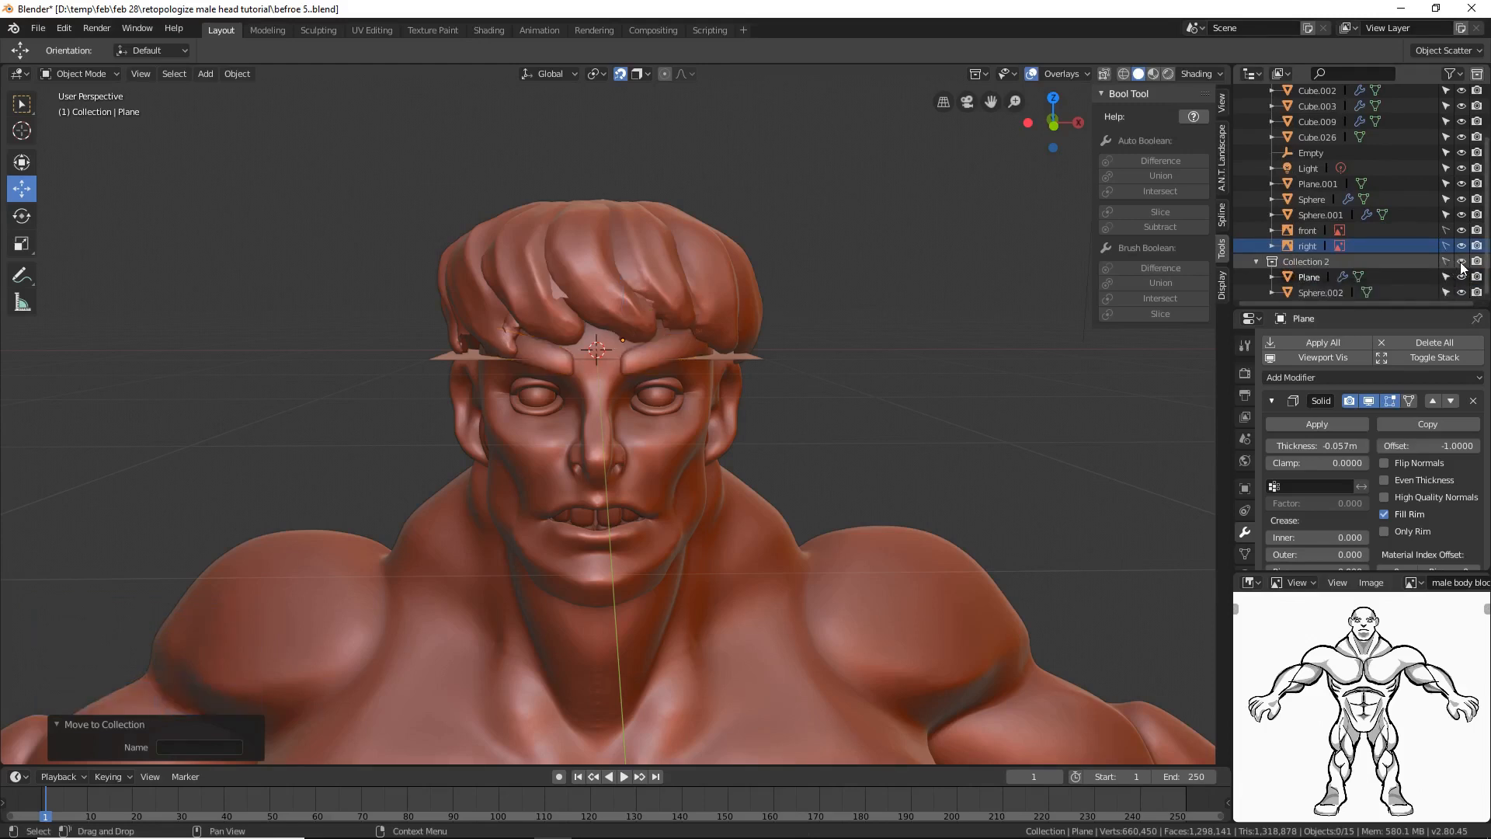
pyautogui.click(1461, 263)
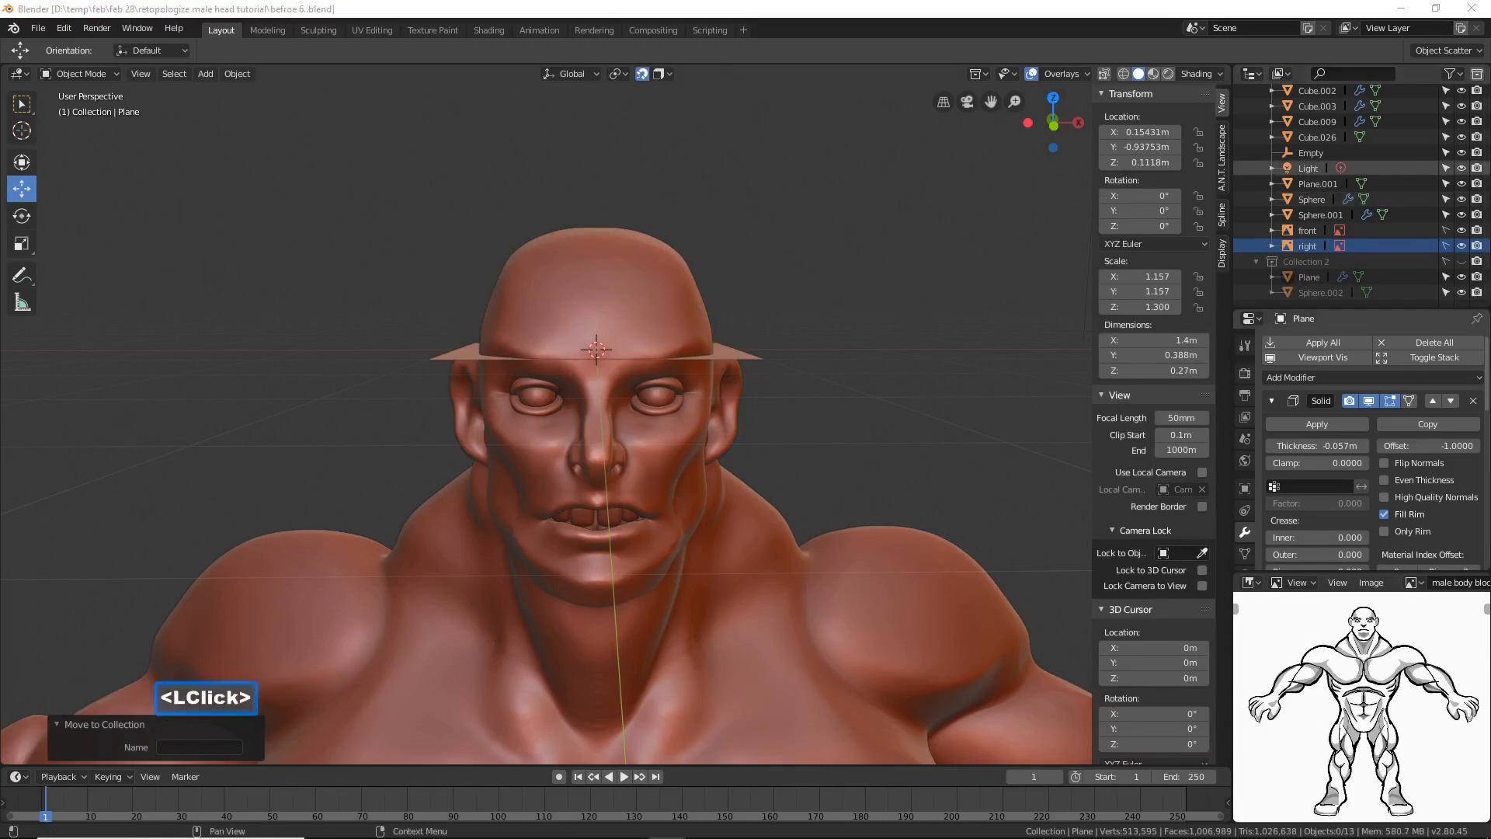
# Step: Select the flat plane crossing the forehead and enter Edit Mode on it
pyautogui.click(817, 8)
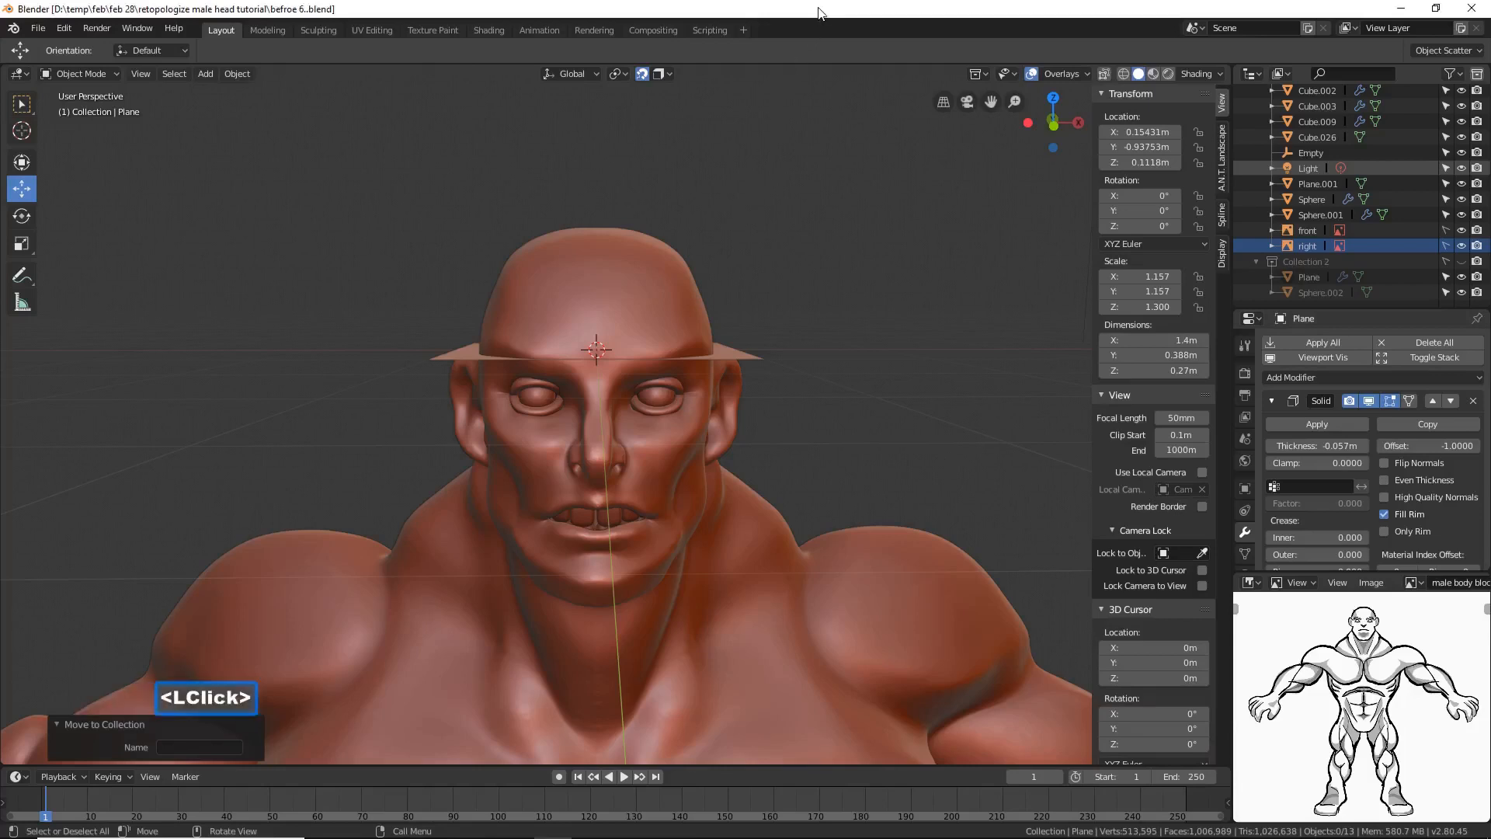
pyautogui.click(739, 357)
pyautogui.click(739, 356)
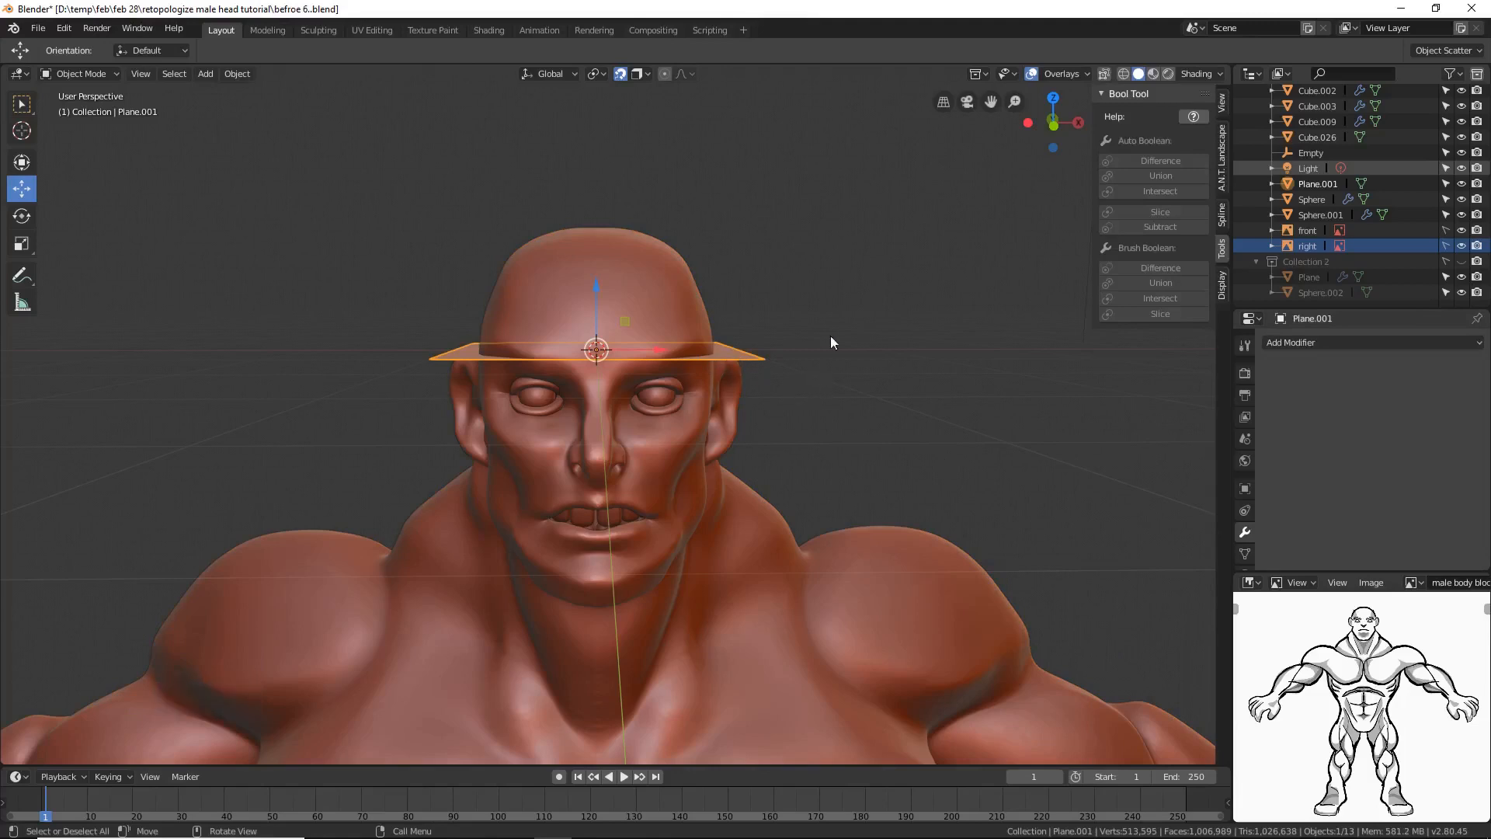
pyautogui.click(106, 73)
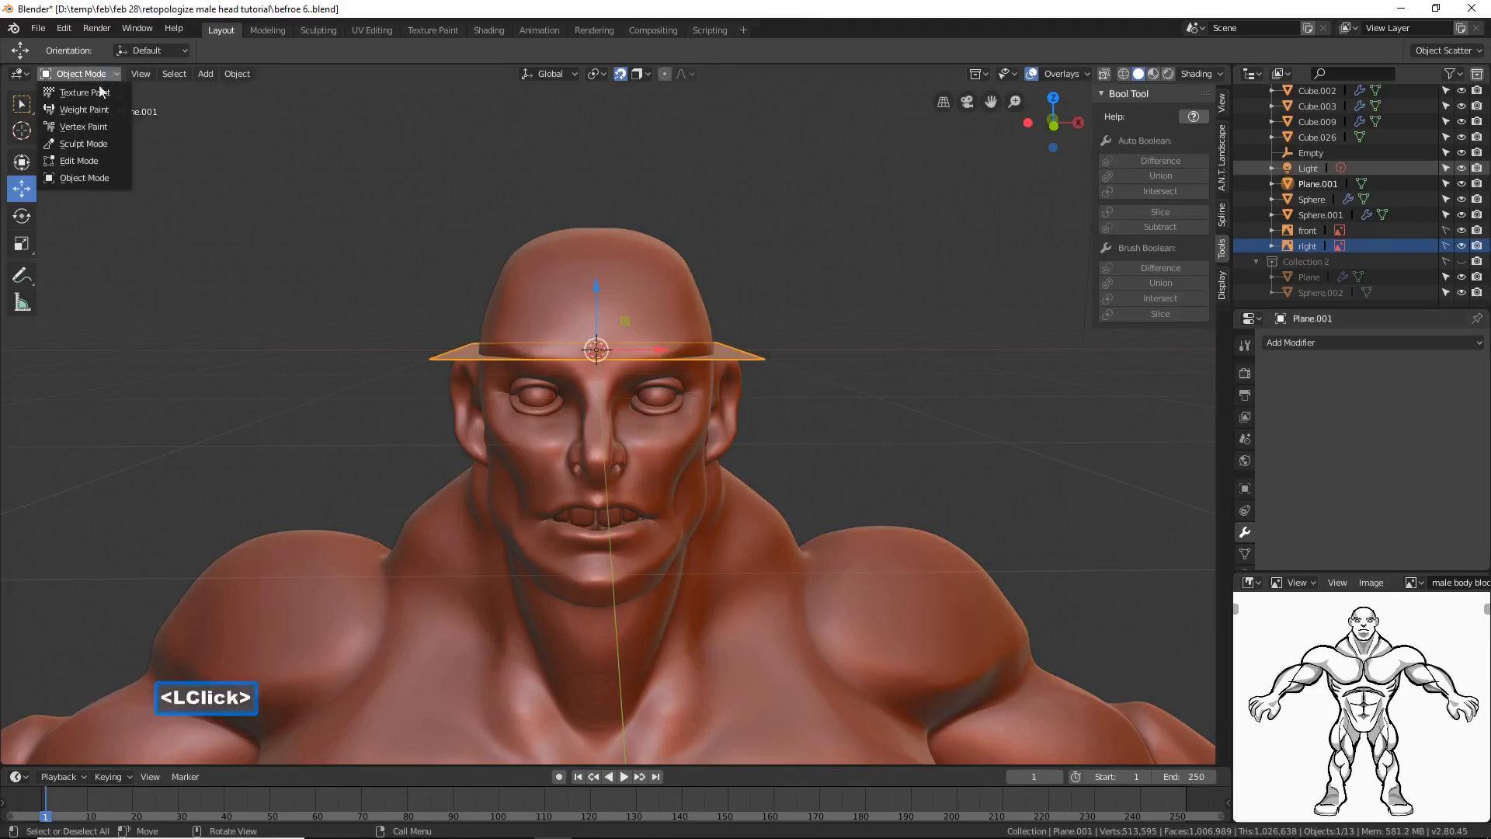
pyautogui.click(113, 160)
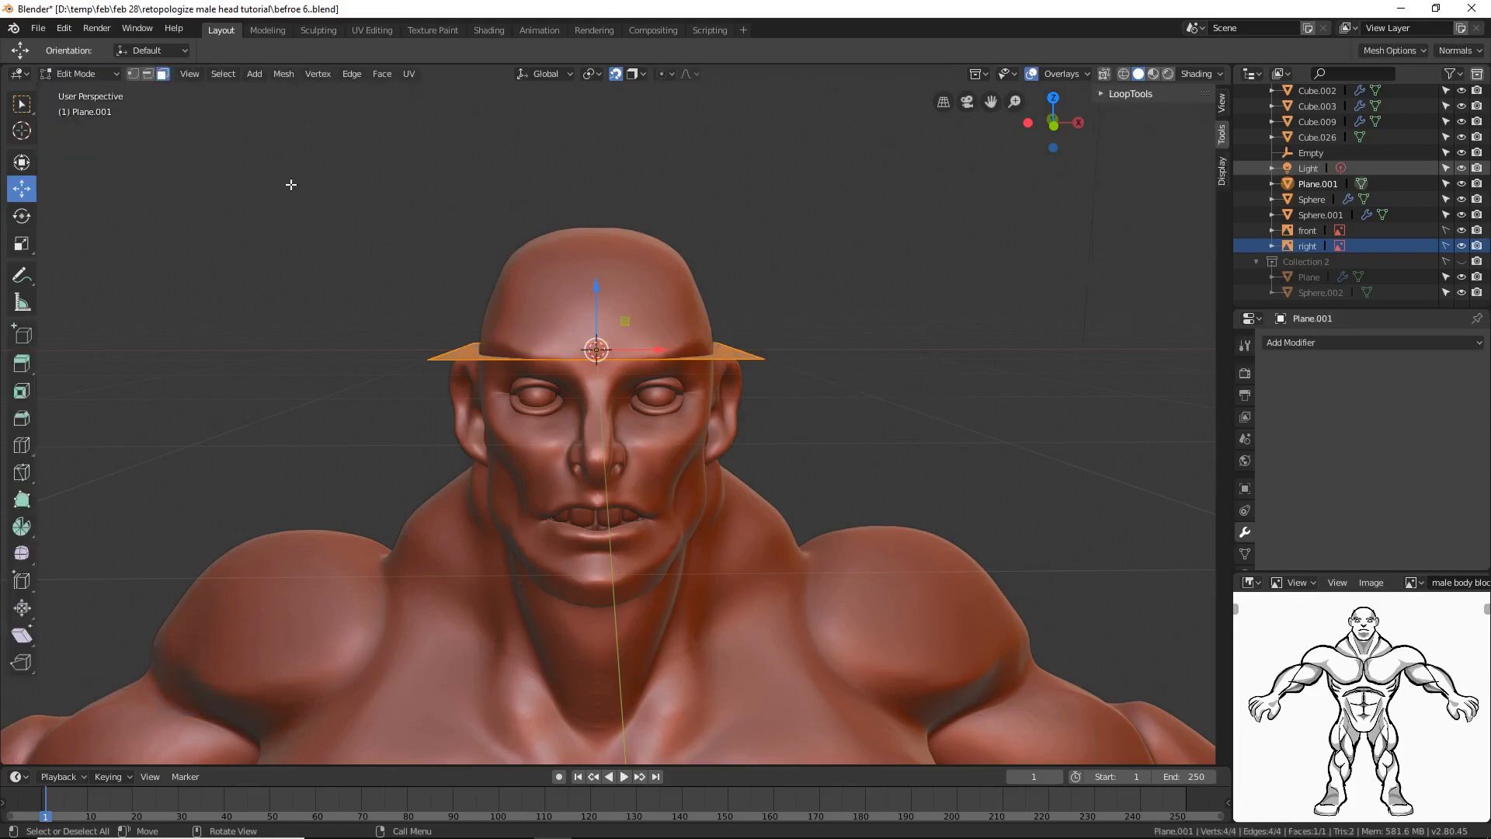
# Step: Switch to vertex selection and merge all of the plane's vertices At Center into a single vertex
pyautogui.click(132, 75)
pyautogui.press('alt')
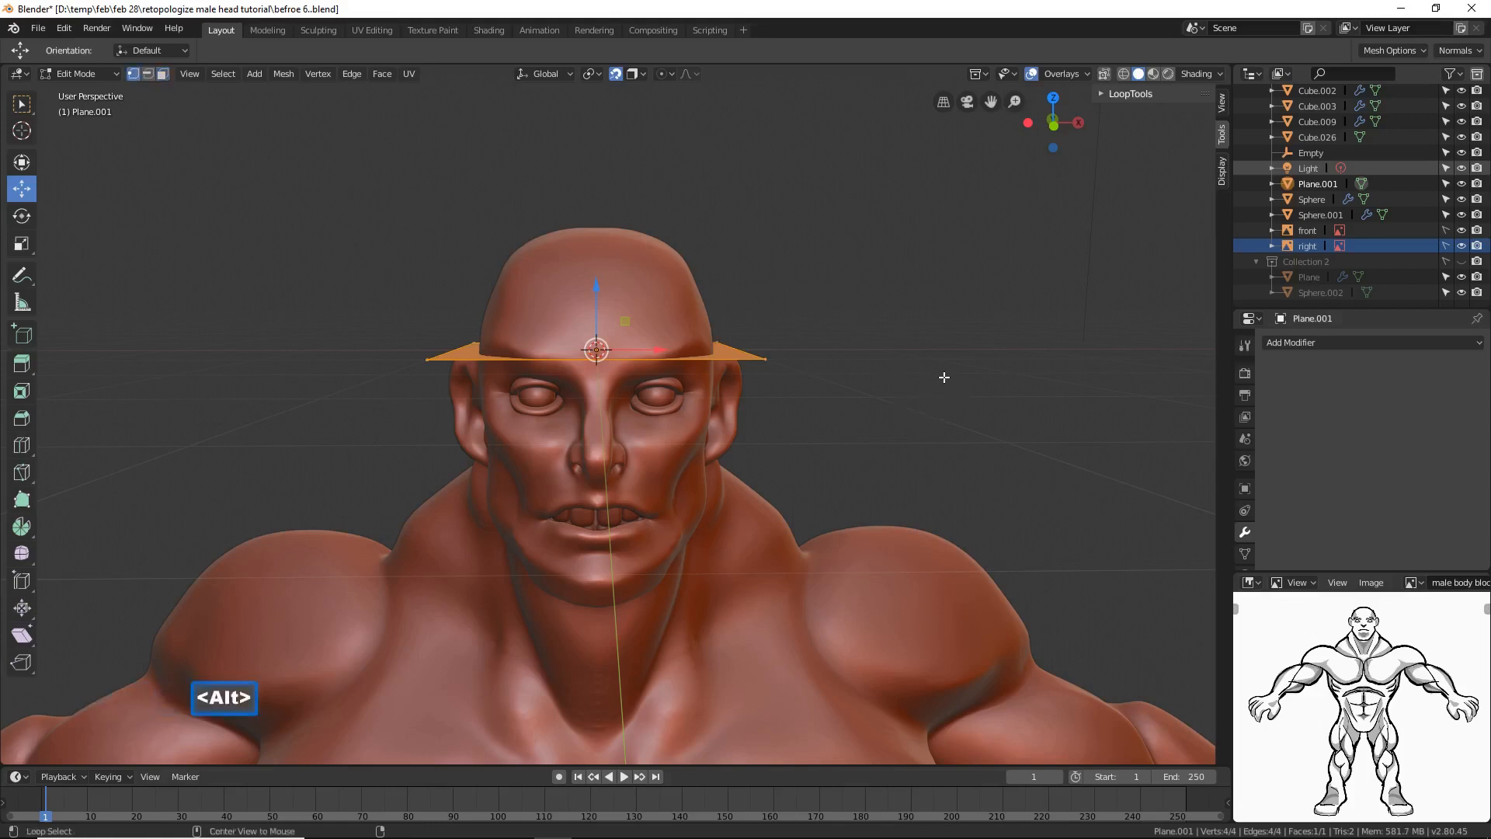
pyautogui.hotkey('alt', 'm')
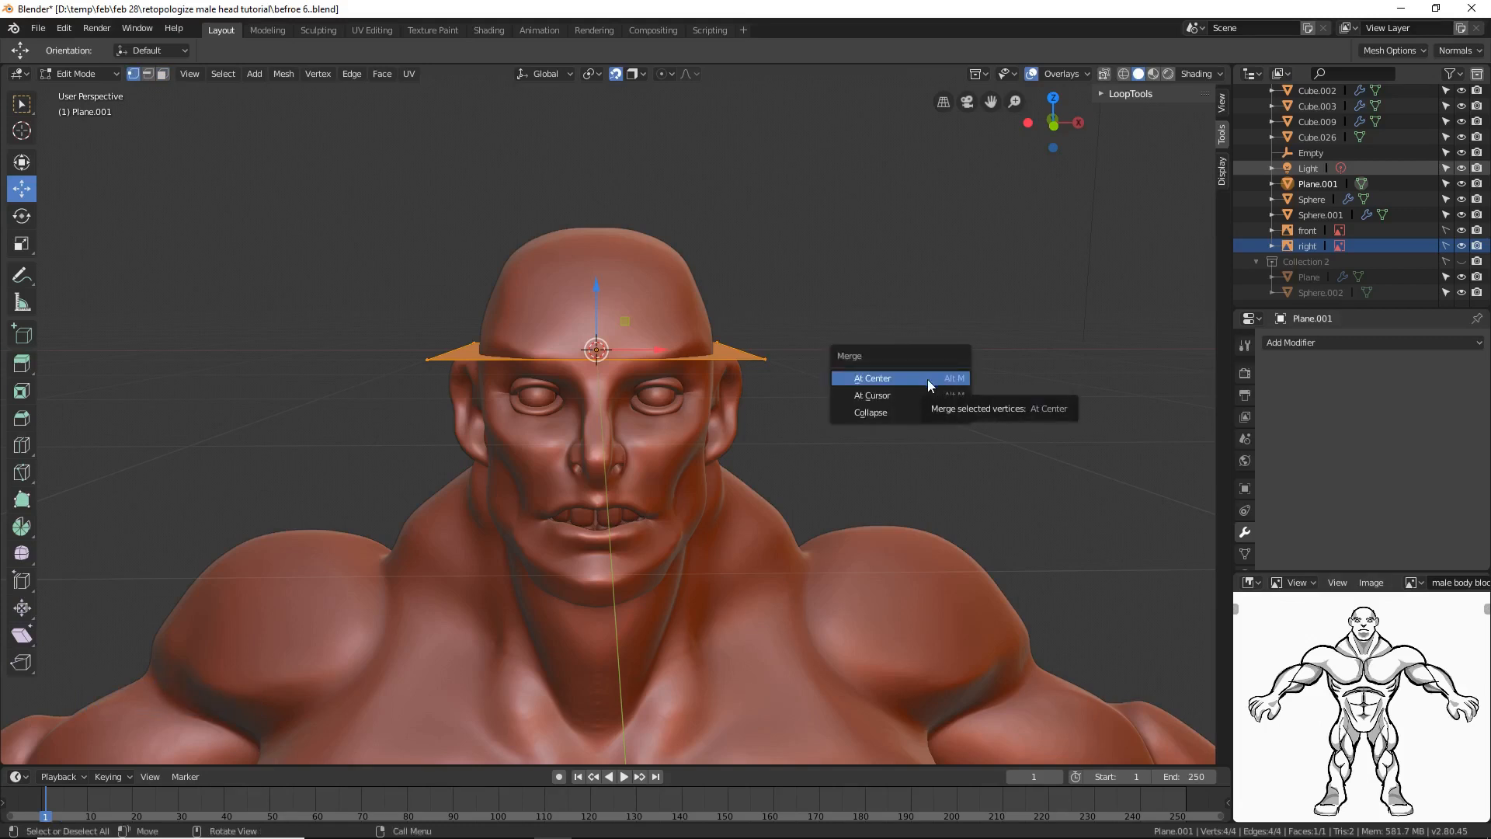
pyautogui.click(927, 379)
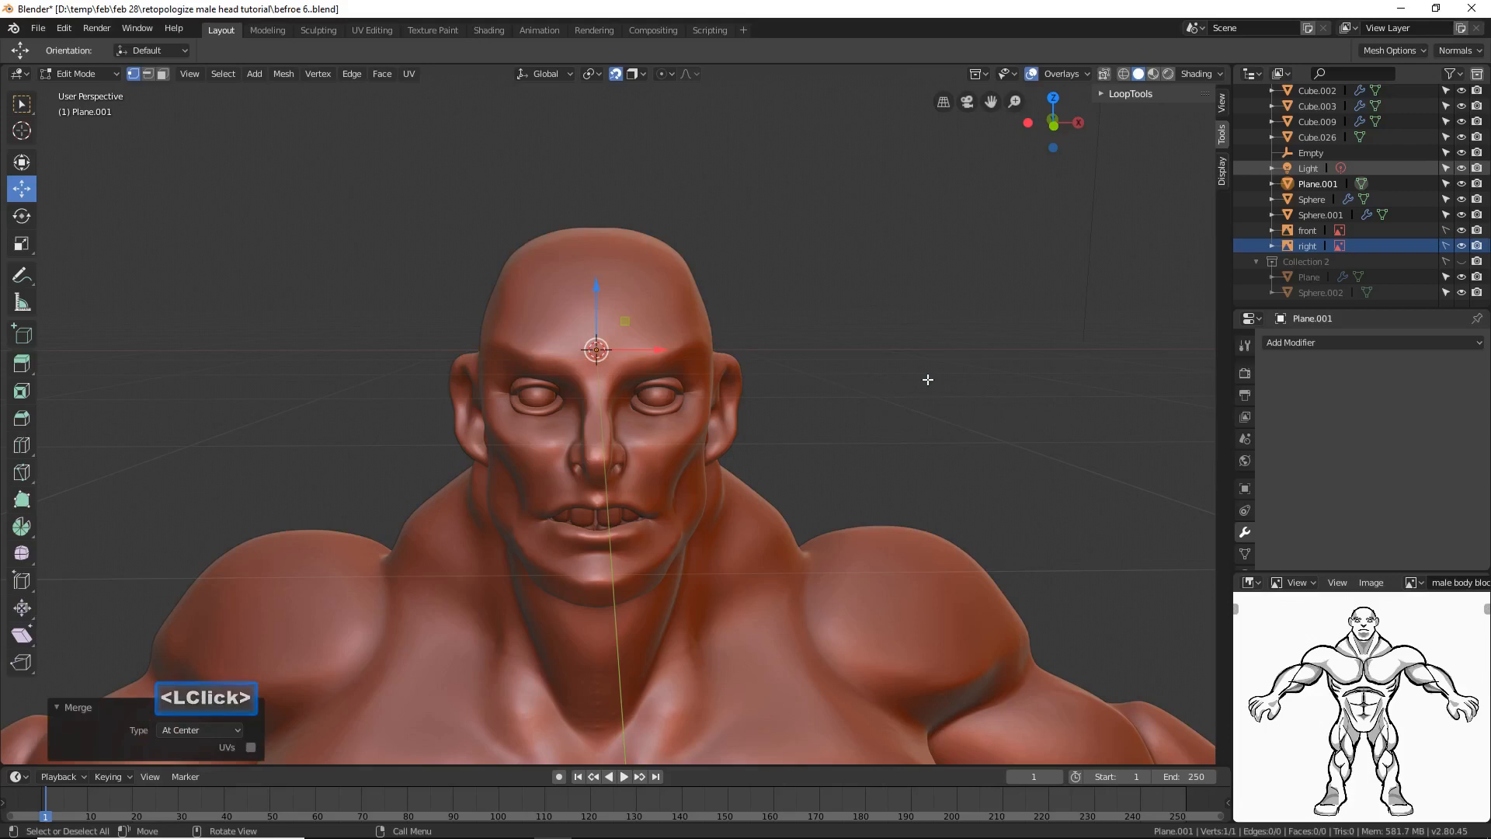
# Step: Move the merged vertex forward along Y by about -0.772 m, out of the head toward the front of the face
pyautogui.click(1477, 262)
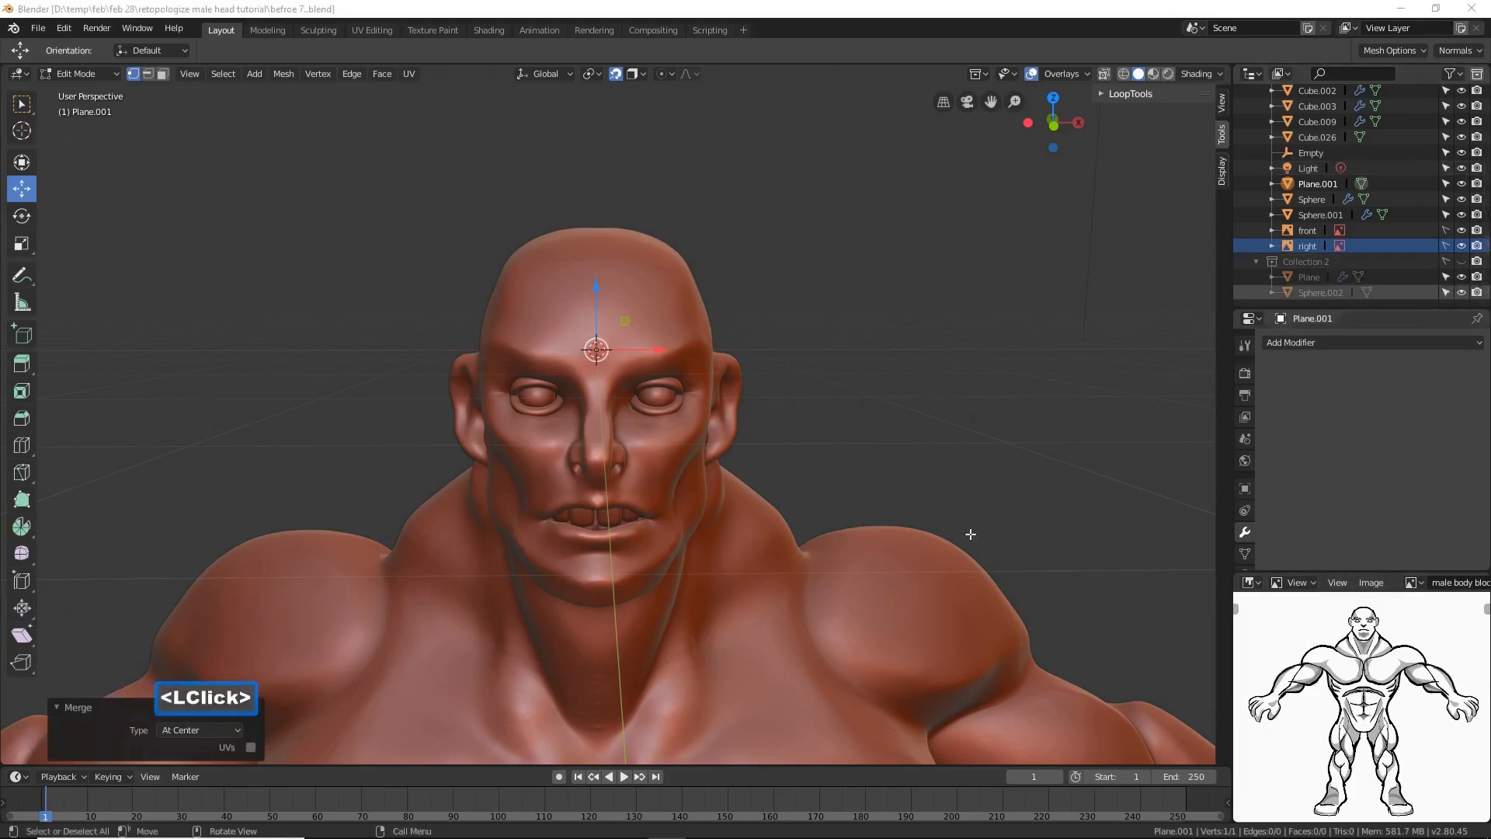
pyautogui.click(826, 12)
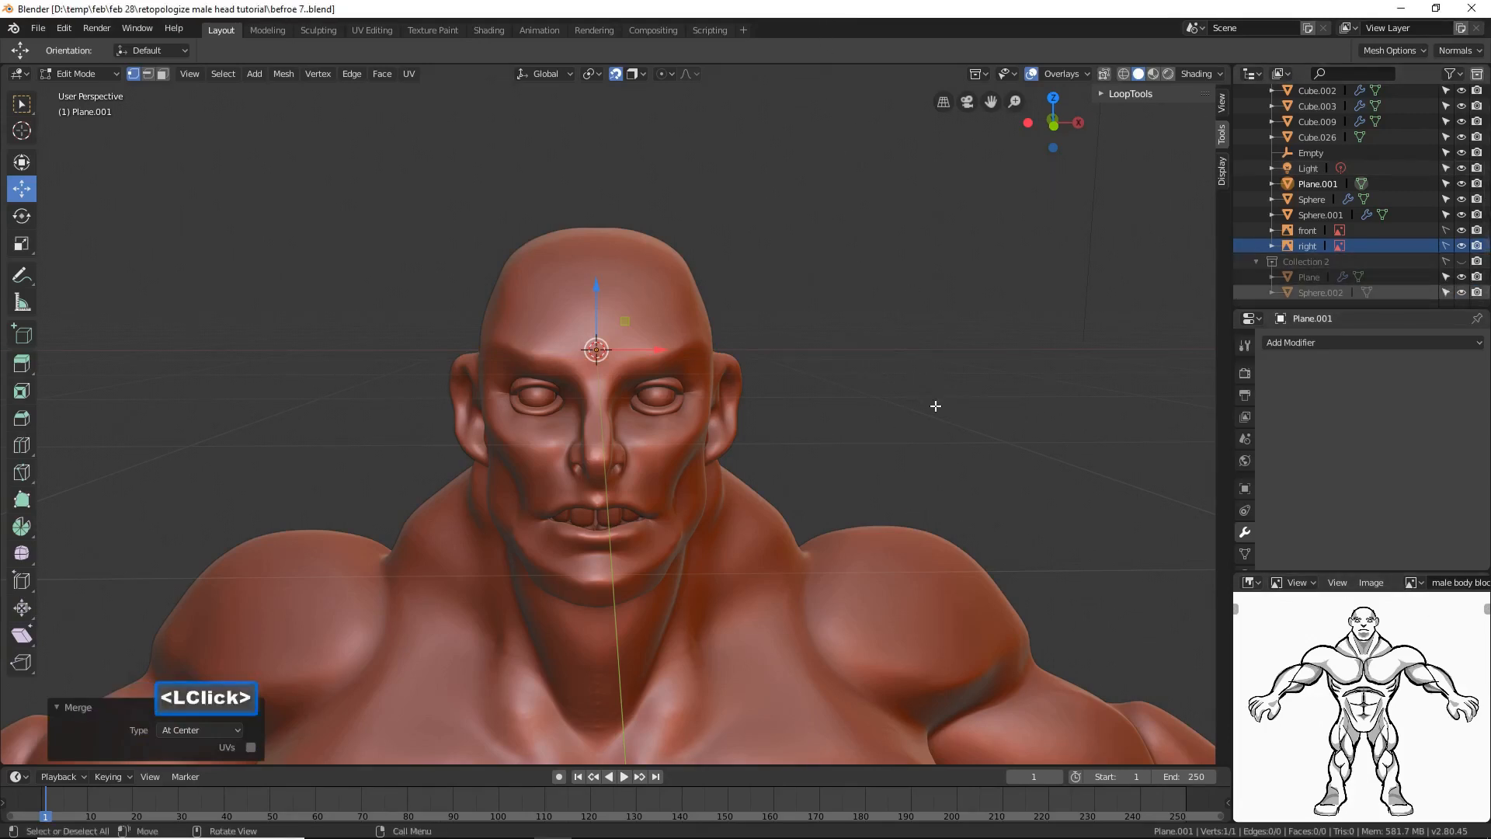
pyautogui.moveTo(953, 380); pyautogui.dragTo(869, 396, button='middle')
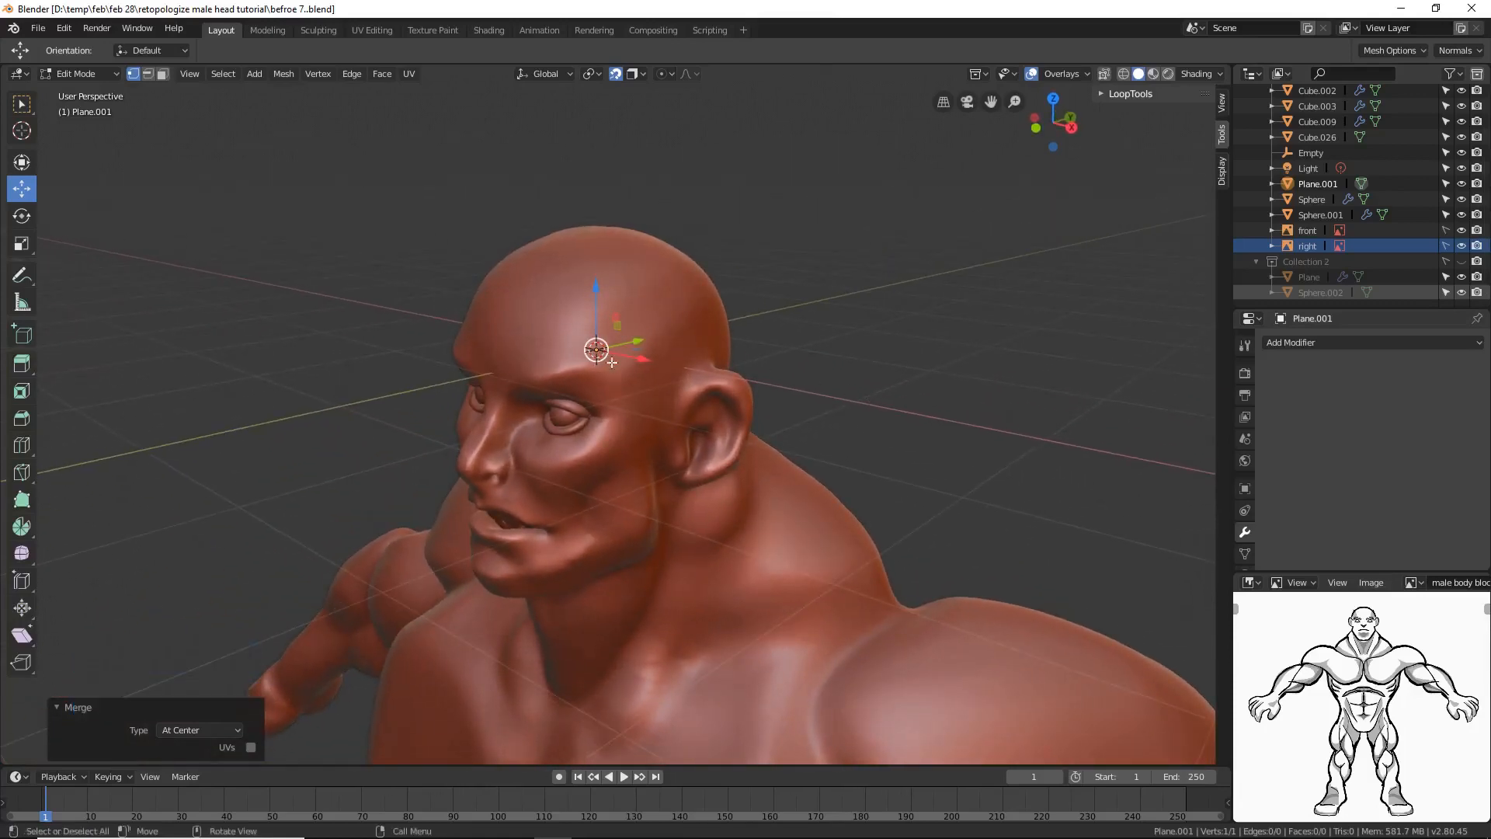
pyautogui.moveTo(638, 348); pyautogui.dragTo(636, 339, button='middle')
pyautogui.moveTo(633, 338); pyautogui.dragTo(565, 371)
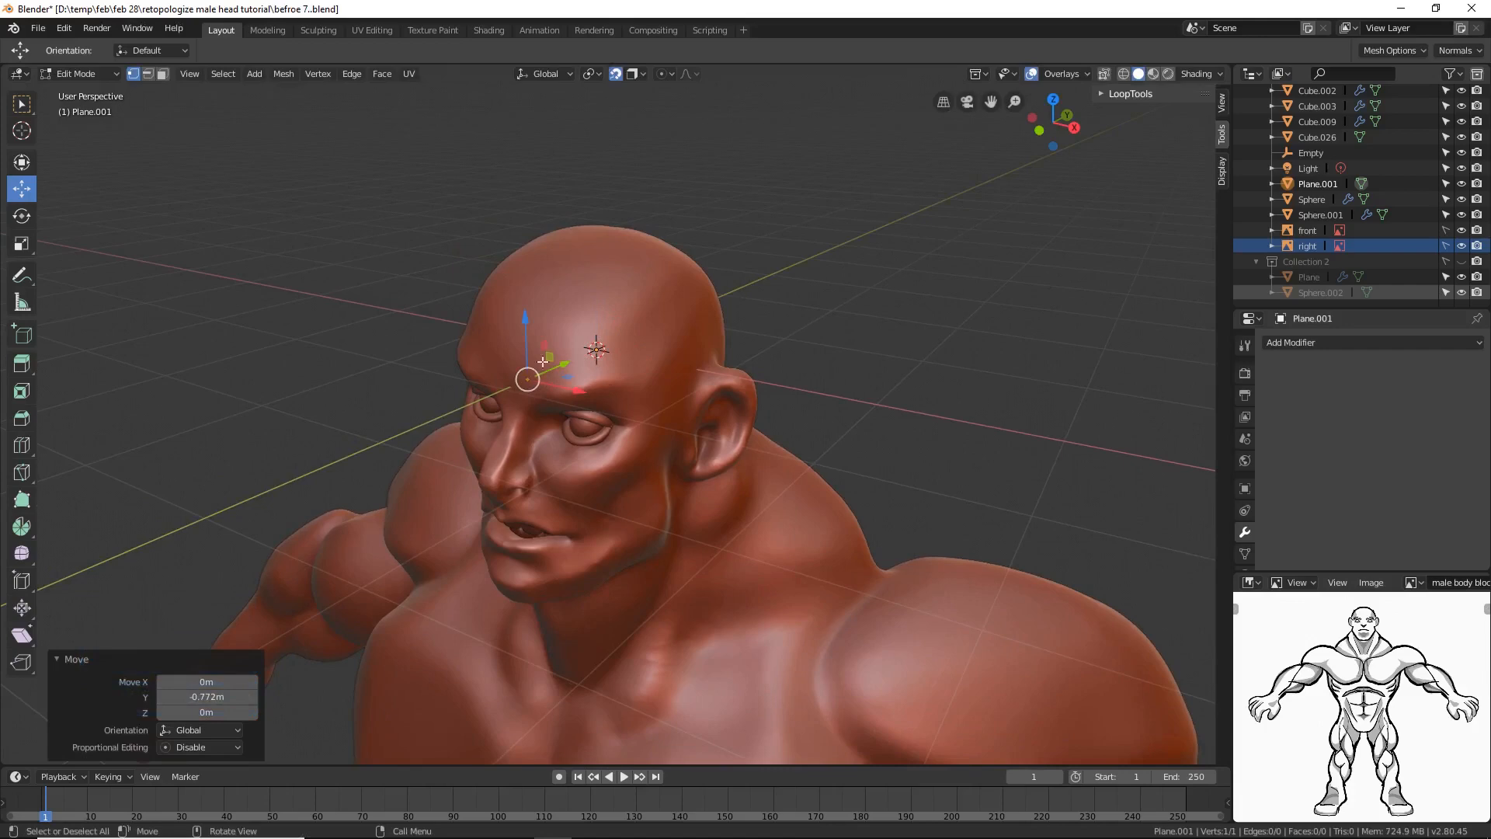
# Step: Lower the vertex and shift it along X to the inner corner of the character's left eye, ending with a raise of about 0.03 m
pyautogui.moveTo(583, 472); pyautogui.dragTo(528, 381, button='middle')
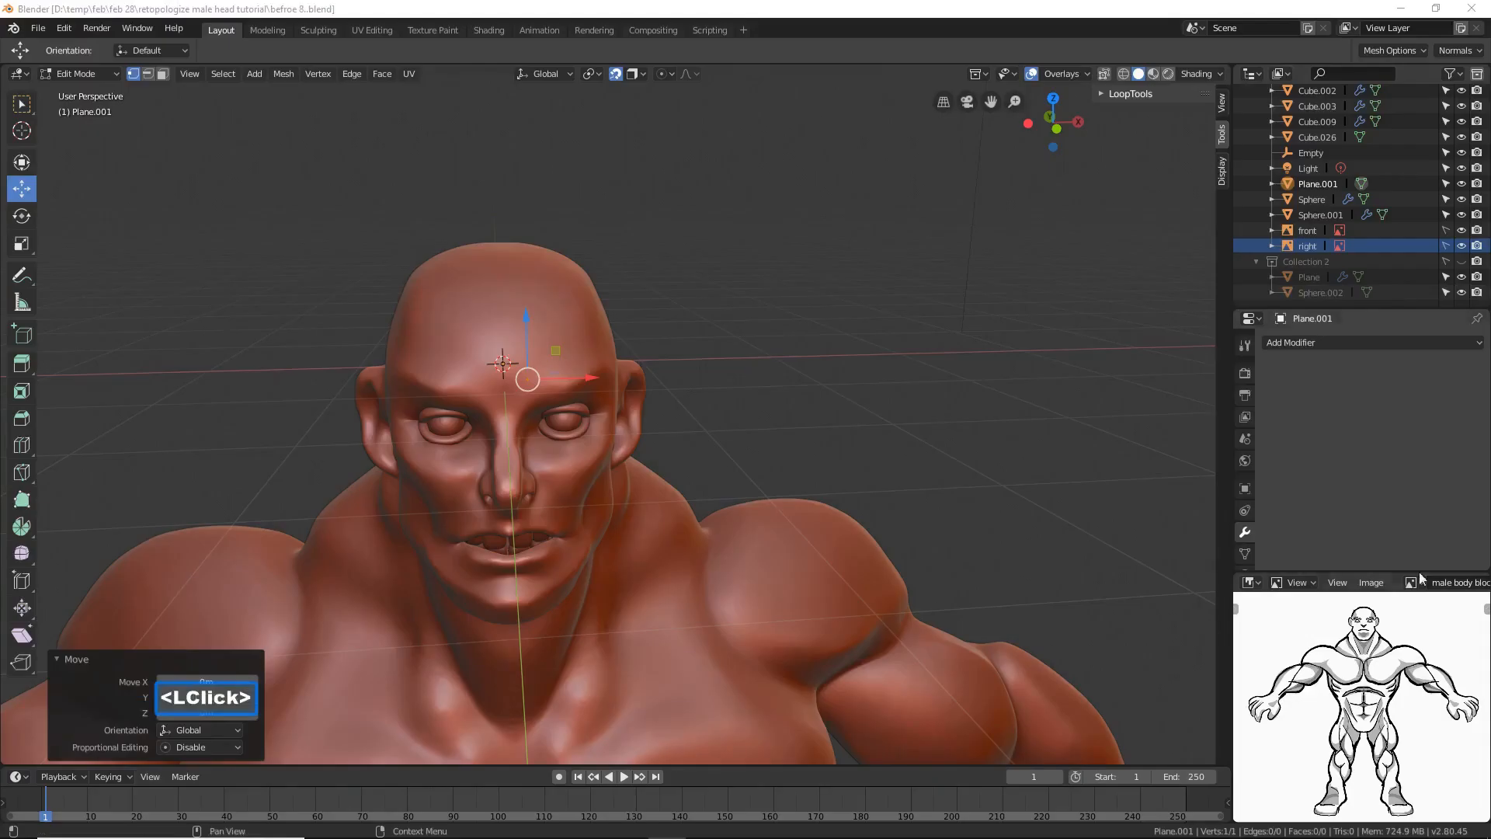
pyautogui.click(816, 11)
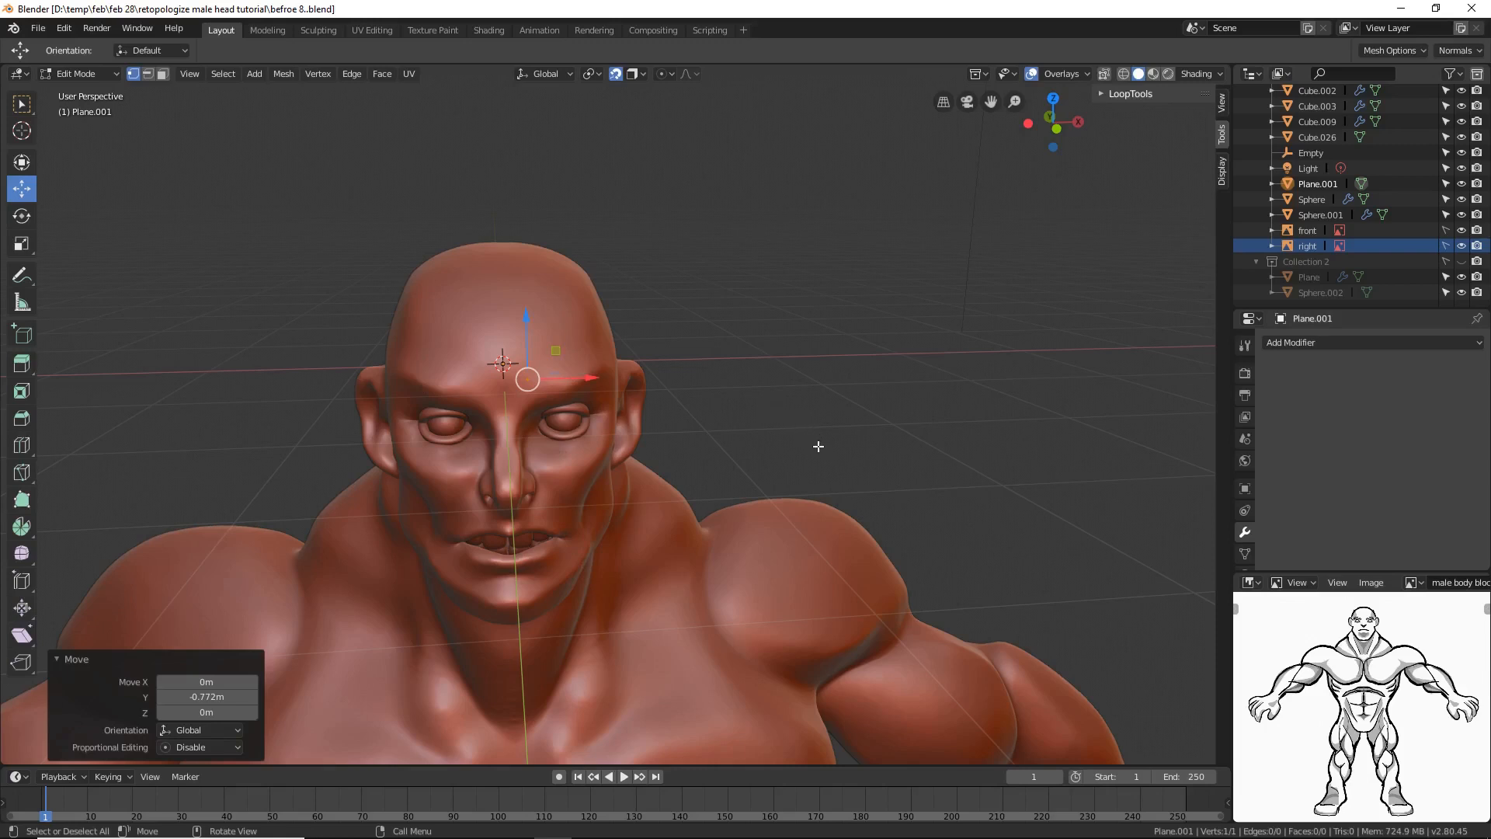
pyautogui.moveTo(860, 448); pyautogui.dragTo(588, 356, button='middle')
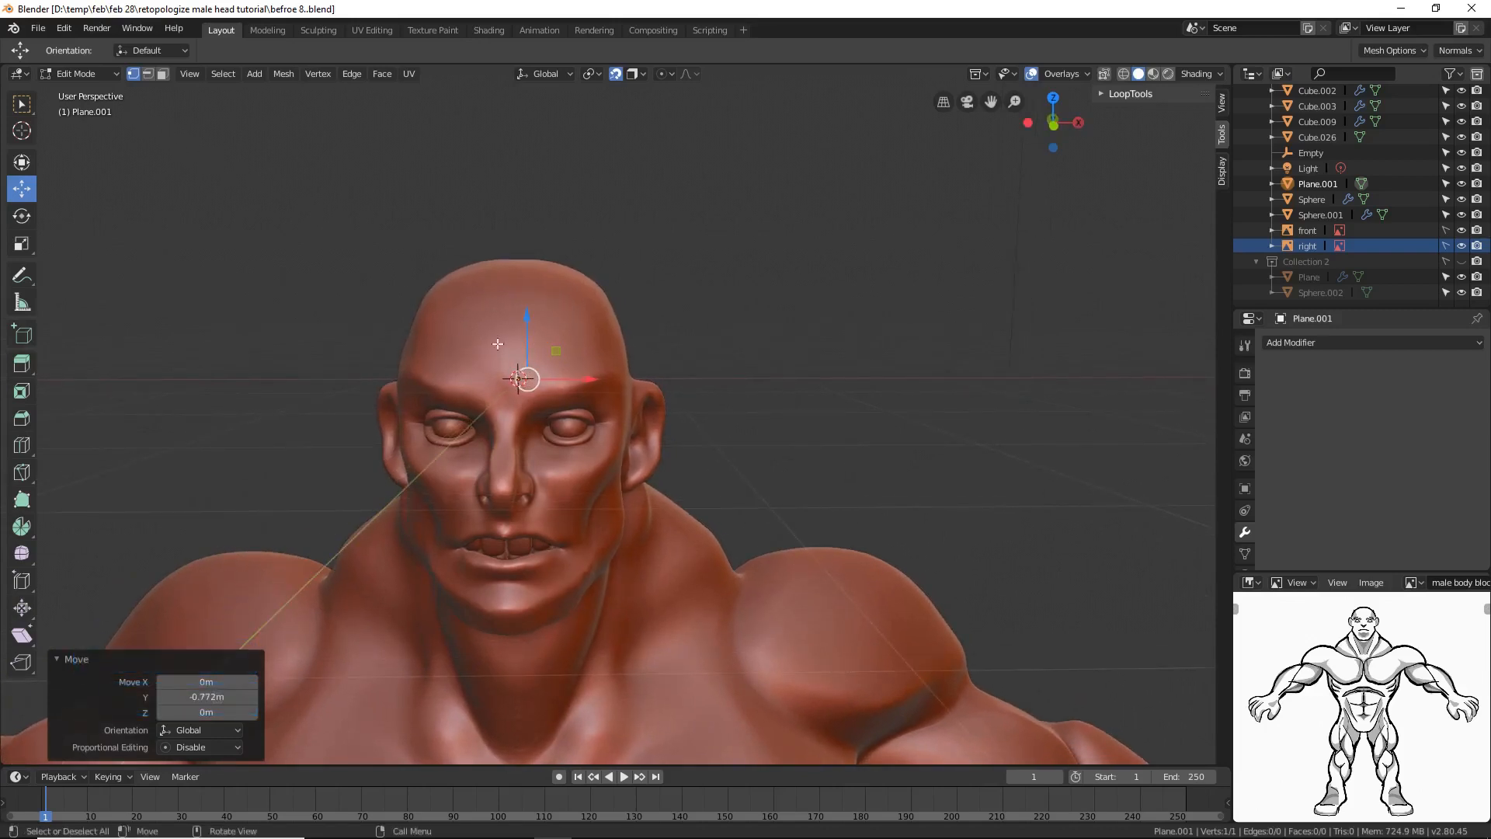
pyautogui.moveTo(527, 318); pyautogui.dragTo(531, 367)
pyautogui.keyDown('ctrl'); pyautogui.moveTo(736, 504); pyautogui.dragTo(580, 410, button='middle'); pyautogui.keyUp('ctrl')
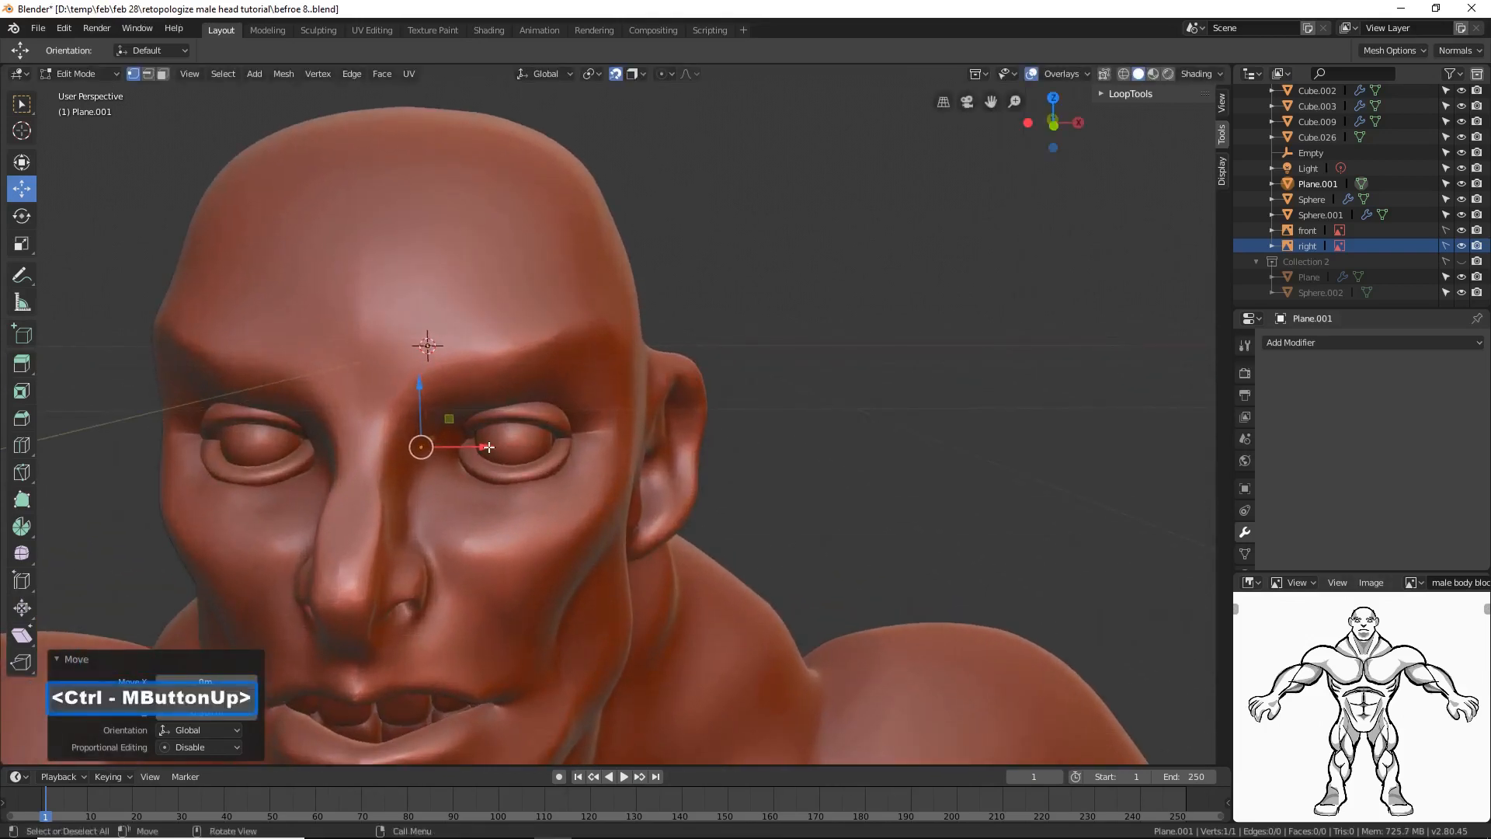
pyautogui.moveTo(488, 448); pyautogui.dragTo(506, 447)
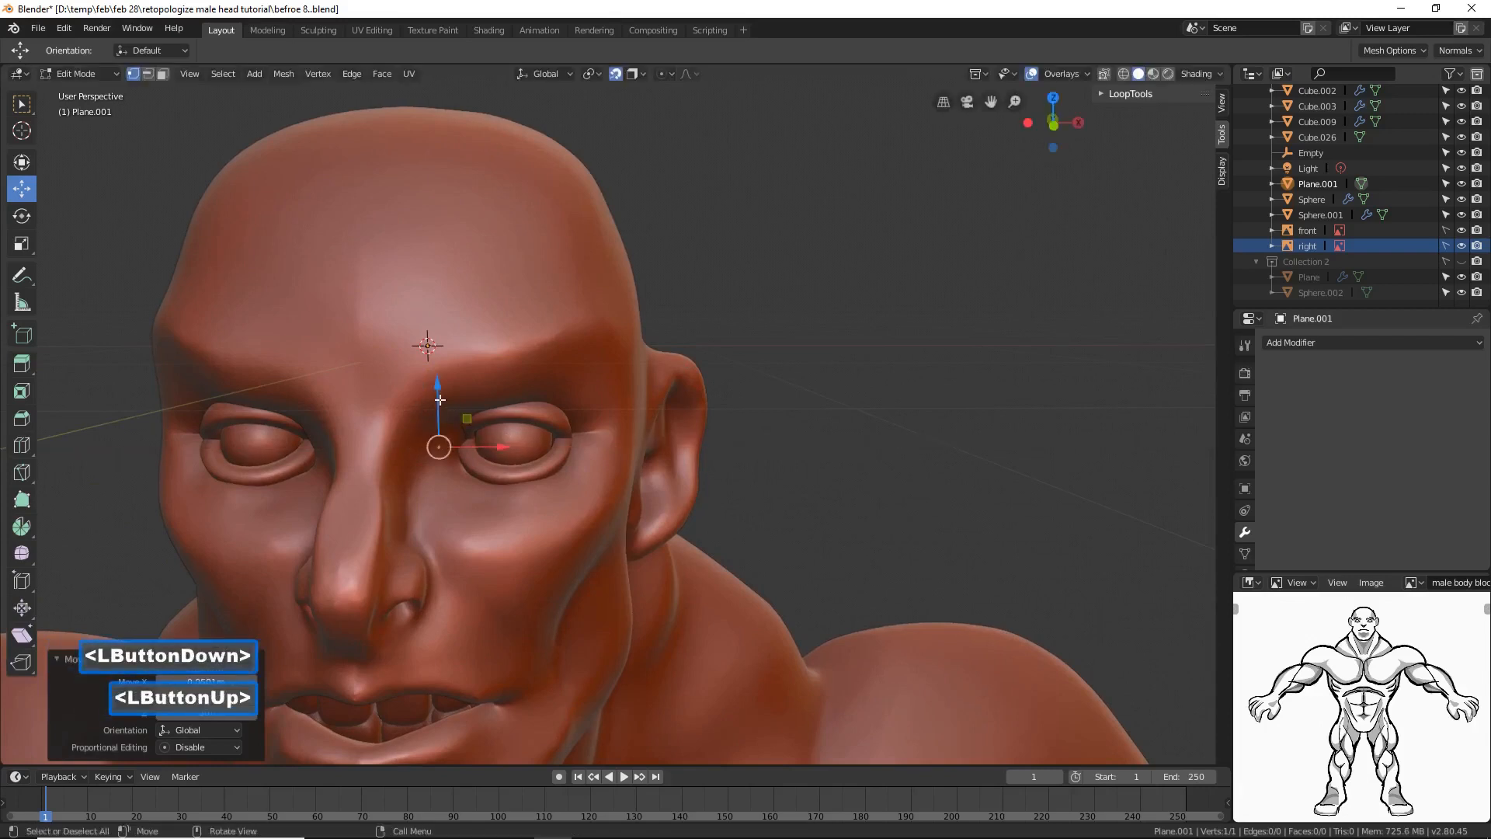
pyautogui.moveTo(440, 399); pyautogui.dragTo(440, 388)
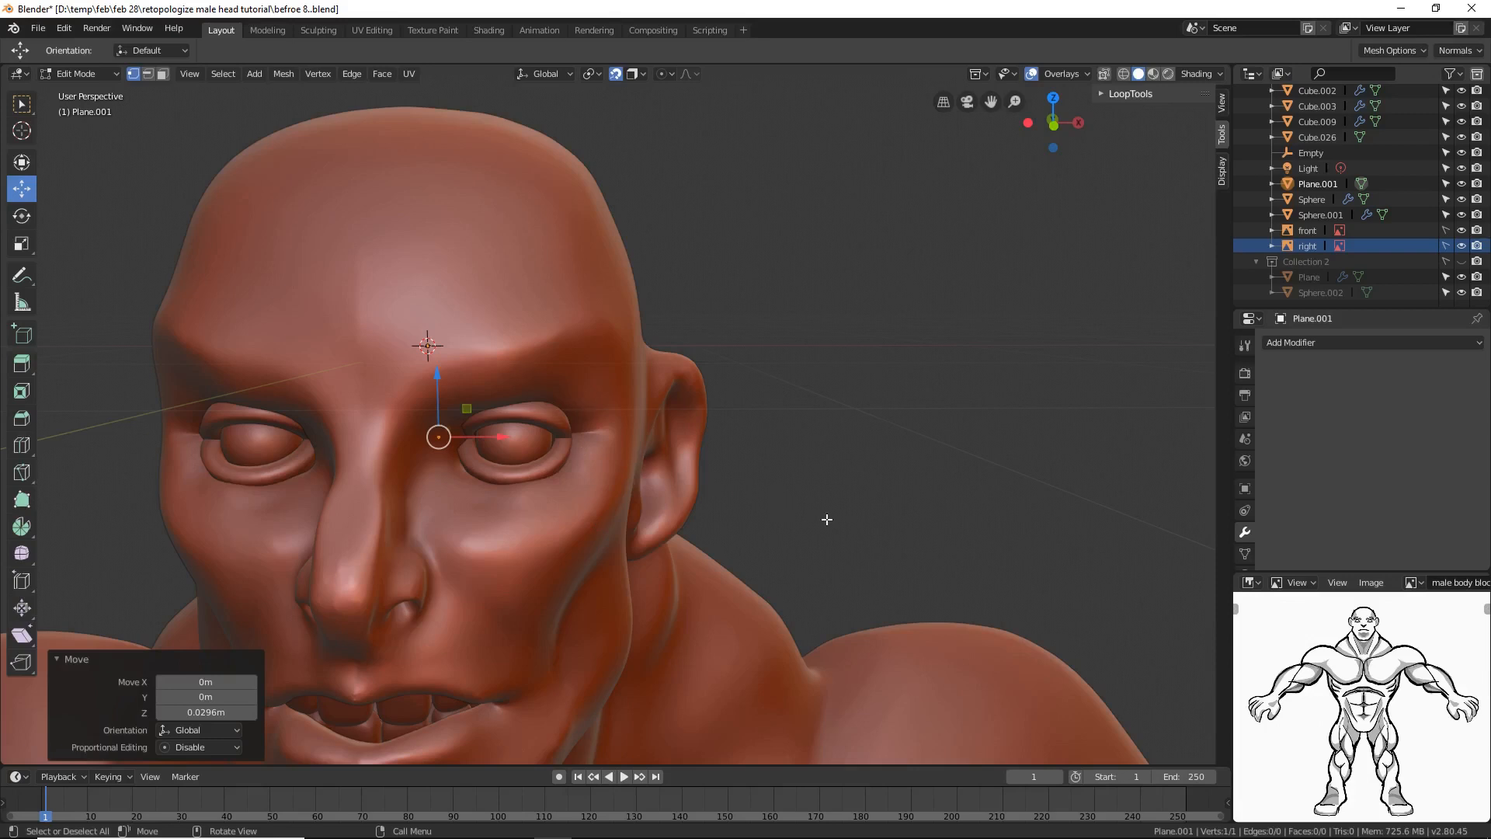
# Step: Extrude seven surface-snapped vertices from the inner-corner vertex, over the upper lid, around the outer corner and back below the character's left eye
pyautogui.click(1320, 318)
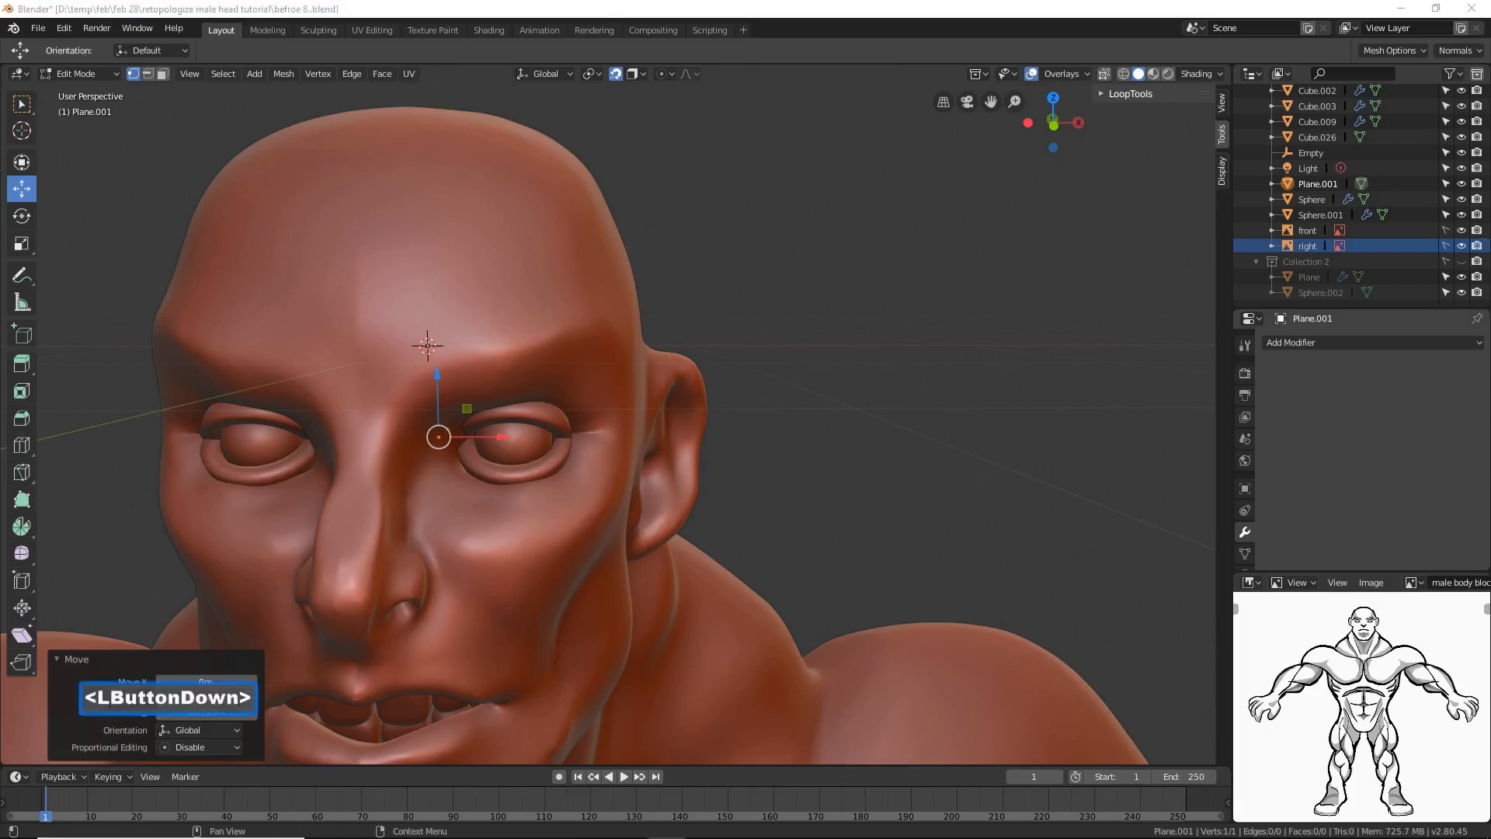
pyautogui.click(822, 14)
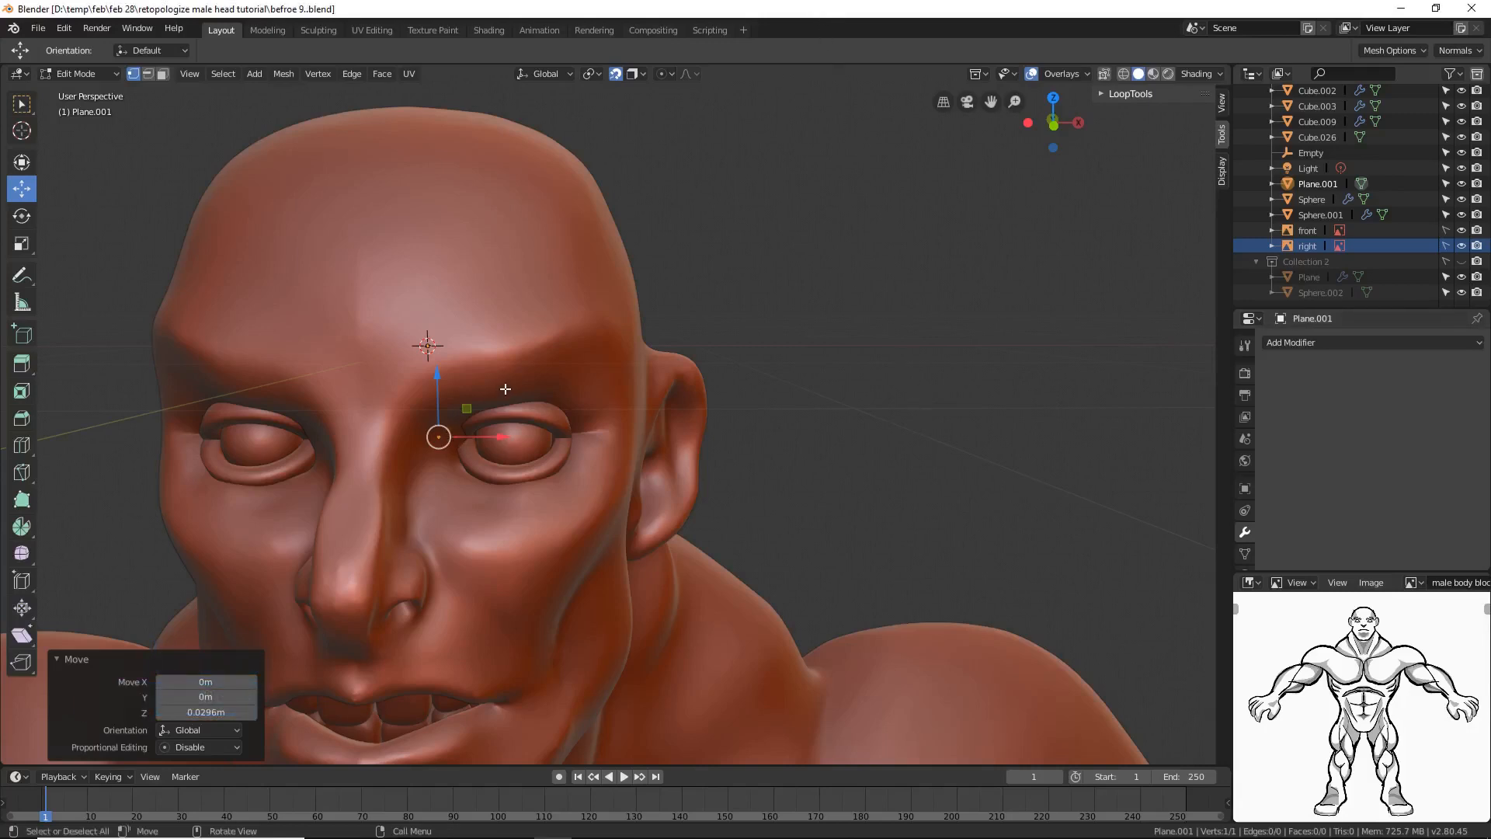
pyautogui.press('ctrl')
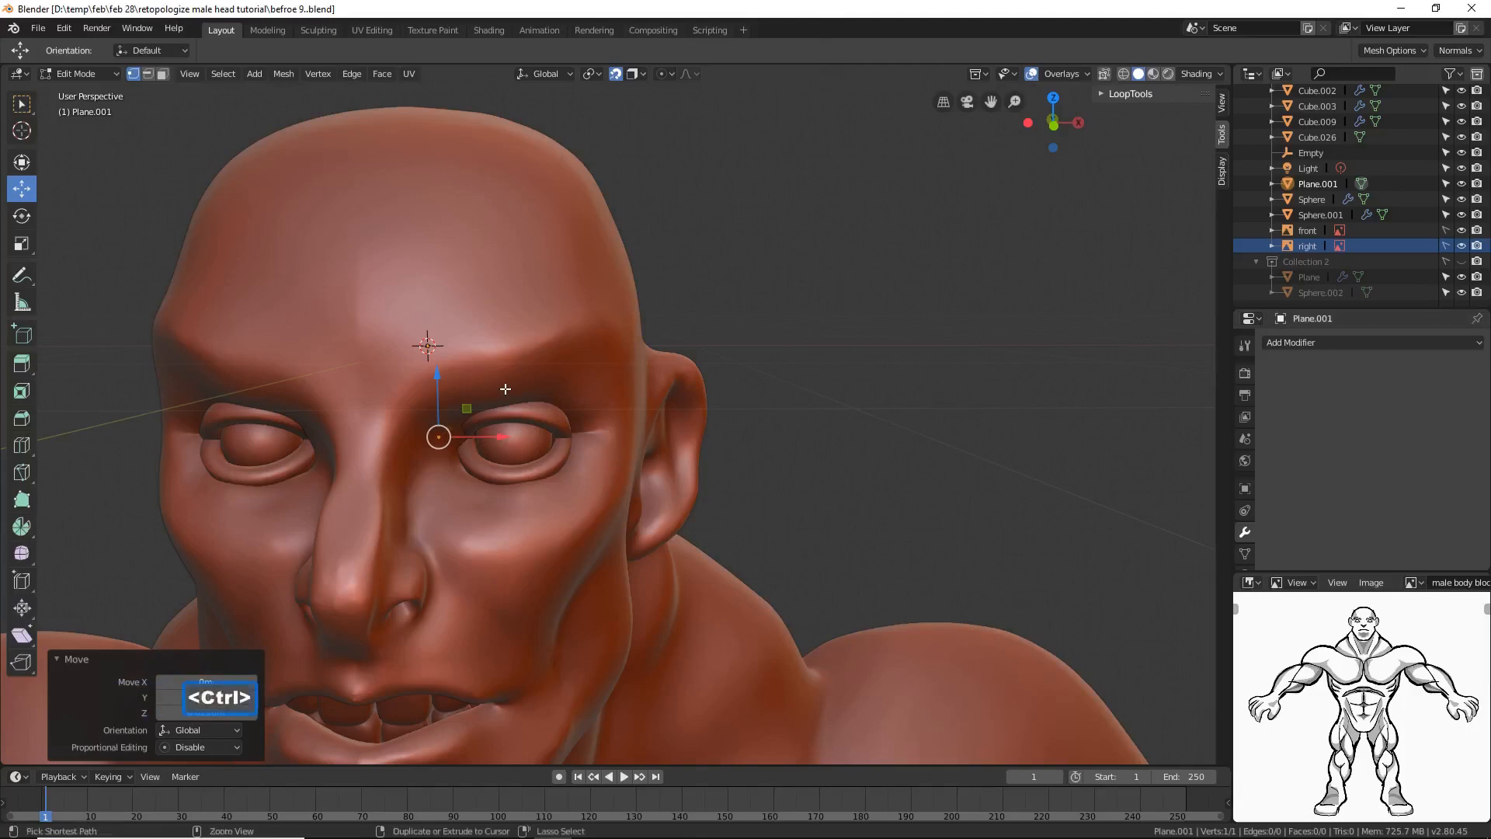
pyautogui.keyDown('ctrl'); pyautogui.rightClick(456, 398); pyautogui.keyUp('ctrl')
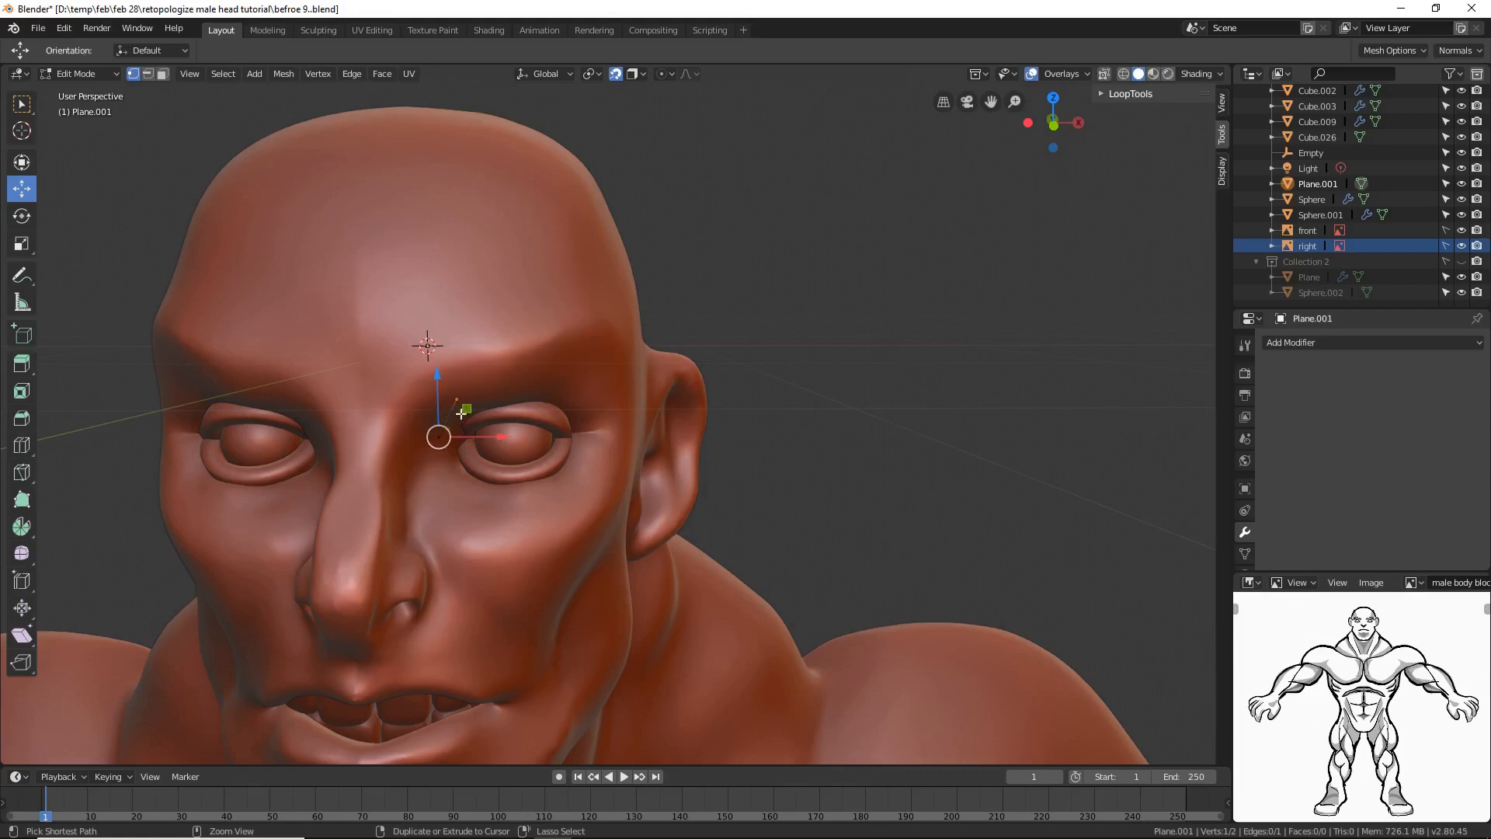
pyautogui.keyDown('ctrl'); pyautogui.rightClick(505, 382); pyautogui.keyUp('ctrl')
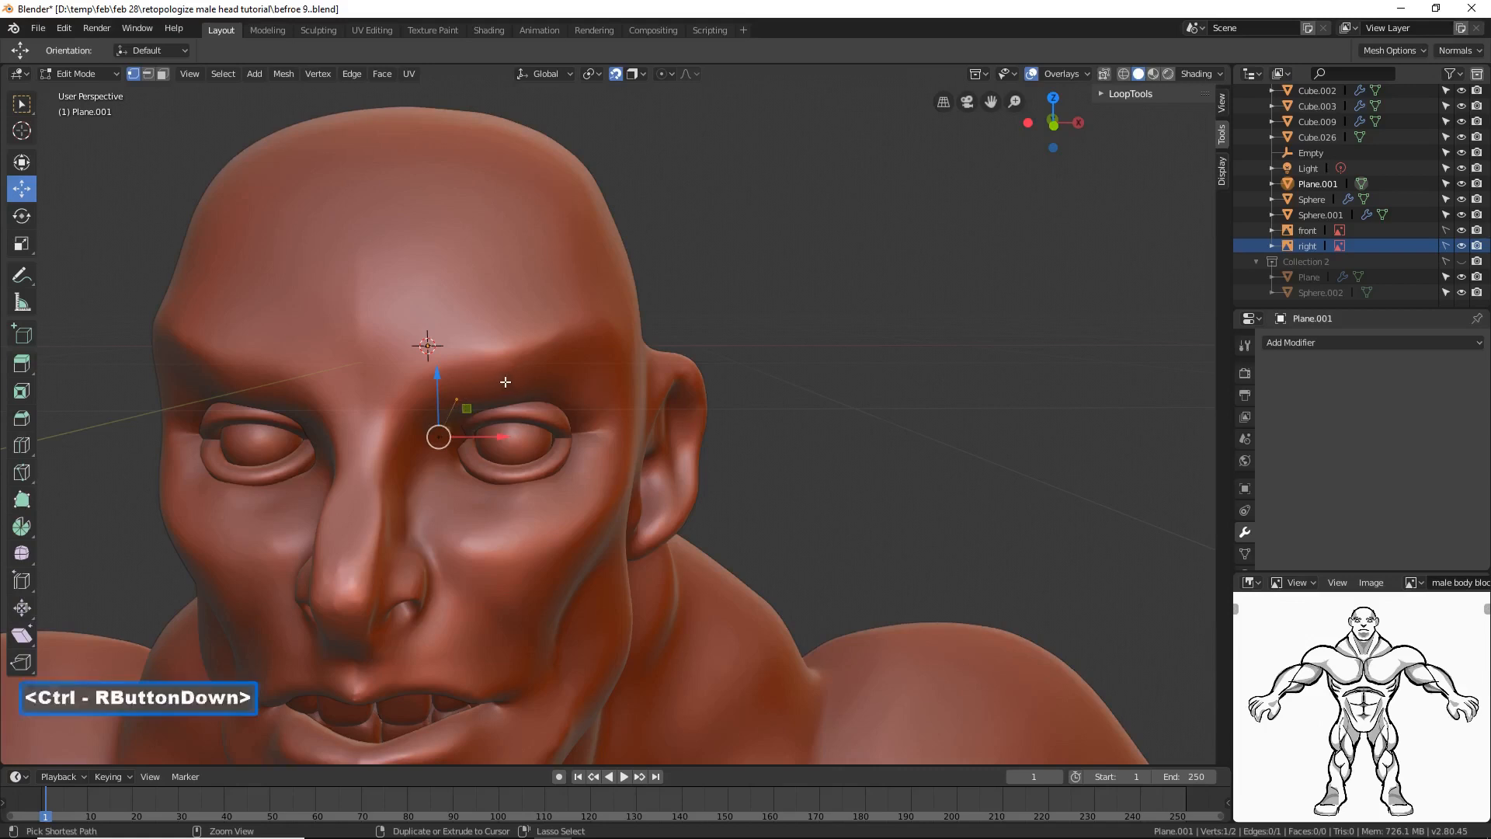
pyautogui.keyDown('ctrl'); pyautogui.rightClick(557, 390); pyautogui.keyUp('ctrl')
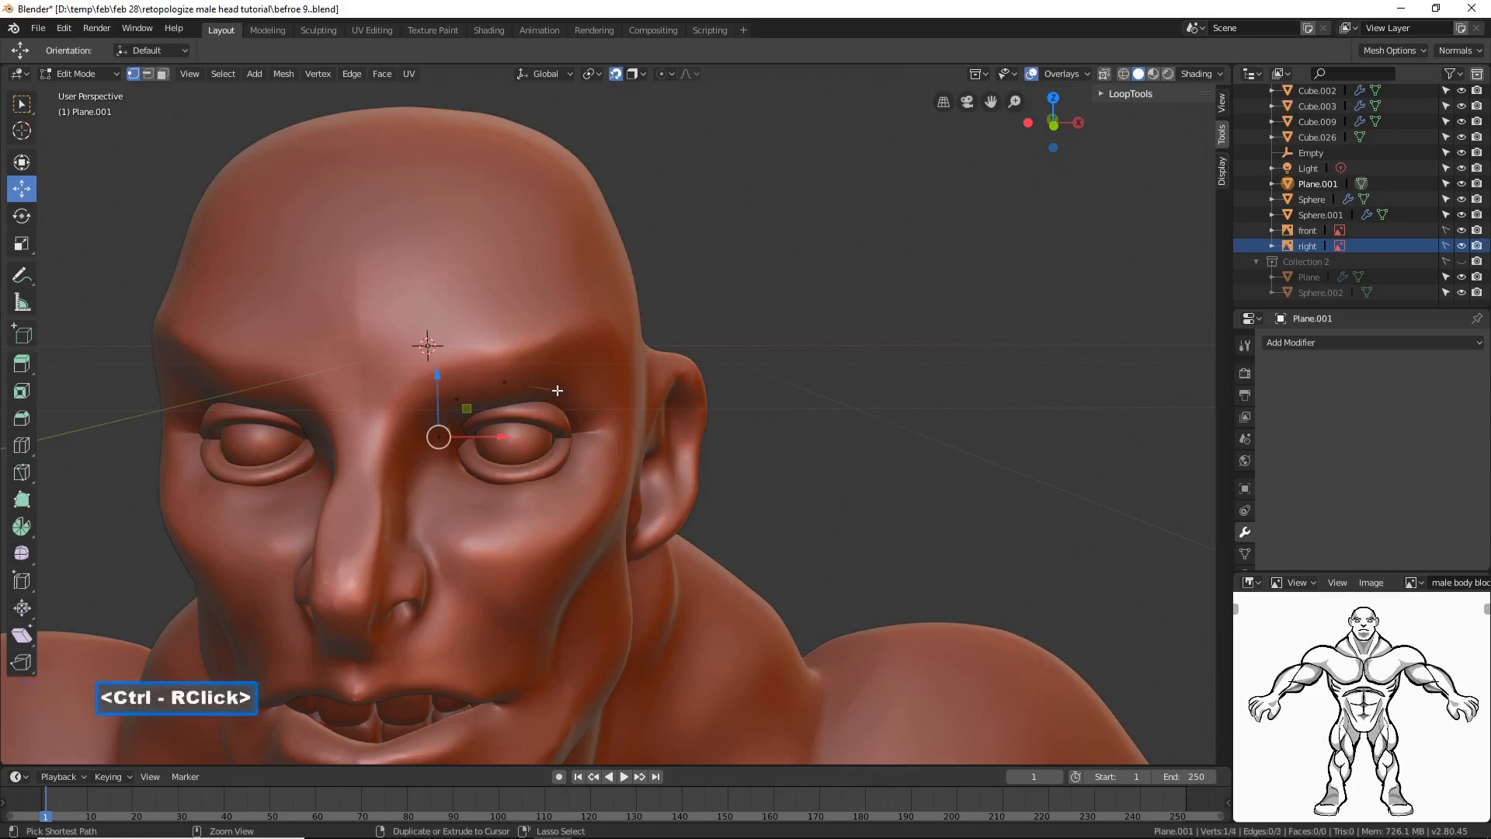
pyautogui.keyDown('ctrl'); pyautogui.rightClick(591, 429); pyautogui.keyUp('ctrl')
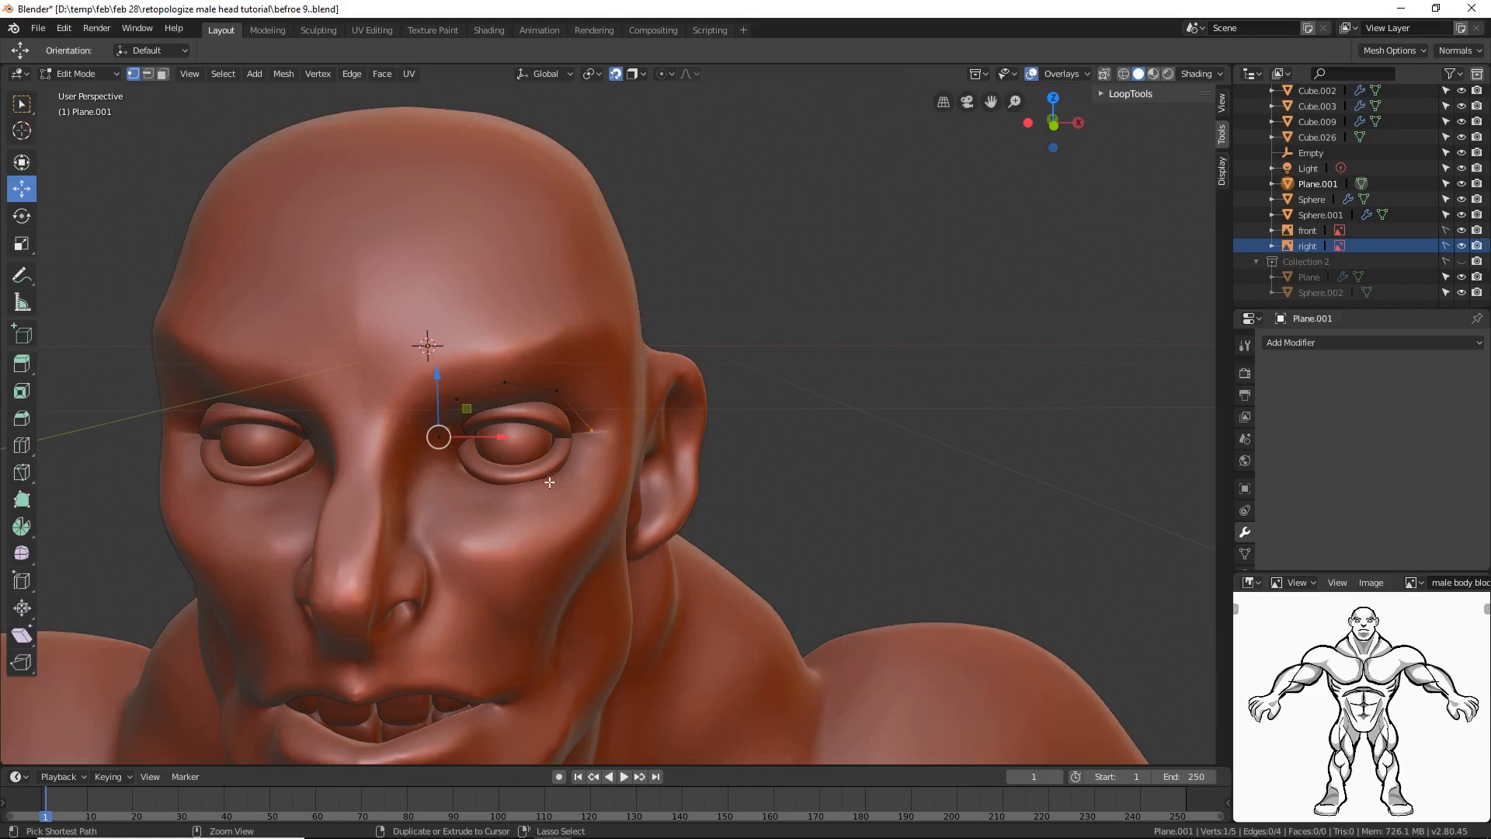
pyautogui.keyDown('ctrl'); pyautogui.rightClick(572, 470); pyautogui.keyUp('ctrl')
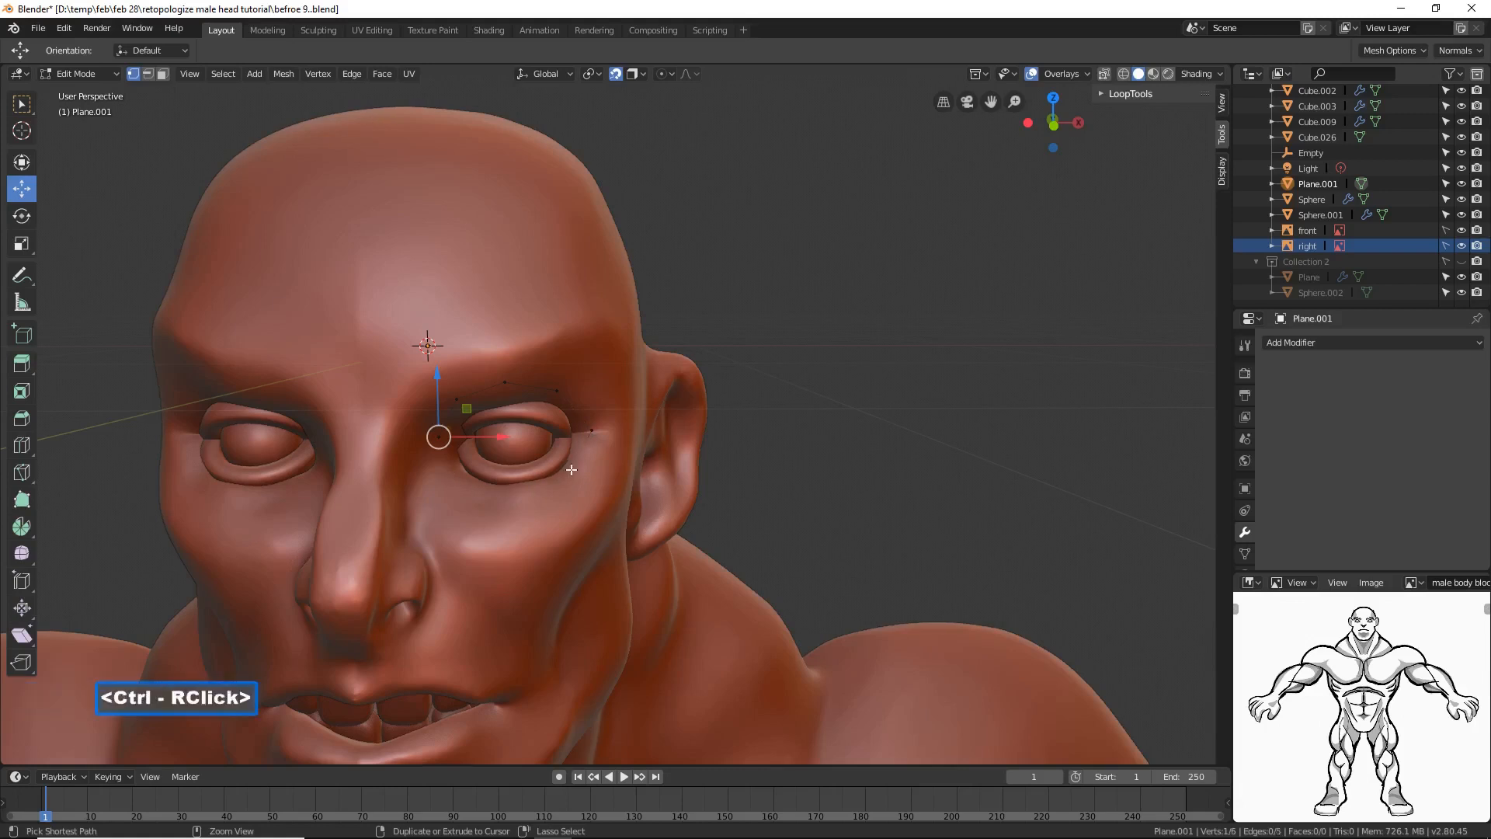
pyautogui.keyDown('ctrl'); pyautogui.rightClick(512, 498); pyautogui.keyUp('ctrl')
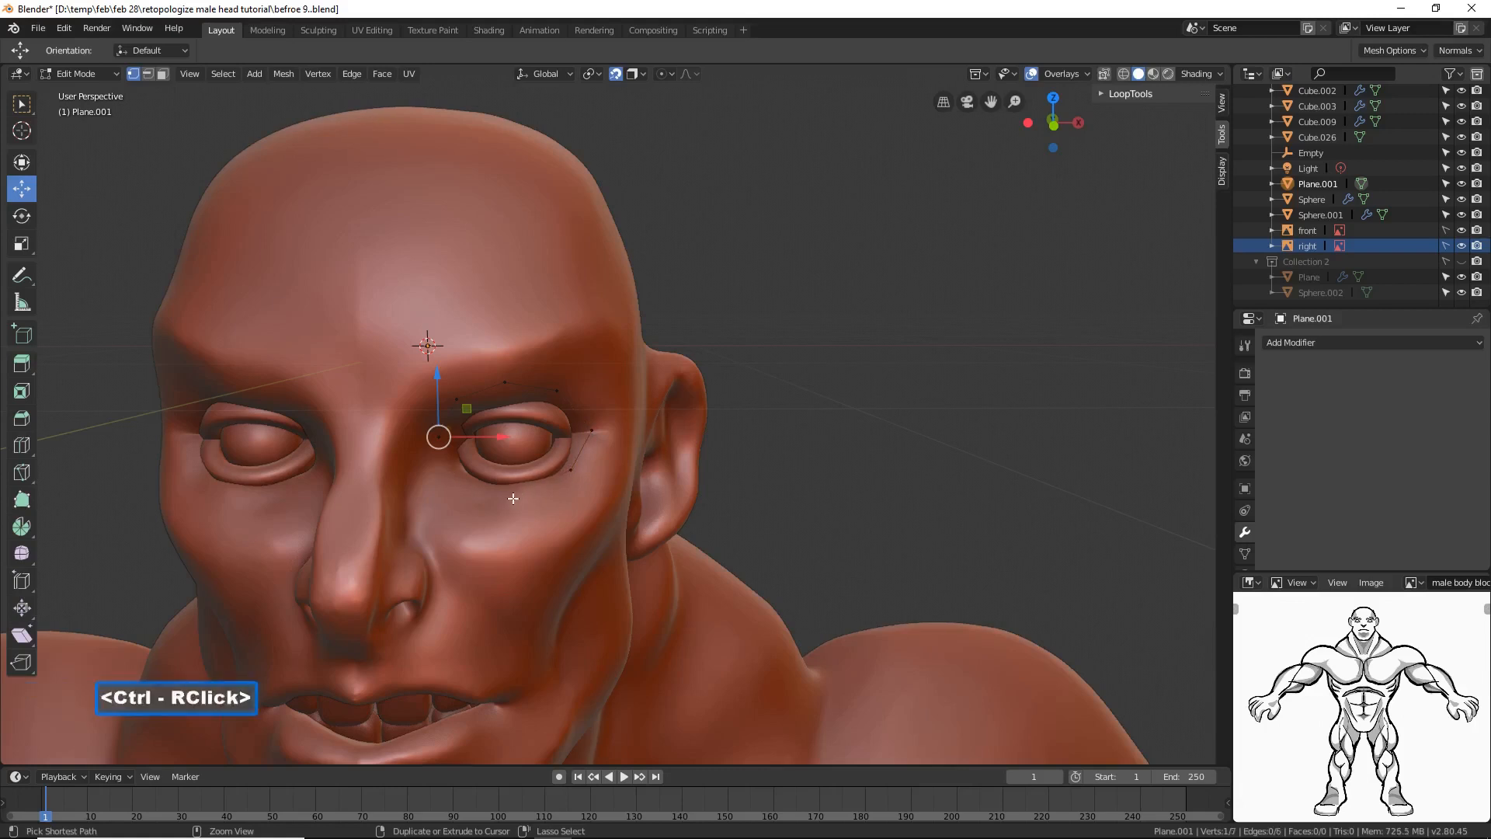
pyautogui.keyDown('ctrl'); pyautogui.rightClick(455, 474); pyautogui.keyUp('ctrl')
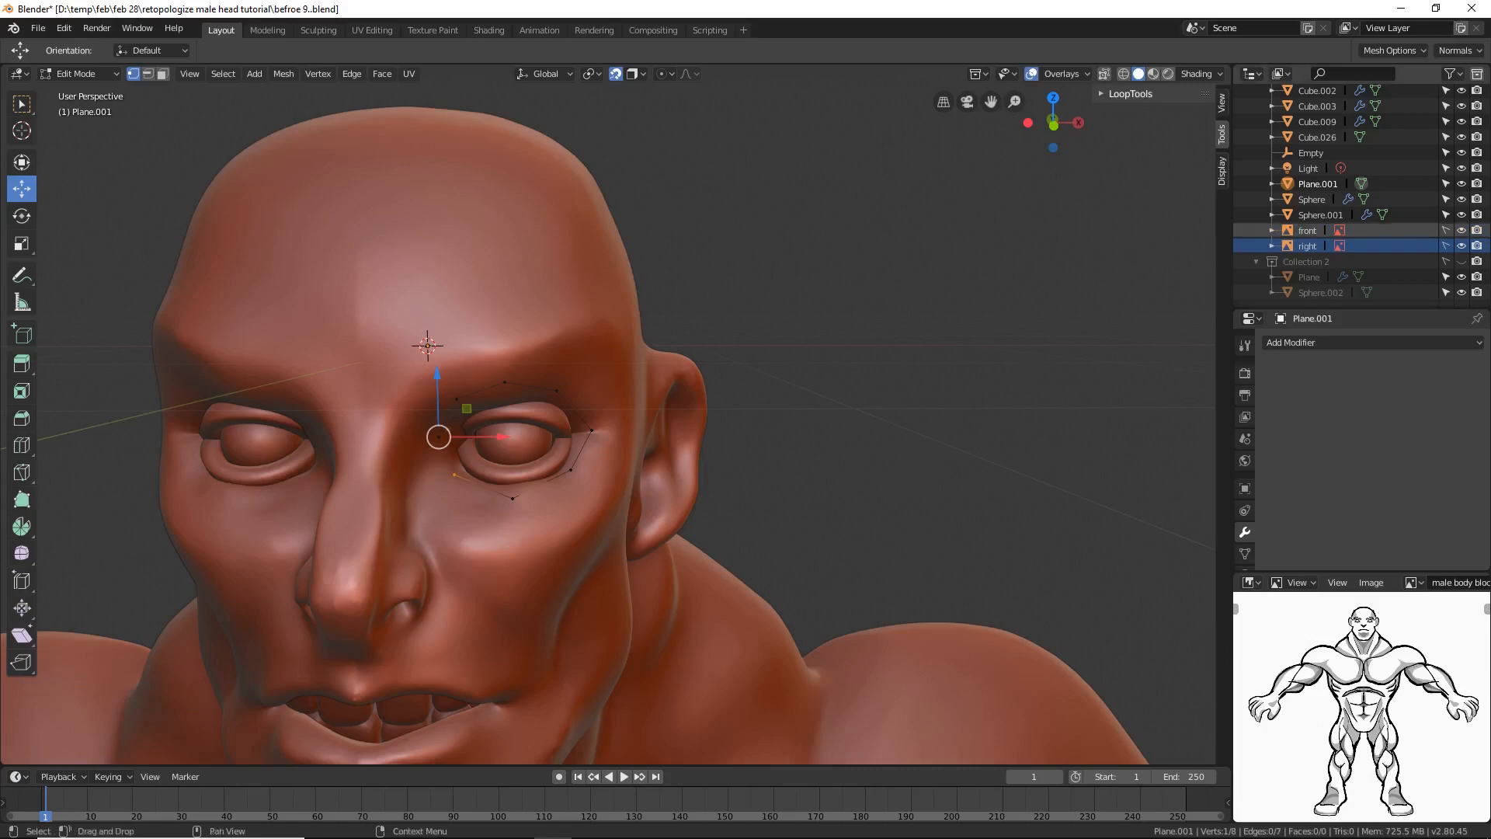
pyautogui.click(454, 474)
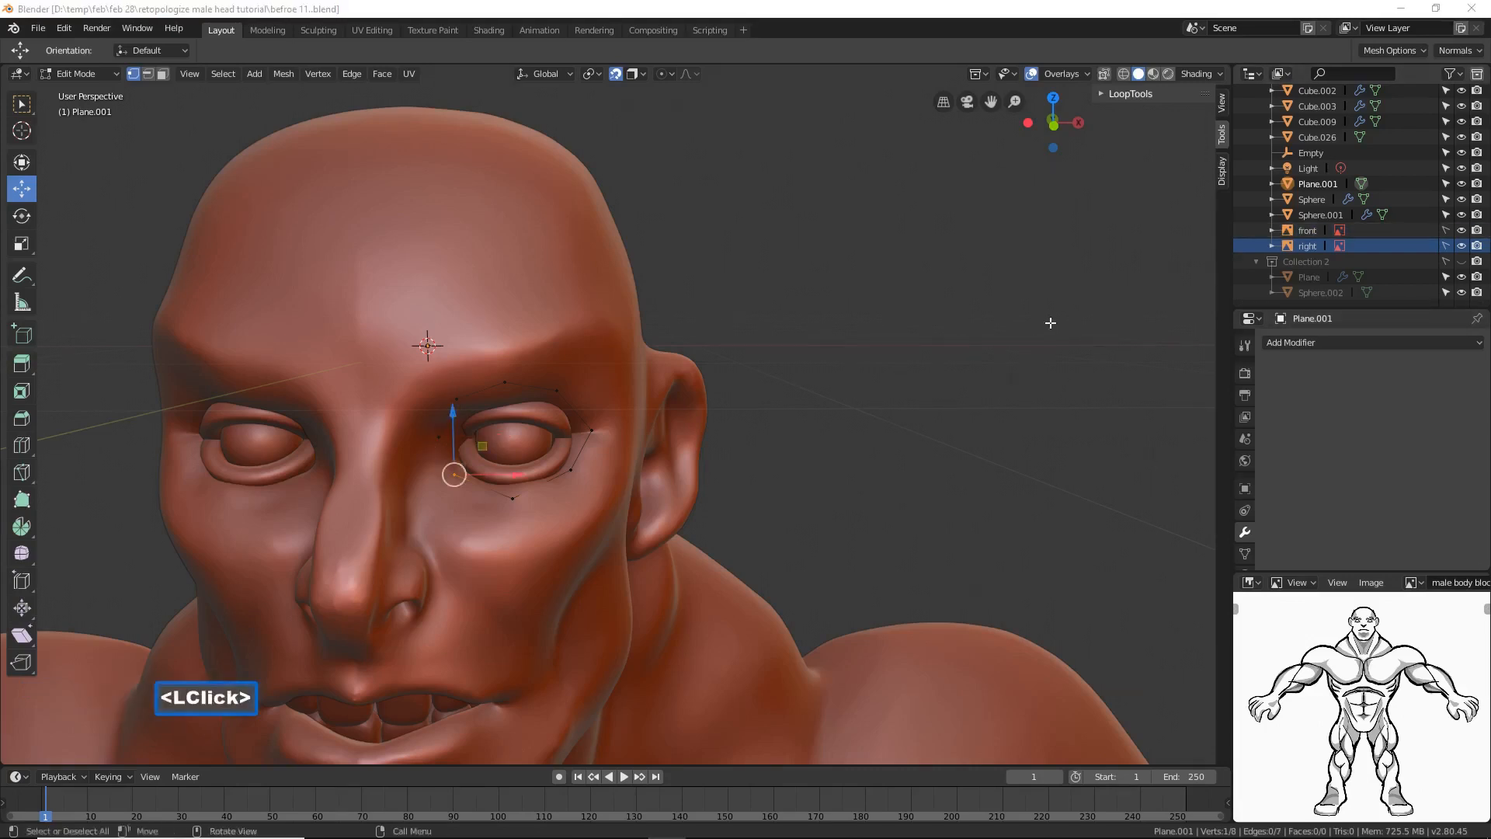
pyautogui.click(913, 11)
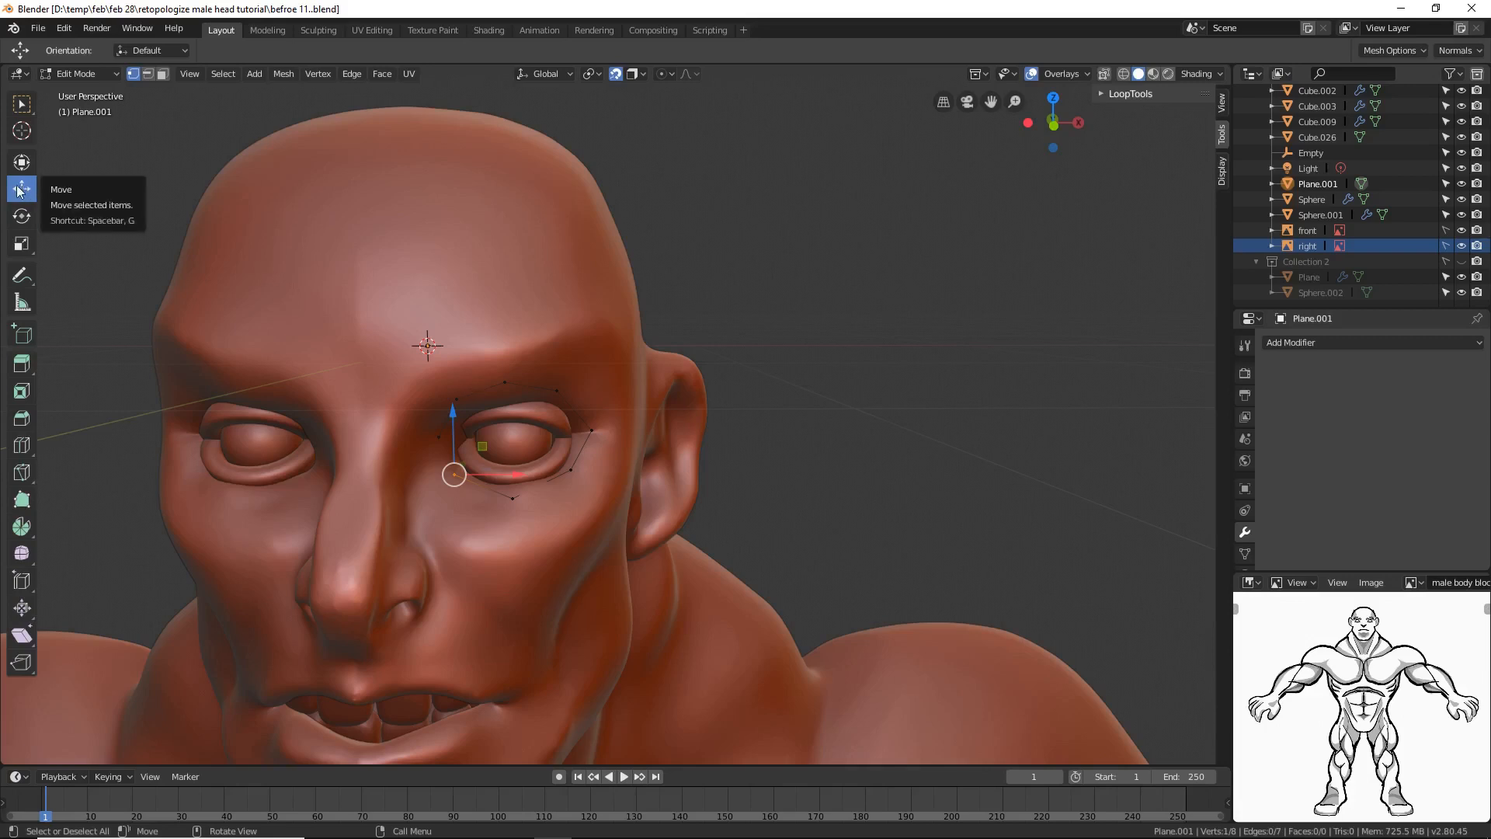
pyautogui.click(21, 104)
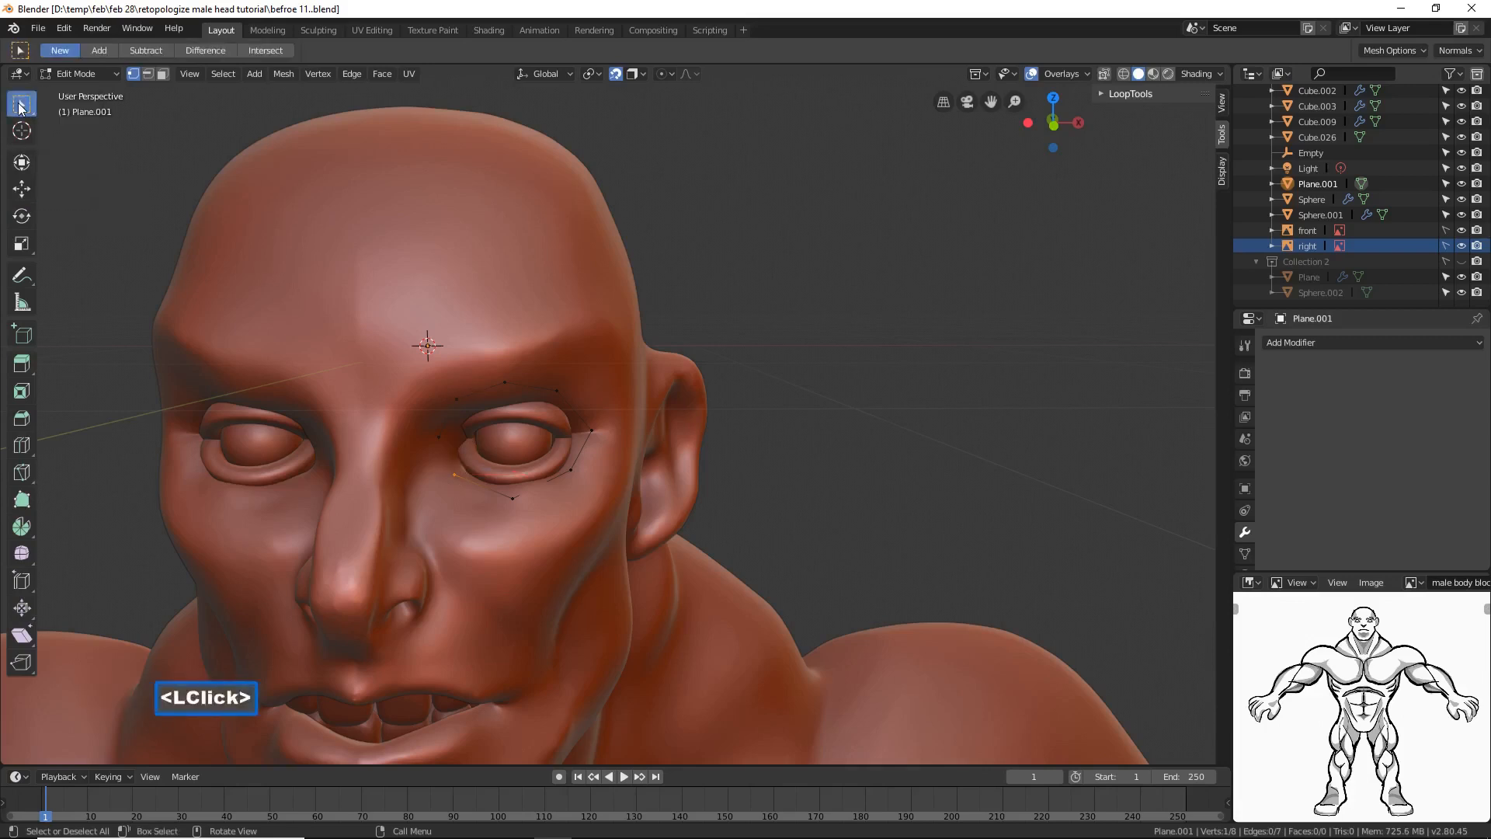
pyautogui.click(21, 189)
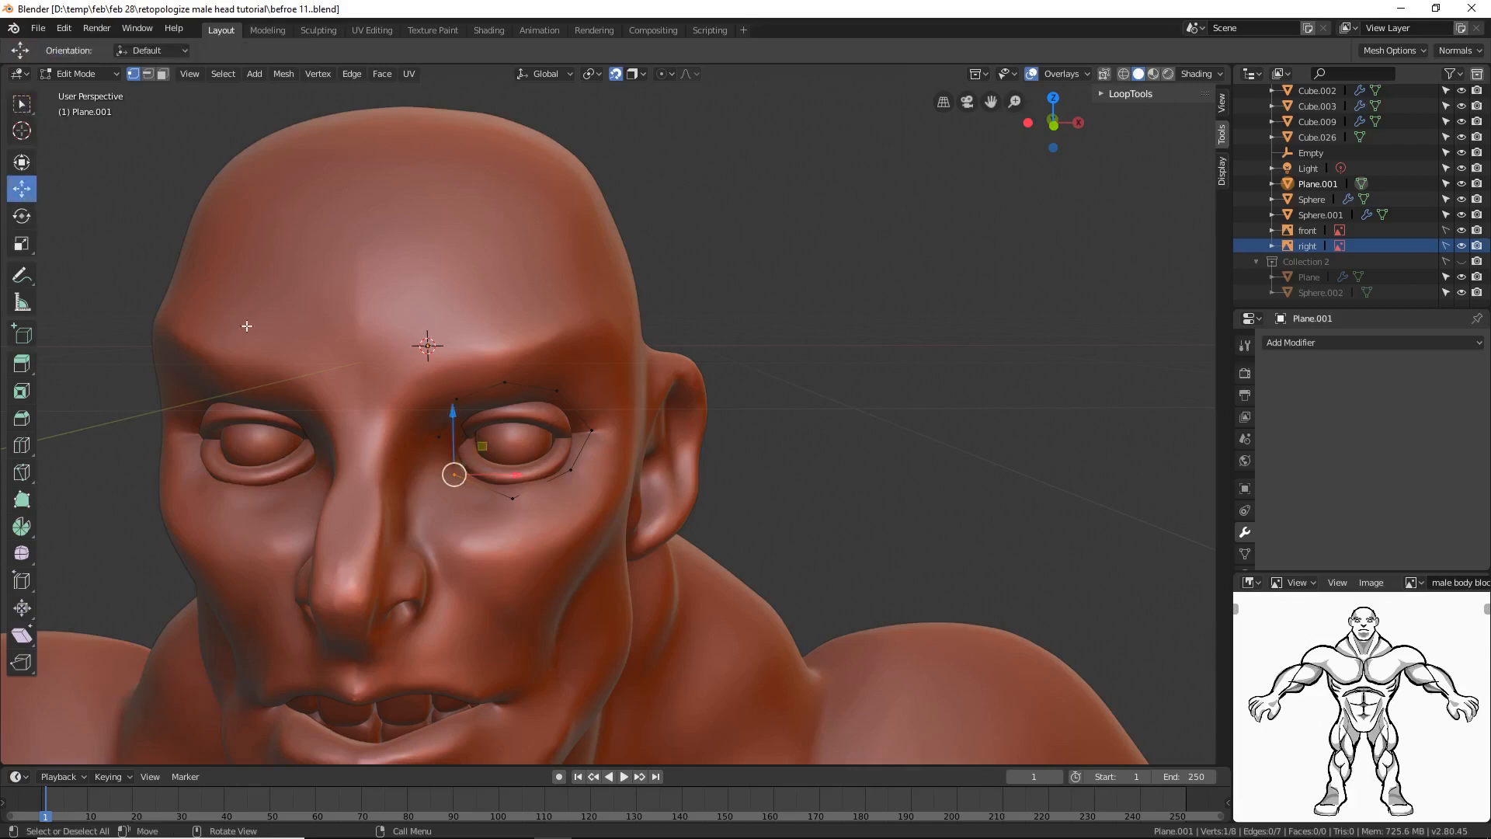
pyautogui.click(513, 500)
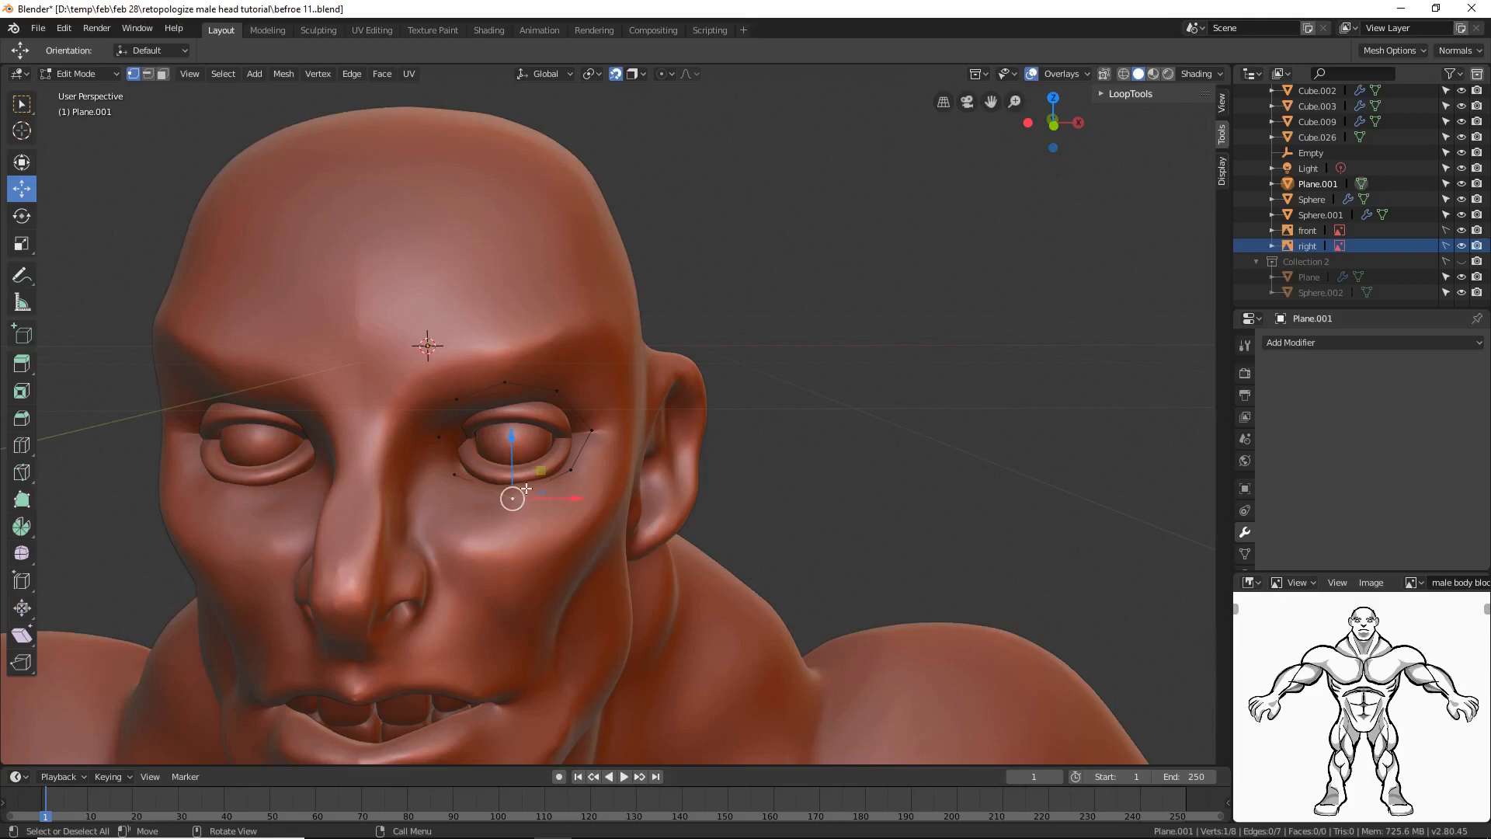
# Step: Close the eye loop by connecting the last lower vertex to the first inner-corner vertex with an edge
pyautogui.click(456, 472)
pyautogui.click(21, 103)
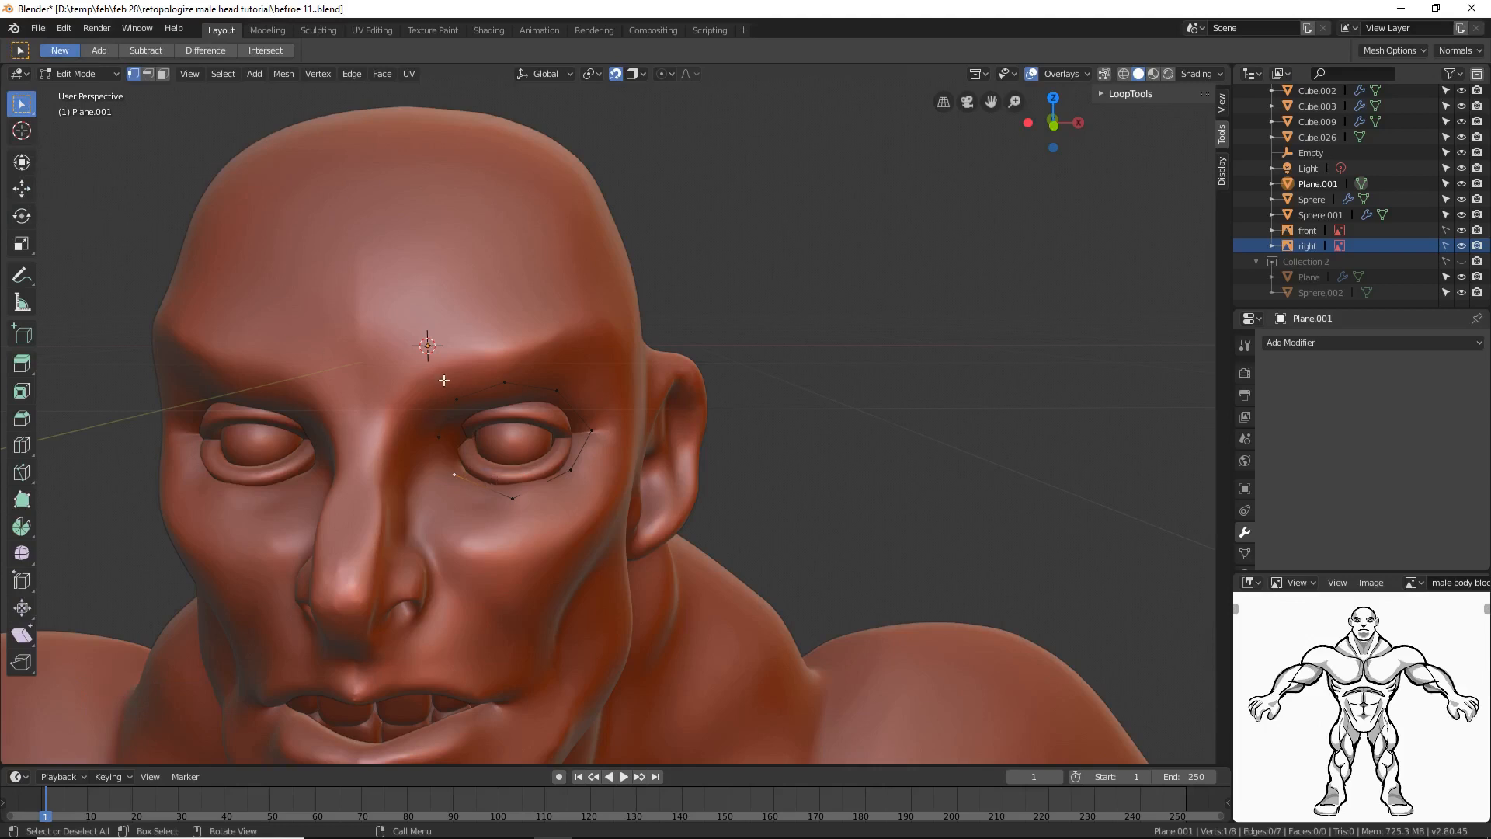
pyautogui.press('shift')
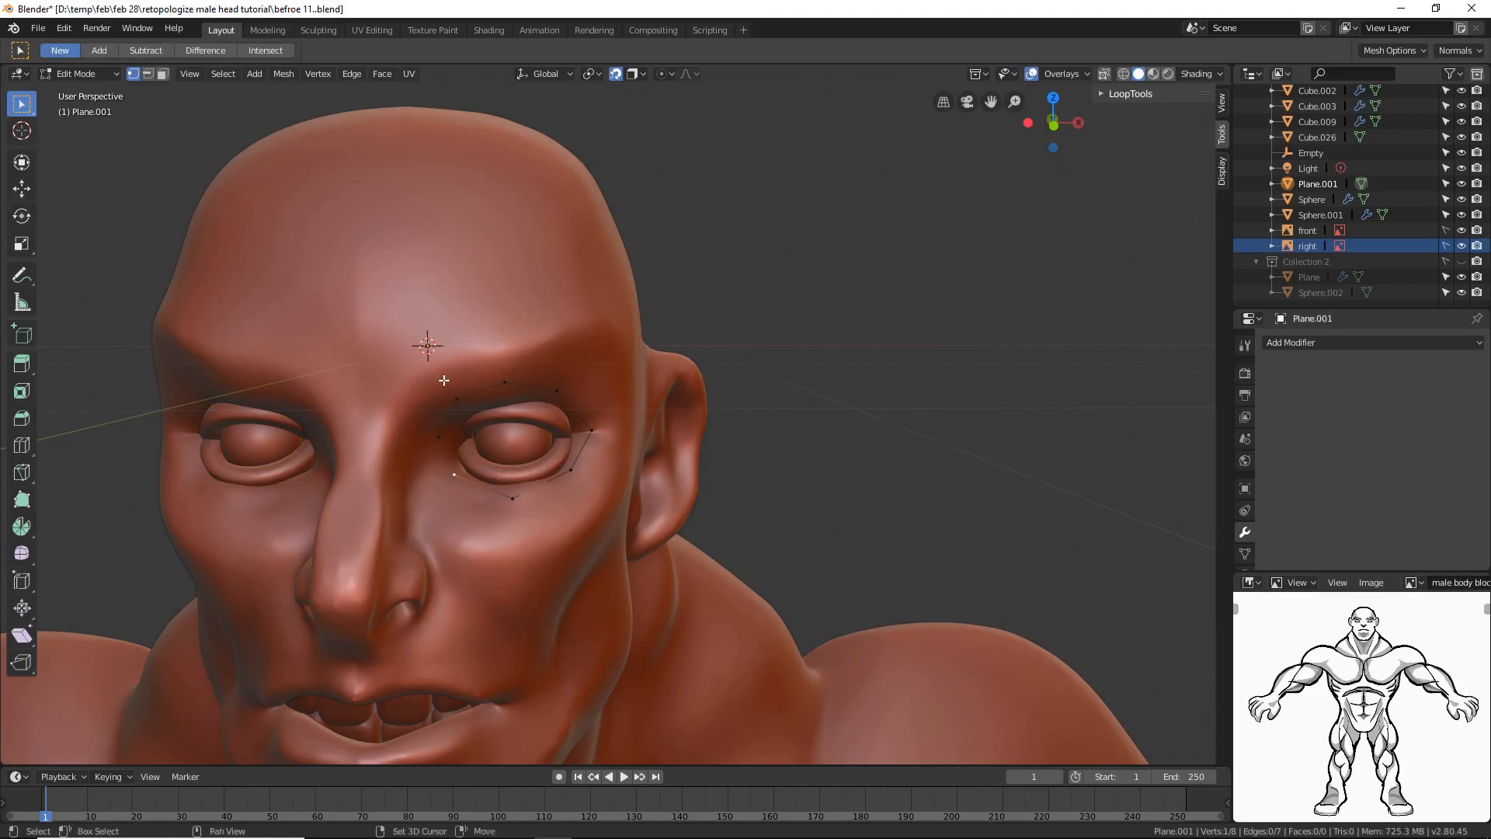
pyautogui.keyDown('shift'); pyautogui.click(439, 435); pyautogui.keyUp('shift')
pyautogui.press('f')
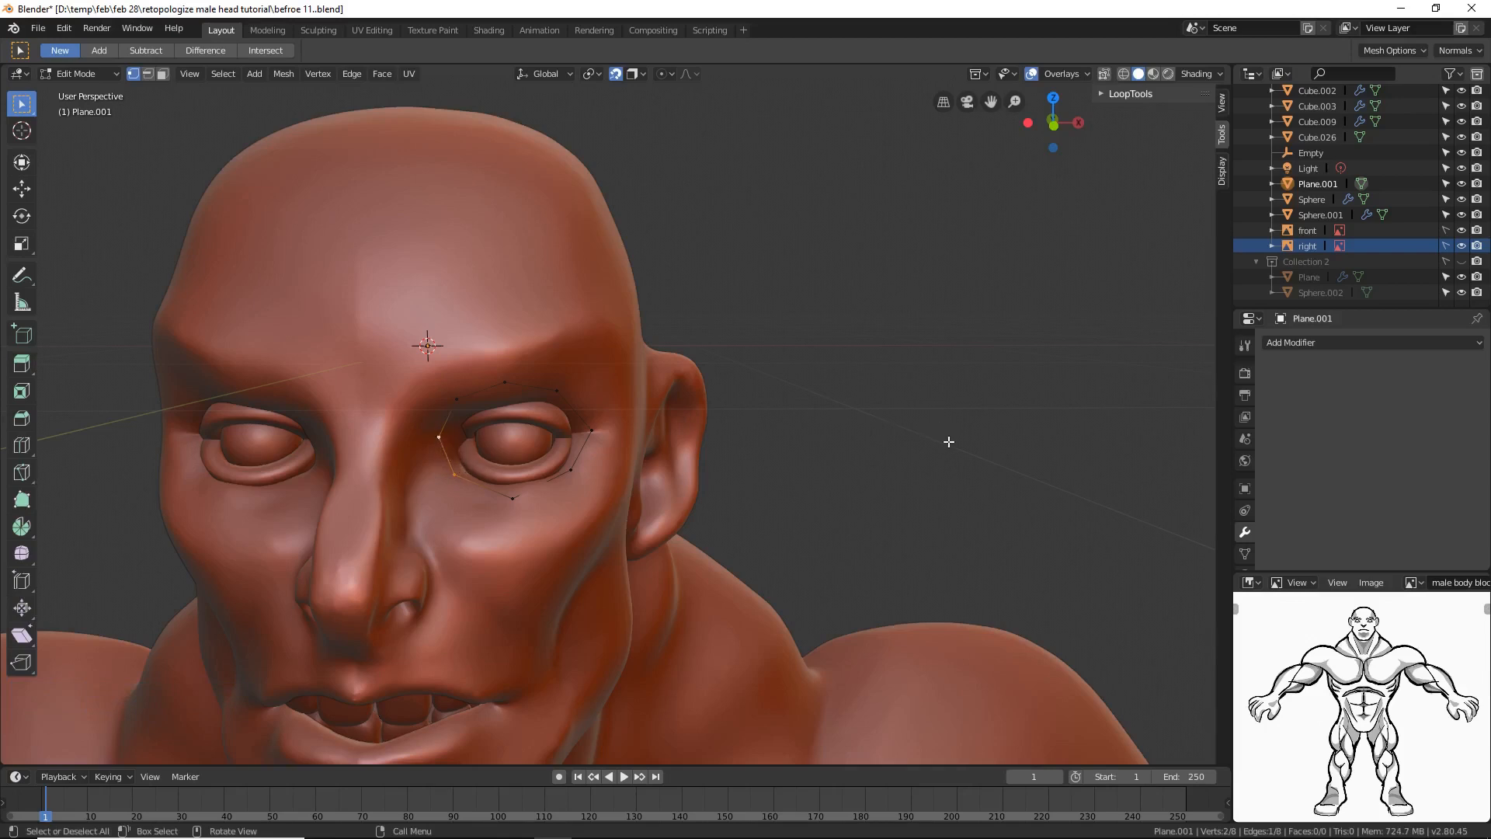
pyautogui.click(868, 519)
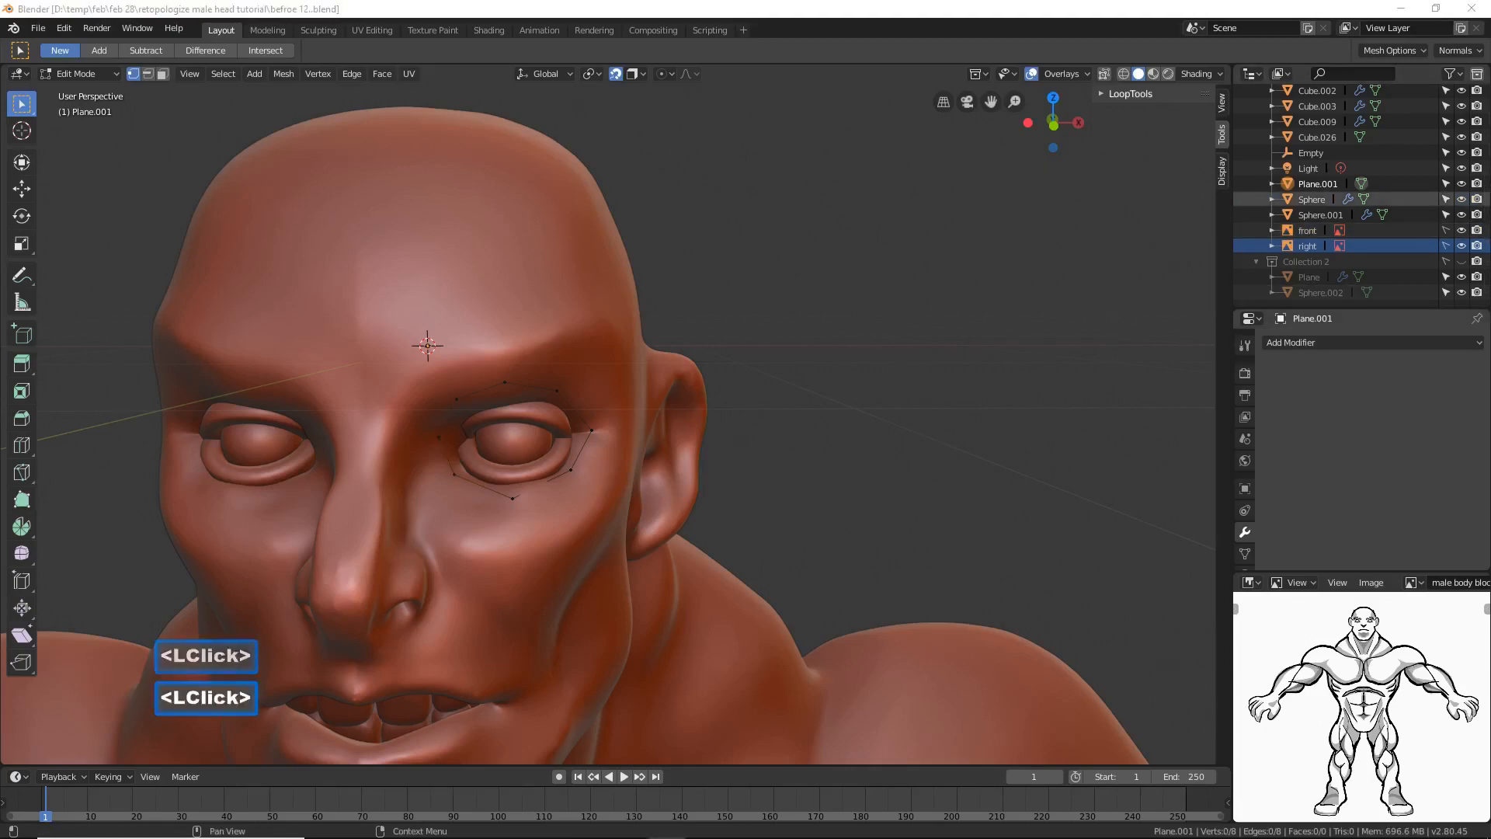
pyautogui.click(980, 16)
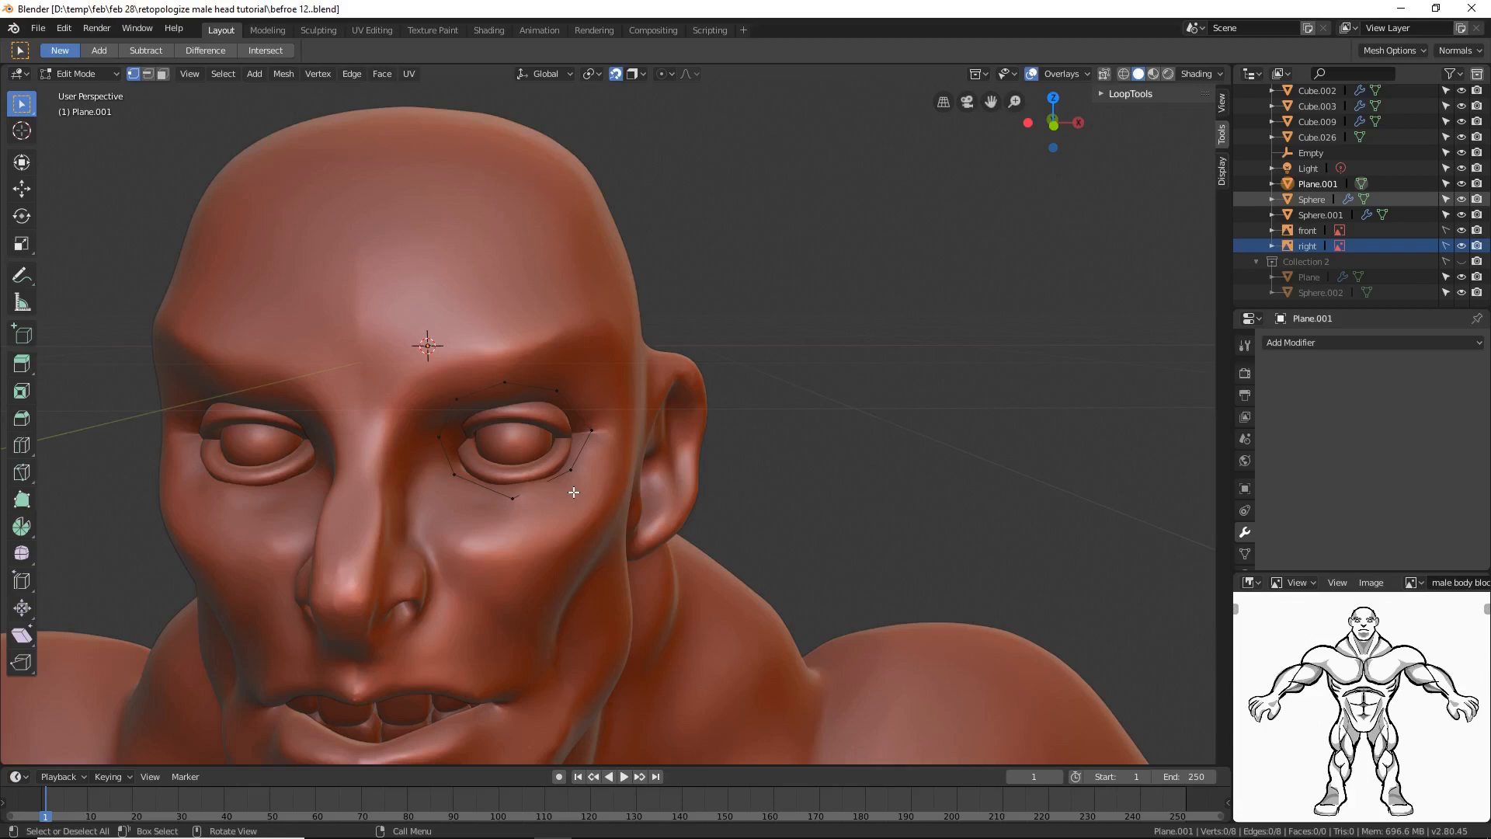
# Step: Extrude the whole eye loop in place and scale the new ring outward by about 1.361
pyautogui.press('a')
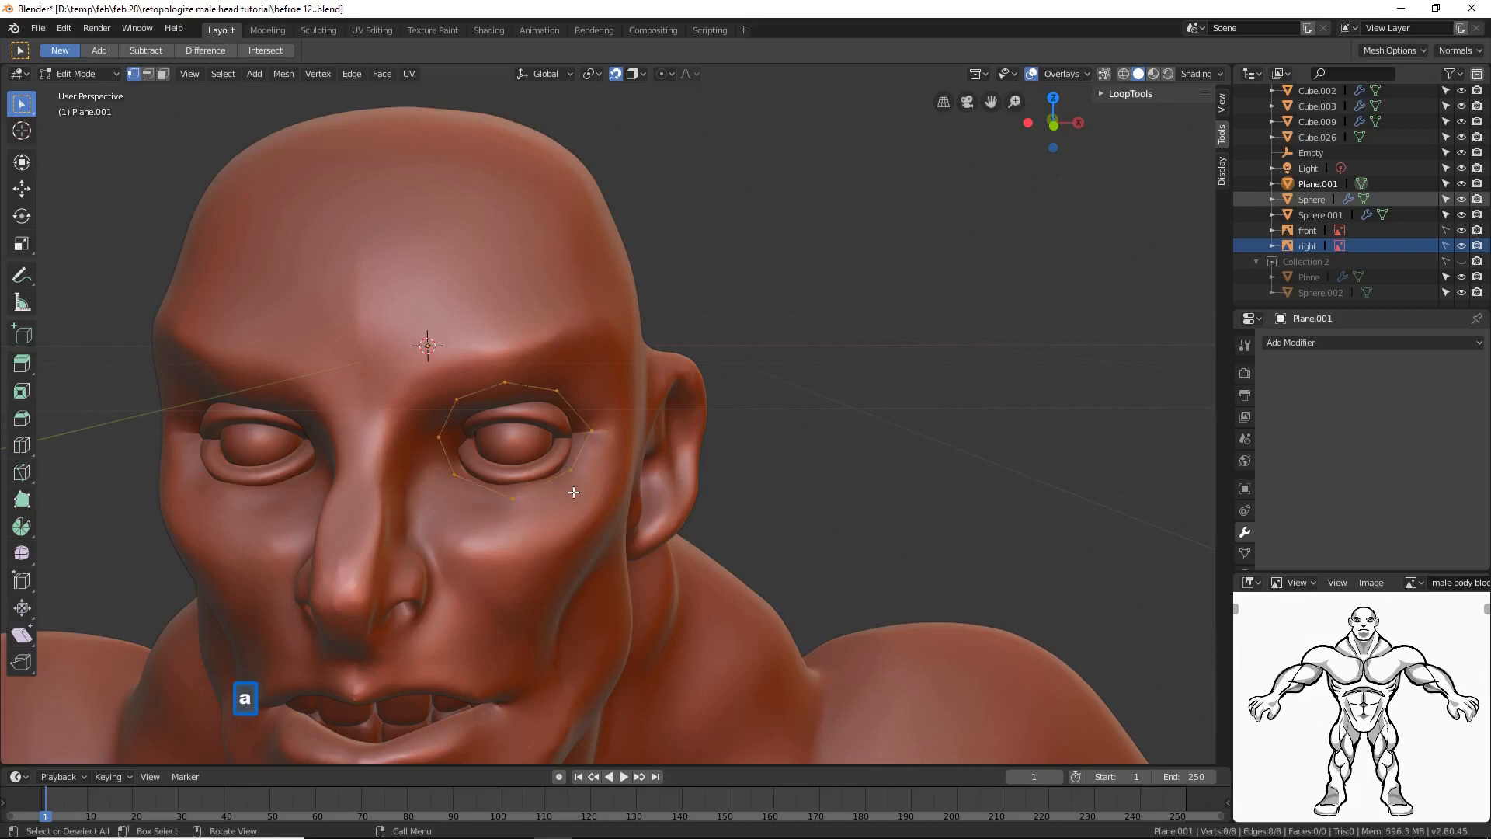
pyautogui.press('e')
pyautogui.rightClick(853, 515)
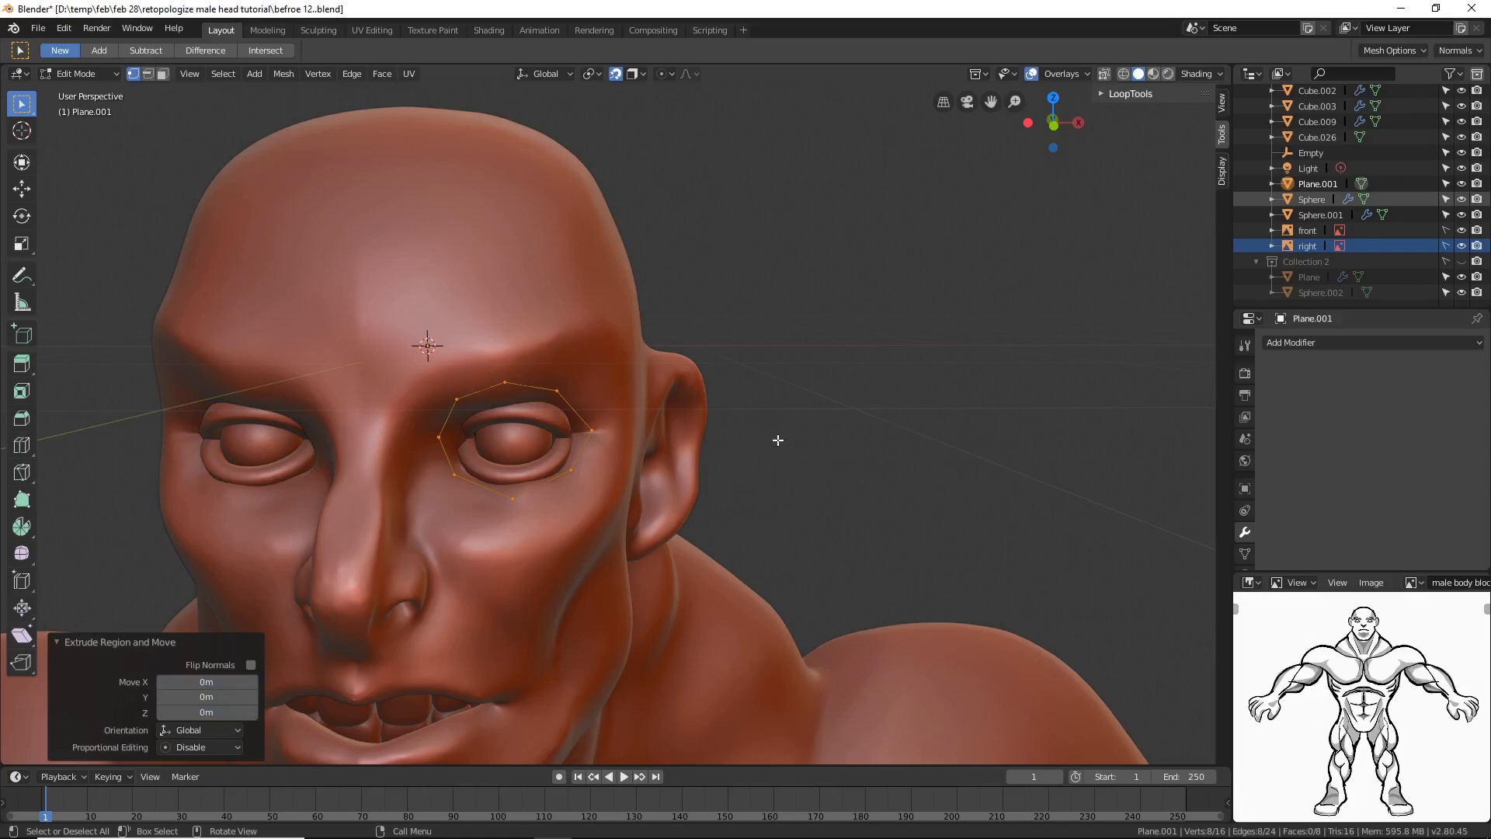
pyautogui.press('s')
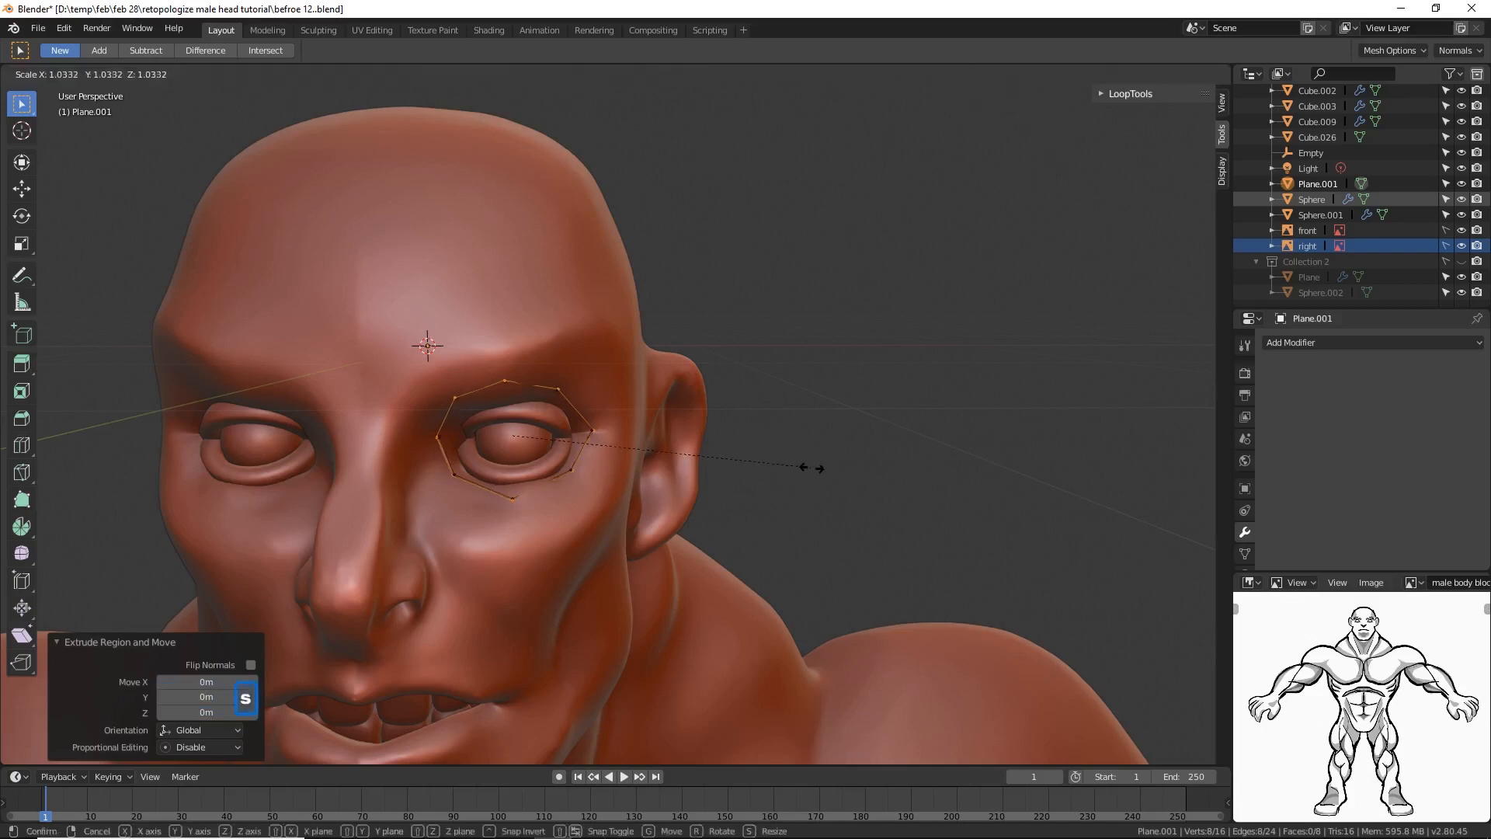
pyautogui.click(901, 507)
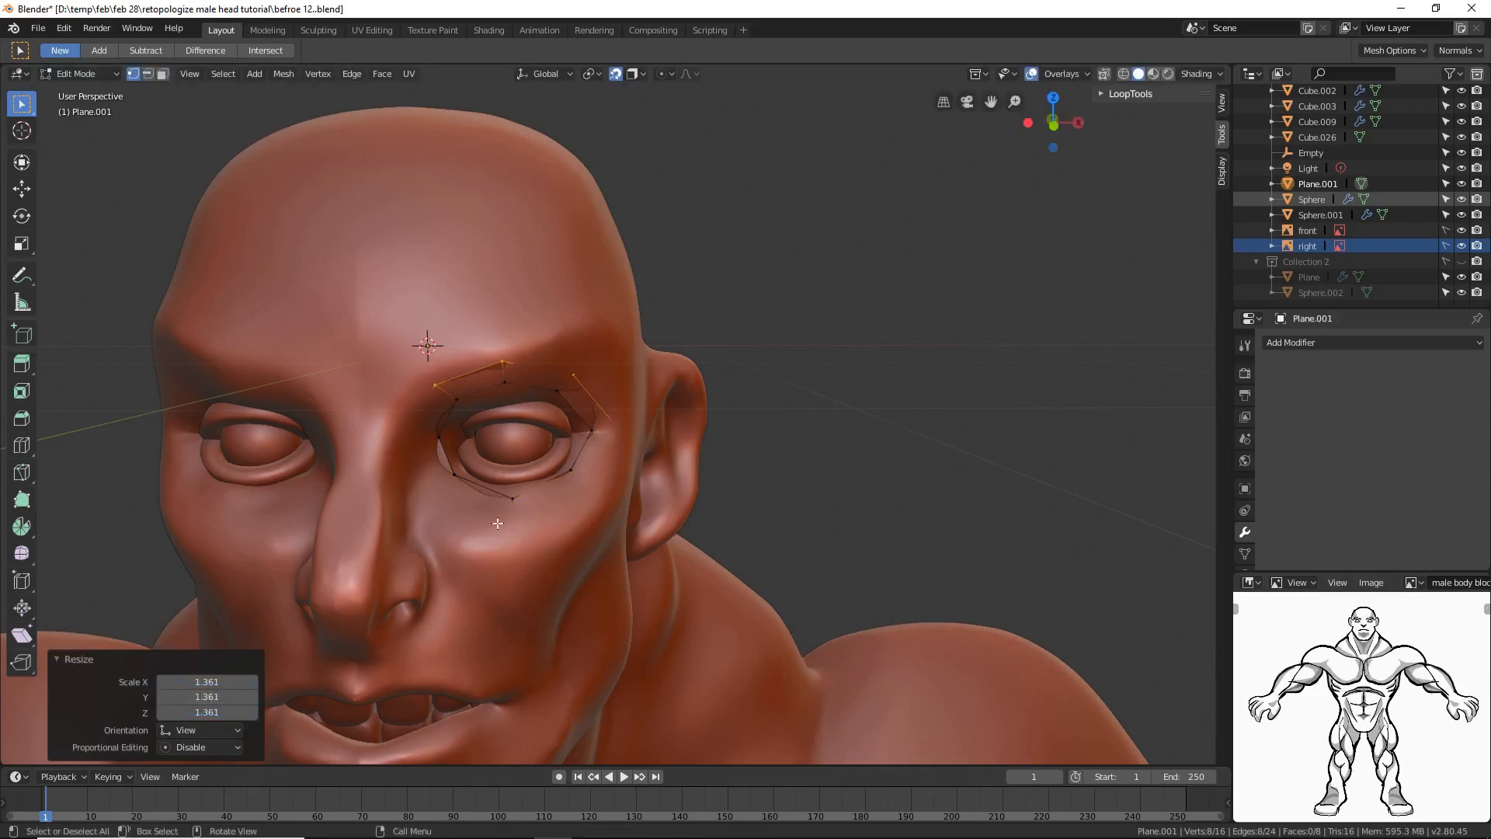
# Step: Snap the new outer eye ring onto the head surface with a zero-distance Move
pyautogui.press('g')
pyautogui.click(846, 523)
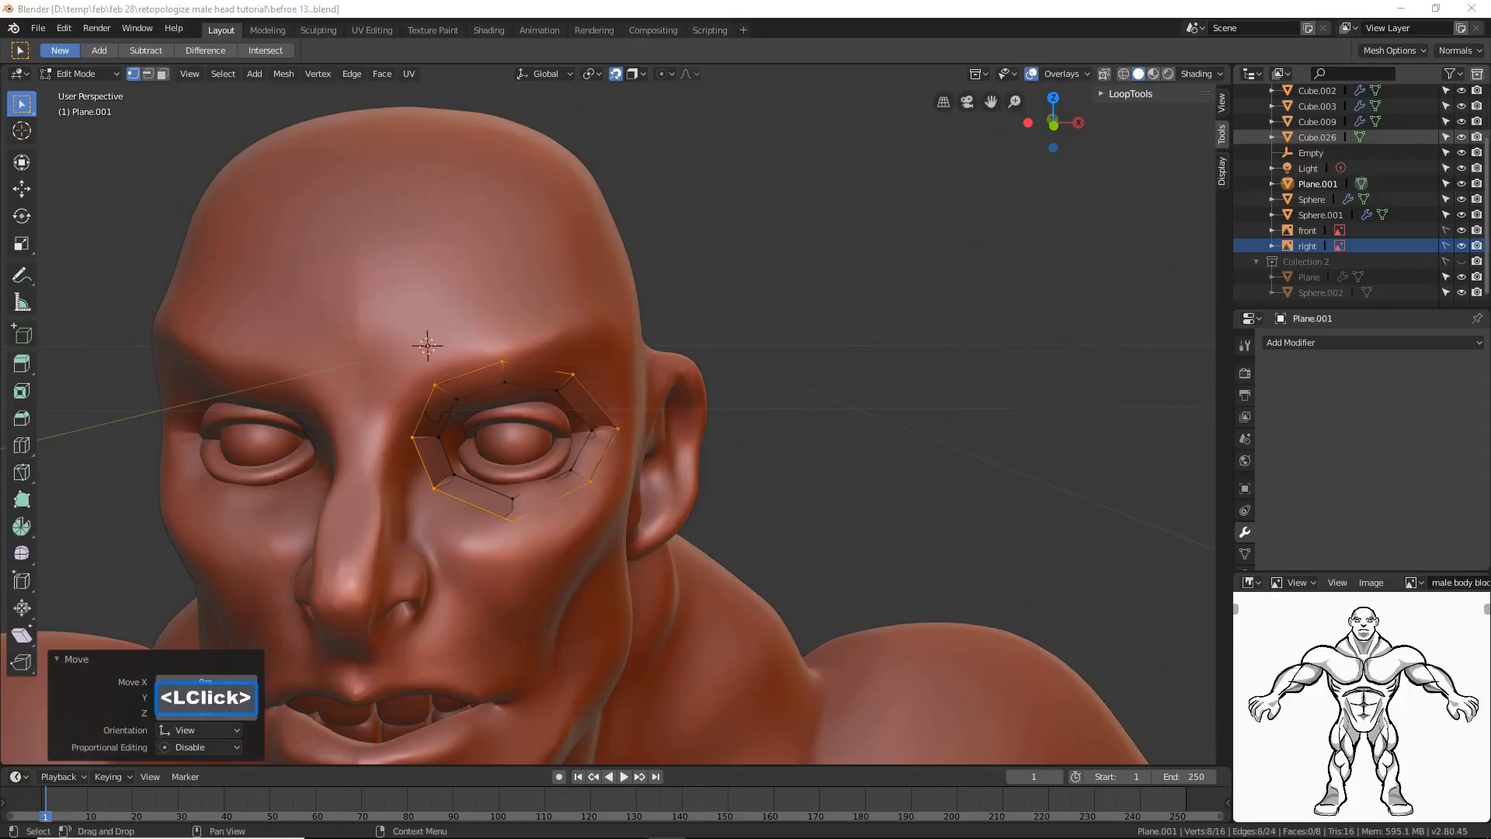
pyautogui.click(942, 14)
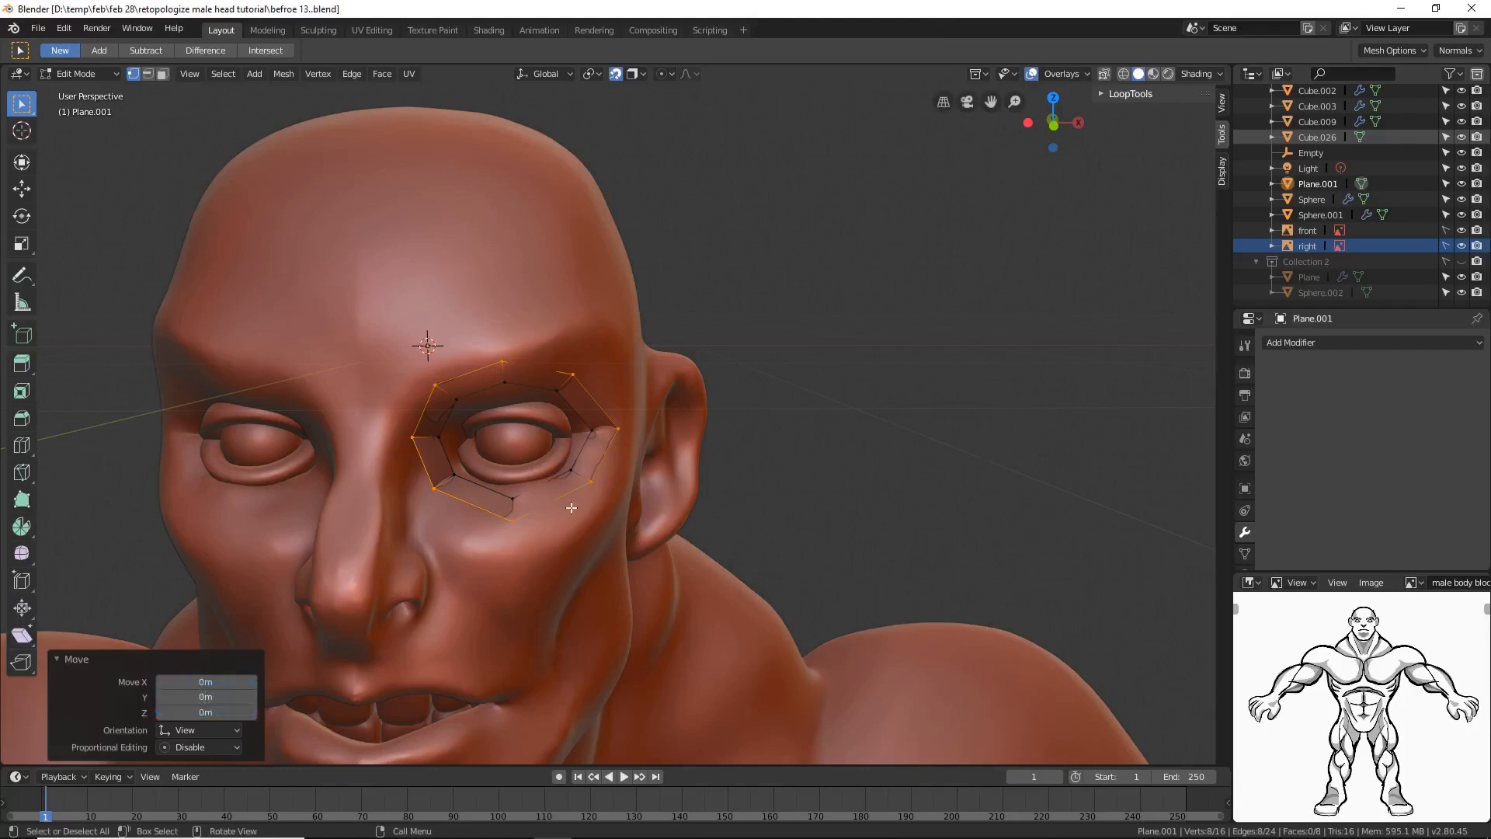
# Step: Enable X-Ray shading in the viewport and raise its alpha until the head displays fully opaque
pyautogui.click(1209, 79)
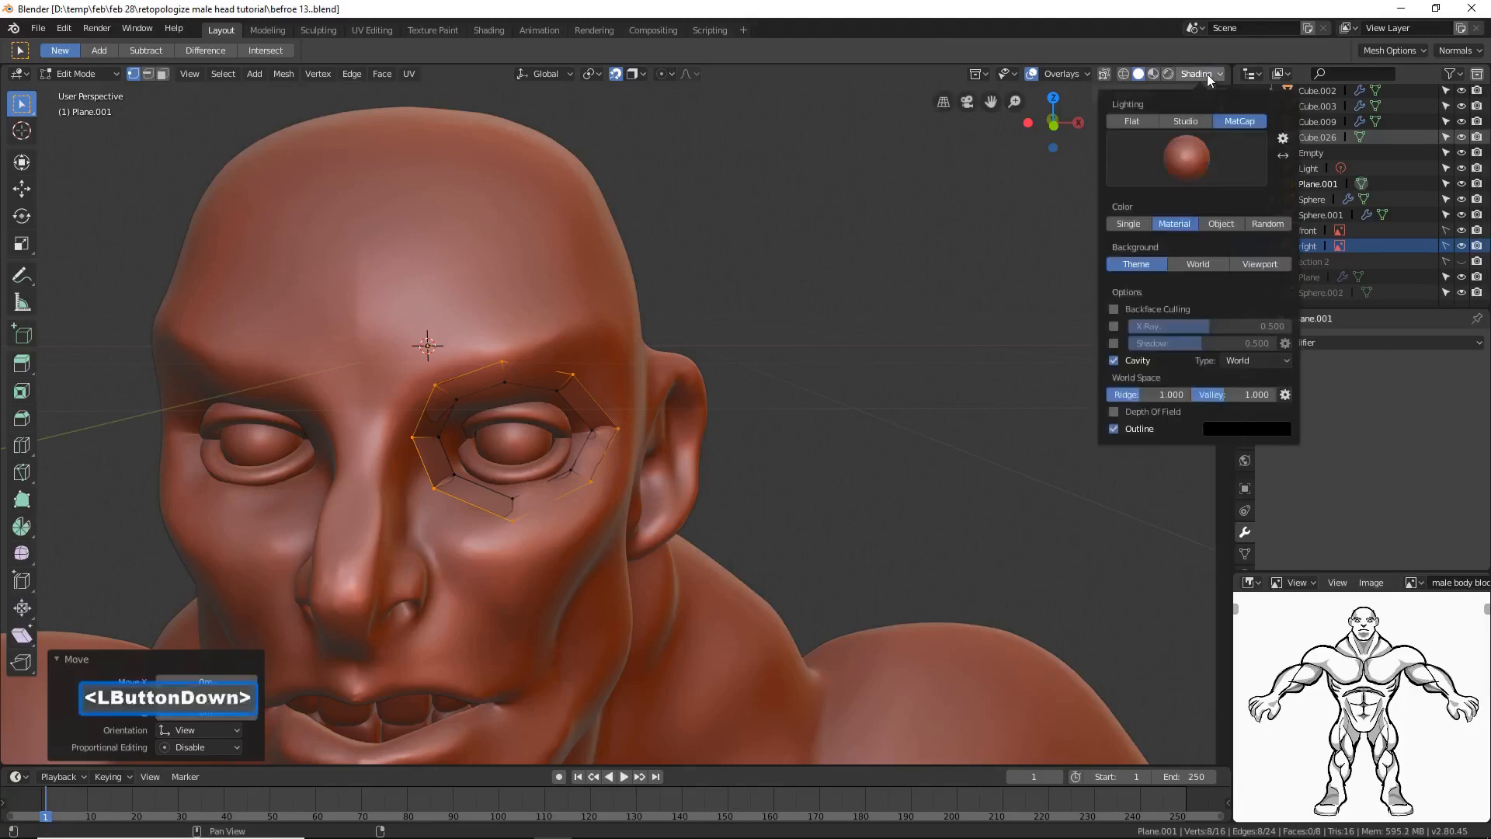
pyautogui.click(1115, 326)
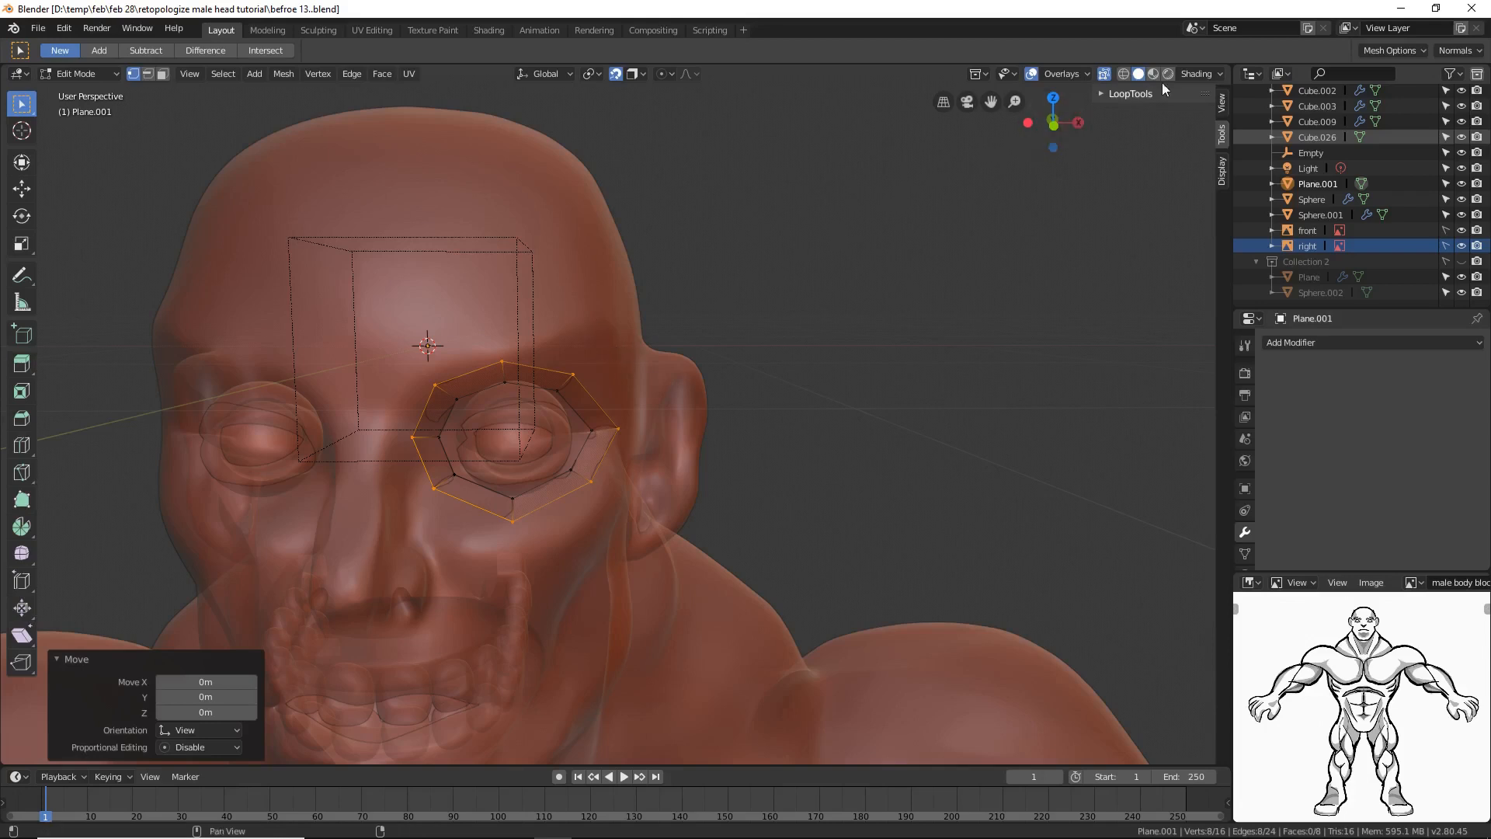
pyautogui.click(1200, 73)
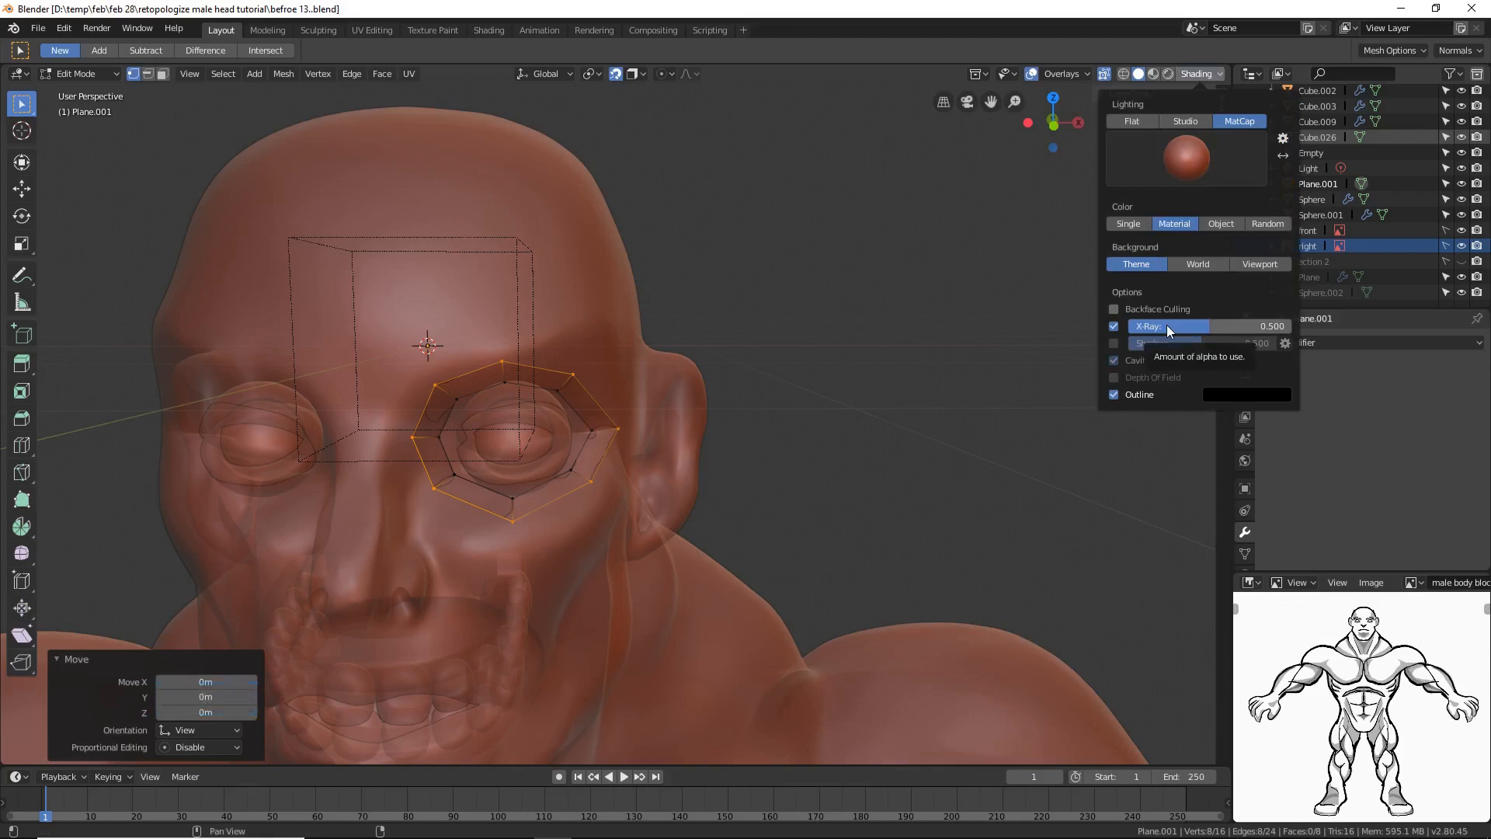
pyautogui.moveTo(1171, 326); pyautogui.dragTo(1254, 327)
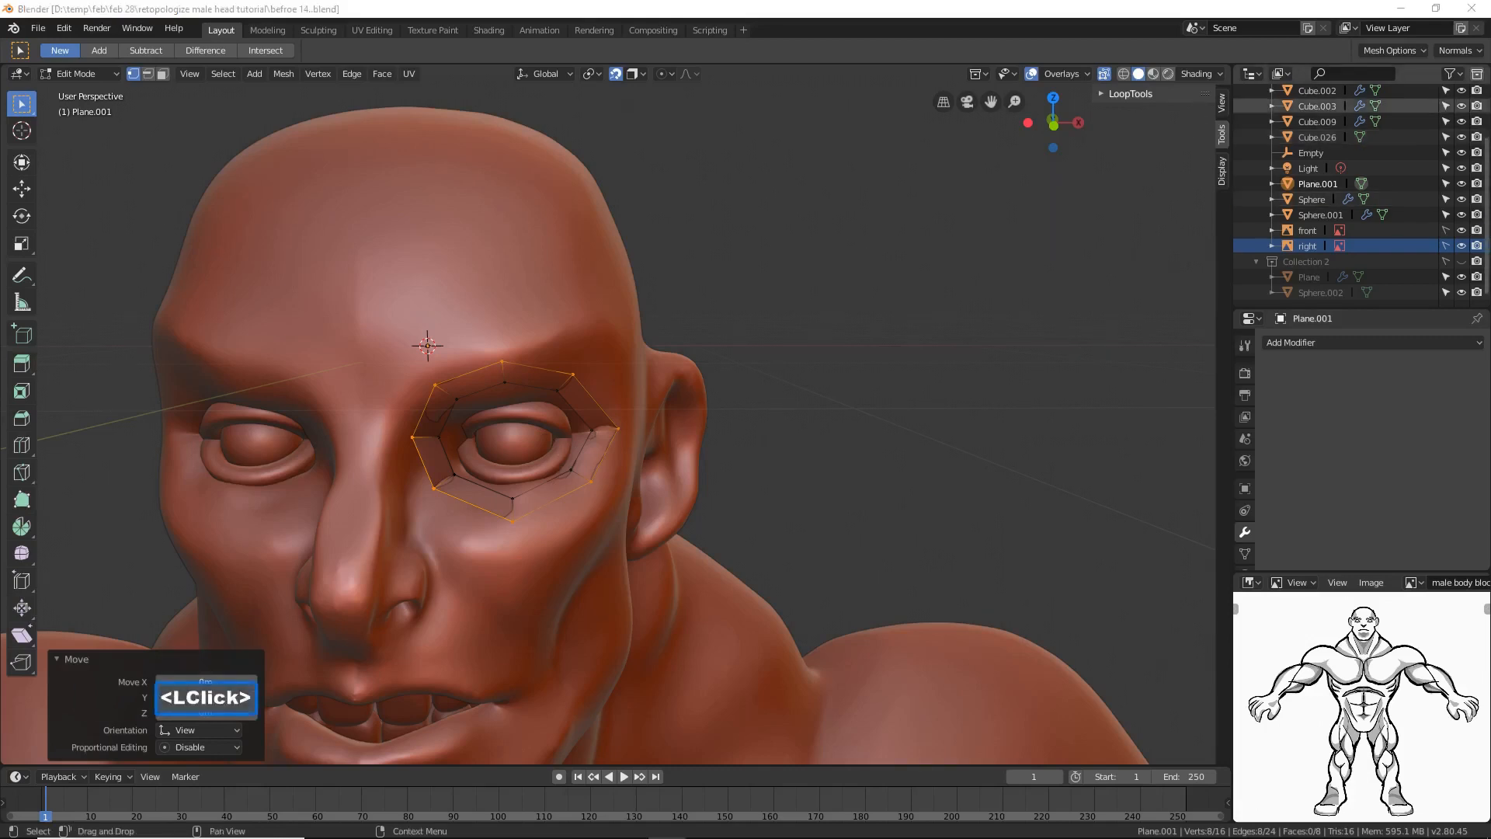
pyautogui.click(834, 11)
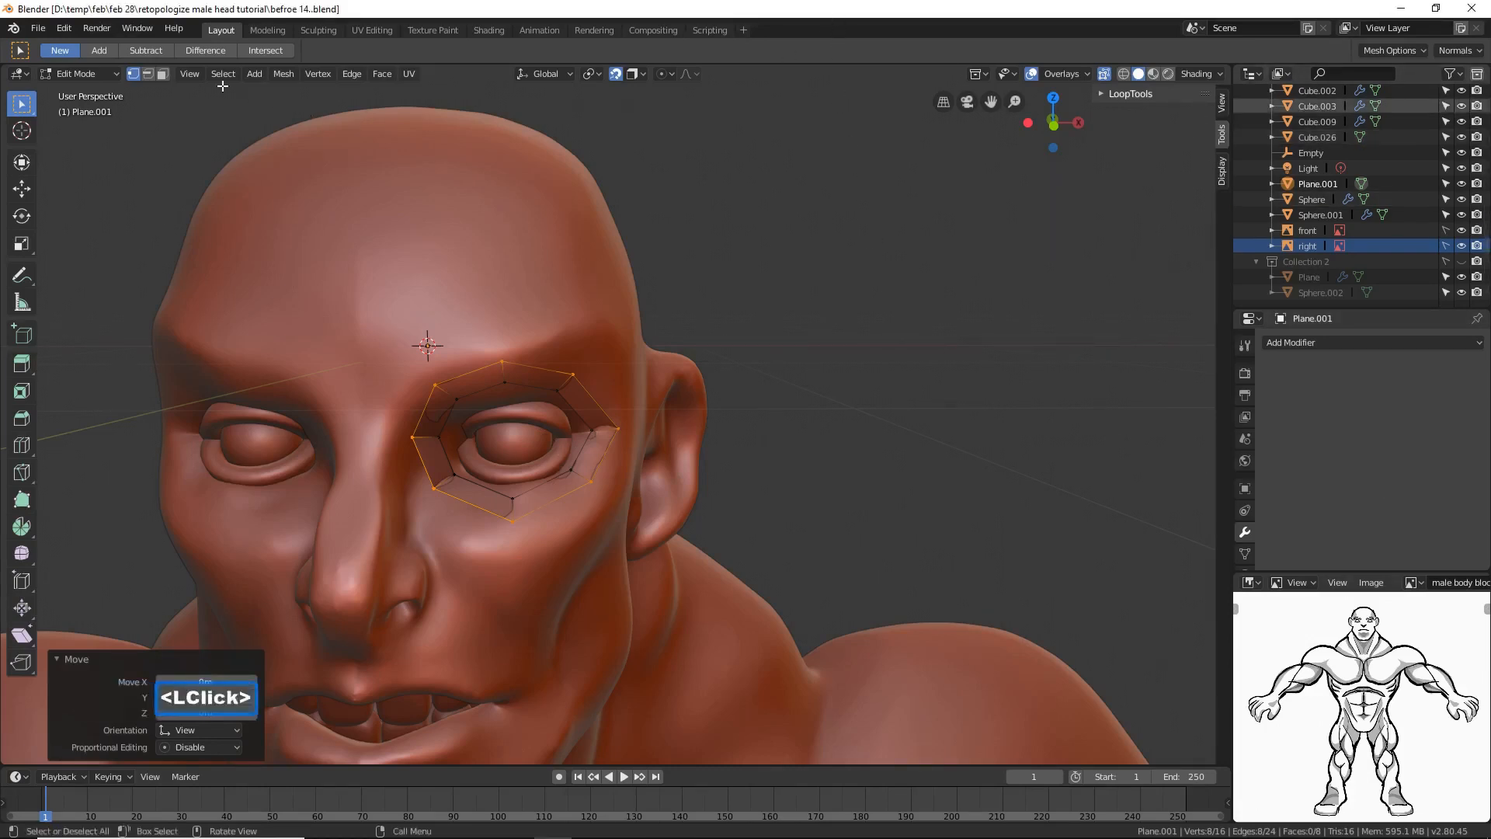
# Step: Switch to Object Mode and rename the Plane.001 object to retopology
pyautogui.click(106, 72)
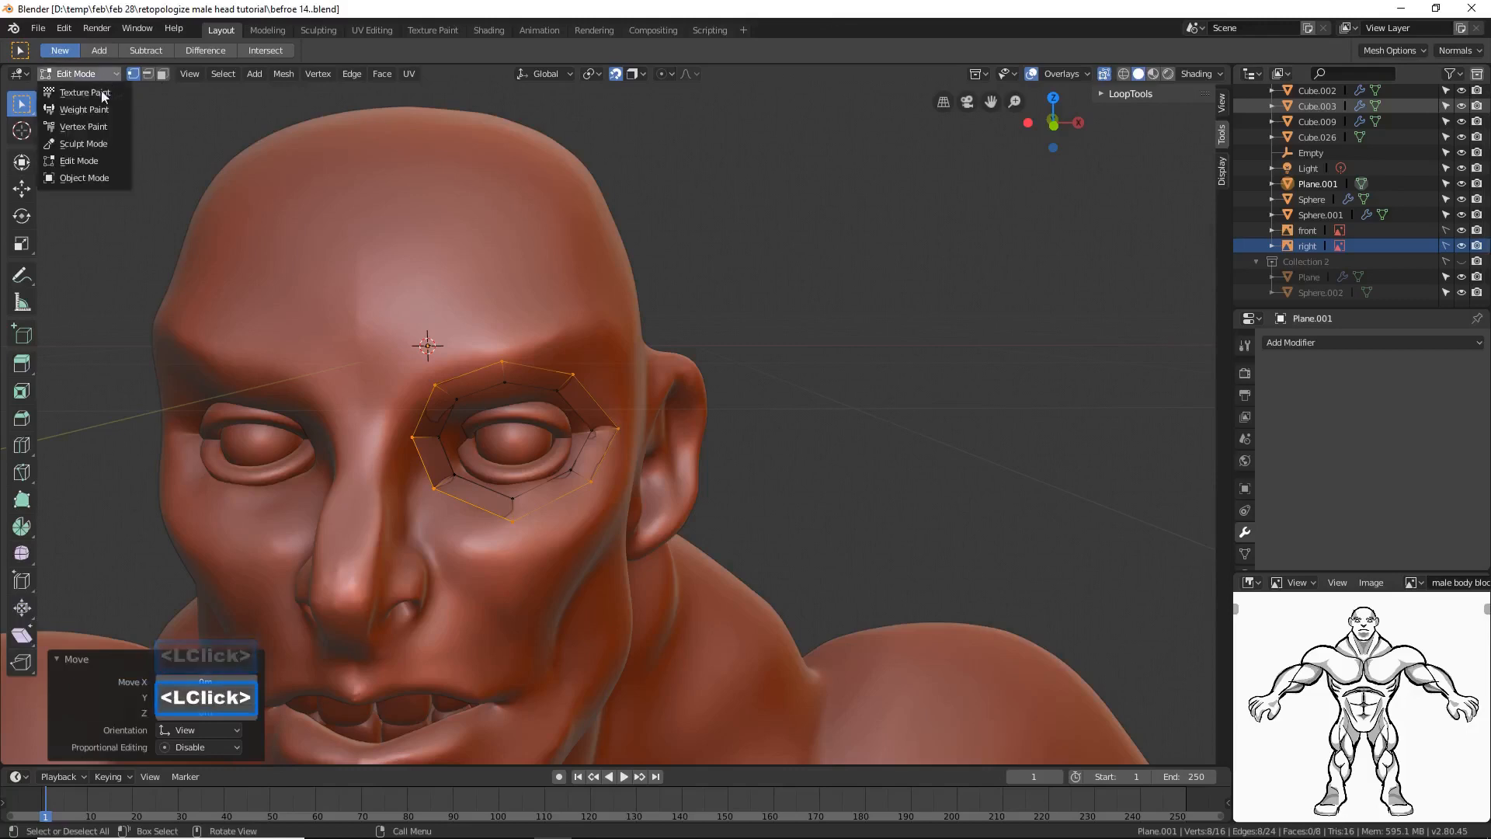
pyautogui.click(91, 175)
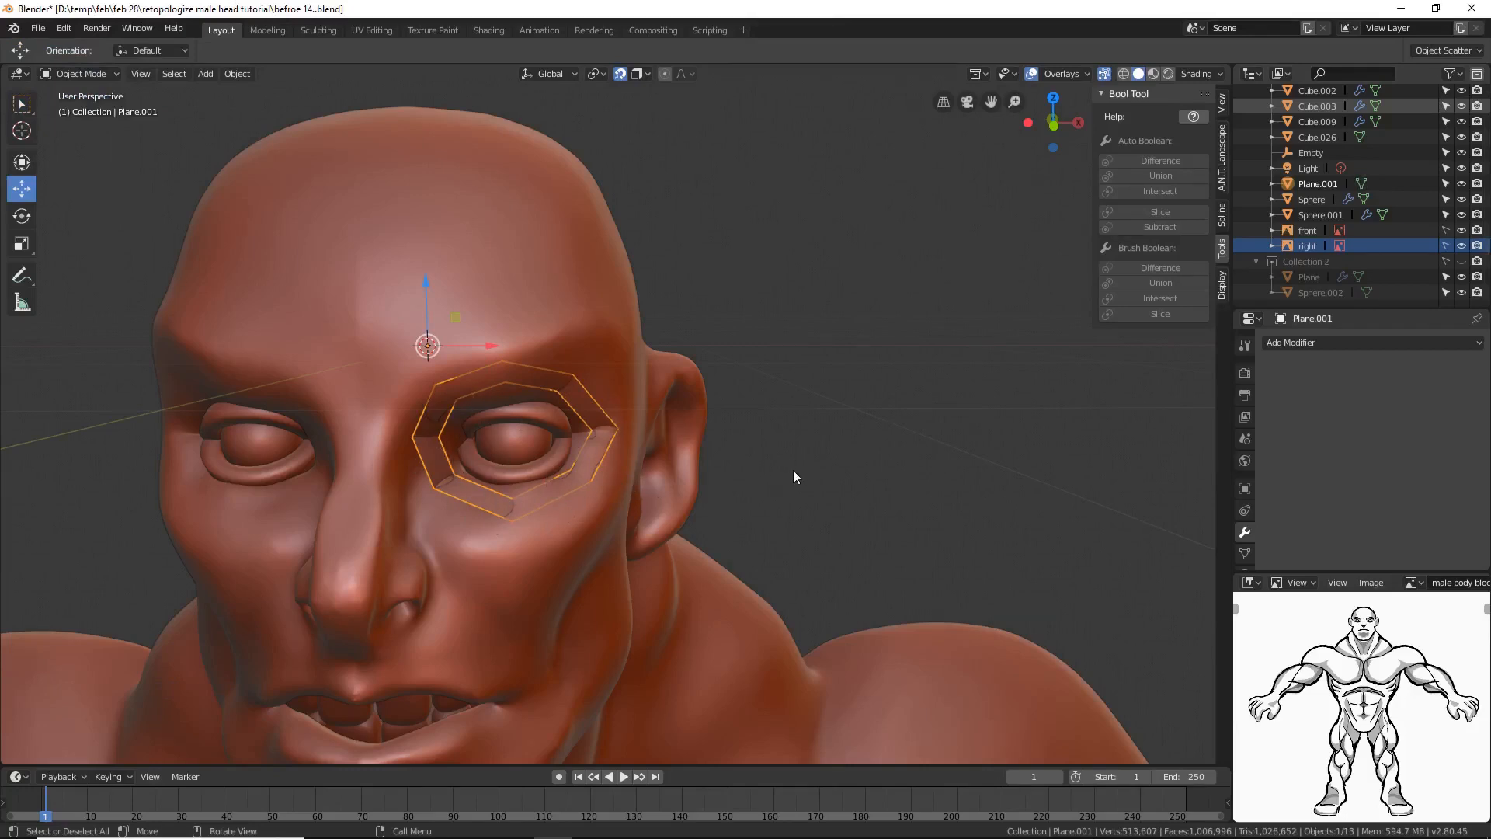
pyautogui.doubleClick(1330, 184)
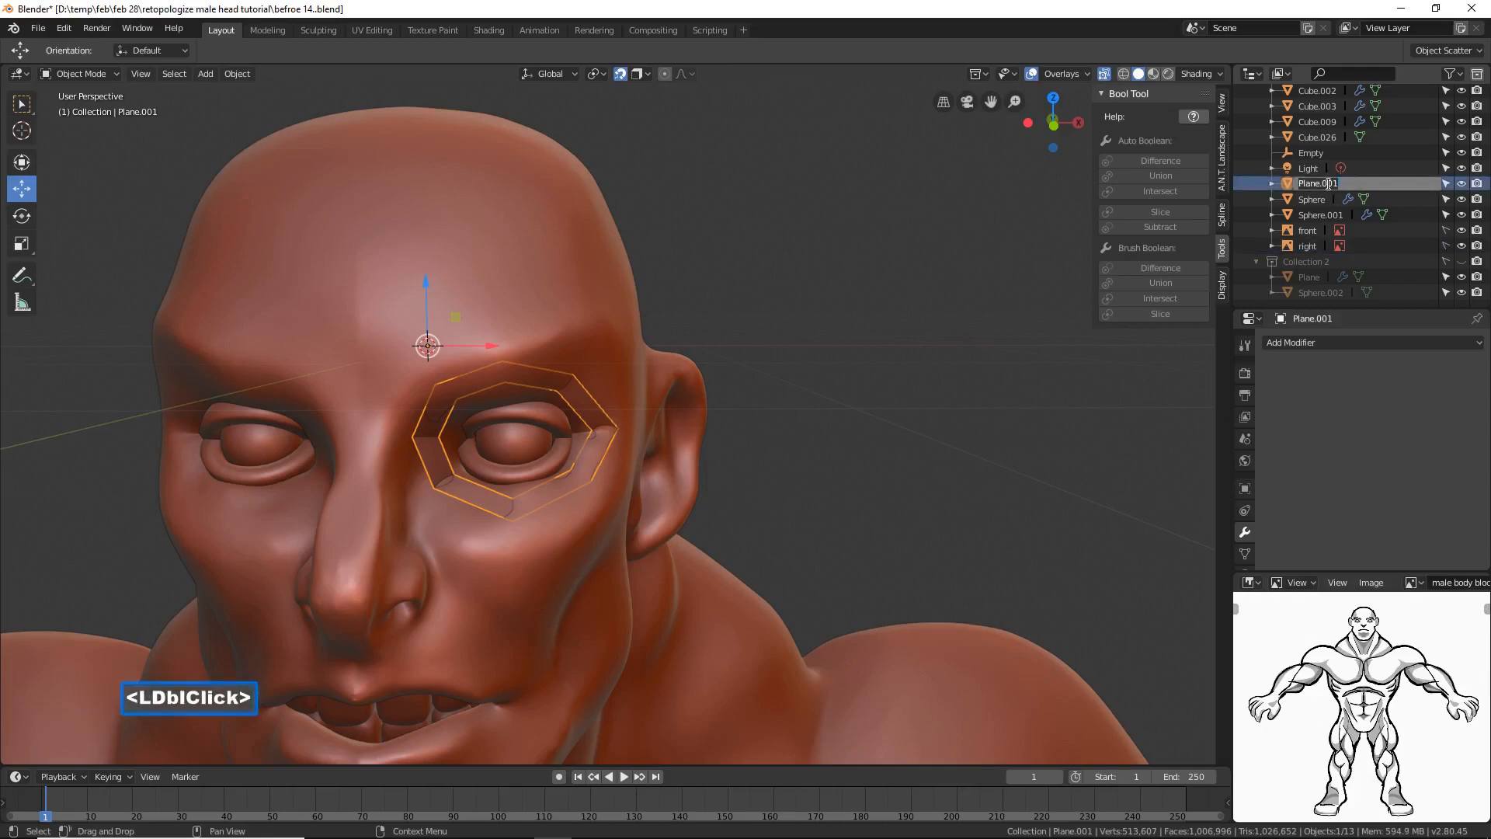
pyautogui.press('BackSpace')
pyautogui.write('ret')
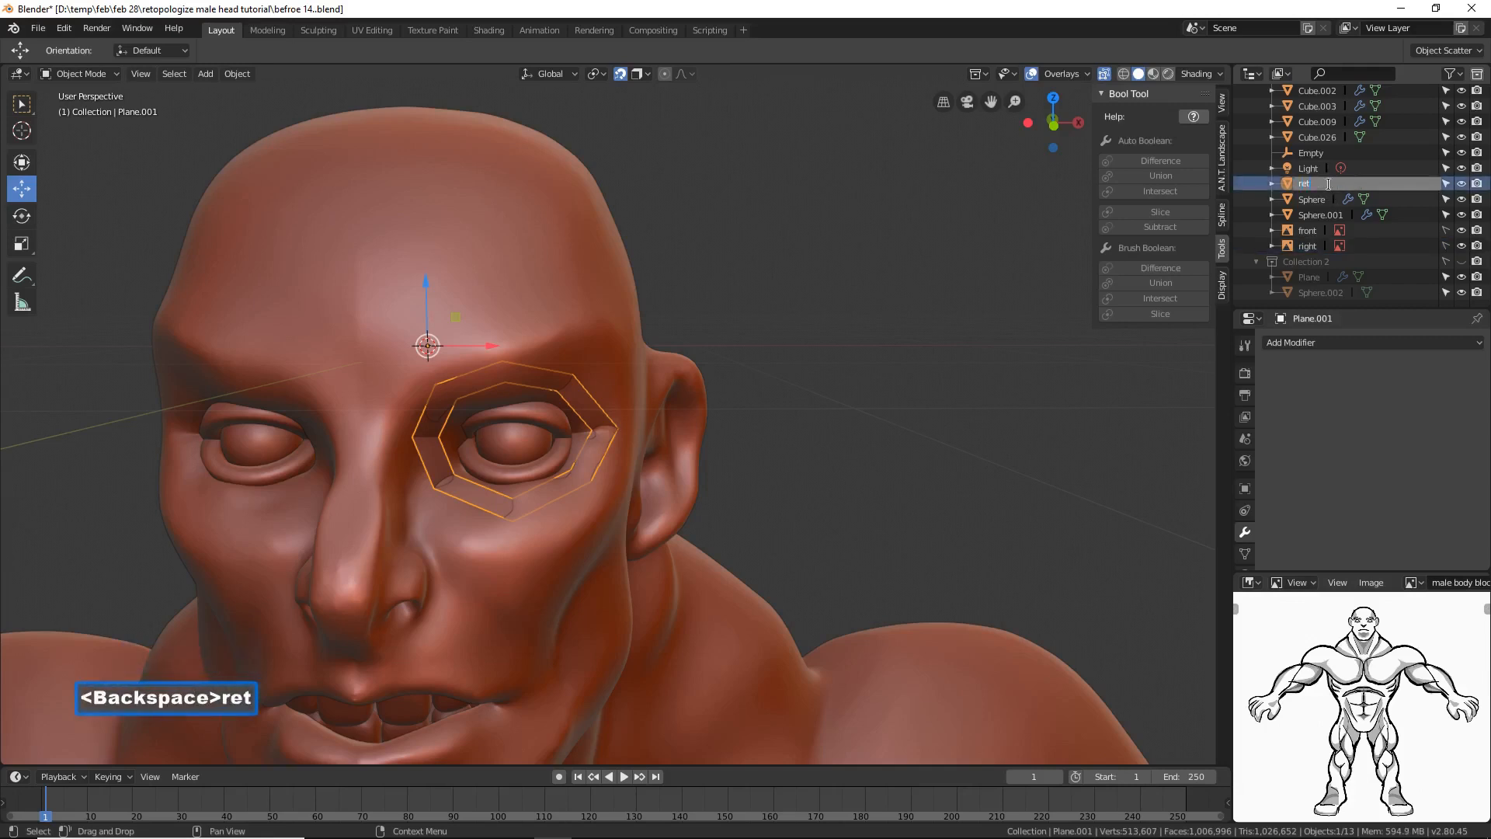
pyautogui.write('o')
pyautogui.write('pology')
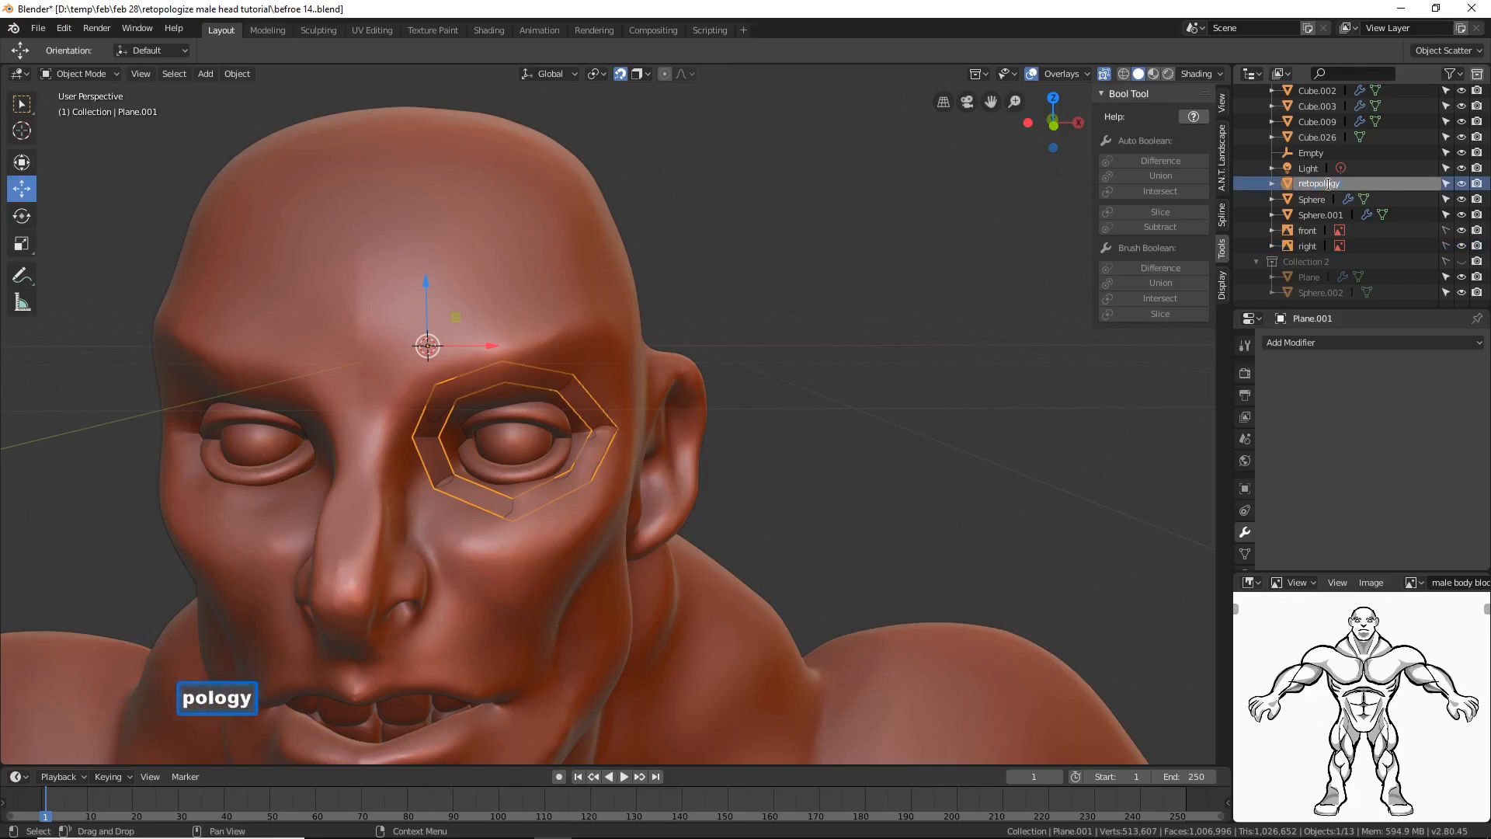
pyautogui.press('Return')
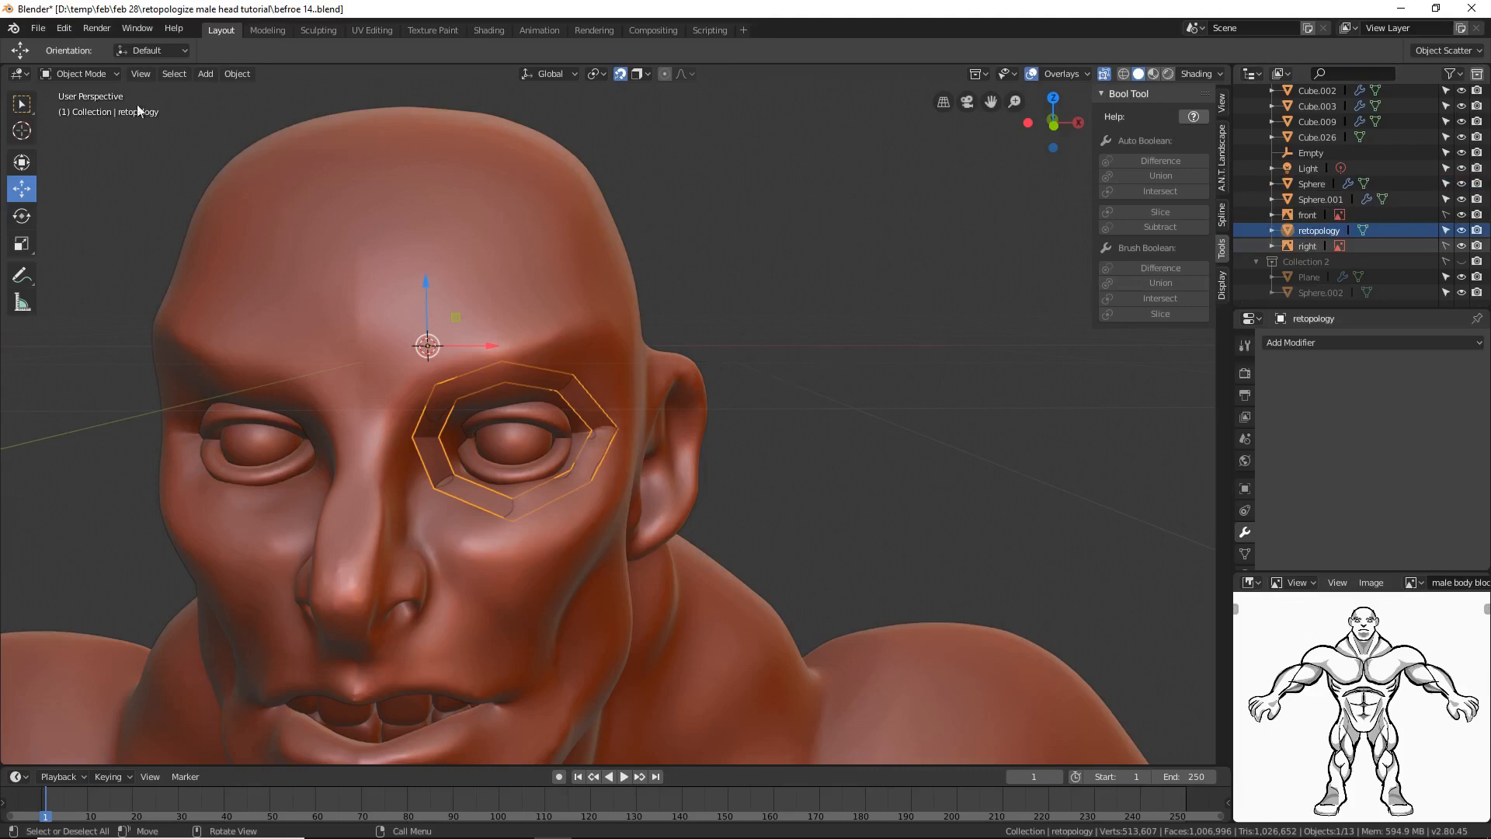
# Step: Return to Edit Mode and give the mesh an X-axis Mirror modifier with Clipping and edit-cage adjustment enabled
pyautogui.click(104, 73)
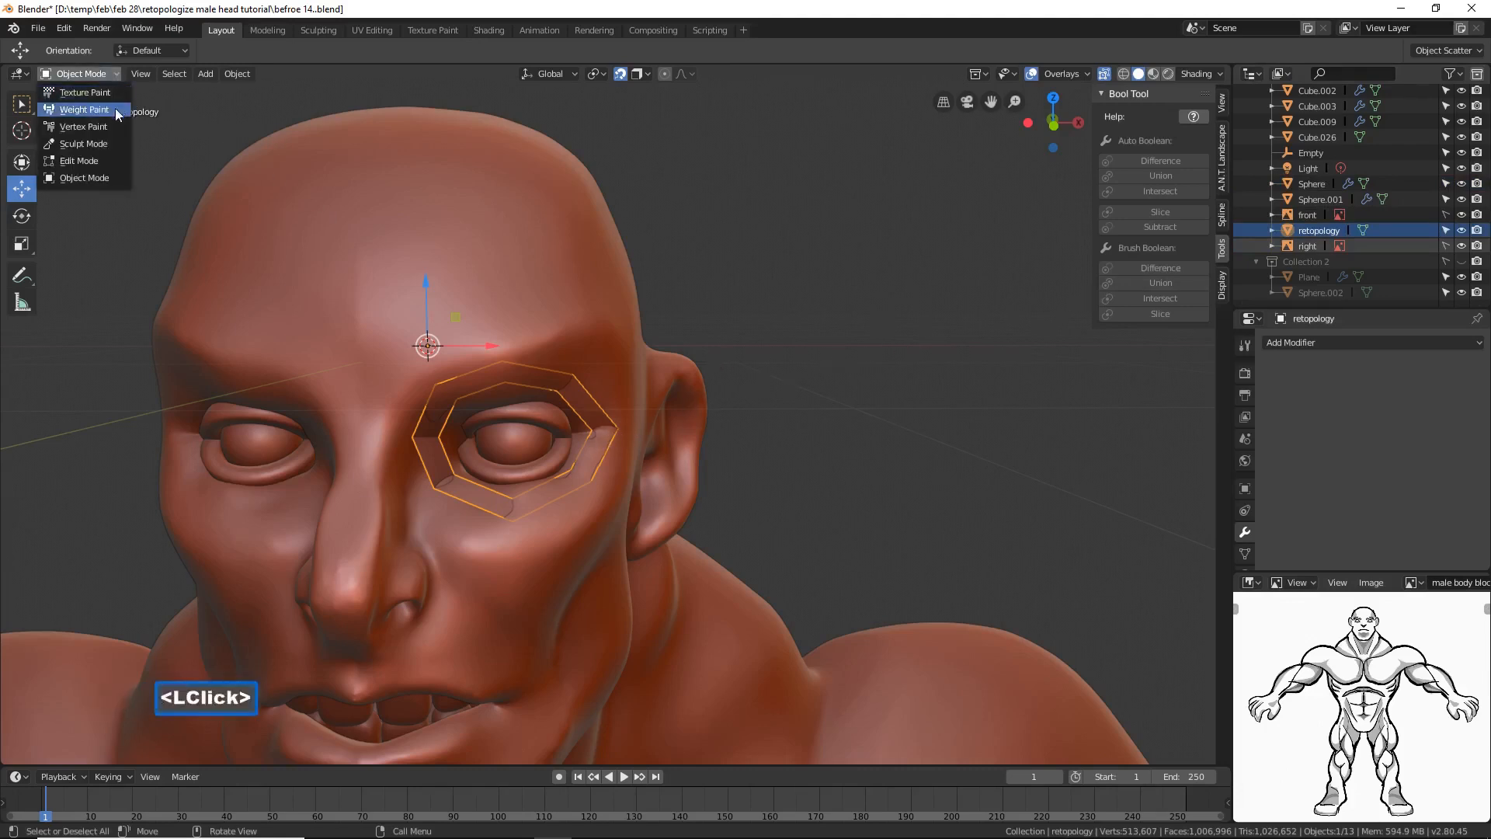
pyautogui.click(104, 161)
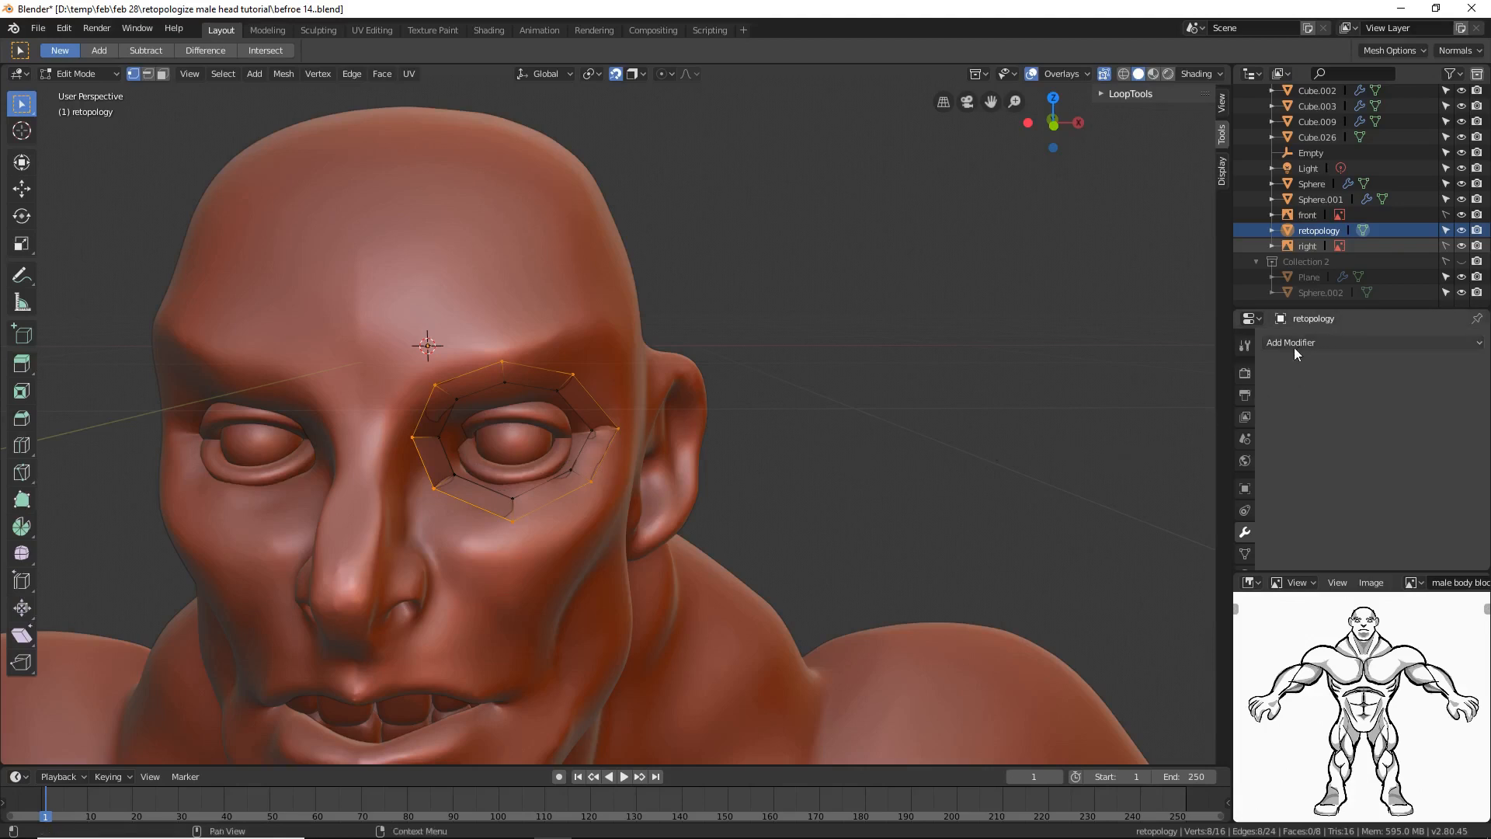
pyautogui.click(1479, 346)
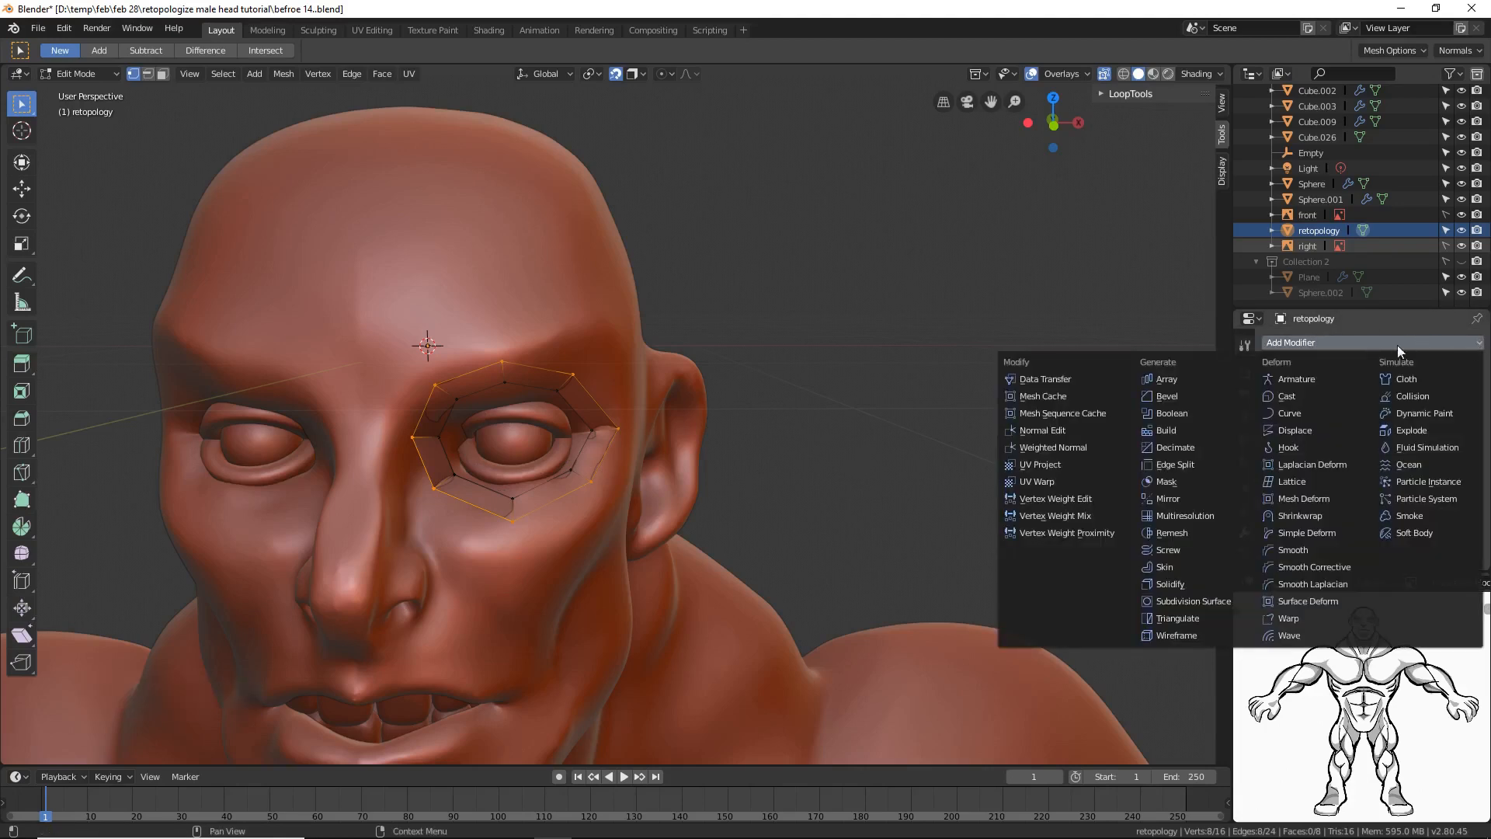
pyautogui.click(1219, 498)
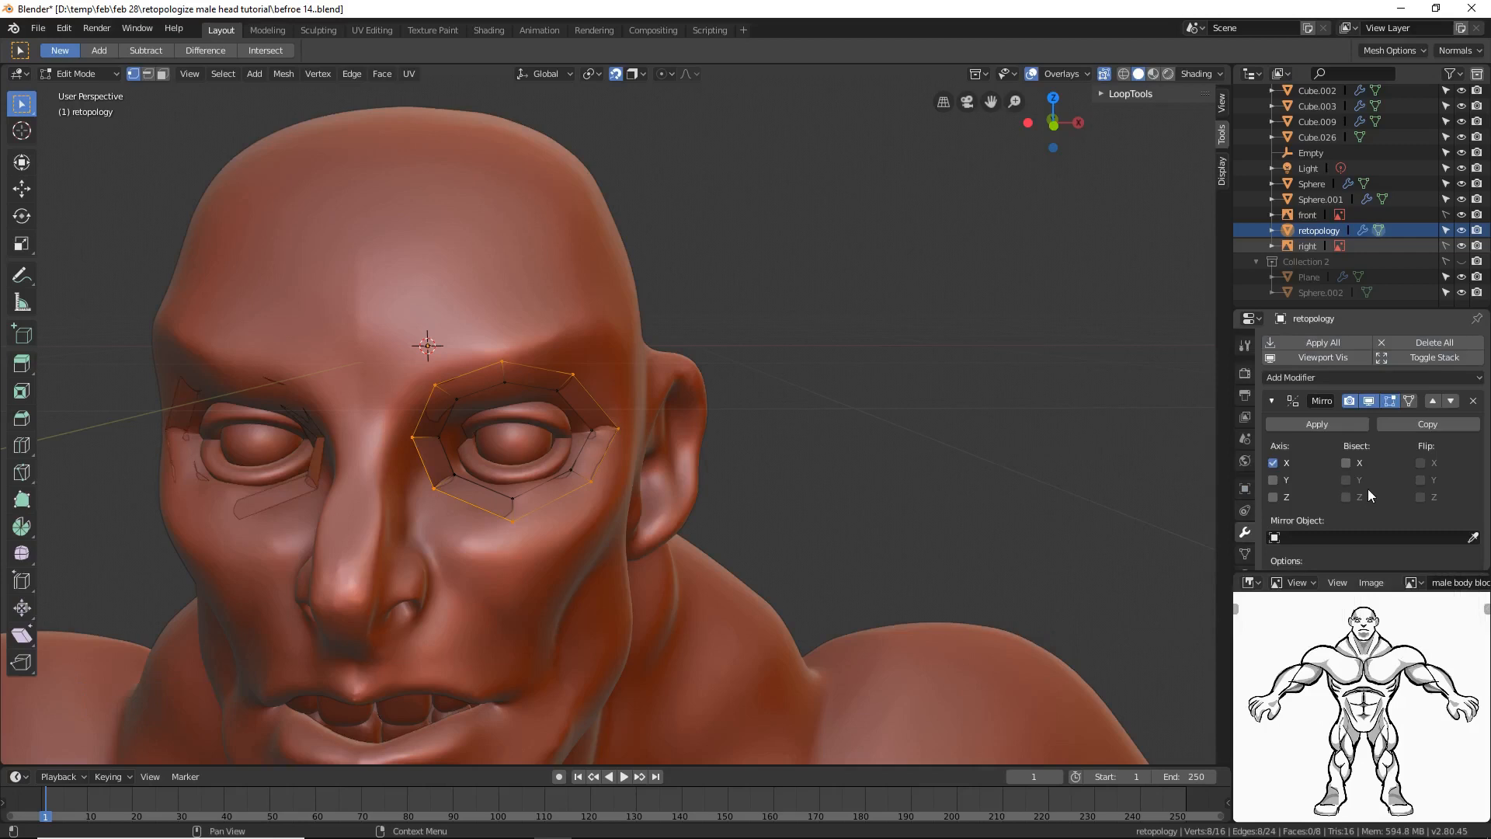
pyautogui.scroll(-1, 1367, 482)
pyautogui.scroll(-1, 1368, 476)
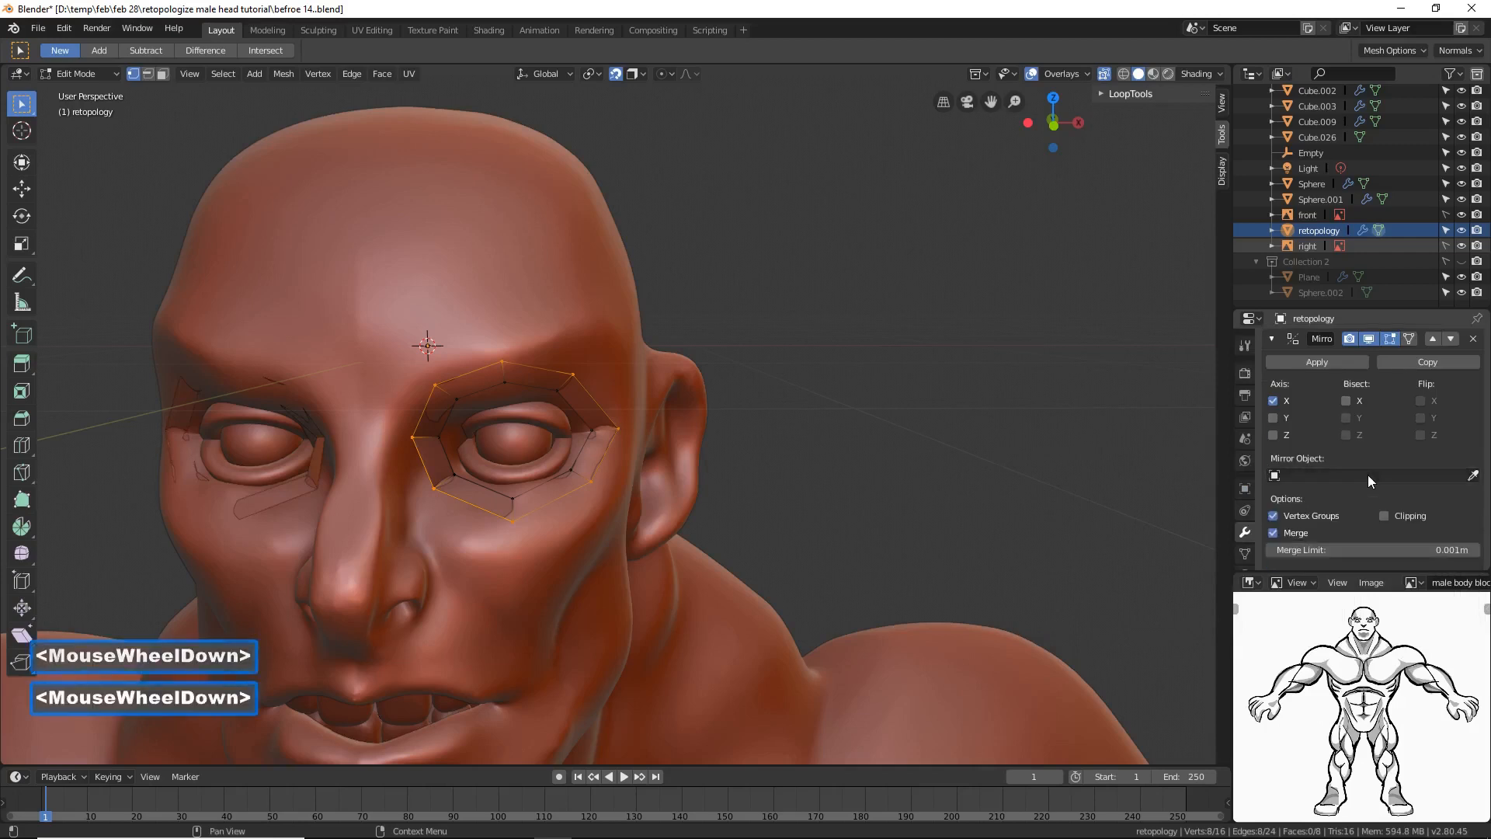
pyautogui.click(1387, 514)
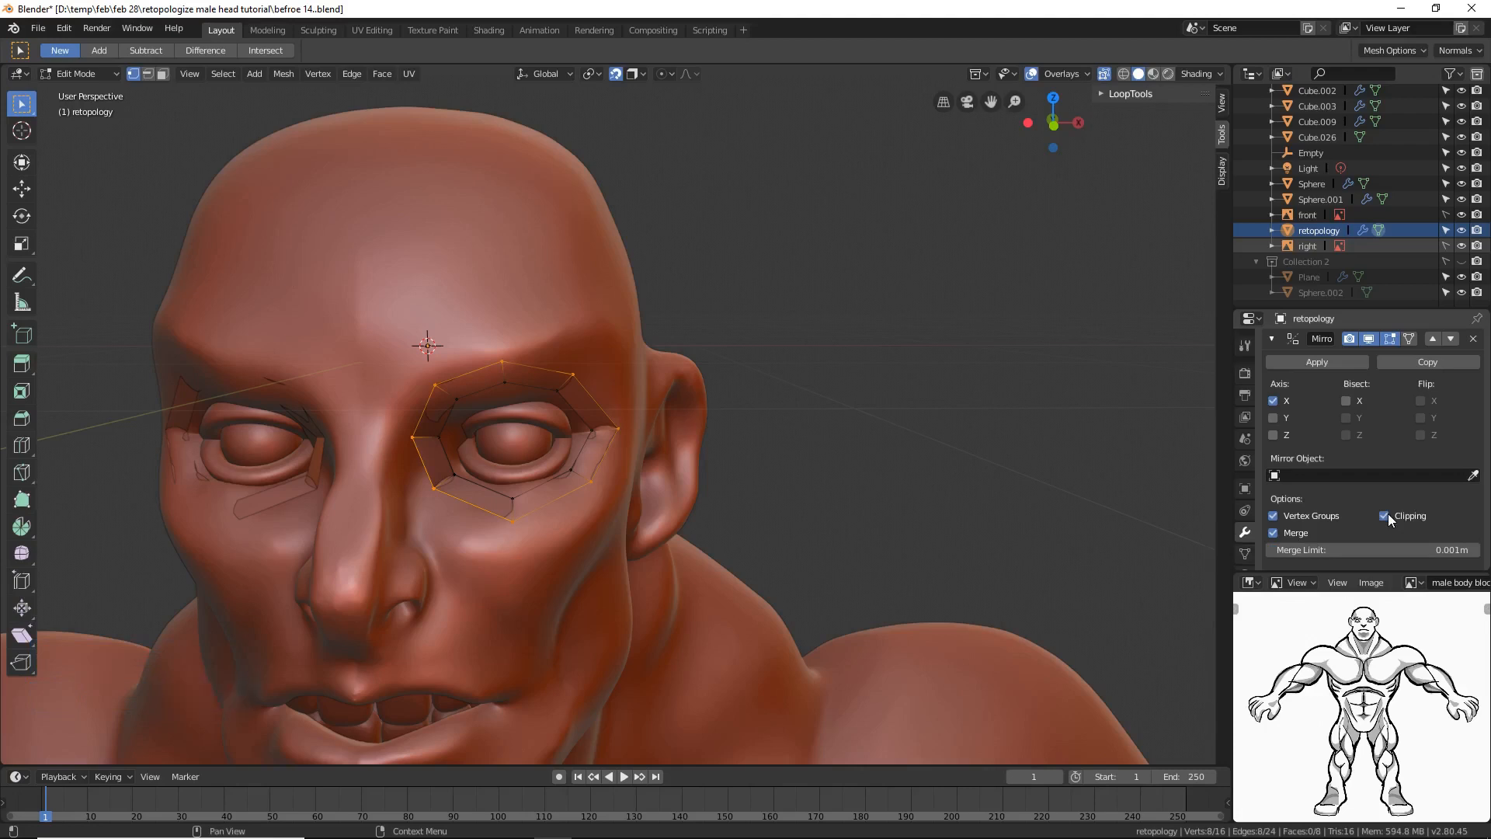
pyautogui.click(1407, 338)
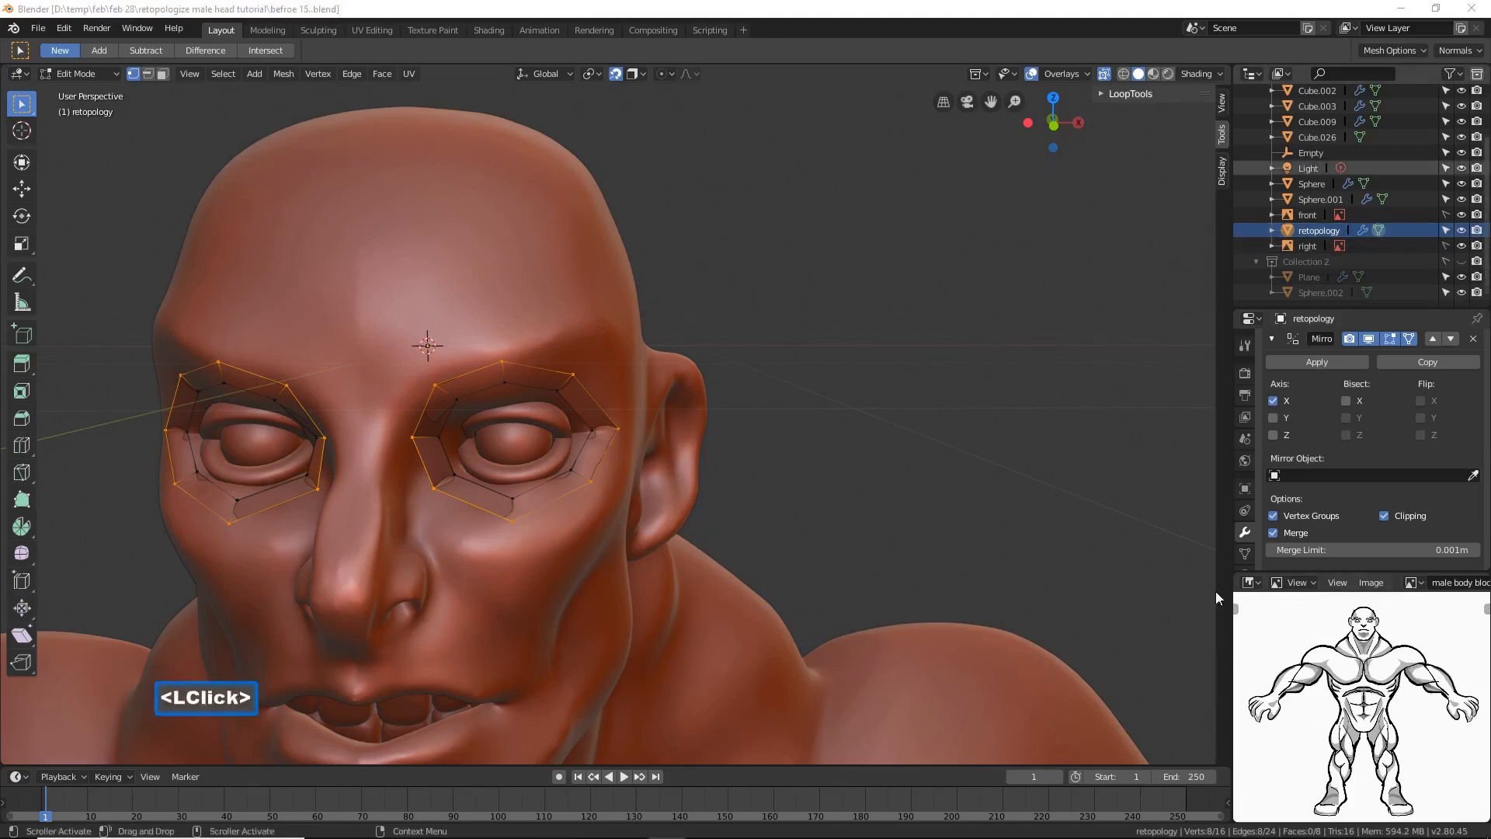
pyautogui.click(859, 11)
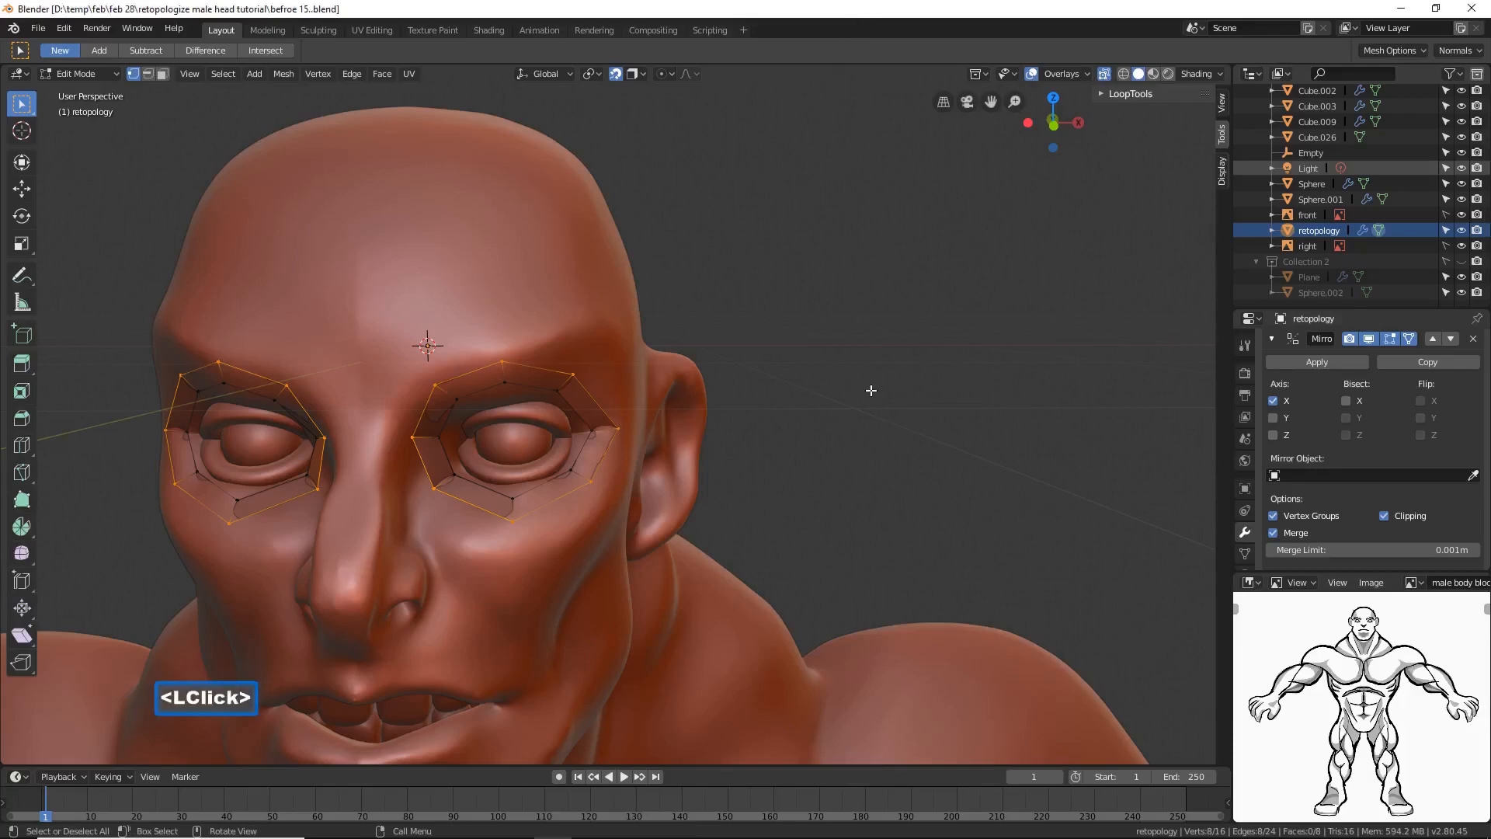
# Step: In edge selection, extrude the lower inner edge of the outer eye ring and move it about 0.0764 m down along Z
pyautogui.click(148, 74)
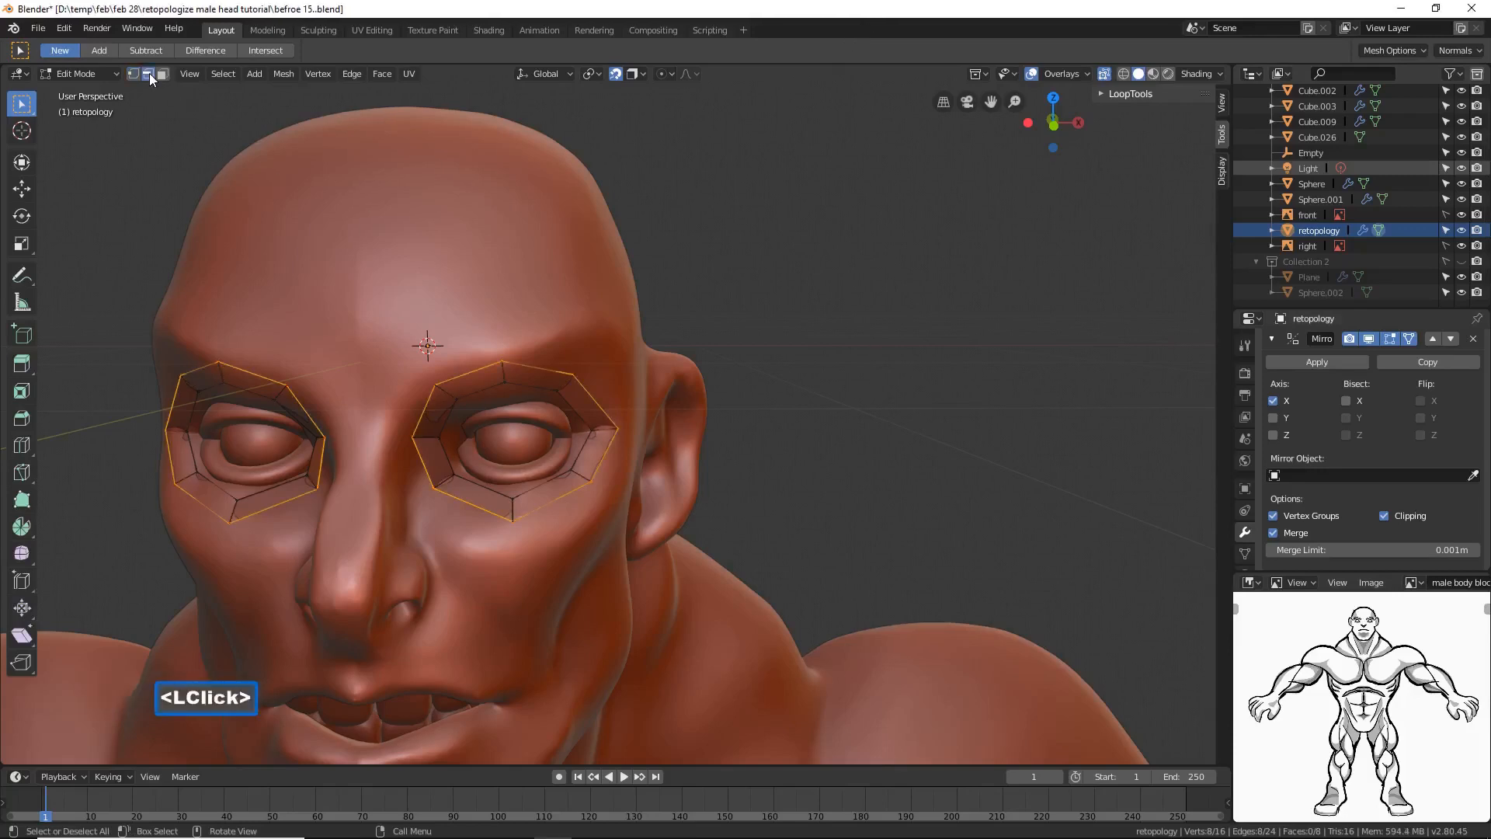
pyautogui.click(470, 504)
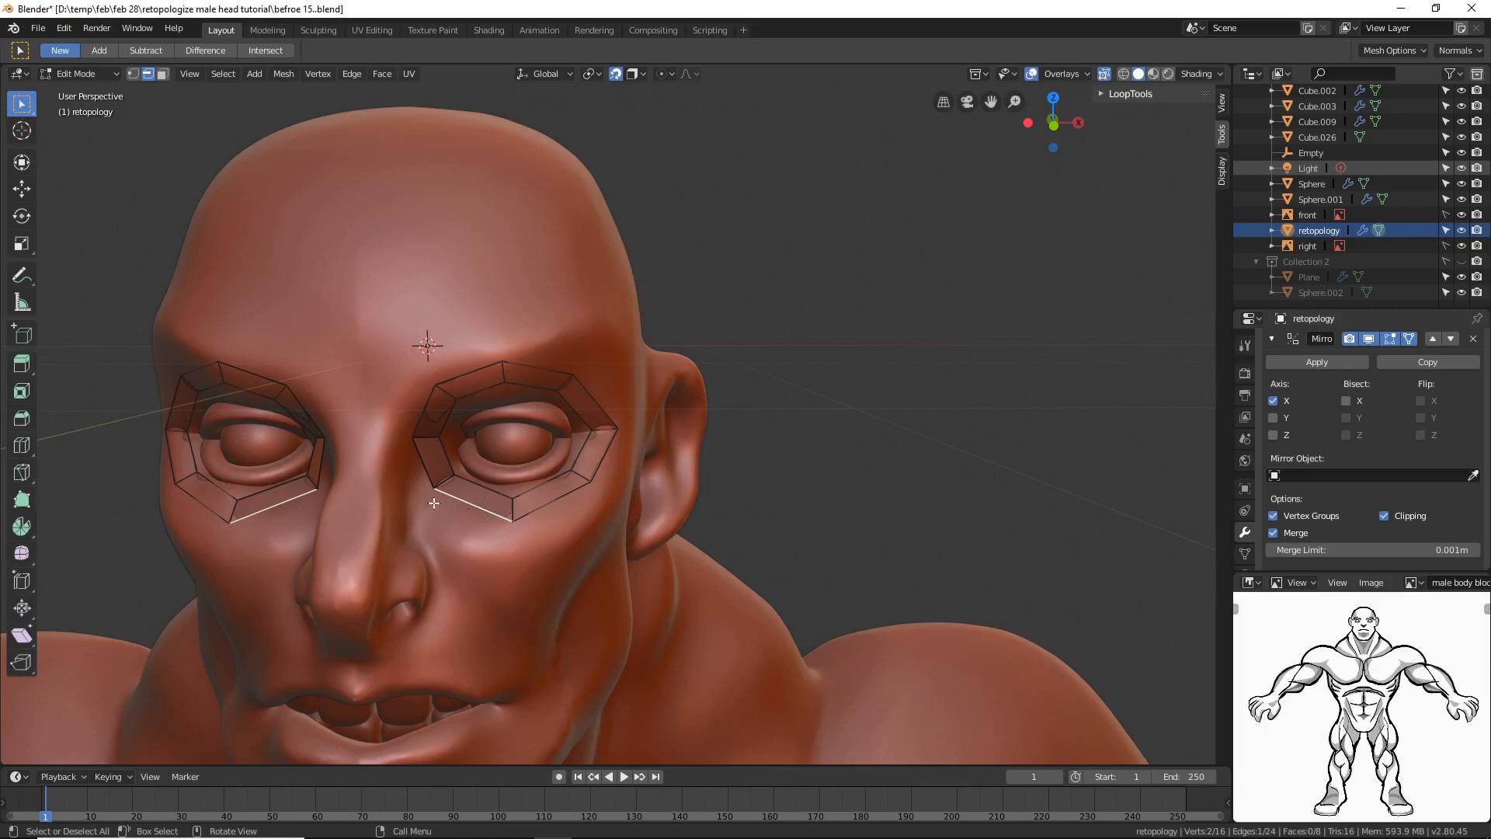
pyautogui.press('e')
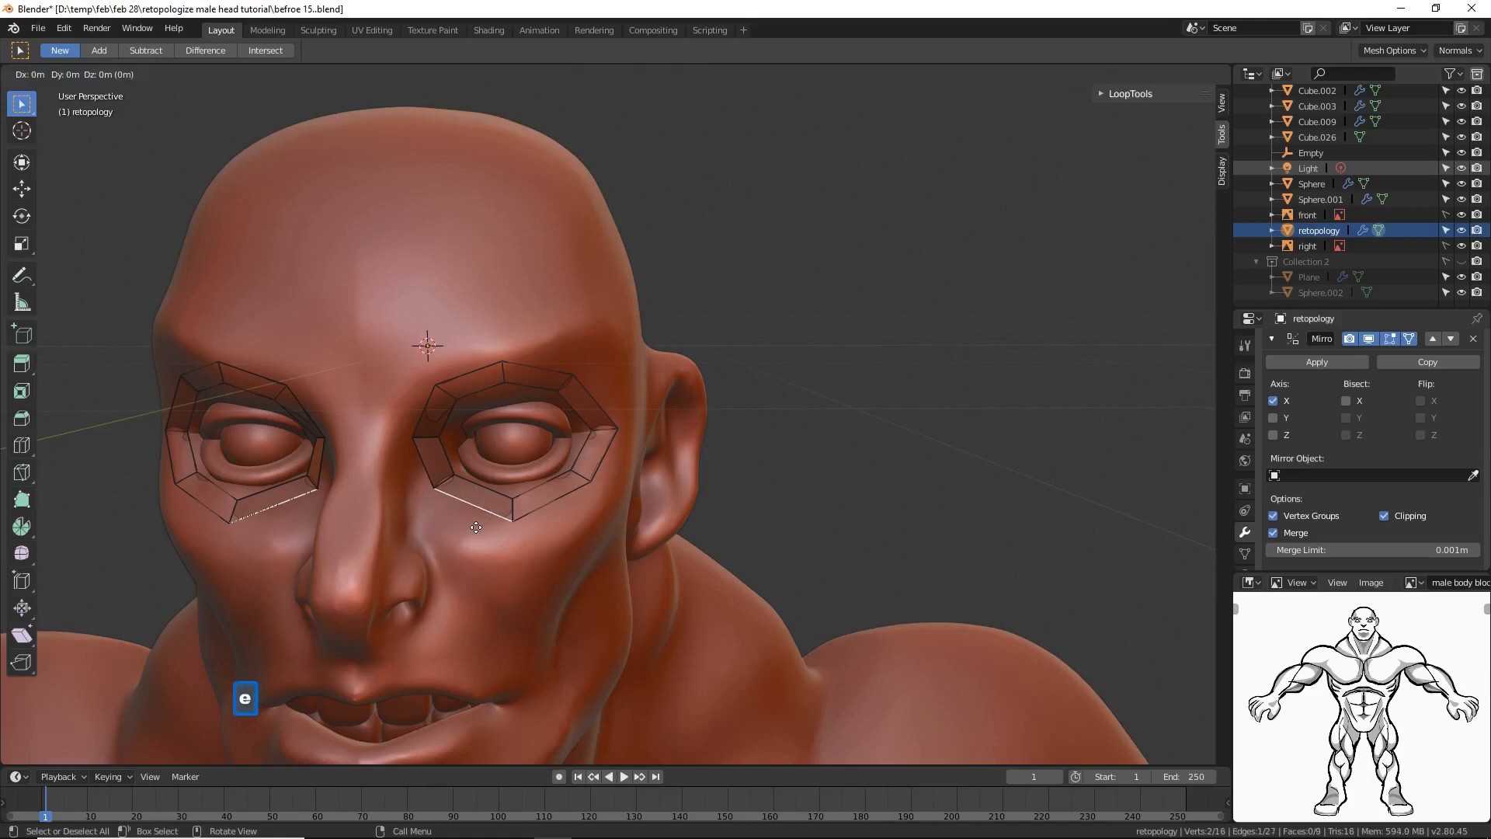
pyautogui.rightClick(411, 486)
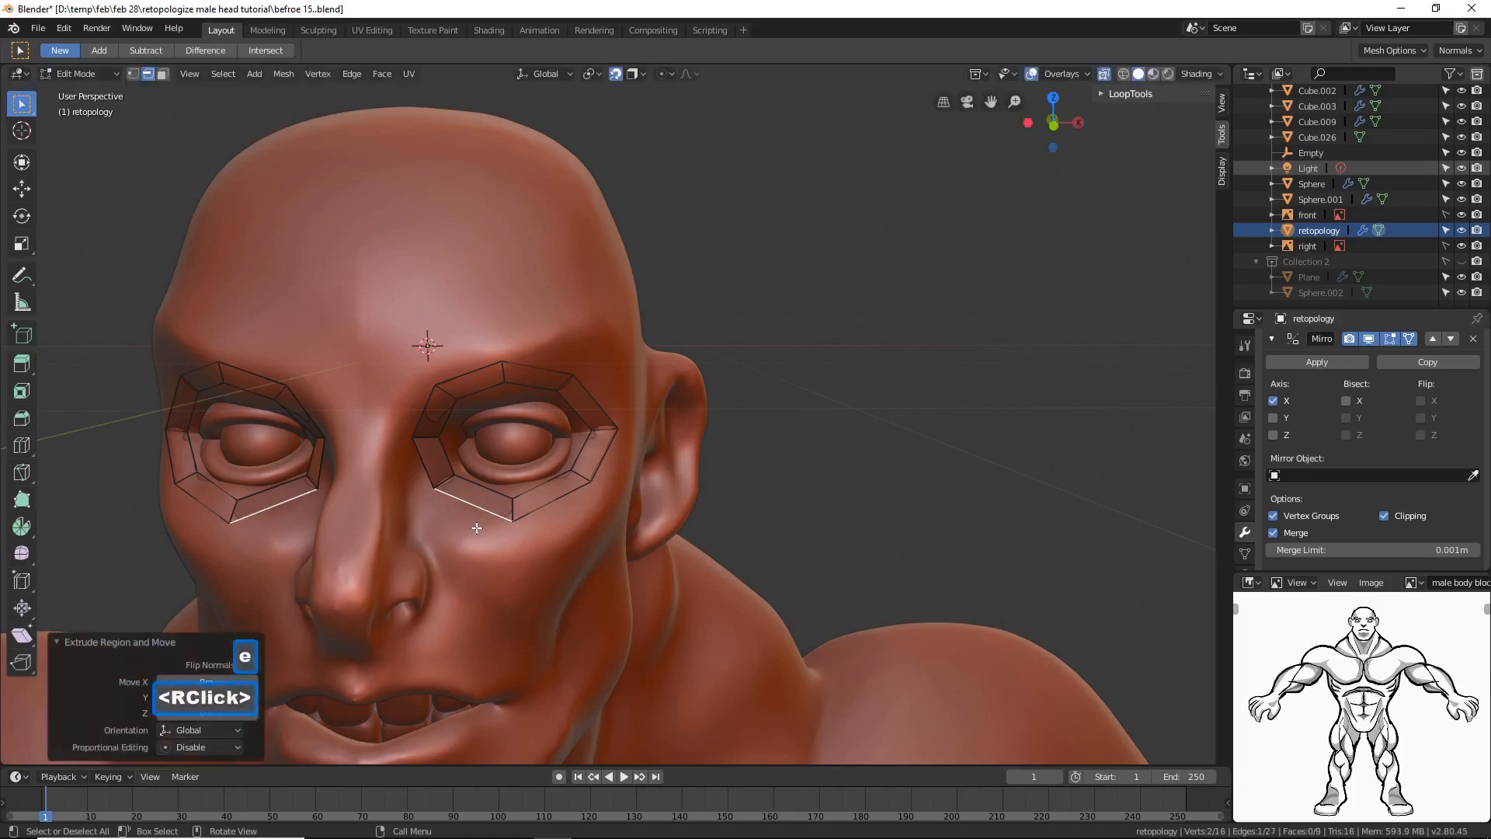
pyautogui.click(21, 188)
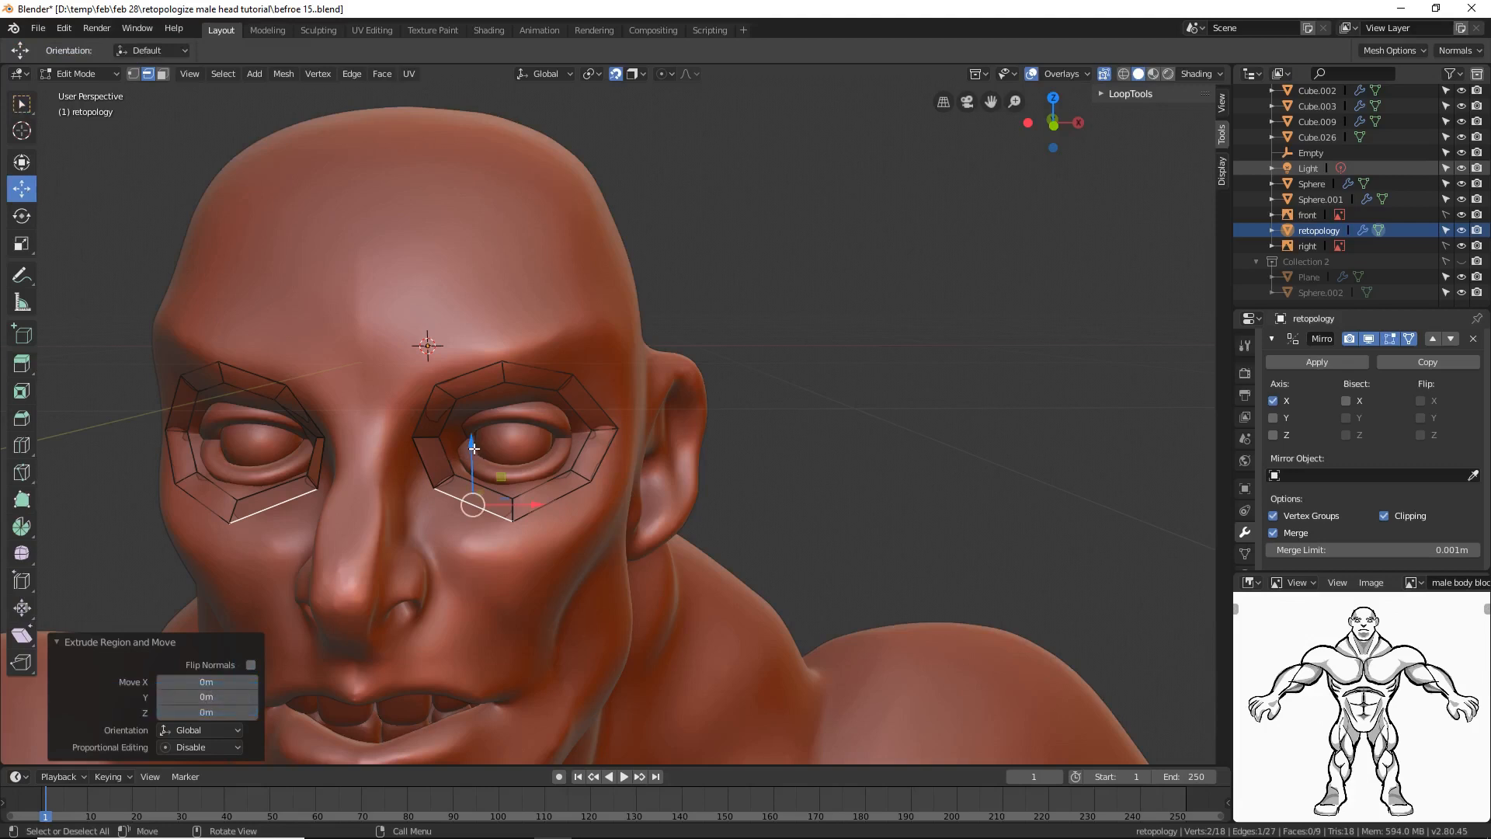
pyautogui.moveTo(474, 451); pyautogui.dragTo(473, 475)
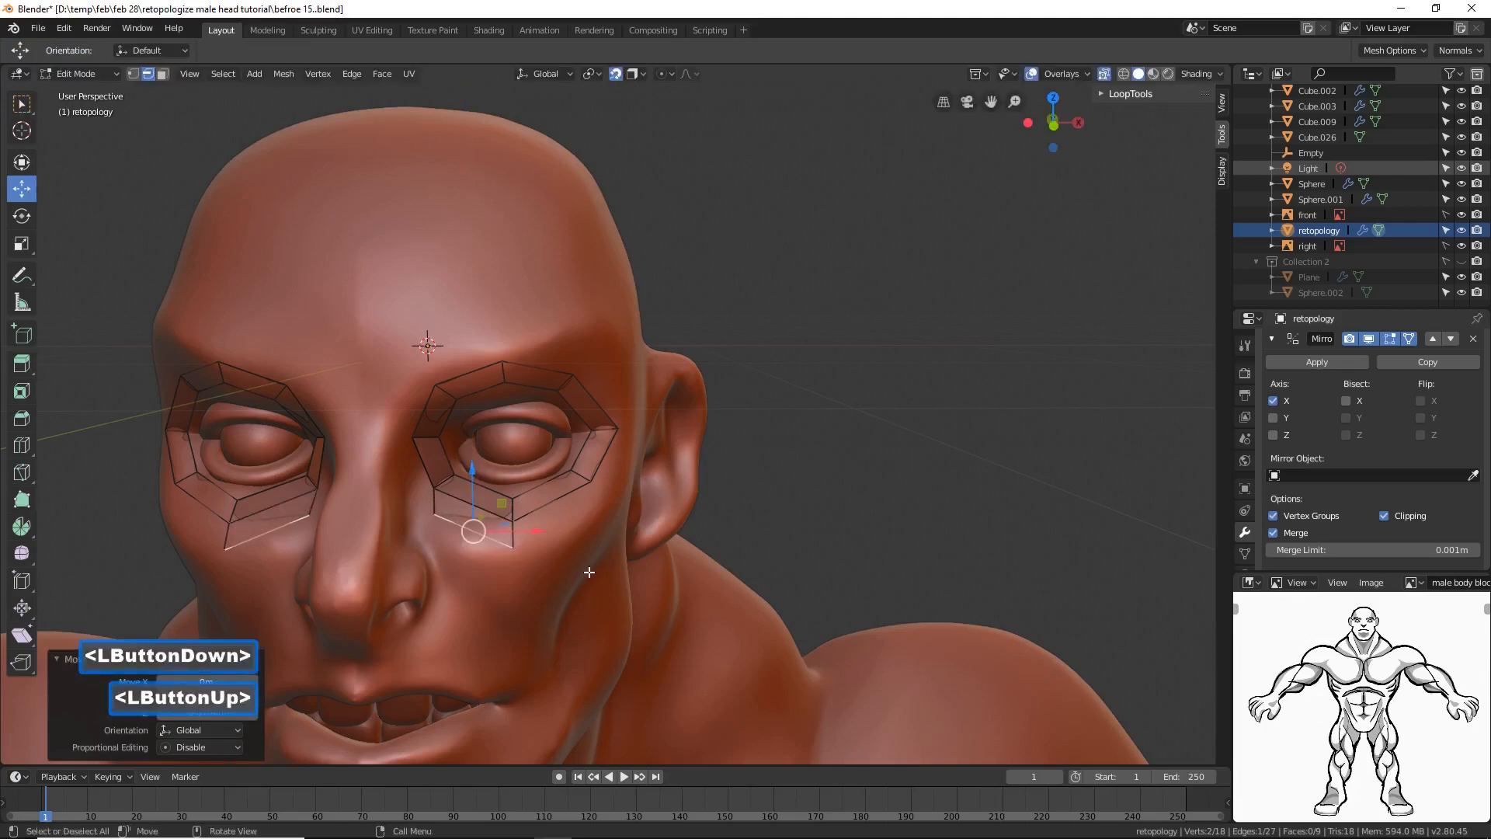
# Step: Rotate the extruded edge under the eye by about -16.3 degrees, lower it about 0.0177 m along Z, and deselect it
pyautogui.press('r')
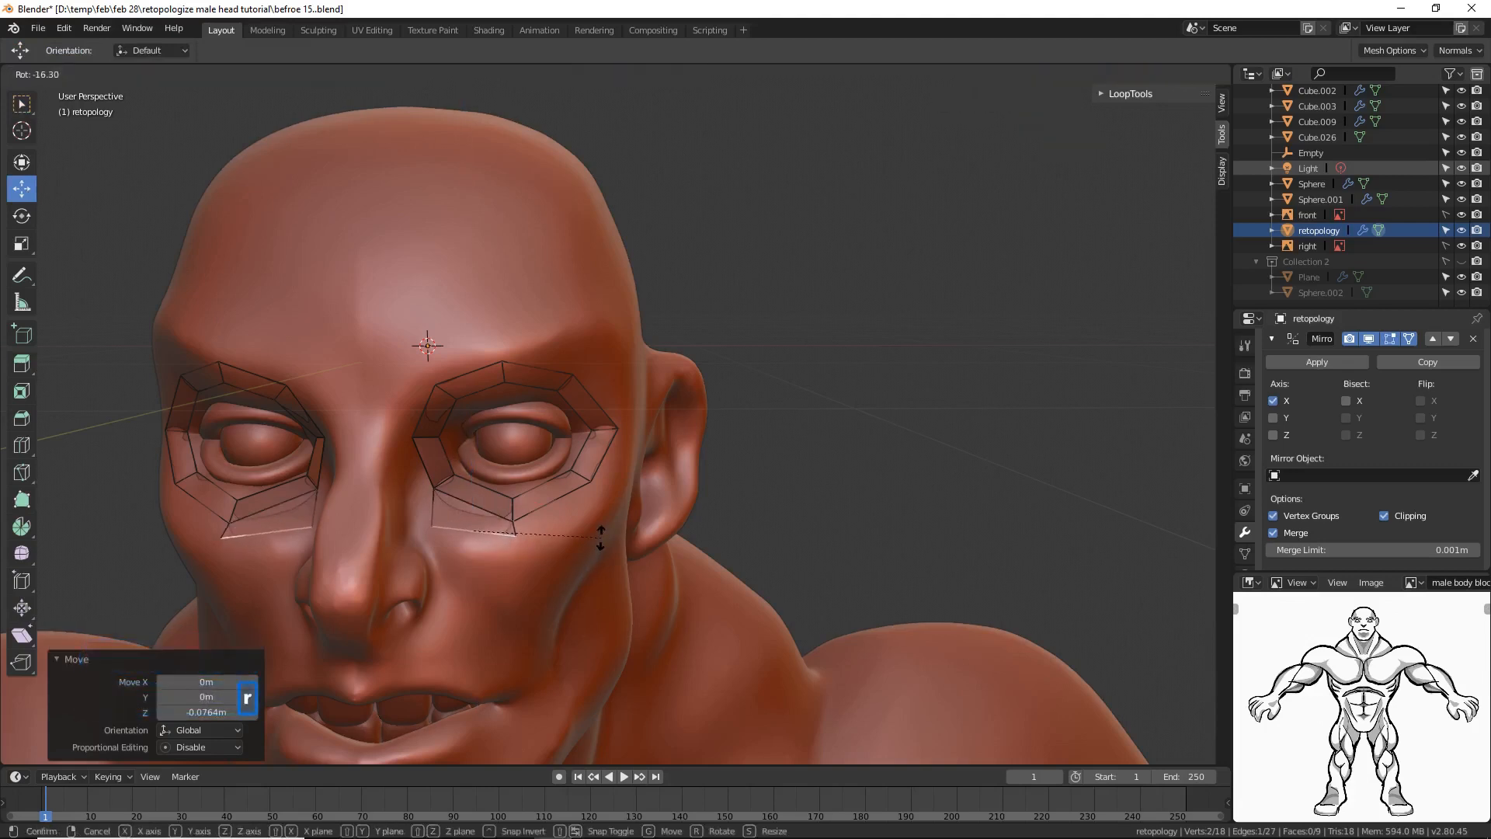
pyautogui.click(600, 536)
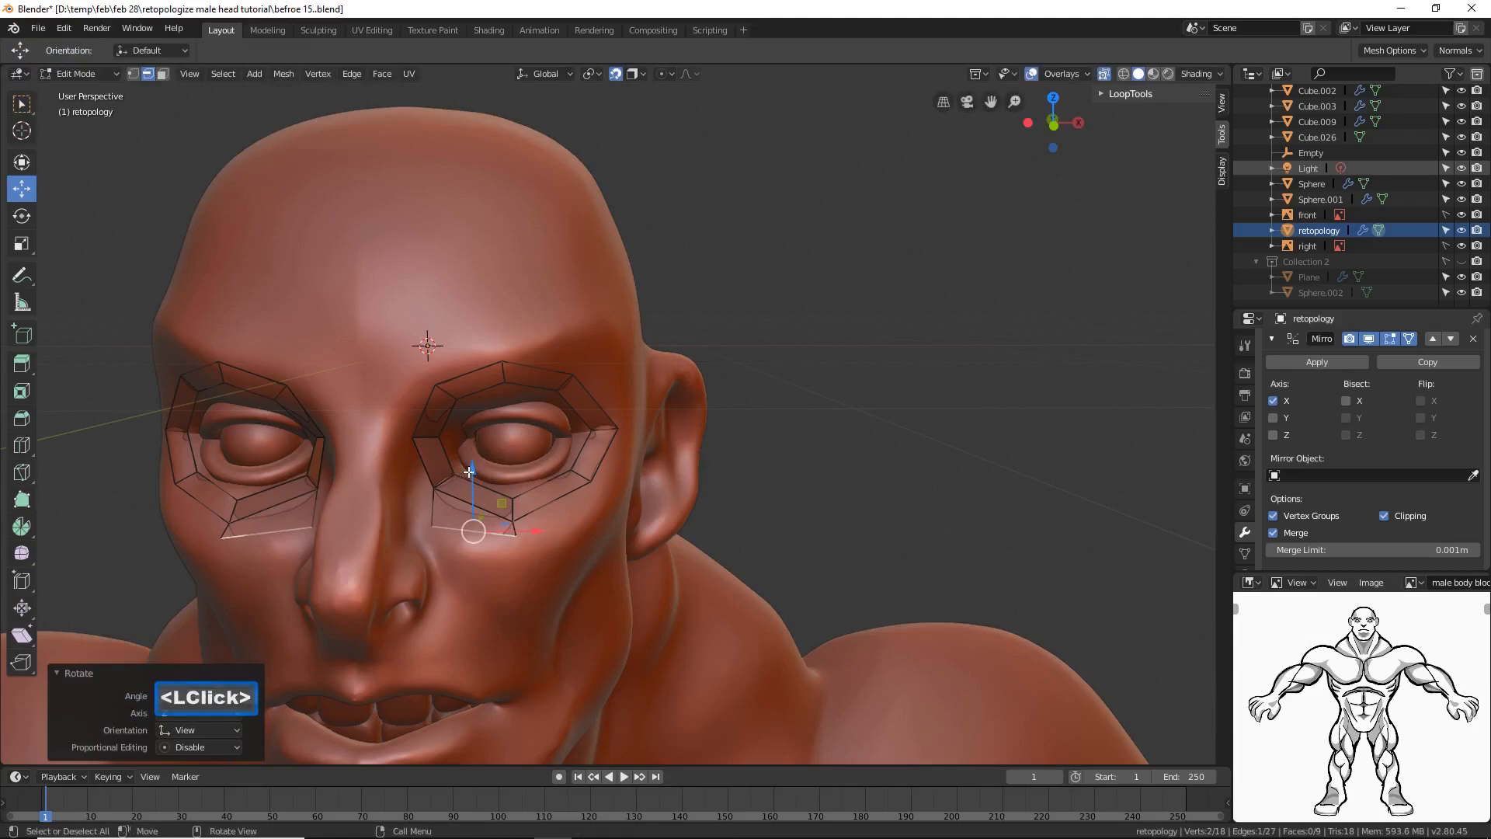
pyautogui.moveTo(469, 472); pyautogui.dragTo(469, 478)
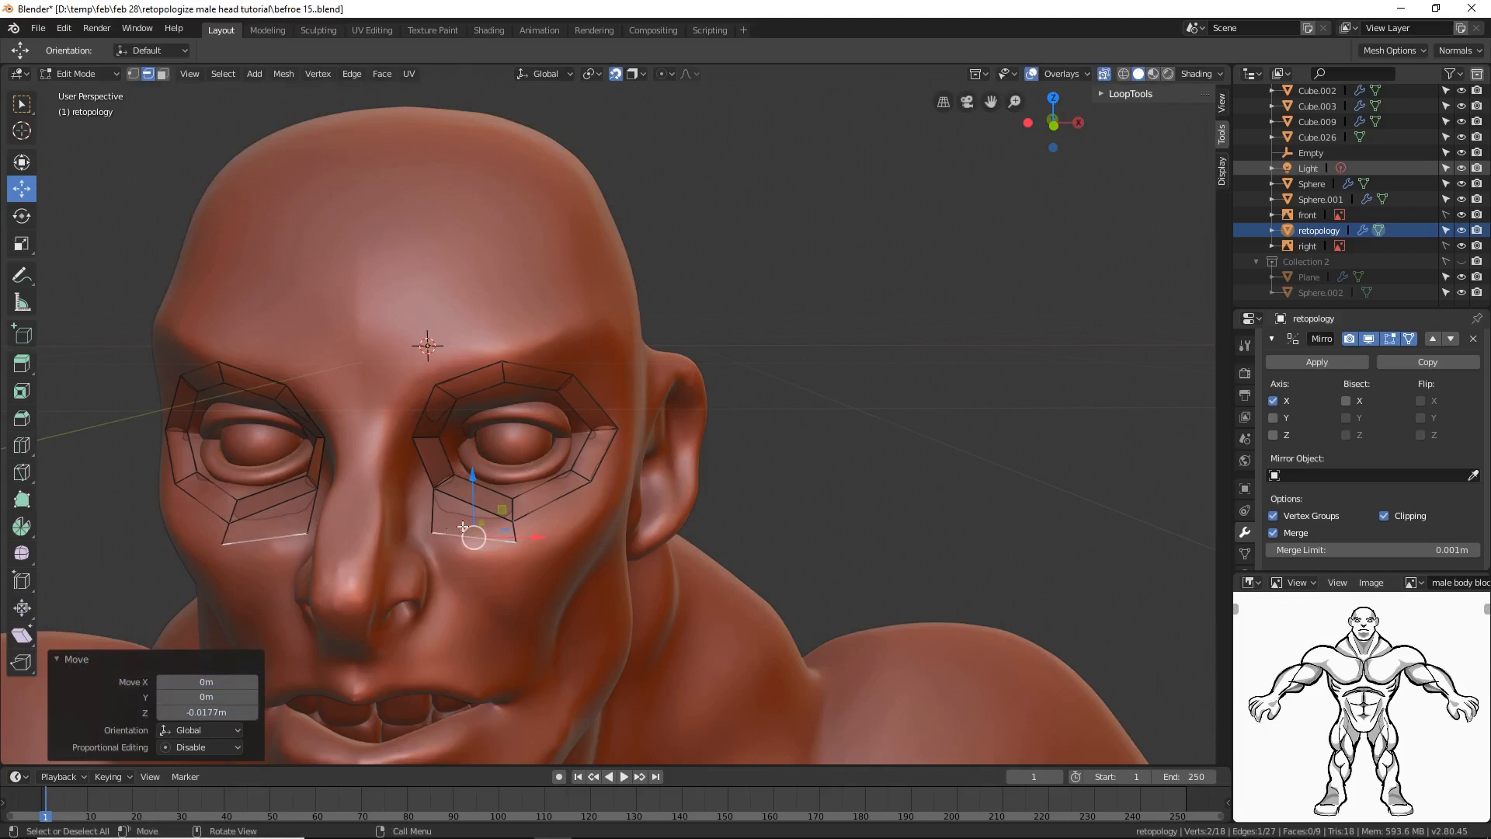
pyautogui.click(820, 360)
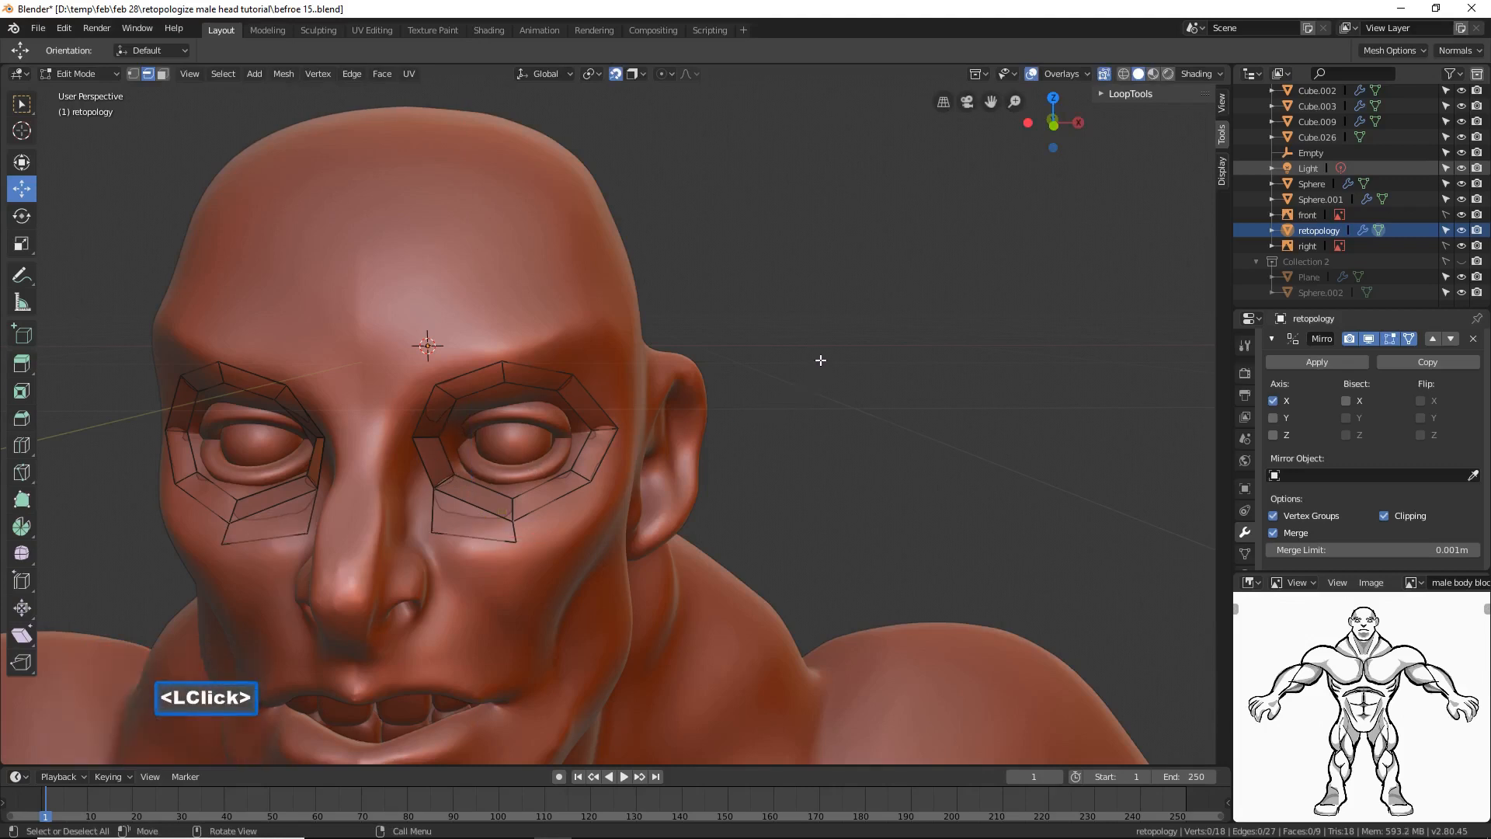
# Step: Extrude the three edges between the inner eye and the nose, moving them about -0.242 m along X to the head's centre line
pyautogui.click(421, 410)
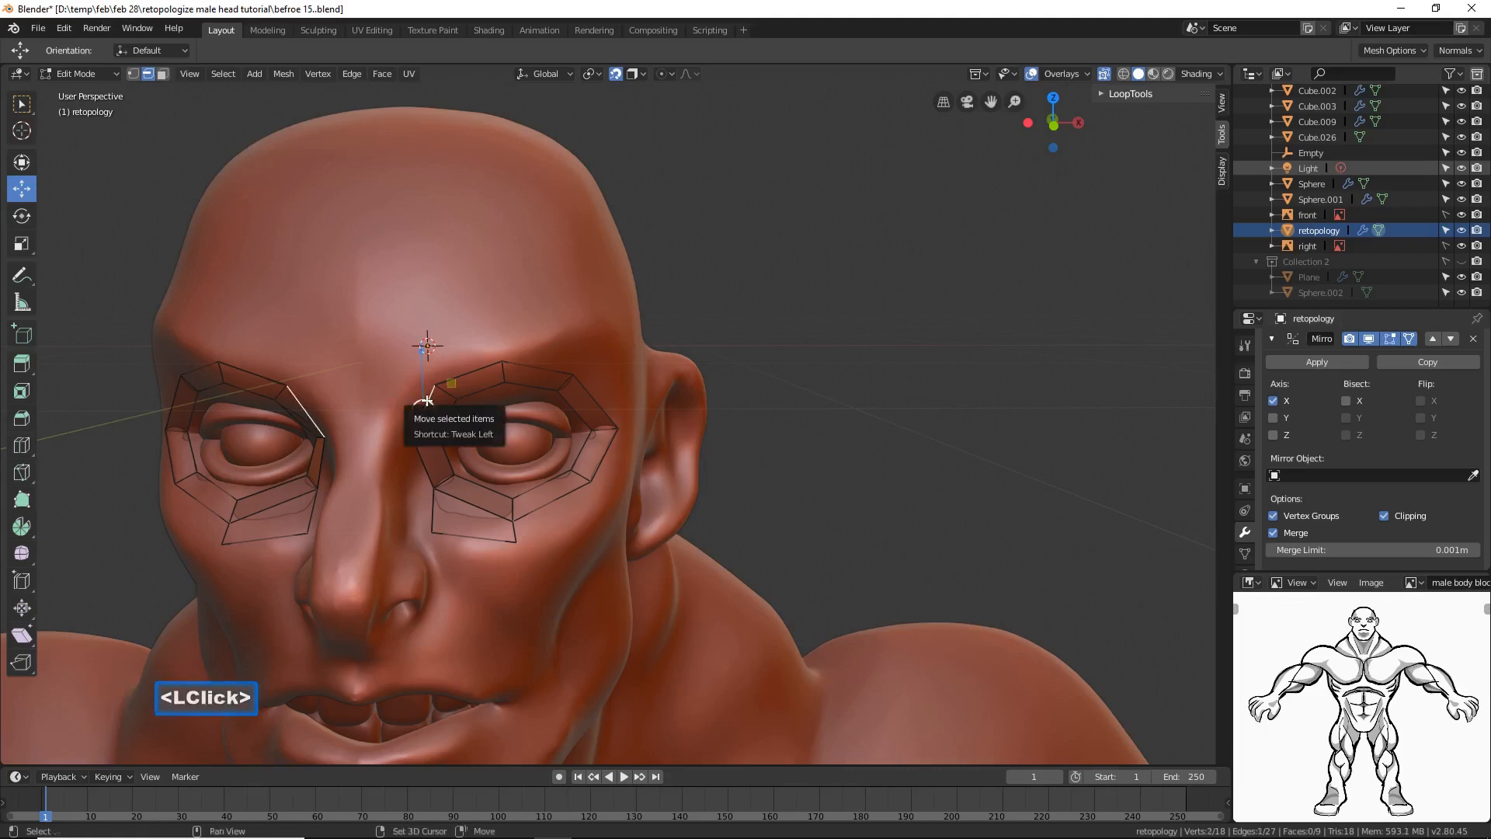
pyautogui.keyDown('shift'); pyautogui.click(420, 461); pyautogui.keyUp('shift')
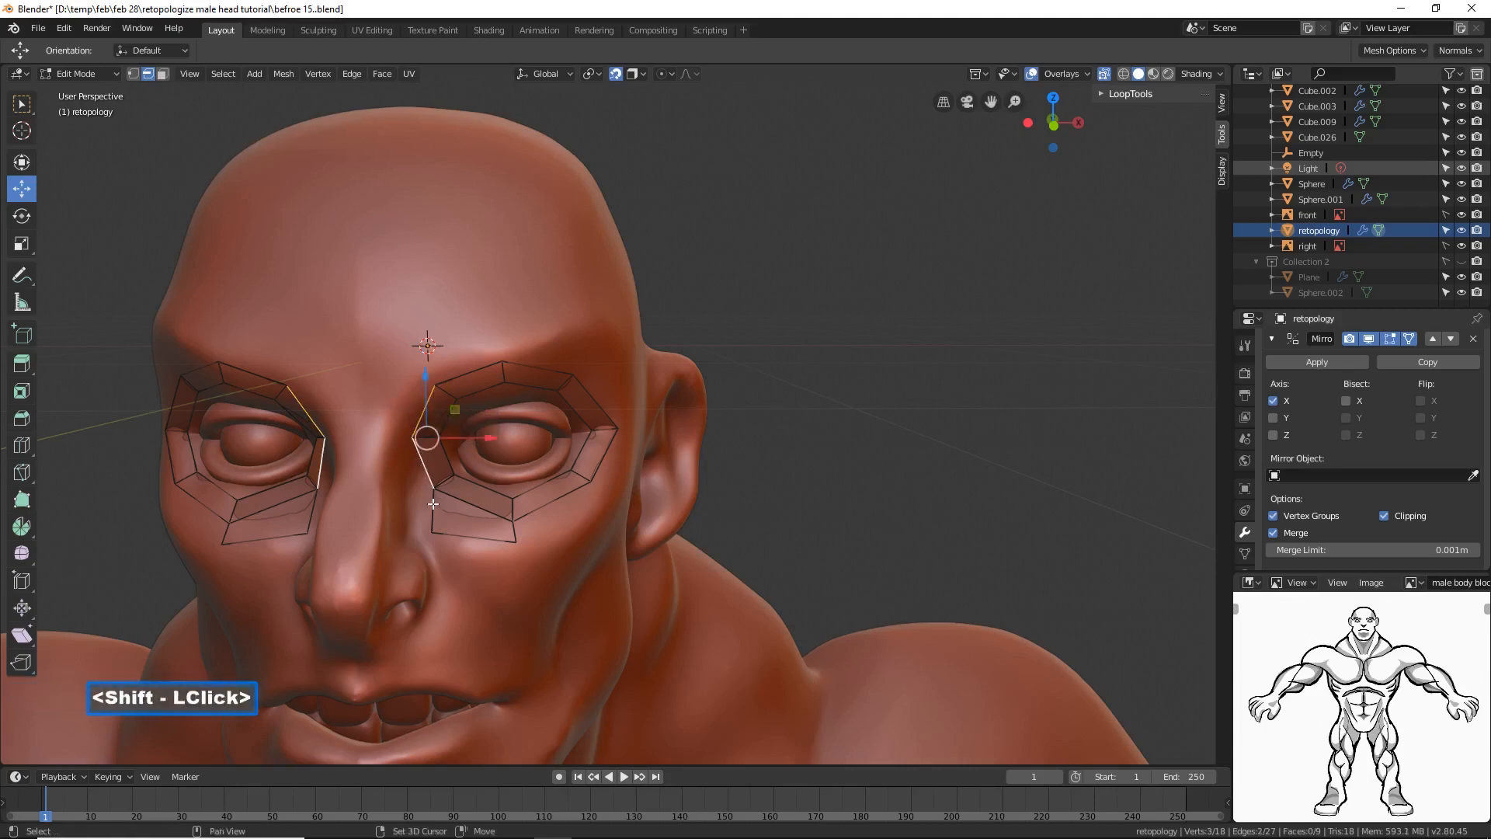
pyautogui.keyDown('shift'); pyautogui.click(429, 423); pyautogui.keyUp('shift')
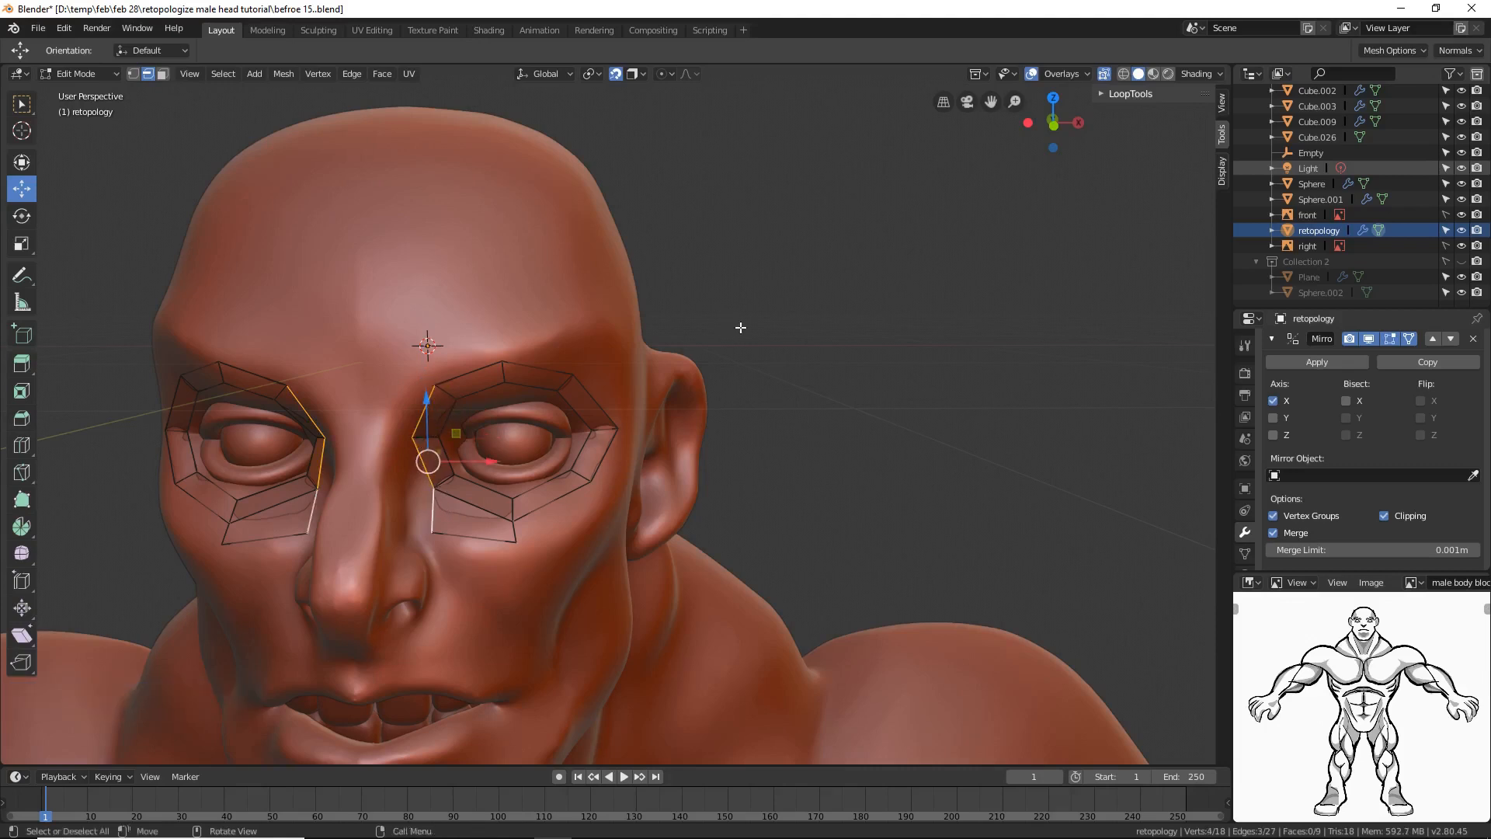
pyautogui.press('e')
pyautogui.rightClick(792, 288)
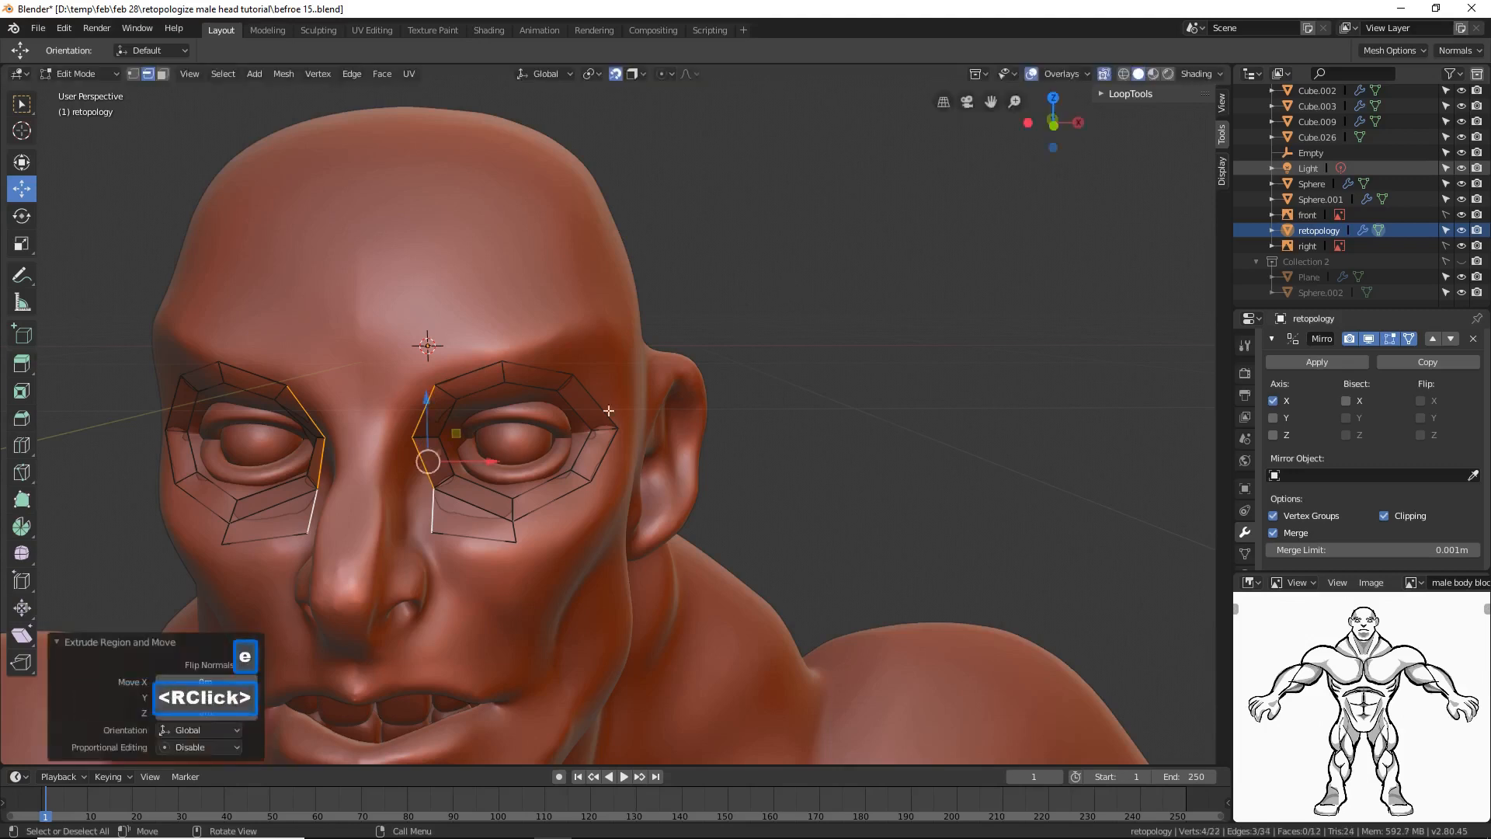
pyautogui.moveTo(505, 461); pyautogui.dragTo(415, 466)
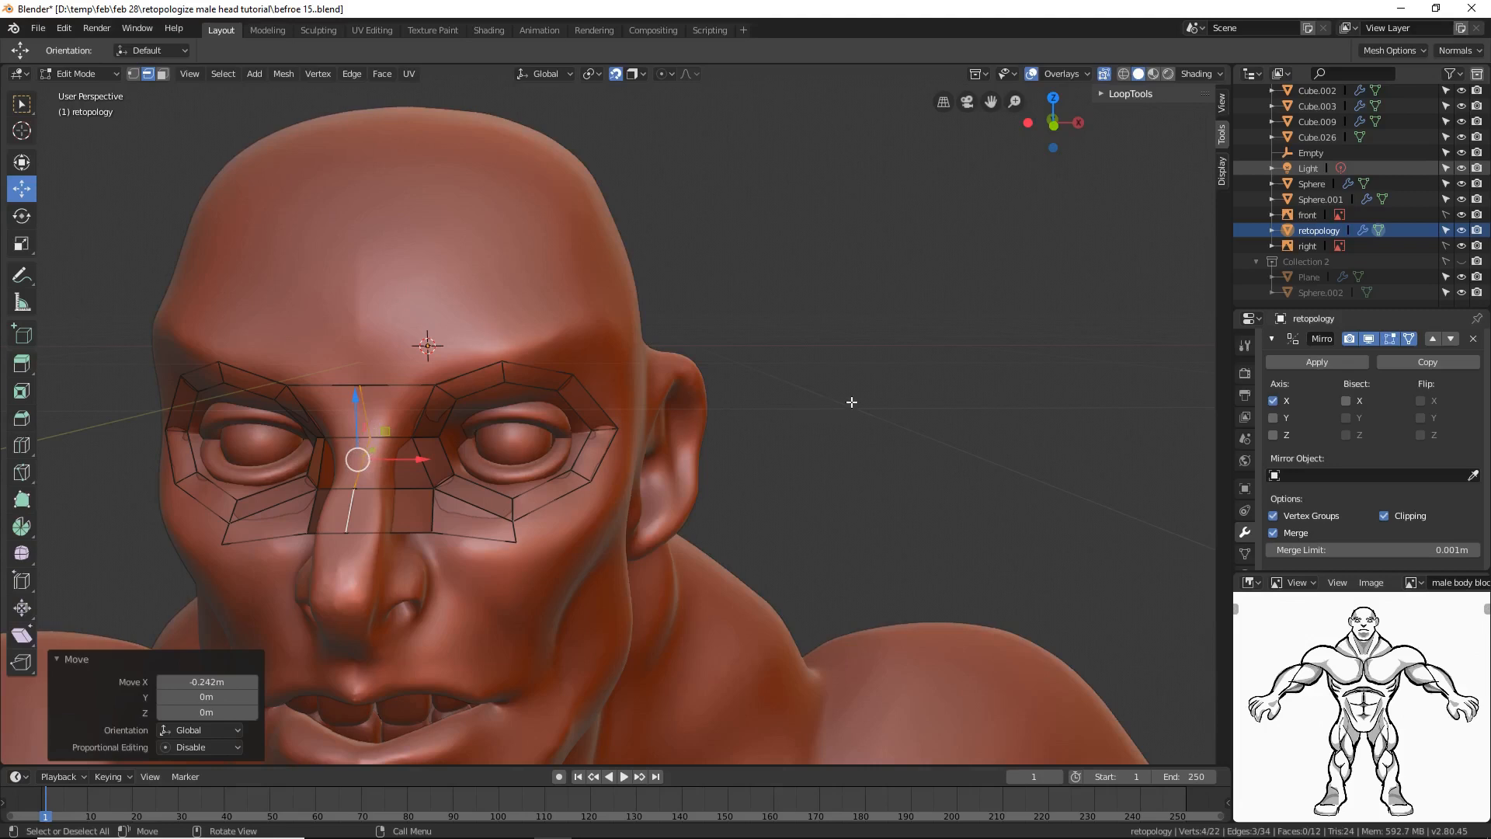
# Step: Snap the new nose-bridge edges onto the head surface and lower them about 0.0369 m along Z
pyautogui.press('g')
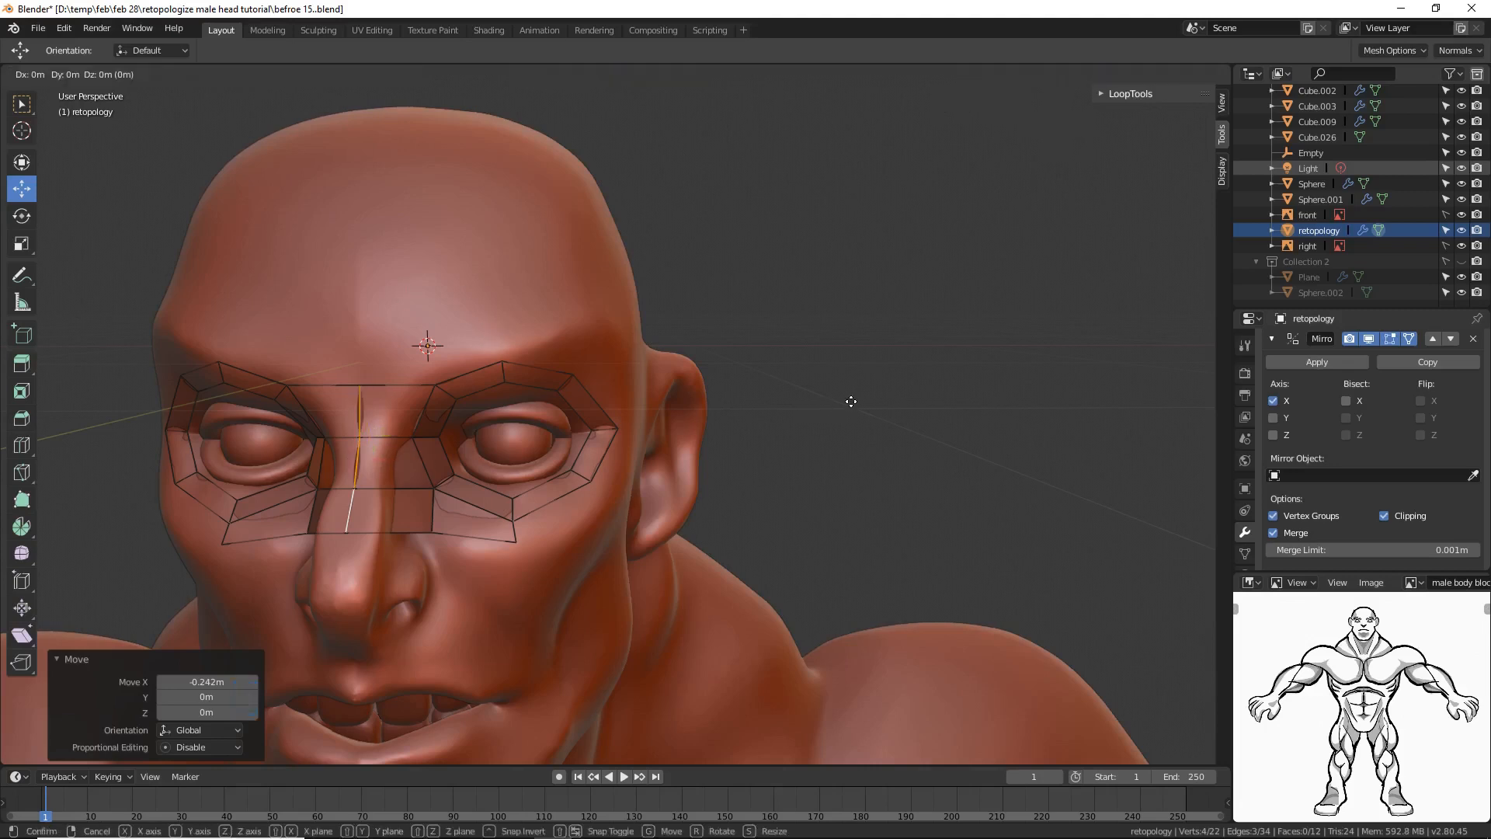
pyautogui.click(852, 386)
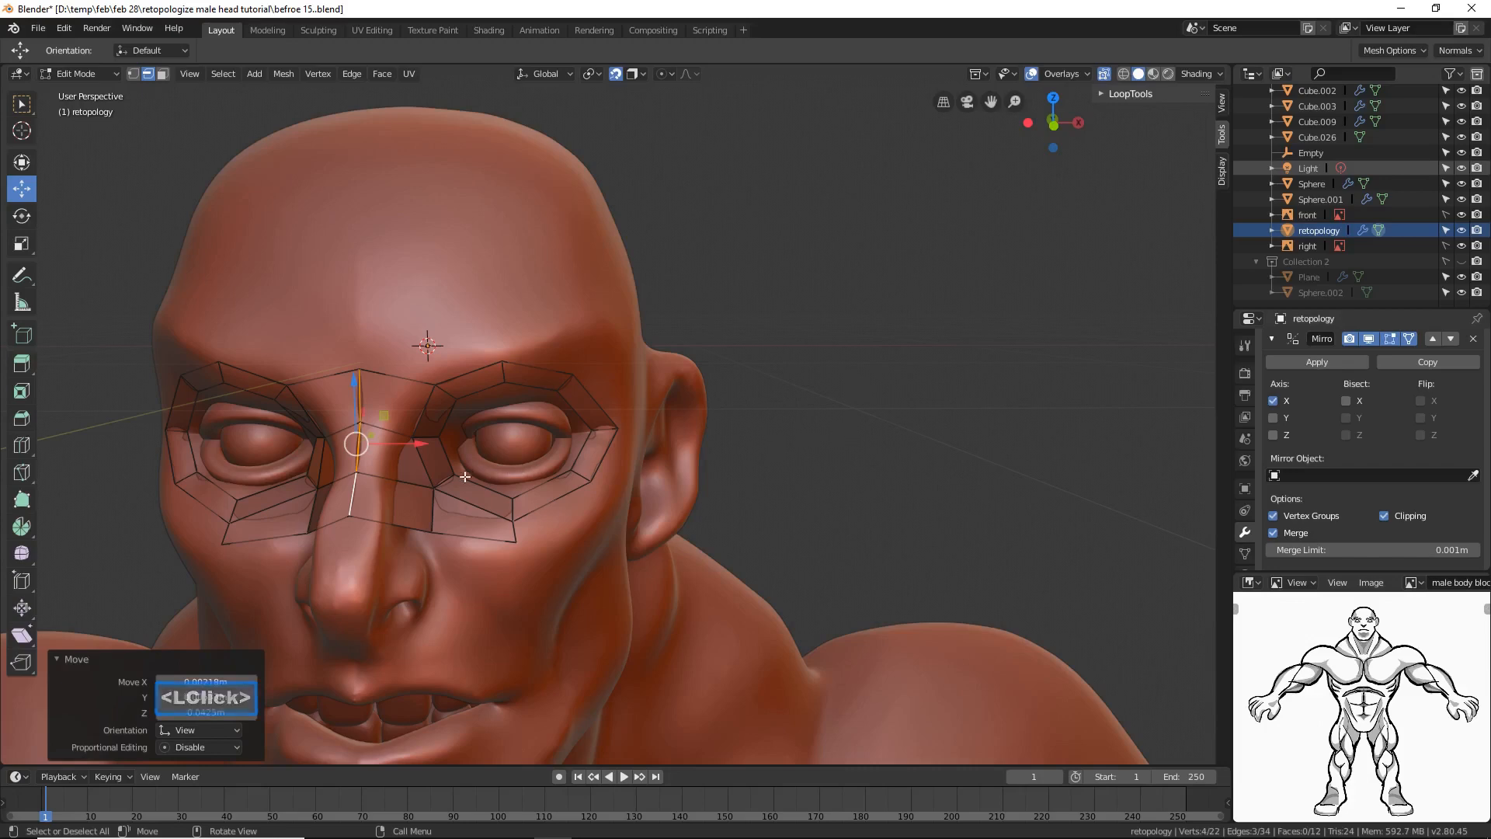
pyautogui.moveTo(363, 394)
pyautogui.mouseDown(button='middle')
pyautogui.moveTo(295, 392)
pyautogui.moveTo(363, 393)
pyautogui.mouseUp(button='middle')
pyautogui.moveTo(355, 382); pyautogui.dragTo(356, 396)
pyautogui.moveTo(446, 483)
pyautogui.mouseDown(button='middle')
pyautogui.moveTo(353, 464)
pyautogui.moveTo(549, 476)
pyautogui.moveTo(435, 477)
pyautogui.moveTo(443, 489)
pyautogui.mouseUp(button='middle')
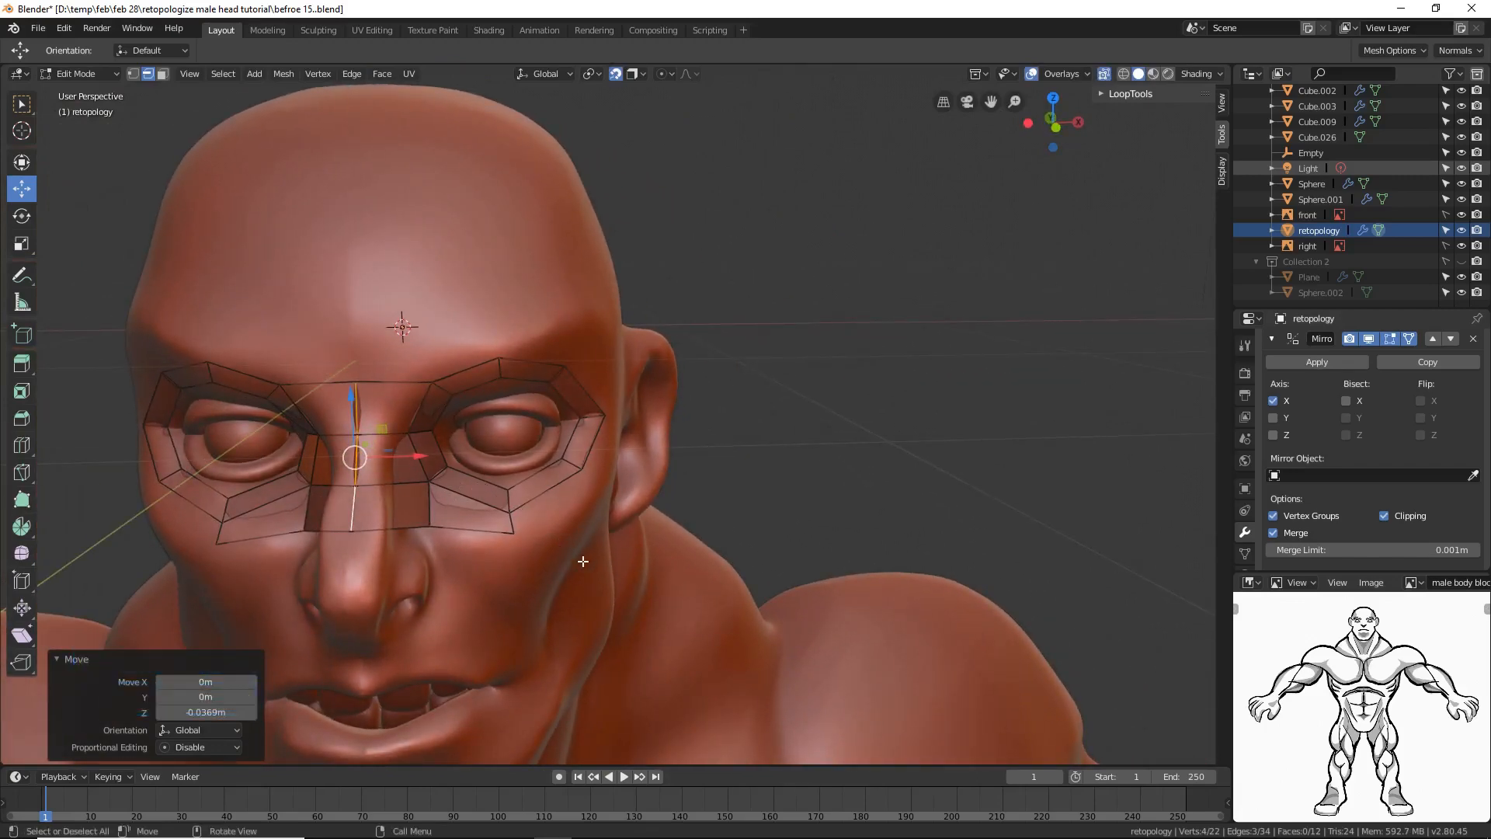
pyautogui.keyDown('shift'); pyautogui.moveTo(583, 560); pyautogui.dragTo(629, 448, button='middle'); pyautogui.keyUp('shift')
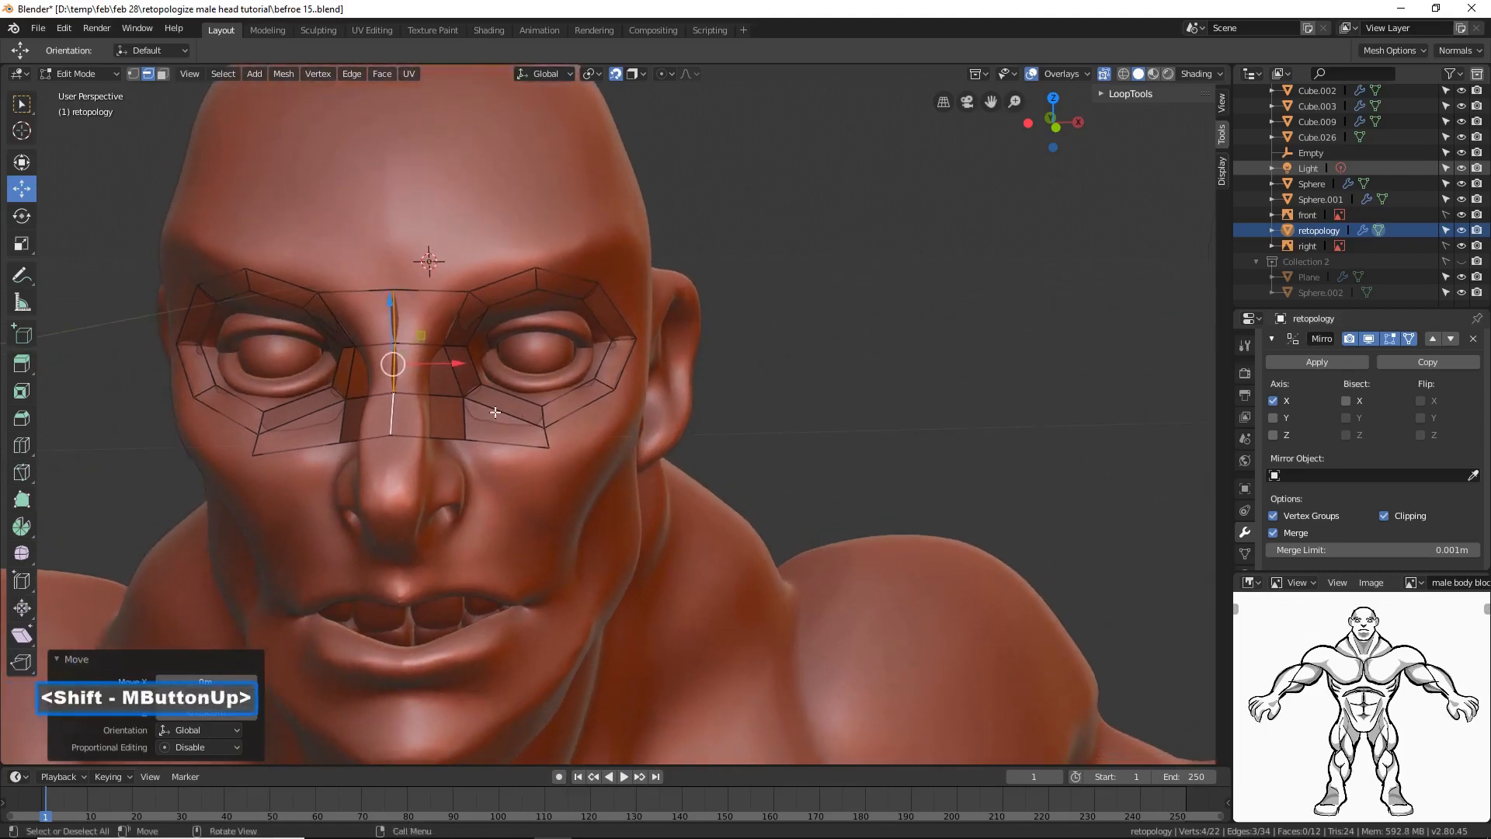
pyautogui.moveTo(635, 519); pyautogui.dragTo(594, 498, button='middle')
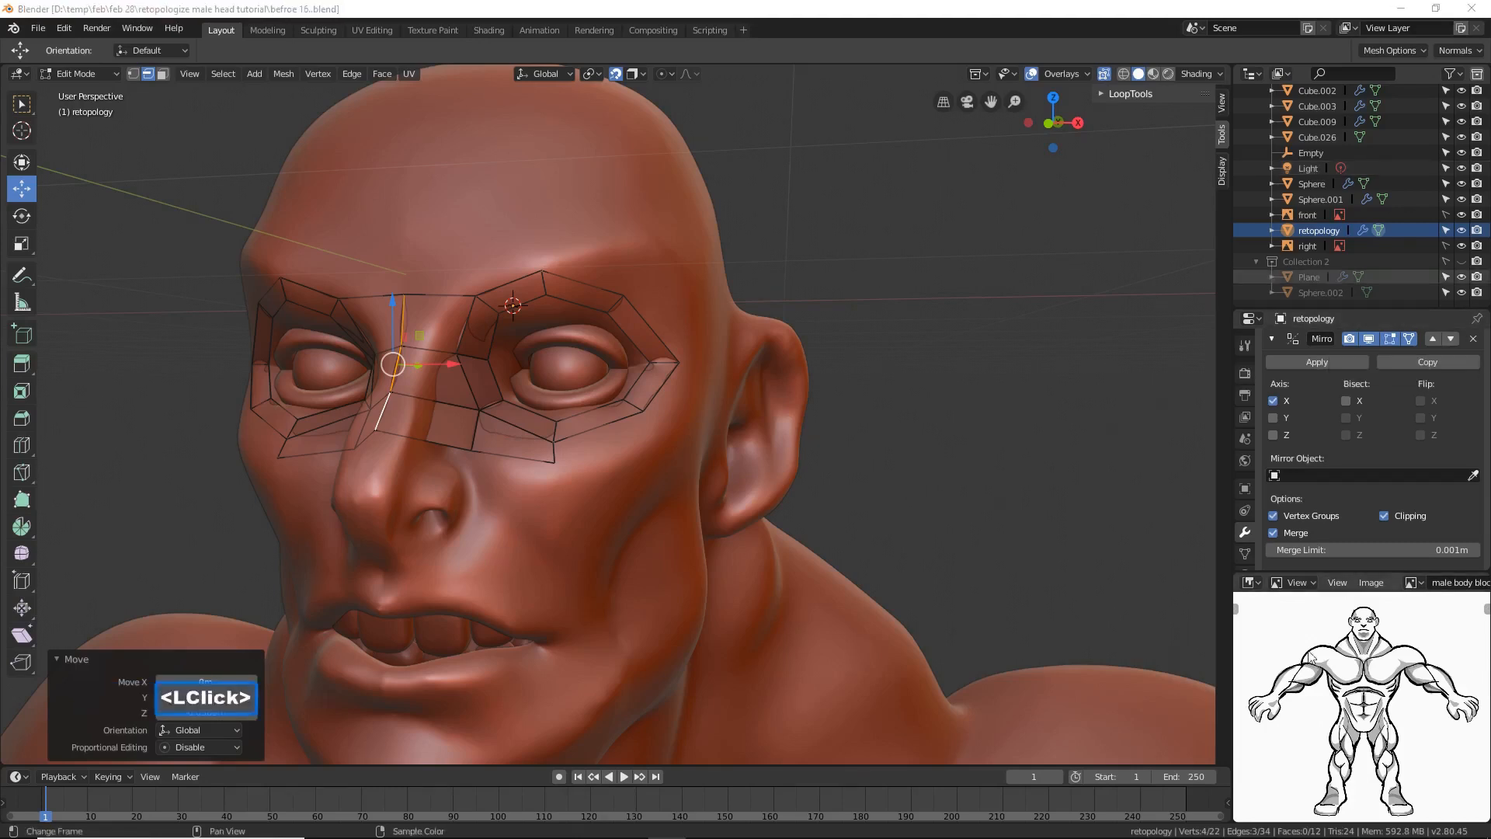
pyautogui.click(807, 10)
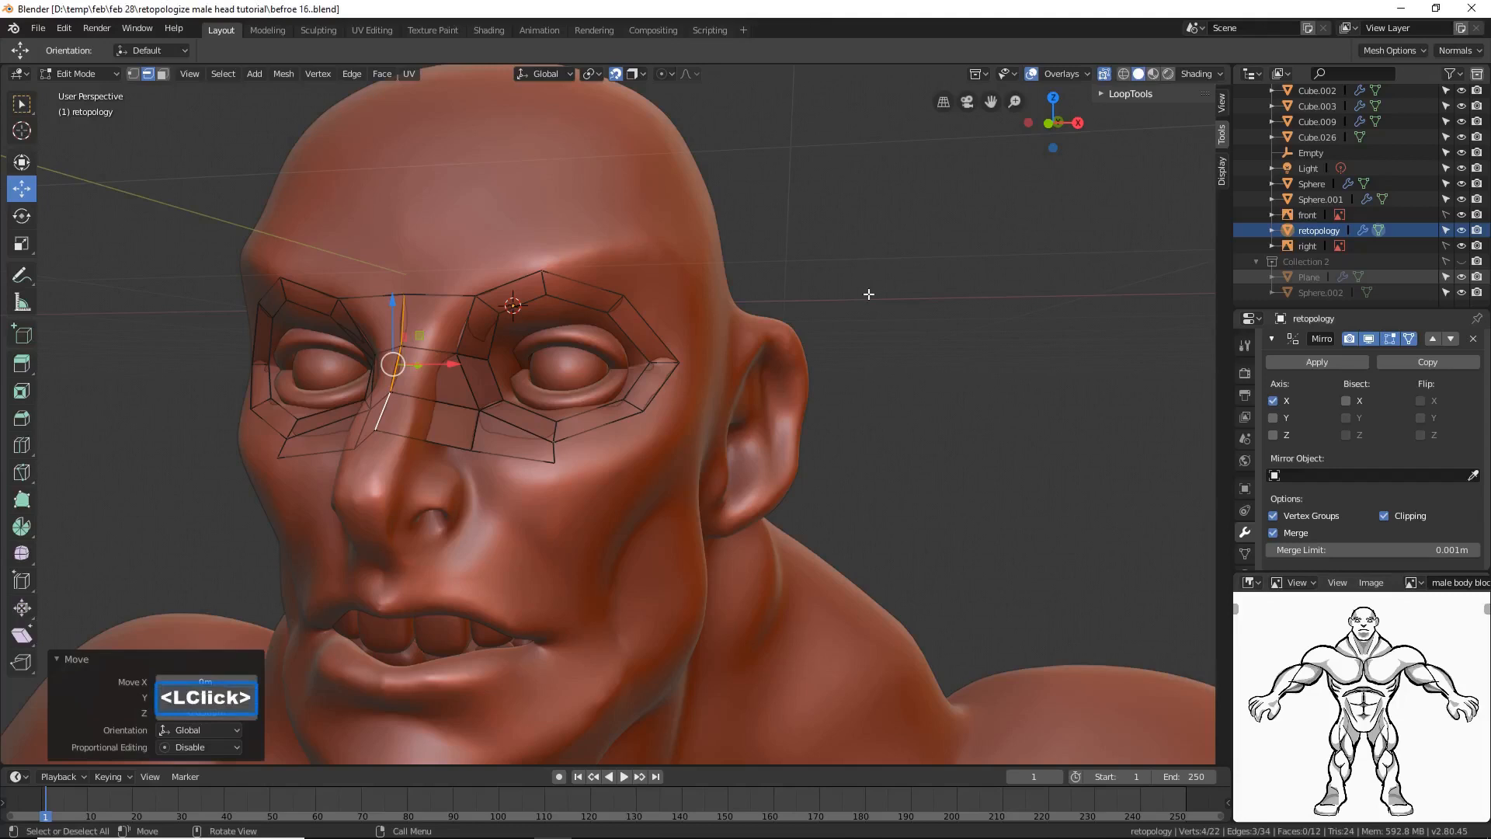
# Step: Deselect the nose-bridge edges, place the 3D cursor in the empty space beside the head, and add a mesh circle with 8 vertices there
pyautogui.click(887, 270)
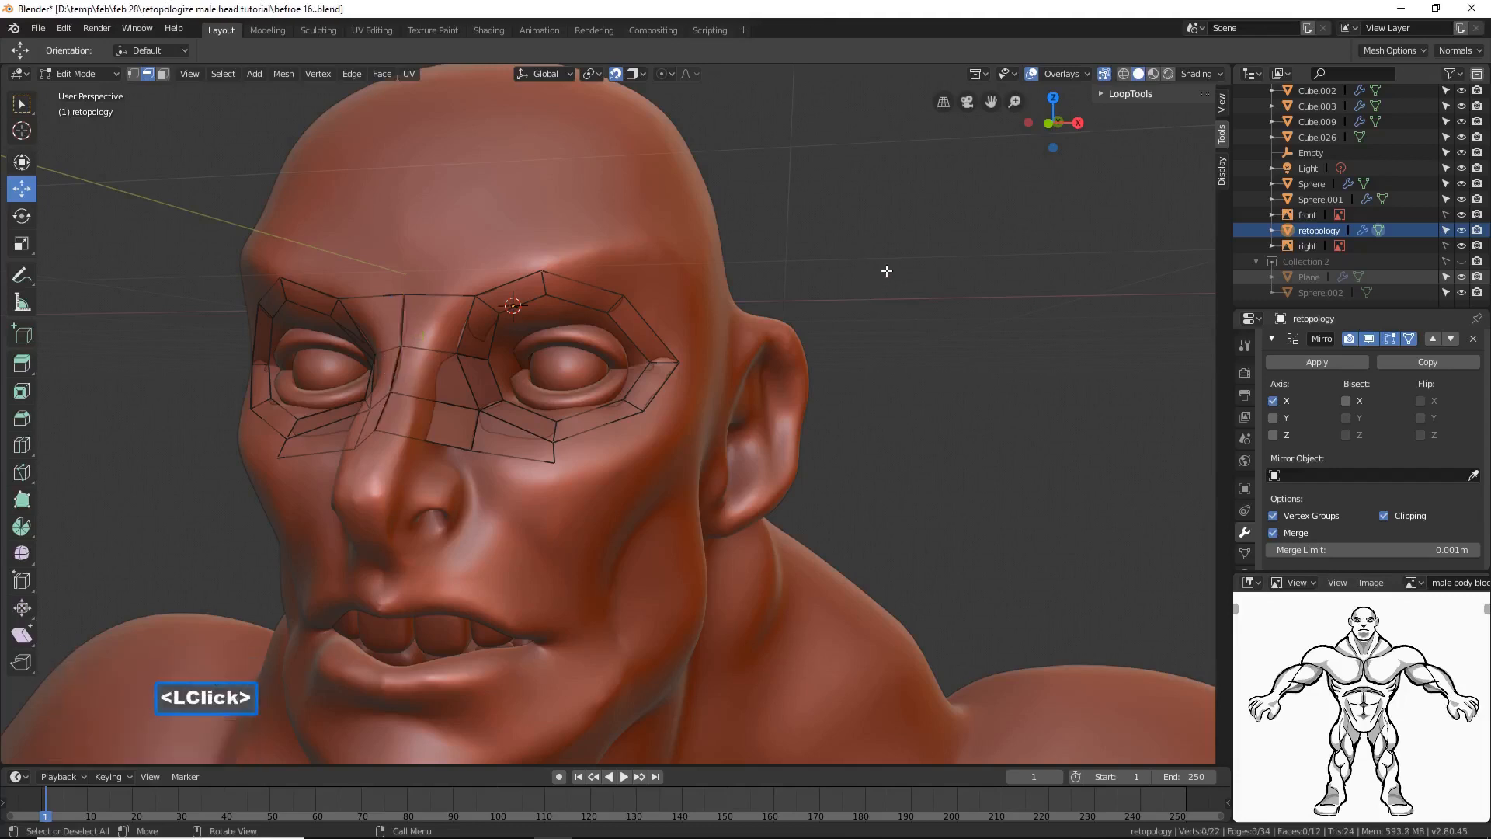
pyautogui.keyDown('ctrl'); pyautogui.moveTo(919, 240); pyautogui.dragTo(684, 372, button='middle'); pyautogui.keyUp('ctrl')
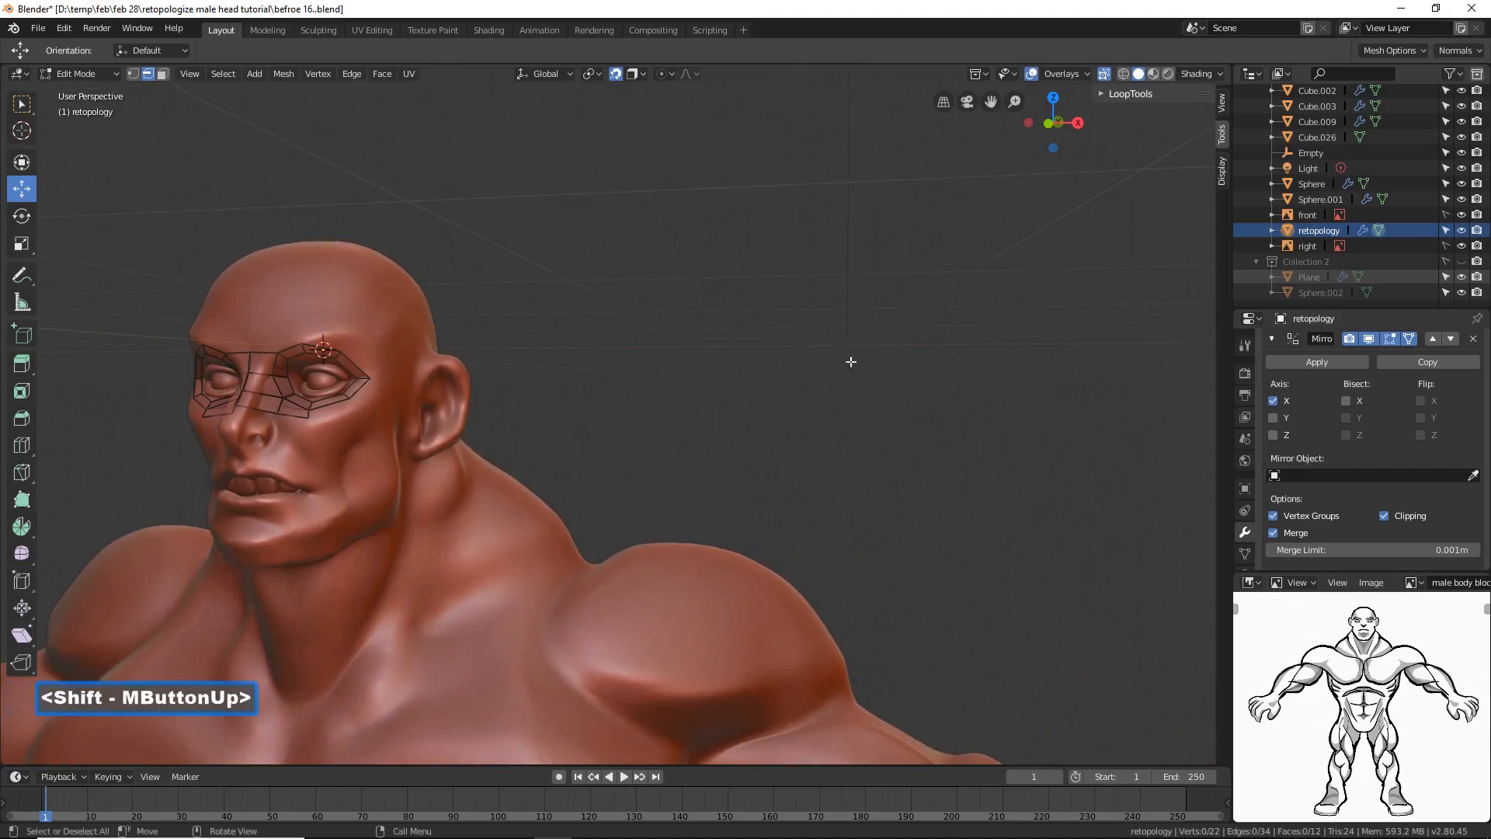
pyautogui.keyDown('shift'); pyautogui.rightClick(964, 370); pyautogui.keyUp('shift')
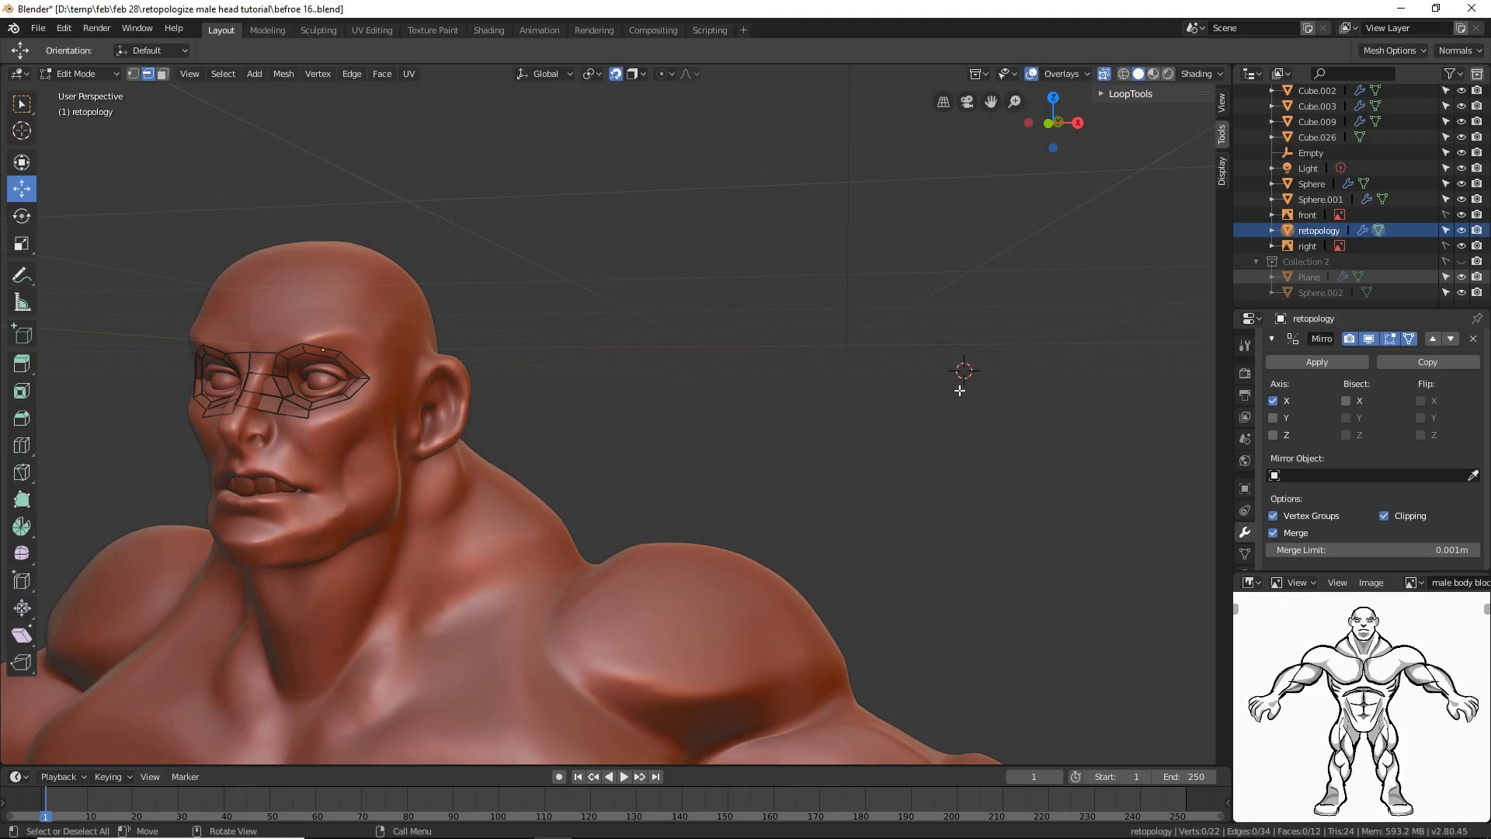
pyautogui.hotkey('shift', 'a')
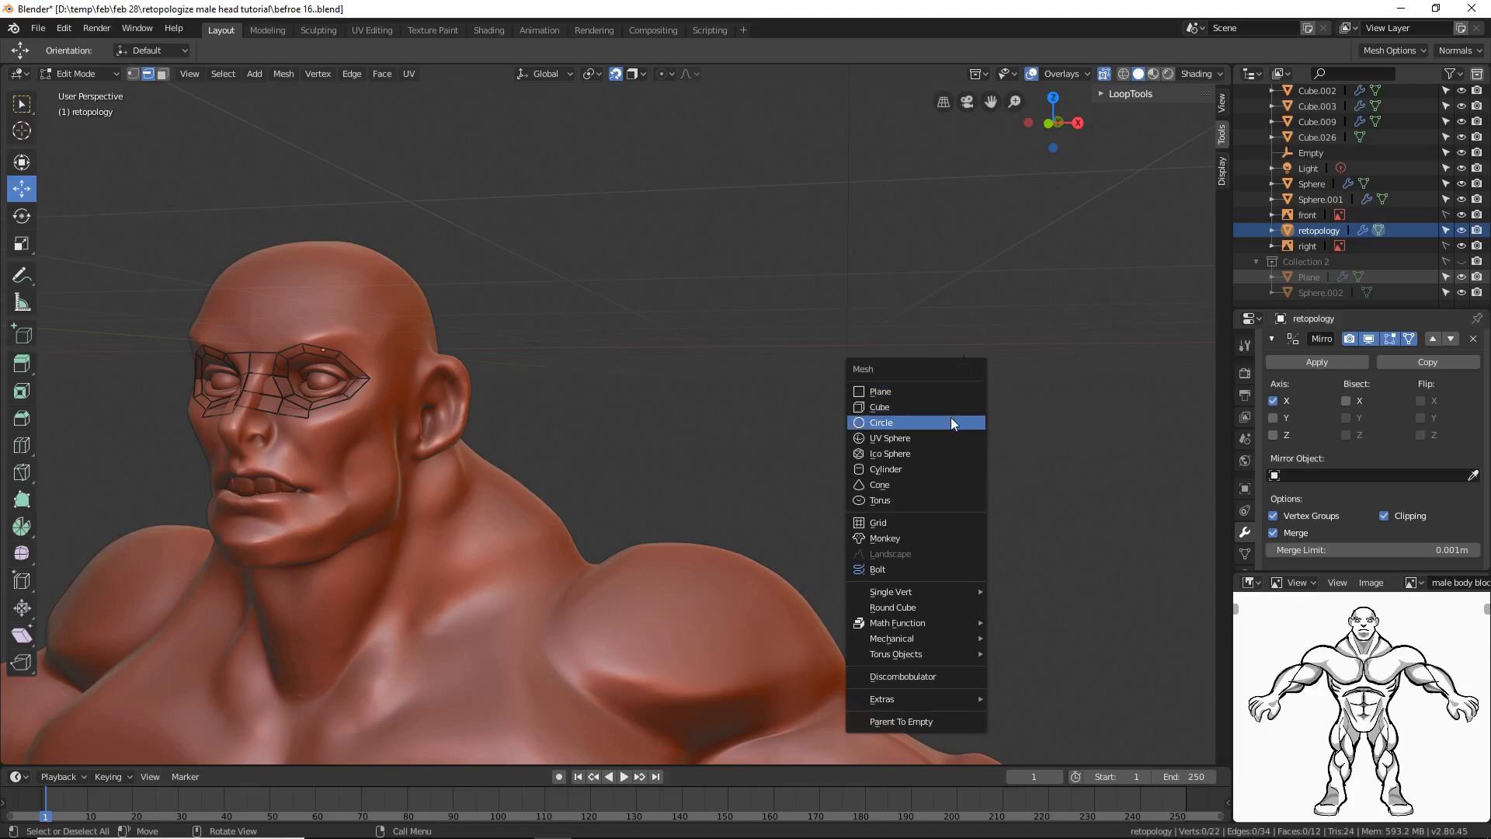
pyautogui.click(951, 420)
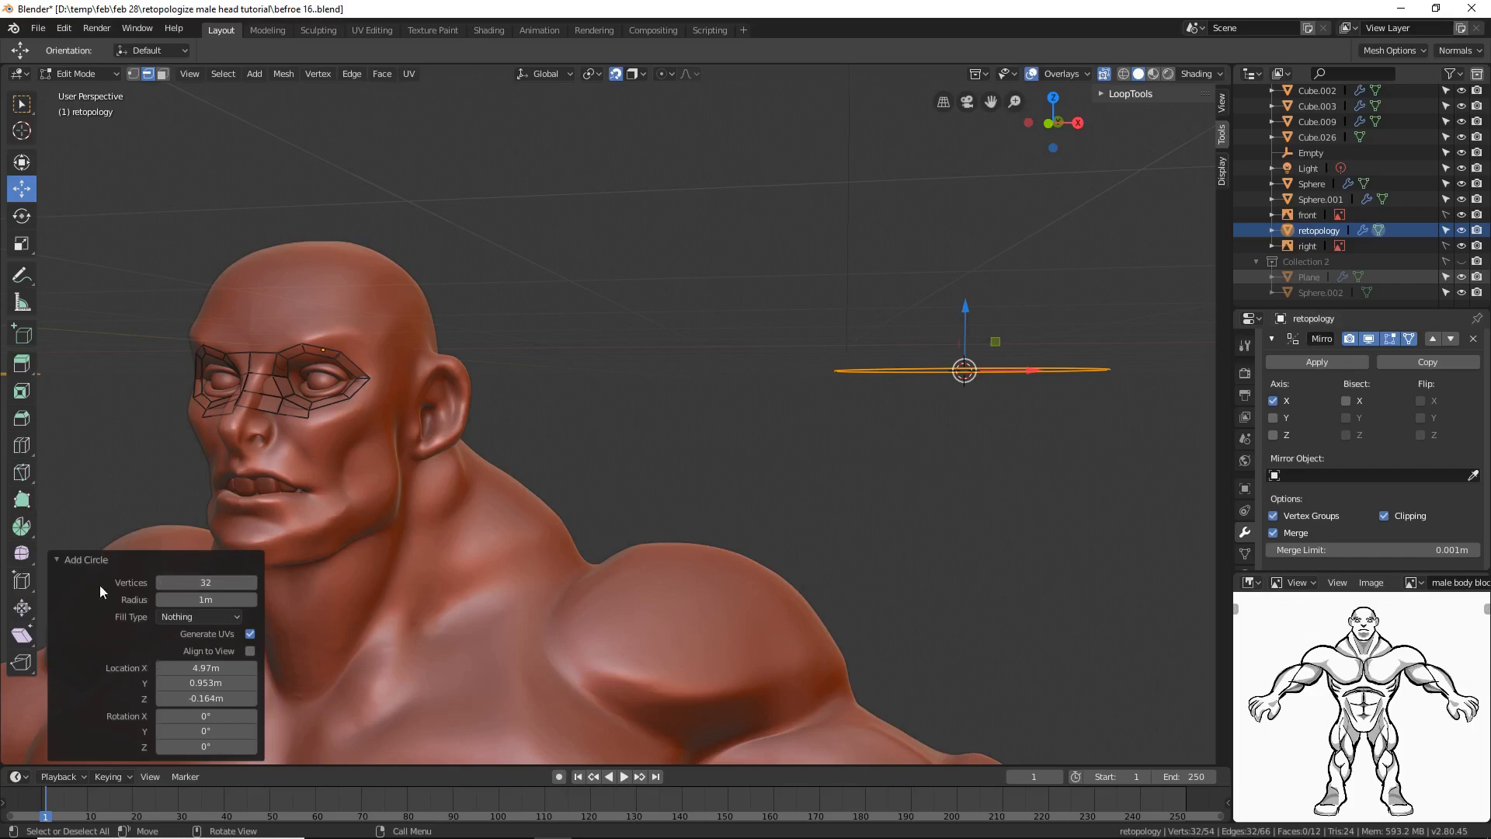
pyautogui.click(208, 582)
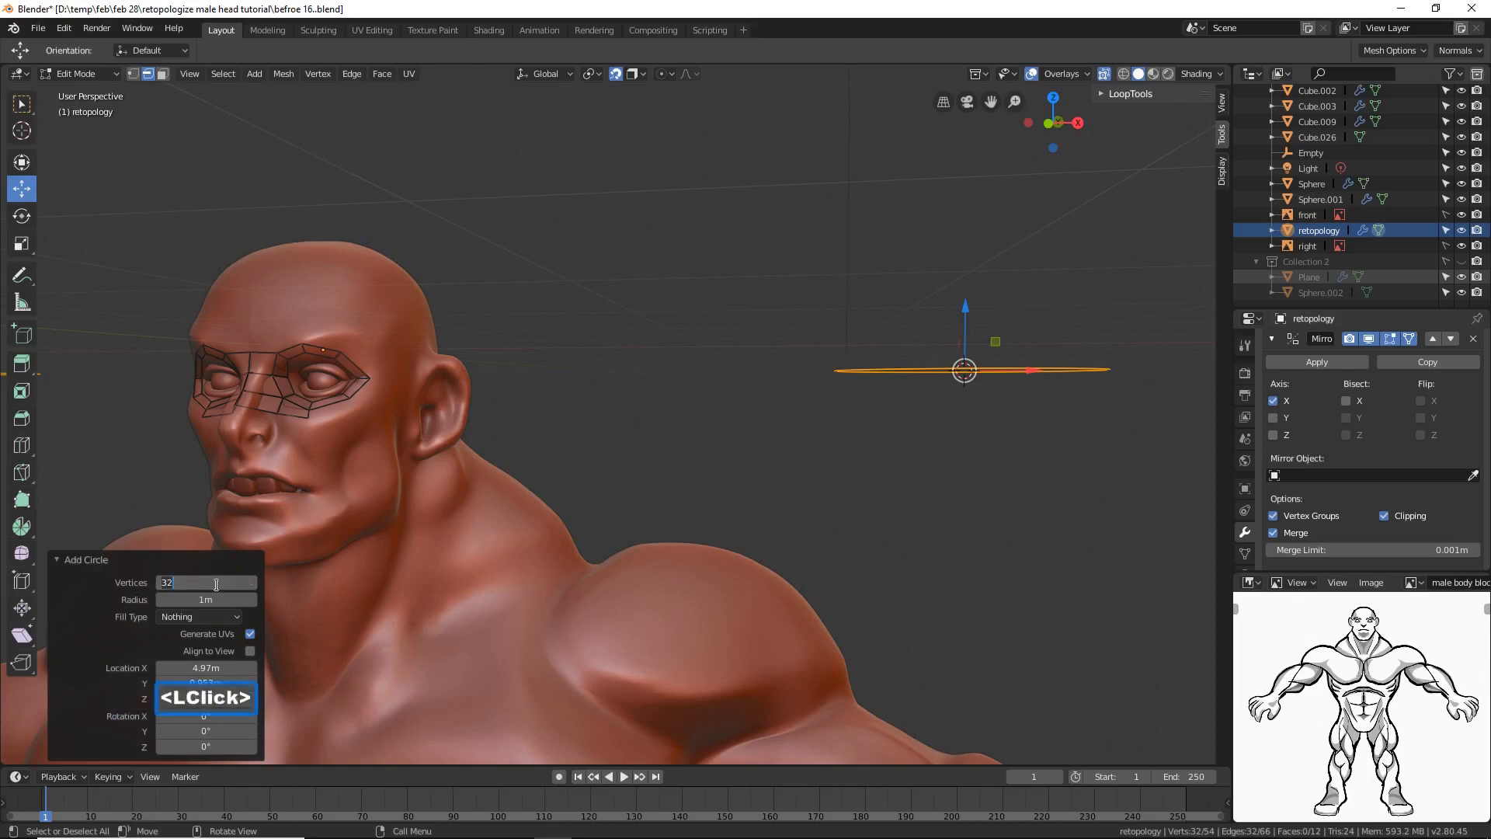
pyautogui.press('BackSpace')
pyautogui.press('BackSpace')
pyautogui.write('8')
pyautogui.press('Return')
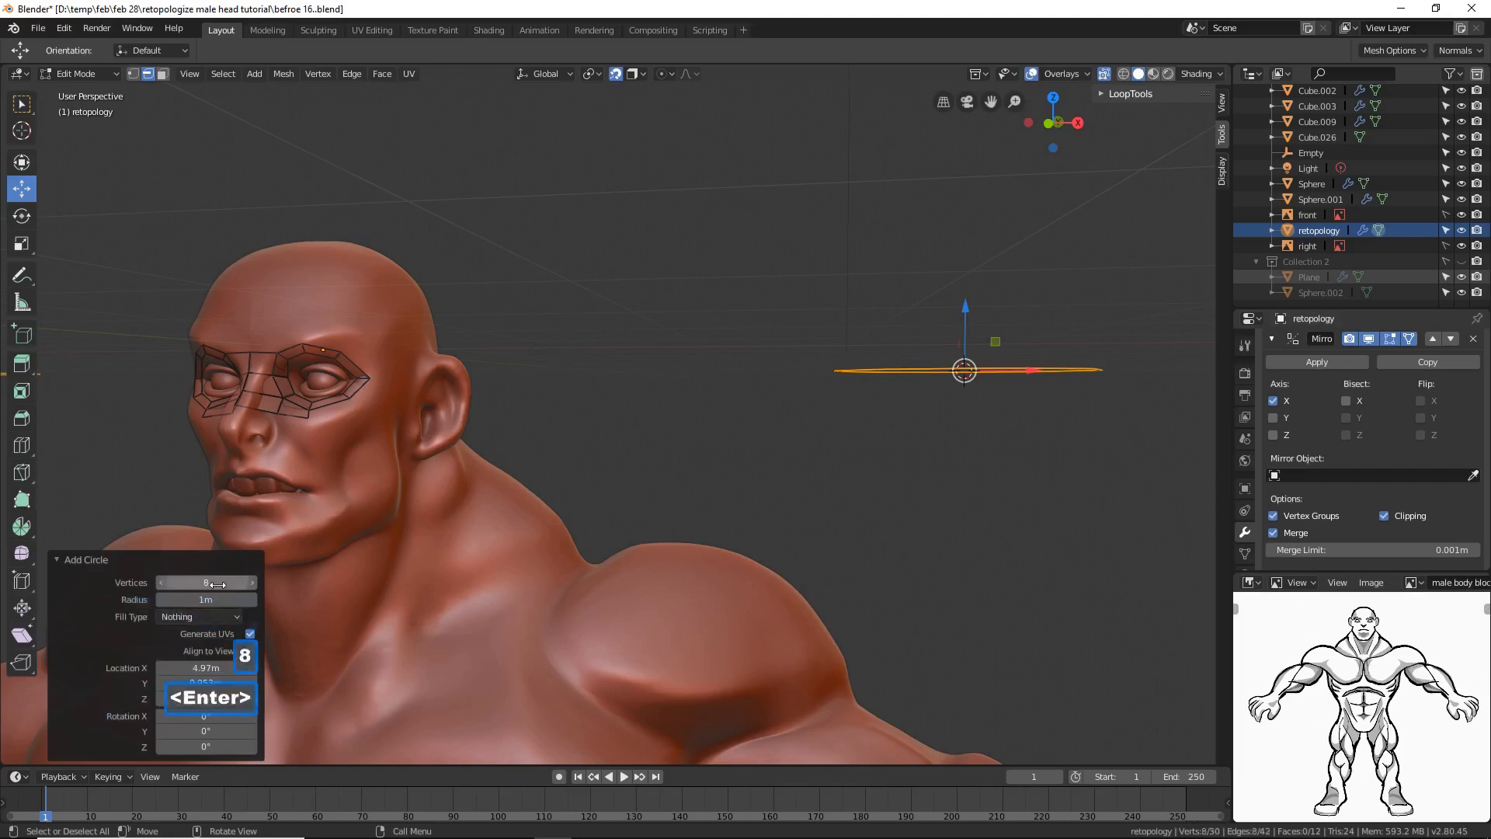
# Step: Select the whole linked circle and rotate it 90 degrees about the global X axis
pyautogui.click(1044, 450)
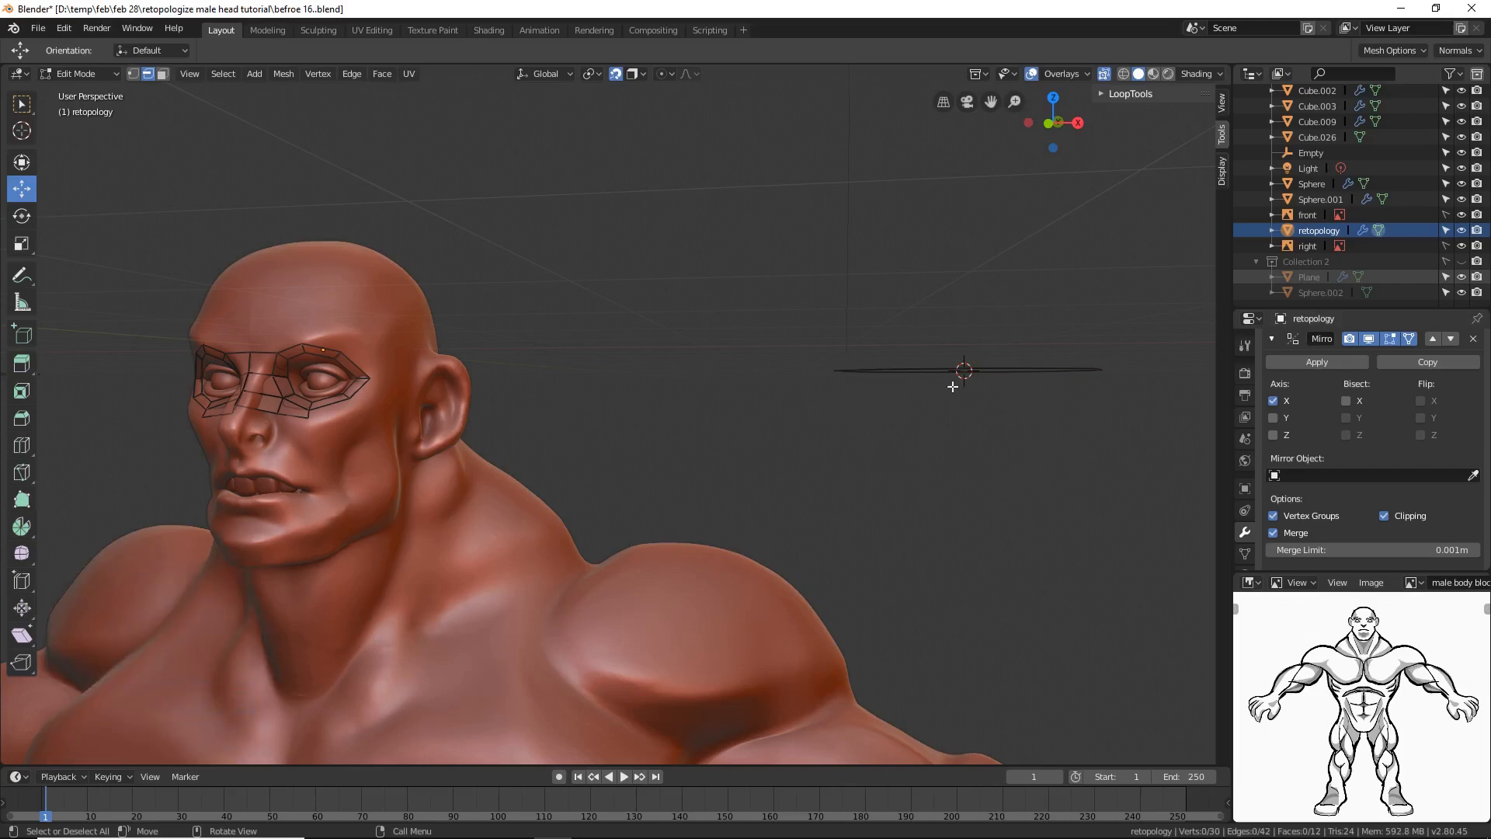
pyautogui.press('l')
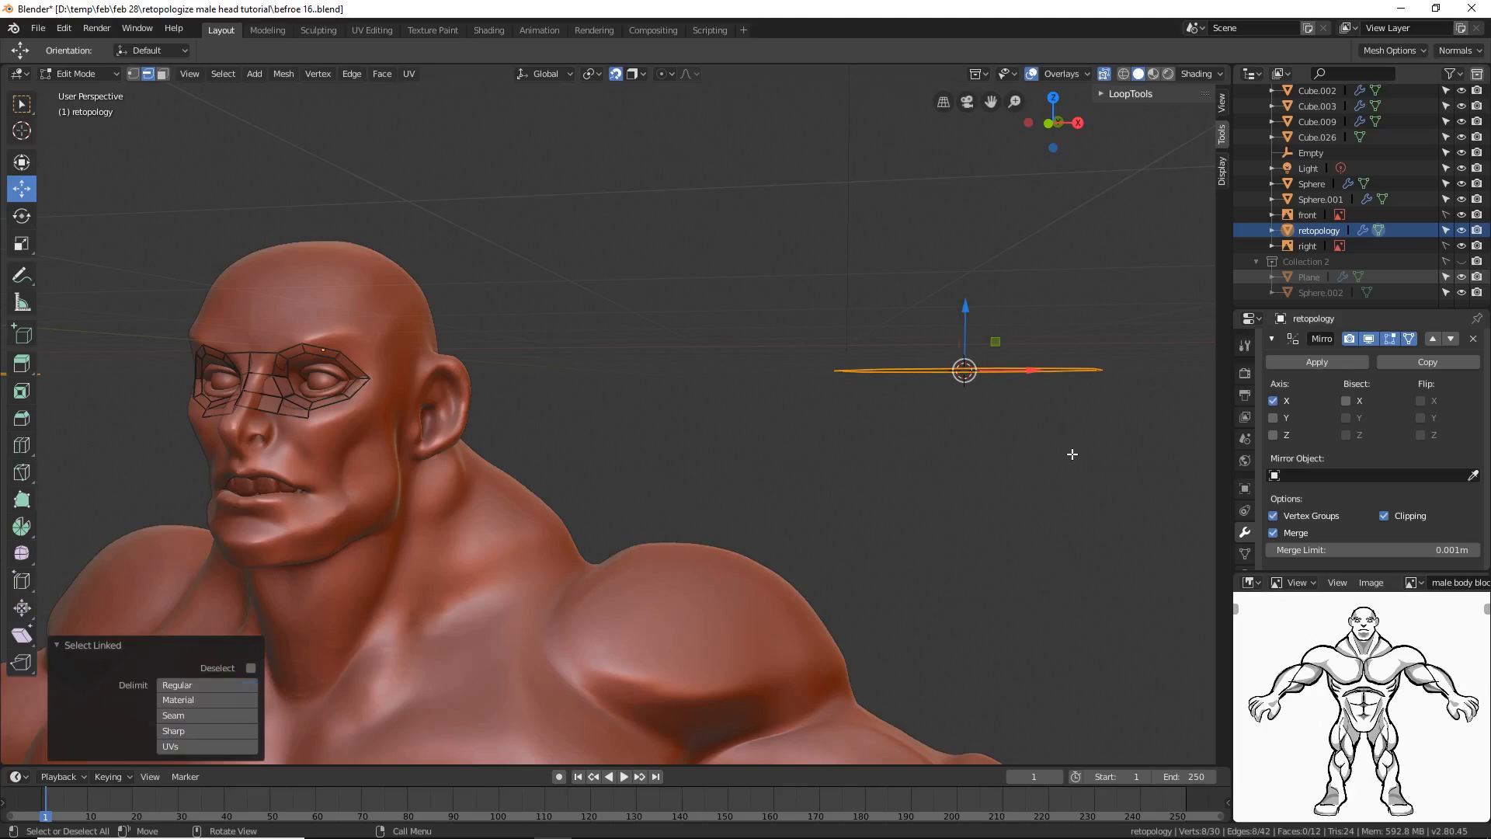
pyautogui.press('r')
pyautogui.press('x')
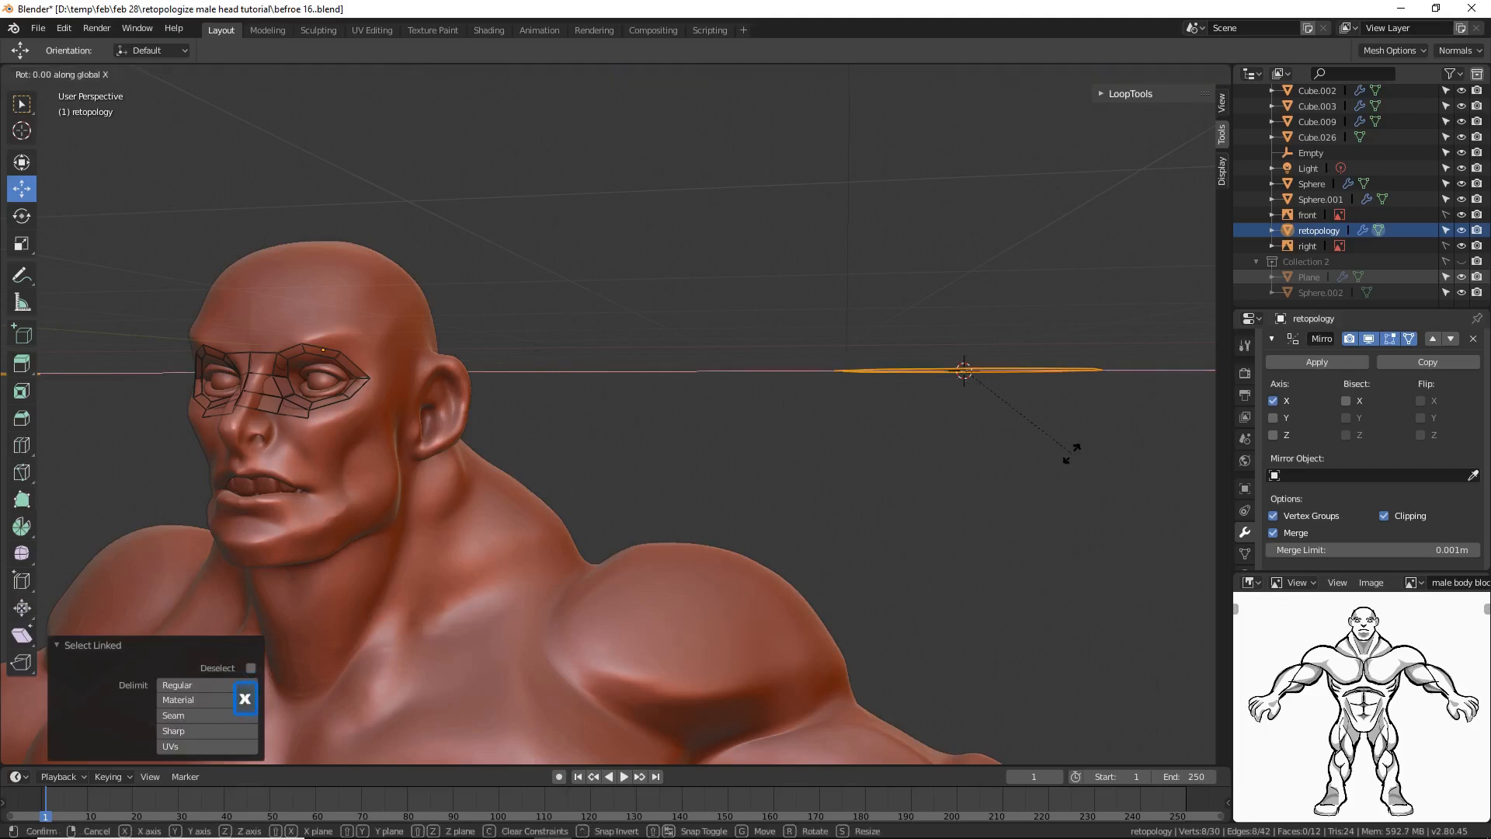
pyautogui.write('90')
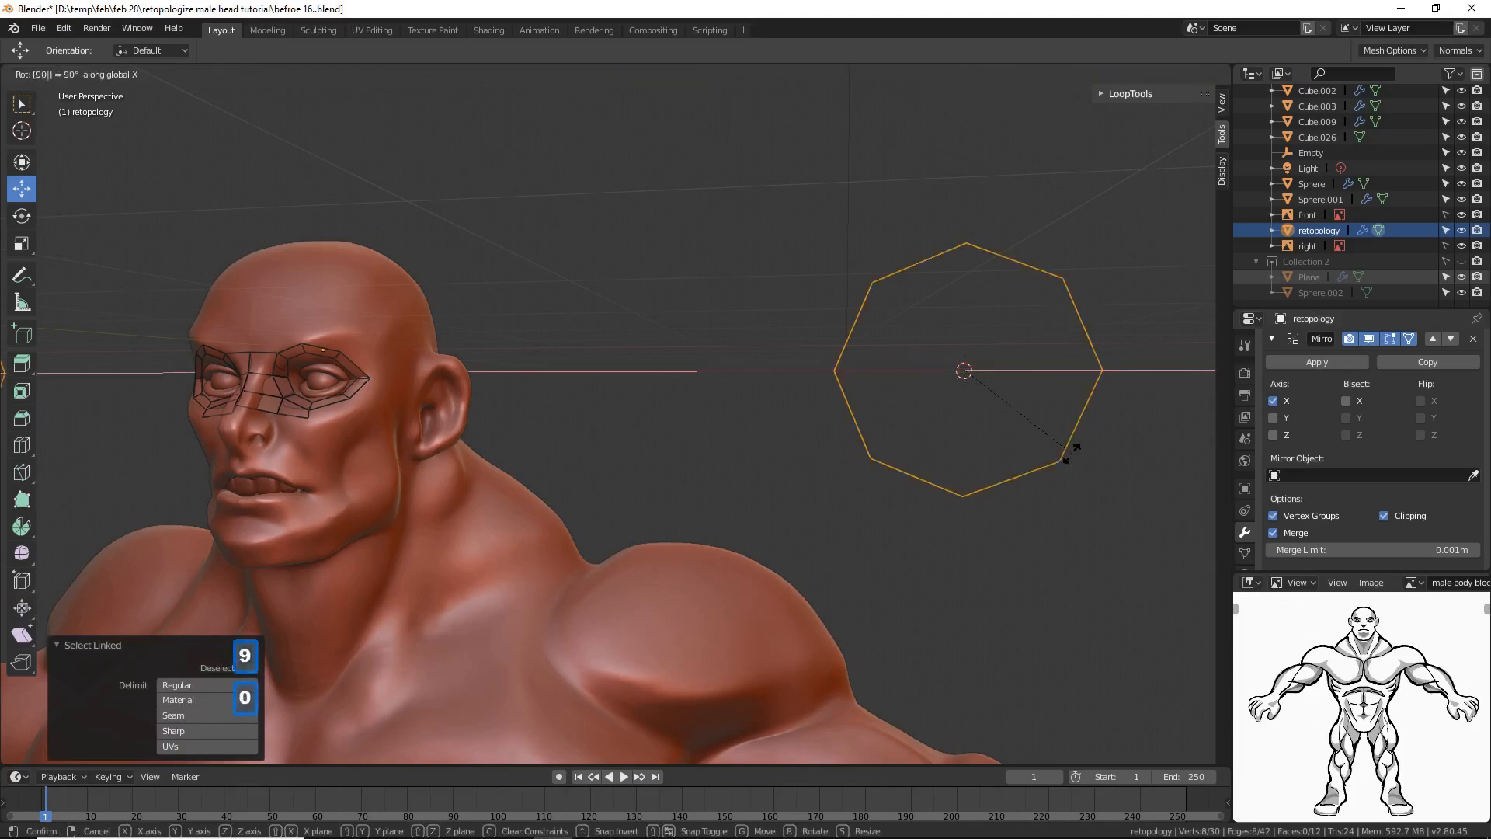
pyautogui.click(1070, 452)
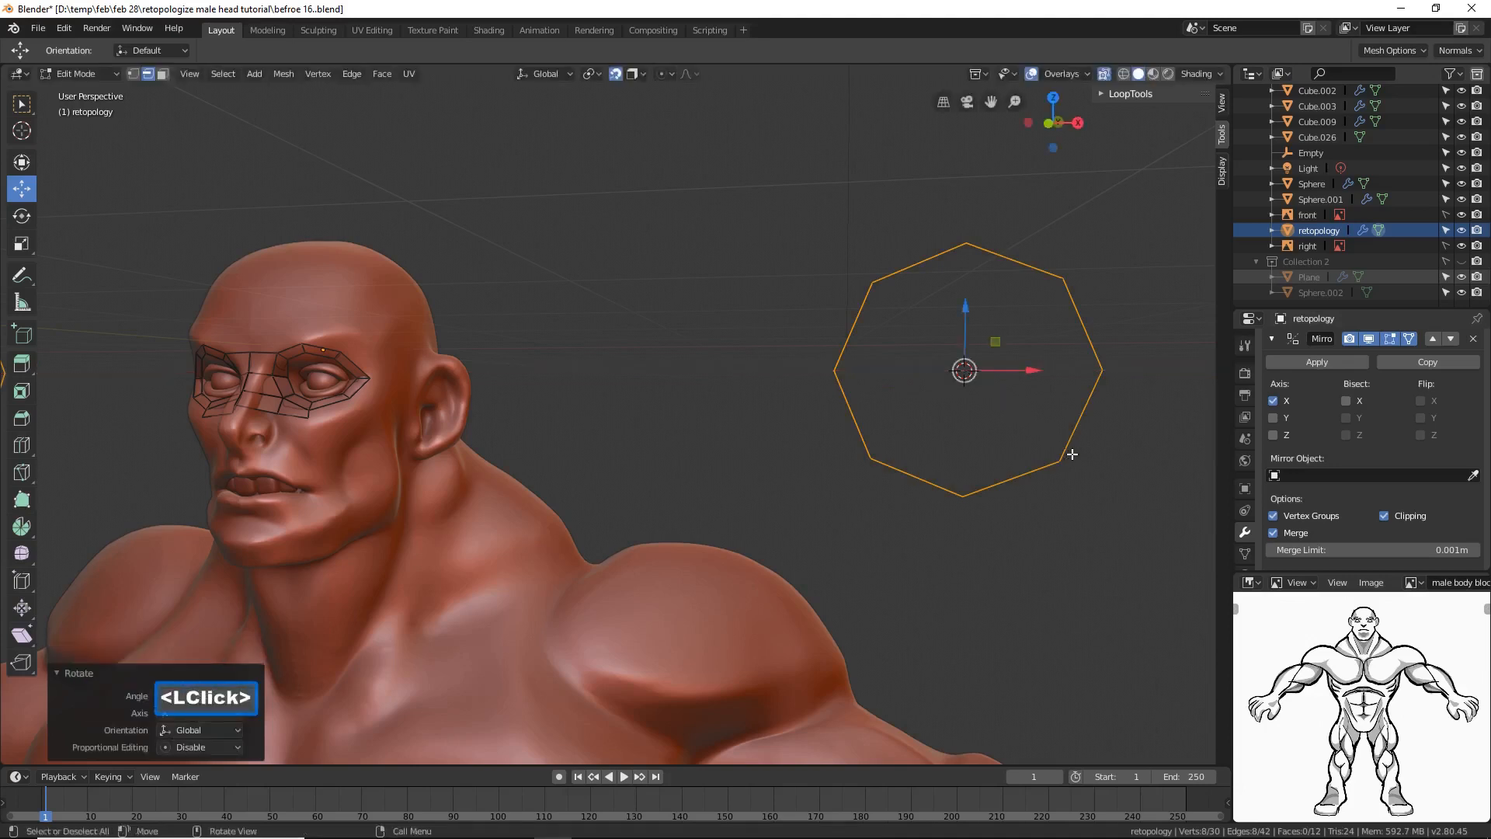
# Step: Scale the eight-sided circle down uniformly to about 0.113
pyautogui.keyDown('ctrl'); pyautogui.moveTo(838, 476); pyautogui.dragTo(828, 515, button='middle'); pyautogui.keyUp('ctrl')
pyautogui.moveTo(715, 489); pyautogui.dragTo(752, 501, button='middle')
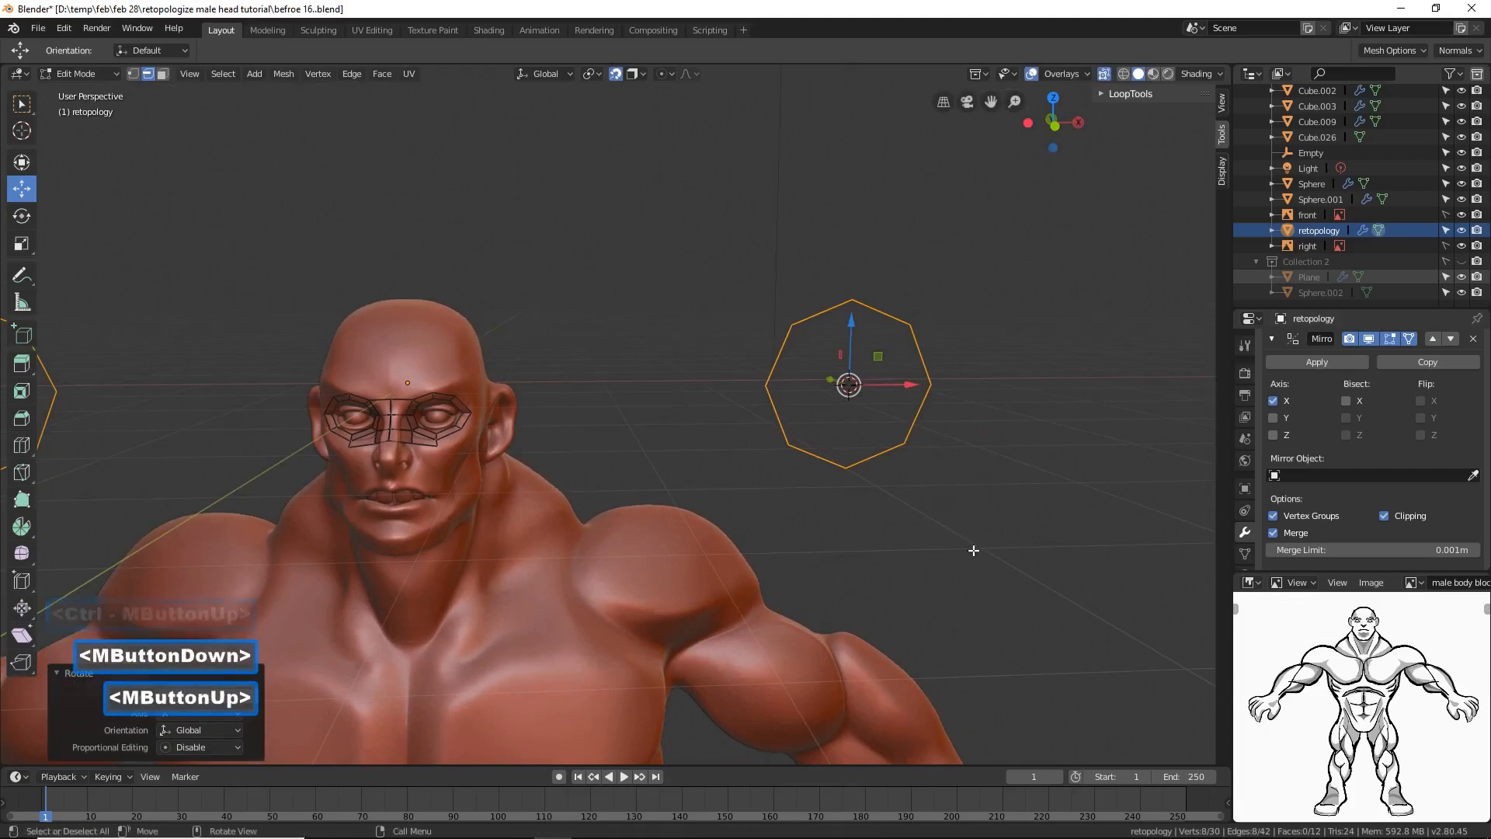
pyautogui.press('s')
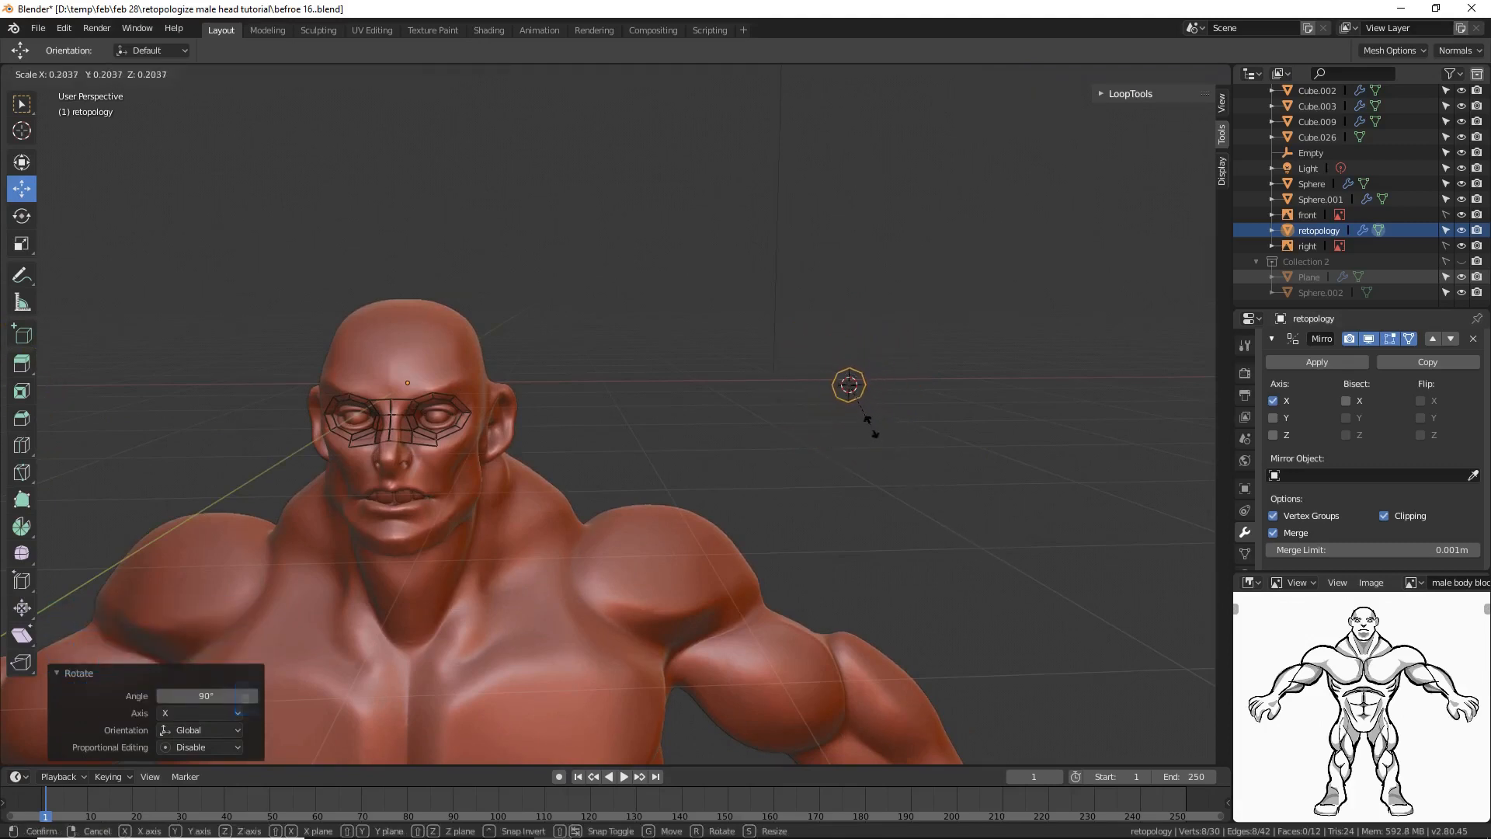
pyautogui.click(854, 392)
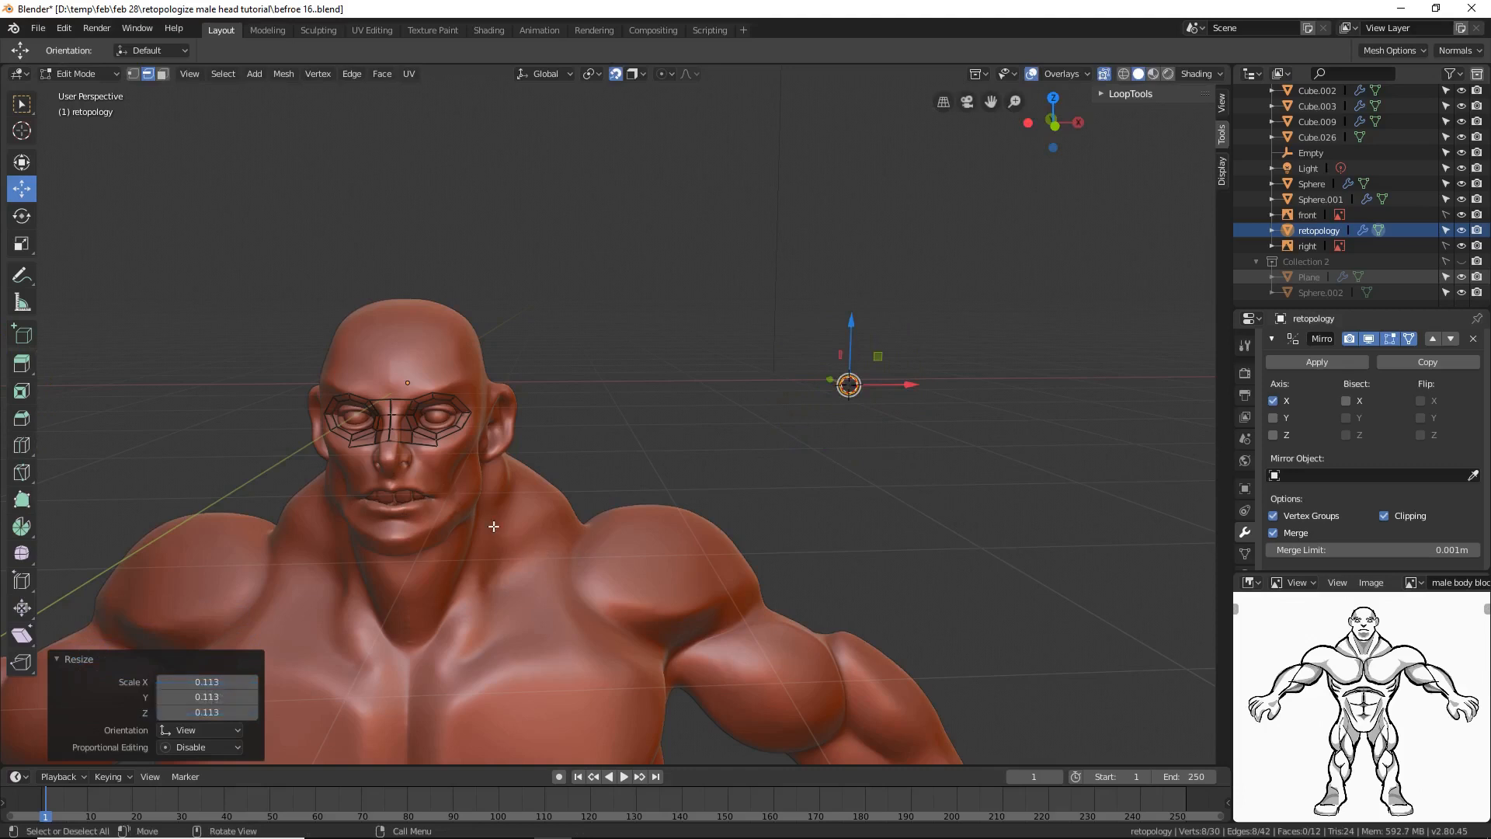
# Step: Place the 3D cursor on the character's left nostril and snap the circle to the cursor with its offset kept
pyautogui.press('ctrl')
pyautogui.keyDown('shift'); pyautogui.moveTo(573, 523); pyautogui.dragTo(665, 393, button='middle'); pyautogui.keyUp('shift')
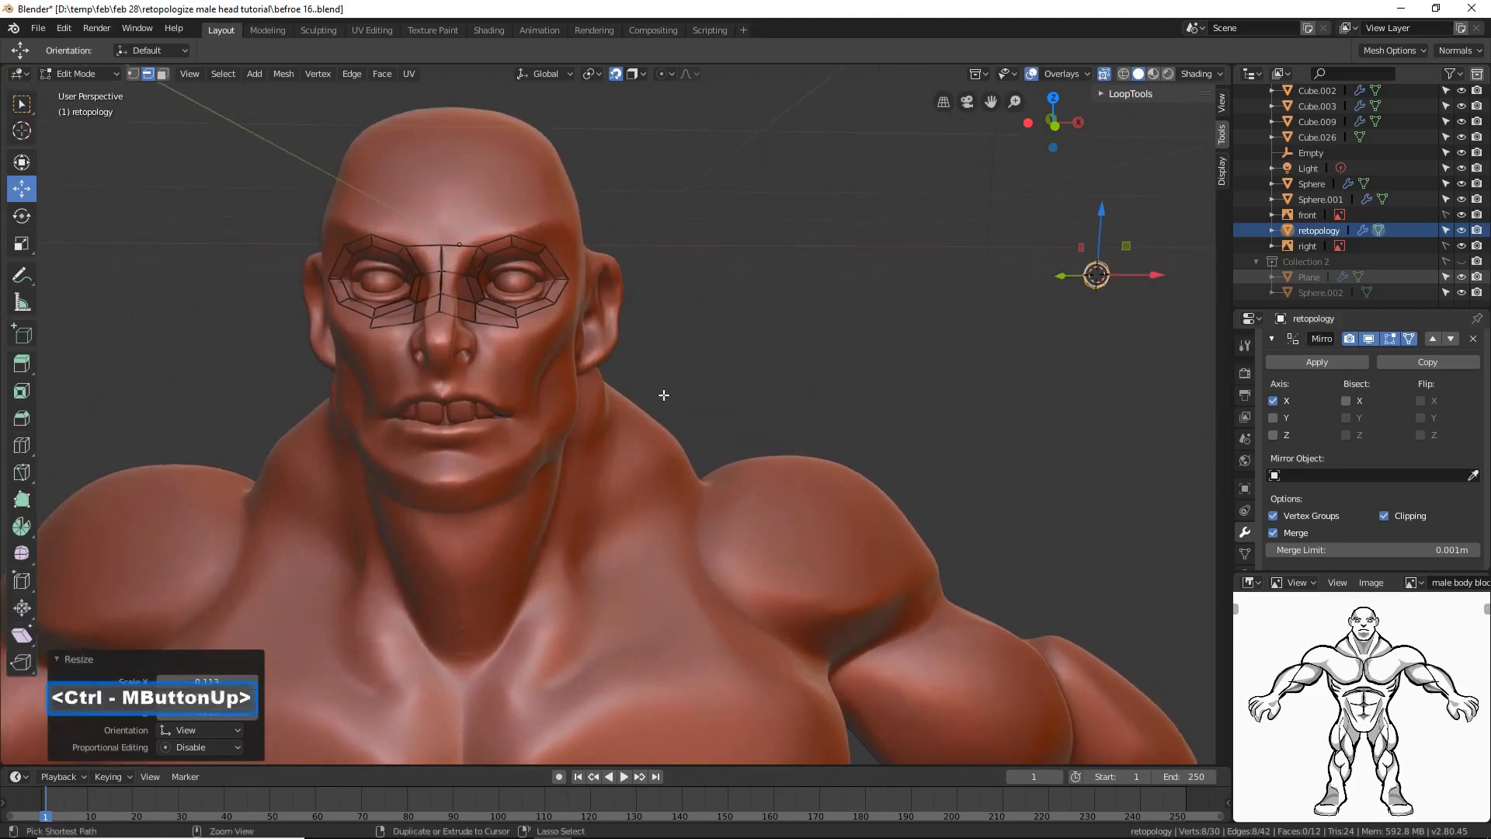
pyautogui.keyDown('shift'); pyautogui.rightClick(465, 354); pyautogui.keyUp('shift')
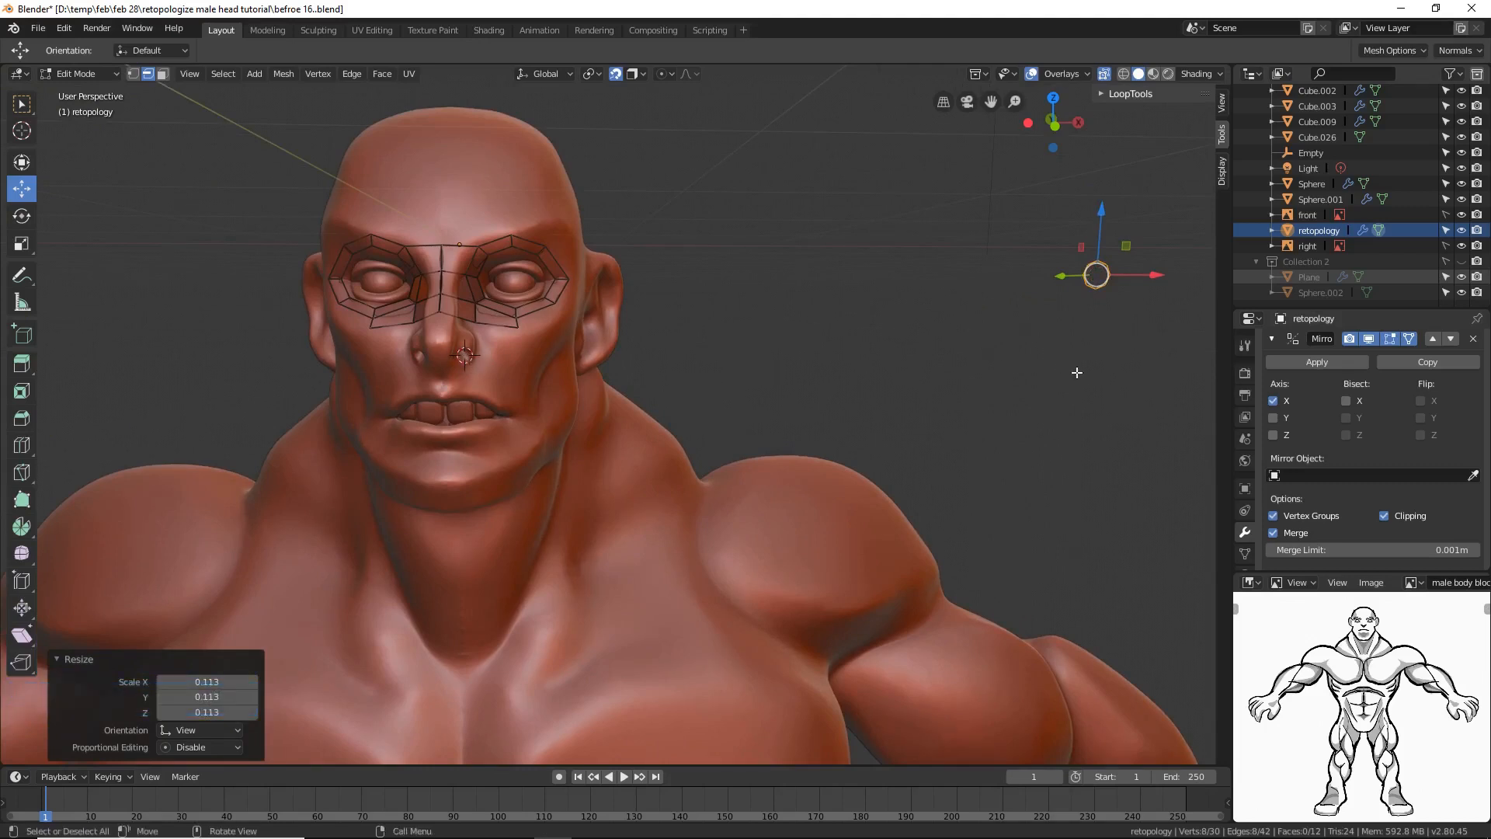
pyautogui.hotkey('shift', 's')
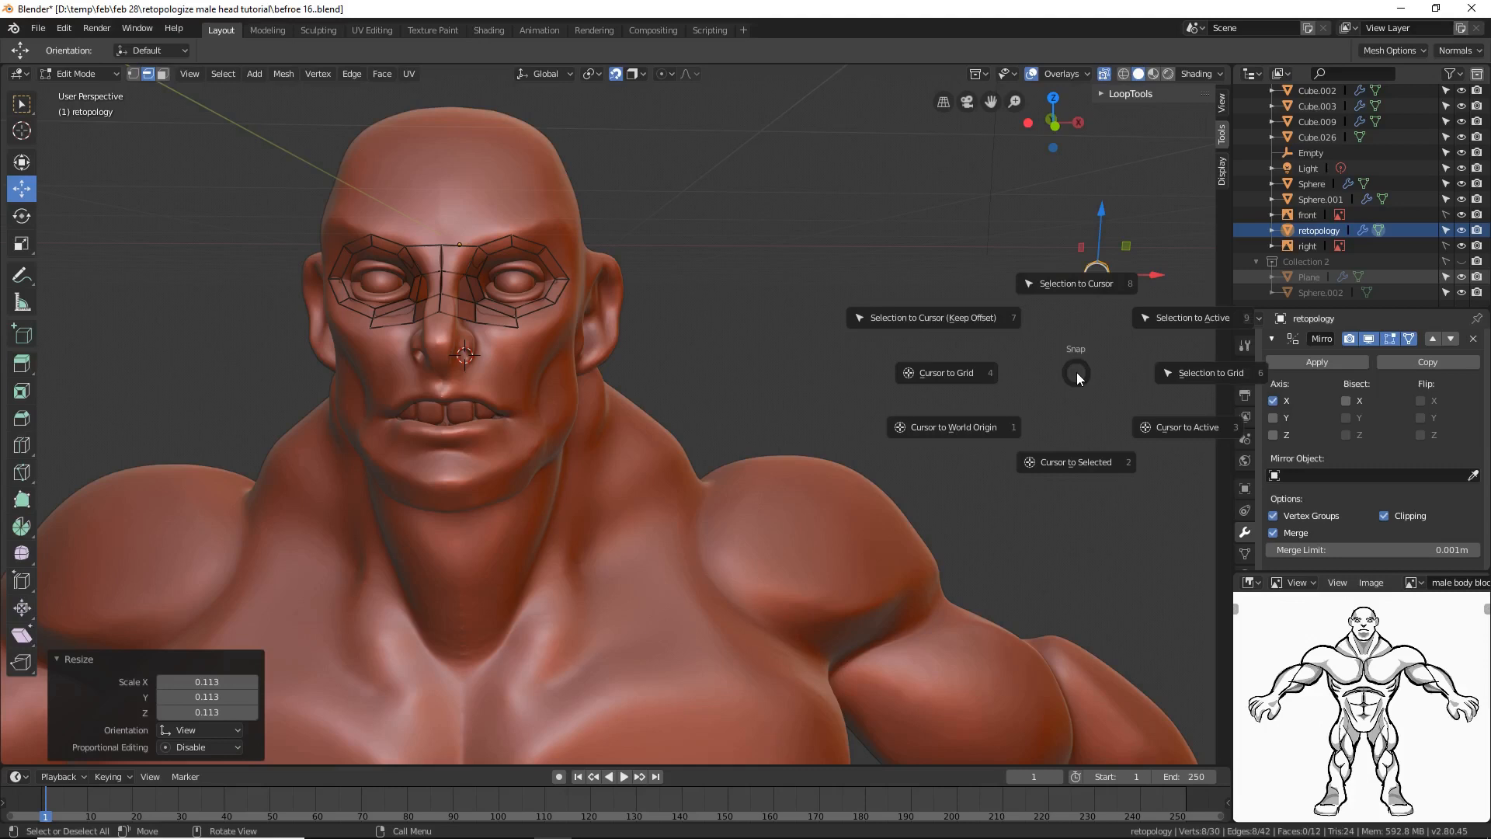
pyautogui.click(985, 319)
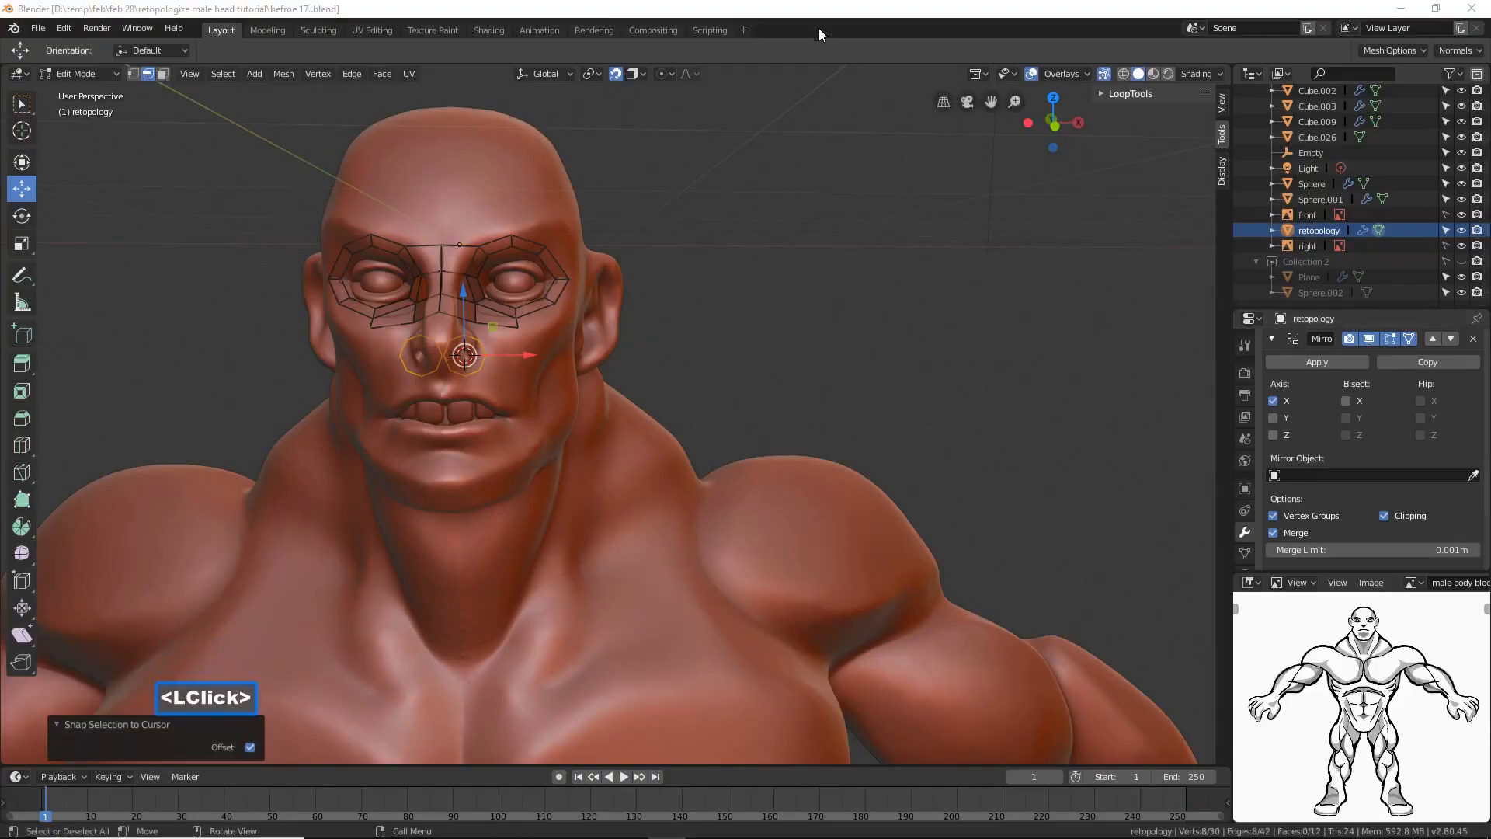
# Step: Scale the circle around the nostril uniformly by about 0.582
pyautogui.click(822, 9)
pyautogui.keyDown('ctrl'); pyautogui.moveTo(637, 454); pyautogui.dragTo(745, 403, button='middle'); pyautogui.keyUp('ctrl')
pyautogui.press('s')
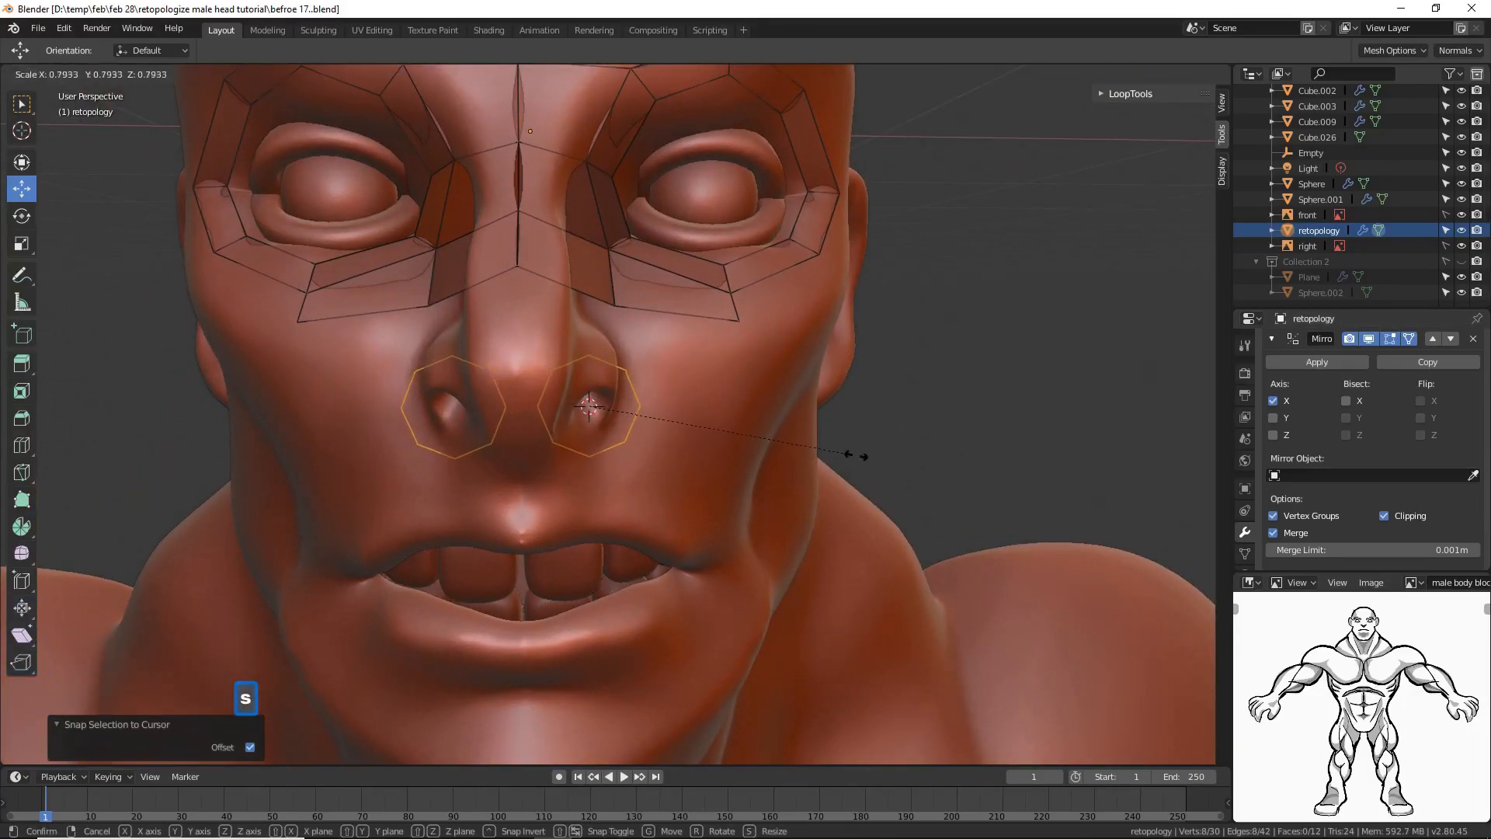
pyautogui.click(785, 435)
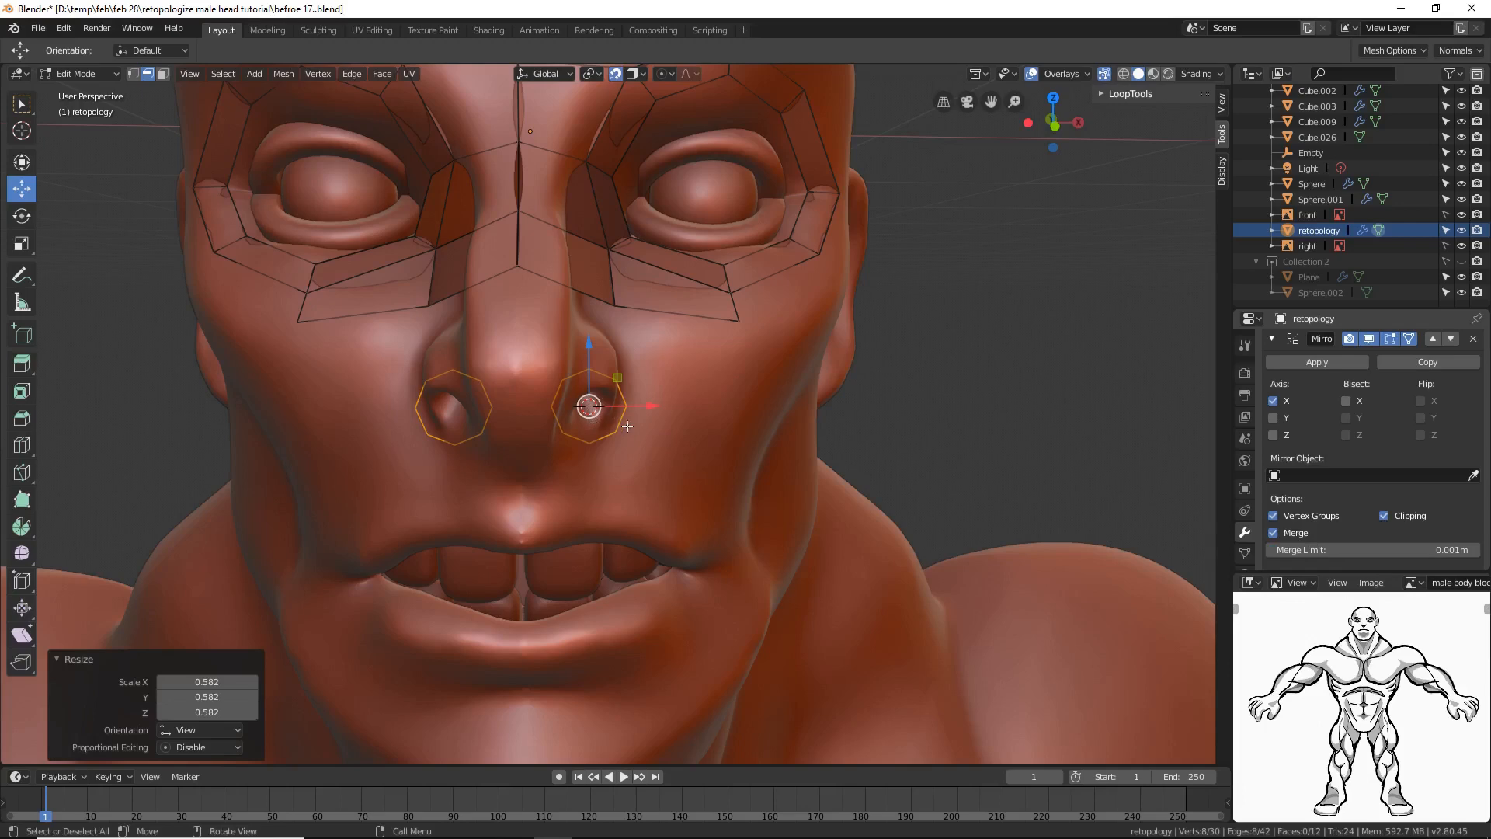
# Step: Snap the nostril circle onto the sculpted head surface by moving it in place with zero offset
pyautogui.moveTo(785, 366); pyautogui.dragTo(749, 435, button='middle')
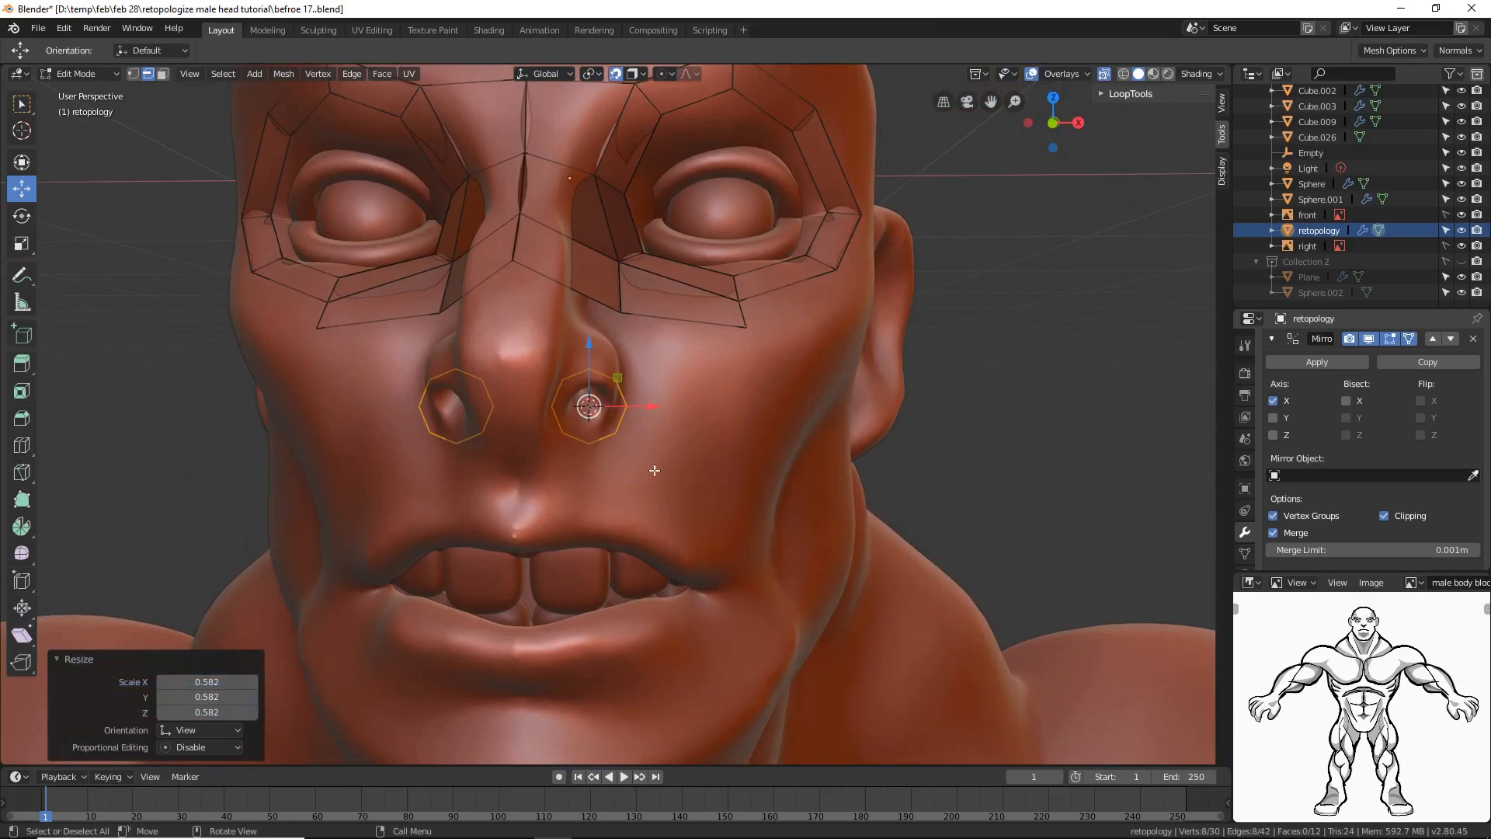
pyautogui.moveTo(652, 468)
pyautogui.mouseDown(button='middle')
pyautogui.moveTo(619, 442)
pyautogui.moveTo(662, 473)
pyautogui.moveTo(647, 480)
pyautogui.mouseUp(button='middle')
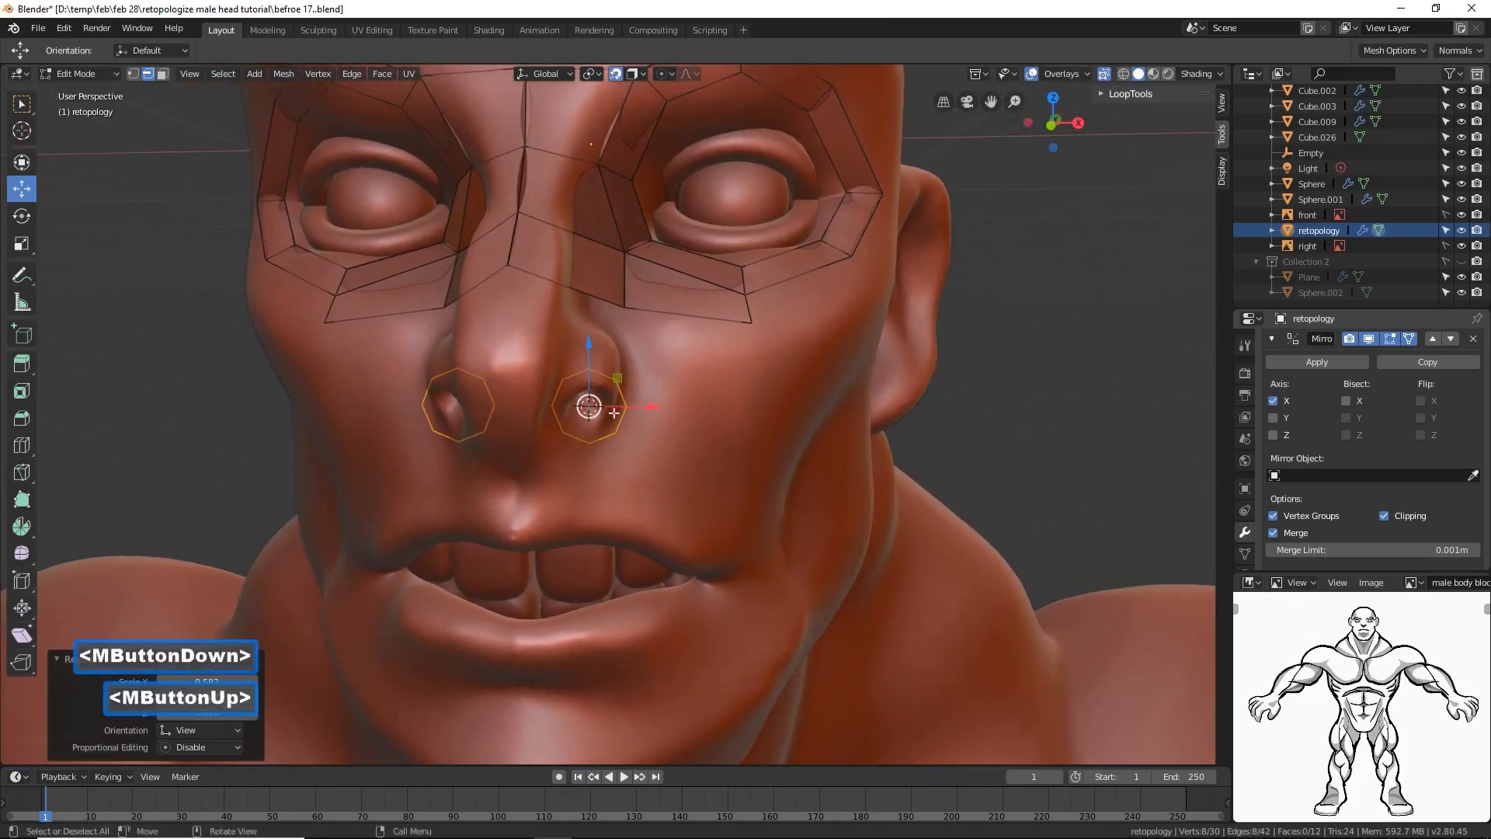
pyautogui.press('g')
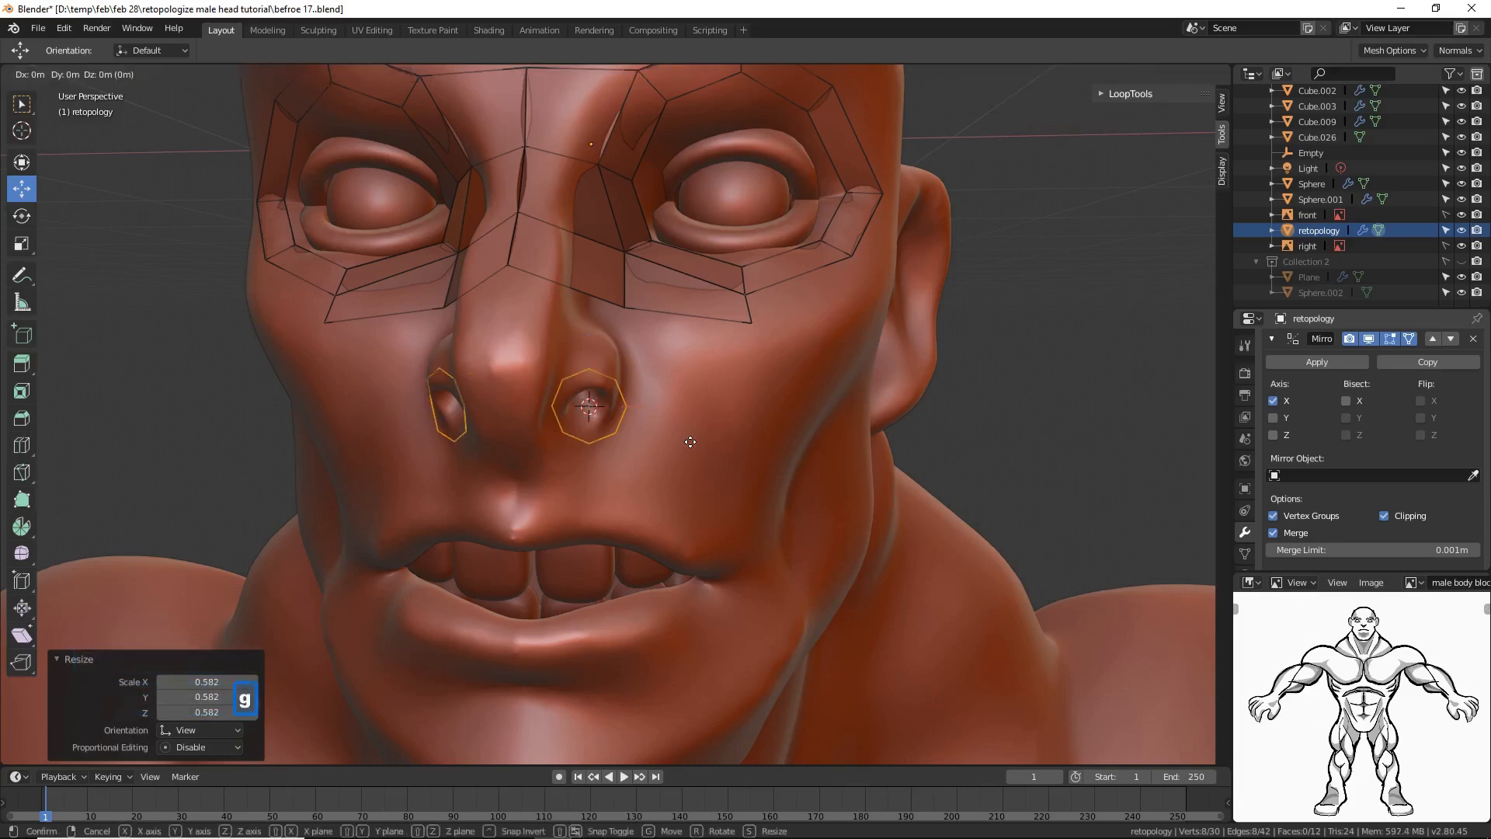
pyautogui.click(690, 442)
pyautogui.moveTo(701, 464); pyautogui.dragTo(669, 438, button='middle')
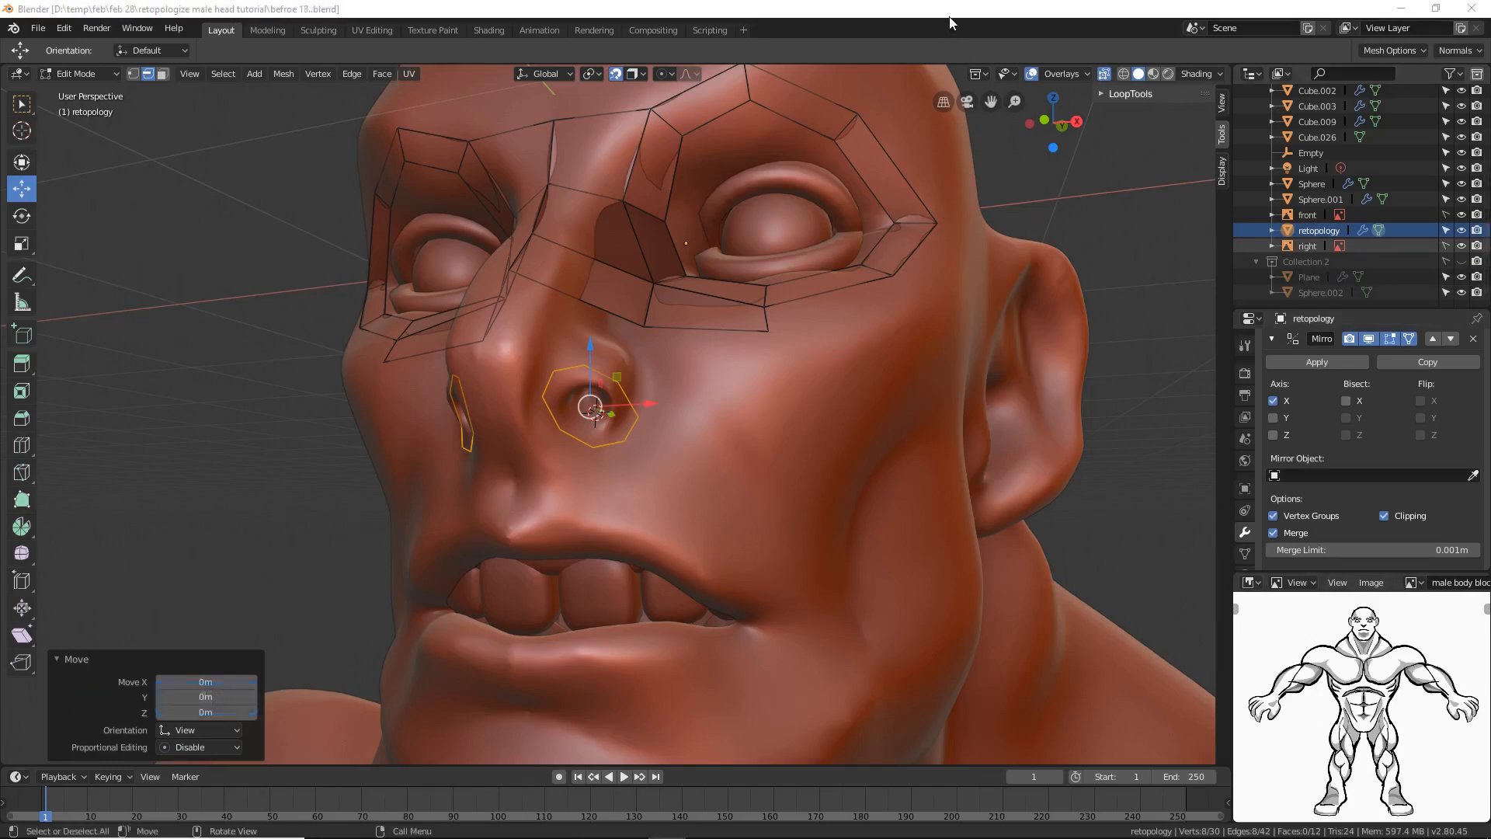
pyautogui.click(951, 21)
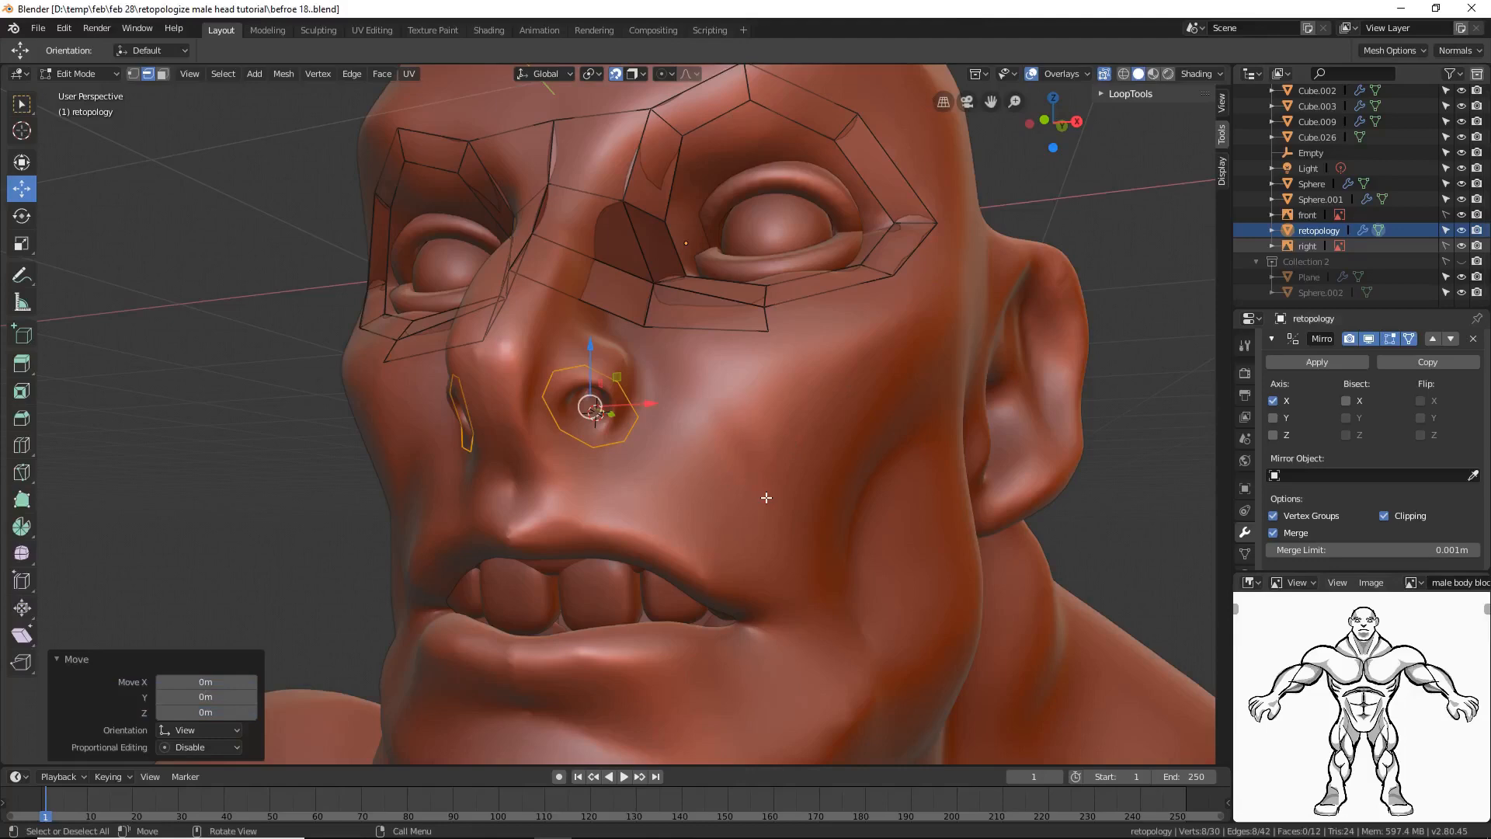
# Step: Scale the surface-snapped nostril ring uniformly by about 0.879 and along global Y by about 0.709
pyautogui.moveTo(710, 494); pyautogui.dragTo(761, 529, button='middle')
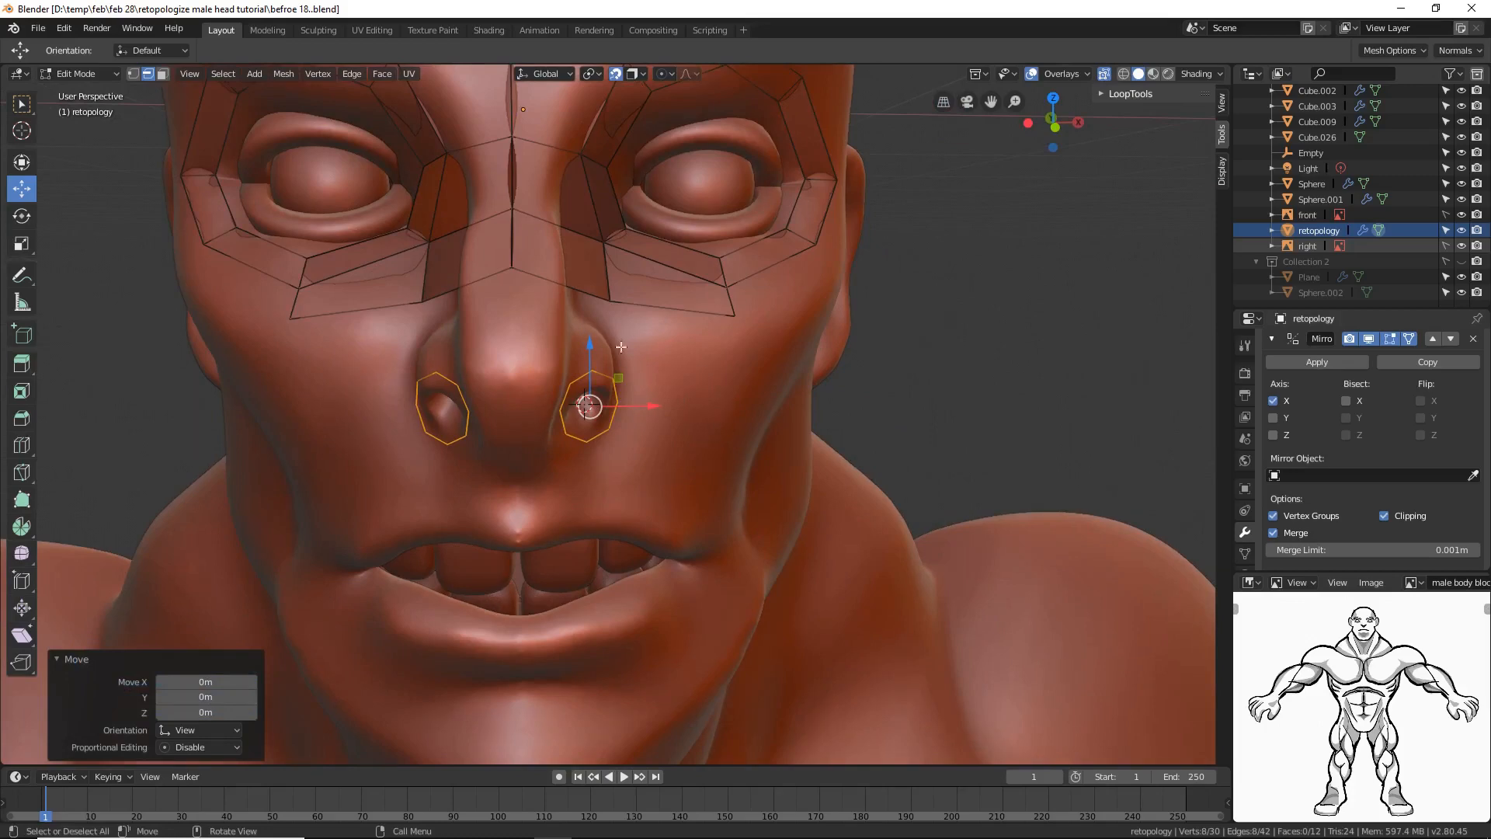
pyautogui.moveTo(675, 422); pyautogui.dragTo(666, 450, button='middle')
pyautogui.press('s')
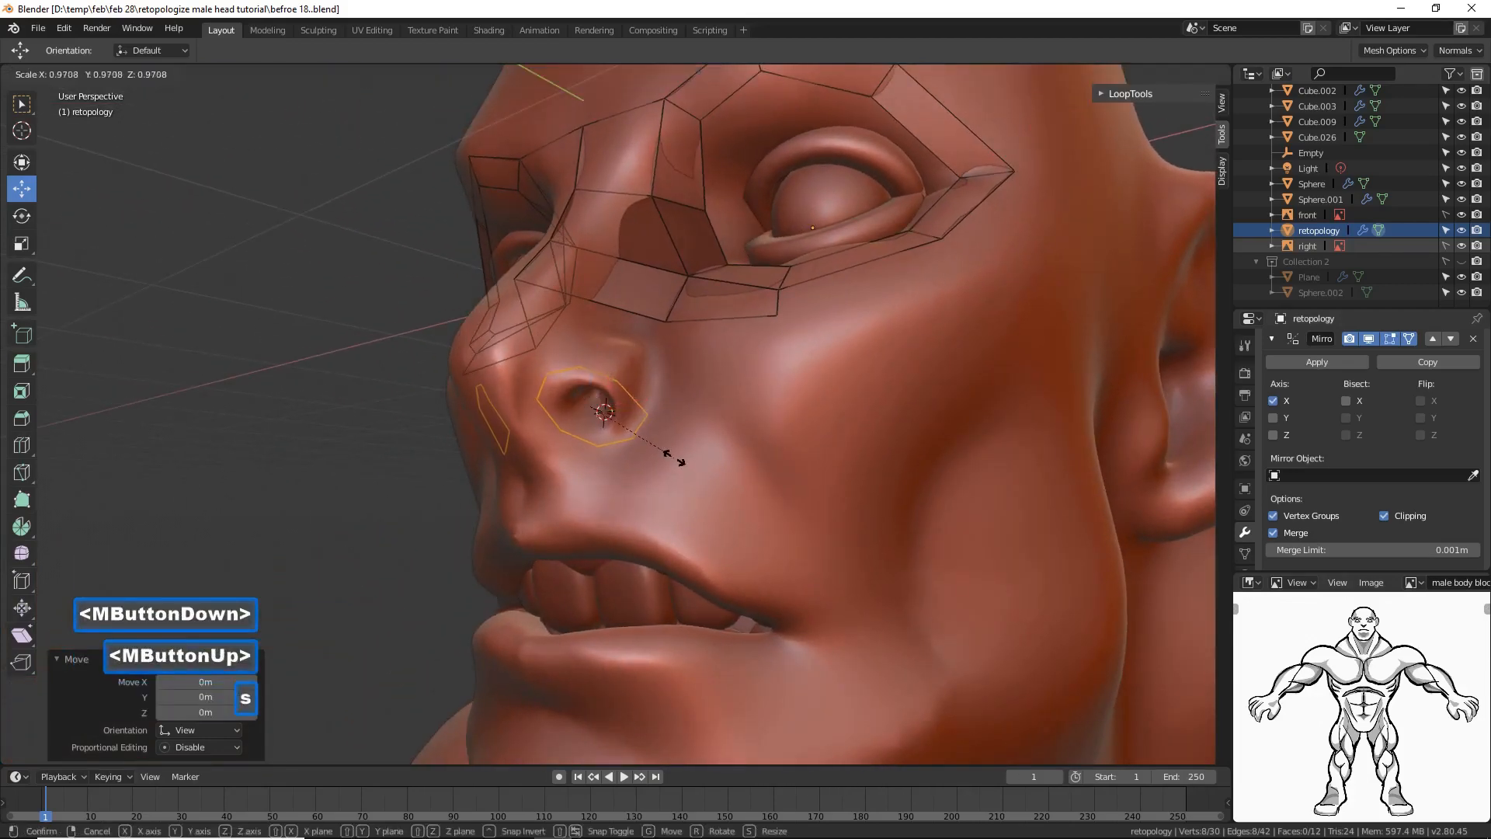
pyautogui.click(668, 452)
pyautogui.press('s')
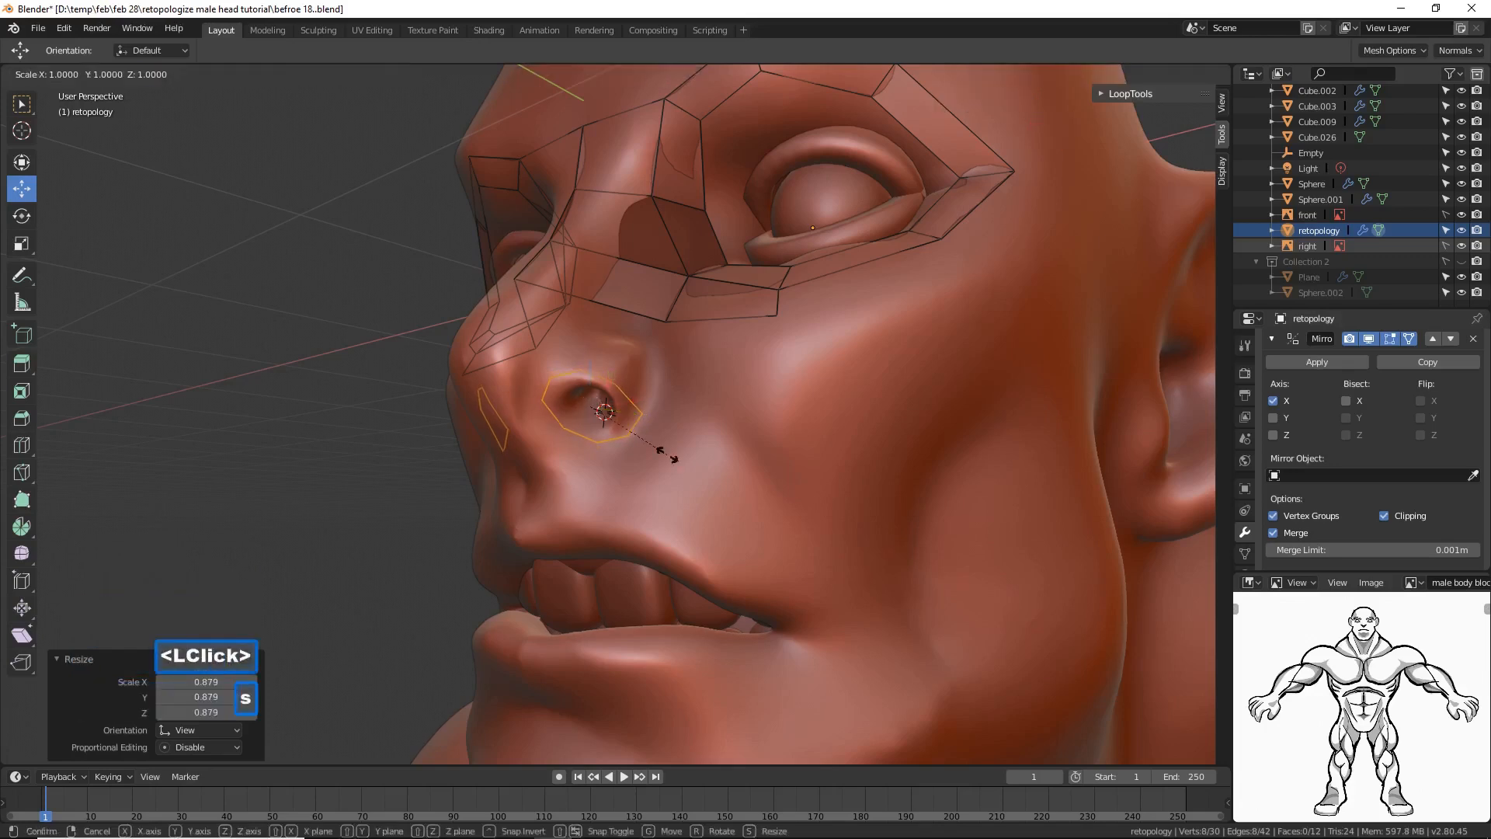
pyautogui.press('x')
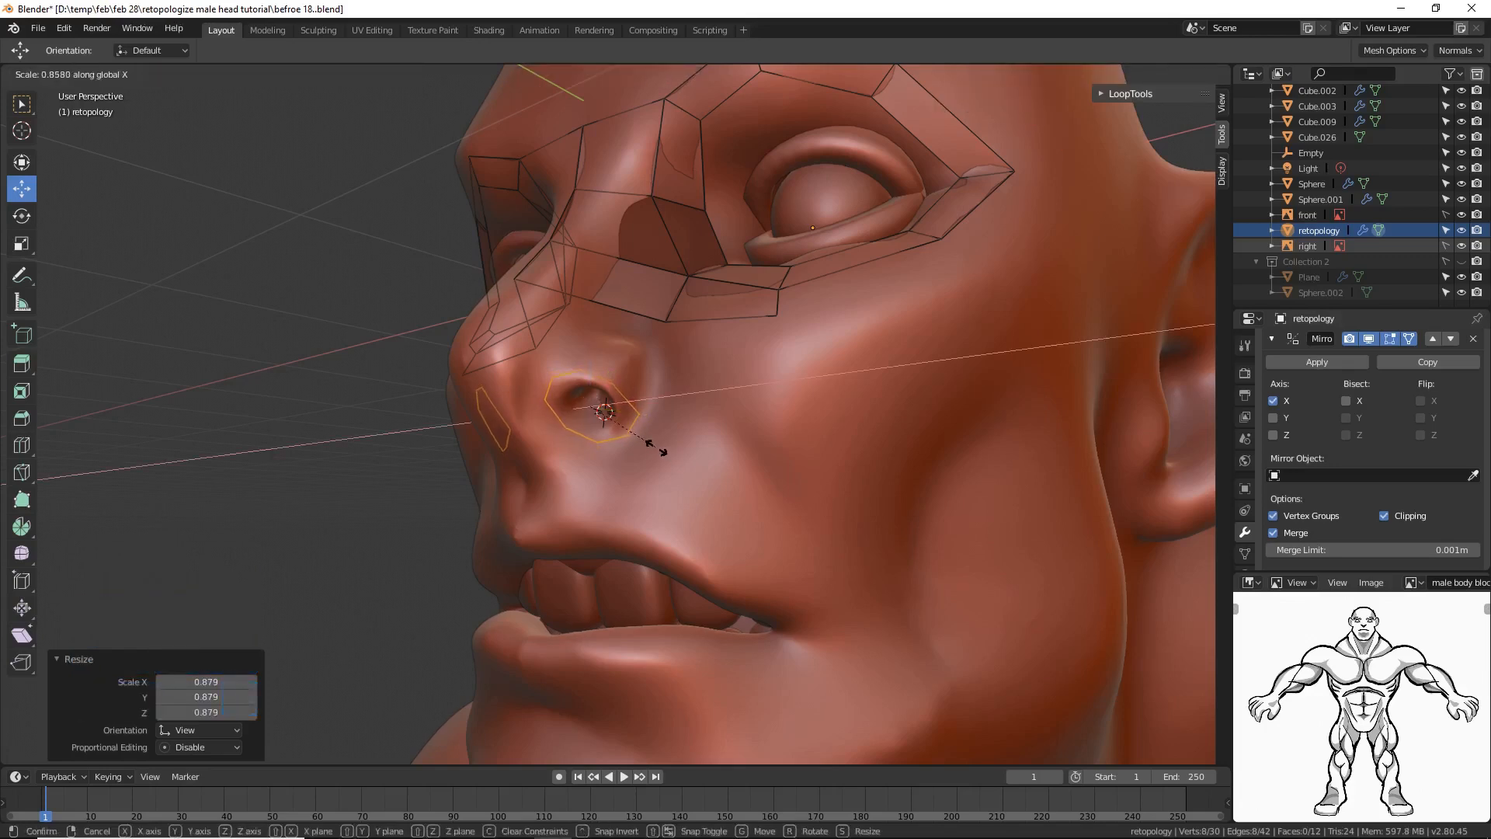
pyautogui.press('y')
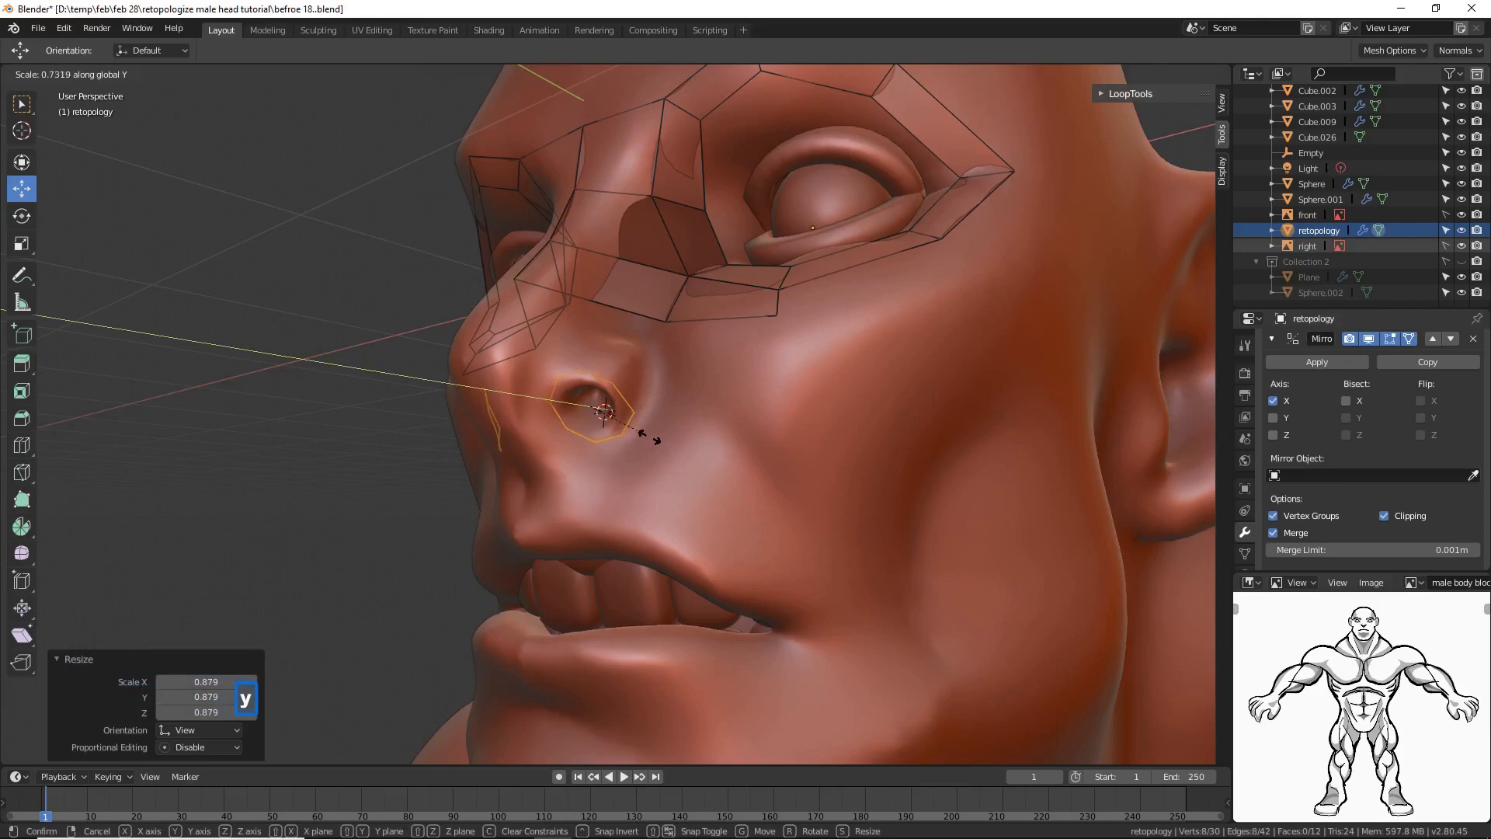
pyautogui.click(659, 442)
# Step: Add three evenly spaced loop cuts down the face strip between the nose bridge centreline and the inner eye, without sliding them
pyautogui.moveTo(659, 441); pyautogui.dragTo(711, 457, button='middle')
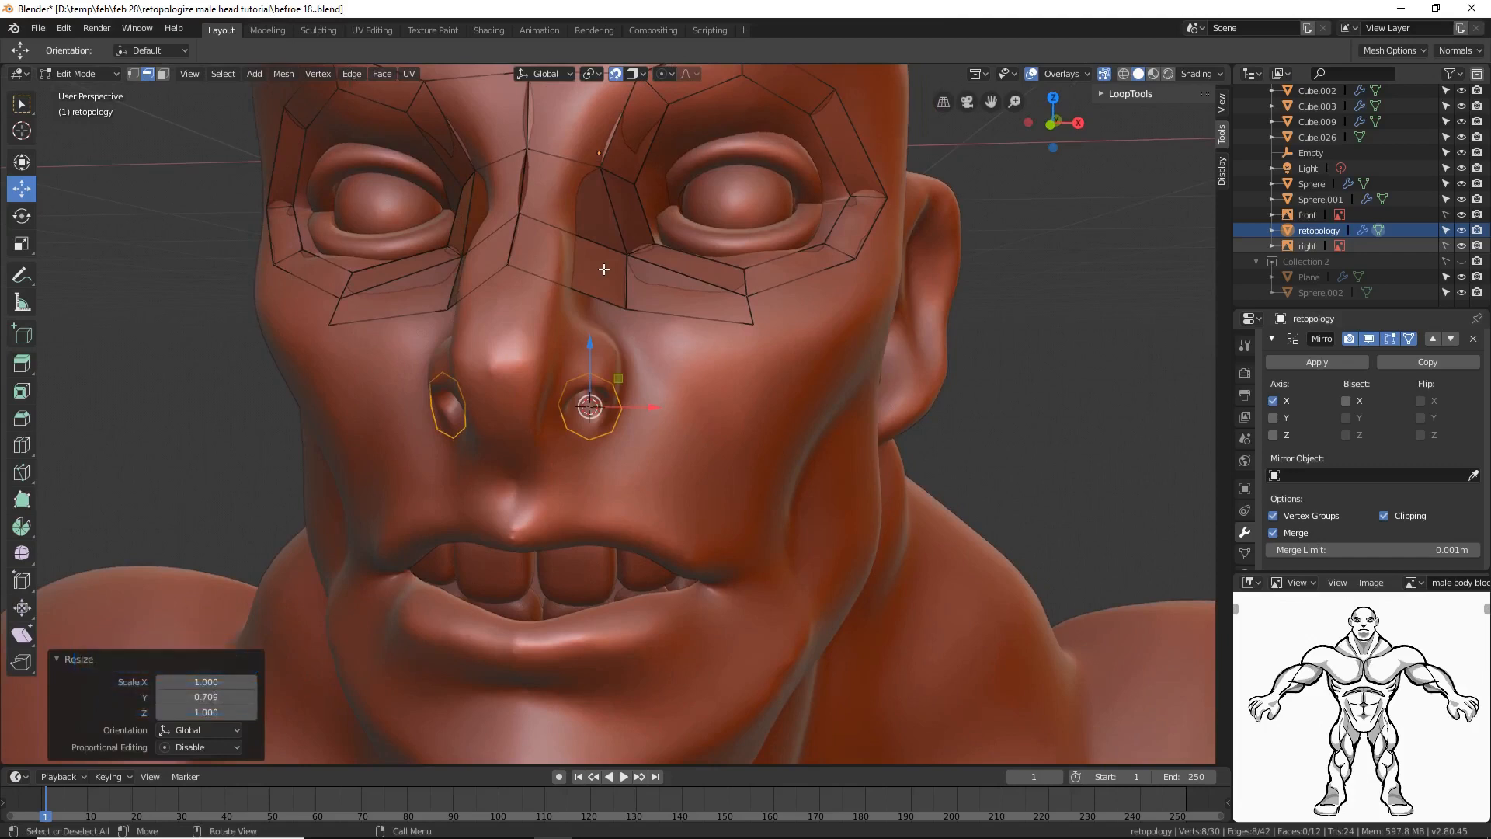
pyautogui.click(1022, 364)
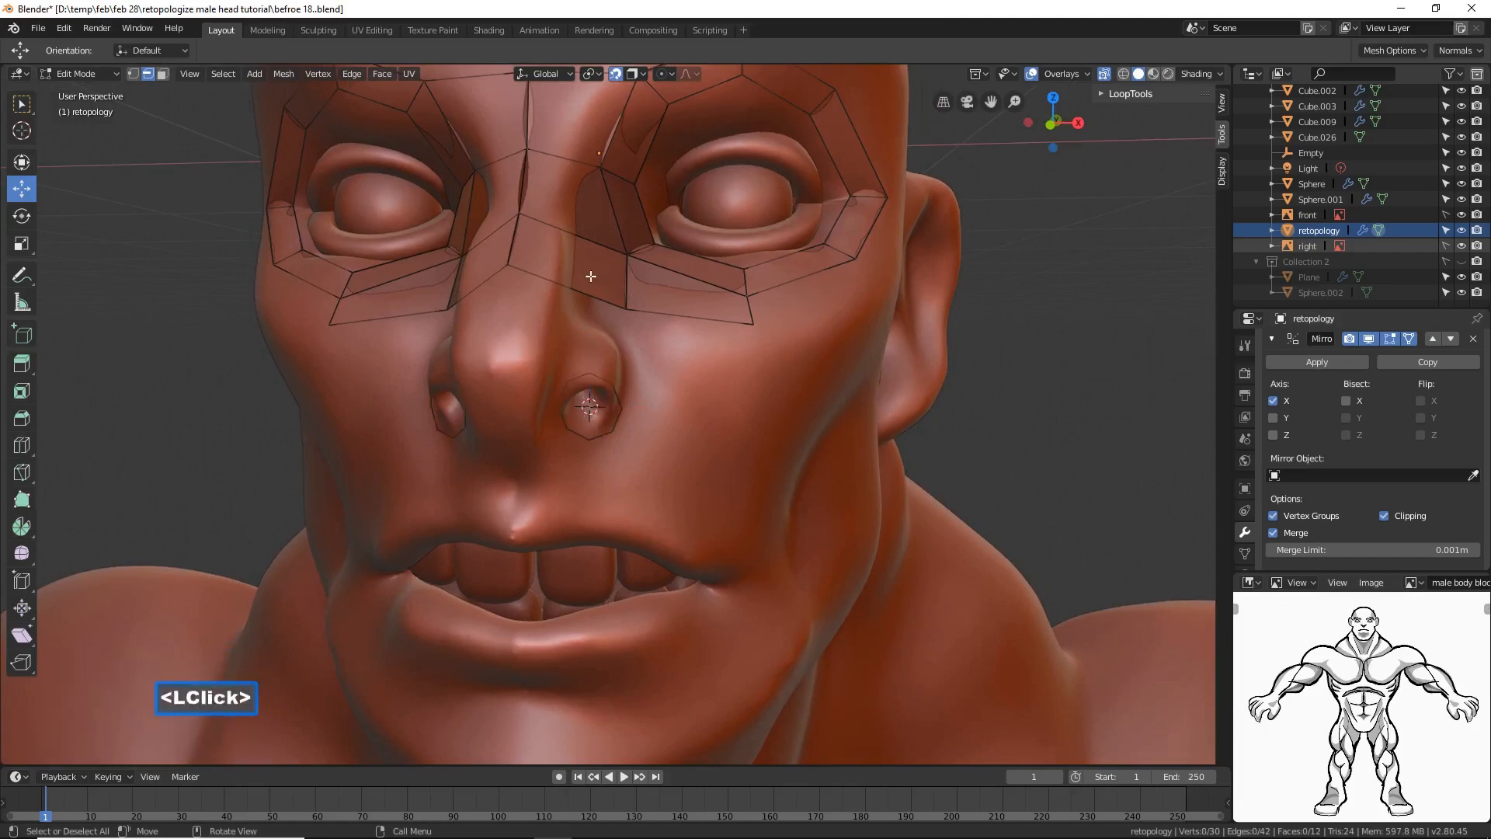
pyautogui.press('ctrl')
pyautogui.hotkey('ctrl', 'r')
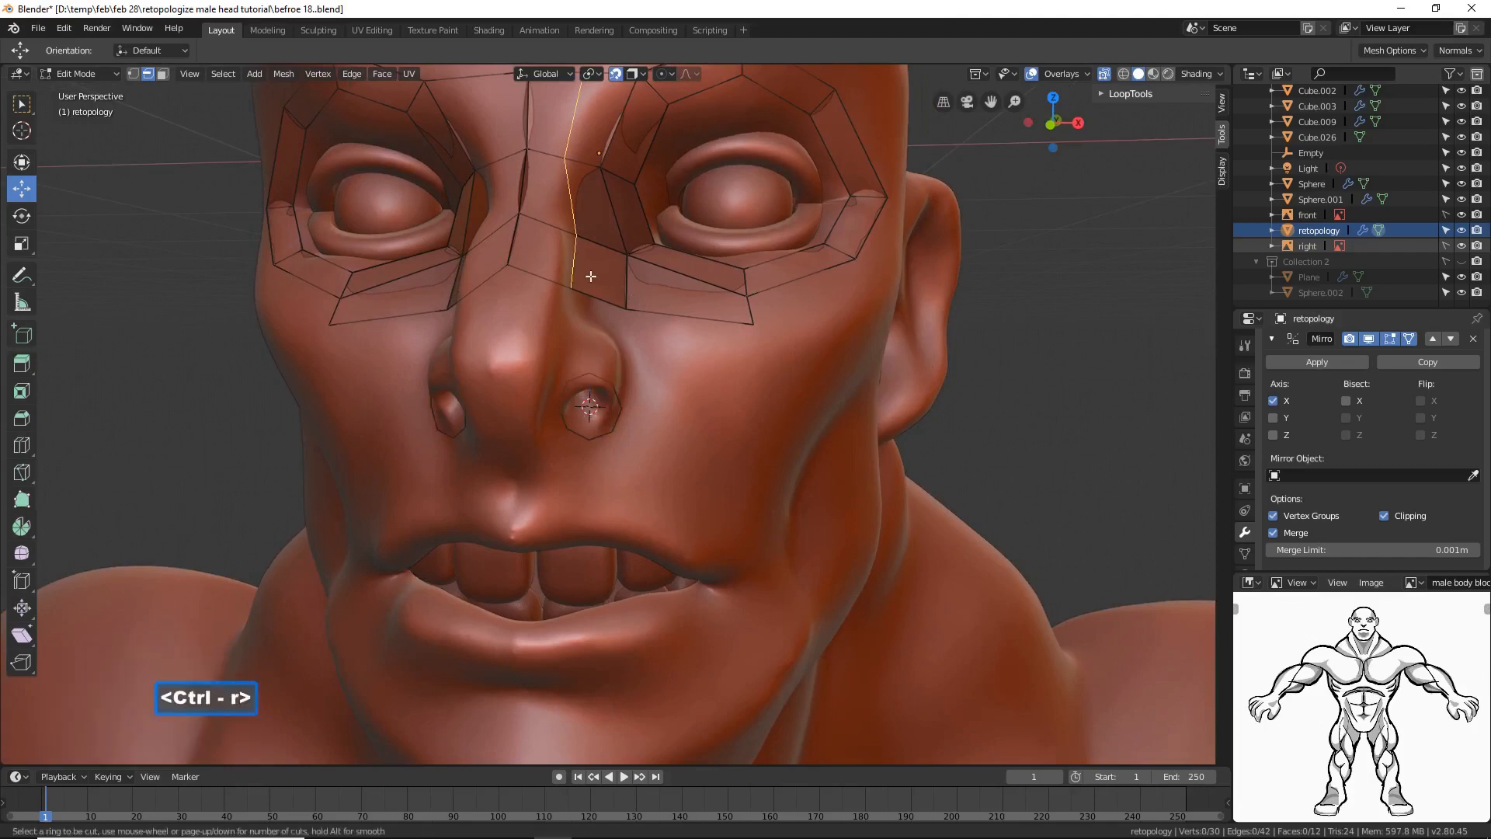
pyautogui.scroll(1, 590, 276)
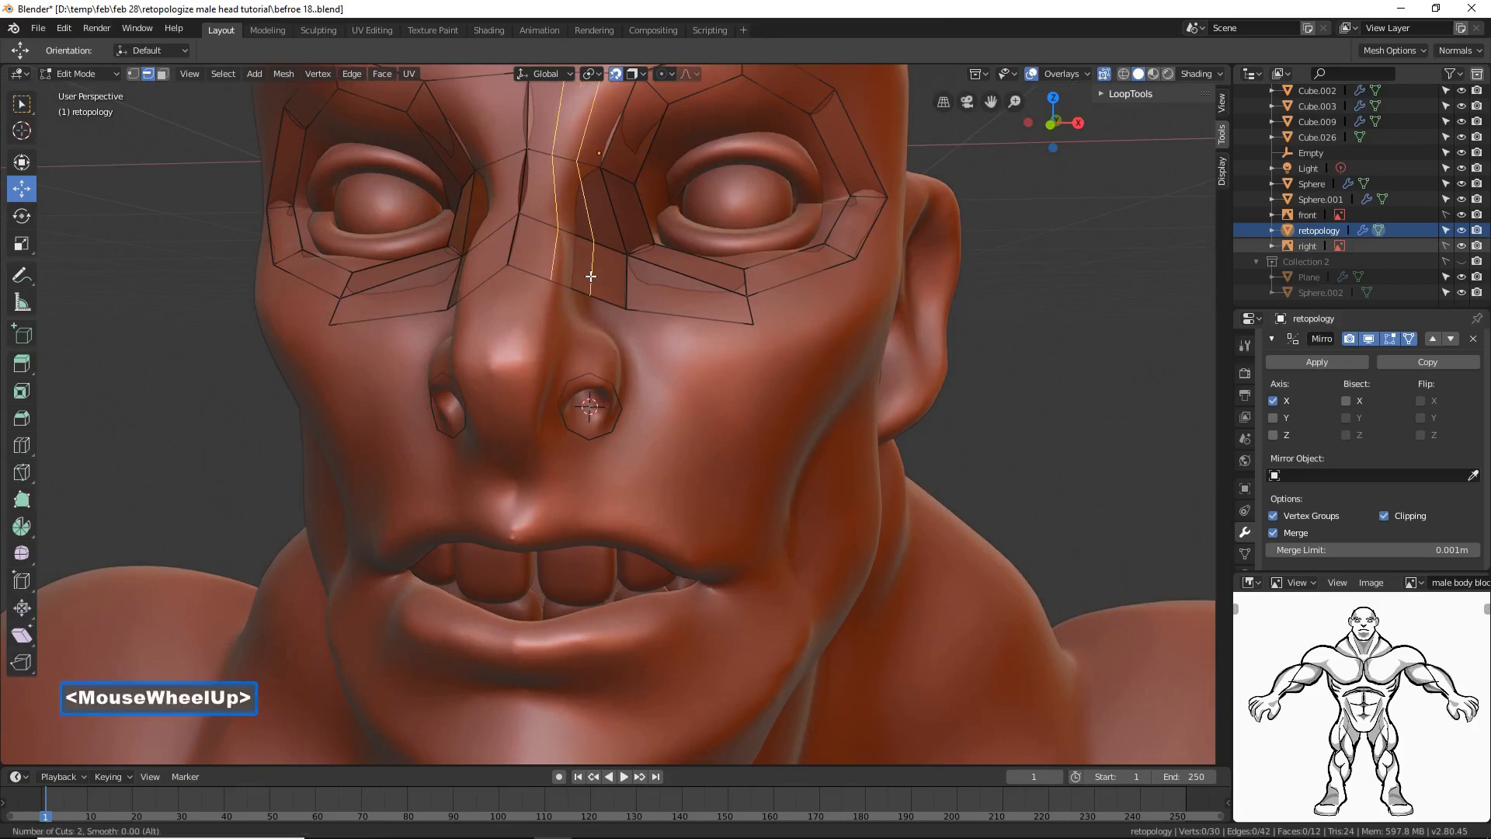
pyautogui.scroll(1, 590, 275)
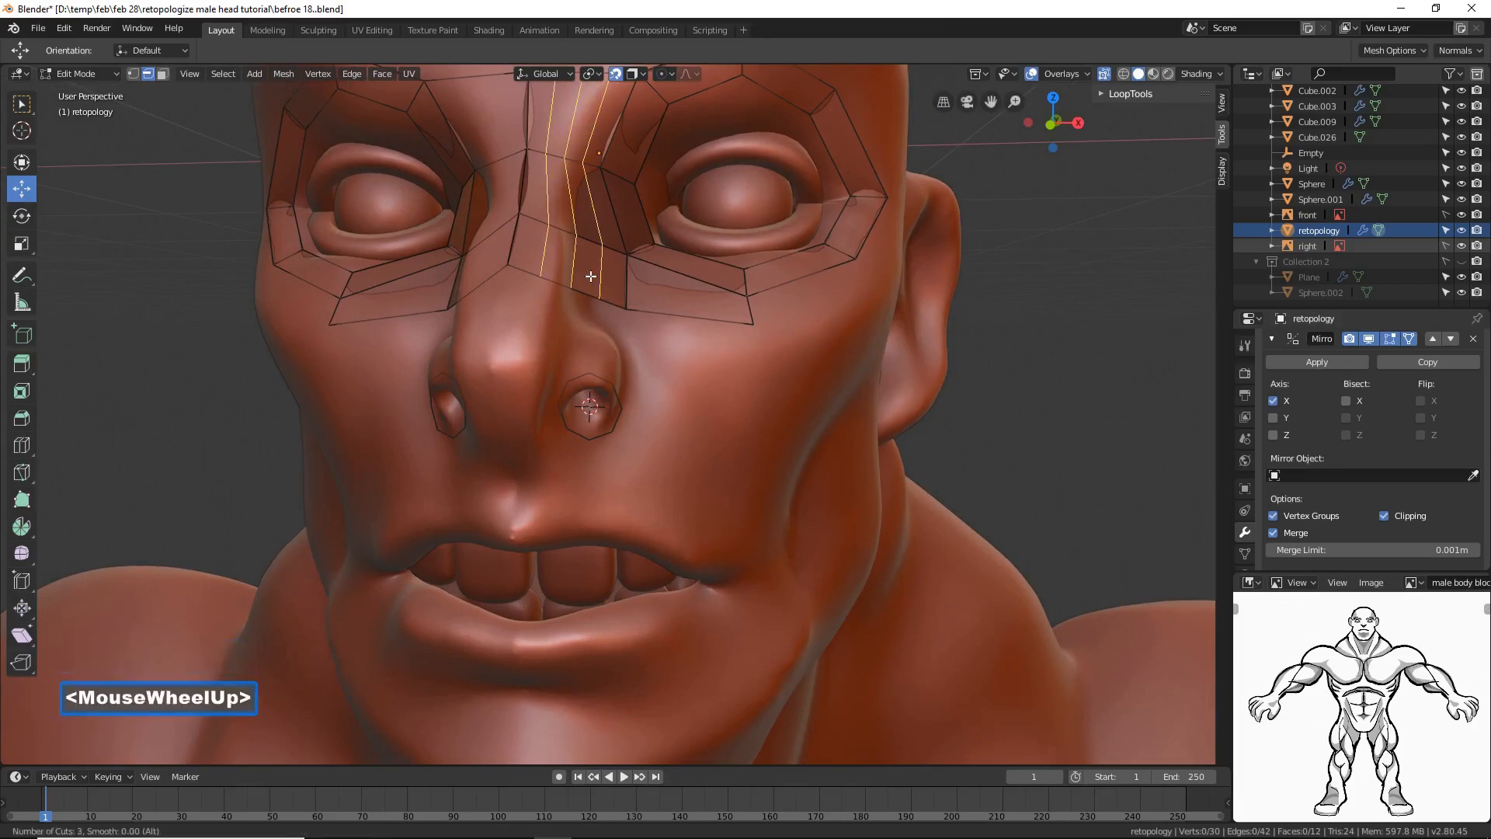
pyautogui.click(590, 276)
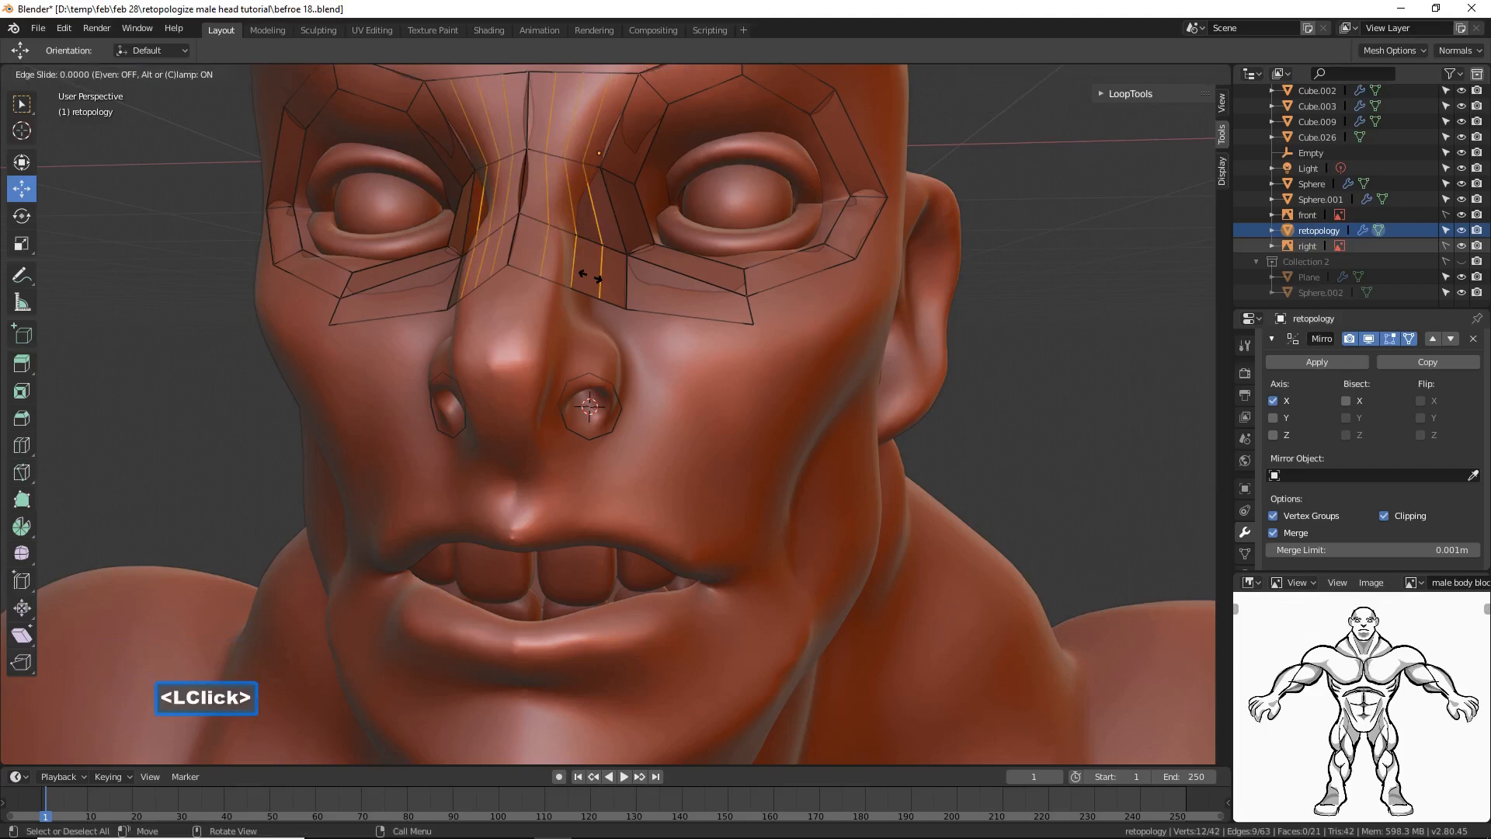
pyautogui.click(590, 276)
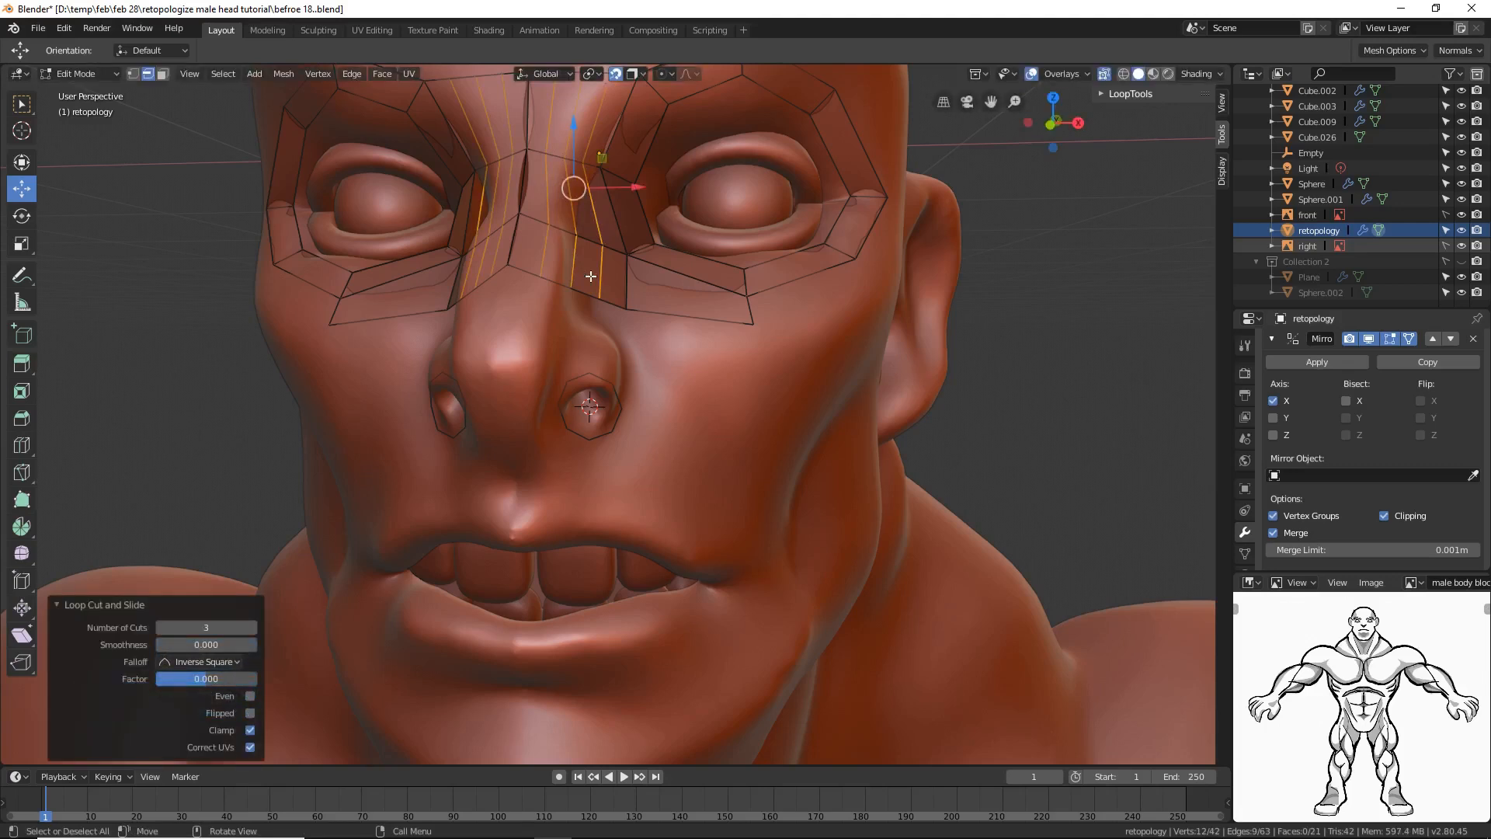
# Step: Snap the three new nose-bridge loops onto the sculpted surface with a zero-offset move and save the file as befroe 19..blend
pyautogui.press('g')
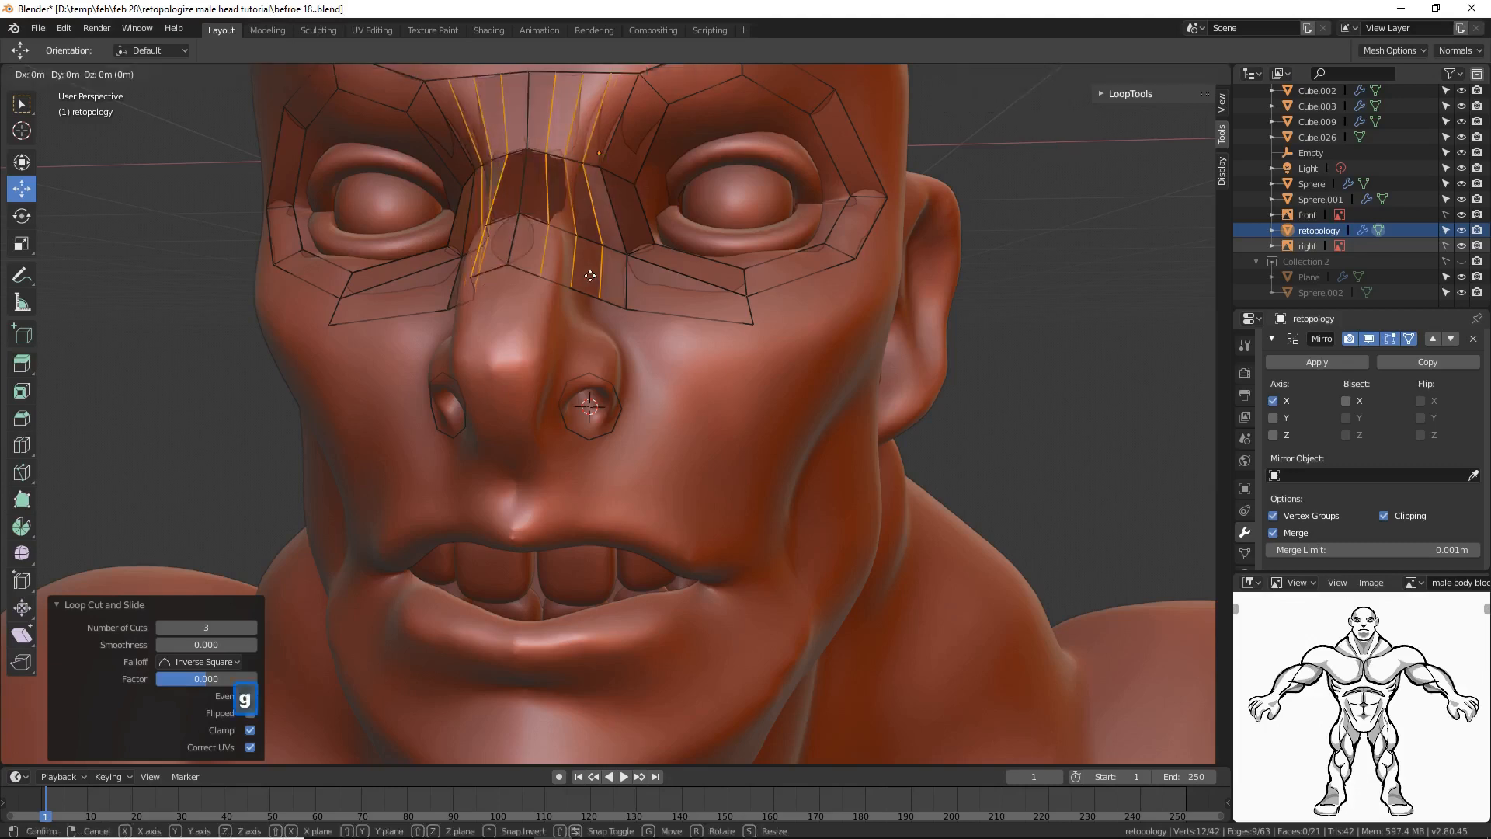
pyautogui.click(590, 275)
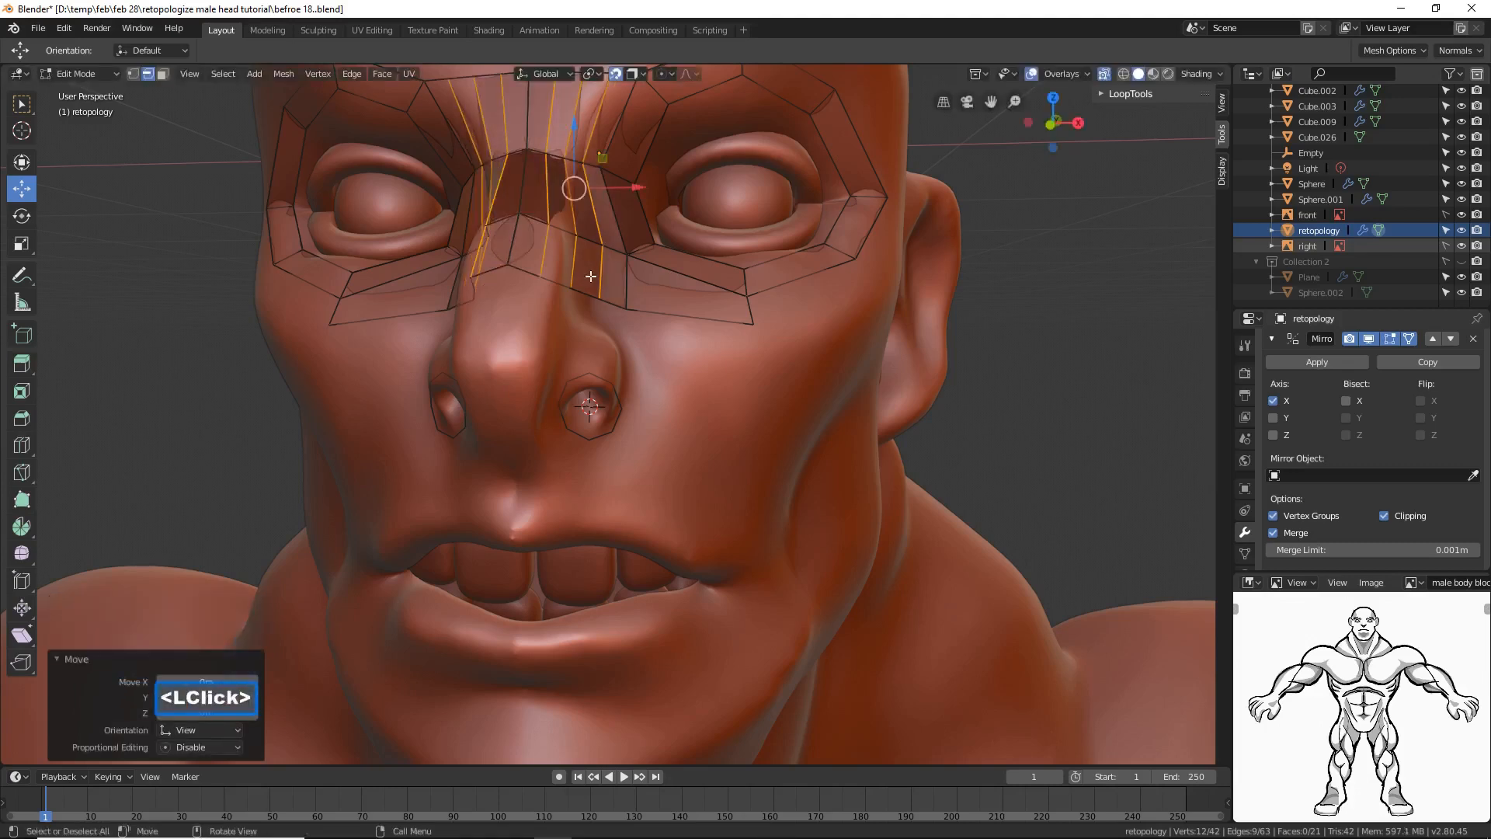
pyautogui.click(963, 442)
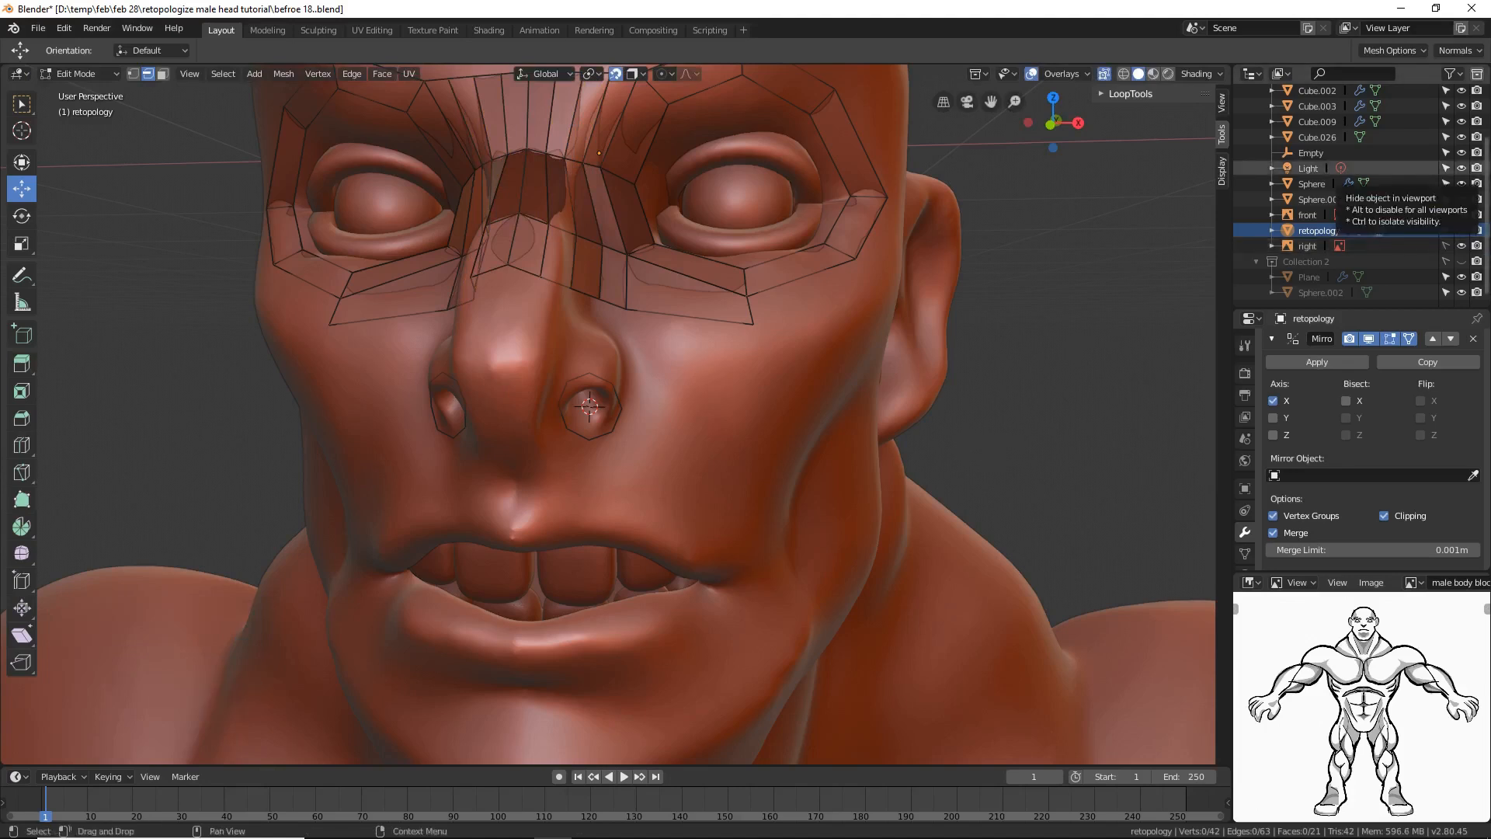
pyautogui.click(1461, 168)
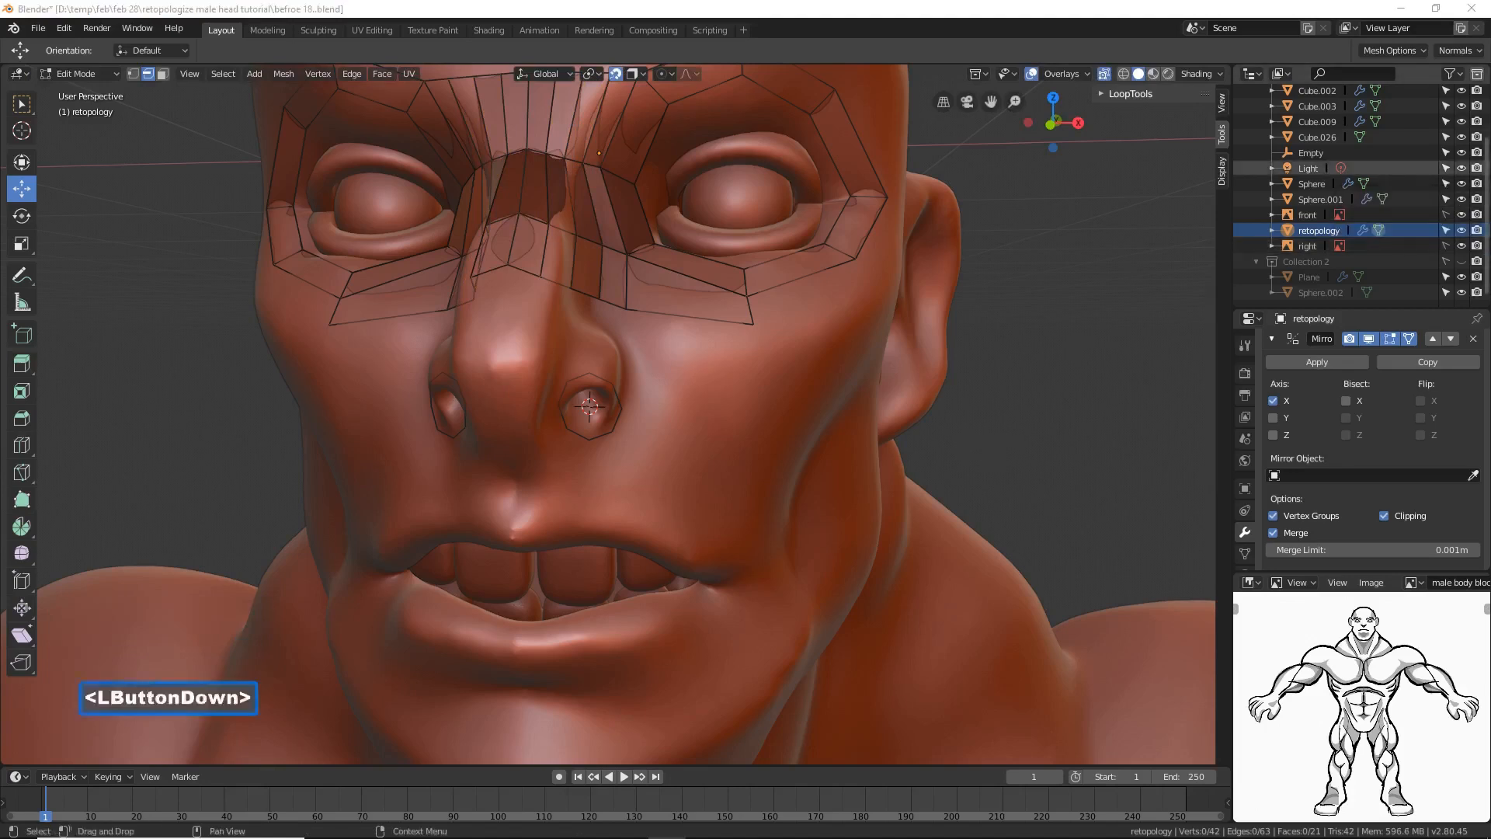
pyautogui.click(737, 14)
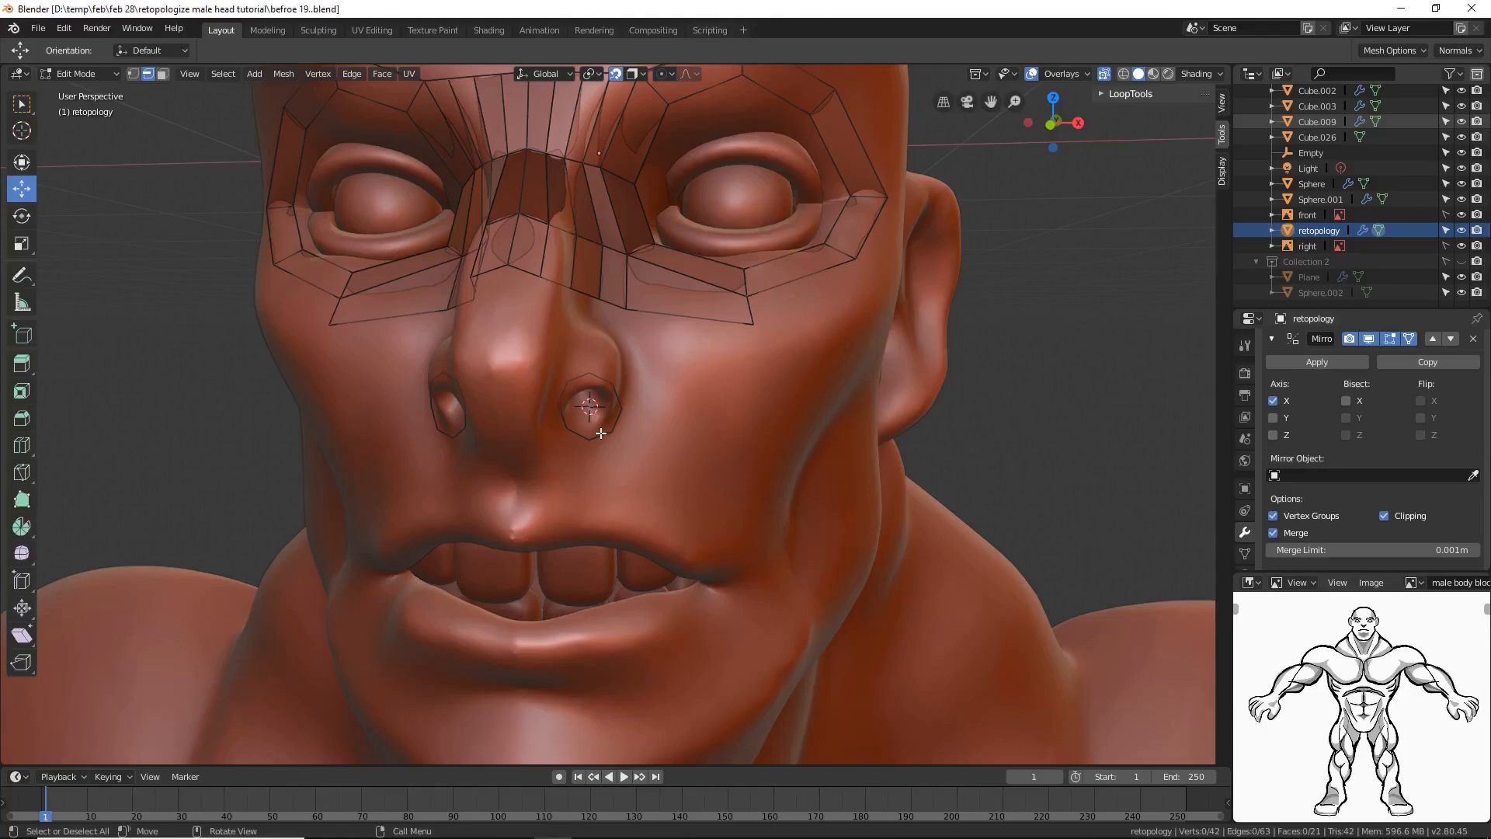
# Step: Extrude the linked nostril ring in place, scale the new outer loop uniformly by about 1.448, and save the file as befroe 20..blend
pyautogui.press('l')
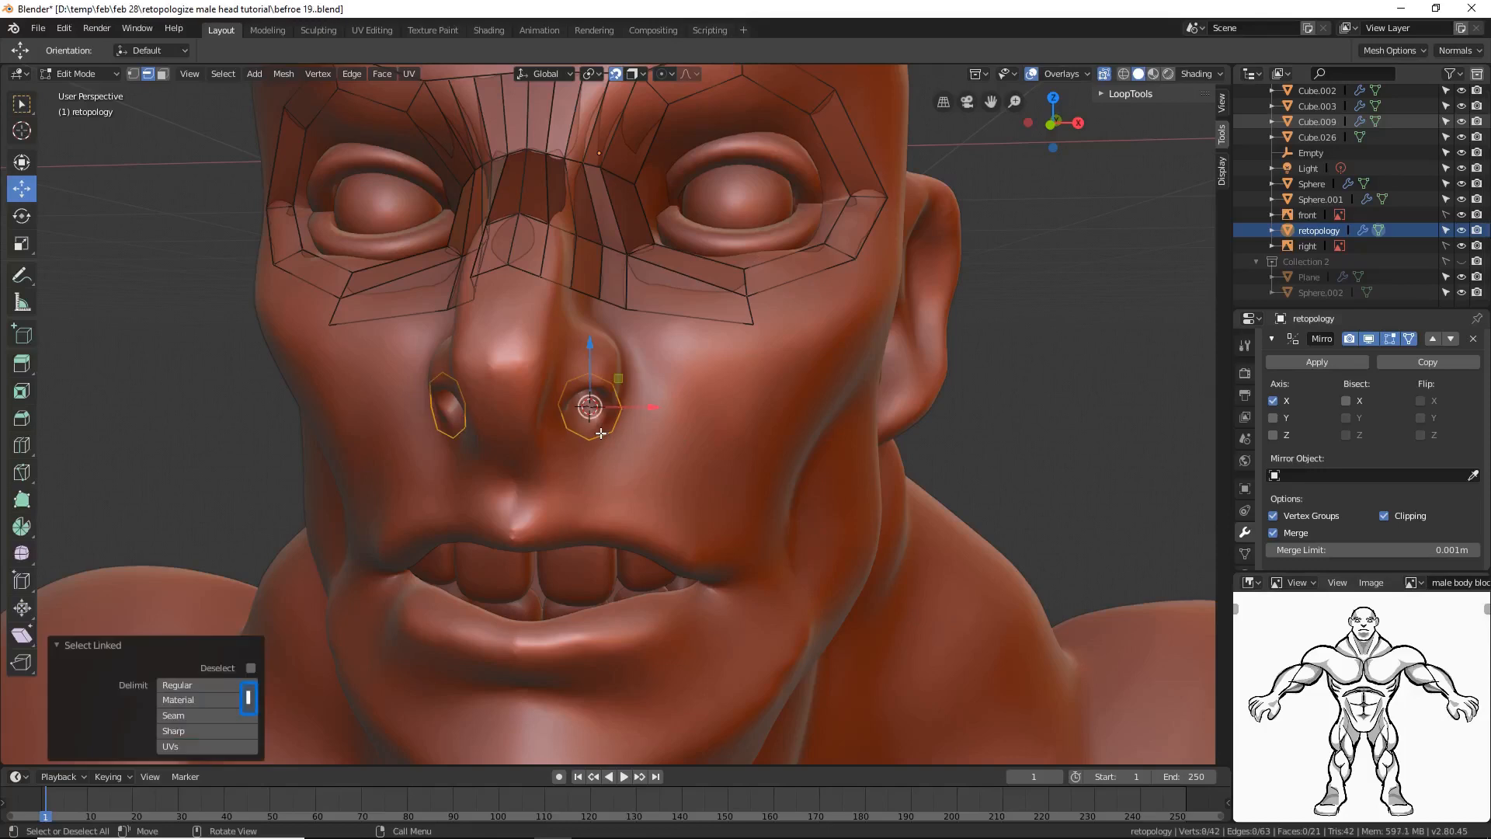
pyautogui.press('e')
pyautogui.rightClick(657, 481)
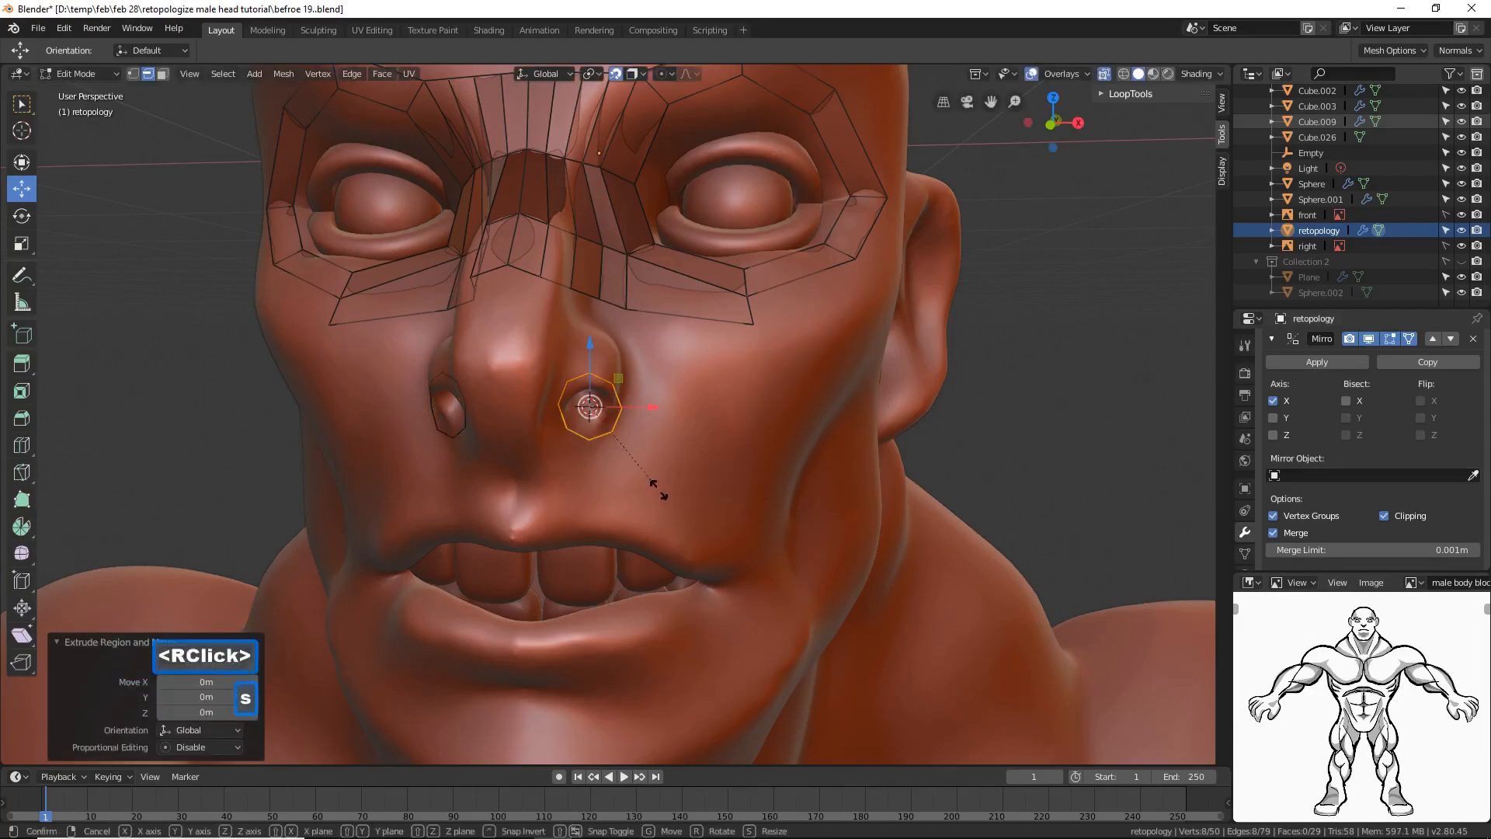
pyautogui.press('s')
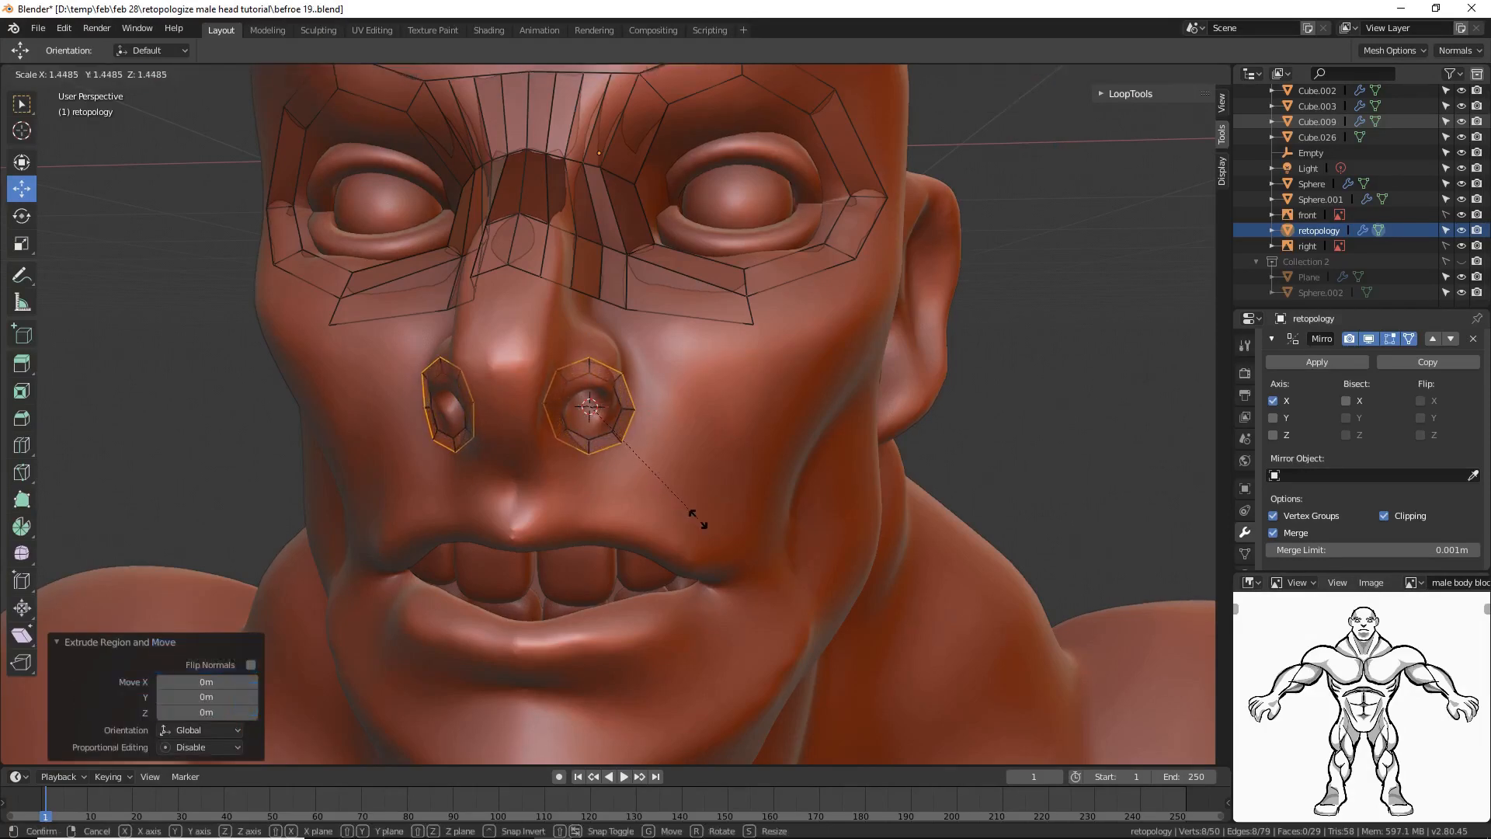
pyautogui.click(699, 519)
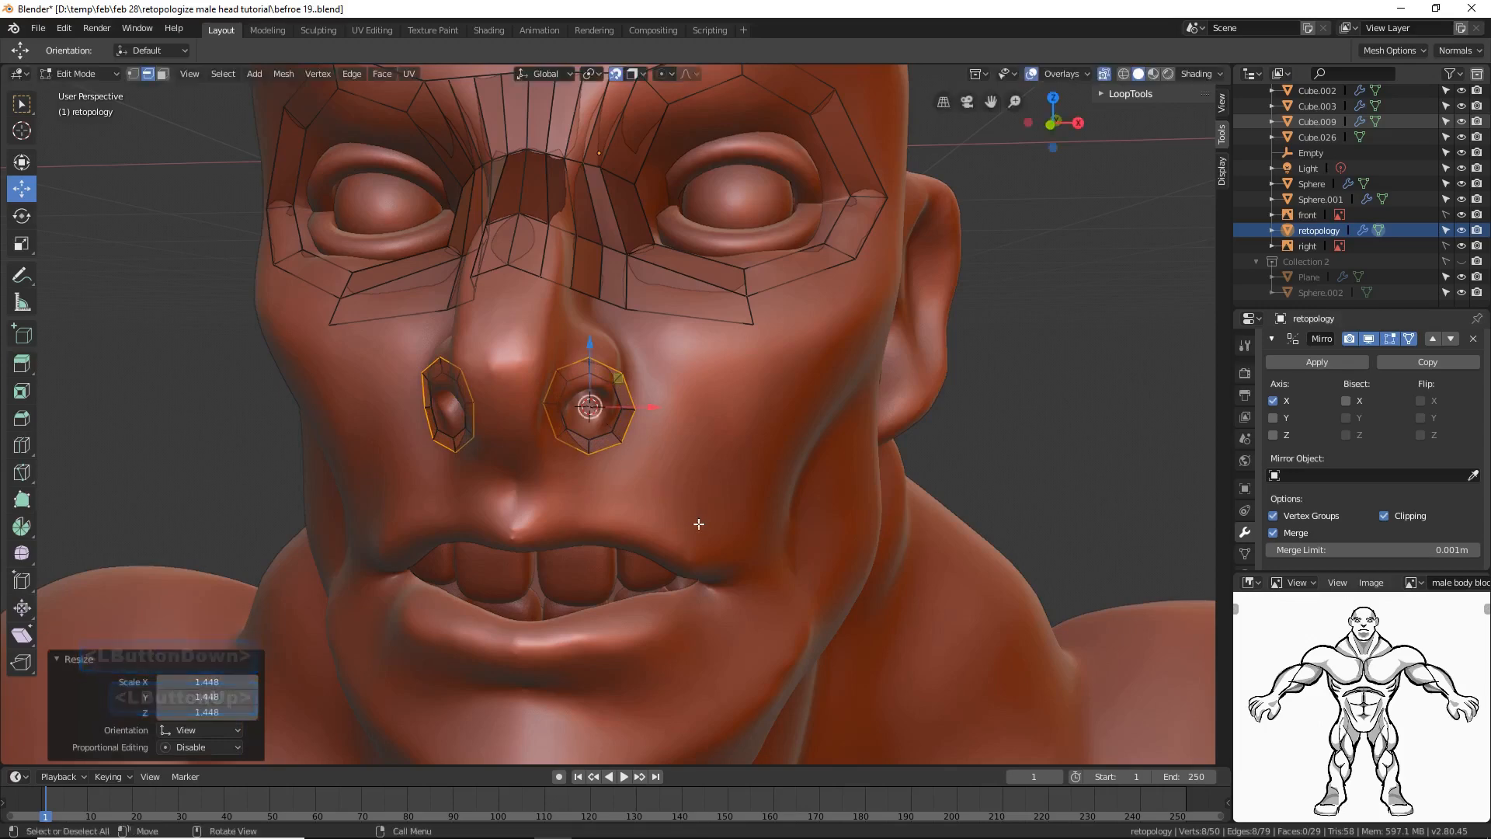
pyautogui.moveTo(696, 523)
pyautogui.mouseDown(button='middle')
pyautogui.moveTo(682, 509)
pyautogui.moveTo(693, 465)
pyautogui.moveTo(725, 505)
pyautogui.moveTo(715, 515)
pyautogui.mouseUp(button='middle')
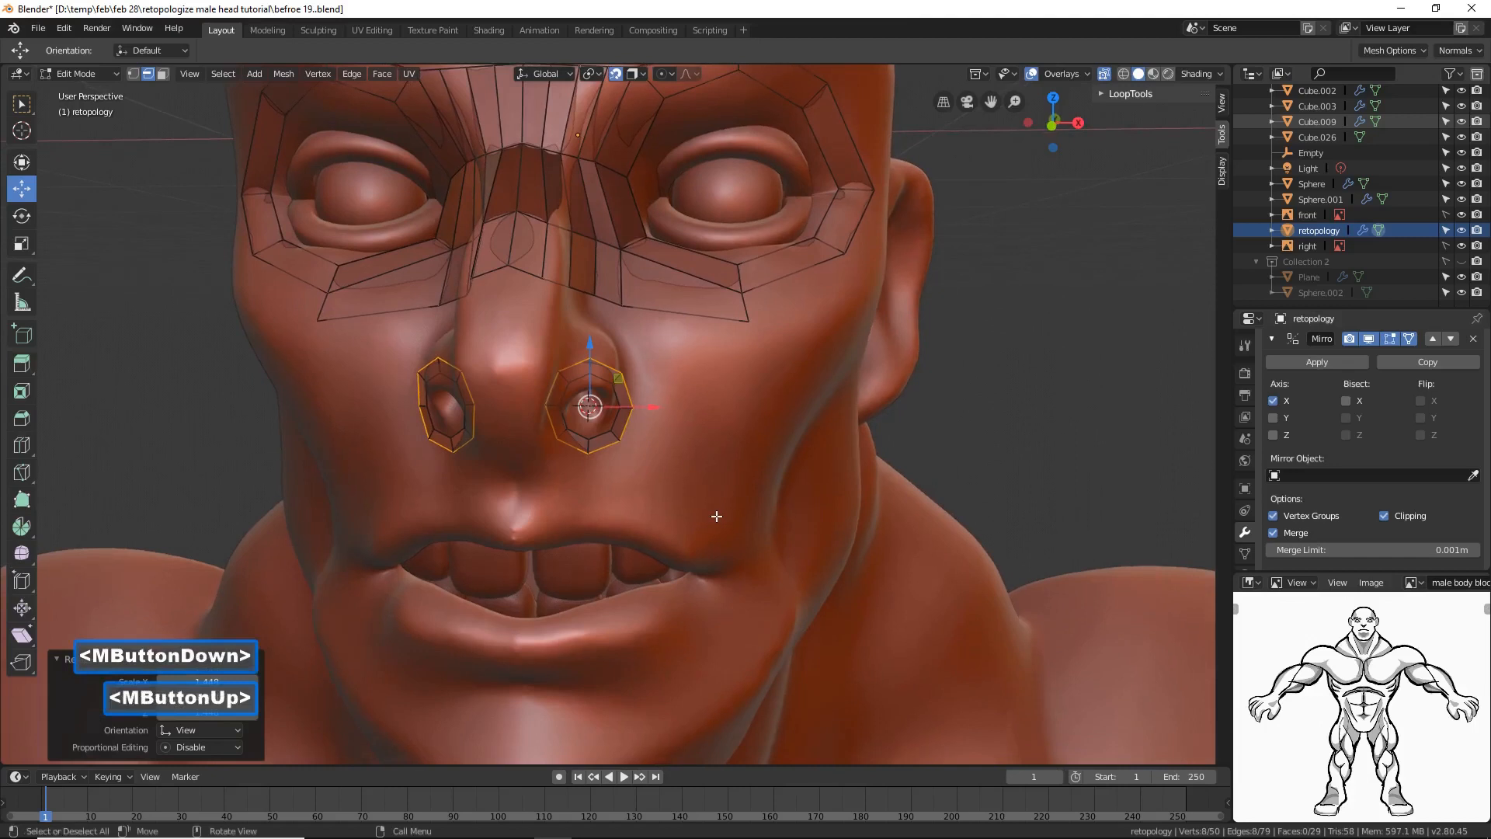
pyautogui.click(987, 477)
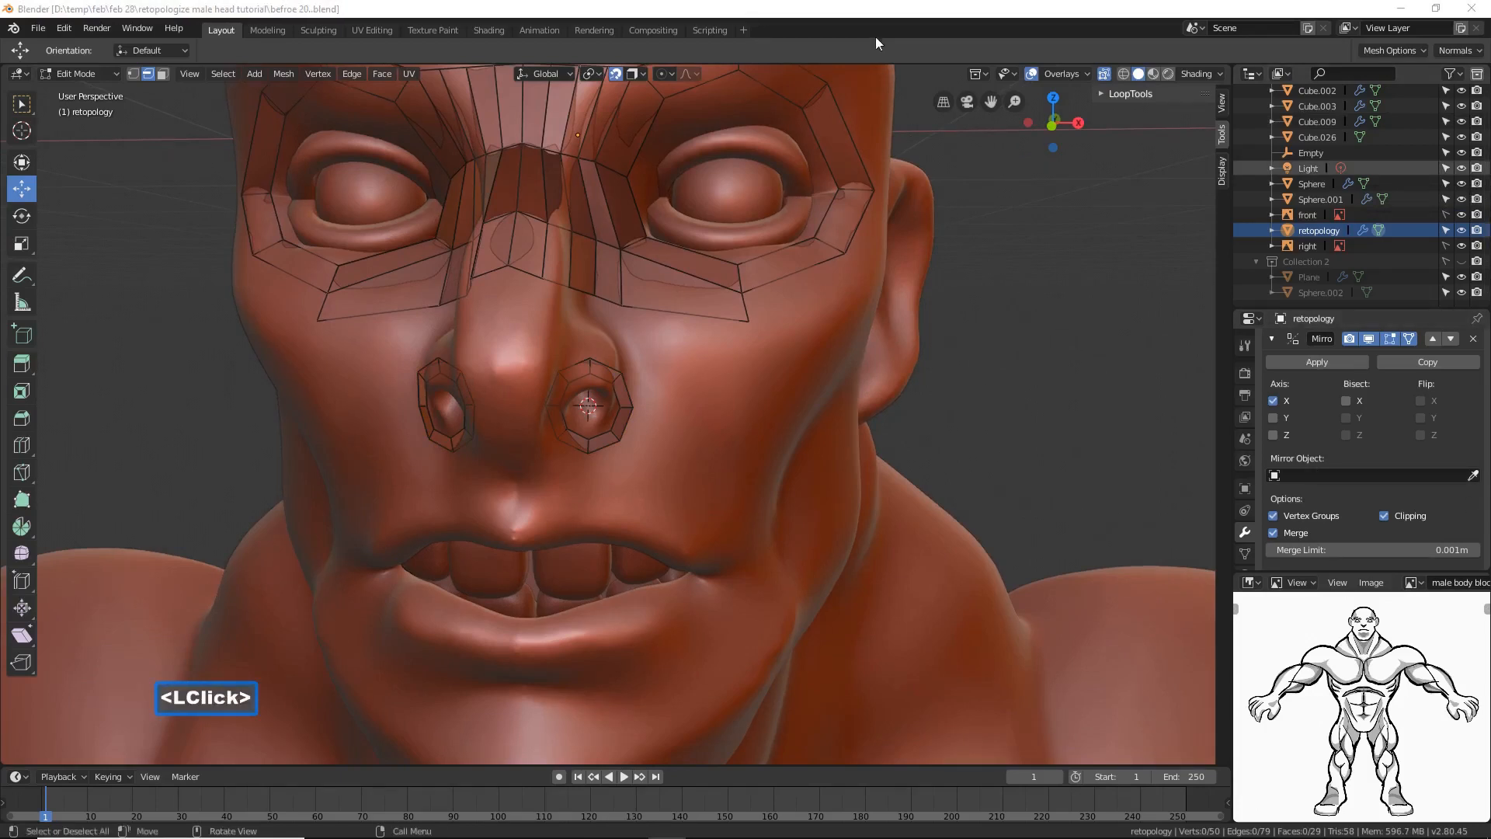
pyautogui.click(859, 49)
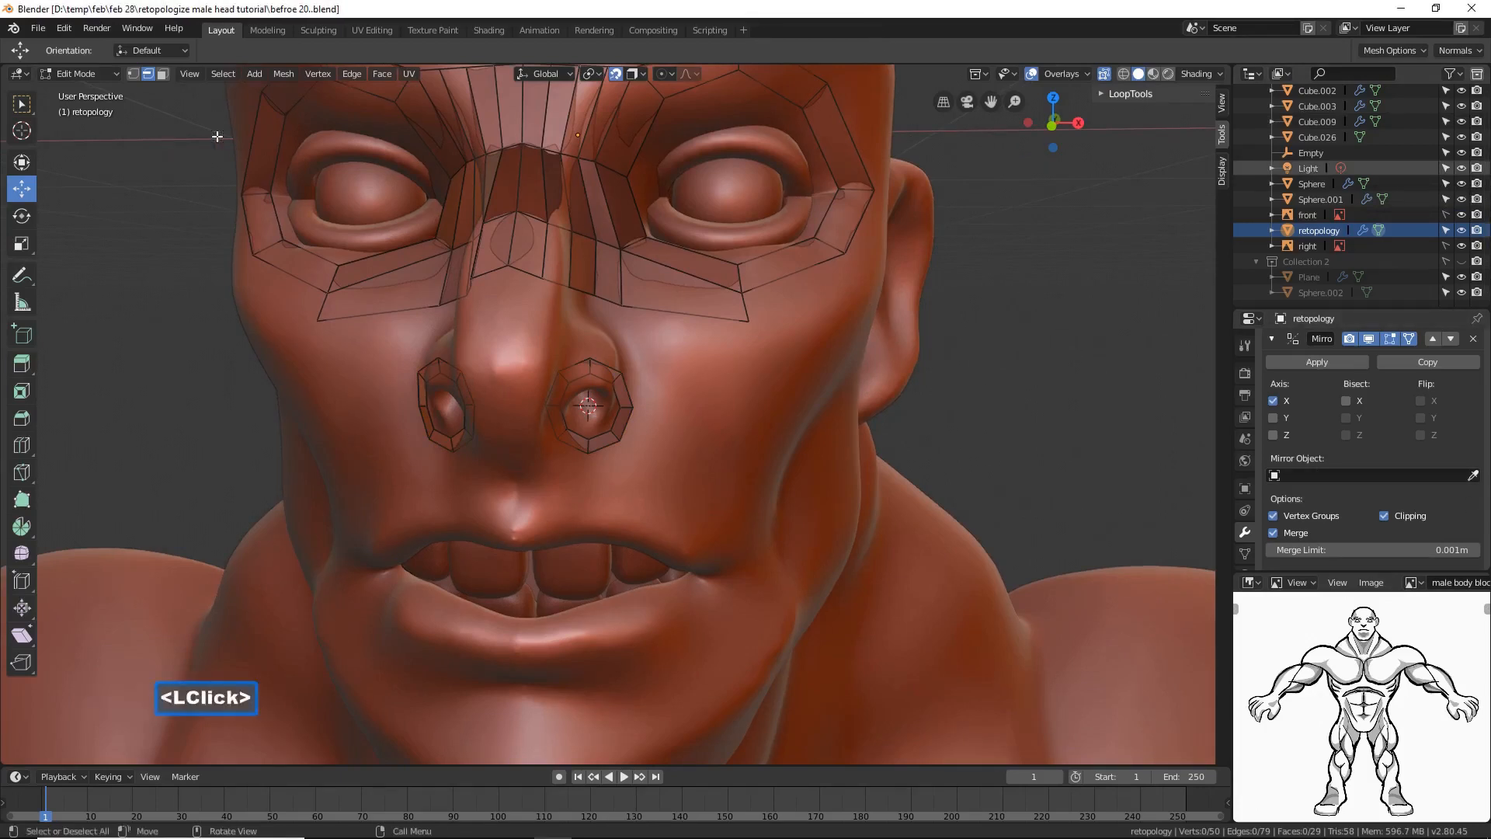
# Step: Extrude the lowest centre edge of the nose bridge down to the tip of the nose
pyautogui.click(528, 269)
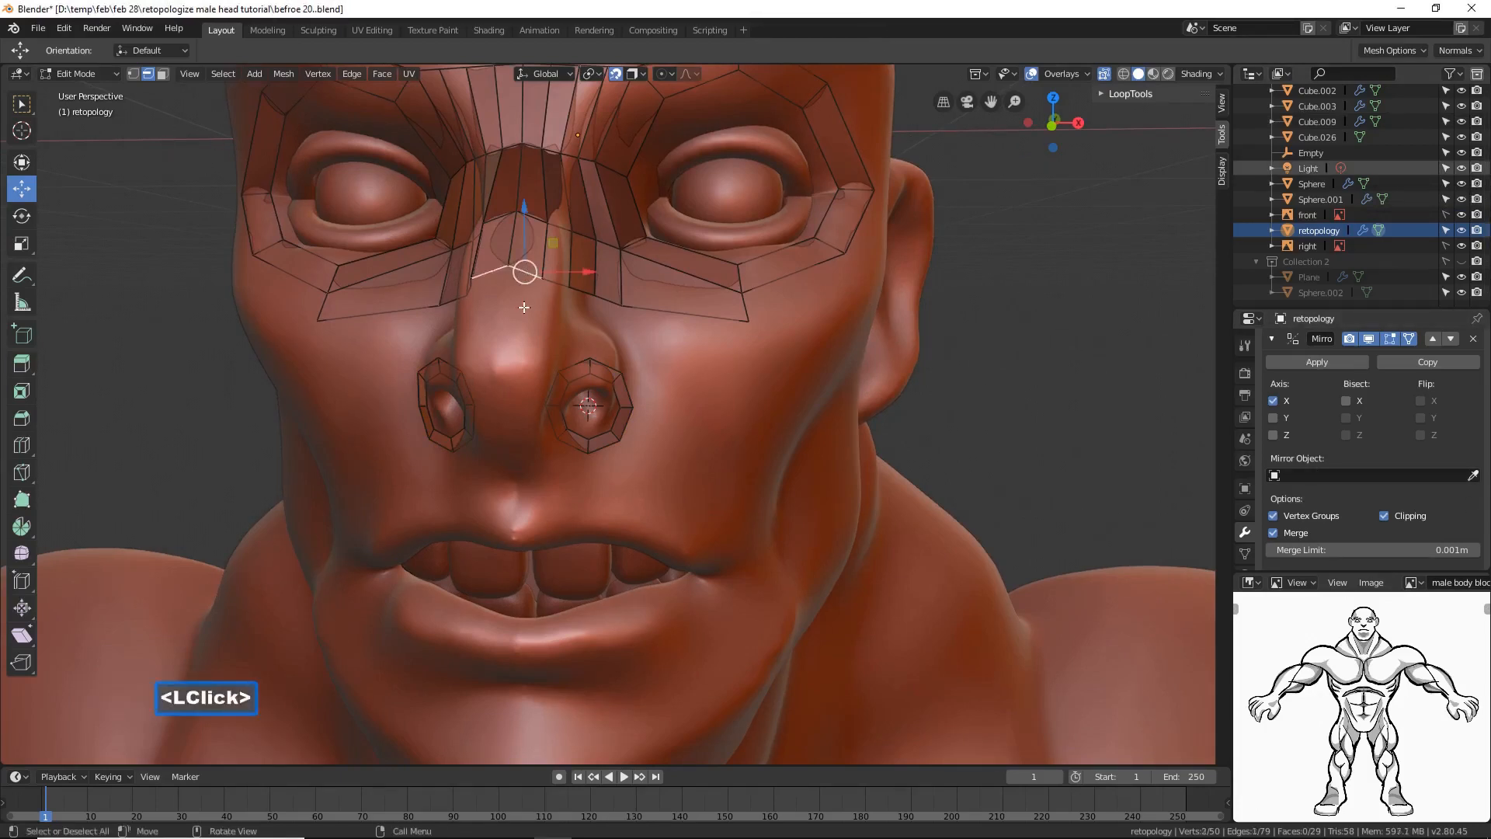
pyautogui.press('ctrl')
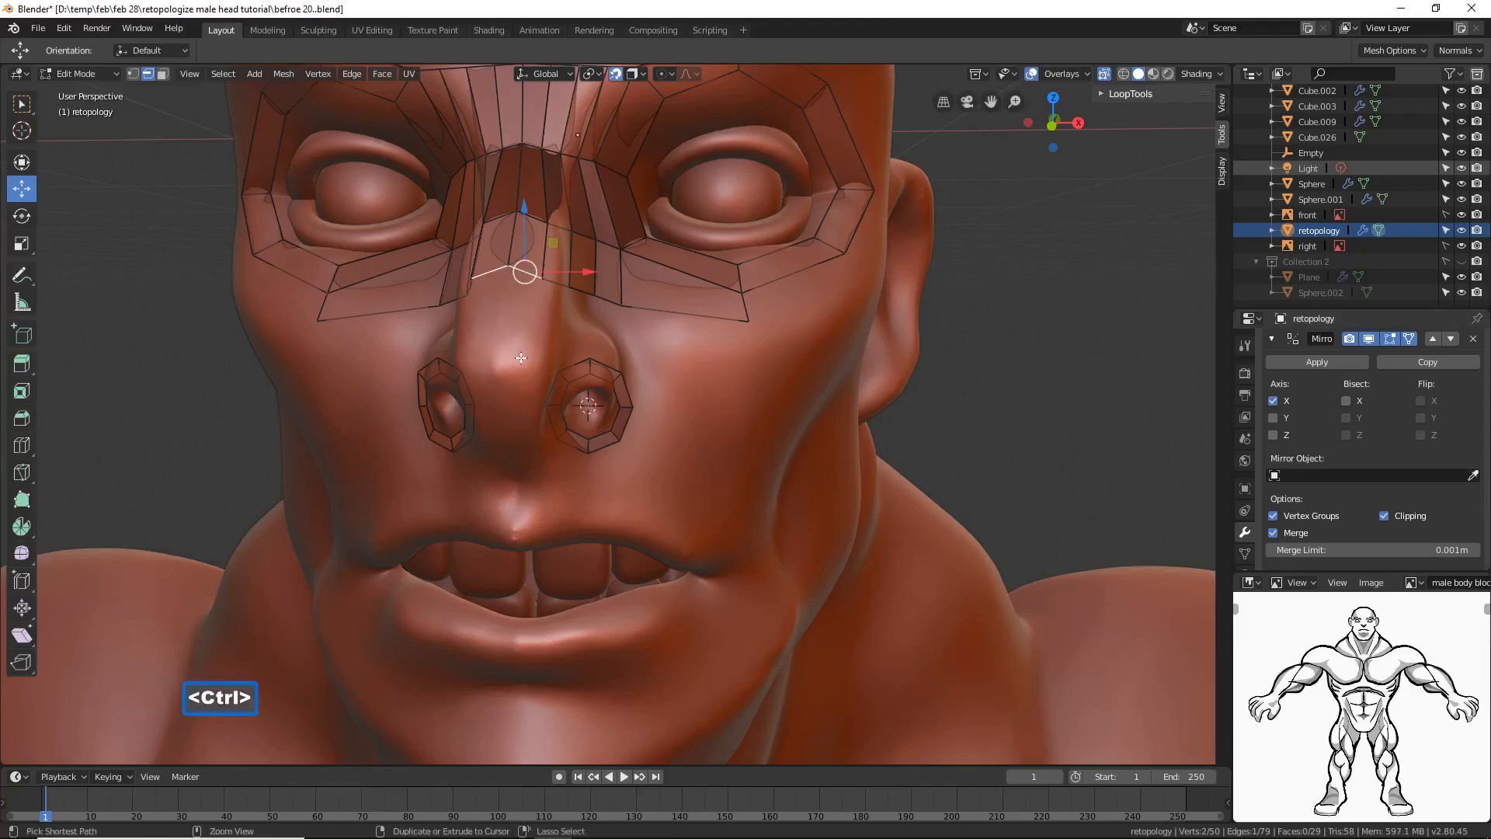
pyautogui.keyDown('ctrl'); pyautogui.rightClick(519, 365); pyautogui.keyUp('ctrl')
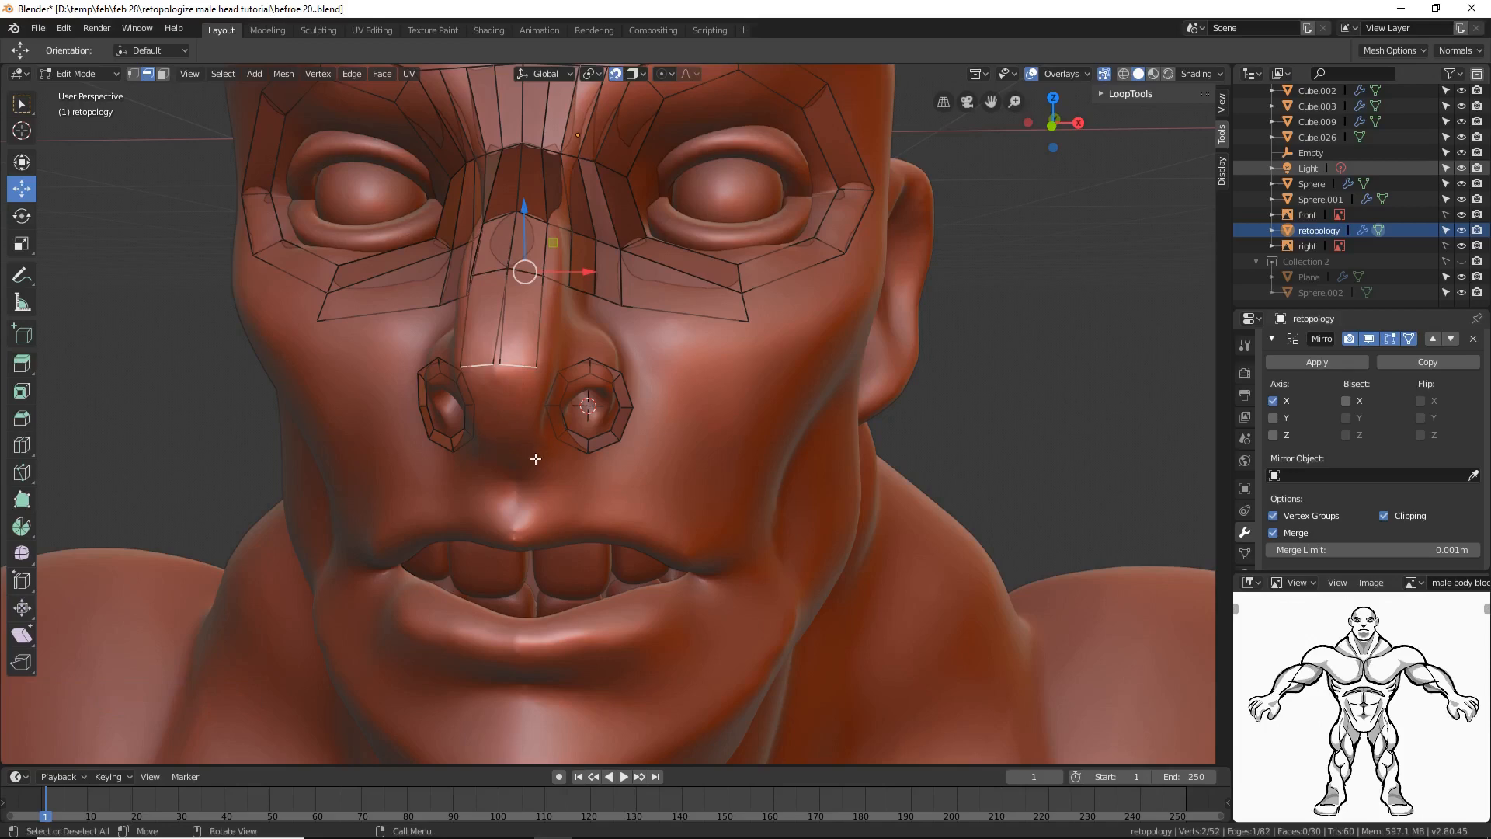
# Step: Extrude the nose-tip edge again and move it straight down along global Z to the underside of the nose
pyautogui.moveTo(515, 478)
pyautogui.mouseDown(button='middle')
pyautogui.moveTo(541, 460)
pyautogui.moveTo(528, 455)
pyautogui.mouseUp(button='middle')
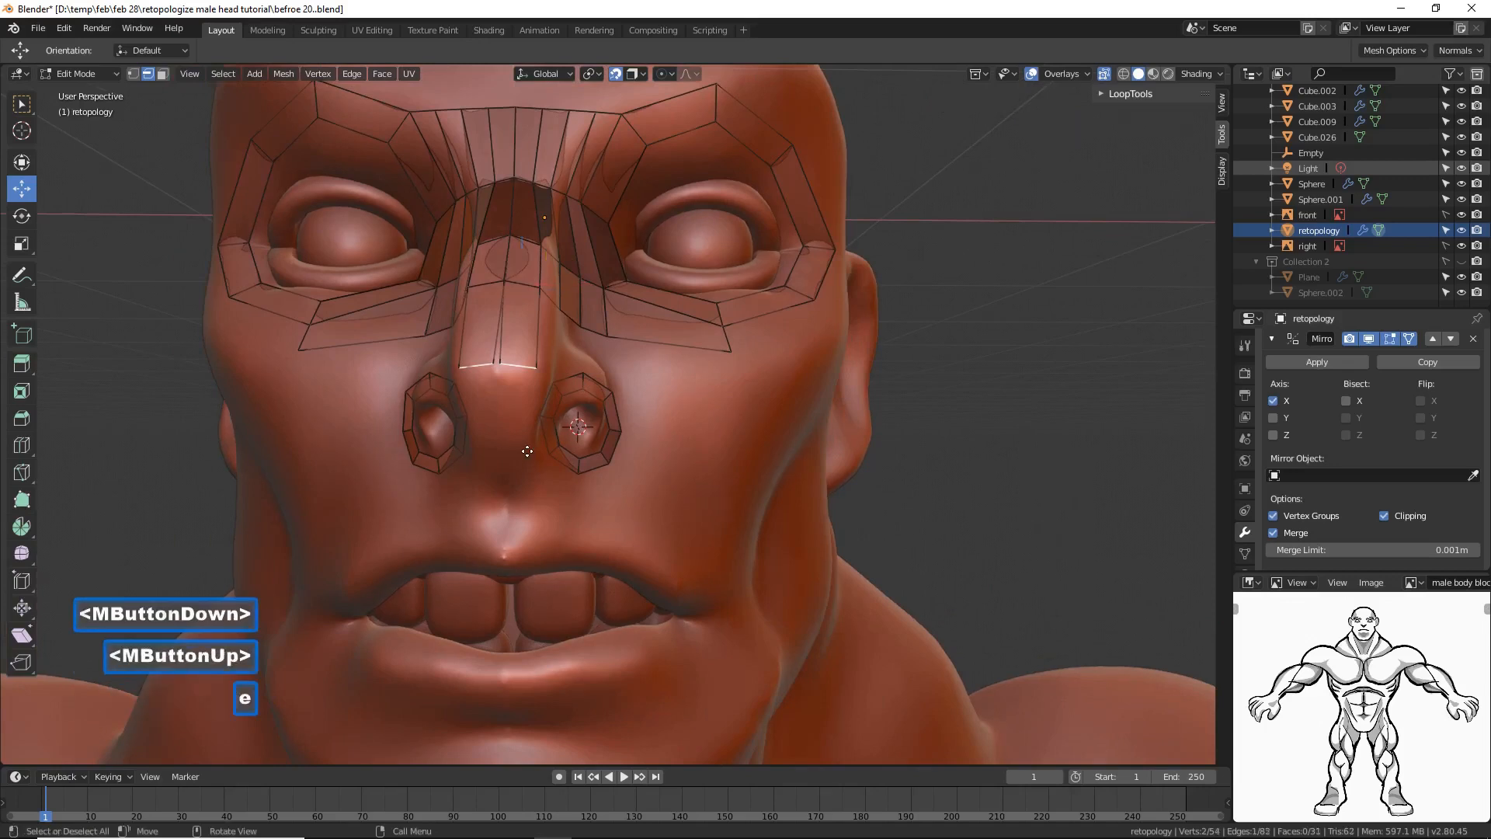
pyautogui.press('e')
pyautogui.rightClick(523, 443)
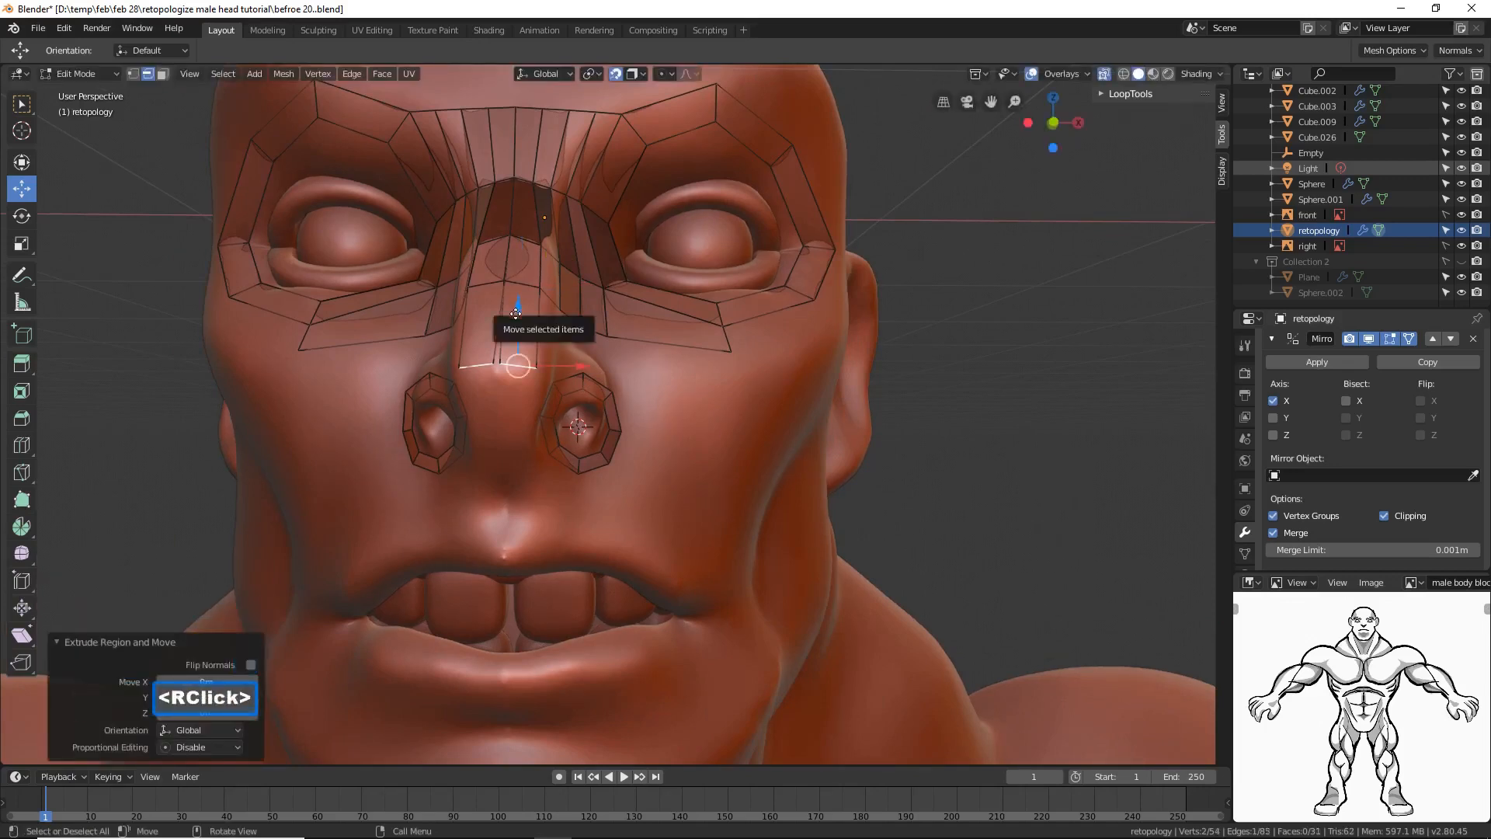
pyautogui.moveTo(517, 322); pyautogui.dragTo(500, 405)
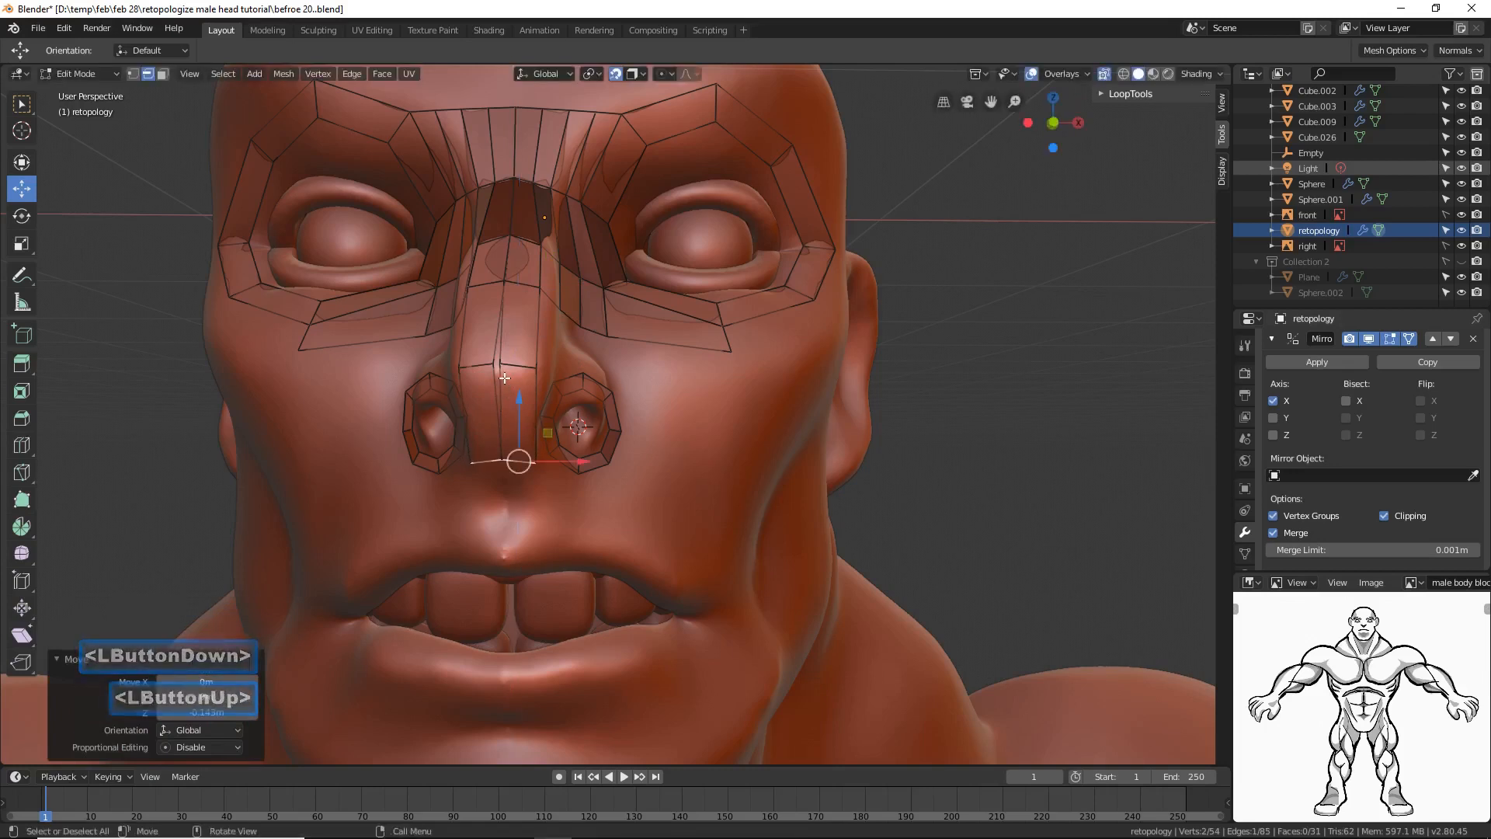
# Step: Move the lower nose strip's inner vertical edge about -0.0154 m along global X to the centreline and save the file as befroe 21..blend
pyautogui.click(504, 378)
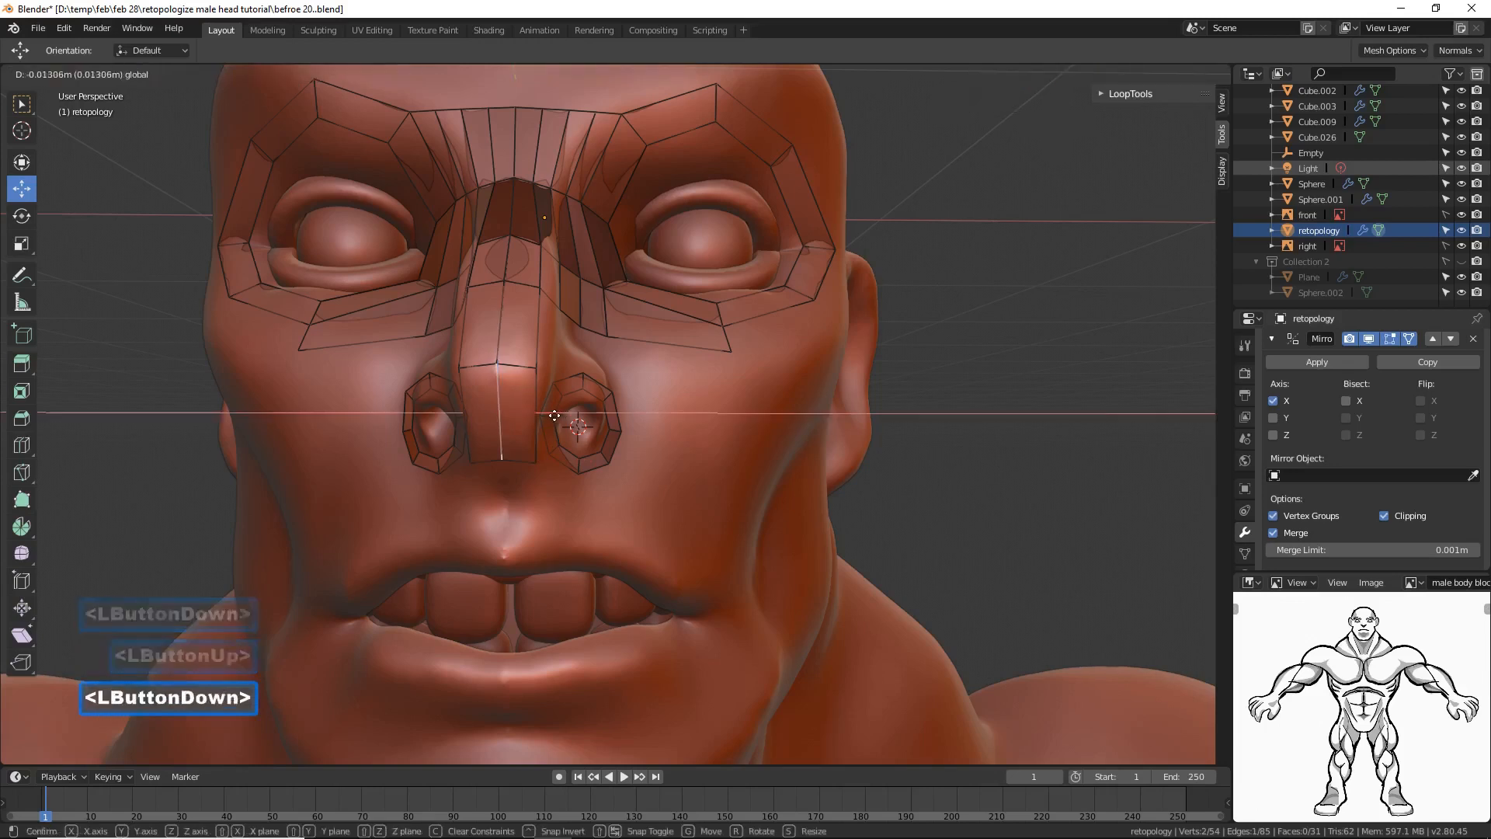
pyautogui.moveTo(561, 414); pyautogui.dragTo(552, 416)
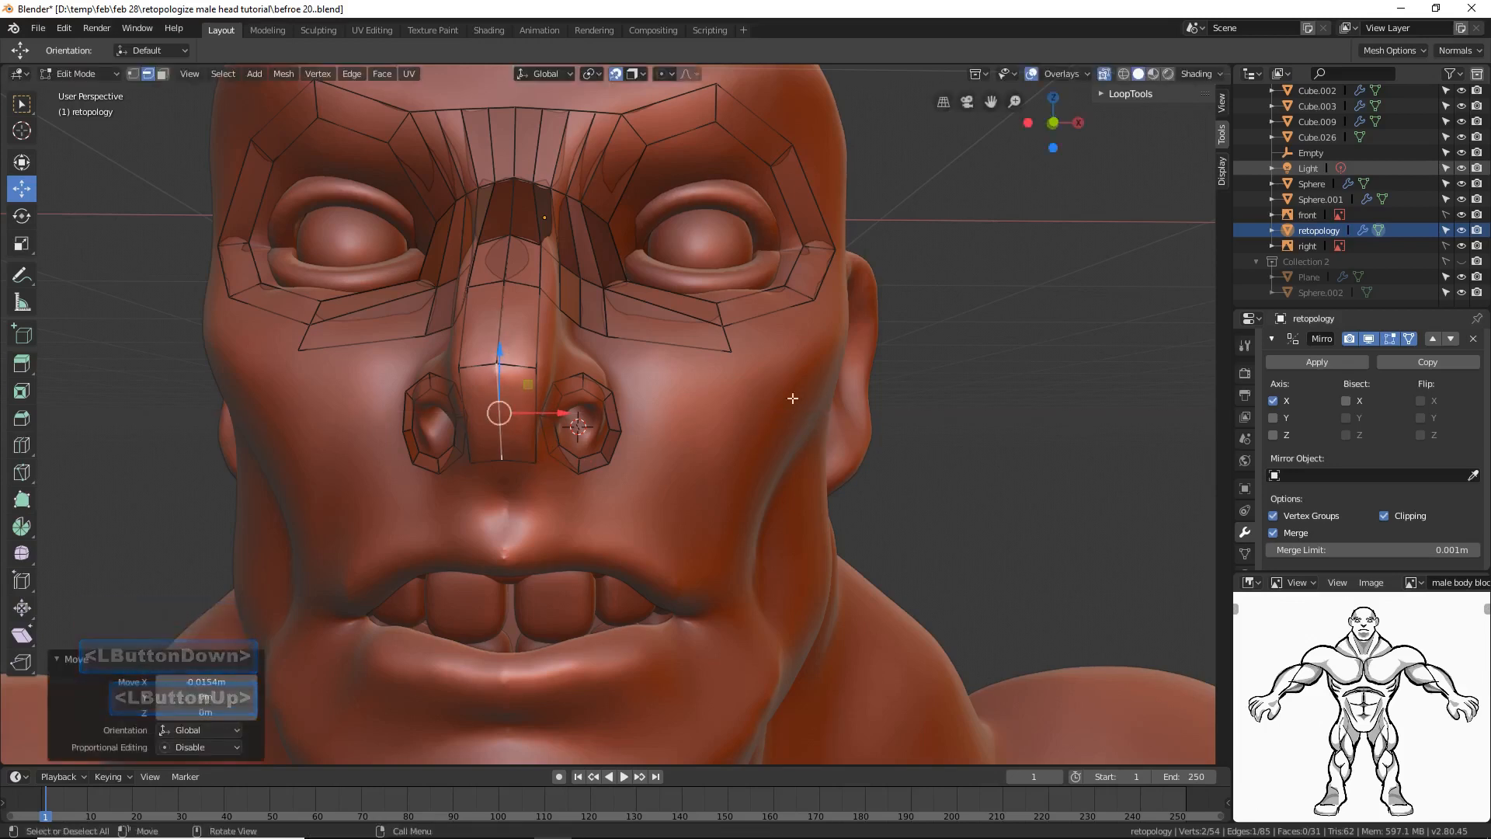
pyautogui.click(1020, 494)
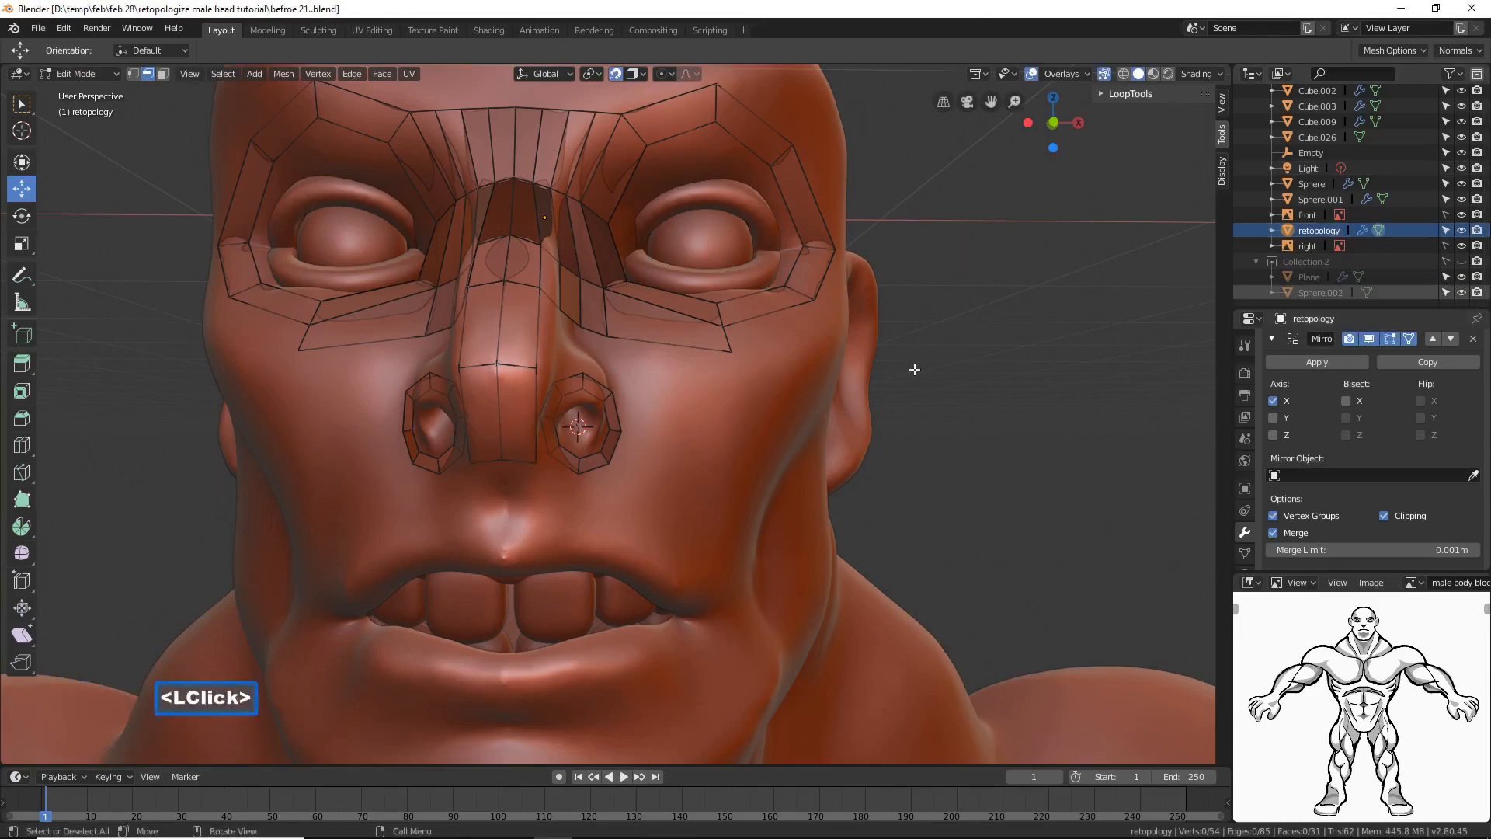
# Step: Add a single centred horizontal loop cut across the lower nose face beside the nostril ring
pyautogui.moveTo(871, 371); pyautogui.dragTo(817, 360, button='middle')
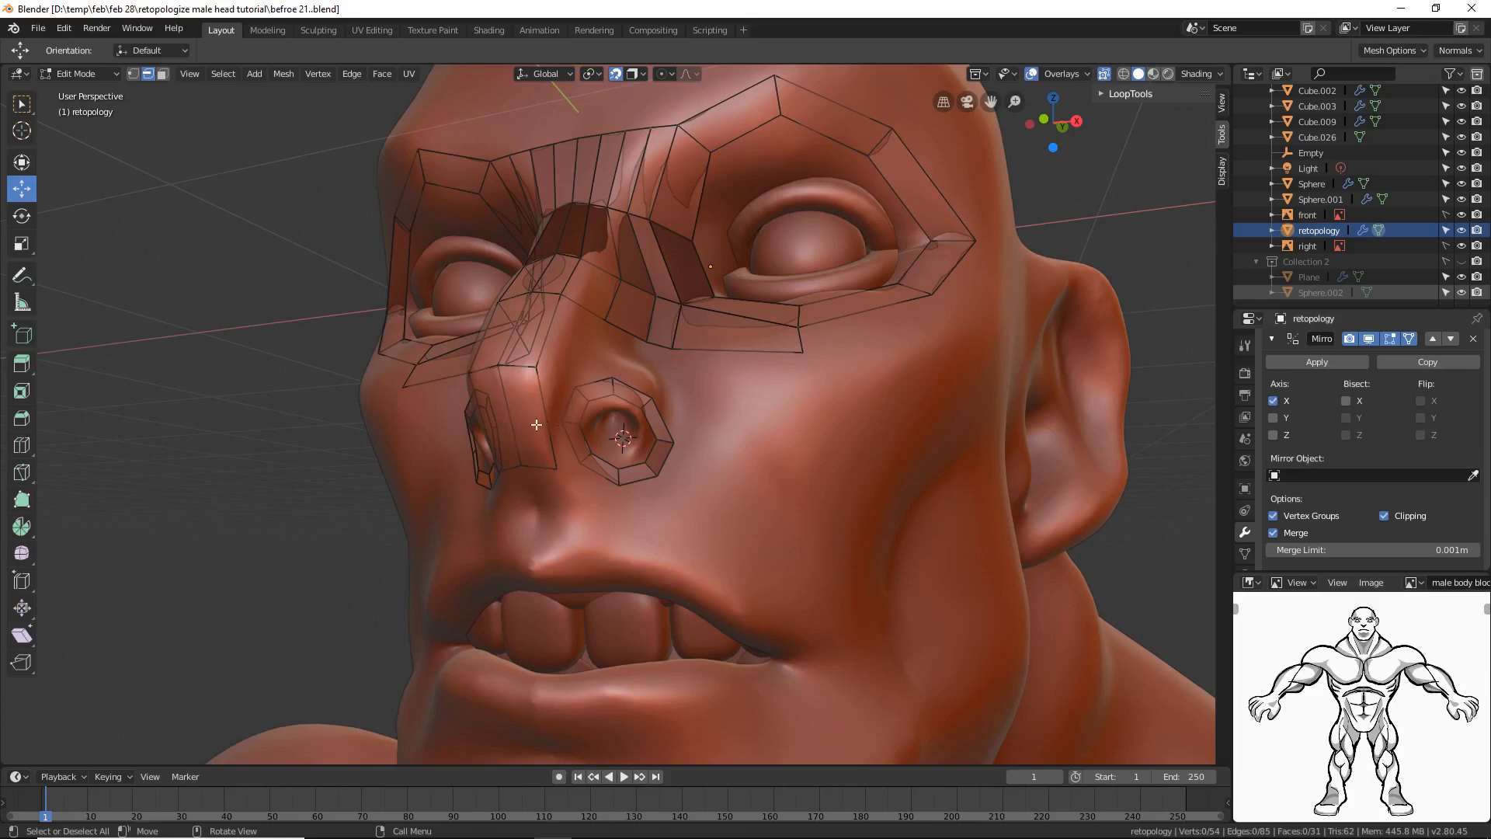
pyautogui.press('ctrl')
pyautogui.hotkey('ctrl', 'r')
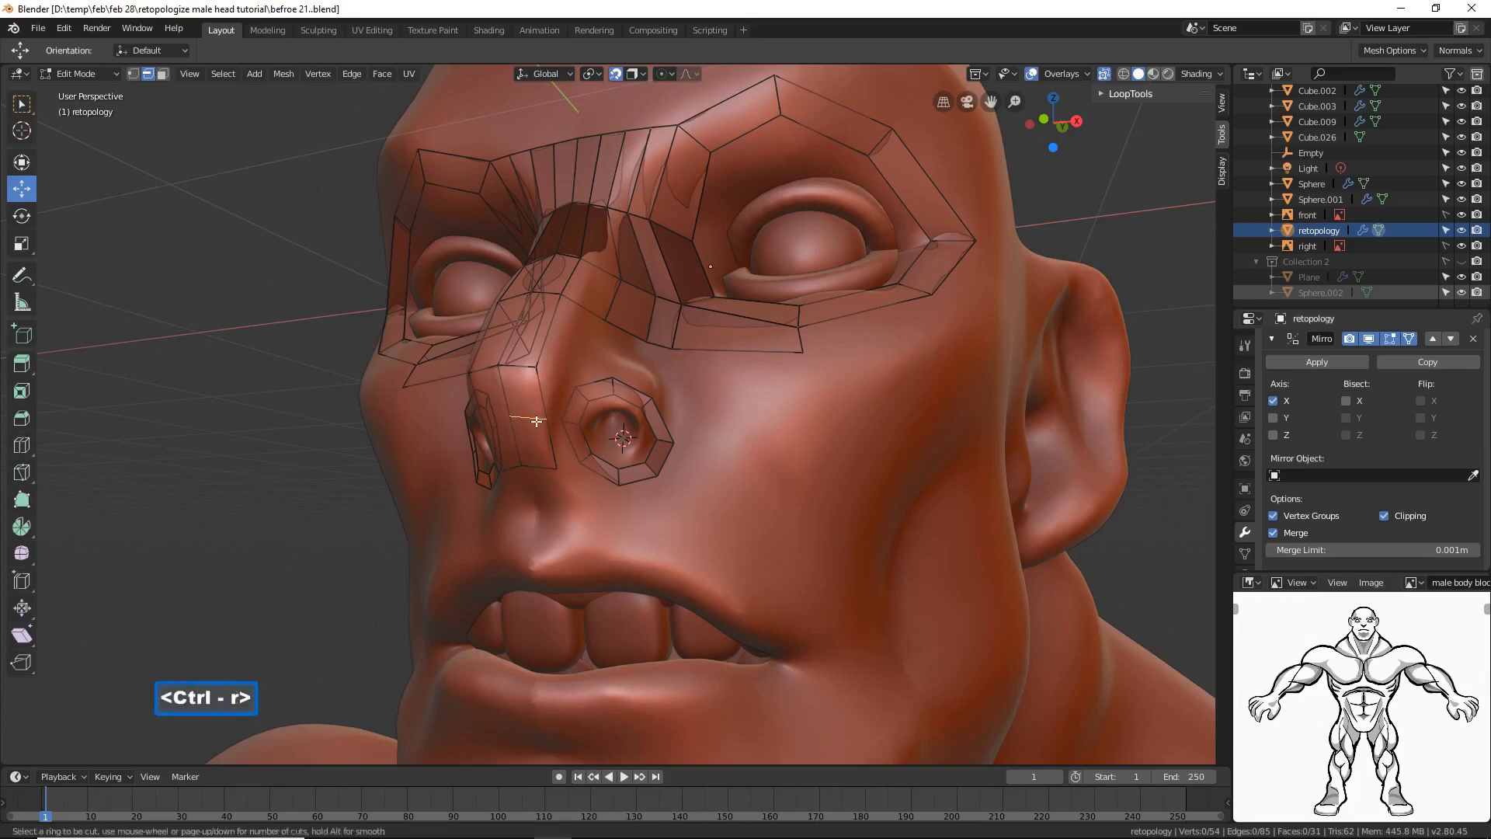
pyautogui.click(537, 421)
pyautogui.click(536, 421)
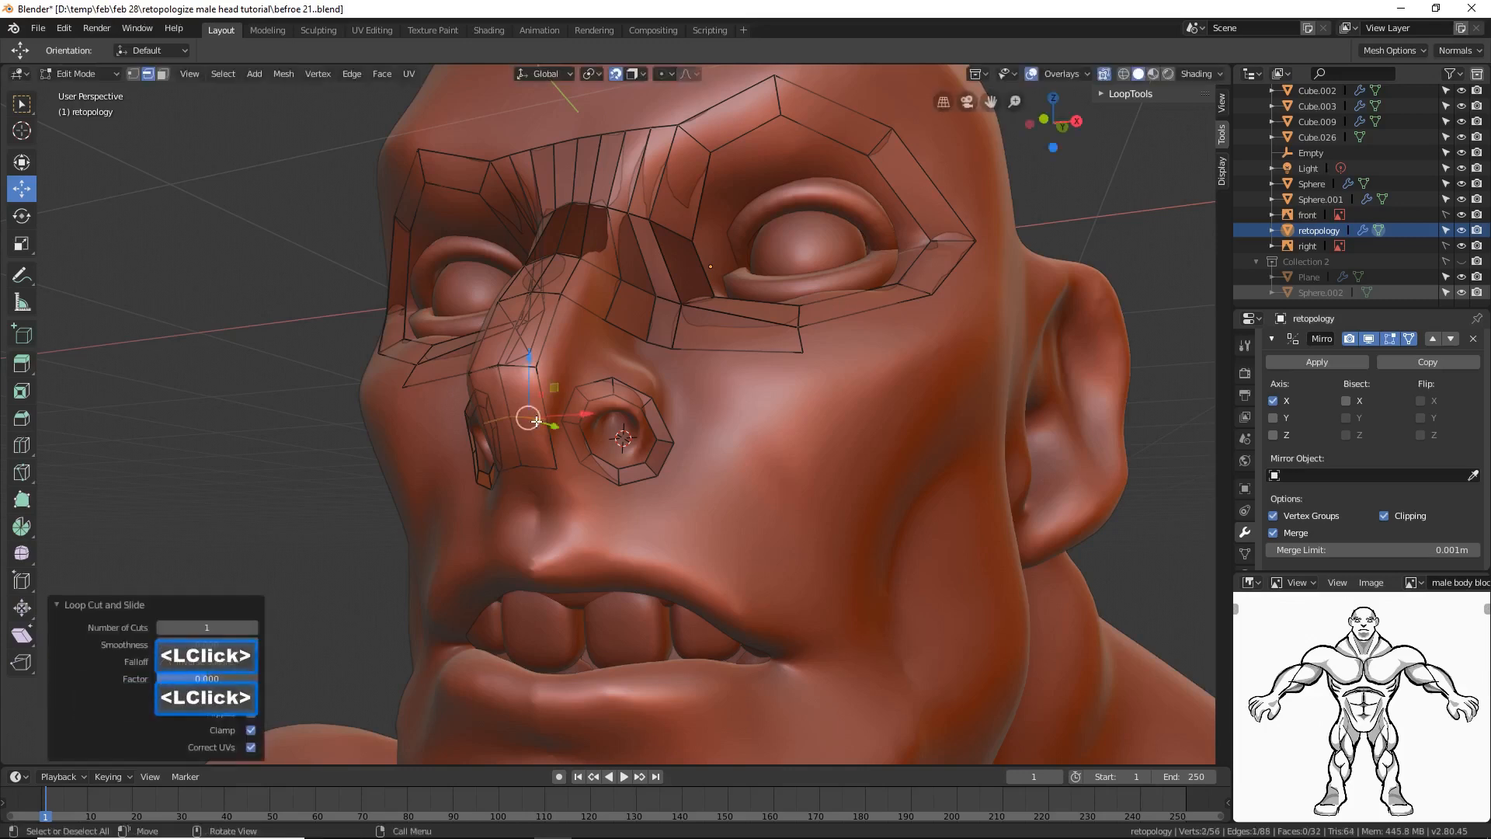
pyautogui.click(1131, 263)
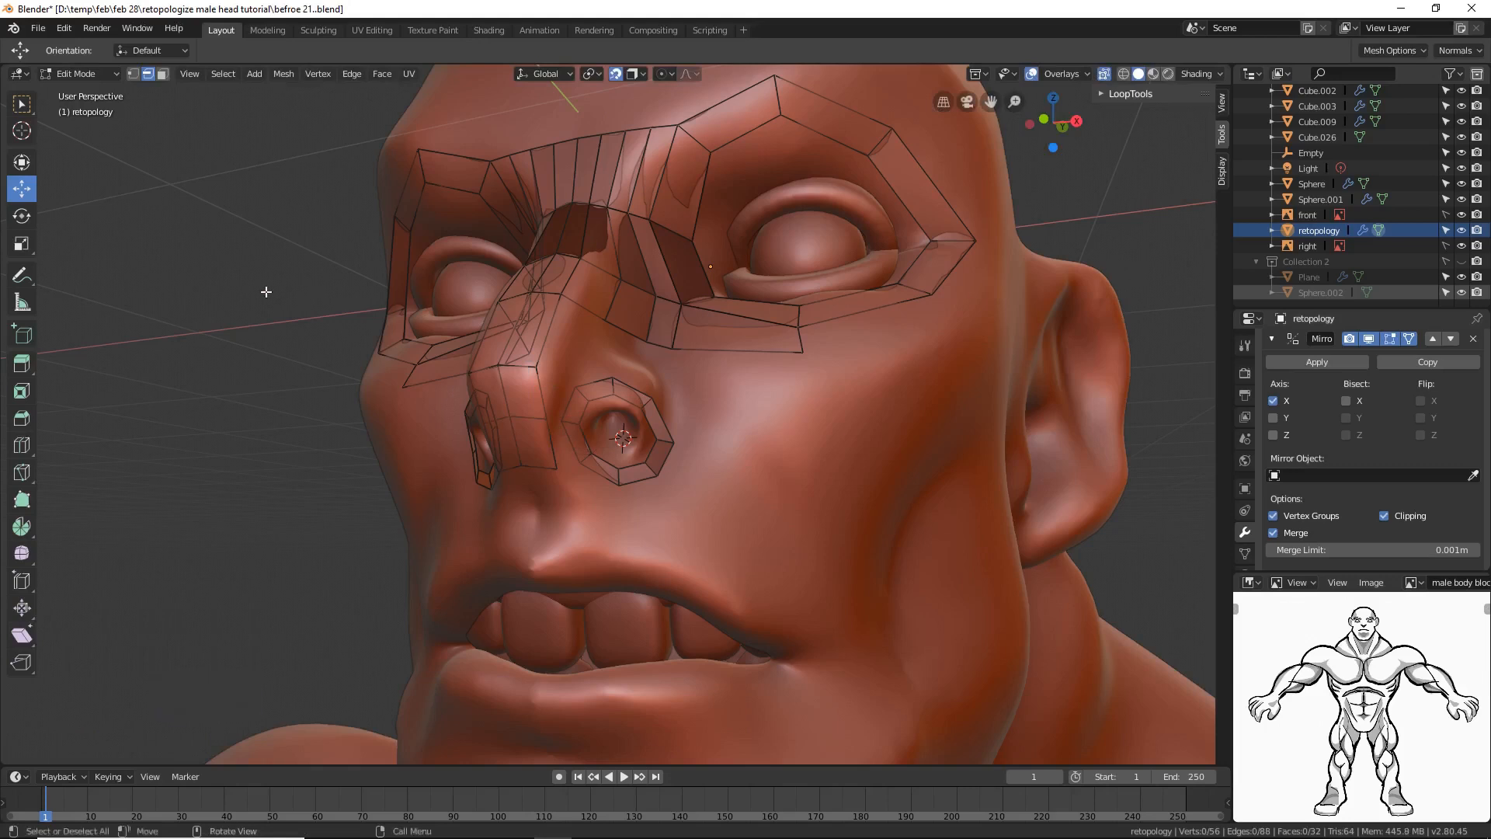
# Step: In vertex select mode, merge the nose-tip strip's upper outer vertex with the nearest upper vertex of the nostril ring At Center
pyautogui.click(23, 107)
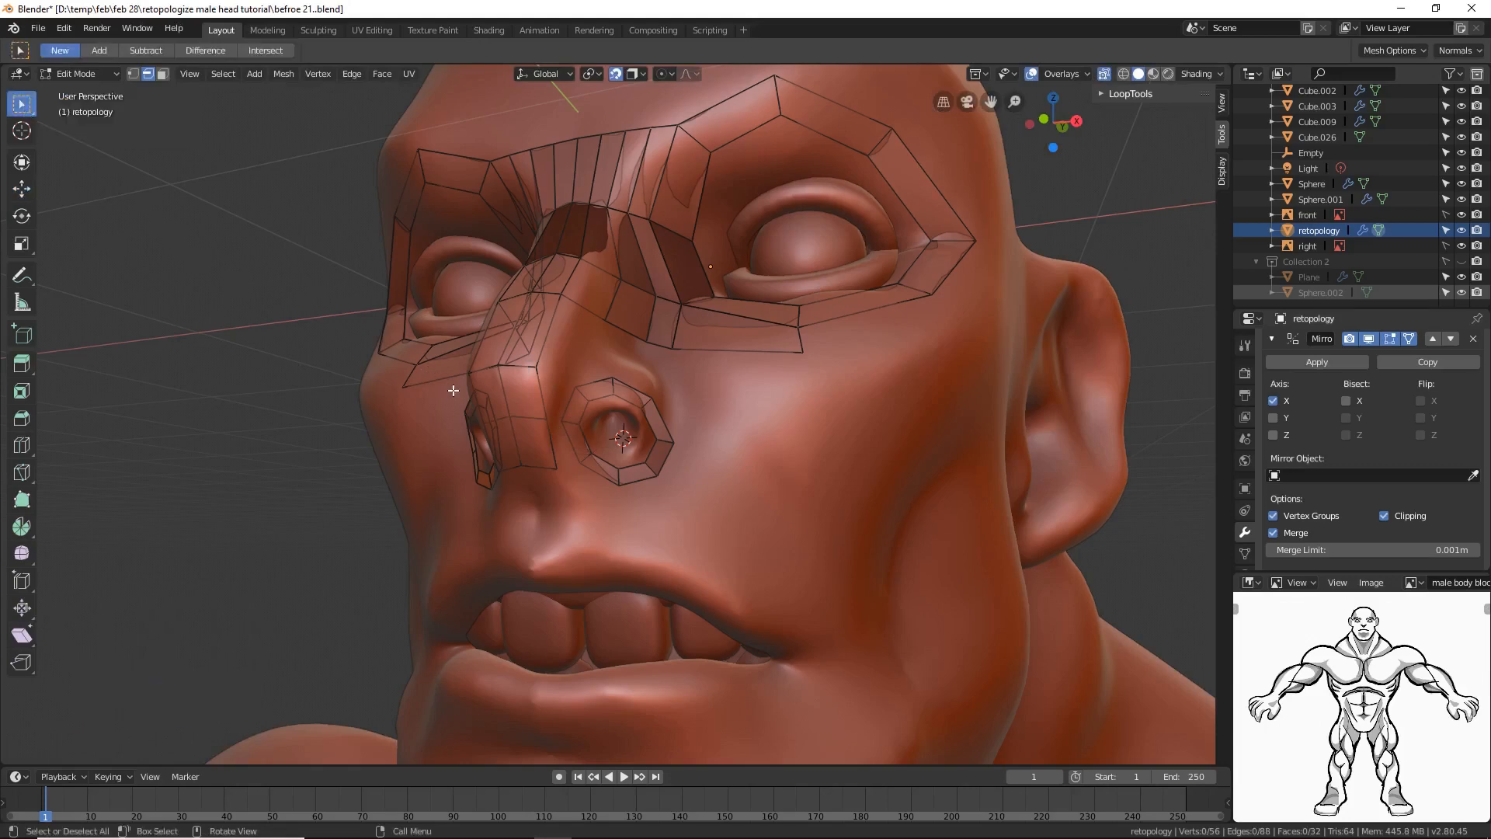
pyautogui.click(133, 73)
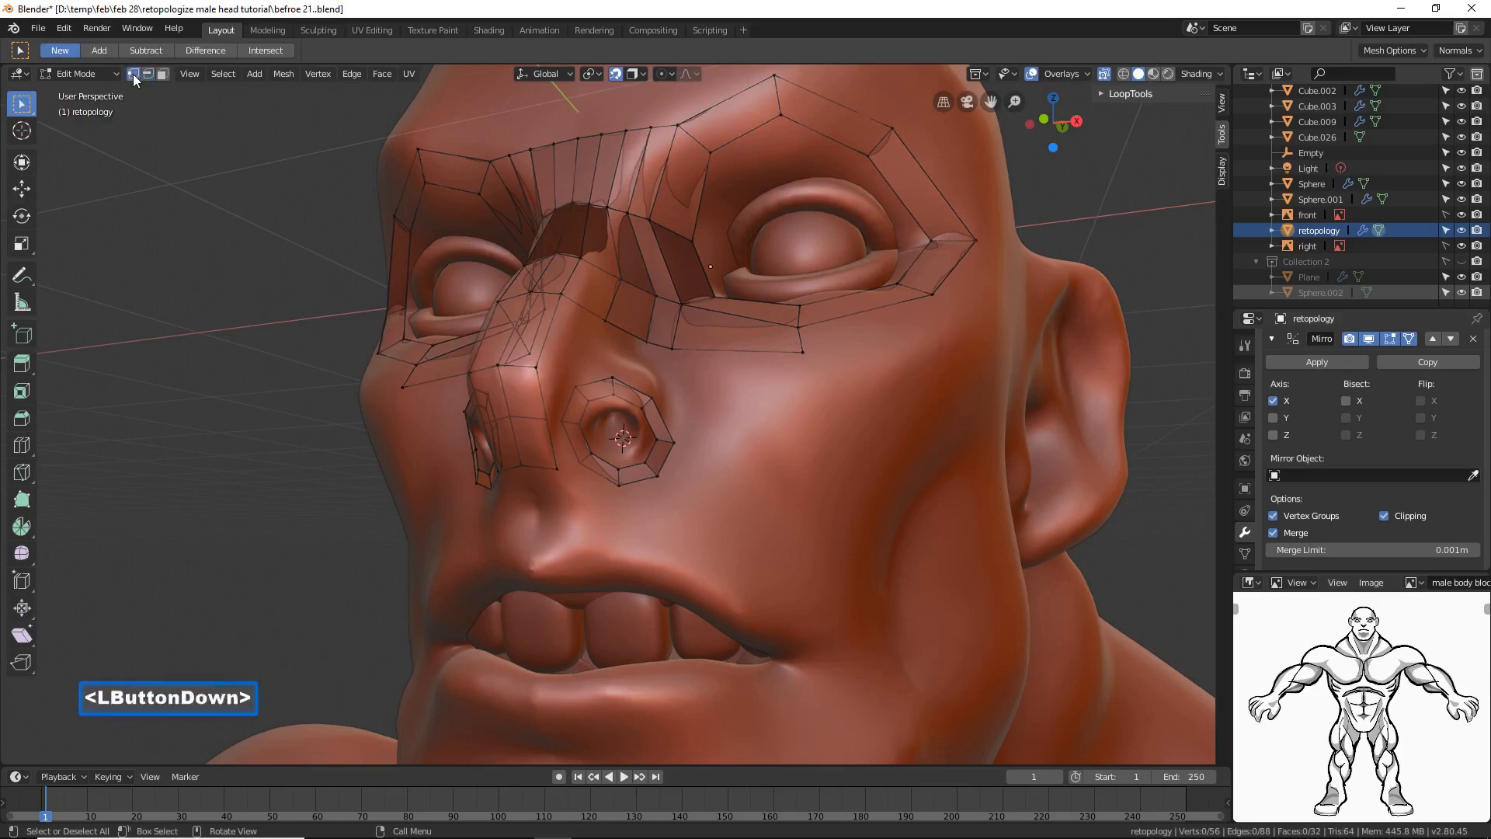
pyautogui.click(538, 369)
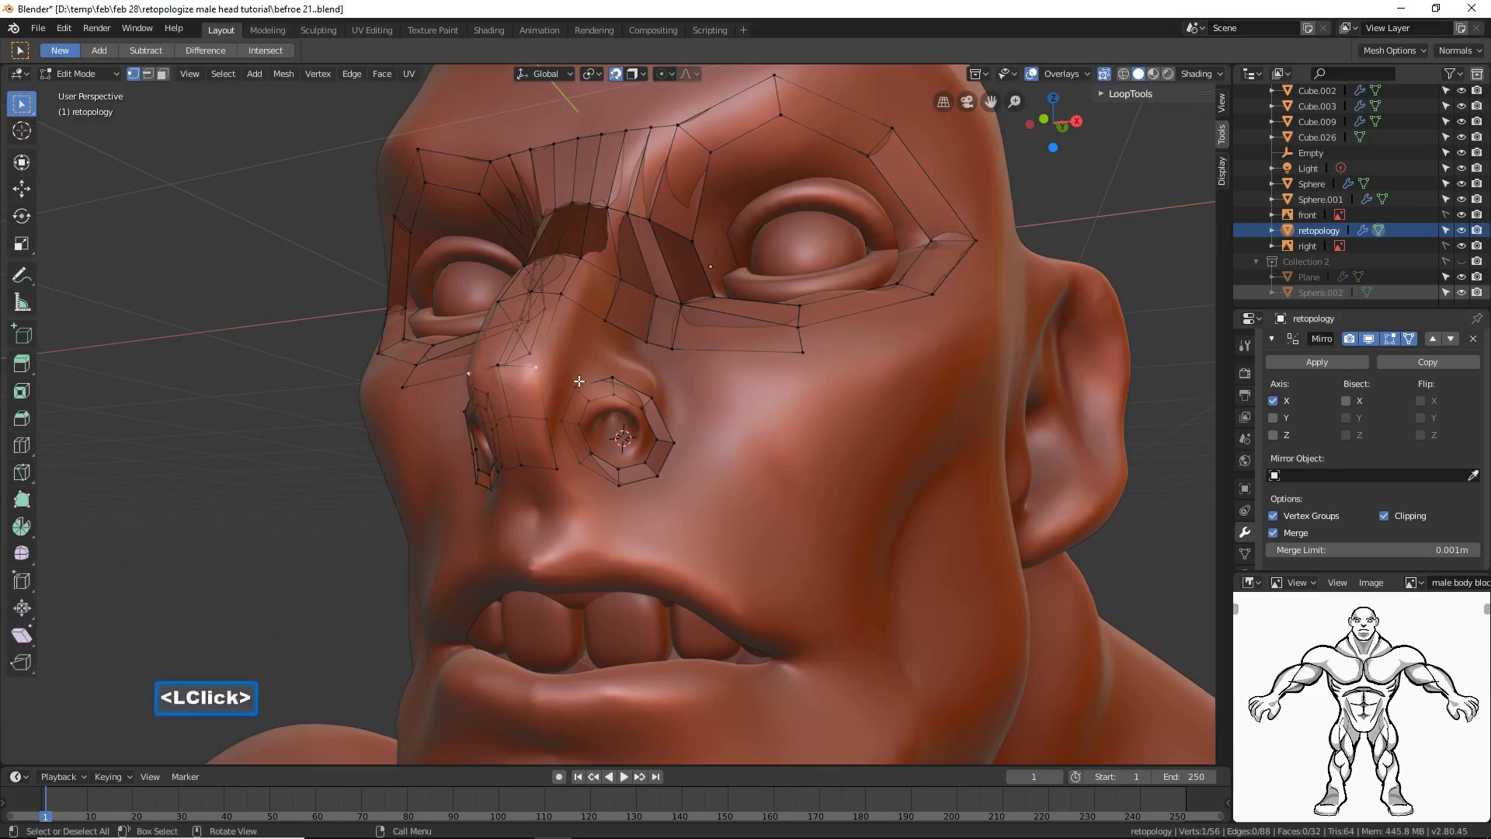
pyautogui.keyDown('shift'); pyautogui.click(576, 386); pyautogui.keyUp('shift')
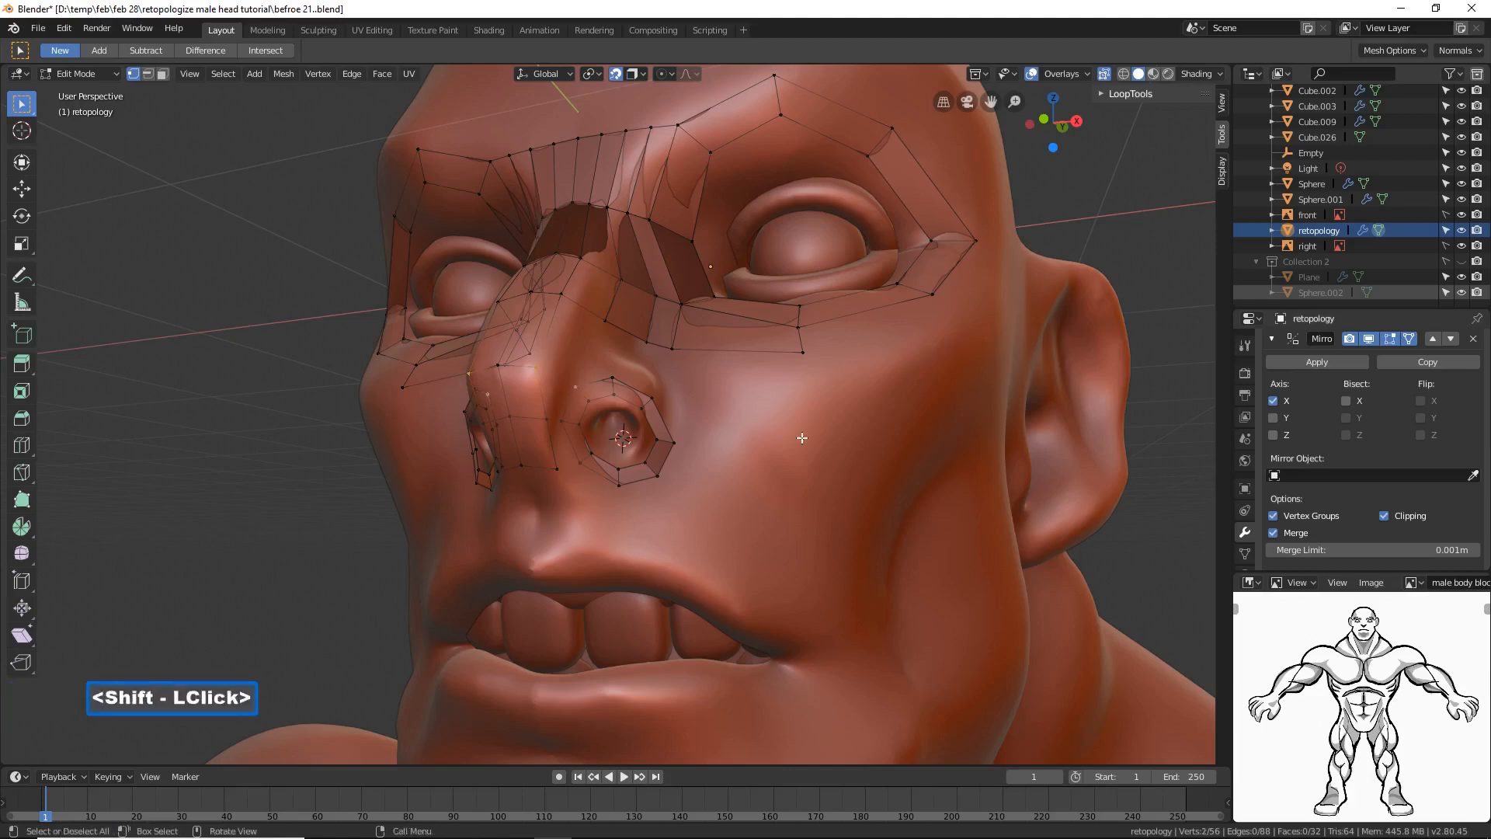
pyautogui.hotkey('alt', 'm')
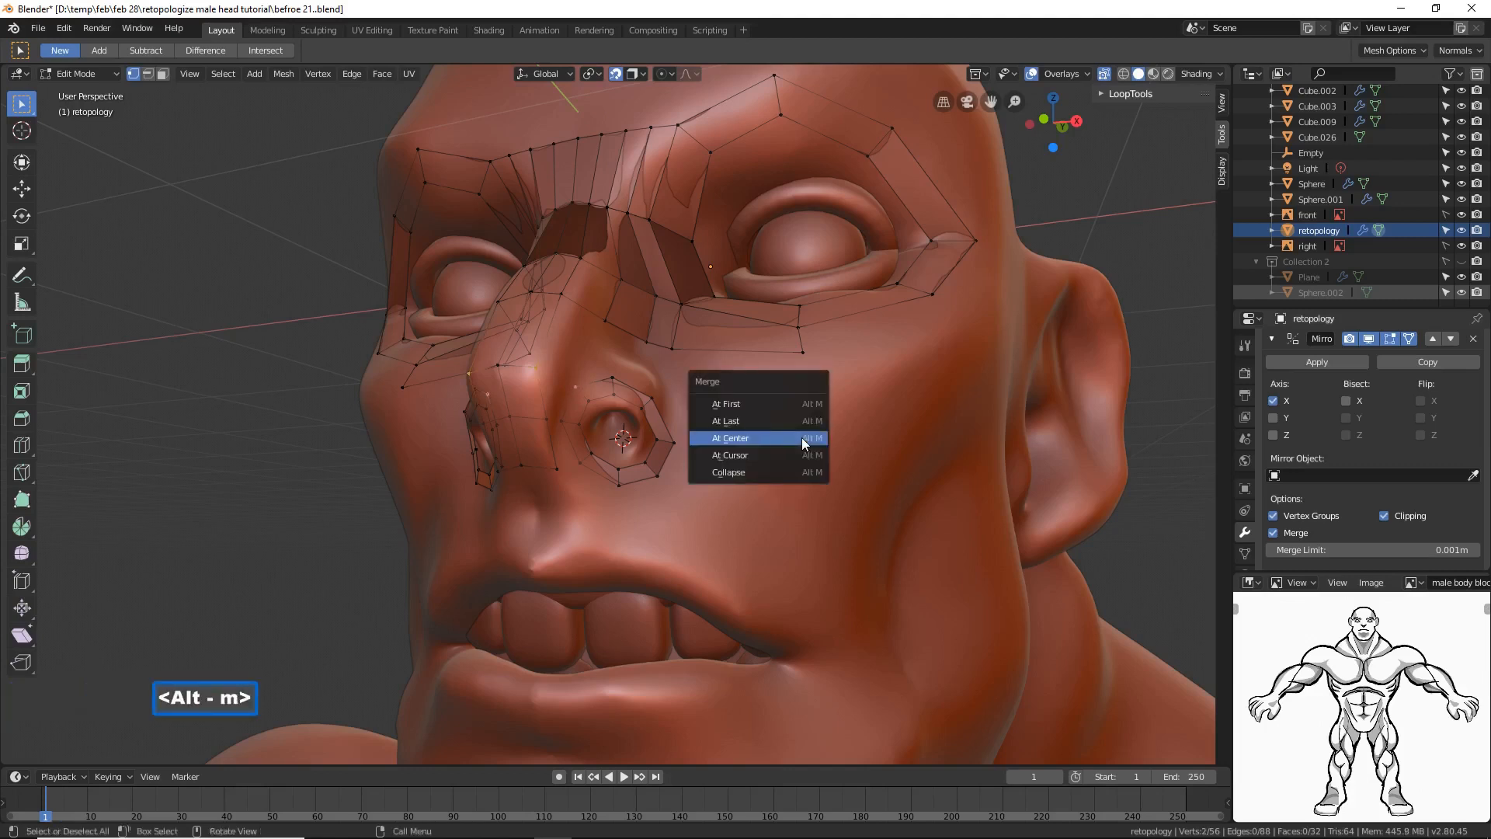
pyautogui.click(801, 436)
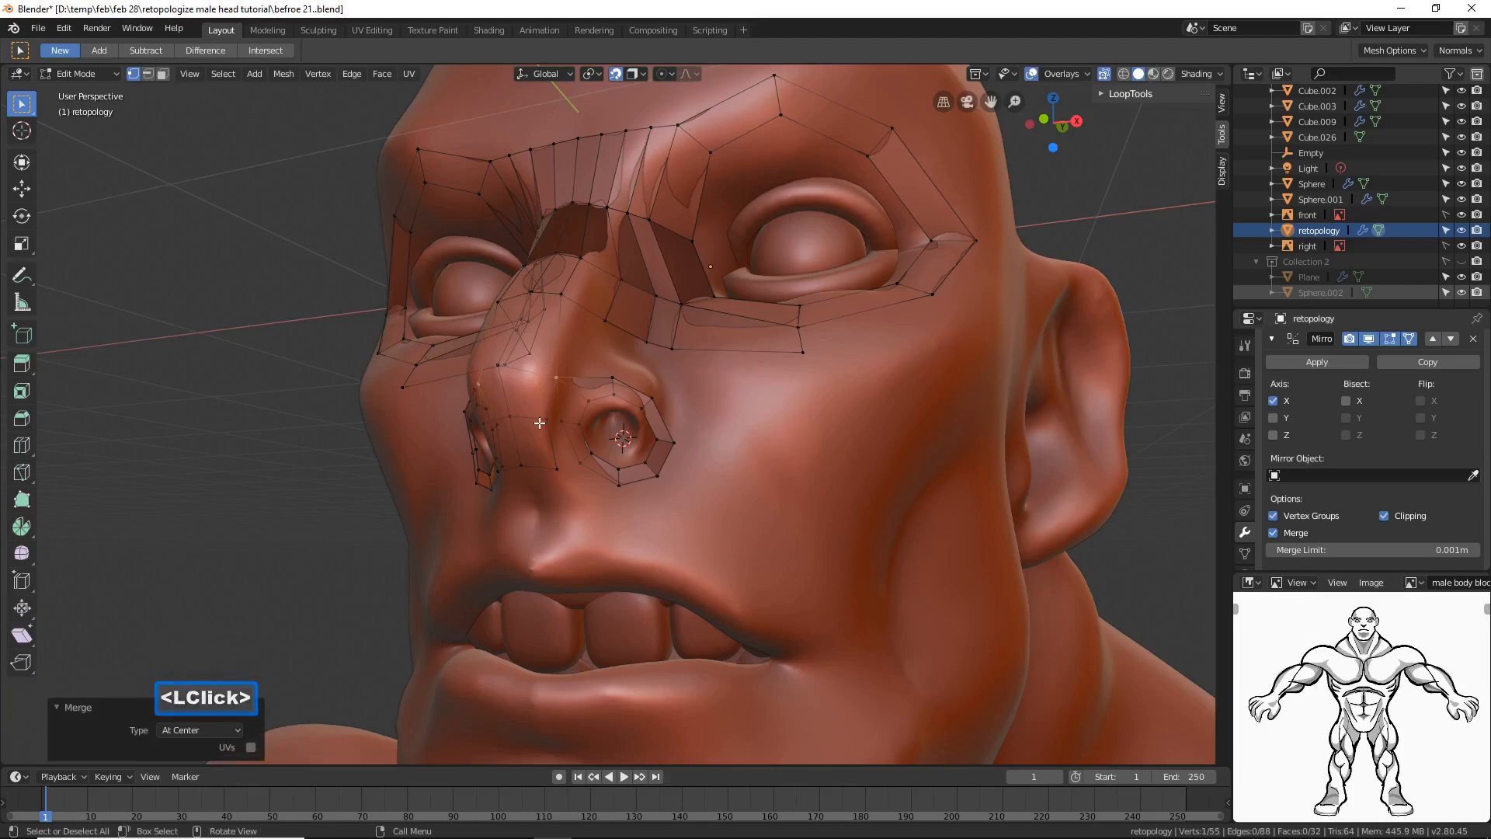
# Step: Merge the loop cut's outer vertex on the lower nose face with the adjacent vertex of the nostril ring's outer edge At Center
pyautogui.keyDown('ctrl'); pyautogui.moveTo(852, 523); pyautogui.dragTo(859, 450, button='middle'); pyautogui.keyUp('ctrl')
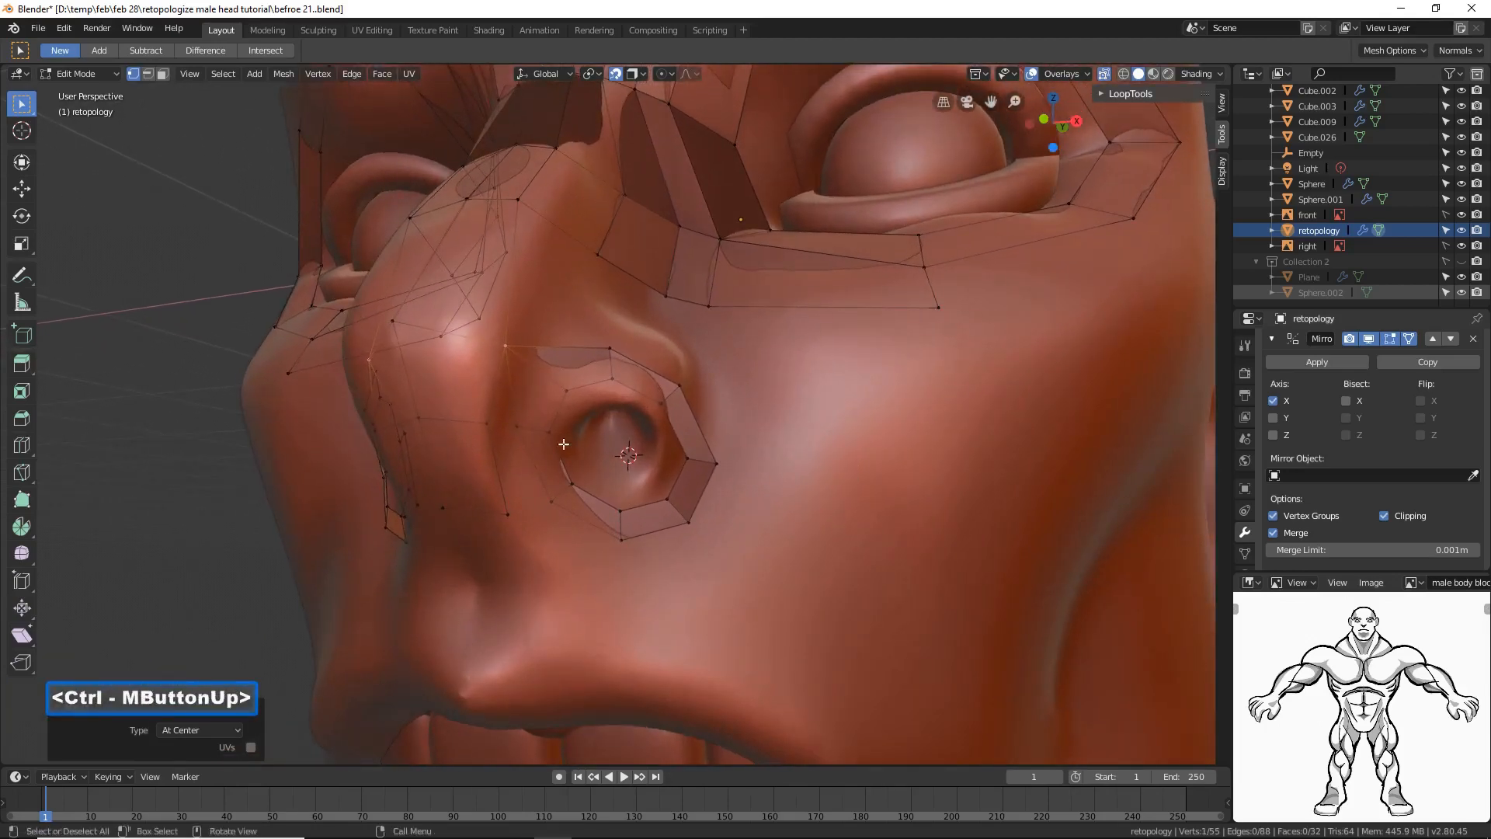
pyautogui.click(171, 557)
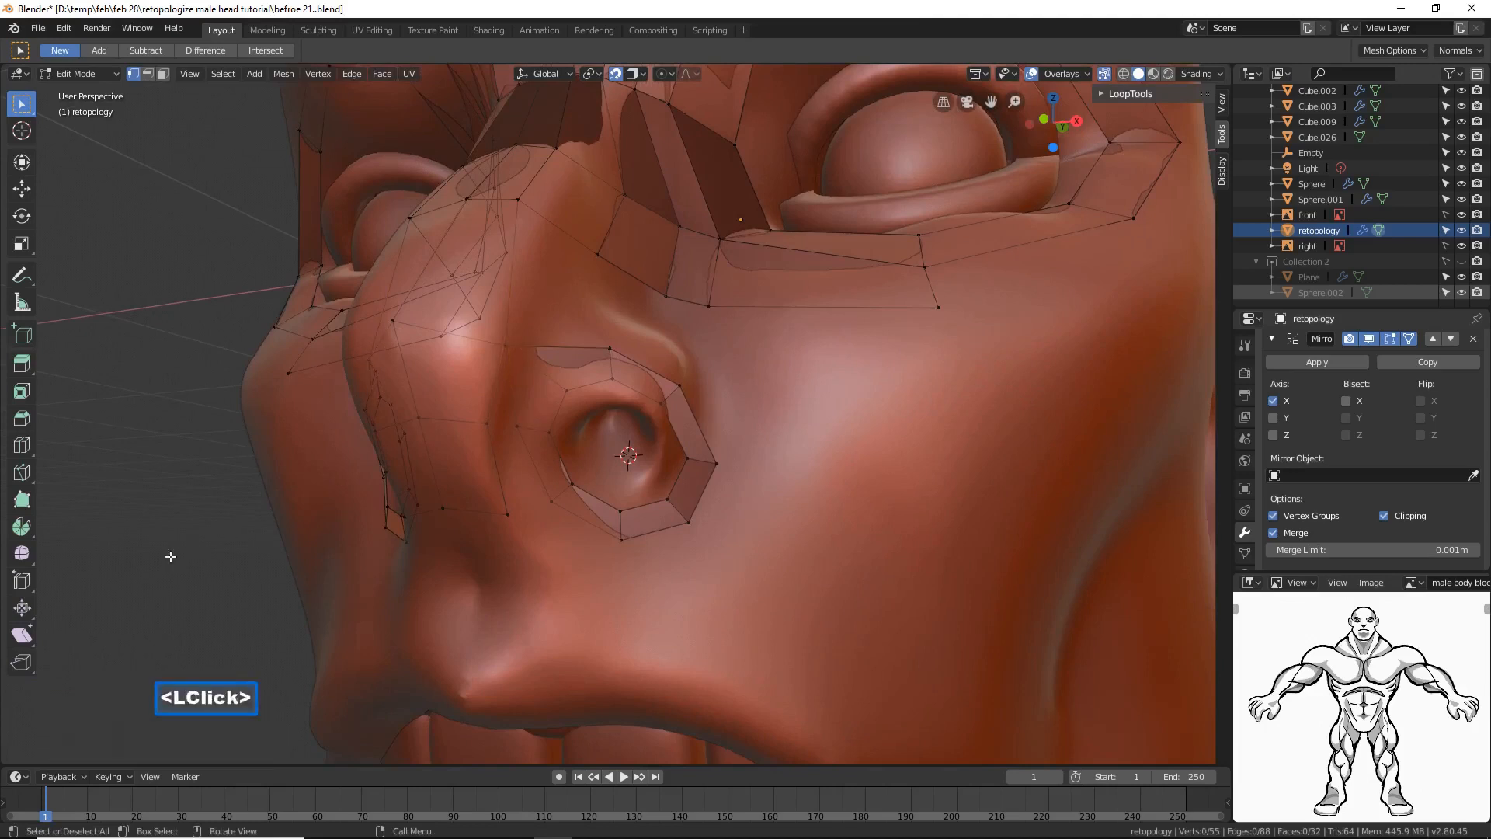
pyautogui.click(483, 423)
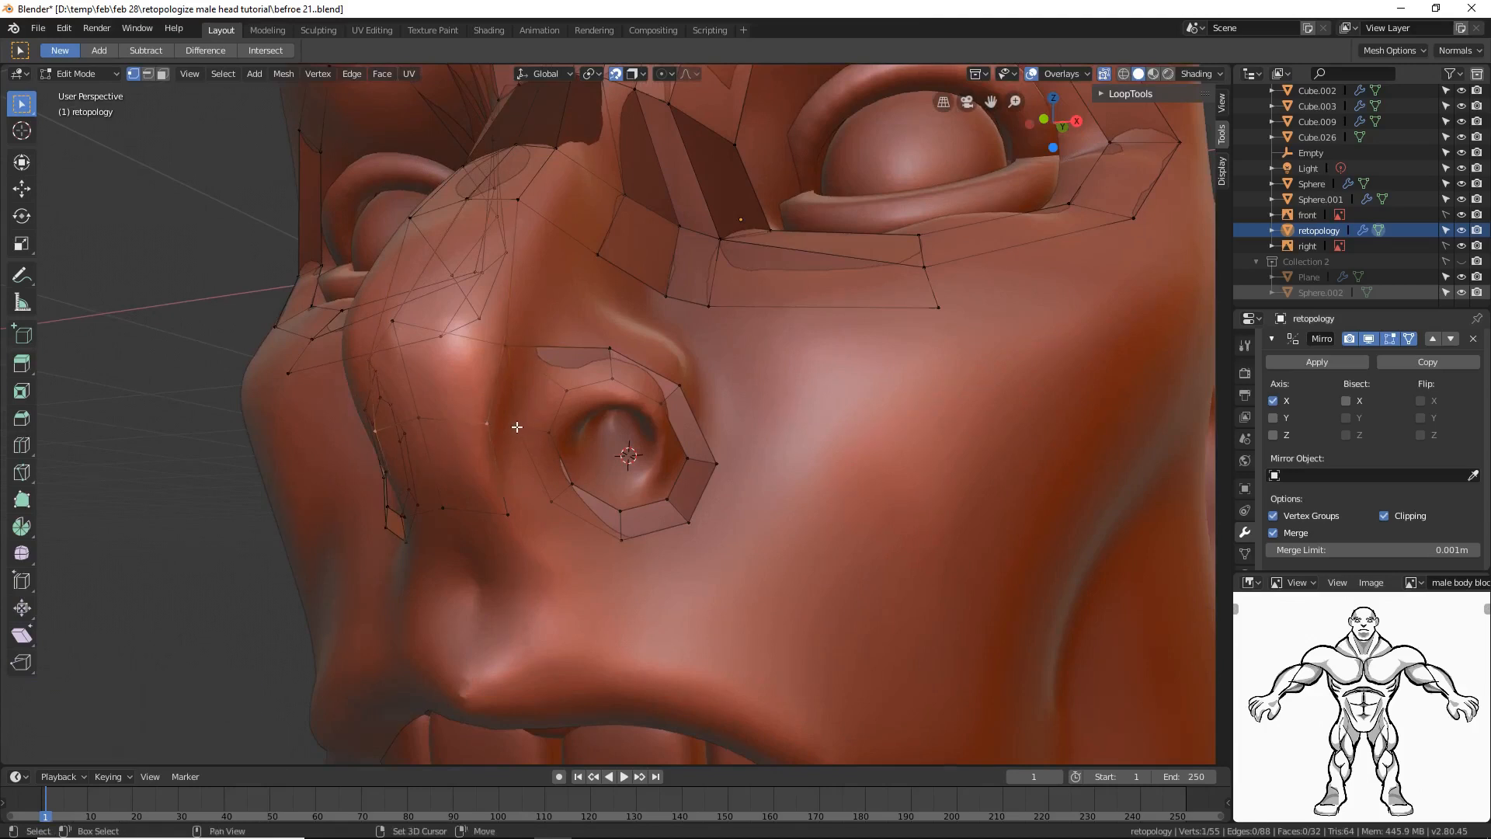
pyautogui.keyDown('shift'); pyautogui.click(517, 426); pyautogui.keyUp('shift')
pyautogui.press('alt')
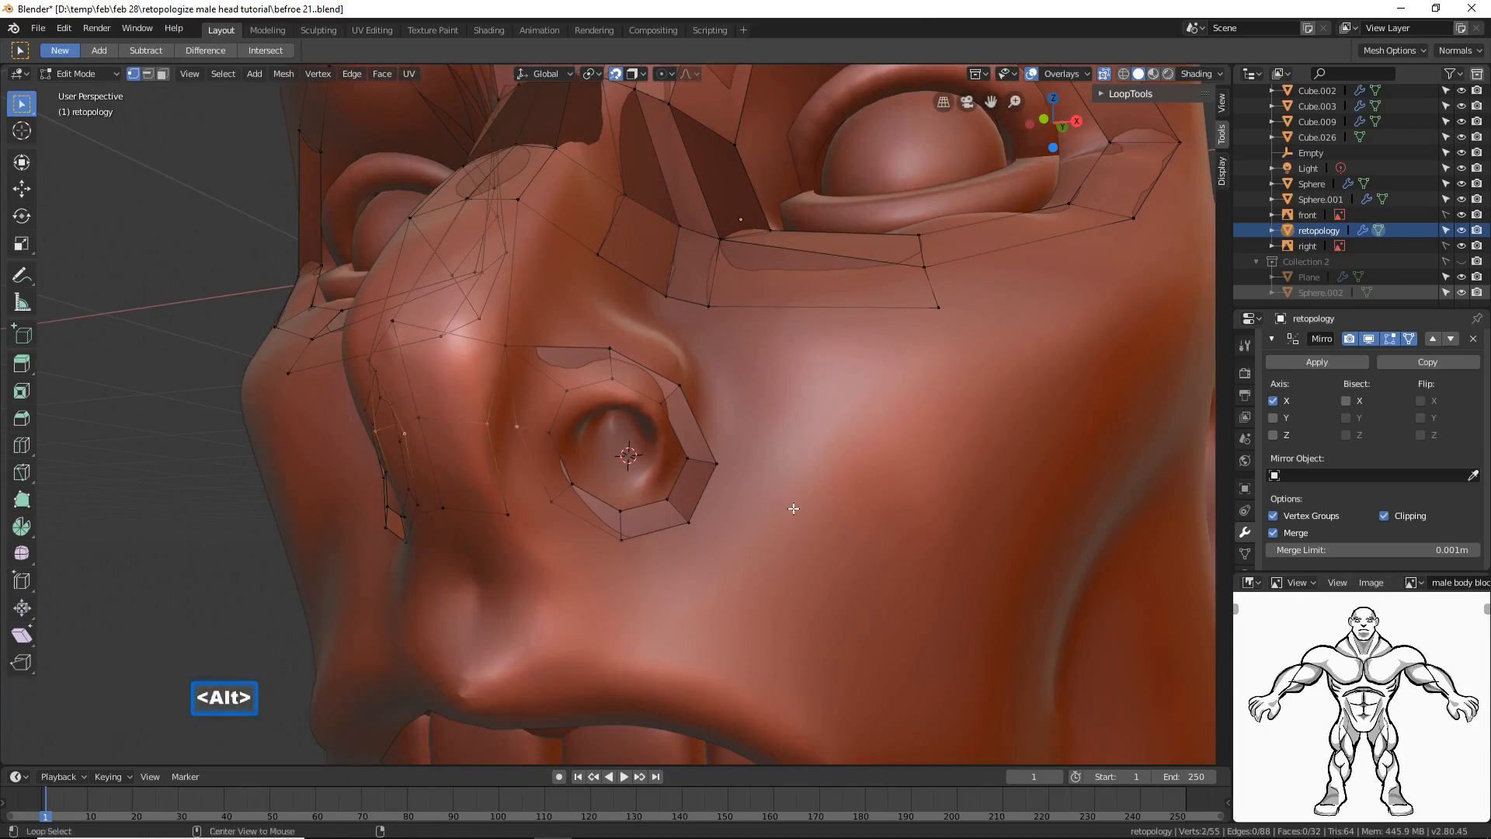
pyautogui.hotkey('alt', 'm')
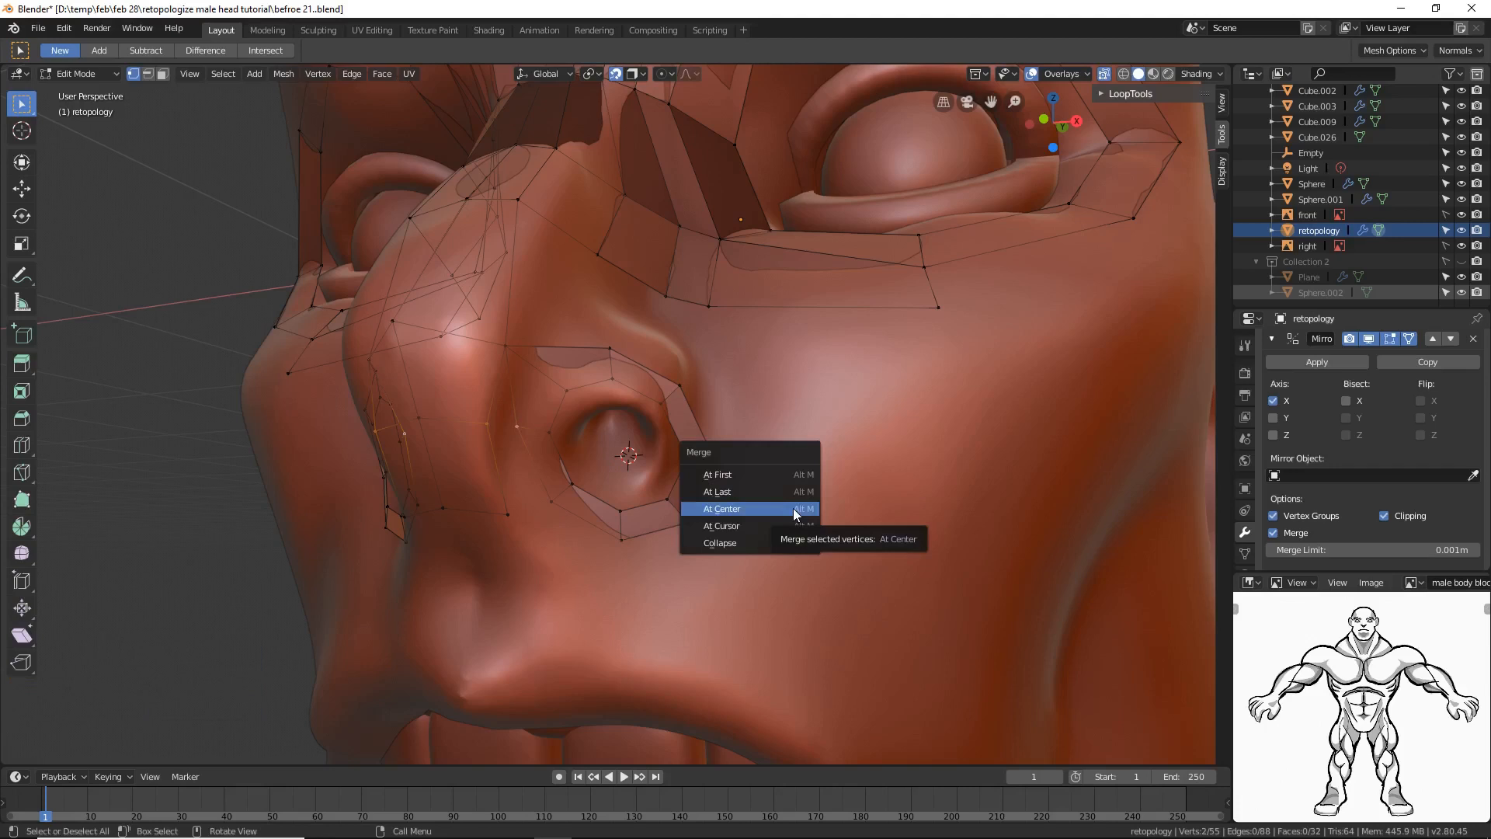
pyautogui.click(794, 508)
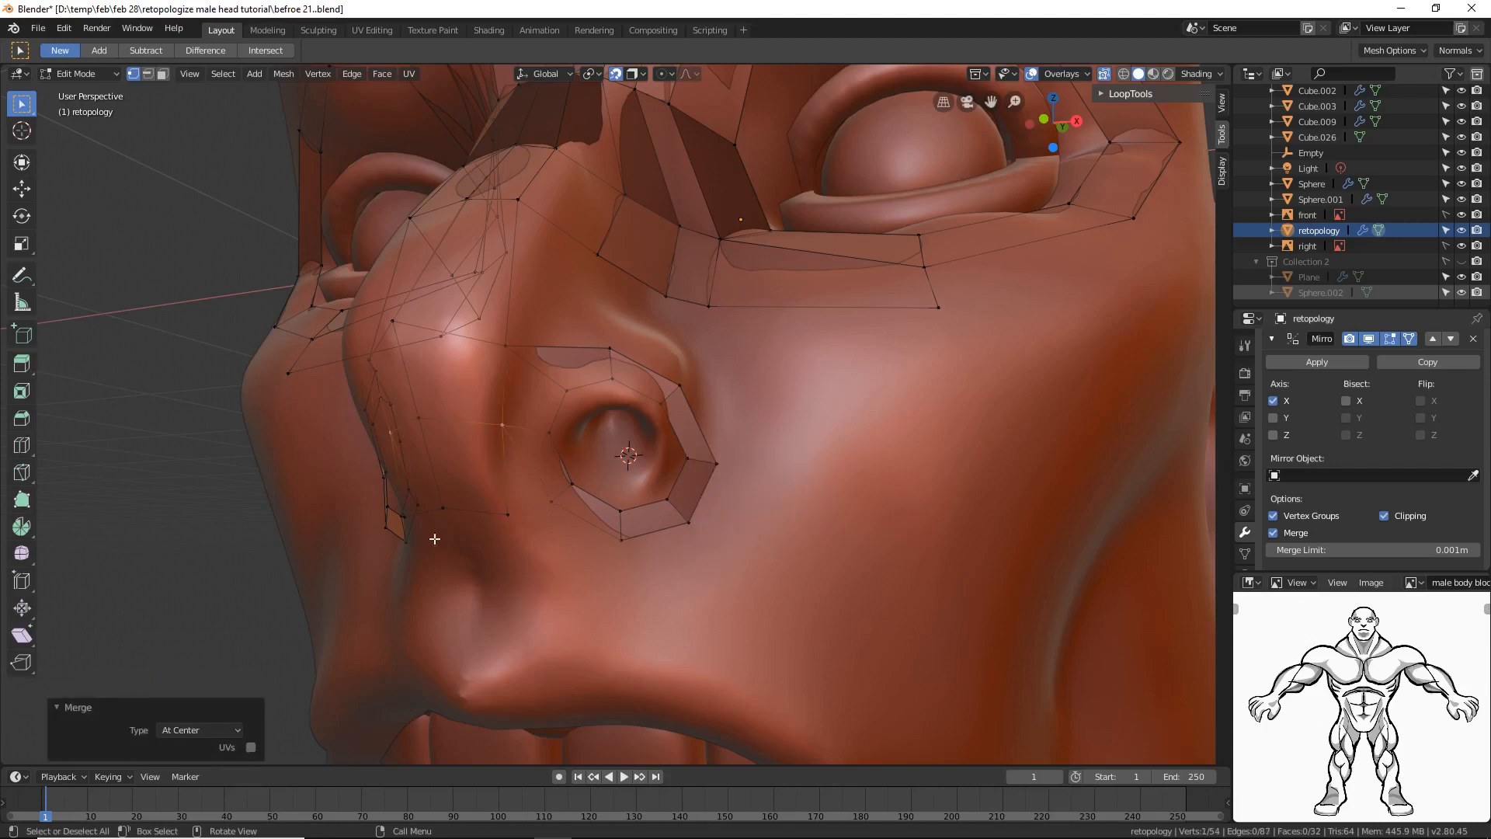
# Step: Merge the nose strip's bottom outer vertex with the nearest lower nostril-ring vertex At Center and save the file as befroe 22..blend
pyautogui.click(267, 576)
pyautogui.click(509, 514)
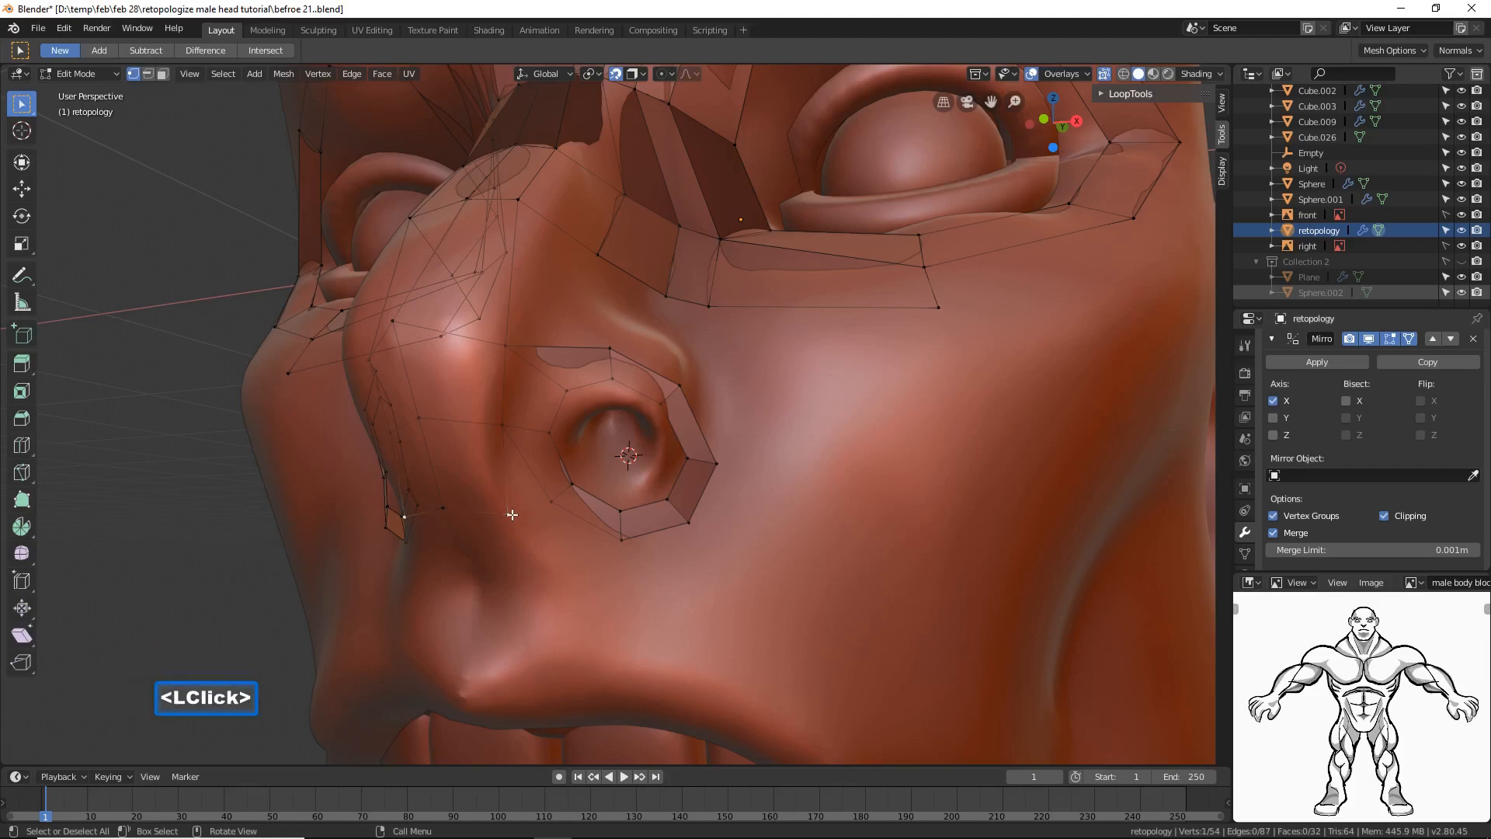
pyautogui.keyDown('shift'); pyautogui.click(418, 505); pyautogui.keyUp('shift')
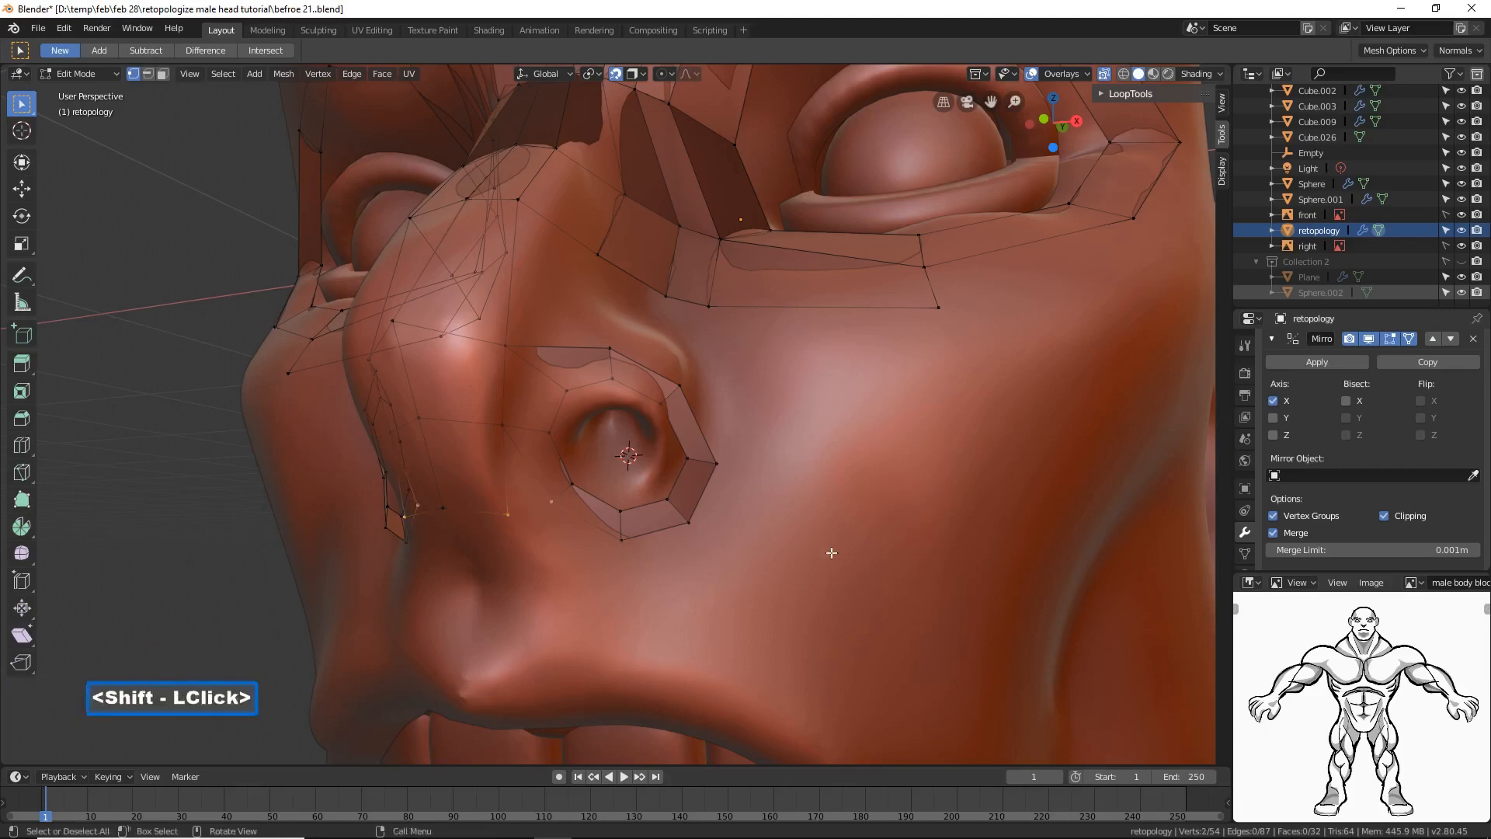
pyautogui.hotkey('alt', 'm')
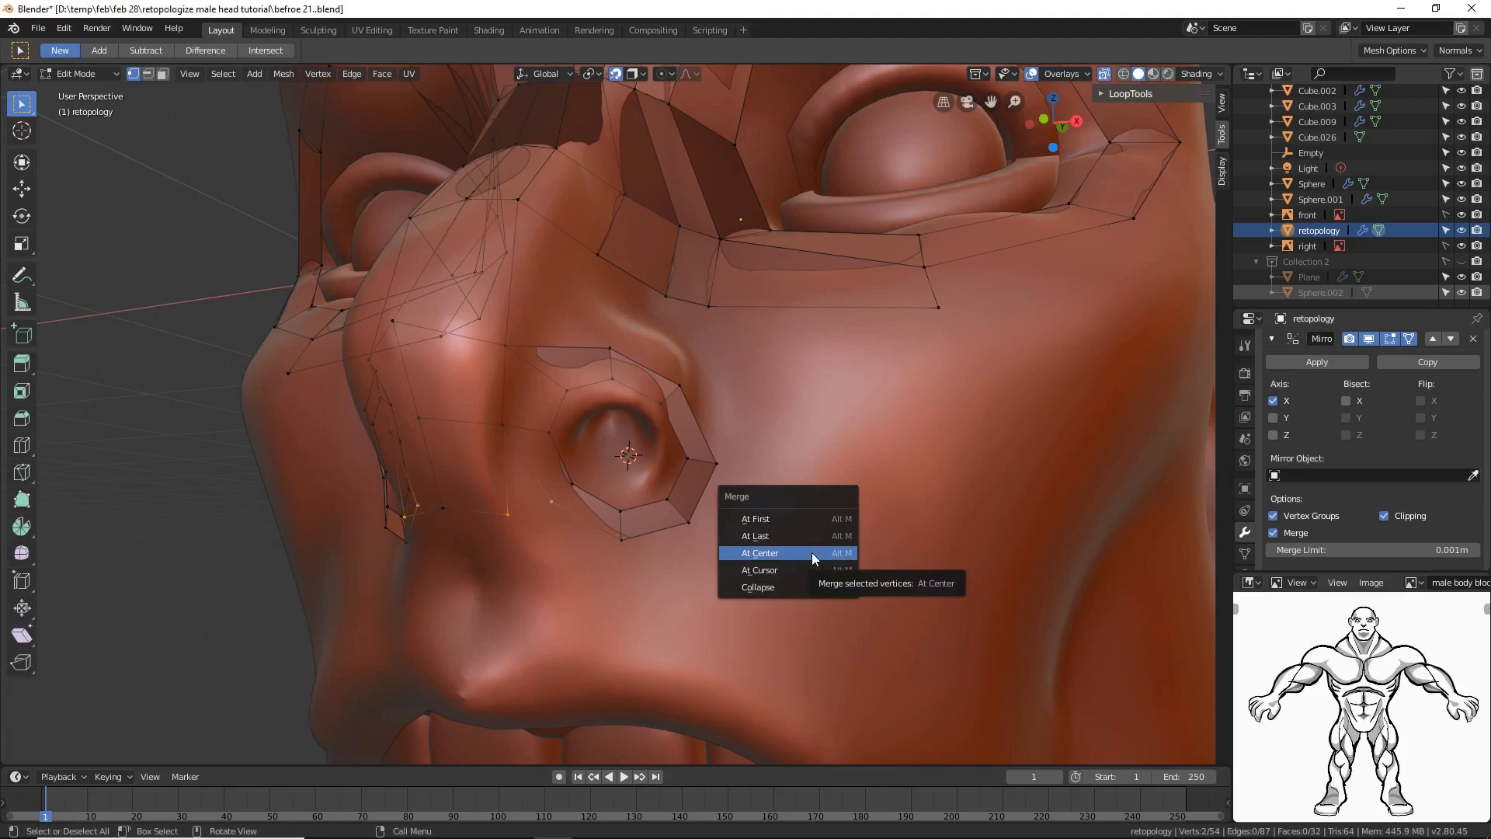
pyautogui.click(813, 552)
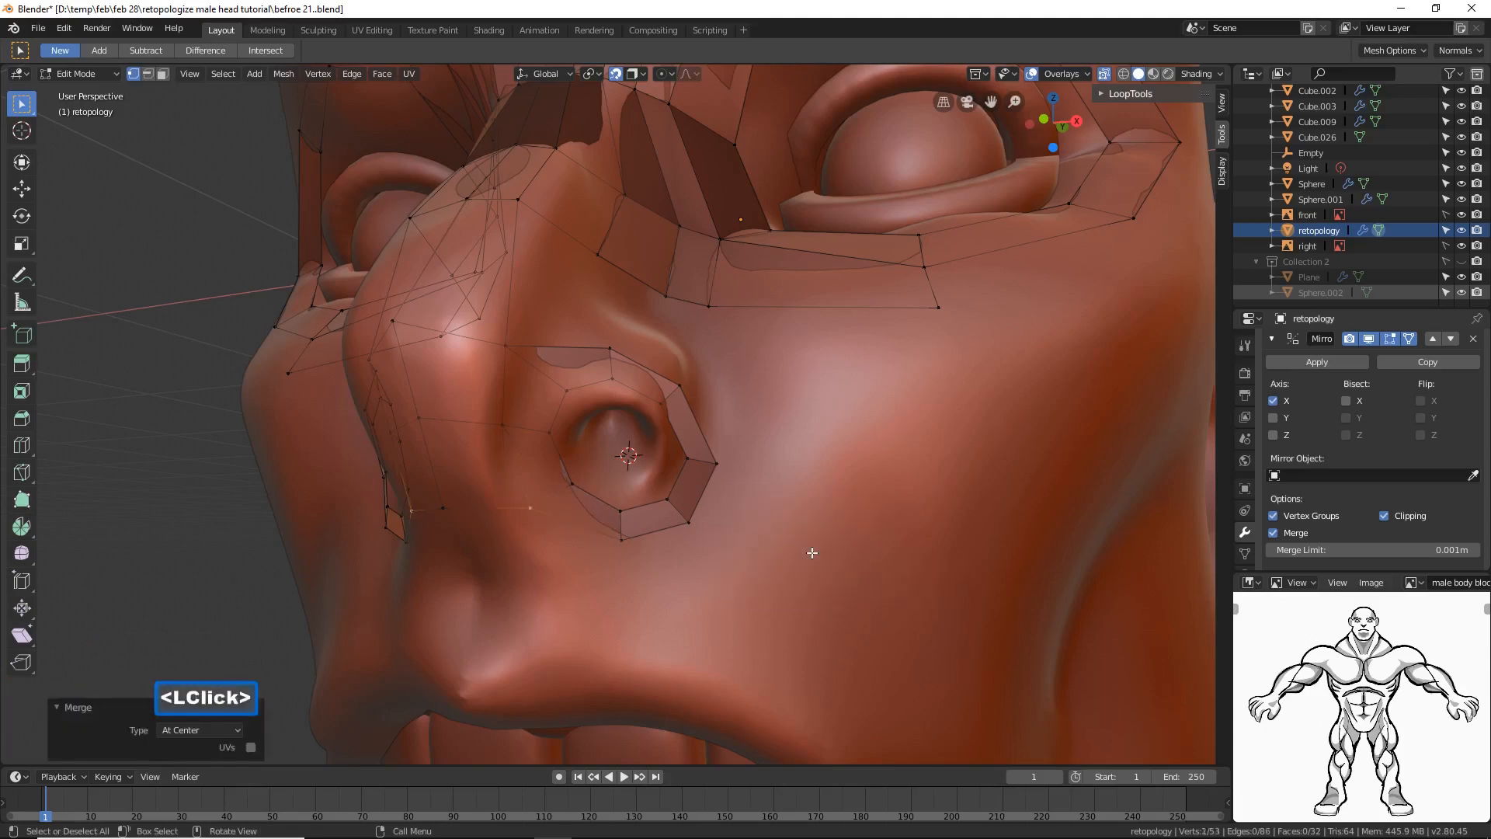
pyautogui.click(207, 602)
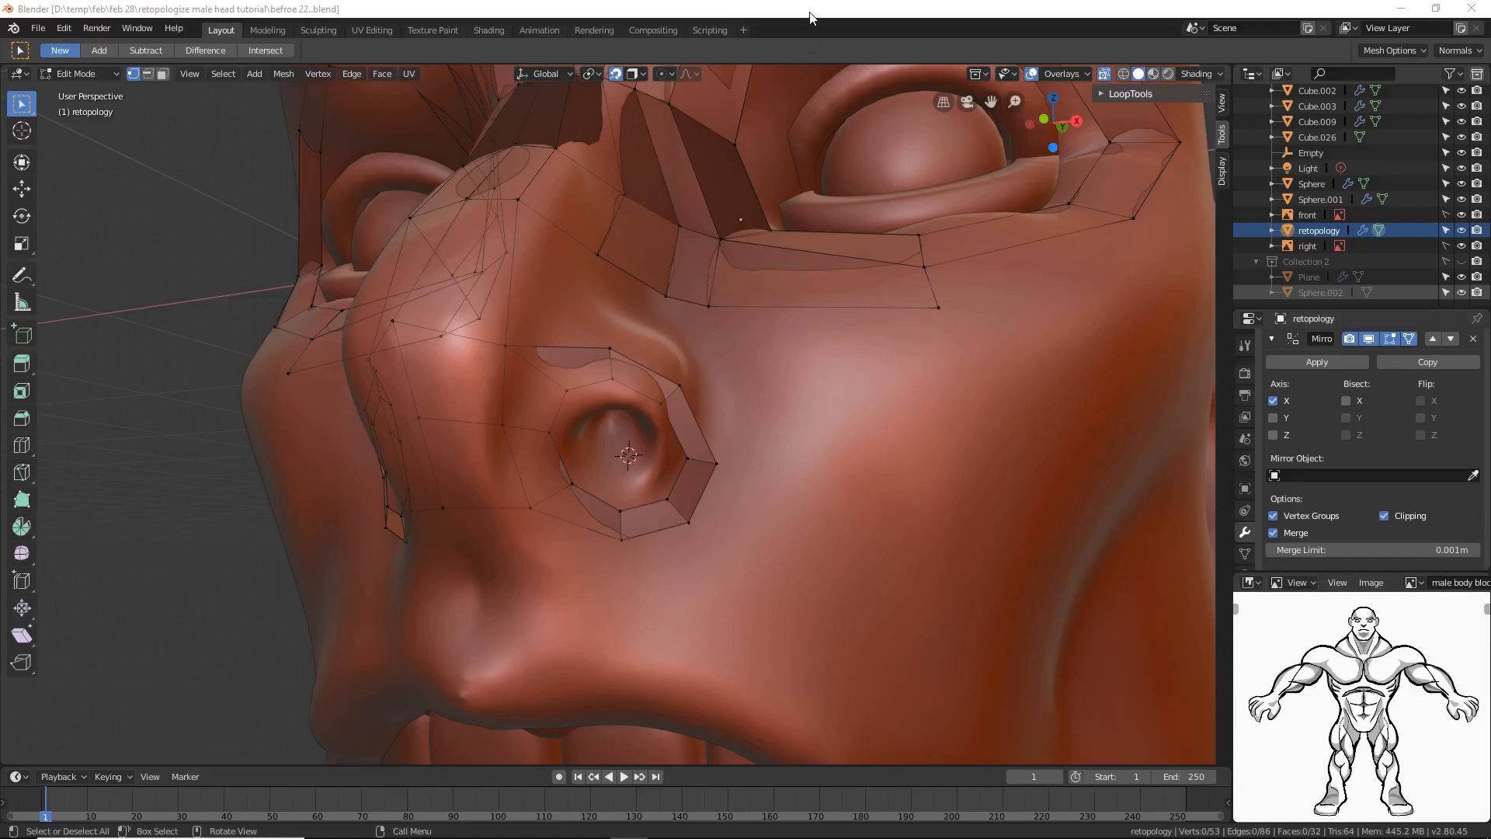
pyautogui.click(810, 17)
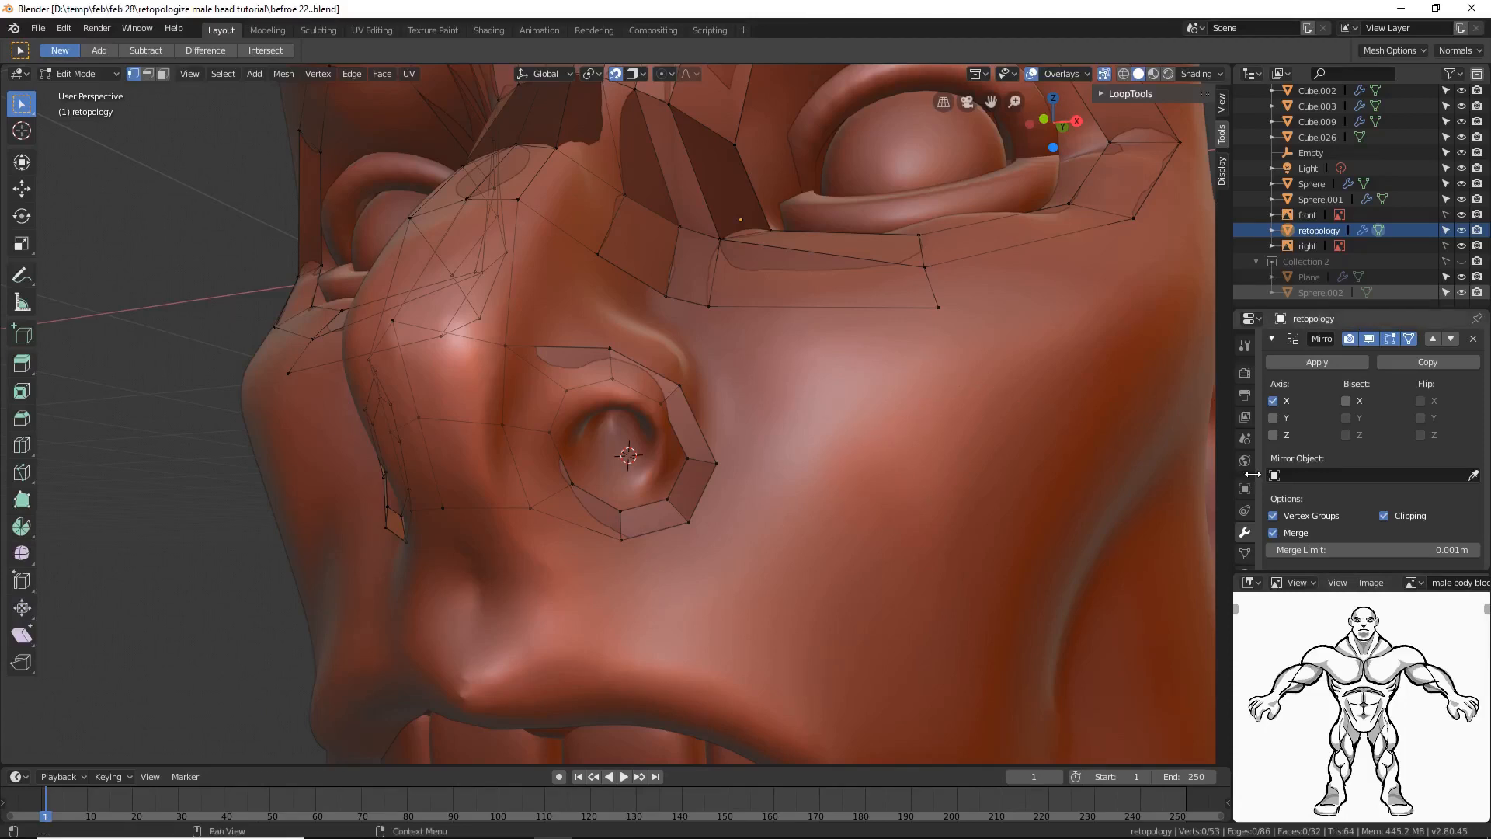
# Step: Switch to Object Mode and set the viewport shading to Studio lighting with Random colours
pyautogui.scroll(-3, 1253, 474)
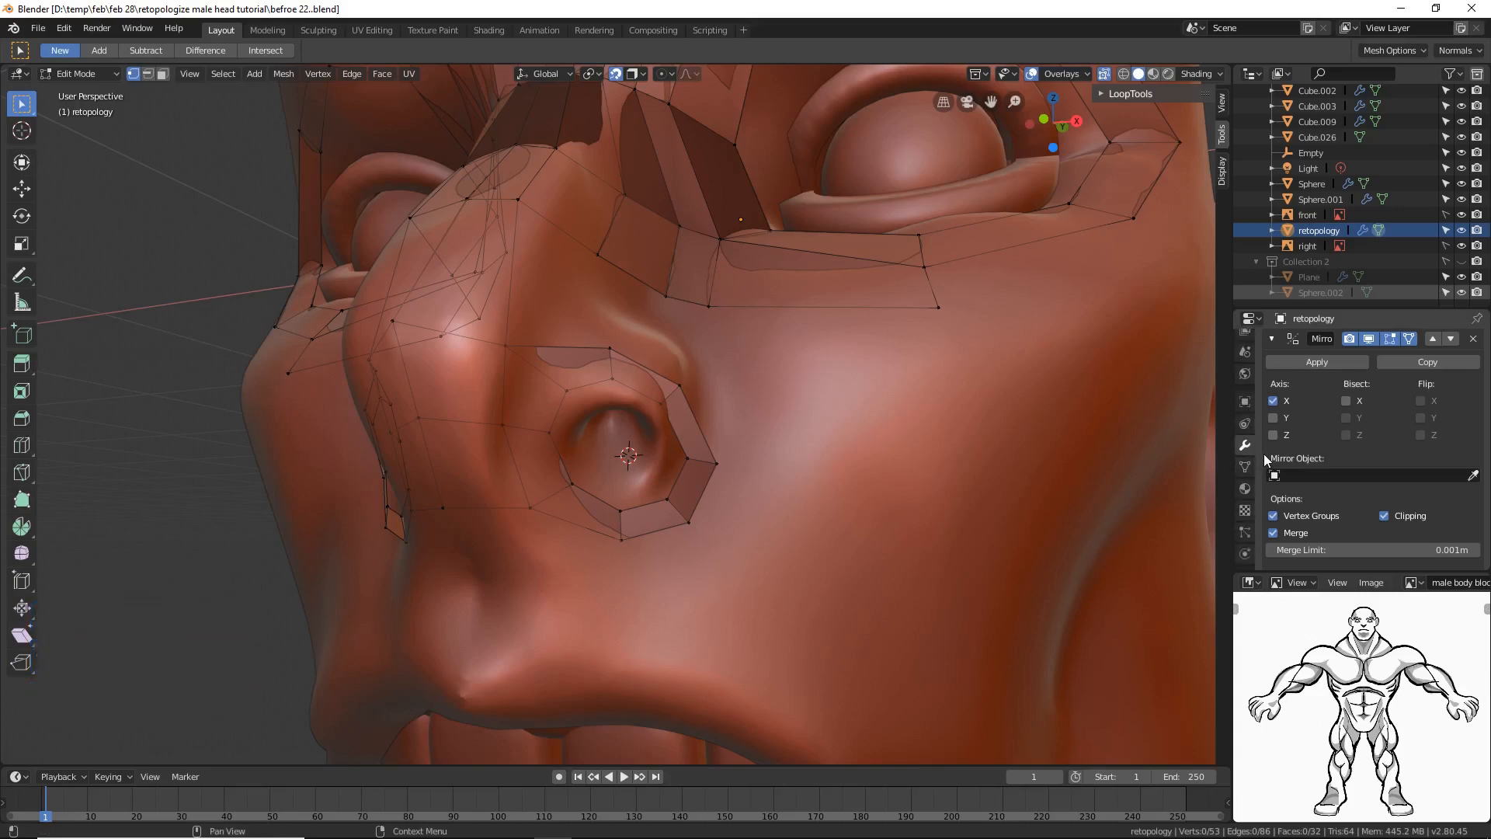
pyautogui.click(85, 74)
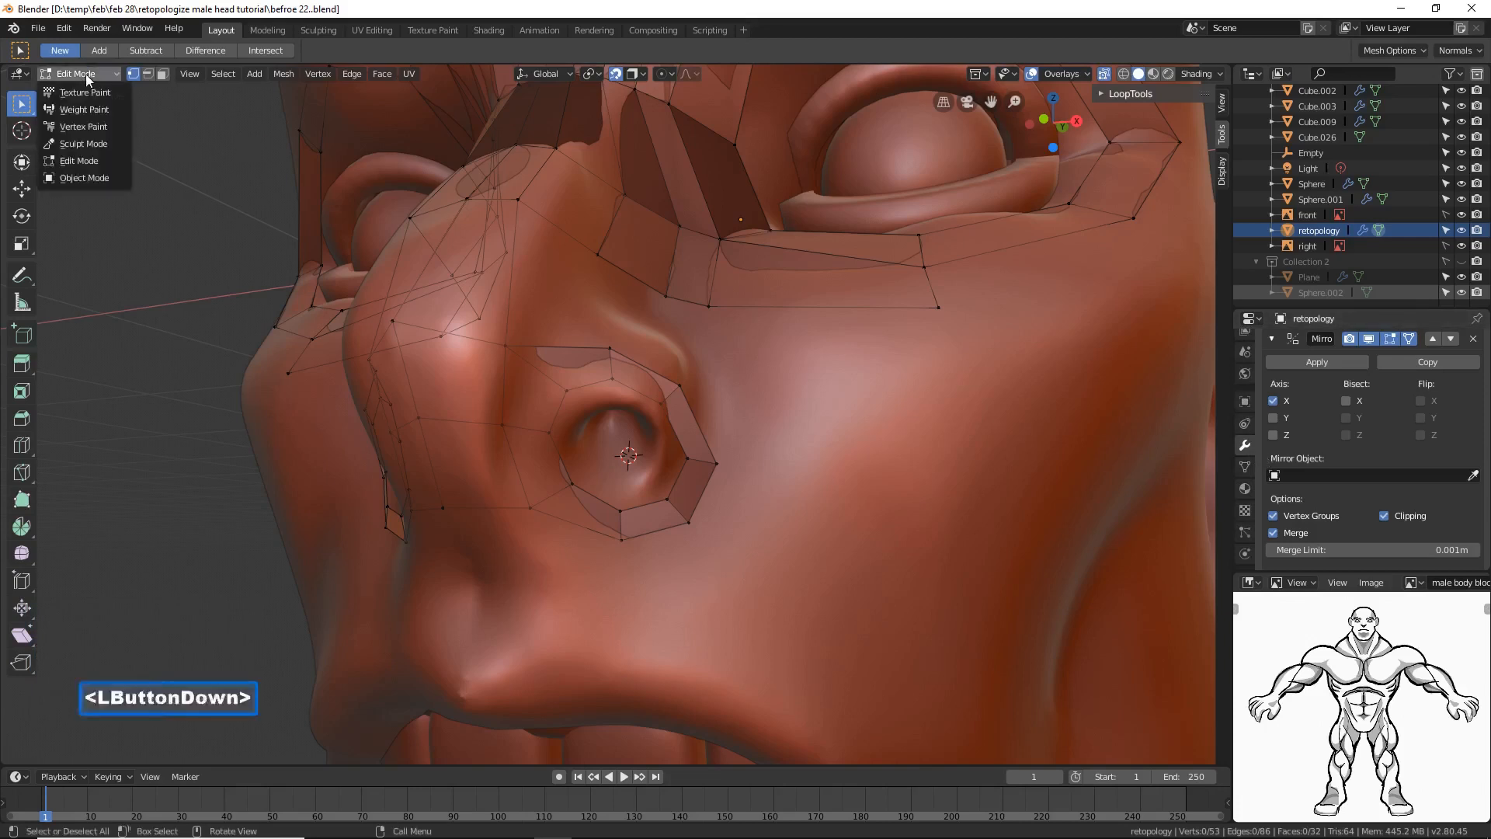
pyautogui.click(103, 178)
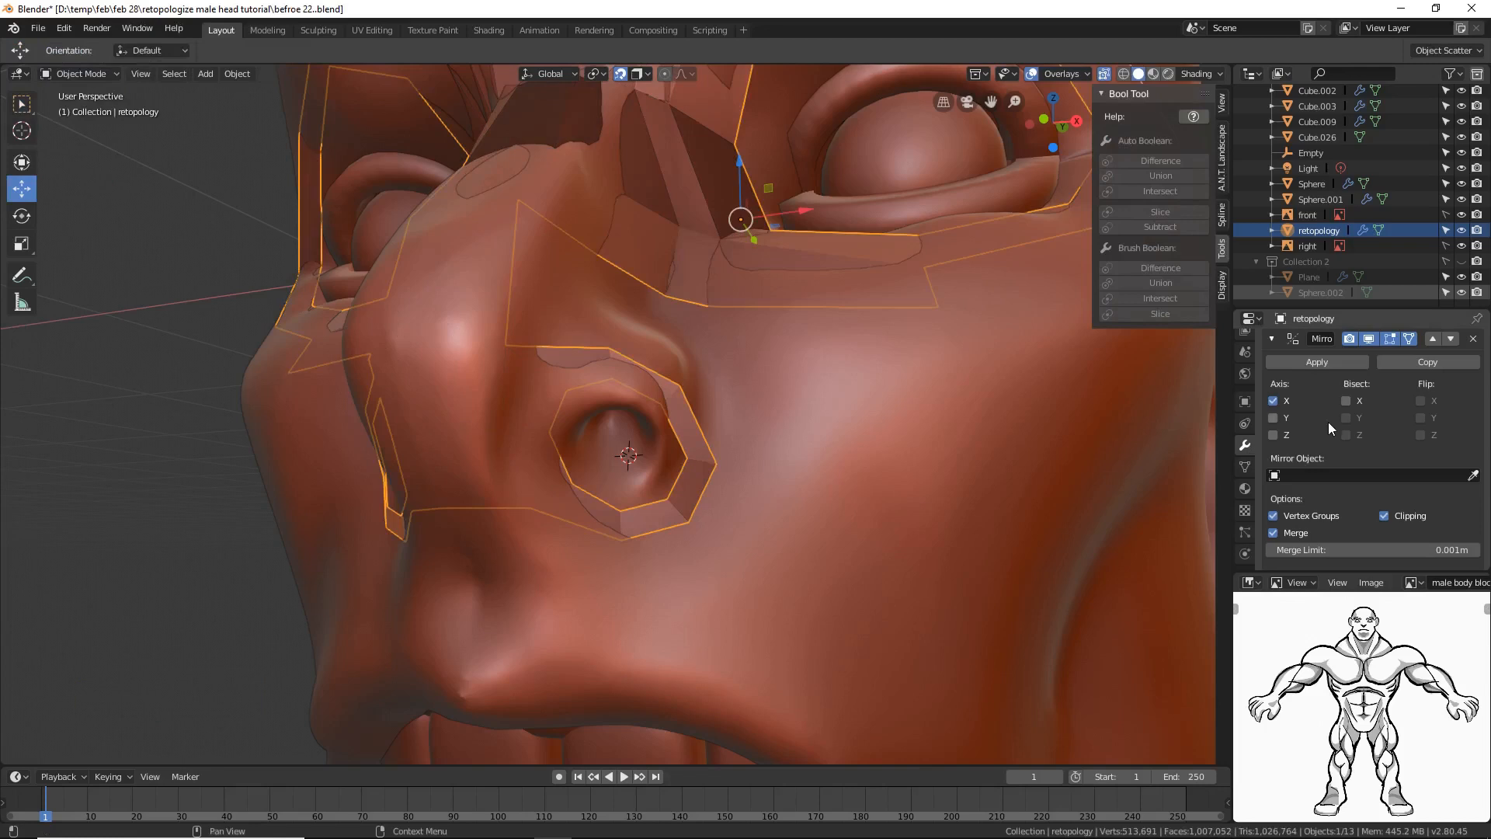
pyautogui.scroll(-1, 1328, 422)
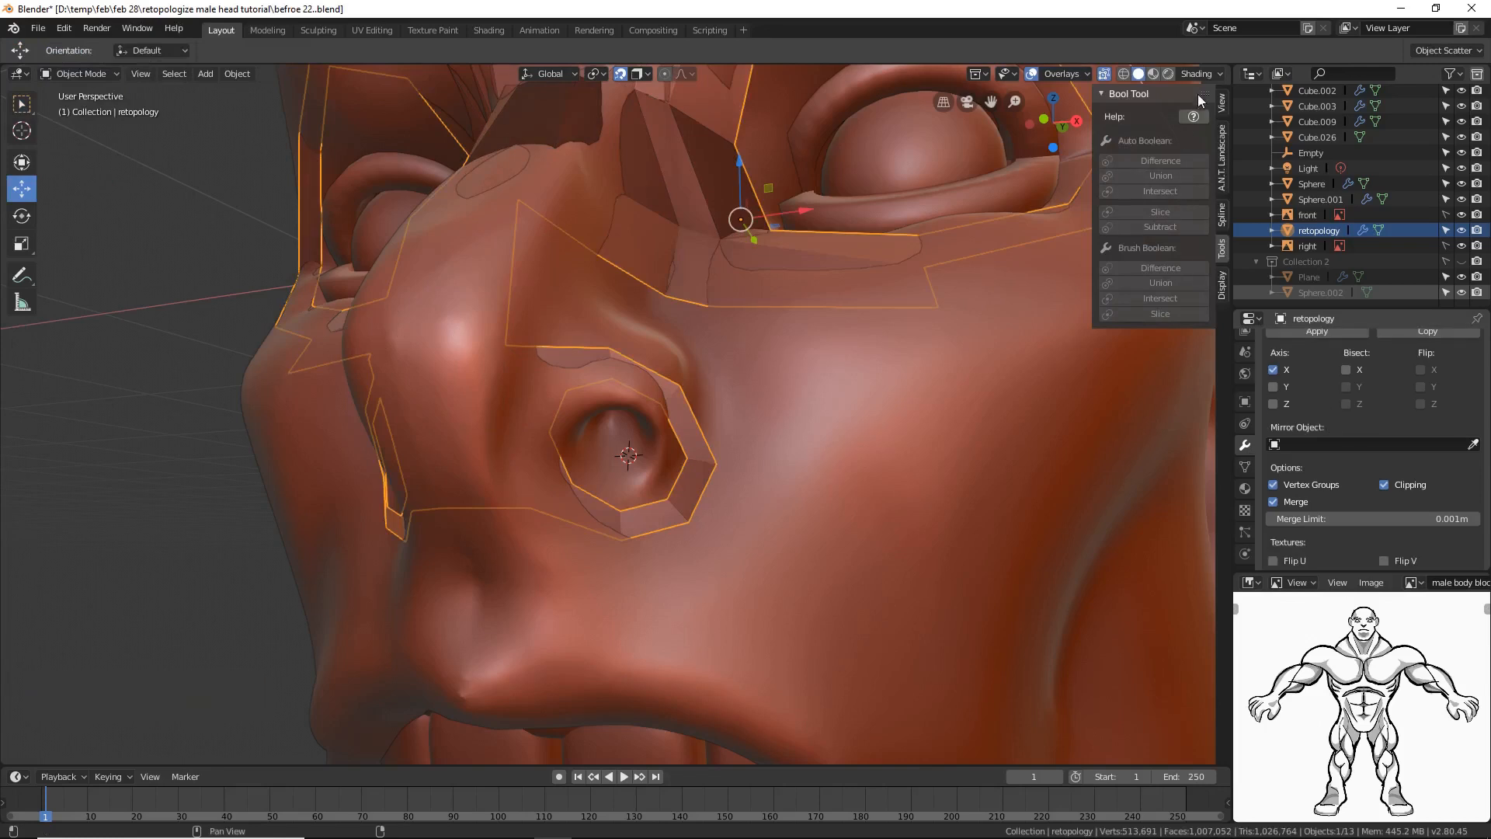
pyautogui.click(1206, 73)
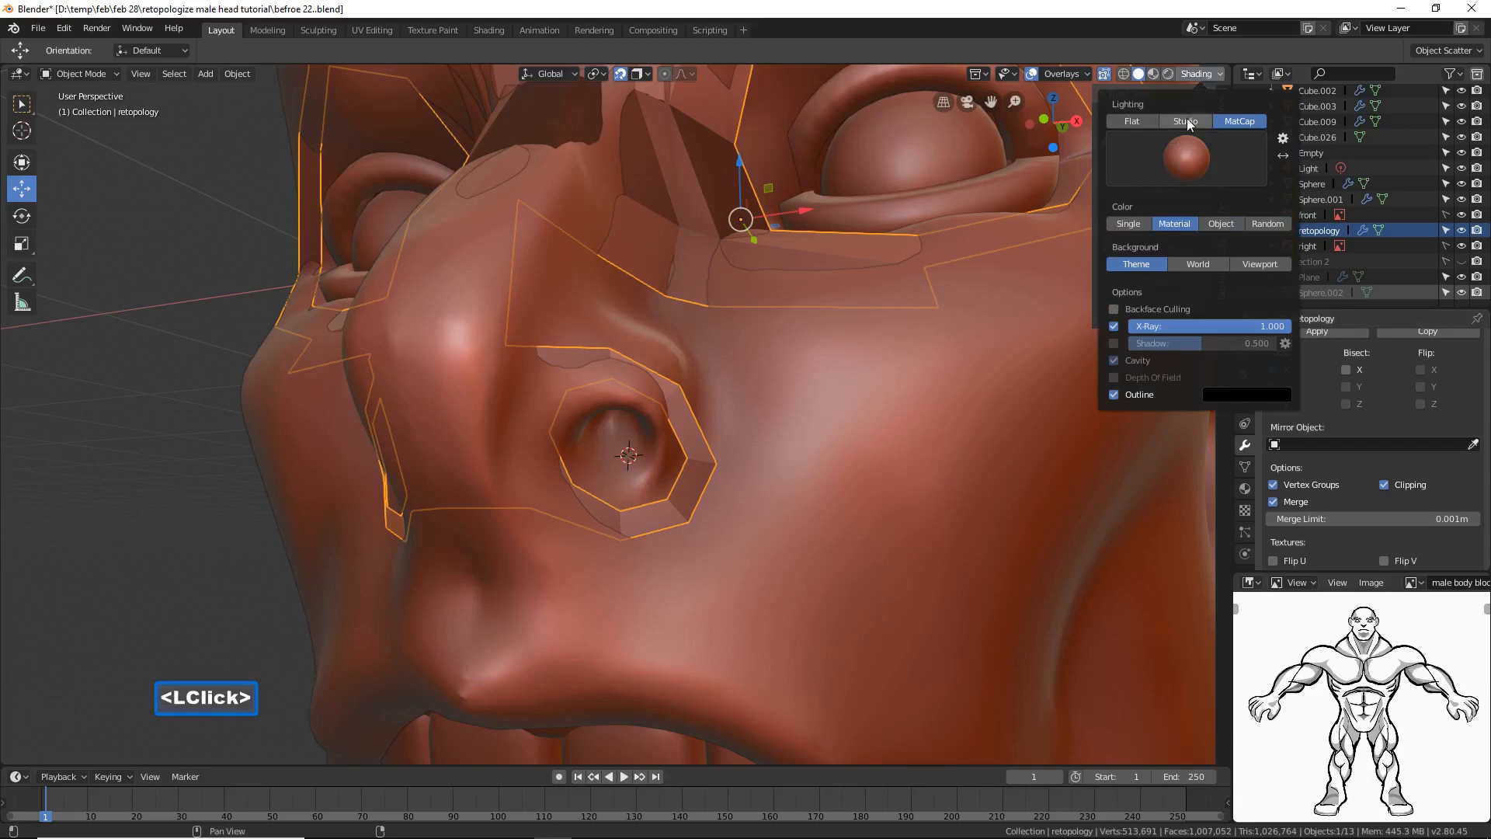
pyautogui.click(1186, 121)
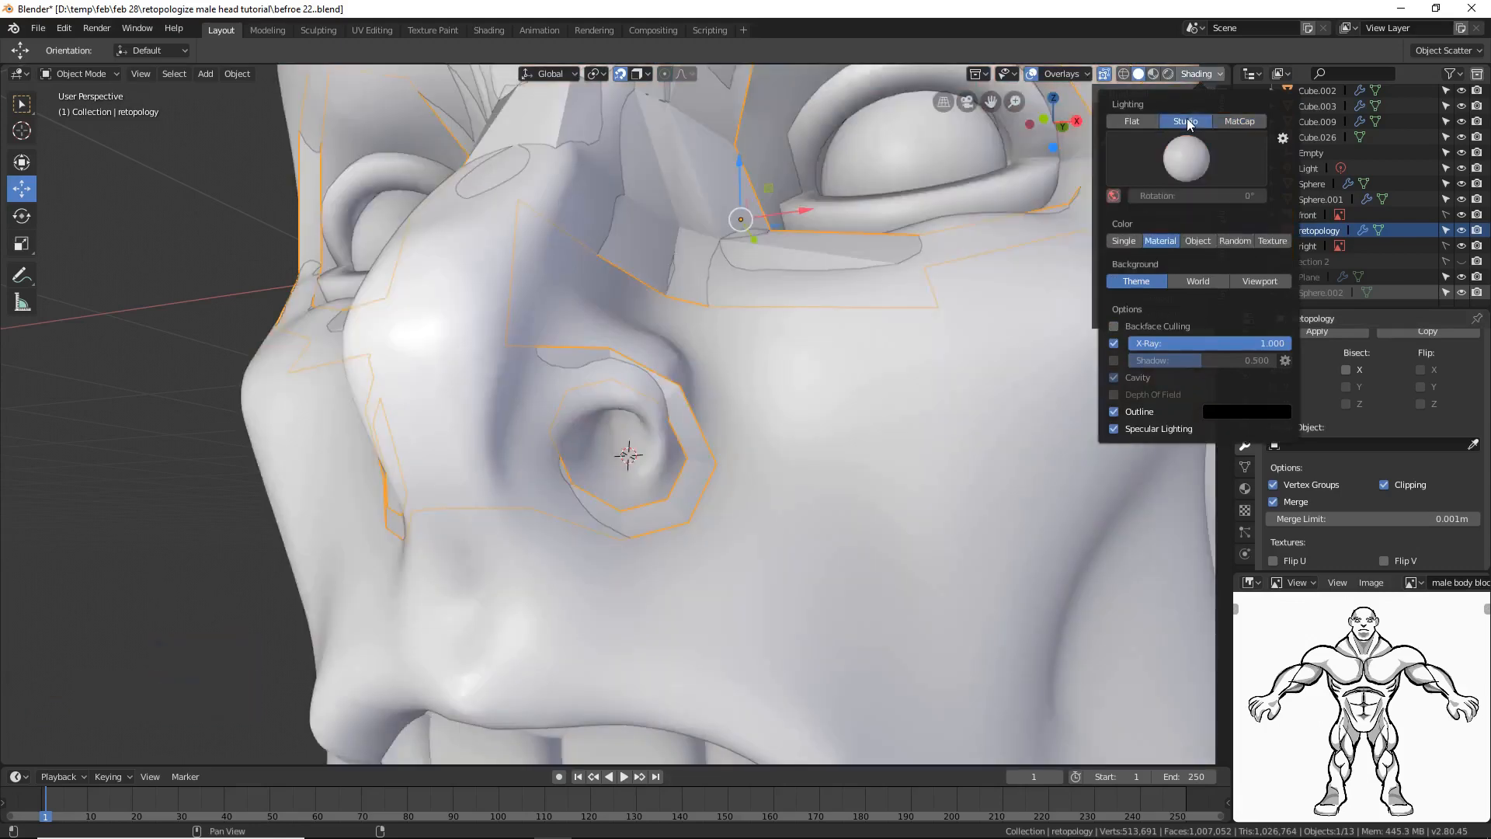
pyautogui.click(1237, 242)
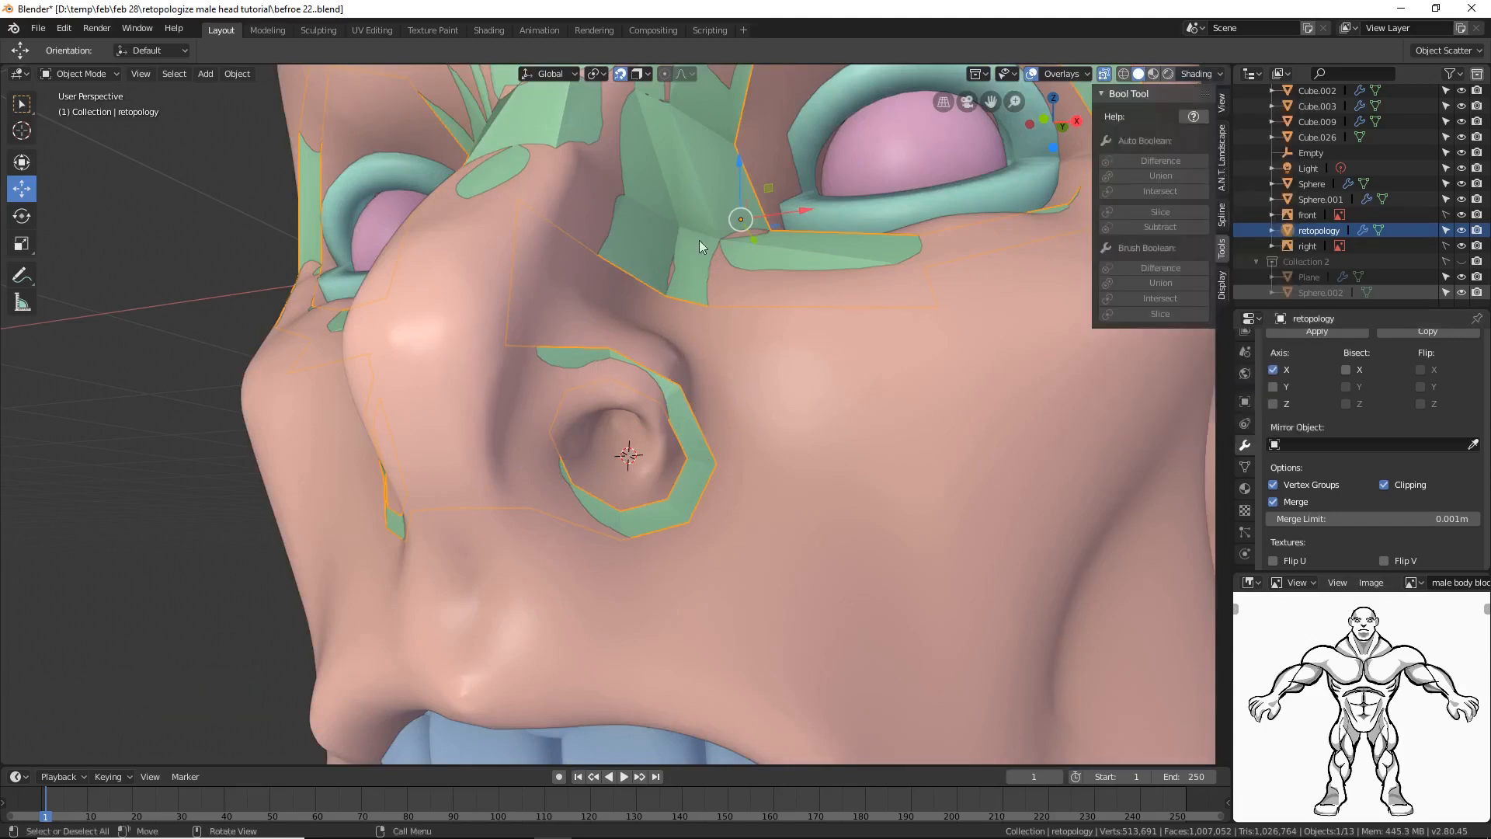
# Step: Turn on In Front in the retopology object's Viewport Display settings and save the file as befroe 23..blend
pyautogui.keyDown('ctrl'); pyautogui.moveTo(870, 392); pyautogui.dragTo(882, 476, button='middle'); pyautogui.keyUp('ctrl')
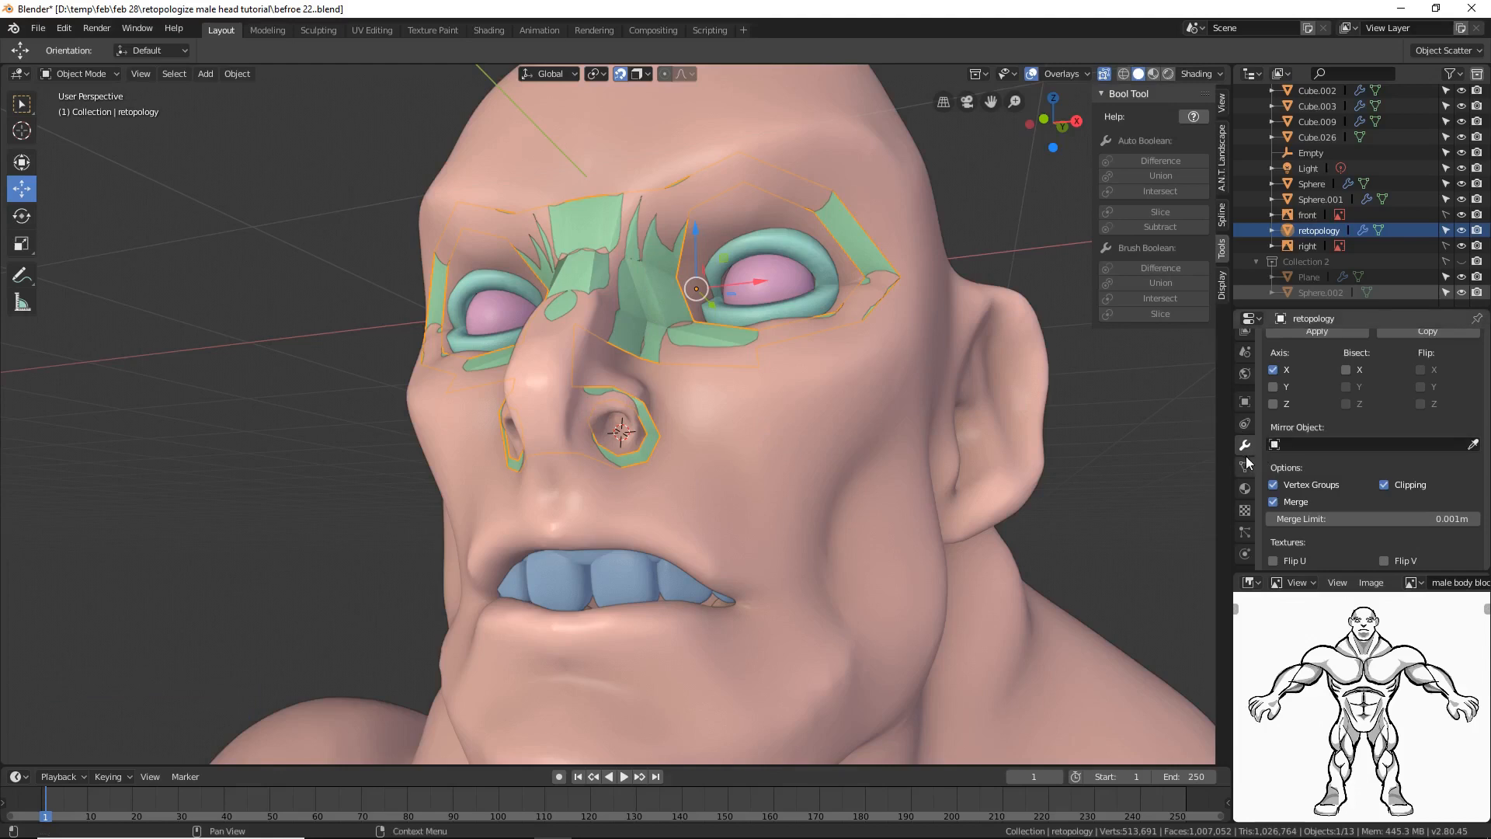
pyautogui.click(1245, 488)
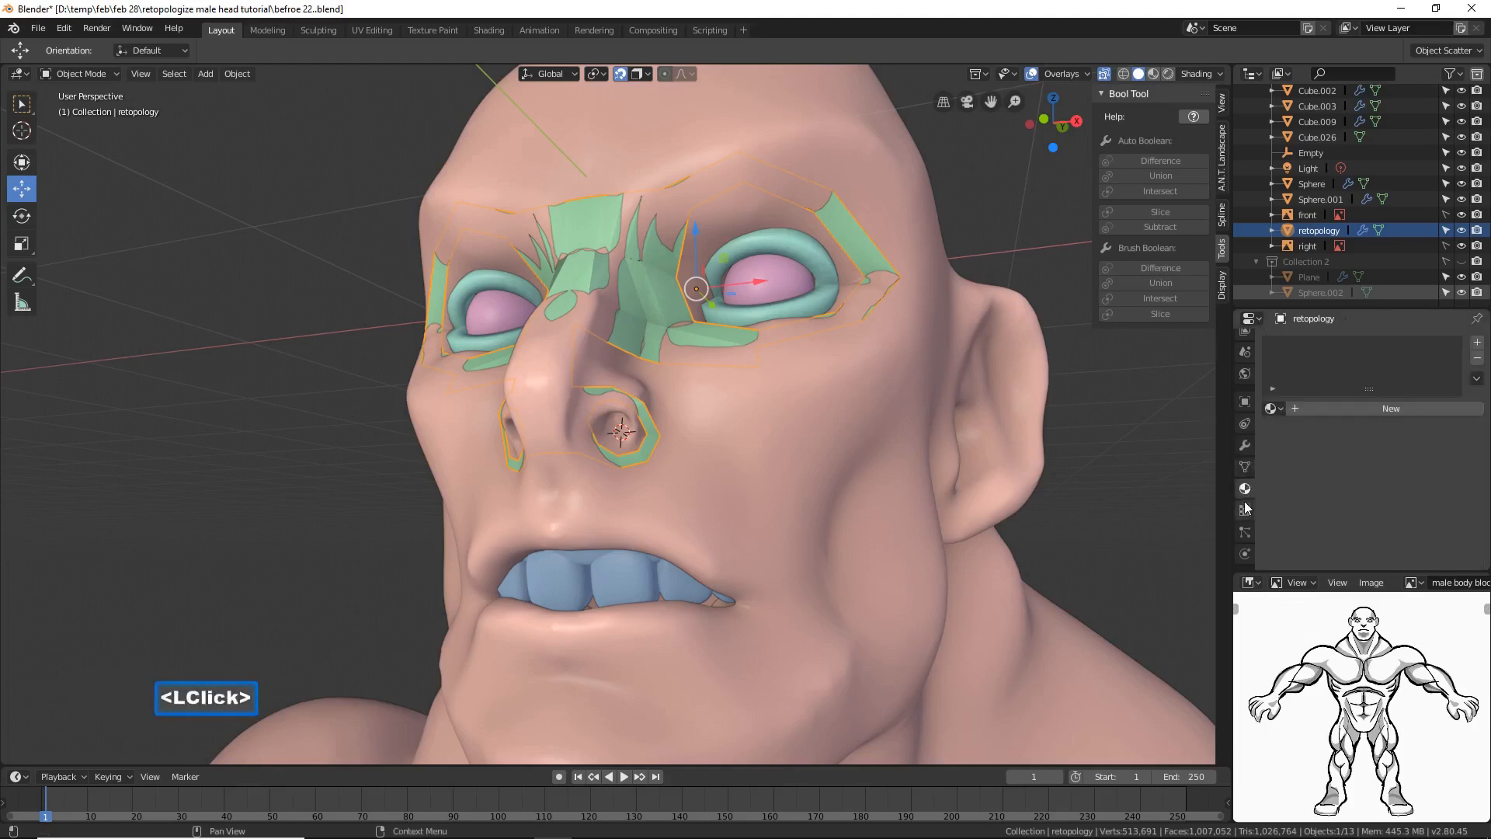
pyautogui.click(1245, 510)
pyautogui.scroll(-1, 1244, 510)
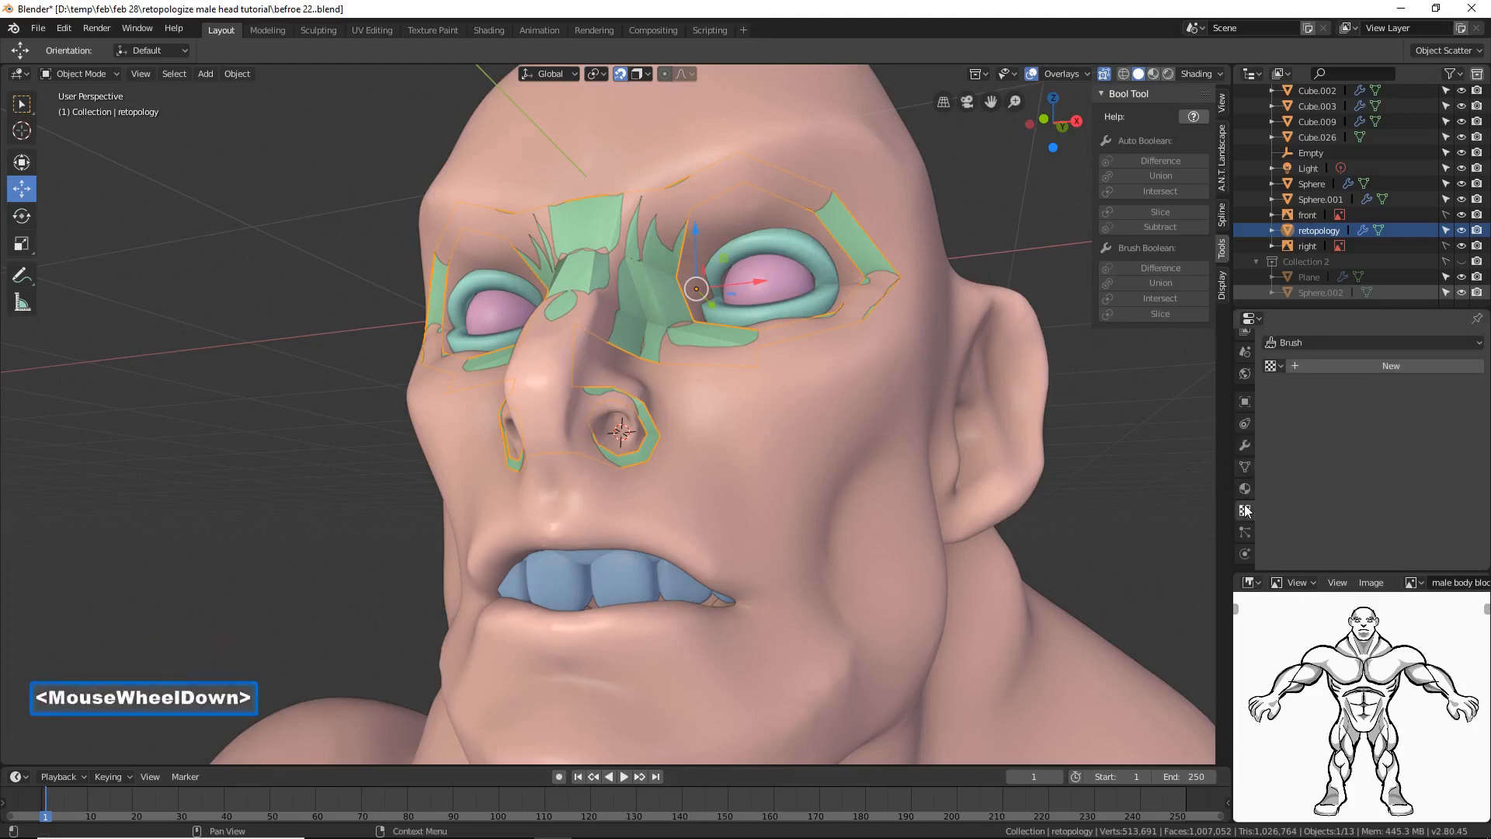
pyautogui.click(1244, 423)
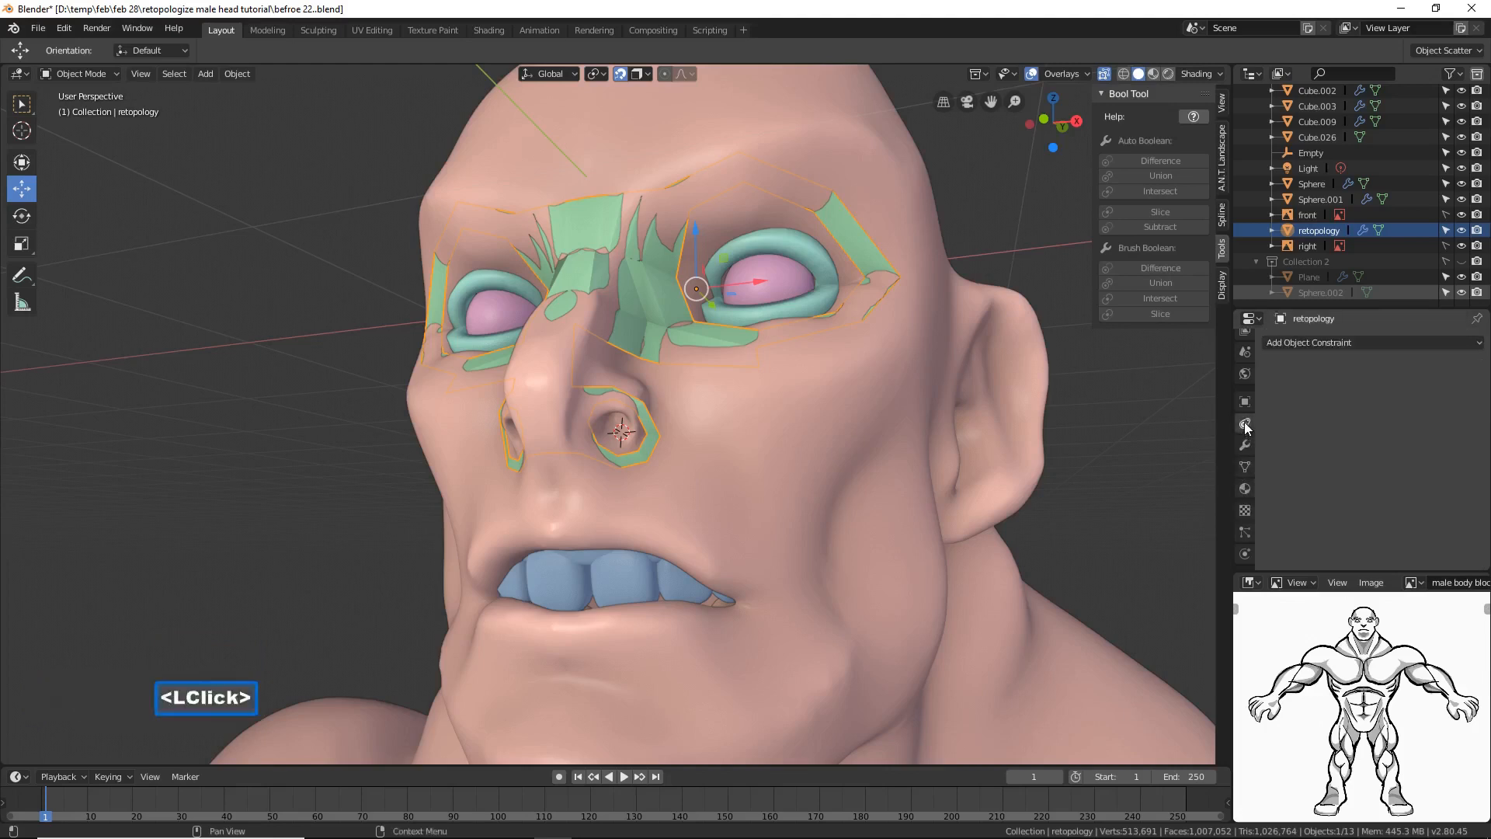
pyautogui.click(1246, 402)
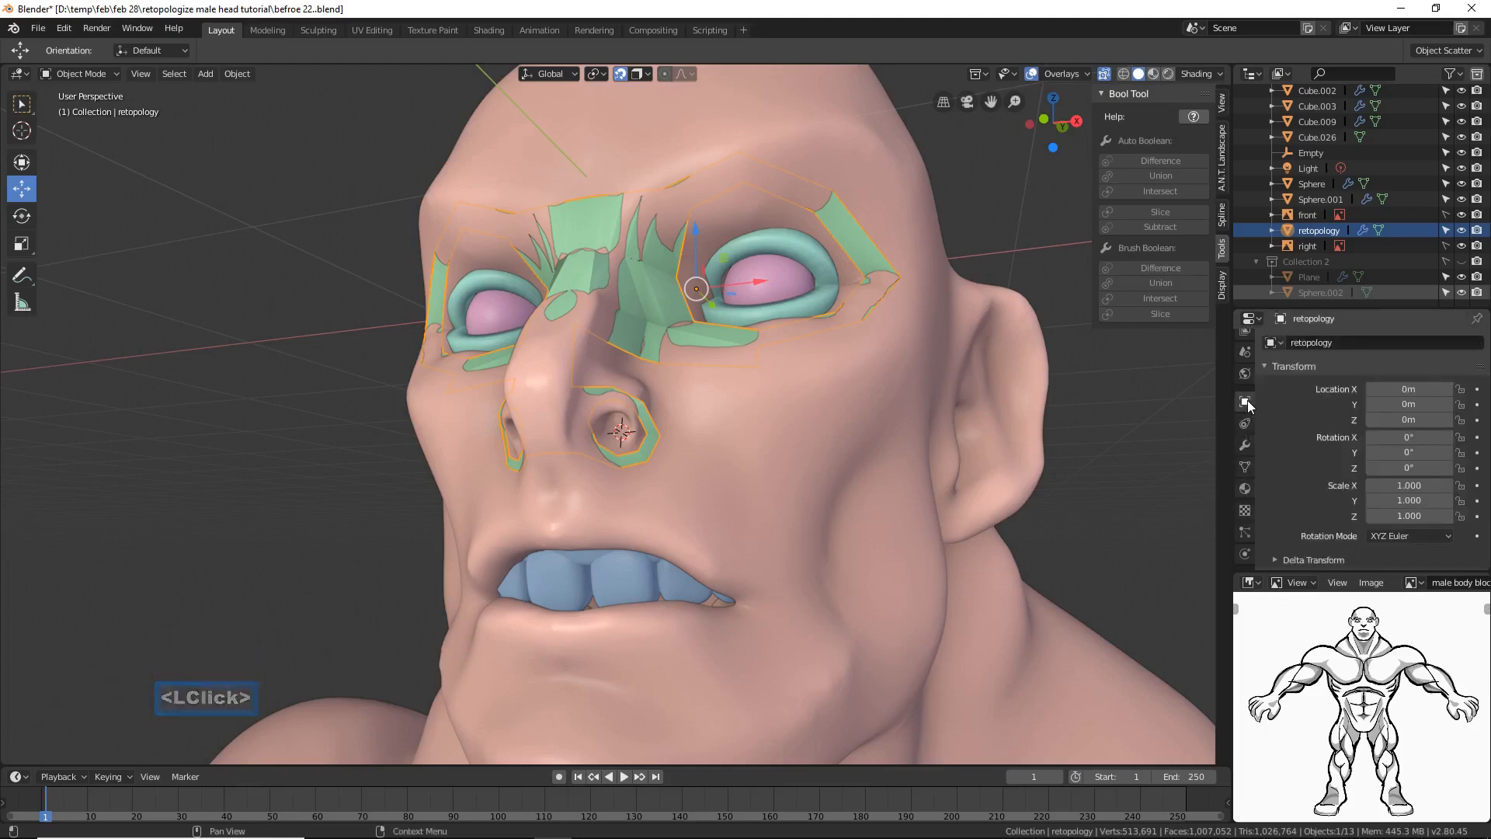
pyautogui.scroll(-1, 1244, 476)
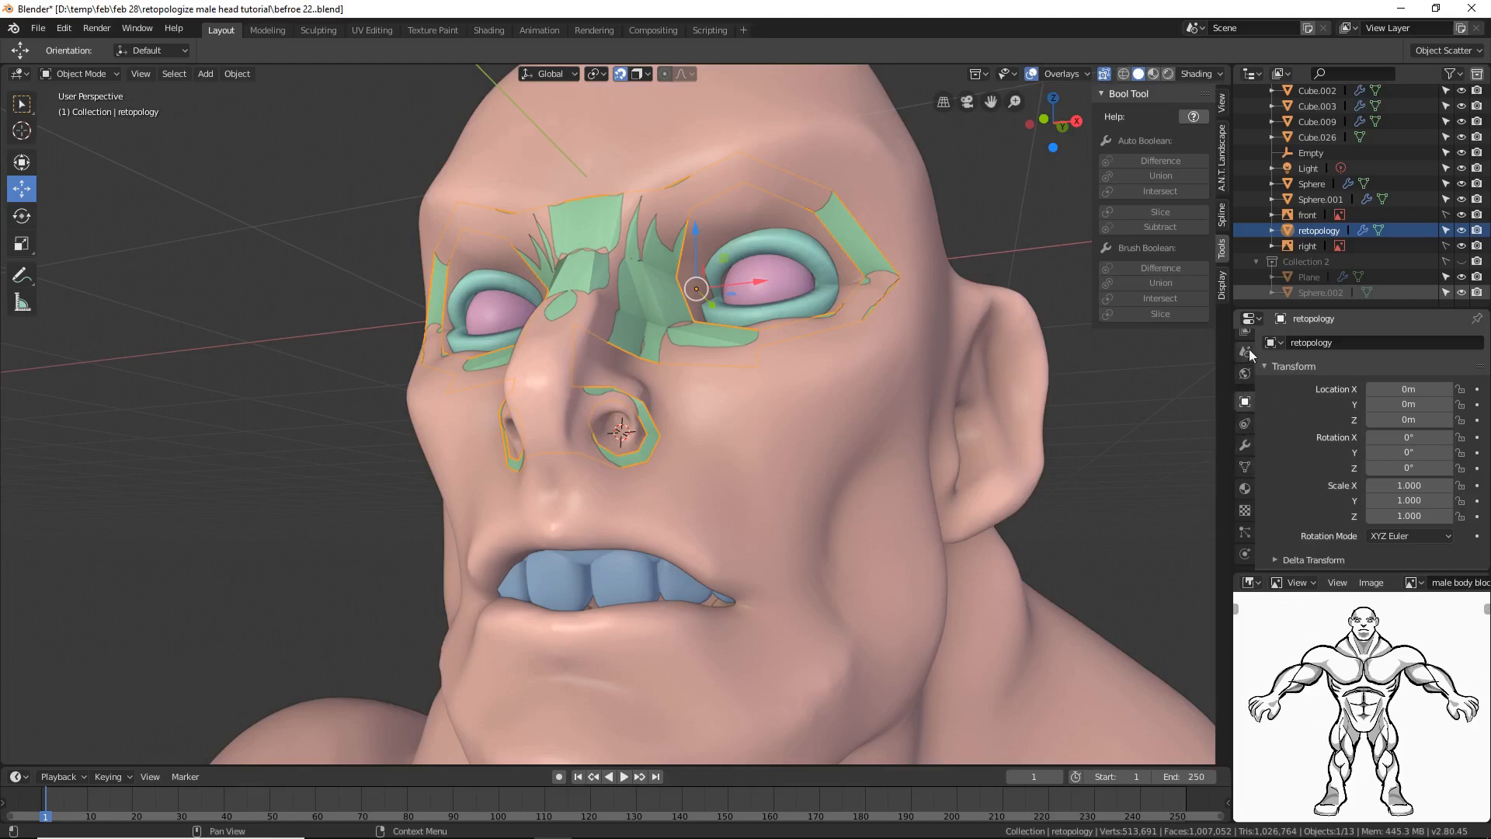
pyautogui.scroll(4, 1245, 357)
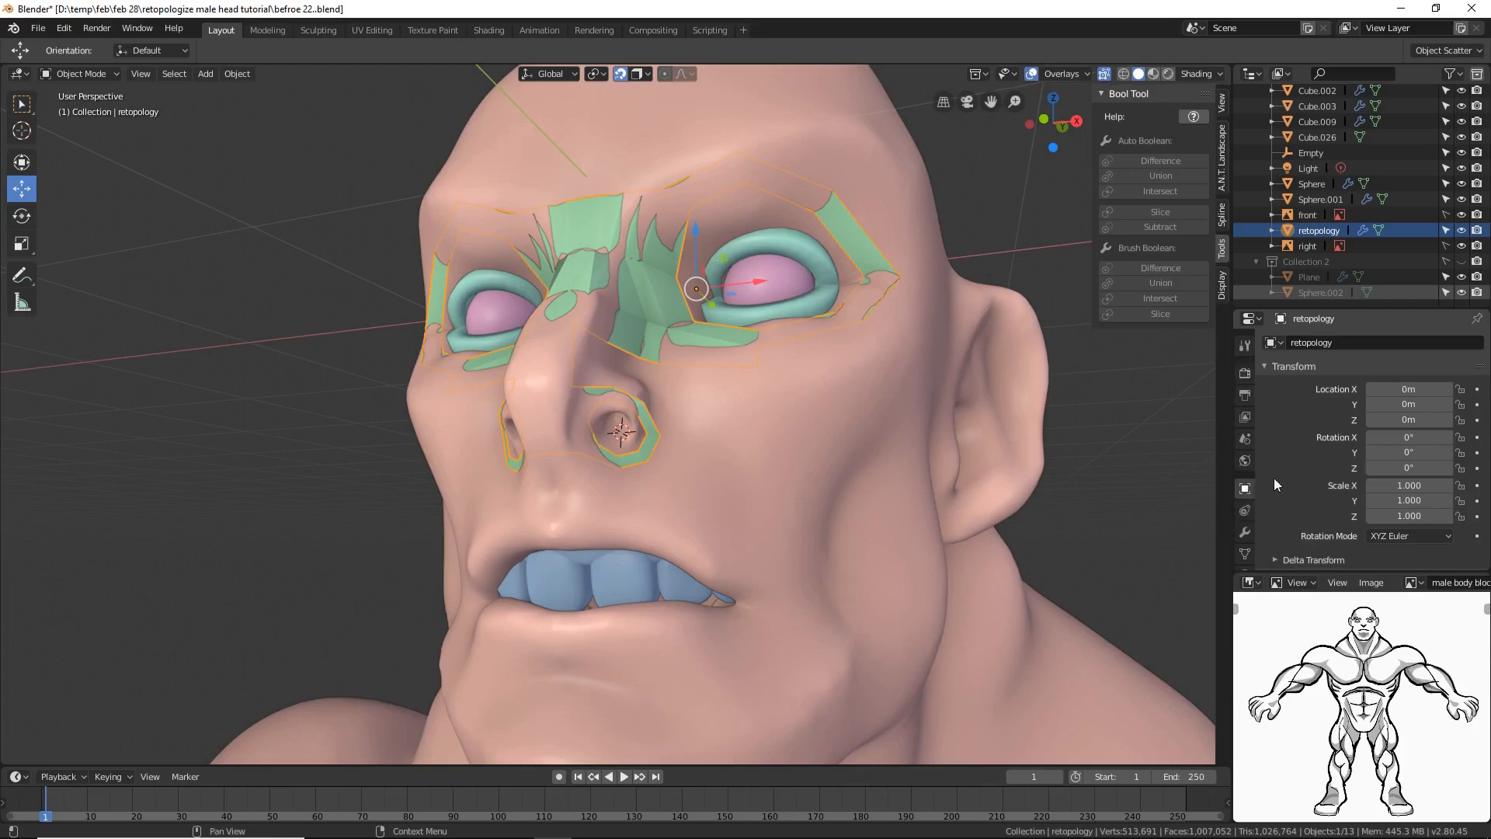
pyautogui.scroll(-2, 1320, 469)
pyautogui.scroll(-2, 1317, 463)
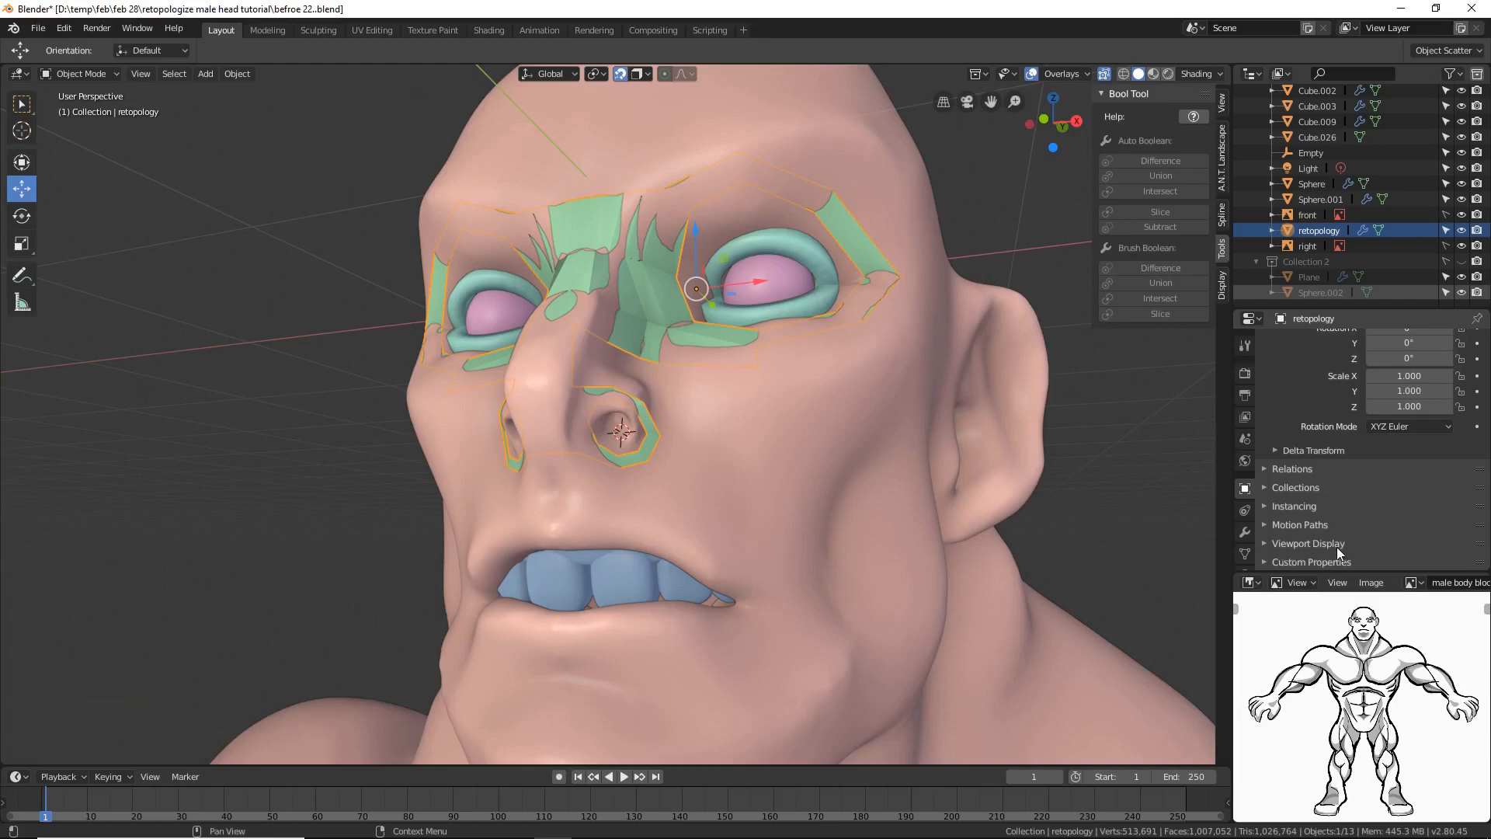
pyautogui.click(1267, 544)
pyautogui.scroll(-2, 1318, 522)
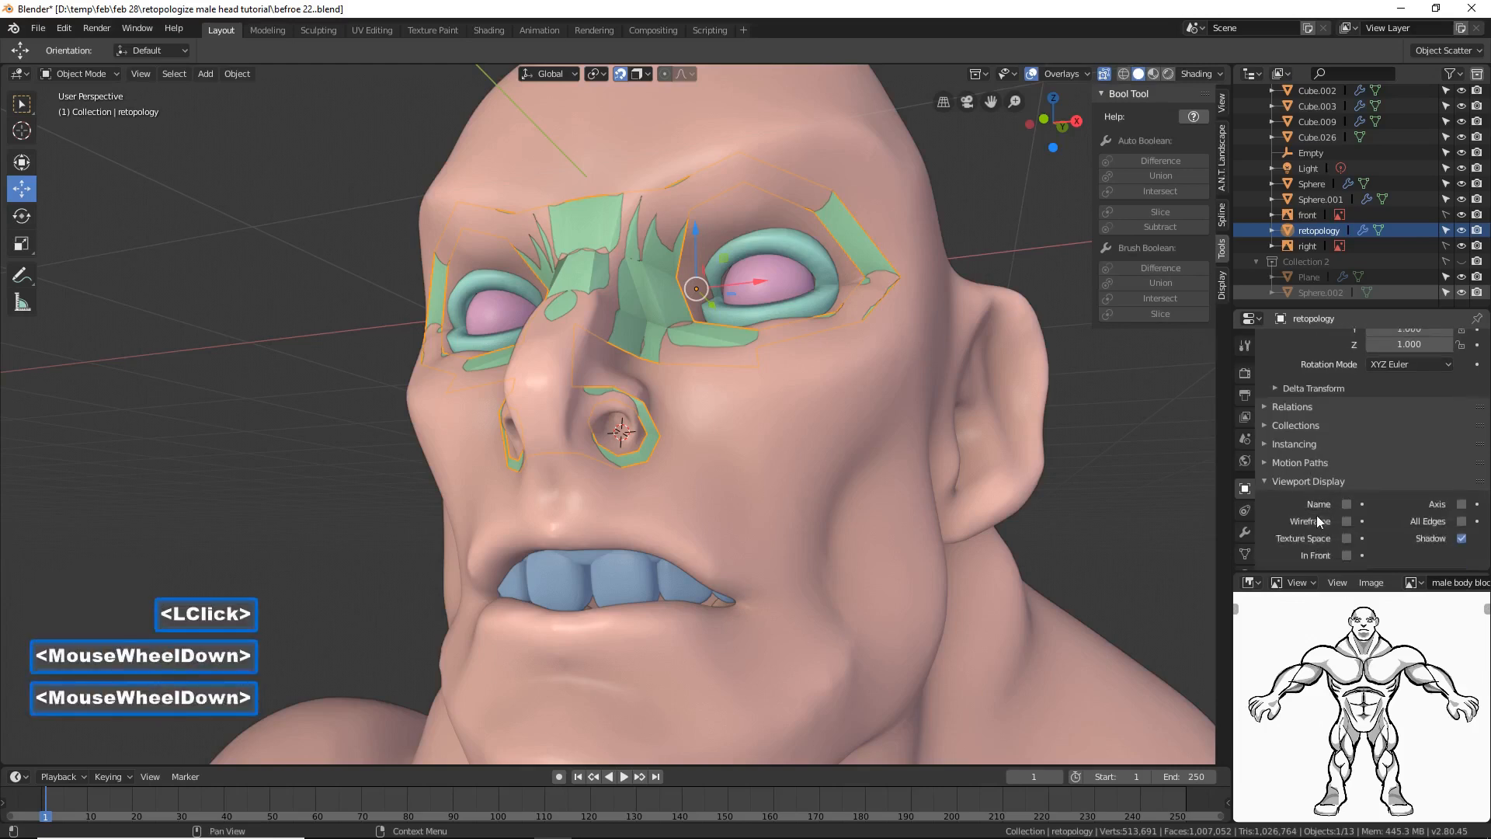
pyautogui.scroll(-1, 1318, 492)
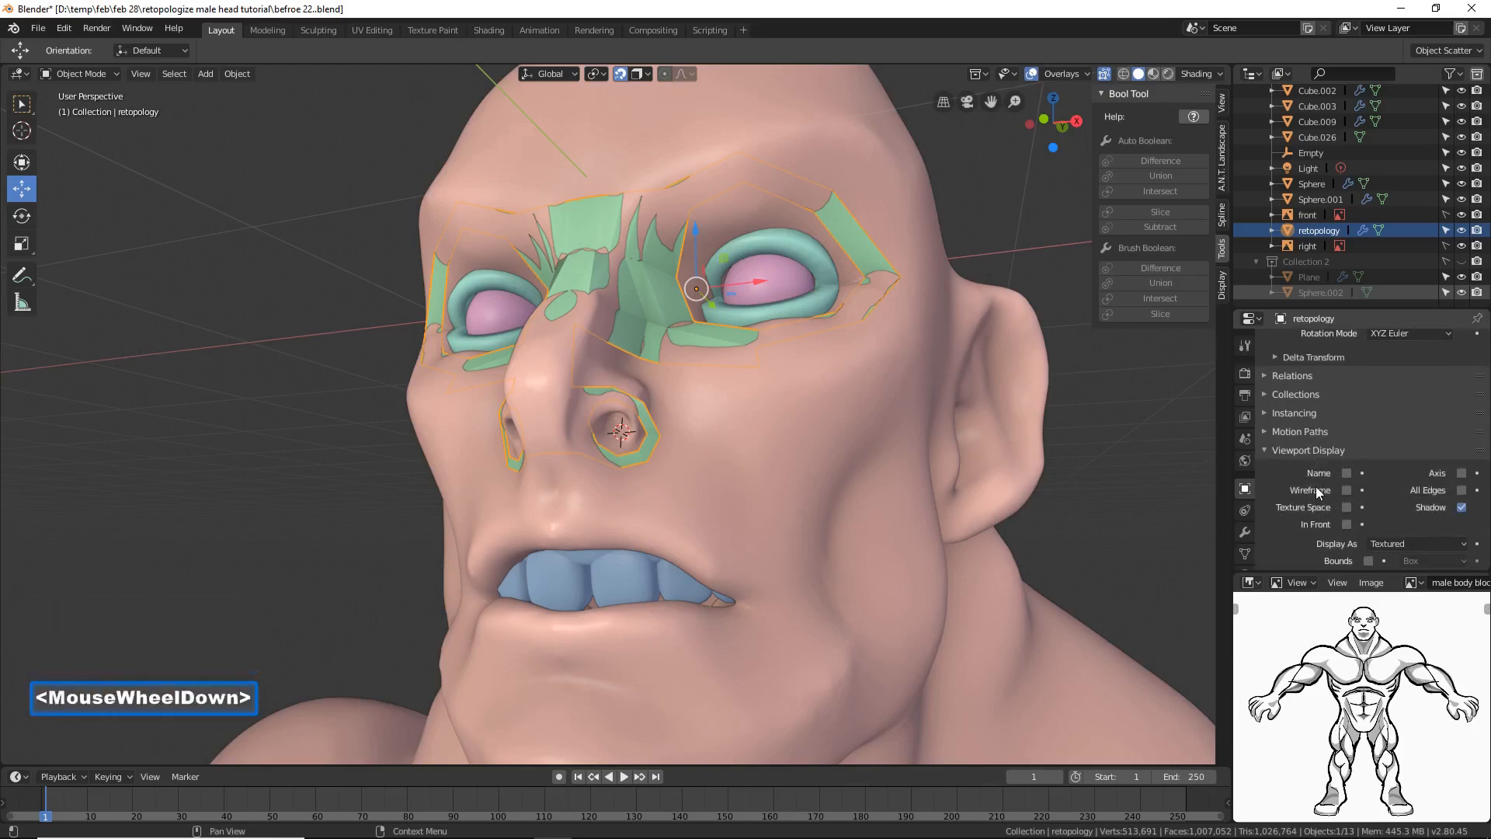
pyautogui.click(1347, 524)
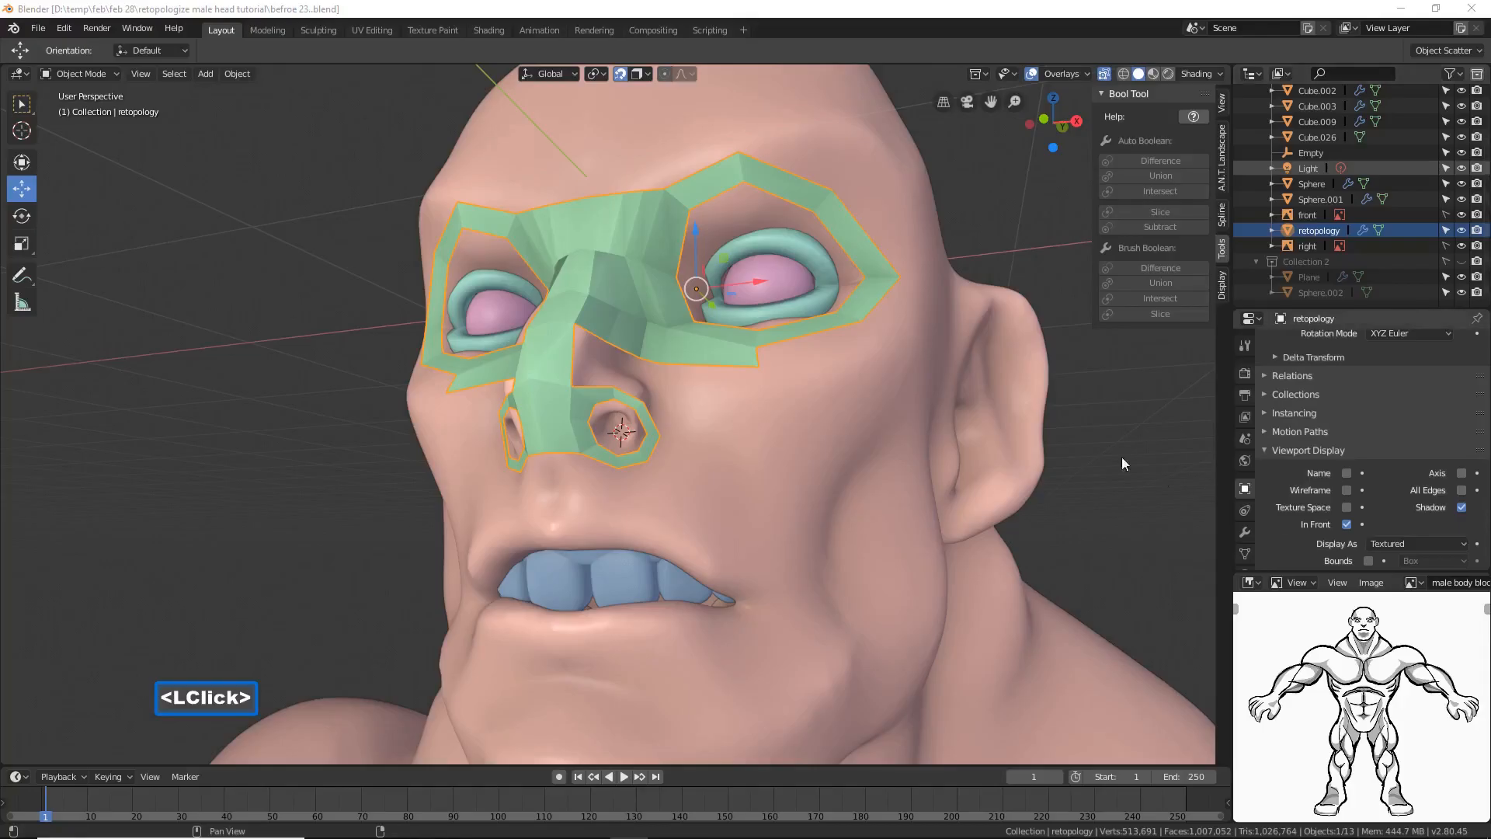
pyautogui.click(963, 12)
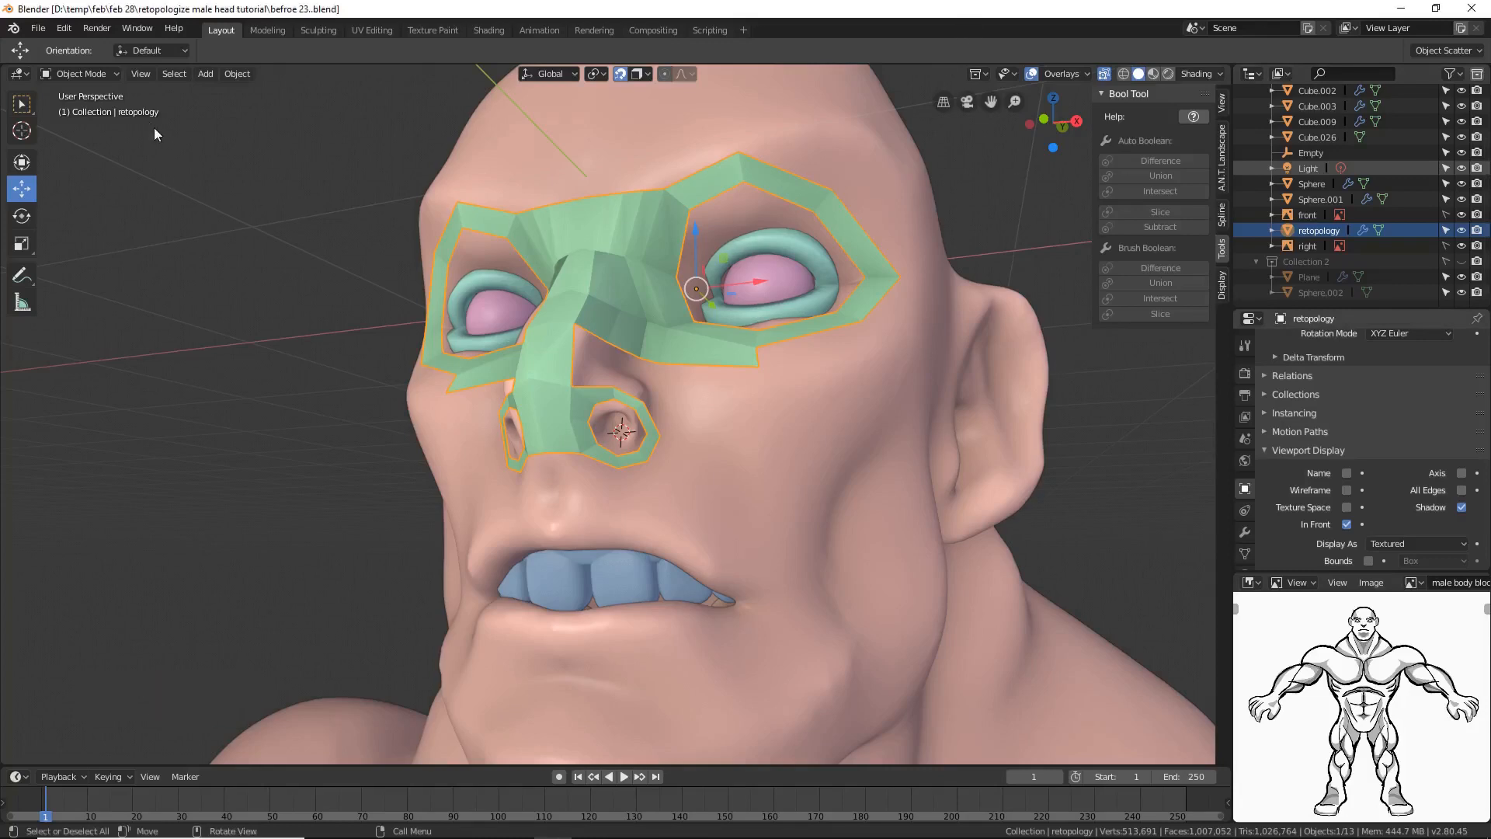
# Step: In Edit Mode, select all faces of the retopology mesh in face select mode and shade them smooth
pyautogui.click(106, 73)
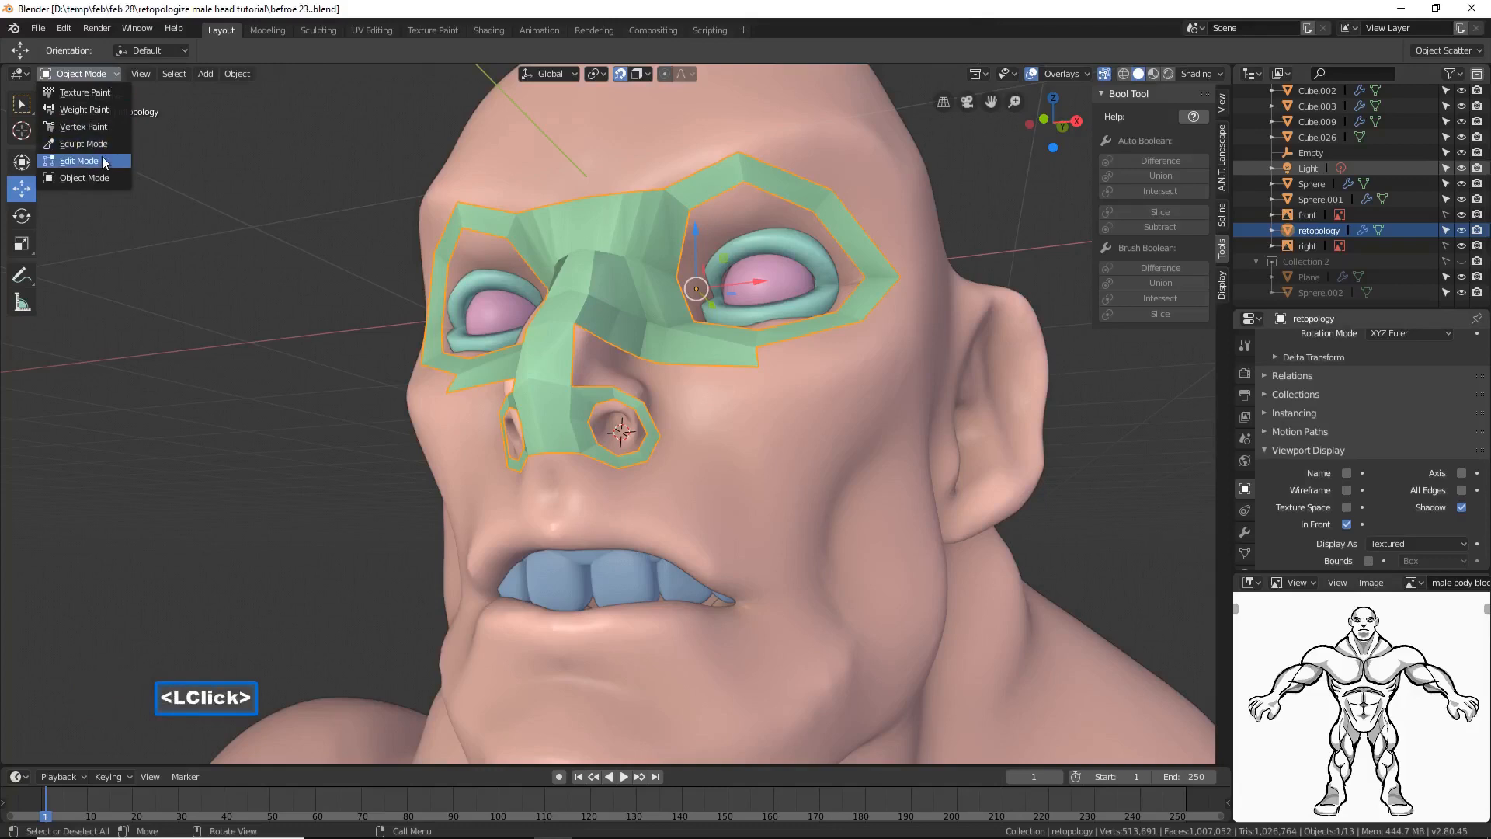
pyautogui.click(104, 160)
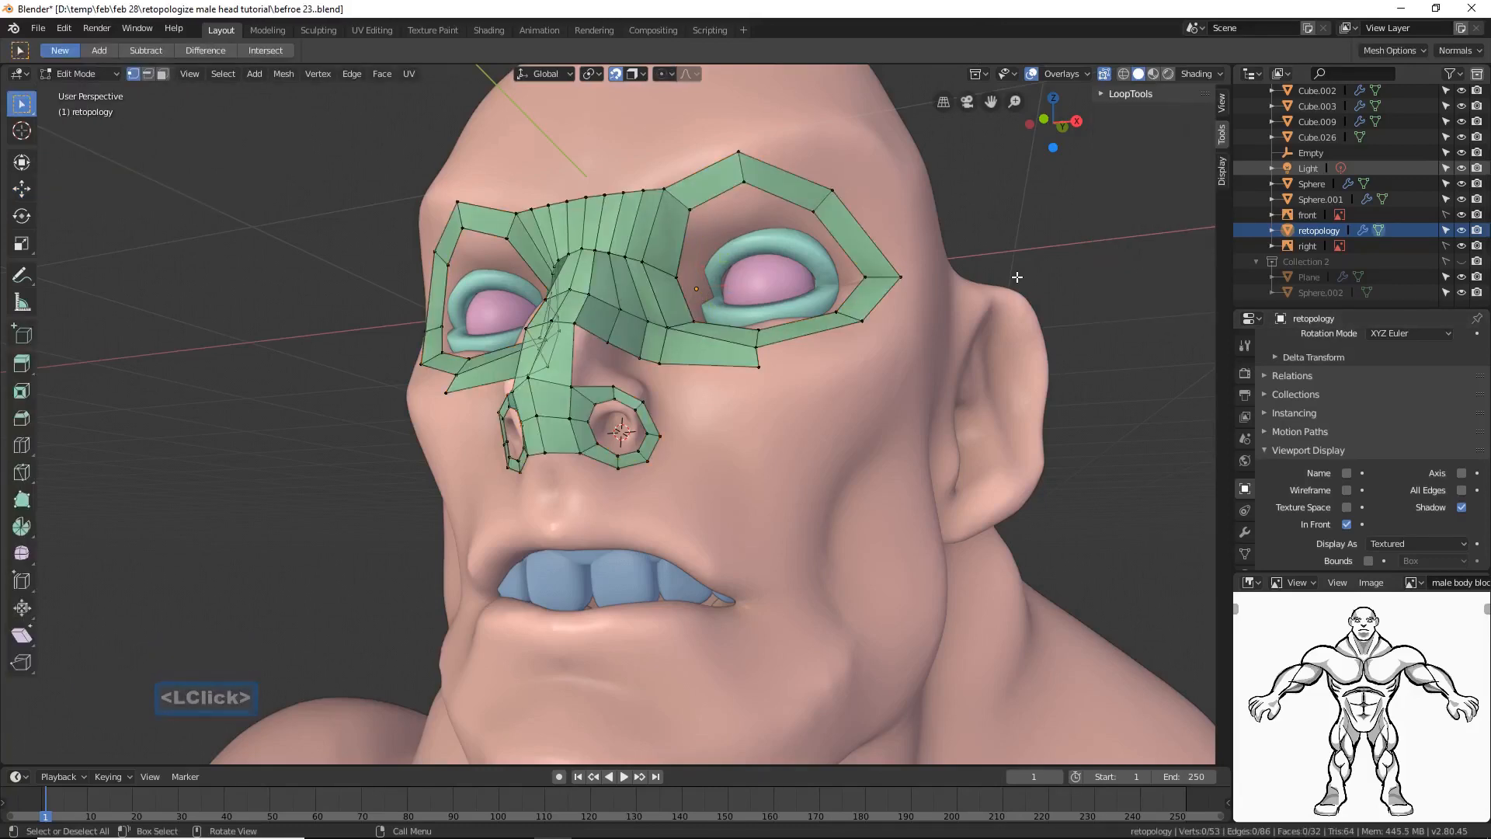
pyautogui.press('a')
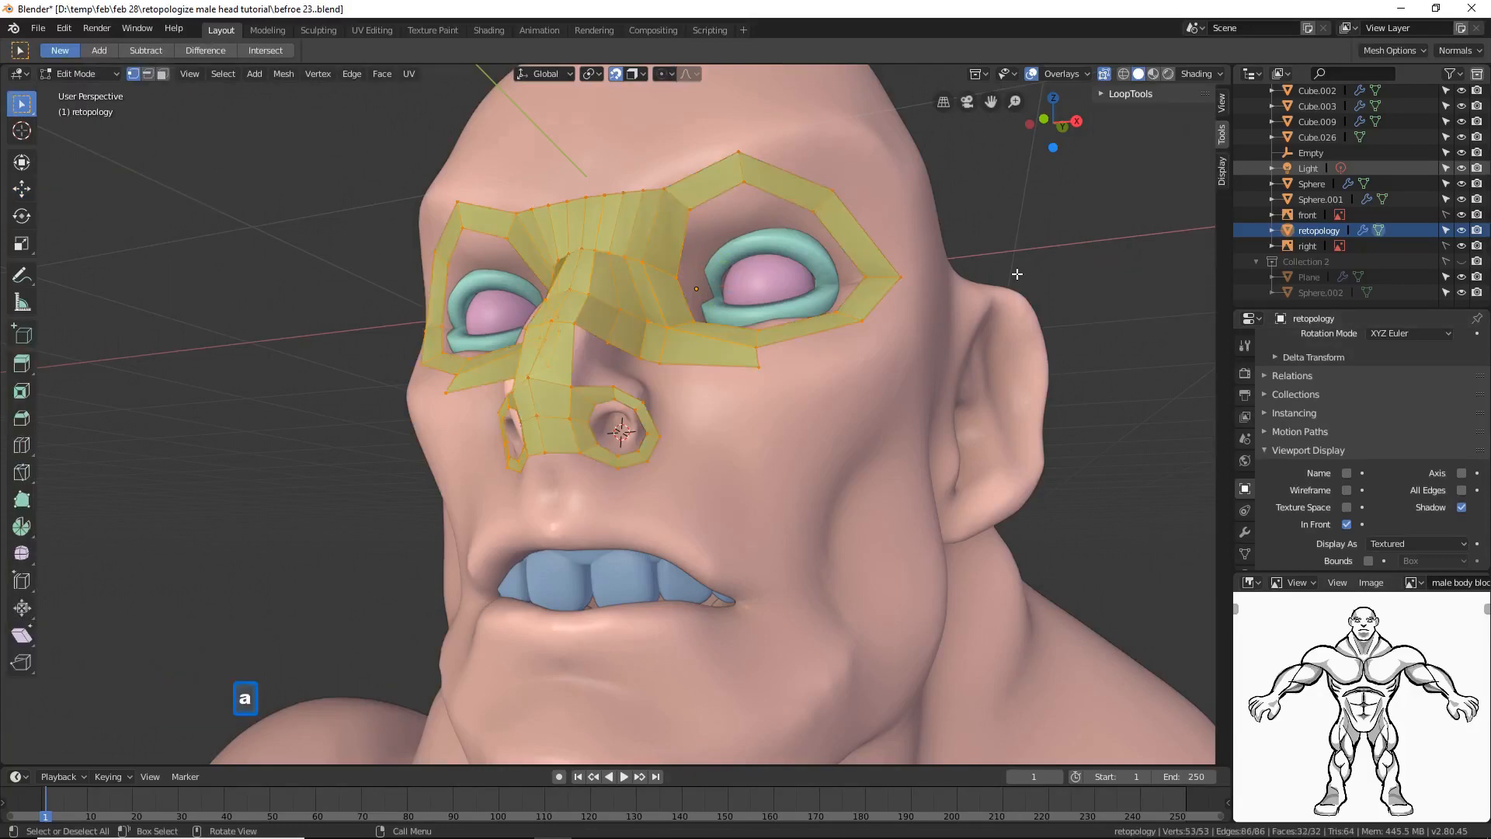
pyautogui.rightClick(1047, 222)
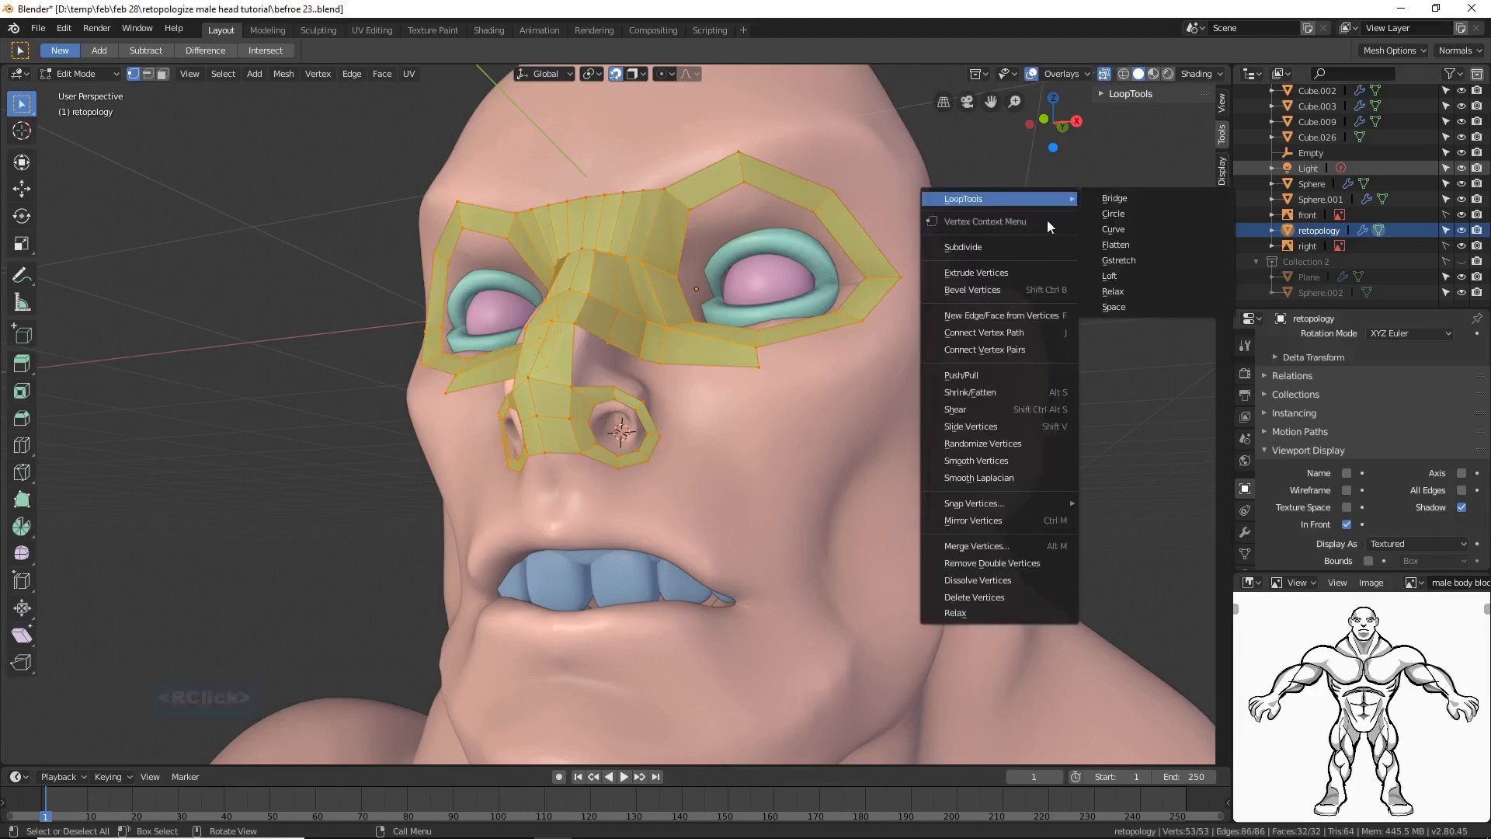
pyautogui.click(163, 75)
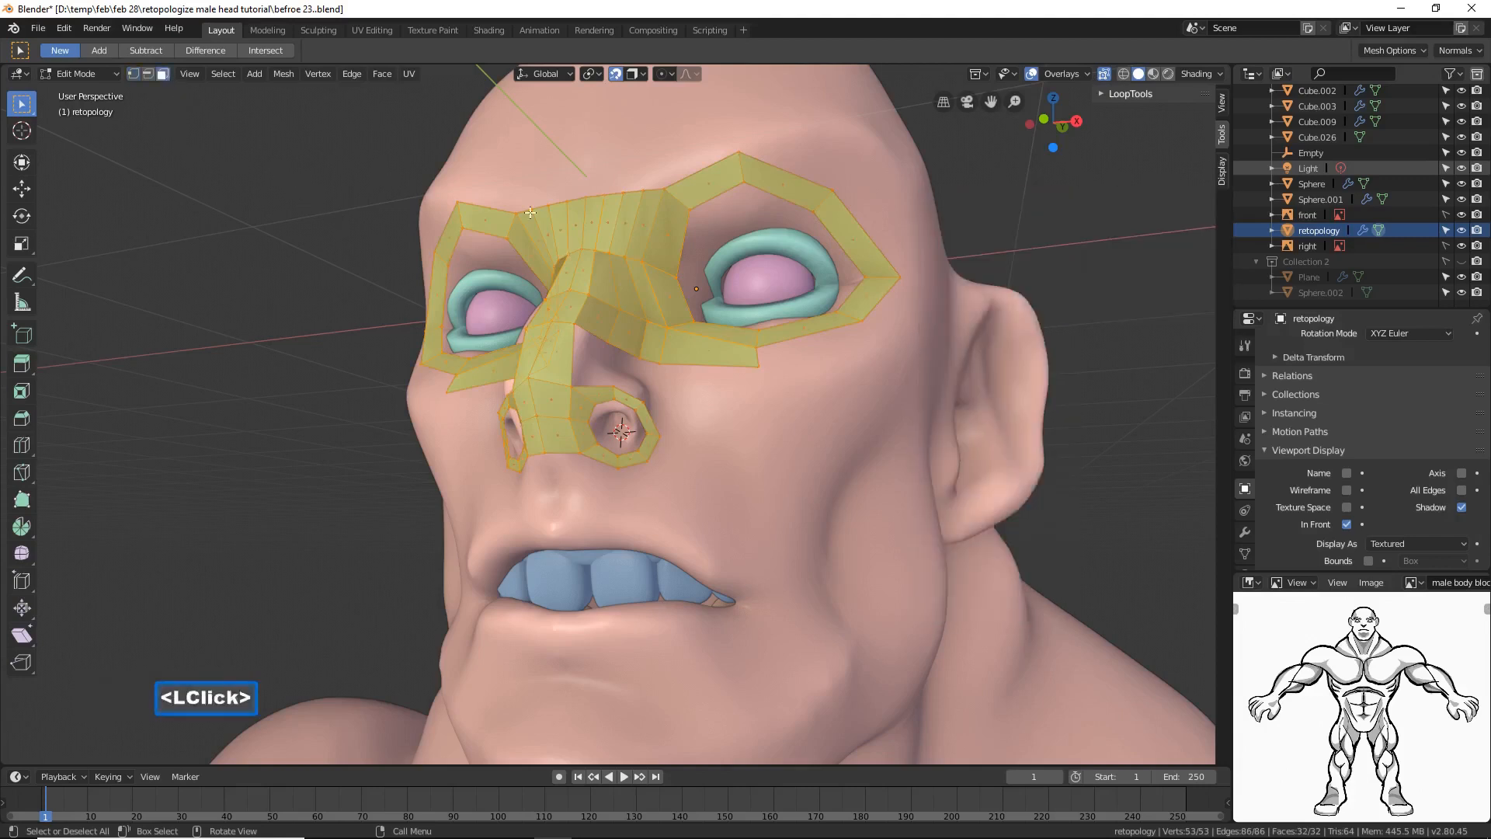
pyautogui.rightClick(1041, 210)
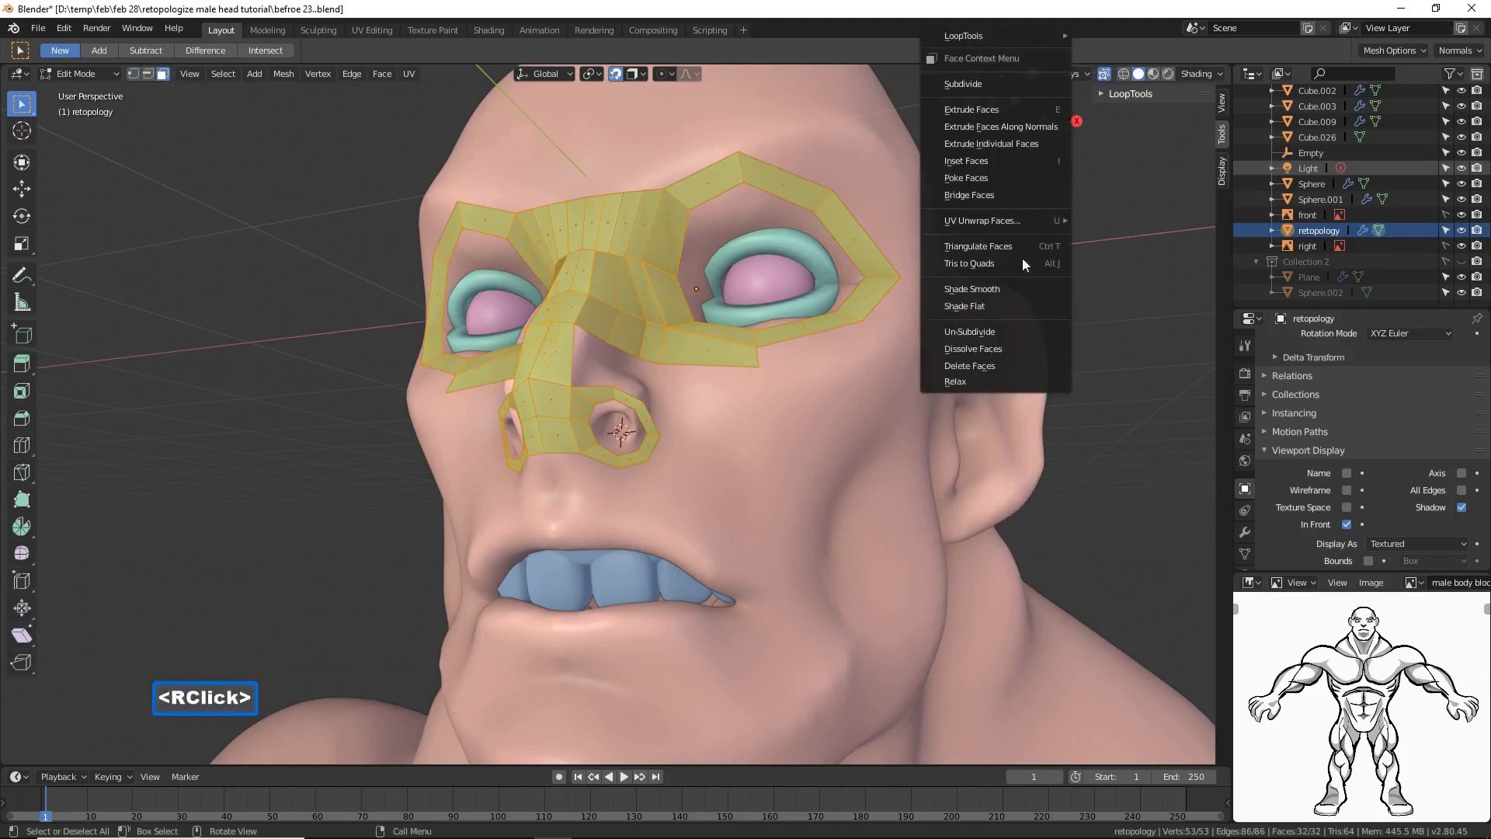
pyautogui.click(1015, 286)
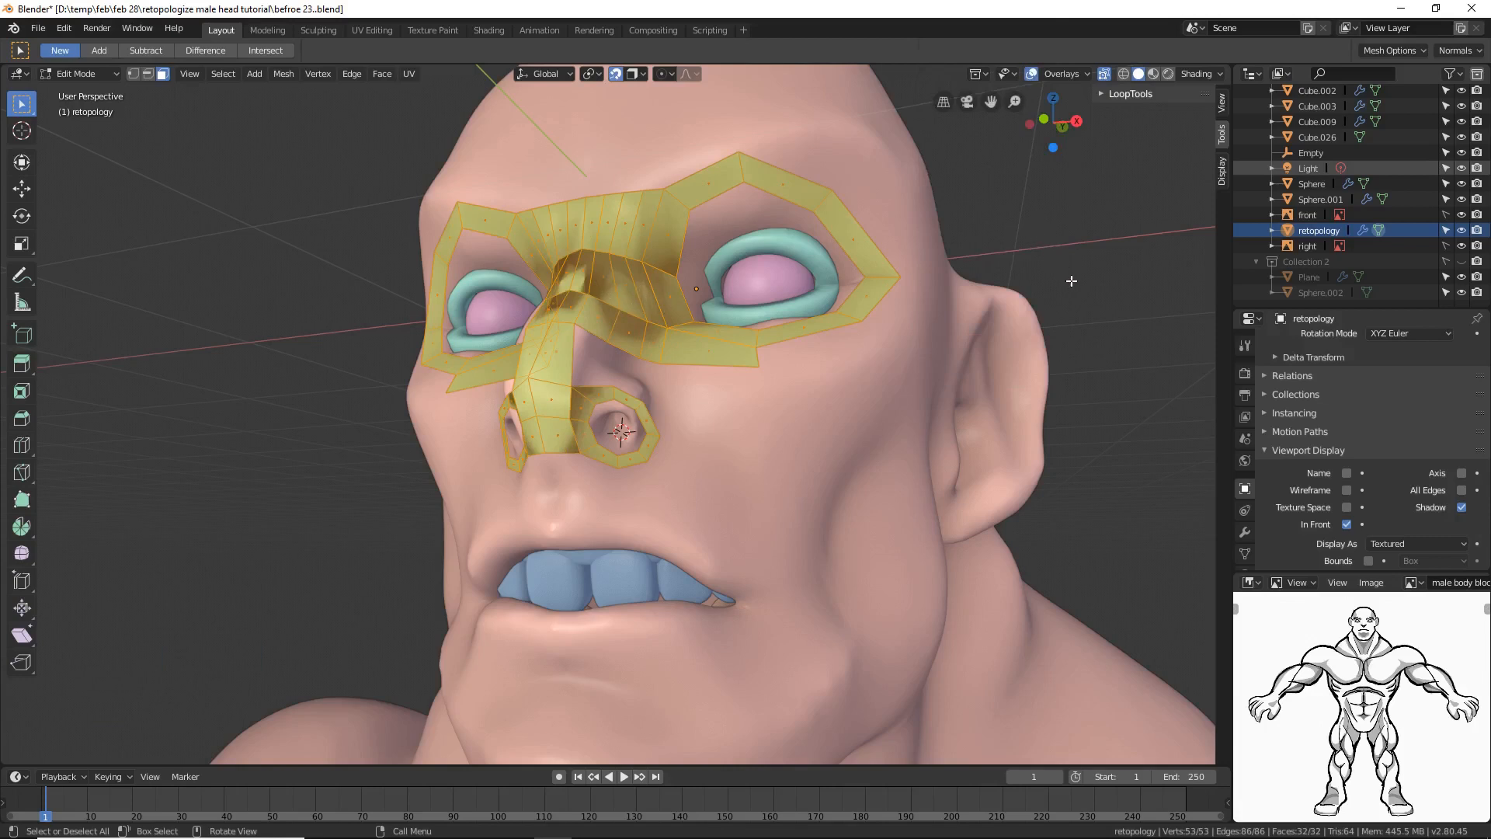
# Step: Make the normals of all selected faces consistent and save the file as befroe 24..blend
pyautogui.hotkey('shift', 'n')
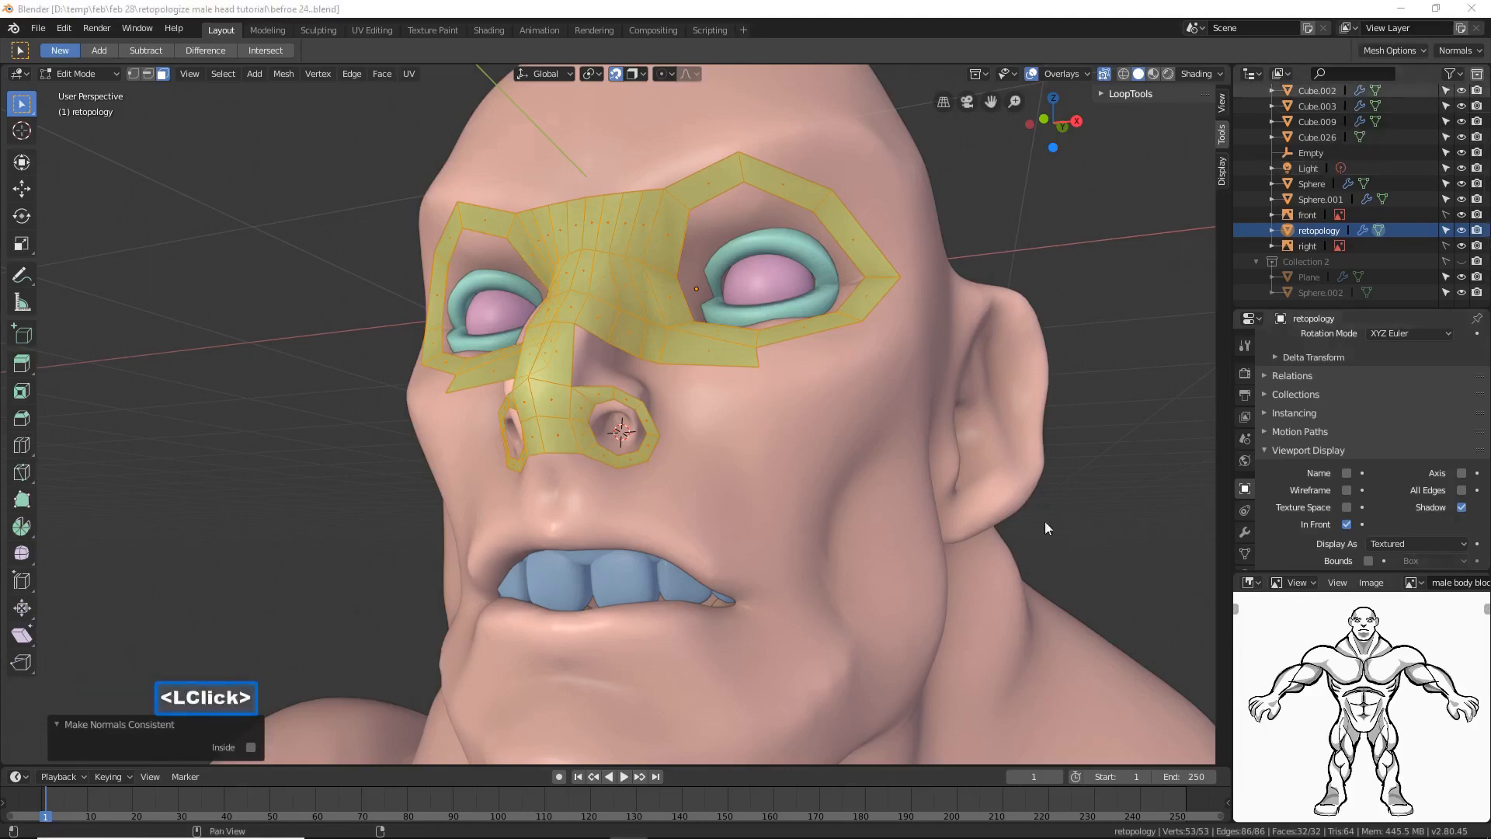
pyautogui.click(959, 17)
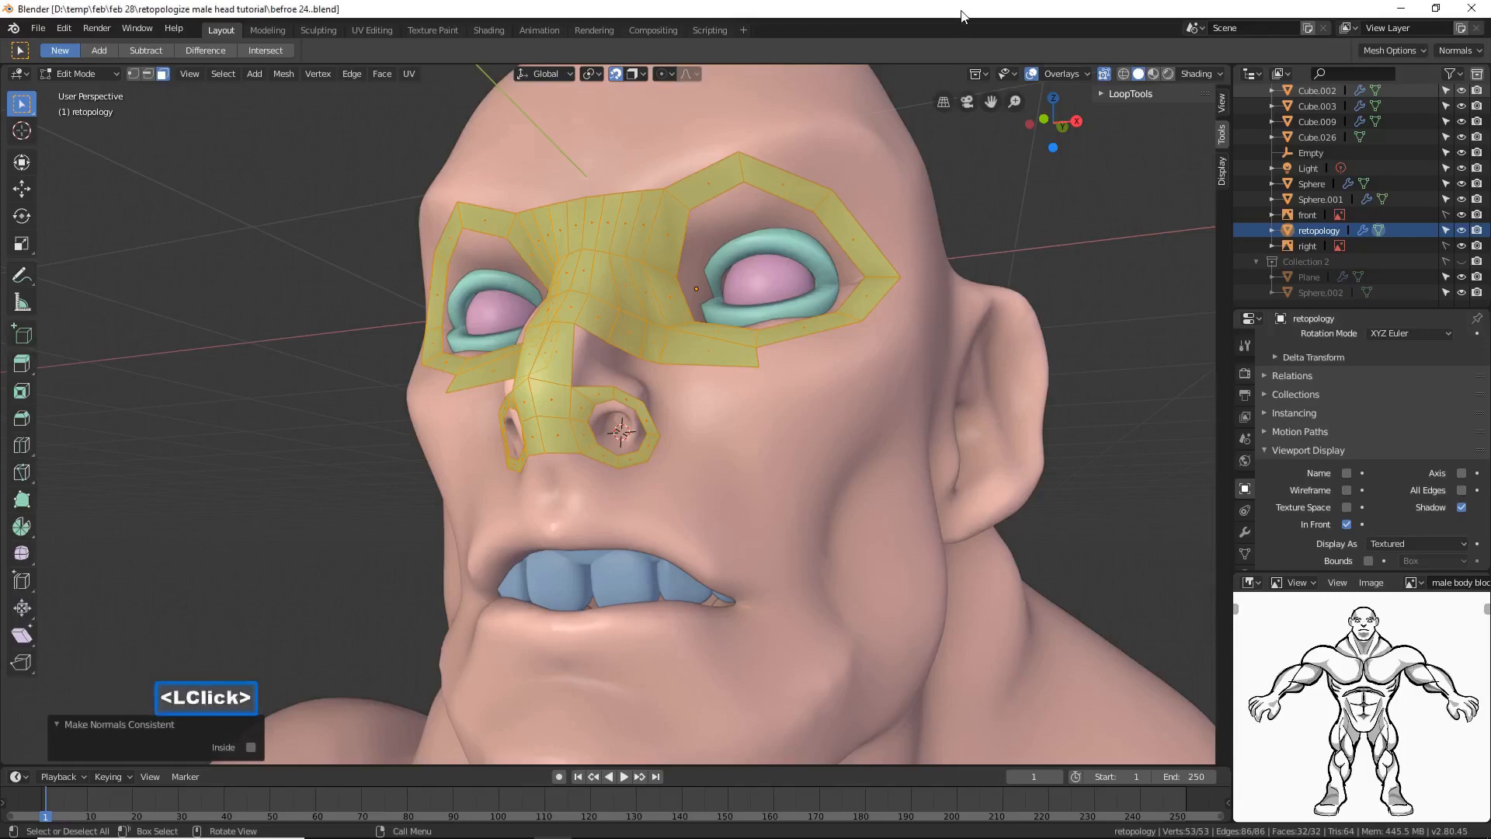
# Step: Enable Backface Culling in the viewport shading, deselect all mesh faces and save the file as befroe 25..blend
pyautogui.moveTo(1009, 473); pyautogui.dragTo(611, 379, button='middle')
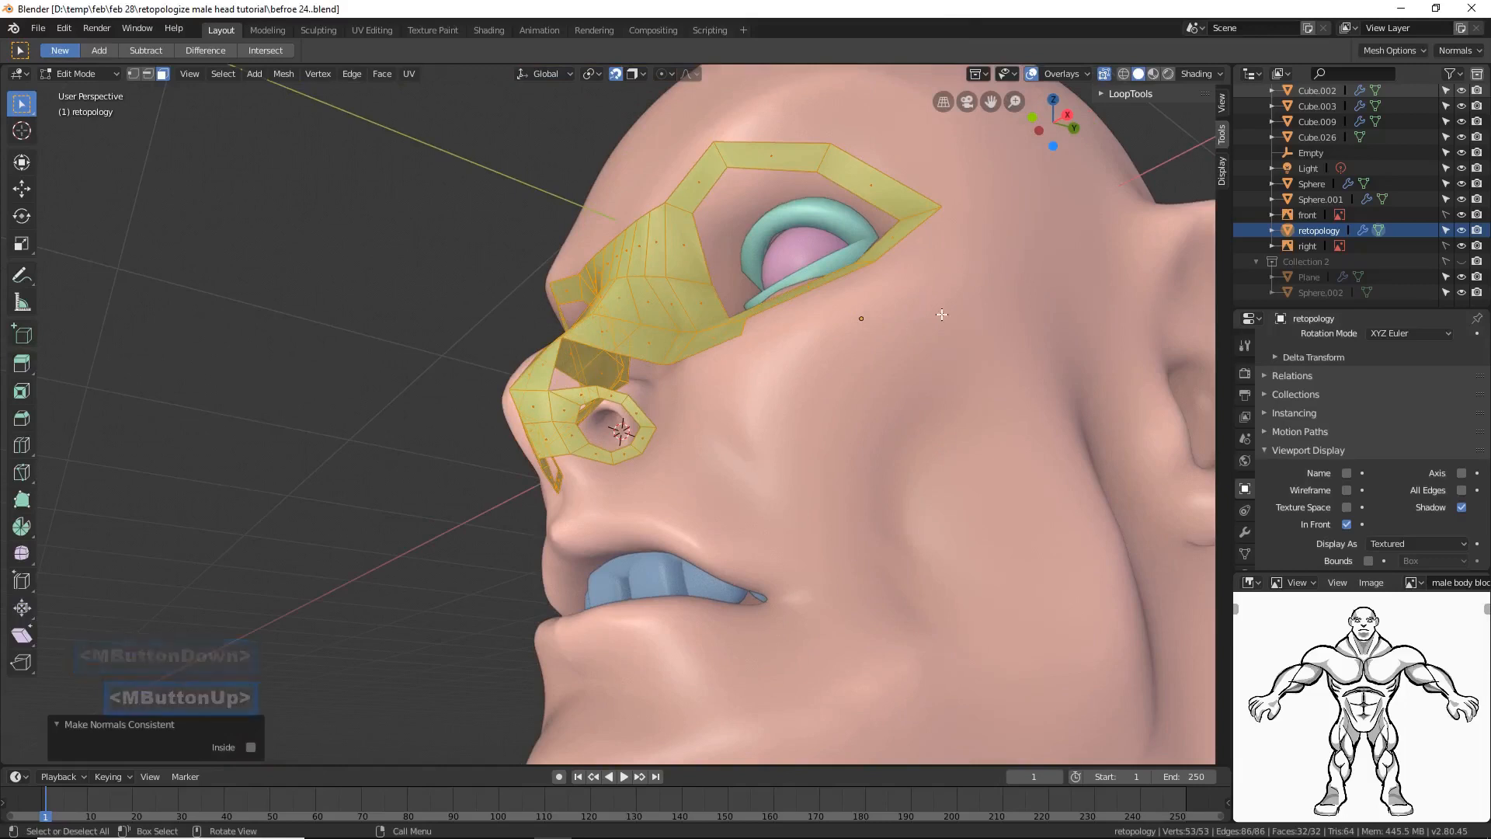
pyautogui.click(1197, 73)
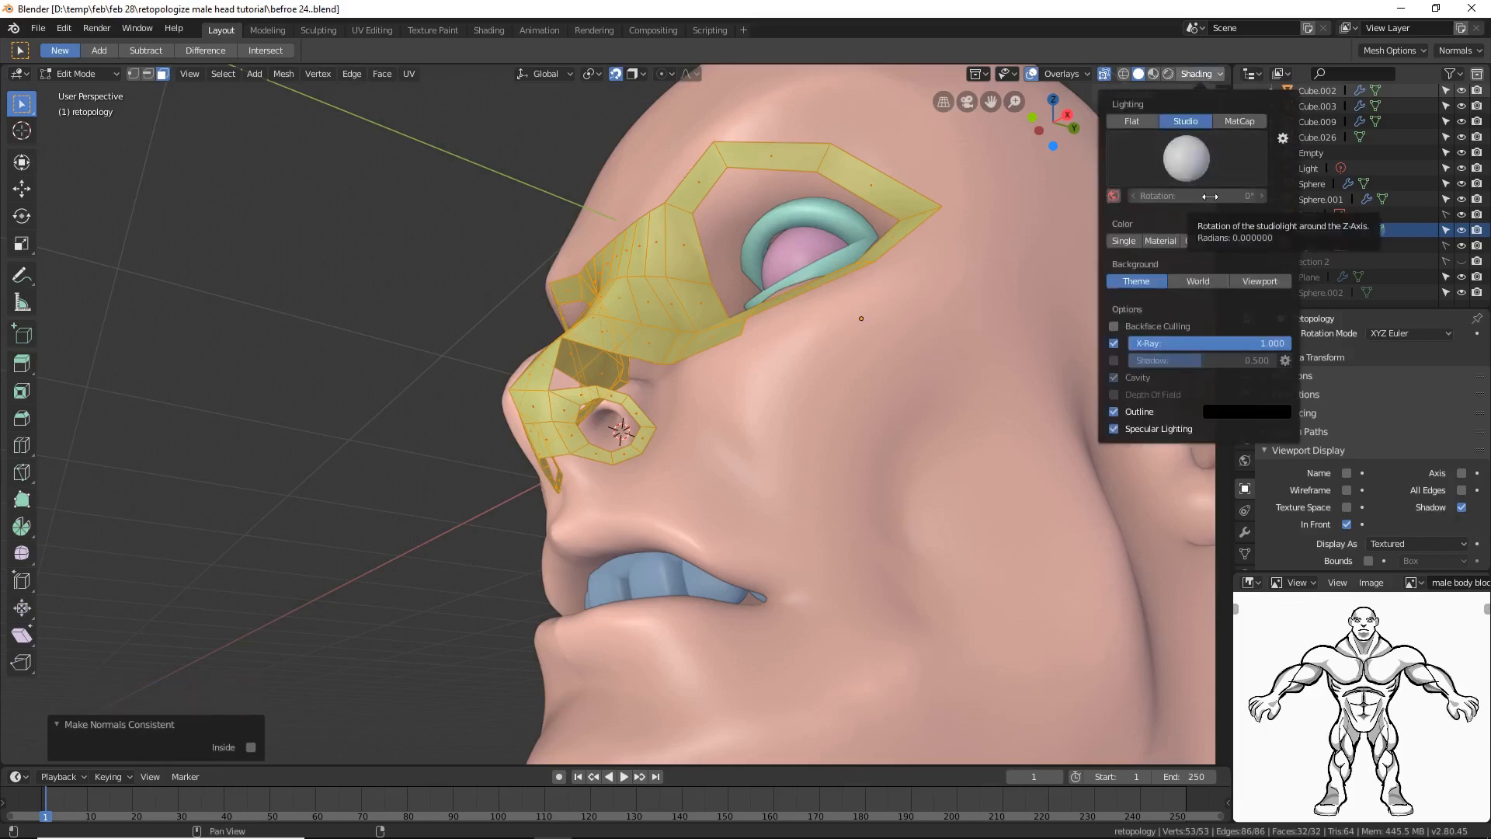
pyautogui.click(1115, 325)
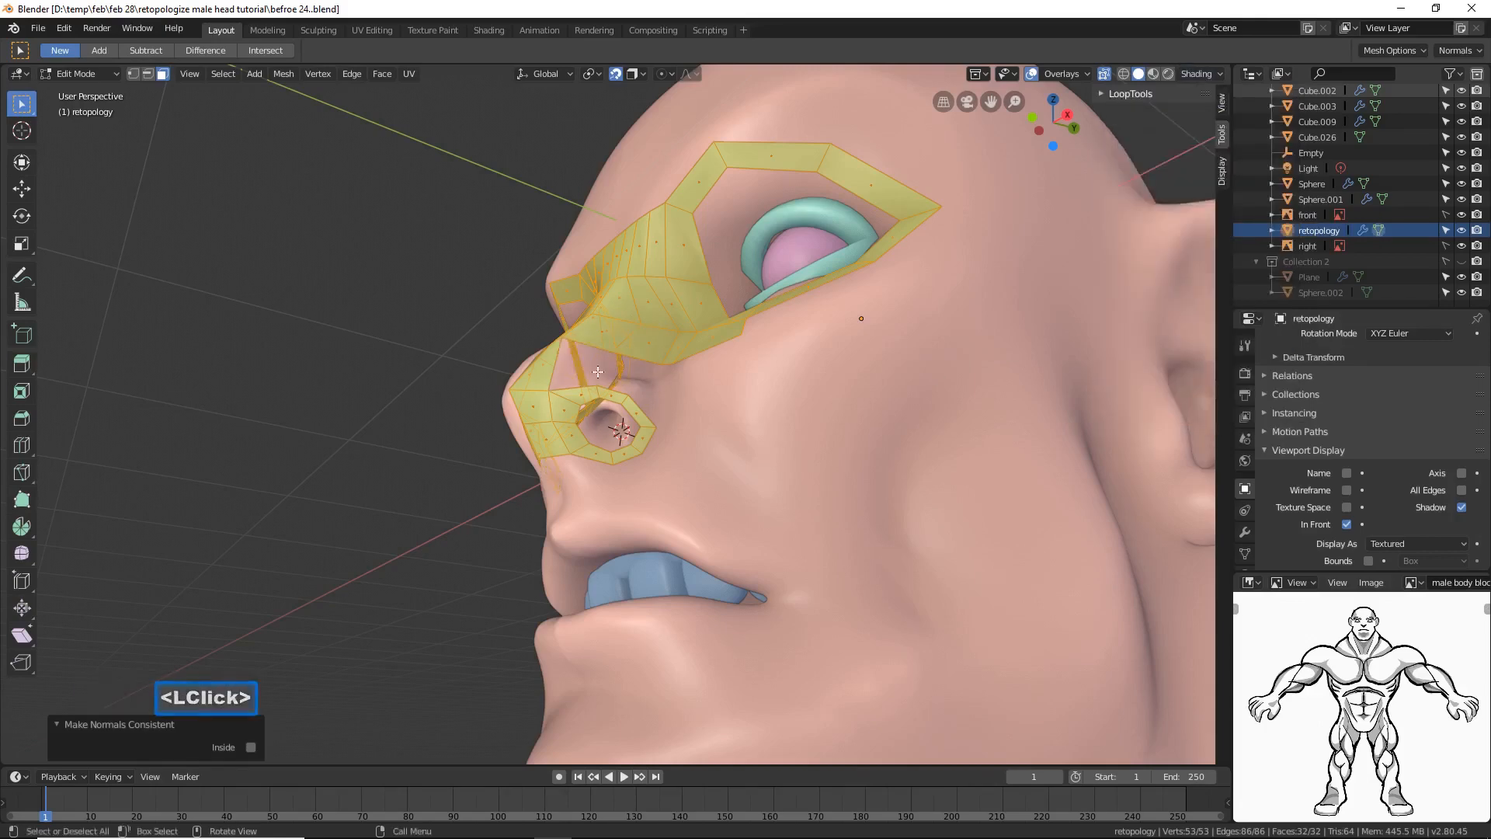
pyautogui.moveTo(737, 401); pyautogui.dragTo(817, 454, button='middle')
pyautogui.click(1062, 405)
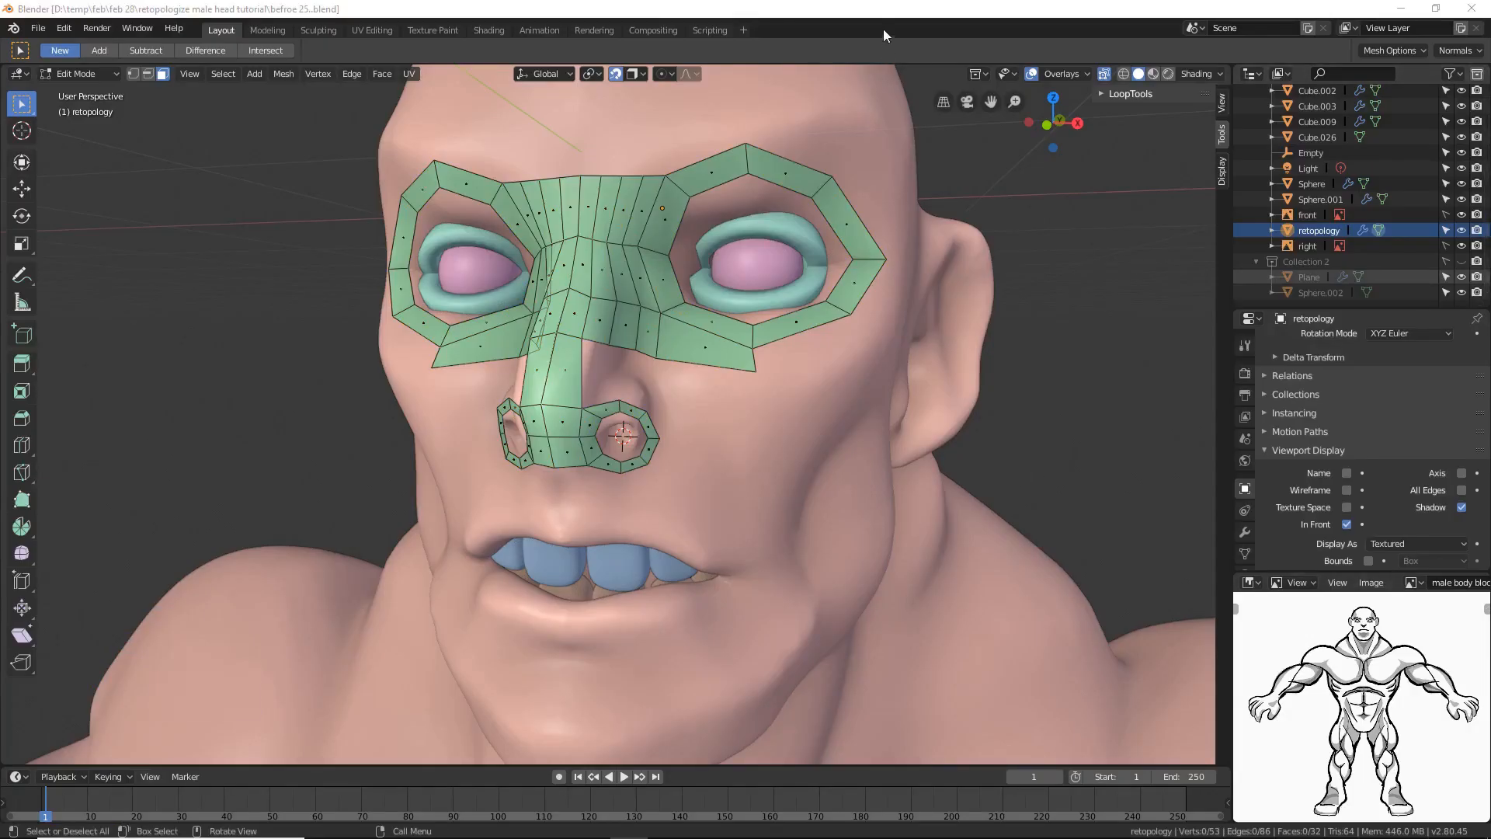
pyautogui.click(887, 17)
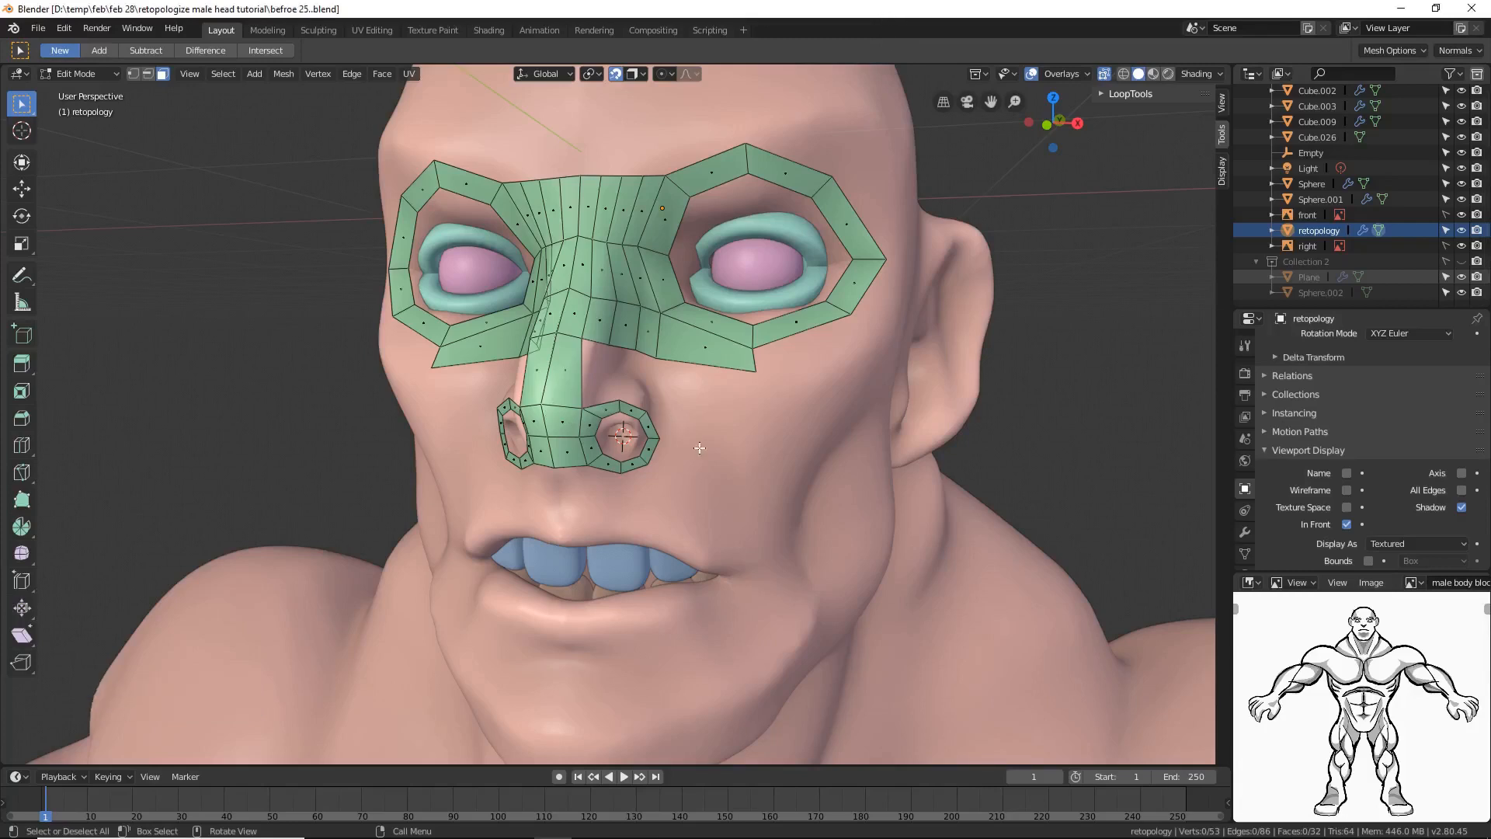
# Step: Add one horizontal loop cut across the long nose face above the tip and slide it down to a factor of -0.311
pyautogui.keyDown('ctrl'); pyautogui.moveTo(719, 480); pyautogui.dragTo(531, 323, button='middle'); pyautogui.keyUp('ctrl')
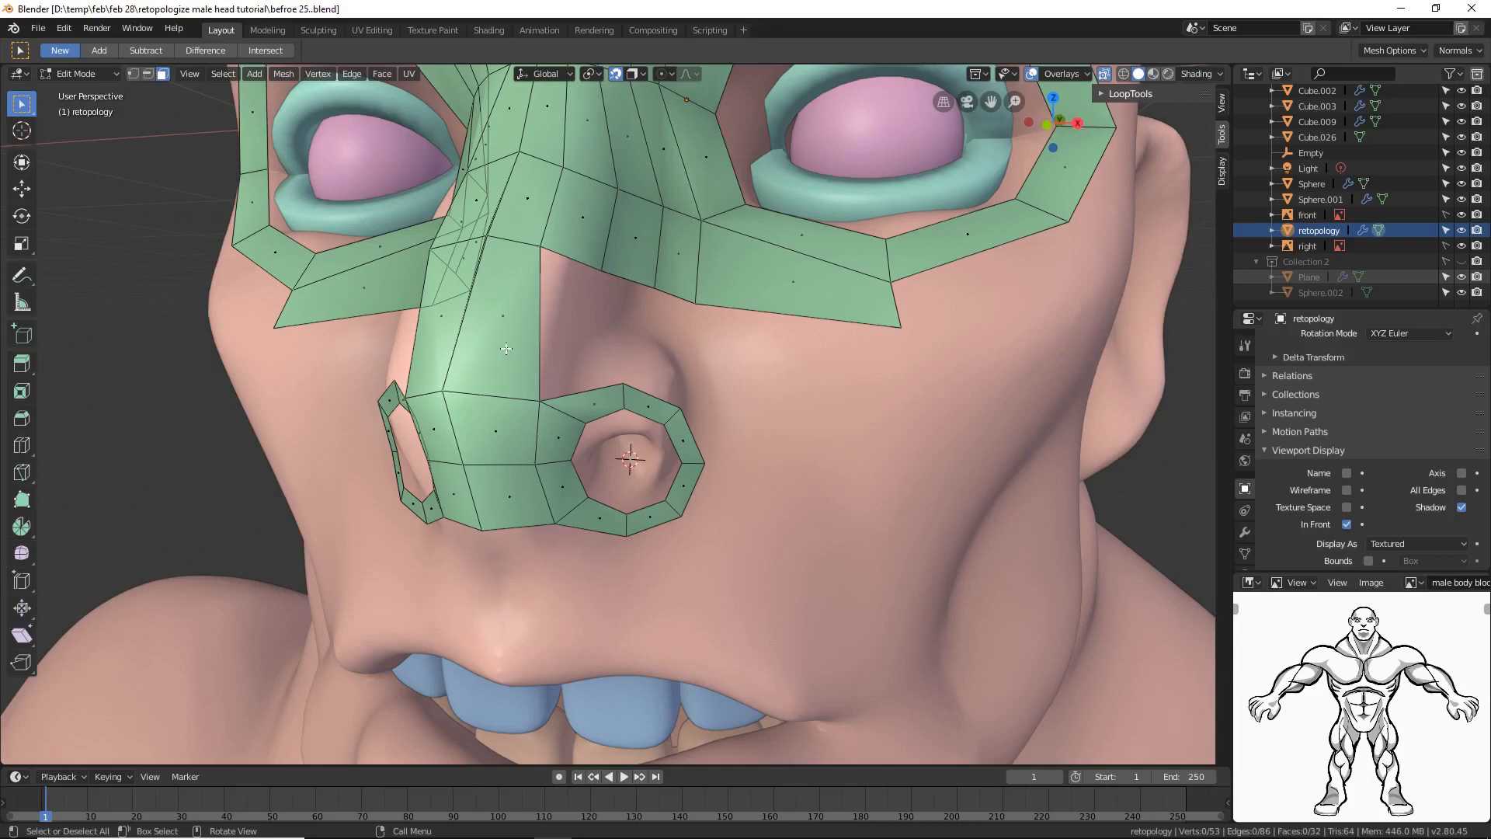
pyautogui.press('ctrl')
pyautogui.hotkey('ctrl', 'r')
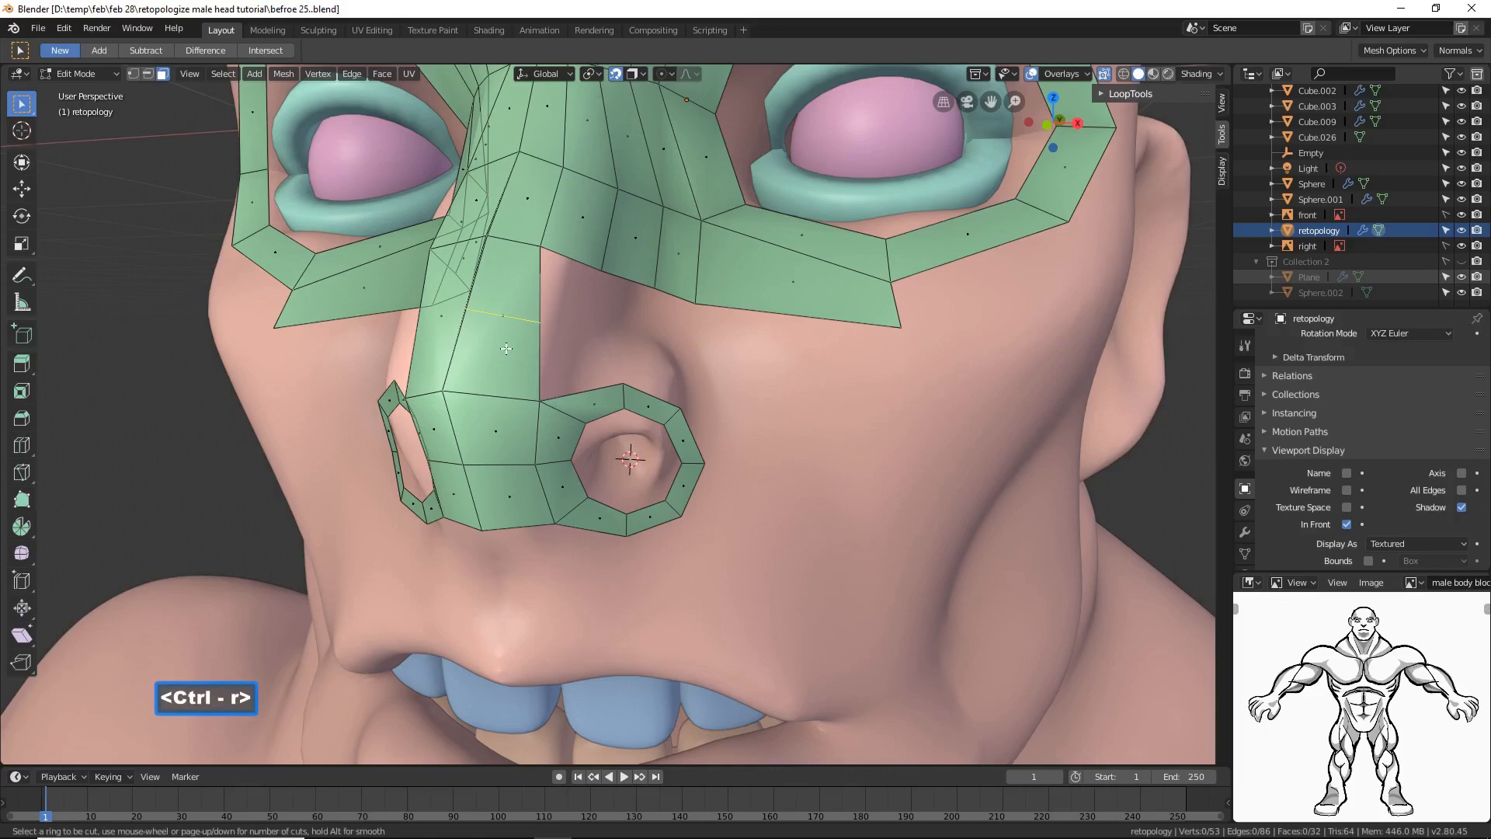
pyautogui.click(505, 349)
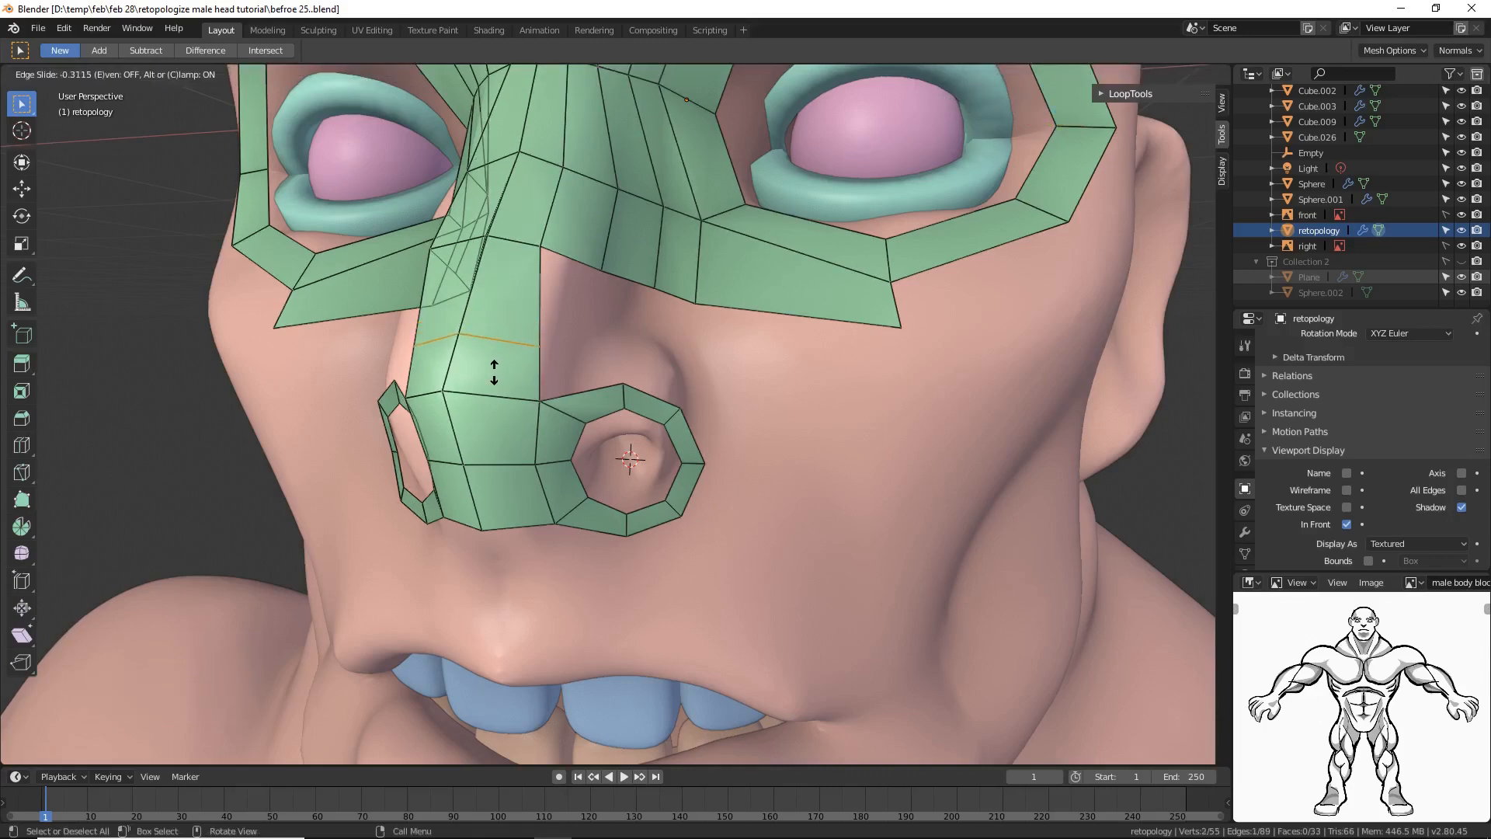
pyautogui.click(494, 371)
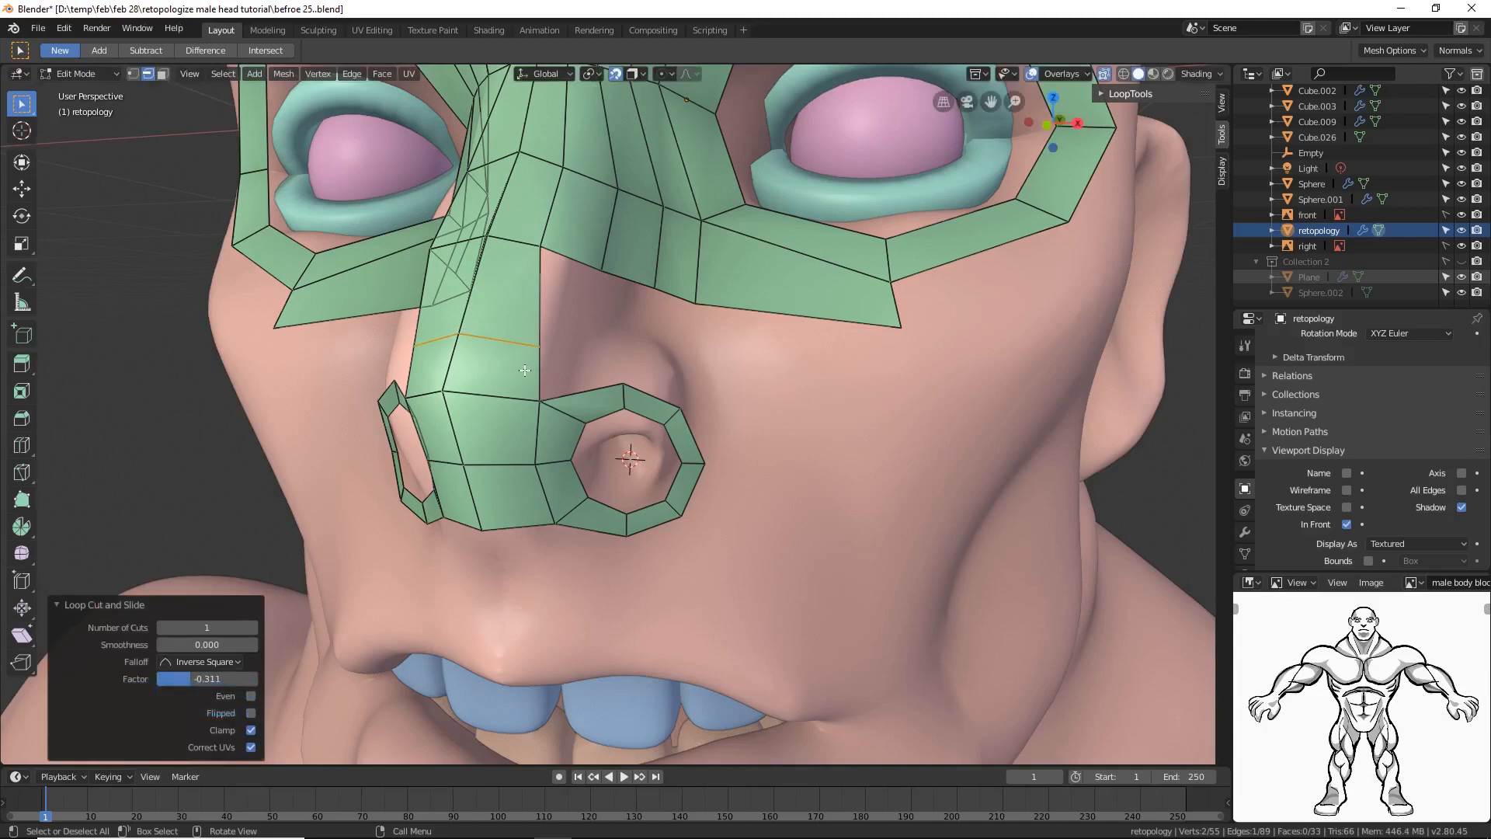
# Step: In vertex select mode, extrude the new loop's outer vertex to a point on the side of the nose above the nostril ring
pyautogui.click(134, 74)
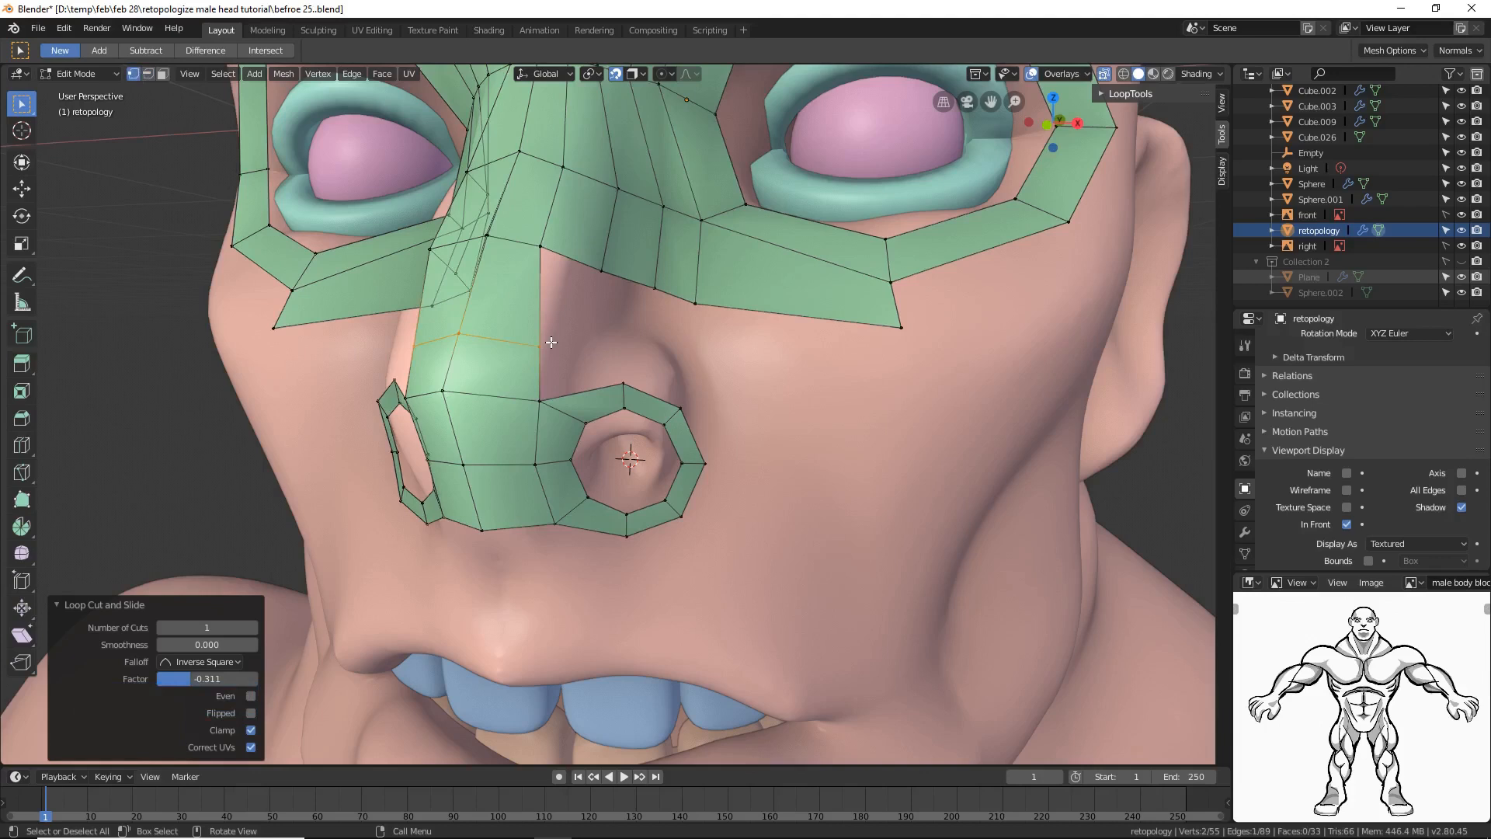
pyautogui.click(1174, 443)
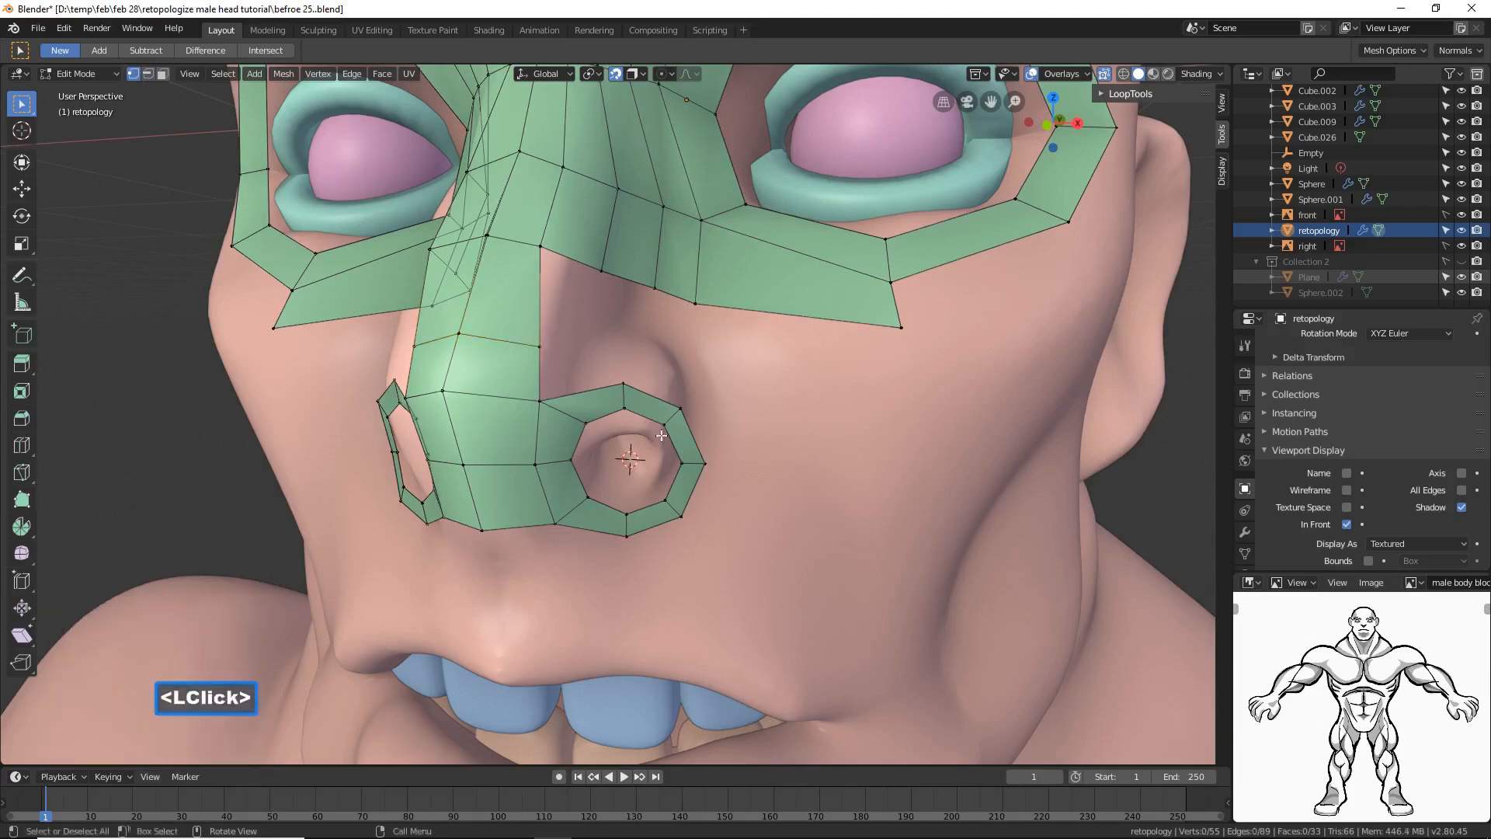
pyautogui.click(545, 356)
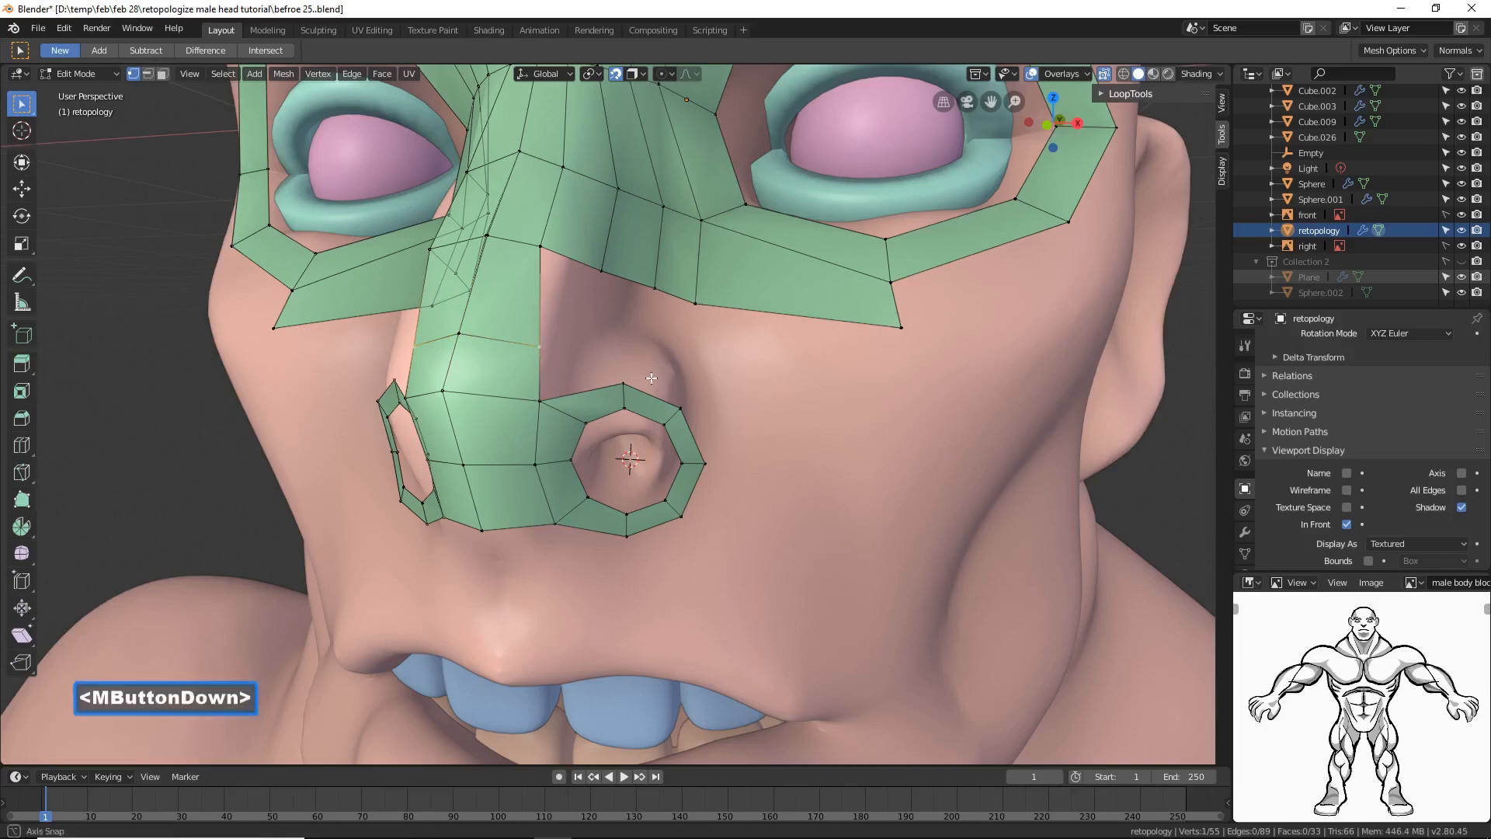
pyautogui.moveTo(569, 372); pyautogui.dragTo(651, 395, button='middle')
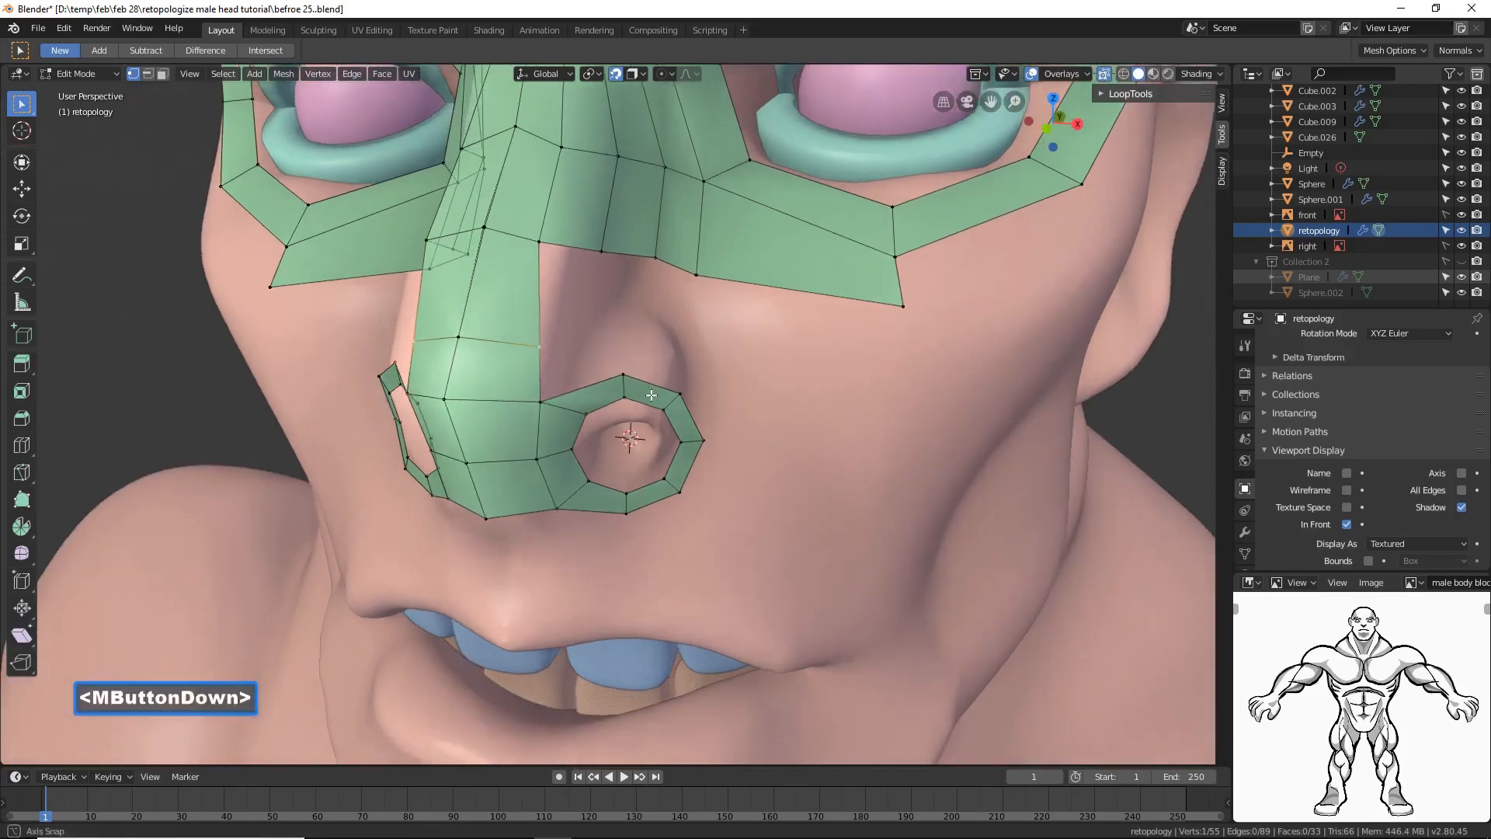
pyautogui.keyDown('ctrl'); pyautogui.rightClick(616, 339); pyautogui.keyUp('ctrl')
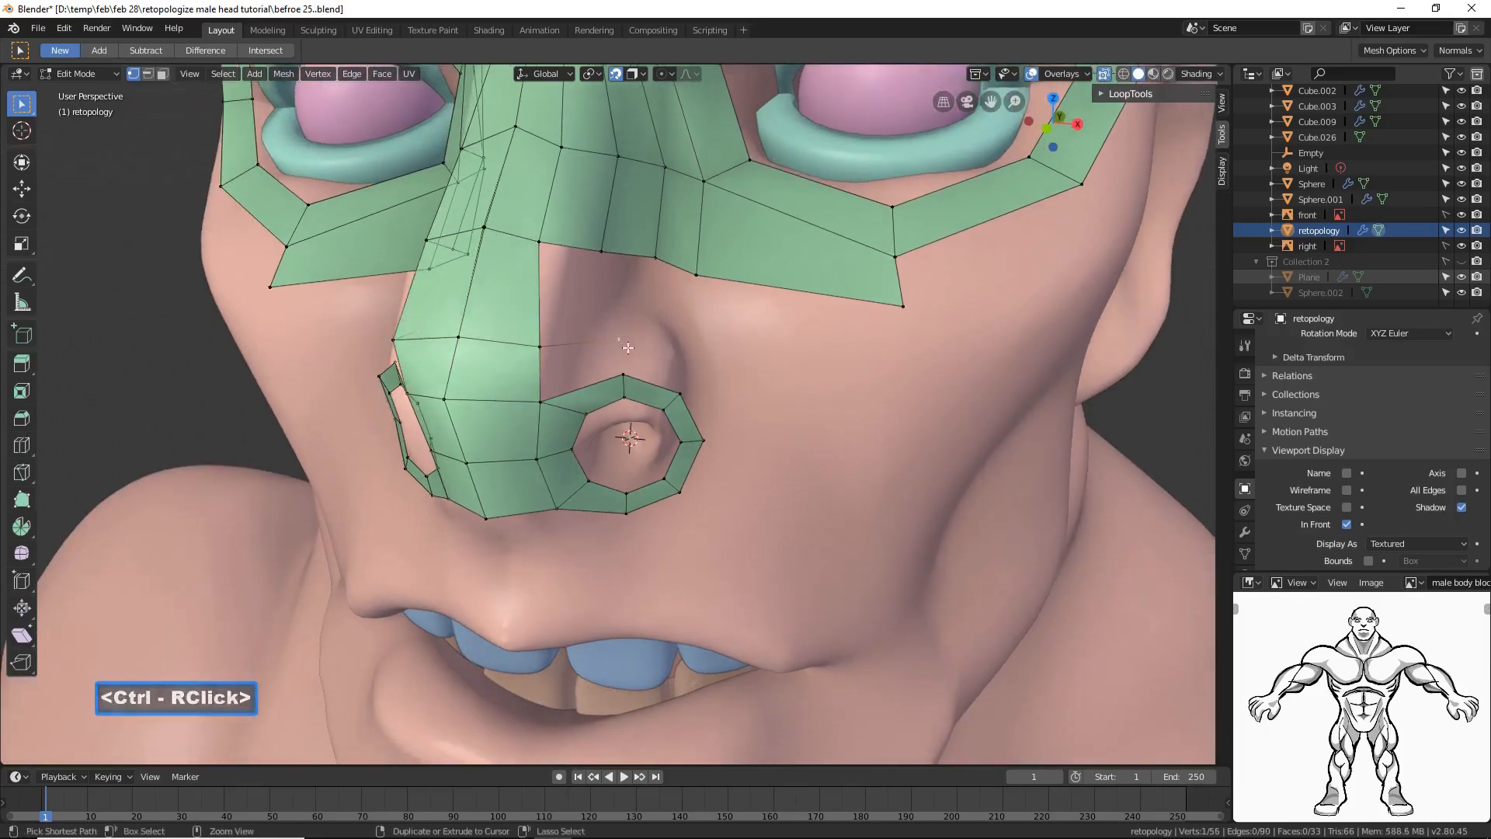
# Step: Extrude three more vertices around the outer side of the nostril ring, ending below its lower outer corner, and save the file as befroe 26..blend
pyautogui.keyDown('ctrl'); pyautogui.rightClick(682, 370); pyautogui.keyUp('ctrl')
pyautogui.moveTo(800, 441); pyautogui.dragTo(720, 420, button='middle')
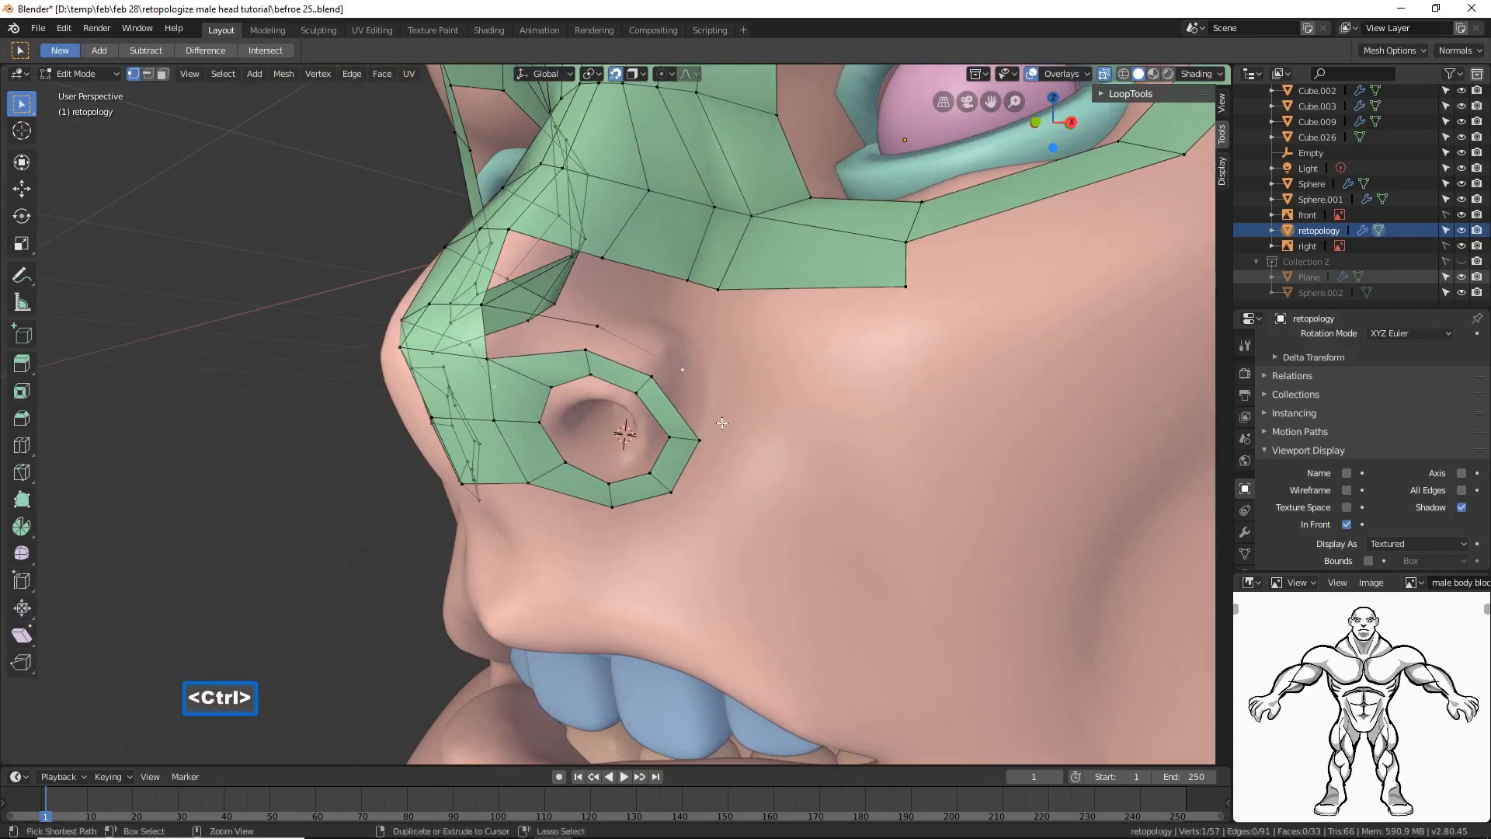
pyautogui.keyDown('ctrl'); pyautogui.rightClick(725, 423); pyautogui.keyUp('ctrl')
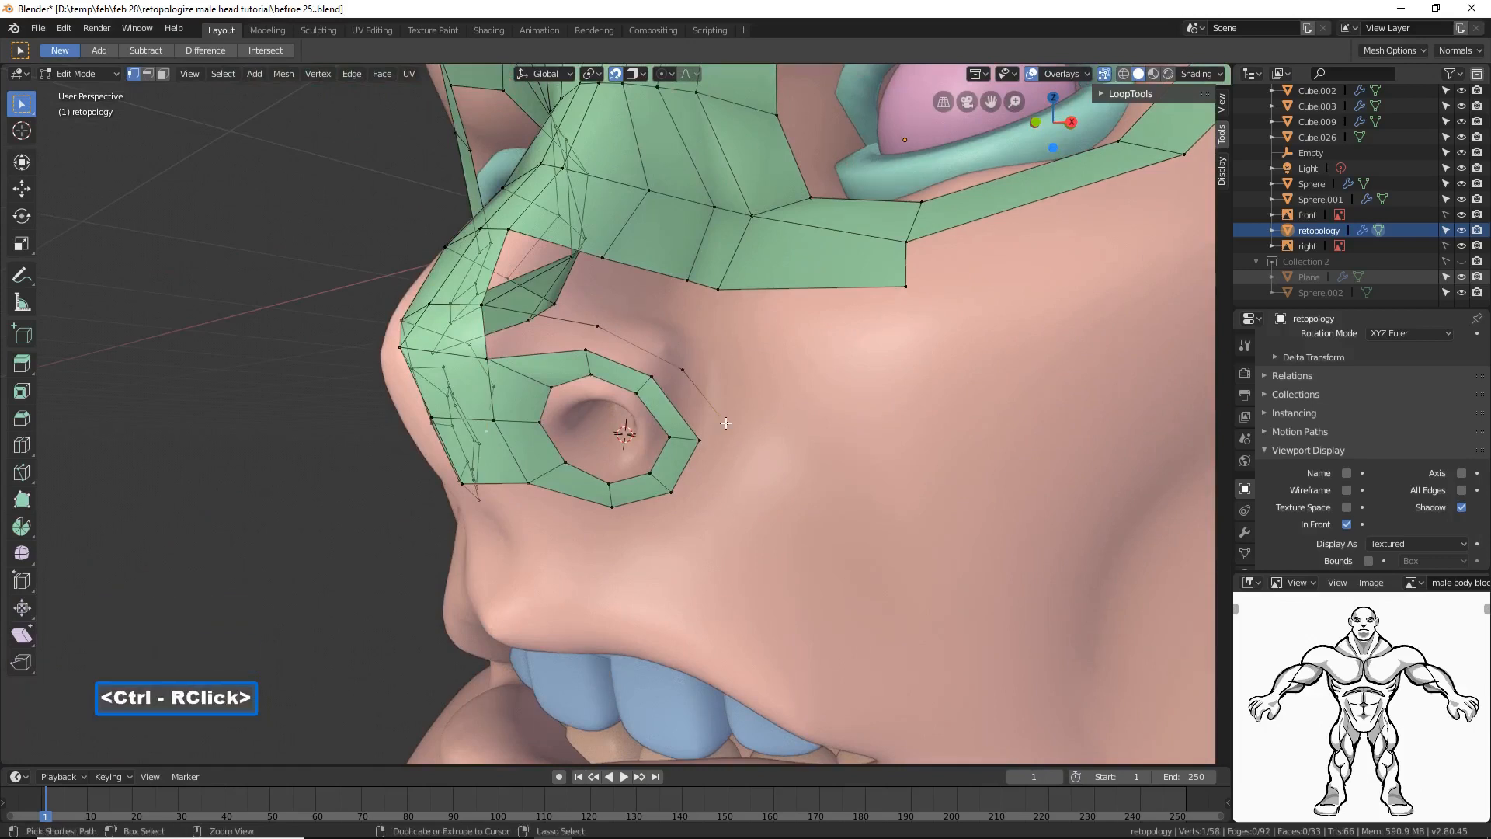
pyautogui.keyDown('ctrl'); pyautogui.rightClick(707, 509); pyautogui.keyUp('ctrl')
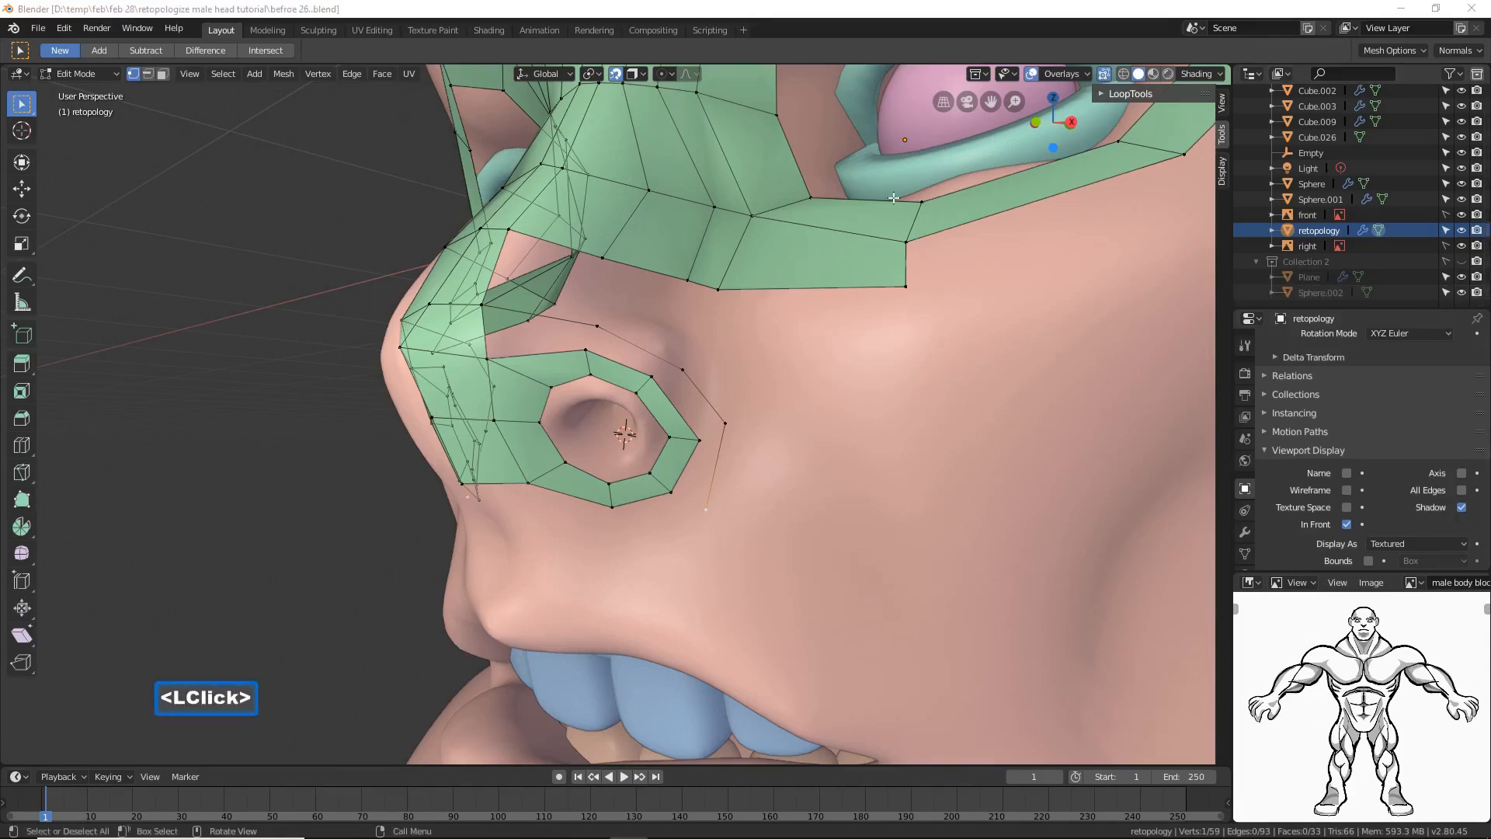
pyautogui.click(836, 11)
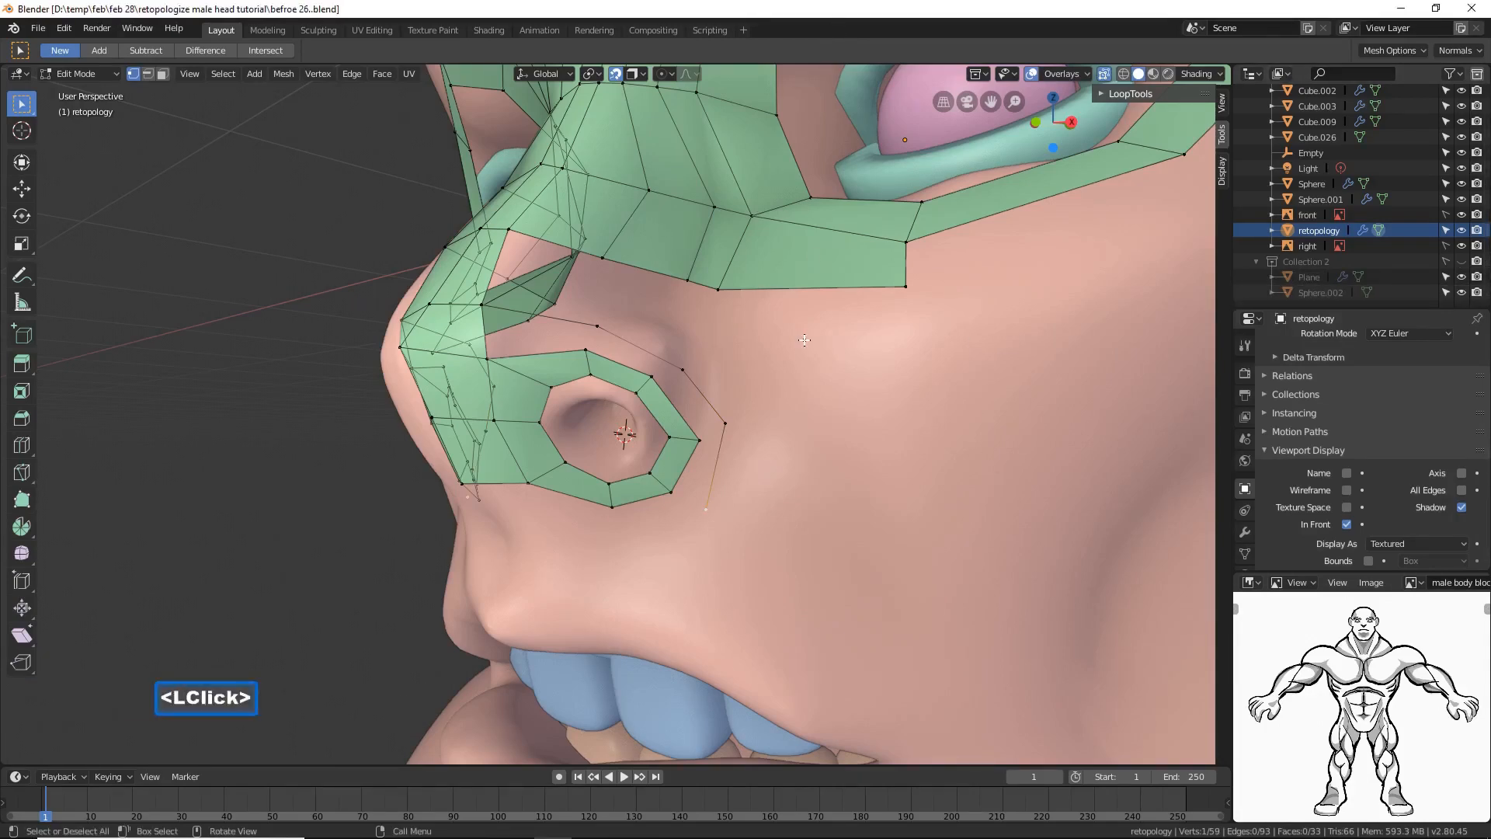
# Step: In edge select mode, fill the gap between the nostril ring and the new edge chain with four faces and save as befroe 28..blend
pyautogui.moveTo(803, 340); pyautogui.dragTo(844, 368, button='middle')
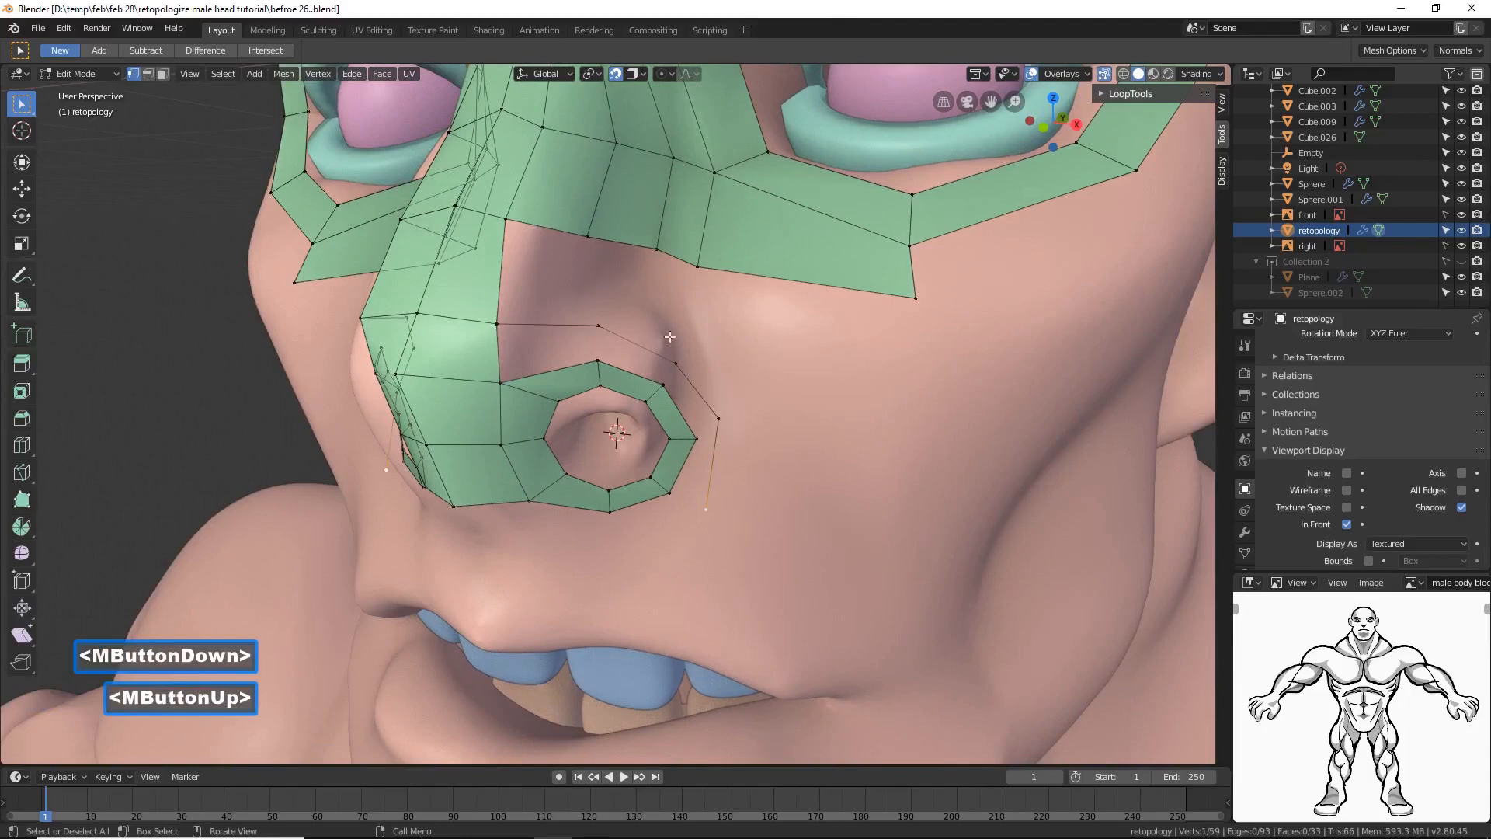
pyautogui.click(148, 74)
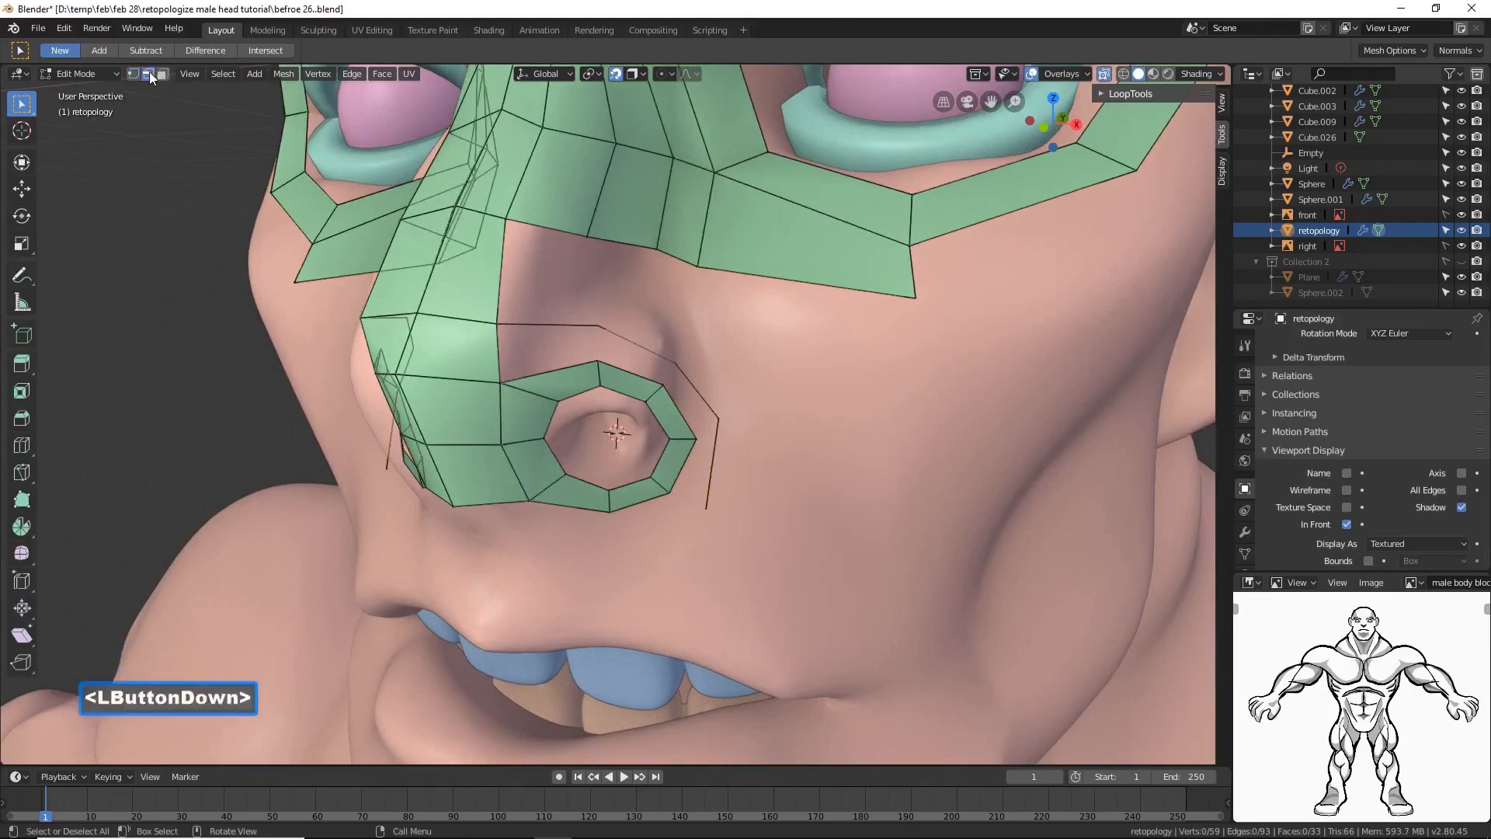
pyautogui.click(497, 352)
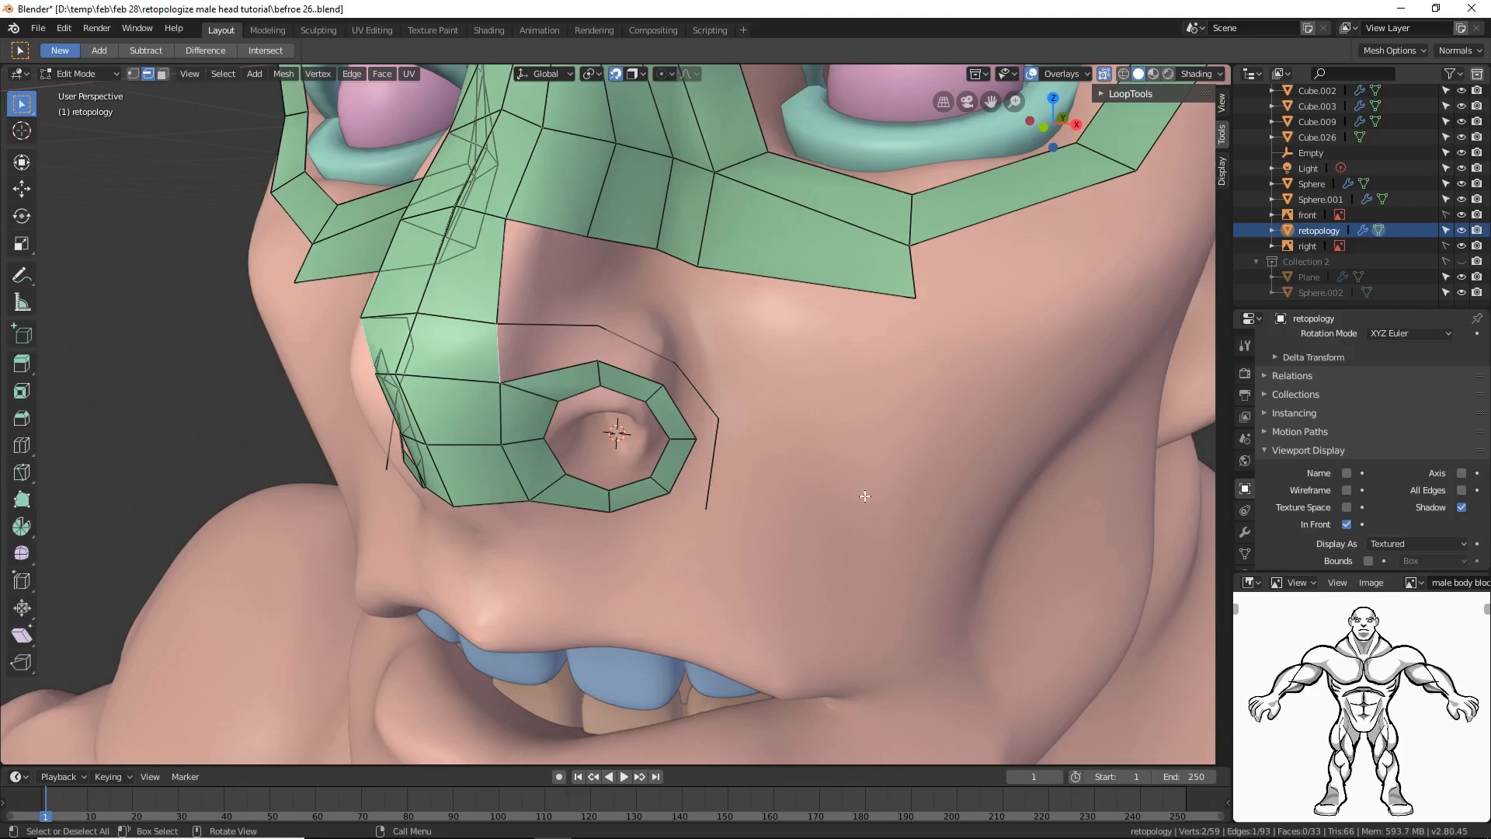
pyautogui.press('f')
pyautogui.press('f')
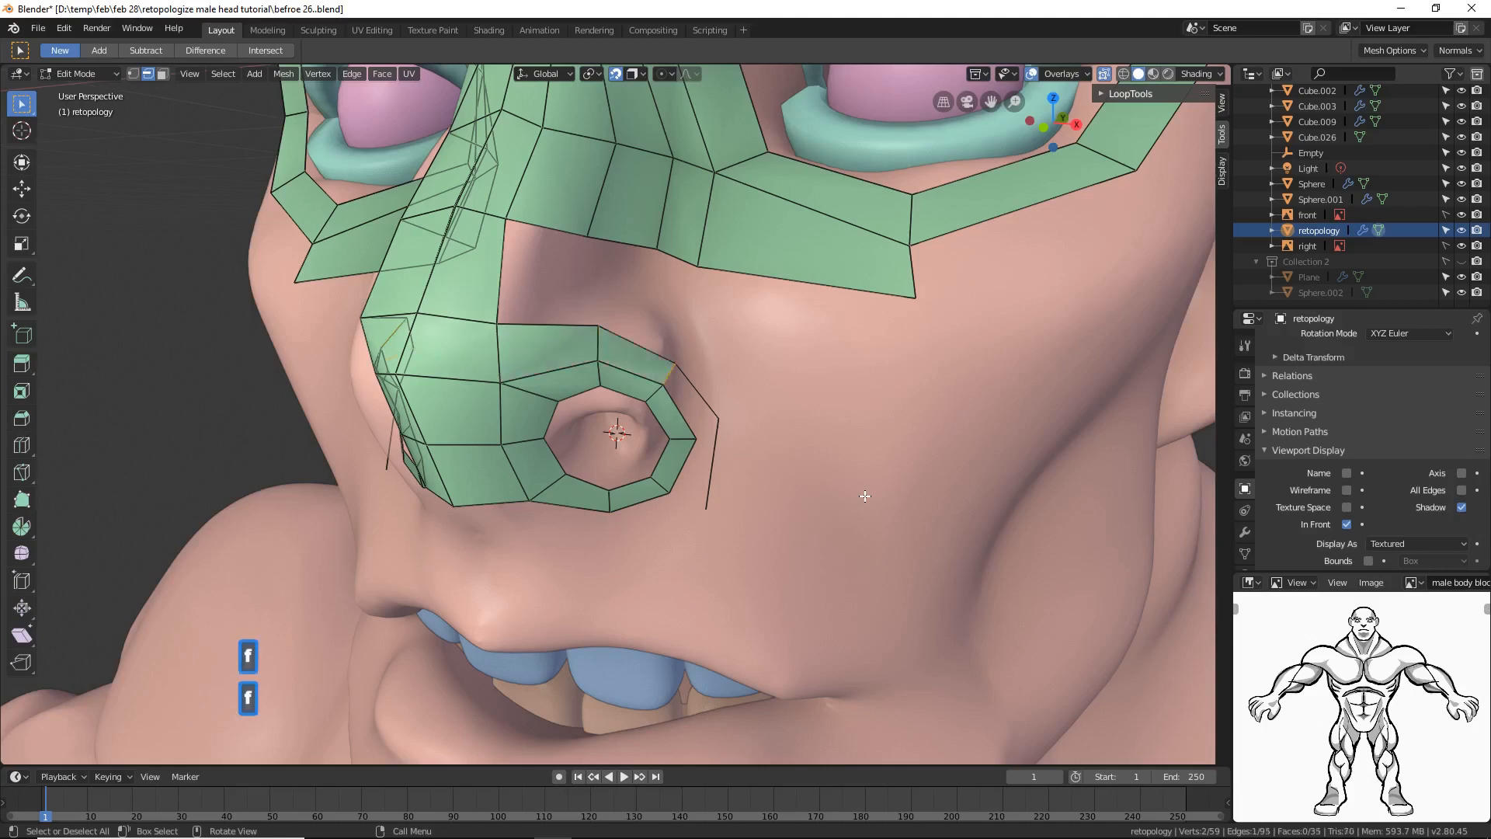
pyautogui.press('f')
pyautogui.press('f')
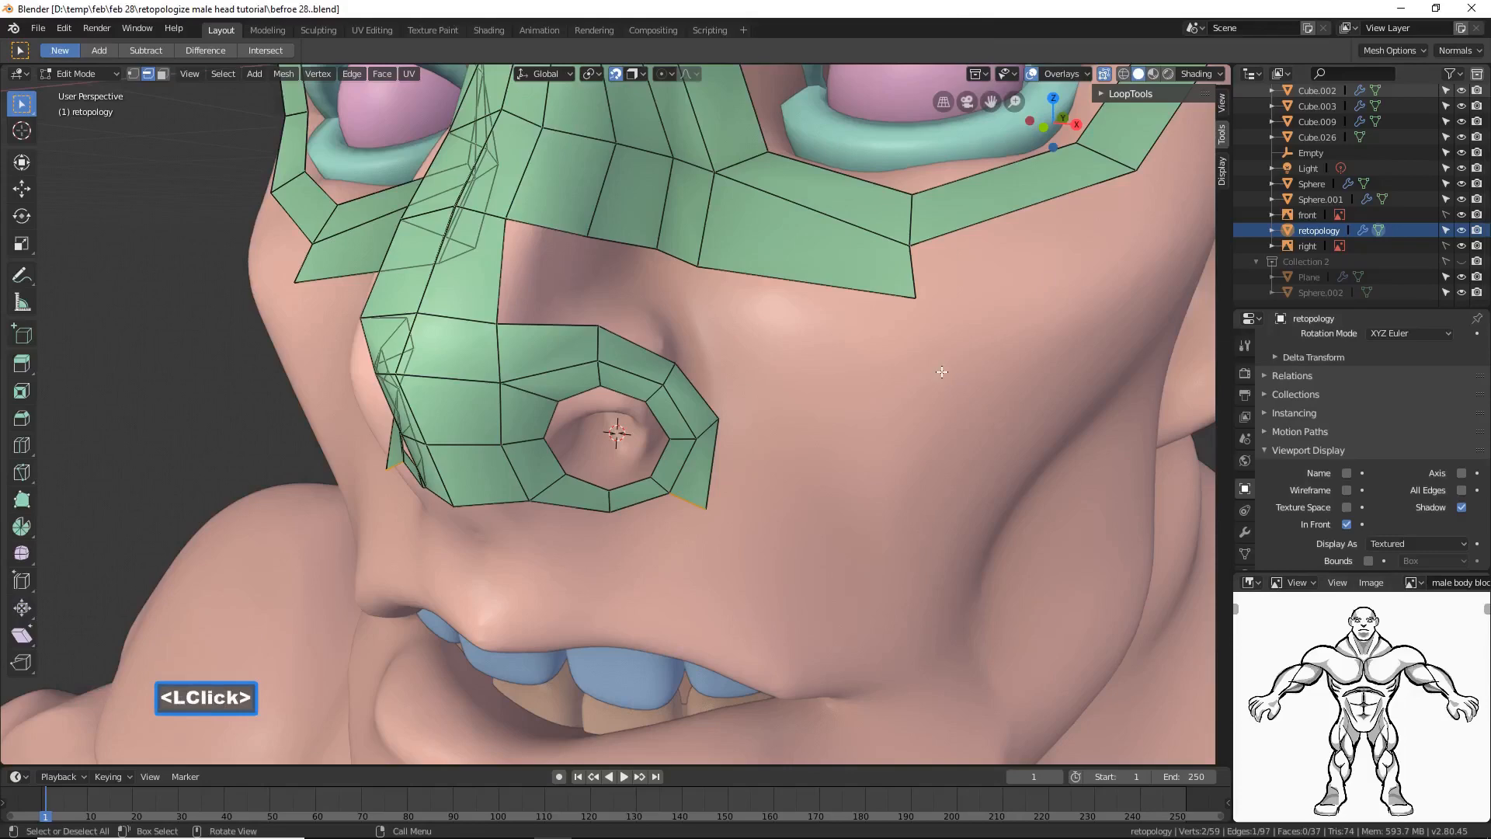
# Step: In vertex select mode, extrude the strip's lower outer corner through three points beneath the nostril to the nose centreline
pyautogui.click(130, 73)
pyautogui.moveTo(544, 466); pyautogui.dragTo(587, 491, button='middle')
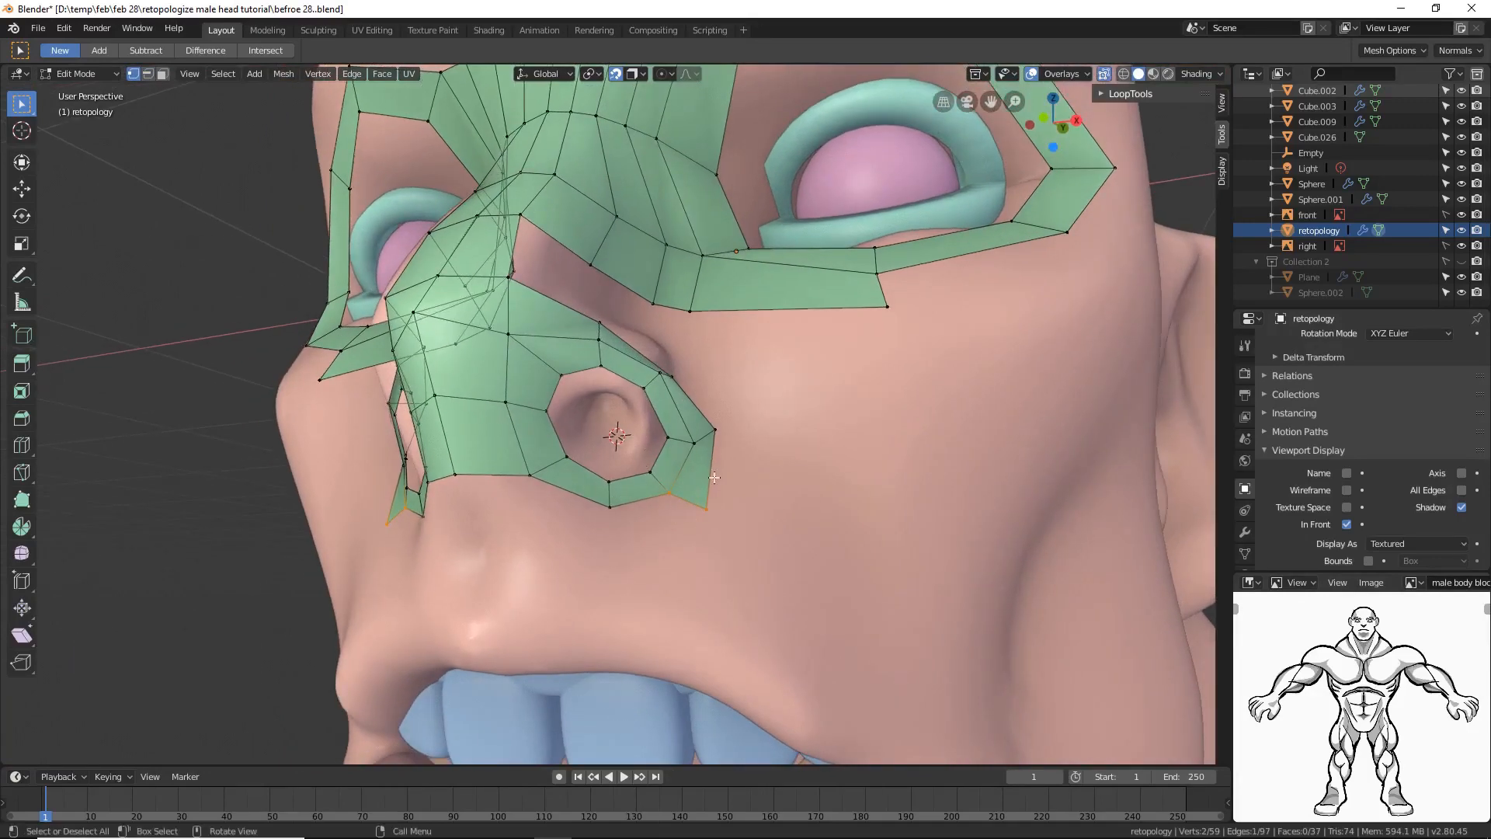
pyautogui.moveTo(714, 477); pyautogui.dragTo(730, 526, button='middle')
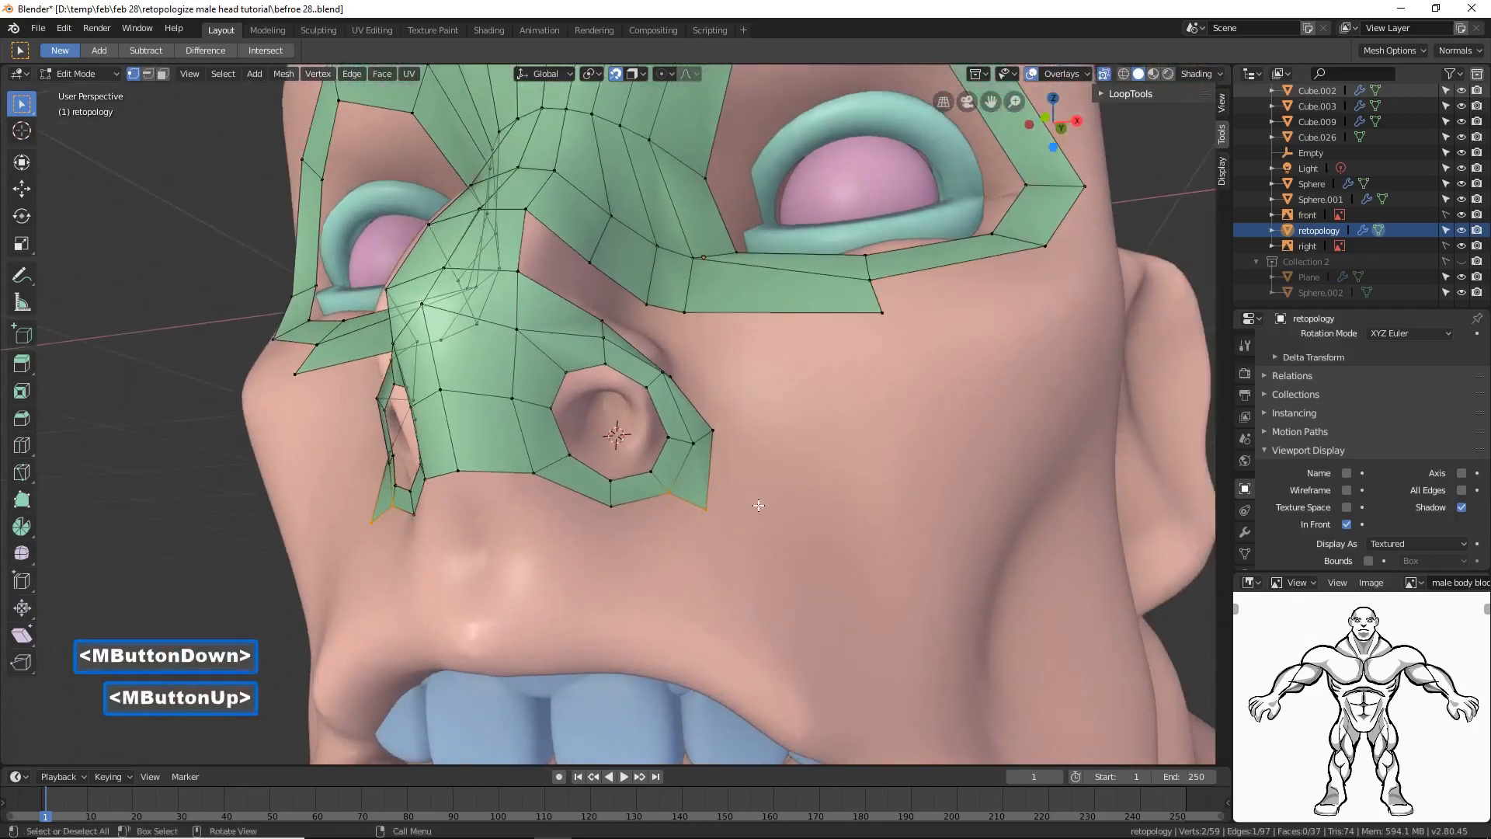
pyautogui.click(708, 508)
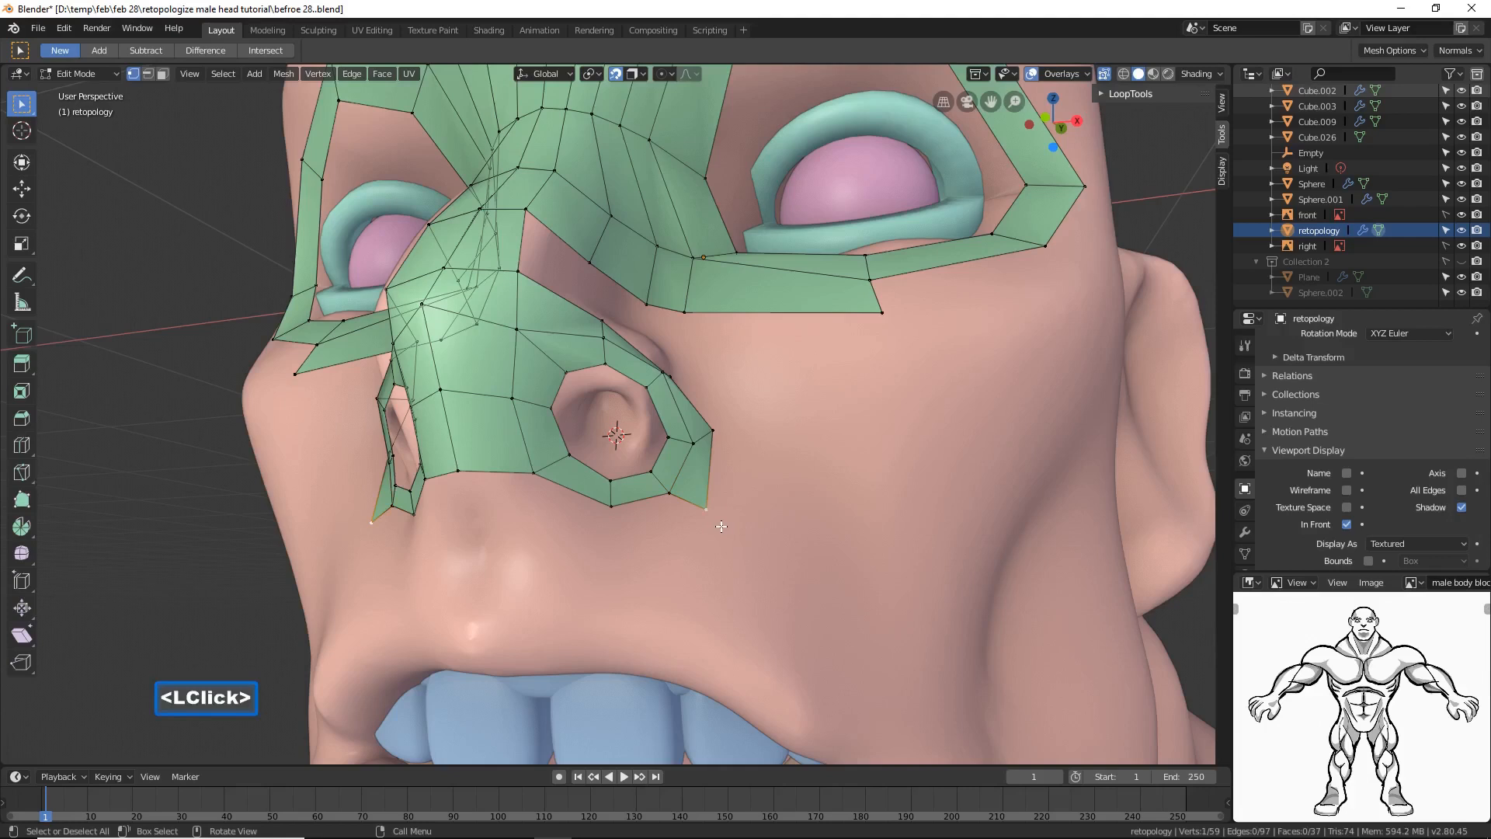
pyautogui.press('ctrl')
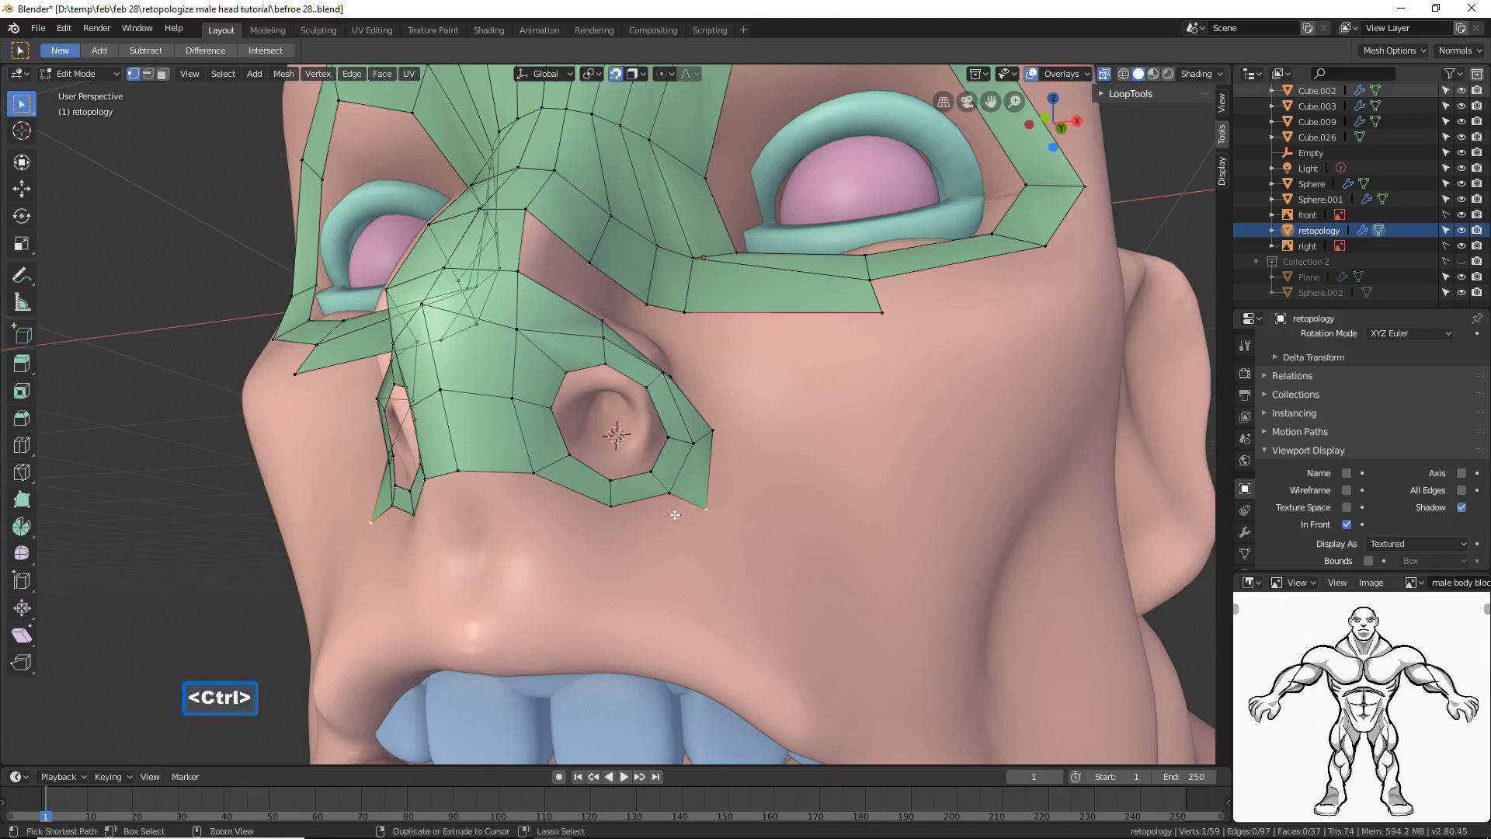
pyautogui.keyDown('ctrl'); pyautogui.rightClick(610, 536); pyautogui.keyUp('ctrl')
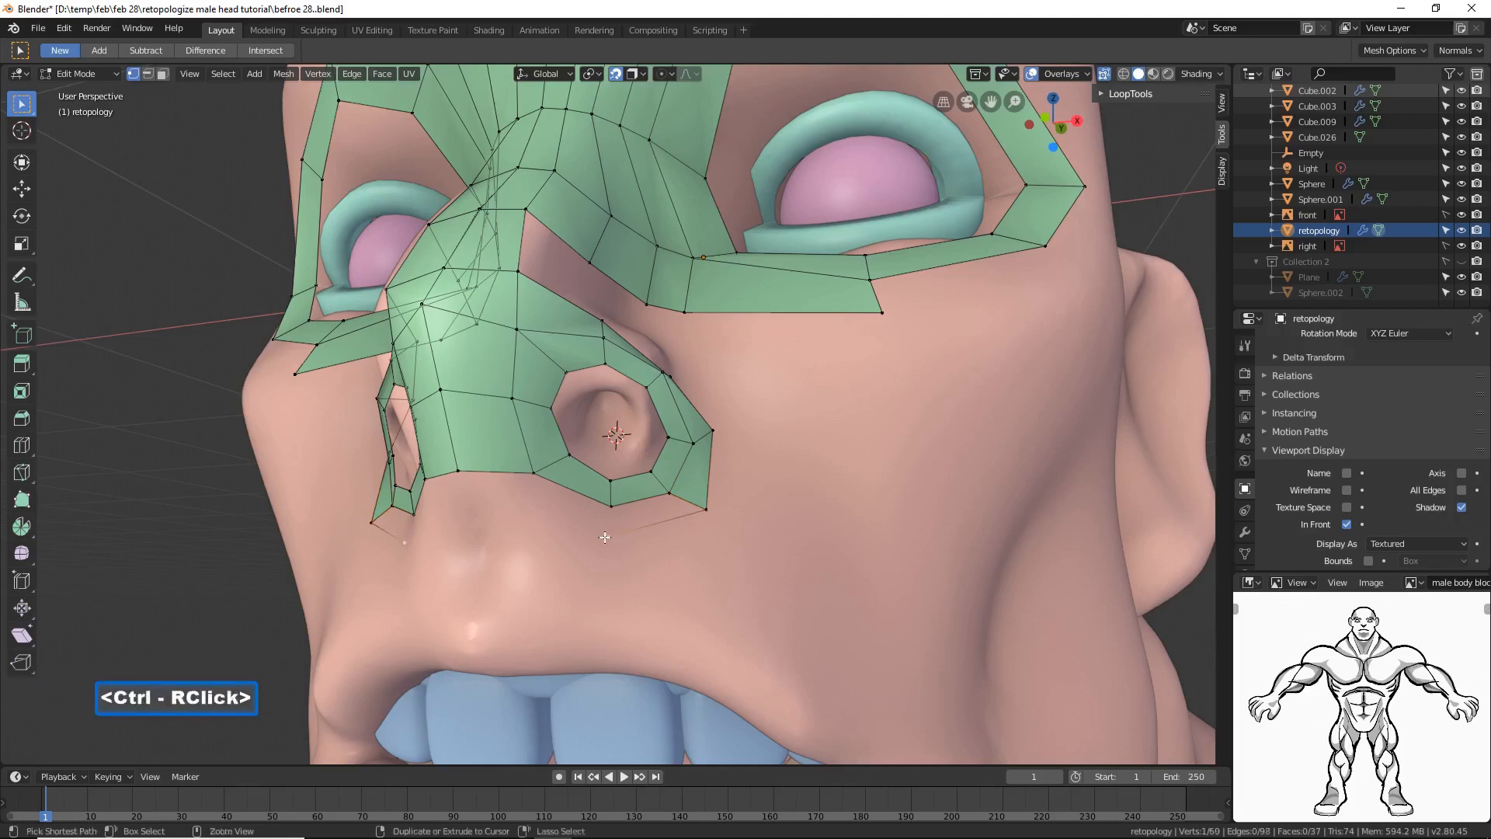
pyautogui.keyDown('ctrl'); pyautogui.rightClick(538, 533); pyautogui.keyUp('ctrl')
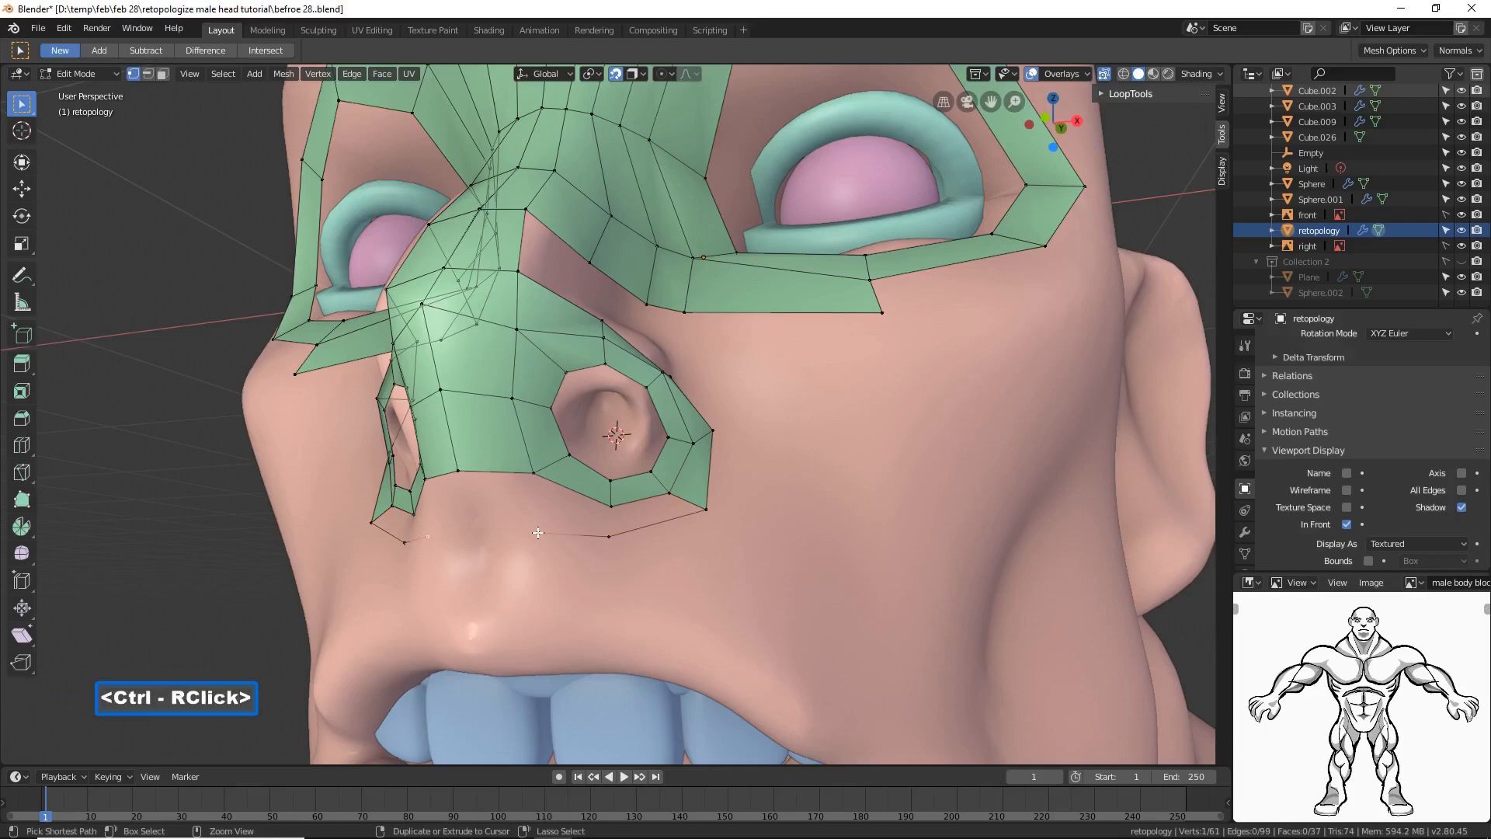
pyautogui.keyDown('ctrl'); pyautogui.rightClick(483, 534); pyautogui.keyUp('ctrl')
pyautogui.moveTo(512, 562); pyautogui.dragTo(432, 602, button='middle')
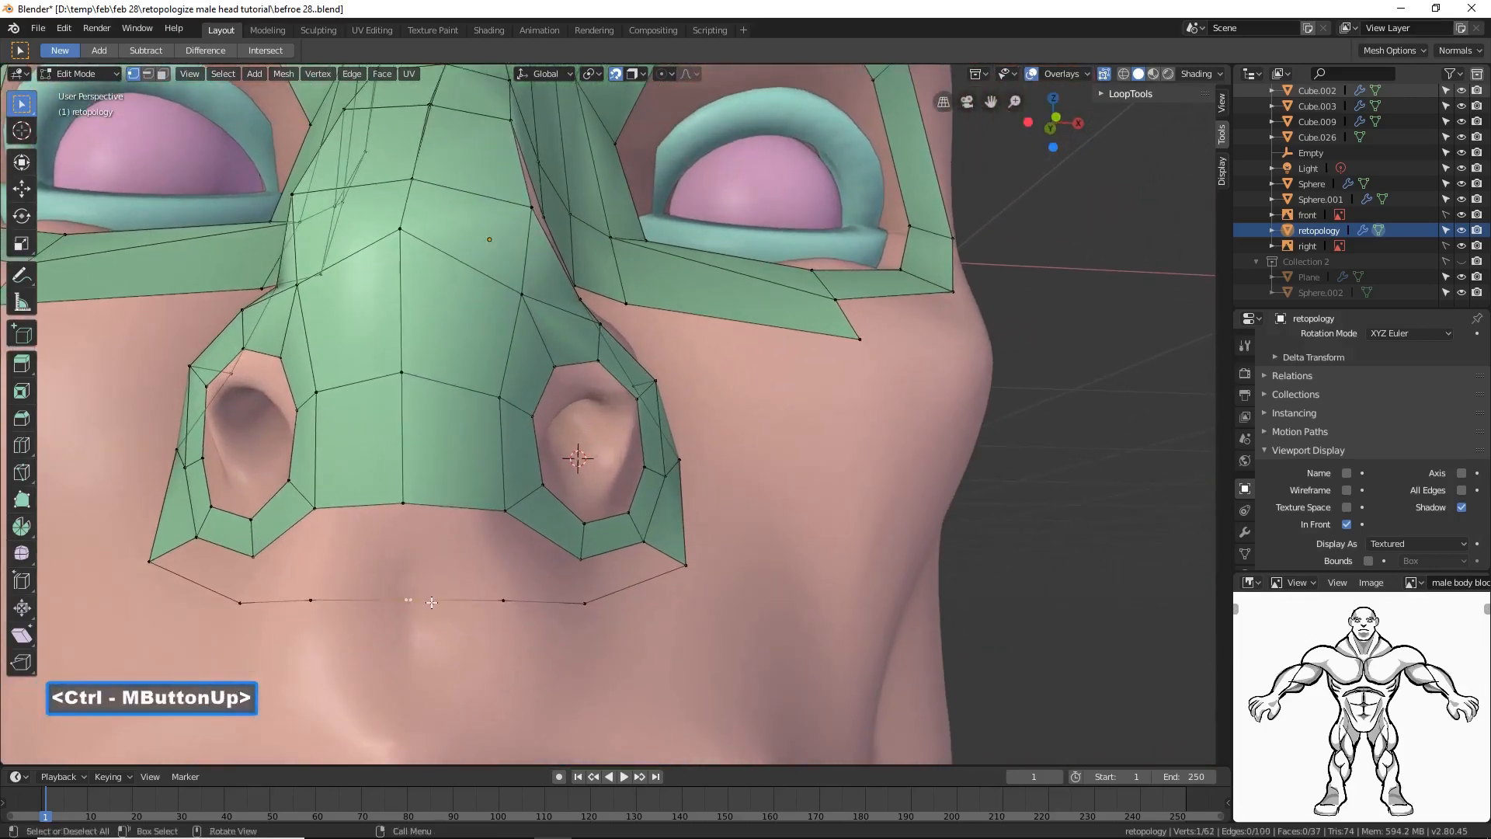
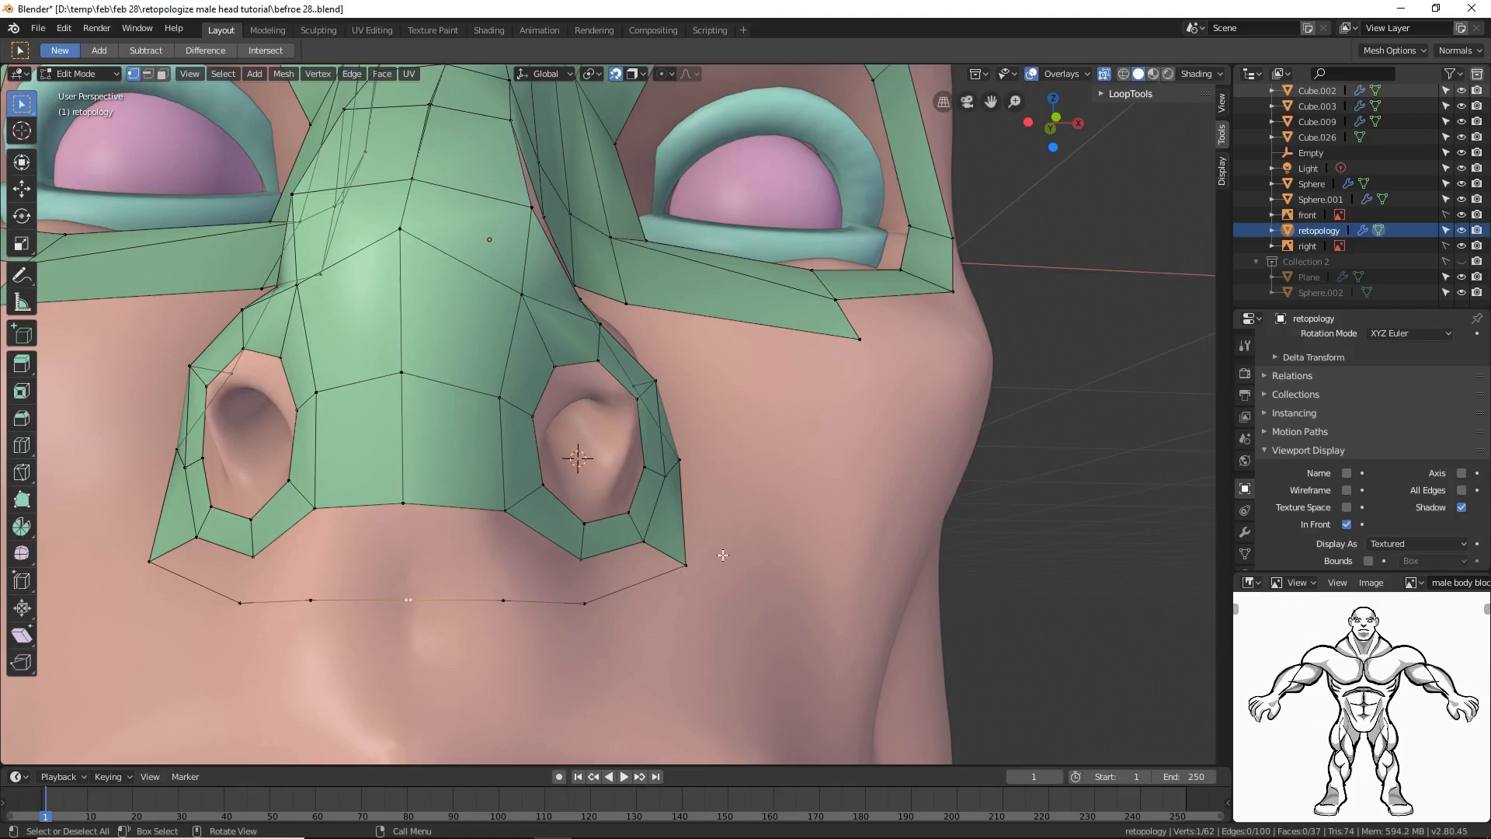
# Step: Fill the strip beneath the nostril up to the centreline with three faces, hiding the Mirror modifier's viewport display only during the filling
pyautogui.click(1244, 532)
pyautogui.click(1368, 400)
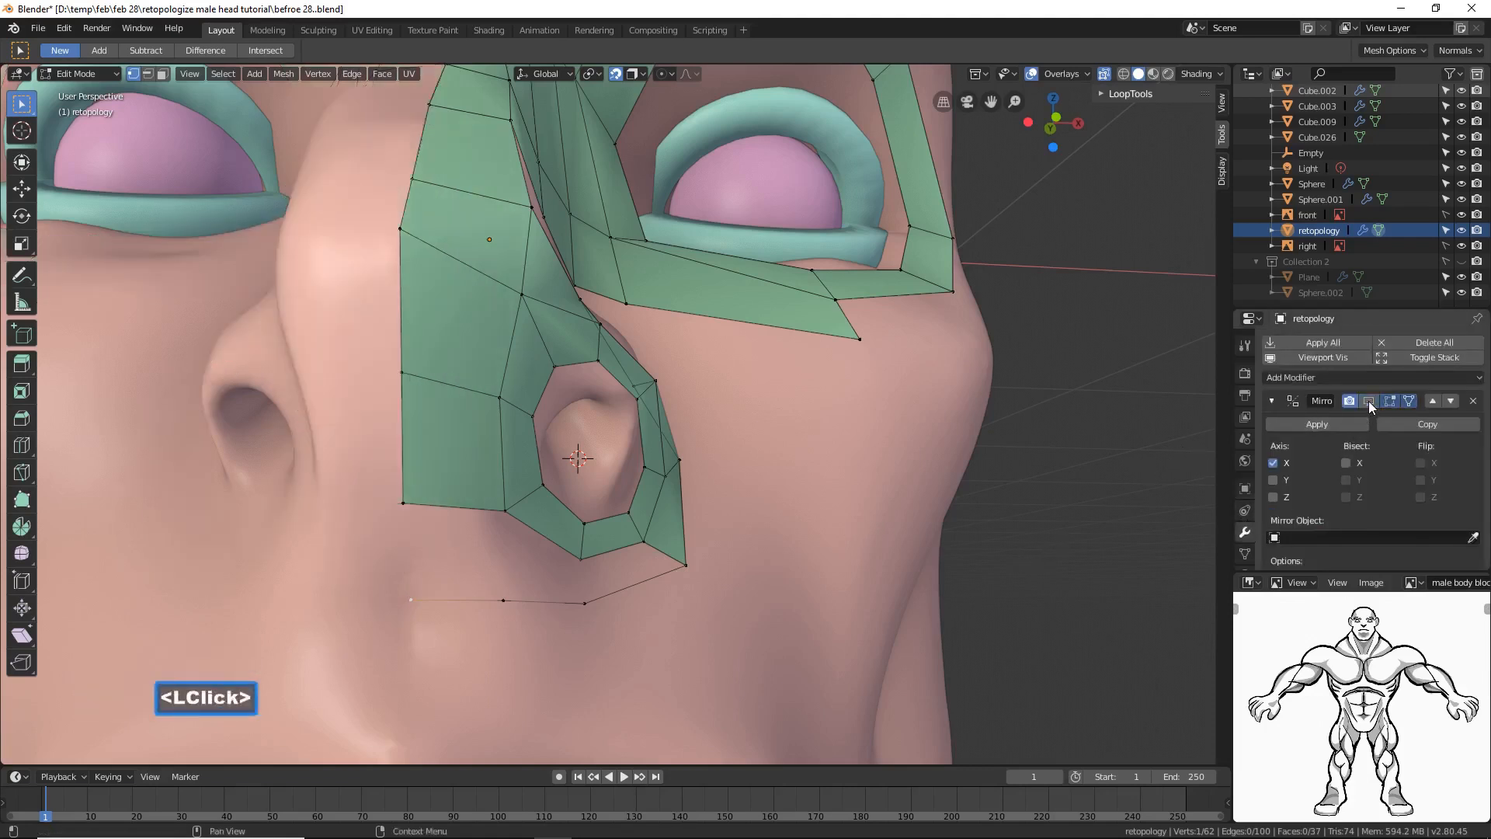
pyautogui.moveTo(669, 619); pyautogui.dragTo(656, 624, button='middle')
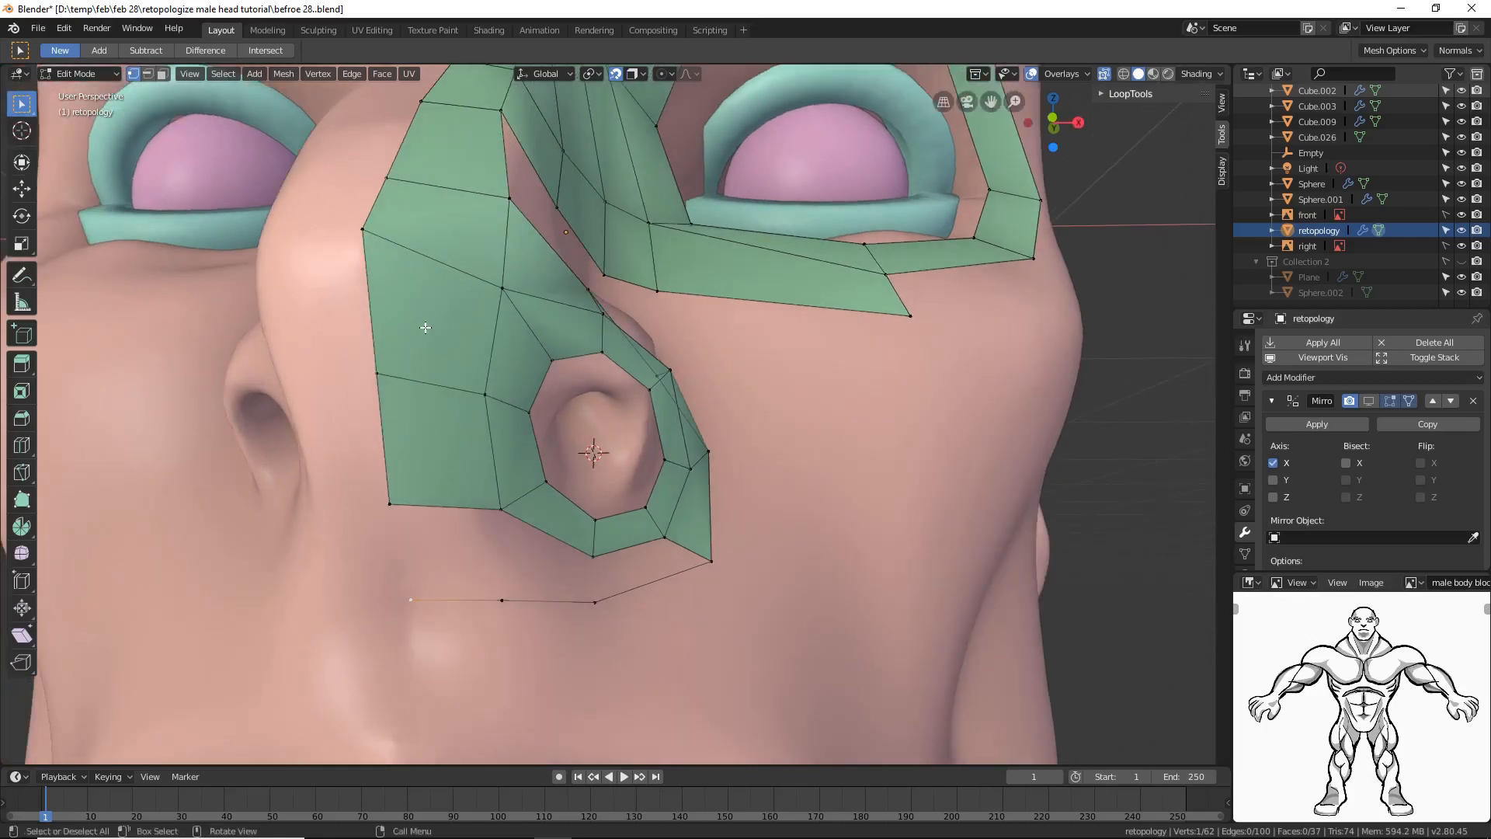
pyautogui.click(149, 73)
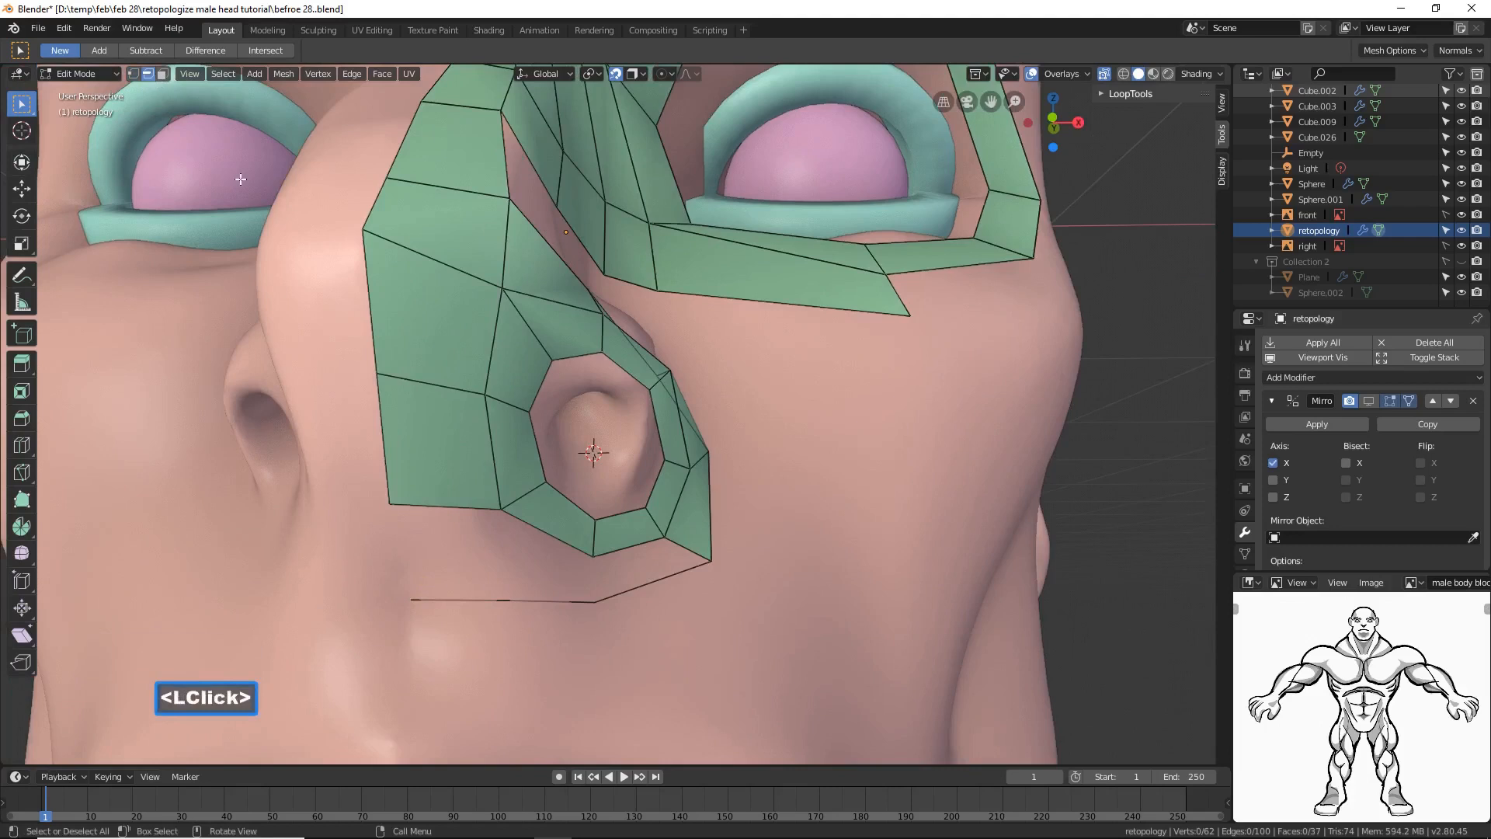
pyautogui.click(689, 551)
pyautogui.press('f')
pyautogui.press('f')
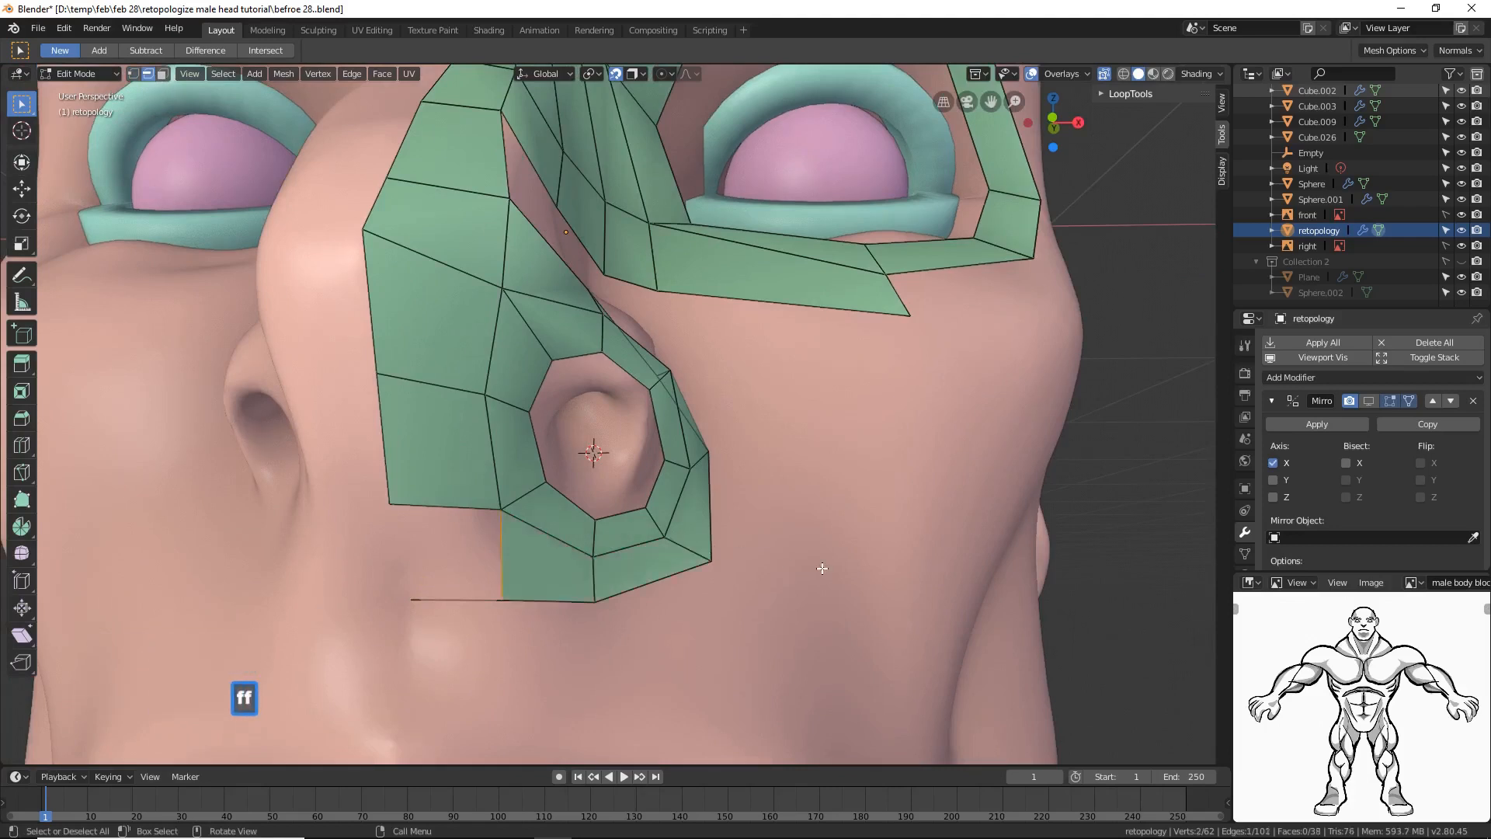
pyautogui.press('f')
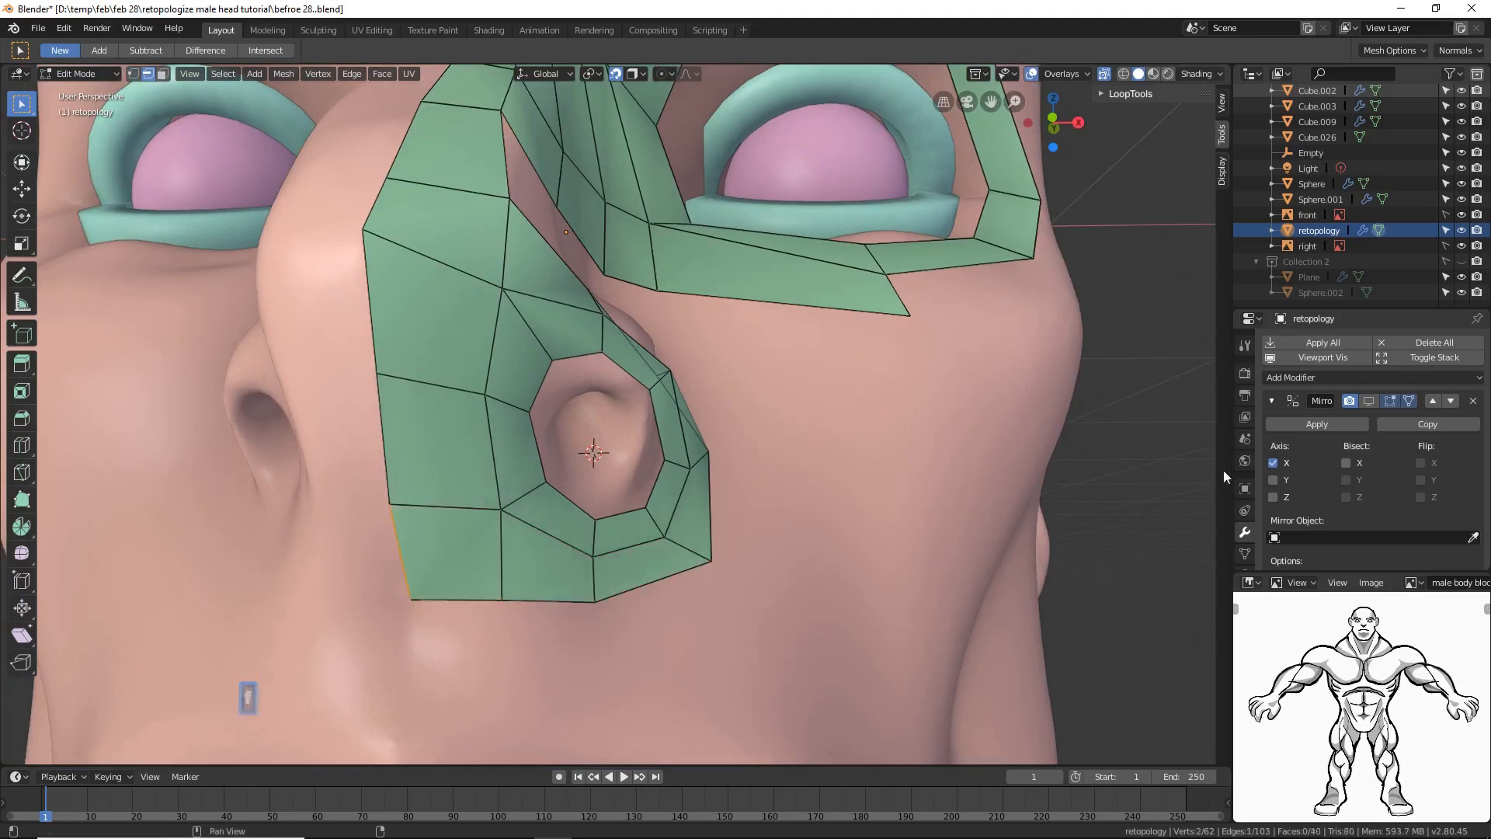
pyautogui.click(1370, 398)
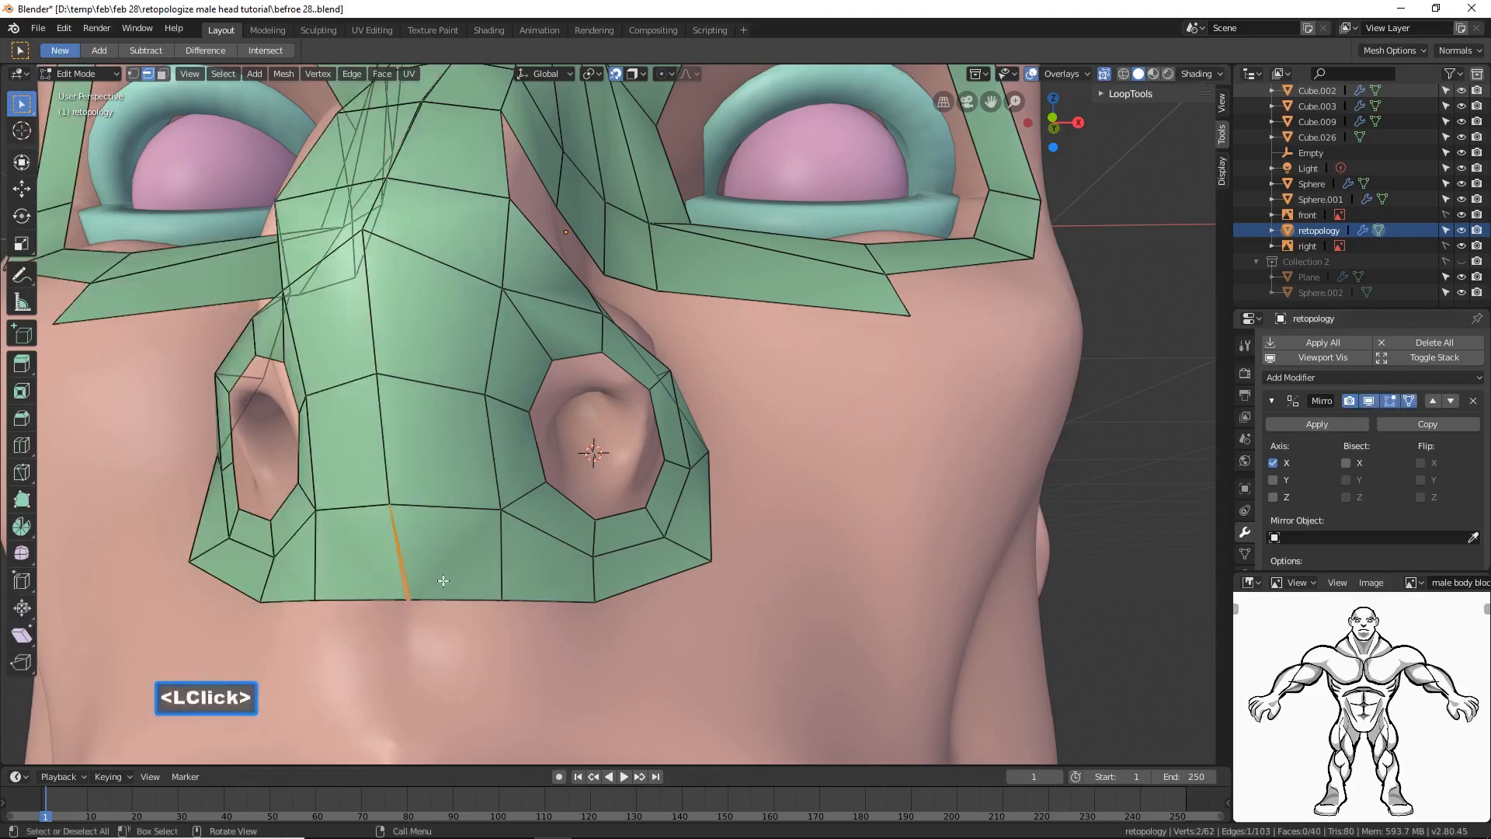
# Step: Move the lowest centreline edge under the nose -0.00298 m along X onto the mirror line and save the file as befroe 29..blend
pyautogui.click(21, 188)
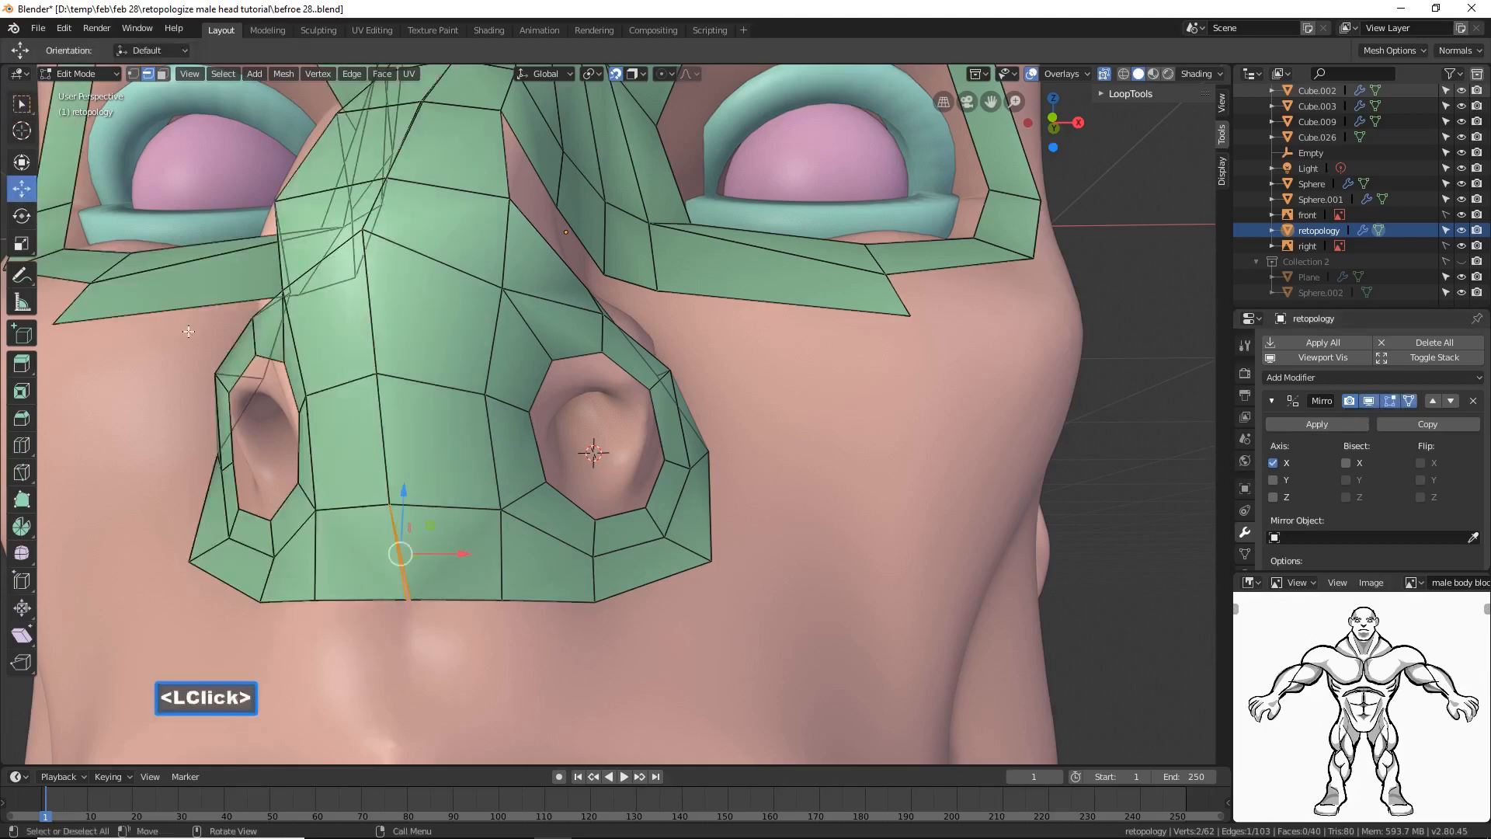
pyautogui.click(412, 588)
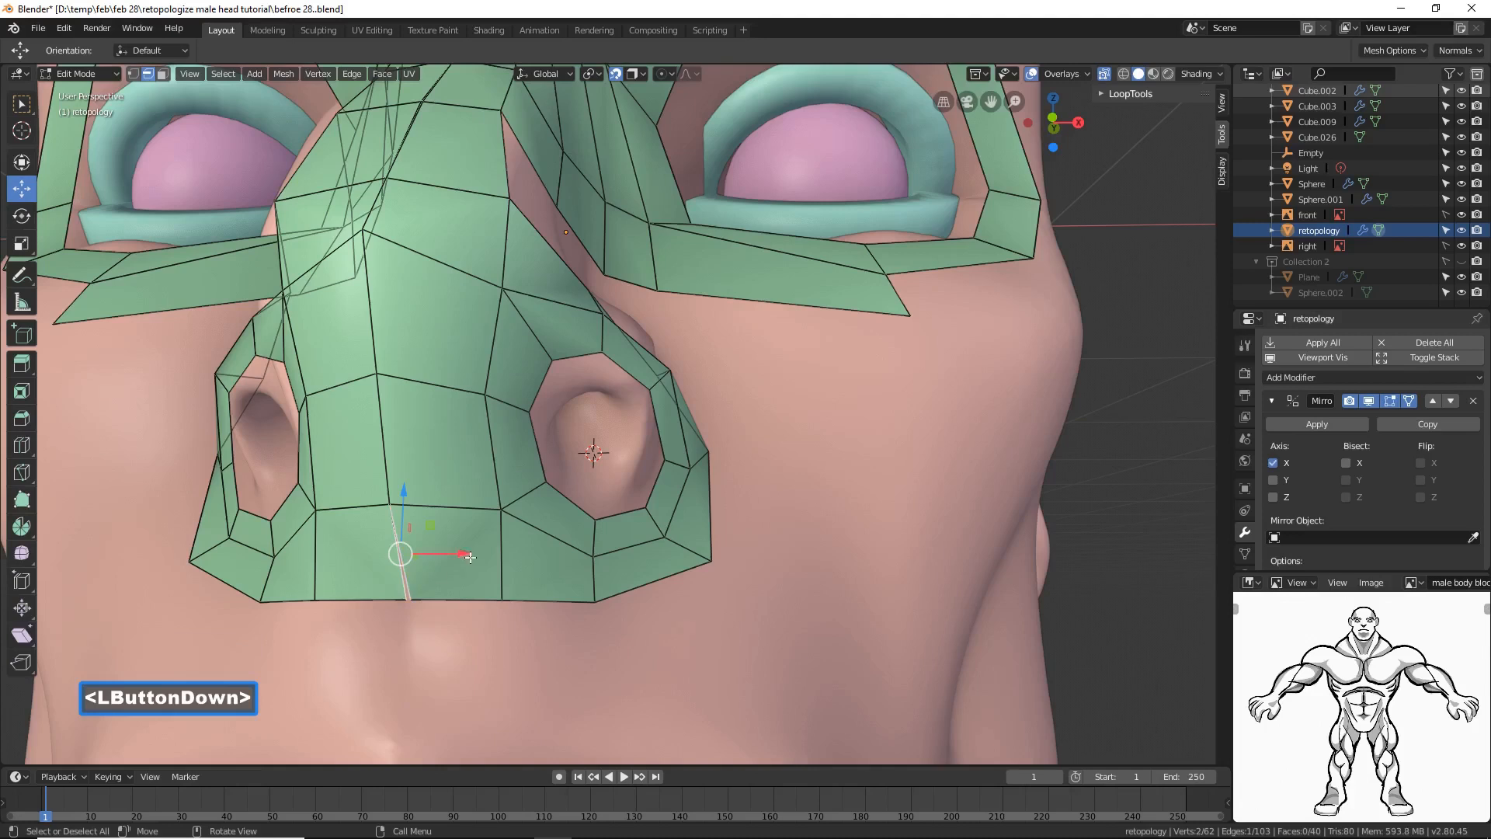
pyautogui.moveTo(470, 557); pyautogui.dragTo(473, 558)
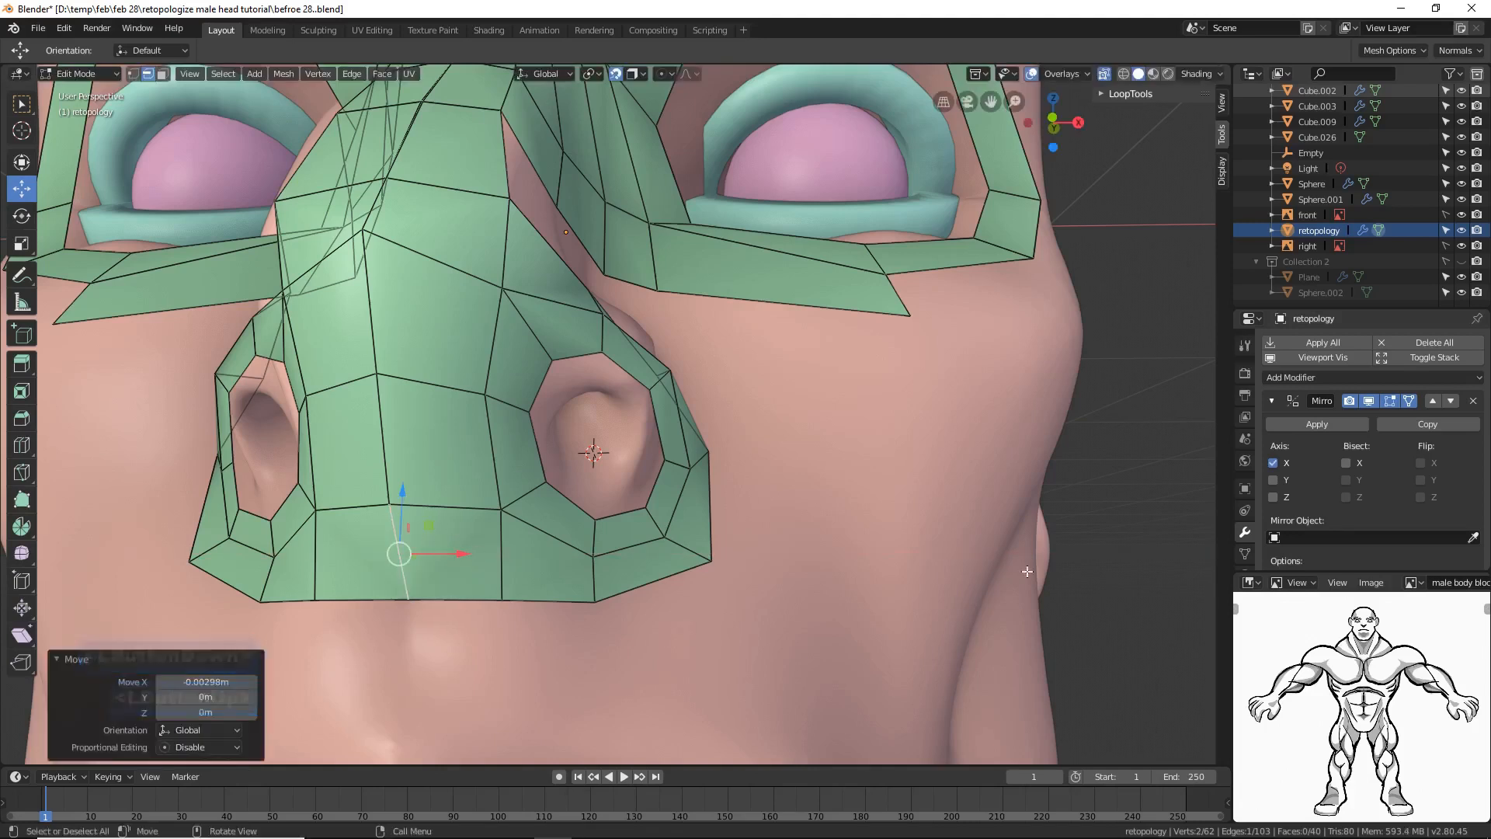
pyautogui.scroll(-2, 1348, 508)
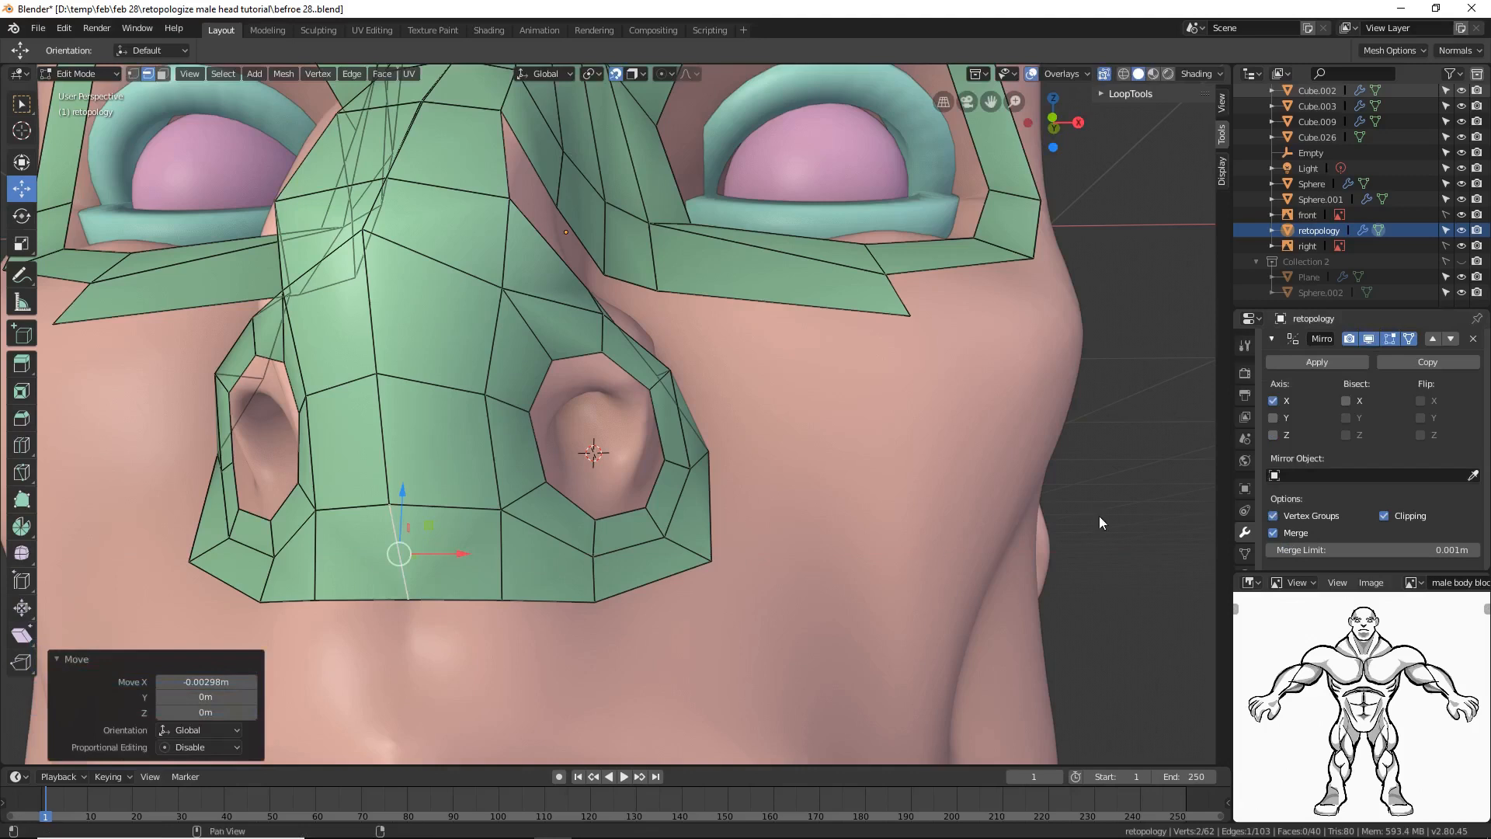
pyautogui.click(1110, 533)
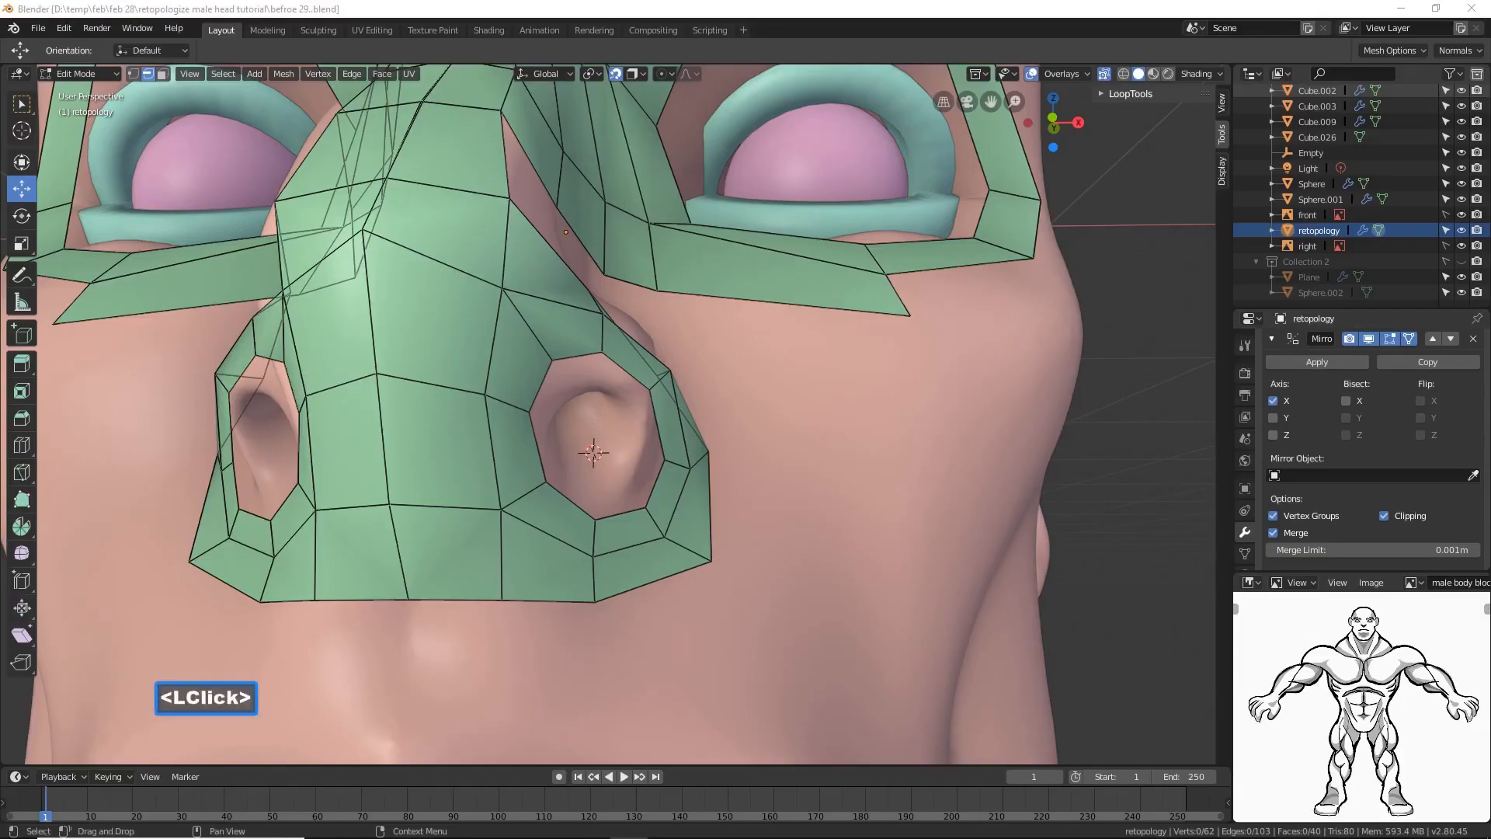
pyautogui.click(940, 13)
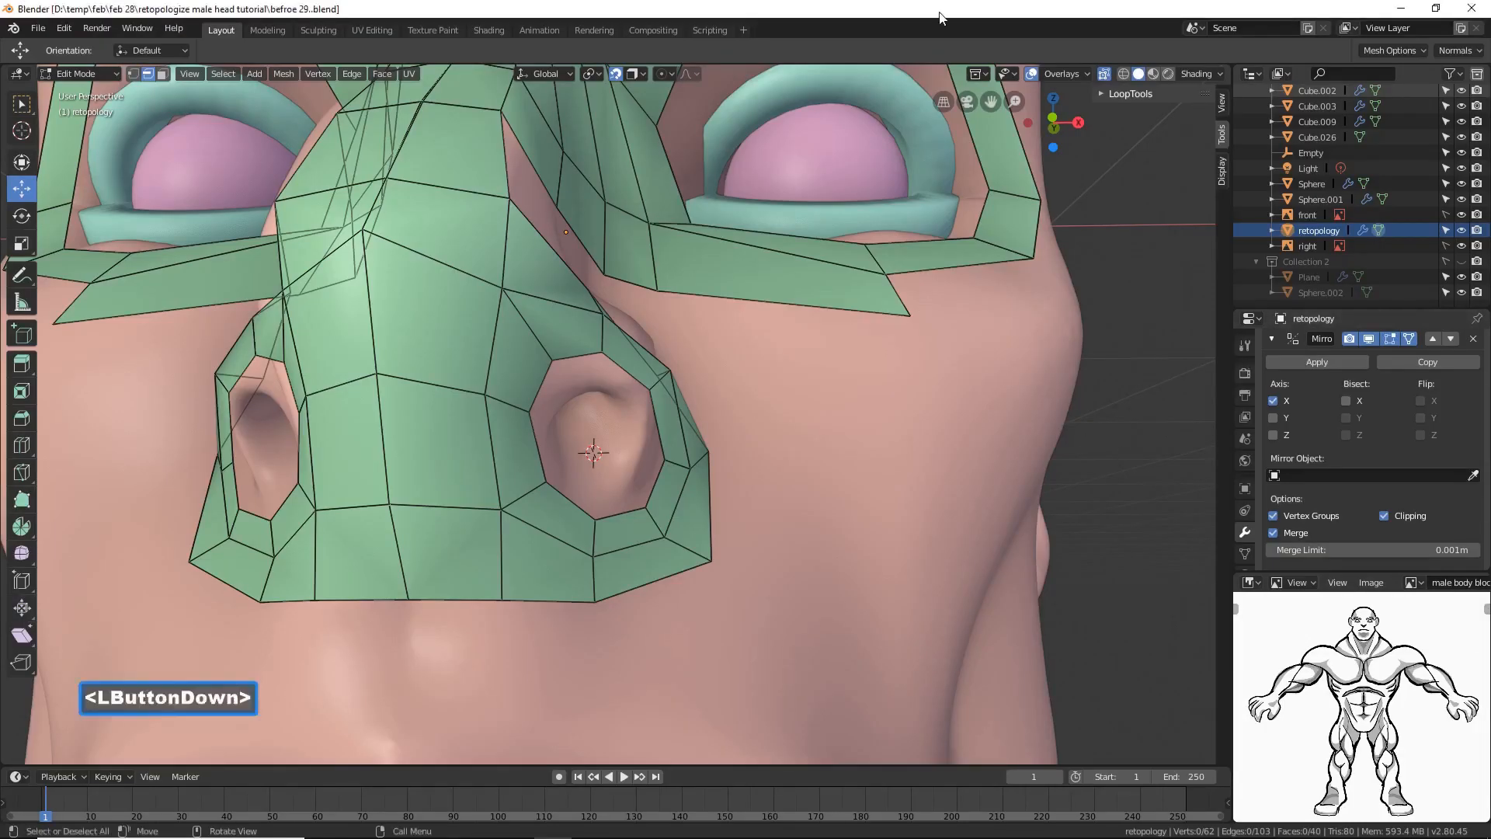
# Step: Tighten the nostril opening by moving its outer edge inward, its upper edge down and its inner edge slightly along X
pyautogui.moveTo(897, 376); pyautogui.dragTo(844, 417, button='middle')
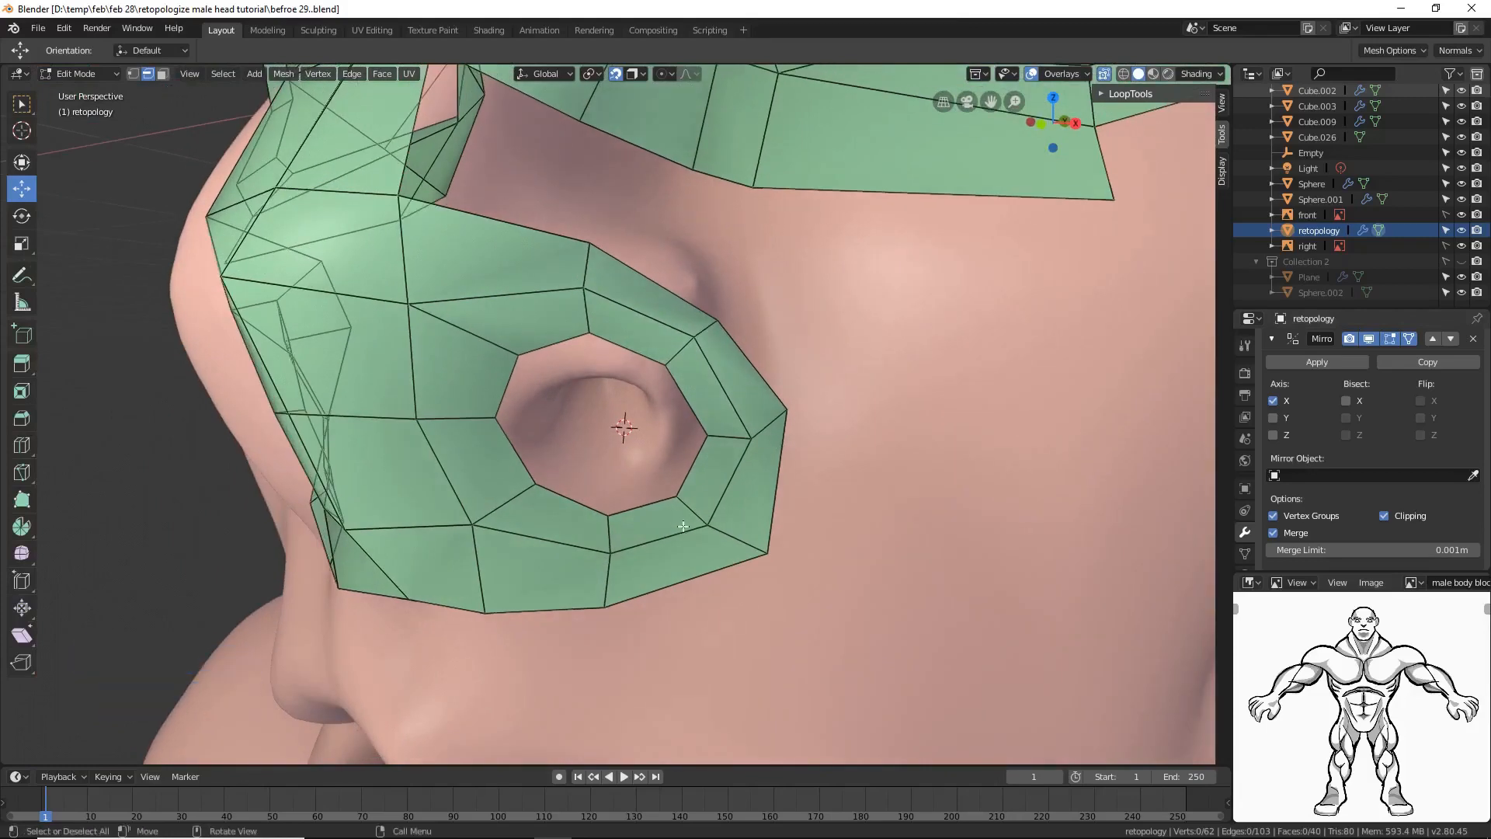
pyautogui.click(692, 465)
pyautogui.moveTo(745, 467); pyautogui.dragTo(722, 468)
pyautogui.click(631, 357)
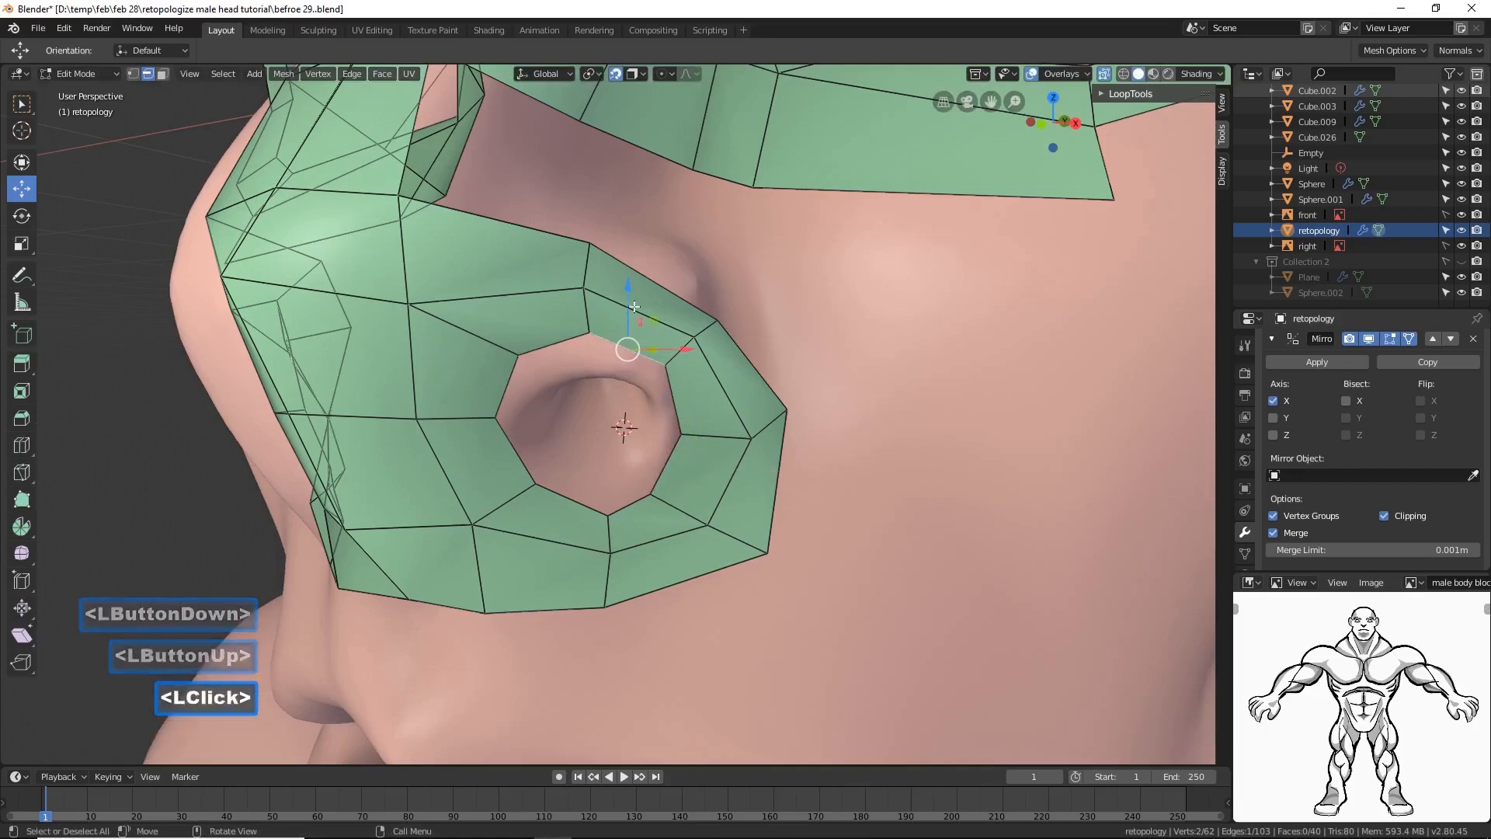
pyautogui.moveTo(626, 328); pyautogui.dragTo(623, 325)
pyautogui.click(506, 386)
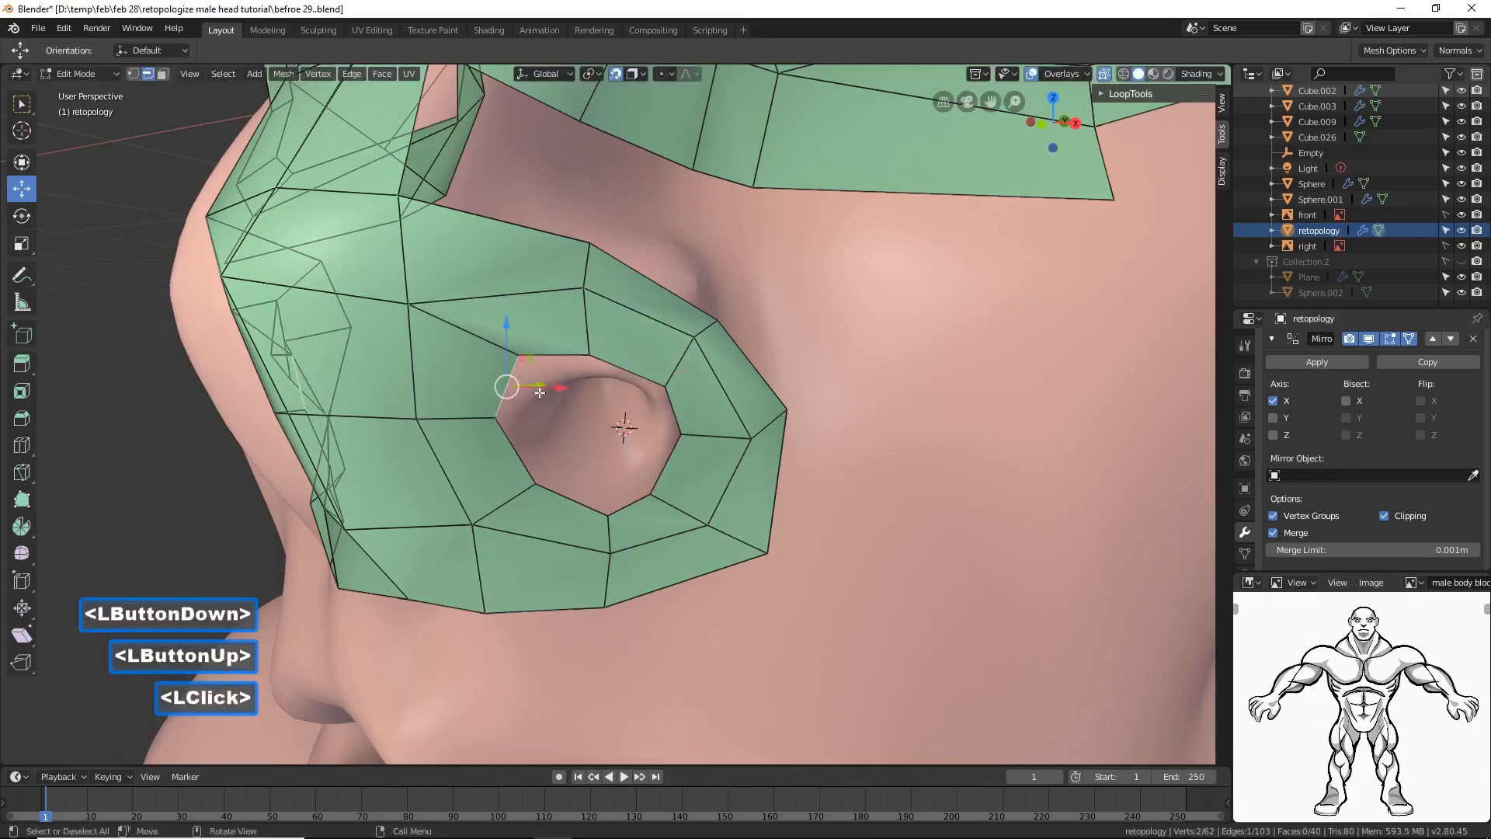
pyautogui.moveTo(559, 390); pyautogui.dragTo(566, 424, button='middle')
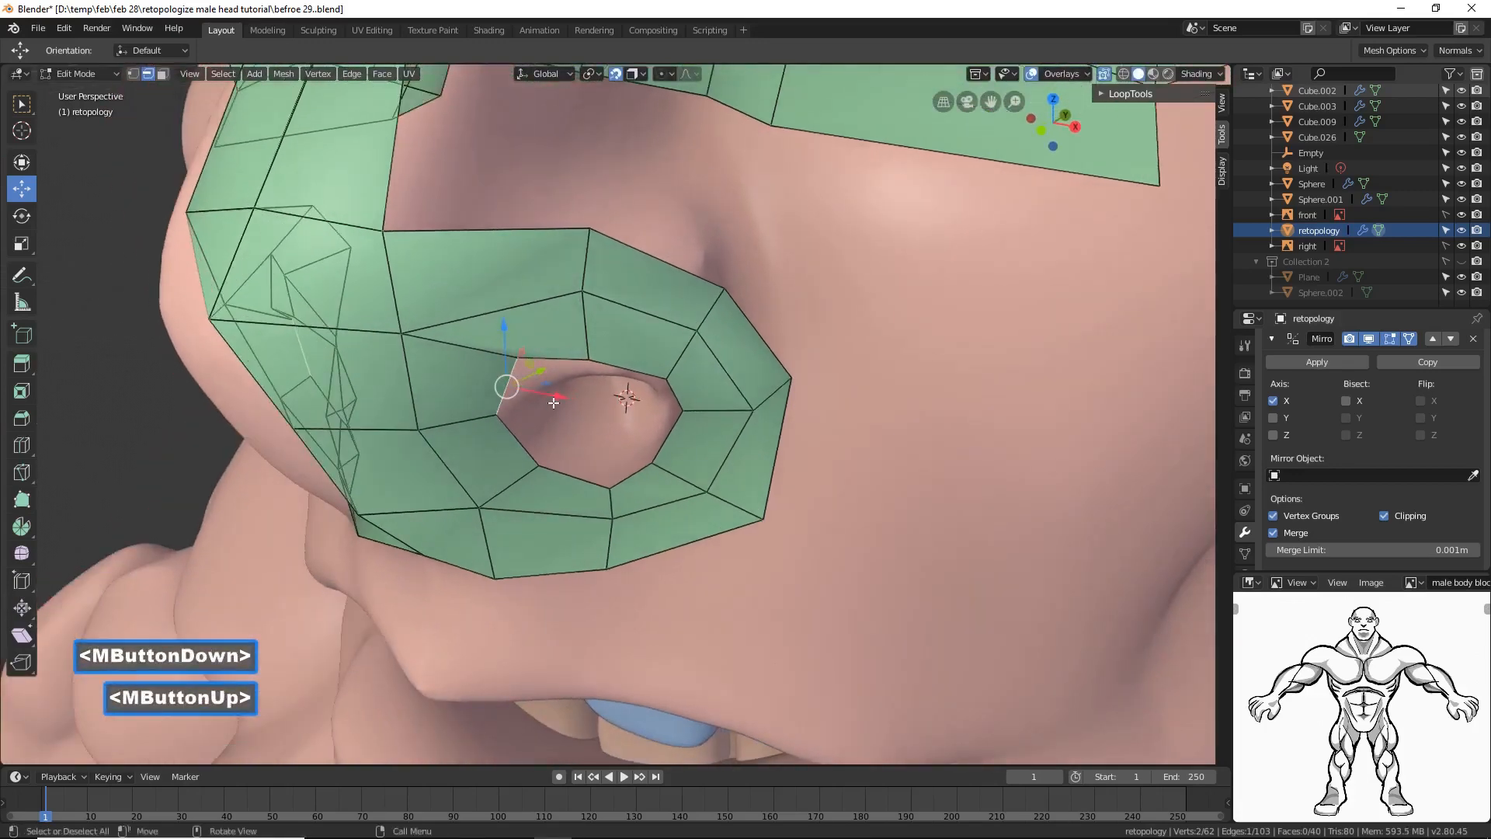
pyautogui.moveTo(554, 403); pyautogui.dragTo(569, 402)
pyautogui.moveTo(569, 400)
pyautogui.mouseDown(button='middle')
pyautogui.moveTo(566, 378)
pyautogui.moveTo(575, 390)
pyautogui.mouseUp(button='middle')
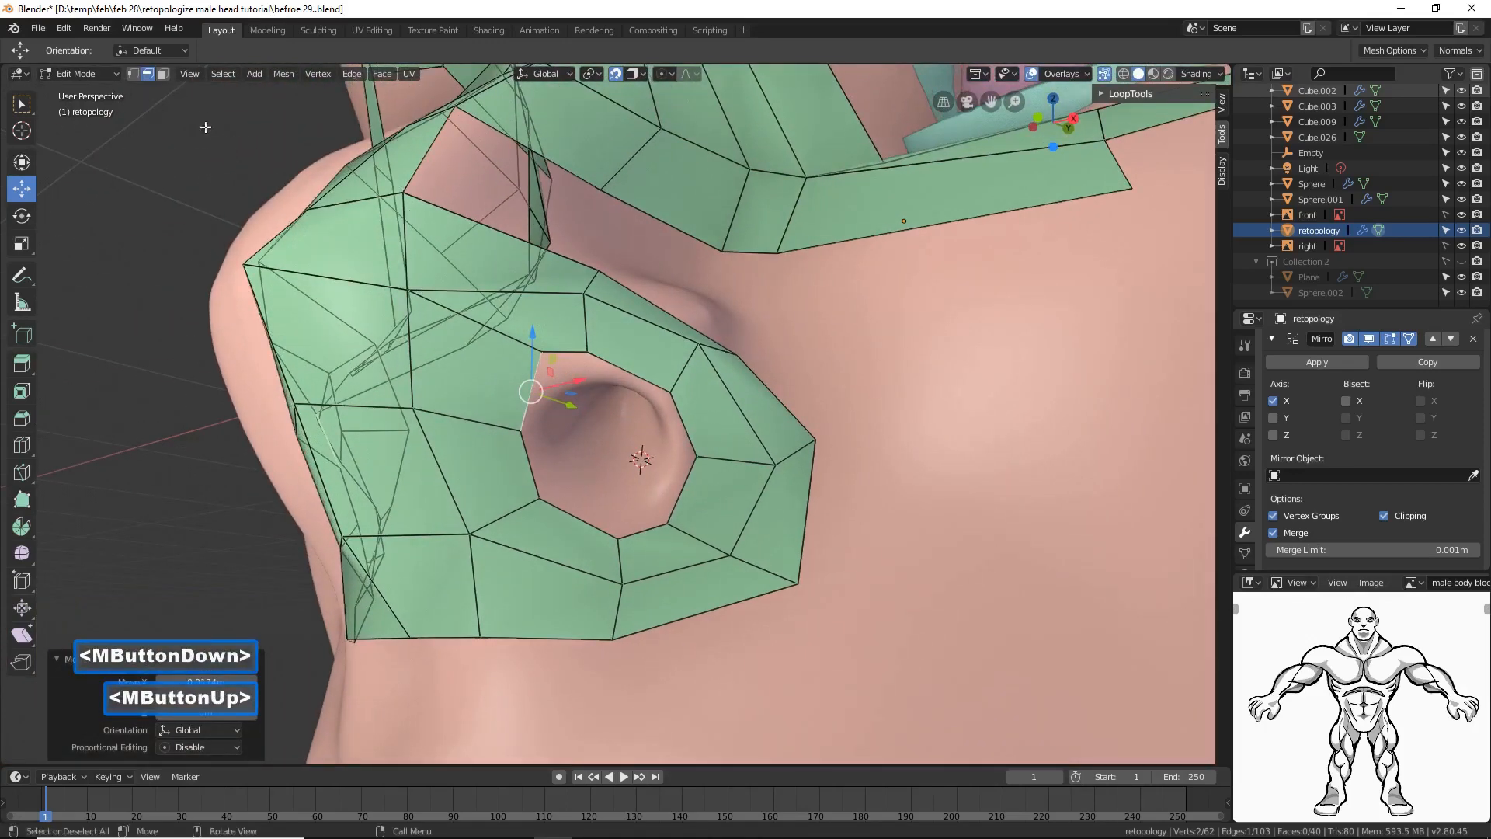
# Step: In vertex select mode, lower the two upper vertices of the nostril opening along Z to tighten its rim
pyautogui.click(134, 73)
pyautogui.click(547, 355)
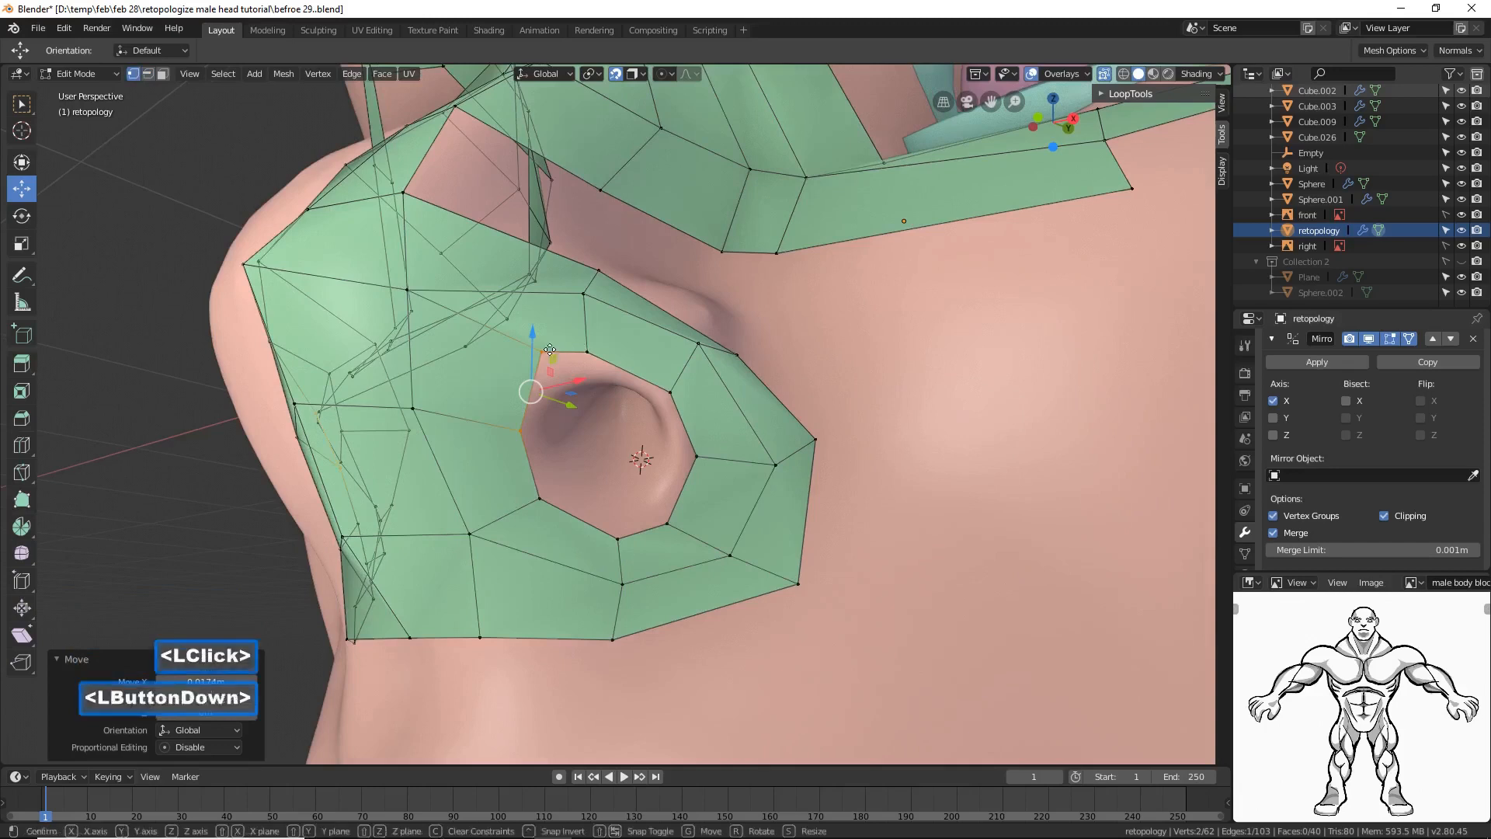
pyautogui.click(592, 347)
pyautogui.click(544, 351)
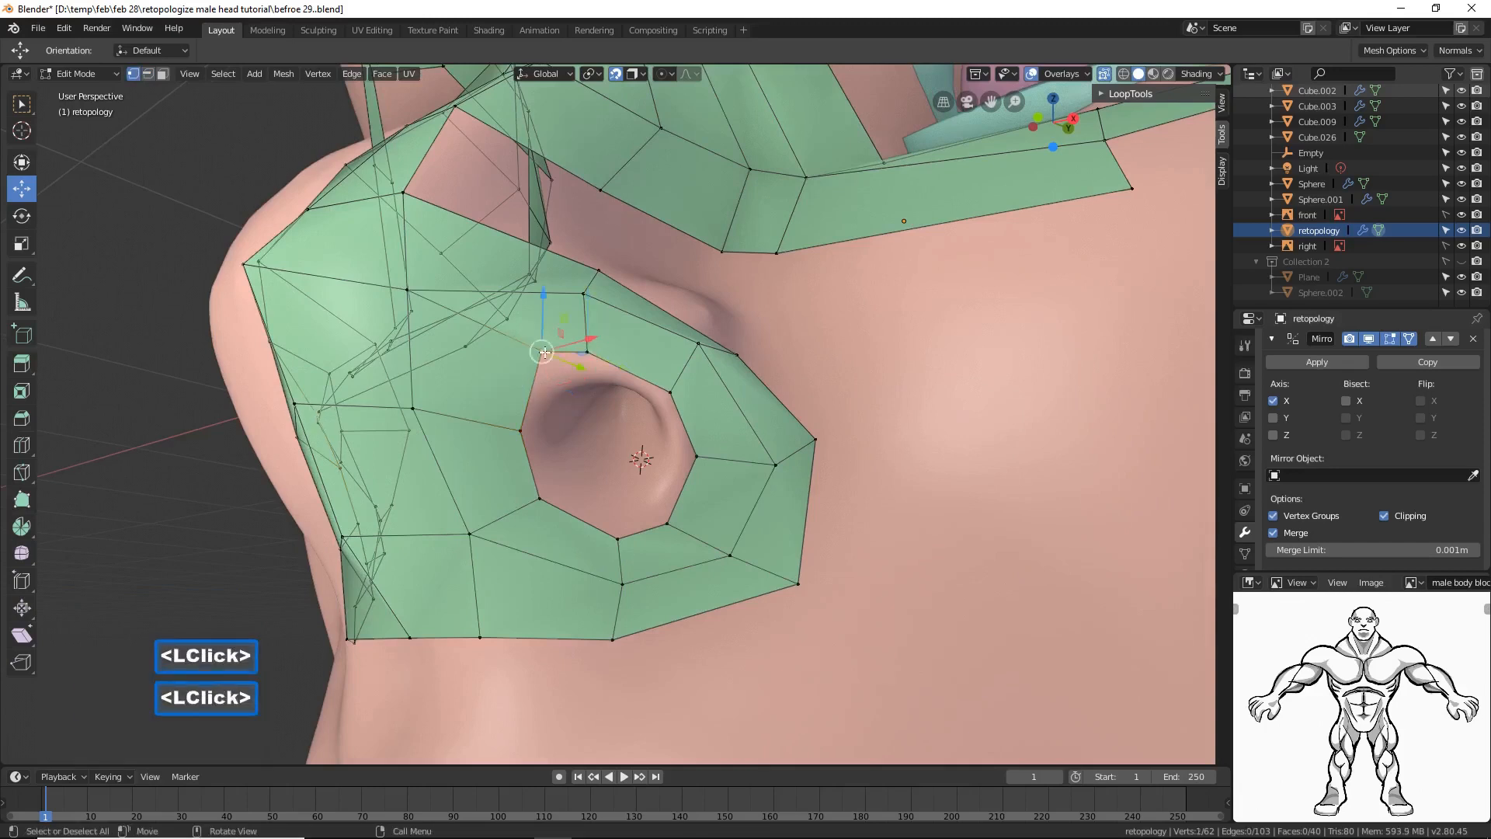
pyautogui.moveTo(547, 305); pyautogui.dragTo(588, 332)
pyautogui.click(587, 351)
# Step: Pull the outer vertex and the two lower vertices of the nostril opening slightly inward, and clear the selection
pyautogui.click(708, 467)
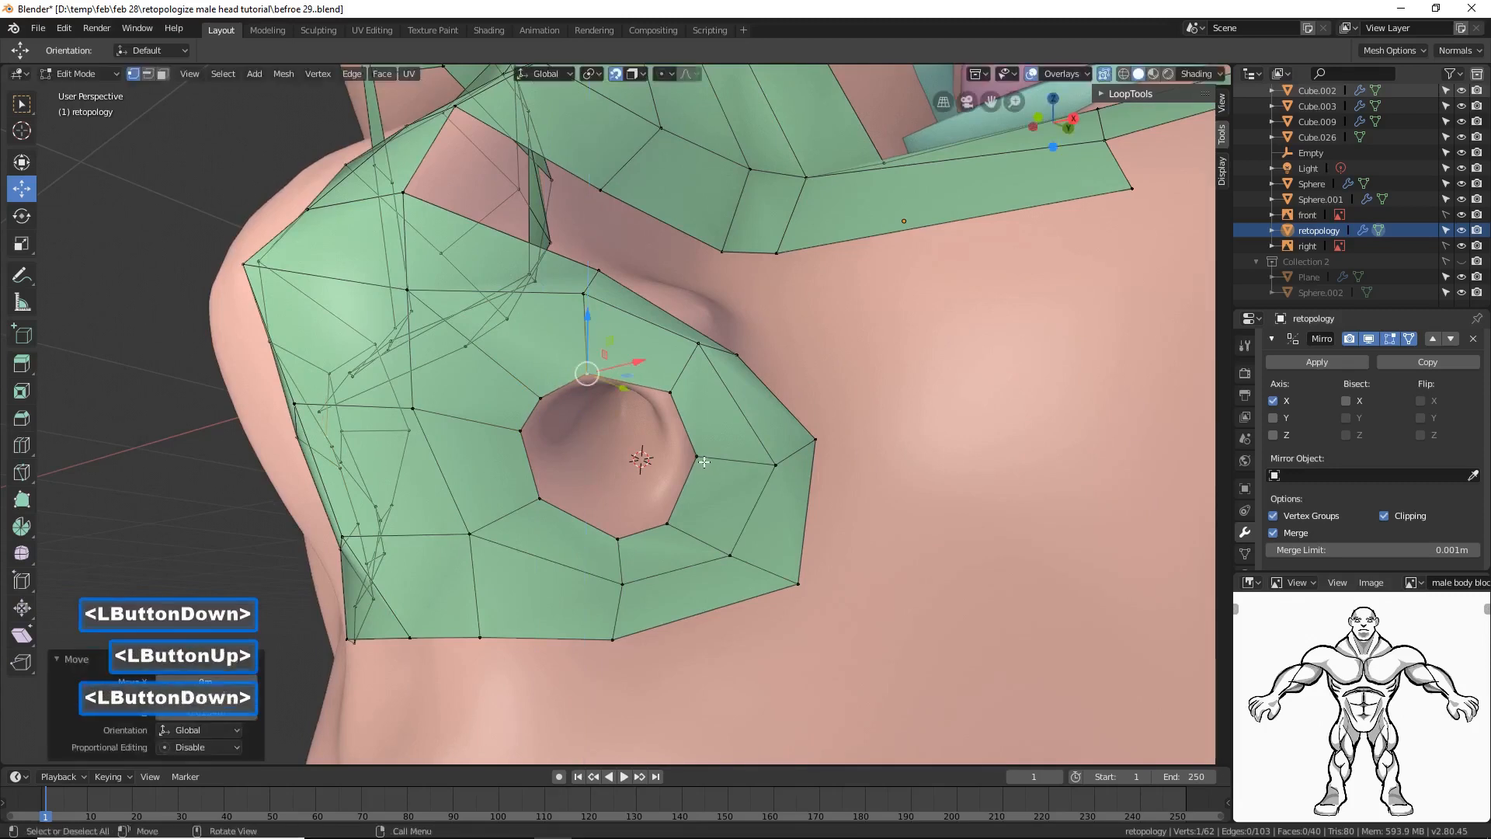
pyautogui.moveTo(754, 458); pyautogui.dragTo(618, 486)
pyautogui.click(669, 524)
pyautogui.click(620, 536)
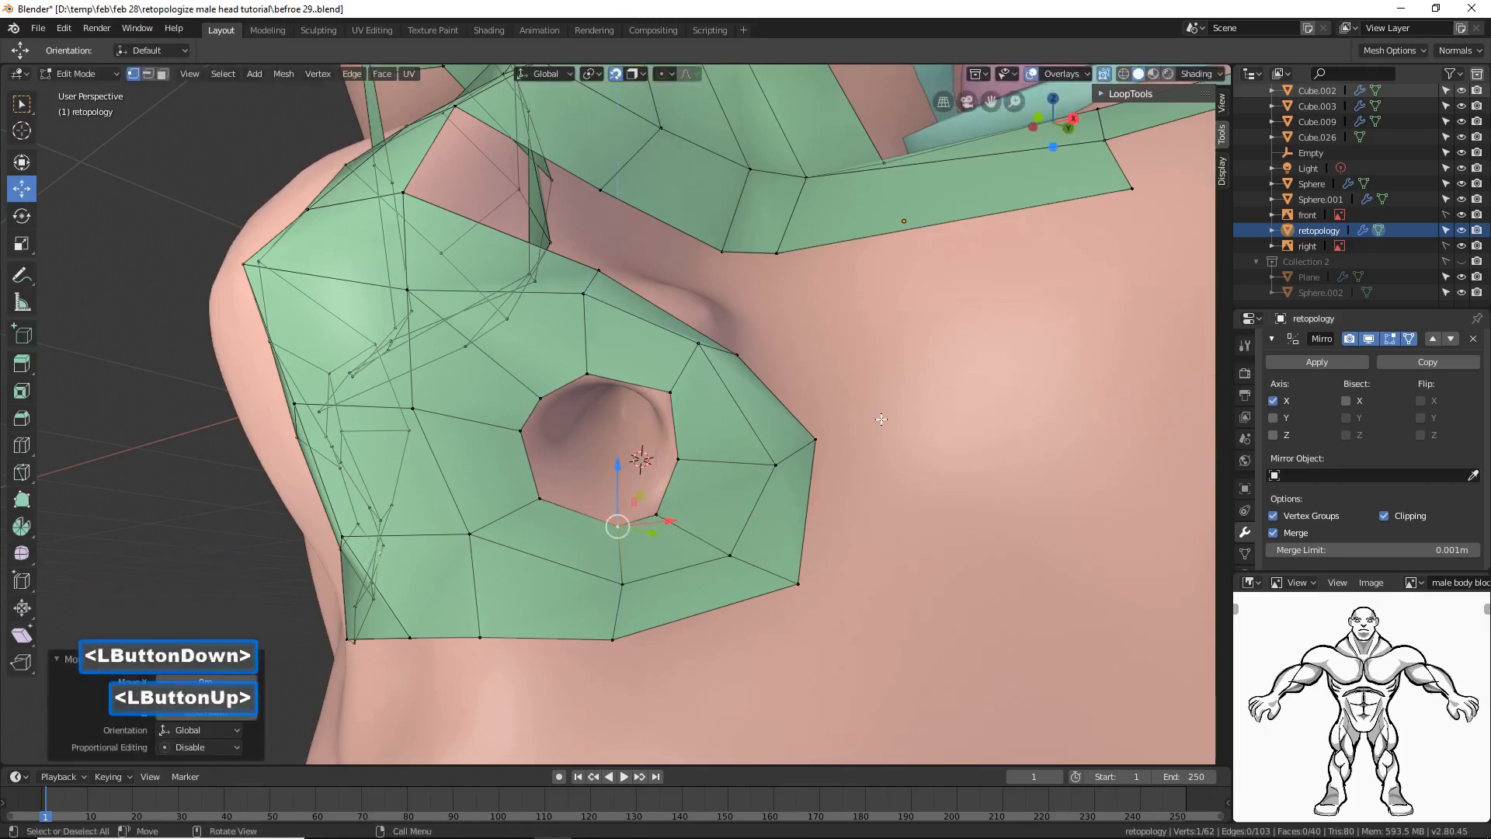
pyautogui.click(939, 422)
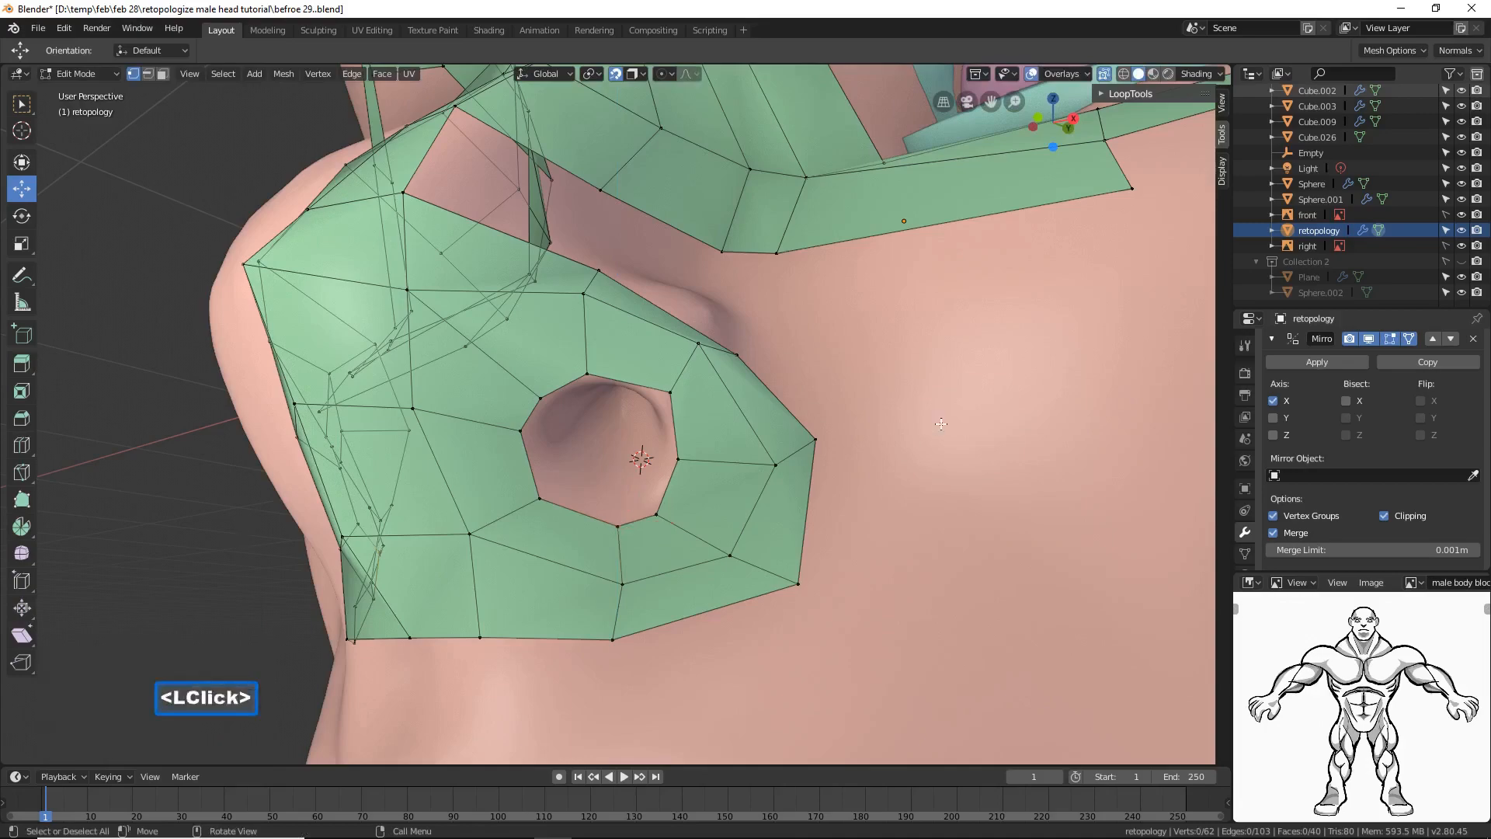
# Step: Raise the top vertex of the nostril wing about 0.013 m along Z and save the file as befroe 30..blend
pyautogui.keyDown('ctrl'); pyautogui.moveTo(955, 401); pyautogui.dragTo(956, 435, button='middle'); pyautogui.keyUp('ctrl')
pyautogui.moveTo(956, 434); pyautogui.dragTo(919, 443, button='middle')
pyautogui.click(683, 356)
pyautogui.moveTo(683, 351); pyautogui.dragTo(608, 281)
pyautogui.click(613, 325)
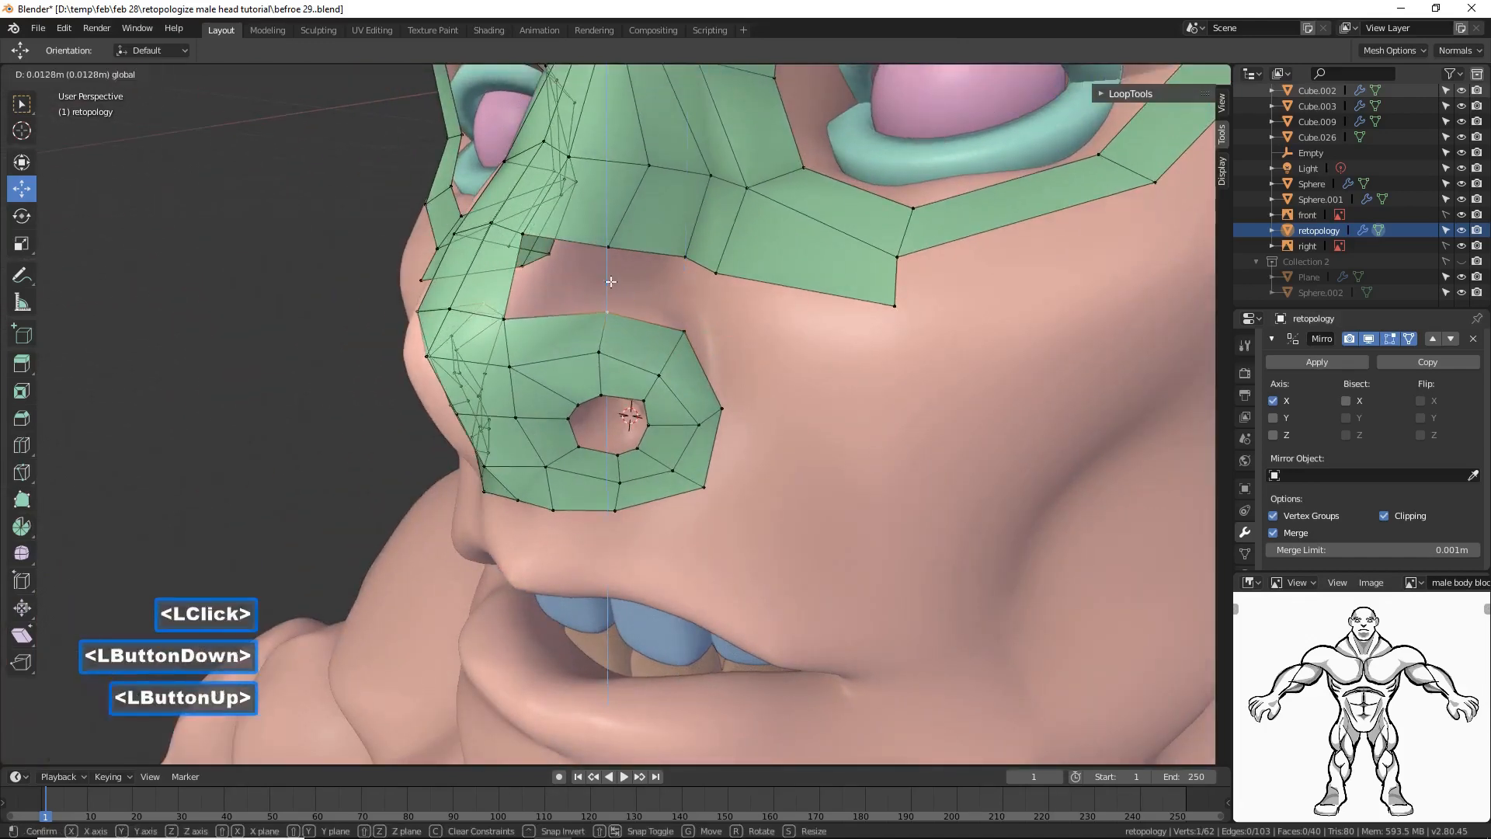
pyautogui.moveTo(742, 386); pyautogui.dragTo(942, 413, button='middle')
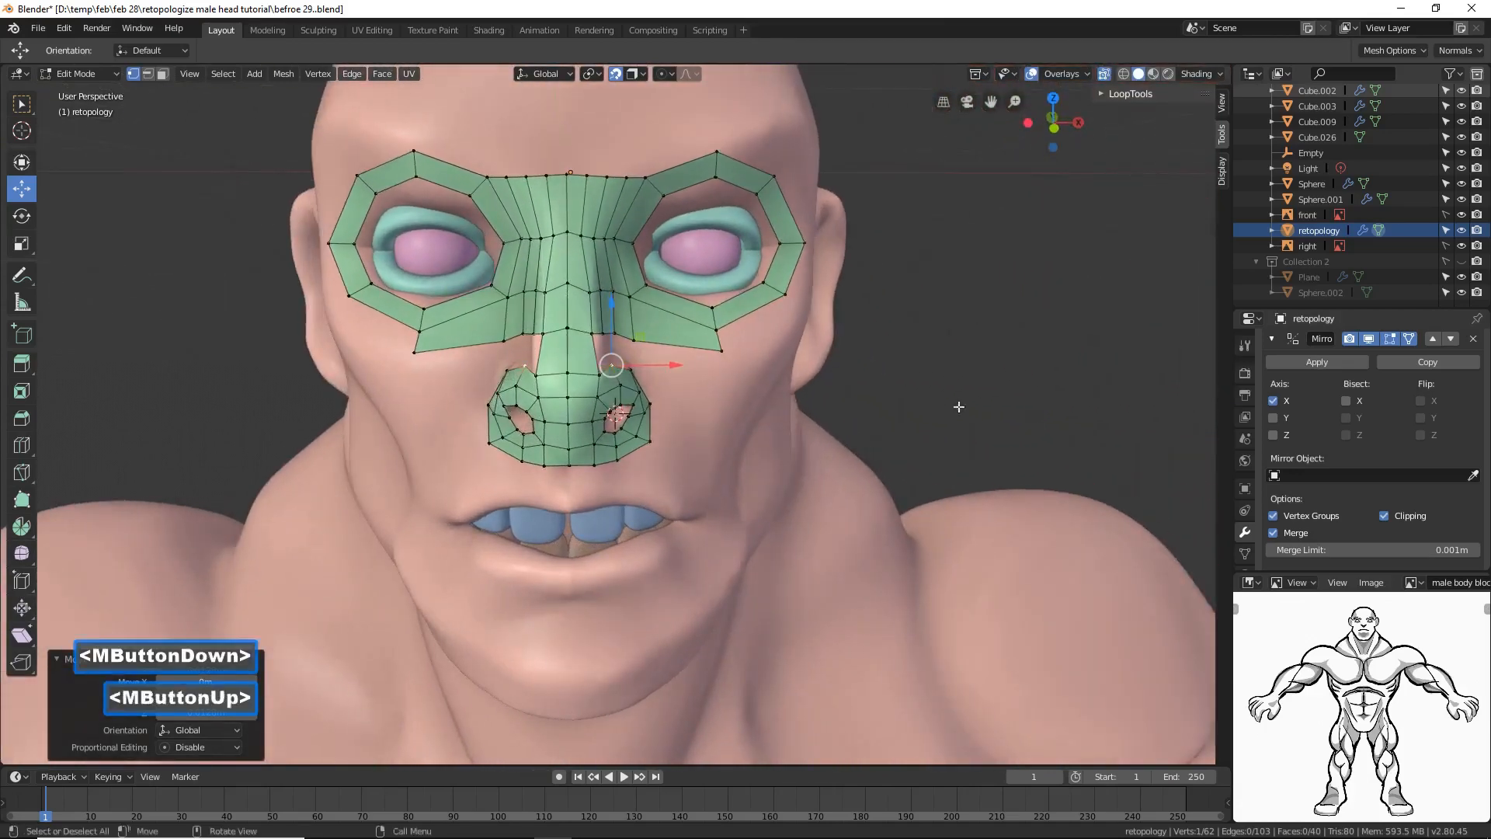
pyautogui.click(1008, 388)
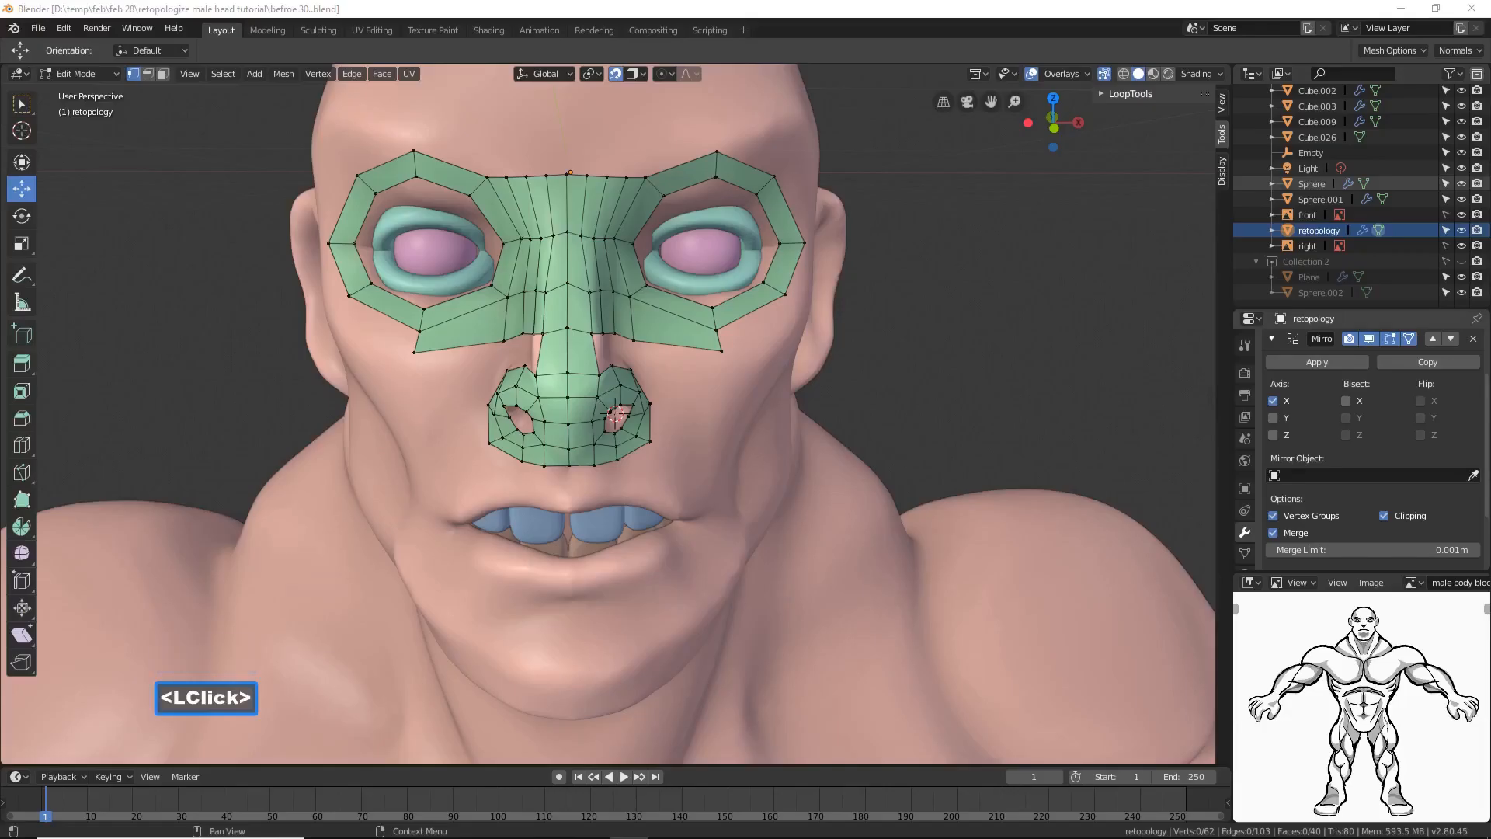
pyautogui.click(722, 393)
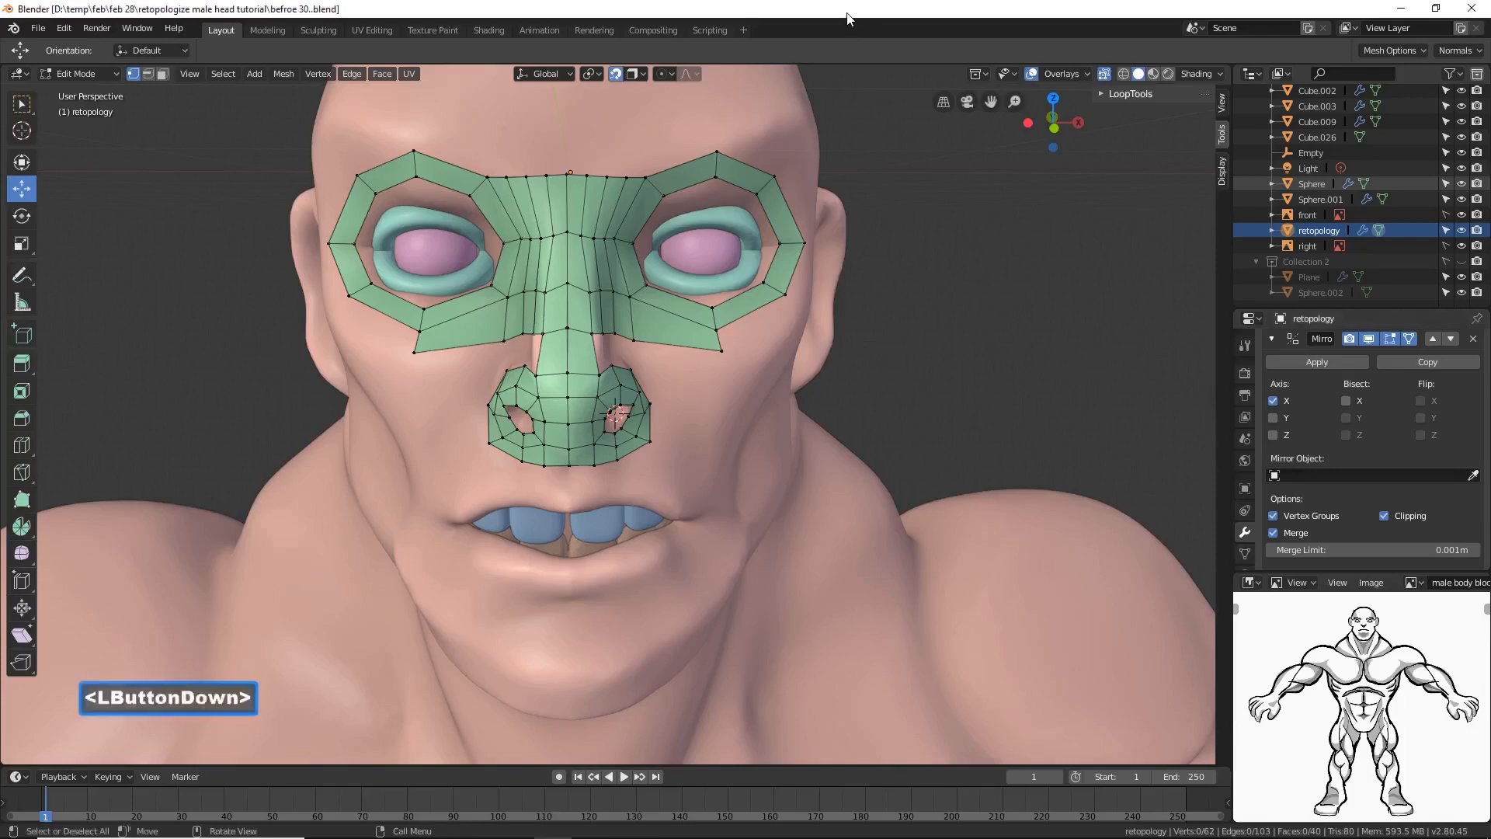
# Step: Duplicate the nose-base vertex beside the centreline, place it above the upper lip closer to the centre, and extrude it down to the lip edge
pyautogui.click(594, 466)
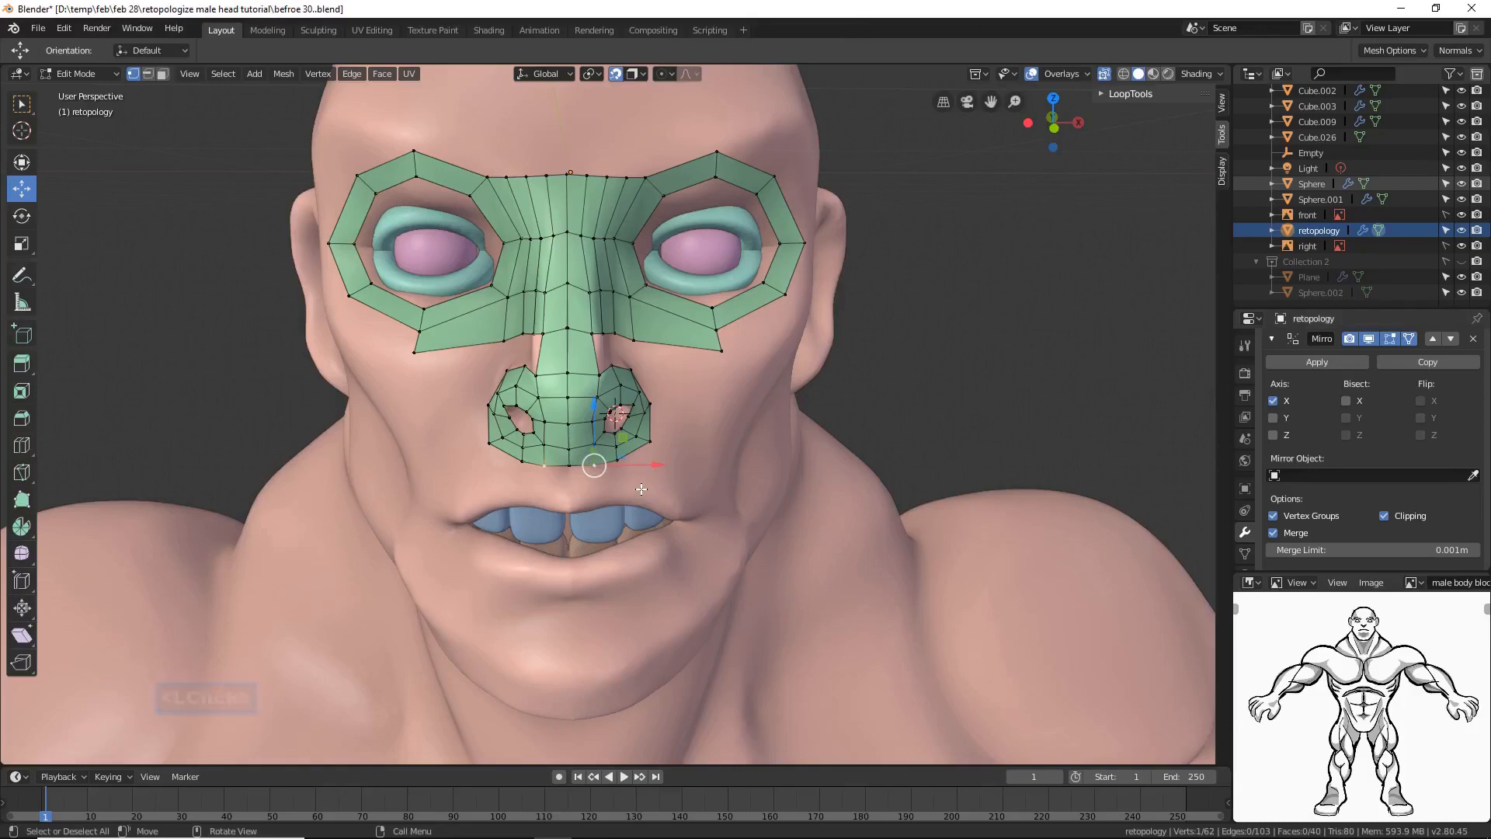
pyautogui.hotkey('shift', 'd')
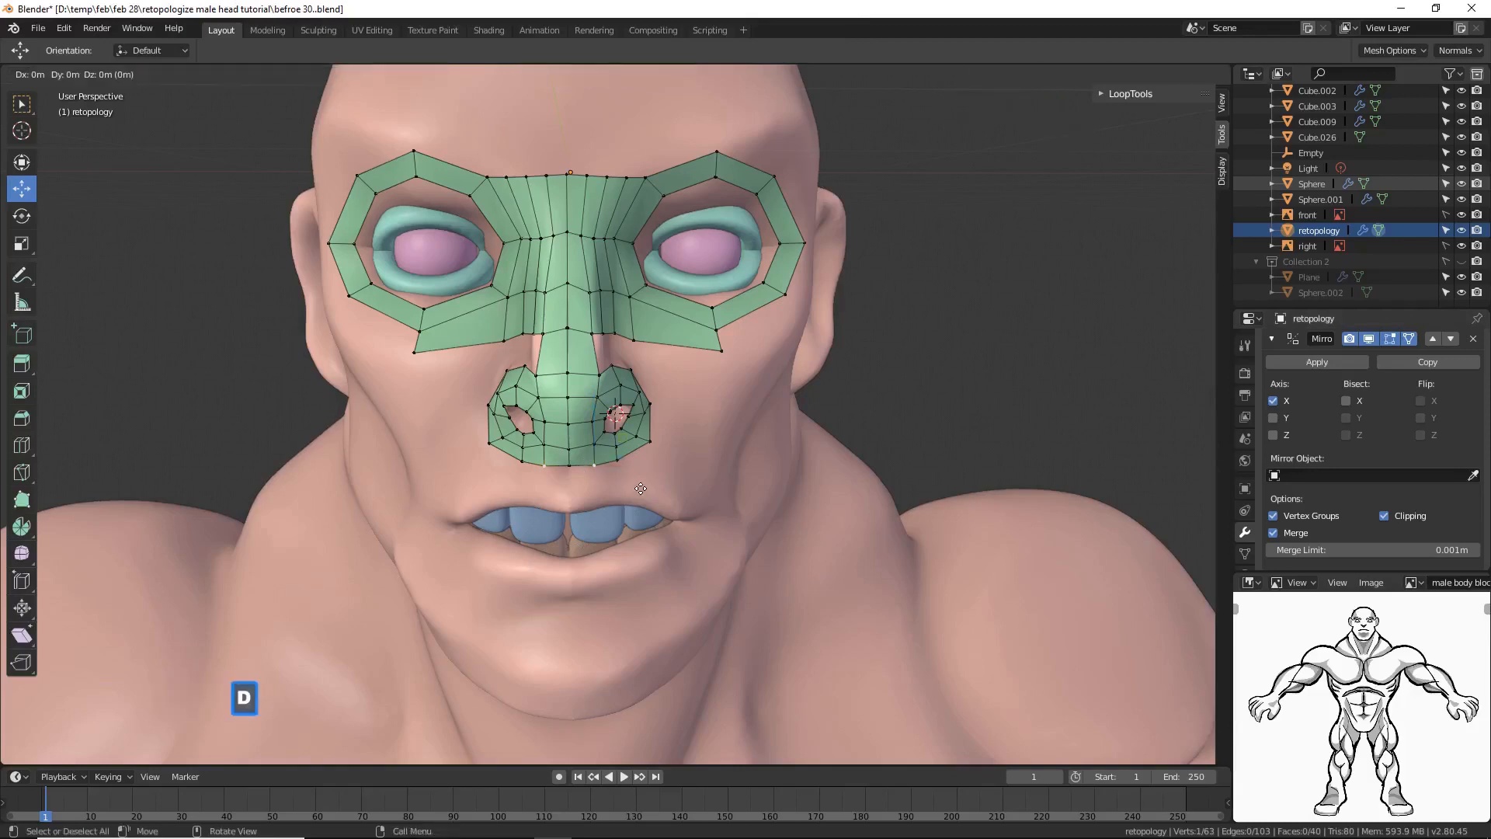
pyautogui.rightClick(640, 488)
pyautogui.moveTo(594, 410); pyautogui.dragTo(593, 420)
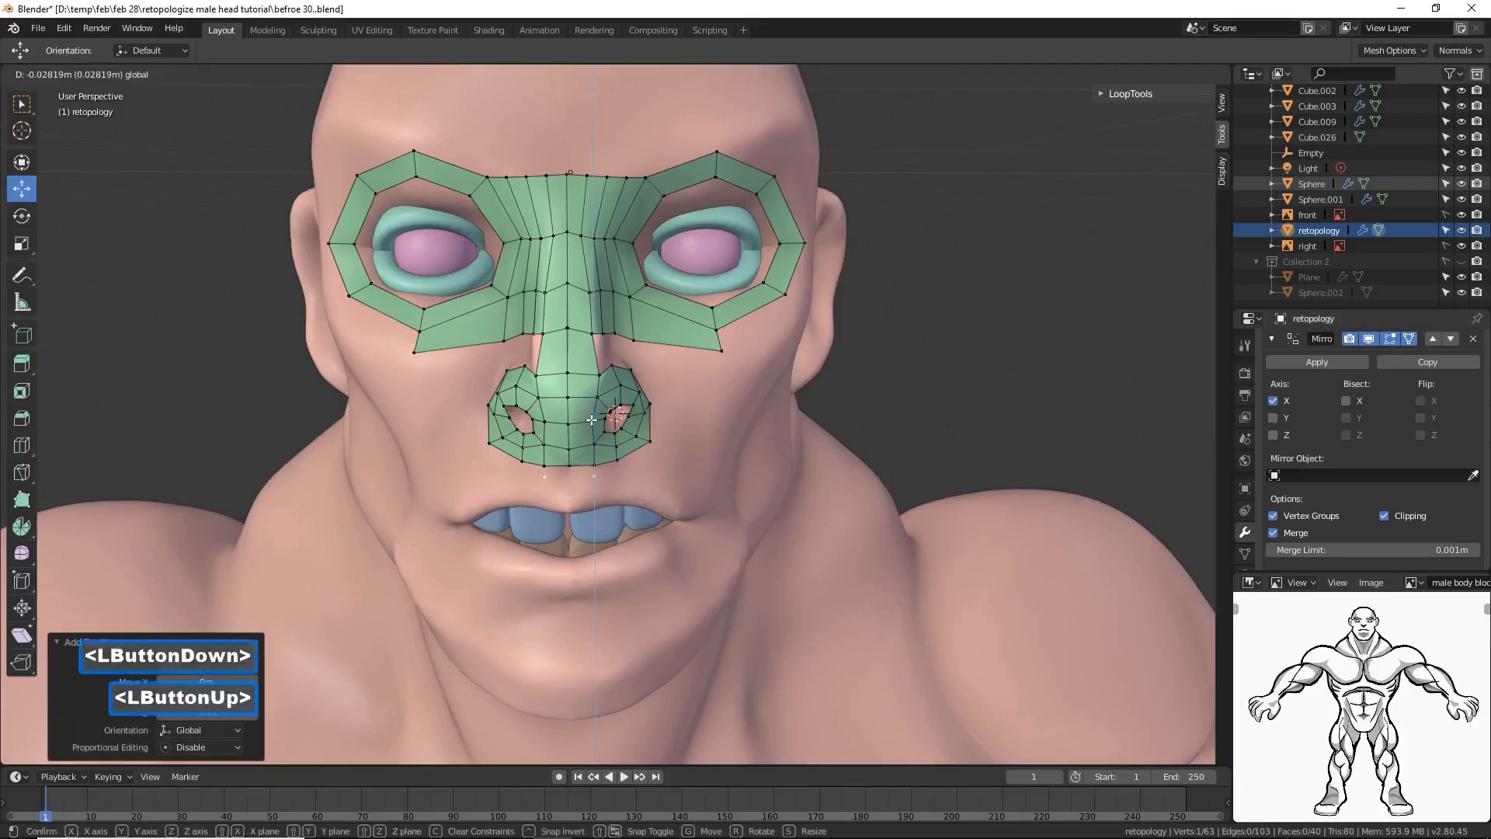
pyautogui.moveTo(652, 475); pyautogui.dragTo(641, 479)
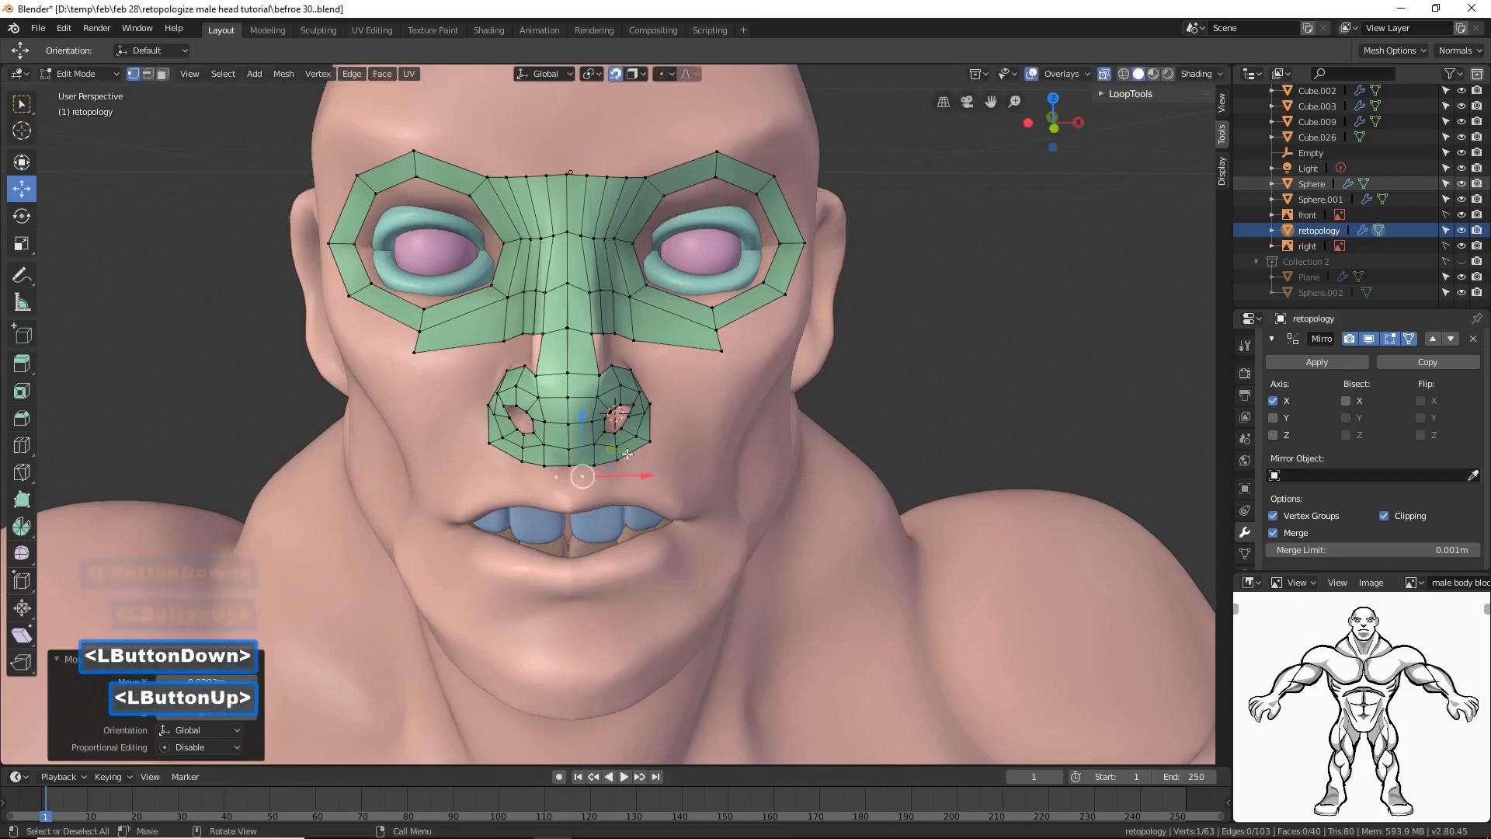
pyautogui.click(585, 431)
pyautogui.keyDown('ctrl'); pyautogui.moveTo(748, 566); pyautogui.dragTo(768, 491, button='middle'); pyautogui.keyUp('ctrl')
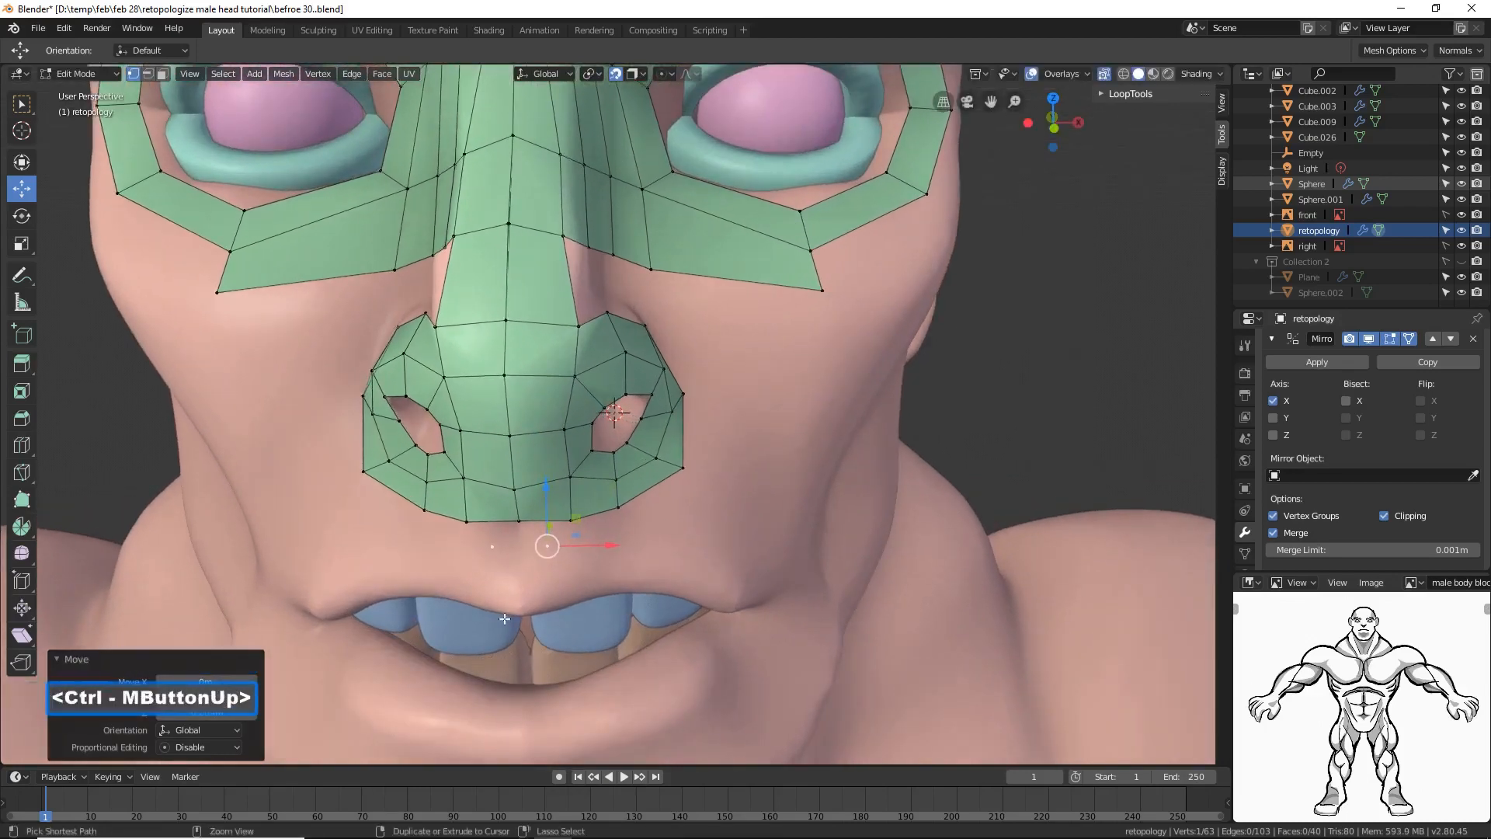
pyautogui.keyDown('ctrl'); pyautogui.rightClick(551, 593); pyautogui.keyUp('ctrl')
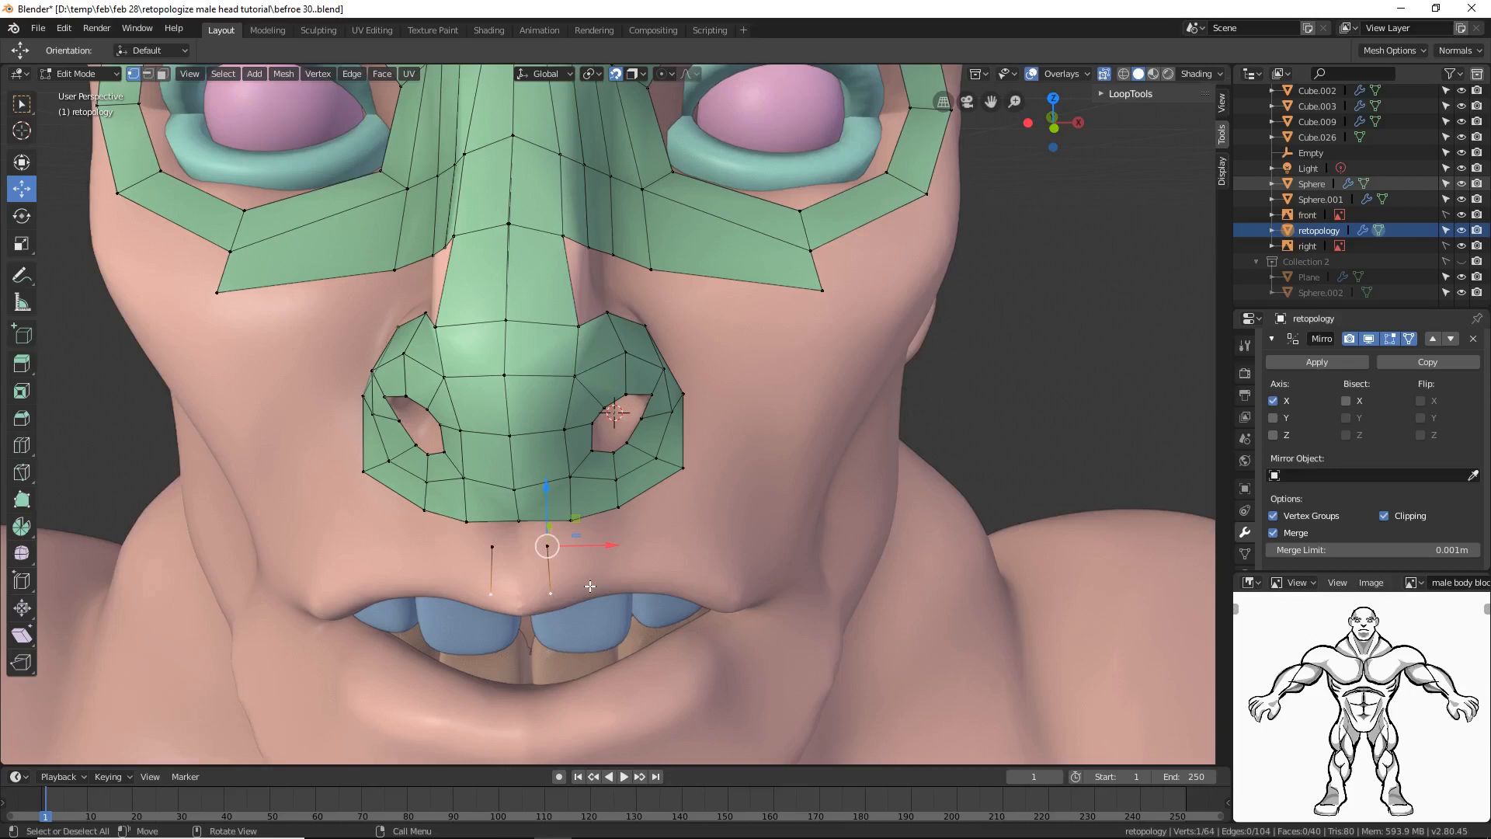
# Step: In edge select mode, extrude the short upper-lip edge outward along the lip to the mouth corner, forming four faces
pyautogui.click(523, 537)
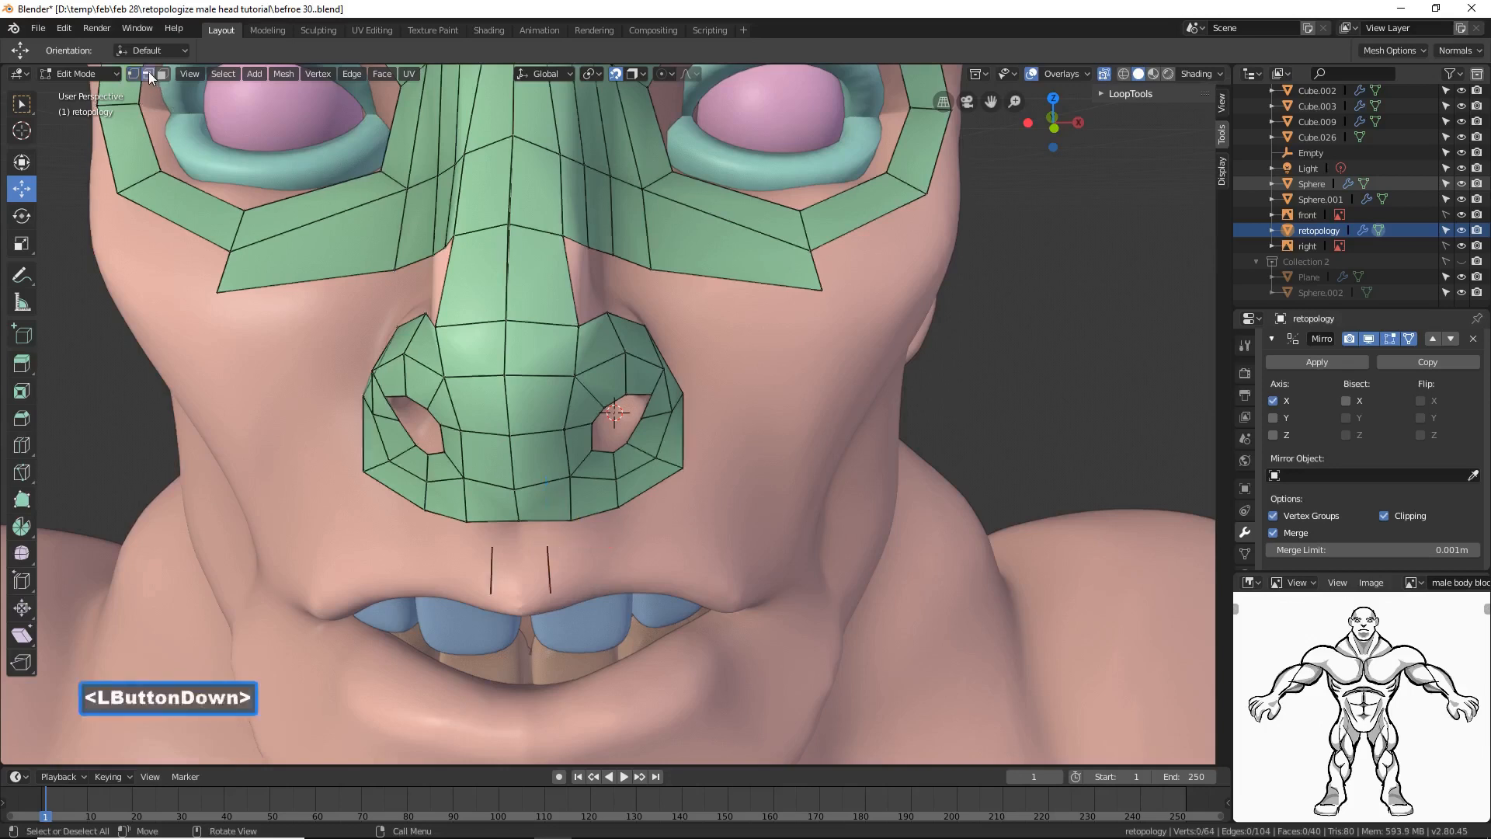
pyautogui.click(547, 565)
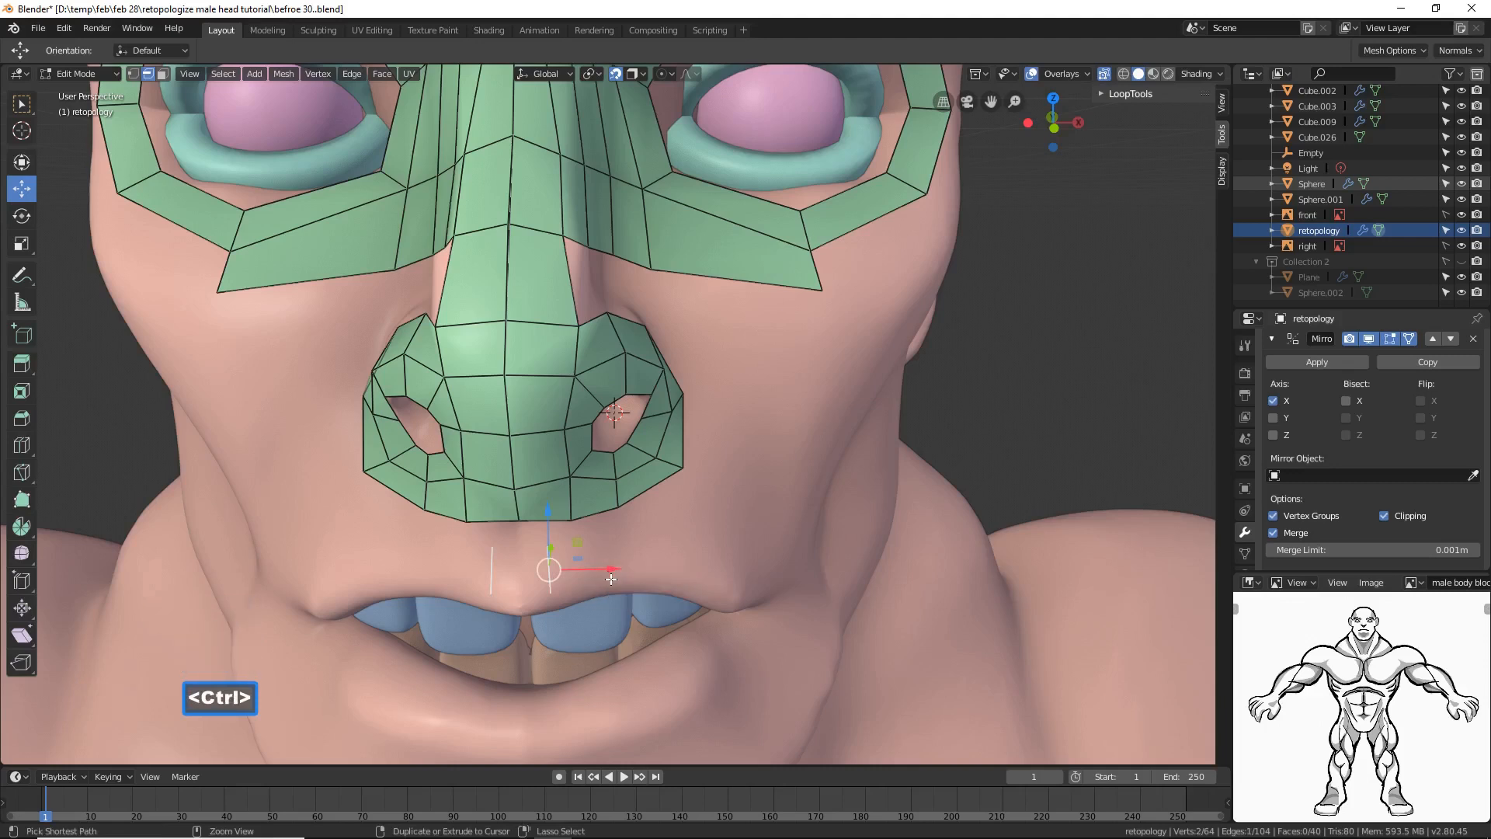
pyautogui.keyDown('ctrl'); pyautogui.rightClick(611, 579); pyautogui.keyUp('ctrl')
pyautogui.keyDown('ctrl'); pyautogui.rightClick(663, 567); pyautogui.keyUp('ctrl')
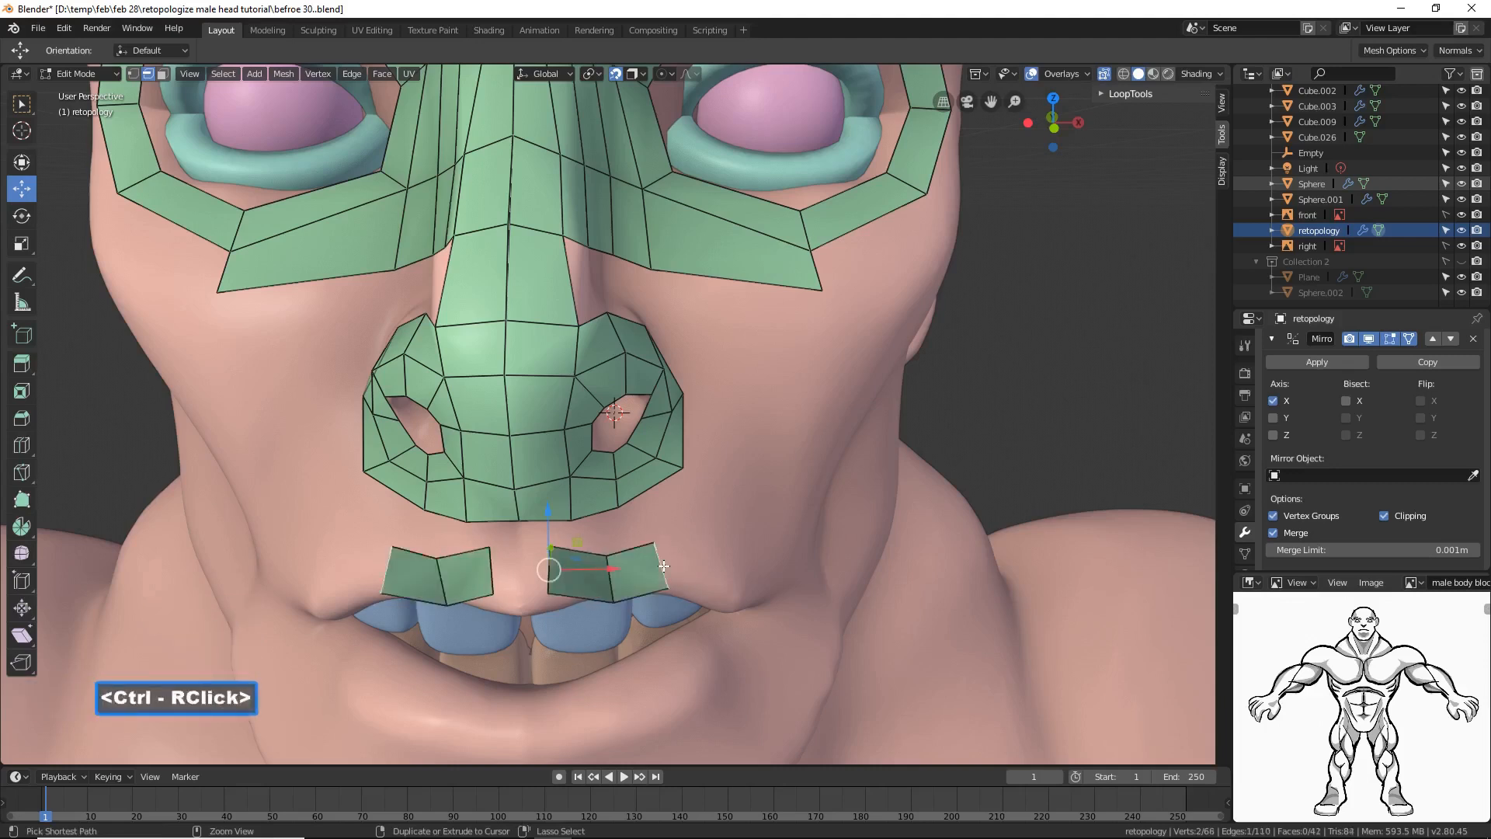
pyautogui.keyDown('ctrl'); pyautogui.rightClick(707, 579); pyautogui.keyUp('ctrl')
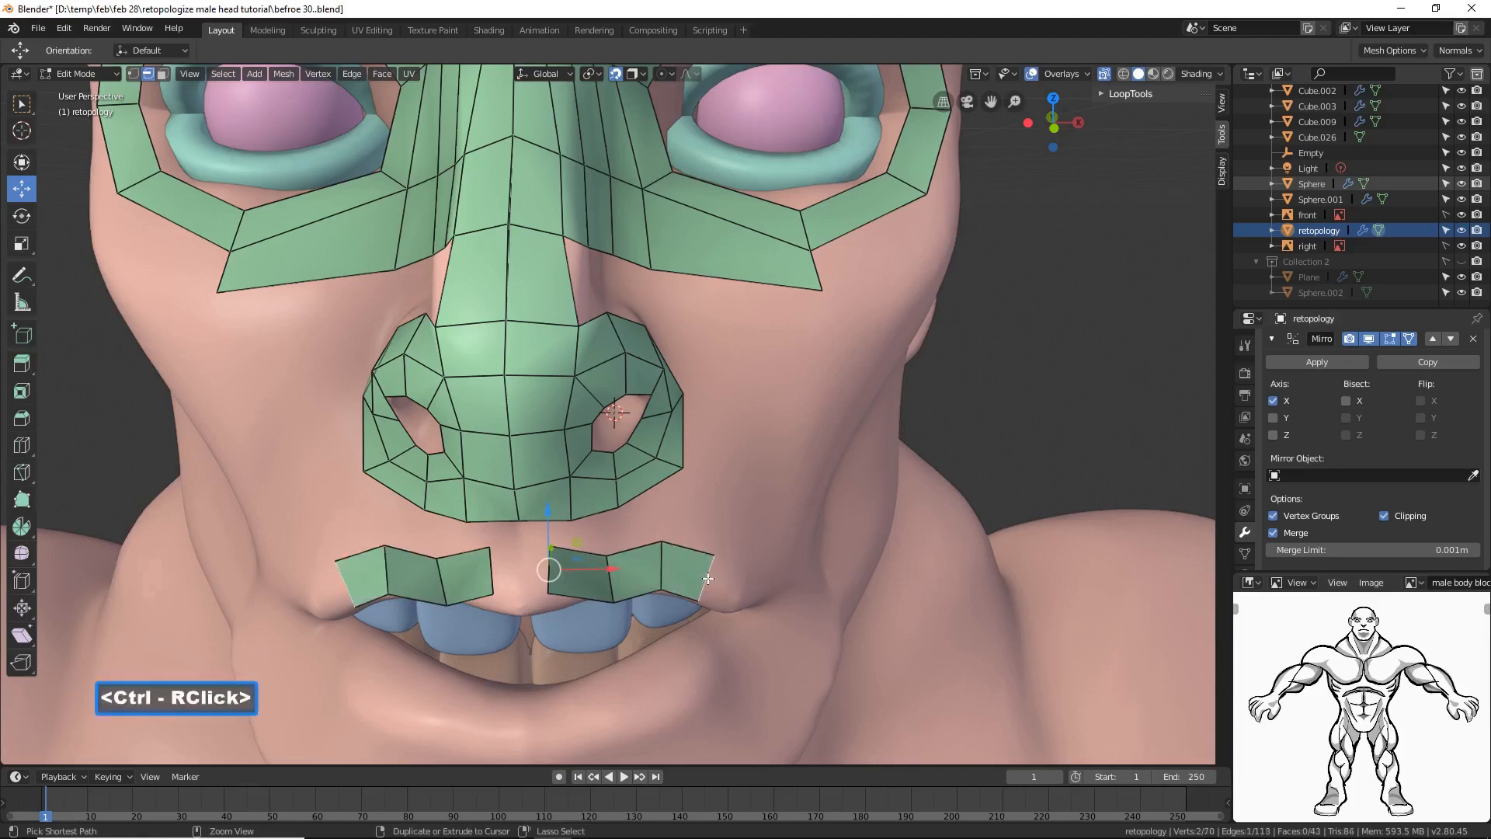
pyautogui.keyDown('ctrl'); pyautogui.rightClick(759, 606); pyautogui.keyUp('ctrl')
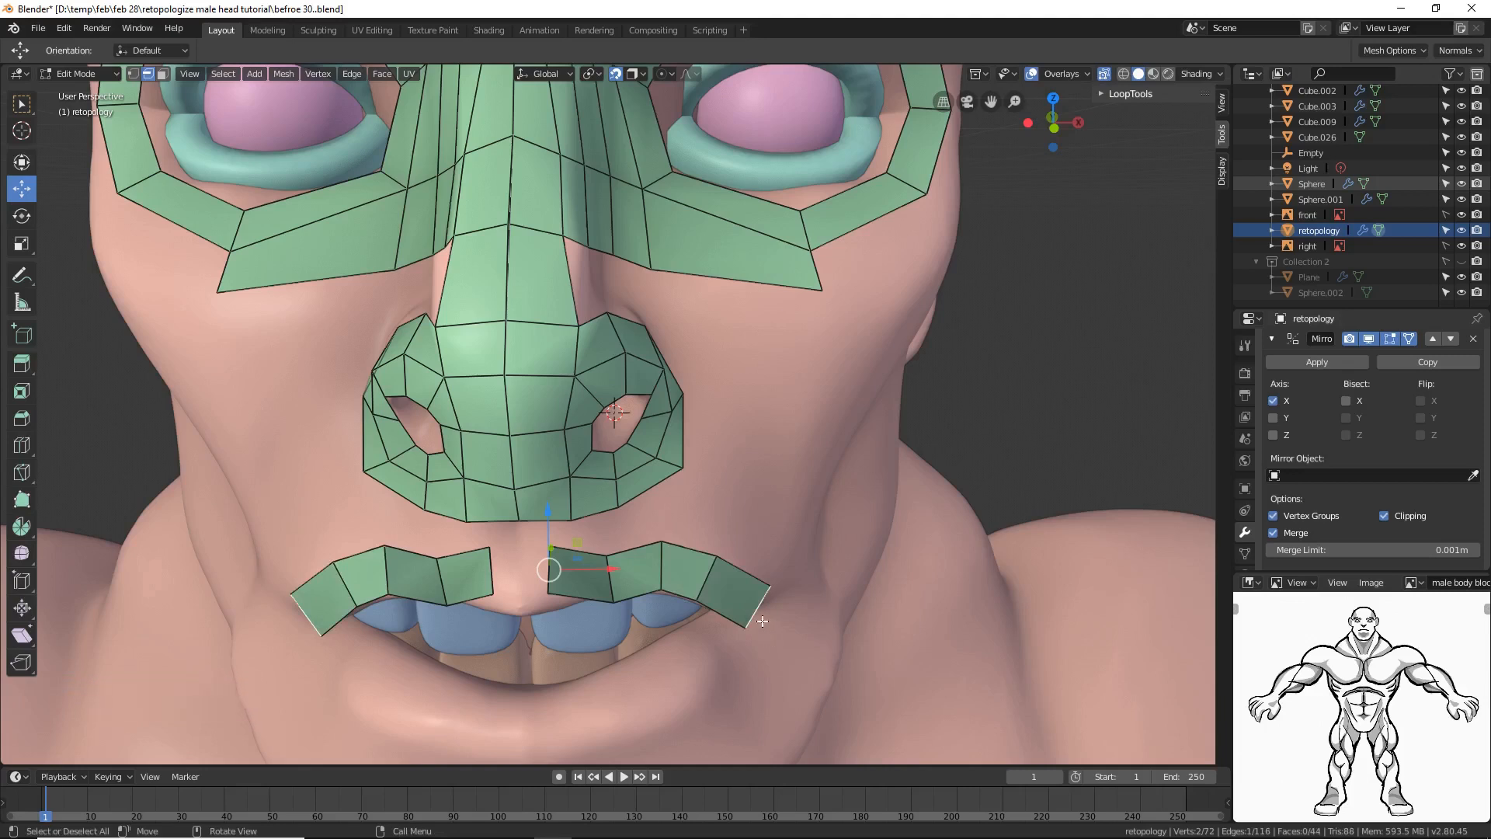
# Step: Rotate the strip's end edge at the mouth corner to nearly horizontal and raise the strip's second edge 0.0234 m along Z
pyautogui.press('r')
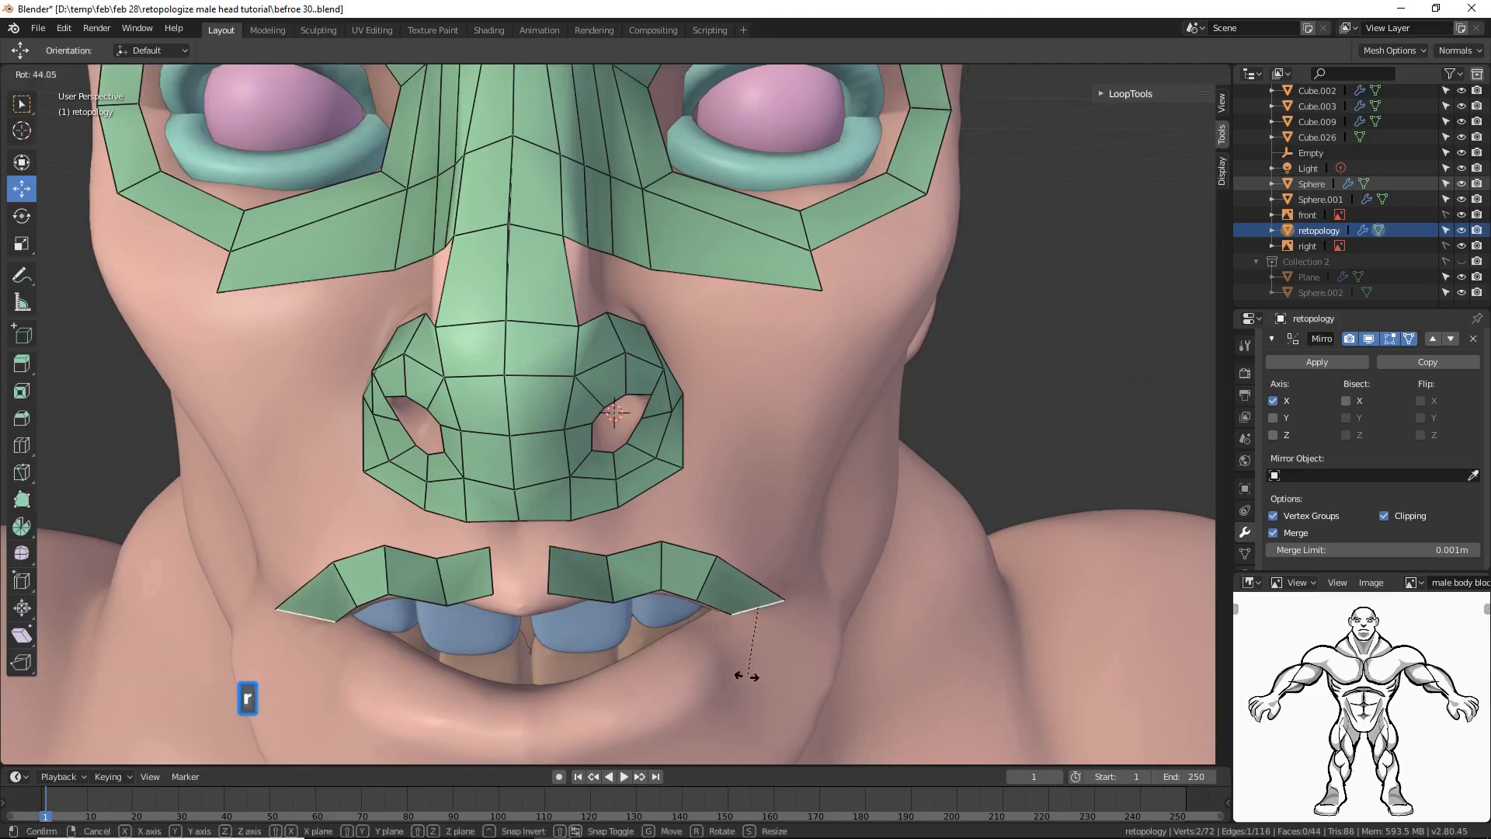
pyautogui.click(737, 669)
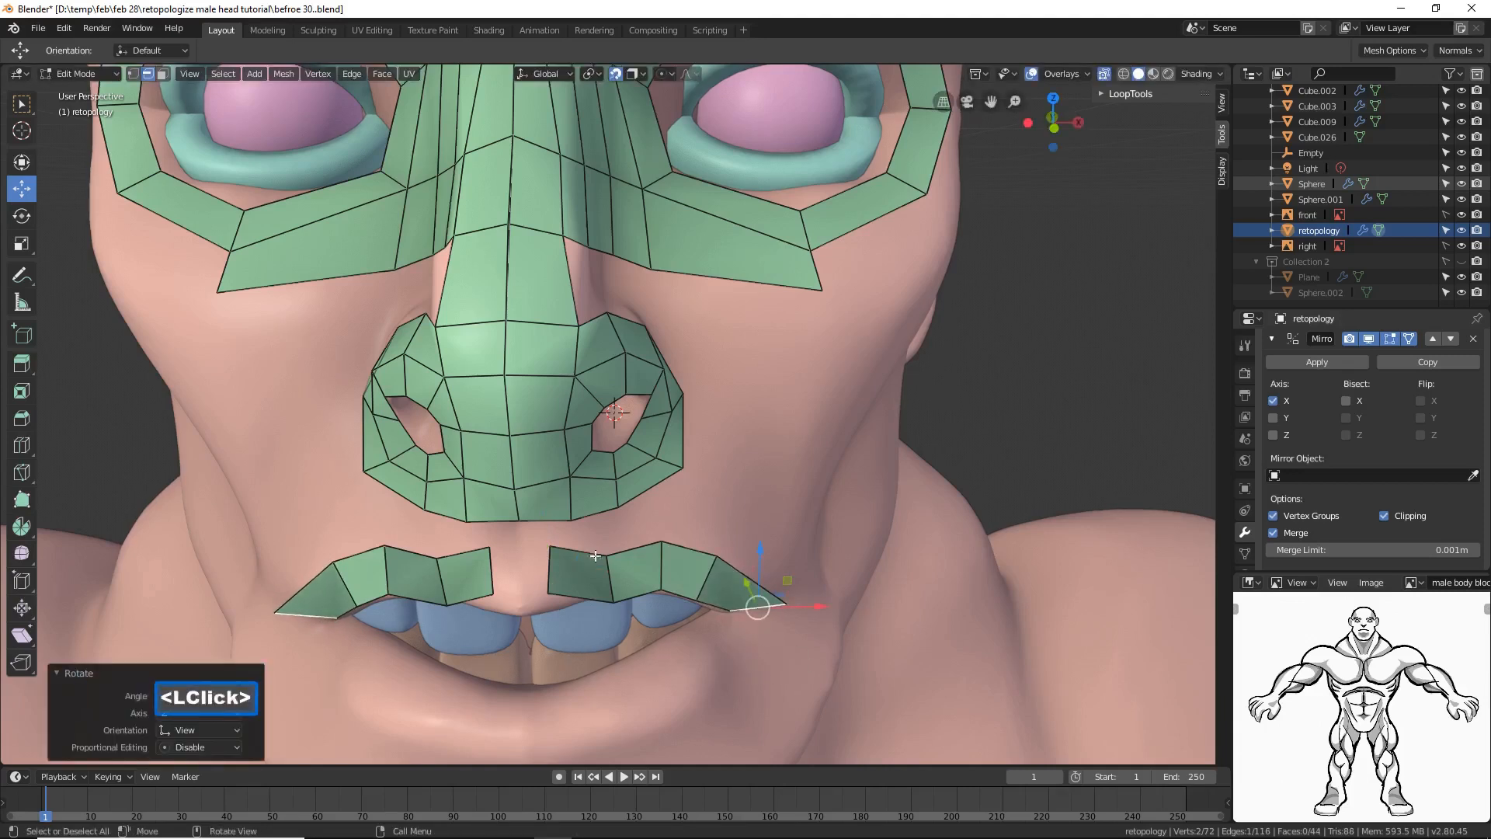
pyautogui.click(612, 573)
pyautogui.moveTo(613, 542); pyautogui.dragTo(609, 518)
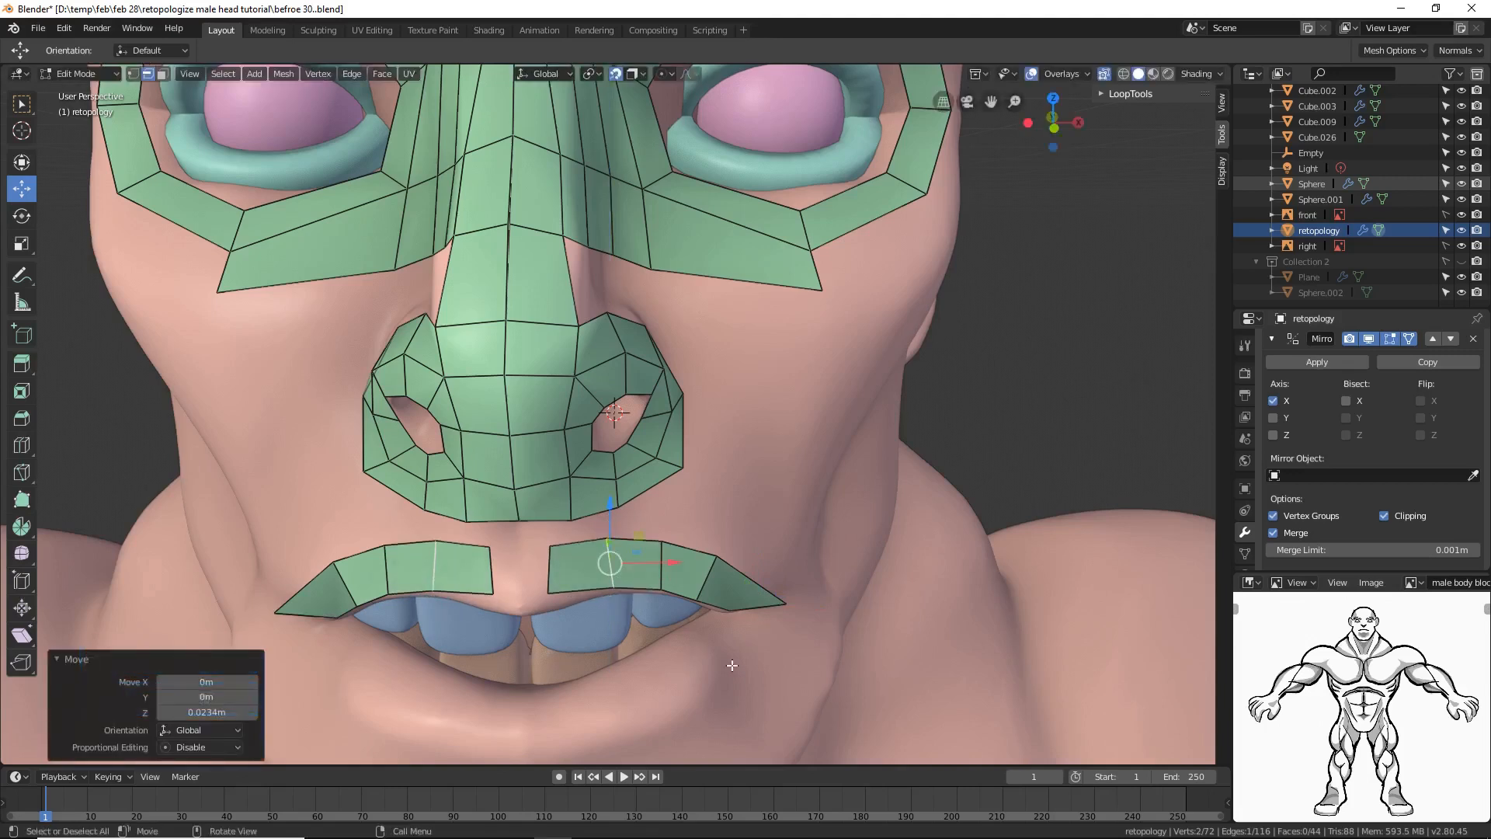
# Step: Extrude the mouth-corner edge around and along the lower lip towards the centreline, forming four more faces
pyautogui.click(745, 613)
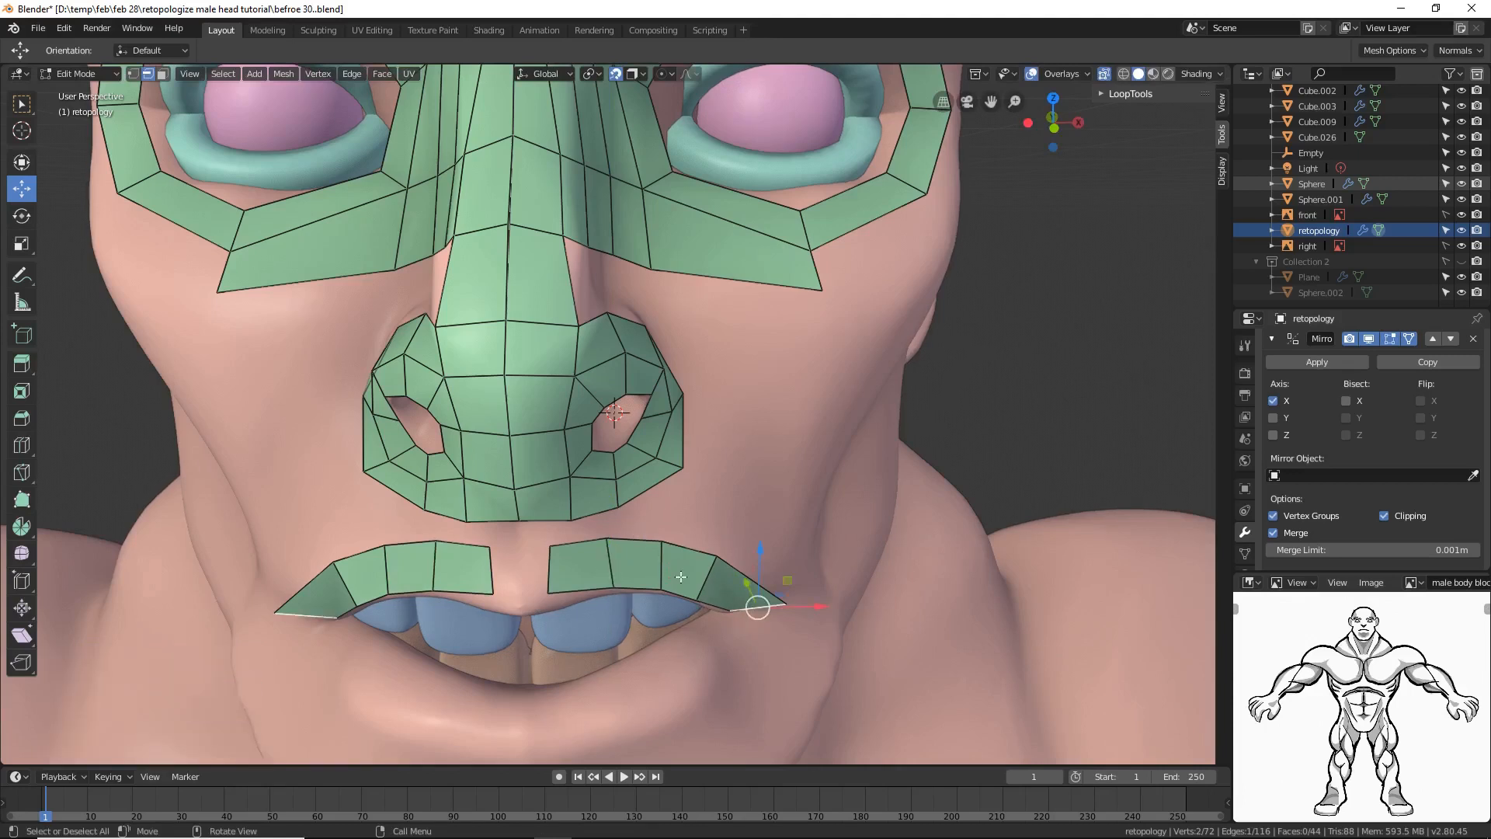
pyautogui.keyDown('ctrl'); pyautogui.moveTo(866, 700); pyautogui.dragTo(825, 610, button='middle'); pyautogui.keyUp('ctrl')
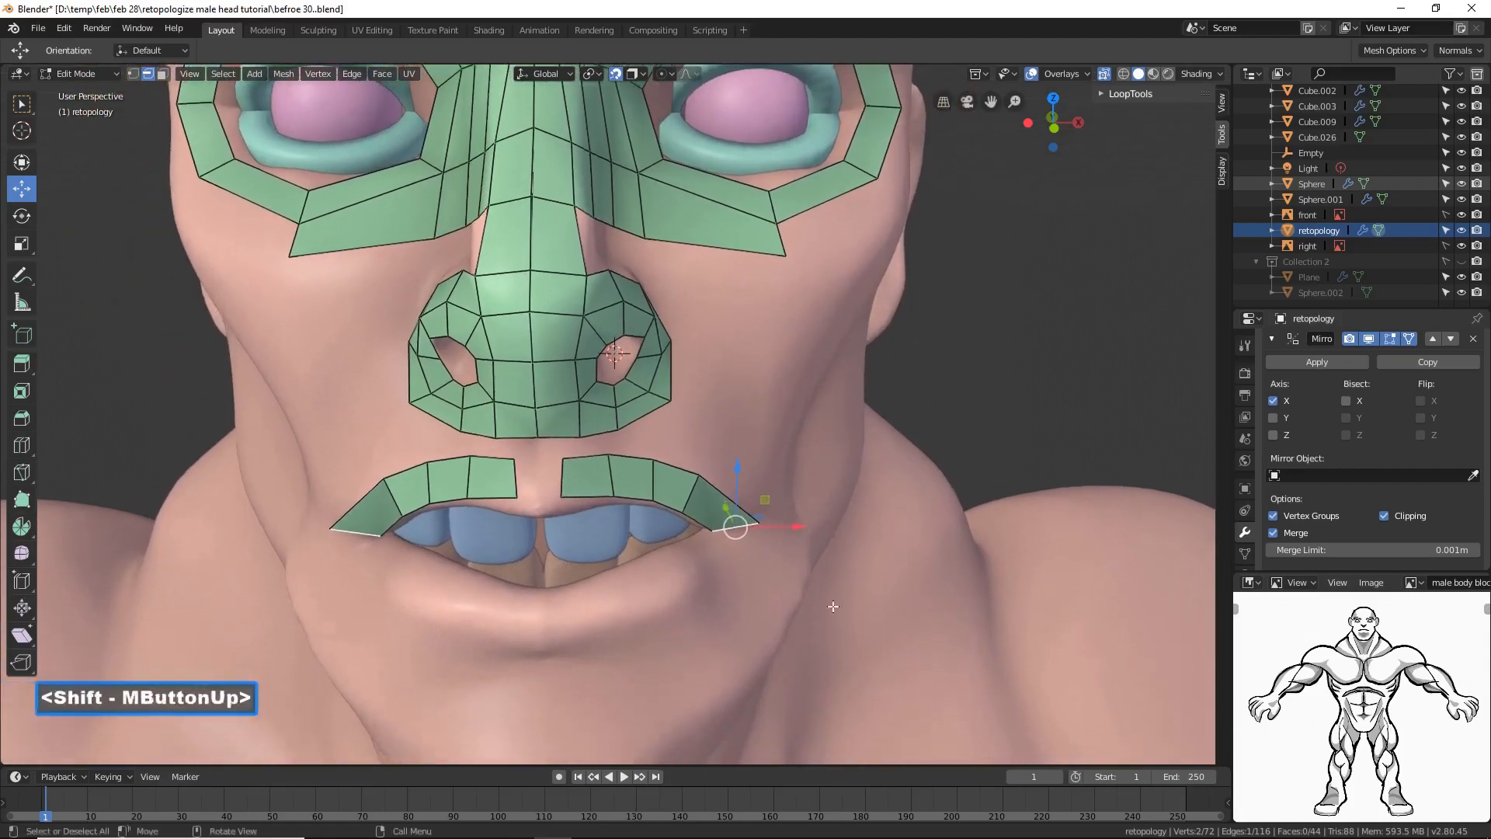
pyautogui.keyDown('ctrl'); pyautogui.rightClick(702, 557); pyautogui.keyUp('ctrl')
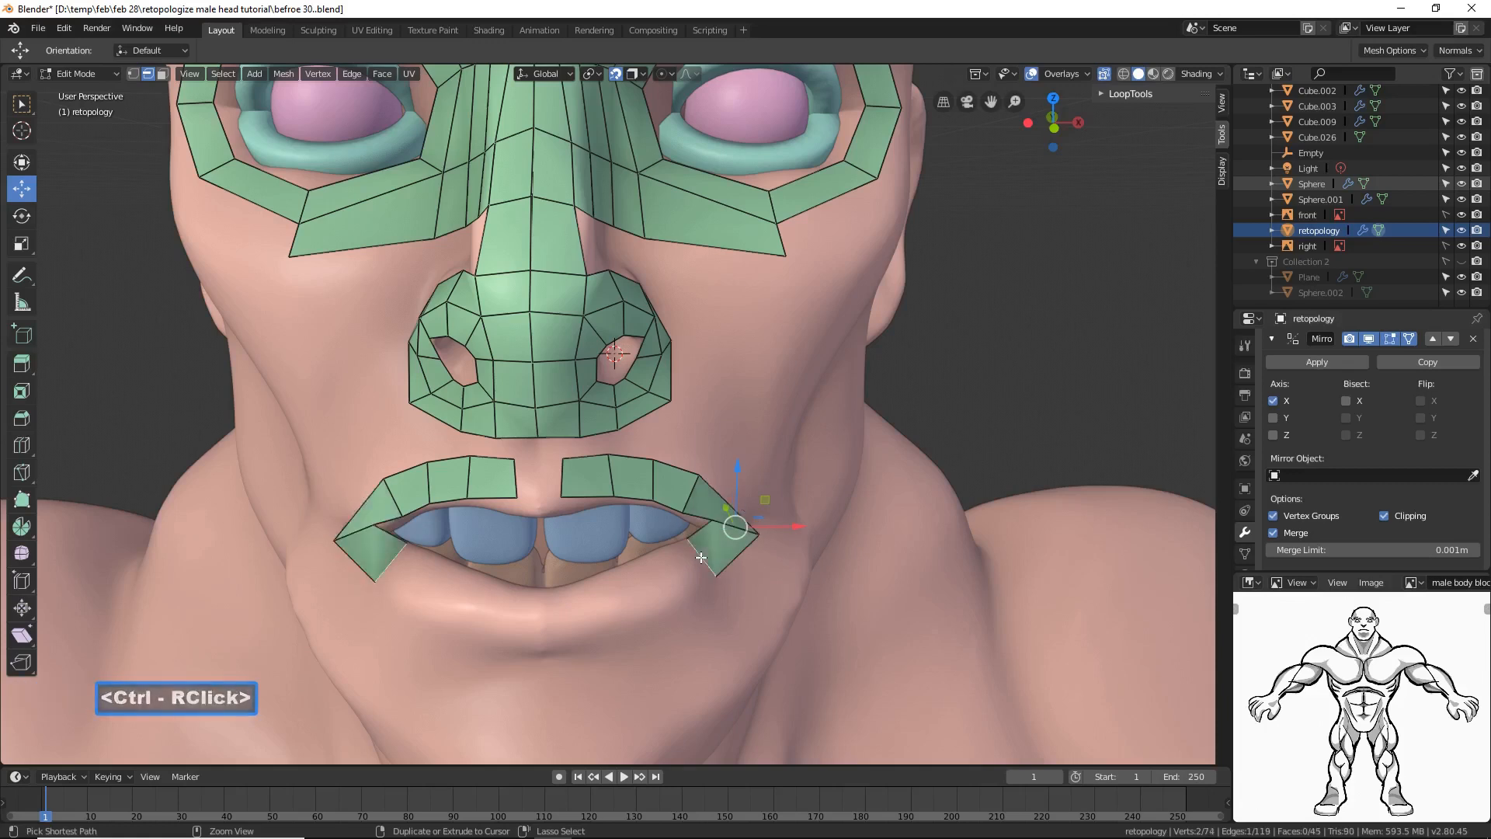
pyautogui.keyDown('ctrl'); pyautogui.rightClick(667, 581); pyautogui.keyUp('ctrl')
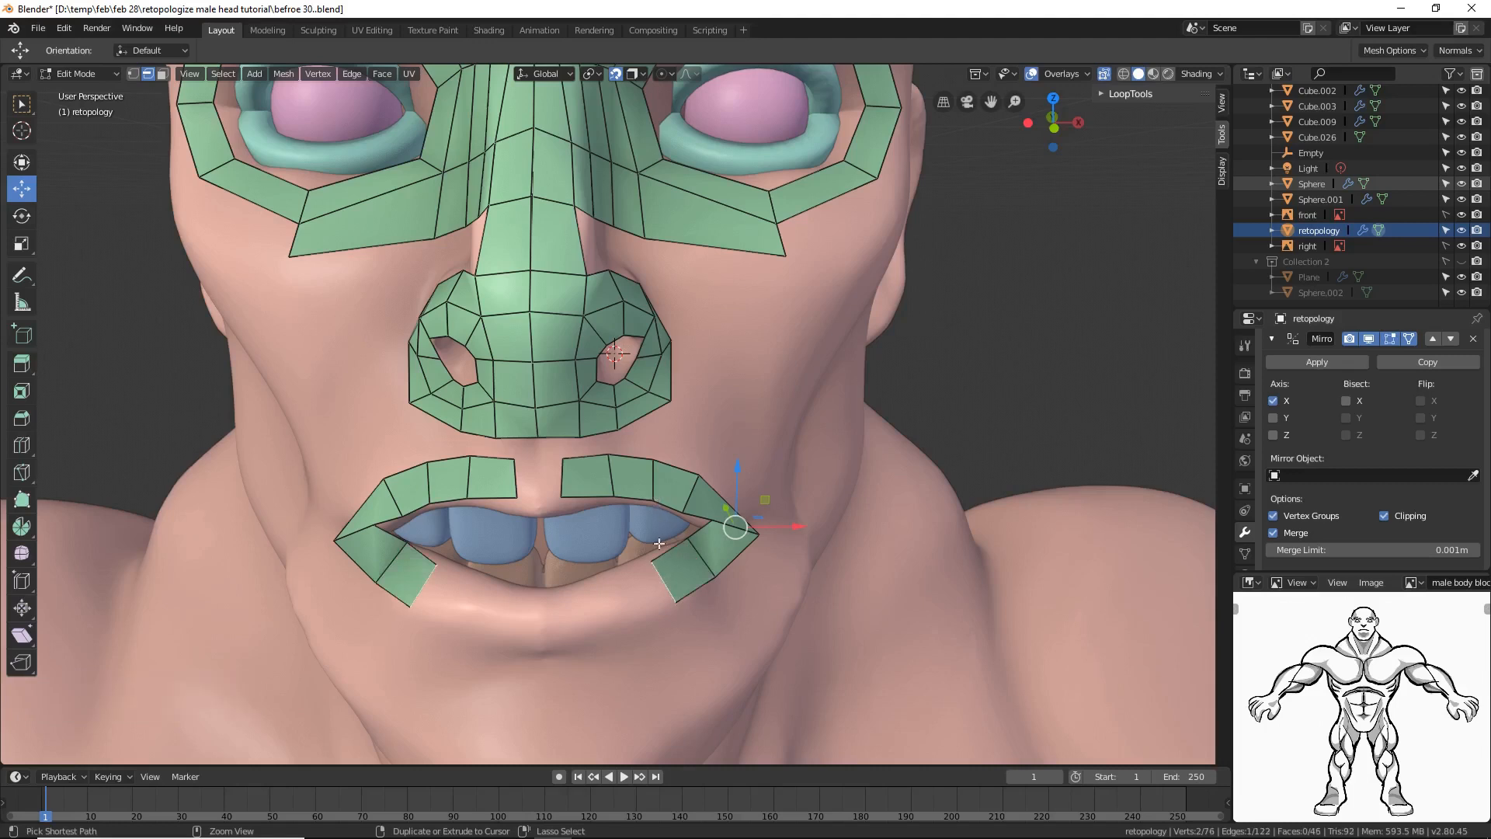
pyautogui.keyDown('ctrl'); pyautogui.rightClick(599, 609); pyautogui.keyUp('ctrl')
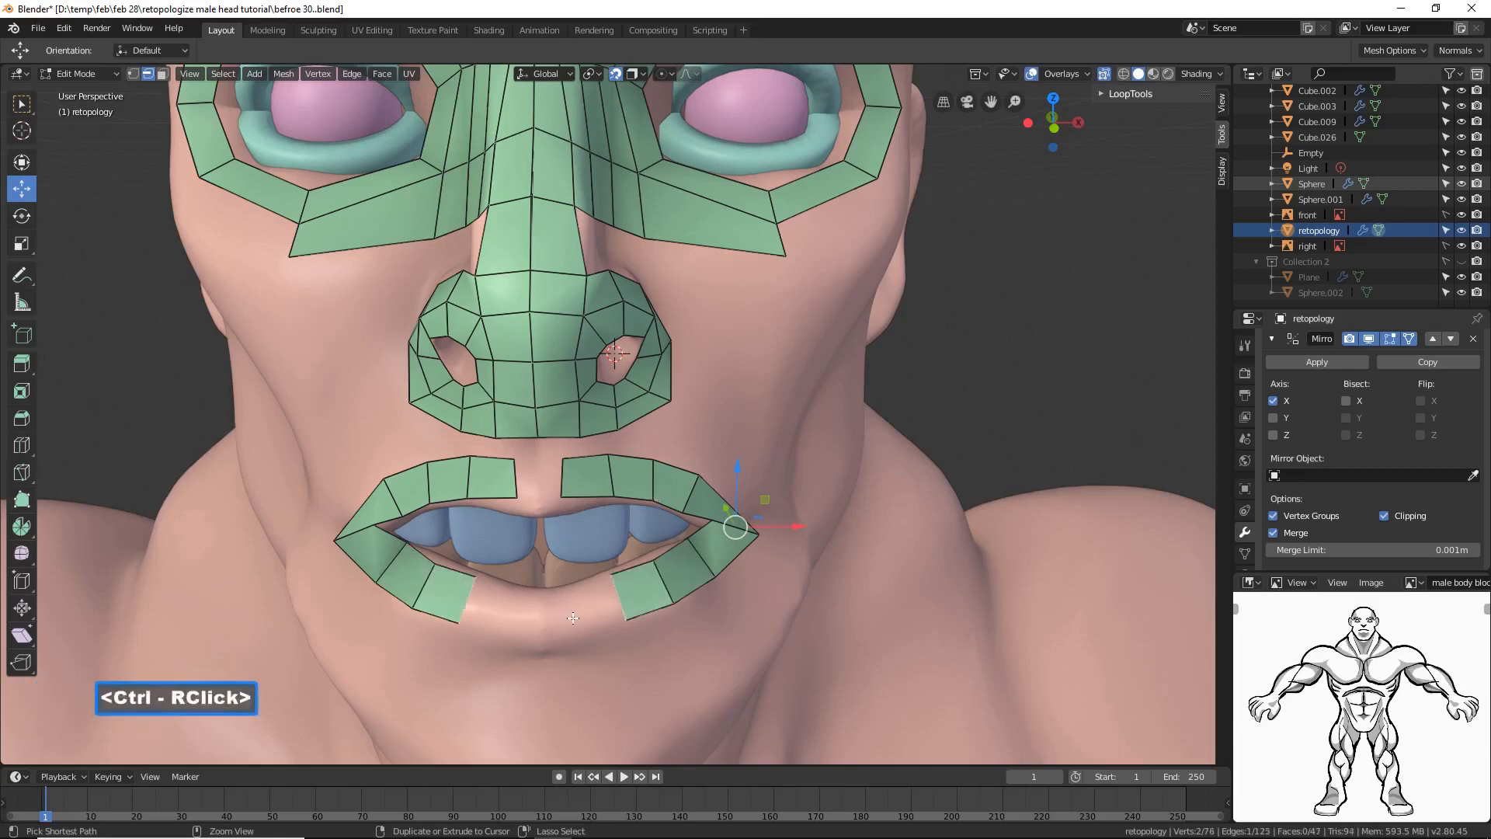
pyautogui.keyDown('ctrl'); pyautogui.rightClick(571, 621); pyautogui.keyUp('ctrl')
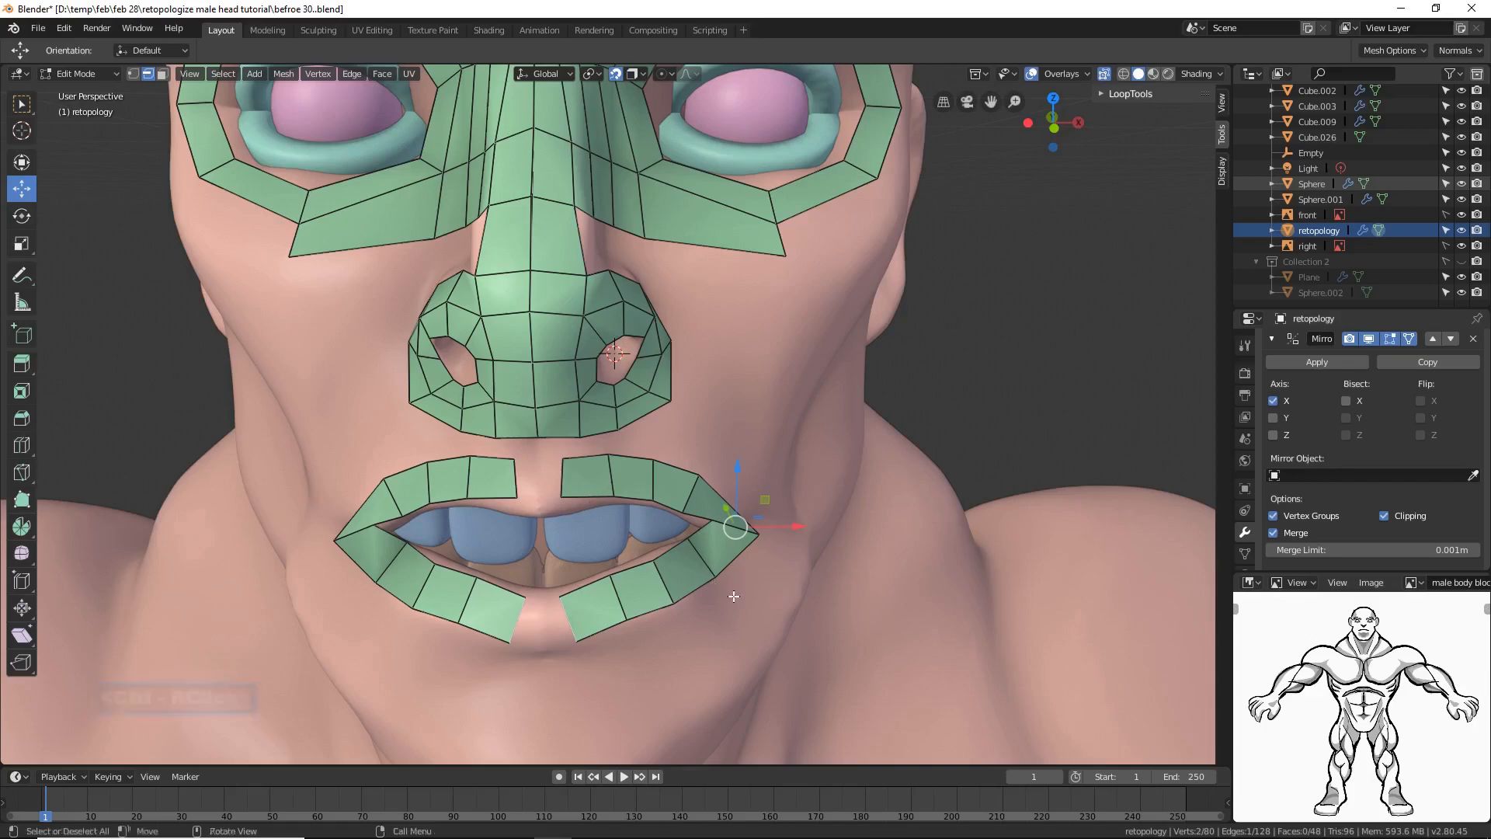
# Step: Adjust the mouth-corner edge between the upper and lower lip strips and rotate it roughly level
pyautogui.keyDown('ctrl'); pyautogui.moveTo(808, 608); pyautogui.dragTo(366, 258, button='middle'); pyautogui.keyUp('ctrl')
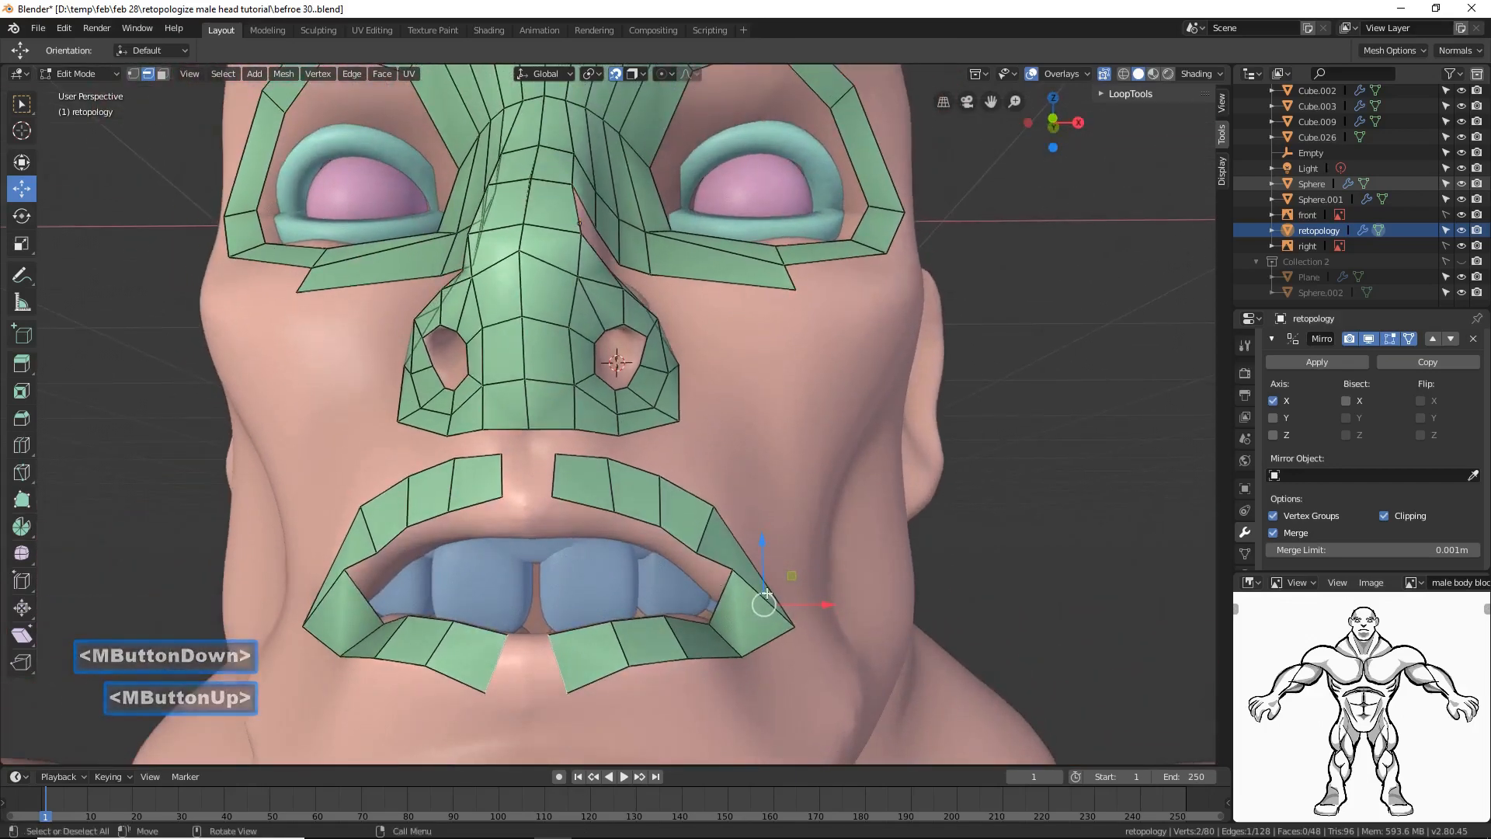
pyautogui.moveTo(763, 604); pyautogui.dragTo(765, 599)
pyautogui.moveTo(883, 587); pyautogui.dragTo(882, 613, button='middle')
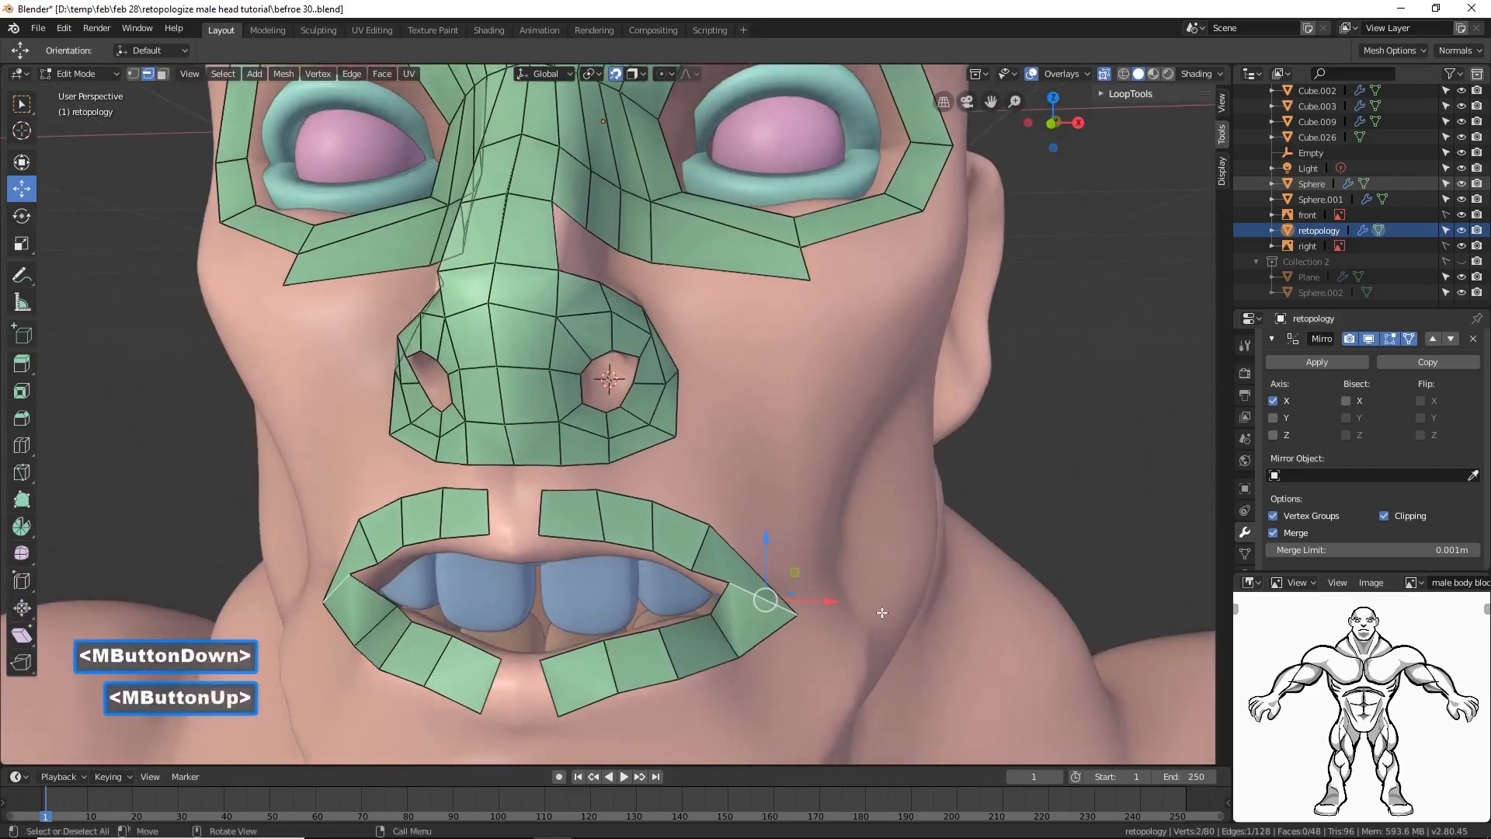
pyautogui.press('r')
pyautogui.click(888, 567)
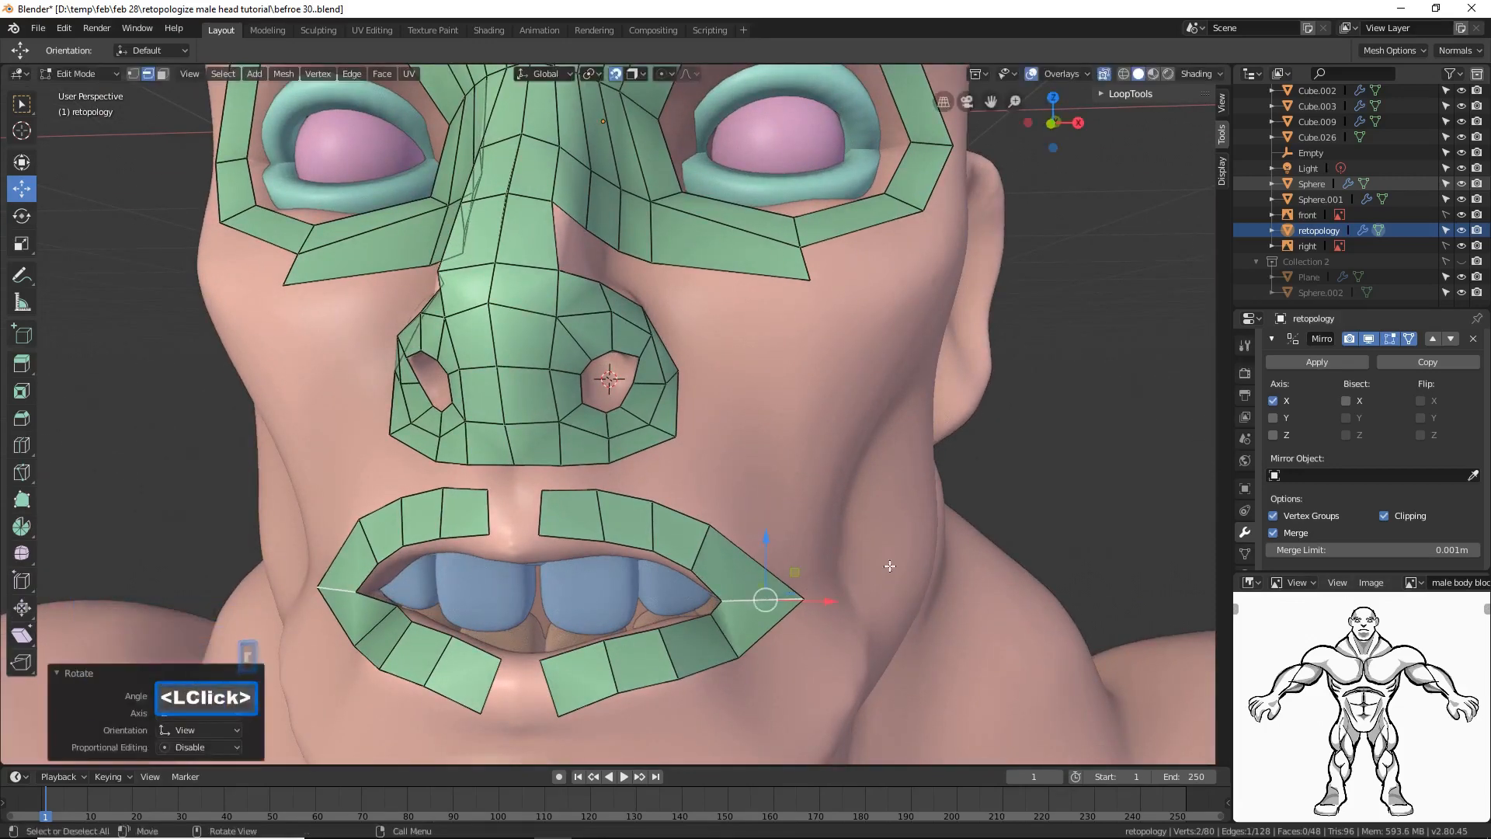
# Step: Move the inner end edges of the lower and upper lip strips along X onto the mirror line, and return to vertex select mode
pyautogui.click(553, 692)
pyautogui.moveTo(616, 693); pyautogui.dragTo(572, 693)
pyautogui.click(569, 507)
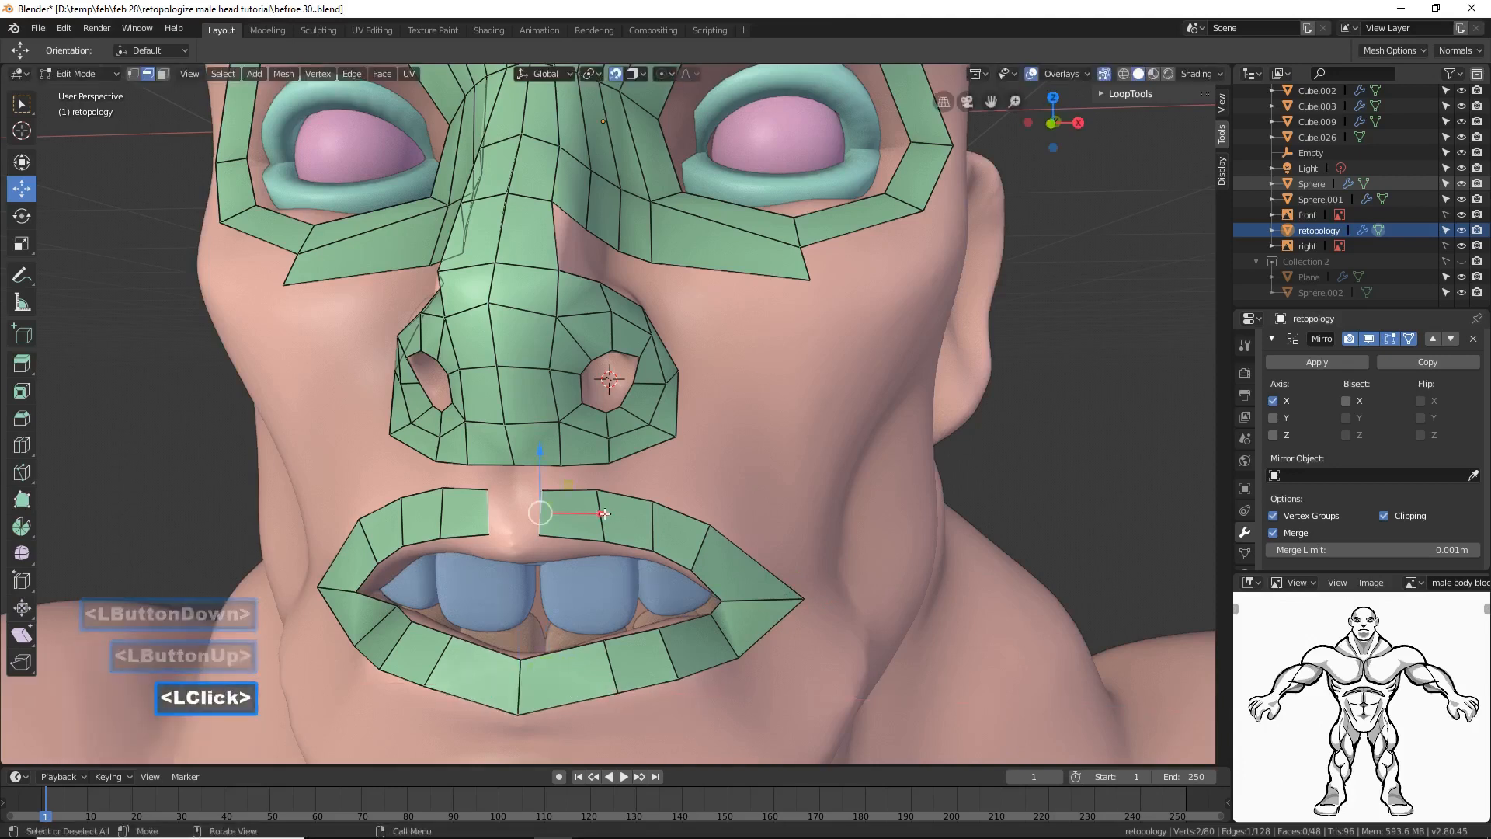
pyautogui.moveTo(569, 509); pyautogui.dragTo(559, 510)
pyautogui.click(518, 688)
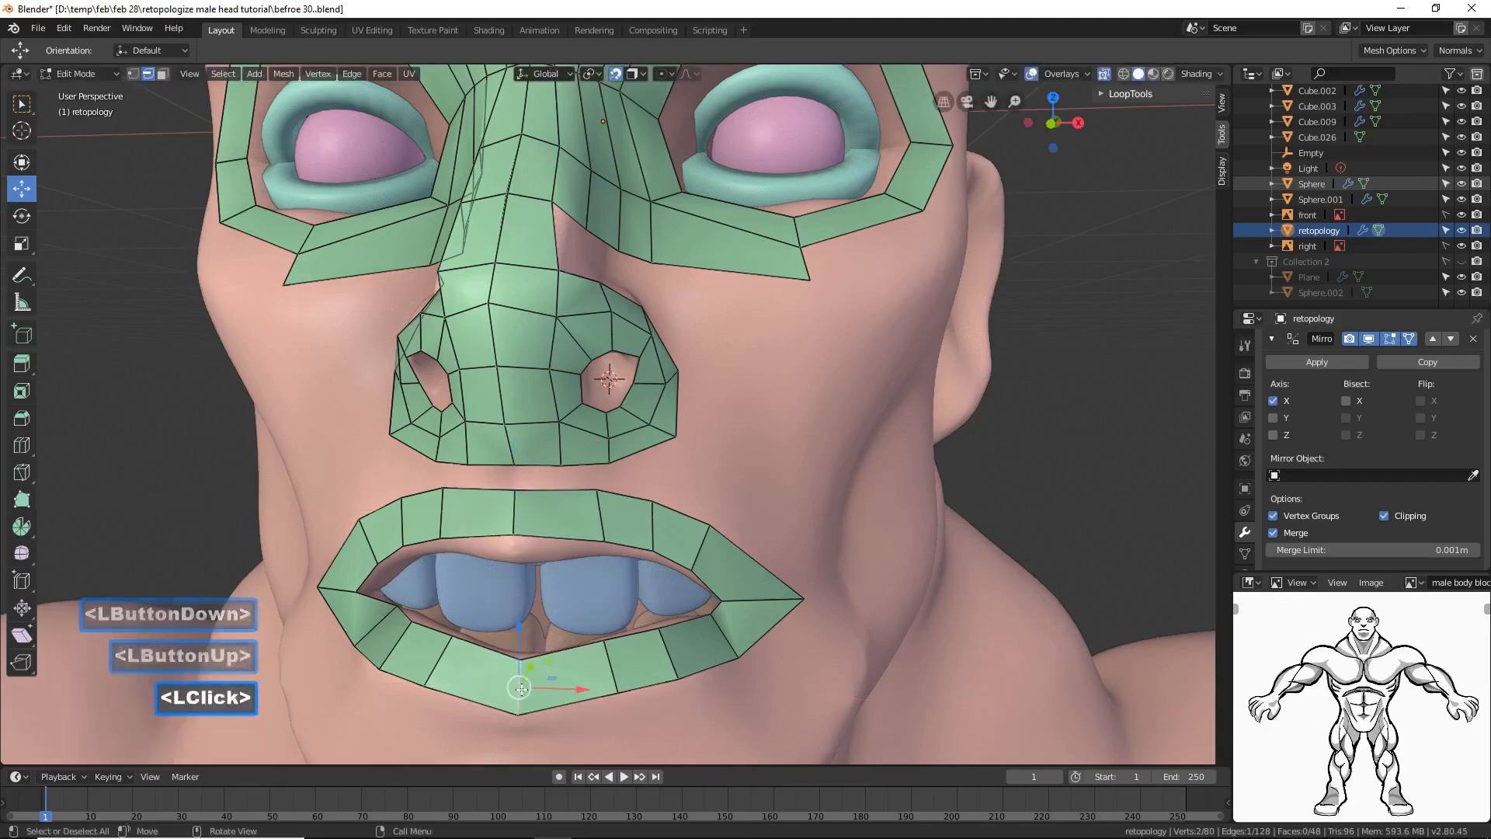
pyautogui.click(133, 73)
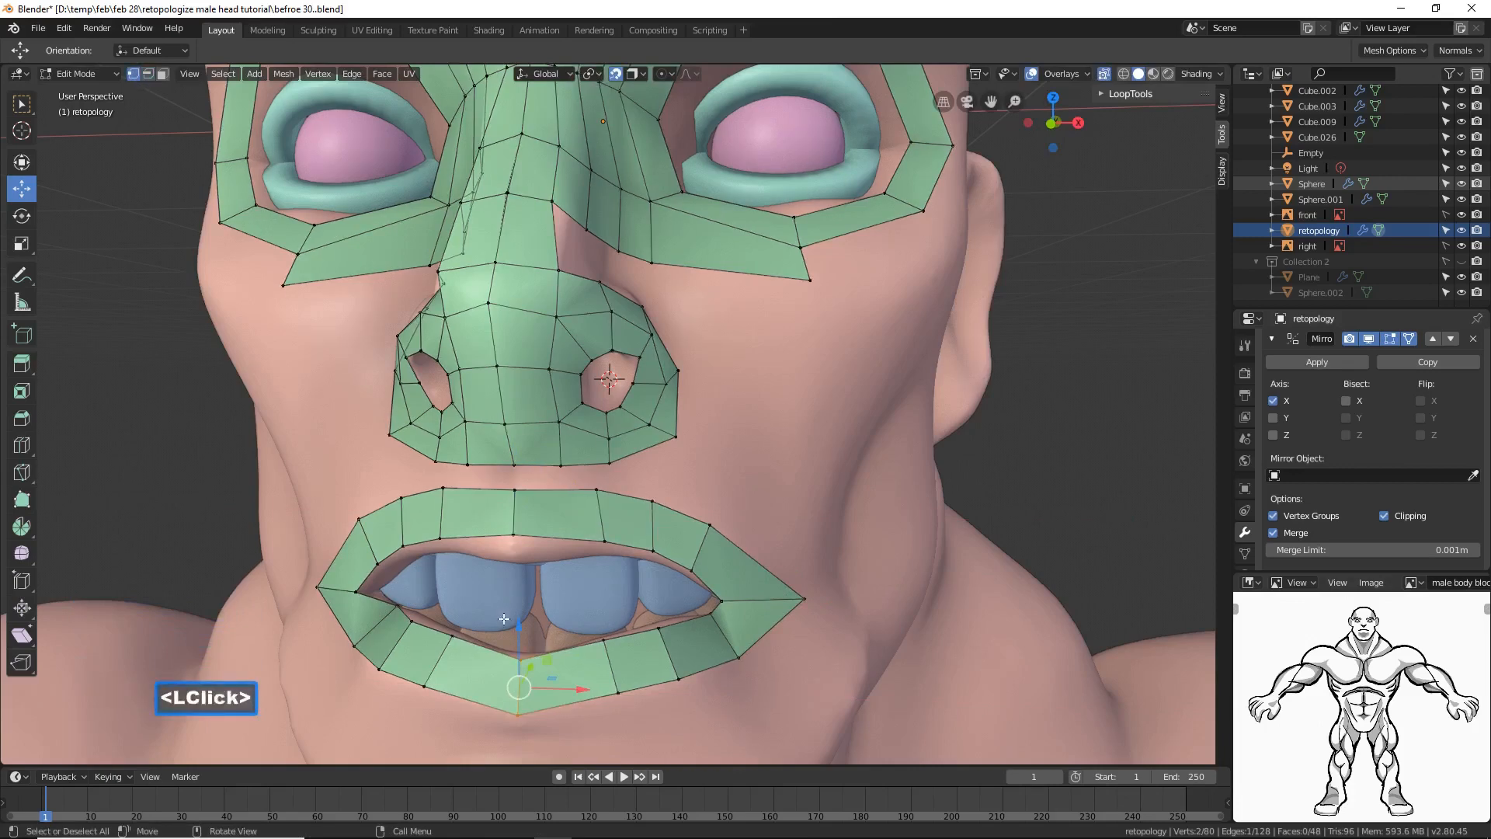
# Step: Raise the lower lip strip's bottom centreline vertex 0.0127 m along Z and save the file as "befroe 31..blend"
pyautogui.click(514, 710)
pyautogui.moveTo(518, 661); pyautogui.dragTo(518, 653)
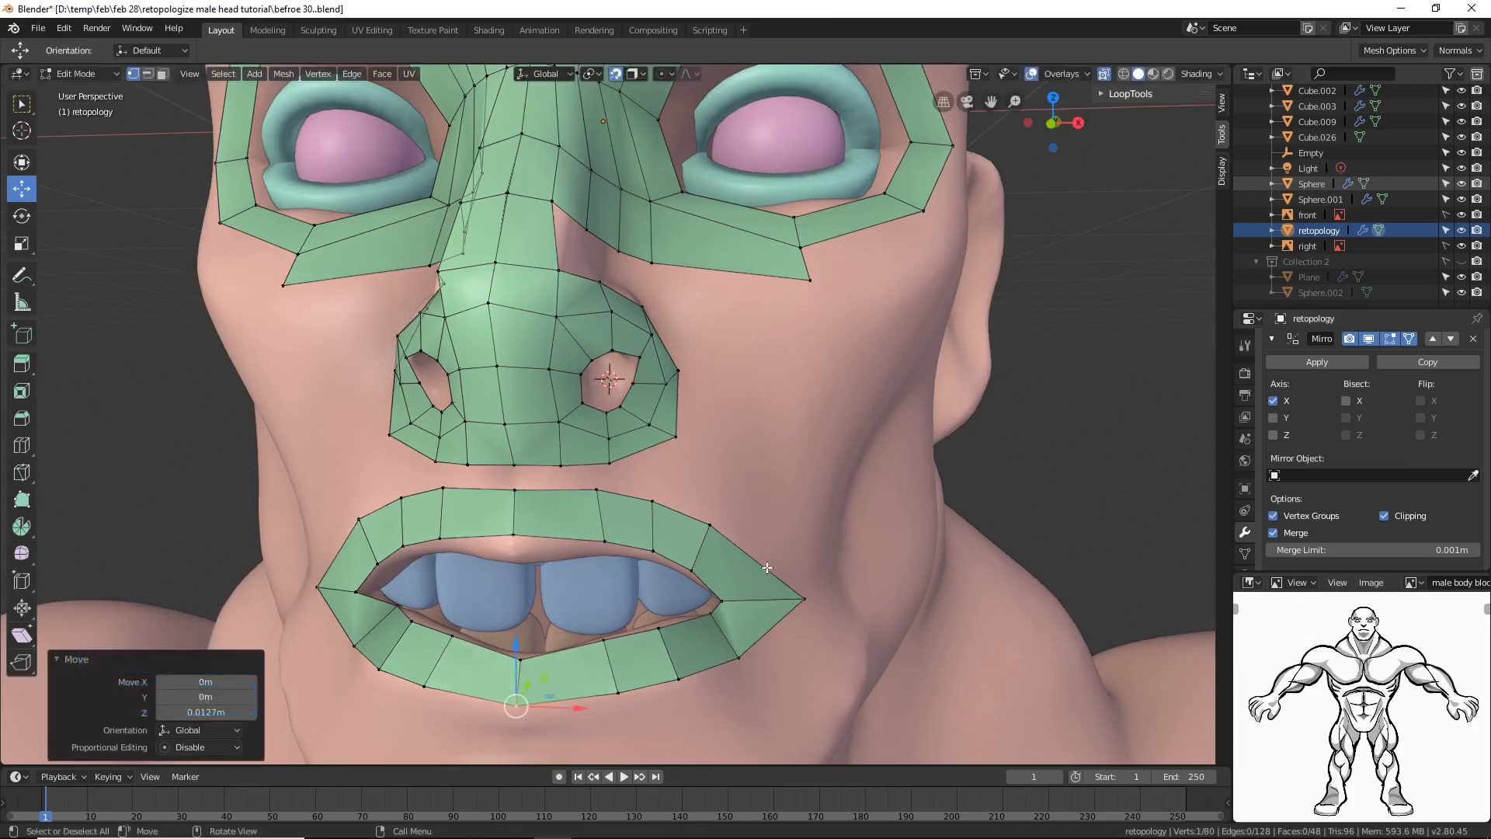
pyautogui.click(565, 532)
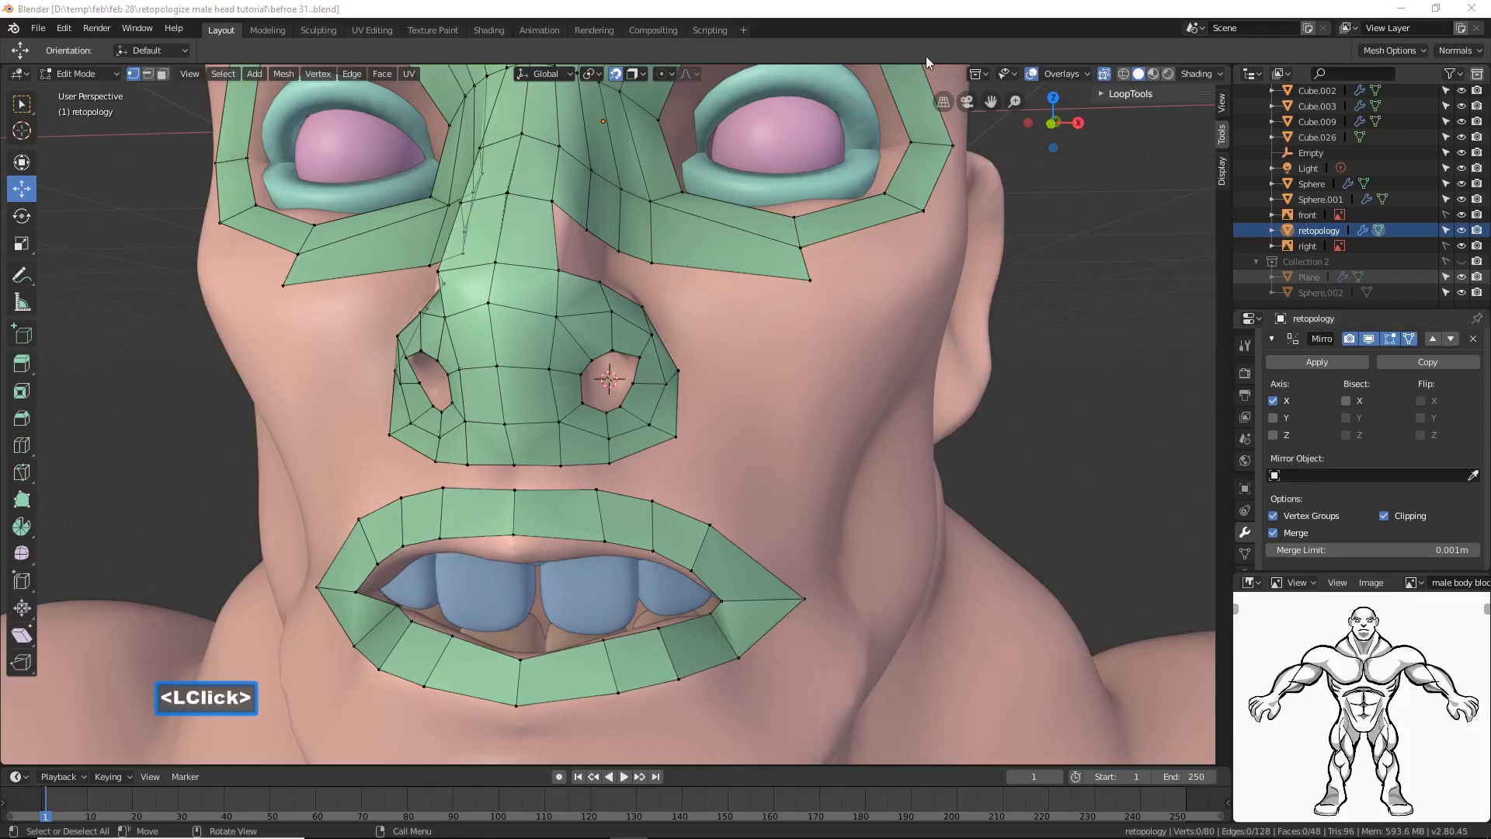
pyautogui.click(929, 17)
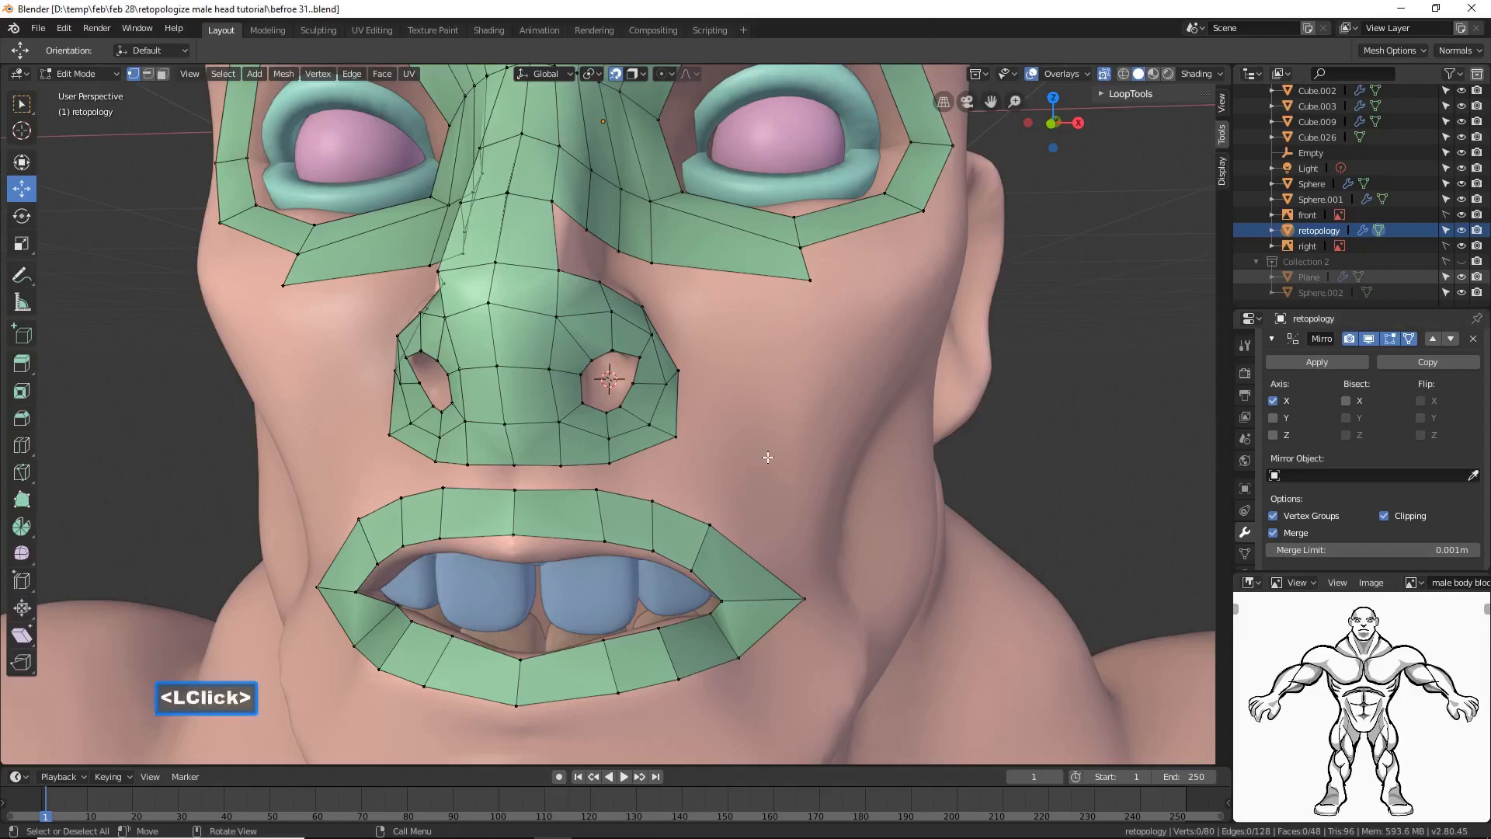
# Step: Add one centred loop cut running around the whole lip strip, then clear the selection
pyautogui.press('ctrl')
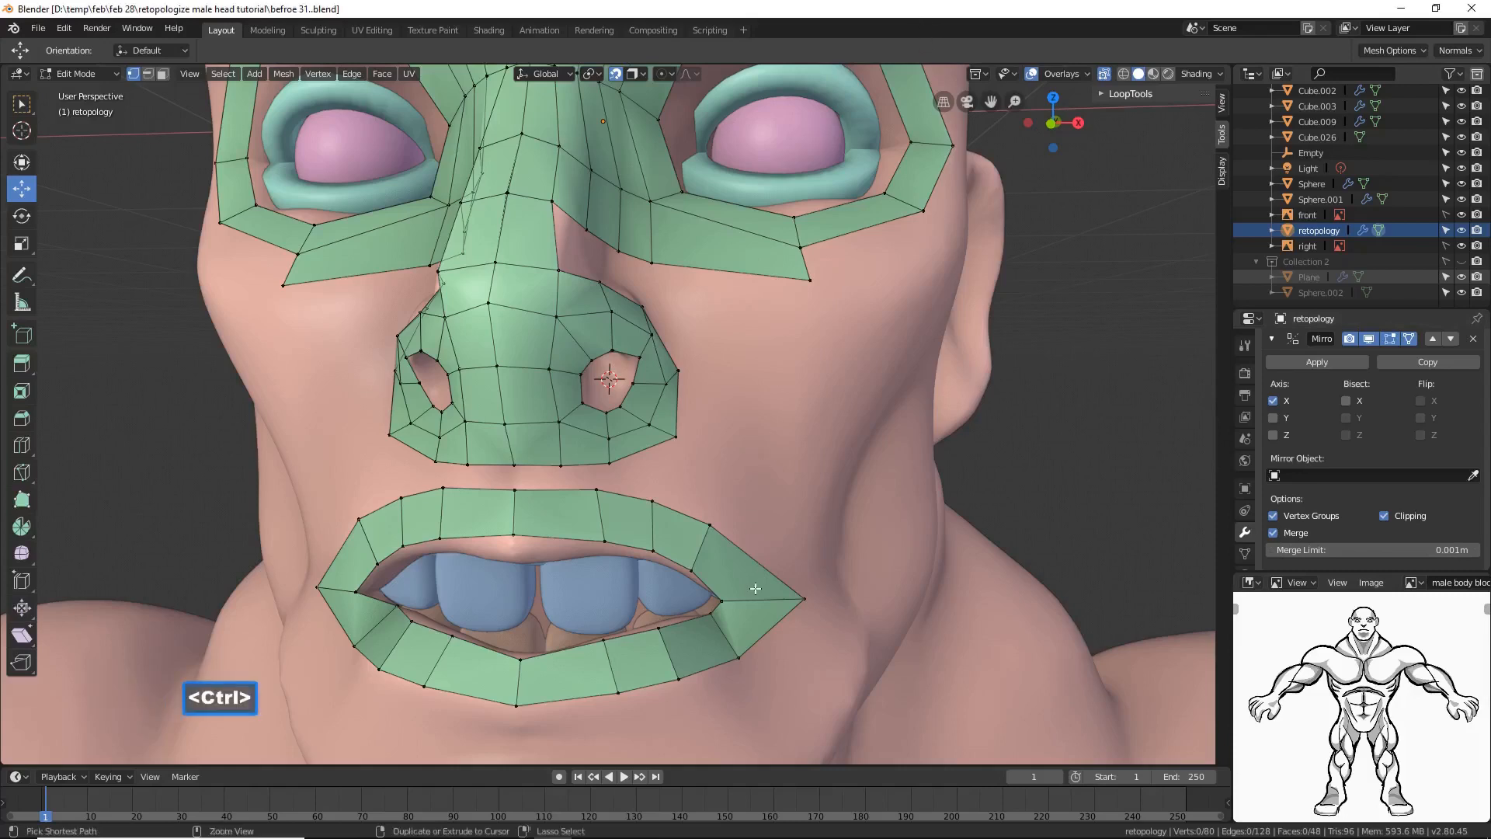
pyautogui.hotkey('ctrl', 'r')
pyautogui.click(755, 588)
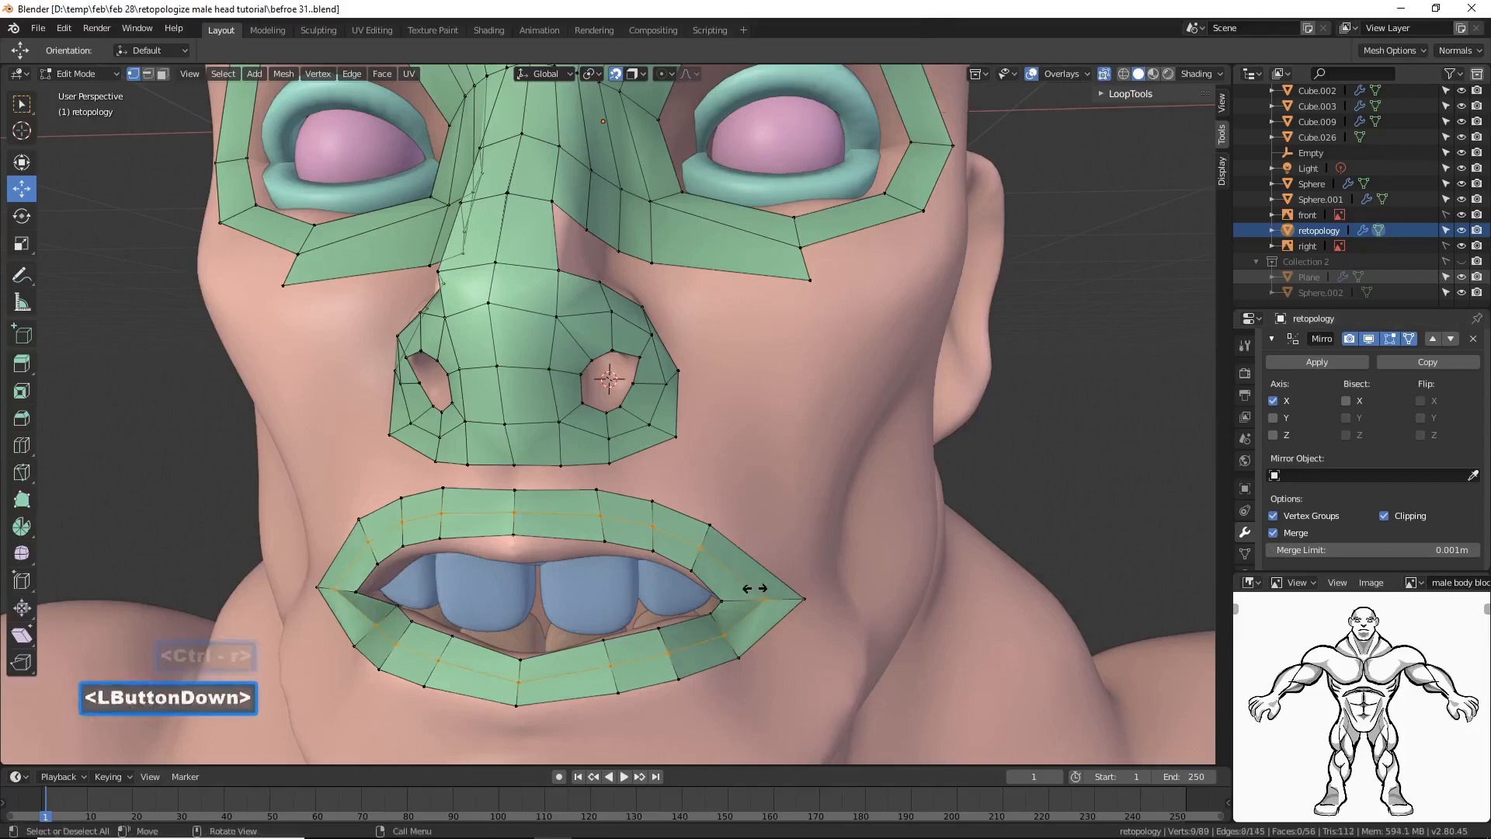
pyautogui.click(756, 588)
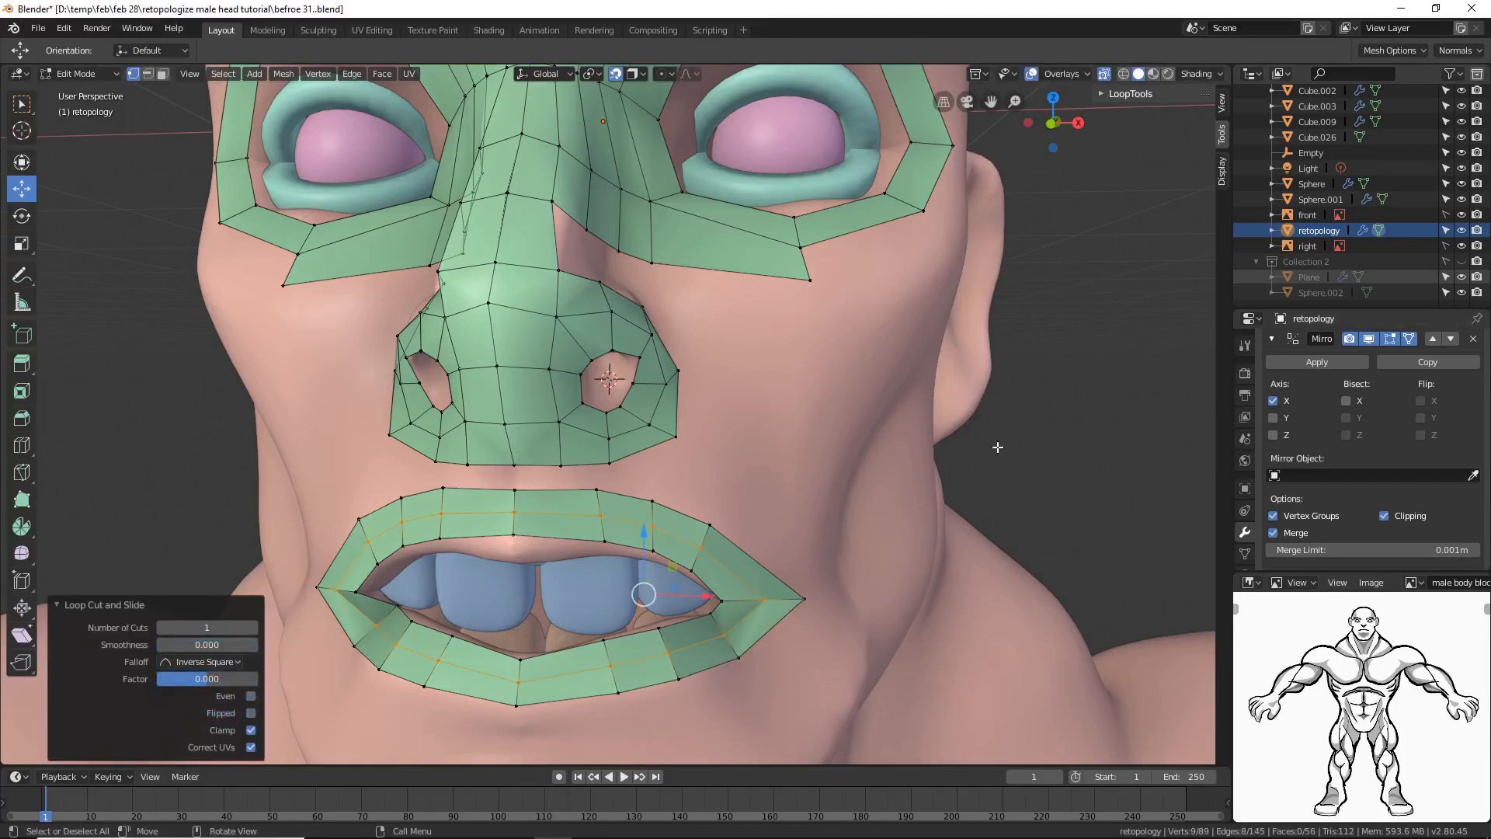
pyautogui.click(1058, 437)
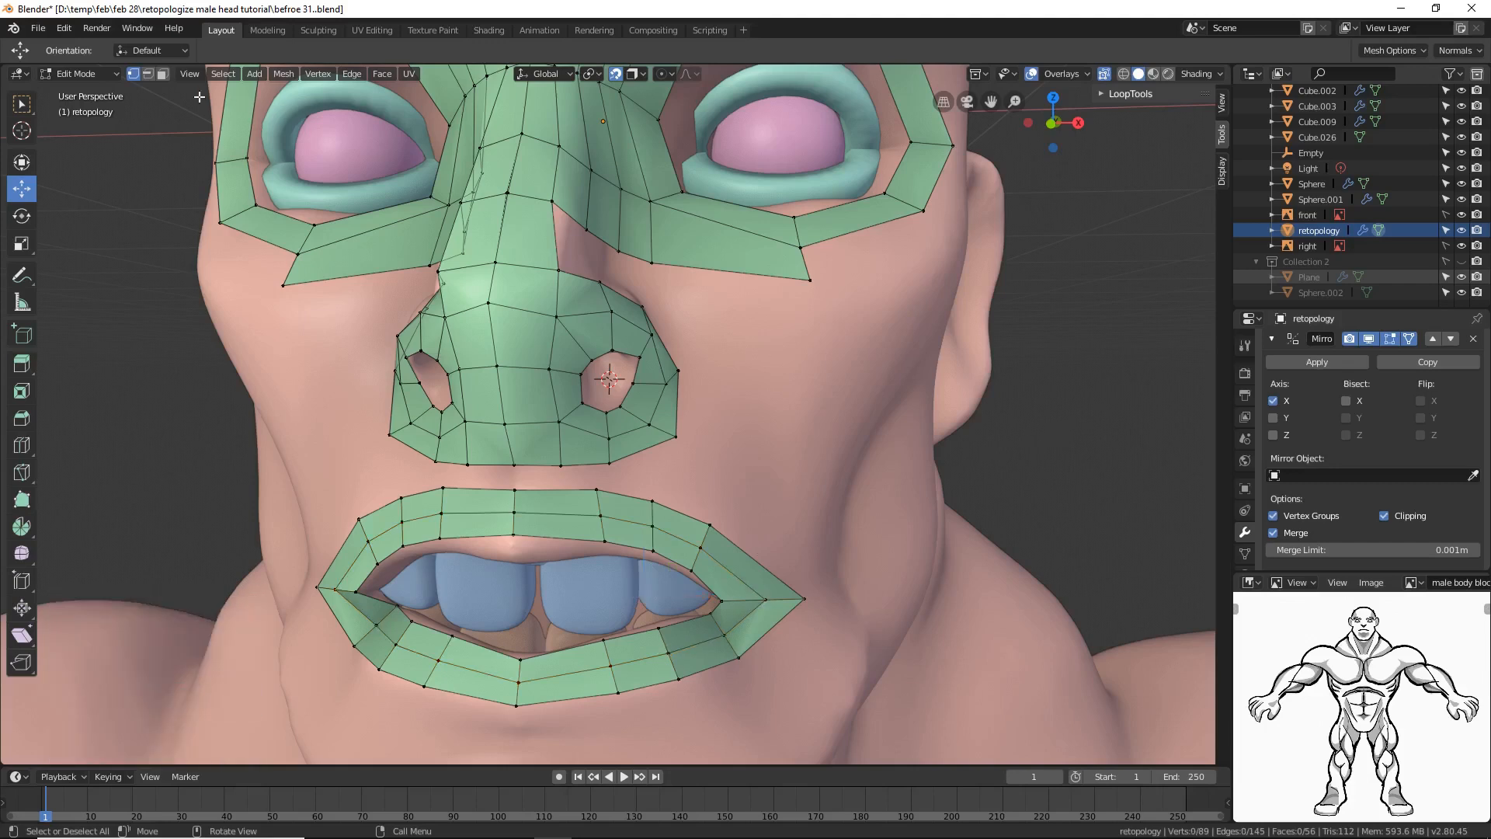
# Step: In edge select mode, extrude the outer nostril-wing edge into three faces running down the cheek fold to the mouth corner
pyautogui.press('2')
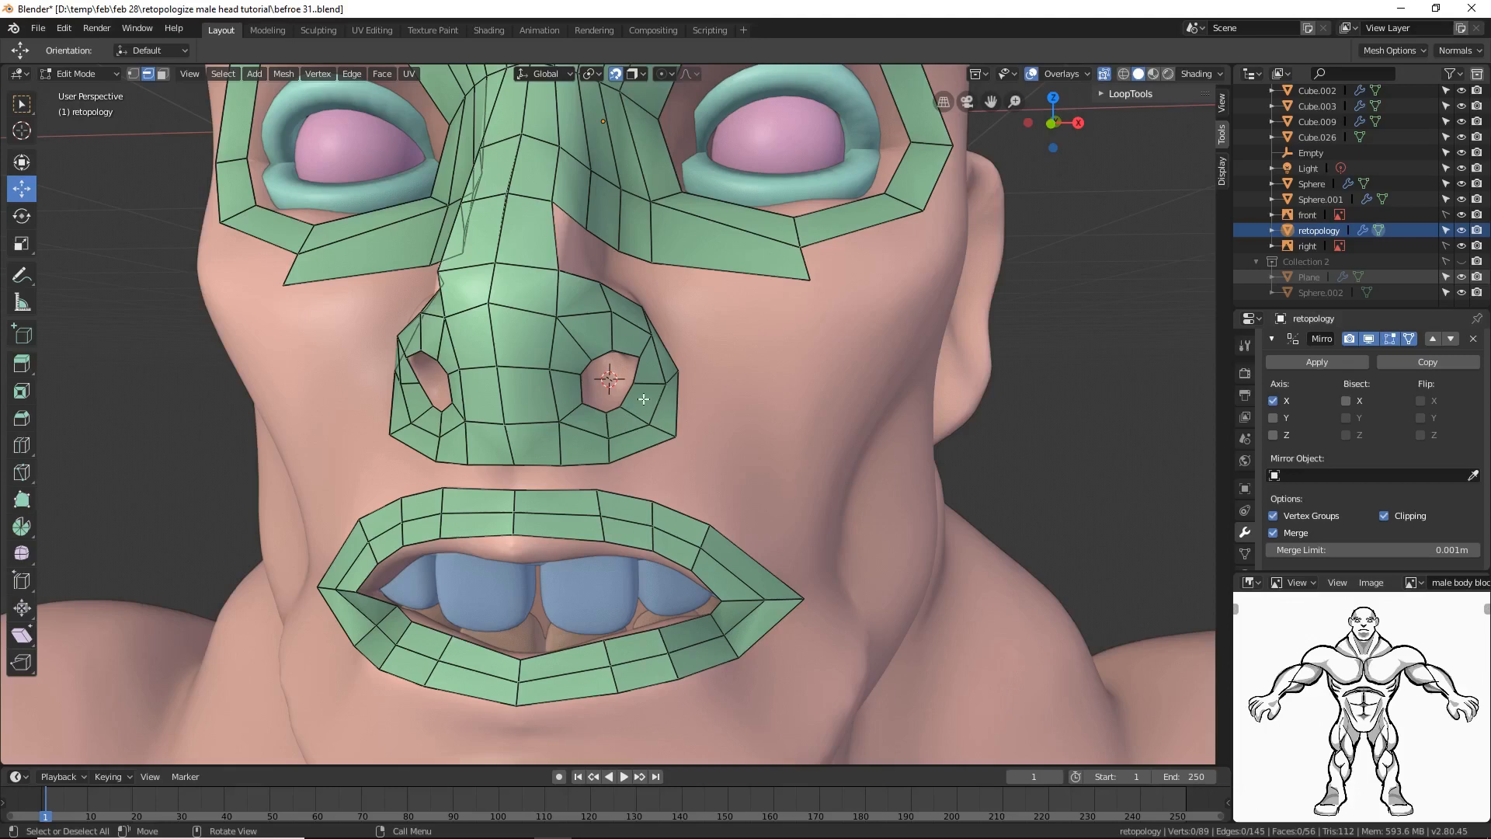
pyautogui.click(677, 403)
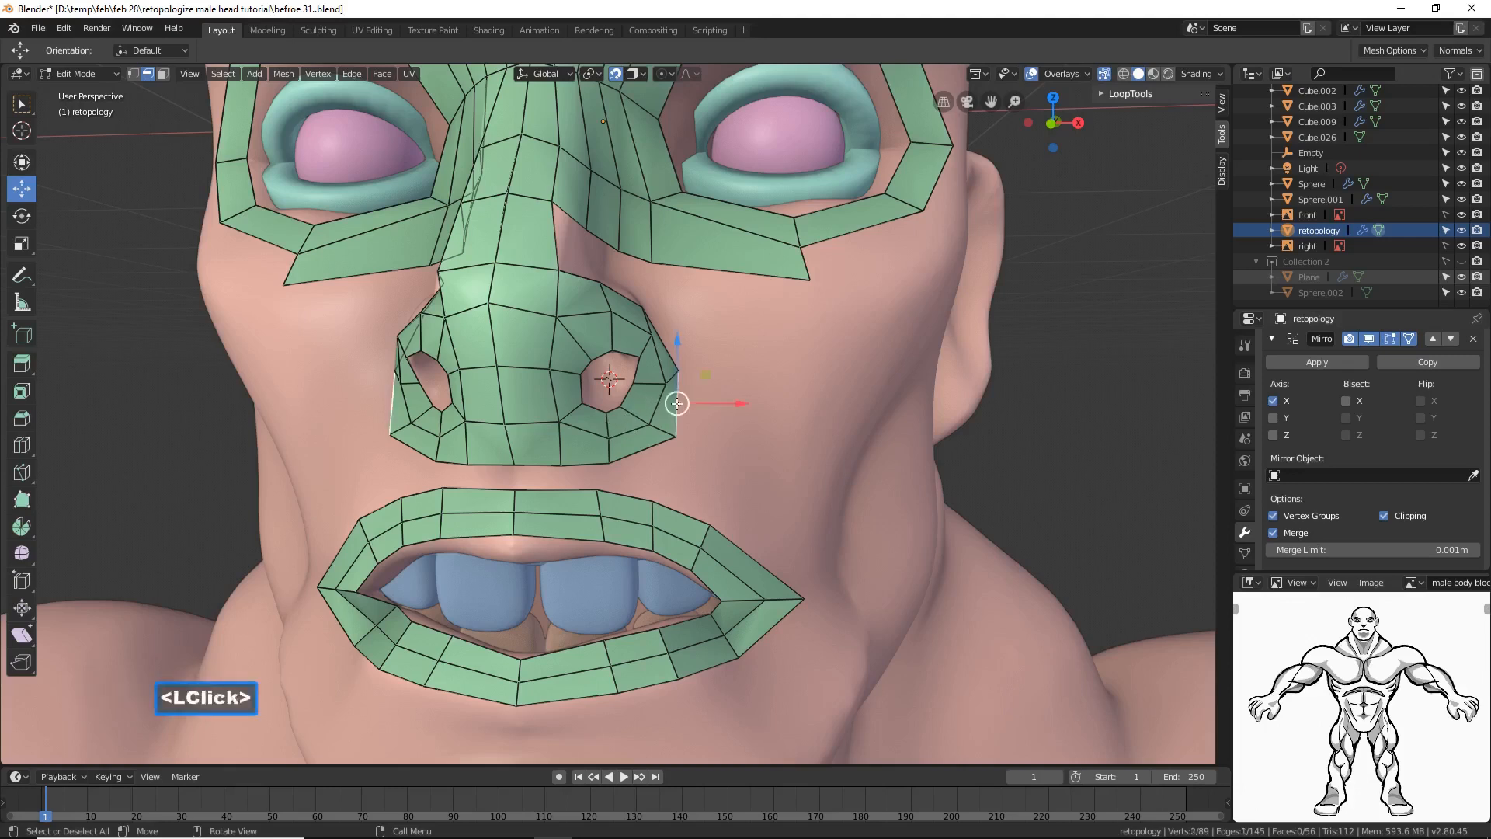
pyautogui.keyDown('ctrl'); pyautogui.rightClick(735, 450); pyautogui.keyUp('ctrl')
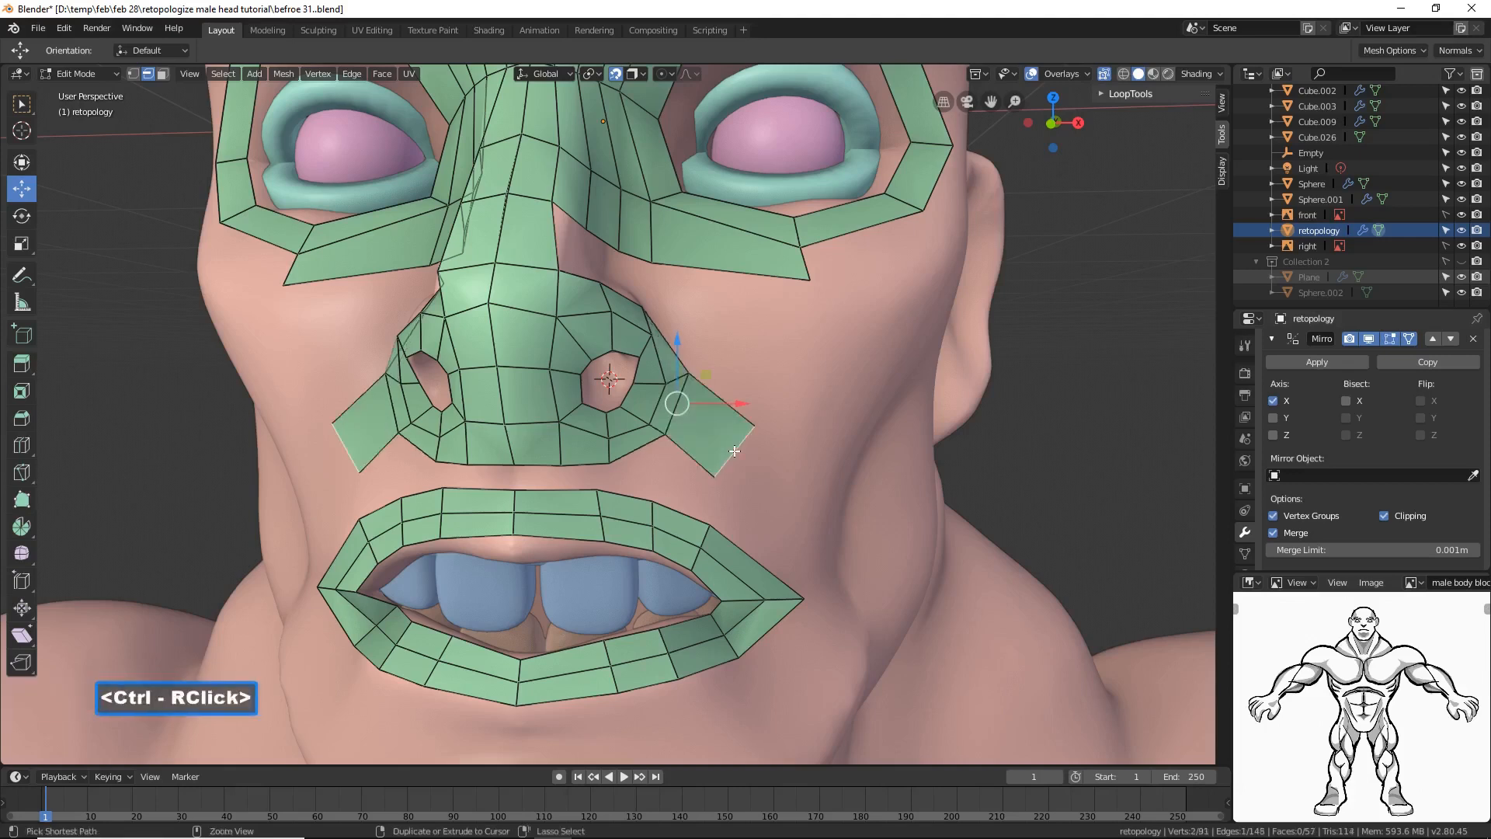
pyautogui.keyDown('ctrl'); pyautogui.rightClick(787, 500); pyautogui.keyUp('ctrl')
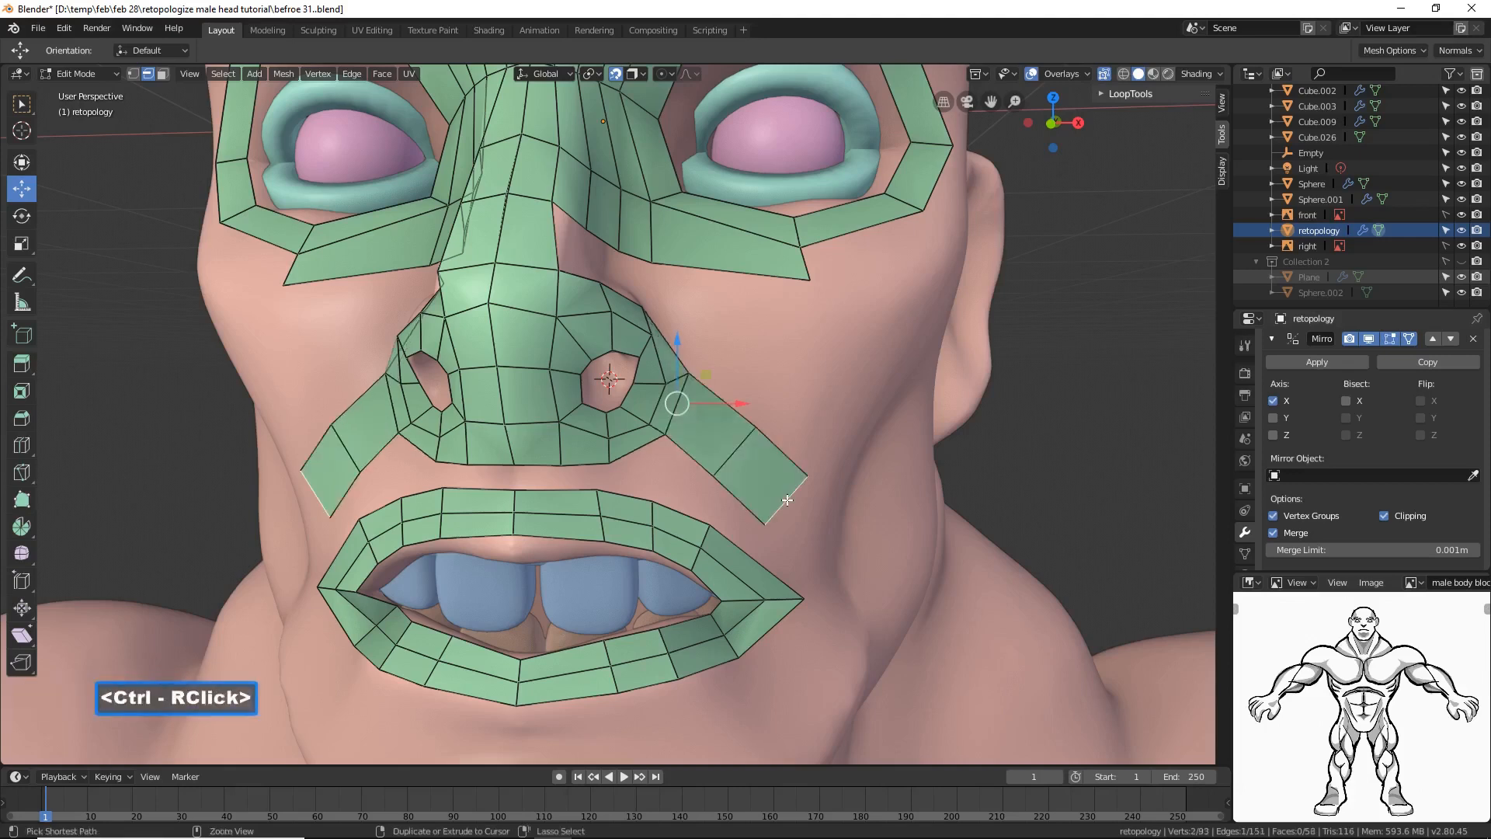
pyautogui.keyDown('ctrl'); pyautogui.rightClick(837, 592); pyautogui.keyUp('ctrl')
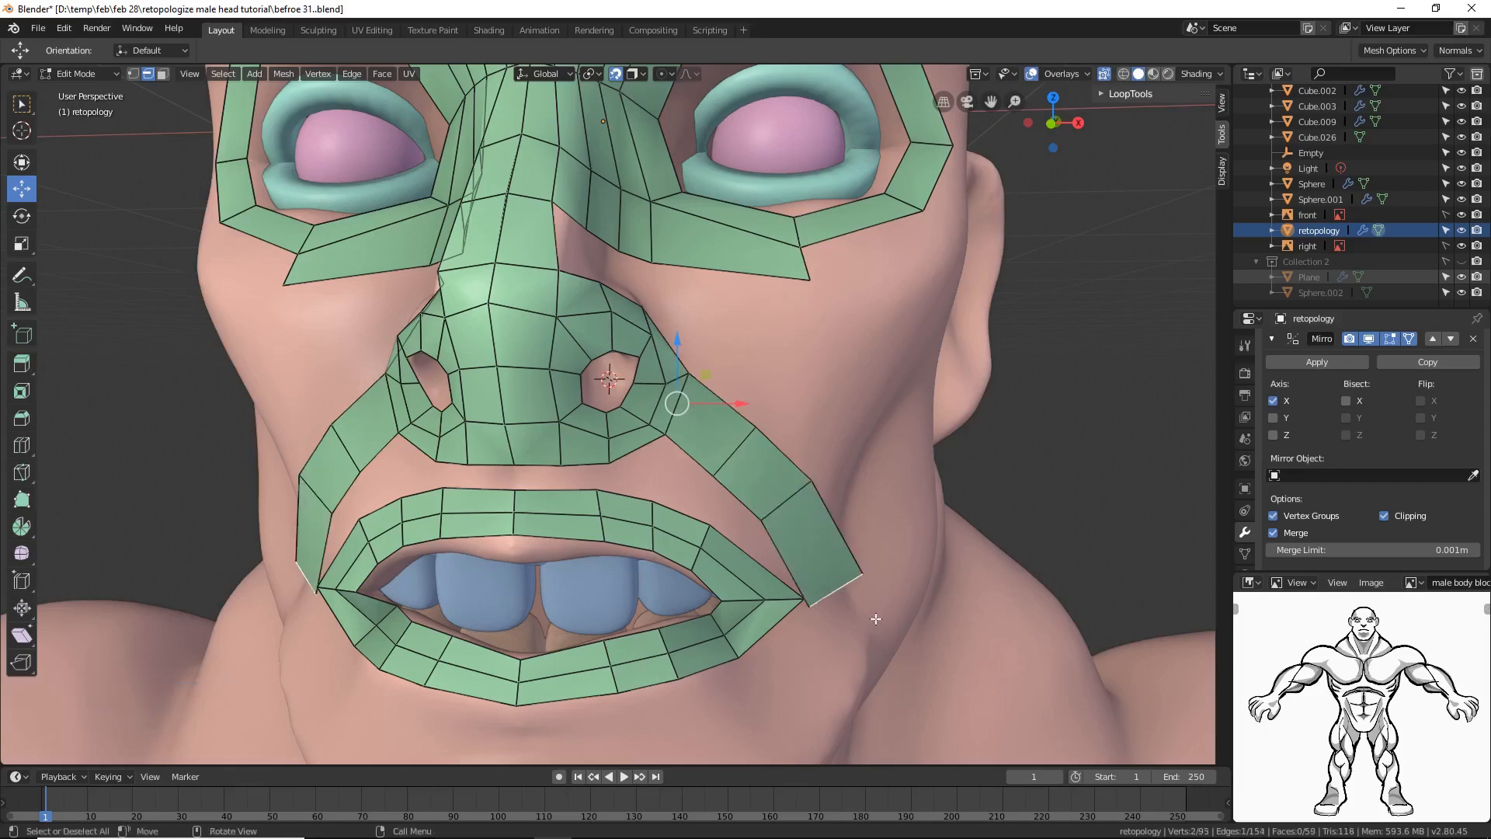
# Step: Scale down the cheek strip's end edge beside the mouth corner and shift it slightly up along Z and outward along X
pyautogui.moveTo(872, 609); pyautogui.dragTo(854, 611, button='middle')
pyautogui.press('s')
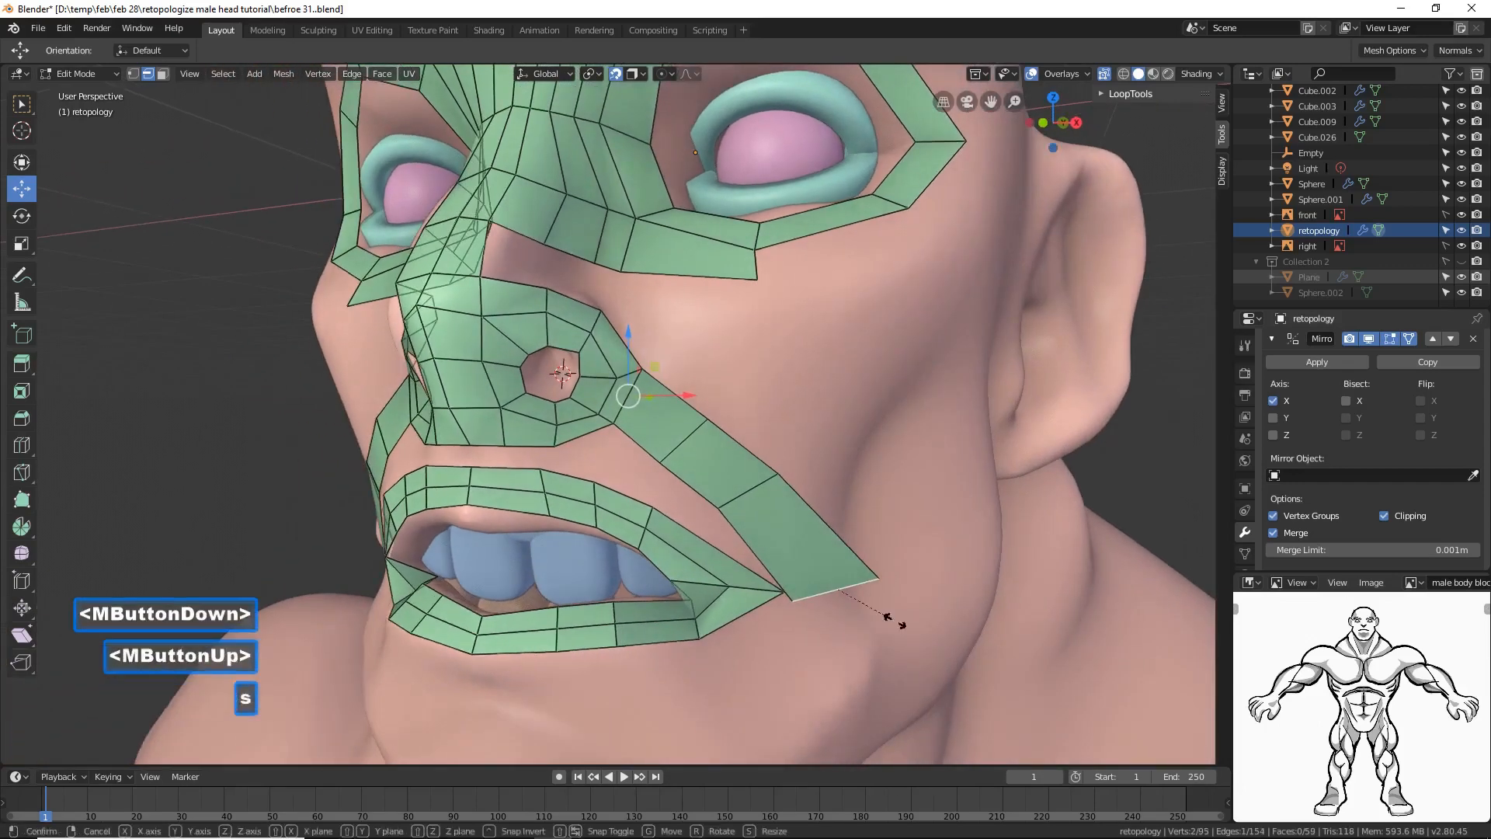
pyautogui.click(871, 618)
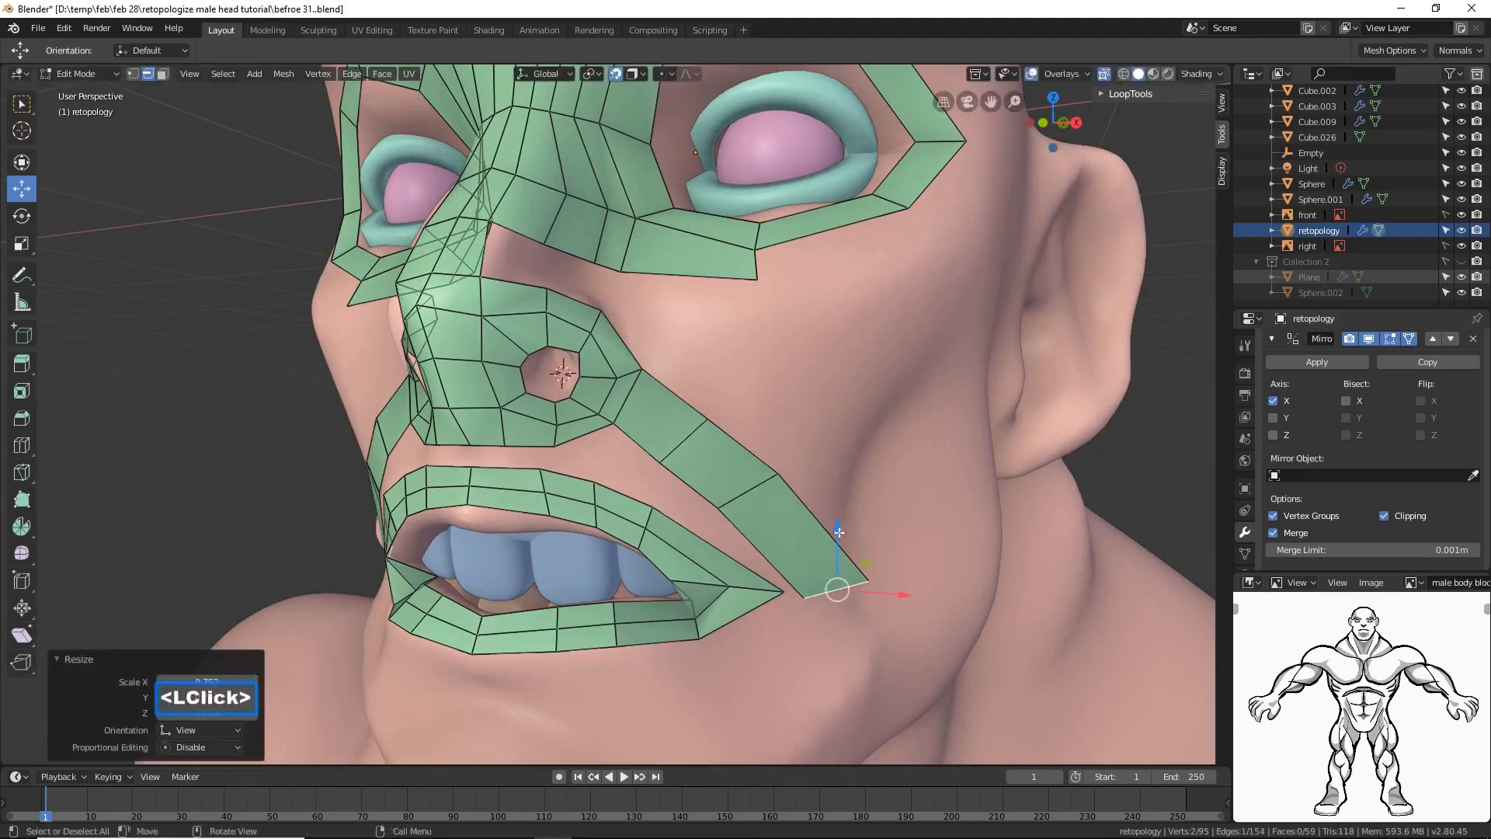
pyautogui.moveTo(839, 533); pyautogui.dragTo(839, 522)
pyautogui.moveTo(893, 584); pyautogui.dragTo(906, 585)
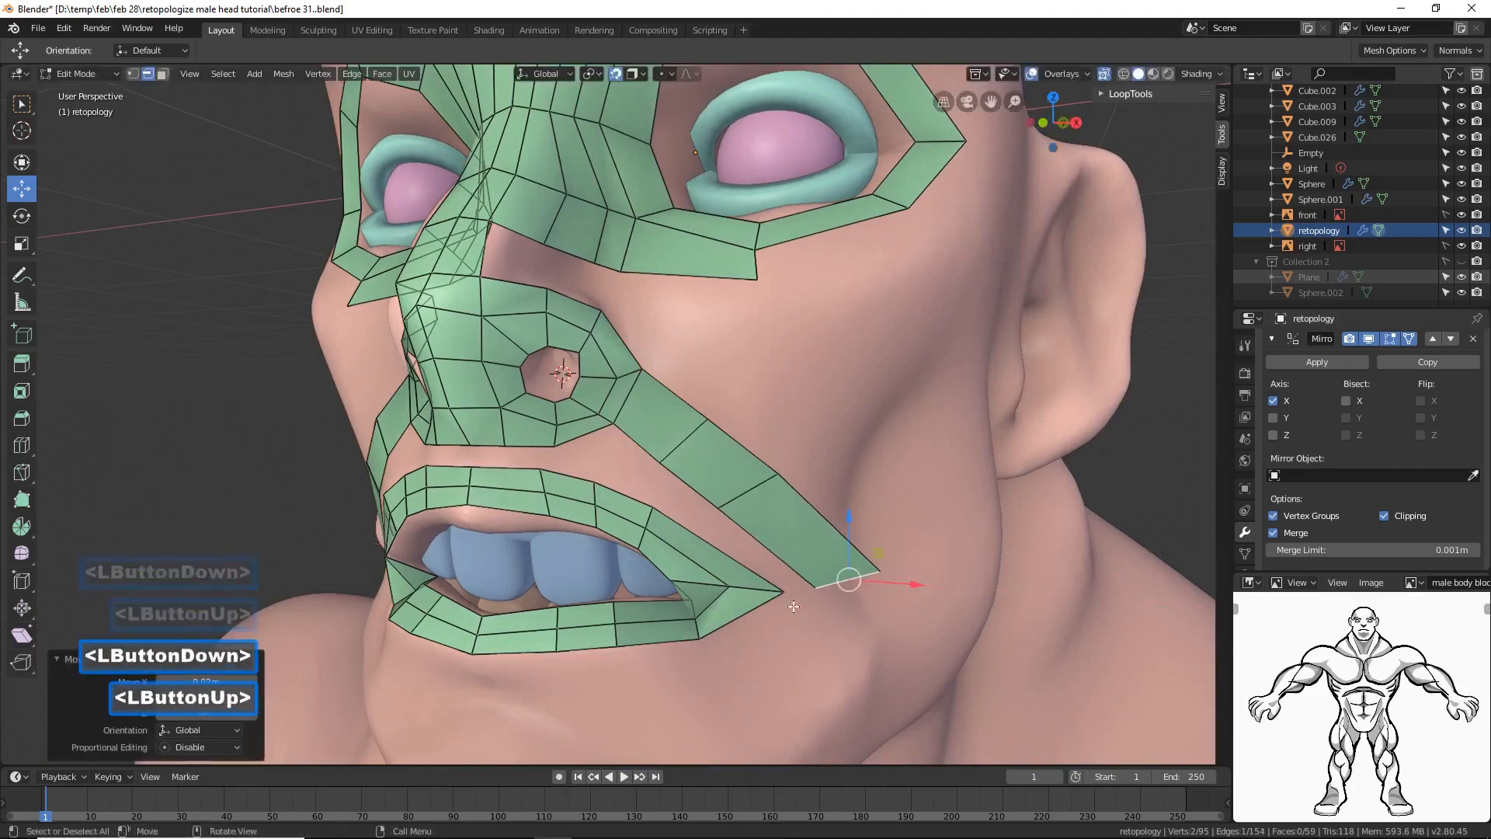
# Step: Move the cheek strip's lower inner cross edge outward along X, and its upper one up along Z and outward along X
pyautogui.click(747, 491)
pyautogui.moveTo(797, 493); pyautogui.dragTo(804, 493)
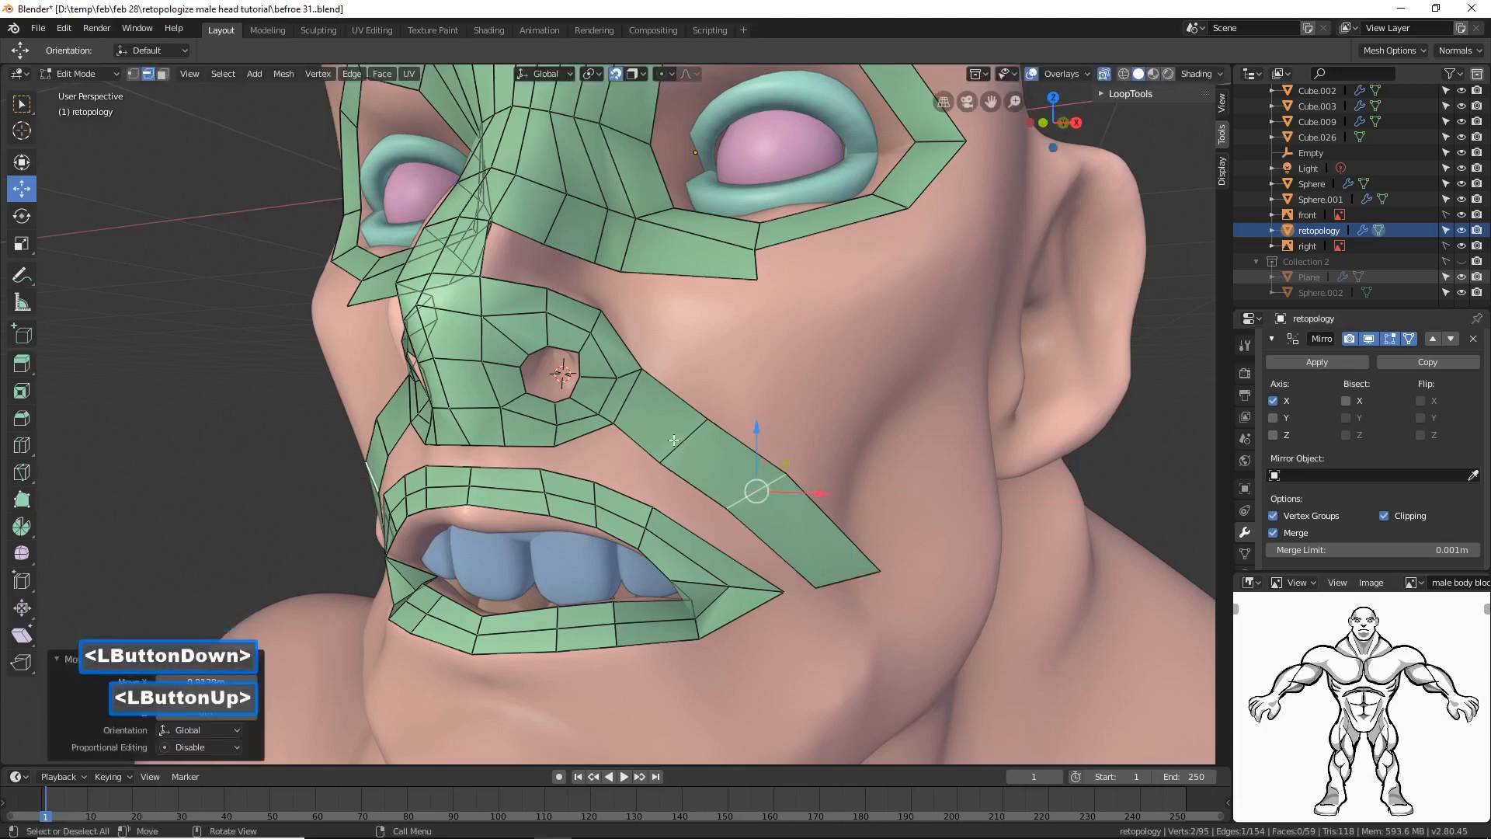
pyautogui.click(673, 440)
pyautogui.moveTo(685, 393); pyautogui.dragTo(685, 384)
pyautogui.moveTo(747, 426); pyautogui.dragTo(757, 434)
# Step: Nudge the cheek strip's end edge slightly along X and move the cross edge above it 0.0252 m along X
pyautogui.click(854, 578)
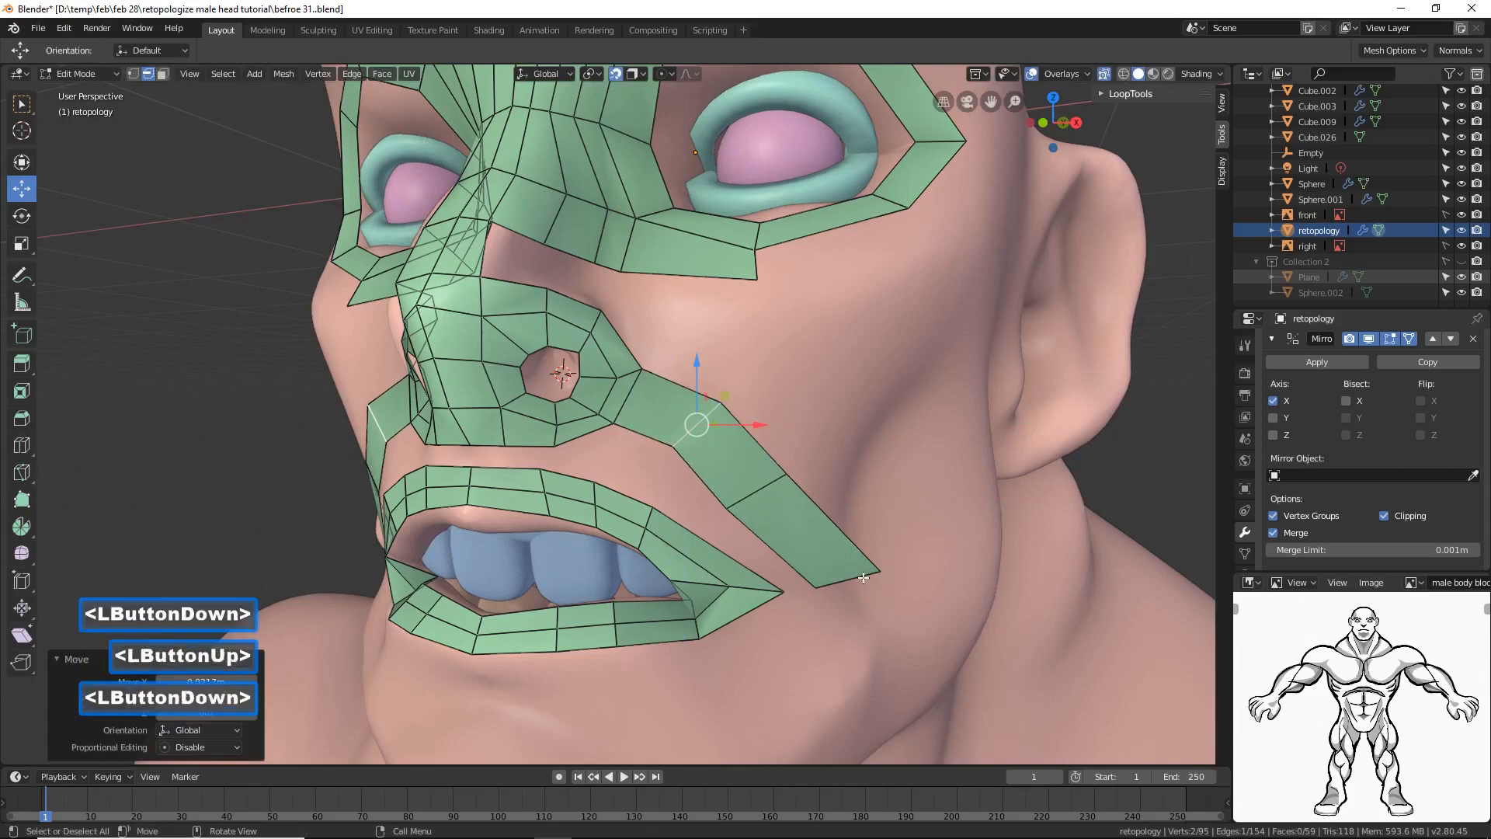
pyautogui.moveTo(899, 576); pyautogui.dragTo(901, 583)
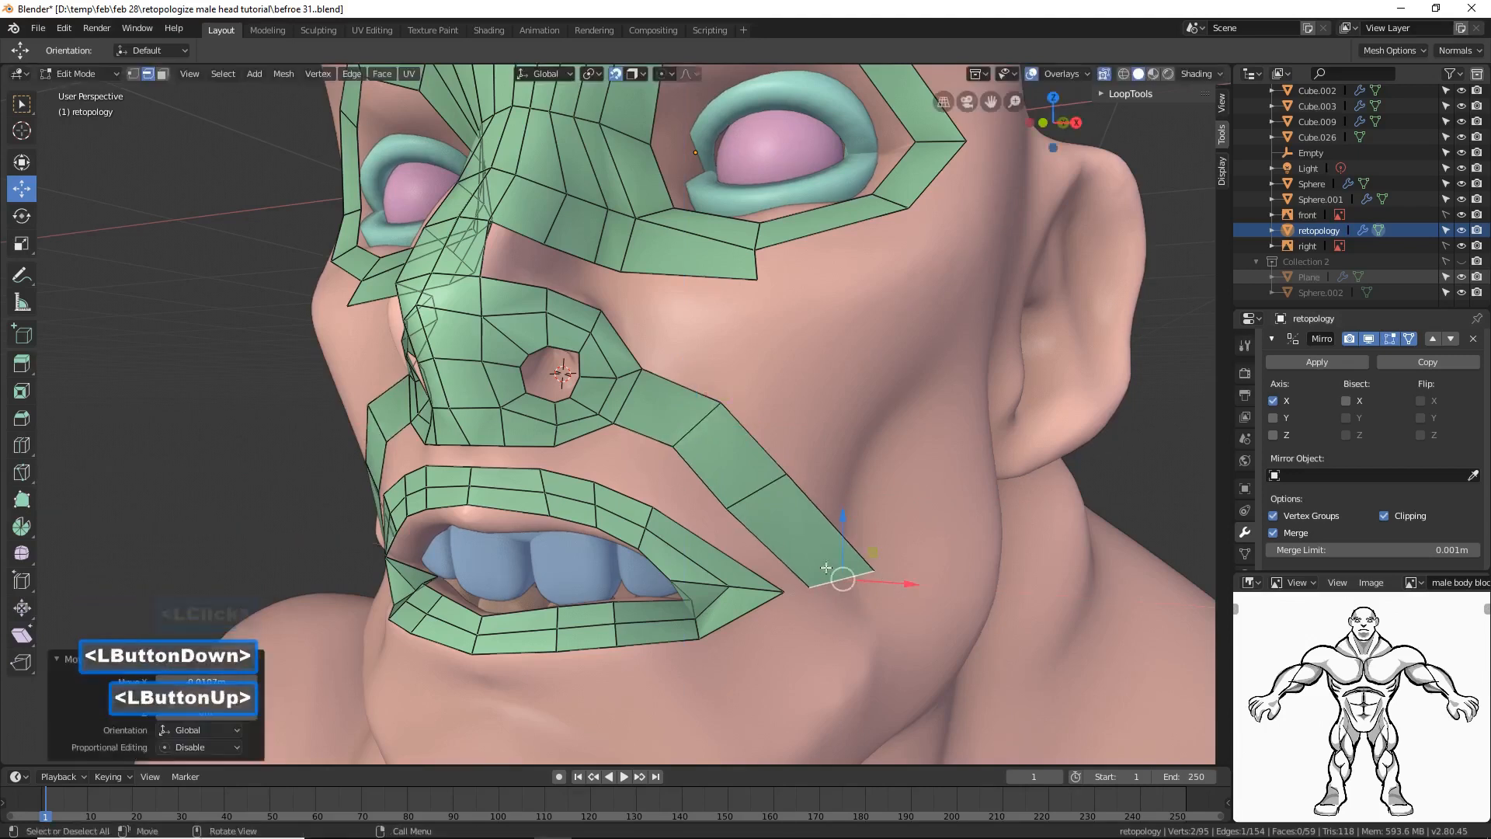
pyautogui.click(761, 489)
pyautogui.moveTo(801, 491); pyautogui.dragTo(817, 487)
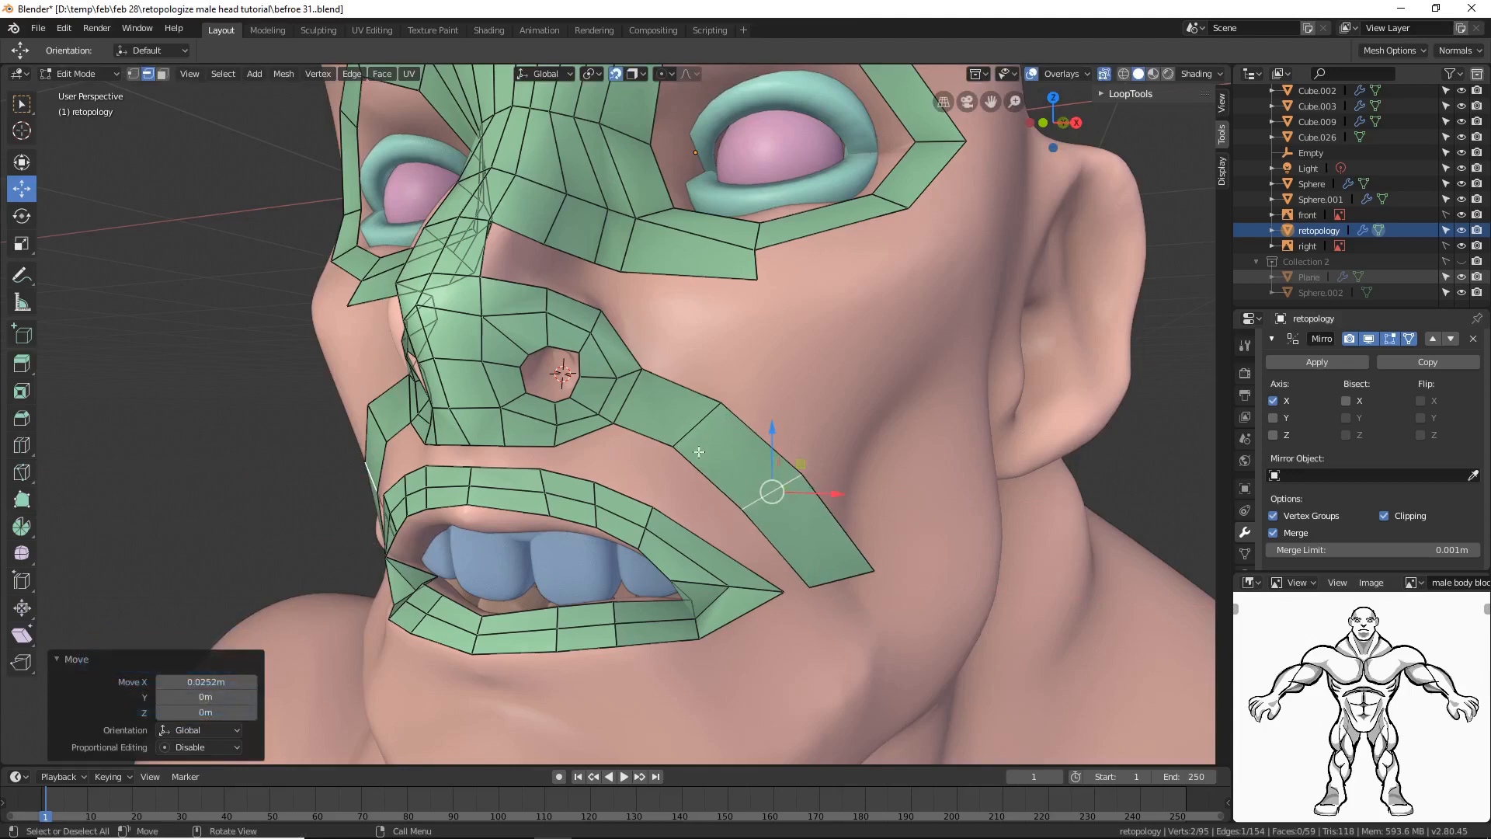
# Step: Clear the selection and save the work as a new file version named "befroe 32..blend"
pyautogui.click(1130, 479)
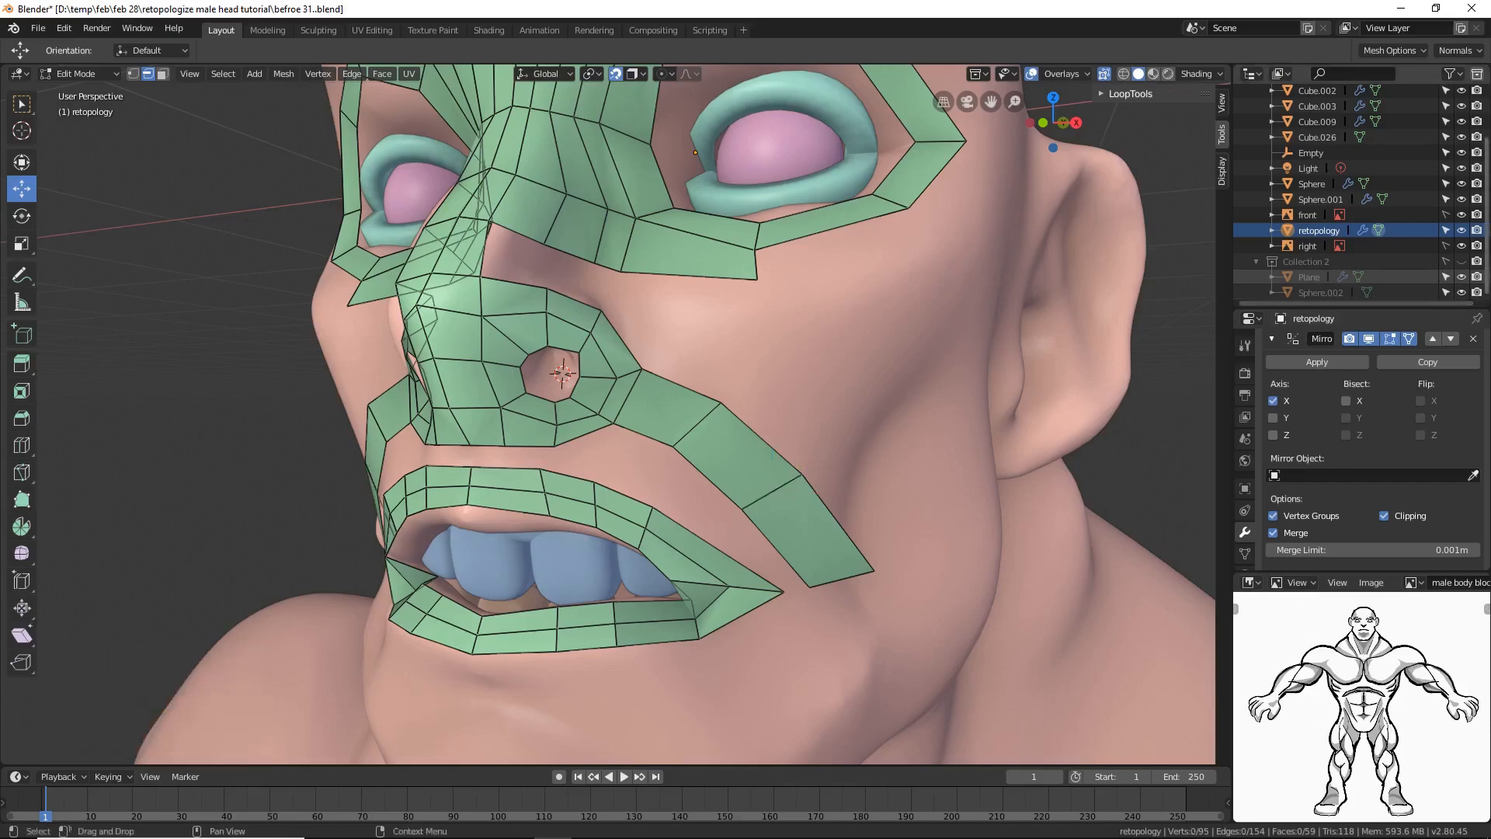
pyautogui.hotkey('ctrl', 'alt', 's')
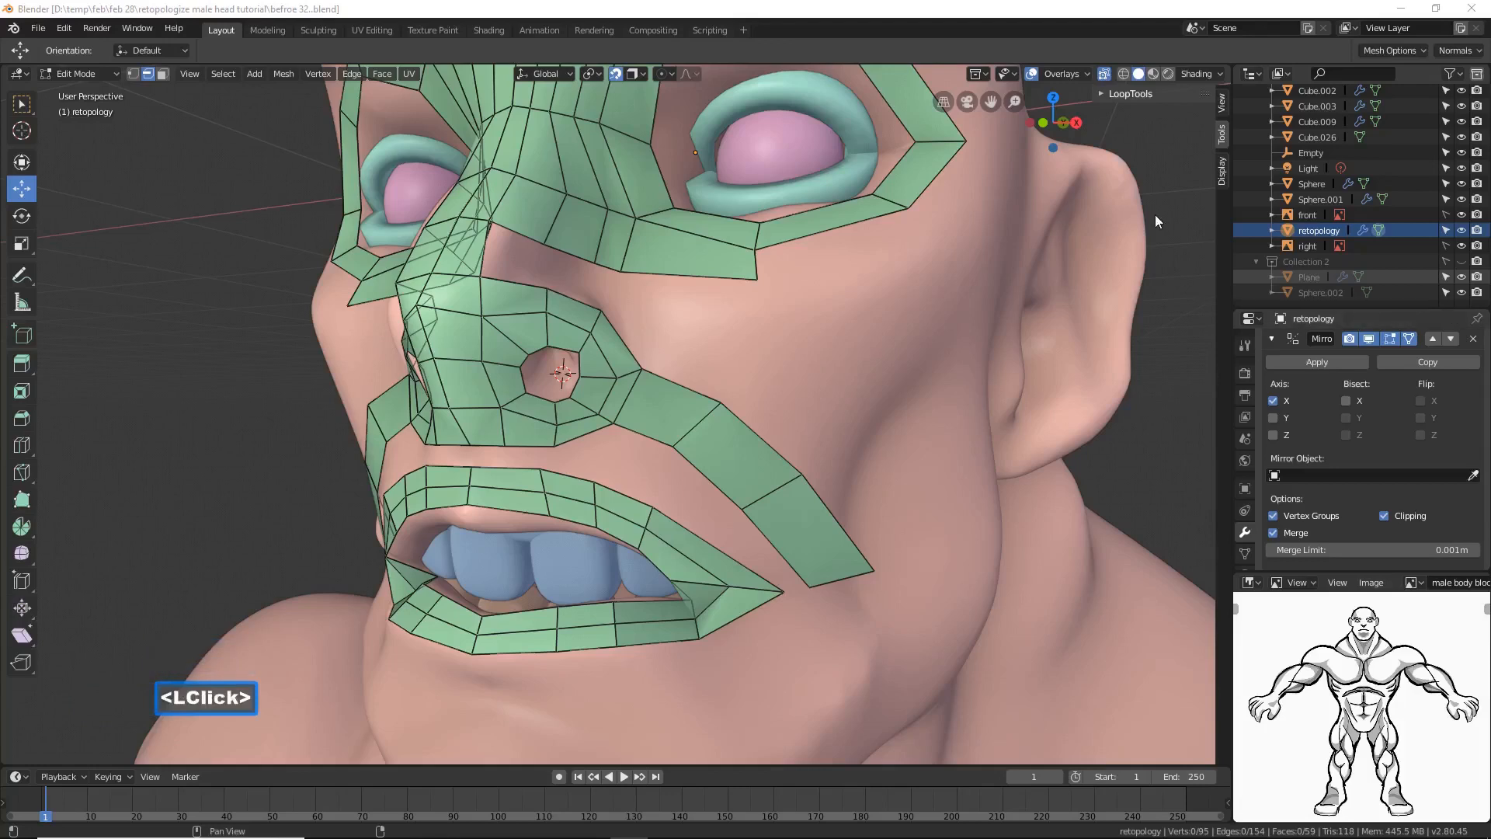
pyautogui.click(1062, 52)
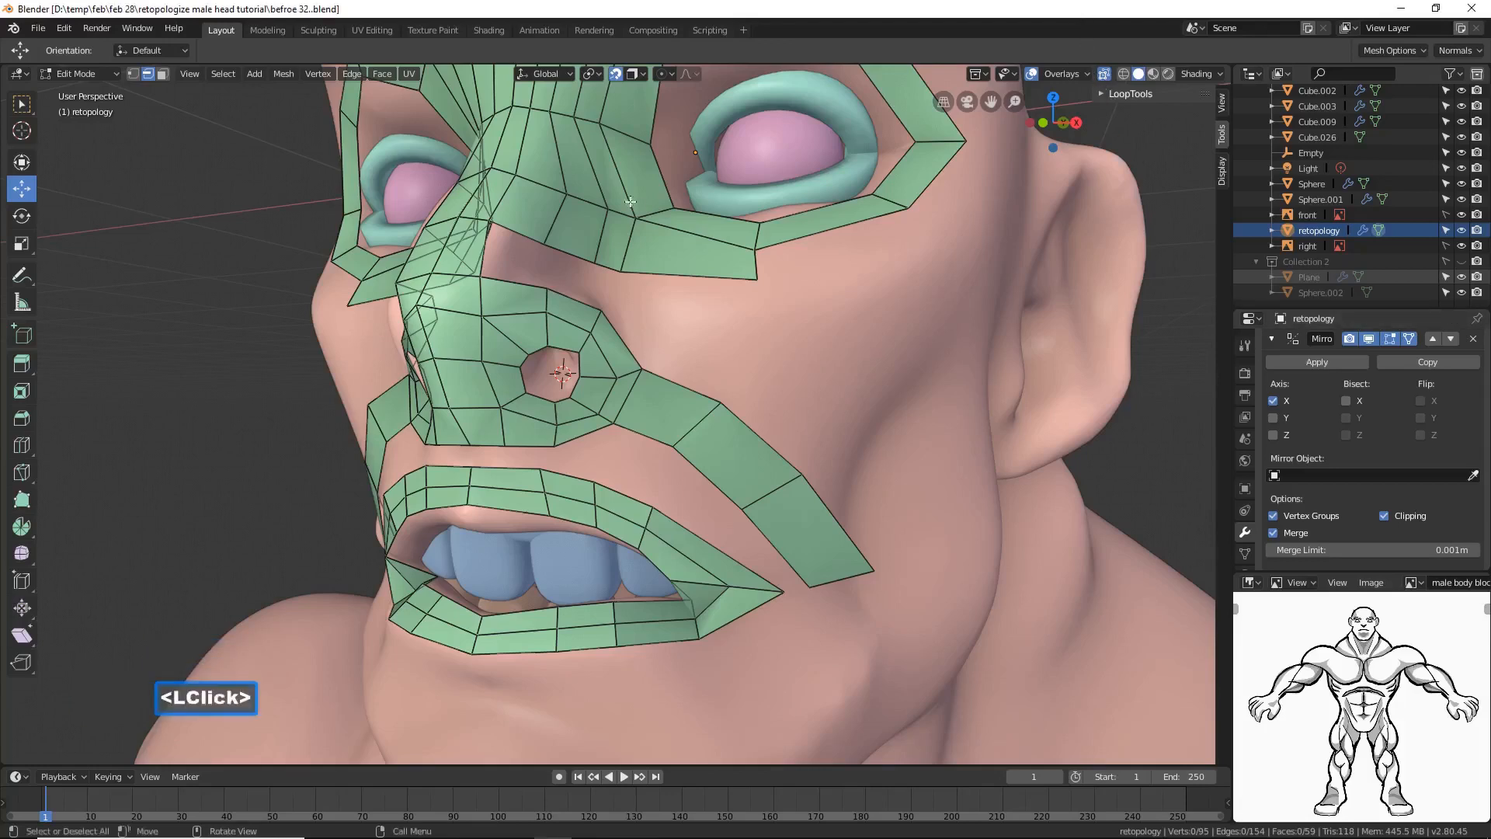
# Step: Extrude the cheek strip's end edge into one face below the mouth corner and lower the edge between the two faces along Z
pyautogui.click(845, 578)
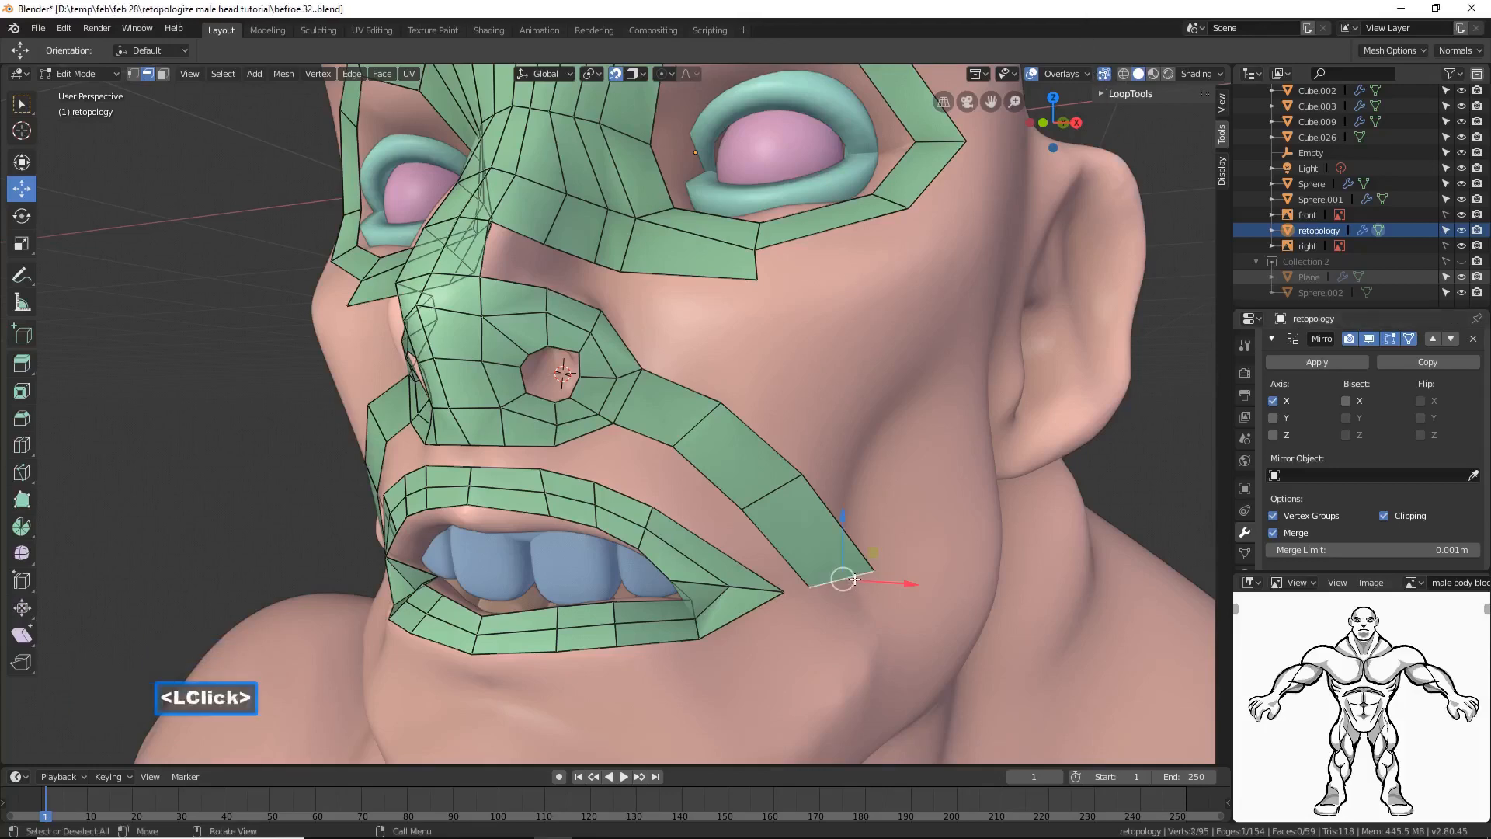
pyautogui.keyDown('ctrl'); pyautogui.rightClick(774, 675); pyautogui.keyUp('ctrl')
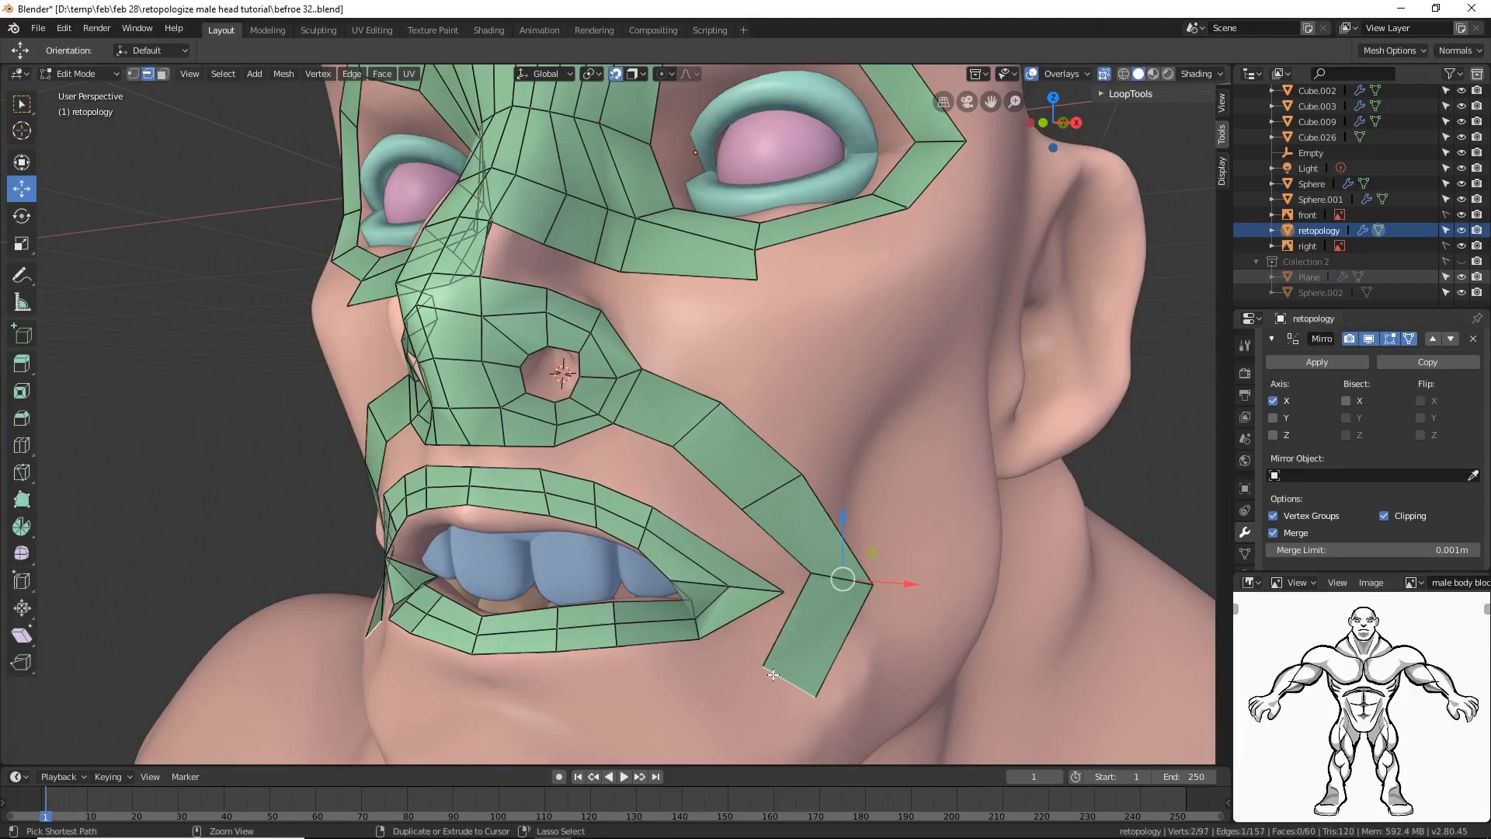
pyautogui.click(823, 577)
pyautogui.moveTo(848, 539); pyautogui.dragTo(830, 595)
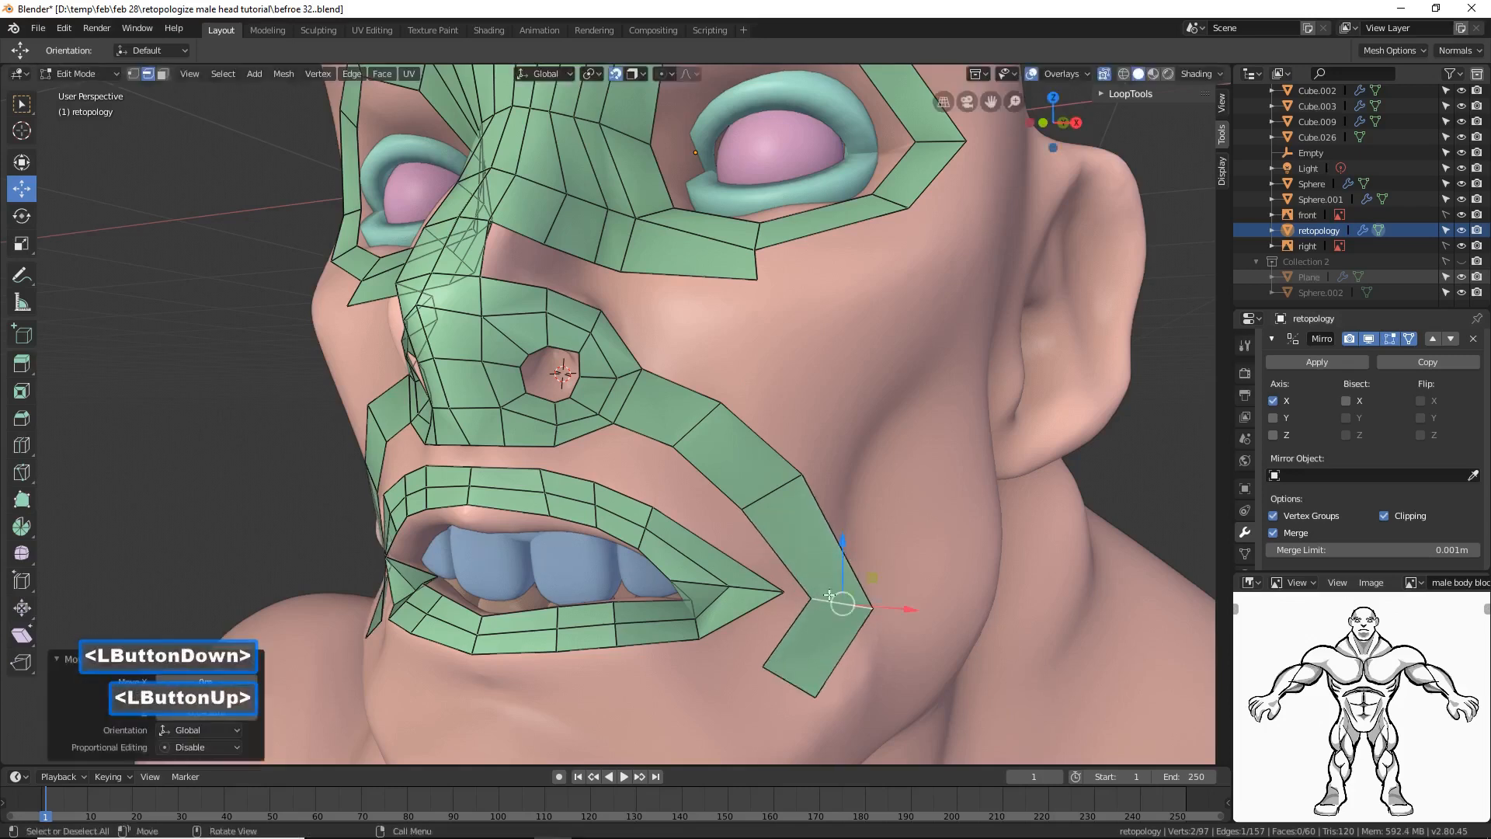
# Step: Fill a face between the mouth corner and the cheek strip's lower end, and save the file as befroe 34..blend
pyautogui.click(786, 634)
pyautogui.keyDown('shift'); pyautogui.click(749, 616); pyautogui.keyUp('shift')
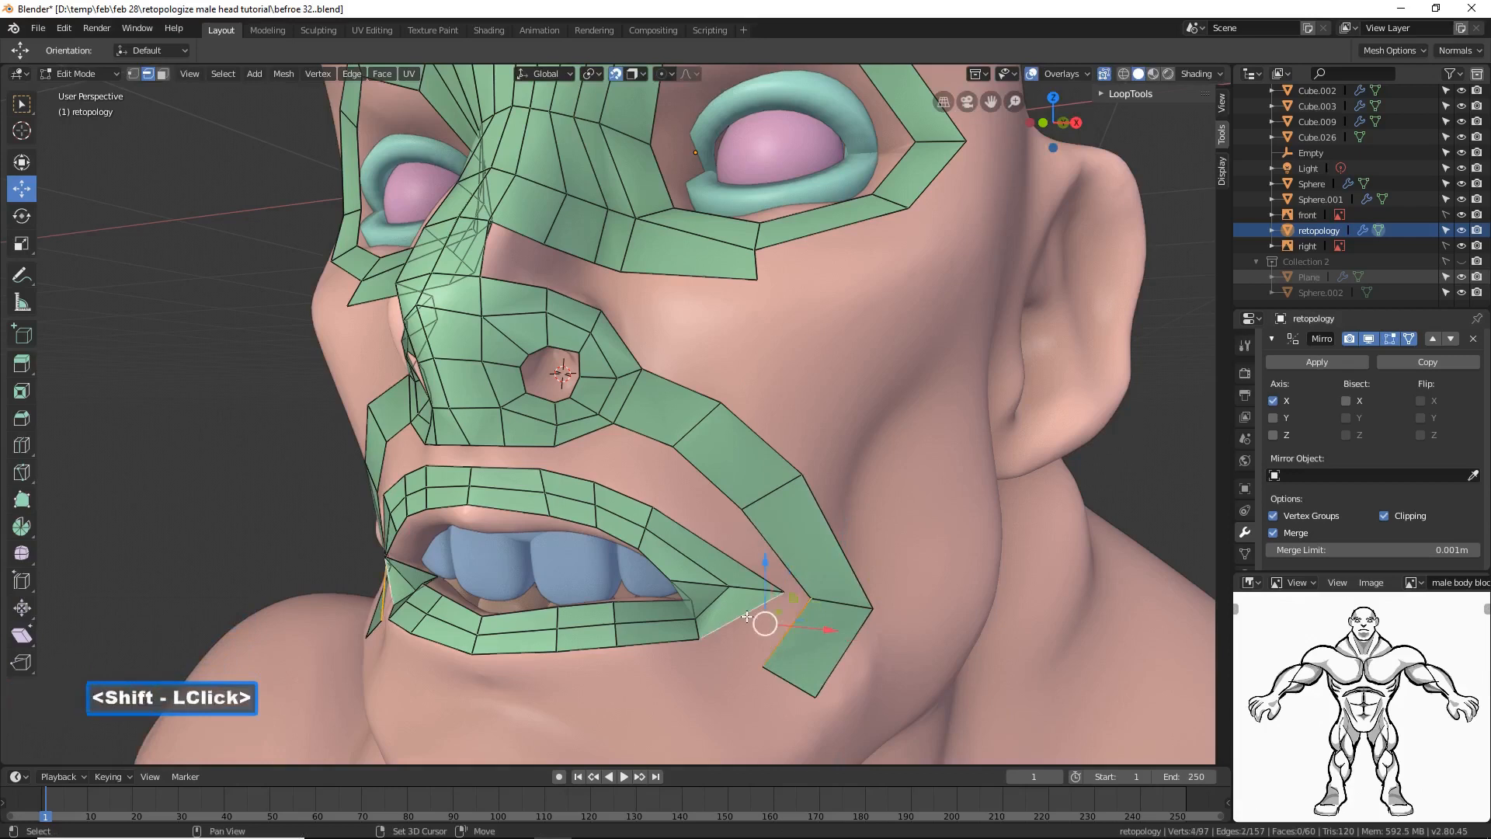
pyautogui.press('f')
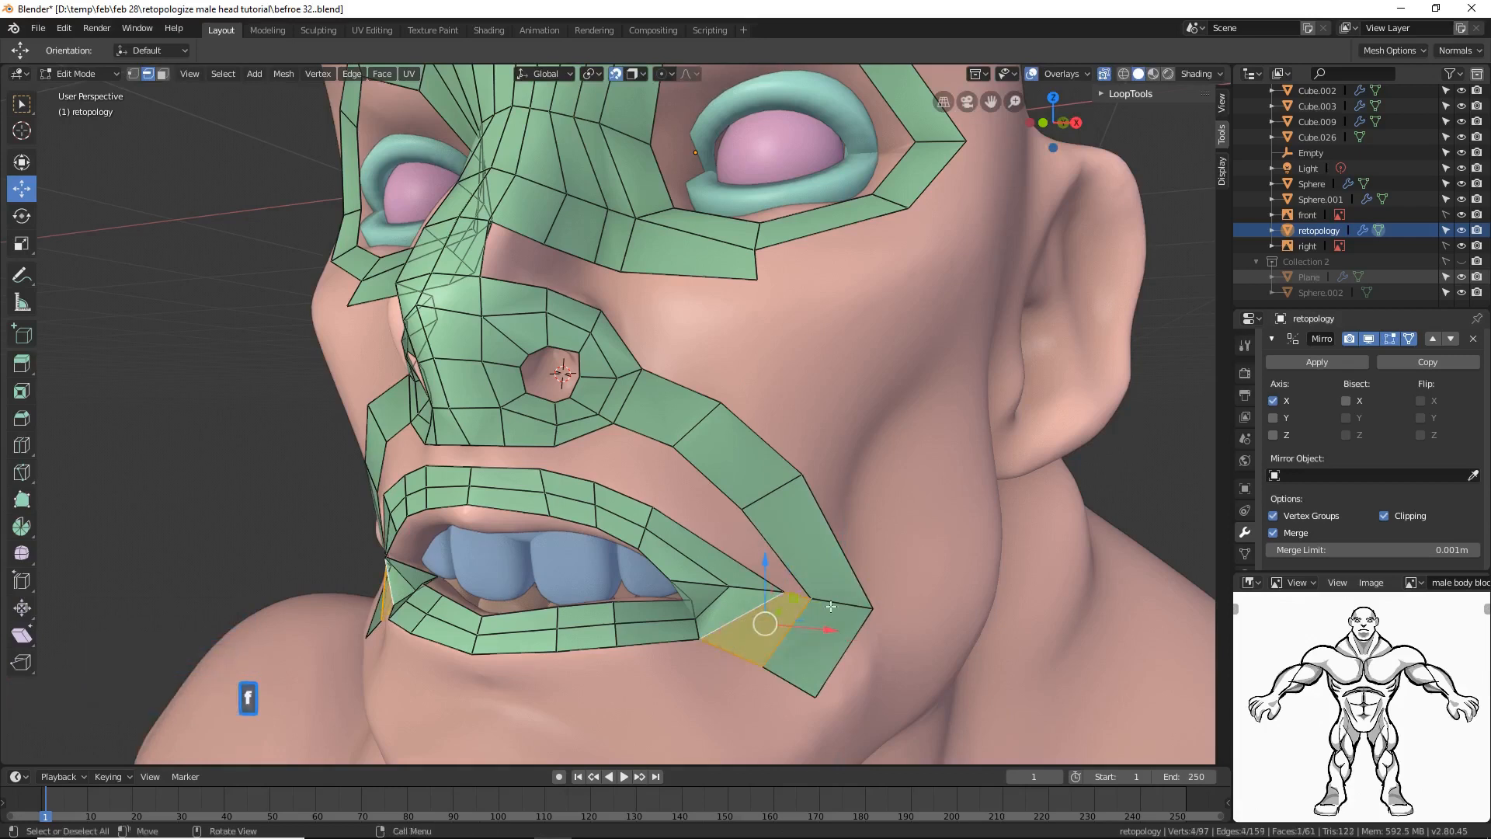
pyautogui.click(1138, 496)
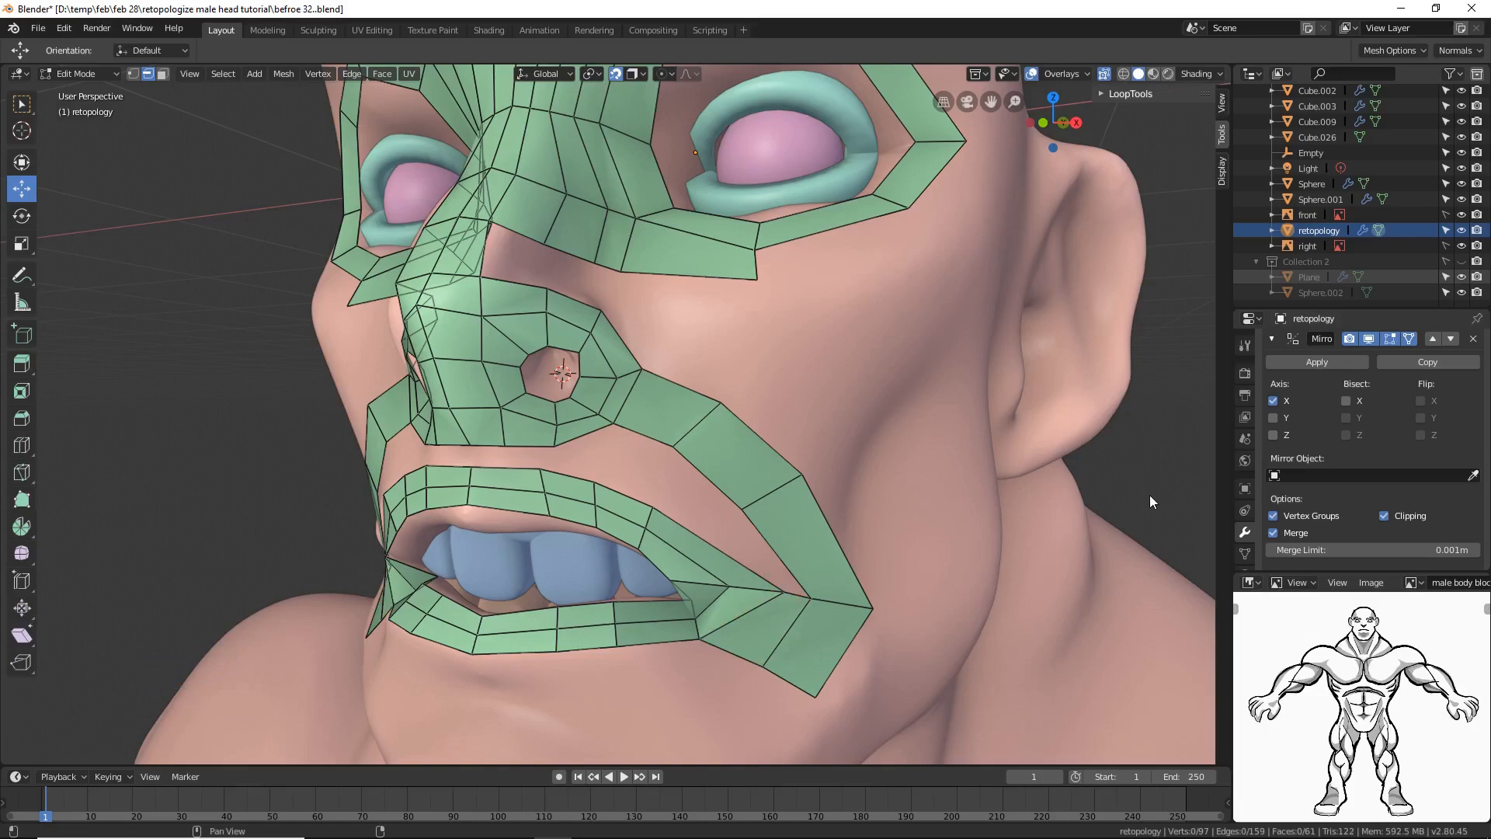
pyautogui.click(951, 281)
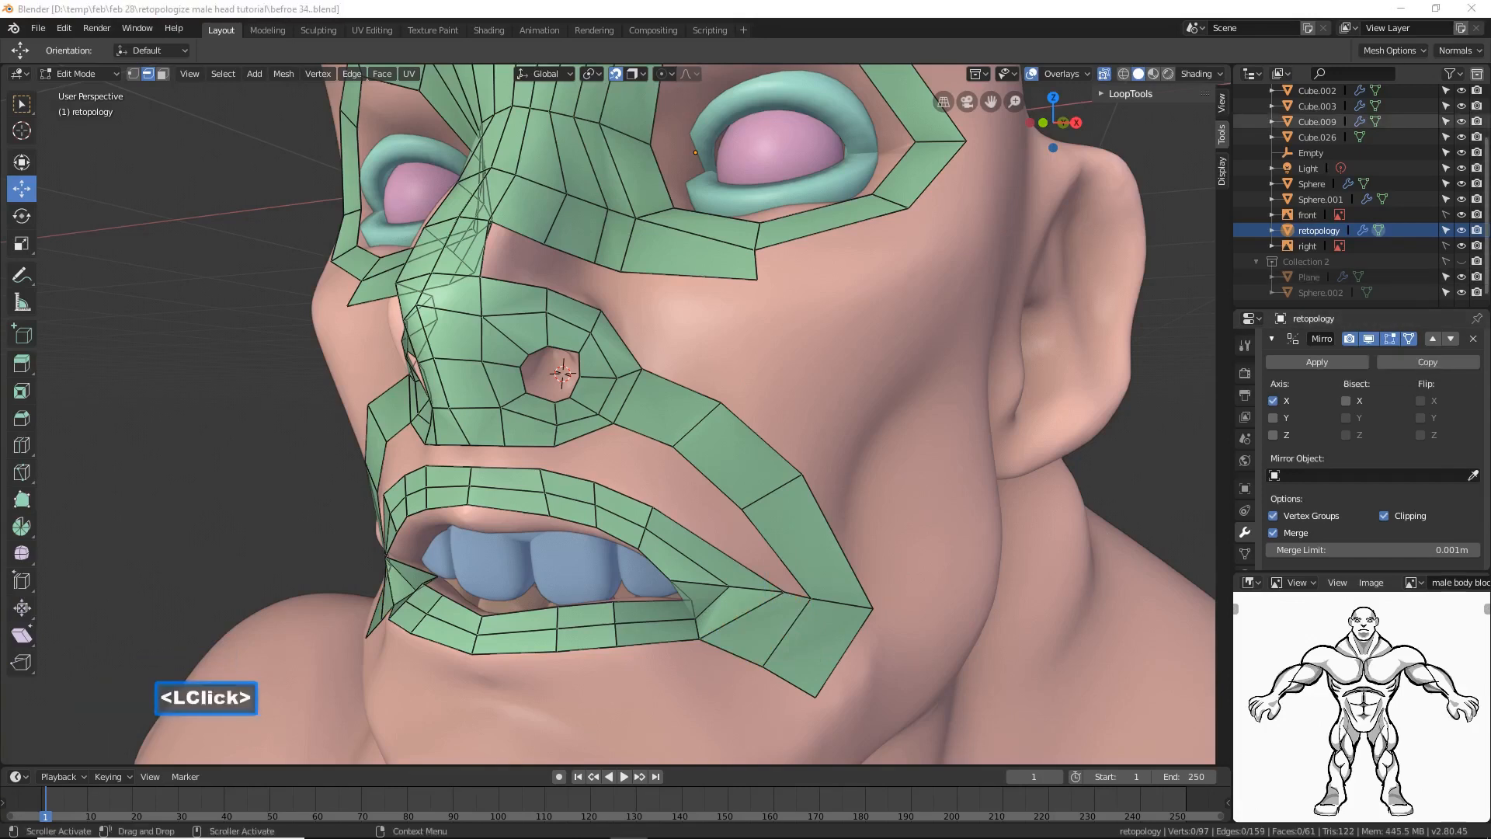
pyautogui.click(860, 17)
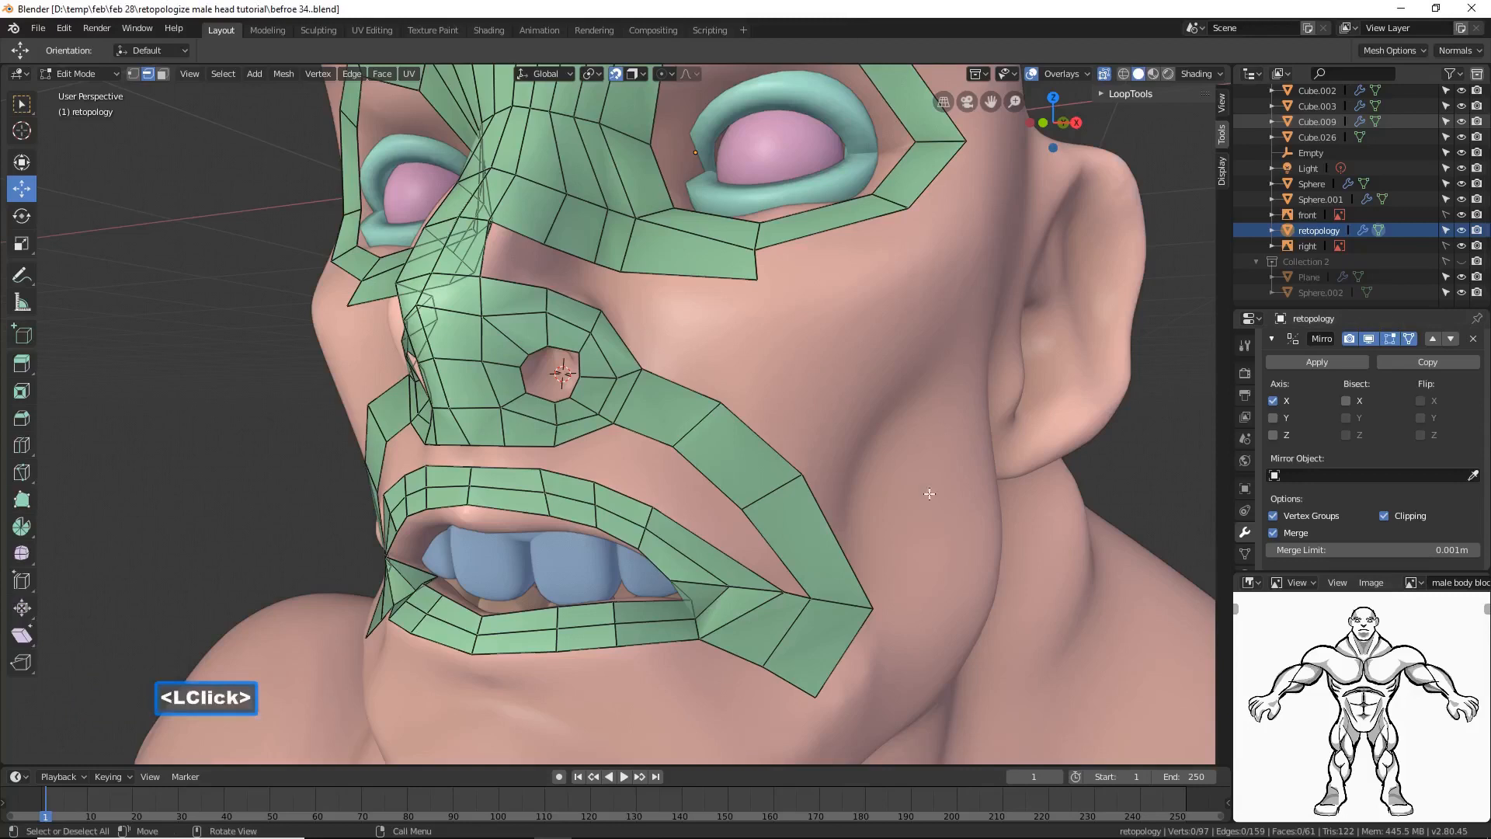
# Step: Add a single centred loop cut lengthwise through the faces joining the mouth corner to the cheek strip
pyautogui.hotkey('ctrl', 'r')
pyautogui.click(819, 637)
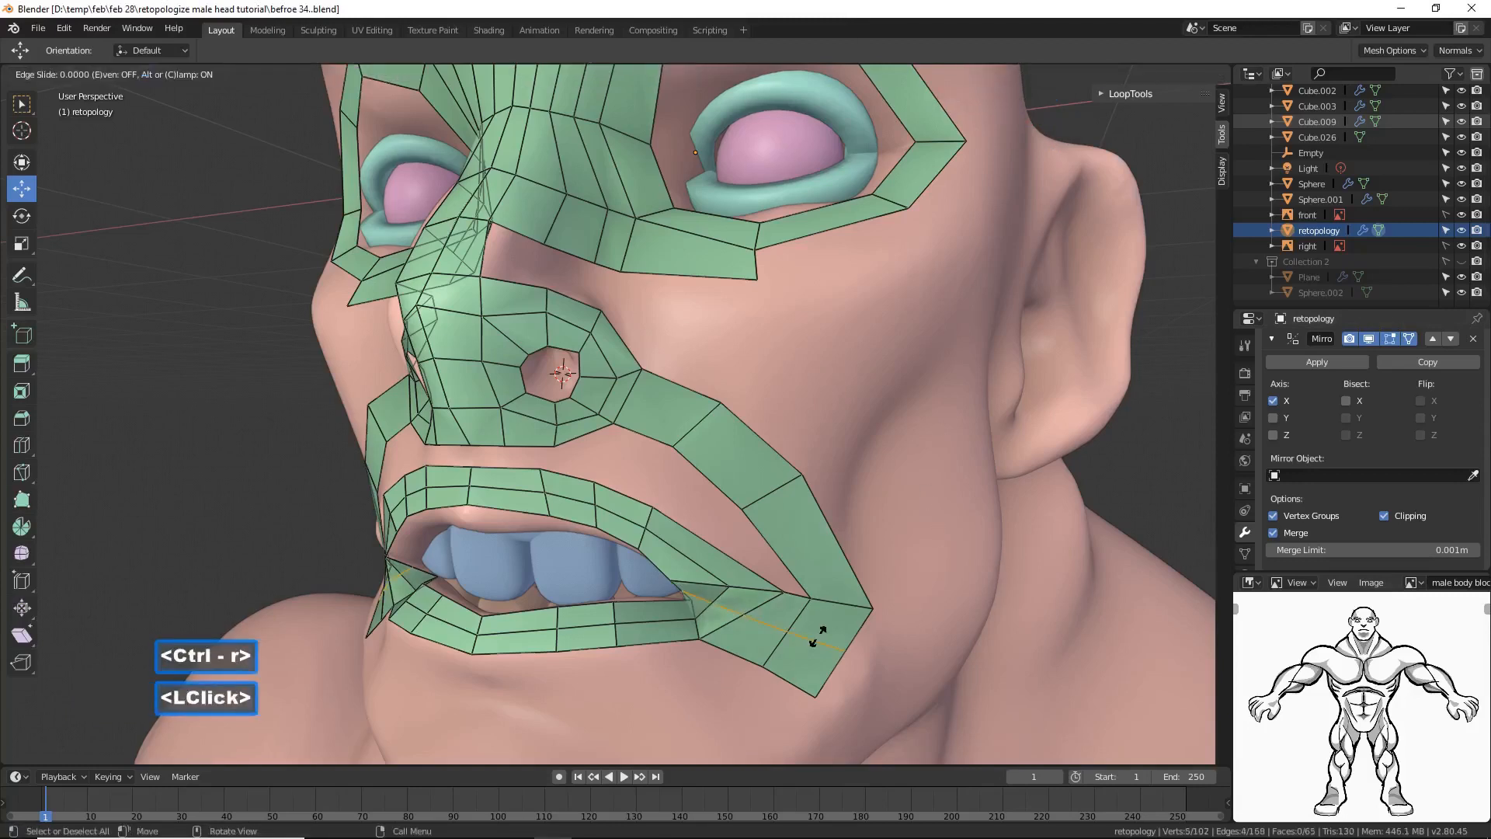
pyautogui.click(818, 636)
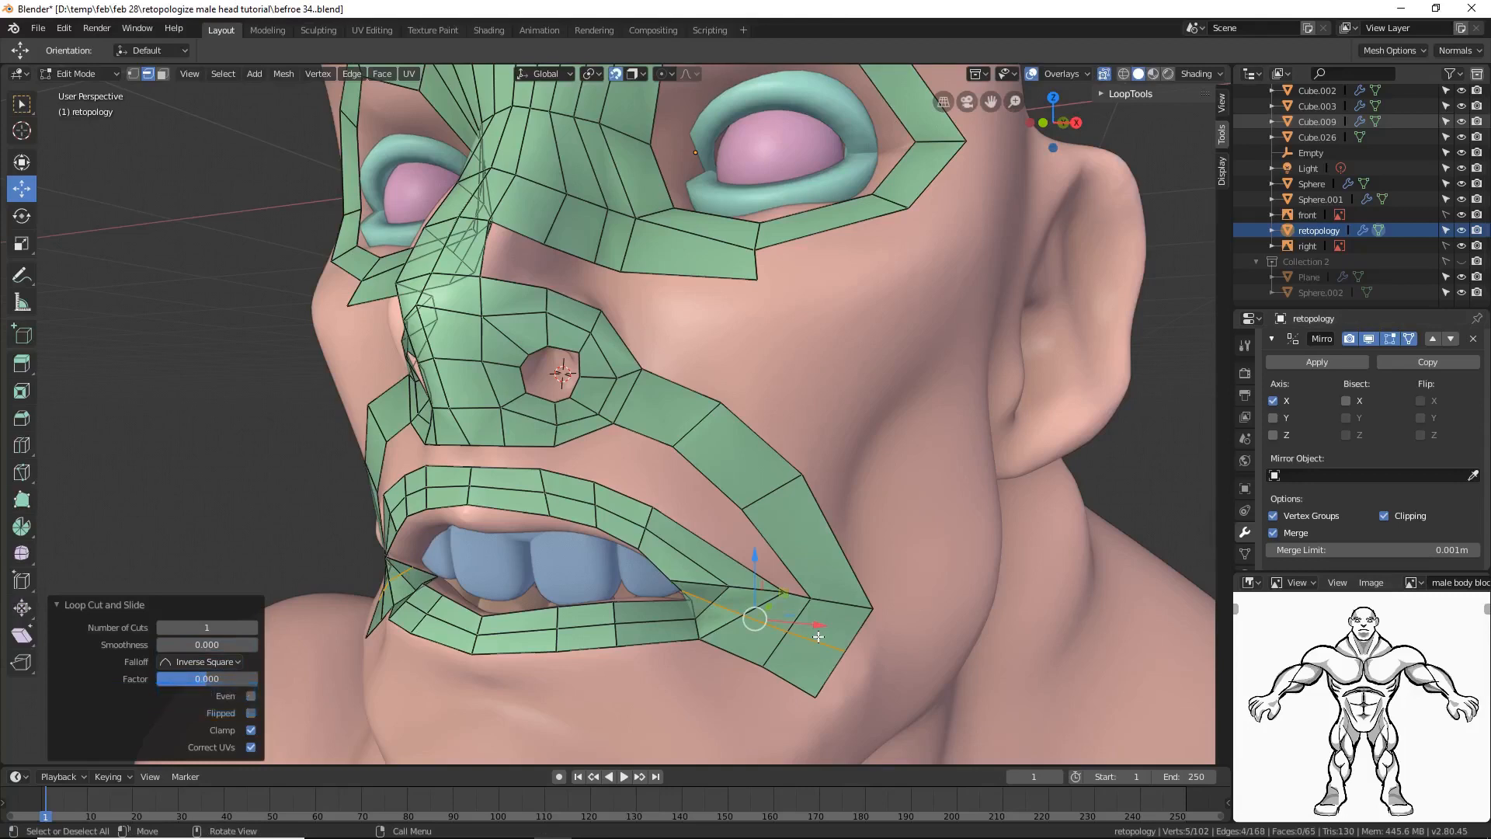
pyautogui.click(1130, 499)
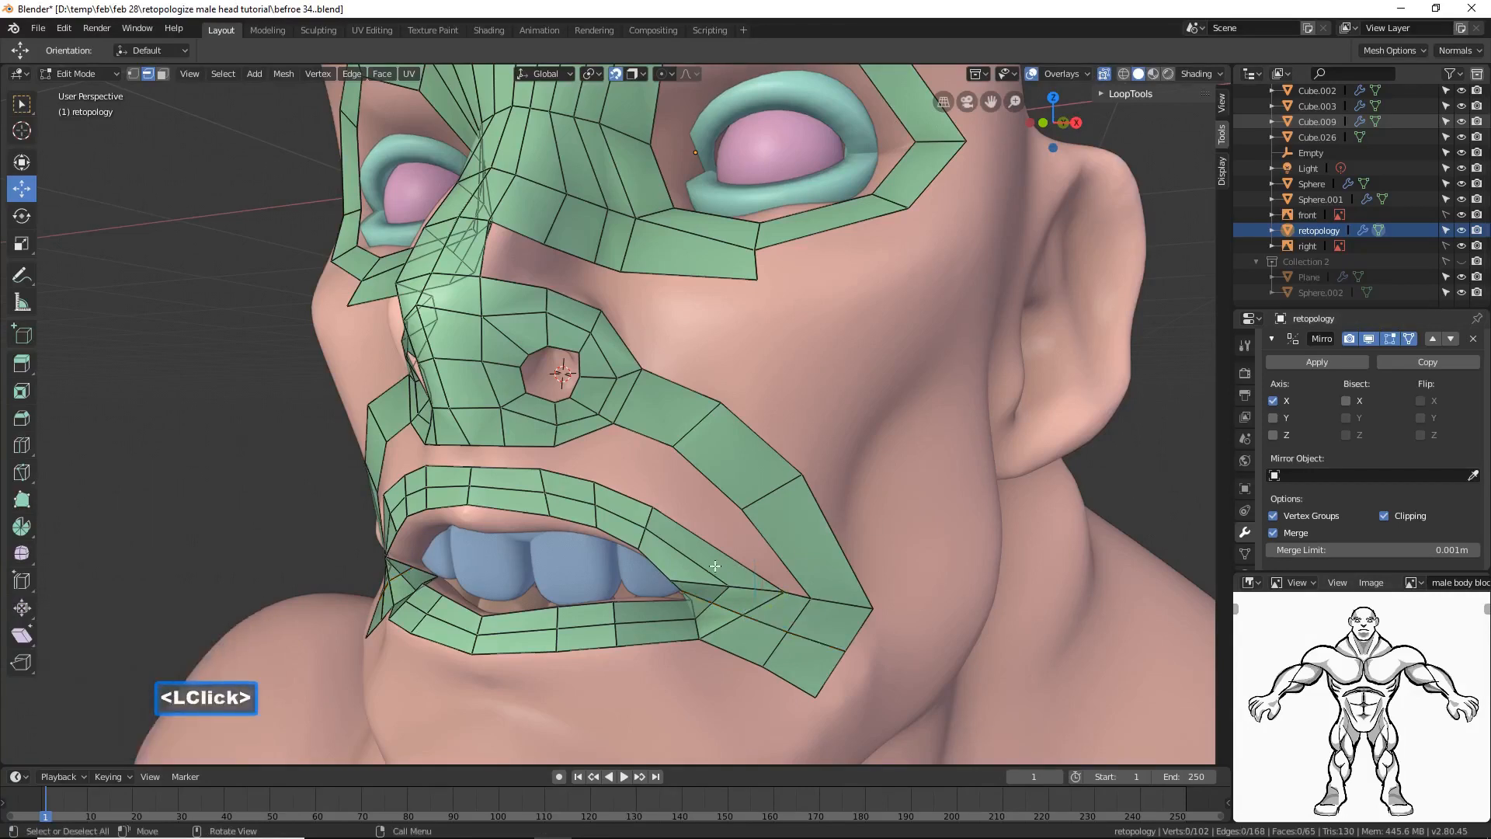
# Step: Add one centred loop cut across the upper lip strip close to the mouth corner
pyautogui.hotkey('ctrl', 'r')
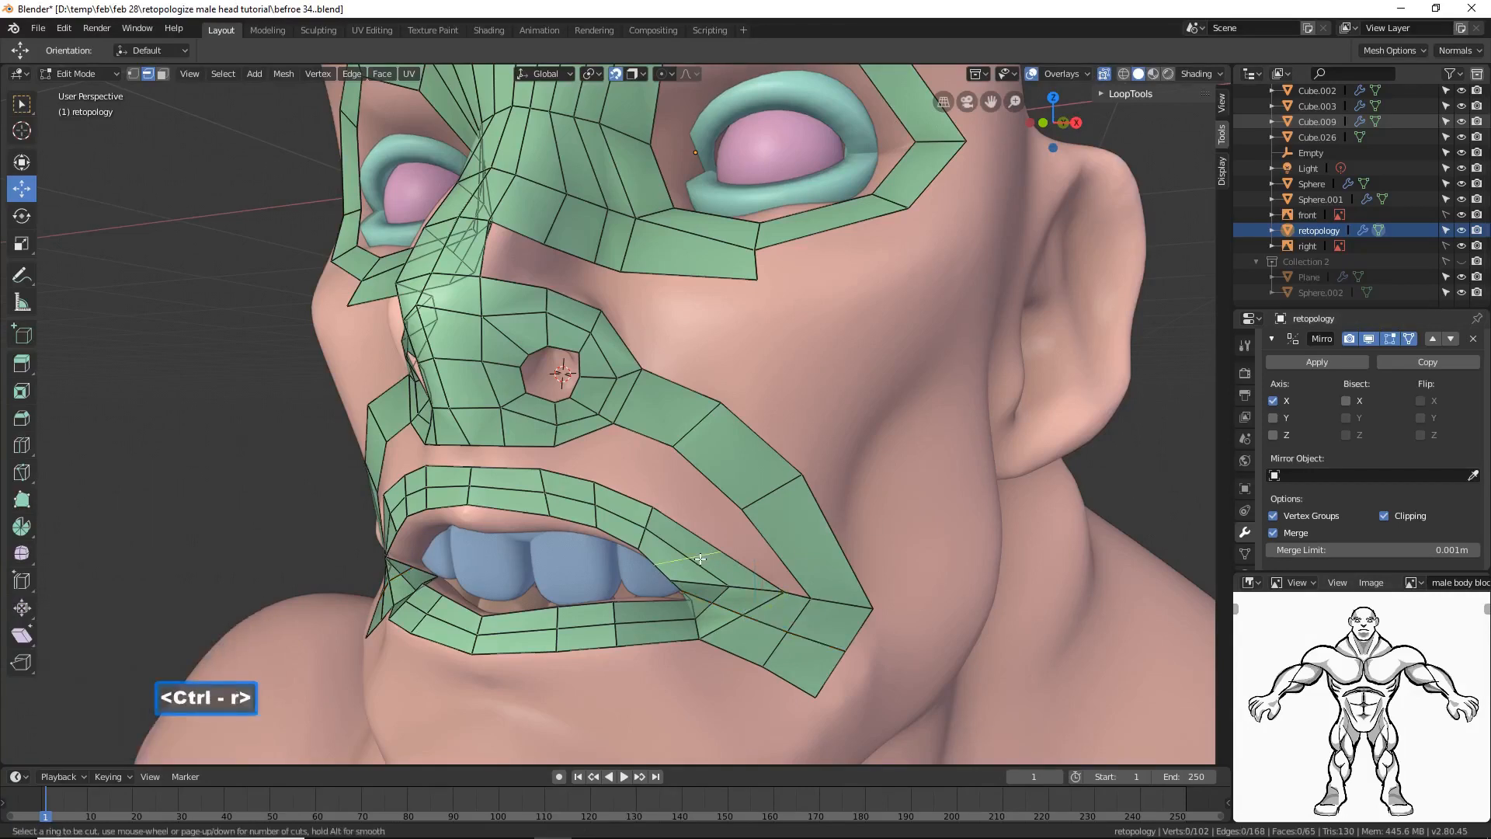
pyautogui.click(700, 558)
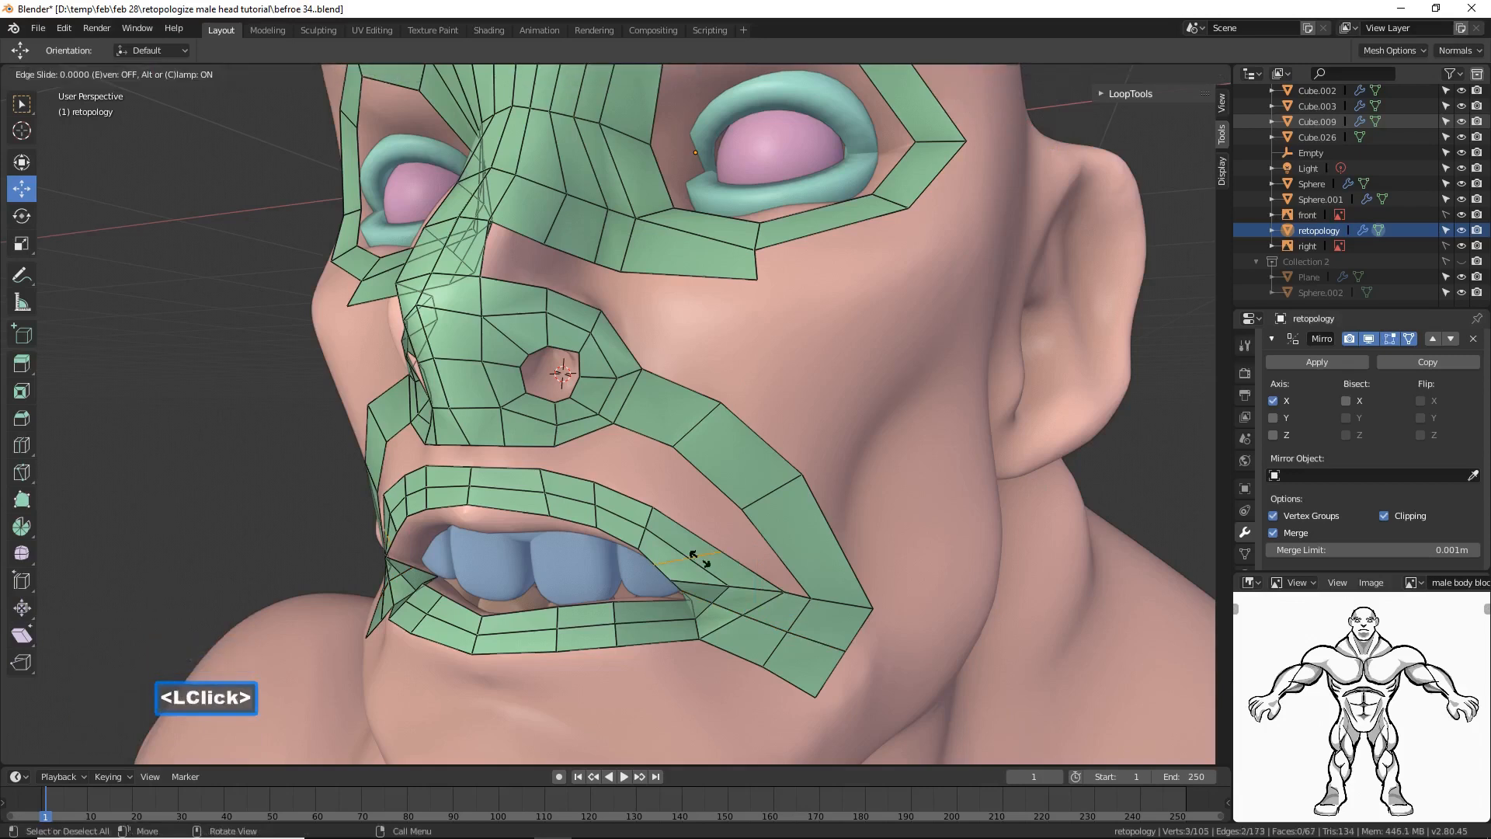
pyautogui.click(699, 558)
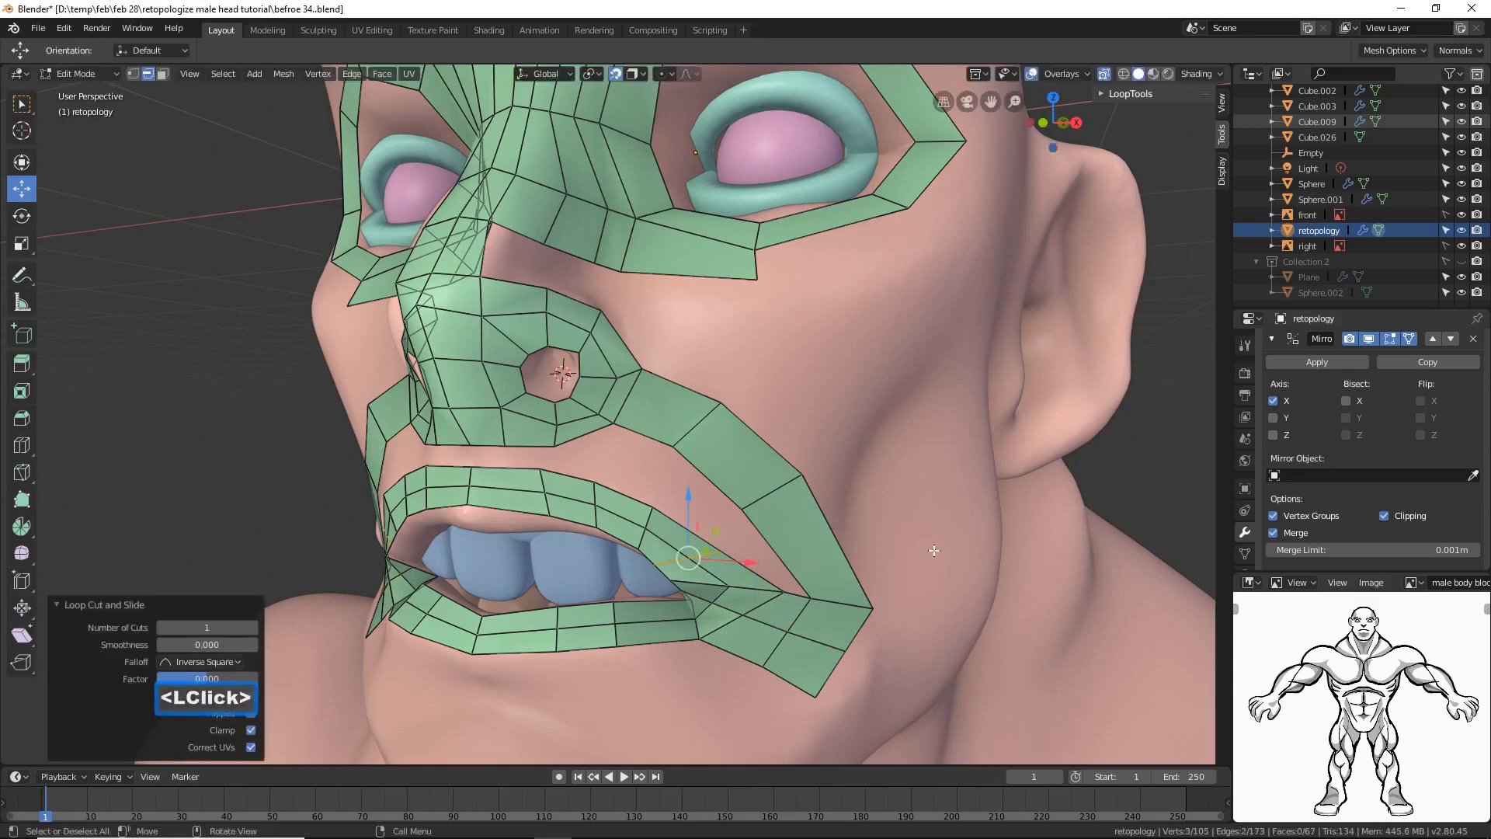
# Step: Rotate and resize the new upper-lip edge loop slightly, and save the file as befroe 36..blend
pyautogui.press('r')
pyautogui.click(940, 489)
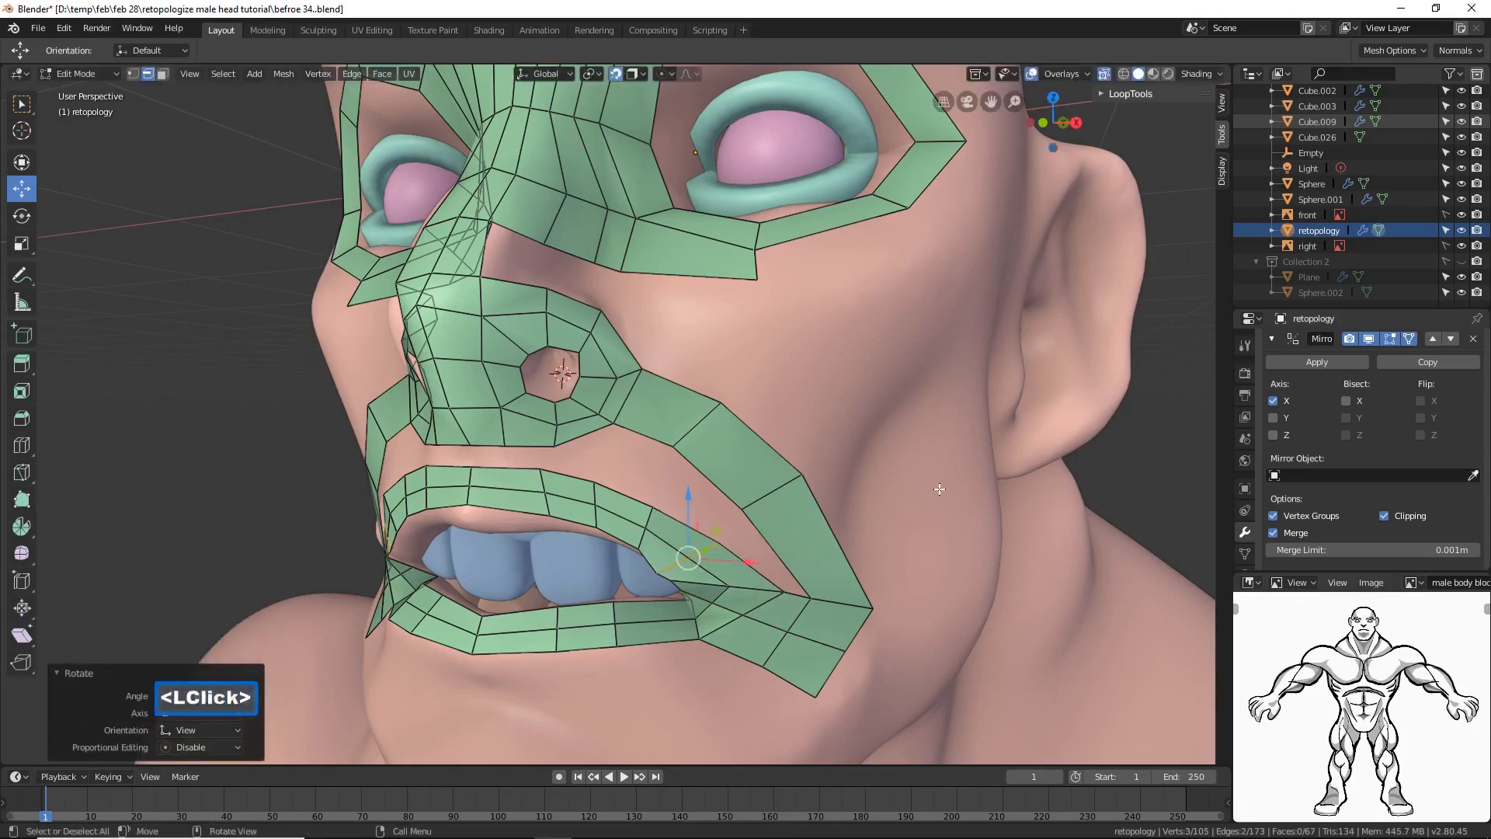
pyautogui.press('s')
pyautogui.click(964, 493)
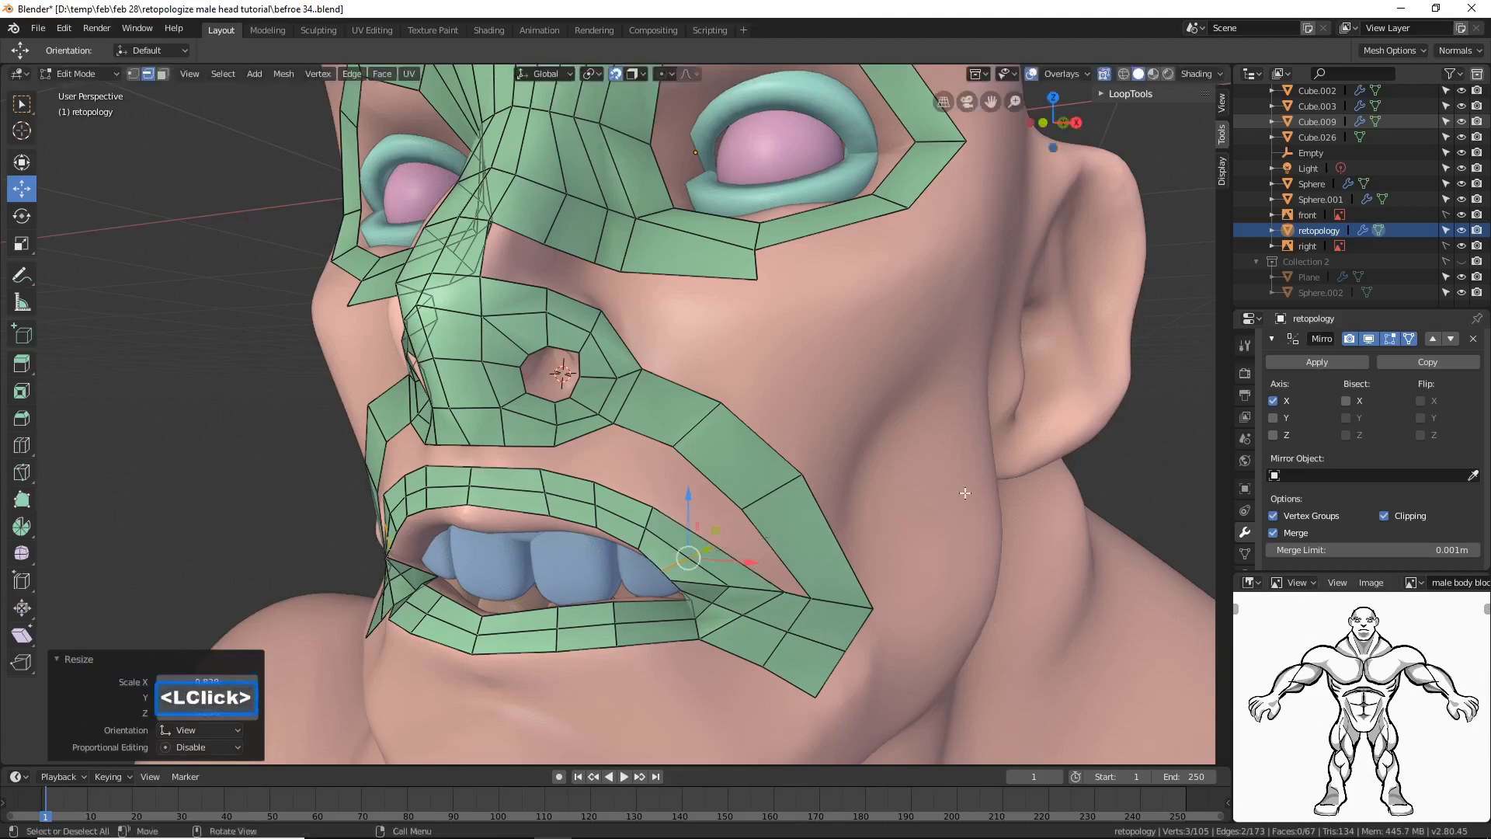
pyautogui.click(1144, 482)
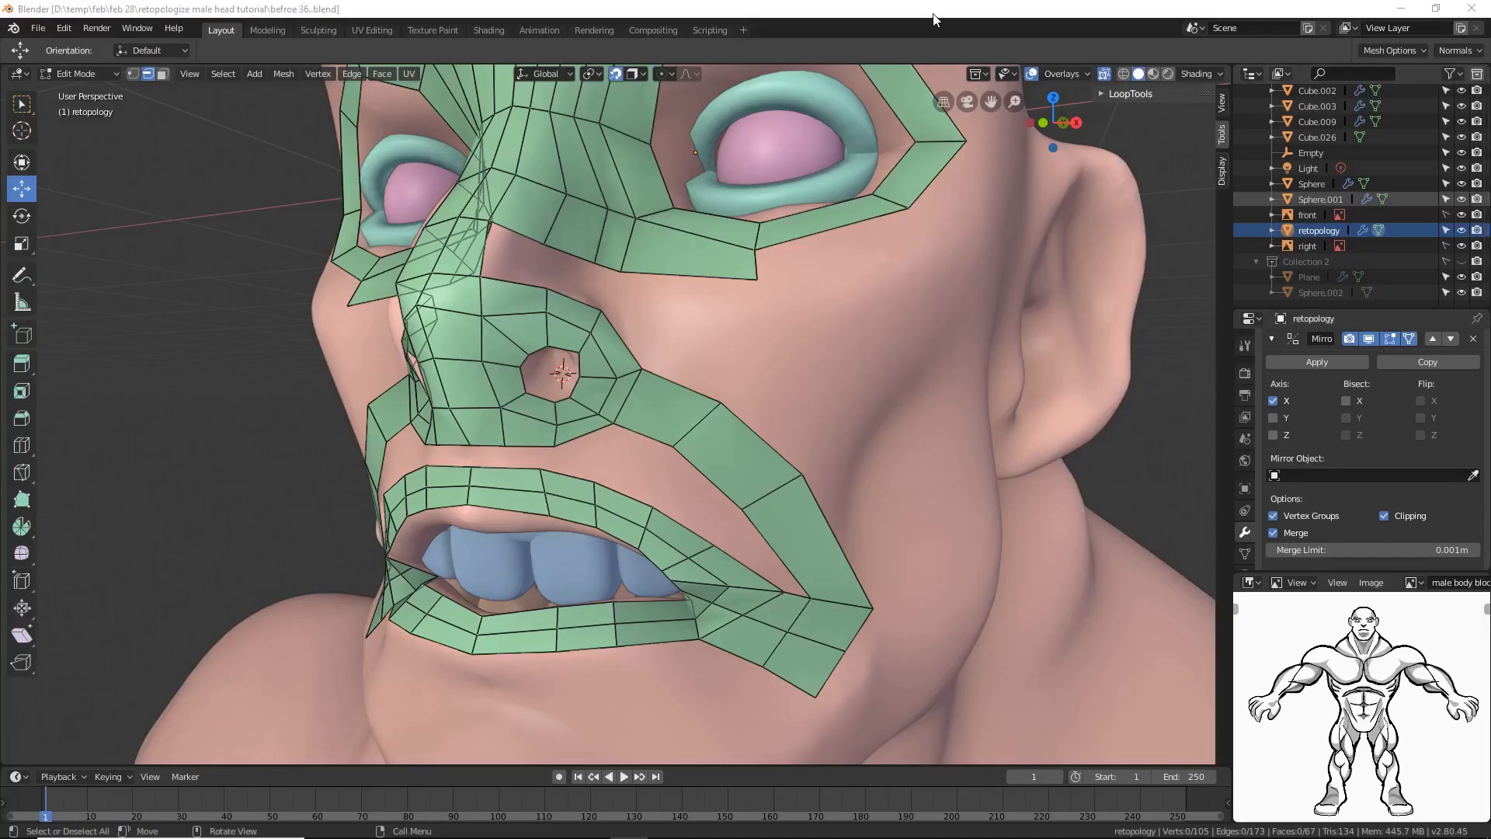
pyautogui.click(928, 36)
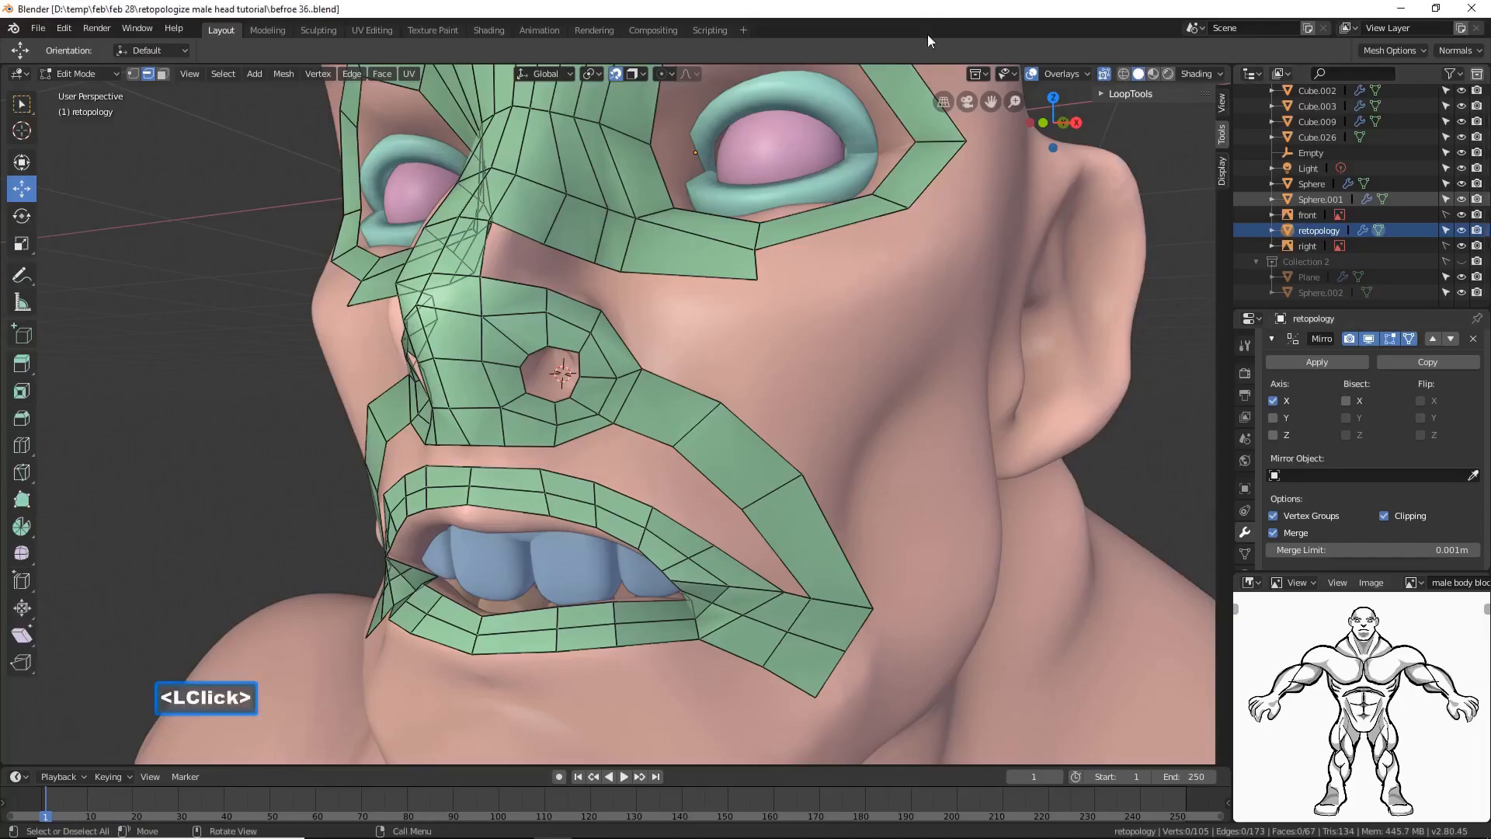
# Step: Raise the outer vertex beside the nostril where the cheek strip begins, and shift it outward about 0.02 m along X
pyautogui.click(133, 74)
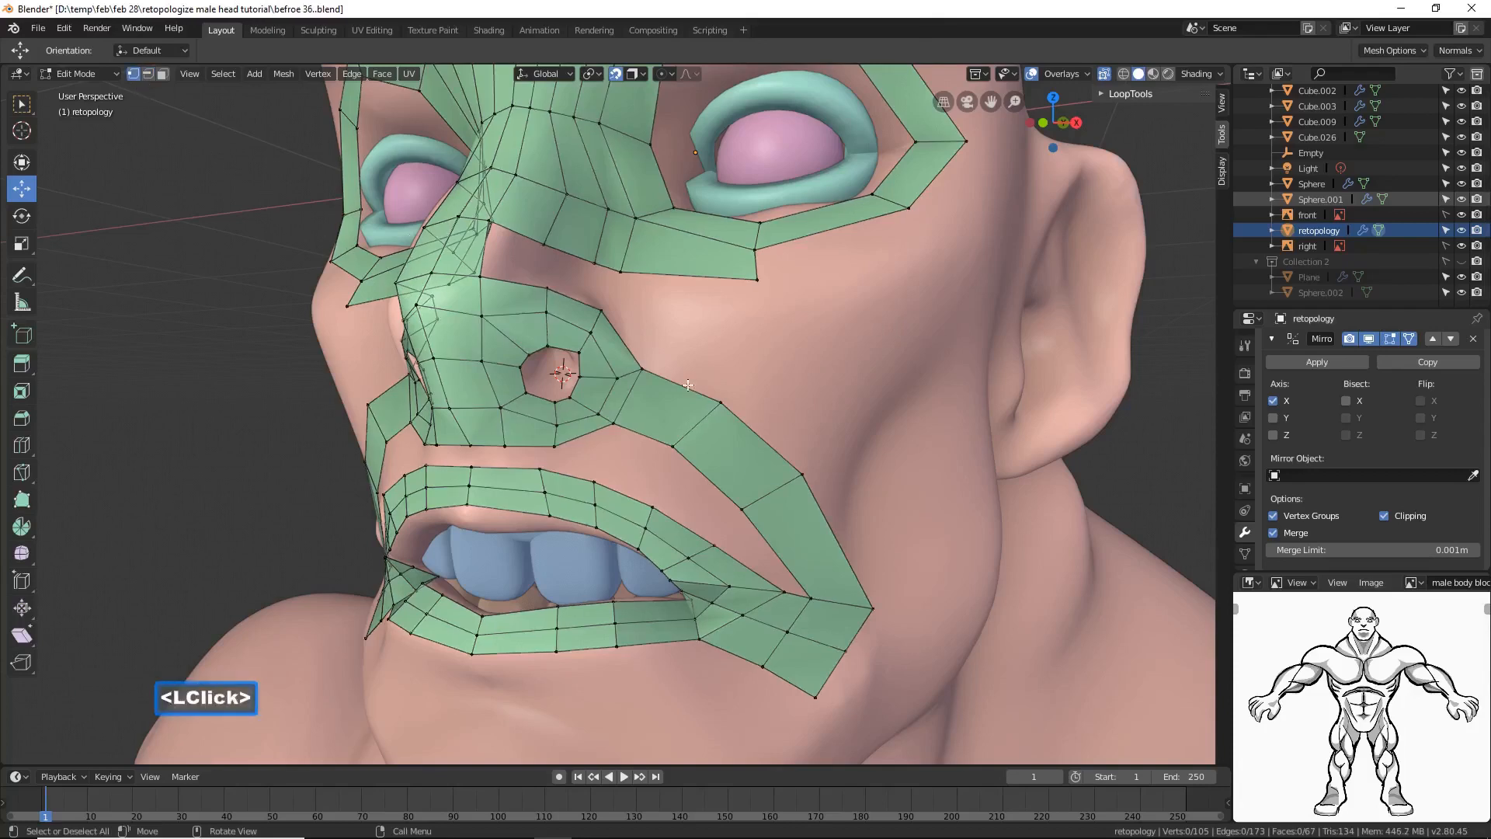
pyautogui.click(641, 368)
pyautogui.moveTo(641, 329); pyautogui.dragTo(655, 293)
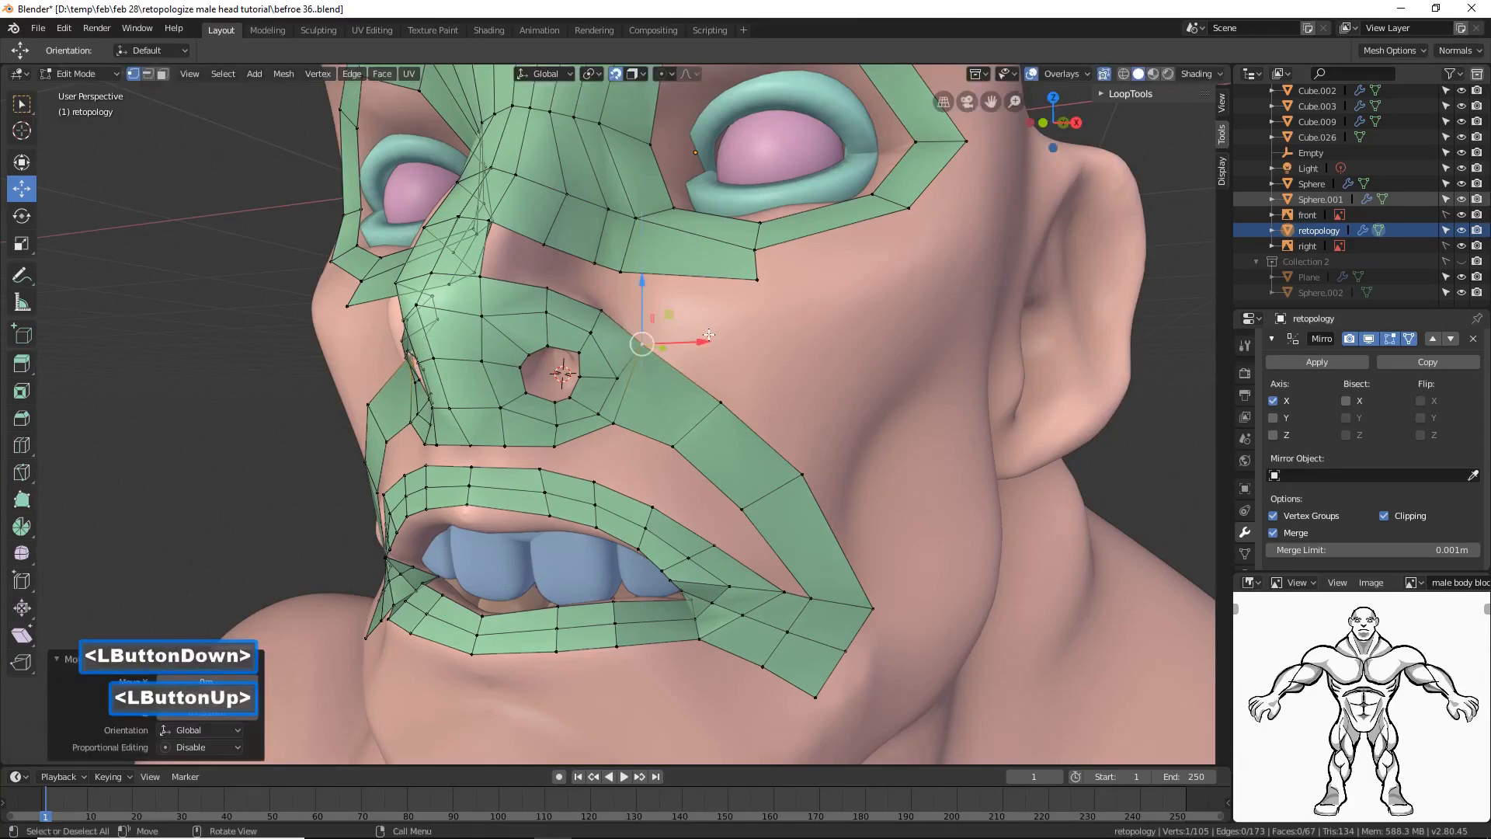
pyautogui.moveTo(699, 339); pyautogui.dragTo(721, 331)
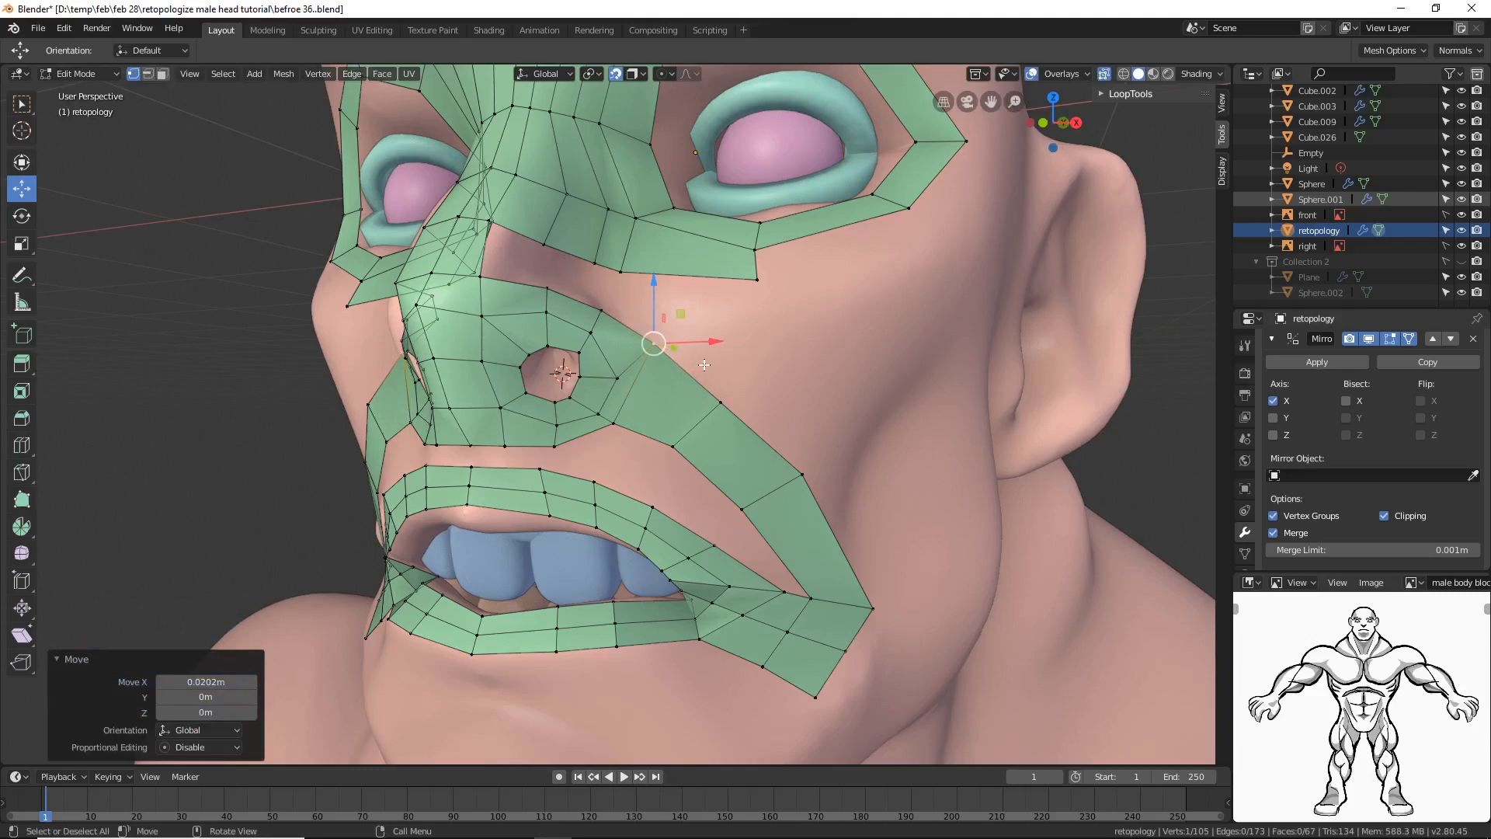
# Step: Extrude the cheek strip's outer edge beside the nostril up toward the eye, about 0.048 m in X, 0.026 m in Y and 0.065 m in Z
pyautogui.moveTo(714, 349); pyautogui.dragTo(741, 415, button='middle')
pyautogui.click(147, 74)
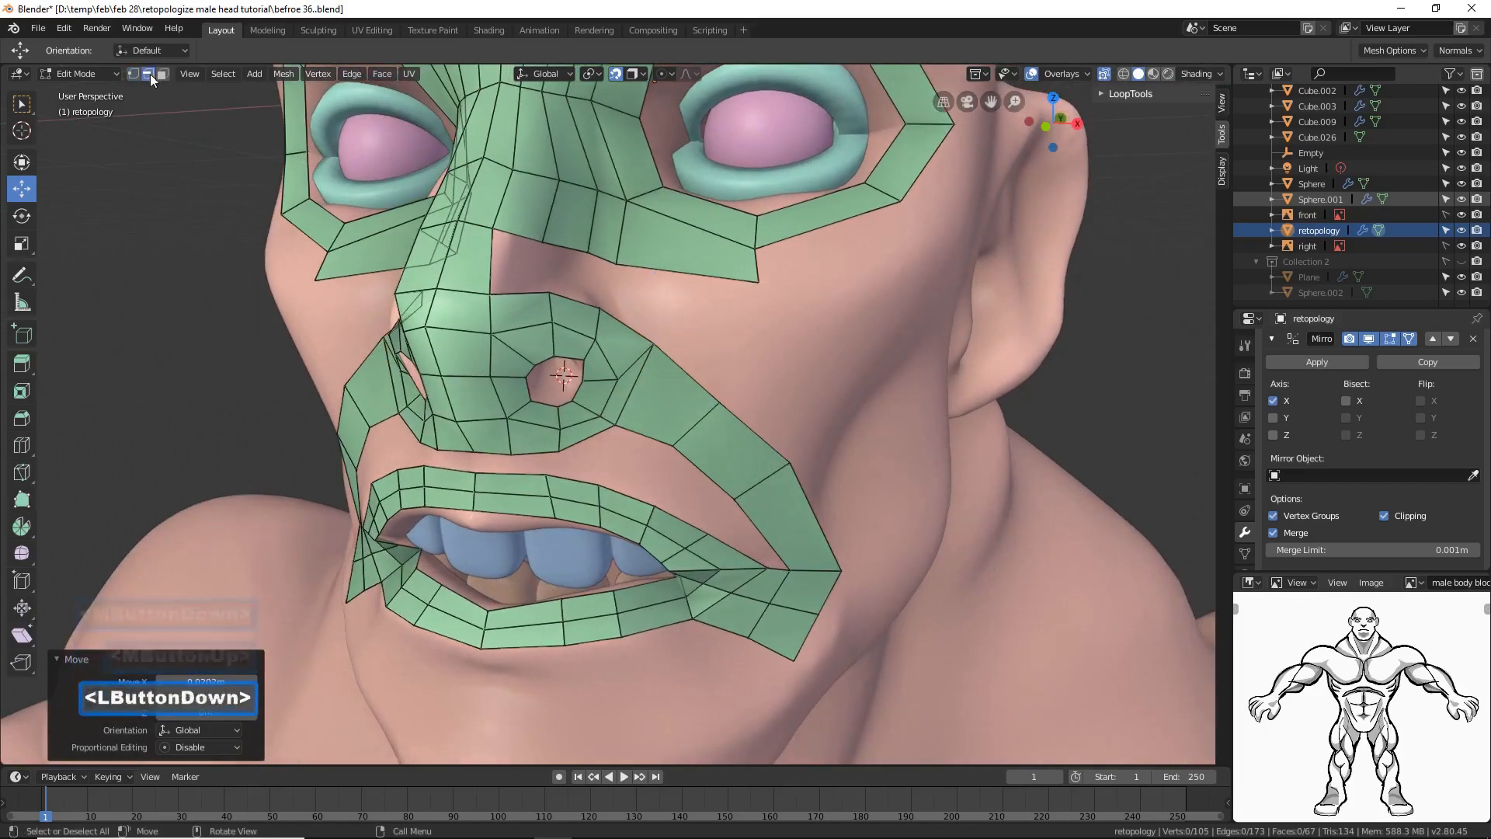
pyautogui.click(703, 362)
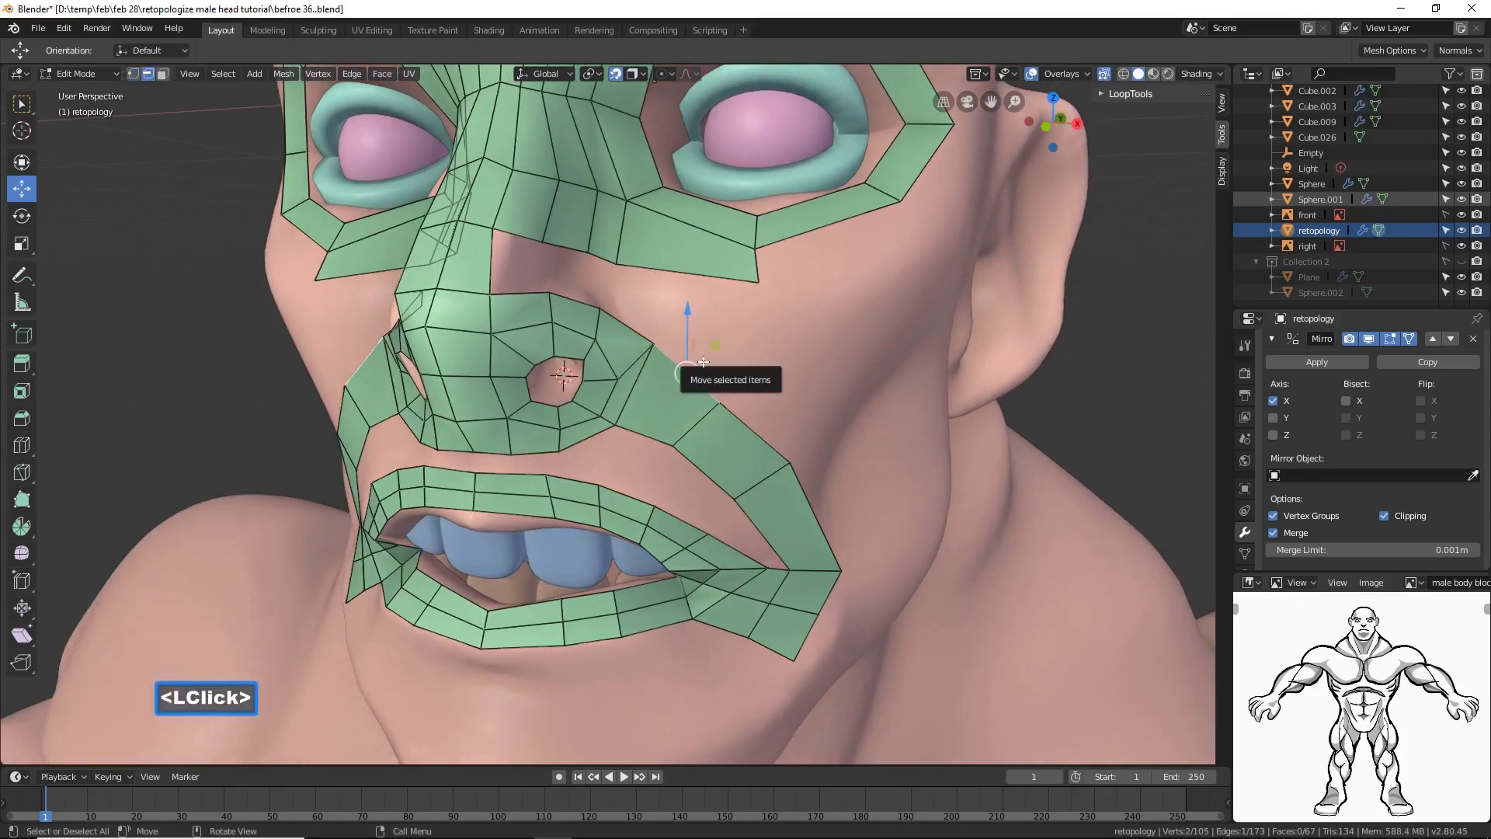
pyautogui.press('e')
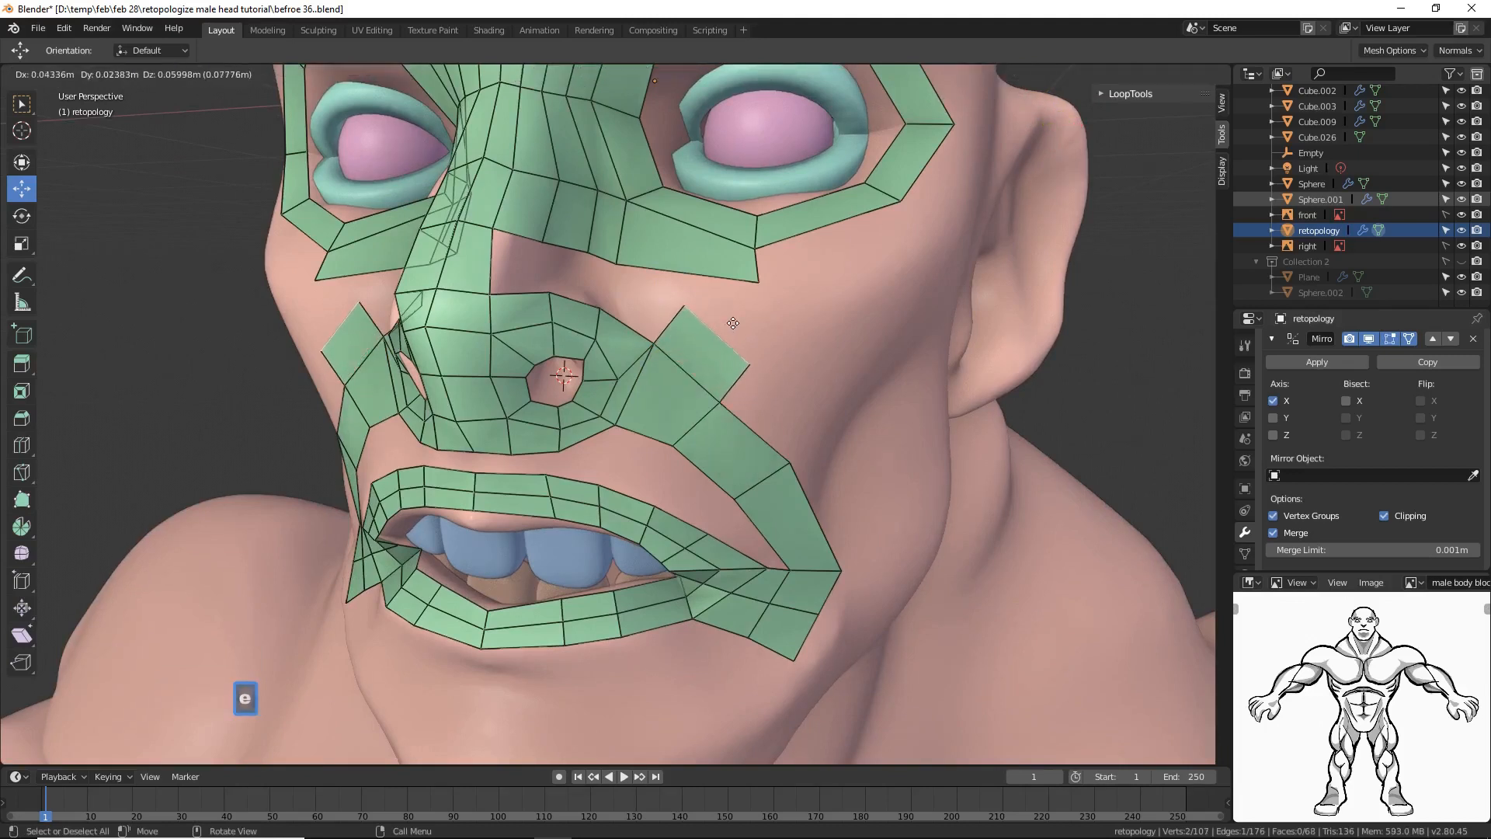
pyautogui.click(737, 320)
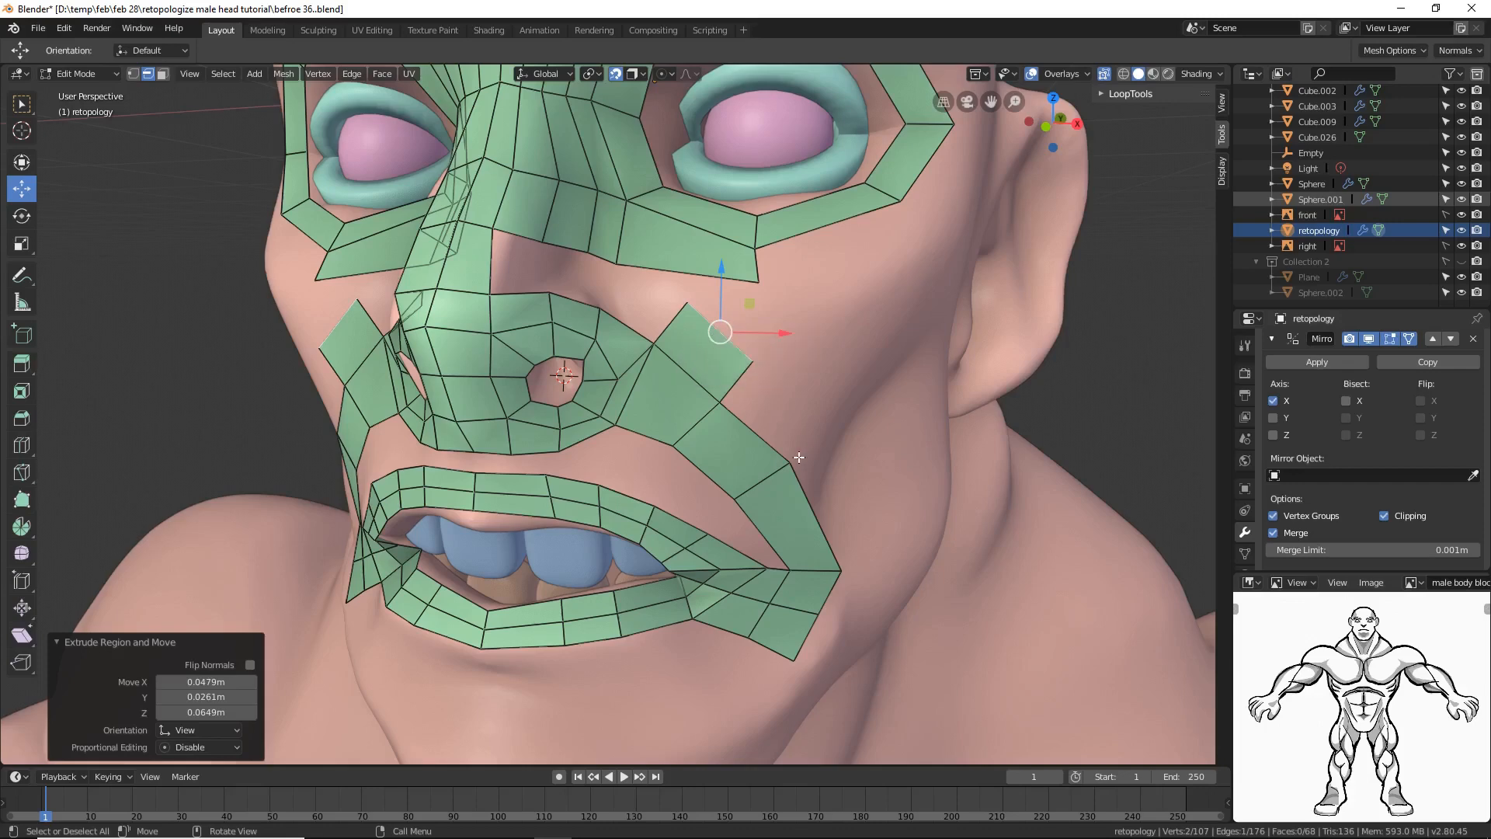
pyautogui.moveTo(799, 458)
pyautogui.mouseDown(button='middle')
pyautogui.moveTo(844, 448)
pyautogui.moveTo(811, 476)
pyautogui.mouseUp(button='middle')
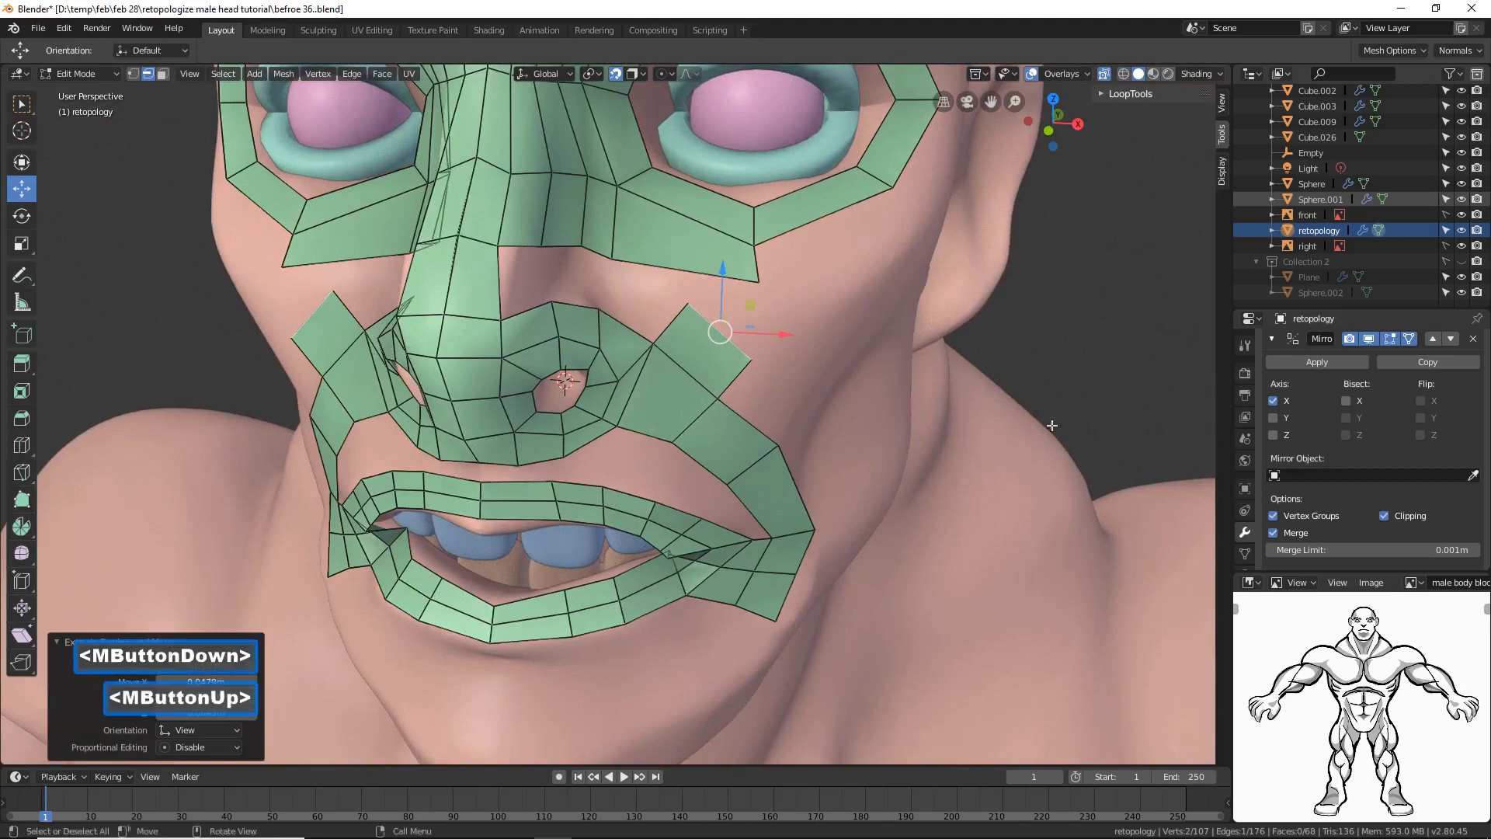
pyautogui.click(1133, 387)
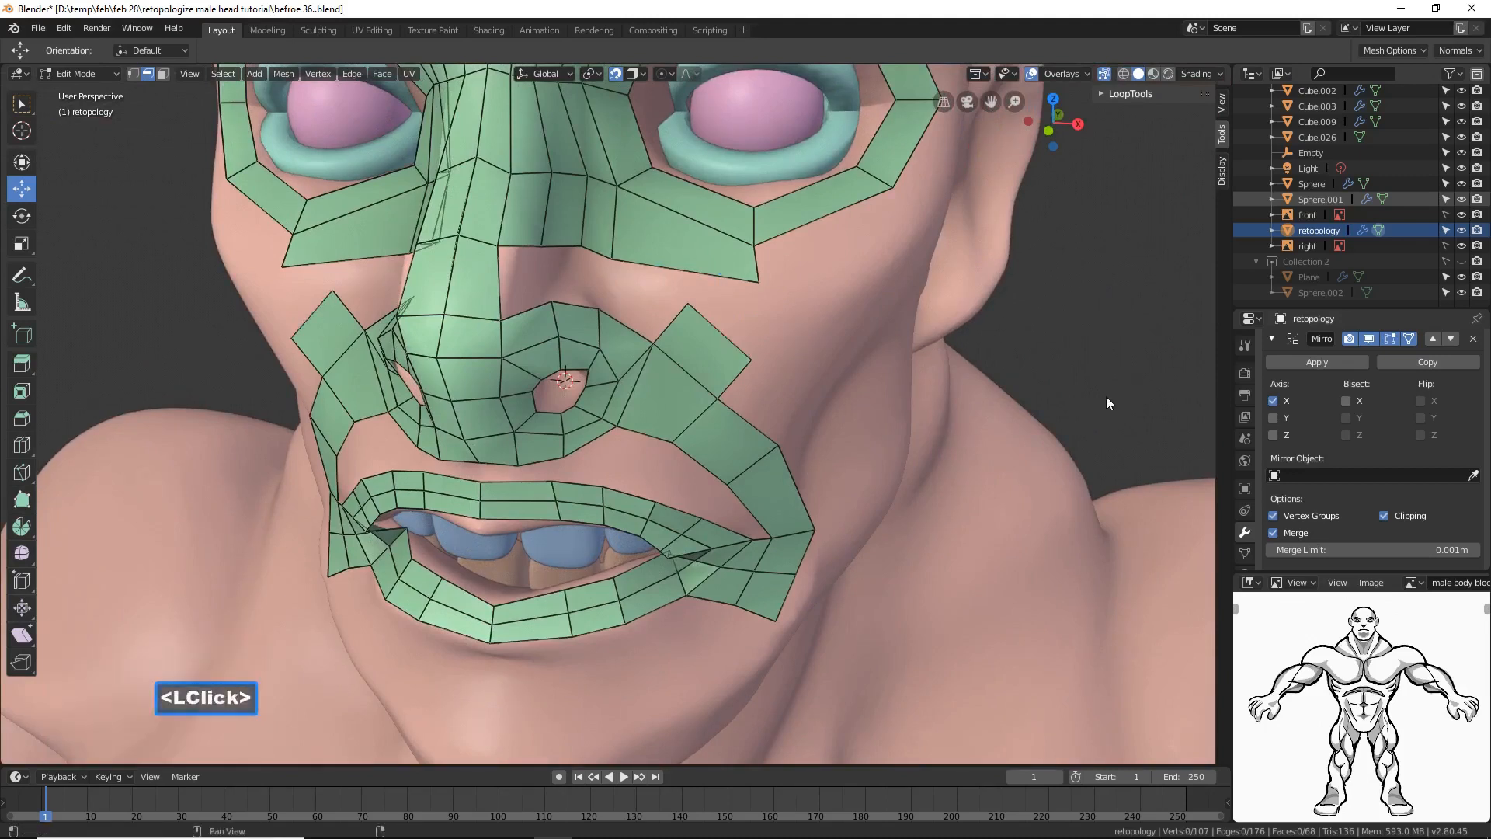
# Step: Fill two faces between the cheek strip's inner edges and the upper lip's outer border, starting at the mouth corner
pyautogui.moveTo(1106, 402); pyautogui.dragTo(1092, 370, button='middle')
pyautogui.moveTo(894, 502); pyautogui.dragTo(781, 549, button='middle')
pyautogui.click(760, 552)
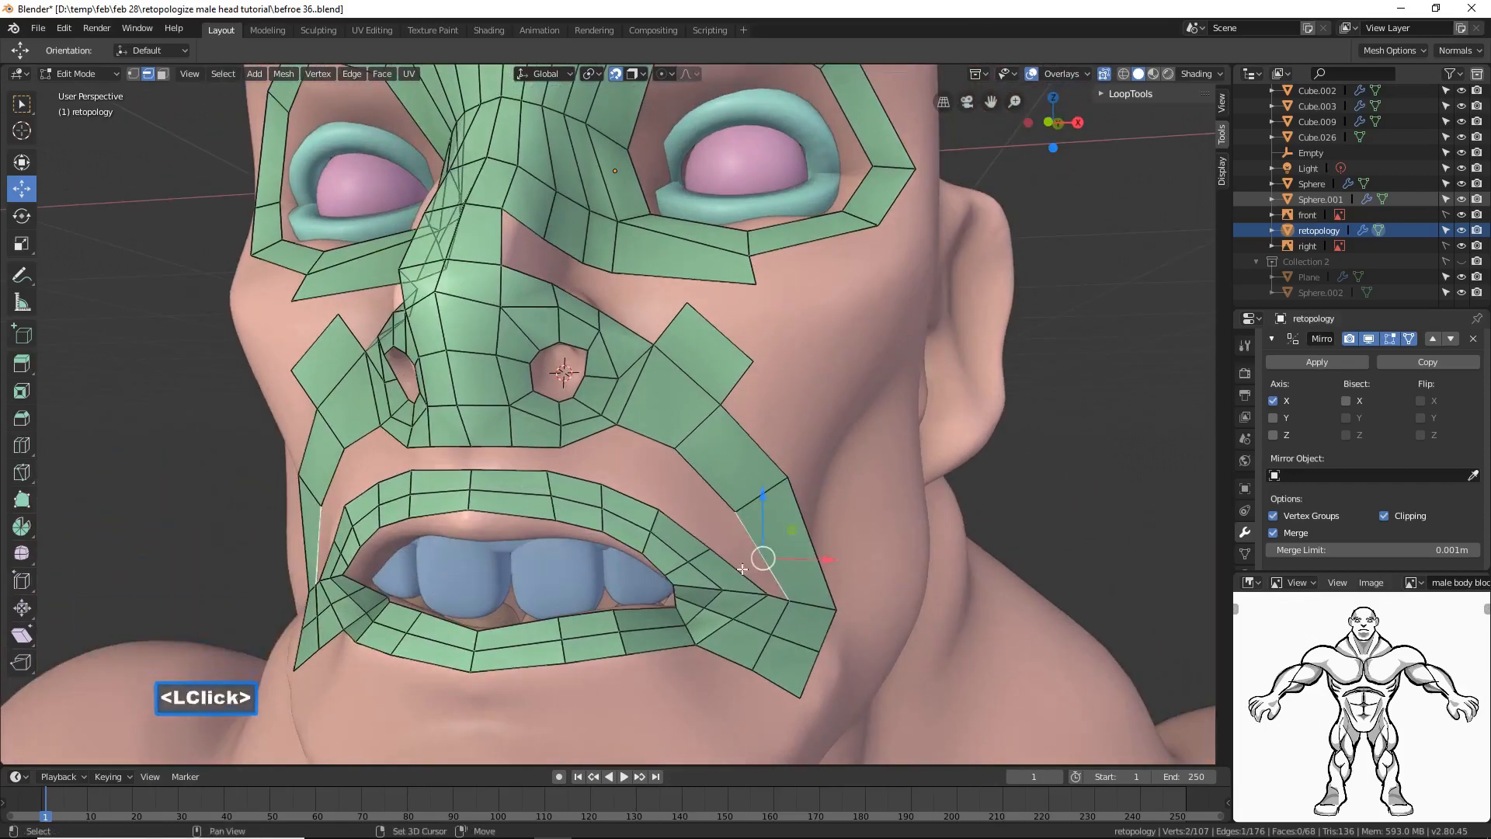
pyautogui.keyDown('shift'); pyautogui.click(740, 569); pyautogui.keyUp('shift')
pyautogui.press('f')
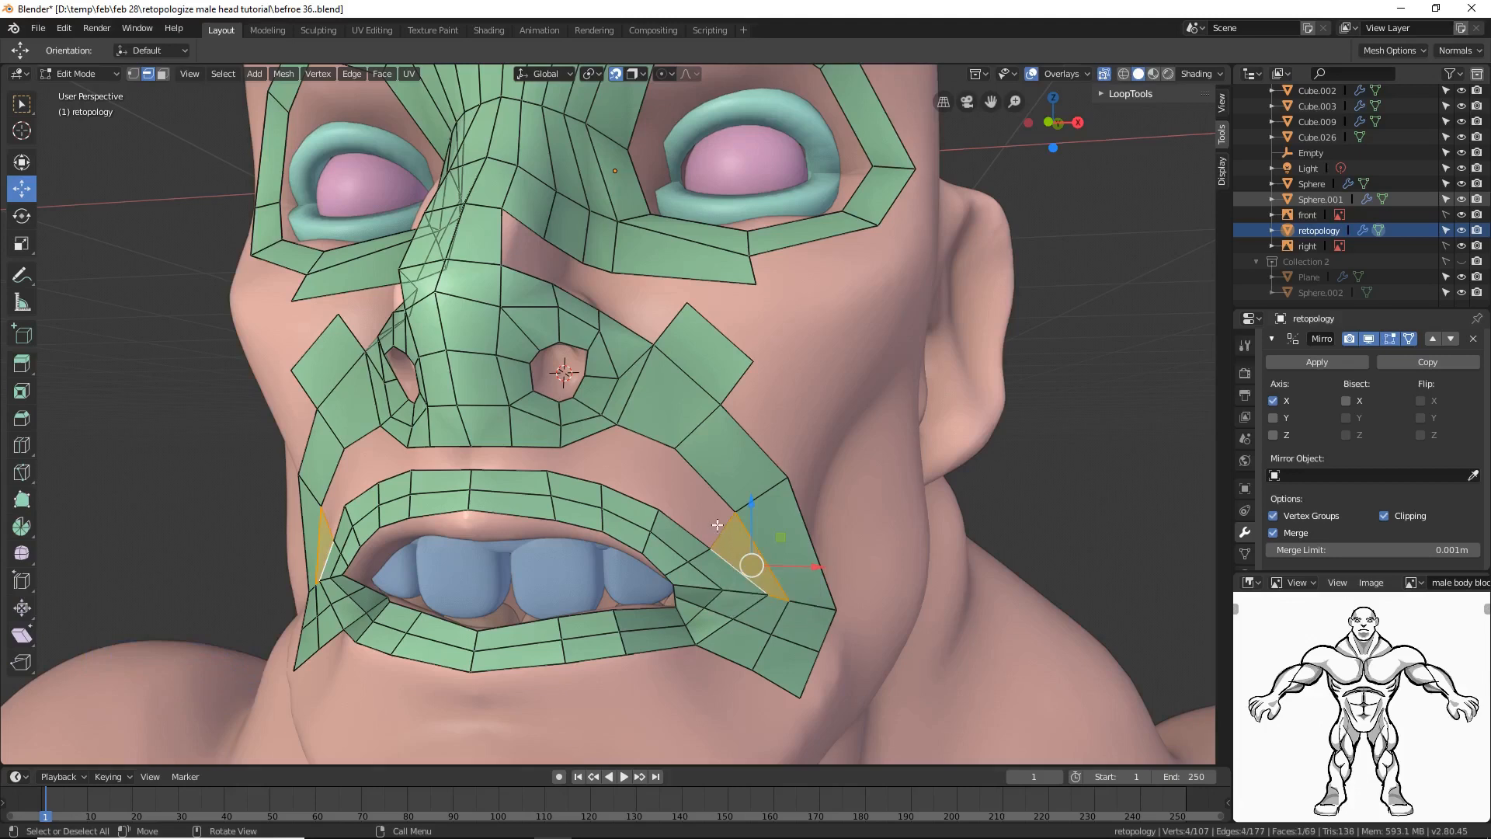
pyautogui.click(715, 492)
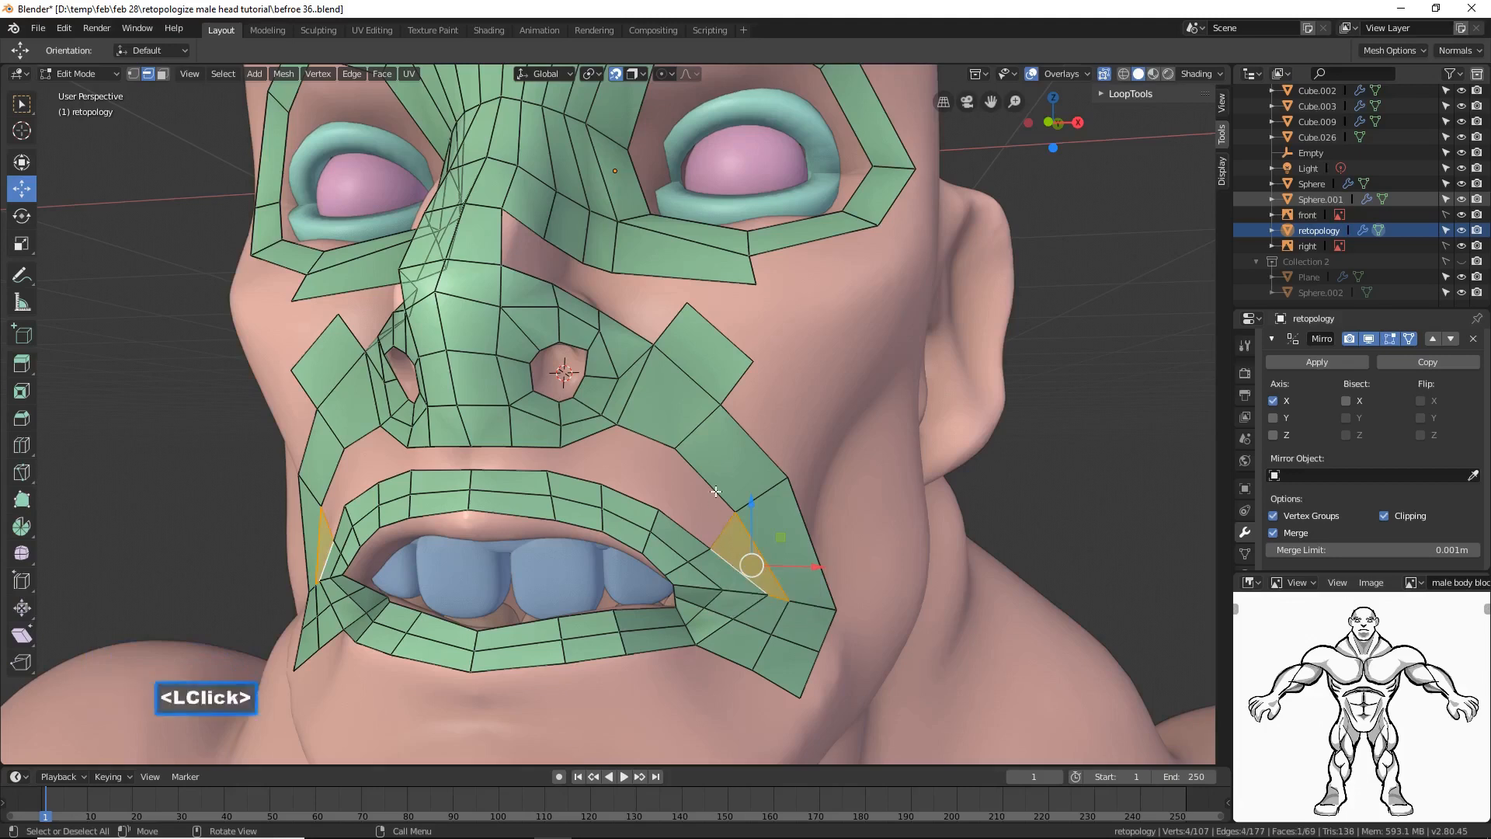
pyautogui.keyDown('shift'); pyautogui.click(688, 535); pyautogui.keyUp('shift')
pyautogui.press('f')
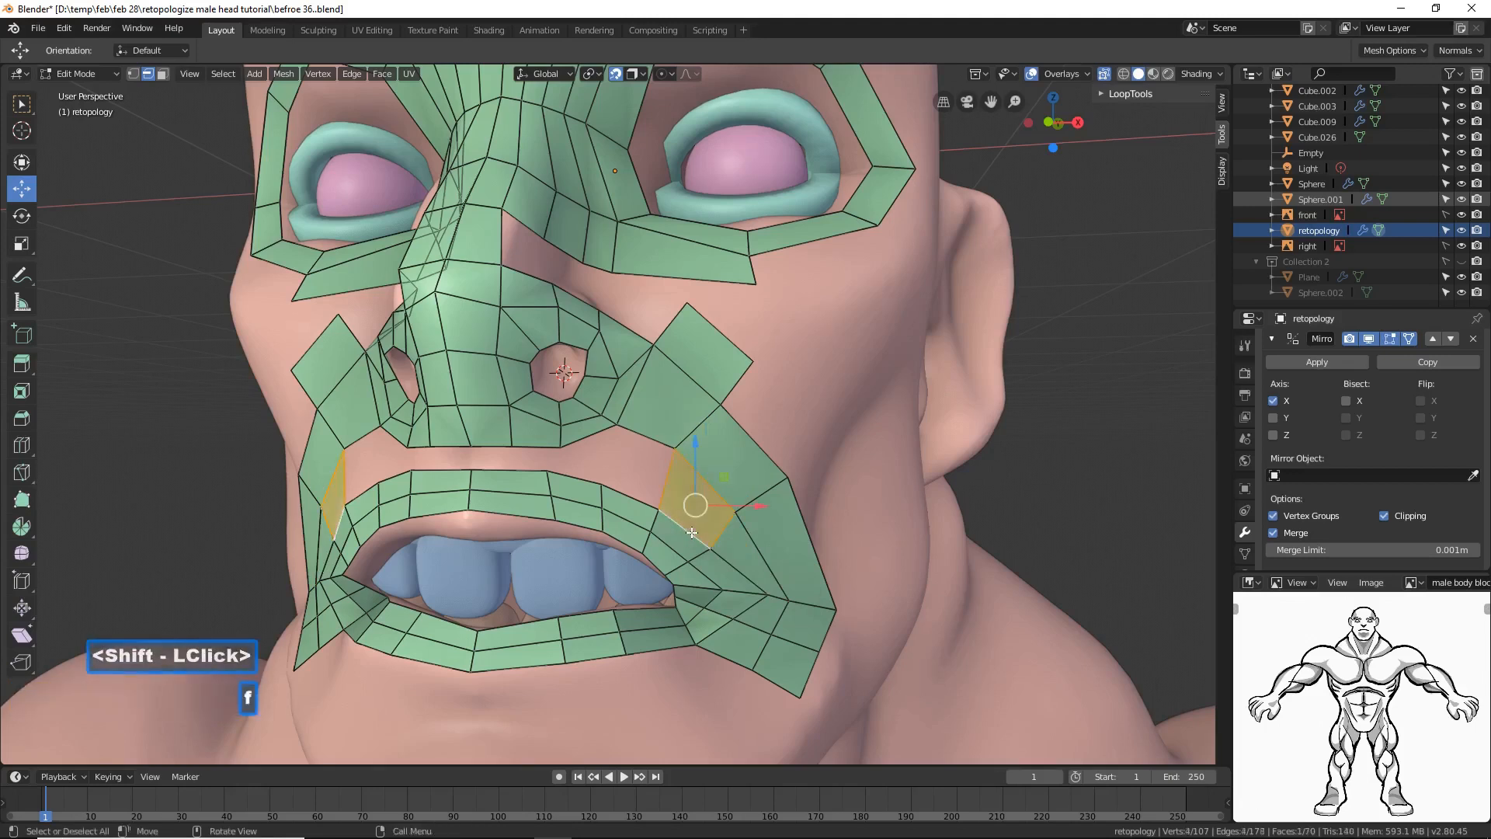
# Step: Nudge the cross edges of the upper lip strip below the nostril slightly outward
pyautogui.click(623, 503)
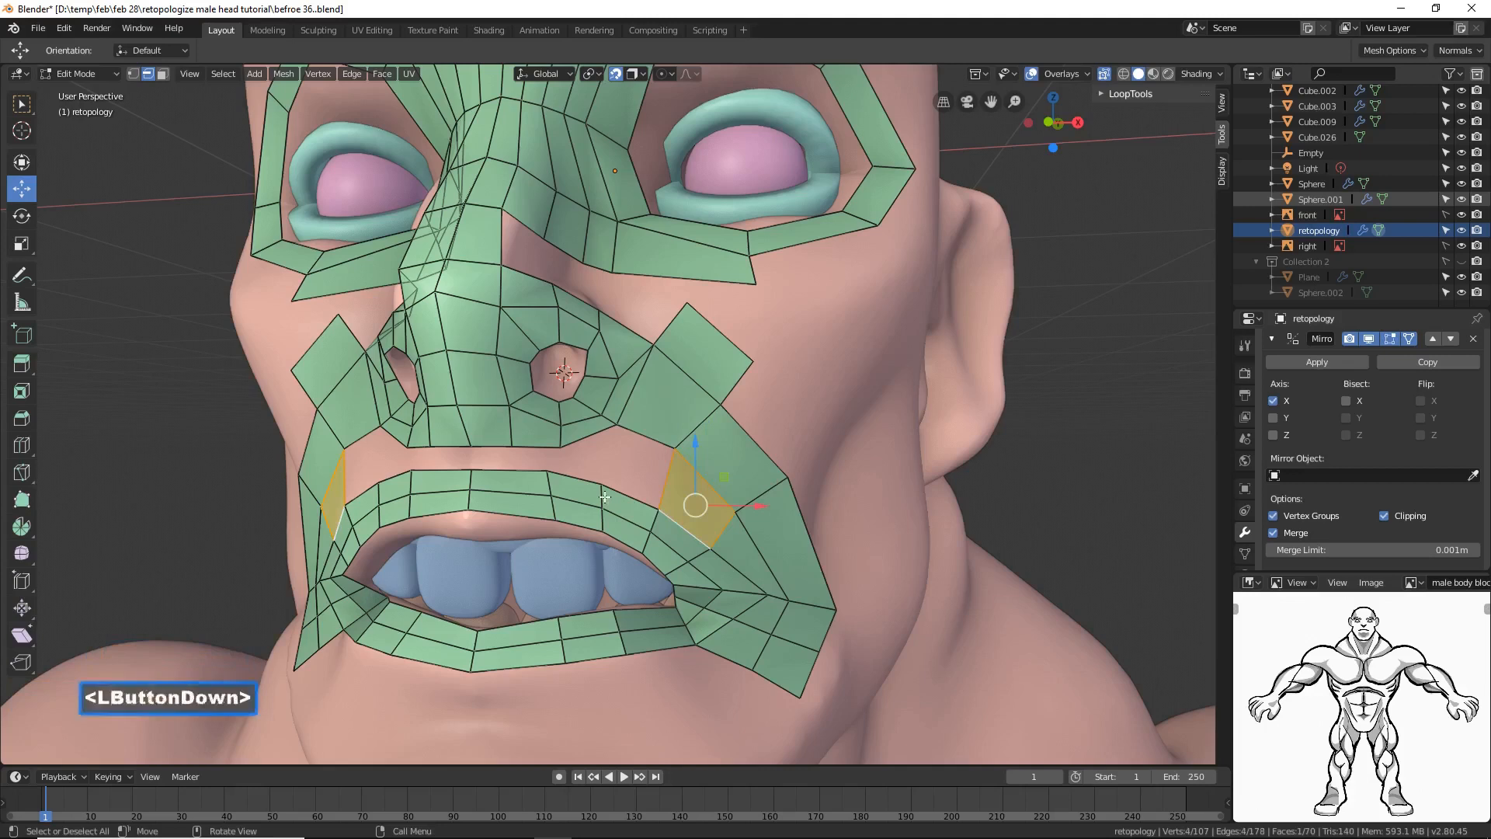
pyautogui.moveTo(623, 503); pyautogui.dragTo(667, 524)
pyautogui.click(609, 526)
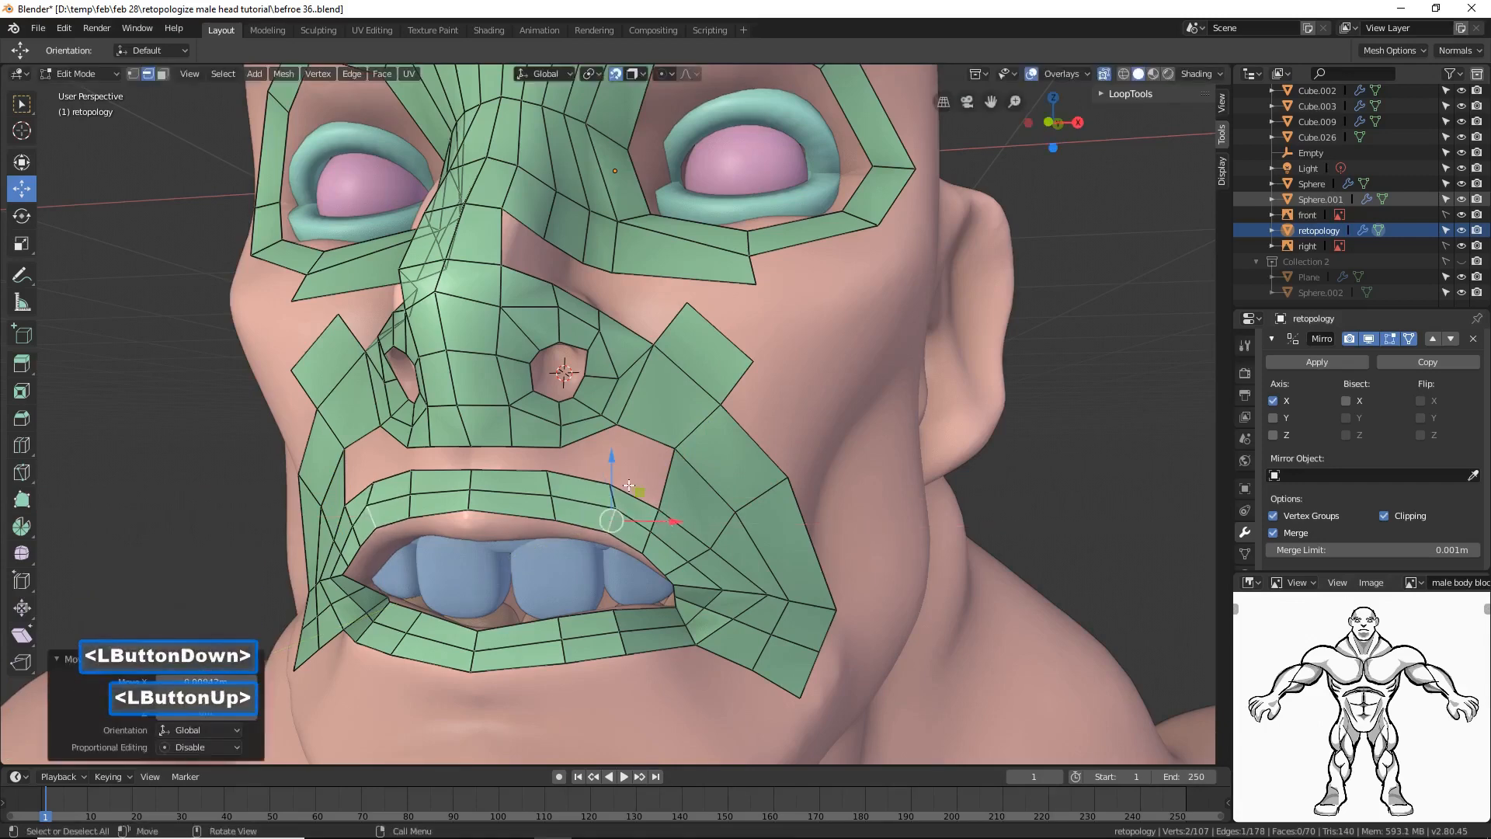
# Step: Move the upper-lip border vertex below the nostril about 0.008 m outward along X
pyautogui.click(133, 74)
pyautogui.click(653, 483)
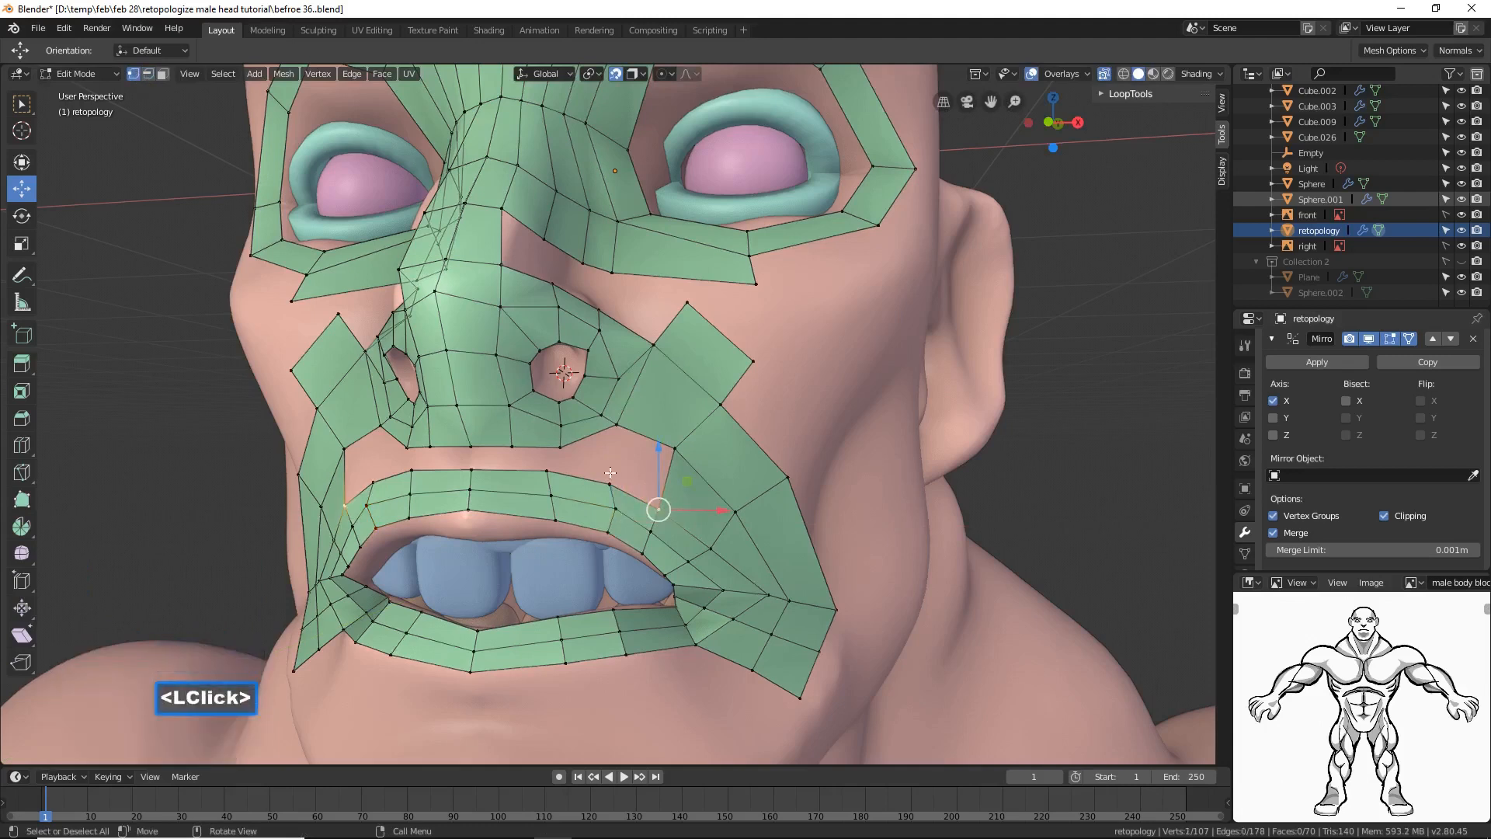
pyautogui.moveTo(651, 482); pyautogui.dragTo(662, 483)
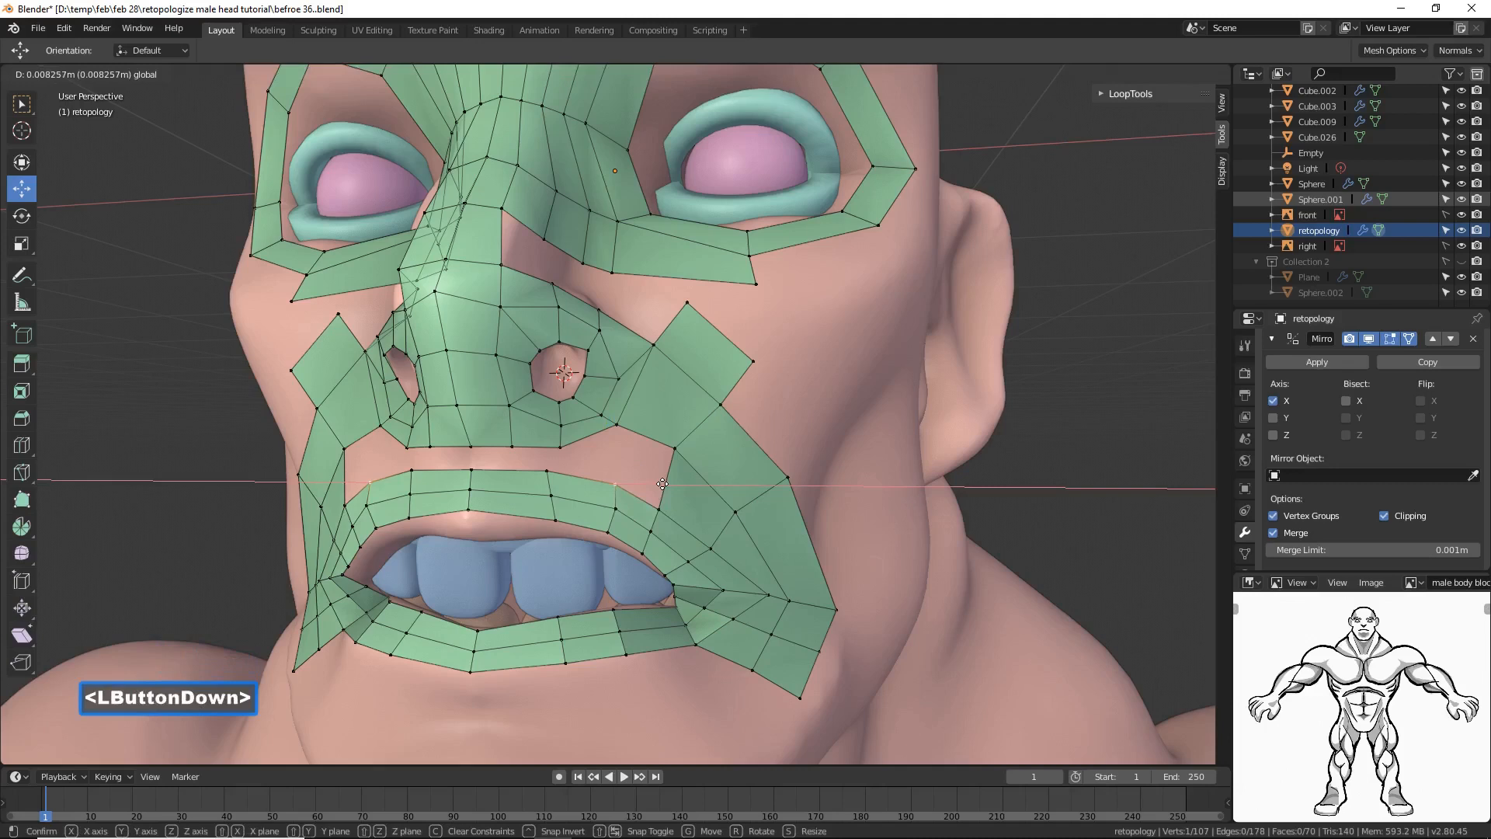
pyautogui.moveTo(662, 484); pyautogui.dragTo(662, 484)
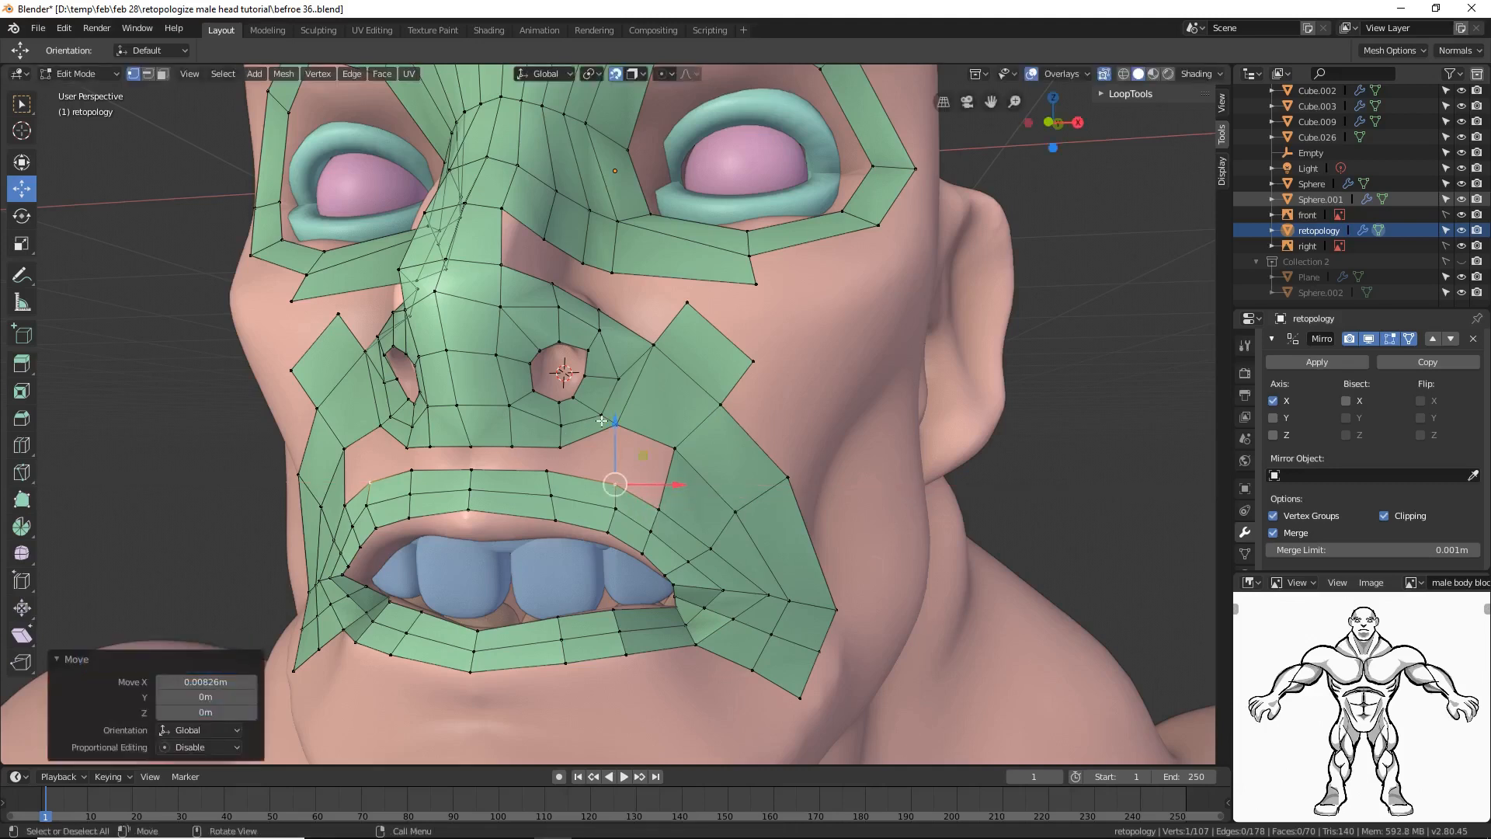
# Step: Fill a face between the cheek strip's inner edge, the upper lip's outer border and the nose border below the nostril
pyautogui.click(675, 449)
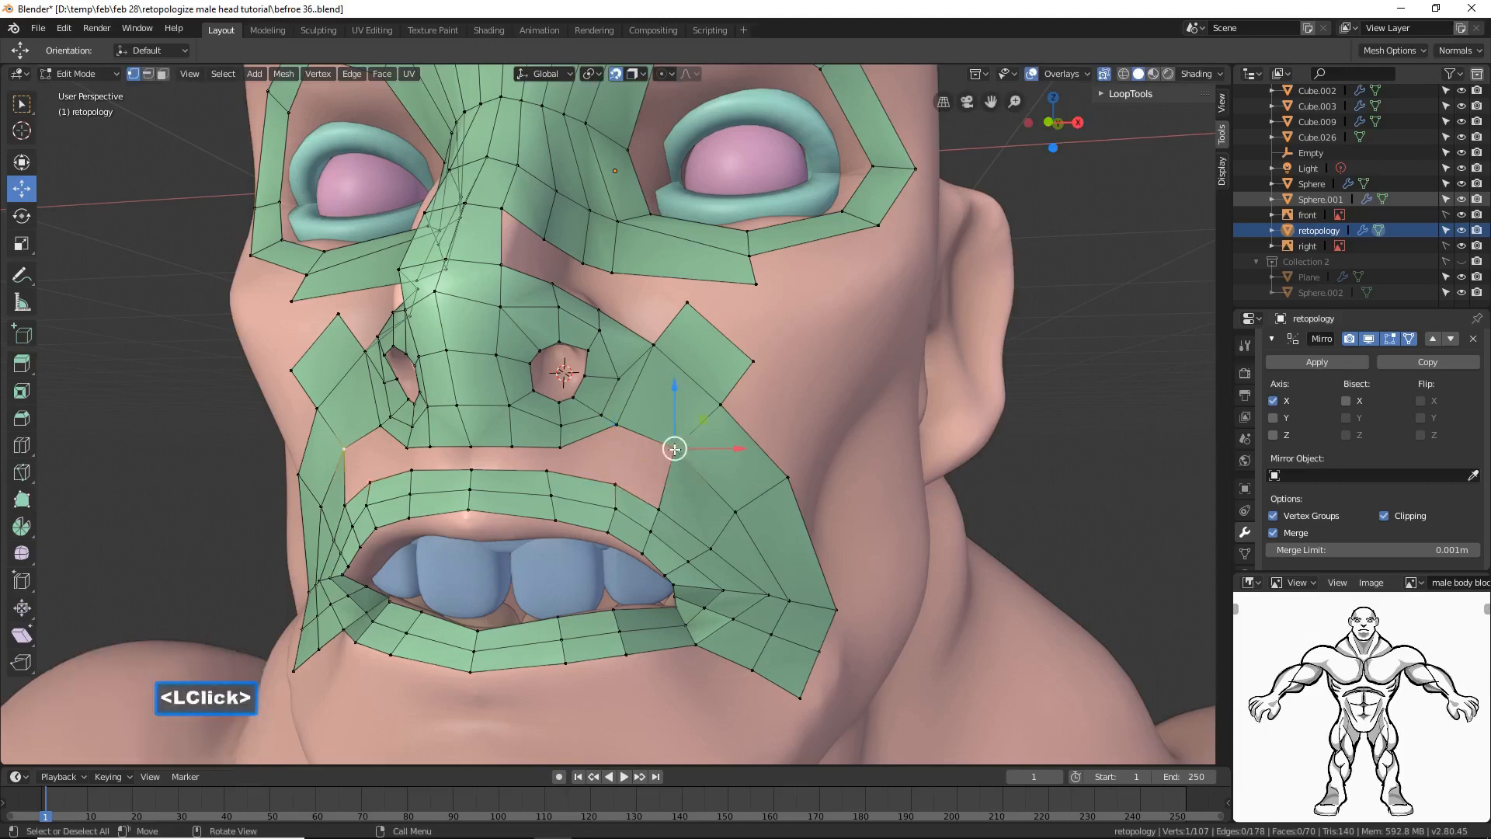
pyautogui.keyDown('shift'); pyautogui.click(659, 510); pyautogui.keyUp('shift')
pyautogui.keyDown('shift'); pyautogui.click(617, 486); pyautogui.keyUp('shift')
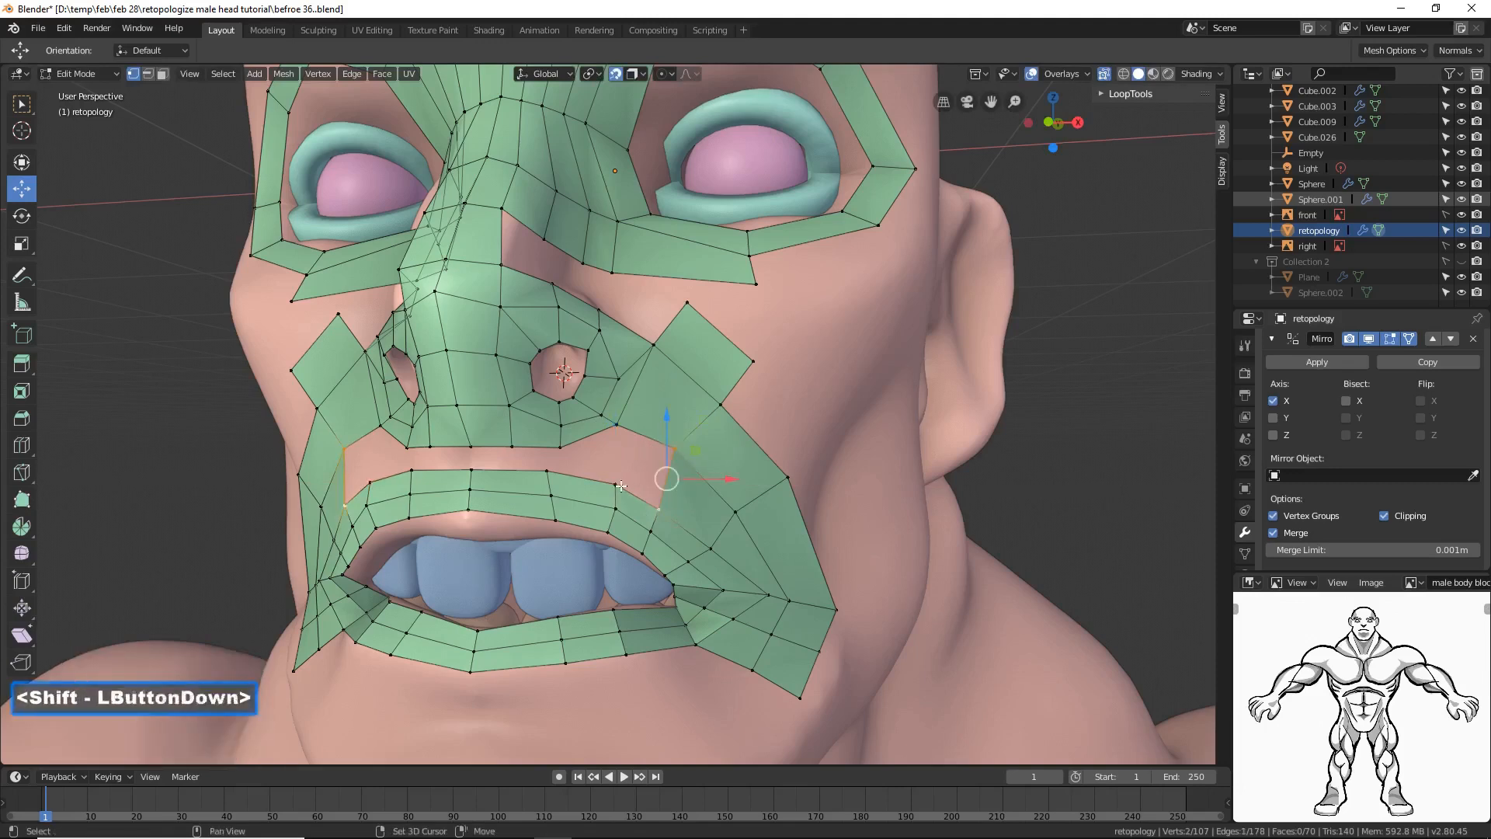
pyautogui.keyDown('shift'); pyautogui.click(618, 429); pyautogui.keyUp('shift')
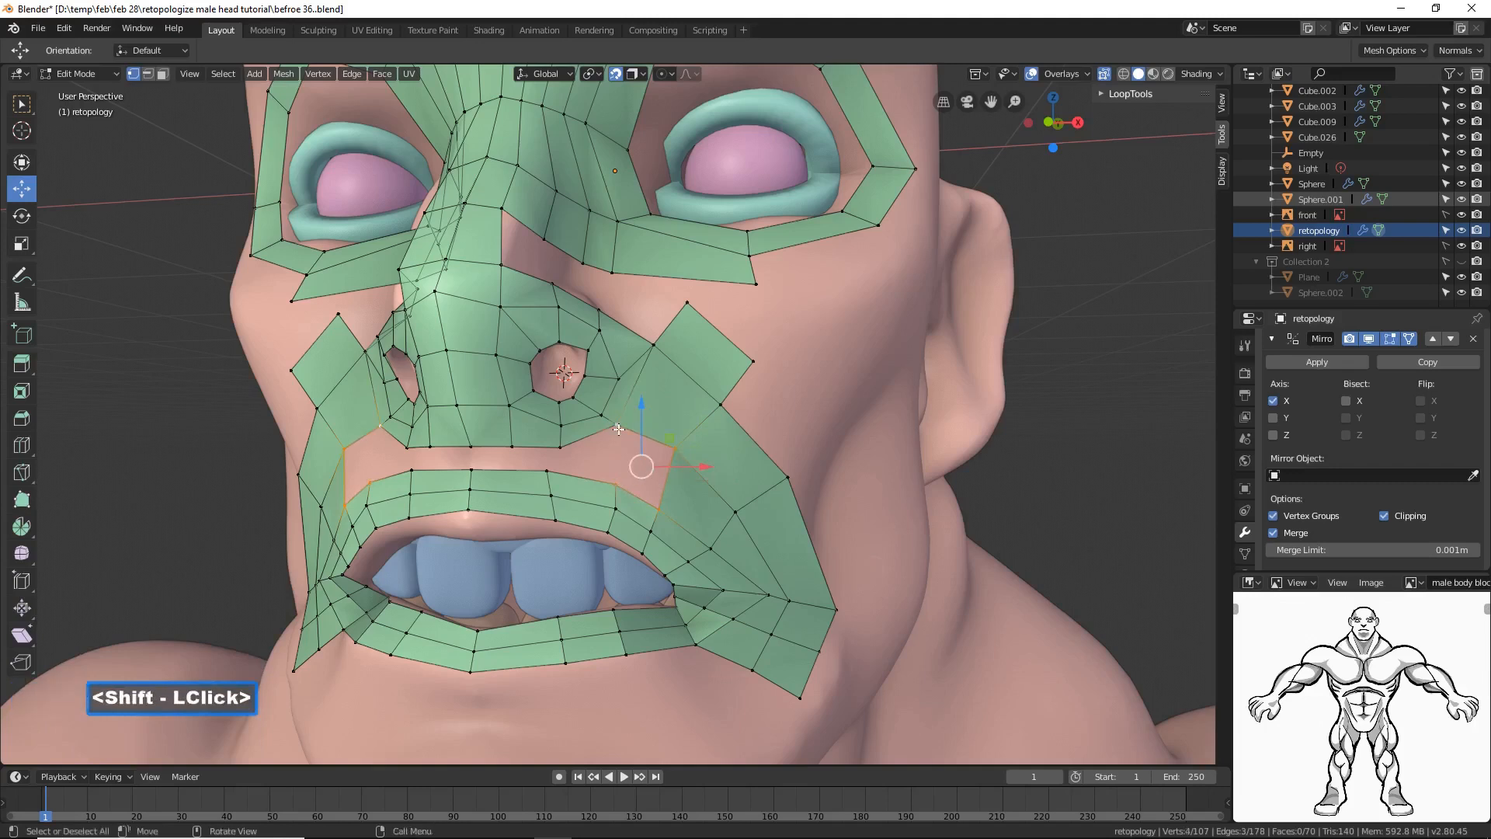
pyautogui.press('f')
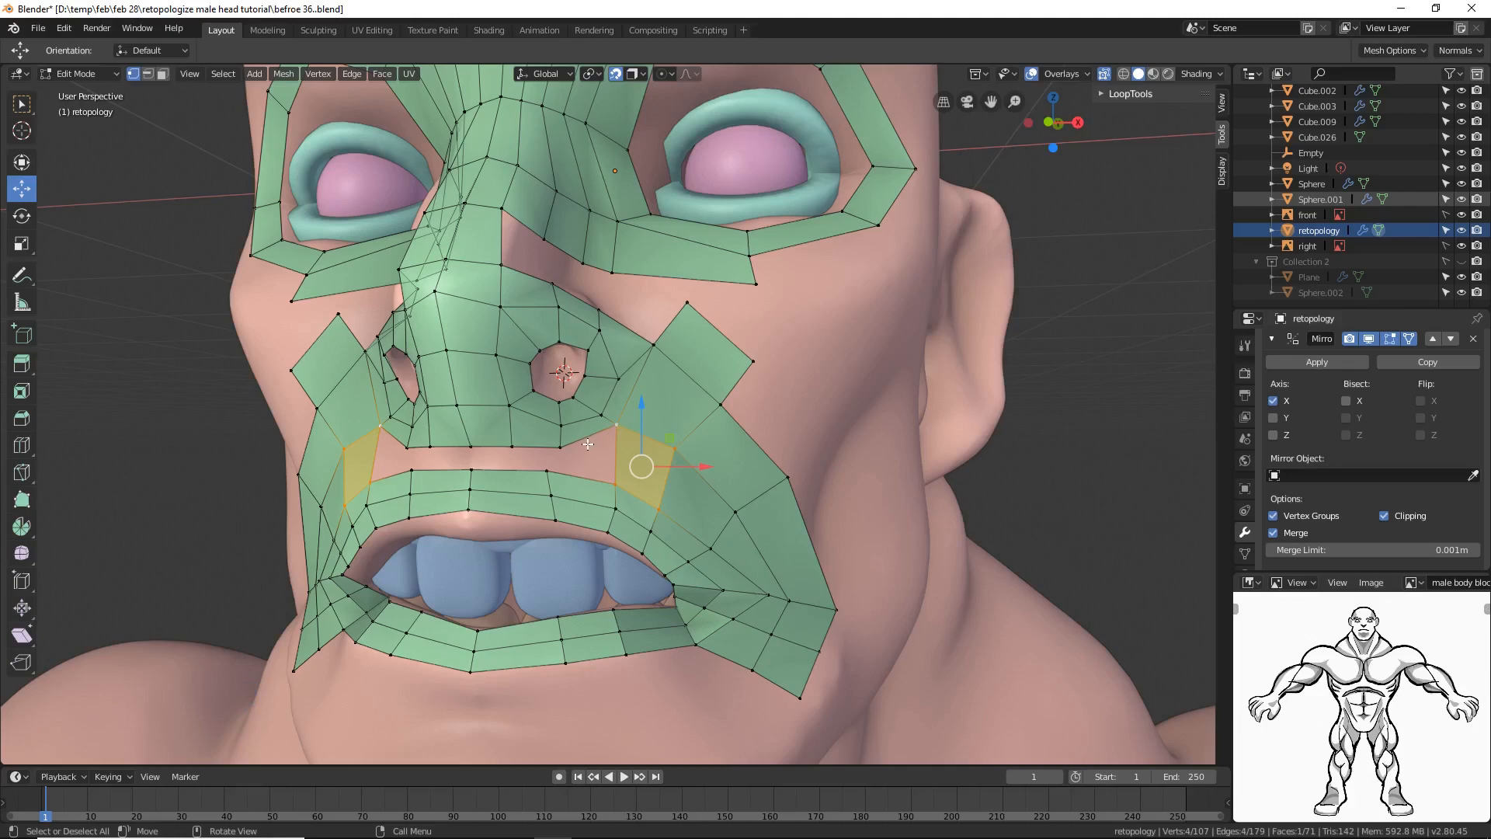
# Step: Fill the adjacent face toward the centre, between the nose base and the upper lip's outer border
pyautogui.click(614, 428)
pyautogui.keyDown('shift'); pyautogui.click(619, 475); pyautogui.keyUp('shift')
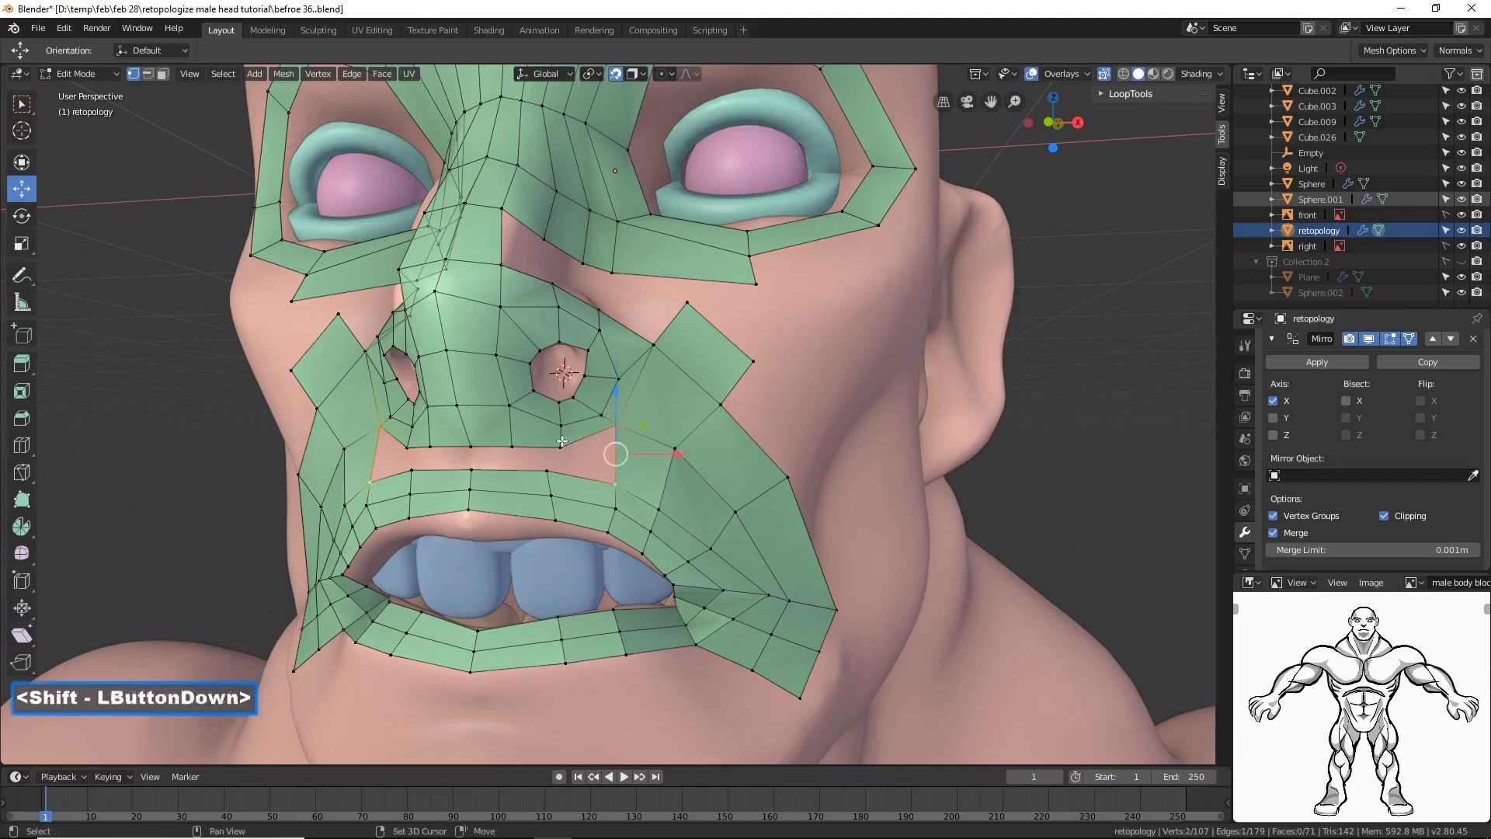
pyautogui.keyDown('shift'); pyautogui.click(554, 464); pyautogui.keyUp('shift')
pyautogui.keyDown('shift'); pyautogui.click(549, 468); pyautogui.keyUp('shift')
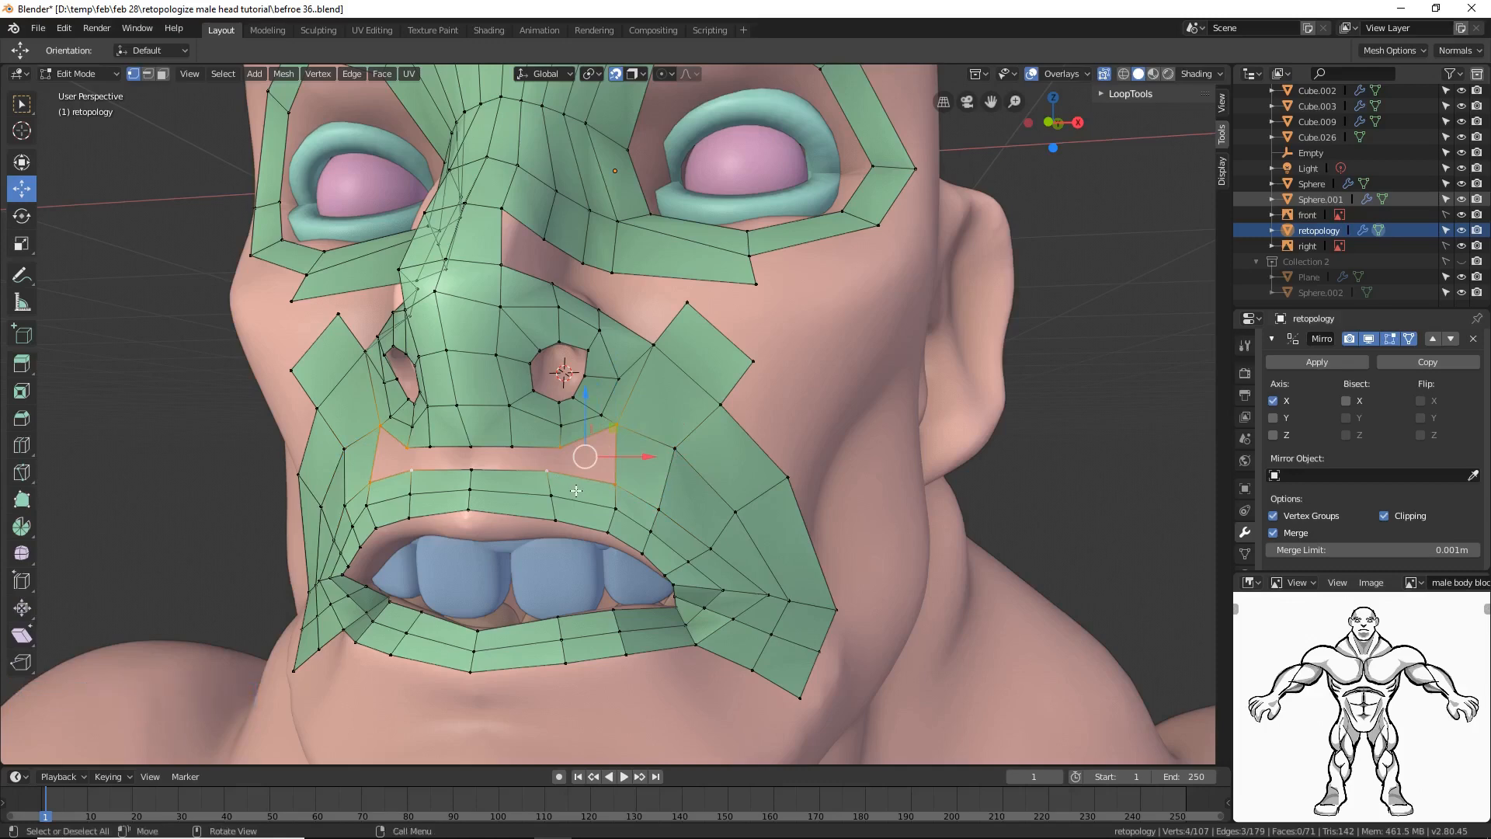
pyautogui.press('f')
pyautogui.moveTo(559, 497); pyautogui.dragTo(510, 502, button='middle')
pyautogui.click(525, 487)
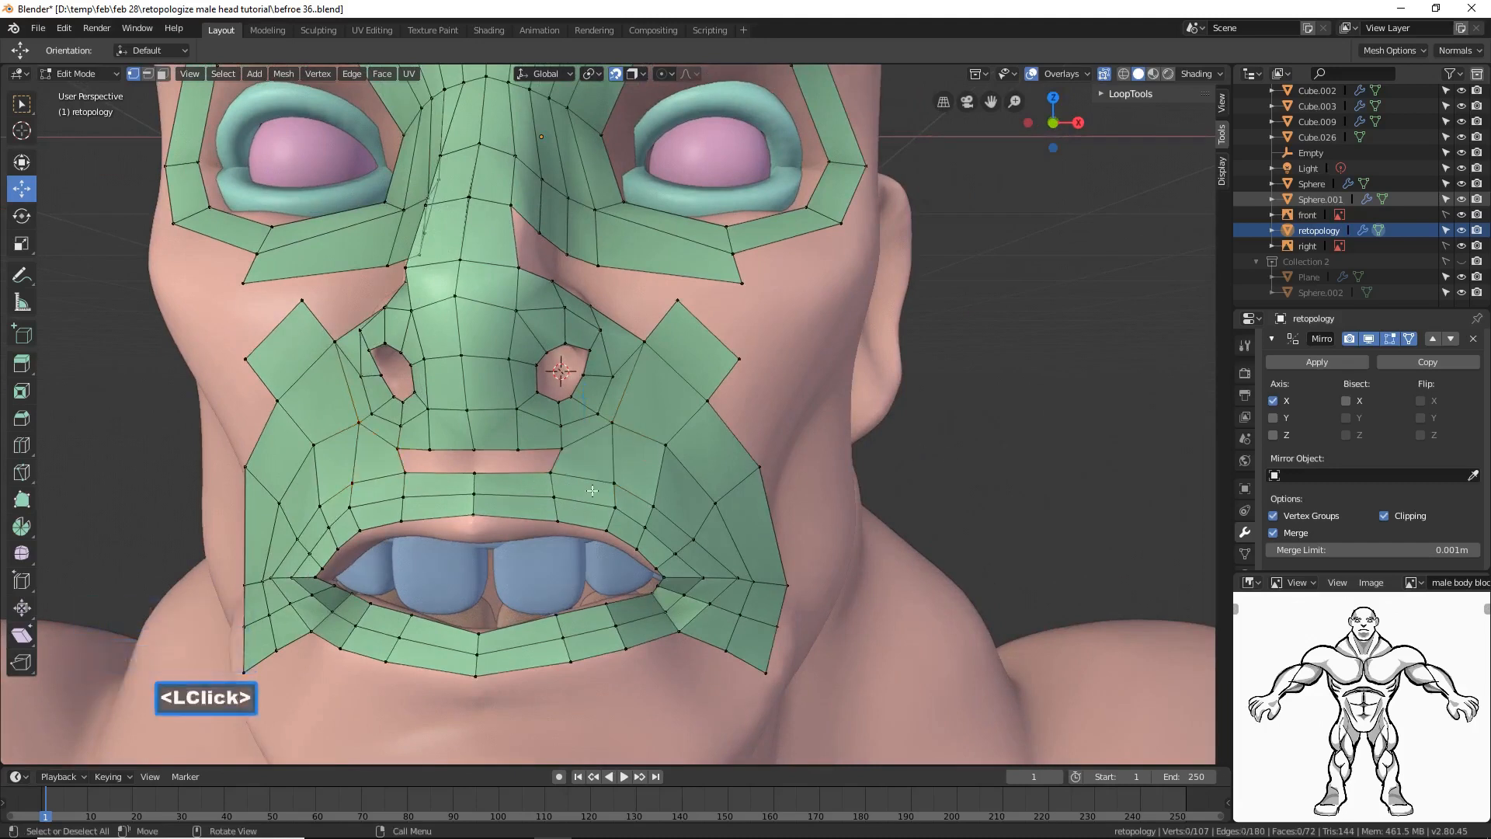
# Step: Add a single loop cut across the upper lip strip beside the centreline, sliding it slightly outward by a factor of about -0.138
pyautogui.press('ctrl')
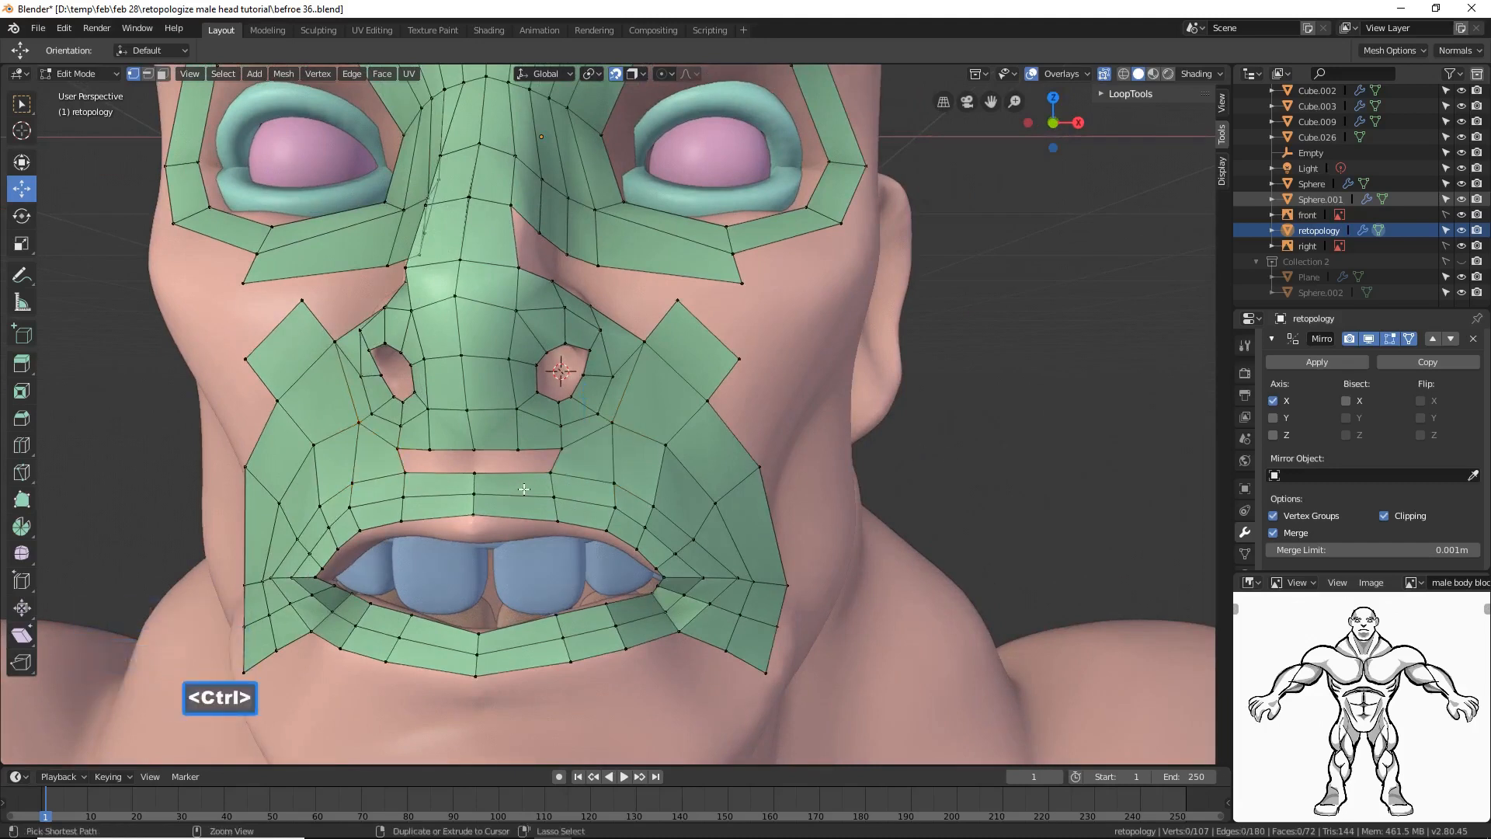
pyautogui.hotkey('ctrl', 'r')
pyautogui.click(524, 488)
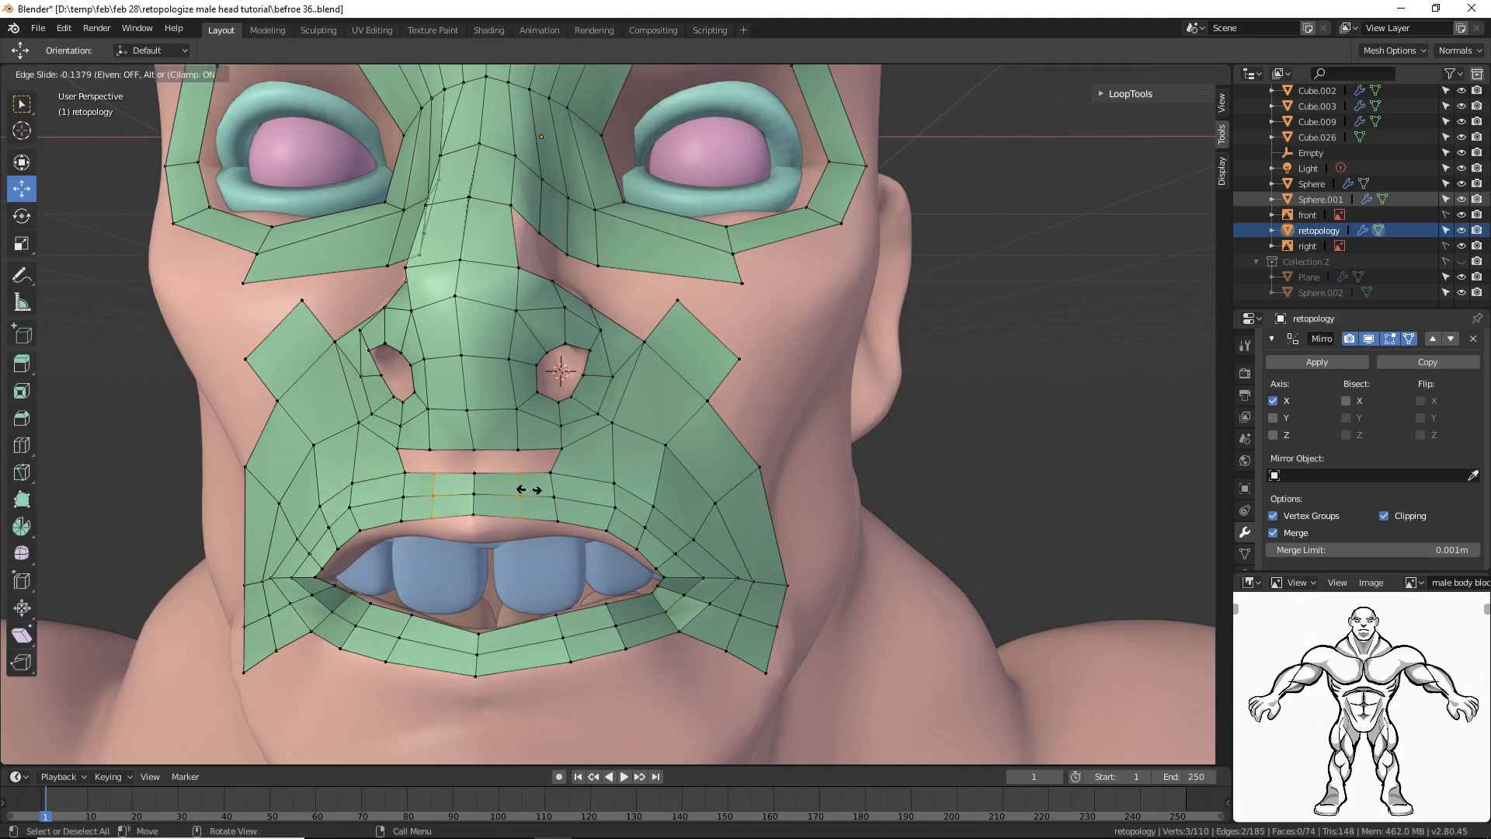
pyautogui.click(527, 490)
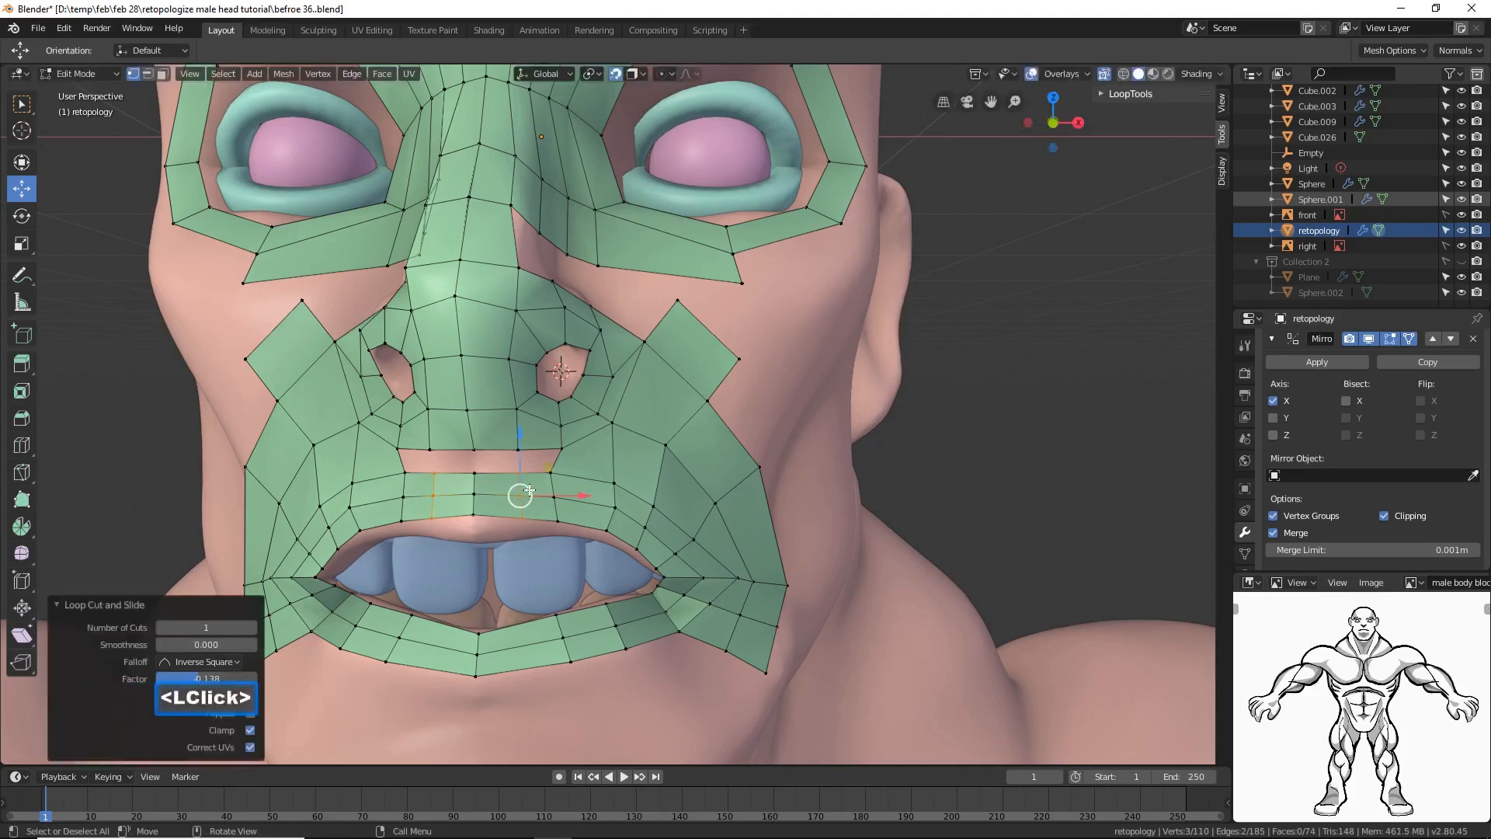
pyautogui.click(955, 434)
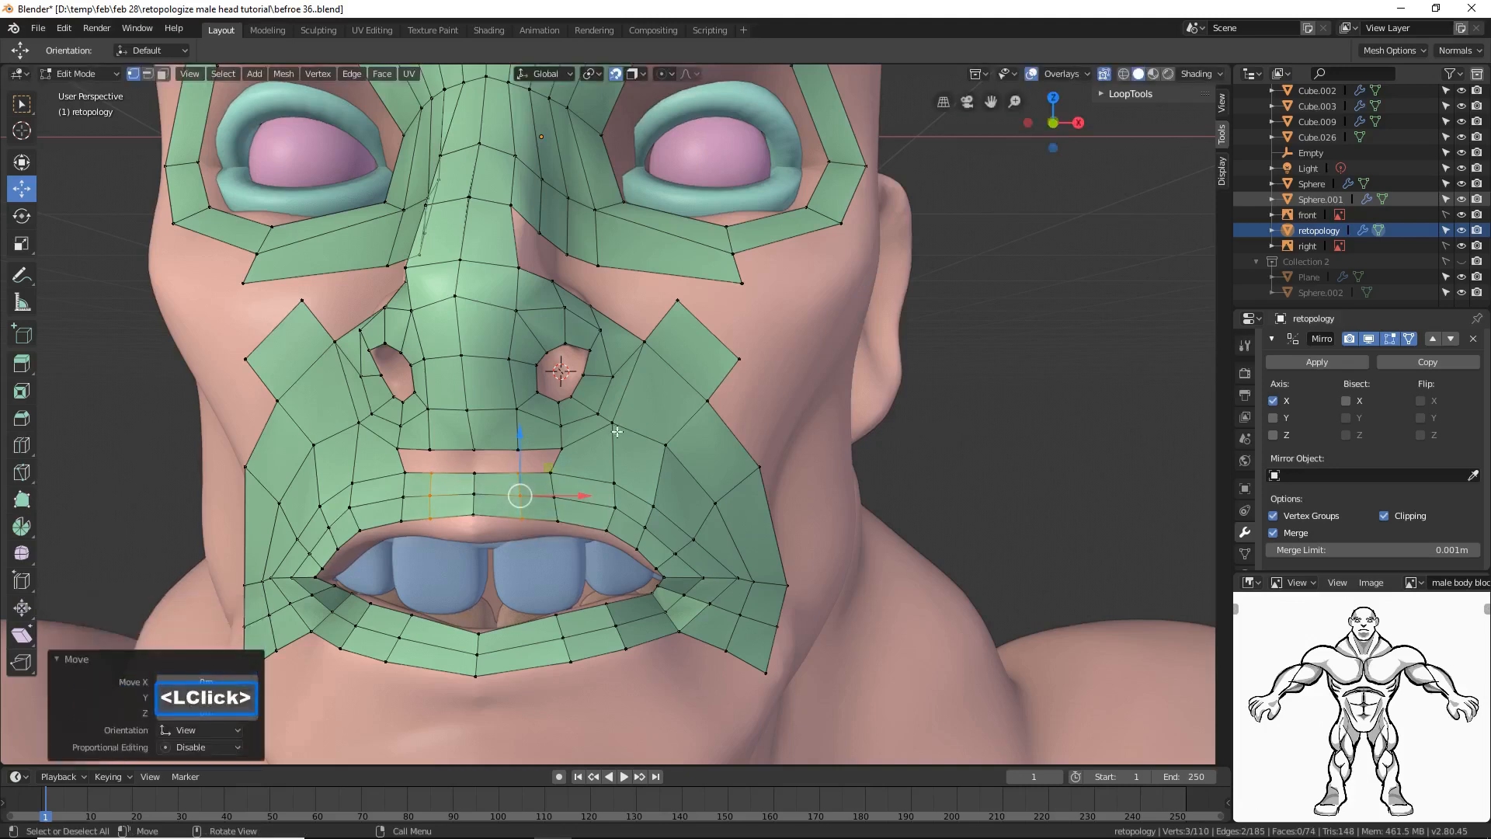
pyautogui.click(708, 454)
# Step: Fill the outer face of the remaining gap between the nose base and the upper lip strip
pyautogui.click(517, 445)
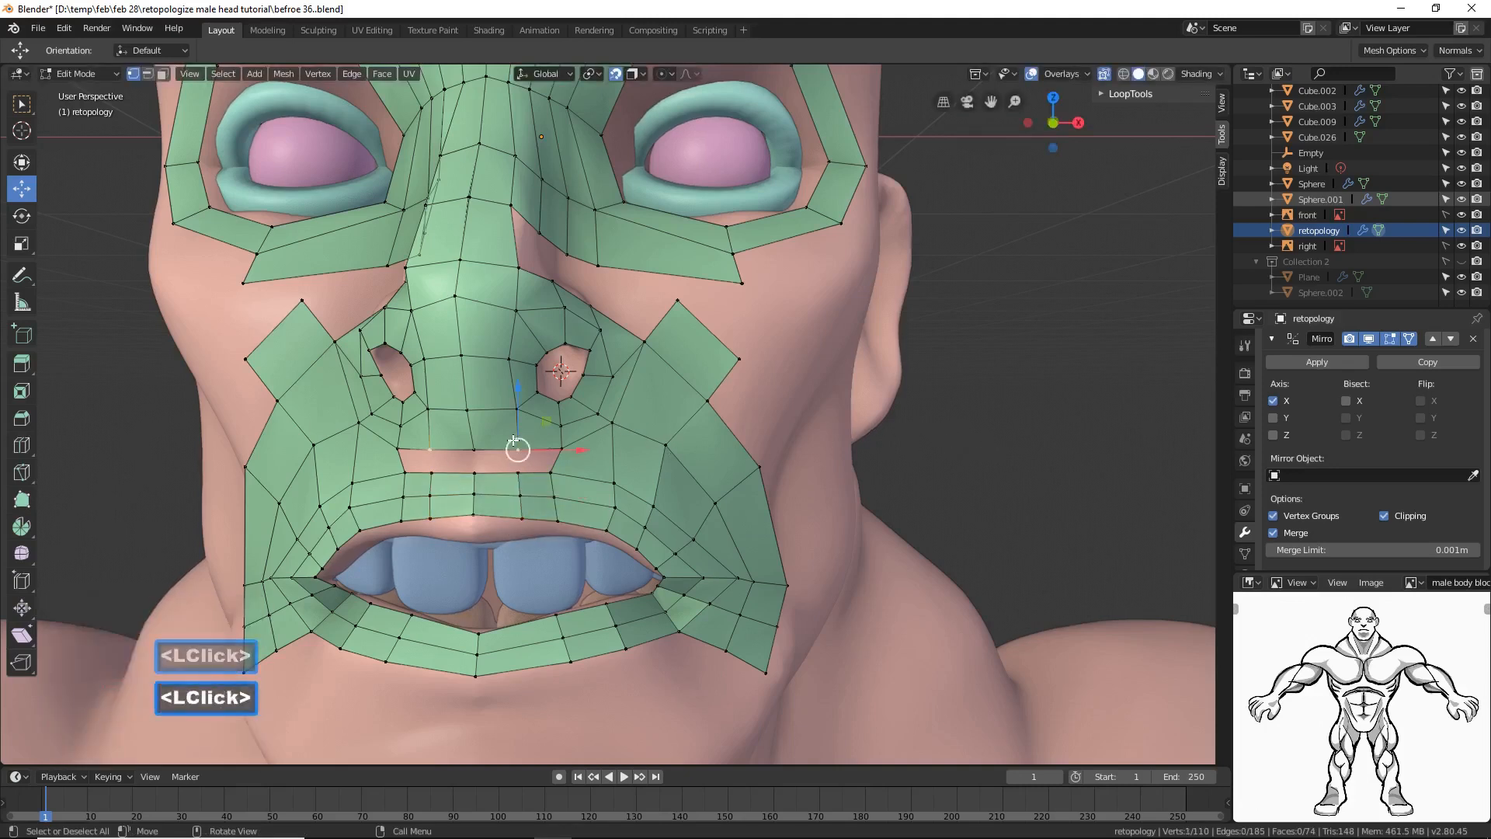
pyautogui.click(27, 109)
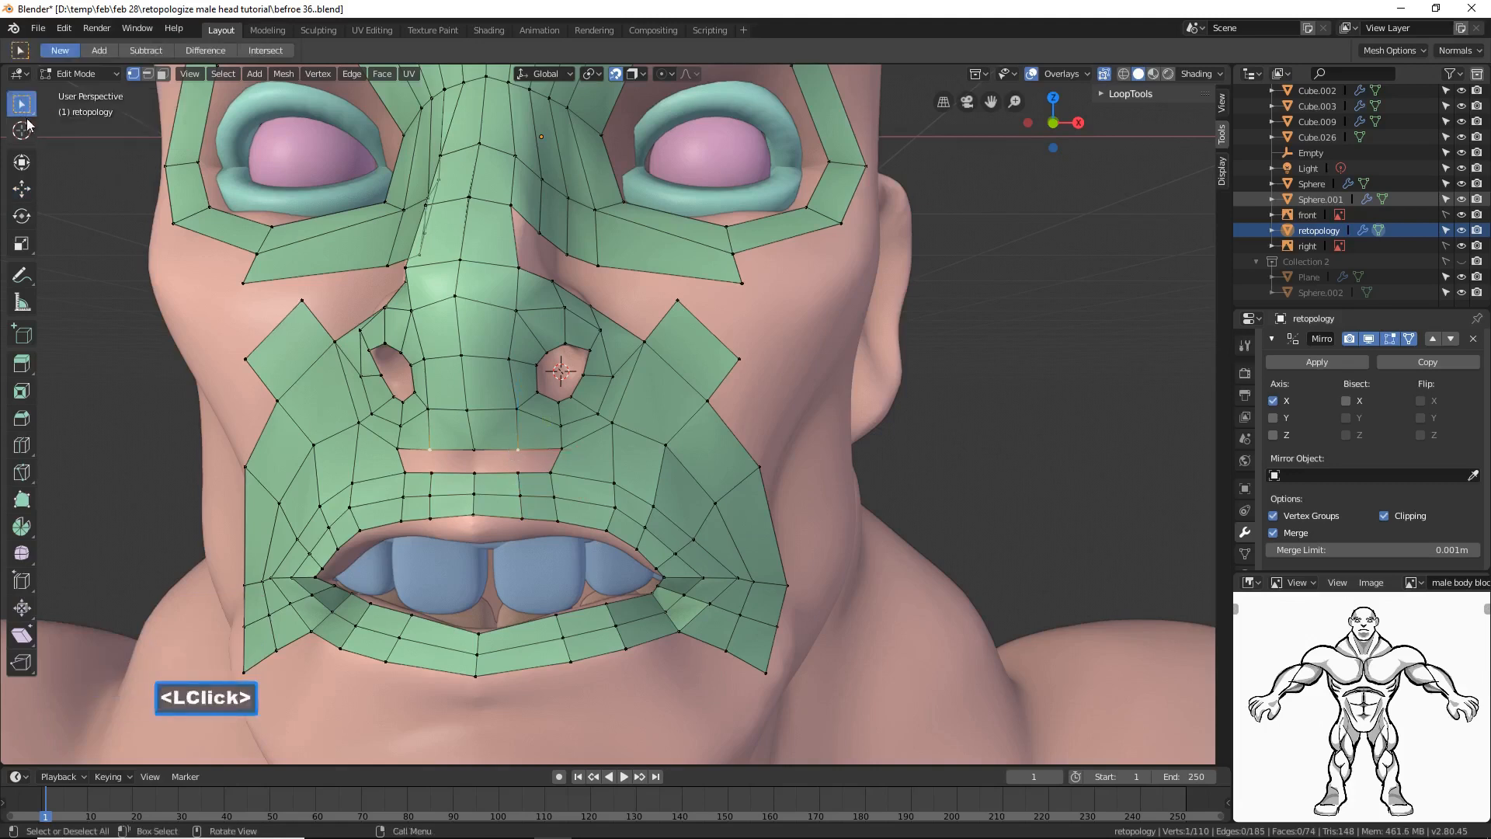
pyautogui.keyDown('shift'); pyautogui.click(561, 448); pyautogui.keyUp('shift')
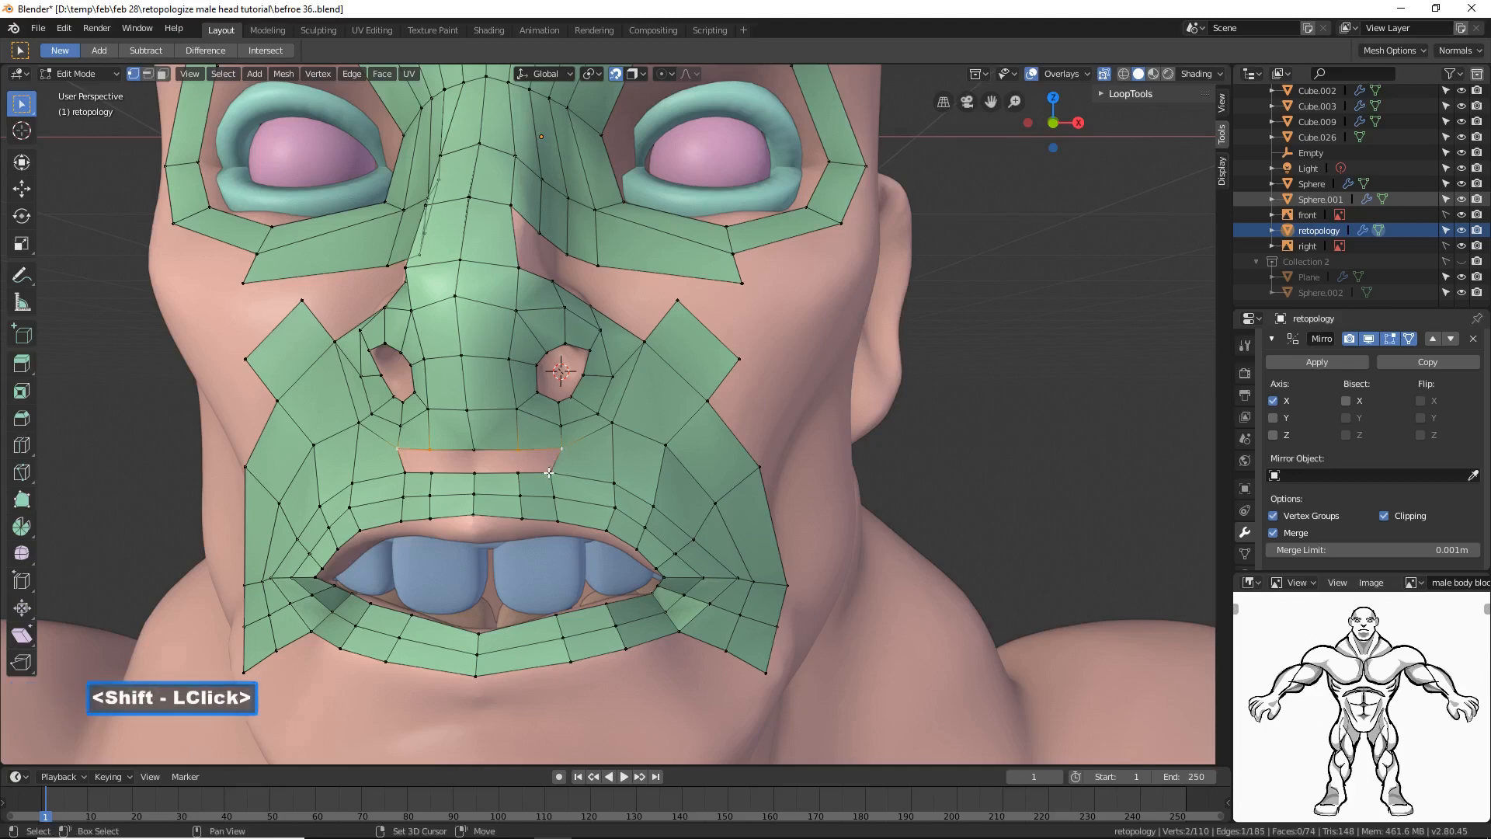
pyautogui.keyDown('shift'); pyautogui.click(551, 472); pyautogui.keyUp('shift')
pyautogui.keyDown('shift'); pyautogui.click(514, 472); pyautogui.keyUp('shift')
pyautogui.press('f')
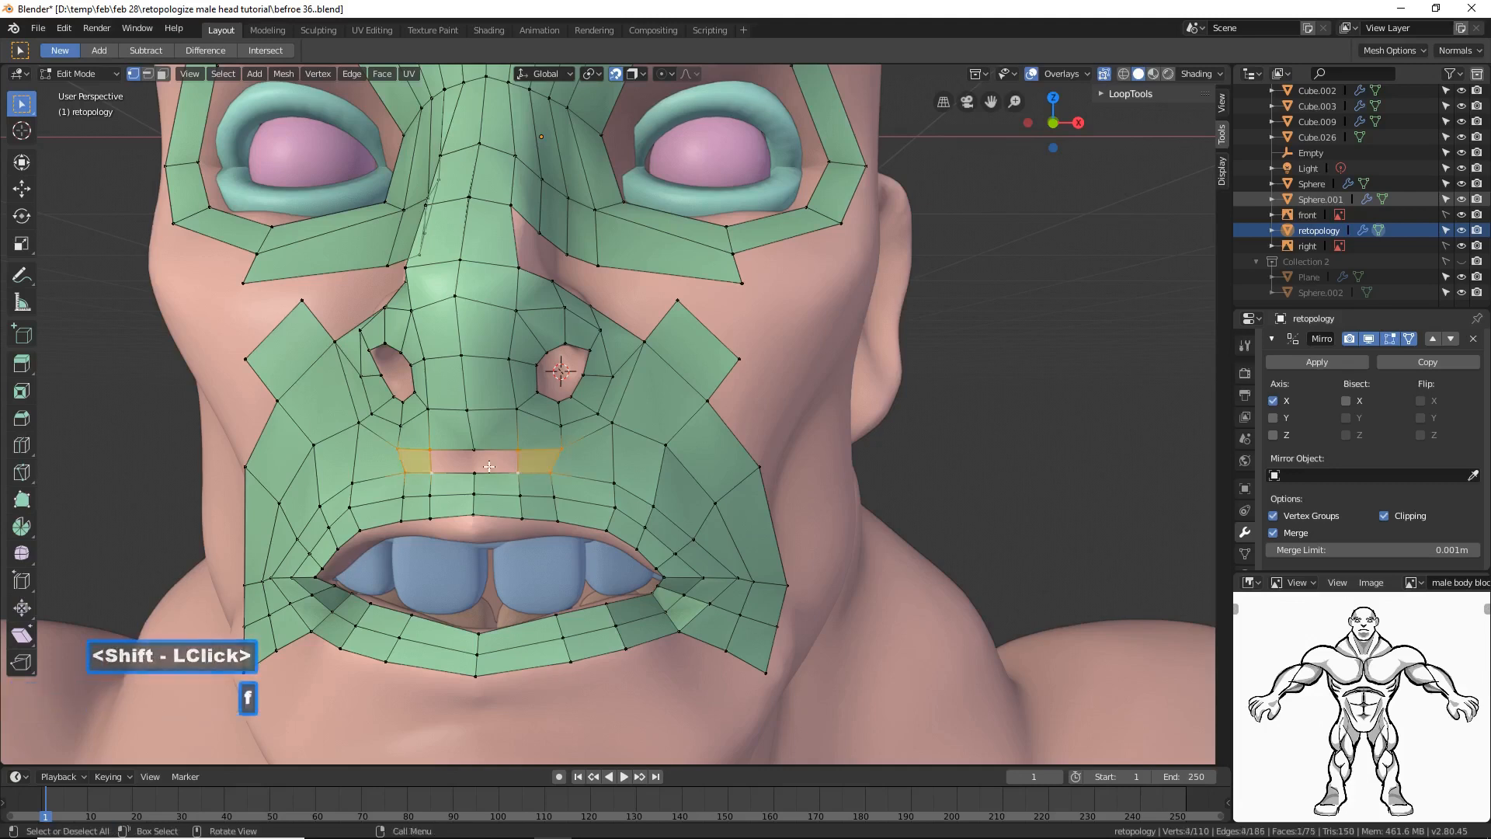
# Step: Close the central gap below the nose with a face connecting the nose base to the upper lip
pyautogui.click(430, 449)
pyautogui.keyDown('shift'); pyautogui.click(517, 449); pyautogui.keyUp('shift')
pyautogui.keyDown('shift'); pyautogui.click(517, 472); pyautogui.keyUp('shift')
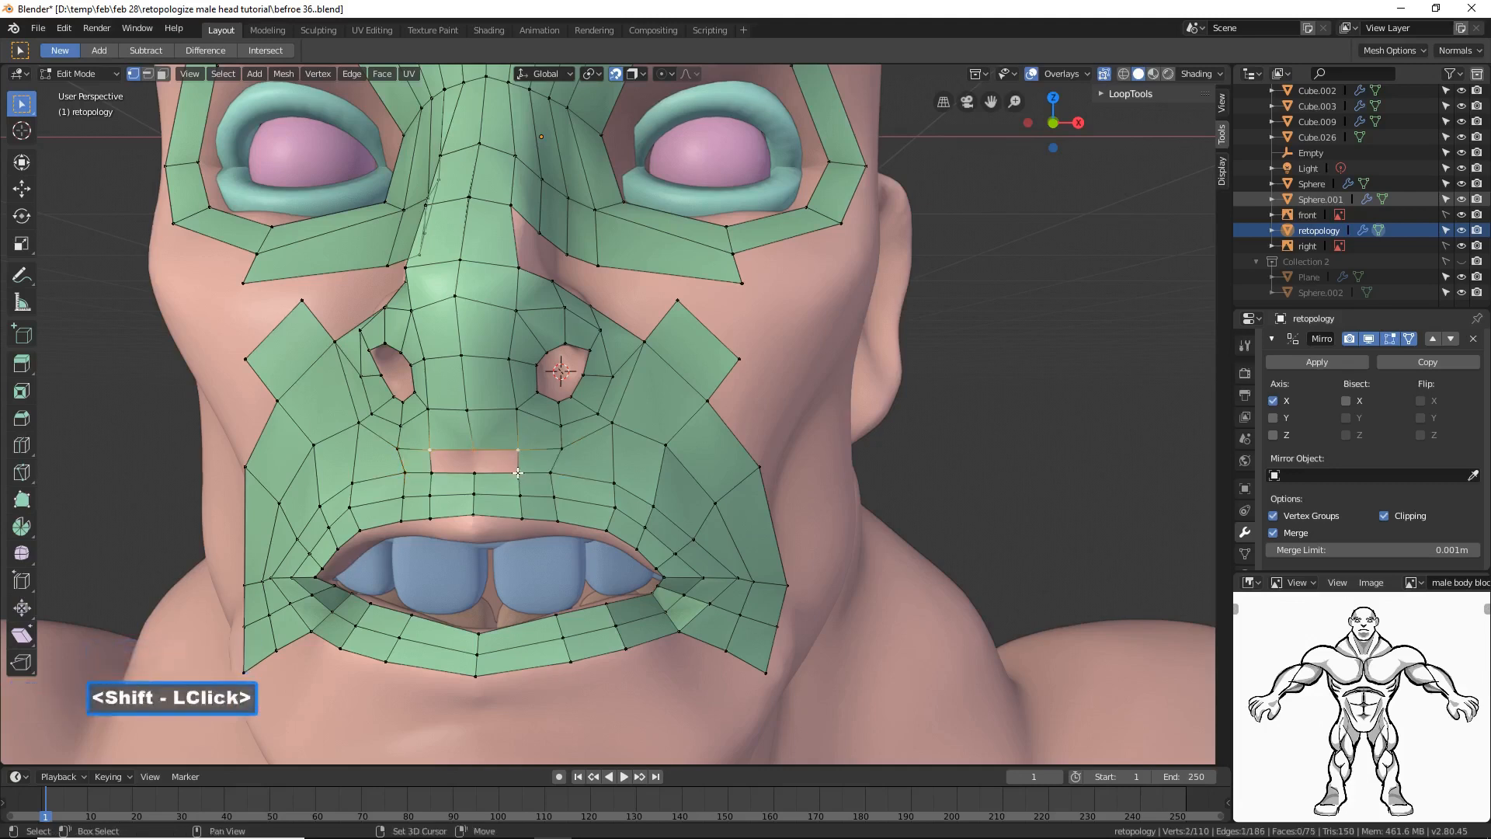
pyautogui.keyDown('shift'); pyautogui.click(429, 472); pyautogui.keyUp('shift')
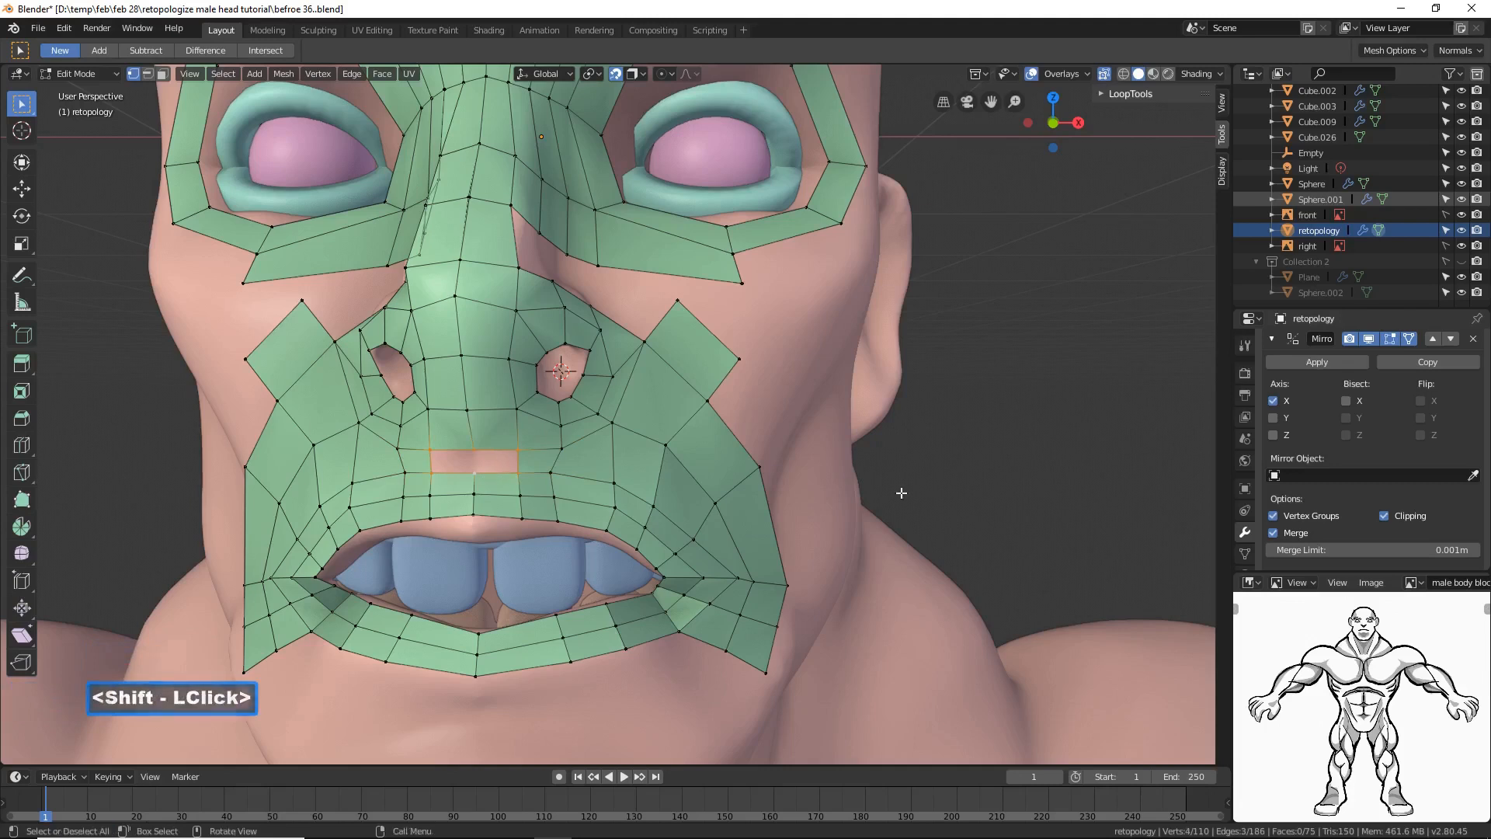
pyautogui.press('f')
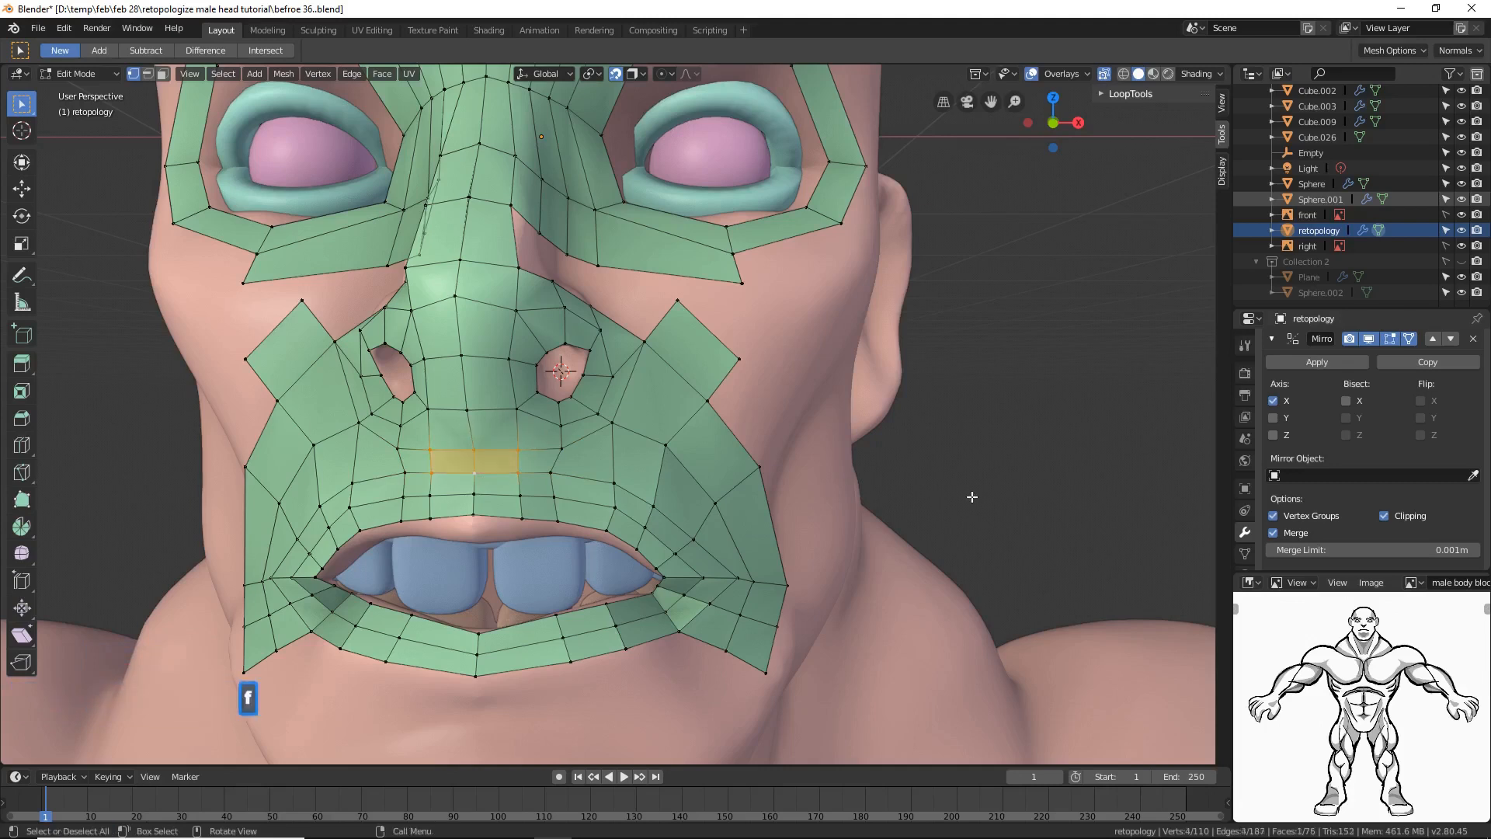
pyautogui.click(972, 497)
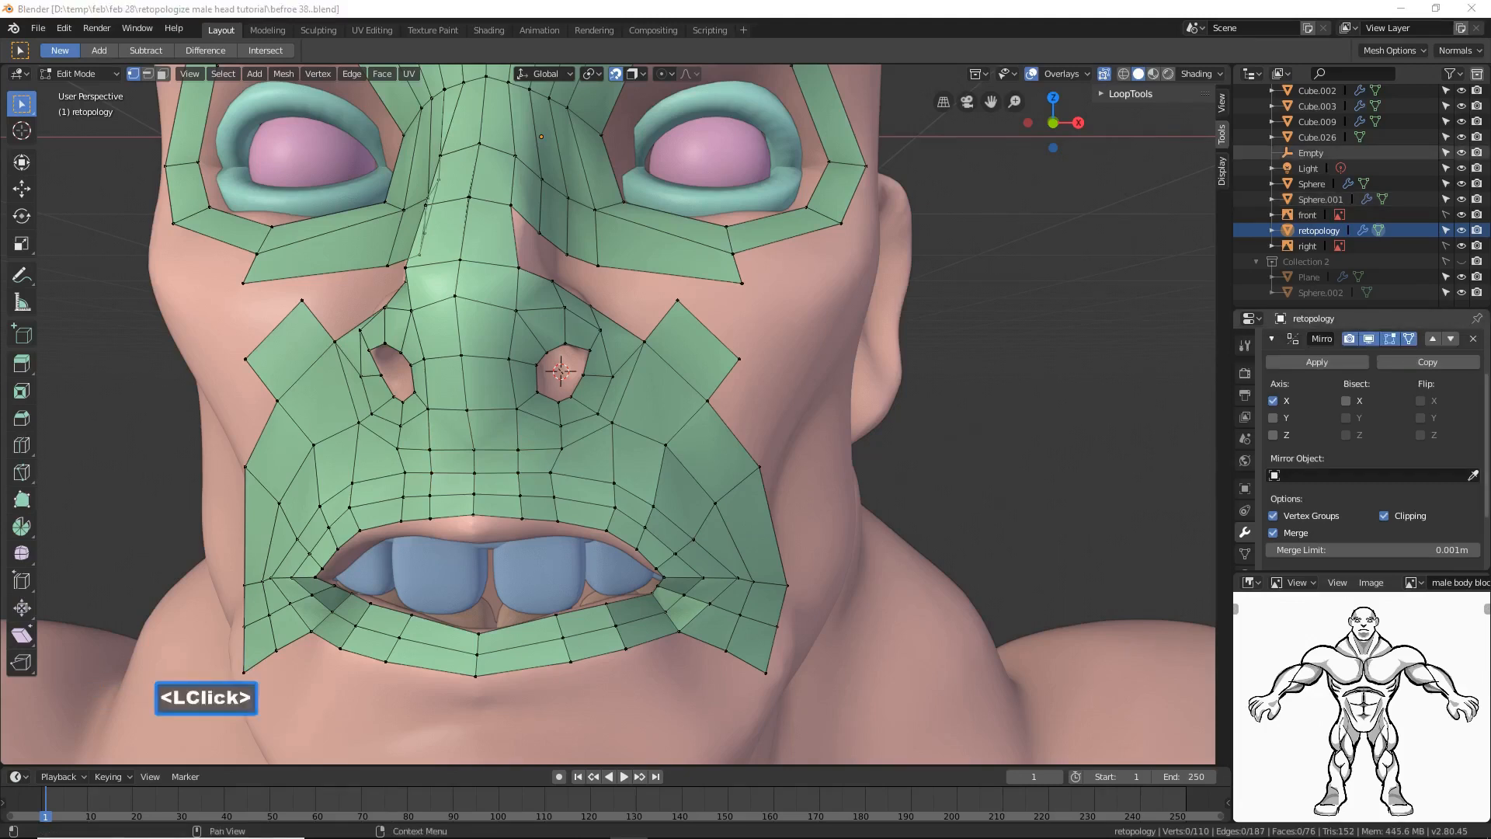
# Step: Reposition the two end vertices of the cheek strip below the eye, moving the inner one toward the nose and the outer one up
pyautogui.click(921, 14)
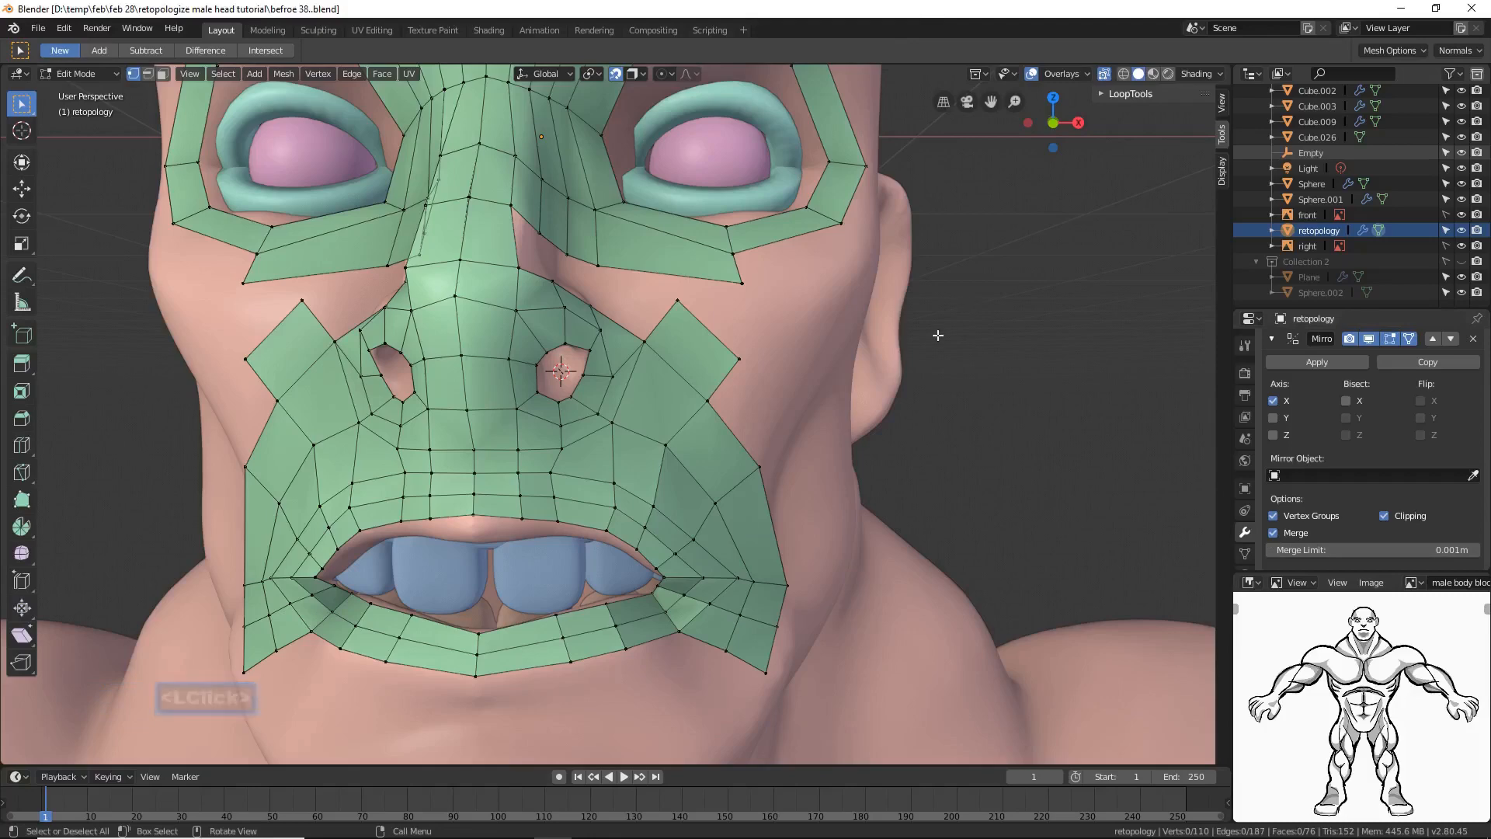
pyautogui.moveTo(925, 333); pyautogui.dragTo(870, 337, button='middle')
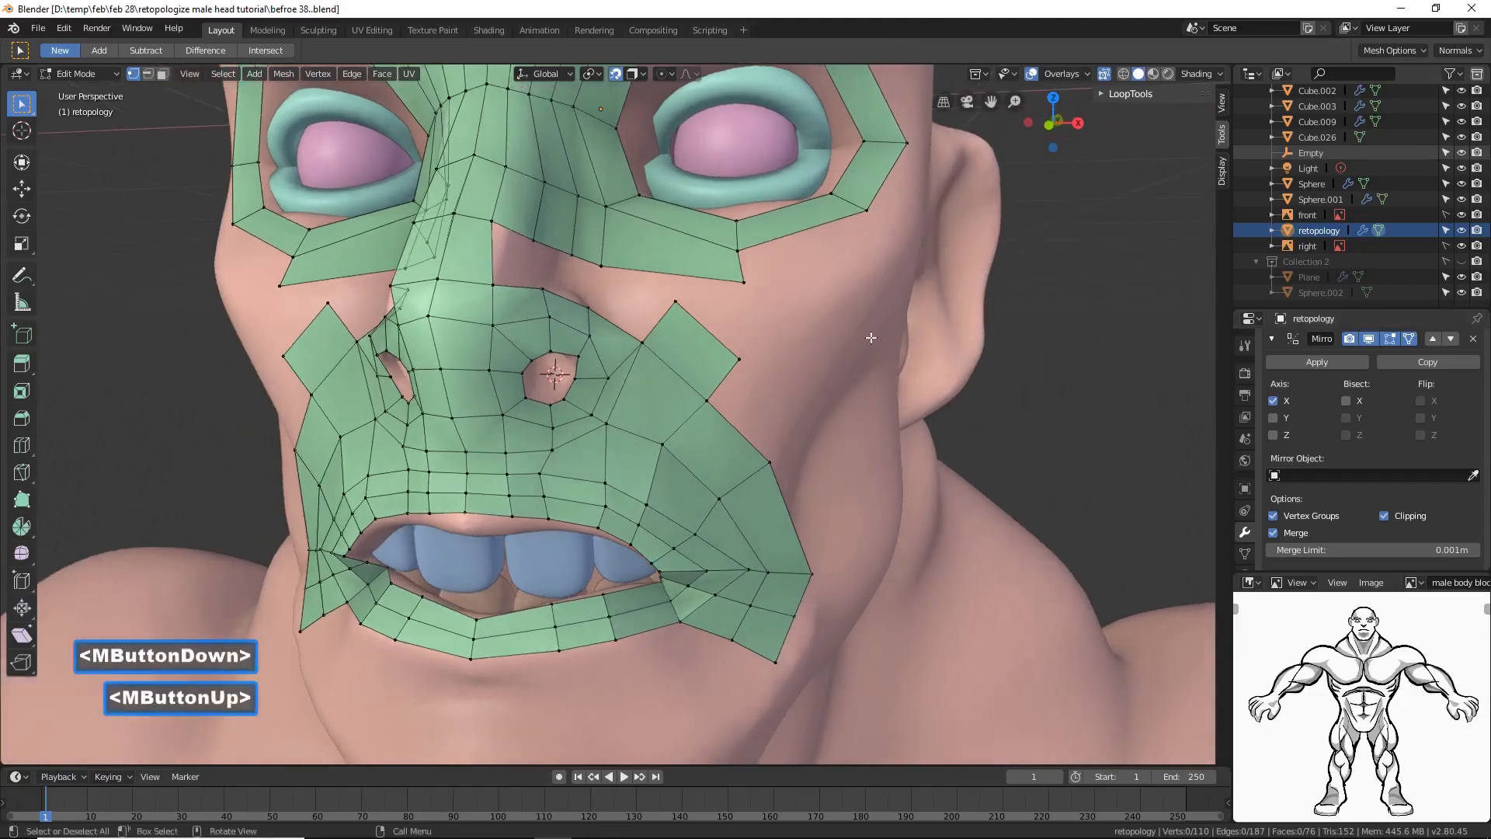
pyautogui.click(675, 302)
pyautogui.click(21, 189)
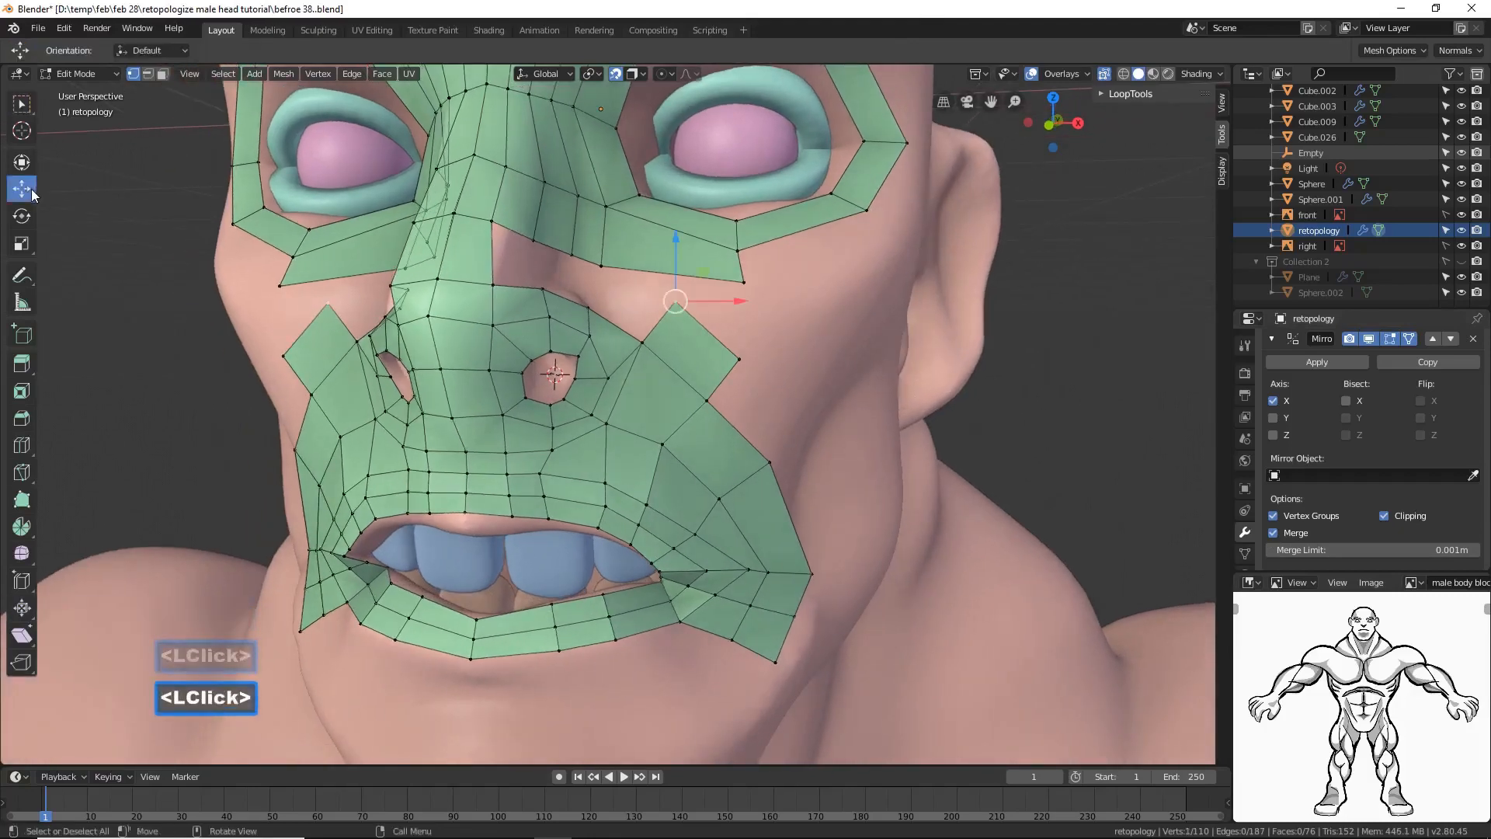
pyautogui.moveTo(739, 301)
pyautogui.mouseDown()
pyautogui.moveTo(719, 301)
pyautogui.moveTo(737, 297)
pyautogui.moveTo(737, 278)
pyautogui.mouseUp()
pyautogui.click(736, 359)
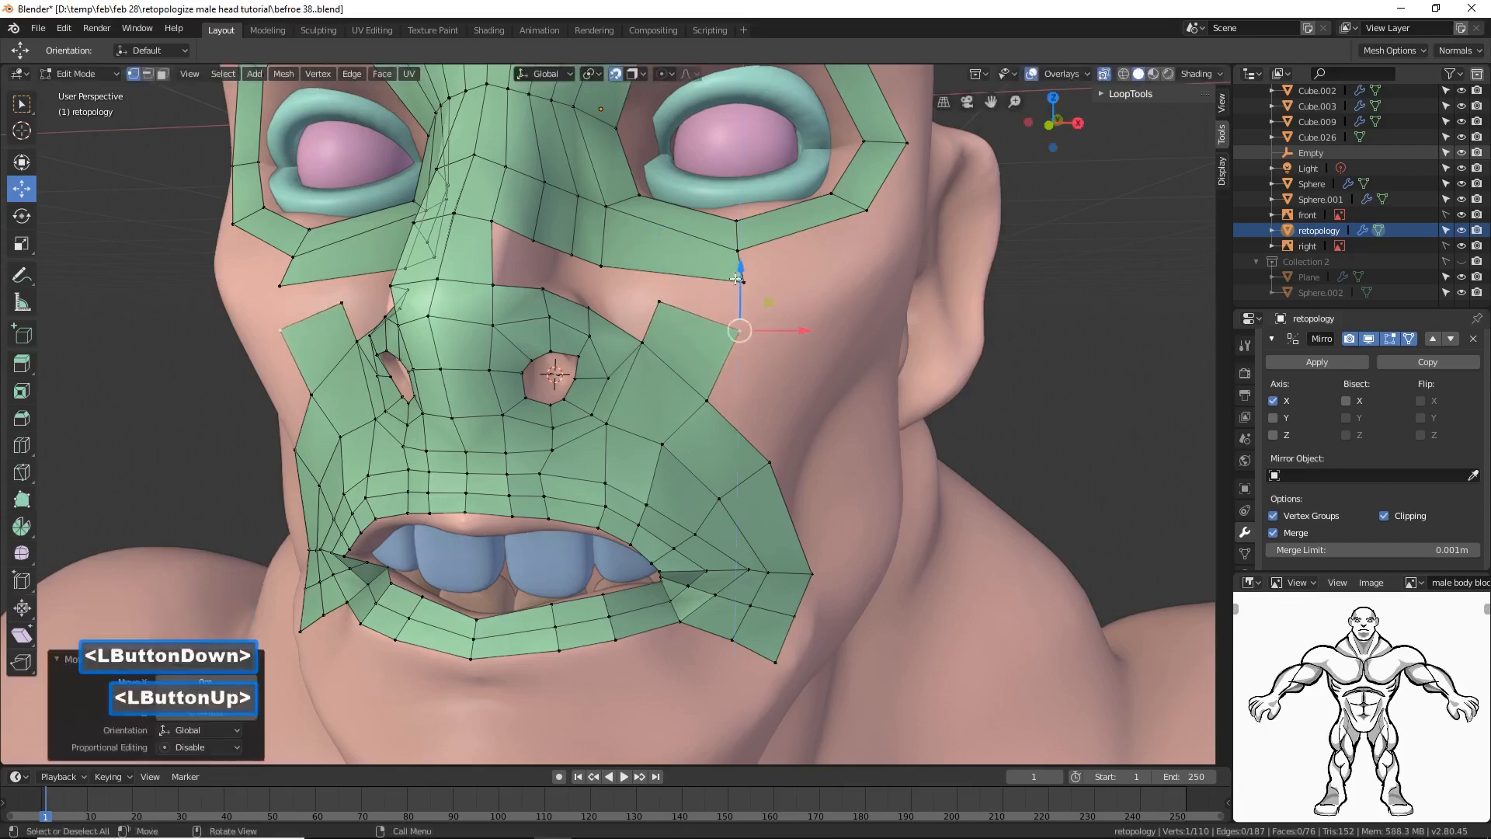
pyautogui.click(676, 259)
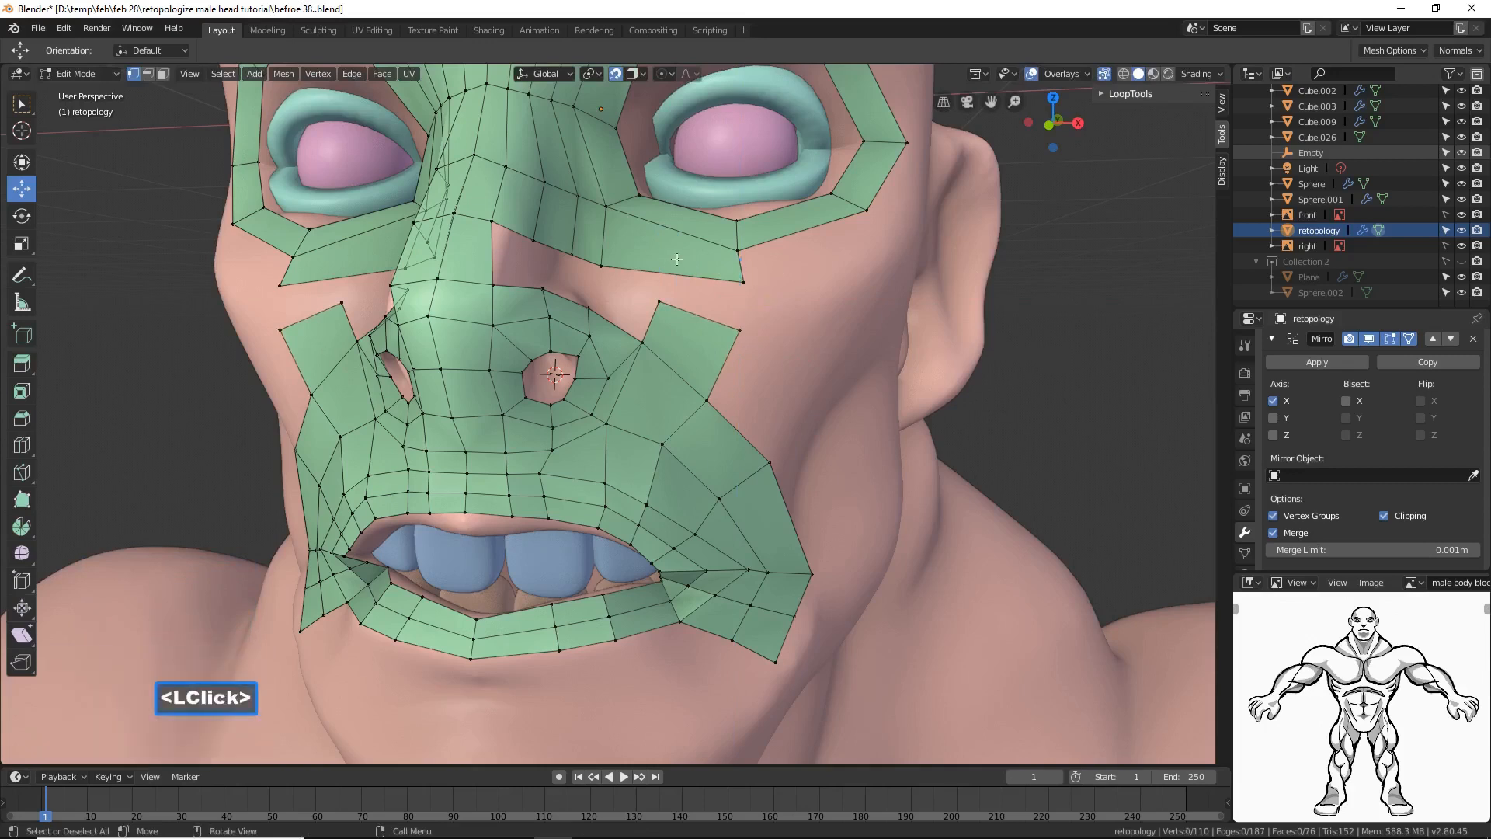
# Step: Add a loop cut across the wide face below the eye, sliding it toward the nose by a factor of about -0.149
pyautogui.hotkey('ctrl', 'r')
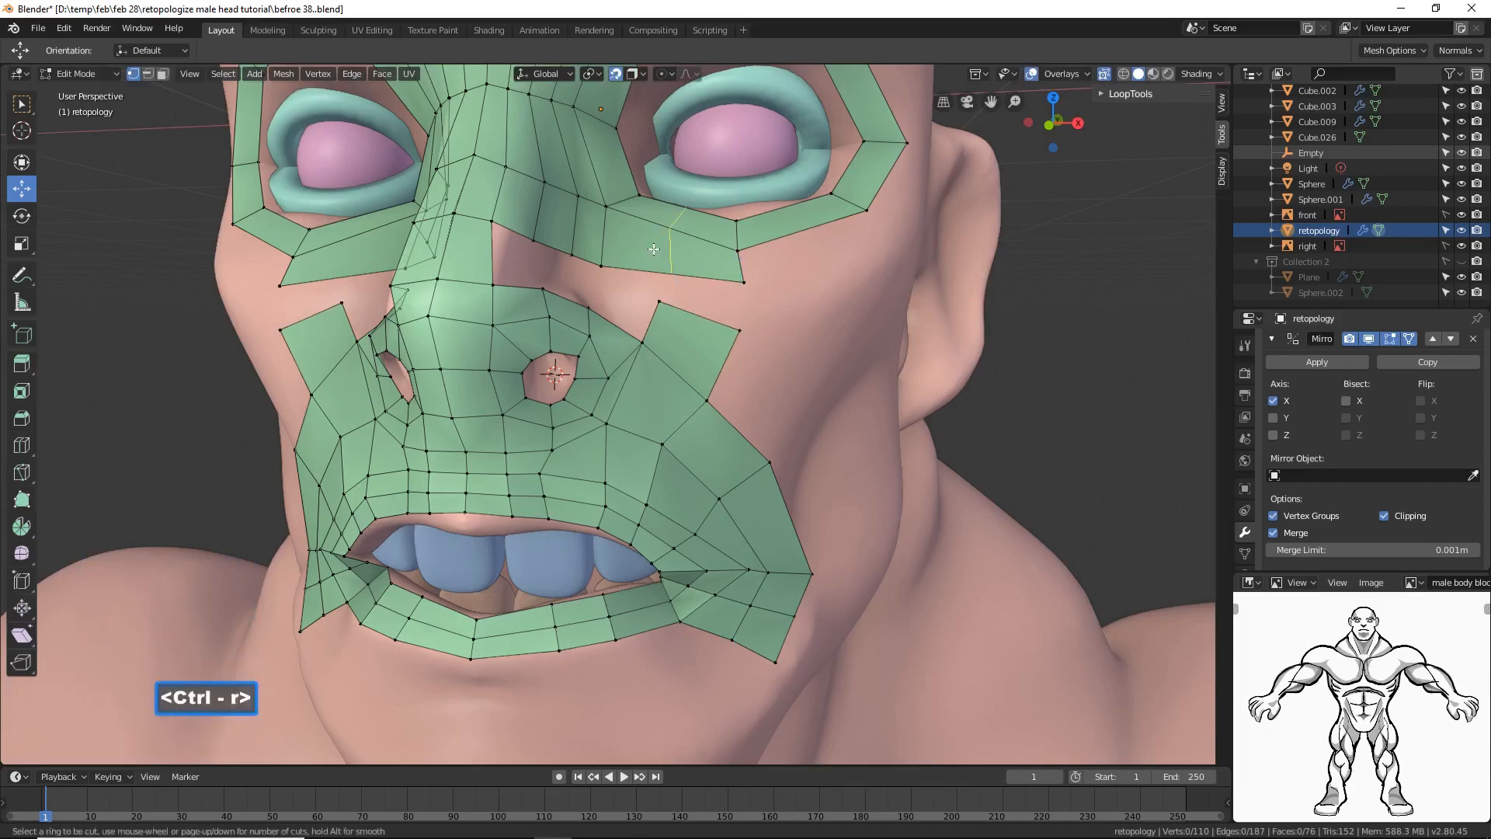
pyautogui.click(653, 250)
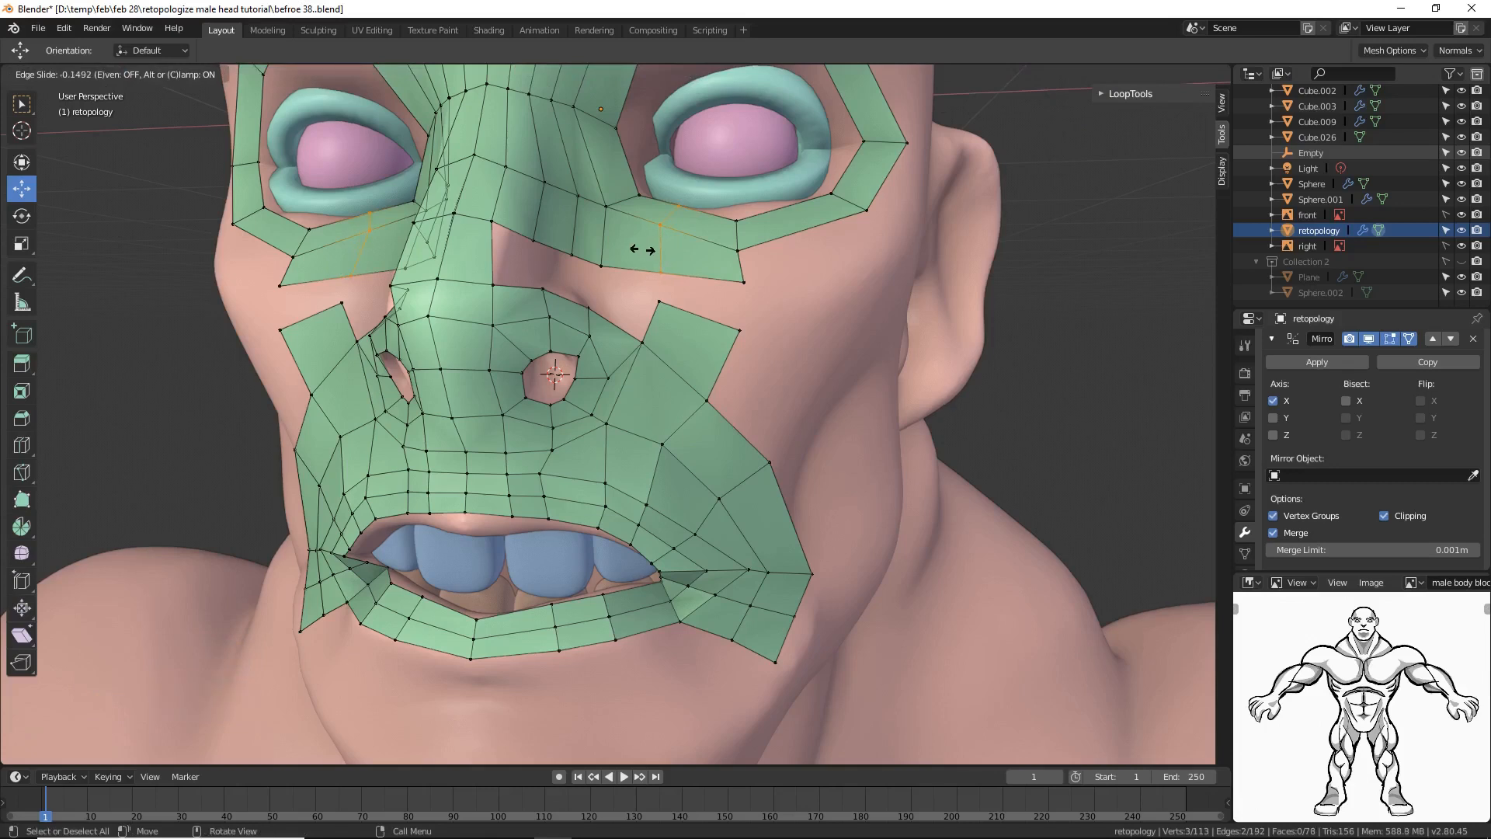
pyautogui.click(641, 250)
pyautogui.click(1068, 350)
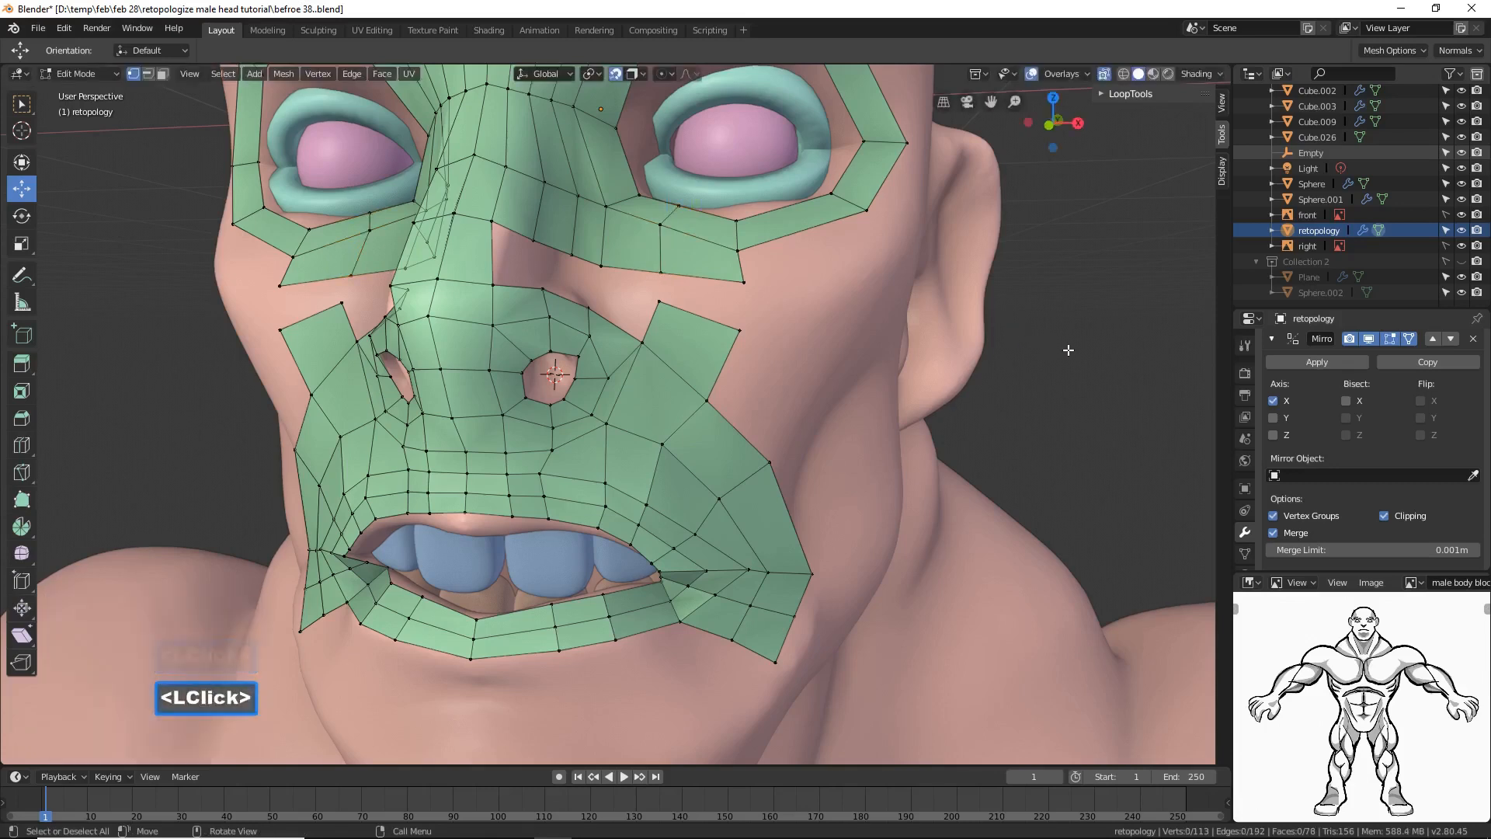
# Step: Fill a face between the cheek strip's upper edge and the lower outer edge of the under-eye strip
pyautogui.click(147, 75)
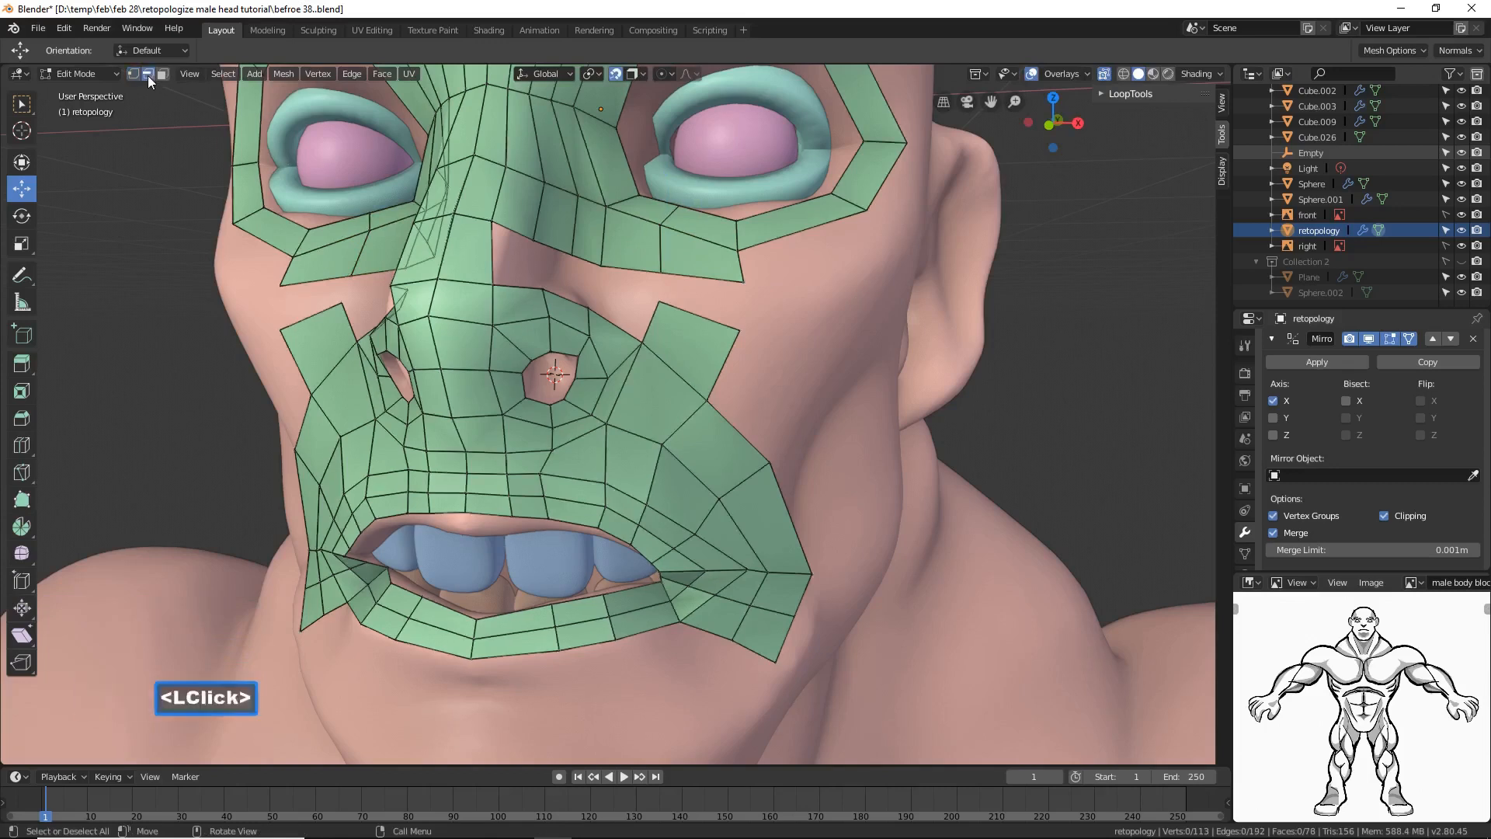
pyautogui.click(699, 314)
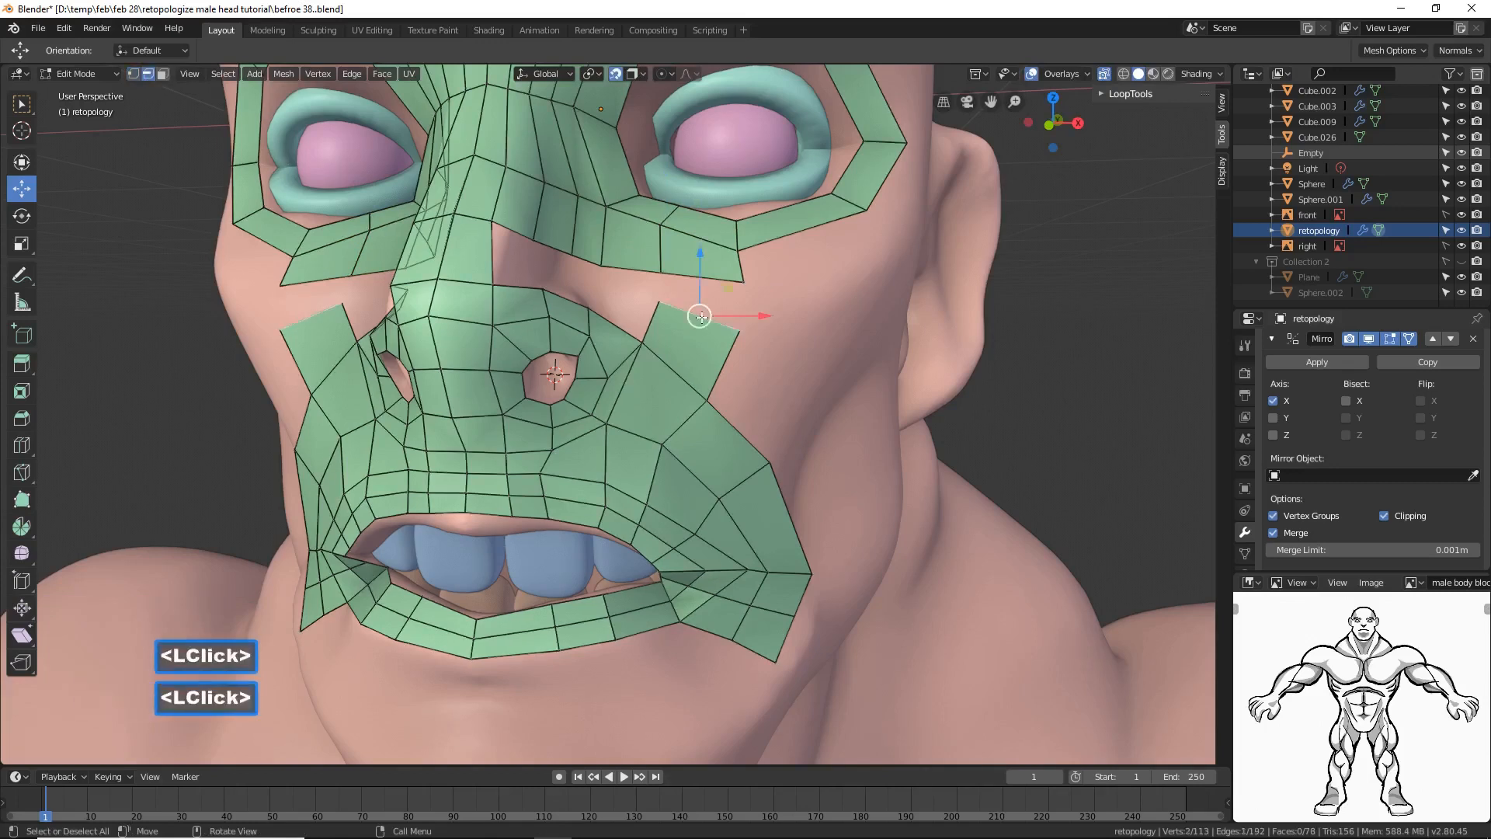
pyautogui.keyDown('shift'); pyautogui.click(710, 276); pyautogui.keyUp('shift')
pyautogui.press('f')
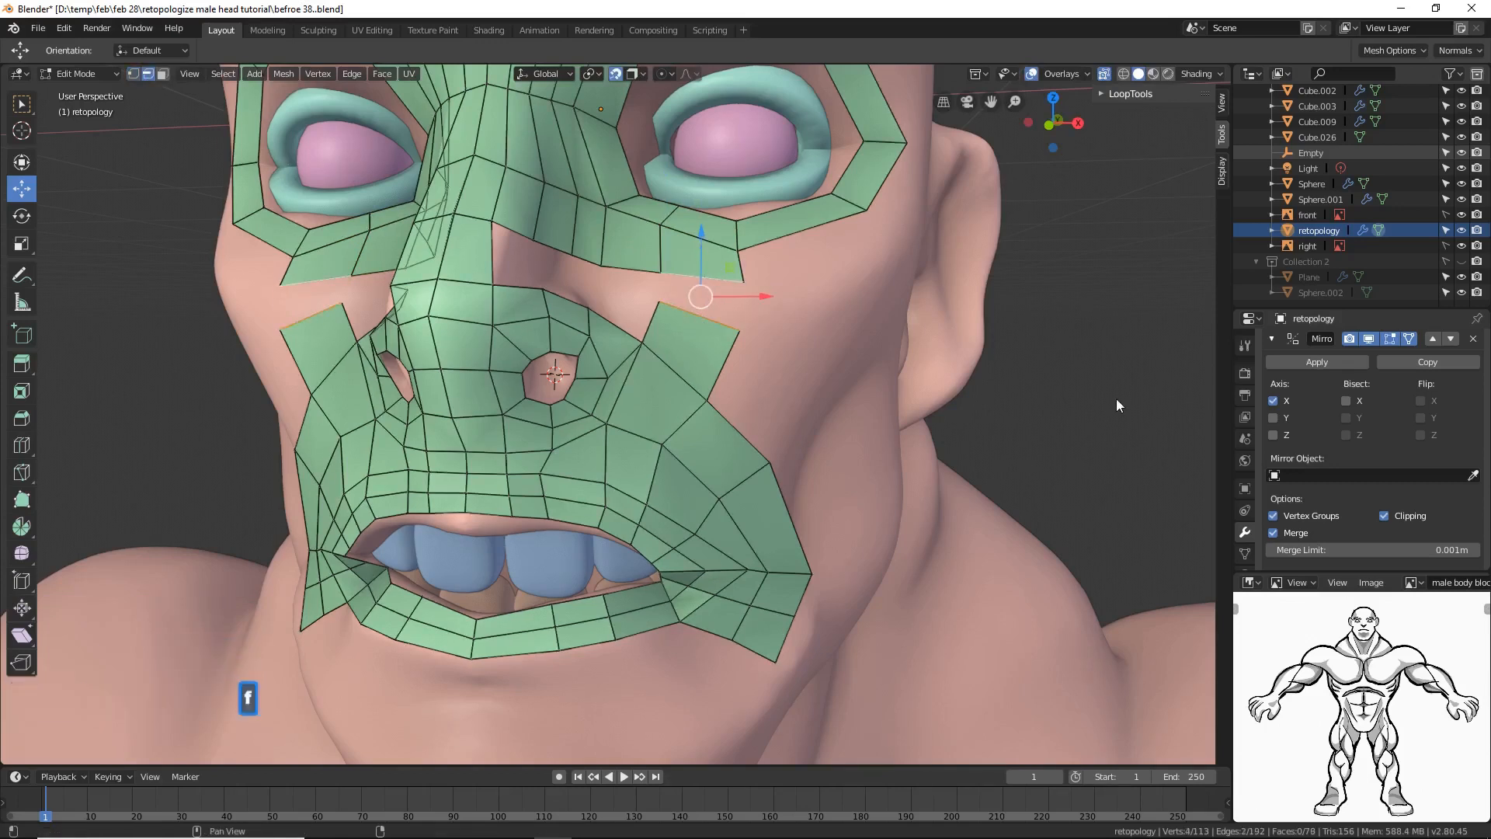
pyautogui.click(1106, 455)
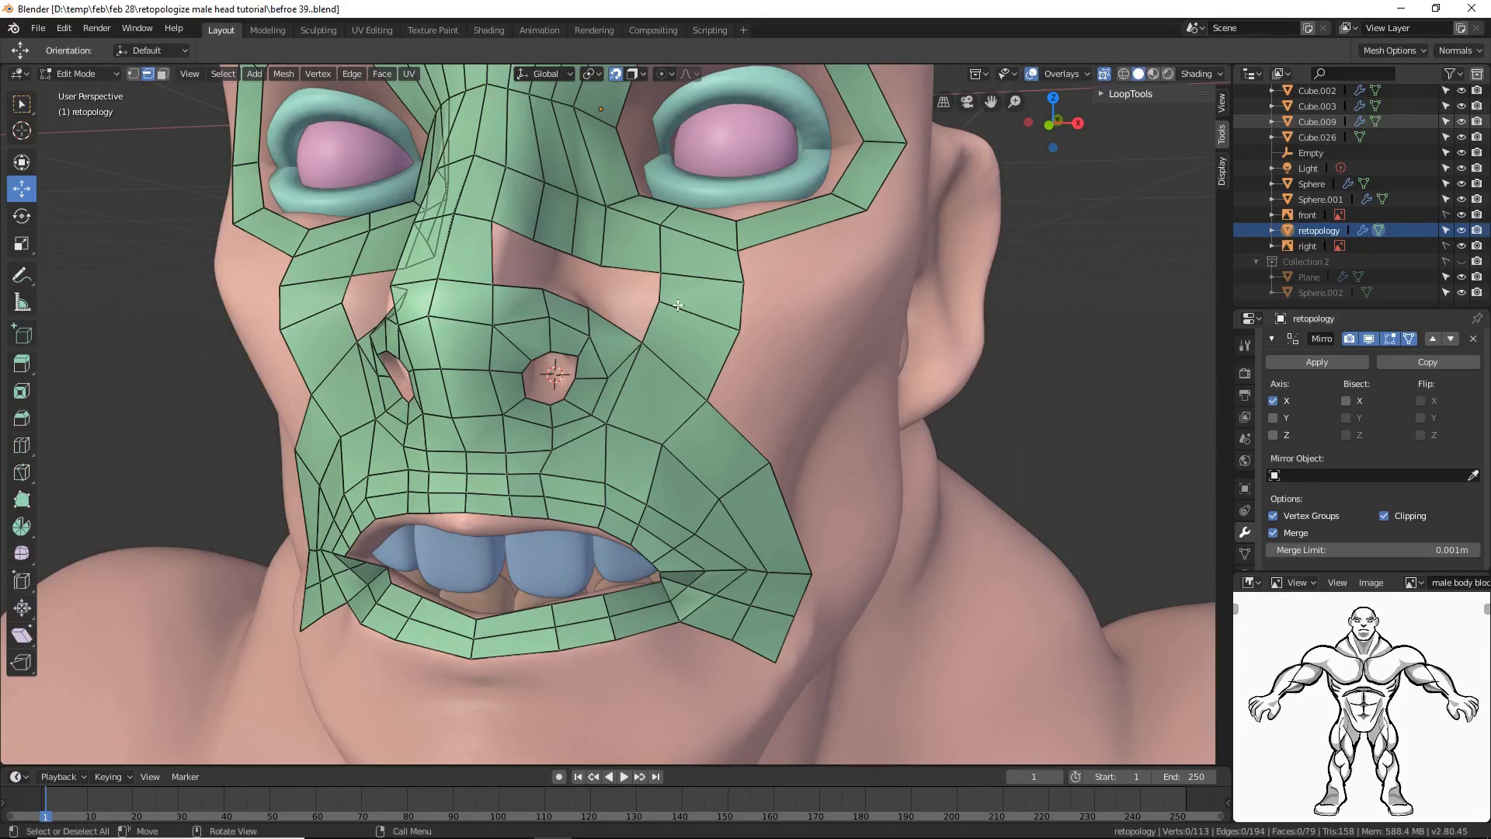
# Step: Add a single centred loop cut across the long face on the nose bridge, keeping the slide factor at 0
pyautogui.moveTo(678, 309); pyautogui.dragTo(695, 330, button='middle')
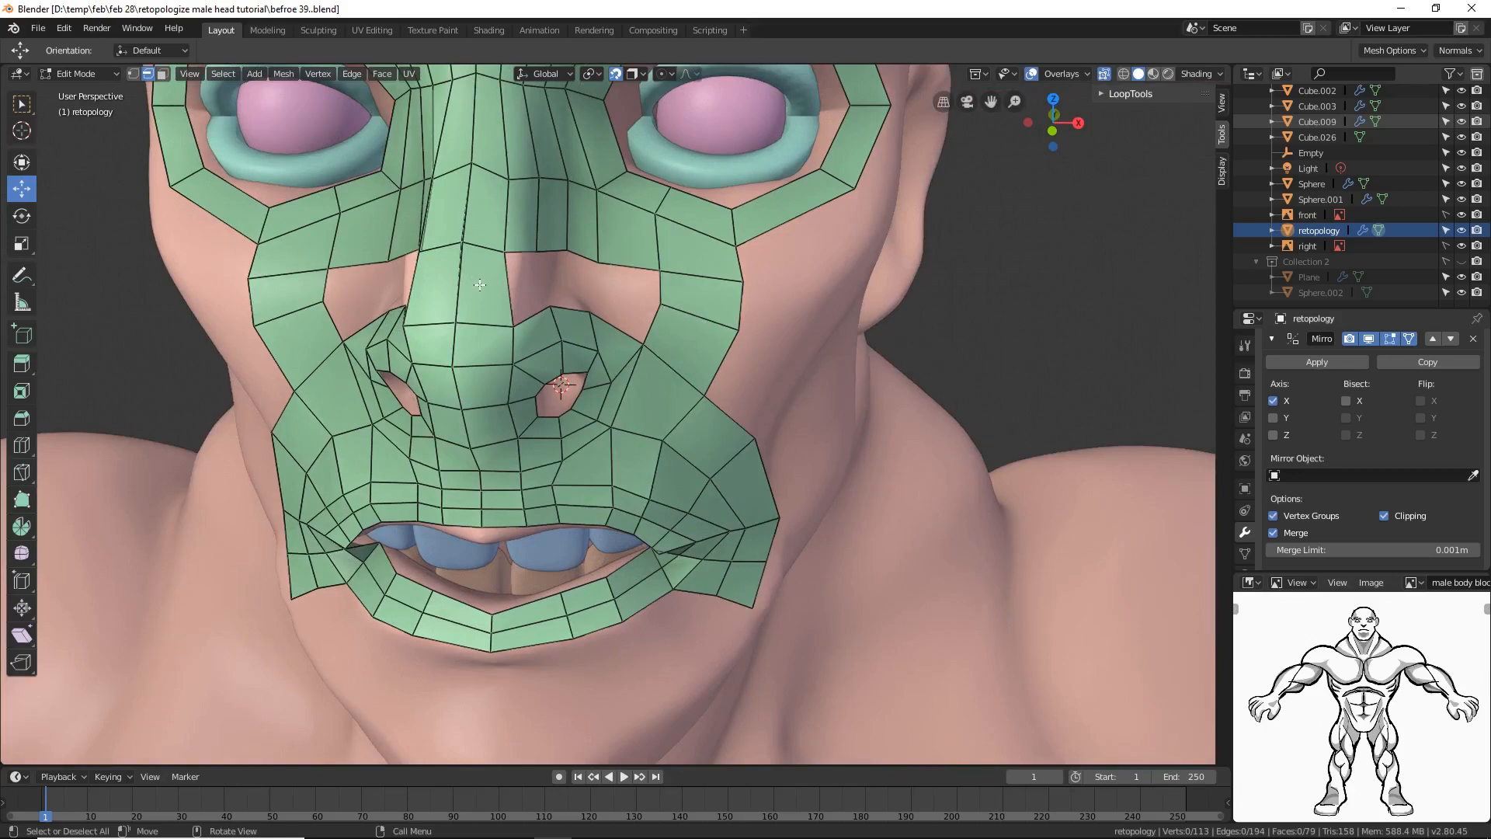
pyautogui.press('ctrl')
pyautogui.hotkey('ctrl', 'r')
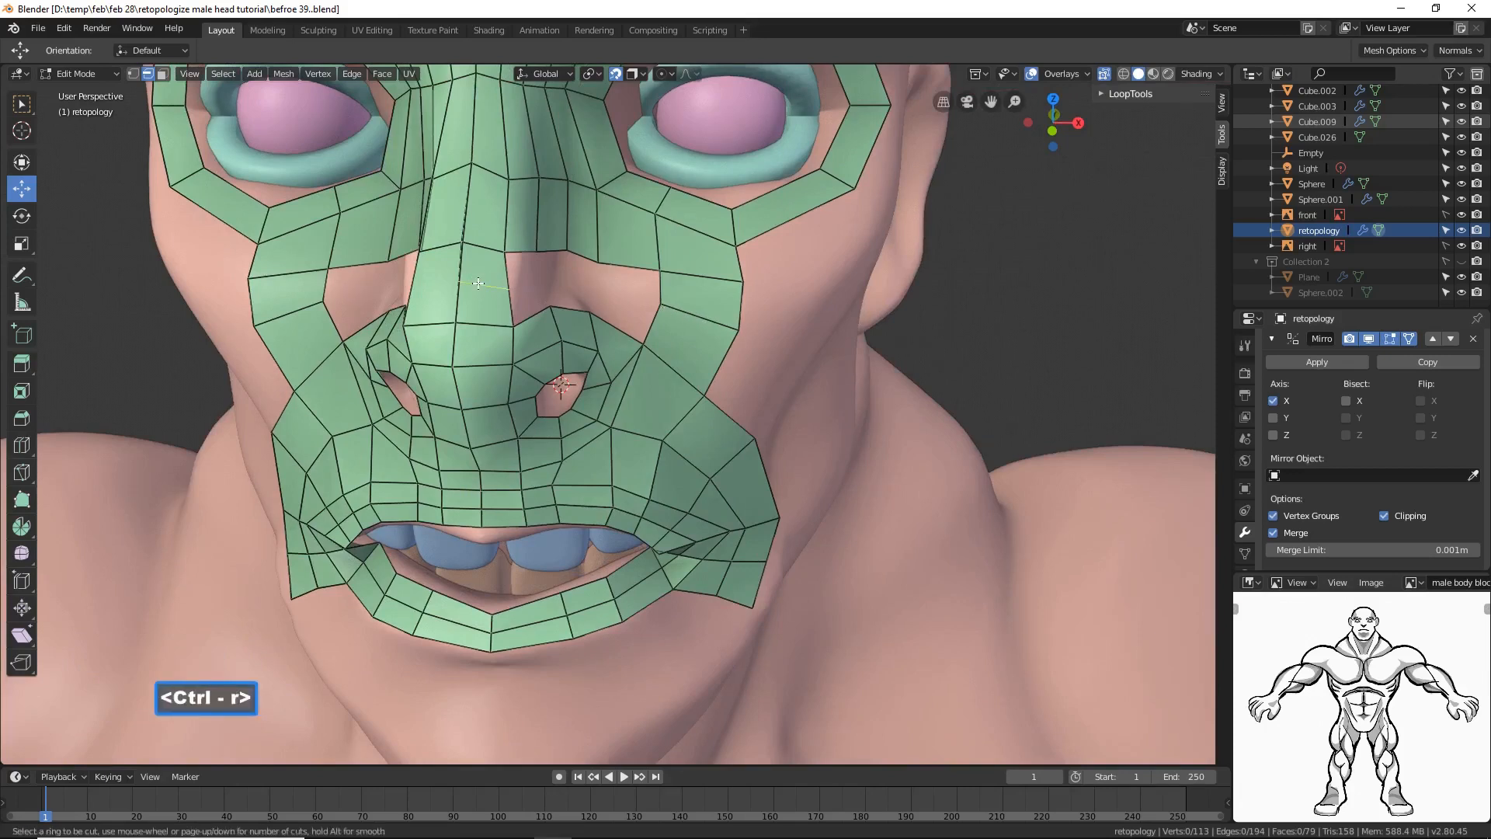
pyautogui.click(478, 283)
pyautogui.click(479, 284)
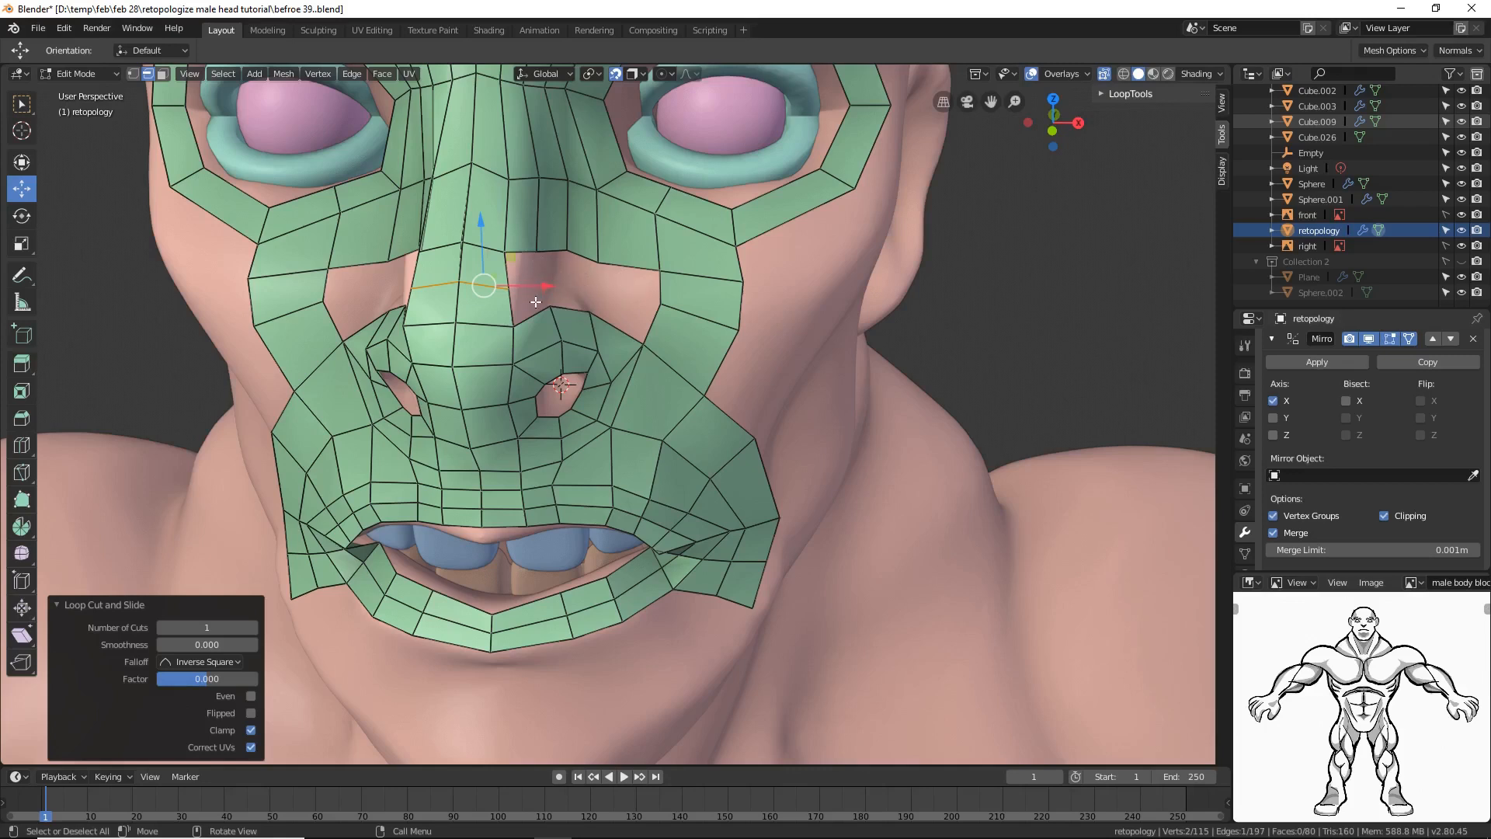
pyautogui.click(954, 303)
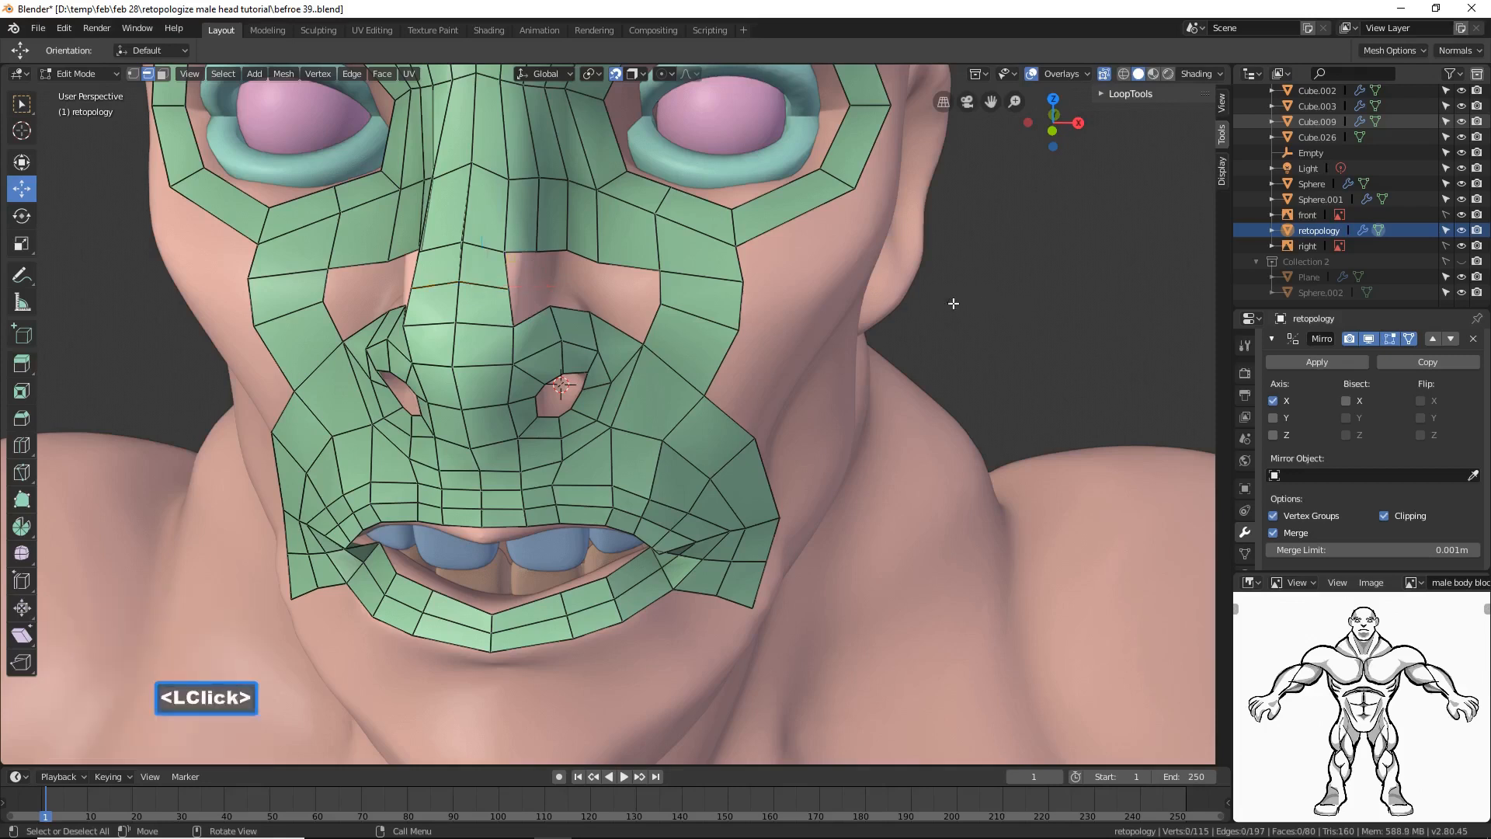
# Step: Add a single centred loop cut through the two faces above the nostril, between the nose tip and the nostril wing
pyautogui.hotkey('ctrl', 'r')
pyautogui.click(536, 327)
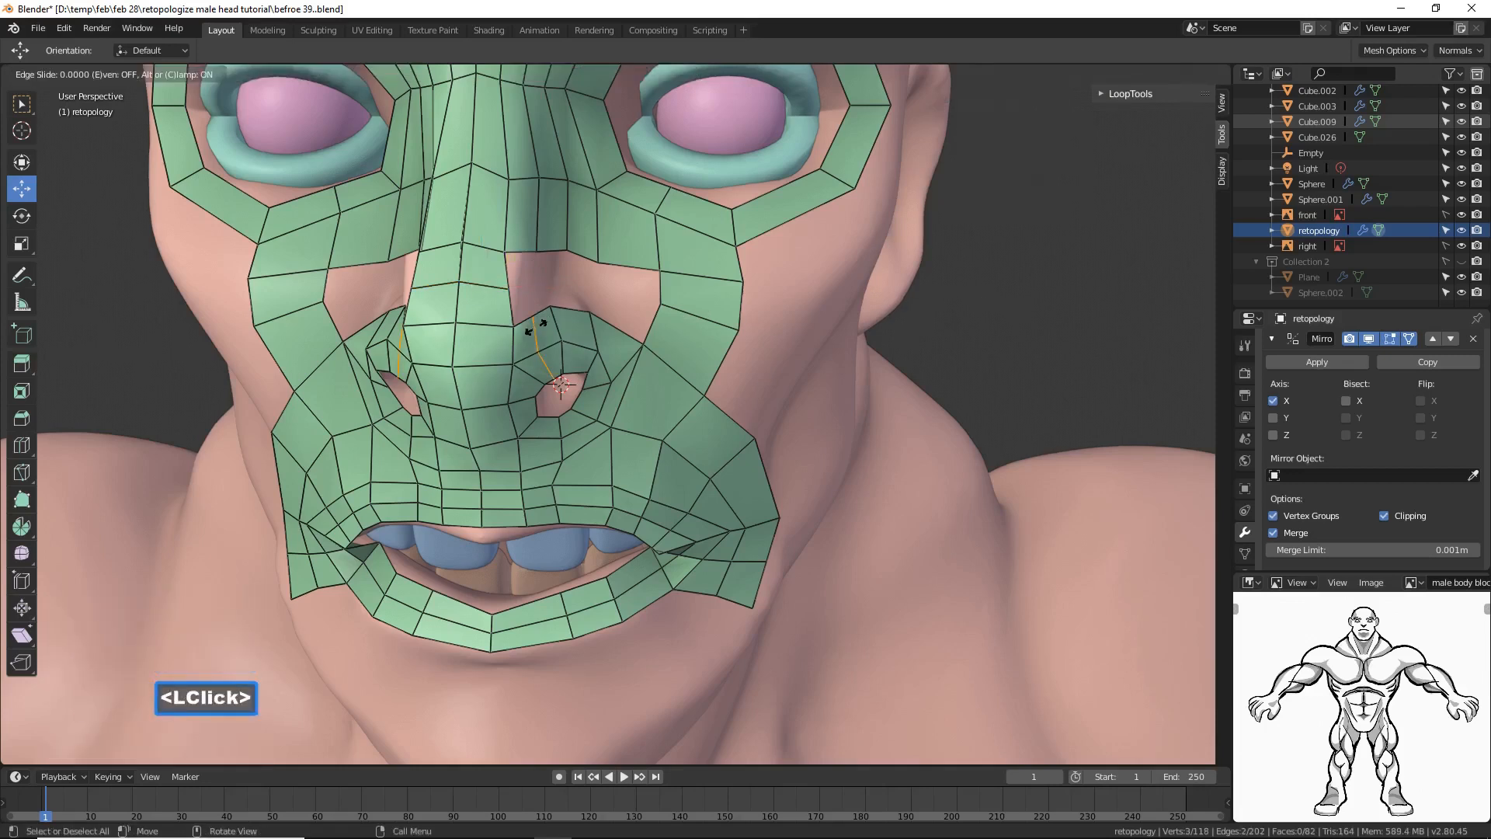
pyautogui.click(535, 330)
pyautogui.click(974, 310)
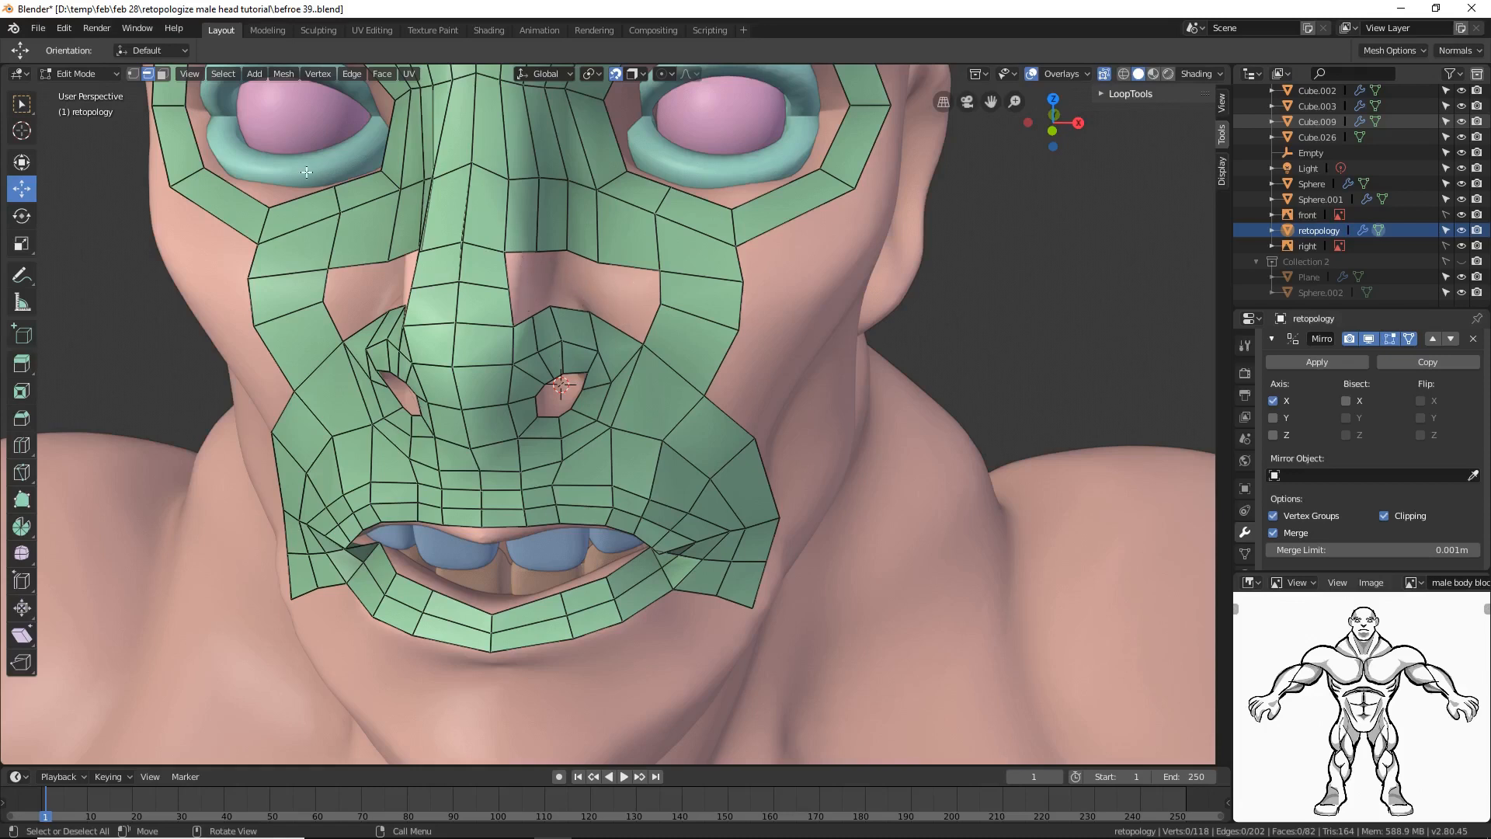
# Step: Extrude a chain of three vertices from the cheek strip's inner edge vertex across the open gap toward the side of the nose
pyautogui.click(132, 73)
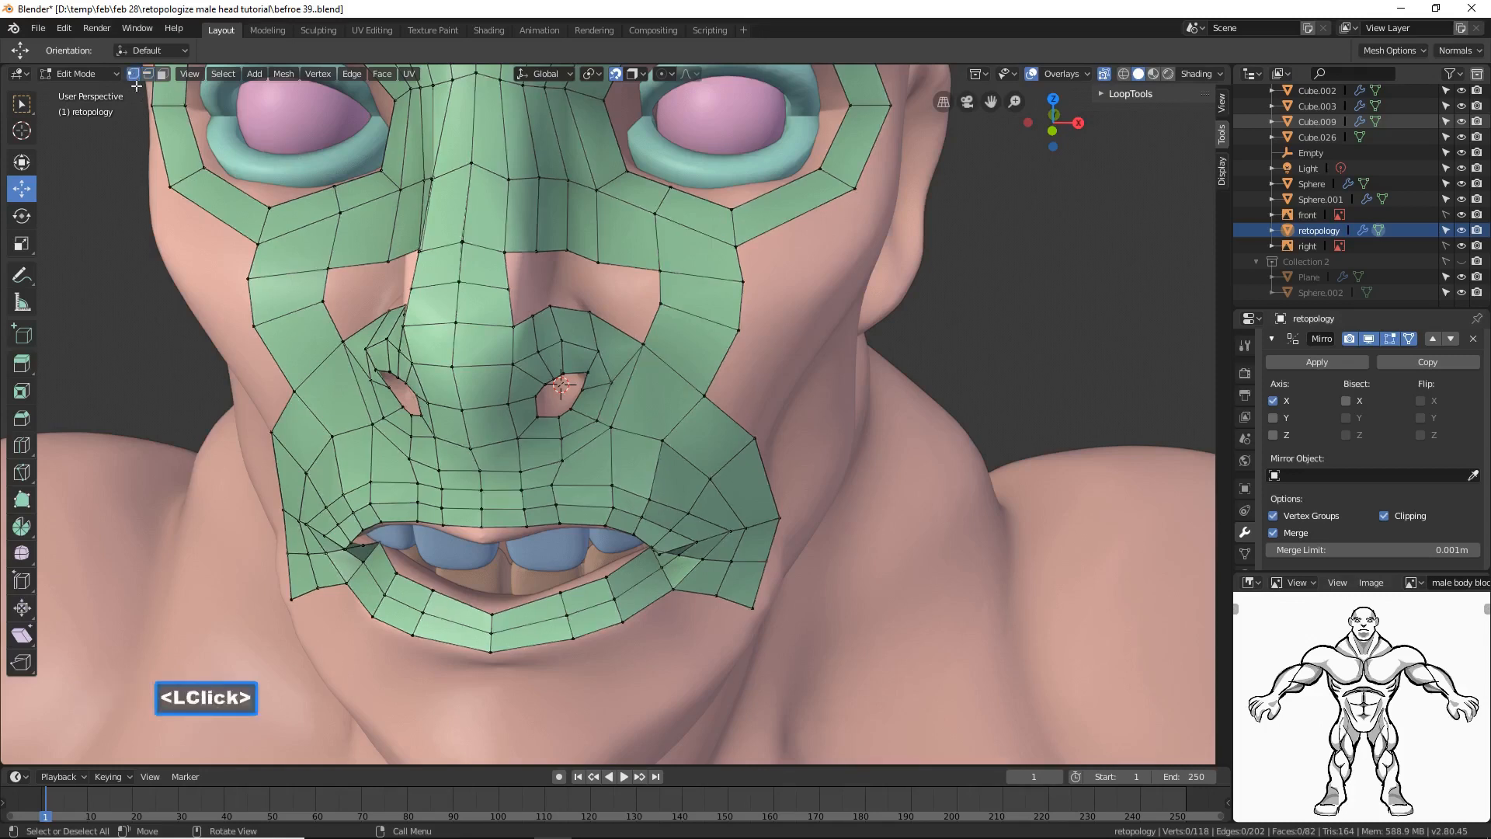
pyautogui.click(658, 304)
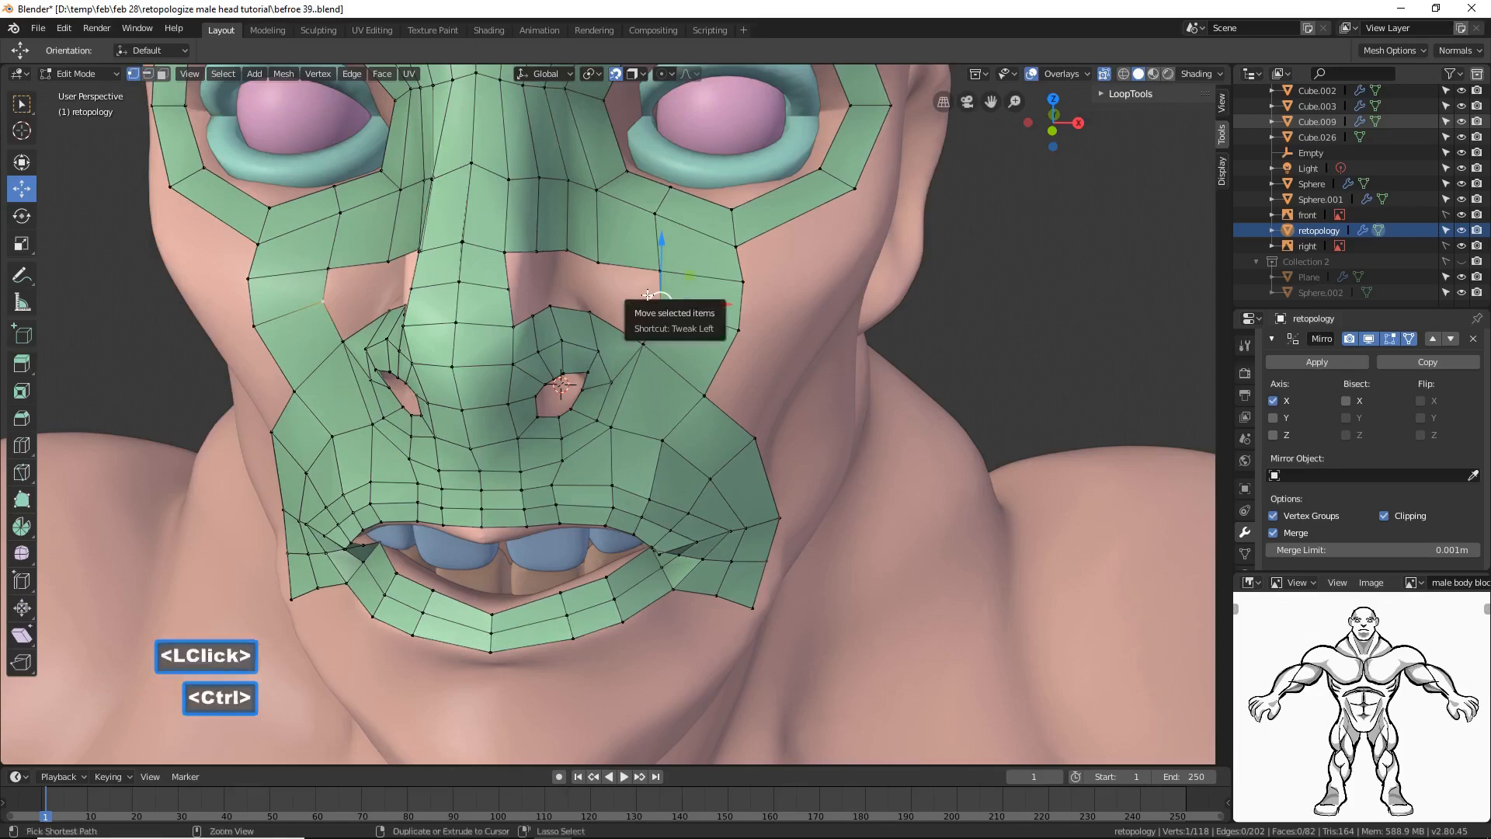
pyautogui.keyDown('ctrl'); pyautogui.rightClick(598, 285); pyautogui.keyUp('ctrl')
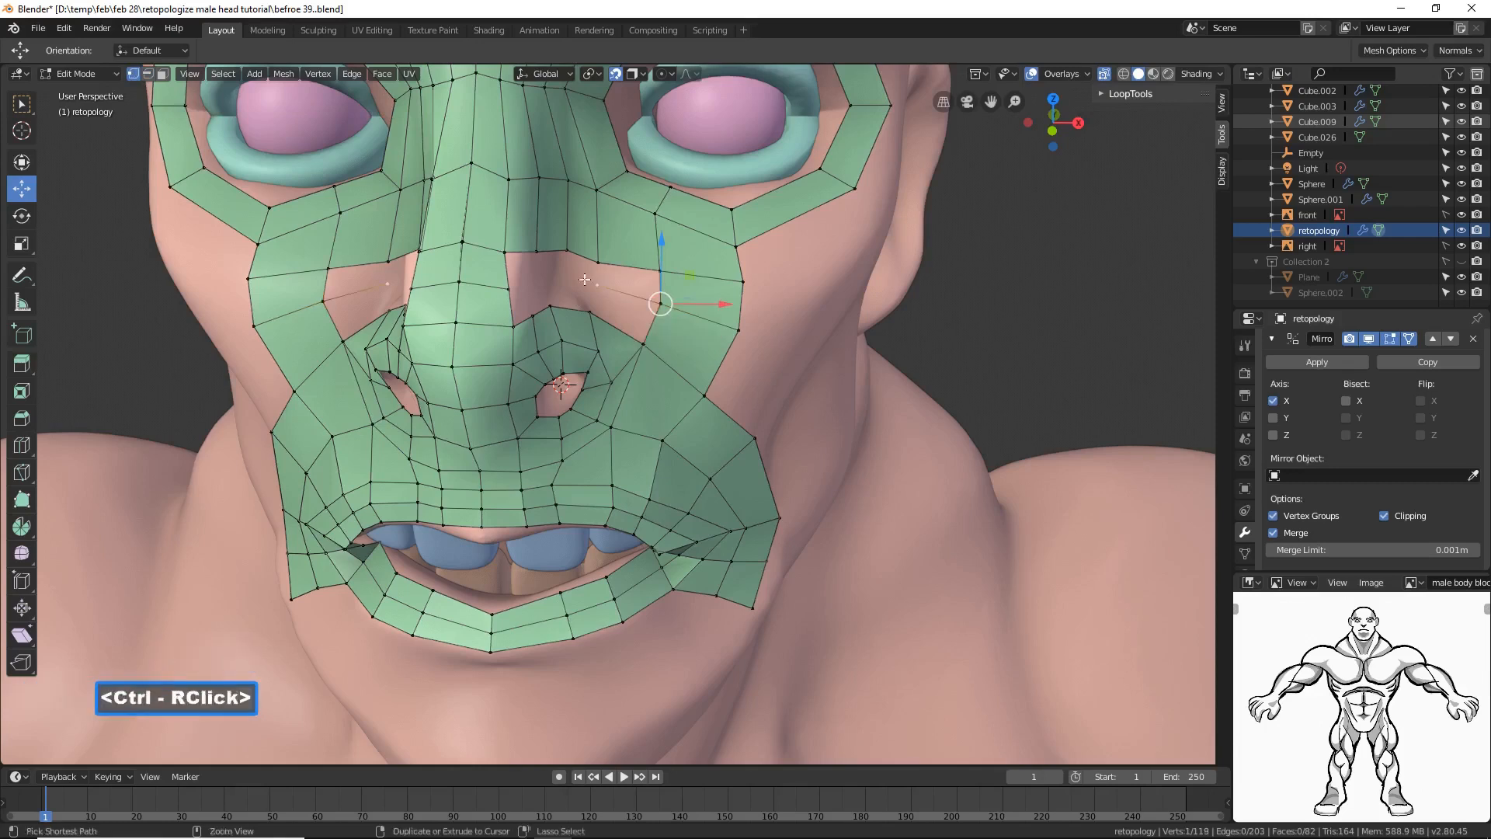
pyautogui.keyDown('ctrl'); pyautogui.rightClick(564, 277); pyautogui.keyUp('ctrl')
pyautogui.keyDown('ctrl'); pyautogui.rightClick(538, 281); pyautogui.keyUp('ctrl')
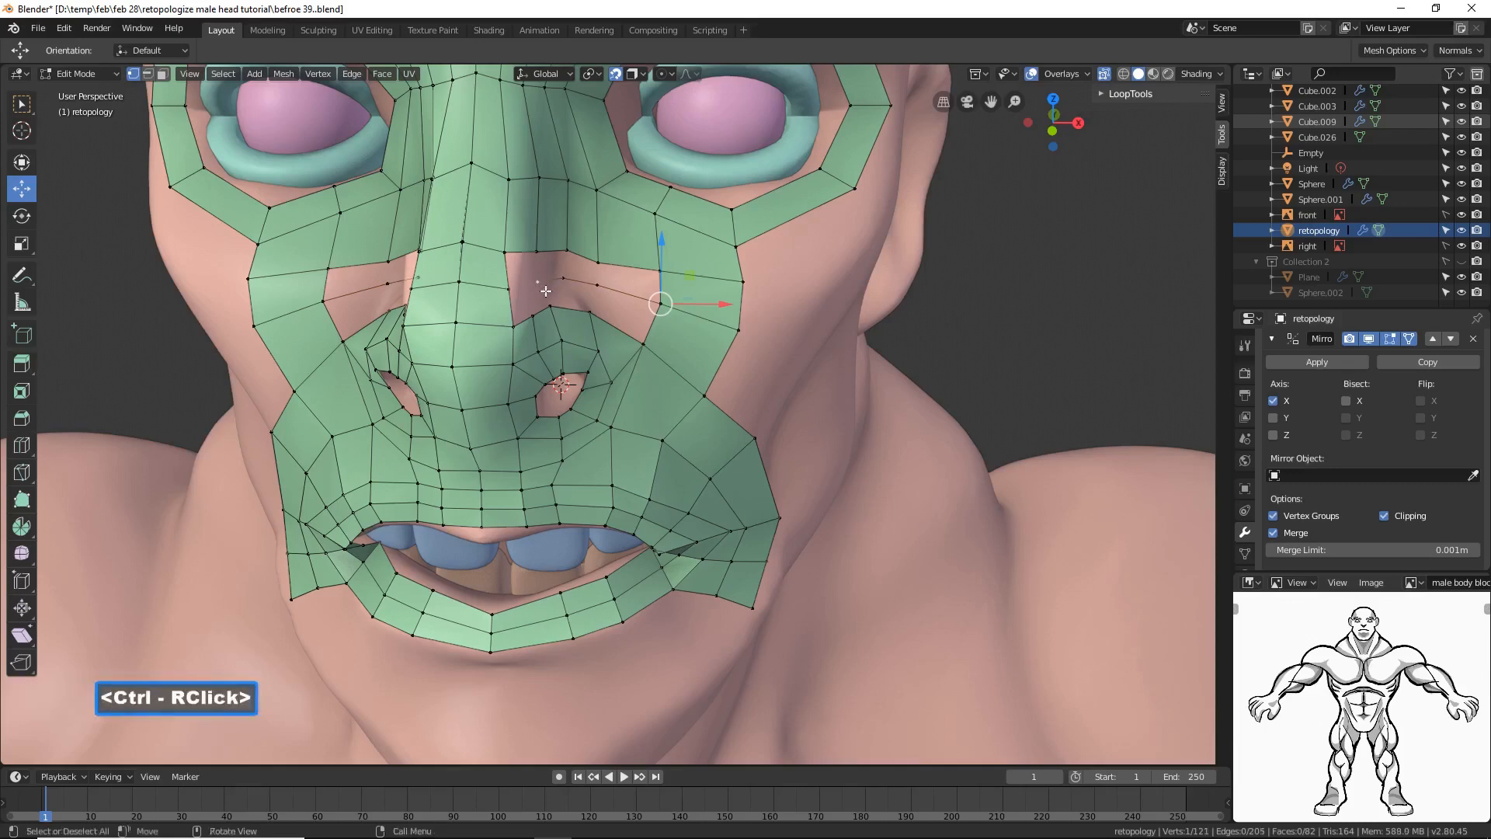
pyautogui.click(1017, 289)
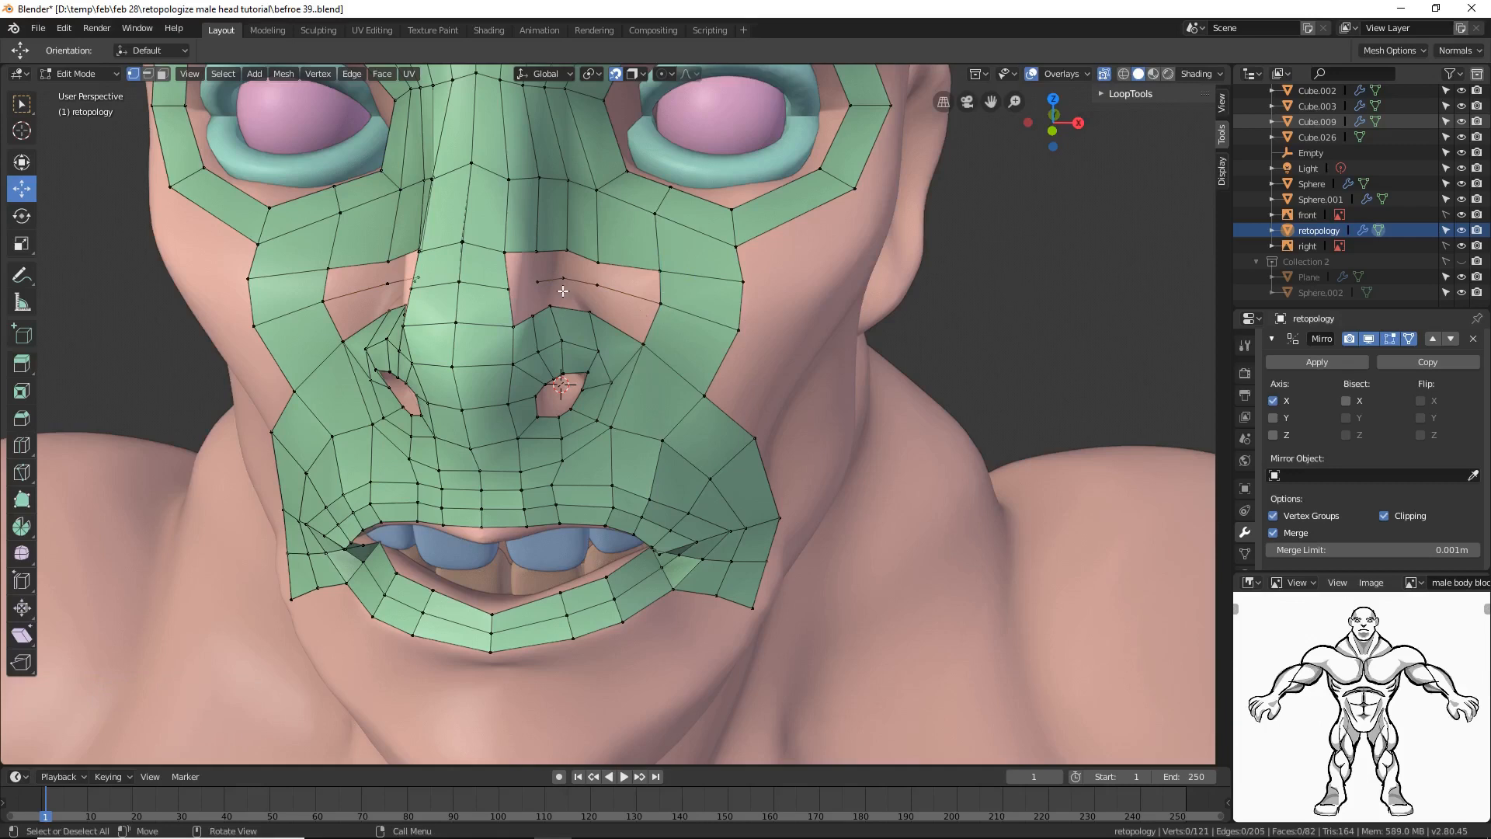
# Step: Join the chain's end vertex to the nose-side vertex with an edge, and save the file as befroe 41.blend
pyautogui.click(537, 281)
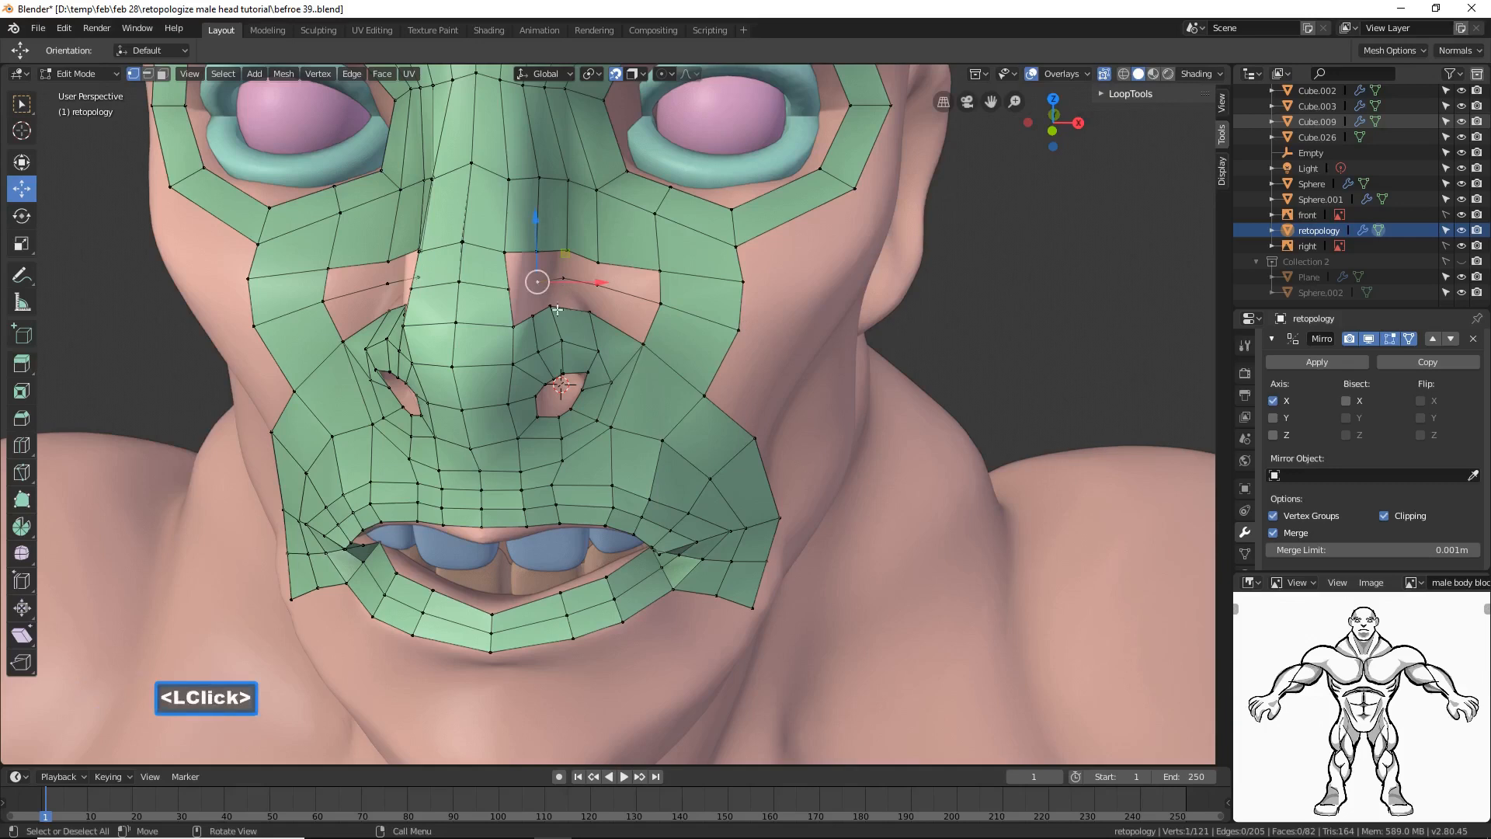
pyautogui.click(27, 107)
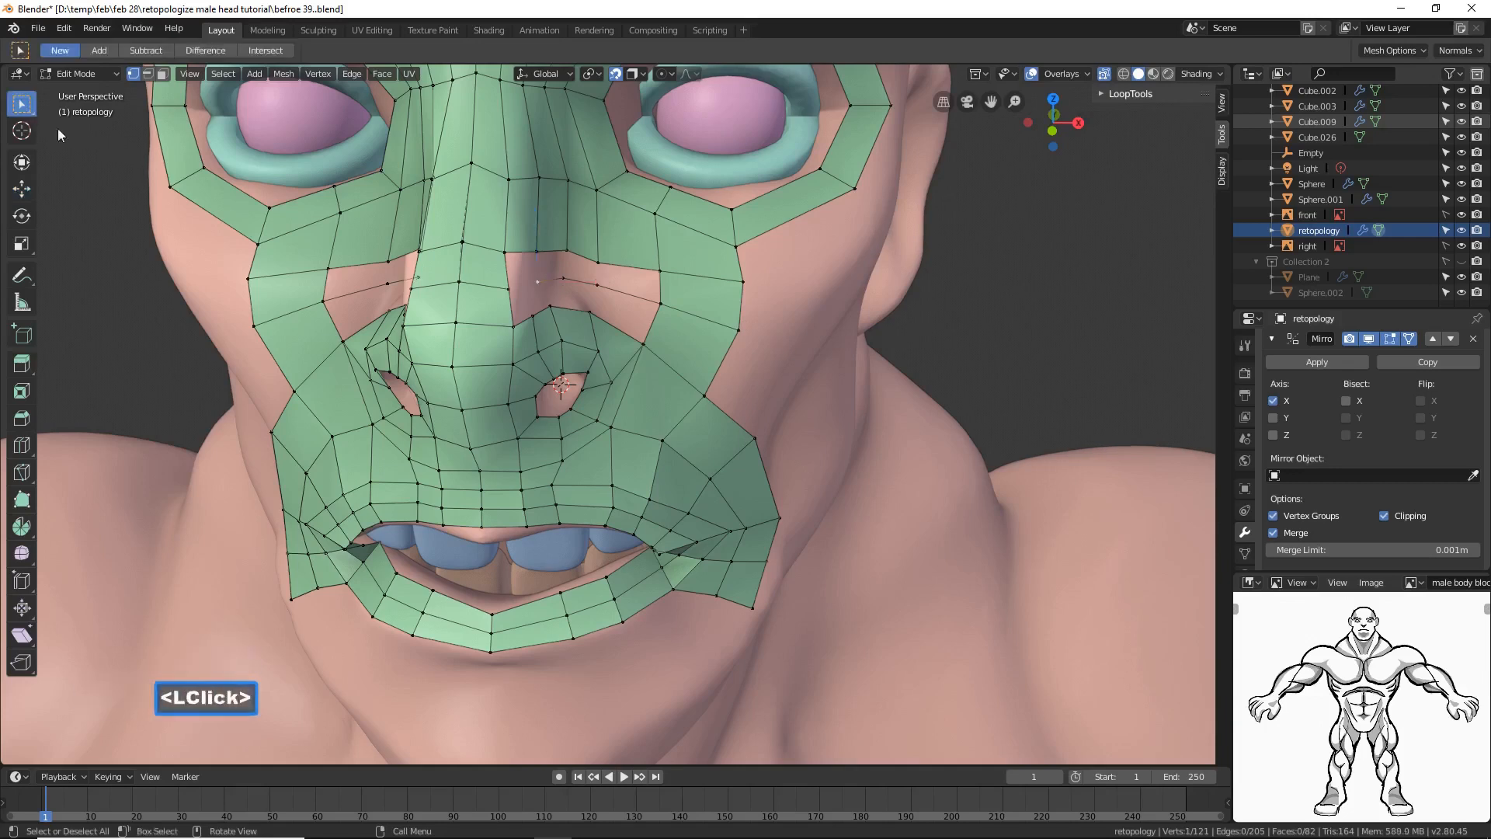
pyautogui.keyDown('shift'); pyautogui.click(507, 292); pyautogui.keyUp('shift')
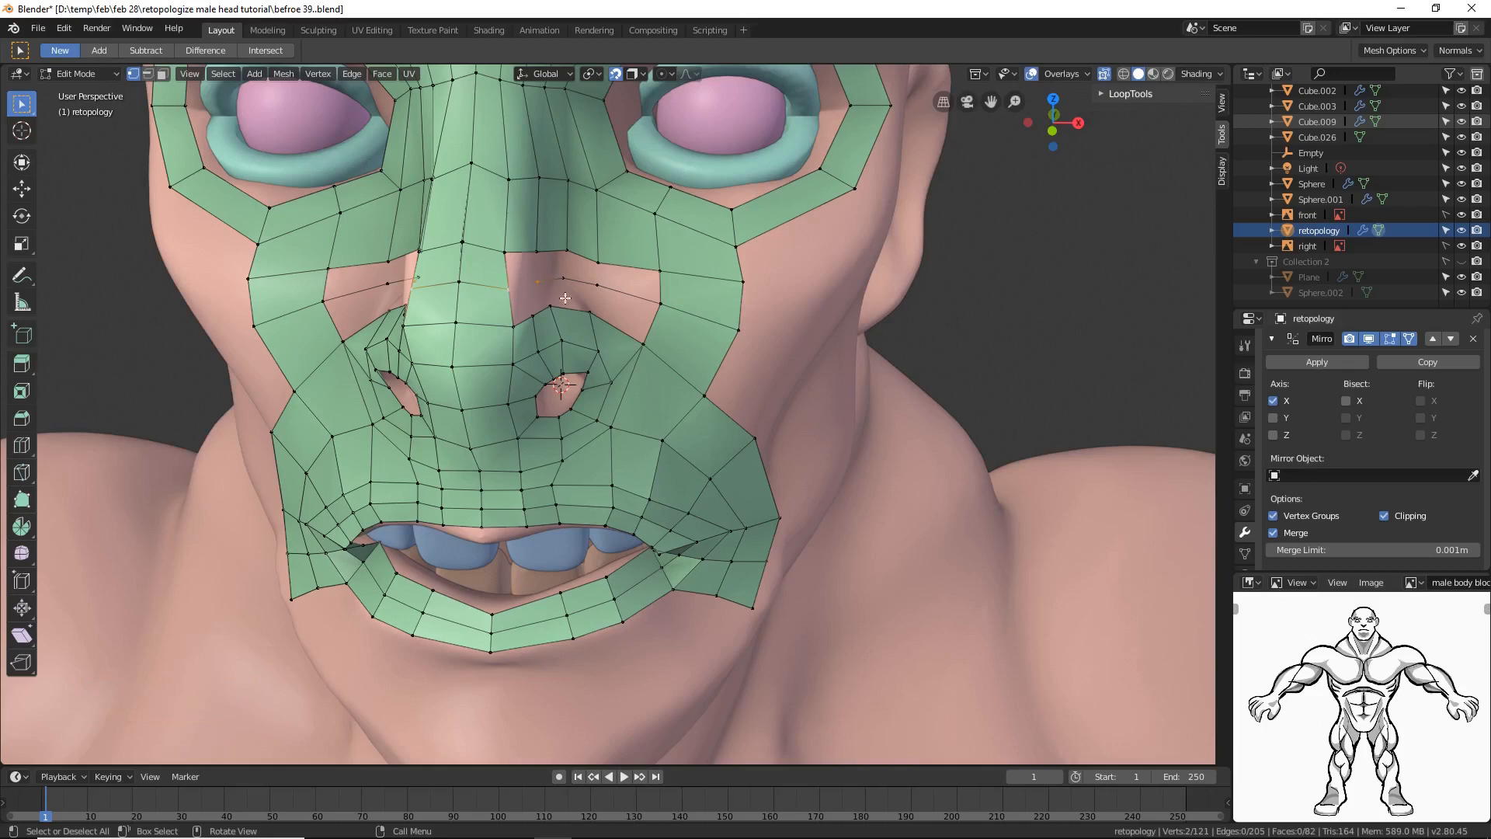
pyautogui.press('f')
pyautogui.click(1029, 387)
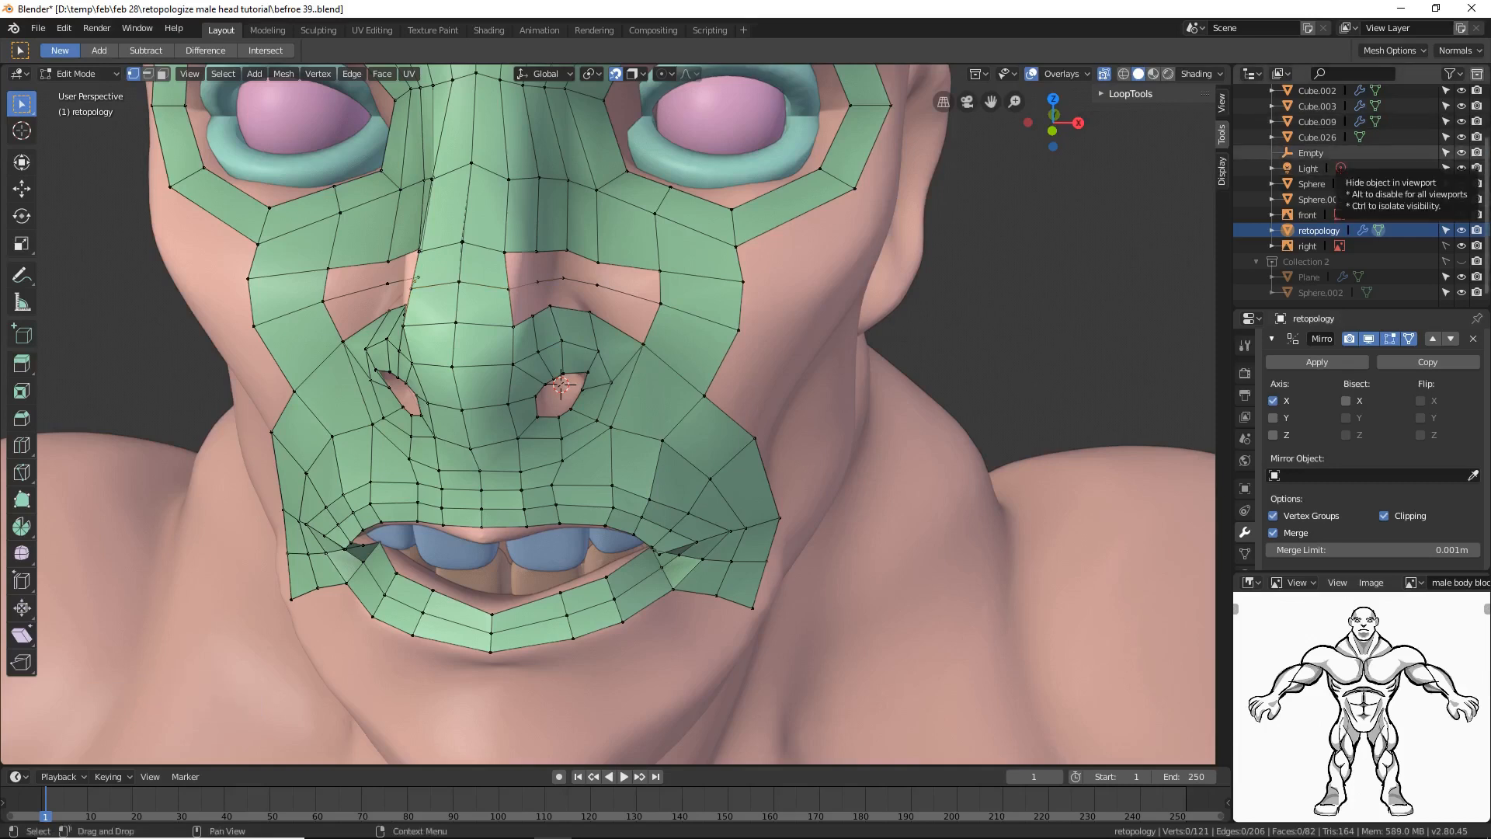
pyautogui.click(1359, 137)
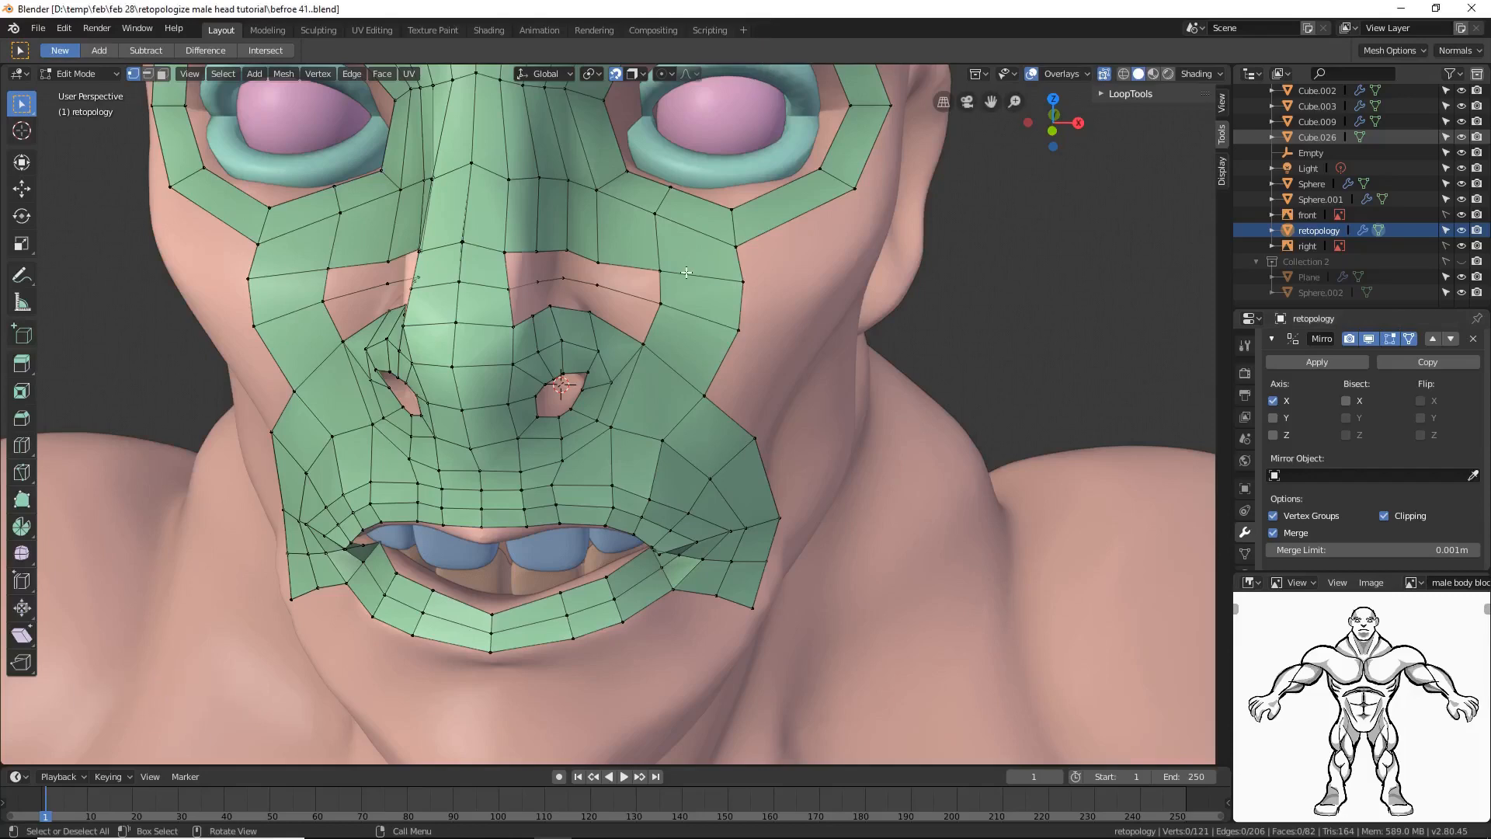
# Step: Fill the outer end of the gap above the new edge chain with a face bounded by its three surrounding edges
pyautogui.click(152, 69)
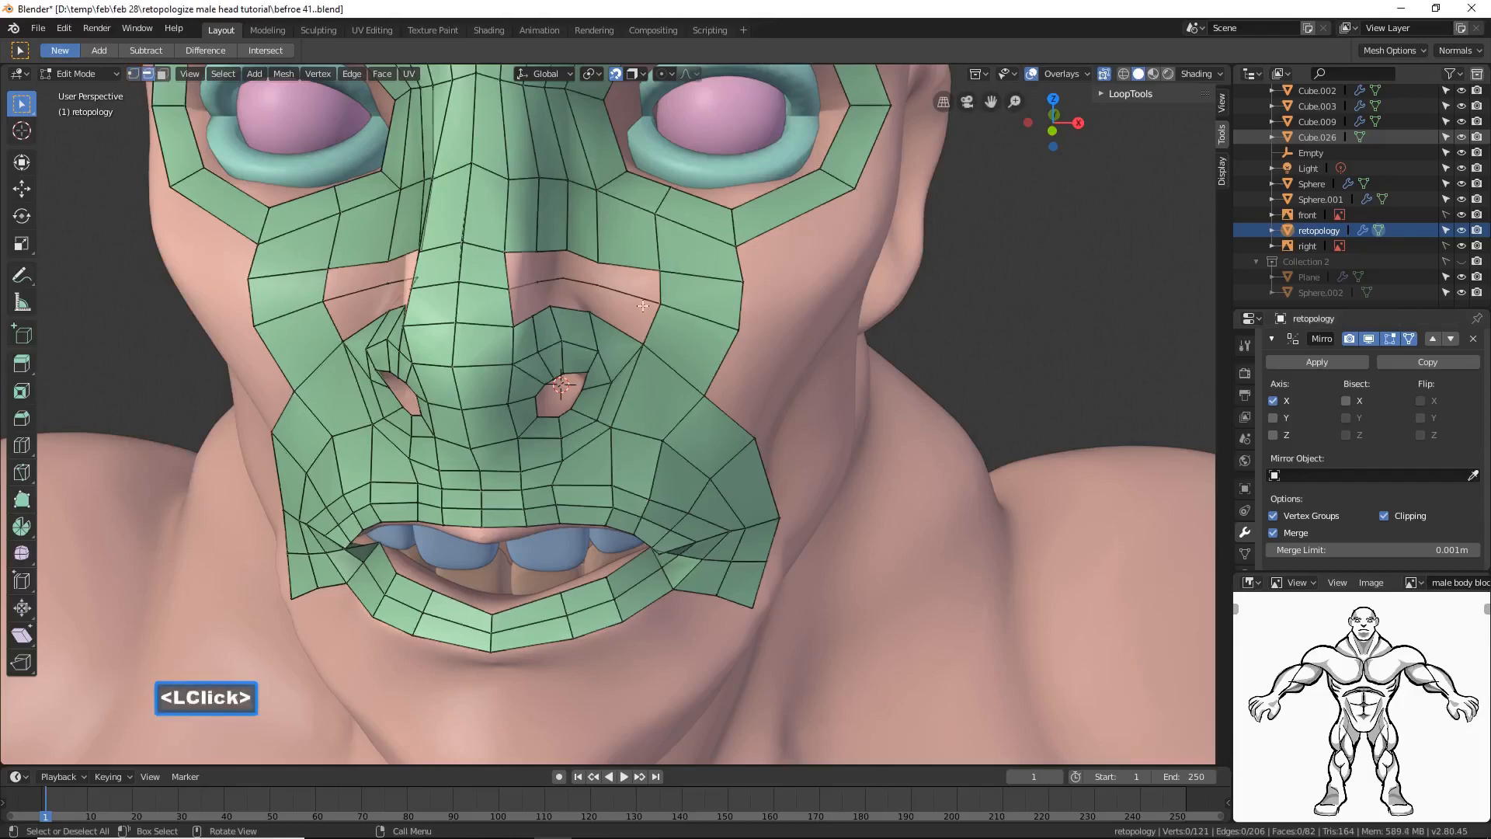
pyautogui.click(664, 289)
pyautogui.press('f')
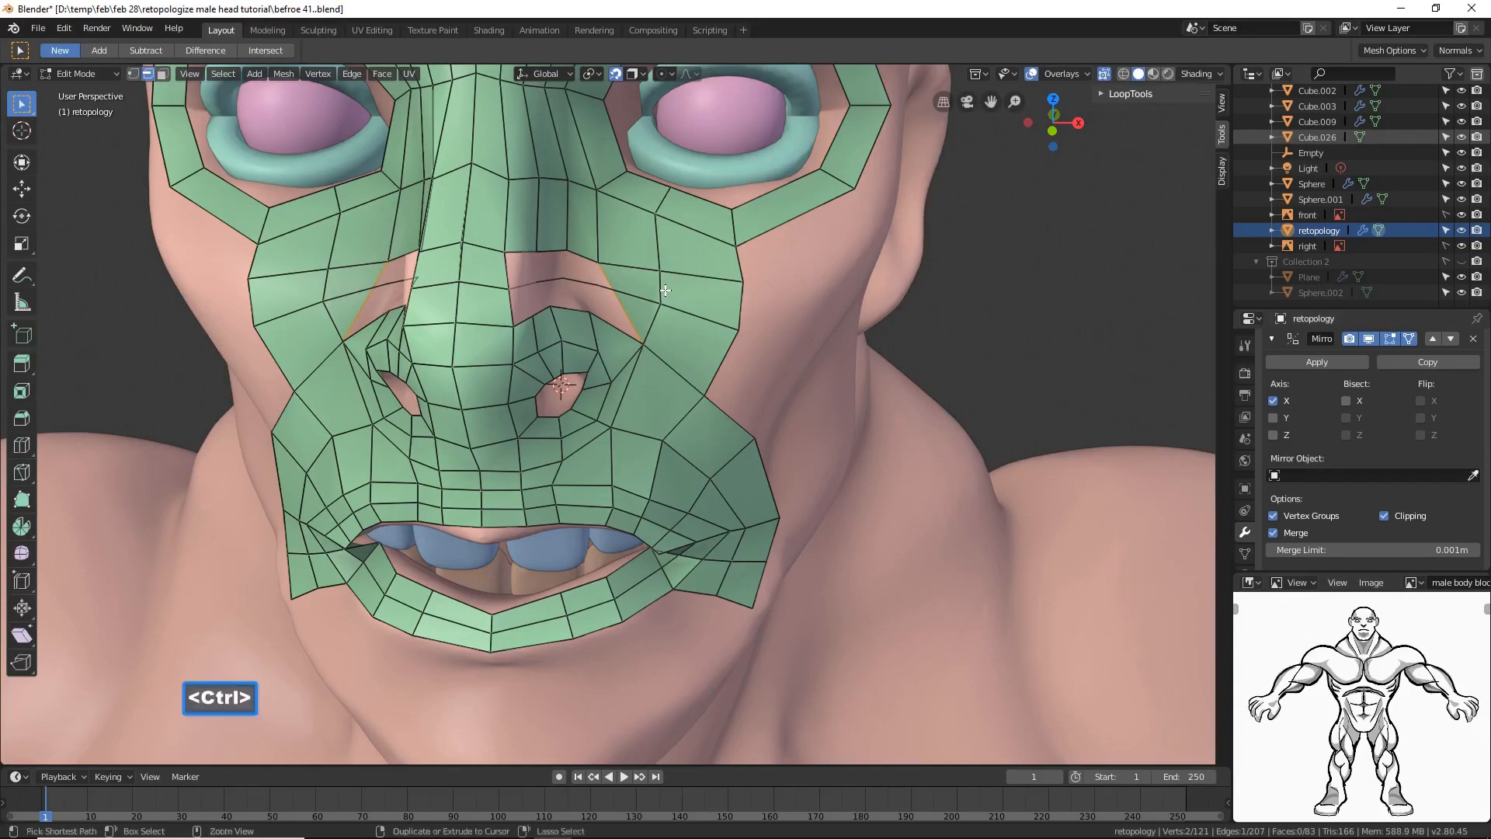
pyautogui.hotkey('ctrl', 'z')
pyautogui.keyDown('shift'); pyautogui.click(636, 293); pyautogui.keyUp('shift')
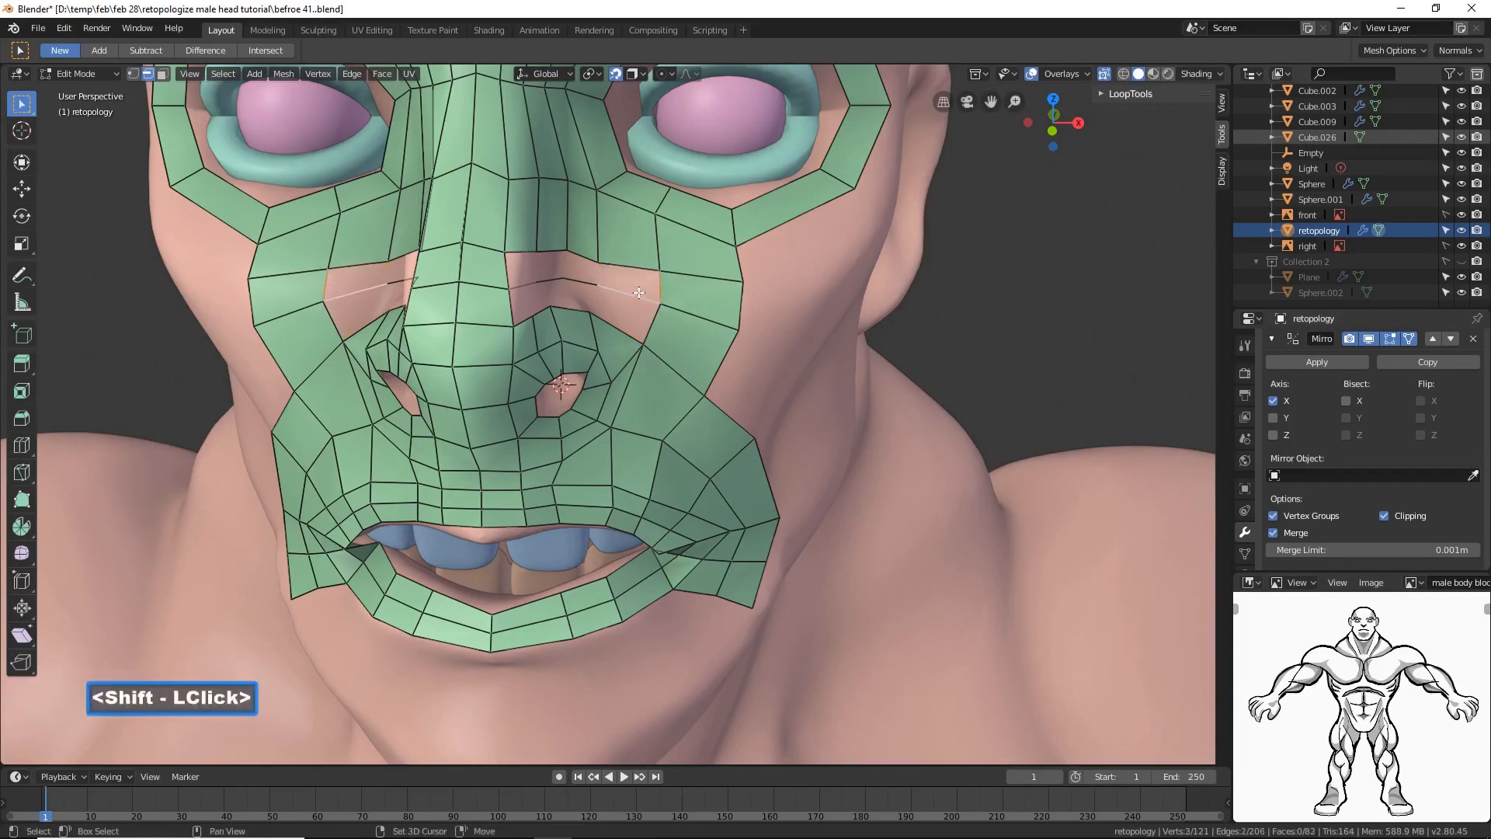
pyautogui.keyDown('shift'); pyautogui.click(627, 264); pyautogui.keyUp('shift')
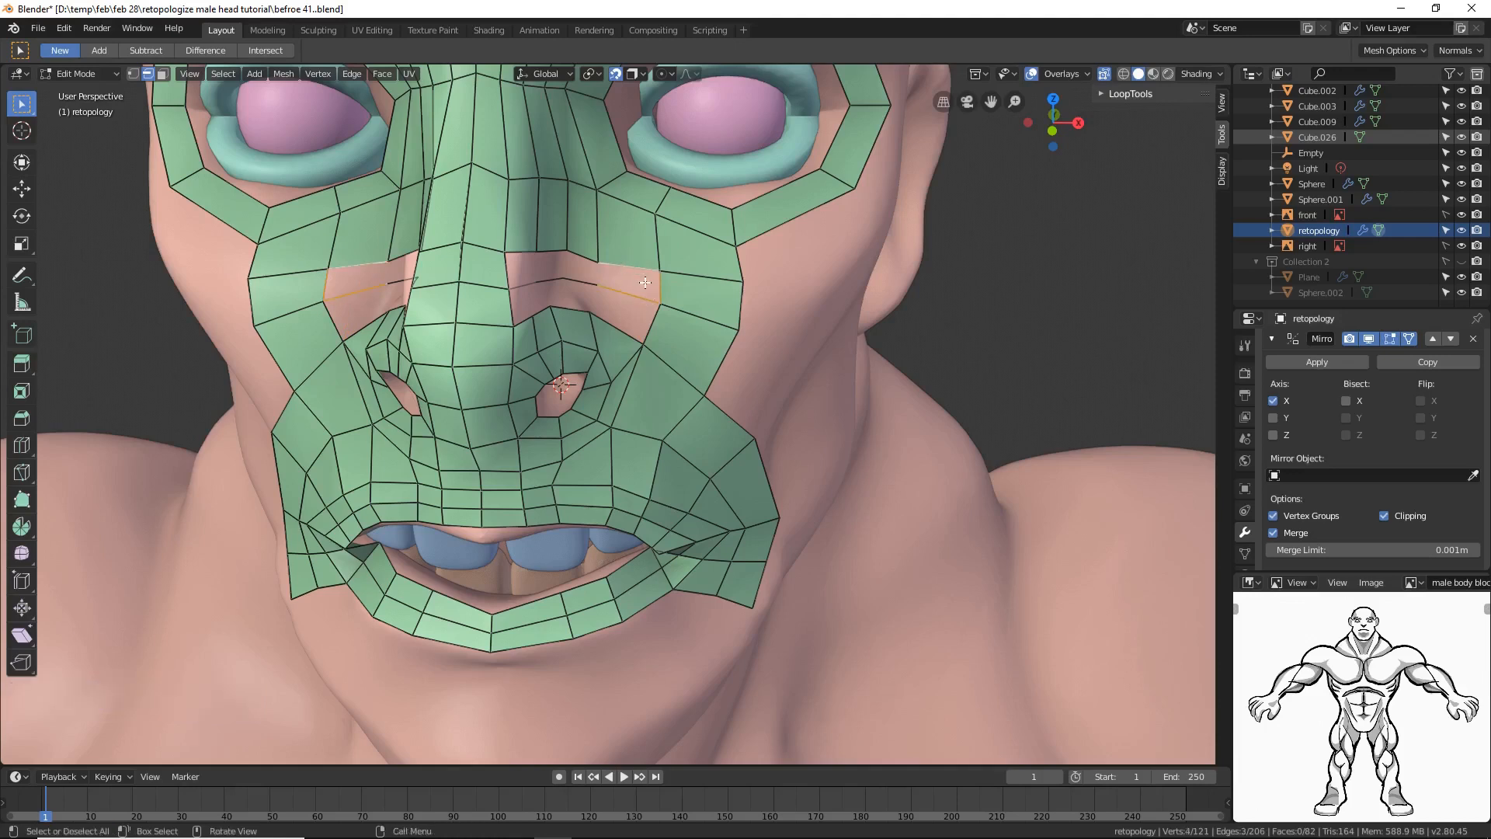
pyautogui.press('f')
pyautogui.click(944, 304)
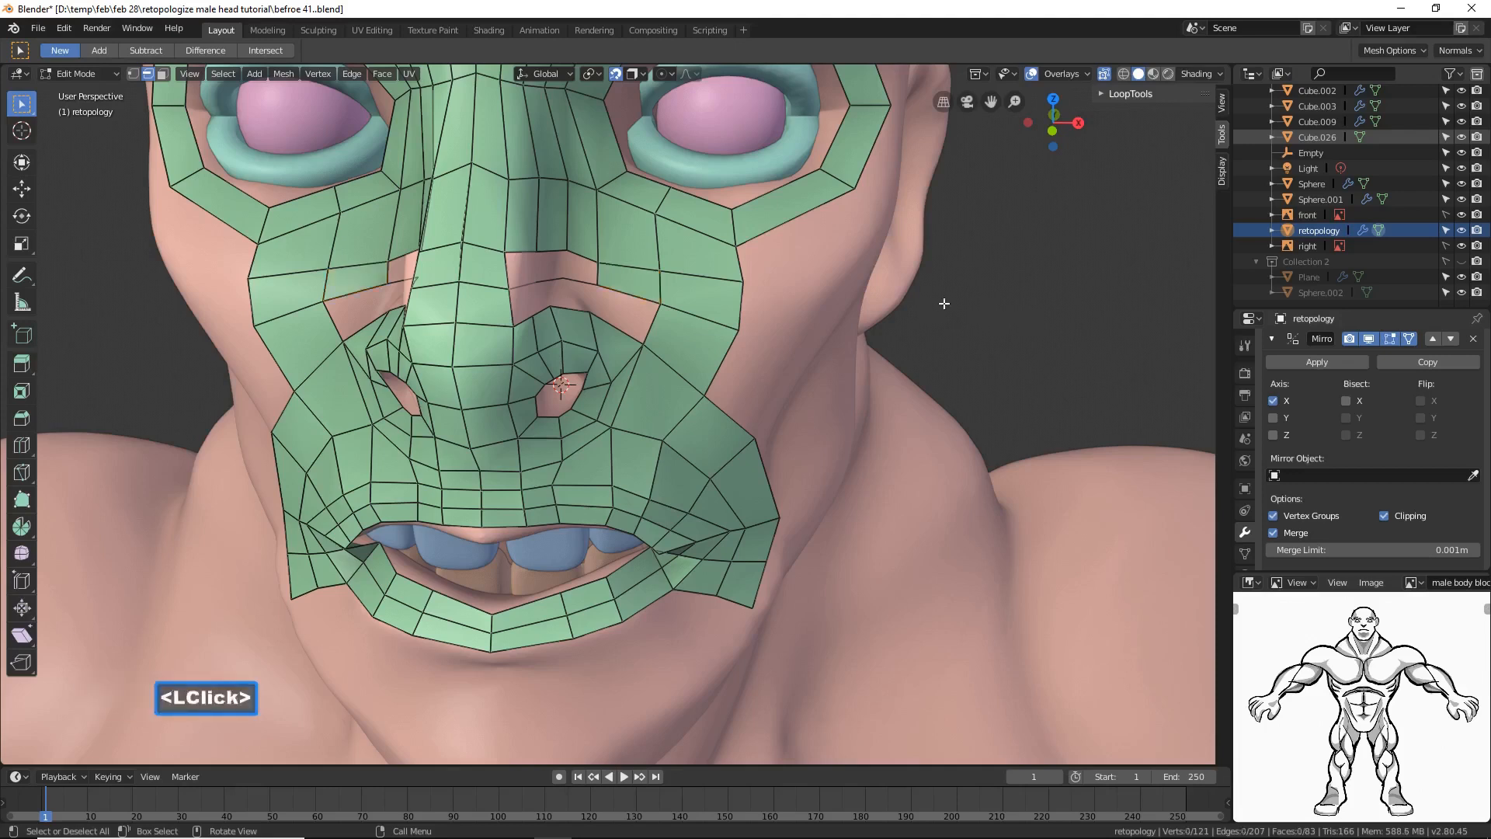
# Step: Fill the three remaining faces above the edge chain, working from the cheek to the nose side
pyautogui.click(599, 270)
pyautogui.press('f')
pyautogui.press('f')
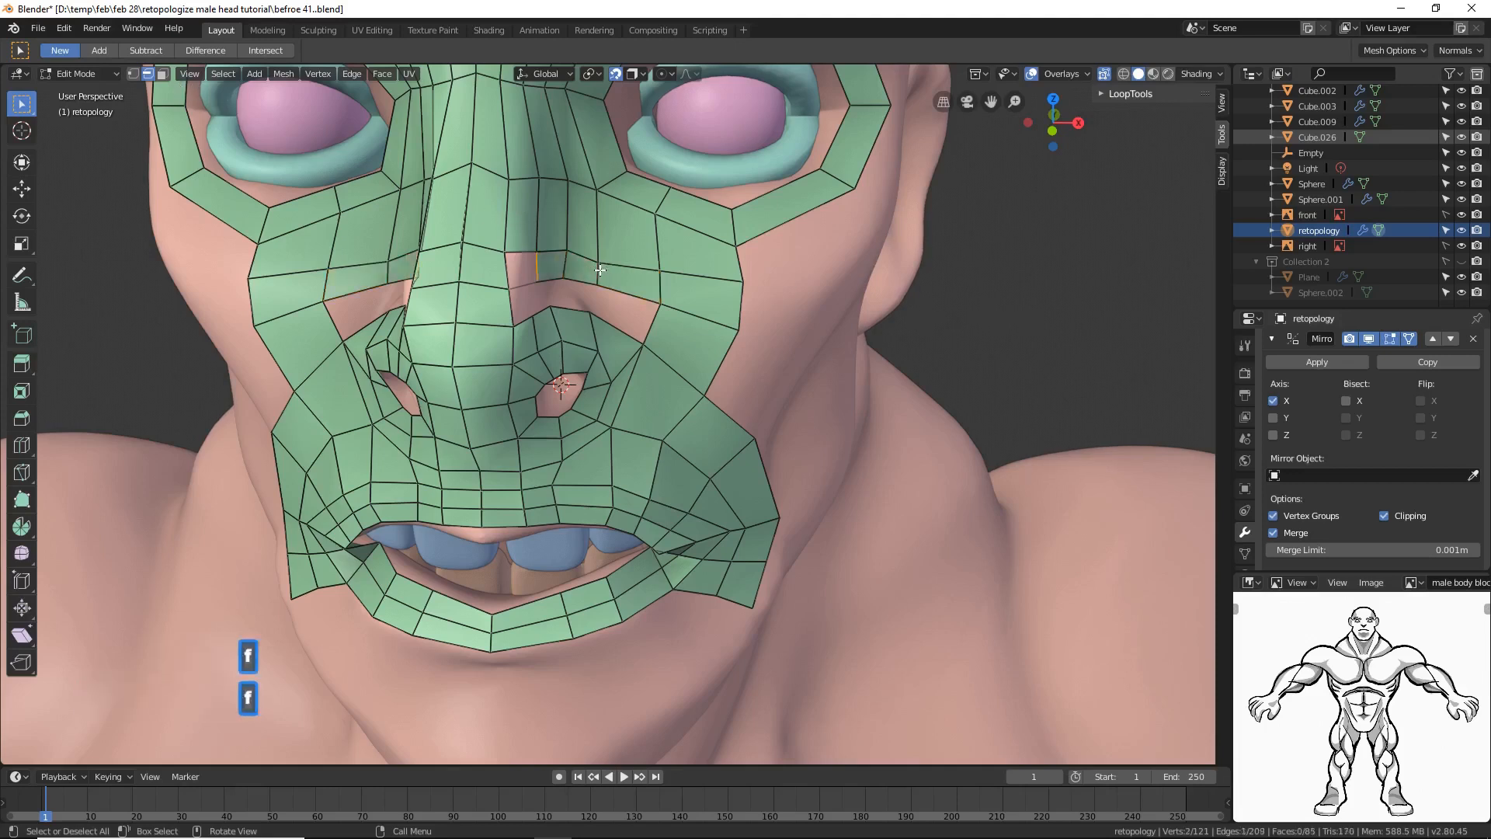
pyautogui.press('f')
# Step: Fill the row of four faces between the edge chain and the nostril wing, from the cheek strip to the nose
pyautogui.click(647, 330)
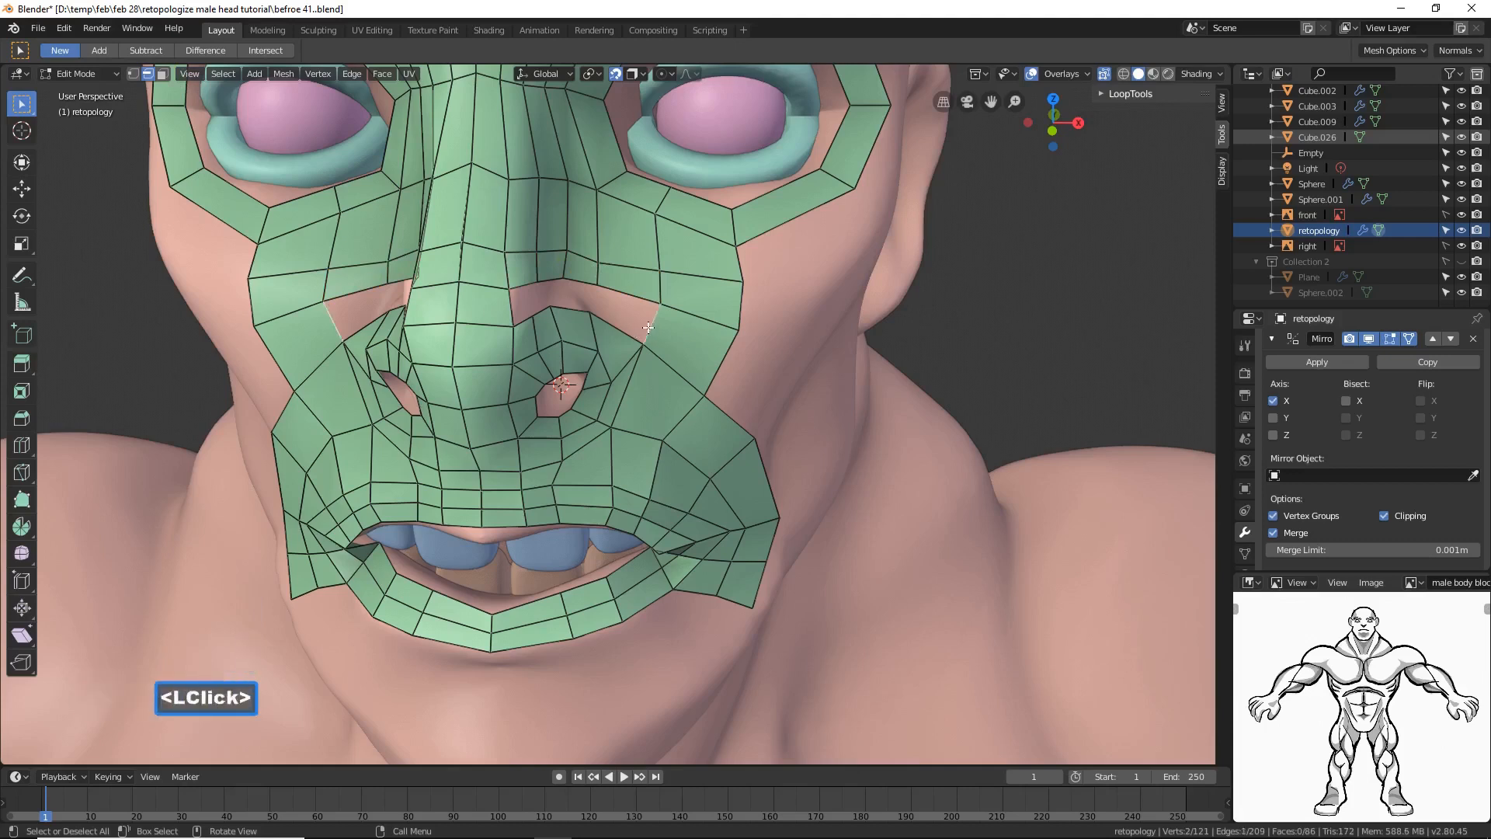
pyautogui.press('f')
pyautogui.press('f')
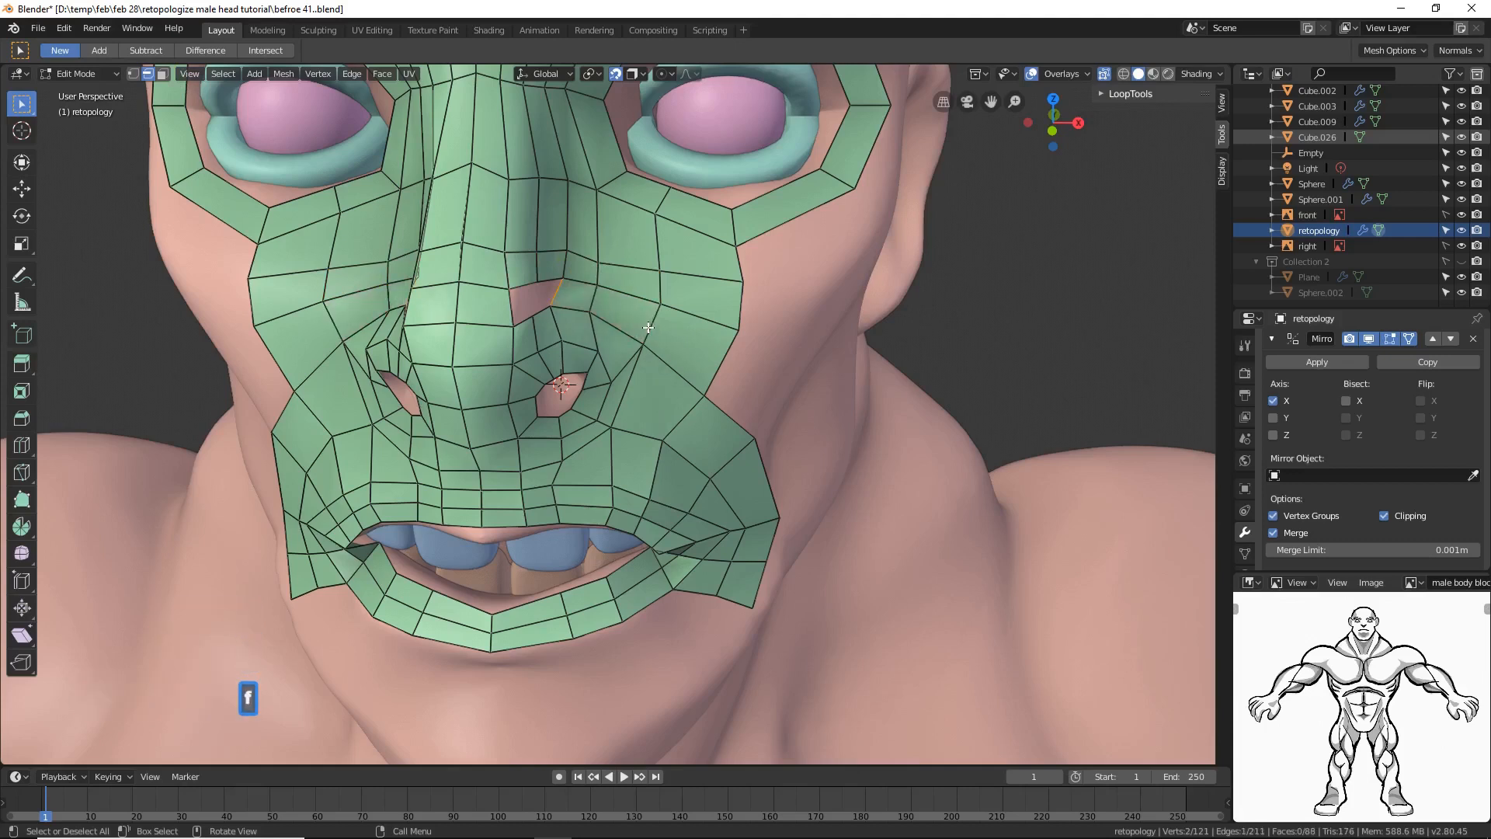
pyautogui.press('f')
pyautogui.press('f')
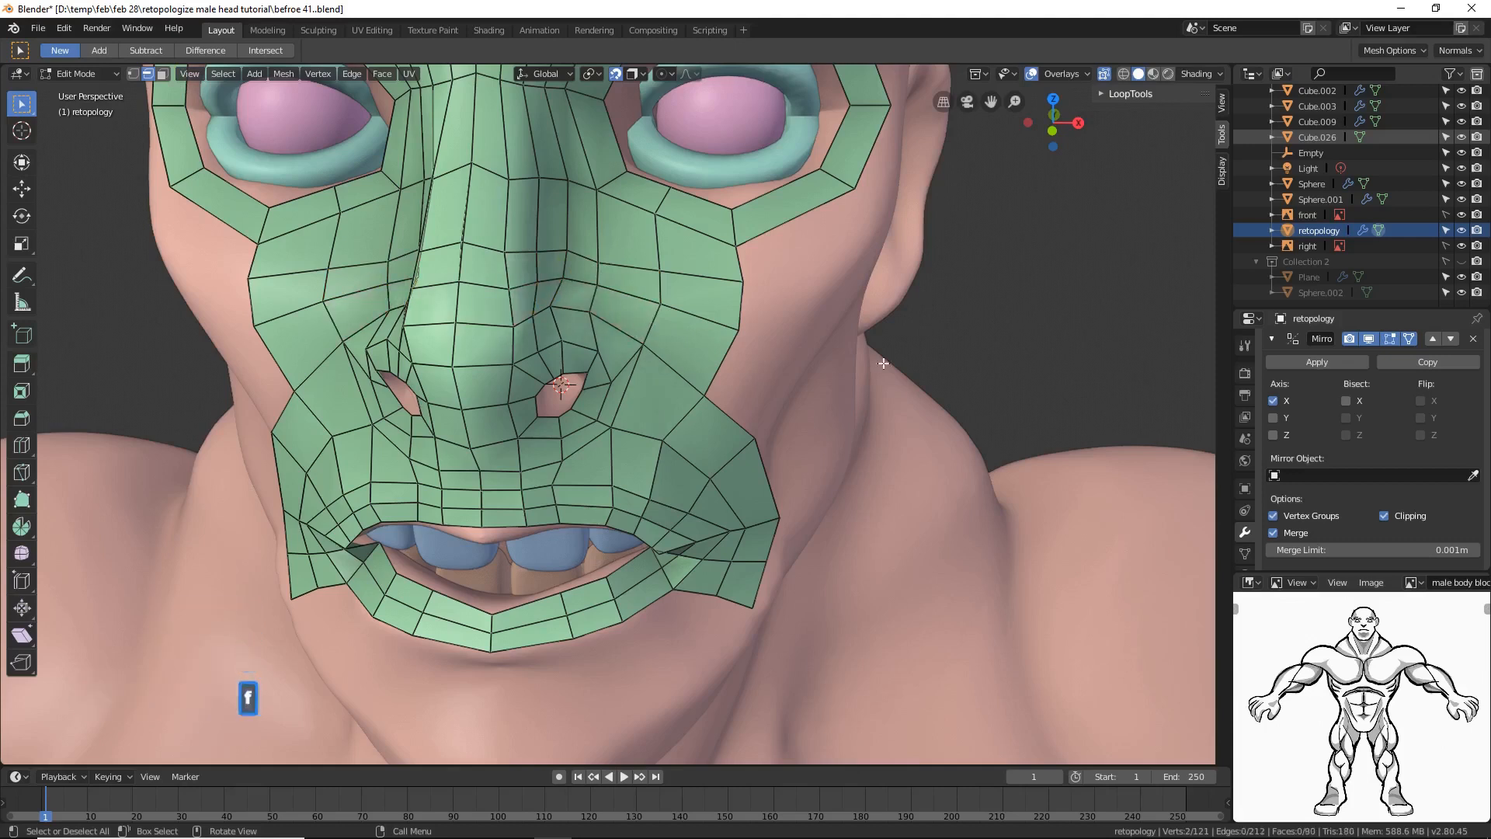
pyautogui.click(985, 360)
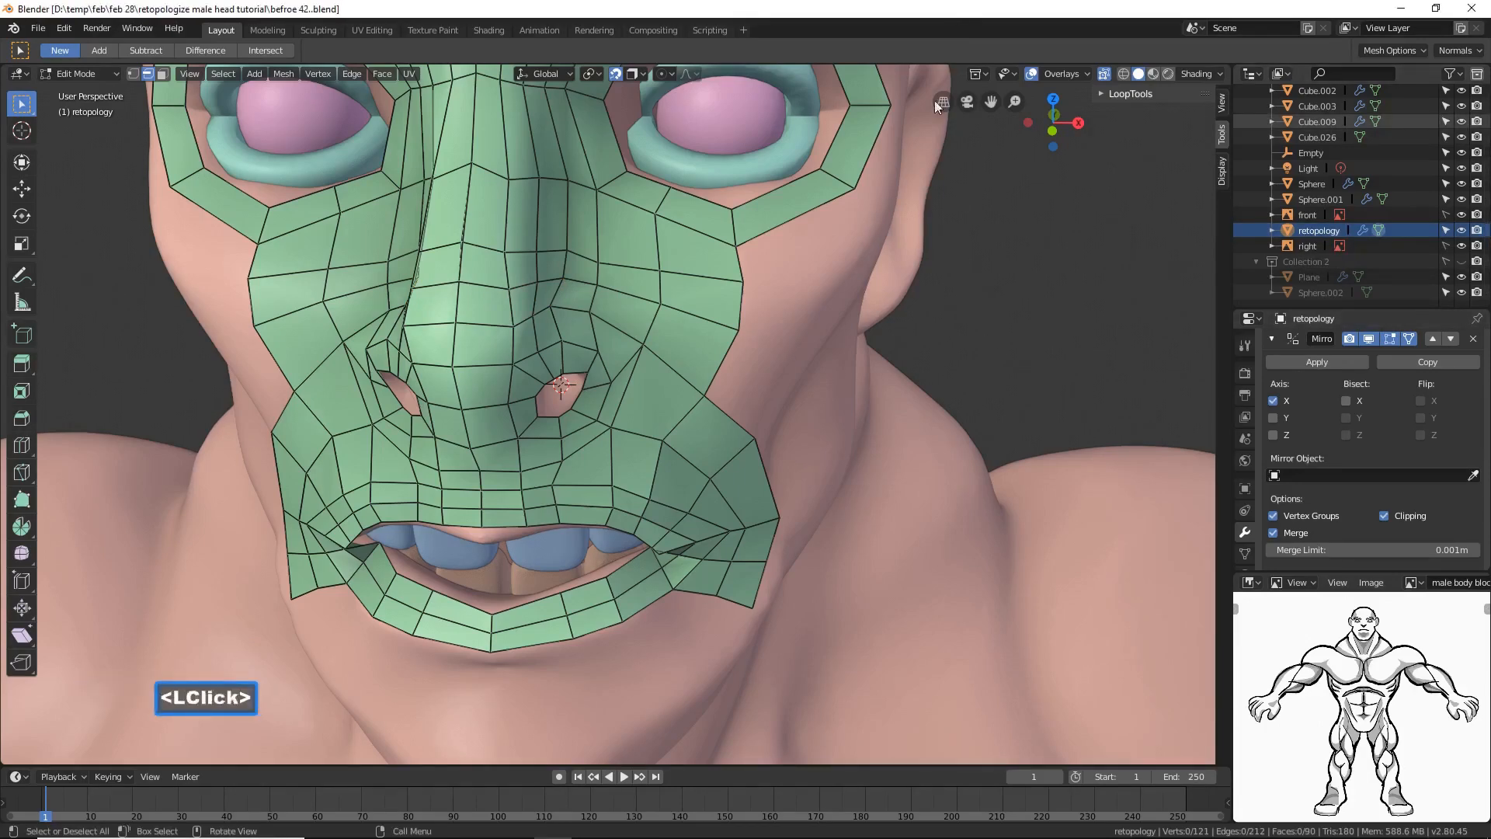
# Step: Extrude a chain of three vertices below the lower lip, from the middle vertex of the cheek strip's bottom edge toward the face centreline
pyautogui.keyDown('ctrl'); pyautogui.moveTo(962, 330); pyautogui.dragTo(778, 527, button='middle'); pyautogui.keyUp('ctrl')
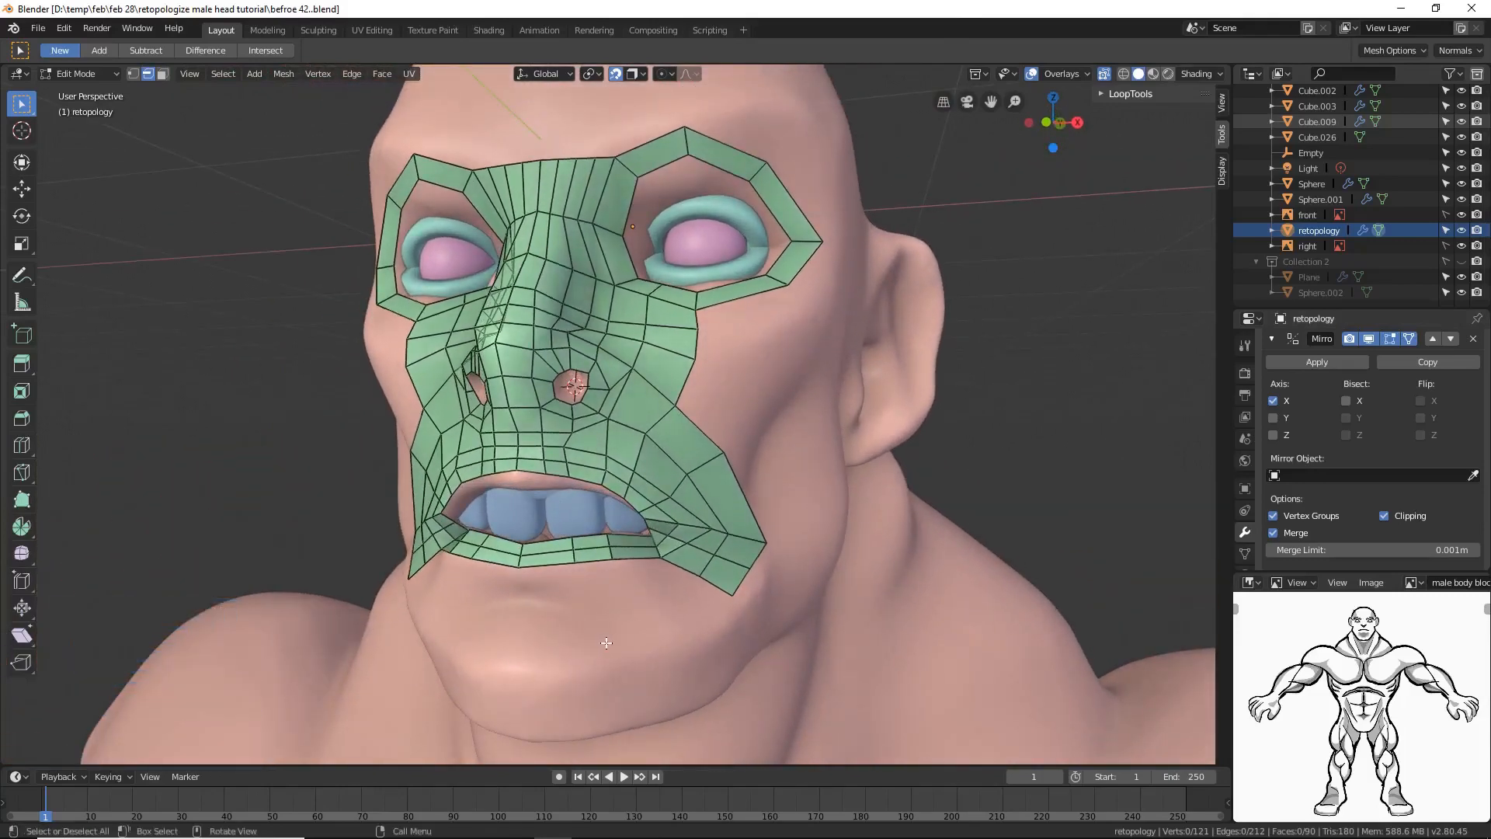
pyautogui.moveTo(605, 622); pyautogui.dragTo(620, 628, button='middle')
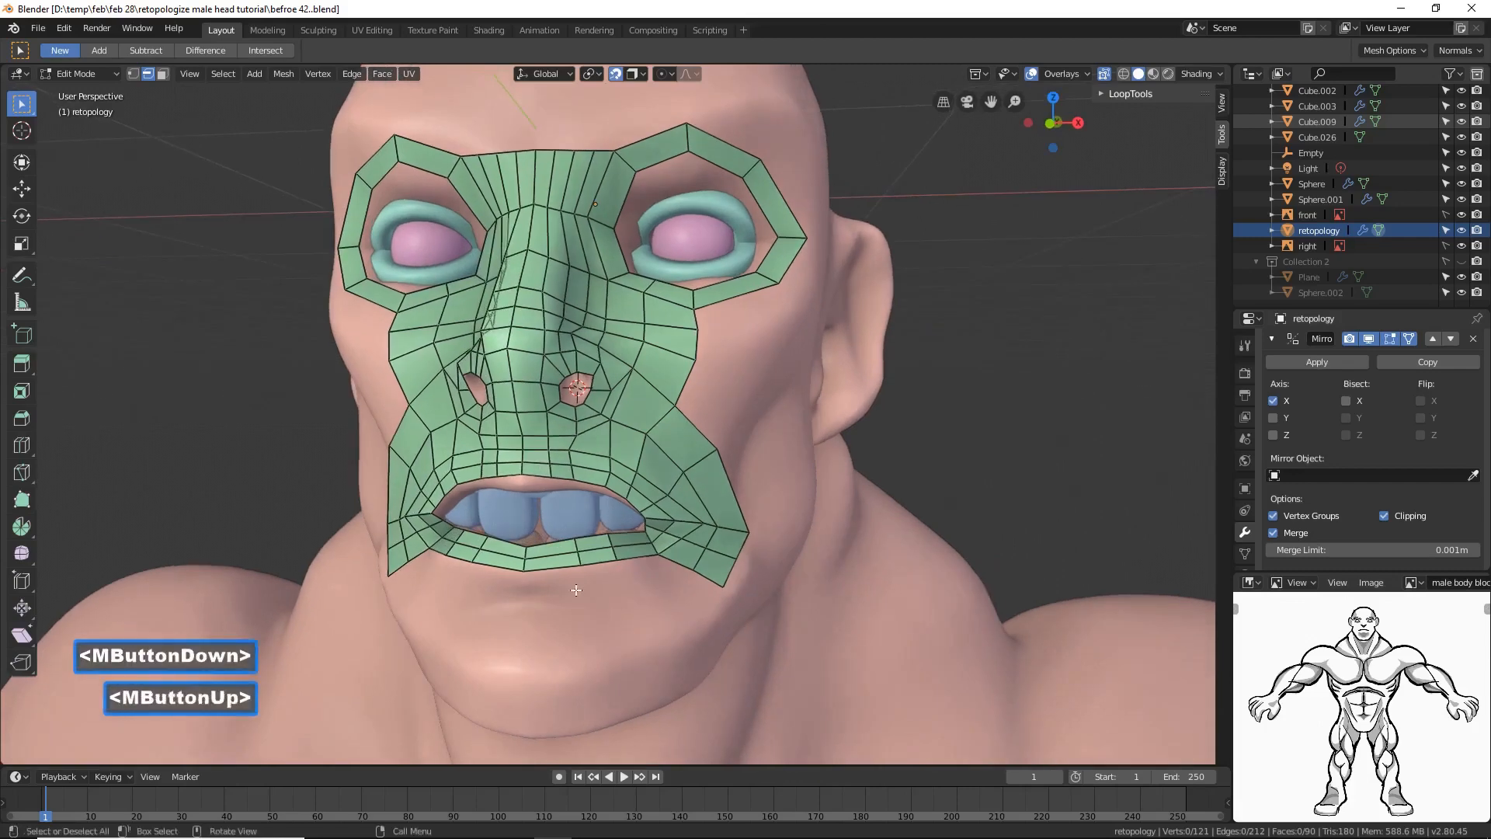
pyautogui.click(133, 76)
pyautogui.click(693, 571)
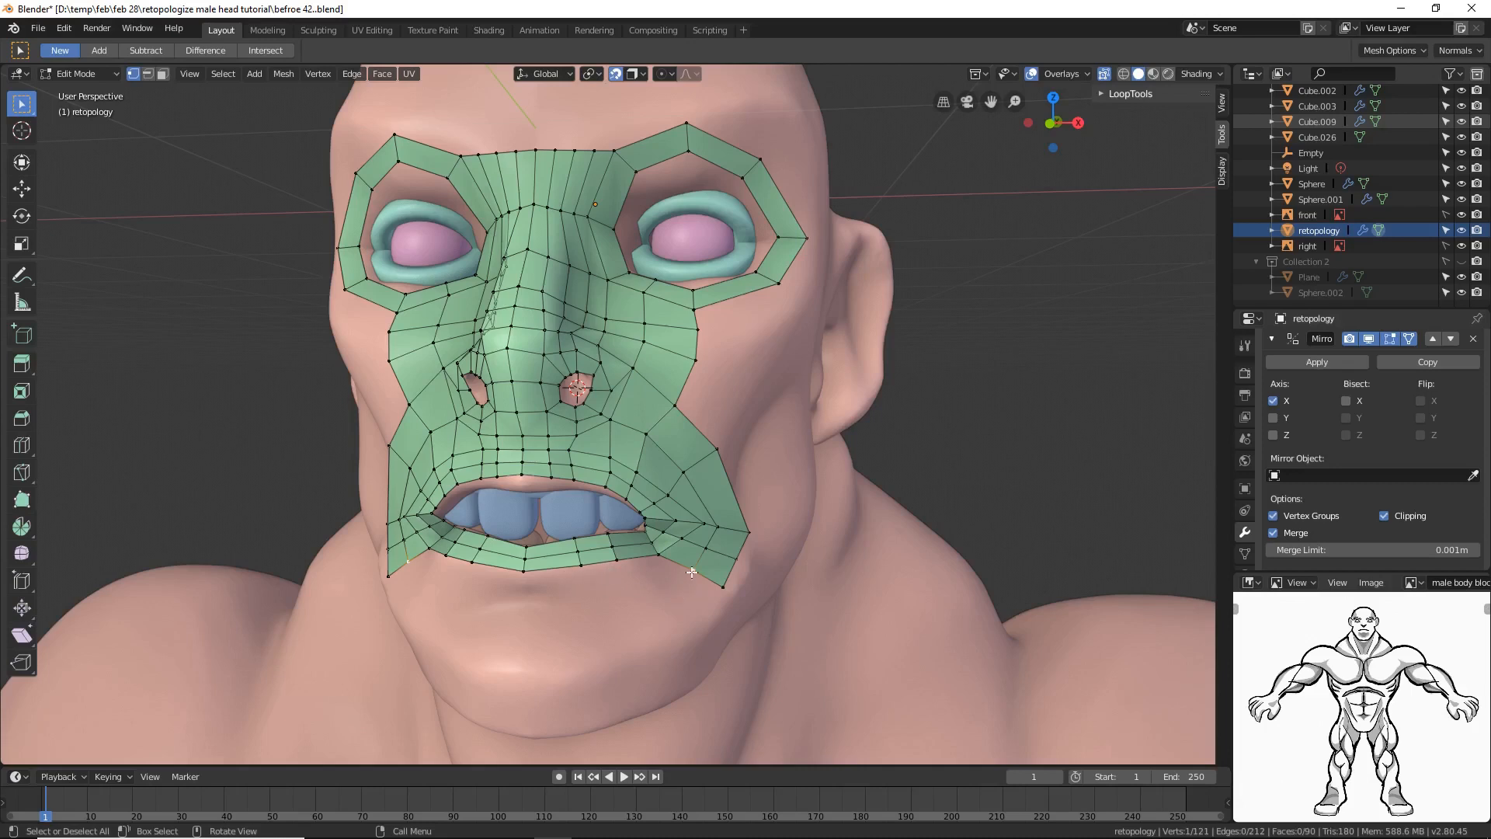
pyautogui.press('ctrl')
pyautogui.press('ctrl')
pyautogui.press('ctrl')
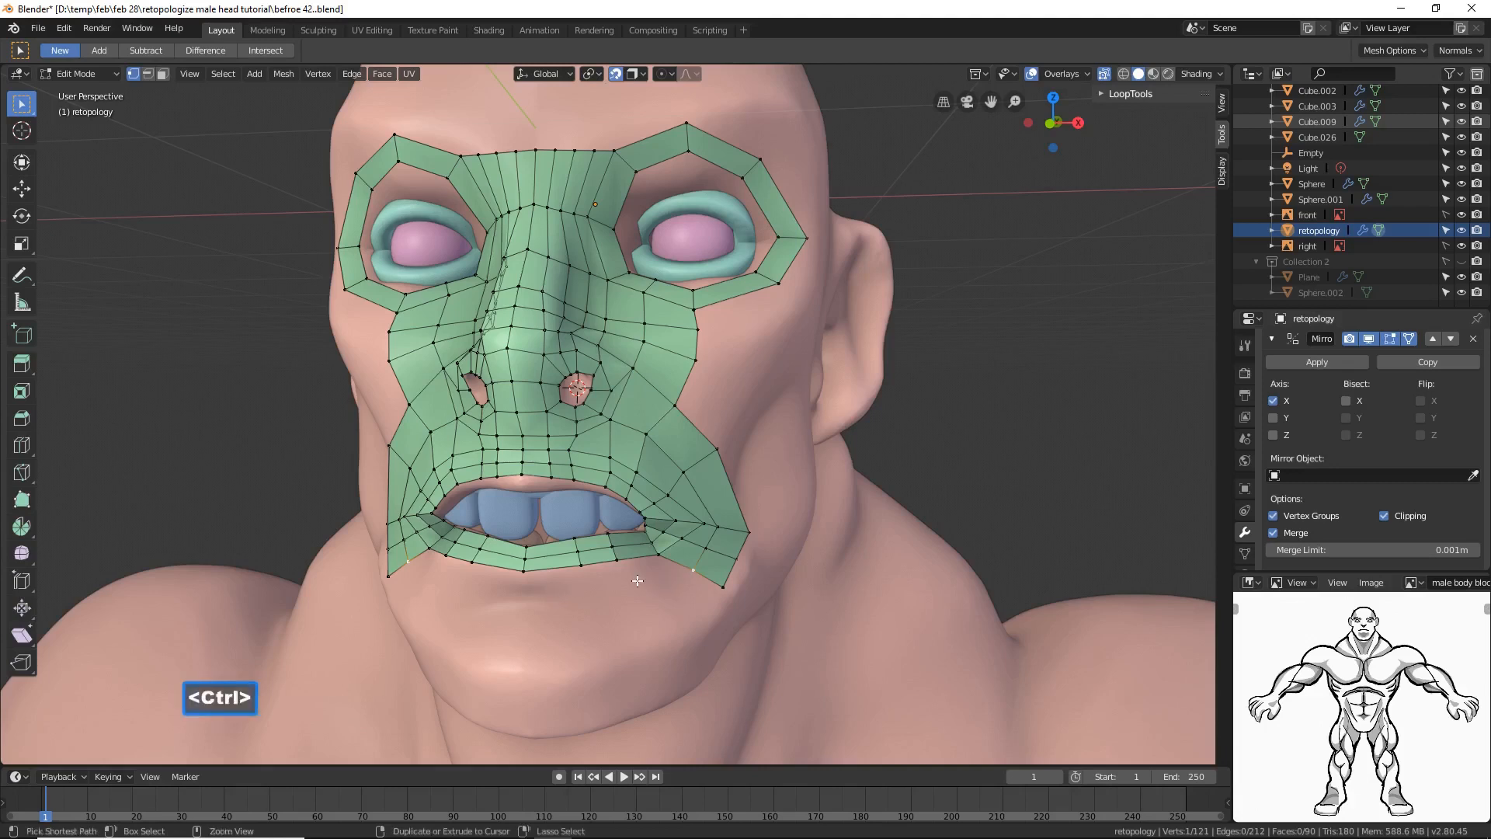
pyautogui.keyDown('ctrl'); pyautogui.rightClick(637, 583); pyautogui.keyUp('ctrl')
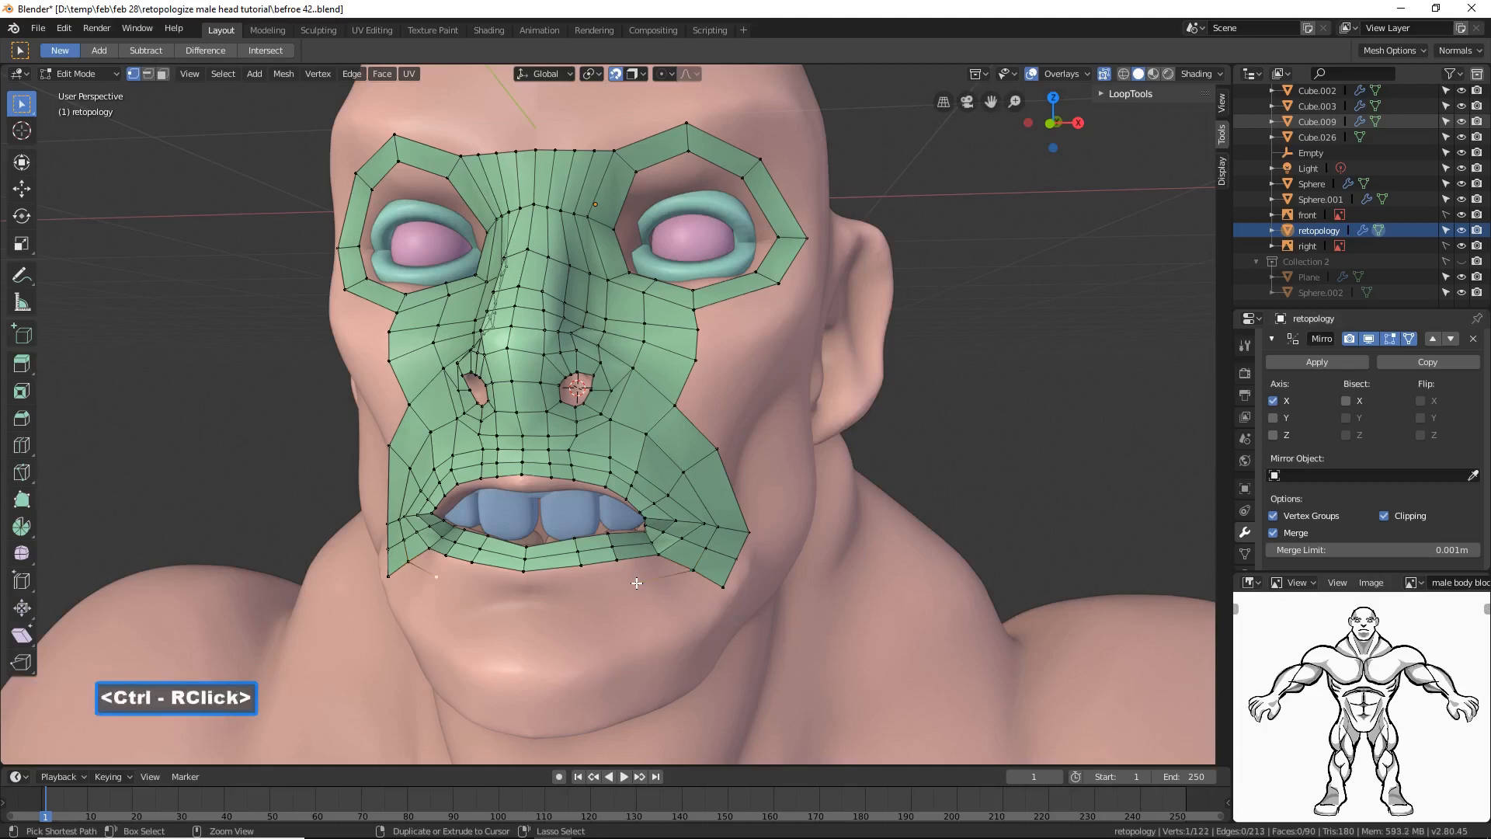
pyautogui.keyDown('ctrl'); pyautogui.rightClick(596, 588); pyautogui.keyUp('ctrl')
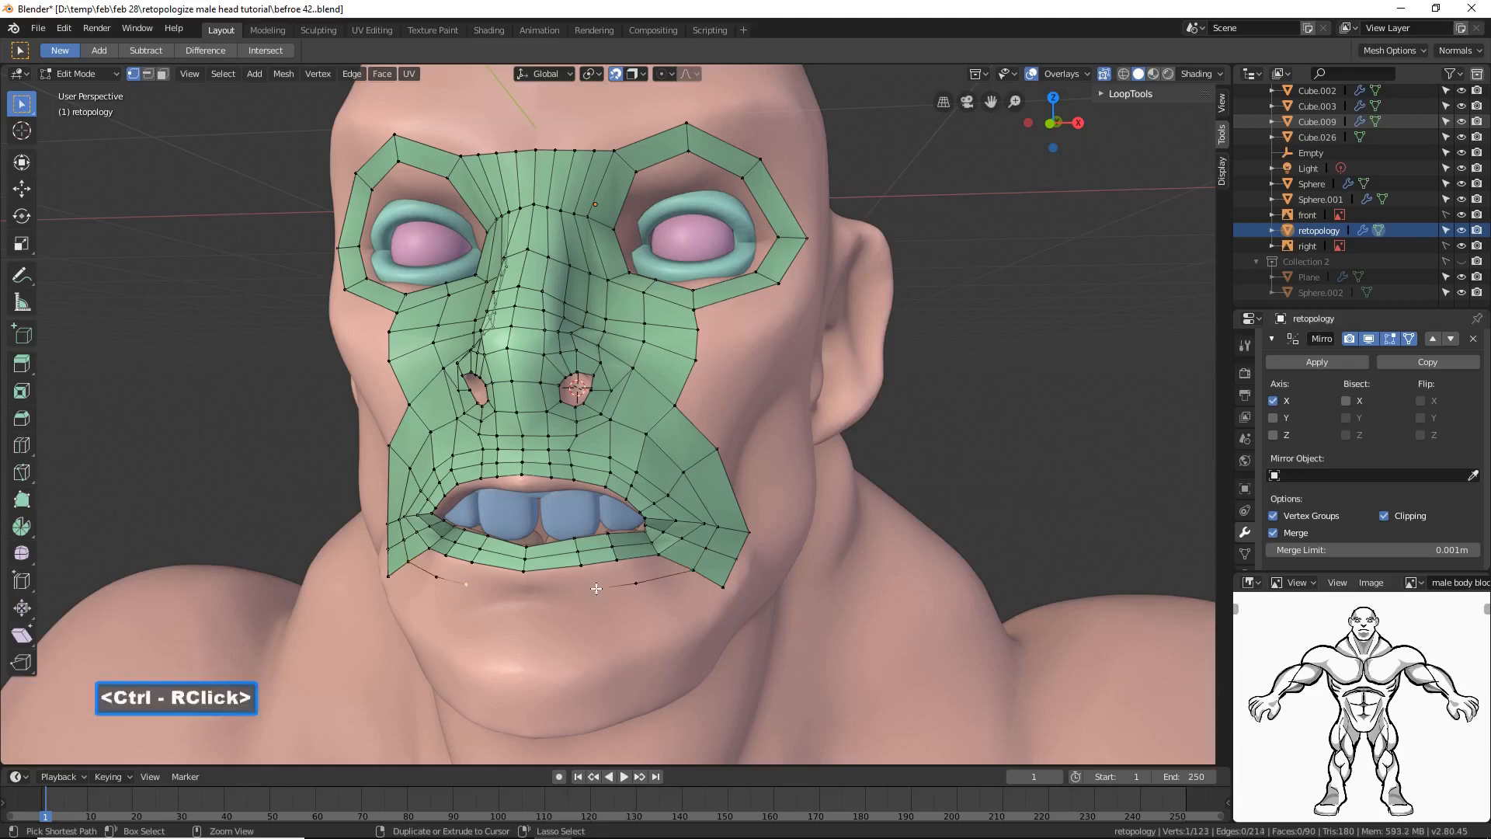
pyautogui.keyDown('ctrl'); pyautogui.rightClick(541, 595); pyautogui.keyUp('ctrl')
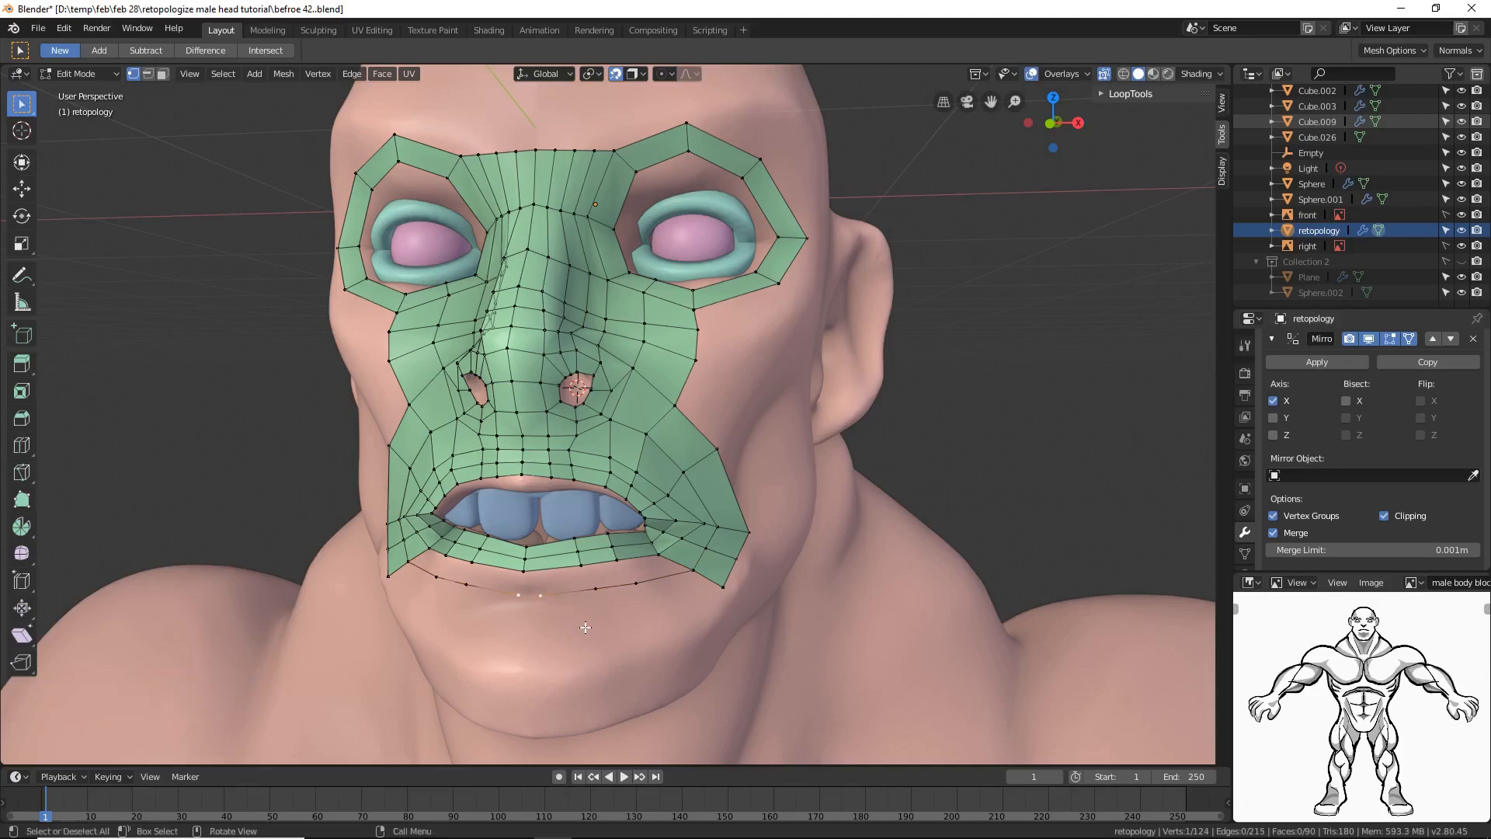
# Step: Extrude a second chain of three vertices across the chin below the first, from the cheek strip's outer bottom corner toward the centreline
pyautogui.click(722, 587)
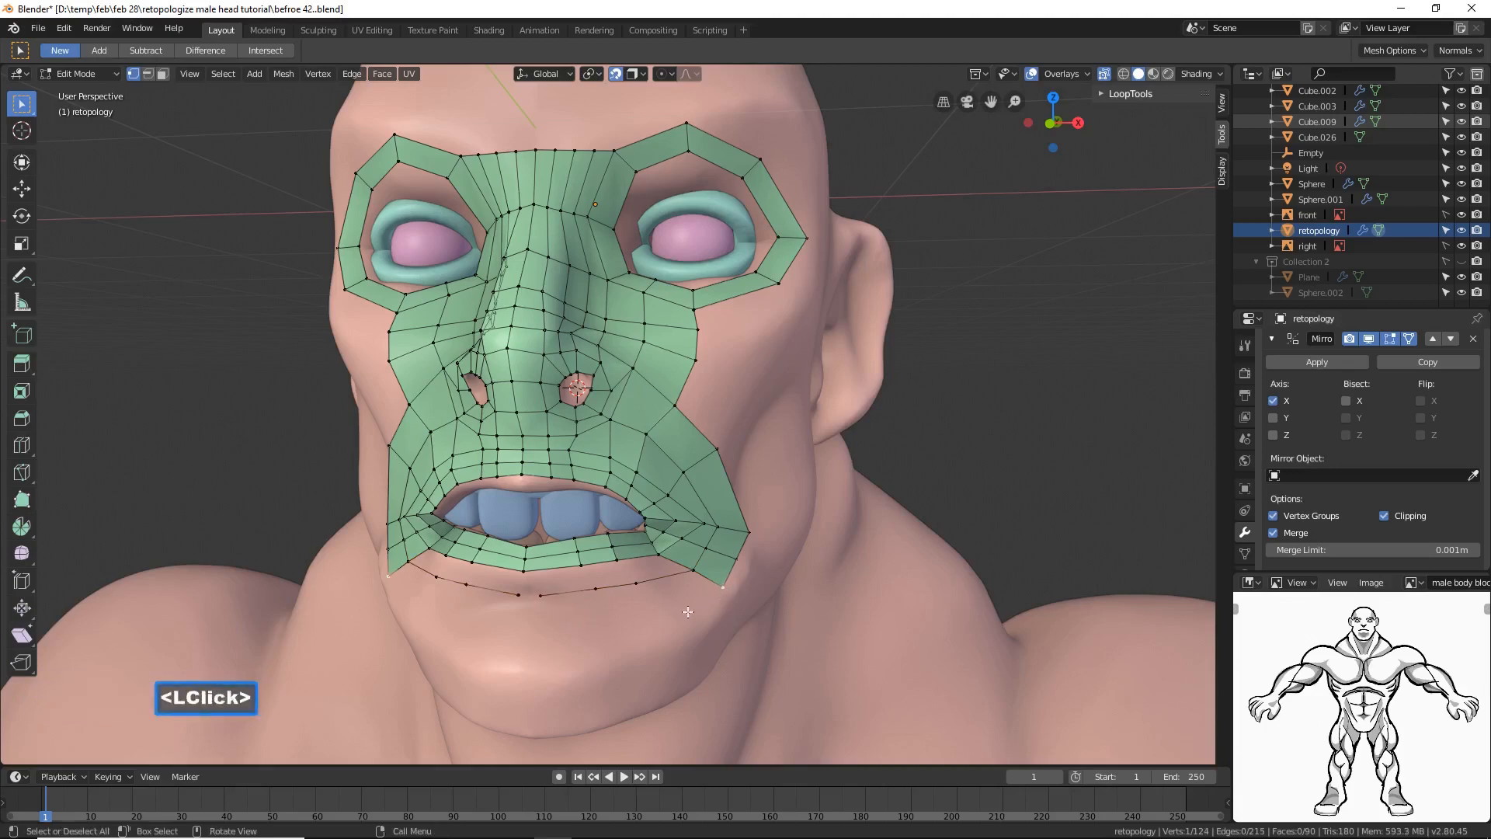
pyautogui.keyDown('ctrl'); pyautogui.rightClick(655, 610); pyautogui.keyUp('ctrl')
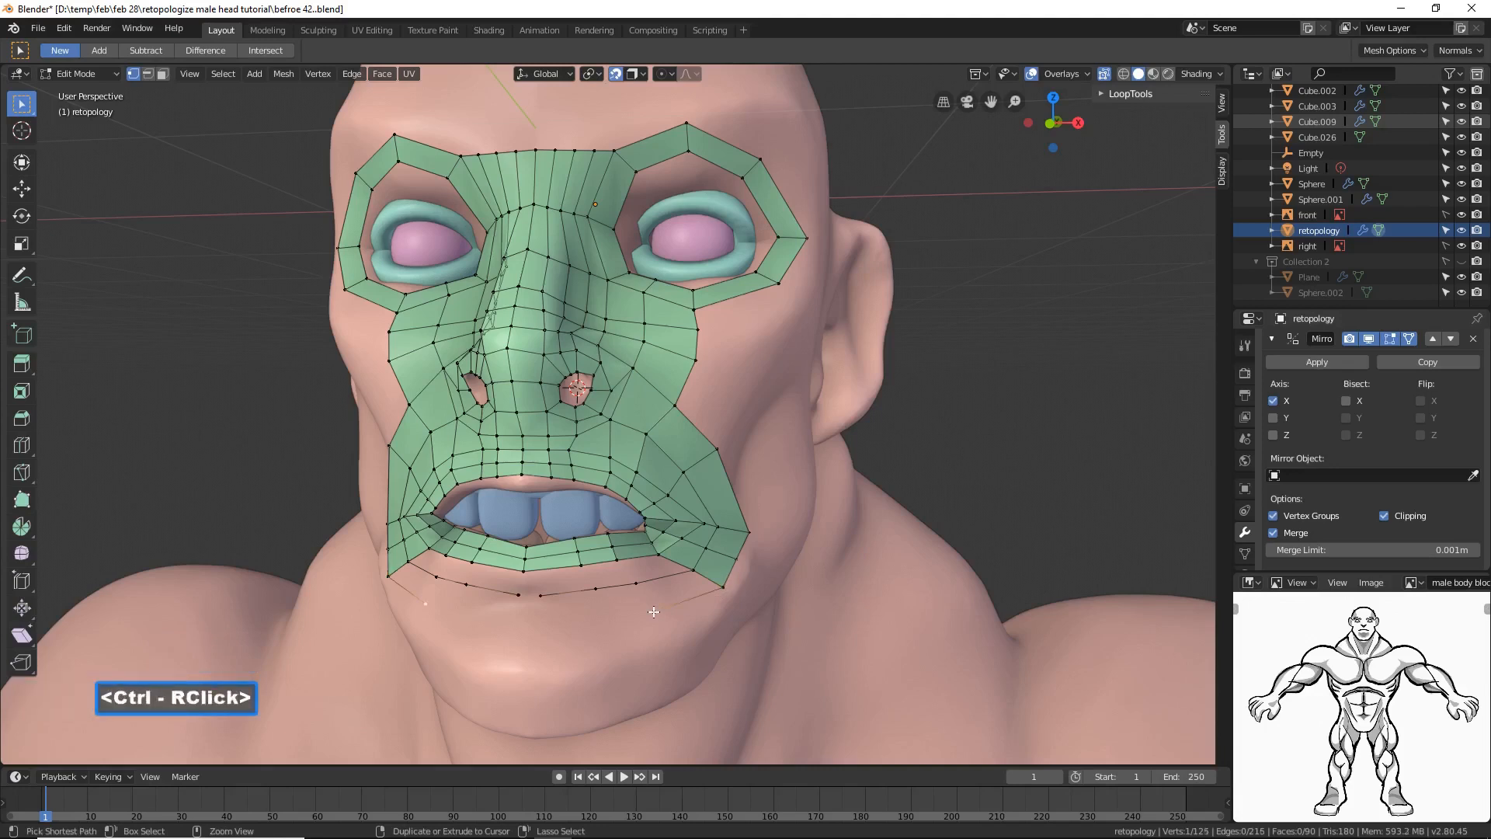
pyautogui.keyDown('ctrl'); pyautogui.rightClick(598, 615); pyautogui.keyUp('ctrl')
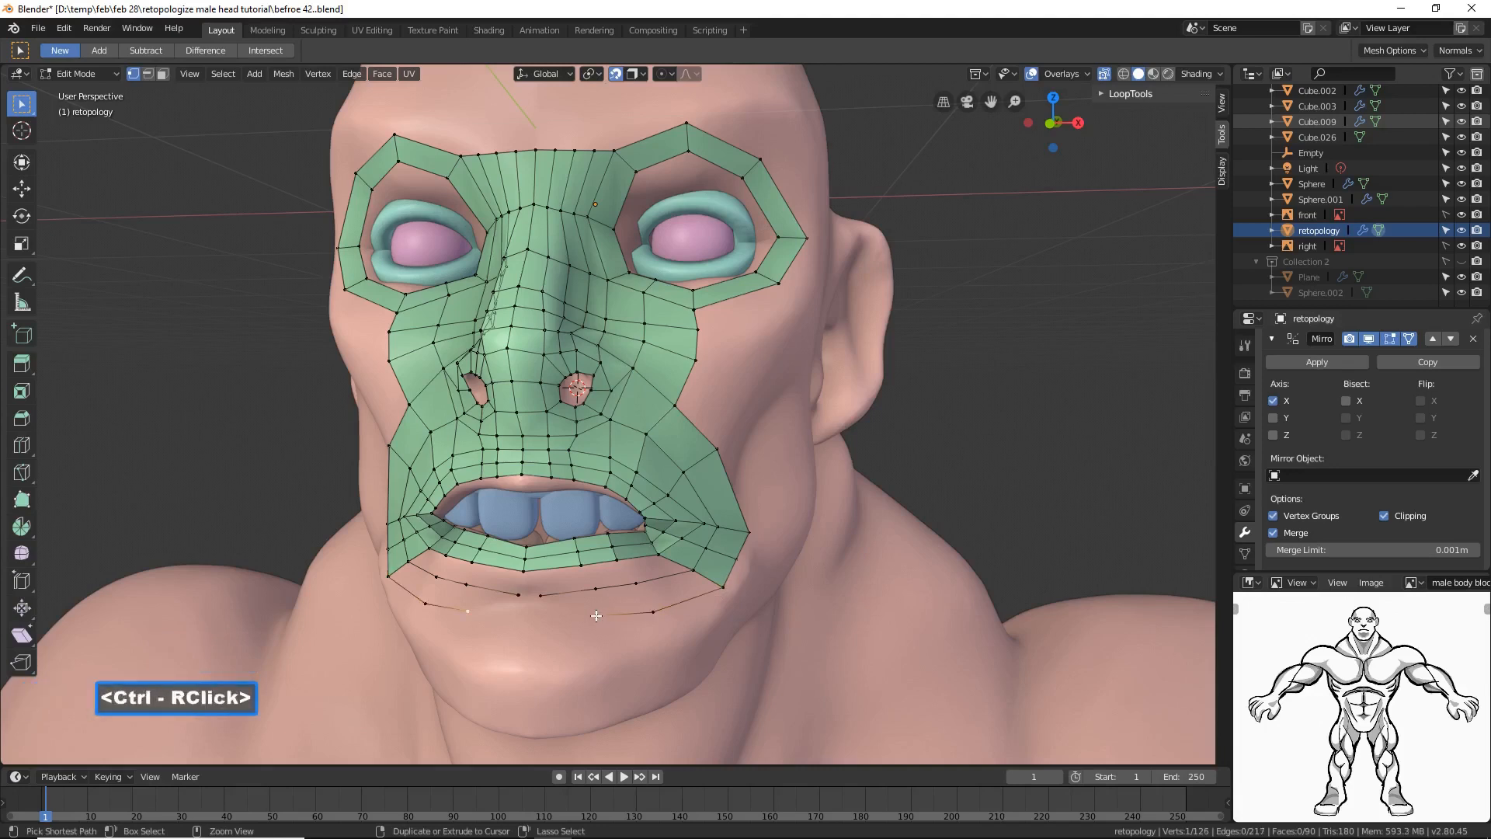
pyautogui.keyDown('ctrl'); pyautogui.rightClick(545, 620); pyautogui.keyUp('ctrl')
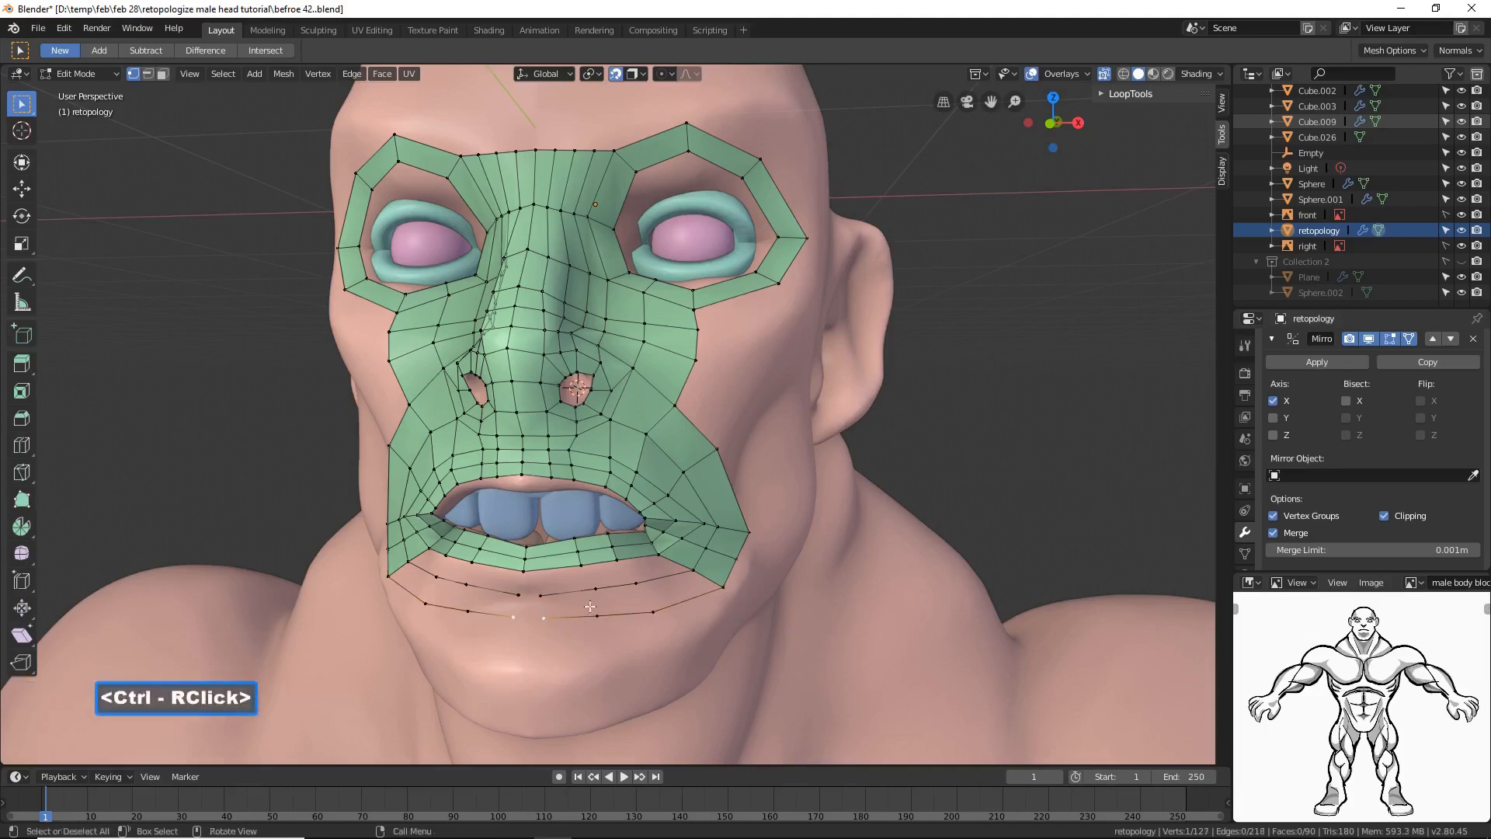
pyautogui.click(998, 498)
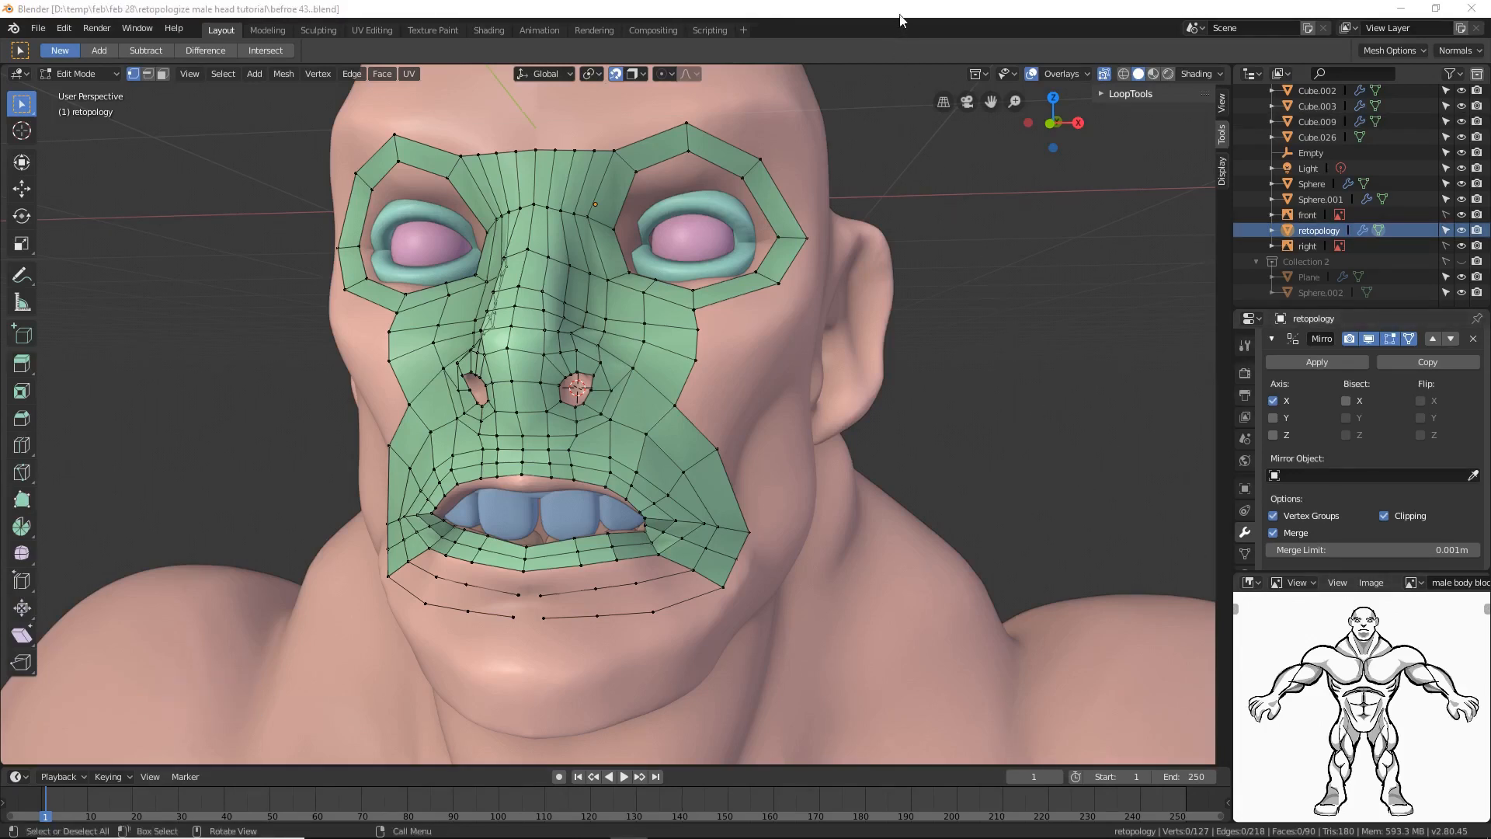
pyautogui.click(901, 20)
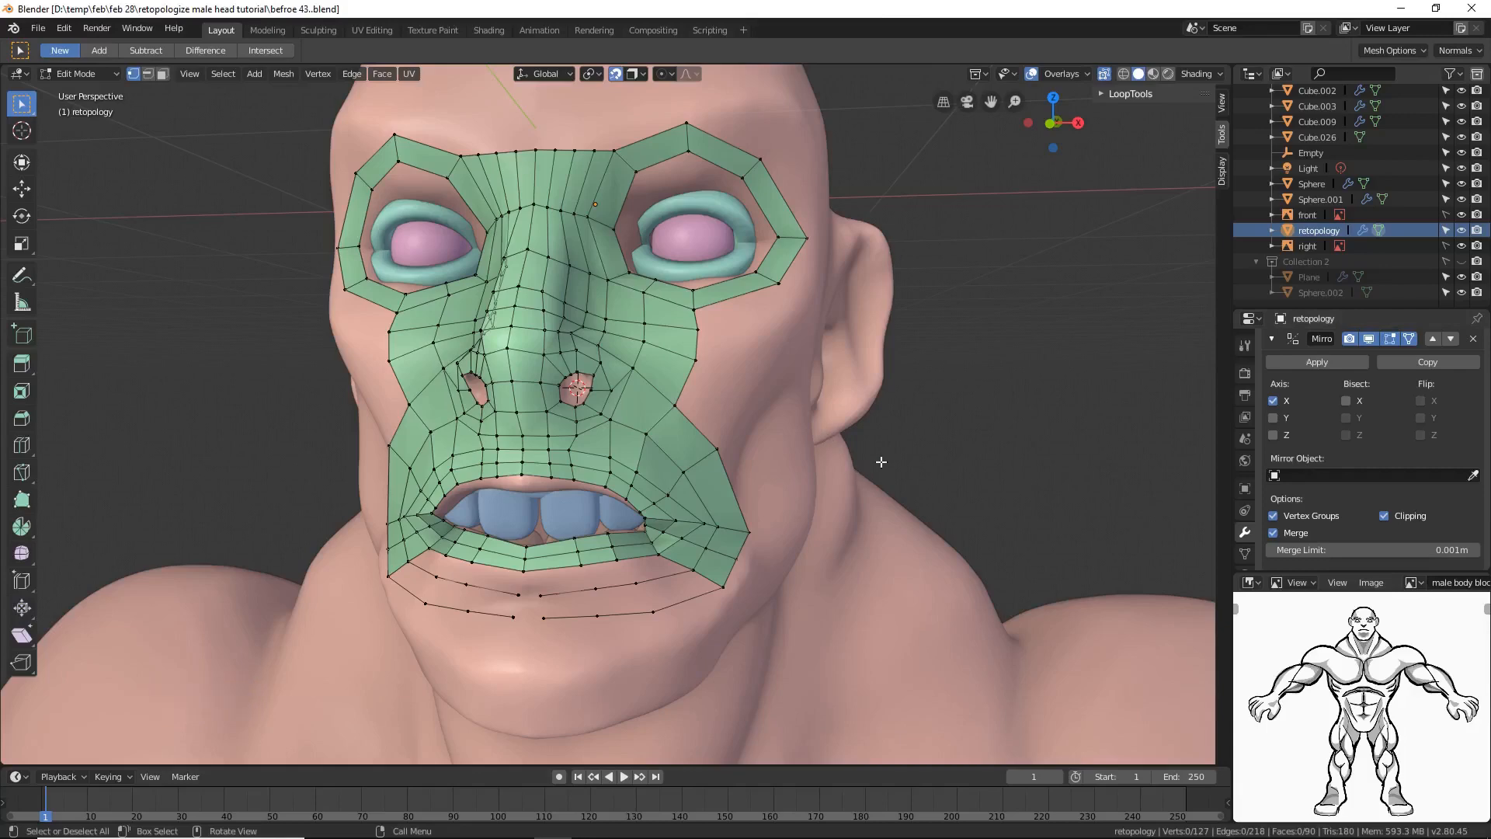
# Step: Extrude a chain of three vertices from the cheek patch's outer corner below the eye ring, down the cheek to the jaw
pyautogui.moveTo(932, 427); pyautogui.dragTo(874, 425, button='middle')
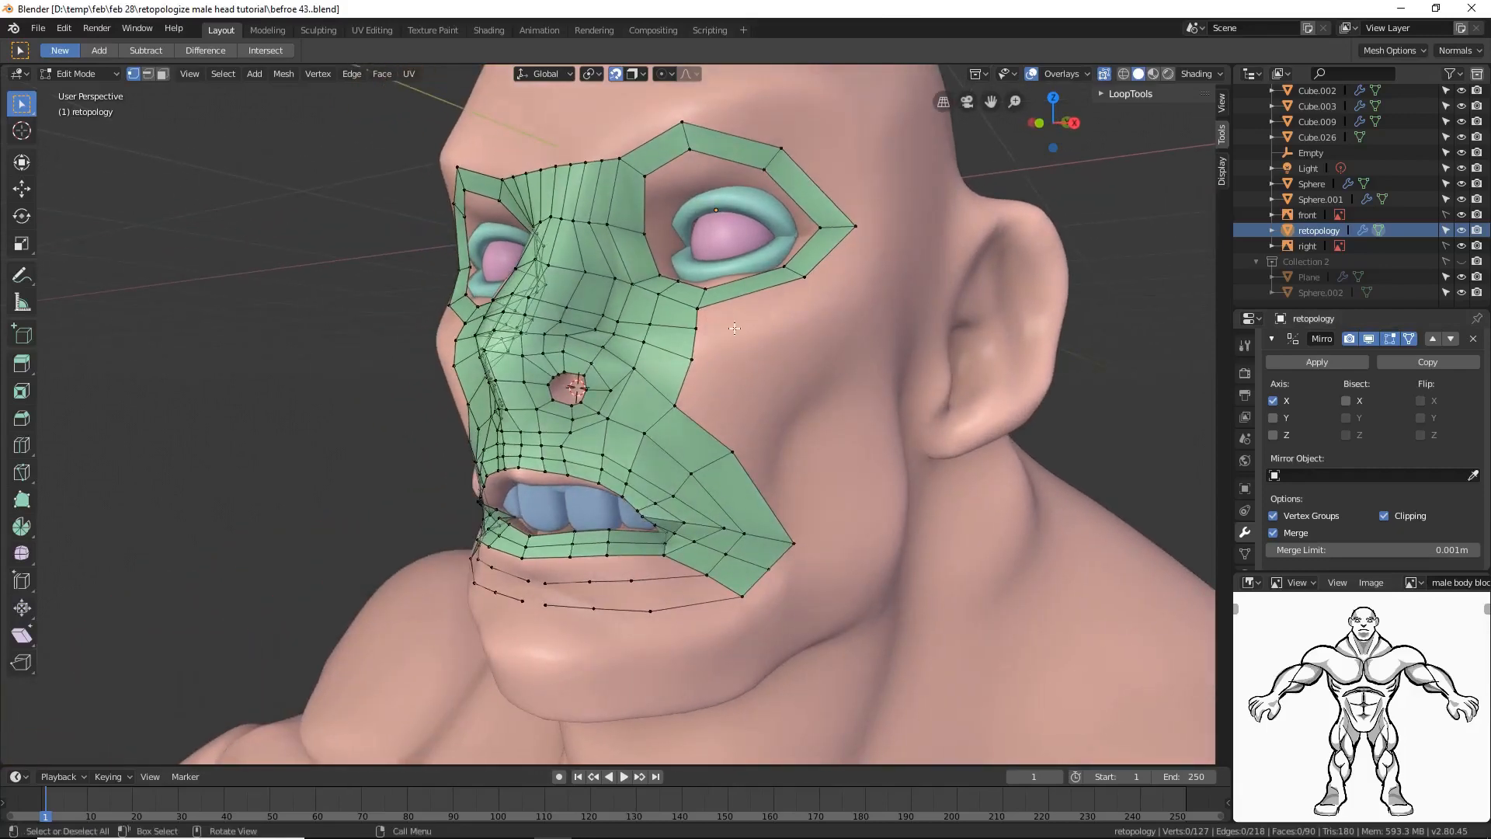
pyautogui.moveTo(717, 318); pyautogui.dragTo(728, 318, button='middle')
pyautogui.click(702, 306)
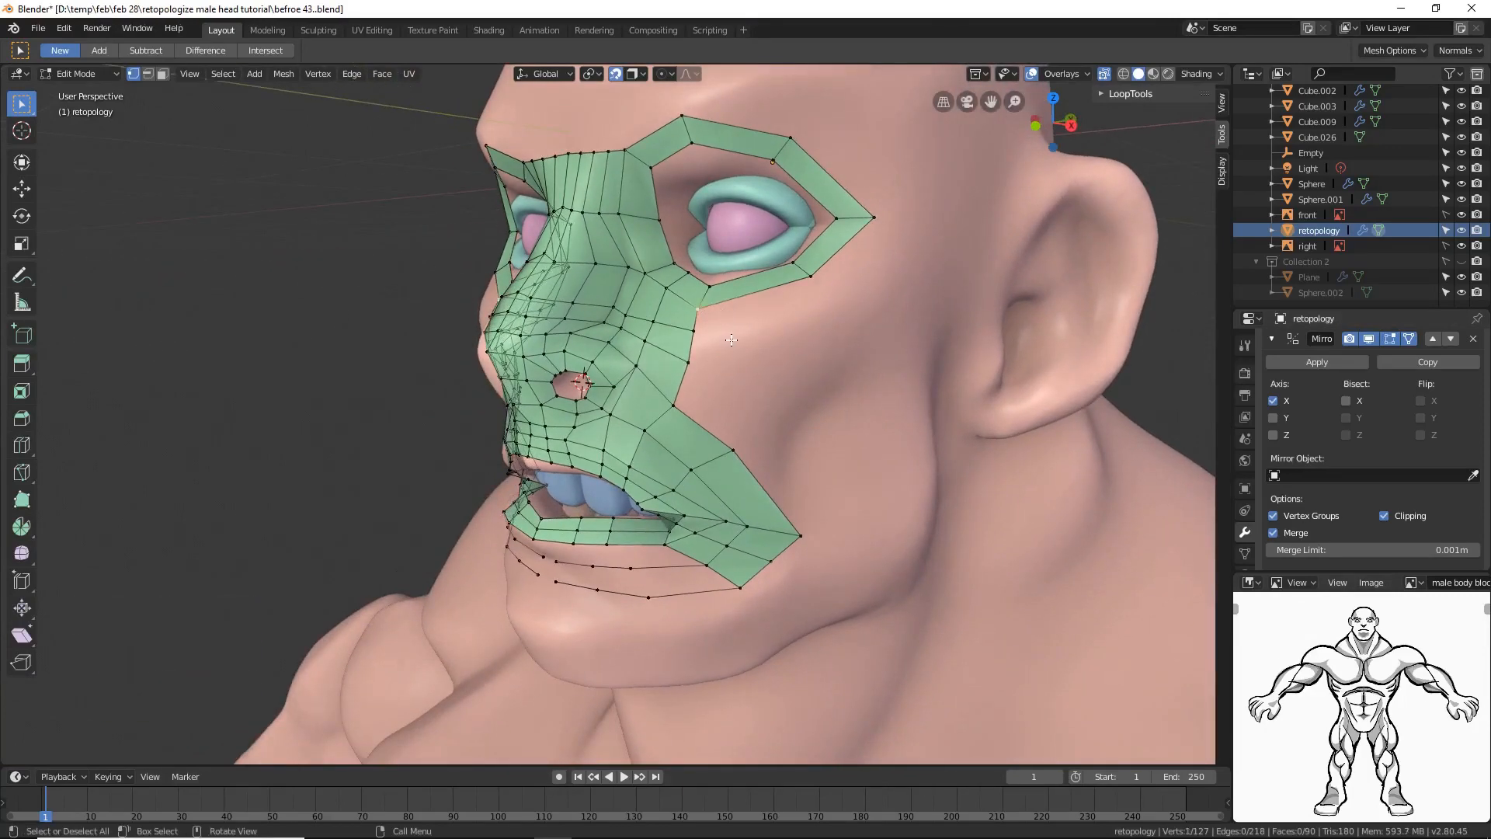
pyautogui.press('ctrl')
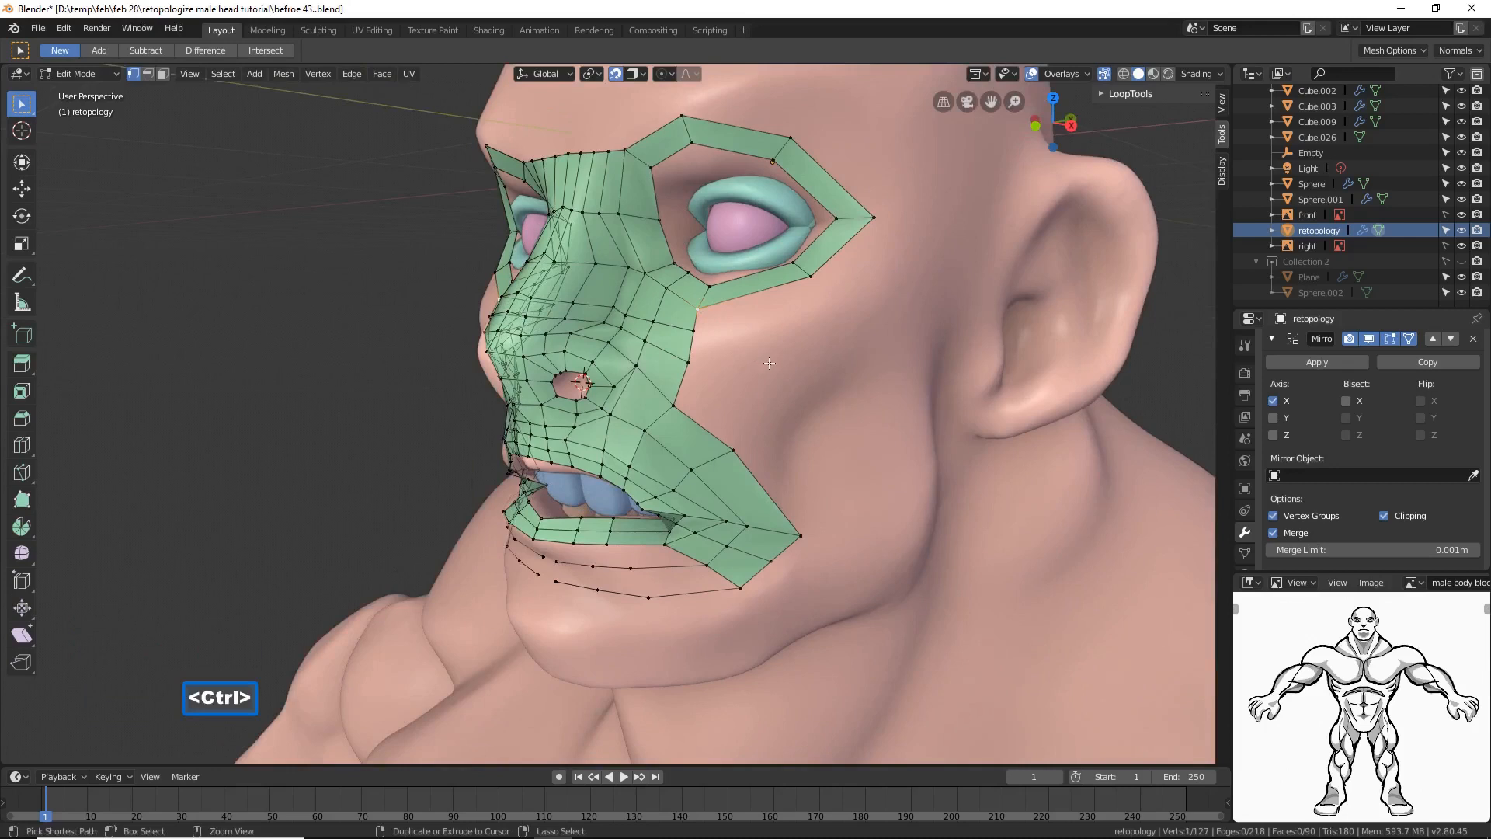
pyautogui.keyDown('ctrl'); pyautogui.rightClick(783, 380); pyautogui.keyUp('ctrl')
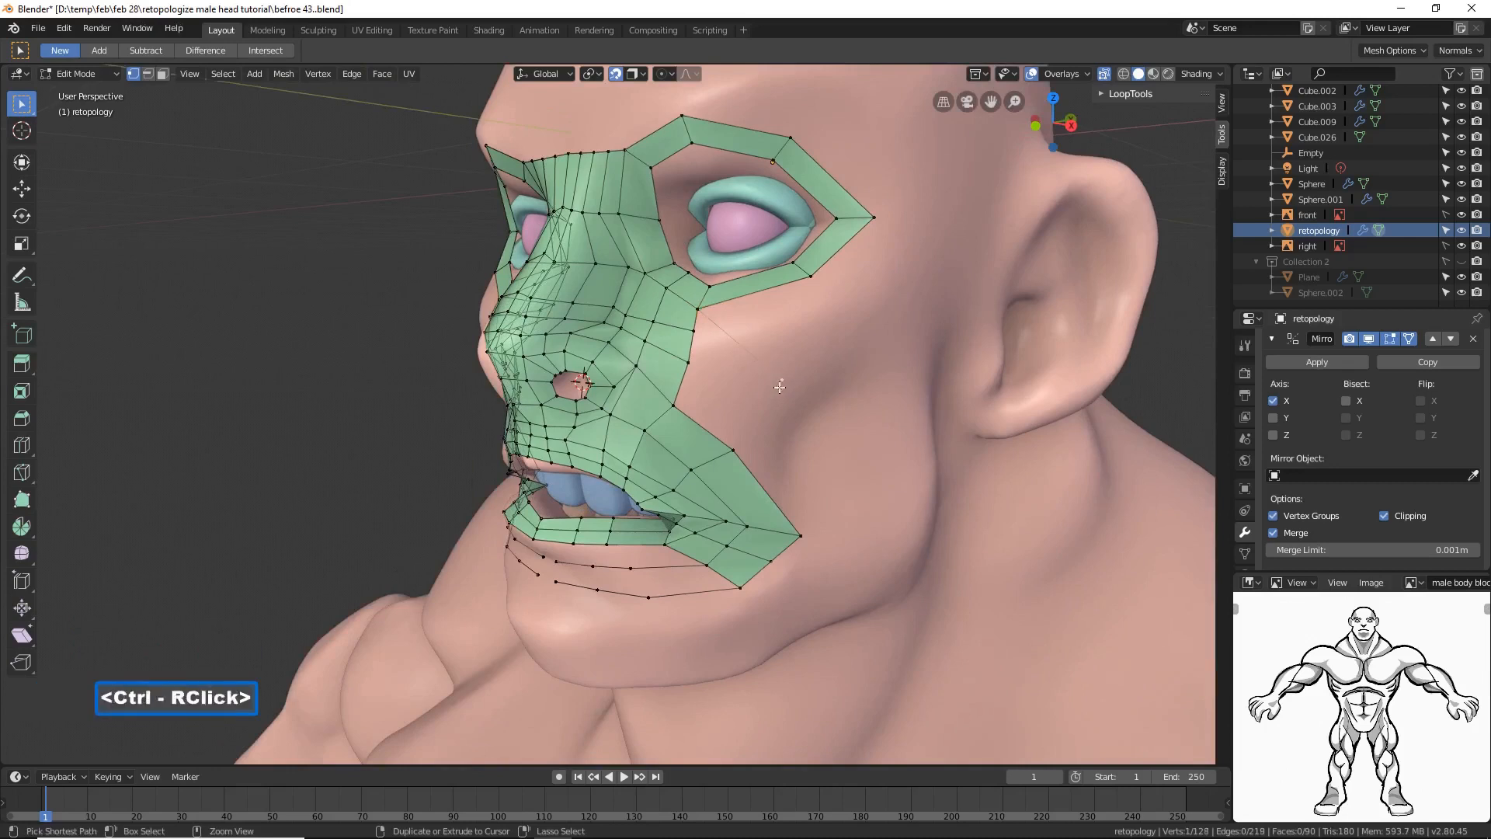
pyautogui.press('ctrl')
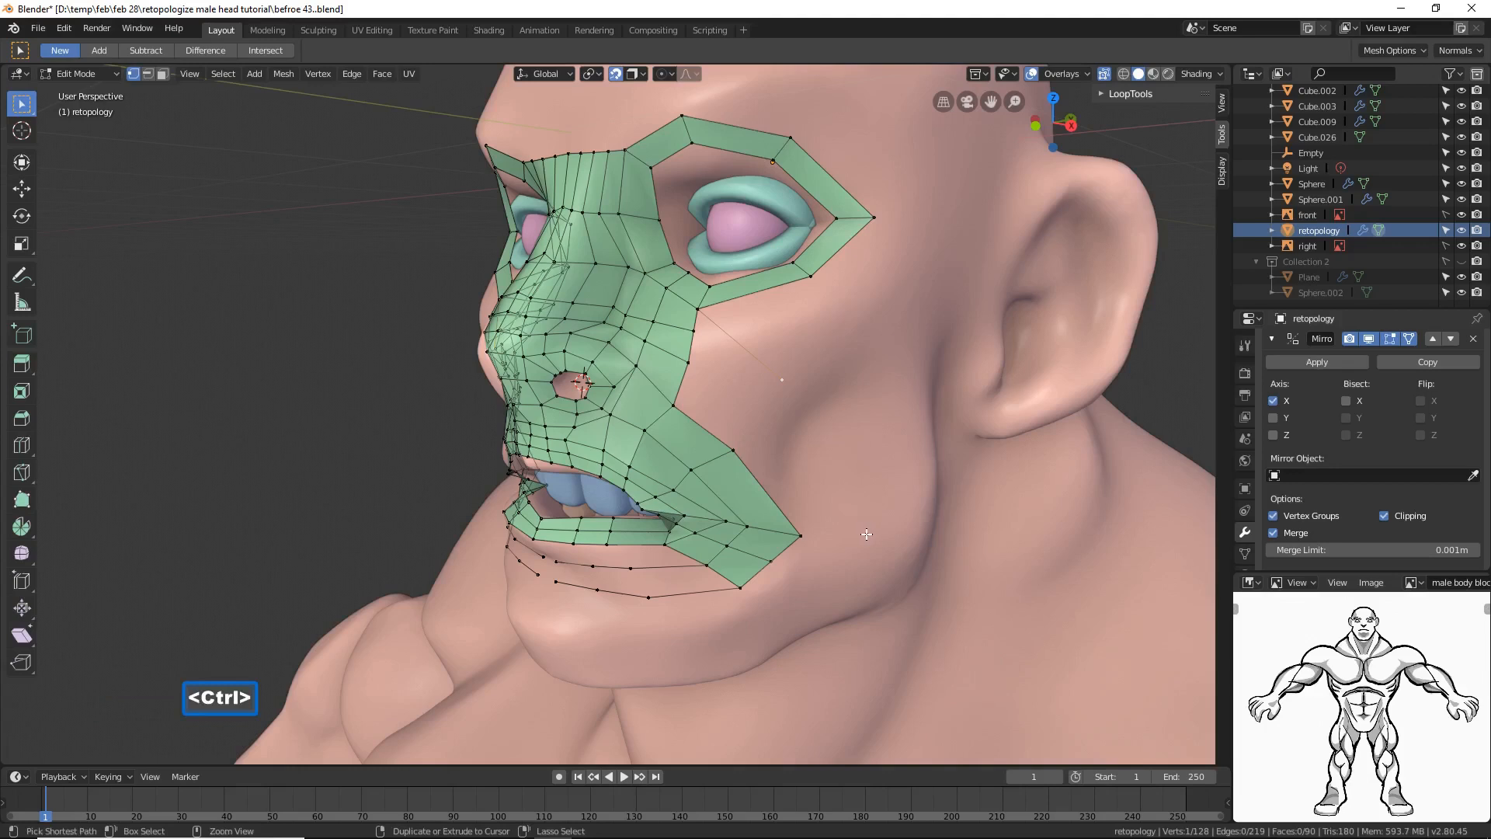
pyautogui.keyDown('ctrl'); pyautogui.rightClick(868, 536); pyautogui.keyUp('ctrl')
pyautogui.keyDown('ctrl'); pyautogui.rightClick(827, 584); pyautogui.keyUp('ctrl')
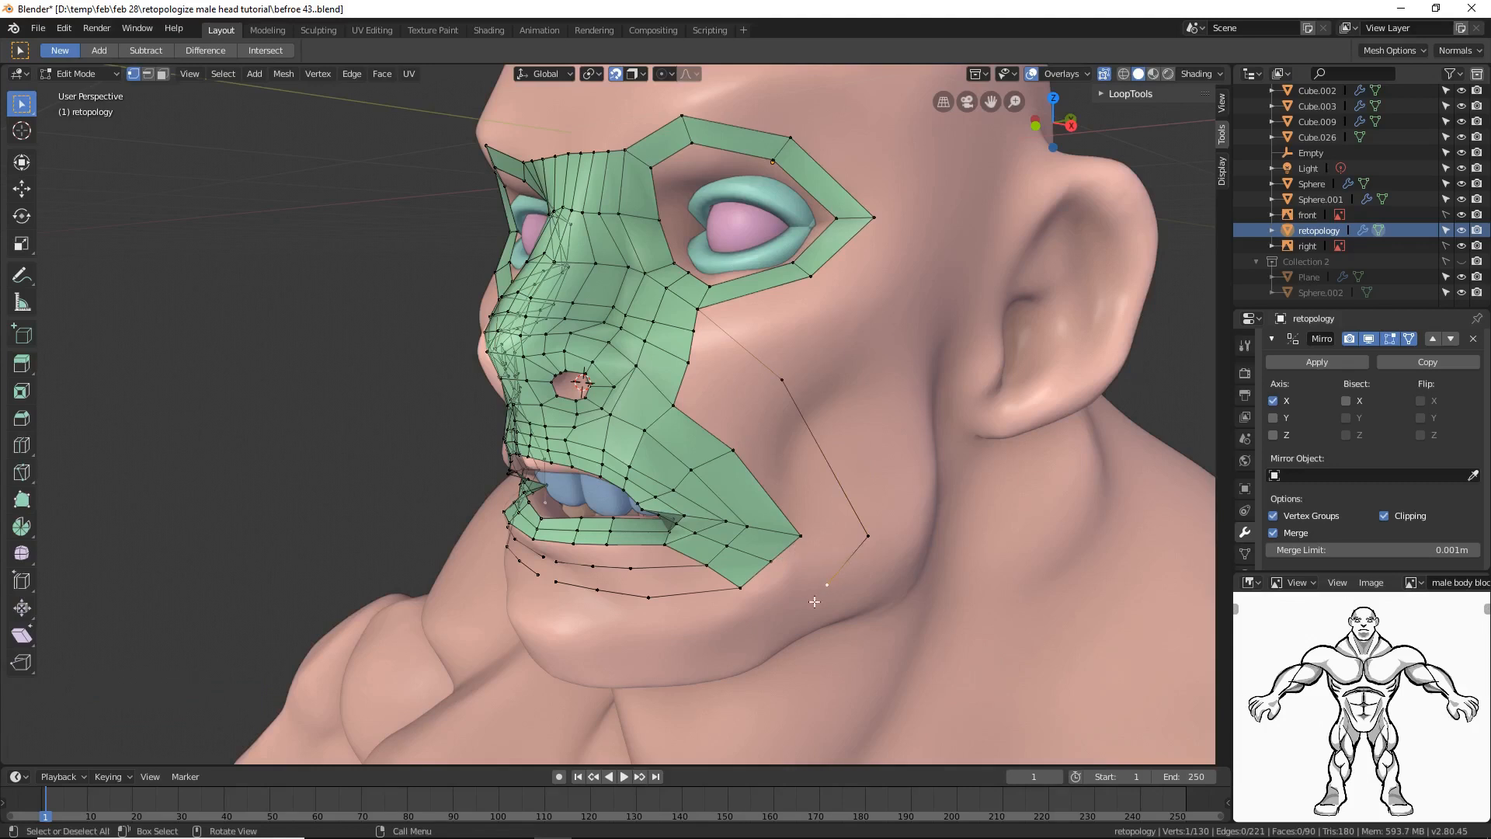
# Step: Continue the outer chain with four more vertices along the jaw and across the chin, stopping just short of the face centreline
pyautogui.press('ctrl')
pyautogui.keyDown('ctrl'); pyautogui.rightClick(765, 620); pyautogui.keyUp('ctrl')
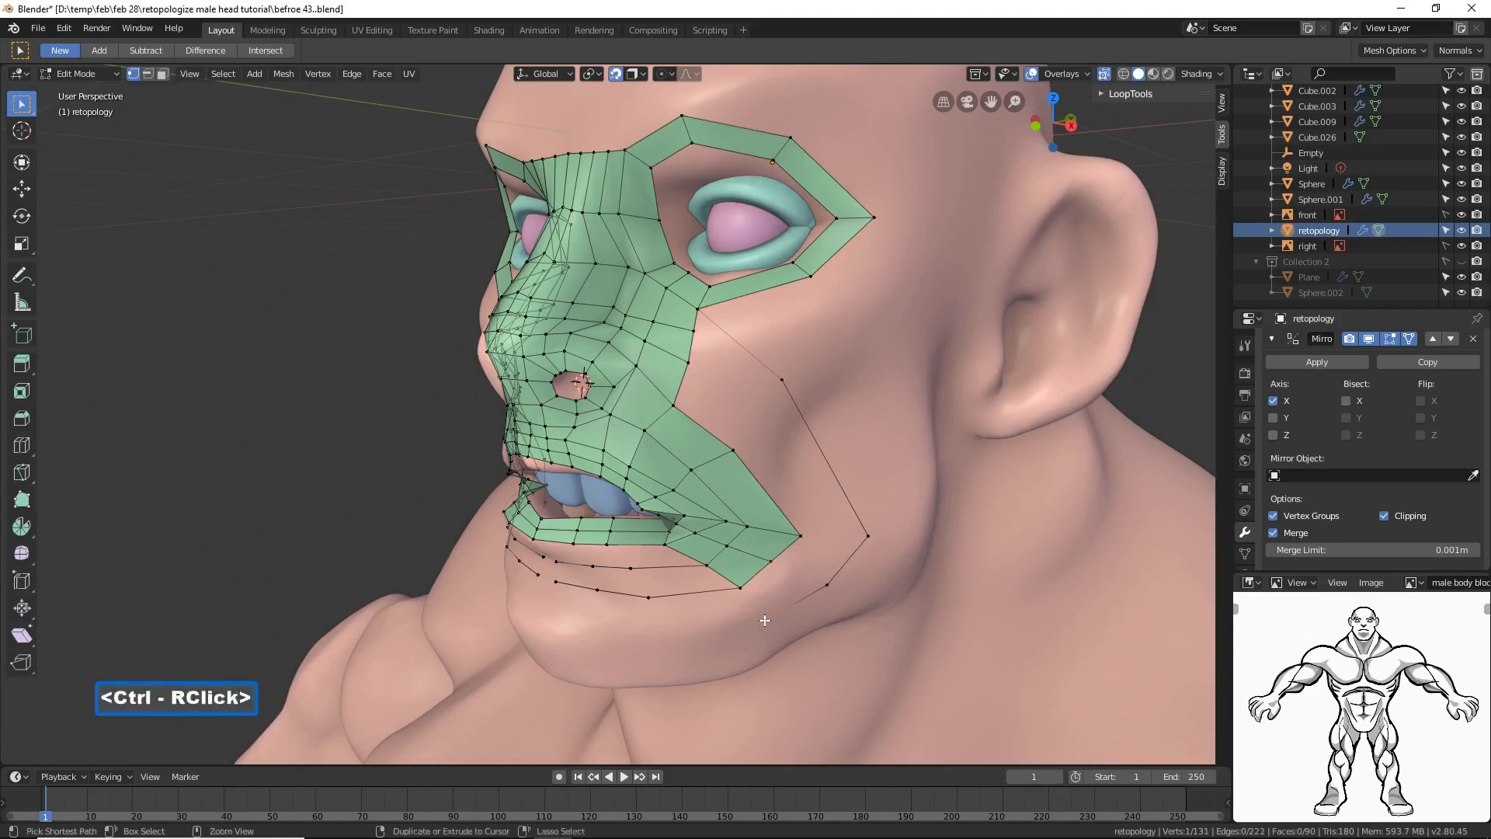
pyautogui.keyDown('ctrl'); pyautogui.rightClick(656, 641); pyautogui.keyUp('ctrl')
pyautogui.keyDown('ctrl'); pyautogui.rightClick(604, 637); pyautogui.keyUp('ctrl')
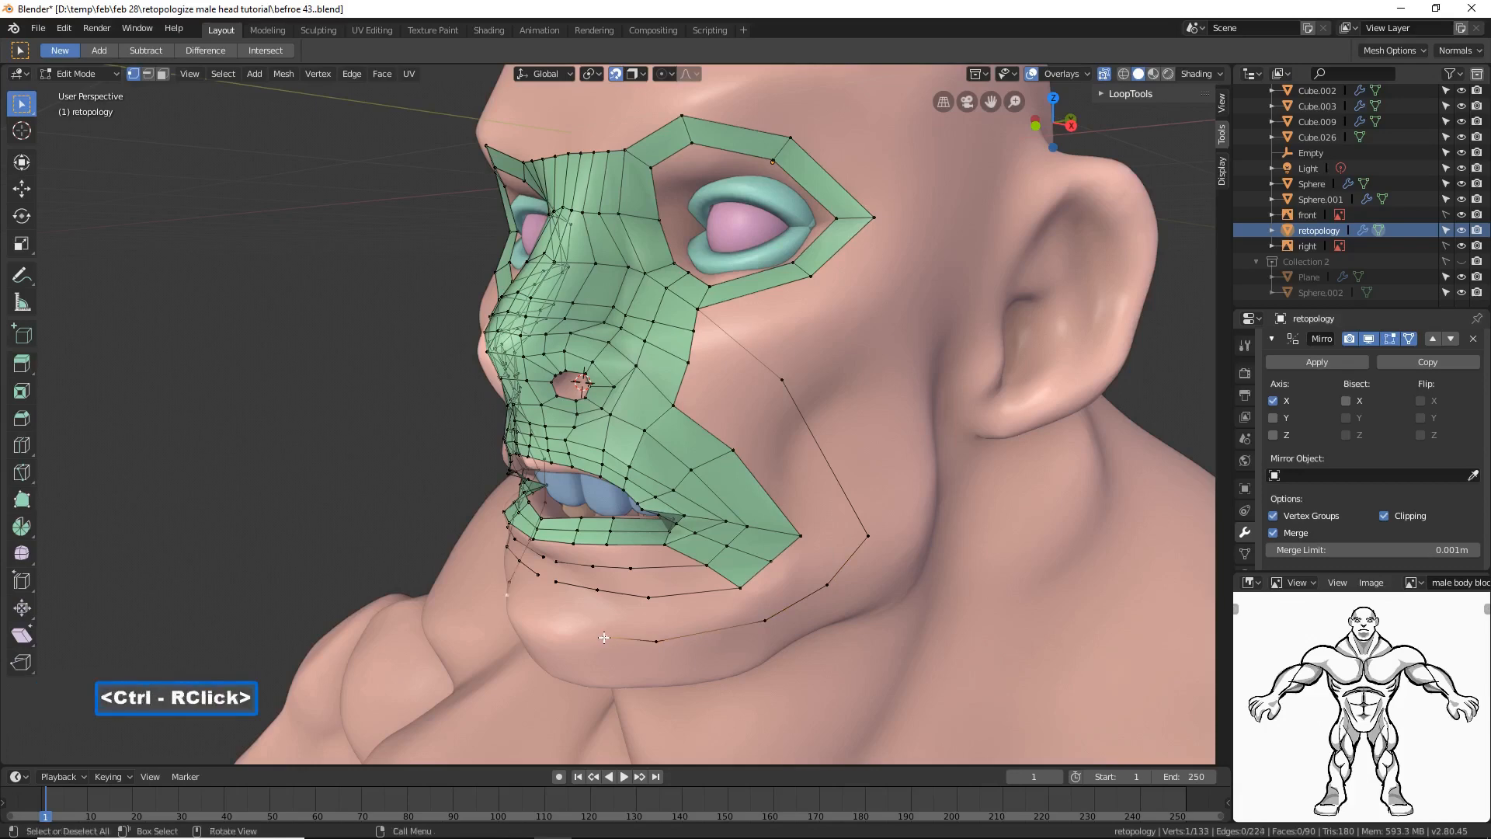
pyautogui.moveTo(650, 628)
pyautogui.mouseDown(button='middle')
pyautogui.moveTo(725, 615)
pyautogui.moveTo(676, 622)
pyautogui.mouseUp(button='middle')
pyautogui.press('ctrl')
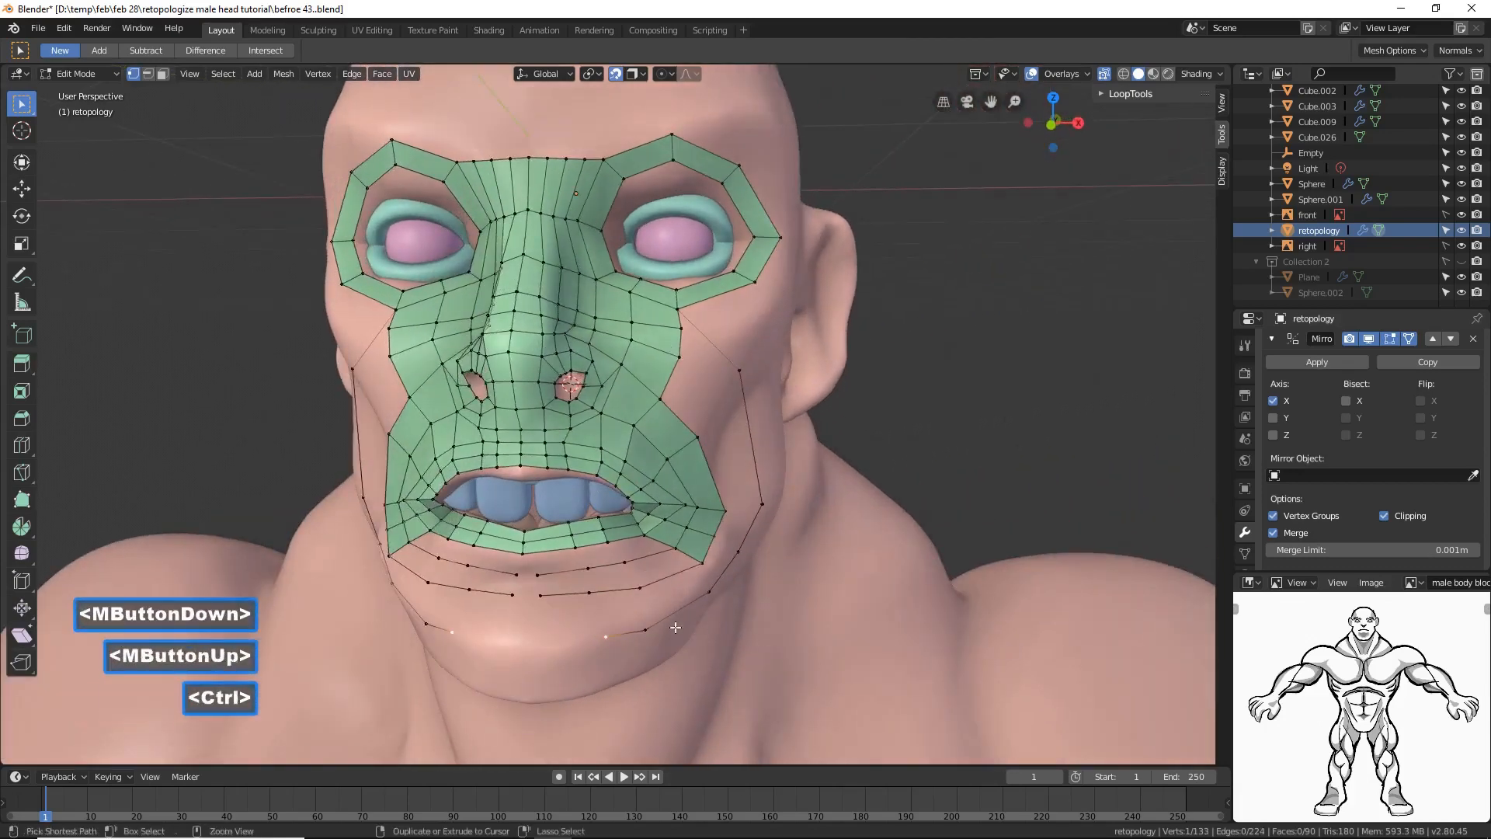
pyautogui.keyDown('ctrl'); pyautogui.rightClick(552, 640); pyautogui.keyUp('ctrl')
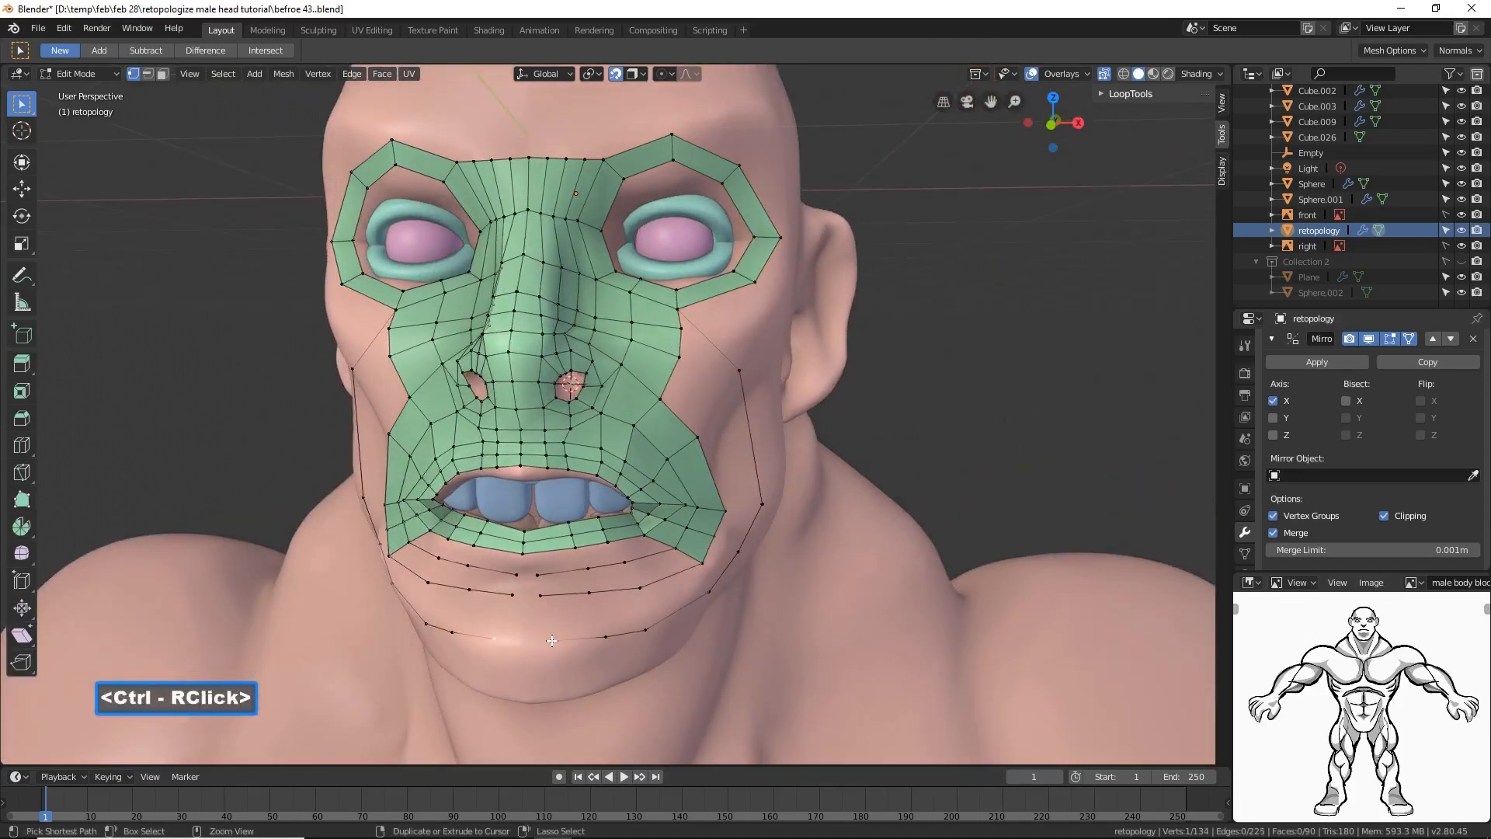
# Step: Deselect the chain and save the scene as the next numbered version, befroe 44
pyautogui.click(1016, 460)
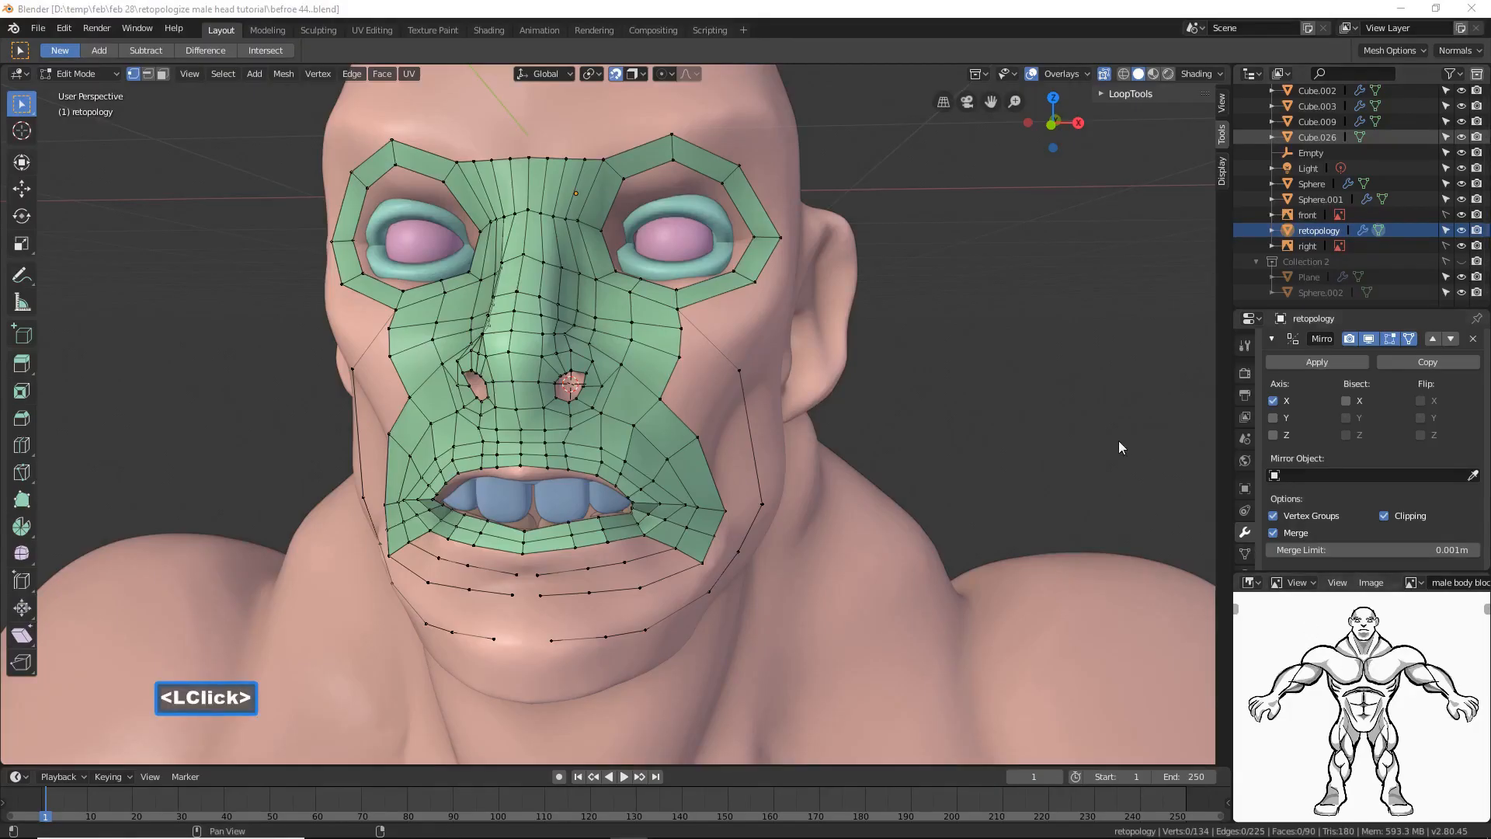
pyautogui.click(915, 14)
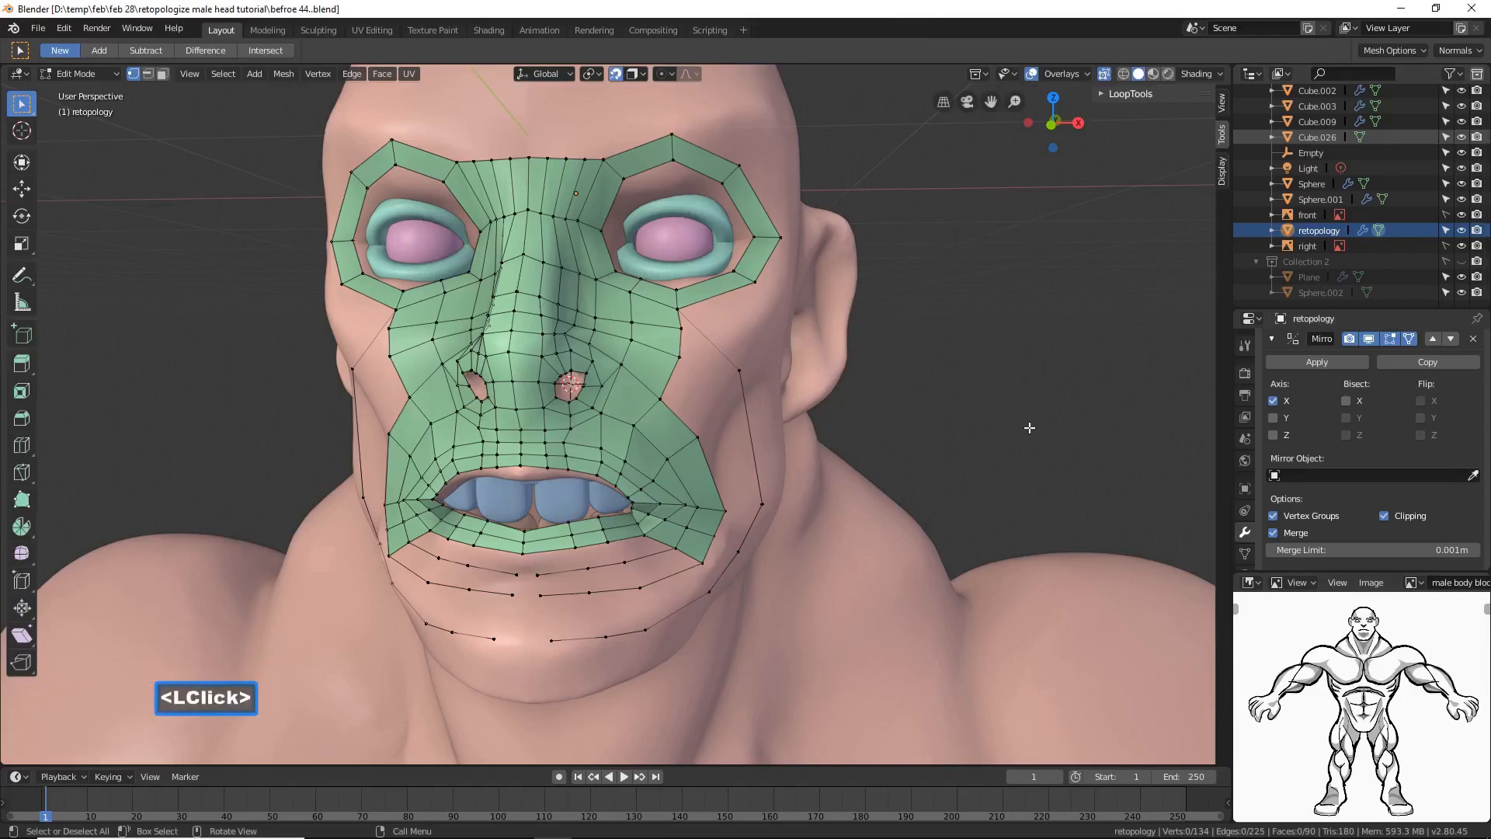
# Step: Extrude a parallel seven-vertex chain just inside the outer one, from the cheek patch's next edge vertex around the jaw toward the chin's centreline
pyautogui.moveTo(1027, 425); pyautogui.dragTo(920, 419, button='middle')
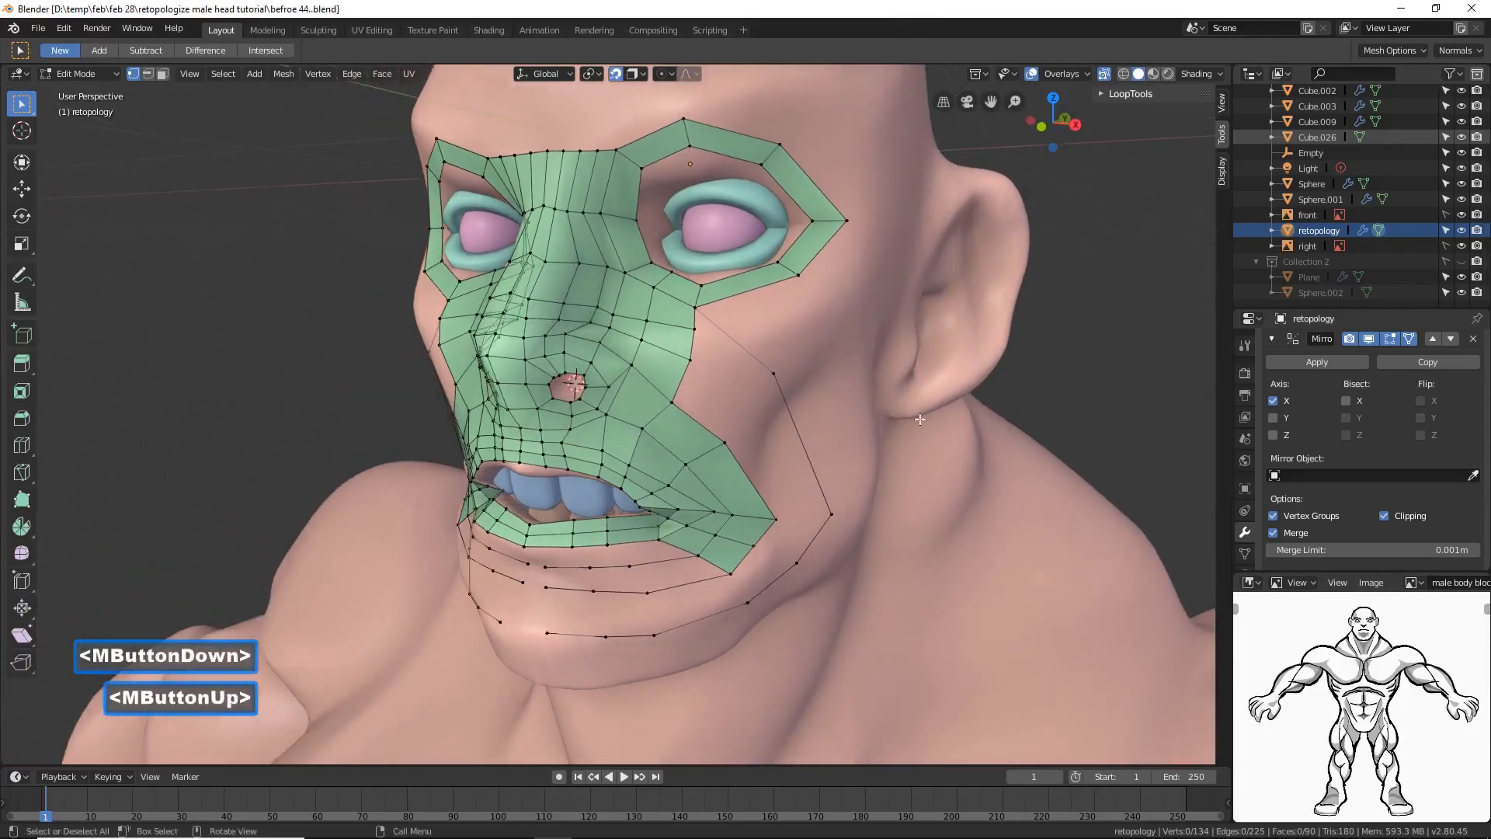
pyautogui.click(694, 330)
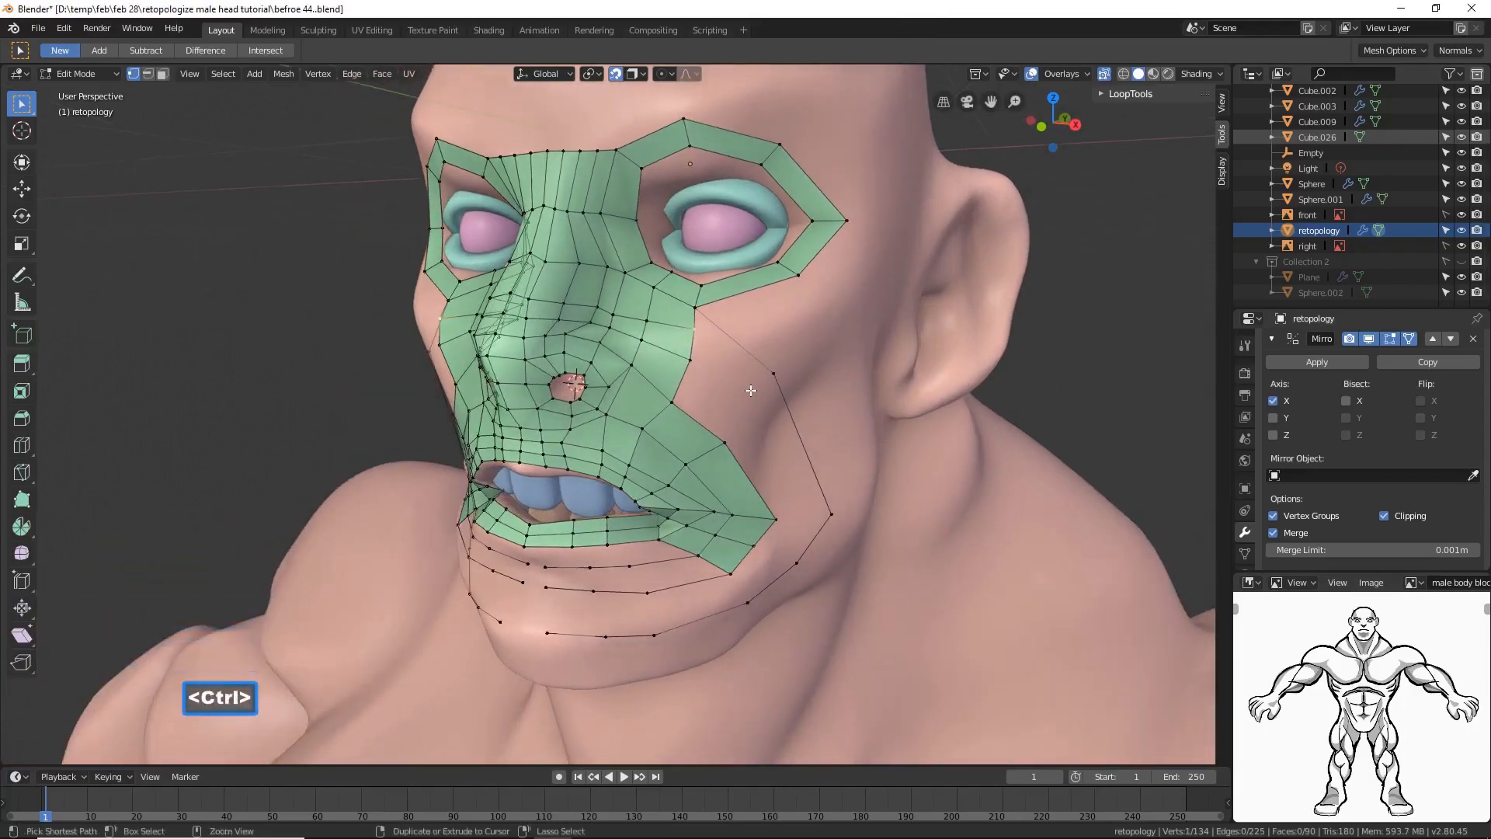
pyautogui.keyDown('ctrl'); pyautogui.rightClick(753, 387); pyautogui.keyUp('ctrl')
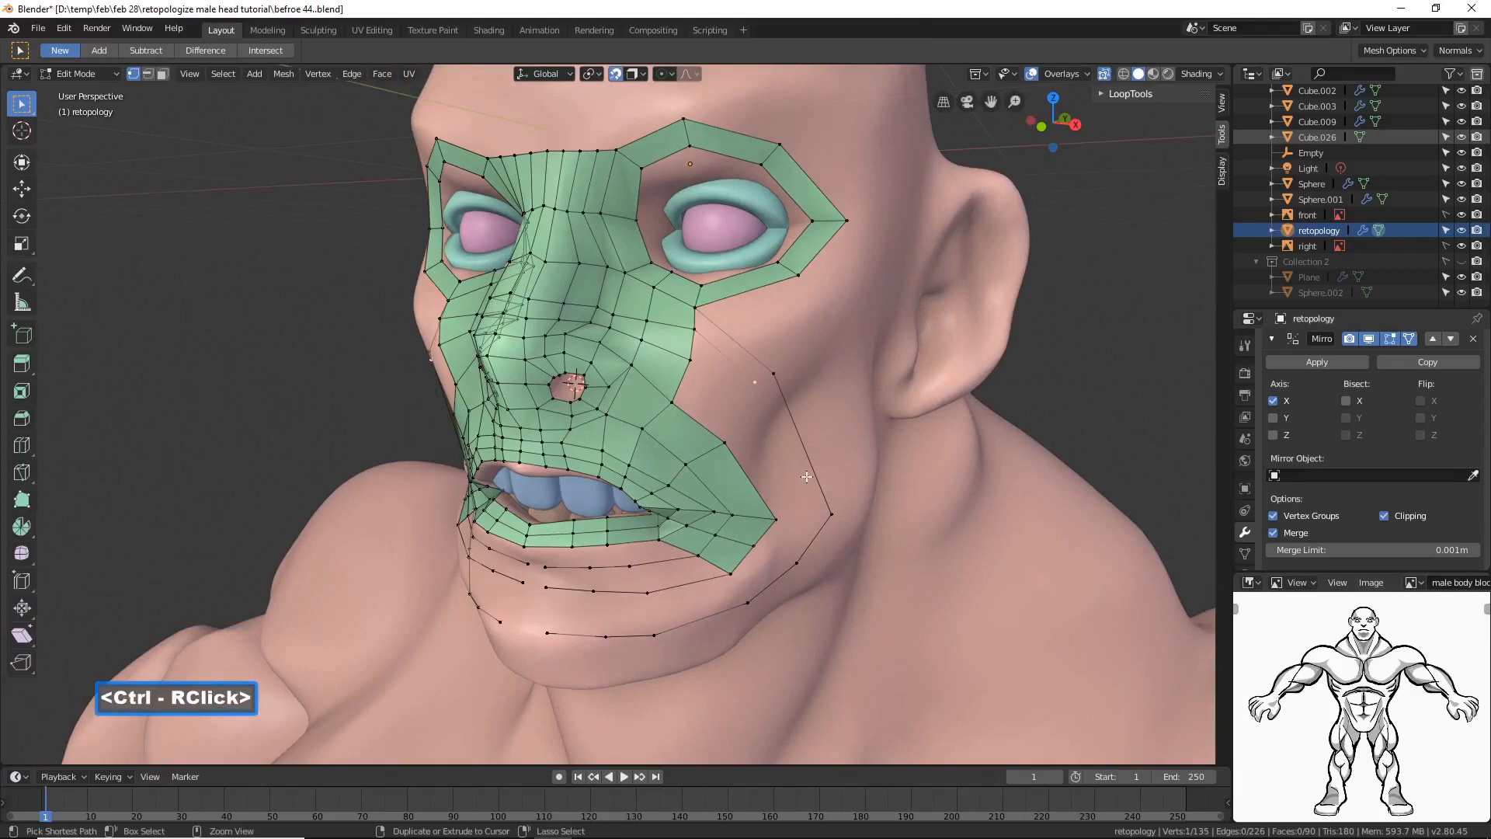
pyautogui.keyDown('ctrl'); pyautogui.rightClick(809, 519); pyautogui.keyUp('ctrl')
pyautogui.keyDown('ctrl'); pyautogui.rightClick(788, 551); pyautogui.keyUp('ctrl')
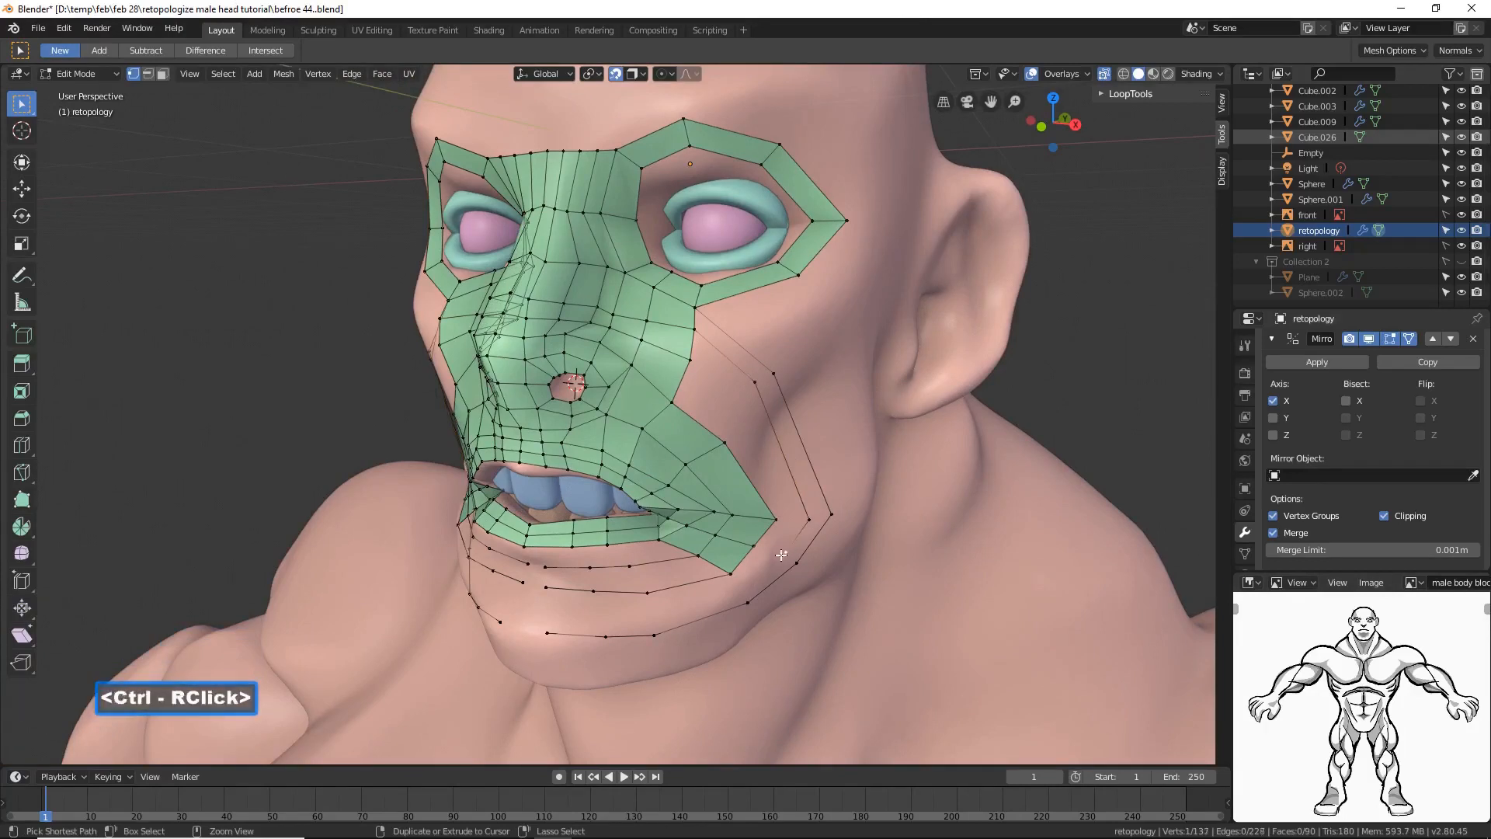
pyautogui.keyDown('ctrl'); pyautogui.rightClick(735, 592); pyautogui.keyUp('ctrl')
pyautogui.keyDown('ctrl'); pyautogui.rightClick(650, 617); pyautogui.keyUp('ctrl')
pyautogui.keyDown('ctrl'); pyautogui.rightClick(601, 616); pyautogui.keyUp('ctrl')
pyautogui.keyDown('ctrl'); pyautogui.rightClick(560, 618); pyautogui.keyUp('ctrl')
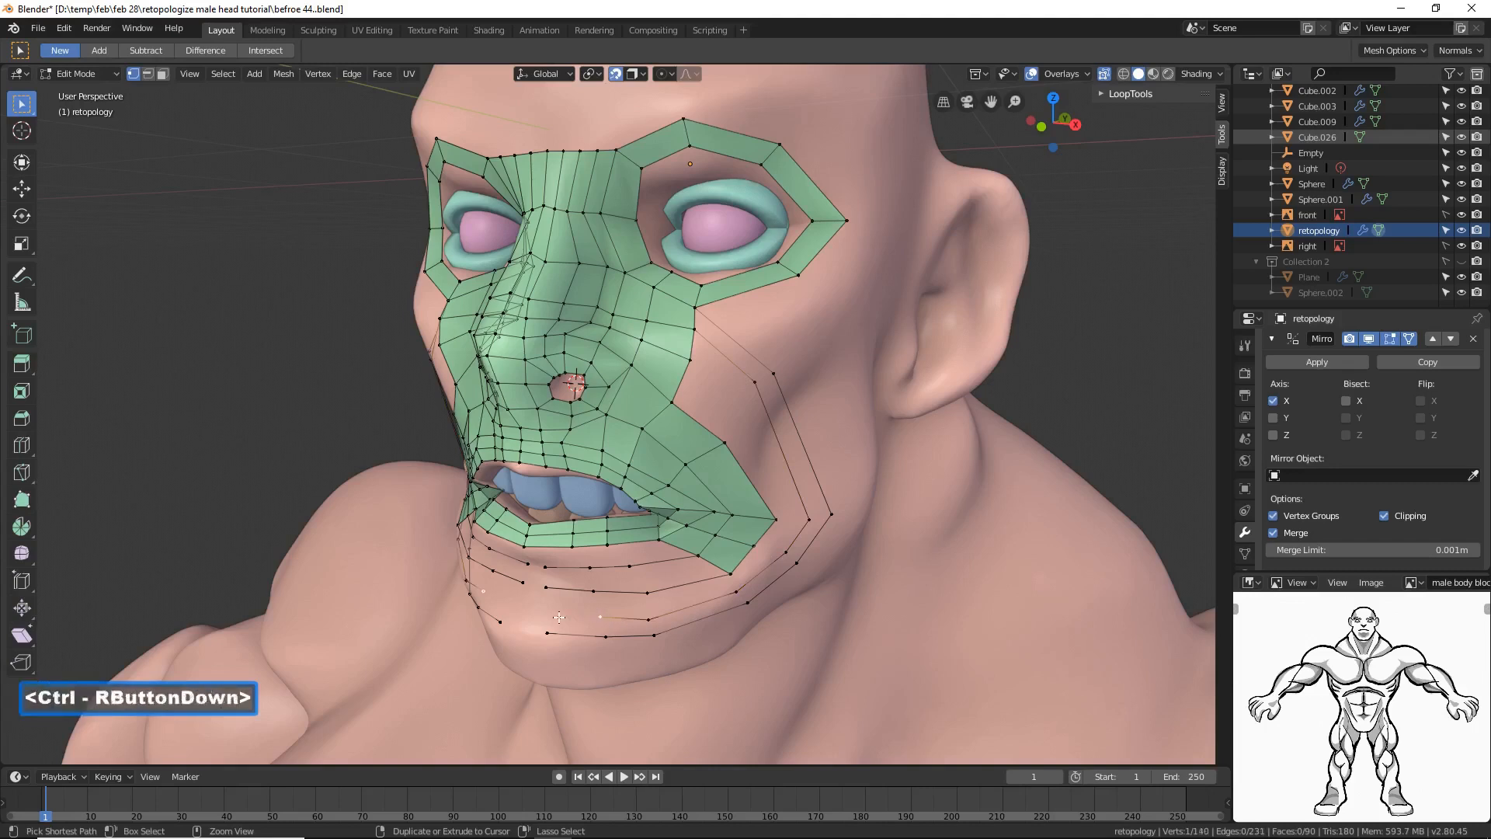
pyautogui.click(742, 373)
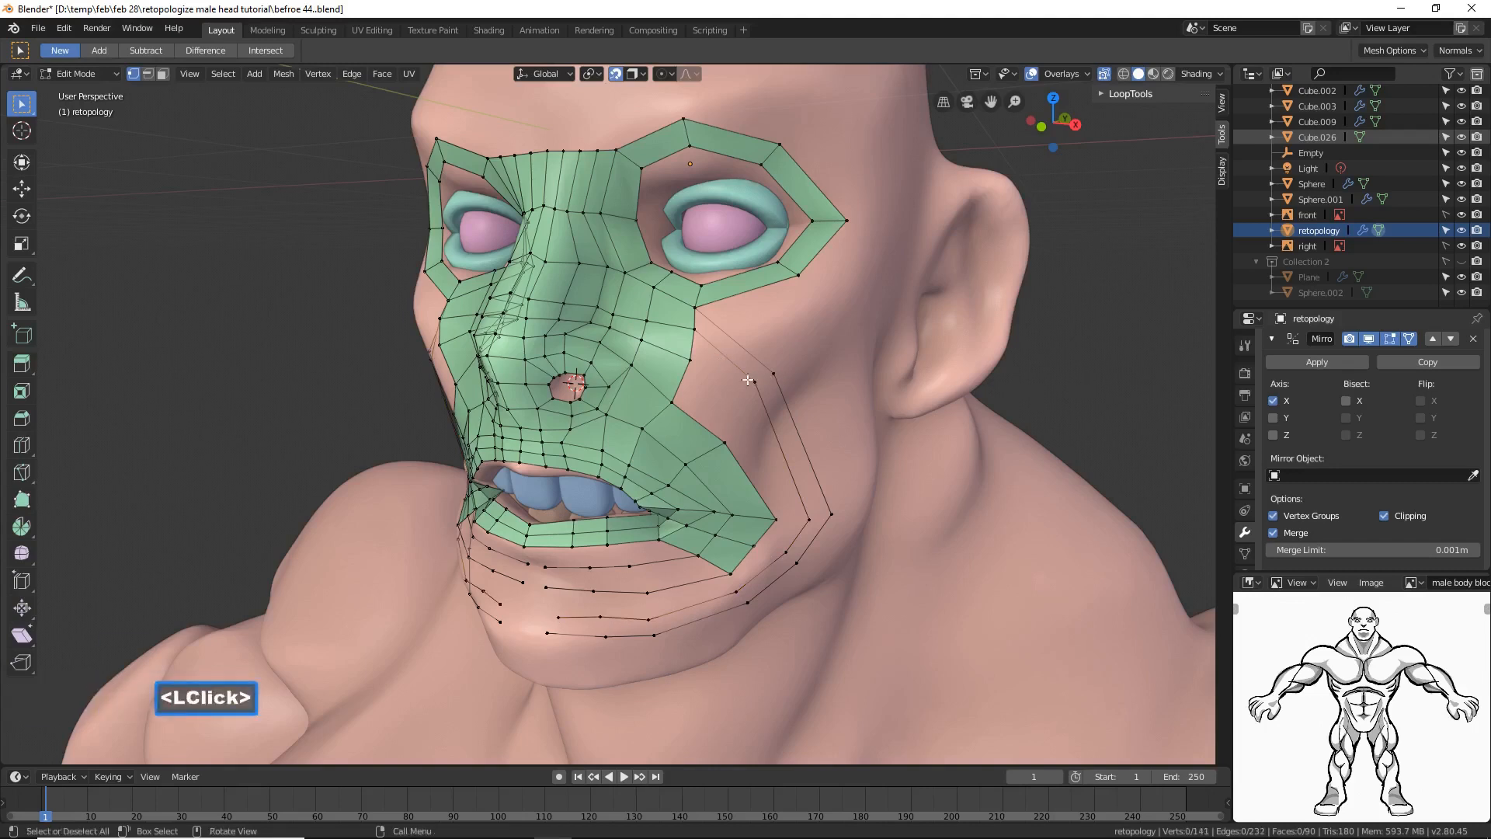
# Step: Extrude a third seven-vertex chain inside the second, from the next lower vertex on the cheek patch's edge around the mouth corner to the chin
pyautogui.click(691, 361)
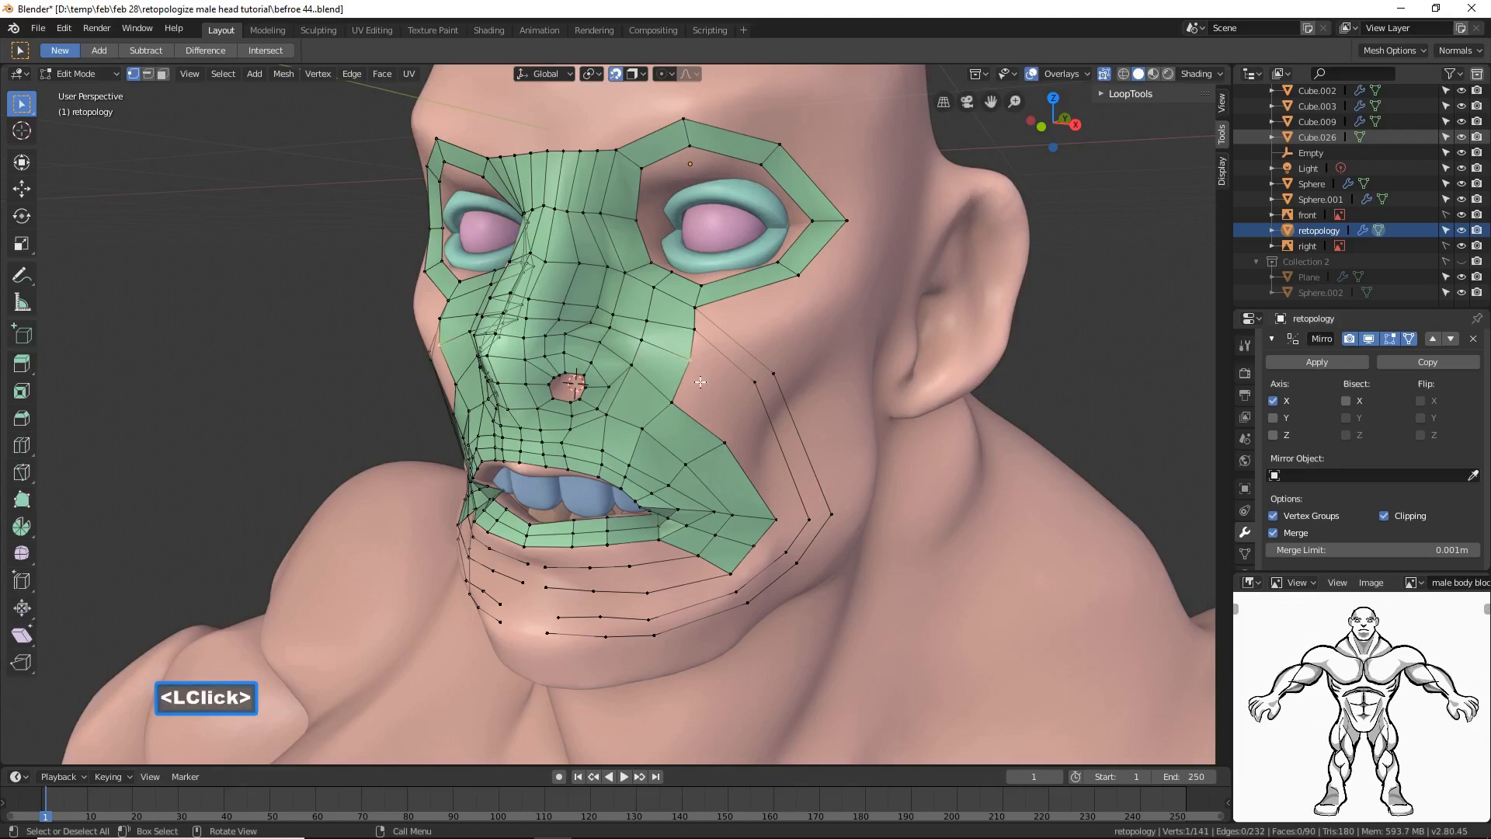
pyautogui.keyDown('ctrl'); pyautogui.rightClick(736, 398); pyautogui.keyUp('ctrl')
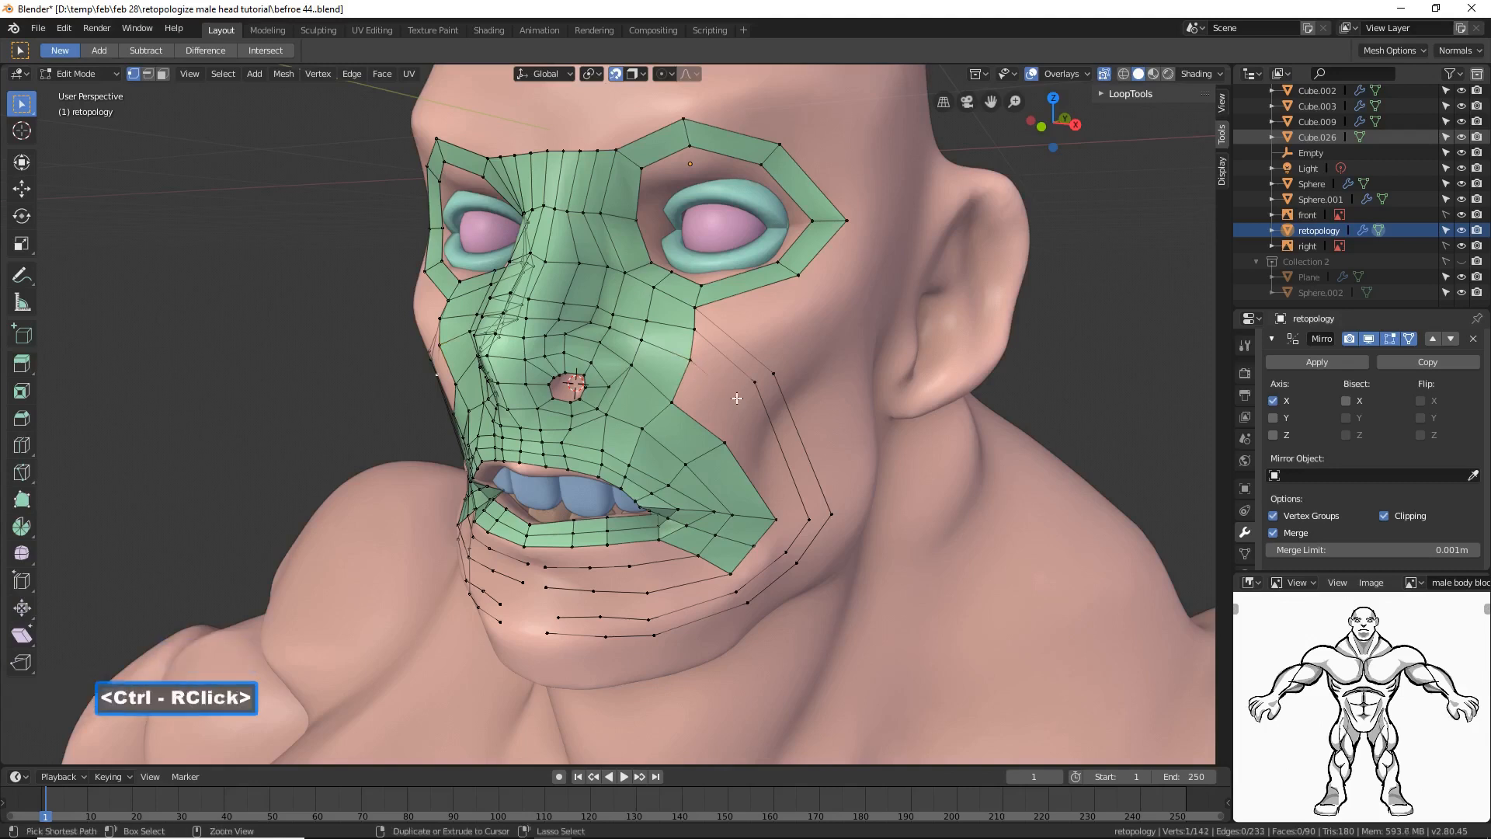
pyautogui.keyDown('ctrl'); pyautogui.rightClick(792, 517); pyautogui.keyUp('ctrl')
pyautogui.keyDown('ctrl'); pyautogui.rightClick(772, 548); pyautogui.keyUp('ctrl')
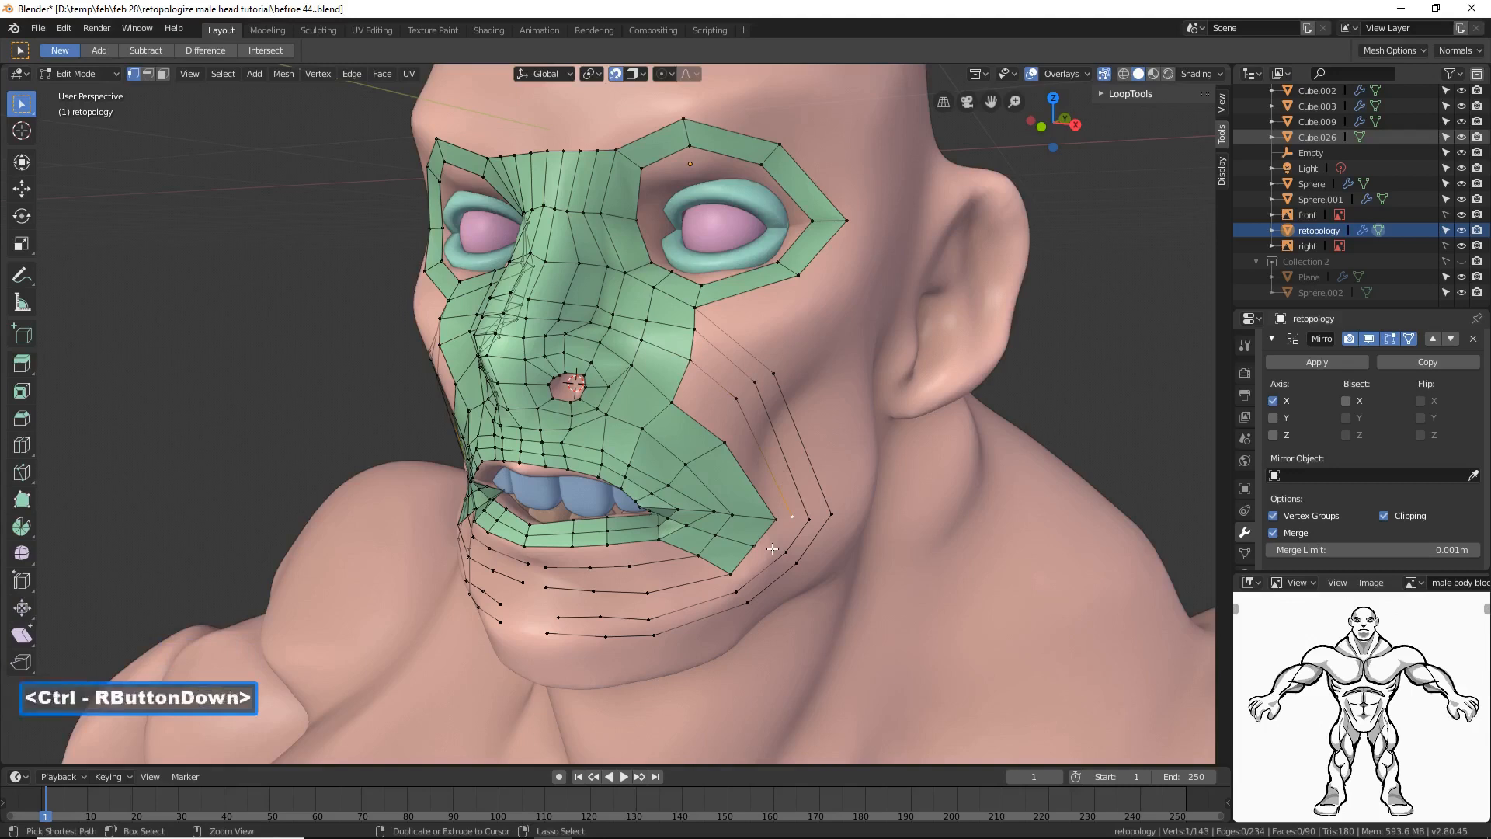
pyautogui.keyDown('ctrl'); pyautogui.rightClick(735, 580); pyautogui.keyUp('ctrl')
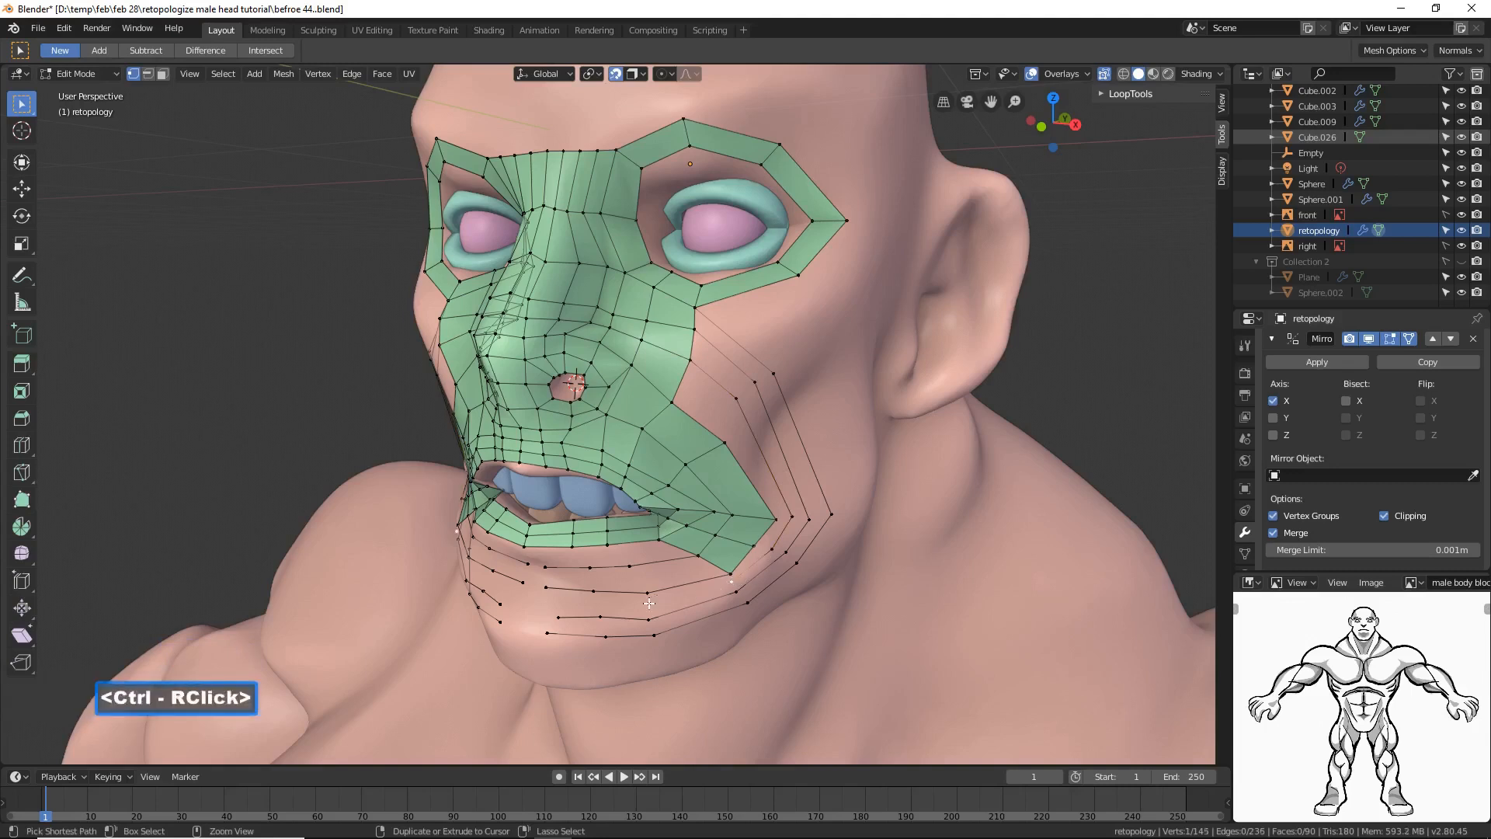
pyautogui.keyDown('ctrl'); pyautogui.rightClick(649, 603); pyautogui.keyUp('ctrl')
pyautogui.keyDown('ctrl'); pyautogui.rightClick(598, 604); pyautogui.keyUp('ctrl')
pyautogui.keyDown('ctrl'); pyautogui.rightClick(560, 605); pyautogui.keyUp('ctrl')
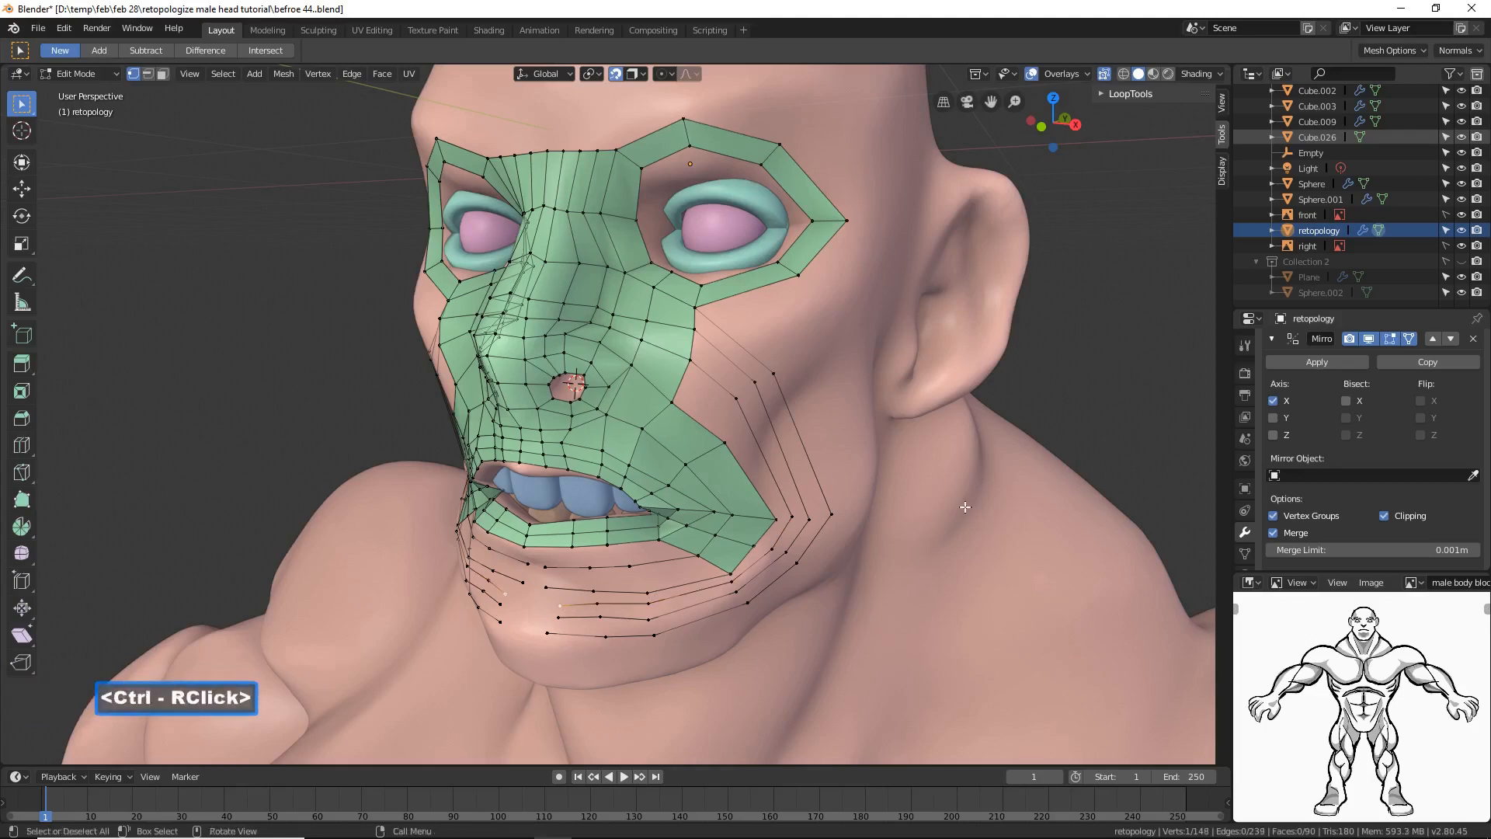
# Step: Save the scene as the next numbered version, befroe 45
pyautogui.click(1092, 403)
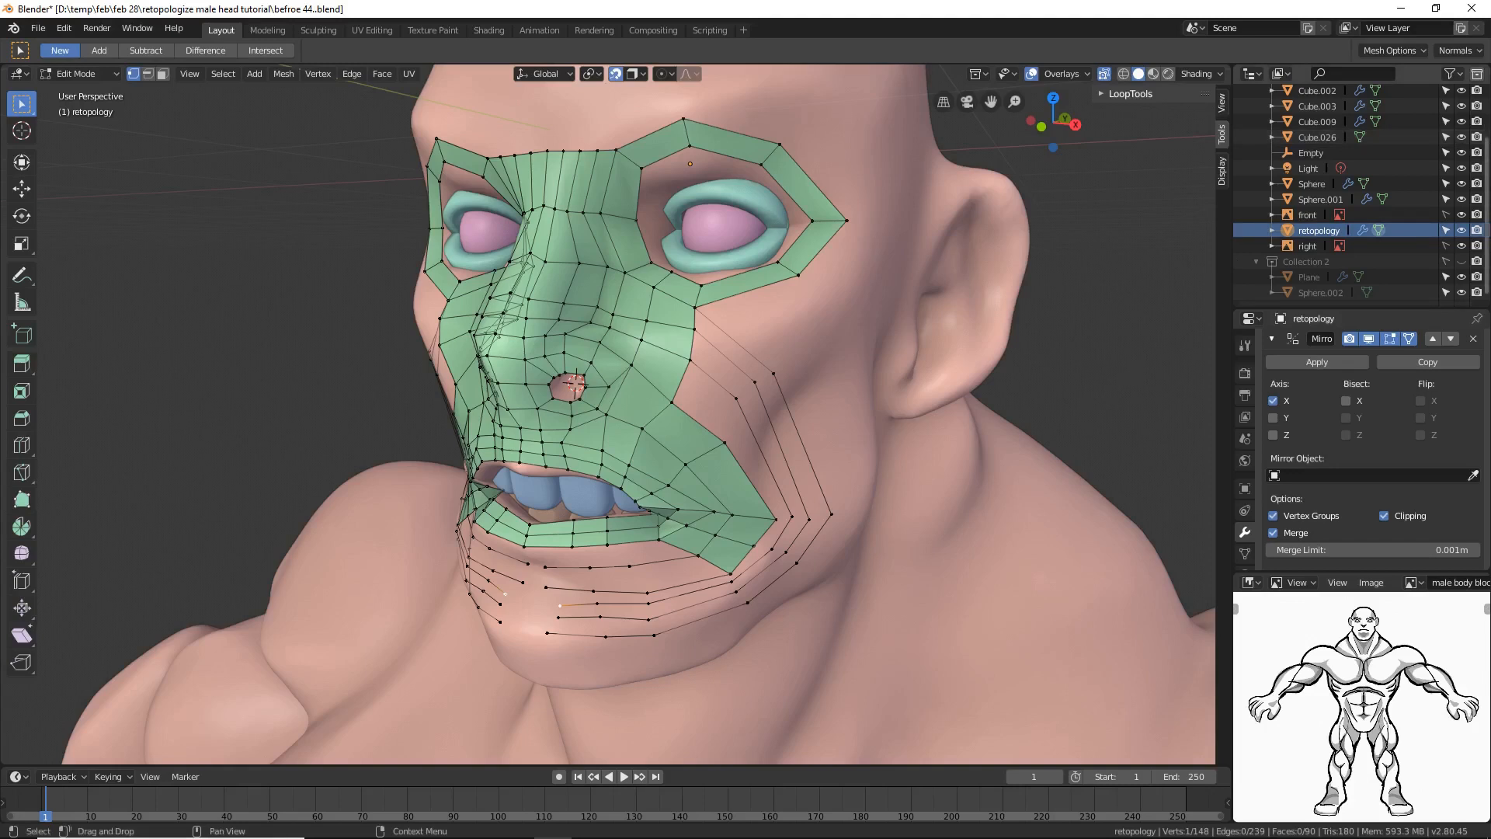
pyautogui.click(974, 308)
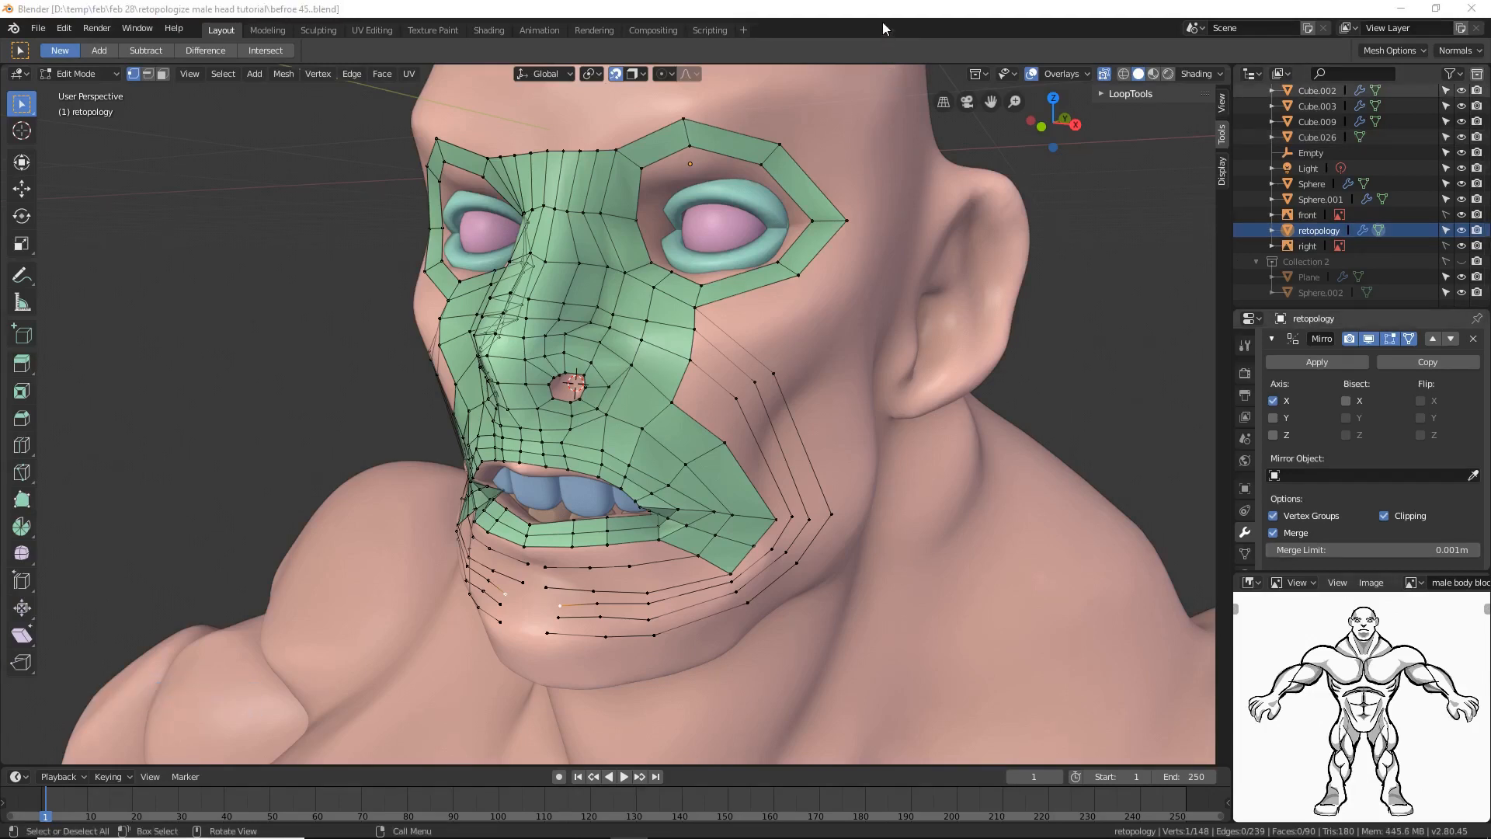
pyautogui.click(882, 17)
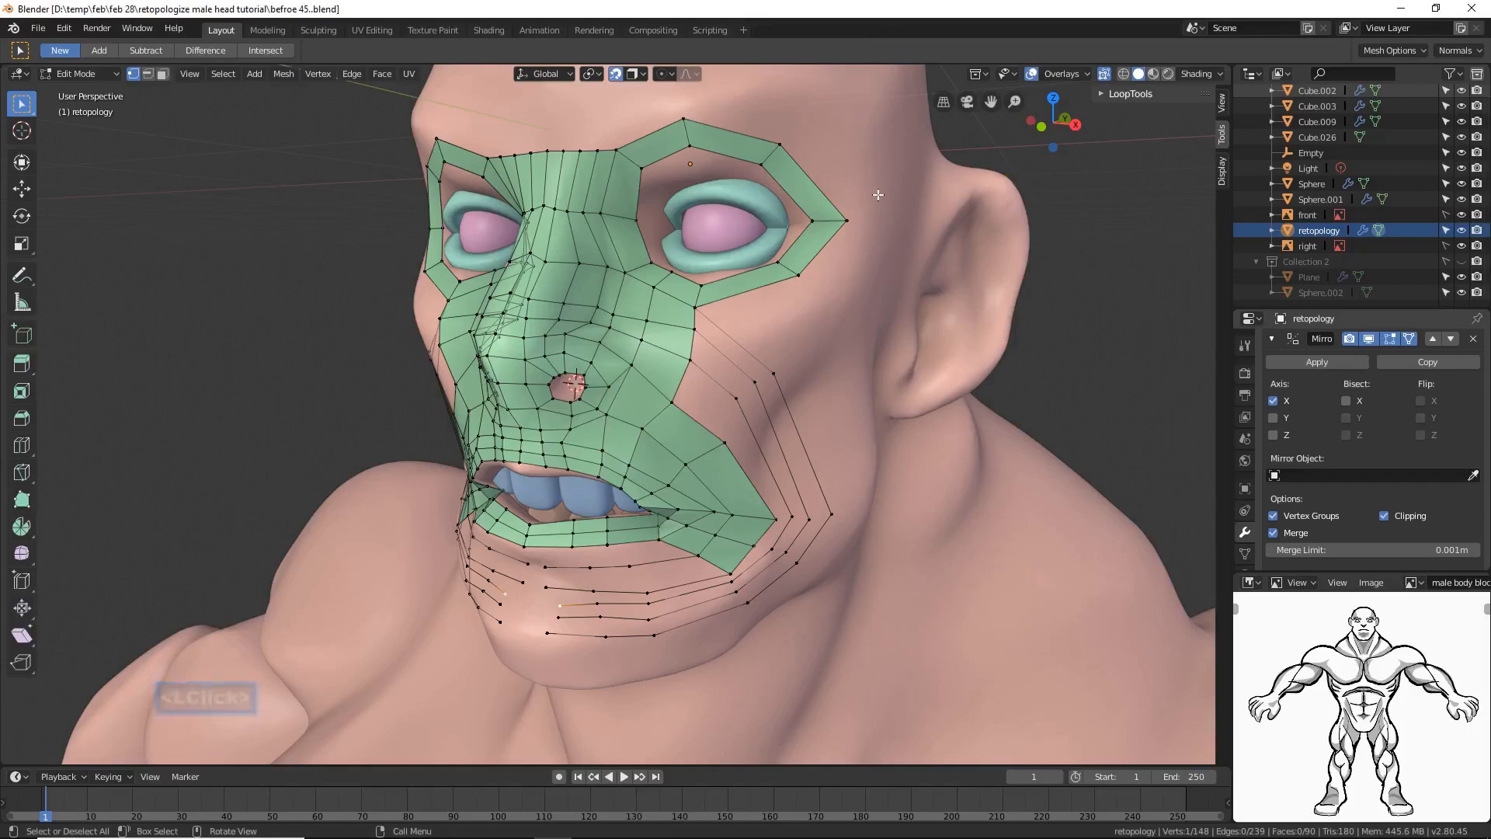
# Step: Switch to edge selection and fill the top cheek face between the outer and second chains
pyautogui.click(148, 74)
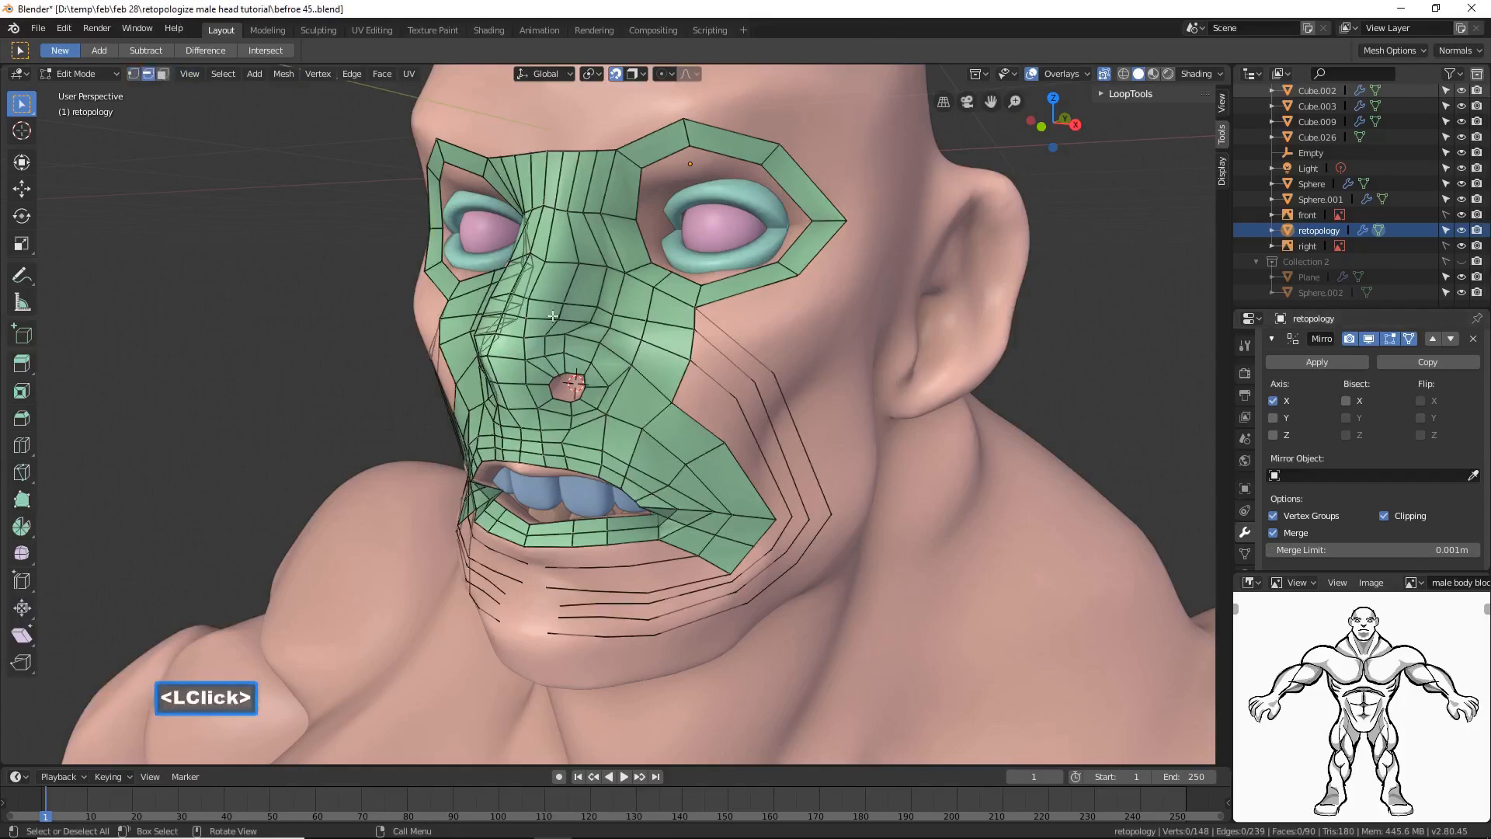
pyautogui.keyDown('shift'); pyautogui.click(693, 321); pyautogui.keyUp('shift')
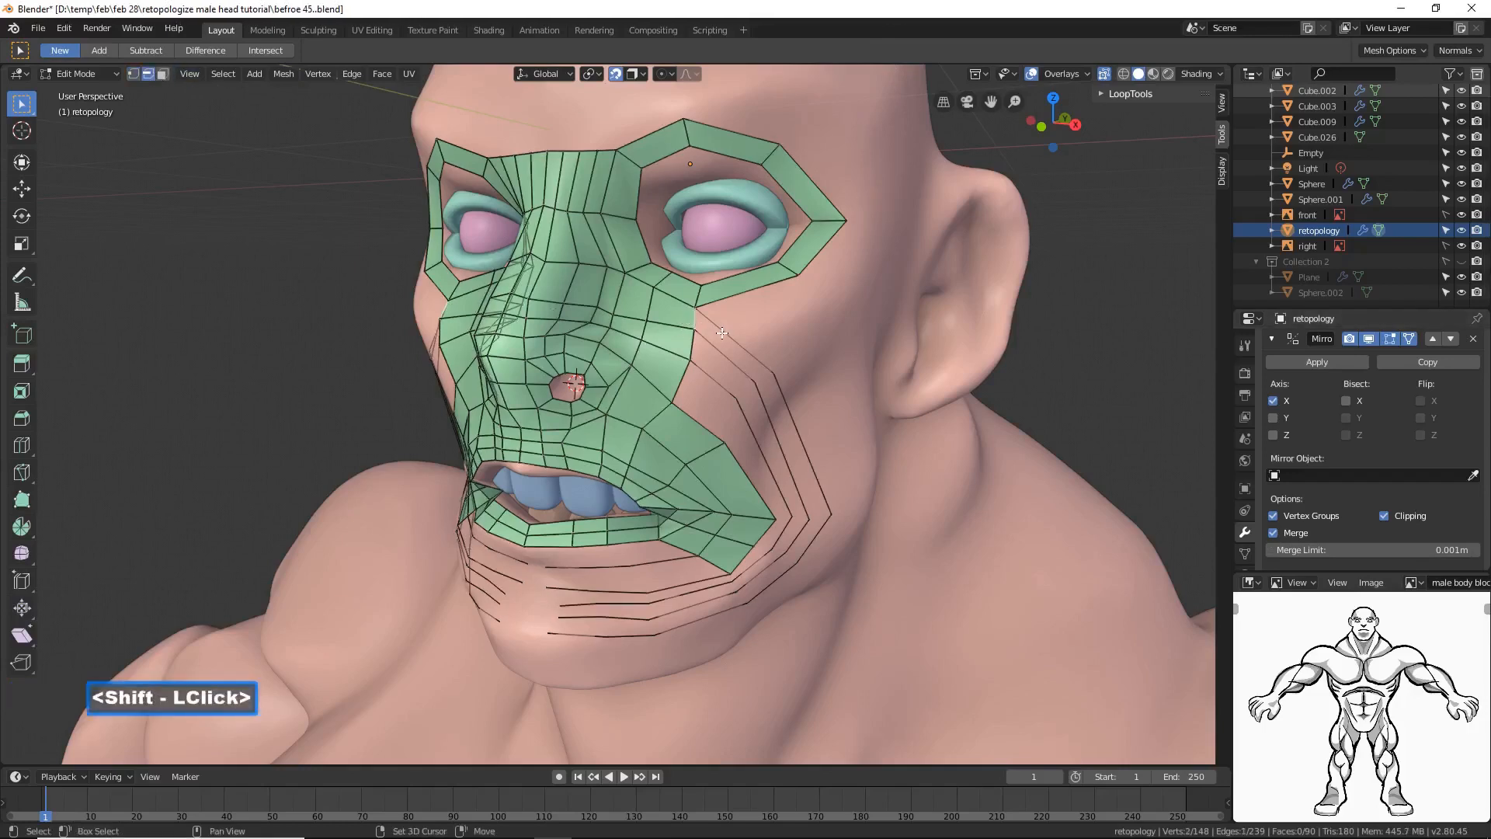
pyautogui.keyDown('shift'); pyautogui.click(722, 333); pyautogui.keyUp('shift')
pyautogui.keyDown('shift'); pyautogui.click(723, 351); pyautogui.keyUp('shift')
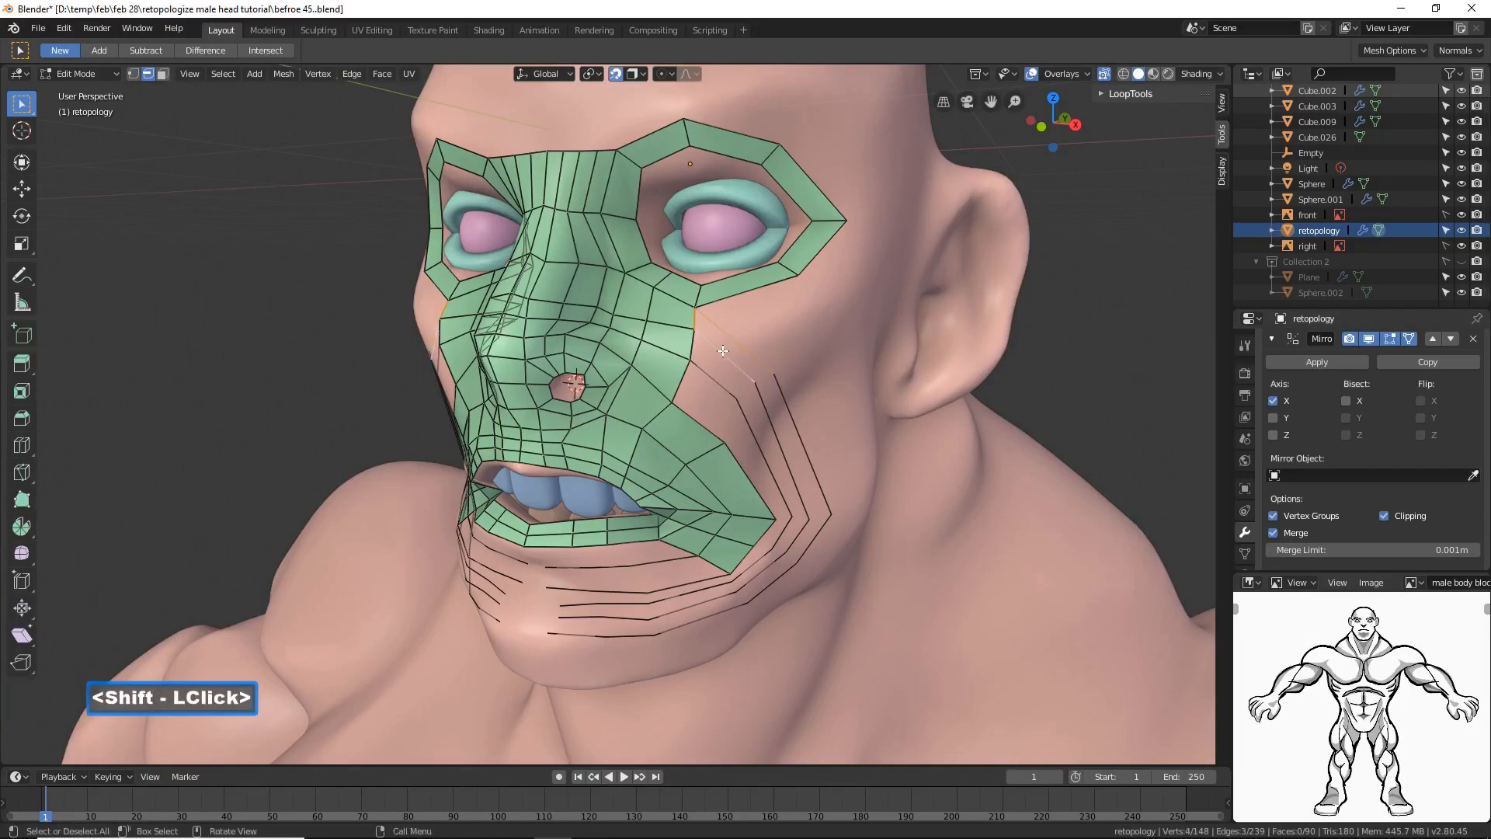
pyautogui.press('f')
# Step: Fill the next two cheek faces, between the second and third chains and between the third chain and the cheek strip's upper edge
pyautogui.click(716, 375)
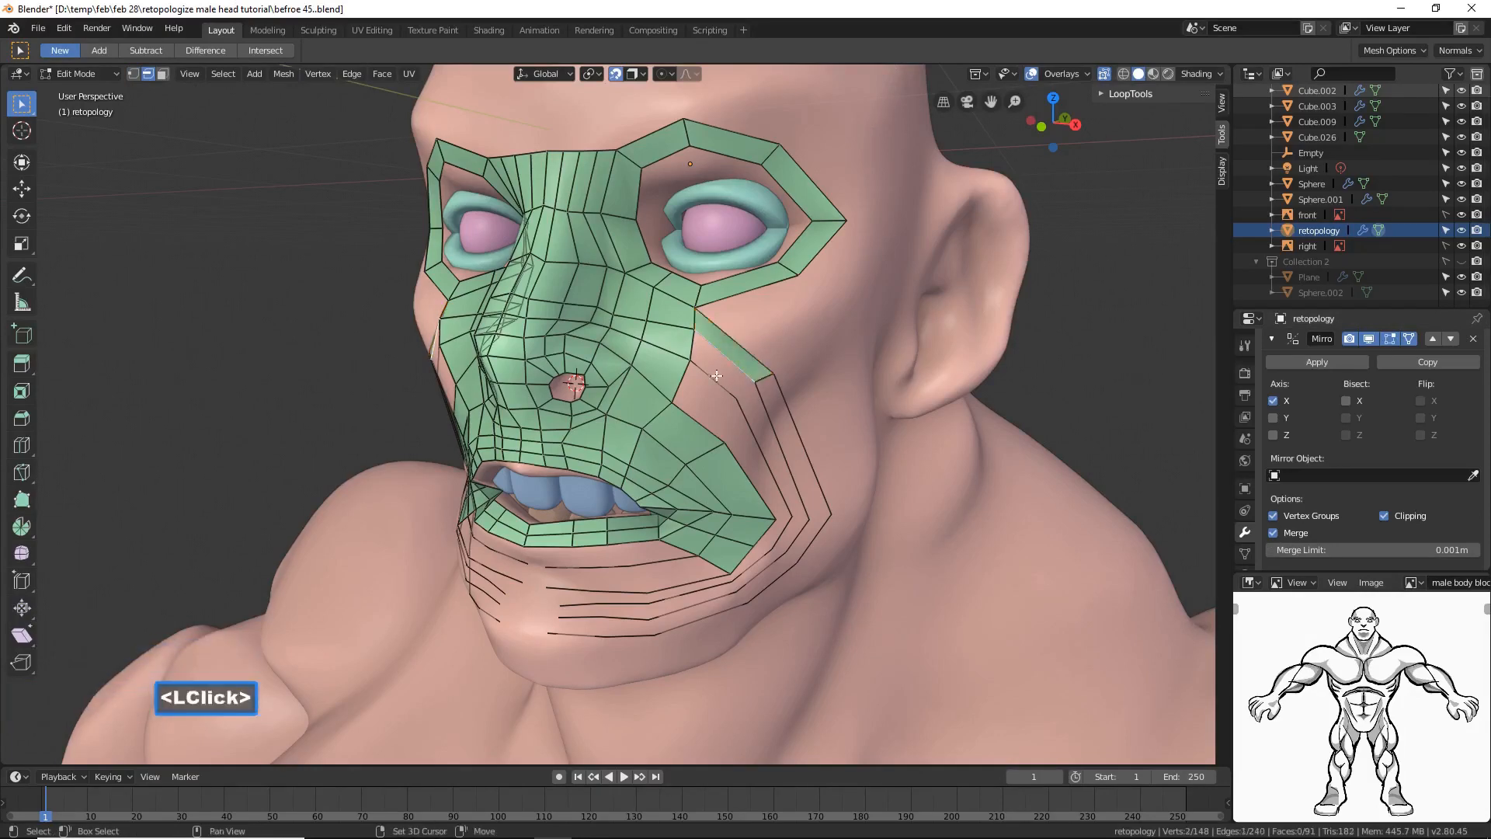
pyautogui.keyDown('shift'); pyautogui.click(711, 378); pyautogui.keyUp('shift')
pyautogui.keyDown('shift'); pyautogui.click(691, 355); pyautogui.keyUp('shift')
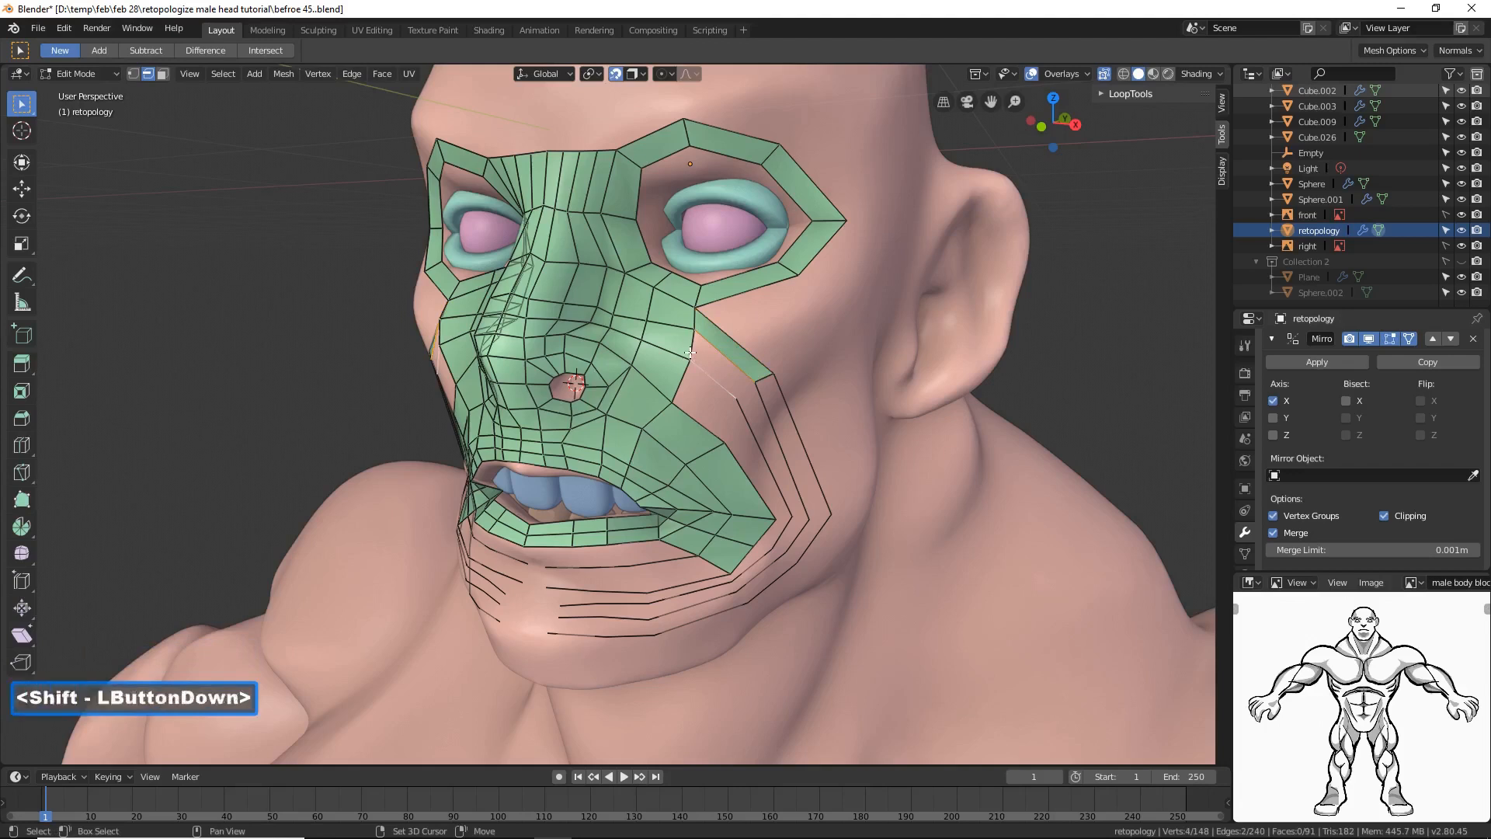
pyautogui.press('f')
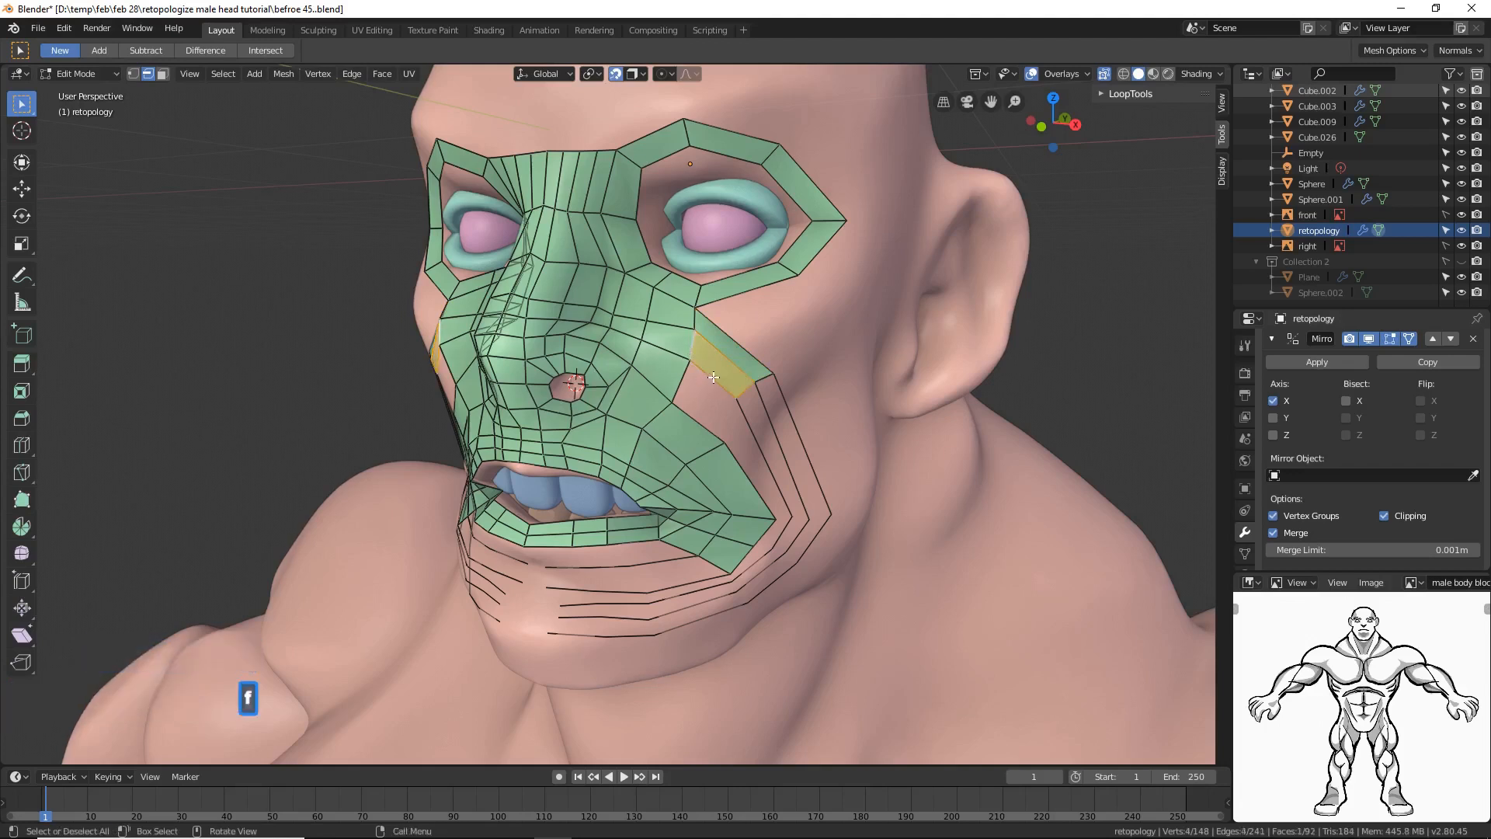
pyautogui.click(713, 377)
pyautogui.keyDown('shift'); pyautogui.click(694, 408); pyautogui.keyUp('shift')
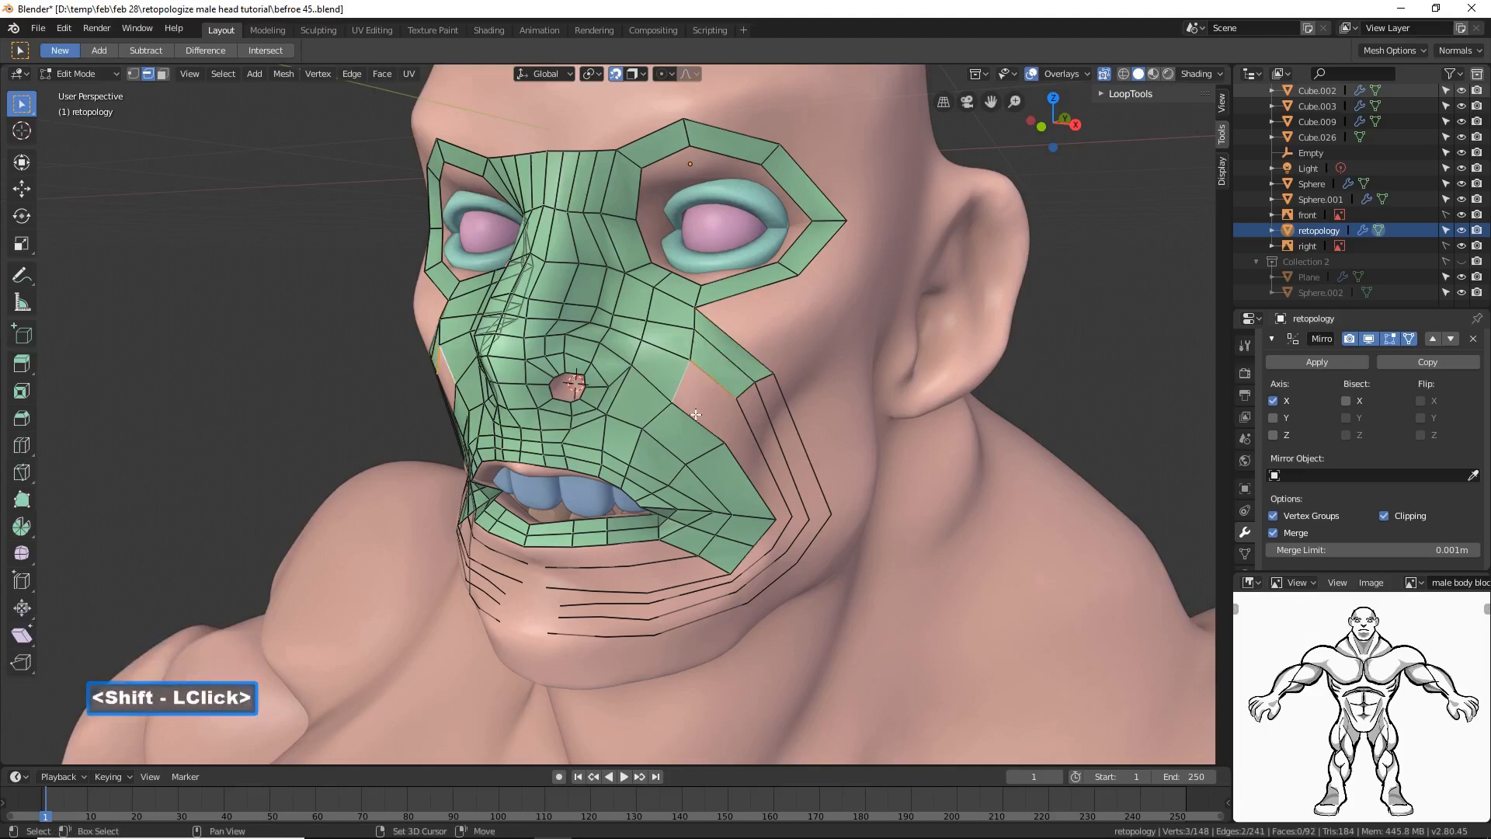
pyautogui.keyDown('shift'); pyautogui.click(694, 414); pyautogui.keyUp('shift')
pyautogui.press('f')
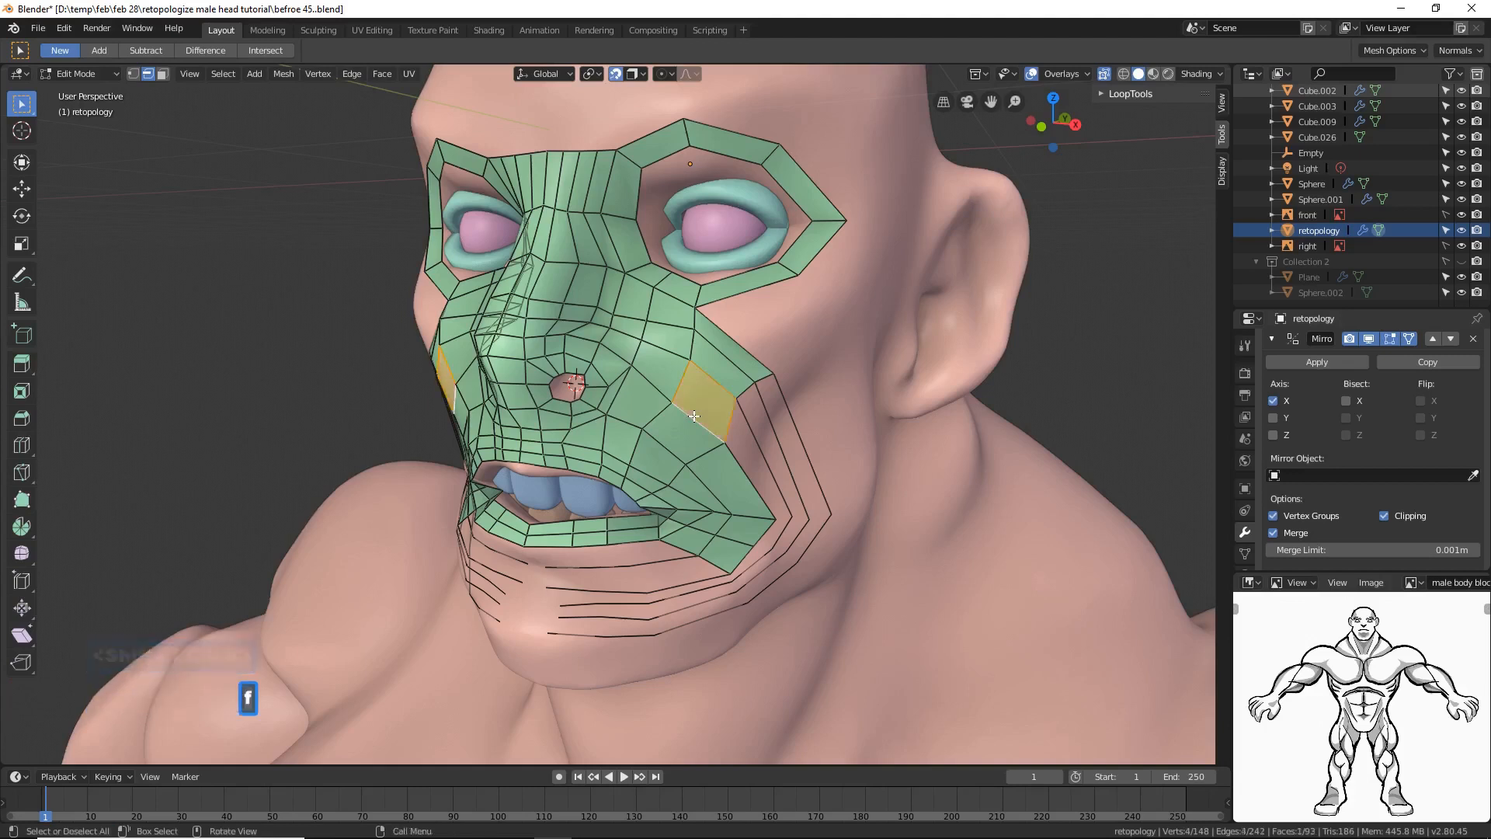
# Step: Fill the two stacked faces below the mouth corner, joining the lower lip patch to the short chain ends beneath it
pyautogui.click(650, 553)
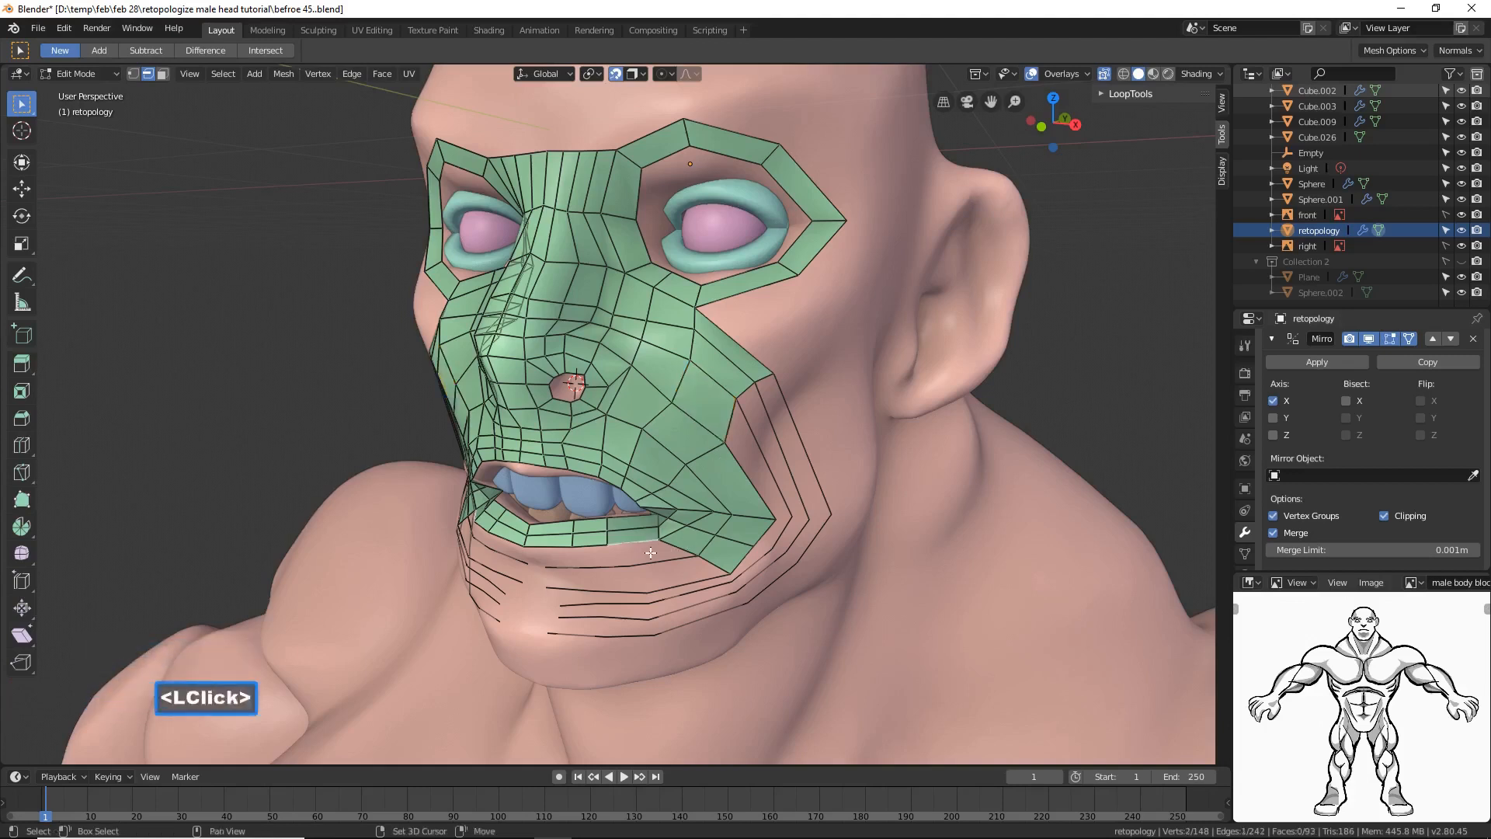
pyautogui.keyDown('shift'); pyautogui.click(654, 560); pyautogui.keyUp('shift')
pyautogui.press('f')
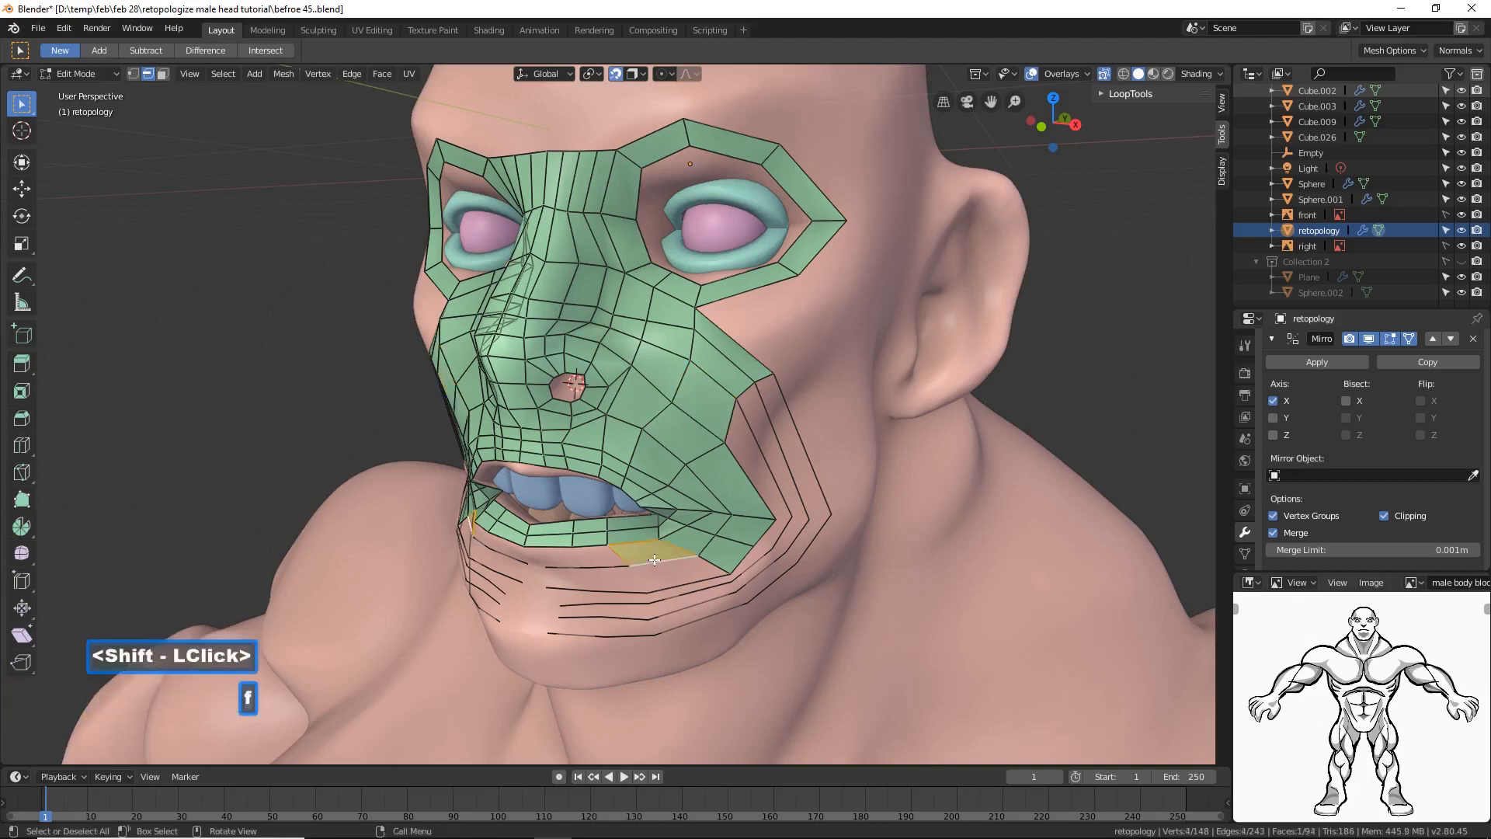
pyautogui.click(665, 565)
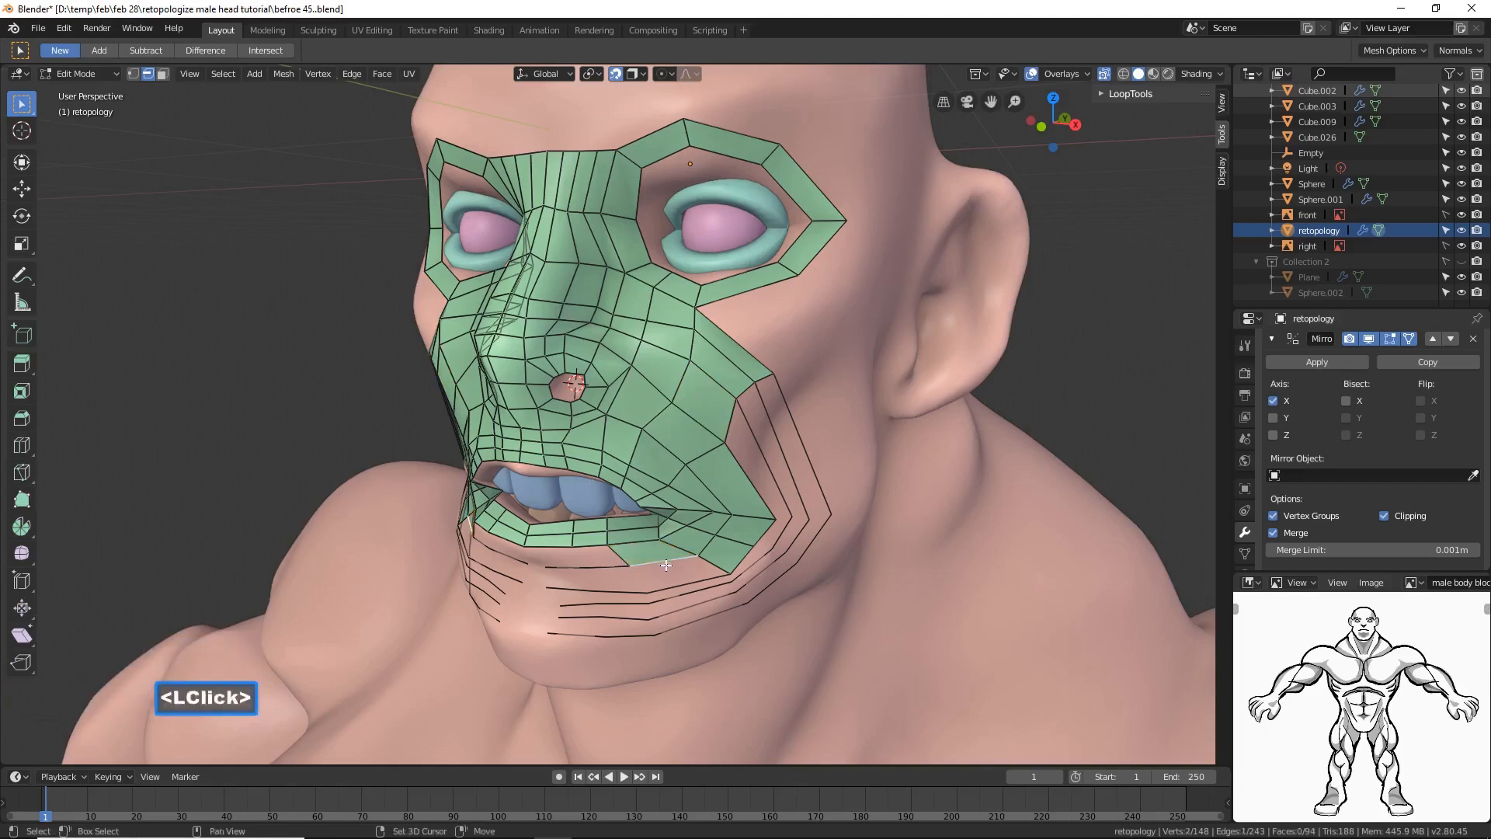
pyautogui.keyDown('shift'); pyautogui.click(696, 577); pyautogui.keyUp('shift')
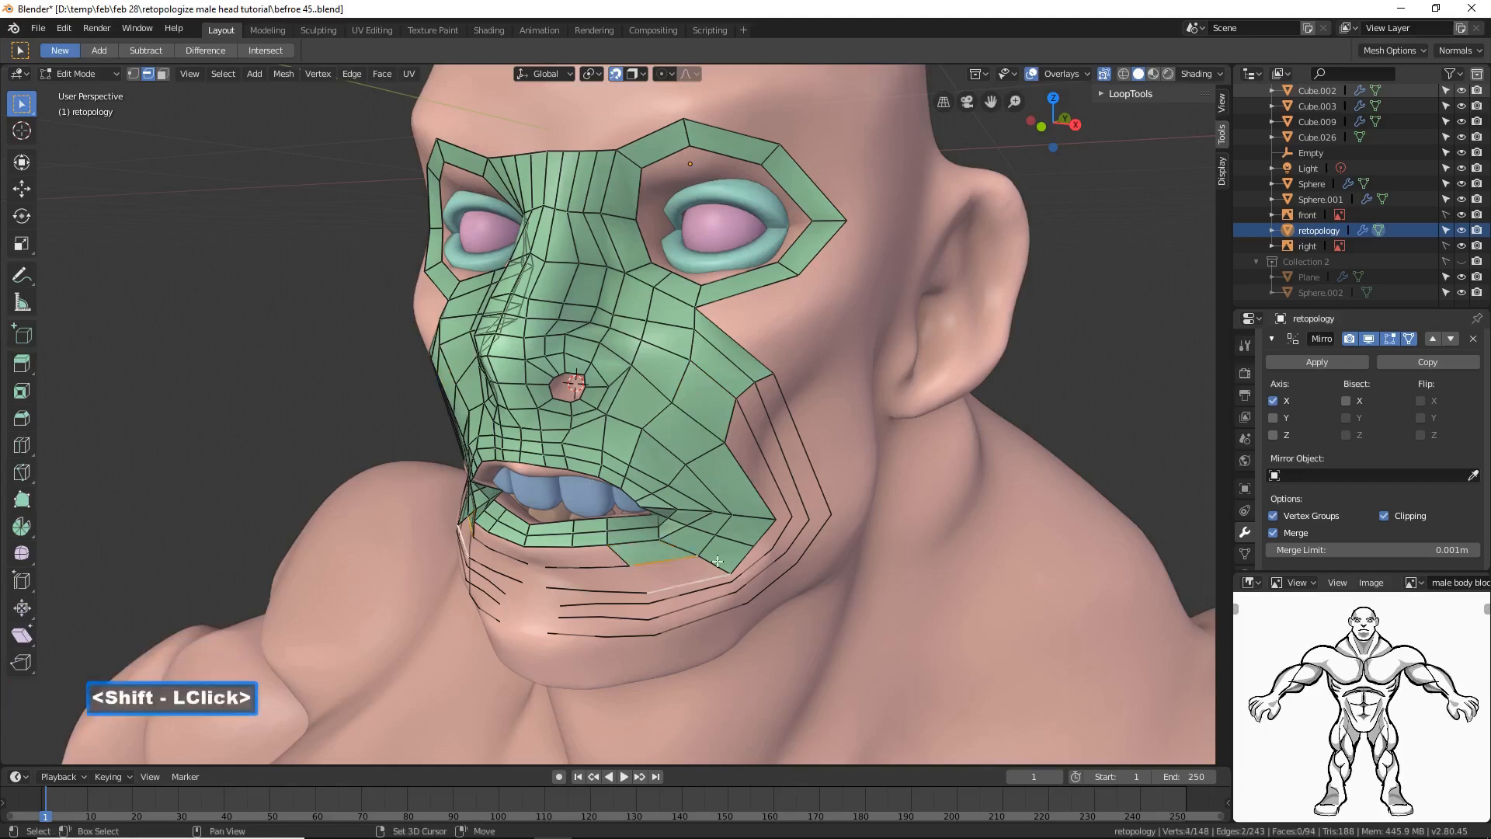
pyautogui.press('f')
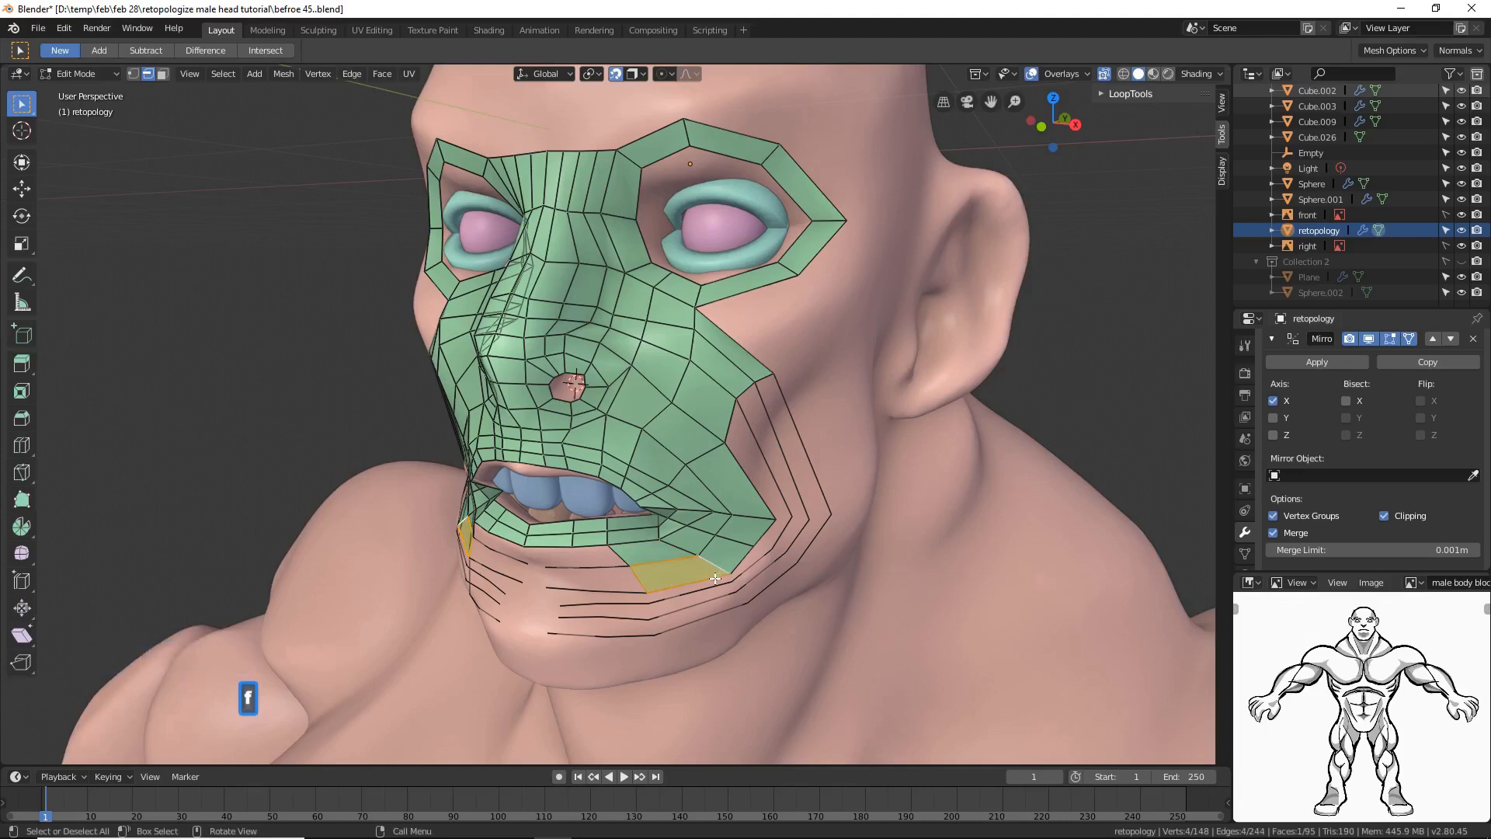
pyautogui.click(700, 580)
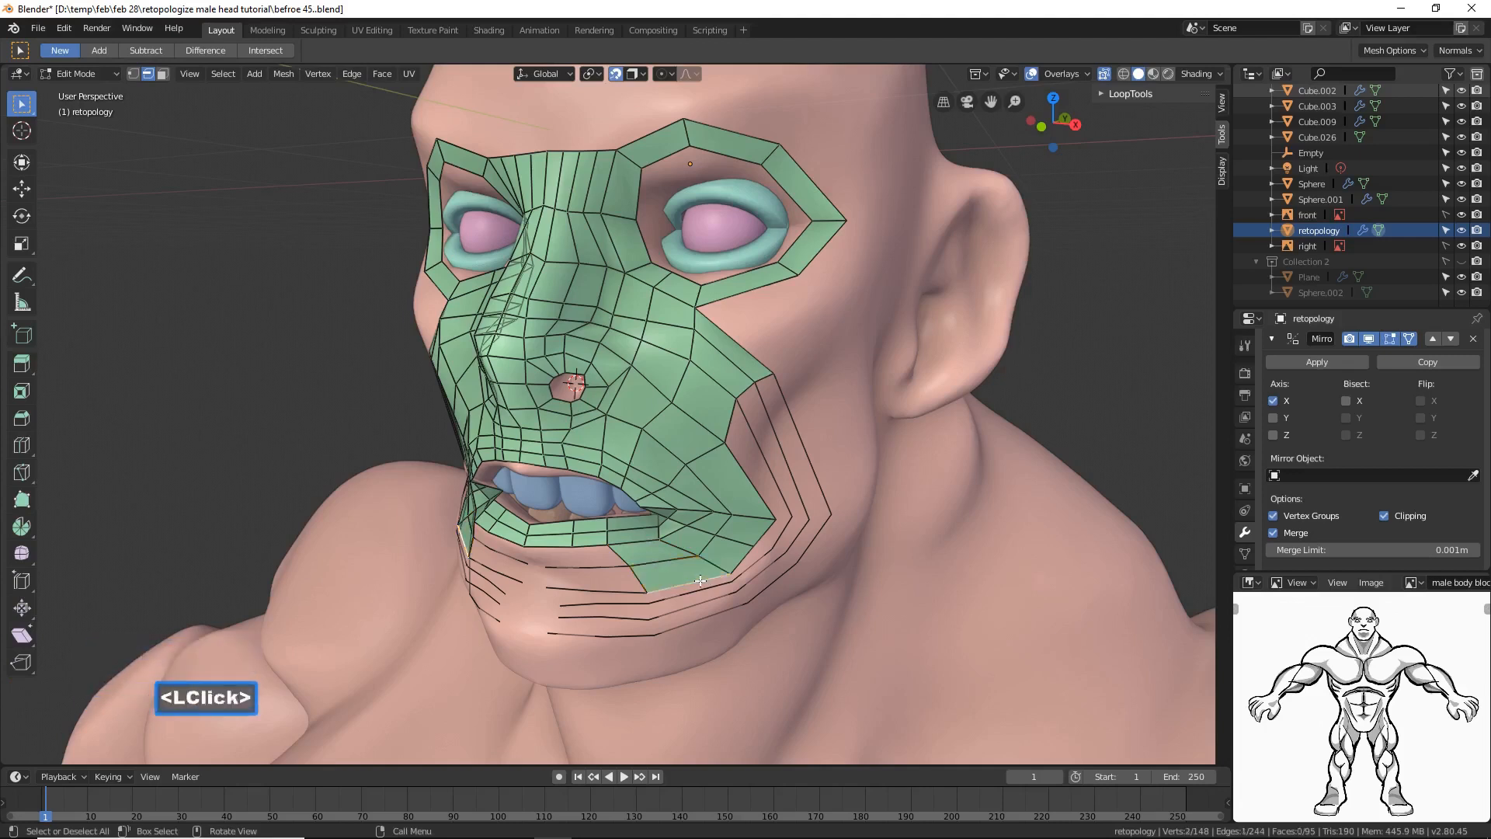
pyautogui.click(1045, 387)
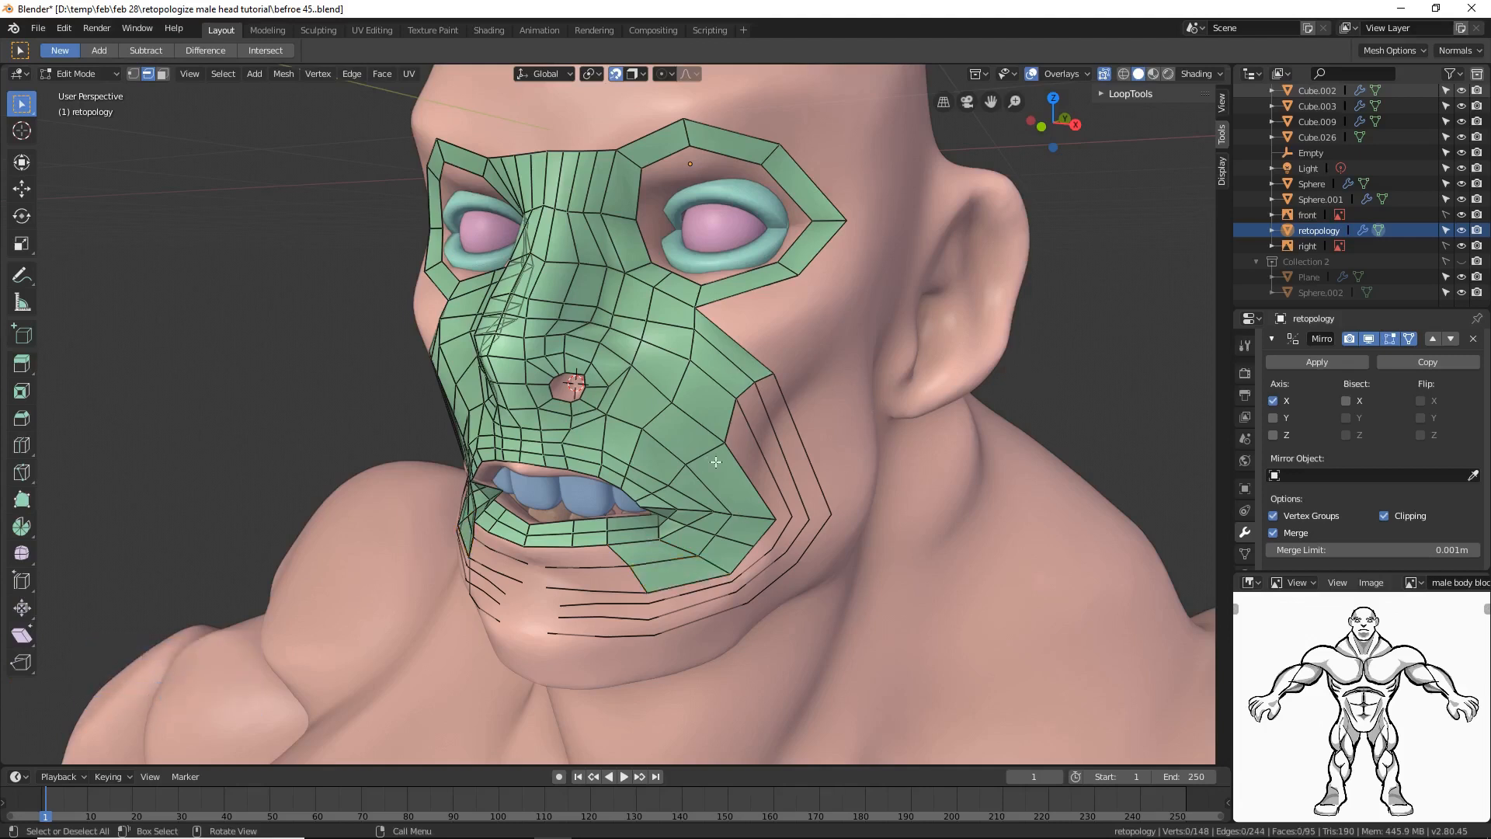
# Step: Fill the outermost strip of faces between the outer and second chains, from the upper cheek around the jaw to the chin
pyautogui.click(767, 375)
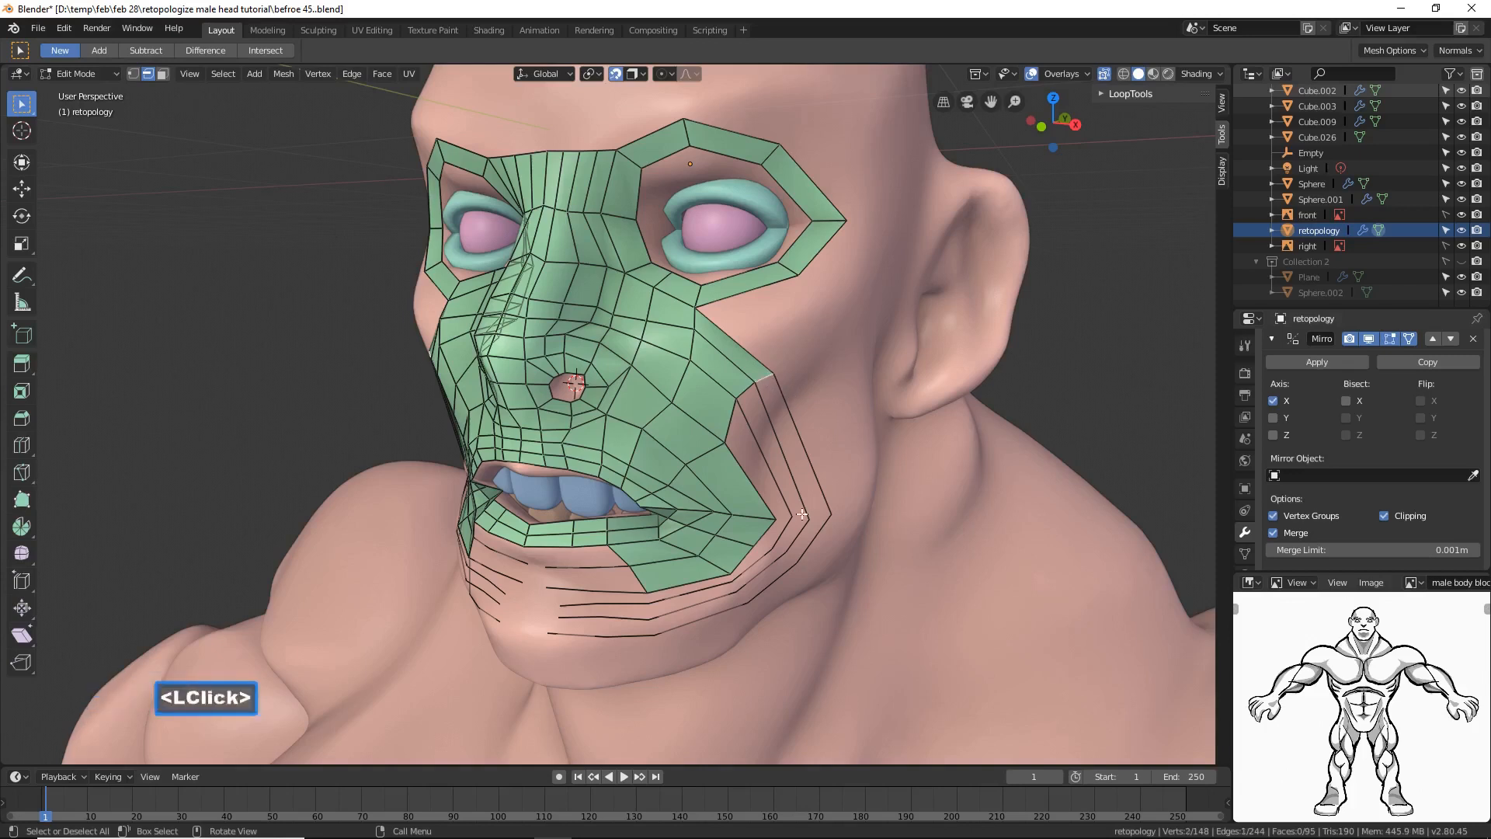
pyautogui.press('f')
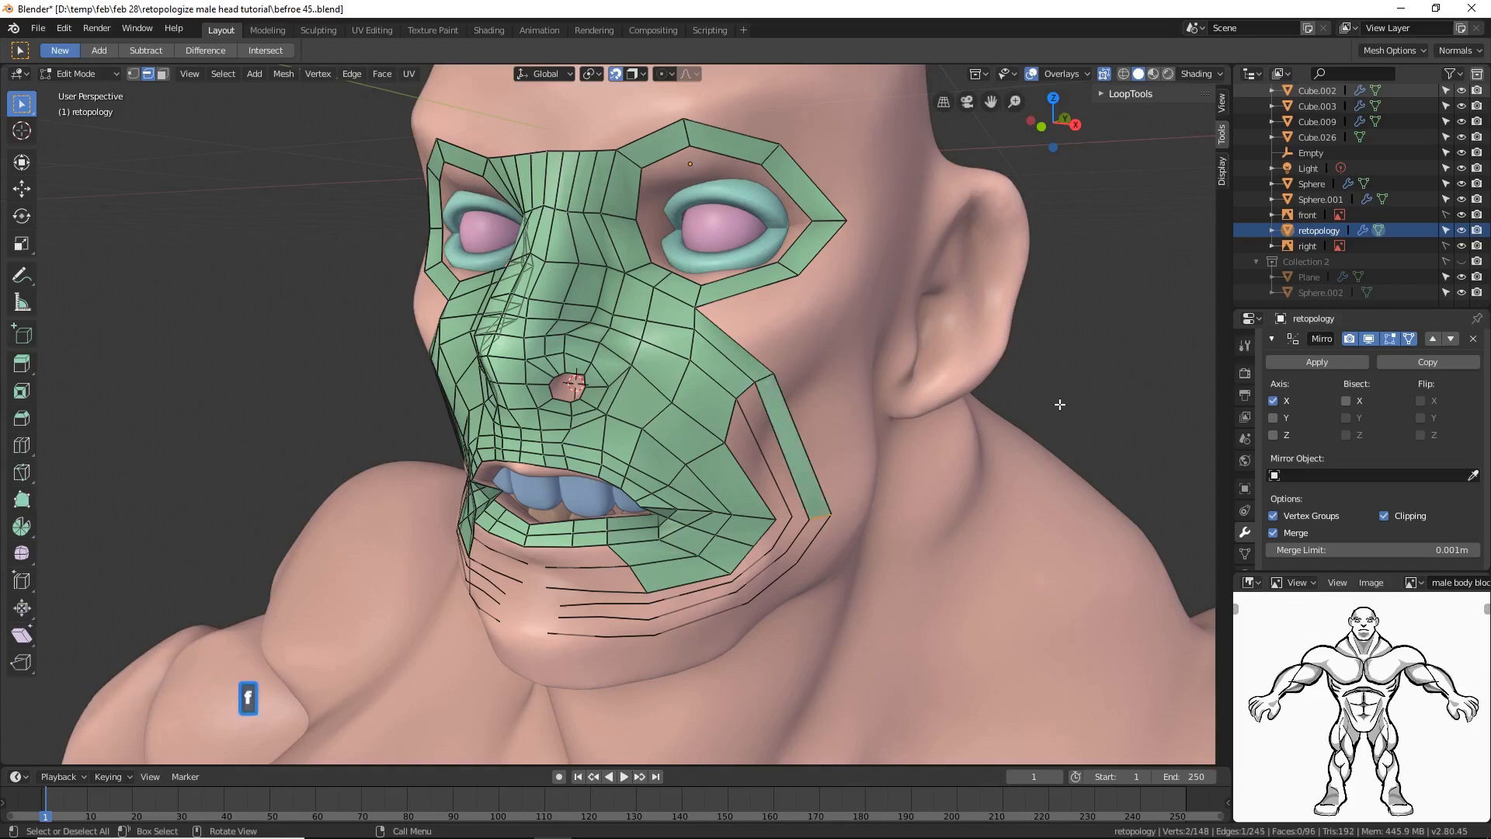
pyautogui.press('f')
pyautogui.press('f')
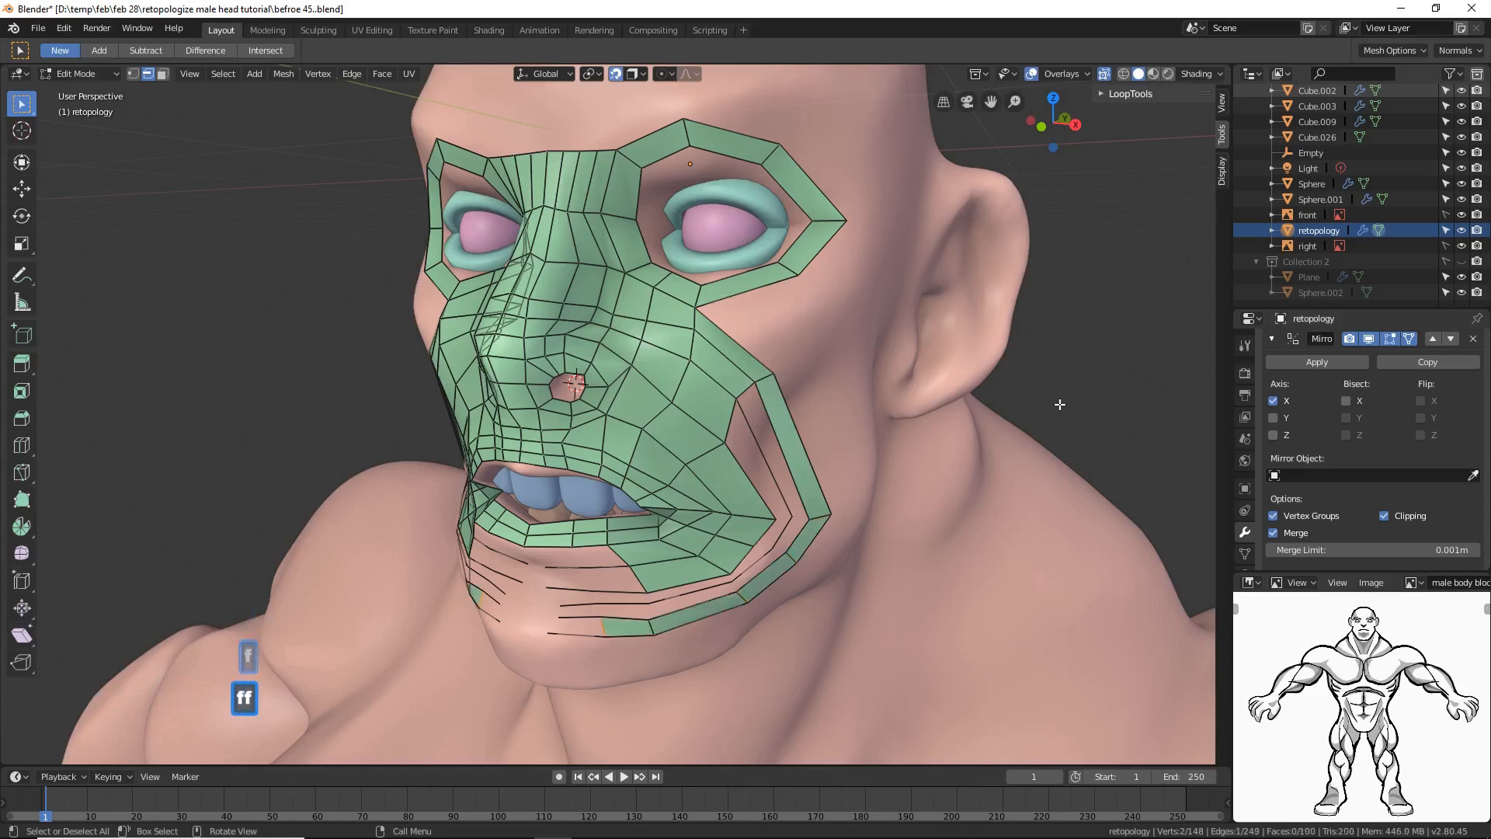
pyautogui.press('f')
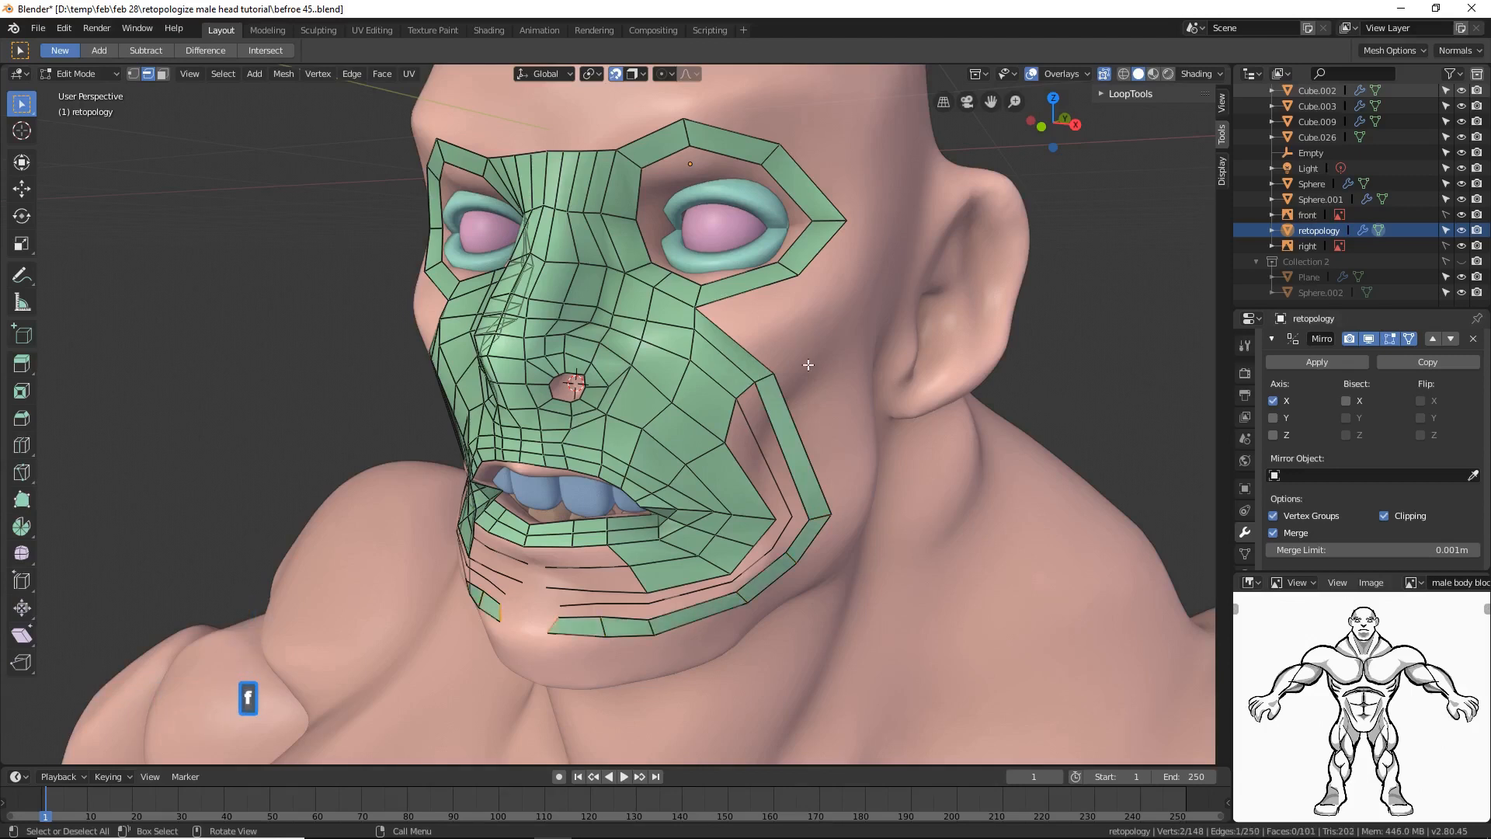
# Step: Fill the next strip of faces between the second and third chains, from the upper cheek around to the chin
pyautogui.click(750, 388)
pyautogui.press('f')
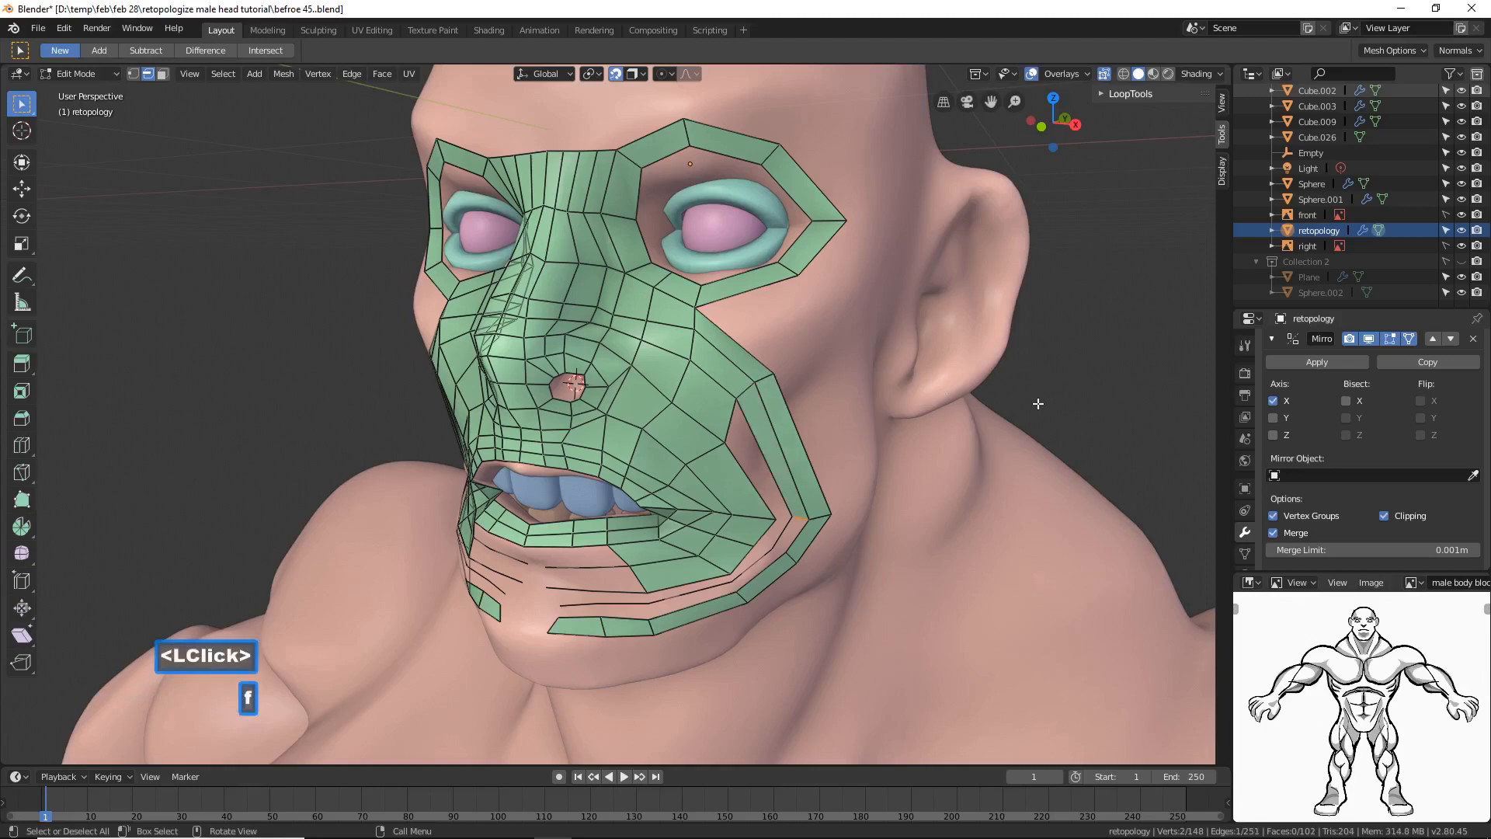
pyautogui.press('f')
pyautogui.press('f')
pyautogui.press('f')
pyautogui.press('f')
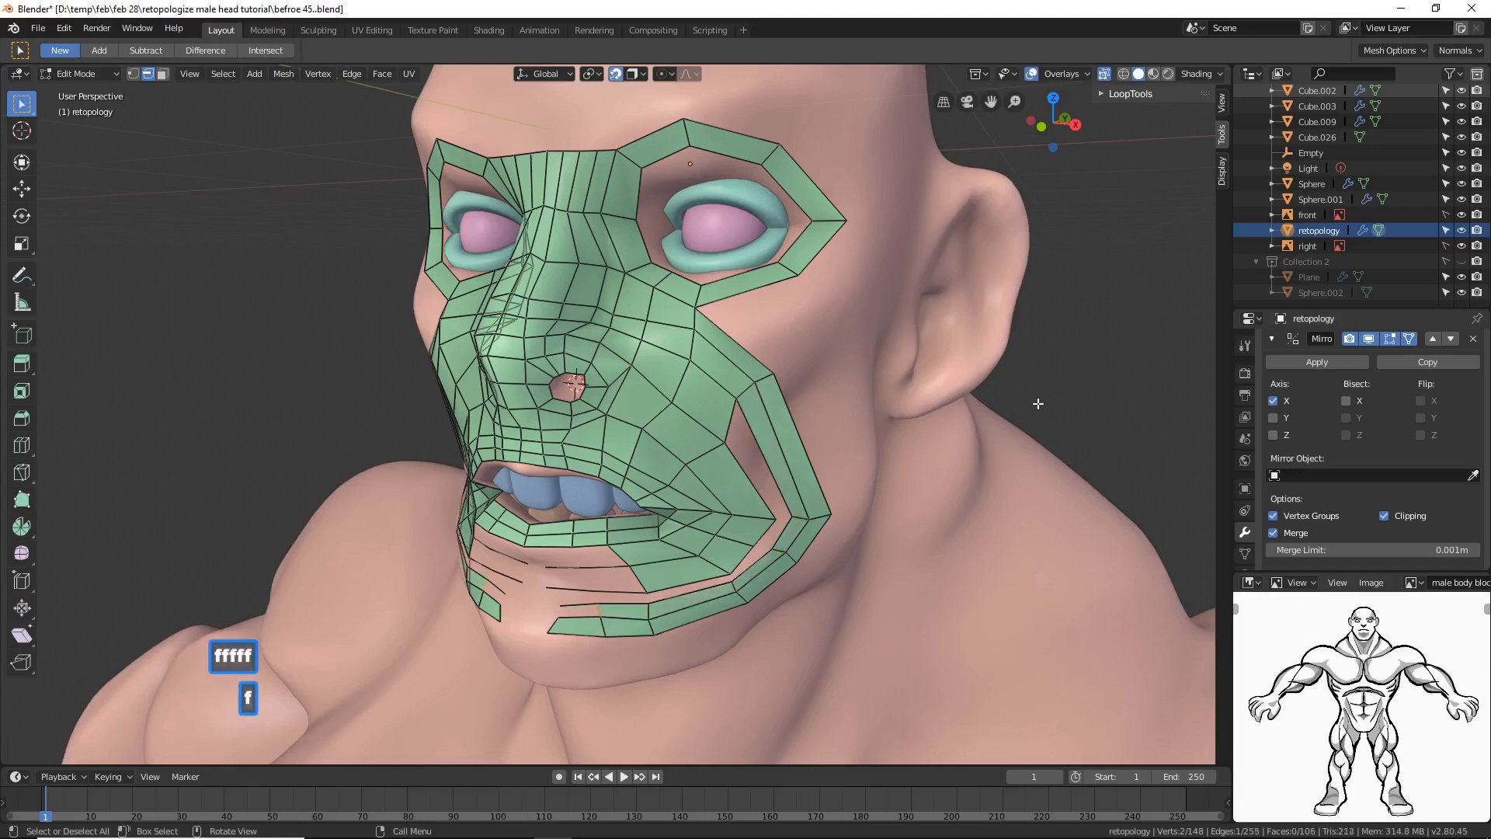
# Step: Fill the innermost strip of faces between the third chain and the cheek patch, continuing past the mouth corner toward the chin
pyautogui.click(729, 417)
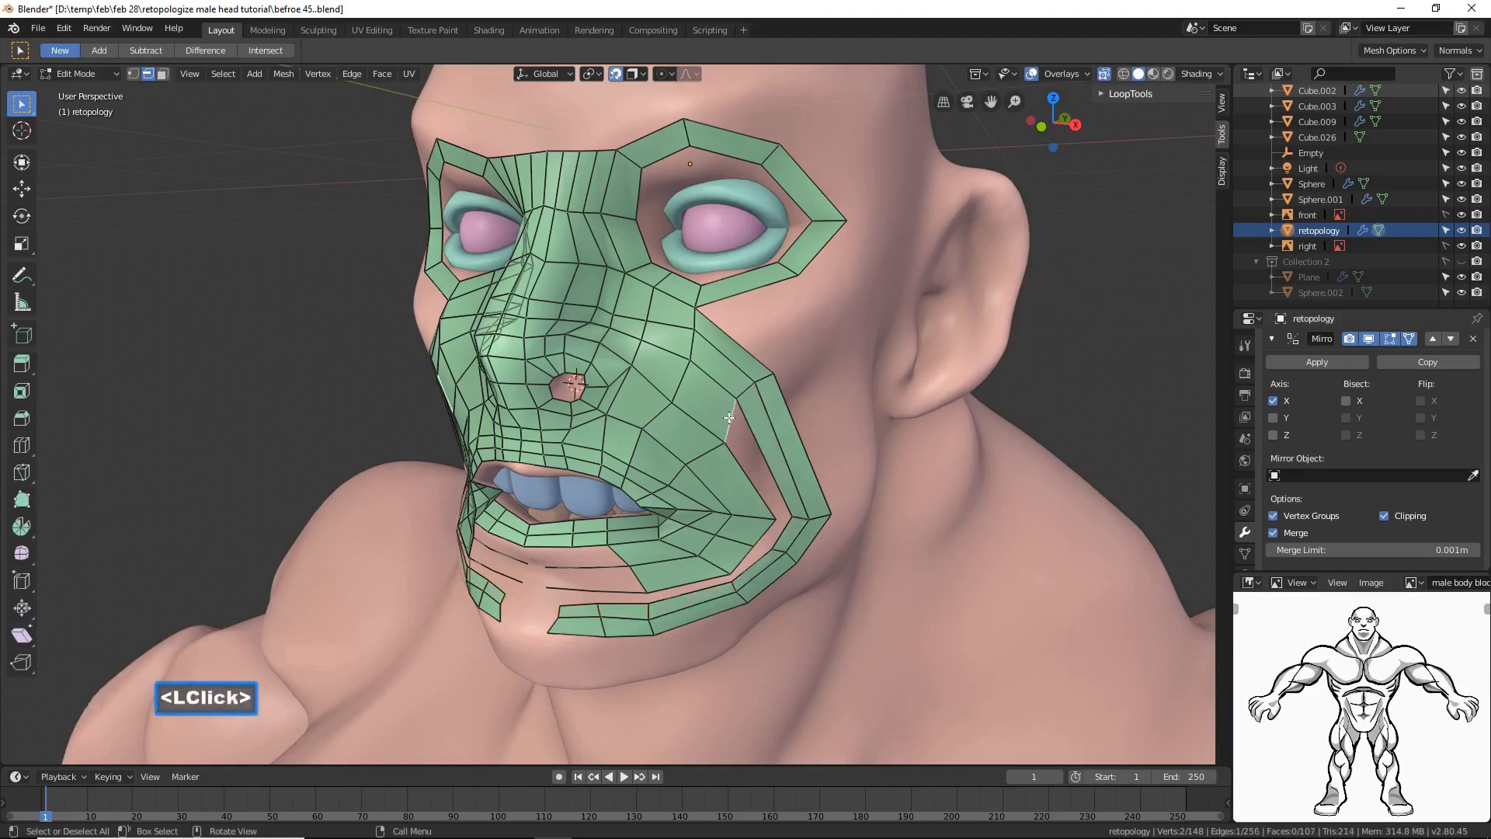
pyautogui.press('f')
pyautogui.press('f')
pyautogui.press('f')
pyautogui.press('f')
pyautogui.press('f')
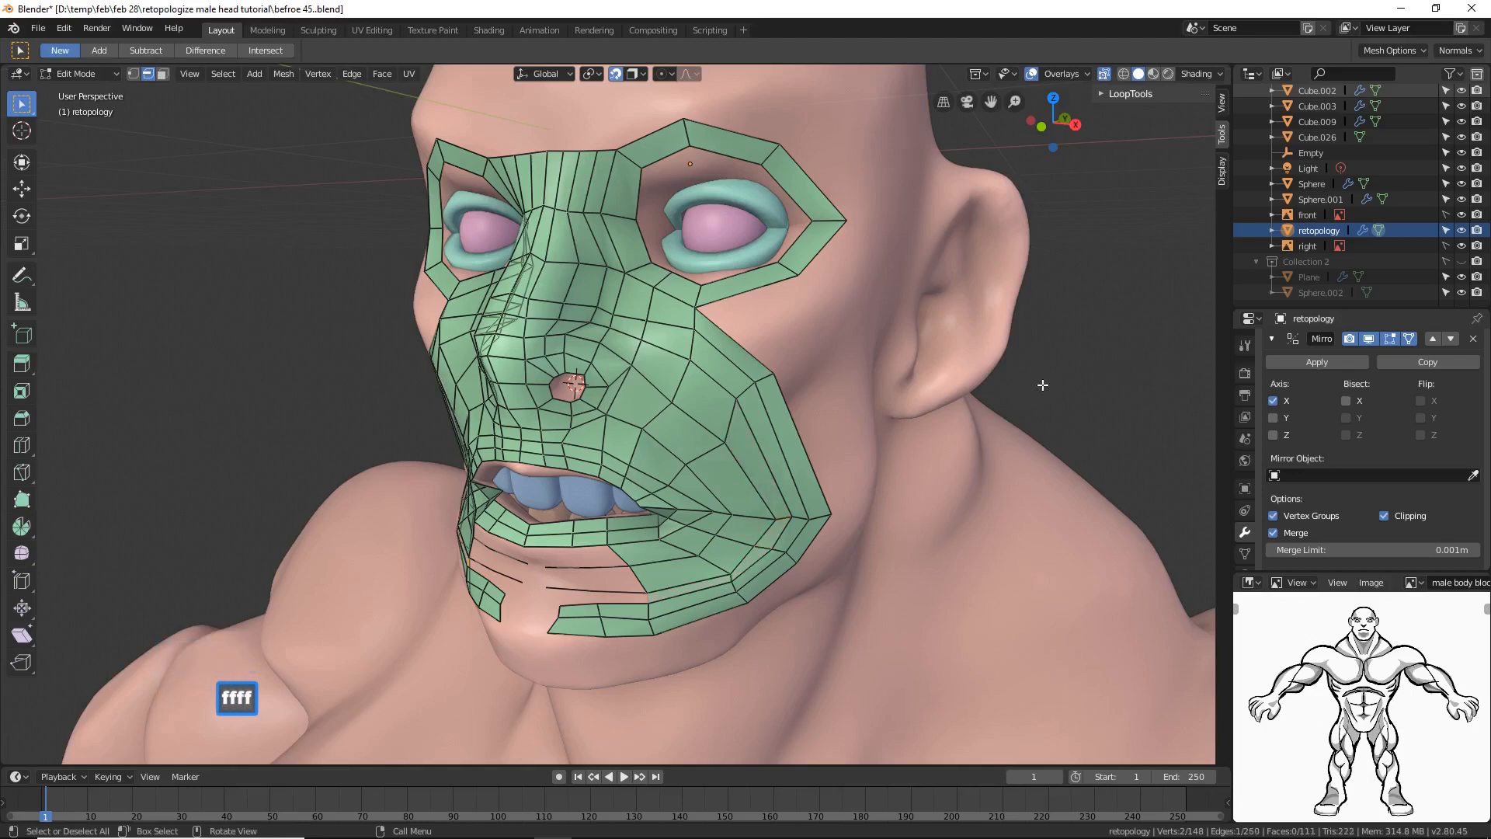
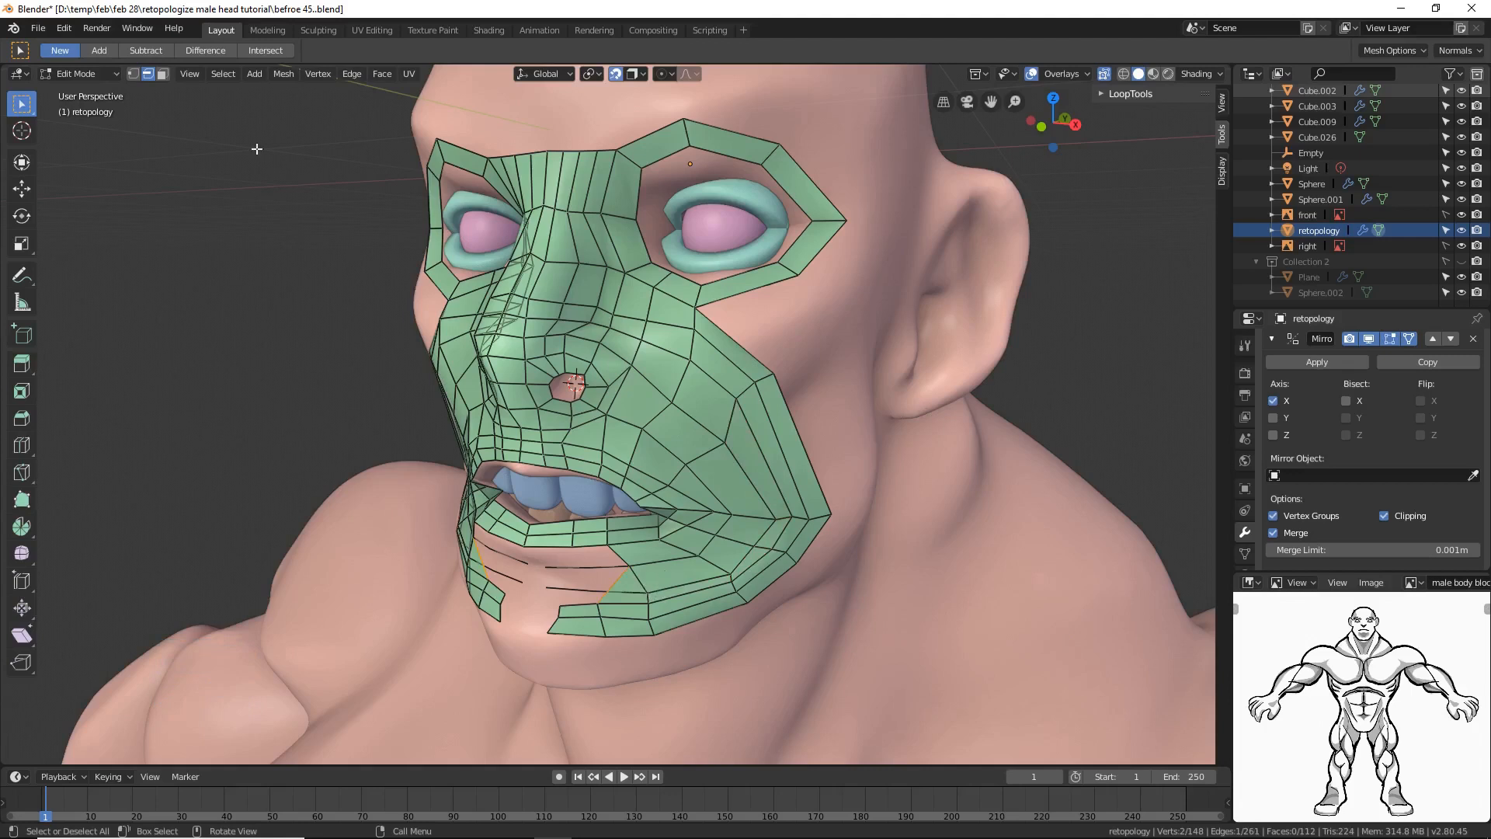
# Step: Switch to face selection and delete the misshapen last face of the innermost strip below the mouth corner
pyautogui.click(314, 282)
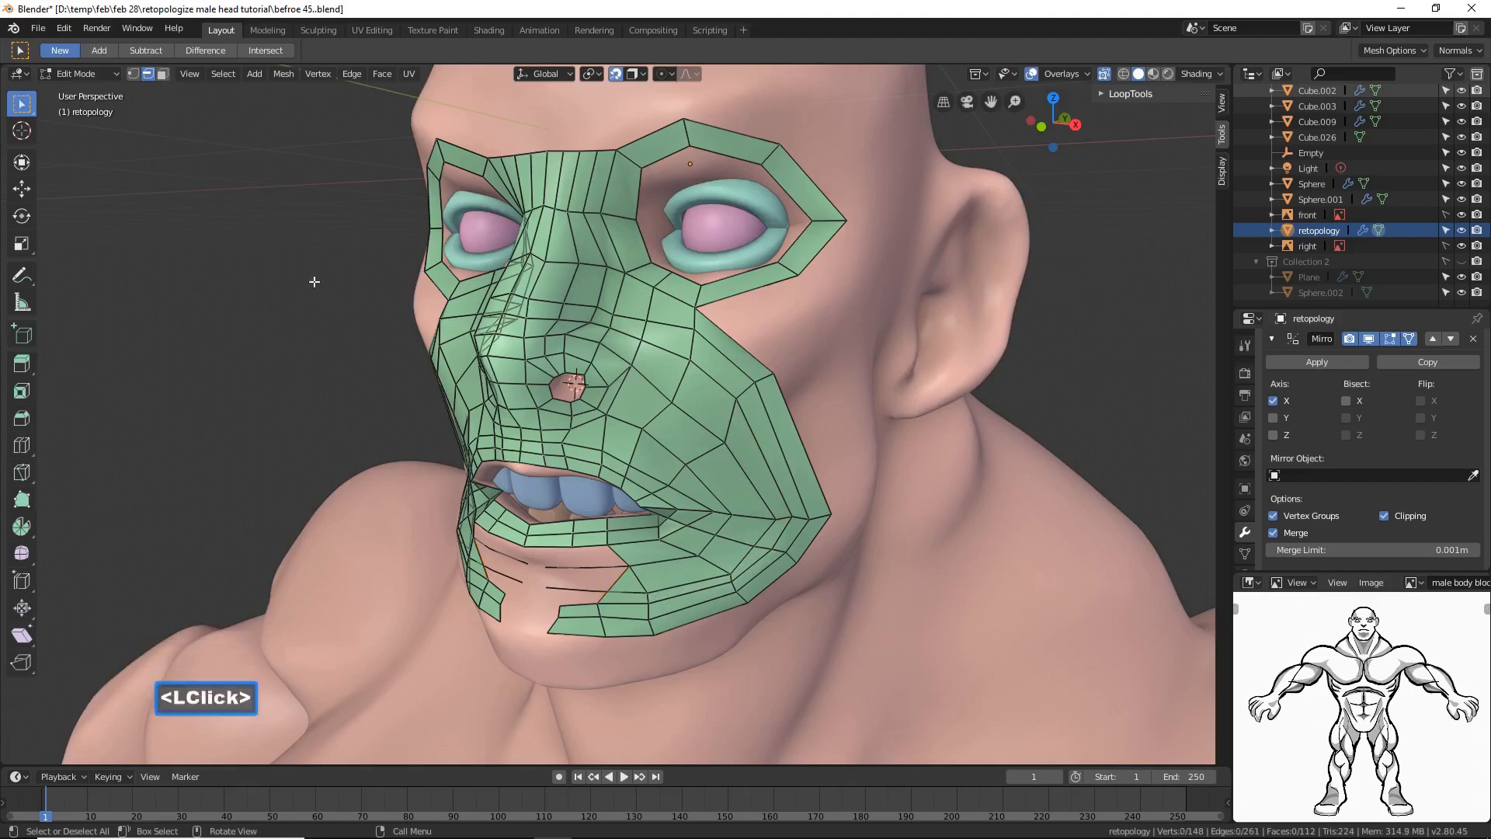
pyautogui.click(633, 598)
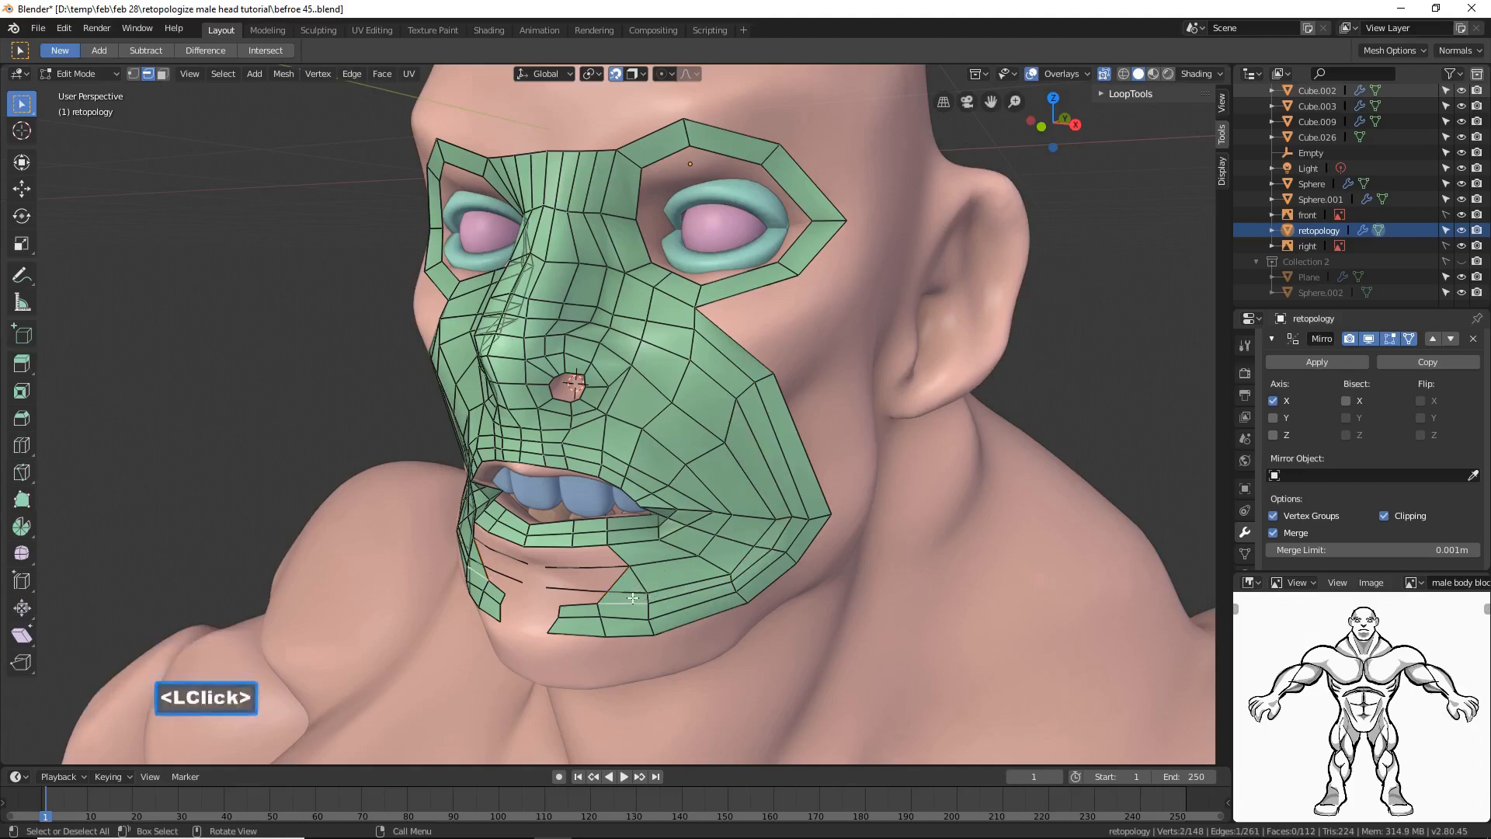
pyautogui.click(163, 74)
pyautogui.click(636, 582)
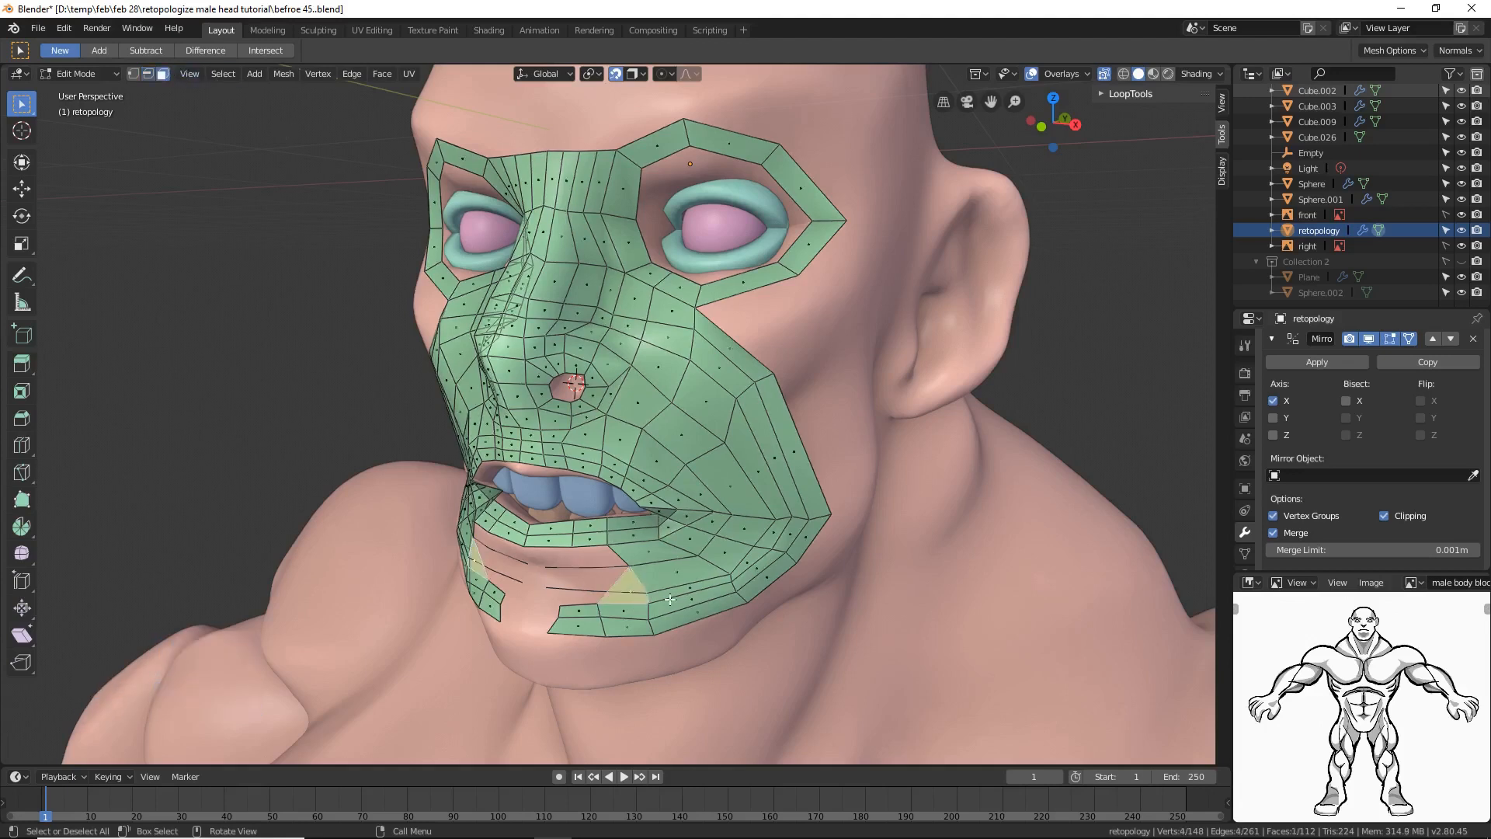
pyautogui.press('x')
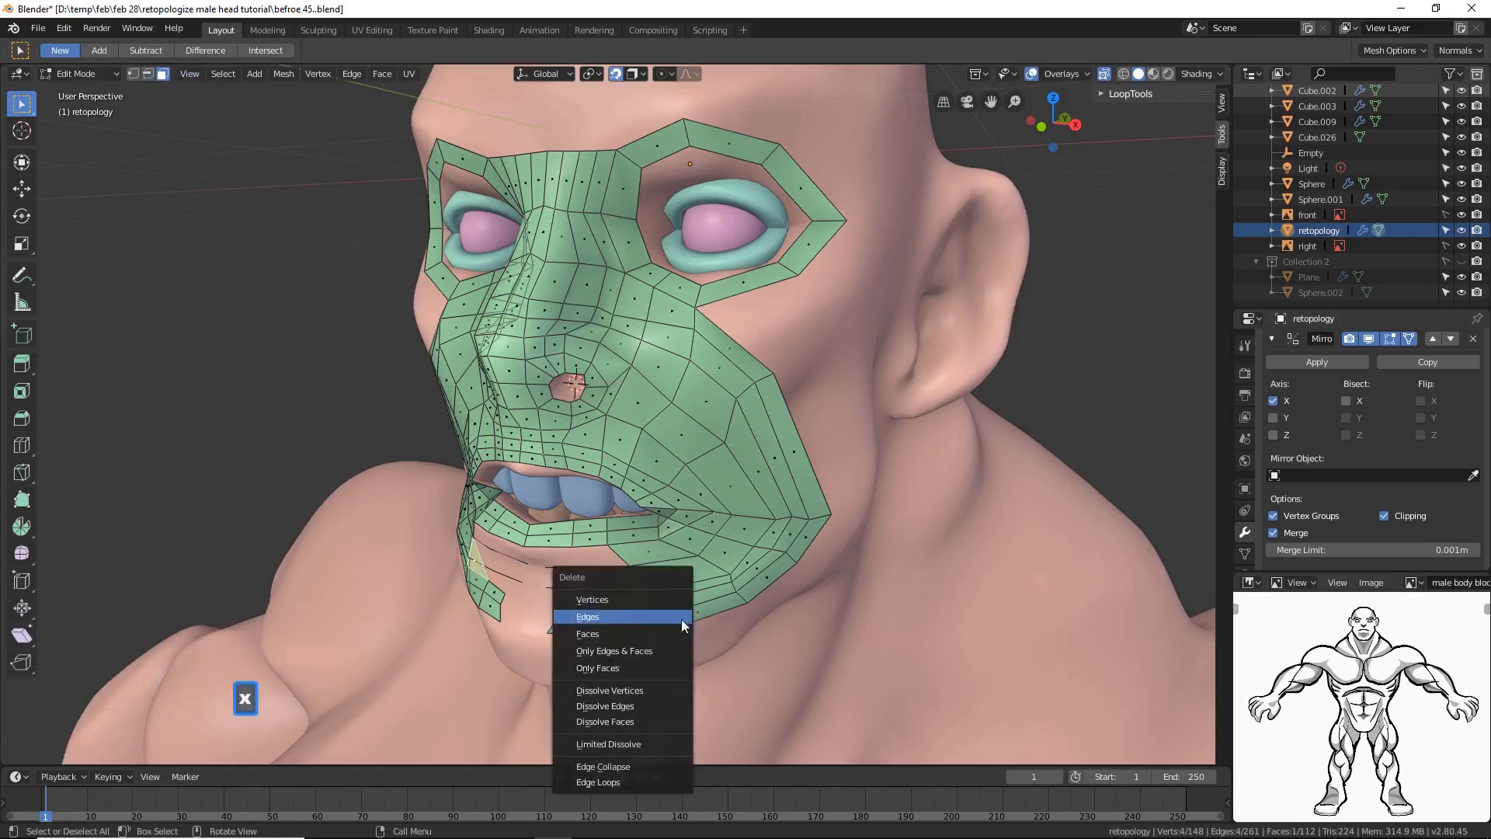
pyautogui.click(673, 628)
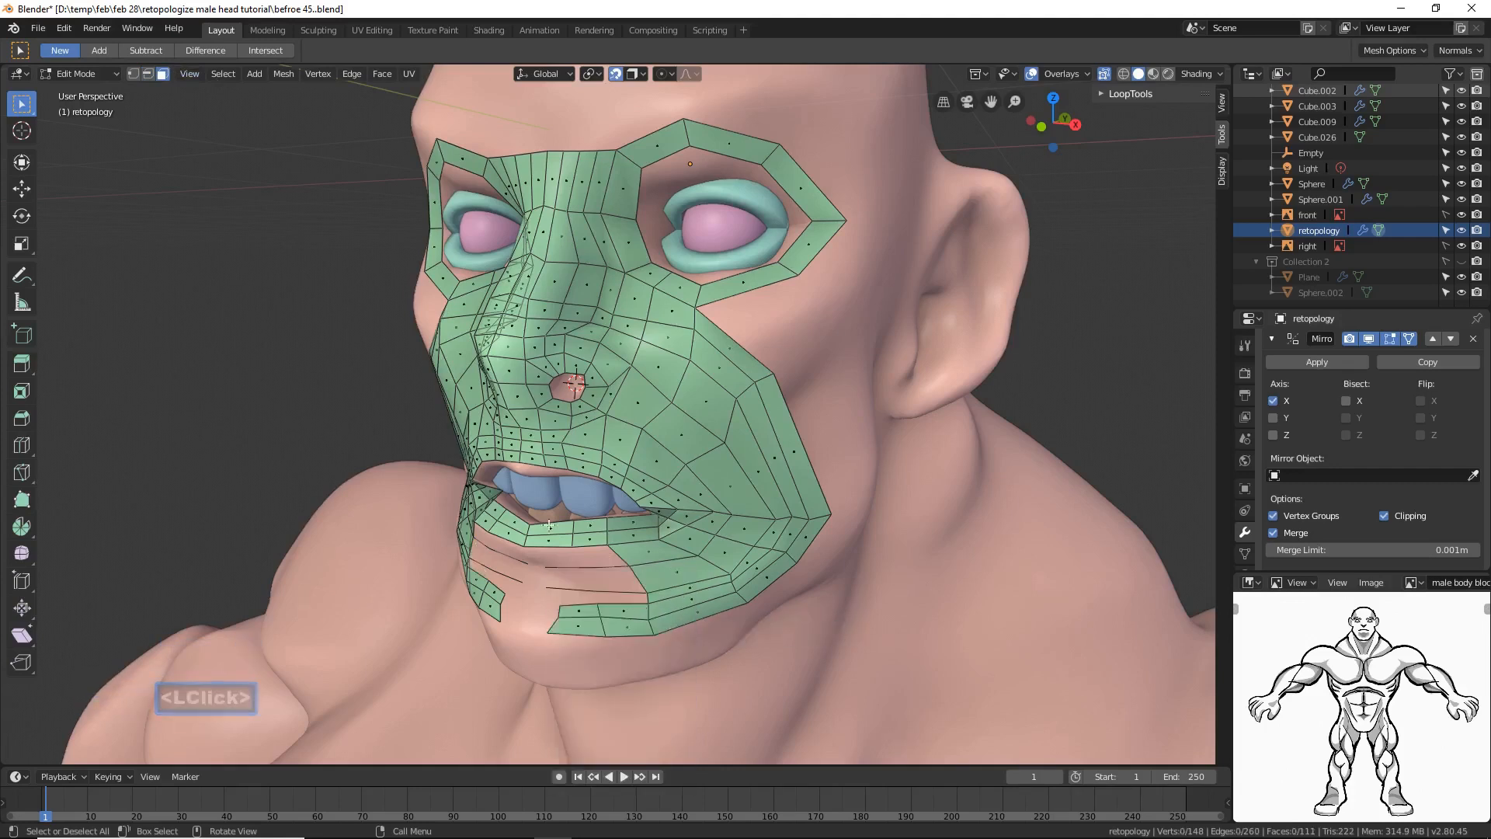
# Step: Switch back to edge selection and fill the innermost strip's remaining two faces, between the third chain and the chain above it on the chin
pyautogui.click(147, 77)
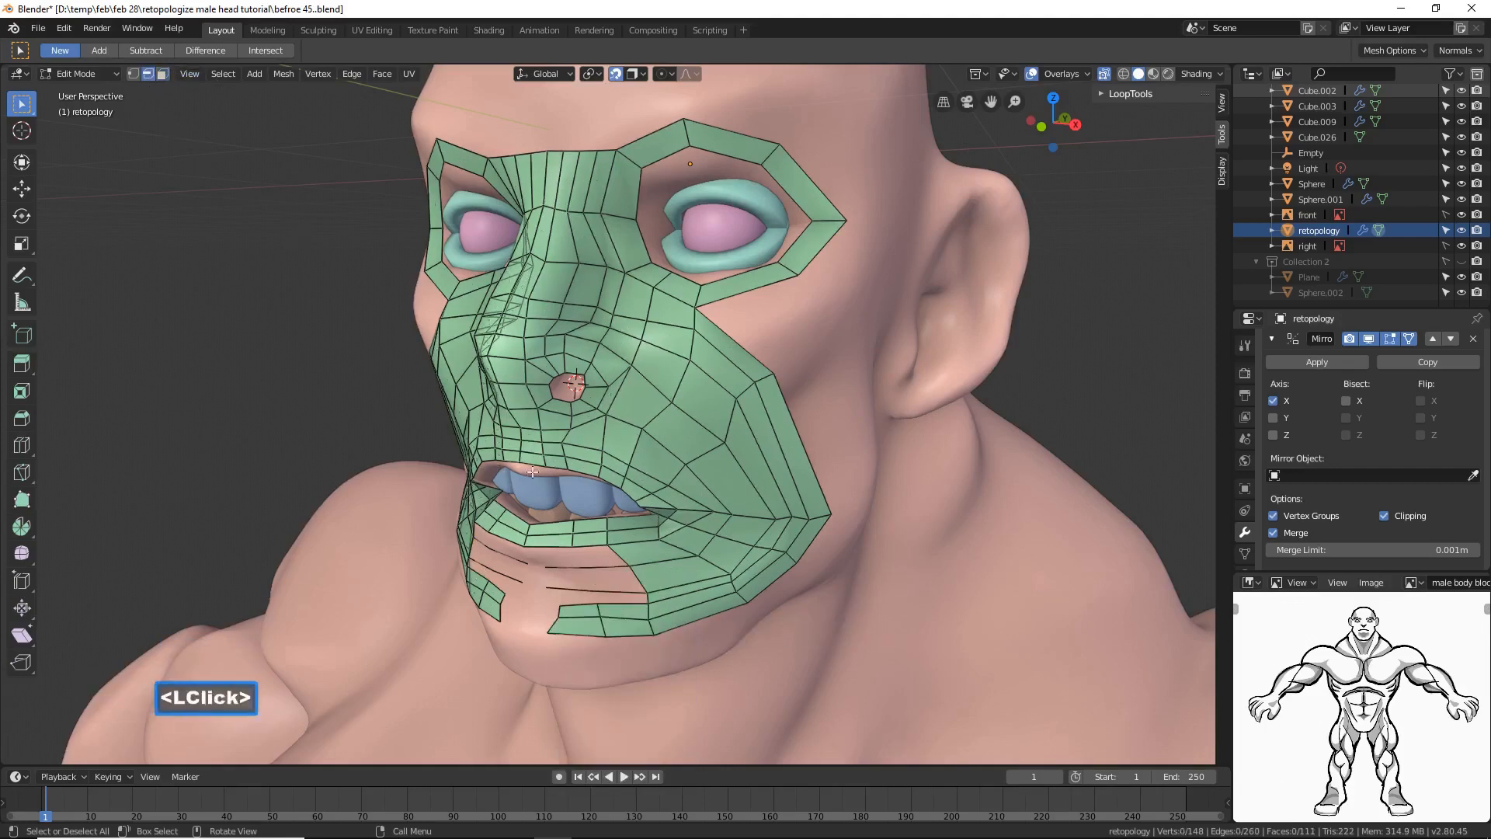
pyautogui.click(646, 590)
pyautogui.keyDown('shift'); pyautogui.click(627, 593); pyautogui.keyUp('shift')
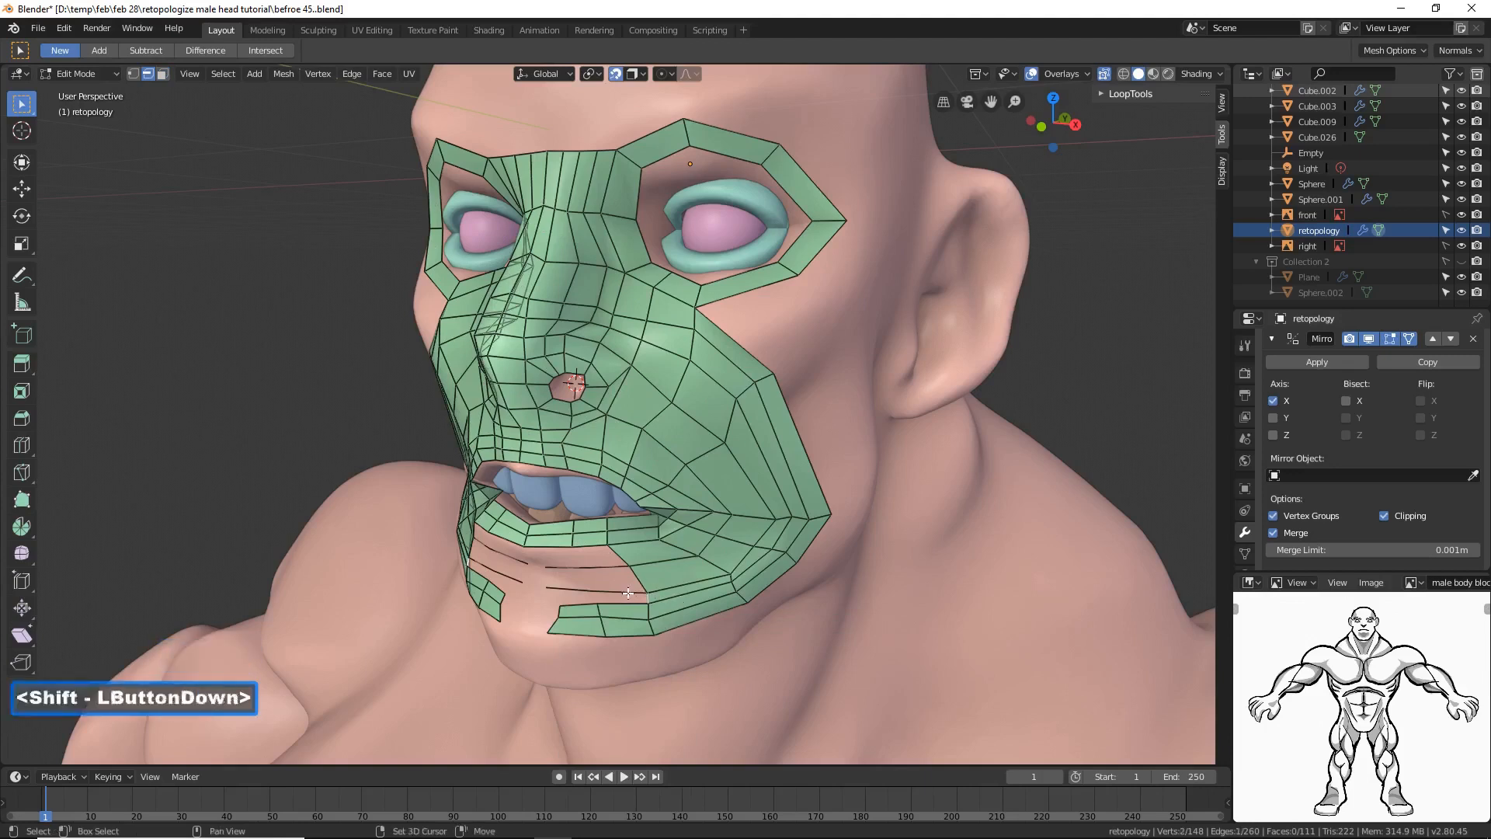
pyautogui.press('f')
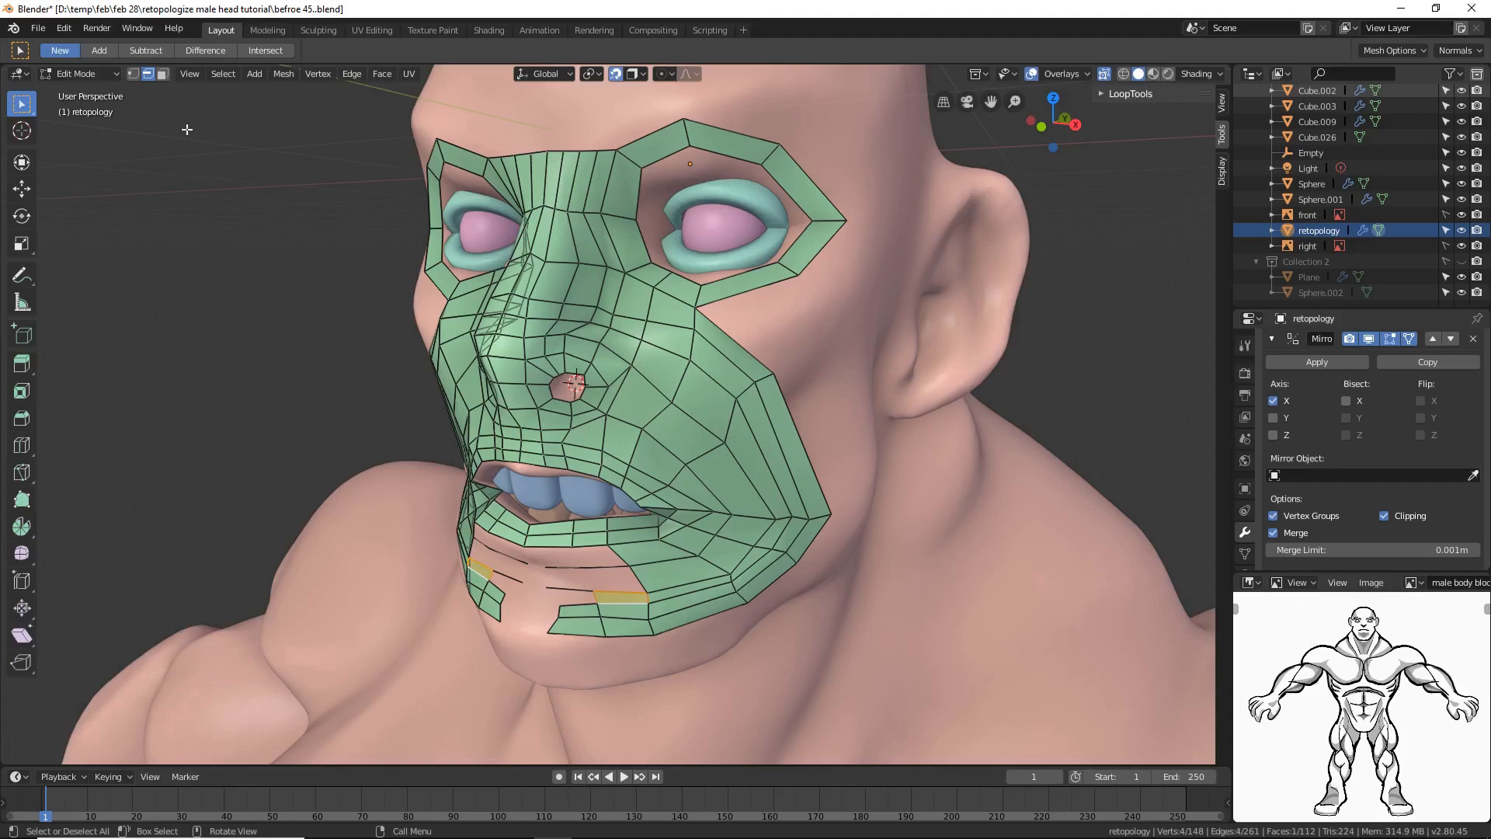
pyautogui.click(273, 258)
pyautogui.click(147, 76)
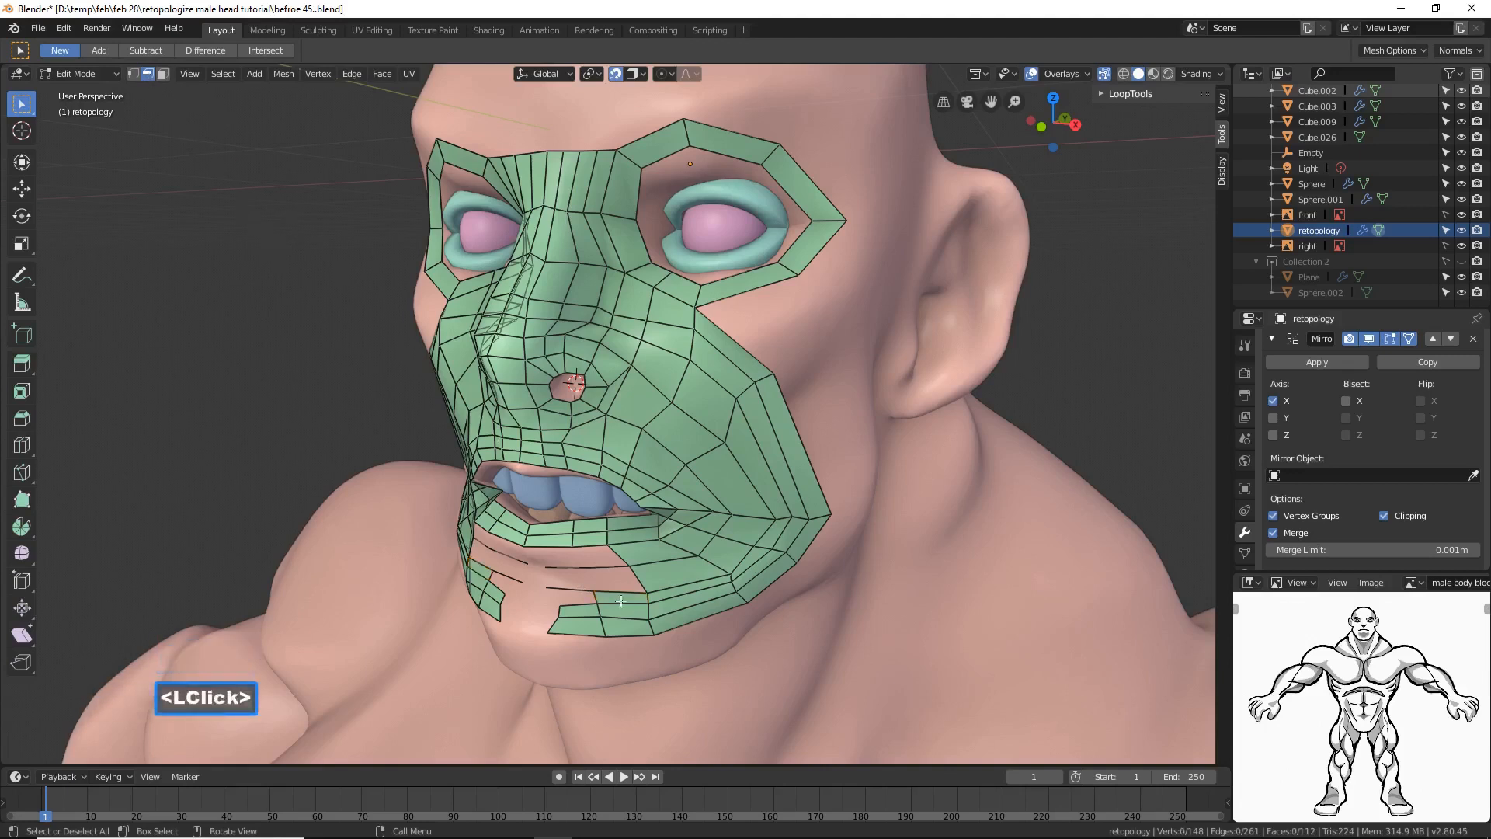
pyautogui.click(596, 599)
pyautogui.press('f')
# Step: Try to fill a face from the slanted edge above the chin strip, and delete that face in face selection
pyautogui.click(640, 577)
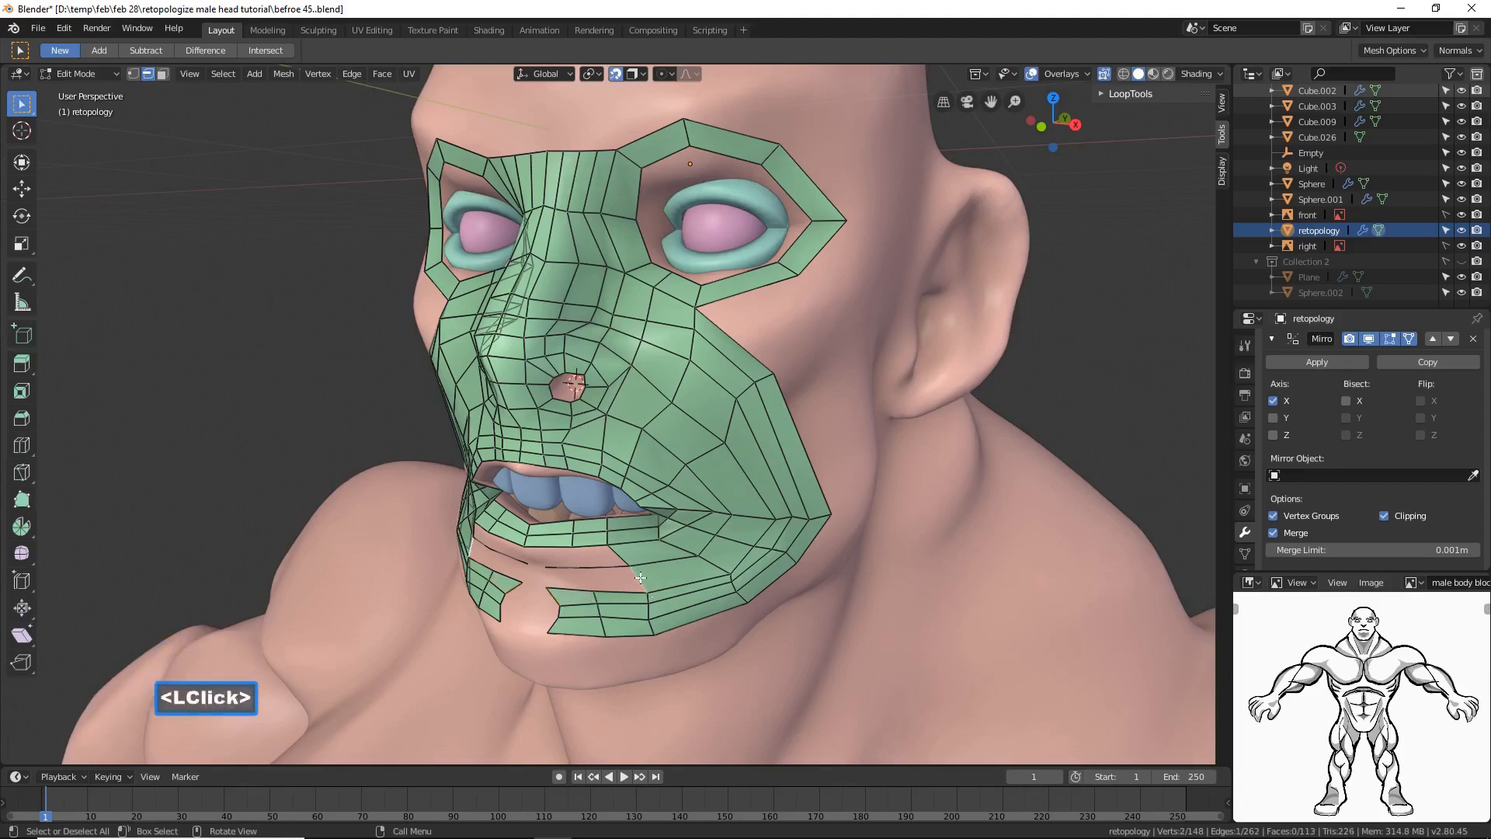
pyautogui.press('f')
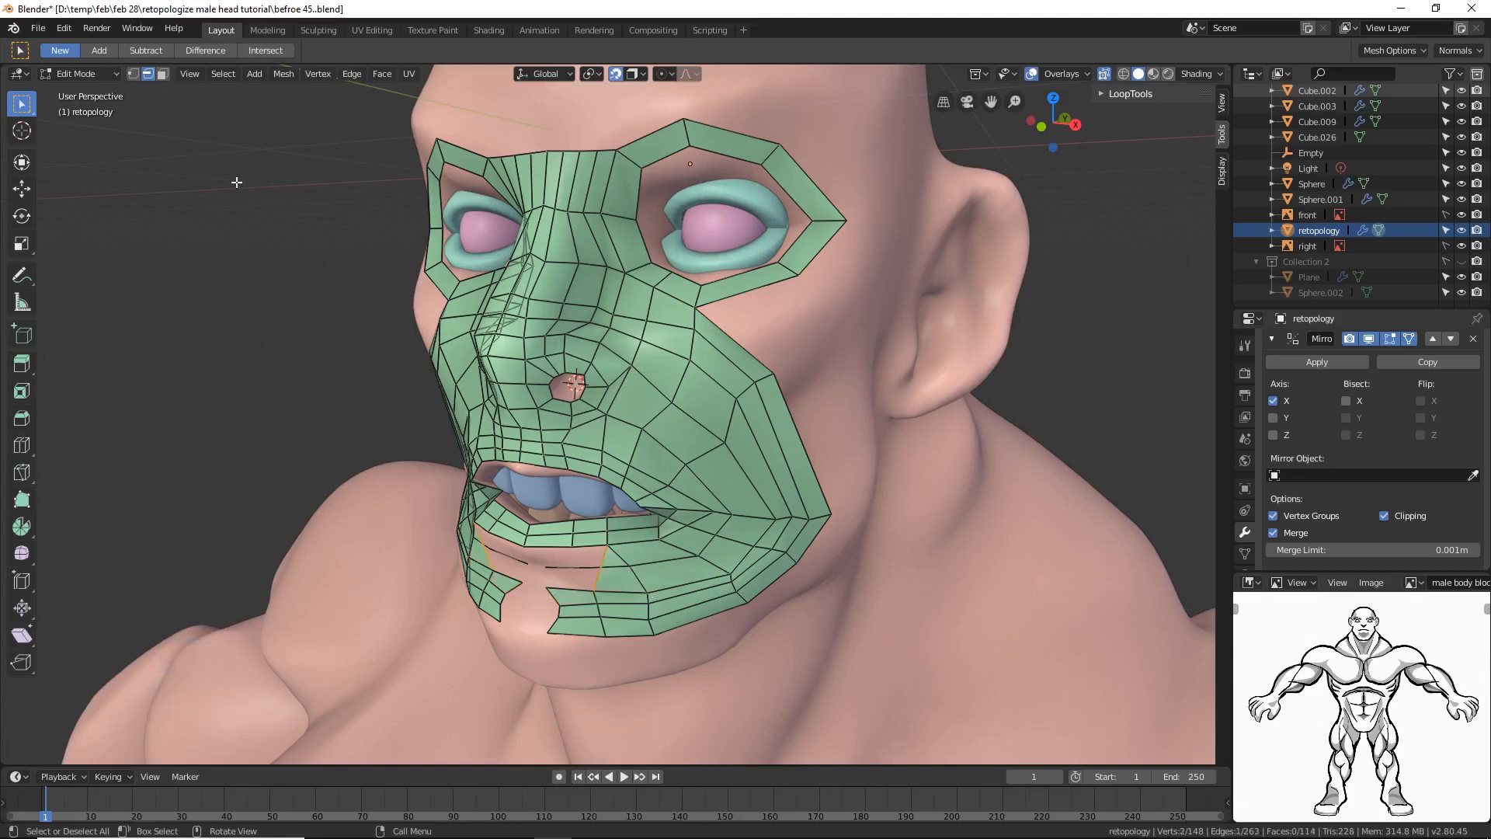
pyautogui.click(162, 75)
pyautogui.click(625, 586)
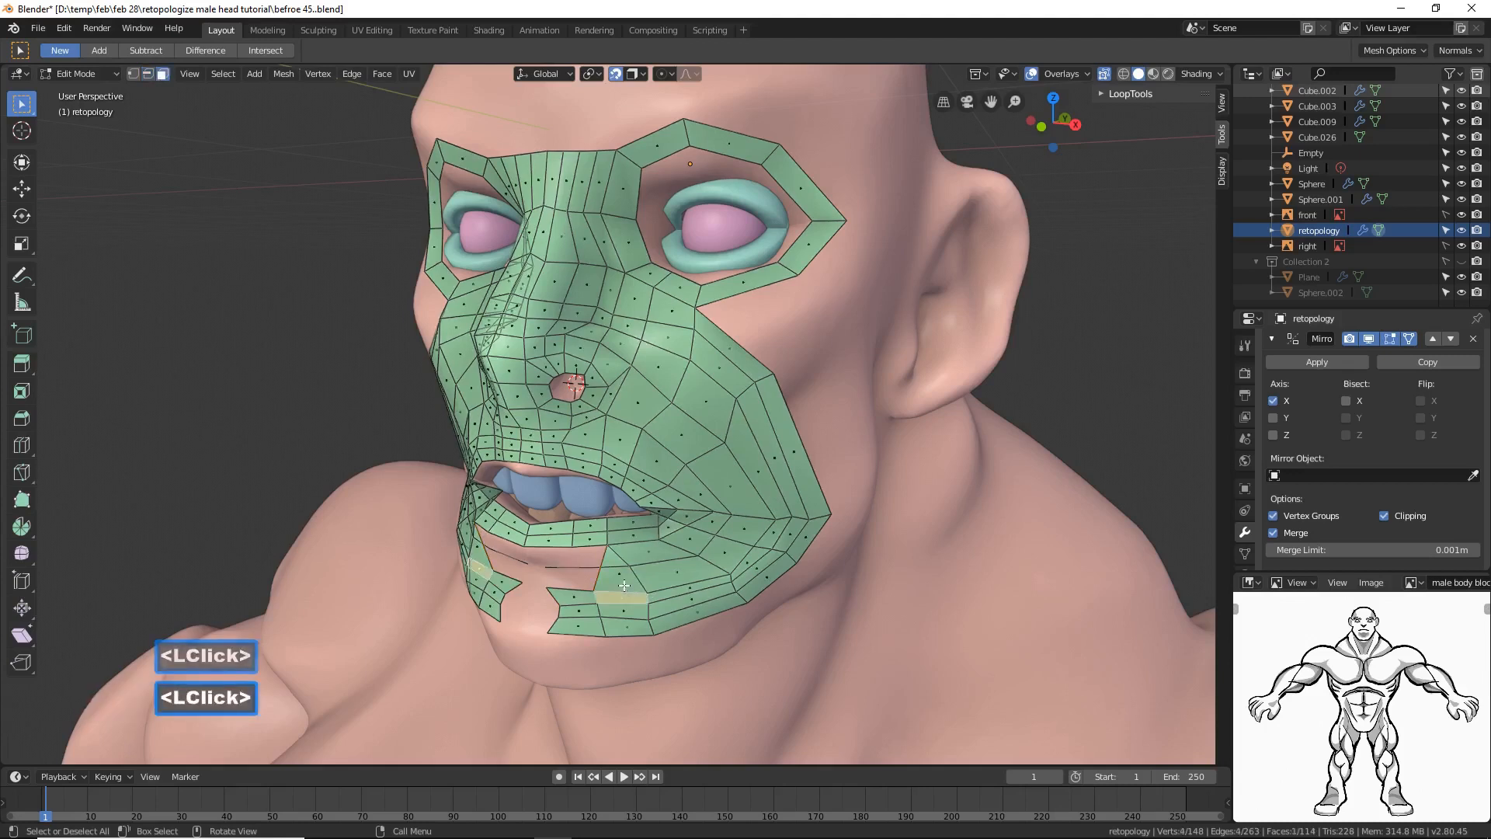
pyautogui.click(613, 558)
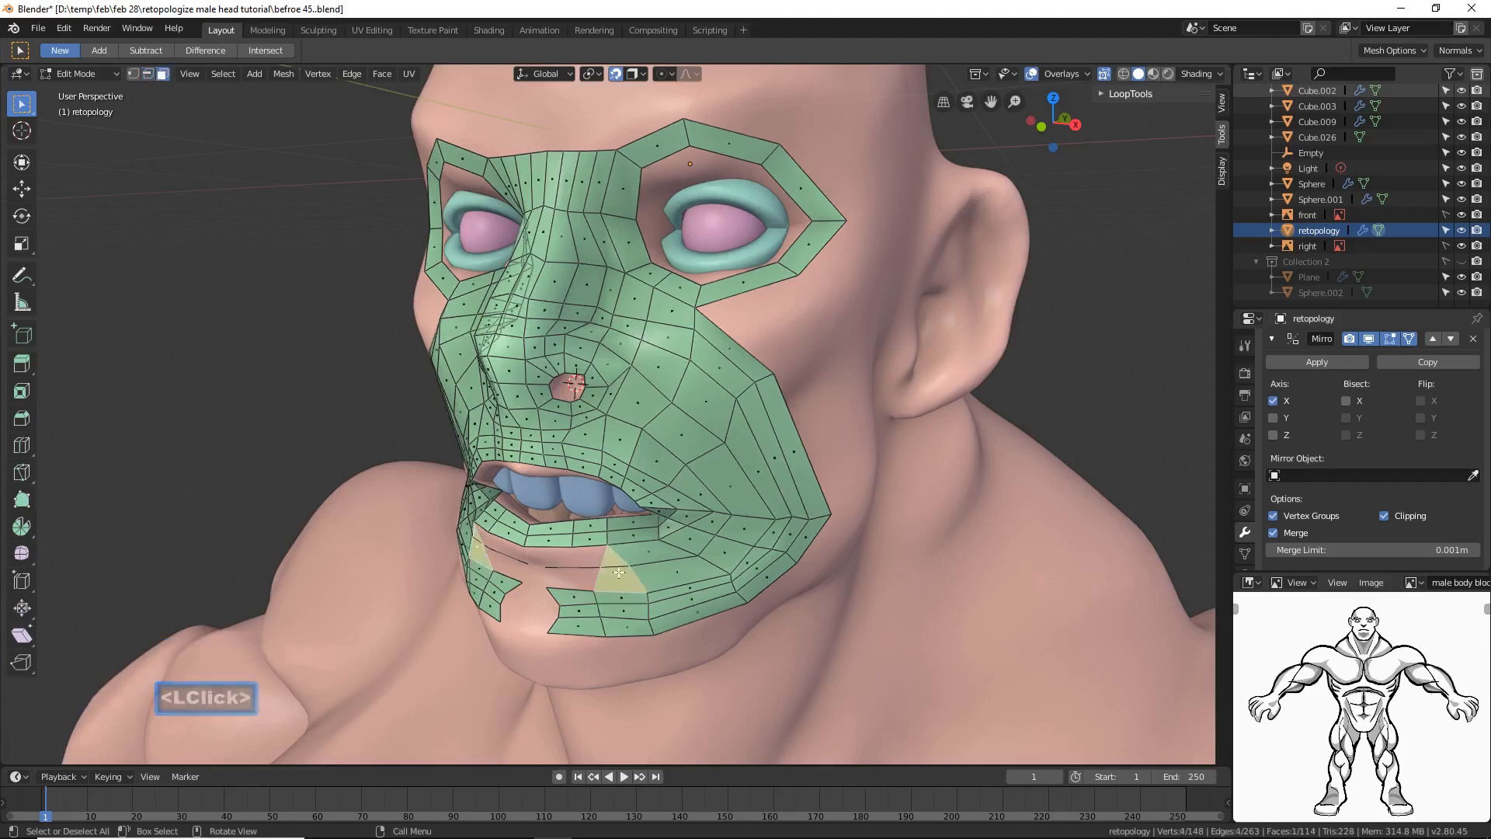
pyautogui.press('x')
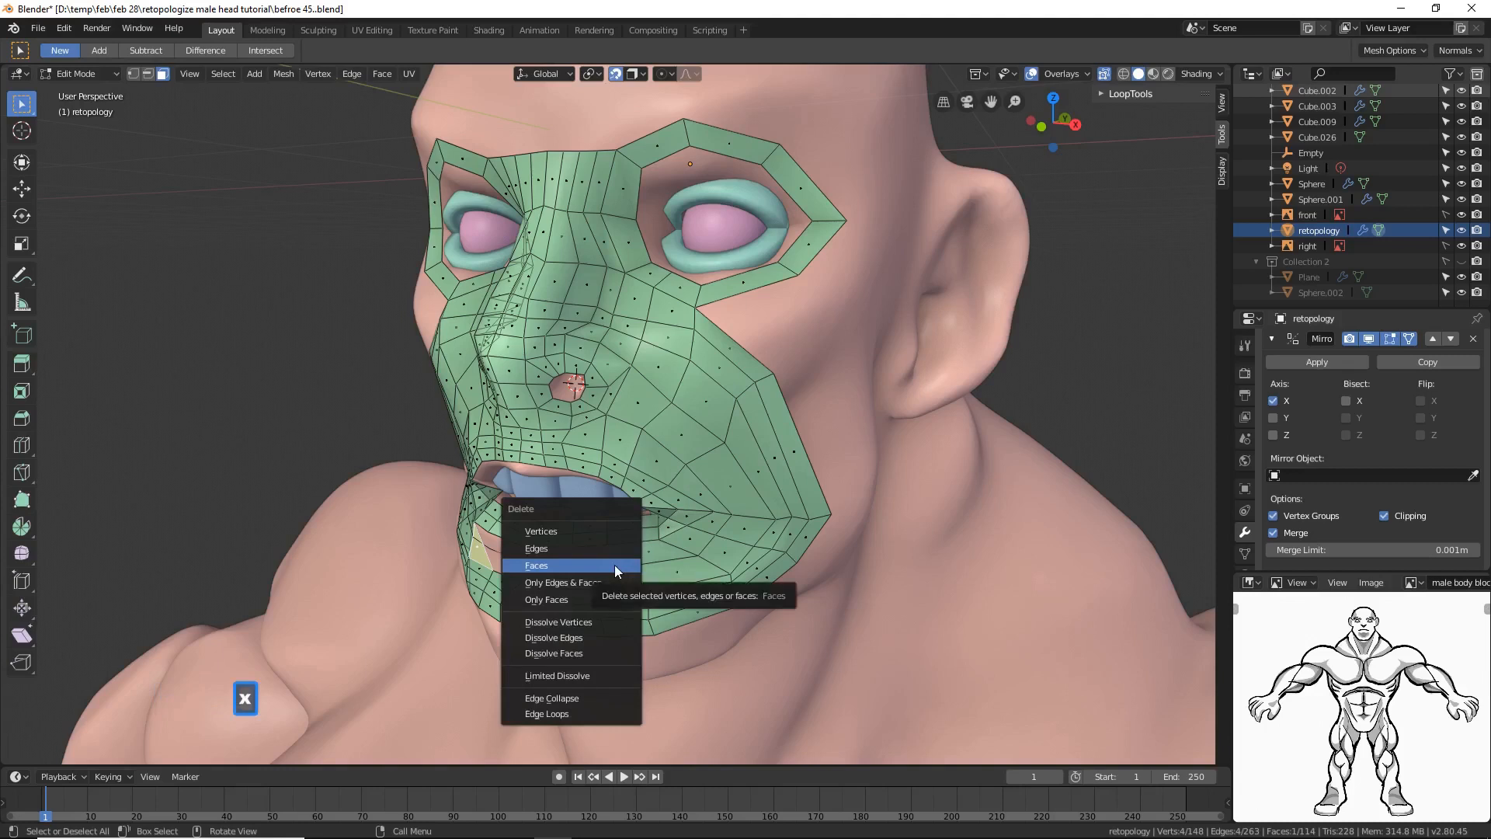
pyautogui.click(613, 565)
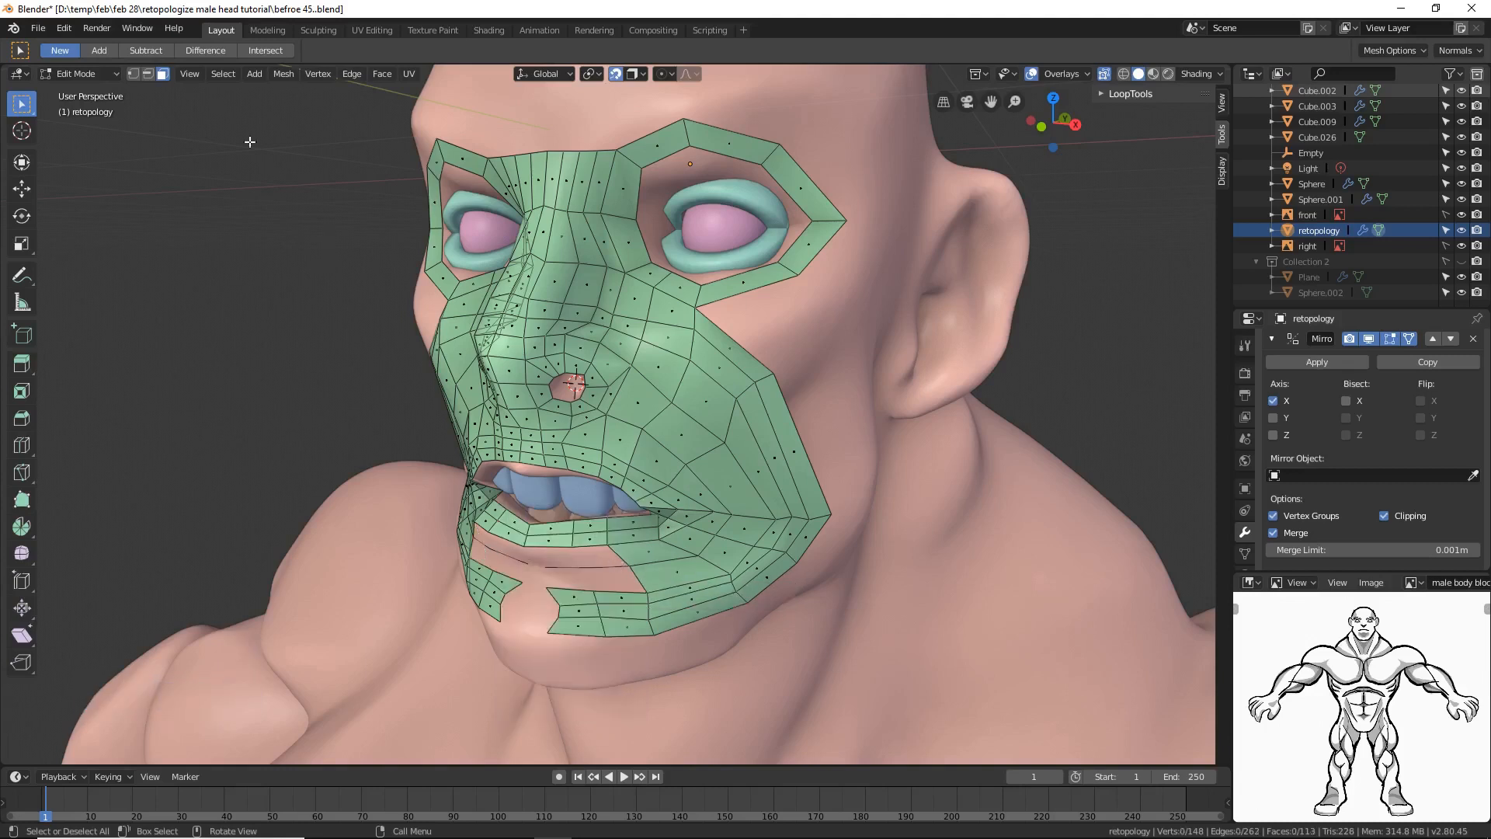
# Step: In edge selection, fill the face between the chin strip's upper edge and the short chain under the lower lip
pyautogui.click(147, 74)
pyautogui.click(611, 567)
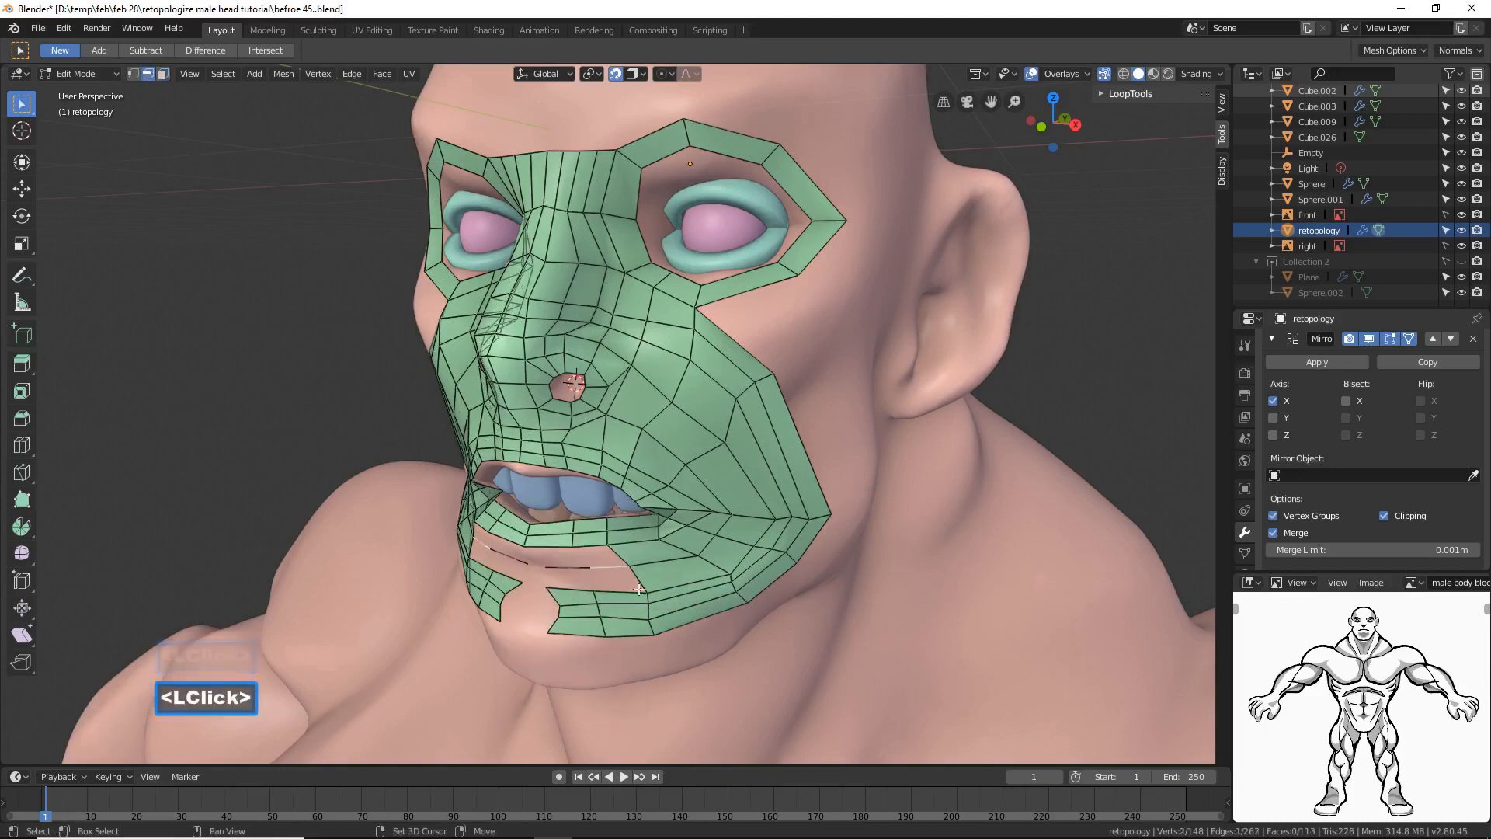
pyautogui.keyDown('shift'); pyautogui.click(634, 588); pyautogui.keyUp('shift')
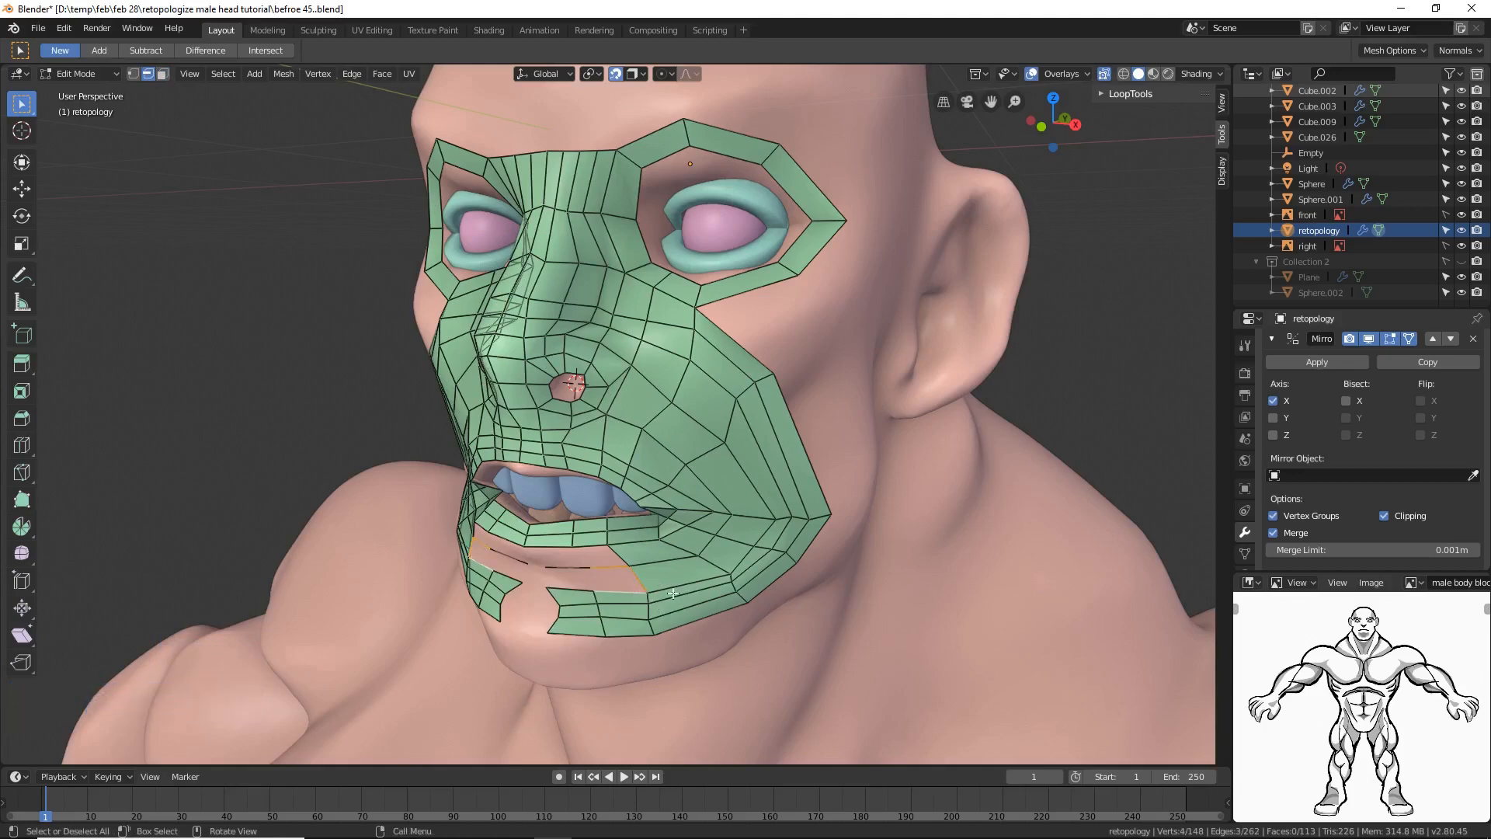
pyautogui.press('f')
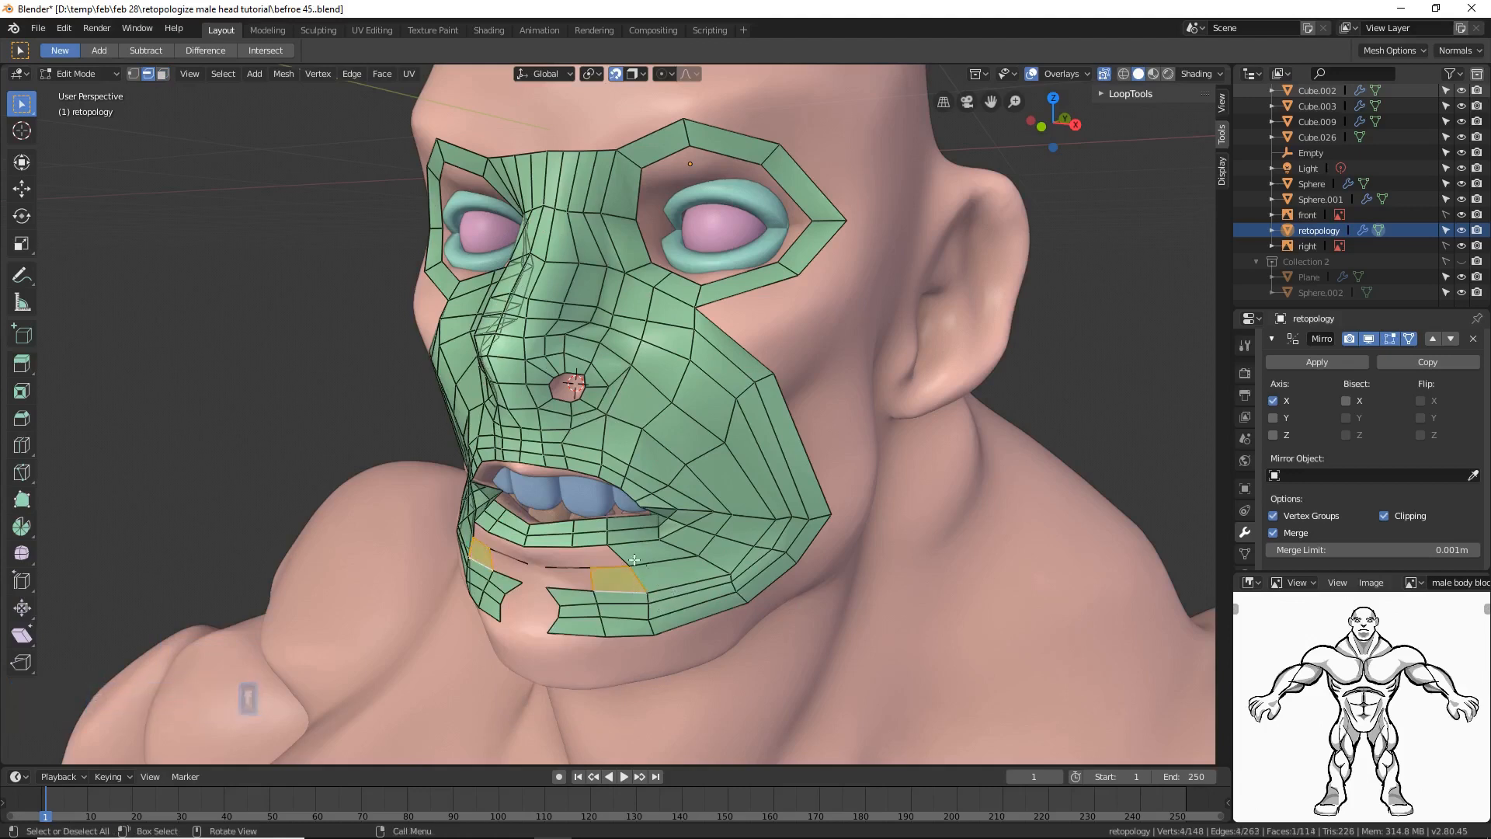
# Step: Fill the face between the lower lip strip's bottom edge and the top edge of the face just added beneath it
pyautogui.click(607, 553)
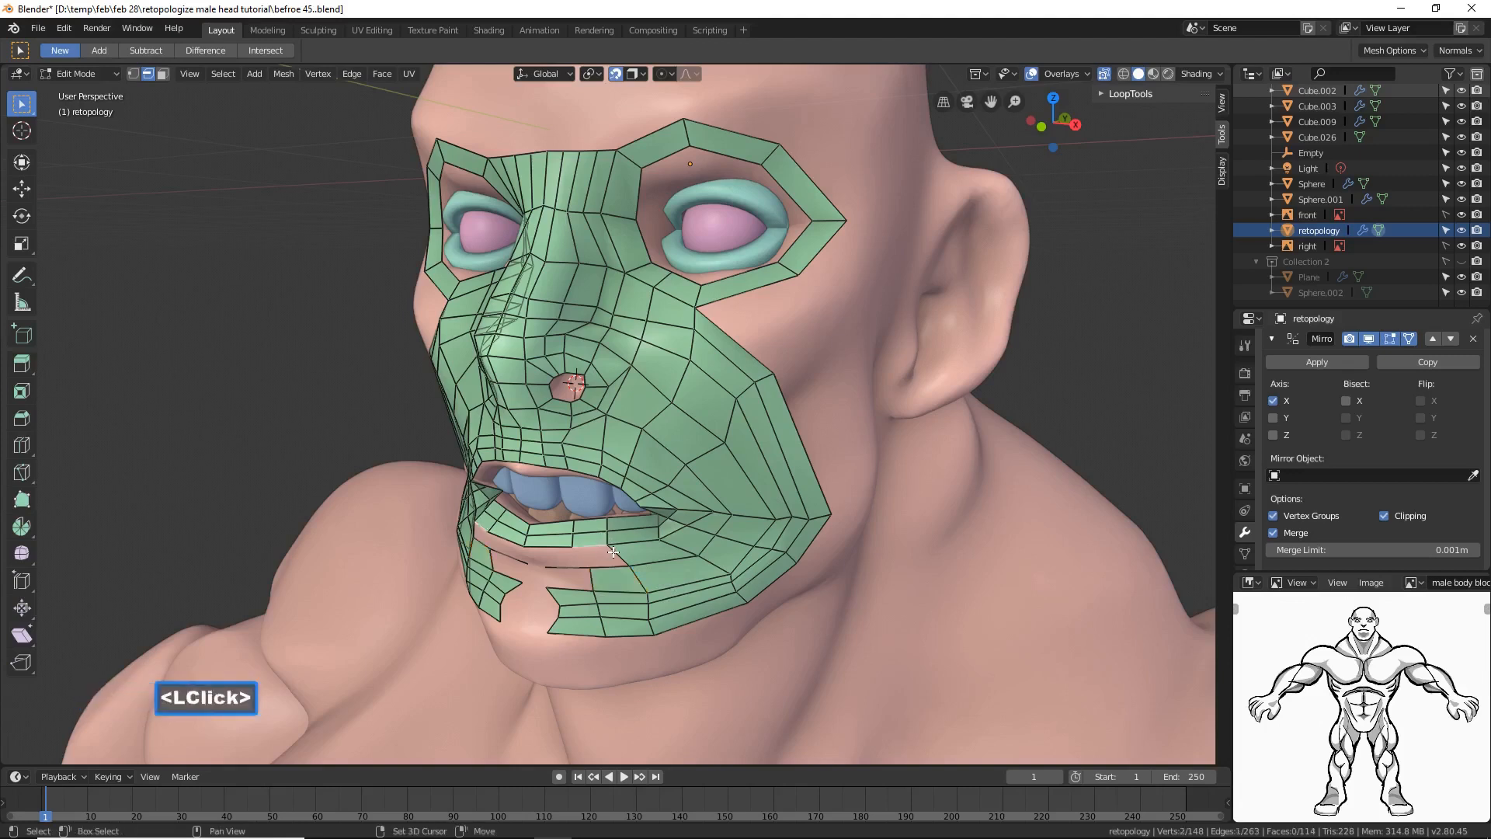
pyautogui.keyDown('shift'); pyautogui.click(608, 567); pyautogui.keyUp('shift')
pyautogui.press('f')
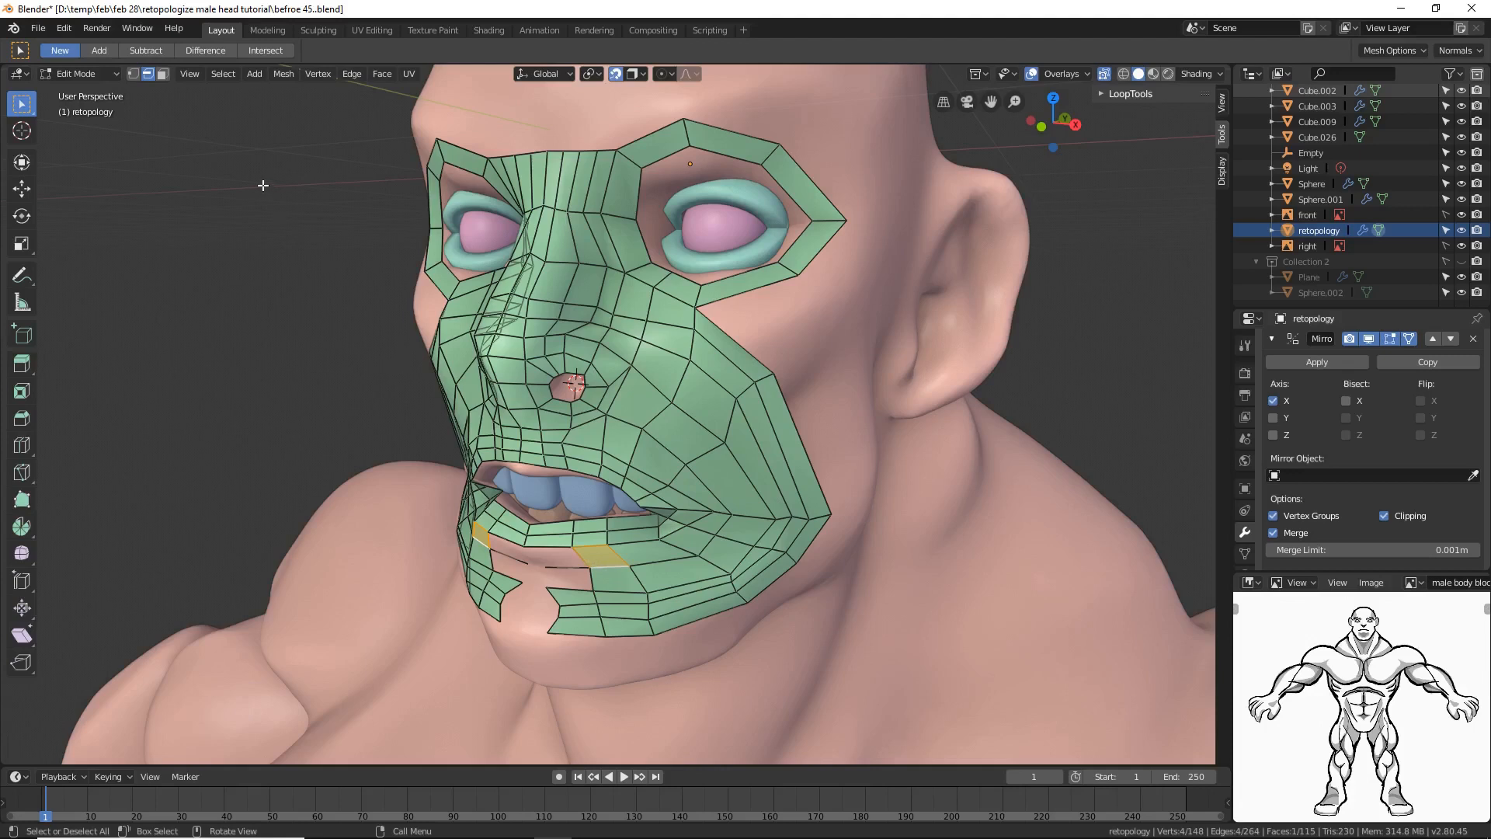
# Step: Try to fill the next face toward the centre line from the side edge of the last face, and delete that face in face selection
pyautogui.click(184, 137)
pyautogui.click(148, 80)
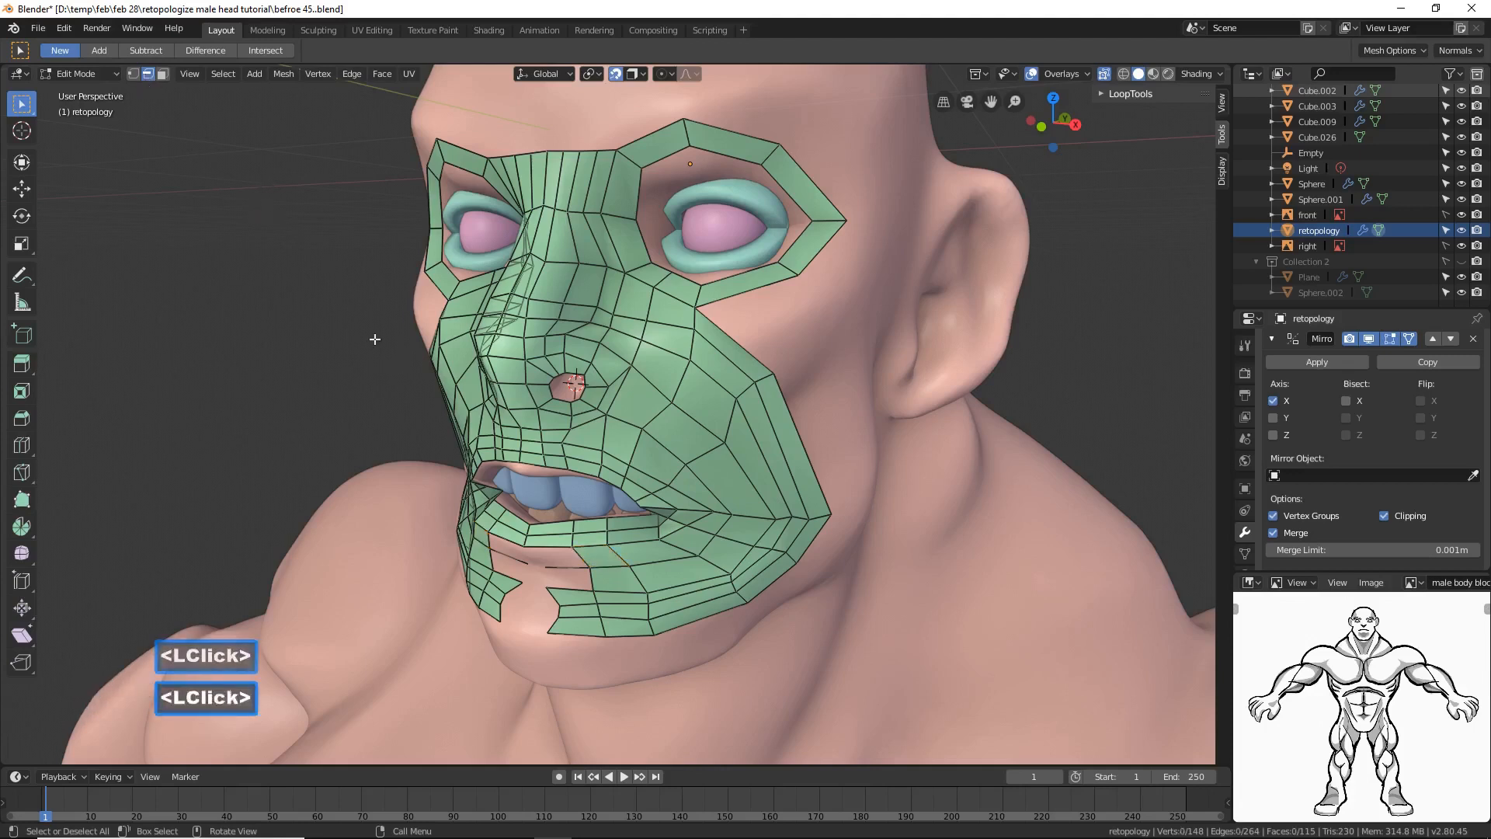
pyautogui.click(585, 557)
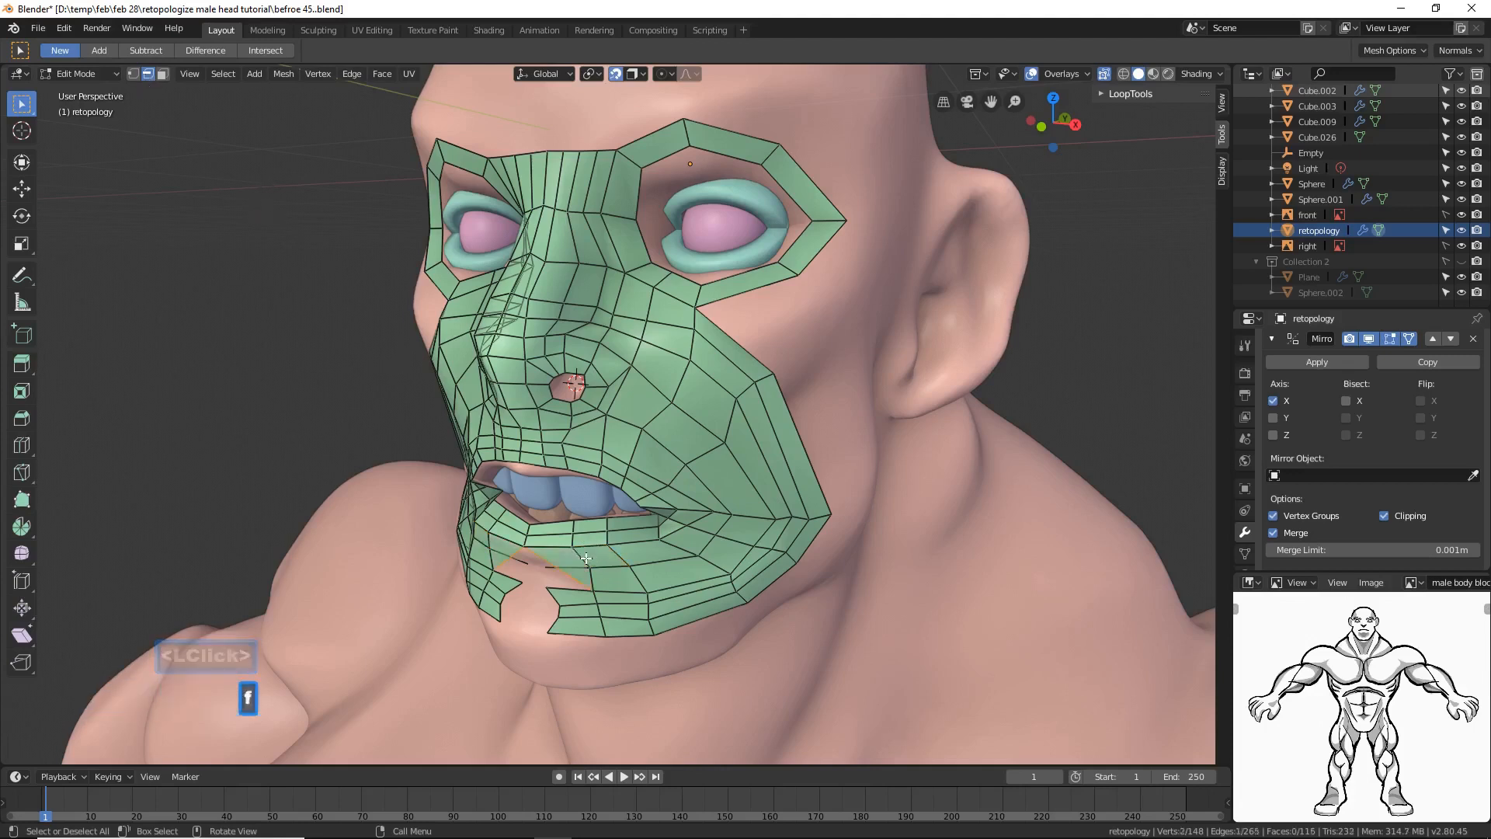
pyautogui.press('f')
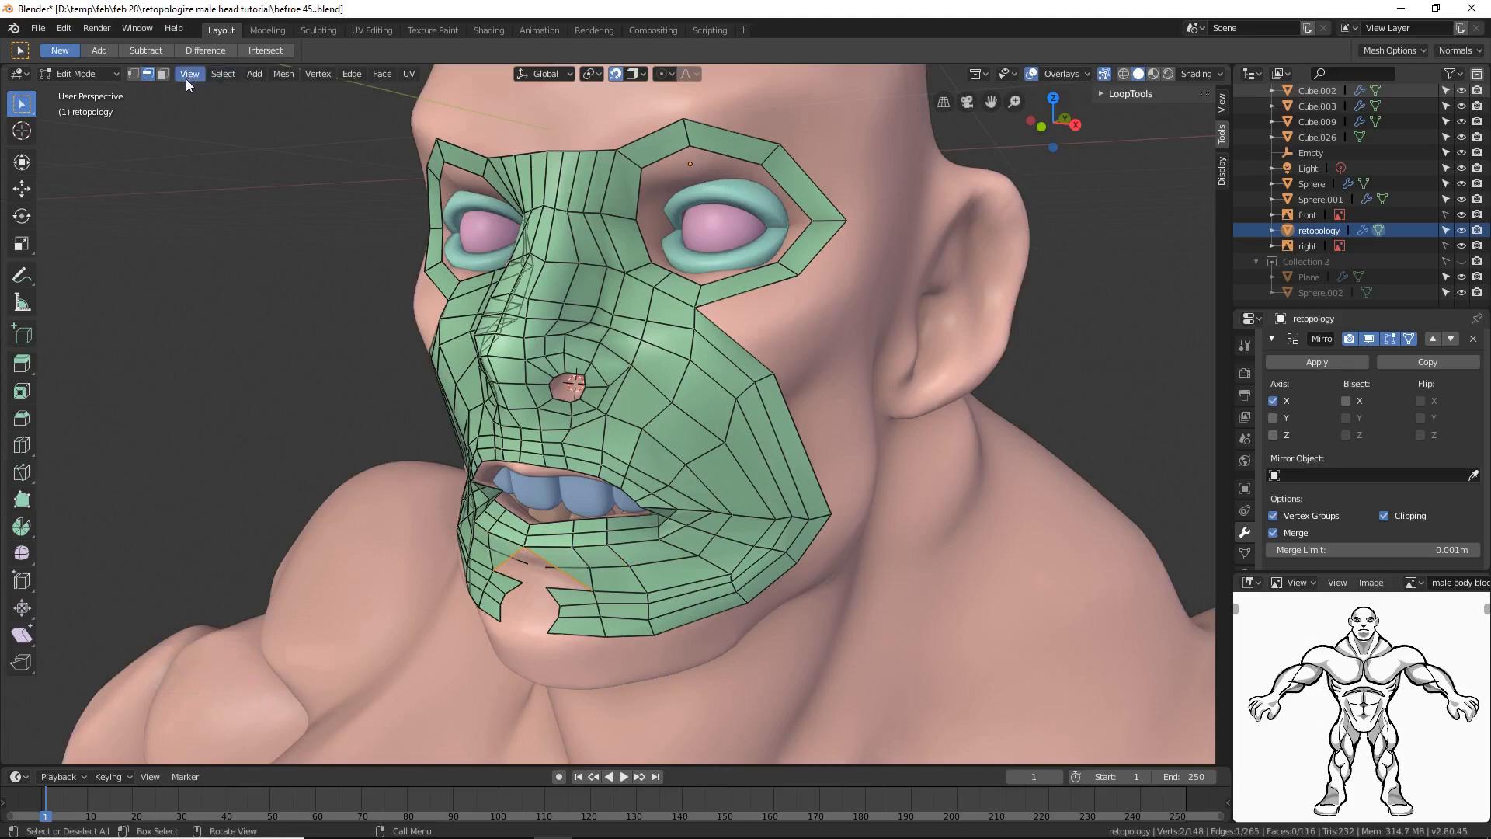
pyautogui.click(162, 74)
pyautogui.click(573, 559)
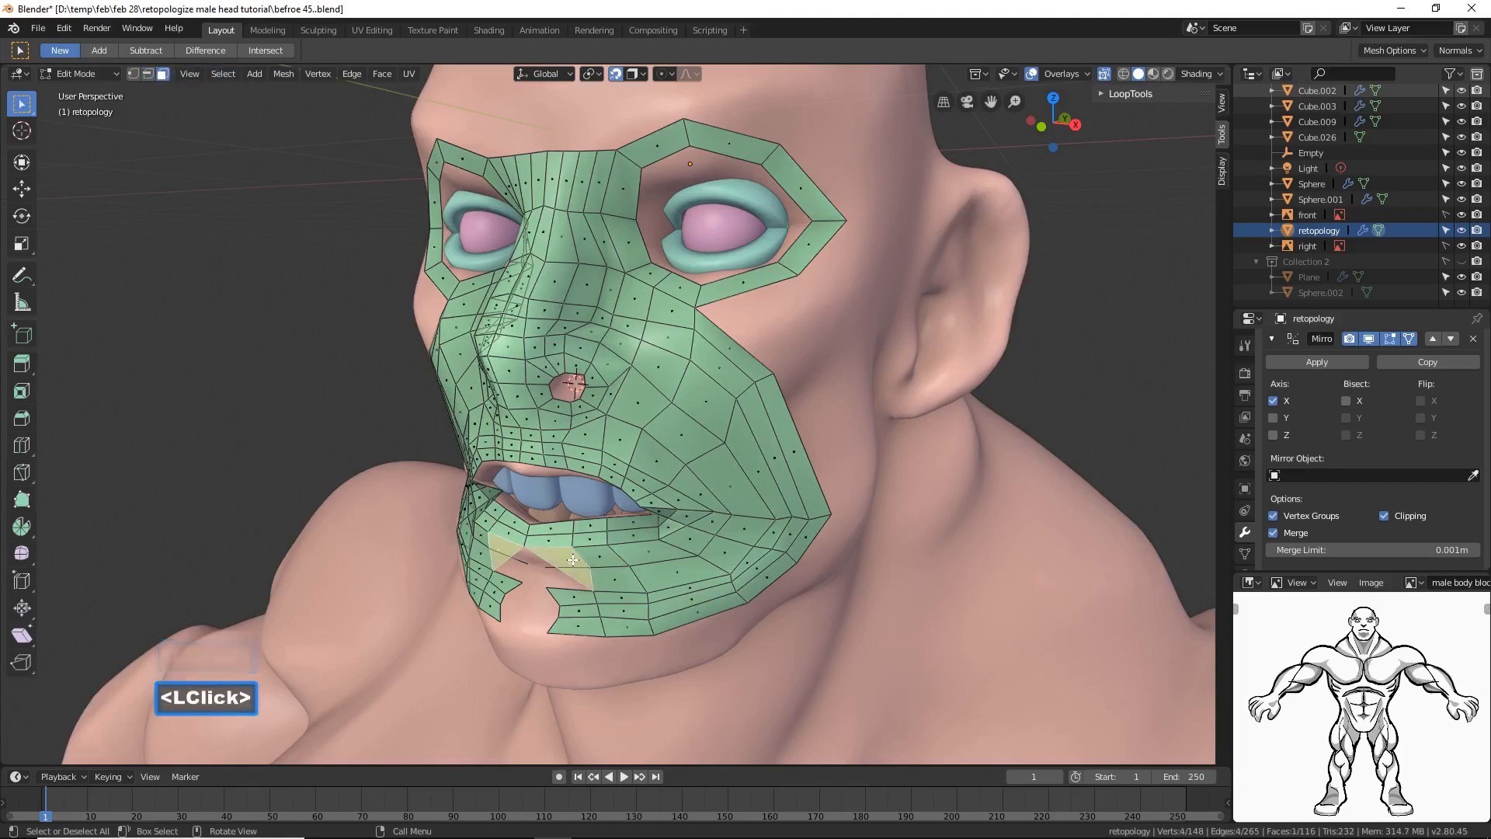
pyautogui.press('x')
pyautogui.click(572, 560)
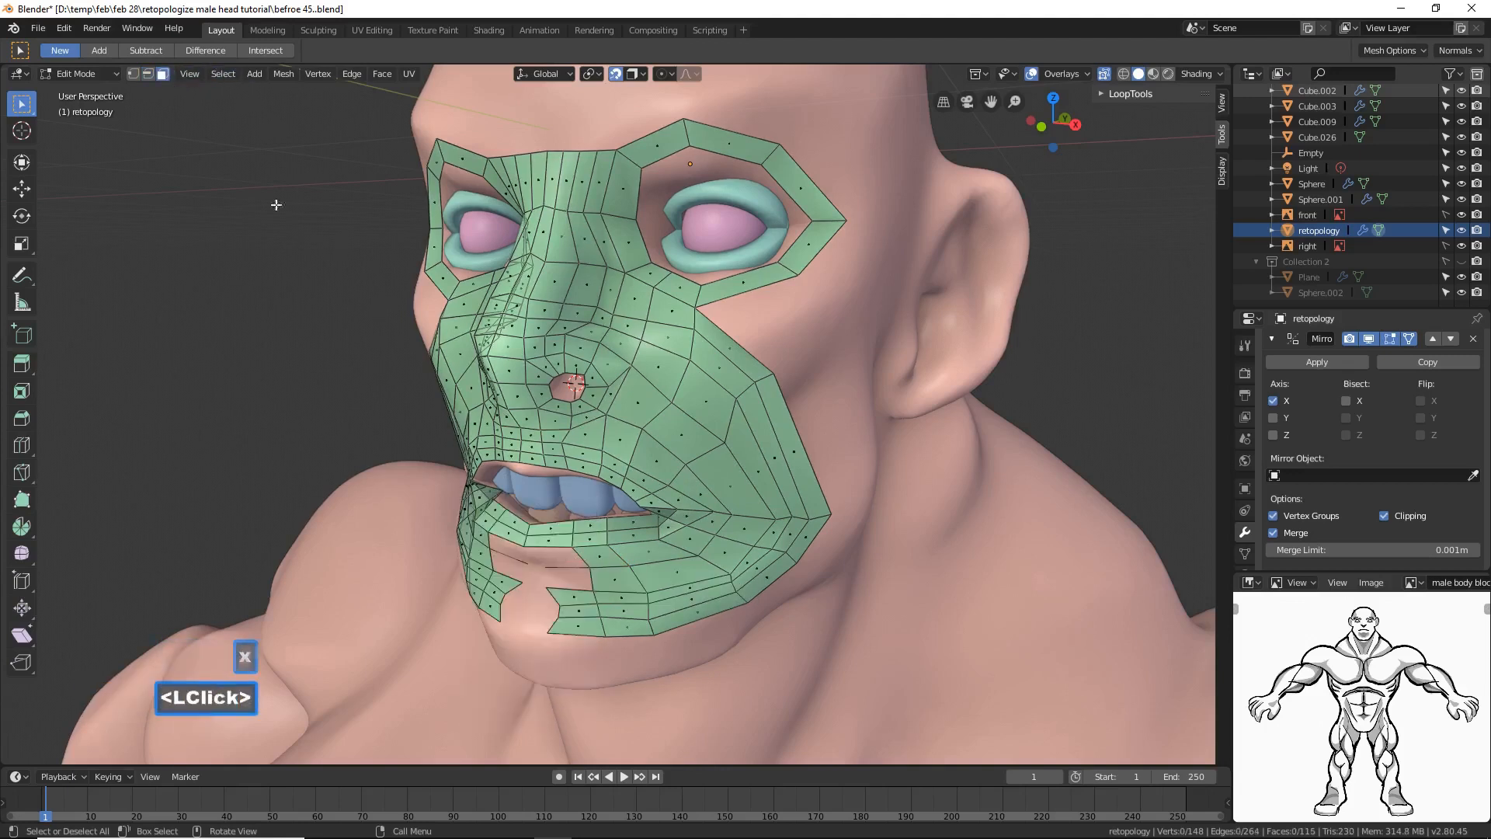
# Step: In edge selection, fill the two innermost faces above and below the short chain between the lower lip strip and the chin strip
pyautogui.click(147, 74)
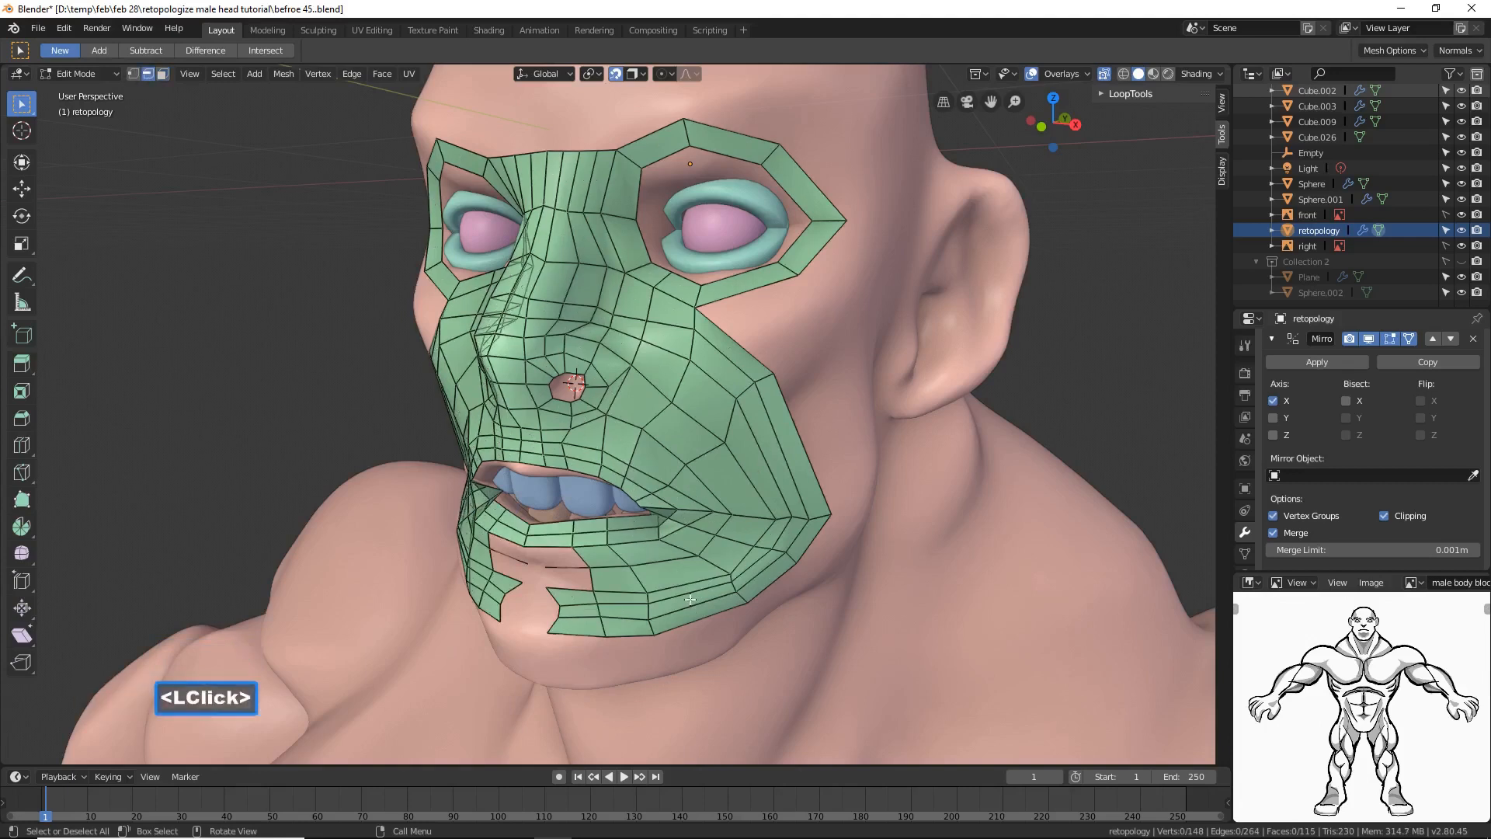
pyautogui.keyDown('shift'); pyautogui.click(573, 559); pyautogui.keyUp('shift')
pyautogui.keyDown('shift'); pyautogui.click(580, 566); pyautogui.keyUp('shift')
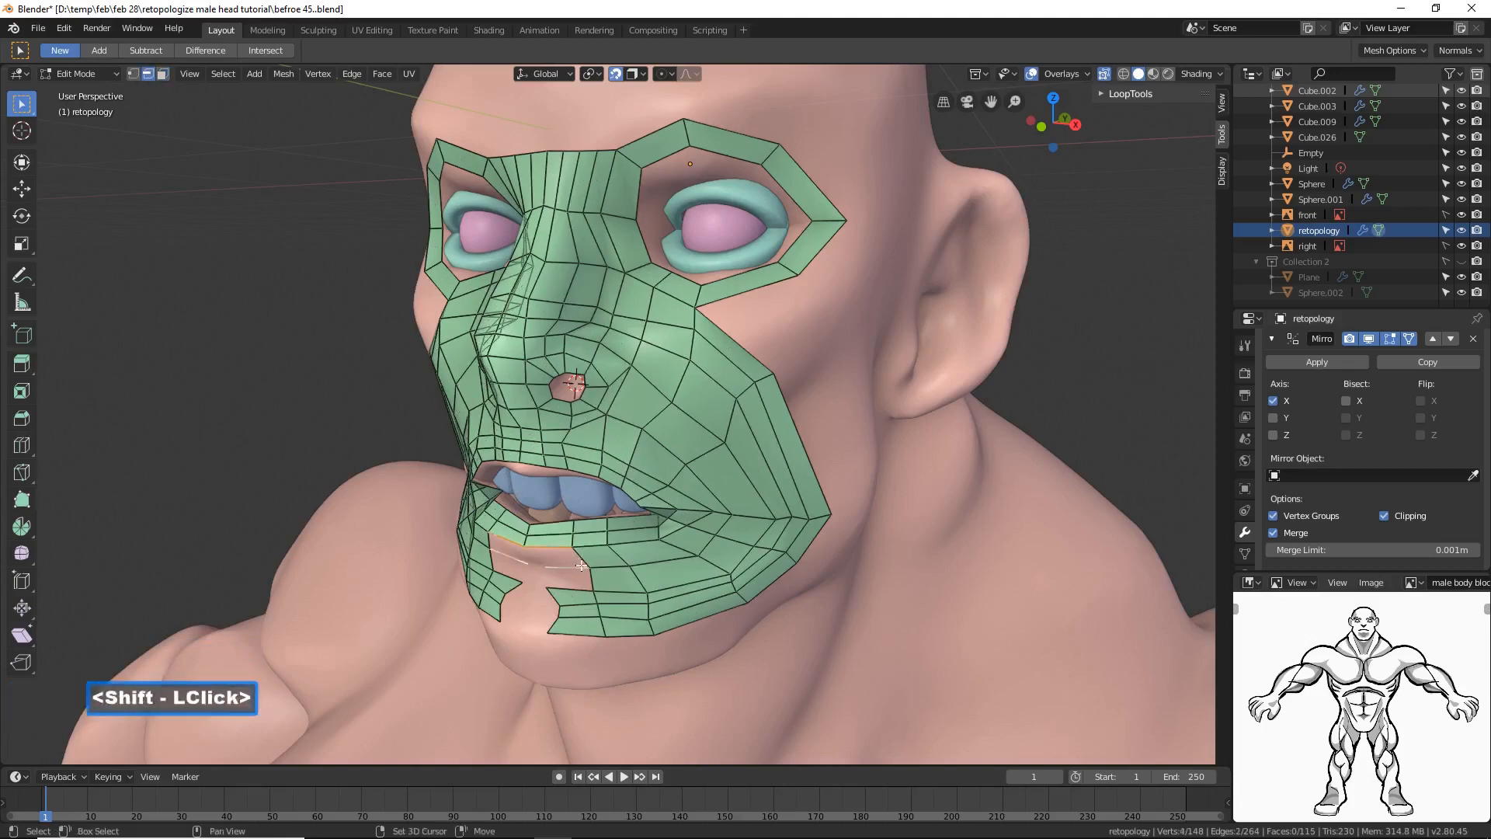
pyautogui.press('f')
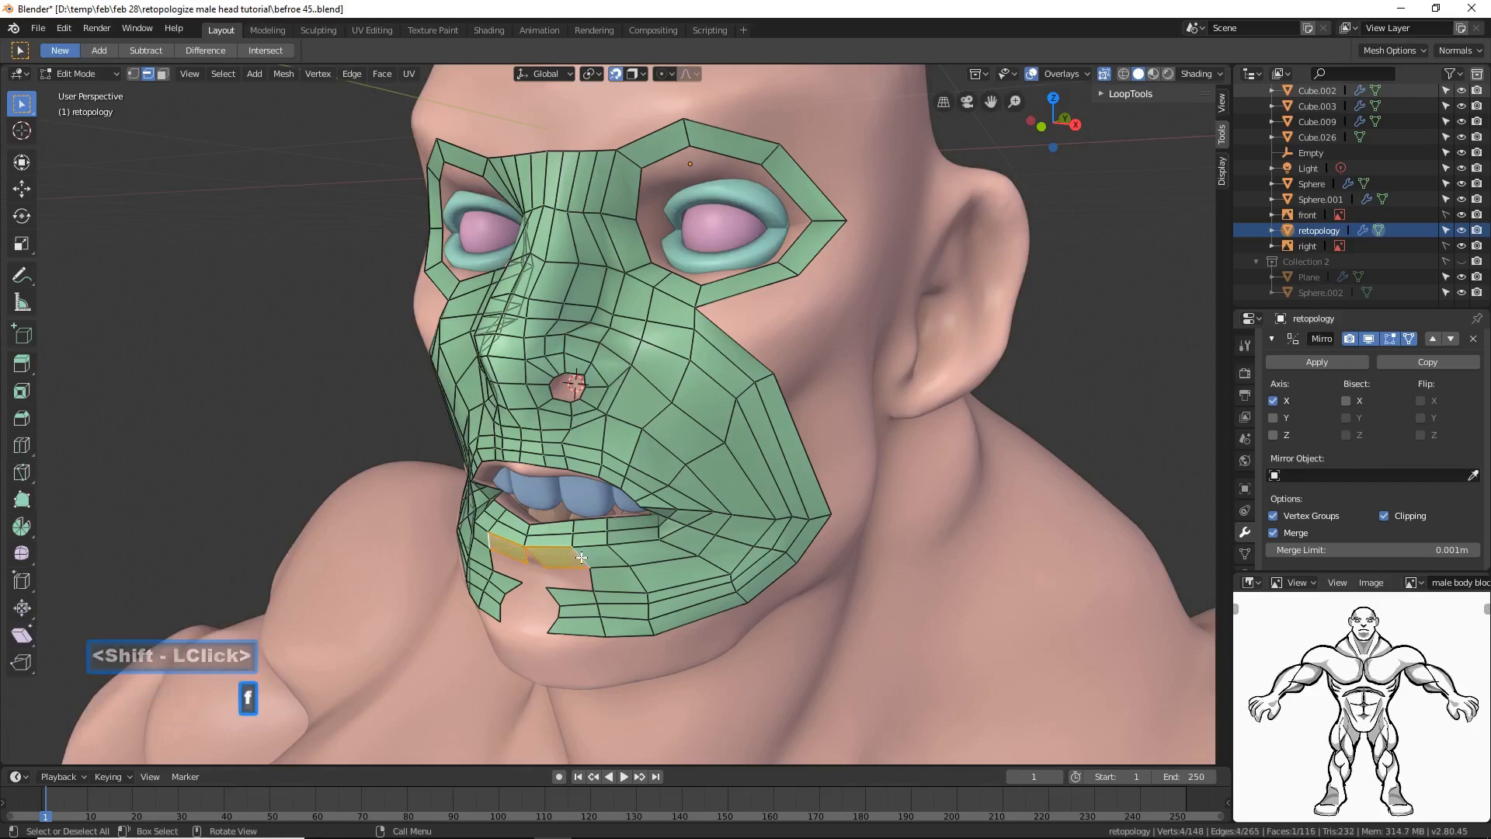
pyautogui.click(575, 580)
pyautogui.keyDown('shift'); pyautogui.click(575, 582); pyautogui.keyUp('shift')
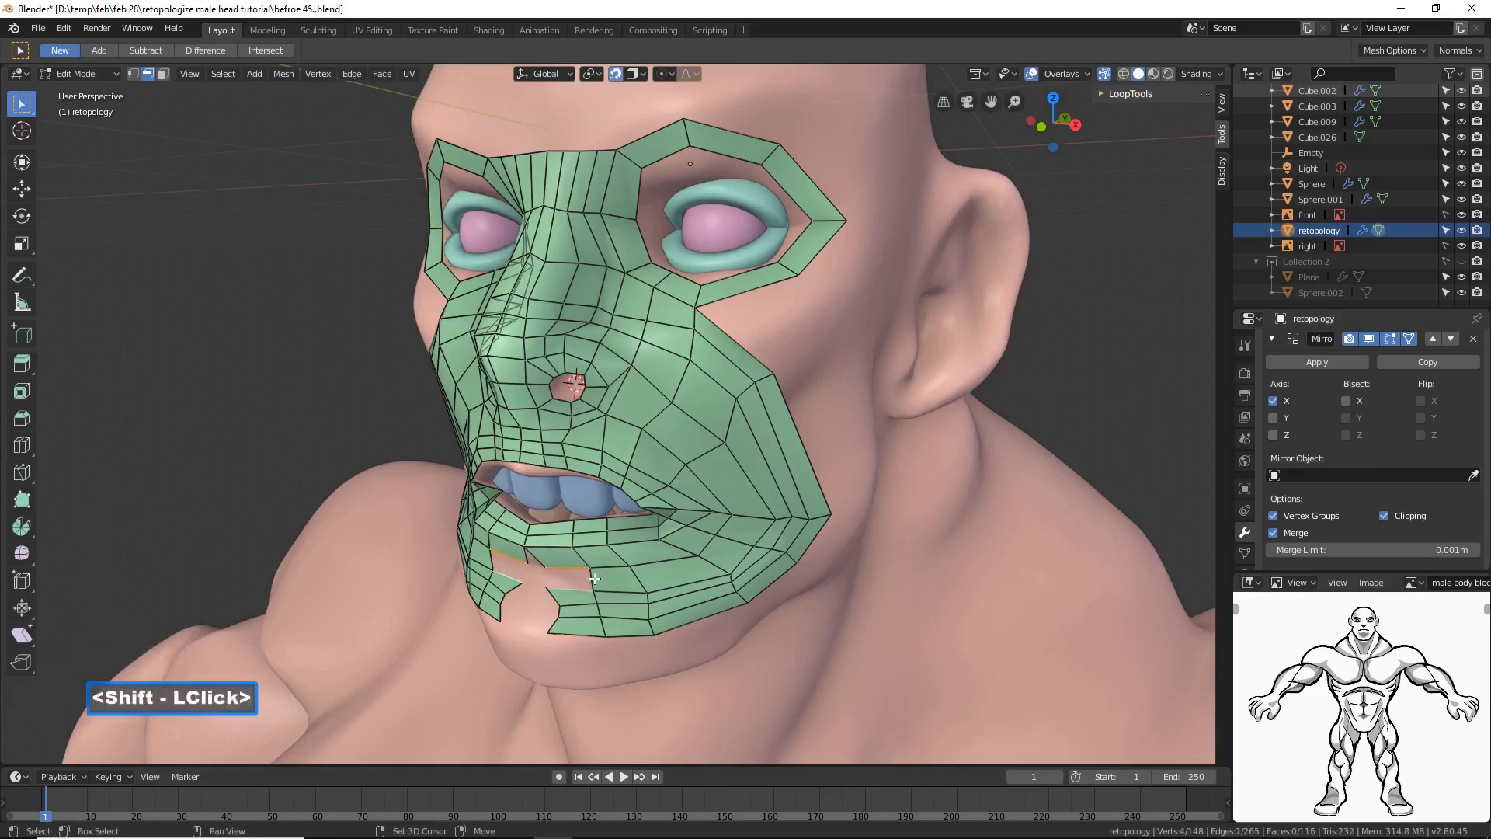
pyautogui.press('f')
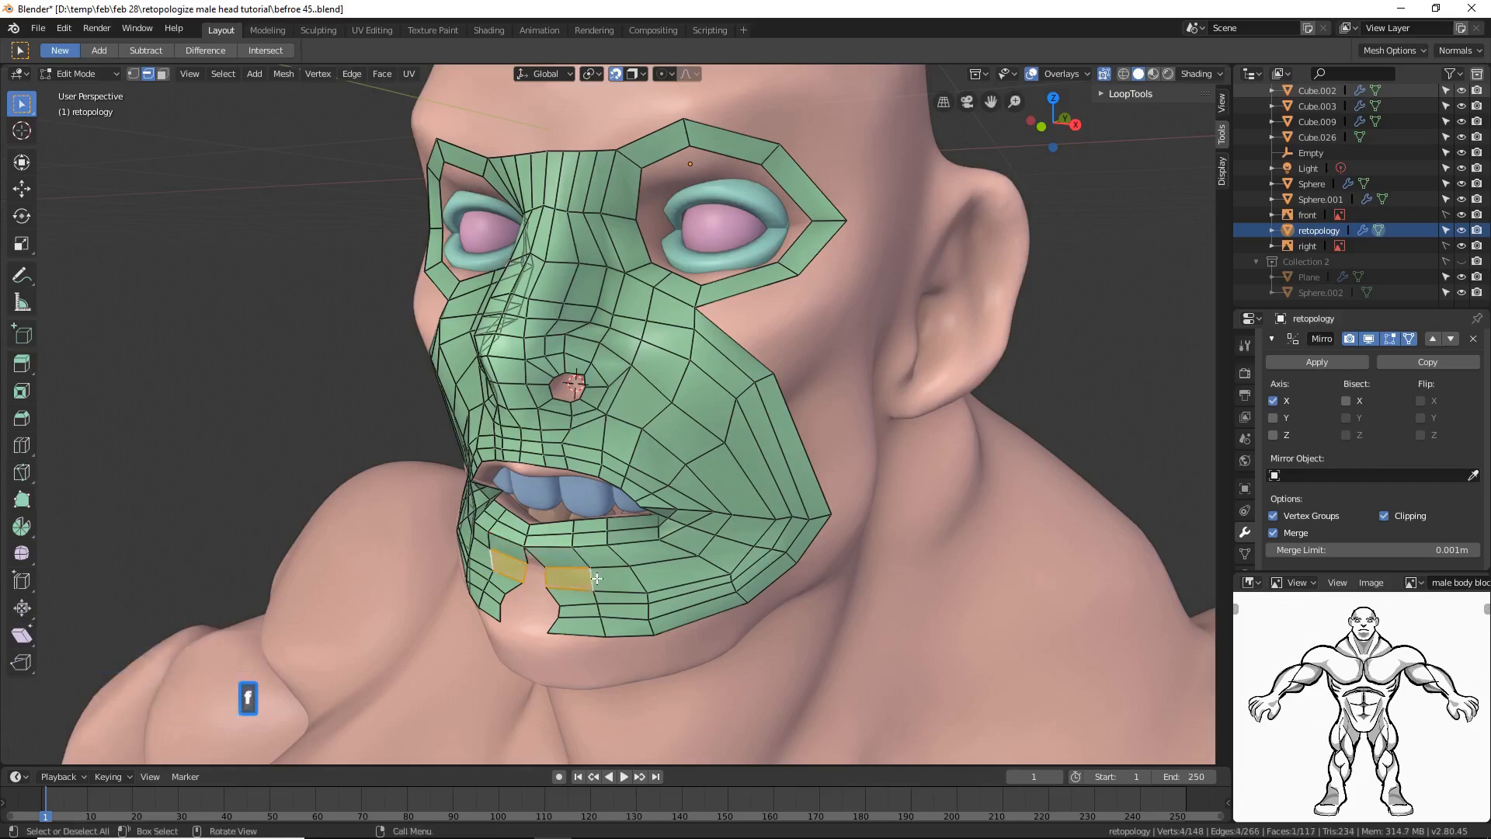
# Step: Move the inner end edges of the strips below the lower lip along X onto the mirror centre line with the Move tool
pyautogui.moveTo(597, 579); pyautogui.dragTo(648, 565, button='middle')
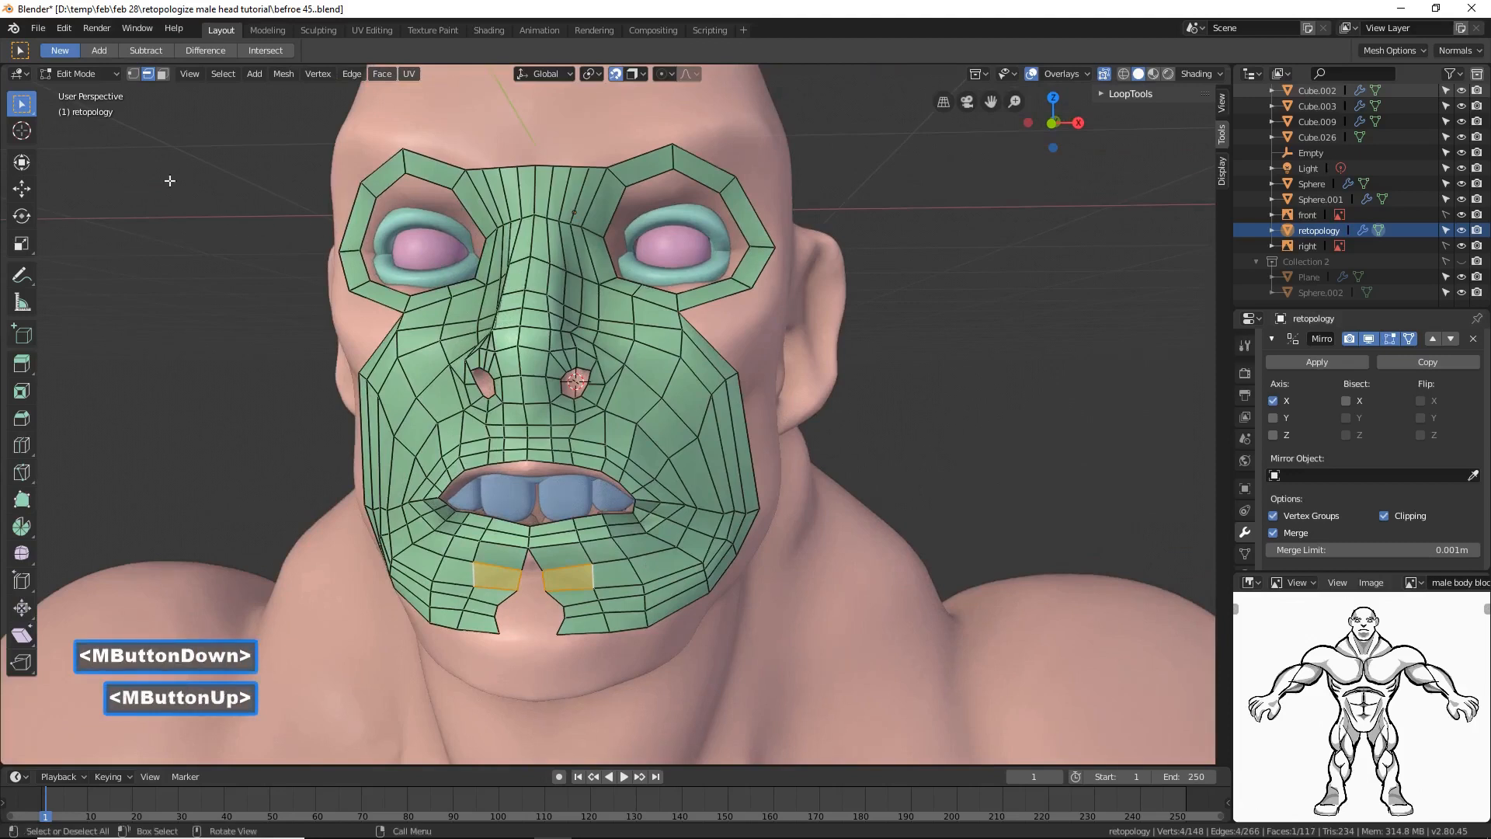
pyautogui.click(22, 189)
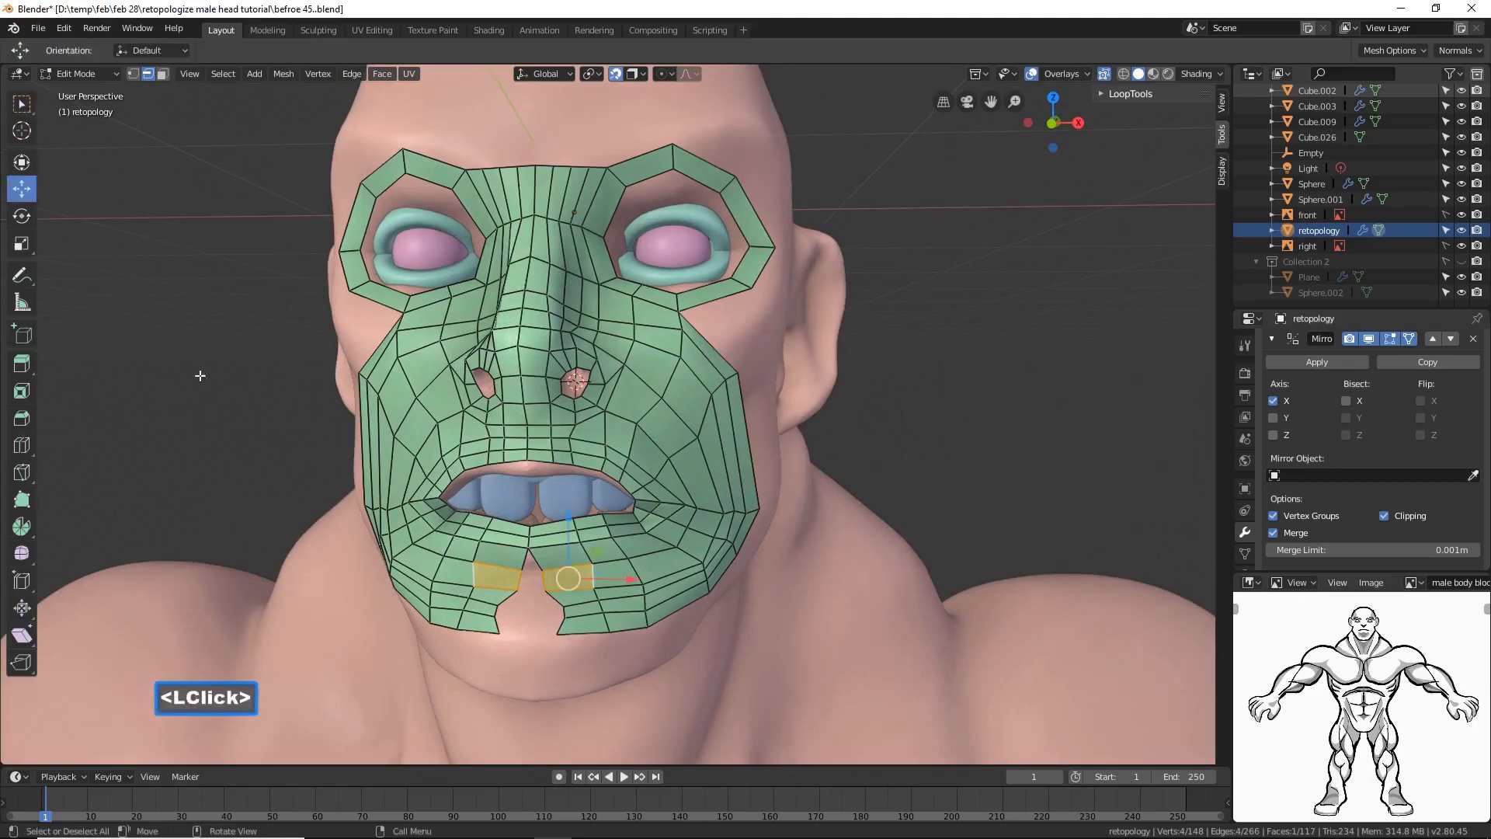
pyautogui.click(536, 562)
pyautogui.moveTo(594, 562); pyautogui.dragTo(583, 625)
pyautogui.click(538, 580)
pyautogui.click(547, 599)
pyautogui.click(548, 612)
pyautogui.click(551, 625)
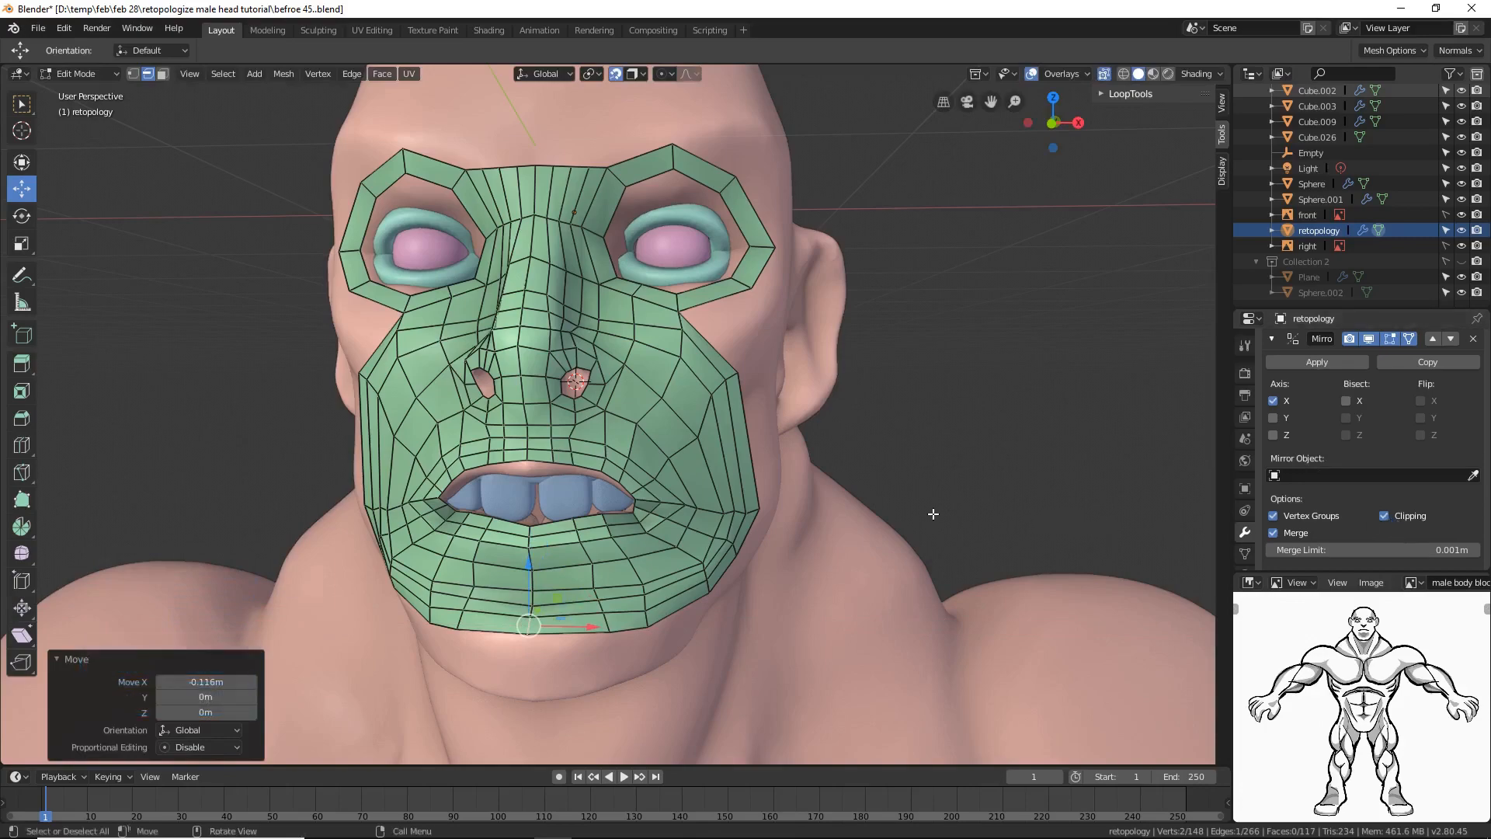
# Step: Circle-select the edges along the chin's centre line, try moving them sideways to test the mirror clipping, and deselect everything
pyautogui.moveTo(861, 560); pyautogui.dragTo(665, 570, button='middle')
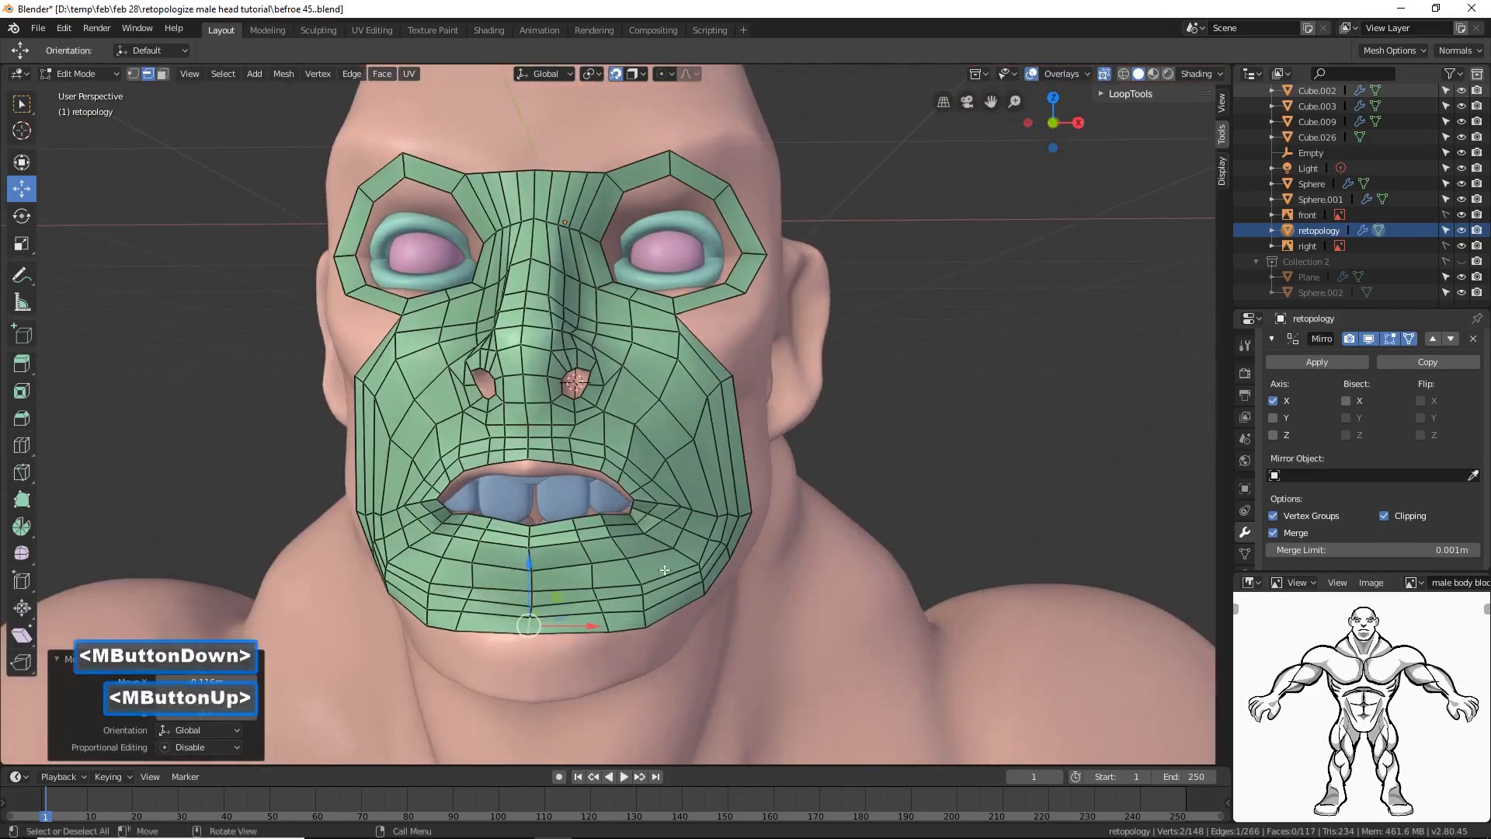
pyautogui.press('c')
pyautogui.moveTo(536, 568)
pyautogui.mouseDown()
pyautogui.moveTo(532, 603)
pyautogui.moveTo(528, 560)
pyautogui.mouseUp()
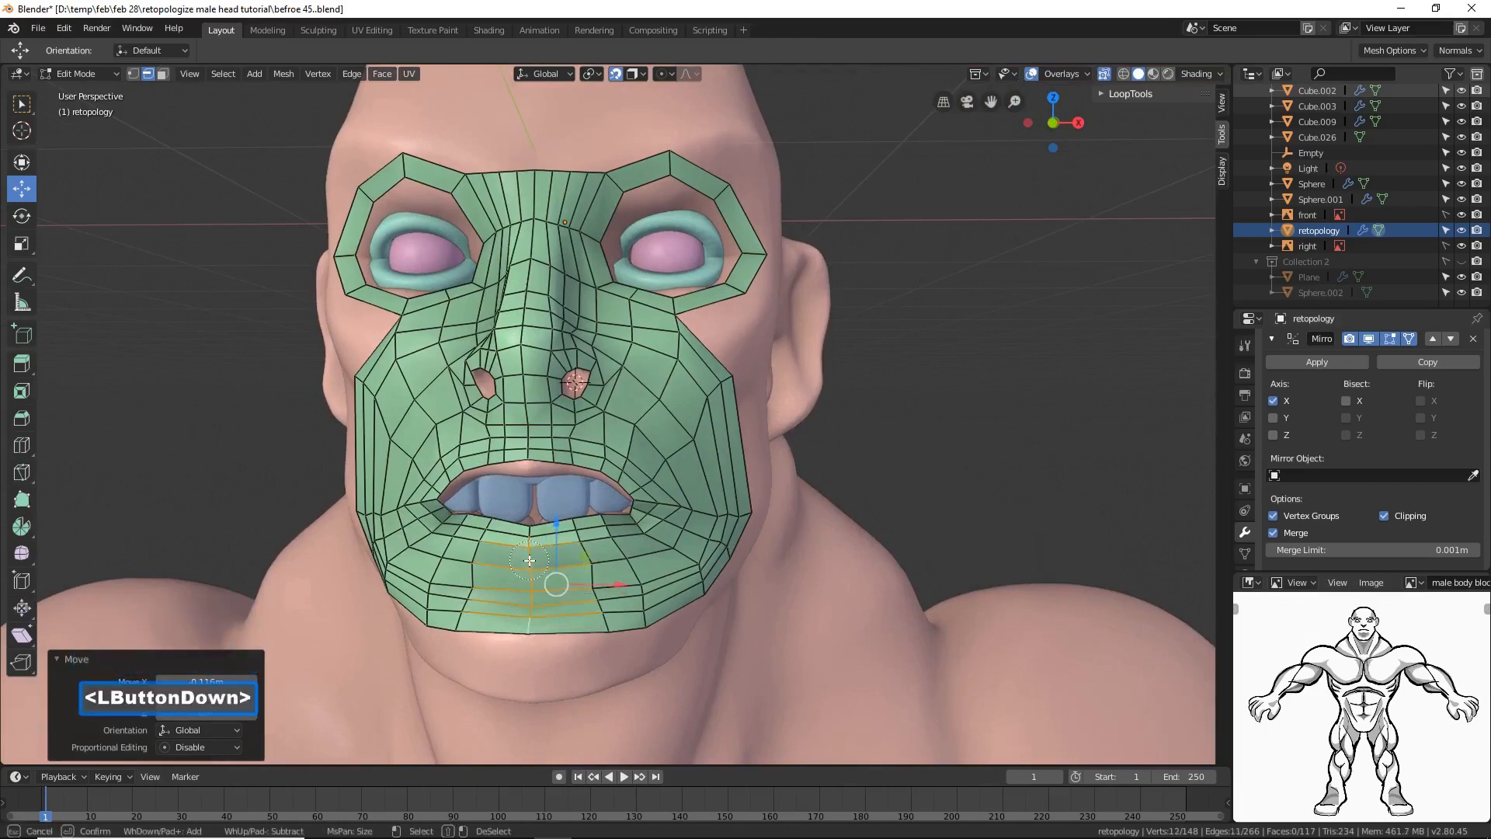
pyautogui.moveTo(539, 612); pyautogui.dragTo(538, 612)
pyautogui.rightClick(538, 612)
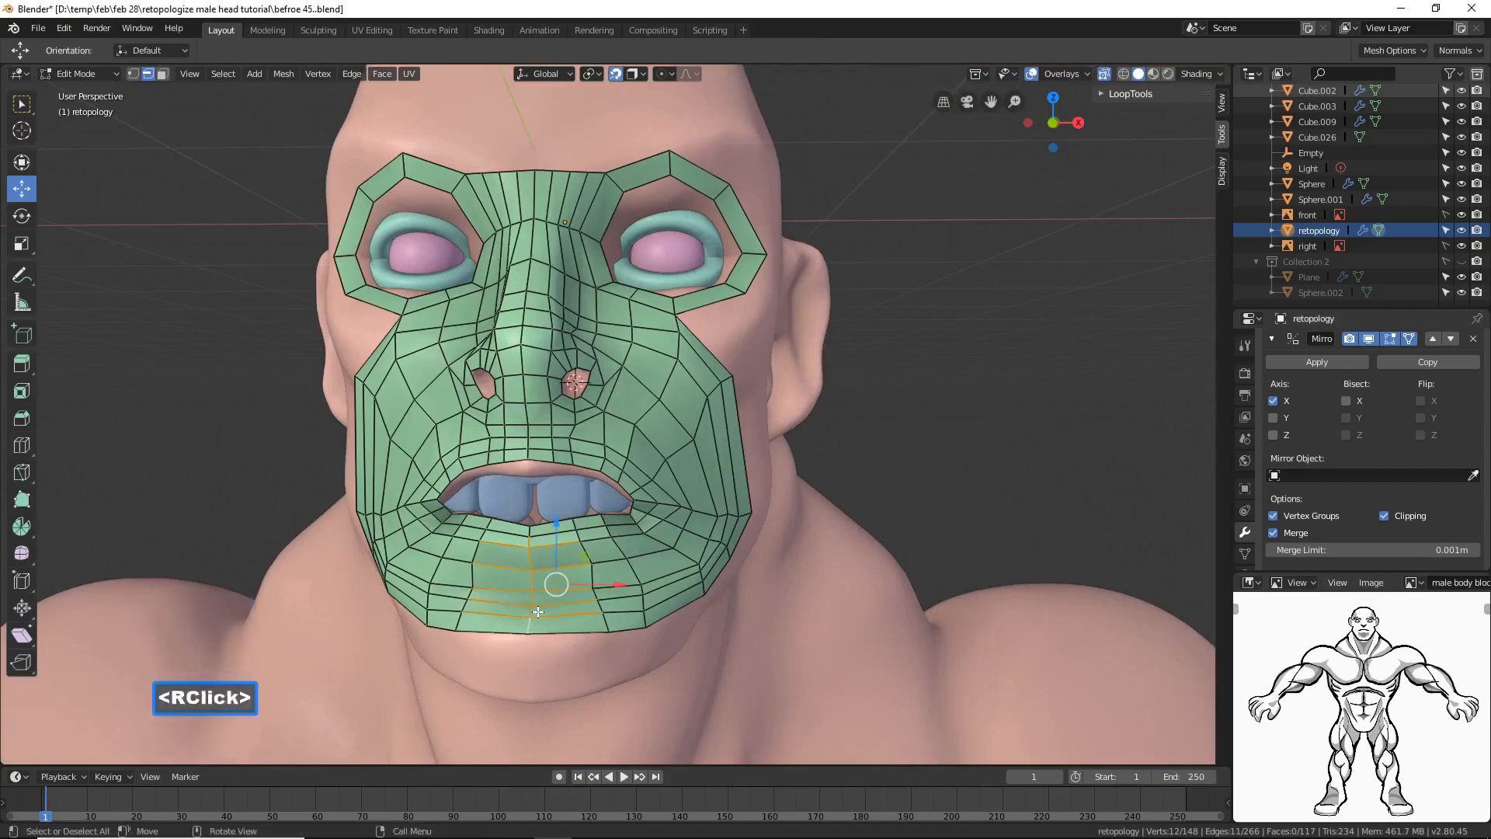
pyautogui.press('g')
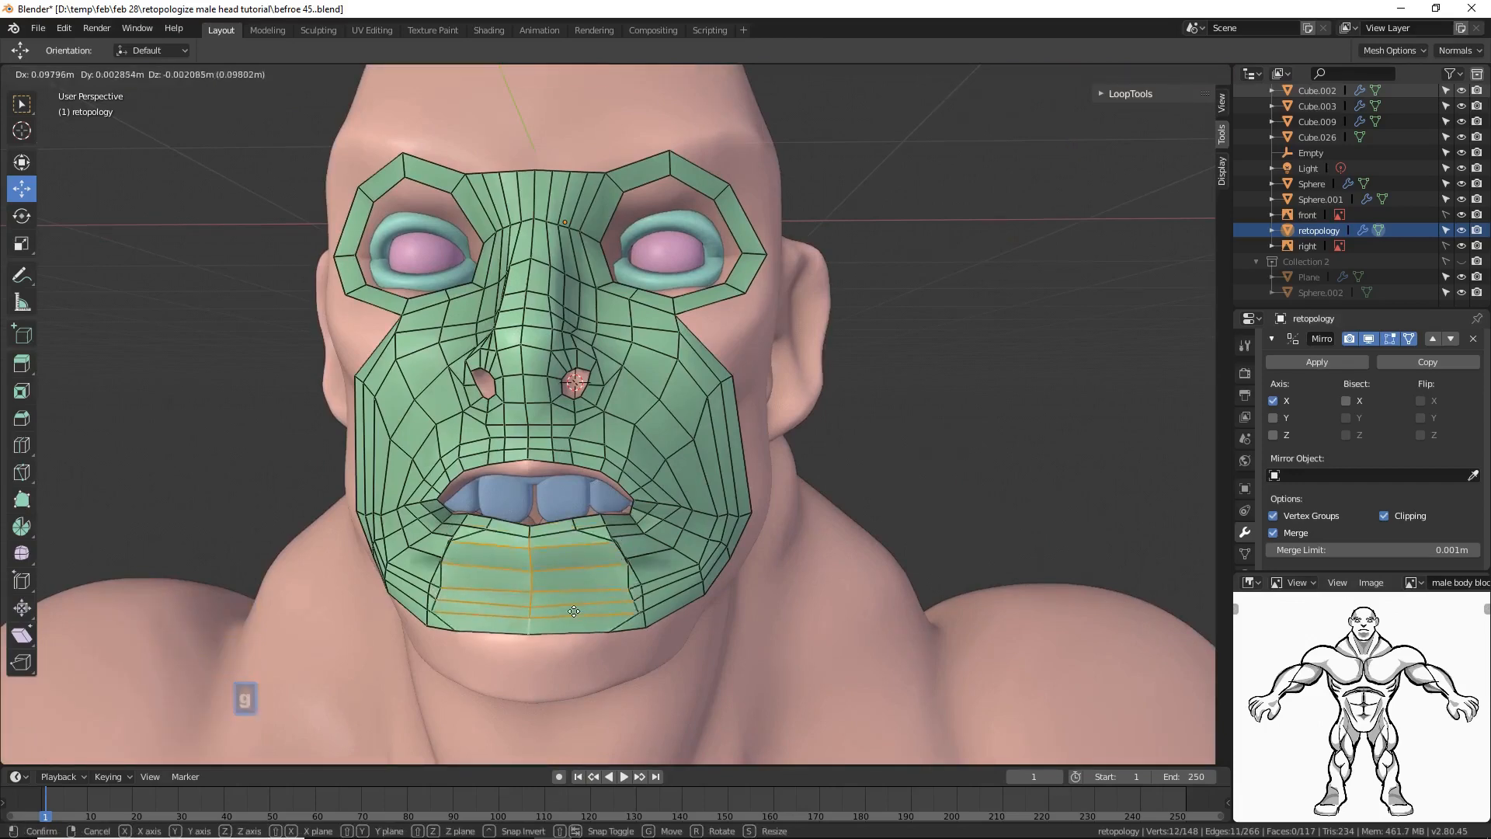
pyautogui.rightClick(529, 610)
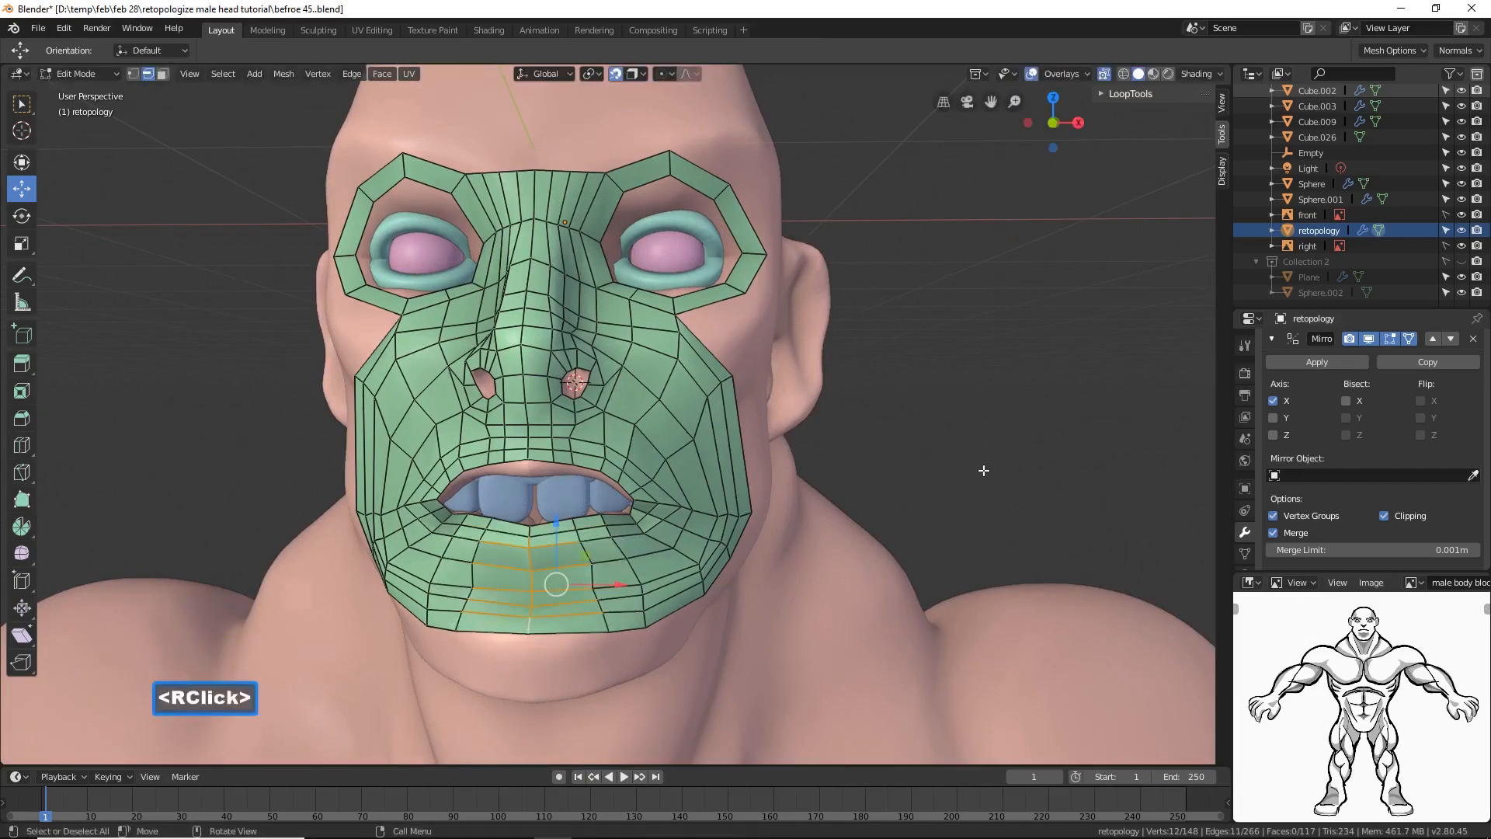
pyautogui.moveTo(984, 471); pyautogui.dragTo(681, 619, button='middle')
pyautogui.press('g')
pyautogui.click(563, 623)
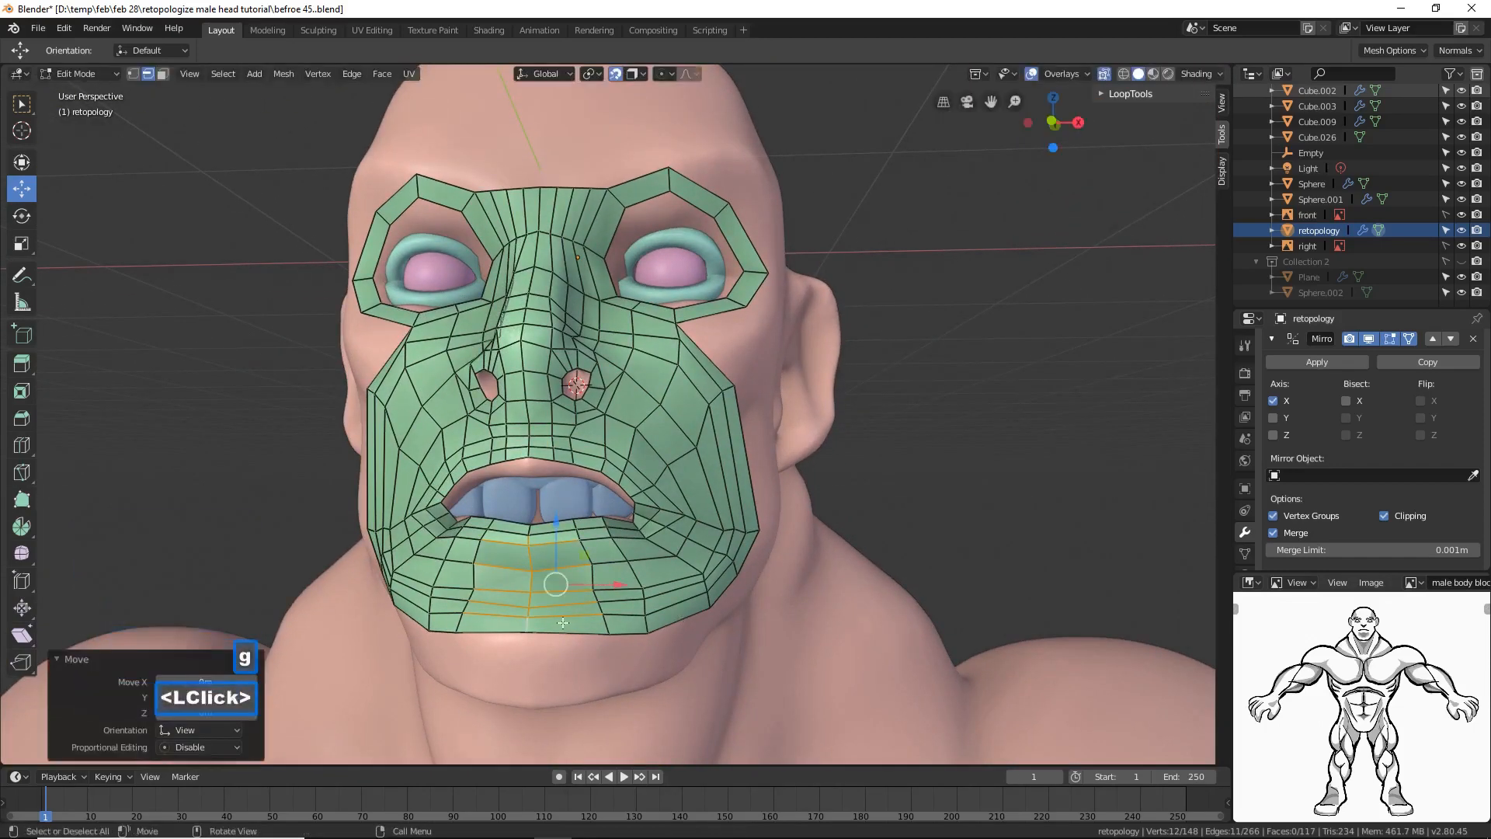
pyautogui.moveTo(563, 623); pyautogui.dragTo(625, 565, button='middle')
pyautogui.moveTo(736, 503); pyautogui.dragTo(893, 435, button='middle')
pyautogui.click(967, 398)
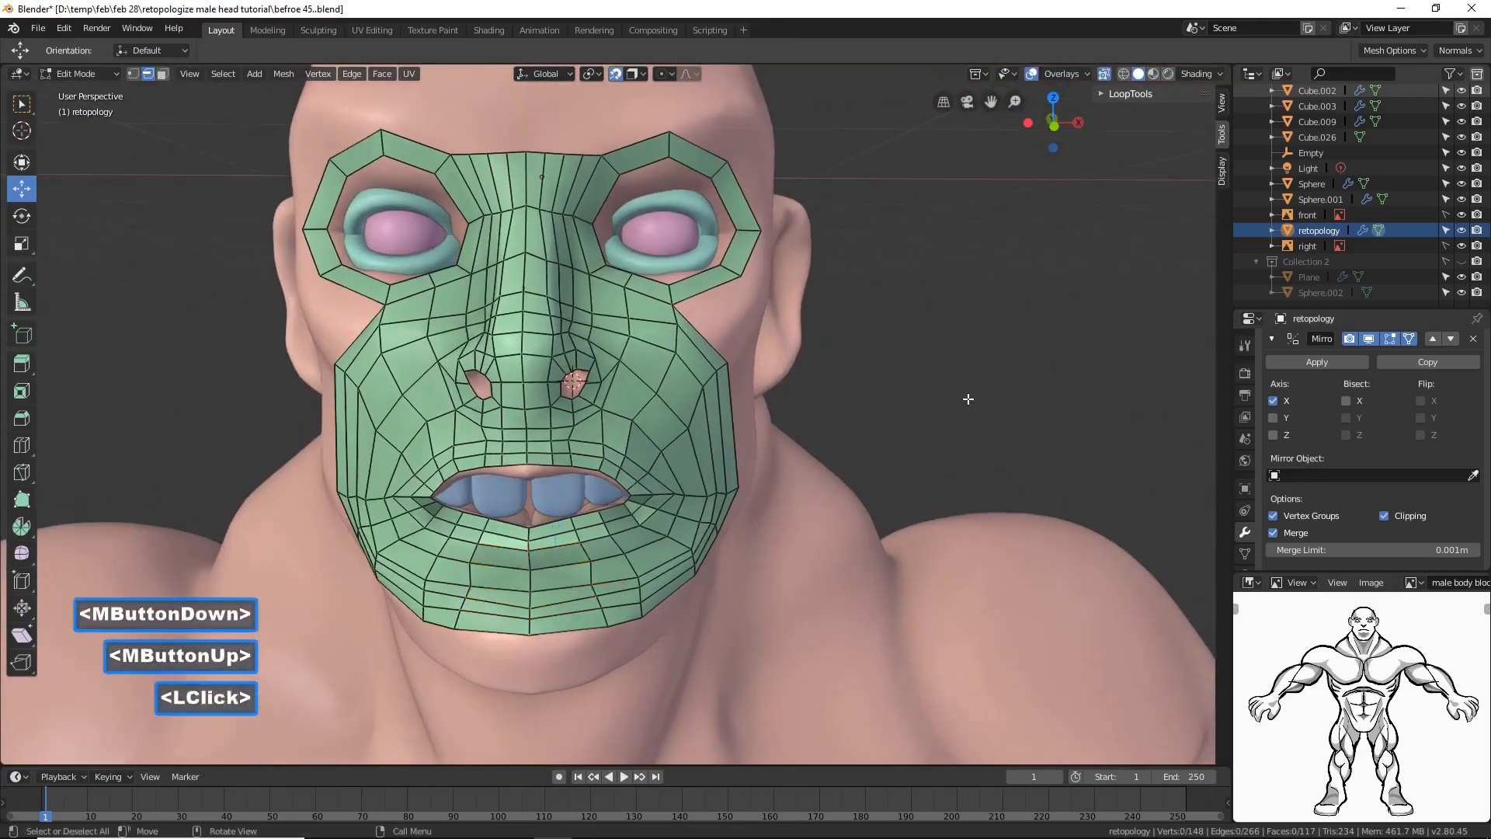
pyautogui.moveTo(967, 398); pyautogui.dragTo(1020, 383, button='middle')
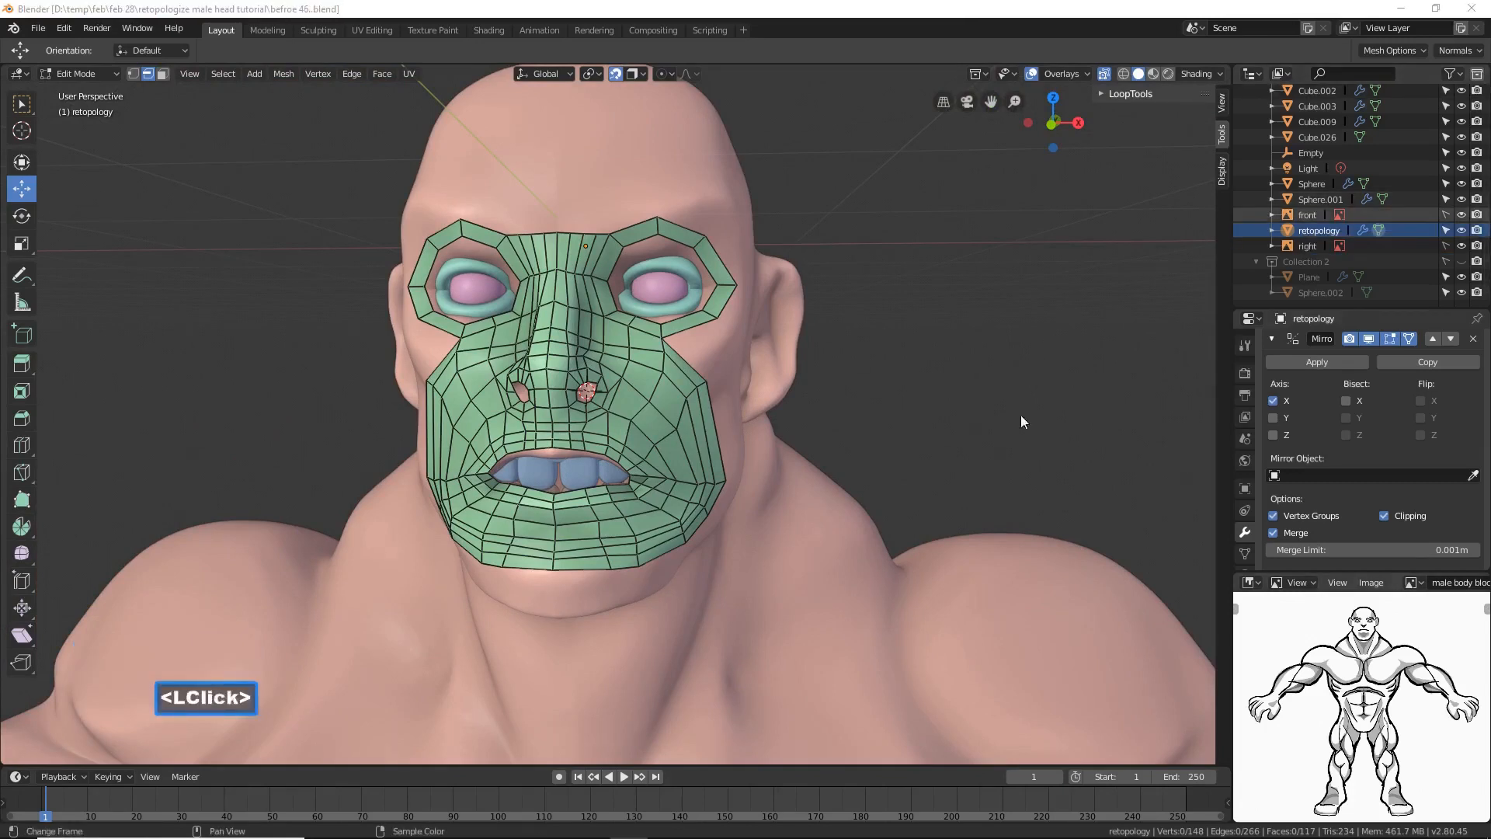
pyautogui.click(836, 17)
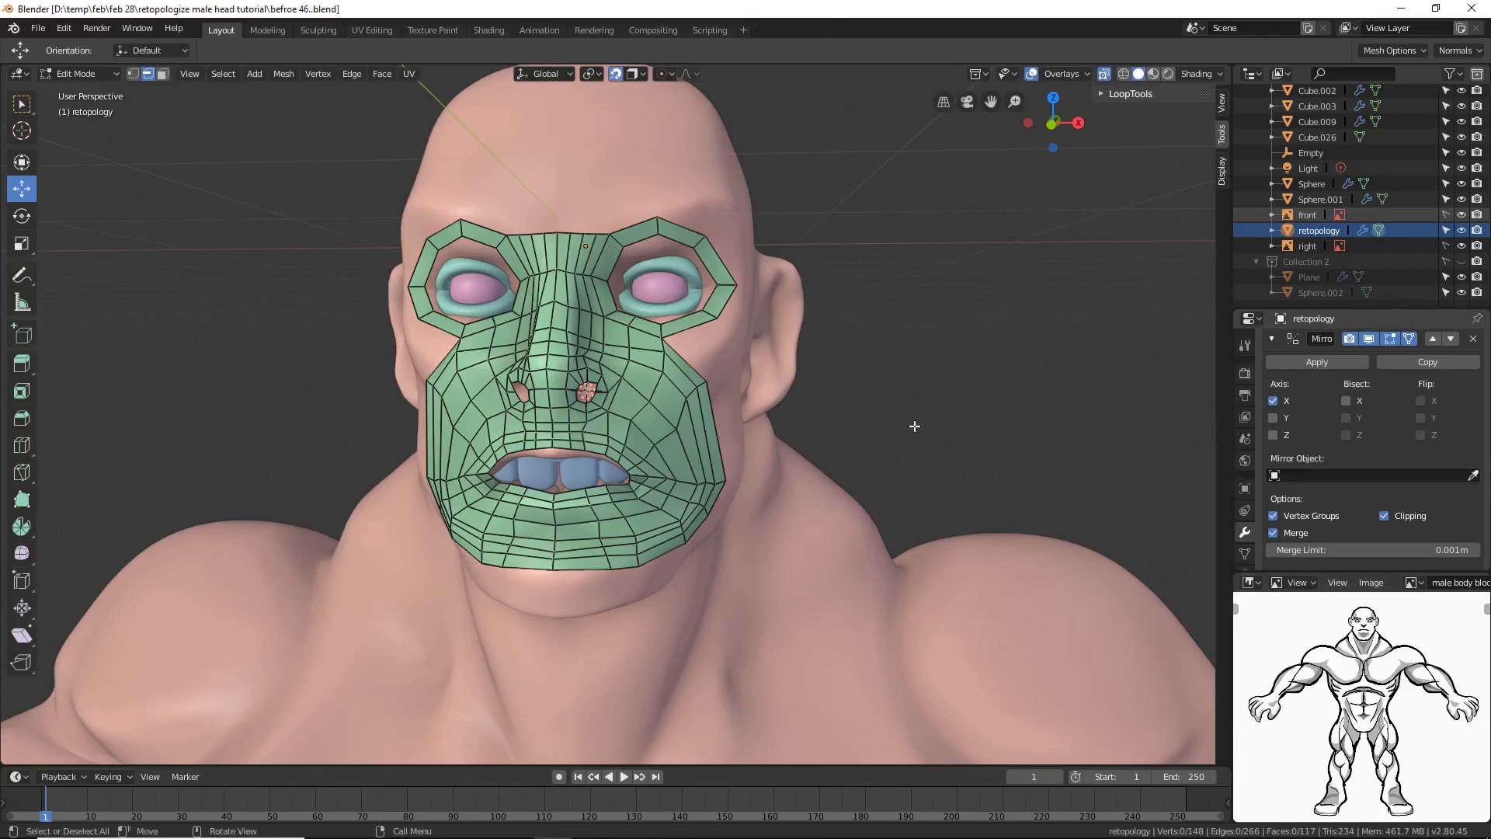
# Step: In vertex selection, duplicate a vertex on the mesh's lower border near the chin's centre and move the copy down onto the bare chin
pyautogui.moveTo(914, 426); pyautogui.dragTo(885, 411, button='middle')
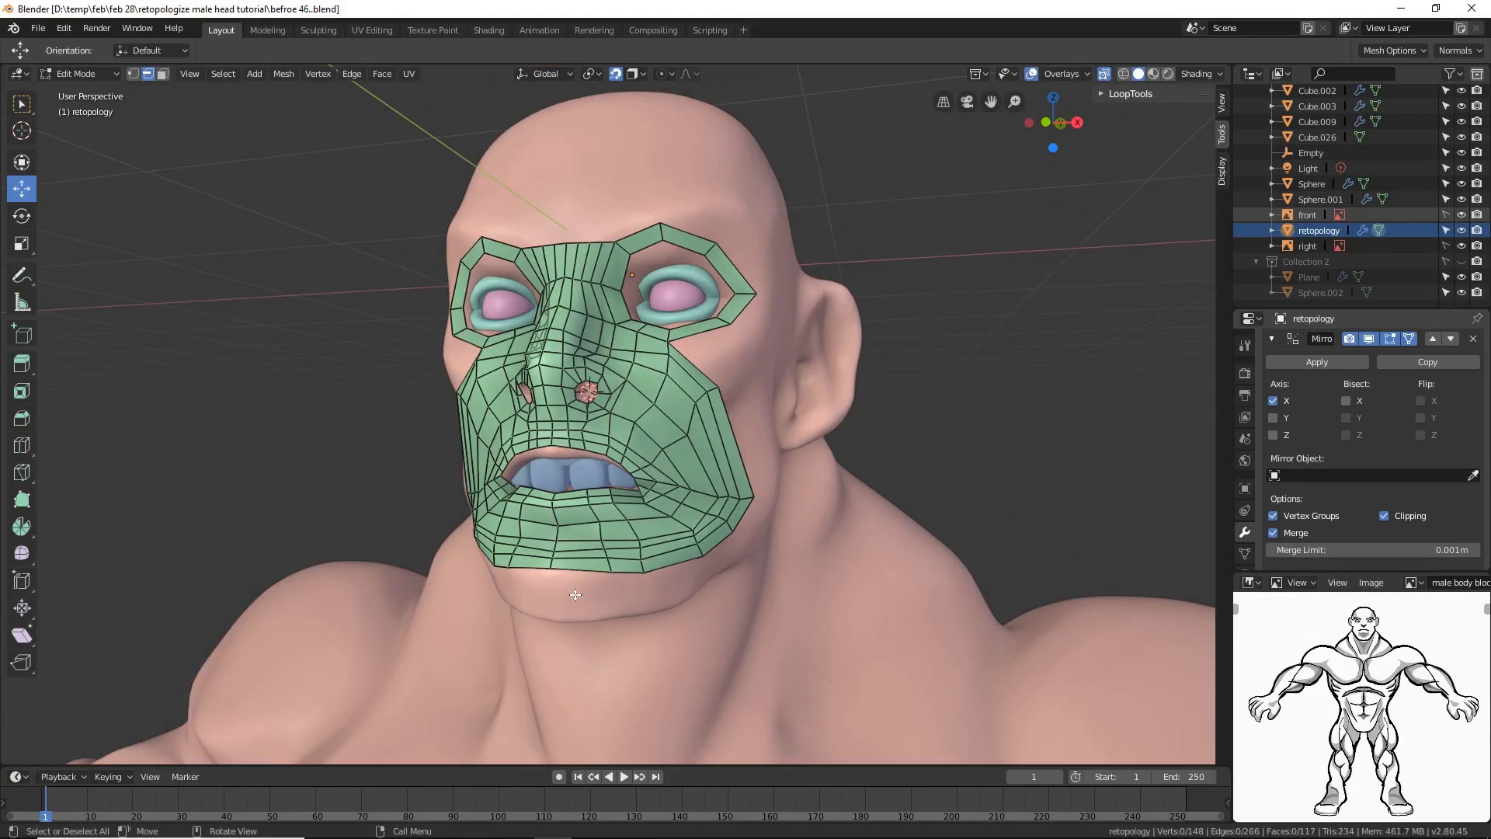
pyautogui.click(133, 74)
pyautogui.moveTo(590, 560); pyautogui.dragTo(598, 586, button='middle')
pyautogui.click(610, 573)
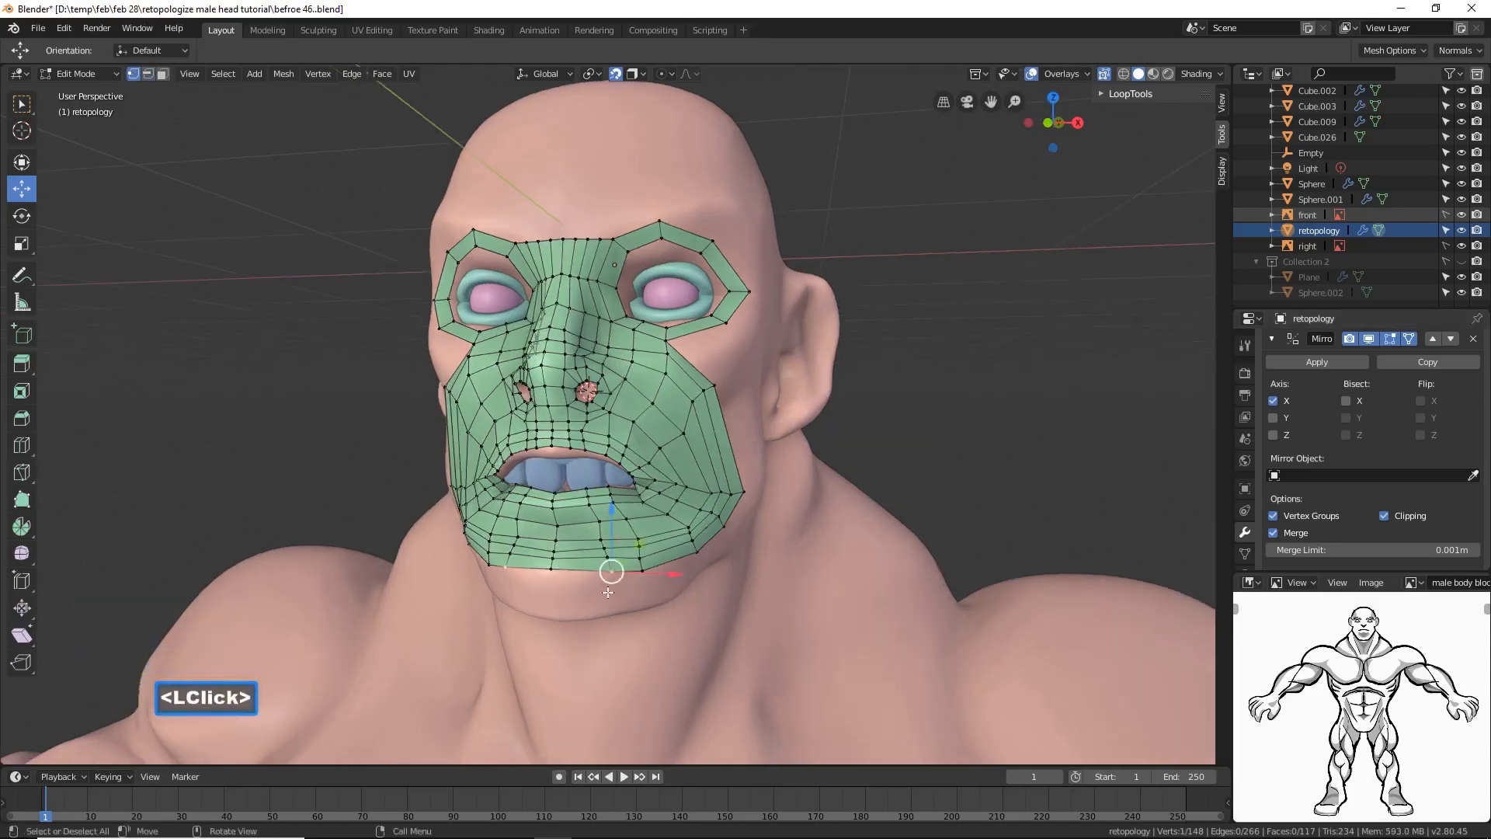
pyautogui.hotkey('shift', 'd')
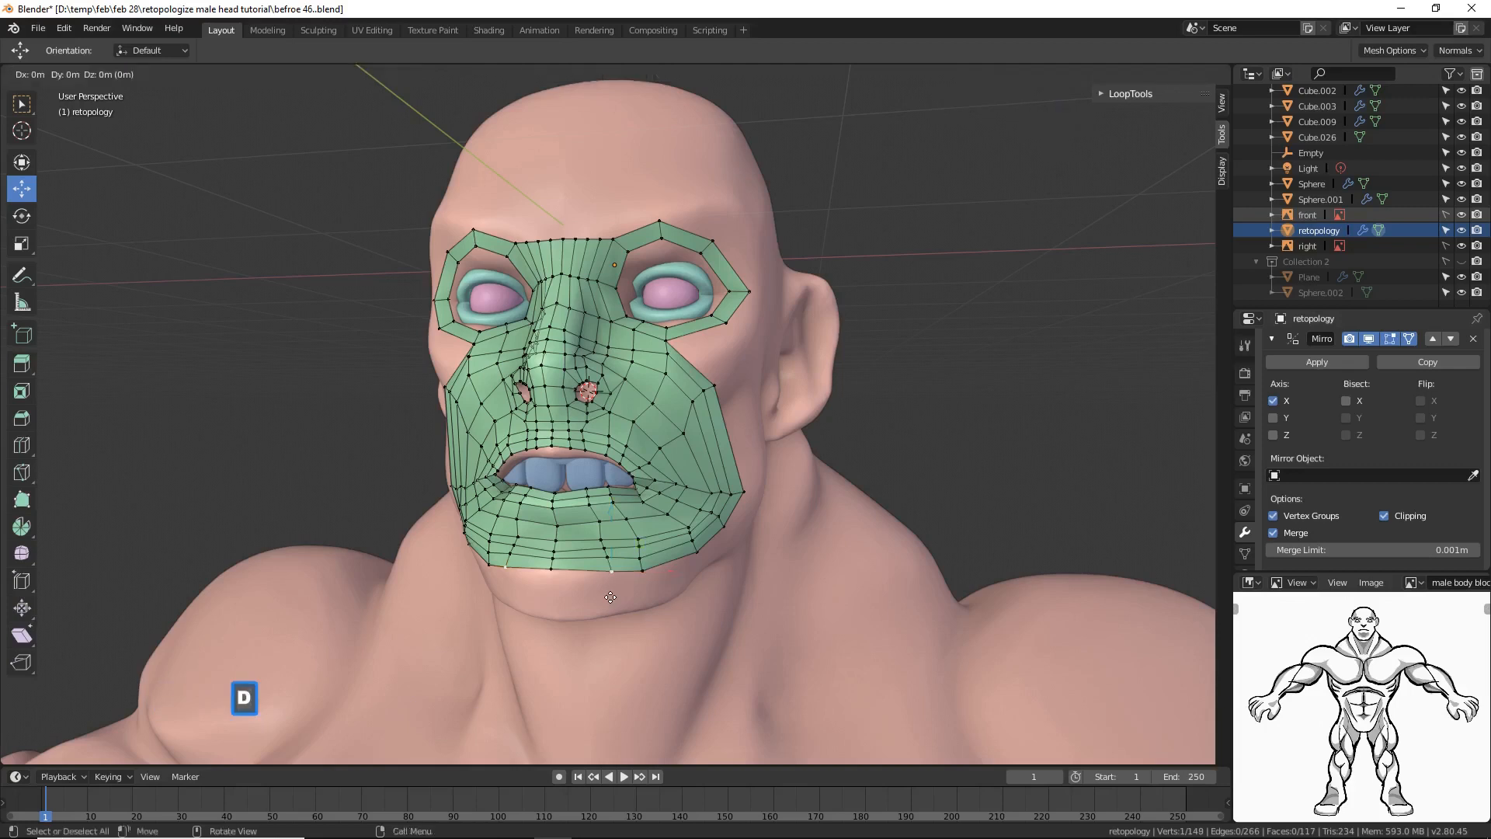
pyautogui.rightClick(611, 597)
pyautogui.moveTo(615, 511); pyautogui.dragTo(614, 536)
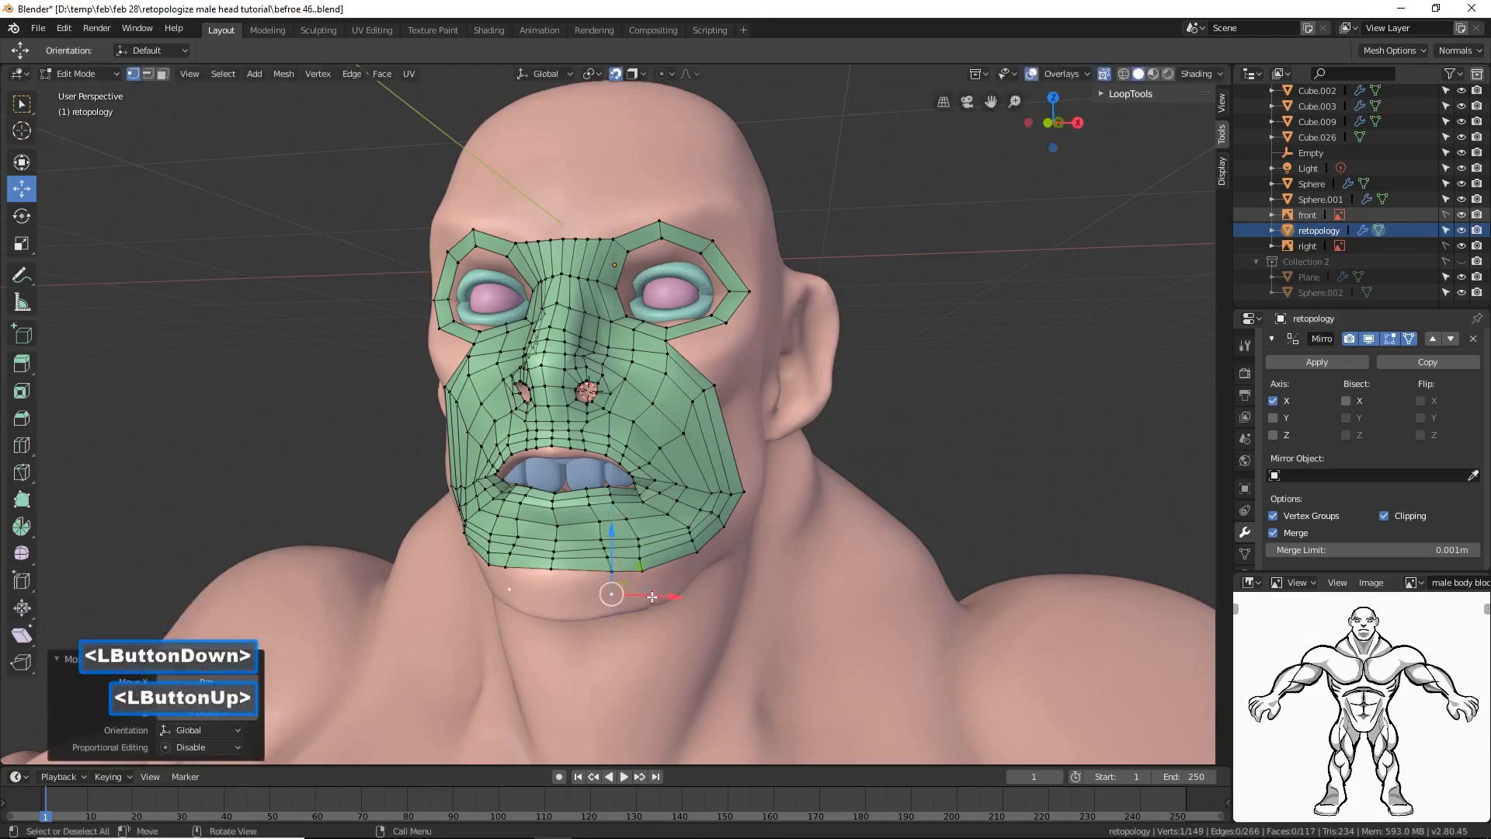
# Step: Shift the duplicated chin vertex closer to the centre line and slightly up, and extrude it downward into a short edge
pyautogui.moveTo(642, 597); pyautogui.dragTo(570, 593)
pyautogui.moveTo(566, 541); pyautogui.dragTo(571, 526)
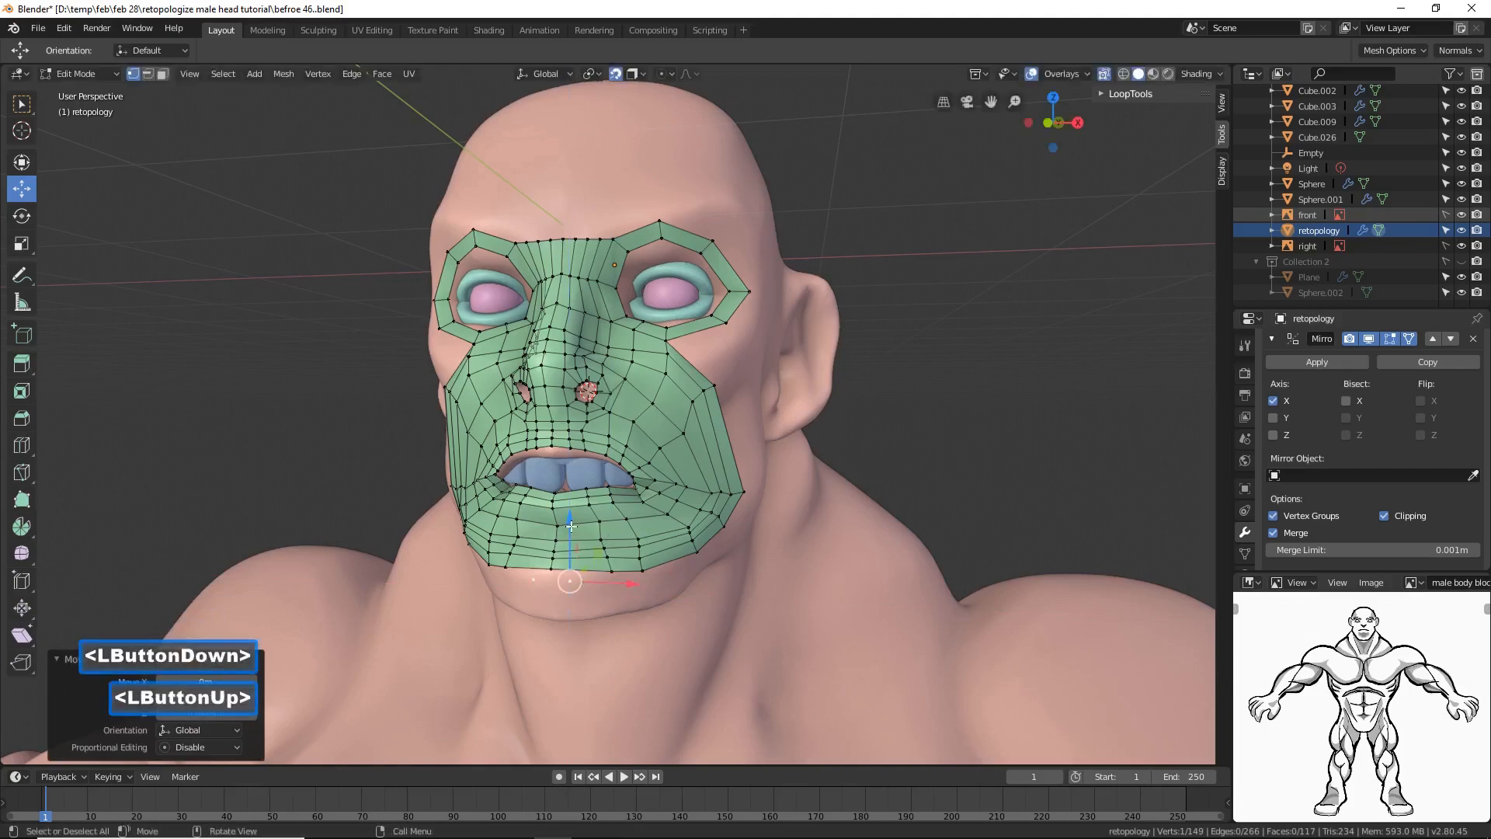
pyautogui.keyDown('ctrl'); pyautogui.rightClick(576, 606); pyautogui.keyUp('ctrl')
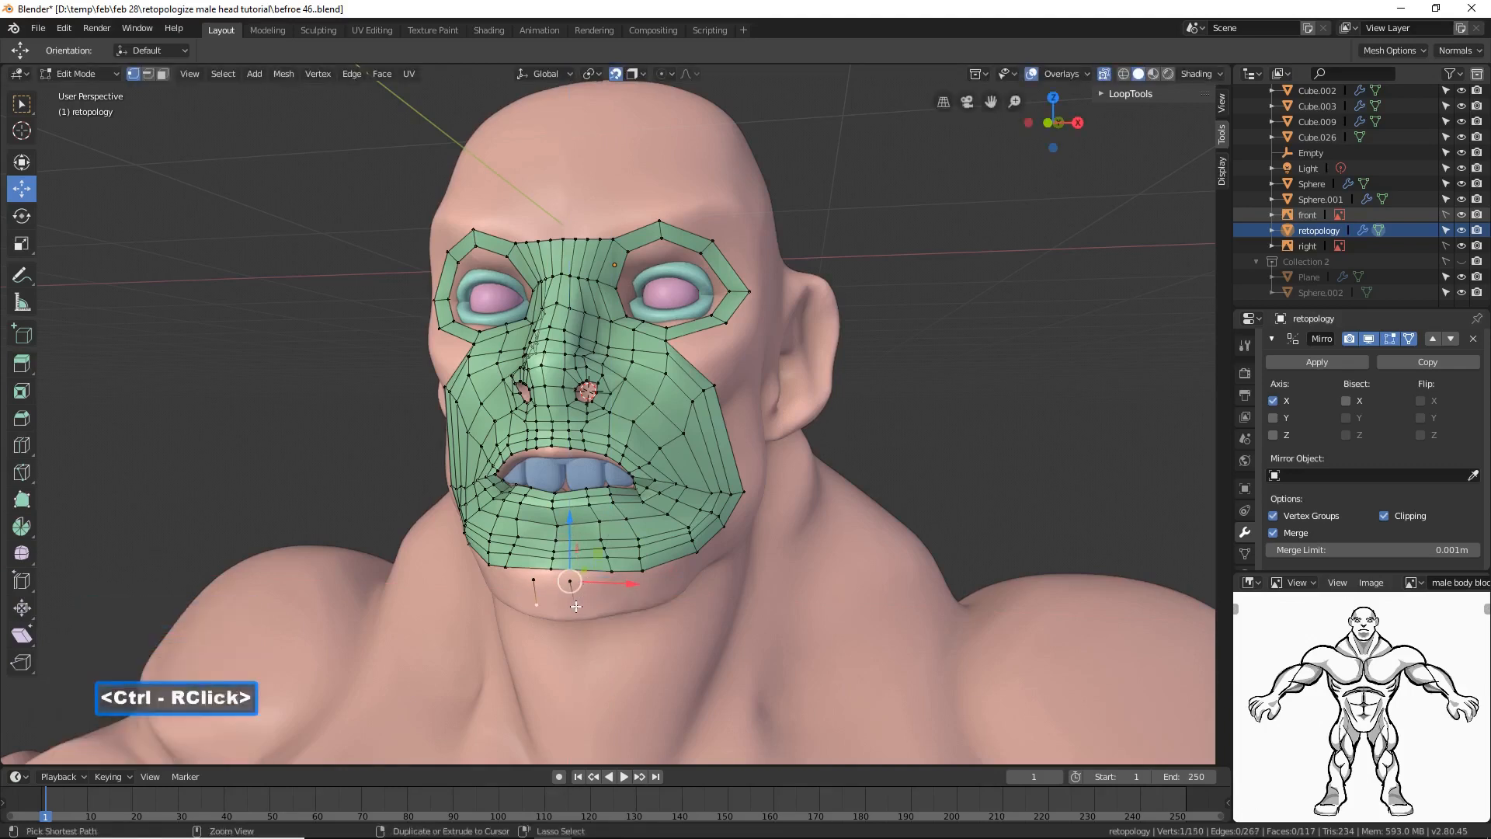
# Step: In edge selection, extrude the short vertical chin edge sideways across the bare chin into two quads
pyautogui.click(148, 73)
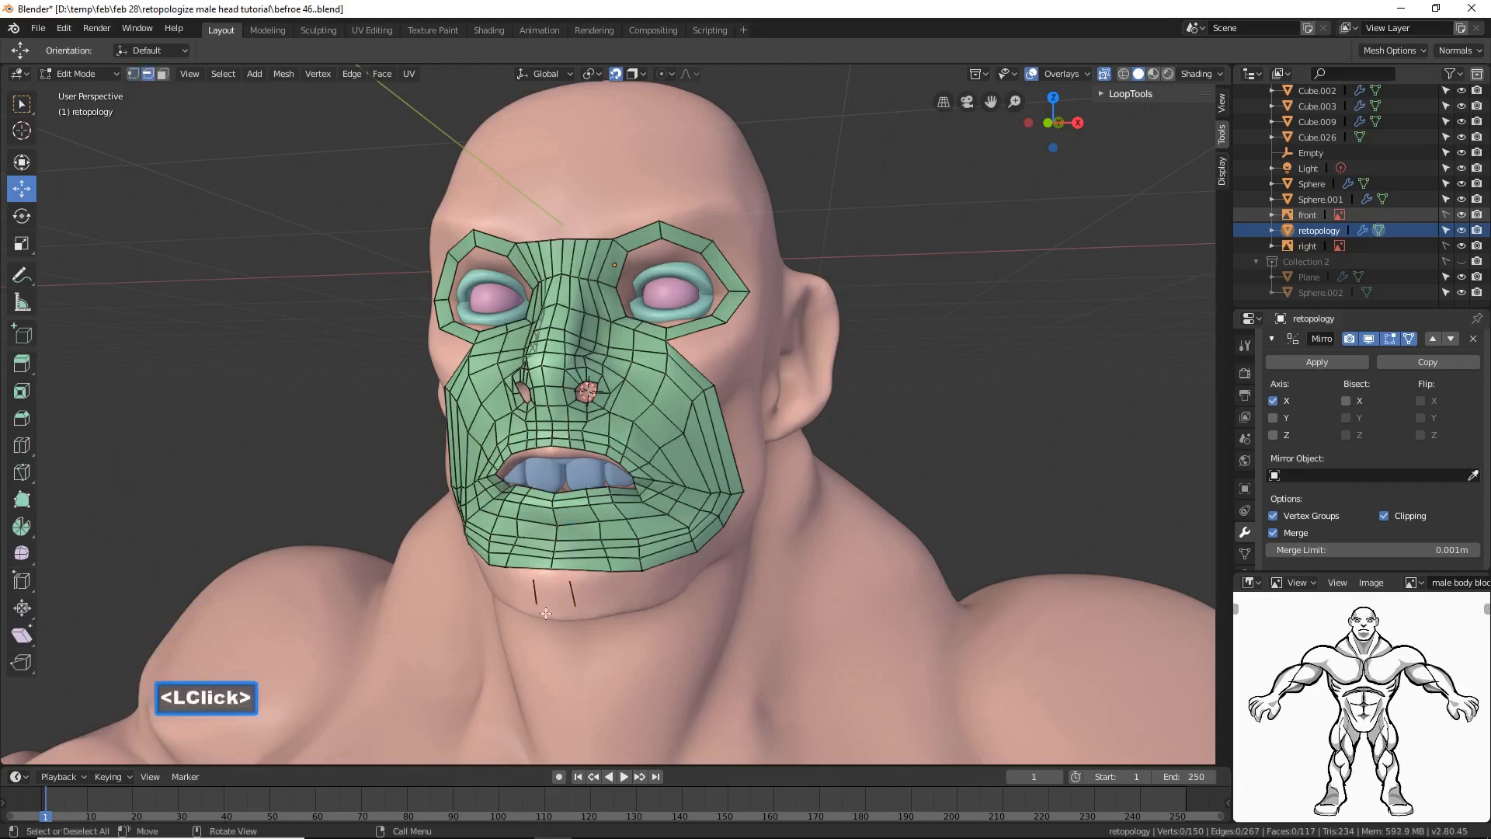
pyautogui.click(577, 588)
pyautogui.moveTo(680, 617); pyautogui.dragTo(485, 467, button='middle')
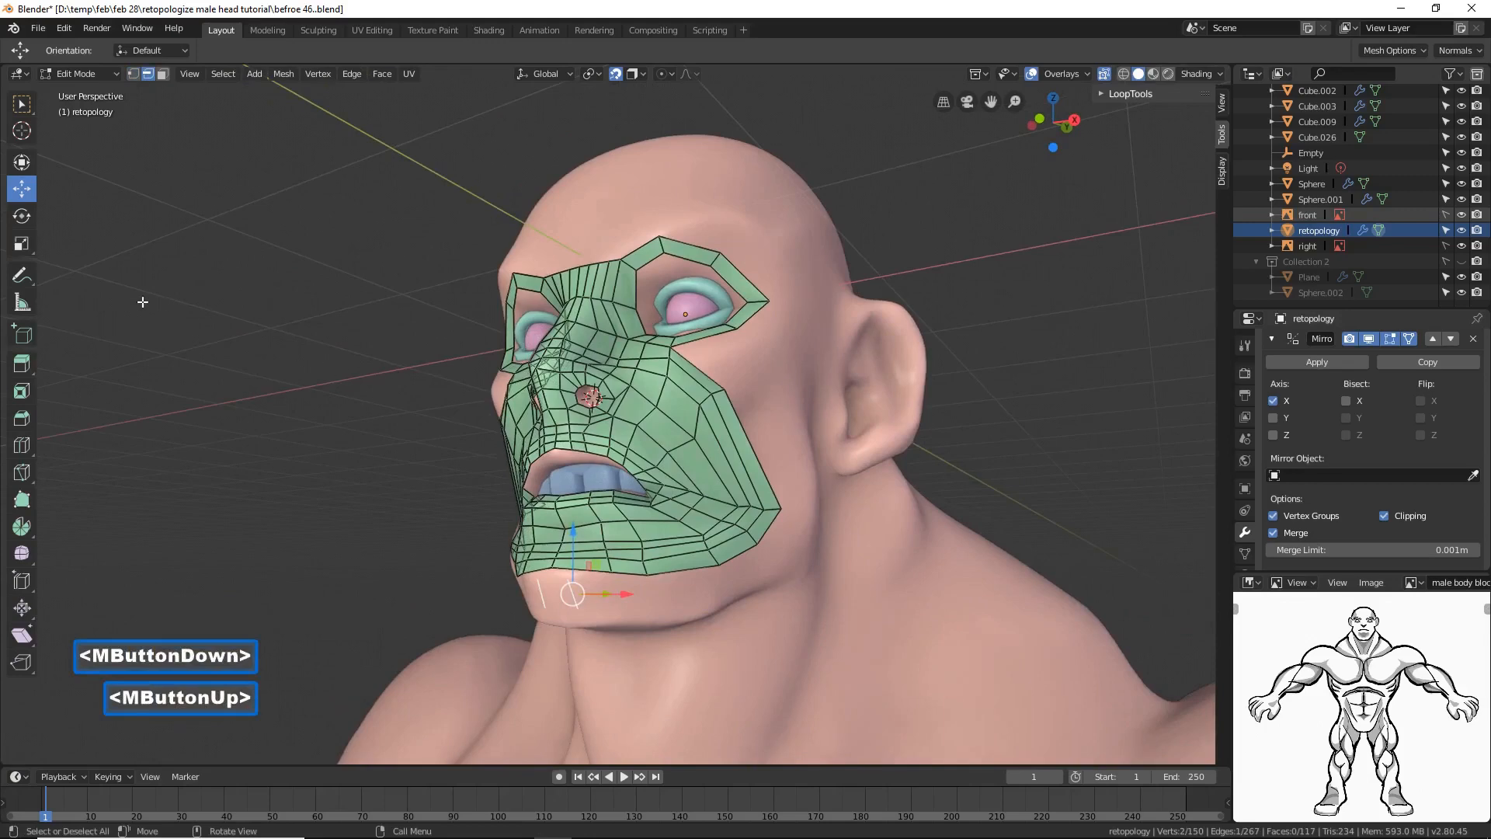
pyautogui.click(28, 106)
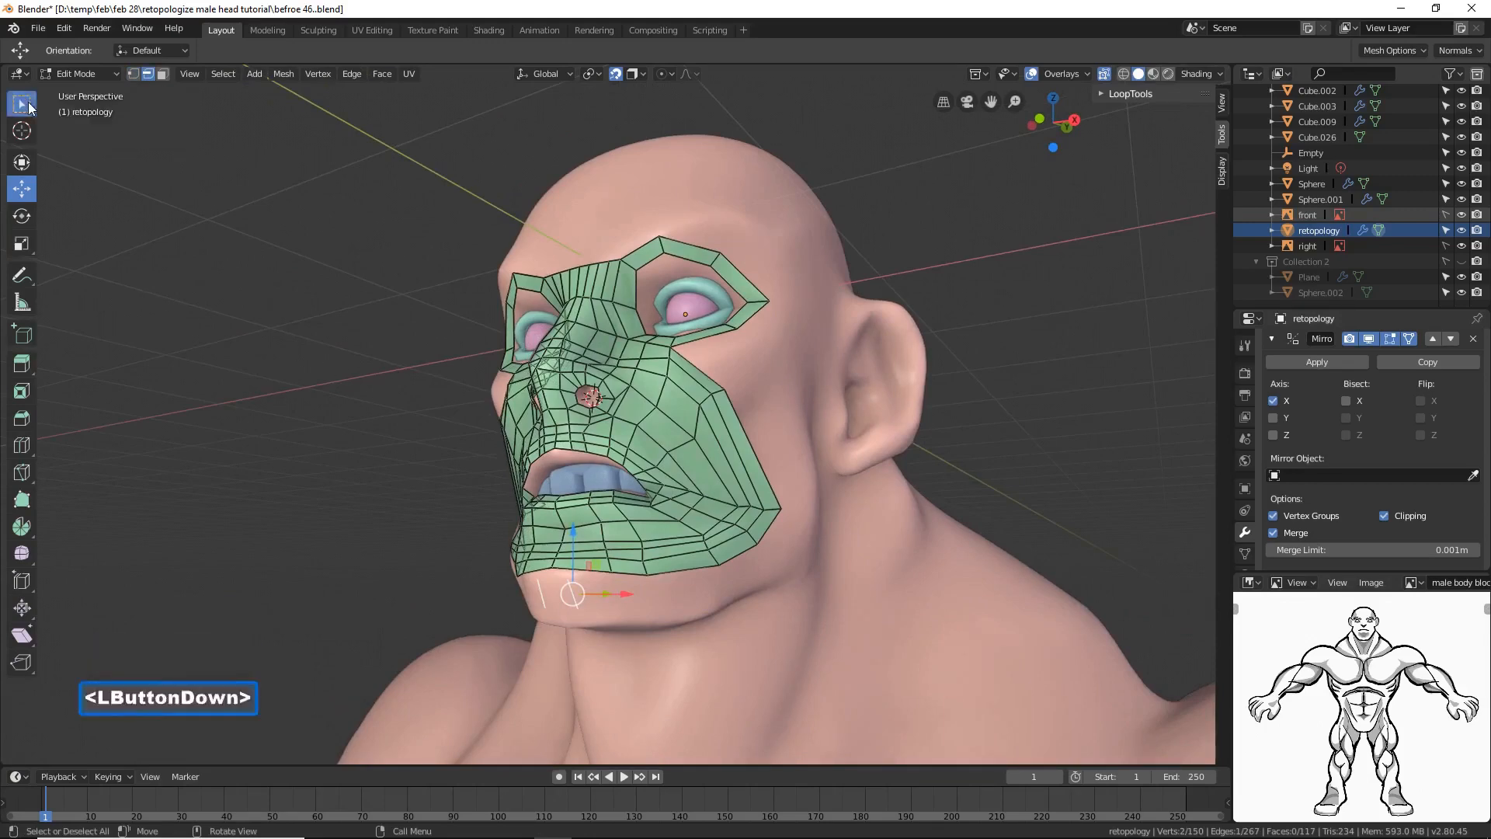
pyautogui.moveTo(591, 546); pyautogui.dragTo(615, 604, button='middle')
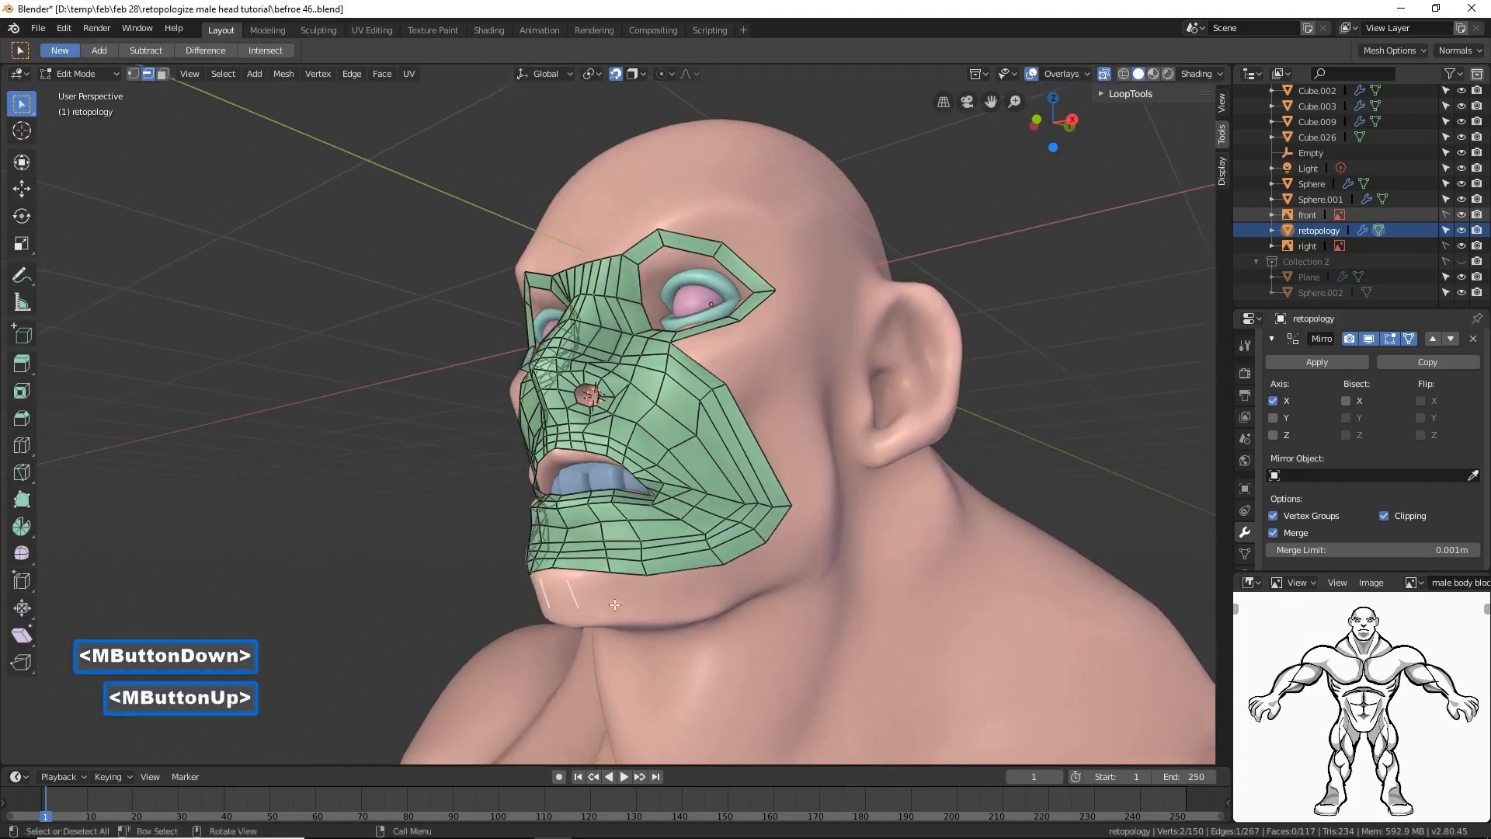
pyautogui.keyDown('ctrl'); pyautogui.rightClick(612, 596); pyautogui.keyUp('ctrl')
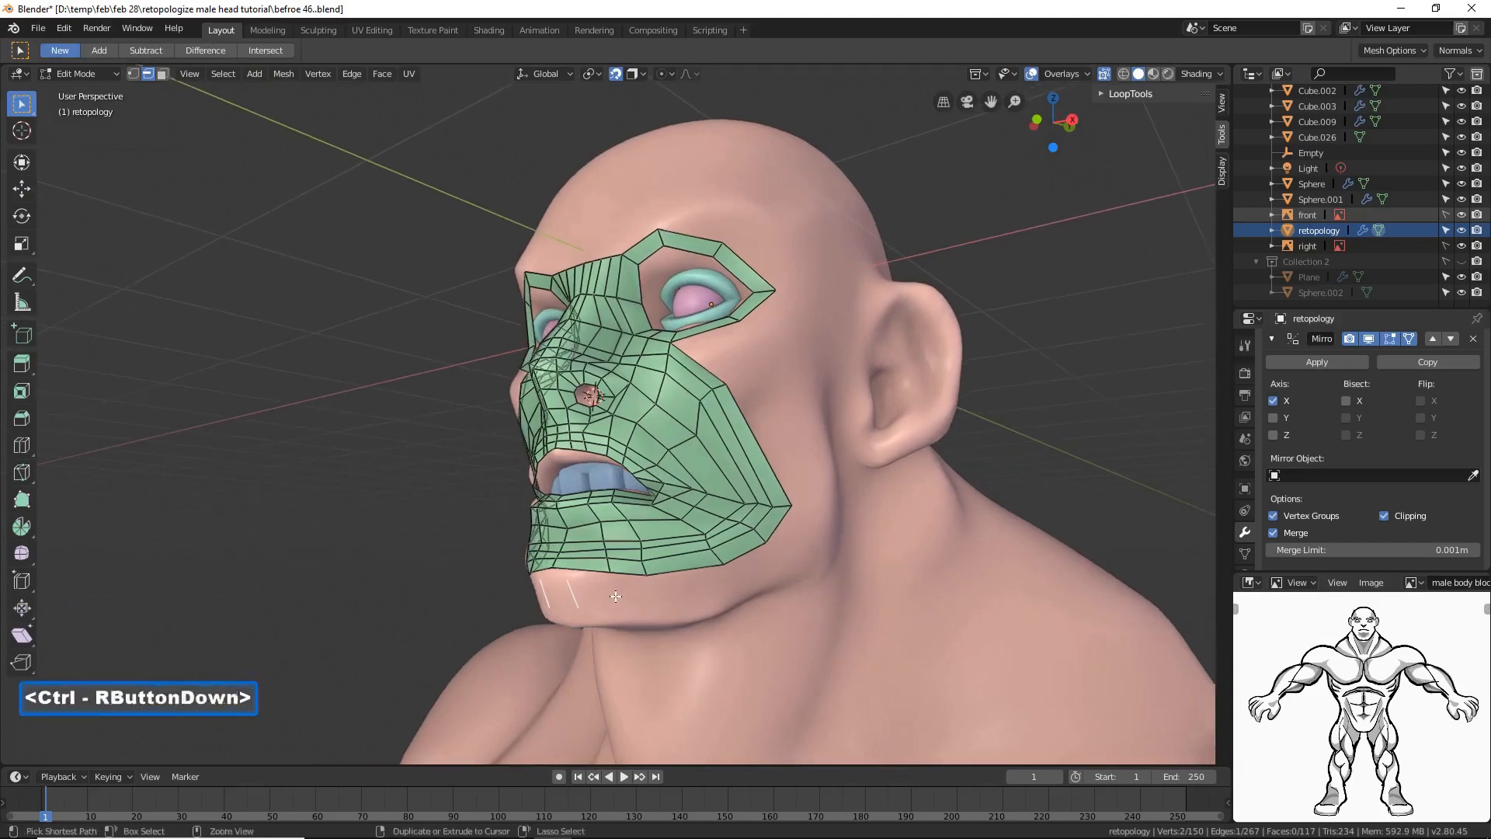
pyautogui.keyDown('ctrl'); pyautogui.rightClick(650, 596); pyautogui.keyUp('ctrl')
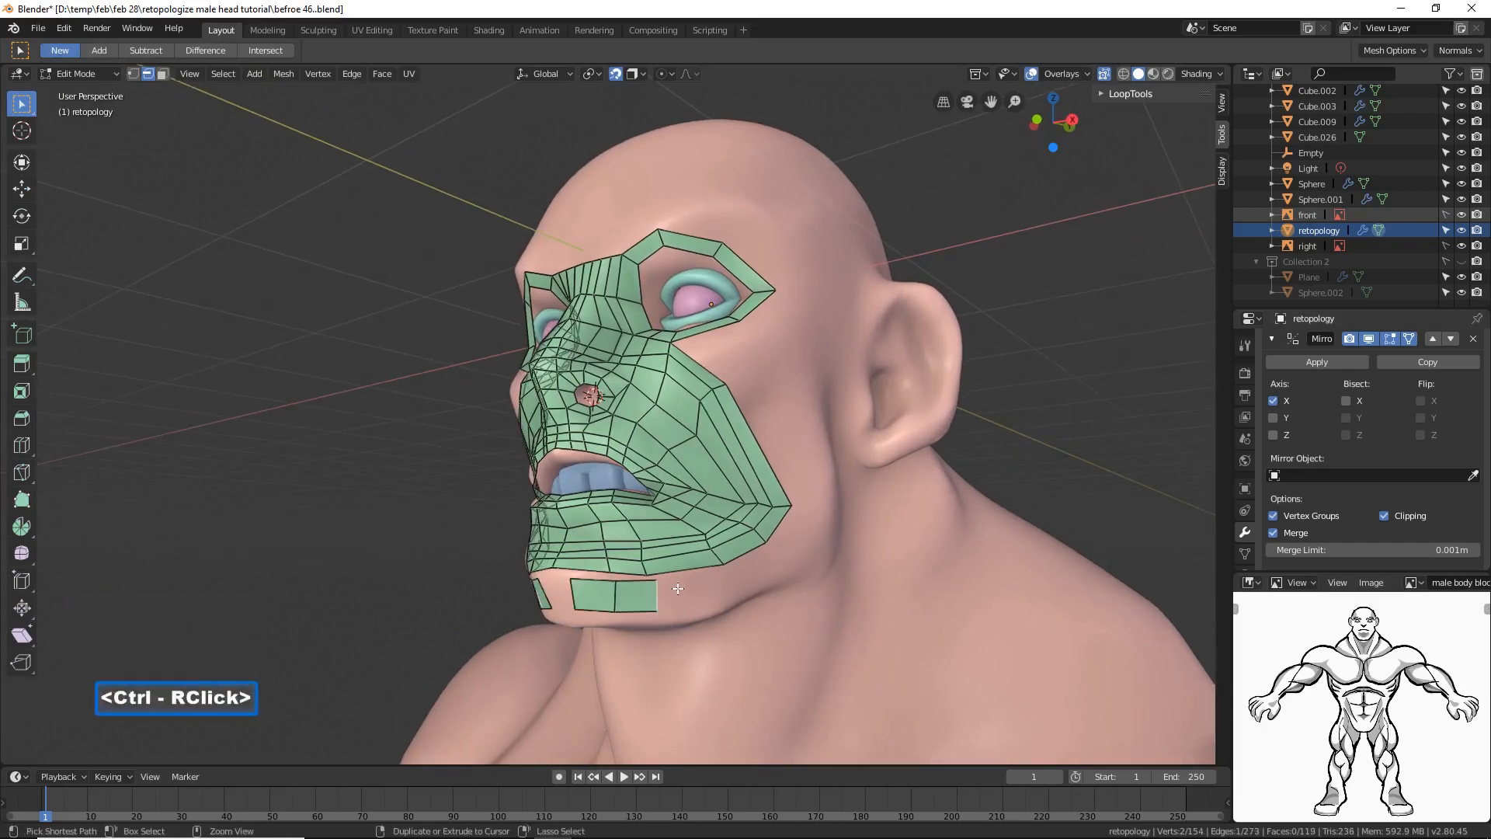
# Step: Extend the chin strip with five more quads along the jawline towards the jaw corner below the ear
pyautogui.keyDown('ctrl'); pyautogui.rightClick(713, 583); pyautogui.keyUp('ctrl')
pyautogui.keyDown('ctrl'); pyautogui.rightClick(734, 580); pyautogui.keyUp('ctrl')
pyautogui.keyDown('ctrl'); pyautogui.rightClick(765, 571); pyautogui.keyUp('ctrl')
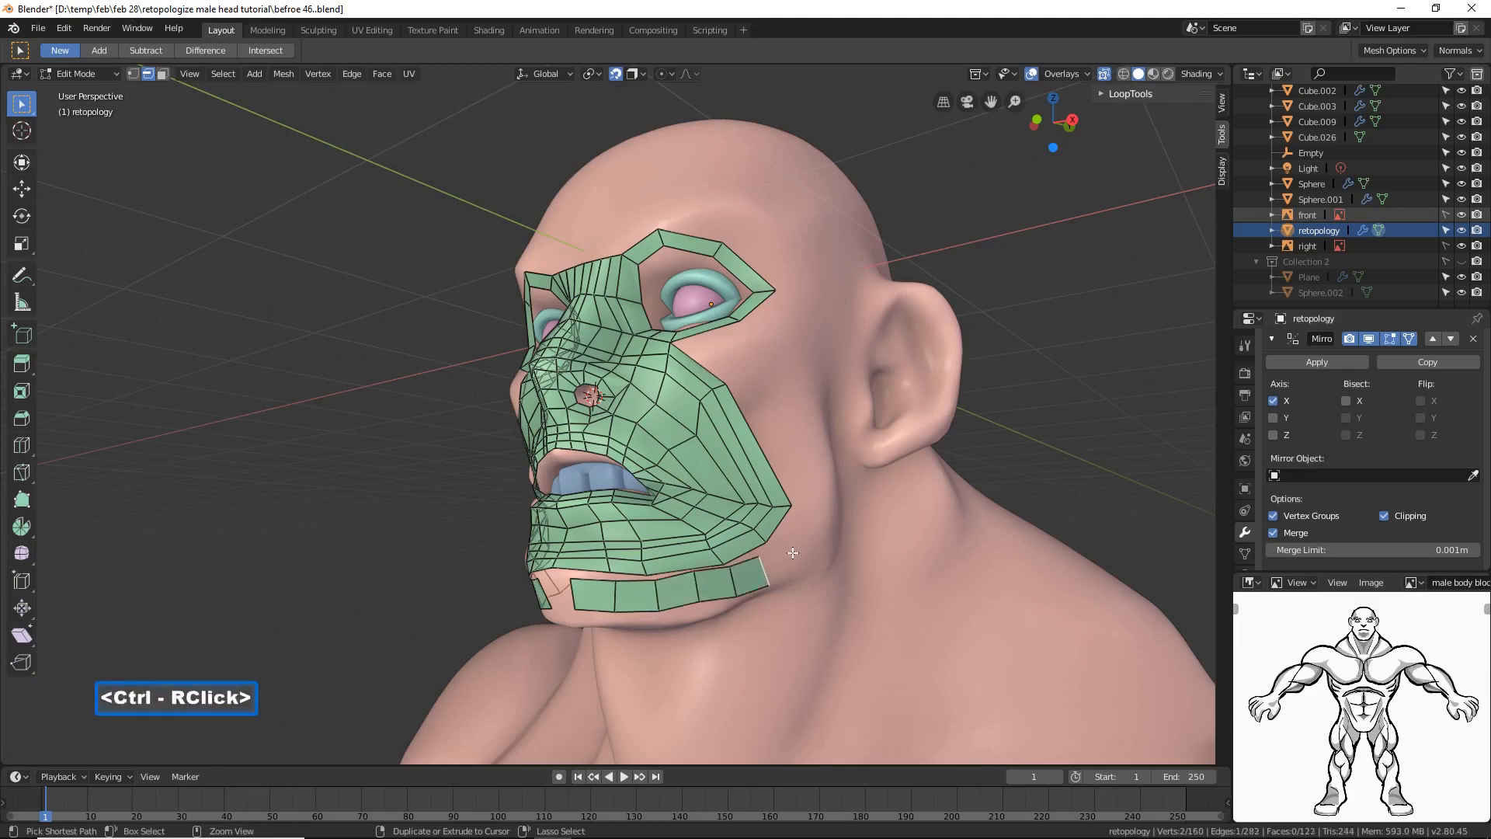
pyautogui.keyDown('ctrl'); pyautogui.rightClick(797, 550); pyautogui.keyUp('ctrl')
pyautogui.moveTo(797, 550); pyautogui.dragTo(832, 548, button='middle')
pyautogui.keyDown('ctrl'); pyautogui.rightClick(830, 535); pyautogui.keyUp('ctrl')
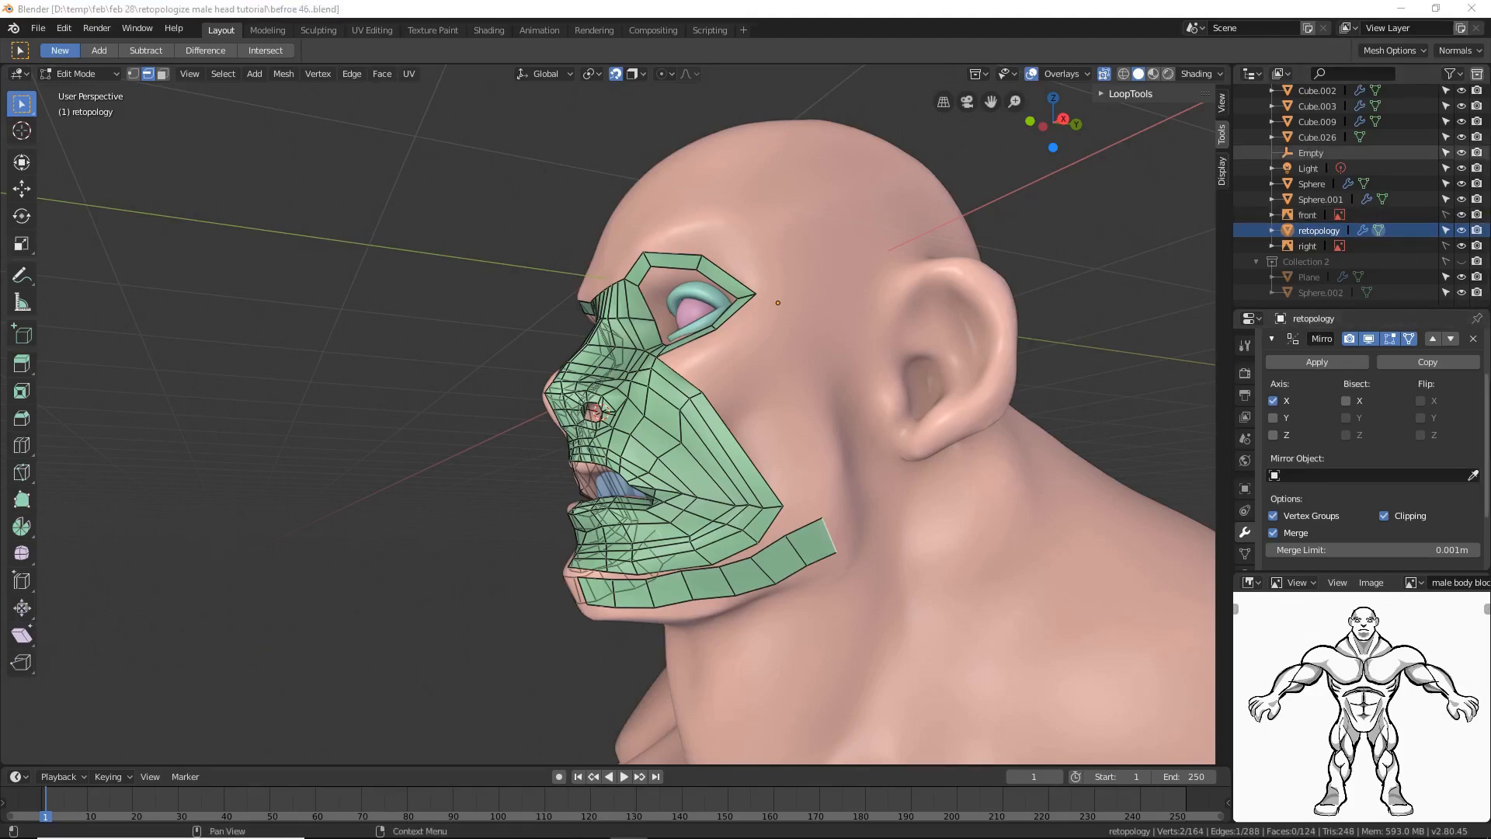
# Step: In vertex selection, extrude the jaw strip's upper end vertex upward and its lower end vertex backward to flare the end
pyautogui.click(914, 15)
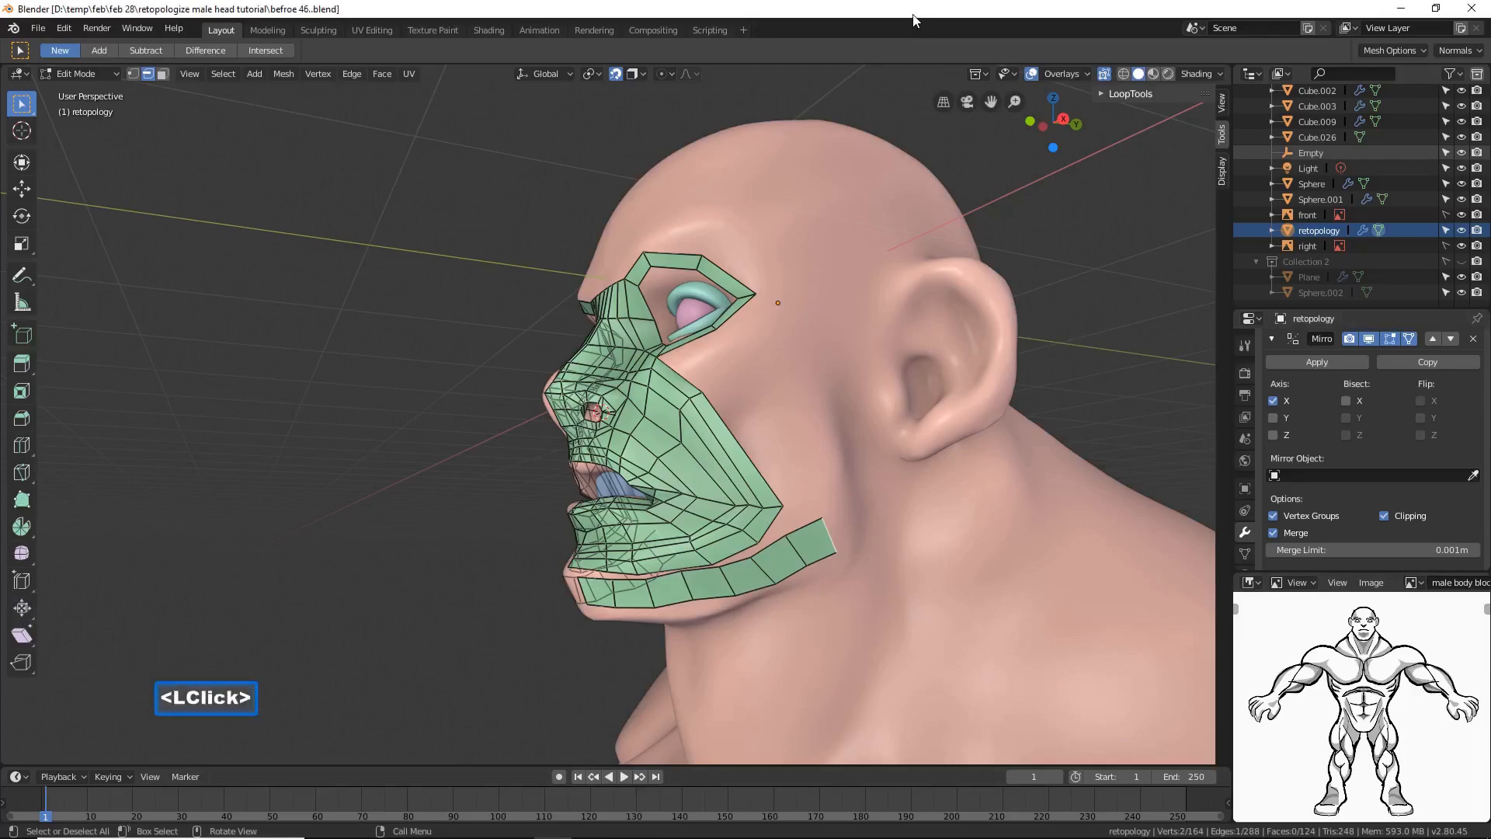
pyautogui.click(133, 74)
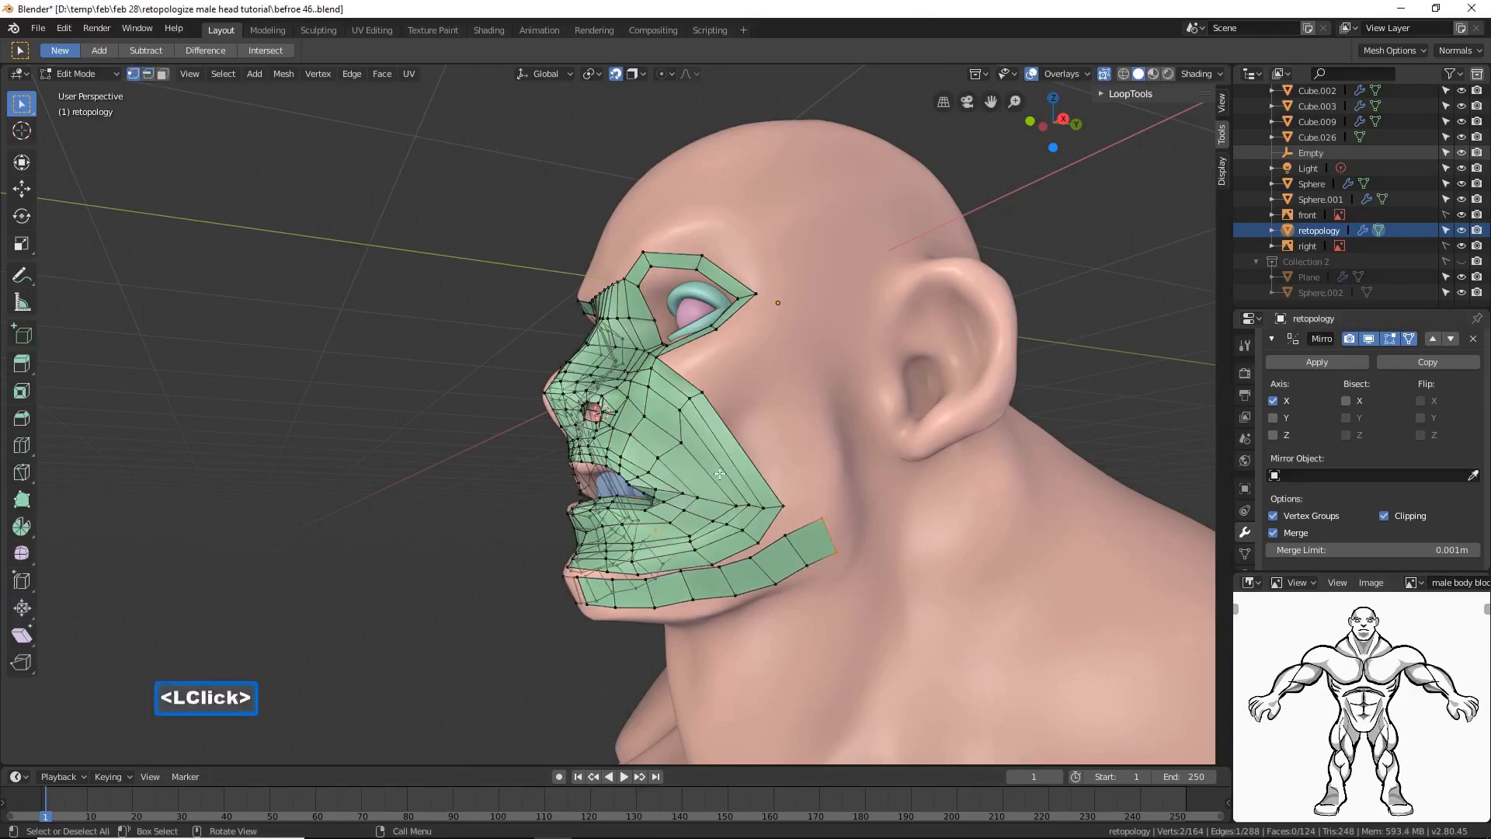
pyautogui.moveTo(801, 536)
pyautogui.mouseDown(button='middle')
pyautogui.moveTo(779, 516)
pyautogui.moveTo(795, 513)
pyautogui.mouseUp(button='middle')
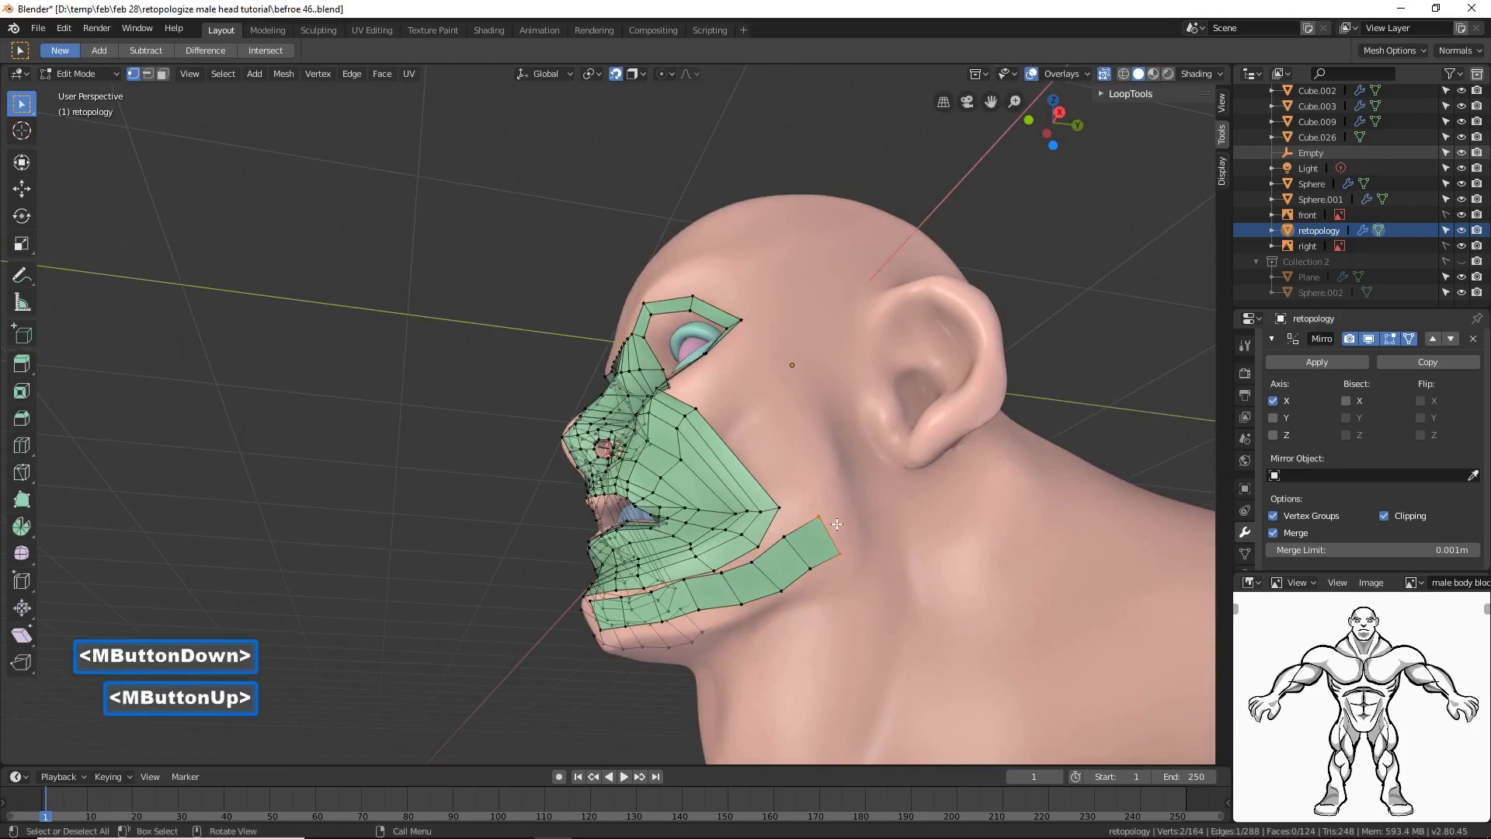
pyautogui.click(823, 515)
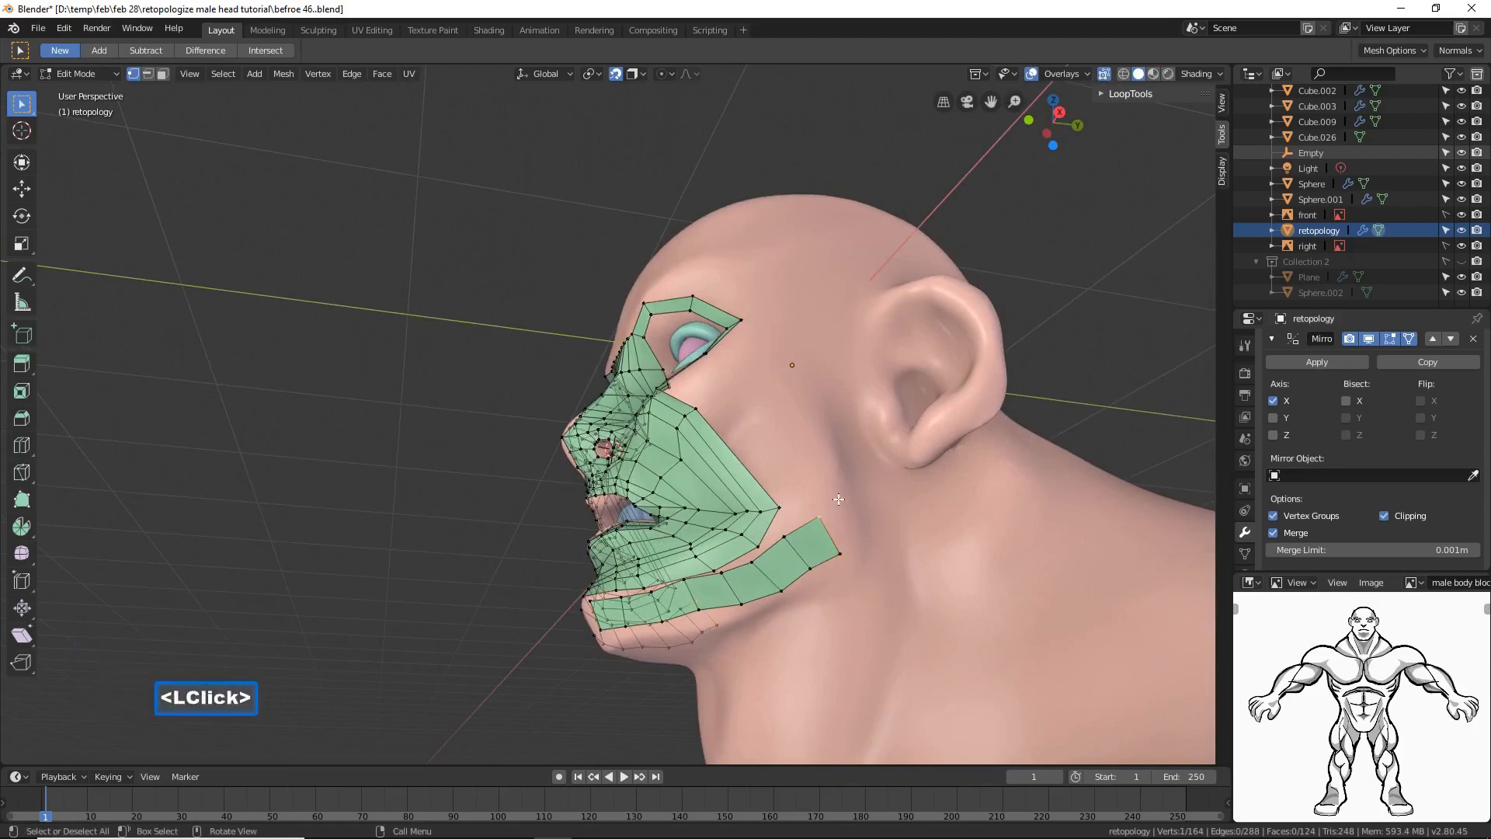
pyautogui.keyDown('ctrl'); pyautogui.rightClick(831, 494); pyautogui.keyUp('ctrl')
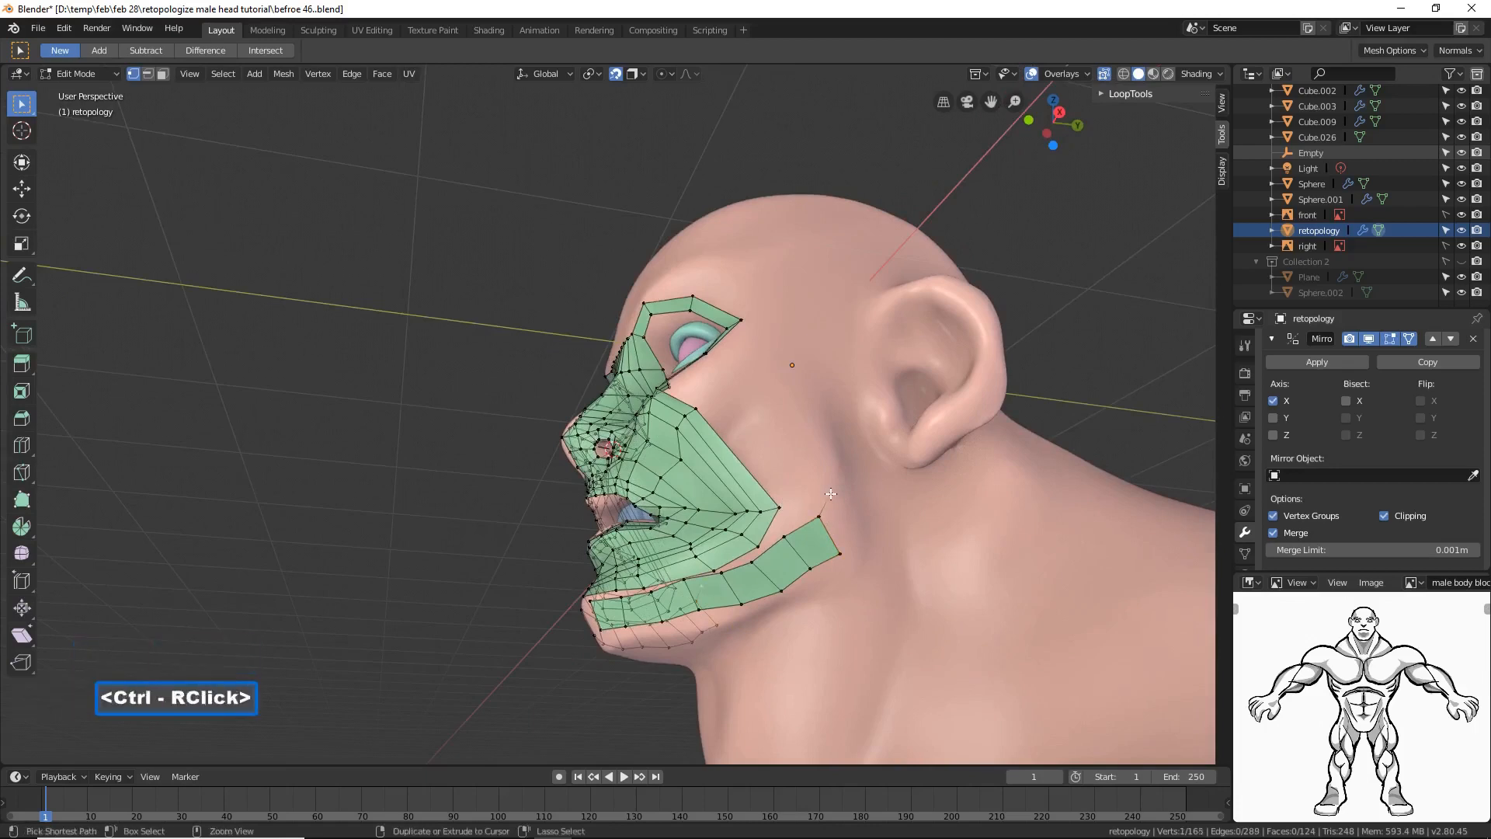
pyautogui.moveTo(846, 517); pyautogui.dragTo(843, 542, button='middle')
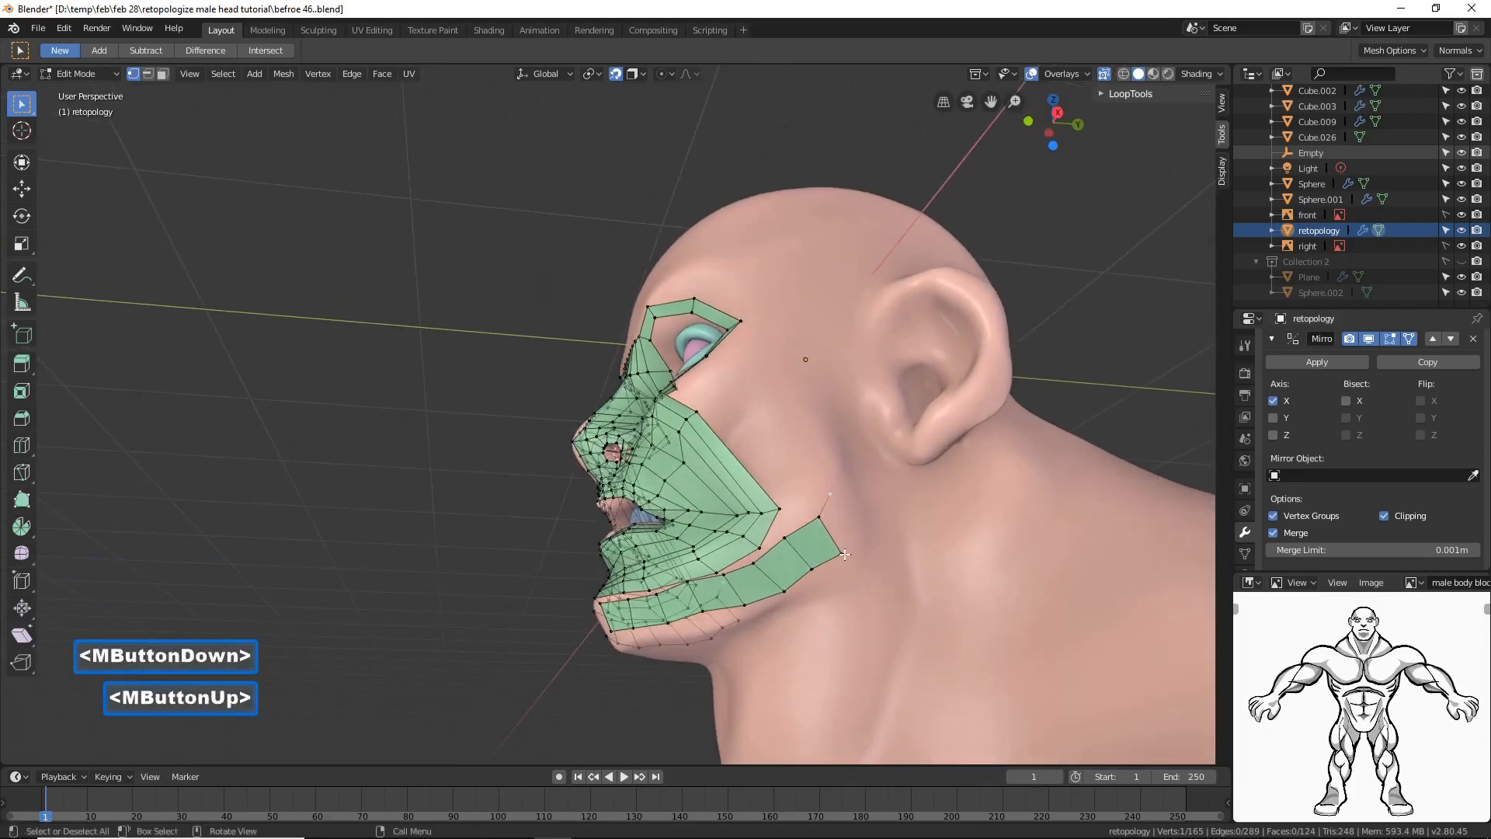
pyautogui.click(860, 561)
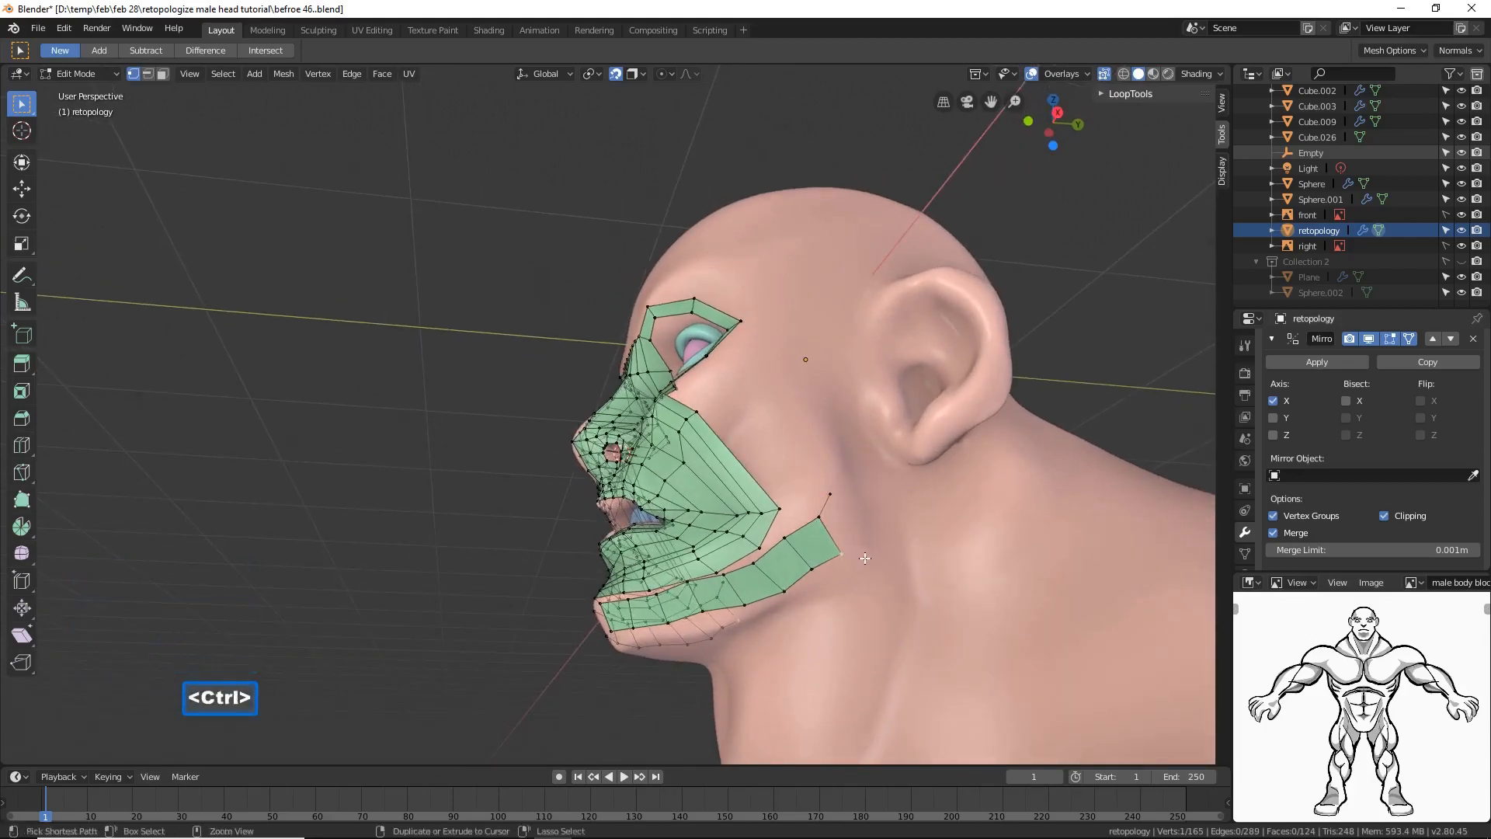
pyautogui.keyDown('ctrl'); pyautogui.rightClick(866, 559); pyautogui.keyUp('ctrl')
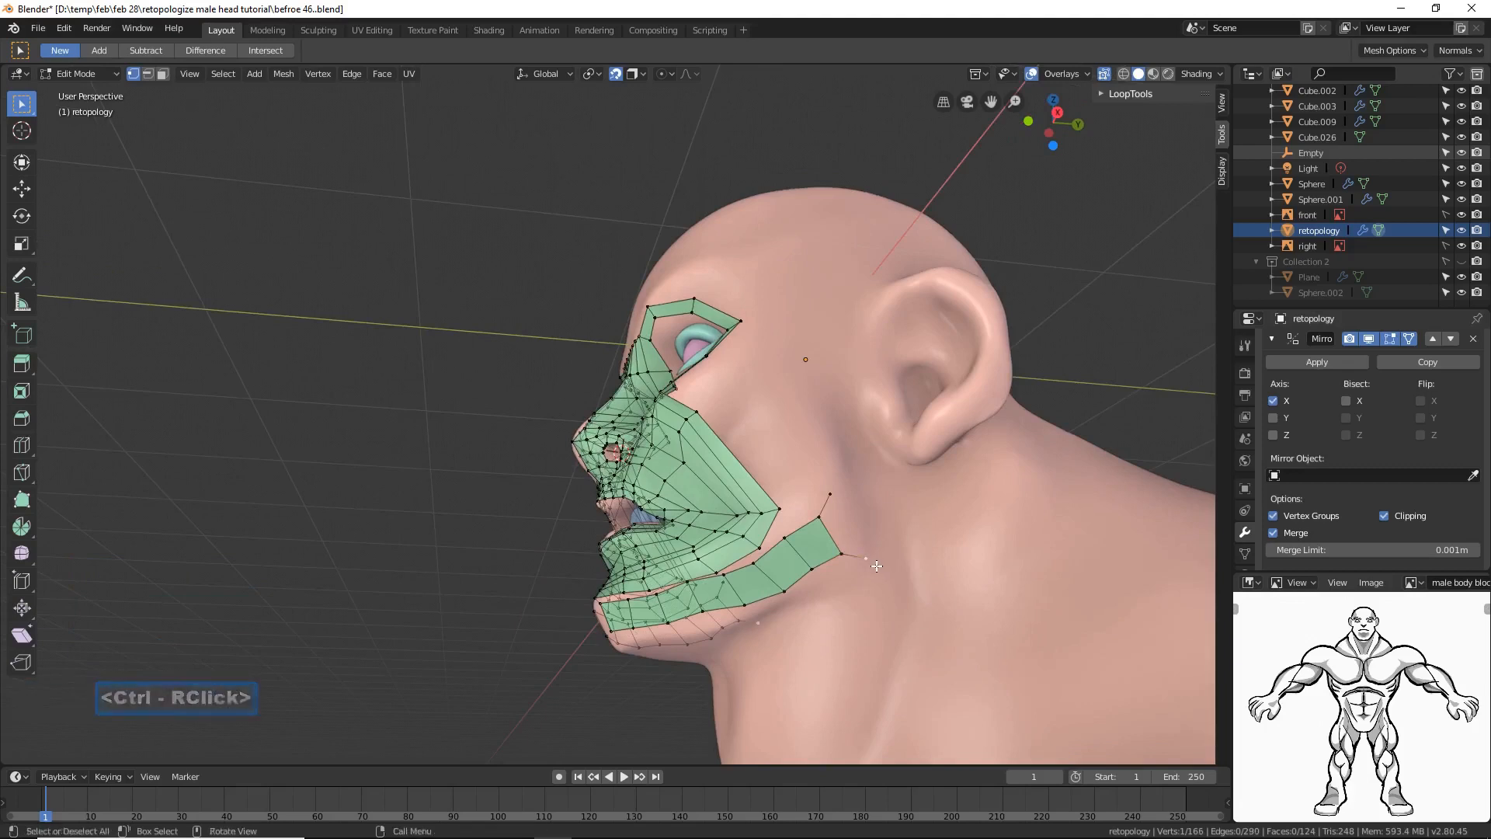
# Step: Fill a quad between the two extruded vertices and the end edge of the jaw strip
pyautogui.keyDown('shift'); pyautogui.click(829, 497); pyautogui.keyUp('shift')
pyautogui.keyDown('shift'); pyautogui.click(842, 547); pyautogui.keyUp('shift')
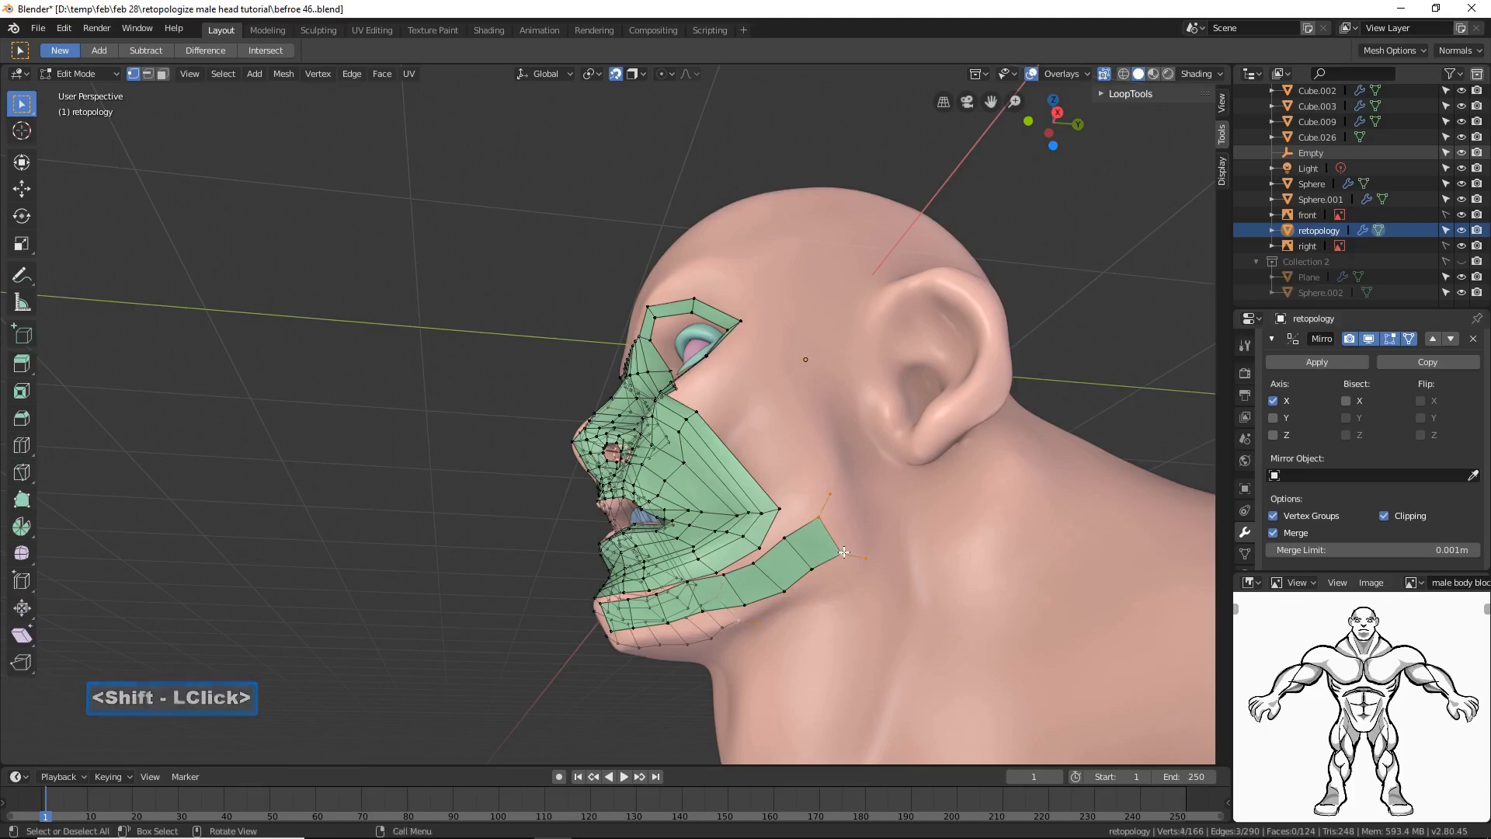
pyautogui.press('f')
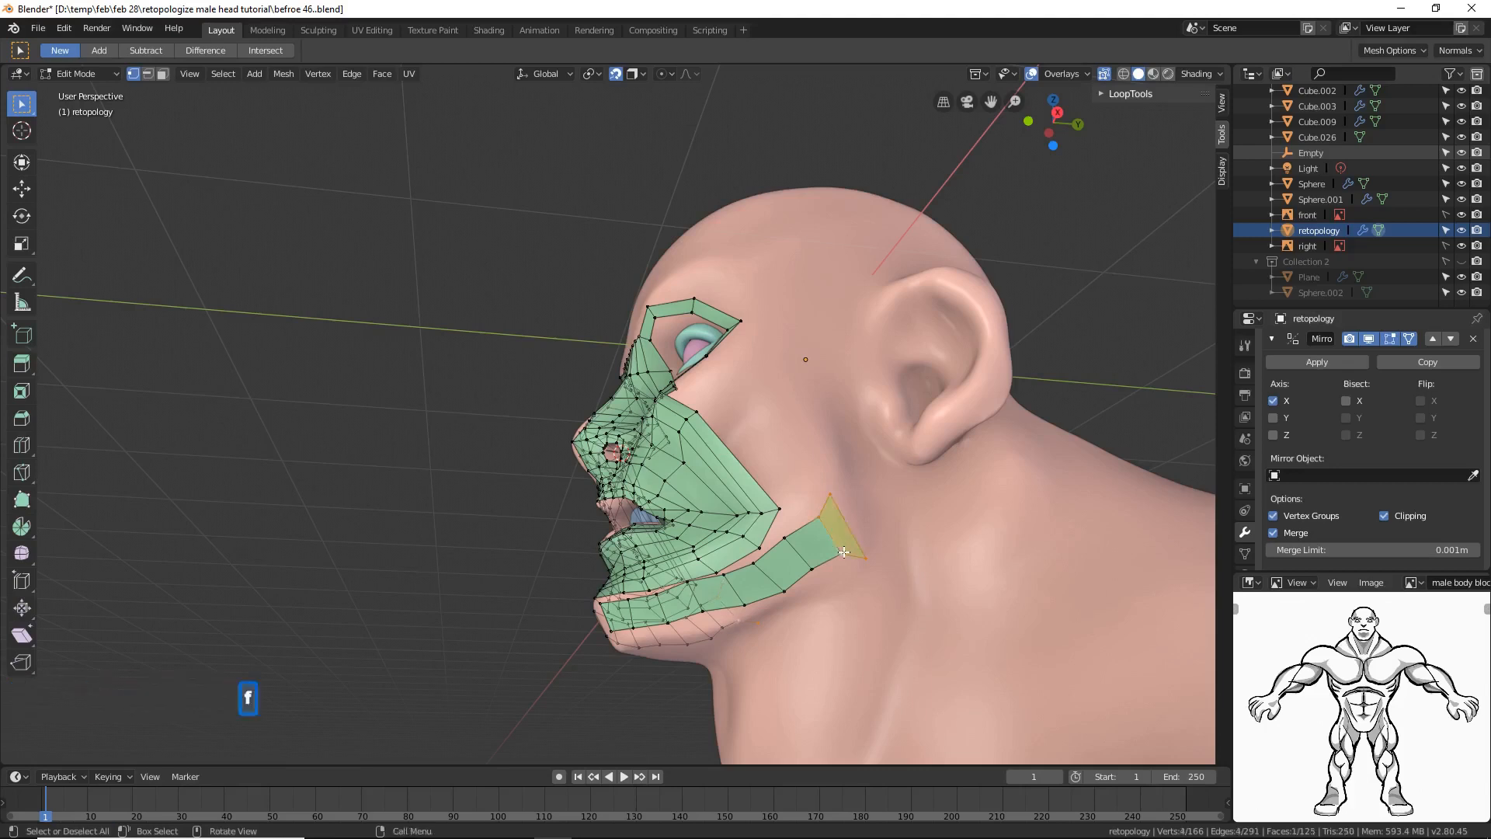
pyautogui.moveTo(827, 571); pyautogui.dragTo(856, 566, button='middle')
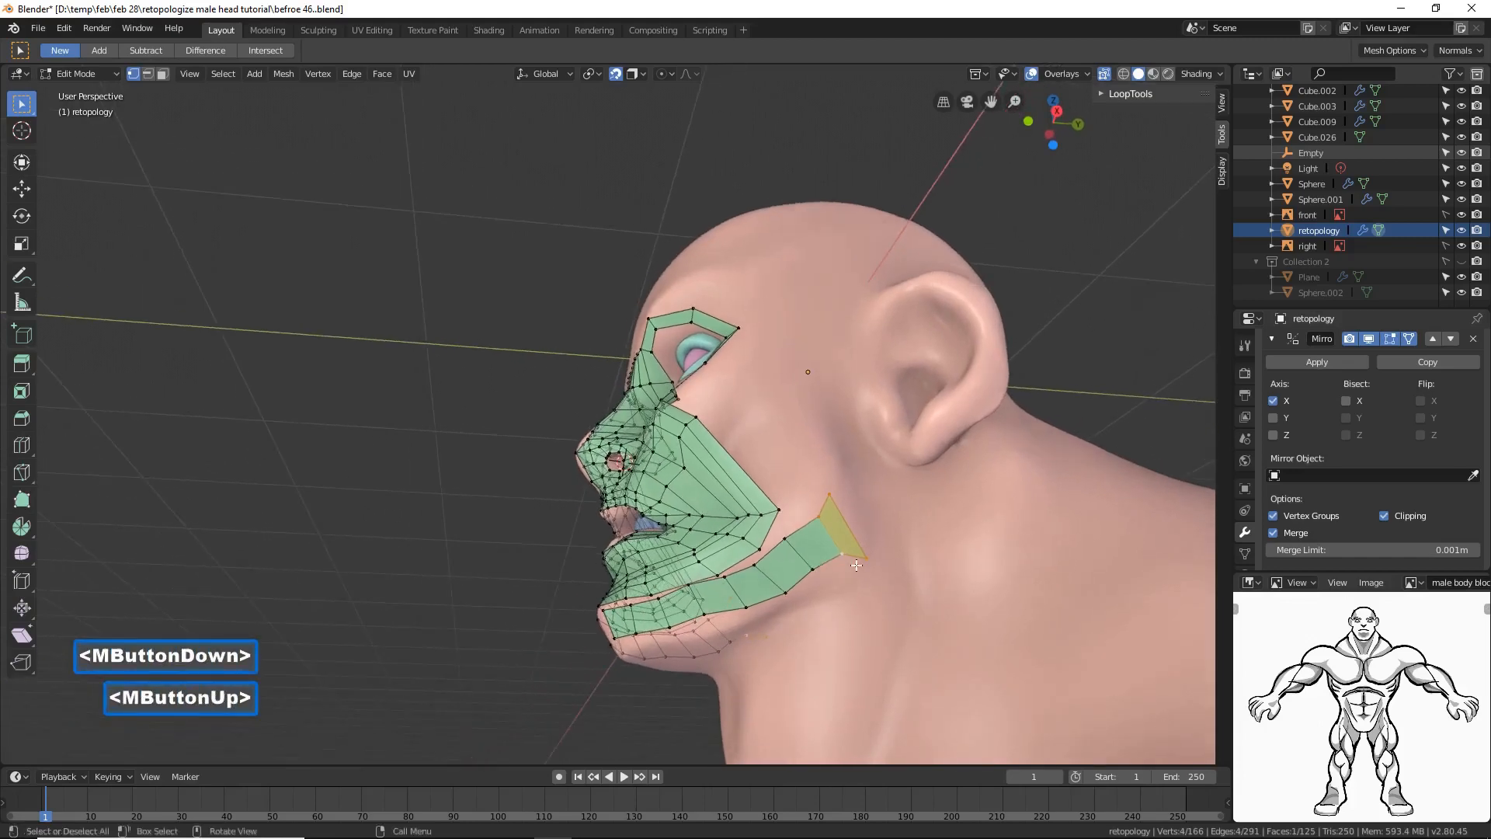
# Step: Extrude a chain of seven vertices from the flared quad's lower corner along the underside of the jaw to the chin, then deselect
pyautogui.click(868, 559)
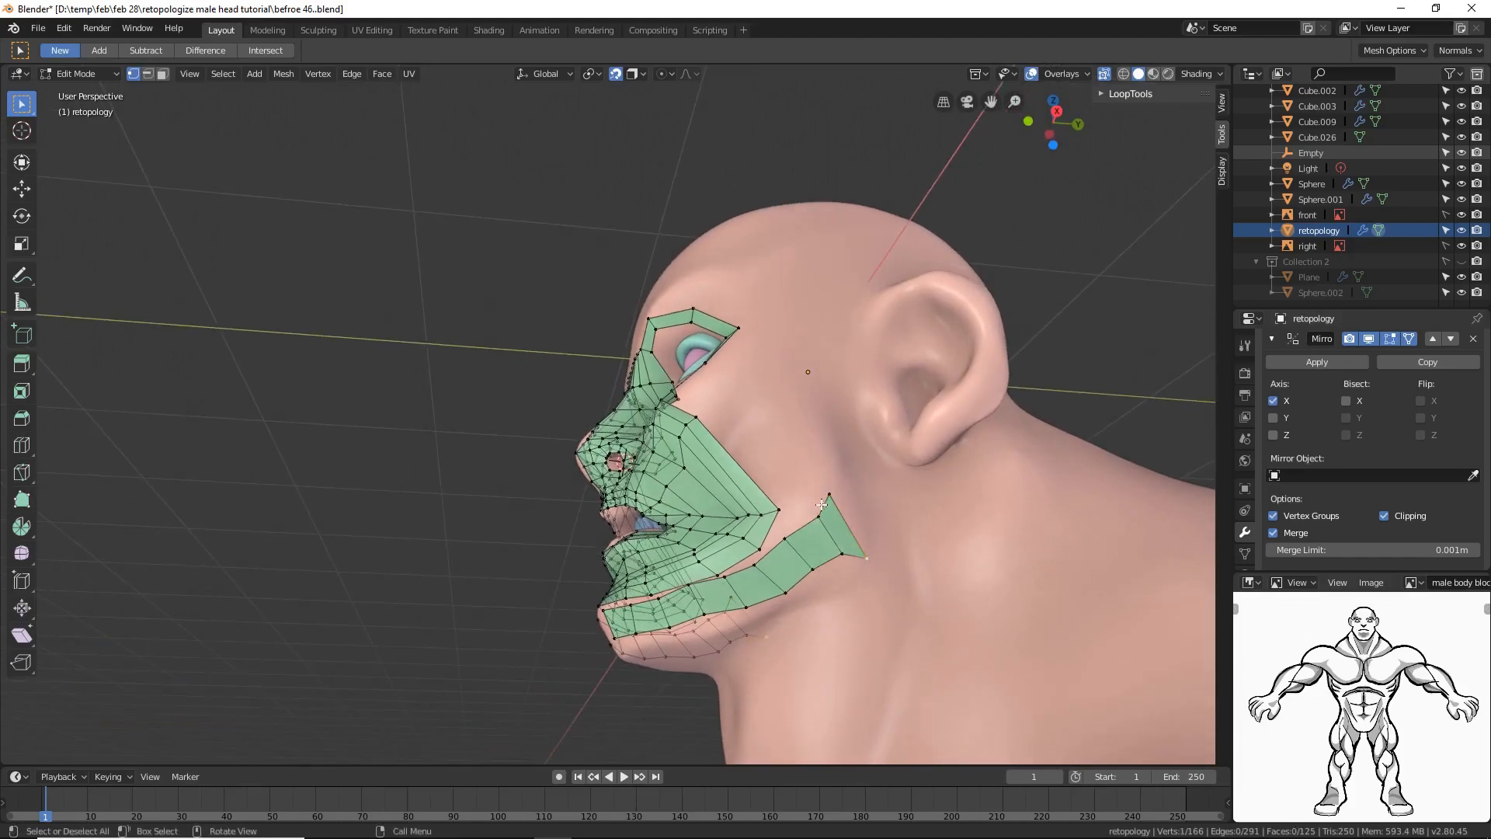
pyautogui.moveTo(844, 561); pyautogui.dragTo(861, 520, button='middle')
pyautogui.click(868, 559)
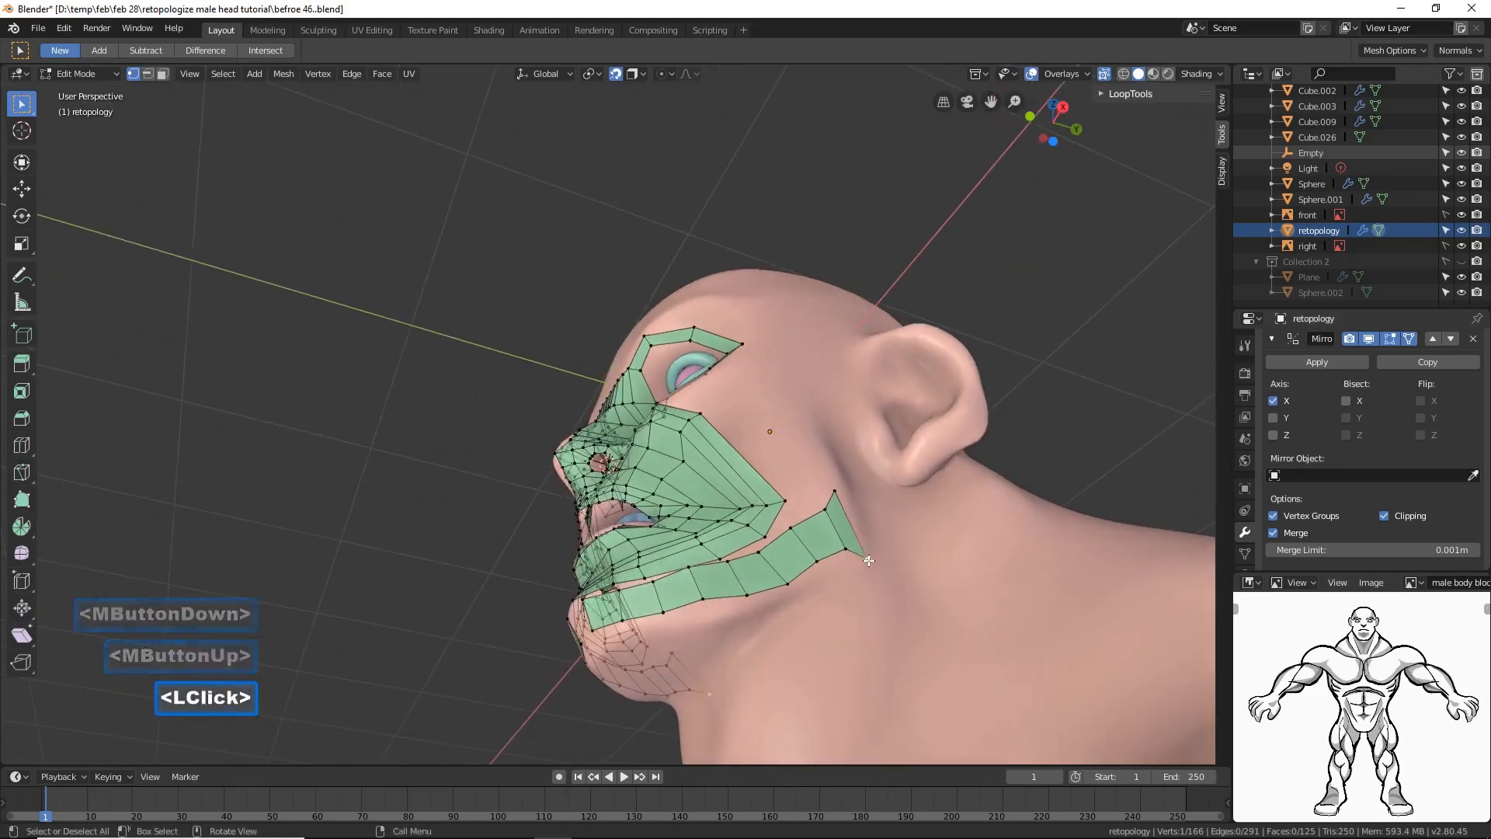
pyautogui.keyDown('ctrl'); pyautogui.rightClick(830, 578); pyautogui.keyUp('ctrl')
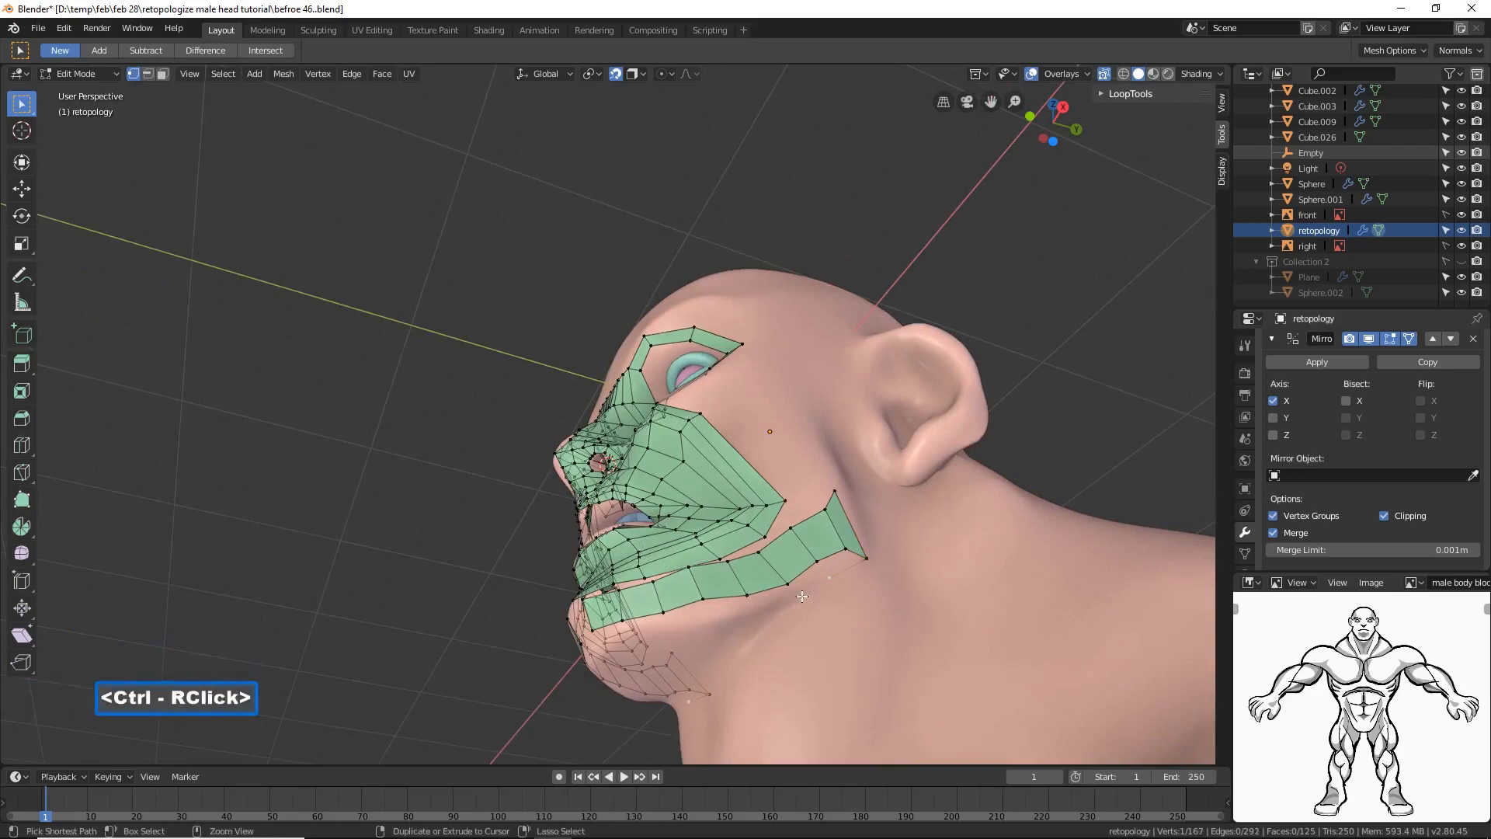
pyautogui.keyDown('ctrl'); pyautogui.rightClick(801, 596); pyautogui.keyUp('ctrl')
pyautogui.keyDown('ctrl'); pyautogui.rightClick(756, 612); pyautogui.keyUp('ctrl')
pyautogui.keyDown('ctrl'); pyautogui.rightClick(711, 621); pyautogui.keyUp('ctrl')
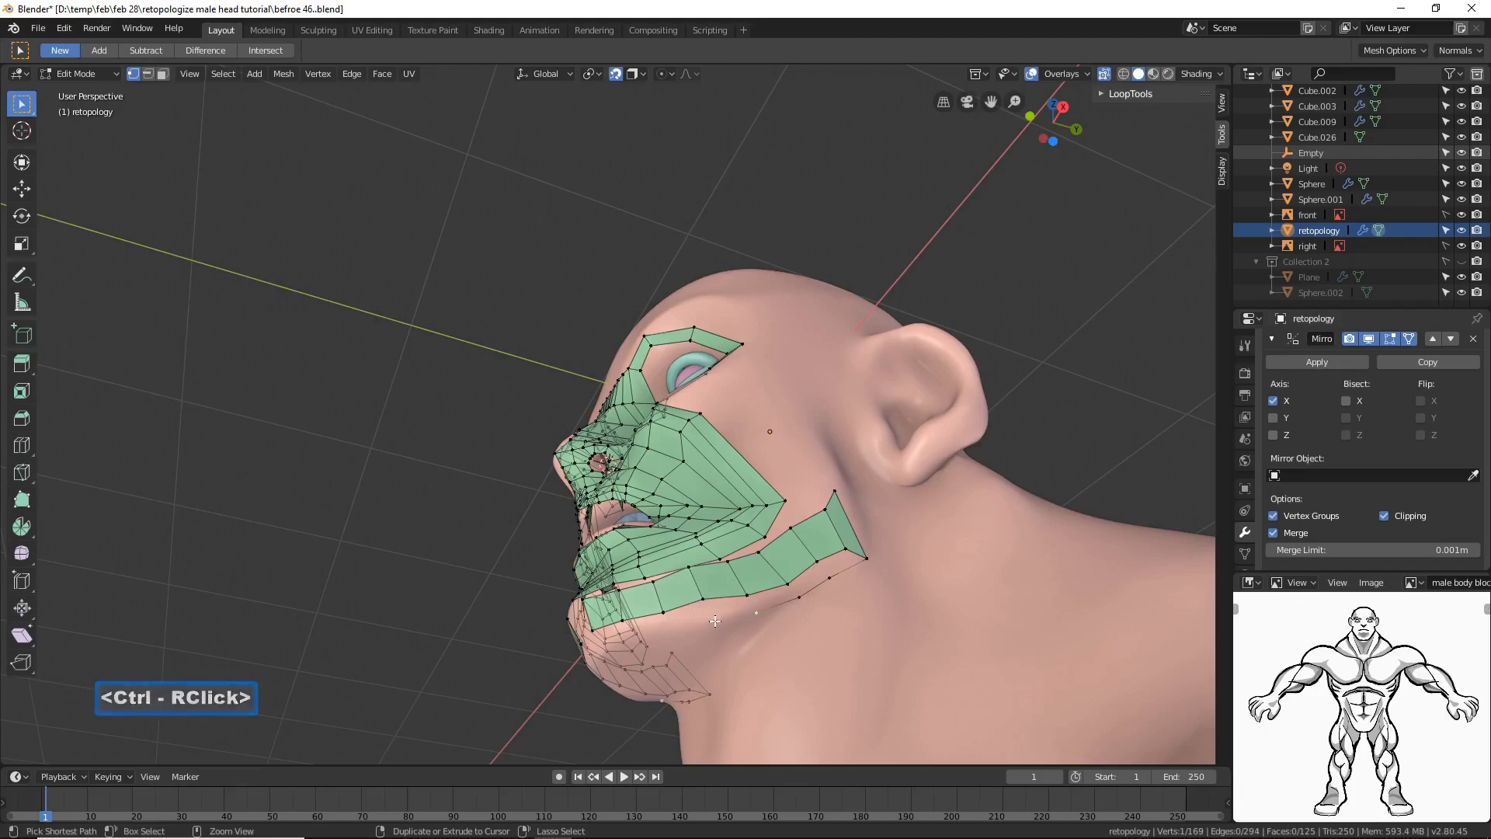
pyautogui.keyDown('ctrl'); pyautogui.rightClick(670, 630); pyautogui.keyUp('ctrl')
pyautogui.keyDown('ctrl'); pyautogui.rightClick(632, 638); pyautogui.keyUp('ctrl')
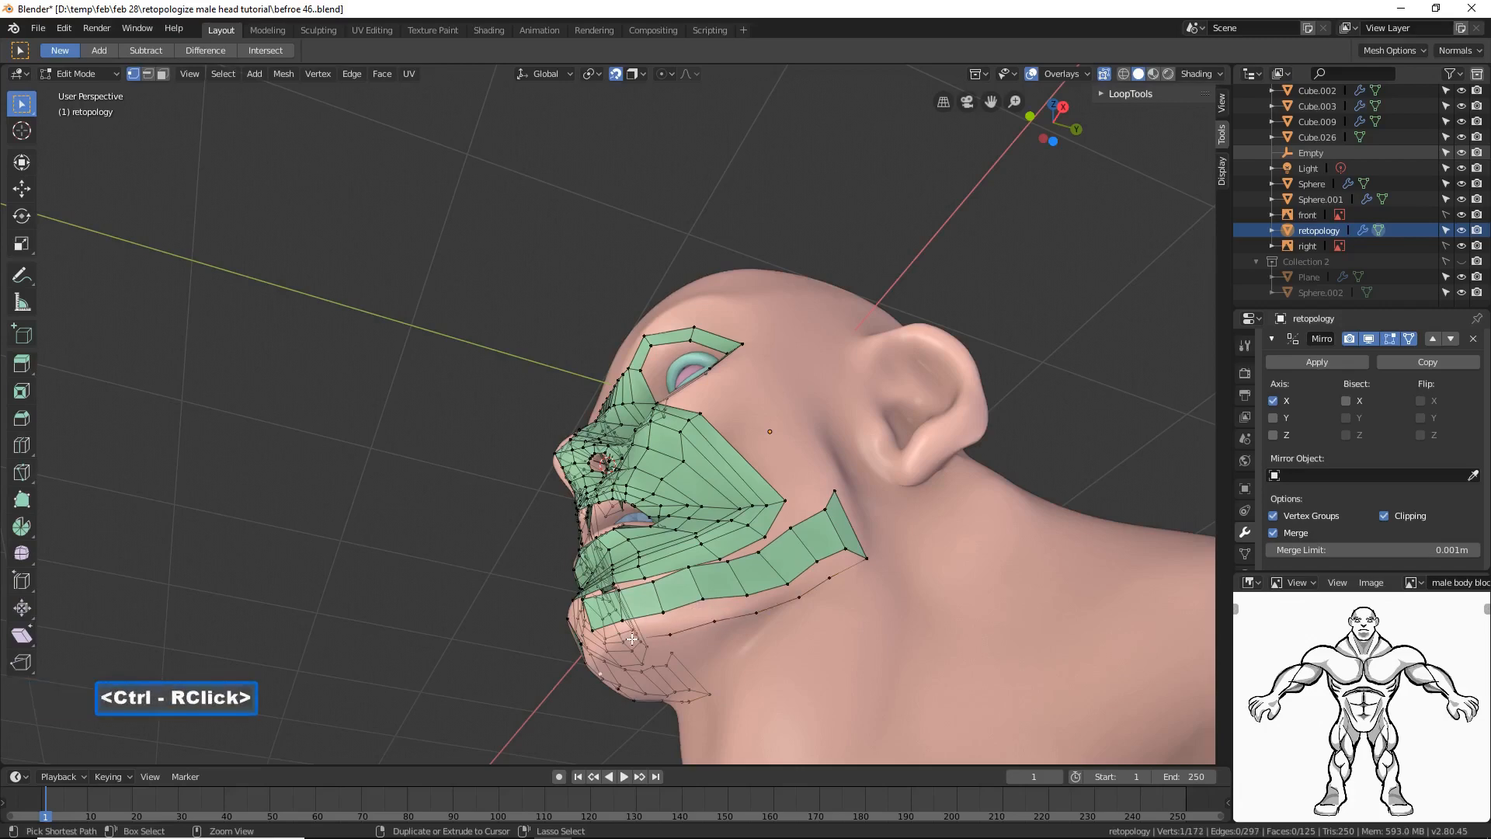
pyautogui.moveTo(632, 638); pyautogui.dragTo(638, 600, button='middle')
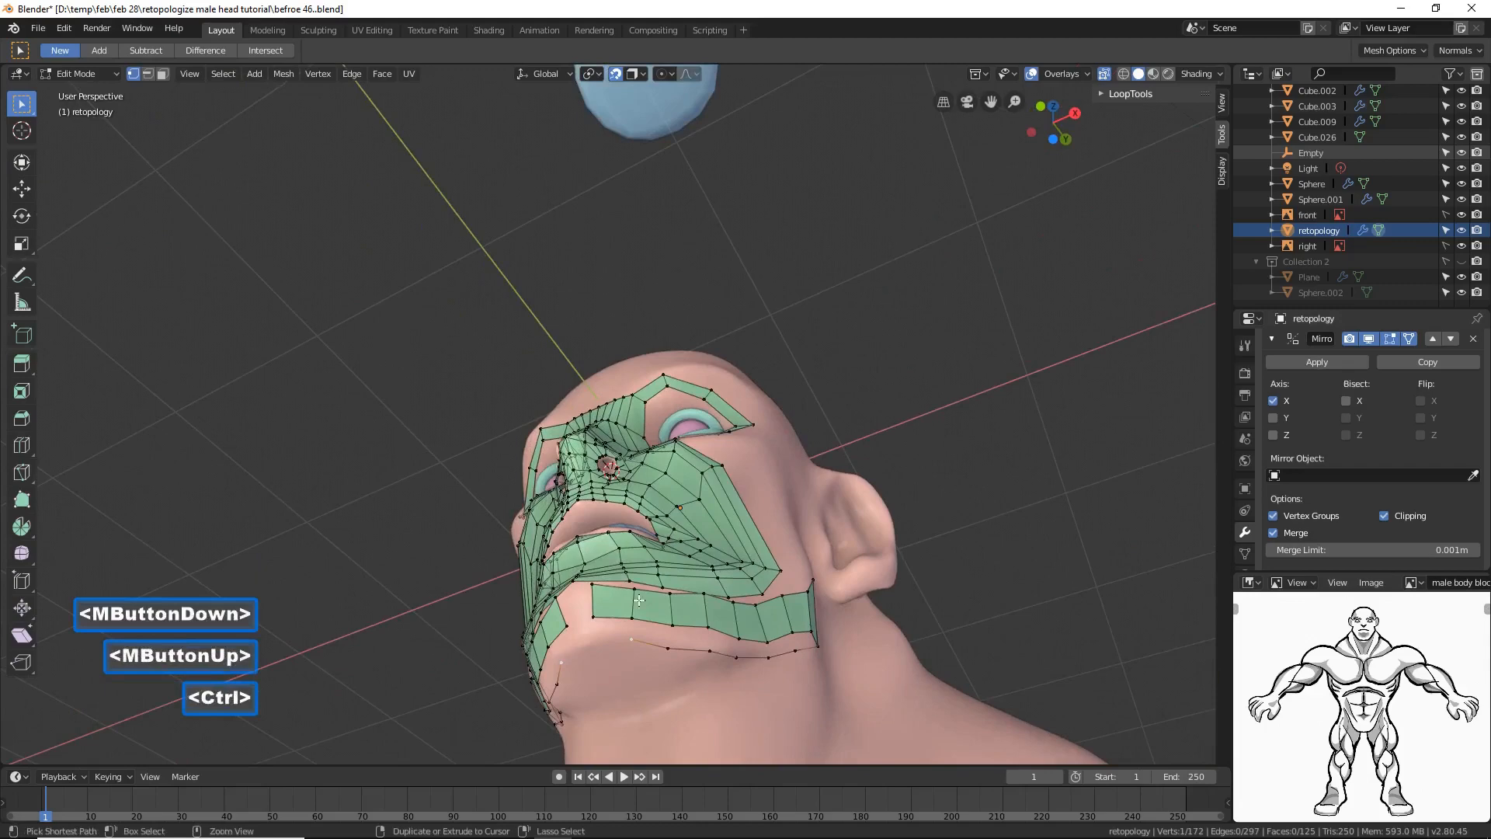
pyautogui.keyDown('ctrl'); pyautogui.rightClick(602, 636); pyautogui.keyUp('ctrl')
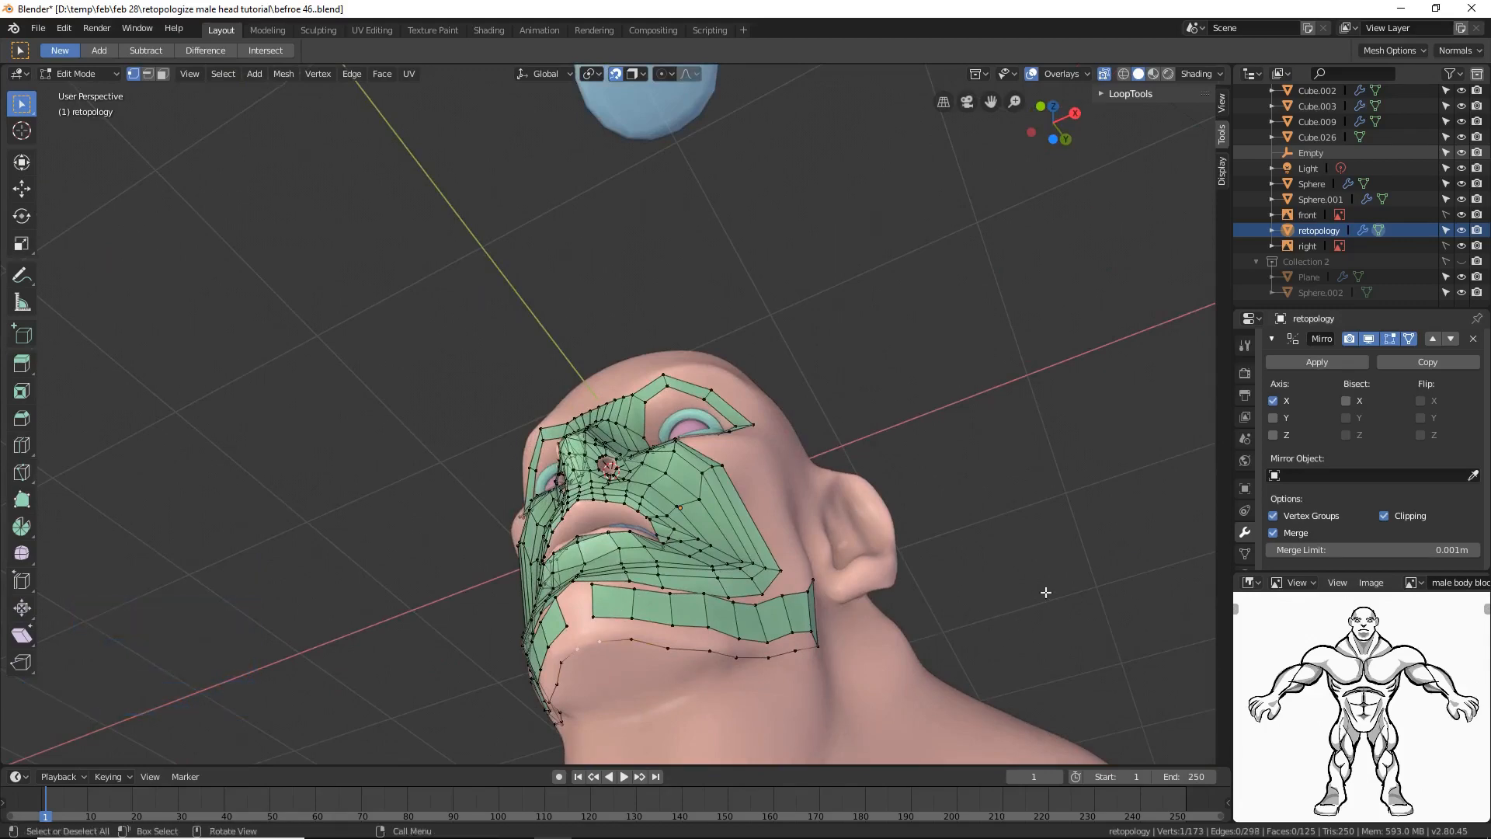
pyautogui.moveTo(1046, 593); pyautogui.dragTo(1015, 410, button='middle')
pyautogui.click(1071, 430)
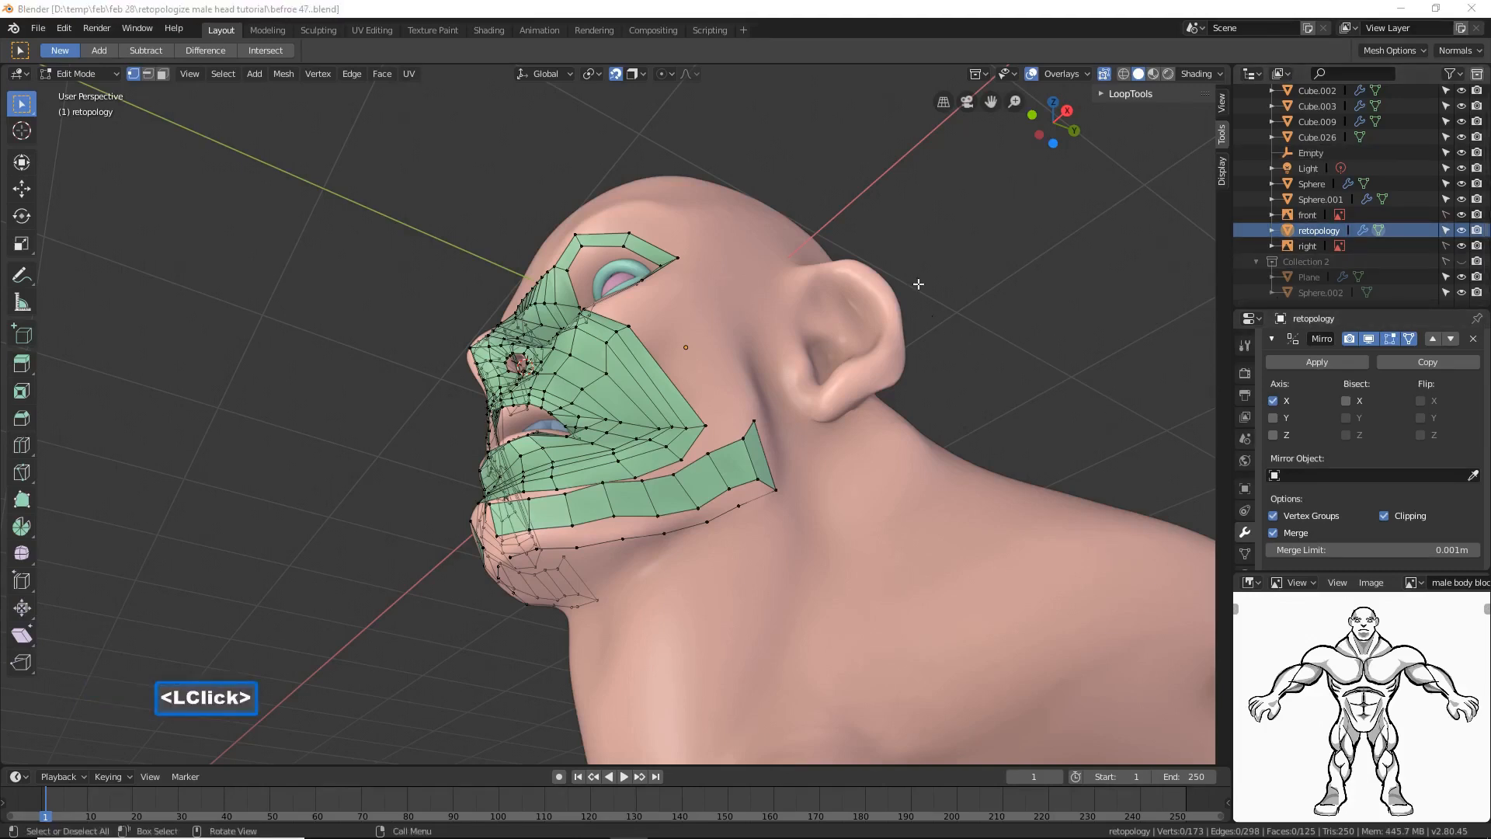
# Step: In edge selection, fill the gap between the jaw strip and the lower vertex chain with seven quads, starting at the jaw corner
pyautogui.click(891, 14)
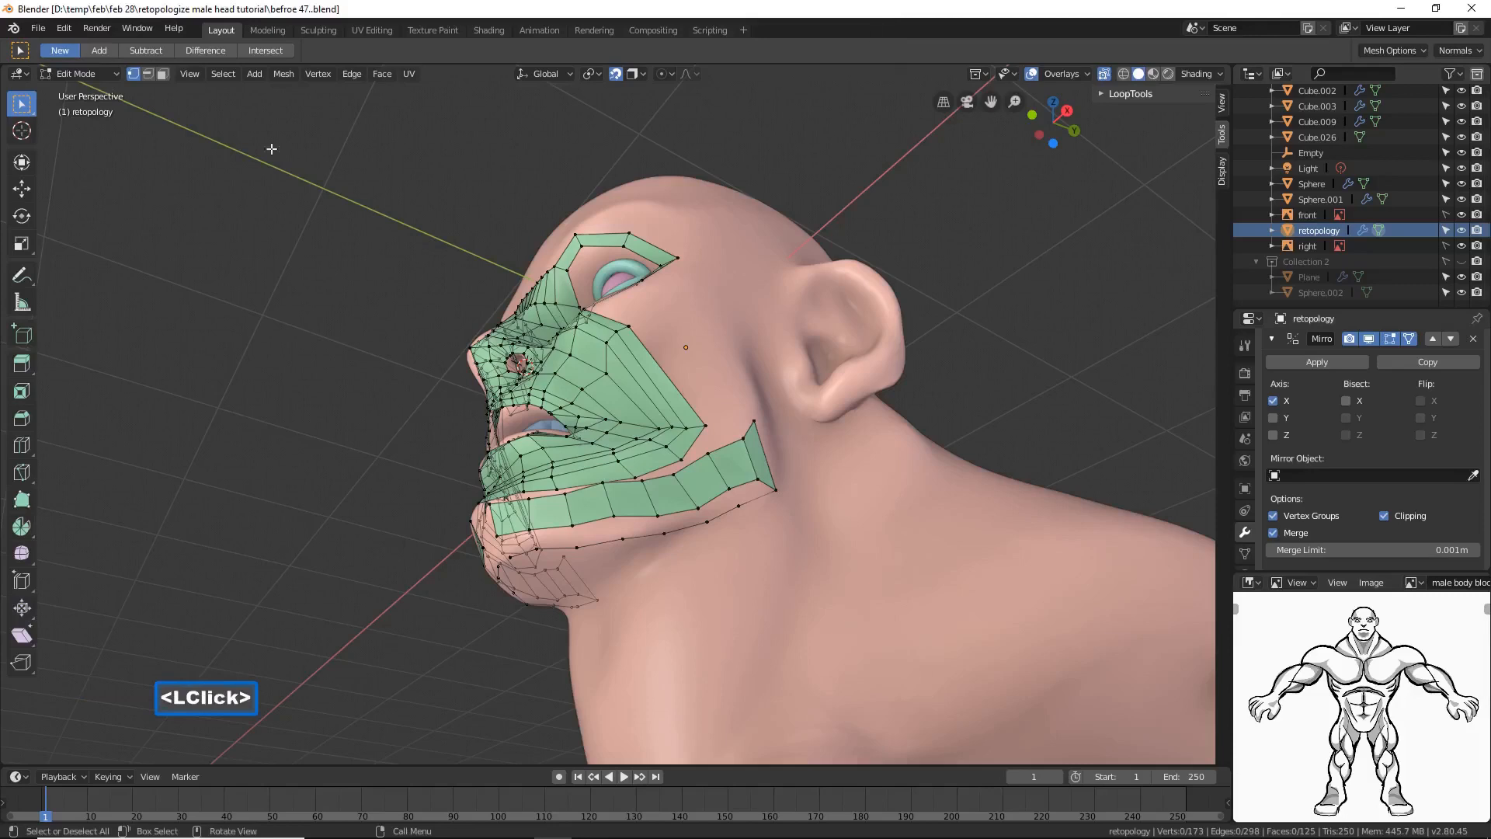
pyautogui.click(147, 74)
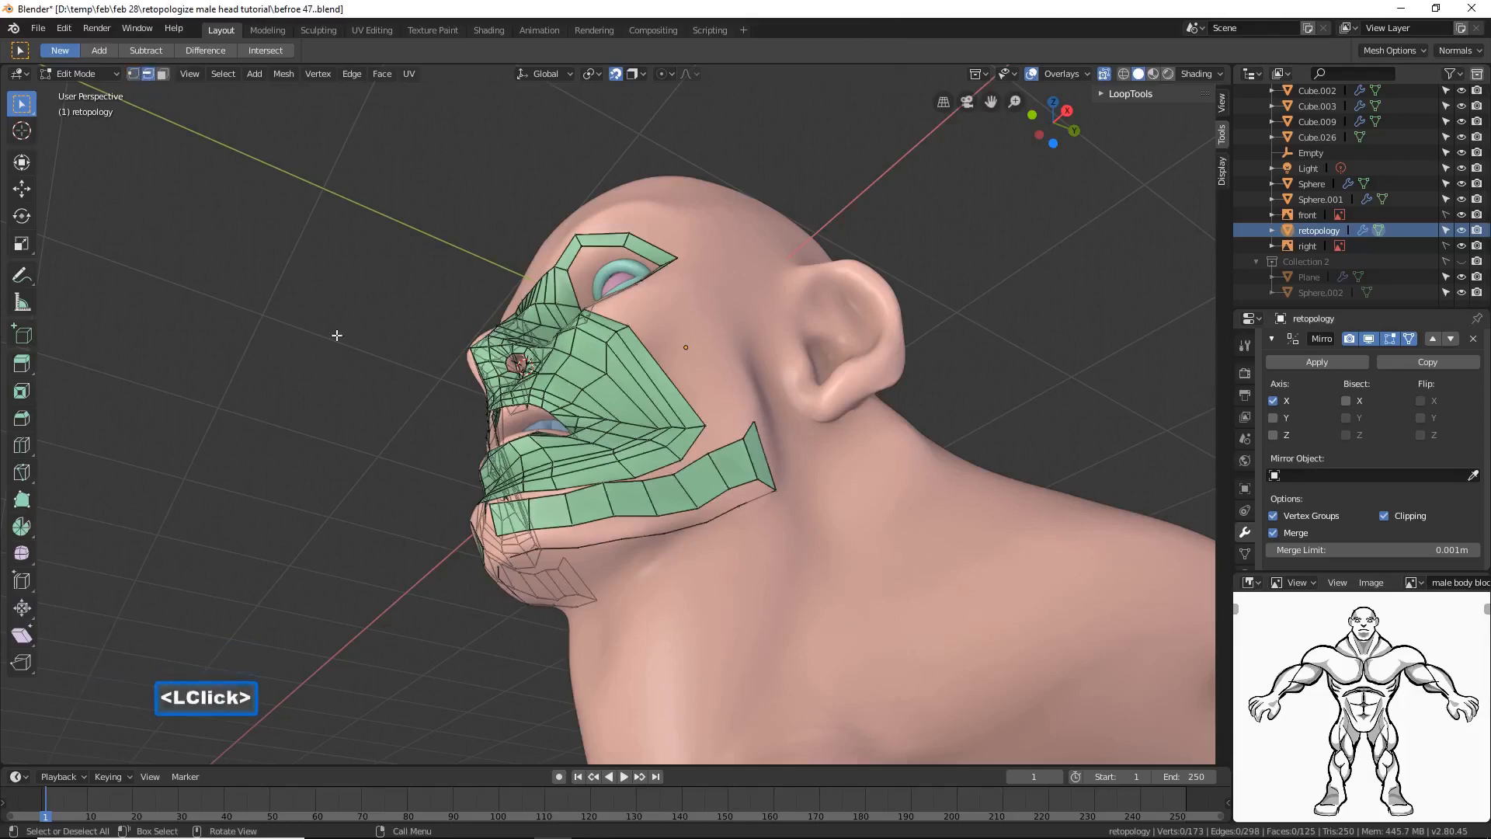
pyautogui.click(769, 479)
pyautogui.press('f')
pyautogui.press('f')
pyautogui.press('f')
pyautogui.press('f')
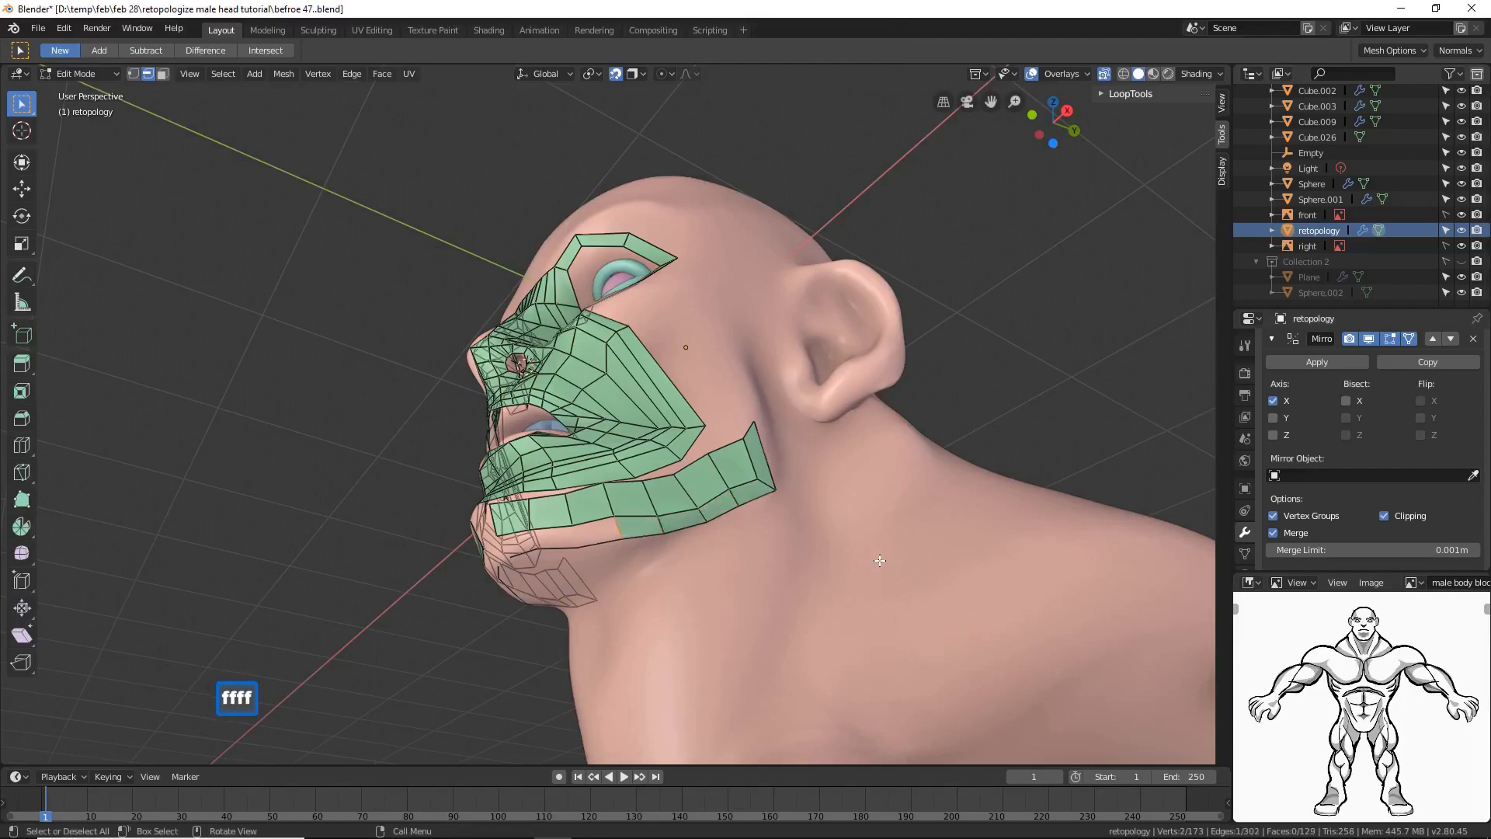
pyautogui.press('f')
pyautogui.press('f')
pyautogui.press('f')
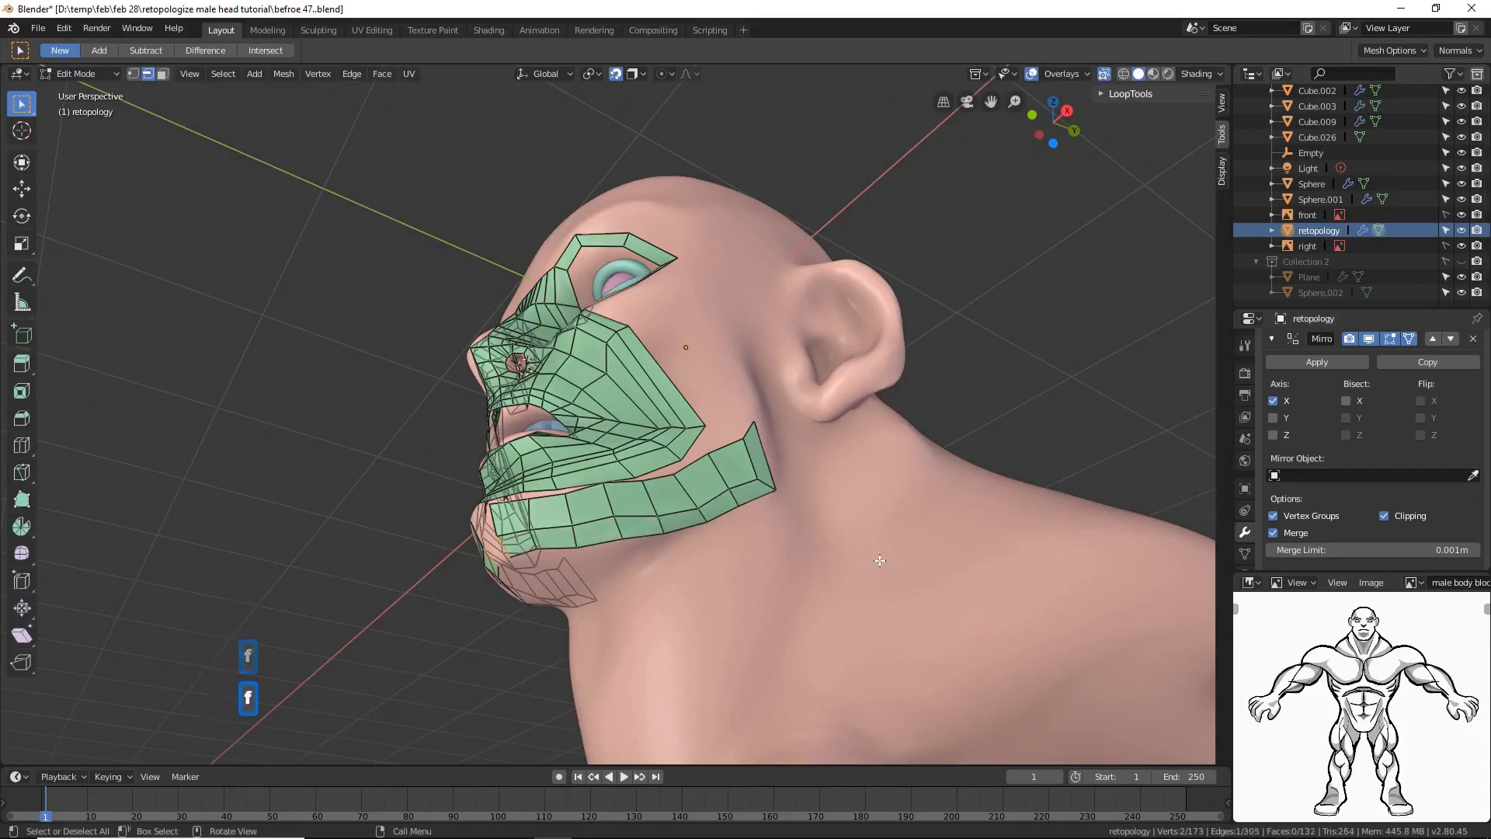
# Step: Move the upper inner end edge of the chin strip along X onto the mirror centre line with the Move tool
pyautogui.moveTo(730, 582); pyautogui.dragTo(816, 590, button='middle')
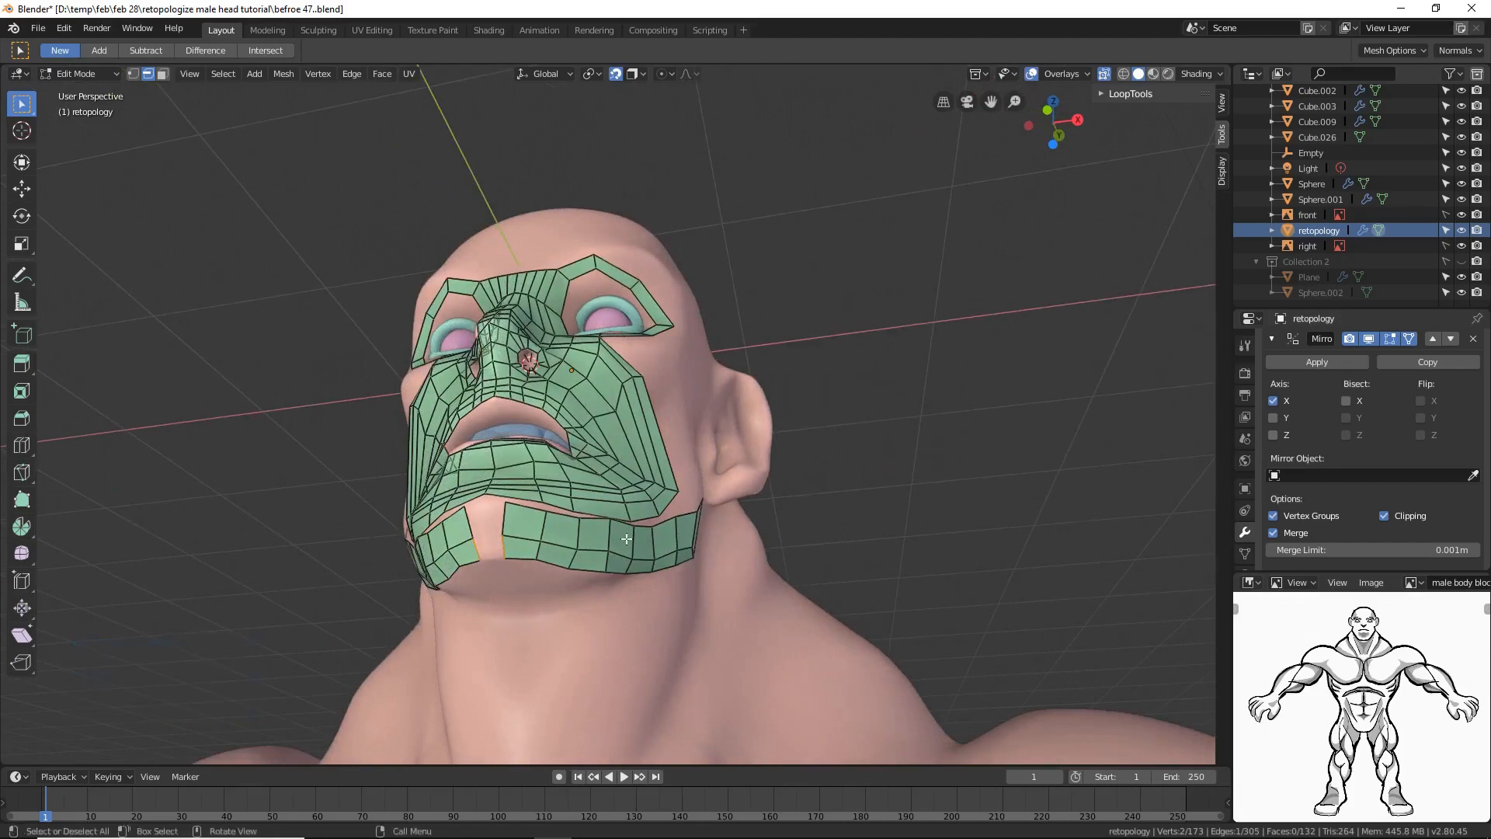
pyautogui.click(770, 529)
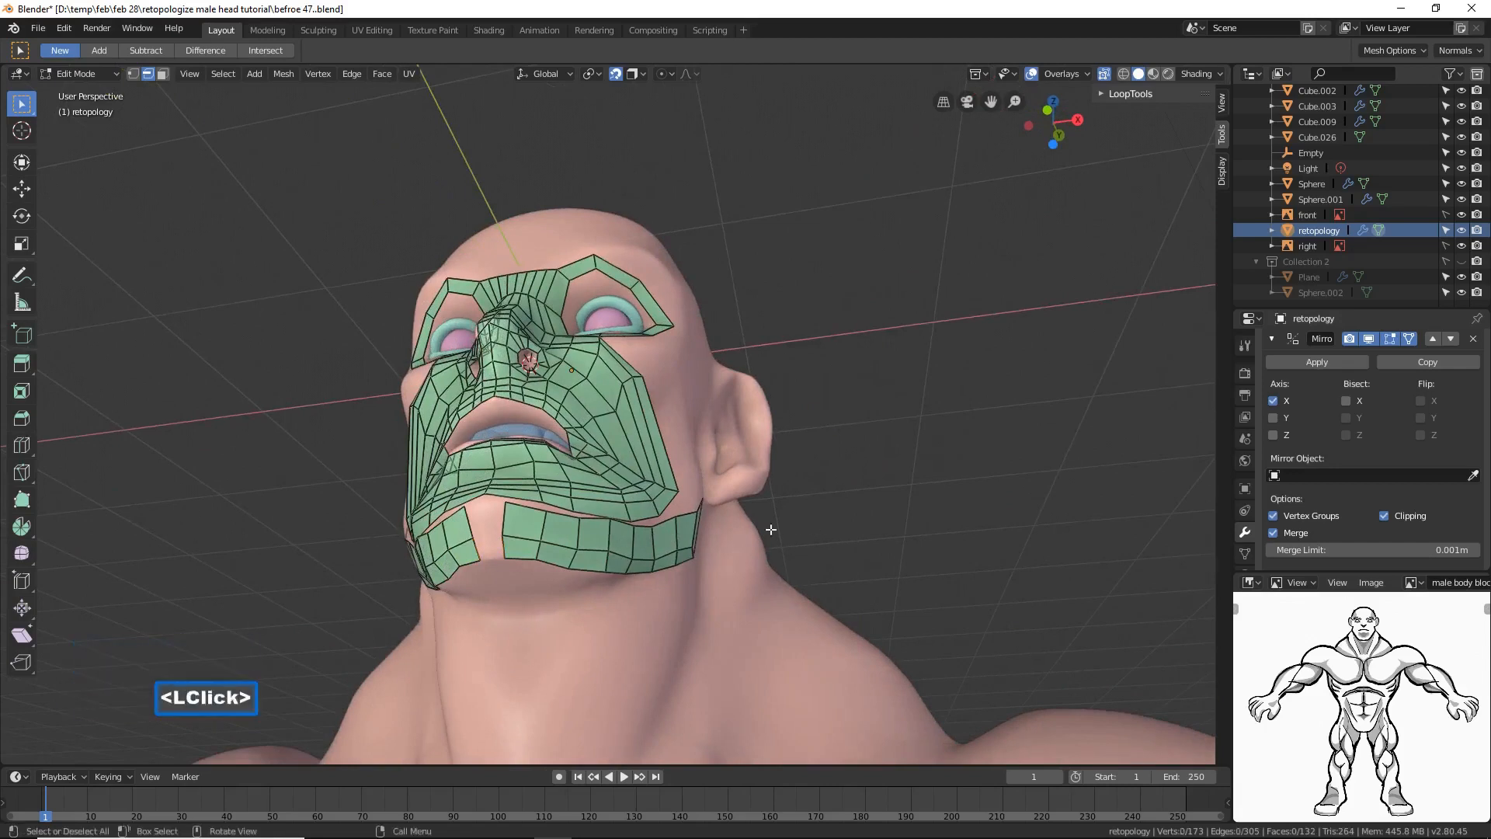
pyautogui.click(506, 515)
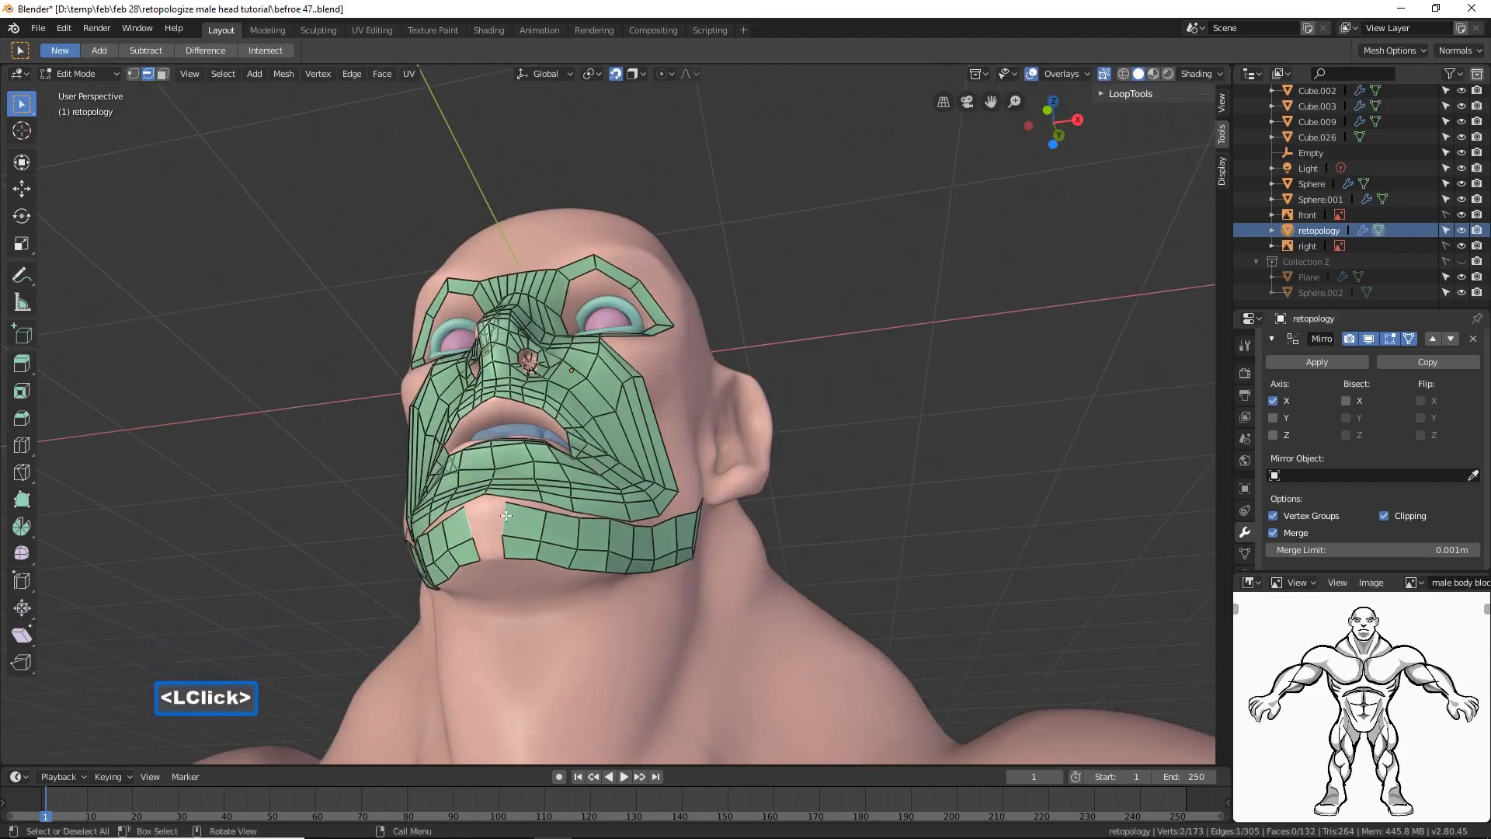
pyautogui.click(21, 188)
pyautogui.moveTo(570, 509); pyautogui.dragTo(519, 508)
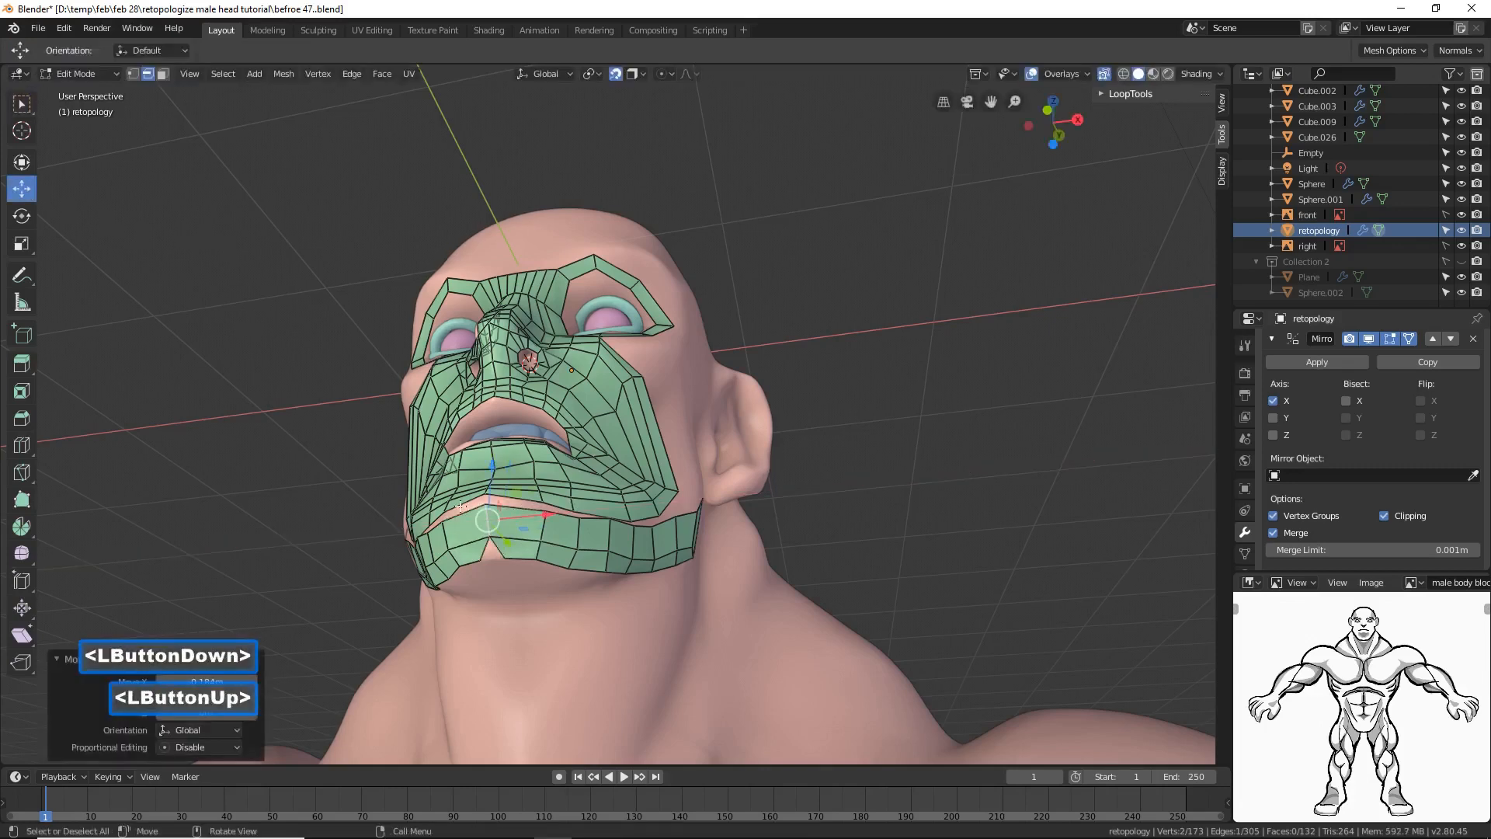
# Step: Move the lower inner end edge of the chin strip along X onto the mirror centre line with the Move tool, then deselect
pyautogui.click(21, 103)
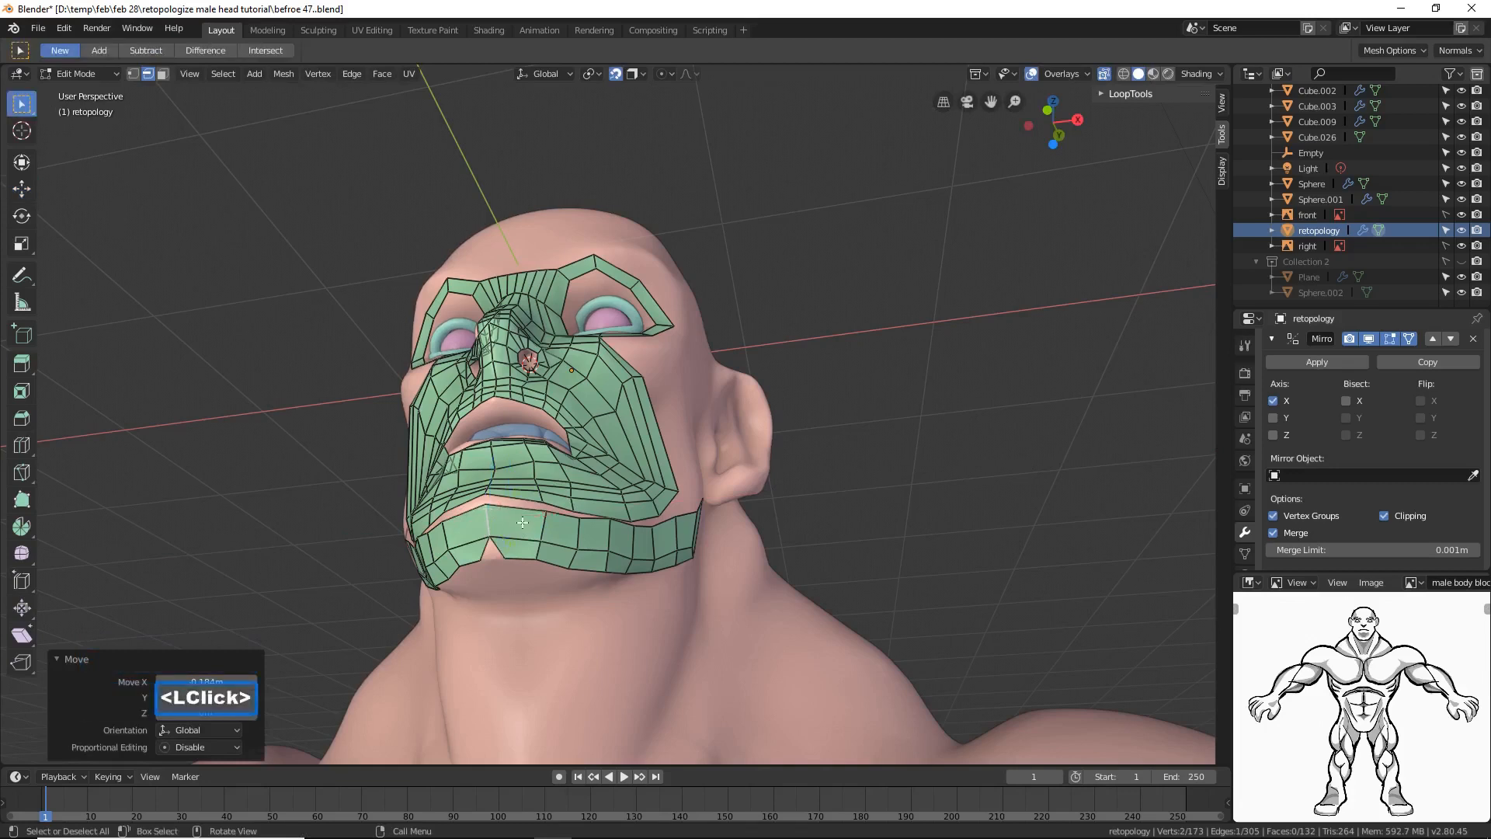
pyautogui.click(500, 550)
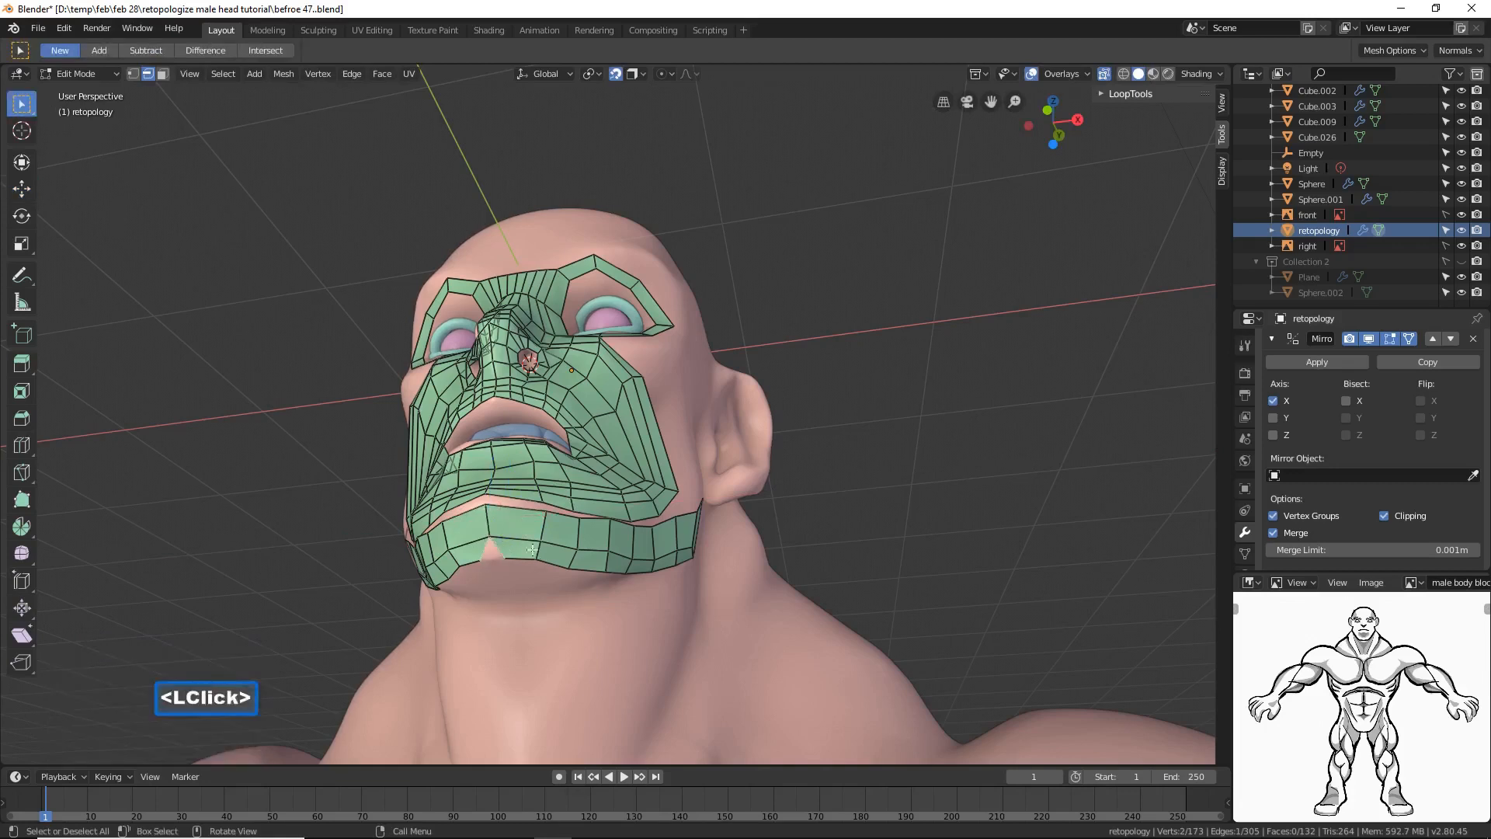
pyautogui.click(24, 194)
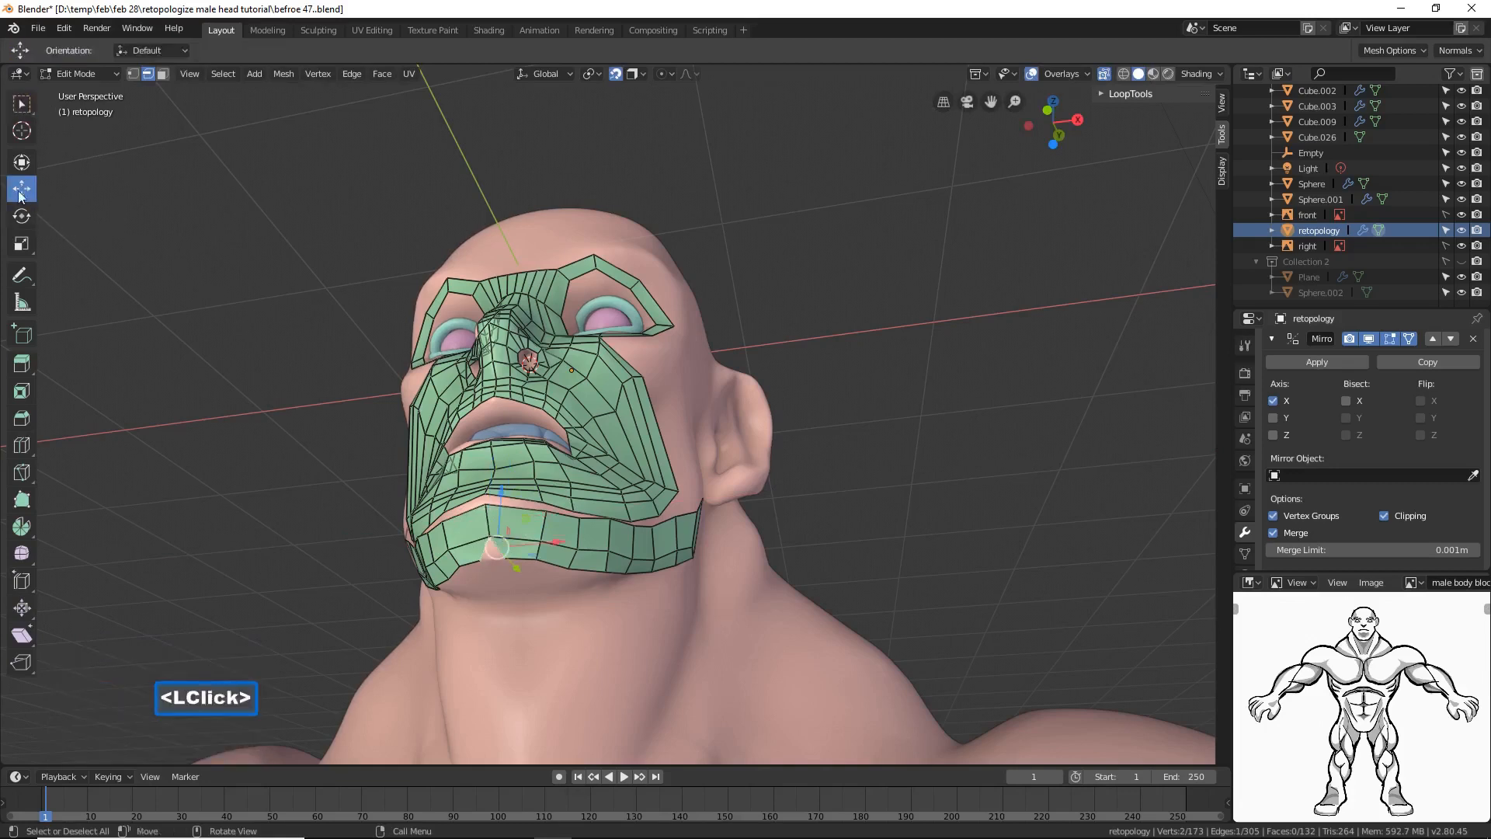
pyautogui.moveTo(558, 544); pyautogui.dragTo(549, 543)
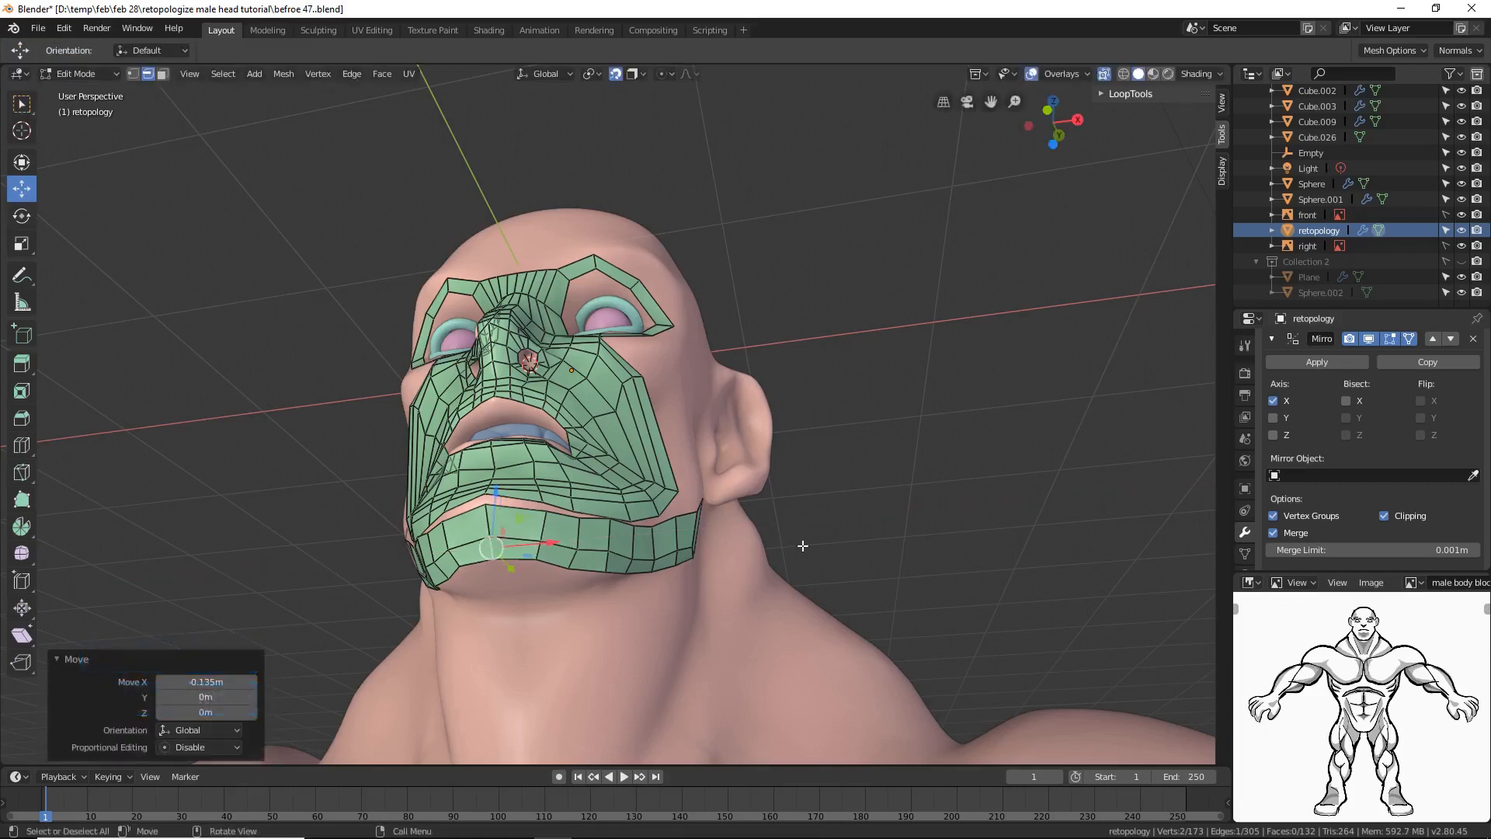
pyautogui.click(849, 541)
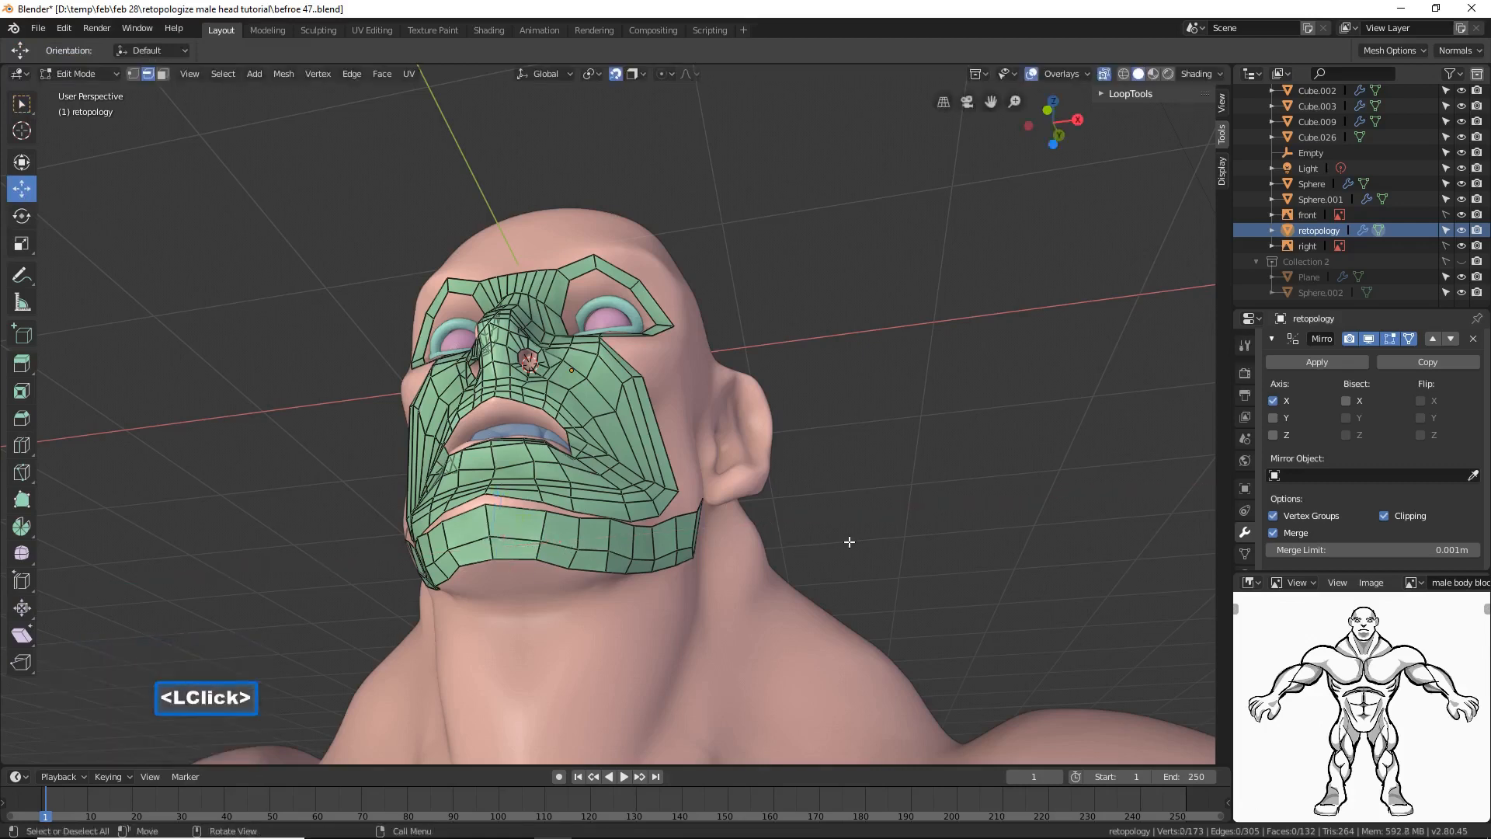
# Step: Grab both inner end edges of the chin strip together and snap them against the mirror centre line, then deselect
pyautogui.keyDown('shift'); pyautogui.click(486, 515); pyautogui.keyUp('shift')
pyautogui.keyDown('shift'); pyautogui.click(491, 553); pyautogui.keyUp('shift')
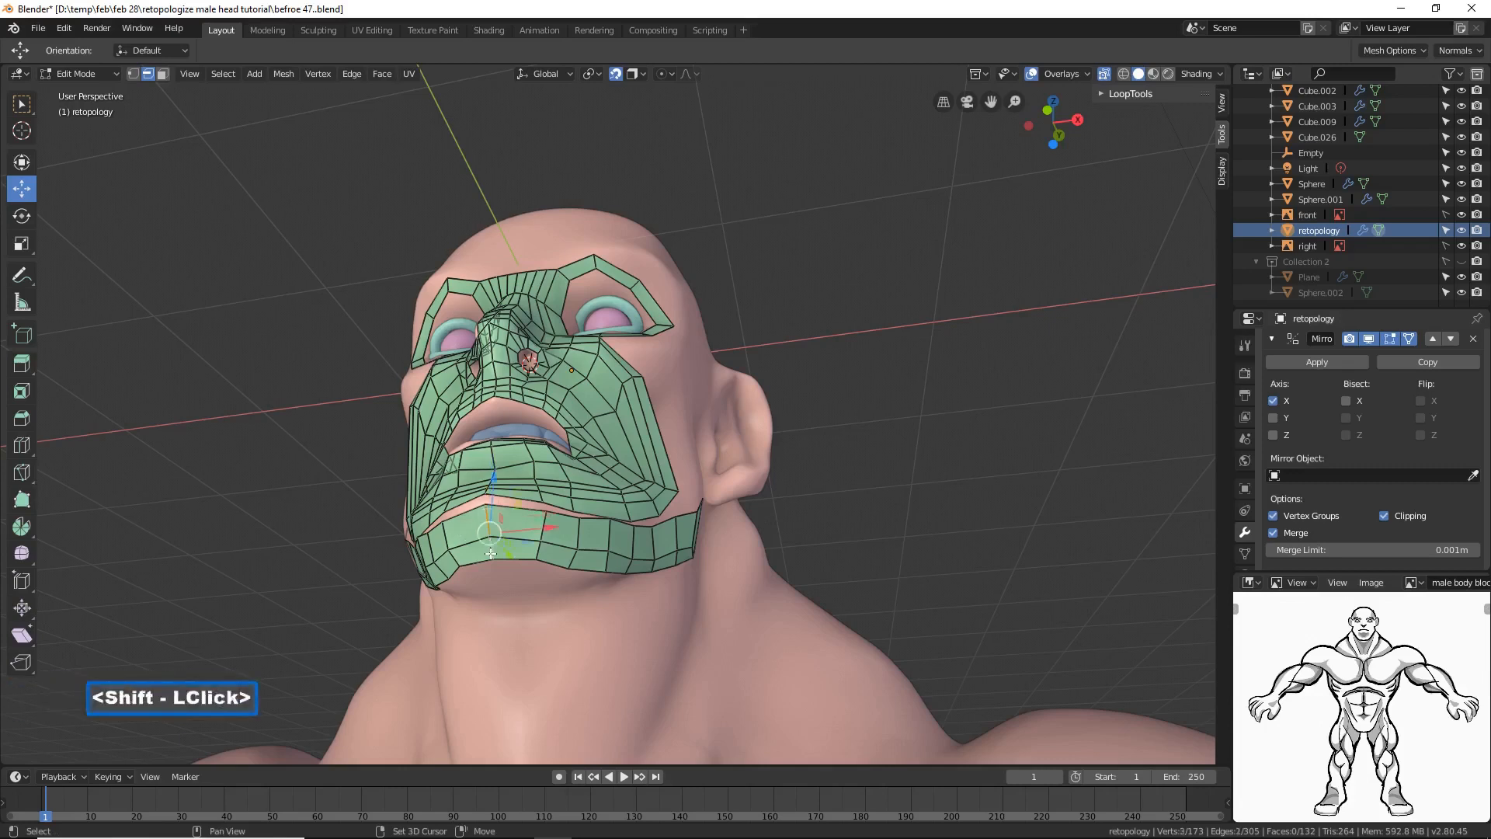
pyautogui.press('g')
pyautogui.click(955, 511)
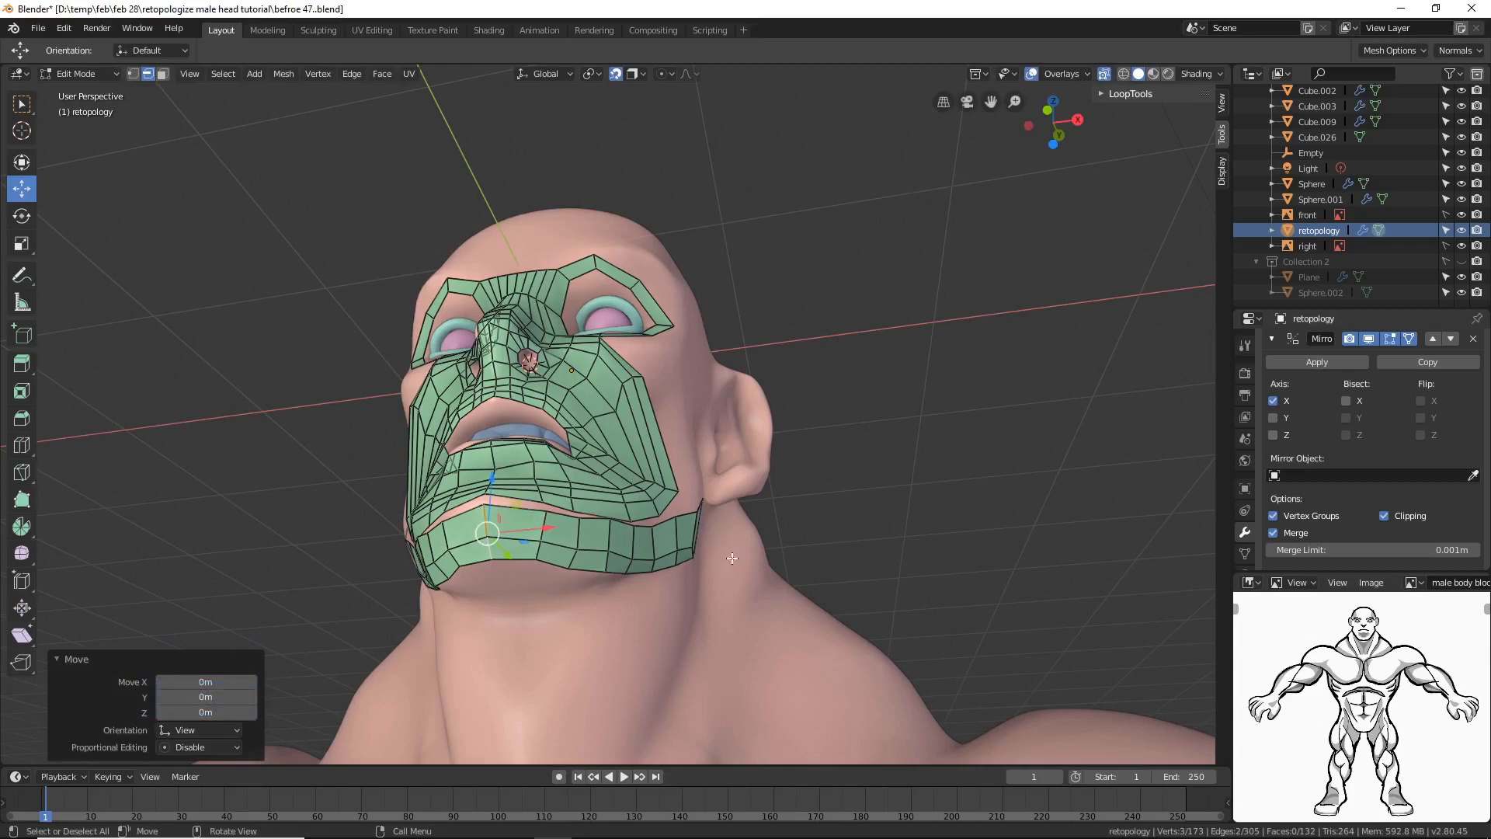
pyautogui.click(836, 529)
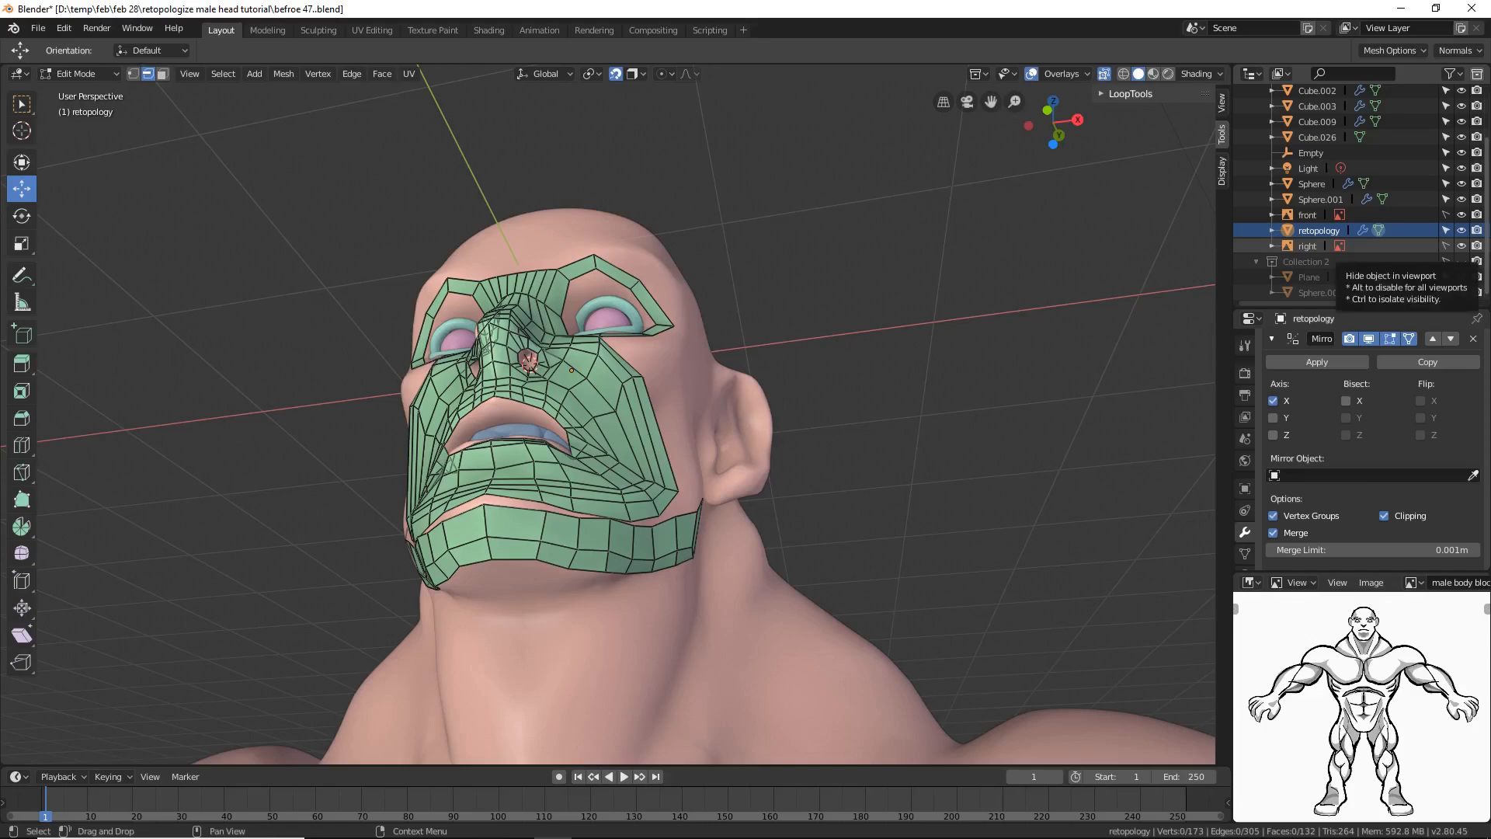
pyautogui.click(1461, 247)
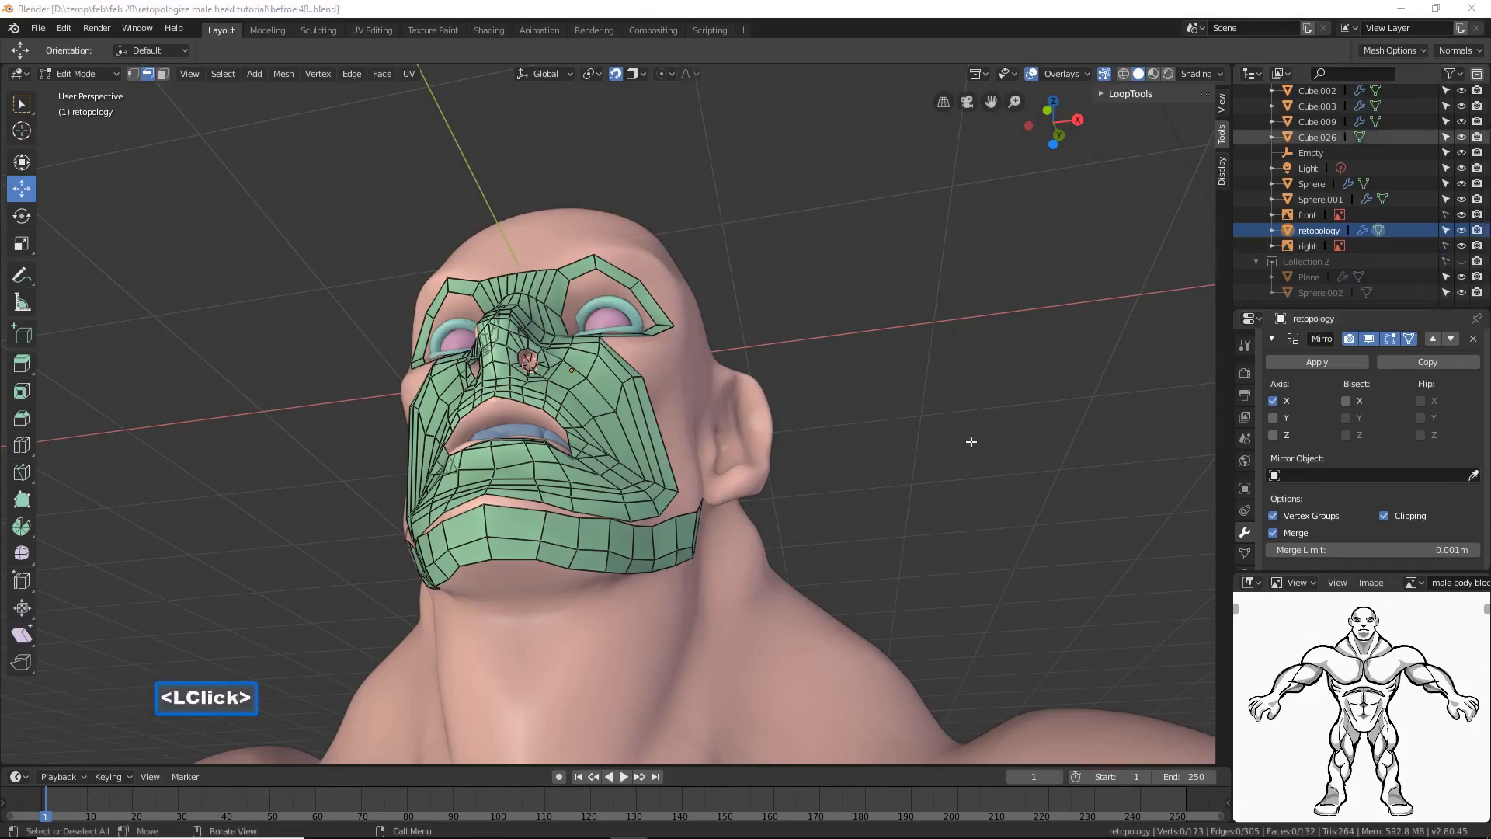
# Step: In vertex selection, extrude a chain of two vertices from the cheek patch's outer border vertex below the eye across the cheekbone toward the temple
pyautogui.click(831, 18)
pyautogui.moveTo(828, 222); pyautogui.dragTo(781, 316, button='middle')
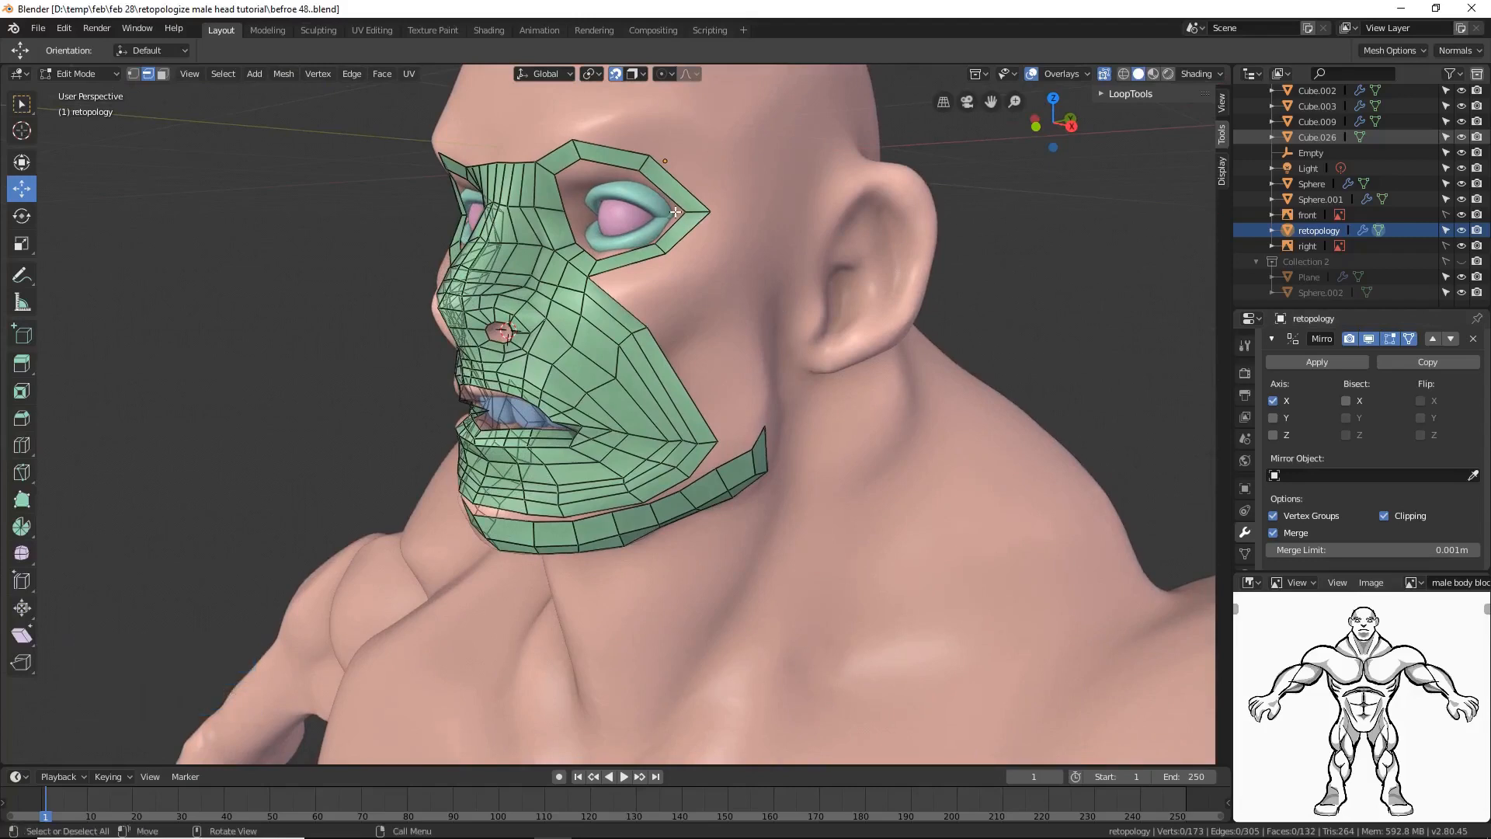
pyautogui.click(133, 74)
pyautogui.click(648, 326)
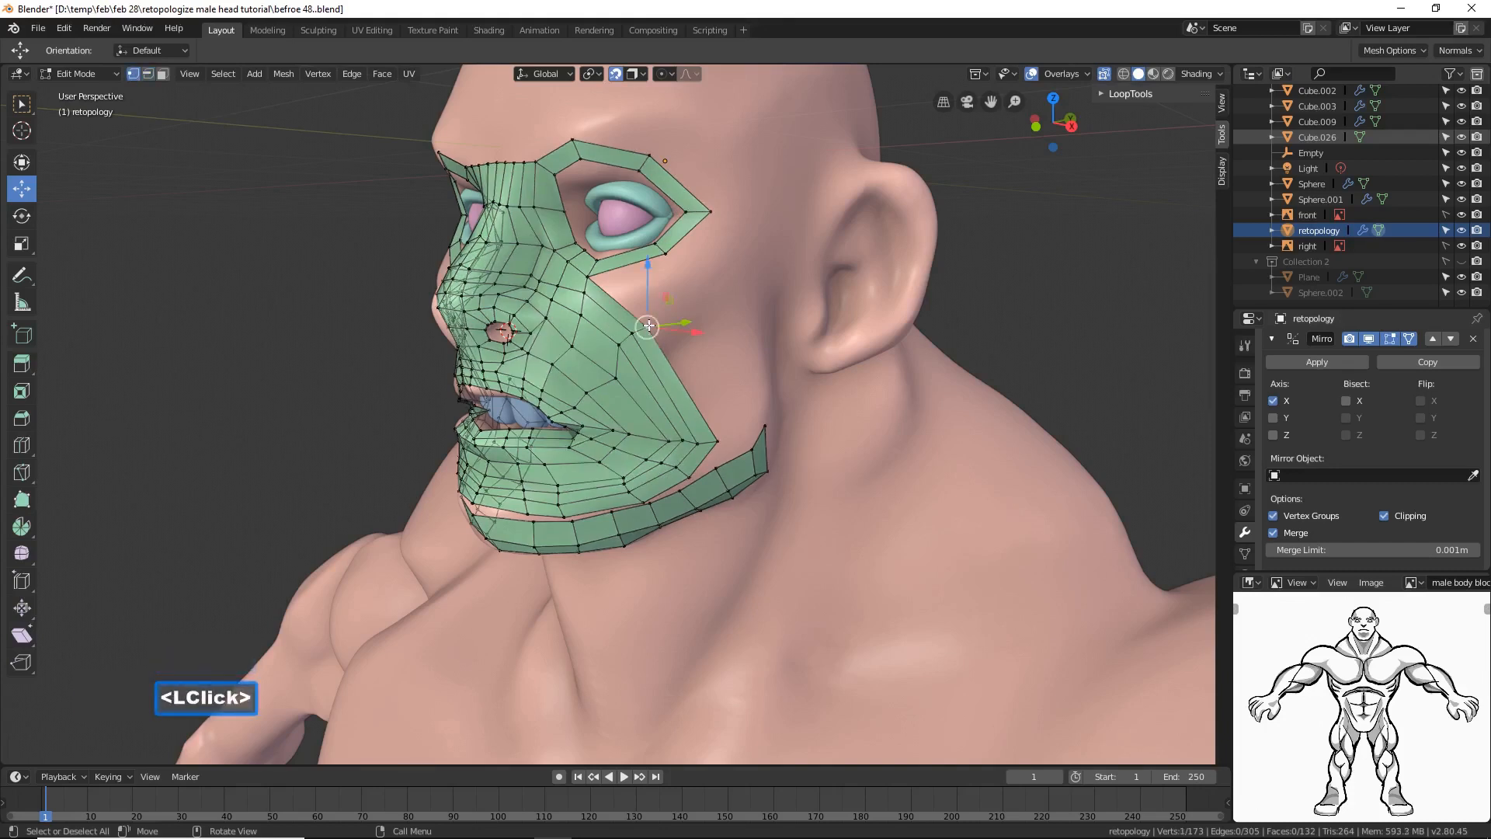
pyautogui.keyDown('ctrl'); pyautogui.rightClick(694, 301); pyautogui.keyUp('ctrl')
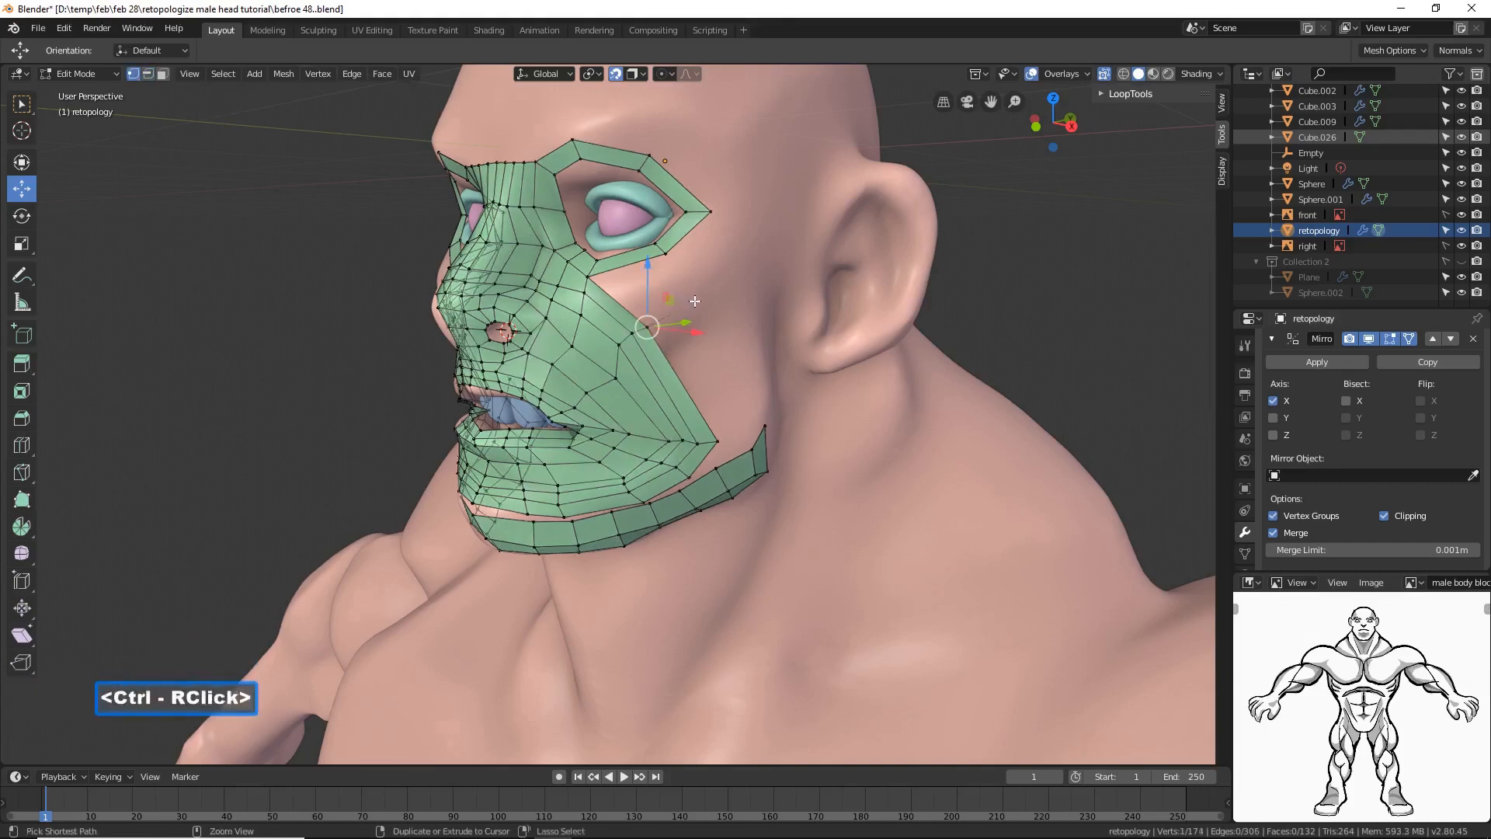
pyautogui.keyDown('ctrl'); pyautogui.rightClick(744, 246); pyautogui.keyUp('ctrl')
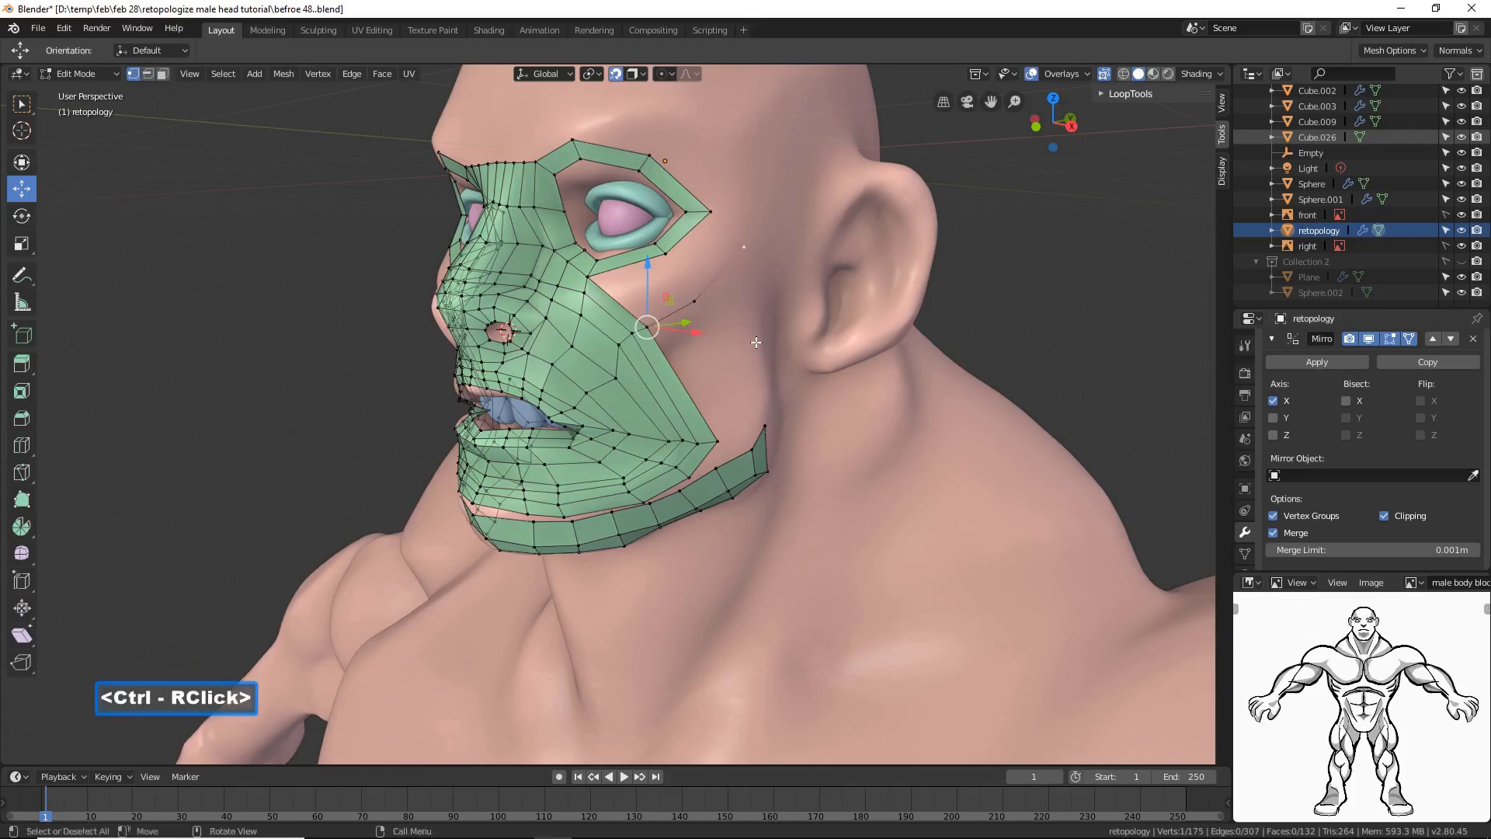
# Step: Add one centred loop cut across the outer cheek strips, running from the mouth corner to the patch border
pyautogui.moveTo(740, 372); pyautogui.dragTo(729, 343, button='middle')
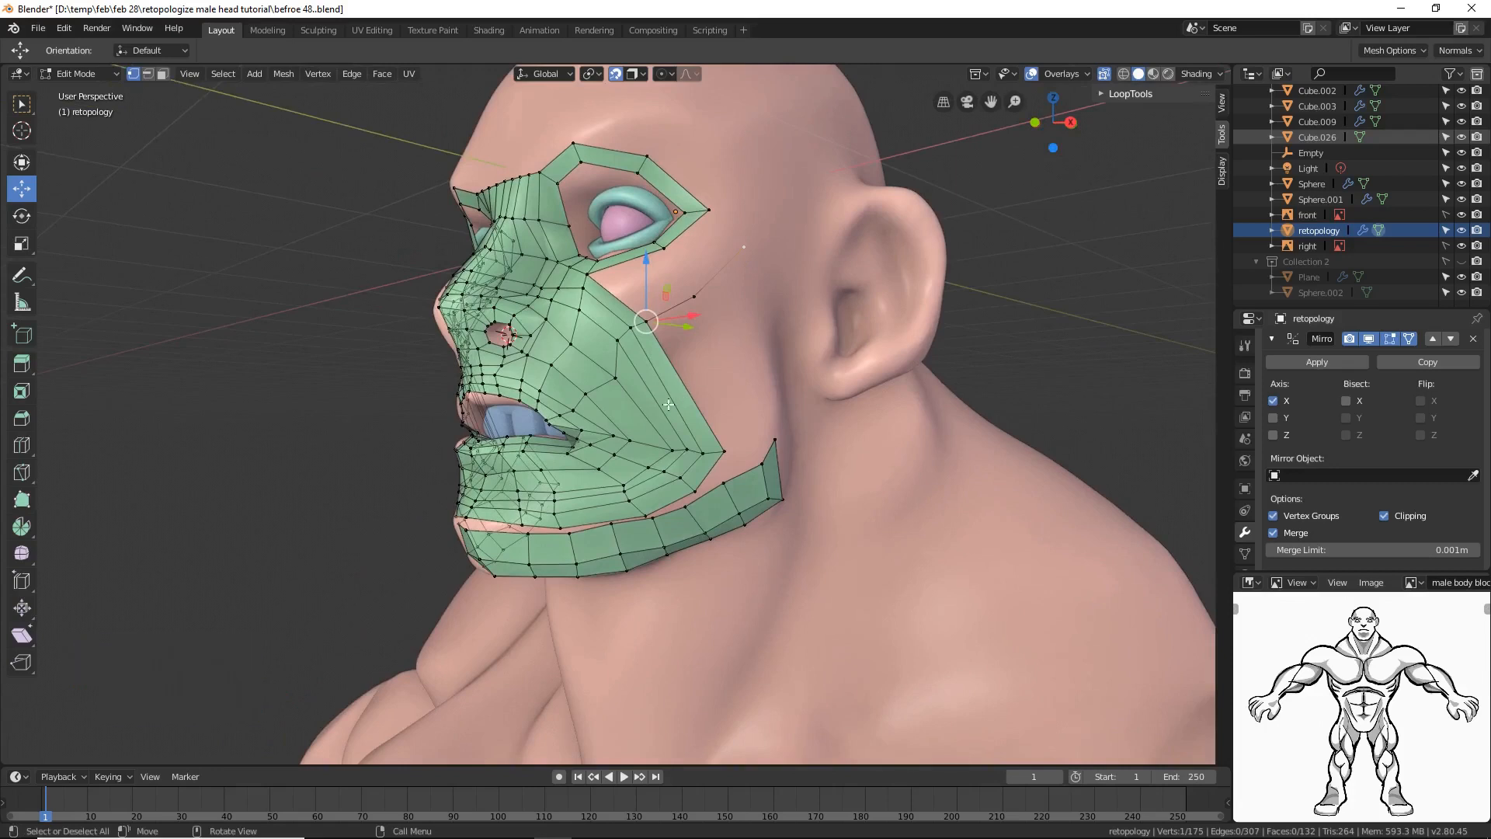
pyautogui.hotkey('ctrl', 'r')
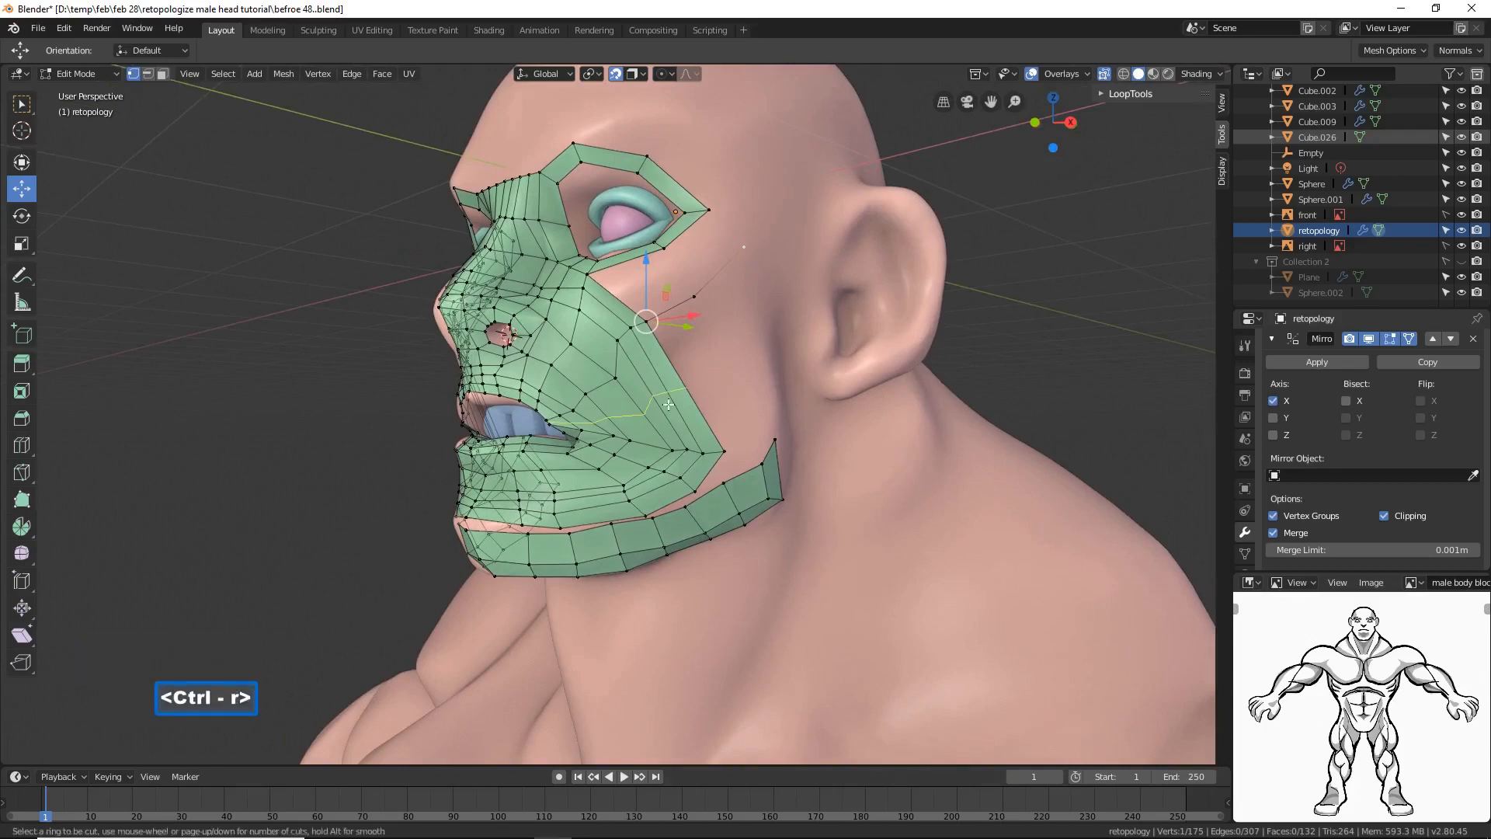
pyautogui.click(667, 405)
pyautogui.click(668, 405)
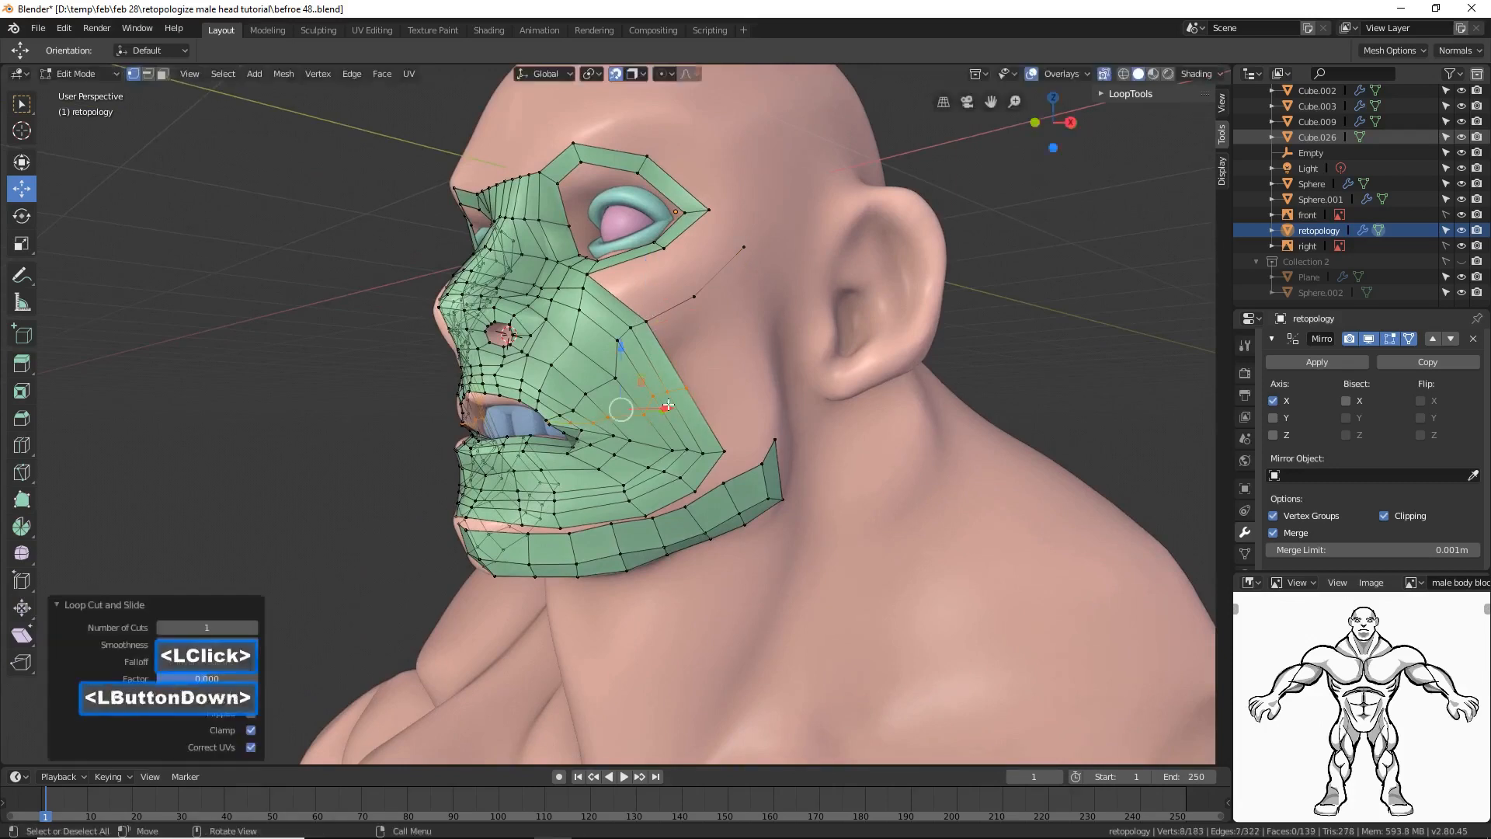
# Step: Extrude a chain of two vertices from the new loop cut's outer end across the cheek, parallel to the cheekbone chain
pyautogui.moveTo(724, 387); pyautogui.dragTo(699, 387, button='middle')
pyautogui.click(685, 389)
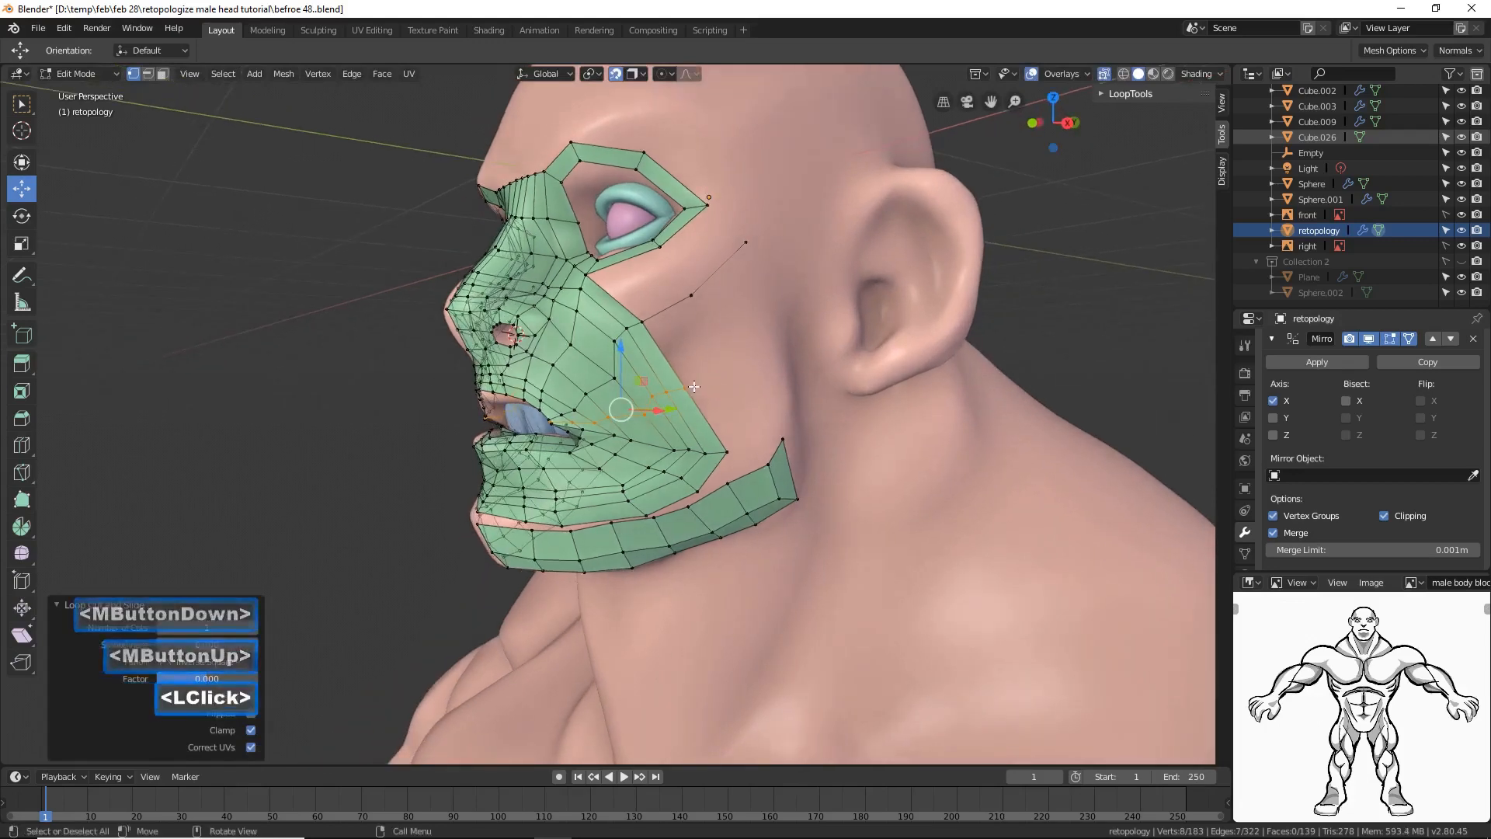
pyautogui.keyDown('ctrl'); pyautogui.rightClick(732, 361); pyautogui.keyUp('ctrl')
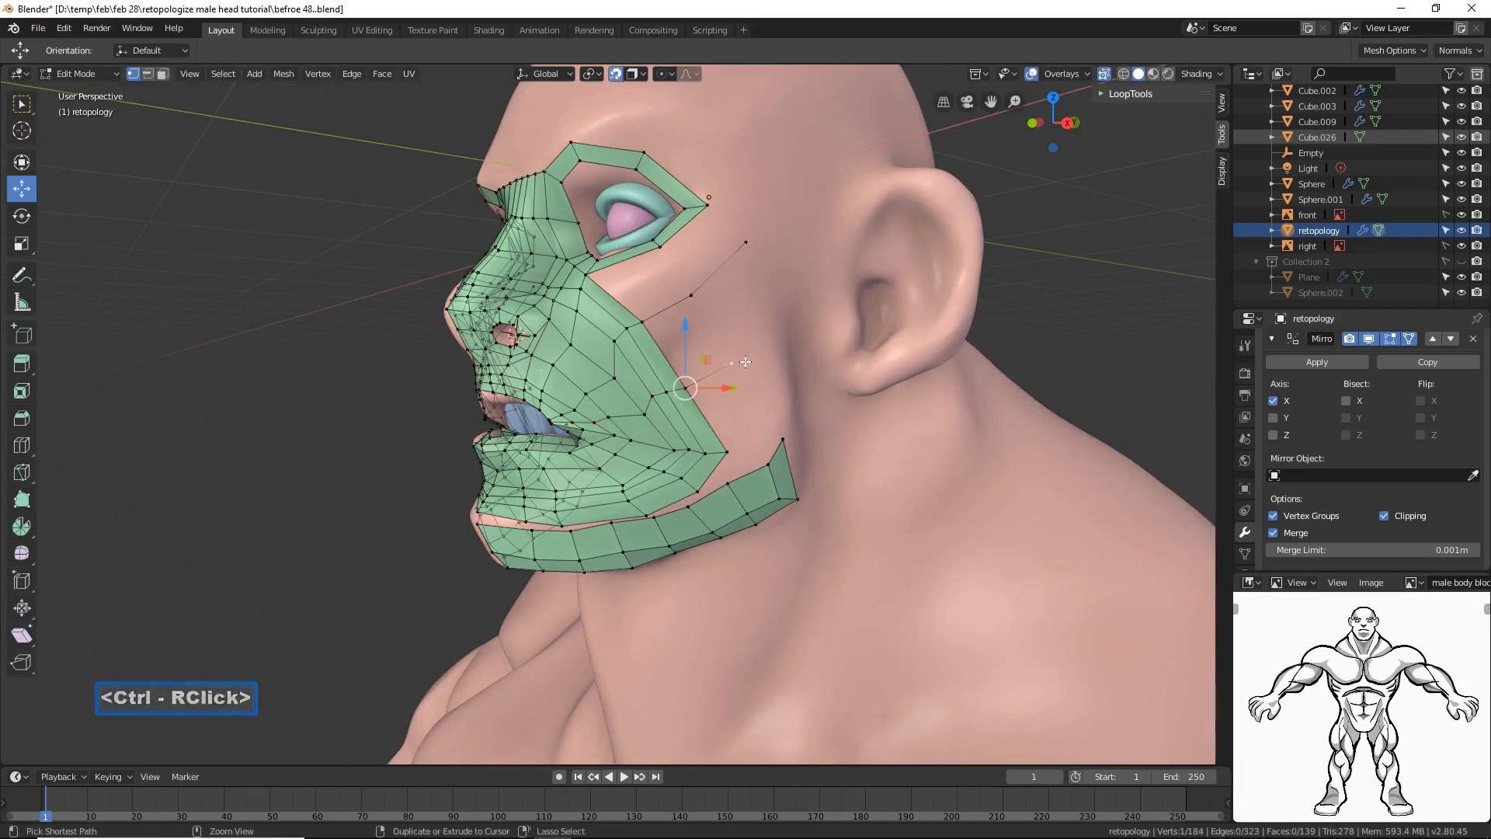
pyautogui.keyDown('ctrl'); pyautogui.rightClick(763, 328); pyautogui.keyUp('ctrl')
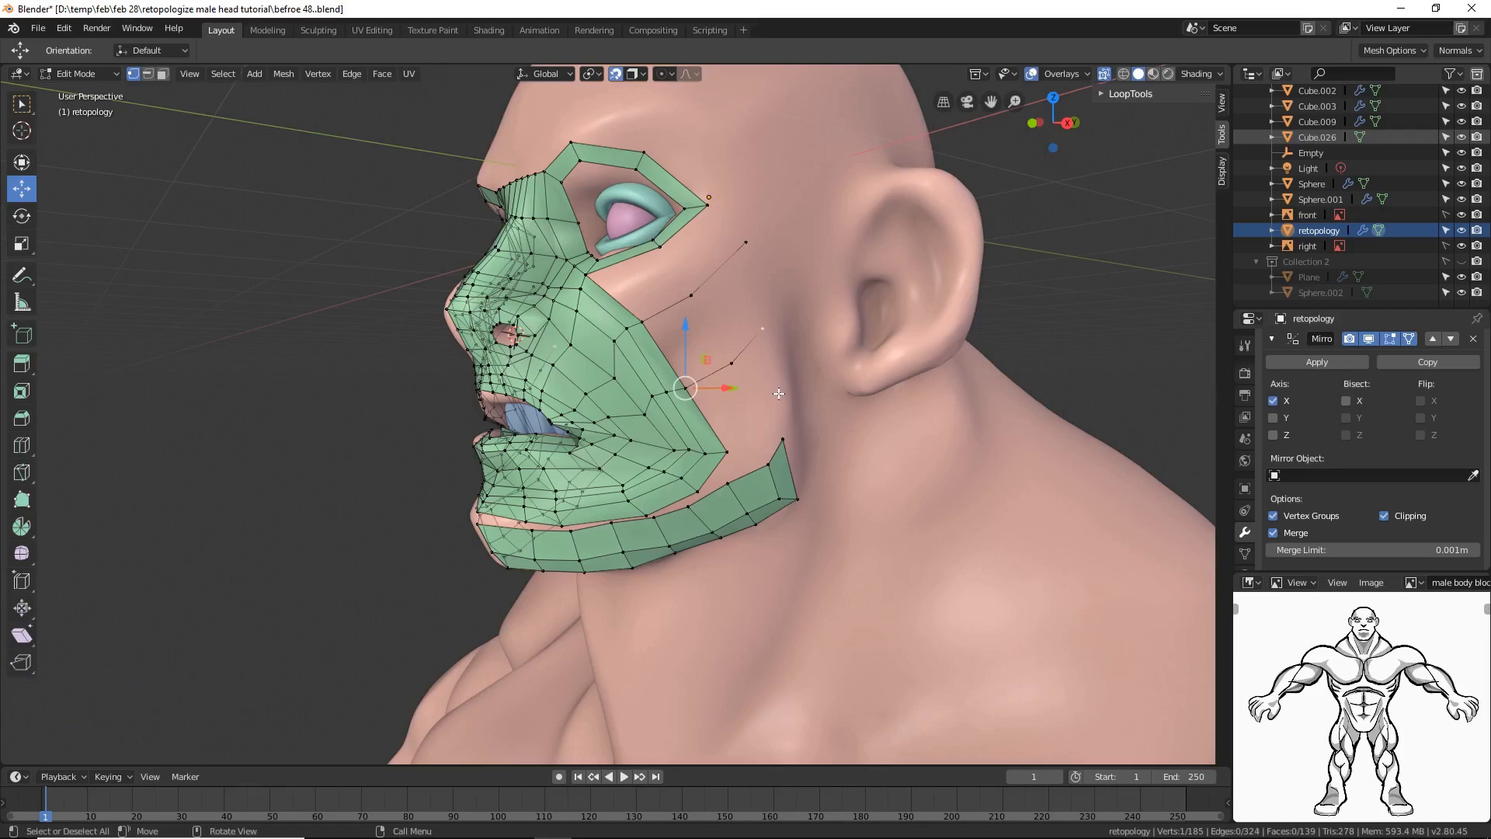
# Step: Extrude a chain of two vertices from the cheek patch's lowest outer corner upward toward the earlobe
pyautogui.moveTo(728, 351)
pyautogui.mouseDown(button='middle')
pyautogui.moveTo(695, 348)
pyautogui.moveTo(728, 342)
pyautogui.mouseUp(button='middle')
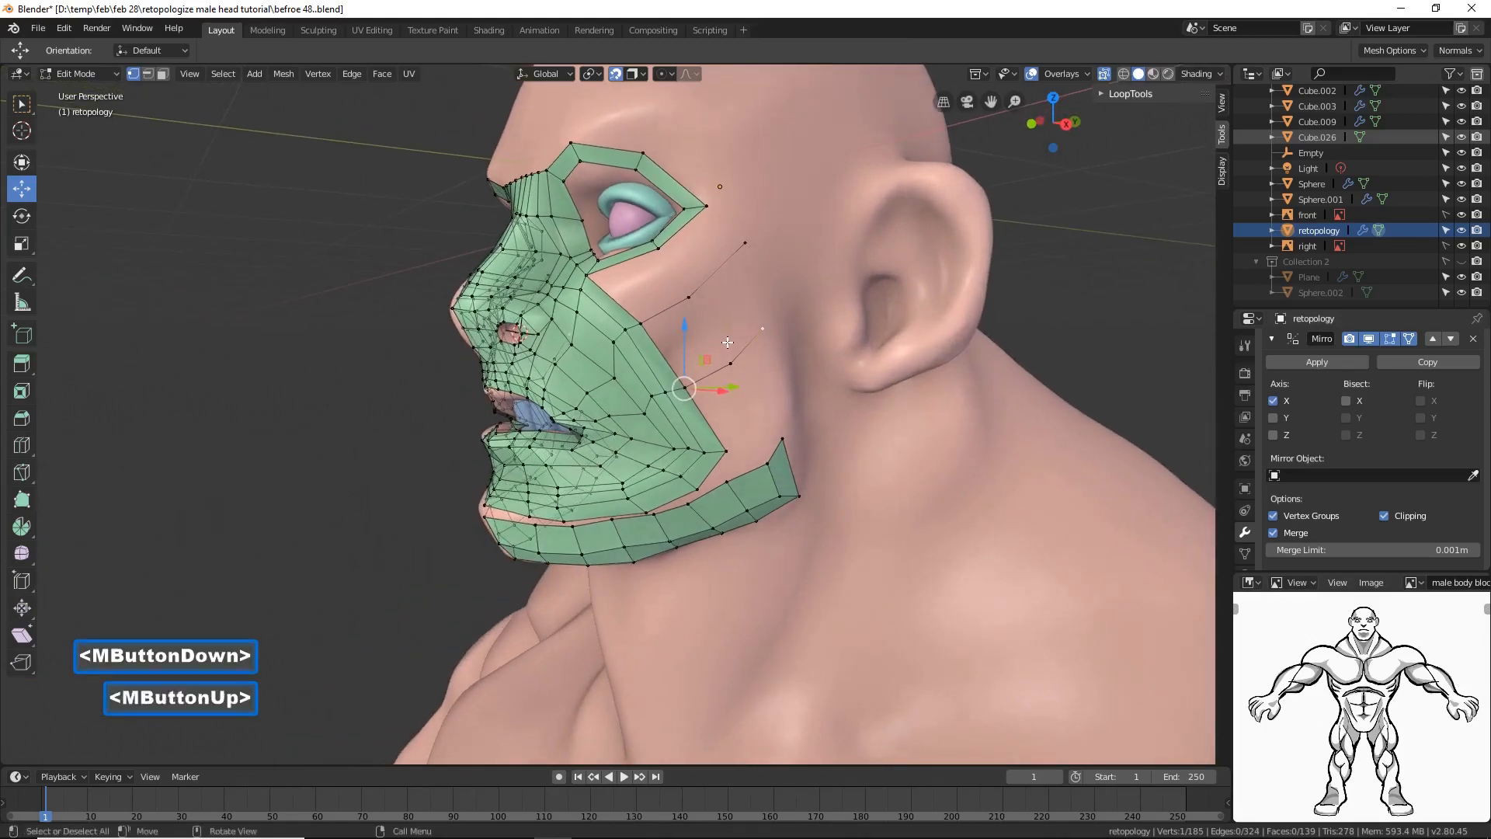
pyautogui.click(725, 447)
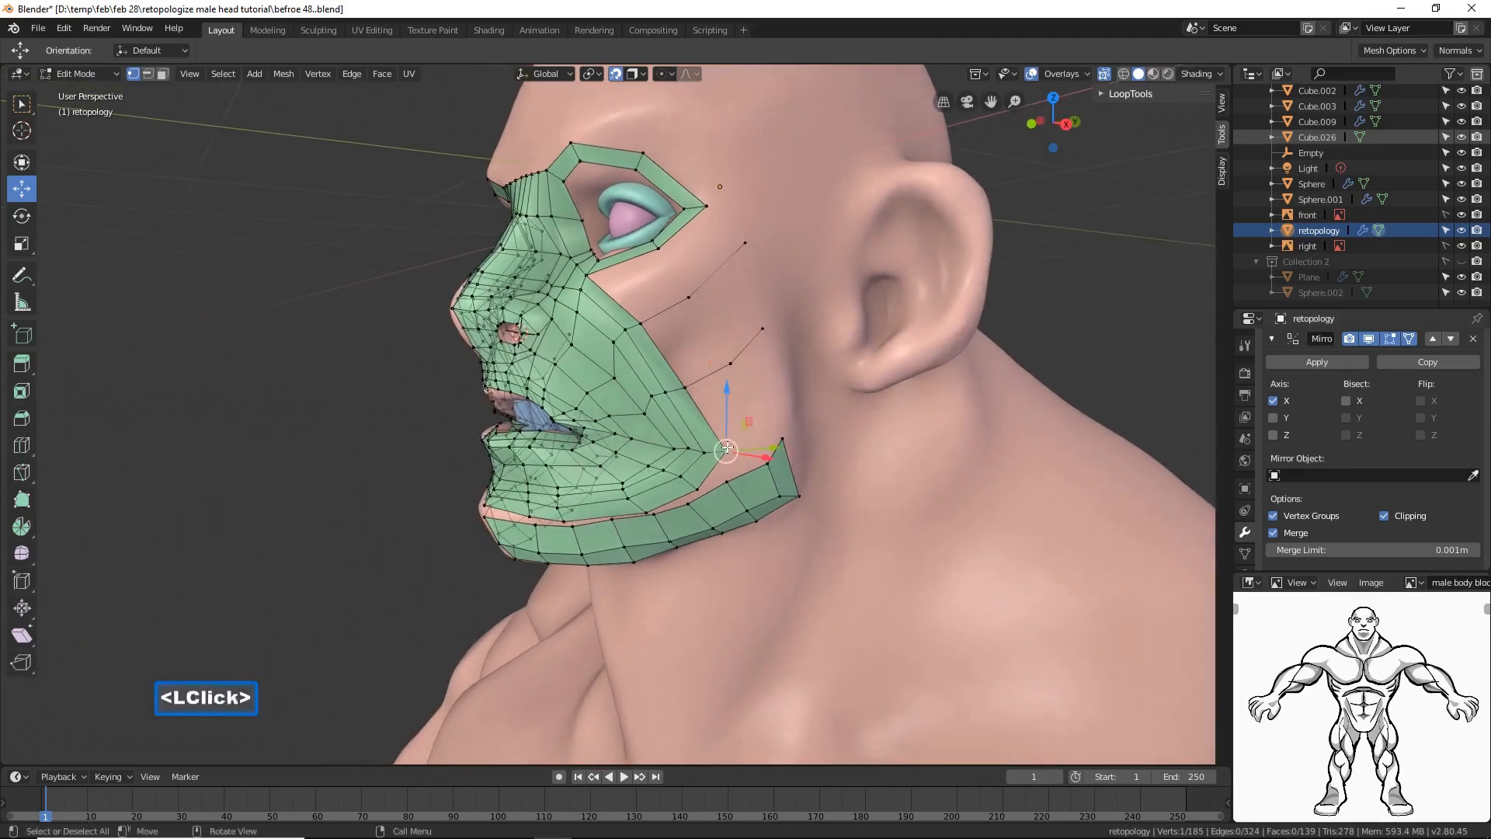
pyautogui.keyDown('ctrl'); pyautogui.rightClick(766, 415); pyautogui.keyUp('ctrl')
pyautogui.keyDown('ctrl'); pyautogui.rightClick(789, 390); pyautogui.keyUp('ctrl')
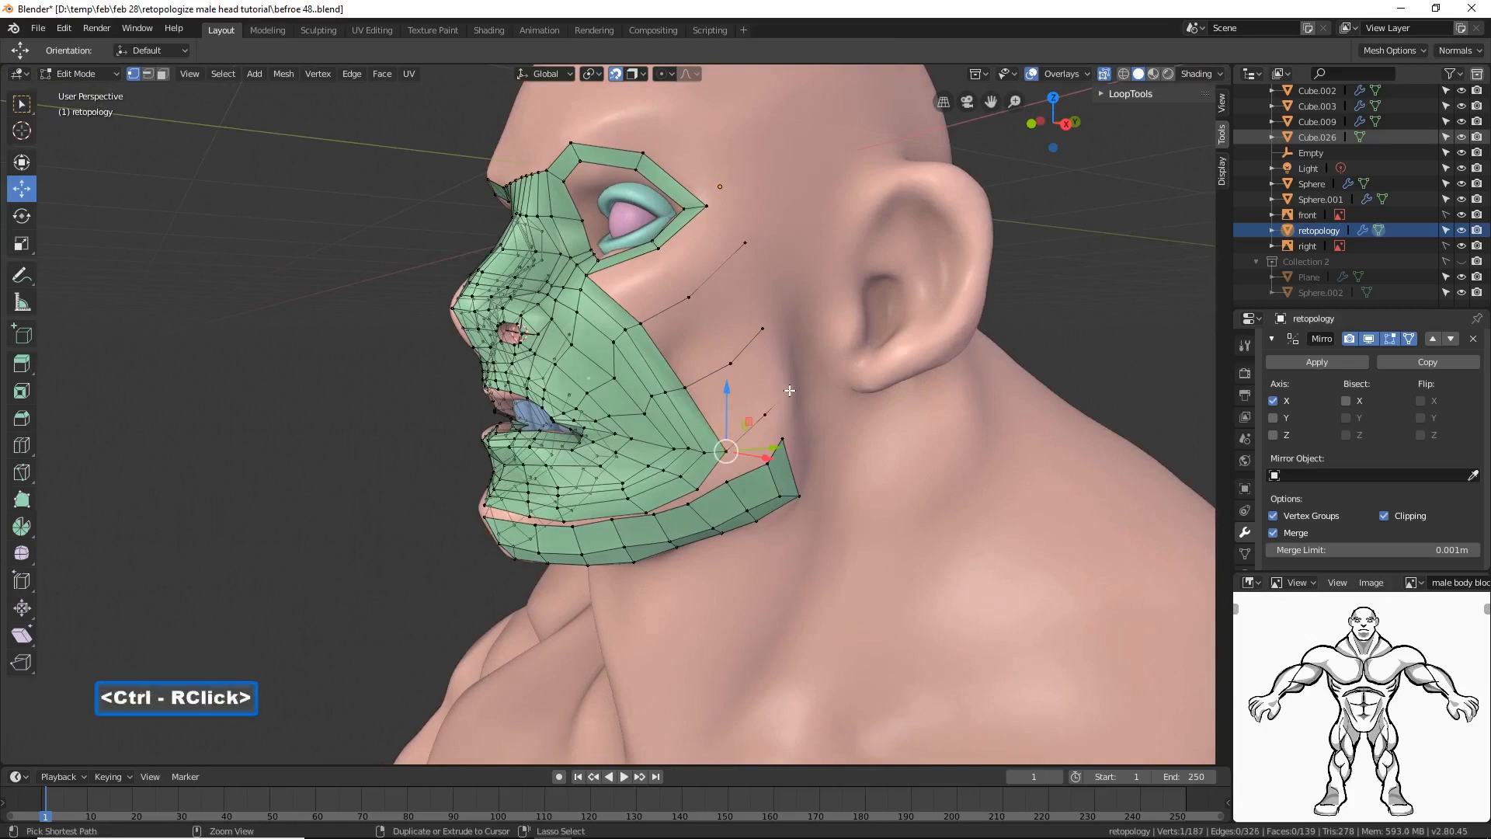
# Step: In edge selection, fill the cheek with six quads between the eye ring and the three vertex chains, then deselect
pyautogui.click(147, 74)
pyautogui.click(628, 309)
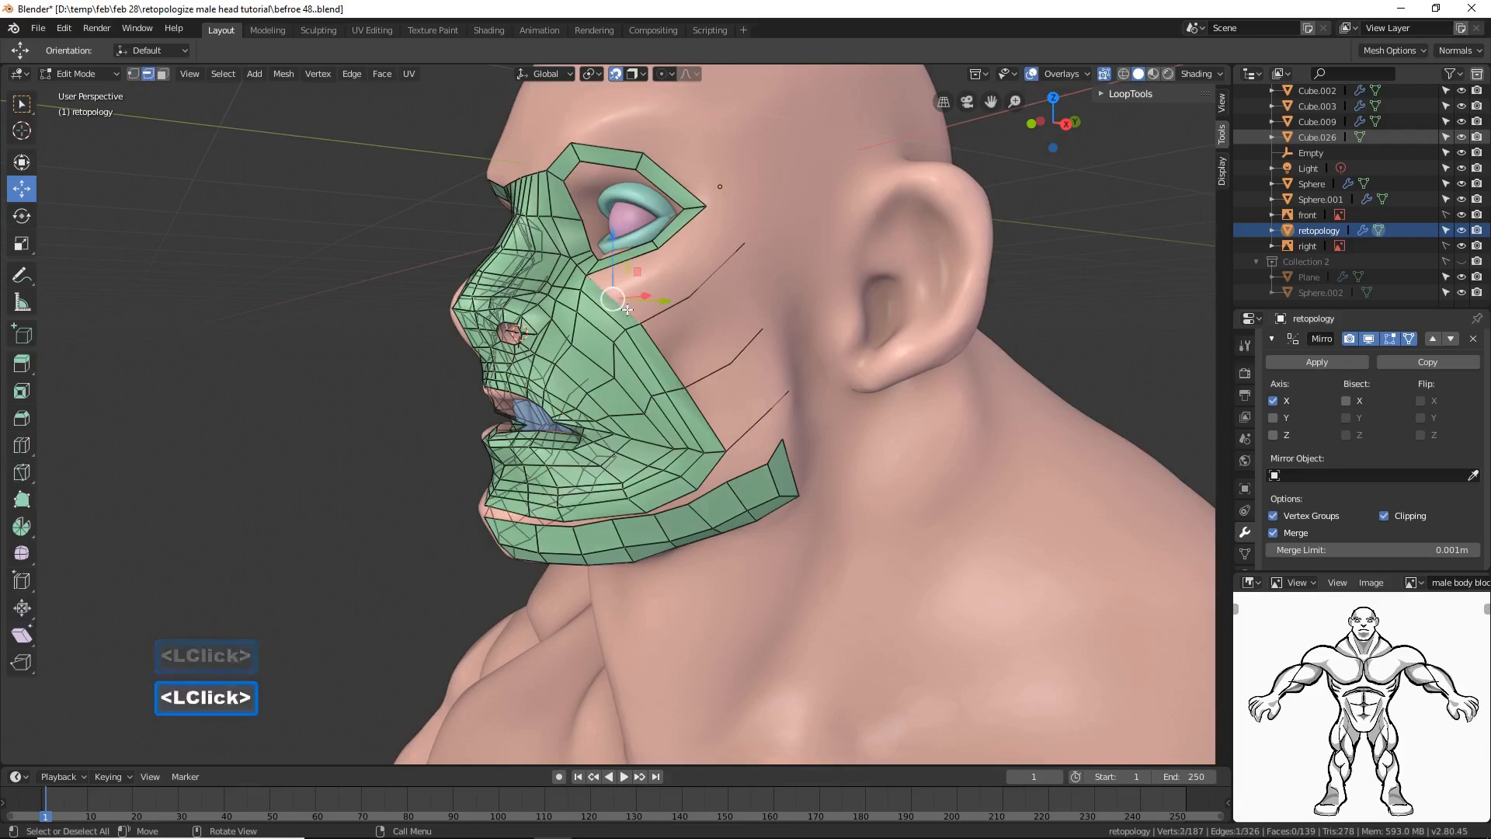
pyautogui.press('f')
pyautogui.press('f')
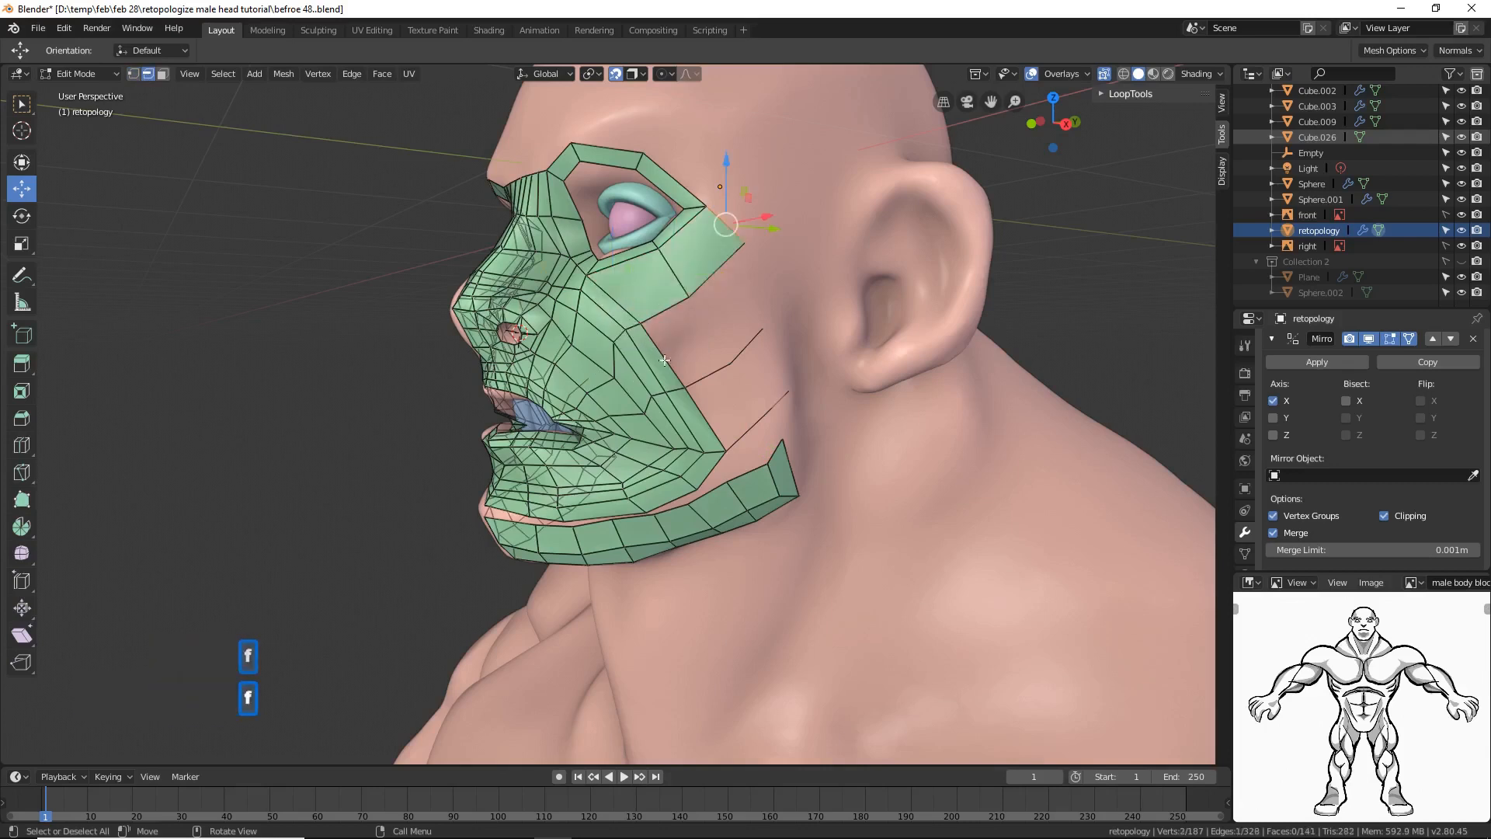
pyautogui.click(670, 363)
pyautogui.press('f')
pyautogui.press('f')
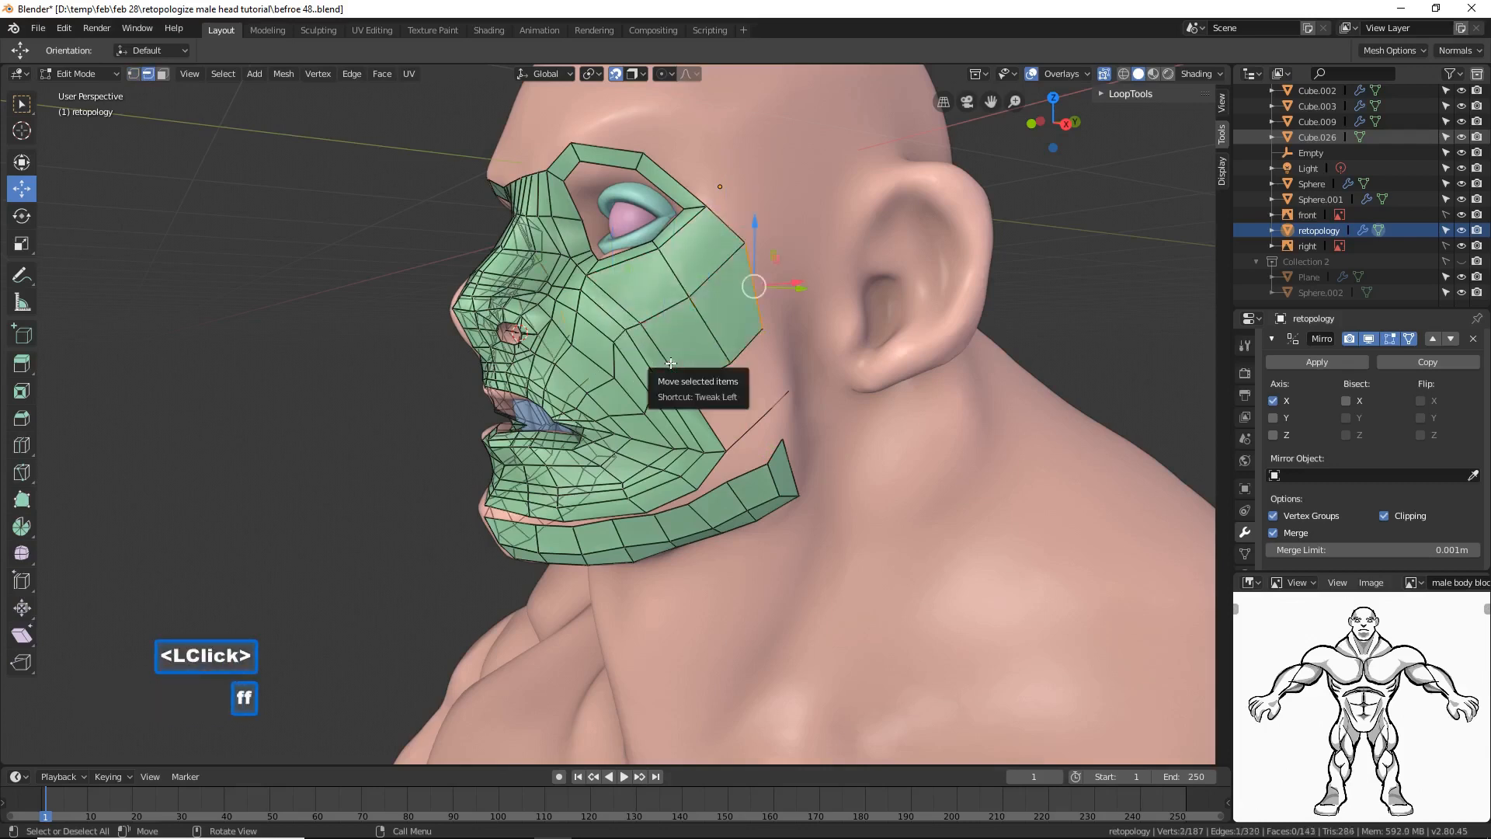
pyautogui.click(702, 415)
pyautogui.press('f')
pyautogui.press('f')
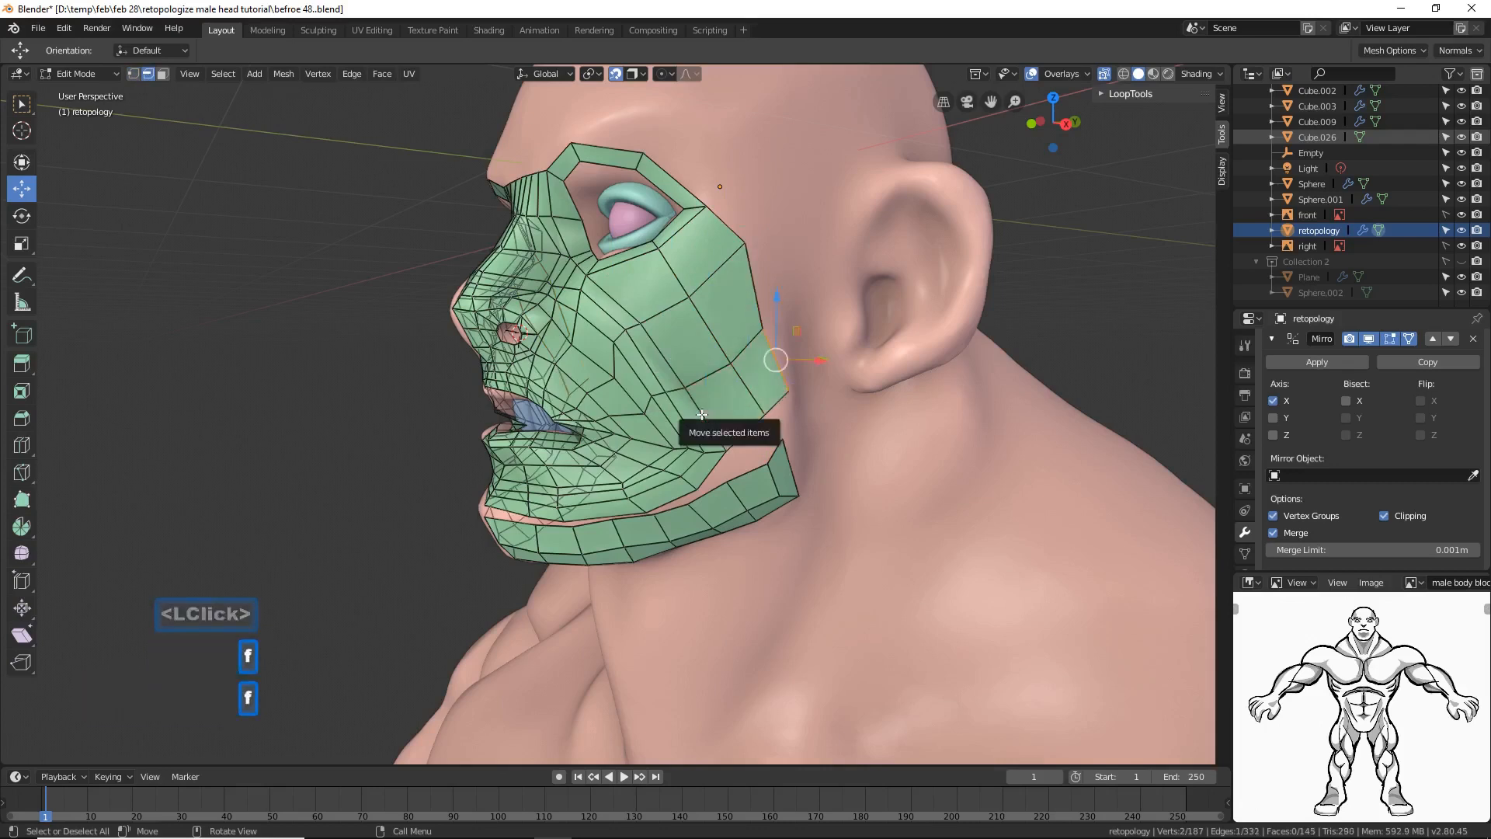
pyautogui.click(1088, 352)
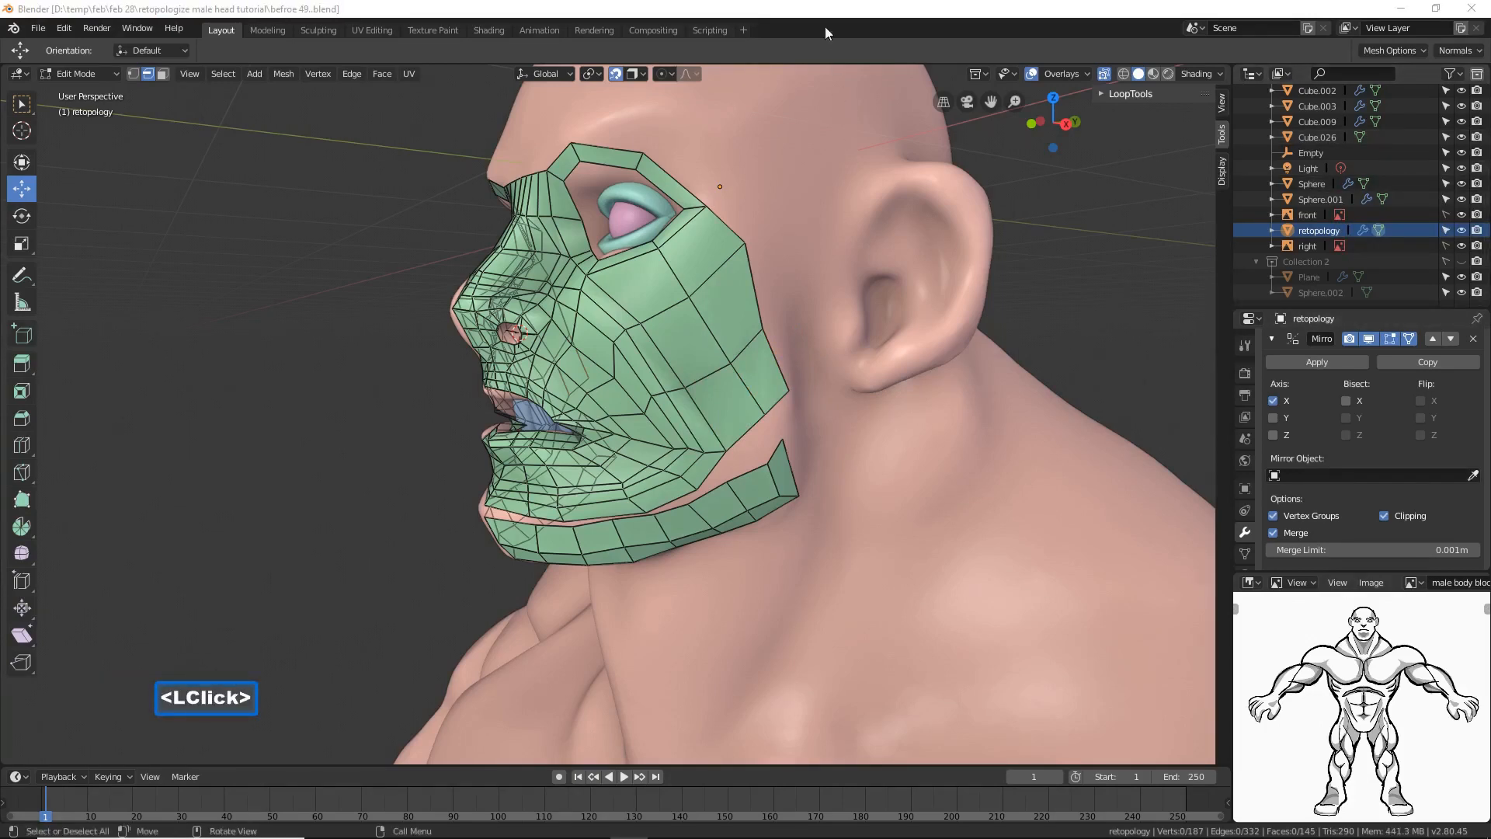
# Step: Turn off the Mirror modifier's viewport display and adjust the lower lip edge at the mouth corner along Y, finishing with a -0.0269 m move
pyautogui.click(825, 10)
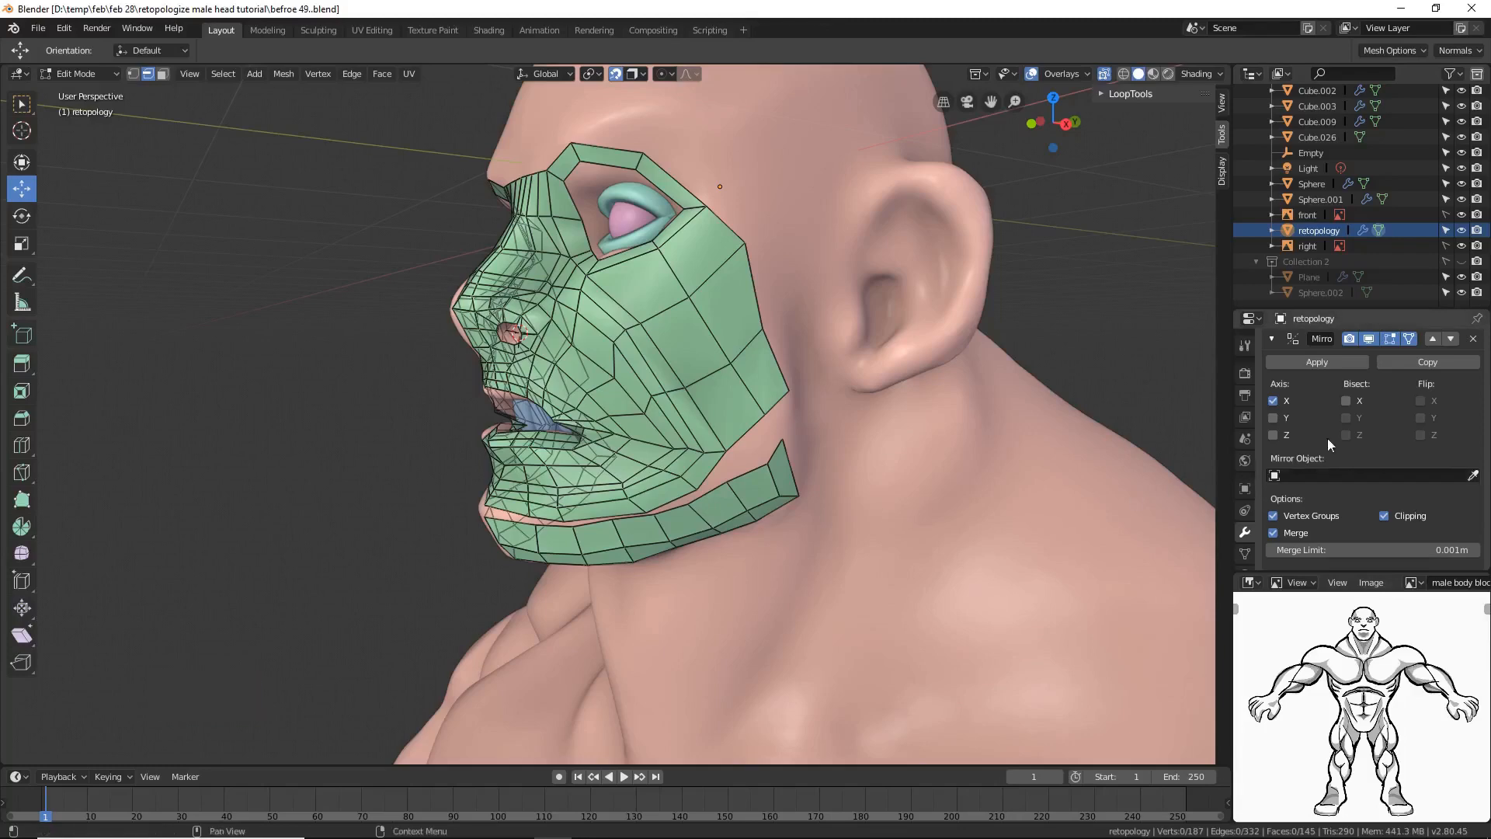
pyautogui.click(1368, 338)
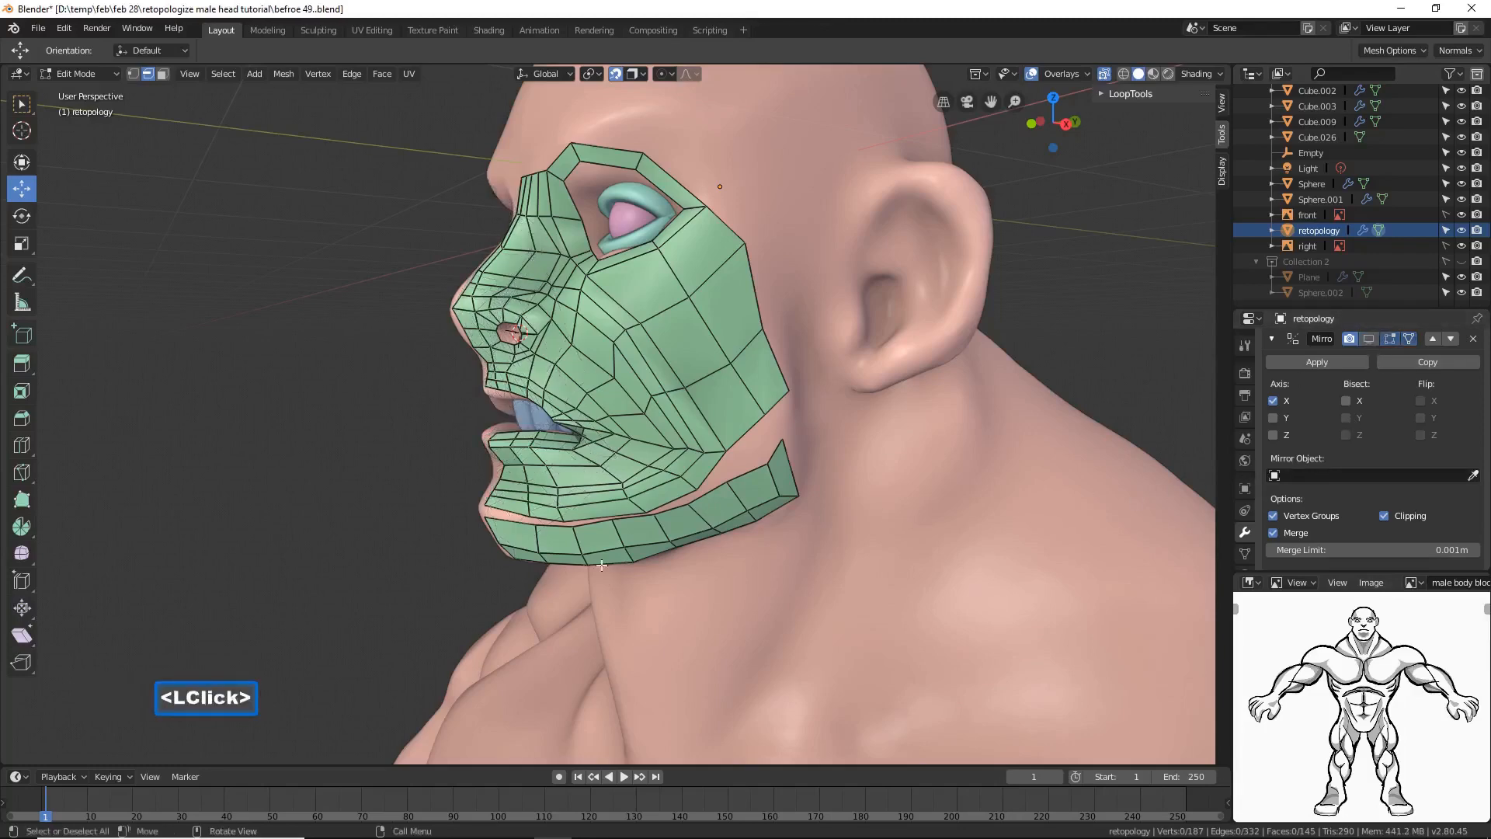
pyautogui.moveTo(601, 566); pyautogui.dragTo(599, 448, button='middle')
pyautogui.moveTo(599, 448); pyautogui.dragTo(609, 525, button='middle')
pyautogui.click(595, 482)
pyautogui.moveTo(609, 525); pyautogui.dragTo(626, 520)
pyautogui.moveTo(626, 521); pyautogui.dragTo(626, 527, button='middle')
pyautogui.moveTo(626, 526); pyautogui.dragTo(620, 525)
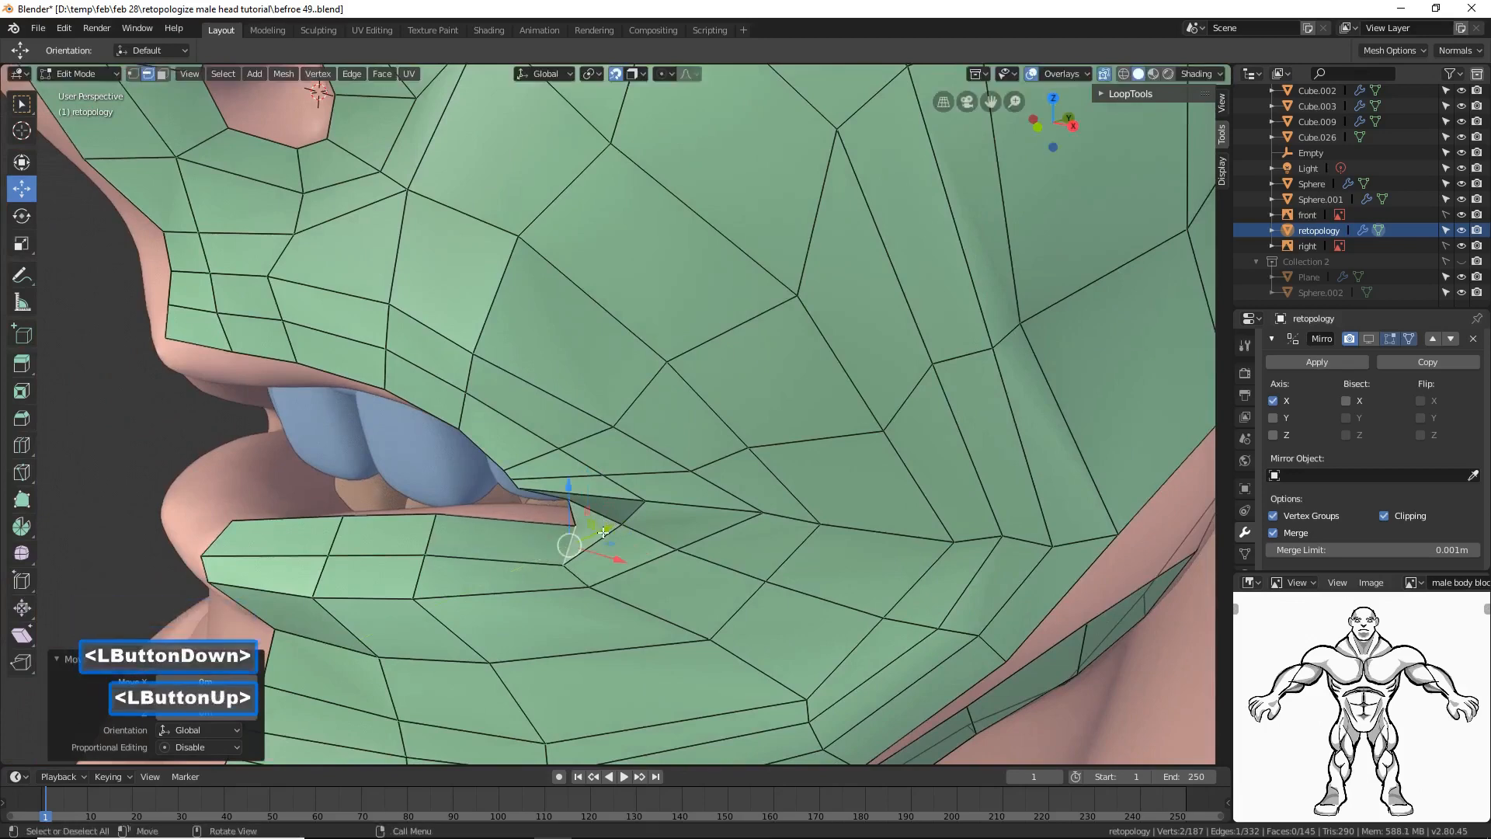
pyautogui.moveTo(620, 525); pyautogui.dragTo(672, 506, button='middle')
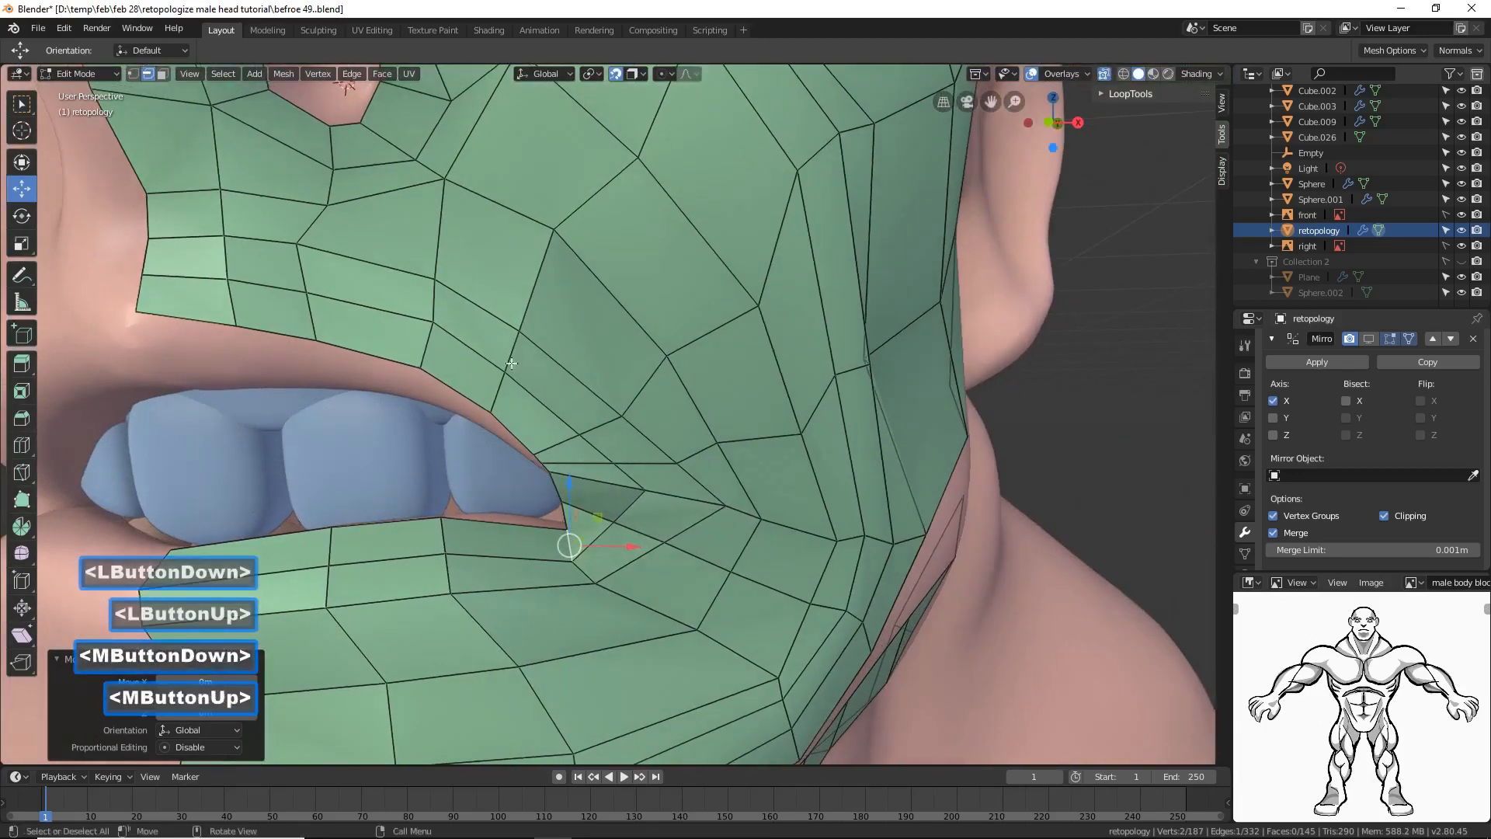
# Step: In vertex selection, circle-select the vertices around the mouth corner and apply Smooth Vertices
pyautogui.click(133, 74)
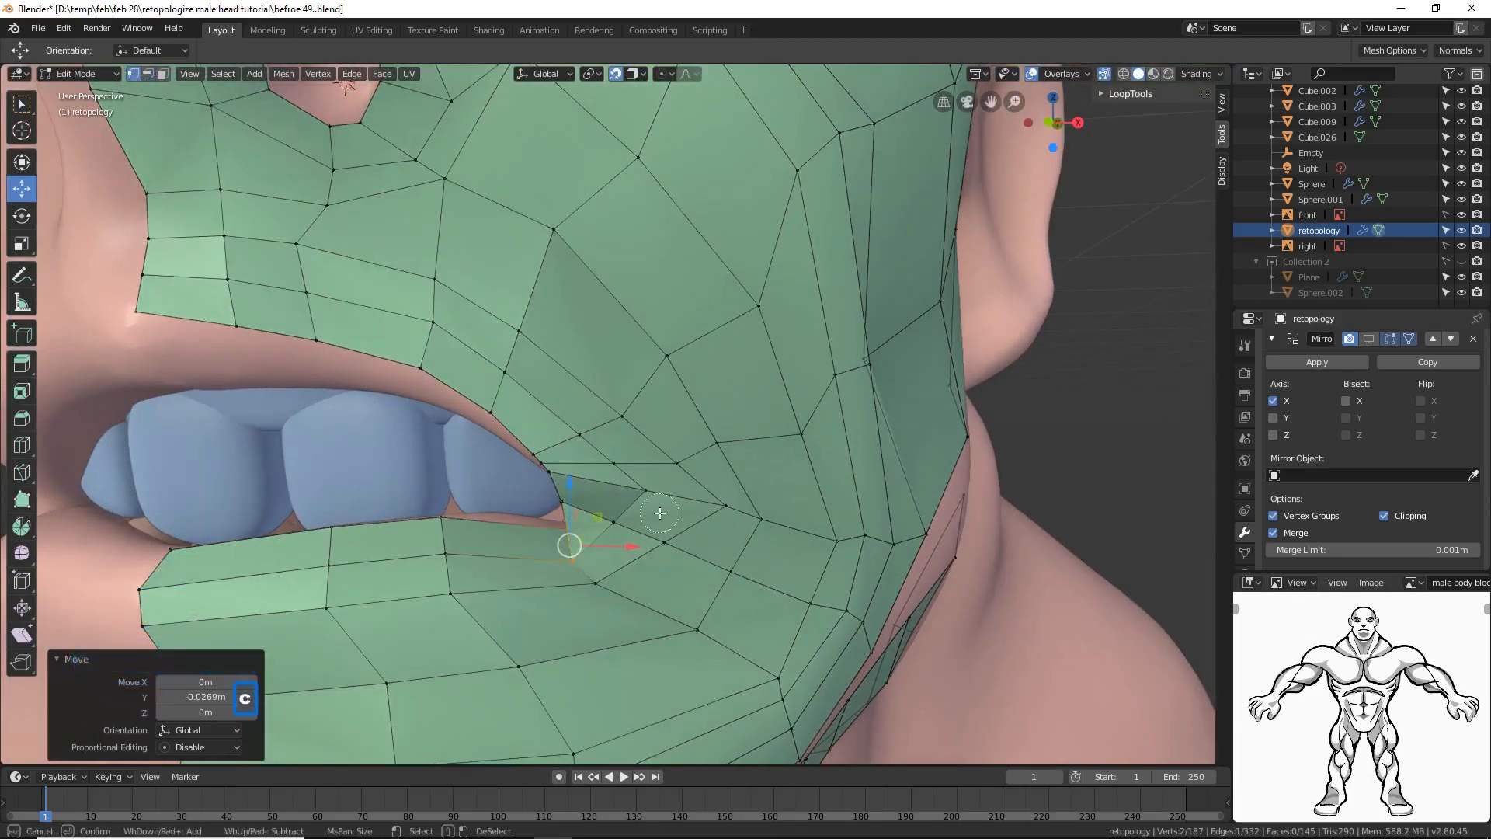
pyautogui.press('c')
pyautogui.scroll(-7, 657, 521)
pyautogui.moveTo(657, 521)
pyautogui.mouseDown()
pyautogui.moveTo(610, 543)
pyautogui.moveTo(613, 494)
pyautogui.moveTo(572, 509)
pyautogui.moveTo(528, 619)
pyautogui.moveTo(710, 602)
pyautogui.moveTo(707, 473)
pyautogui.moveTo(627, 613)
pyautogui.moveTo(645, 435)
pyautogui.moveTo(704, 538)
pyautogui.mouseUp()
pyautogui.rightClick(704, 539)
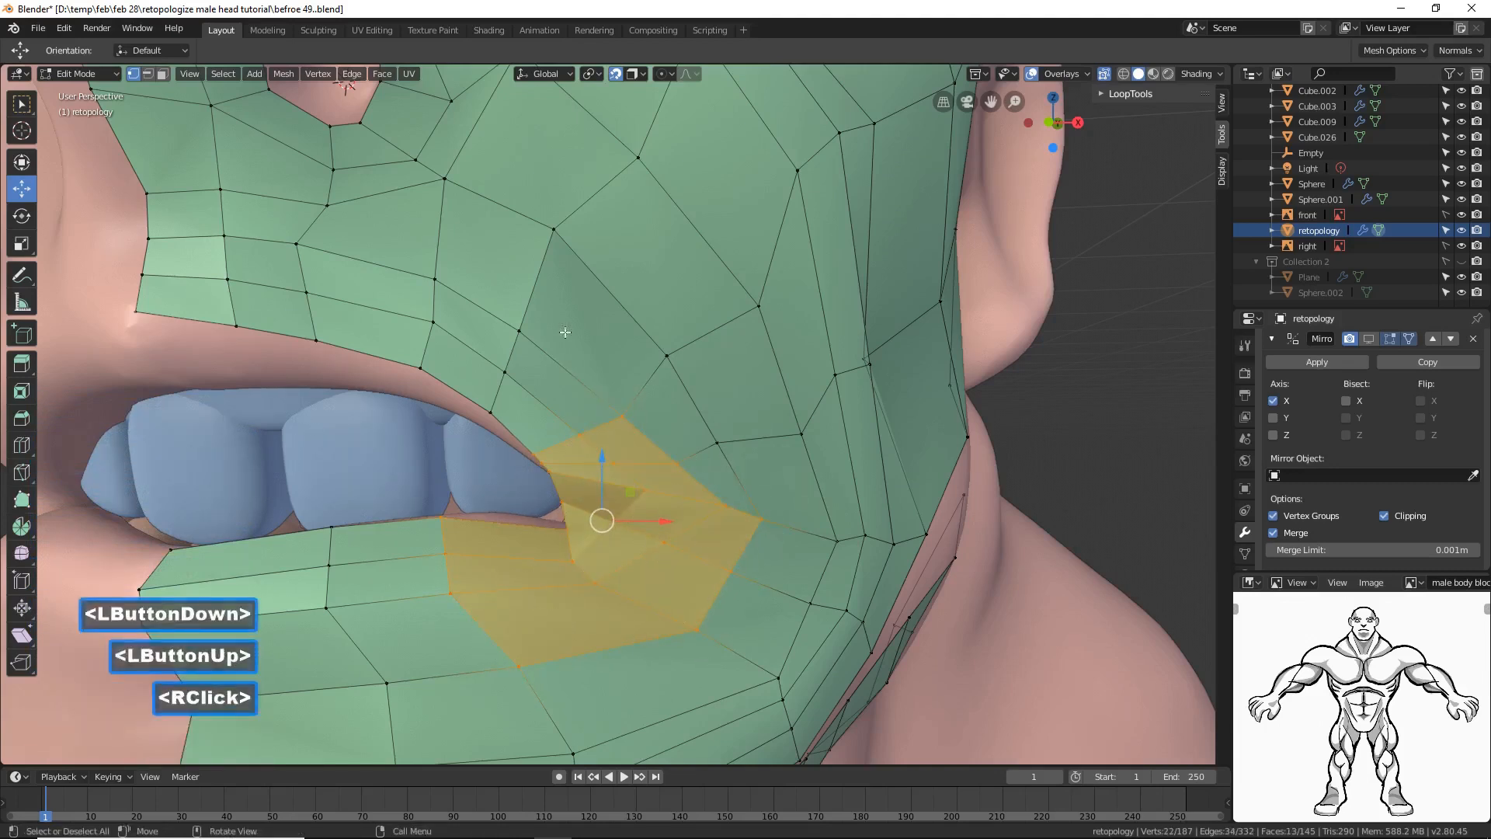
pyautogui.click(319, 75)
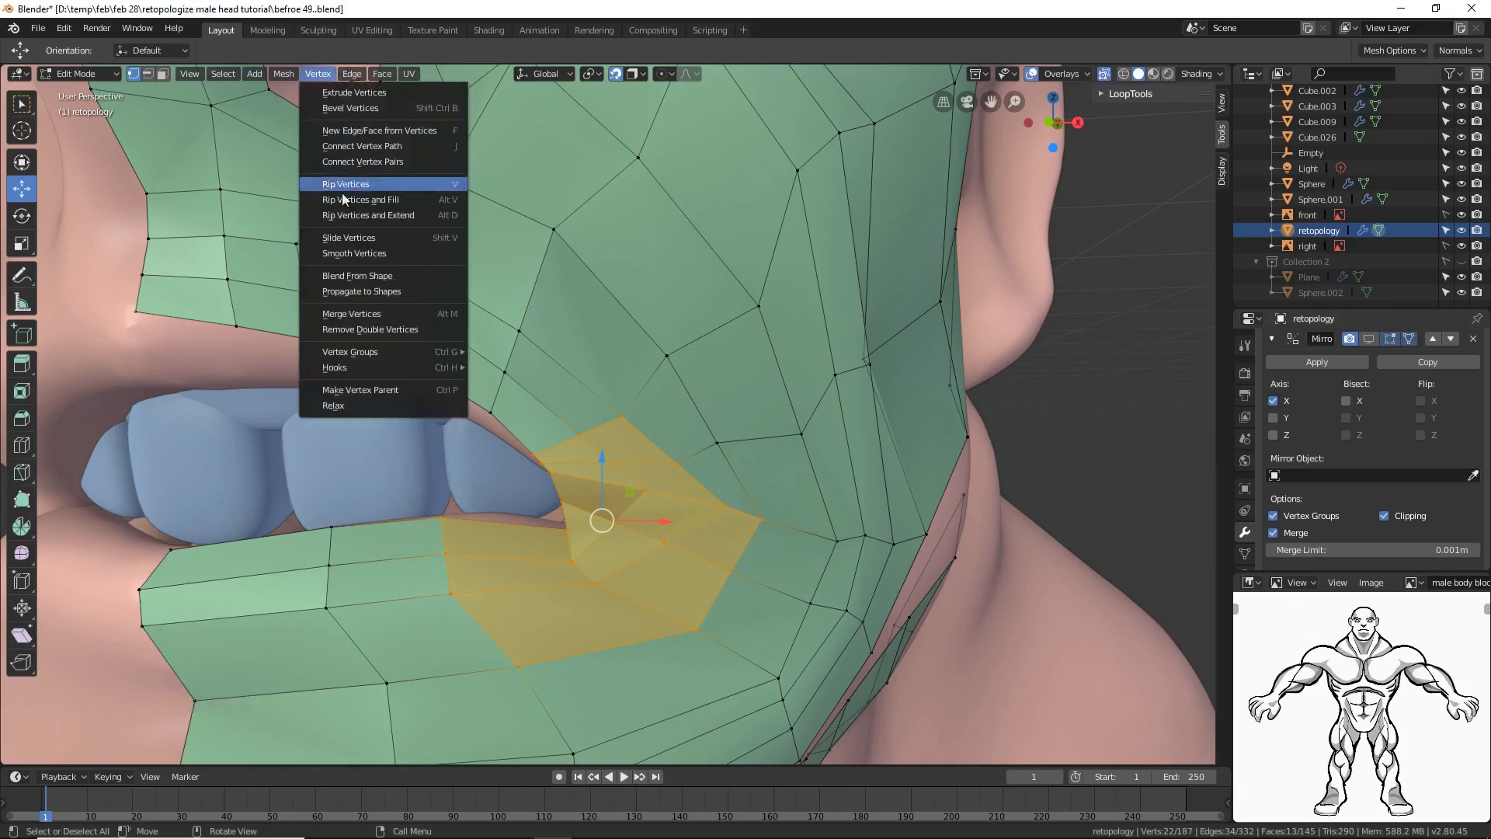
pyautogui.click(339, 253)
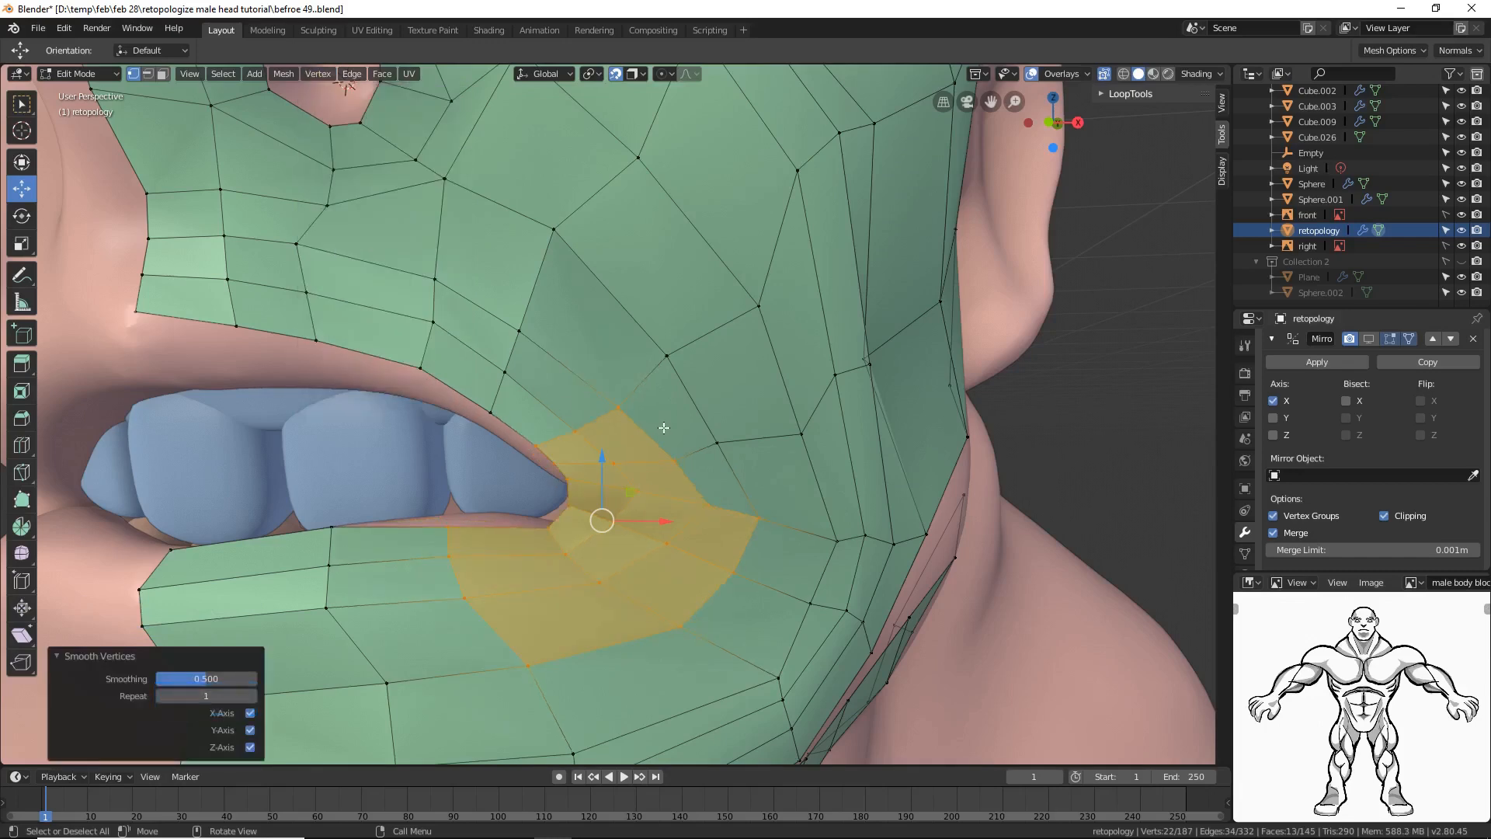
# Step: Apply Smooth Vertices once more to the selected mouth-corner vertices and deselect everything
pyautogui.moveTo(663, 429); pyautogui.dragTo(638, 487, button='middle')
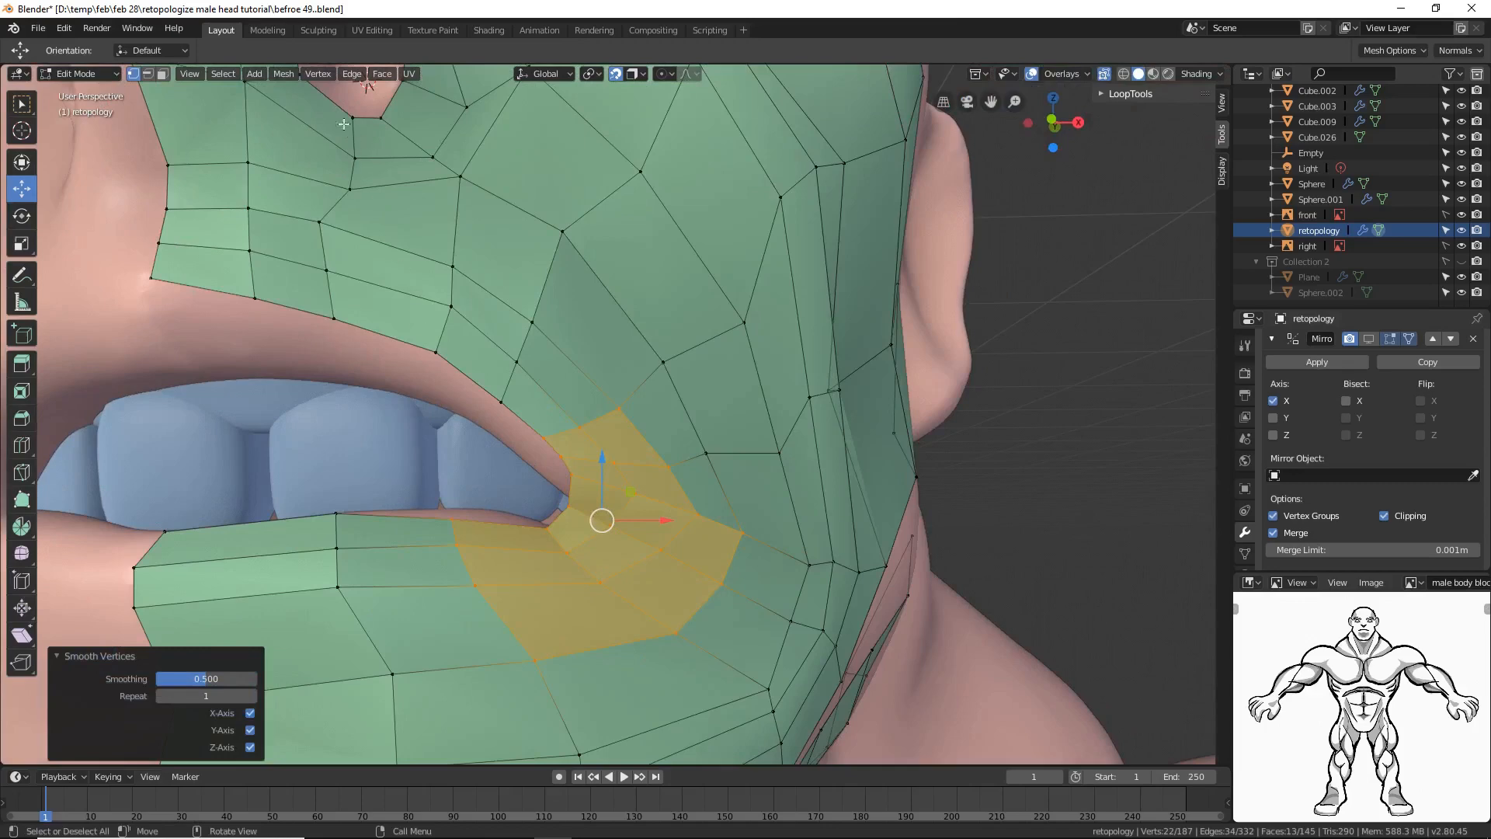
pyautogui.click(317, 74)
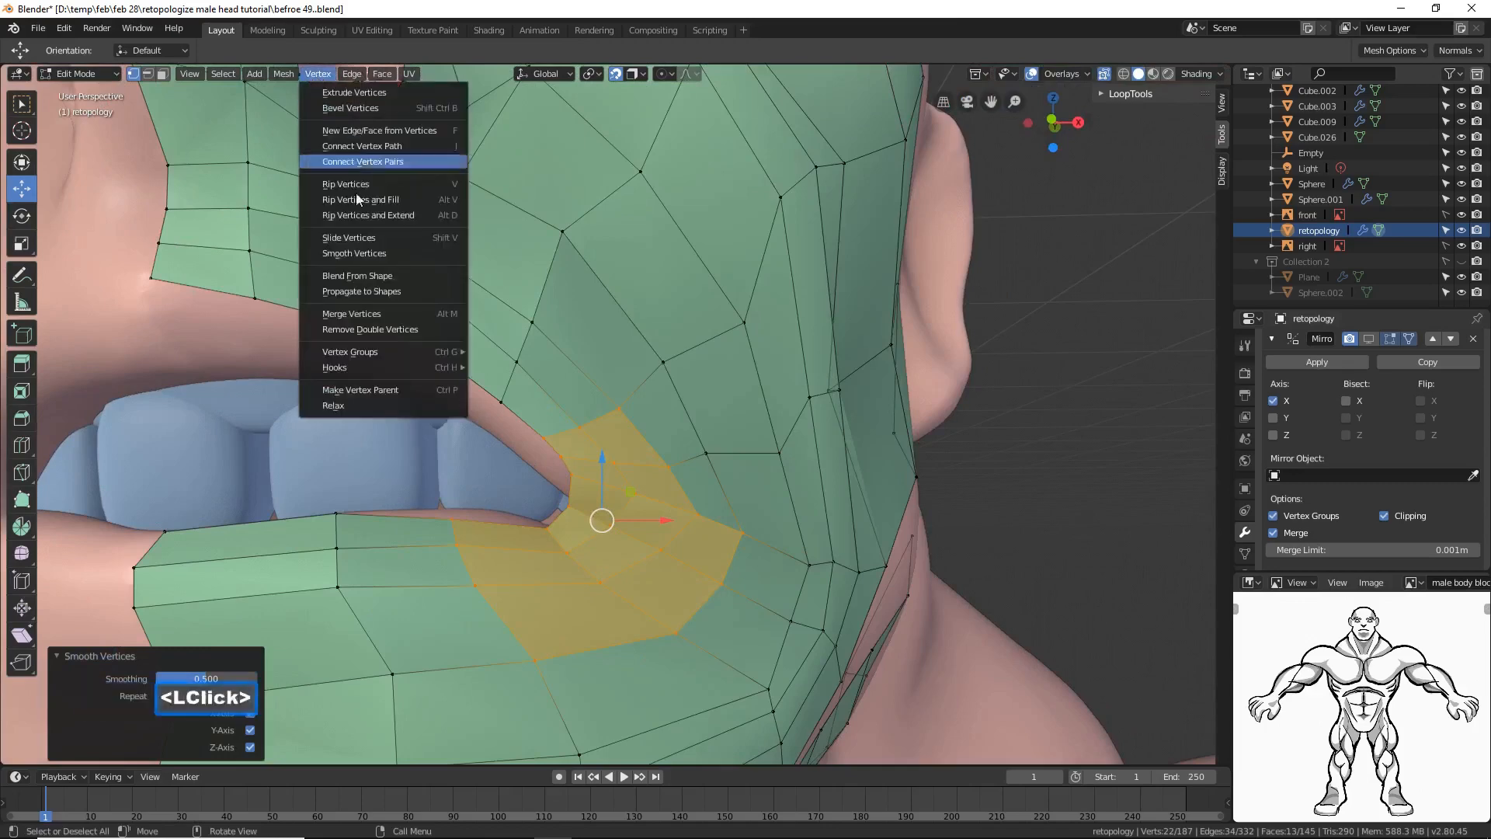
pyautogui.click(368, 254)
pyautogui.moveTo(640, 403); pyautogui.dragTo(644, 420, button='middle')
pyautogui.click(1142, 458)
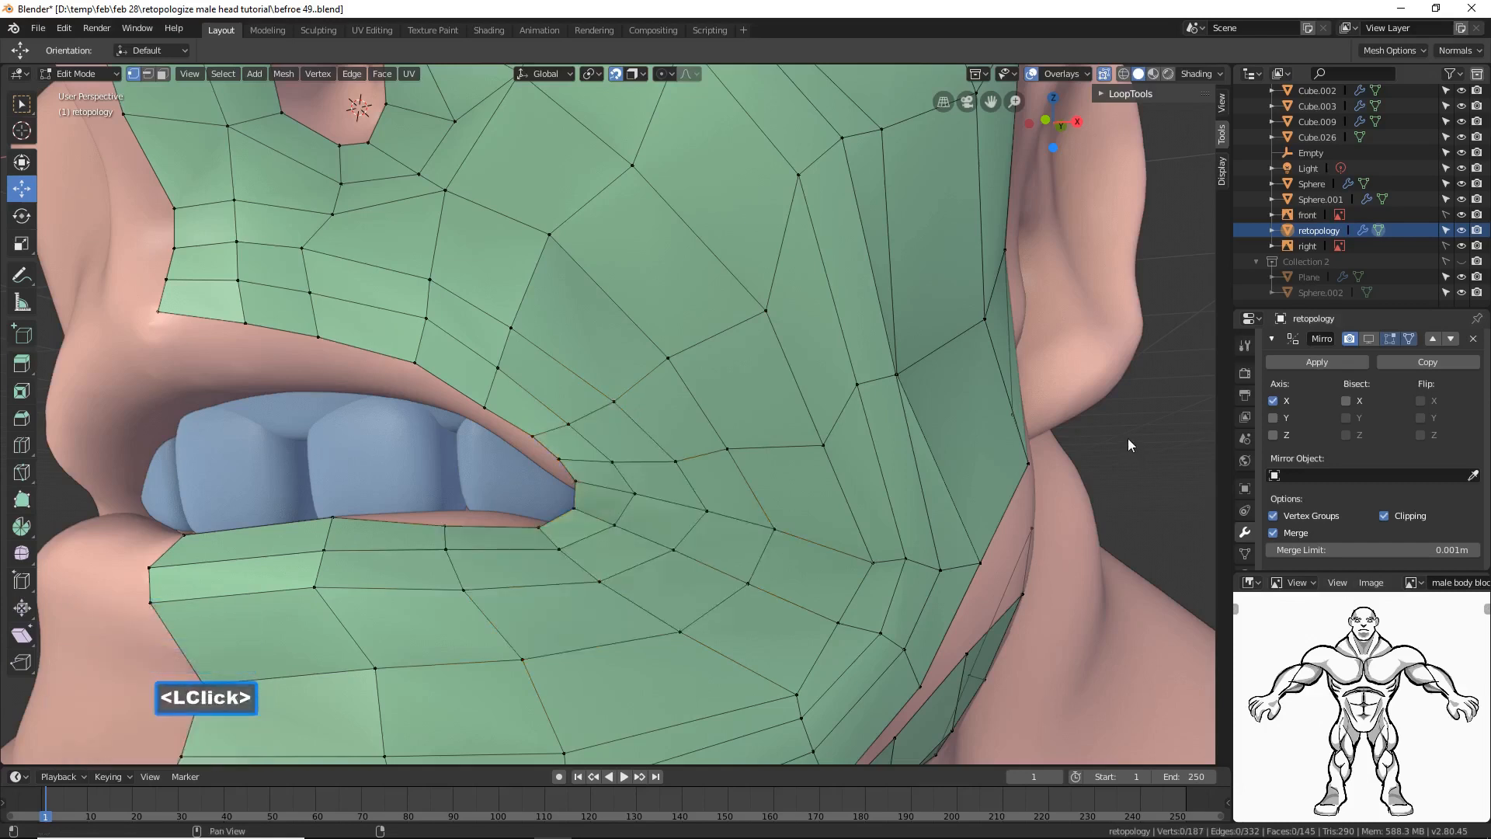
pyautogui.keyDown('ctrl'); pyautogui.moveTo(1117, 418); pyautogui.dragTo(1110, 466, button='middle'); pyautogui.keyUp('ctrl')
pyautogui.click(1139, 465)
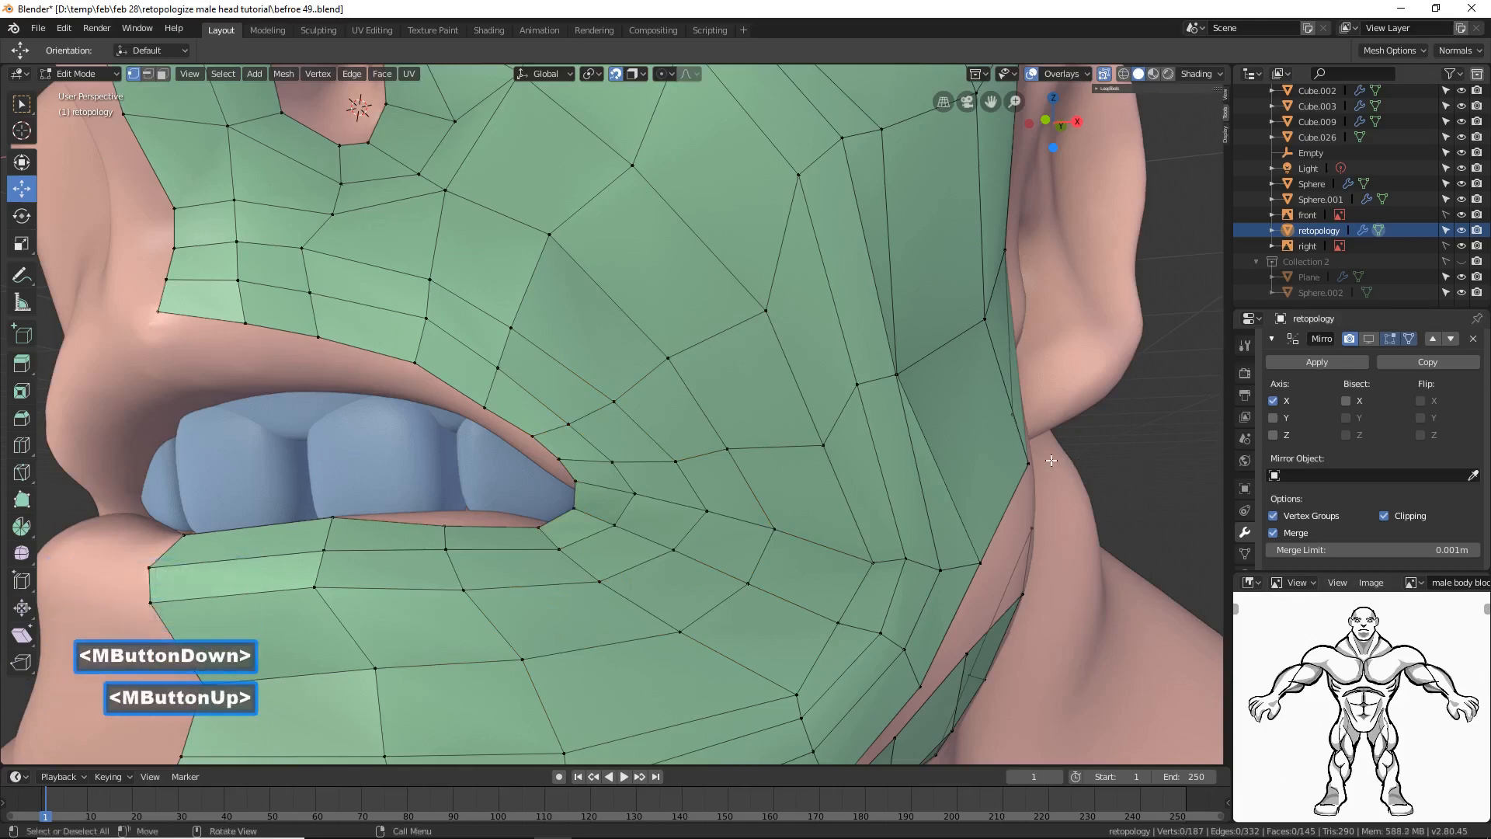
pyautogui.click(1050, 461)
pyautogui.middleClick(1113, 480)
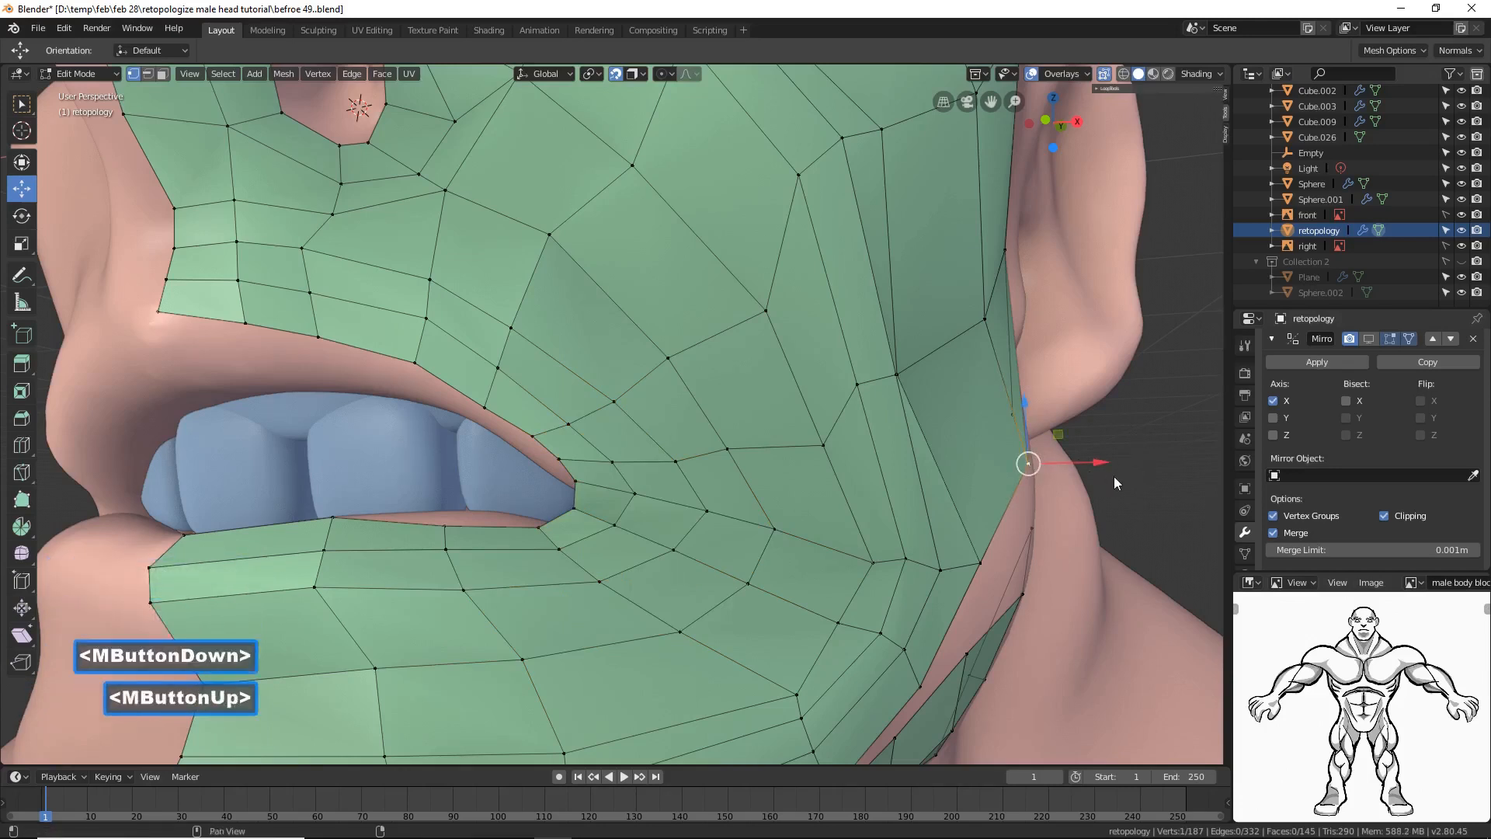
pyautogui.moveTo(1096, 491); pyautogui.dragTo(1131, 466, button='middle')
pyautogui.scroll(-4, 1131, 466)
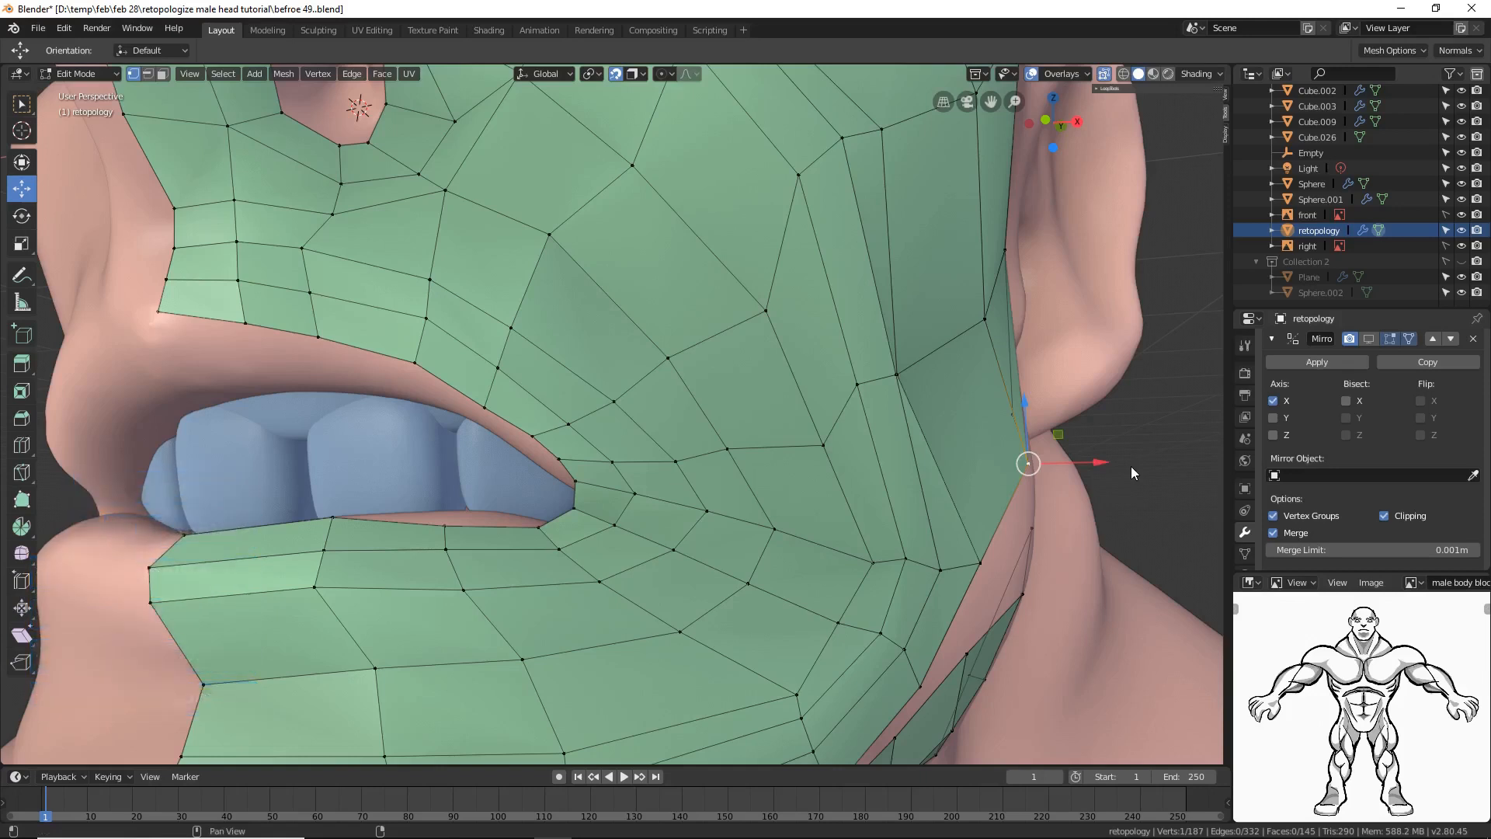
pyautogui.click(916, 311)
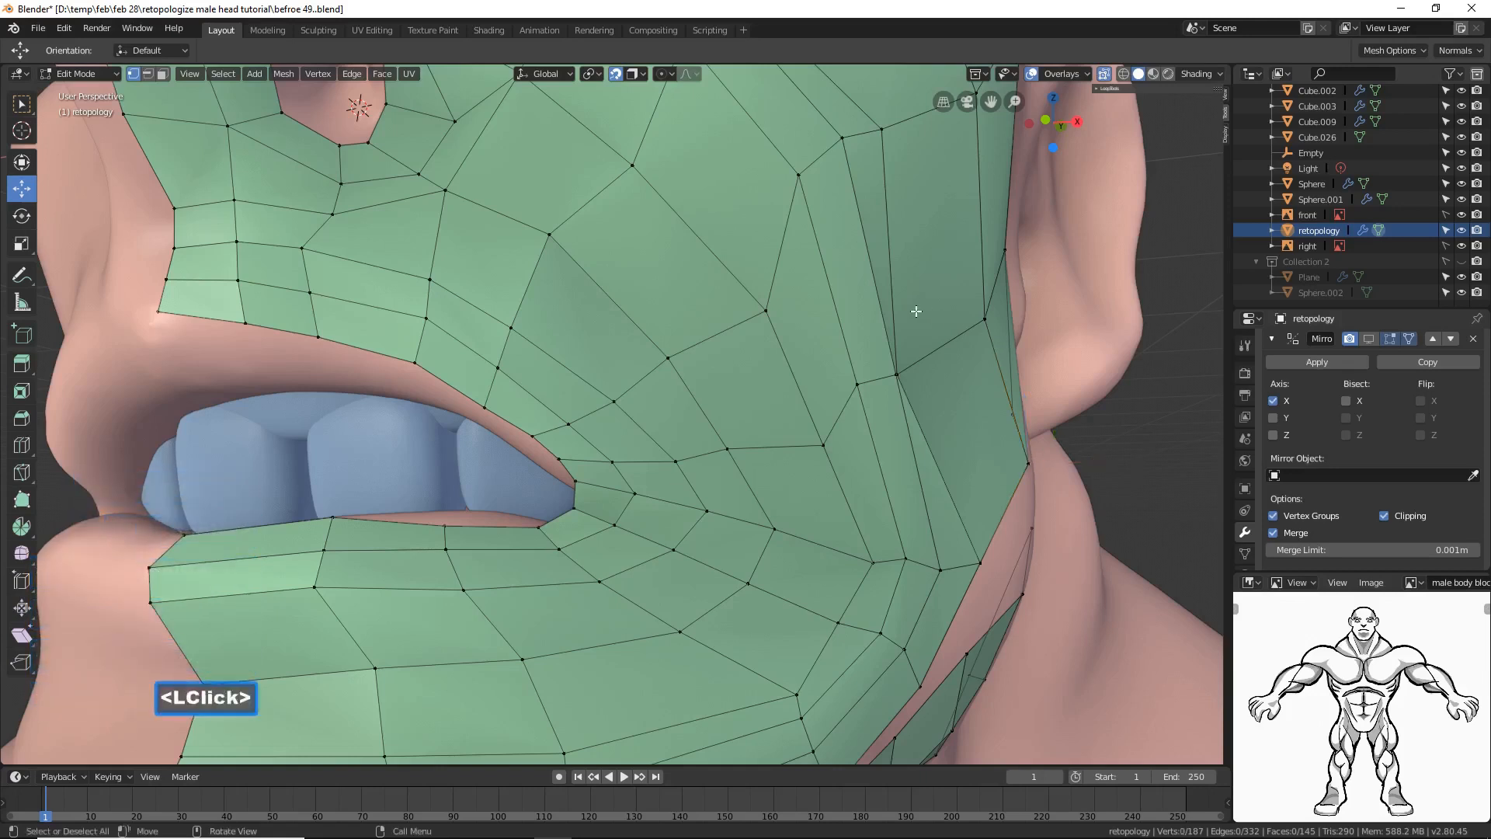
# Step: Examine the retopology surface of the face in Object Mode and return to Edit Mode
pyautogui.click(76, 73)
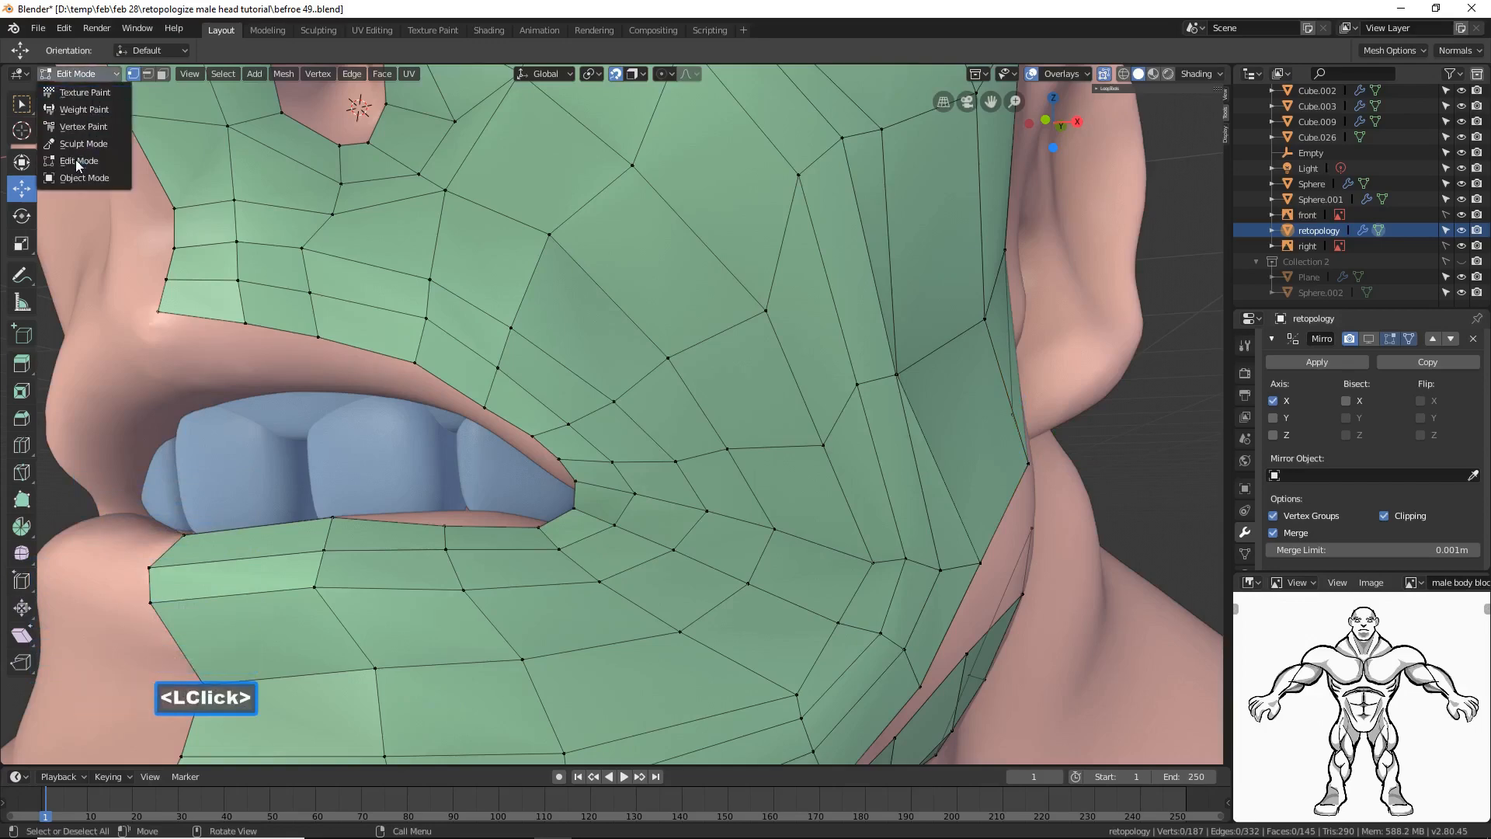
pyautogui.click(78, 177)
pyautogui.scroll(-3, 757, 311)
pyautogui.scroll(1, 757, 311)
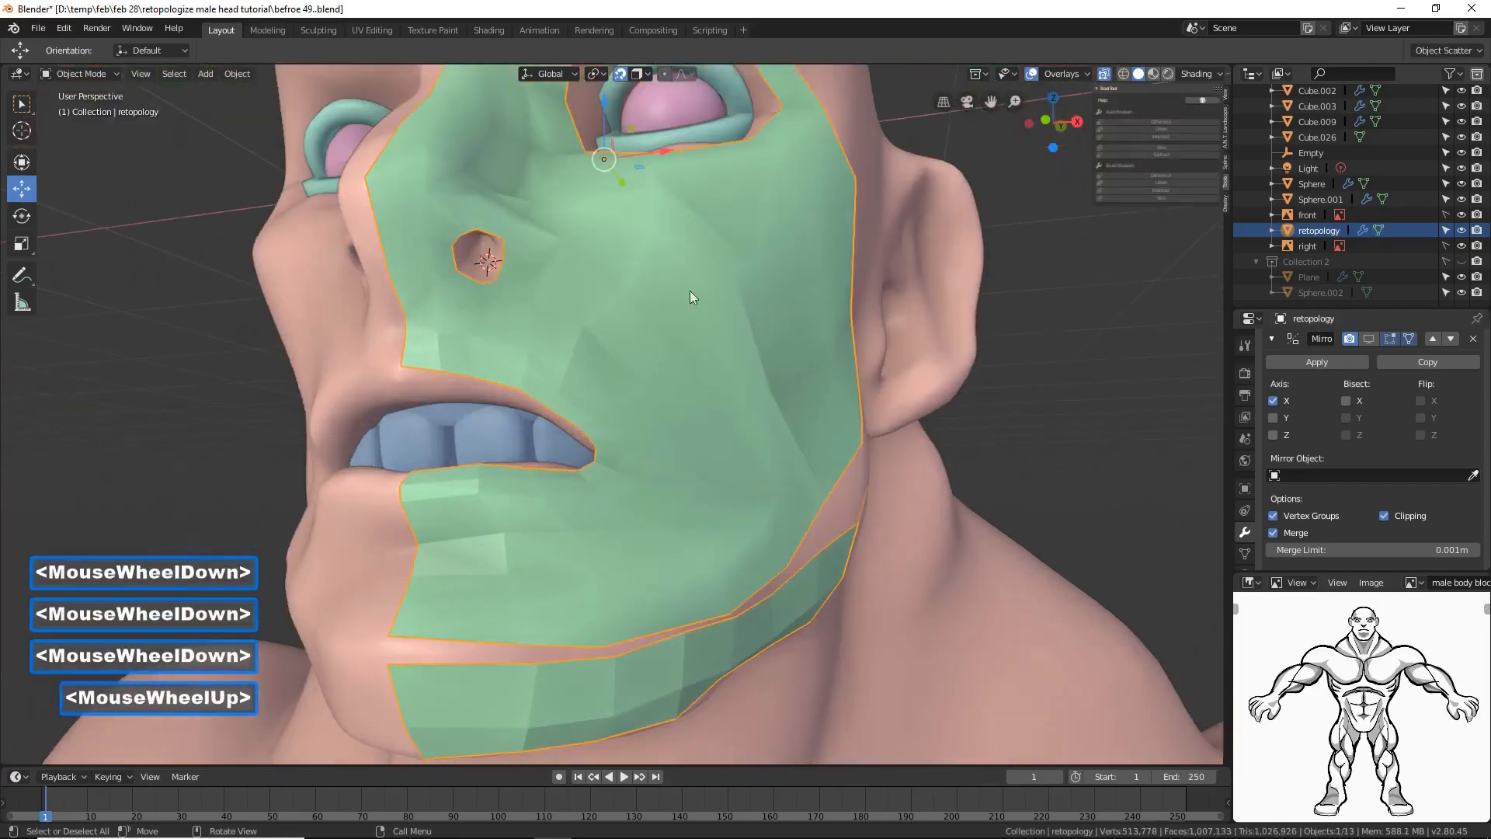
pyautogui.click(92, 73)
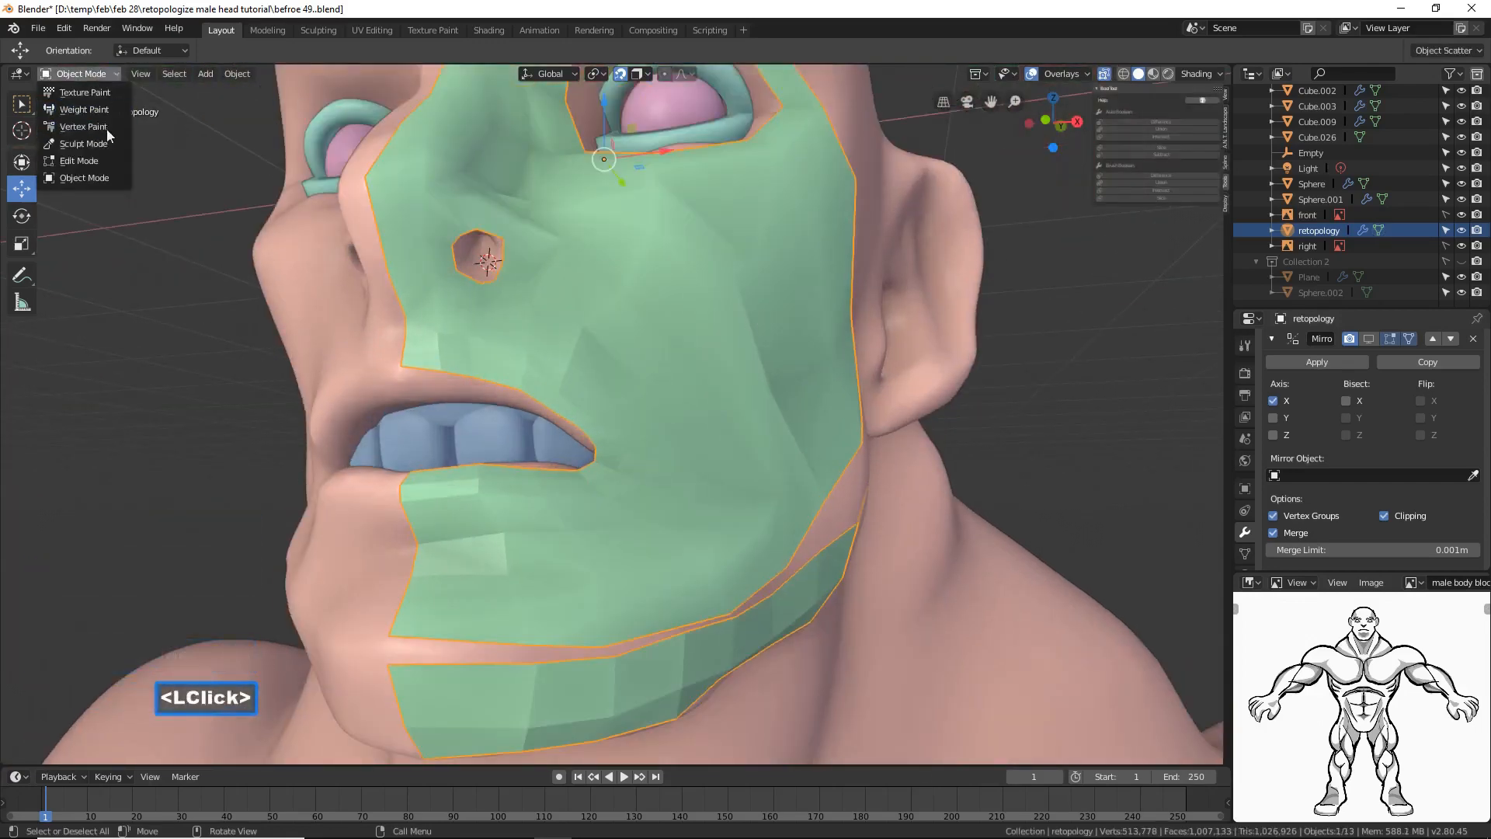
pyautogui.click(107, 158)
pyautogui.moveTo(872, 409); pyautogui.dragTo(1042, 492, button='middle')
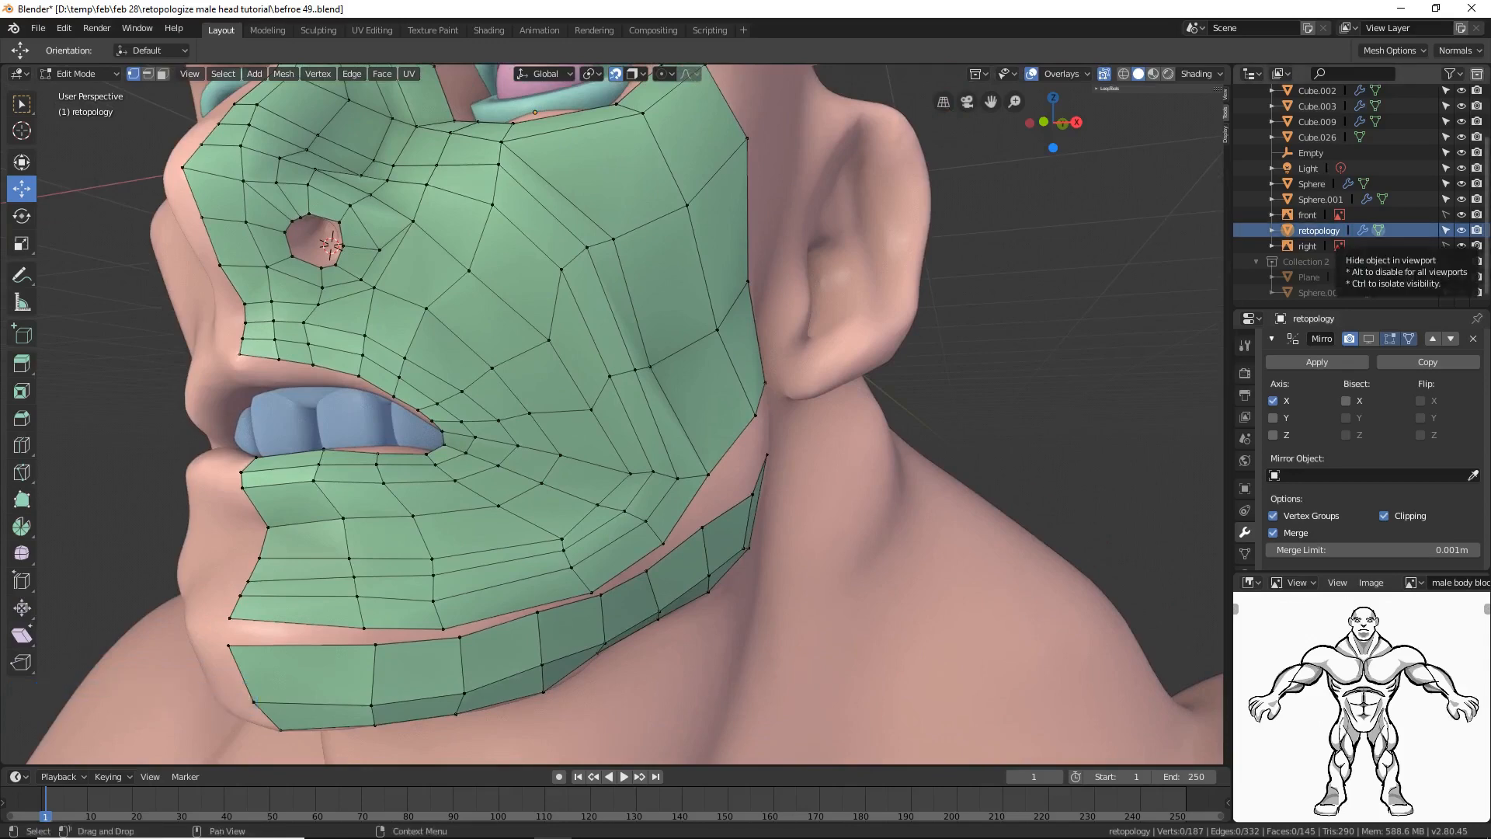
pyautogui.click(1460, 245)
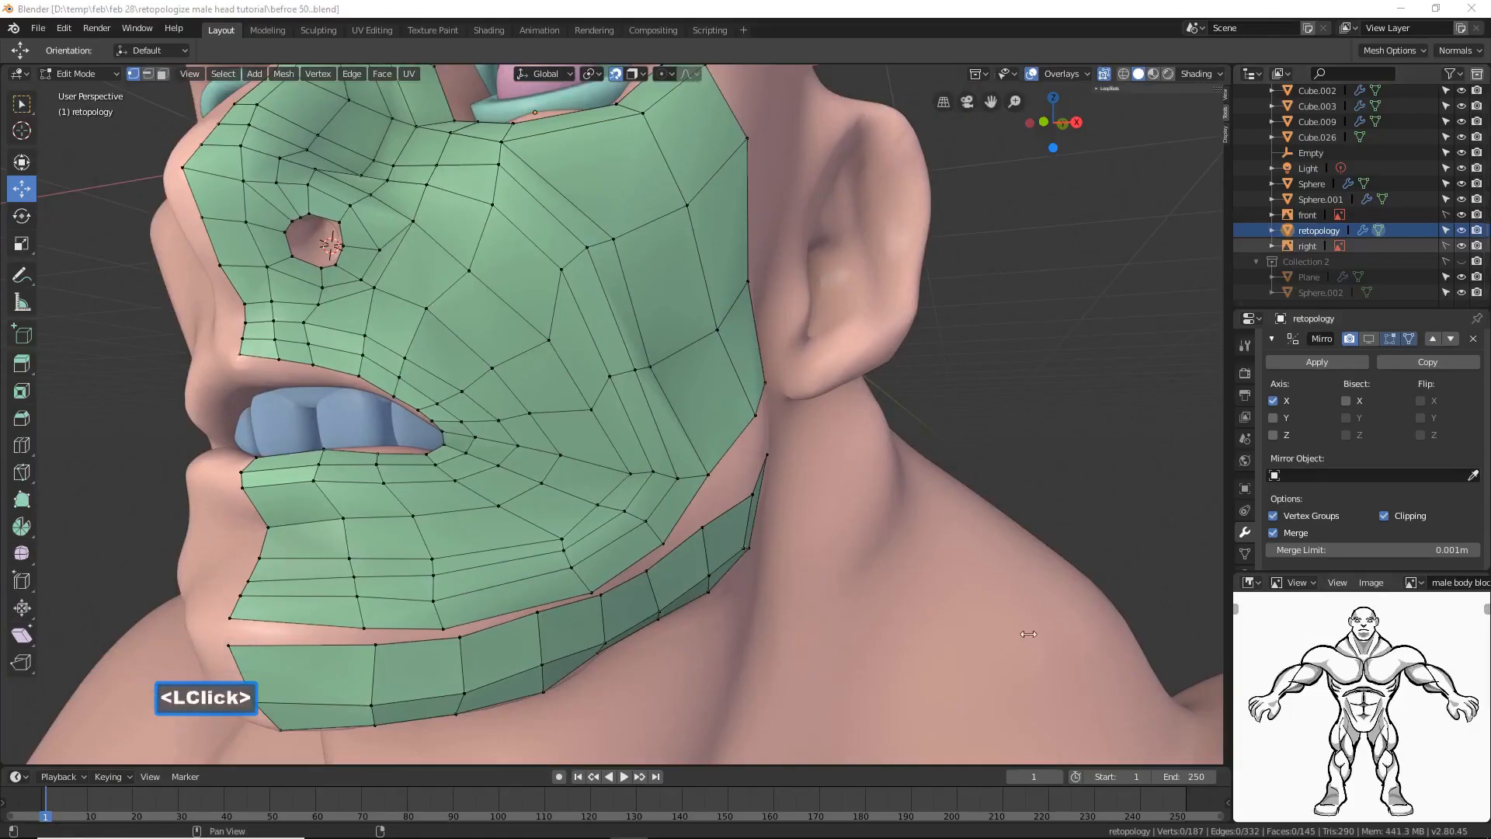
pyautogui.click(929, 13)
# Step: With Connected proportional editing at size 0.386, move the jaw strip's rear end face toward the ear by about X 0.0484, Y 0.115, Z 0.13 m
pyautogui.moveTo(981, 369); pyautogui.dragTo(917, 365, button='middle')
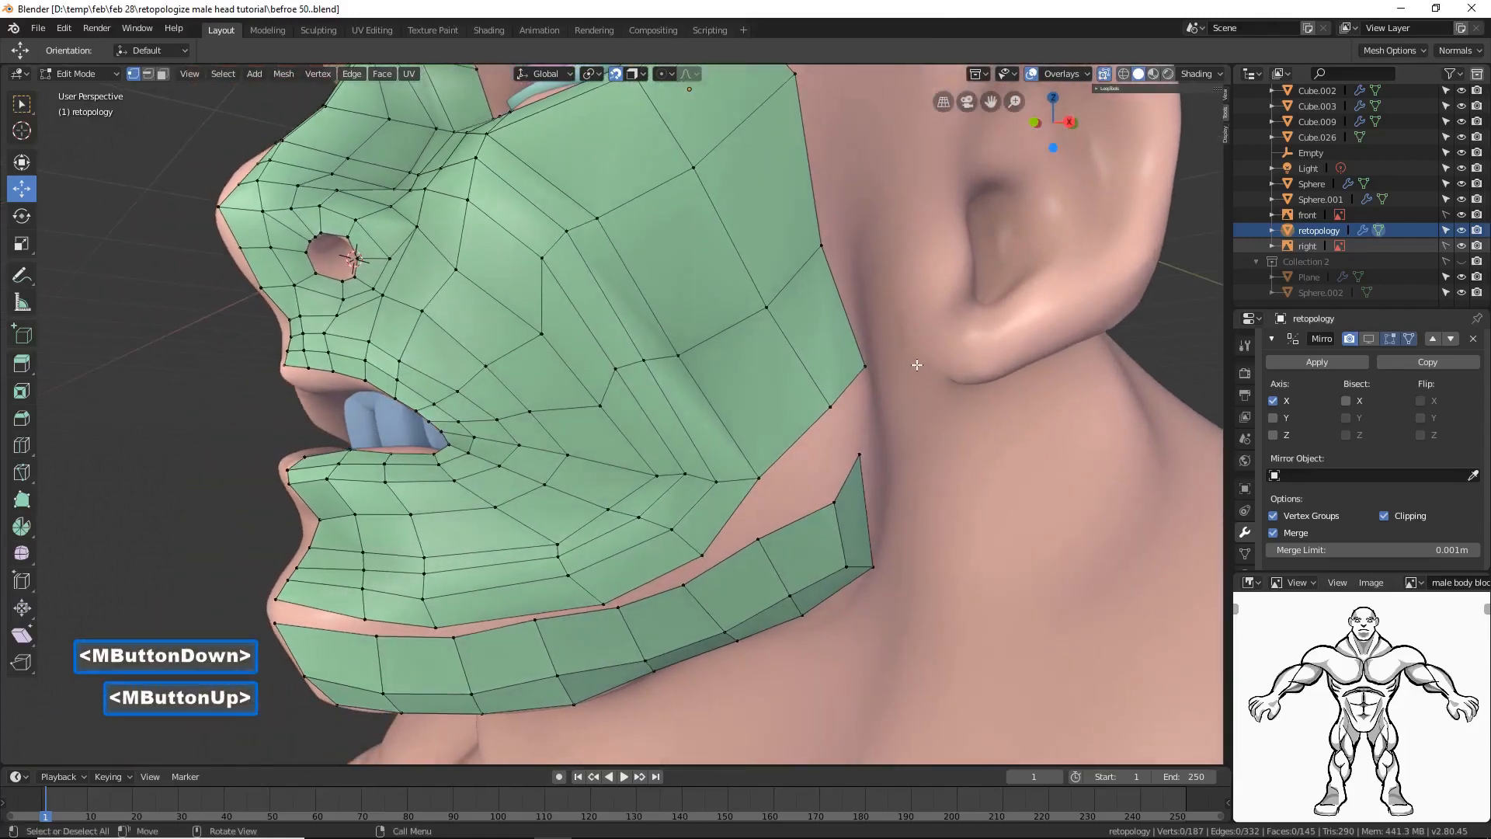
pyautogui.click(668, 75)
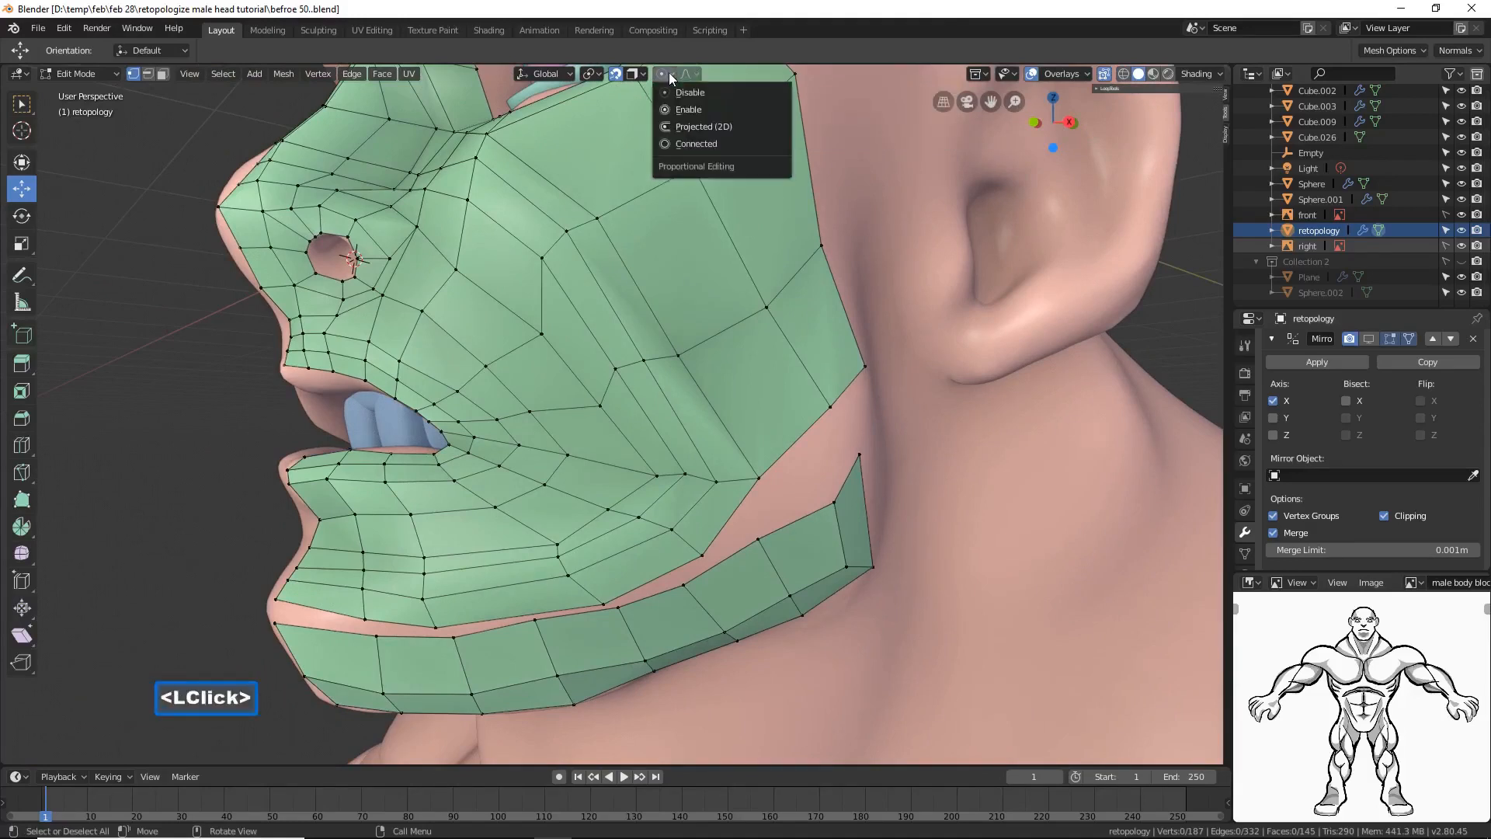
pyautogui.click(725, 141)
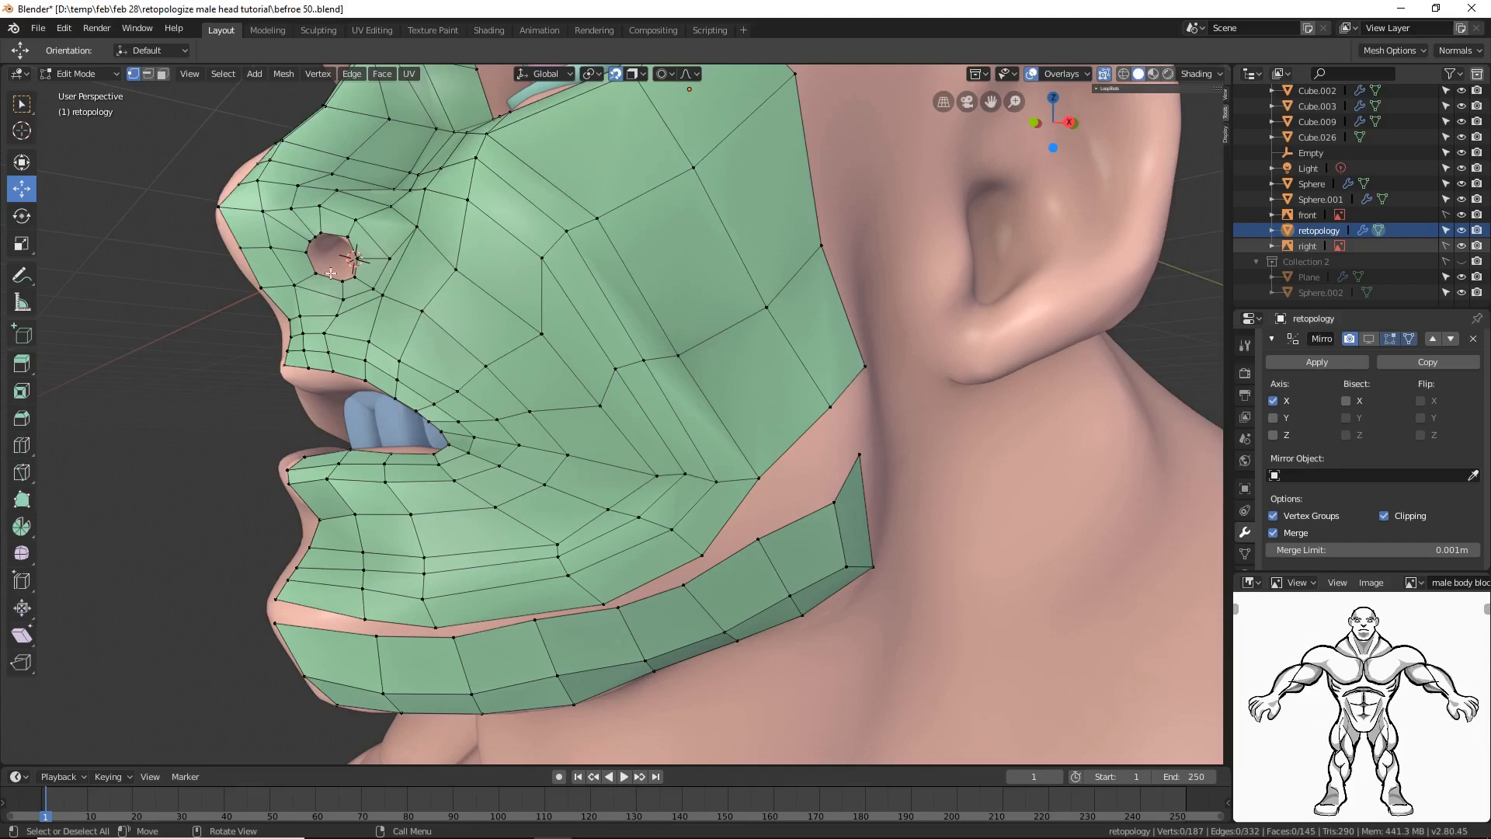
pyautogui.click(163, 73)
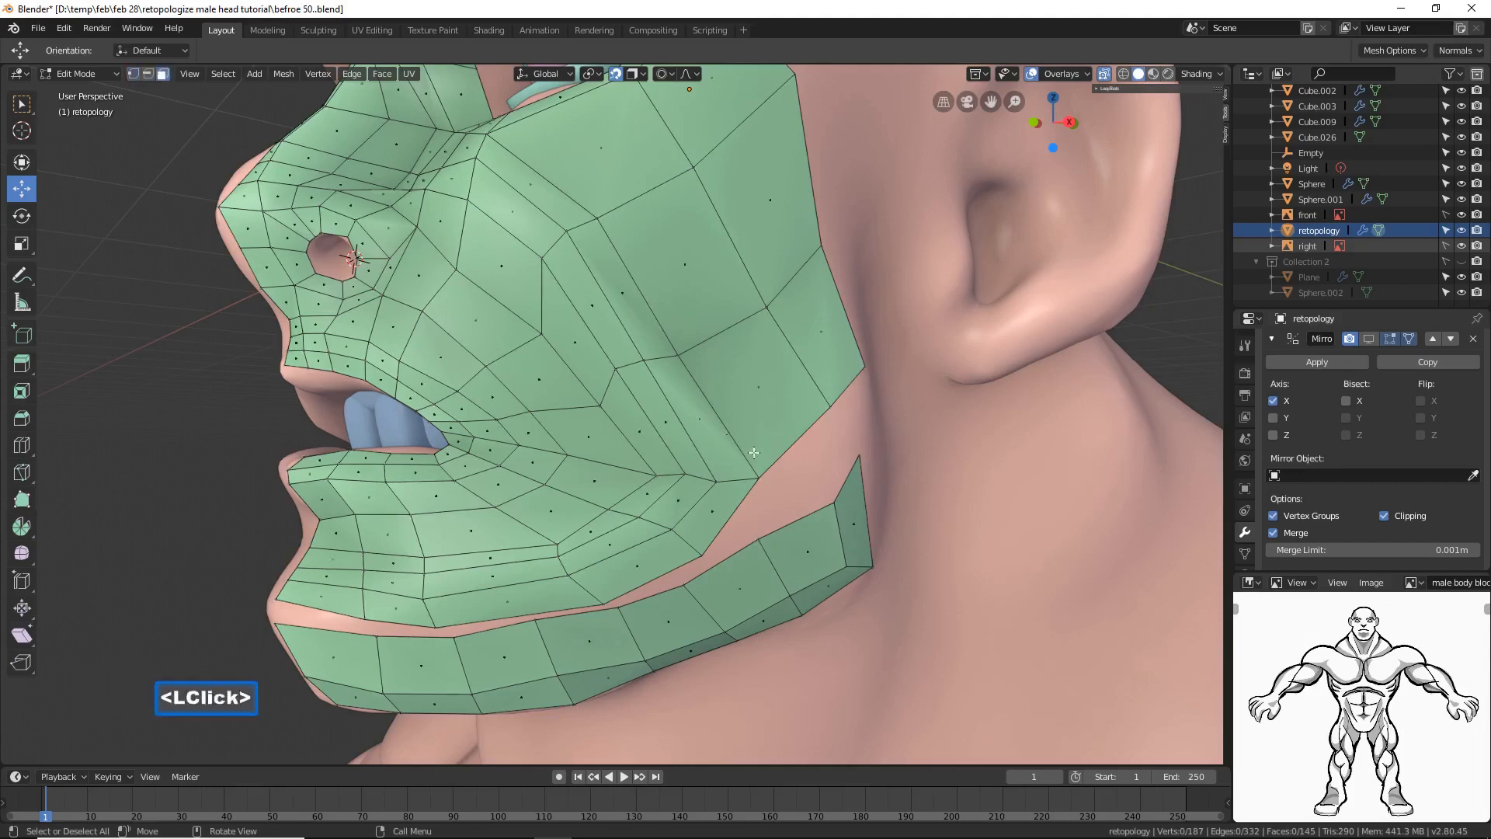
pyautogui.click(853, 508)
pyautogui.moveTo(852, 508); pyautogui.dragTo(917, 509, button='middle')
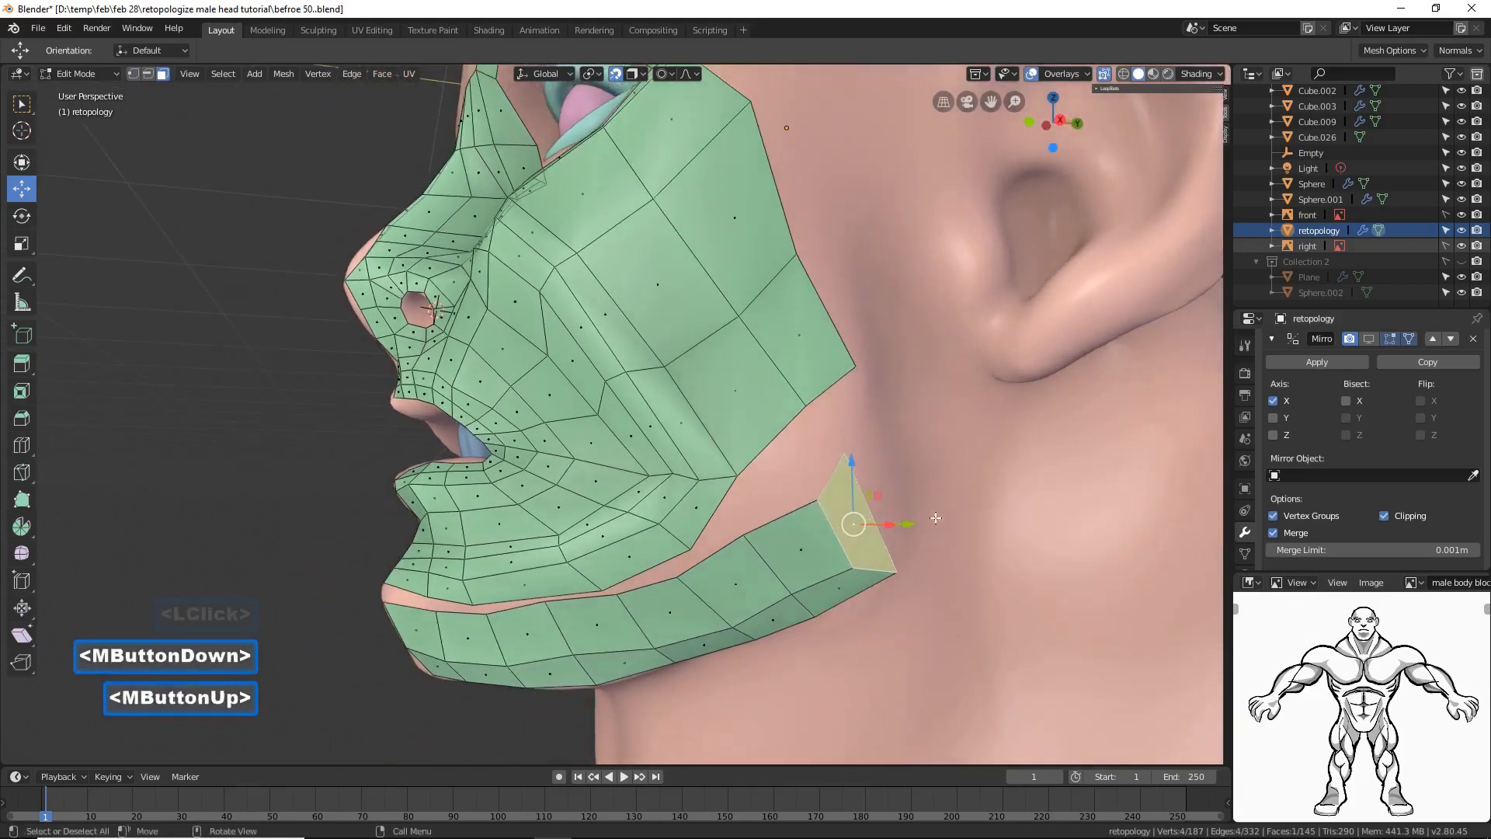
pyautogui.press('g')
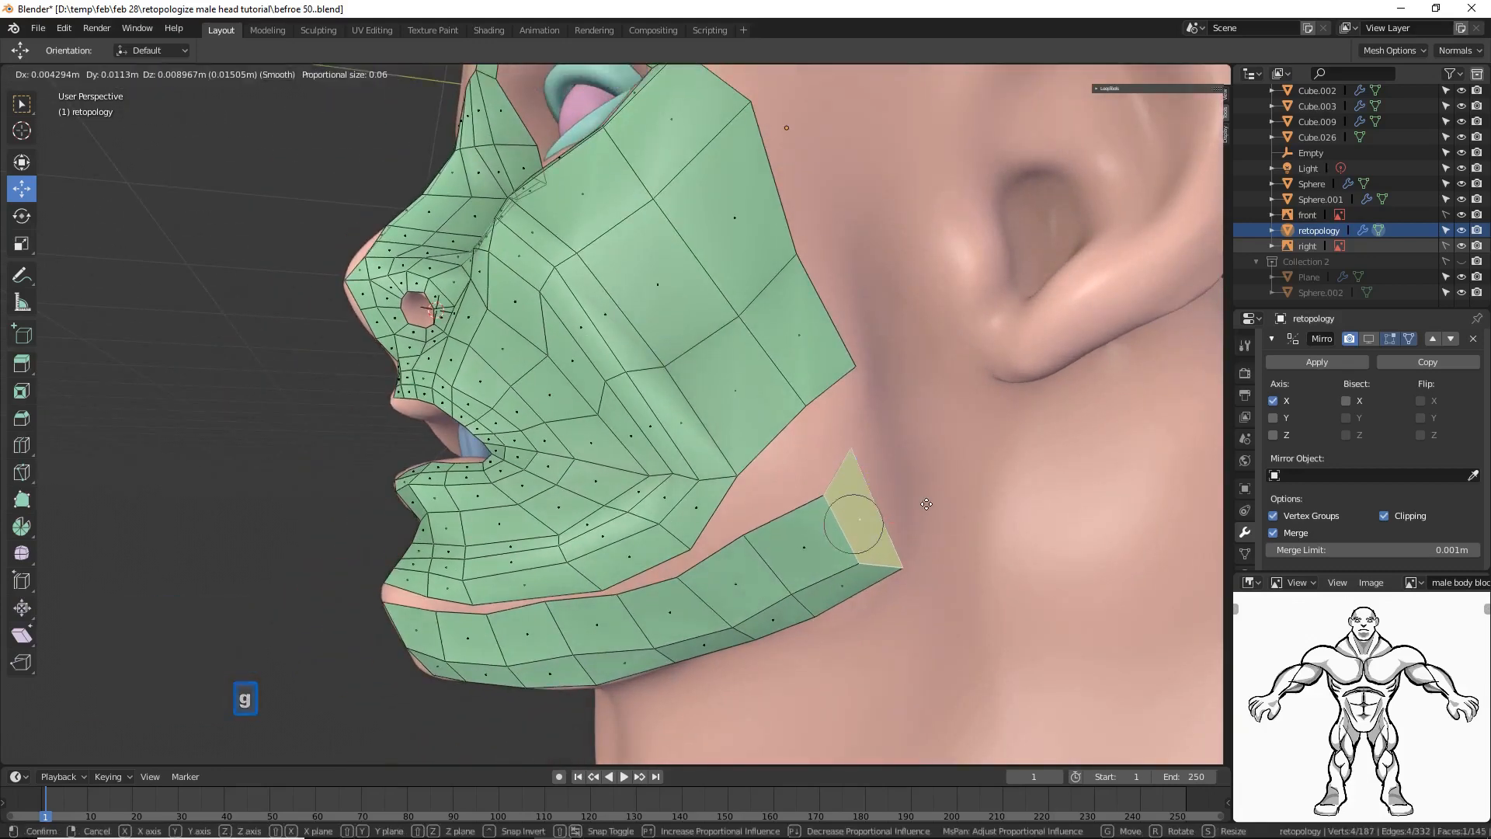
pyautogui.scroll(-10, 932, 511)
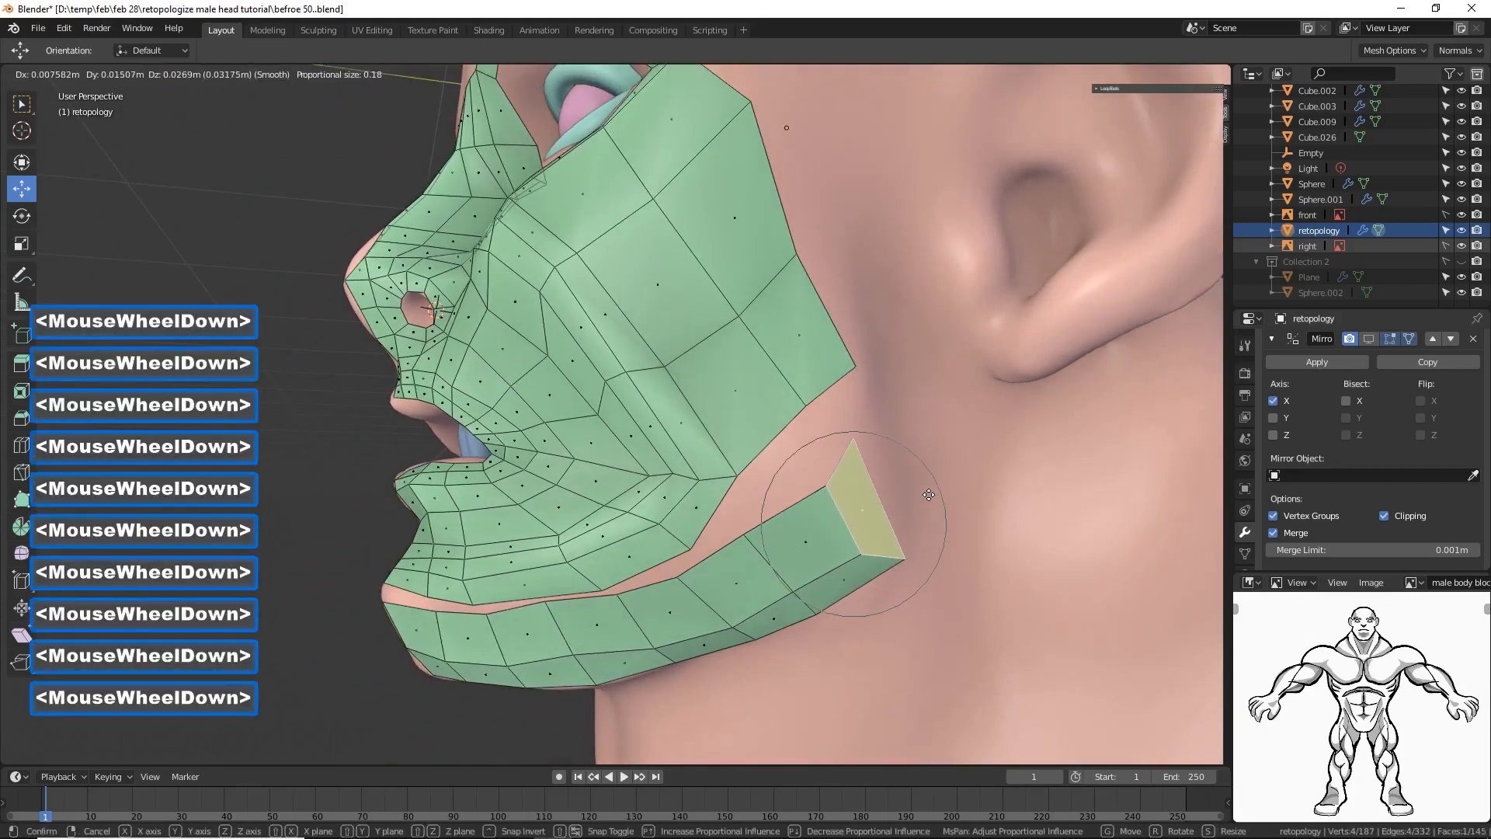
pyautogui.scroll(-5, 962, 466)
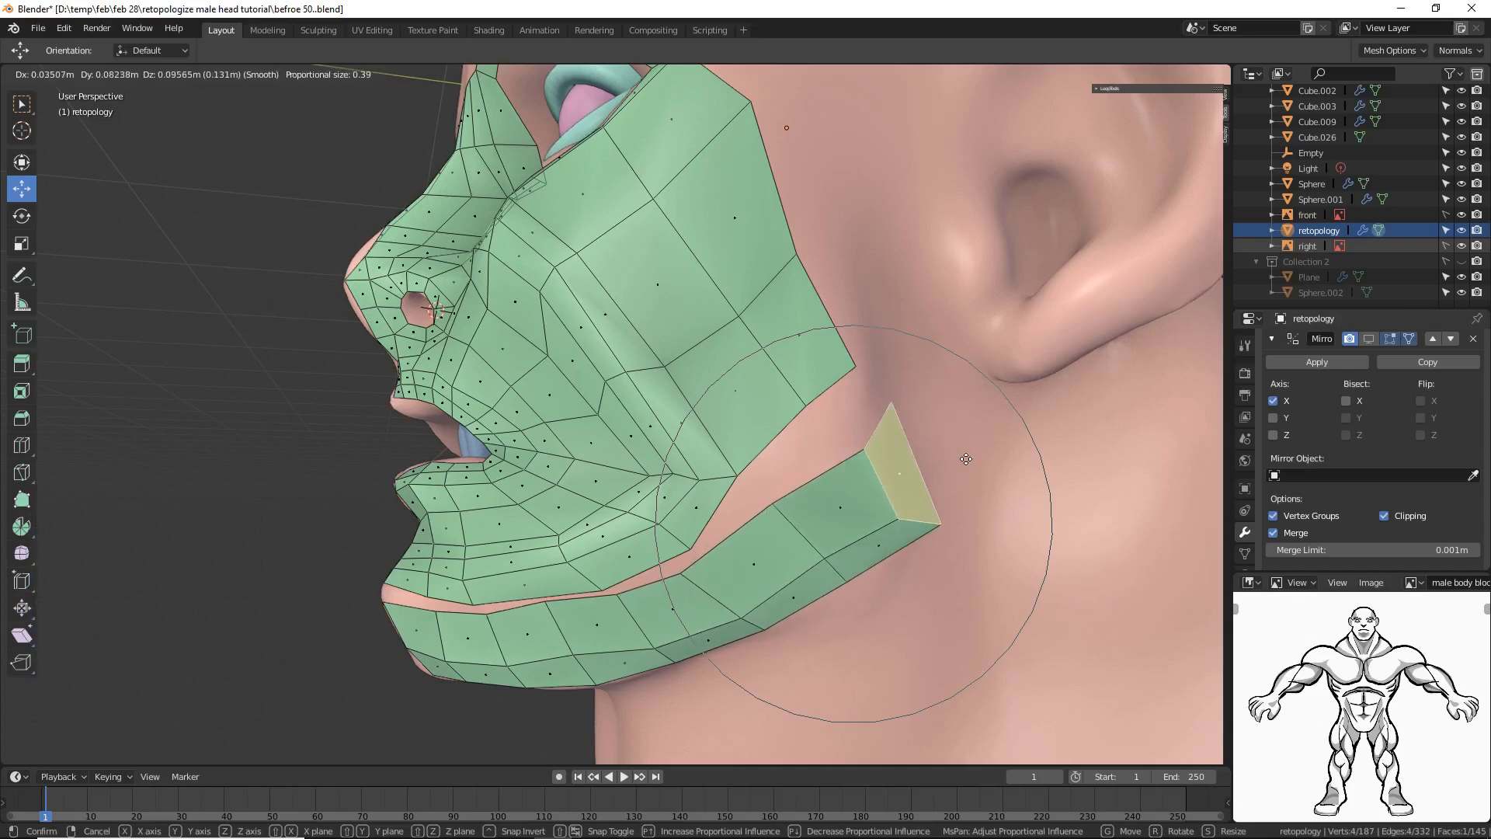
pyautogui.click(965, 454)
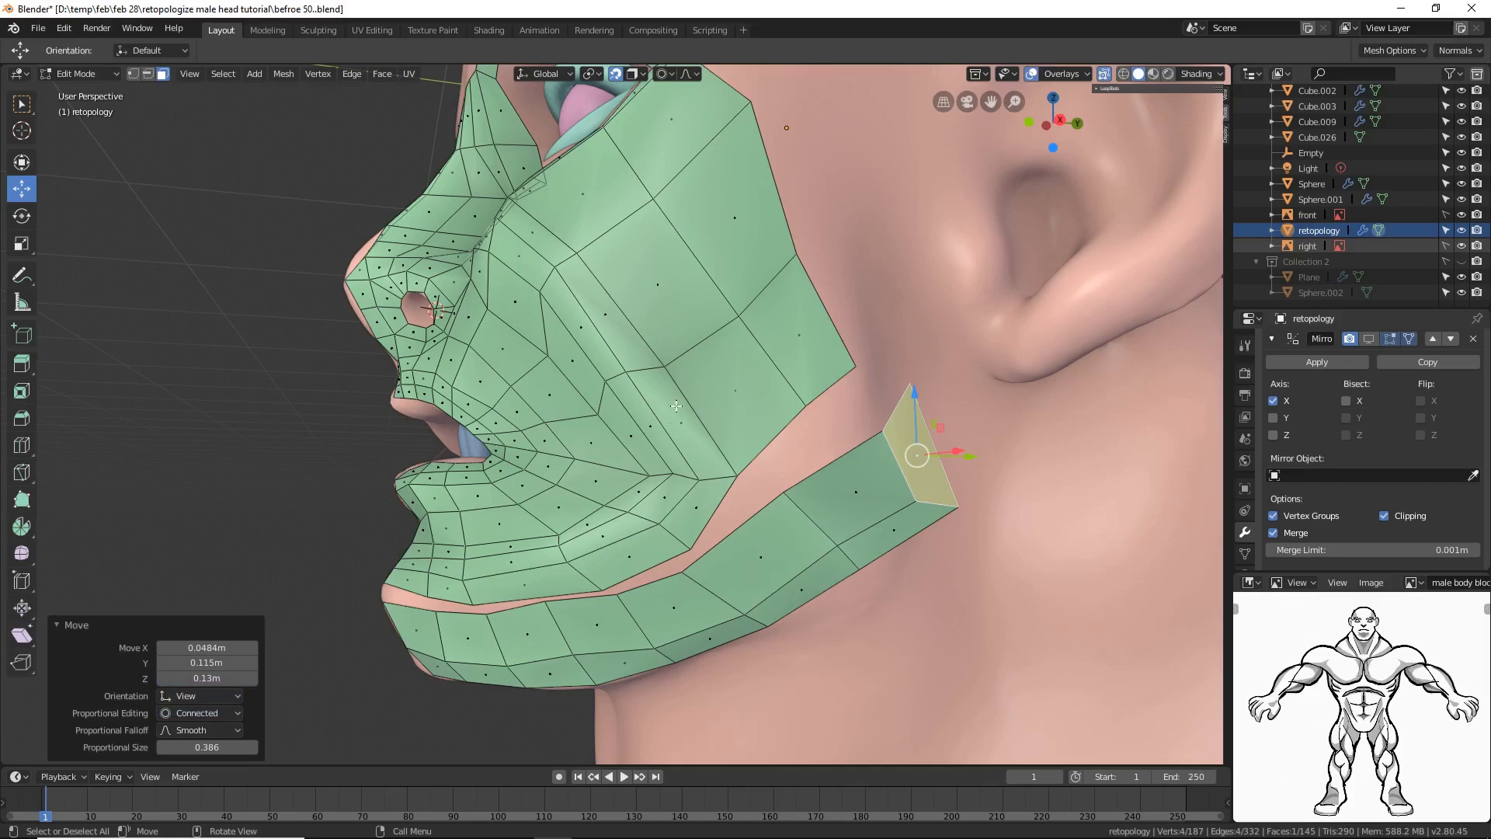
# Step: Deselect the jaw strip face, disable proportional editing and switch to edge selection
pyautogui.click(332, 417)
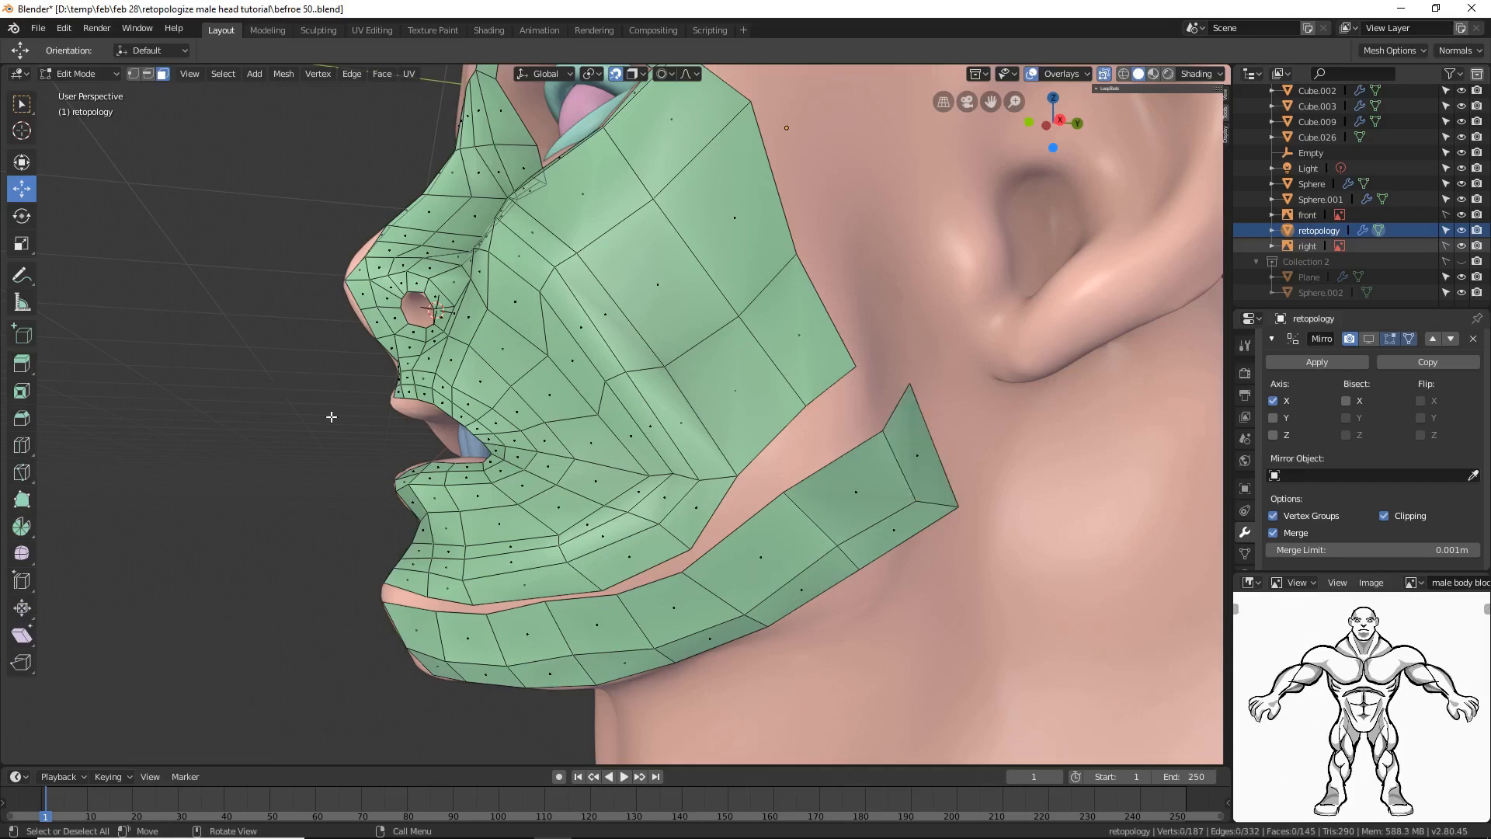
pyautogui.click(673, 76)
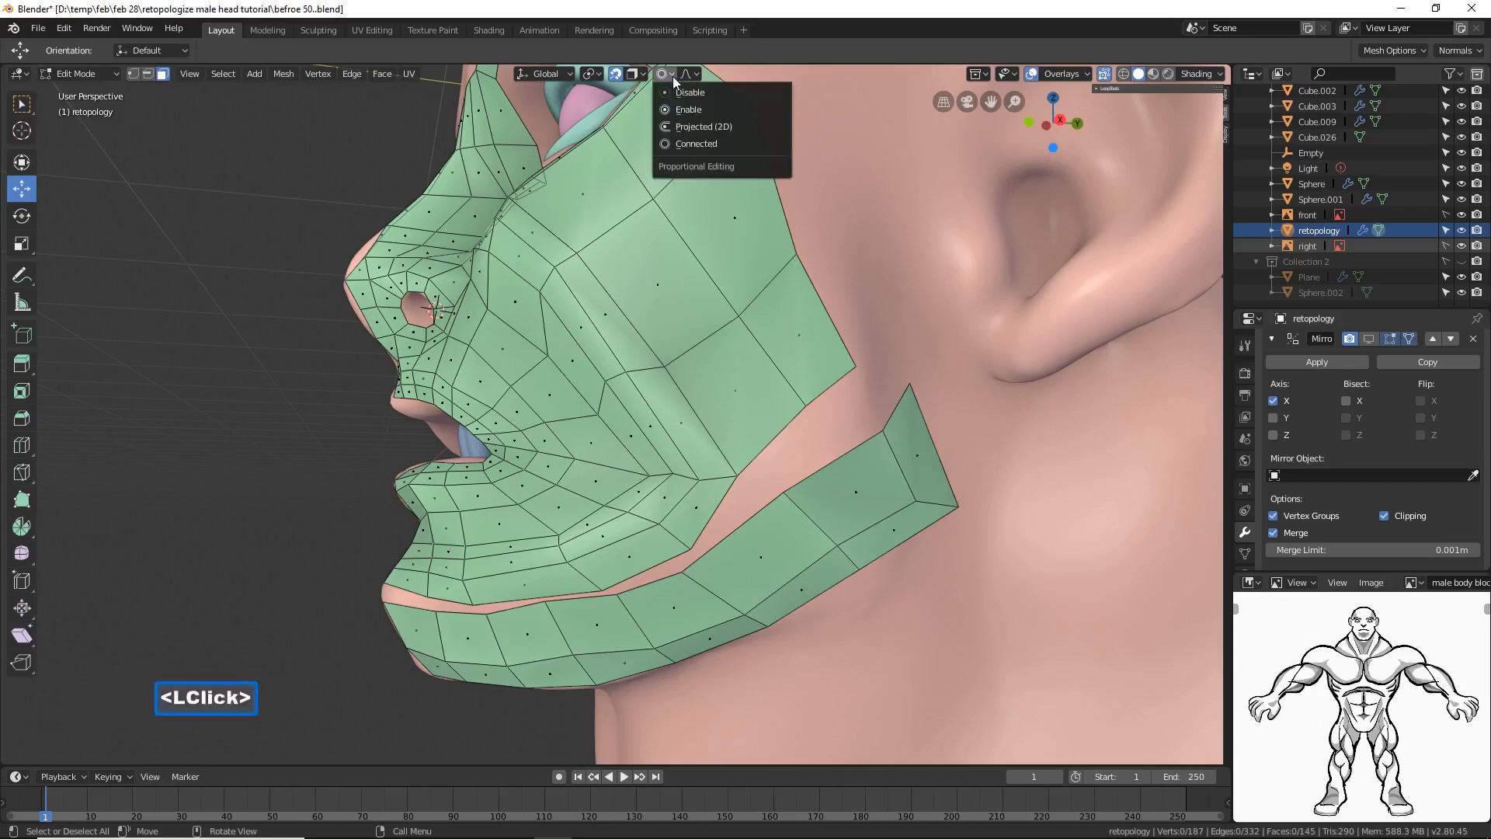
pyautogui.click(724, 89)
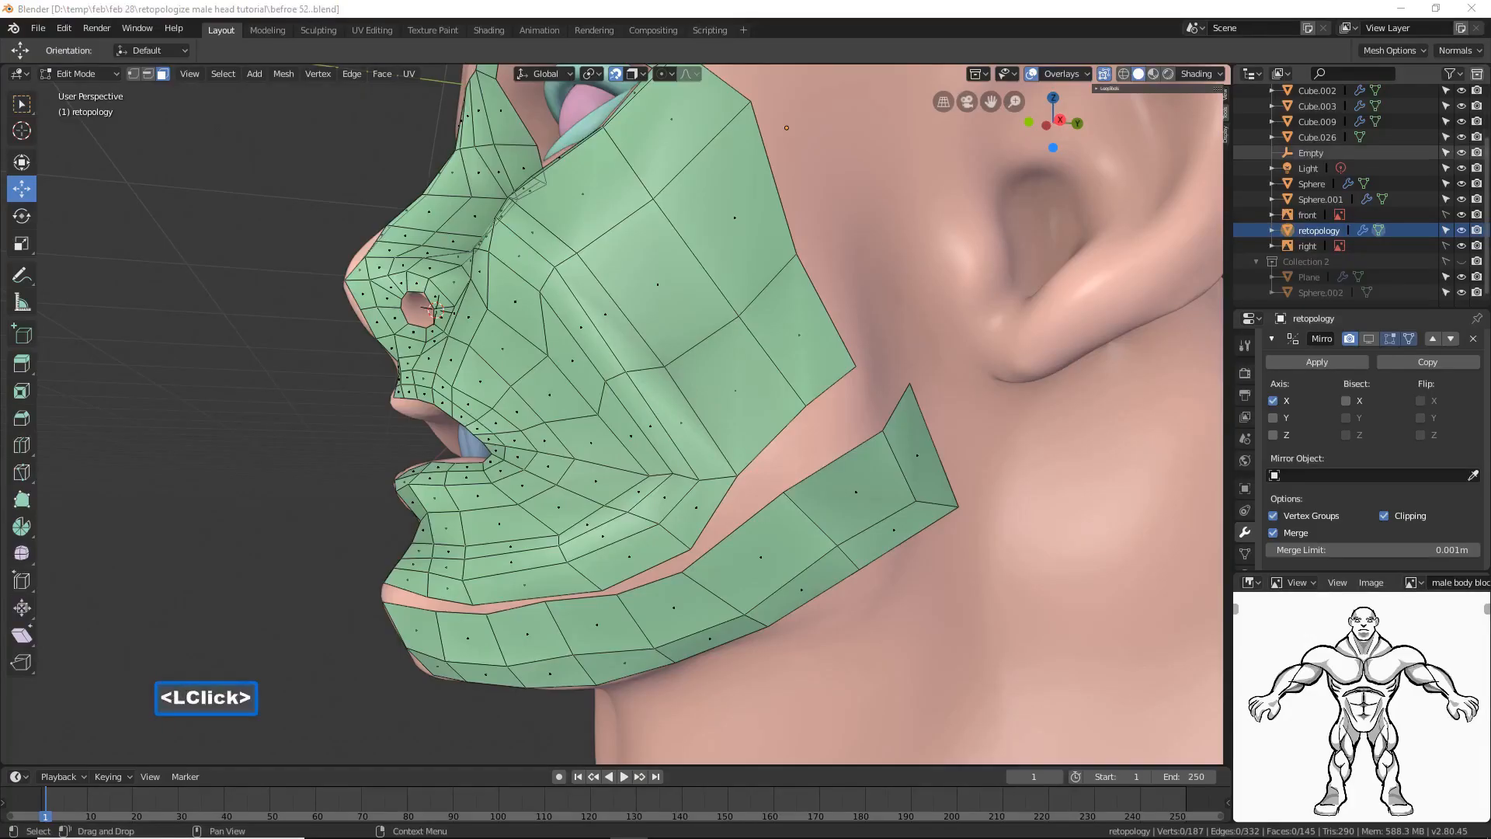
pyautogui.click(752, 10)
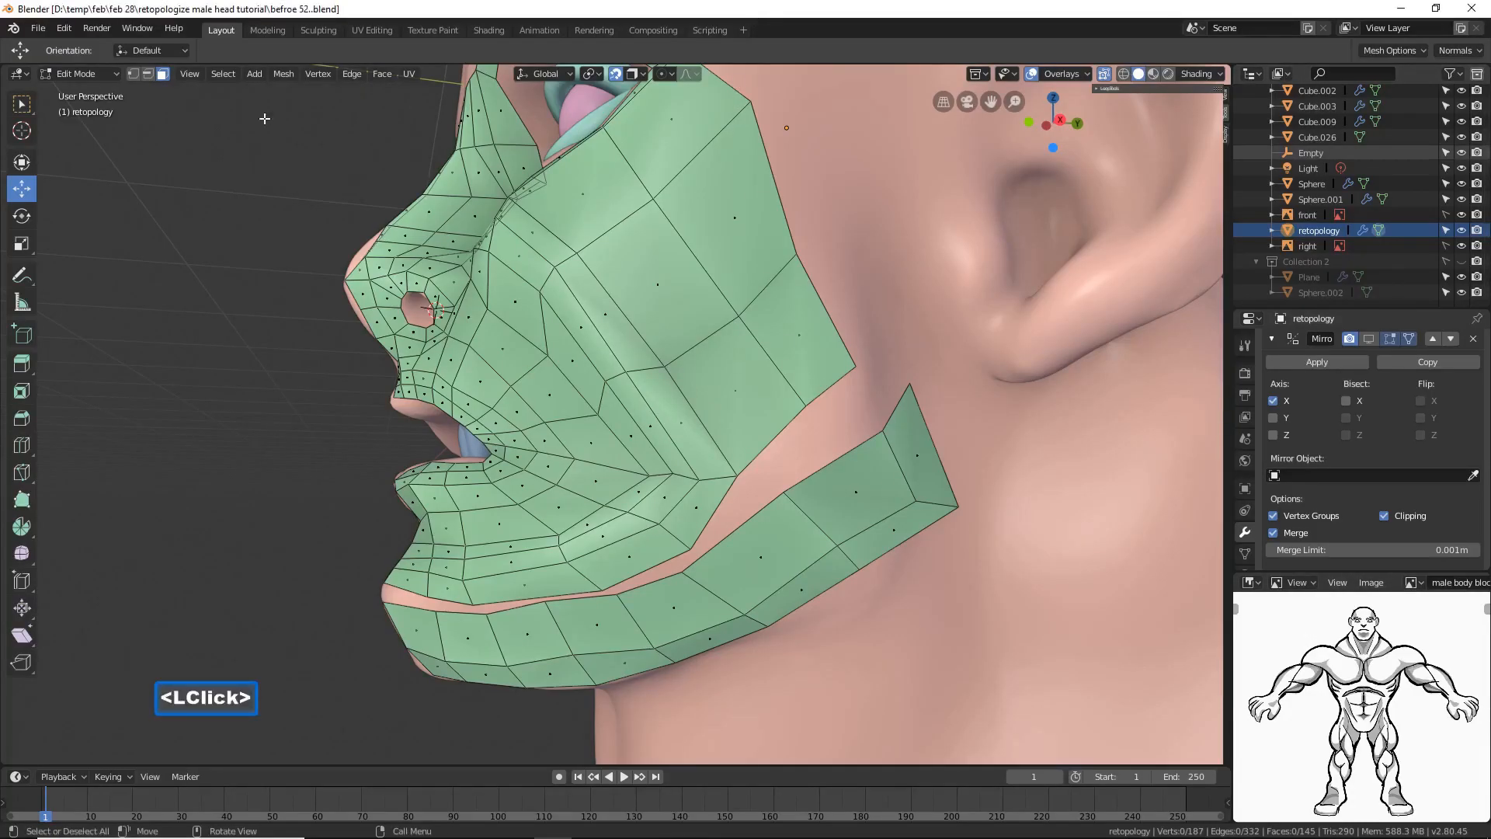
pyautogui.click(148, 74)
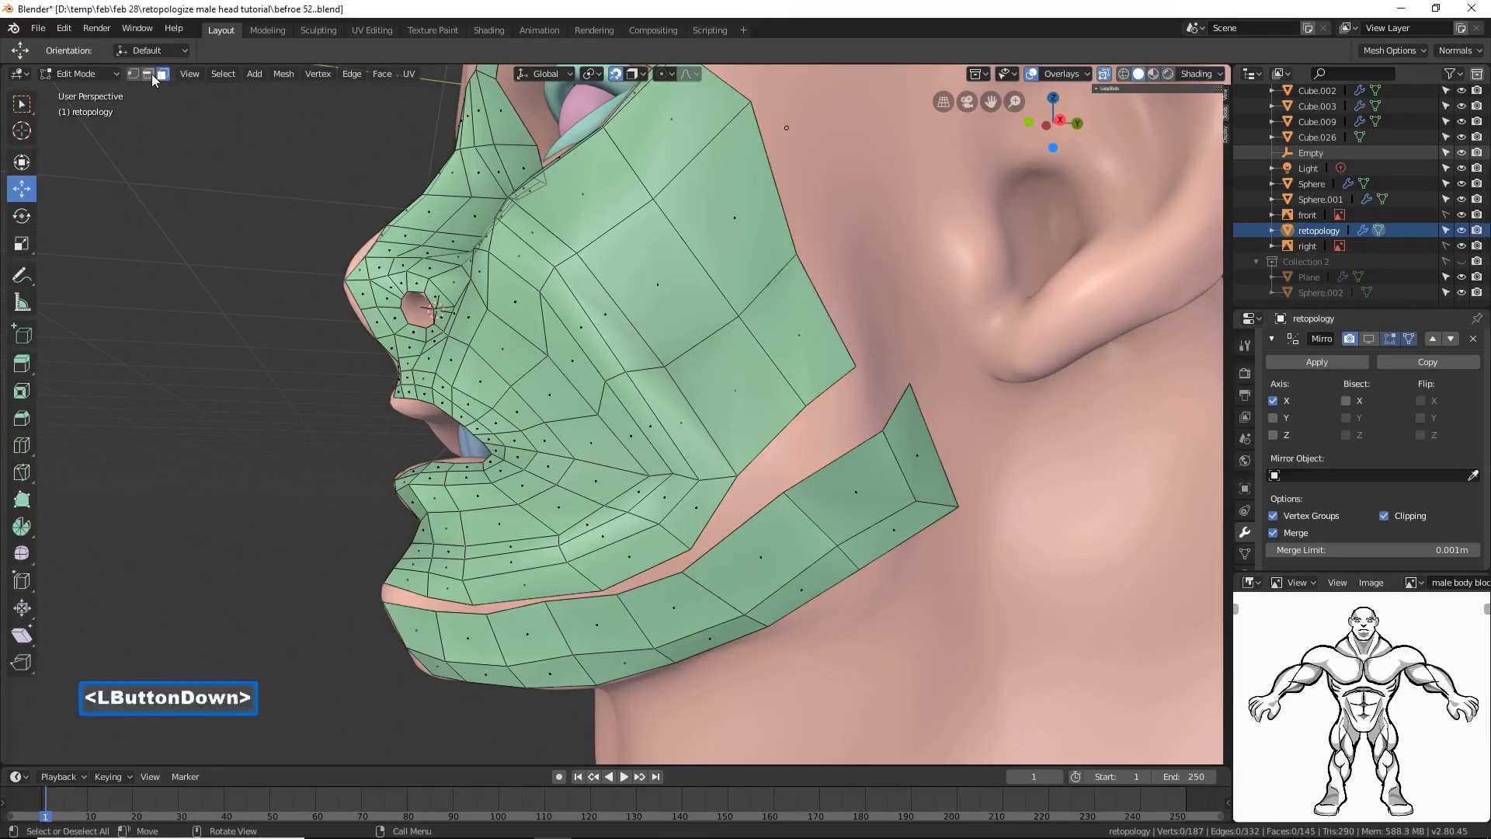
pyautogui.click(769, 433)
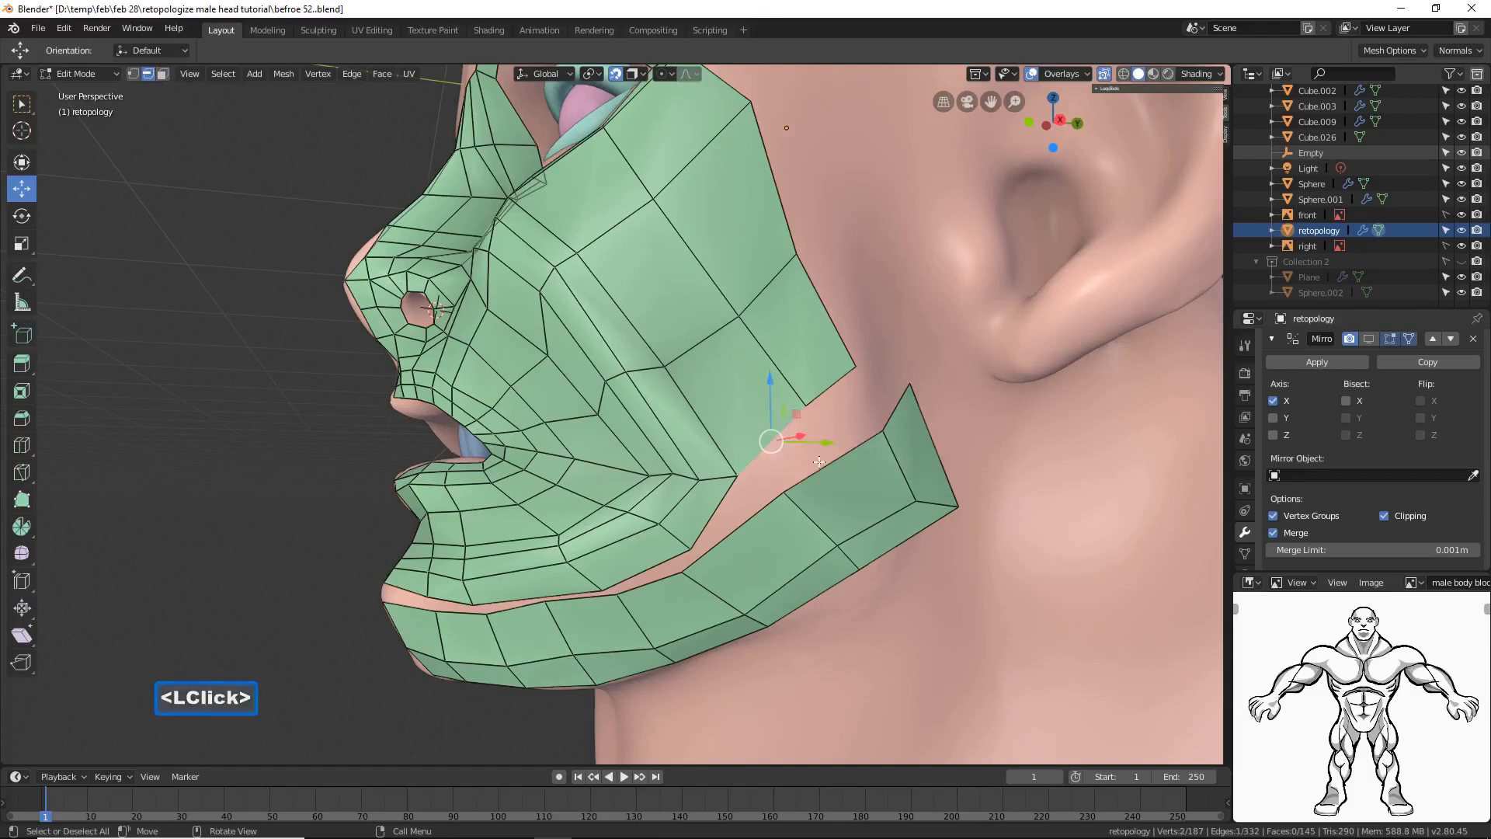
pyautogui.keyDown('shift'); pyautogui.click(813, 471); pyautogui.keyUp('shift')
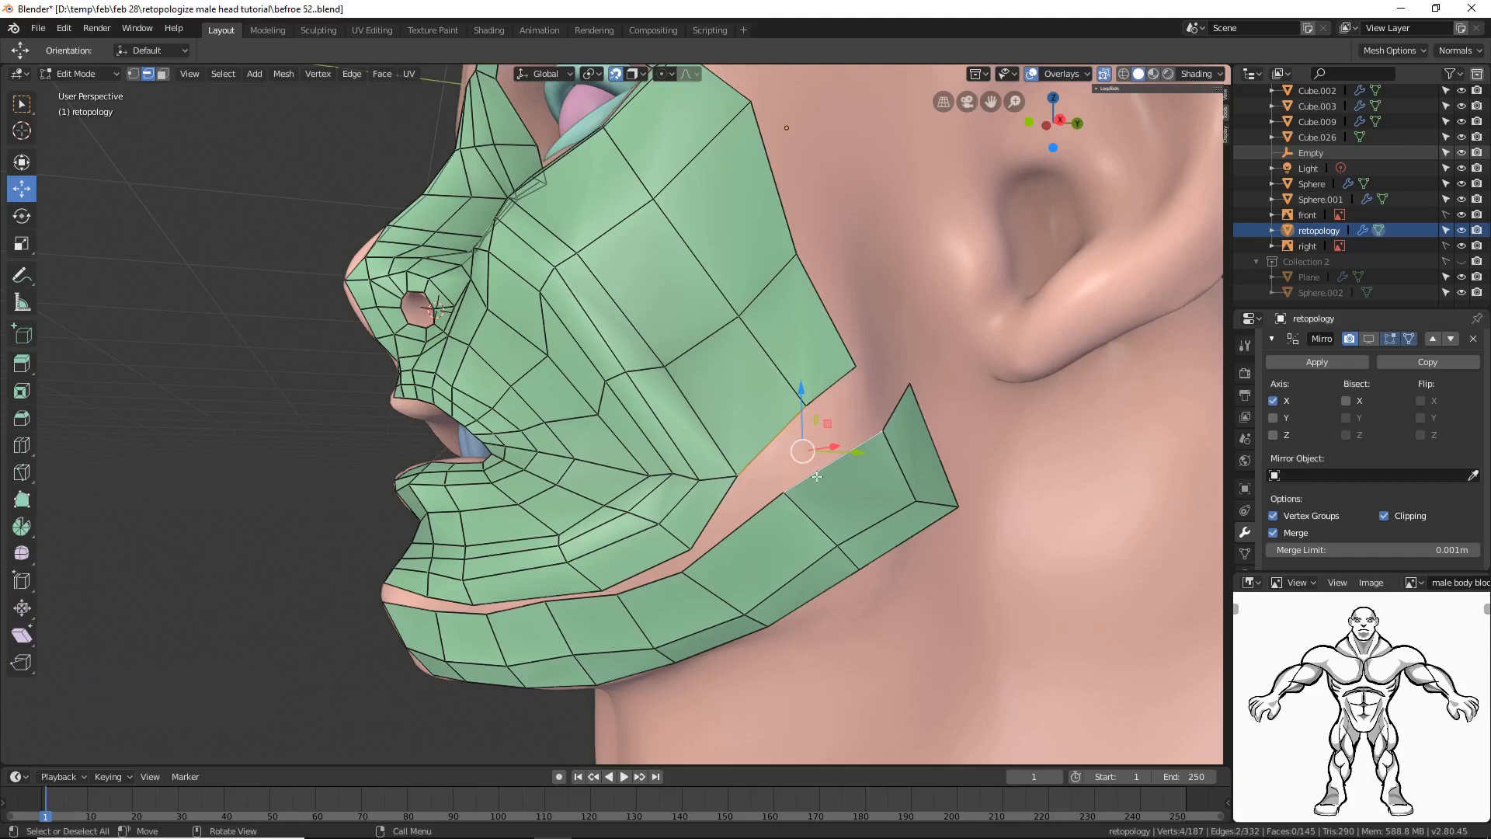
pyautogui.click(216, 485)
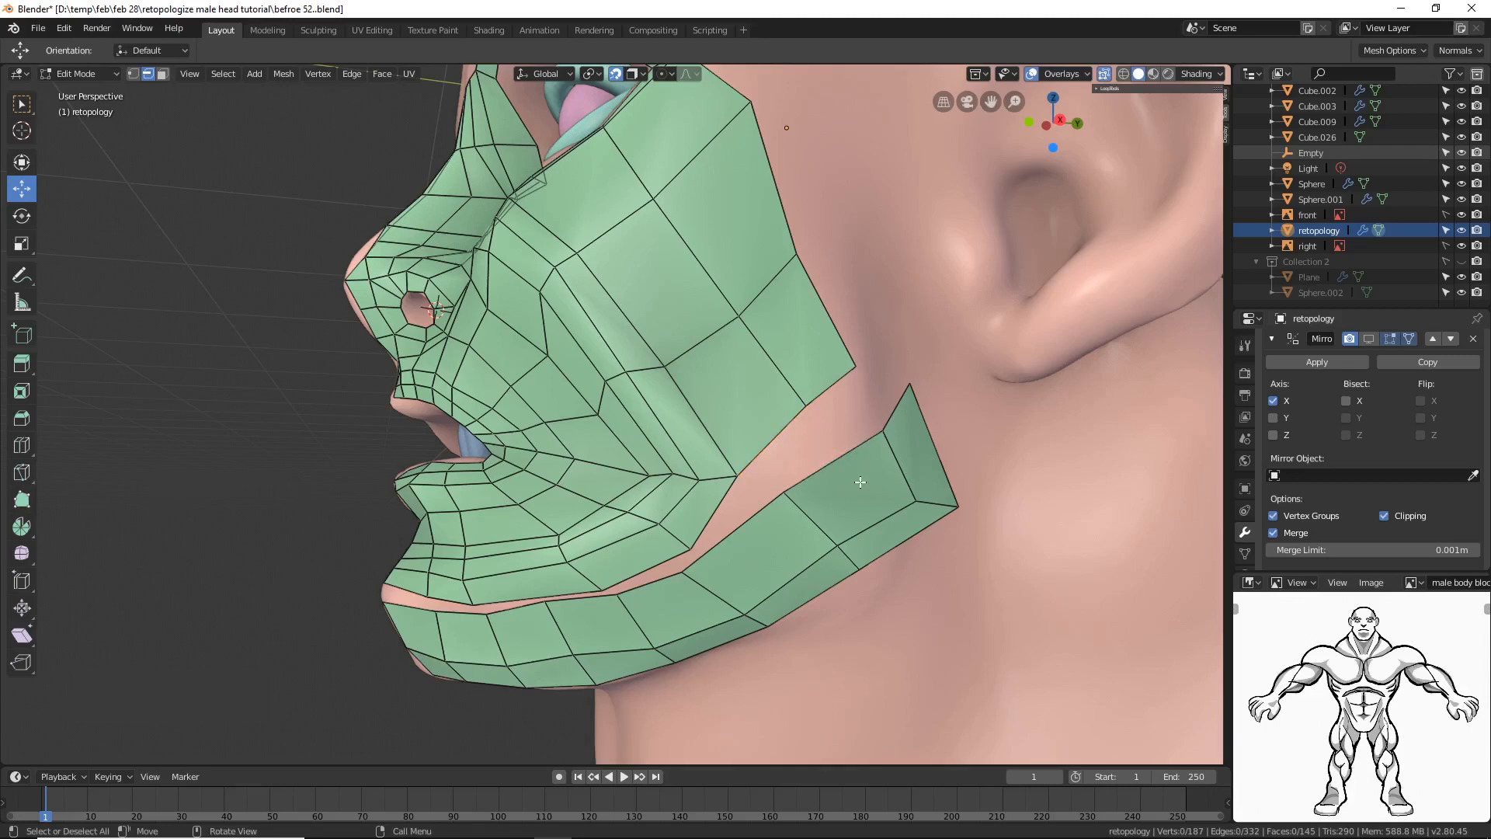
# Step: Add one centered loop cut across the jaw strip segment just before its rear end face, and deselect
pyautogui.hotkey('ctrl', 'r')
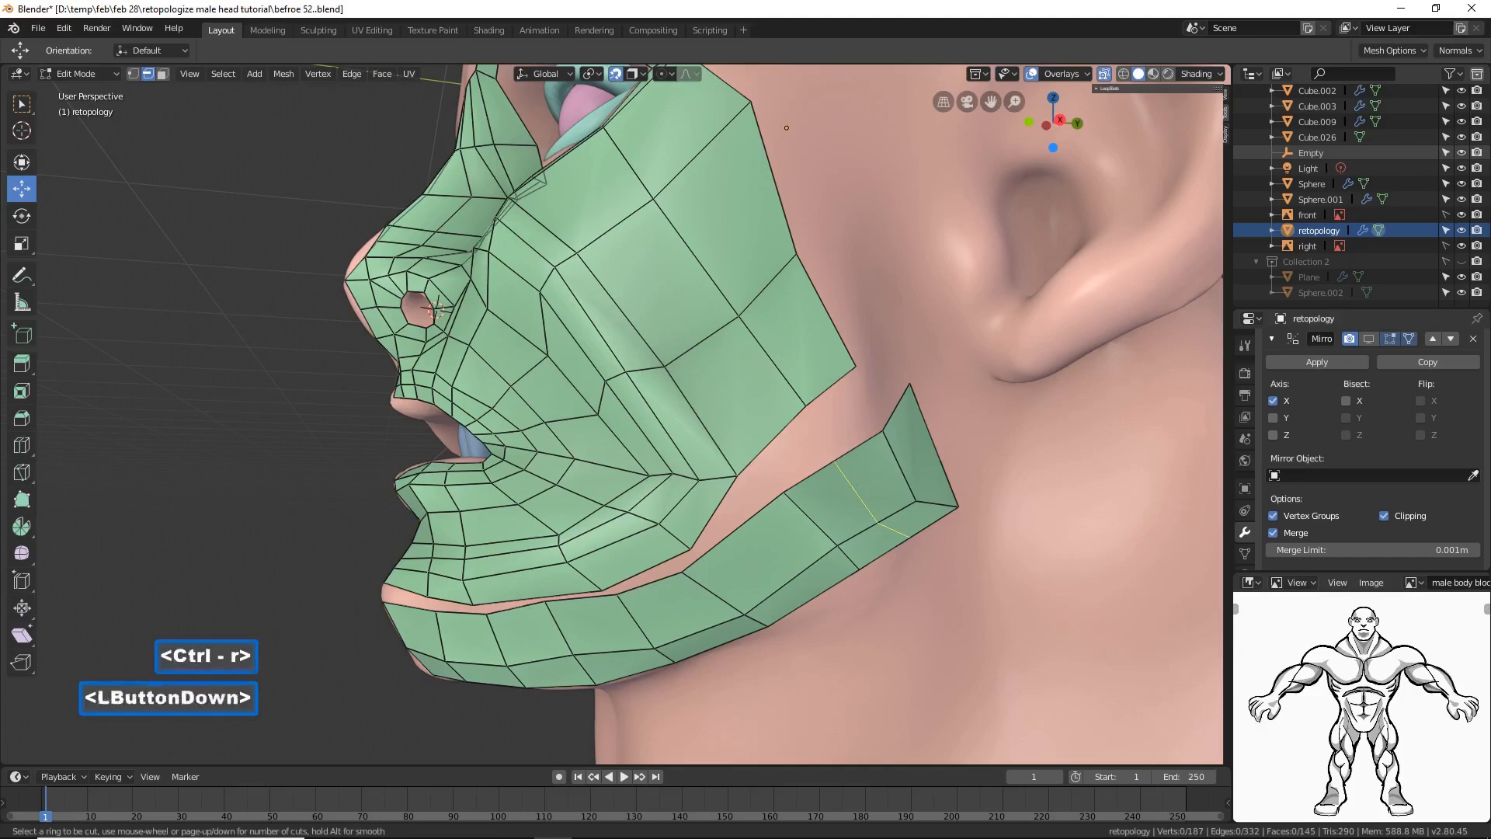
pyautogui.doubleClick(860, 482)
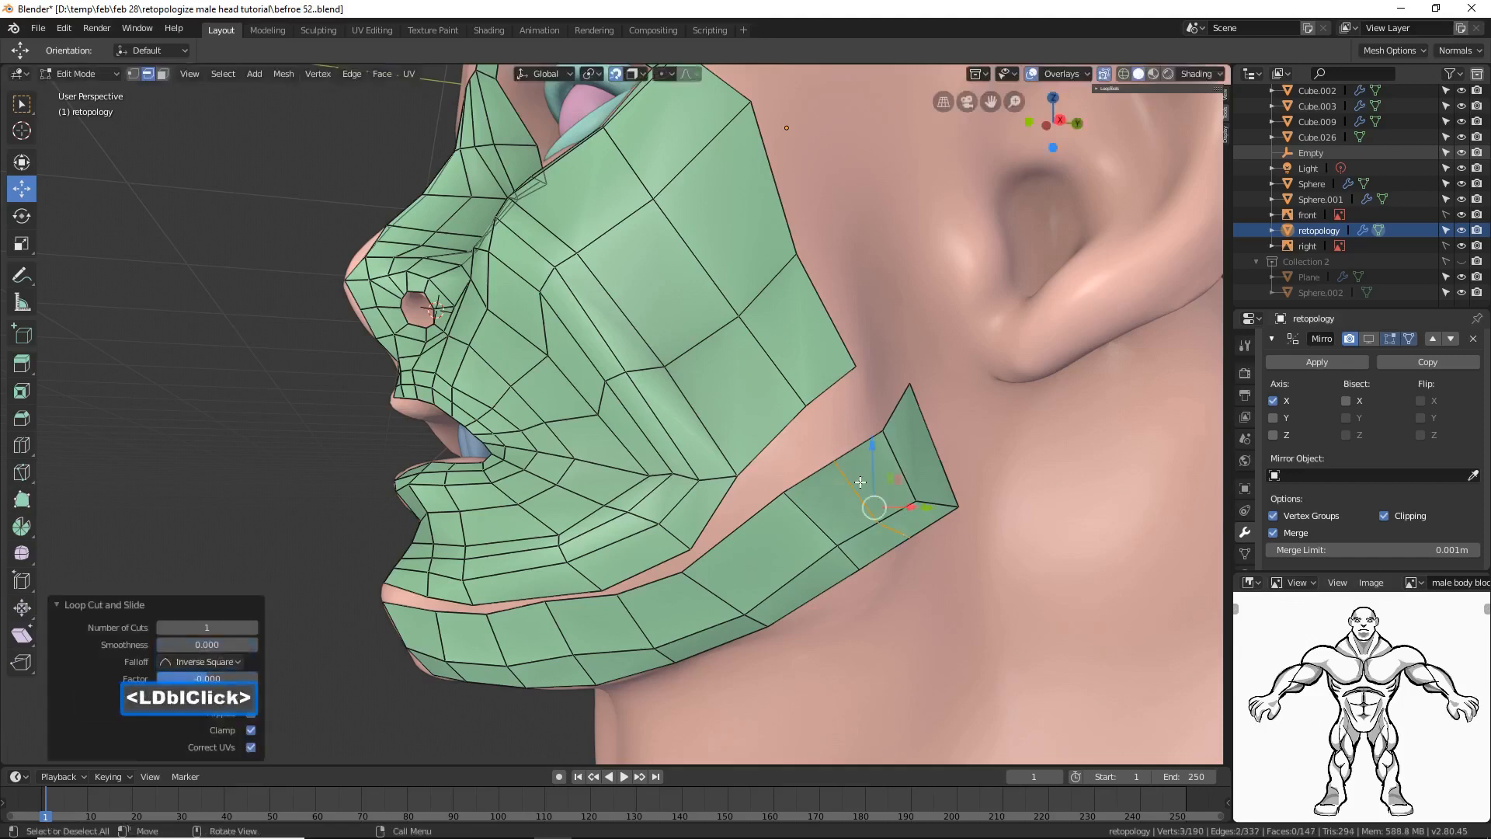
pyautogui.click(385, 485)
# Step: Fill a quad between the cheek patch's rearmost lower edge and the opposite upper edge of the jaw strip, and deselect
pyautogui.click(835, 383)
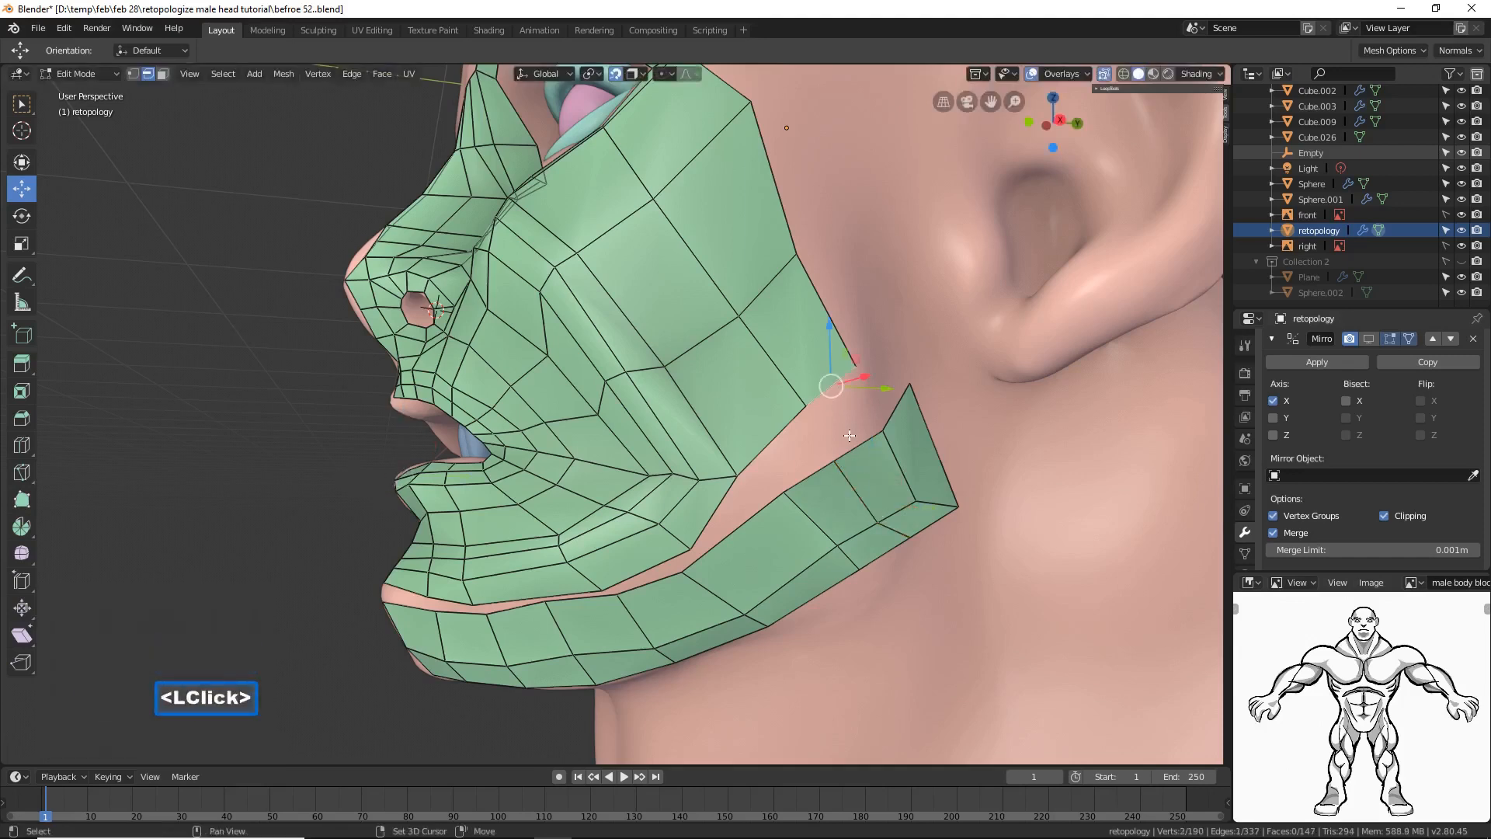
pyautogui.keyDown('shift'); pyautogui.click(857, 451); pyautogui.keyUp('shift')
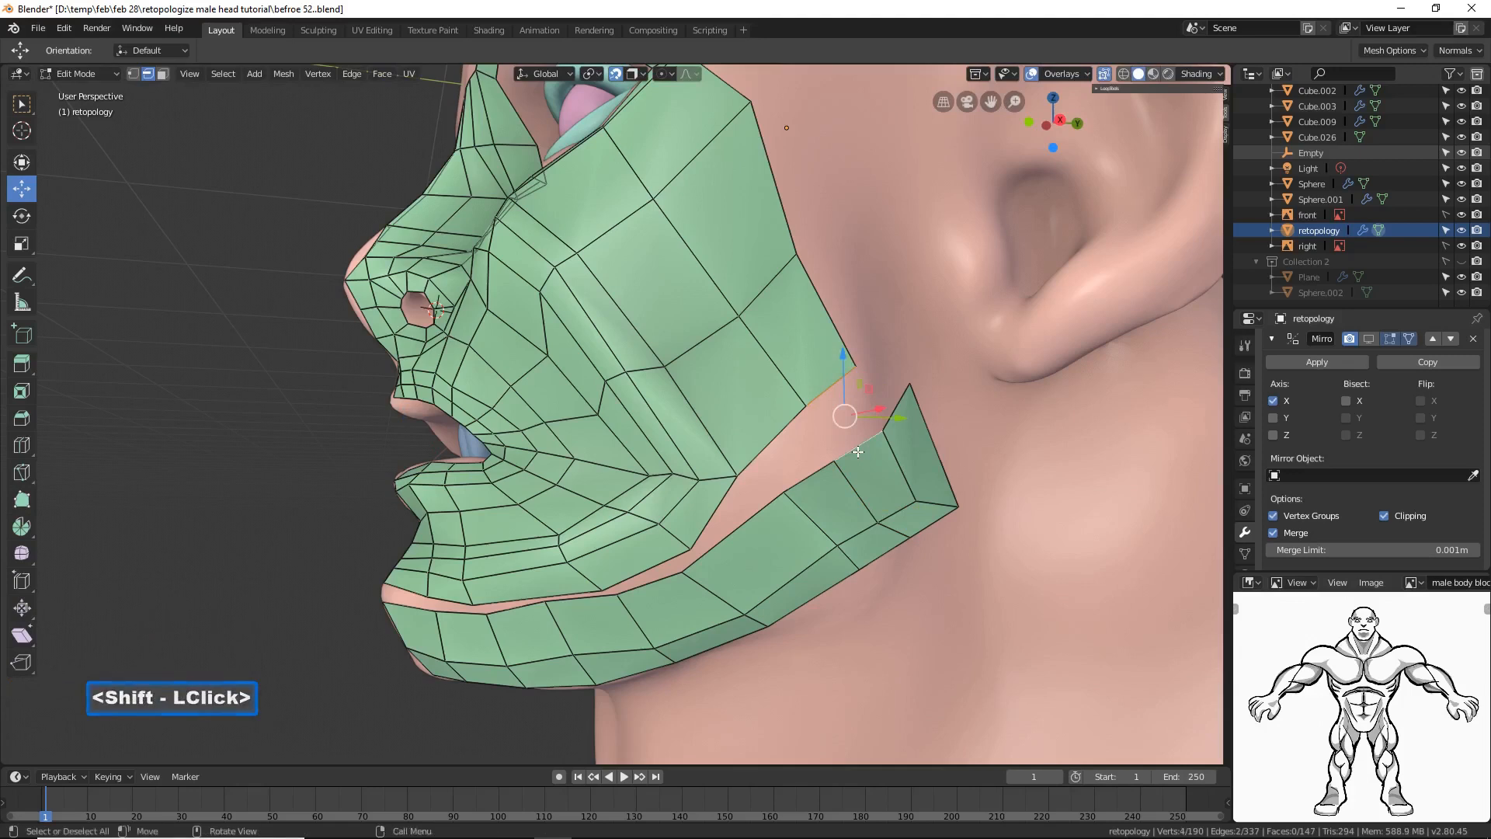
pyautogui.press('f')
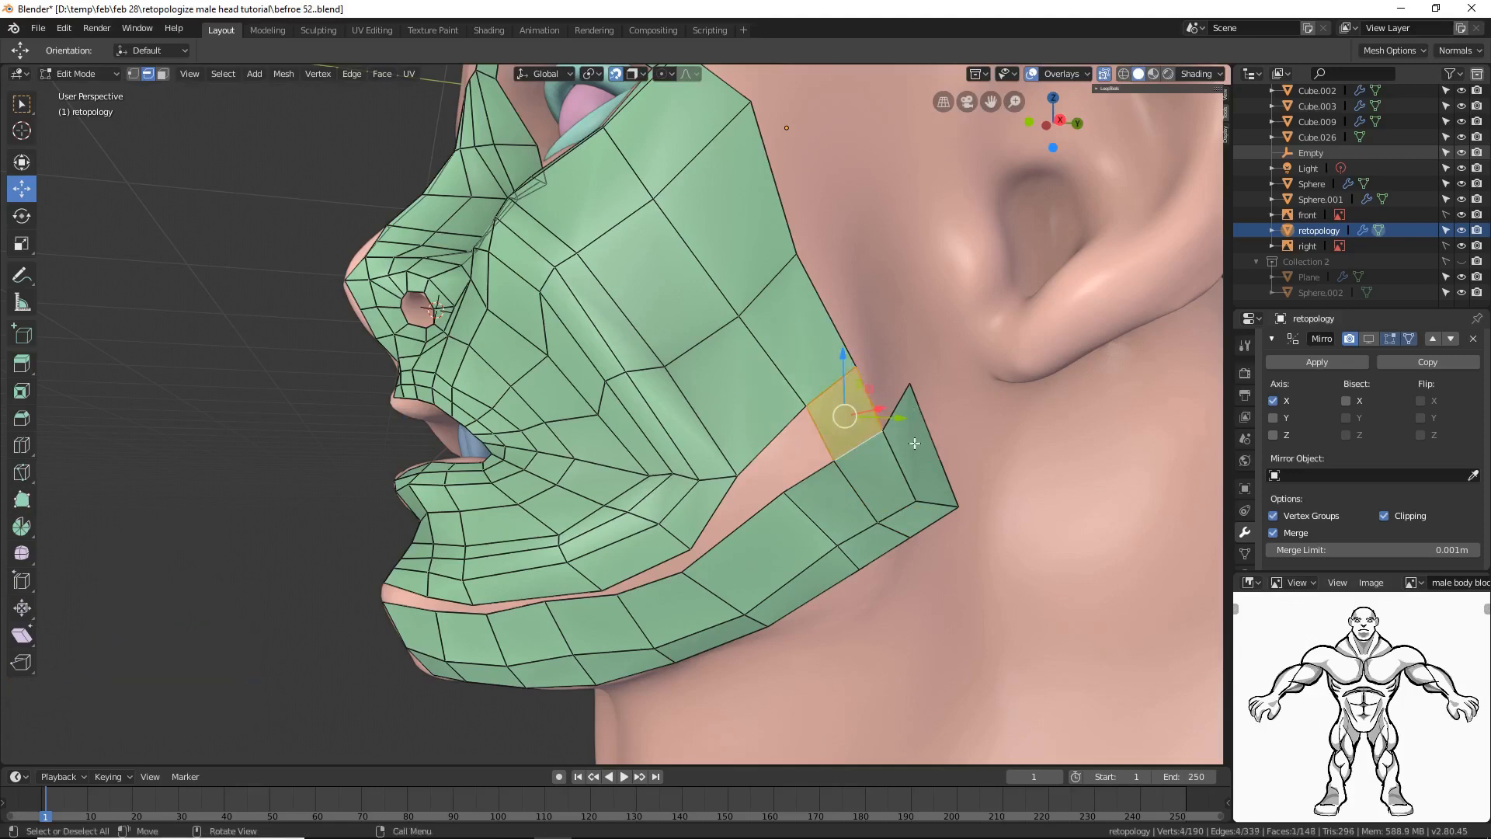
pyautogui.click(293, 553)
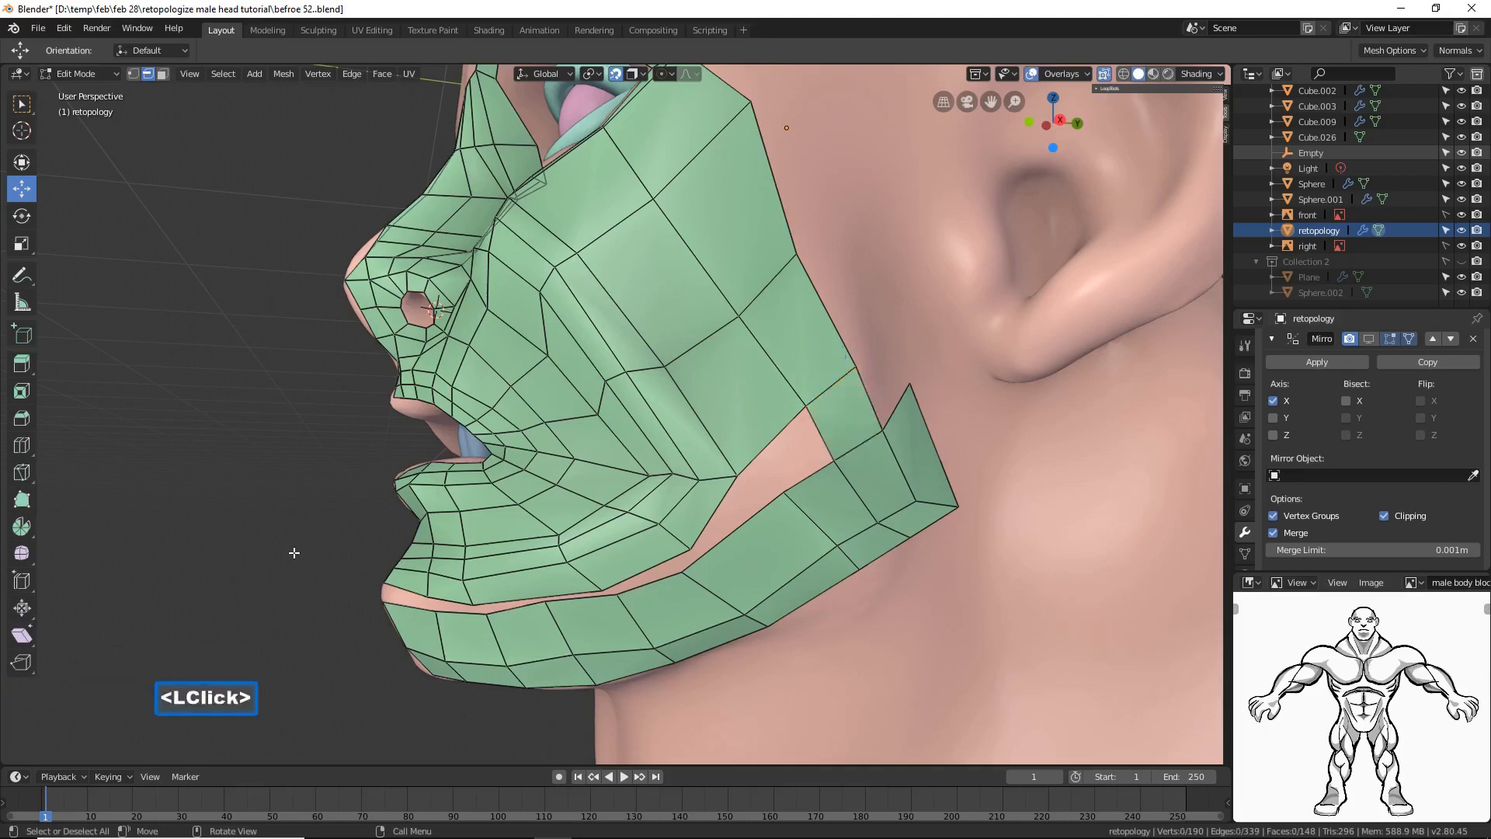
# Step: Fill a quad between the cheek patch's next lower edge forward and the opposite upper edge of the jaw strip, and deselect
pyautogui.click(782, 434)
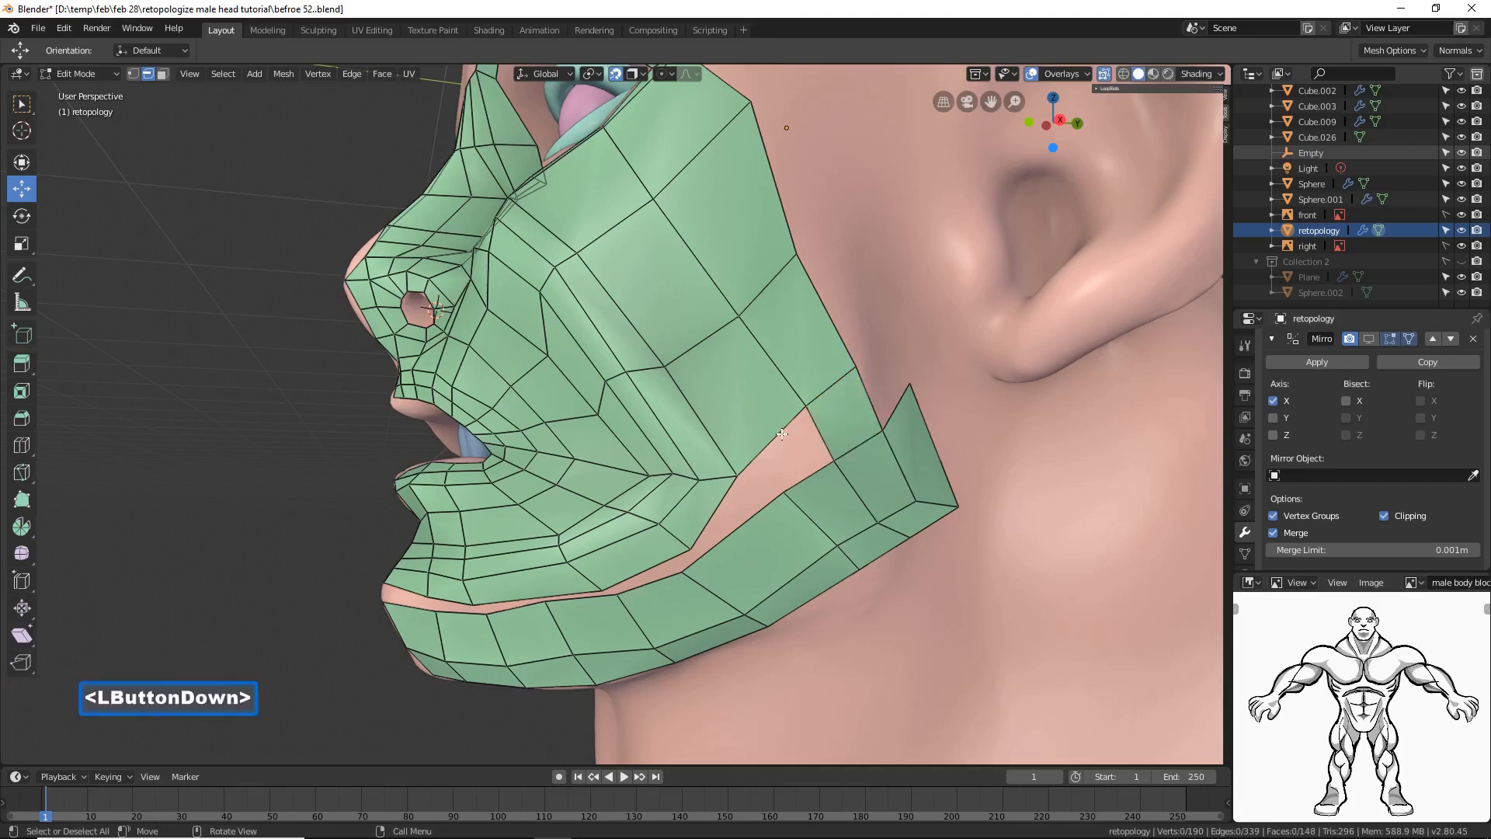
pyautogui.keyDown('shift'); pyautogui.click(806, 473); pyautogui.keyUp('shift')
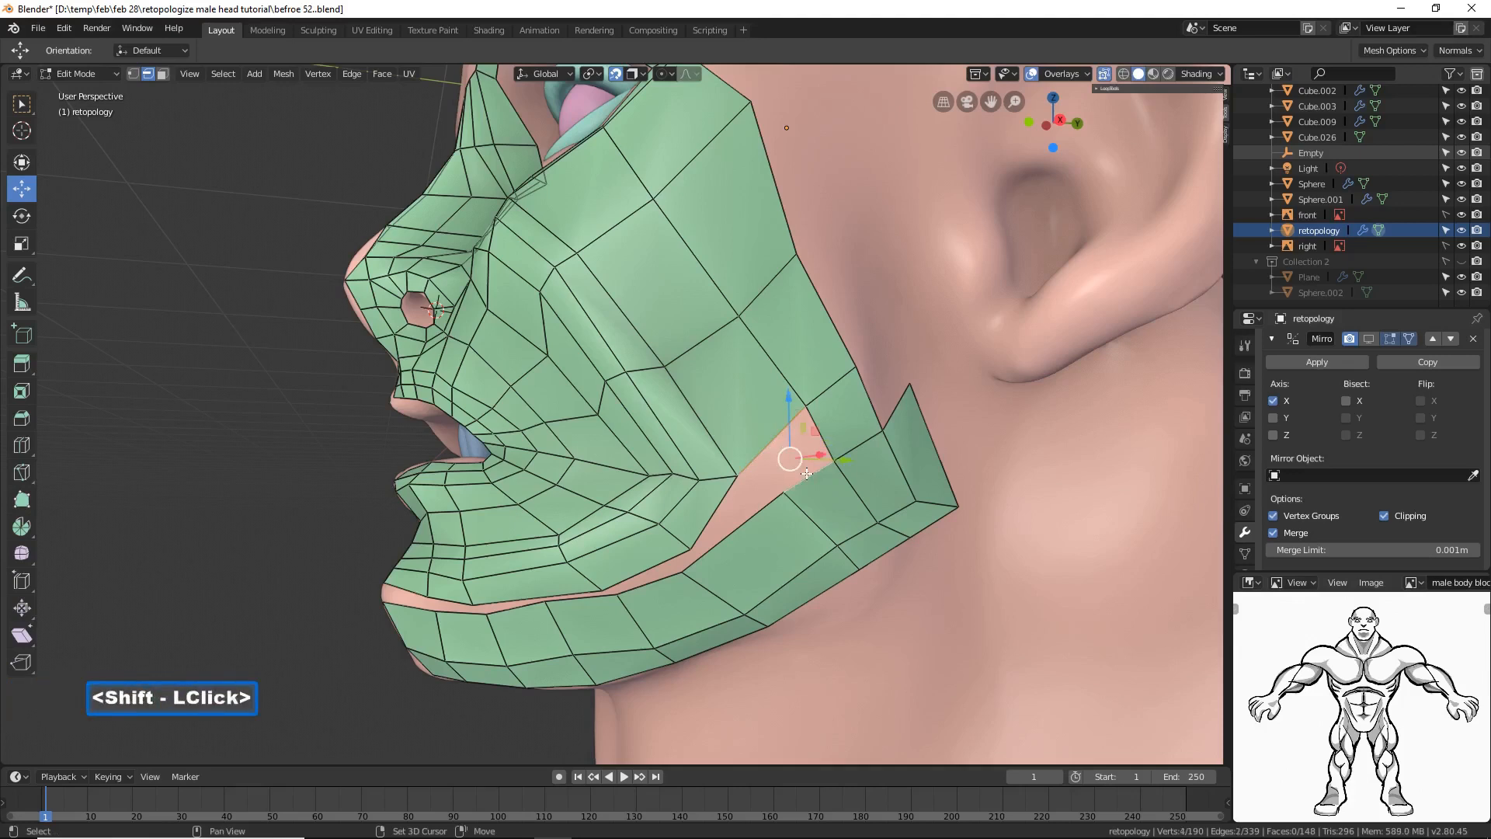
pyautogui.press('f')
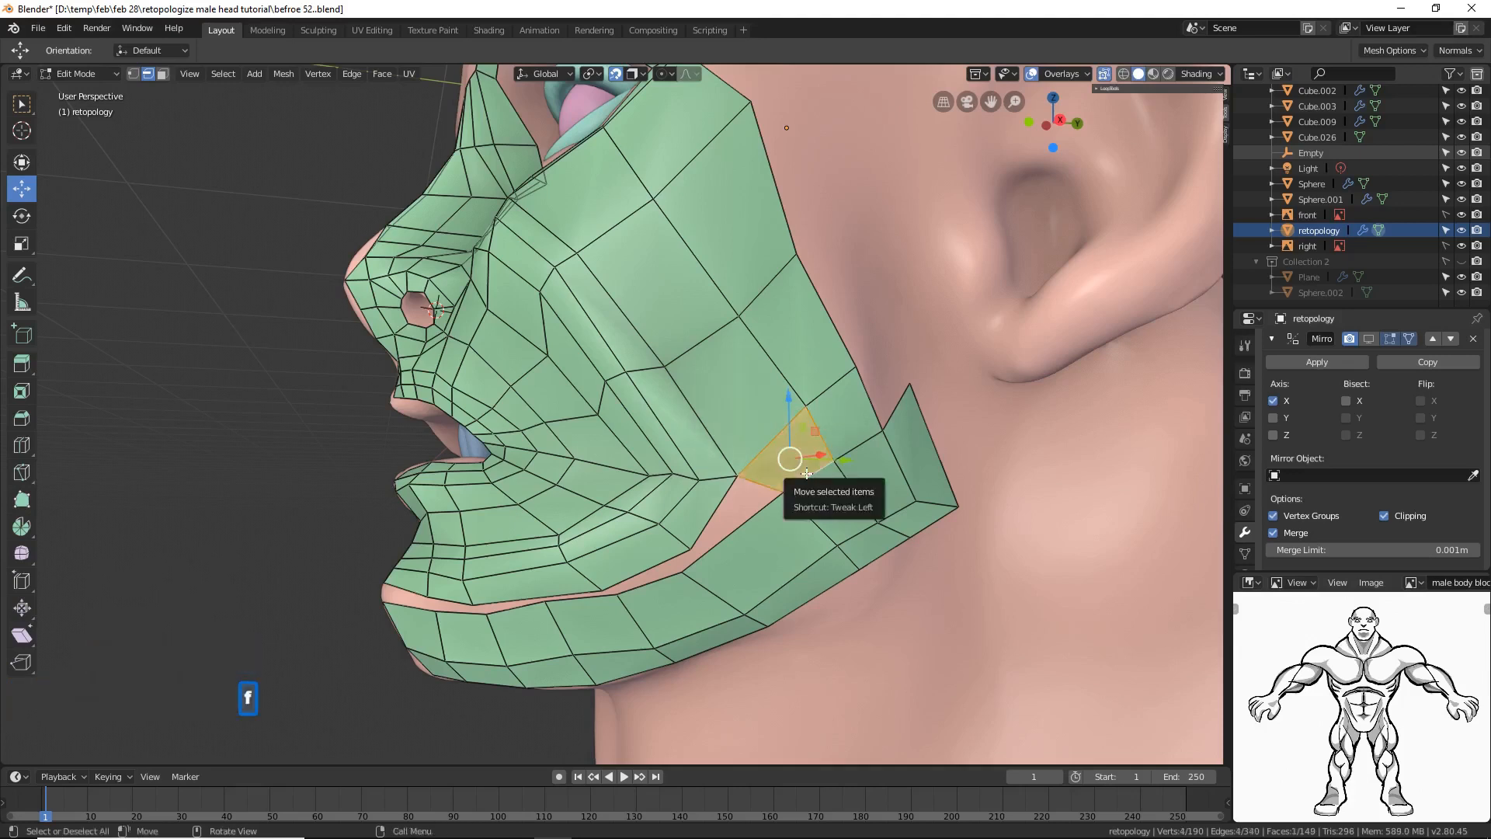
pyautogui.click(311, 585)
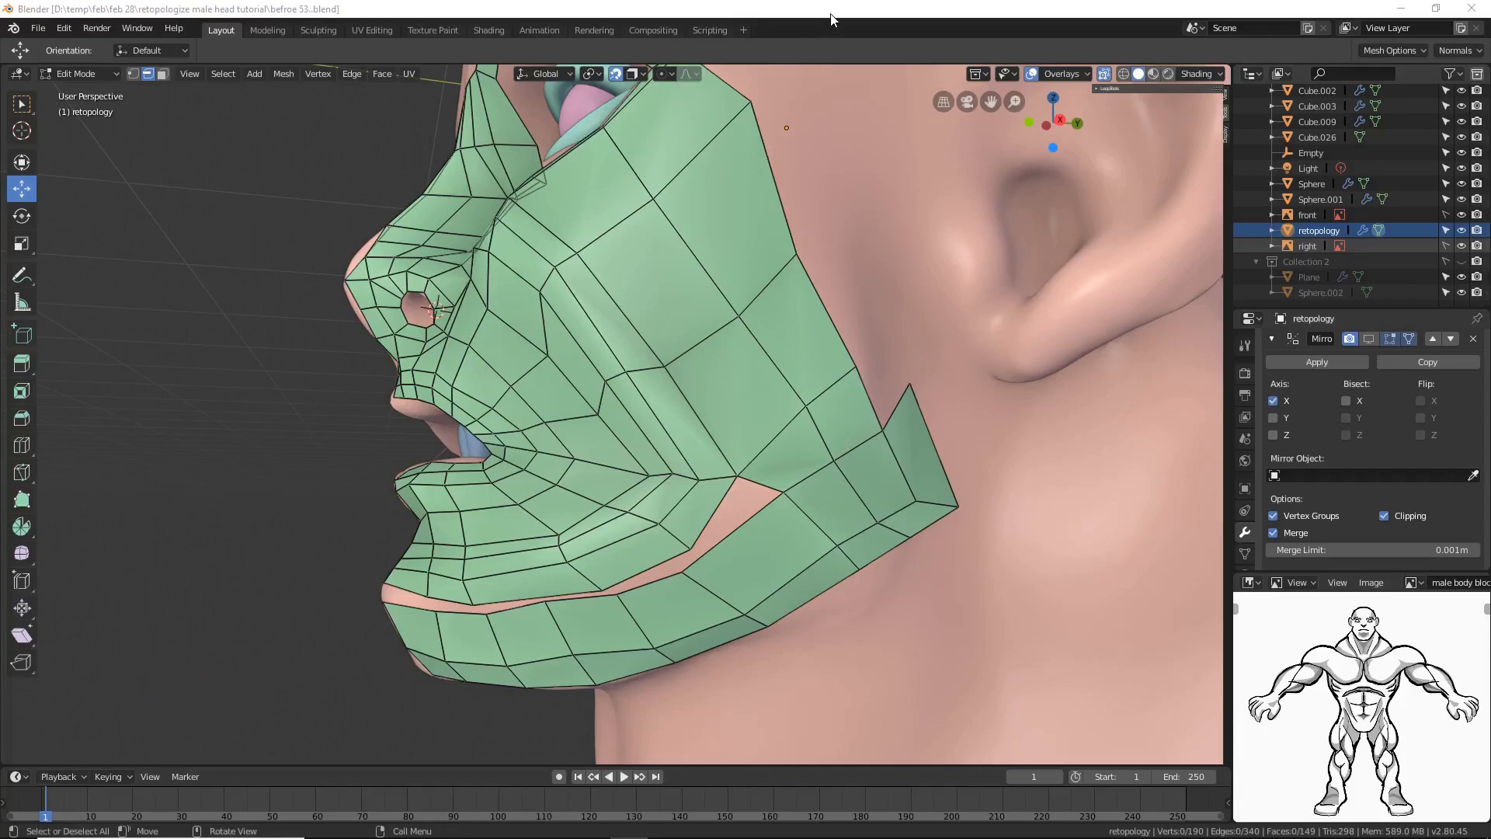
pyautogui.click(832, 19)
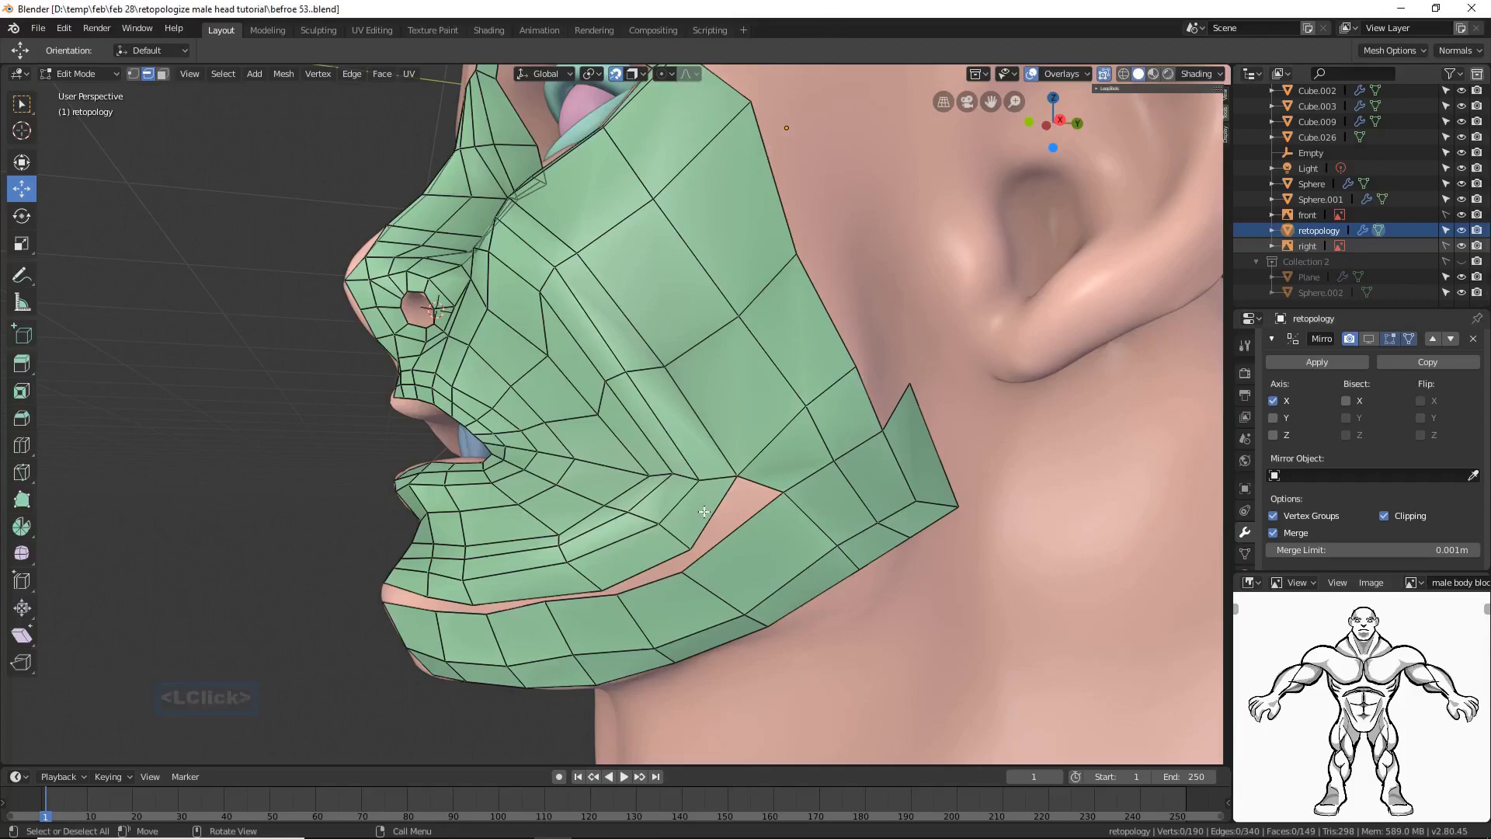
# Step: Add one centered loop cut along the band running from the mouth corner to the cheek patch's lower rear edge
pyautogui.hotkey('ctrl', 'r')
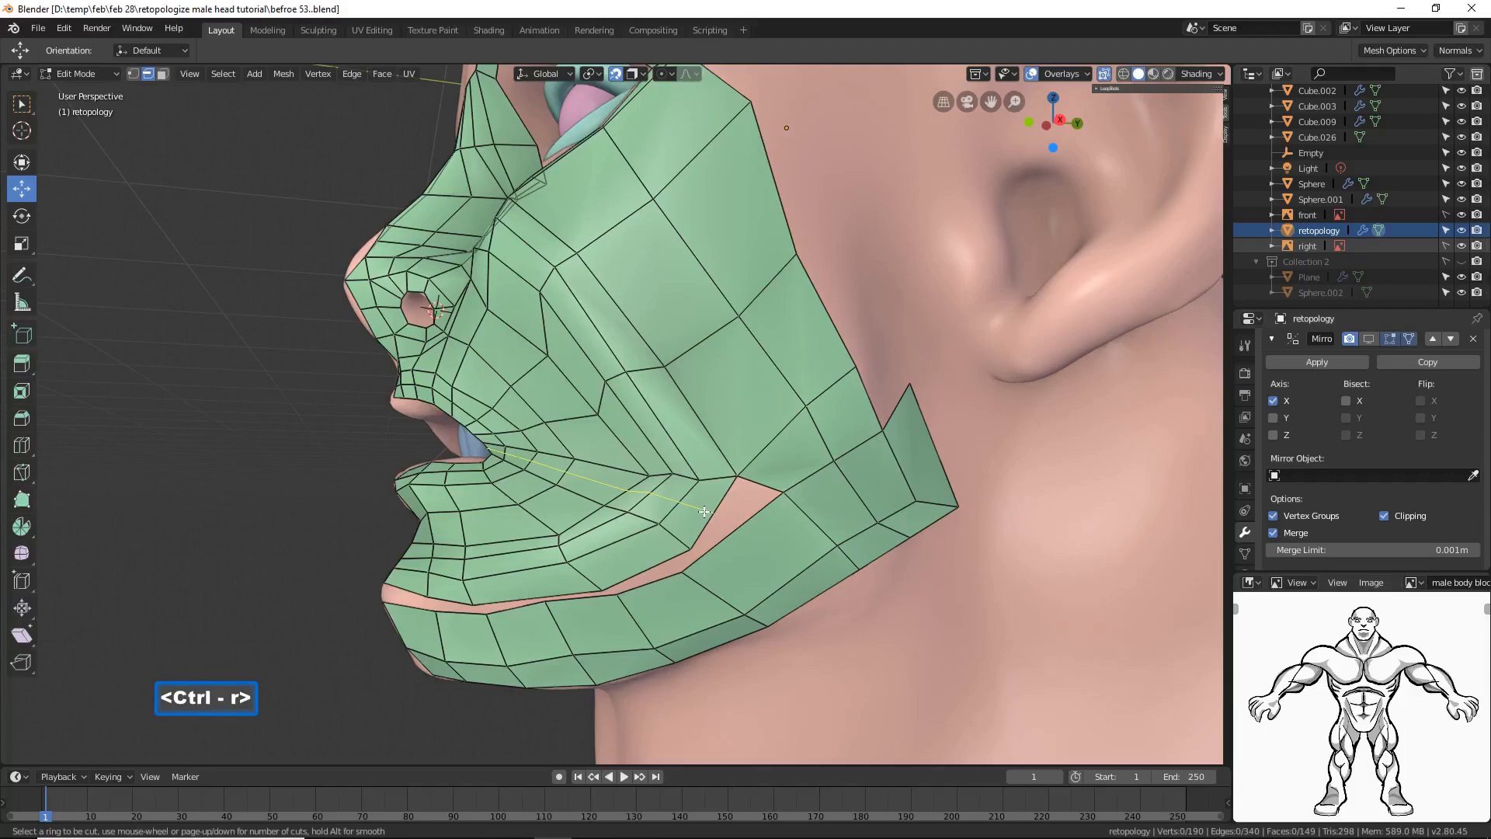
pyautogui.doubleClick(705, 511)
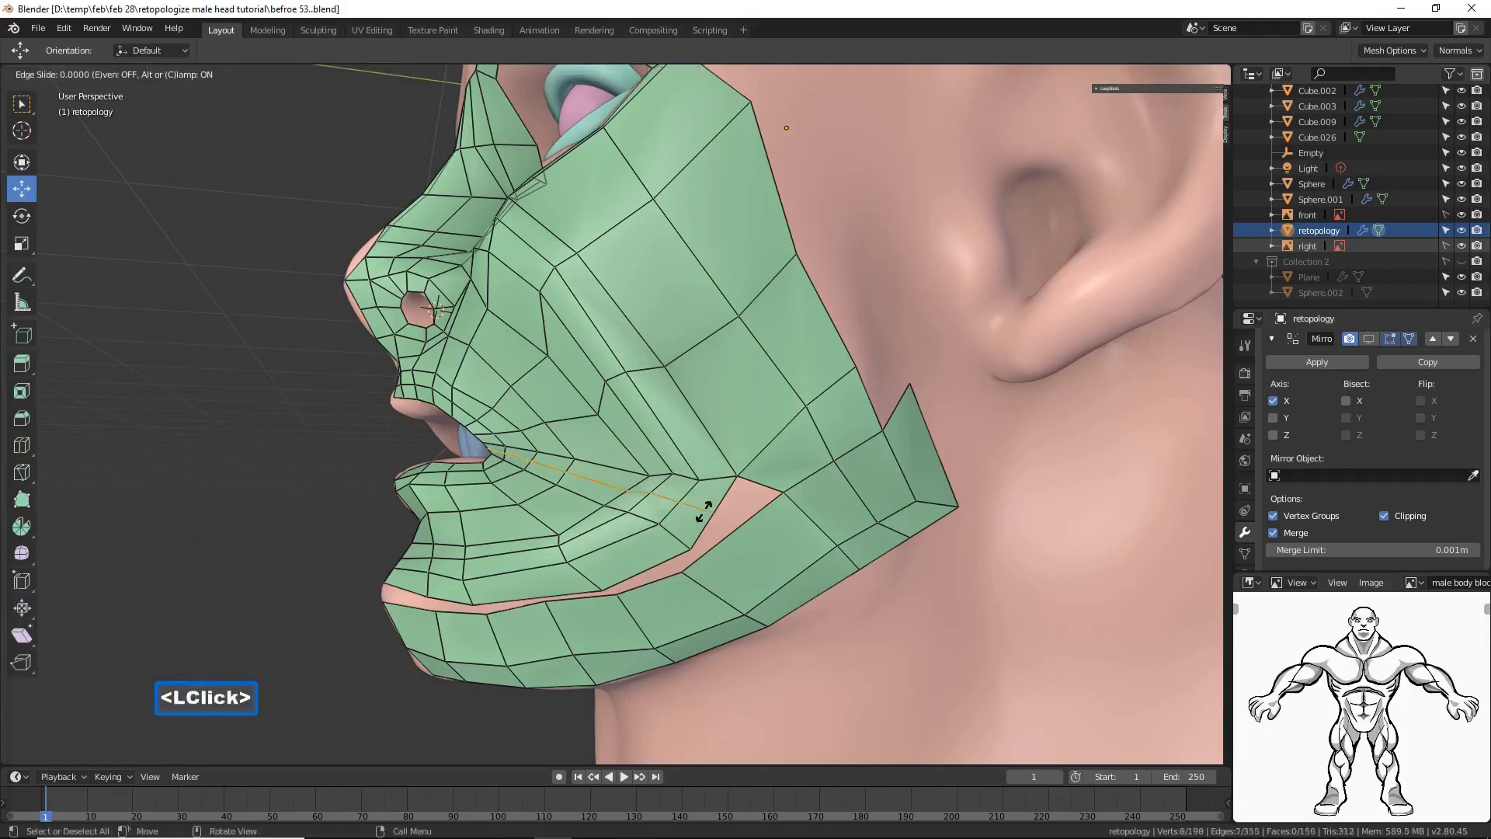
pyautogui.click(491, 685)
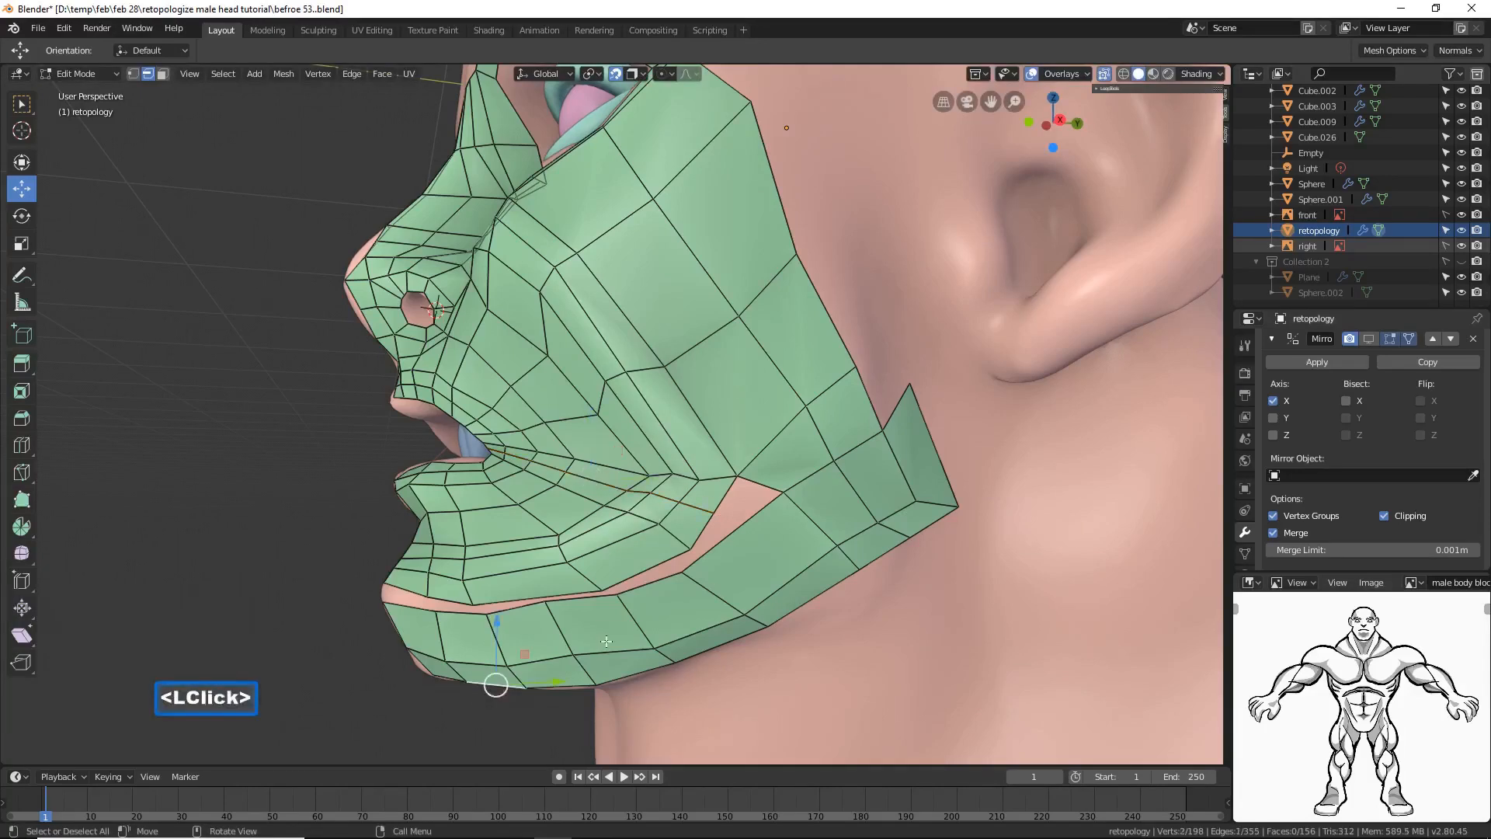
# Step: Add one centered loop cut across the jaw strip segment just ahead of the filled quads, and deselect
pyautogui.press('ctrl')
pyautogui.hotkey('ctrl', 'r')
pyautogui.click(789, 576)
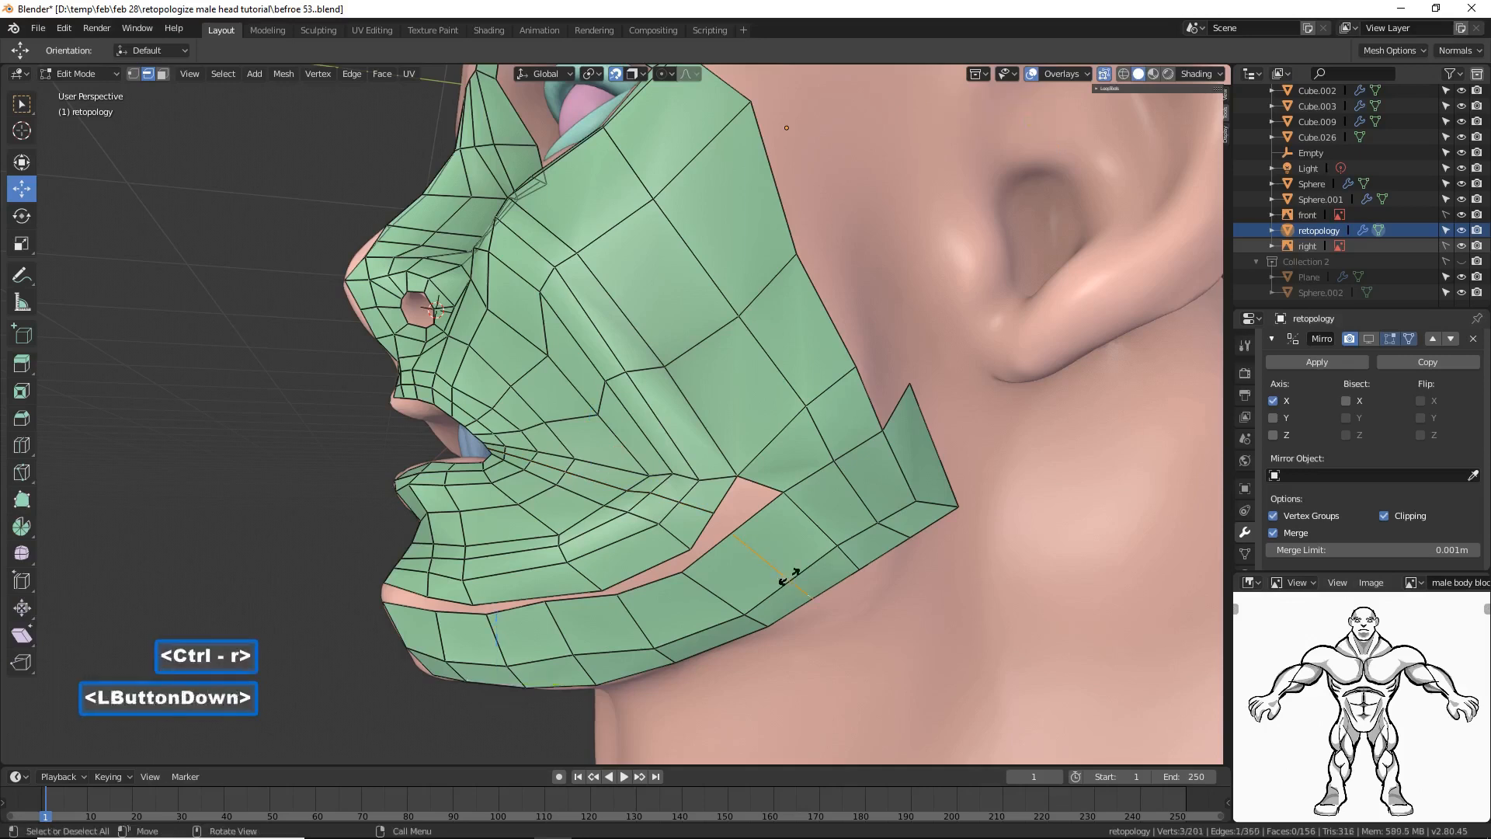
pyautogui.click(789, 577)
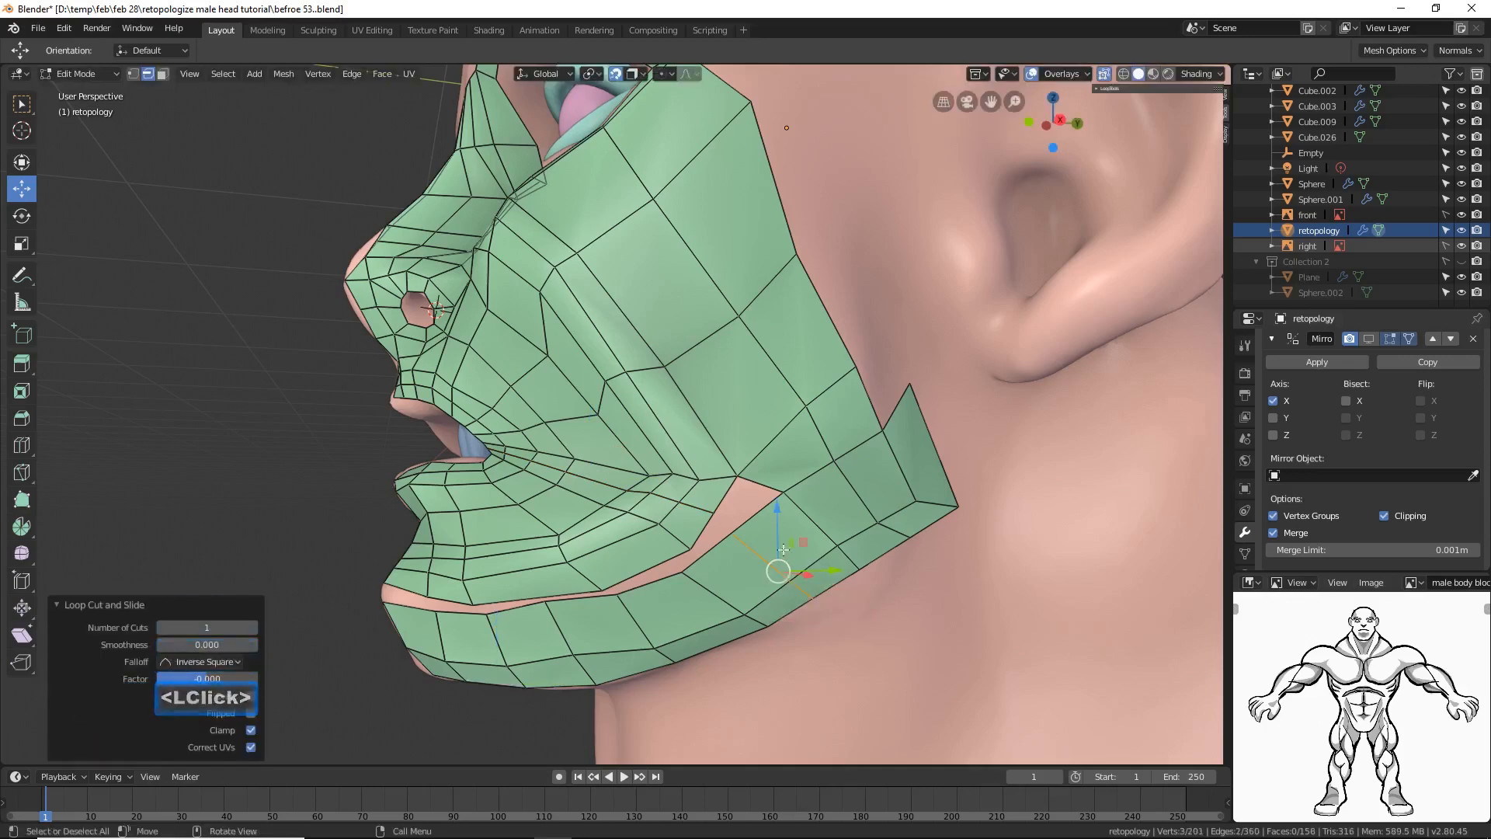
pyautogui.click(297, 504)
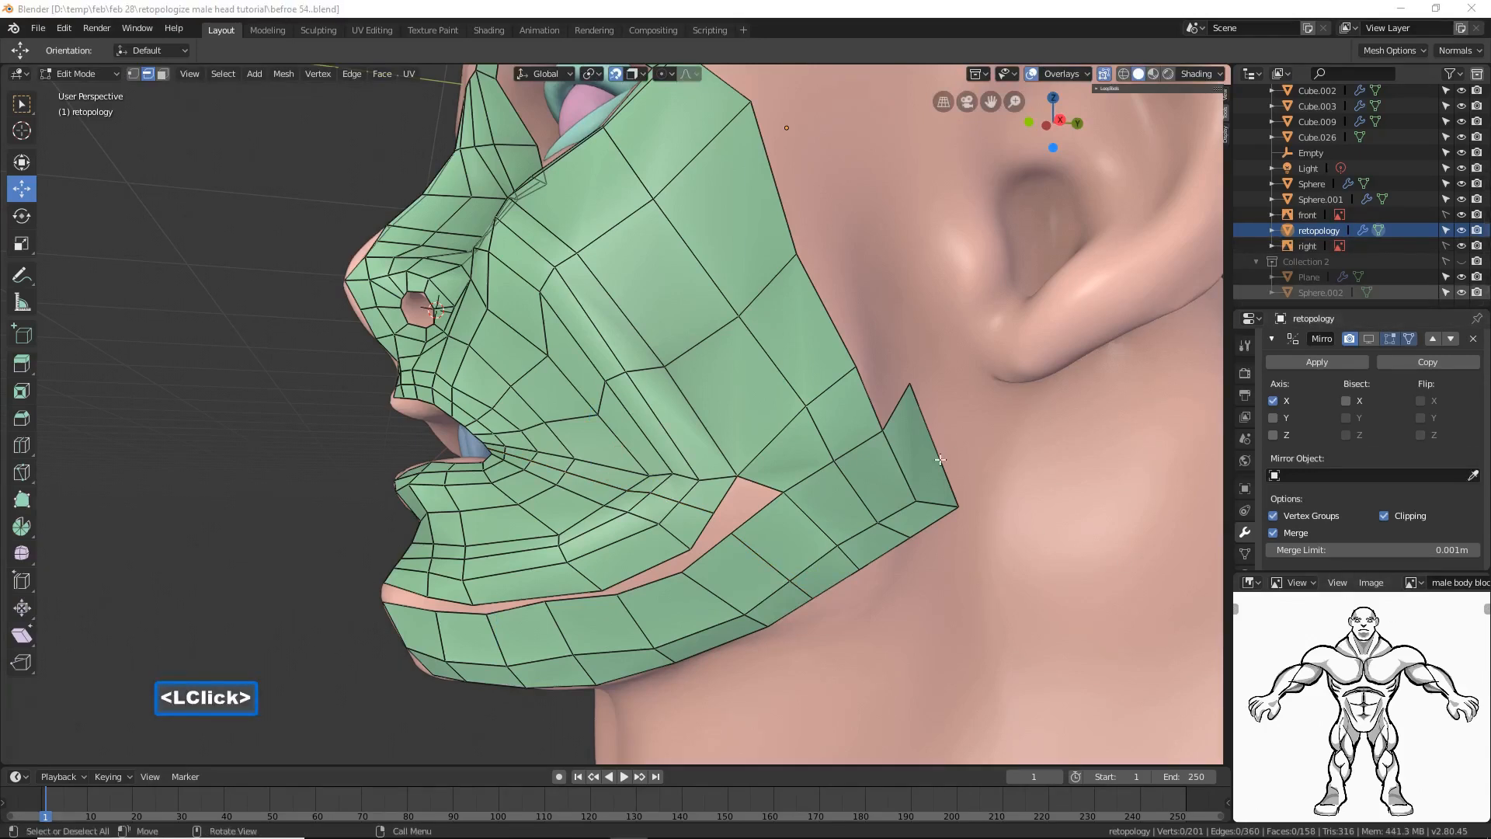
pyautogui.click(810, 16)
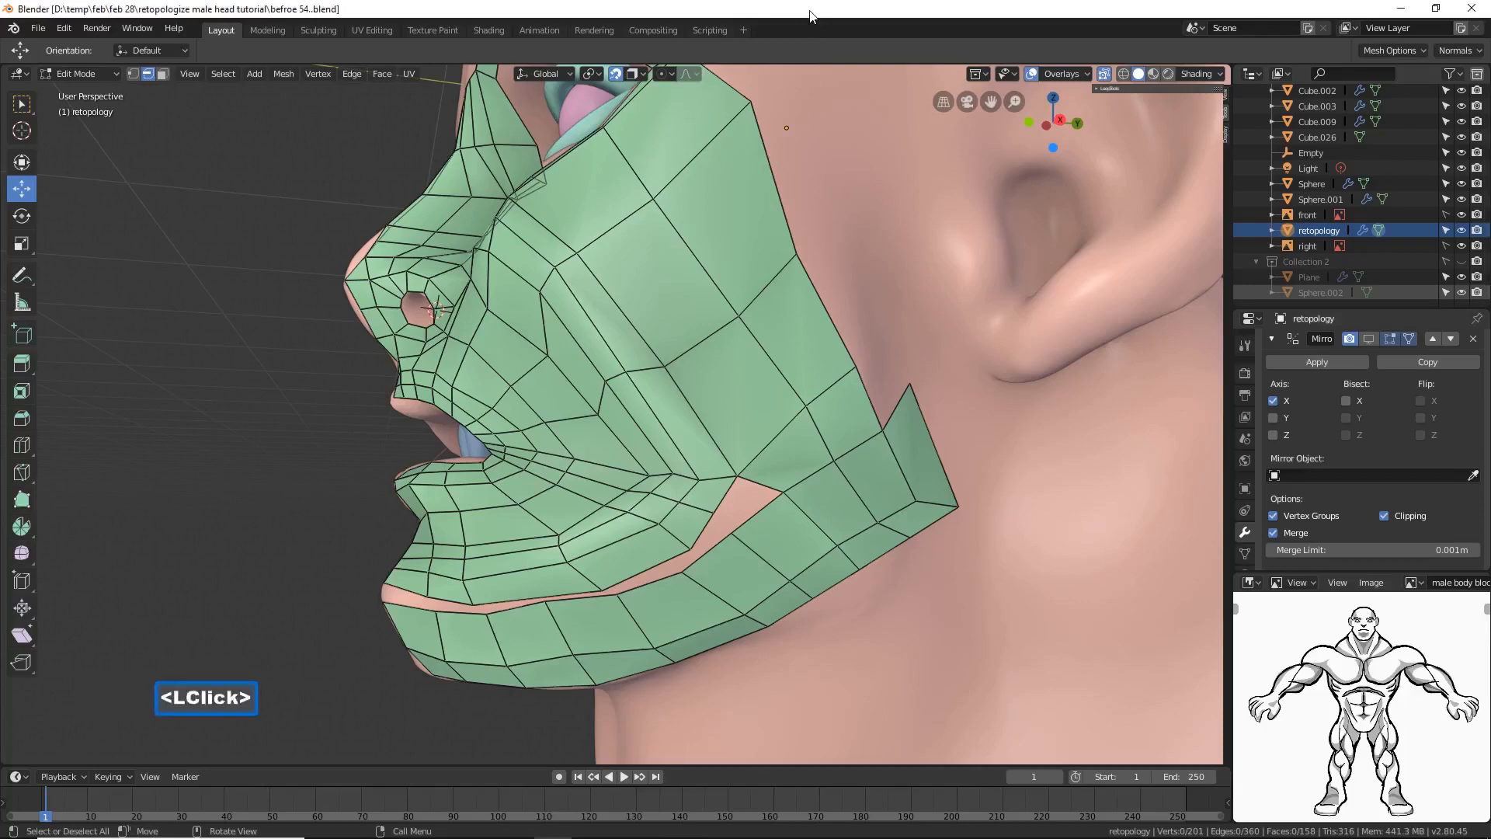
# Step: Fill two successive quads between the split lower cheek edges and the facing upper edges of the jaw strip, and deselect
pyautogui.click(725, 493)
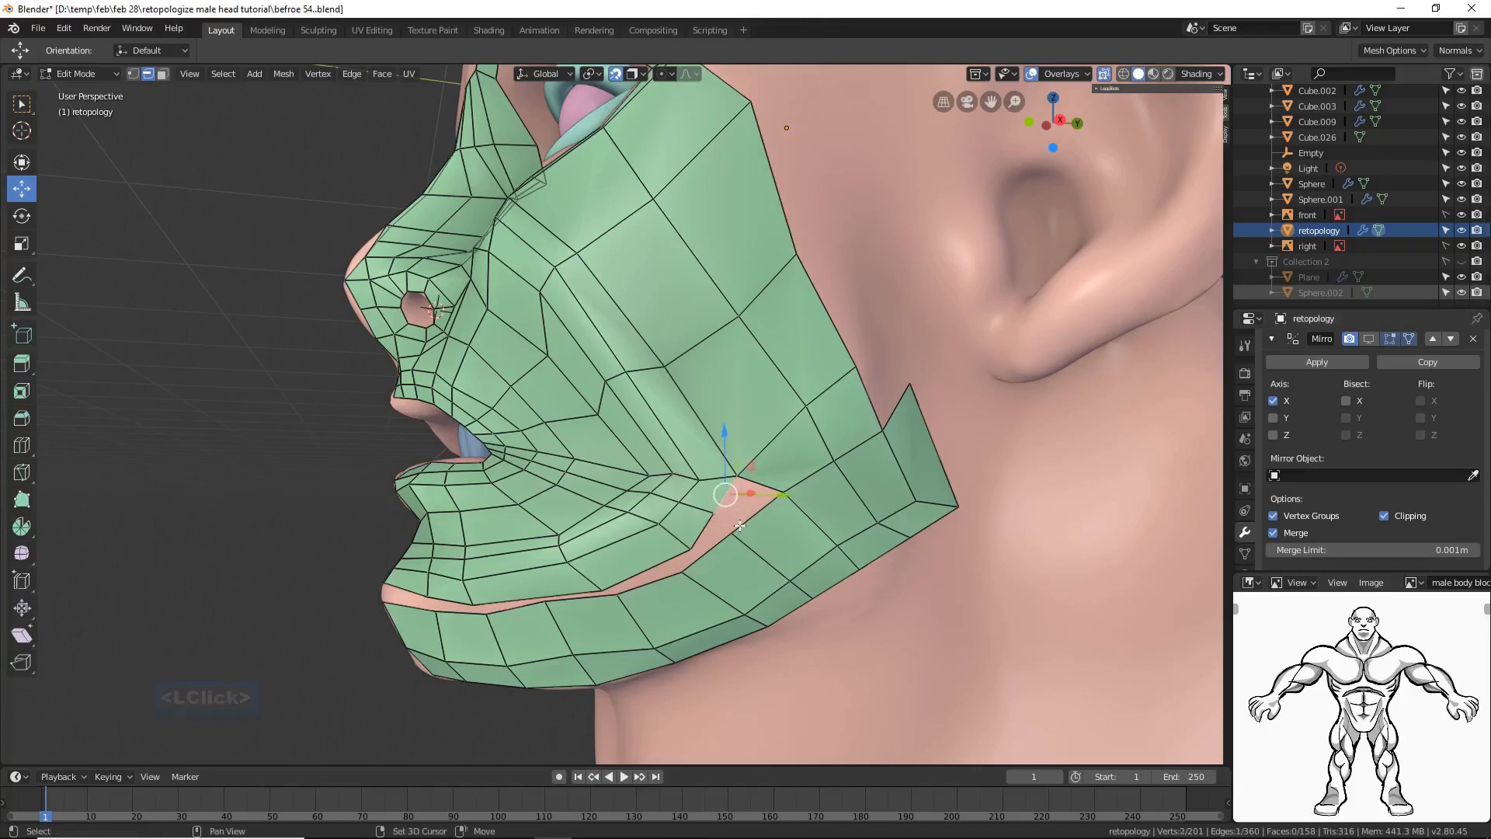
pyautogui.keyDown('shift'); pyautogui.click(747, 512); pyautogui.keyUp('shift')
pyautogui.press('f')
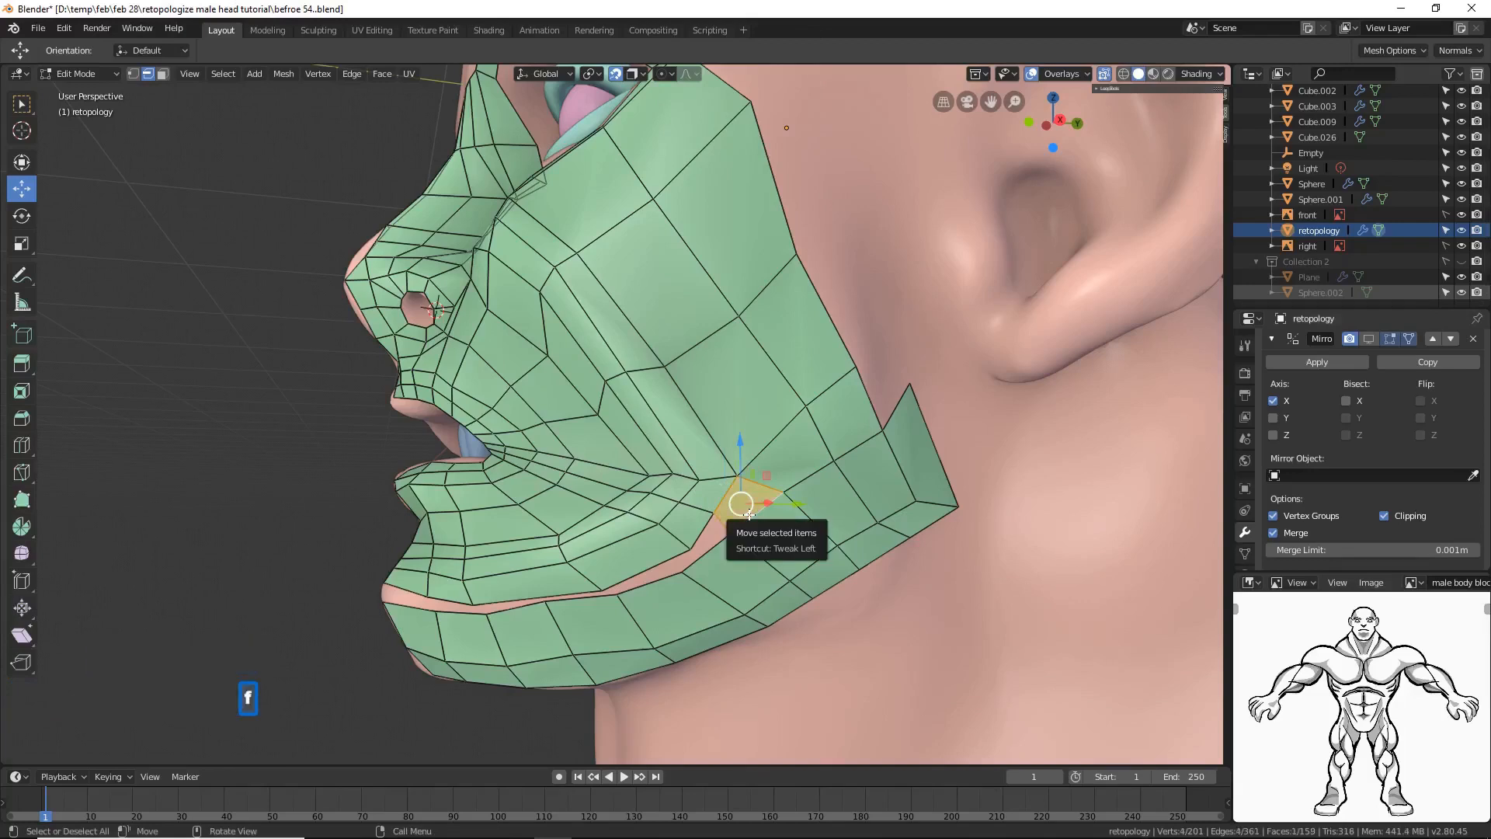
pyautogui.click(704, 529)
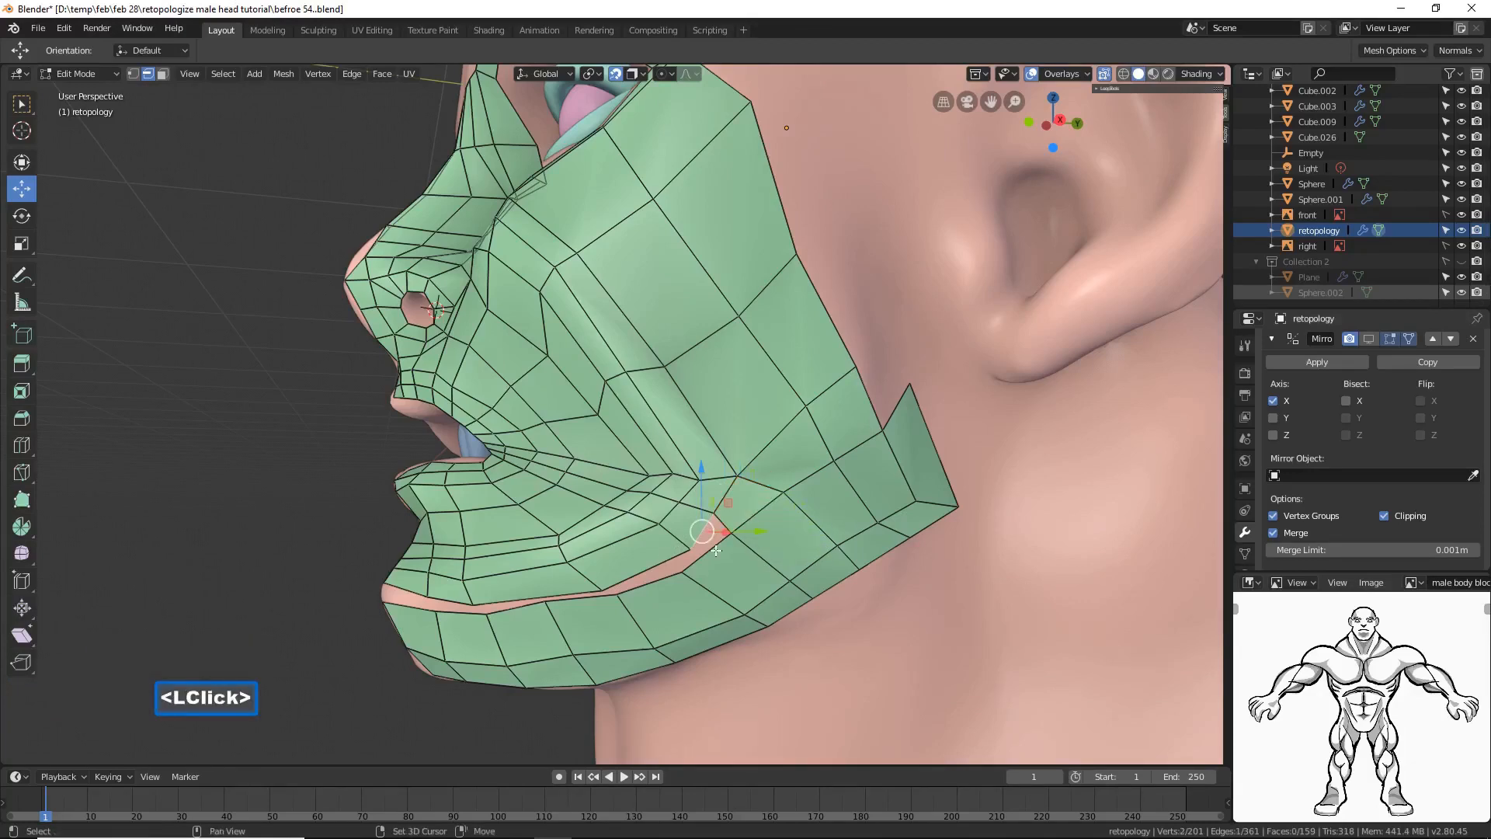
pyautogui.keyDown('shift'); pyautogui.click(703, 557); pyautogui.keyUp('shift')
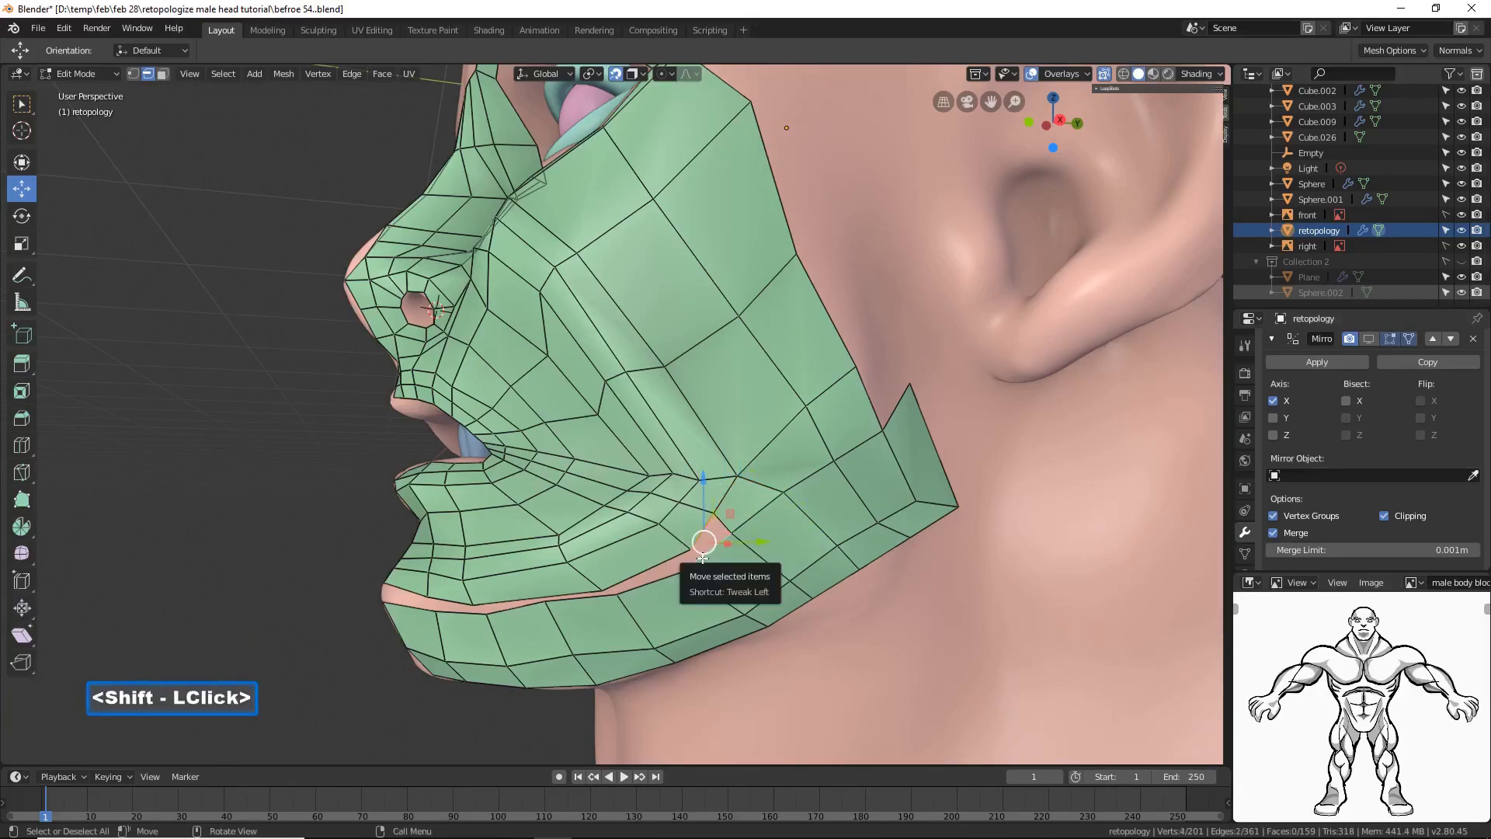
pyautogui.press('f')
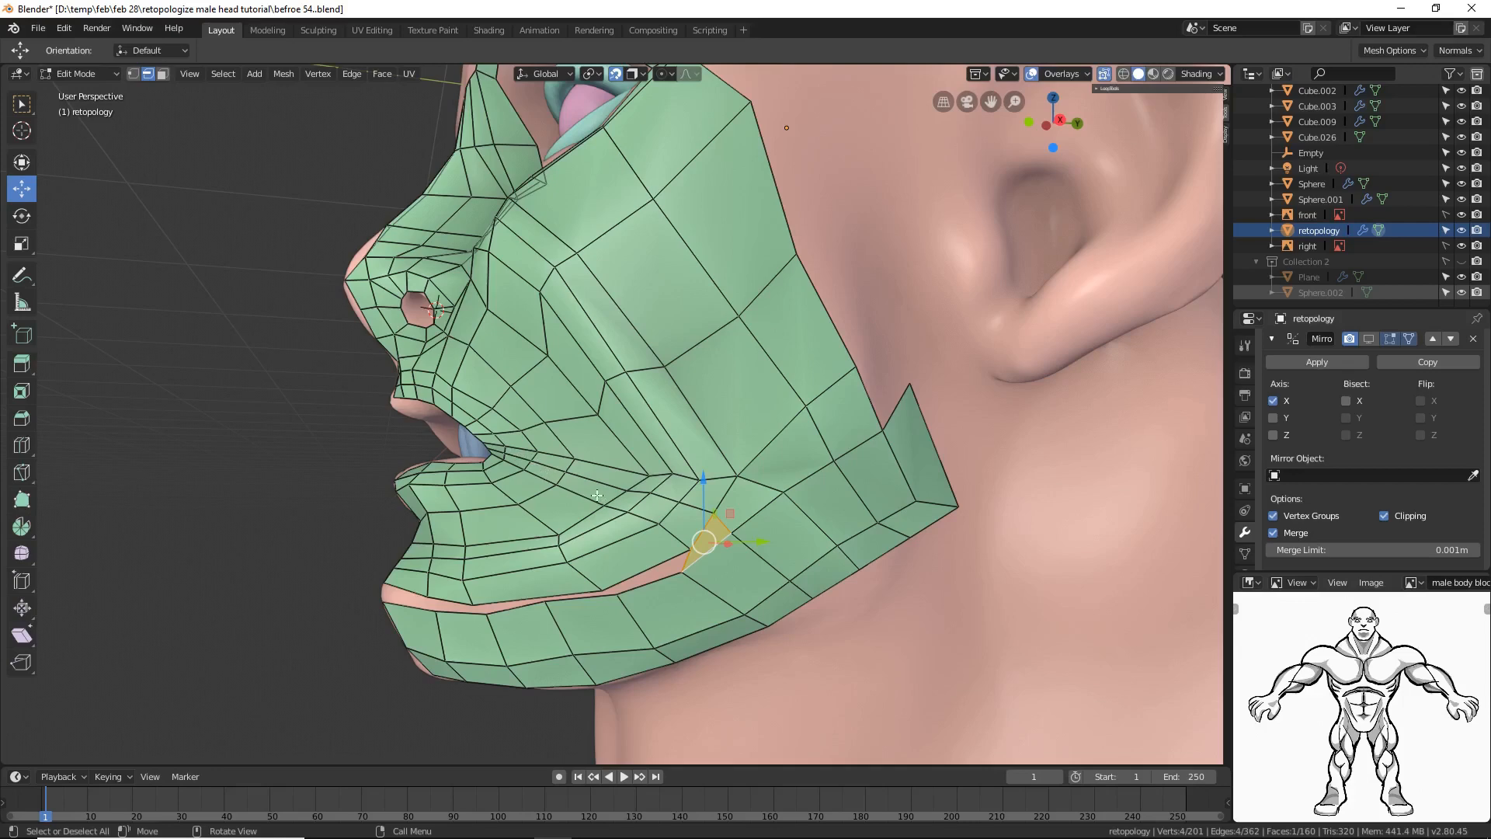
pyautogui.click(293, 472)
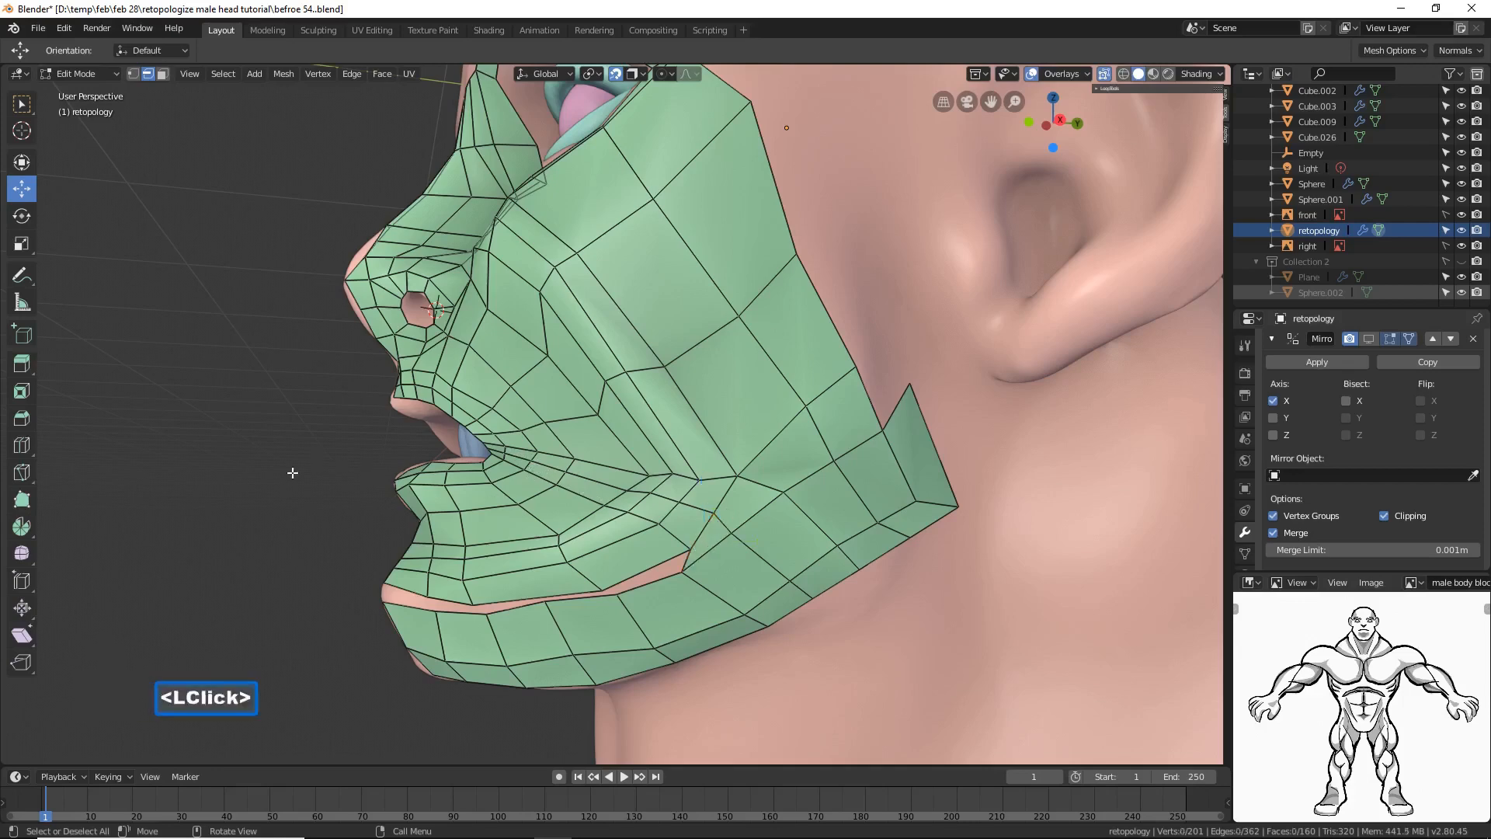
# Step: In vertex selection, move the cheek patch's lower corner vertex forward and its neighbouring lower-edge vertex back and up toward the front of the filled quads
pyautogui.click(134, 74)
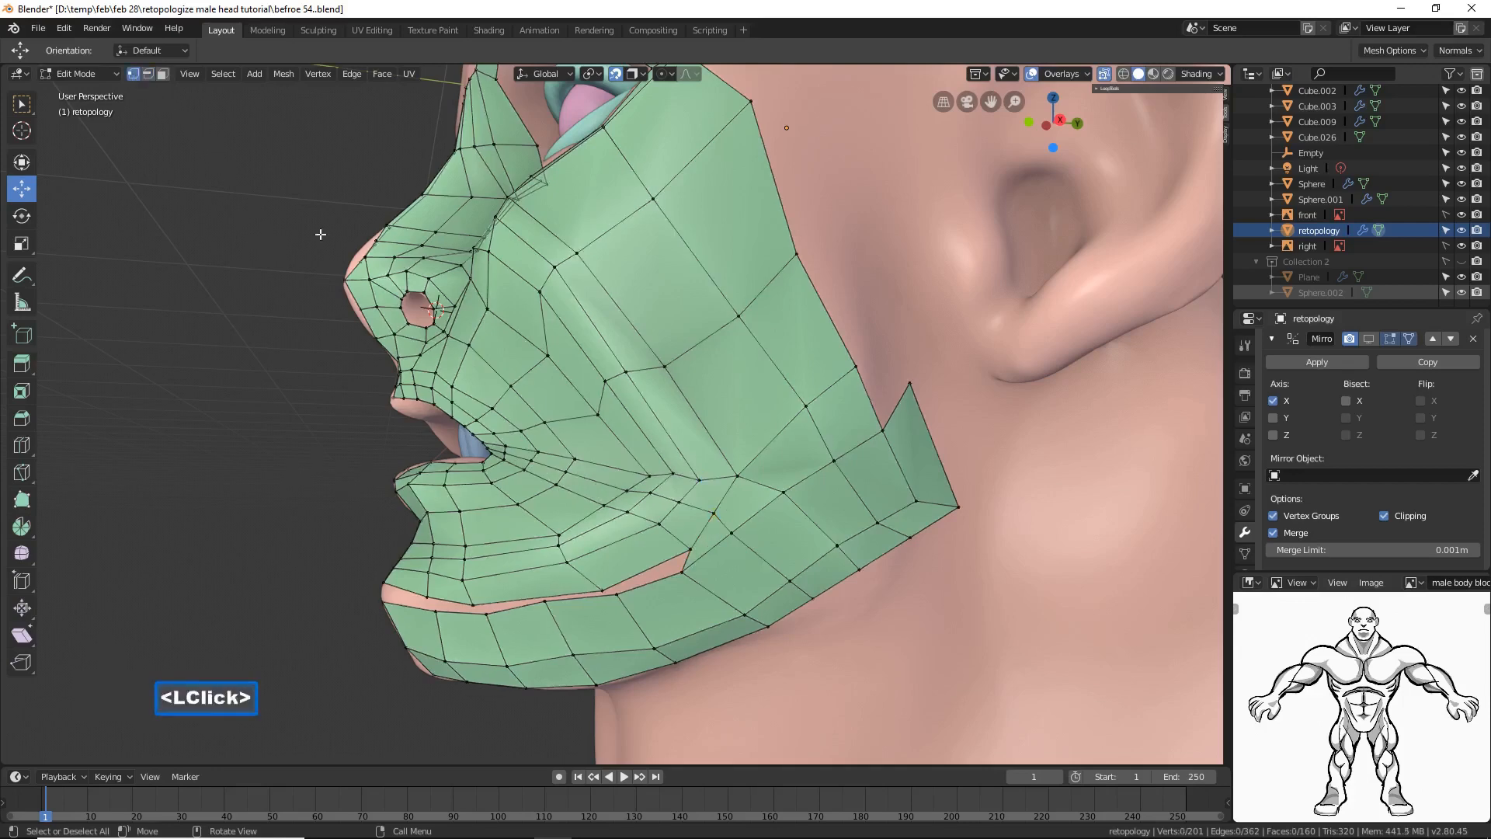
pyautogui.click(696, 551)
pyautogui.moveTo(697, 551); pyautogui.dragTo(599, 590)
pyautogui.click(680, 529)
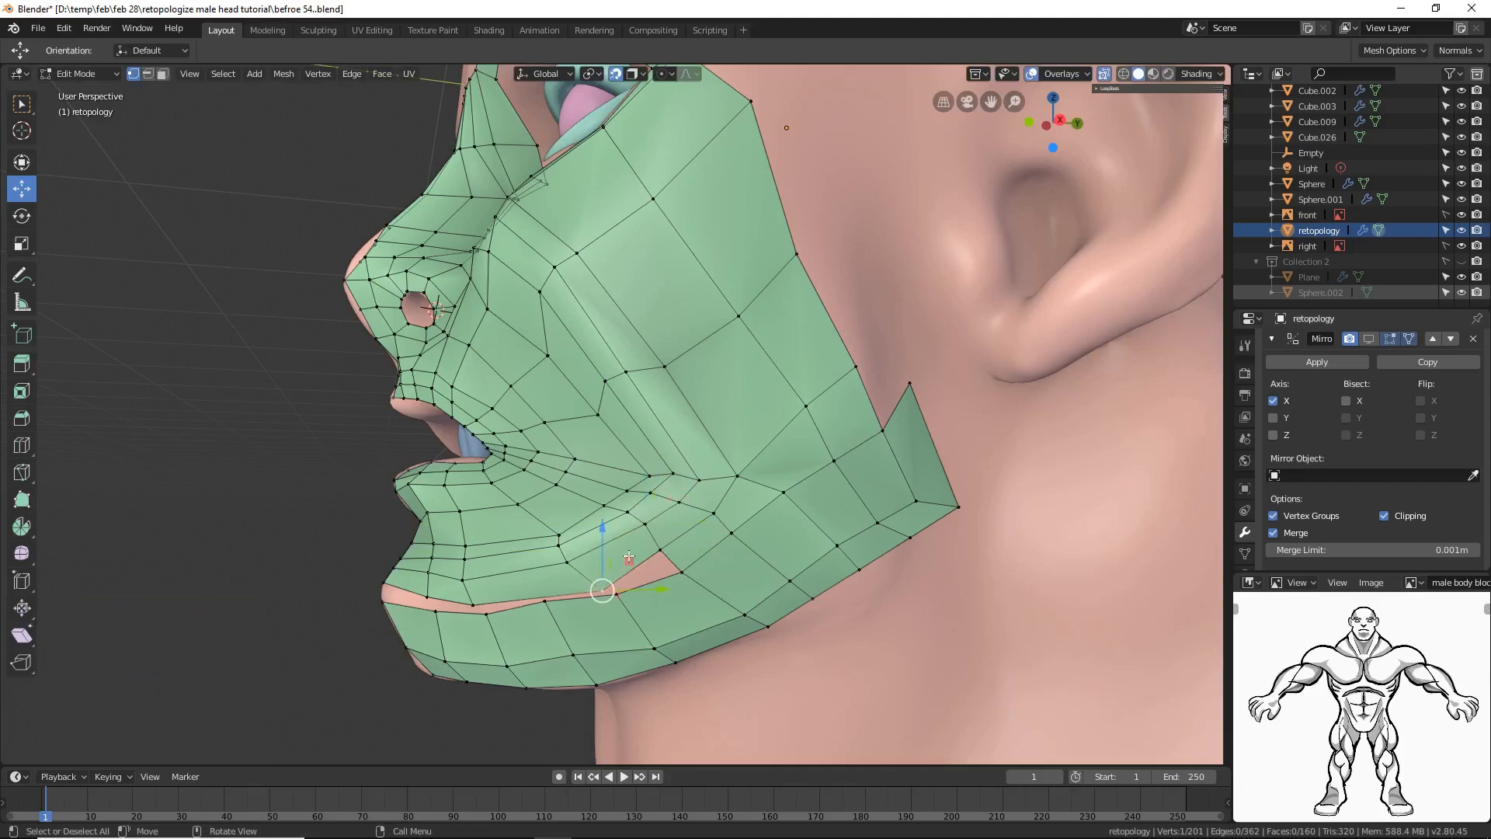
pyautogui.moveTo(601, 537); pyautogui.dragTo(602, 525)
pyautogui.moveTo(667, 576); pyautogui.dragTo(702, 573)
pyautogui.moveTo(641, 529); pyautogui.dragTo(641, 520)
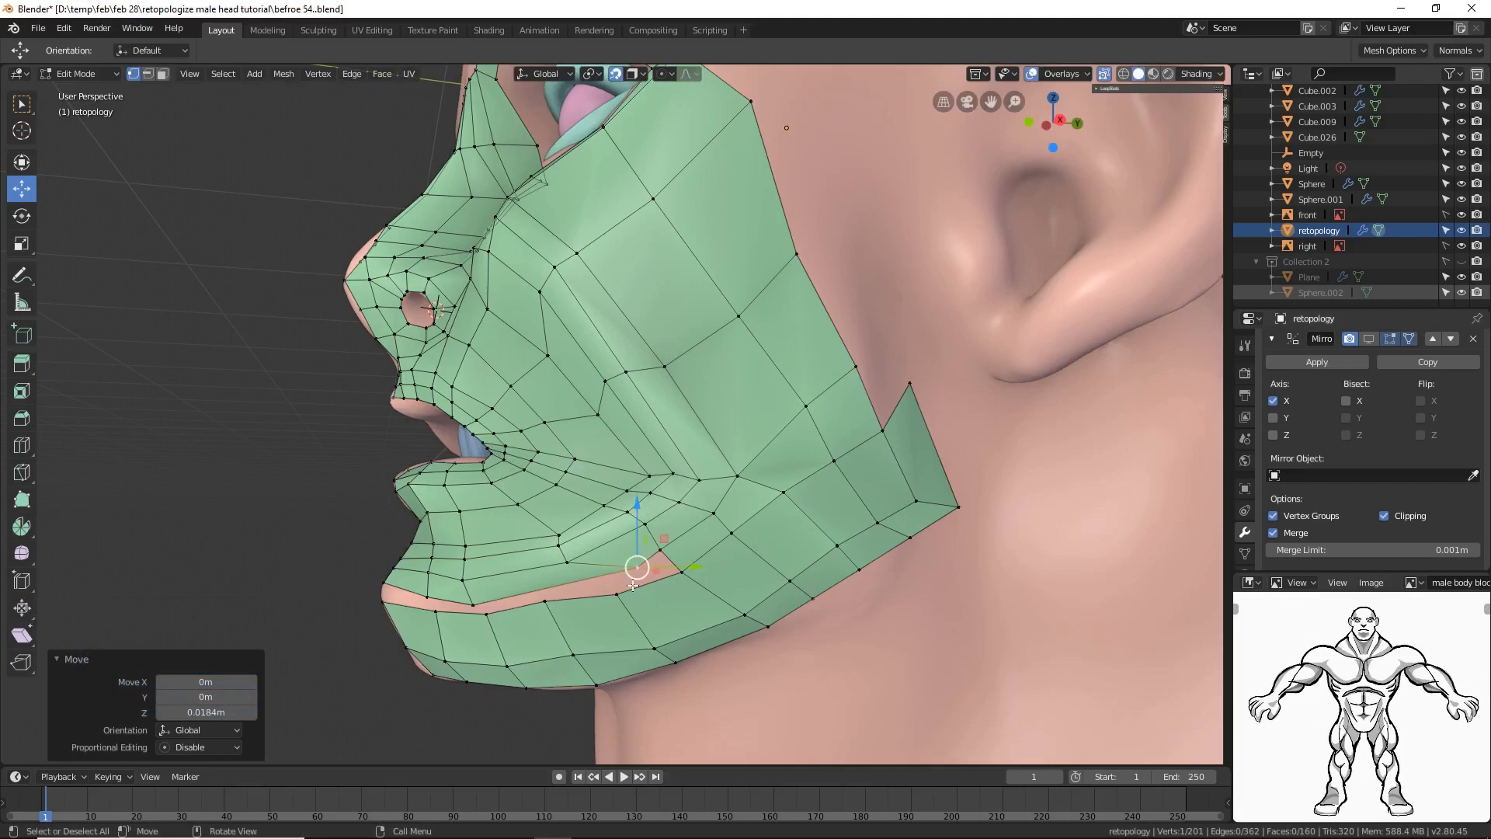
# Step: Merge the moved cheek vertex at last into the jaw strip's upper vertex at the gap's rear end, and deselect
pyautogui.keyDown('shift'); pyautogui.click(681, 575); pyautogui.keyUp('shift')
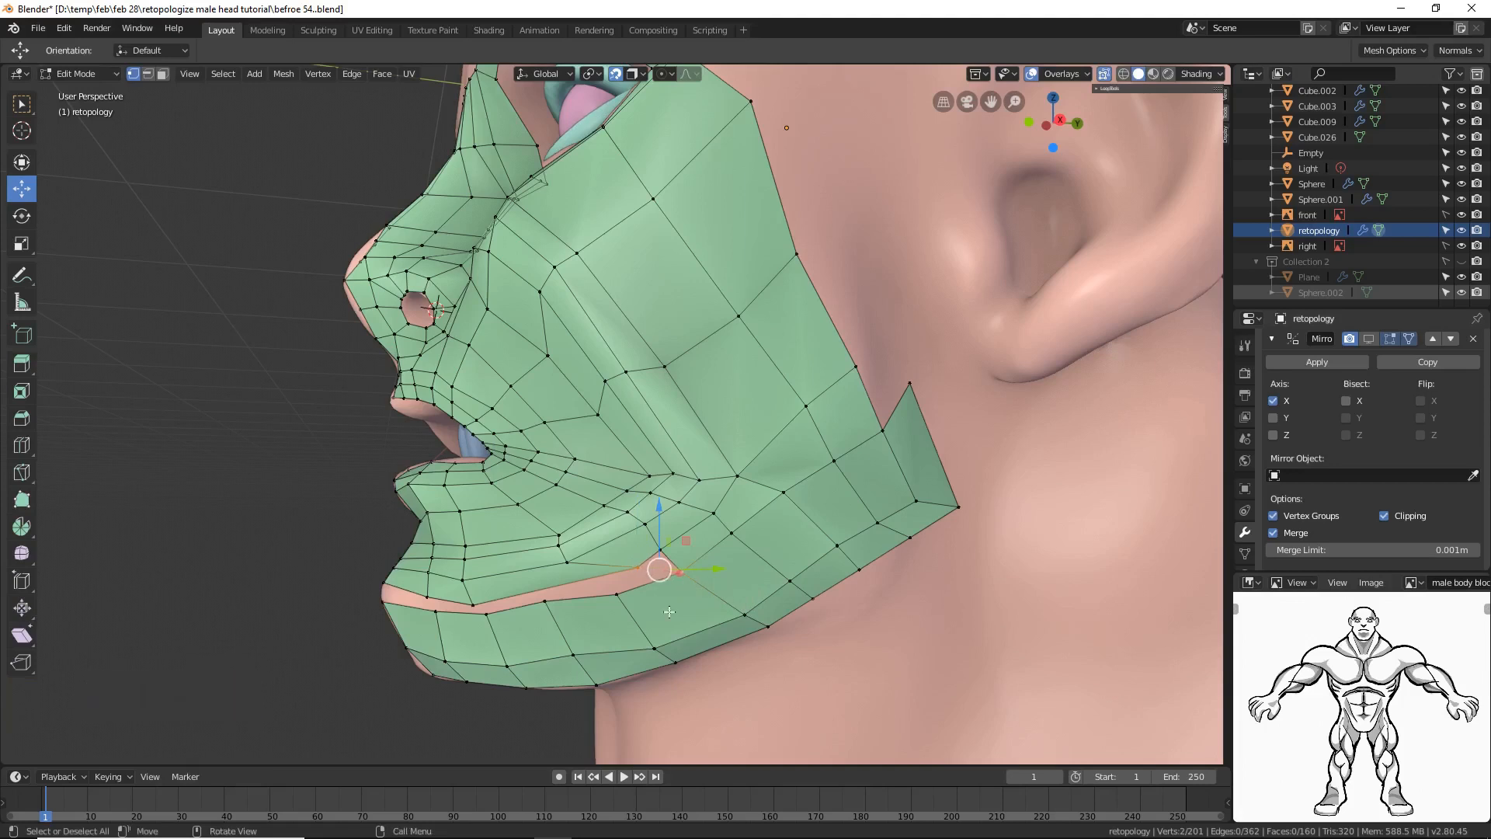
pyautogui.press('alt')
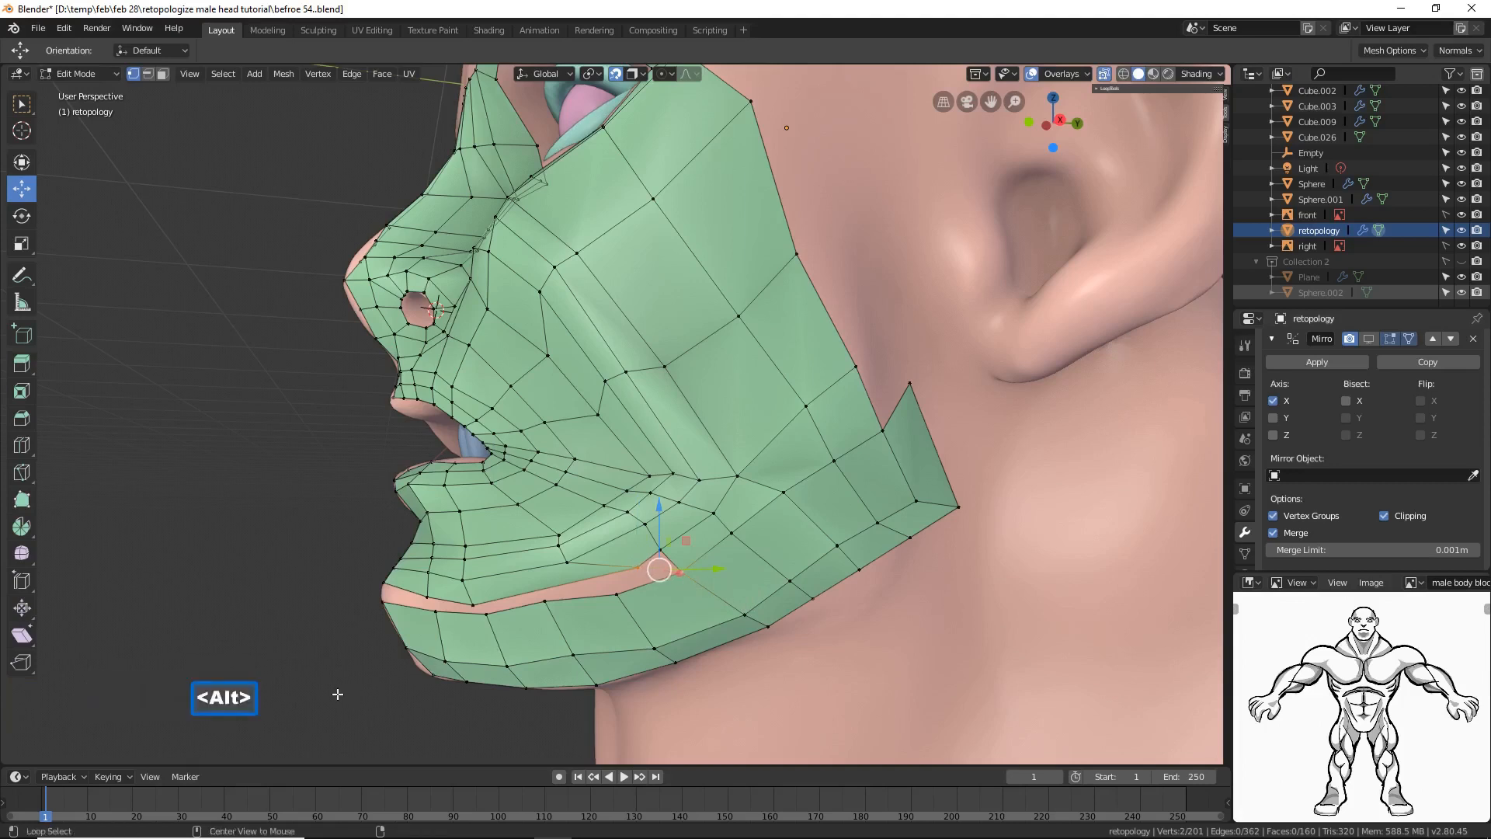
pyautogui.hotkey('alt', 'm')
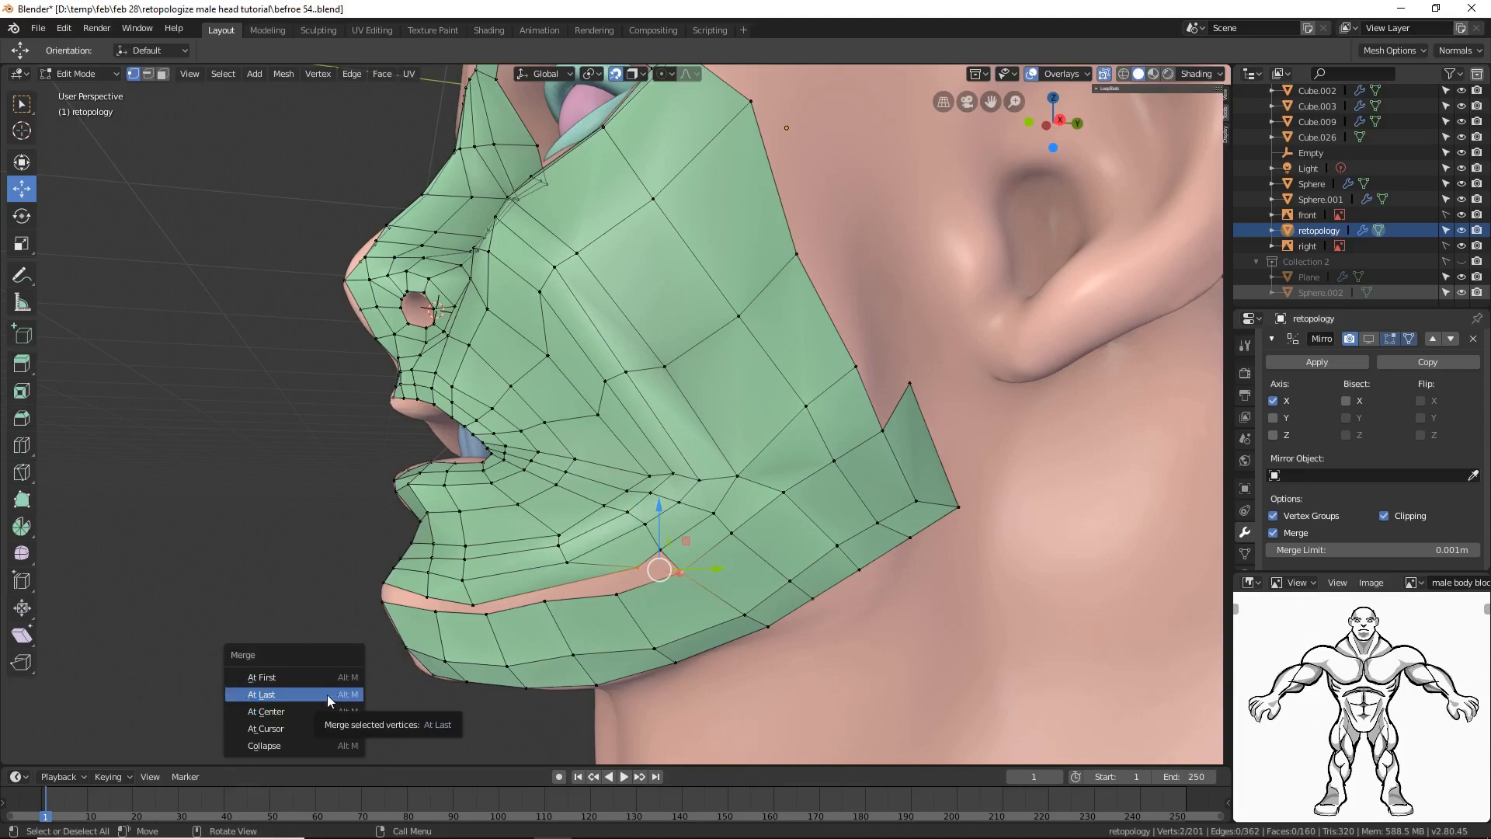
pyautogui.click(327, 694)
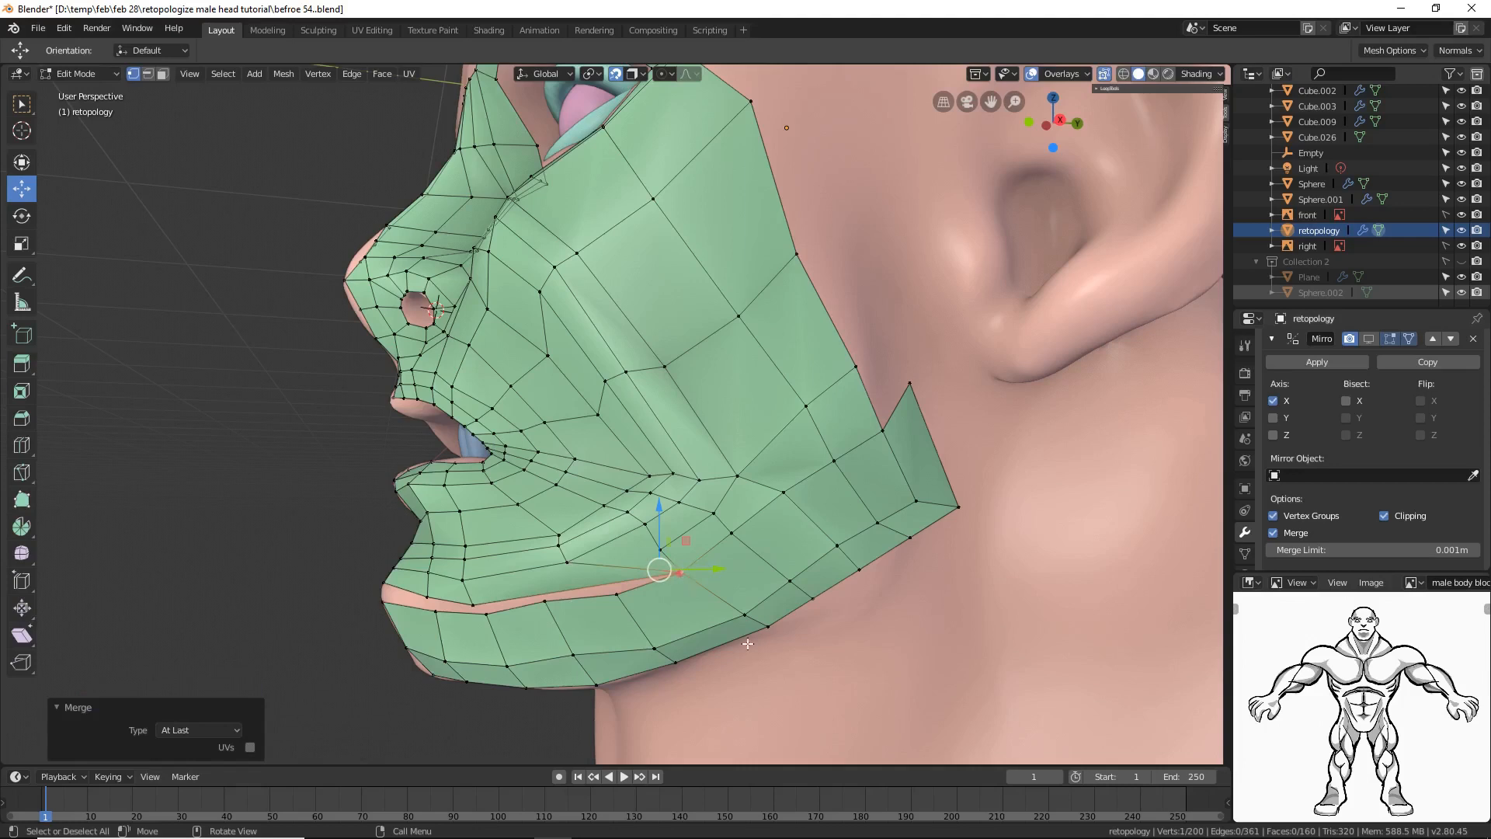
pyautogui.click(548, 717)
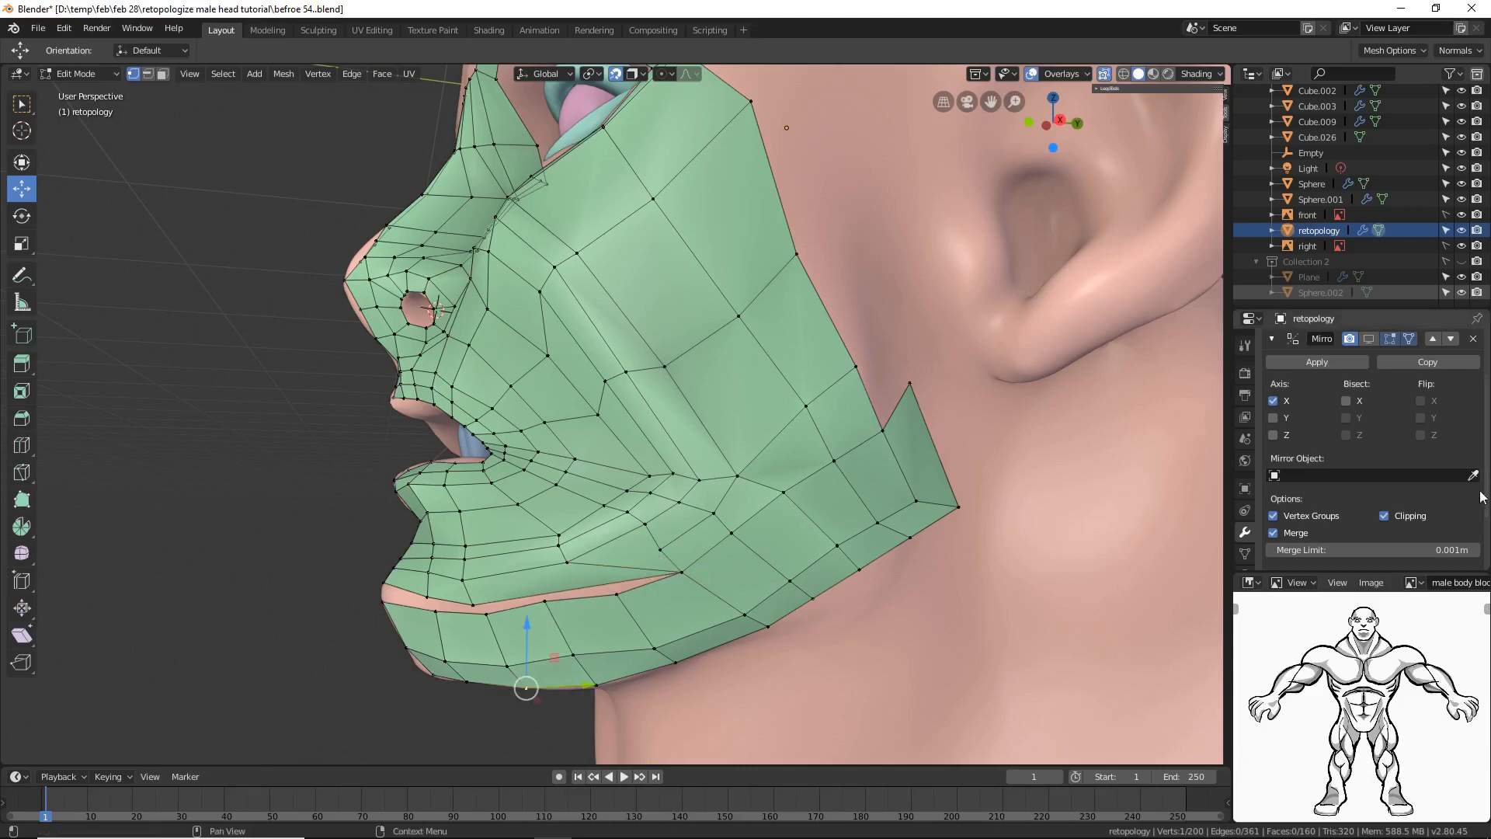
pyautogui.click(871, 393)
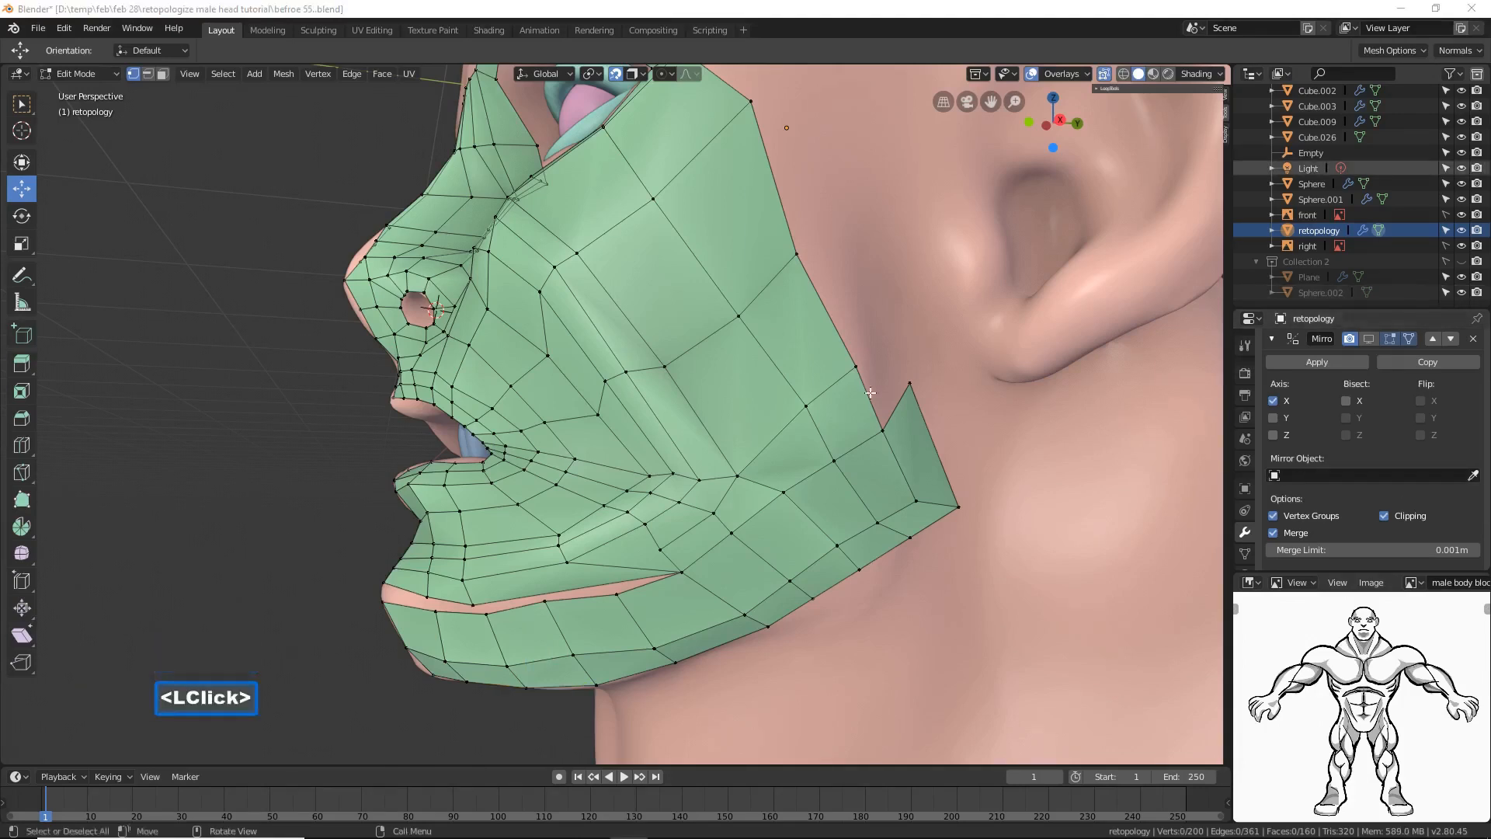
pyautogui.click(838, 20)
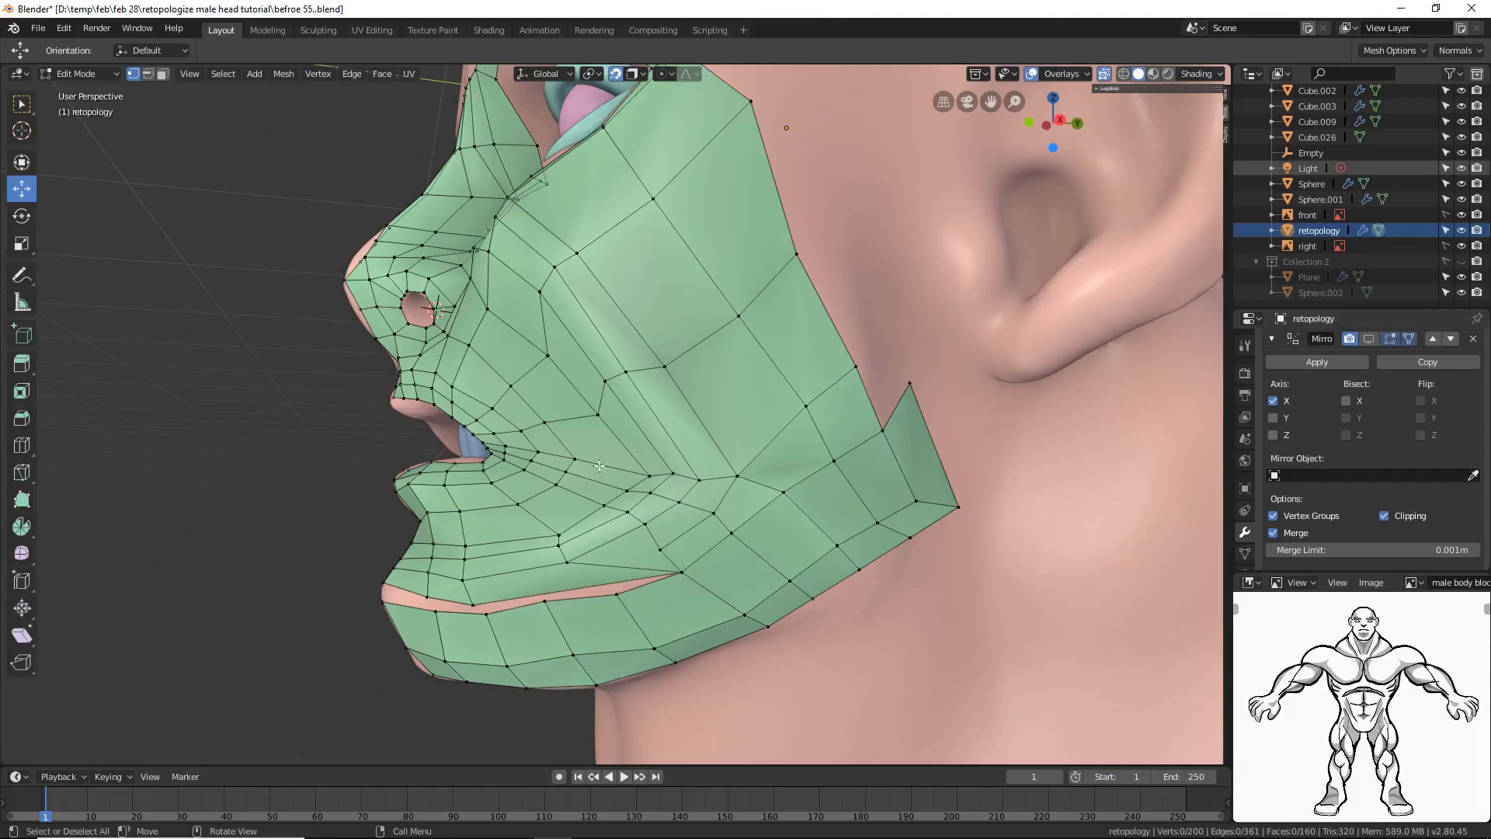
# Step: Circle-select the vertices from the mouth corner across the lower cheek and the adjoining jaw strip, and apply Smooth Vertices
pyautogui.press('c')
pyautogui.scroll(-8, 659, 514)
pyautogui.moveTo(659, 515)
pyautogui.mouseDown()
pyautogui.moveTo(727, 501)
pyautogui.moveTo(660, 506)
pyautogui.moveTo(576, 602)
pyautogui.moveTo(713, 566)
pyautogui.moveTo(792, 515)
pyautogui.mouseUp()
pyautogui.moveTo(549, 507); pyautogui.dragTo(537, 511)
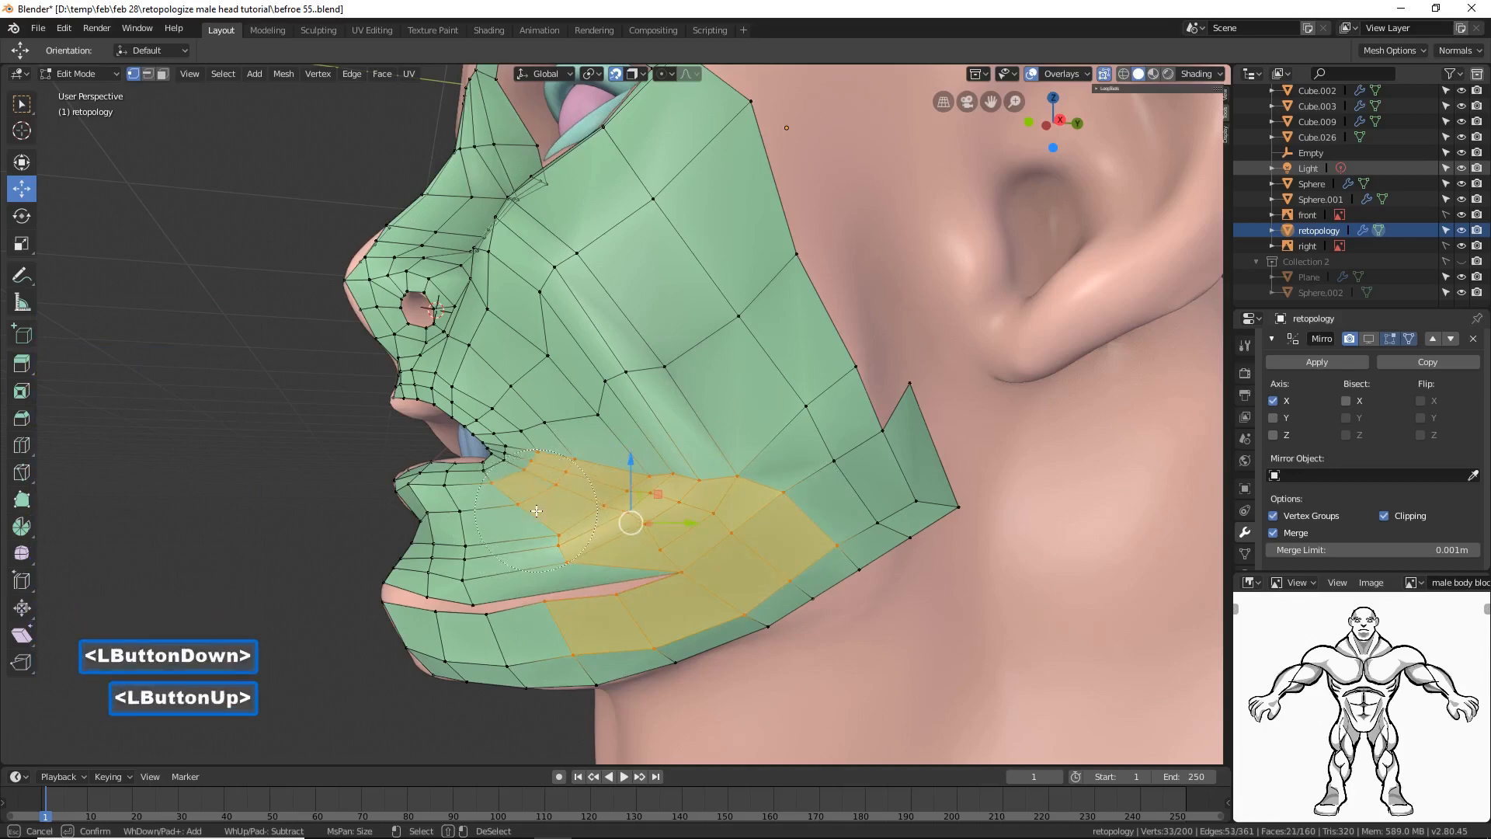
pyautogui.rightClick(292, 471)
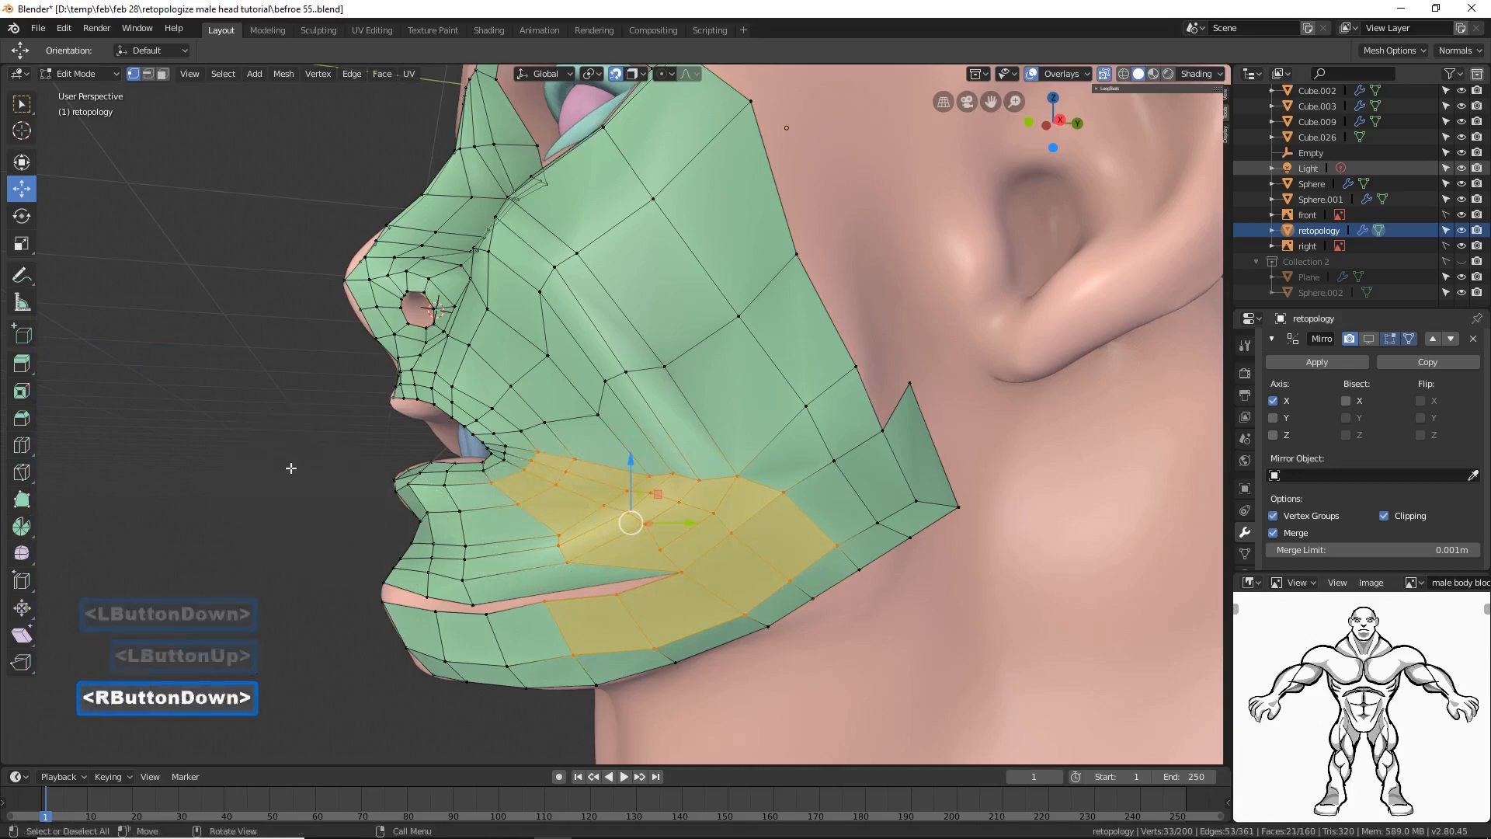
pyautogui.click(320, 77)
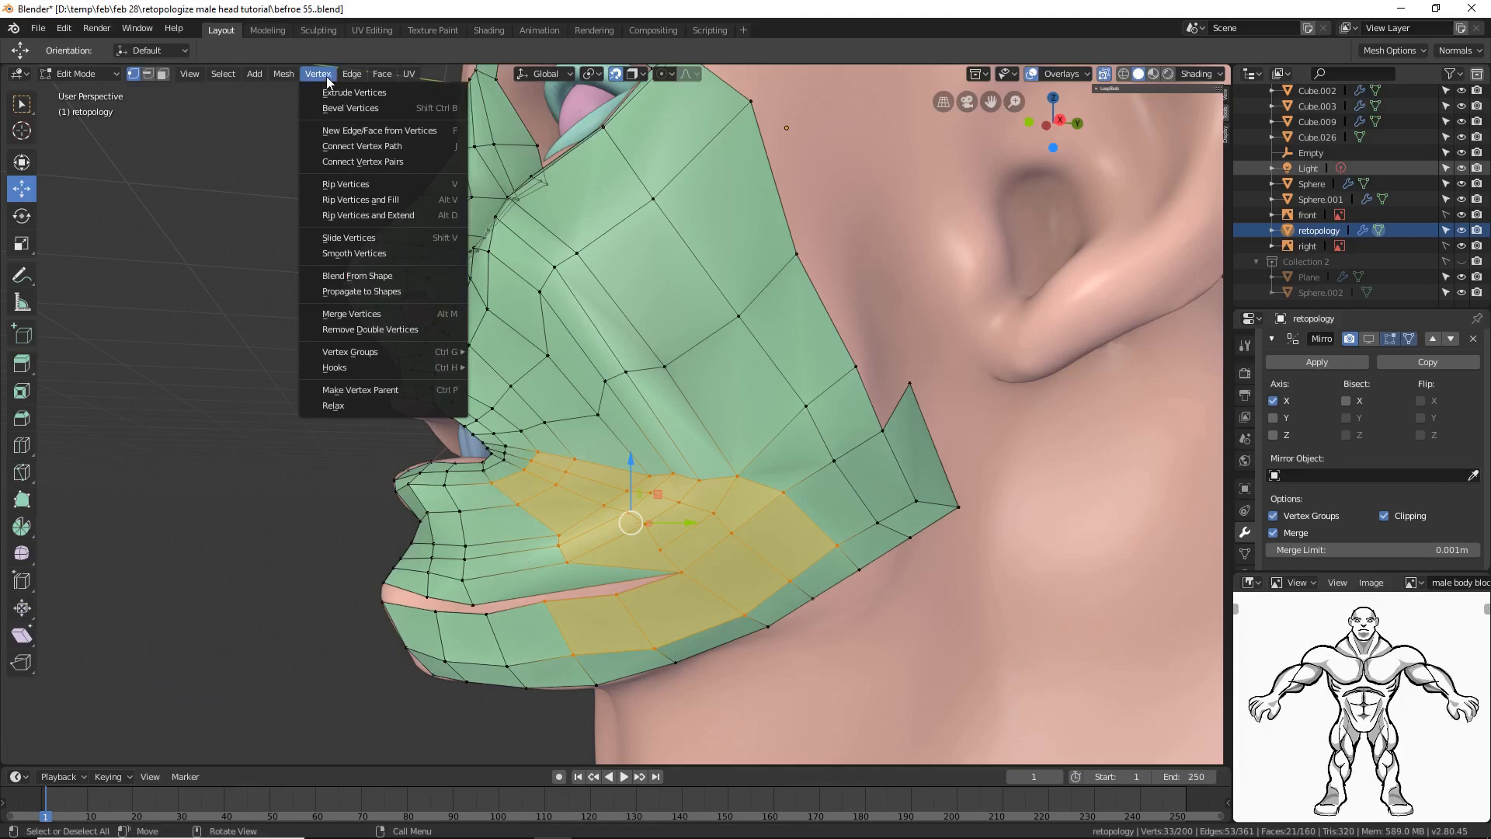
pyautogui.click(401, 256)
pyautogui.click(395, 257)
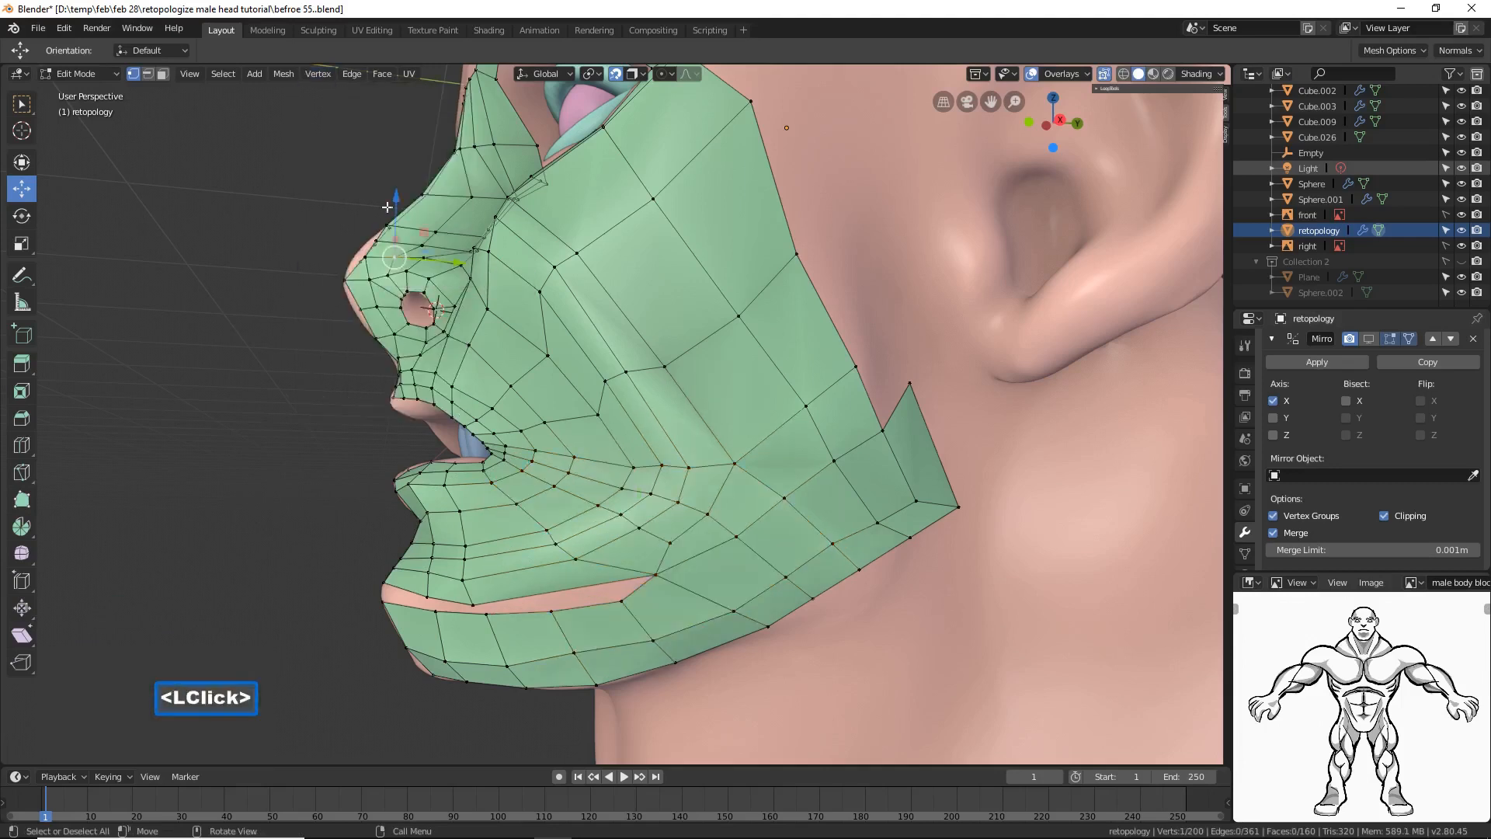
pyautogui.click(329, 79)
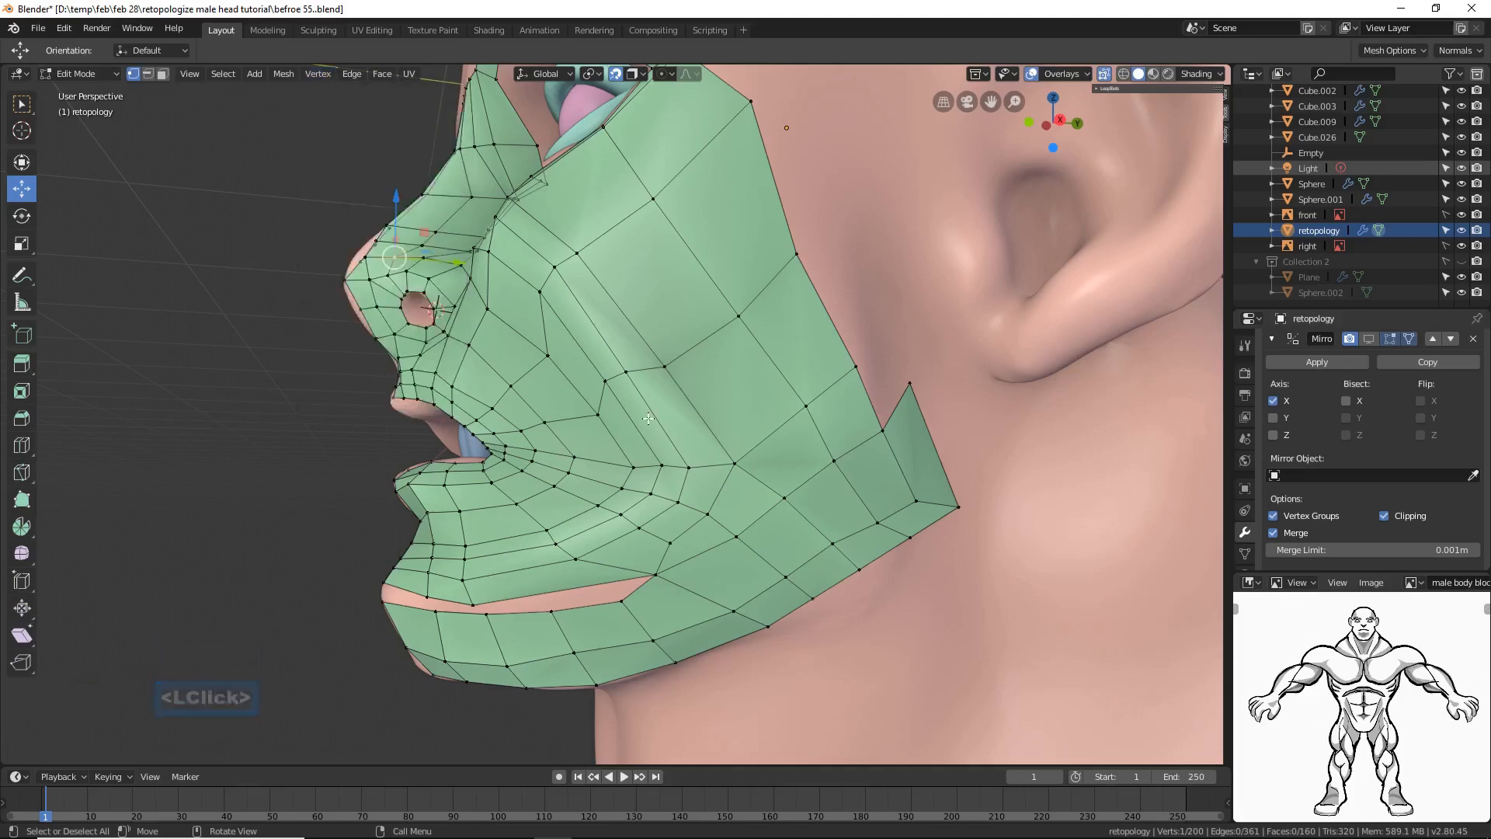
# Step: Circle-select the lower-cheek vertices behind the mouth corner plus the rear end of the jaw gap, smooth them once, and deselect
pyautogui.press('c')
pyautogui.moveTo(594, 485)
pyautogui.mouseDown()
pyautogui.moveTo(641, 522)
pyautogui.moveTo(683, 513)
pyautogui.moveTo(695, 544)
pyautogui.moveTo(675, 575)
pyautogui.moveTo(640, 586)
pyautogui.moveTo(564, 534)
pyautogui.mouseUp()
pyautogui.rightClick(566, 538)
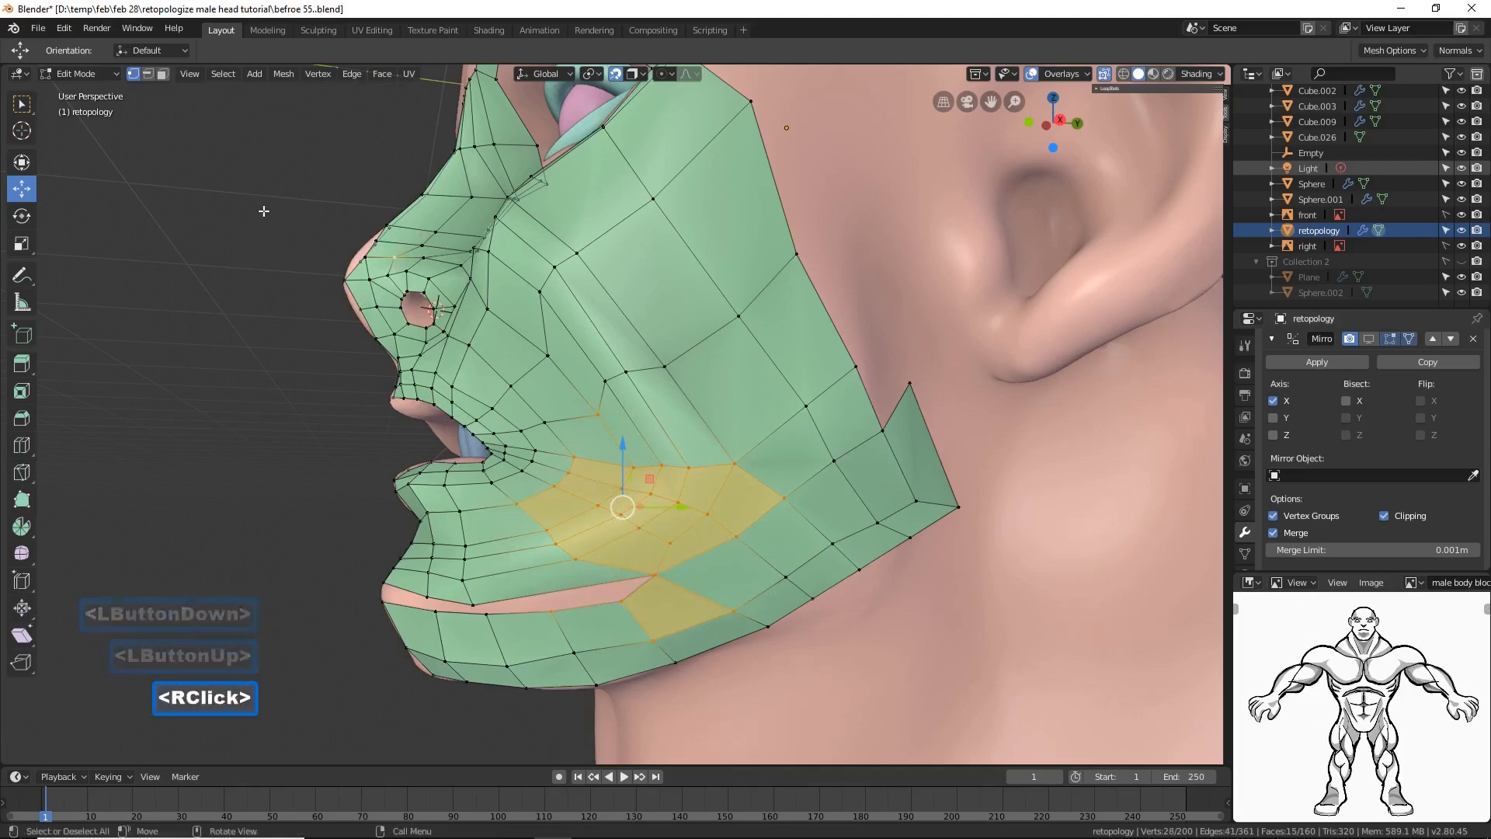
pyautogui.click(317, 73)
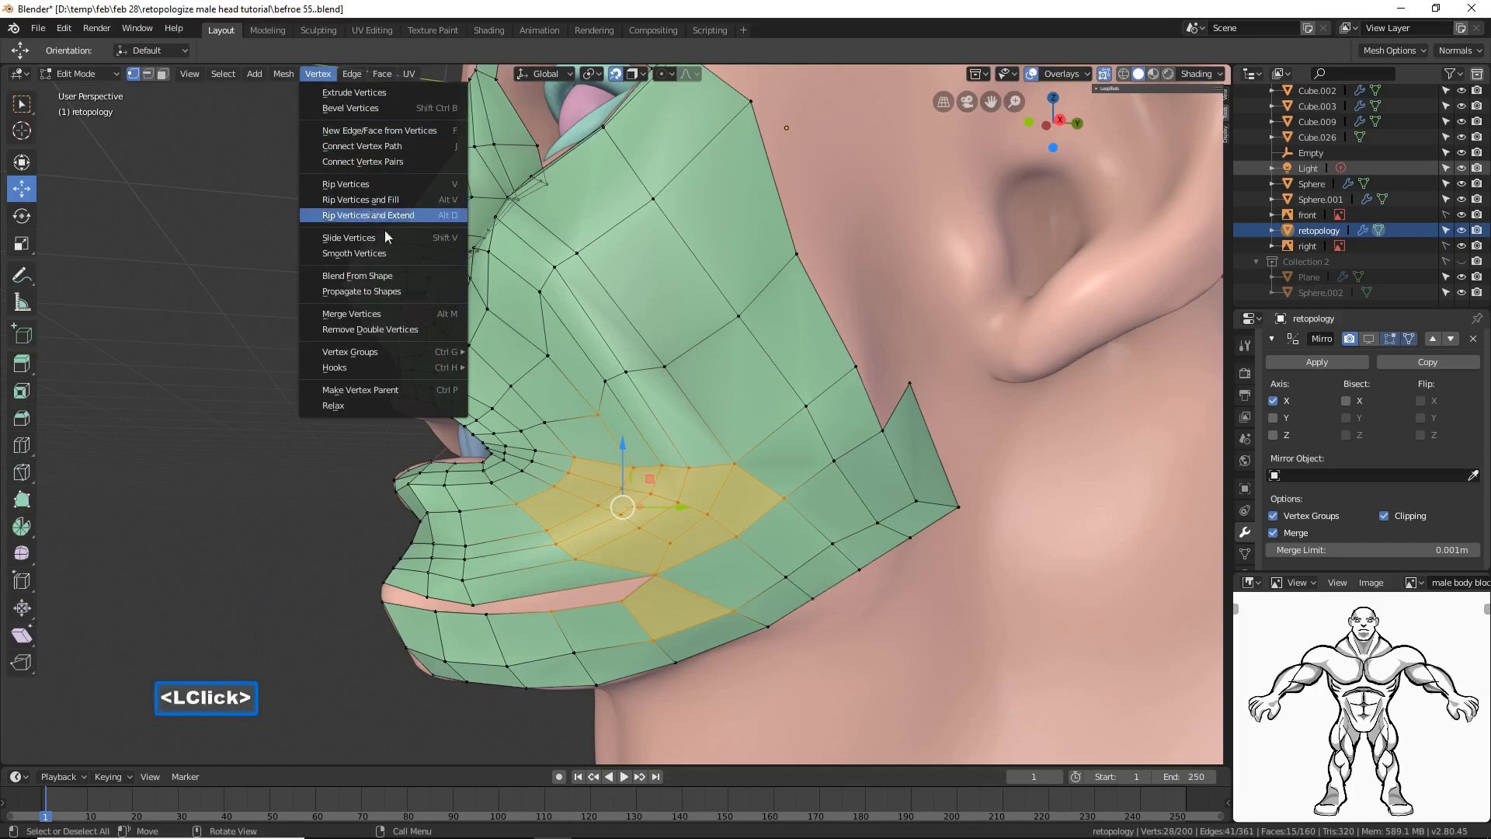
pyautogui.click(397, 254)
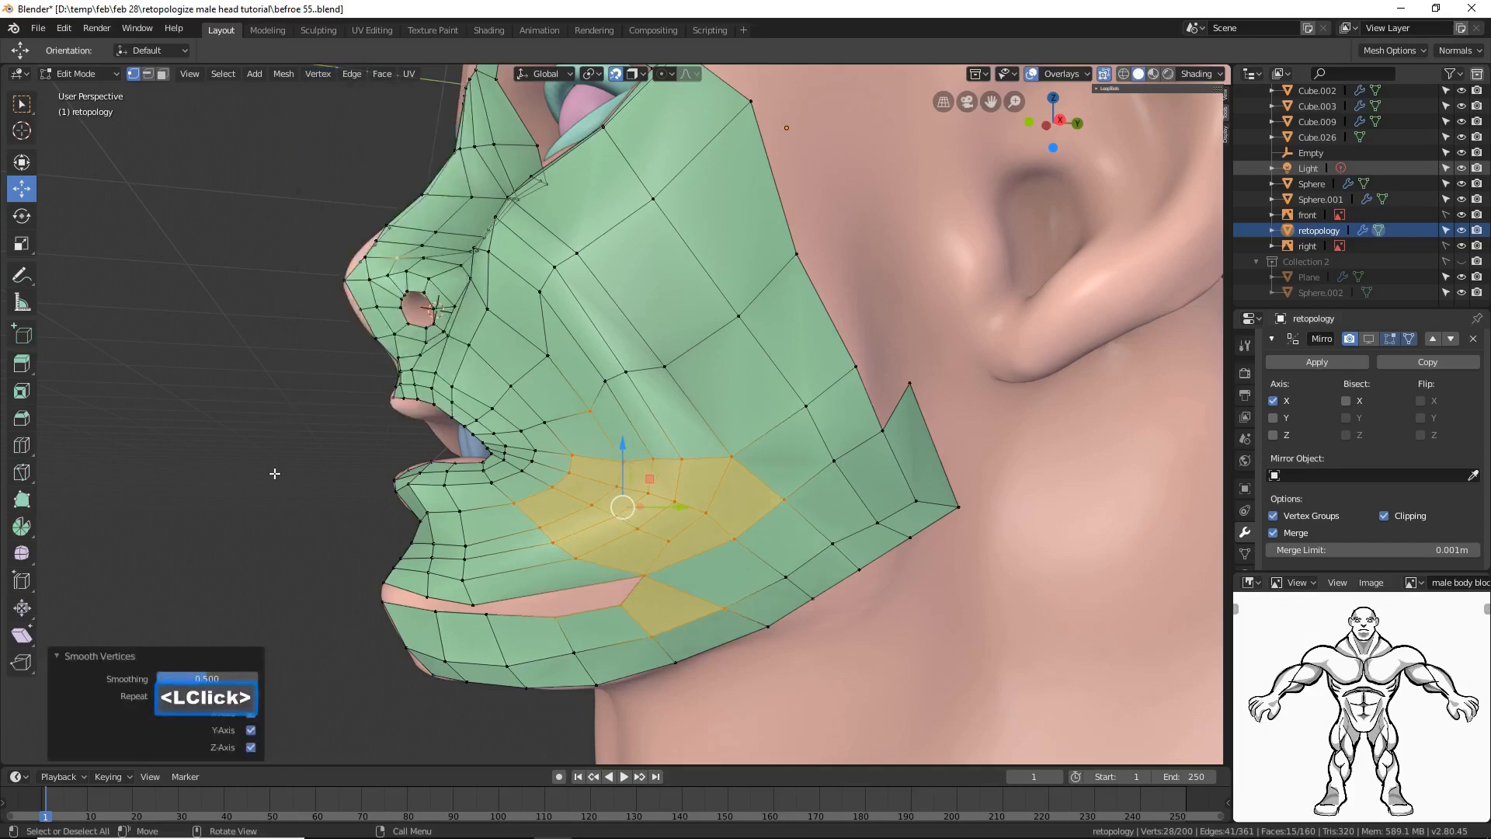
pyautogui.click(284, 538)
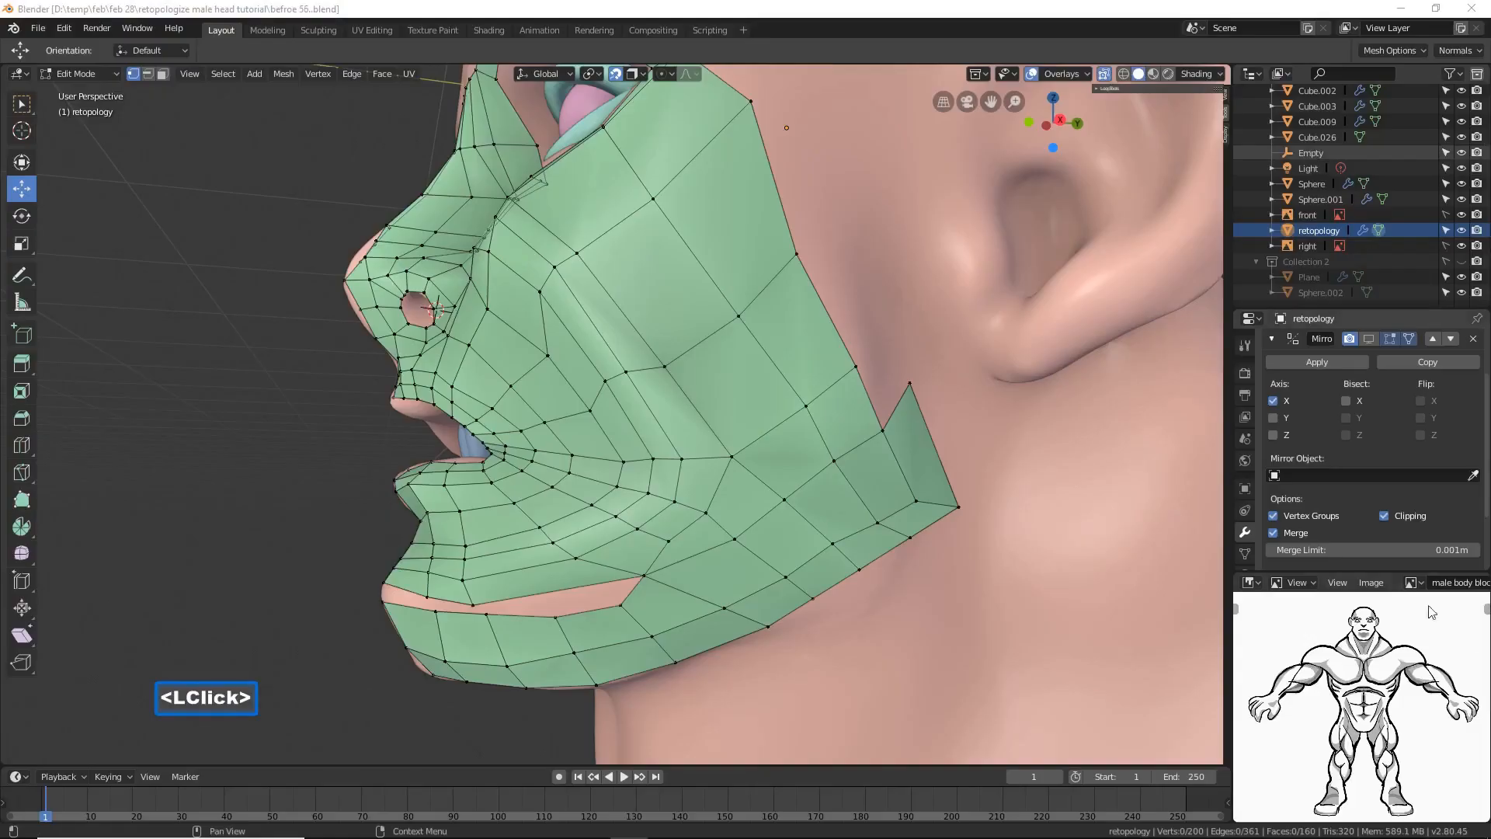
# Step: Insert one centred edge loop from the lower lip down to the jaw gap's upper edge, and also select the jaw strip's facing upper vertex
pyautogui.click(859, 21)
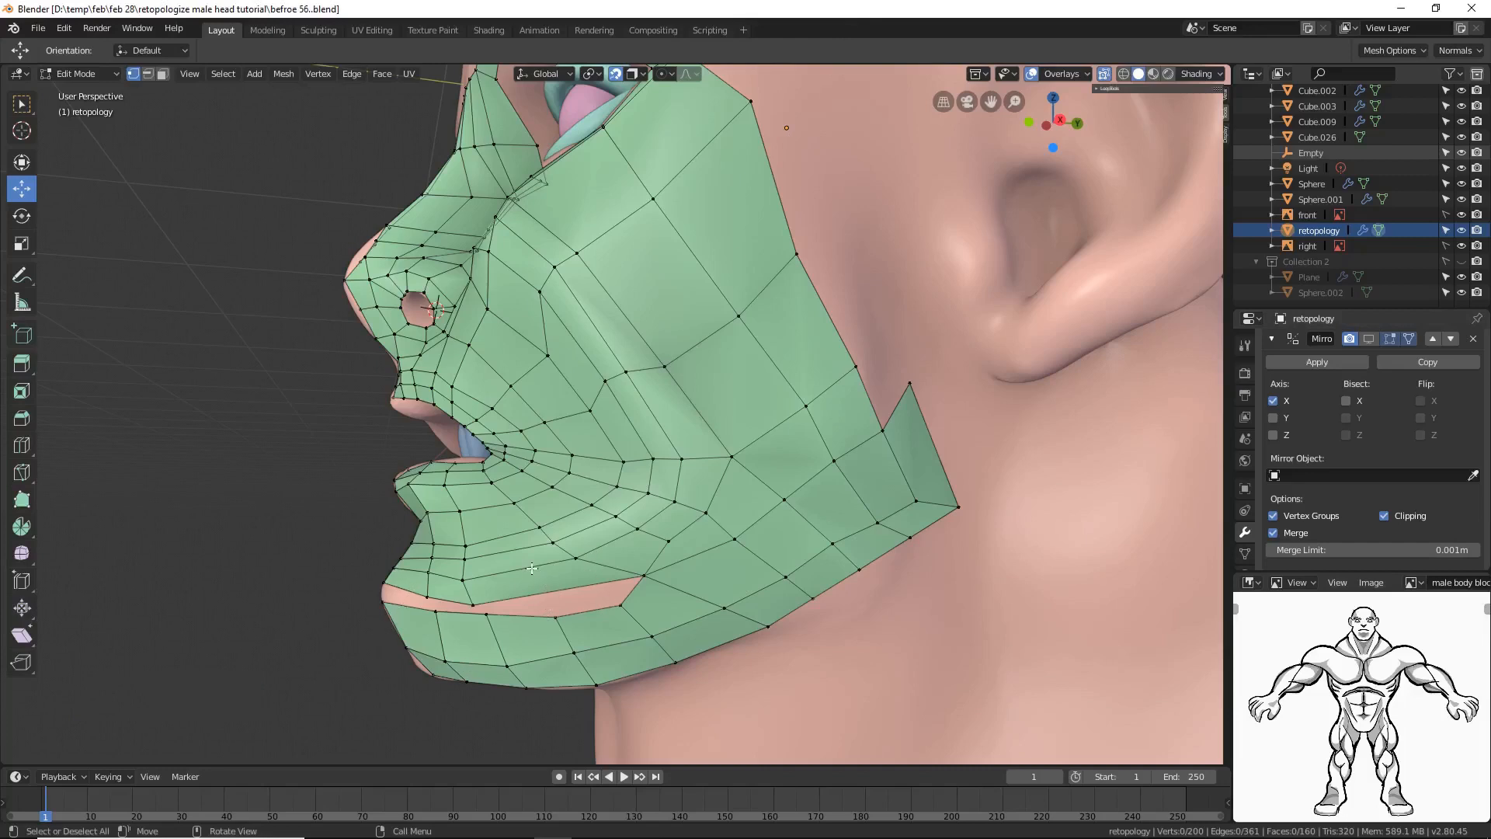
pyautogui.hotkey('ctrl', 'r')
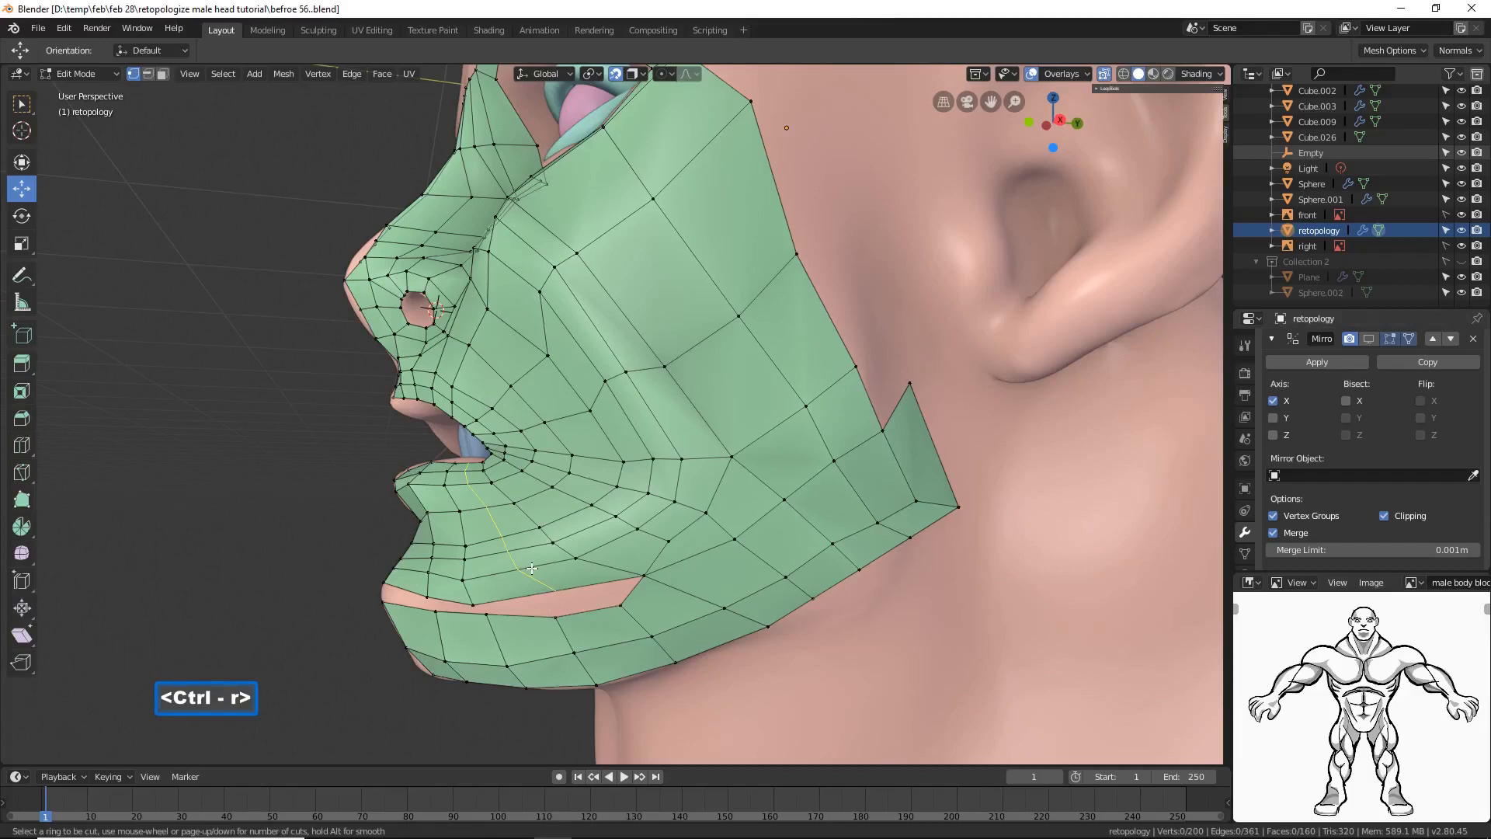
pyautogui.click(531, 568)
pyautogui.click(531, 568)
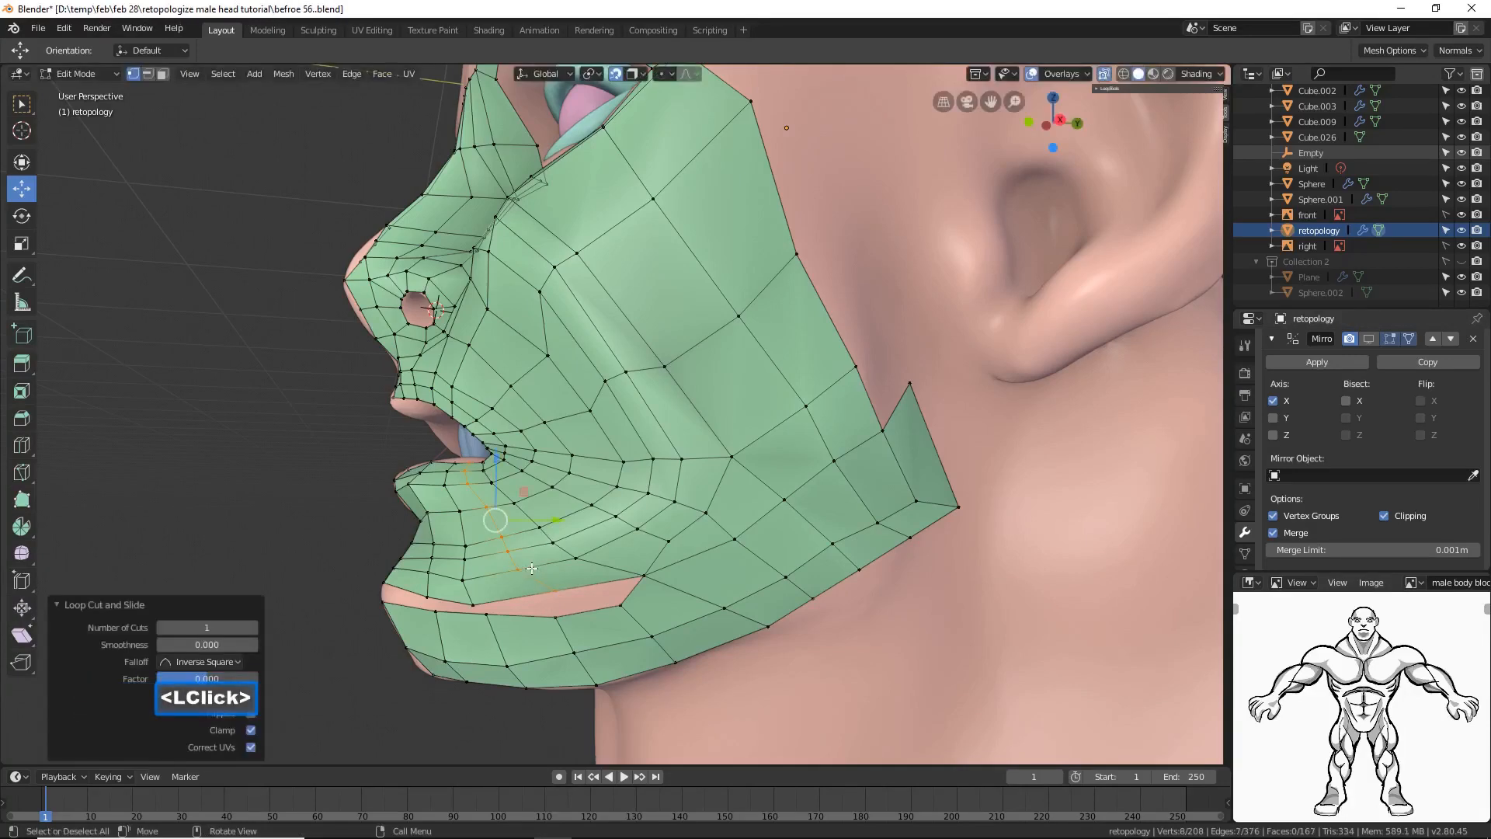
pyautogui.keyDown('shift'); pyautogui.click(557, 618); pyautogui.keyUp('shift')
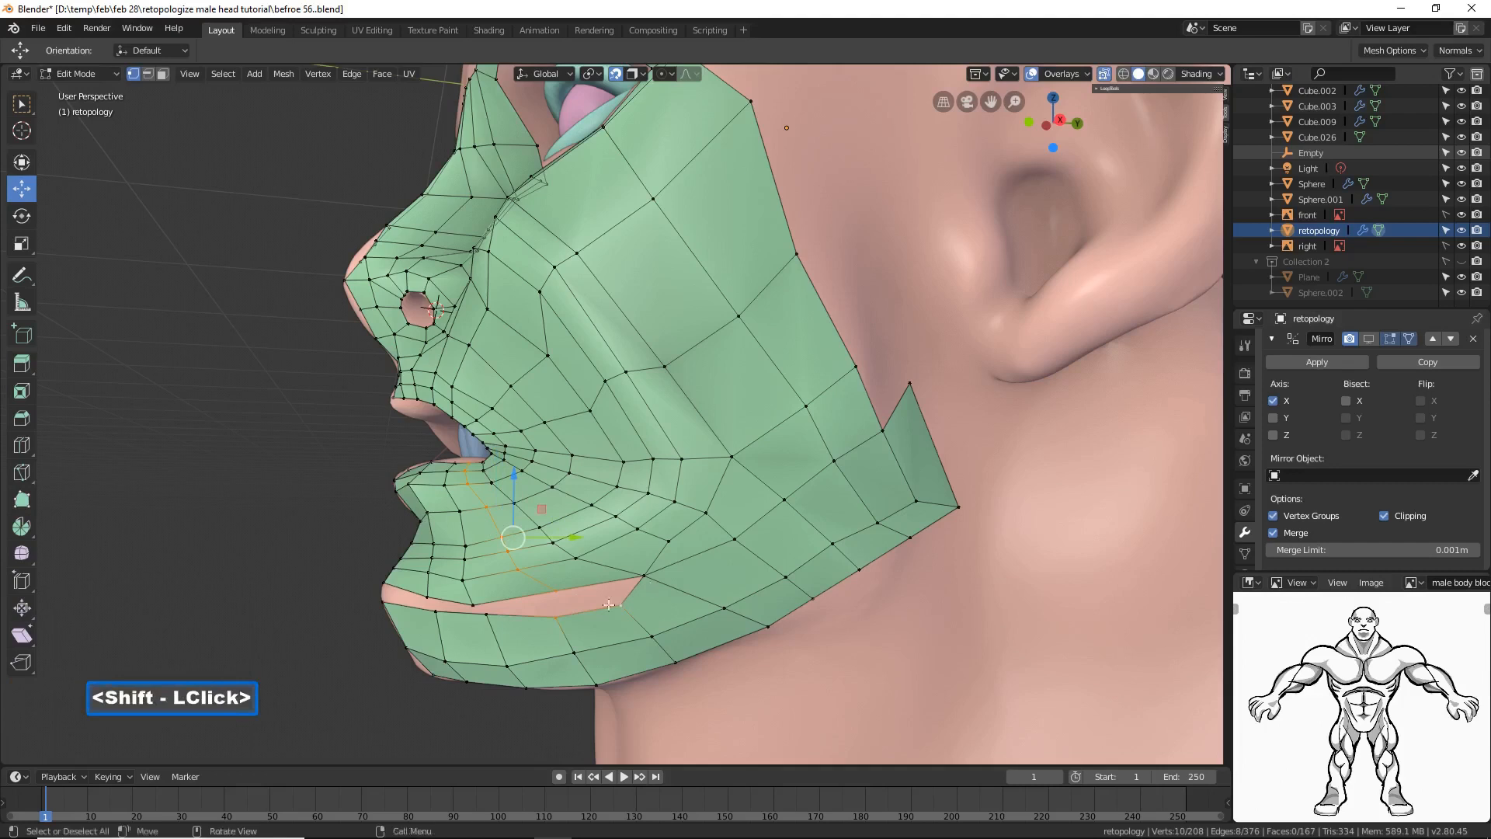
# Step: Fill the rear end of the gap above the chin strip with a face spanning its four surrounding vertices
pyautogui.click(334, 570)
pyautogui.click(565, 596)
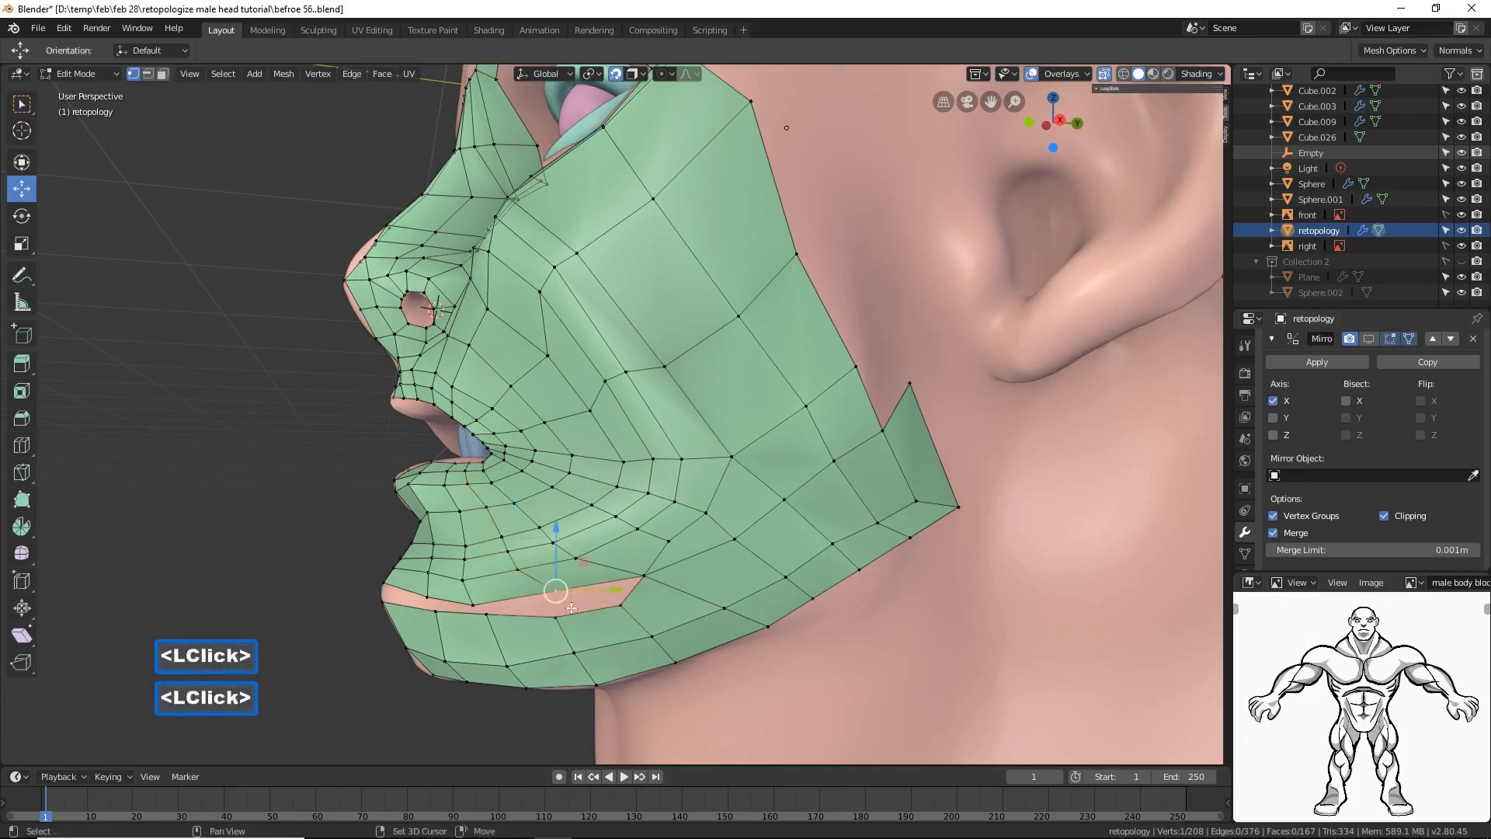
pyautogui.keyDown('shift'); pyautogui.click(556, 616); pyautogui.keyUp('shift')
pyautogui.keyDown('shift'); pyautogui.click(631, 608); pyautogui.keyUp('shift')
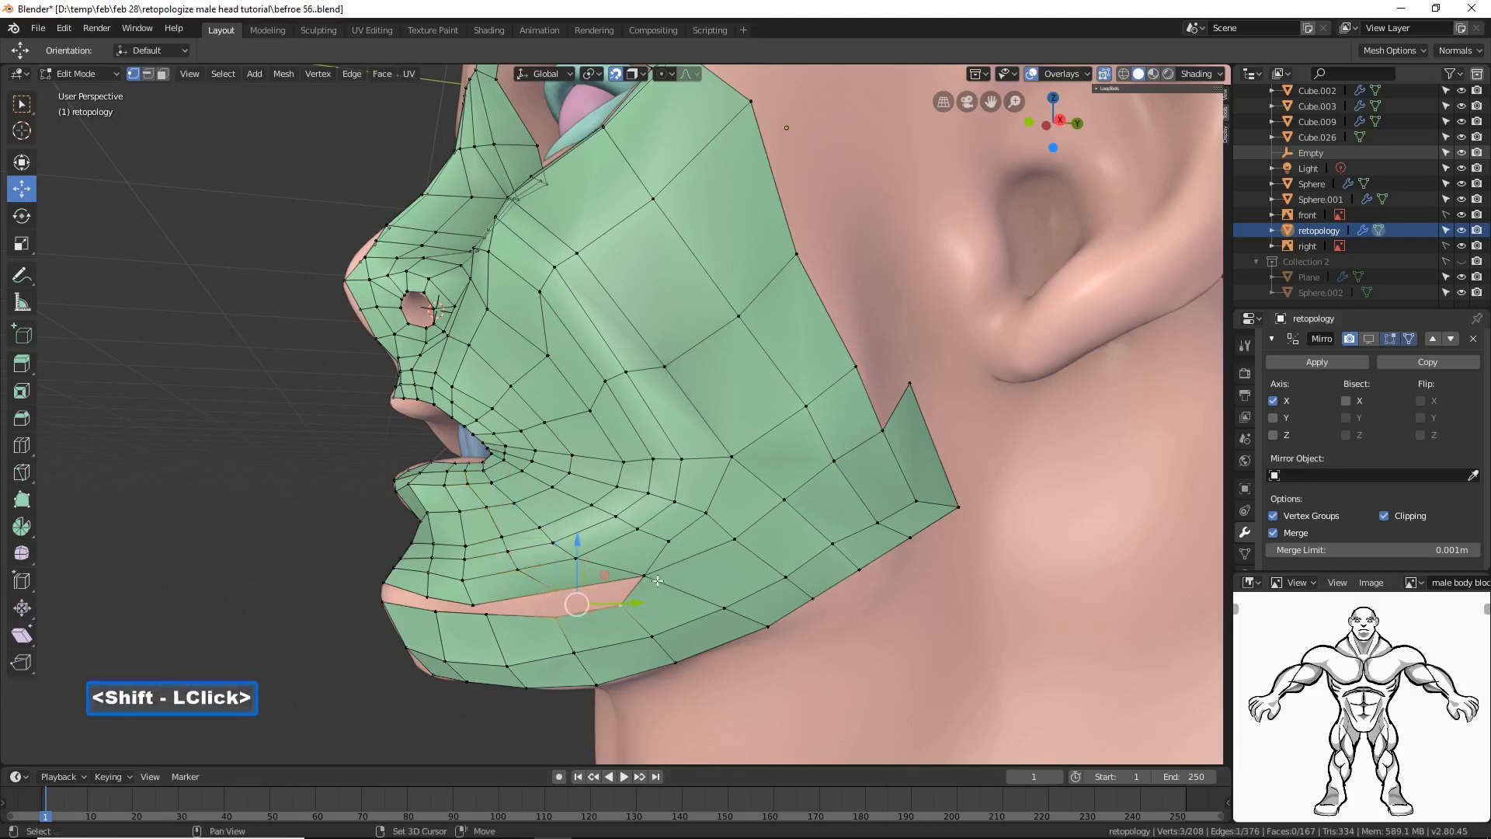
pyautogui.keyDown('shift'); pyautogui.click(658, 581); pyautogui.keyUp('shift')
pyautogui.press('f')
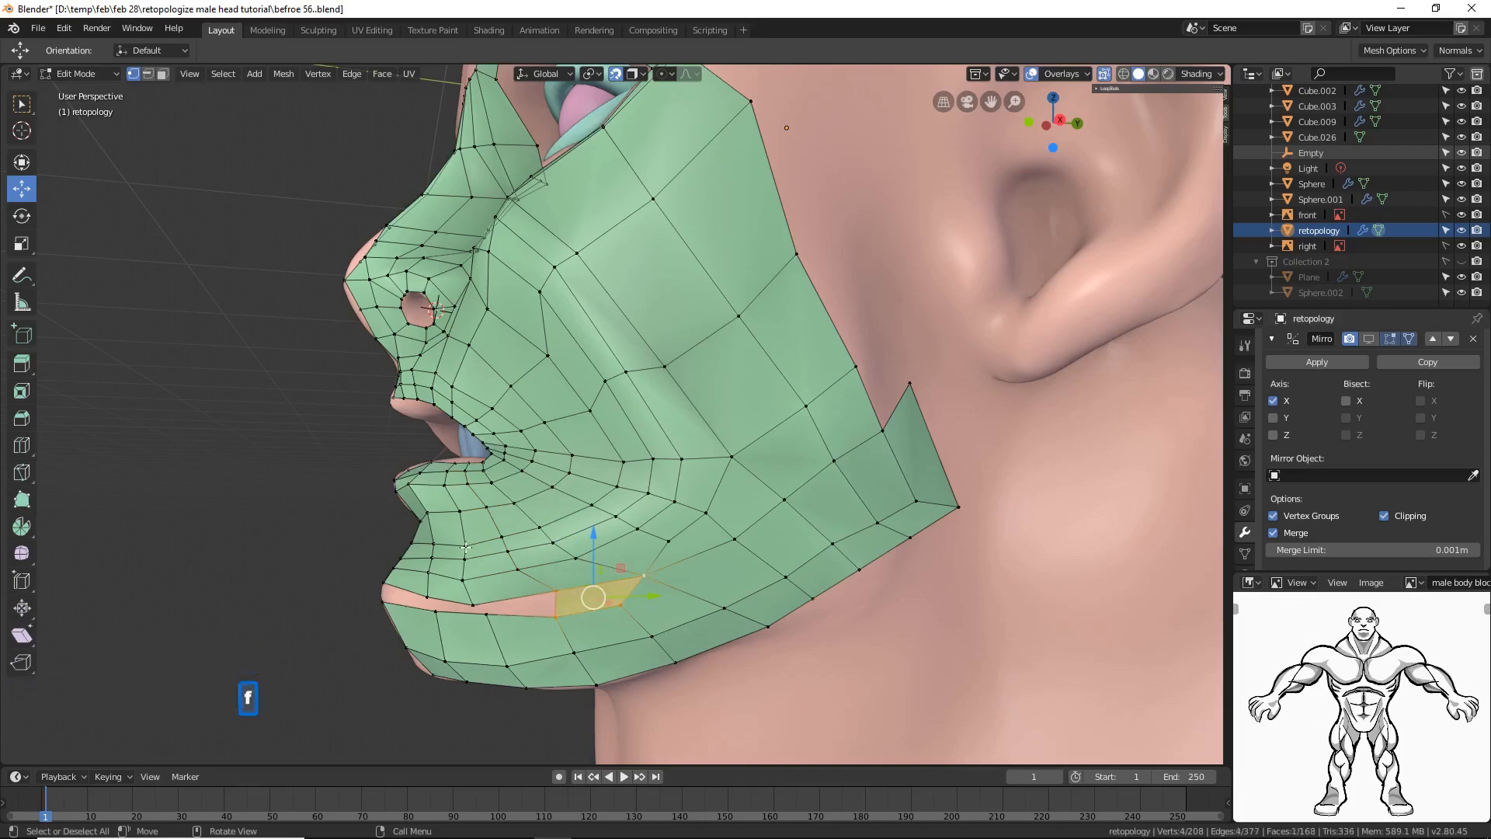
pyautogui.click(272, 517)
pyautogui.moveTo(261, 546); pyautogui.dragTo(559, 516, button='middle')
pyautogui.moveTo(560, 516); pyautogui.dragTo(518, 559, button='middle')
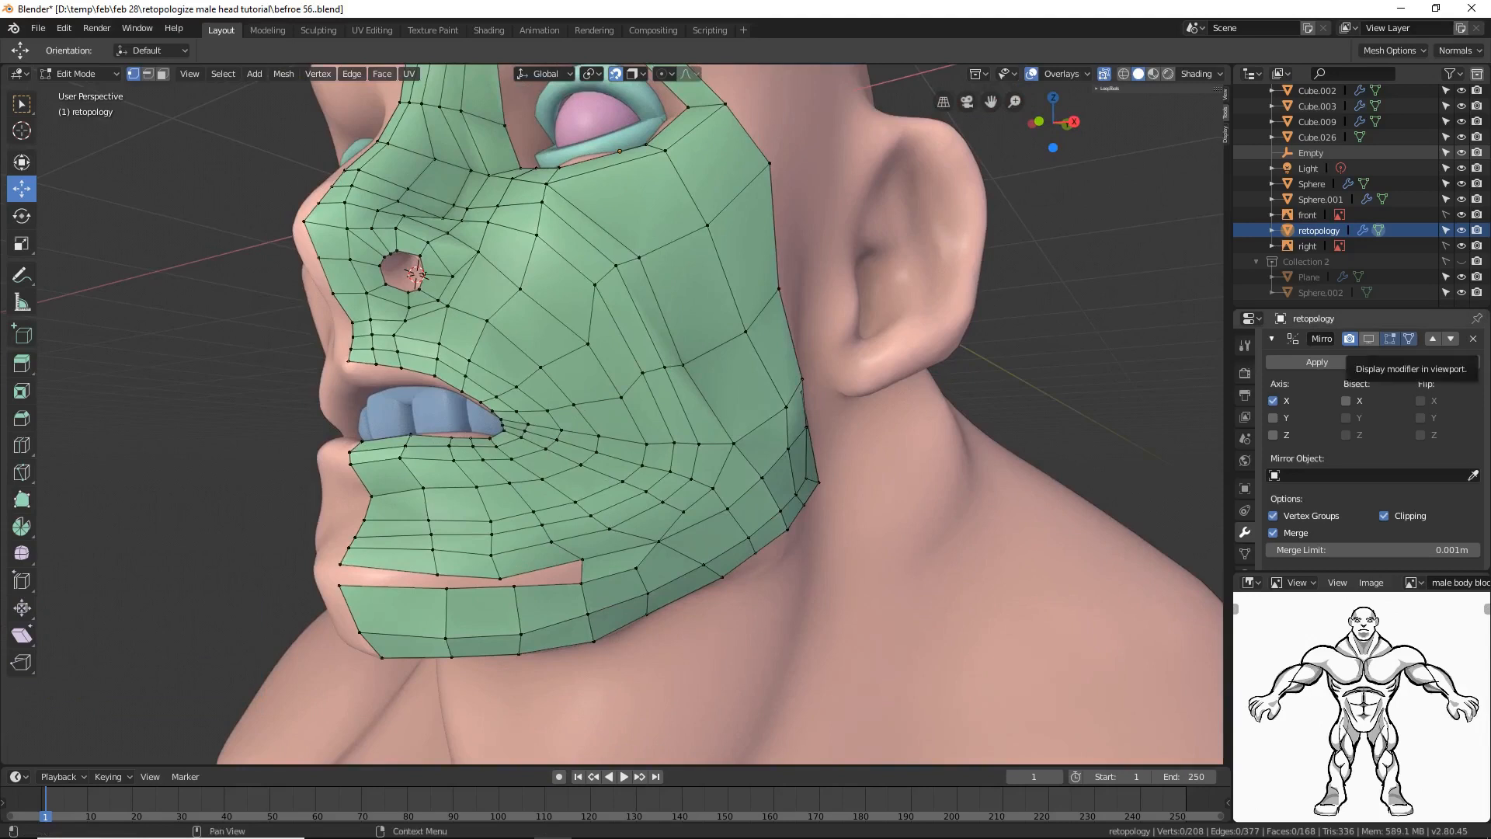
# Step: Fill the rest of the gap above the chin strip with three faces, working from its rear edge to the face's centre line
pyautogui.click(942, 54)
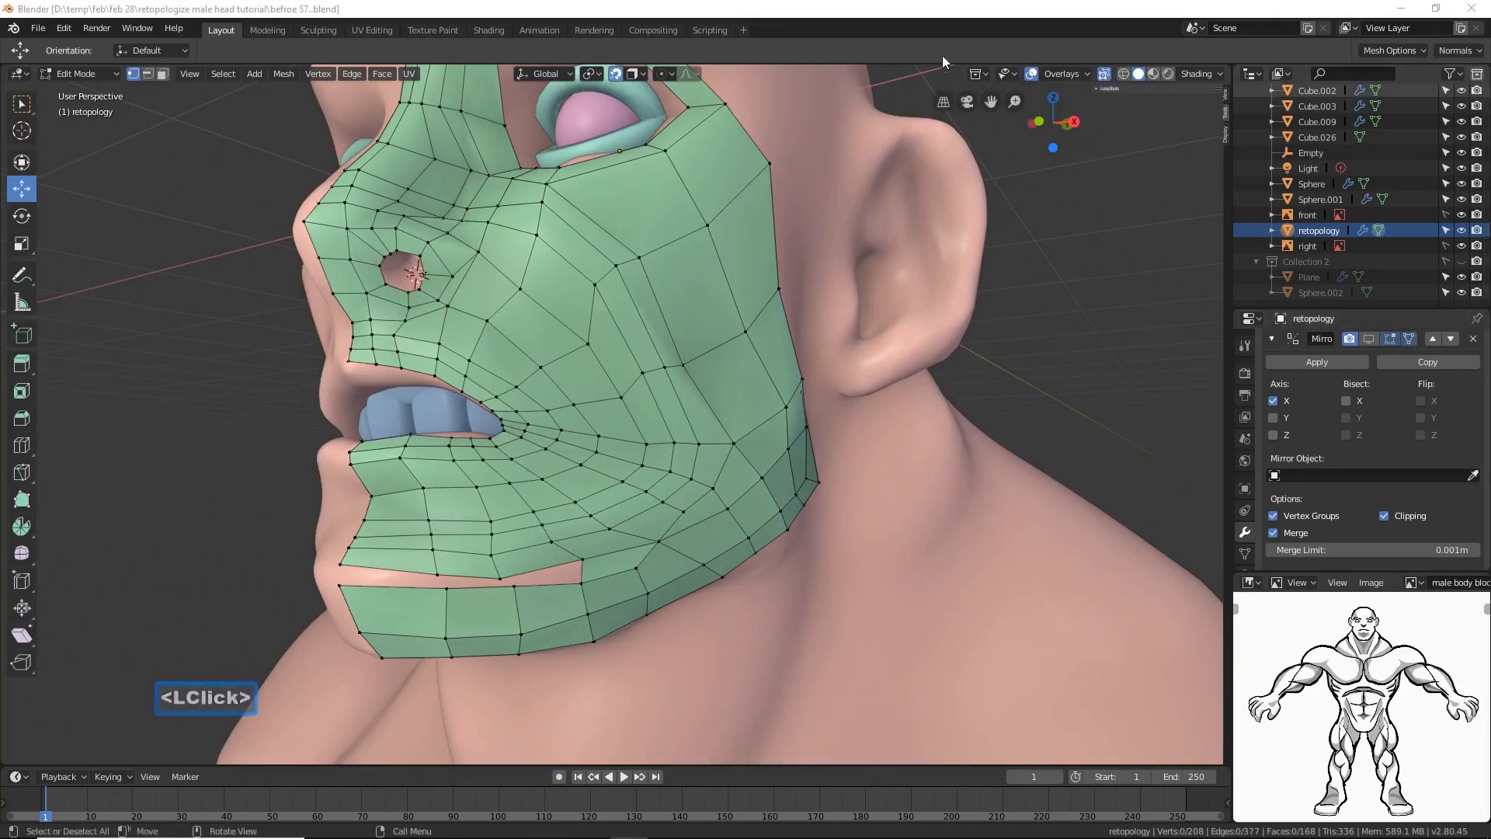
pyautogui.click(954, 17)
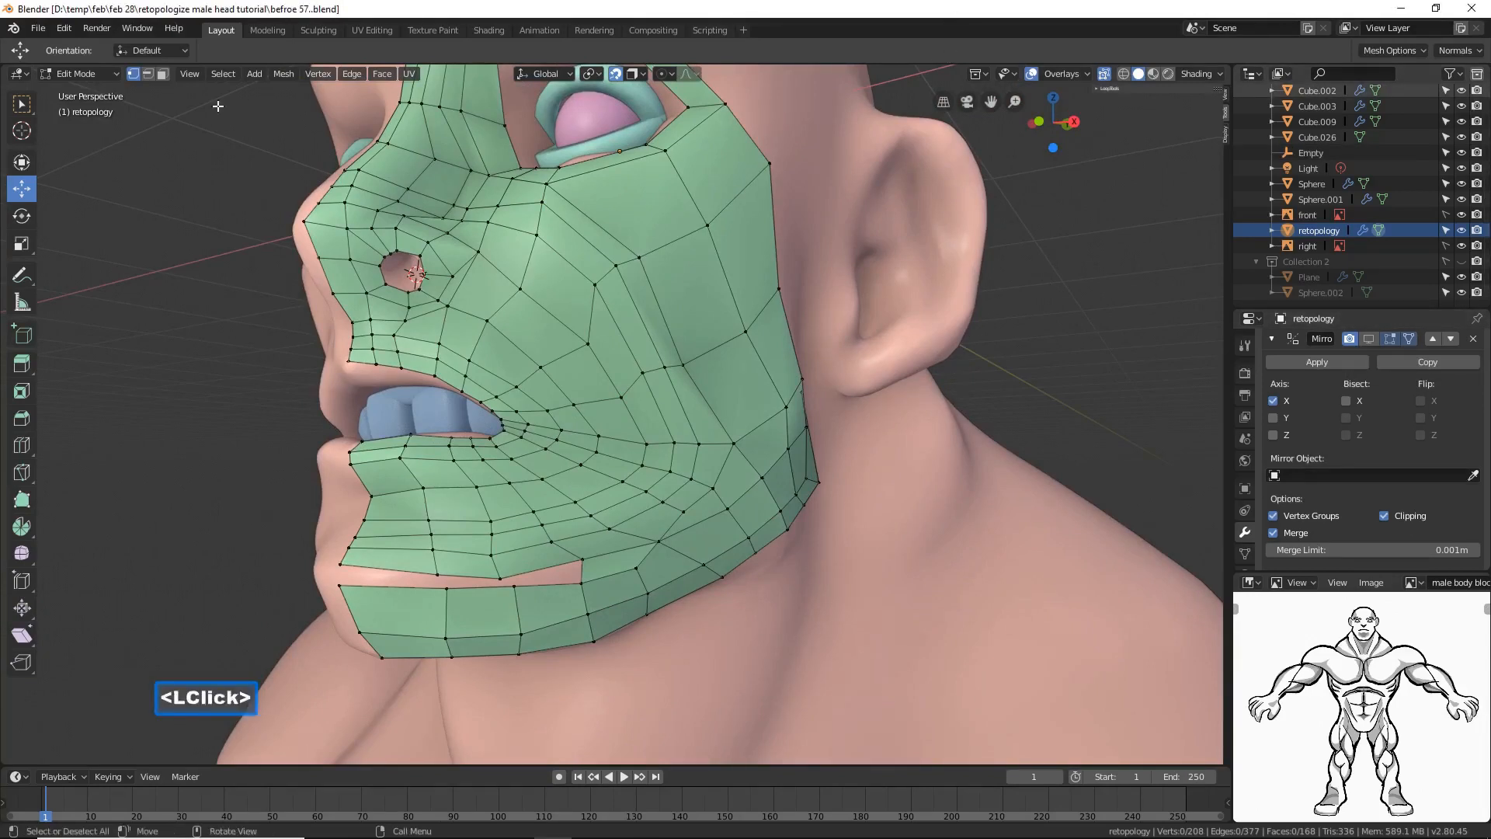
pyautogui.click(147, 73)
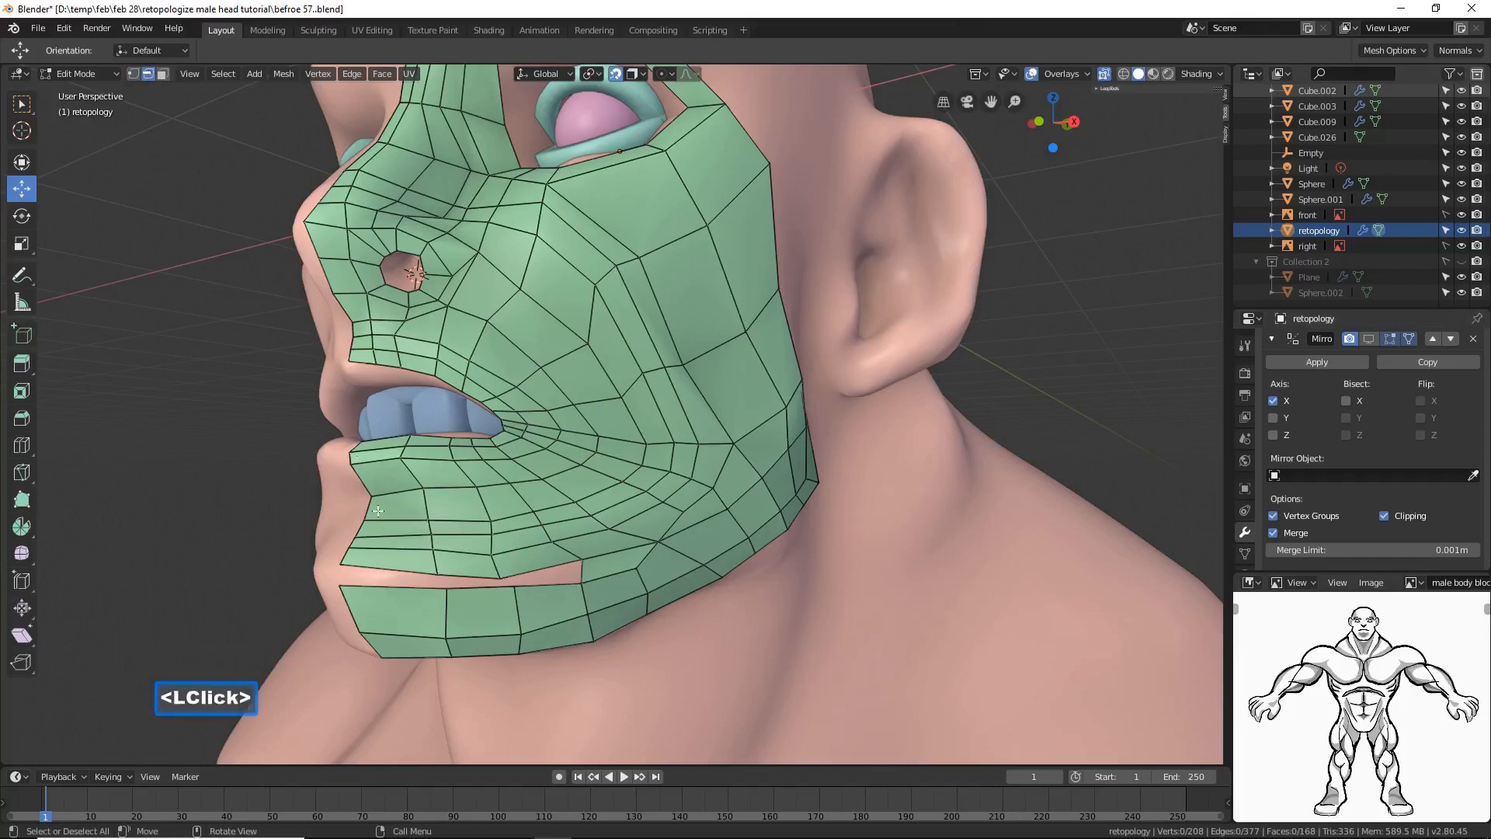
pyautogui.click(582, 568)
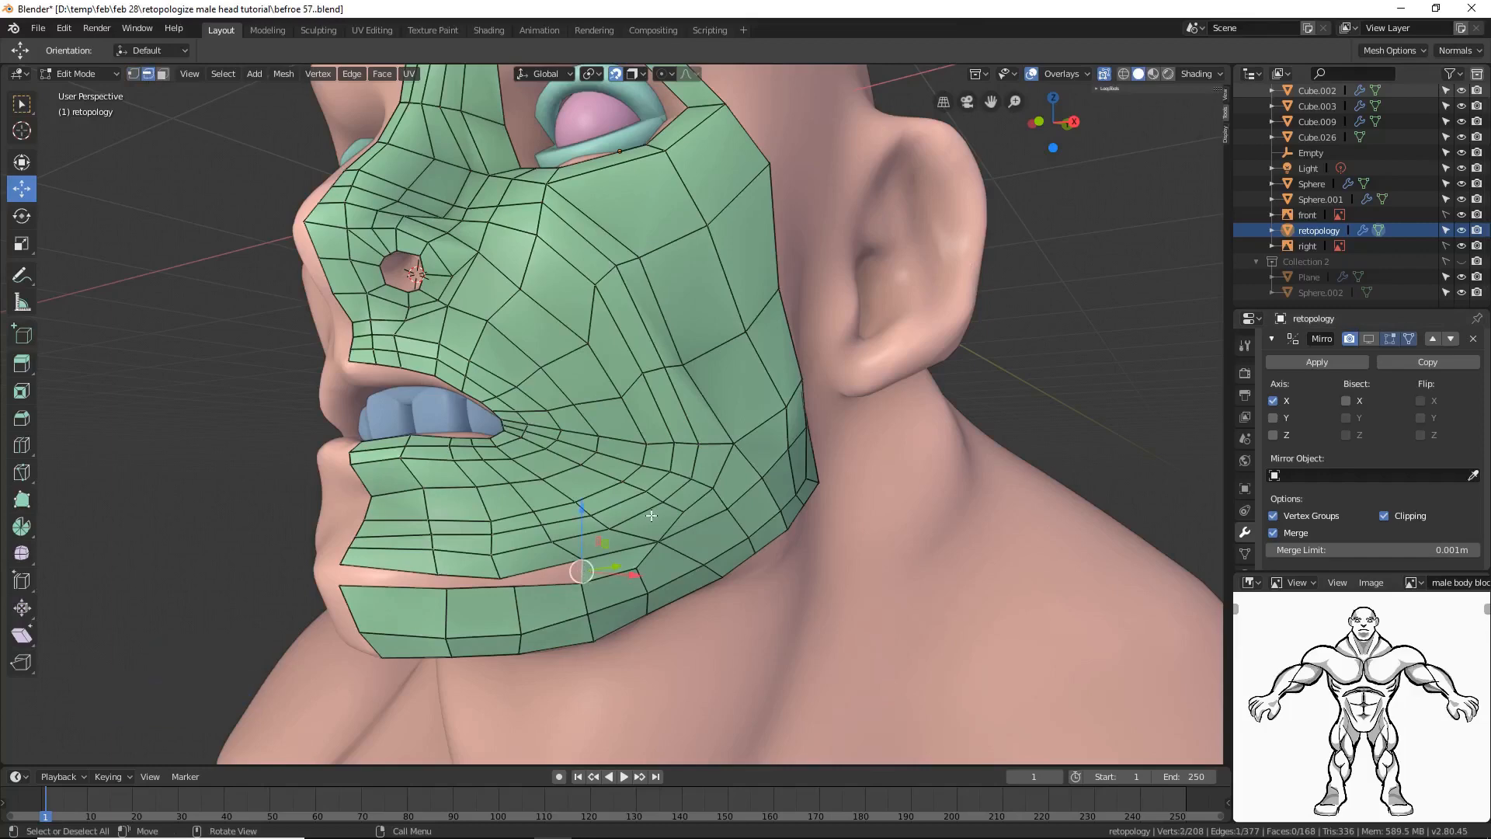
pyautogui.press('f')
pyautogui.press('f')
pyautogui.press('f')
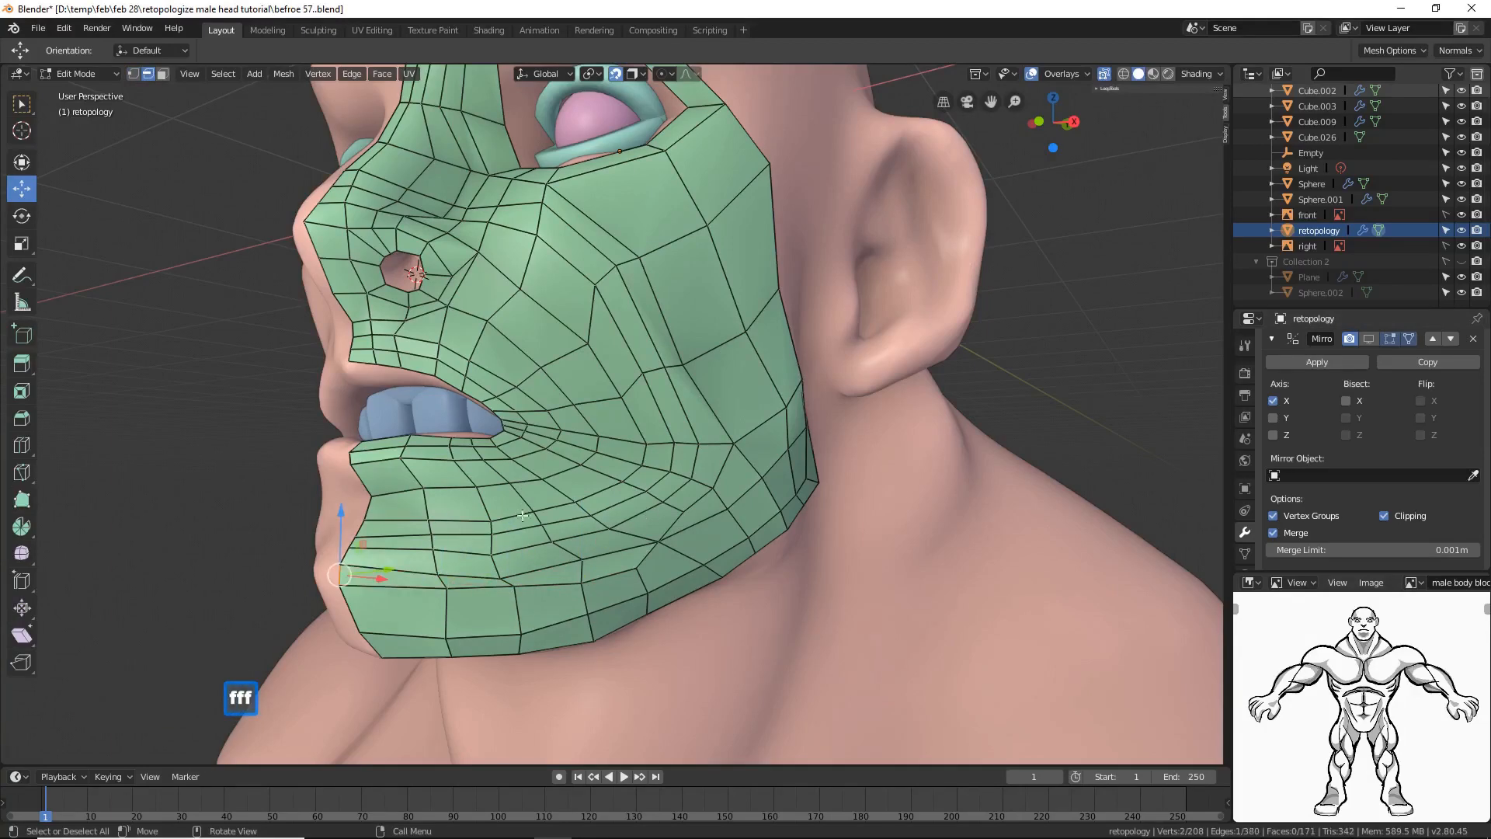
pyautogui.moveTo(522, 514); pyautogui.dragTo(600, 526, button='middle')
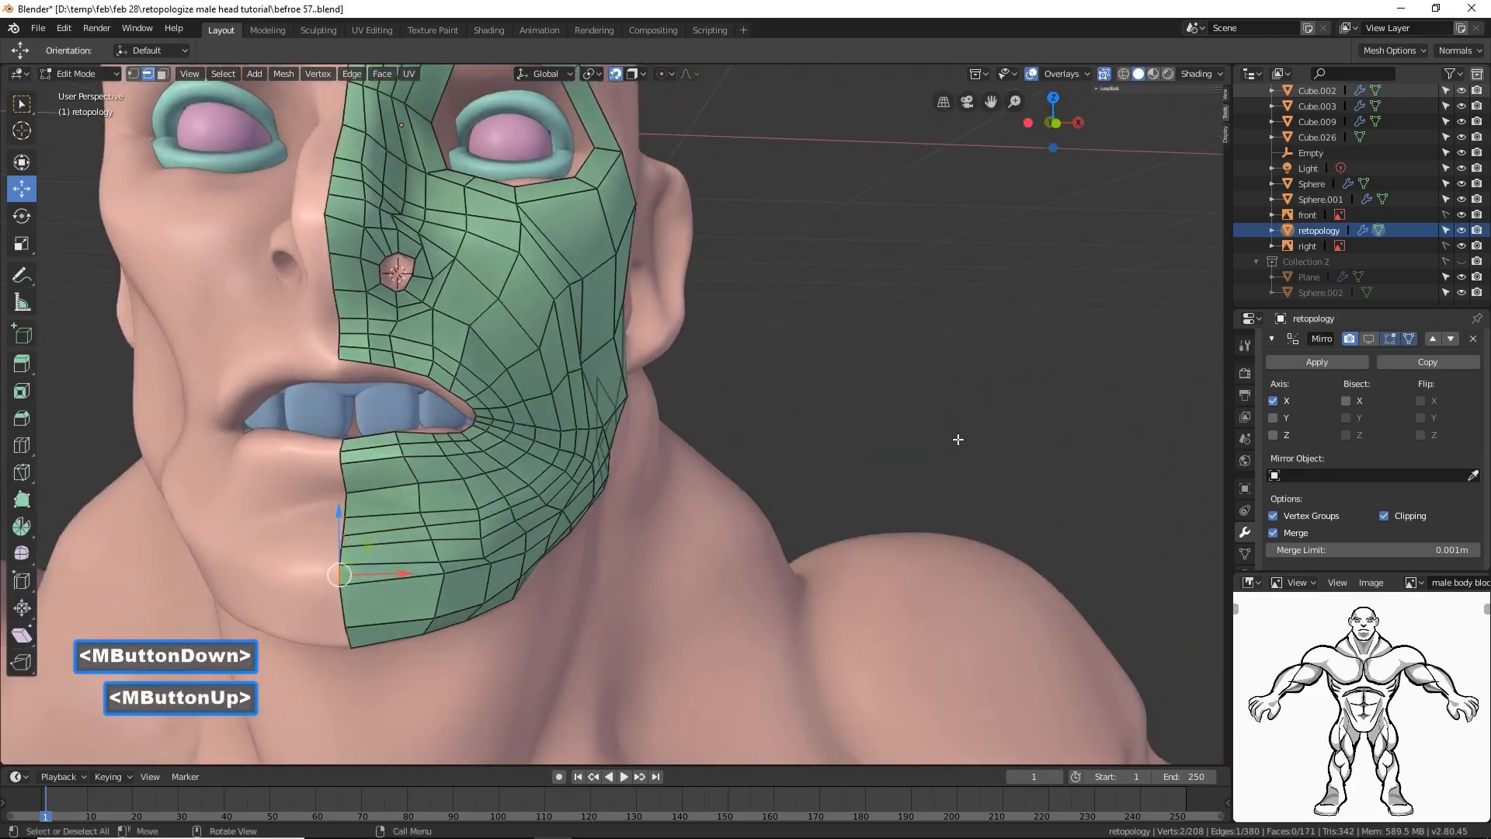
pyautogui.click(955, 433)
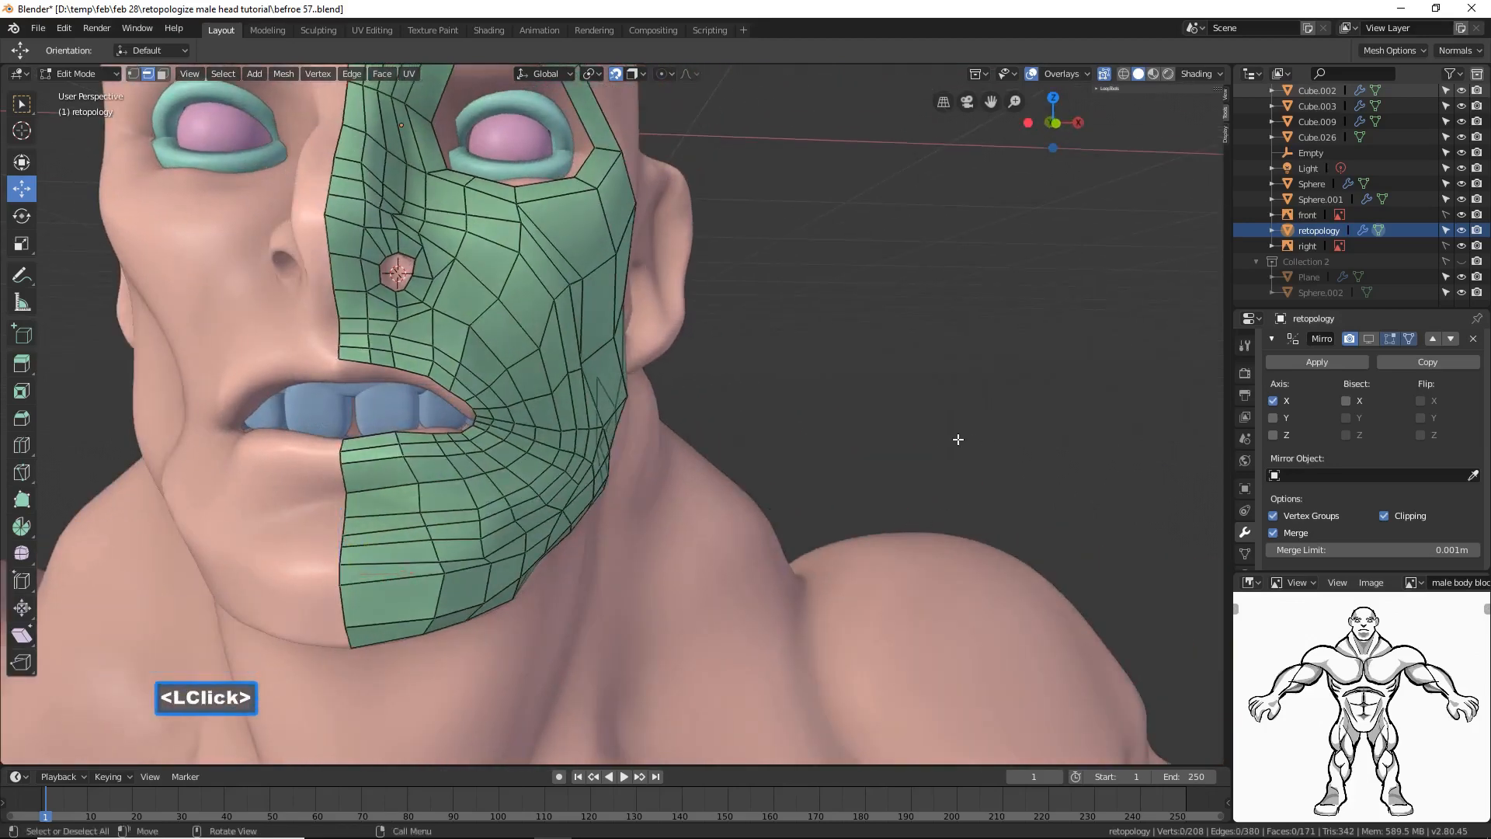
# Step: Turn on the viewport display of the retopology mesh's Mirror modifier
pyautogui.click(1370, 339)
pyautogui.moveTo(829, 493); pyautogui.dragTo(914, 390, button='middle')
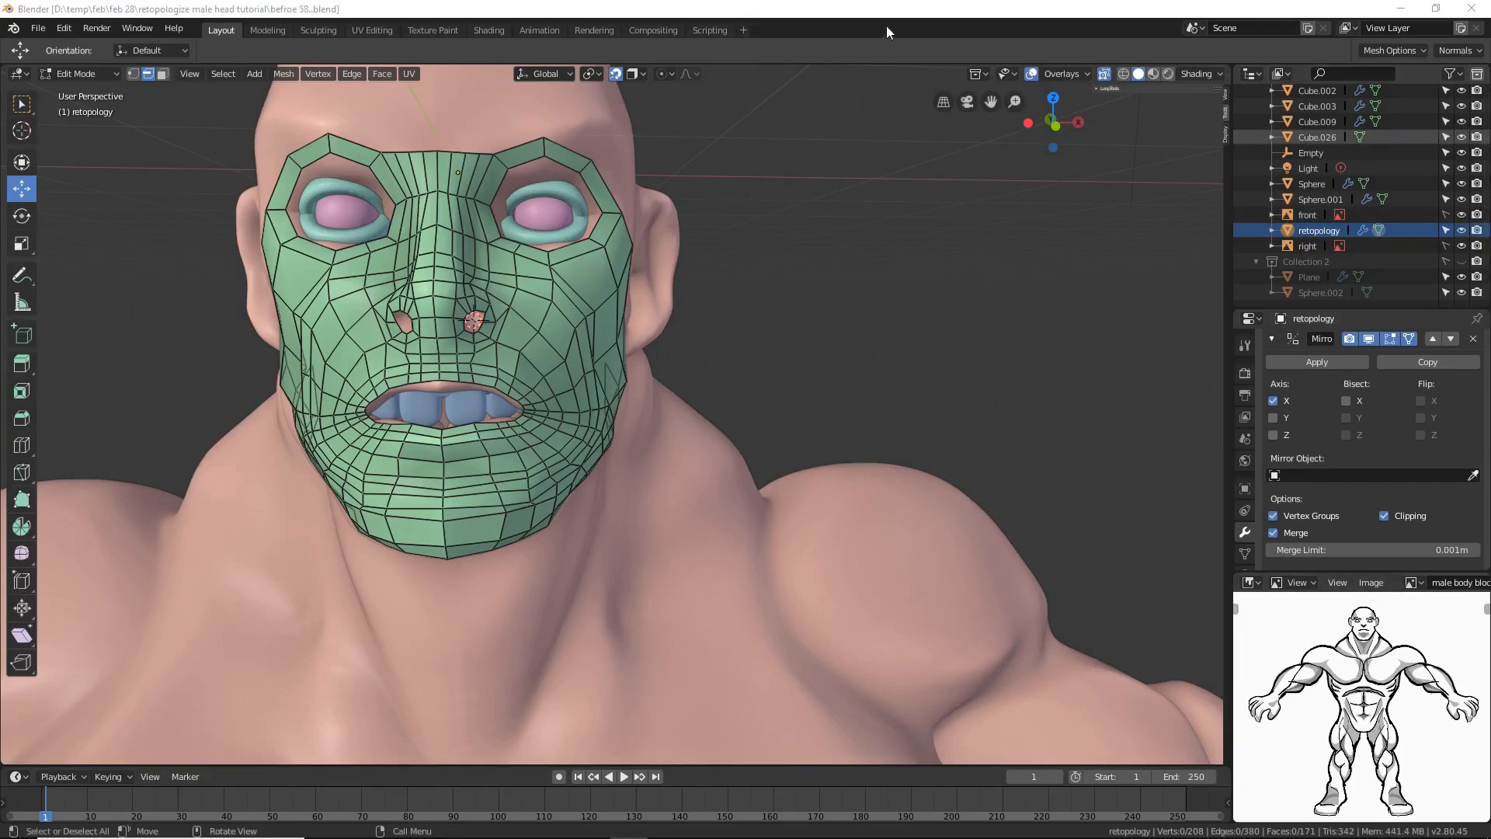
pyautogui.click(887, 25)
# Step: Move the protruding corner vertex at the rear of the jaw backward along Y and slightly down, below the ear
pyautogui.moveTo(916, 256); pyautogui.dragTo(818, 239, button='middle')
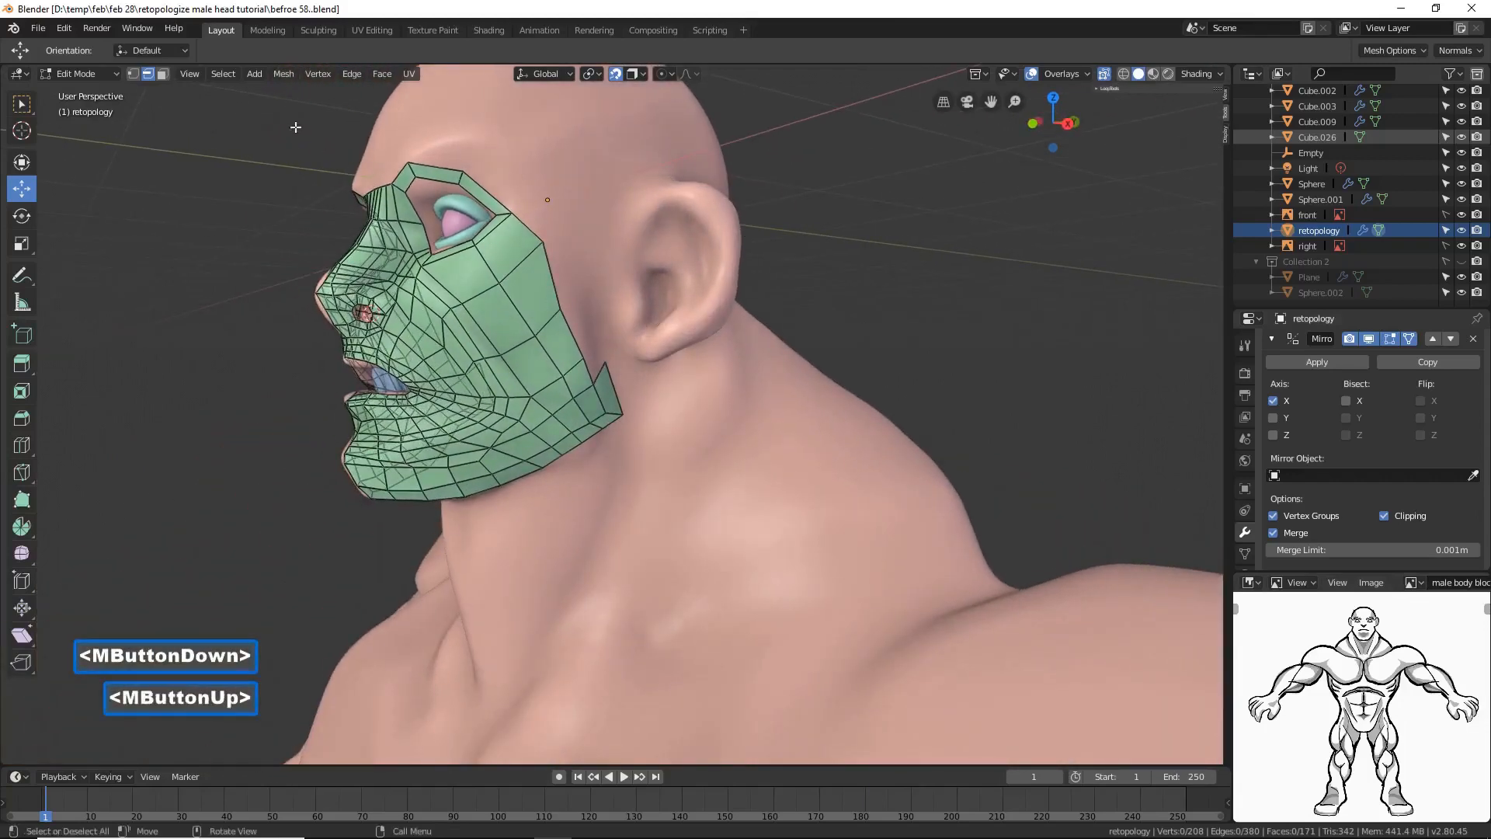
pyautogui.click(133, 73)
pyautogui.click(605, 362)
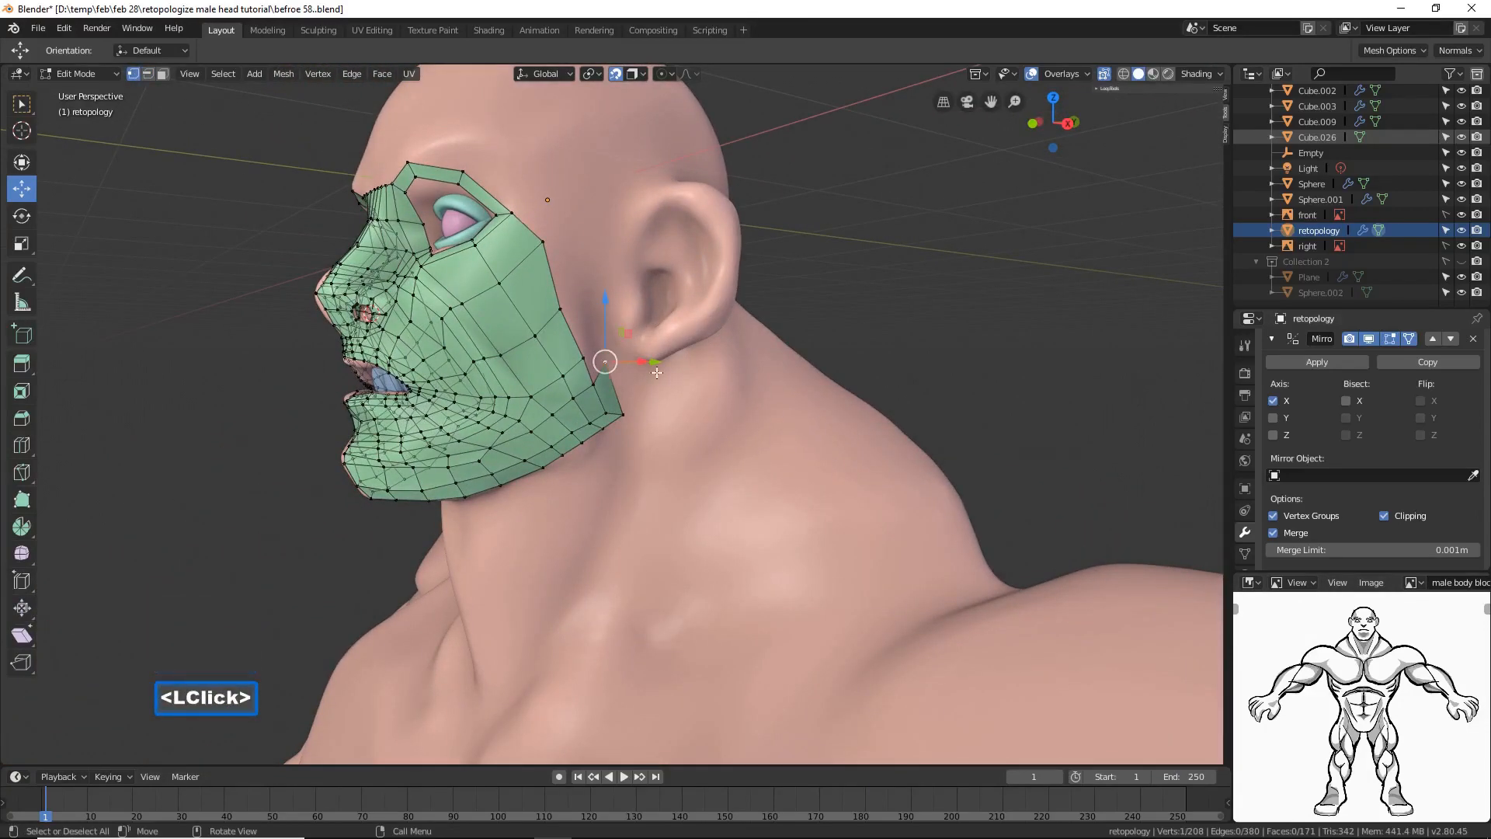
pyautogui.moveTo(660, 369); pyautogui.dragTo(660, 360, button='middle')
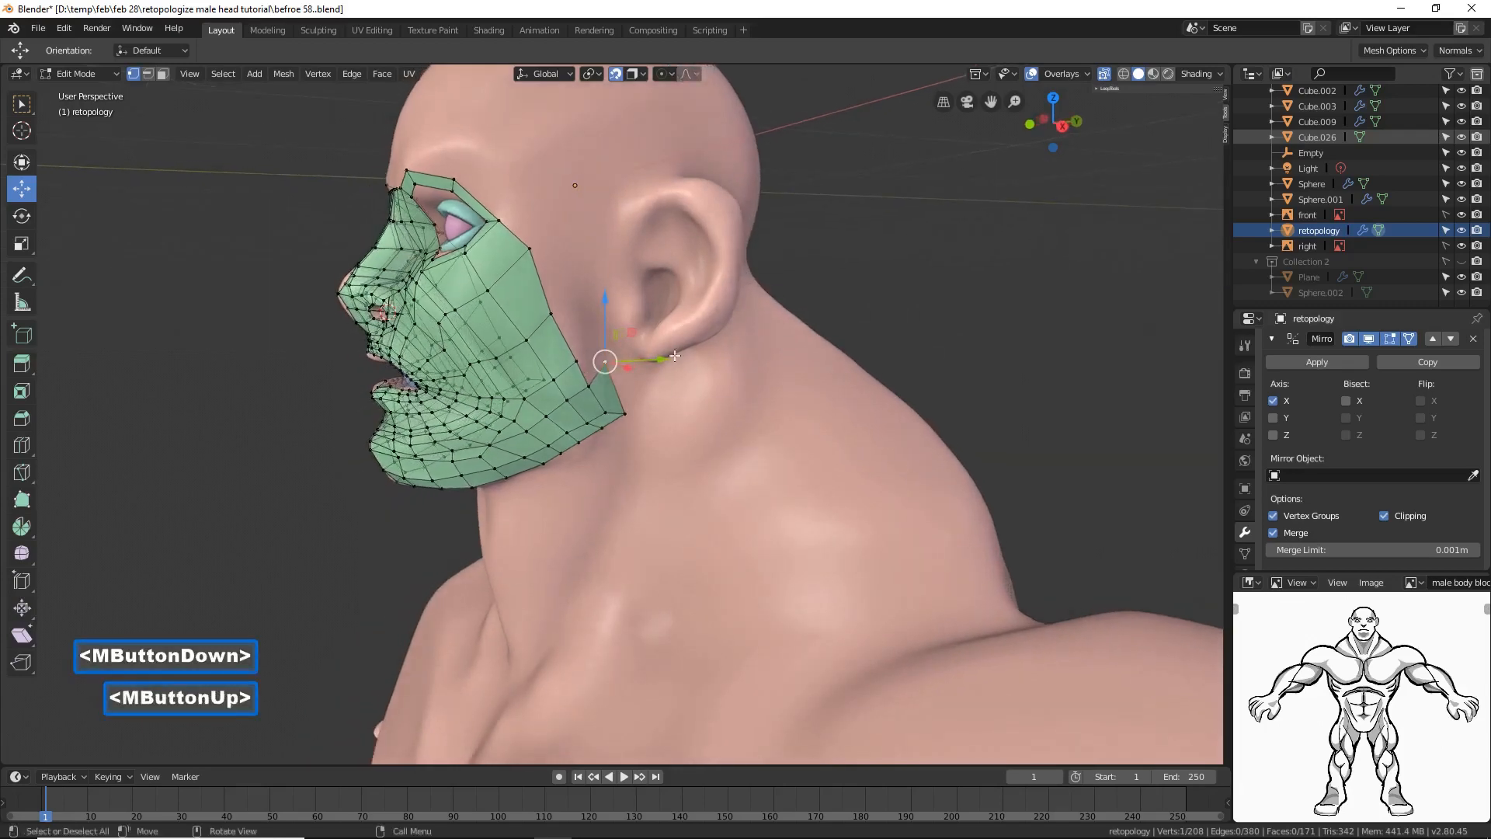
pyautogui.moveTo(661, 360); pyautogui.dragTo(678, 359)
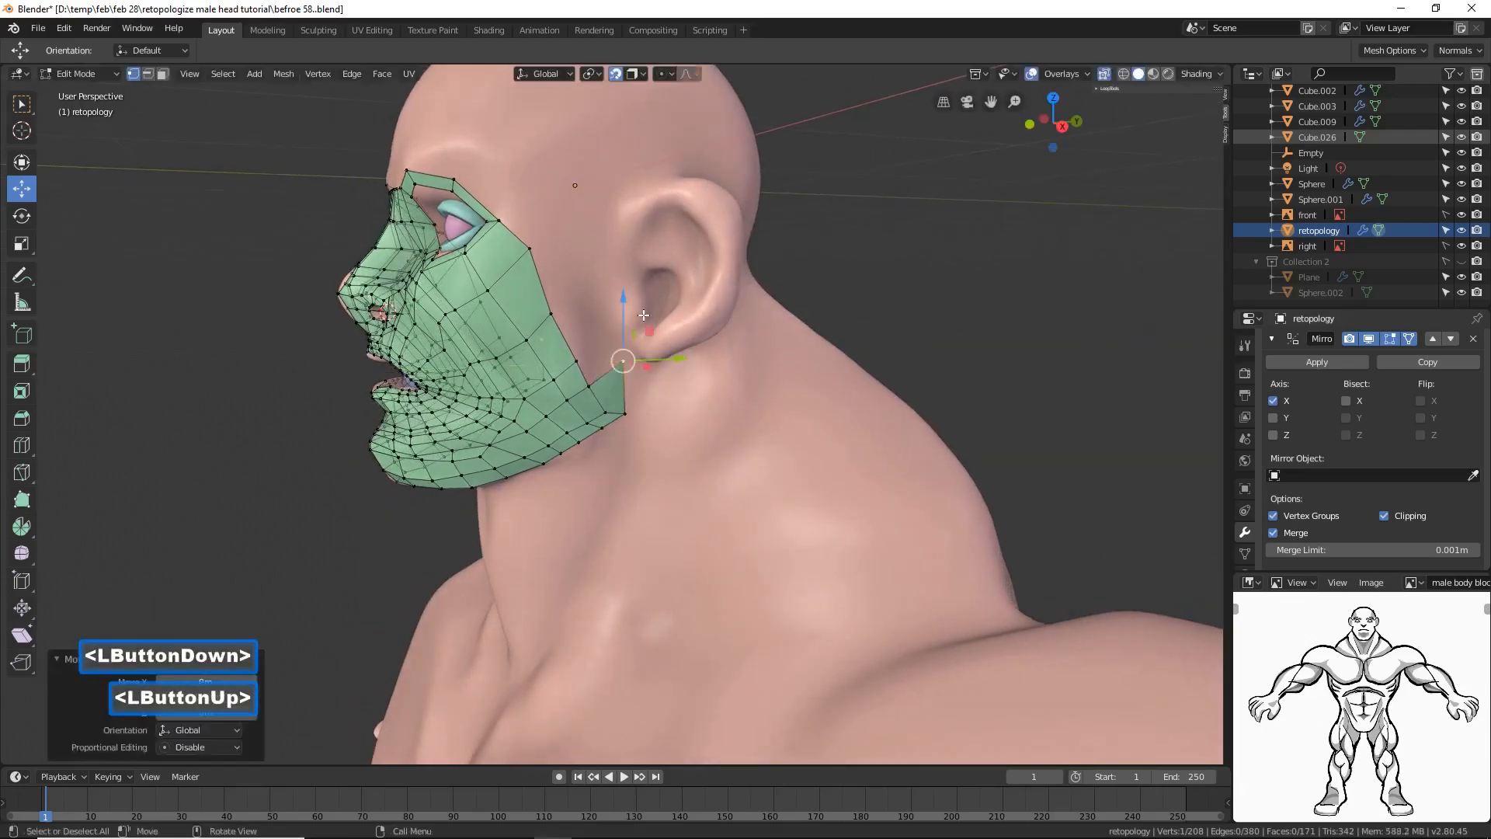
pyautogui.moveTo(621, 296); pyautogui.dragTo(624, 305)
pyautogui.click(1108, 430)
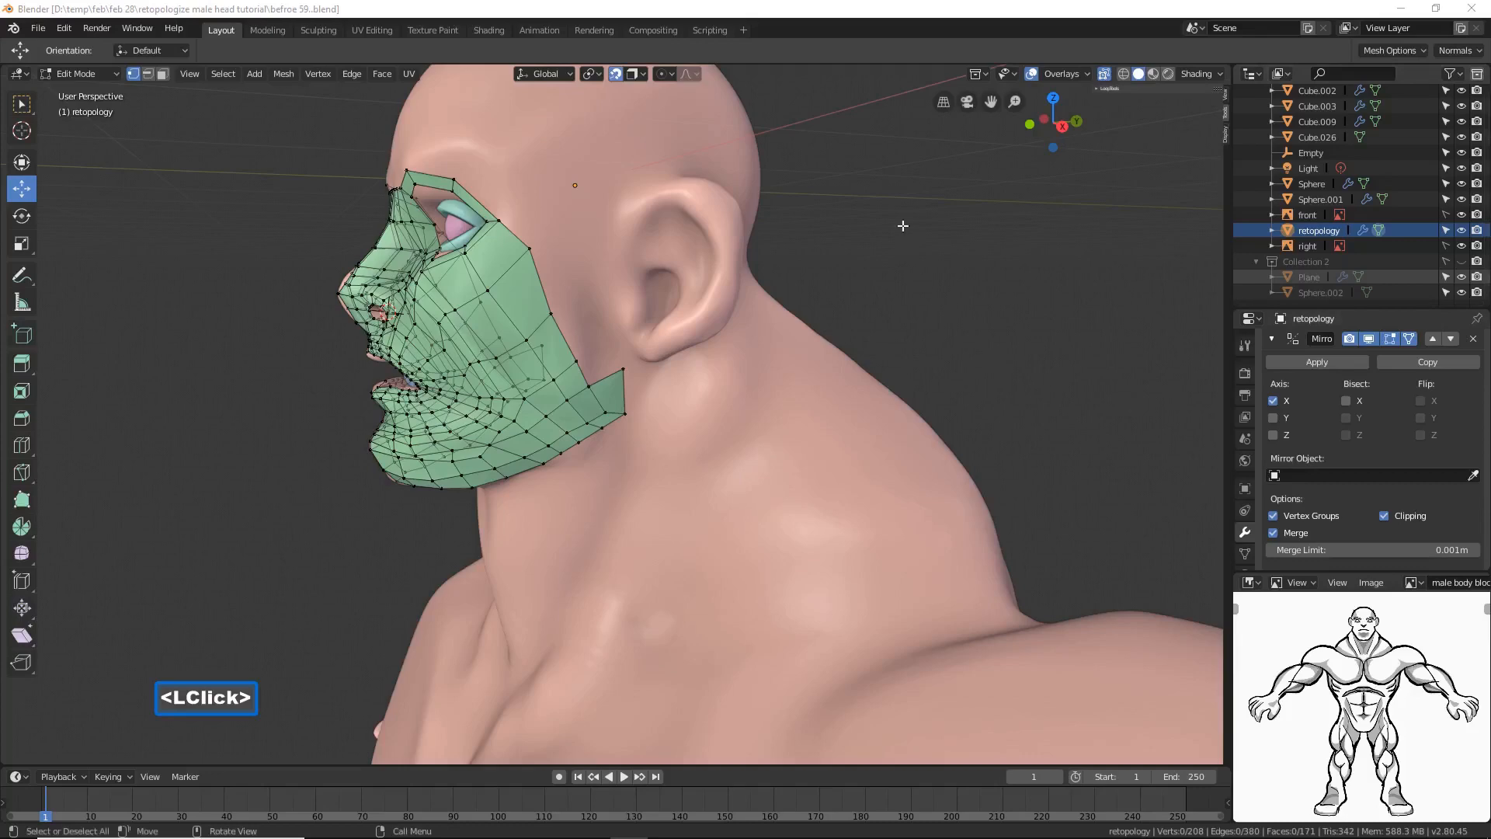
pyautogui.click(821, 11)
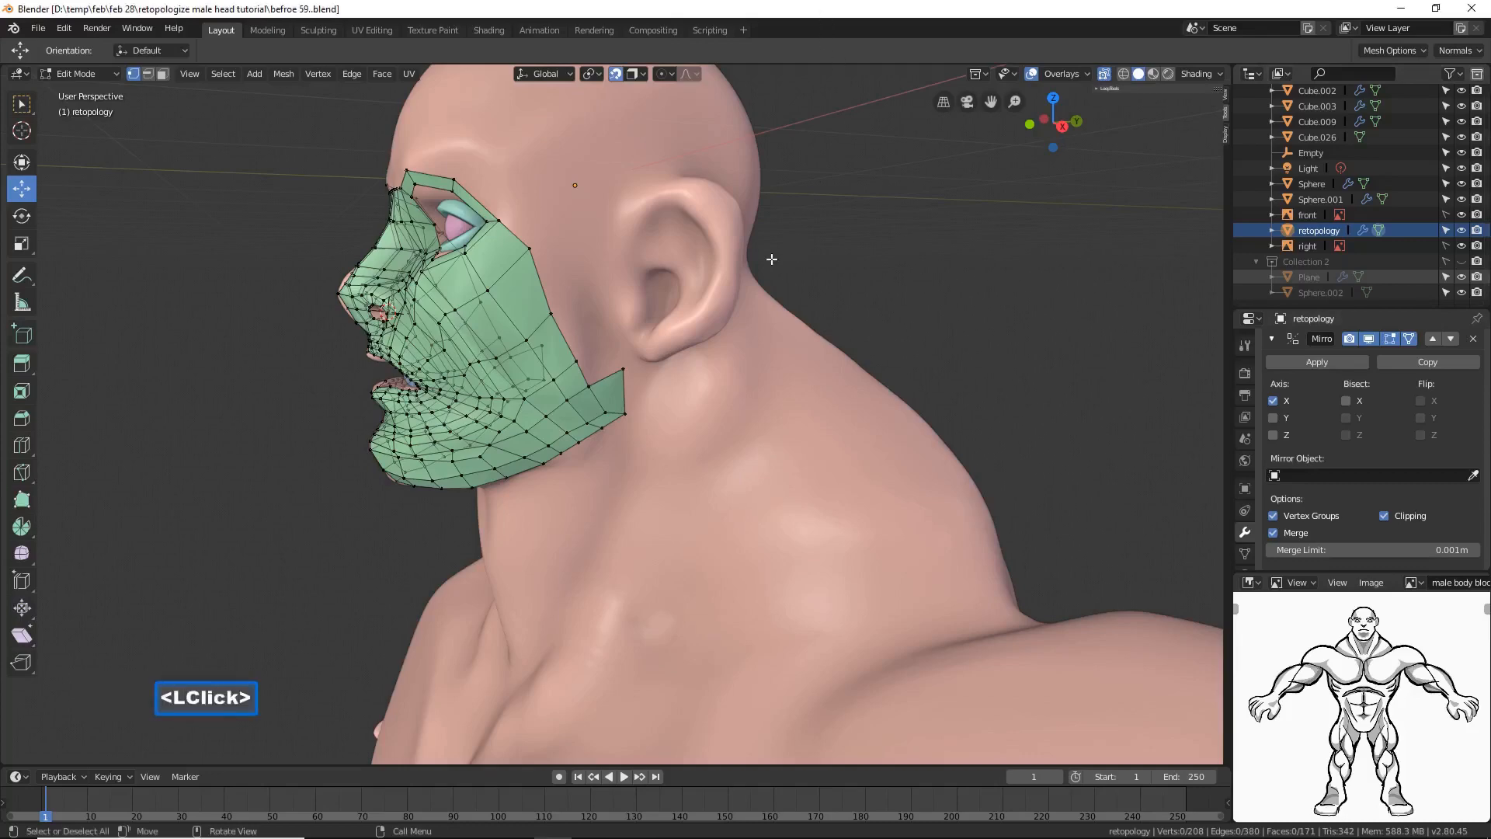
# Step: Add two centred single loop cuts running from the area beside the eye down to the jaw, the second closer to the outer cheek
pyautogui.moveTo(771, 258); pyautogui.dragTo(841, 273, button='middle')
pyautogui.moveTo(728, 322); pyautogui.dragTo(683, 319, button='middle')
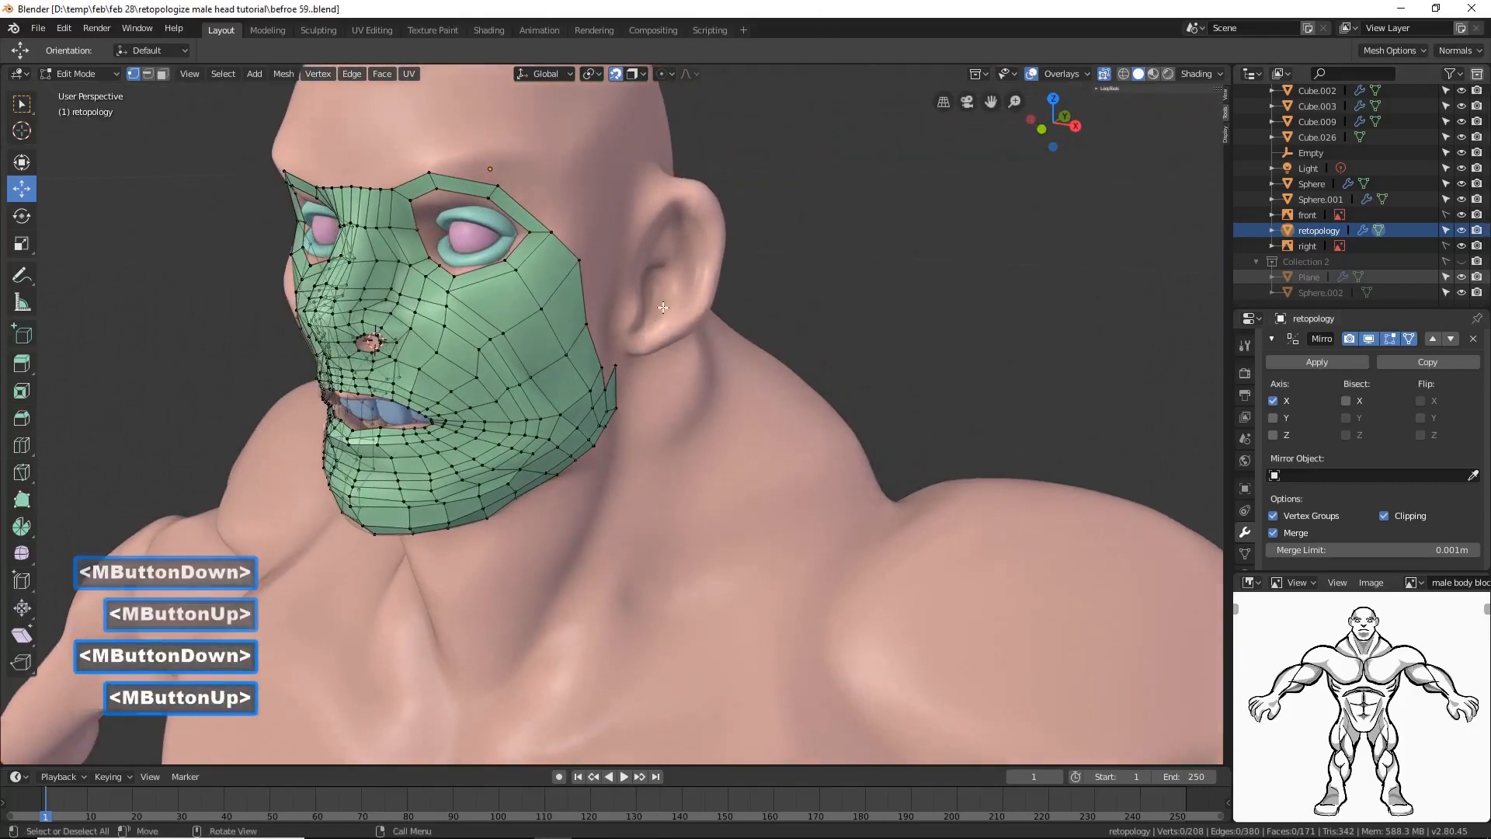
pyautogui.hotkey('ctrl', 'r')
pyautogui.click(496, 279)
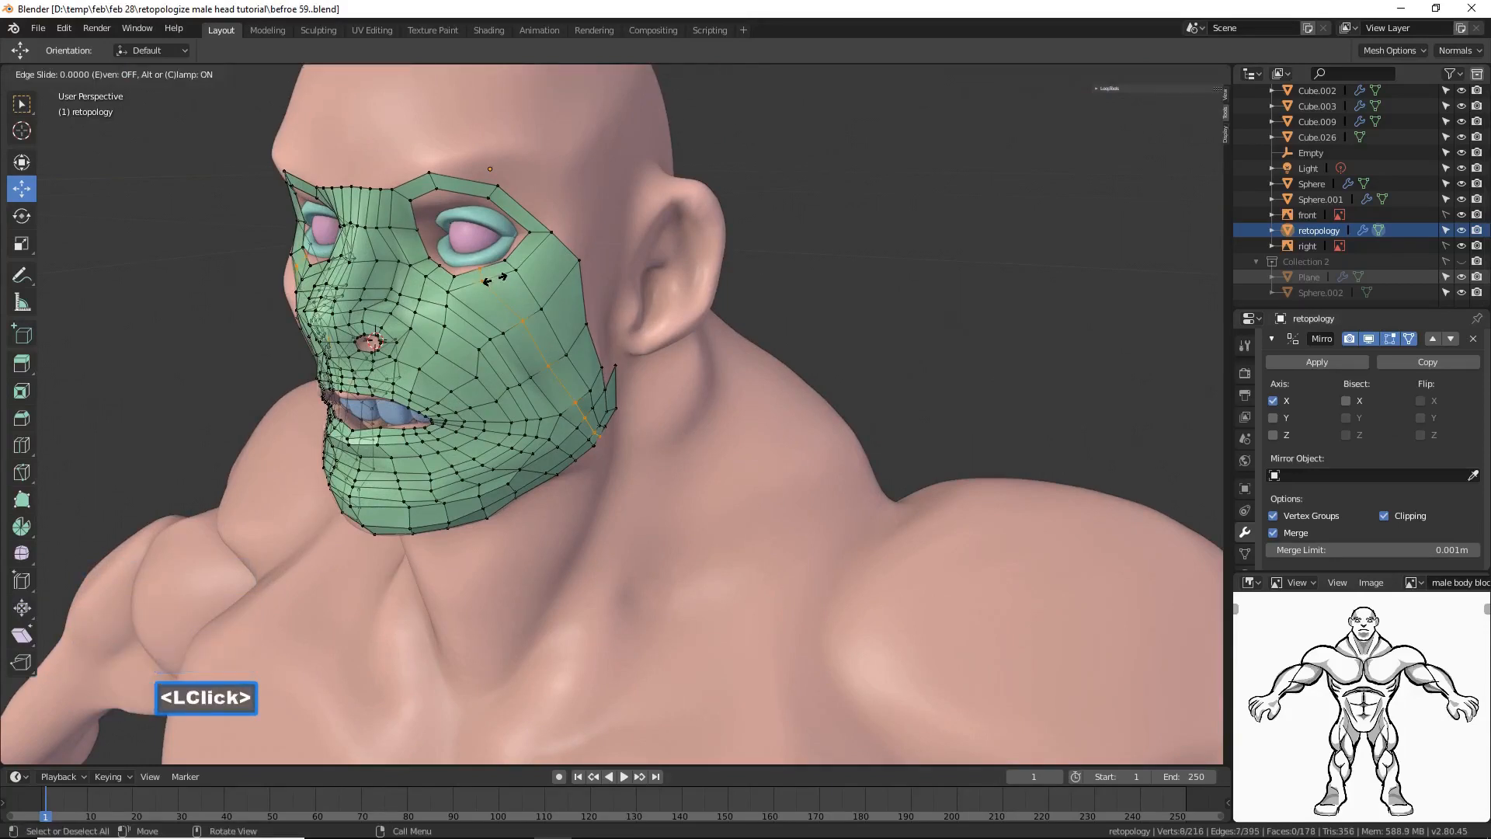
pyautogui.click(496, 279)
pyautogui.hotkey('ctrl', 'r')
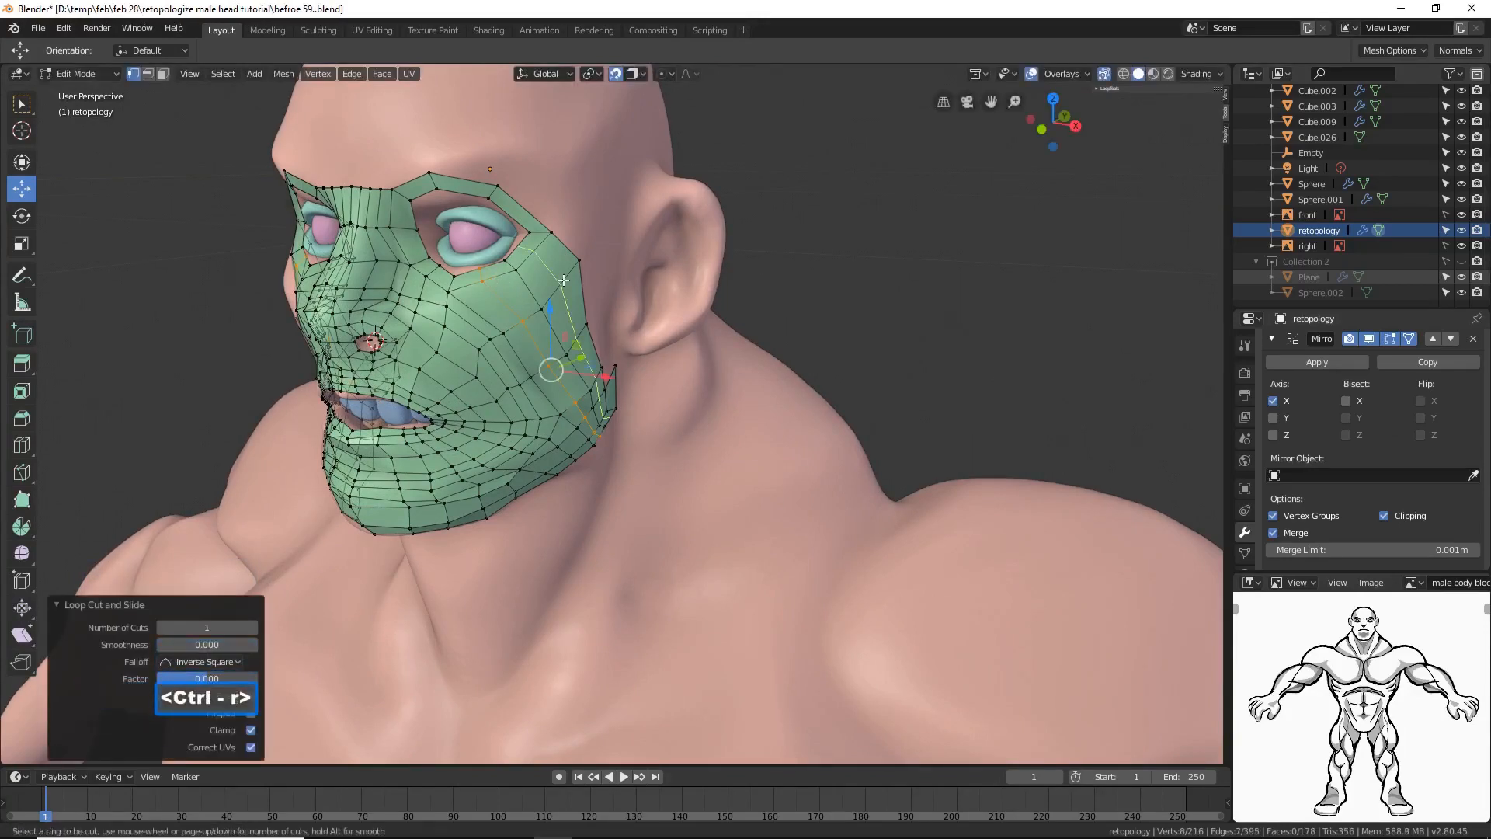
pyautogui.doubleClick(564, 280)
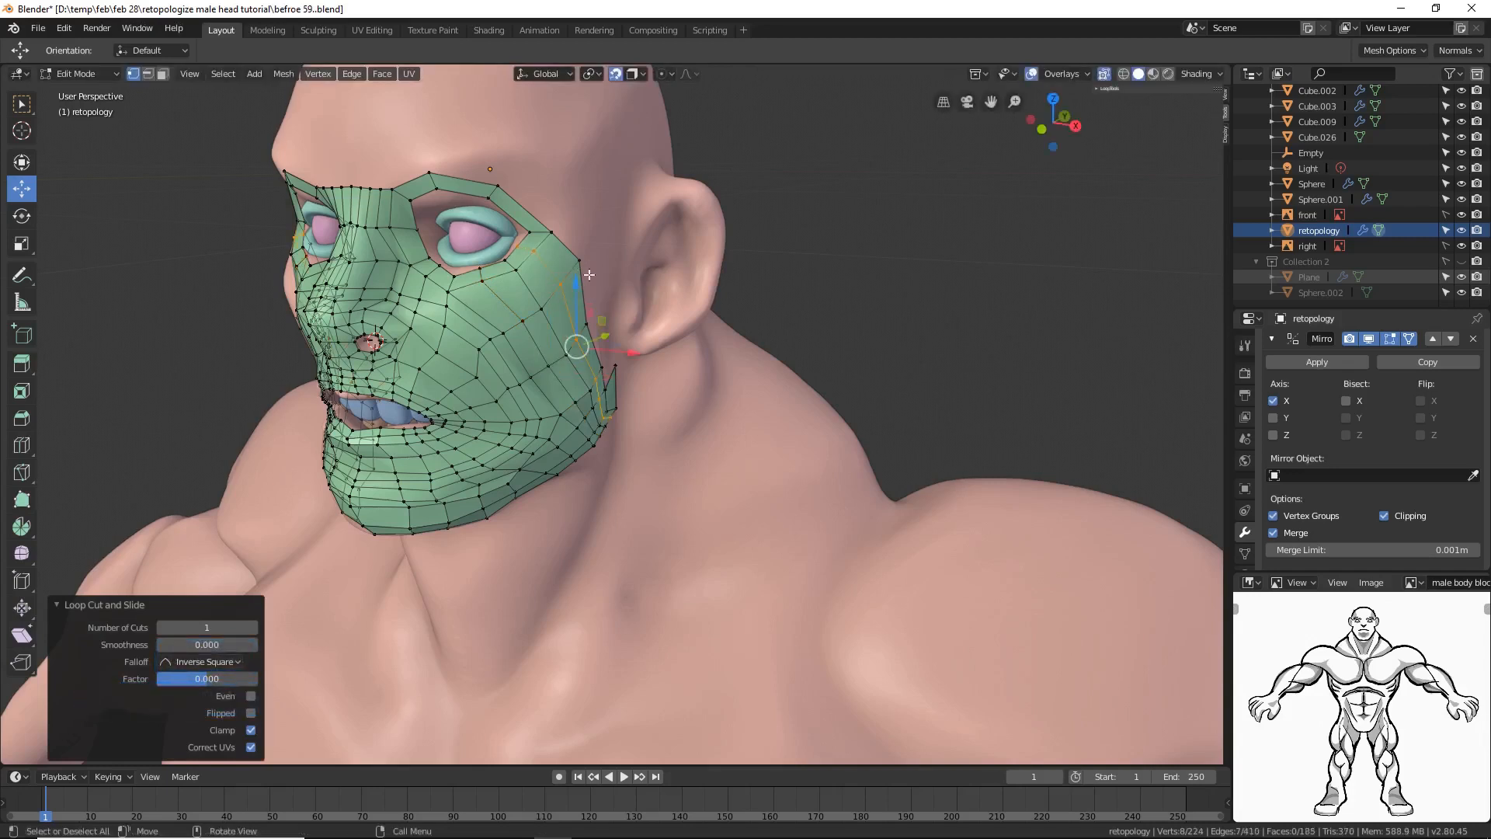
# Step: Add three centred single loop cuts across the strip around the eye, from the outer corner along the brow toward the nose
pyautogui.hotkey('ctrl', 'r')
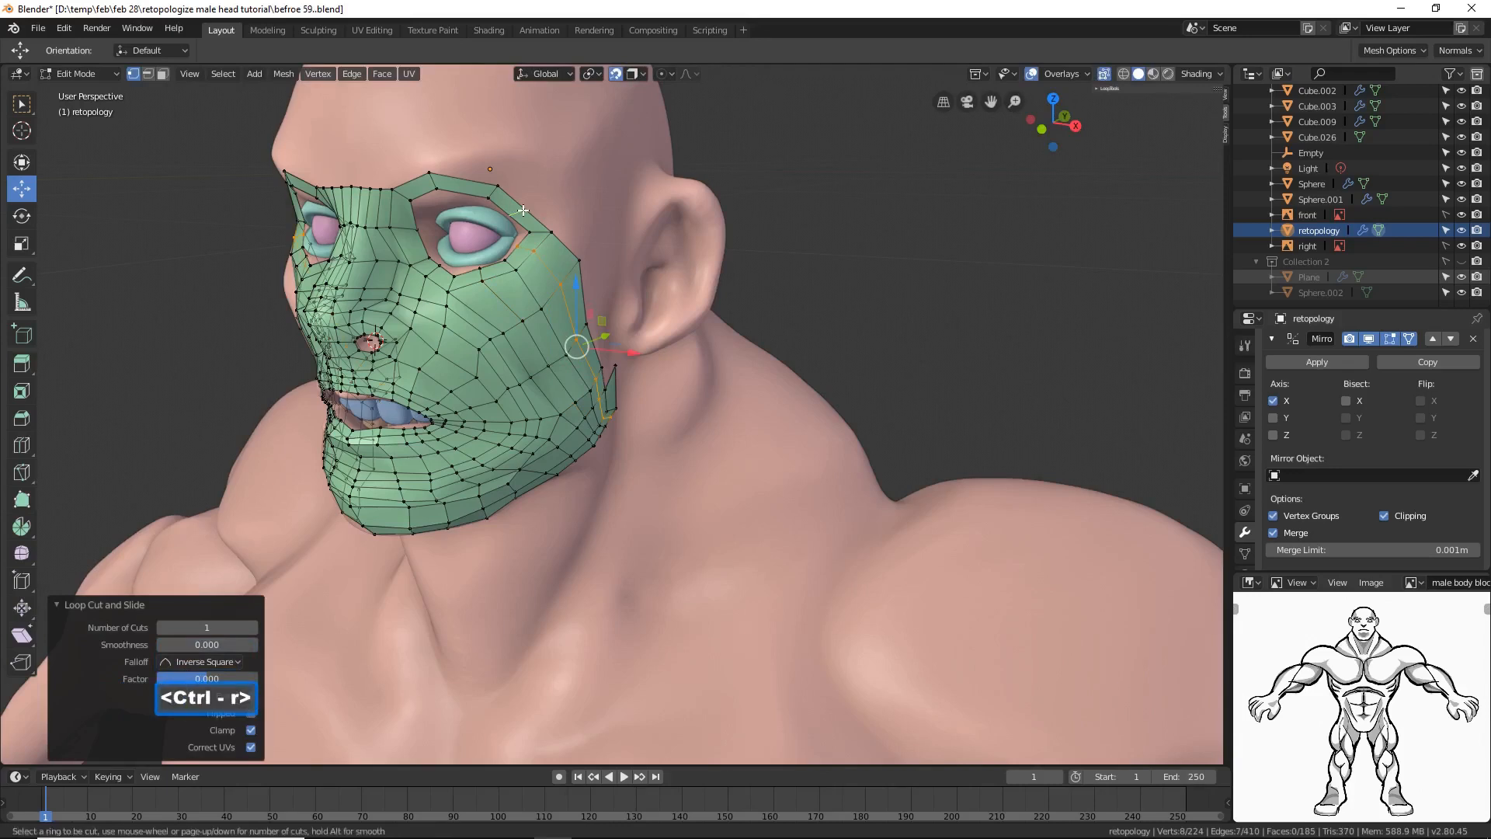
pyautogui.doubleClick(524, 210)
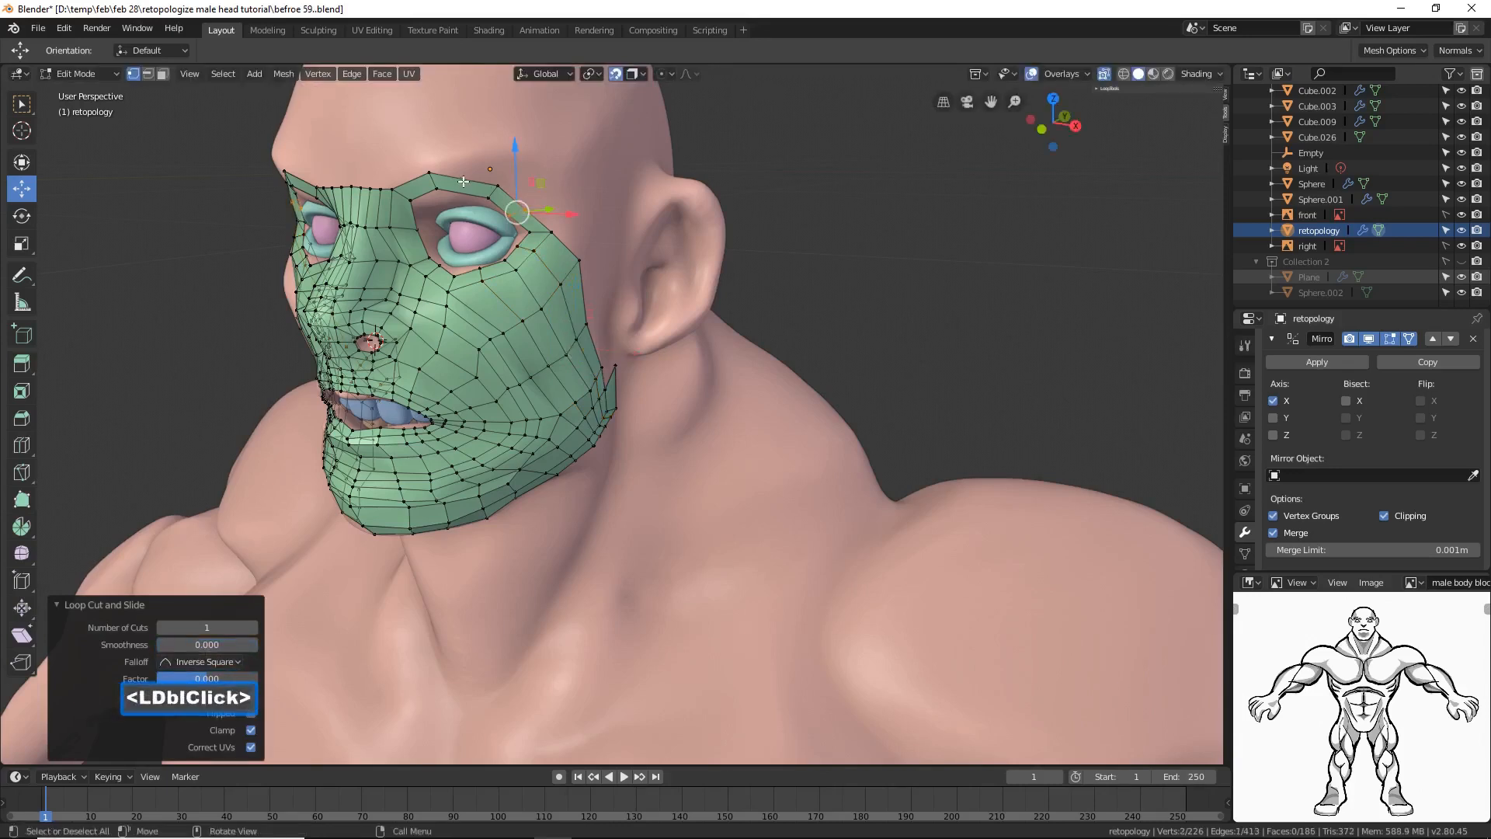
pyautogui.press('ctrl')
pyautogui.hotkey('ctrl', 'r')
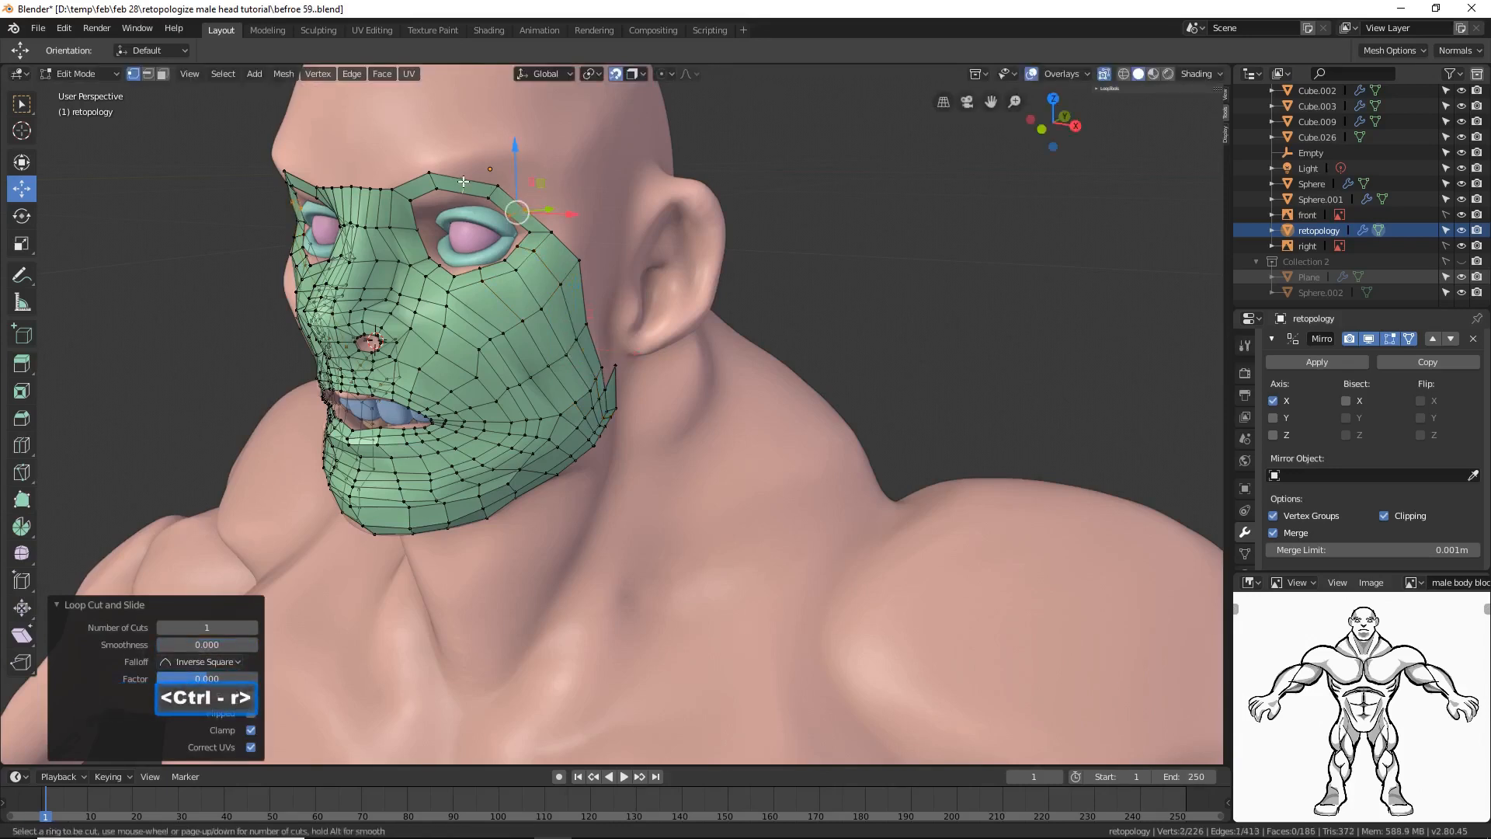
pyautogui.doubleClick(463, 181)
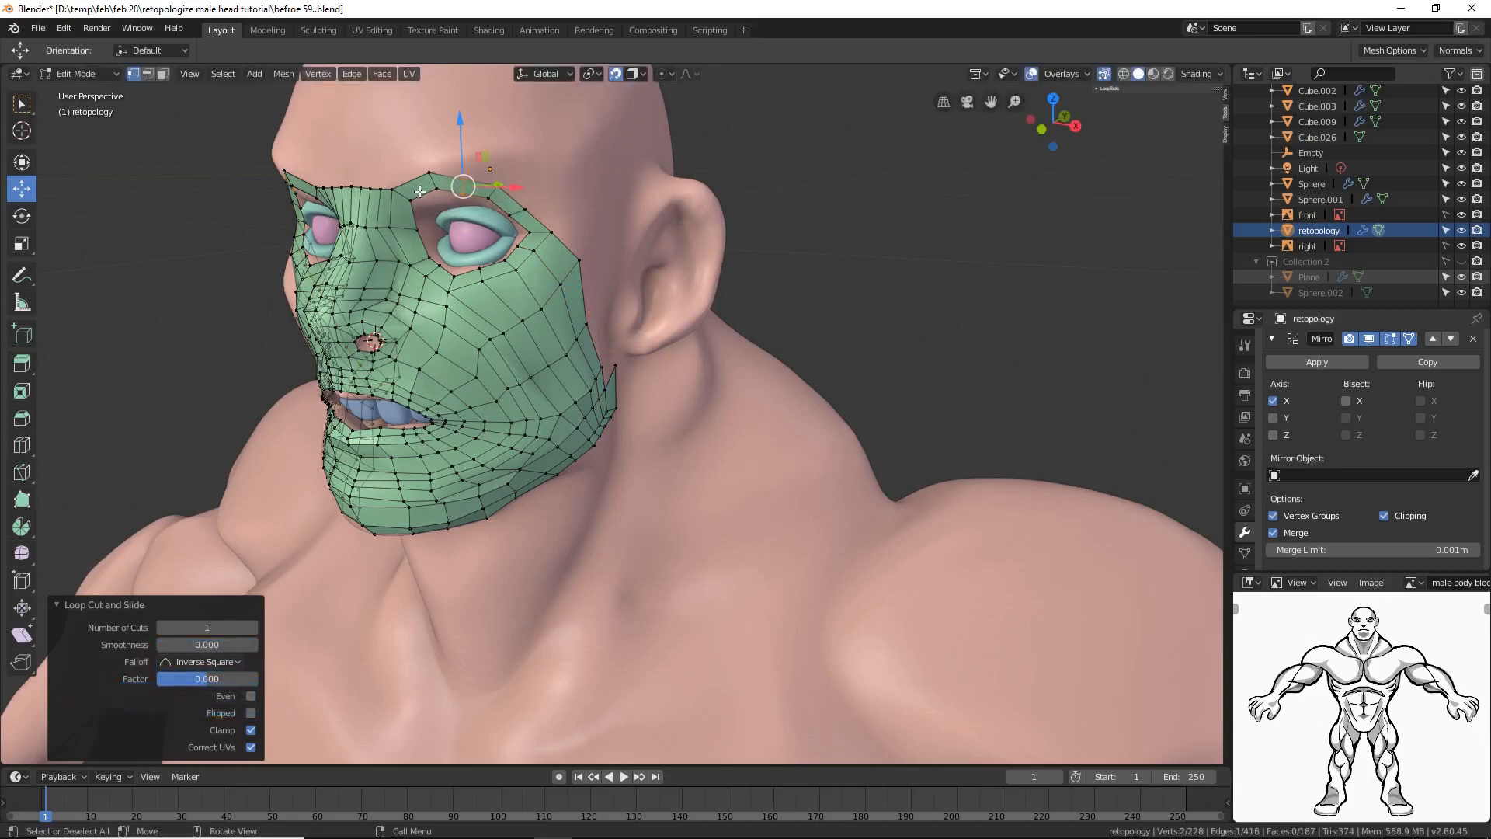
pyautogui.hotkey('ctrl', 'r')
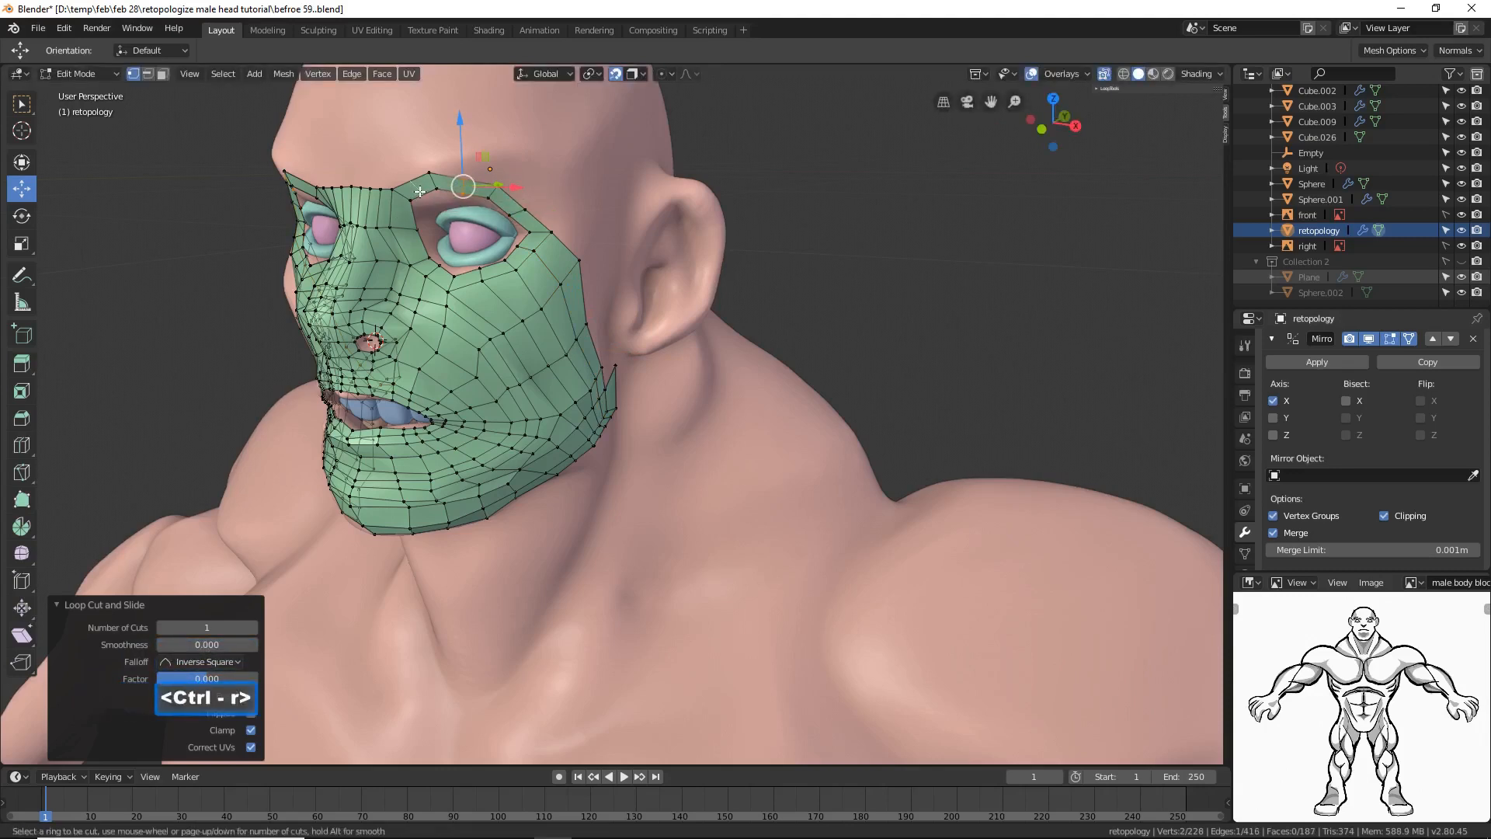
pyautogui.click(420, 191)
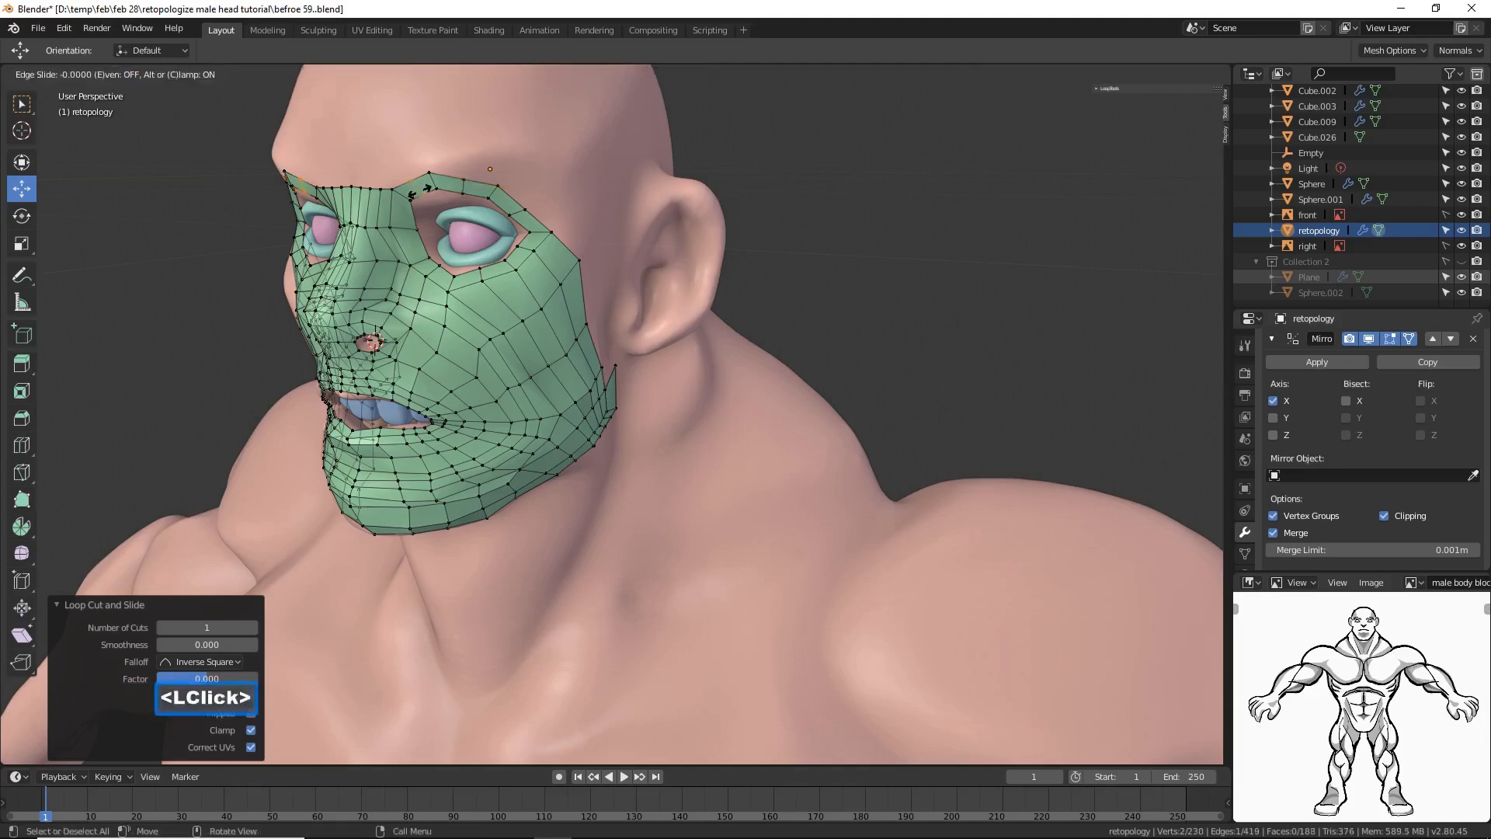
pyautogui.click(896, 336)
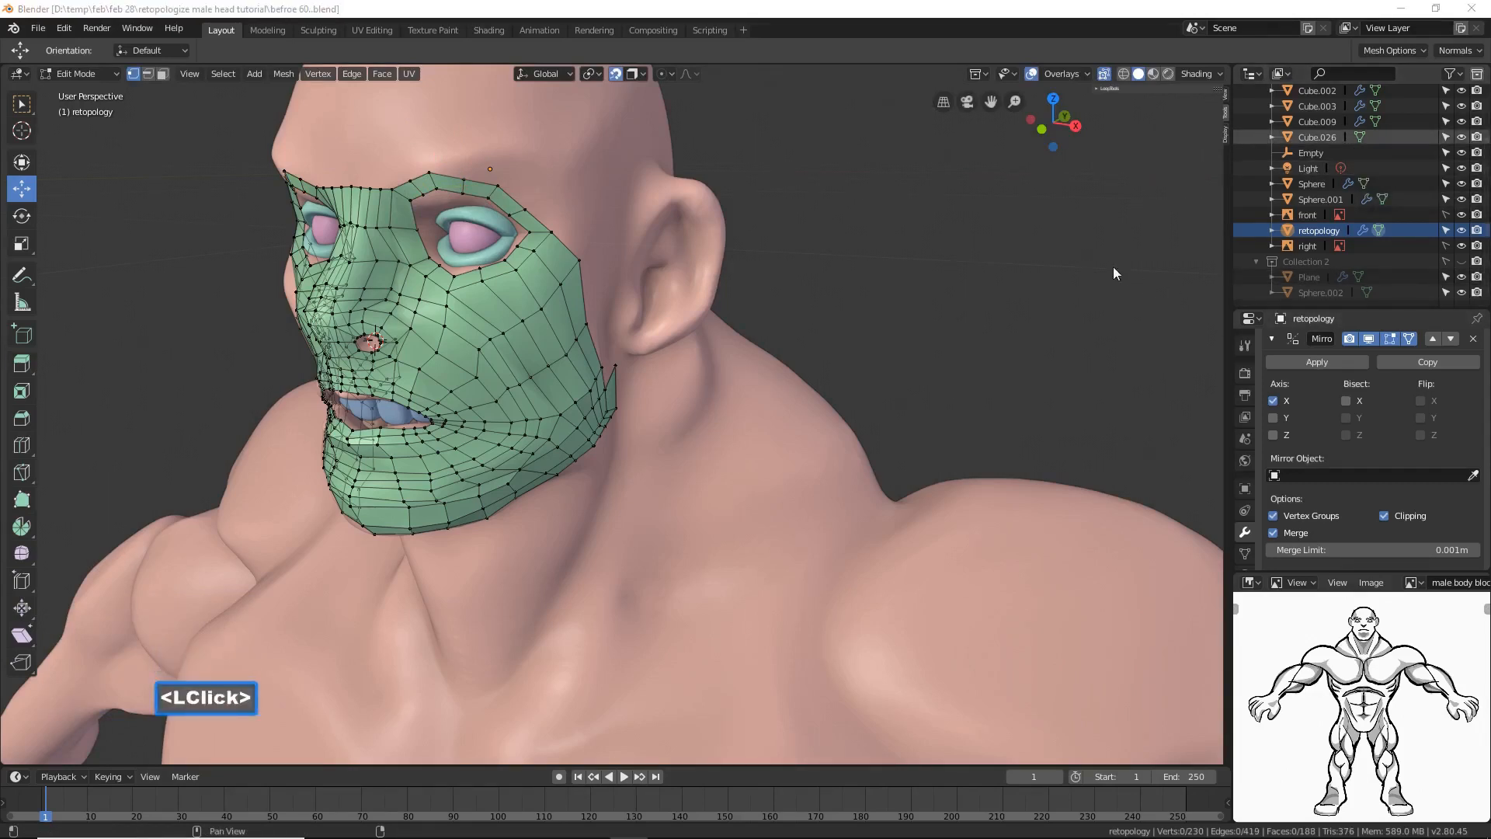
pyautogui.click(902, 20)
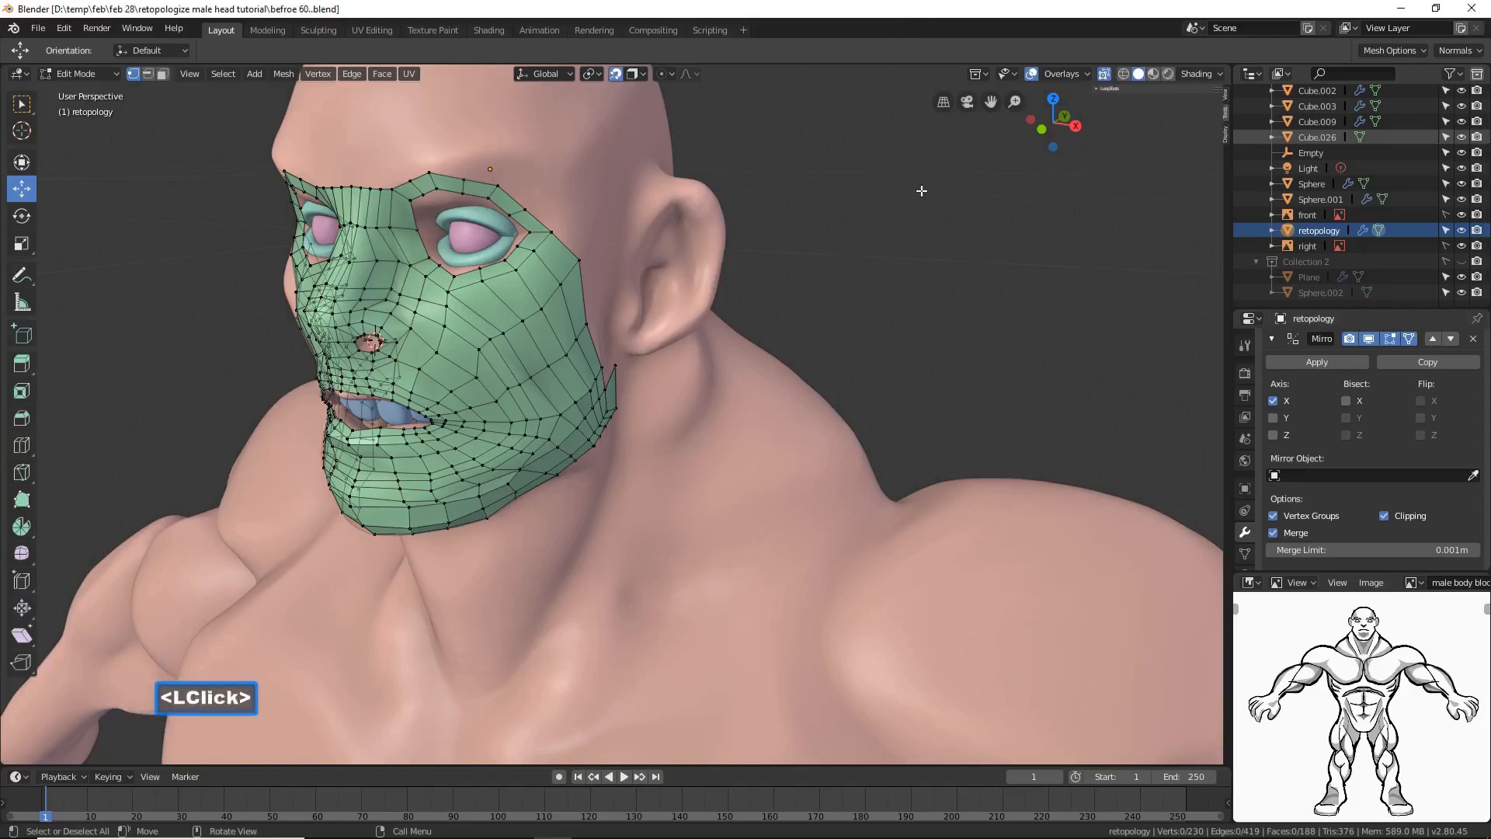
# Step: Add a centred single loop cut across the upper cheek, from the mouth toward the outer edge beside the eye
pyautogui.hotkey('ctrl', 'r')
pyautogui.doubleClick(554, 265)
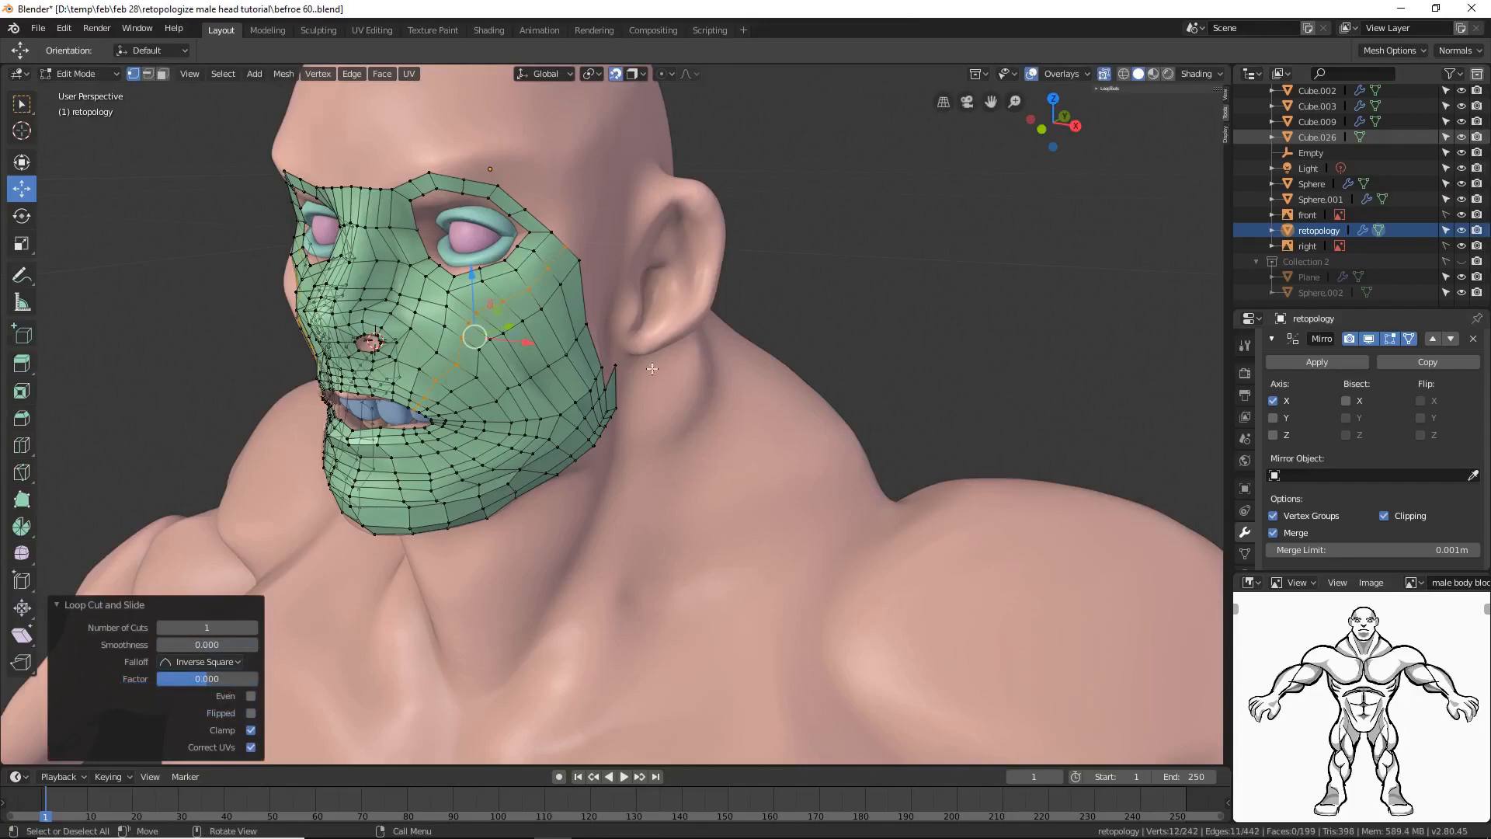
pyautogui.moveTo(591, 397); pyautogui.dragTo(561, 375, button='middle')
pyautogui.click(841, 366)
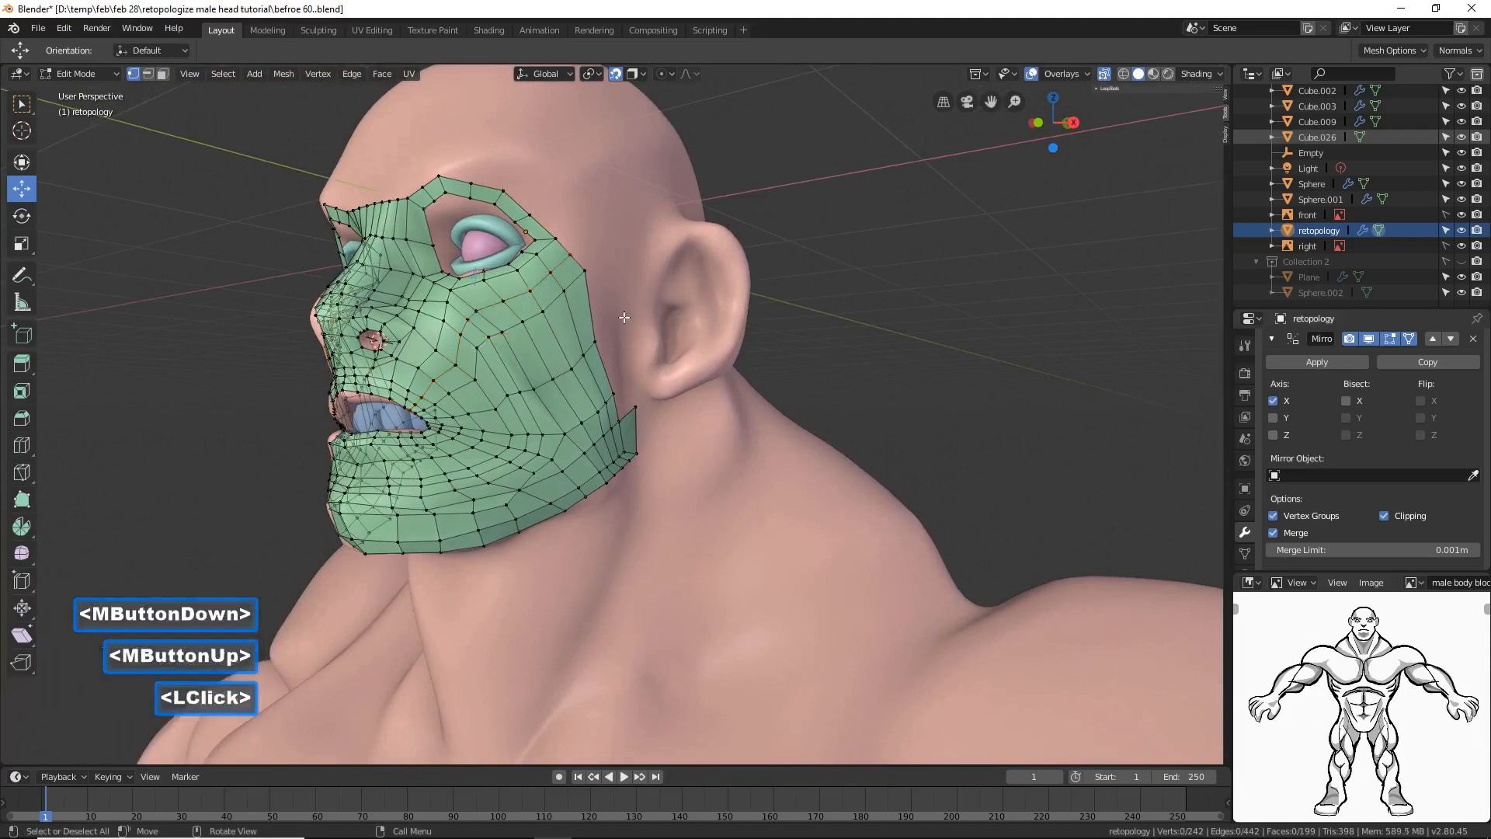
# Step: Add a second centred loop cut lower on the cheek, from the mouth corner to the outer edge in front of the ear
pyautogui.hotkey('ctrl', 'r')
pyautogui.click(572, 328)
pyautogui.click(573, 328)
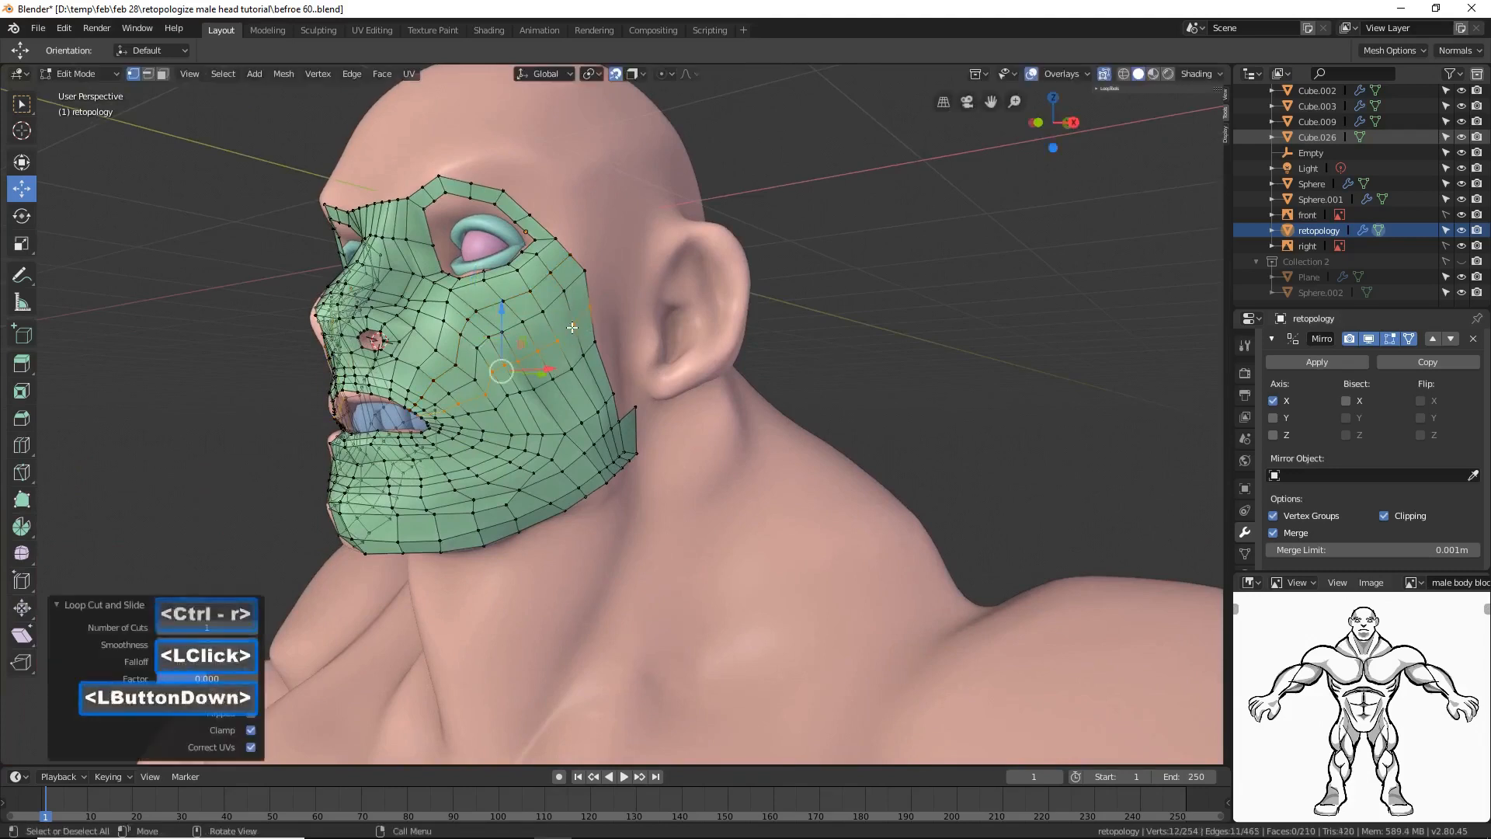
pyautogui.moveTo(572, 328); pyautogui.dragTo(780, 355, button='middle')
pyautogui.click(779, 356)
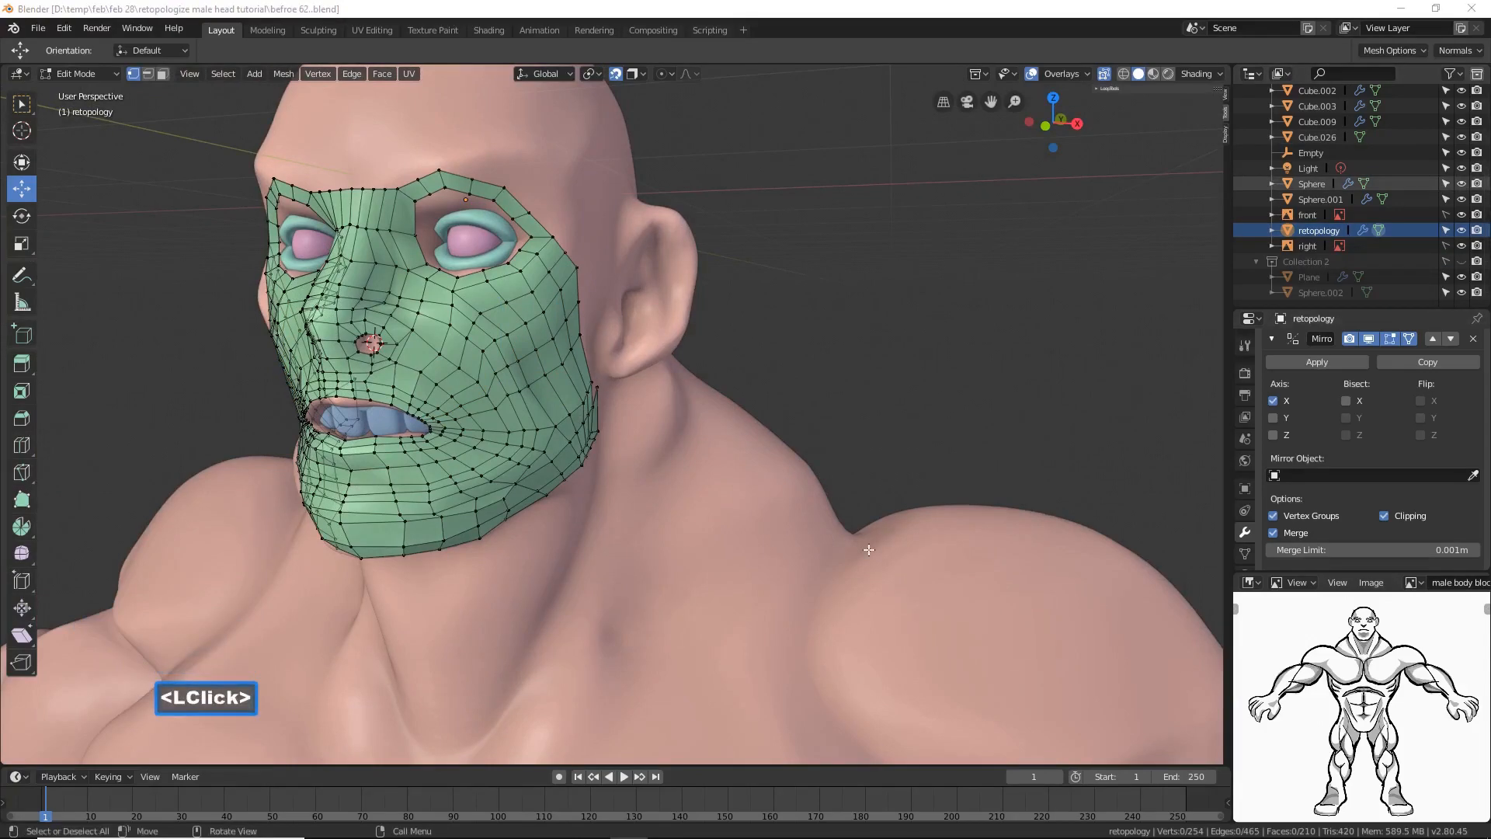
pyautogui.click(817, 15)
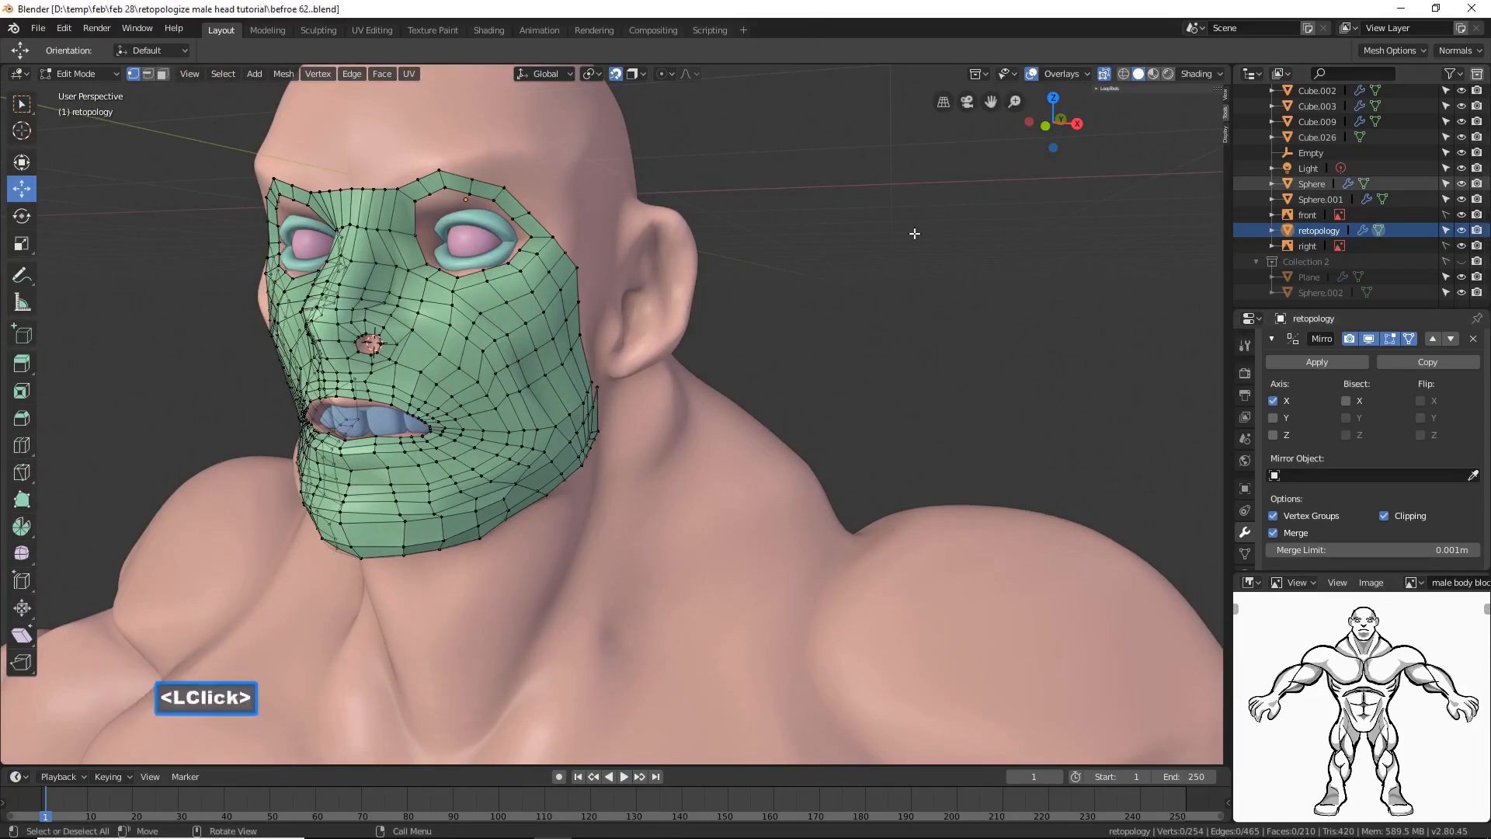
# Step: Extrude a chain of eight vertices from the mesh's upper jaw corner below the ear, up in front of the ear to the temple
pyautogui.moveTo(940, 273); pyautogui.dragTo(788, 264, button='middle')
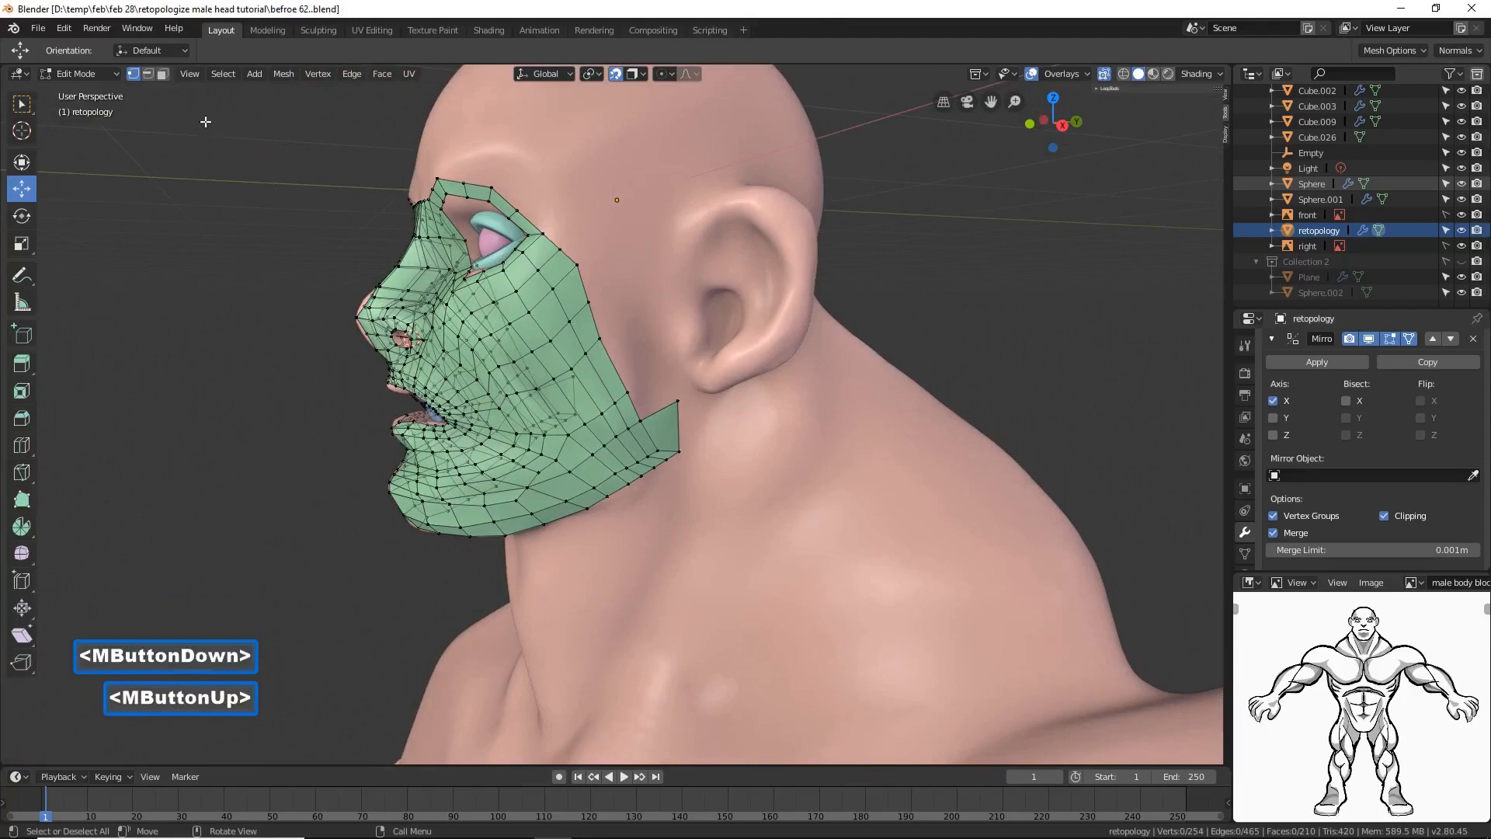
pyautogui.click(677, 398)
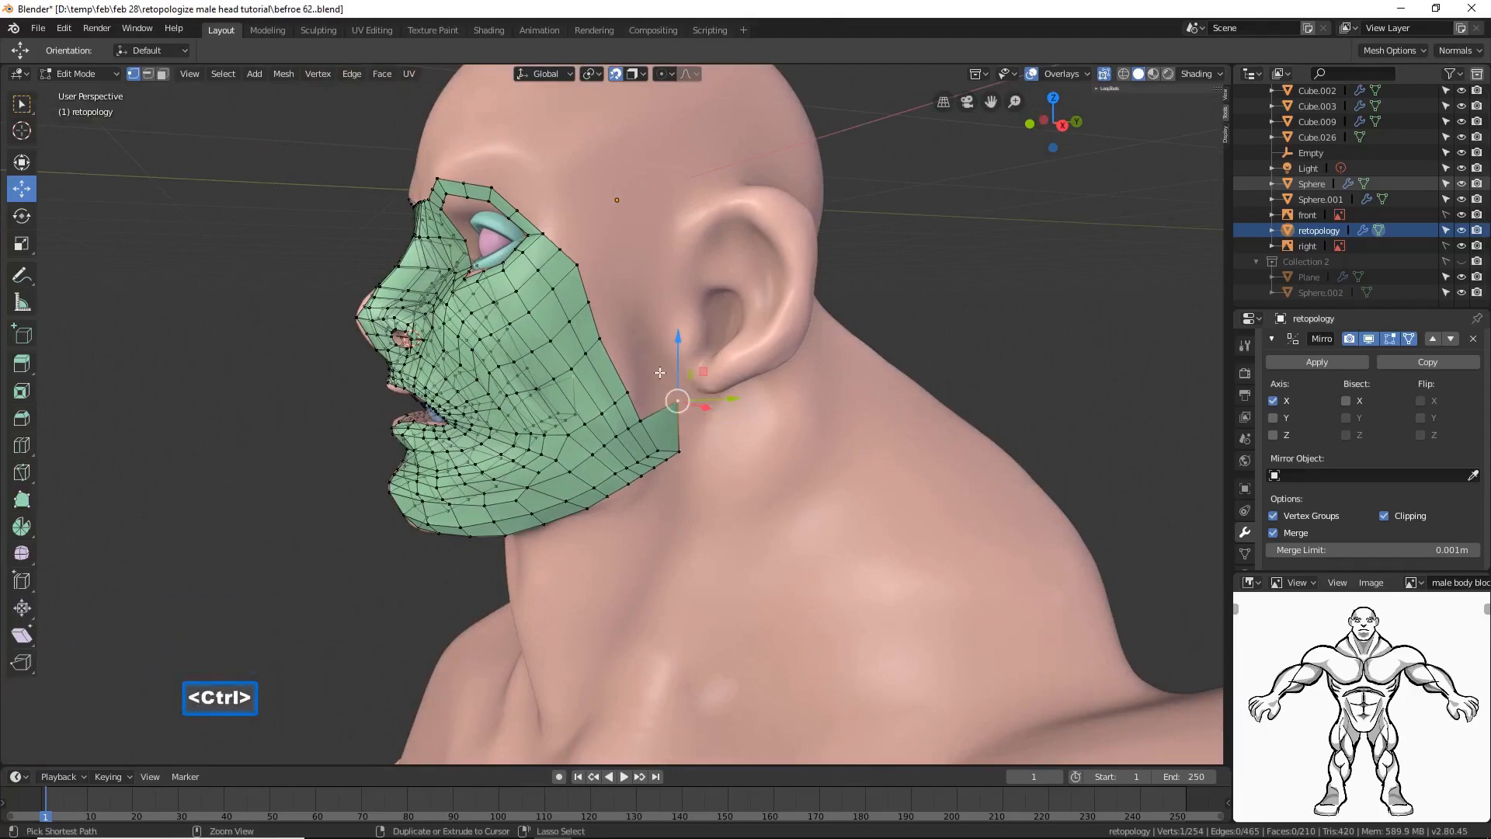
pyautogui.keyDown('ctrl'); pyautogui.rightClick(667, 375); pyautogui.keyUp('ctrl')
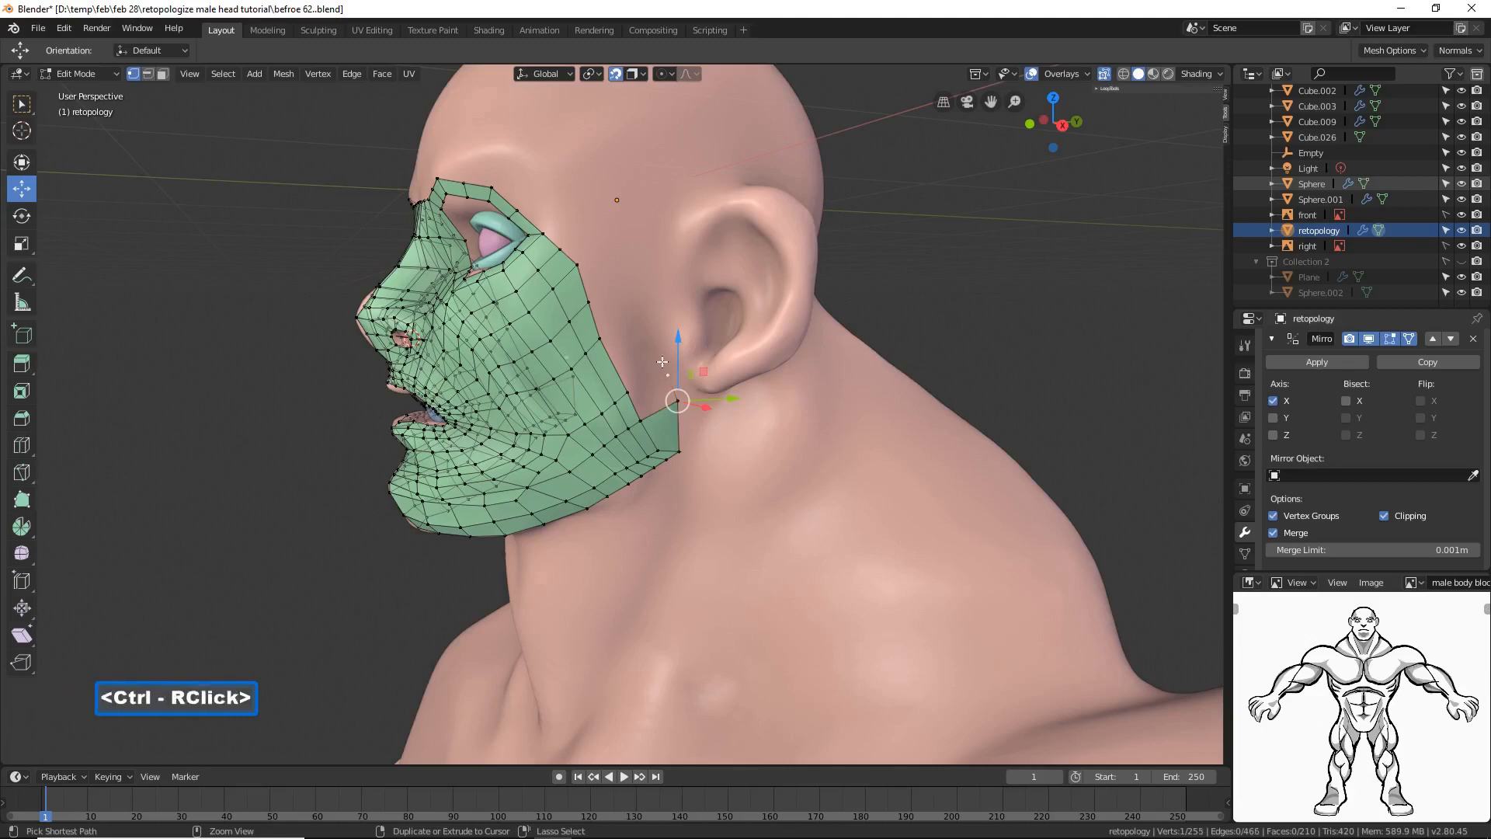
pyautogui.keyDown('ctrl'); pyautogui.rightClick(653, 316); pyautogui.keyUp('ctrl')
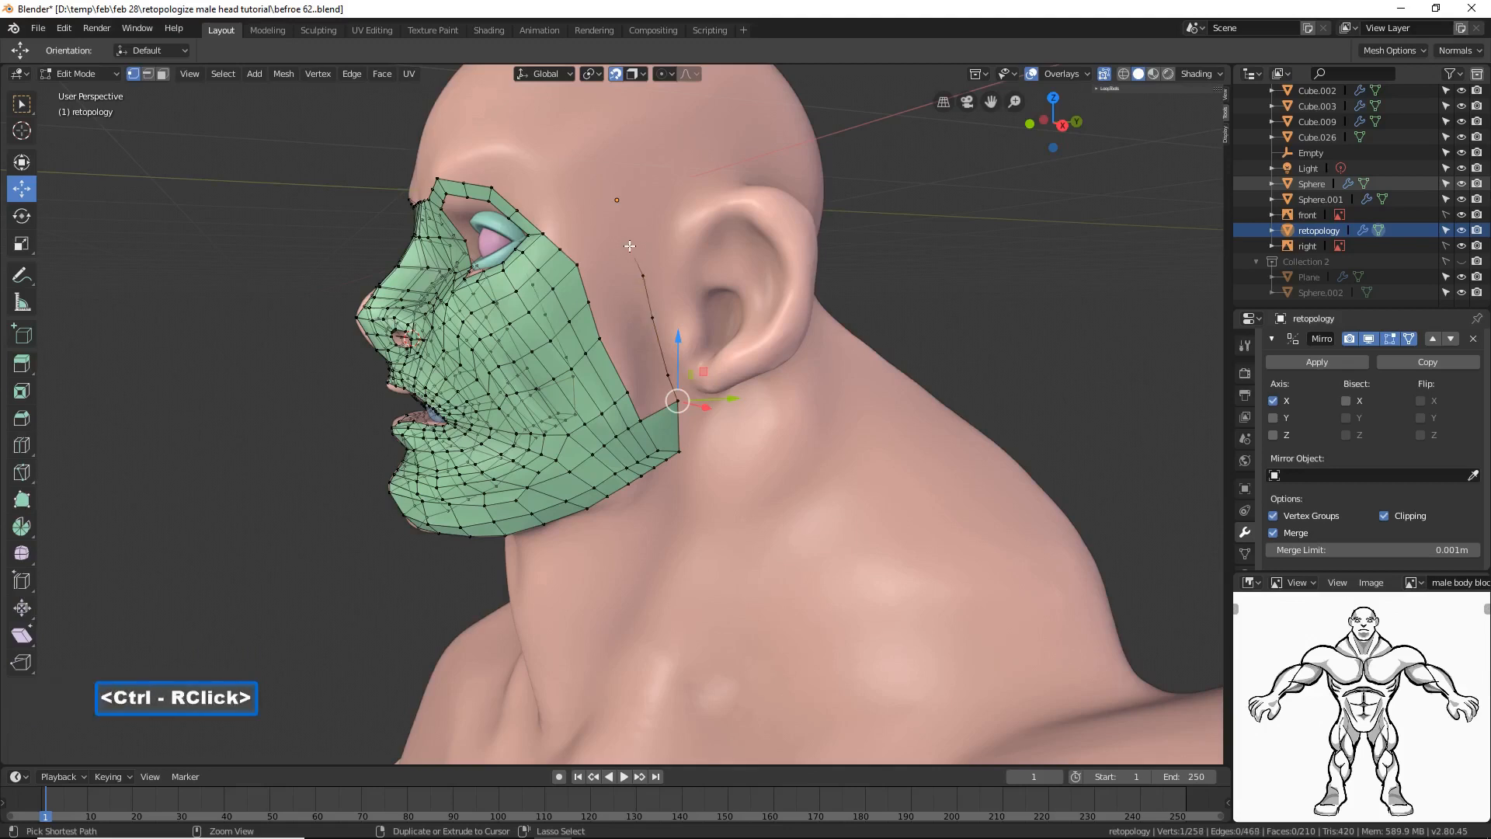
pyautogui.keyDown('ctrl'); pyautogui.rightClick(626, 219); pyautogui.keyUp('ctrl')
pyautogui.keyDown('ctrl'); pyautogui.rightClick(621, 186); pyautogui.keyUp('ctrl')
pyautogui.keyDown('ctrl'); pyautogui.rightClick(604, 169); pyautogui.keyUp('ctrl')
pyautogui.keyDown('ctrl'); pyautogui.rightClick(587, 124); pyautogui.keyUp('ctrl')
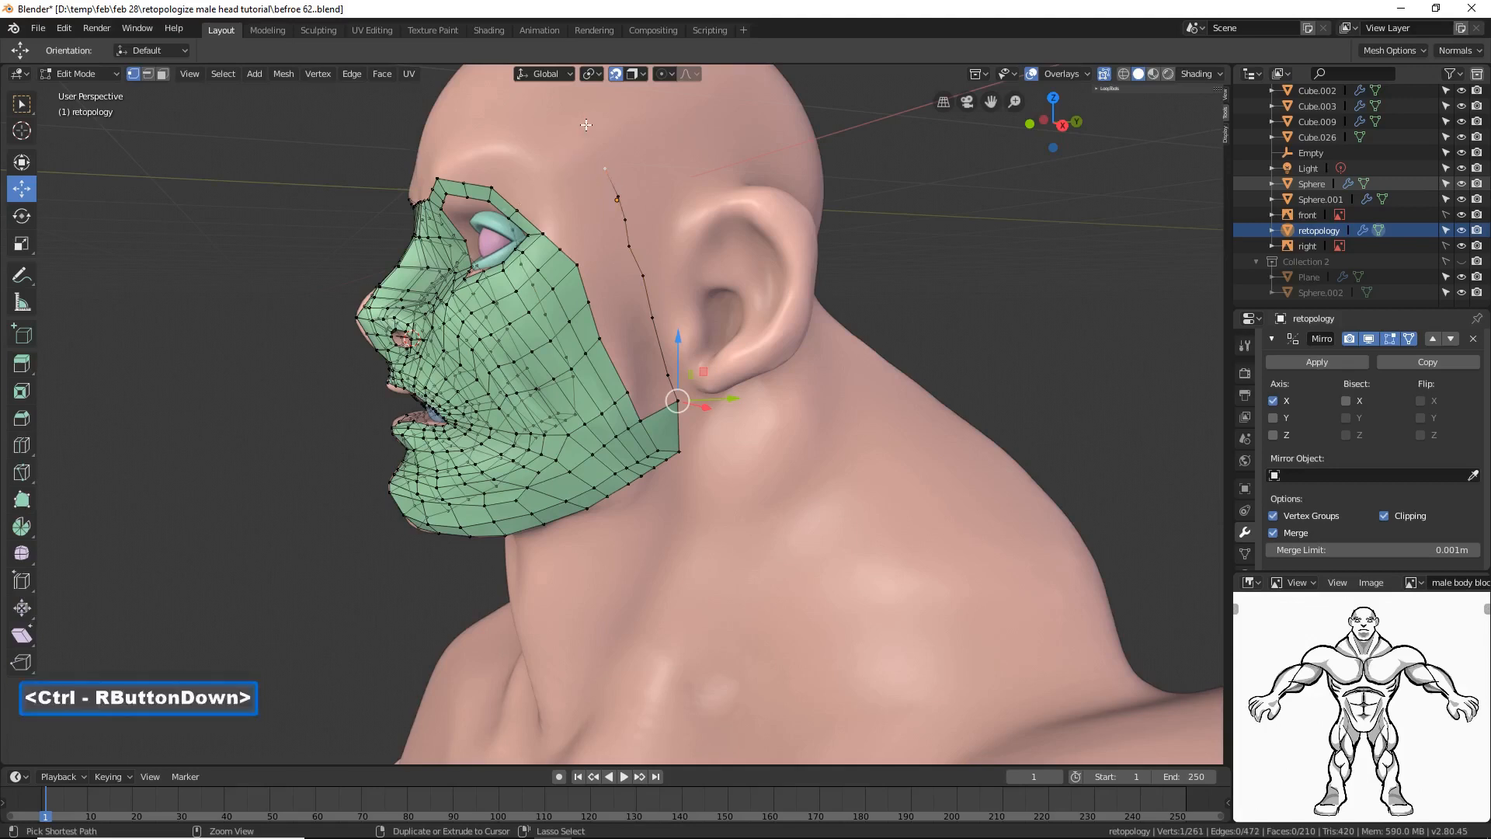
pyautogui.moveTo(613, 194); pyautogui.dragTo(599, 233, button='middle')
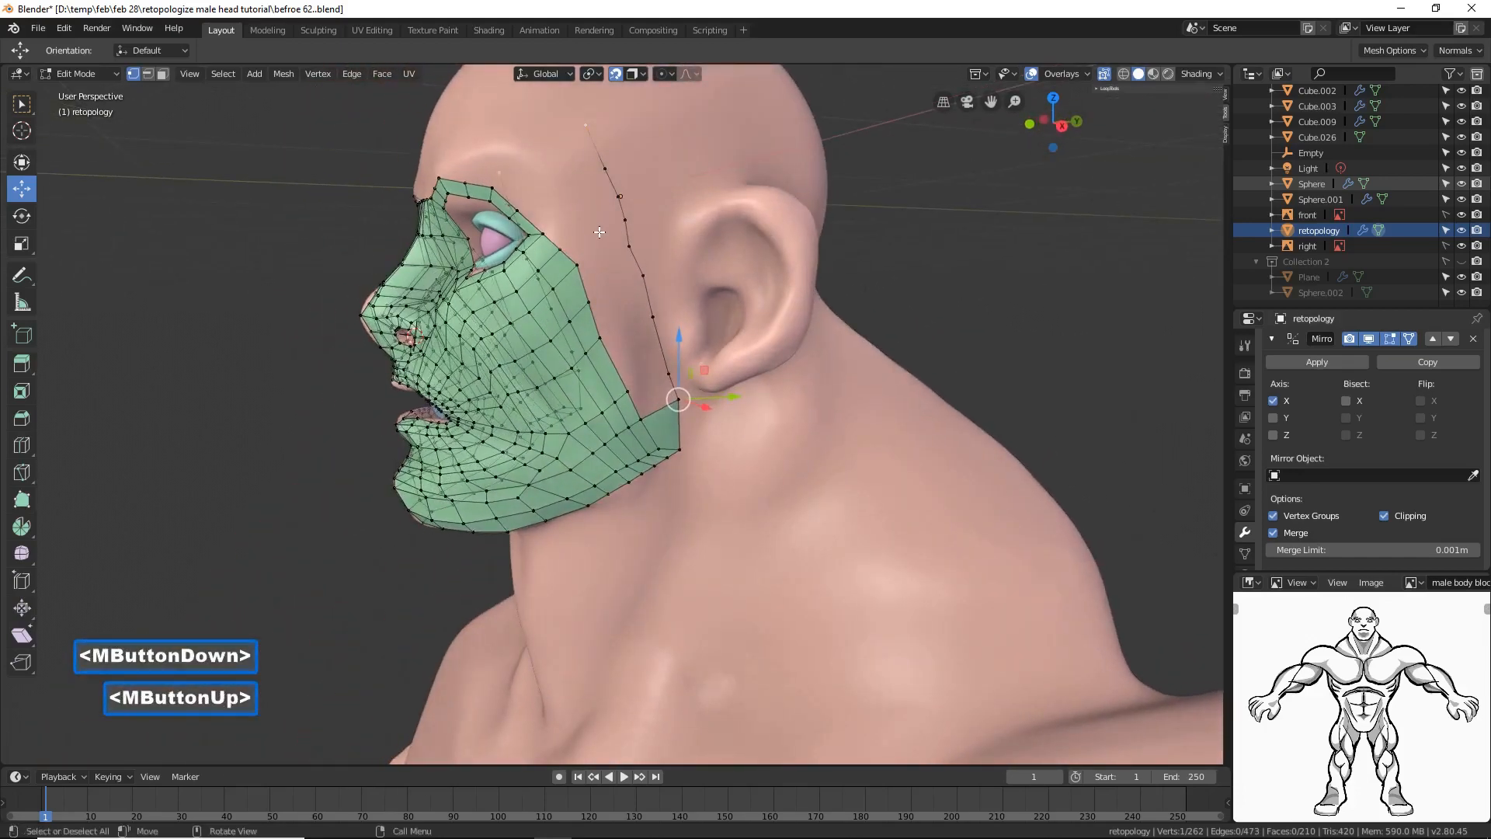
pyautogui.click(988, 360)
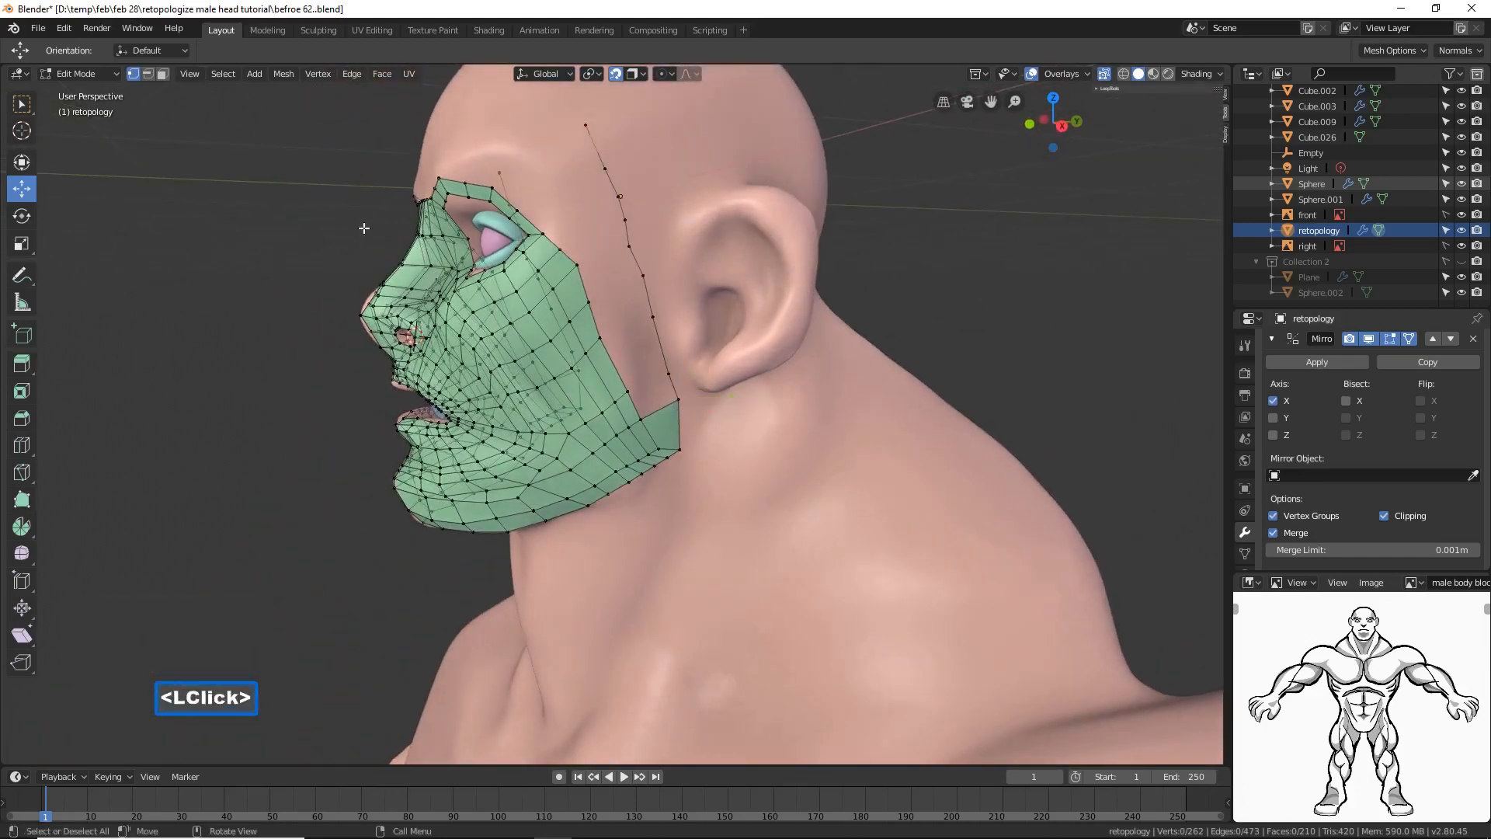
# Step: Fill the gap between the cheek's outer edge and the vertex chain with eight faces, starting at the jaw edge and ending at the temple
pyautogui.click(147, 73)
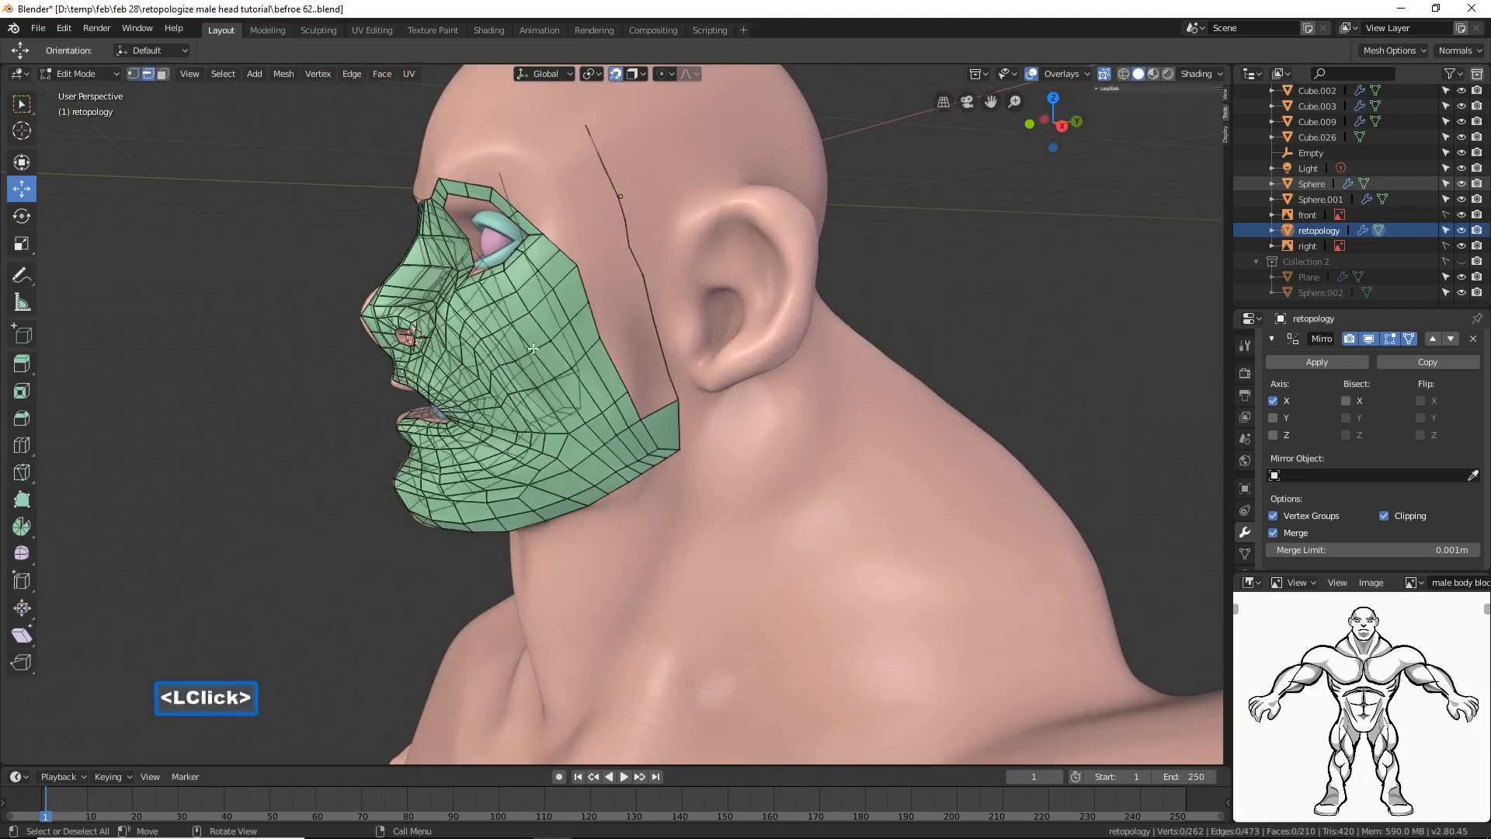
pyautogui.click(655, 407)
pyautogui.press('f')
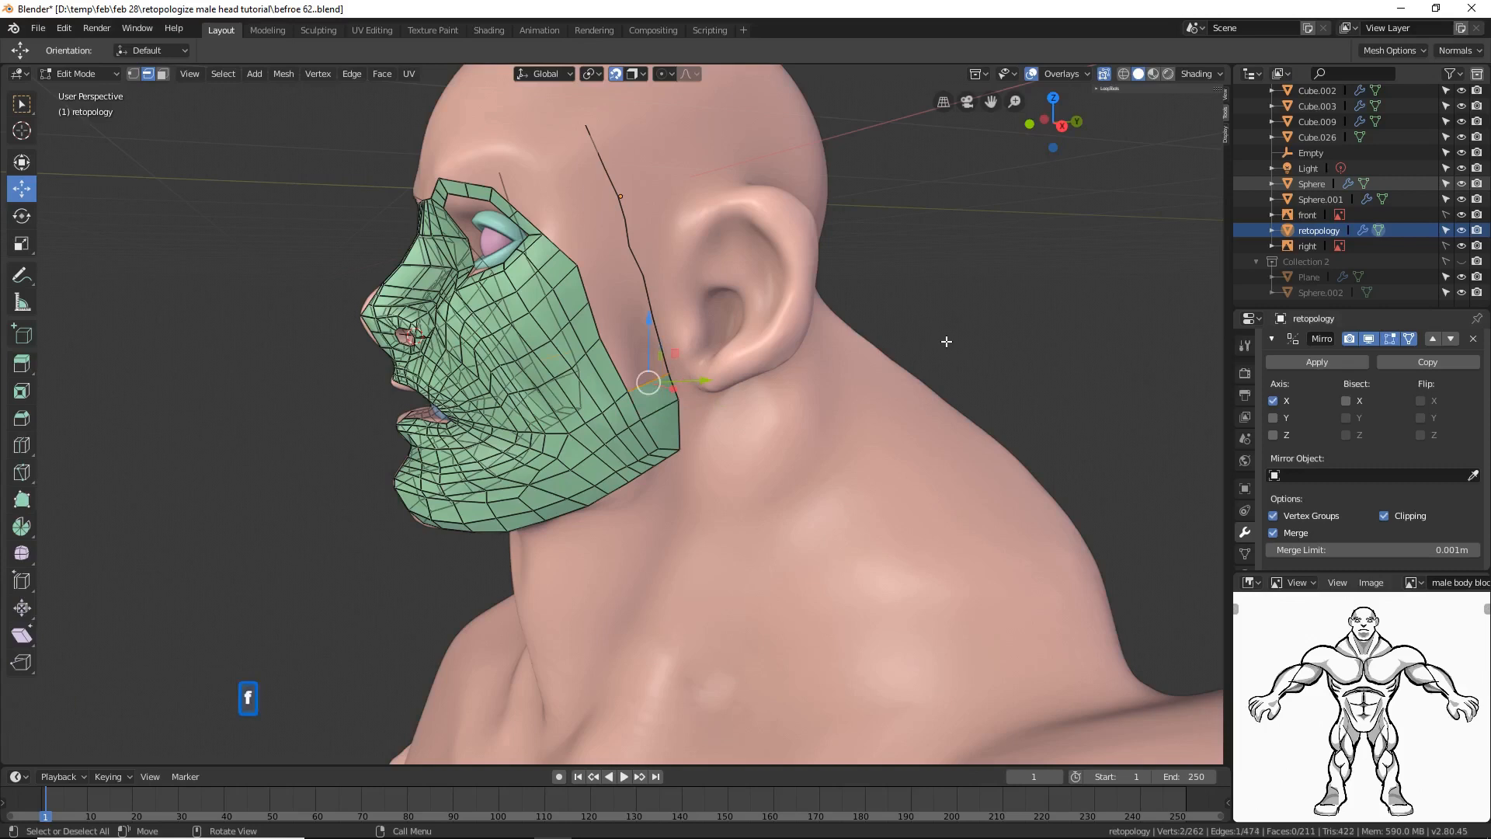
pyautogui.press('f')
pyautogui.press('f')
pyautogui.press('f')
pyautogui.press('f')
pyautogui.press('f')
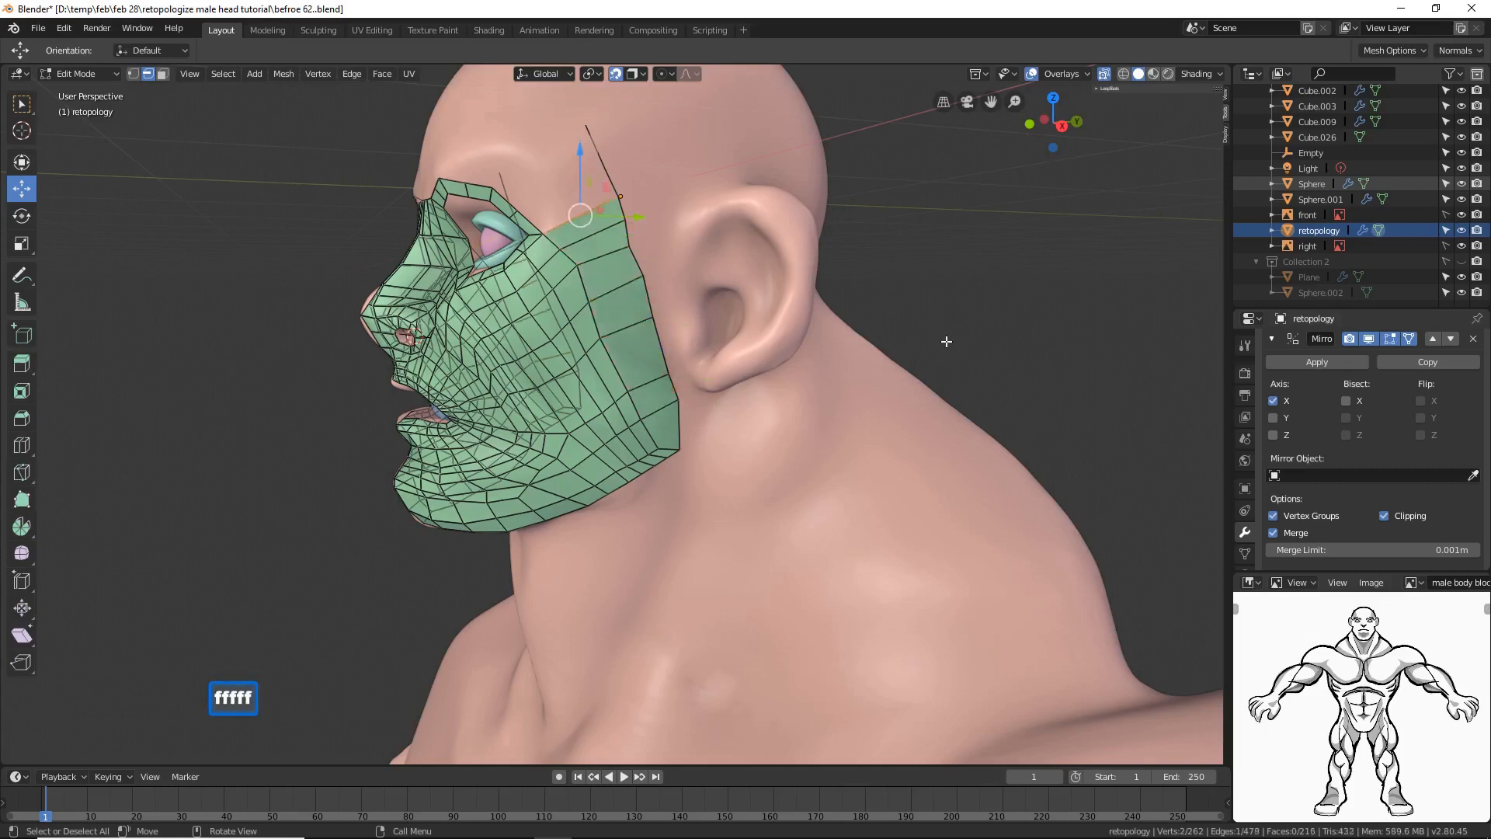
pyautogui.press('f')
pyautogui.press('f')
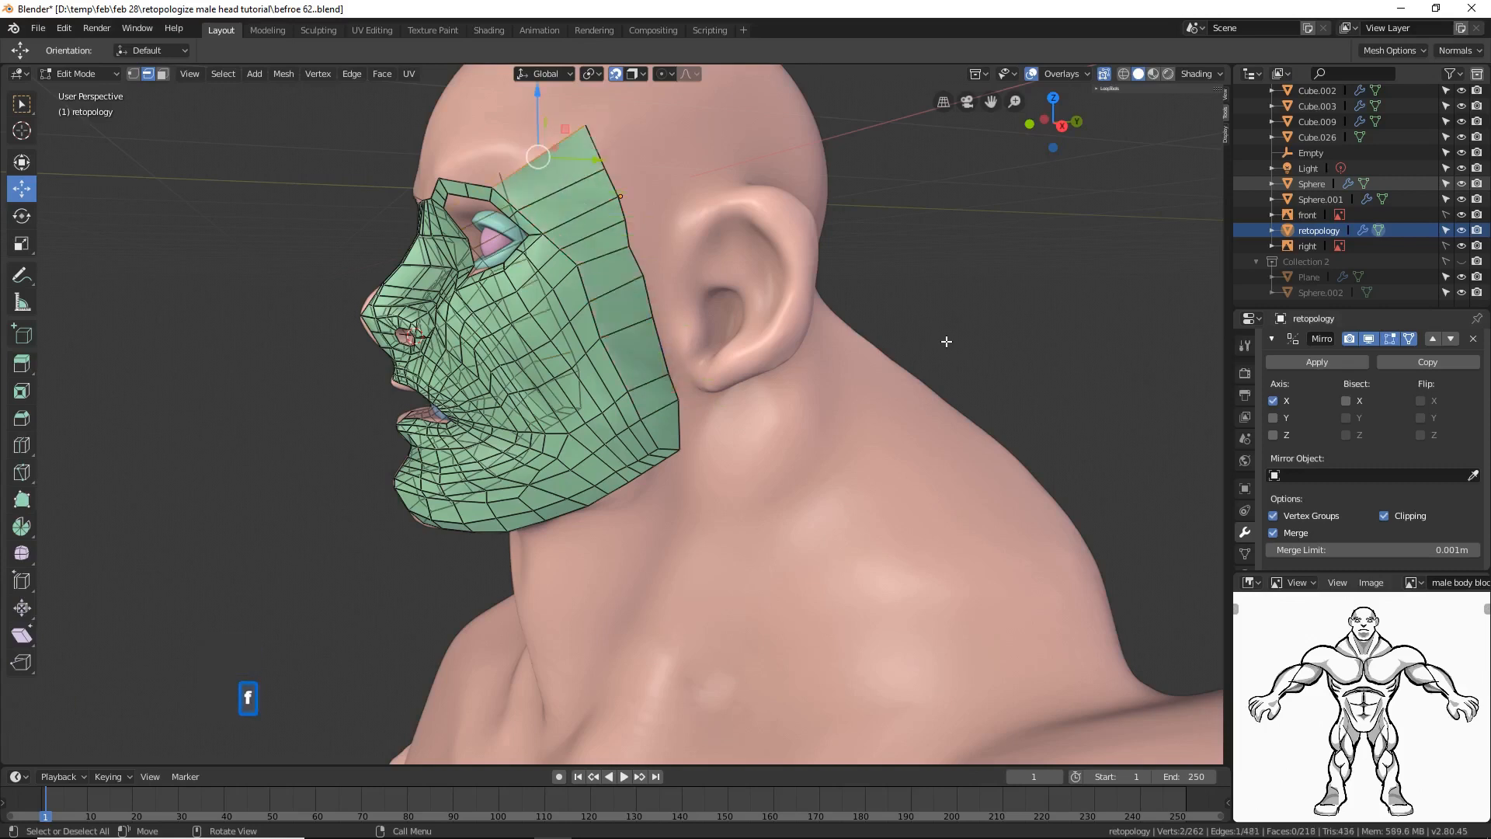
pyautogui.click(1015, 365)
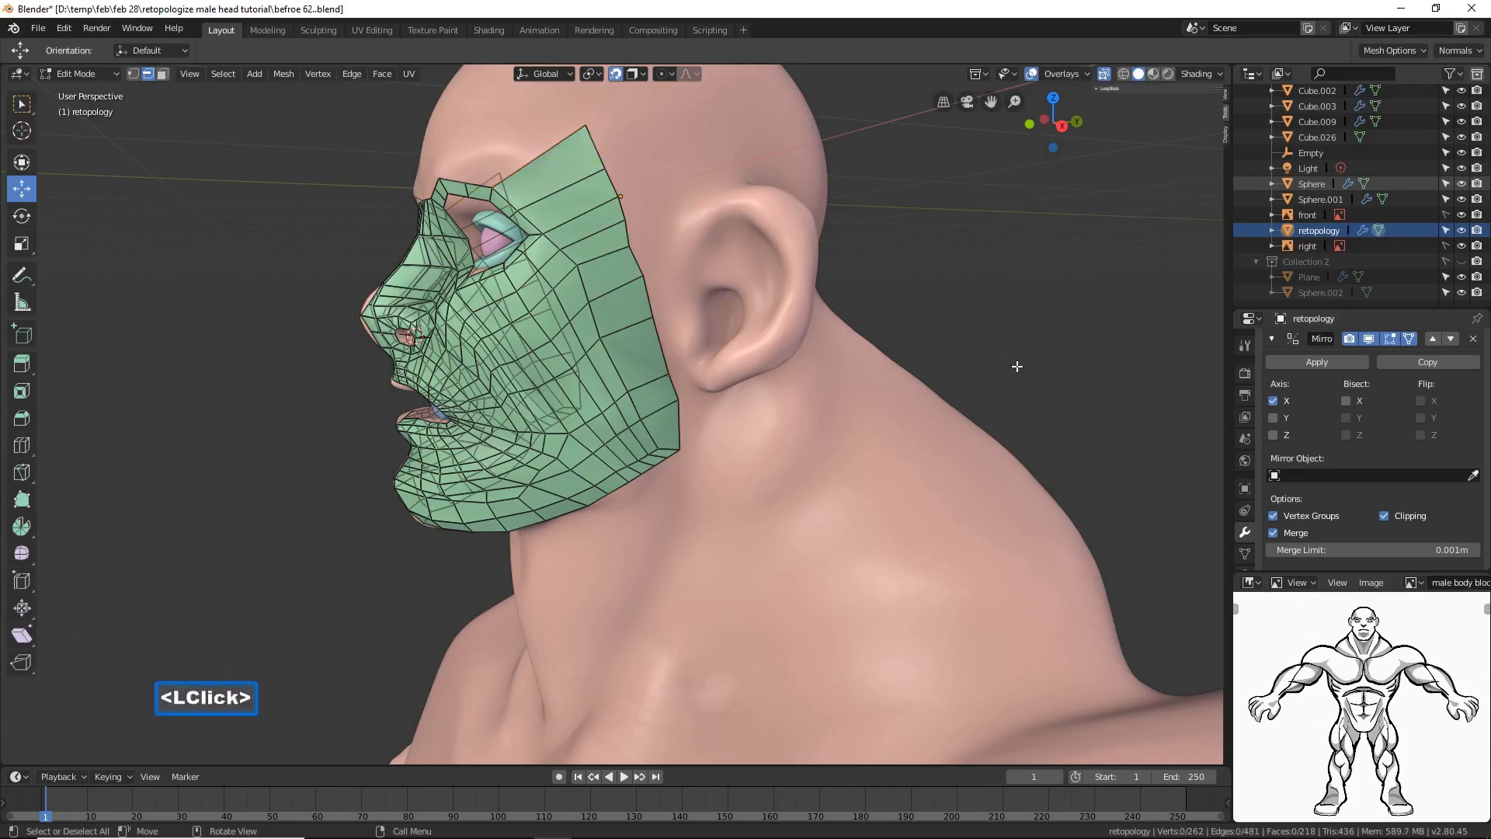
# Step: Check the face mesh with its Mirror modifier briefly hidden in the viewport, and save the scene as befroe 63
pyautogui.moveTo(962, 340); pyautogui.dragTo(1039, 332, button='middle')
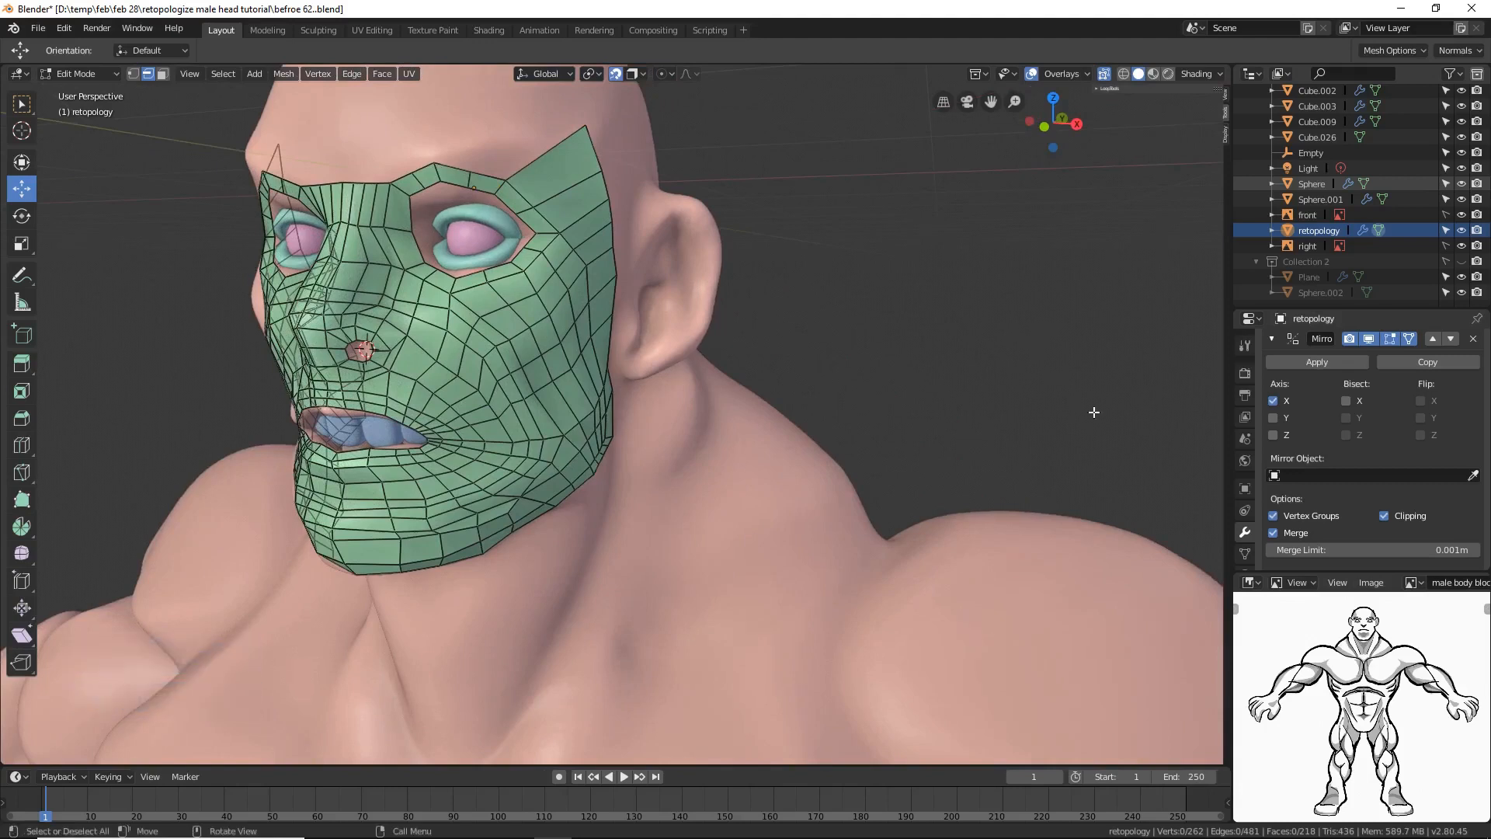
pyautogui.click(1368, 338)
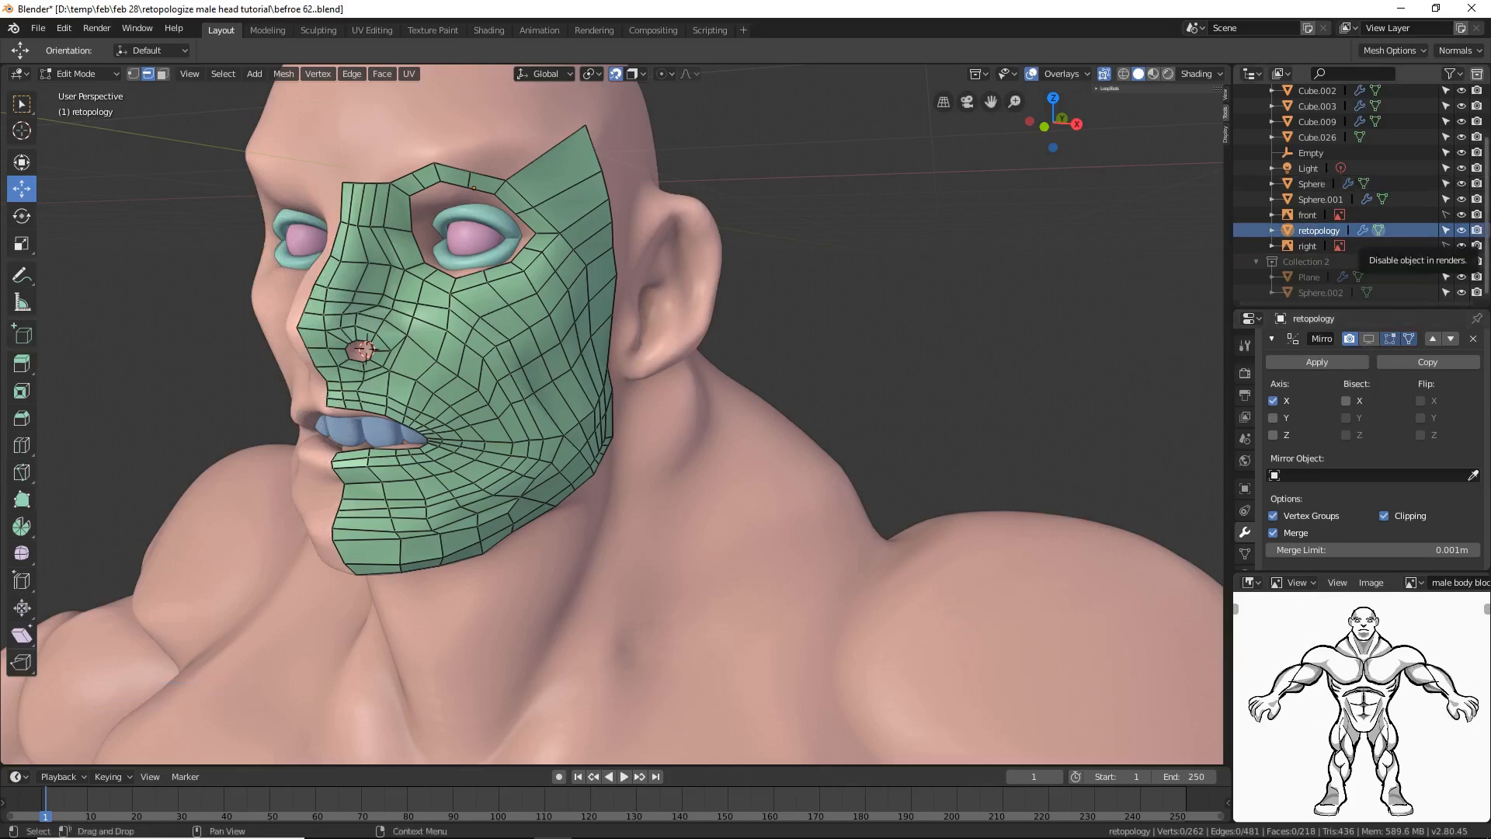
pyautogui.click(896, 18)
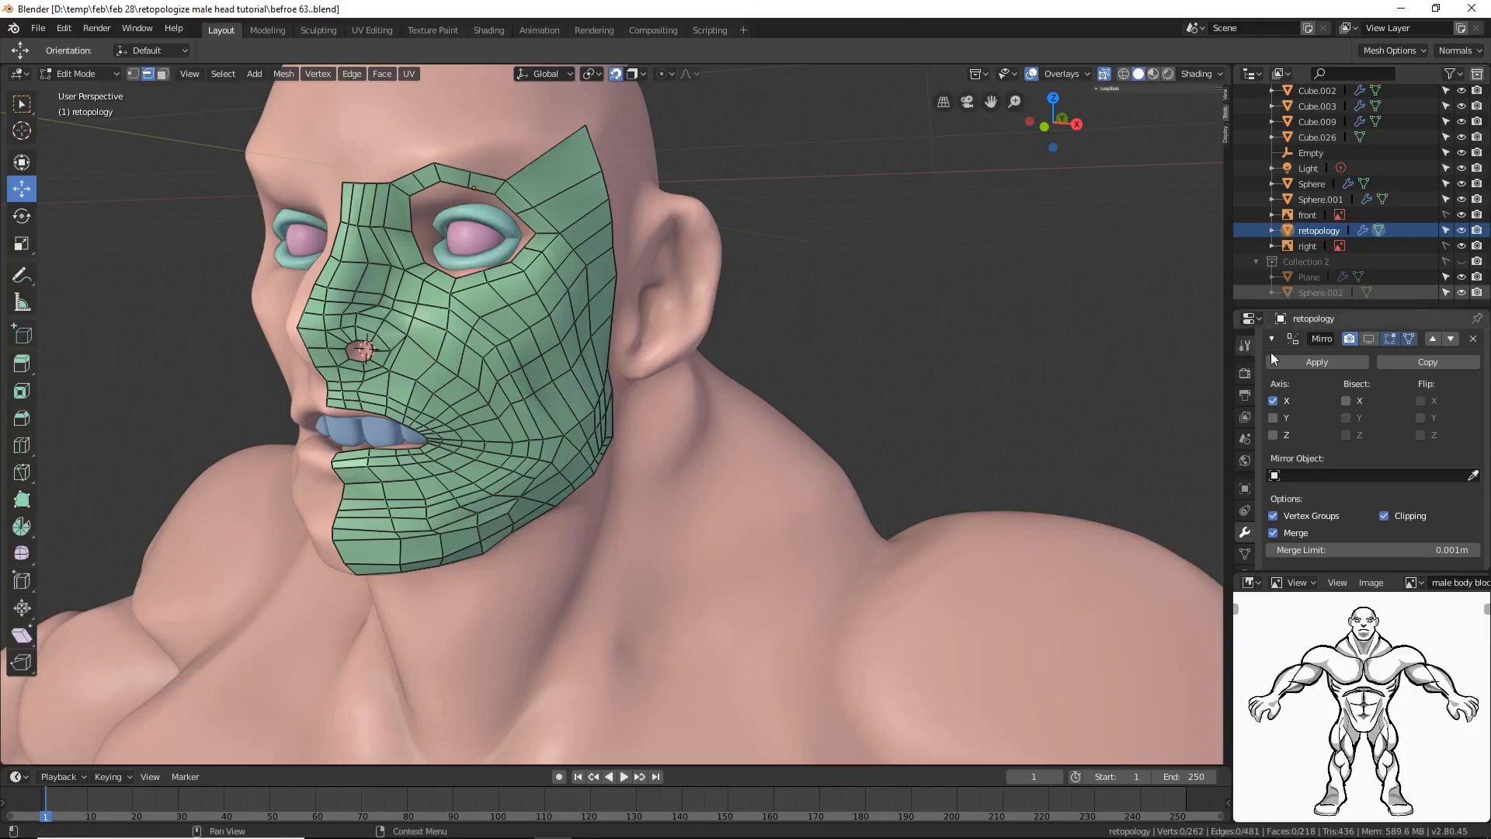
pyautogui.click(1368, 338)
# Step: Extrude the second brow edge from the centre line above the nose about 0.1 m upward and rotate it by -32.7°
pyautogui.moveTo(863, 381); pyautogui.dragTo(839, 359, button='middle')
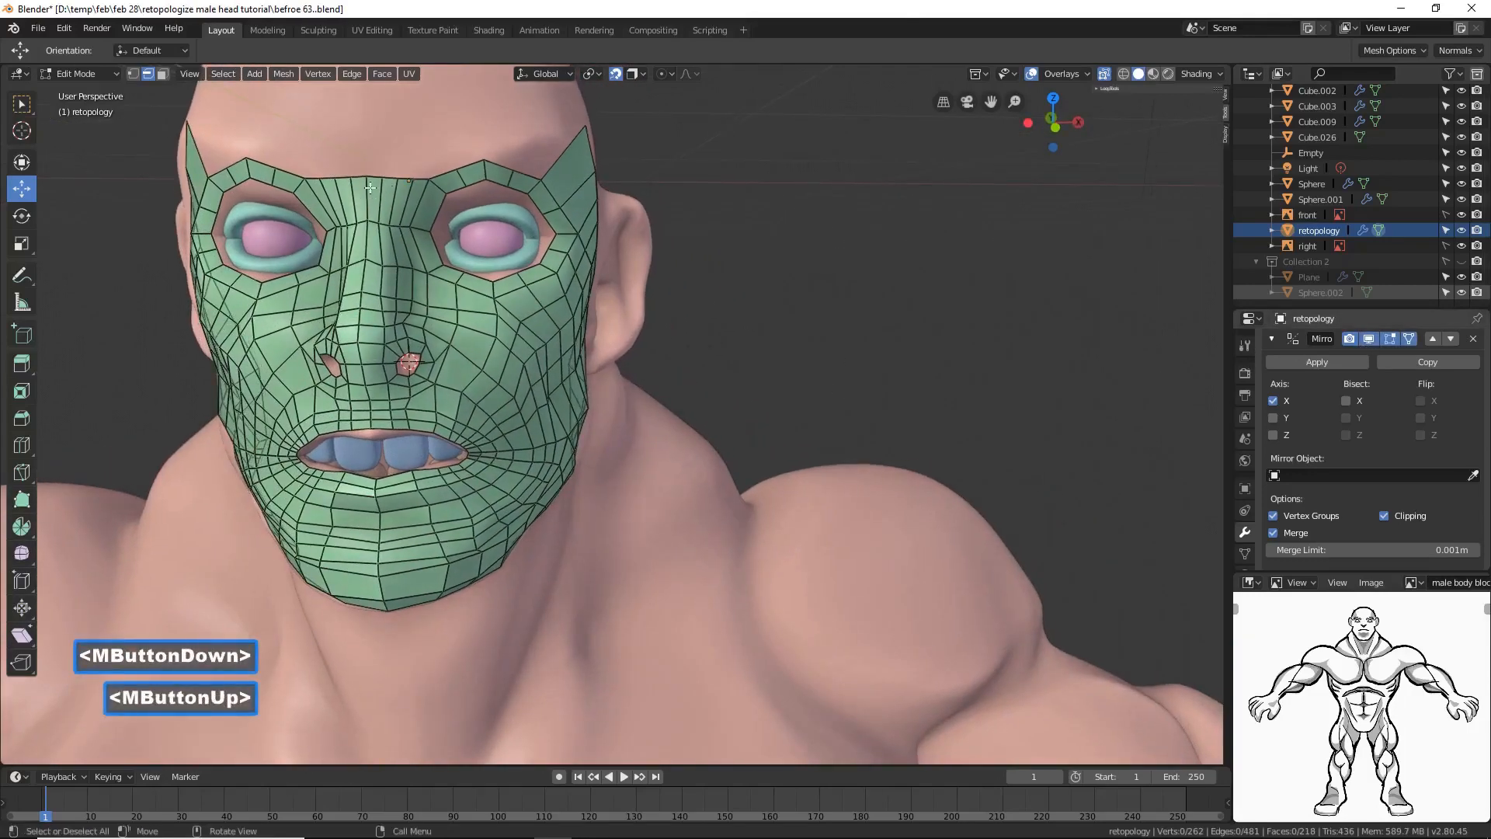
pyautogui.keyDown('shift'); pyautogui.moveTo(383, 209); pyautogui.dragTo(547, 317, button='middle'); pyautogui.keyUp('shift')
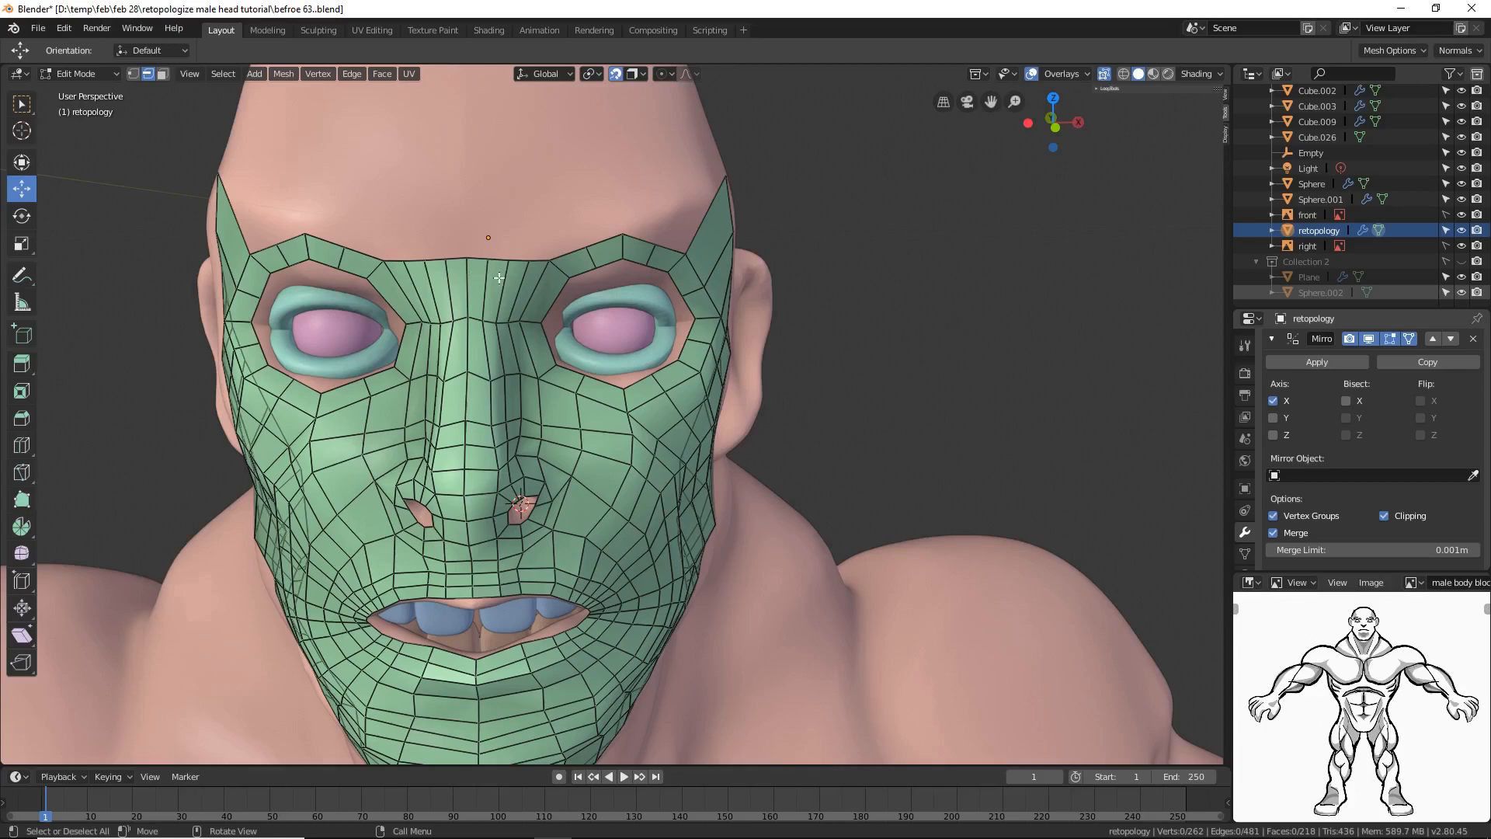
pyautogui.click(503, 261)
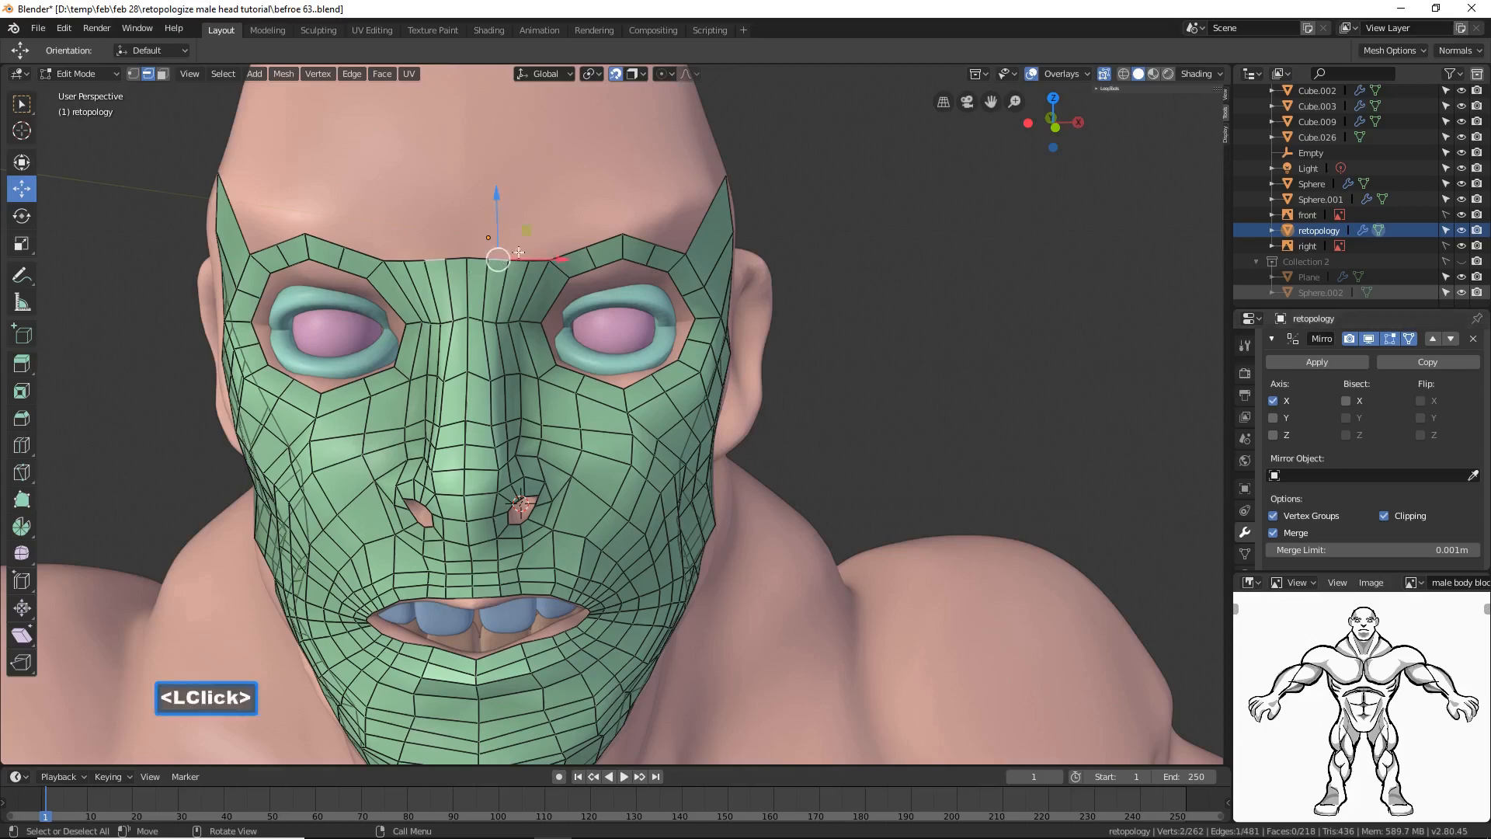
pyautogui.press('e')
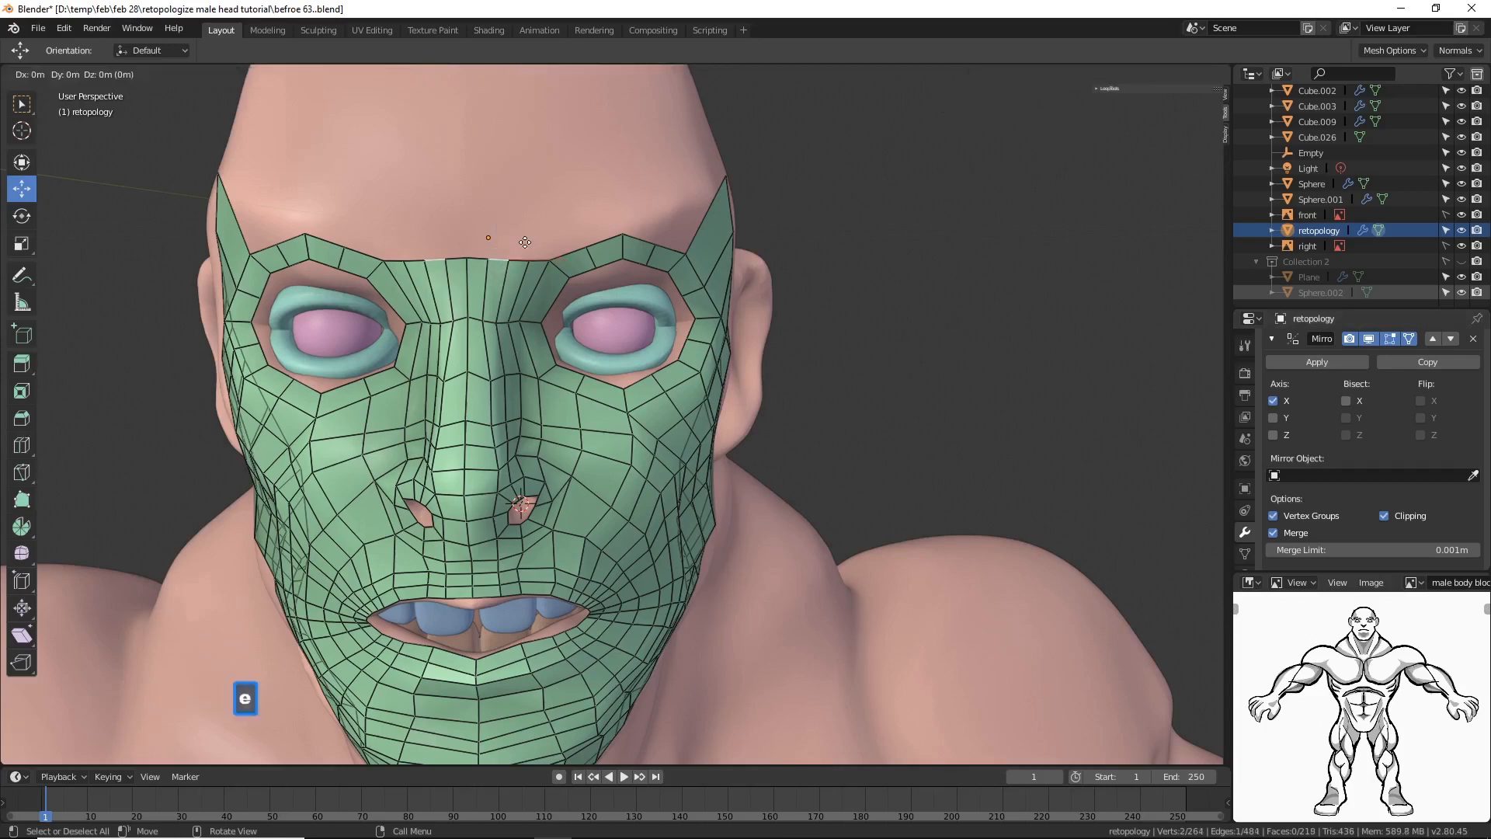
pyautogui.rightClick(525, 243)
pyautogui.moveTo(497, 225); pyautogui.dragTo(541, 203)
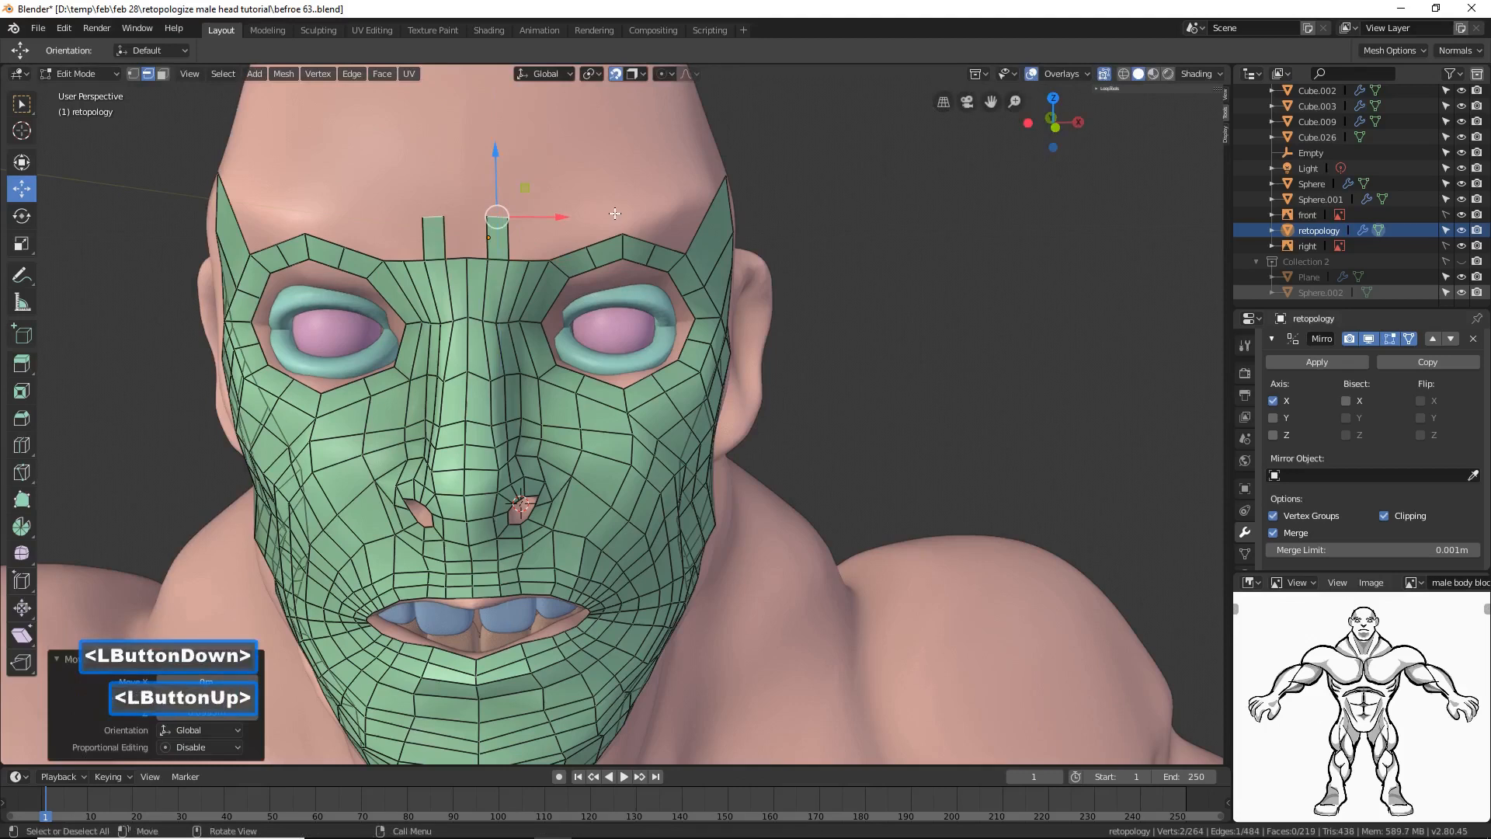
pyautogui.press('r')
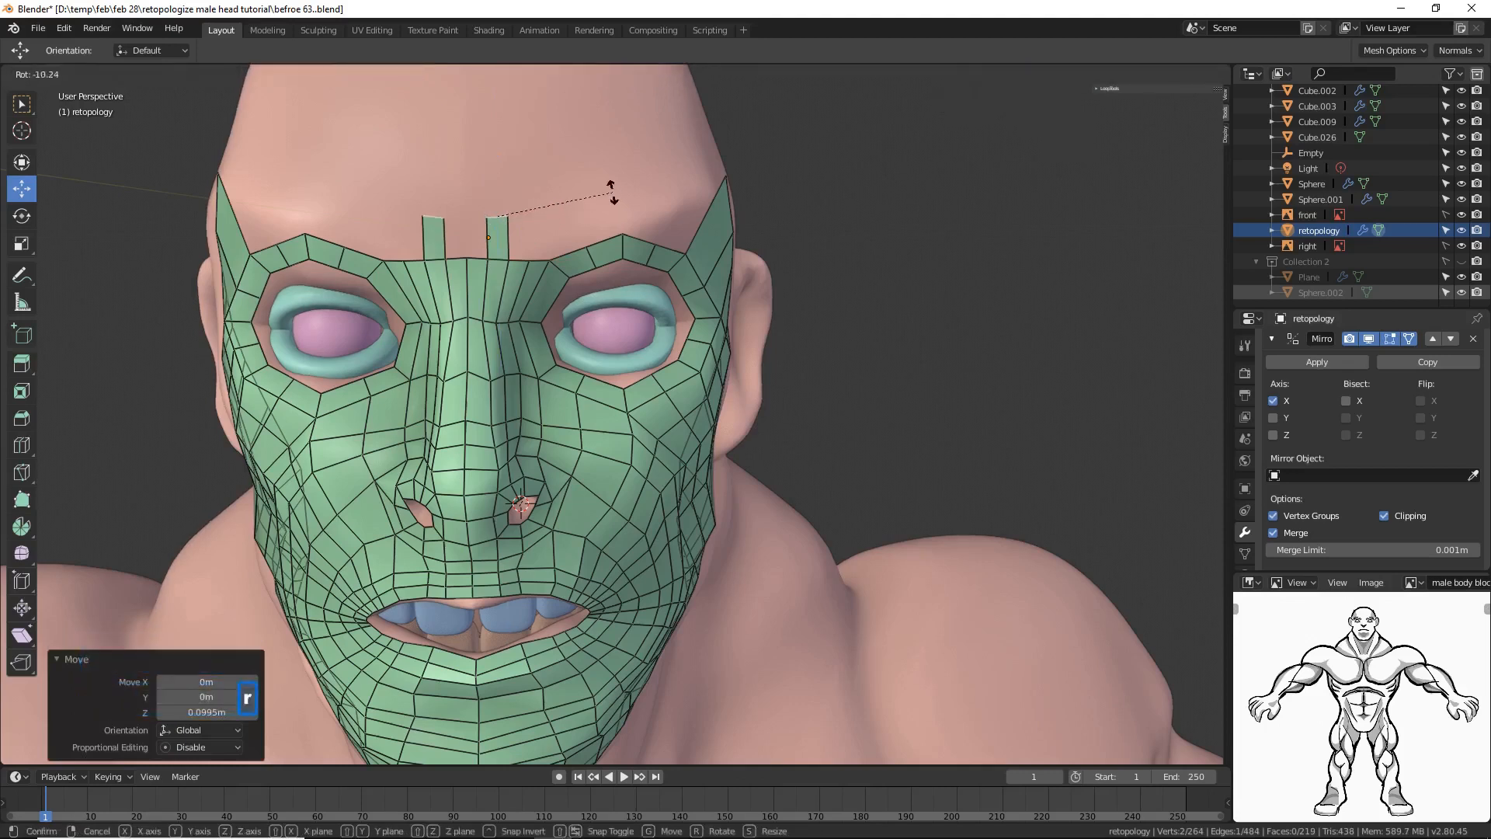
pyautogui.click(577, 161)
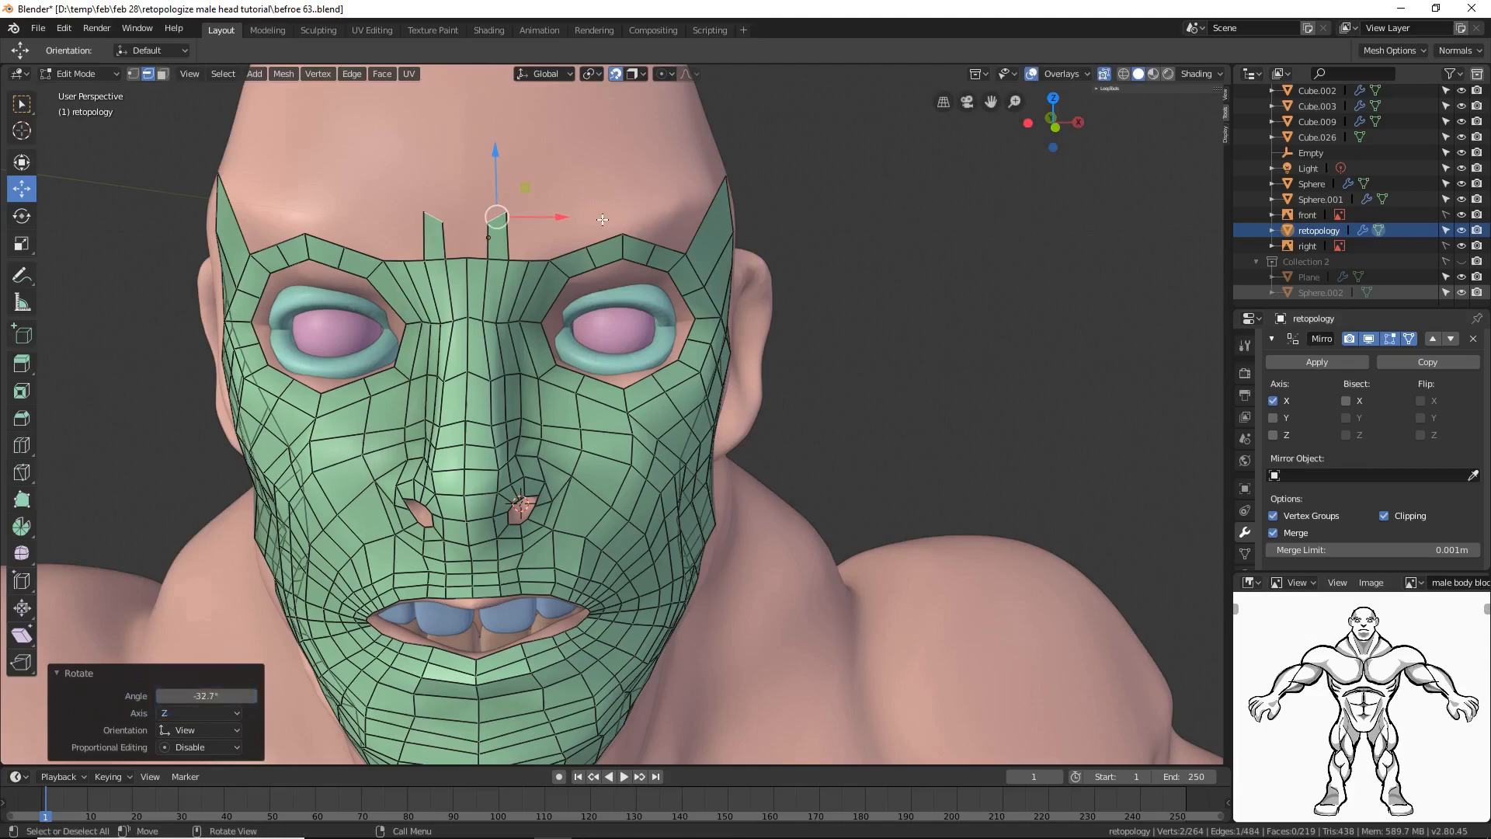
# Step: Extrude the tilted forehead edge toward the centre line, rotate it about -54° and move it along X until it meets its mirrored half
pyautogui.press('e')
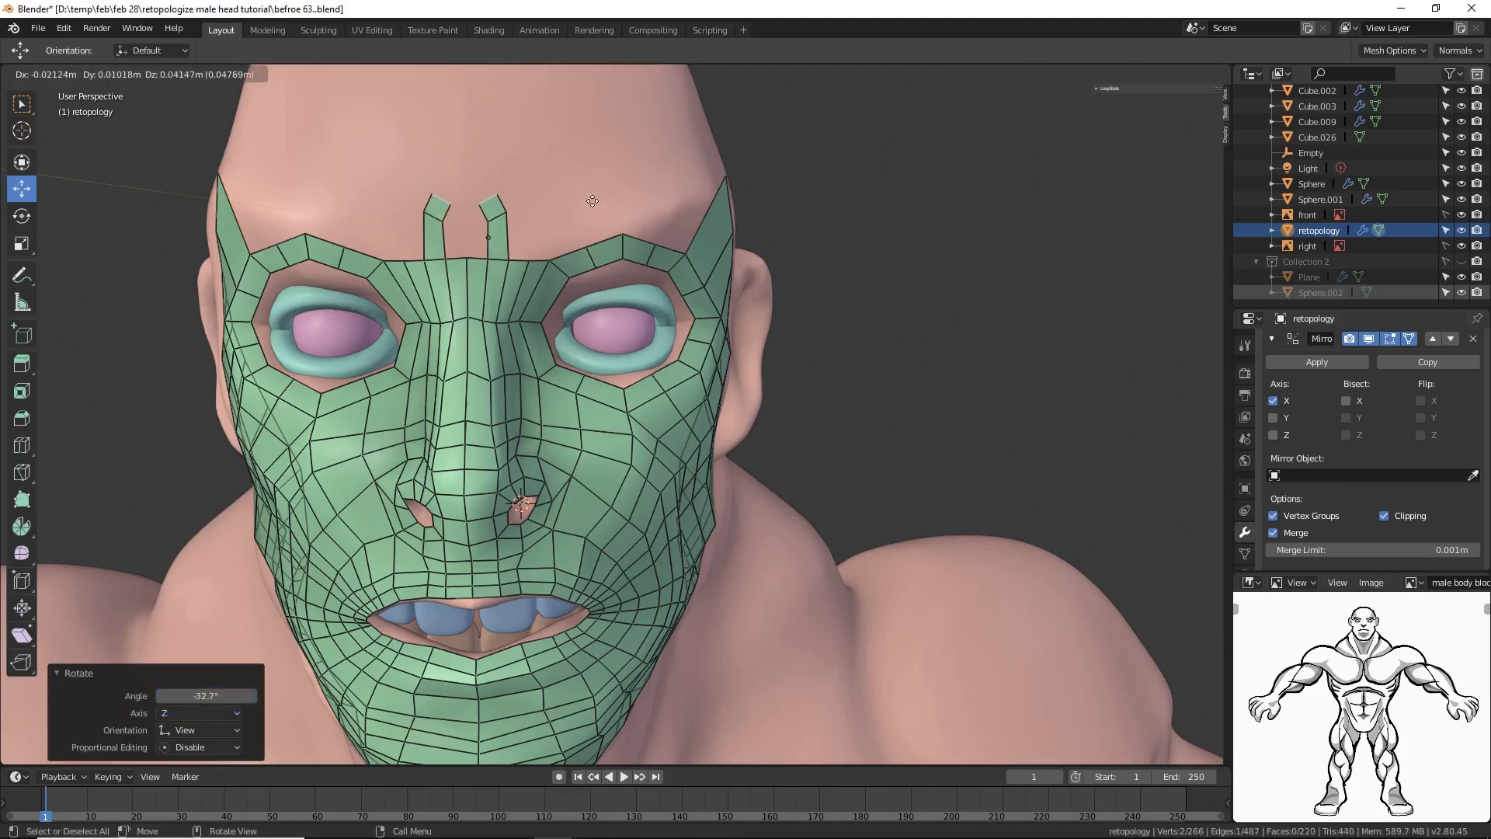
pyautogui.click(588, 206)
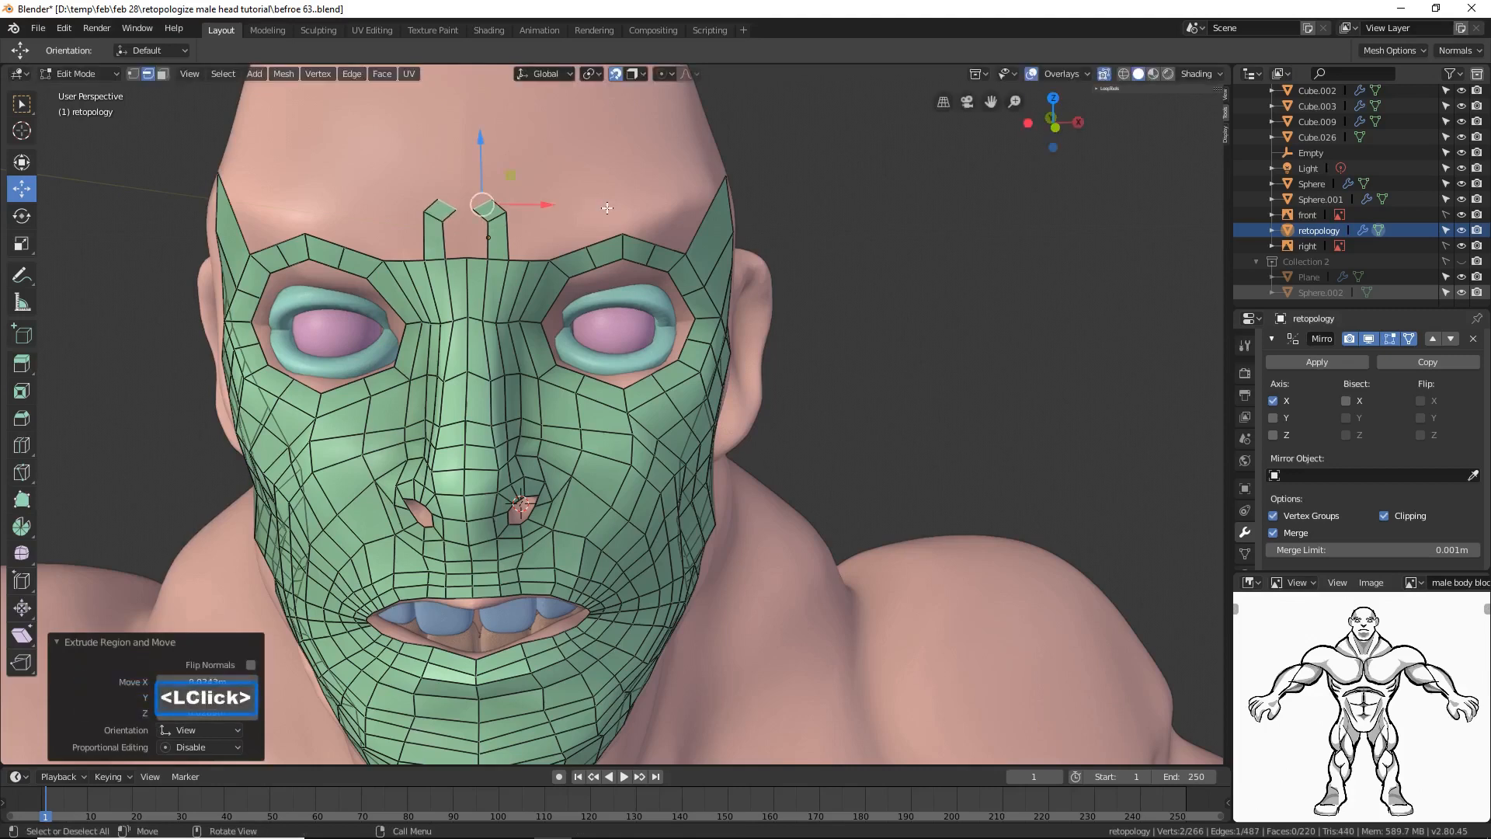
pyautogui.press('r')
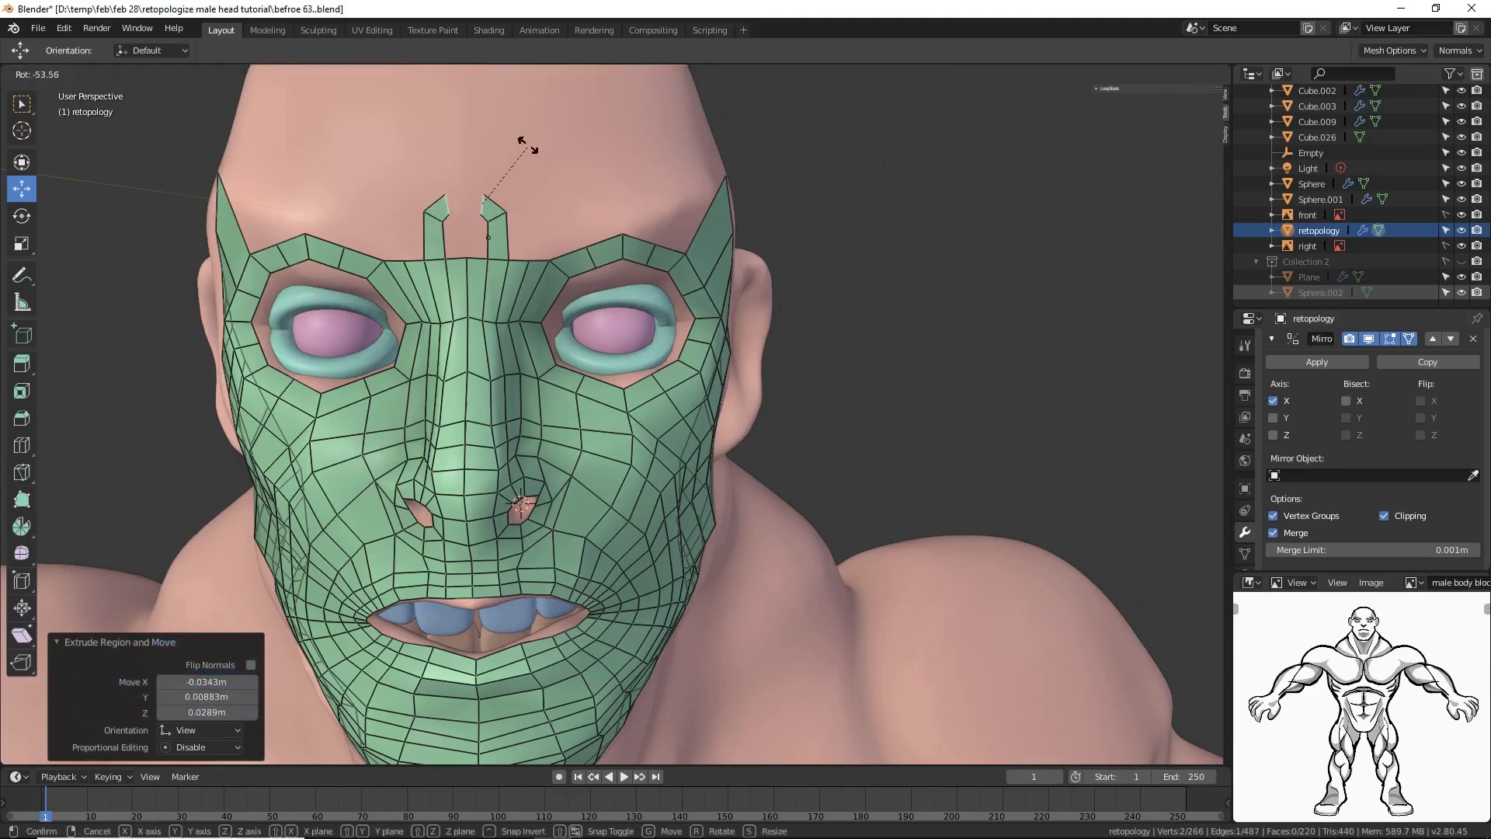
pyautogui.click(529, 146)
pyautogui.moveTo(554, 205); pyautogui.dragTo(489, 206)
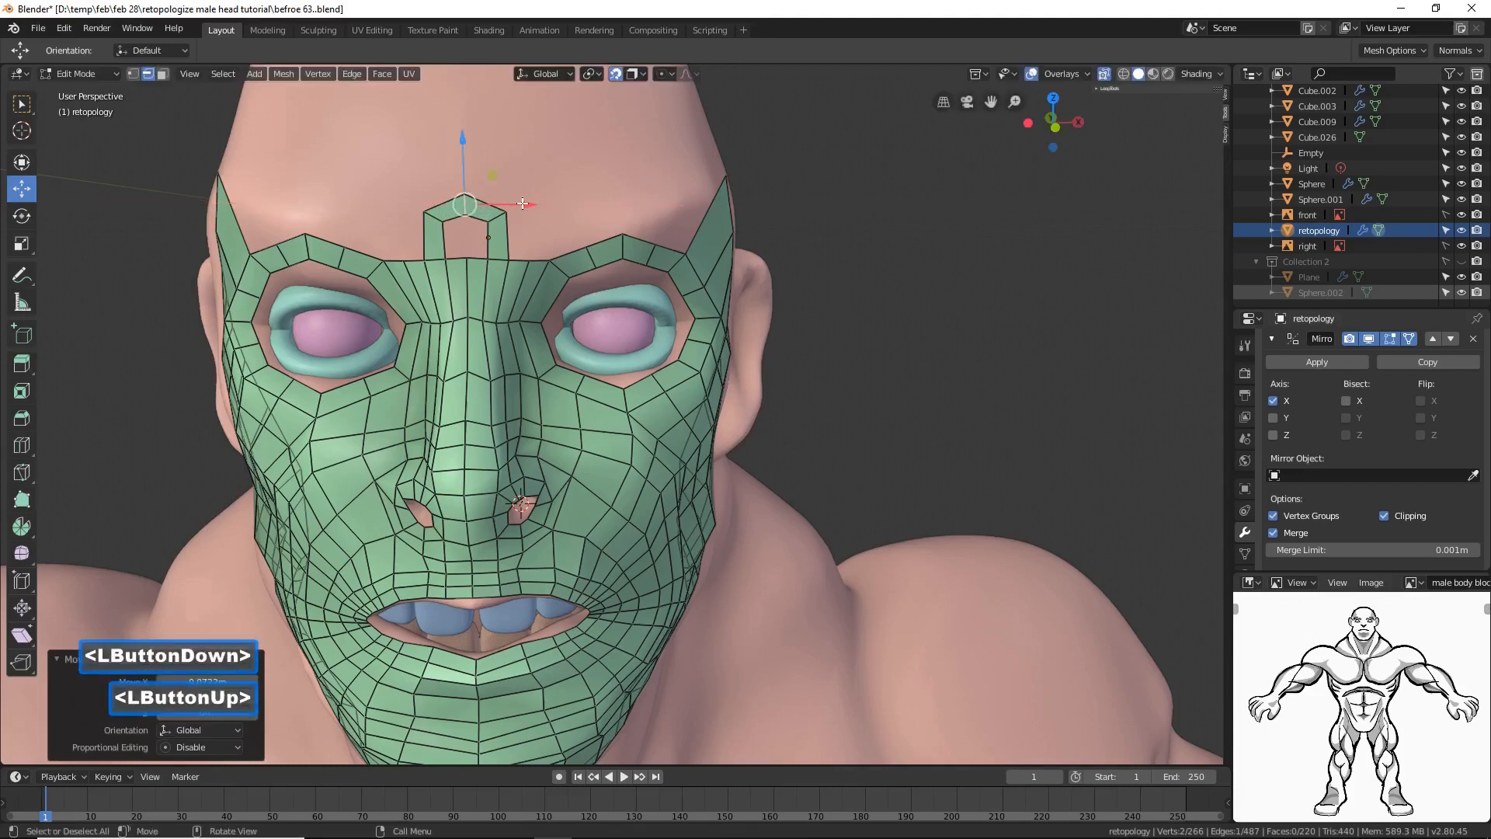
pyautogui.click(962, 343)
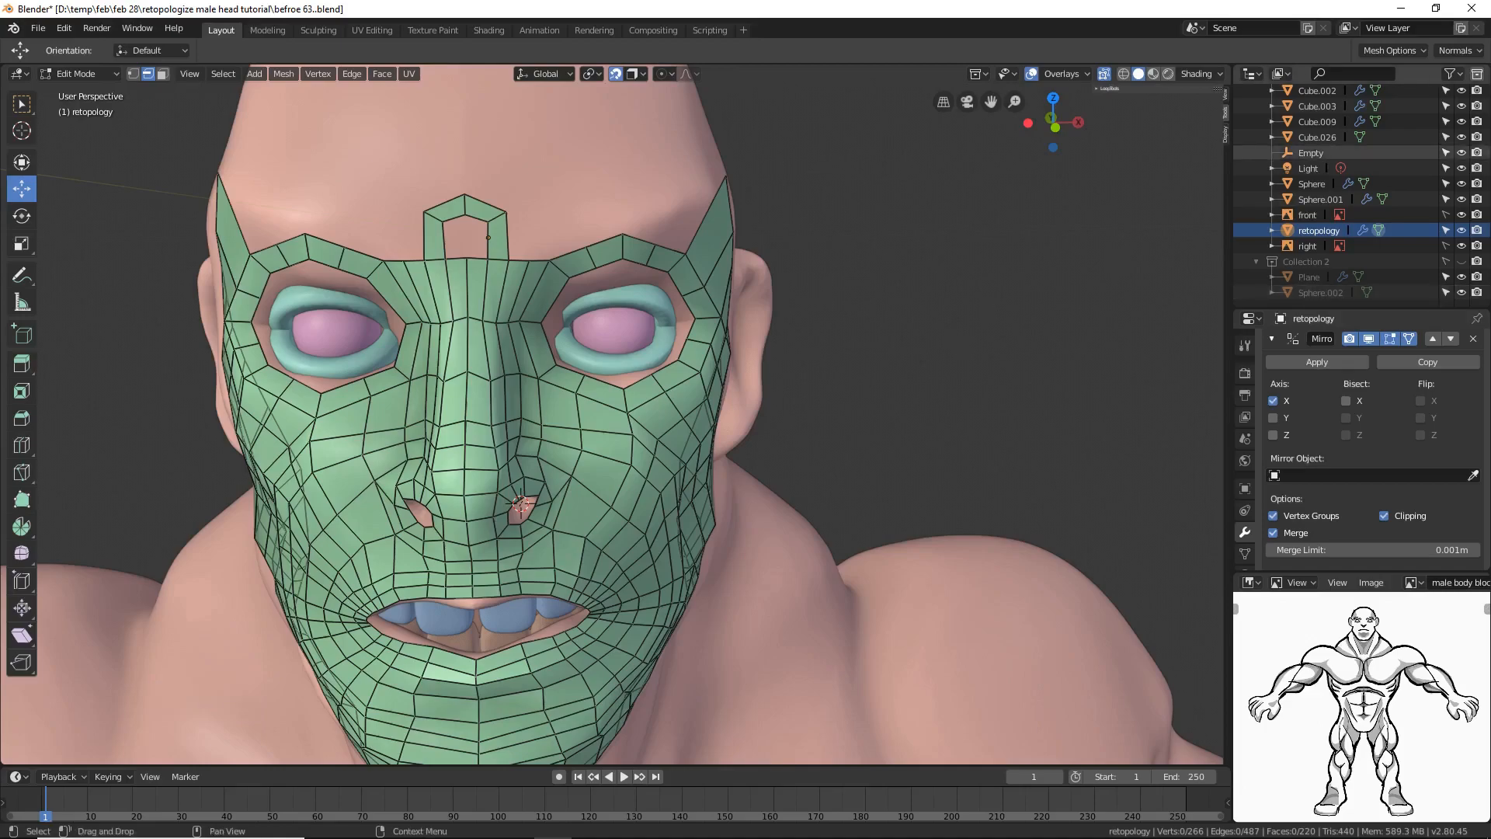
# Step: Save the scene as befroe 65
pyautogui.click(993, 150)
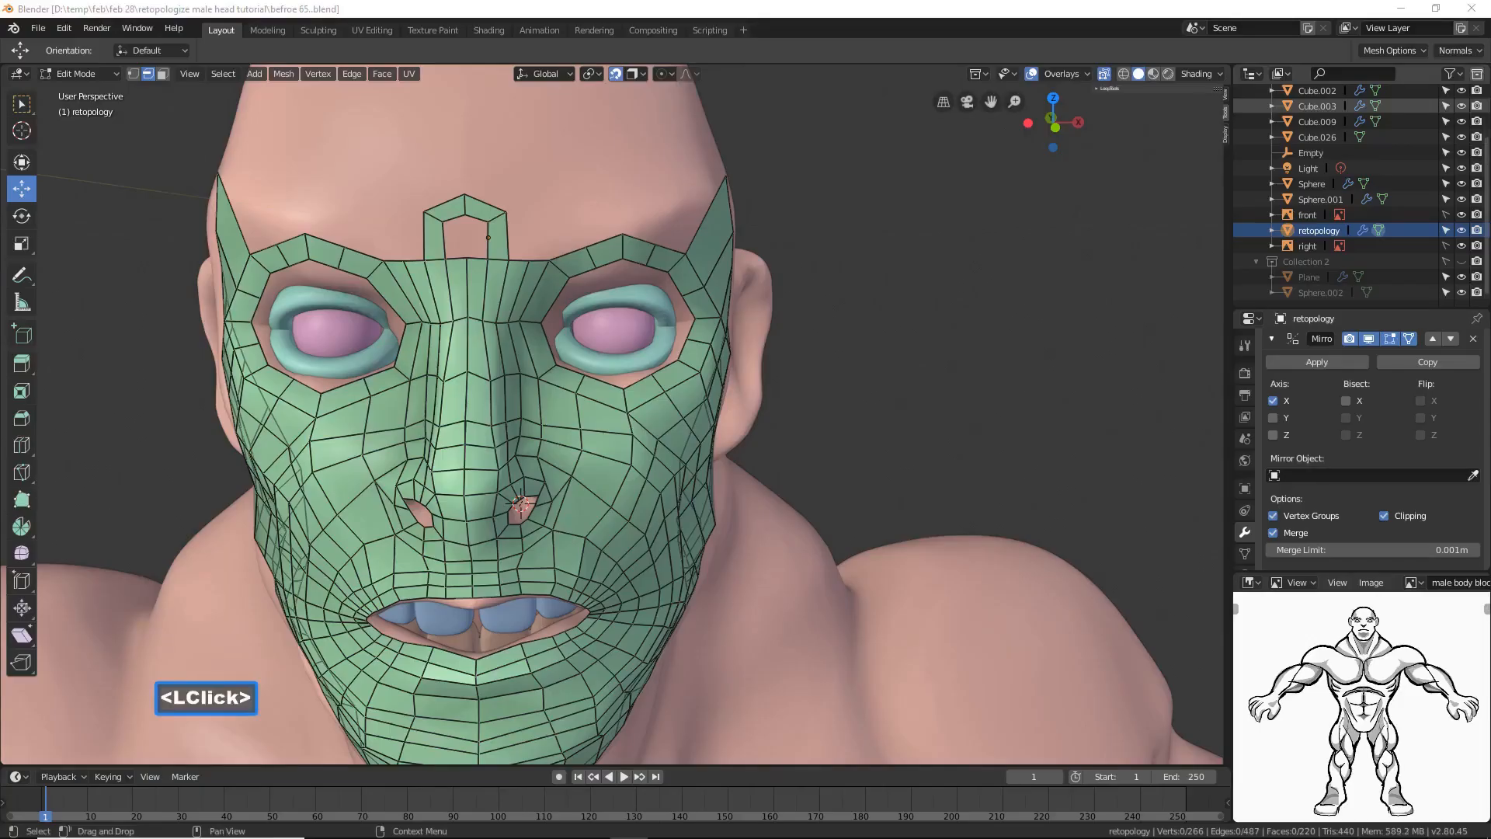
pyautogui.click(893, 10)
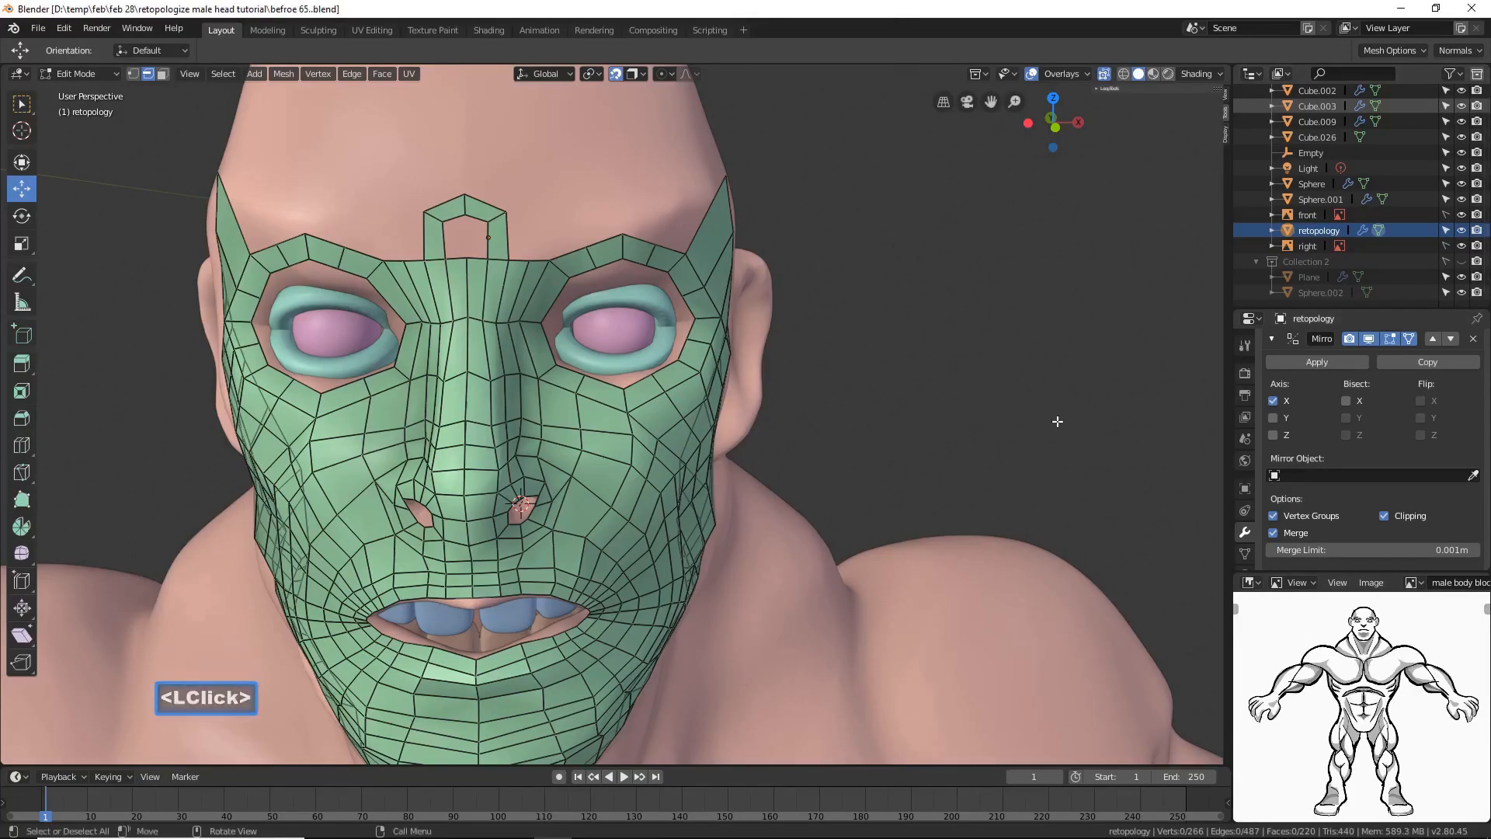
# Step: Fill the hole enclosed by the new forehead strip above the nose bridge with a face, hiding the Mirror modifier's viewport result while selecting edges
pyautogui.click(1367, 342)
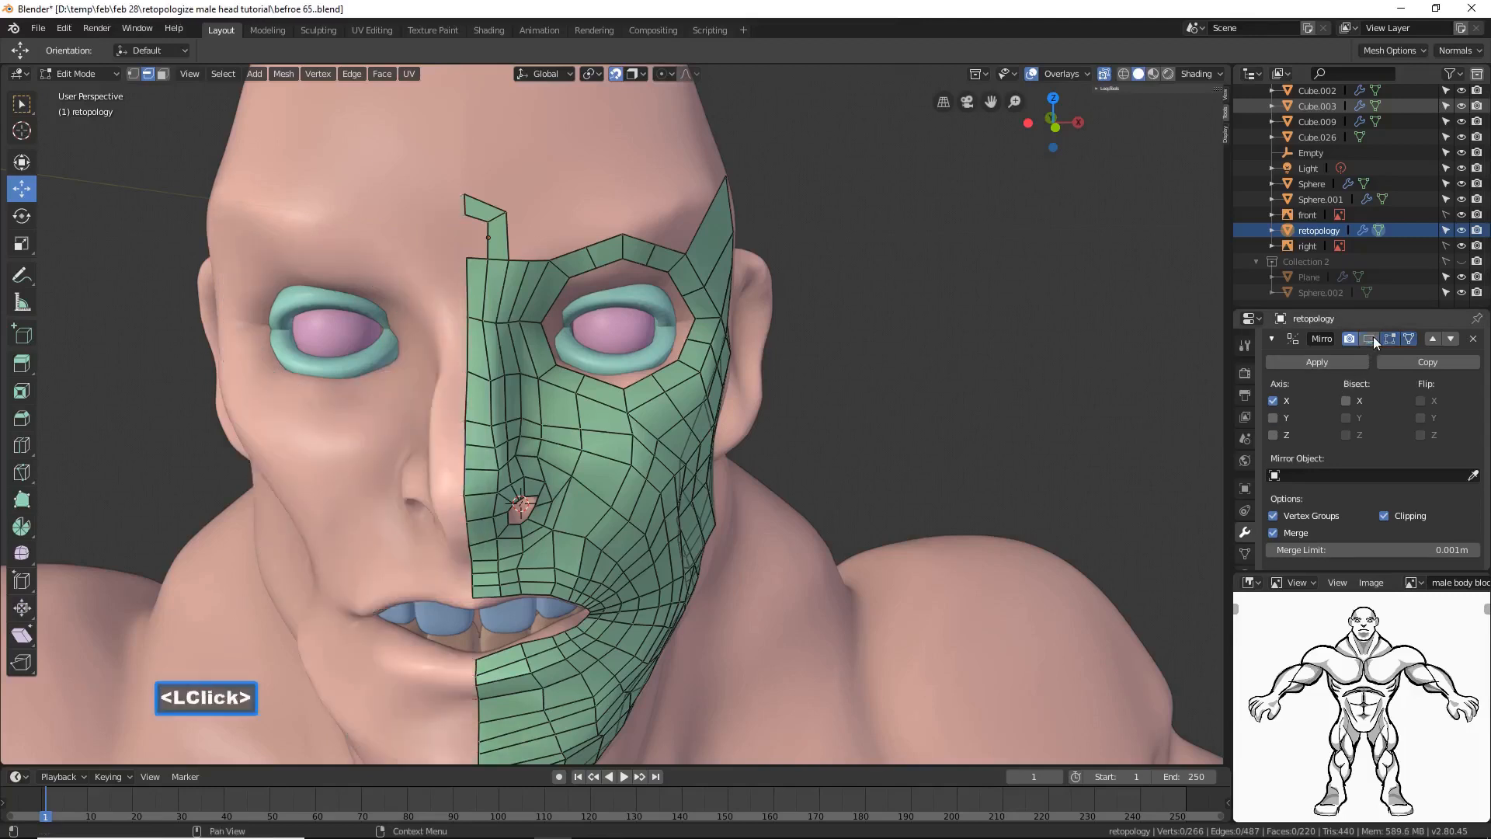
pyautogui.click(480, 217)
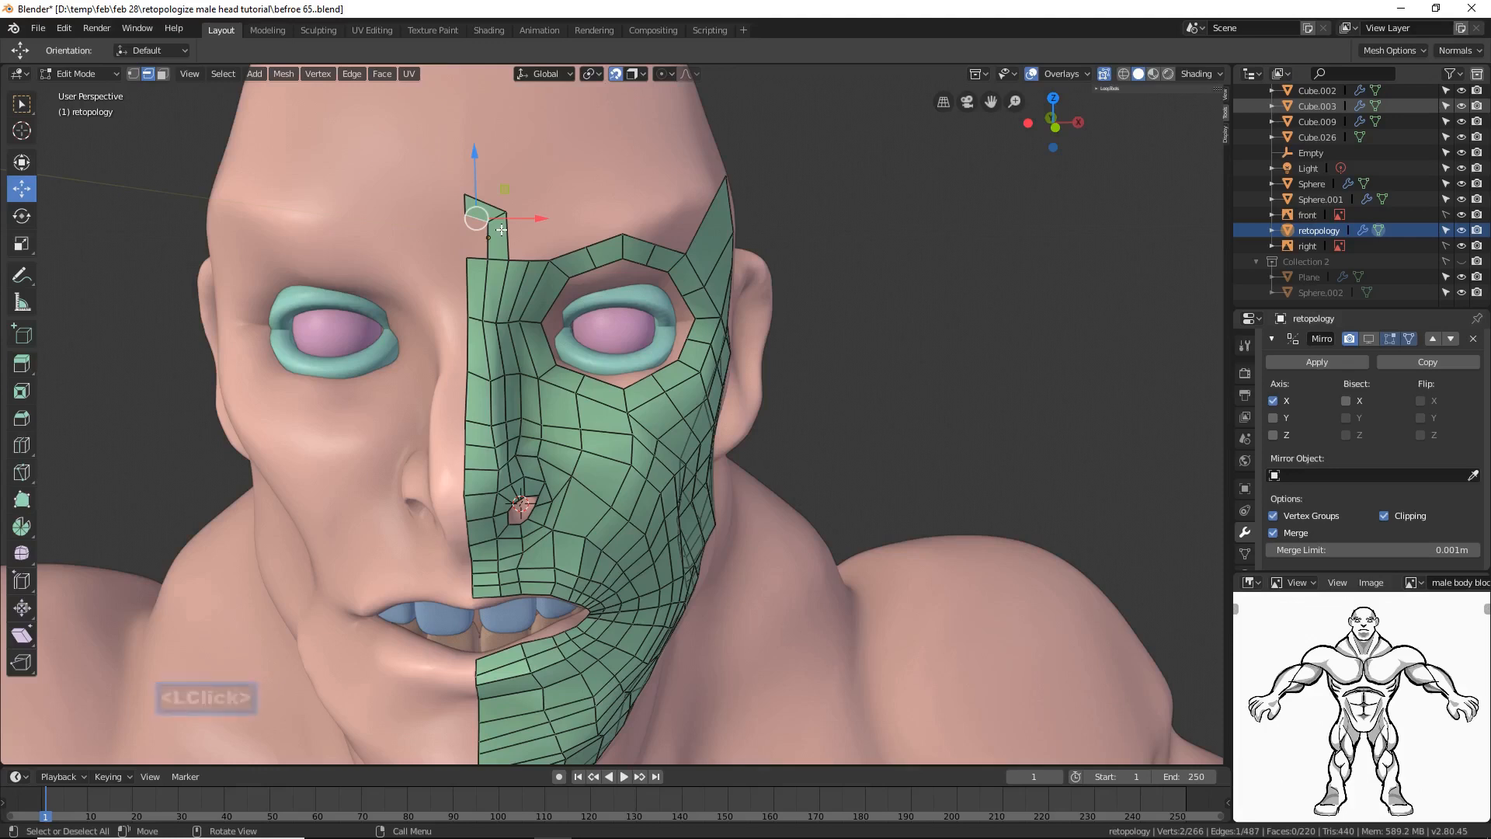
pyautogui.keyDown('shift'); pyautogui.click(488, 250); pyautogui.keyUp('shift')
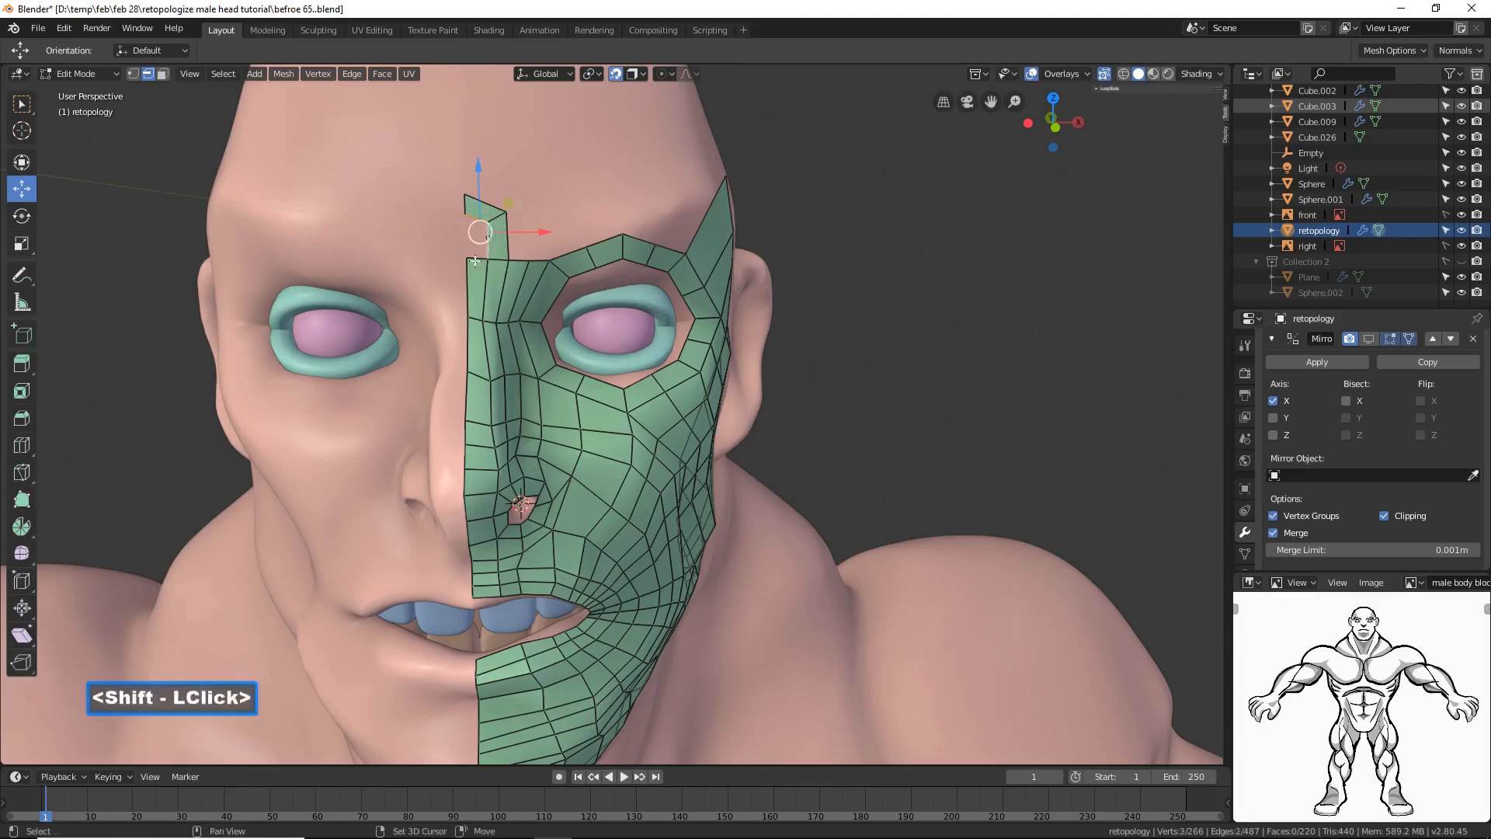
pyautogui.keyDown('shift'); pyautogui.click(472, 259); pyautogui.keyUp('shift')
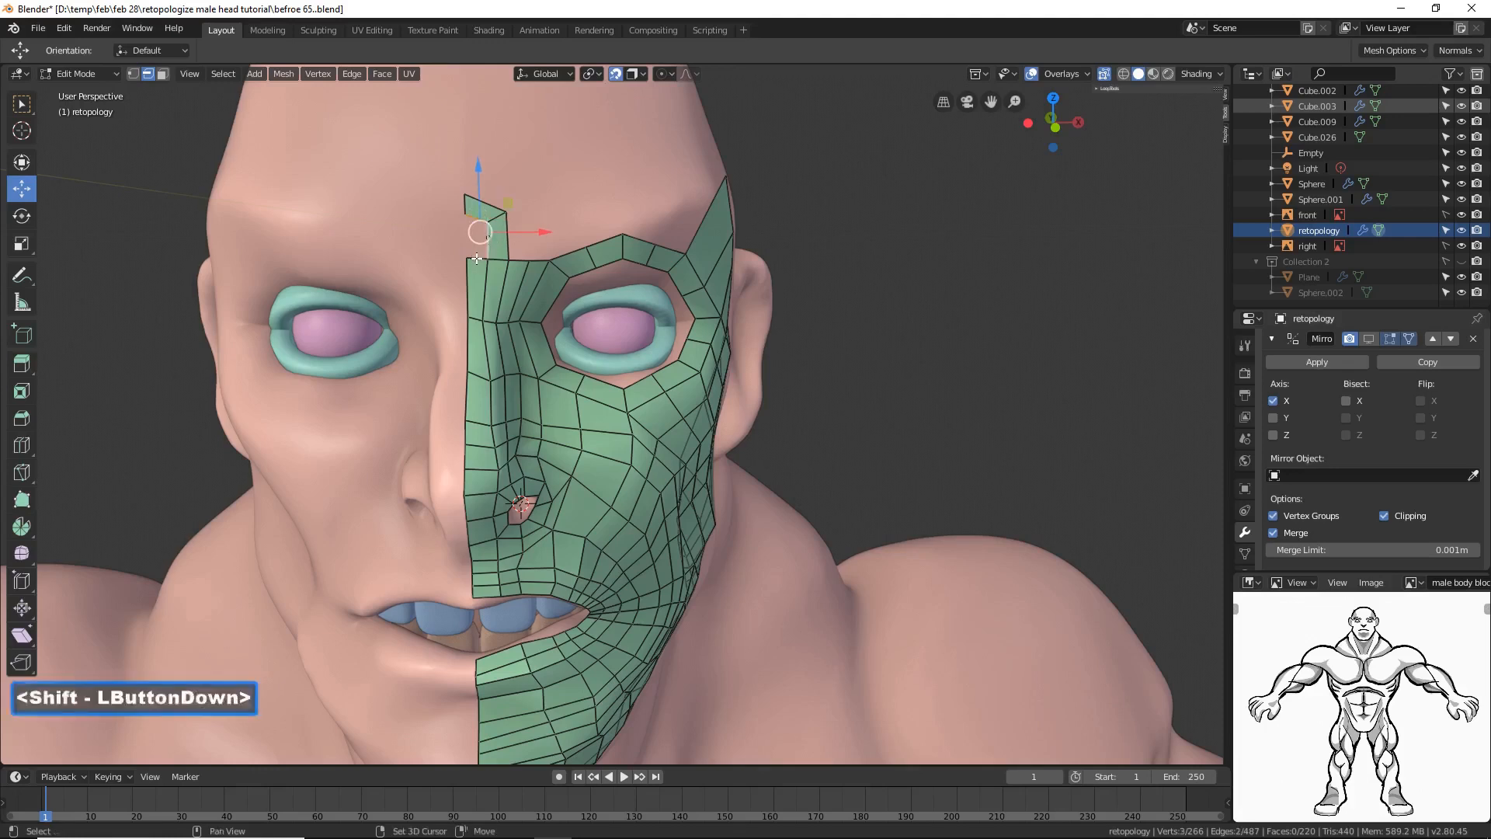
pyautogui.press('f')
pyautogui.click(923, 287)
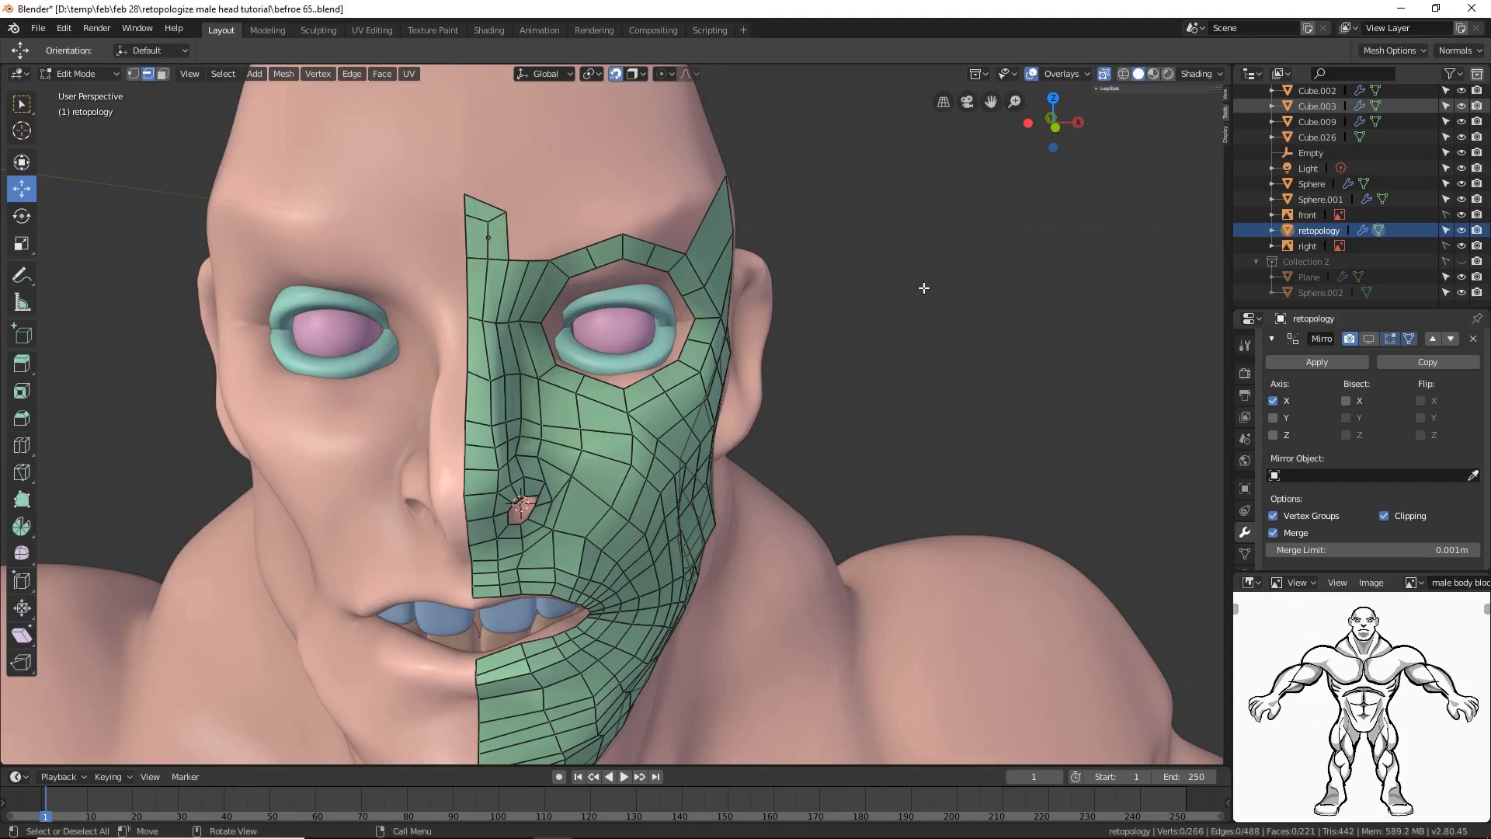
pyautogui.click(1368, 338)
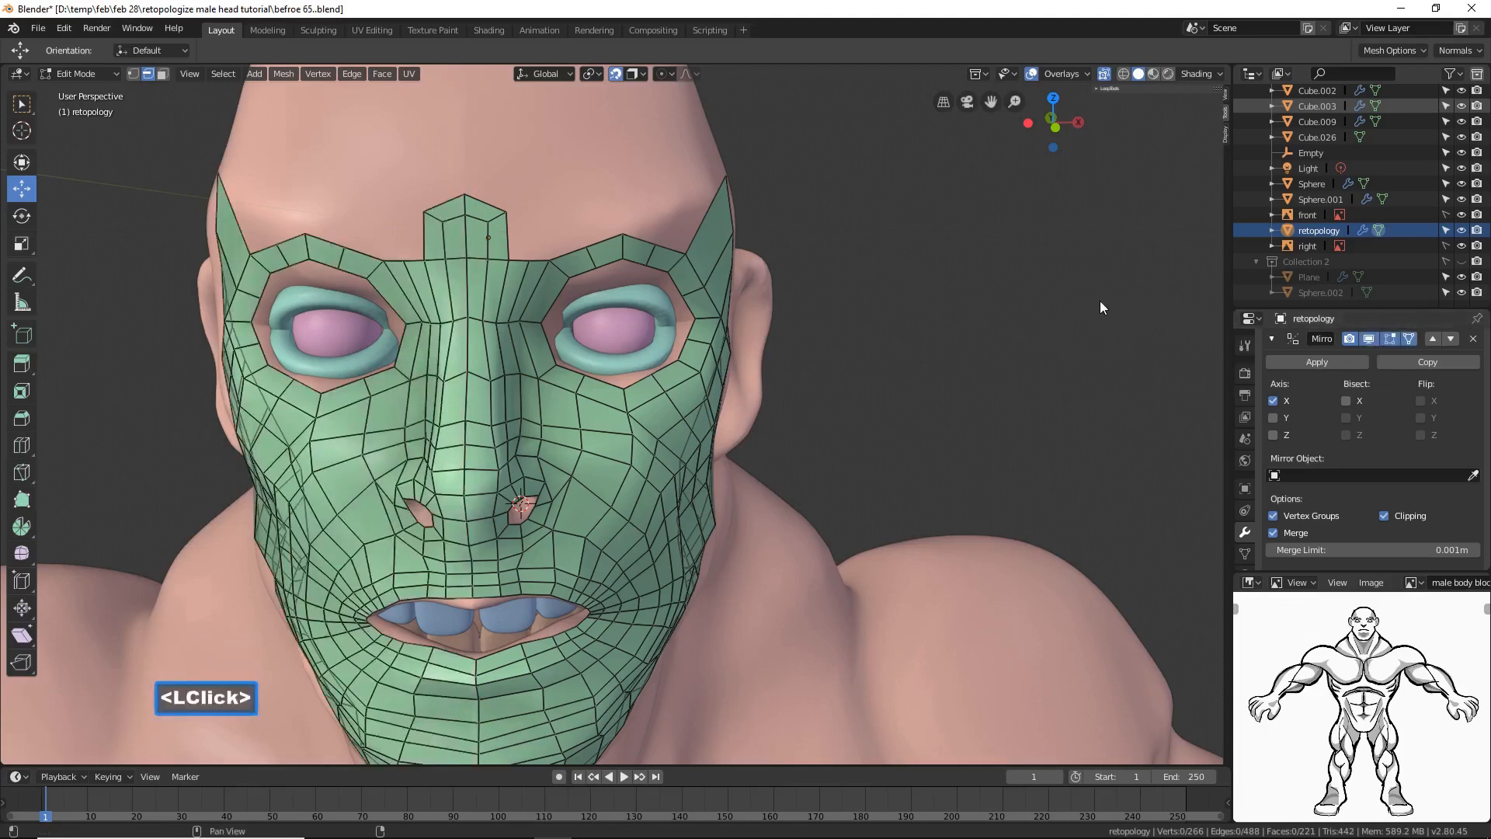
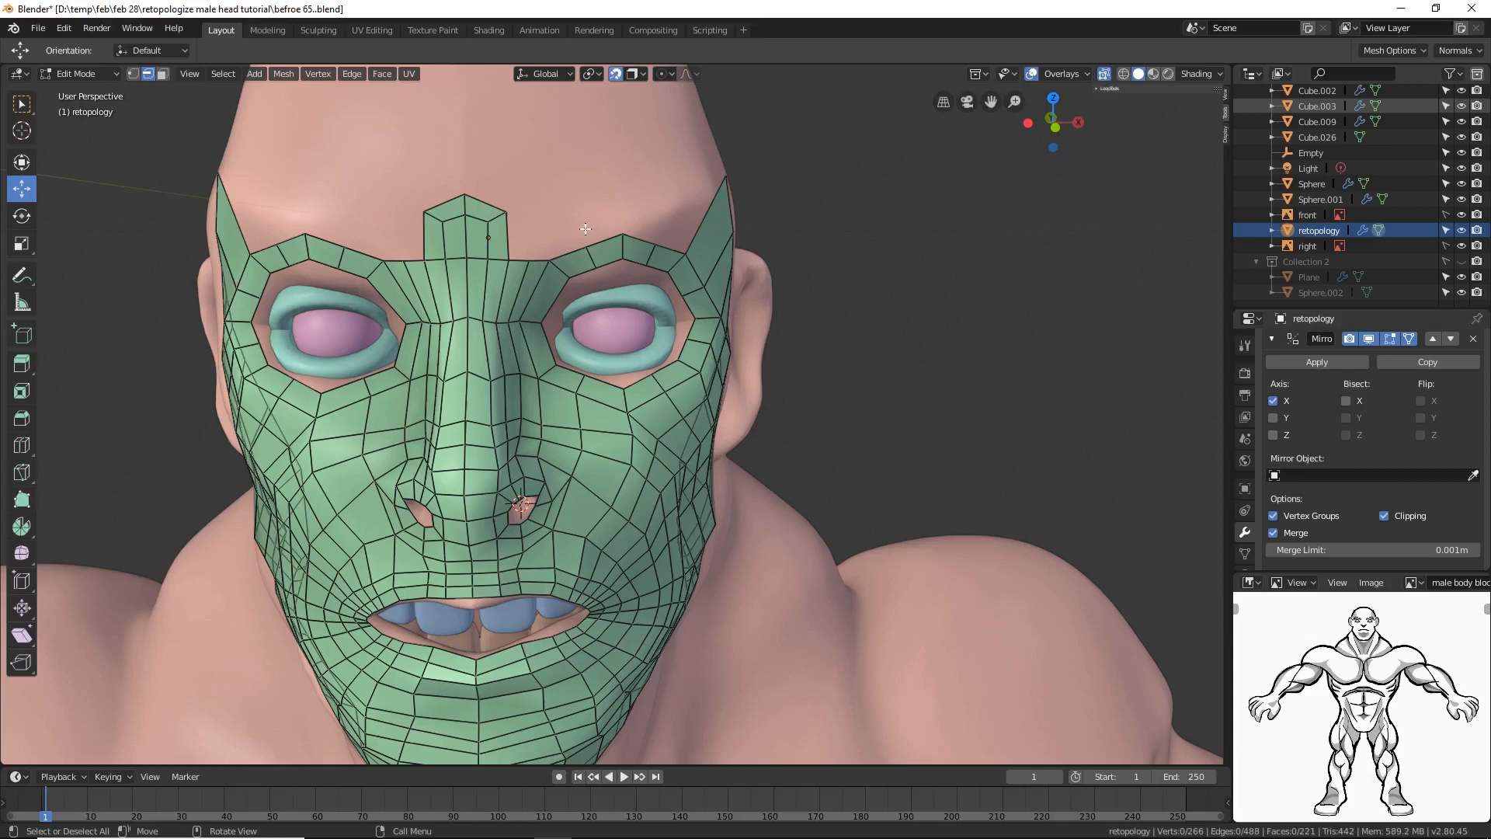
# Step: Clear the selection and save the scene as befroe 66
pyautogui.click(1098, 452)
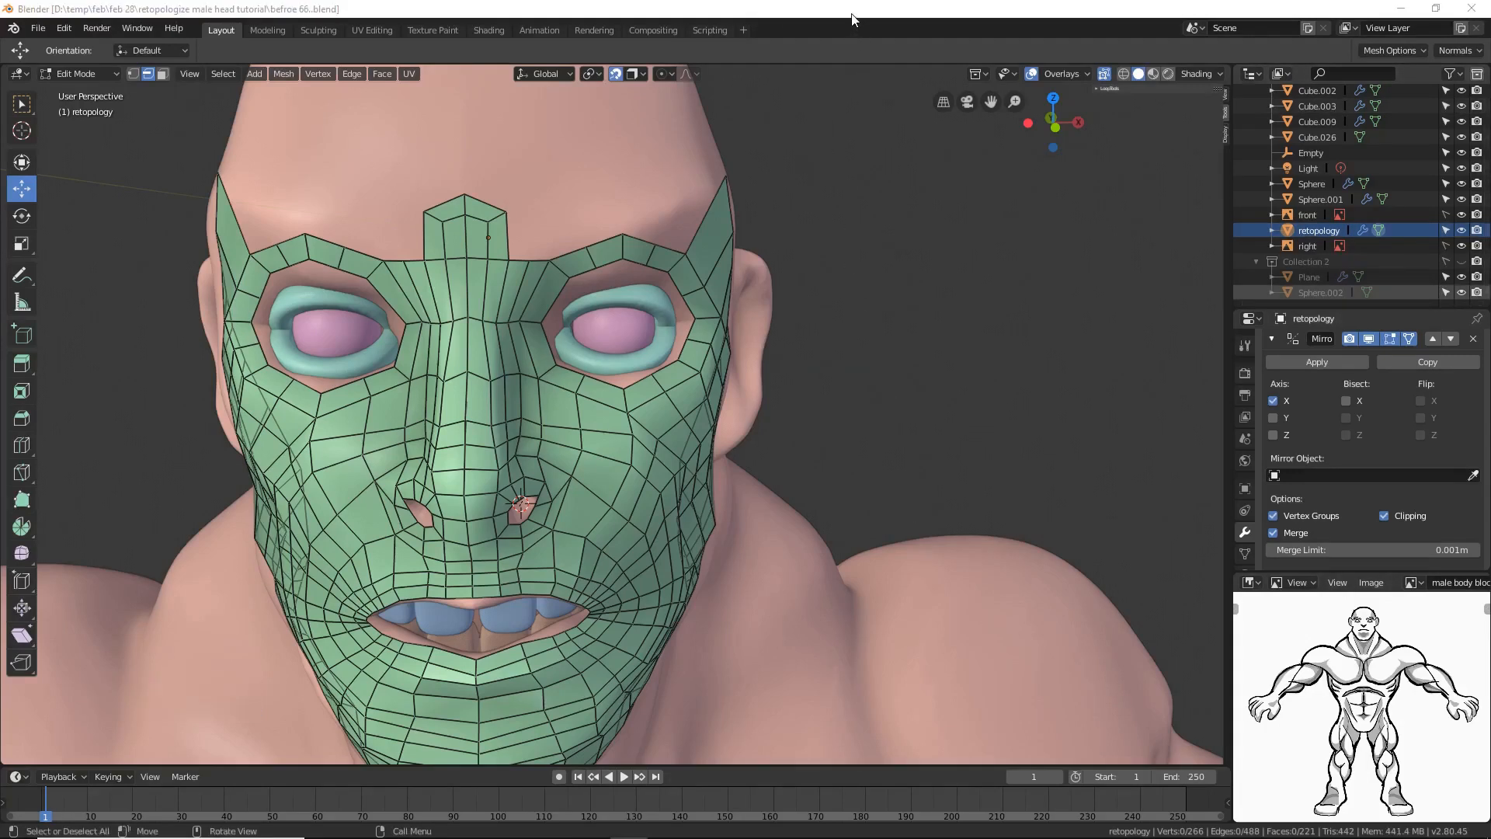
pyautogui.click(852, 16)
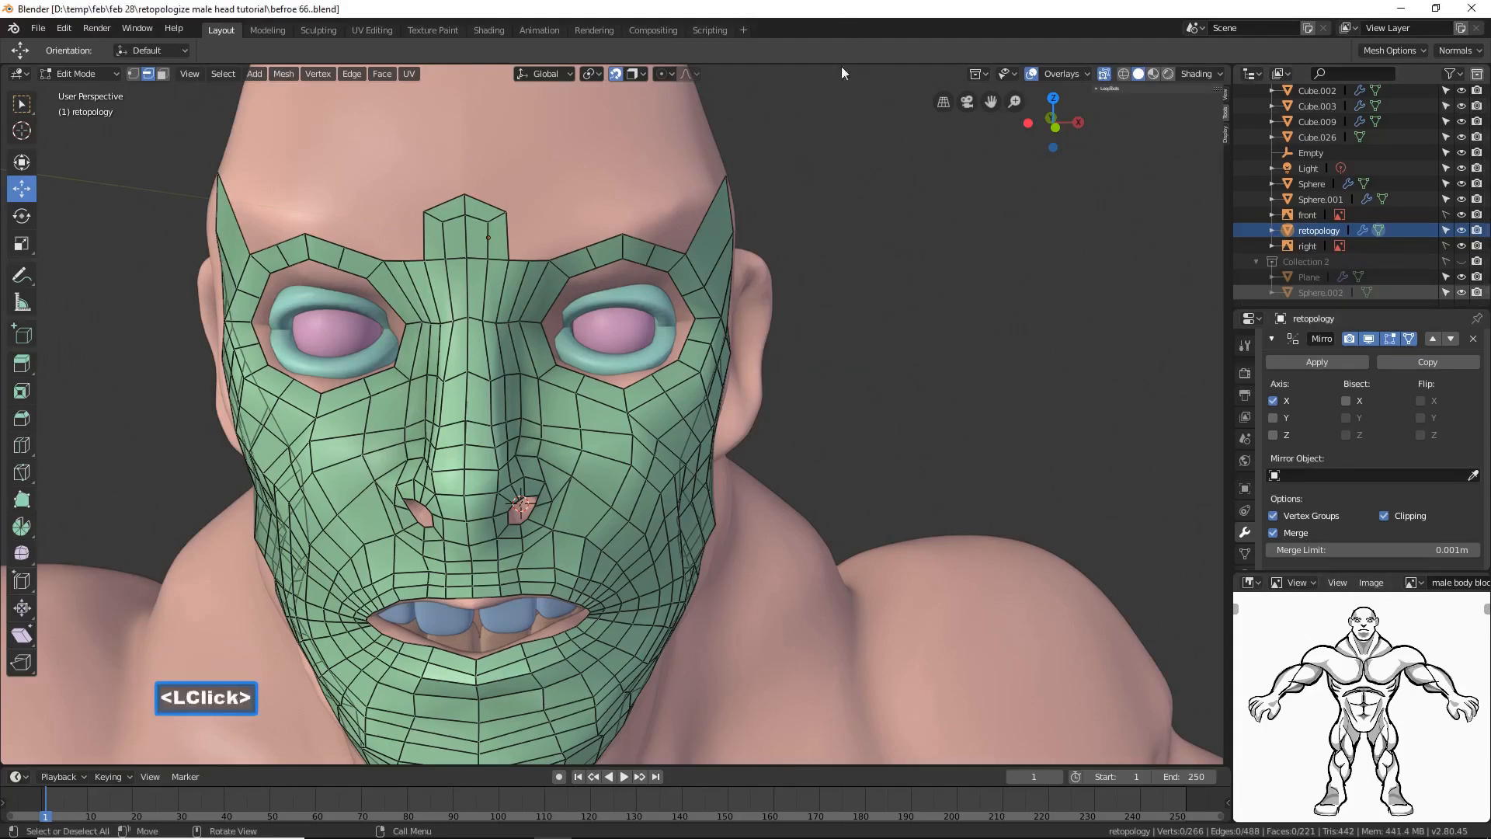
# Step: Raise the outer top corner vertex of the central forehead strip by 0.0439 m along Z
pyautogui.click(133, 73)
pyautogui.moveTo(733, 236); pyautogui.dragTo(492, 223, button='middle')
pyautogui.click(461, 222)
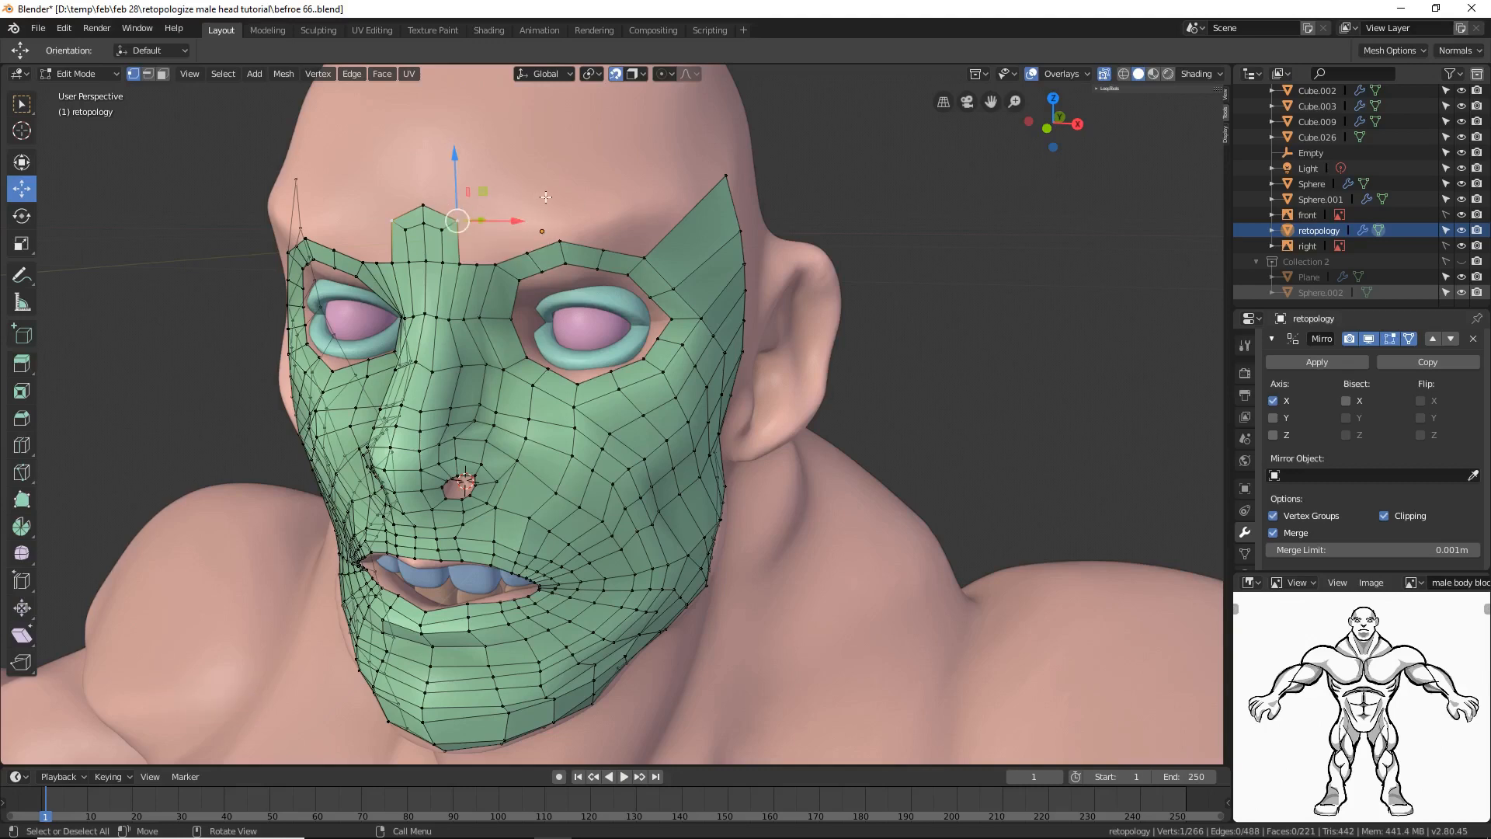
pyautogui.moveTo(455, 176); pyautogui.dragTo(460, 164)
pyautogui.keyDown('ctrl'); pyautogui.moveTo(466, 171); pyautogui.dragTo(519, 327, button='middle'); pyautogui.keyUp('ctrl')
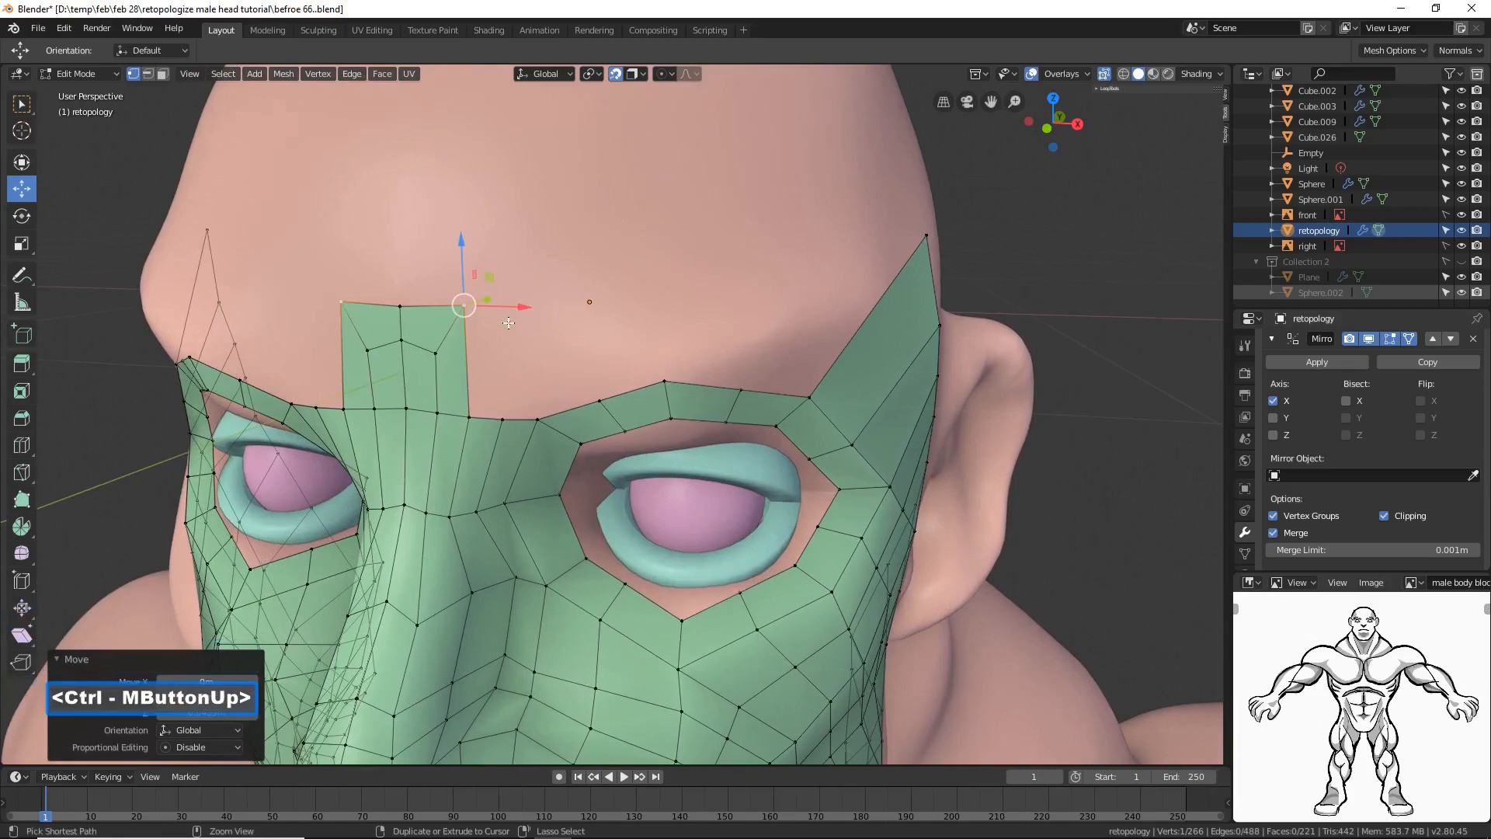
# Step: Extrude a chain of five vertices from the forehead strip's top corner outward across the brow toward the temple
pyautogui.click(21, 103)
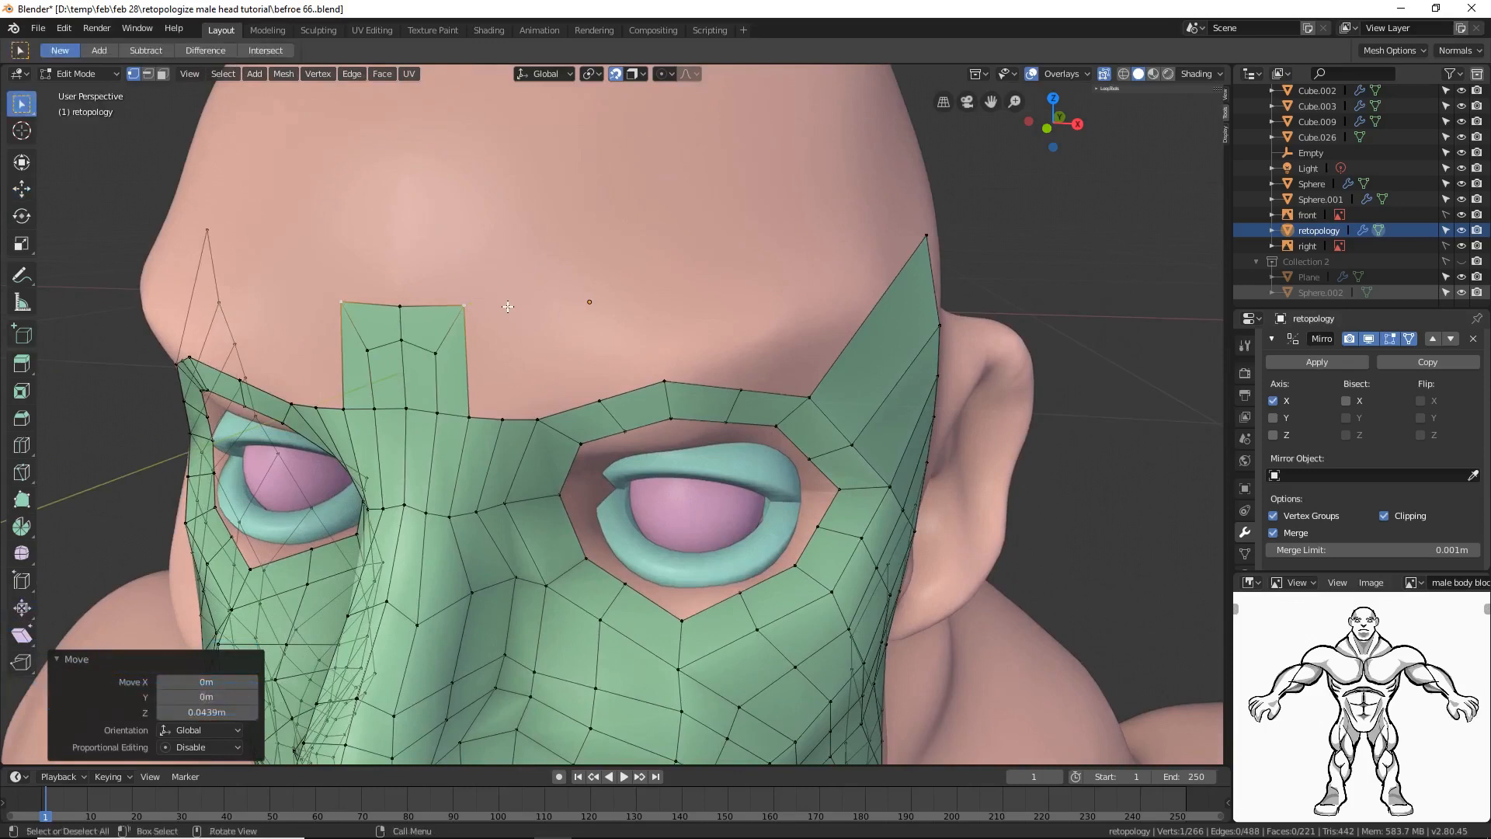
pyautogui.press('ctrl')
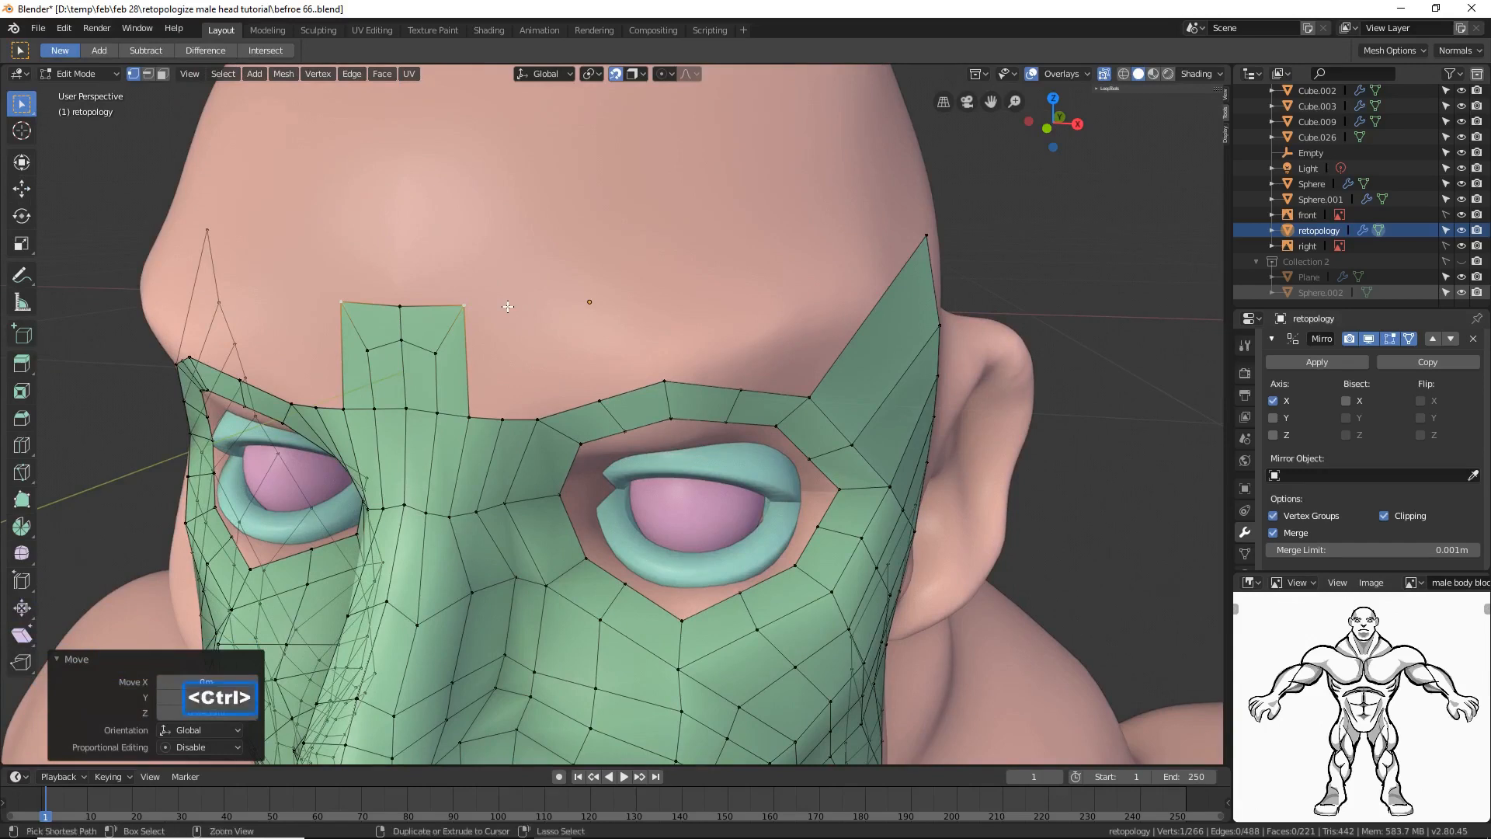
pyautogui.keyDown('ctrl'); pyautogui.rightClick(507, 307); pyautogui.keyUp('ctrl')
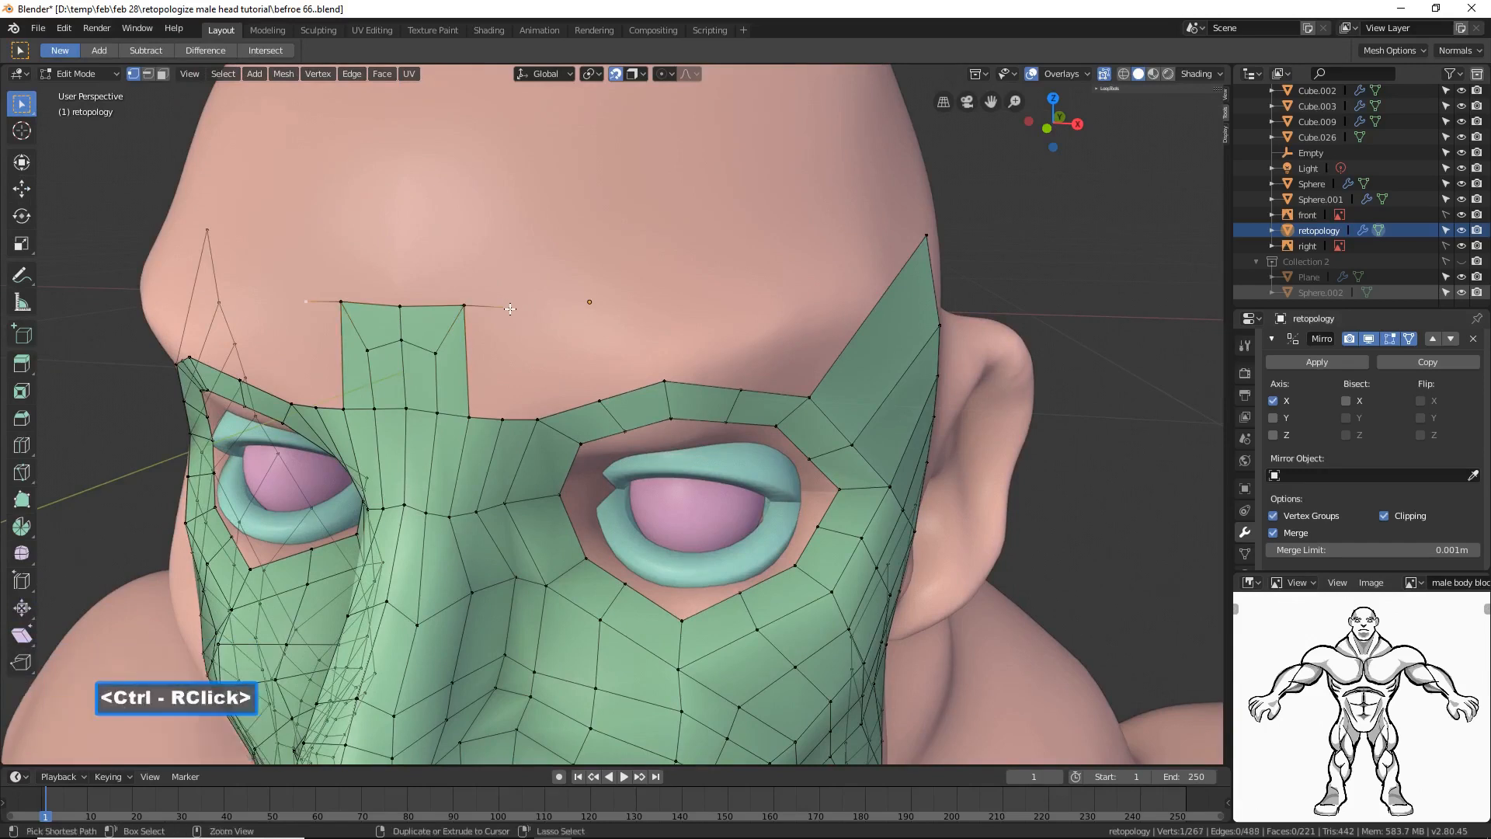
pyautogui.keyDown('ctrl'); pyautogui.rightClick(542, 309); pyautogui.keyUp('ctrl')
pyautogui.keyDown('ctrl'); pyautogui.rightClick(599, 309); pyautogui.keyUp('ctrl')
pyautogui.keyDown('ctrl'); pyautogui.rightClick(663, 302); pyautogui.keyUp('ctrl')
pyautogui.keyDown('ctrl'); pyautogui.rightClick(742, 302); pyautogui.keyUp('ctrl')
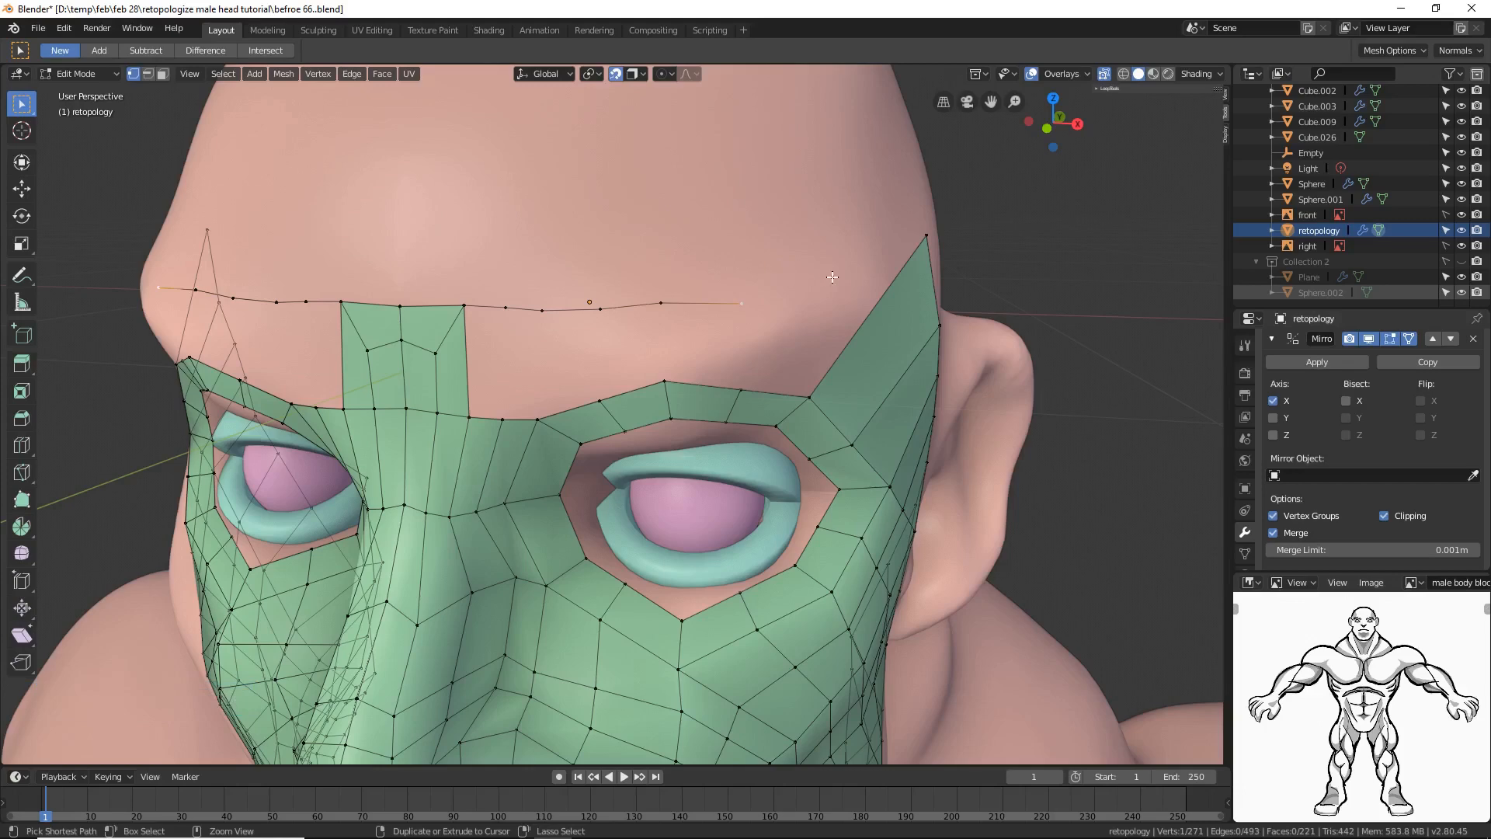
# Step: Move the temple's tip vertex by -0.18 m X, -0.234 m Y and -0.122 m Z using Connected proportional editing with a size of 0.513
pyautogui.moveTo(897, 340); pyautogui.dragTo(738, 345, button='middle')
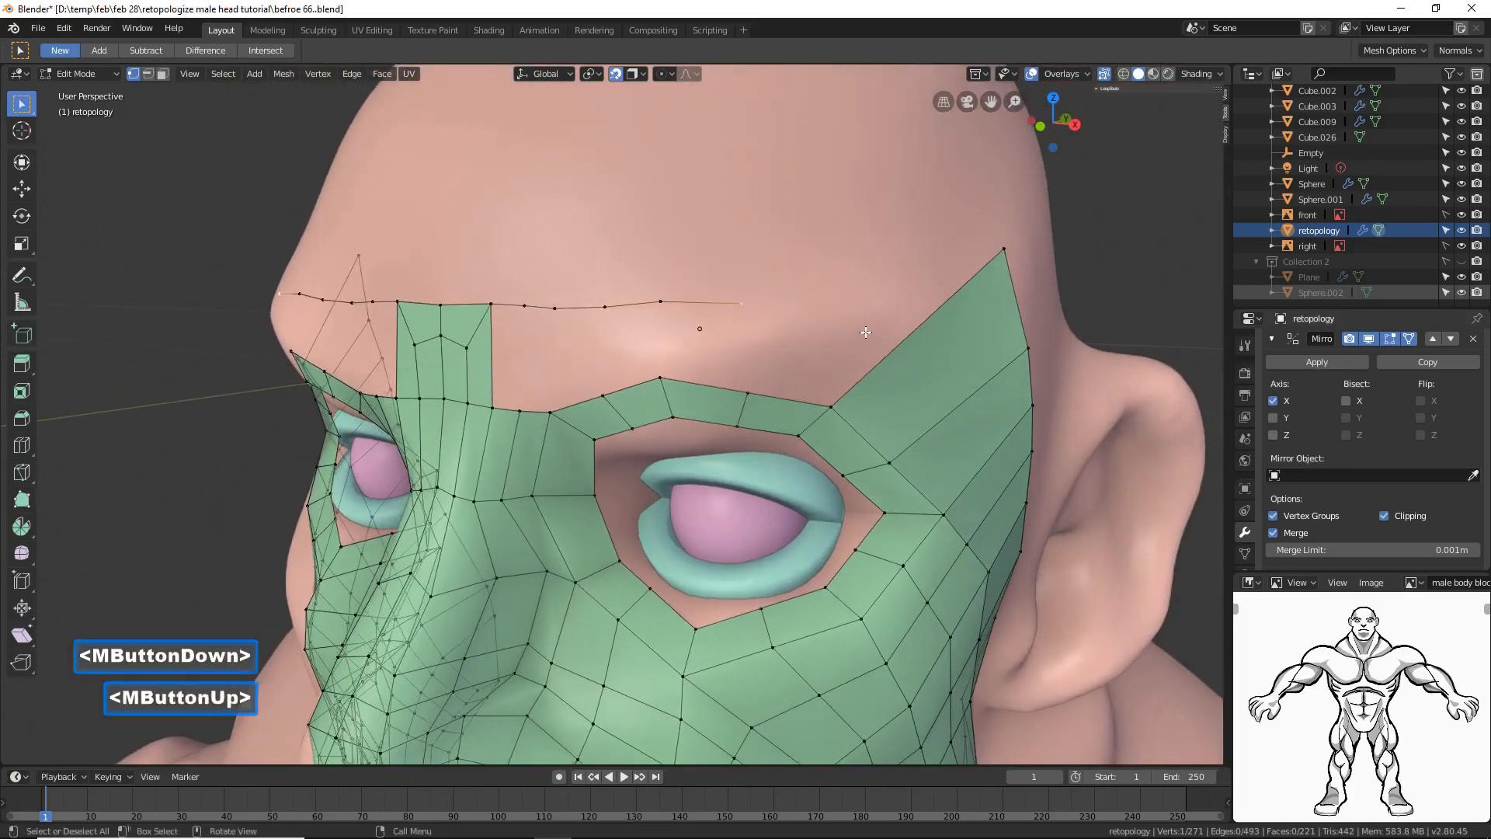
pyautogui.click(969, 280)
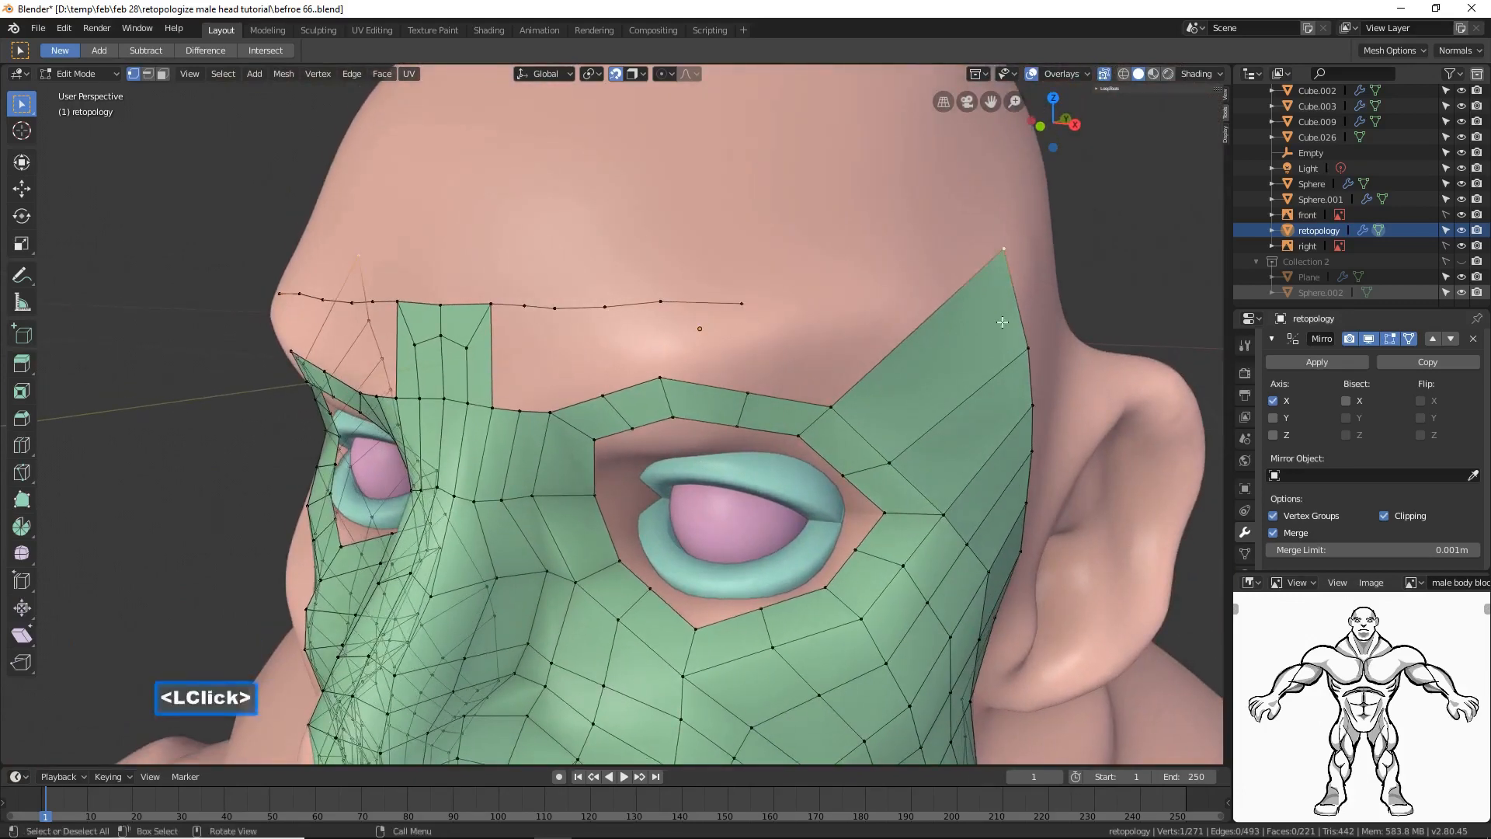
pyautogui.moveTo(1025, 342); pyautogui.dragTo(989, 340, button='middle')
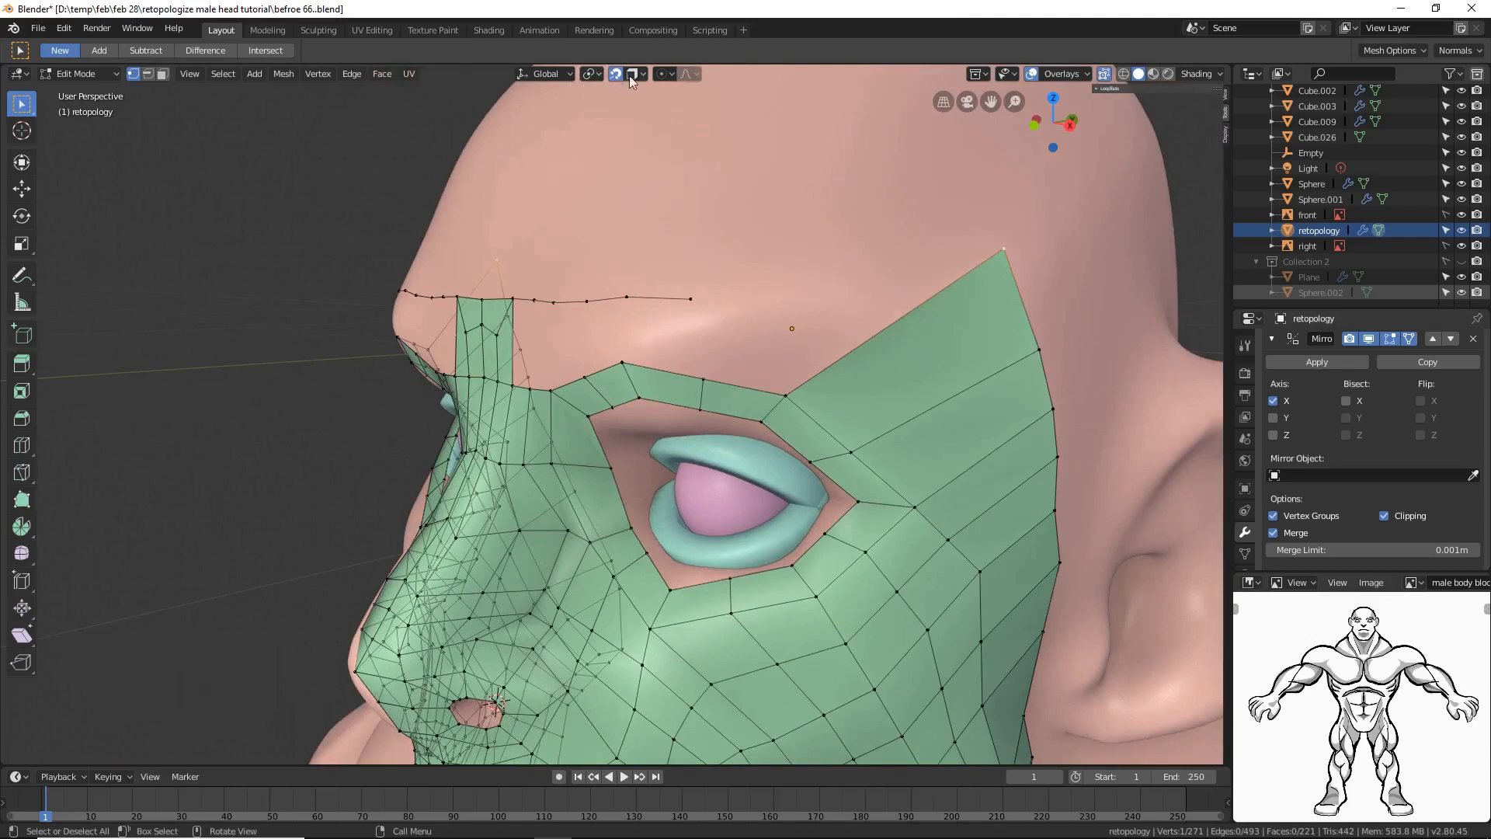
pyautogui.click(666, 74)
pyautogui.click(701, 150)
pyautogui.press('g')
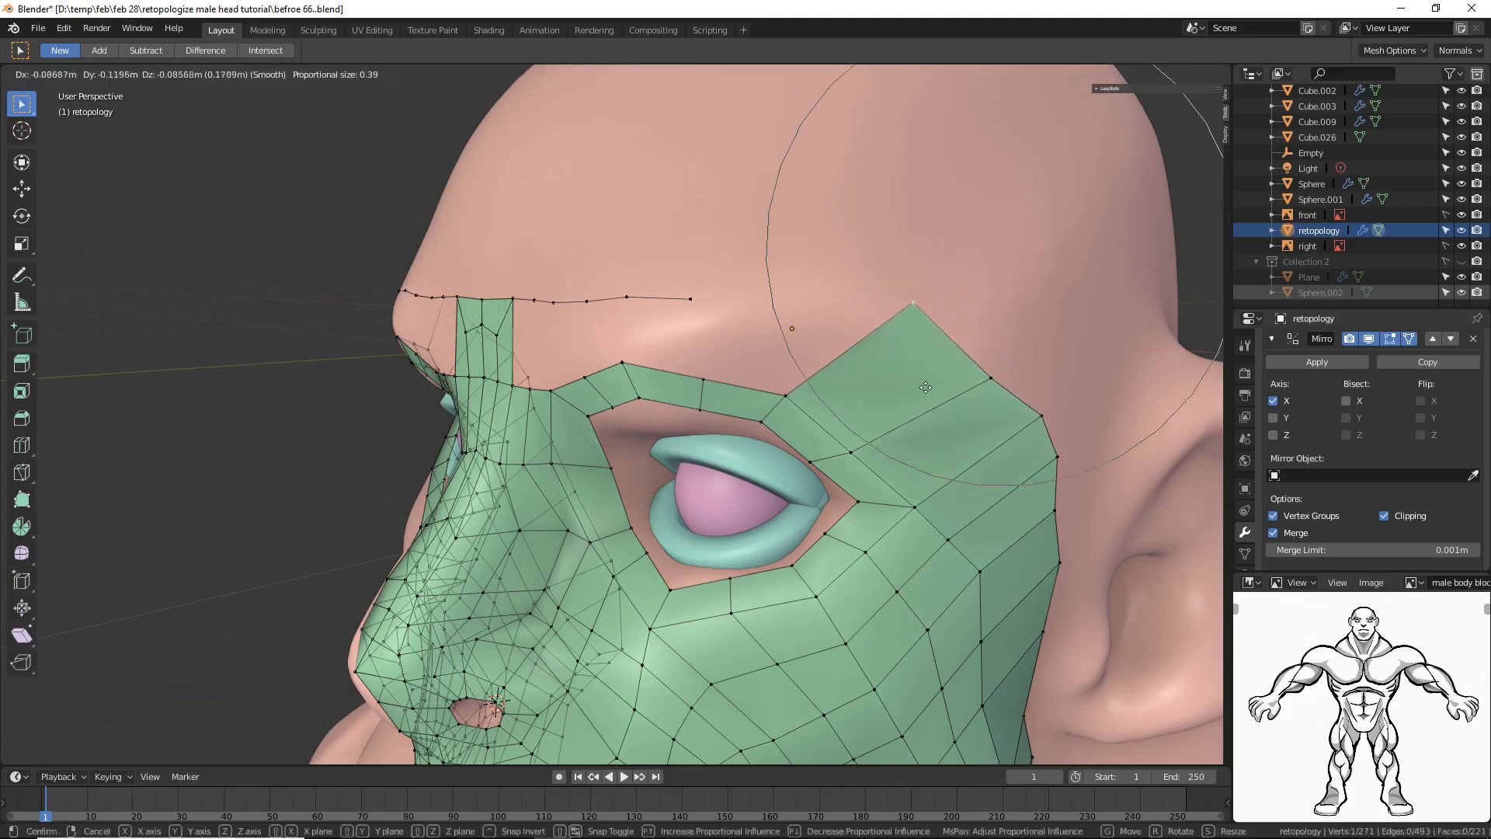
pyautogui.scroll(-3, 926, 387)
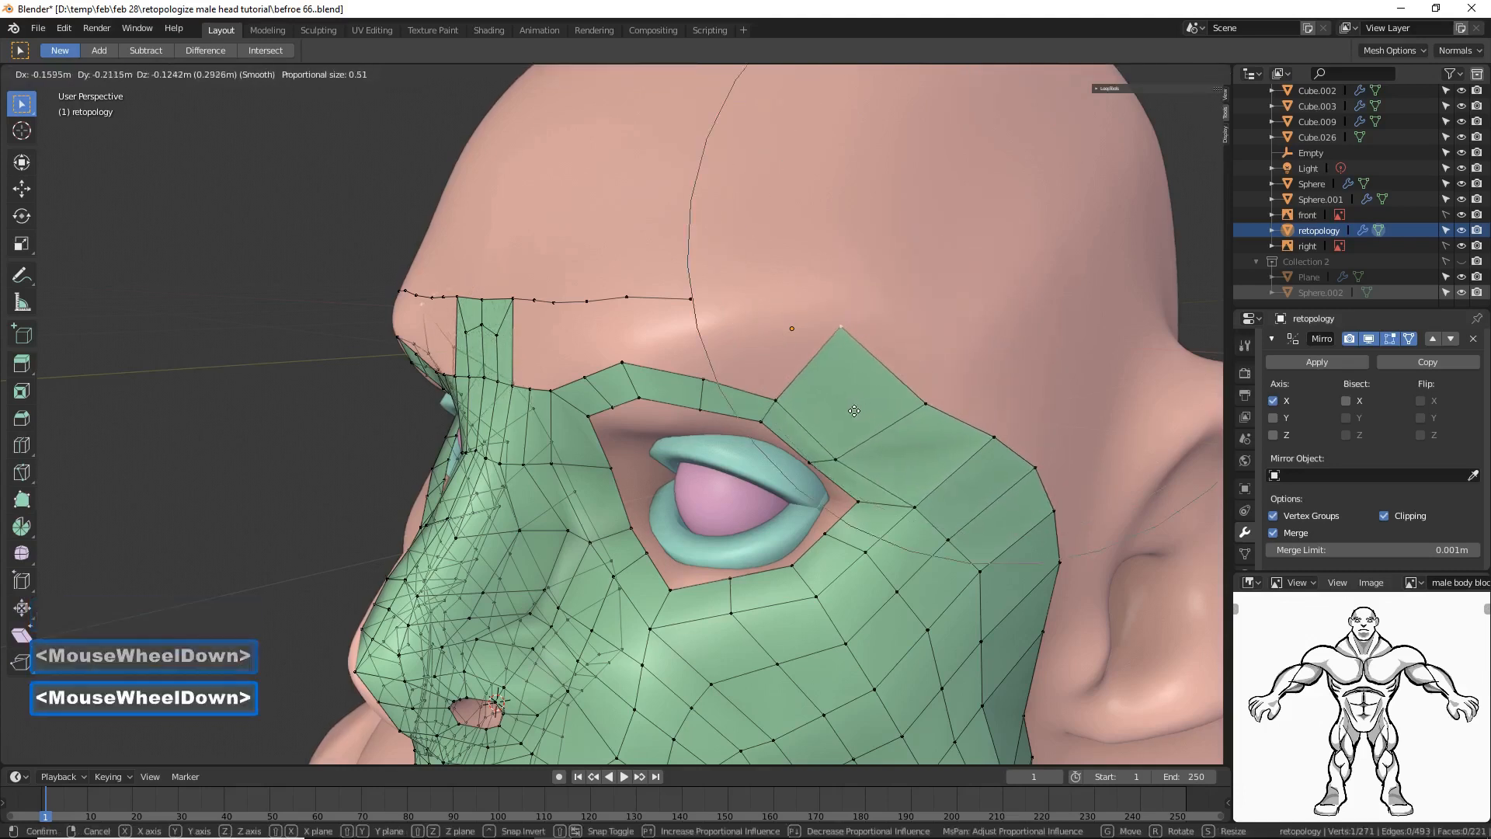
pyautogui.click(838, 410)
pyautogui.moveTo(838, 410); pyautogui.dragTo(795, 368, button='middle')
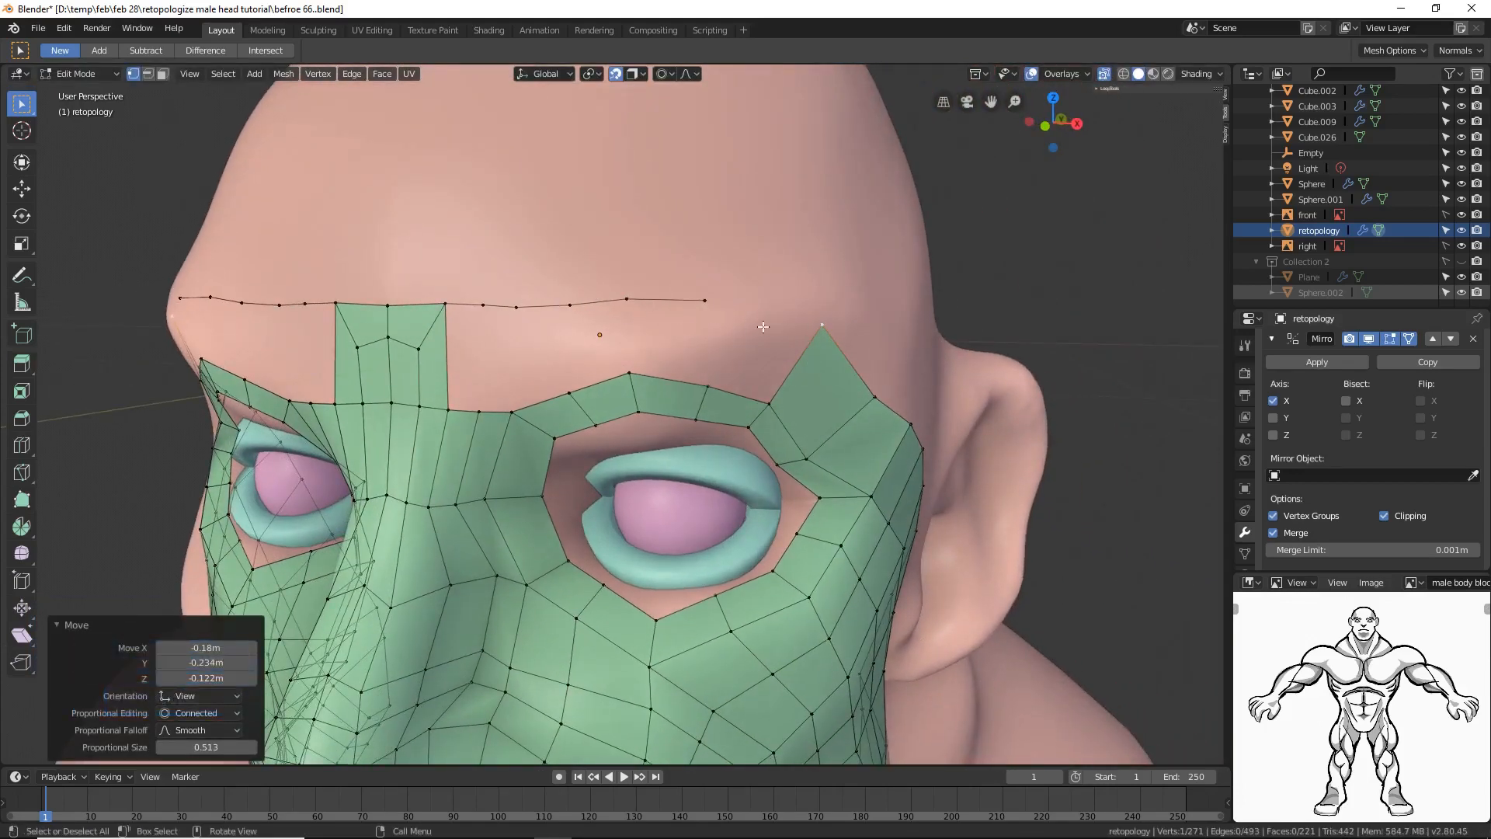
# Step: Clear the selection and save the scene as befroe 67
pyautogui.click(1127, 453)
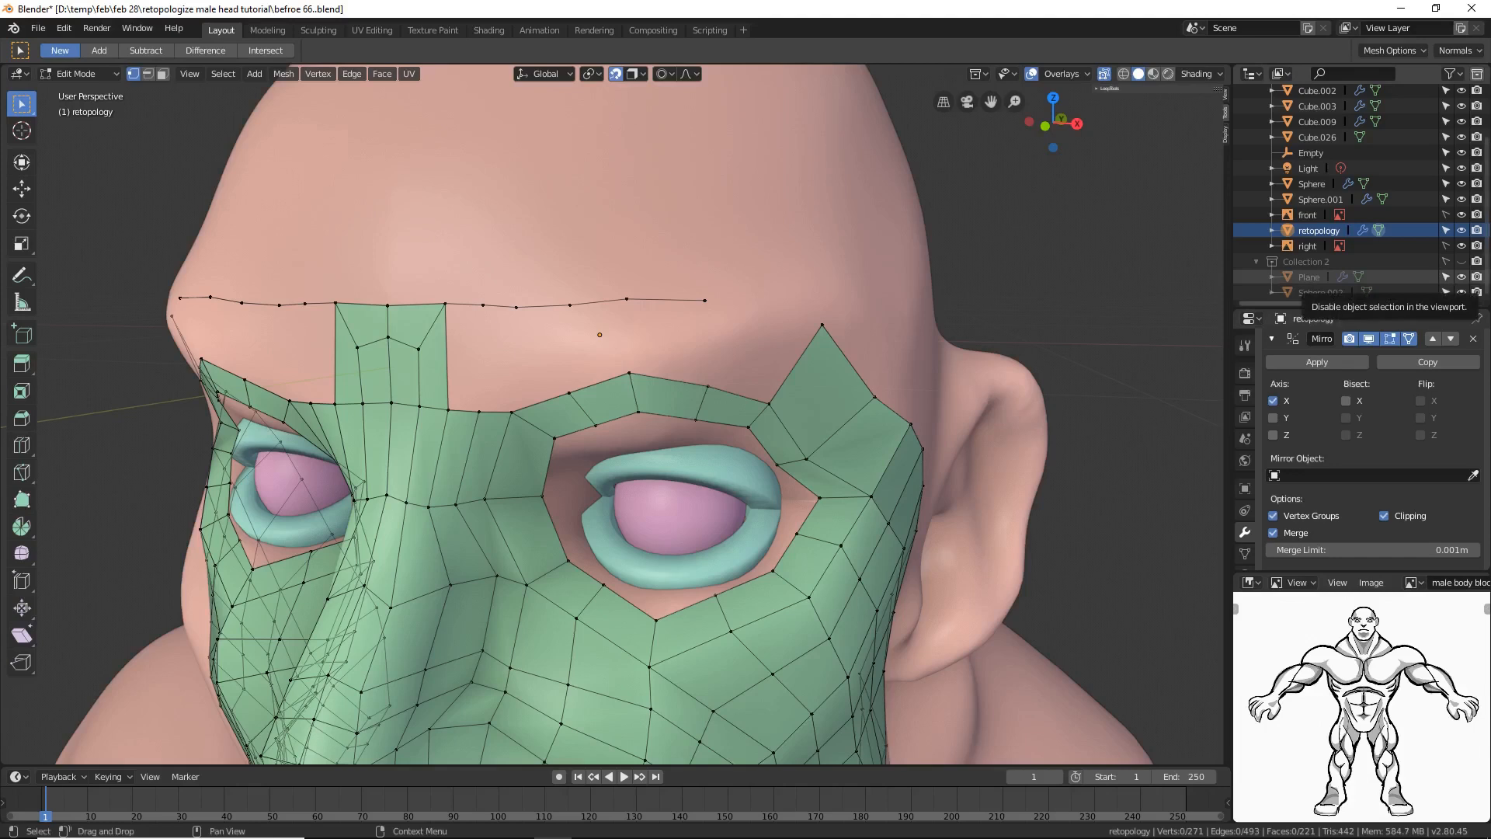
pyautogui.click(714, 551)
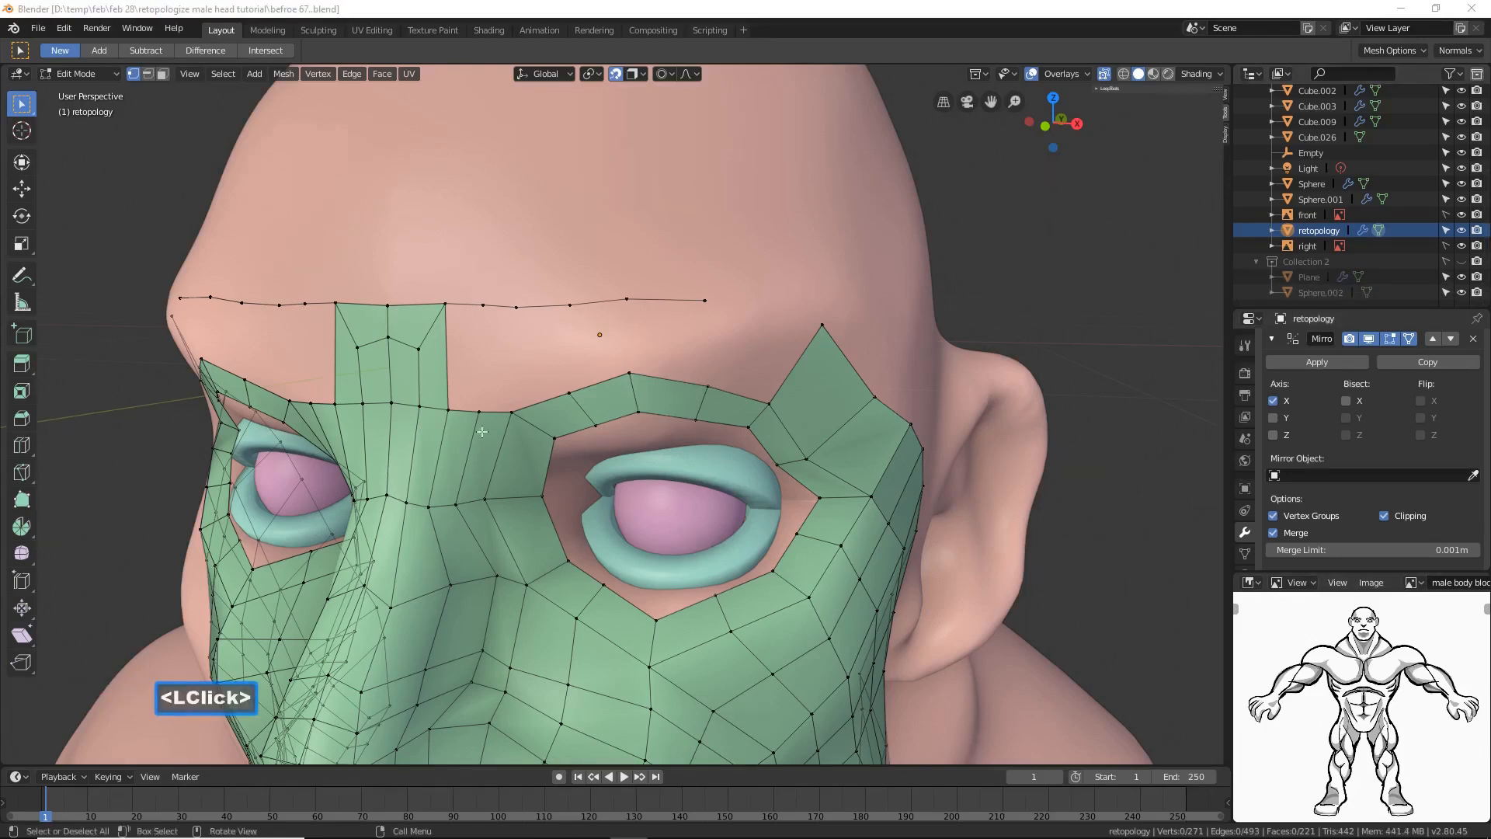
pyautogui.click(842, 204)
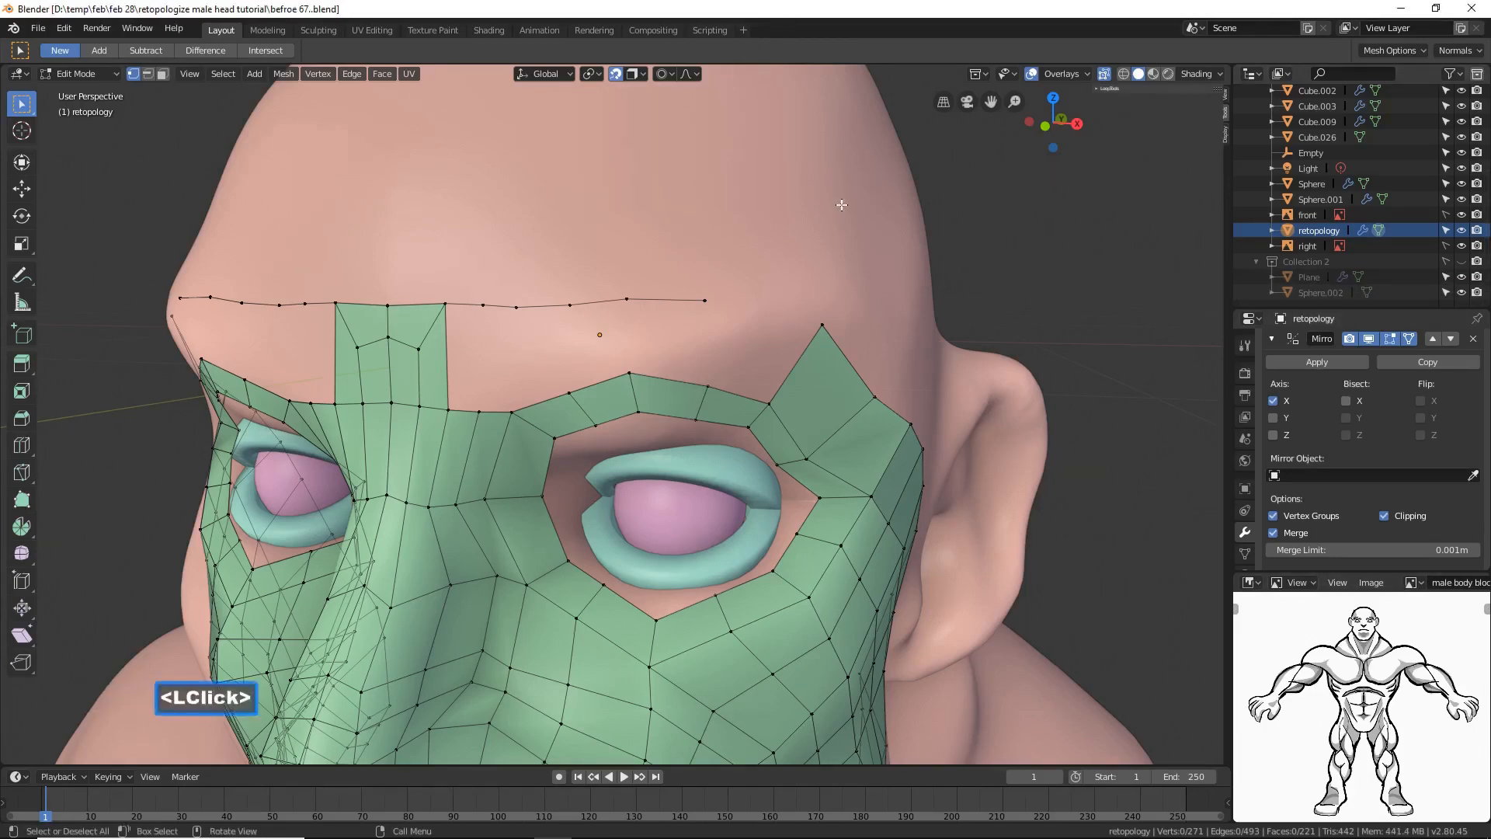
# Step: Fill five successive faces between the extruded brow line and the mesh above the eye, starting from the forehead strip's side edge
pyautogui.click(148, 74)
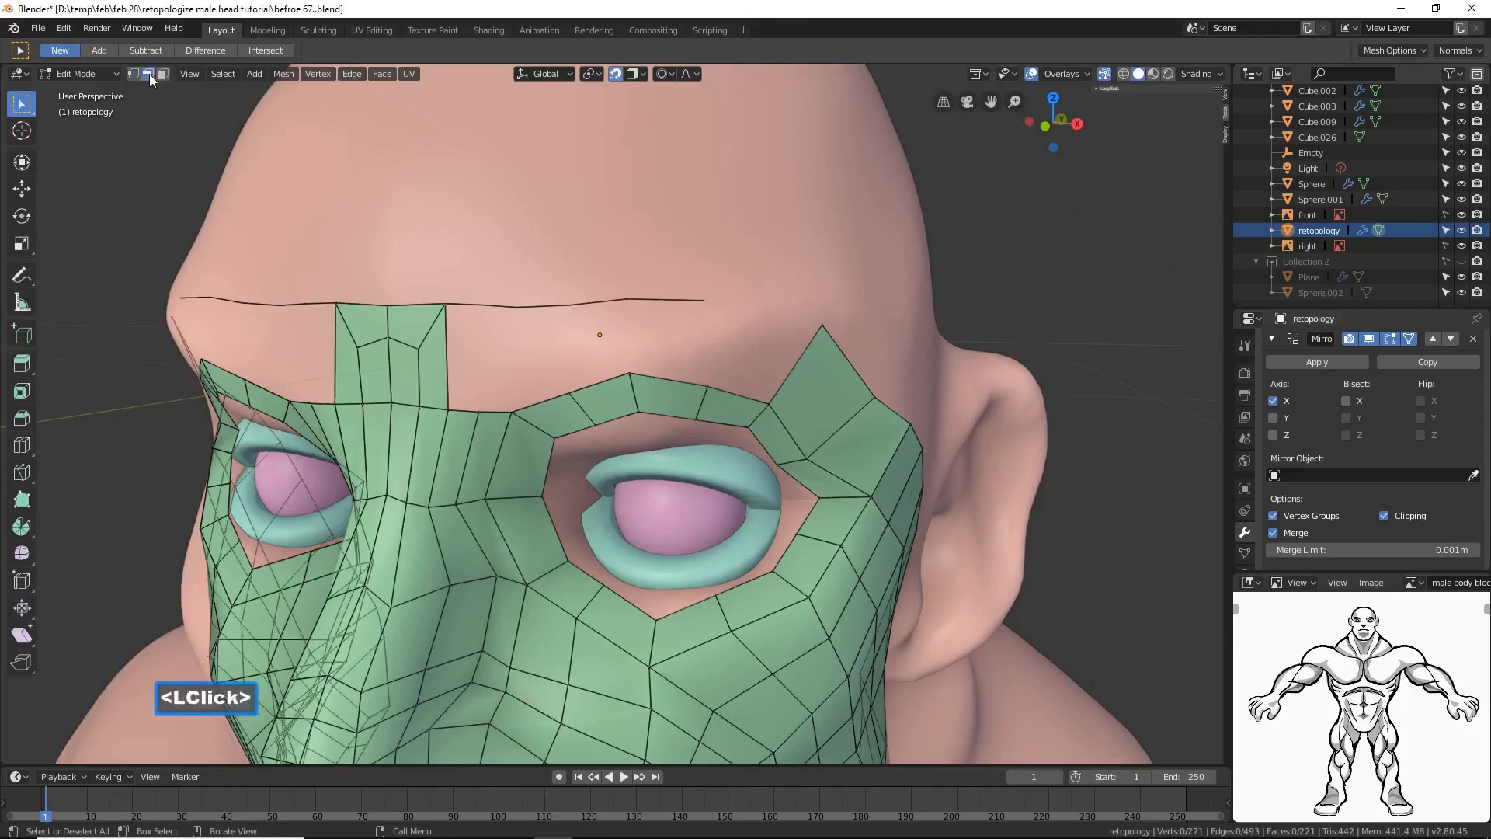
pyautogui.click(442, 338)
pyautogui.press('f')
pyautogui.press('f')
pyautogui.press('f')
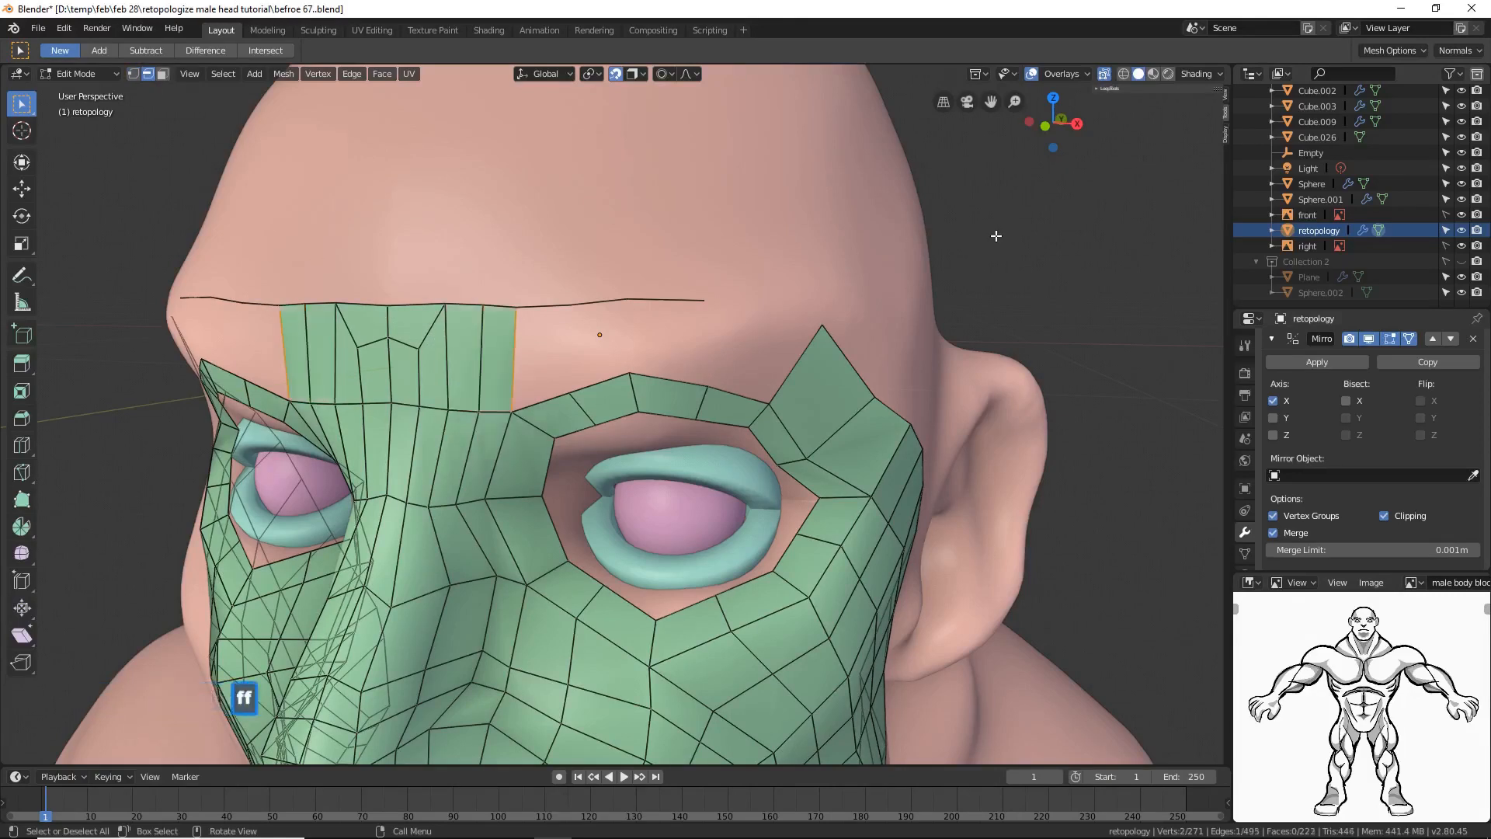
pyautogui.press('f')
pyautogui.press('f')
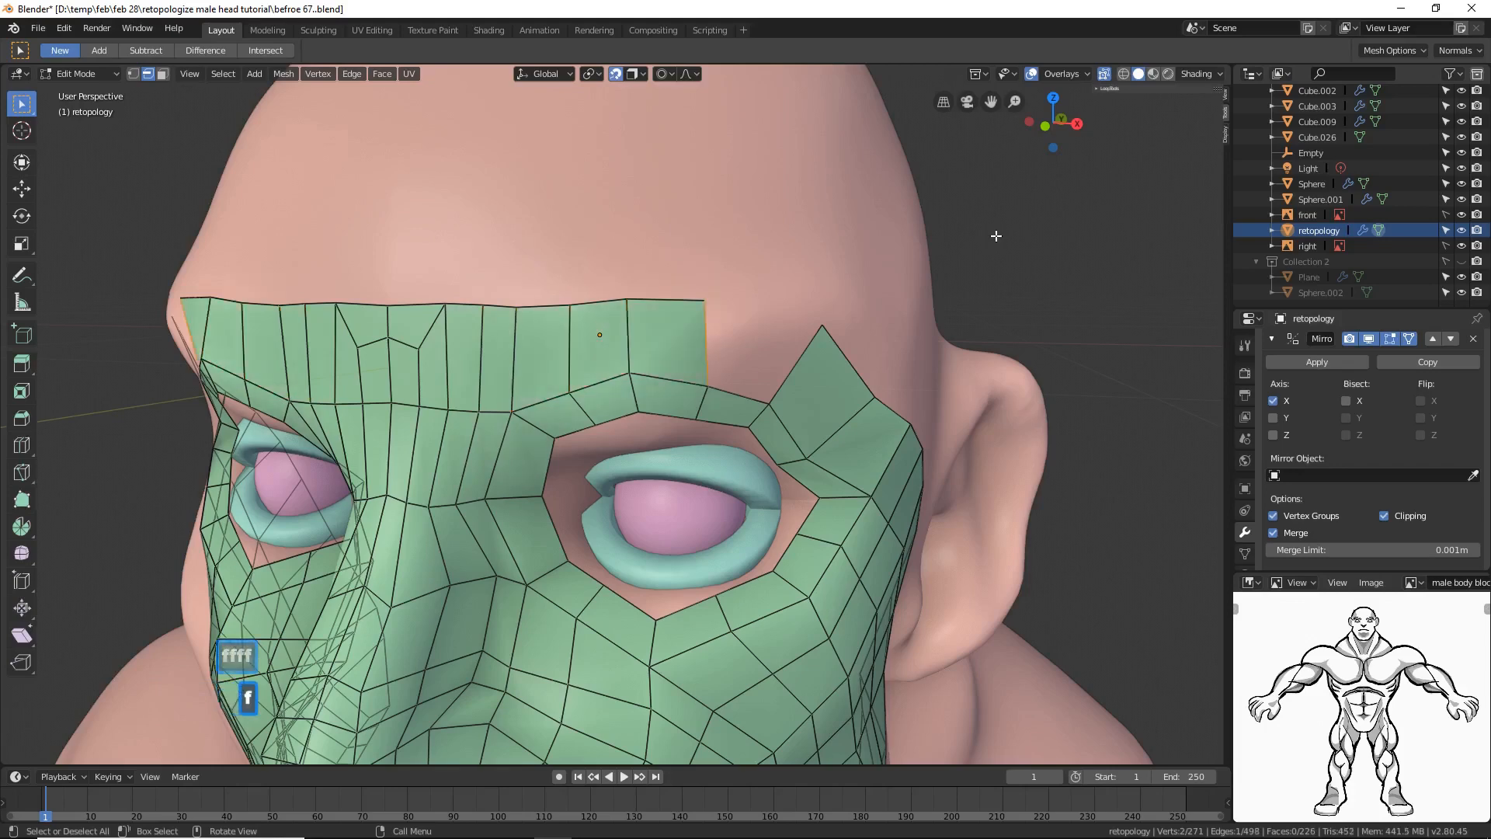
pyautogui.click(996, 235)
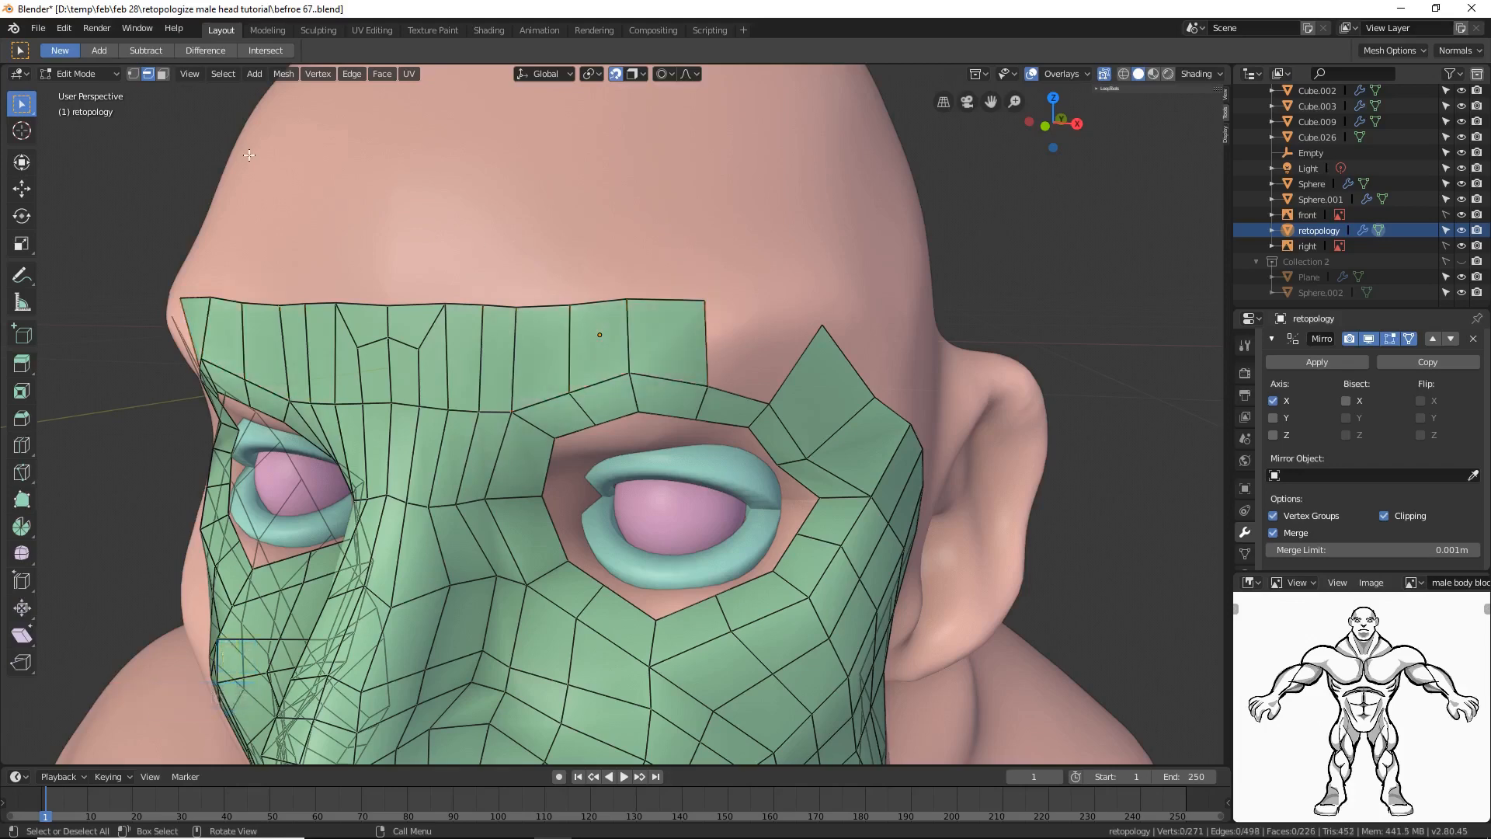
# Step: Fill the remaining gap between the brow strip's outer end and the temple tip with a four-vertex face
pyautogui.click(132, 74)
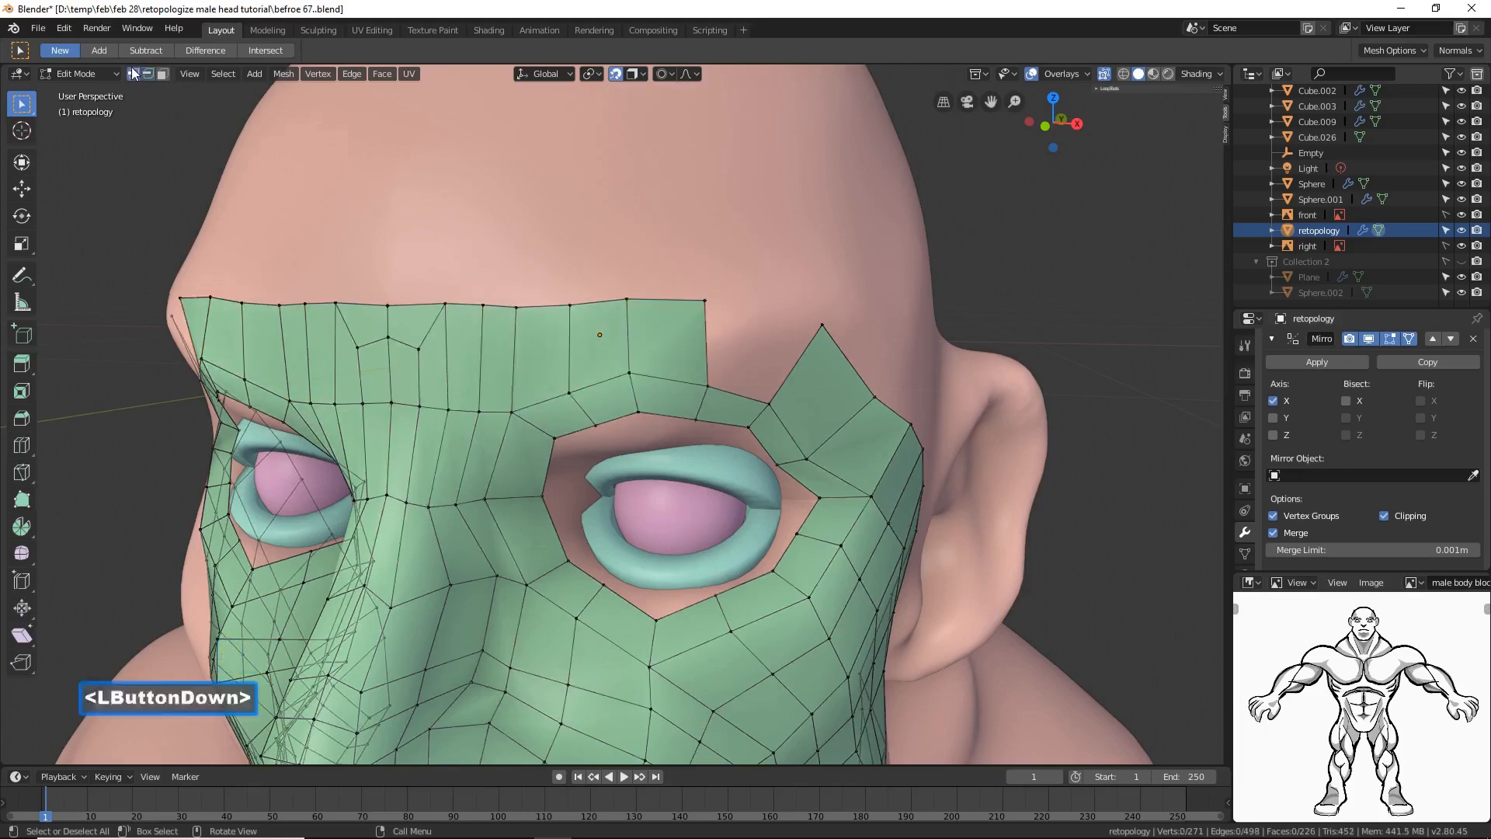
pyautogui.click(702, 296)
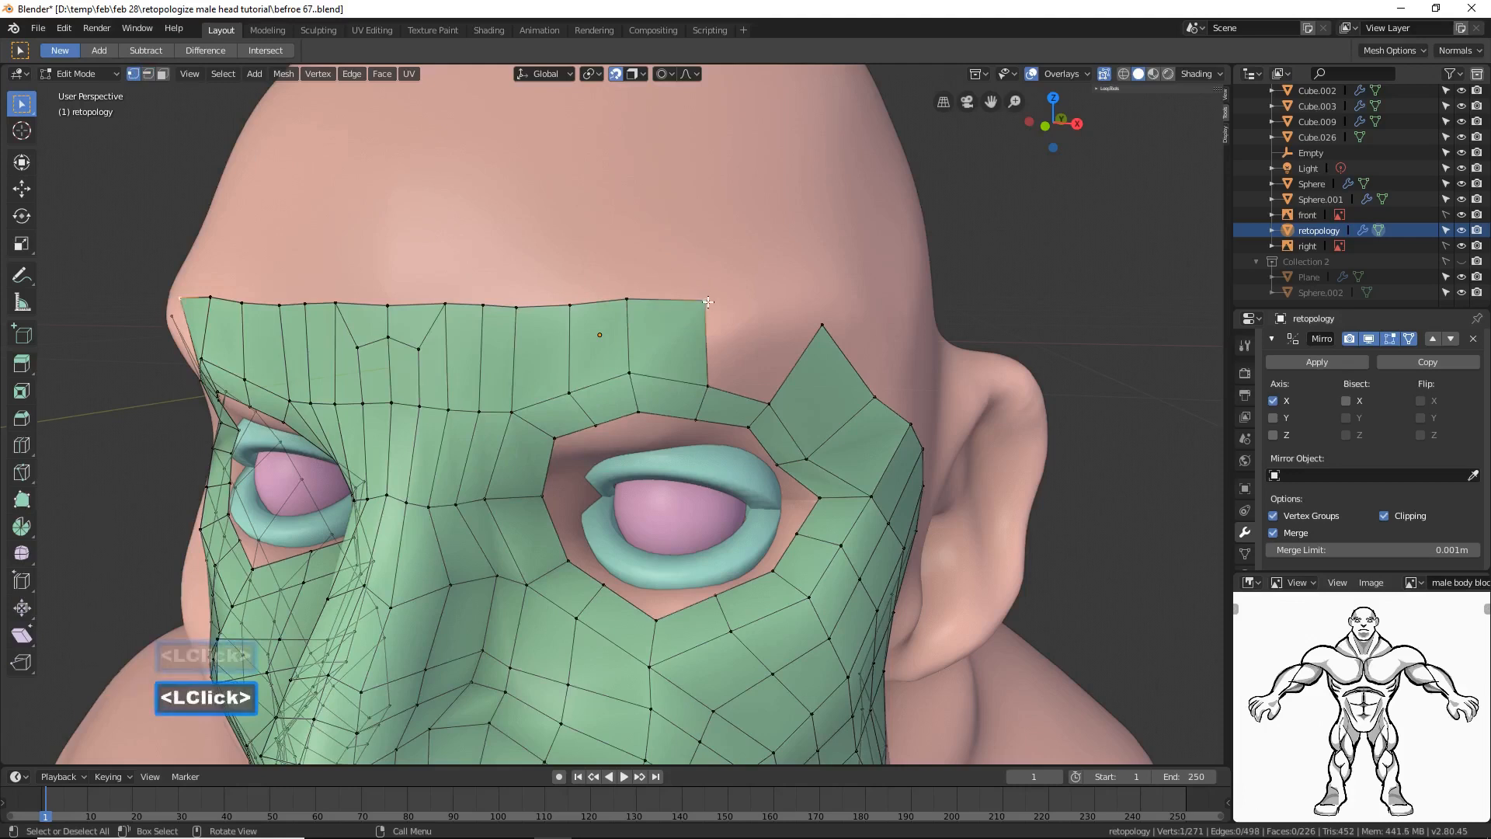
pyautogui.keyDown('shift'); pyautogui.click(707, 385); pyautogui.keyUp('shift')
pyautogui.keyDown('shift'); pyautogui.click(769, 403); pyautogui.keyUp('shift')
pyautogui.keyDown('shift'); pyautogui.click(821, 325); pyautogui.keyUp('shift')
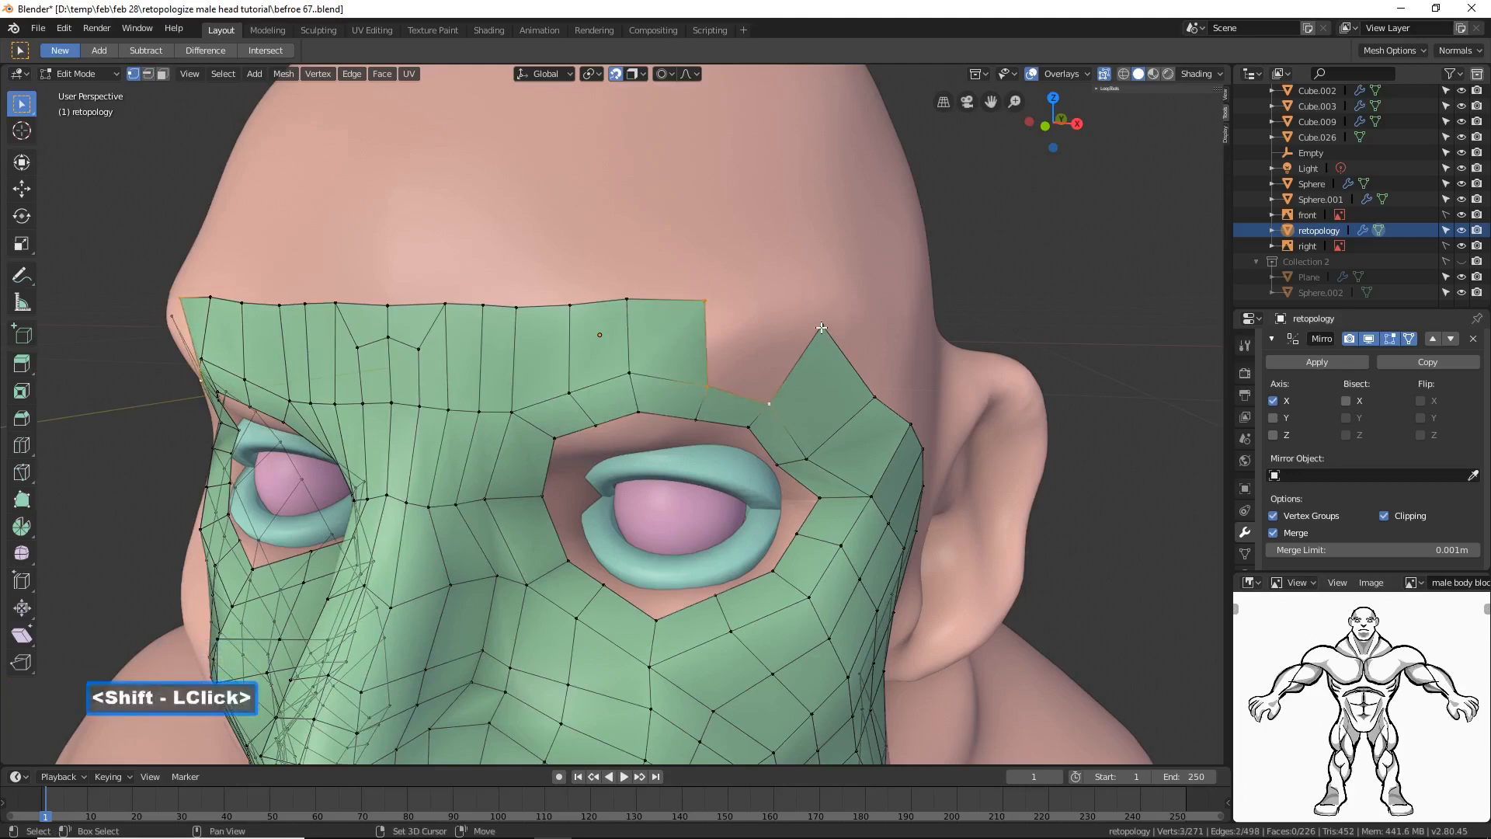
pyautogui.press('f')
# Step: Clear the selection and save the scene as befroe 68
pyautogui.click(1027, 283)
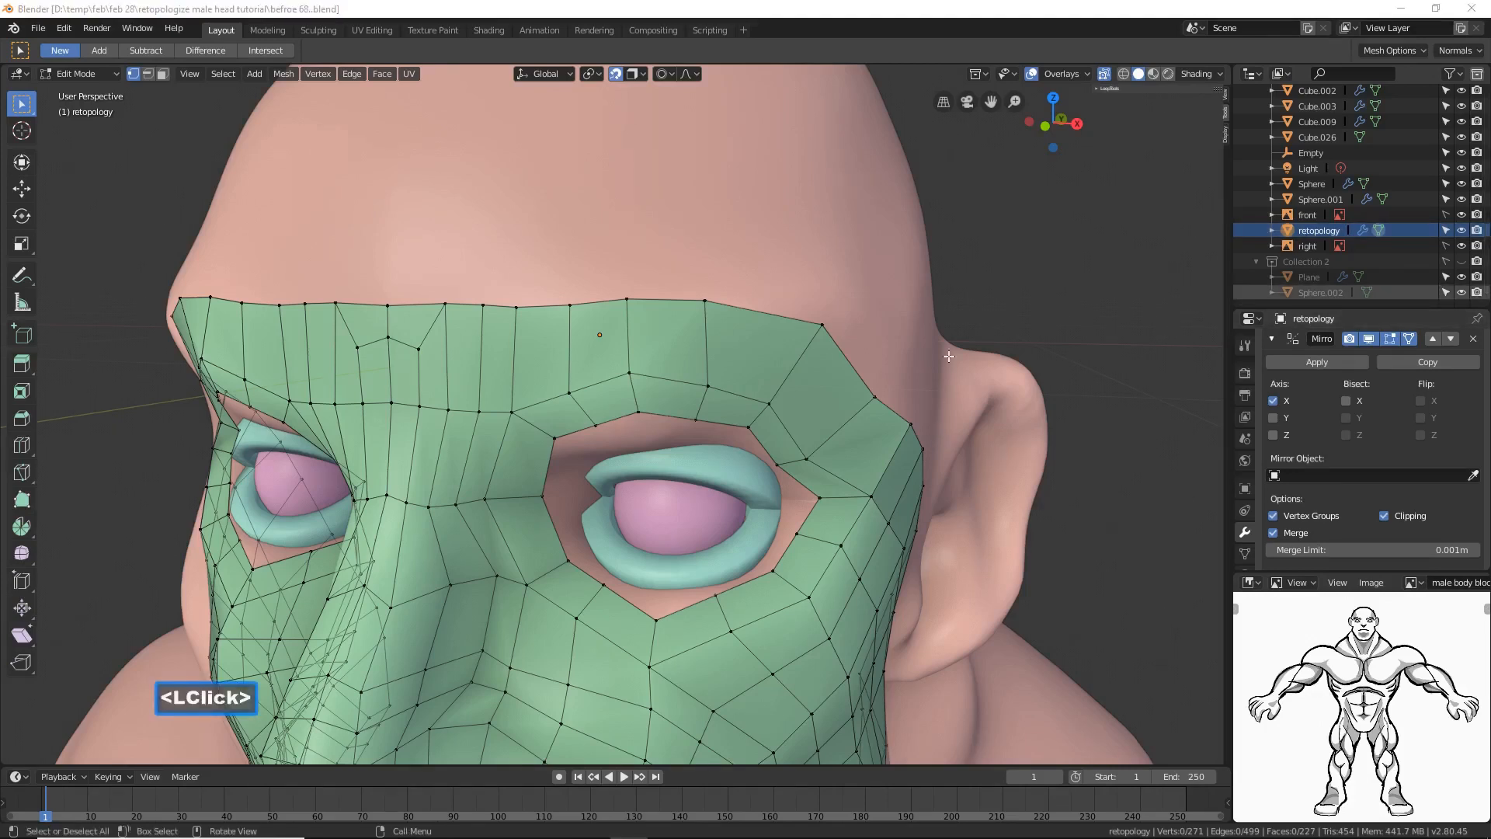
pyautogui.click(886, 17)
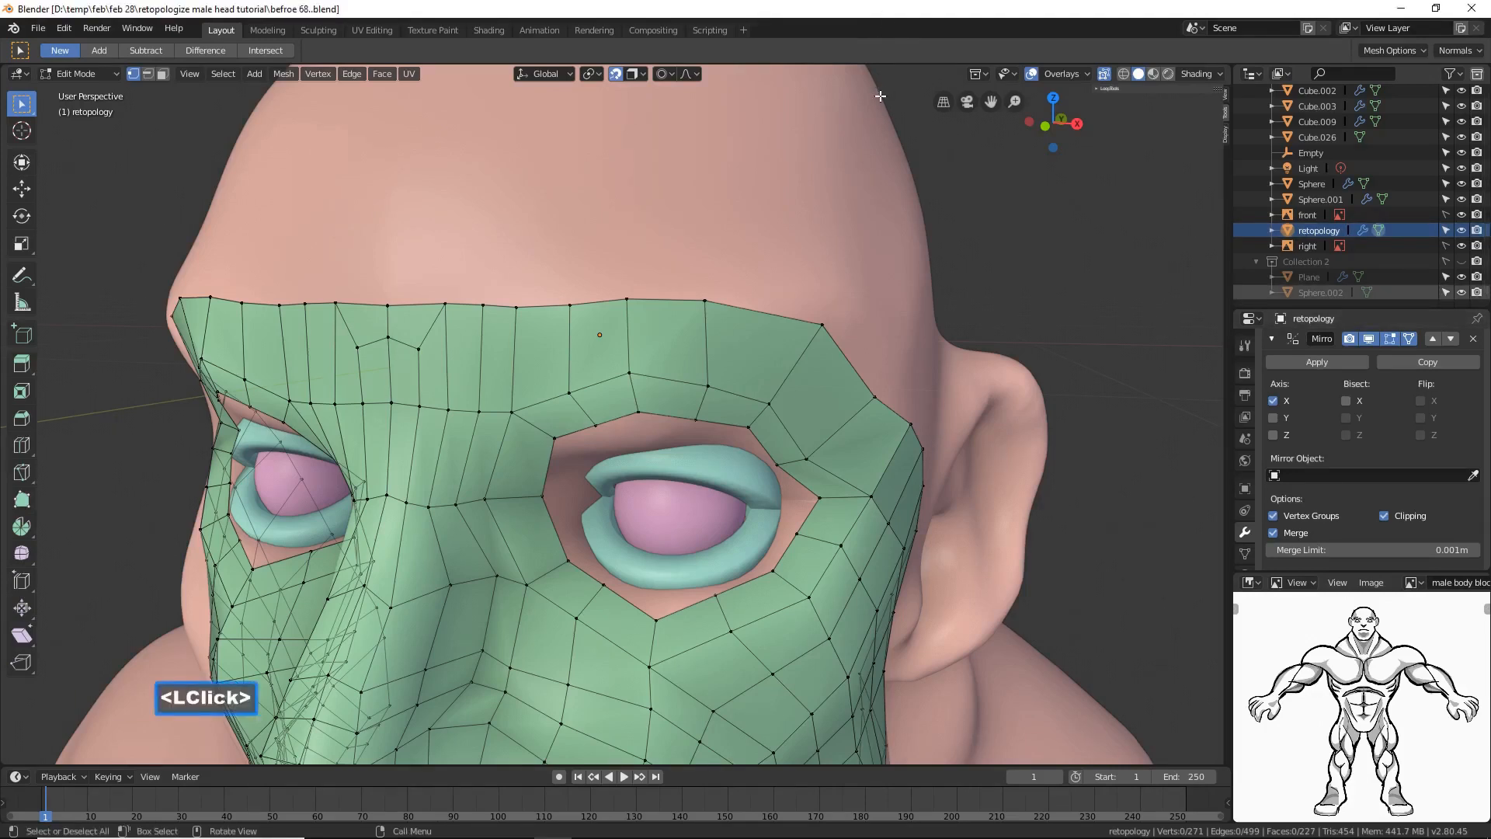
# Step: Extrude the brow strip's top edge row, from the centre line to the temple corner, upward over the forehead
pyautogui.click(147, 73)
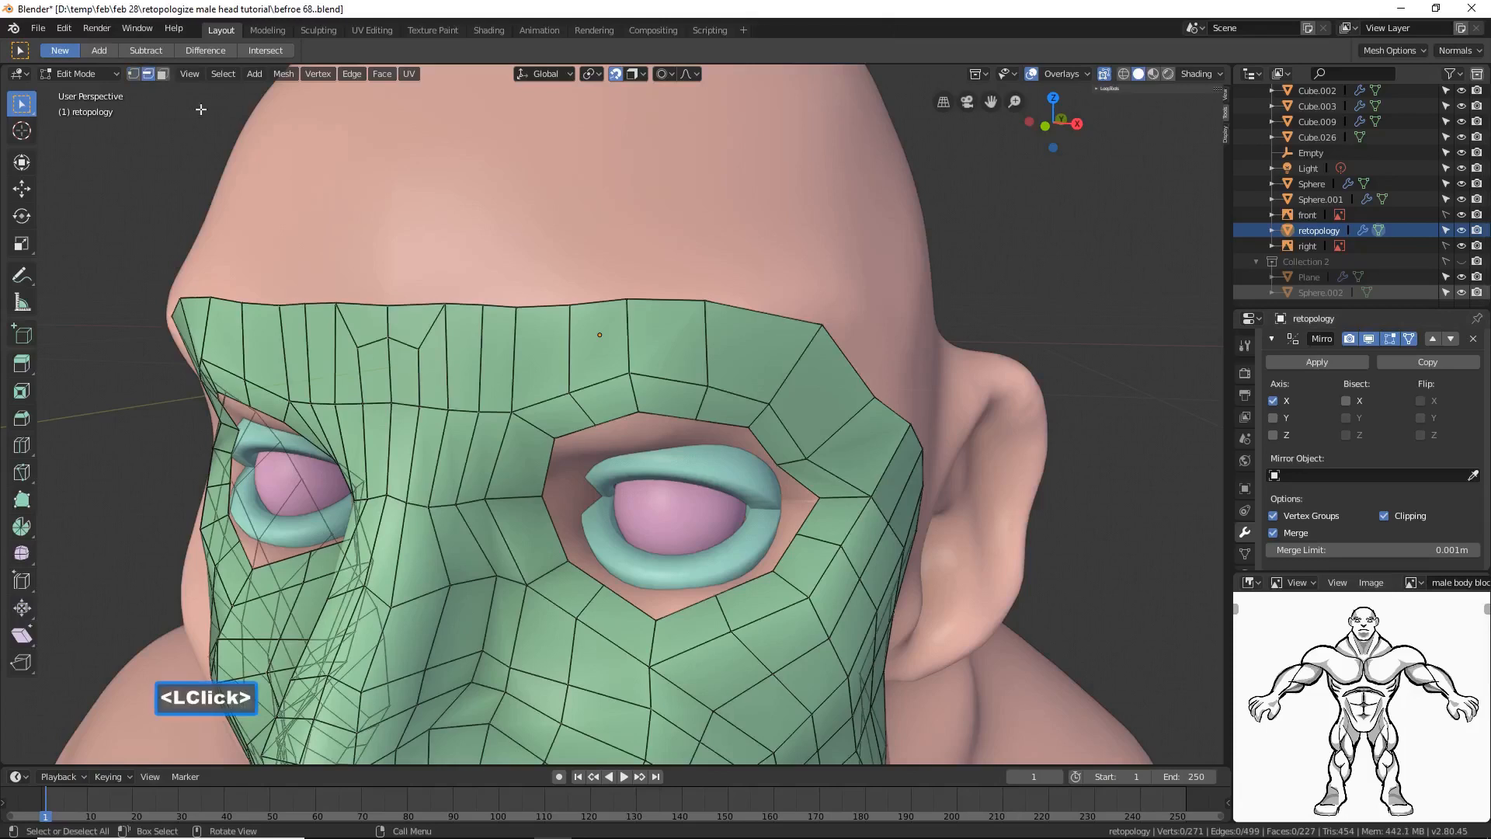
pyautogui.click(392, 304)
pyautogui.press('ctrl')
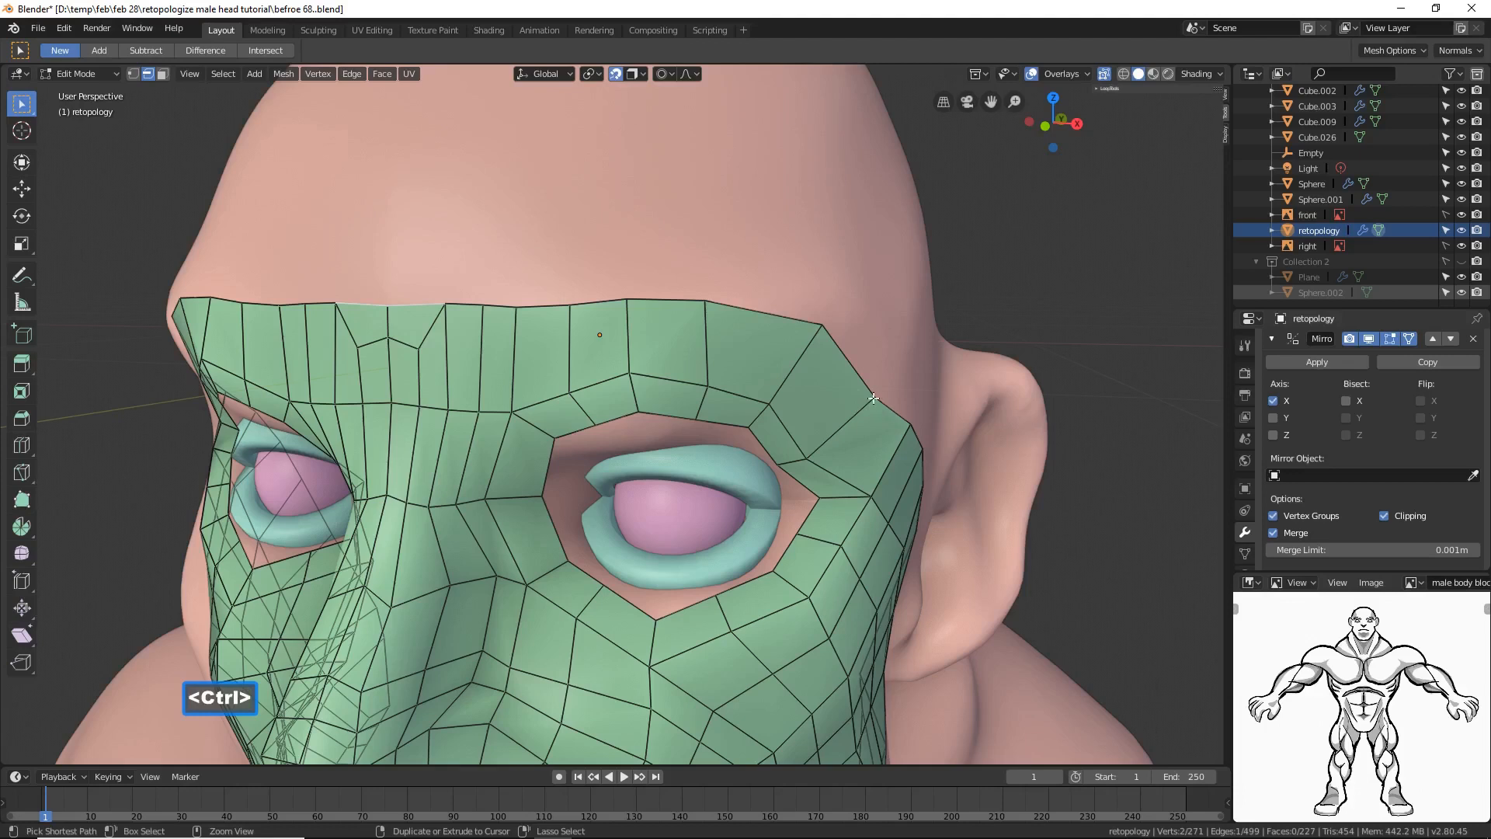
pyautogui.keyDown('ctrl'); pyautogui.click(765, 311); pyautogui.keyUp('ctrl')
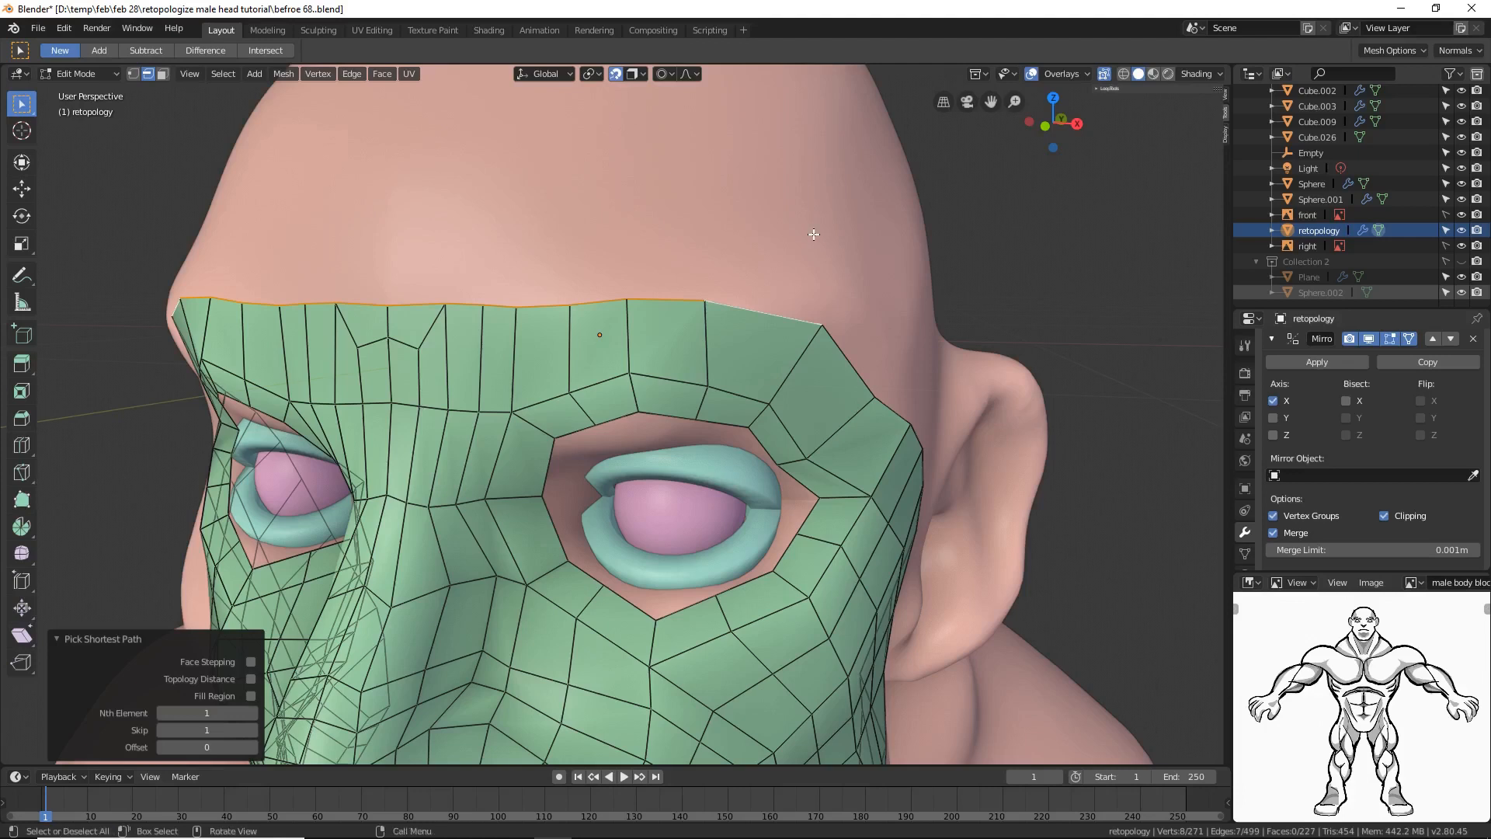
pyautogui.press('e')
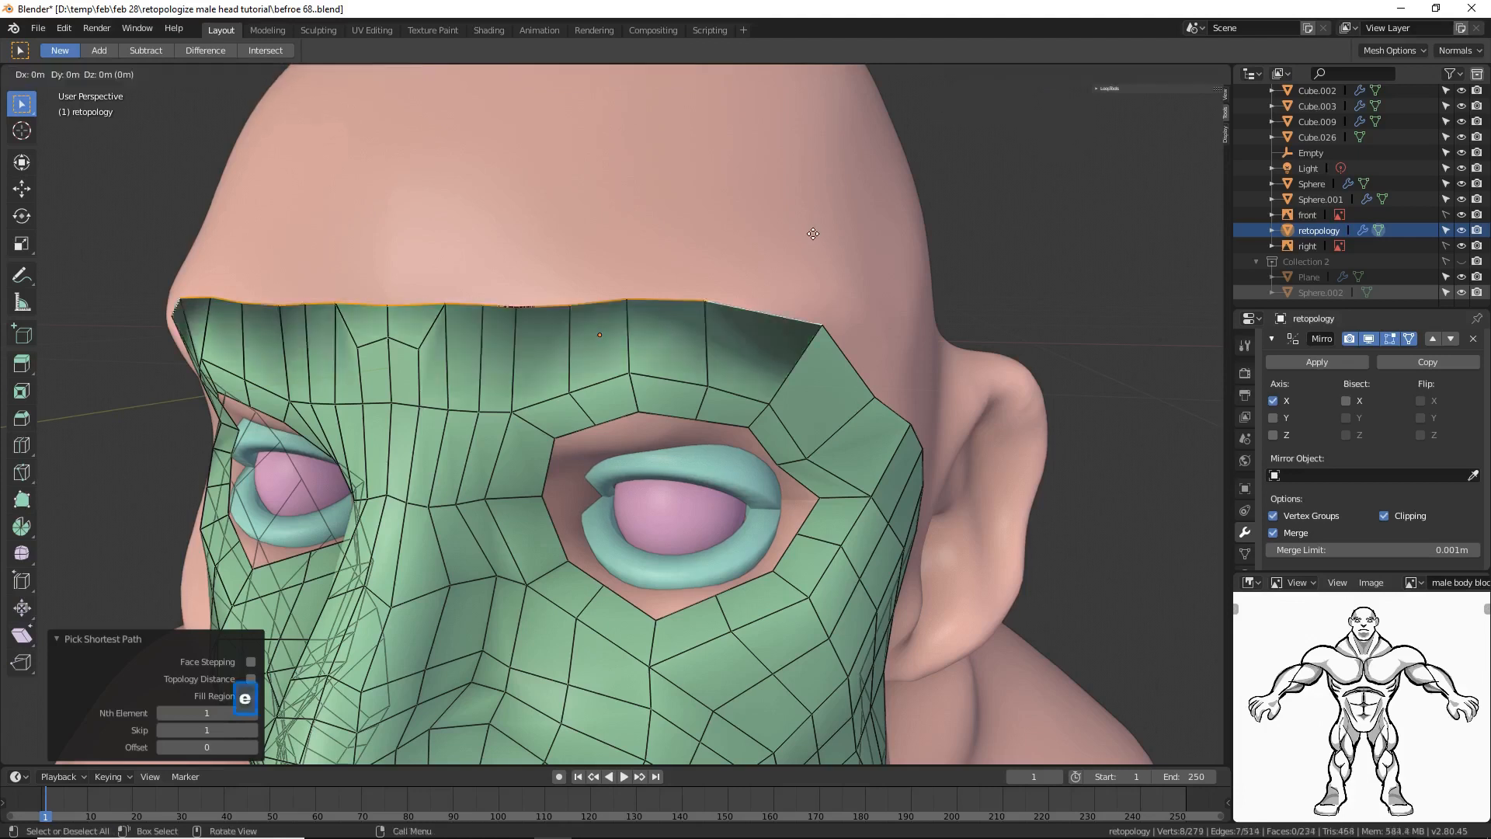
pyautogui.click(823, 123)
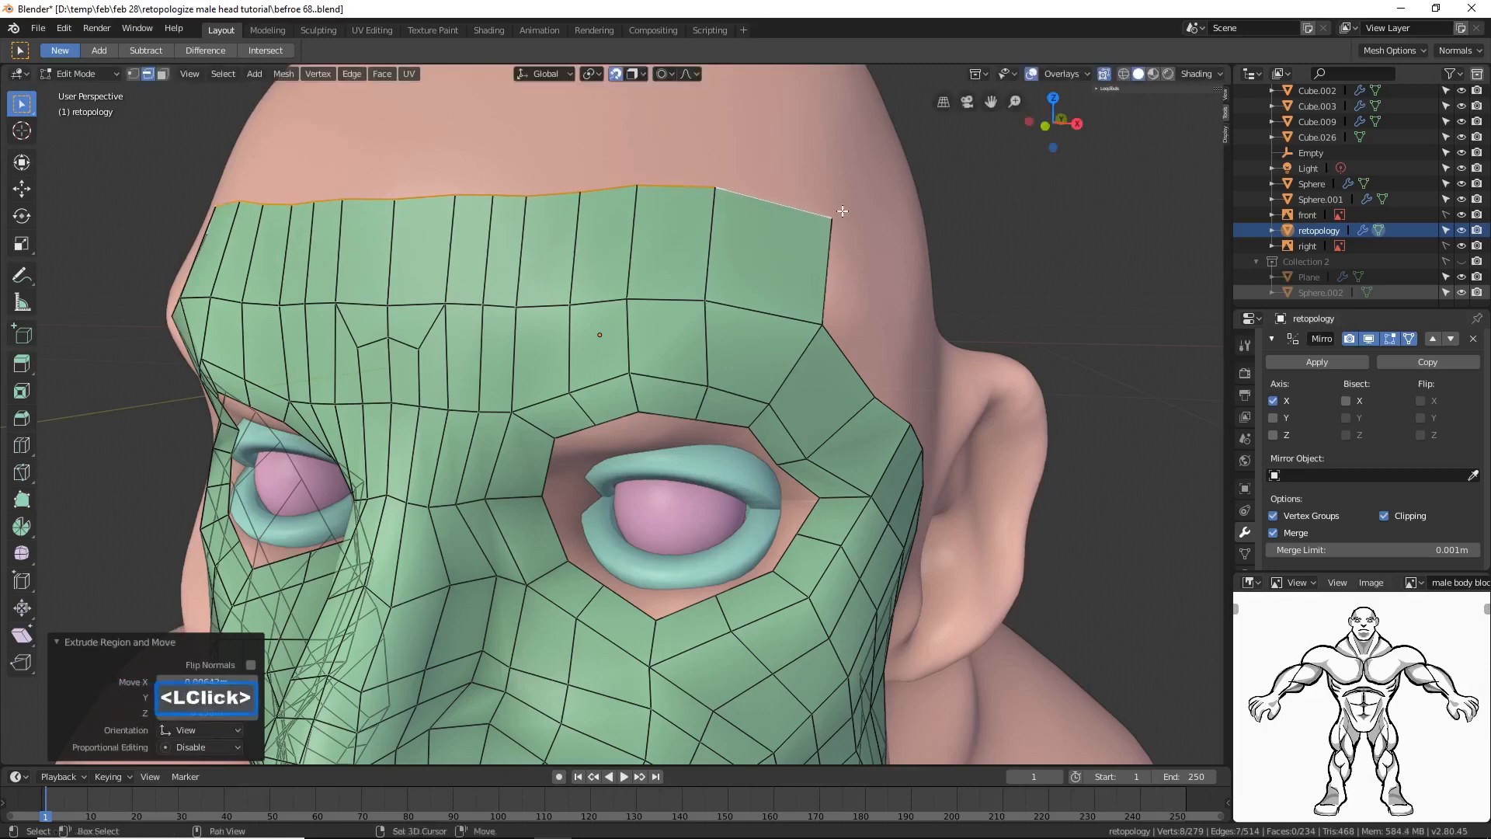
# Step: Raise the extruded forehead edge row by 0.227 m along Z with Connected proportional editing
pyautogui.keyDown('shift'); pyautogui.moveTo(823, 123); pyautogui.dragTo(846, 312, button='middle'); pyautogui.keyUp('shift')
pyautogui.keyDown('ctrl'); pyautogui.moveTo(847, 313); pyautogui.dragTo(843, 382, button='middle'); pyautogui.keyUp('ctrl')
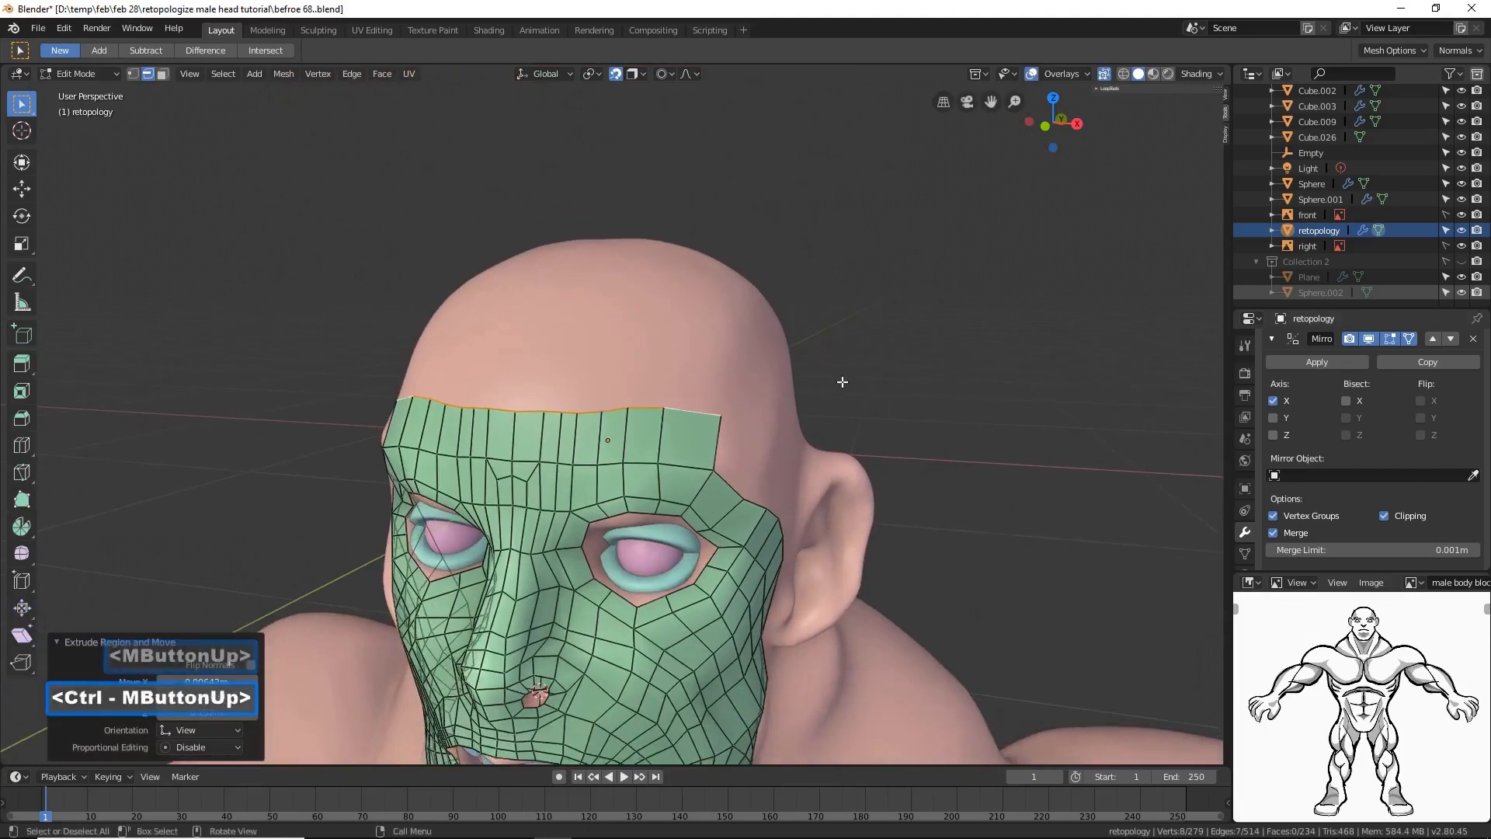
pyautogui.click(30, 187)
pyautogui.moveTo(604, 351); pyautogui.dragTo(623, 283)
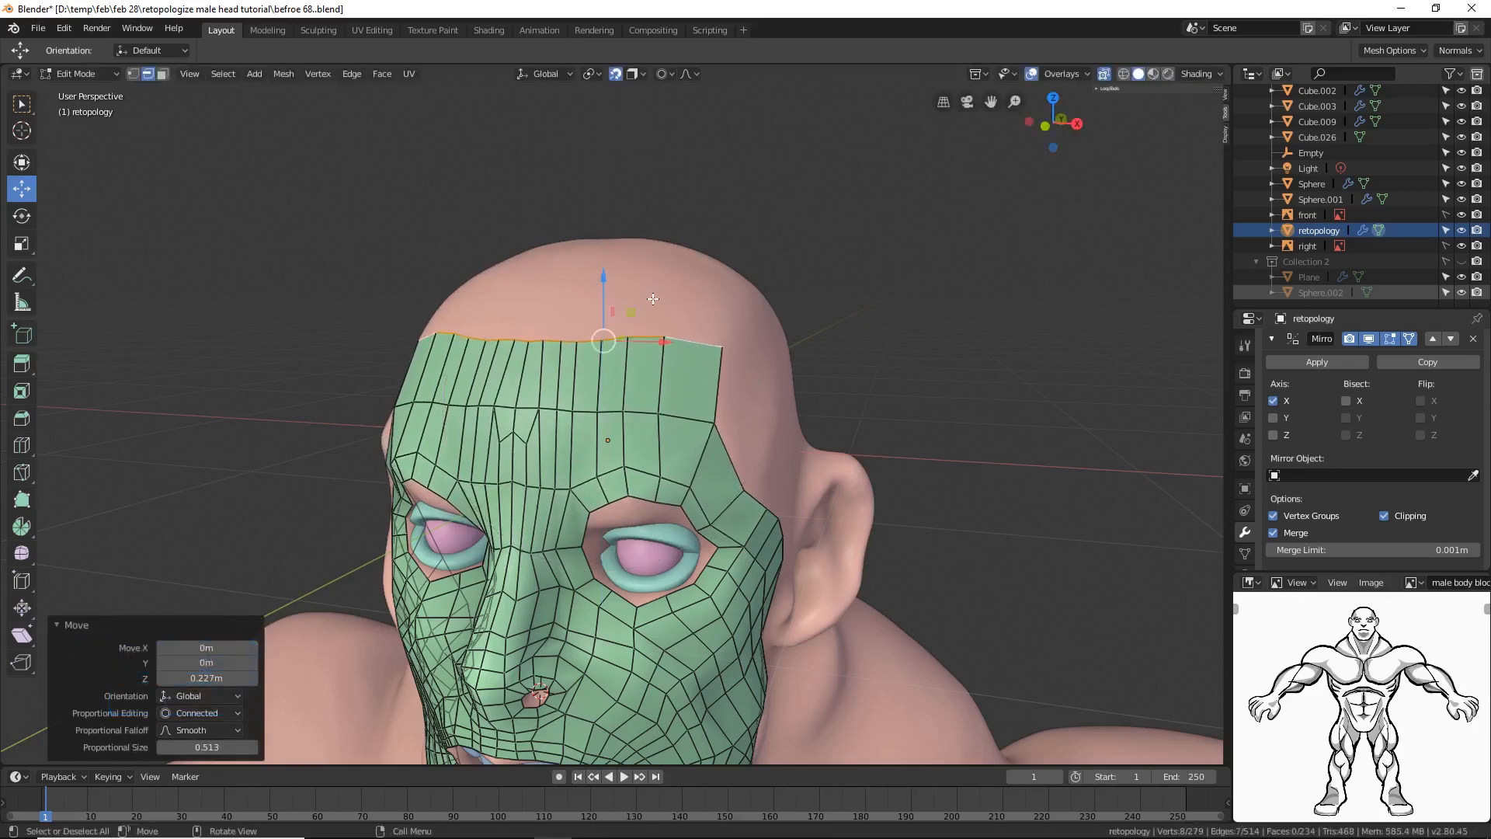
# Step: Reduce the proportional editing size to 0.239 and move the forehead's top edge row further up and outward over the skull
pyautogui.press('g')
pyautogui.scroll(8, 653, 298)
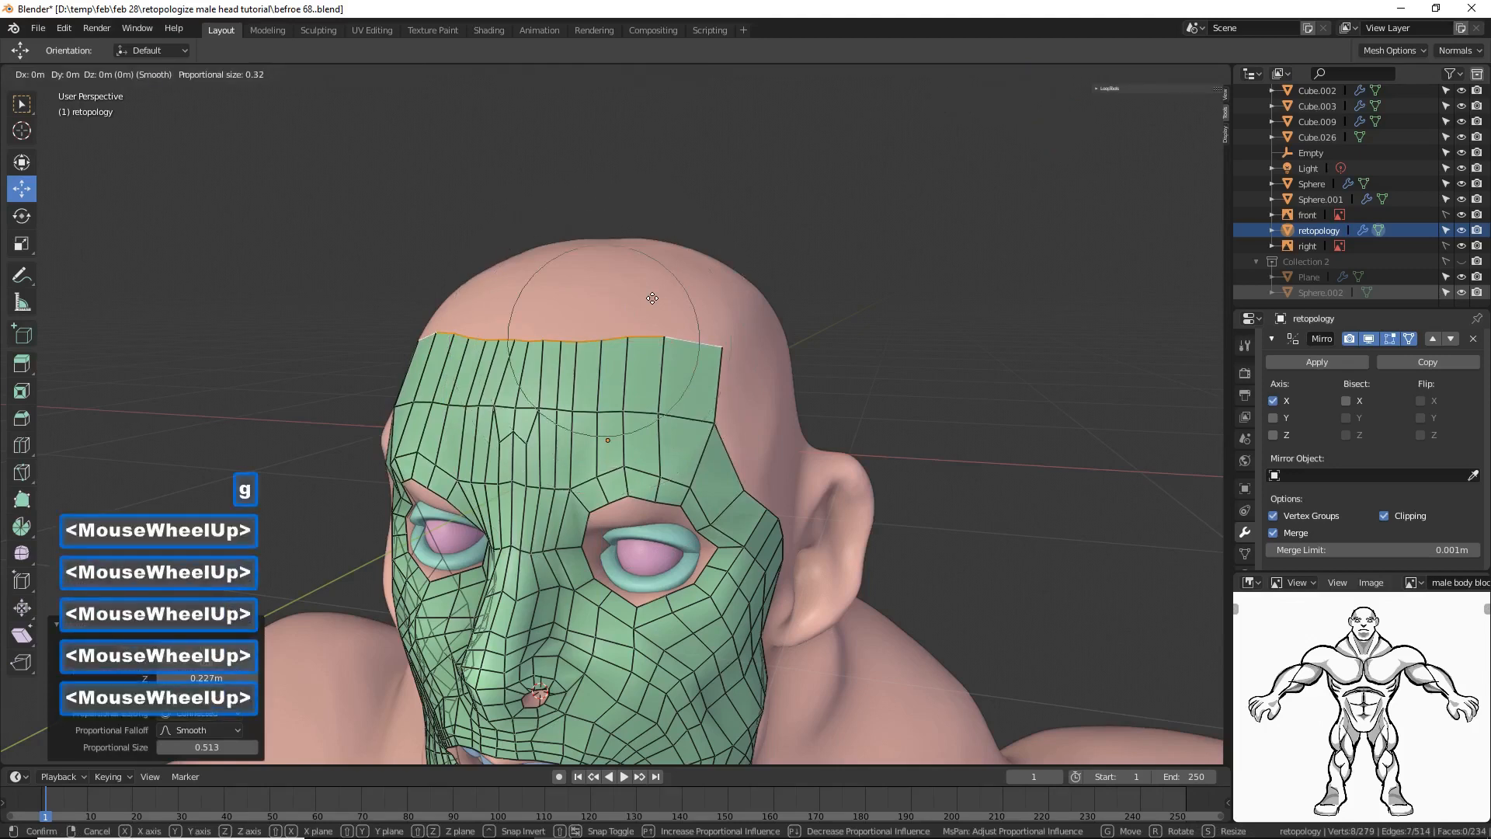
pyautogui.click(652, 299)
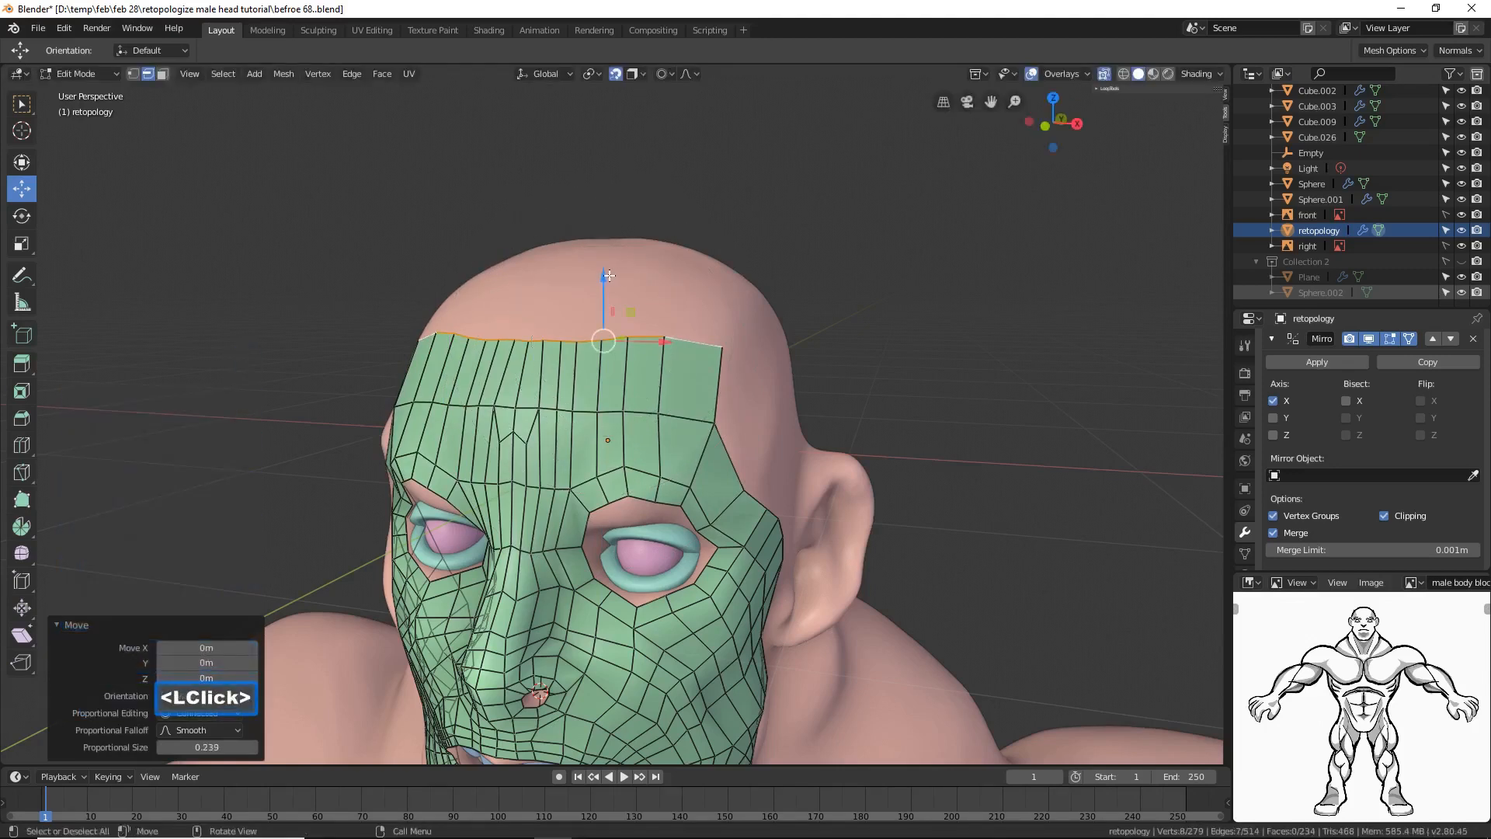
pyautogui.moveTo(606, 276); pyautogui.dragTo(603, 255)
pyautogui.moveTo(657, 320); pyautogui.dragTo(672, 320)
pyautogui.moveTo(622, 264); pyautogui.dragTo(621, 244)
pyautogui.moveTo(675, 296); pyautogui.dragTo(688, 296)
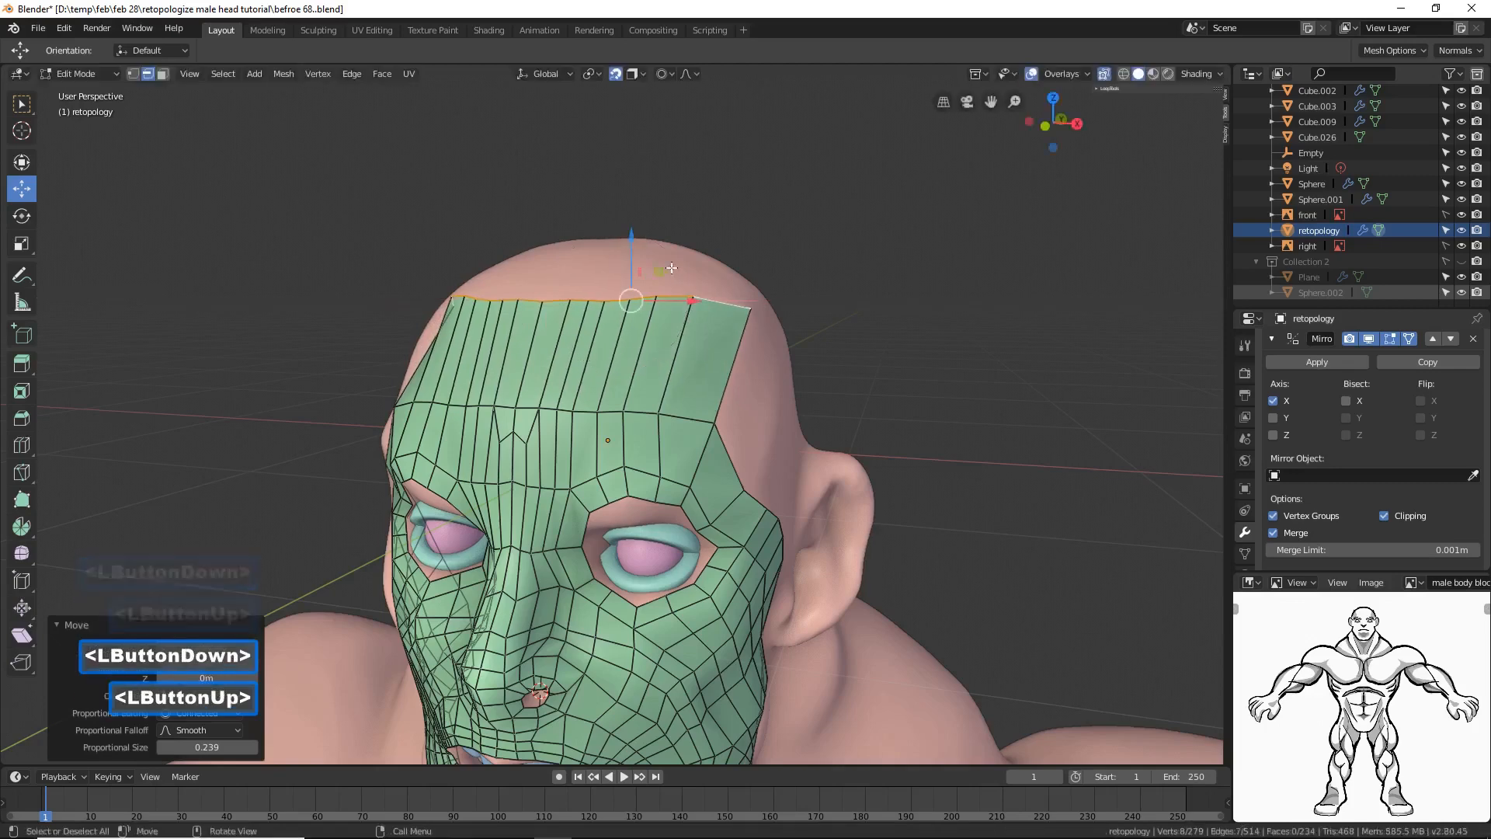
# Step: Raise the forehead's top edge row along Z in small moves of 0.016 m, 0.0322 m and 0.0248 m
pyautogui.moveTo(631, 238); pyautogui.dragTo(631, 233)
pyautogui.moveTo(652, 323); pyautogui.dragTo(667, 287, button='middle')
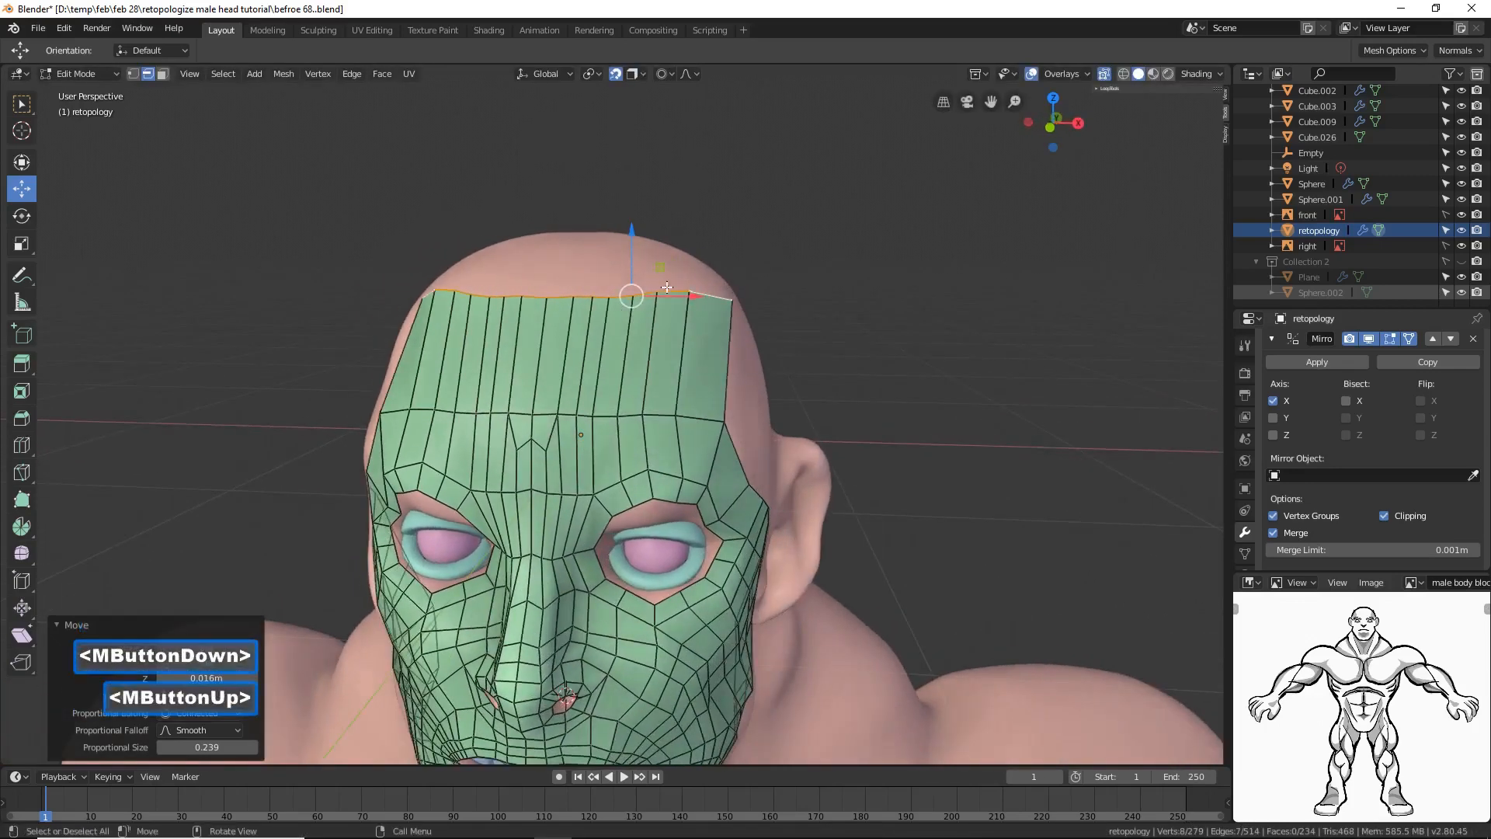
pyautogui.moveTo(635, 240); pyautogui.dragTo(634, 233)
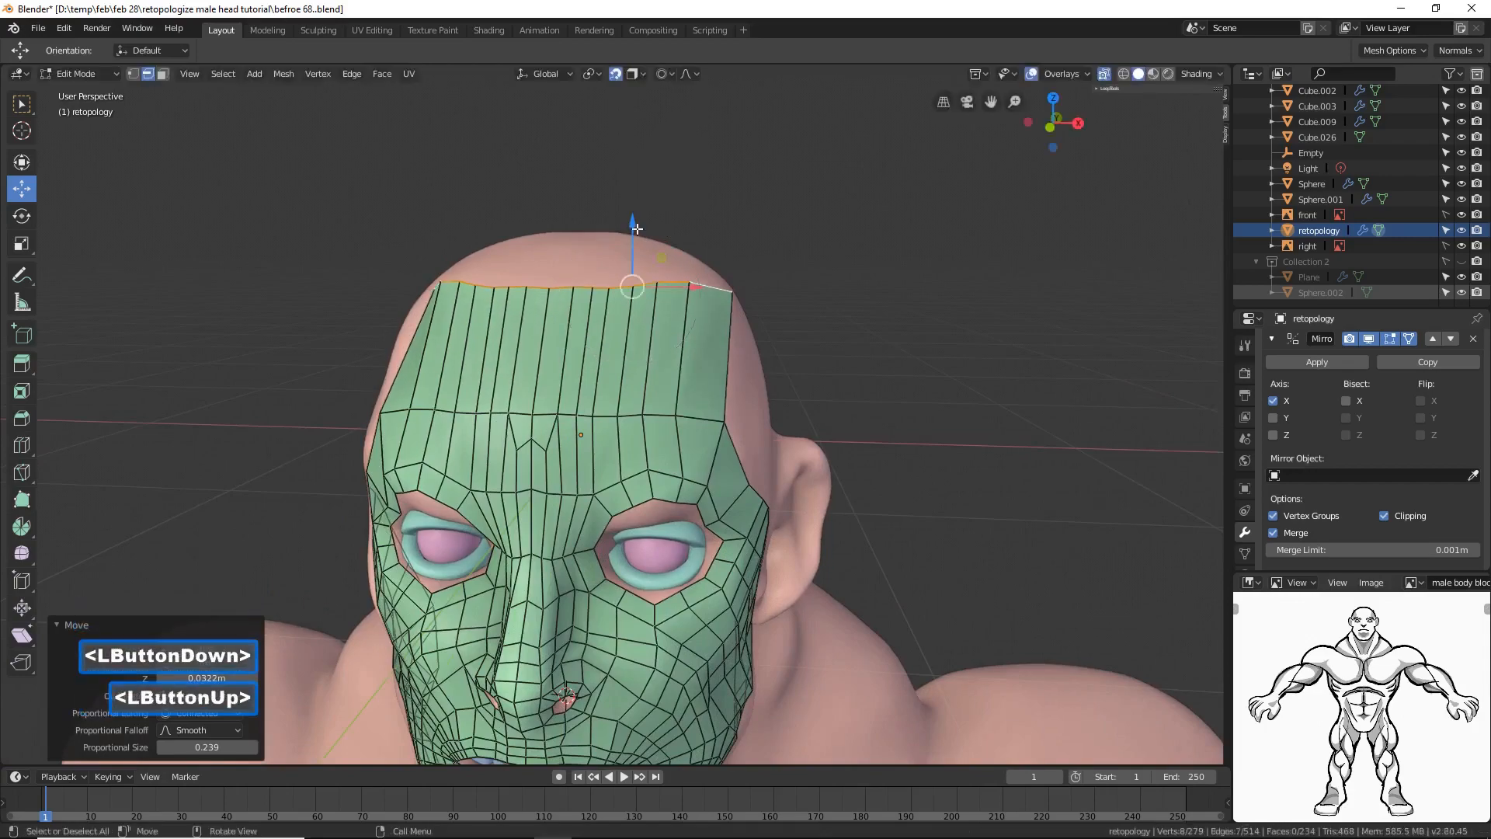
pyautogui.moveTo(634, 233); pyautogui.dragTo(688, 300, button='middle')
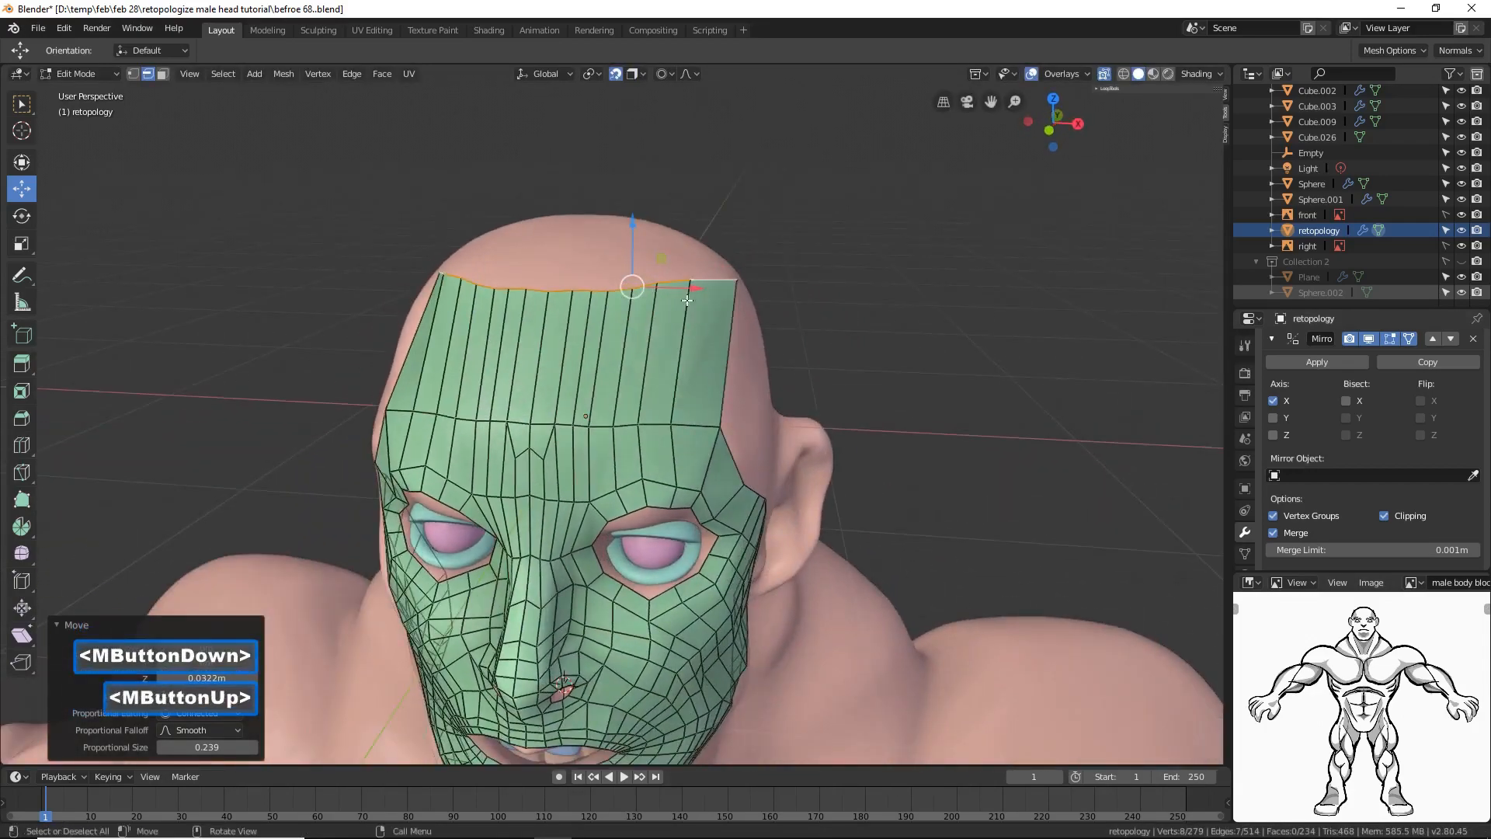
pyautogui.moveTo(642, 230); pyautogui.dragTo(640, 219)
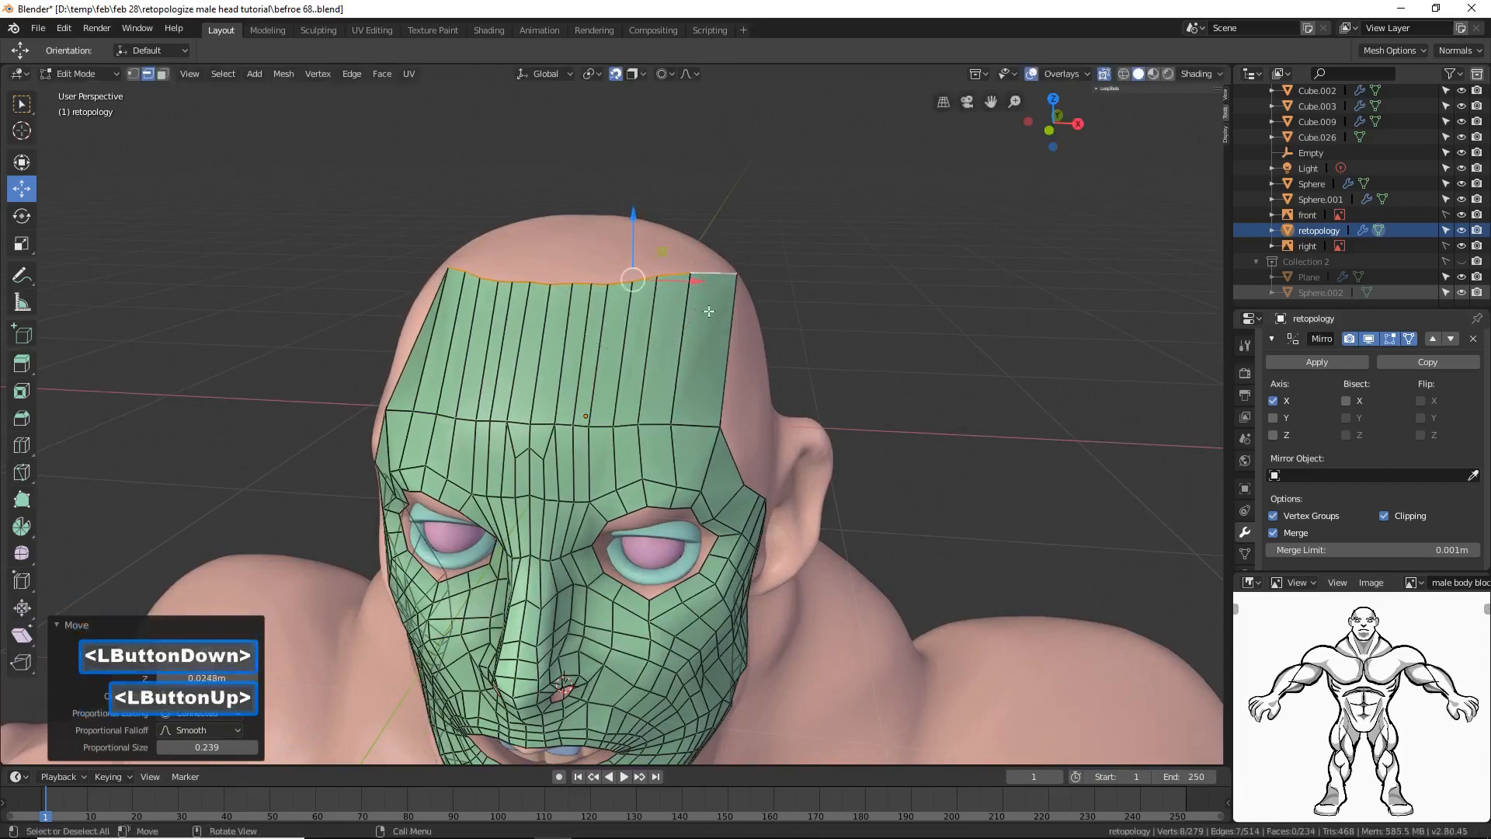
pyautogui.moveTo(640, 218); pyautogui.dragTo(568, 311, button='middle')
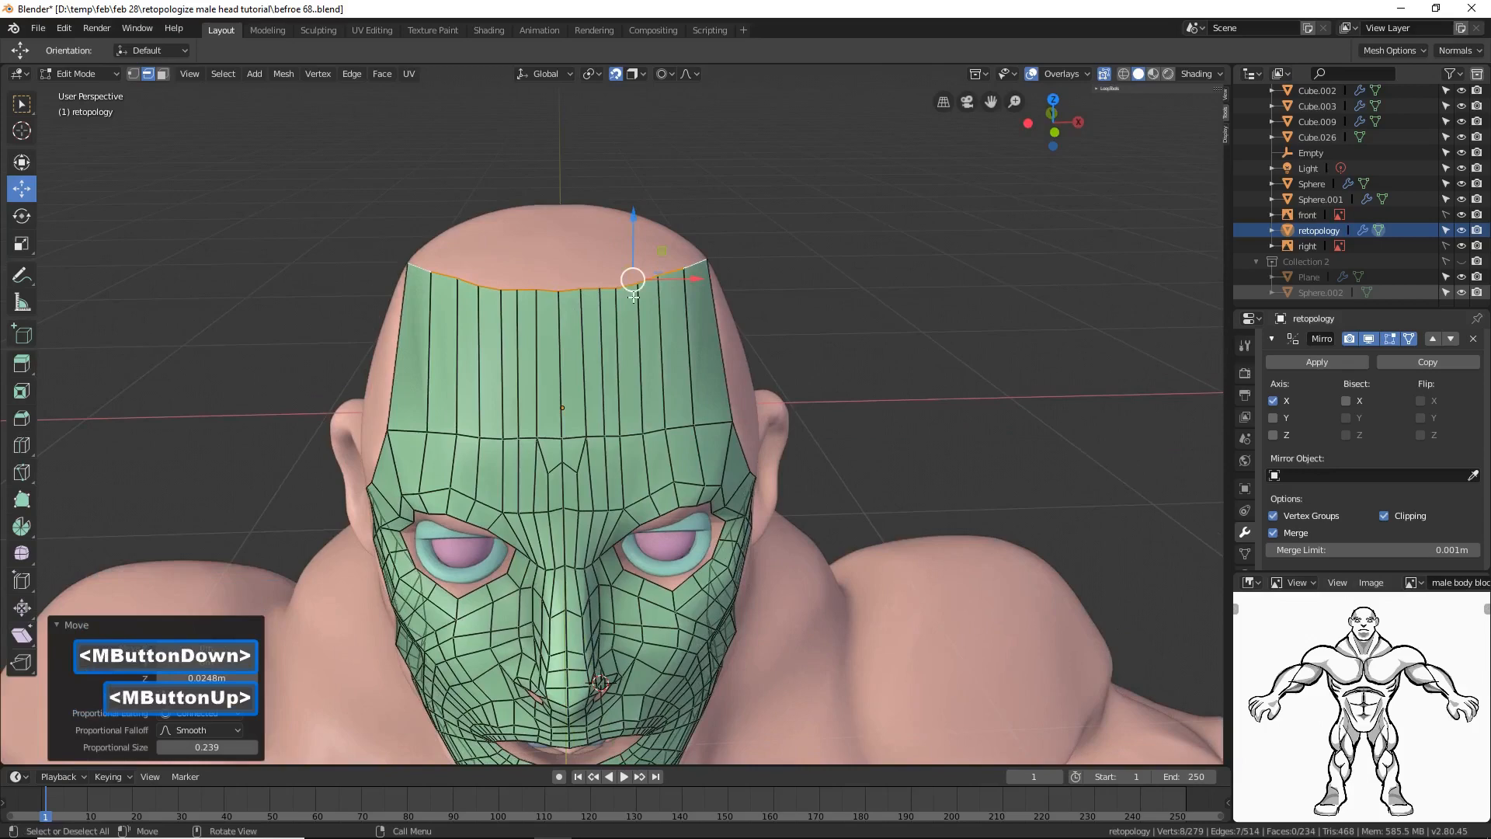
# Step: Smooth the vertices of the forehead's selected top row in vertex select mode
pyautogui.click(133, 73)
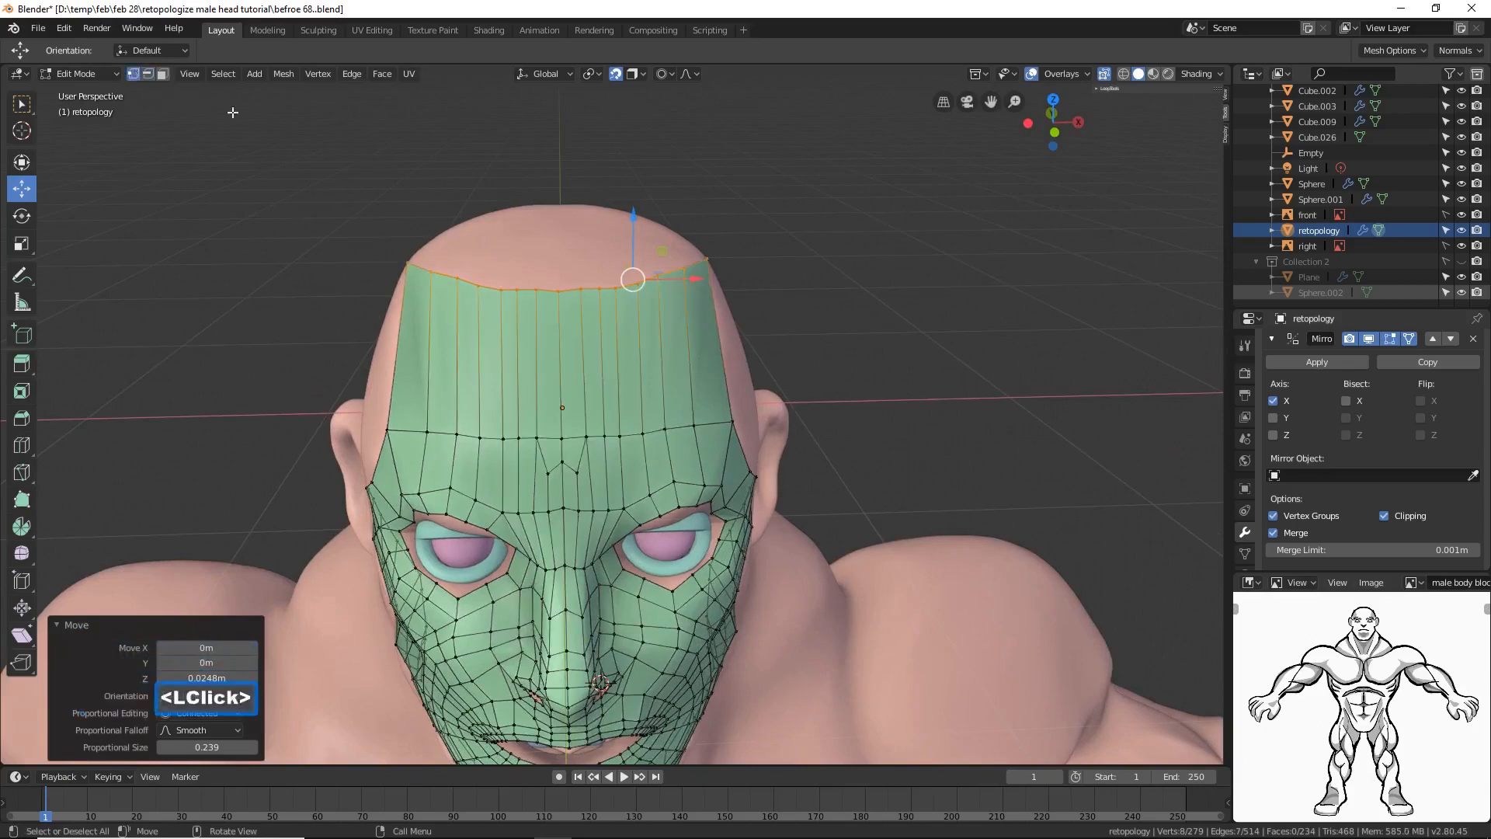
pyautogui.click(318, 74)
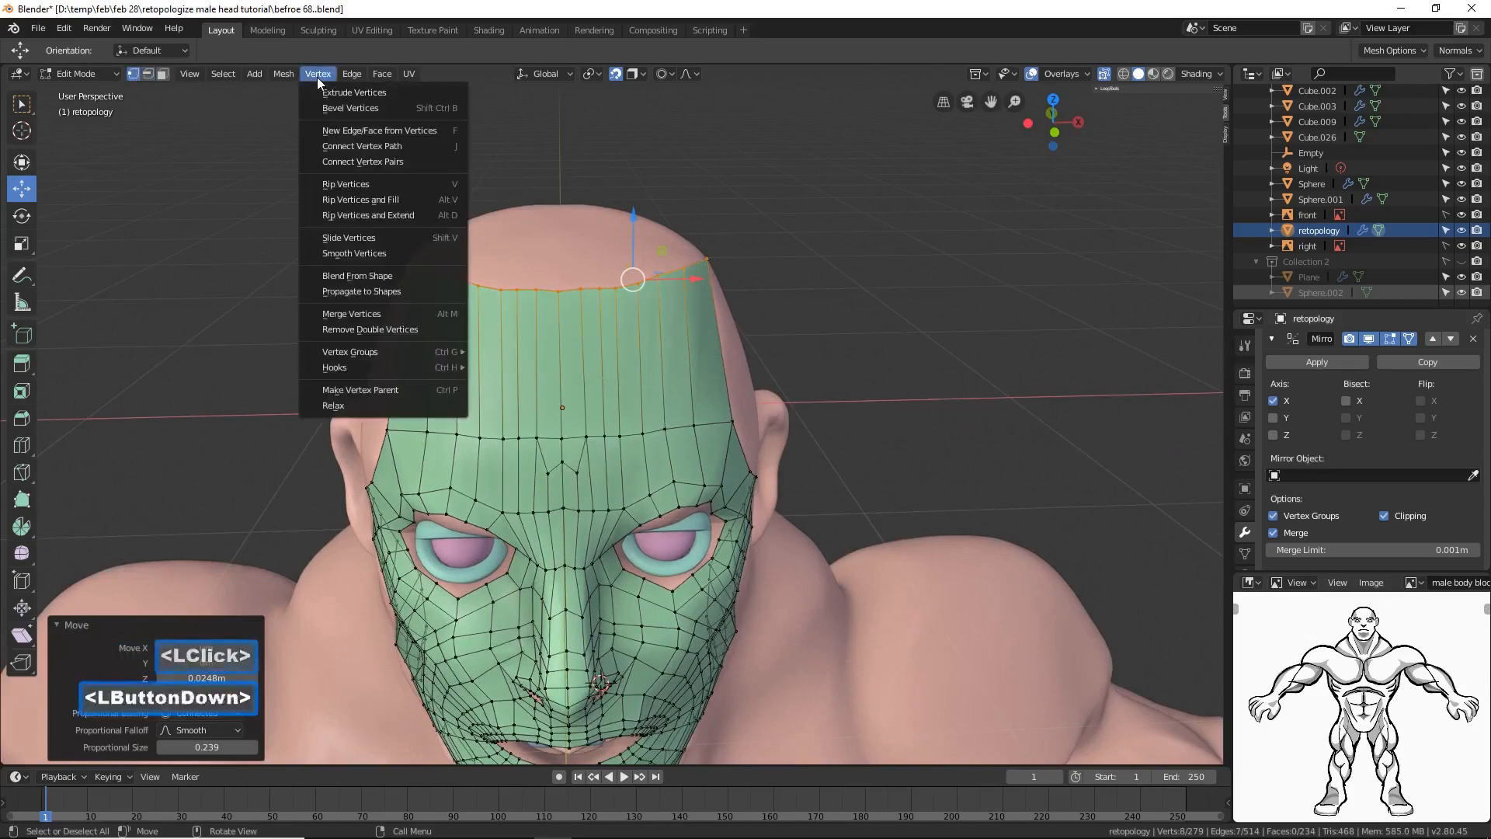
pyautogui.click(370, 253)
# Step: Raise the smoothed forehead row by 0.107 m along Z and shift it slightly outward
pyautogui.moveTo(630, 303); pyautogui.dragTo(622, 254, button='middle')
pyautogui.moveTo(660, 215)
pyautogui.mouseDown()
pyautogui.moveTo(649, 189)
pyautogui.moveTo(664, 195)
pyautogui.mouseUp()
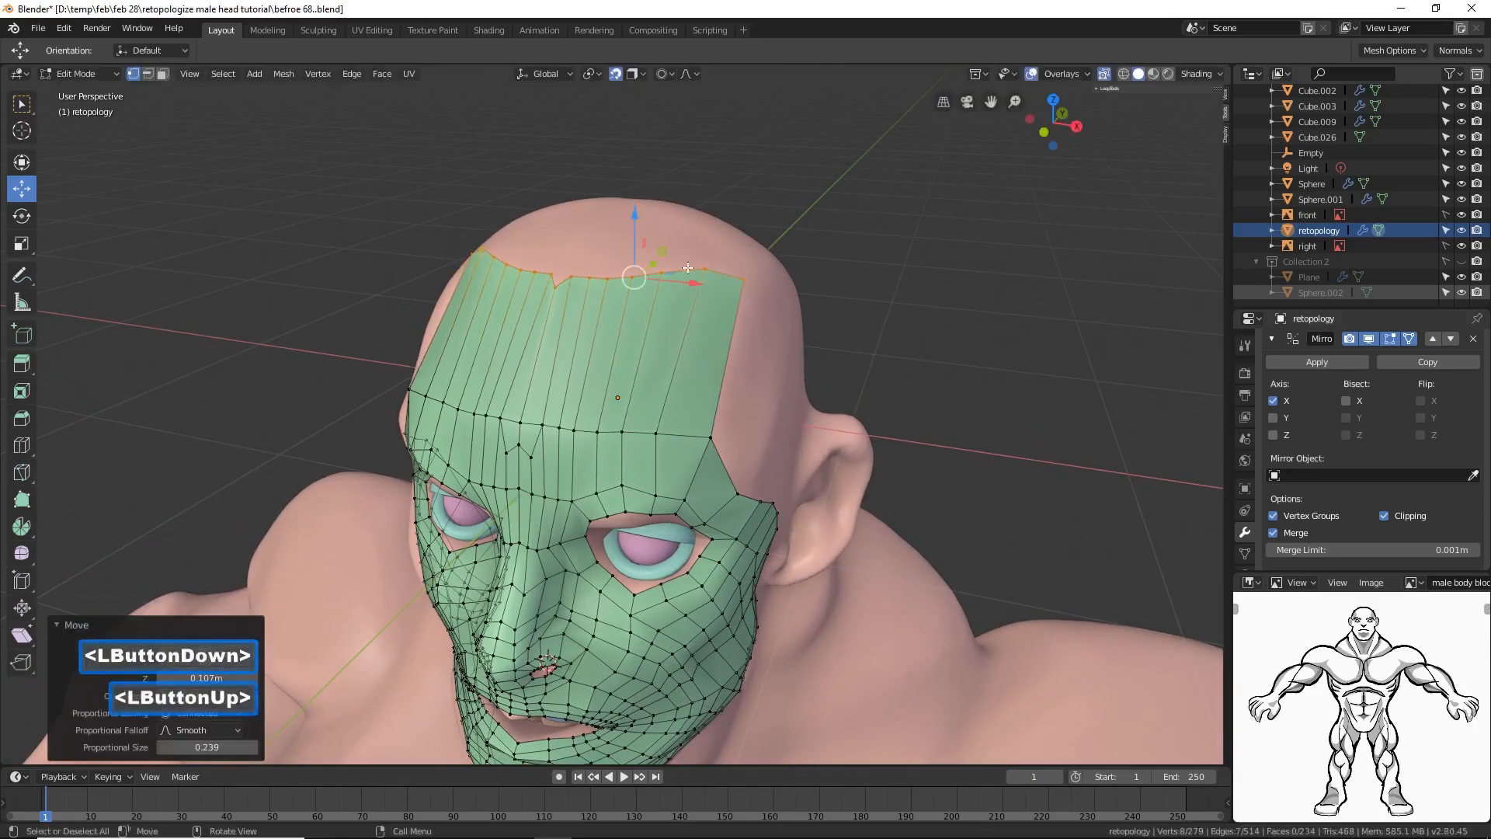
pyautogui.moveTo(686, 267); pyautogui.dragTo(685, 279)
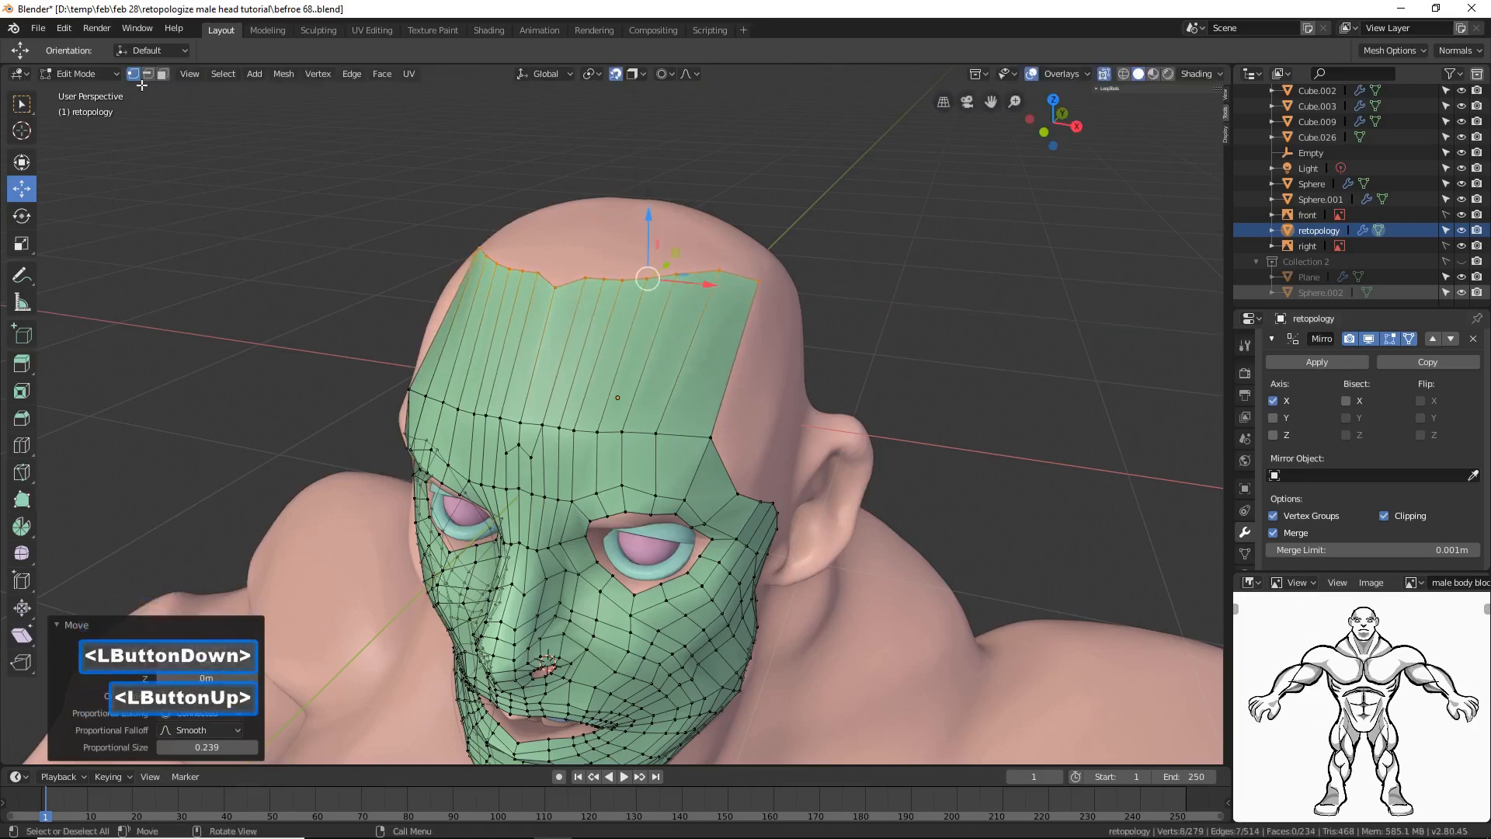
# Step: Raise the centre-line vertex of the forehead's top row by 0.0415 m along Z
pyautogui.click(529, 297)
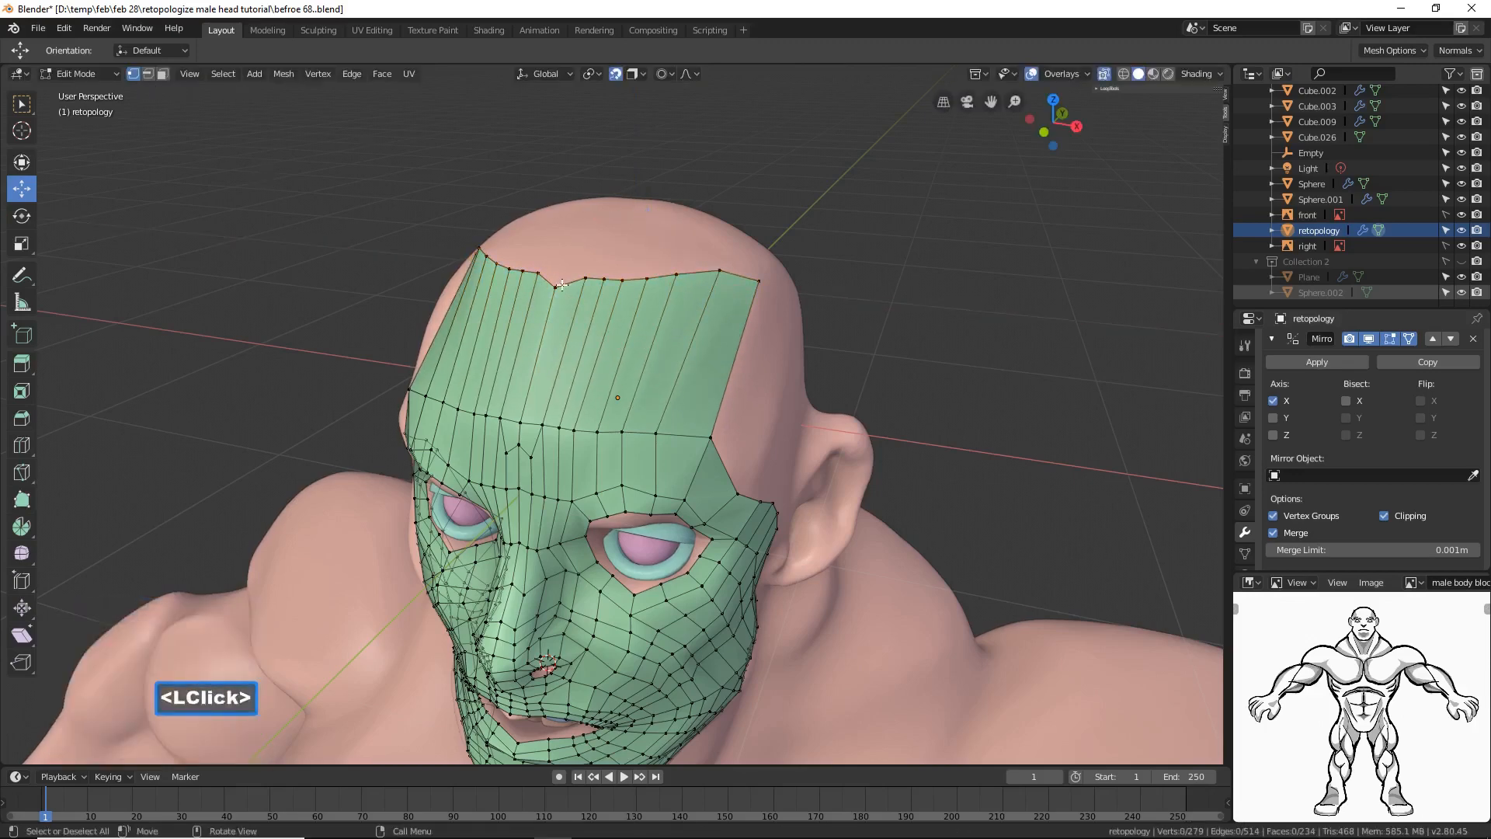
pyautogui.click(561, 285)
pyautogui.moveTo(558, 246); pyautogui.dragTo(560, 231)
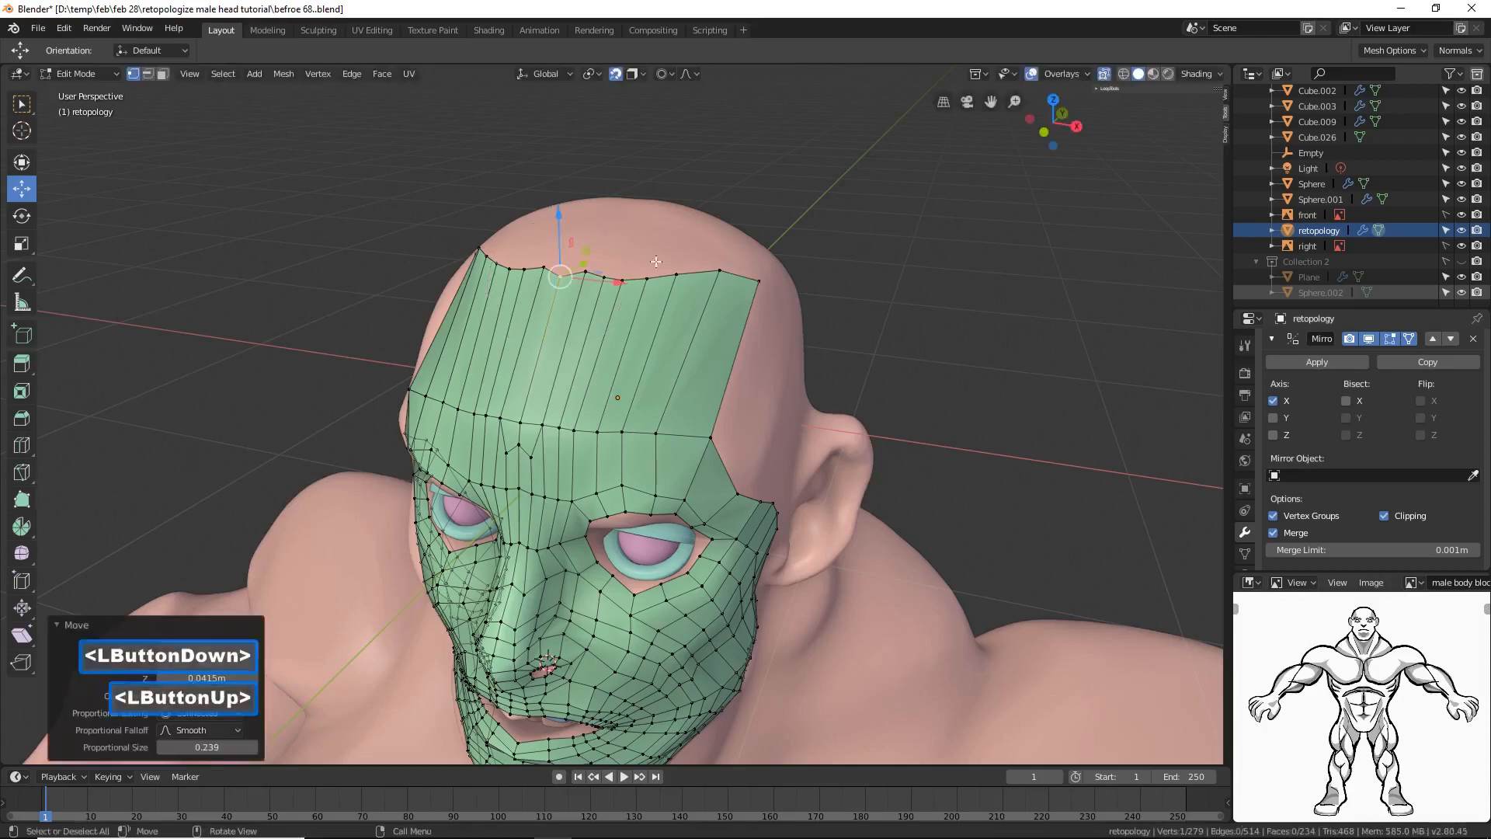
pyautogui.moveTo(656, 262); pyautogui.dragTo(891, 306, button='middle')
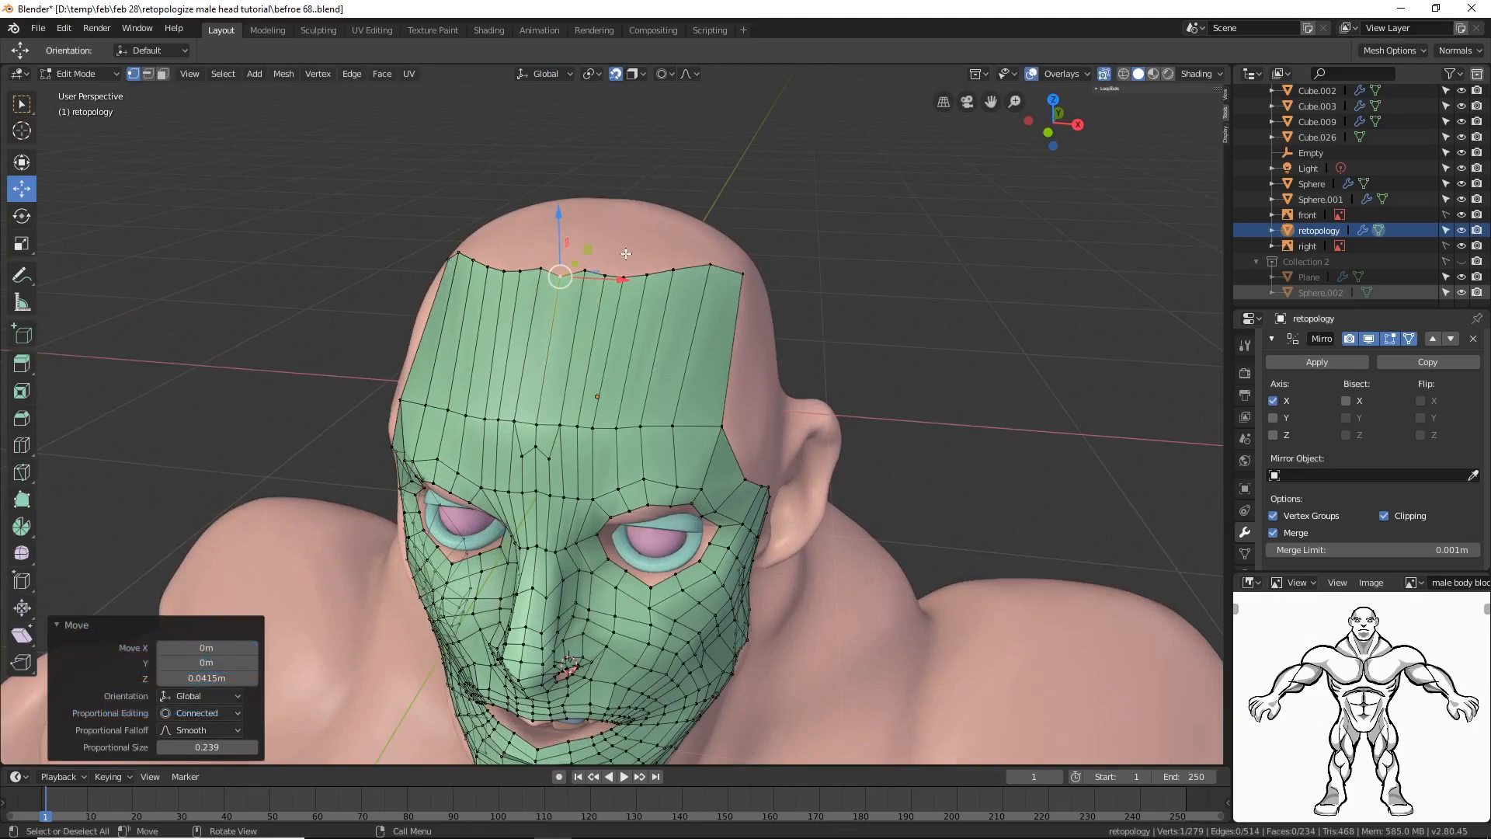
# Step: Disable proportional editing, raise the centre-line vertex of the top row by 0.0222 m along Z and clear the selection
pyautogui.click(669, 73)
pyautogui.click(712, 109)
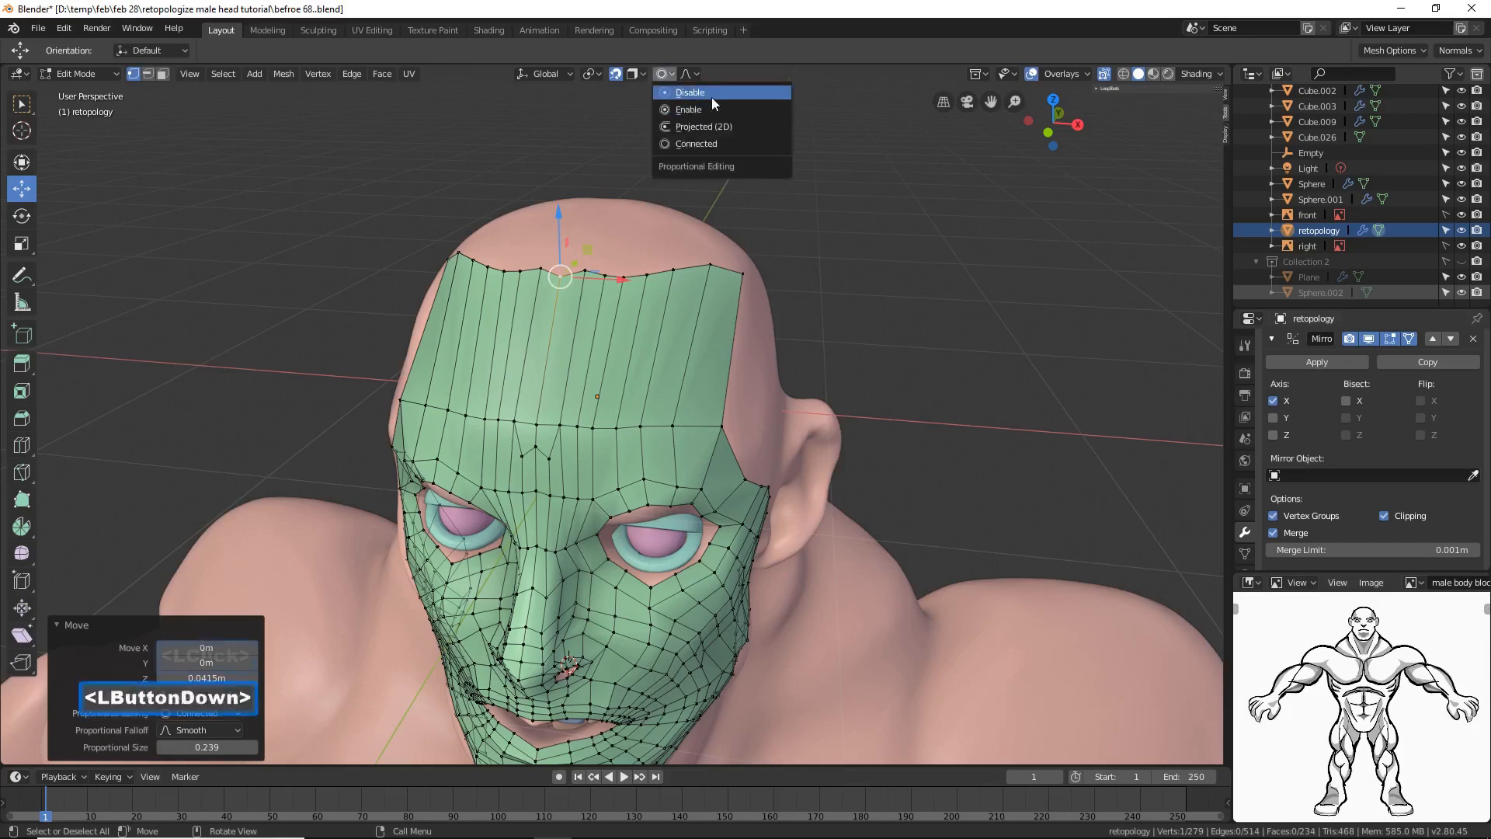
pyautogui.click(674, 269)
pyautogui.click(564, 275)
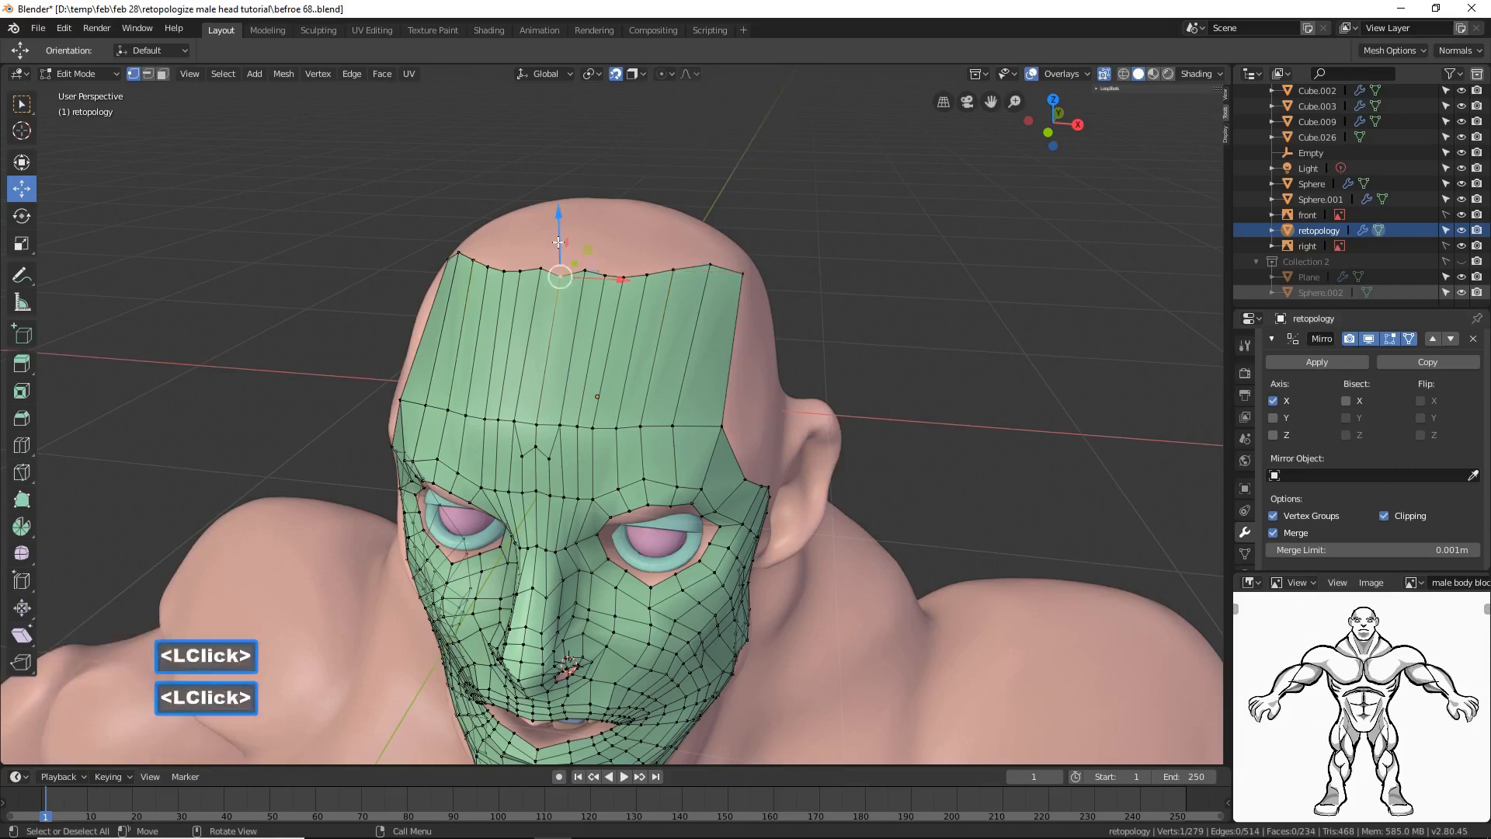
pyautogui.moveTo(563, 233); pyautogui.dragTo(695, 279)
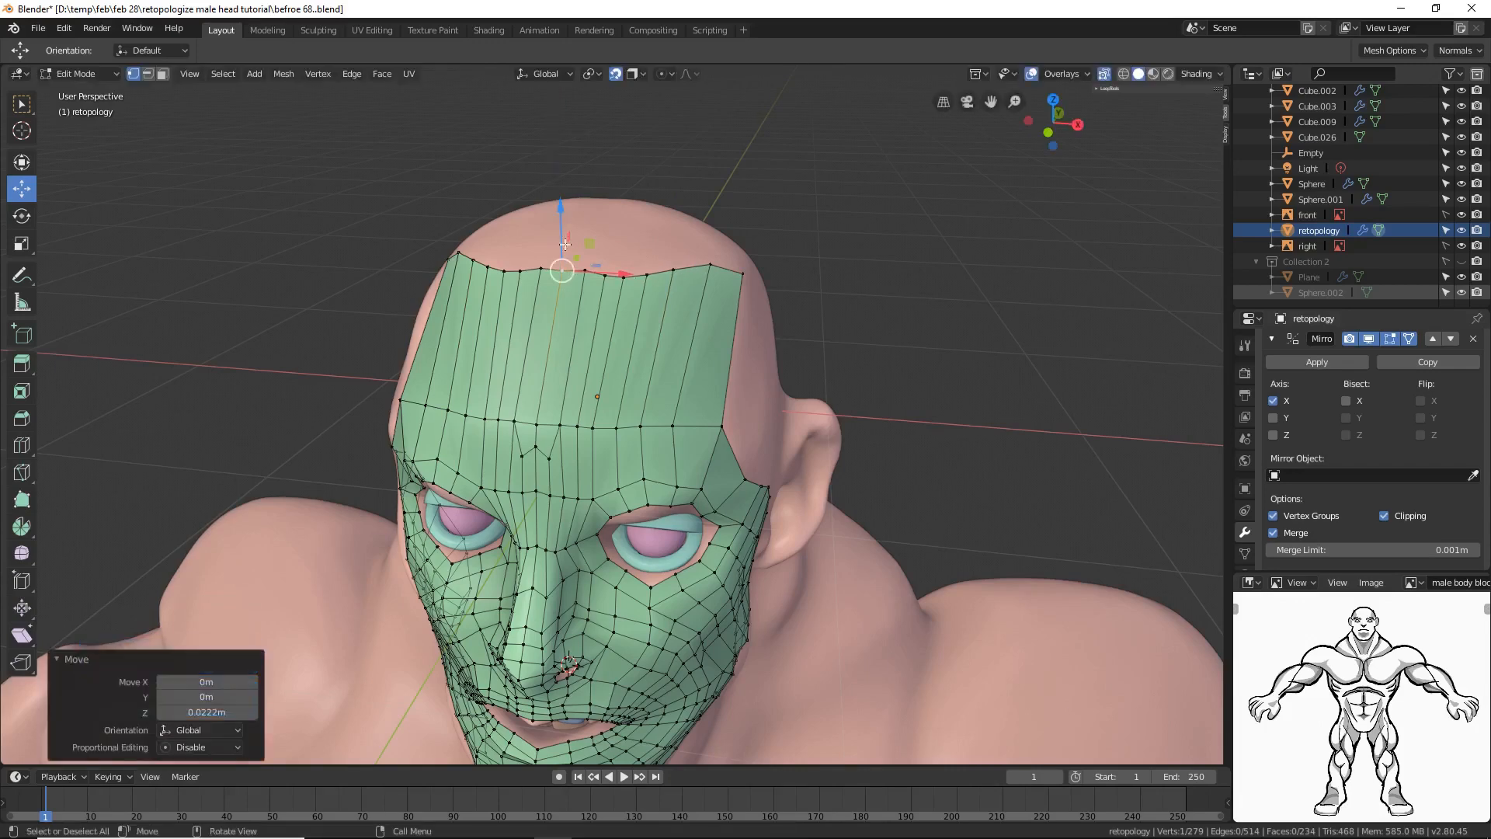
pyautogui.click(944, 314)
# Step: Select the forehead's top edge row from the centre line to the temple corner and raise it 0.161 m along Z
pyautogui.moveTo(943, 314); pyautogui.dragTo(666, 247, button='middle')
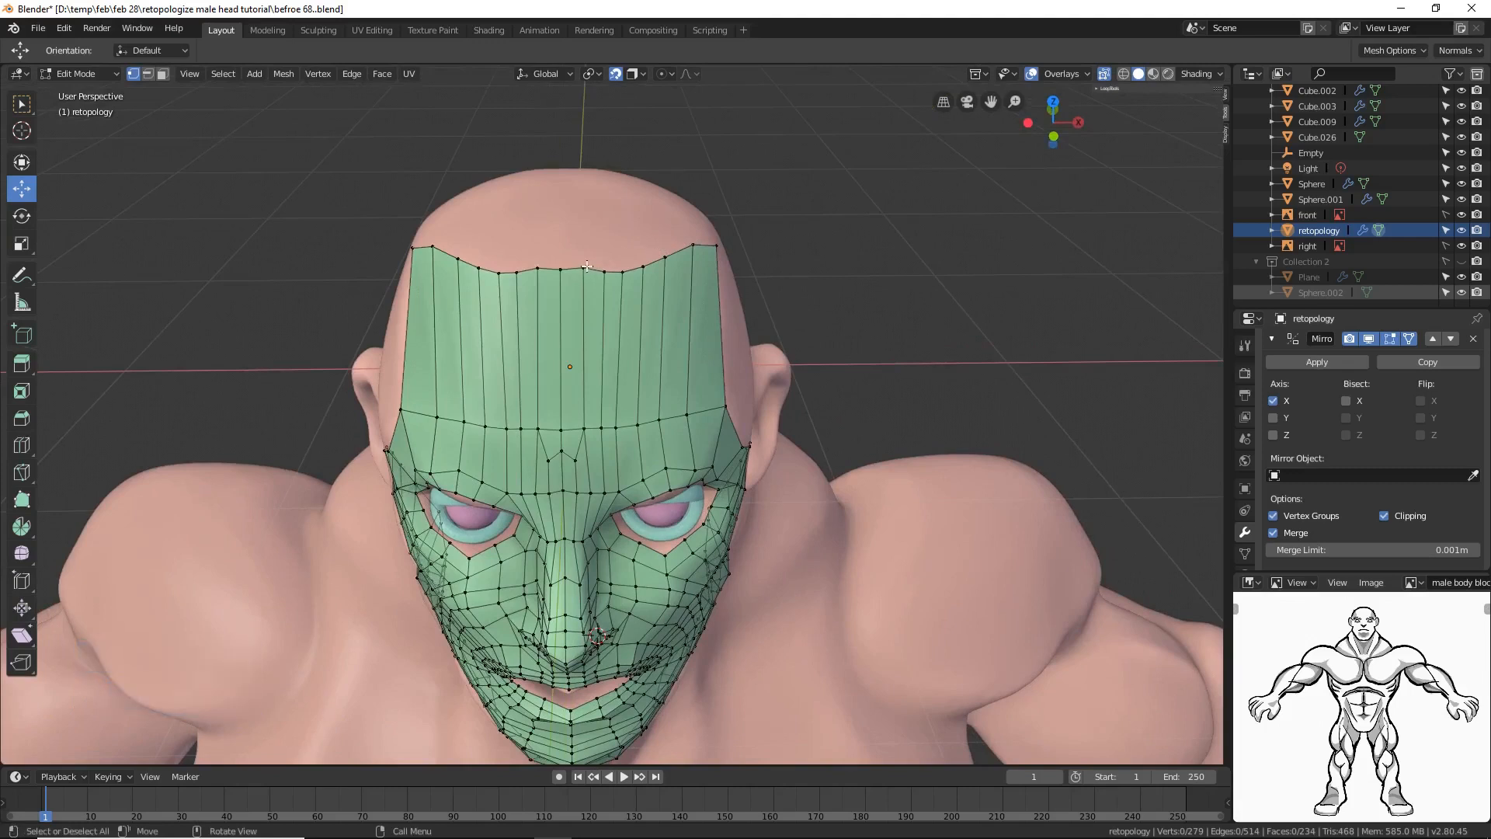
pyautogui.click(148, 74)
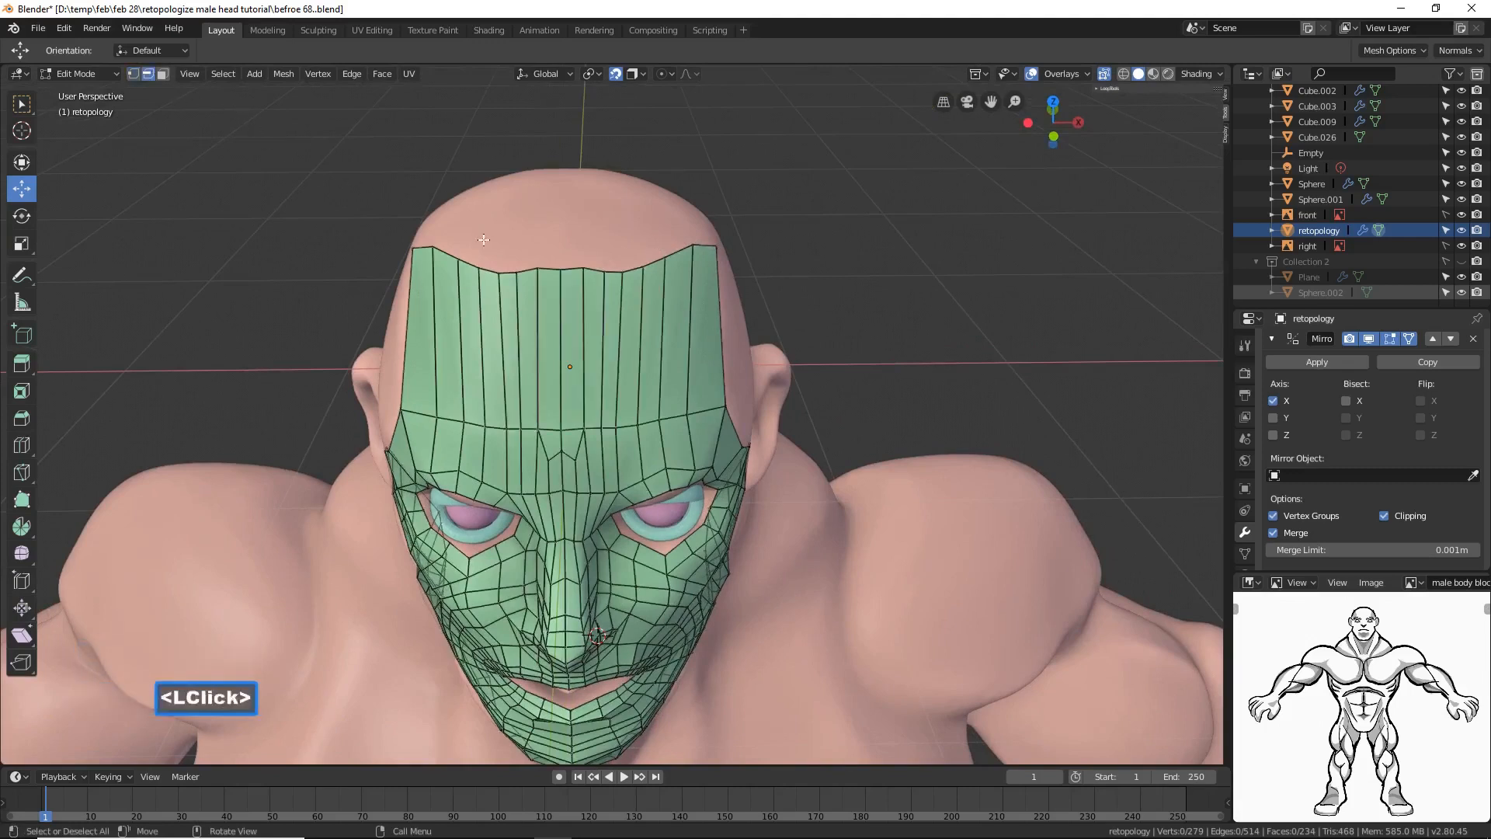
pyautogui.click(575, 270)
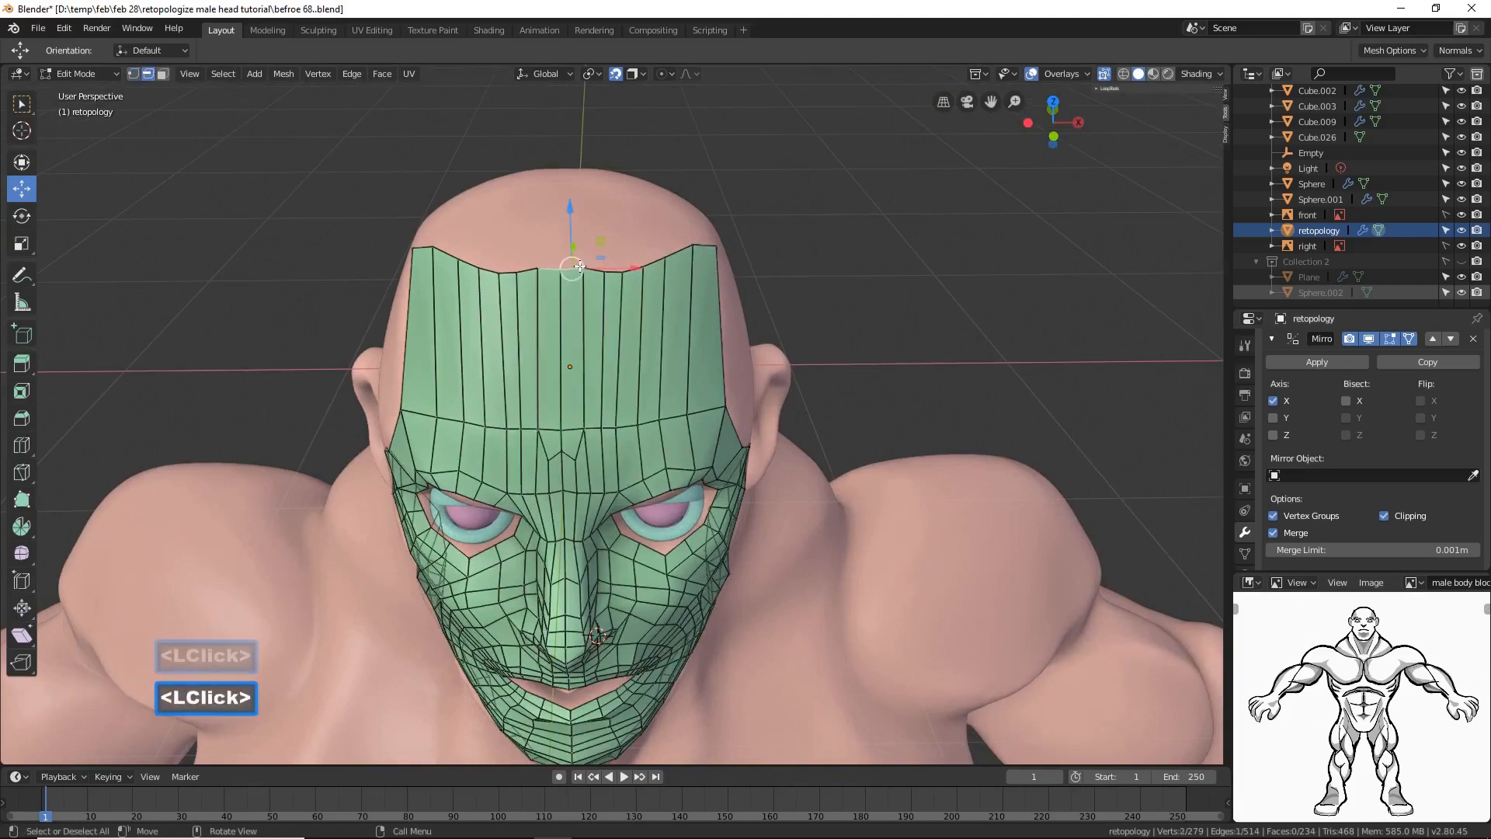
pyautogui.keyDown('ctrl'); pyautogui.click(708, 244); pyautogui.keyUp('ctrl')
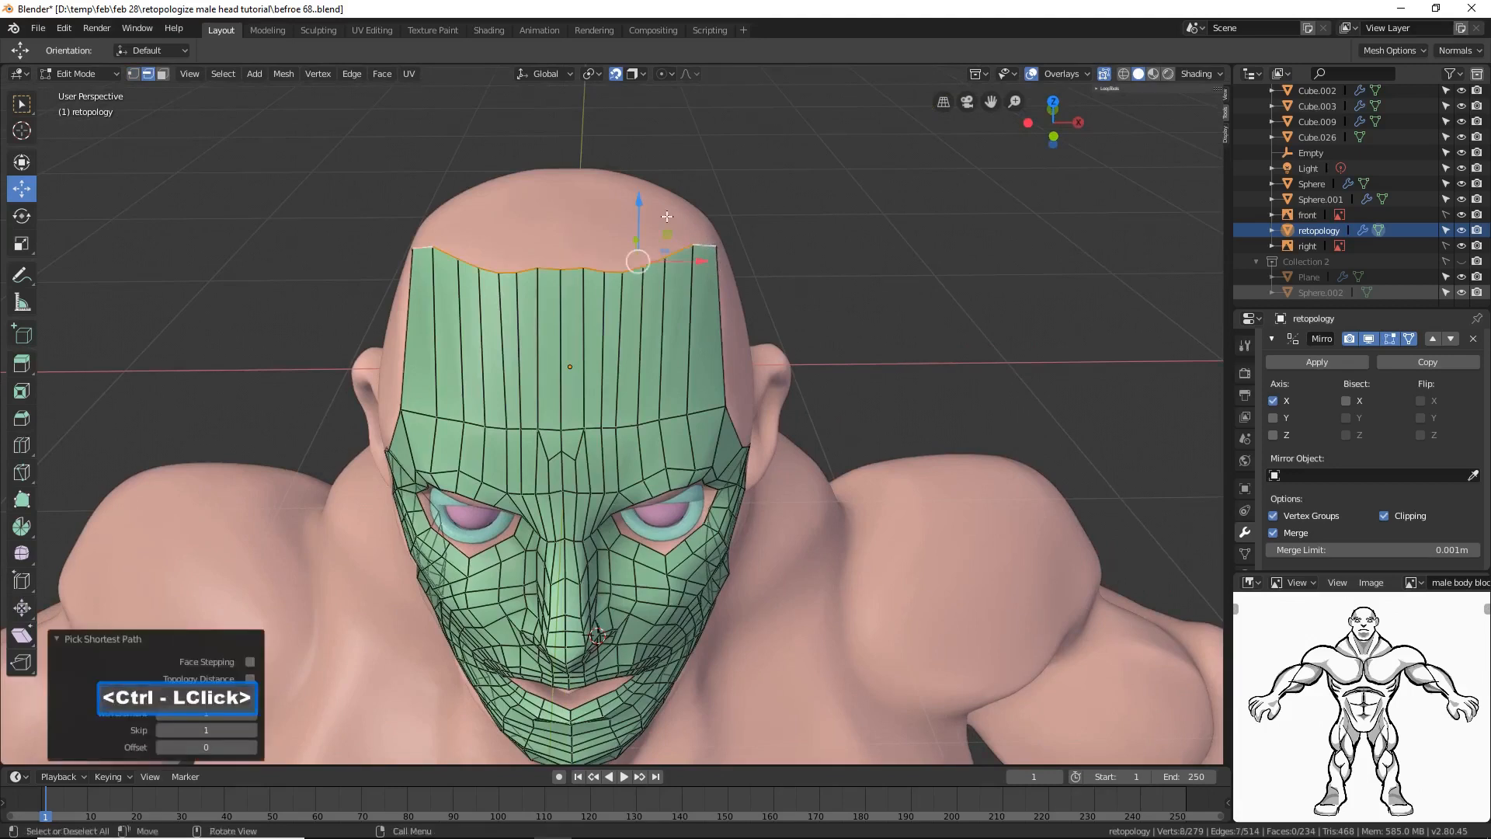
pyautogui.moveTo(640, 208); pyautogui.dragTo(641, 166)
pyautogui.moveTo(899, 313); pyautogui.dragTo(872, 294, button='middle')
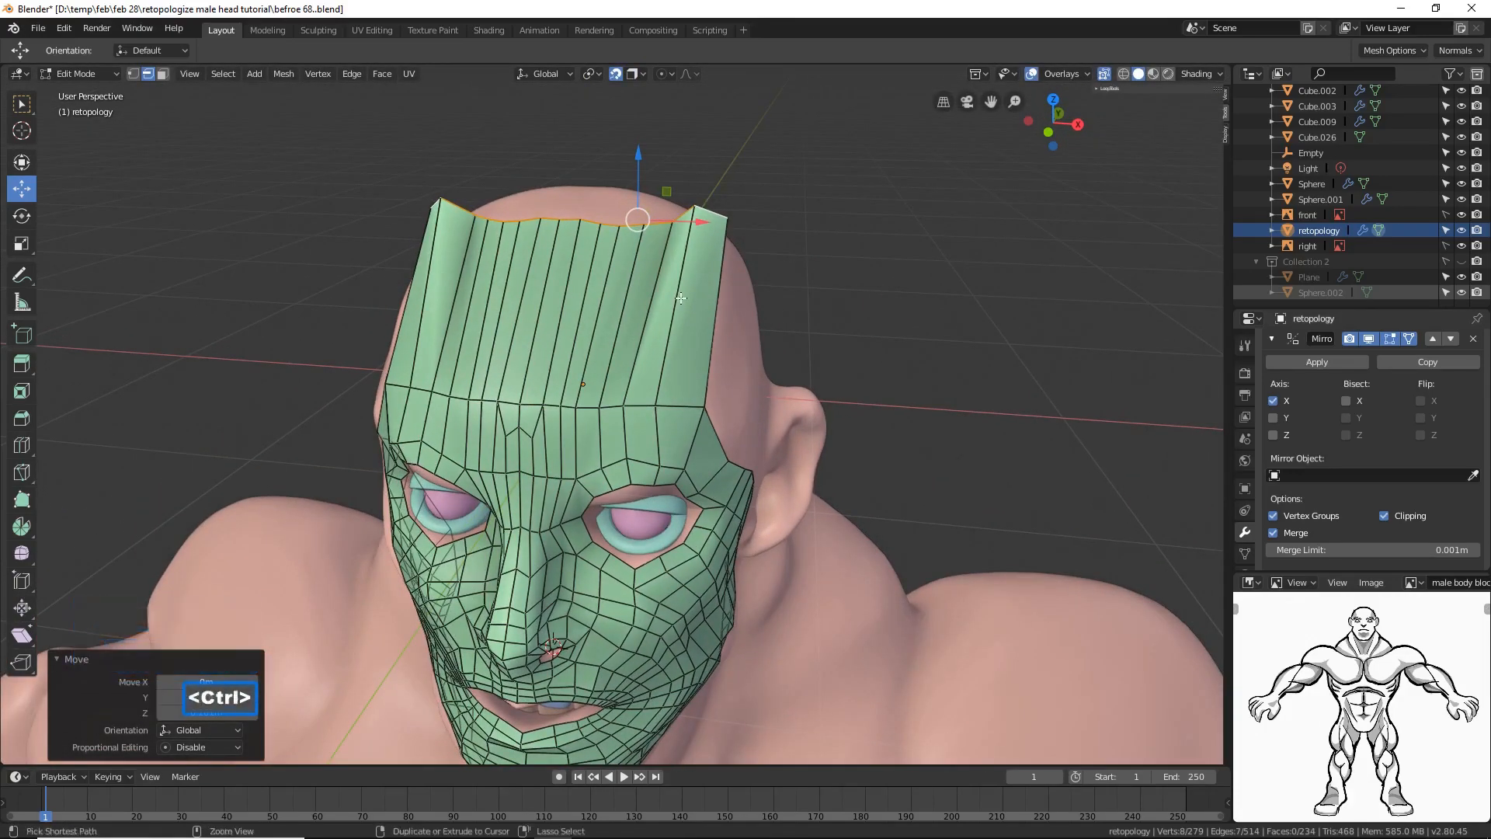
# Step: Add two evenly spaced loop cuts across the tall forehead strip without sliding them
pyautogui.hotkey('ctrl', 'r')
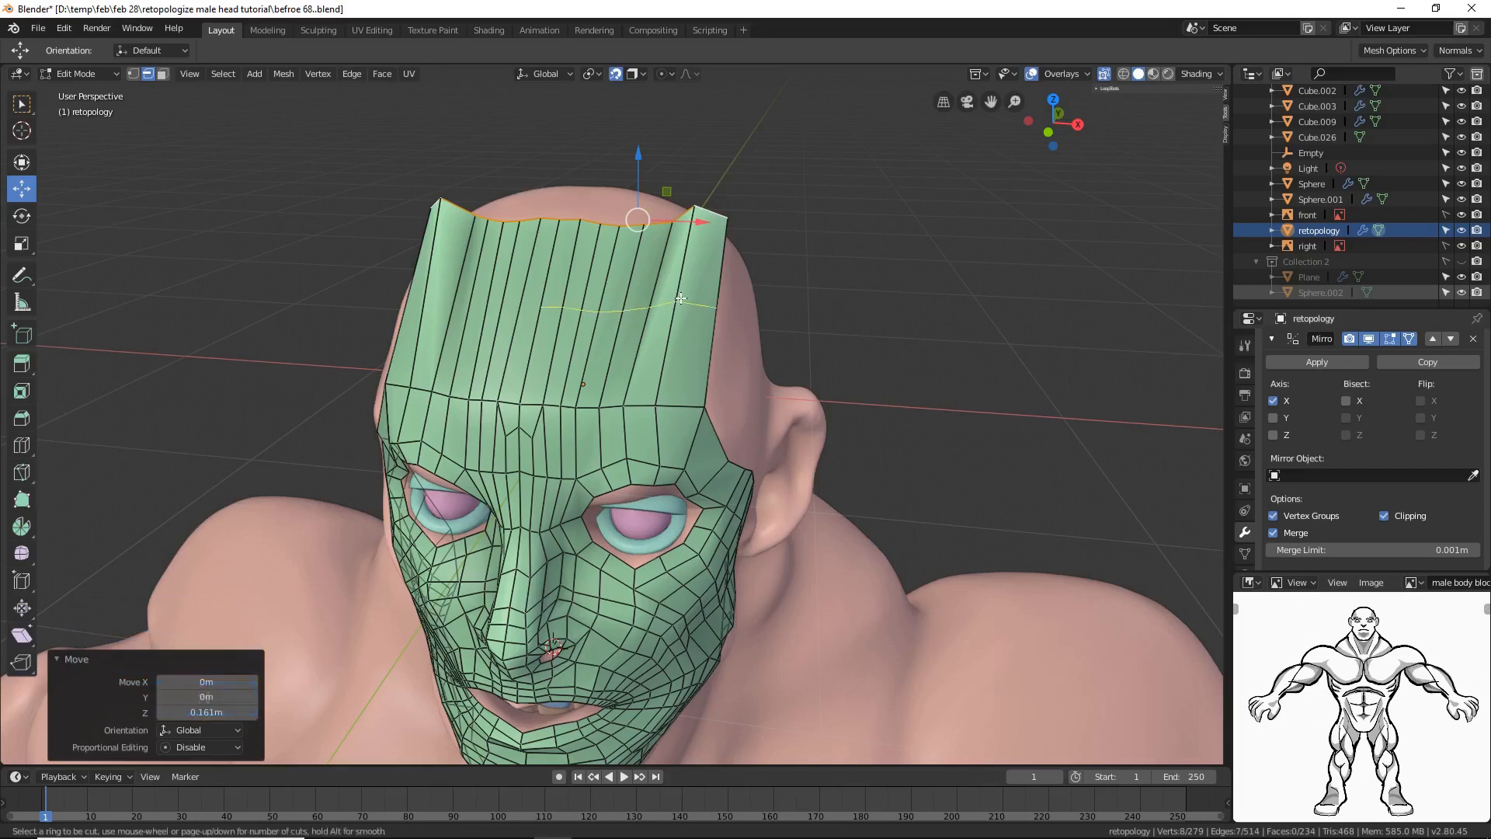
pyautogui.scroll(1, 680, 298)
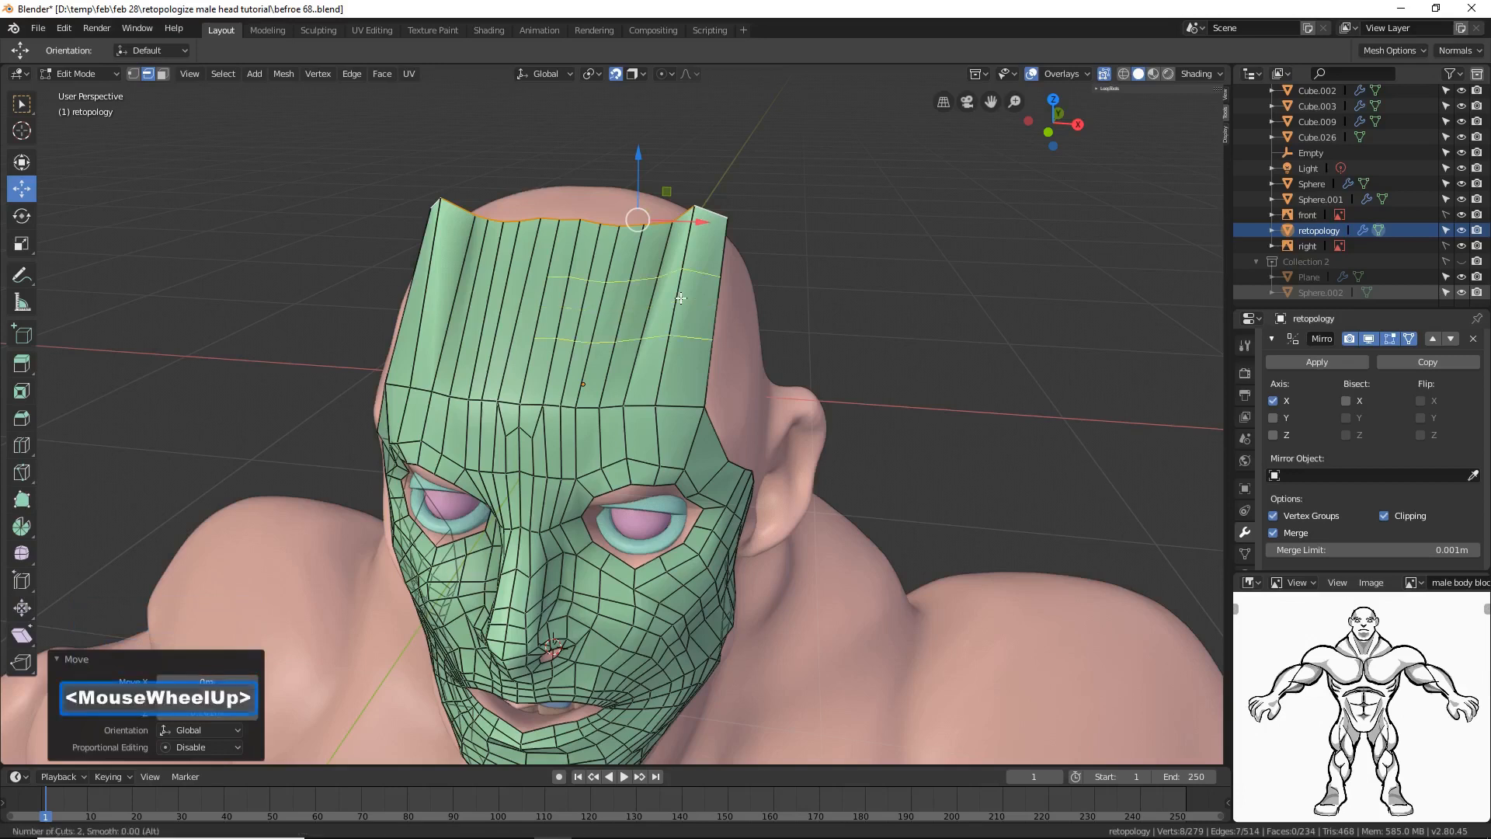
pyautogui.click(680, 299)
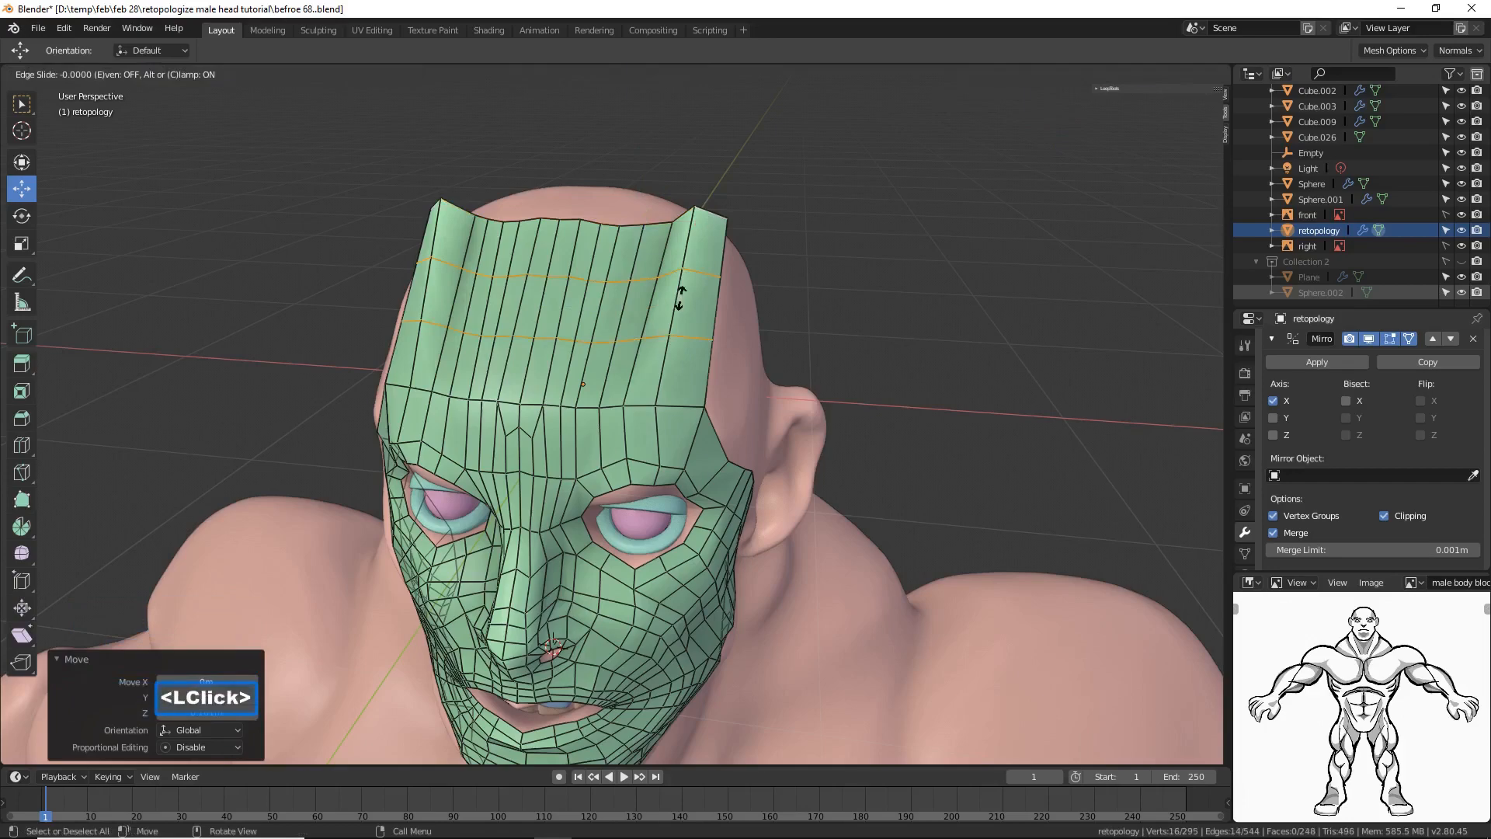
pyautogui.click(682, 300)
# Step: Circle-select the top band of forehead faces and snap it onto the surface of the sculpted head
pyautogui.moveTo(853, 323); pyautogui.dragTo(880, 348, button='middle')
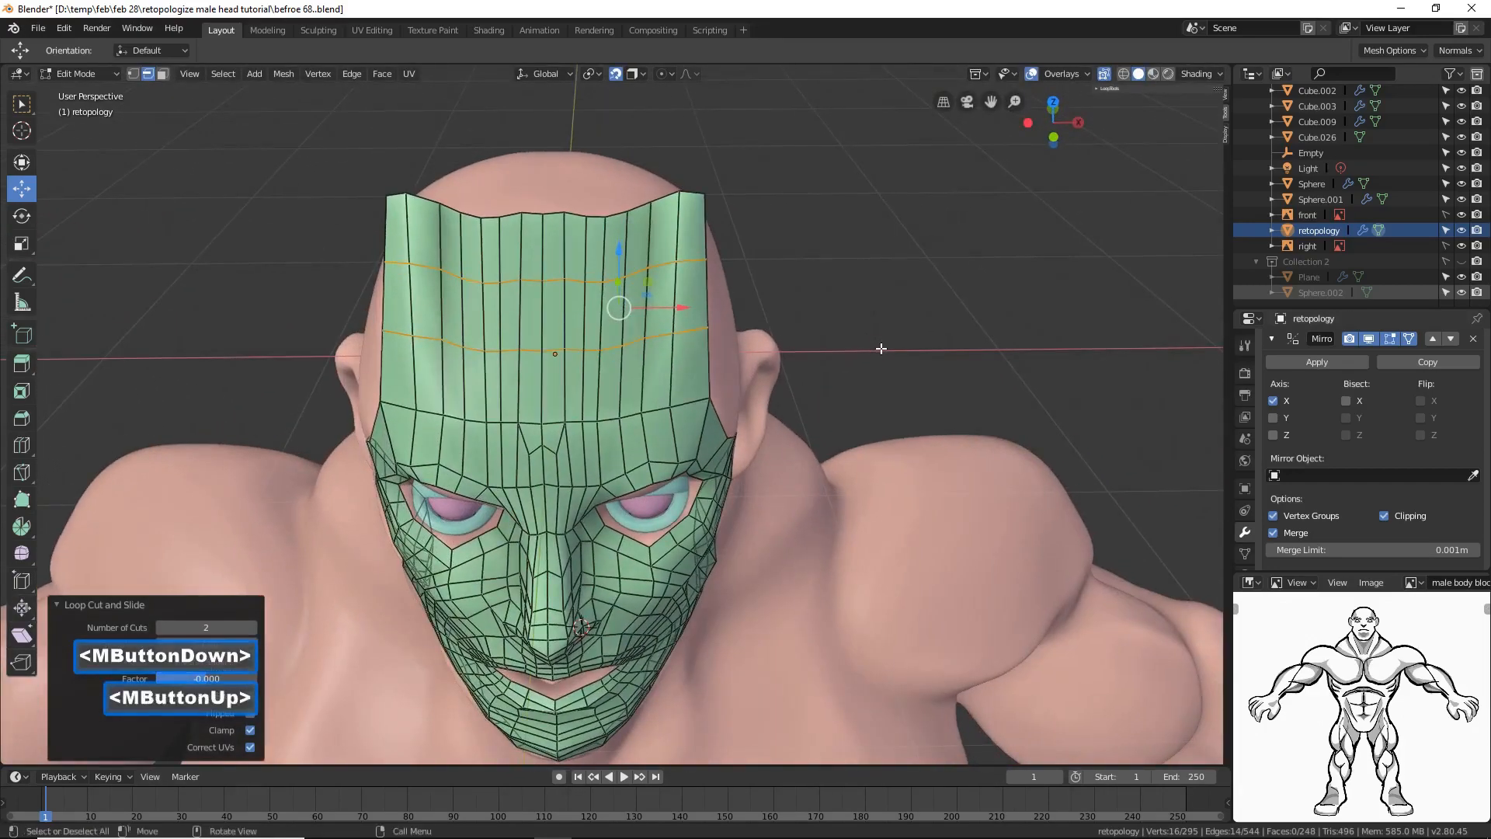
pyautogui.click(163, 73)
pyautogui.press('c')
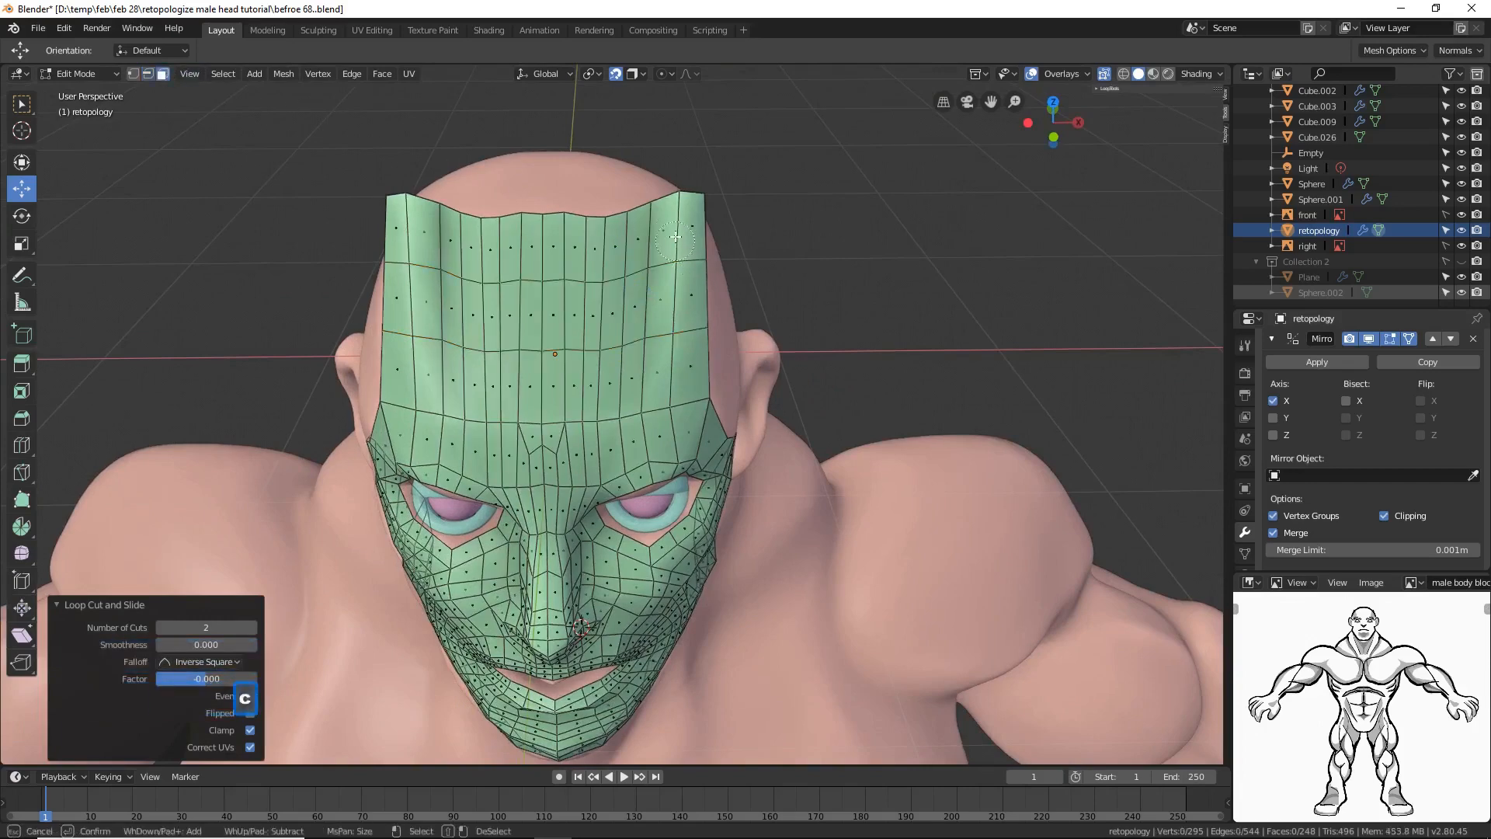
pyautogui.moveTo(677, 227)
pyautogui.mouseDown()
pyautogui.moveTo(694, 219)
pyautogui.moveTo(619, 240)
pyautogui.mouseUp()
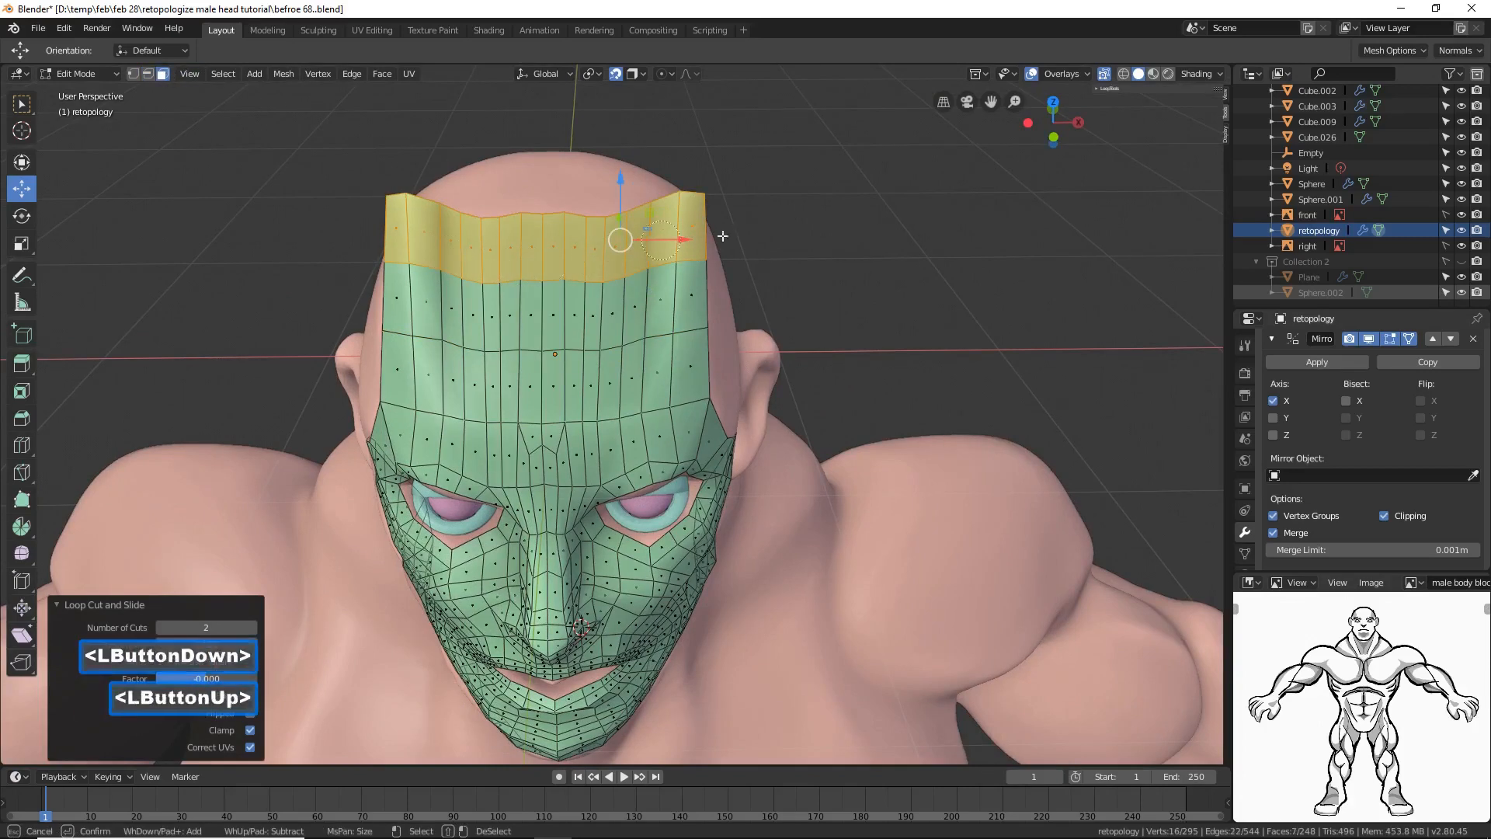
pyautogui.rightClick(848, 239)
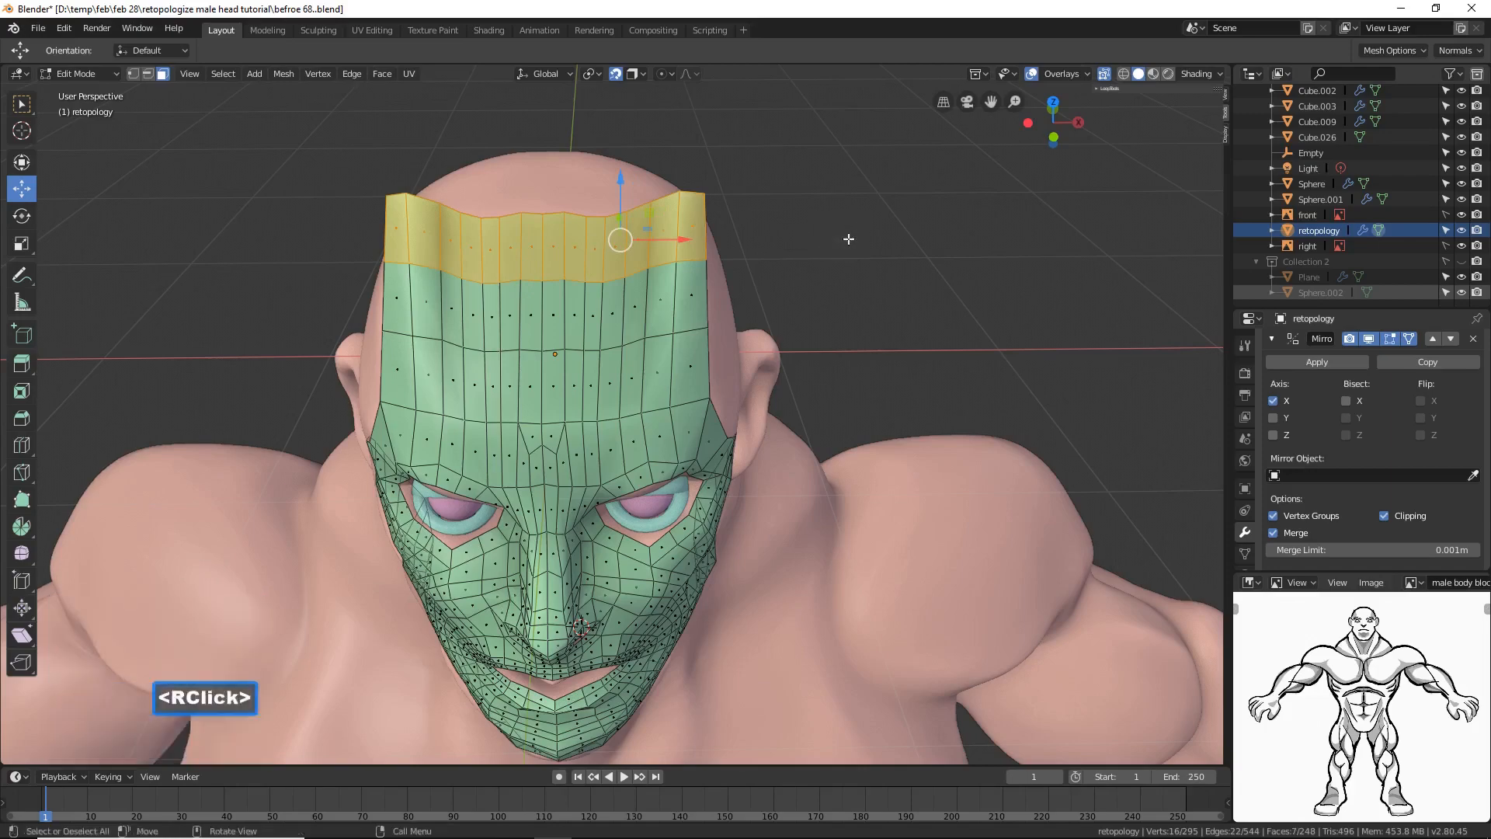
pyautogui.press('g')
pyautogui.click(845, 236)
pyautogui.moveTo(845, 236); pyautogui.dragTo(746, 212, button='middle')
# Step: Snap the top band's outer corner vertex to the head and move it outward along the side of the skull
pyautogui.click(133, 74)
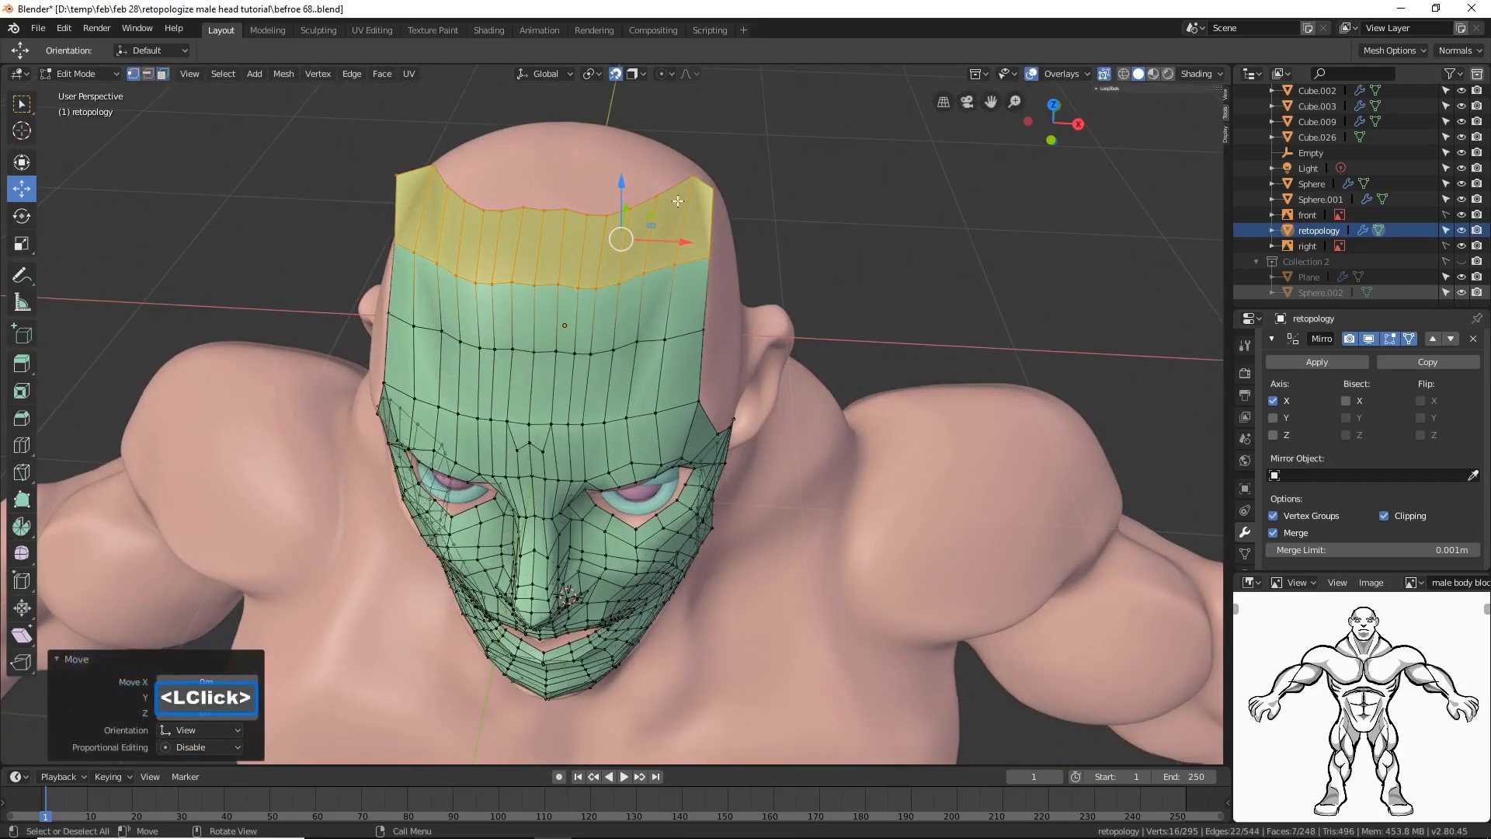
pyautogui.click(713, 189)
pyautogui.press('g')
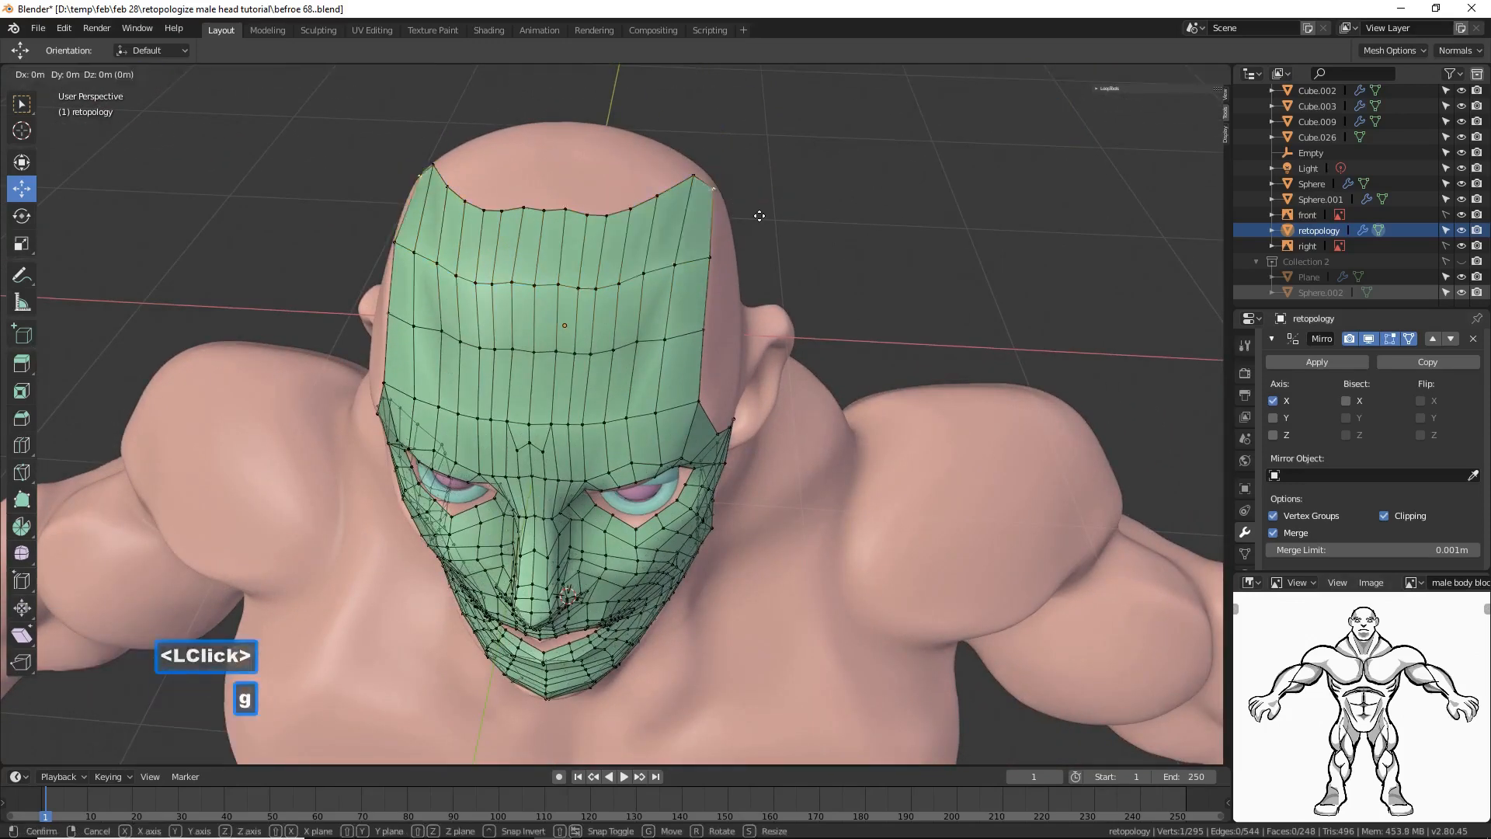
pyautogui.rightClick(762, 229)
pyautogui.moveTo(906, 240); pyautogui.dragTo(878, 267, button='middle')
pyautogui.press('g')
pyautogui.click(767, 214)
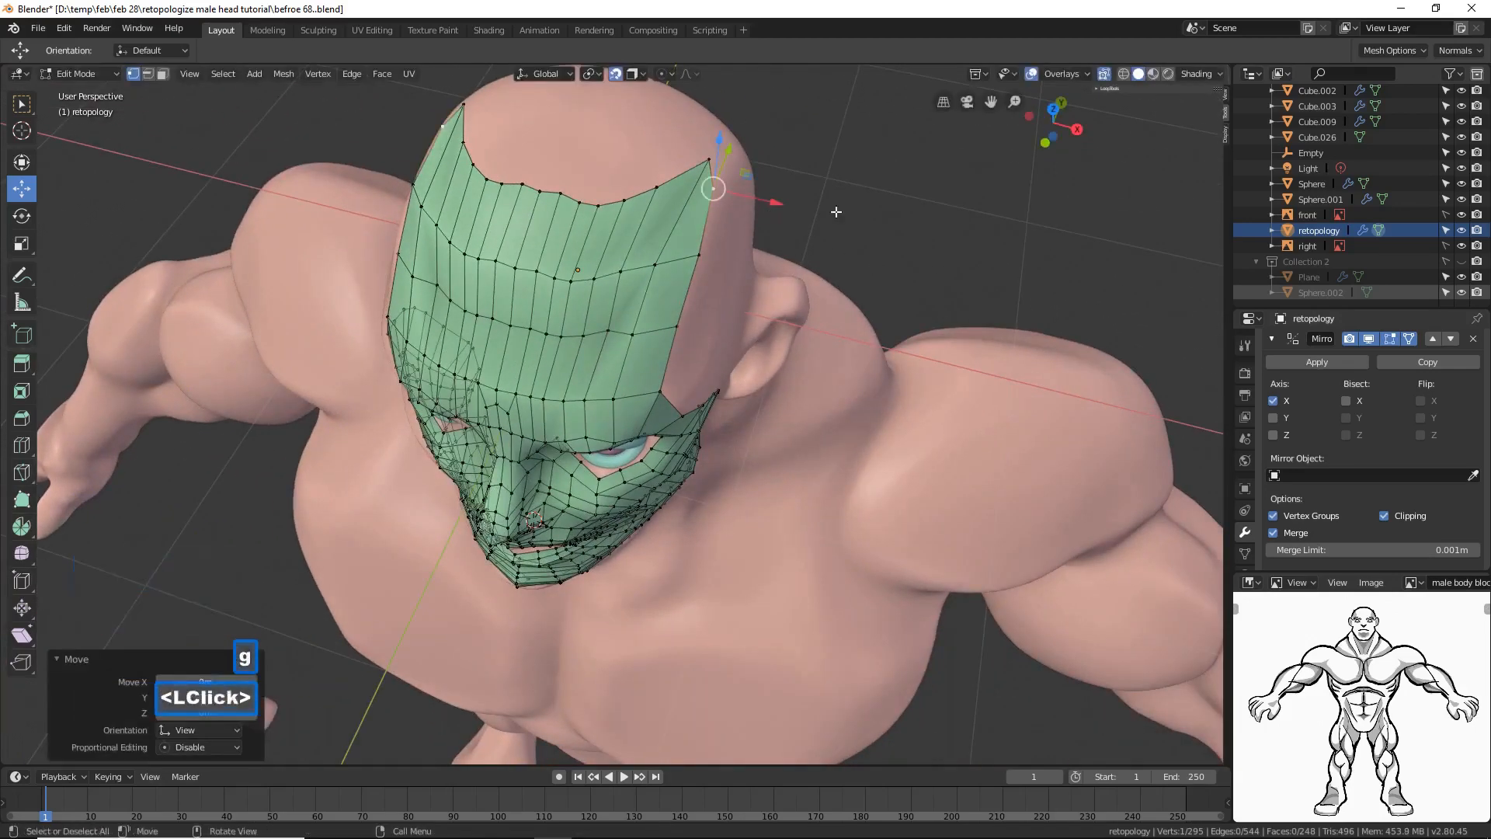
pyautogui.moveTo(767, 214); pyautogui.dragTo(725, 213, button='middle')
pyautogui.moveTo(724, 213); pyautogui.dragTo(749, 245)
# Step: Circle-select the horizontal vertex row across the middle of the forehead and snap it onto the surface of the sculpted head
pyautogui.moveTo(748, 245); pyautogui.dragTo(618, 257, button='middle')
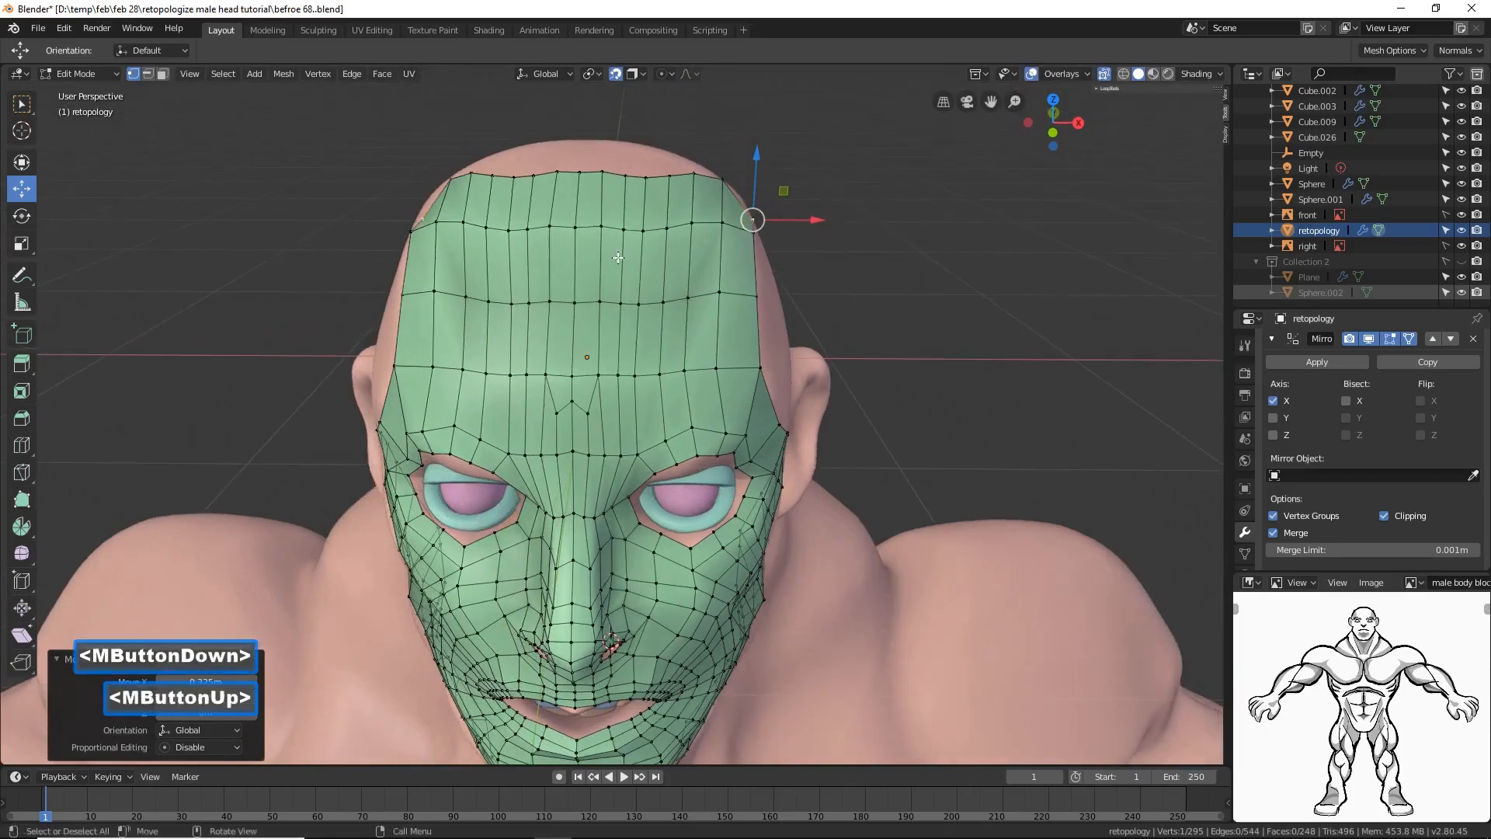
pyautogui.click(942, 261)
pyautogui.press('c')
pyautogui.moveTo(759, 289); pyautogui.dragTo(586, 307)
pyautogui.moveTo(772, 275); pyautogui.dragTo(772, 275)
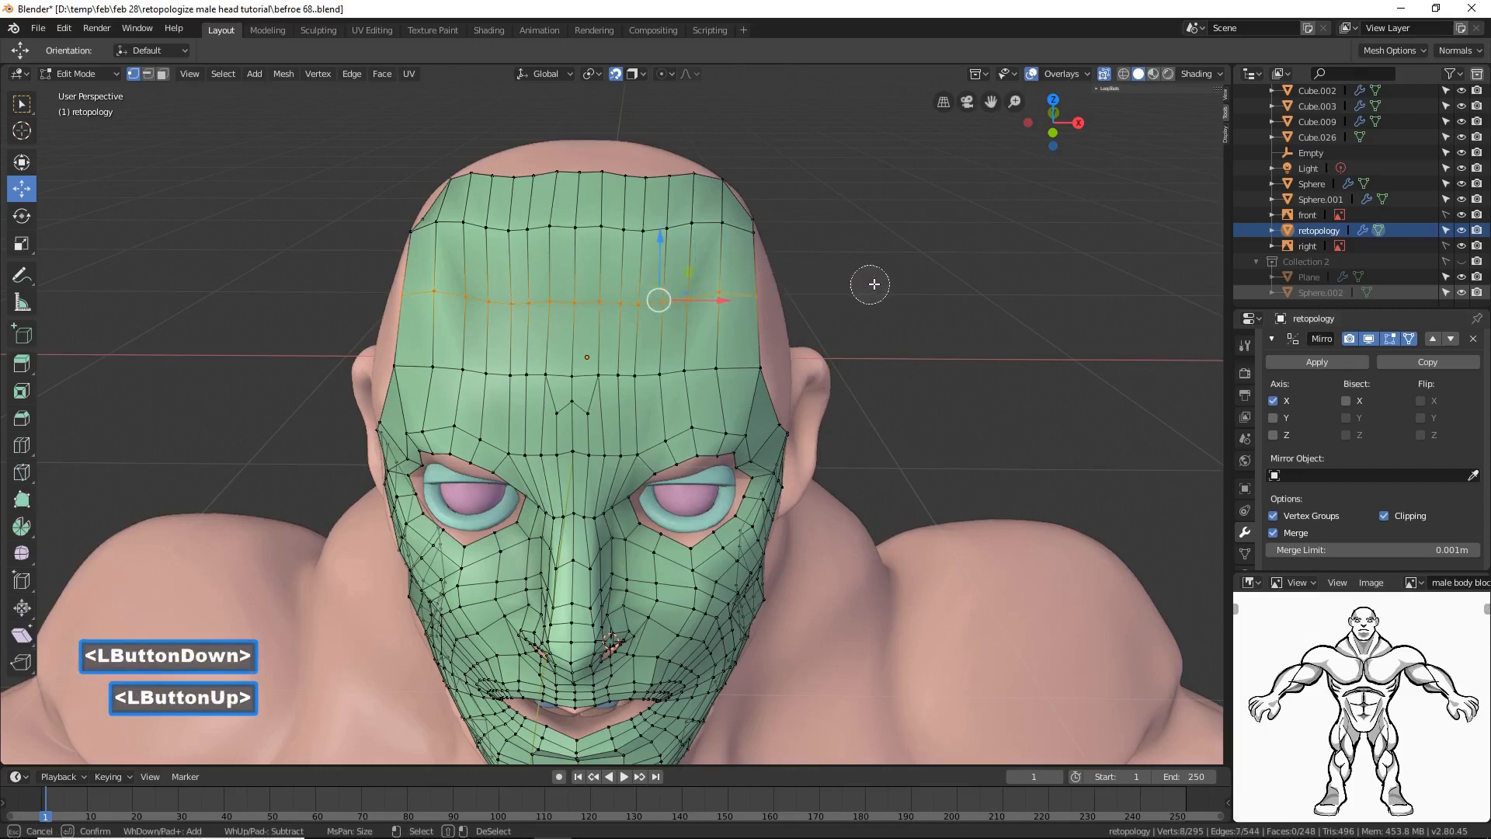
pyautogui.rightClick(869, 283)
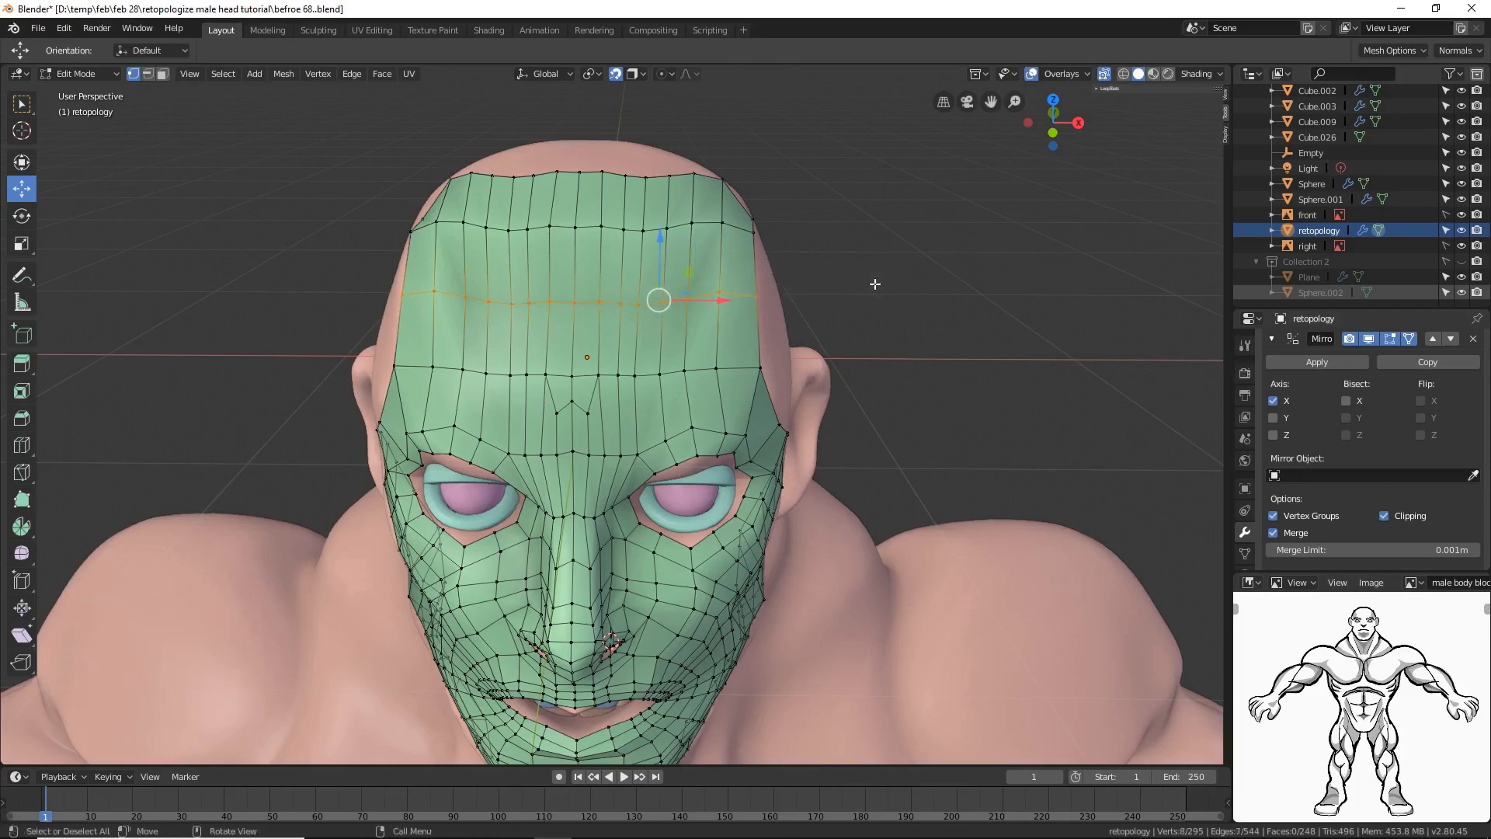
pyautogui.press('g')
pyautogui.click(875, 283)
pyautogui.moveTo(924, 318); pyautogui.dragTo(825, 357, button='middle')
pyautogui.click(1060, 407)
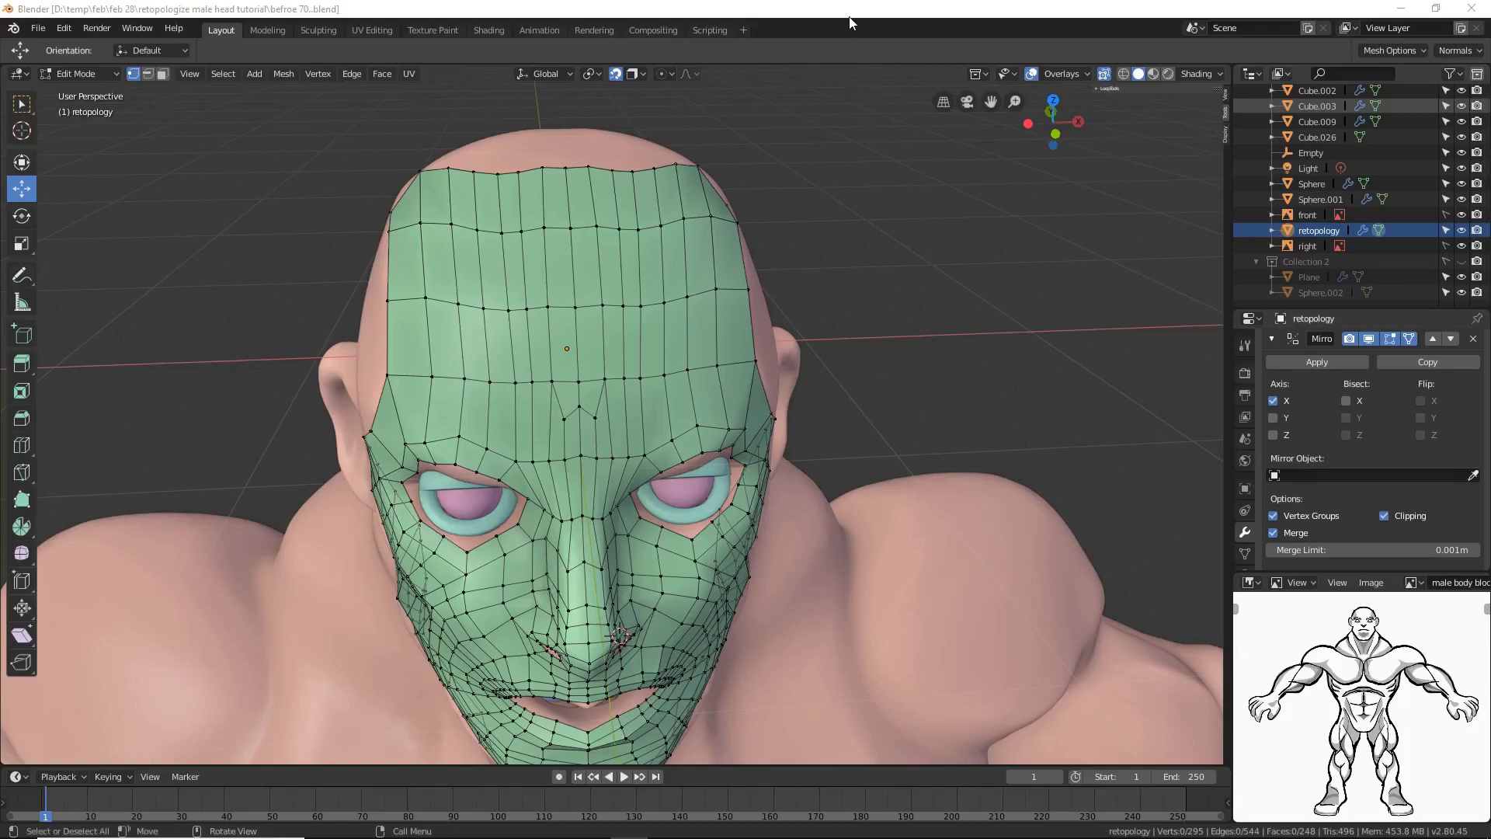
pyautogui.click(850, 19)
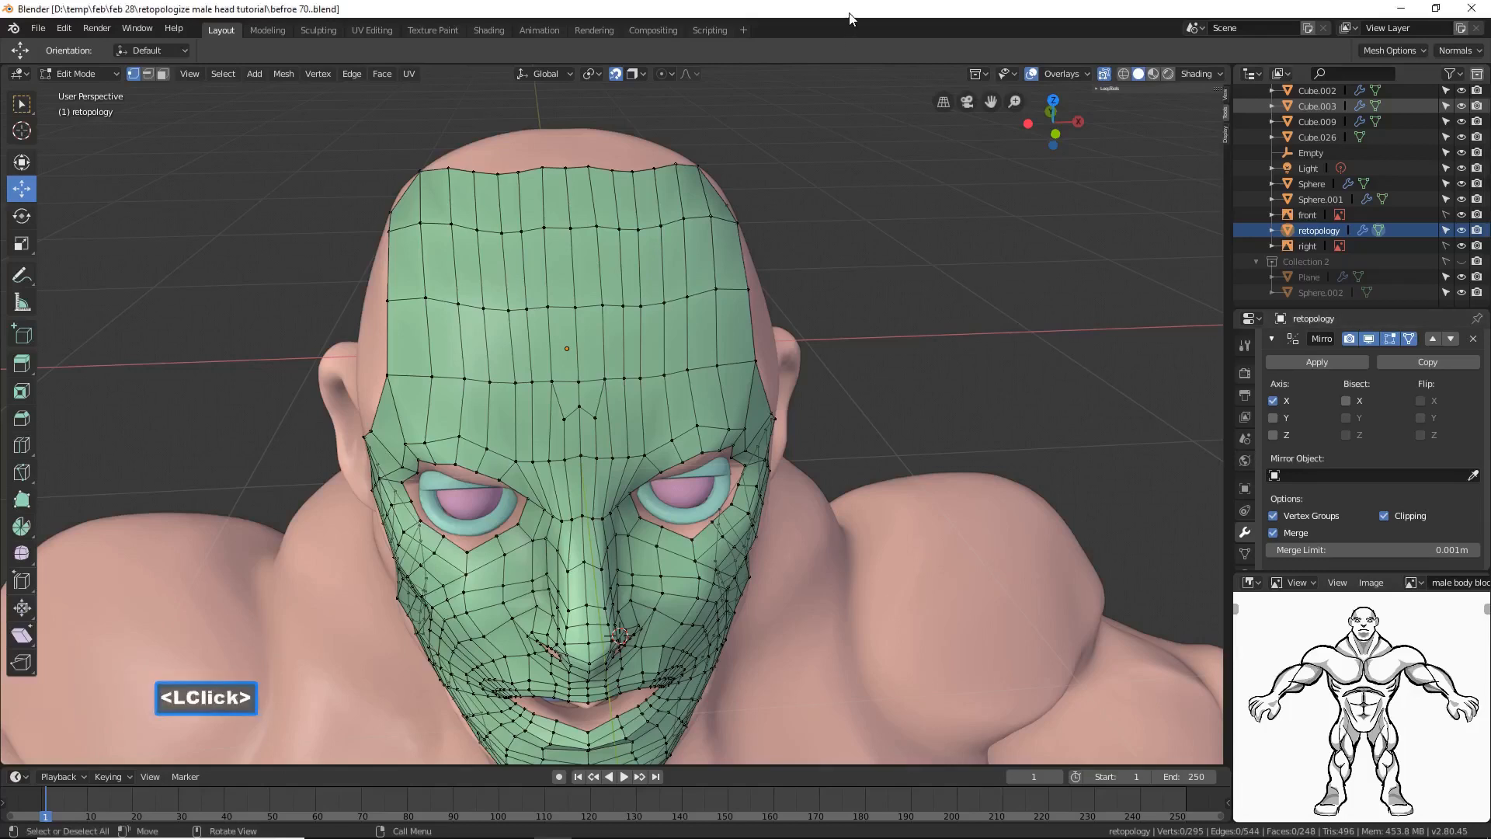
# Step: Switch to edge selection, pick the forehead's top edge beside the centre line, and extrude it in two segments back over the crown
pyautogui.click(148, 73)
pyautogui.click(579, 169)
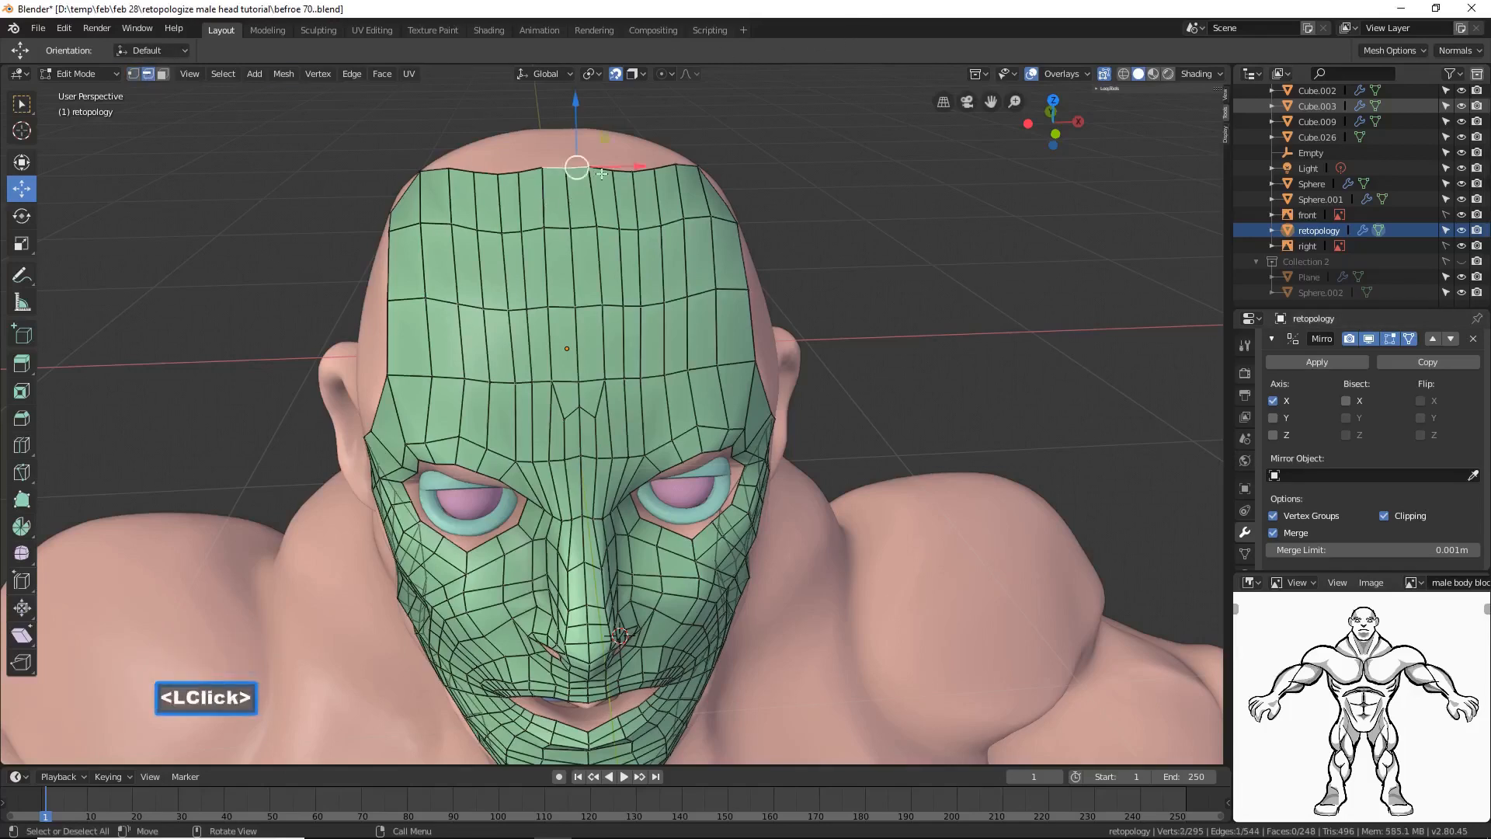
pyautogui.moveTo(715, 163); pyautogui.dragTo(573, 254, button='middle')
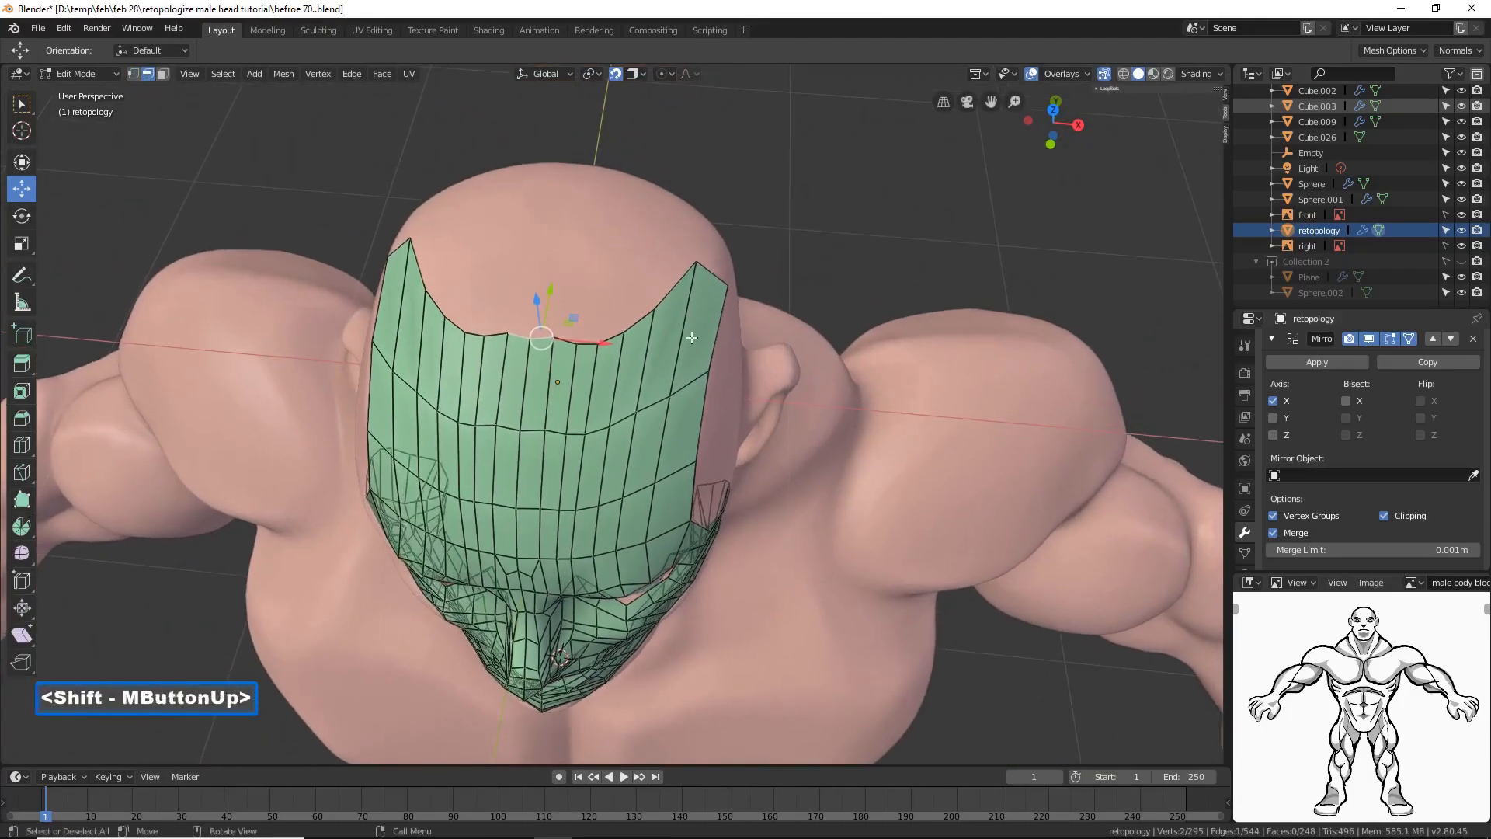
pyautogui.keyDown('ctrl'); pyautogui.rightClick(573, 215); pyautogui.keyUp('ctrl')
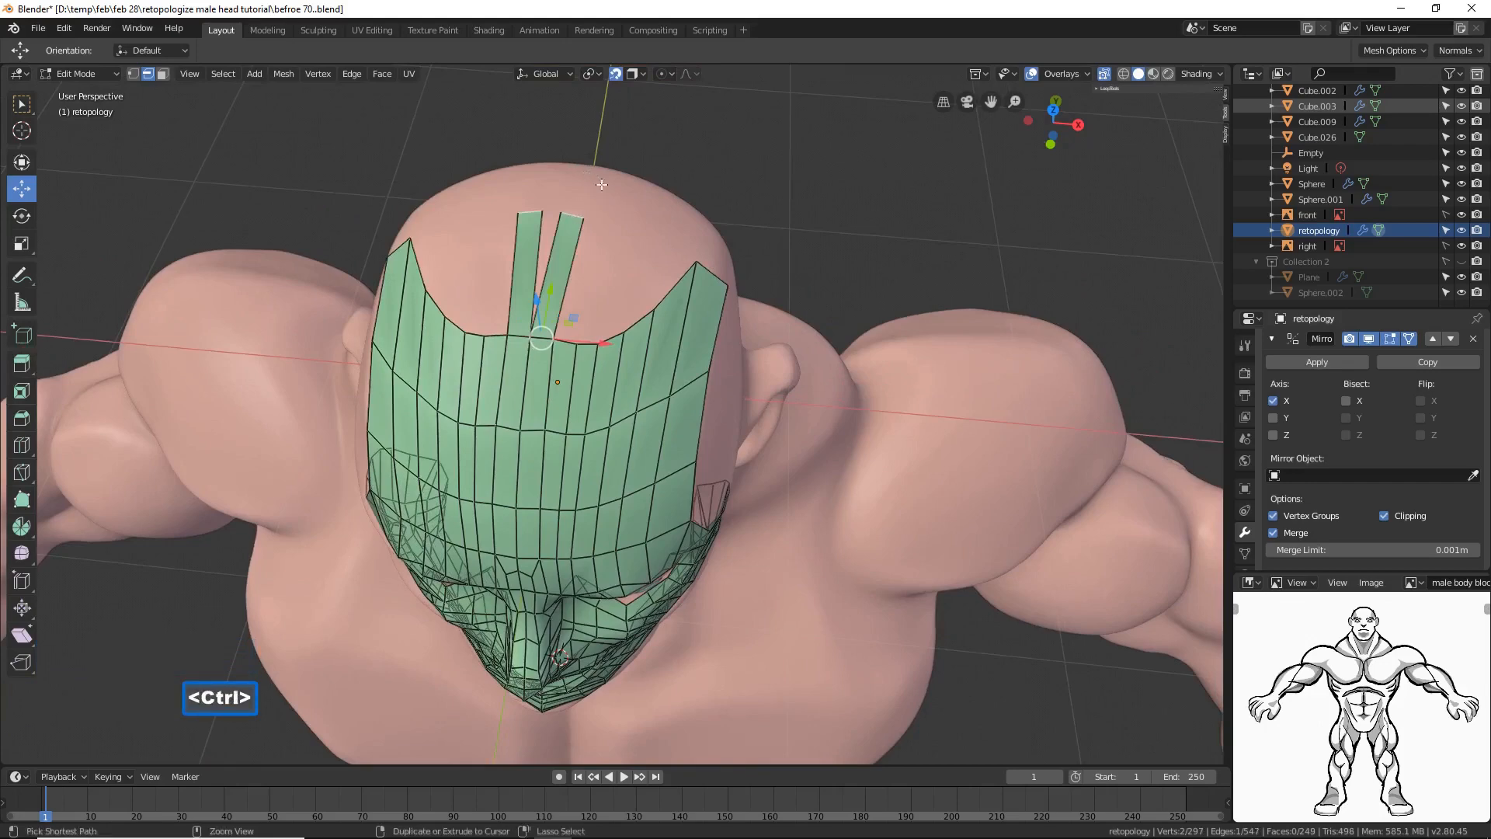
pyautogui.moveTo(682, 180); pyautogui.dragTo(637, 288, button='middle')
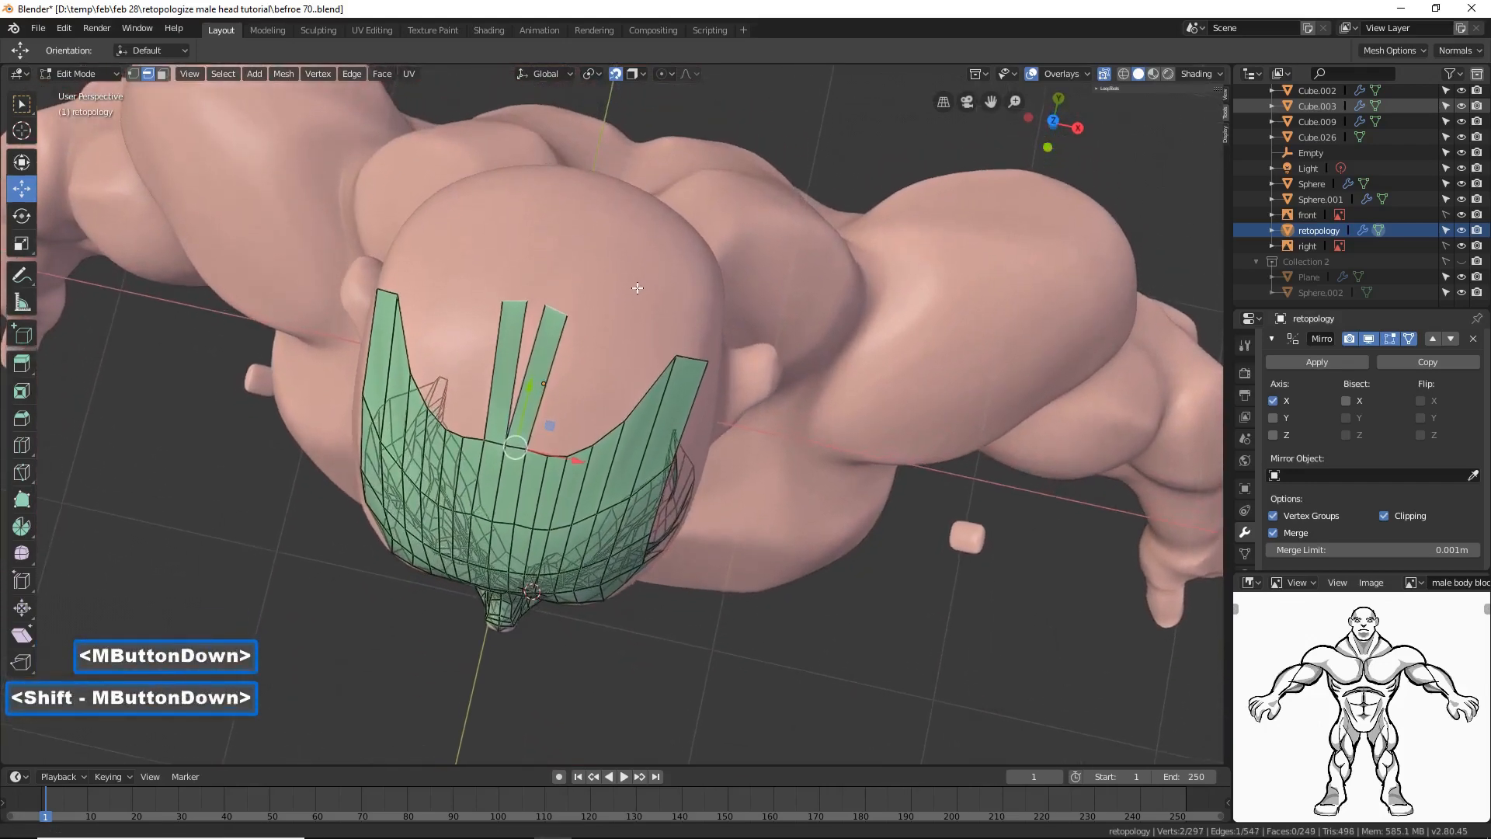
pyautogui.keyDown('ctrl'); pyautogui.rightClick(581, 218); pyautogui.keyUp('ctrl')
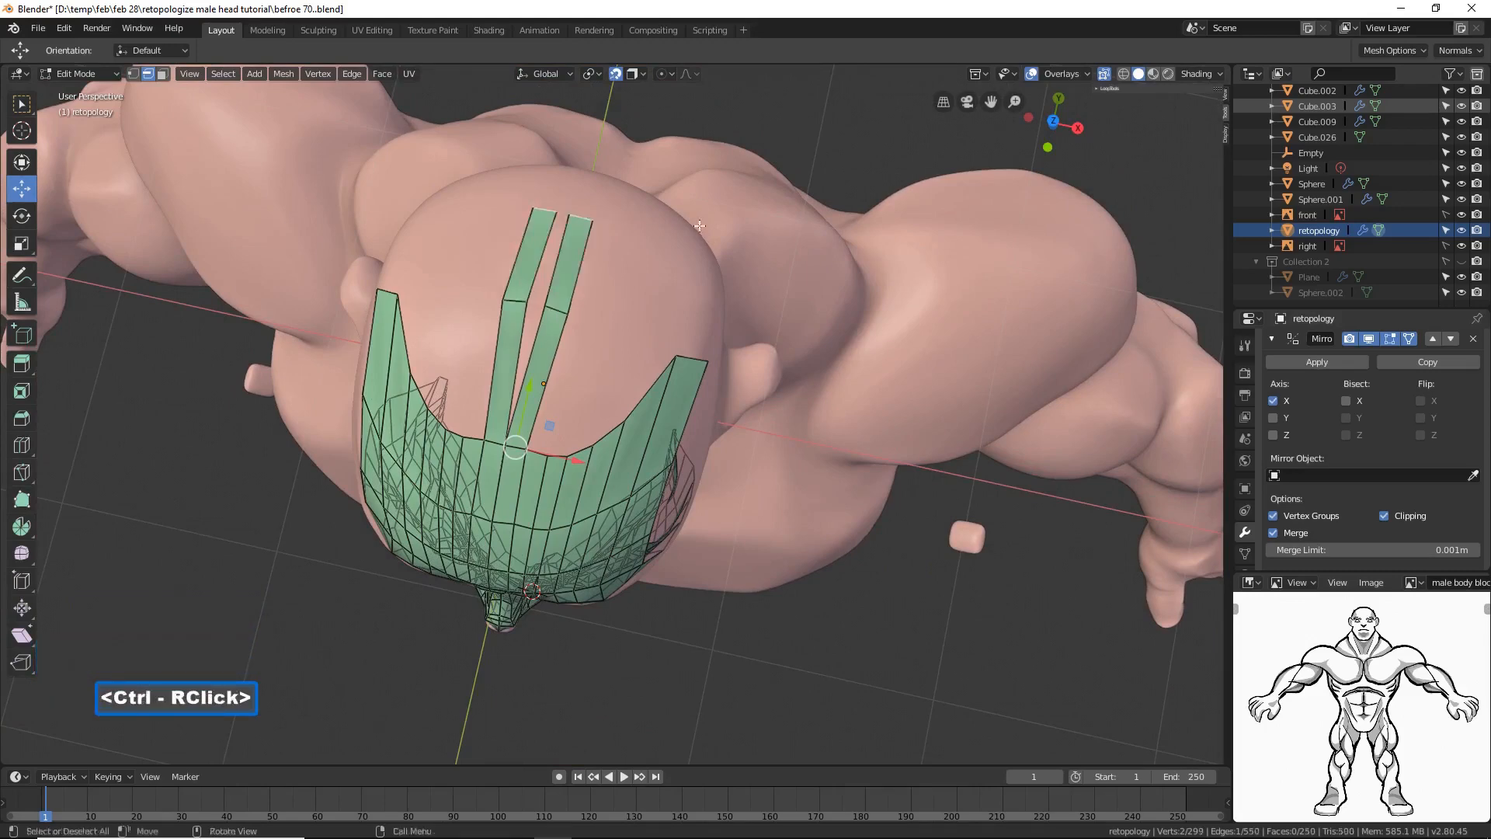
# Step: Extrude the strip's end edge in two more segments, past the crown and onto the back of the head
pyautogui.moveTo(584, 219); pyautogui.dragTo(665, 236, button='middle')
pyautogui.keyDown('shift'); pyautogui.moveTo(619, 313); pyautogui.dragTo(574, 305, button='middle'); pyautogui.keyUp('shift')
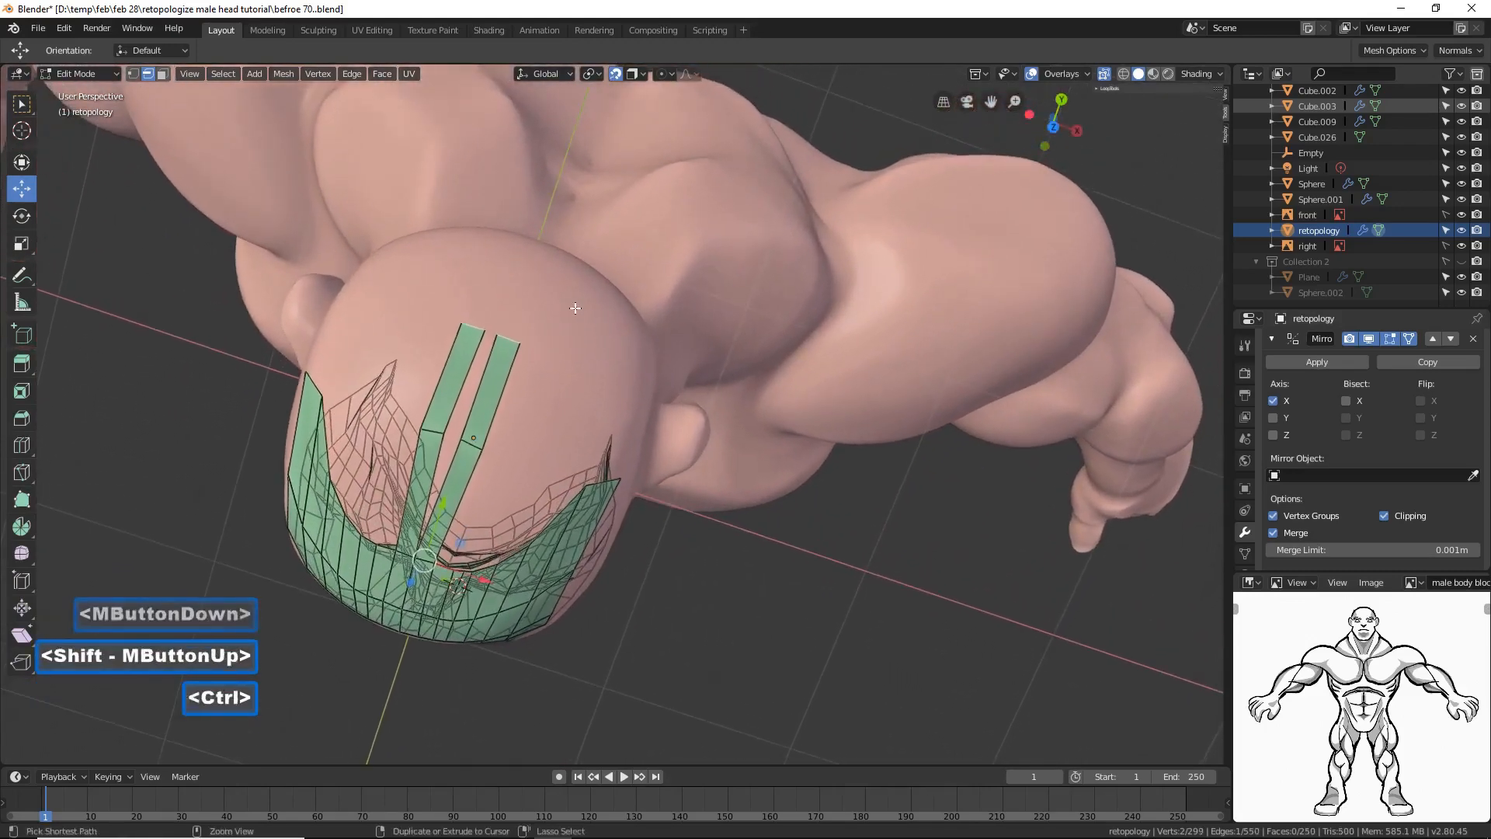
pyautogui.keyDown('ctrl'); pyautogui.rightClick(542, 268); pyautogui.keyUp('ctrl')
pyautogui.moveTo(590, 248); pyautogui.dragTo(580, 220, button='middle')
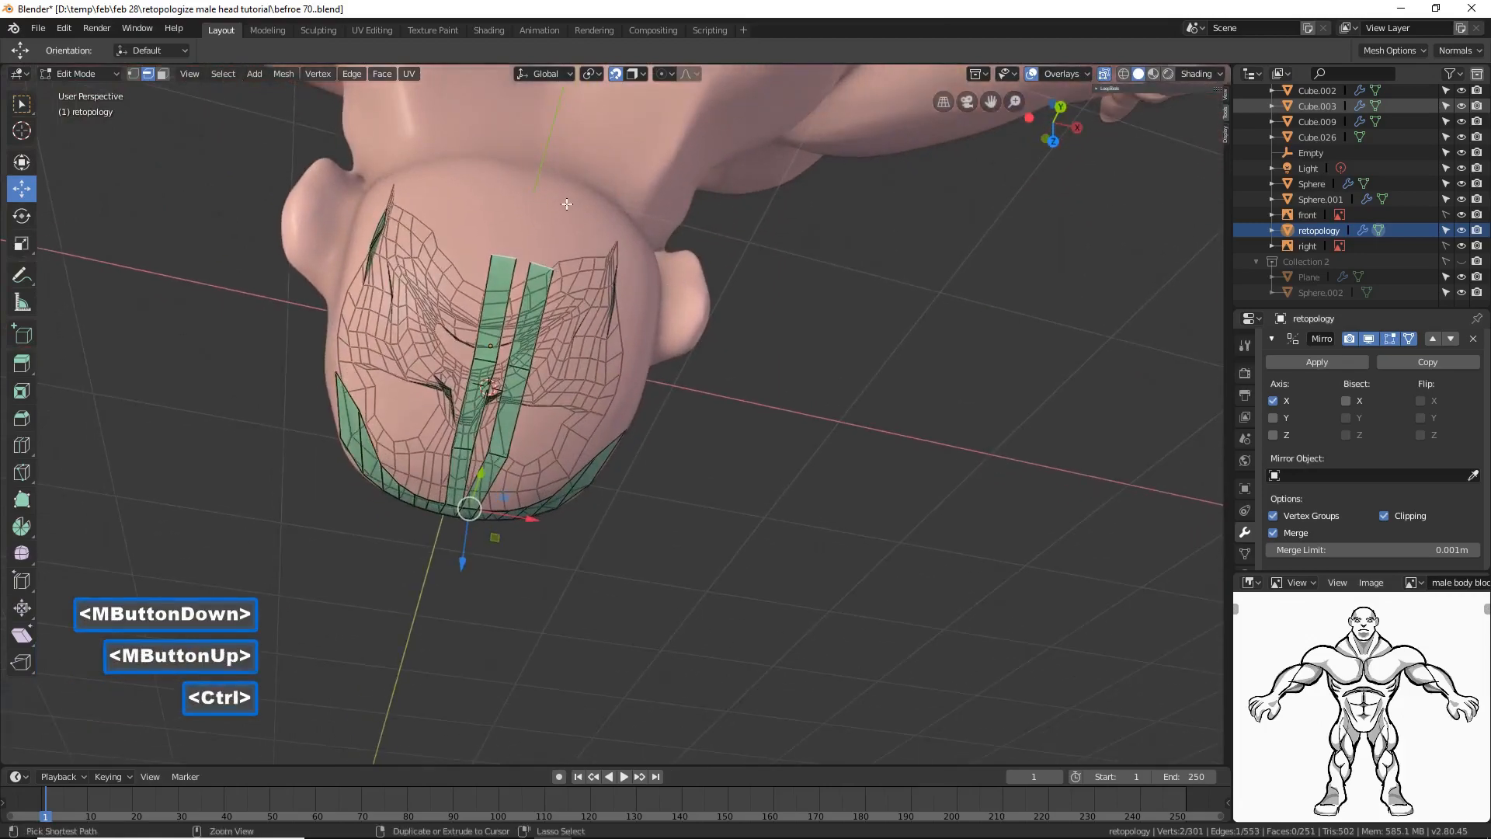
pyautogui.keyDown('ctrl'); pyautogui.rightClick(502, 188); pyautogui.keyUp('ctrl')
pyautogui.moveTo(502, 188); pyautogui.dragTo(695, 299, button='middle')
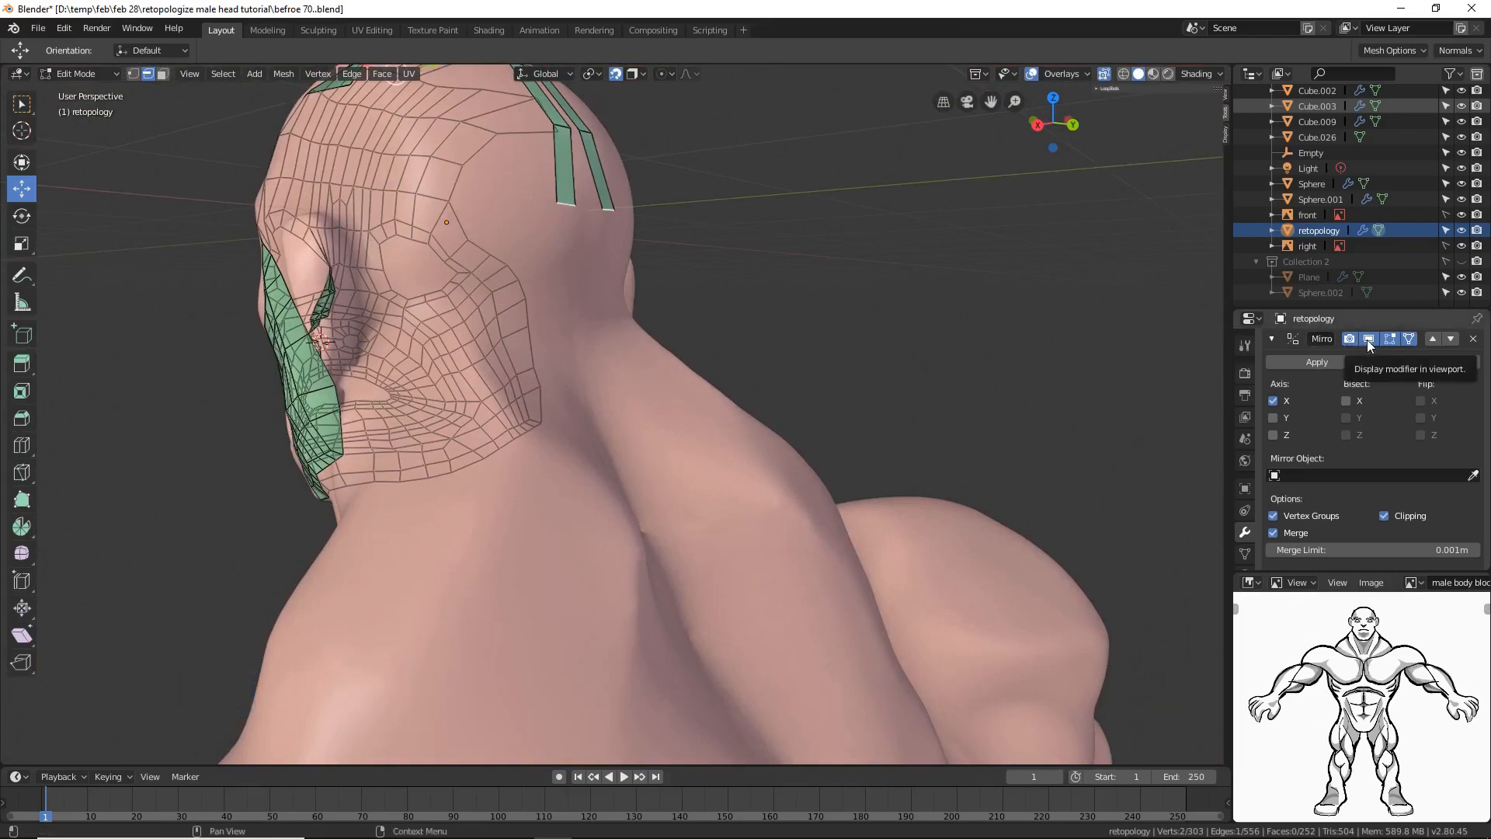
# Step: Extrude the strip's end edge down the back of the head along Z and shift it slightly outward along X
pyautogui.moveTo(855, 342); pyautogui.dragTo(781, 371, button='middle')
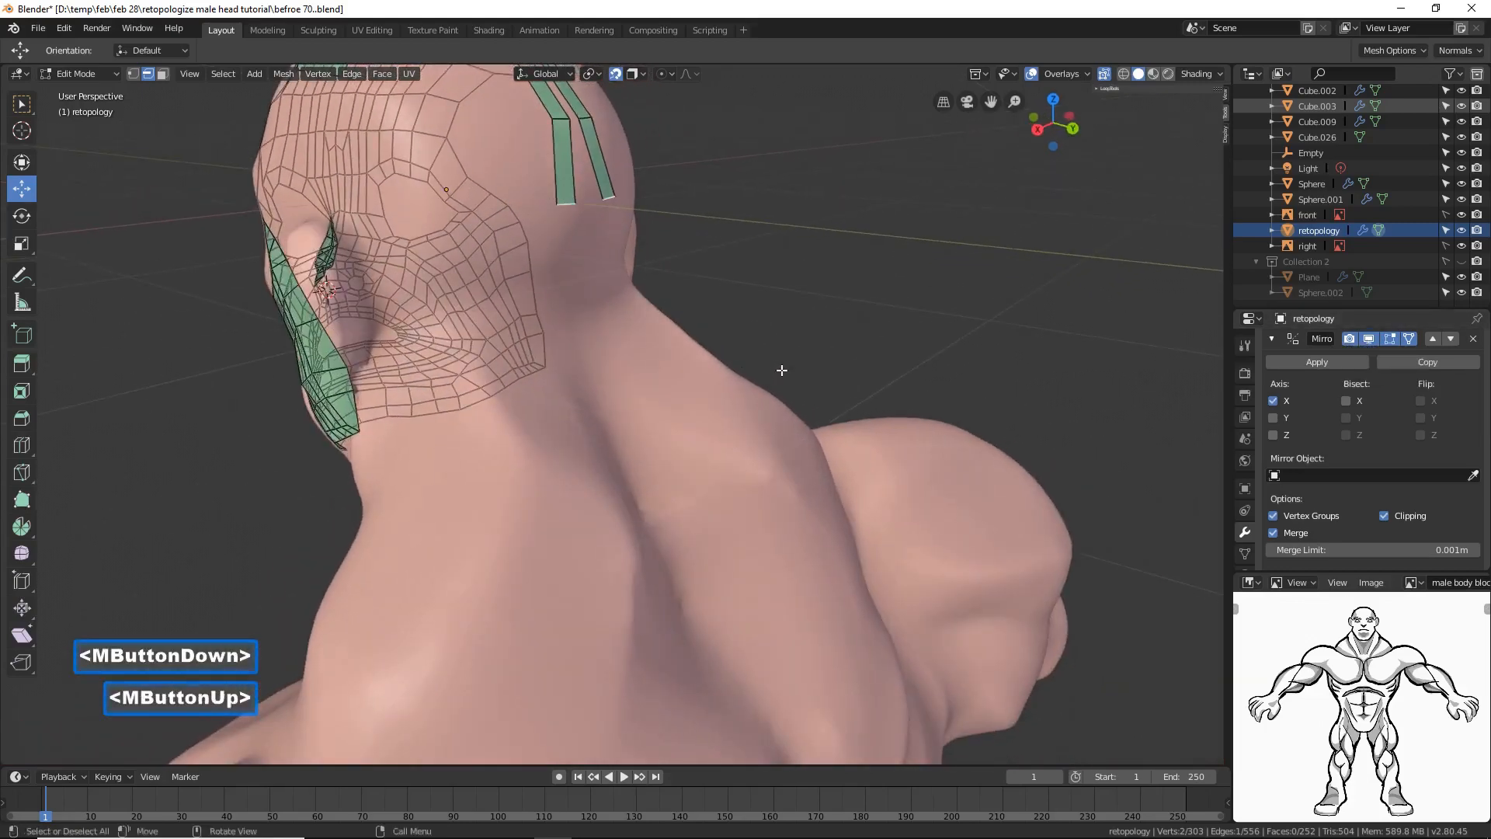
pyautogui.press('e')
pyautogui.rightClick(786, 299)
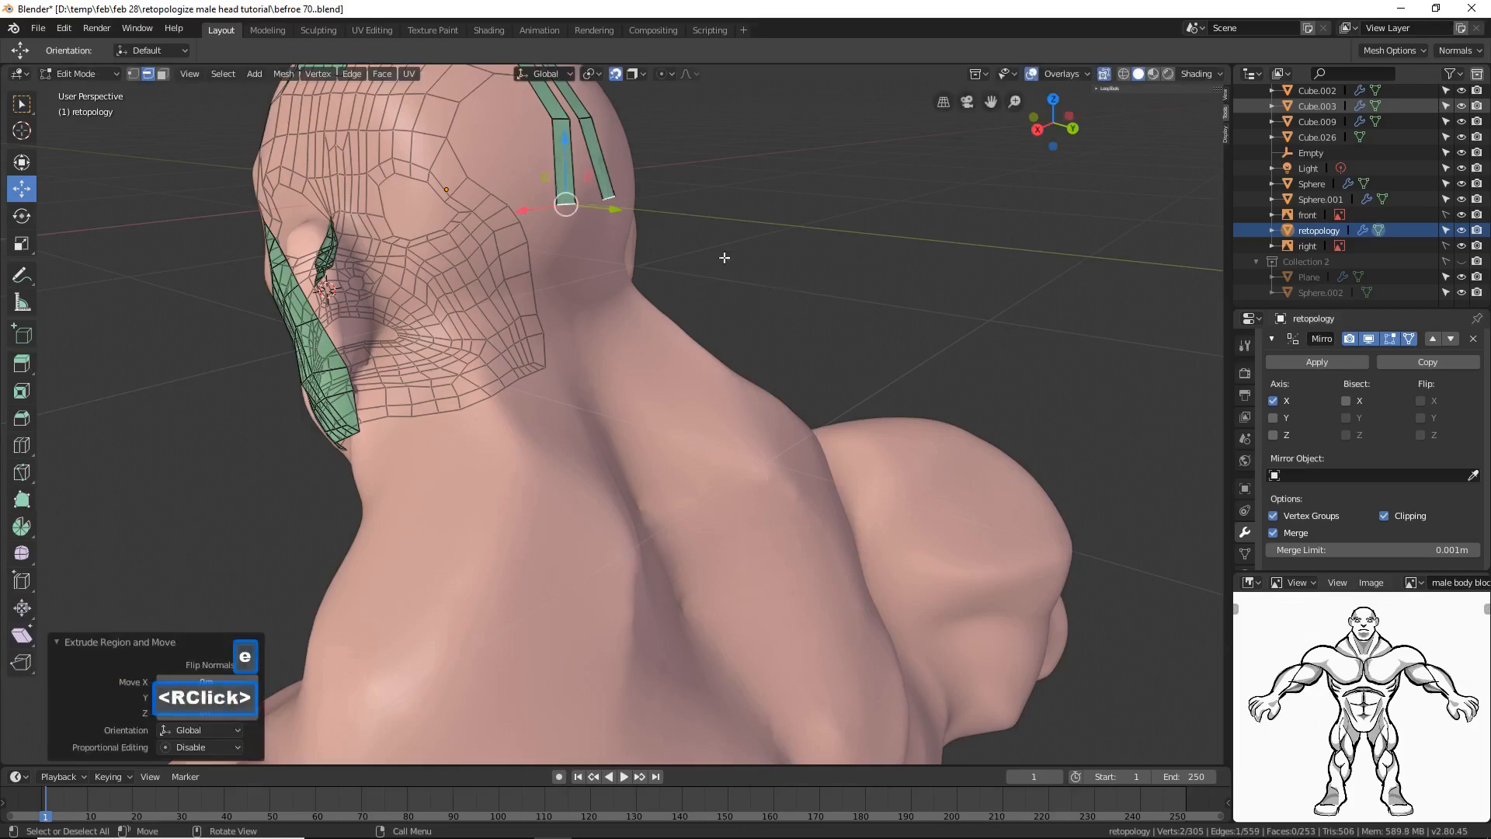
pyautogui.moveTo(568, 154); pyautogui.dragTo(568, 260)
pyautogui.moveTo(783, 308); pyautogui.dragTo(569, 305, button='middle')
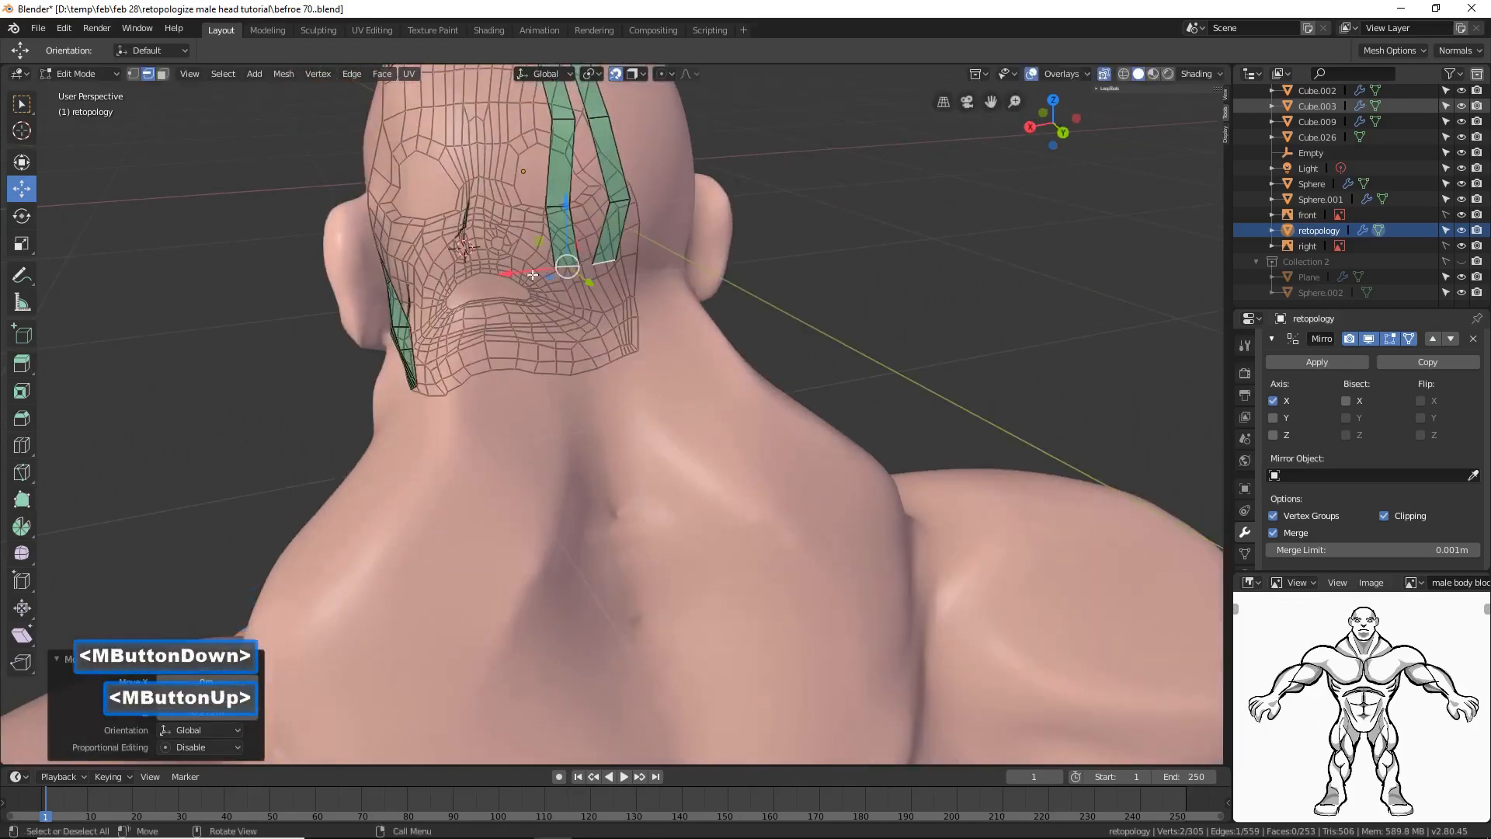
pyautogui.moveTo(510, 274); pyautogui.dragTo(502, 274)
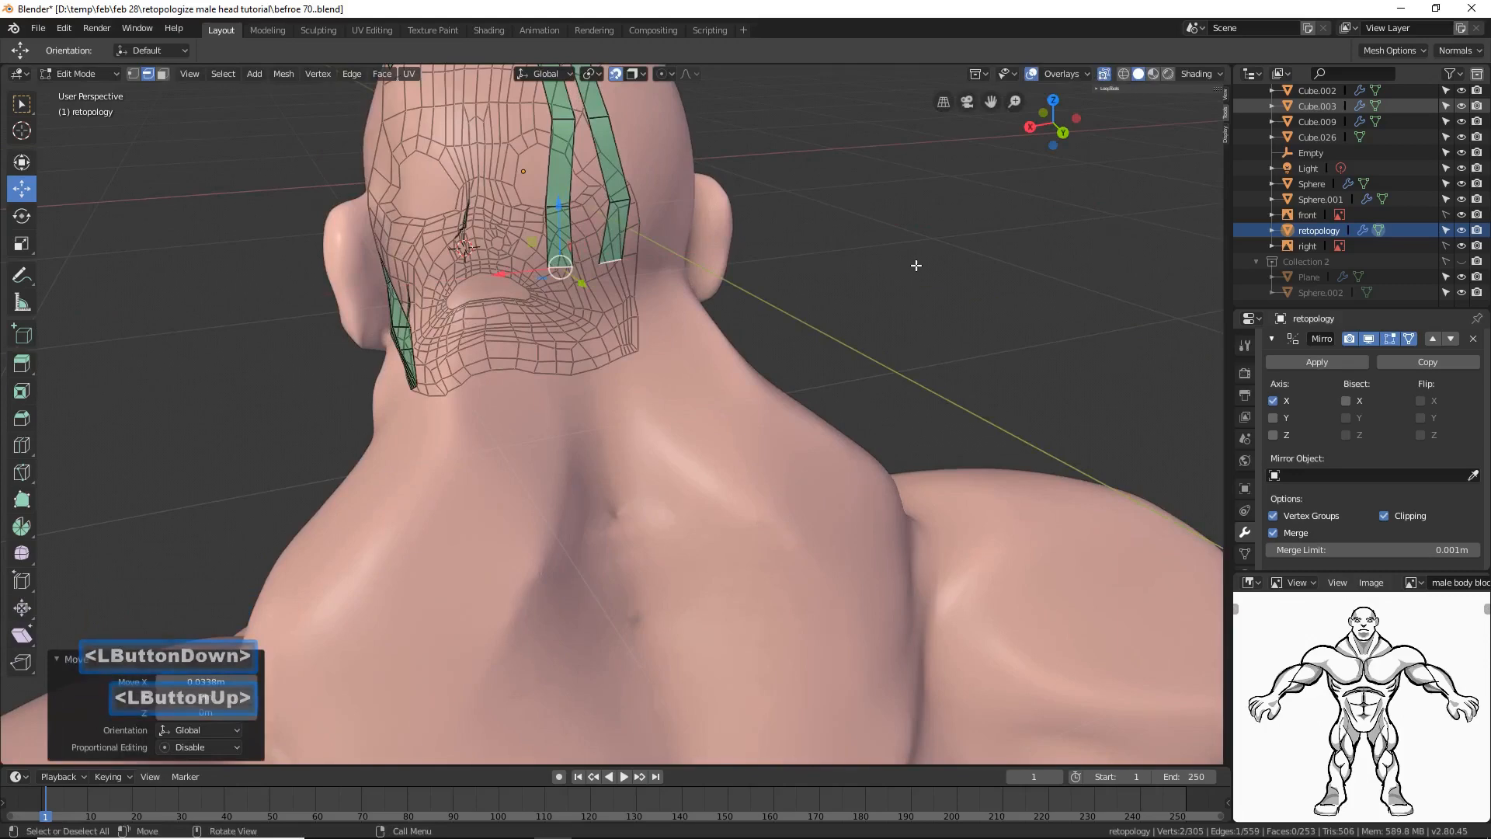
# Step: Extrude the strip's end edge straight down two more times along Z until it reaches the nape of the neck
pyautogui.press('e')
pyautogui.rightClick(916, 265)
pyautogui.moveTo(570, 207); pyautogui.dragTo(573, 293)
pyautogui.moveTo(572, 292); pyautogui.dragTo(665, 290, button='middle')
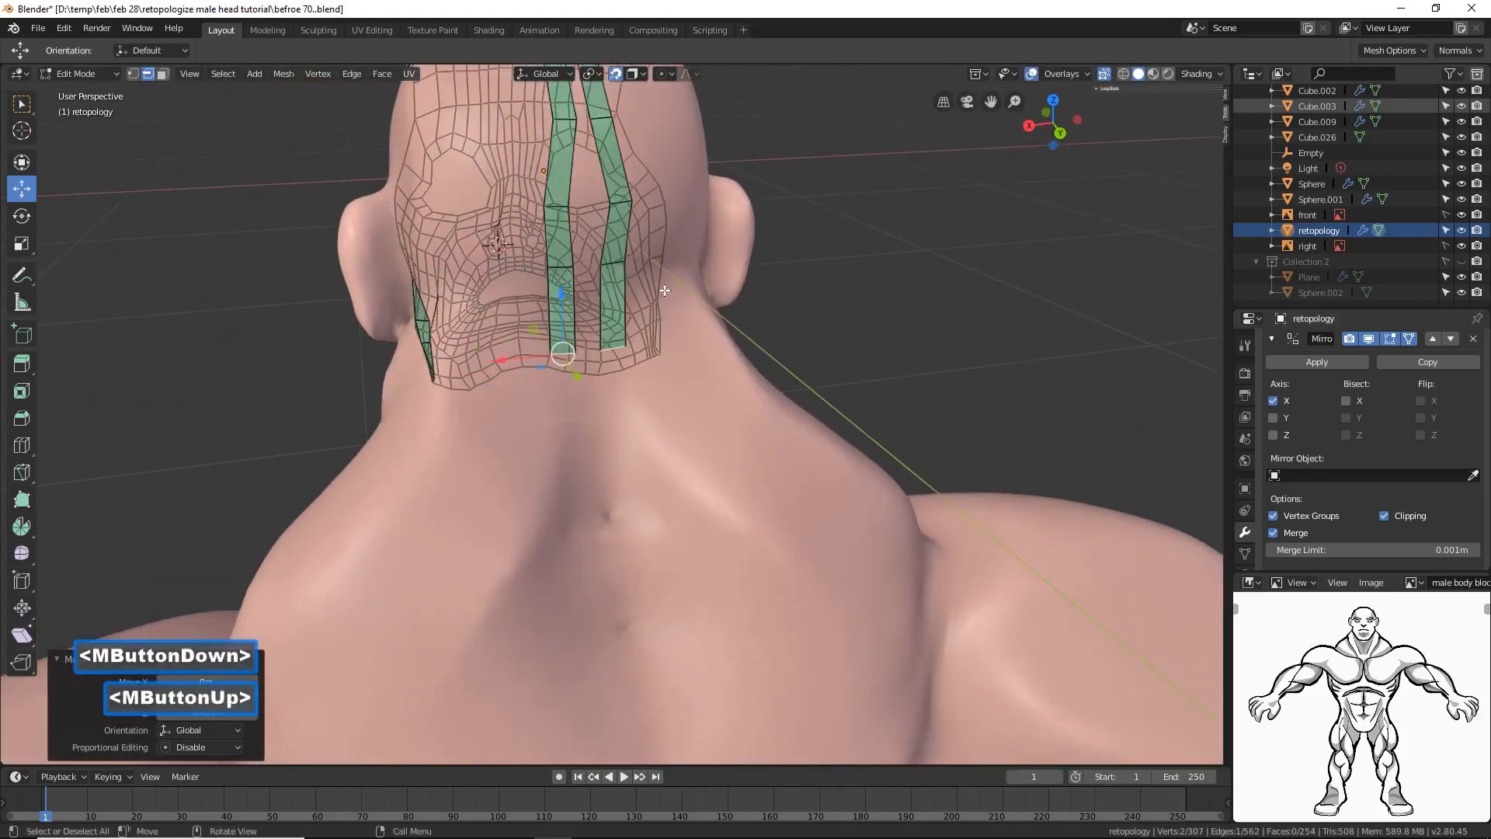
pyautogui.press('e')
pyautogui.rightClick(883, 287)
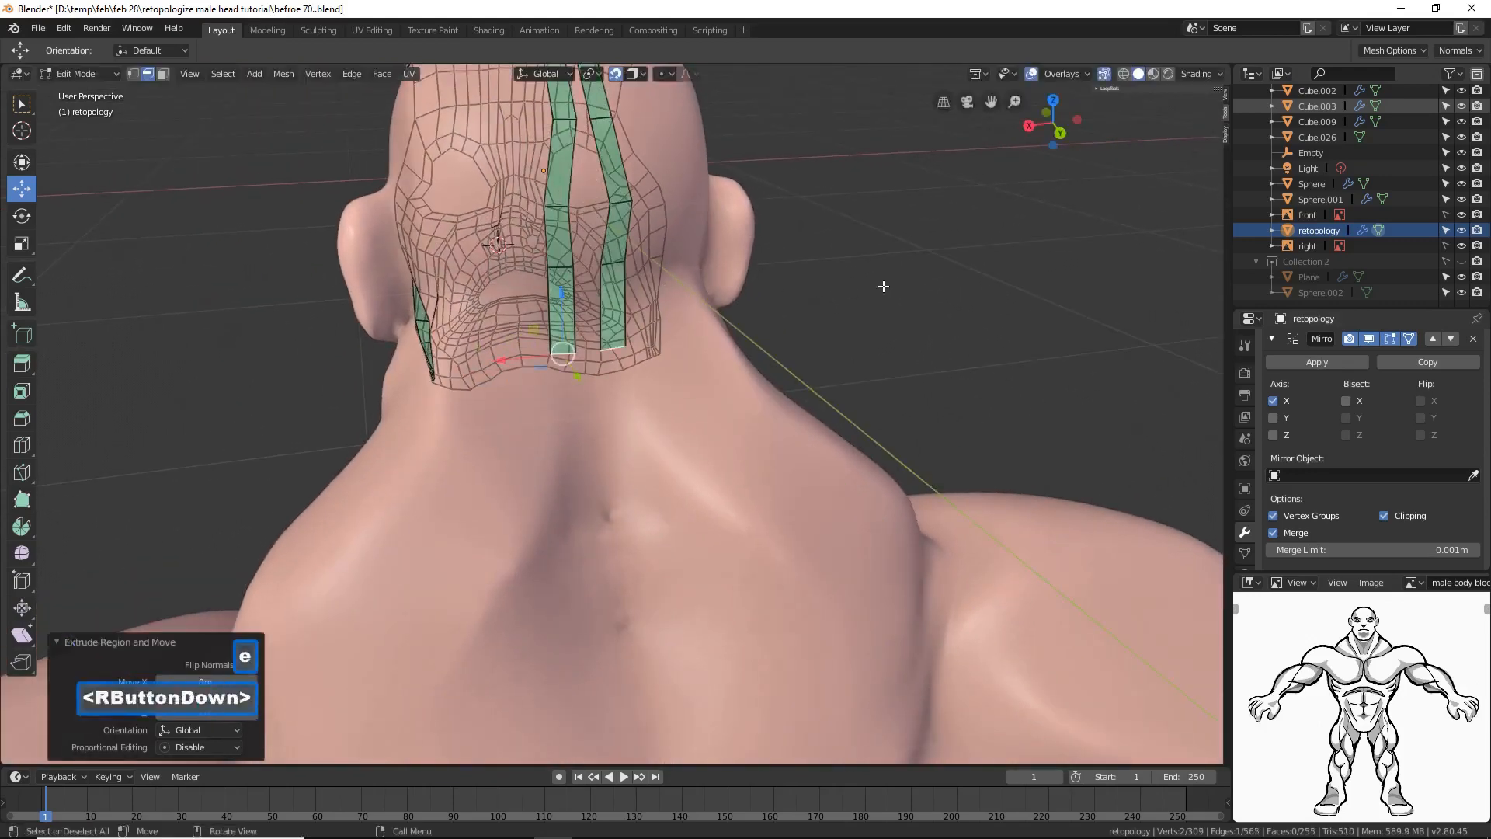
pyautogui.moveTo(565, 293); pyautogui.dragTo(564, 335)
pyautogui.moveTo(623, 294); pyautogui.dragTo(827, 310, button='middle')
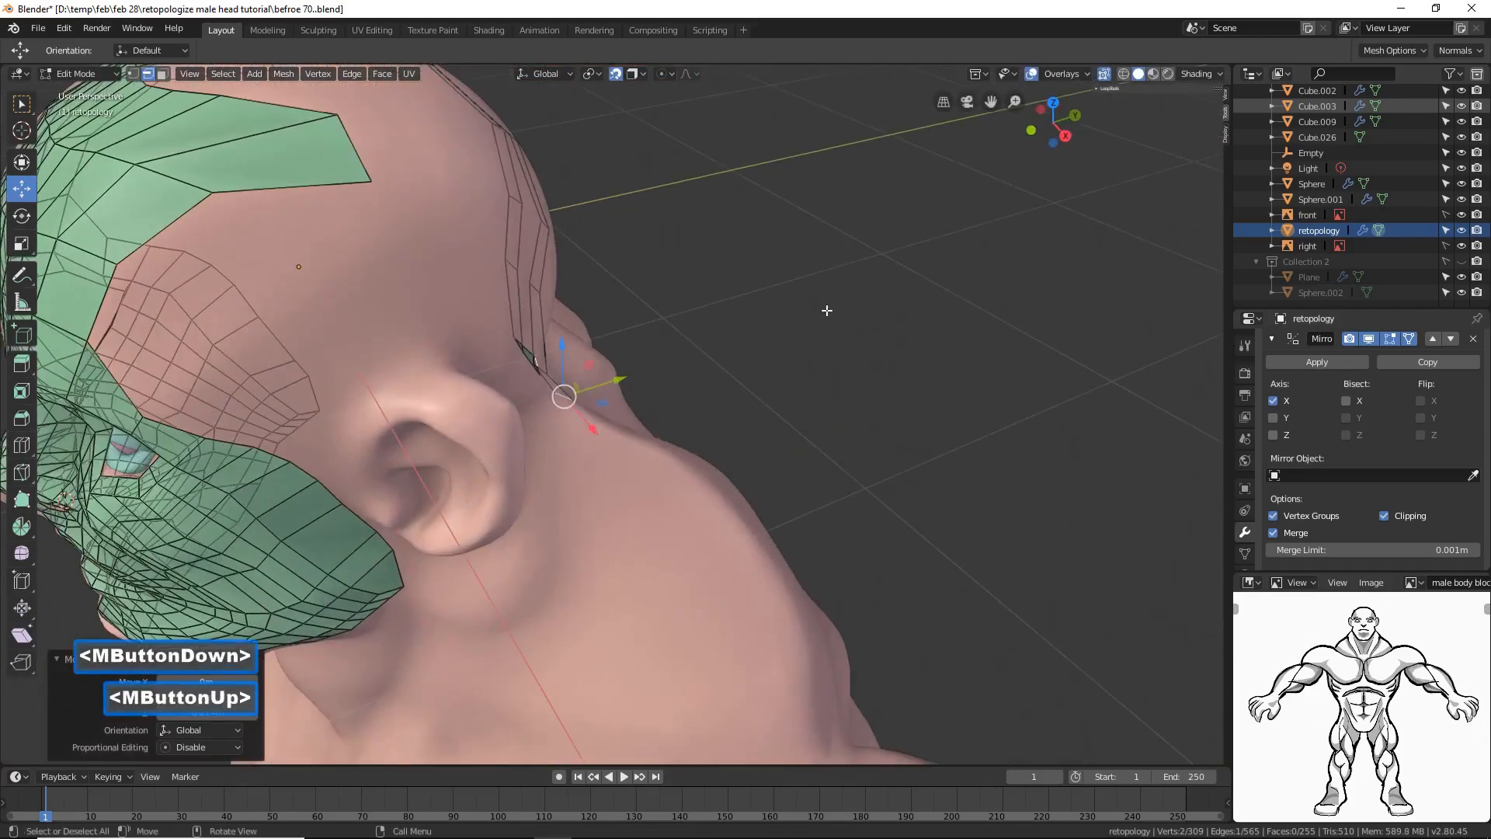
# Step: Move the inner edges of the strip's first two segments on the crown along X onto the mirror centre line
pyautogui.keyDown('shift'); pyautogui.moveTo(531, 336); pyautogui.dragTo(542, 389, button='middle'); pyautogui.keyUp('shift')
pyautogui.click(457, 440)
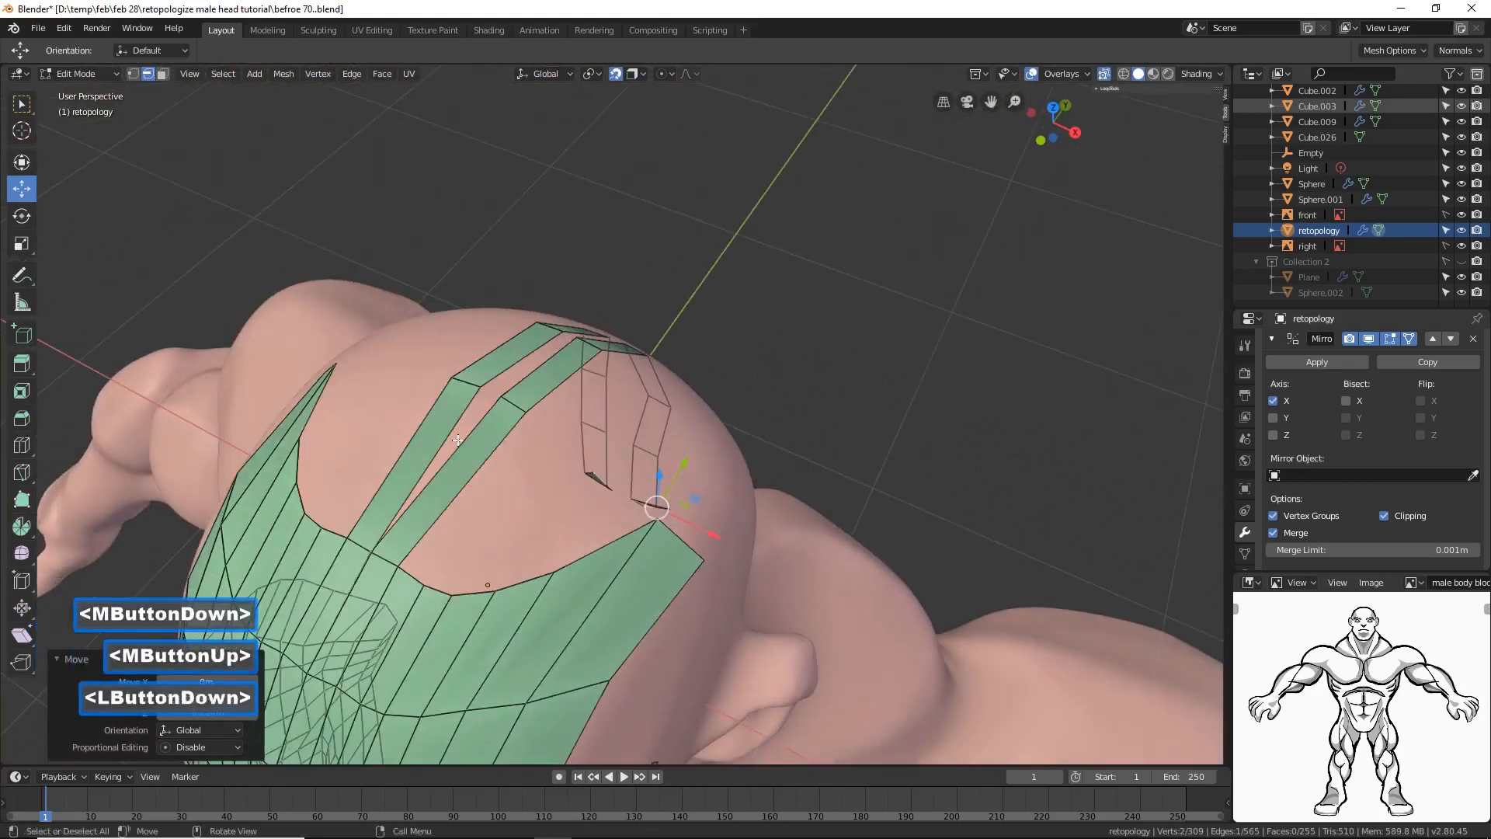
pyautogui.moveTo(484, 496); pyautogui.dragTo(471, 474)
pyautogui.click(542, 362)
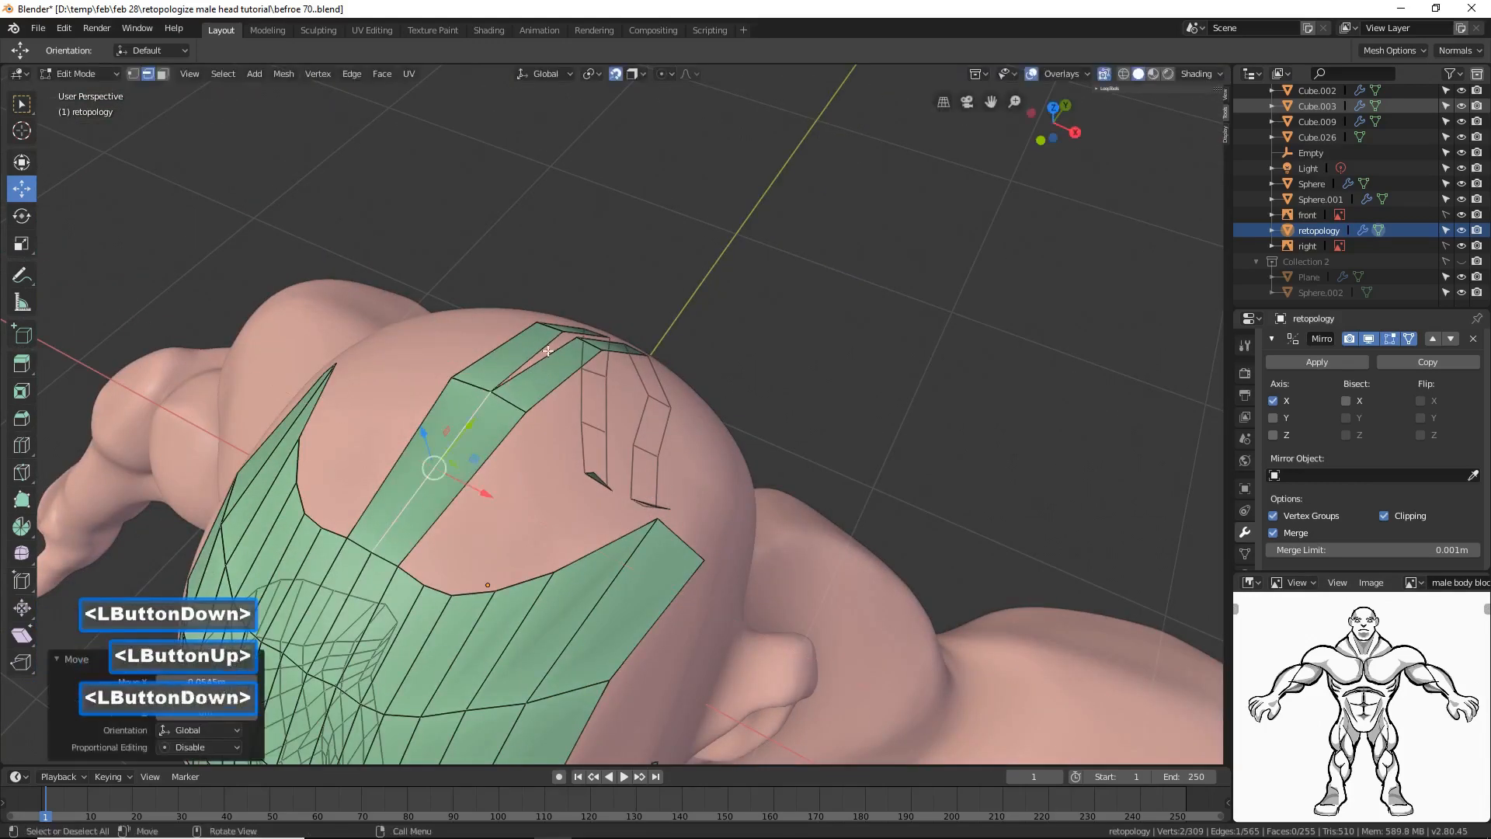
pyautogui.moveTo(584, 386); pyautogui.dragTo(570, 361)
# Step: Close the centre gap on the upper back of the head by moving the third and fourth segments' inner edges along X
pyautogui.moveTo(695, 460); pyautogui.dragTo(611, 465, button='middle')
pyautogui.click(611, 464)
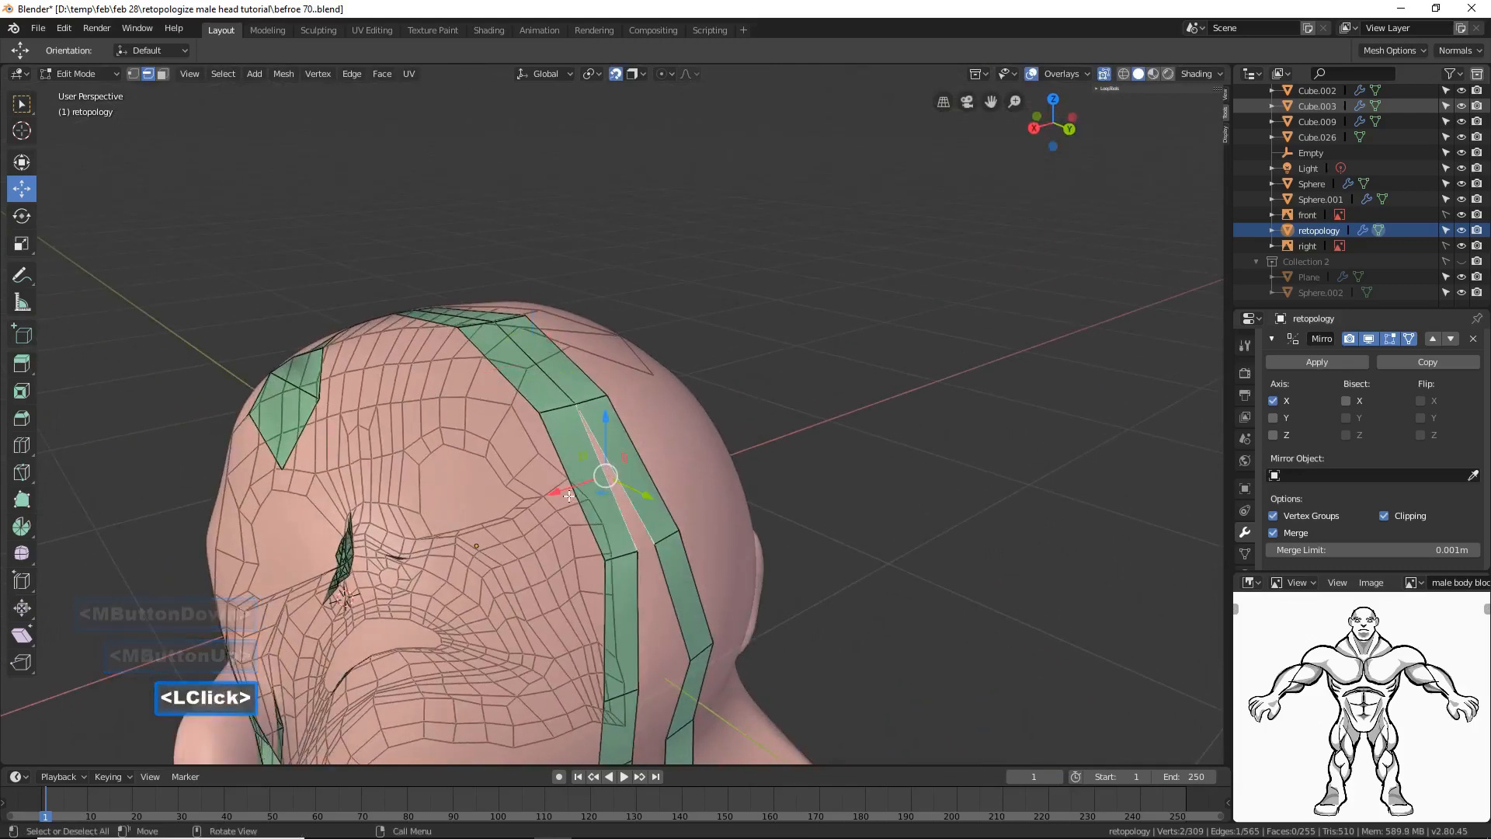
pyautogui.moveTo(608, 480); pyautogui.dragTo(634, 594)
pyautogui.click(638, 596)
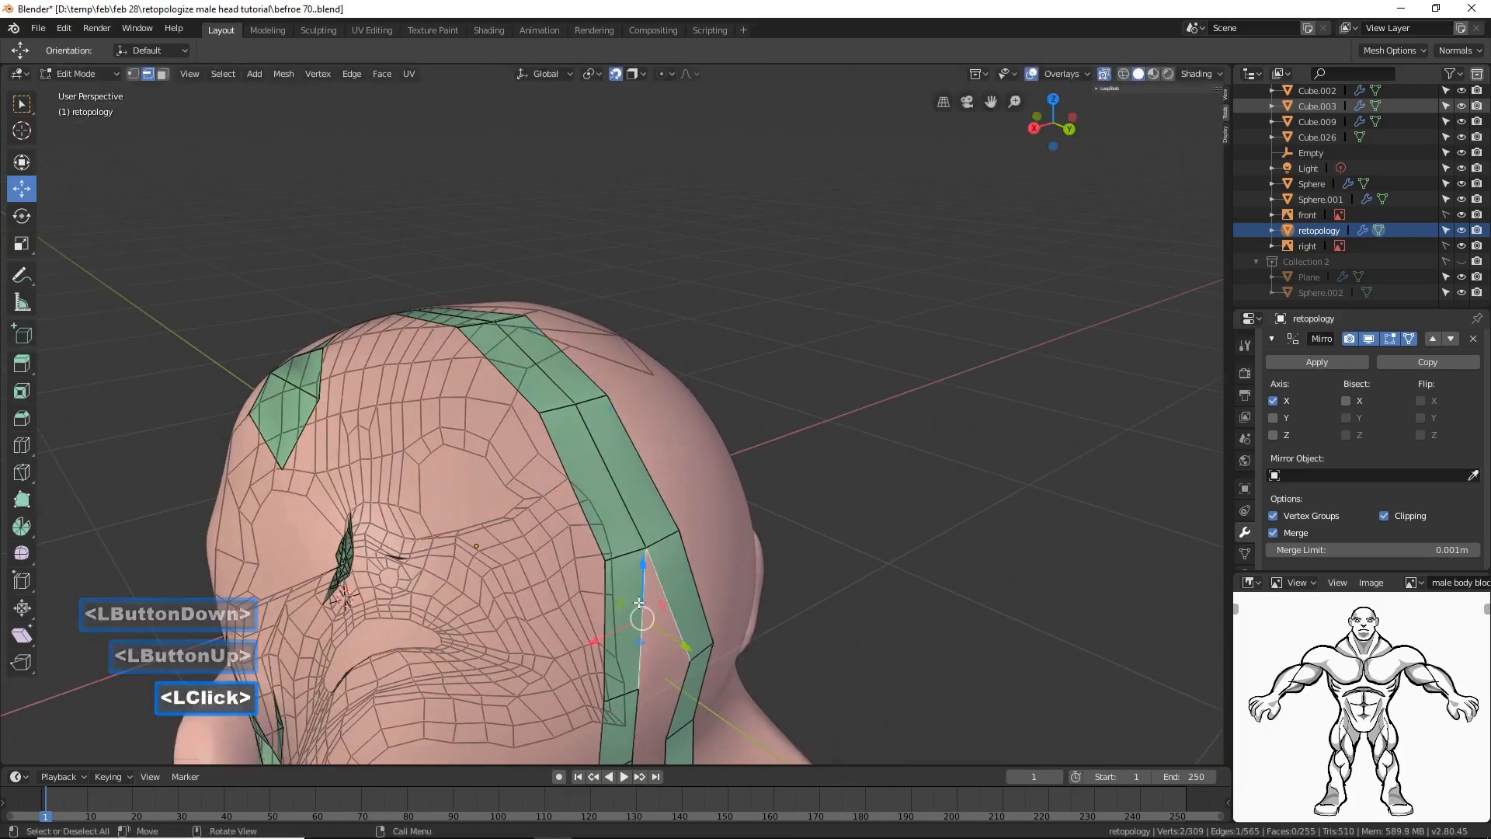
pyautogui.keyDown('shift'); pyautogui.moveTo(650, 619); pyautogui.dragTo(526, 323, button='middle'); pyautogui.keyUp('shift')
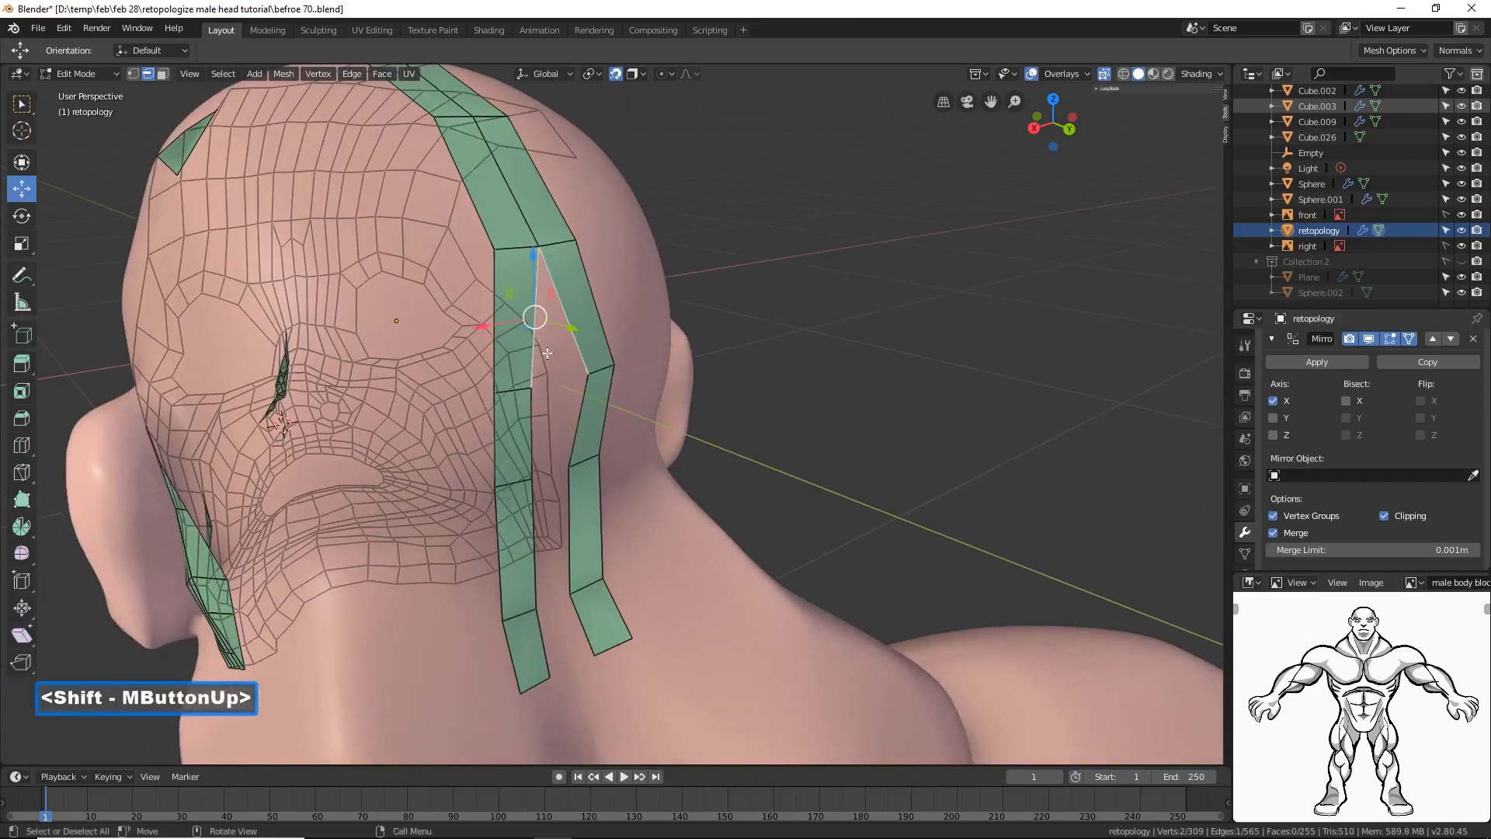
pyautogui.moveTo(489, 320); pyautogui.dragTo(521, 327)
# Step: Move the inner edges of the strip's three lowest segments along X onto the mirror centre line, down to the nape
pyautogui.click(531, 454)
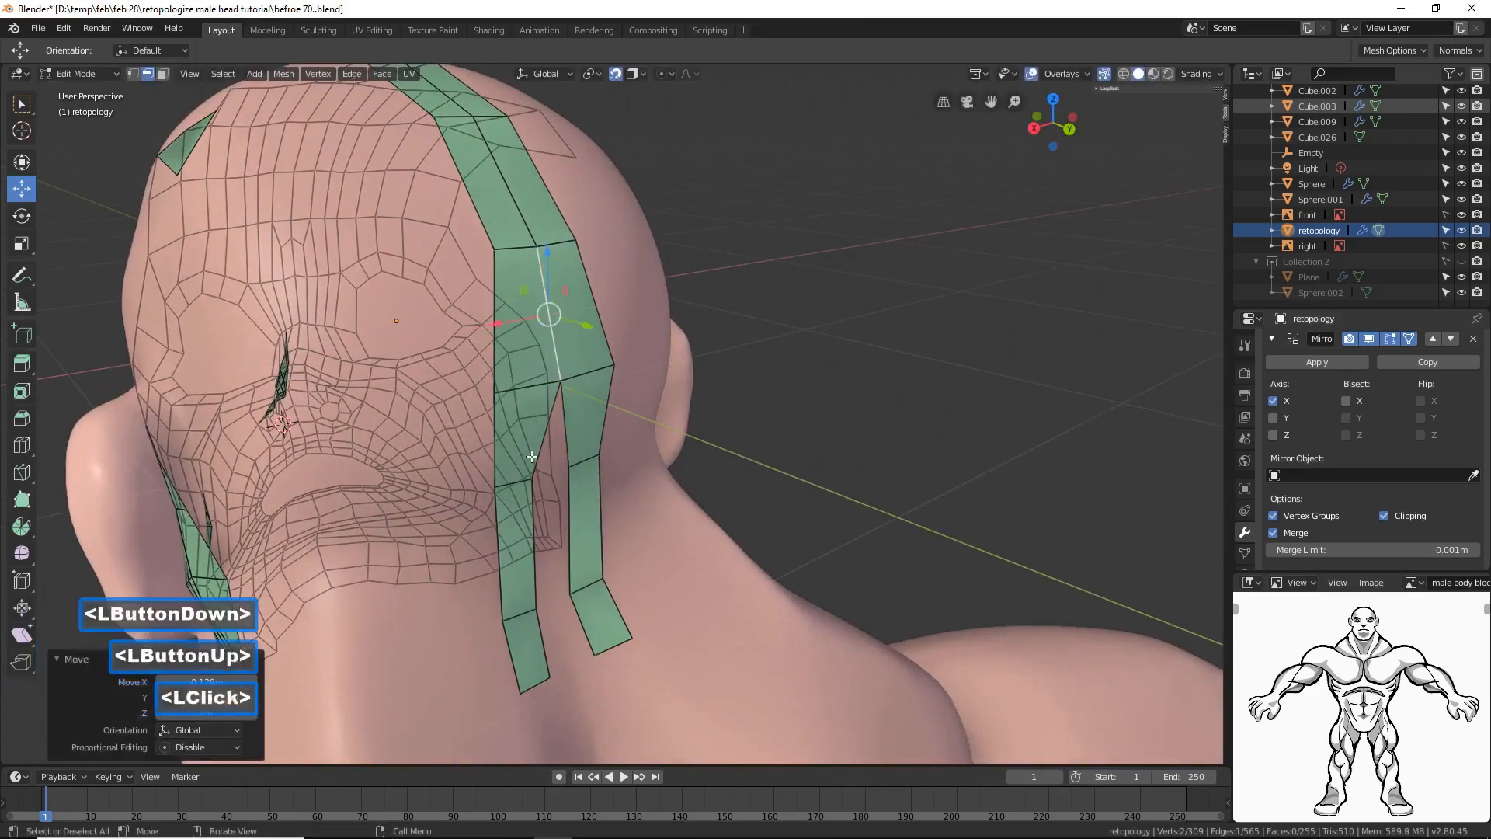
pyautogui.click(549, 437)
pyautogui.click(540, 449)
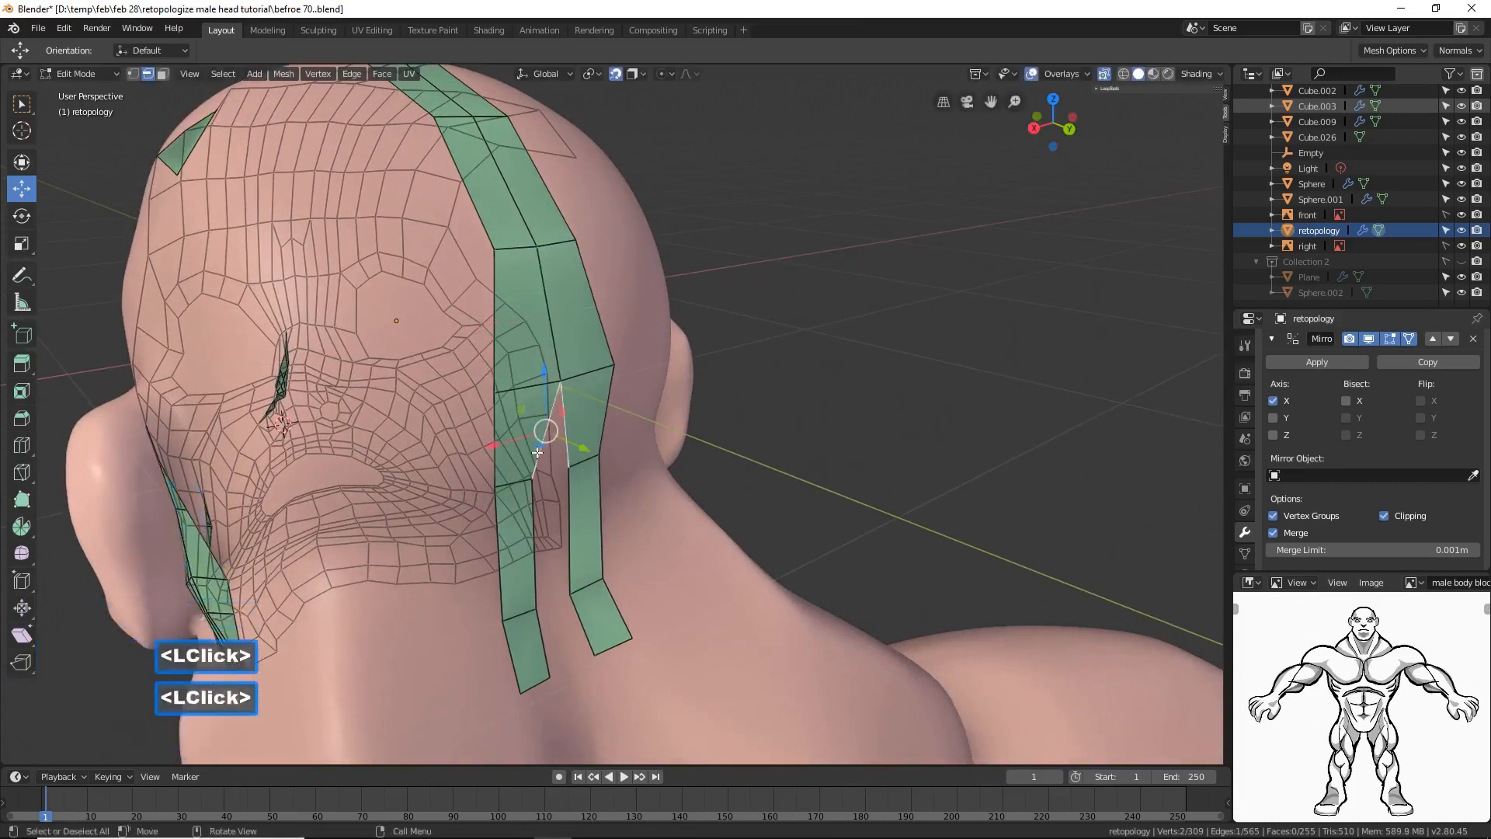
pyautogui.moveTo(501, 457); pyautogui.dragTo(536, 453)
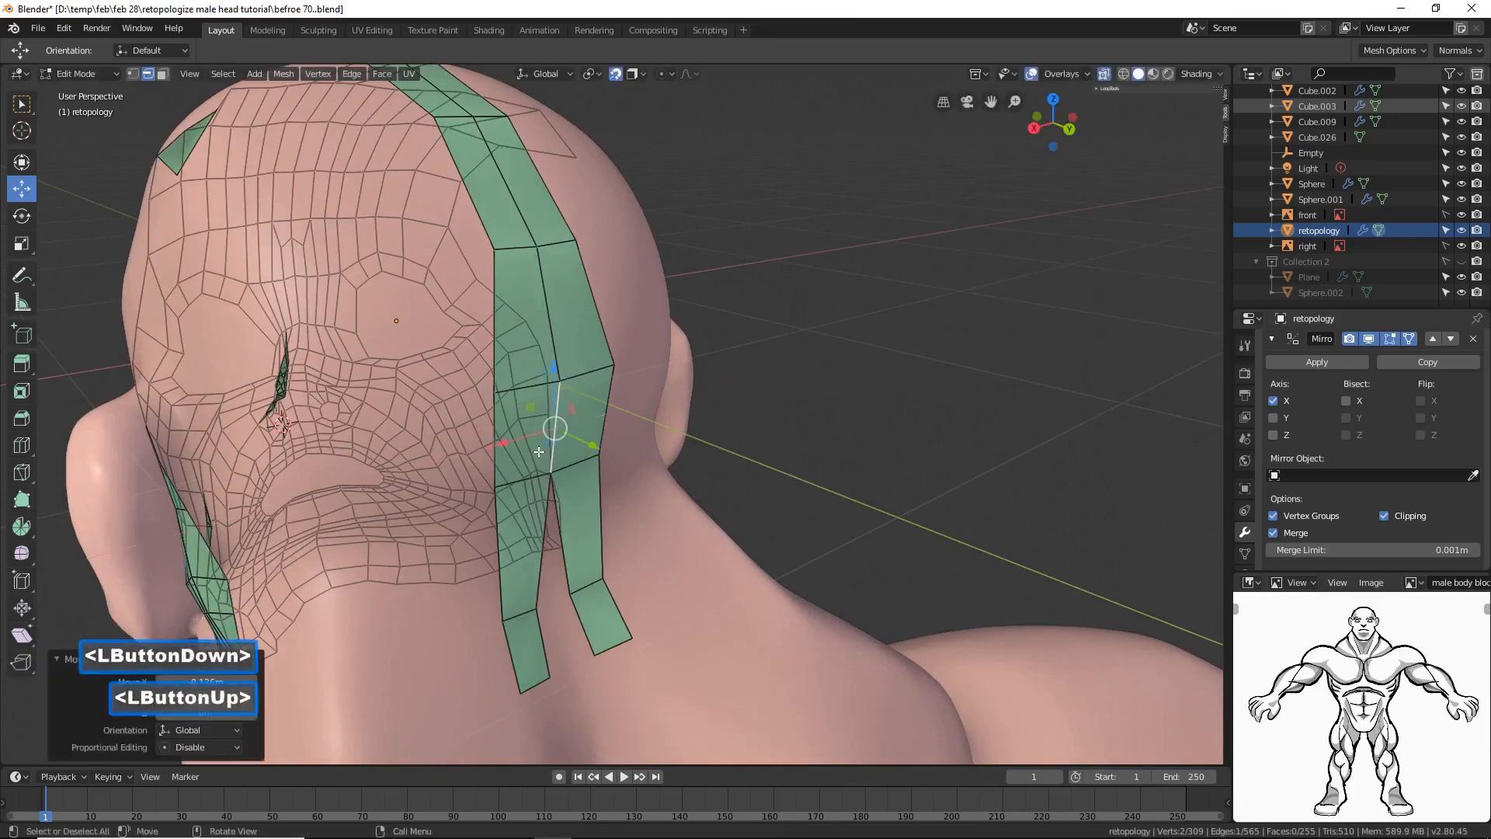
pyautogui.click(541, 561)
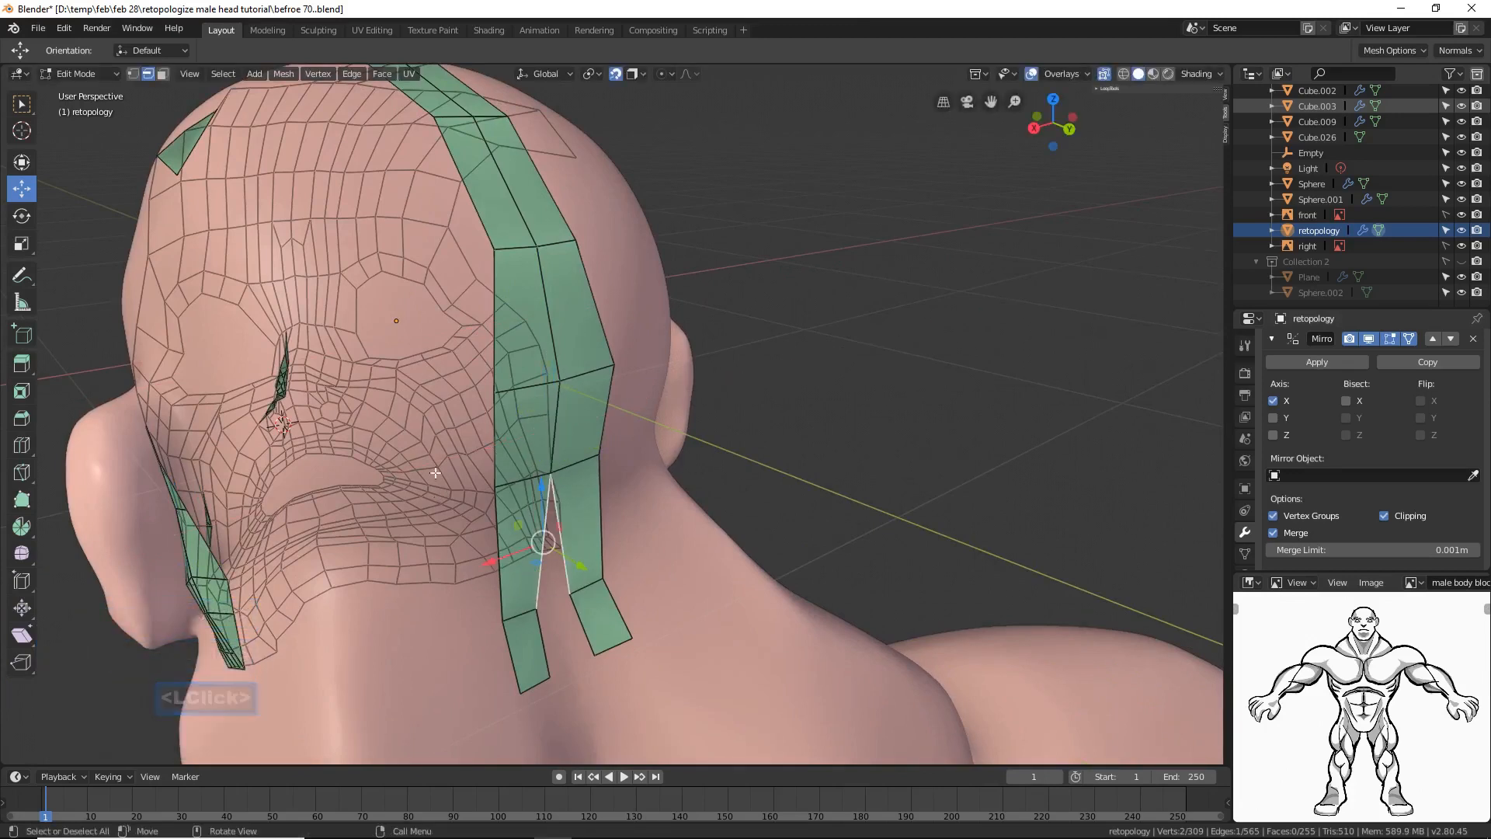
pyautogui.moveTo(487, 563); pyautogui.dragTo(535, 583)
pyautogui.click(552, 629)
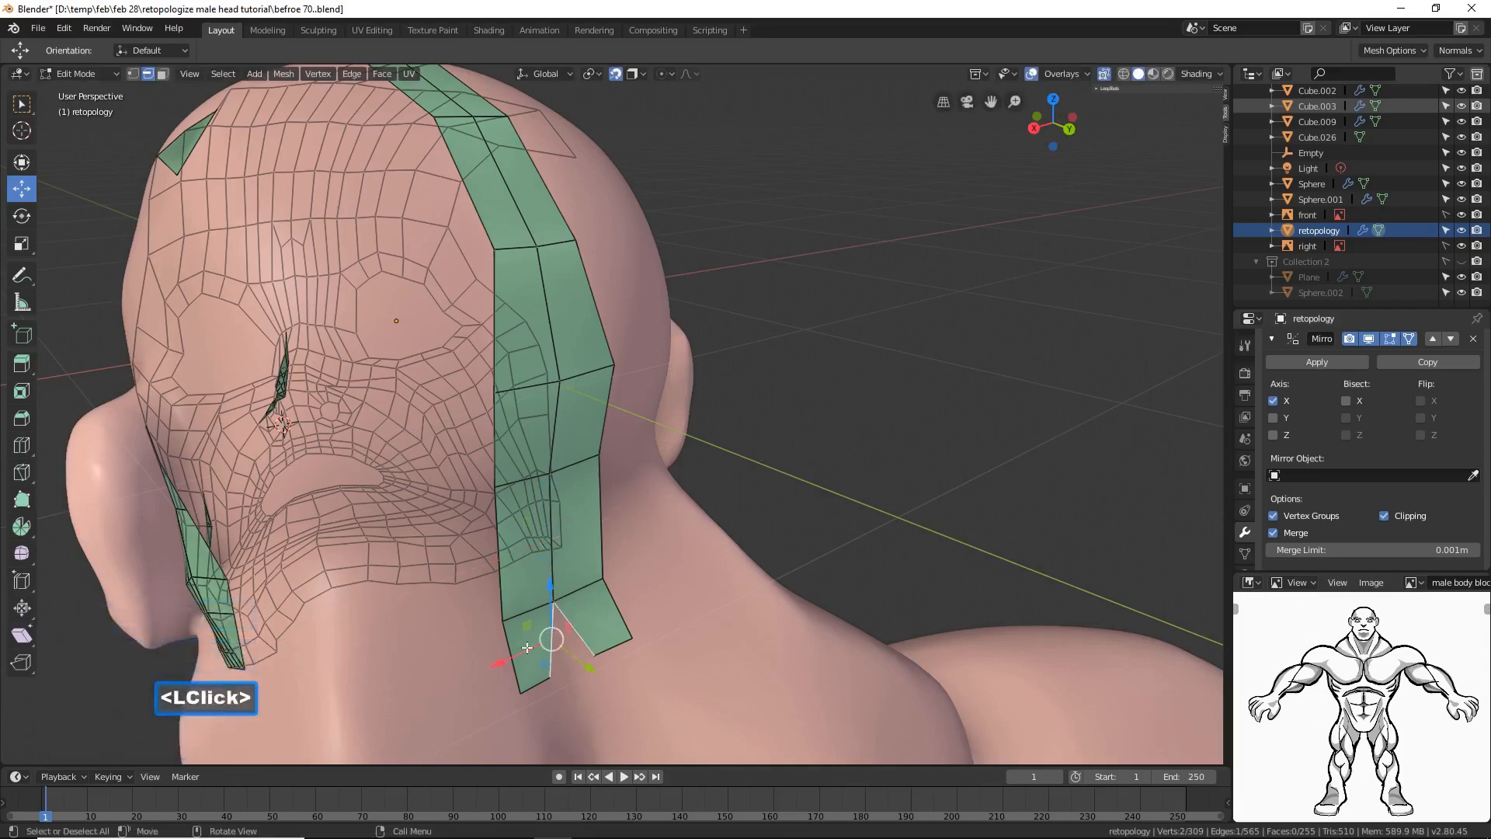
pyautogui.moveTo(526, 648); pyautogui.dragTo(557, 647)
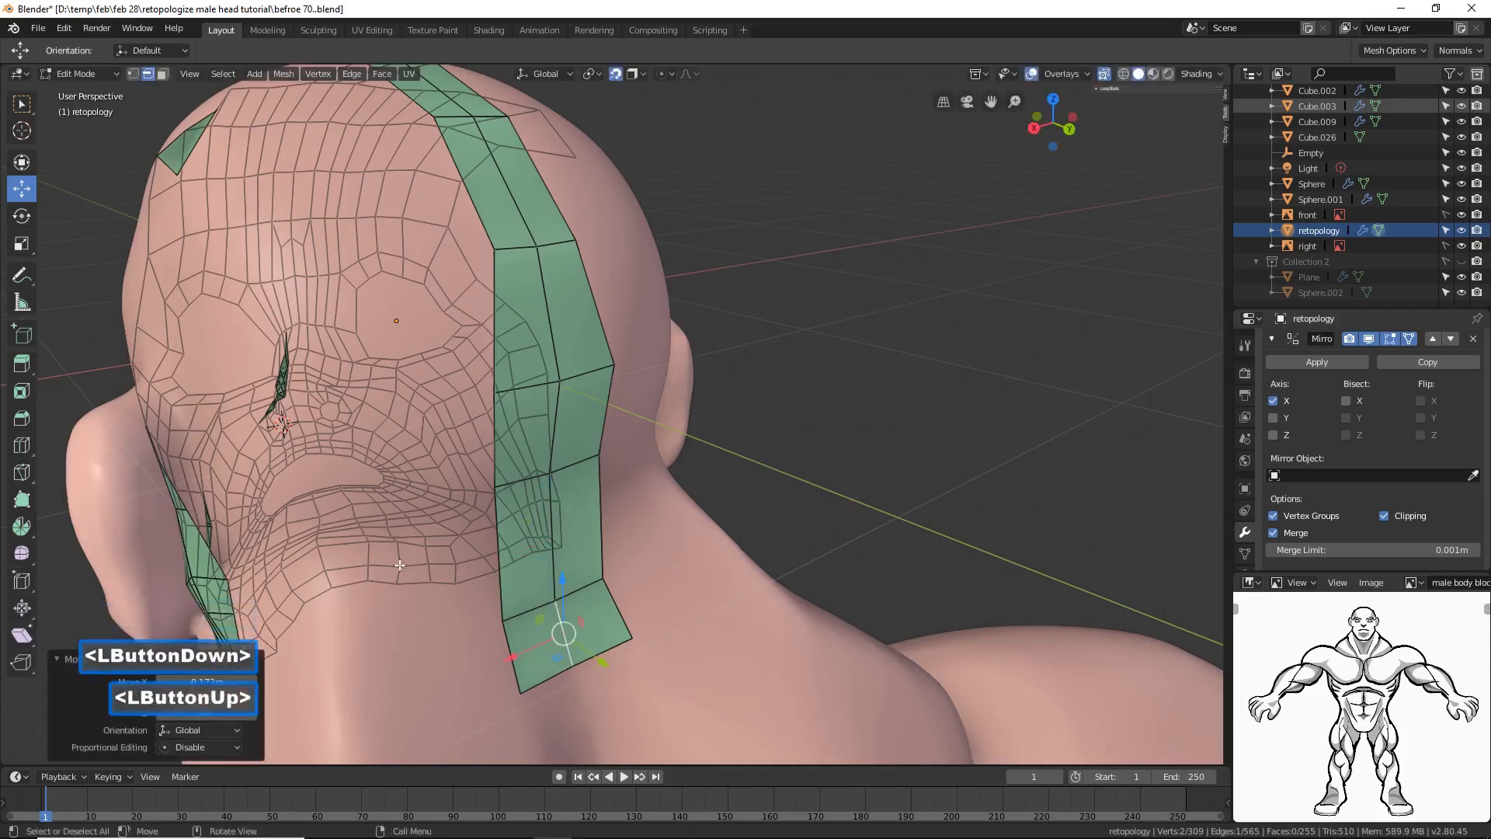
pyautogui.moveTo(401, 566); pyautogui.dragTo(453, 555, button='middle')
pyautogui.keyDown('ctrl'); pyautogui.moveTo(470, 477); pyautogui.dragTo(486, 528, button='middle'); pyautogui.keyUp('ctrl')
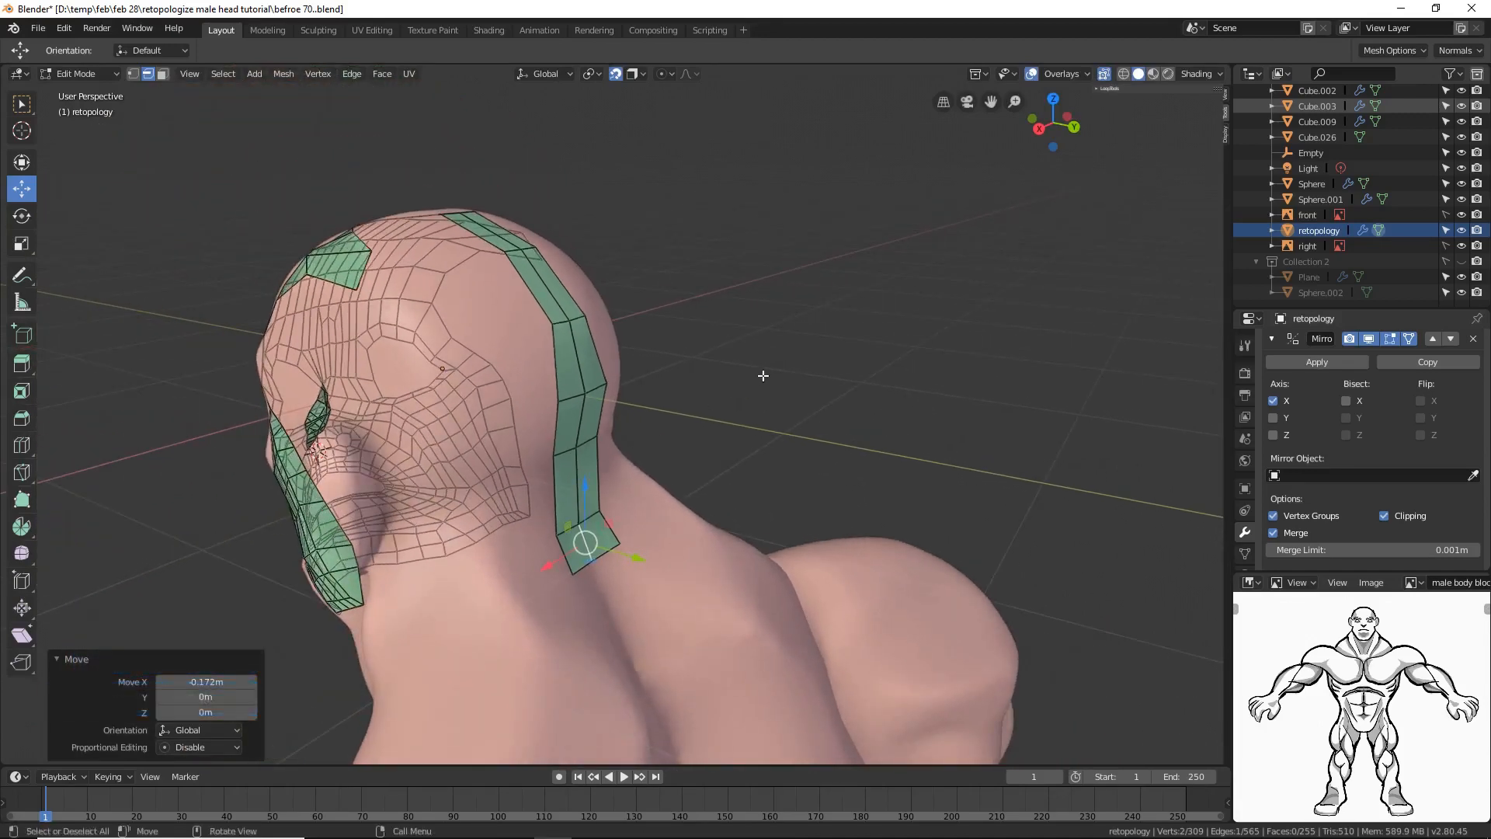
pyautogui.click(676, 422)
pyautogui.moveTo(291, 505); pyautogui.dragTo(672, 389, button='middle')
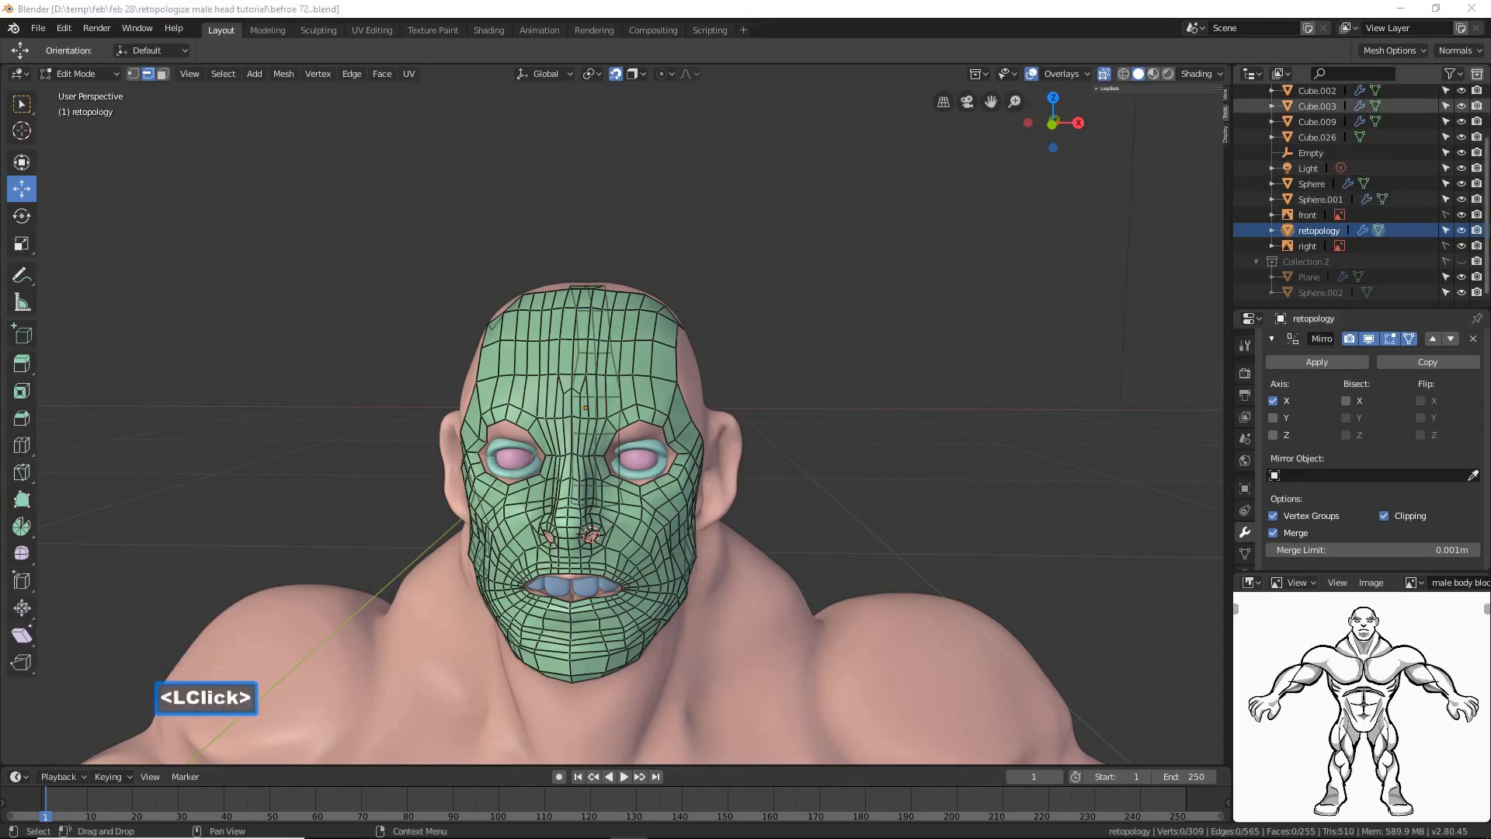
pyautogui.click(803, 17)
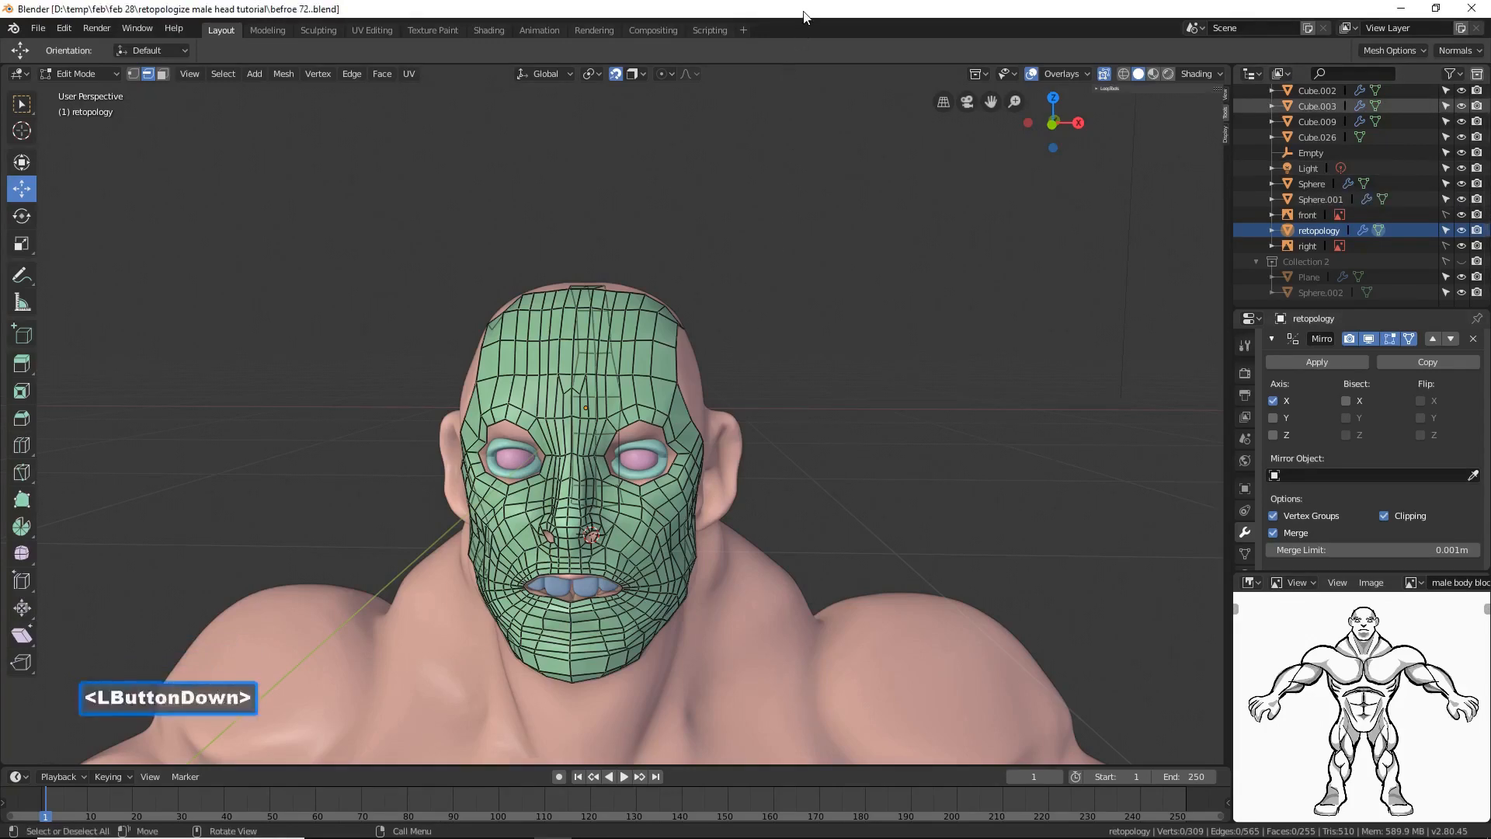
pyautogui.keyDown('ctrl'); pyautogui.moveTo(856, 453); pyautogui.dragTo(792, 444, button='middle'); pyautogui.keyUp('ctrl')
pyautogui.keyDown('ctrl'); pyautogui.moveTo(792, 444); pyautogui.dragTo(784, 381, button='middle'); pyautogui.keyUp('ctrl')
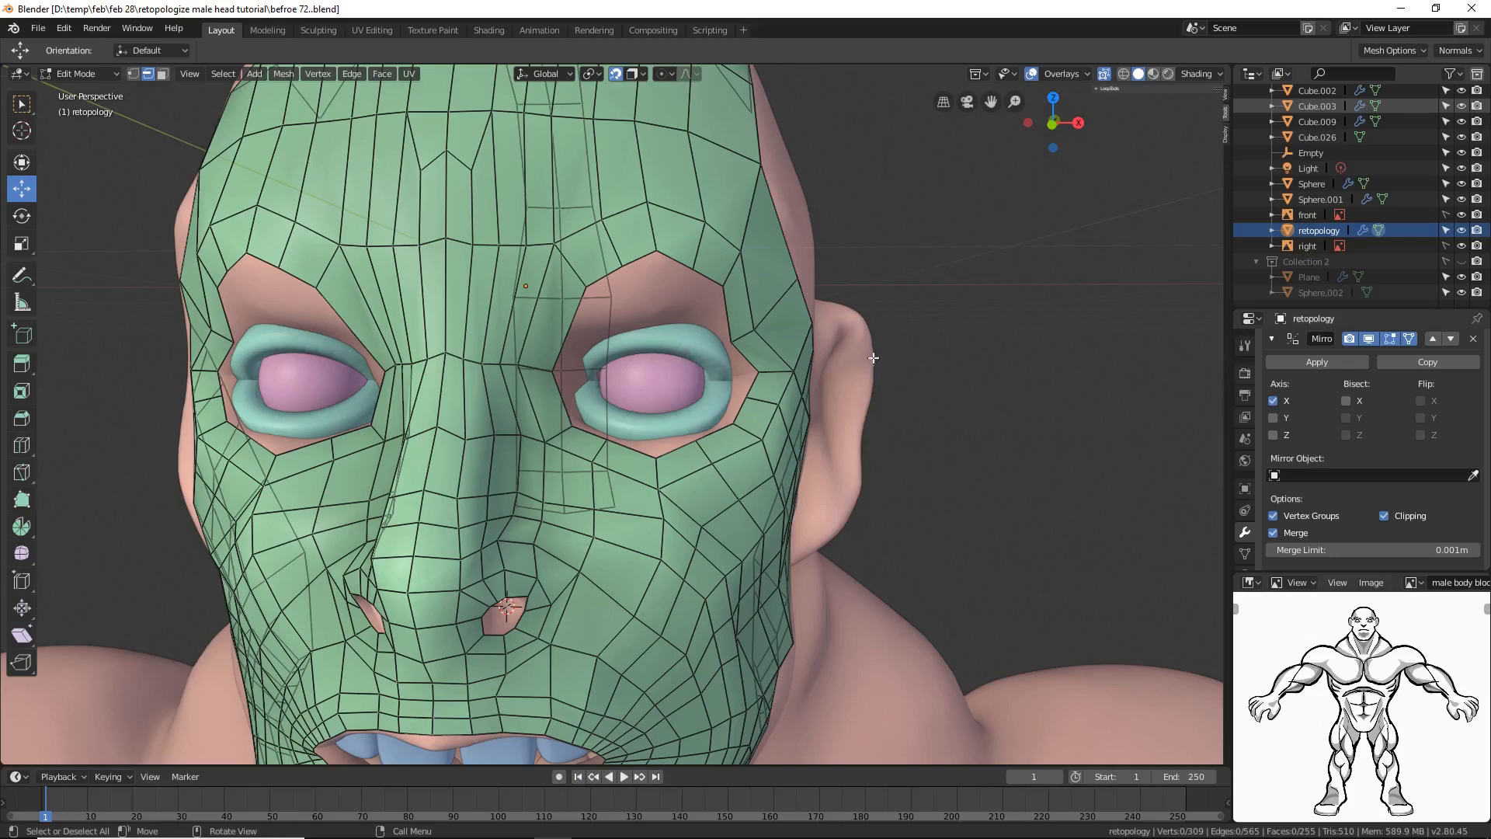
# Step: In Object Mode, join the eyelid objects to the sculpted head body with an Auto Boolean Union and deselect the result
pyautogui.click(95, 73)
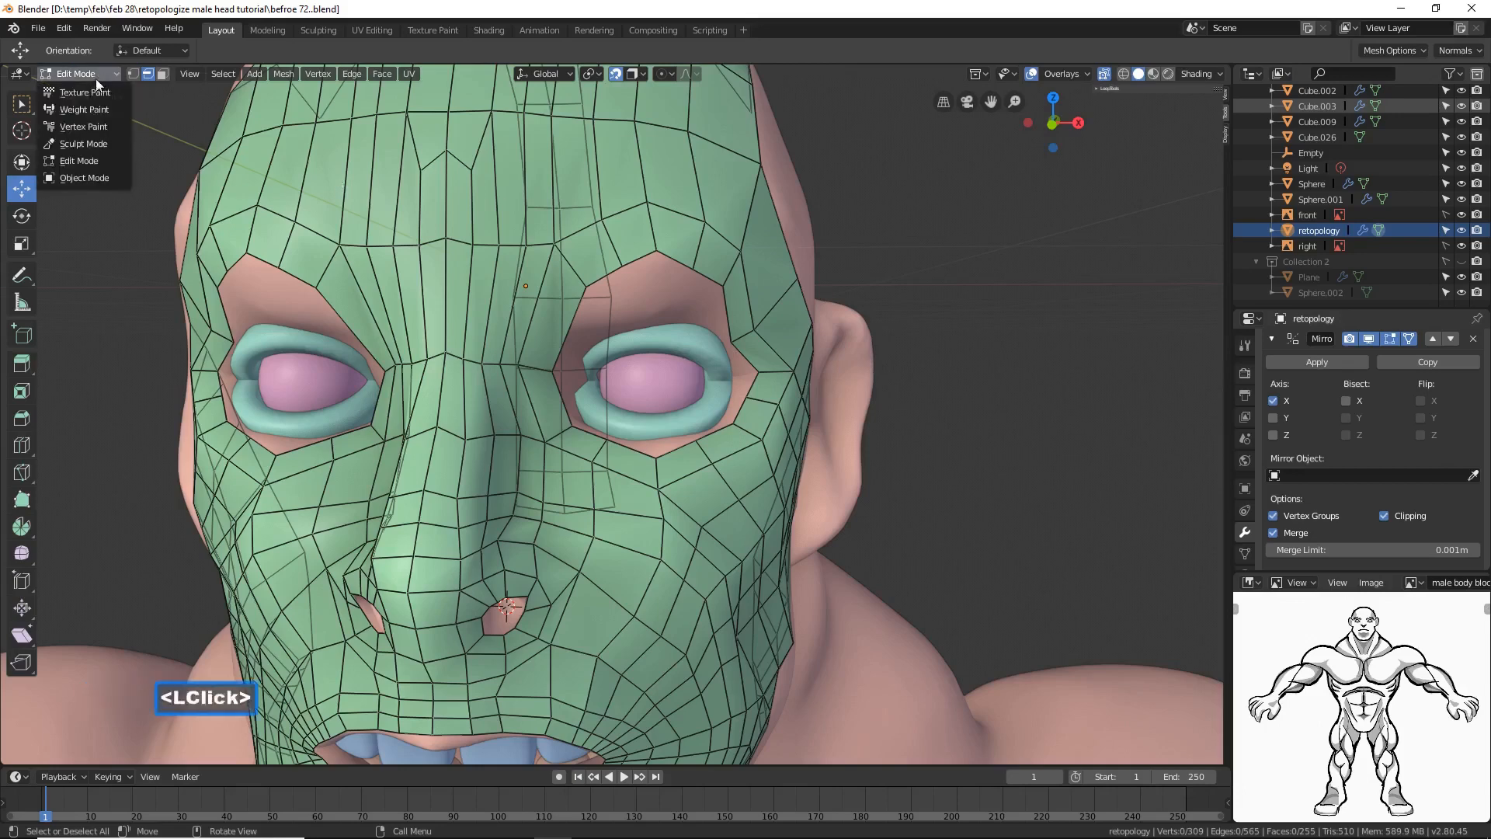
pyautogui.click(81, 177)
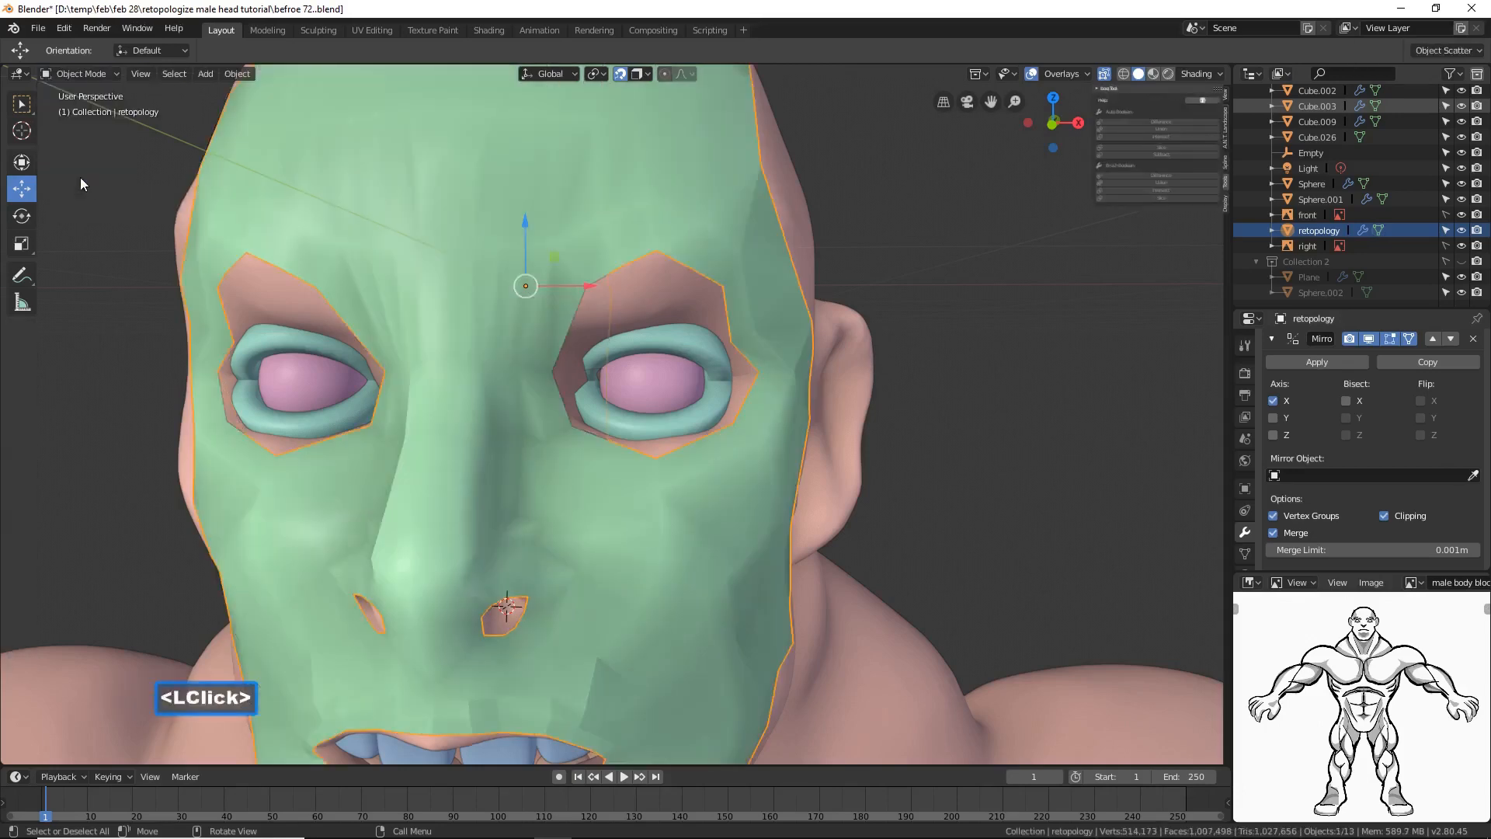
pyautogui.click(683, 346)
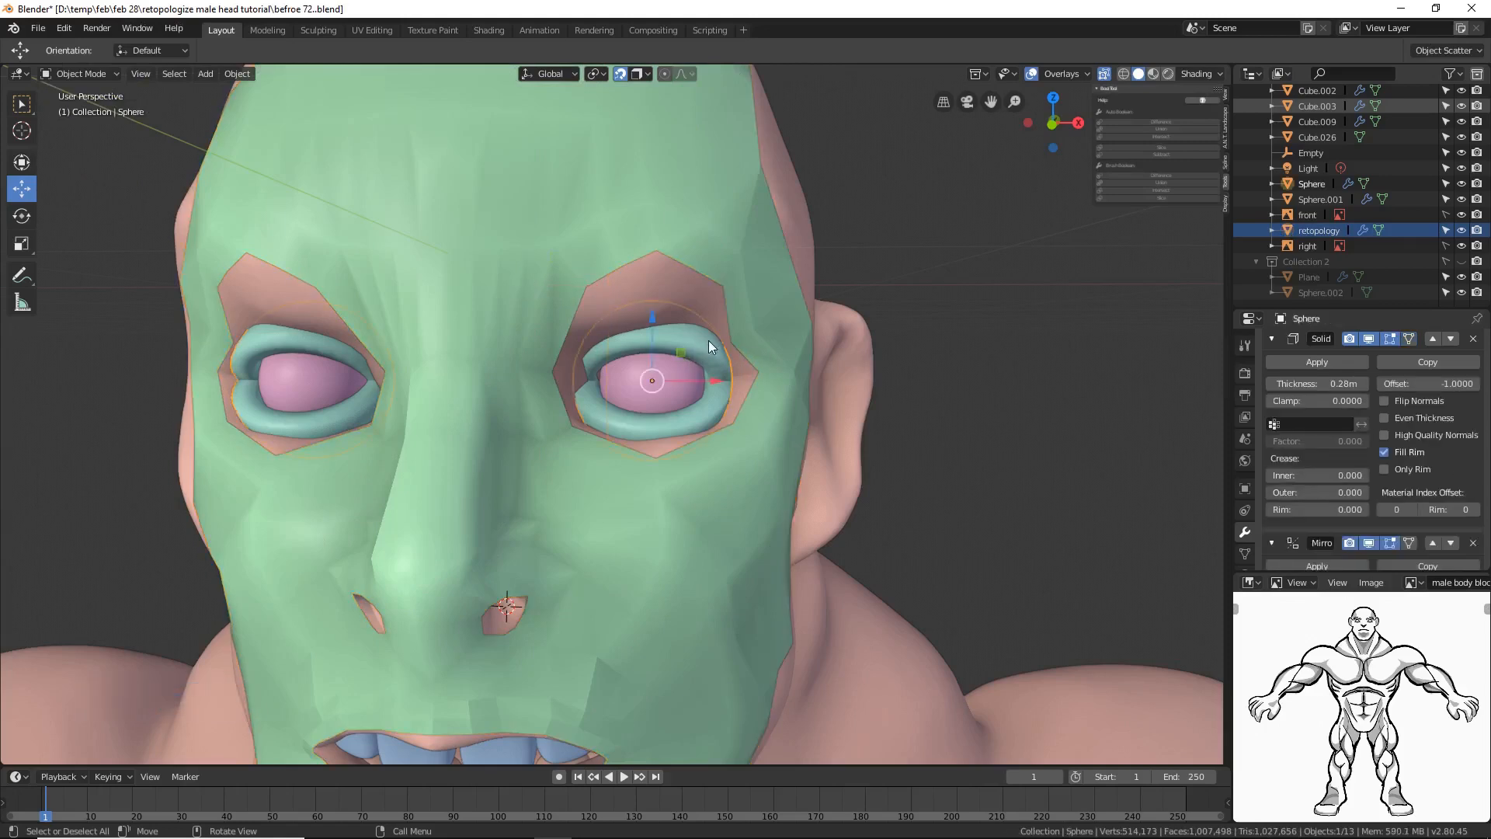
pyautogui.keyDown('shift'); pyautogui.click(860, 381); pyautogui.keyUp('shift')
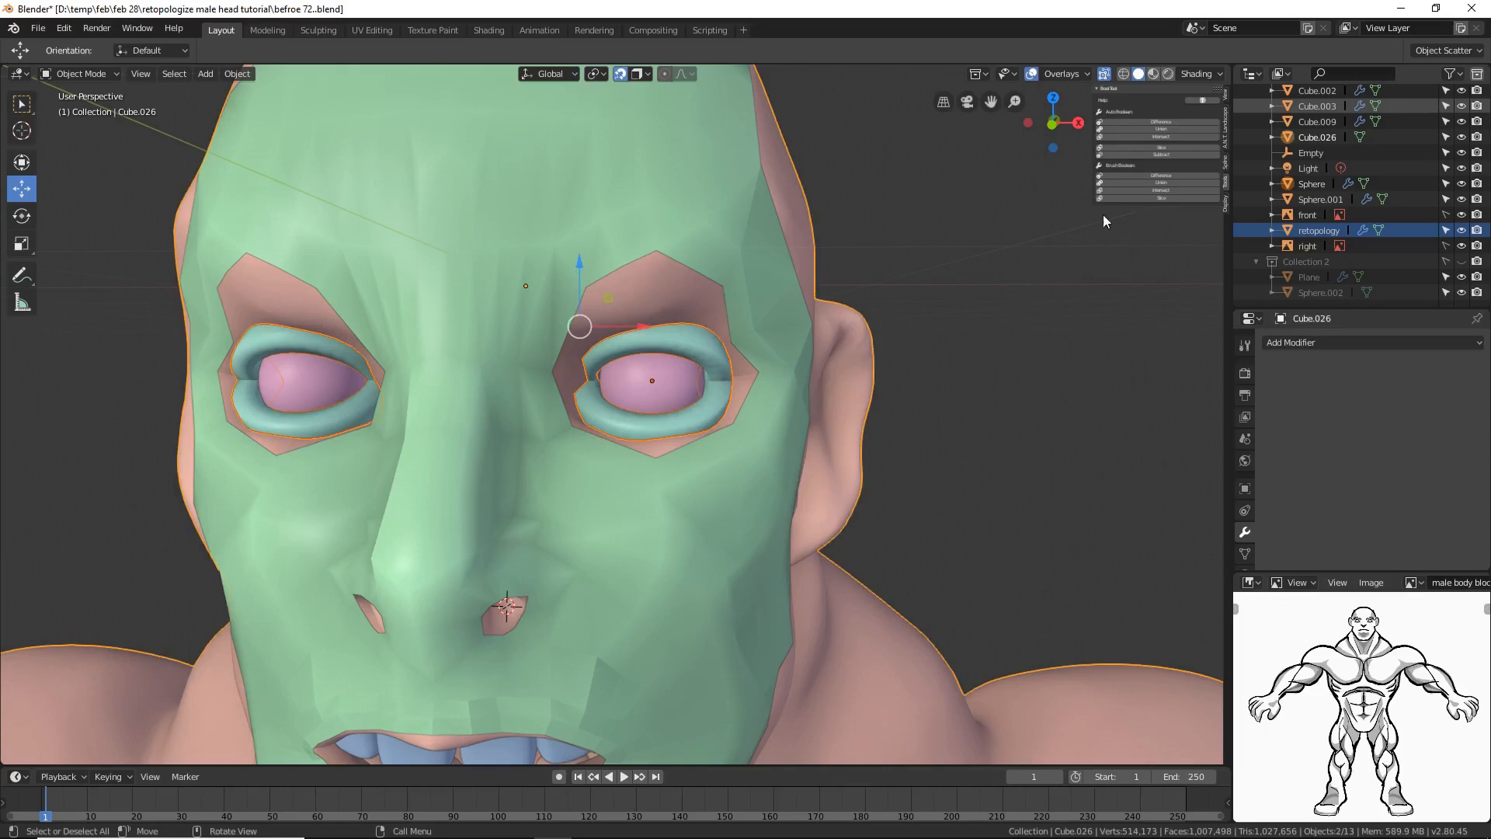
pyautogui.click(1226, 180)
pyautogui.click(1148, 129)
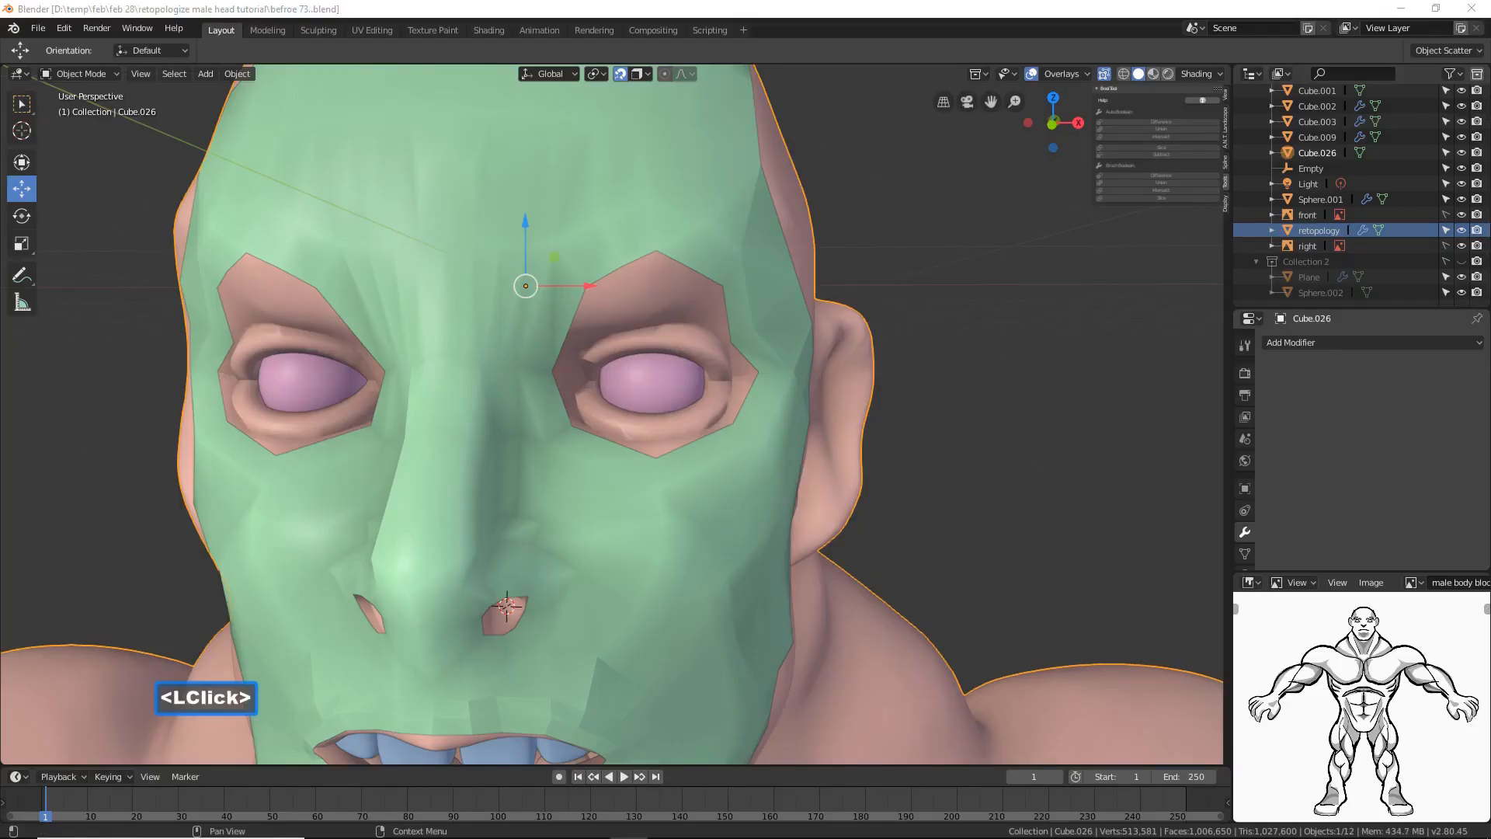
pyautogui.click(941, 14)
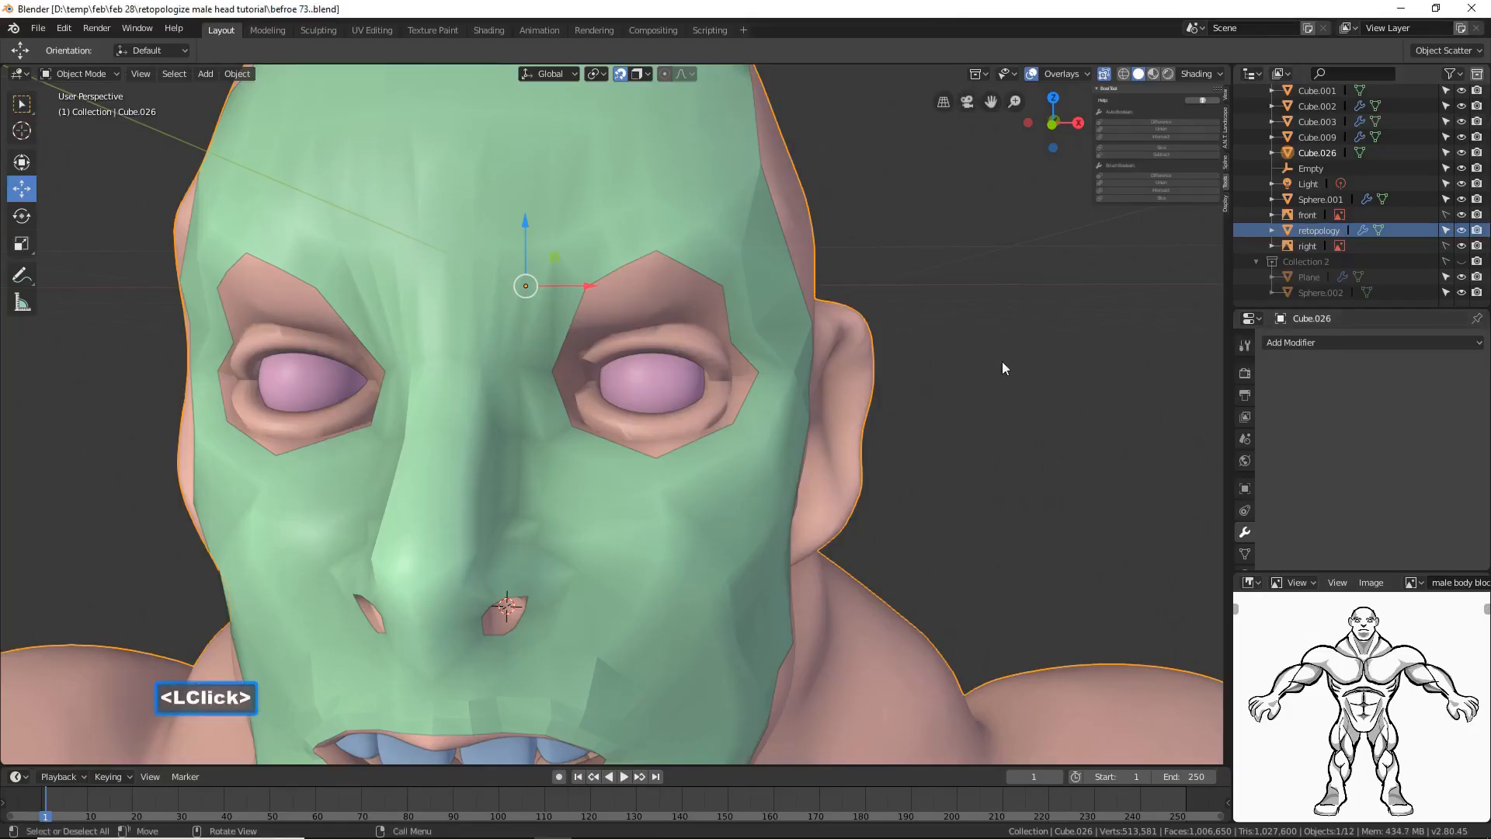
pyautogui.click(1000, 296)
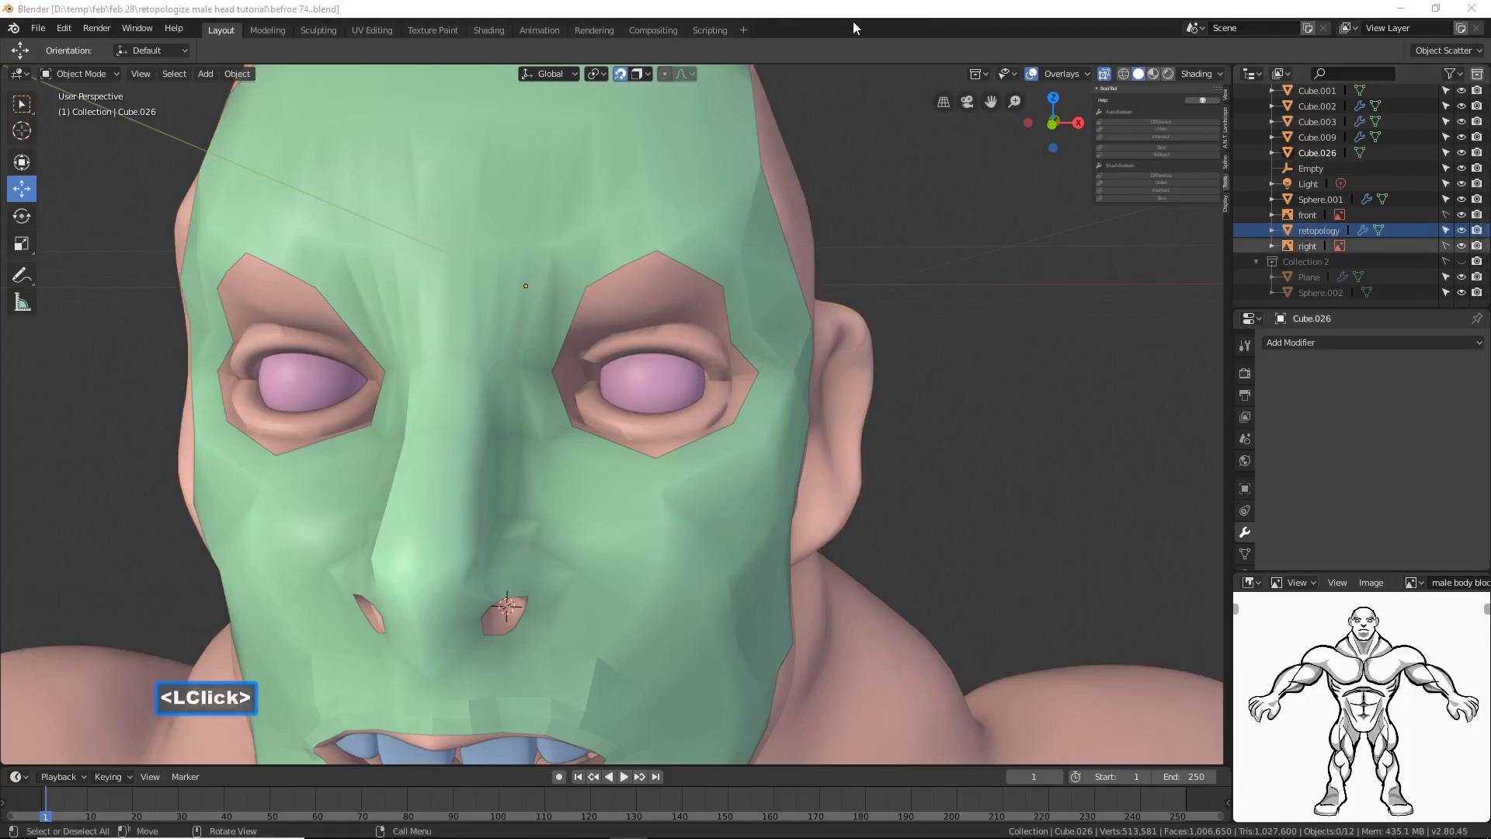
# Step: Select the retopology mesh and return it to Edit Mode
pyautogui.click(736, 177)
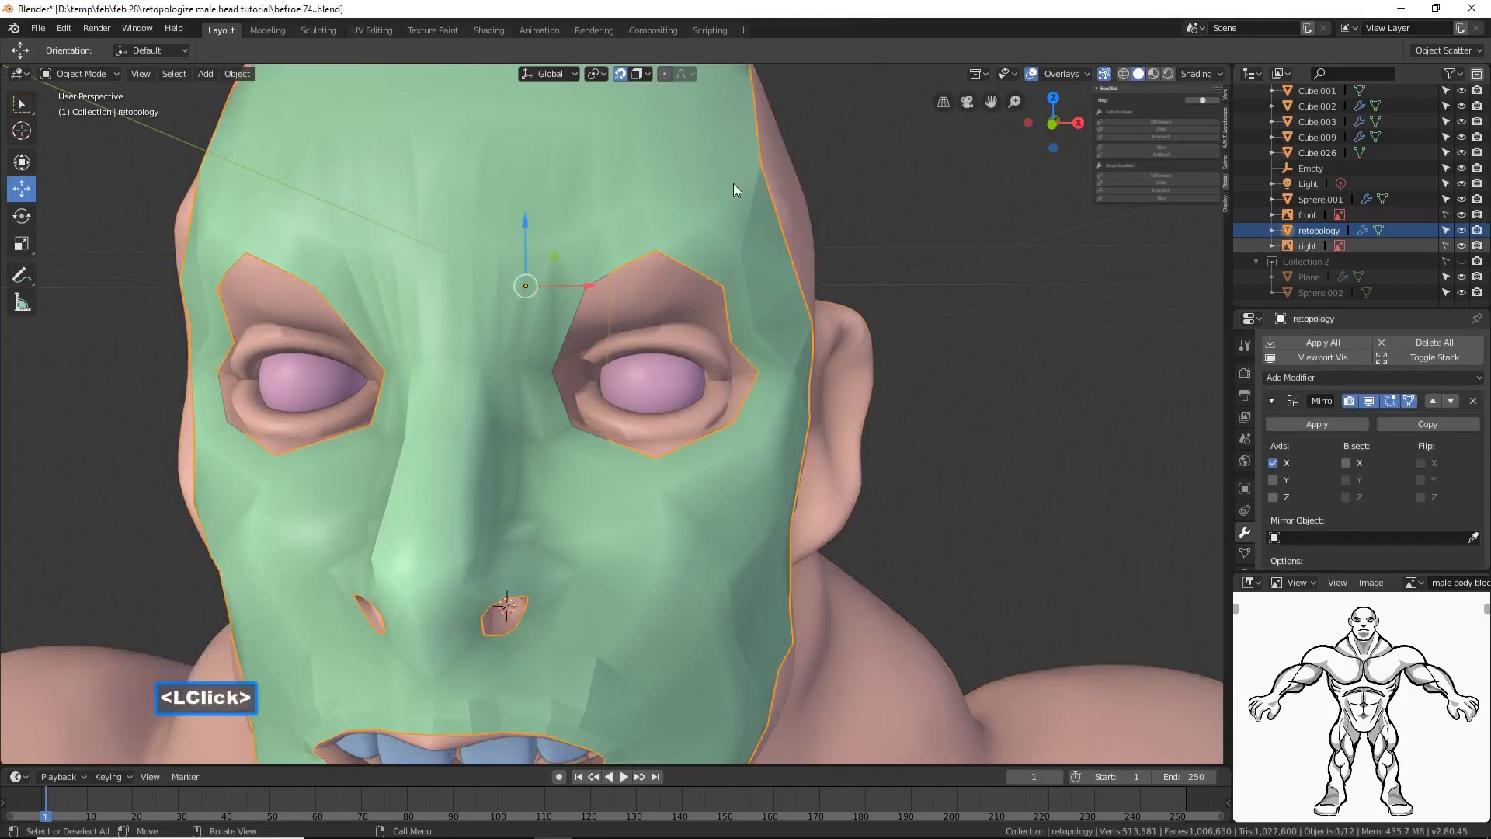
pyautogui.click(115, 71)
pyautogui.click(109, 159)
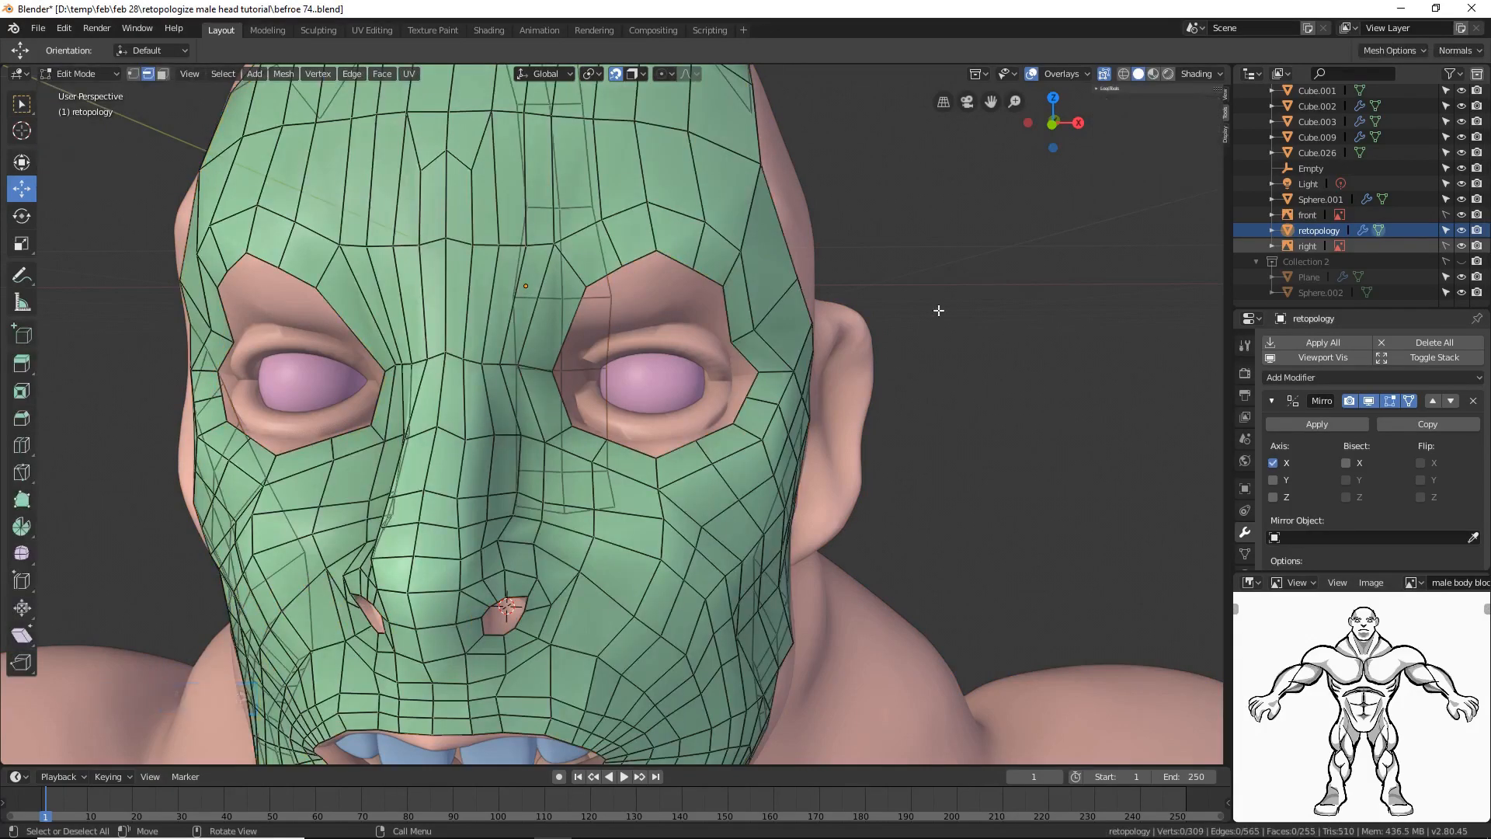
# Step: Hide the Mirror modifier's result in the viewport and turn off X-Ray in the viewport shading options
pyautogui.moveTo(935, 310)
pyautogui.mouseDown(button='middle')
pyautogui.moveTo(1002, 310)
pyautogui.moveTo(949, 305)
pyautogui.mouseUp(button='middle')
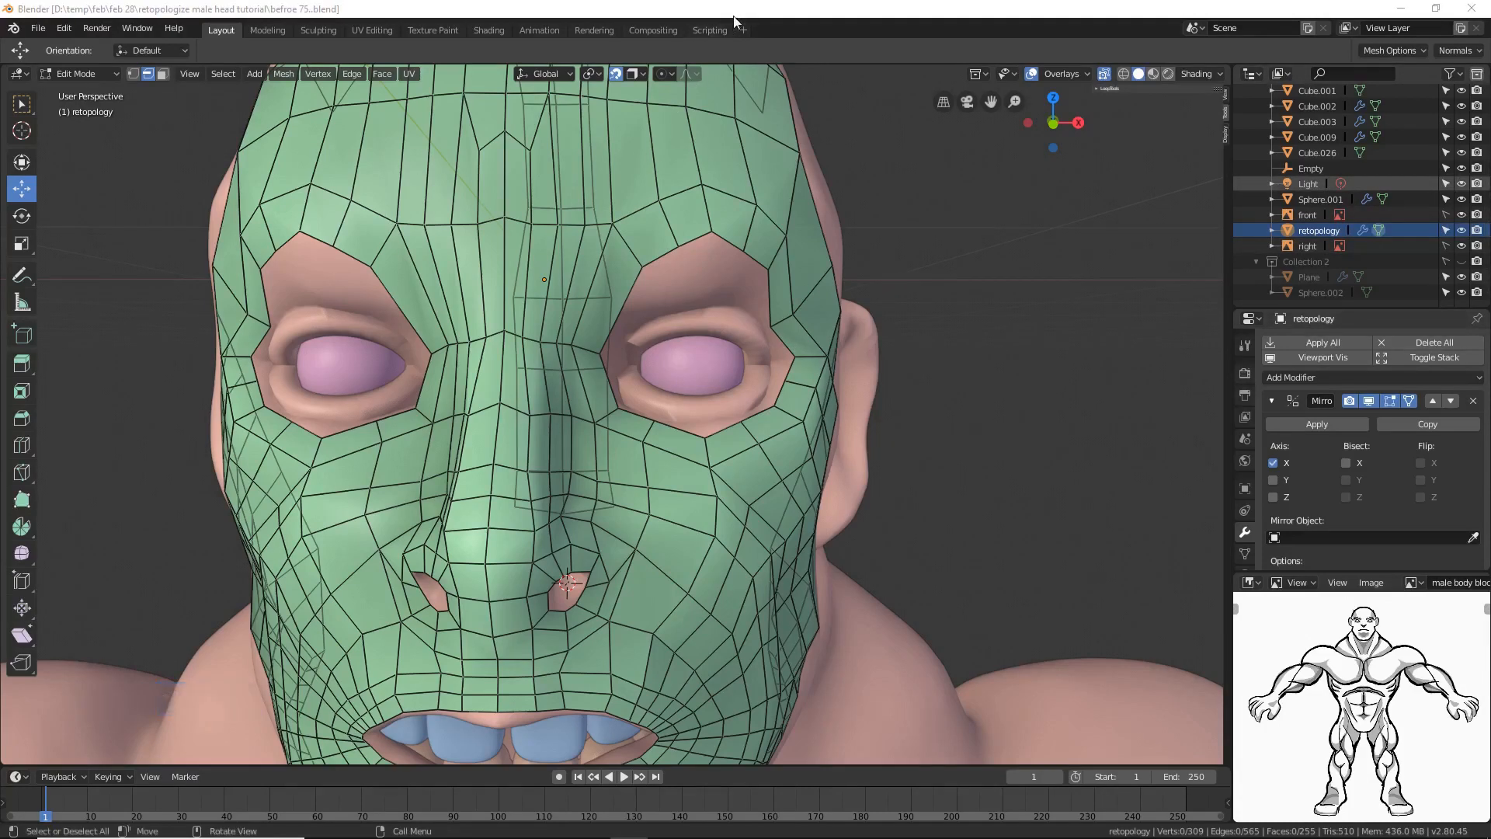
pyautogui.click(880, 368)
pyautogui.moveTo(880, 368)
pyautogui.mouseDown(button='middle')
pyautogui.moveTo(823, 373)
pyautogui.moveTo(897, 381)
pyautogui.moveTo(855, 374)
pyautogui.mouseUp(button='middle')
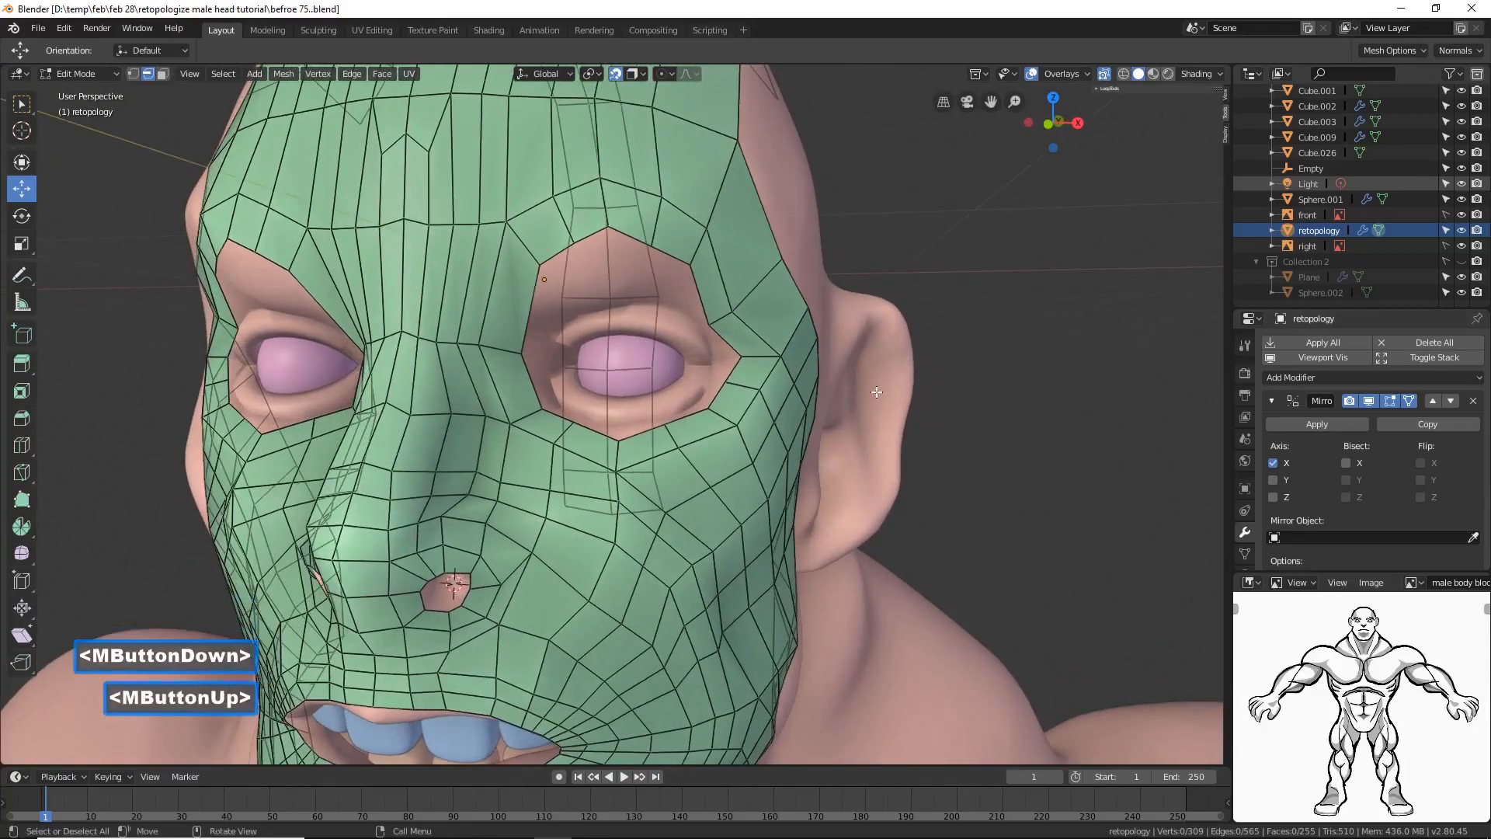
pyautogui.click(1369, 400)
pyautogui.moveTo(932, 412); pyautogui.dragTo(955, 426, button='middle')
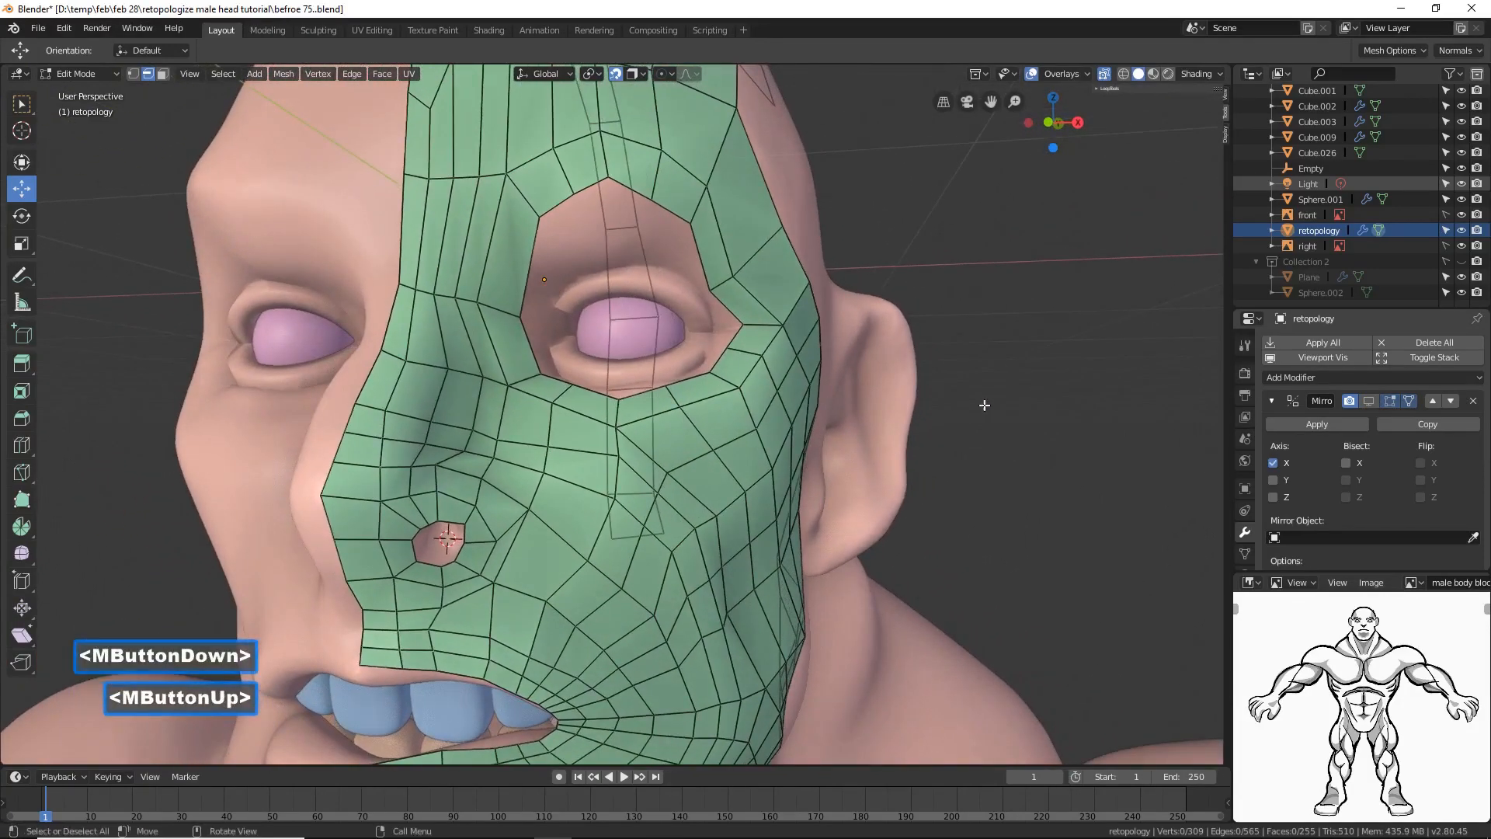
pyautogui.click(1192, 74)
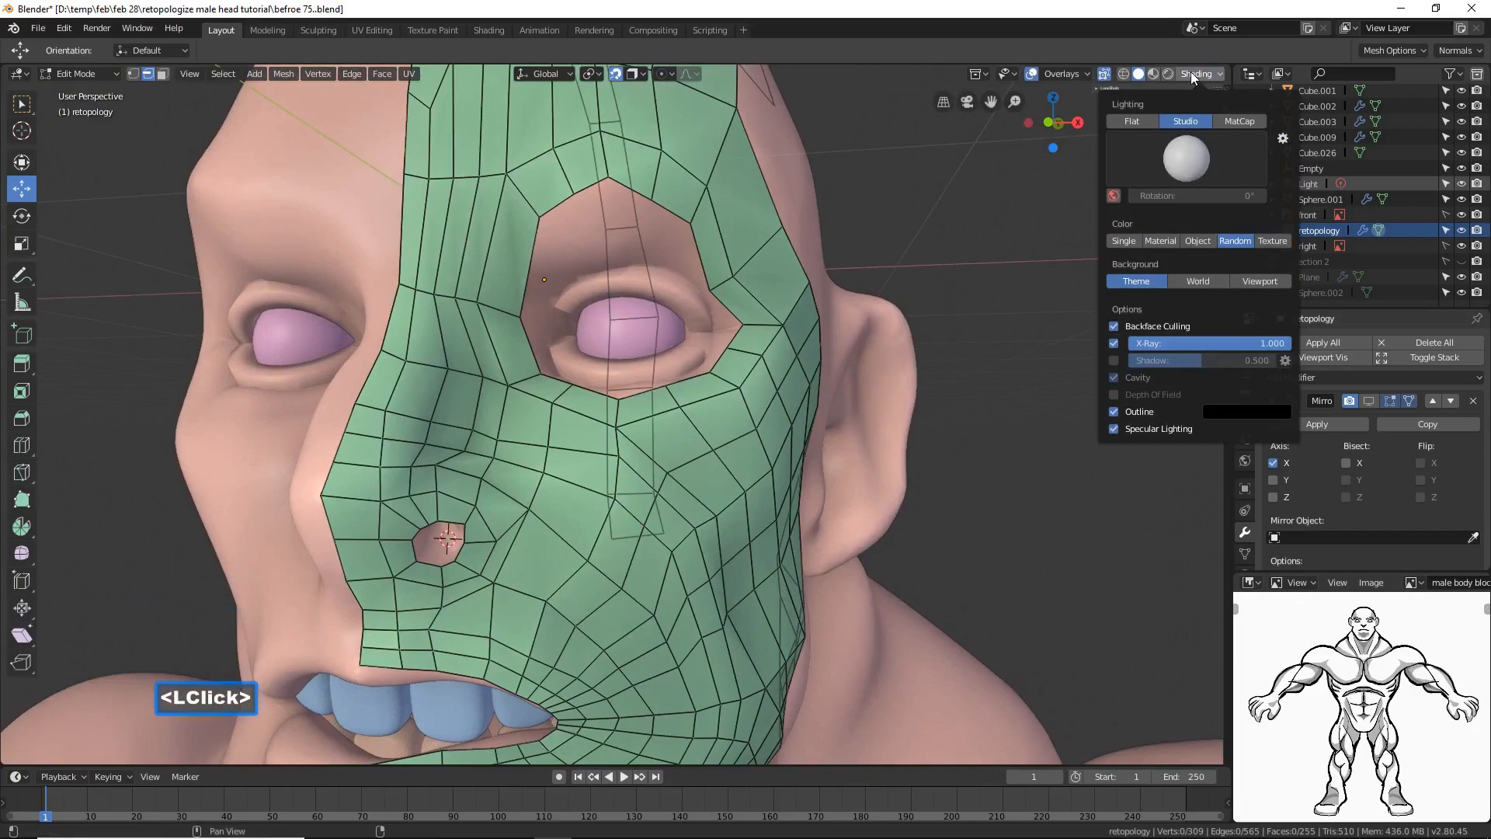
pyautogui.click(1115, 343)
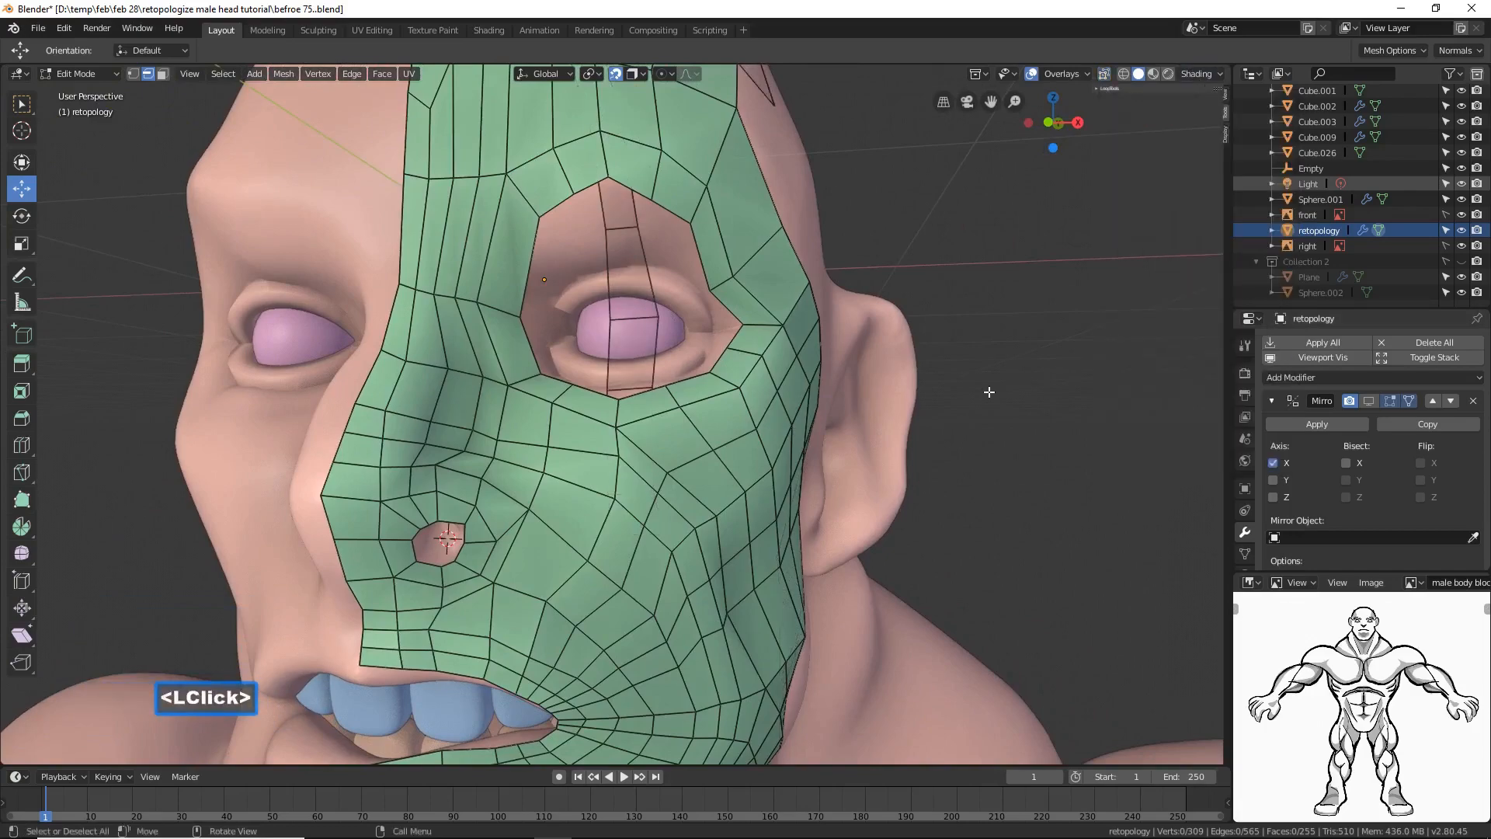
pyautogui.moveTo(893, 388); pyautogui.dragTo(997, 392, button='middle')
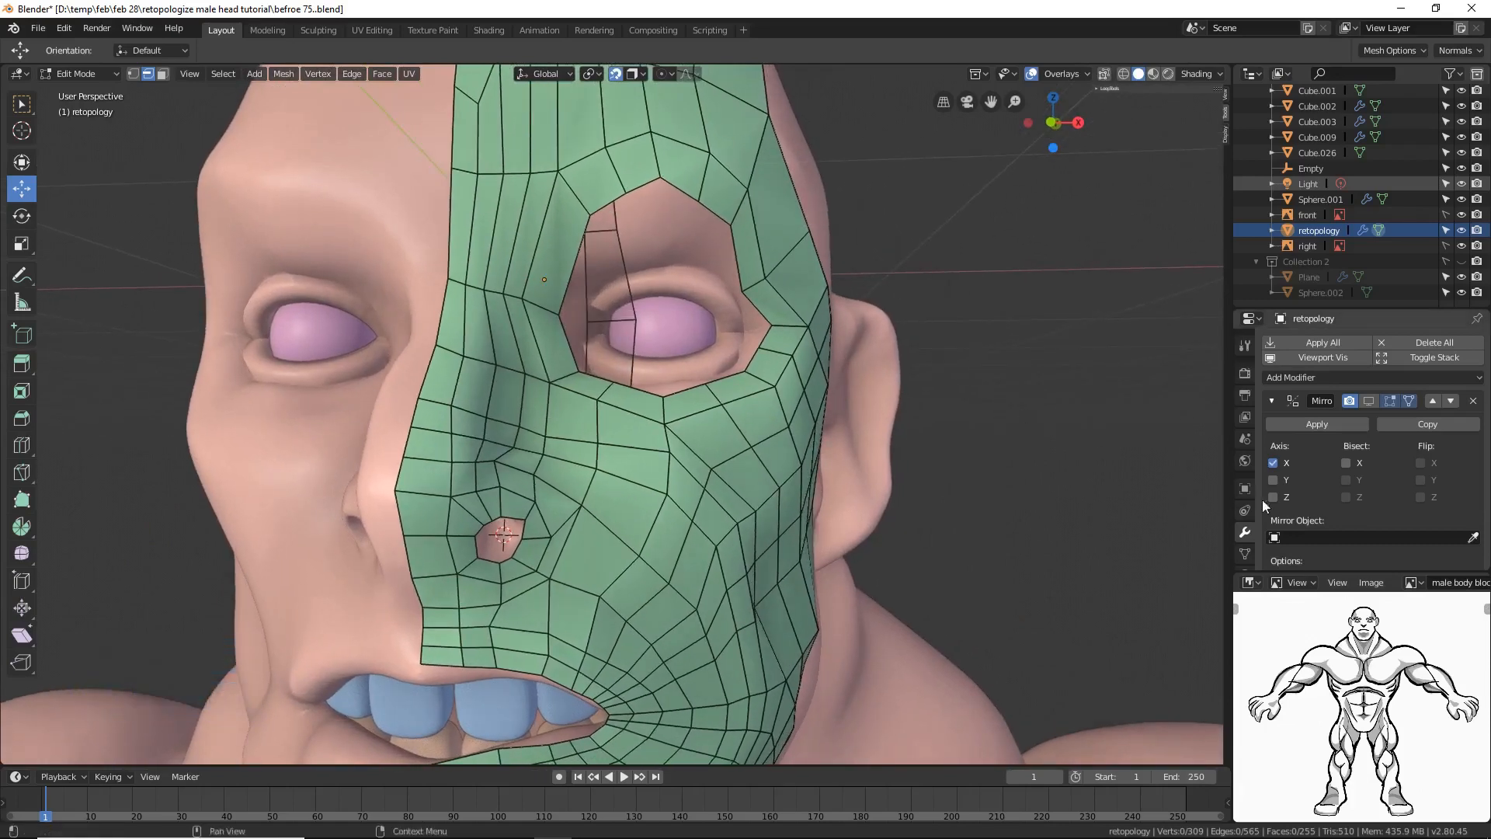
# Step: Toggle the retopology object's In Front viewport display setting off and back on
pyautogui.scroll(-3, 1273, 514)
pyautogui.scroll(-2, 1256, 508)
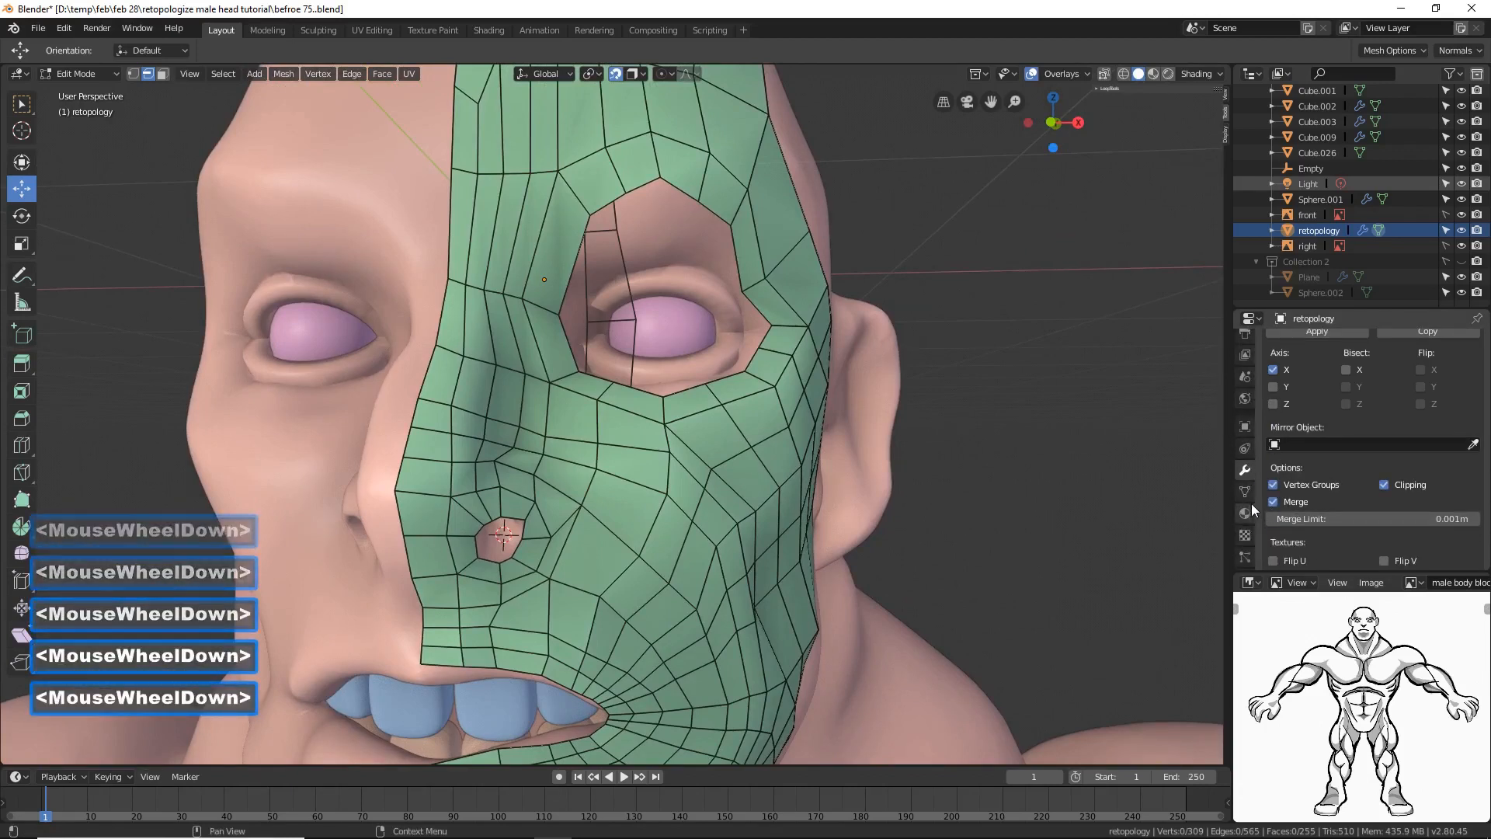
pyautogui.scroll(1, 1252, 509)
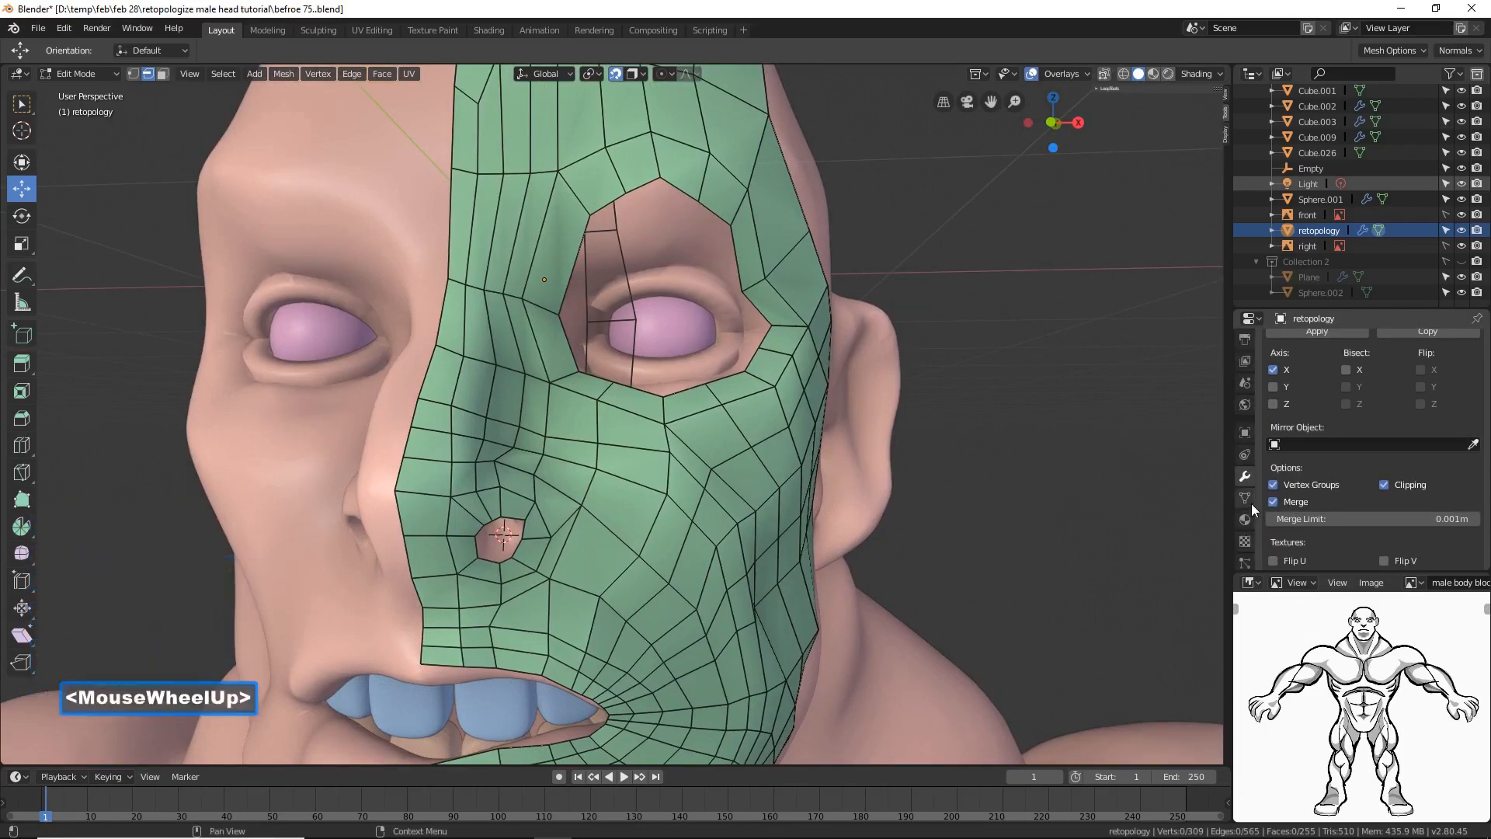
pyautogui.click(1245, 435)
pyautogui.scroll(-4, 1303, 489)
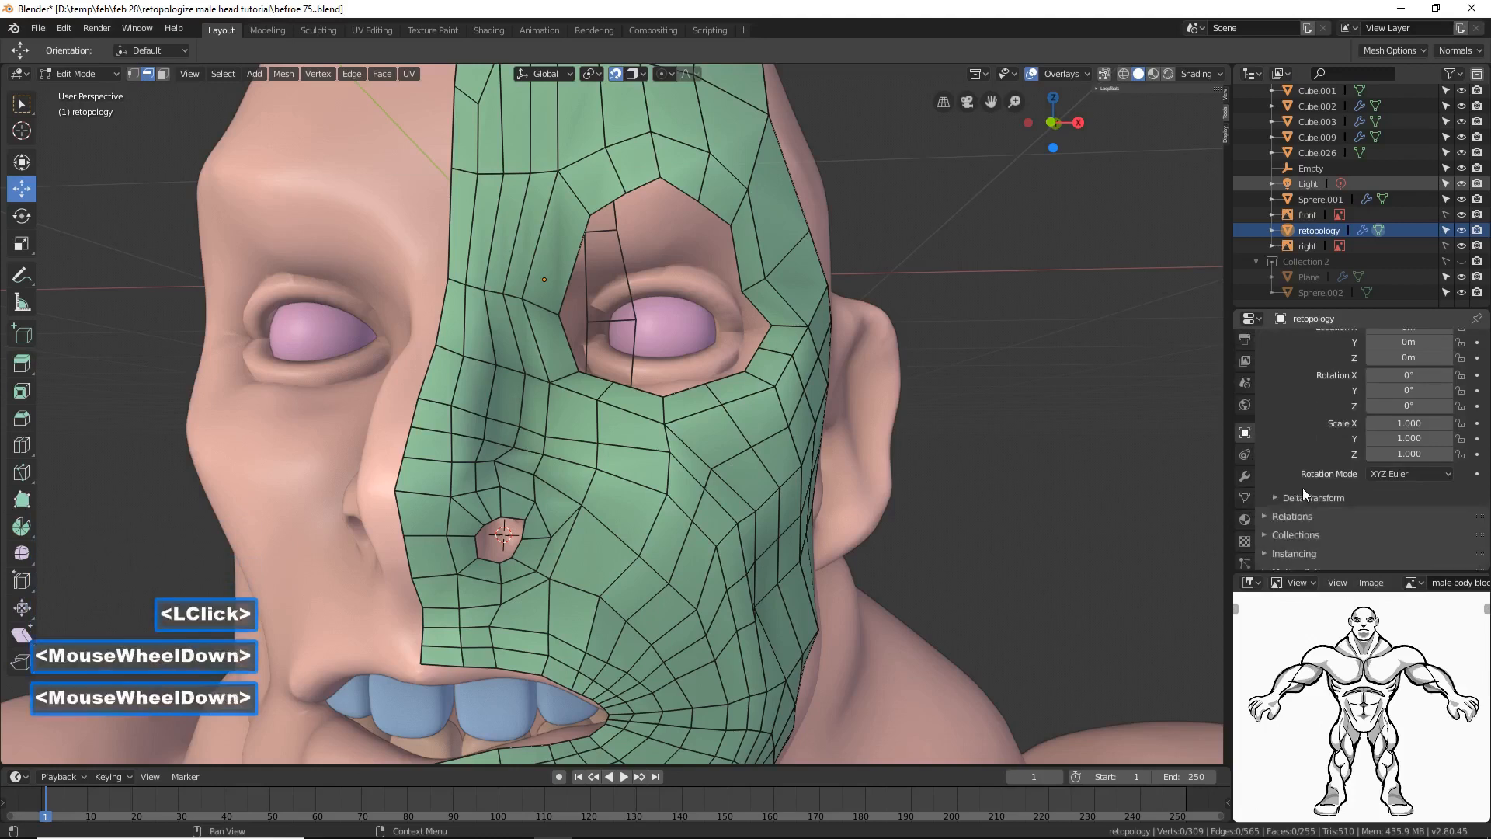
pyautogui.scroll(-2, 1302, 487)
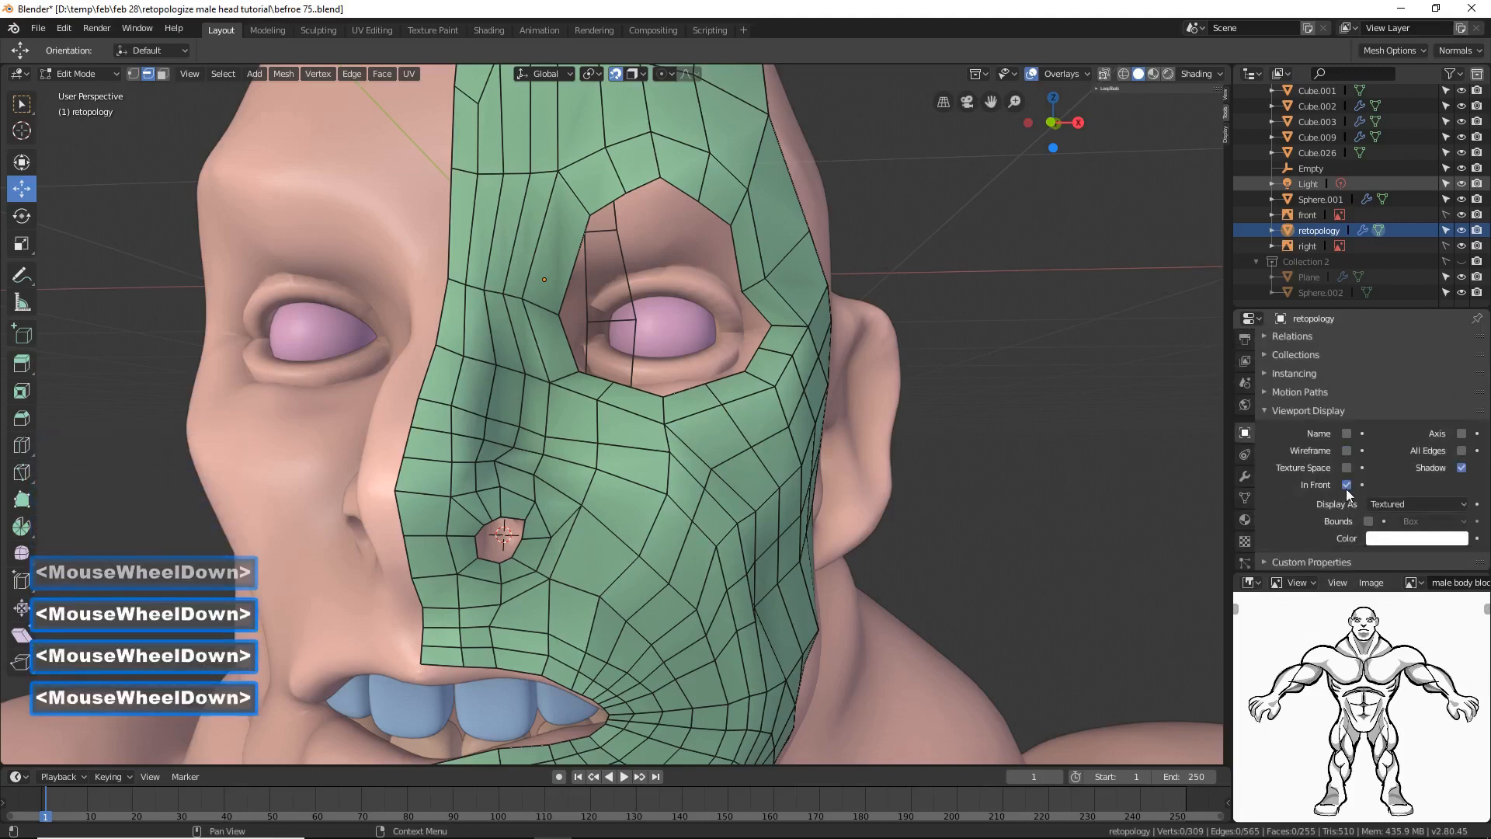
pyautogui.click(1347, 485)
pyautogui.click(1347, 485)
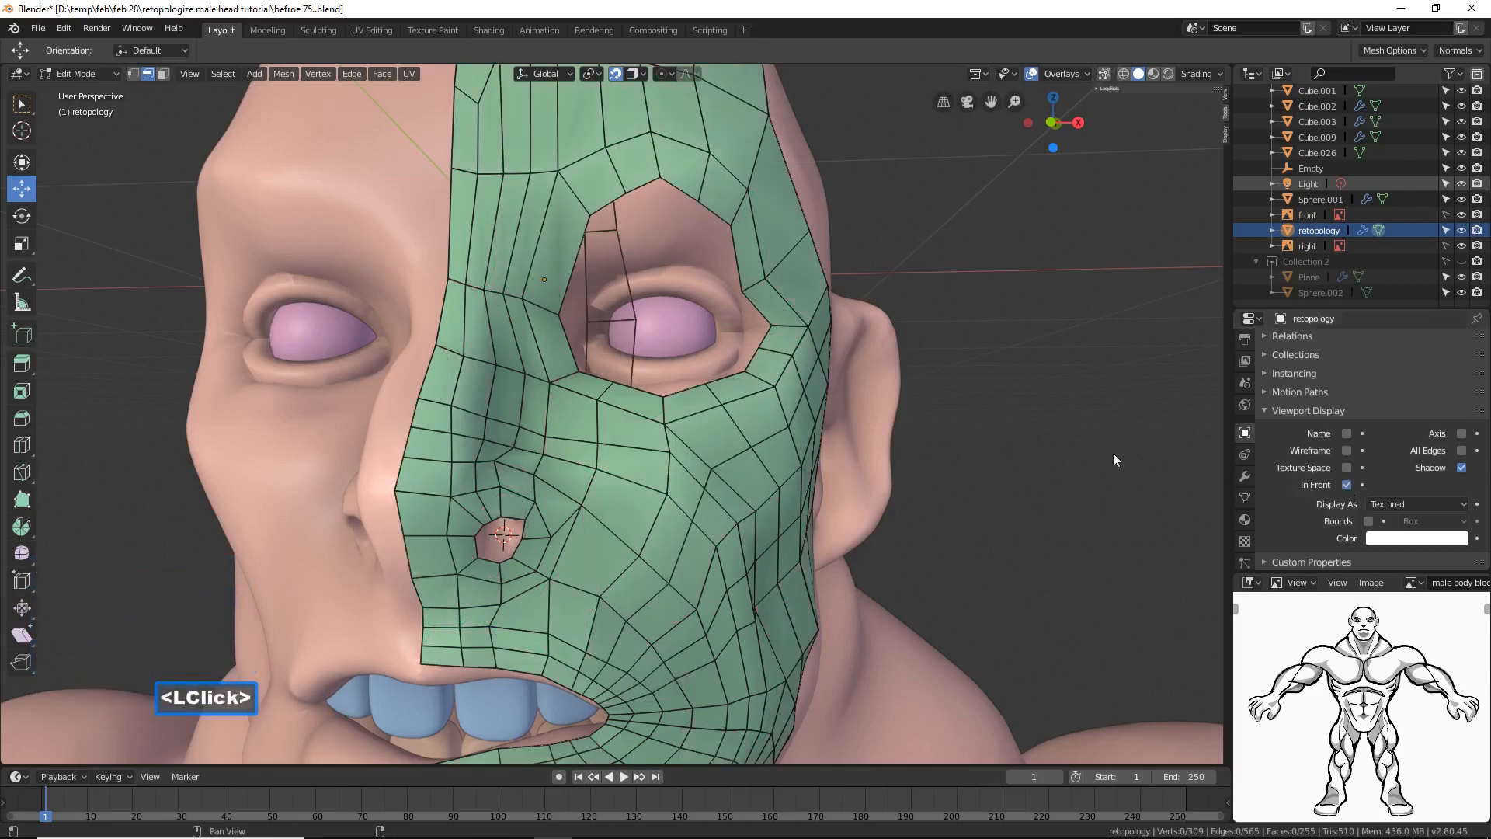
# Step: Select the four edges along the eye hole's upper rim and lower them about 0.08 m with proportional editing, size about 0.24
pyautogui.moveTo(1006, 444); pyautogui.dragTo(958, 455, button='middle')
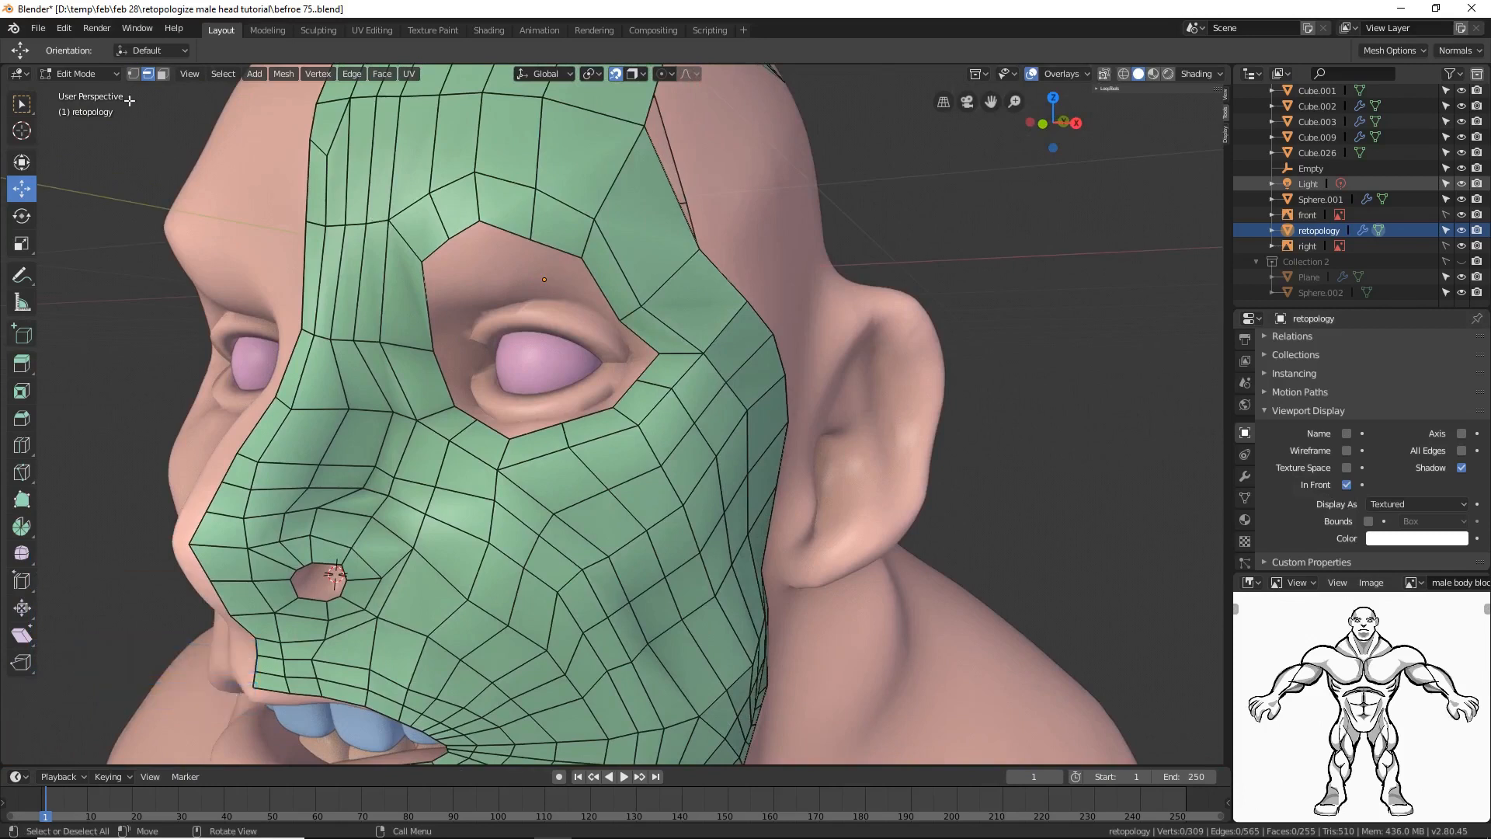
pyautogui.click(432, 253)
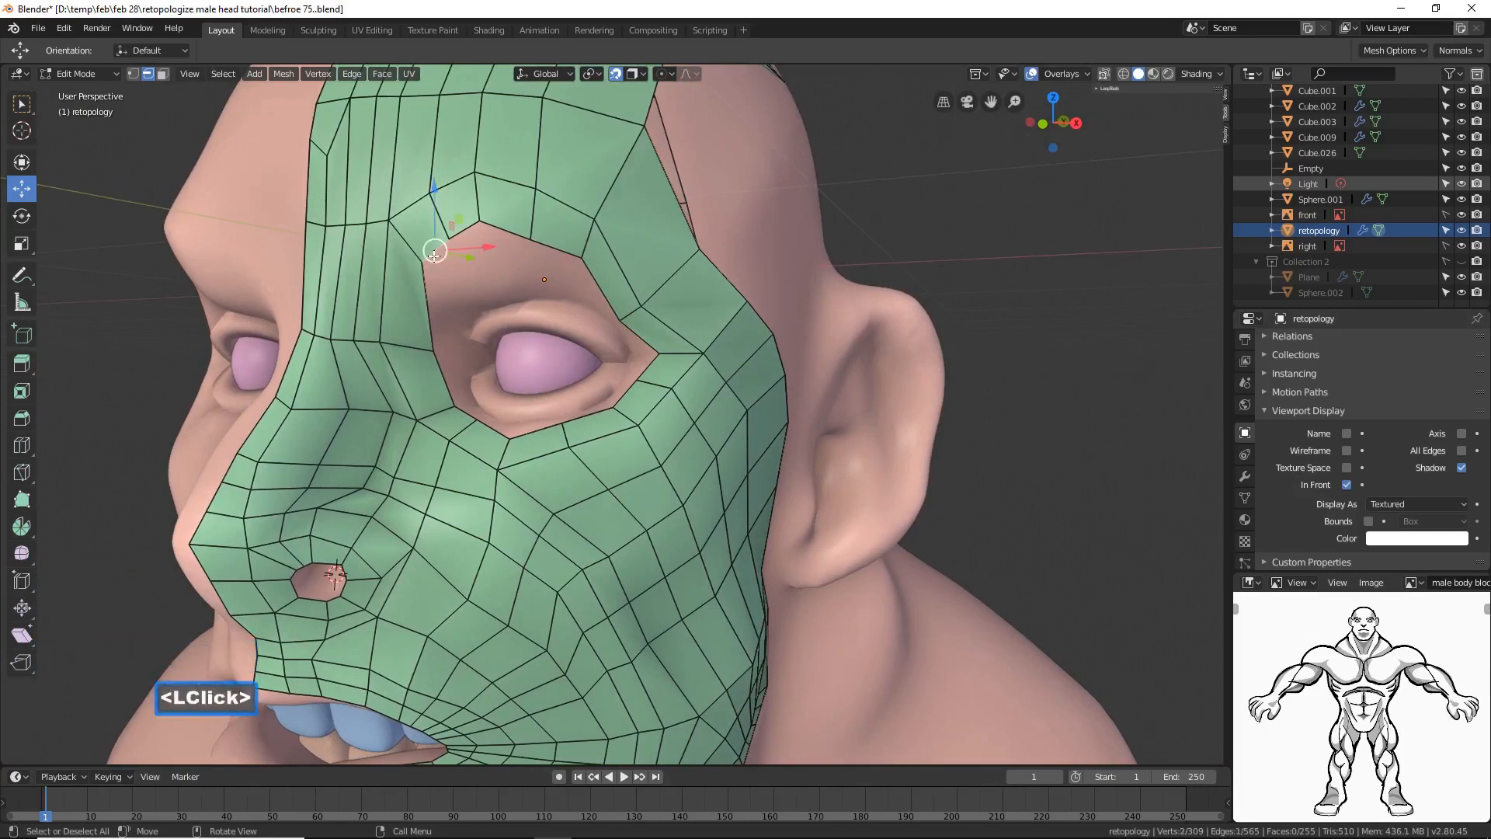
pyautogui.keyDown('ctrl'); pyautogui.click(548, 250); pyautogui.keyUp('ctrl')
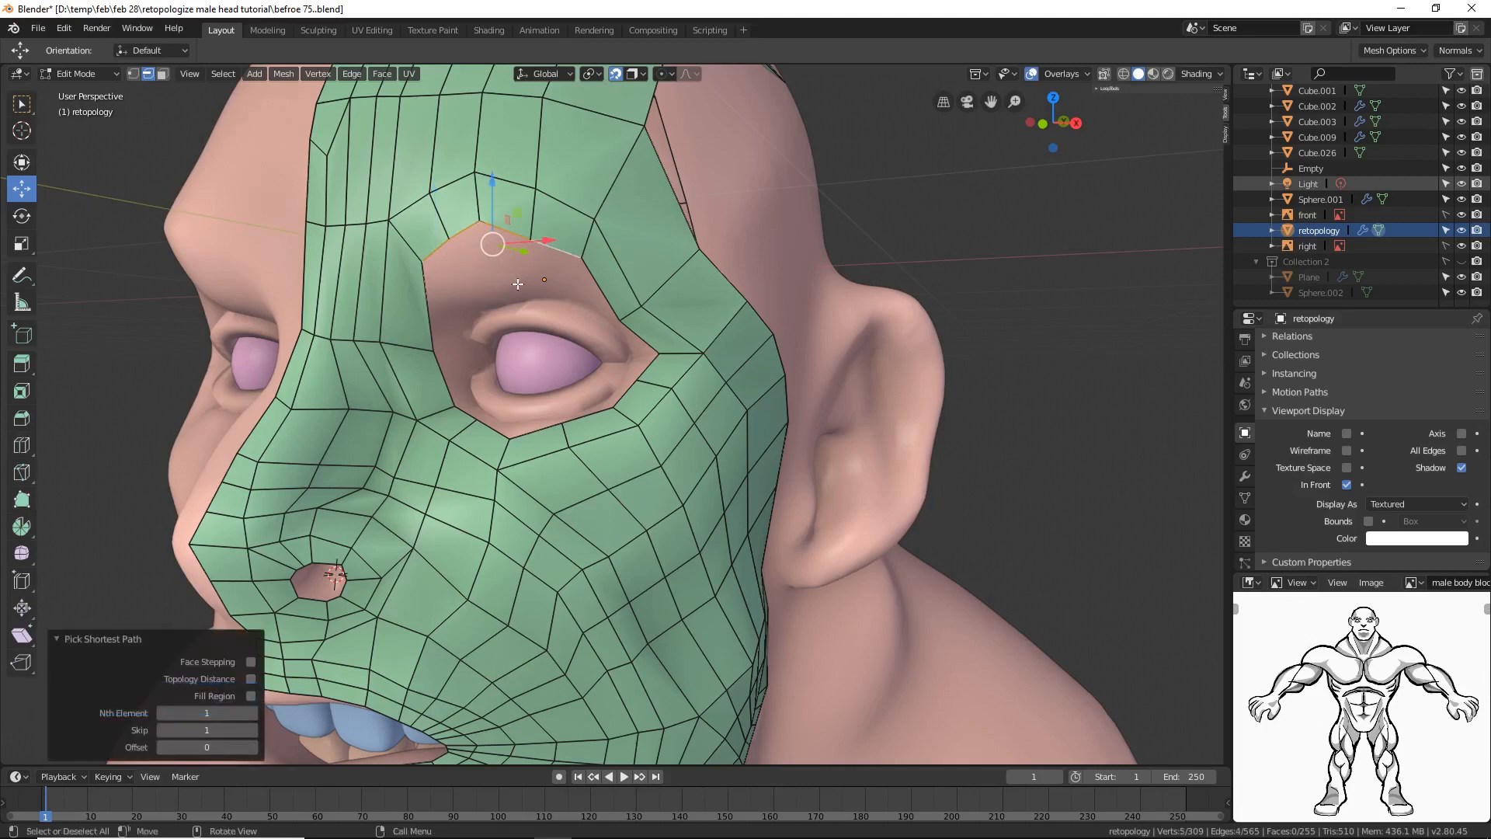
pyautogui.hotkey('alt', 'o')
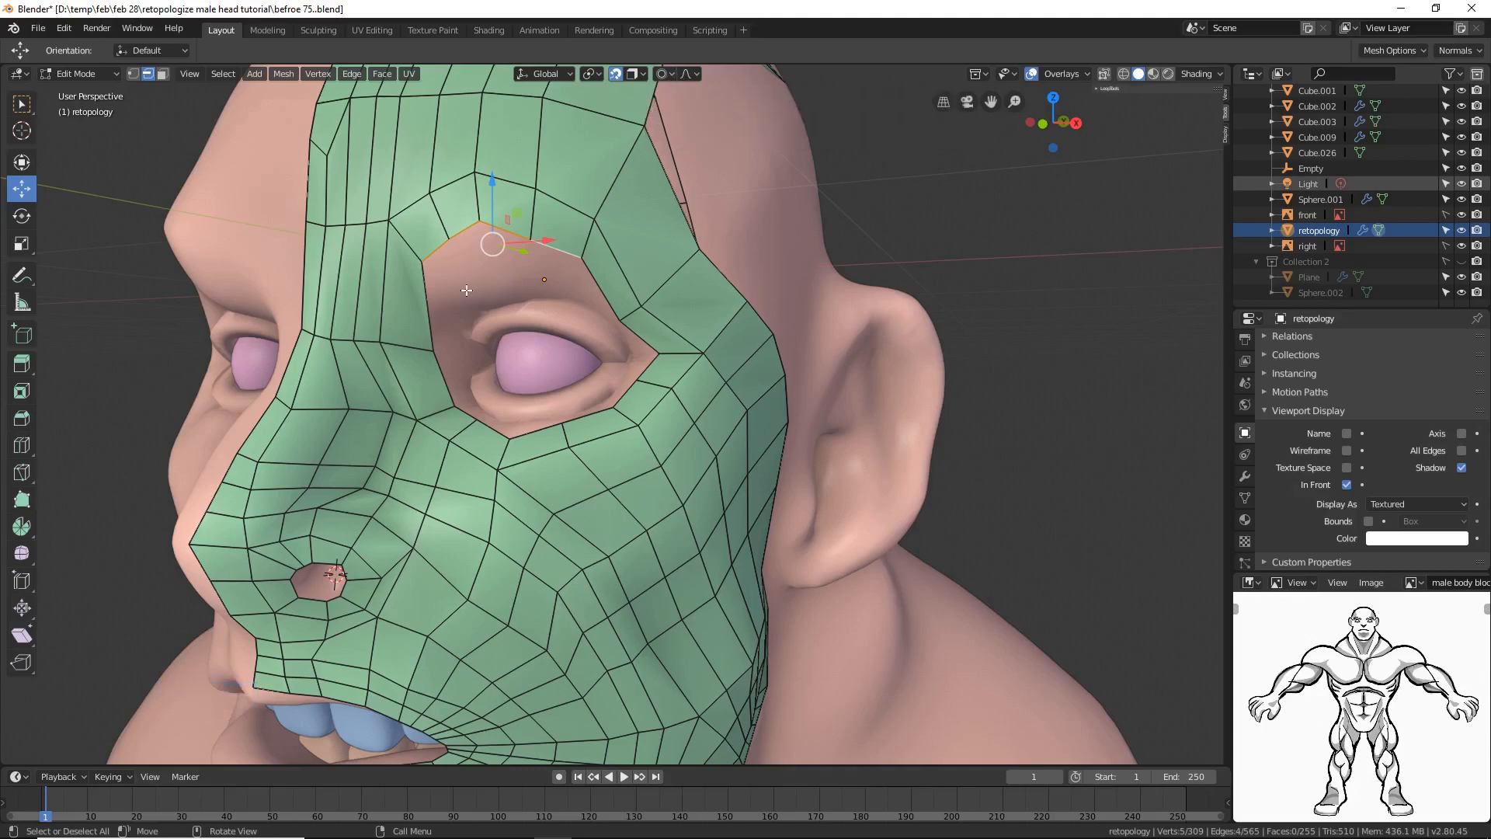
pyautogui.press('g')
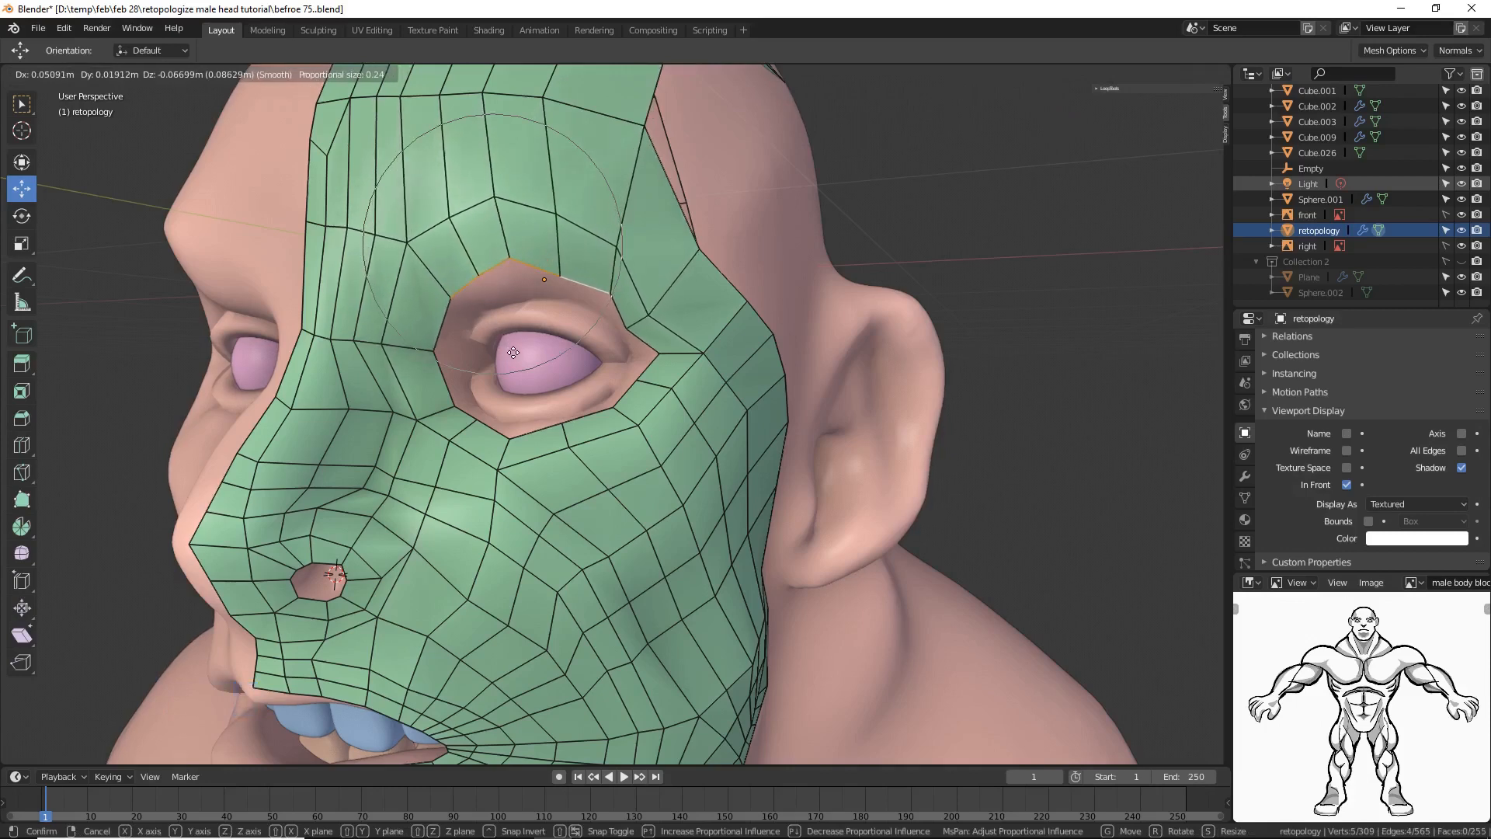
pyautogui.click(517, 349)
# Step: Move the eye hole's upper outer corner edge outward and up, about 0.05 m in X and Z, with proportional size about 0.16
pyautogui.moveTo(517, 350); pyautogui.dragTo(622, 338, button='middle')
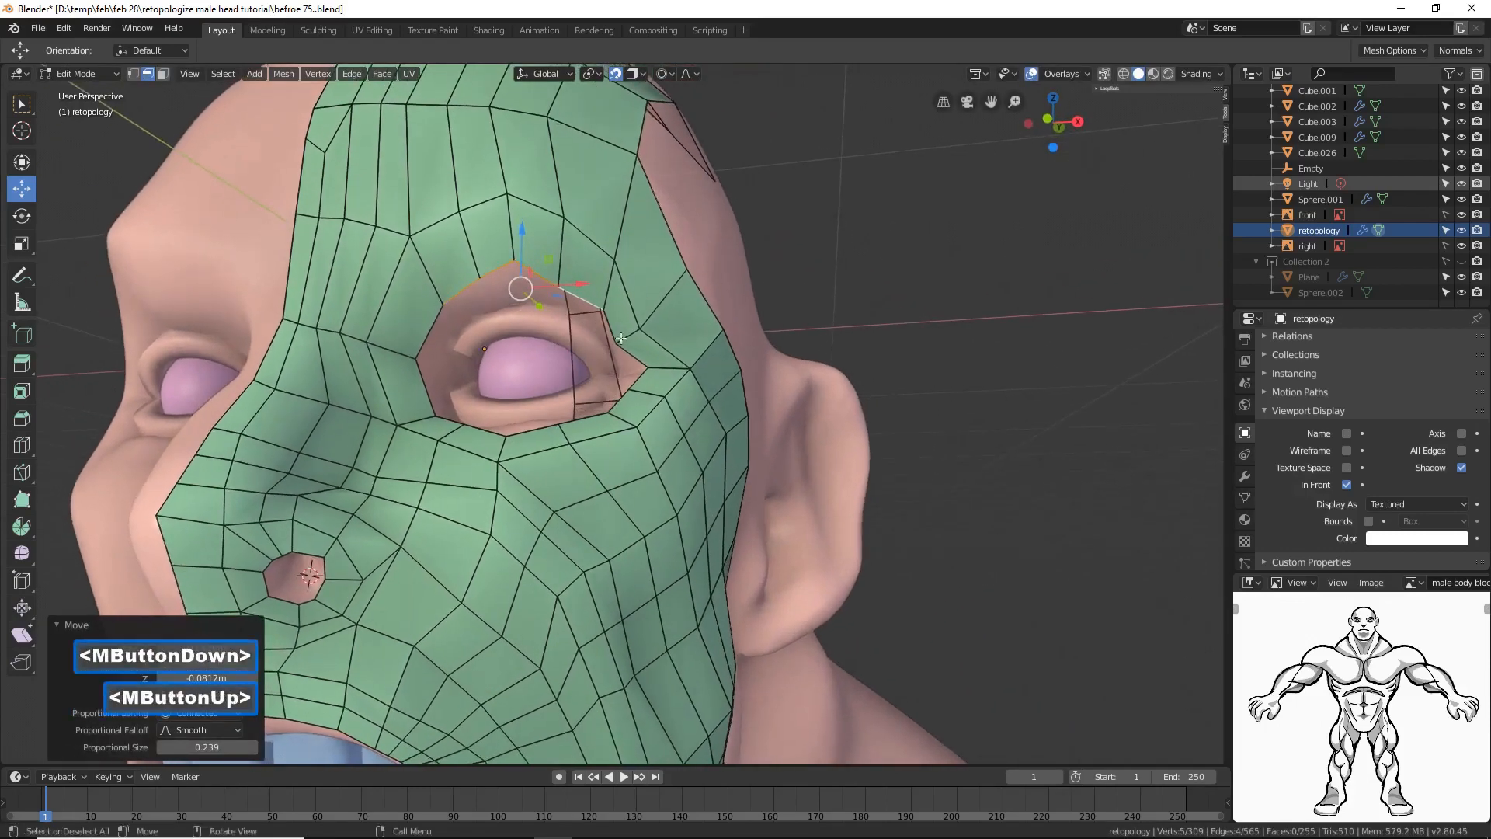
pyautogui.click(626, 334)
pyautogui.press('g')
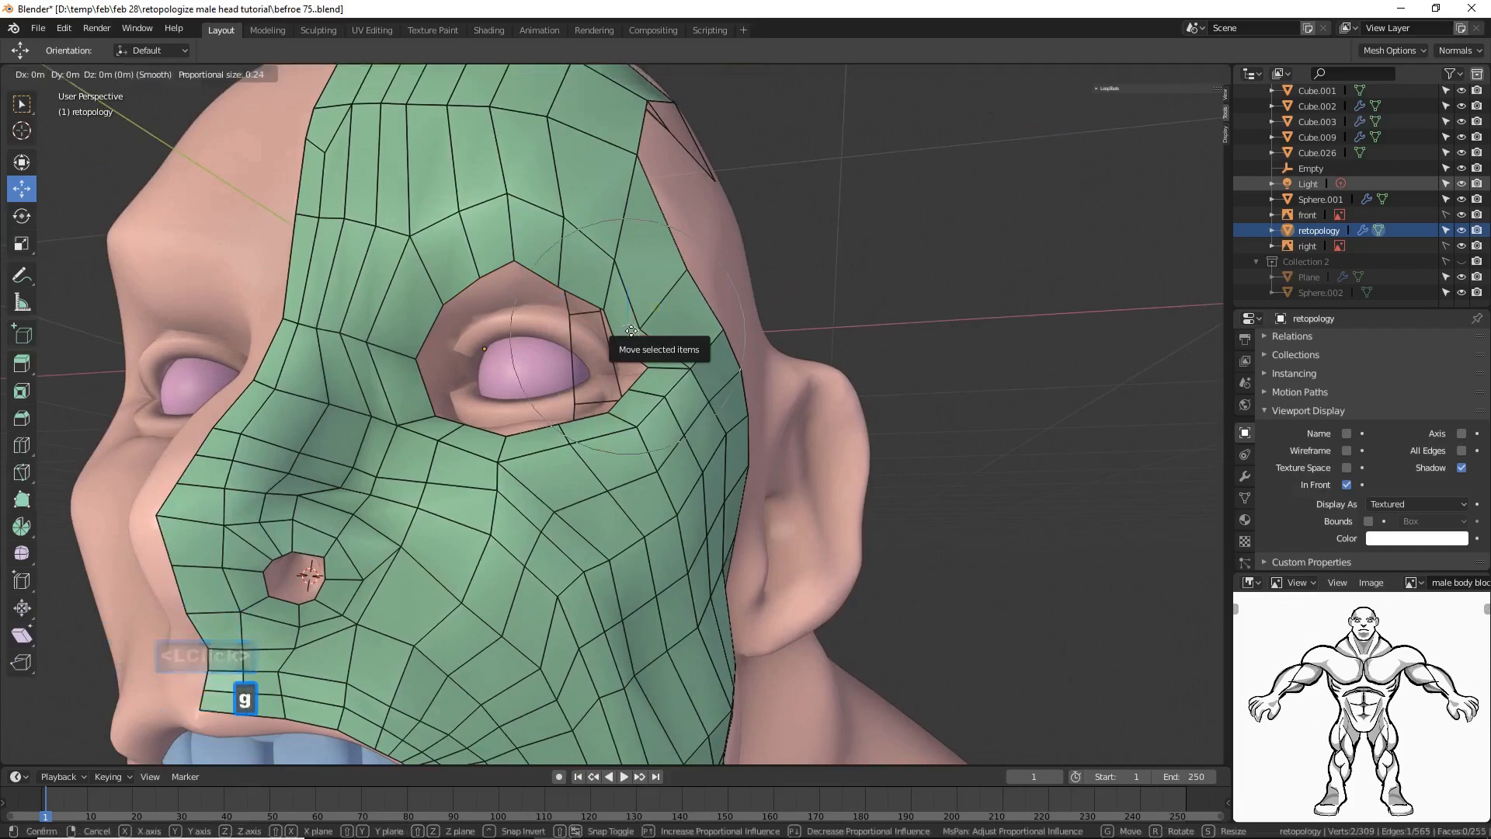
pyautogui.scroll(4, 631, 330)
pyautogui.click(656, 308)
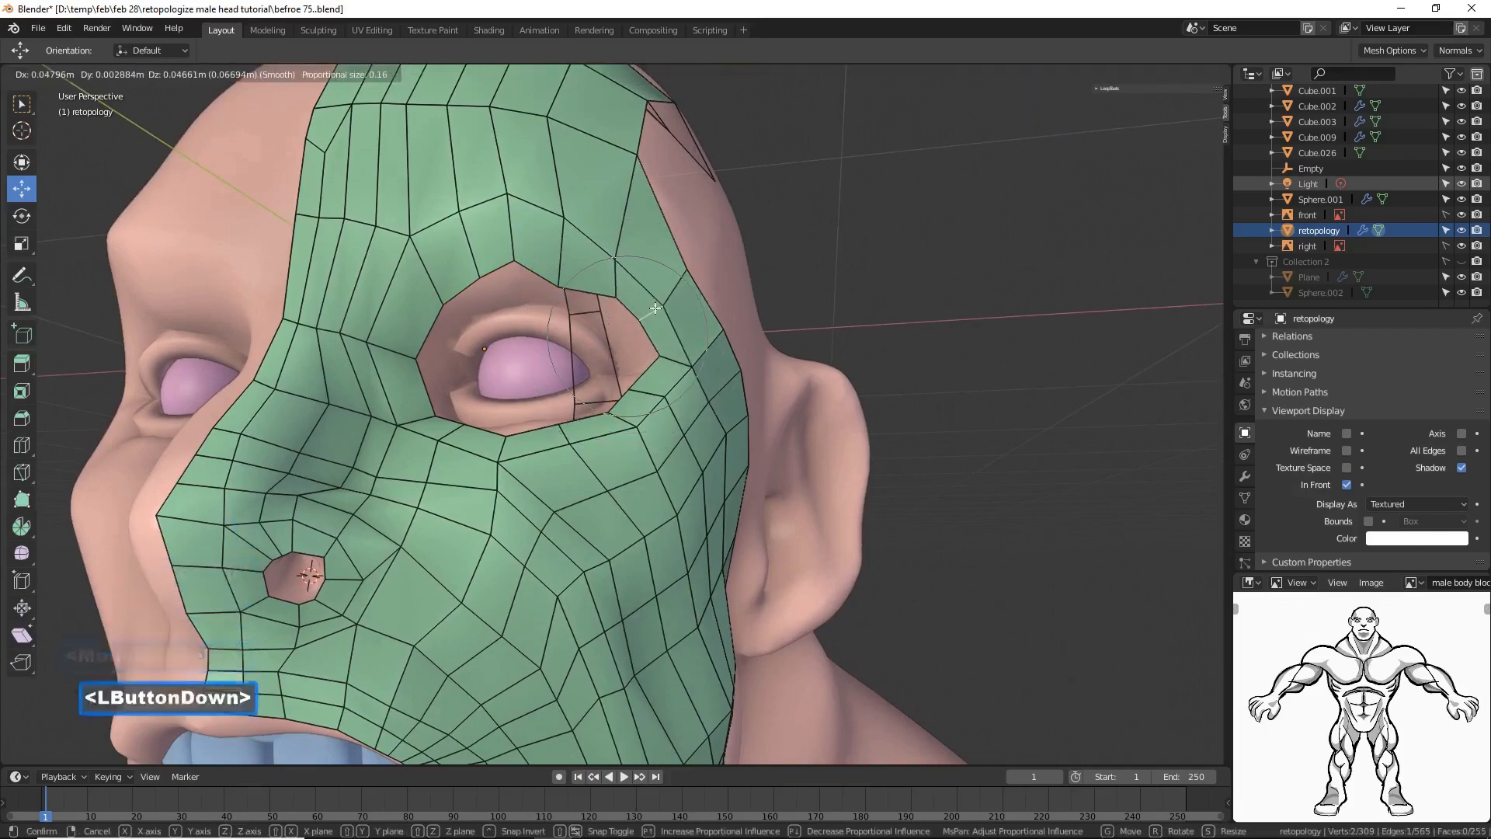
# Step: Select the face loop around the eye hole, apply Smooth Vertices to it, and clear the selection
pyautogui.moveTo(656, 309); pyautogui.dragTo(658, 366, button='middle')
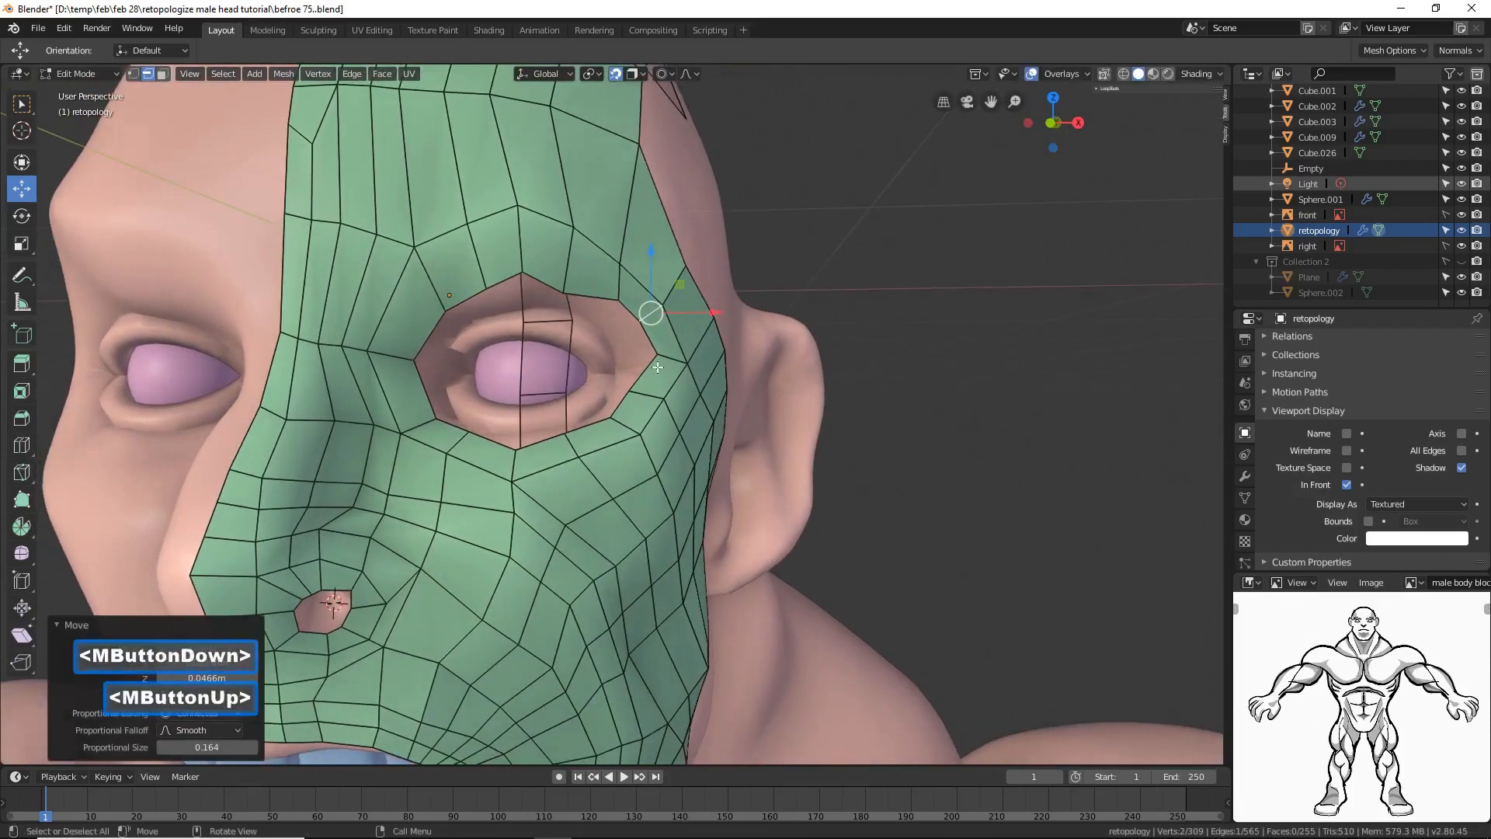
pyautogui.click(193, 104)
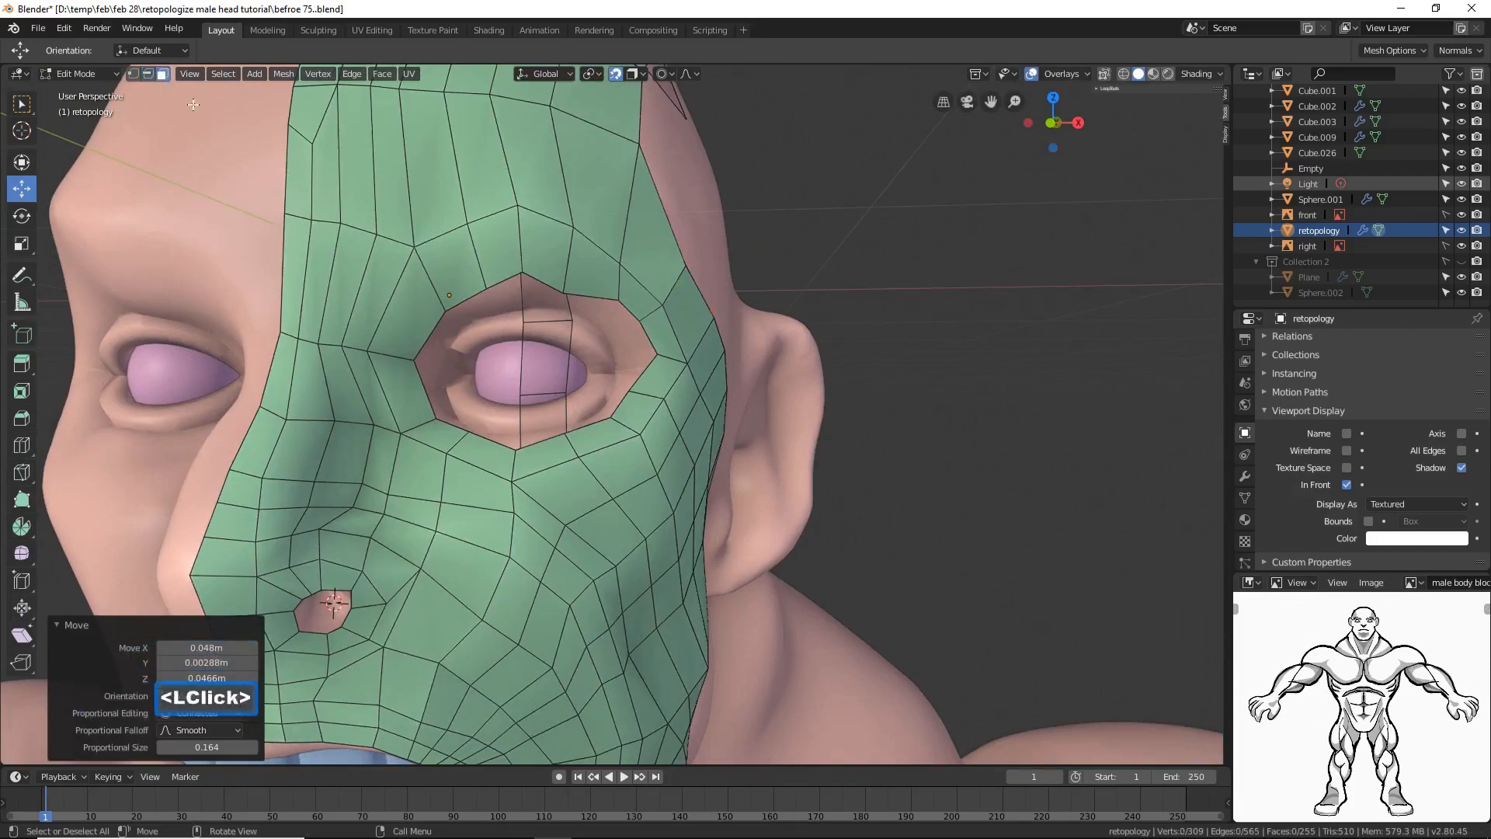
pyautogui.keyDown('alt'); pyautogui.click(651, 395); pyautogui.keyUp('alt')
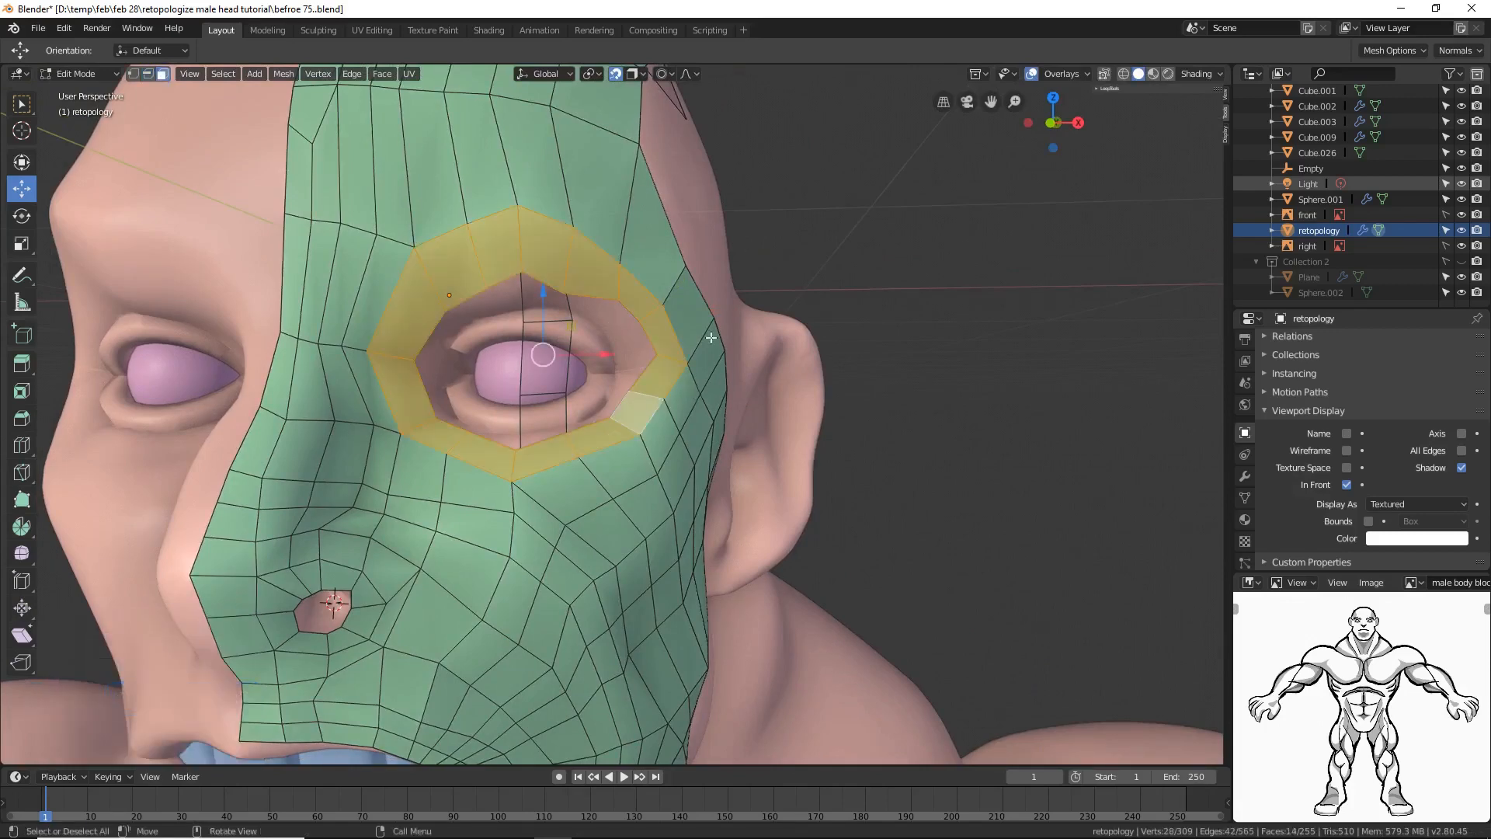
pyautogui.click(133, 74)
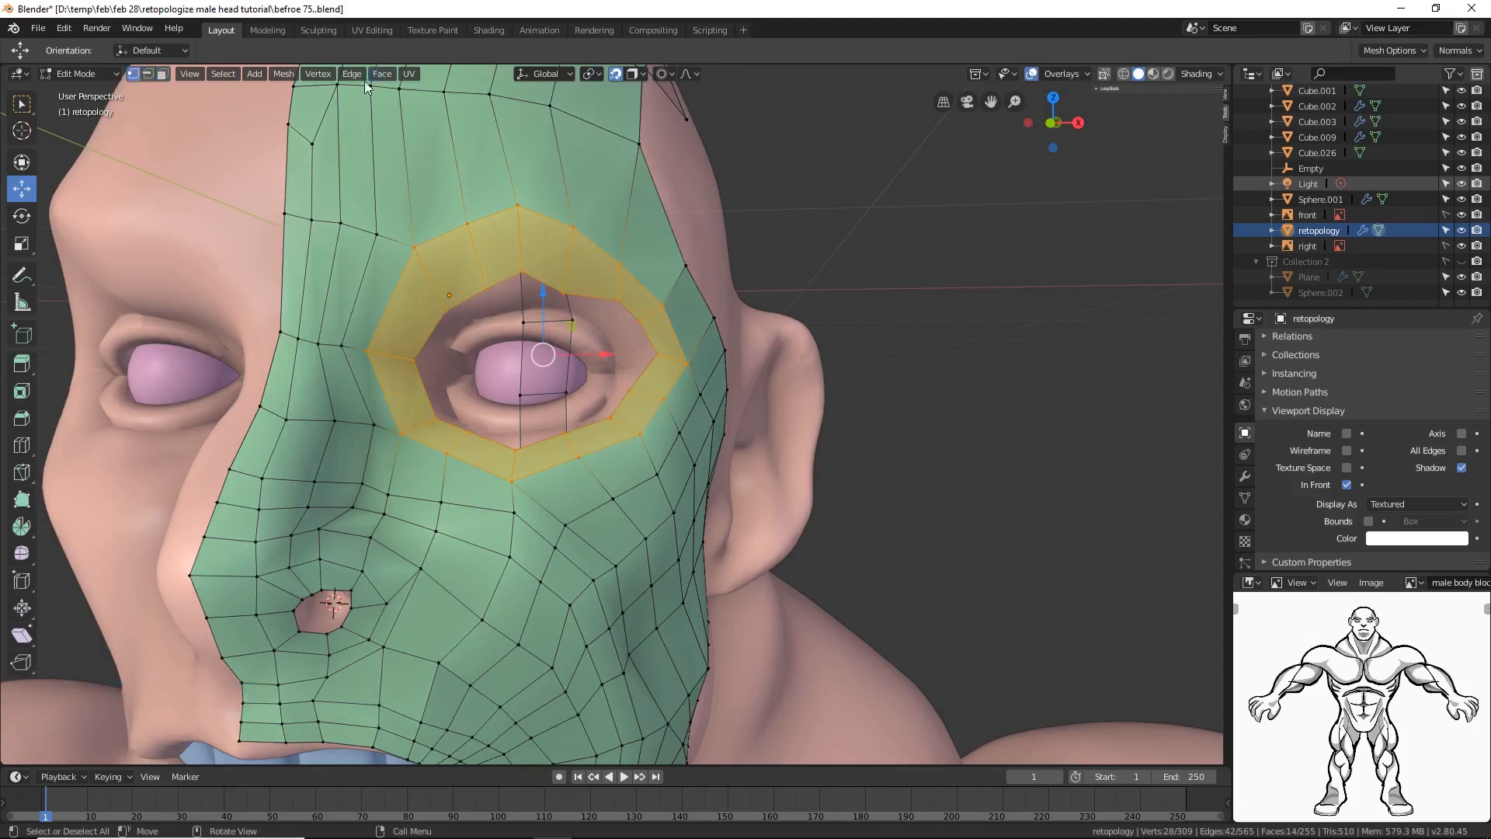
pyautogui.click(316, 74)
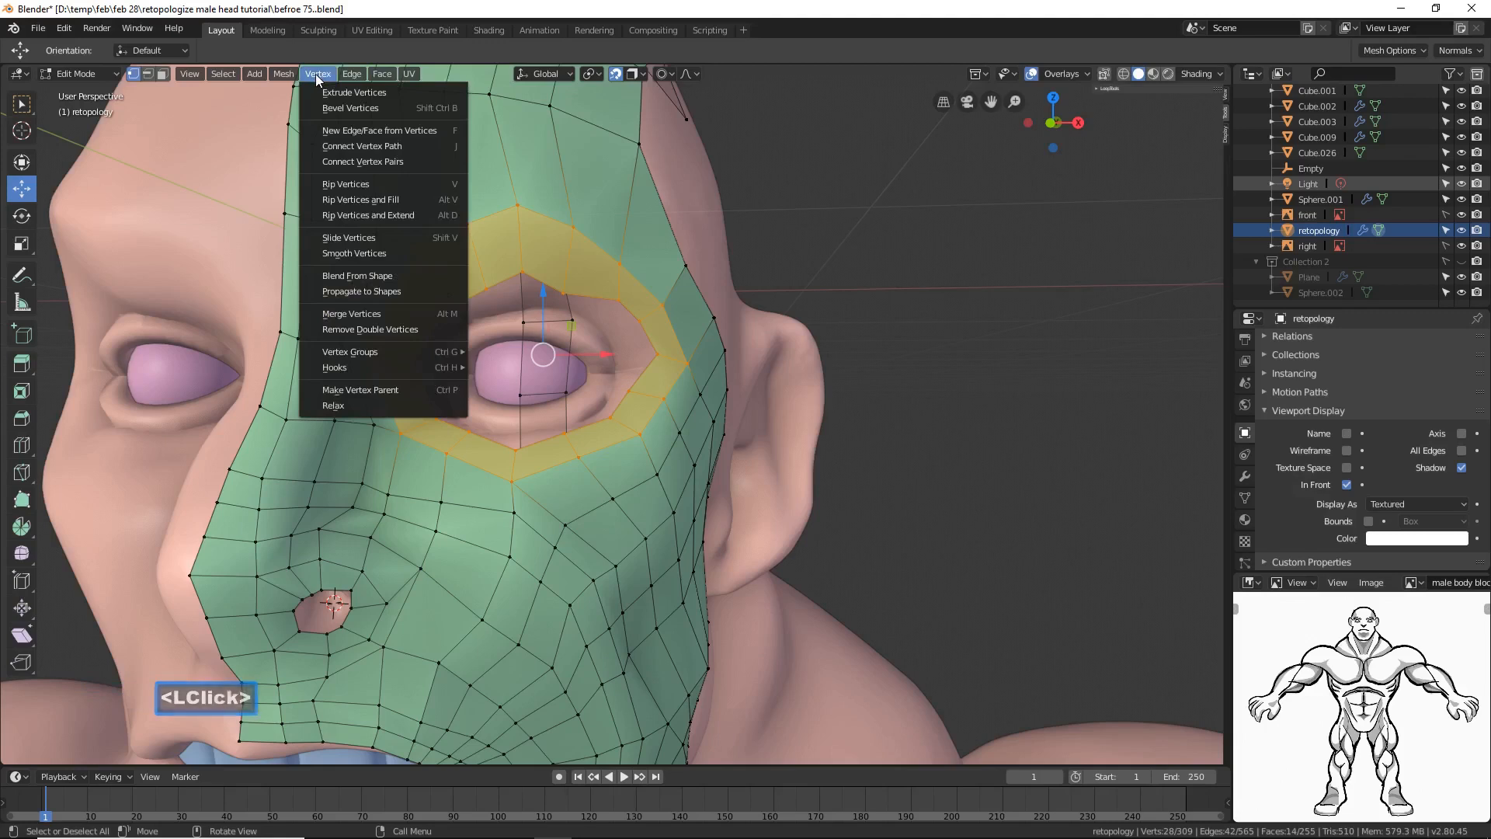
pyautogui.click(394, 250)
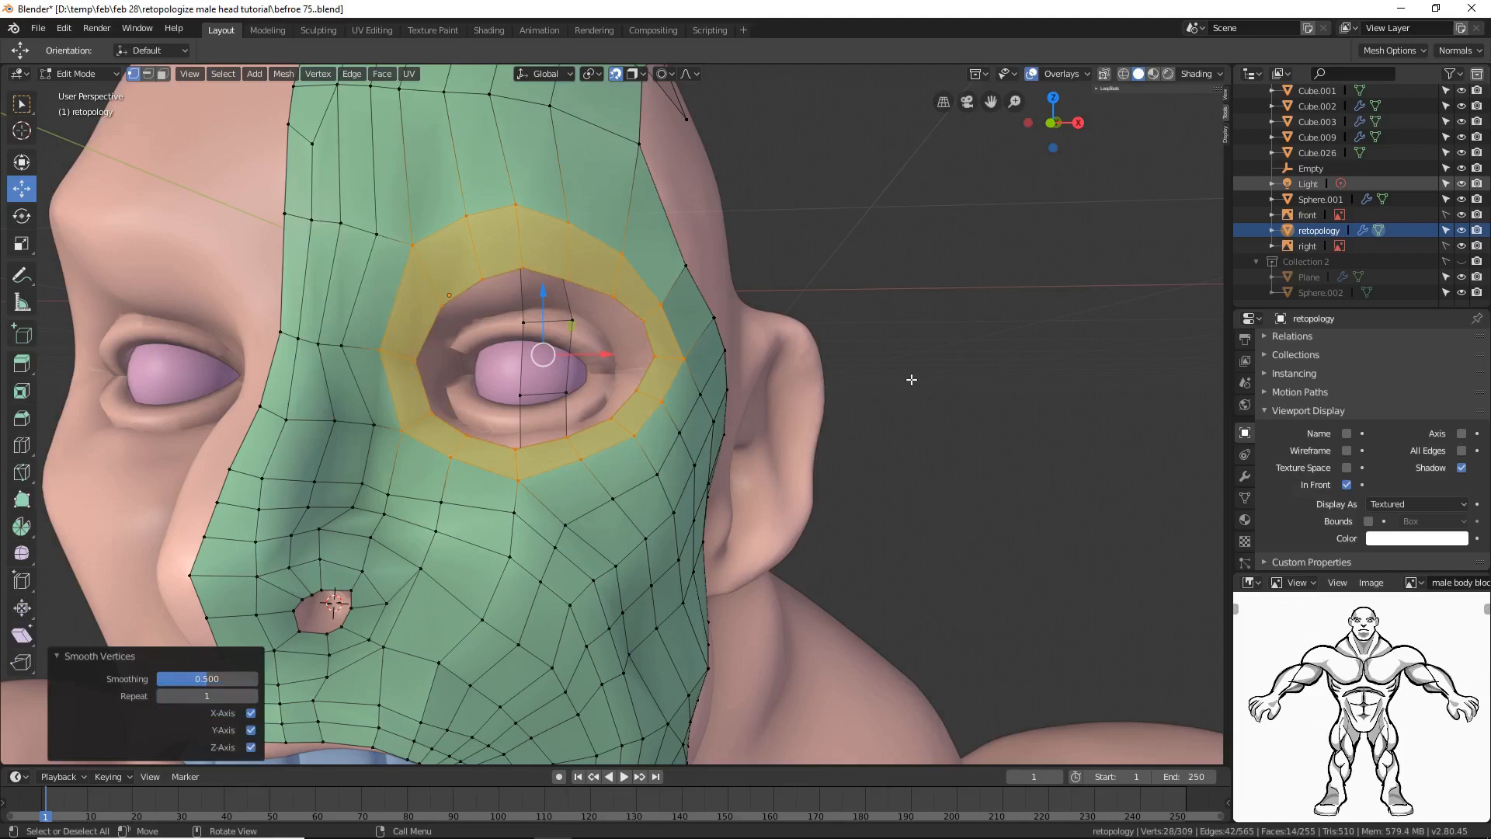
pyautogui.click(956, 361)
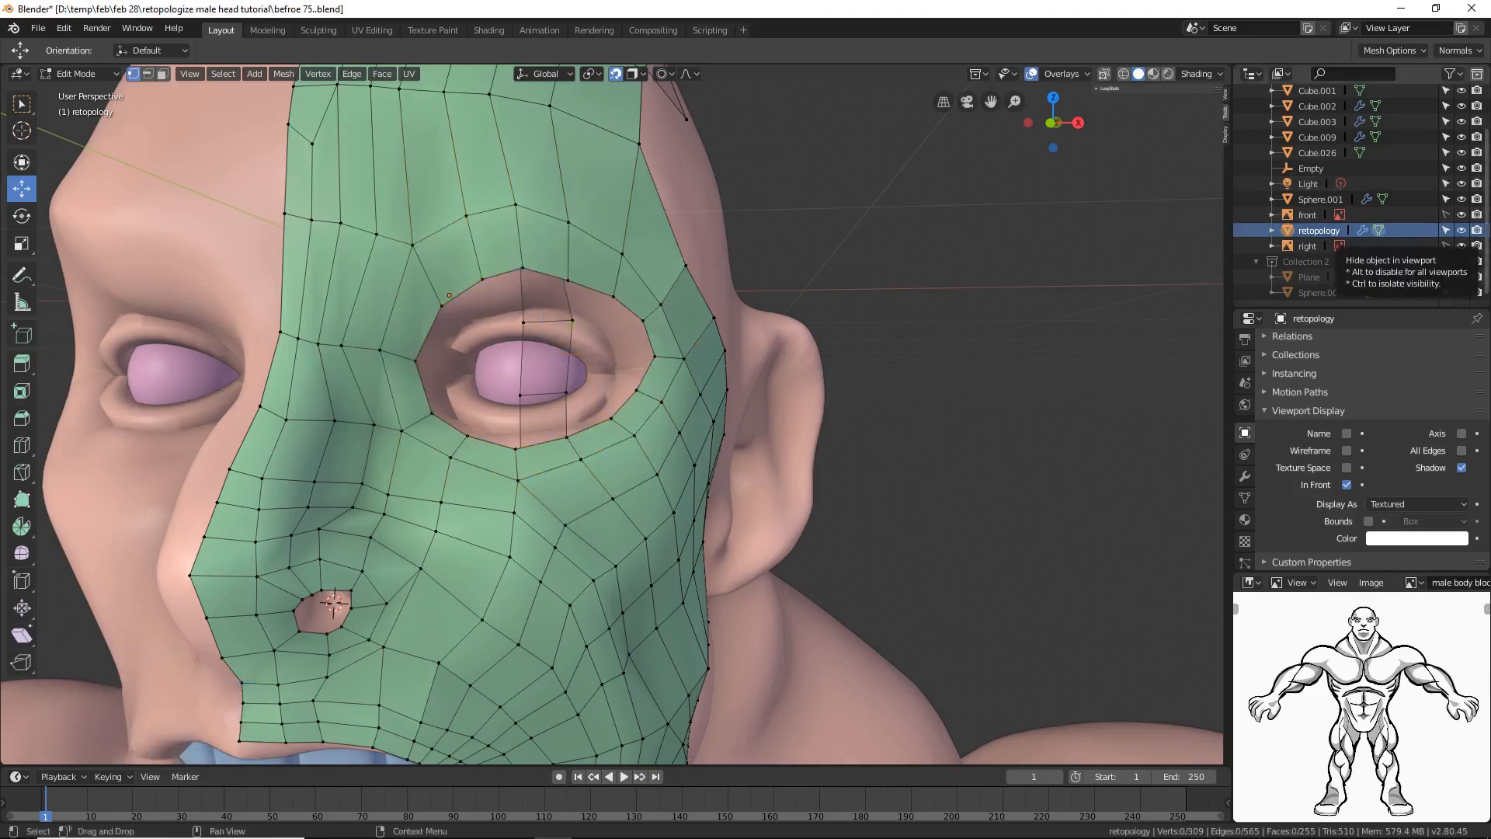
# Step: Save the file as befroe 76..blend, and extrude the eye hole's border loop inward, scaled to about 0.72 with proportional size about 0.16
pyautogui.click(1461, 231)
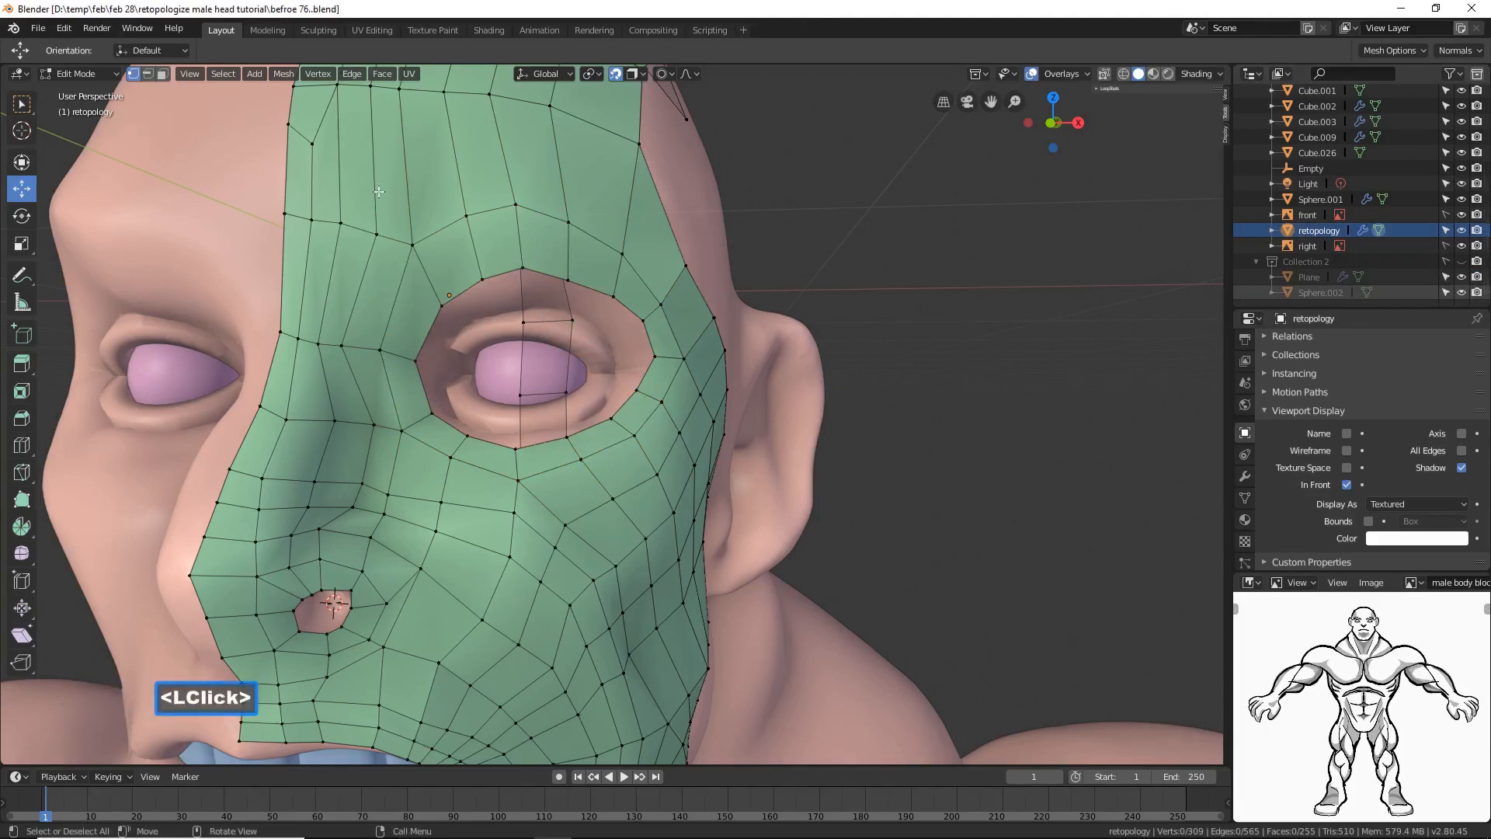
pyautogui.click(148, 74)
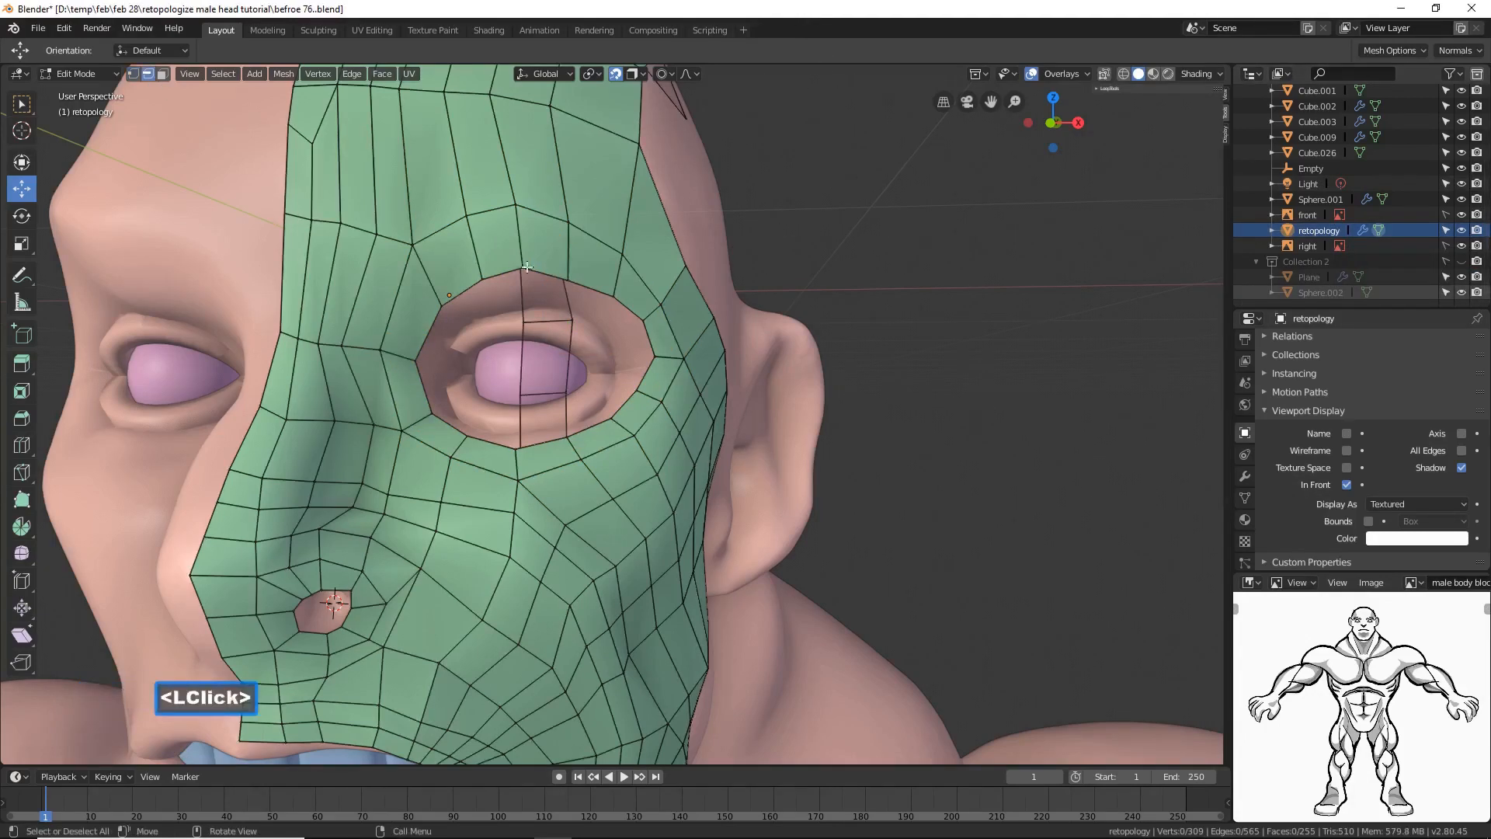
pyautogui.keyDown('alt'); pyautogui.click(649, 336); pyautogui.keyUp('alt')
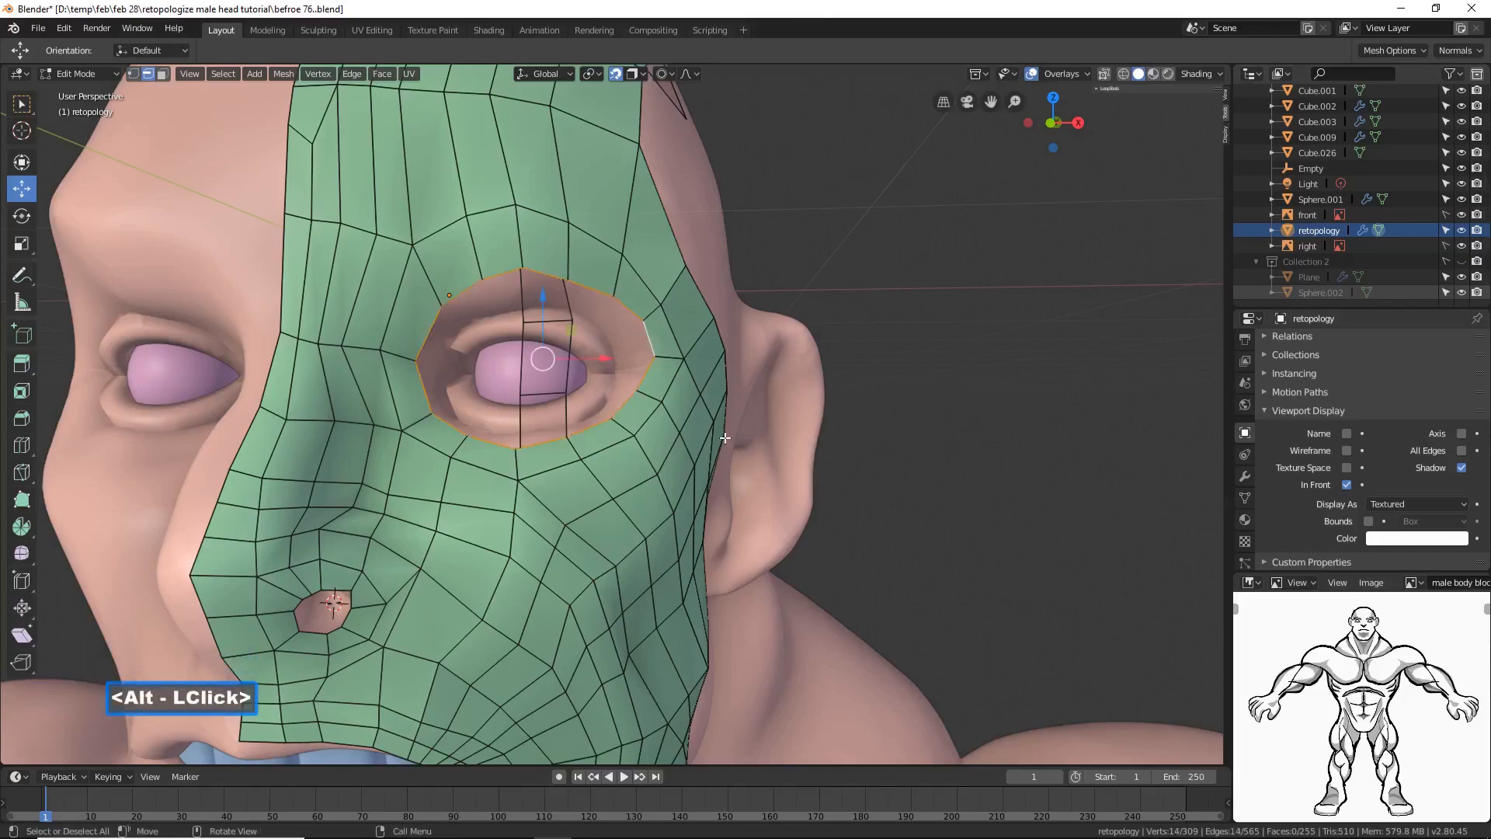
pyautogui.moveTo(645, 509); pyautogui.dragTo(682, 515, button='middle')
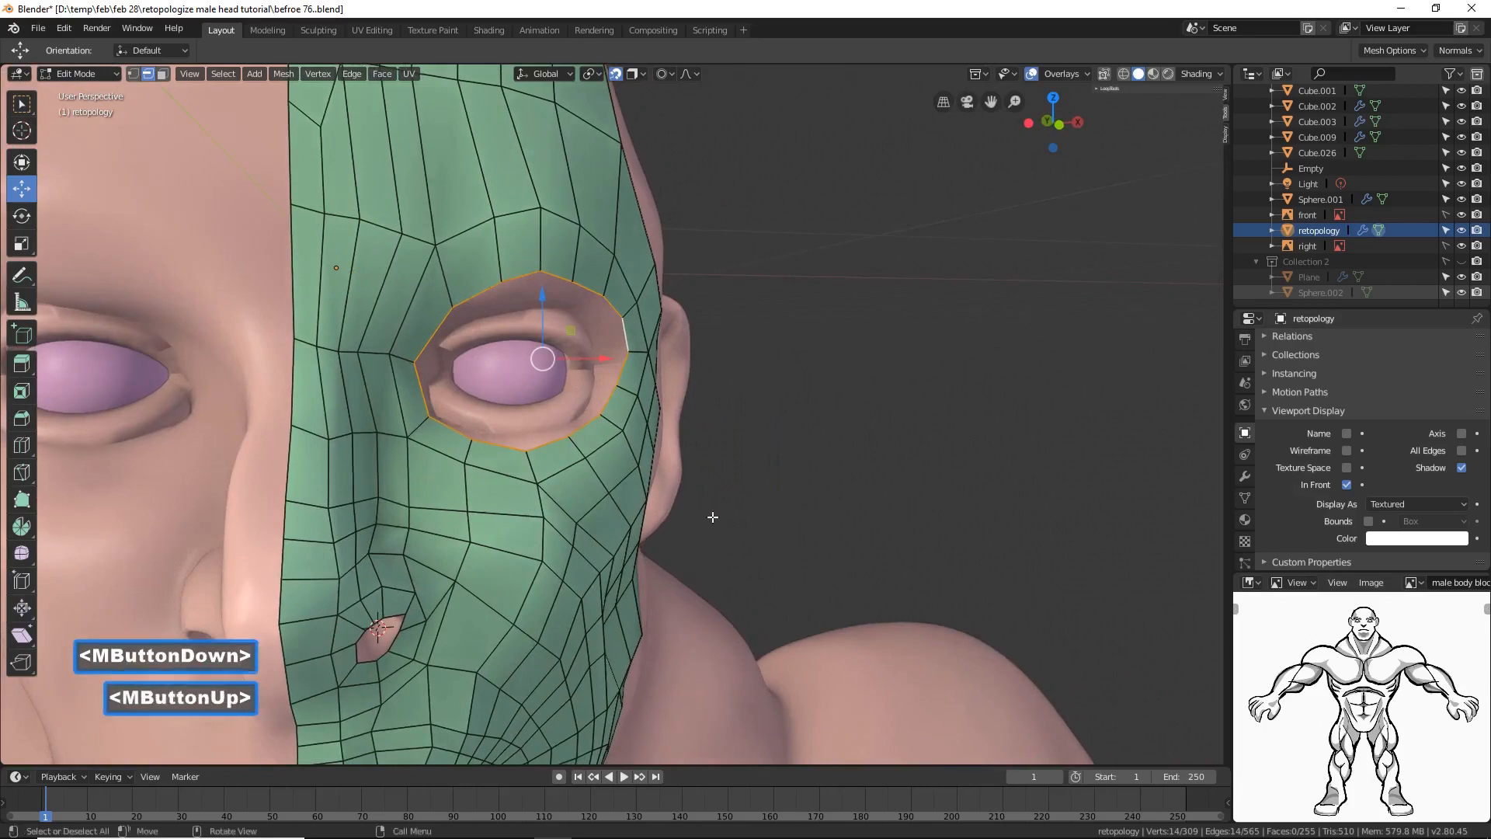
pyautogui.press('e')
pyautogui.rightClick(1011, 486)
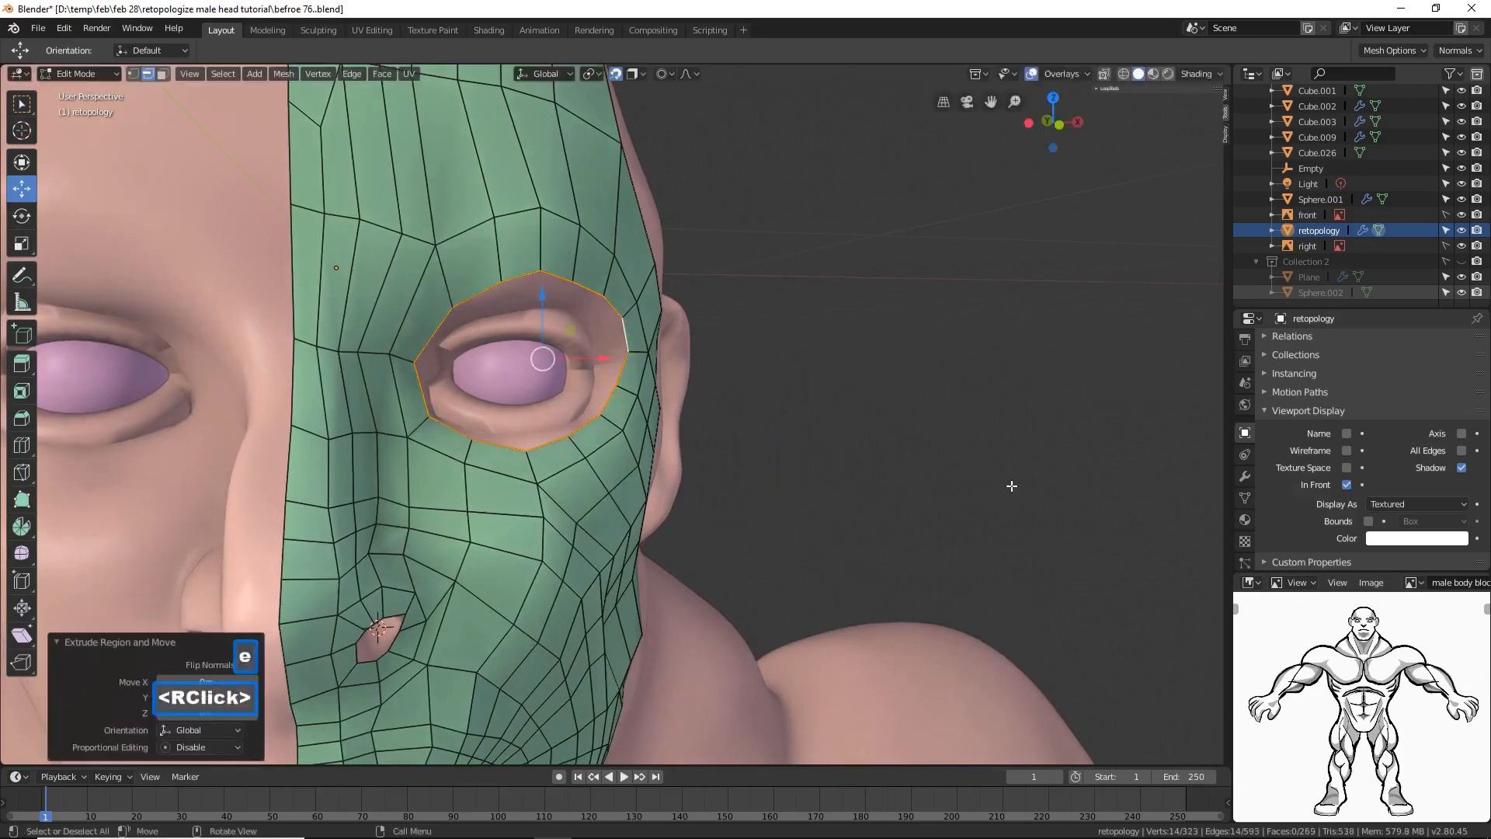
pyautogui.press('s')
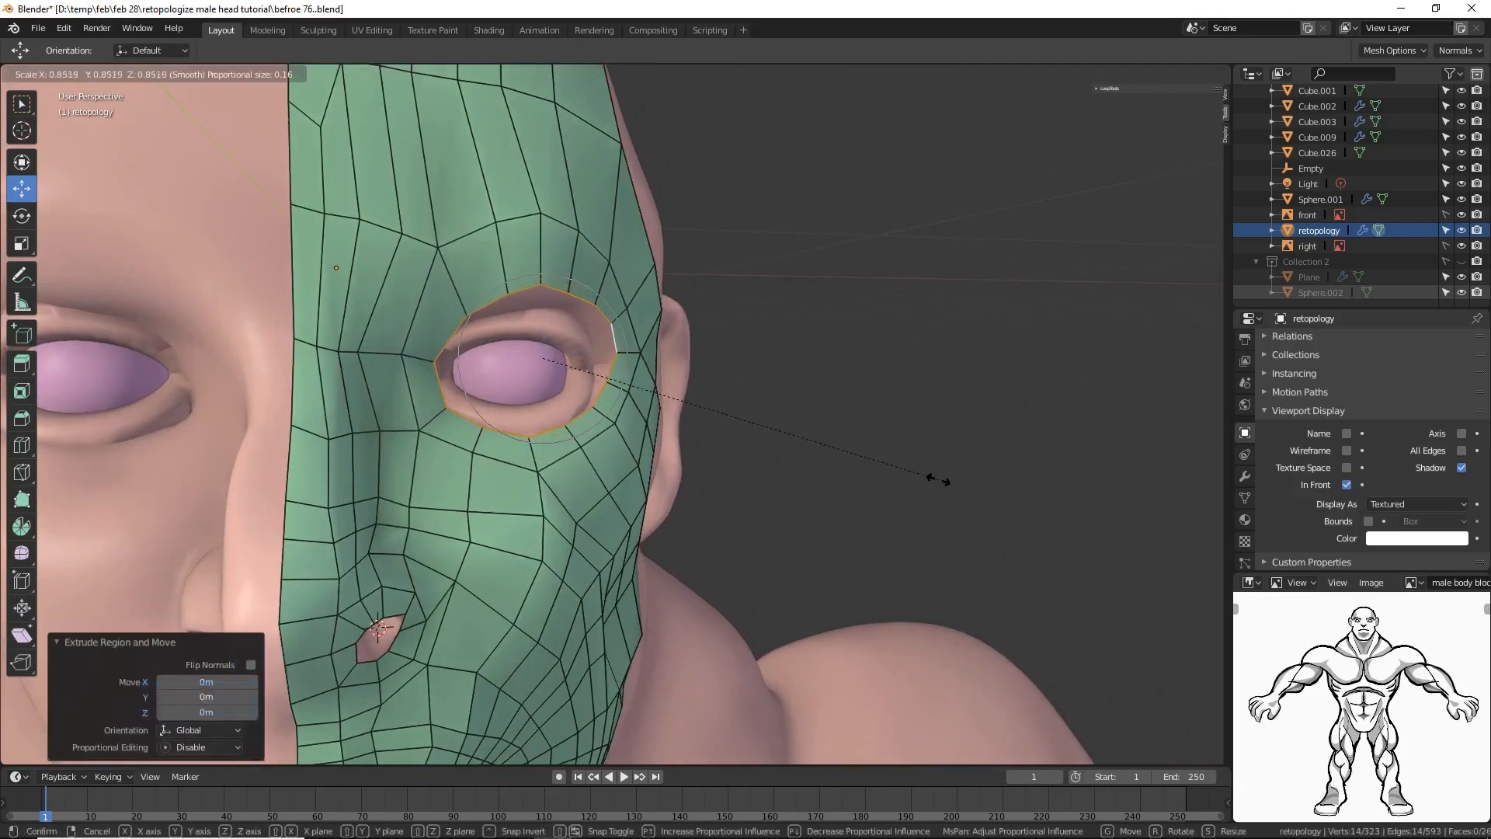
pyautogui.click(871, 454)
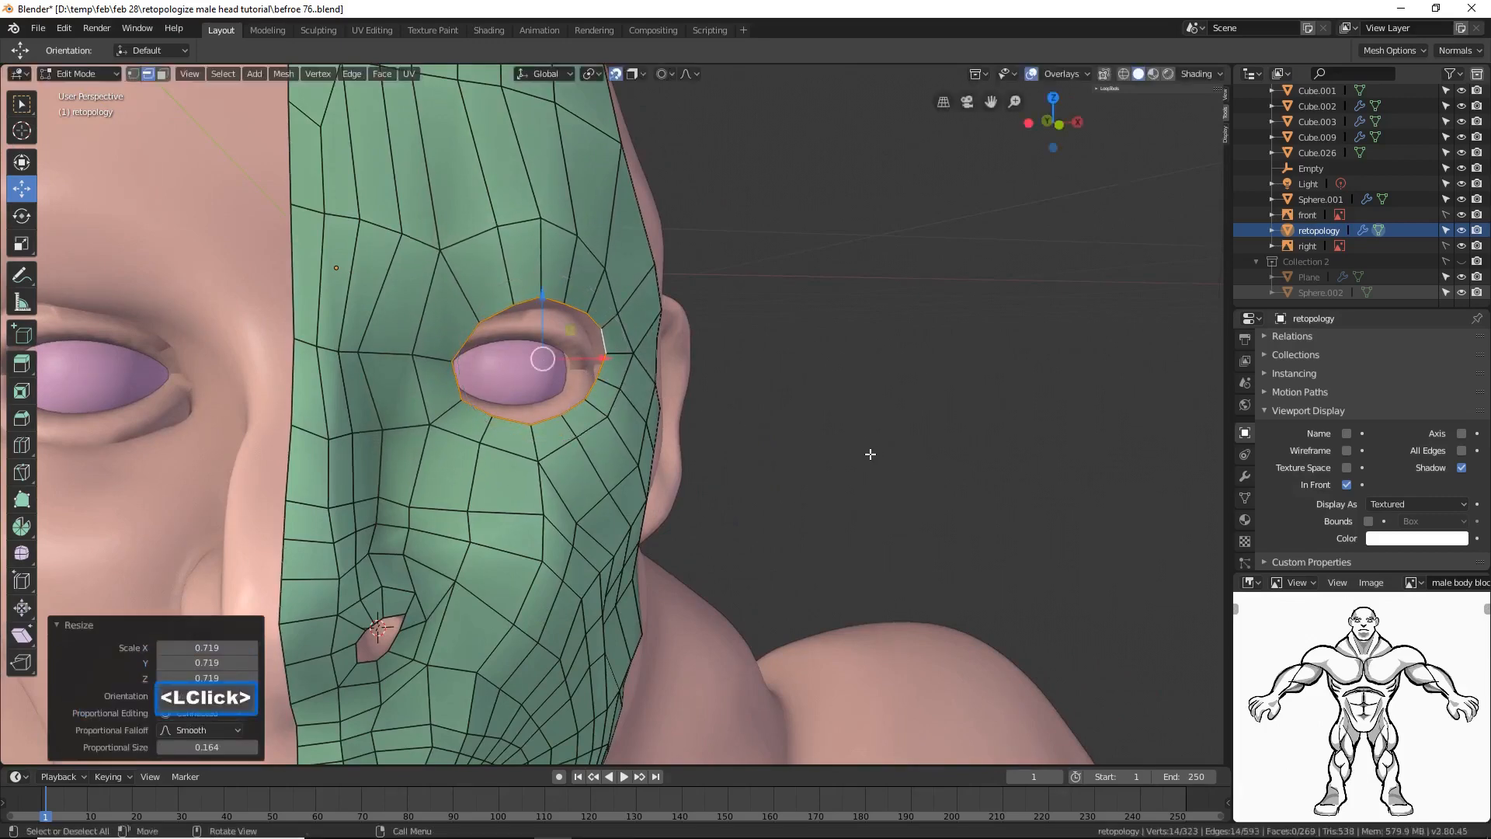
# Step: Nudge the extruded eye rim slightly towards the nose and down, and shrink it to about 0.87 overall plus about 0.75 in Z
pyautogui.moveTo(869, 450)
pyautogui.mouseDown(button='middle')
pyautogui.moveTo(823, 454)
pyautogui.moveTo(842, 458)
pyautogui.mouseUp(button='middle')
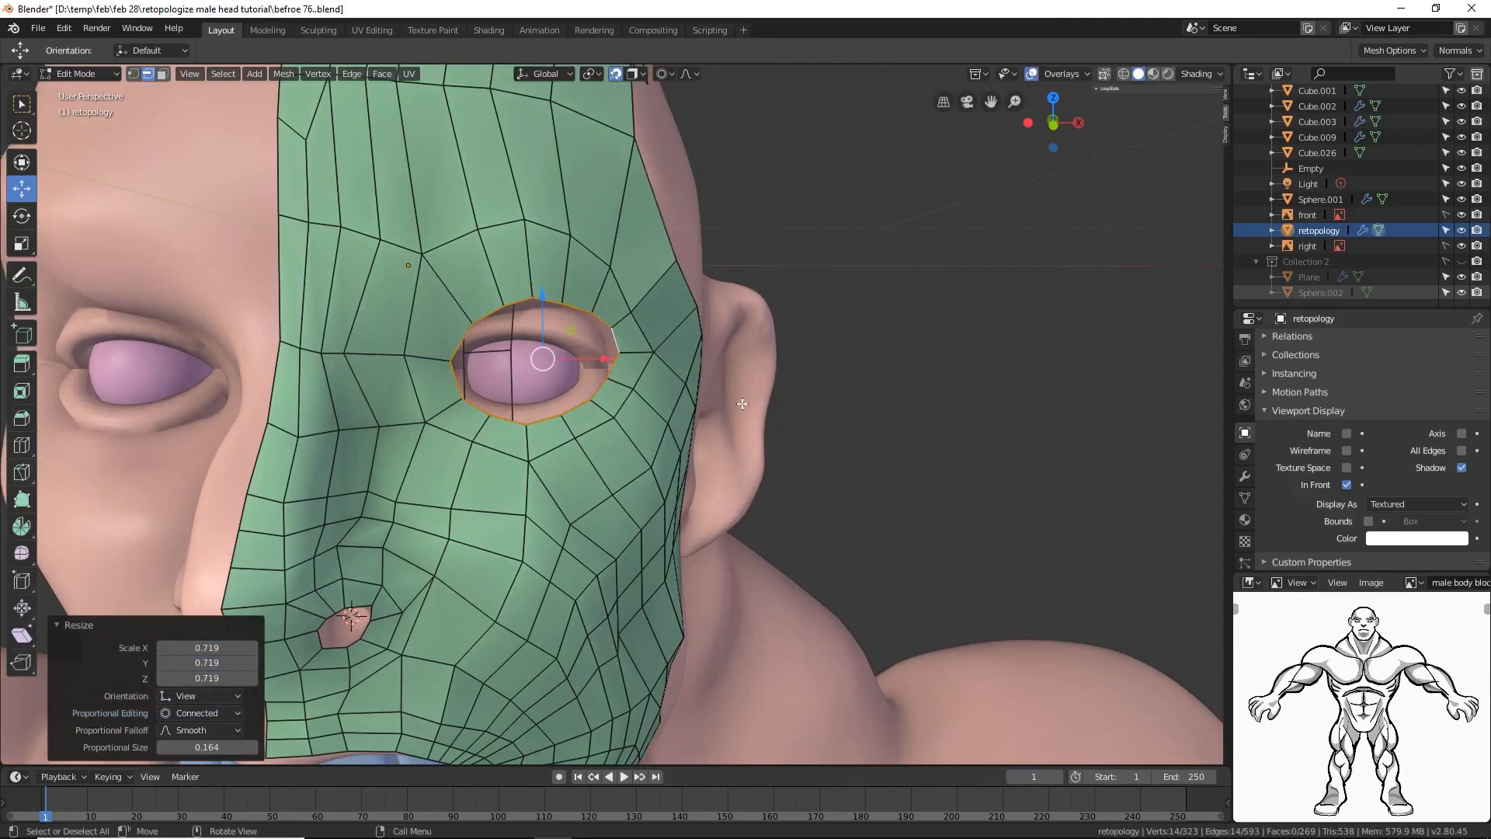
pyautogui.press('g')
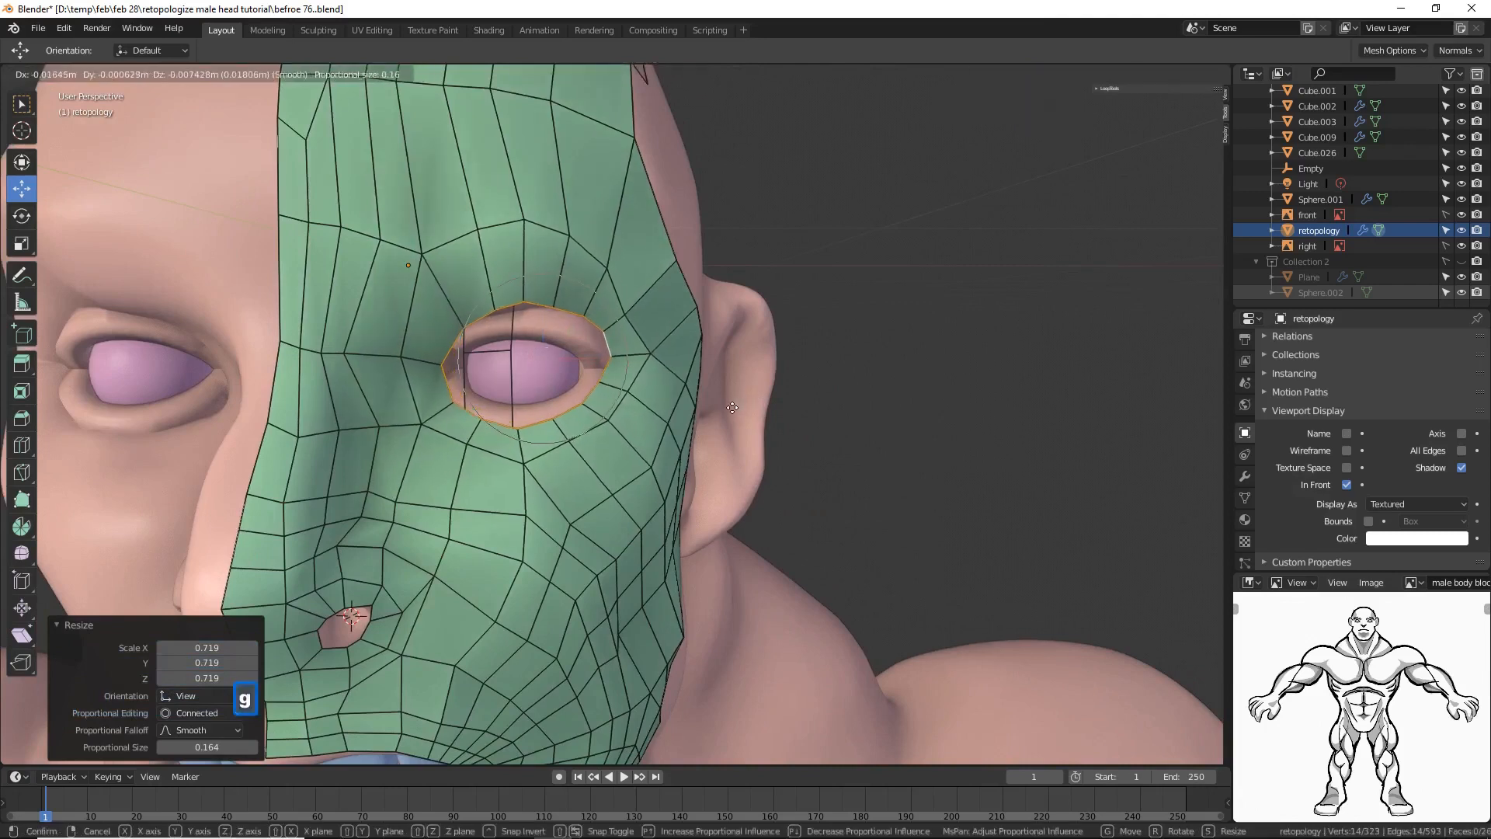
pyautogui.click(733, 408)
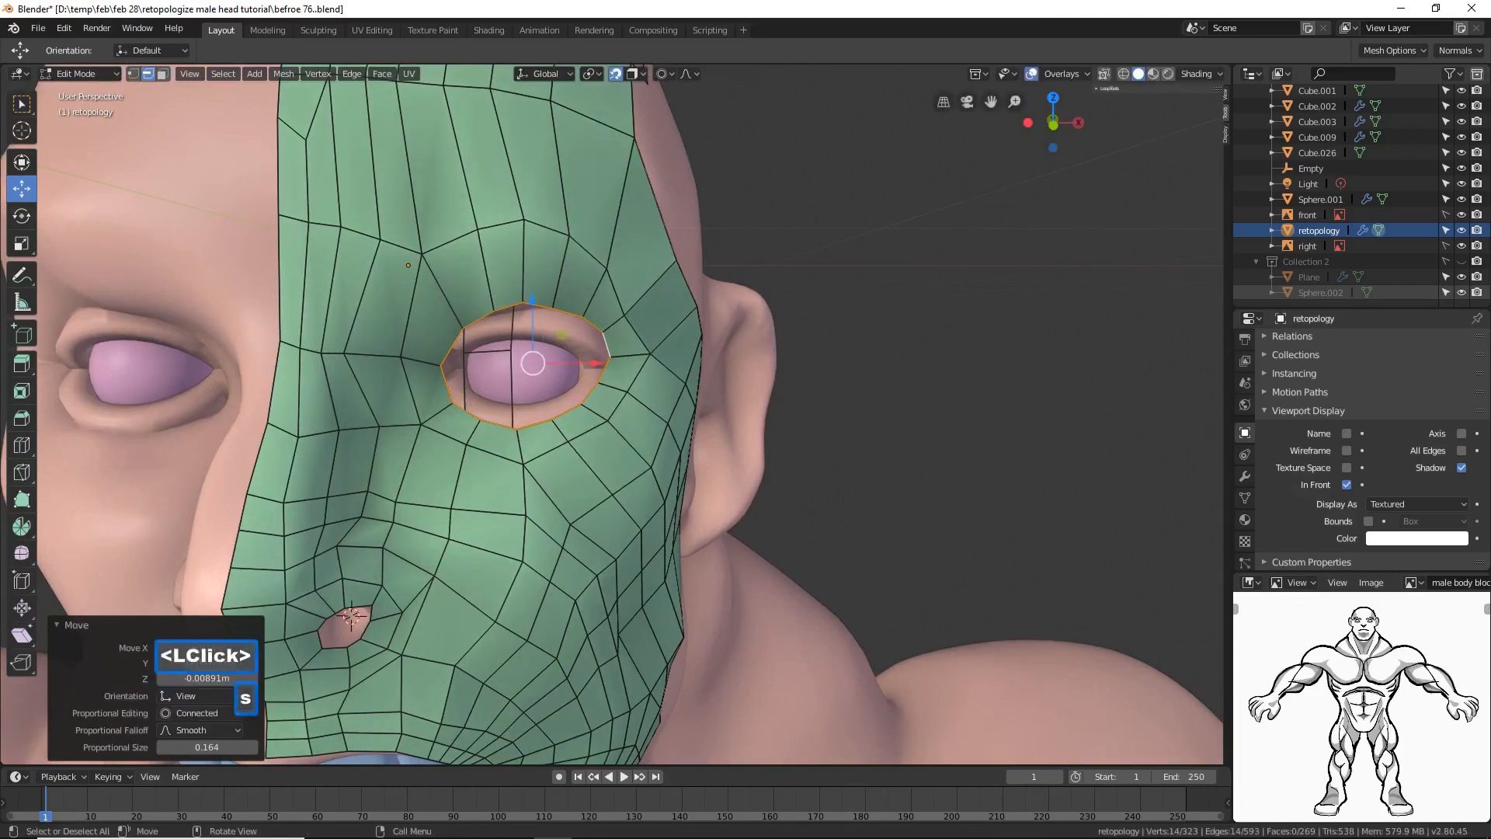
pyautogui.press('s')
pyautogui.click(866, 445)
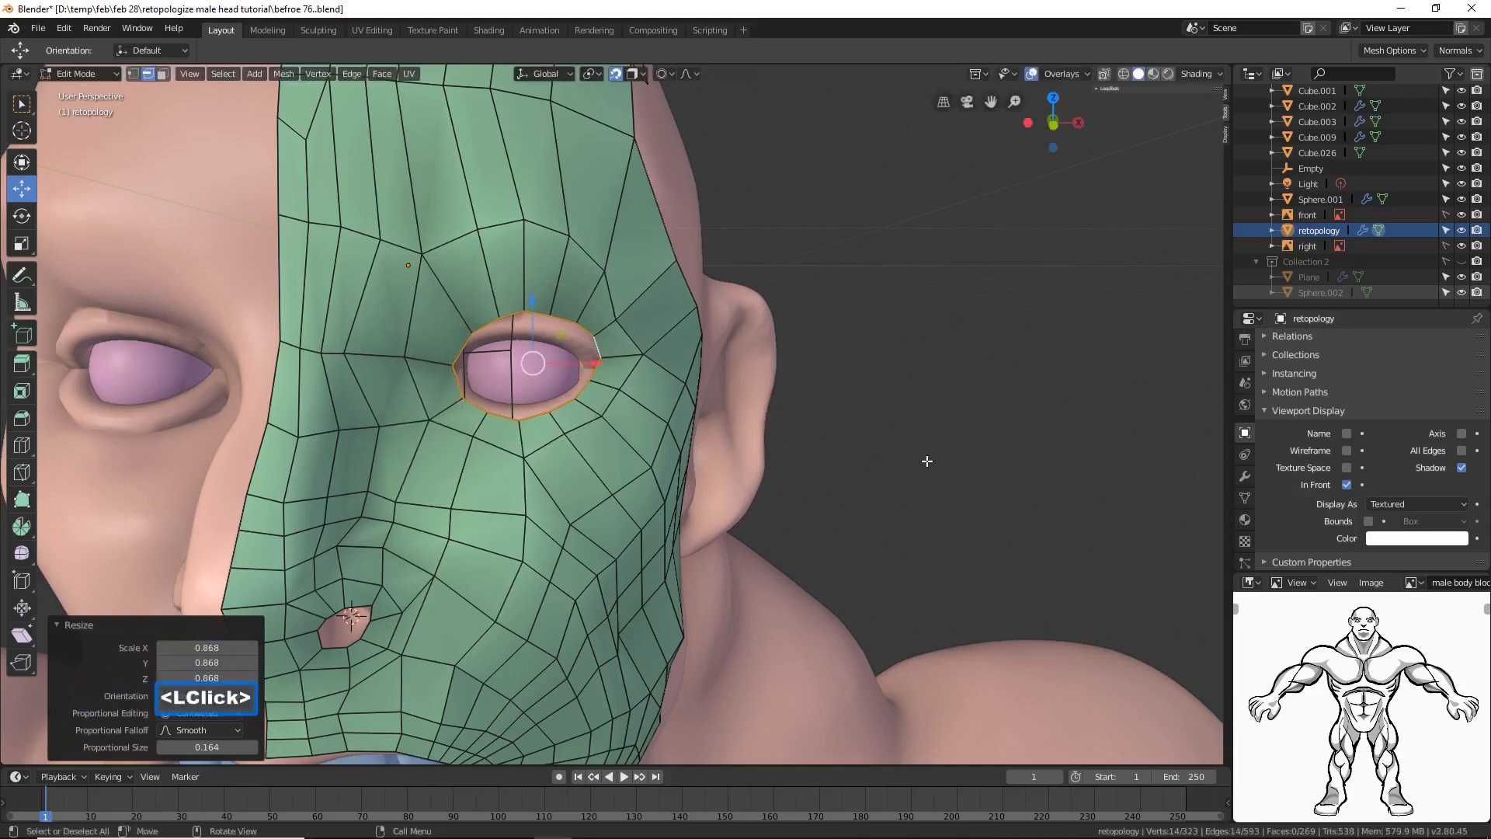
pyautogui.press('s')
pyautogui.press('z')
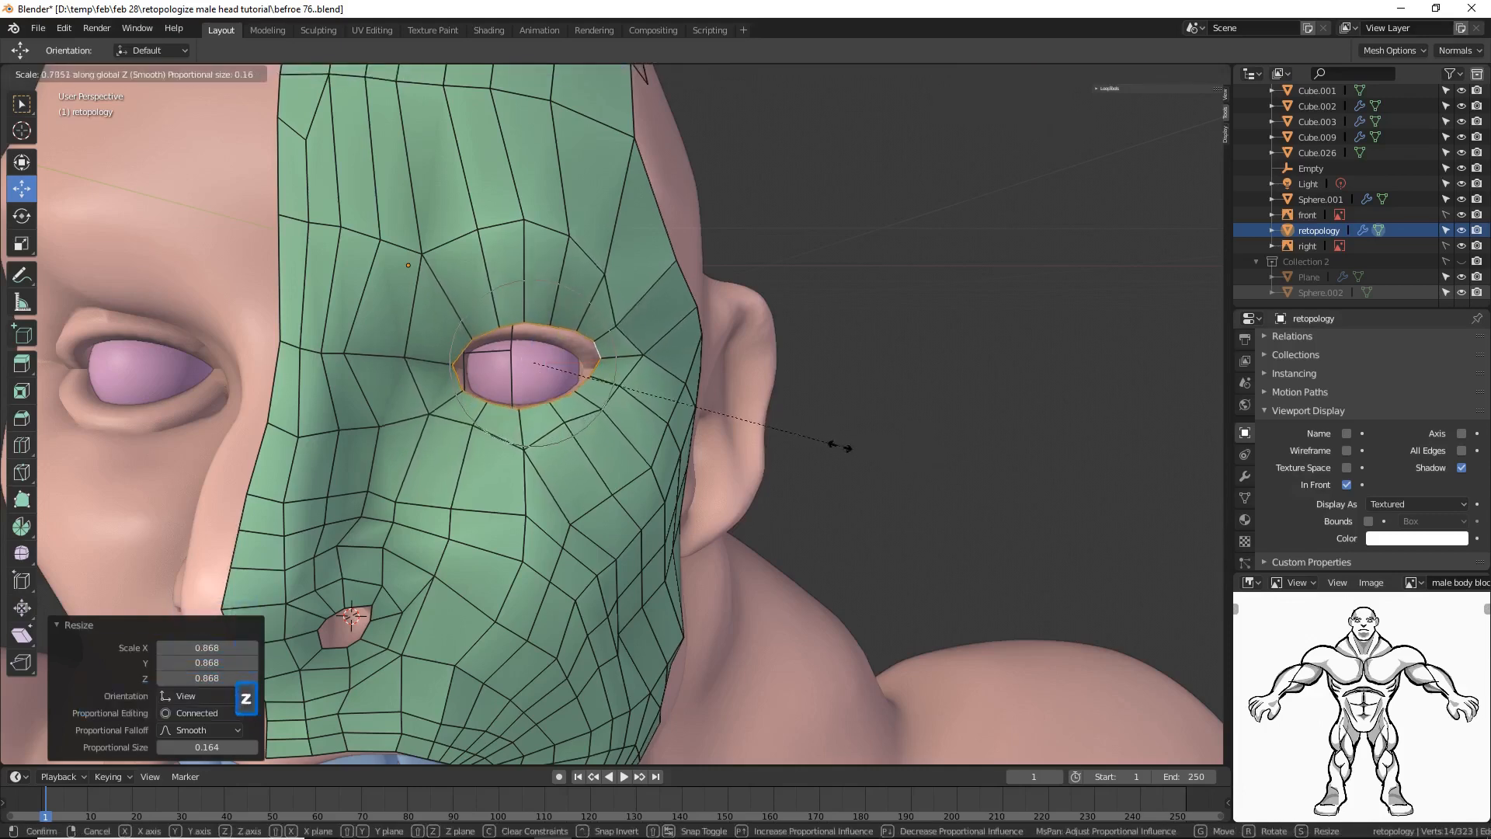
pyautogui.click(825, 443)
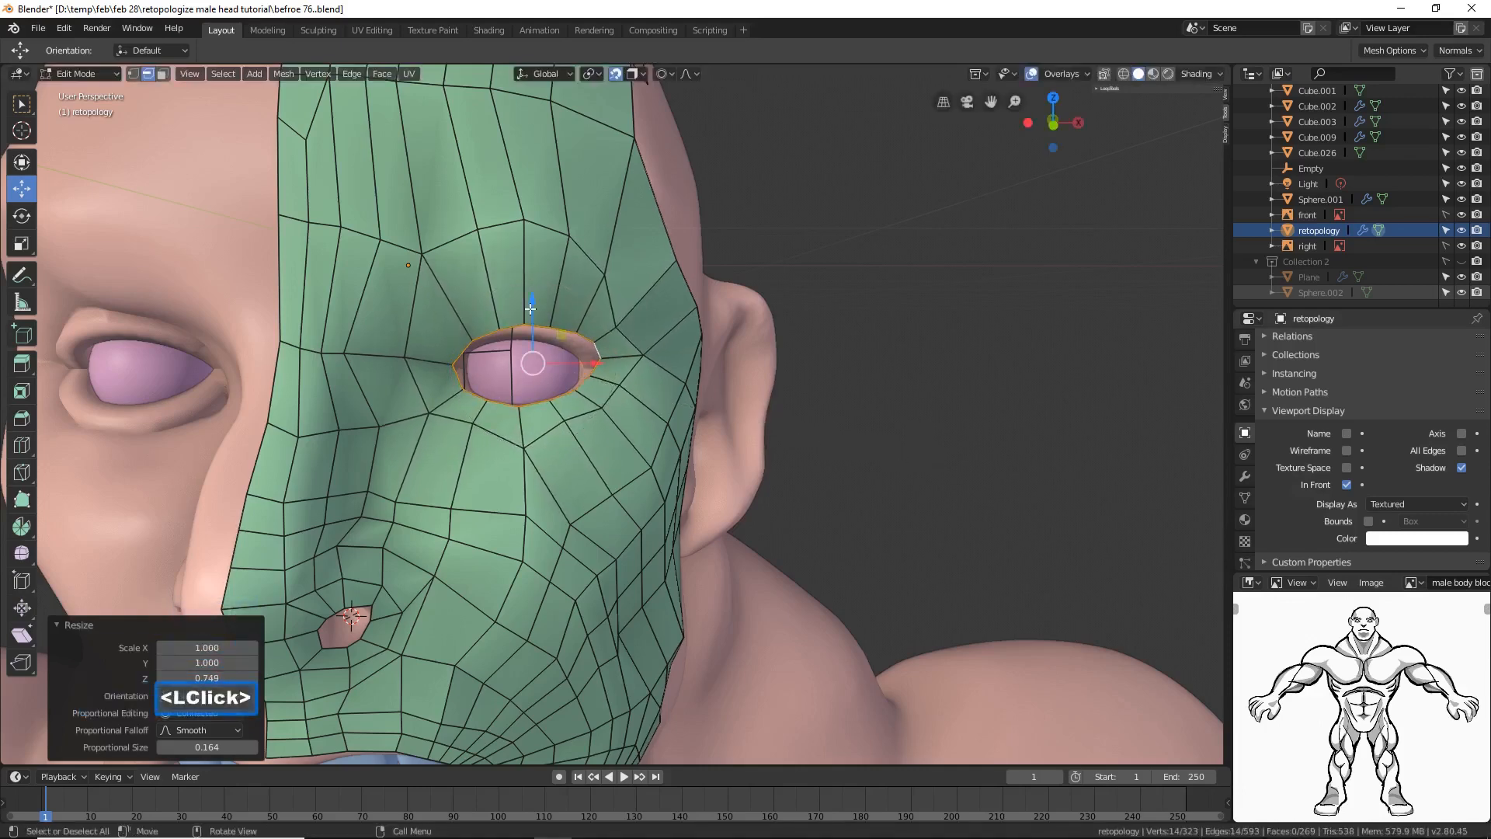
# Step: Shift the inner eye rim slightly down and towards the nose, clear the selection, and save the file as befroe 77..blend
pyautogui.moveTo(530, 308); pyautogui.dragTo(529, 318)
pyautogui.moveTo(599, 370); pyautogui.dragTo(604, 371)
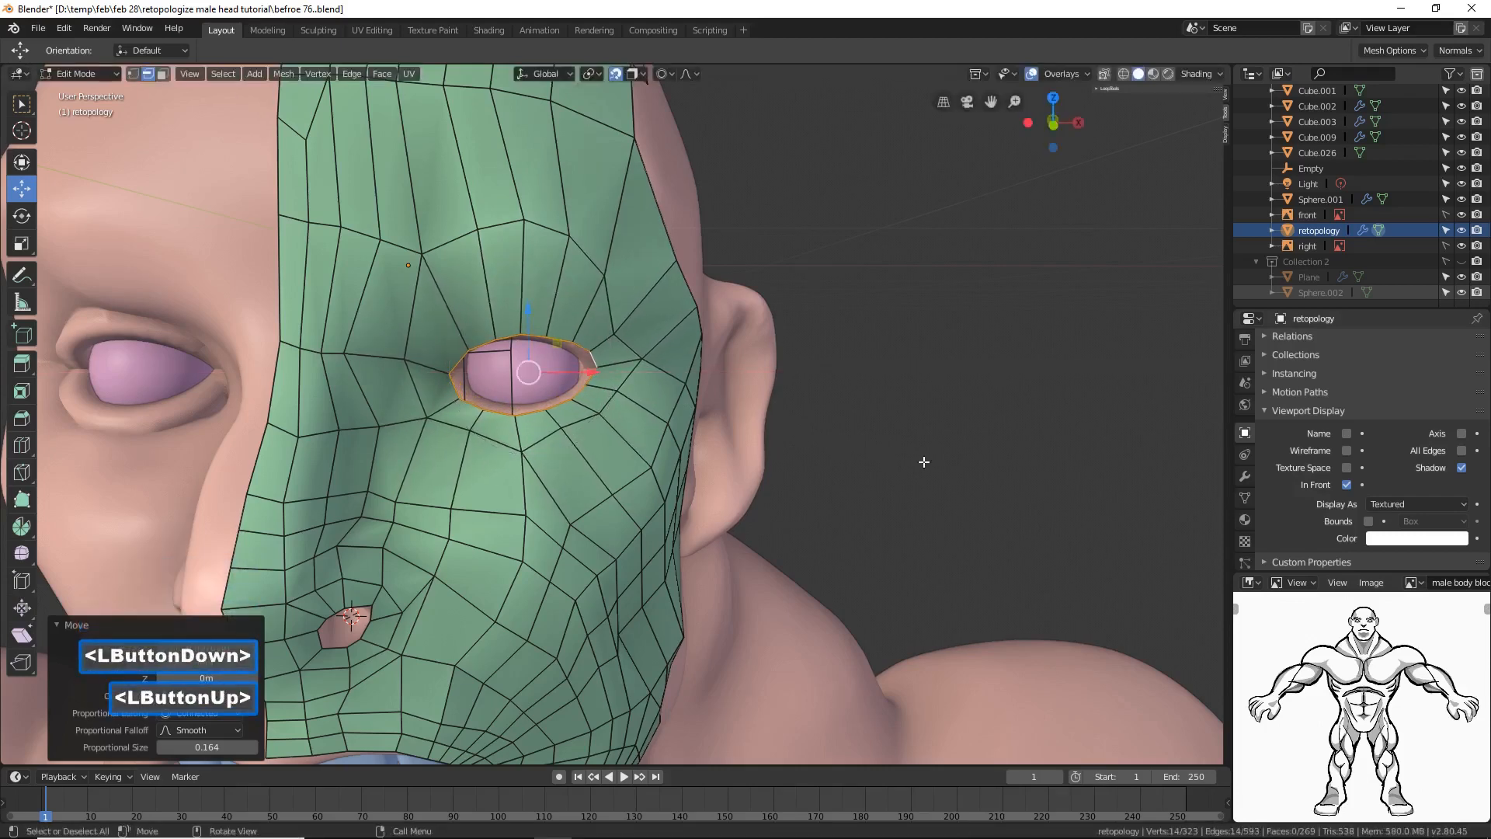
pyautogui.moveTo(738, 419); pyautogui.dragTo(959, 456, button='middle')
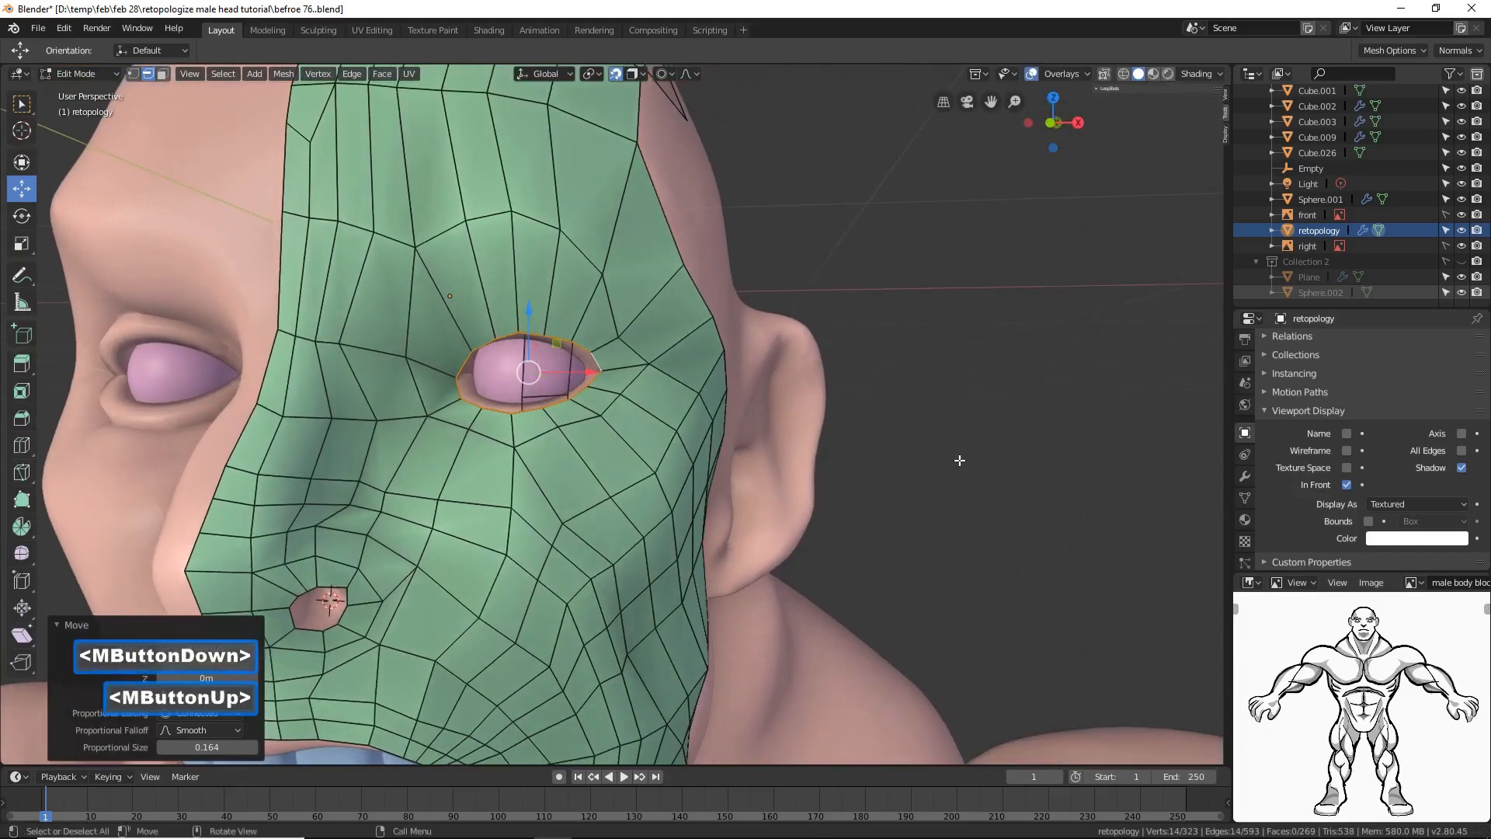
pyautogui.click(959, 460)
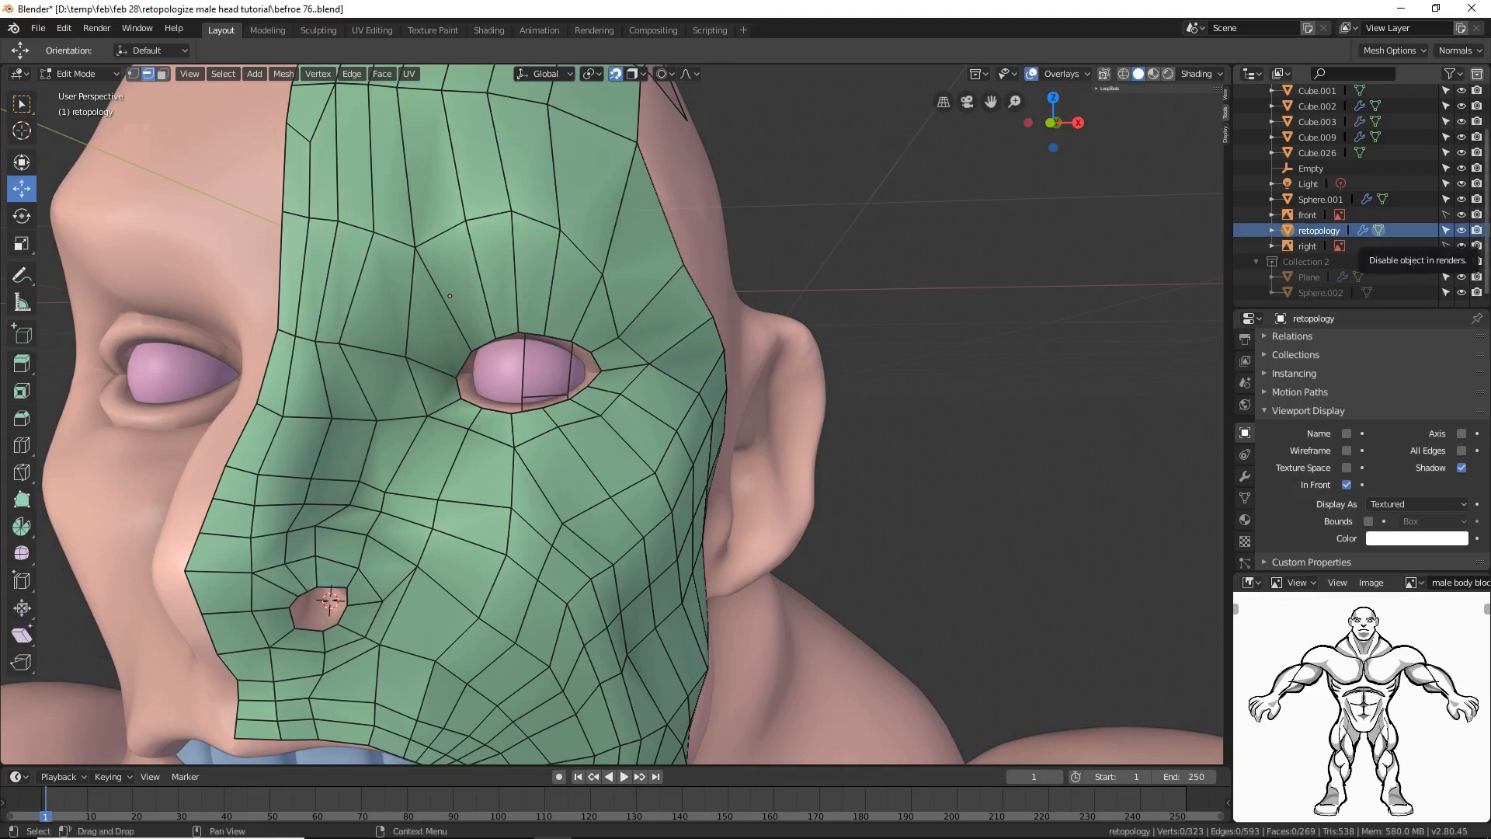
pyautogui.click(1398, 169)
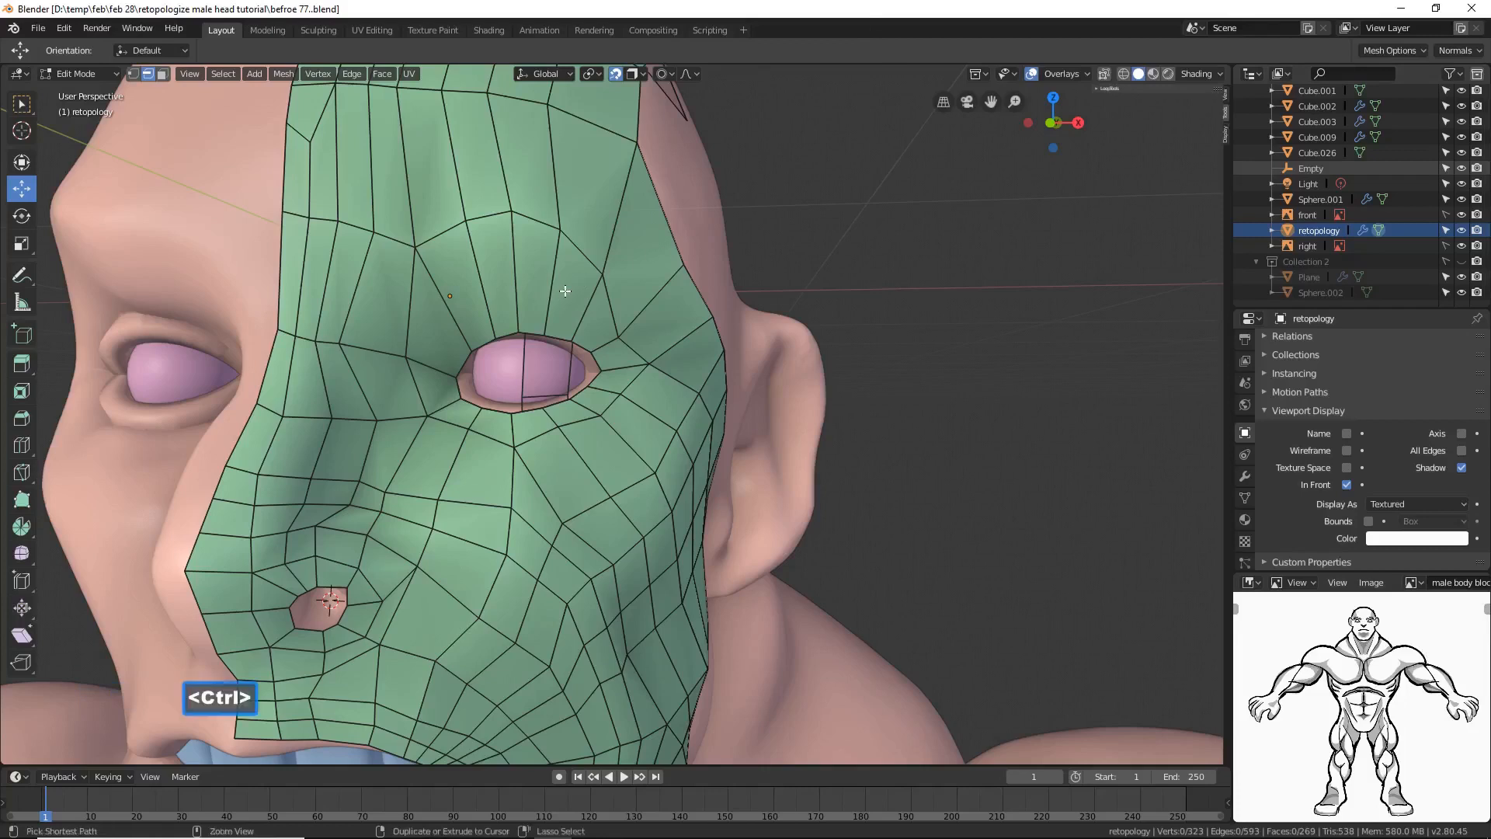
# Step: Cut four evenly spaced edge loops through the face ring around the eye hole, without sliding them, and clear the selection
pyautogui.hotkey('ctrl', 'r')
pyautogui.scroll(1, 565, 291)
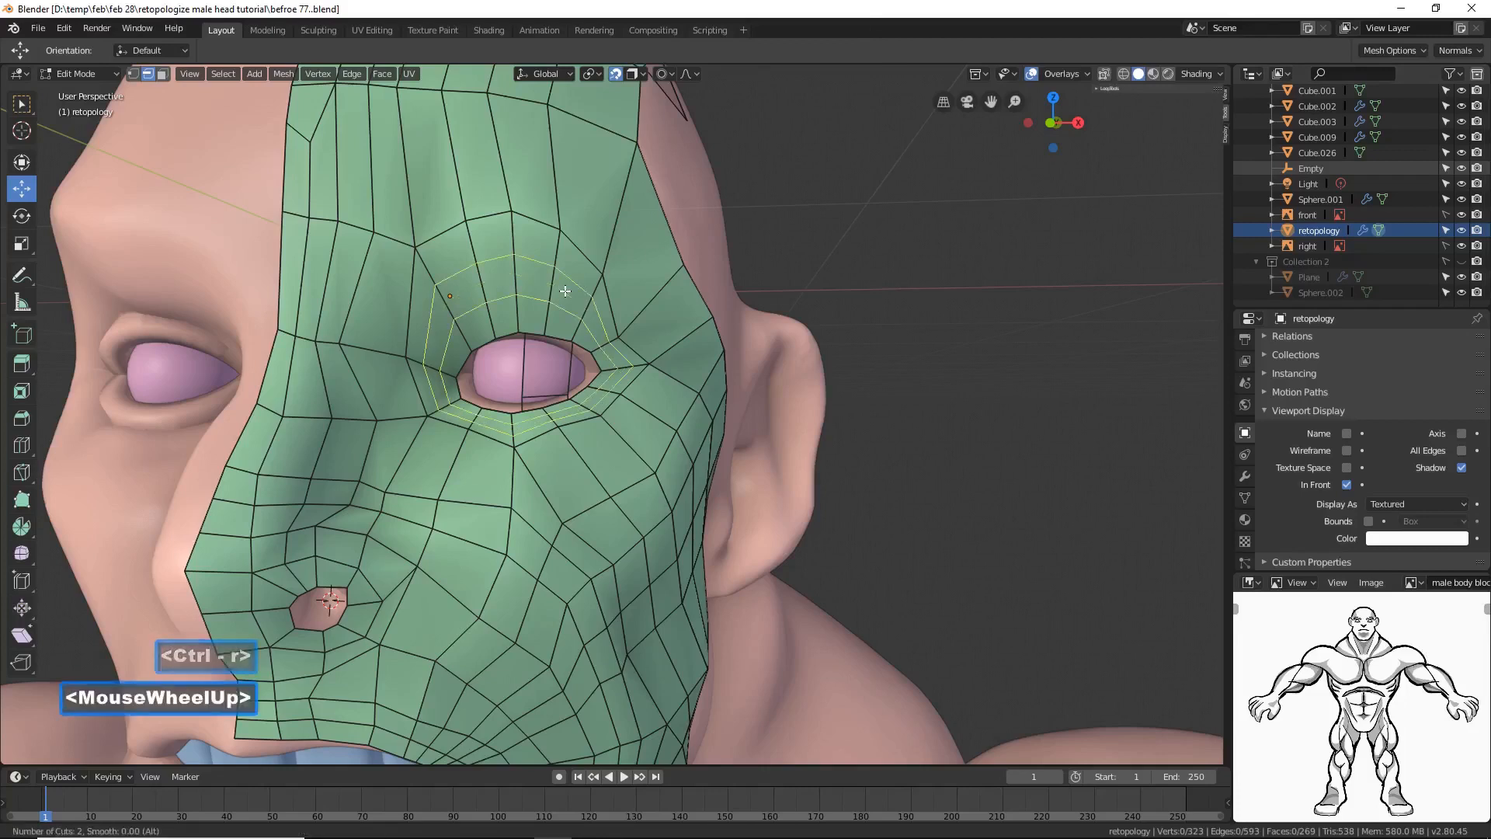
pyautogui.scroll(1, 564, 291)
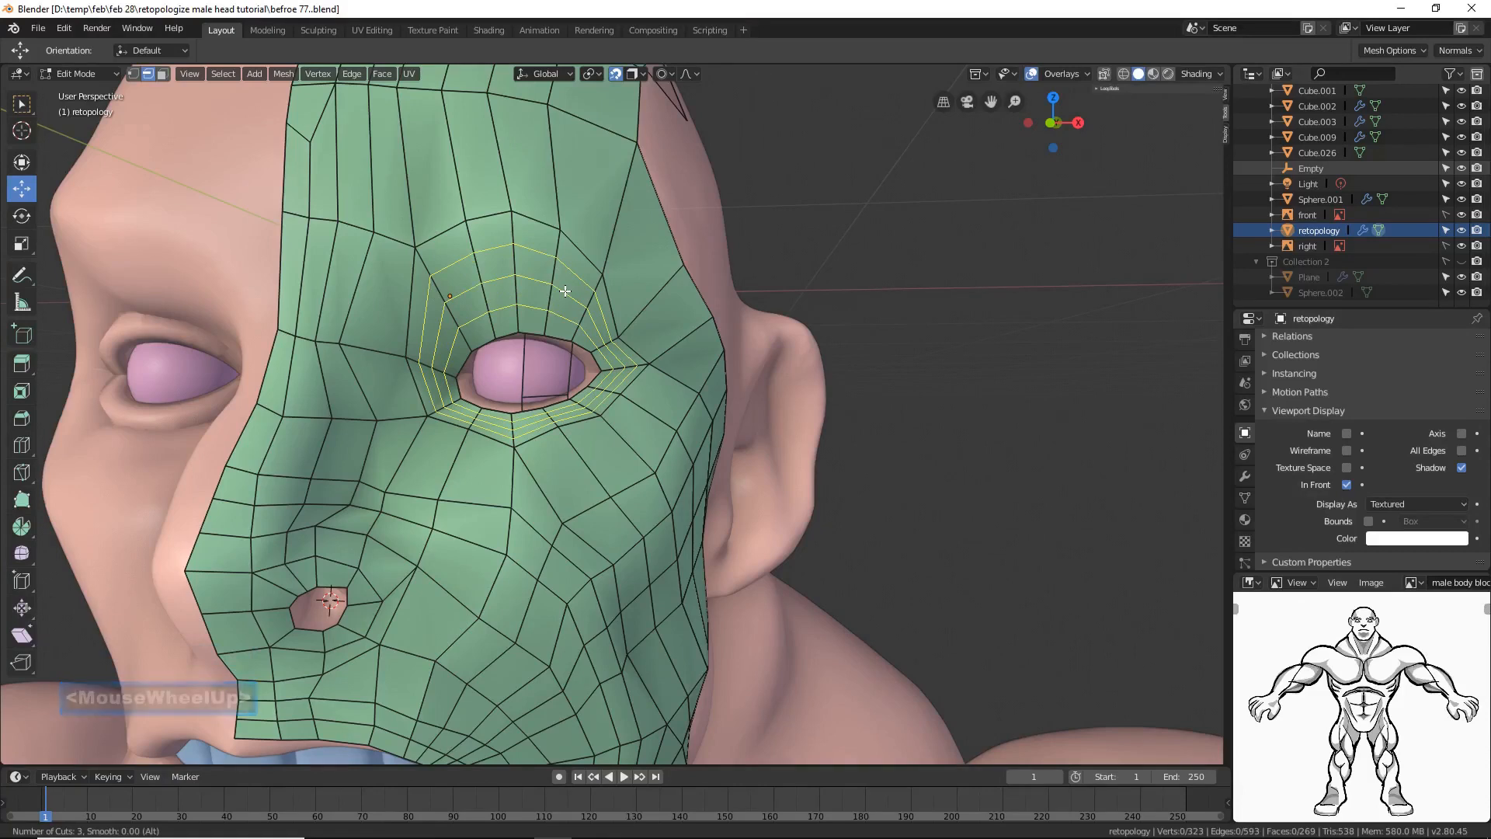
pyautogui.scroll(1, 565, 291)
pyautogui.click(564, 291)
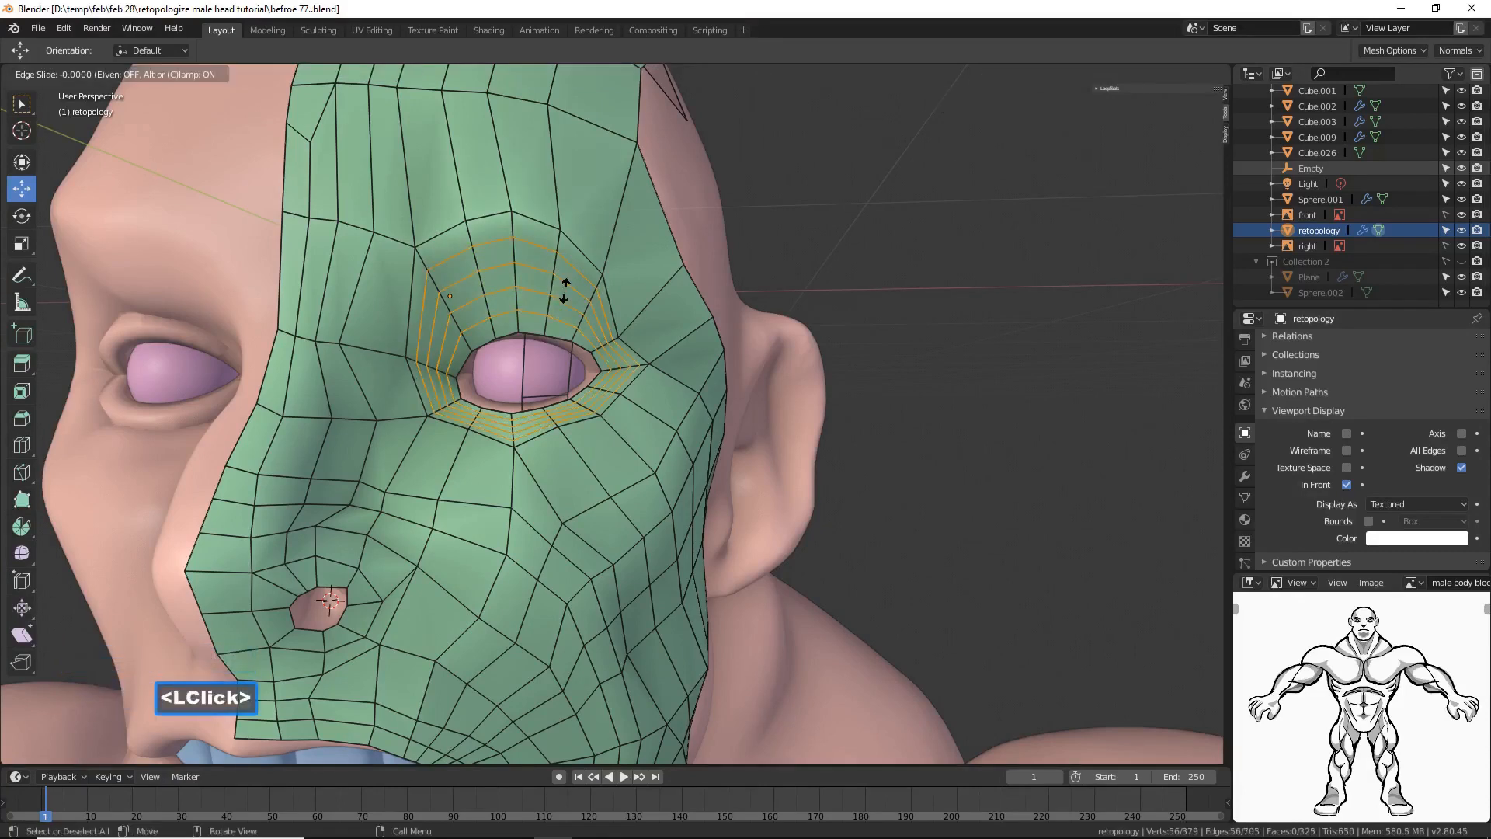
pyautogui.click(564, 291)
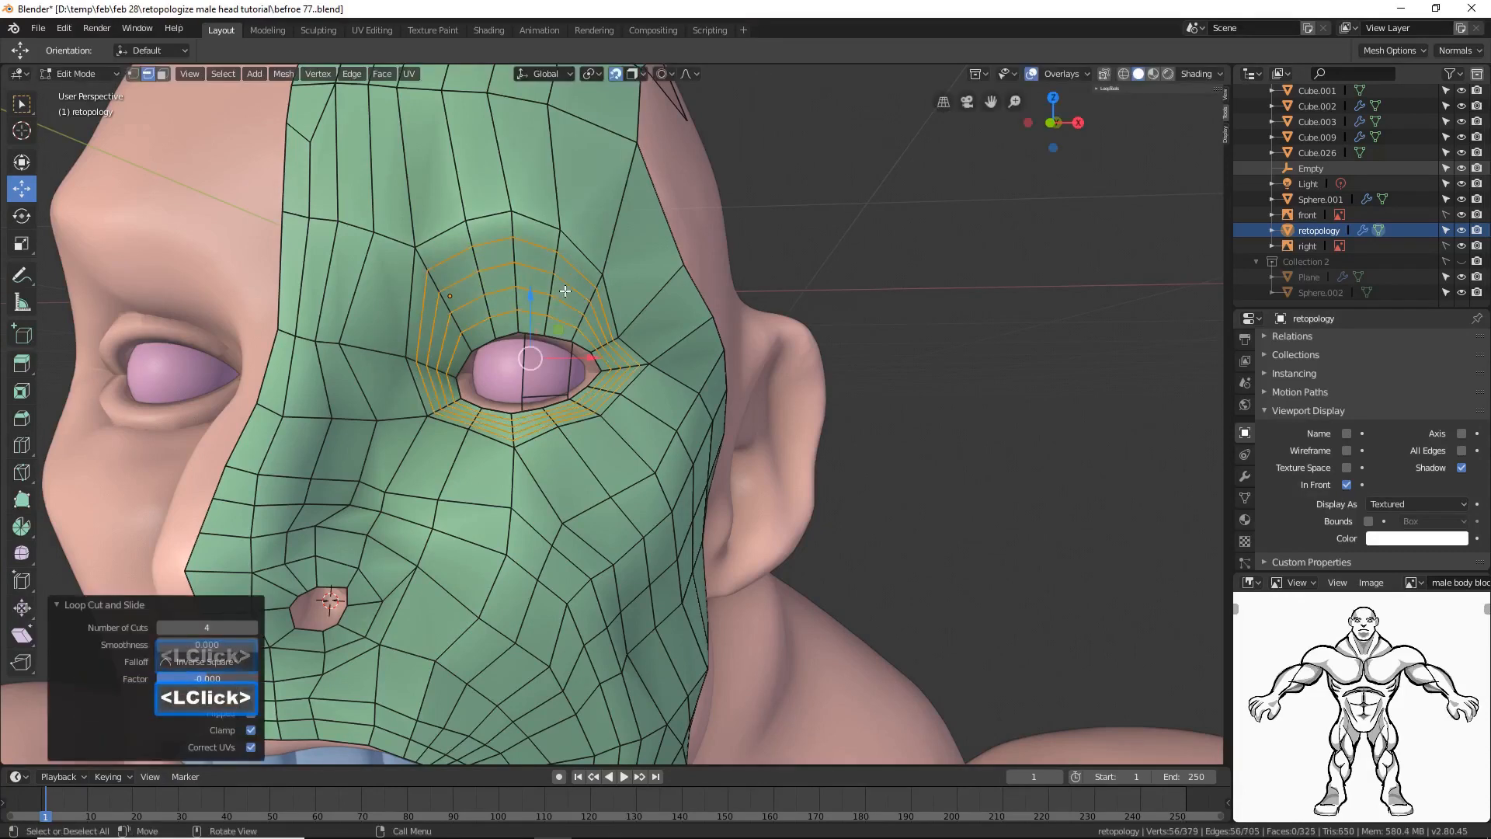
pyautogui.click(787, 267)
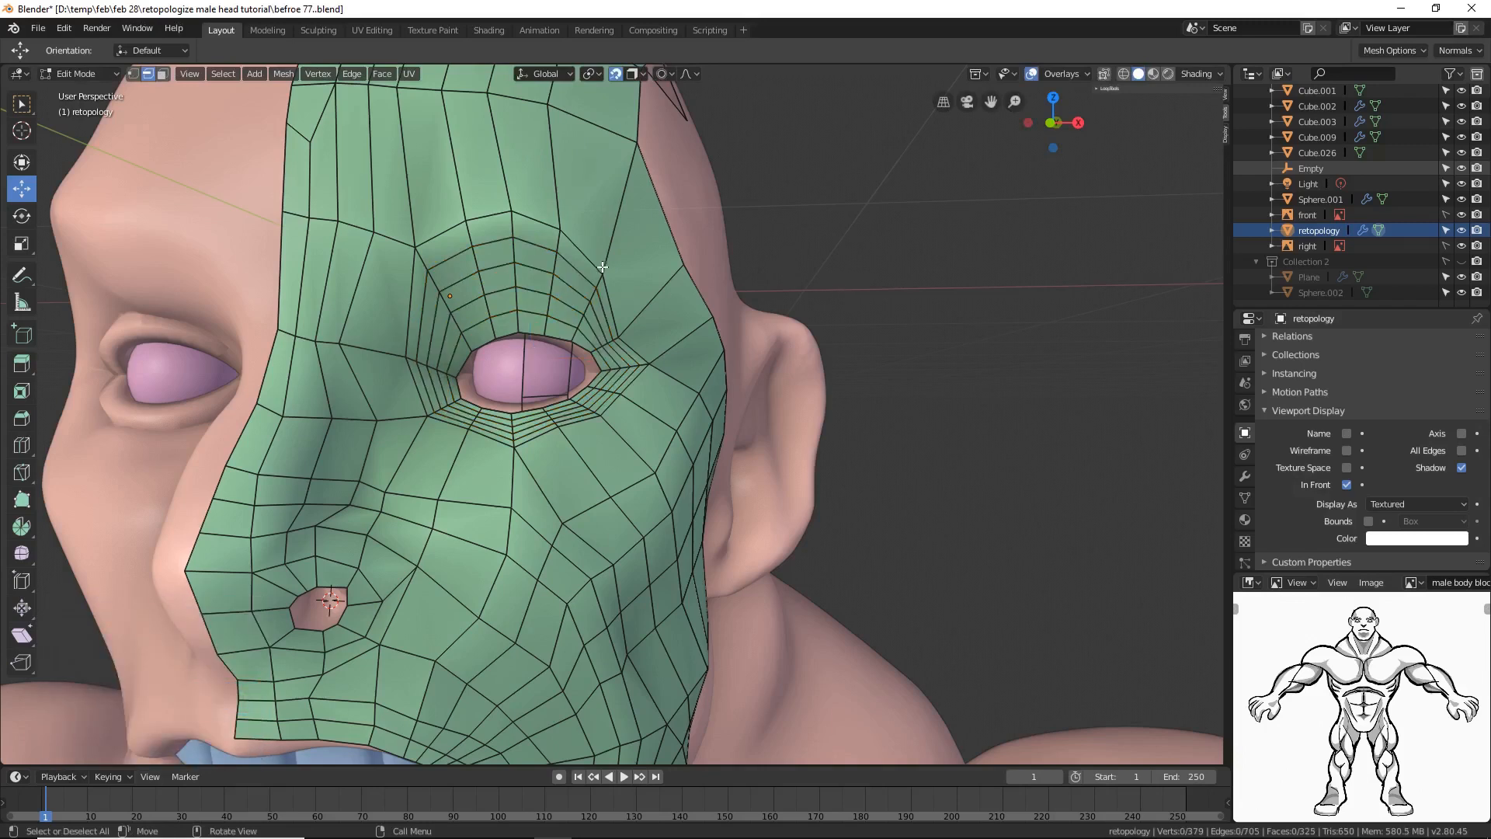
# Step: Circle-select the faces around the eye hole and confirm a zero-distance move so they snap onto the sculpt's surface
pyautogui.press('g')
pyautogui.click(163, 73)
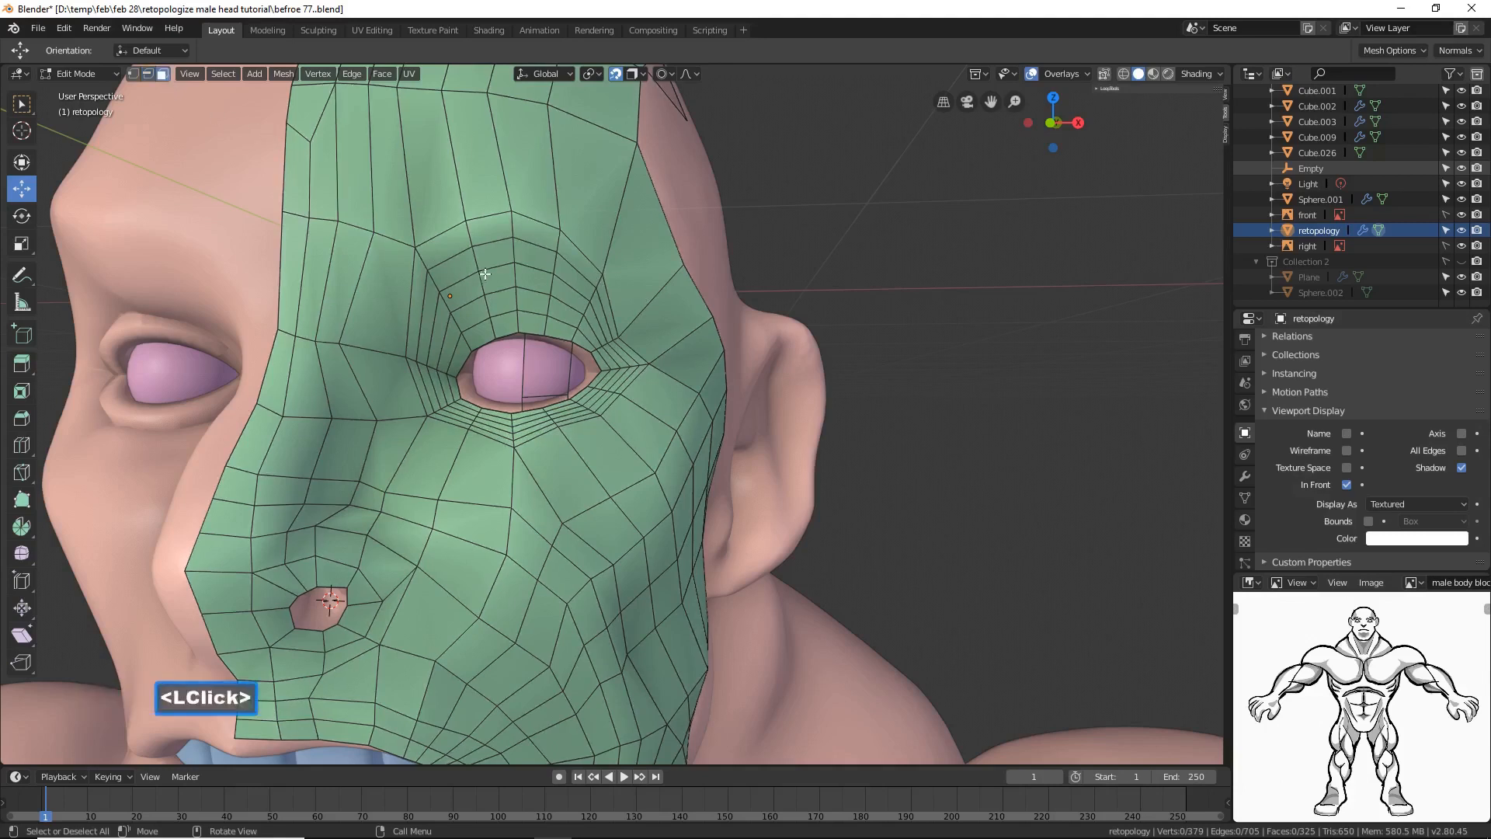
pyautogui.press('c')
pyautogui.scroll(-2, 491, 268)
pyautogui.moveTo(497, 268)
pyautogui.mouseDown()
pyautogui.moveTo(501, 283)
pyautogui.moveTo(442, 344)
pyautogui.moveTo(476, 411)
pyautogui.moveTo(644, 396)
pyautogui.moveTo(535, 233)
pyautogui.moveTo(453, 298)
pyautogui.moveTo(559, 307)
pyautogui.mouseUp()
pyautogui.moveTo(482, 166)
pyautogui.mouseDown(button='middle')
pyautogui.moveTo(530, 151)
pyautogui.moveTo(719, 311)
pyautogui.moveTo(695, 352)
pyautogui.mouseUp(button='middle')
pyautogui.moveTo(512, 428)
pyautogui.mouseDown()
pyautogui.moveTo(462, 419)
pyautogui.moveTo(432, 365)
pyautogui.mouseUp()
pyautogui.click(517, 426)
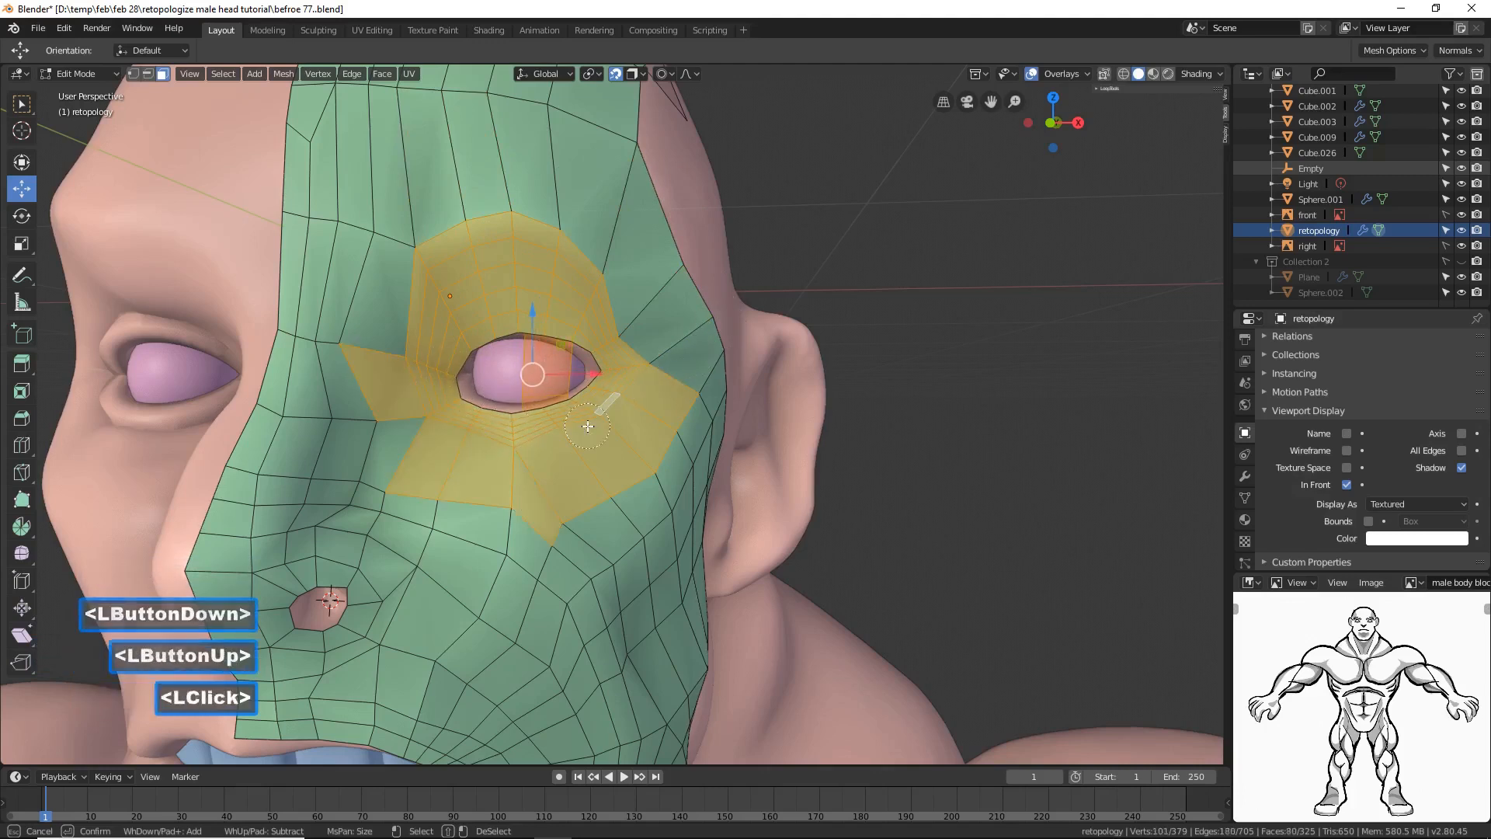
pyautogui.rightClick(942, 363)
pyautogui.press('g')
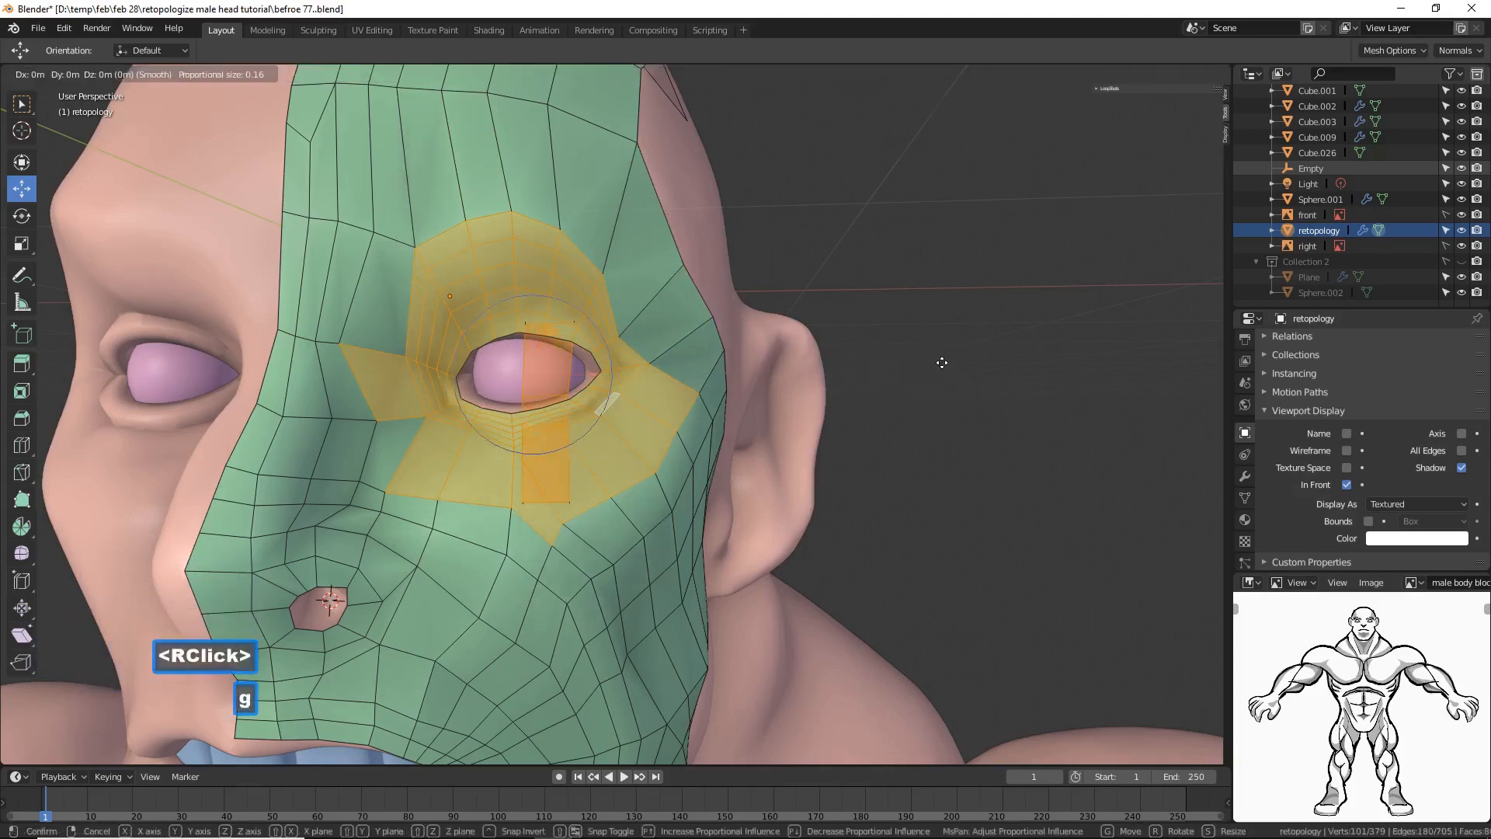
pyautogui.click(942, 363)
pyautogui.moveTo(942, 363)
pyautogui.mouseDown(button='middle')
pyautogui.moveTo(855, 348)
pyautogui.moveTo(939, 358)
pyautogui.mouseUp(button='middle')
pyautogui.moveTo(542, 409); pyautogui.dragTo(656, 410, button='middle')
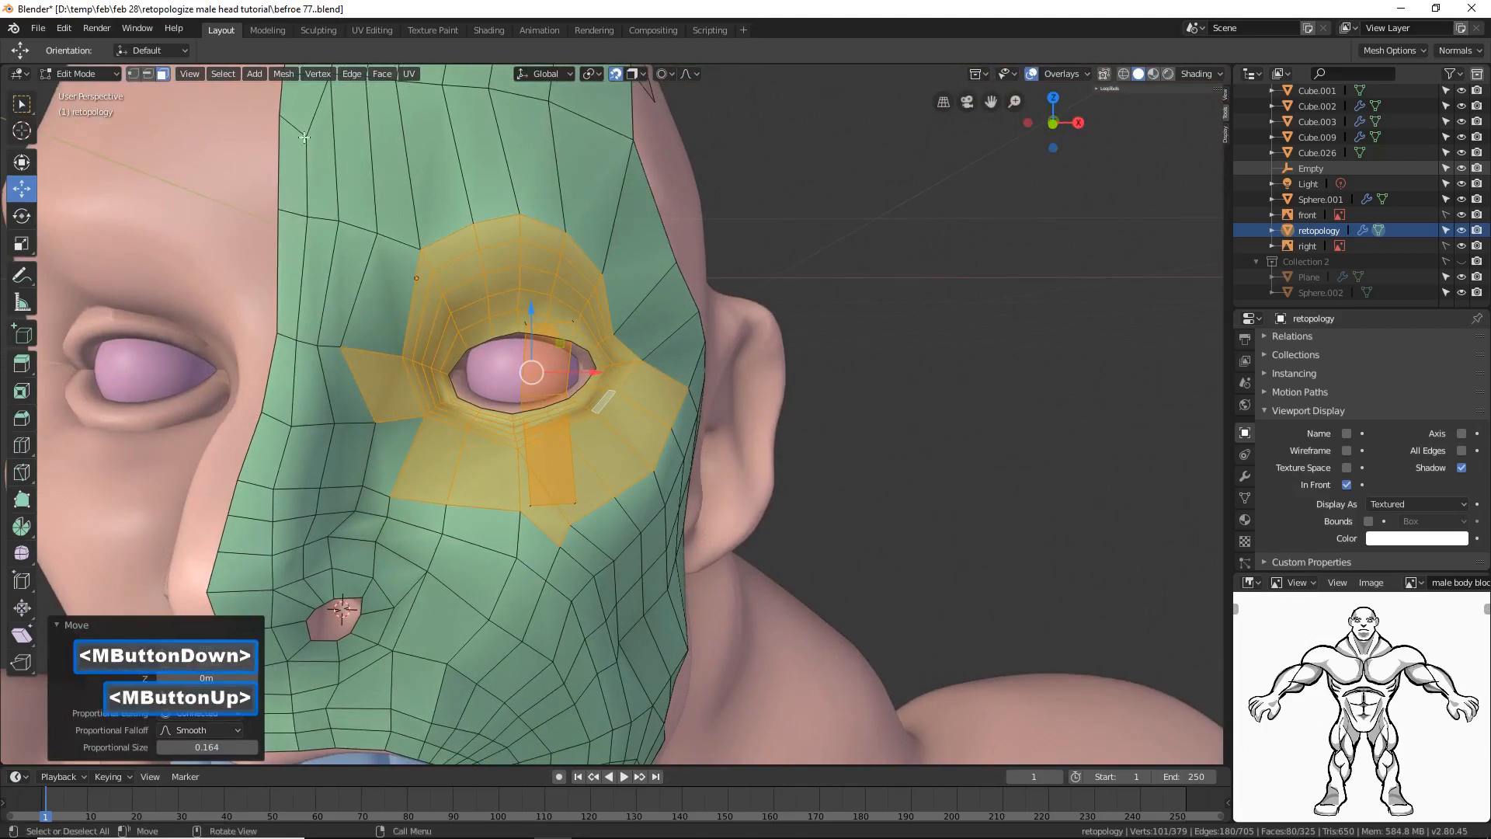
# Step: Apply Smooth Vertices twice at 0.5 to the selected area around the eye, clear the selection, and save the file as befroe 79..blend
pyautogui.click(134, 74)
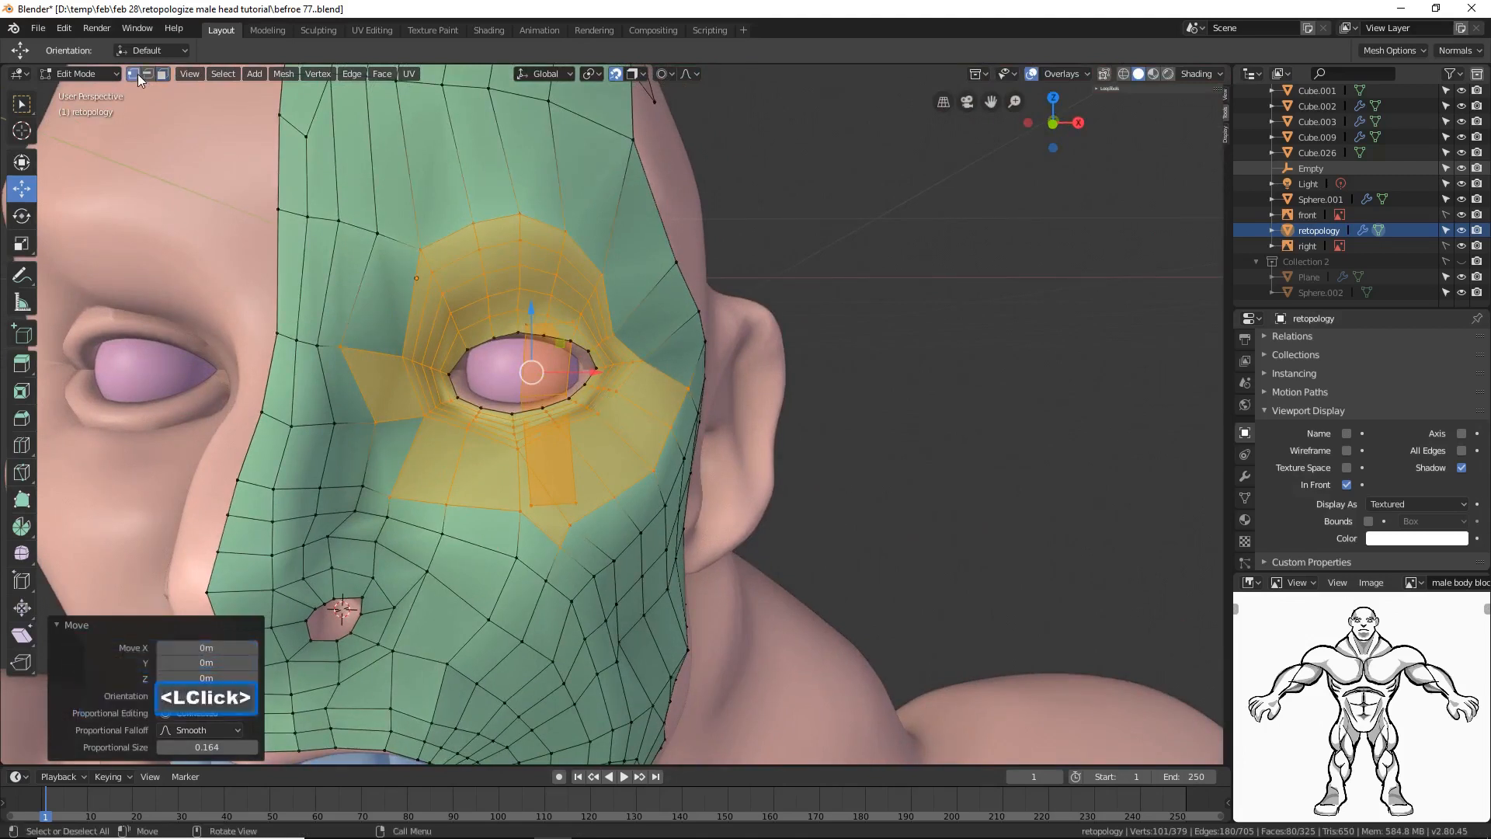
pyautogui.click(319, 74)
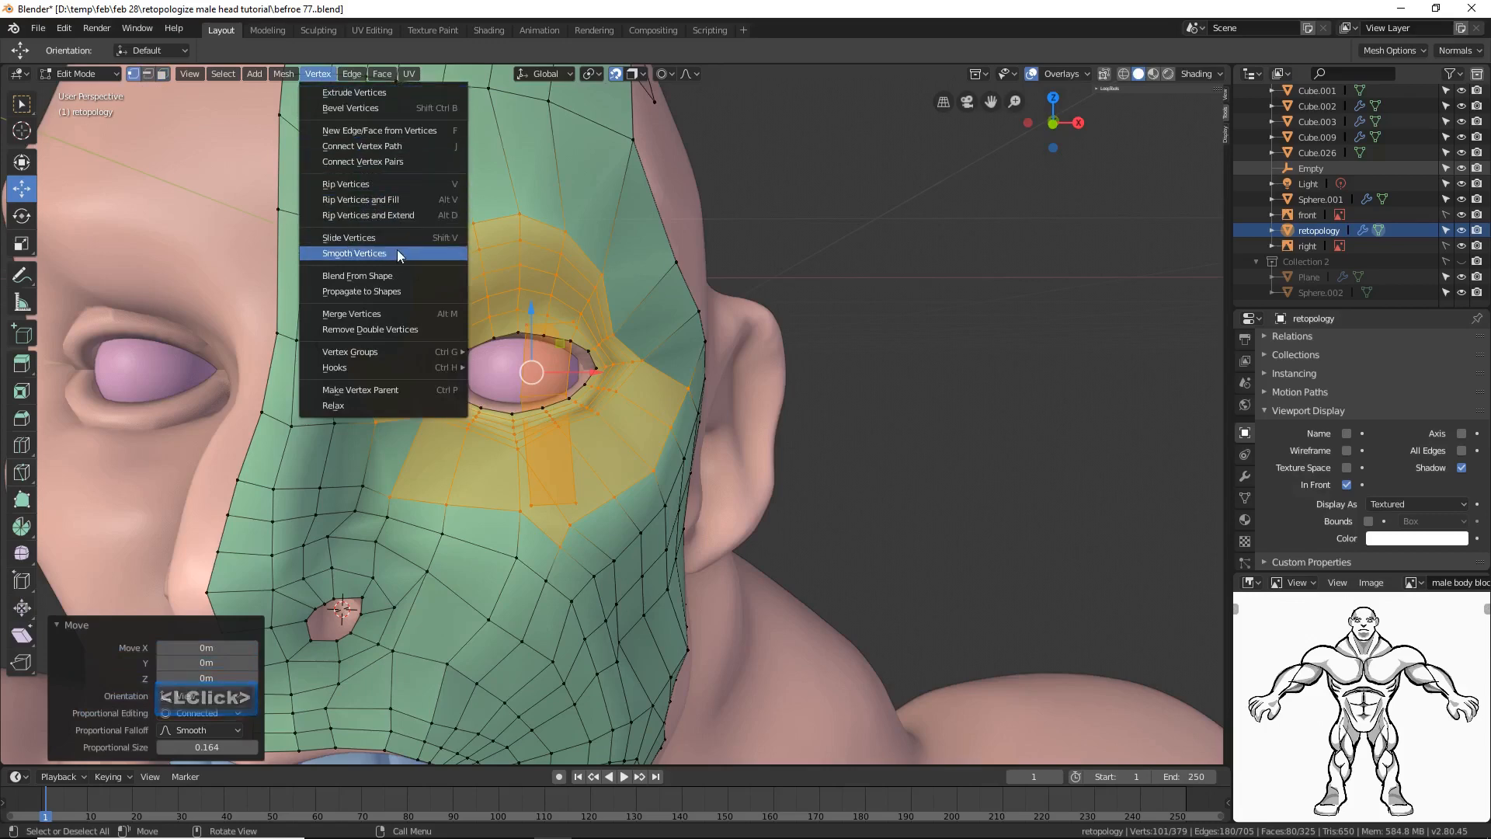
pyautogui.click(397, 250)
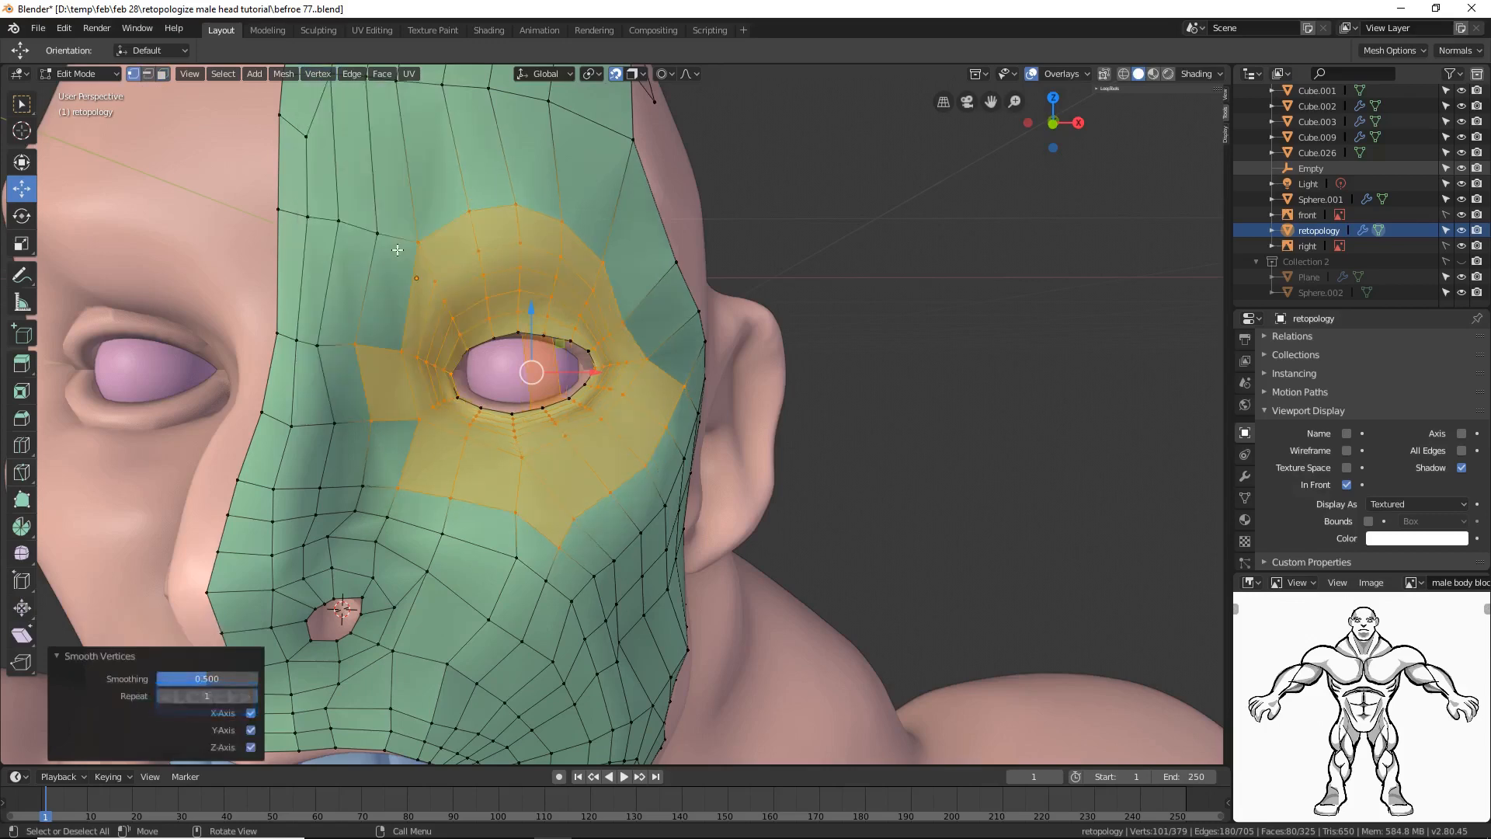
pyautogui.moveTo(688, 354); pyautogui.dragTo(843, 378, button='middle')
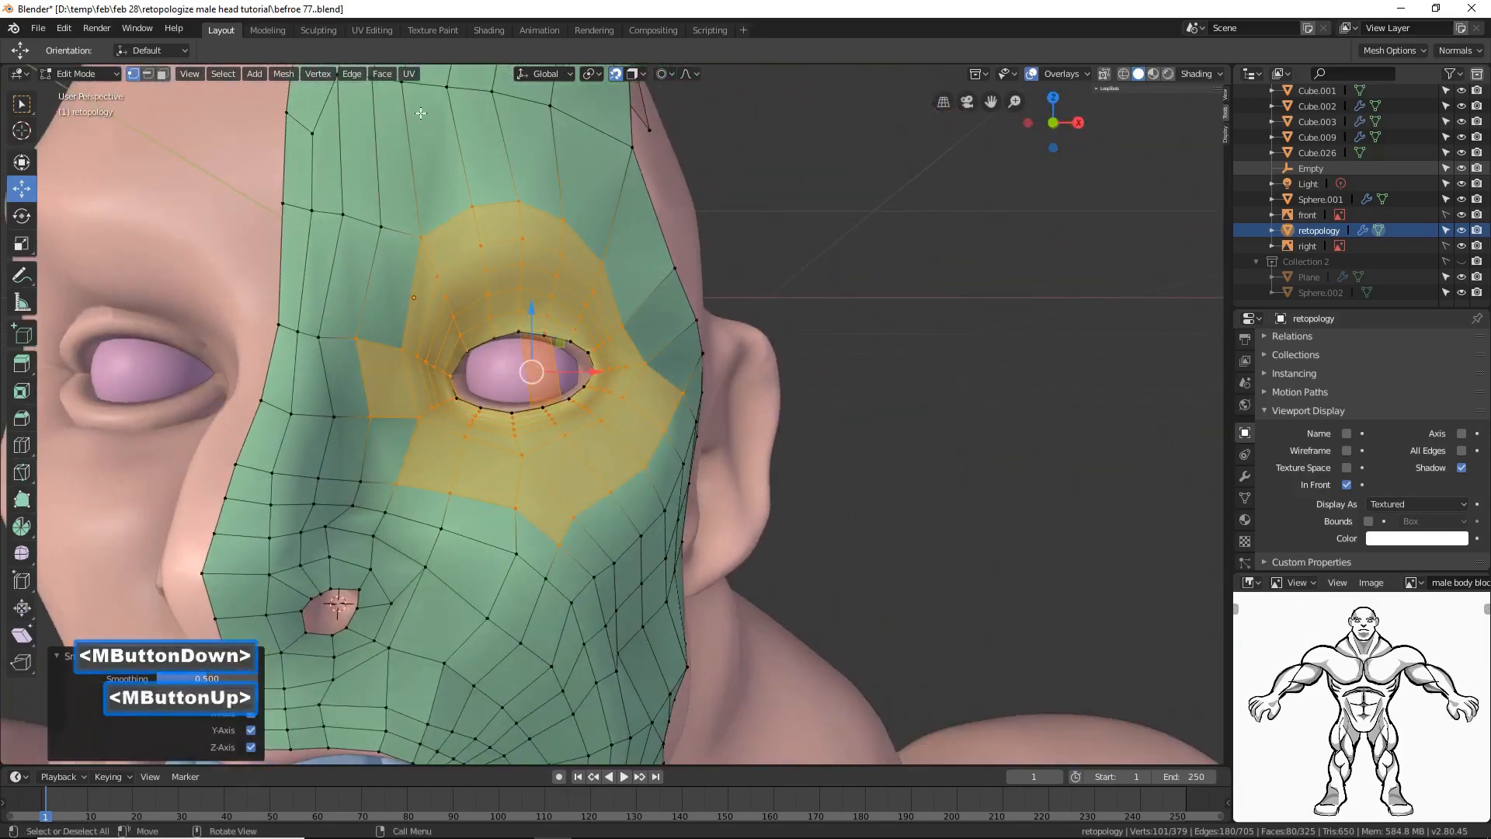
pyautogui.click(318, 74)
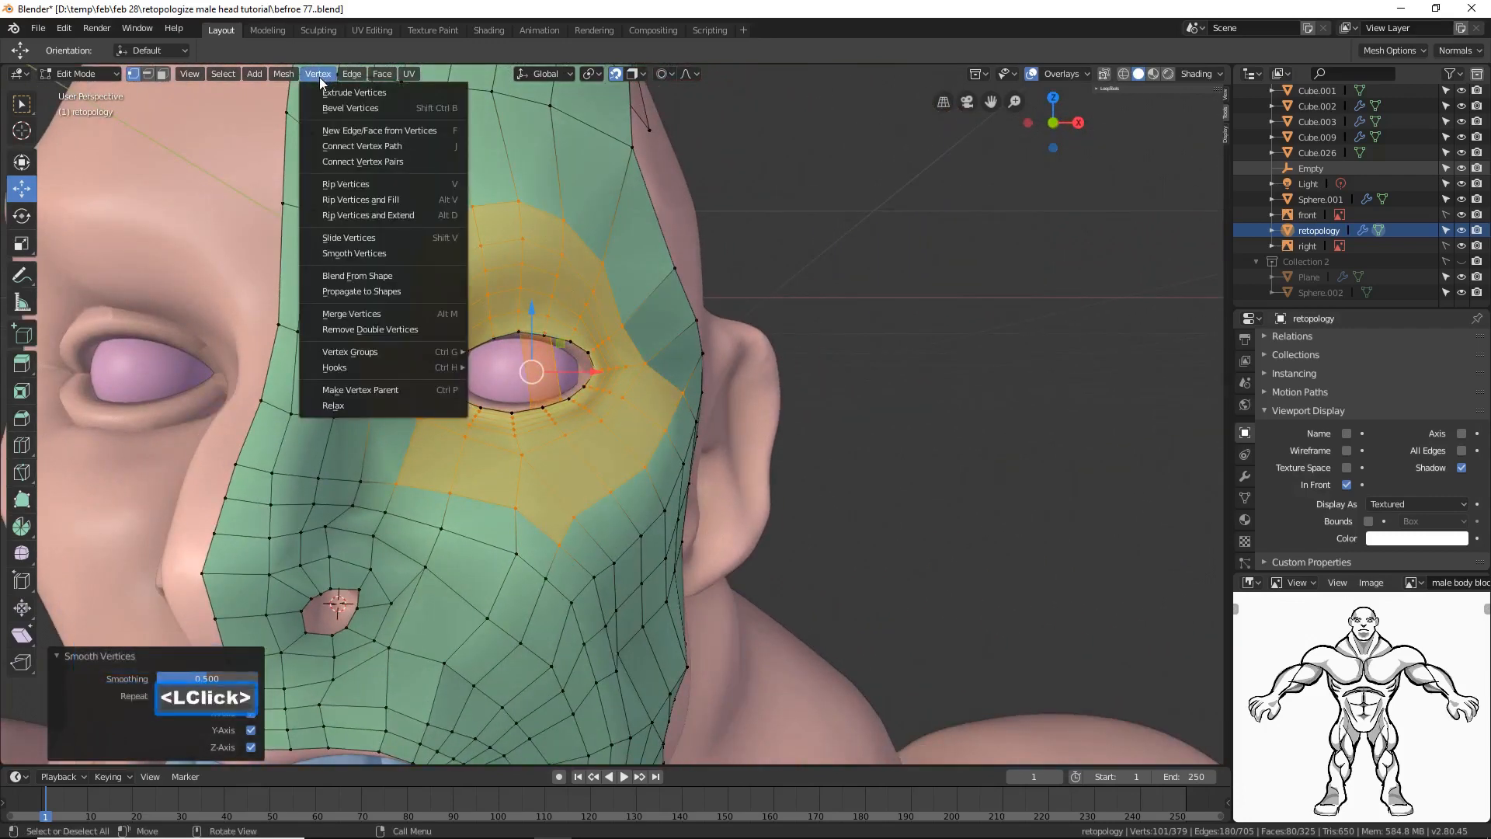
pyautogui.click(399, 253)
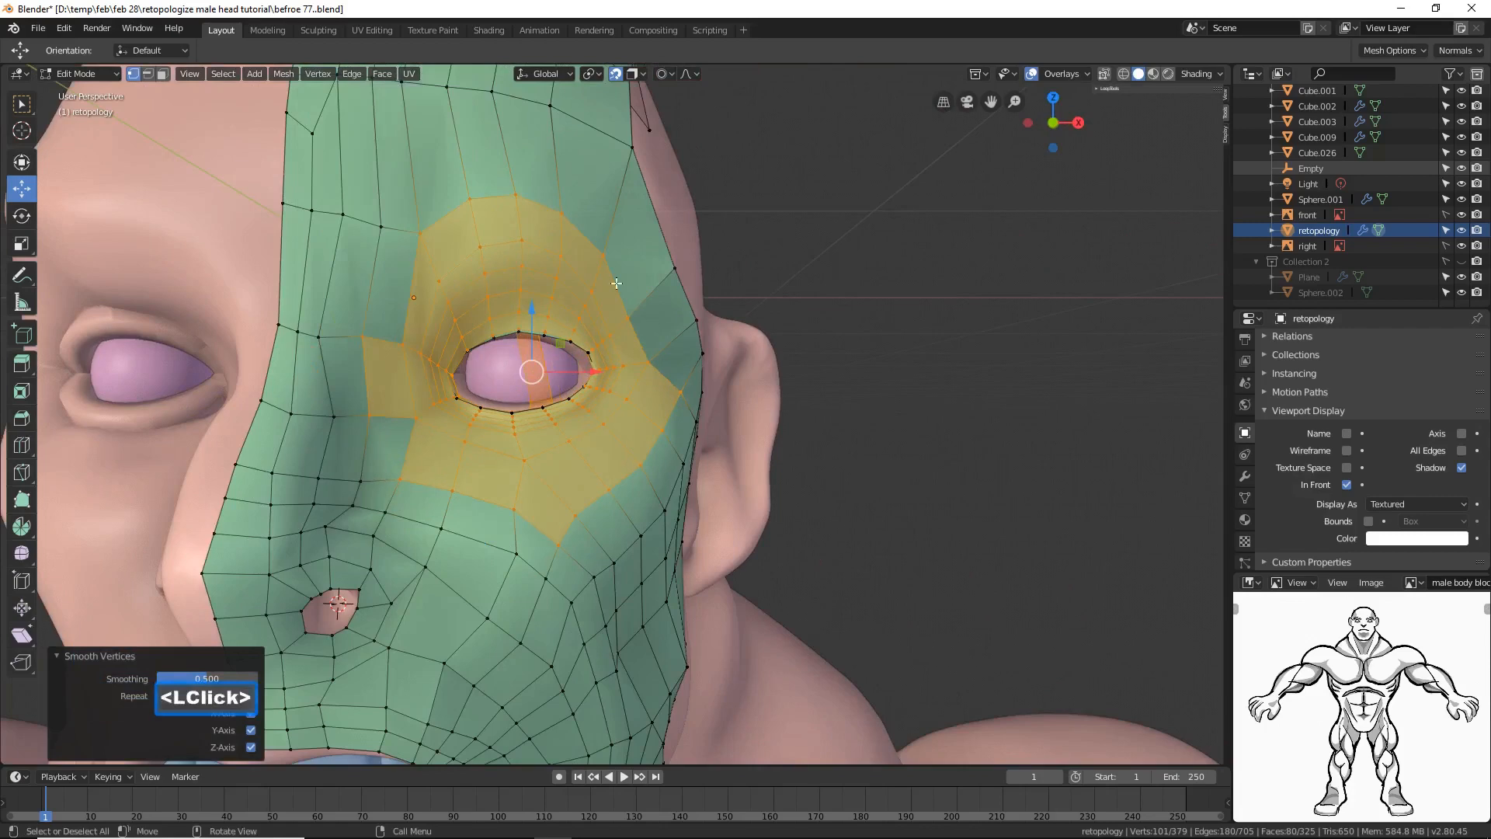
pyautogui.moveTo(935, 328); pyautogui.dragTo(967, 372, button='middle')
pyautogui.click(967, 372)
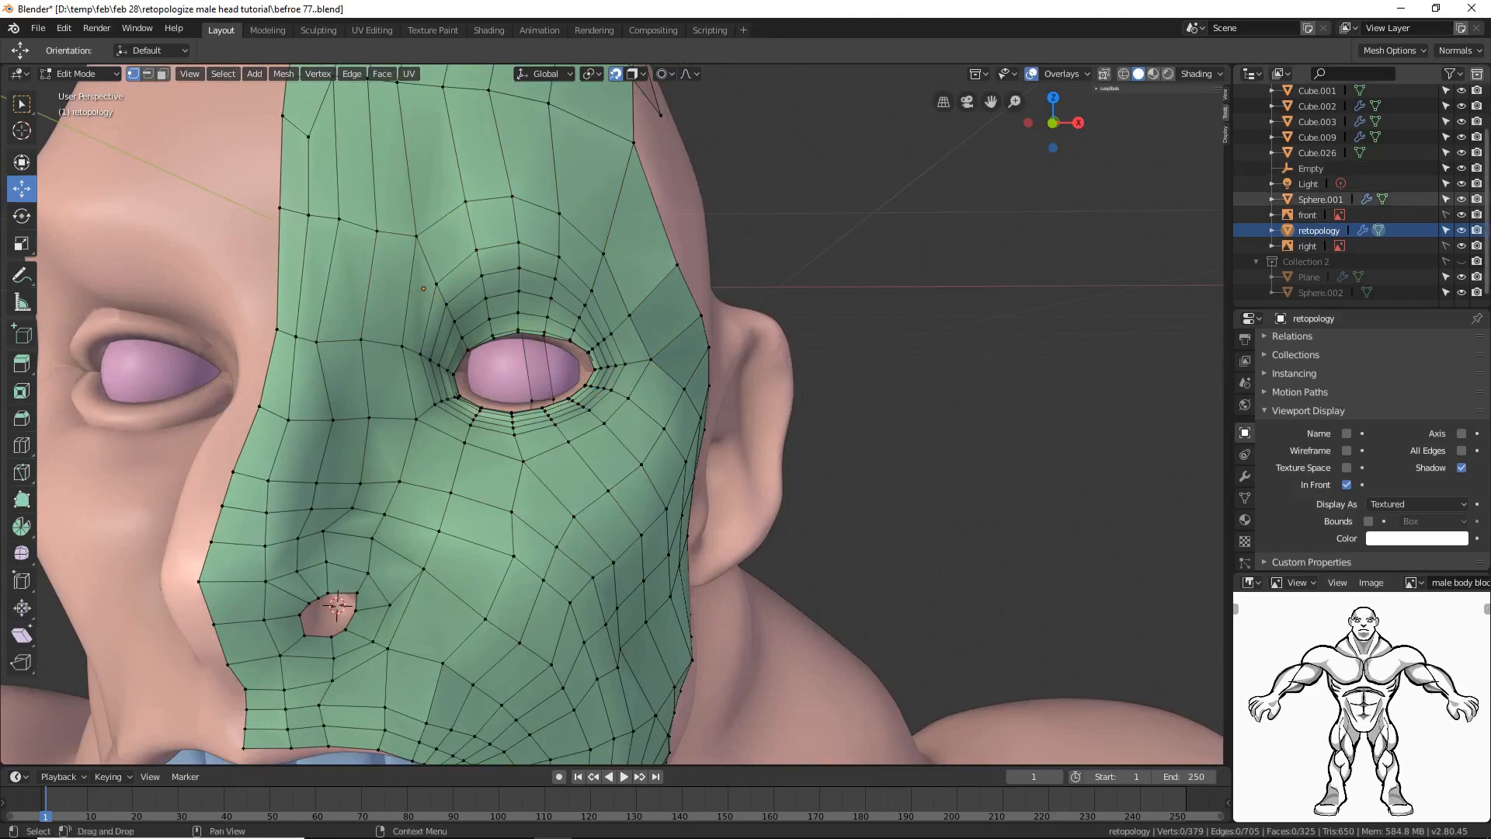
pyautogui.click(776, 257)
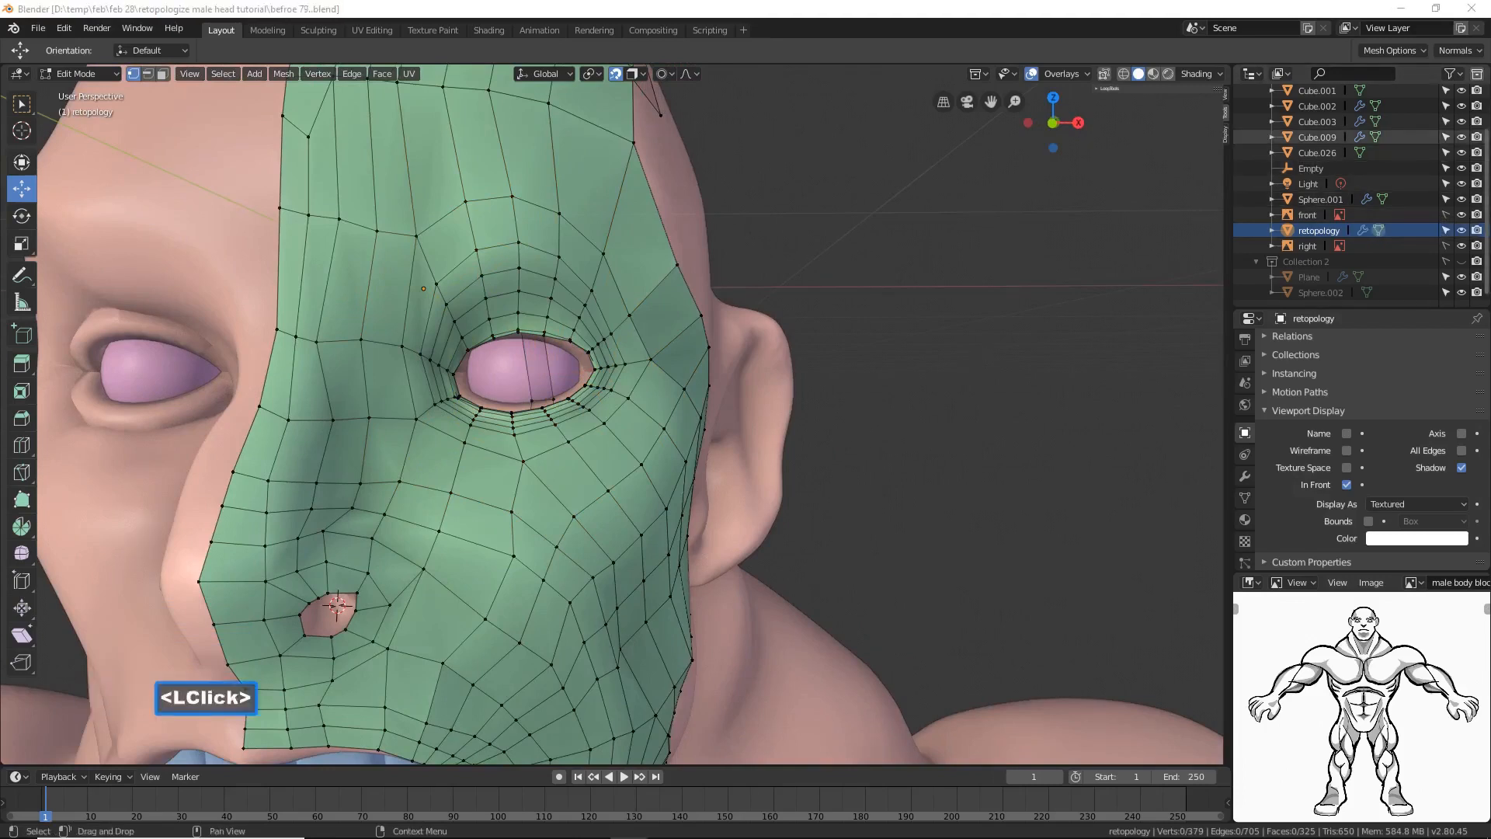
pyautogui.click(816, 180)
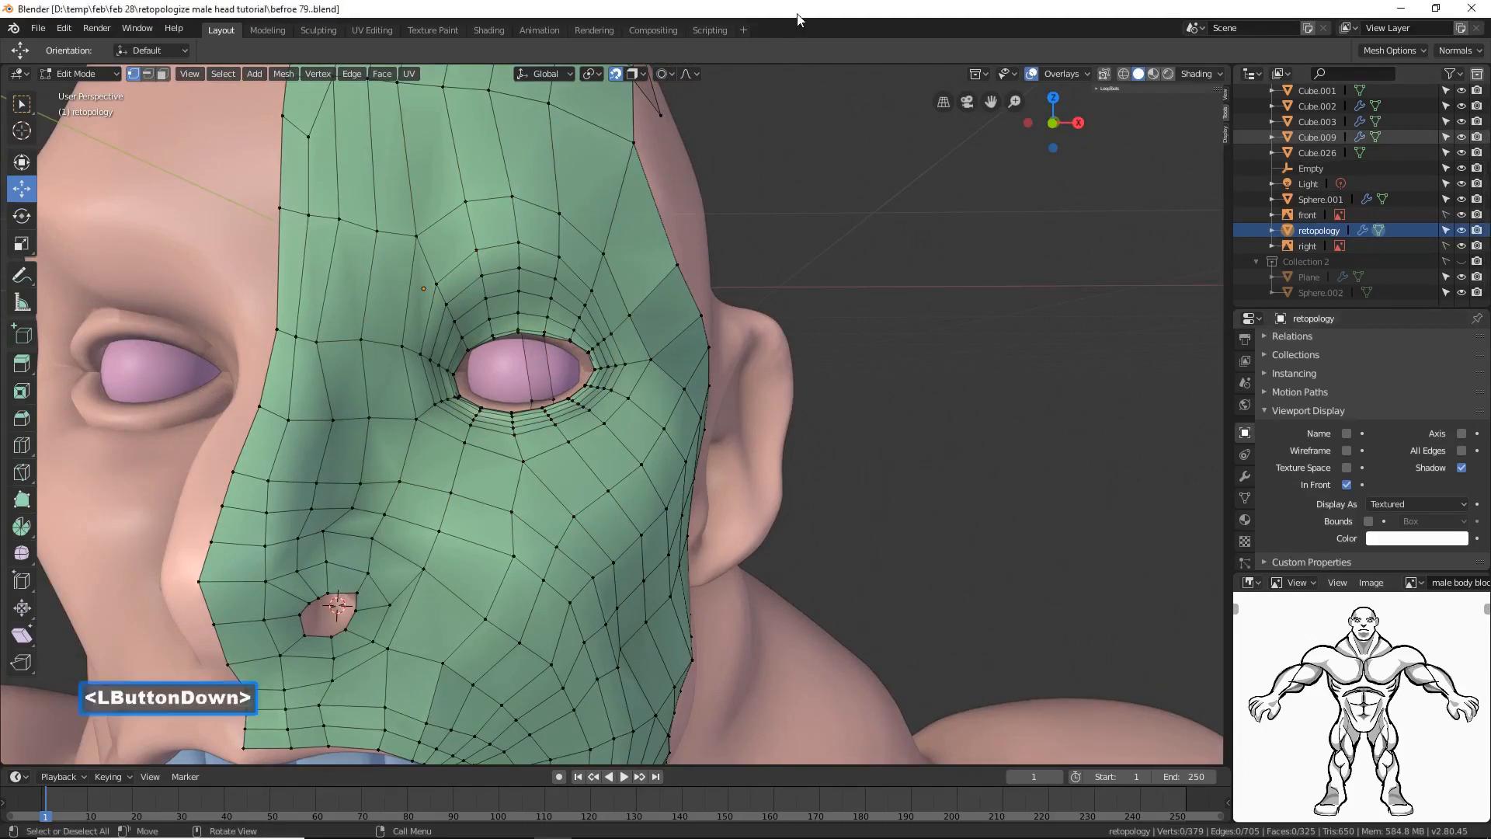
# Step: Turn off snapping and move the head strip's edge stuck near the eye back along Y to the rear of the skull
pyautogui.click(148, 74)
pyautogui.moveTo(833, 316); pyautogui.dragTo(833, 360, button='middle')
pyautogui.moveTo(957, 385); pyautogui.dragTo(555, 422, button='middle')
pyautogui.click(531, 405)
pyautogui.scroll(-3, 531, 405)
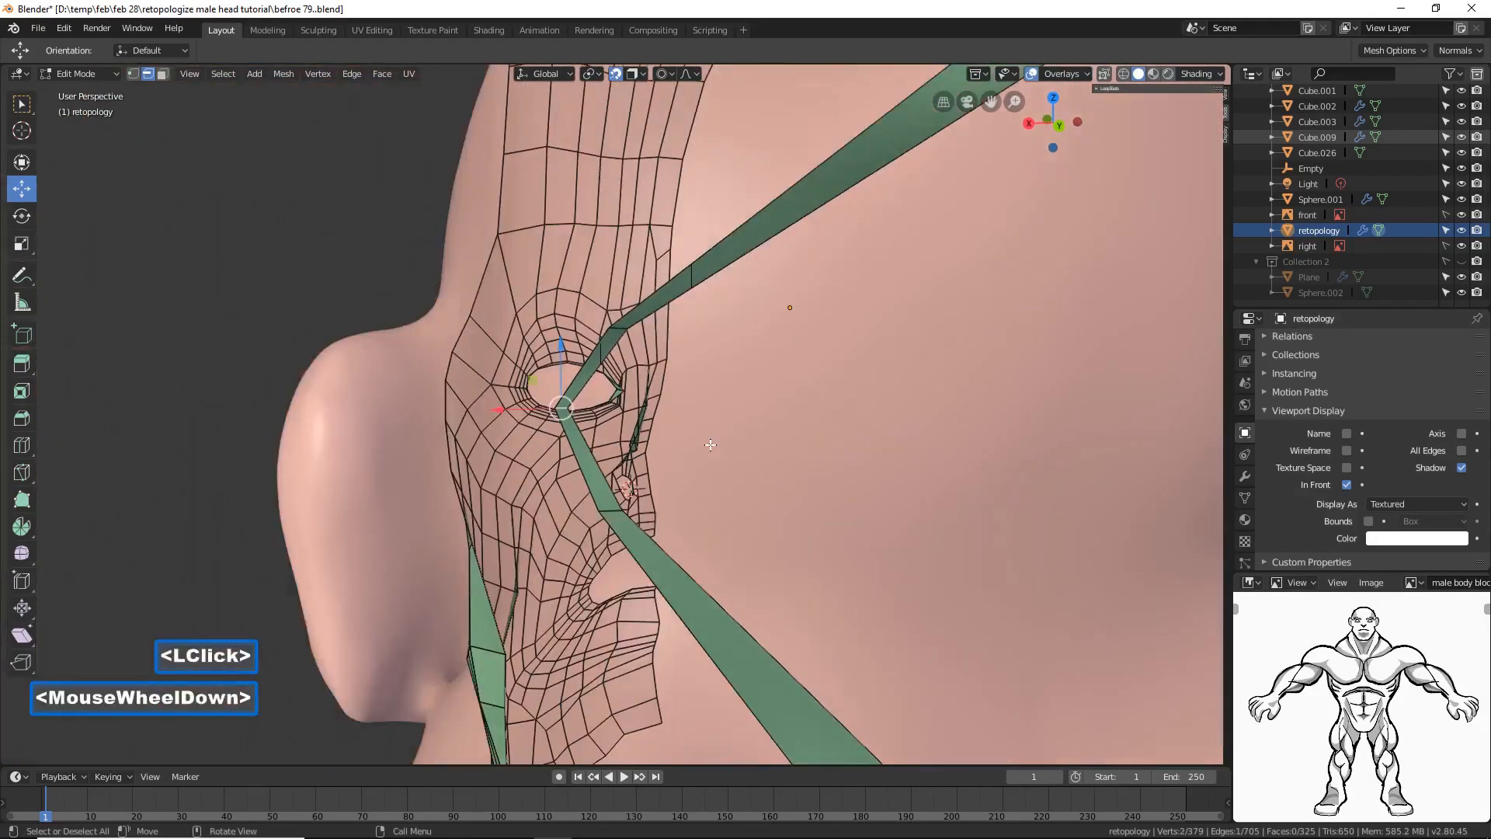
pyautogui.moveTo(699, 435); pyautogui.dragTo(879, 438, button='middle')
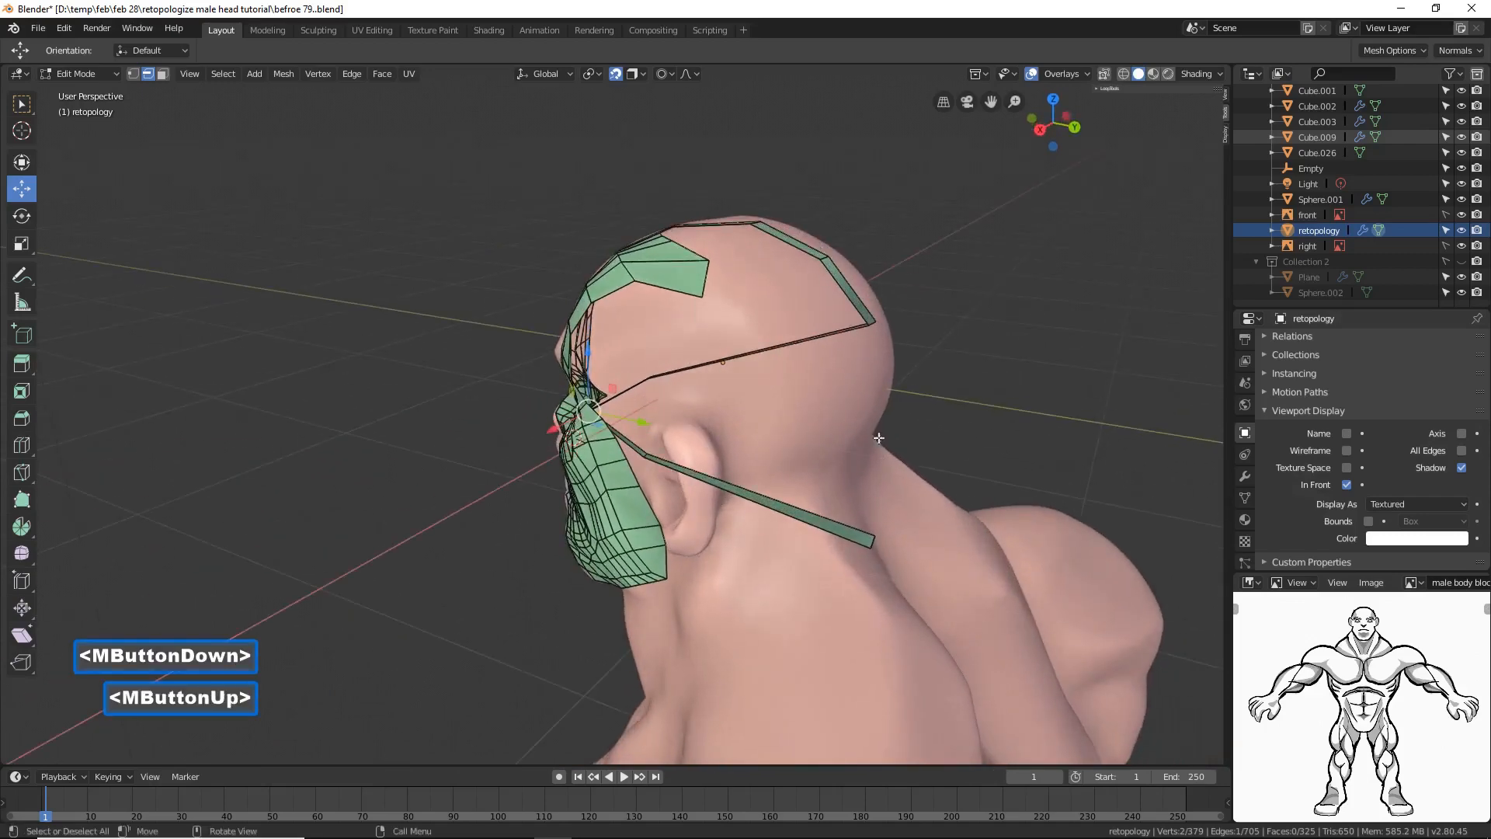
pyautogui.click(615, 74)
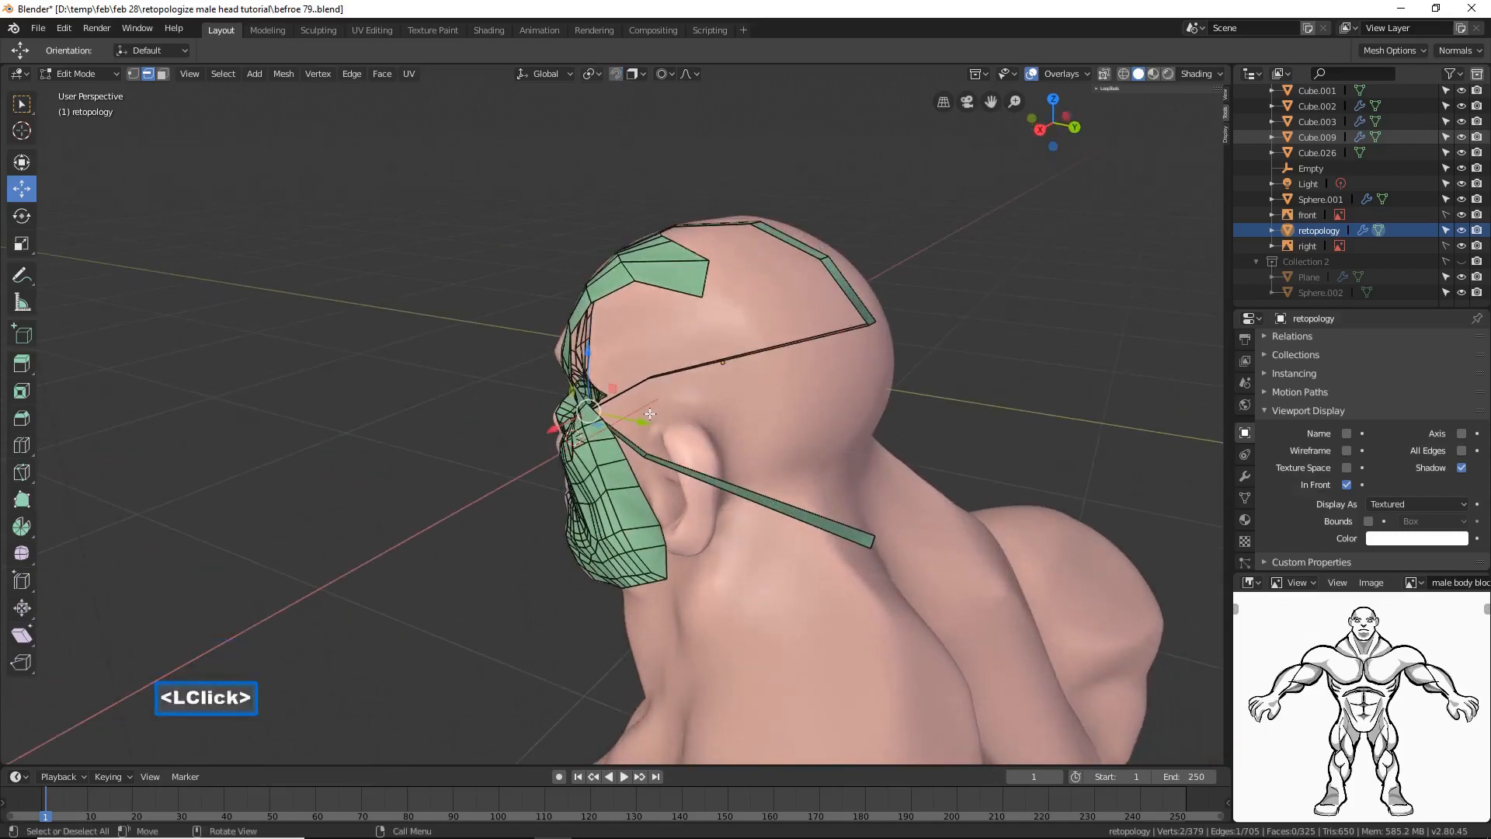
pyautogui.moveTo(649, 414); pyautogui.dragTo(925, 463)
# Step: Move the next two misplaced edges of the strip along Y to the back of the head and nape
pyautogui.moveTo(925, 464); pyautogui.dragTo(612, 431, button='middle')
pyautogui.click(612, 431)
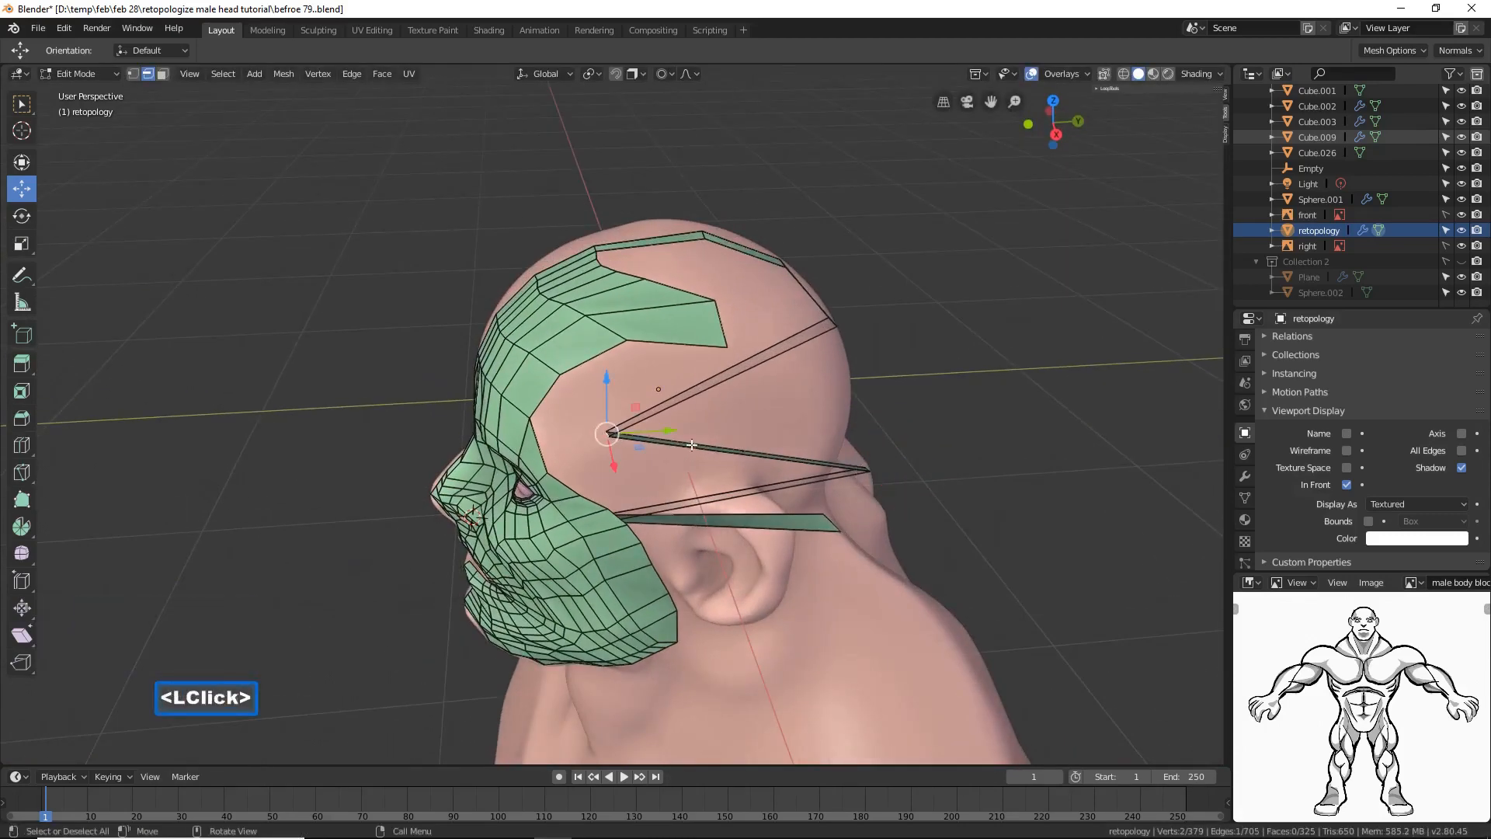
pyautogui.moveTo(612, 432); pyautogui.dragTo(900, 451)
pyautogui.moveTo(901, 451); pyautogui.dragTo(781, 517, button='middle')
pyautogui.click(697, 525)
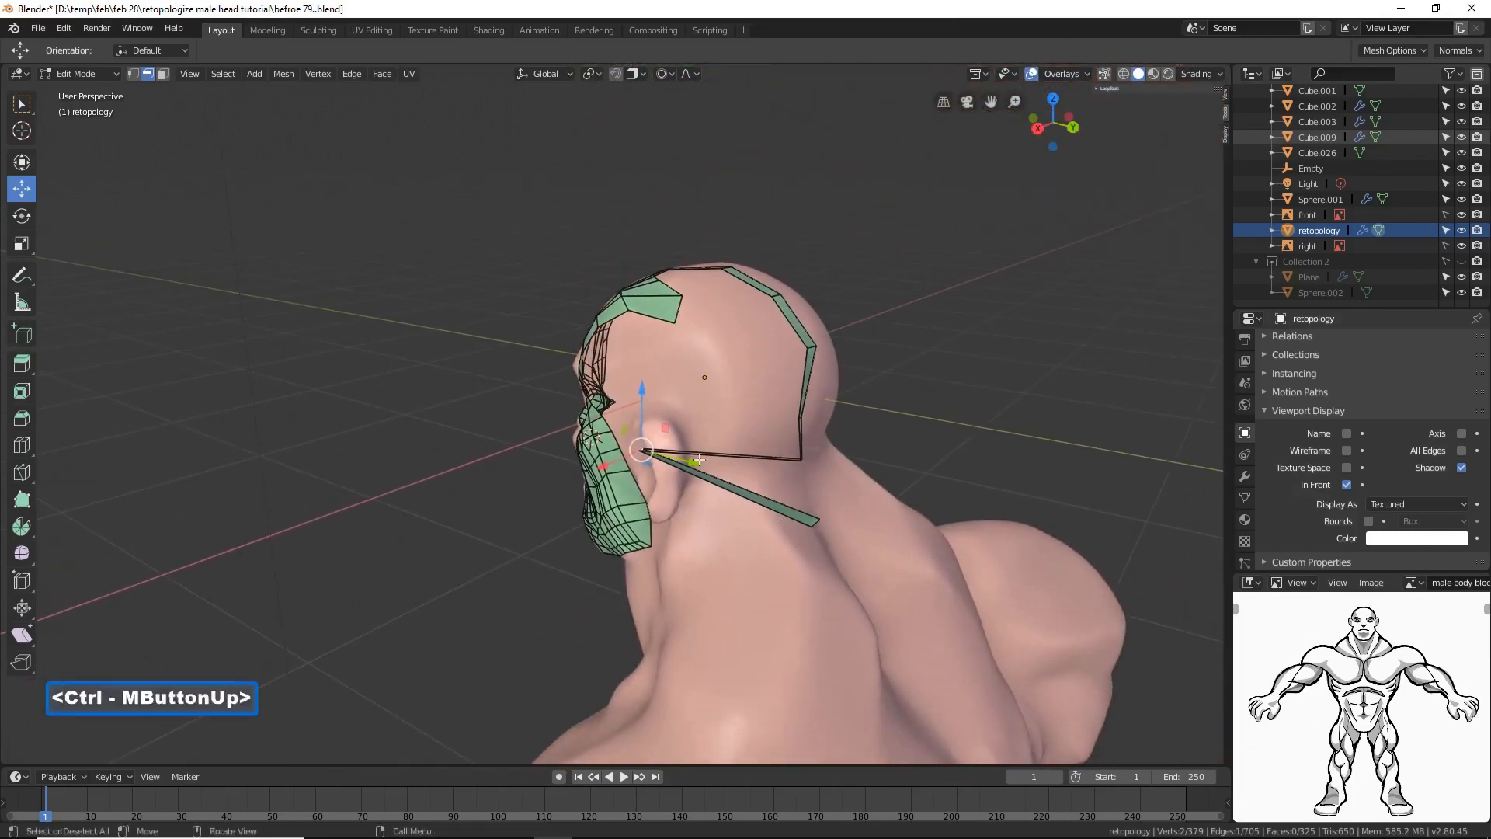
pyautogui.moveTo(699, 459); pyautogui.dragTo(847, 533)
# Step: Straighten the strip at the nape by moving its lower edge -0.203 m and the face above it -0.255 m along X
pyautogui.moveTo(847, 533); pyautogui.dragTo(781, 458, button='middle')
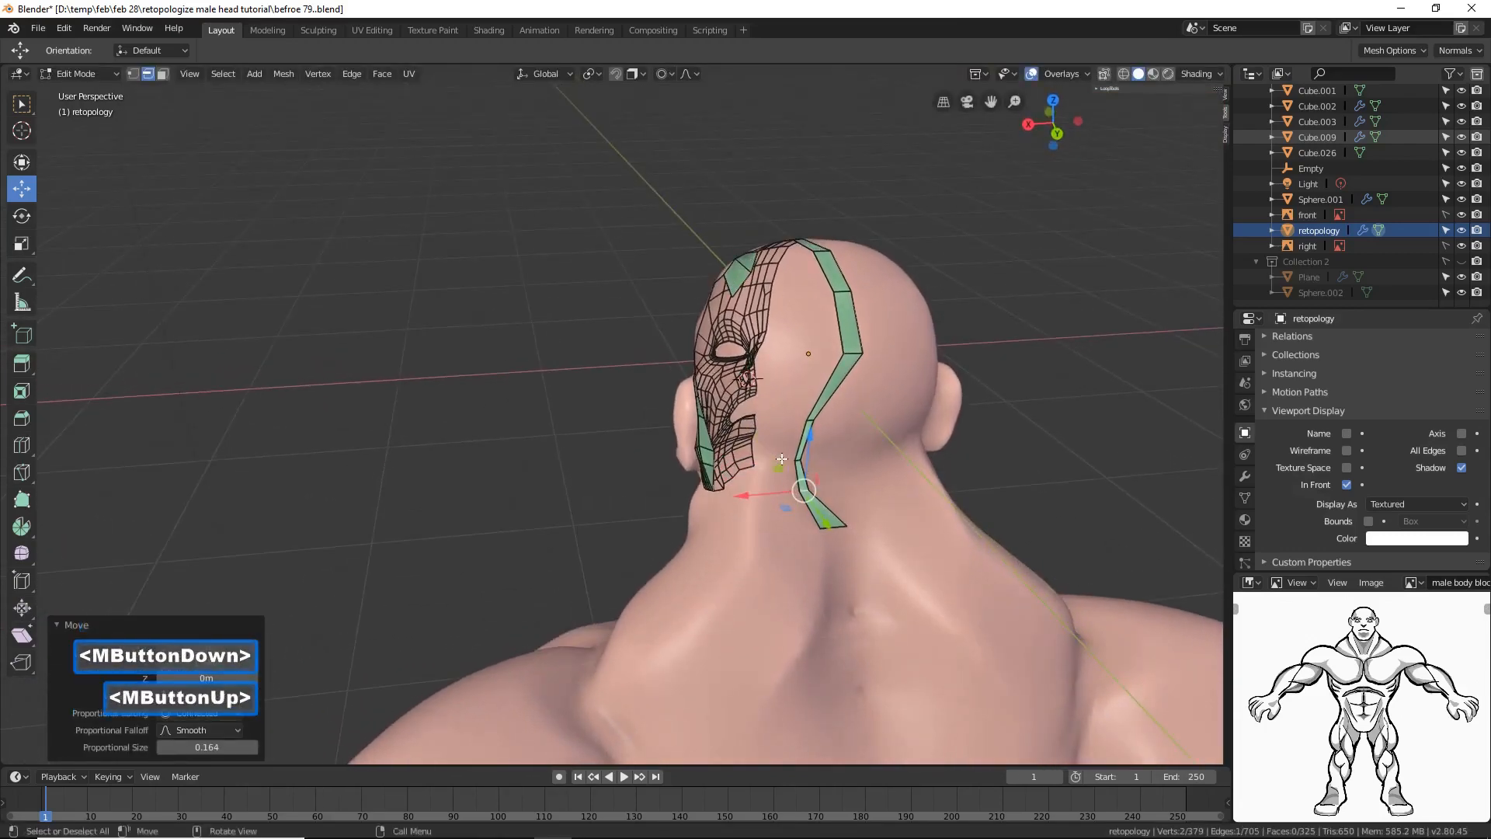
pyautogui.moveTo(770, 495); pyautogui.dragTo(794, 464)
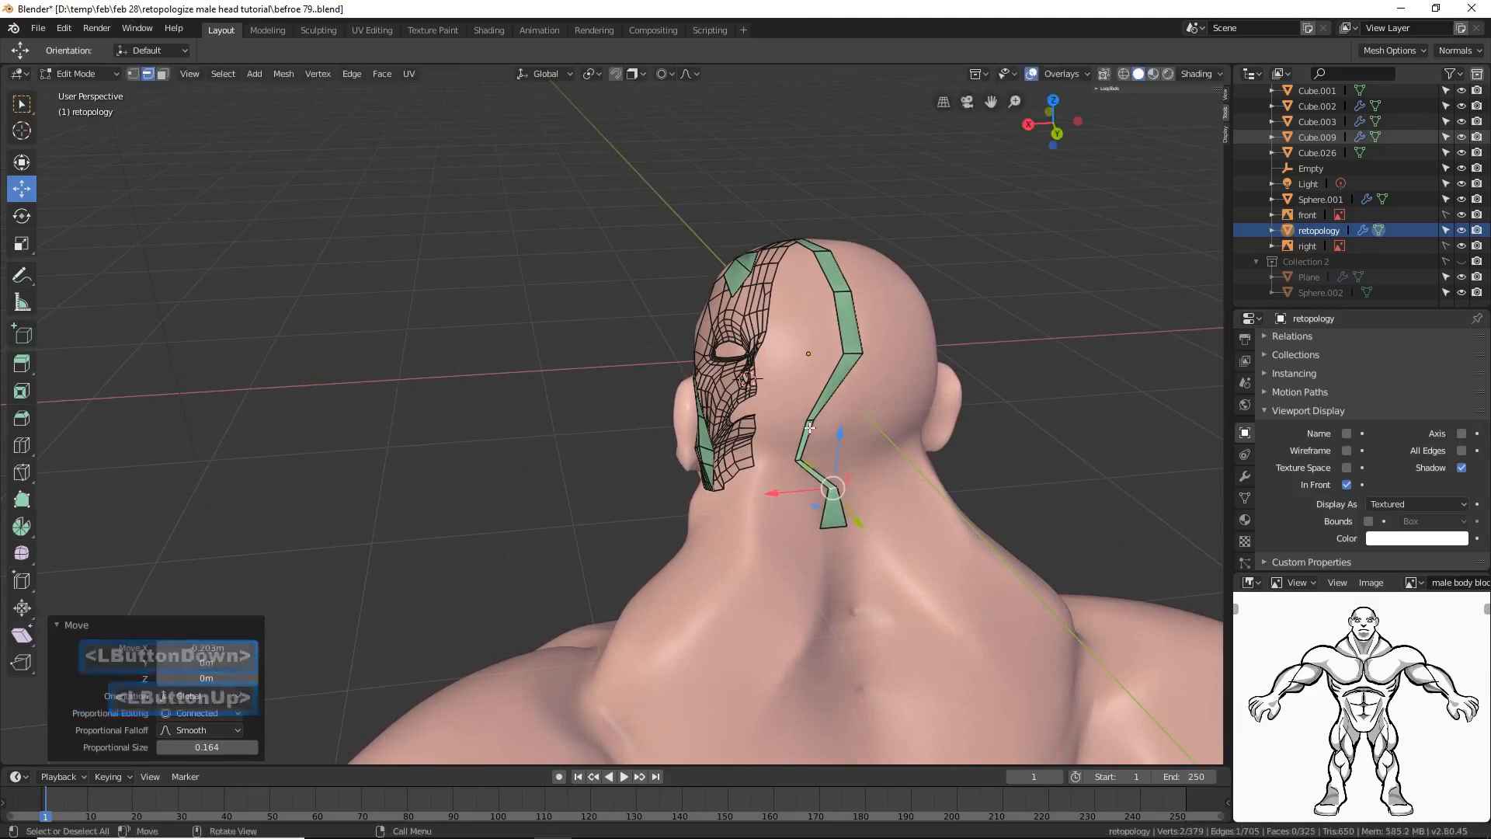
pyautogui.click(163, 74)
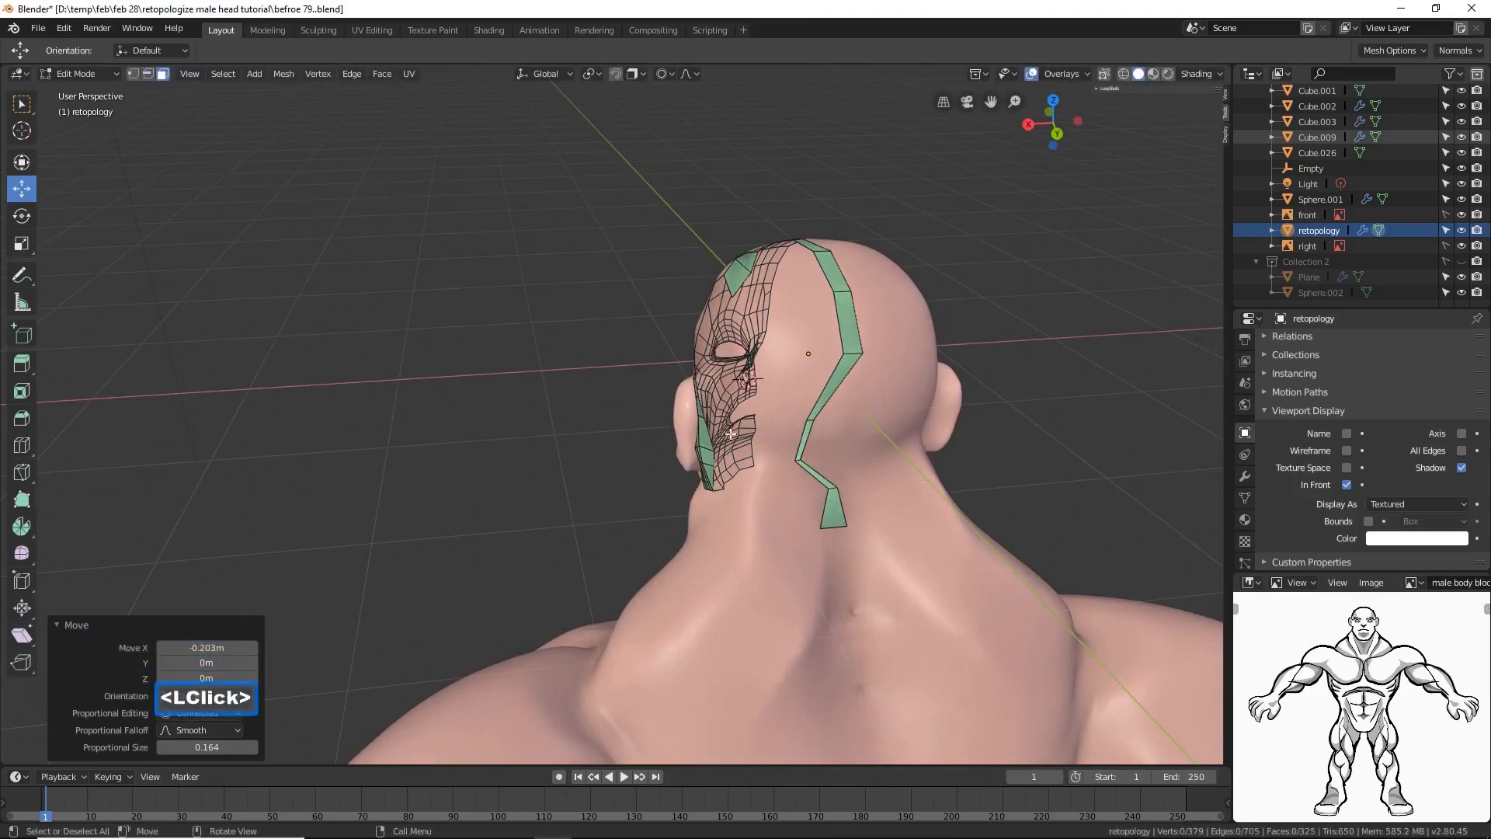
pyautogui.click(812, 428)
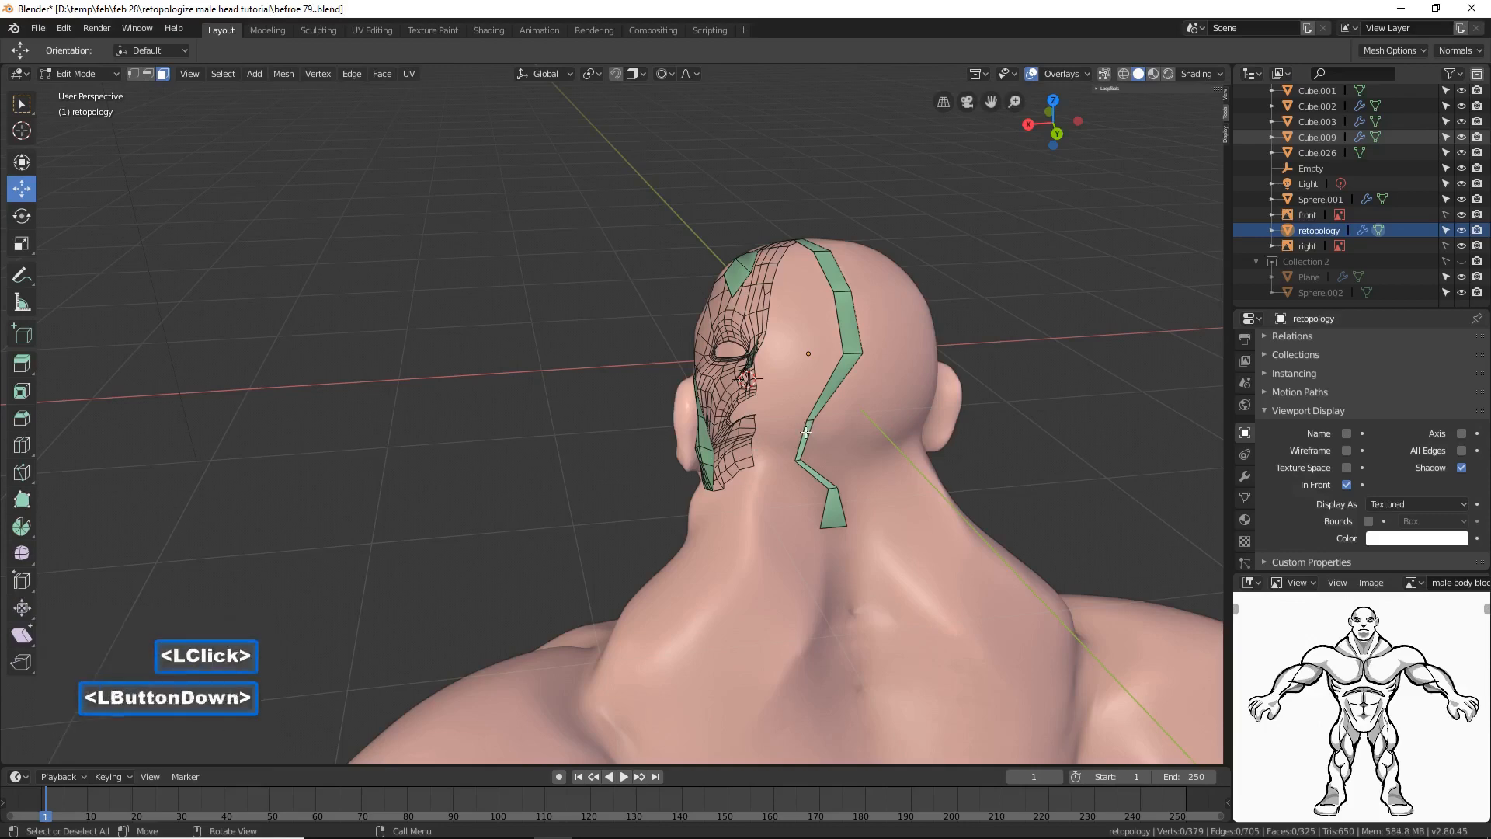
pyautogui.click(817, 445)
pyautogui.moveTo(754, 441); pyautogui.dragTo(793, 441)
pyautogui.moveTo(922, 461); pyautogui.dragTo(962, 456, button='middle')
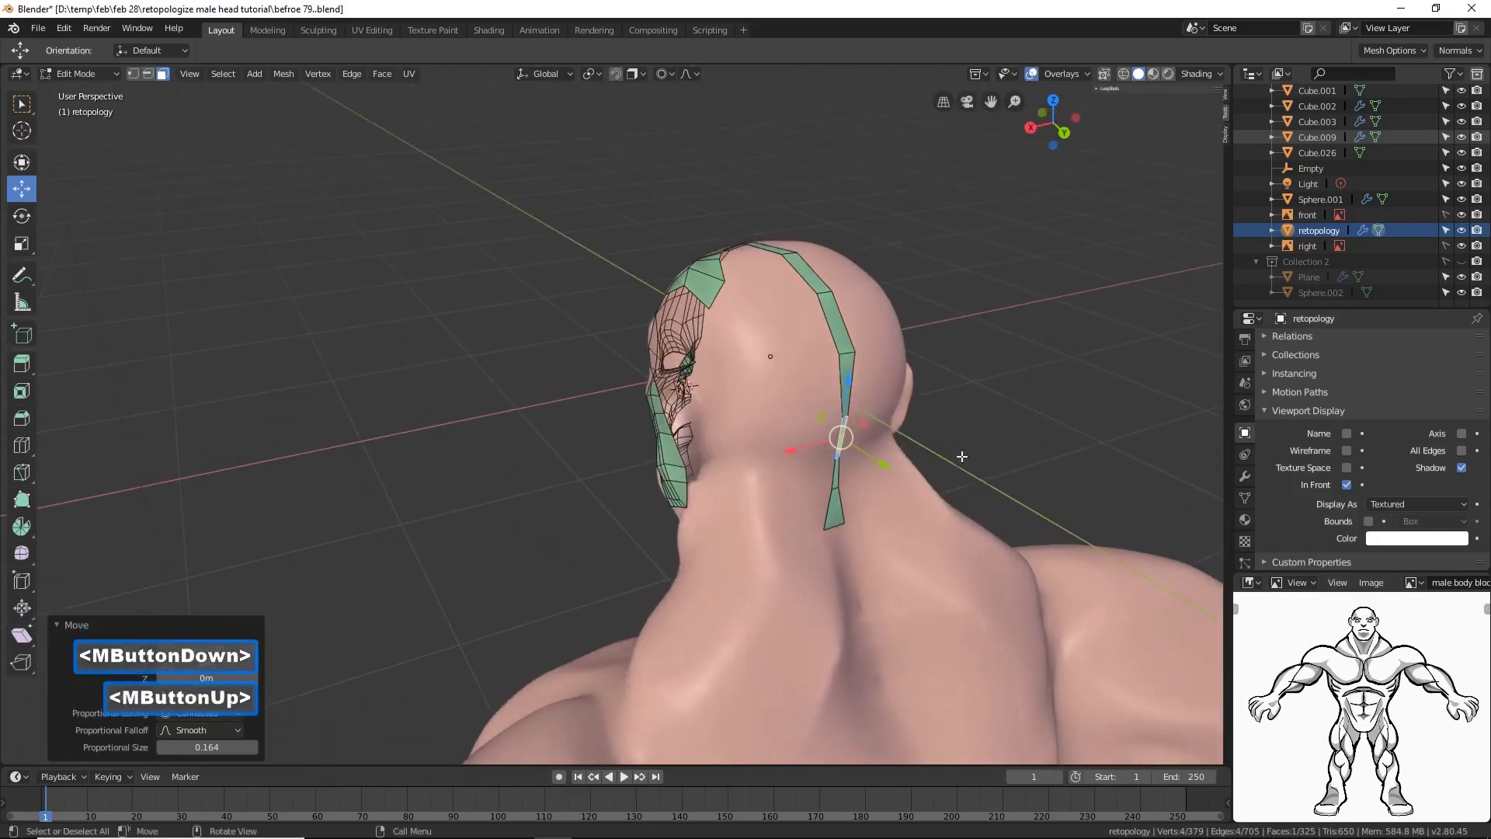
# Step: Save the file as befroe 80..blend
pyautogui.moveTo(776, 365); pyautogui.dragTo(901, 422, button='middle')
pyautogui.moveTo(945, 326); pyautogui.dragTo(896, 321, button='middle')
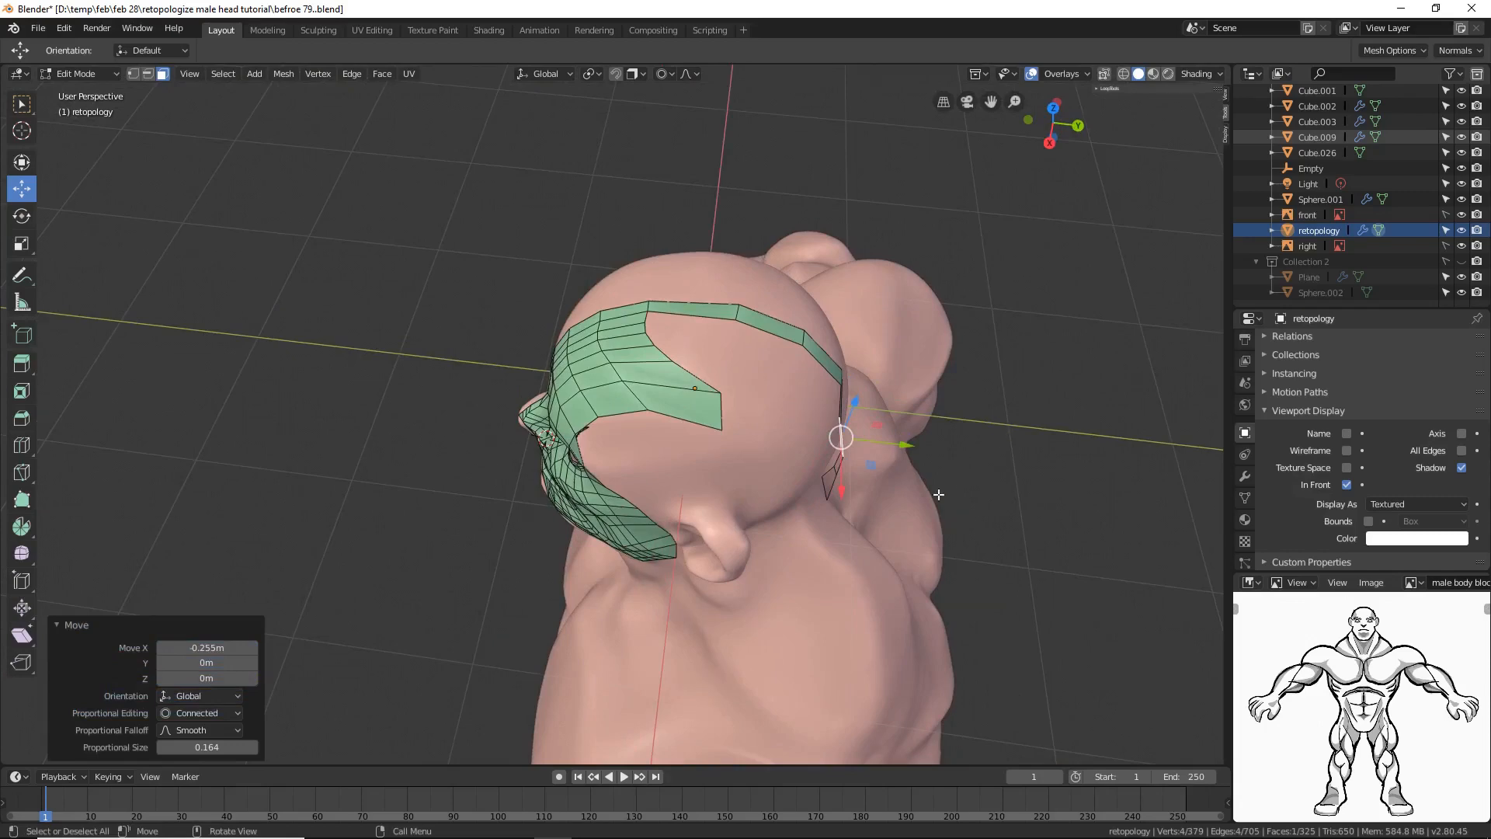
pyautogui.moveTo(971, 504); pyautogui.dragTo(970, 407, button='middle')
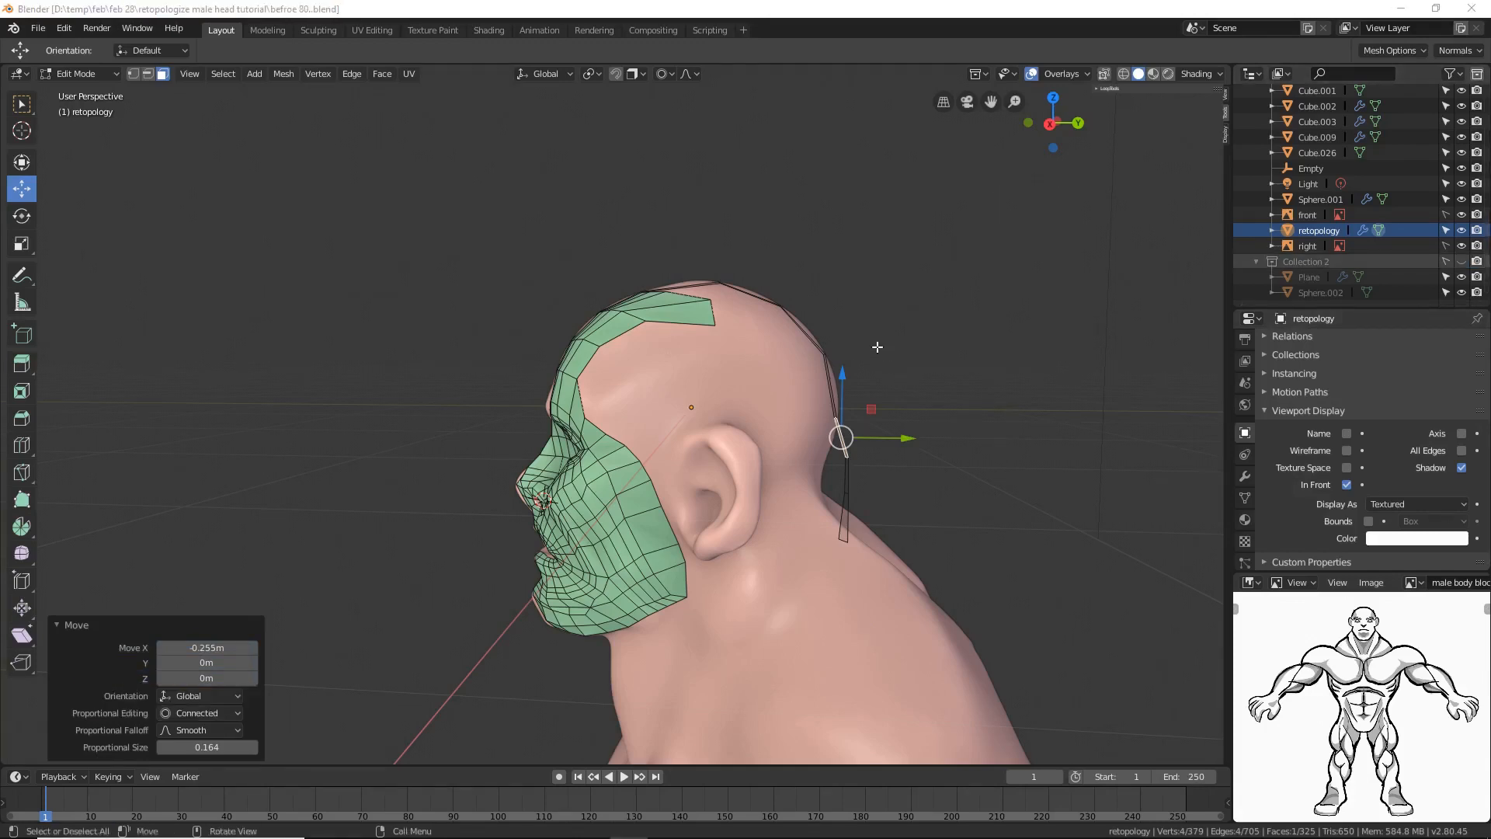
pyautogui.click(848, 12)
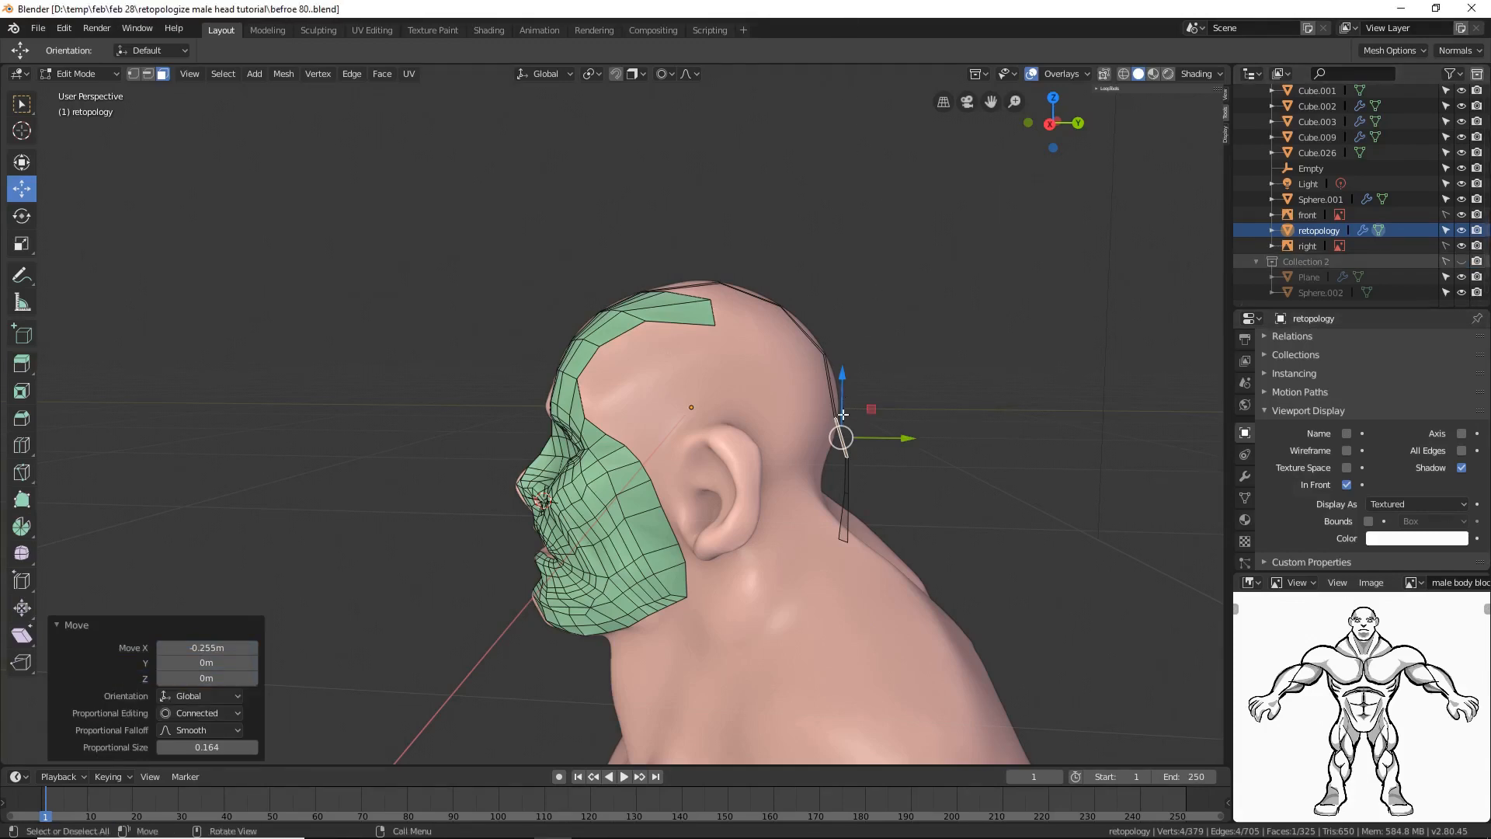
# Step: Clip the 3D view to a region around the rear half of the head, hiding the face
pyautogui.moveTo(802, 489); pyautogui.dragTo(810, 476, button='middle')
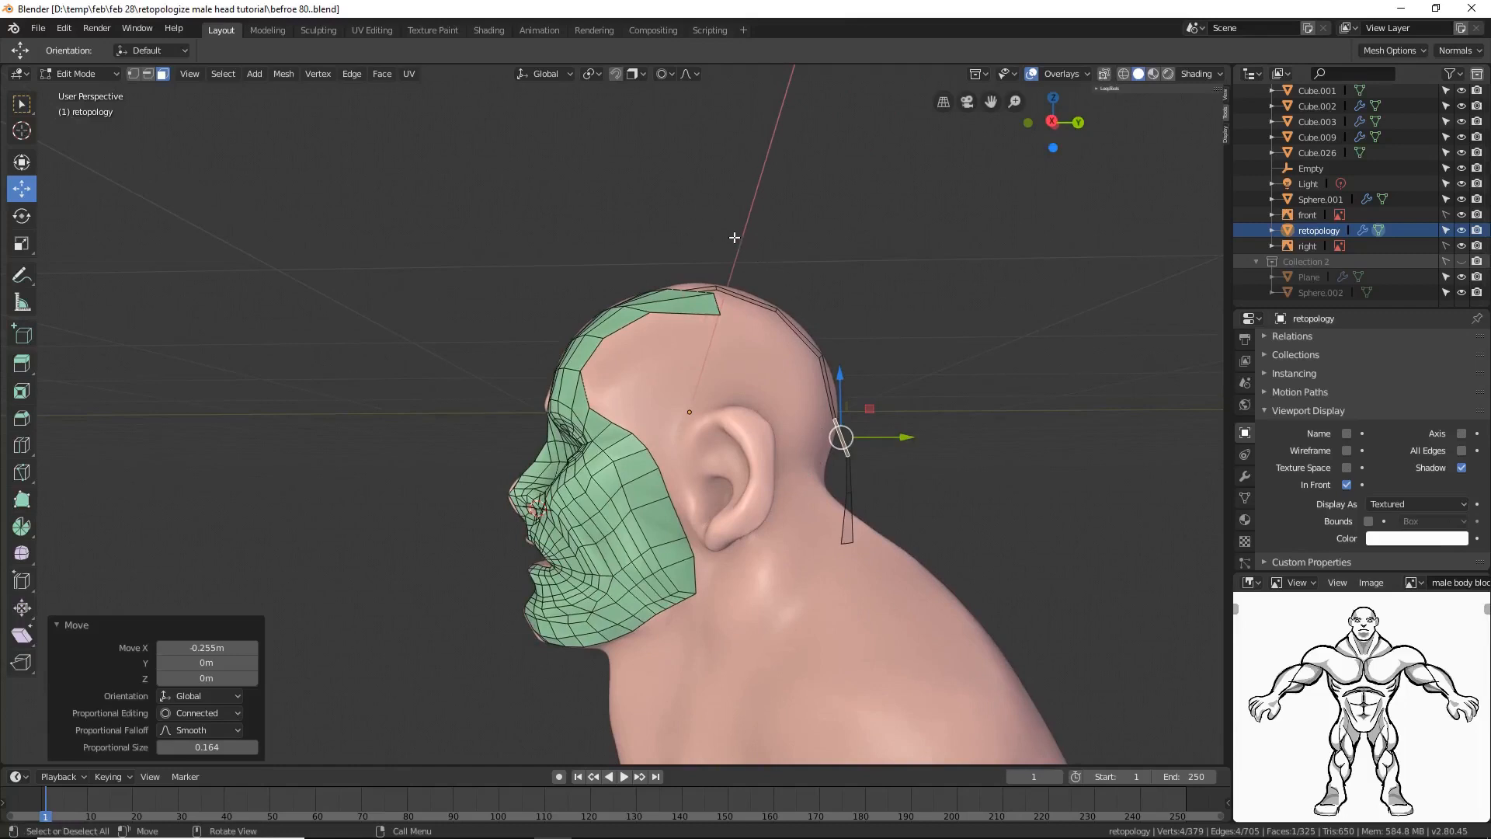
pyautogui.press('alt')
pyautogui.press('b')
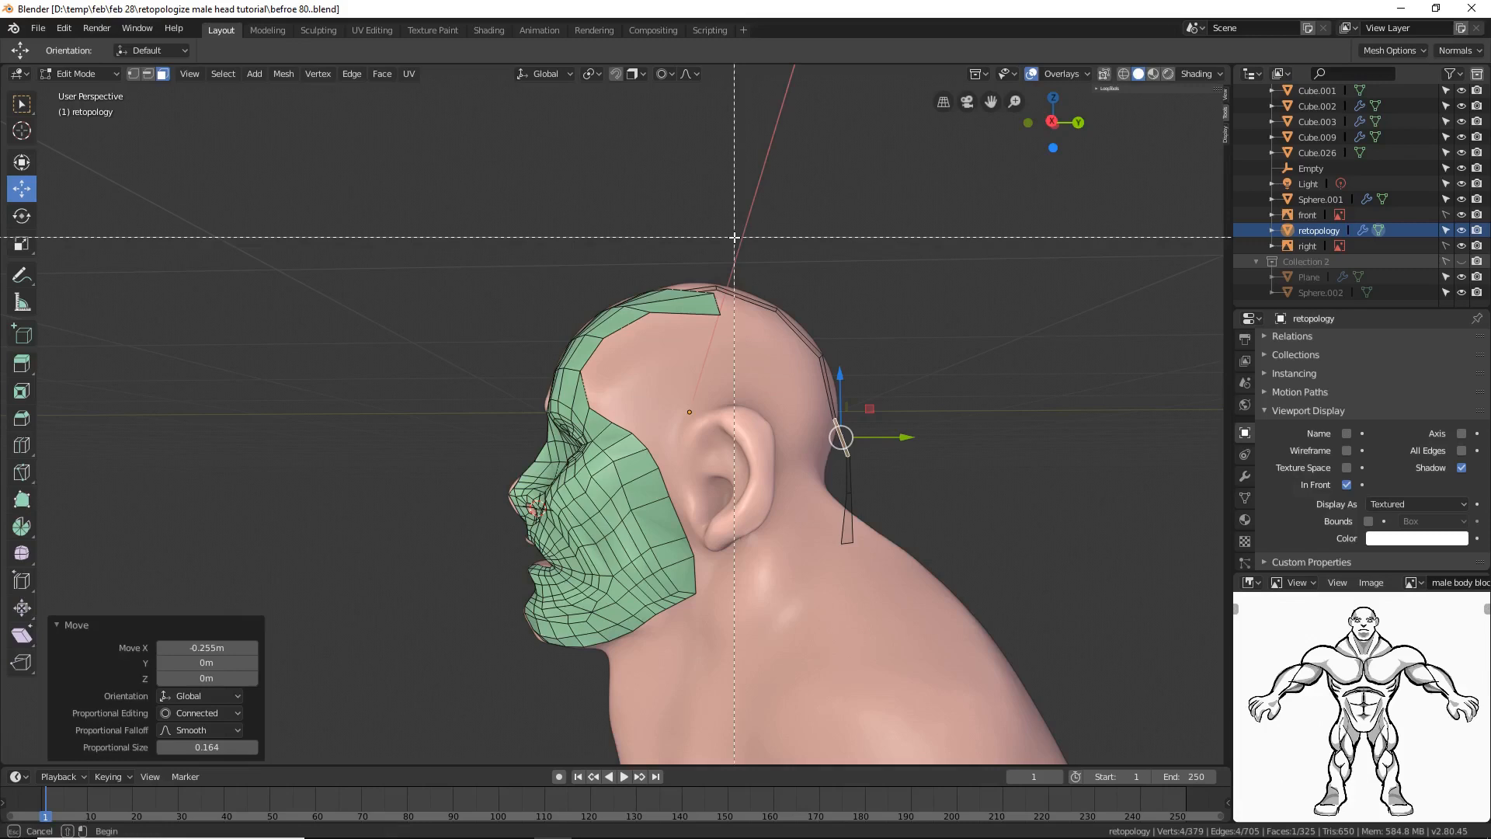
pyautogui.moveTo(736, 237); pyautogui.dragTo(934, 626)
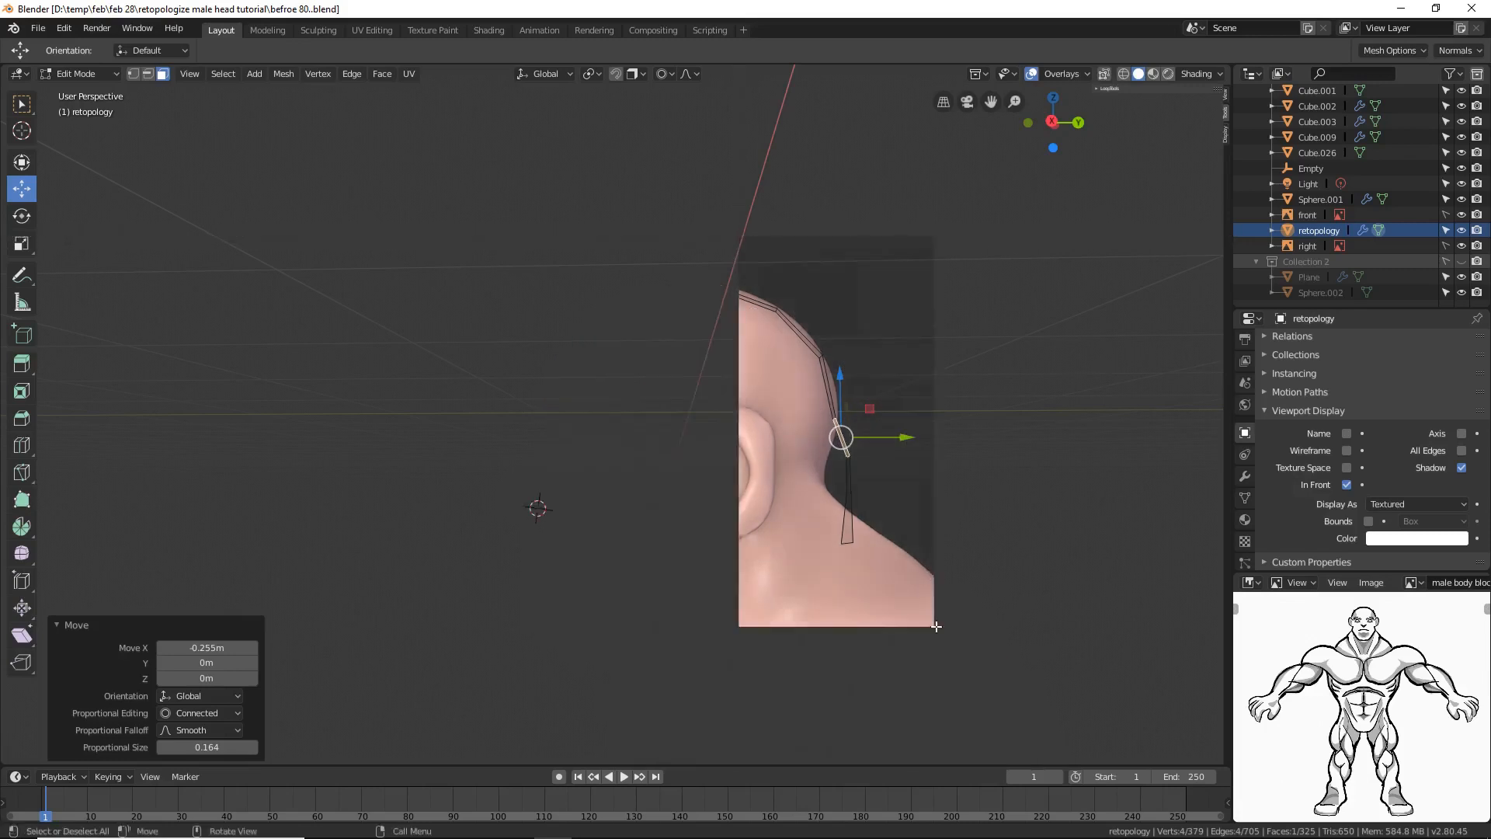
pyautogui.hotkey('alt', 'b')
# Step: Try to snap the whole mesh onto the sculpt by selecting everything and confirming a zero-distance move
pyautogui.moveTo(920, 494); pyautogui.dragTo(750, 520, button='middle')
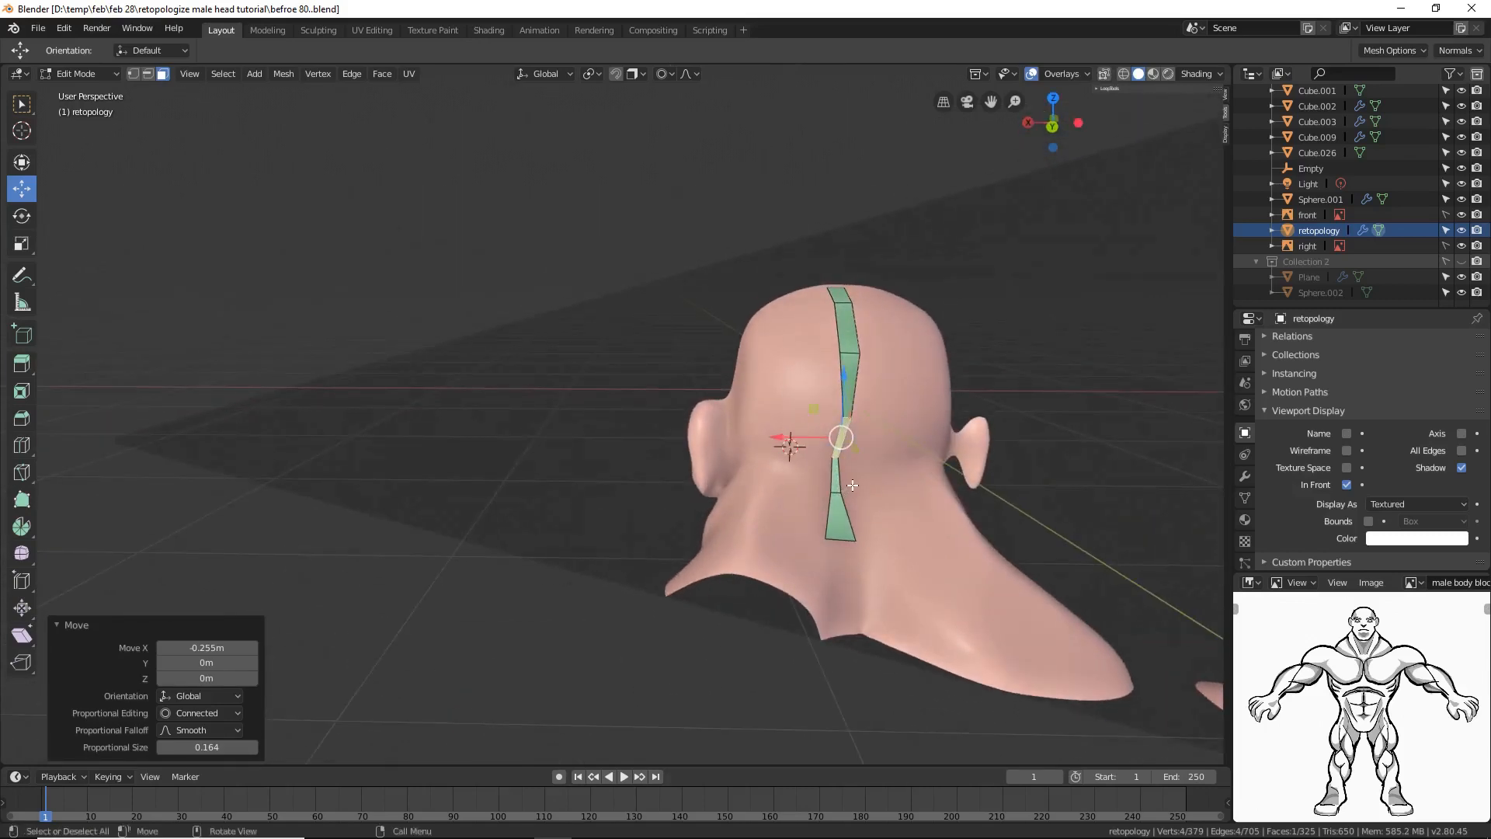
pyautogui.press('a')
pyautogui.press('g')
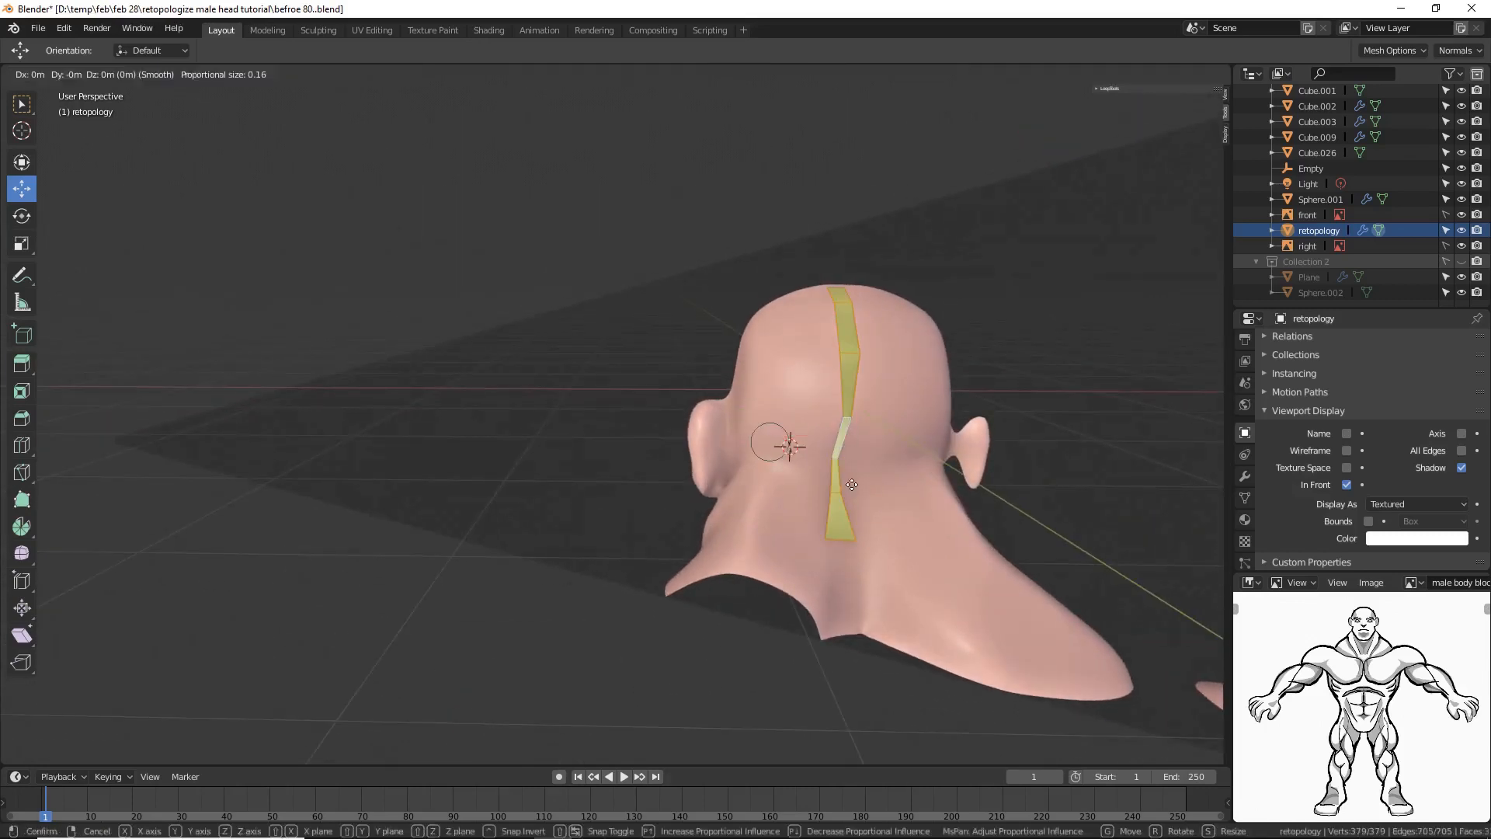
pyautogui.click(852, 485)
# Step: Turn on snapping, select the strip's three lowest faces, and confirm a zero-distance move so they snap onto the nape
pyautogui.moveTo(852, 485); pyautogui.dragTo(921, 483, button='middle')
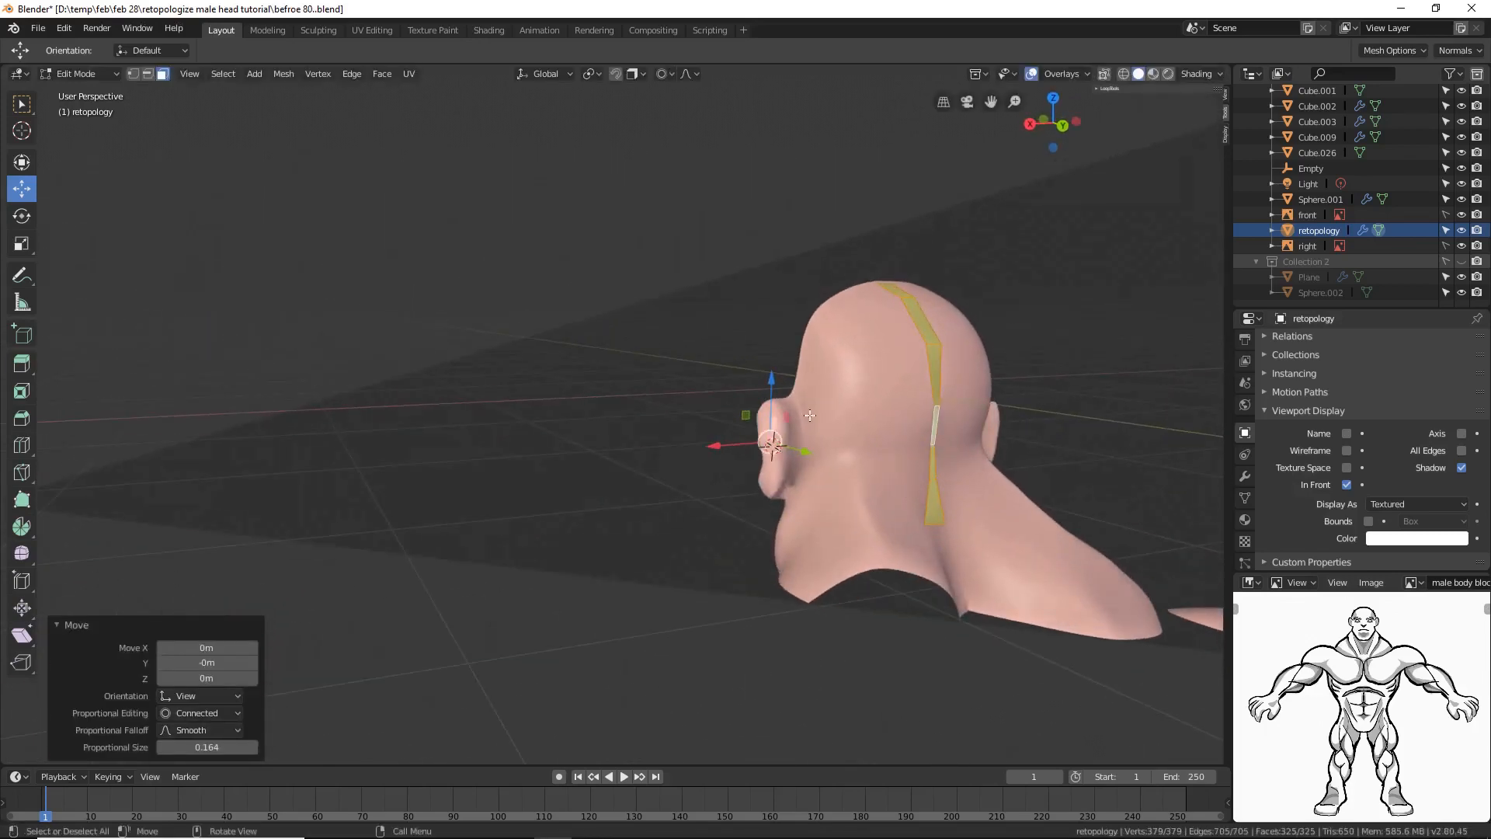
pyautogui.click(932, 432)
pyautogui.press('g')
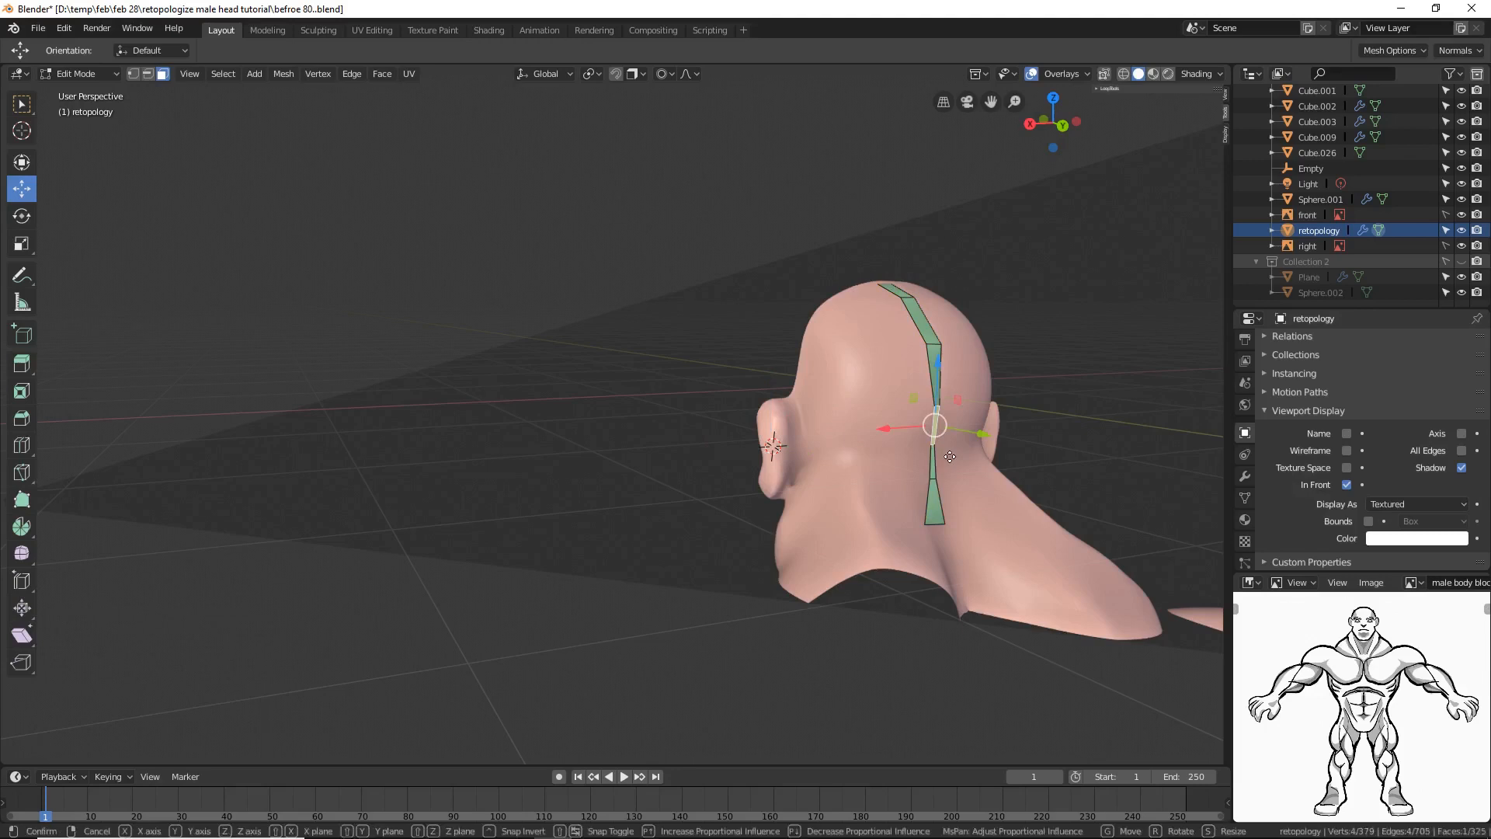
pyautogui.click(950, 457)
pyautogui.moveTo(926, 472)
pyautogui.mouseDown(button='middle')
pyautogui.moveTo(715, 450)
pyautogui.moveTo(915, 459)
pyautogui.mouseUp(button='middle')
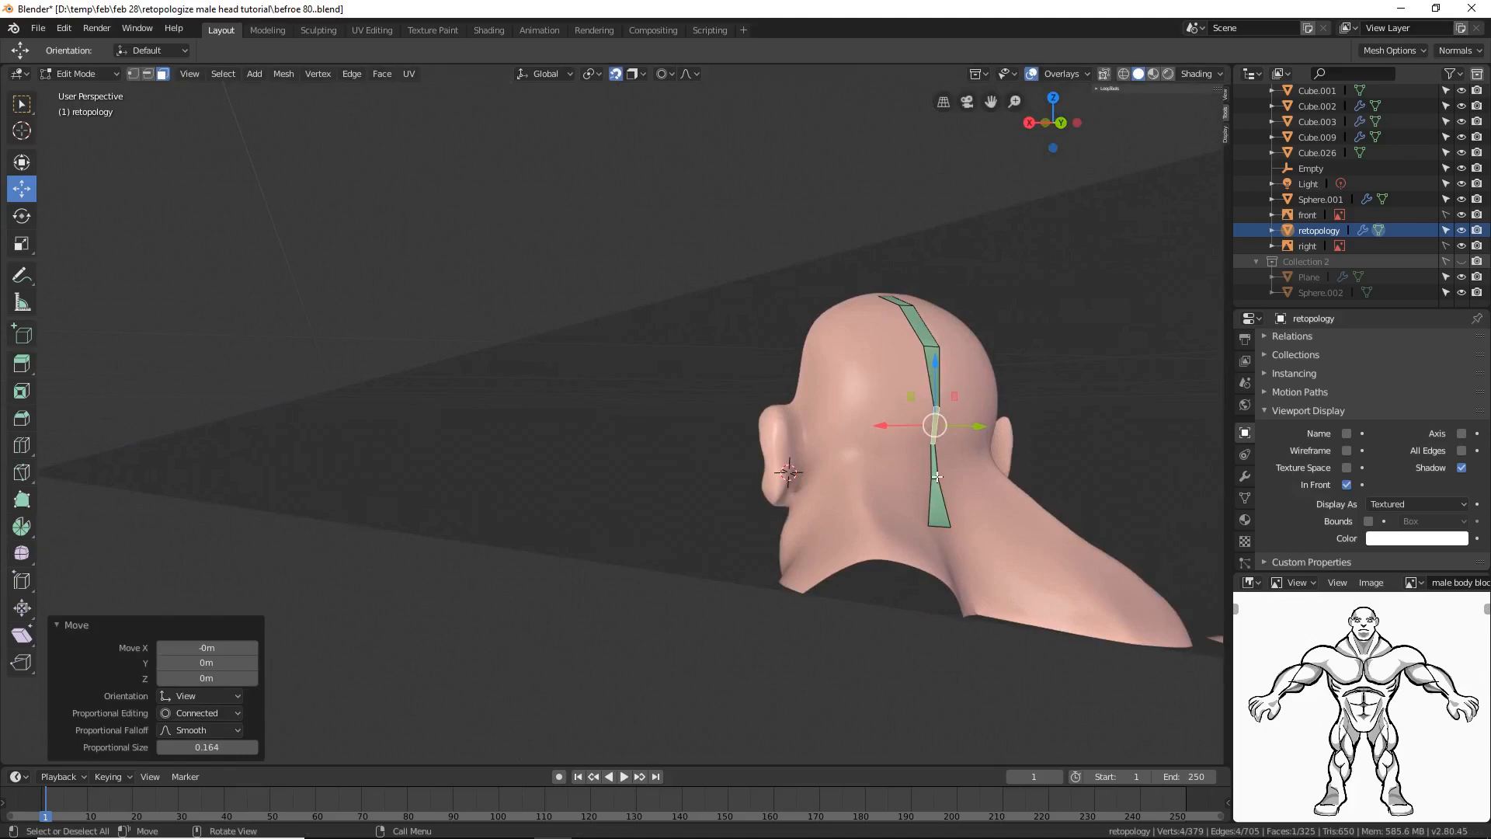
pyautogui.press('c')
pyautogui.moveTo(936, 477); pyautogui.dragTo(937, 507)
pyautogui.rightClick(967, 496)
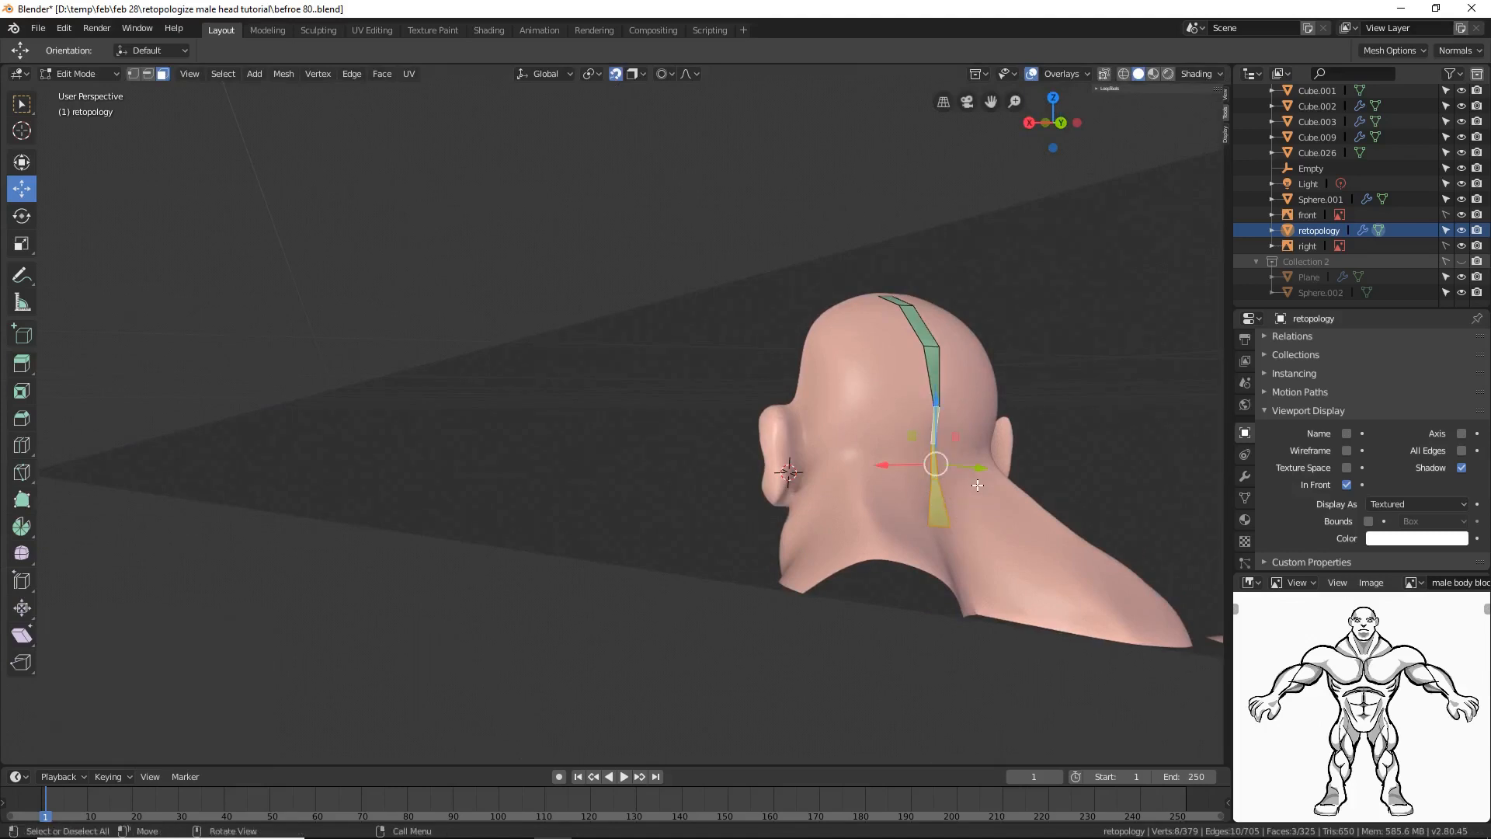
pyautogui.press('g')
pyautogui.click(972, 483)
pyautogui.moveTo(834, 477); pyautogui.dragTo(948, 466, button='middle')
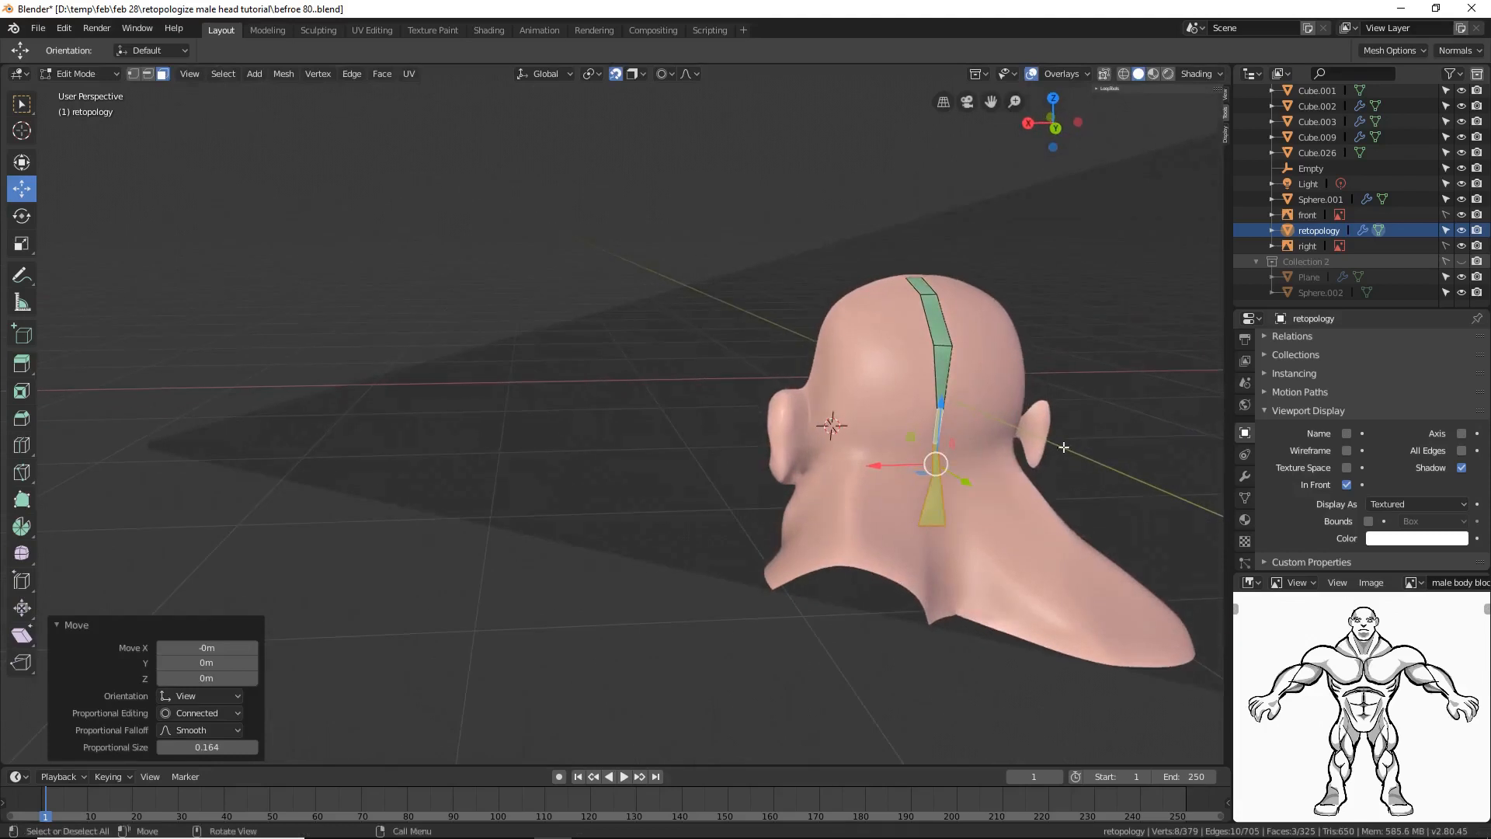
# Step: Enable the Mirror modifier's viewport display for the retopology mesh
pyautogui.click(1243, 477)
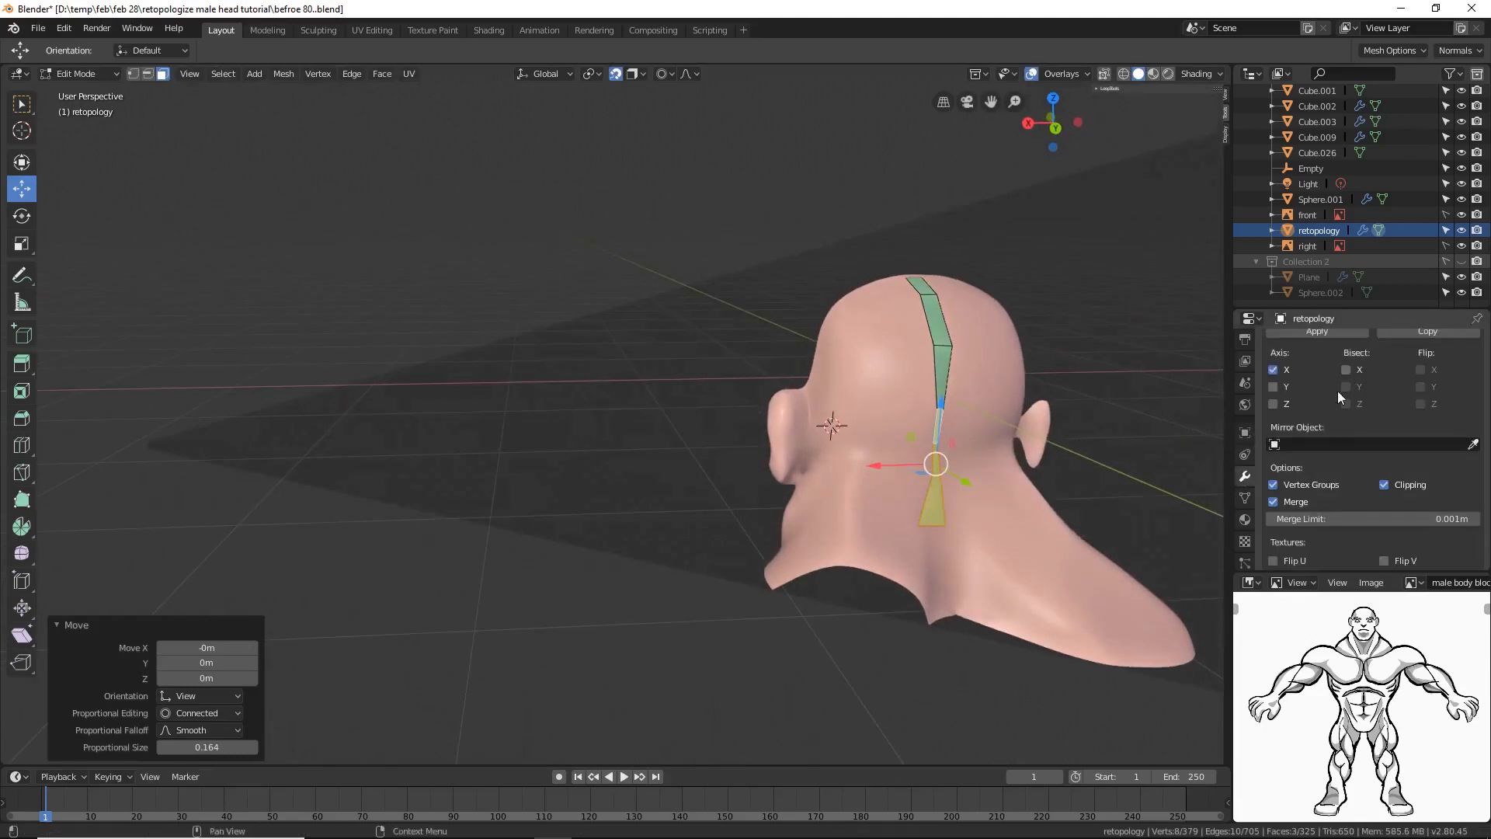
pyautogui.scroll(2, 1308, 449)
pyautogui.click(1369, 369)
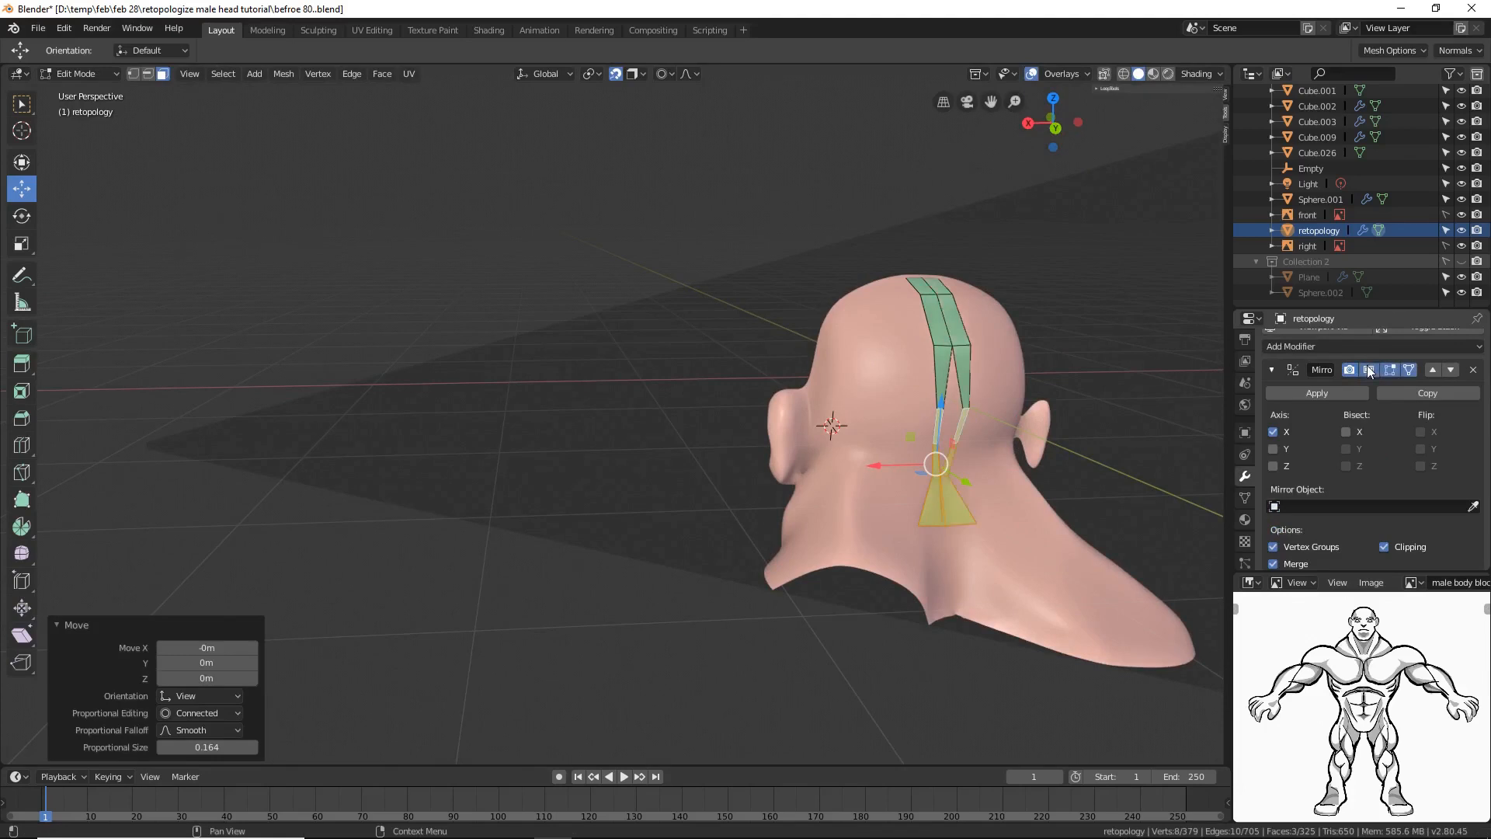
# Step: Turn off proportional editing and move the strip's inner edge at the upper gap -0.0894 m along X onto the midline
pyautogui.moveTo(924, 423); pyautogui.dragTo(942, 418, button='middle')
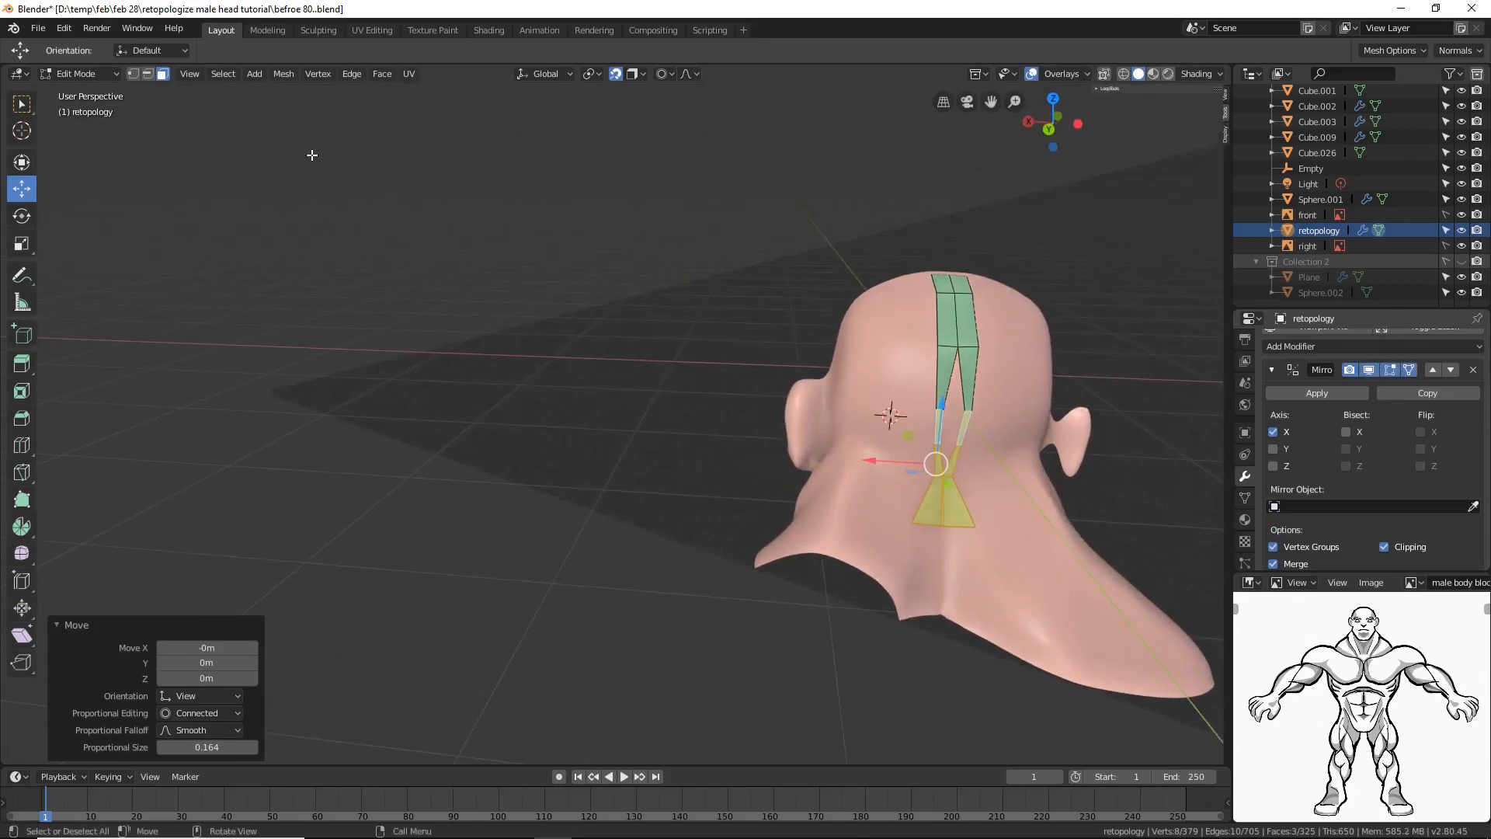
pyautogui.click(148, 73)
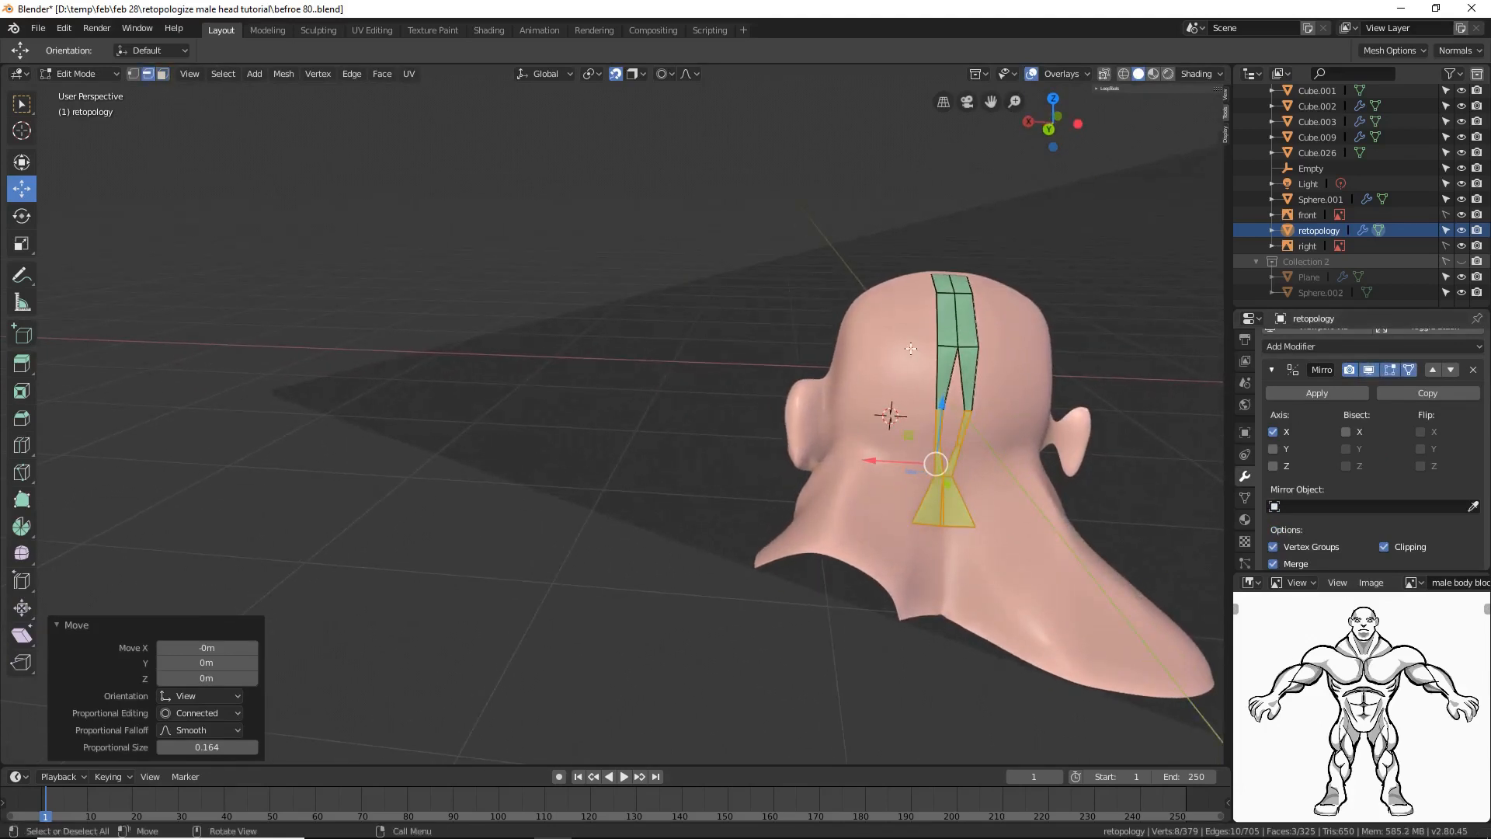
pyautogui.click(962, 388)
pyautogui.moveTo(917, 377); pyautogui.dragTo(914, 376)
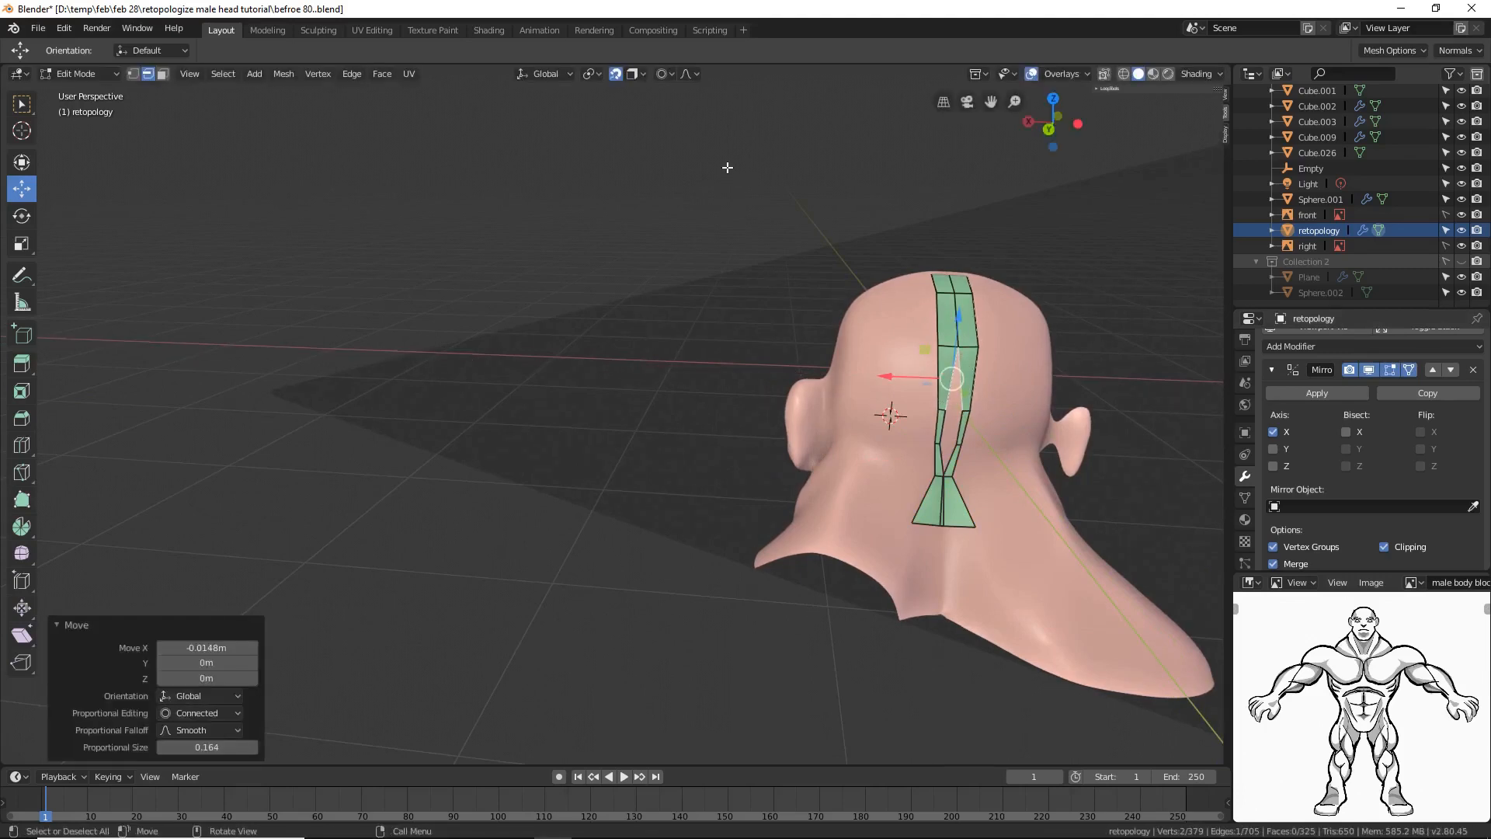
pyautogui.hotkey('ctrl', 'z')
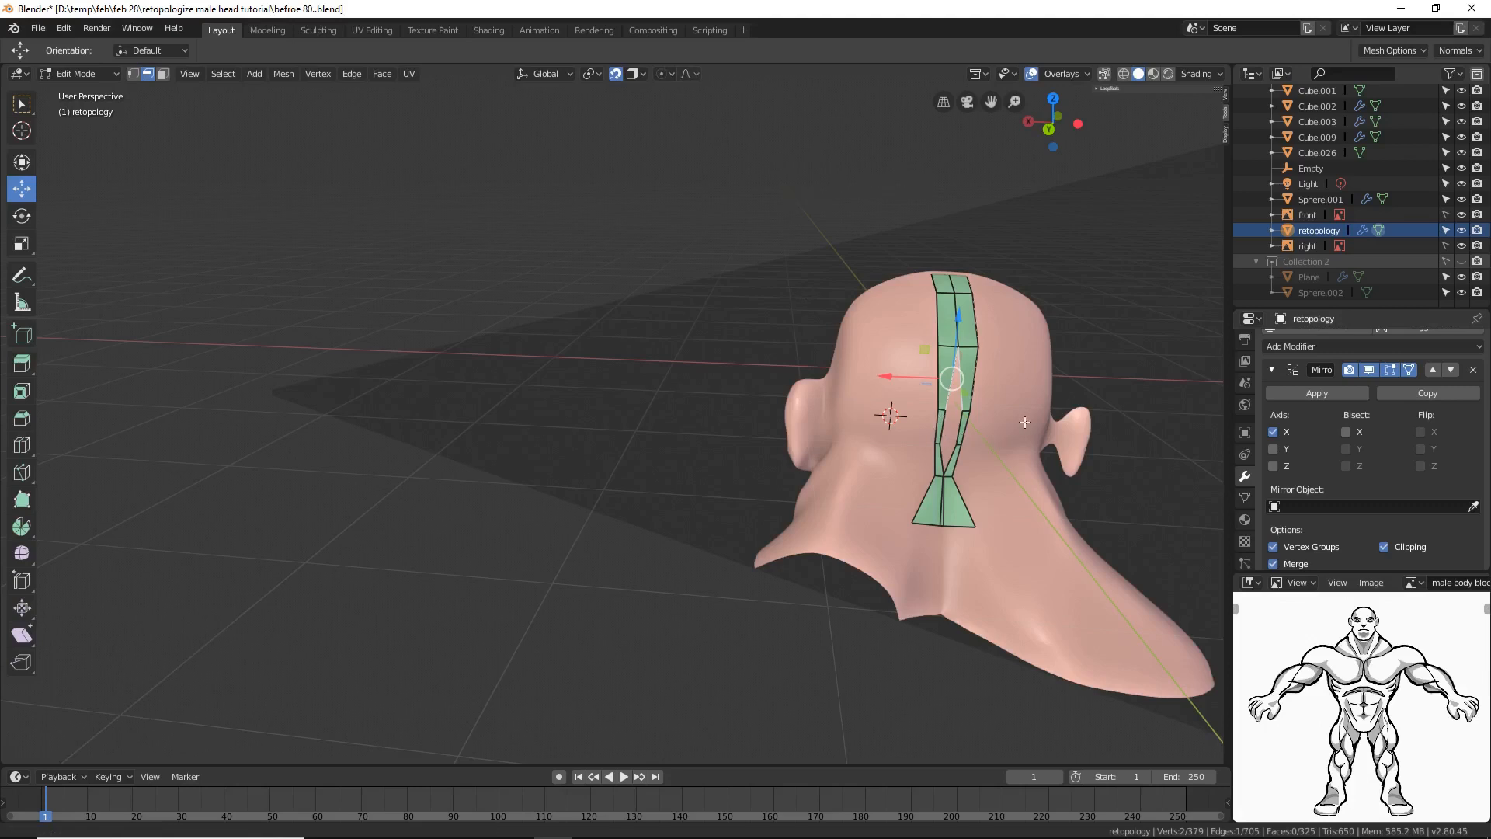
pyautogui.keyDown('shift'); pyautogui.moveTo(1009, 431); pyautogui.dragTo(864, 417, button='middle'); pyautogui.keyUp('shift')
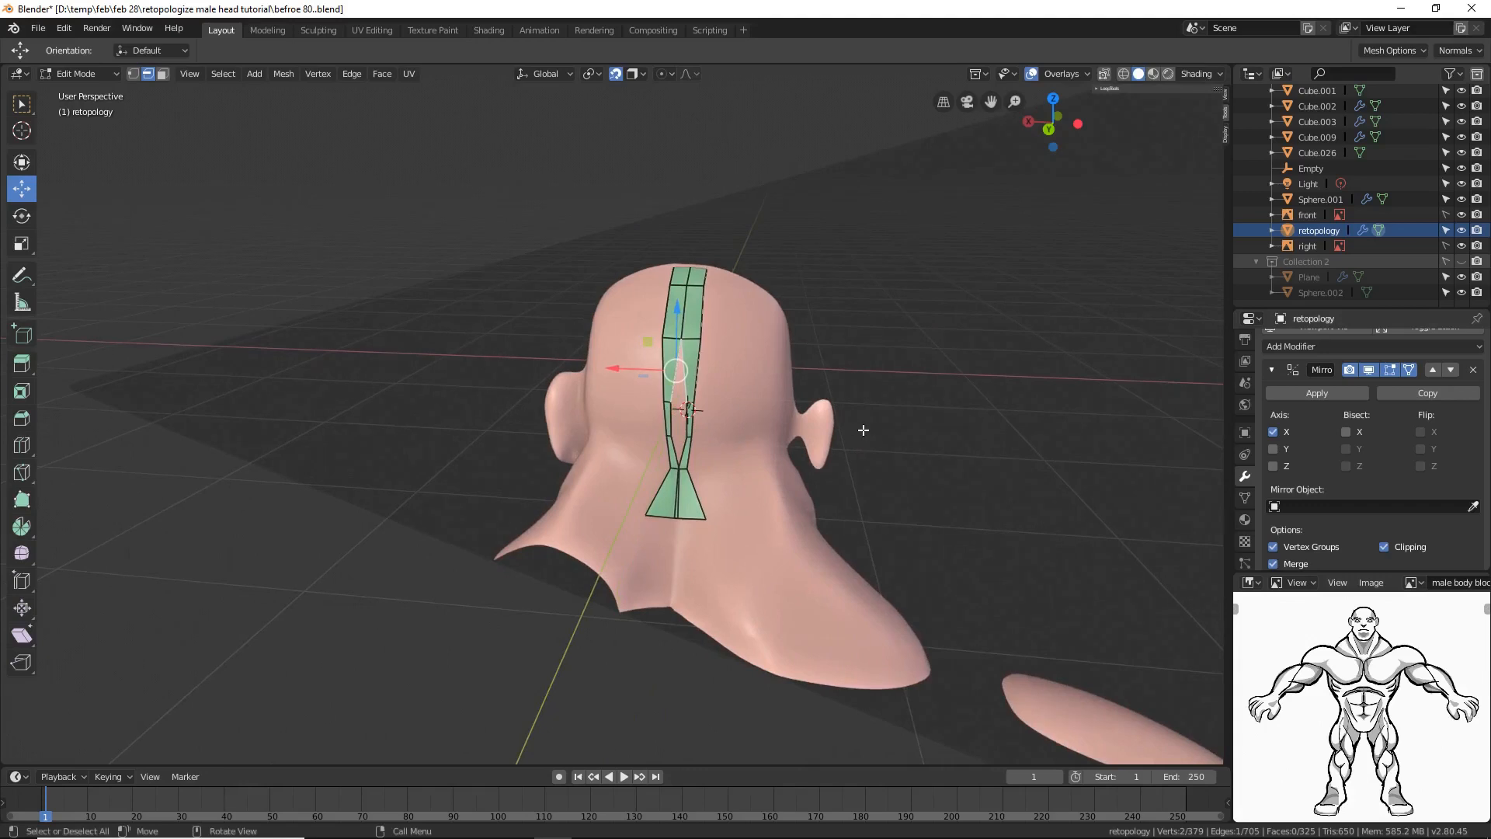
pyautogui.scroll(3, 891, 450)
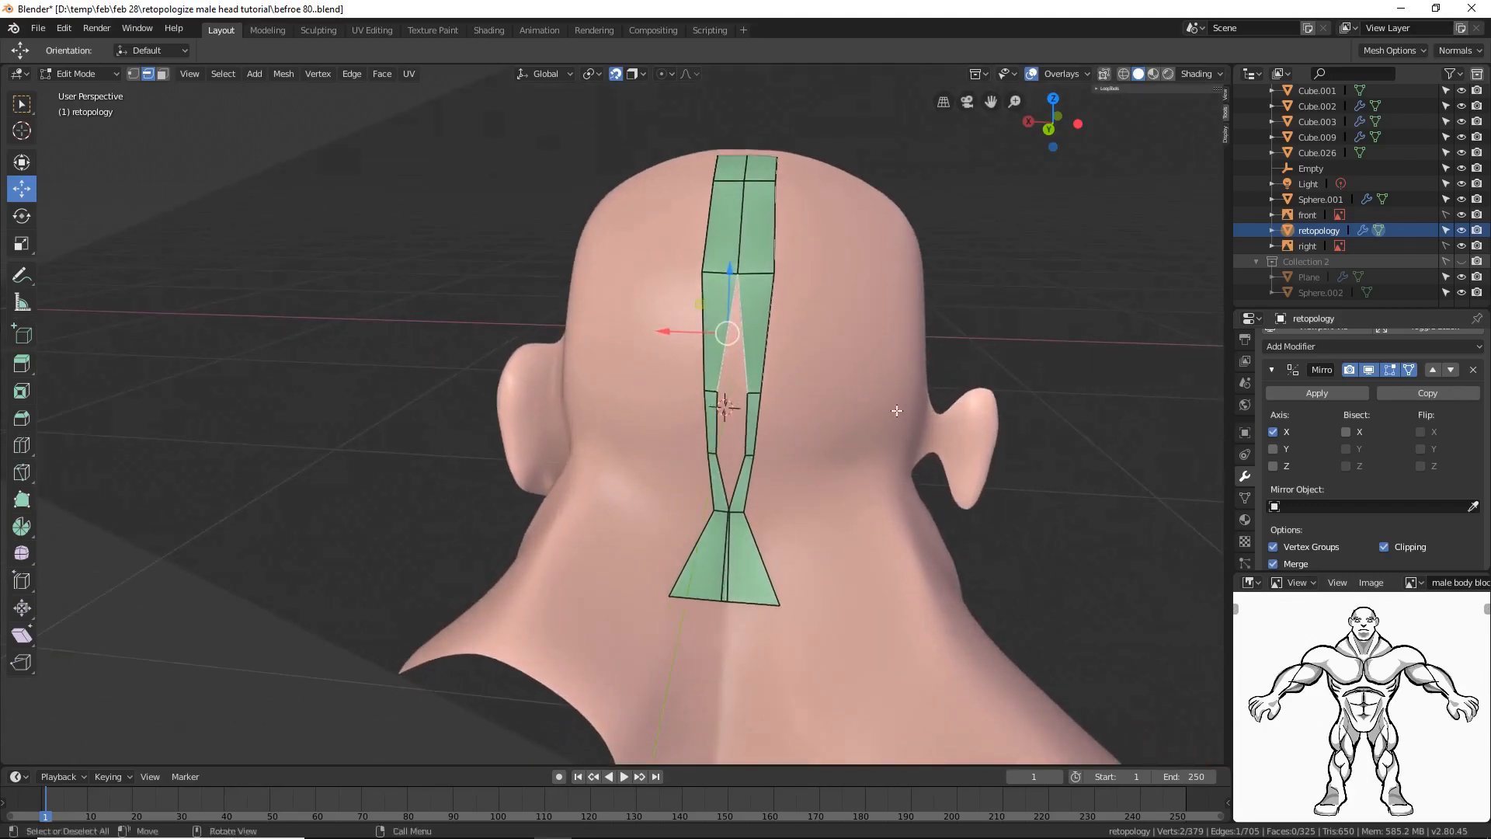
pyautogui.moveTo(665, 332); pyautogui.dragTo(687, 326)
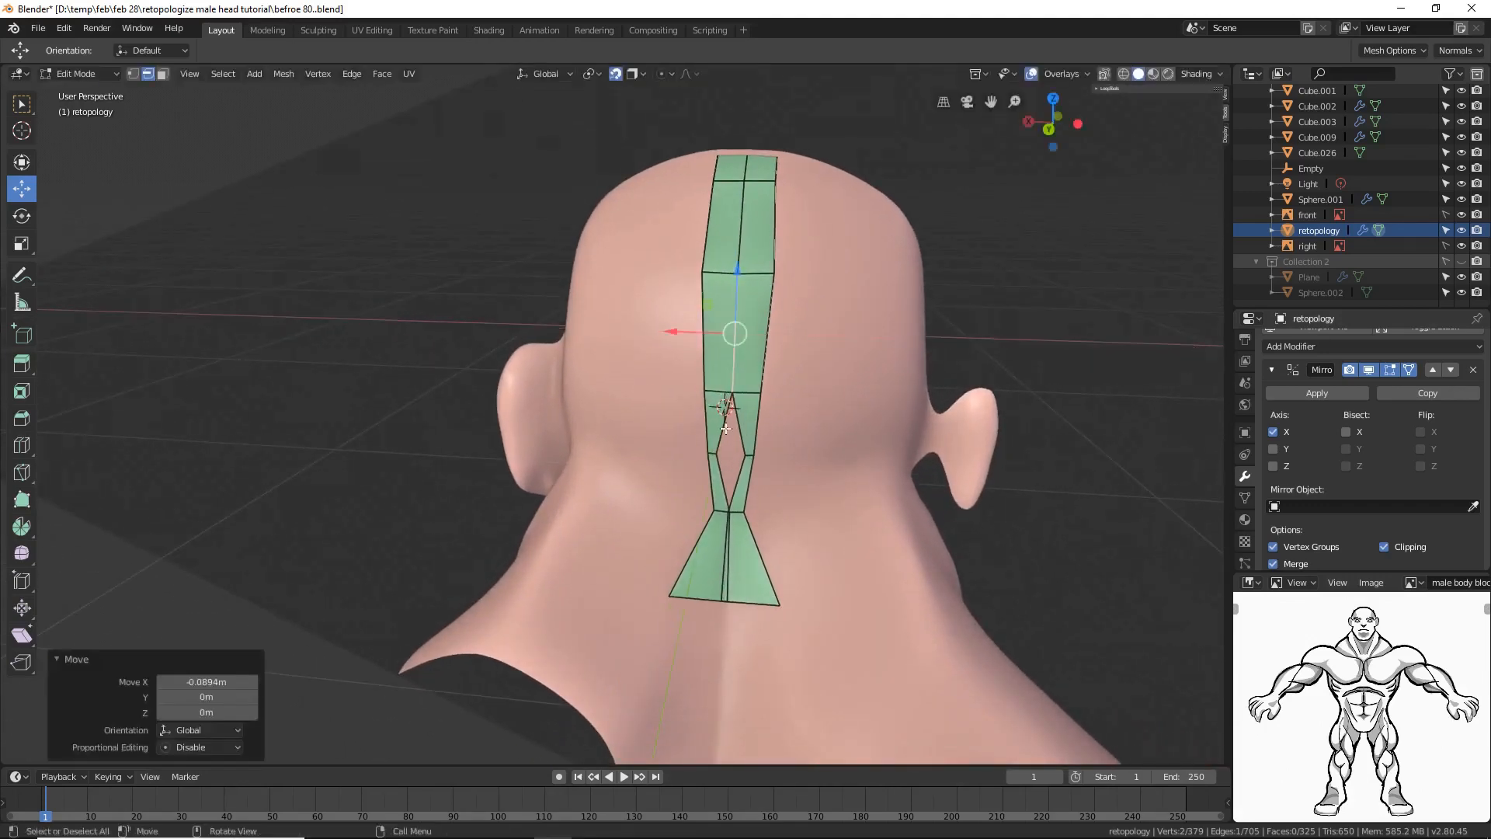
# Step: Align the strip's lower inner edges with the midline, moving the one above the neck -0.0924 m and the lowest 0.0781 m along X
pyautogui.click(726, 428)
pyautogui.moveTo(681, 417); pyautogui.dragTo(730, 533)
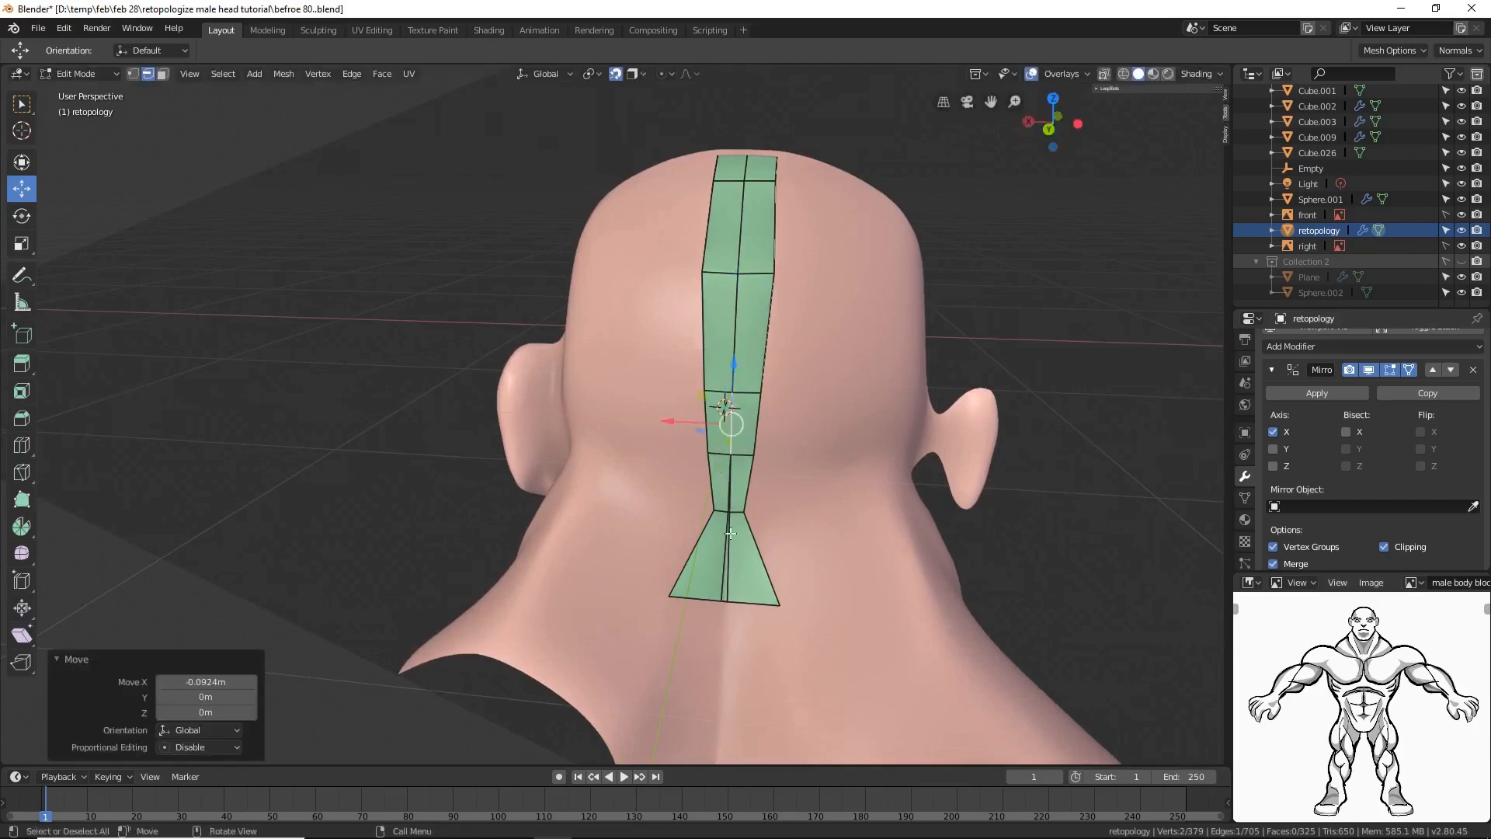
pyautogui.click(726, 545)
pyautogui.press('g')
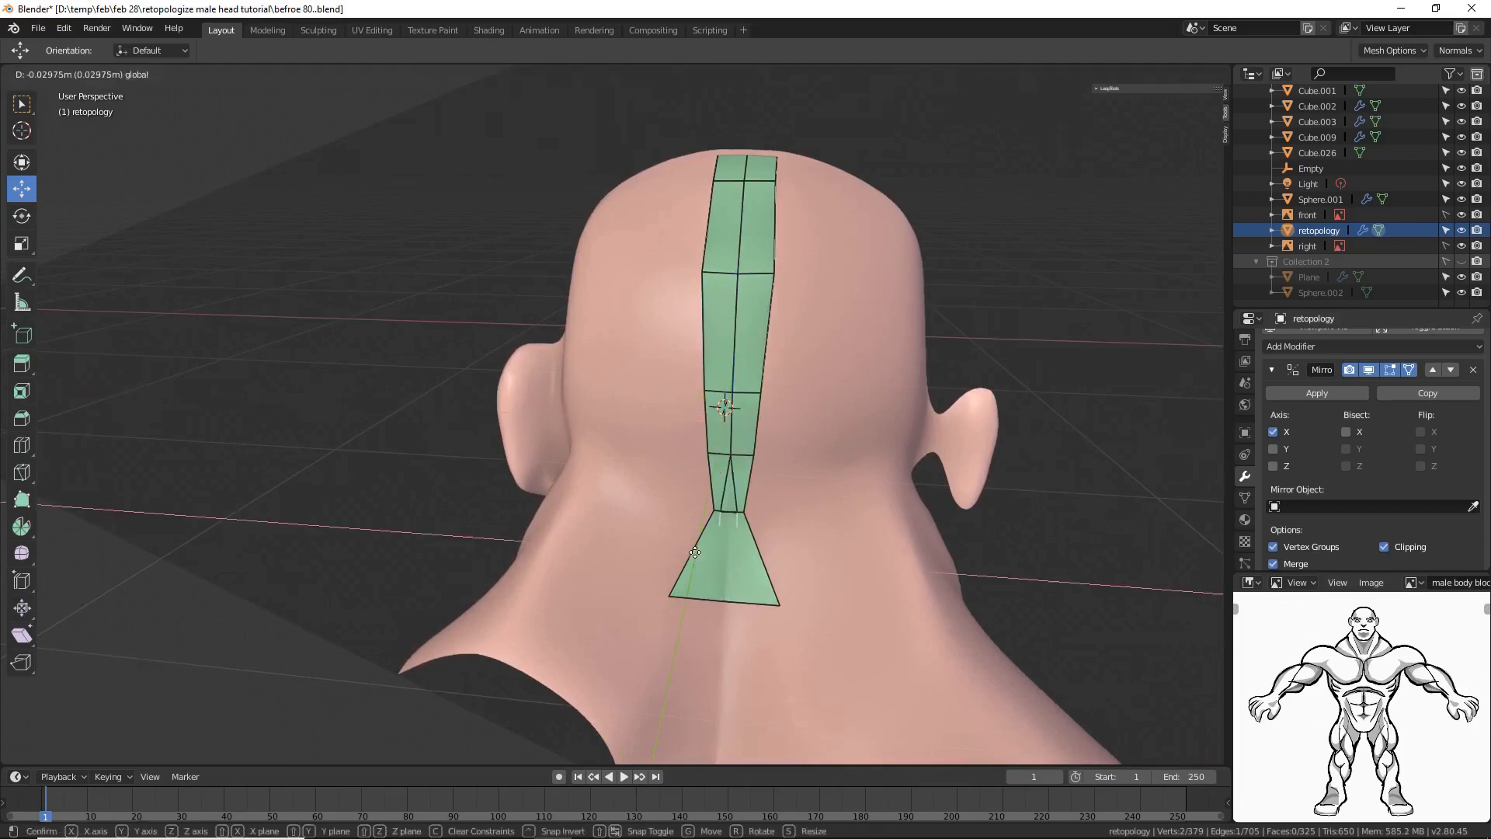
pyautogui.click(668, 551)
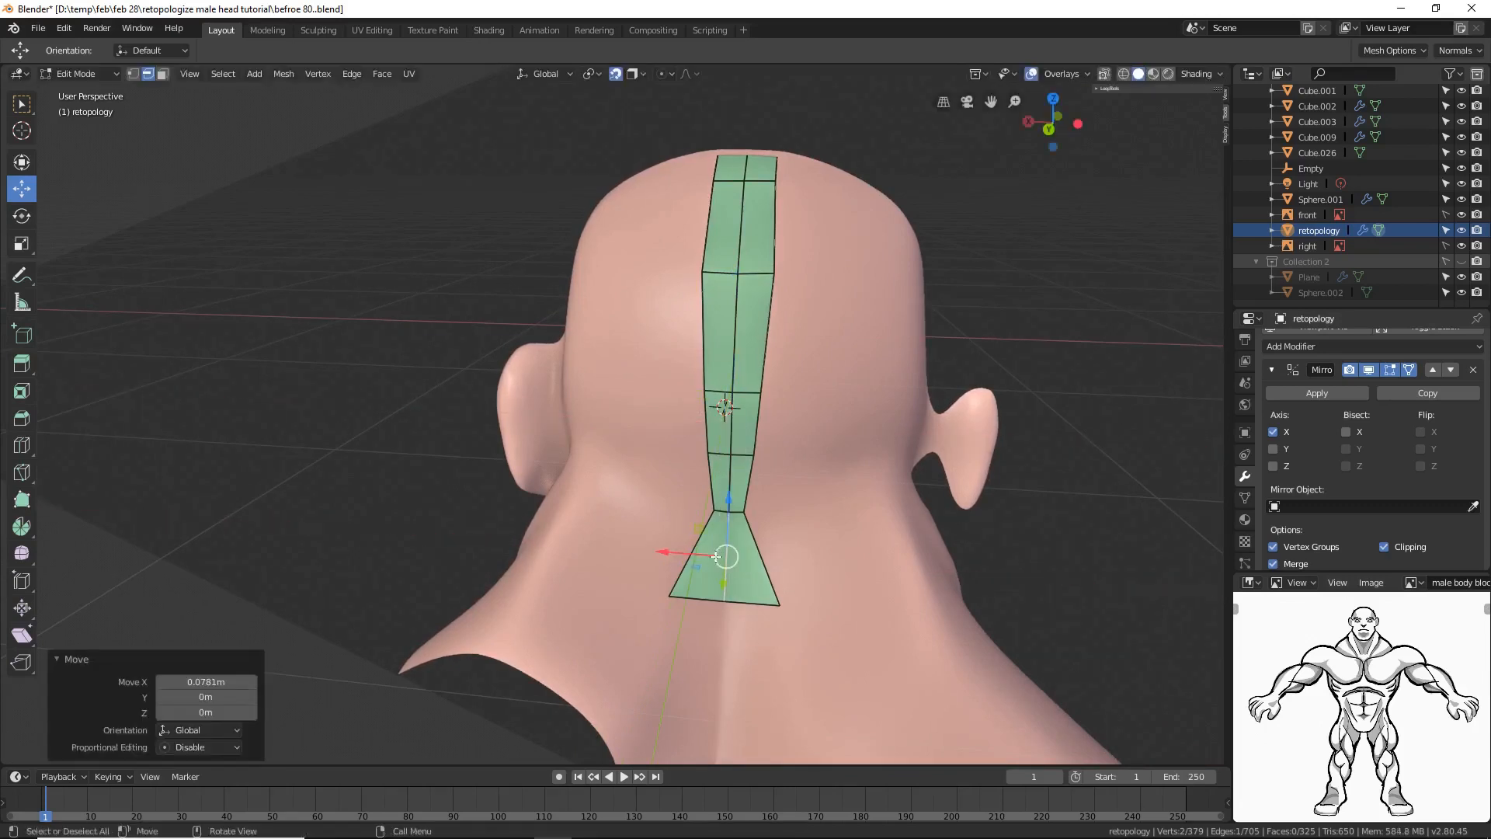
# Step: Deselect the strip's lowest edge and save an incremented copy of the file as befroe 81
pyautogui.click(401, 512)
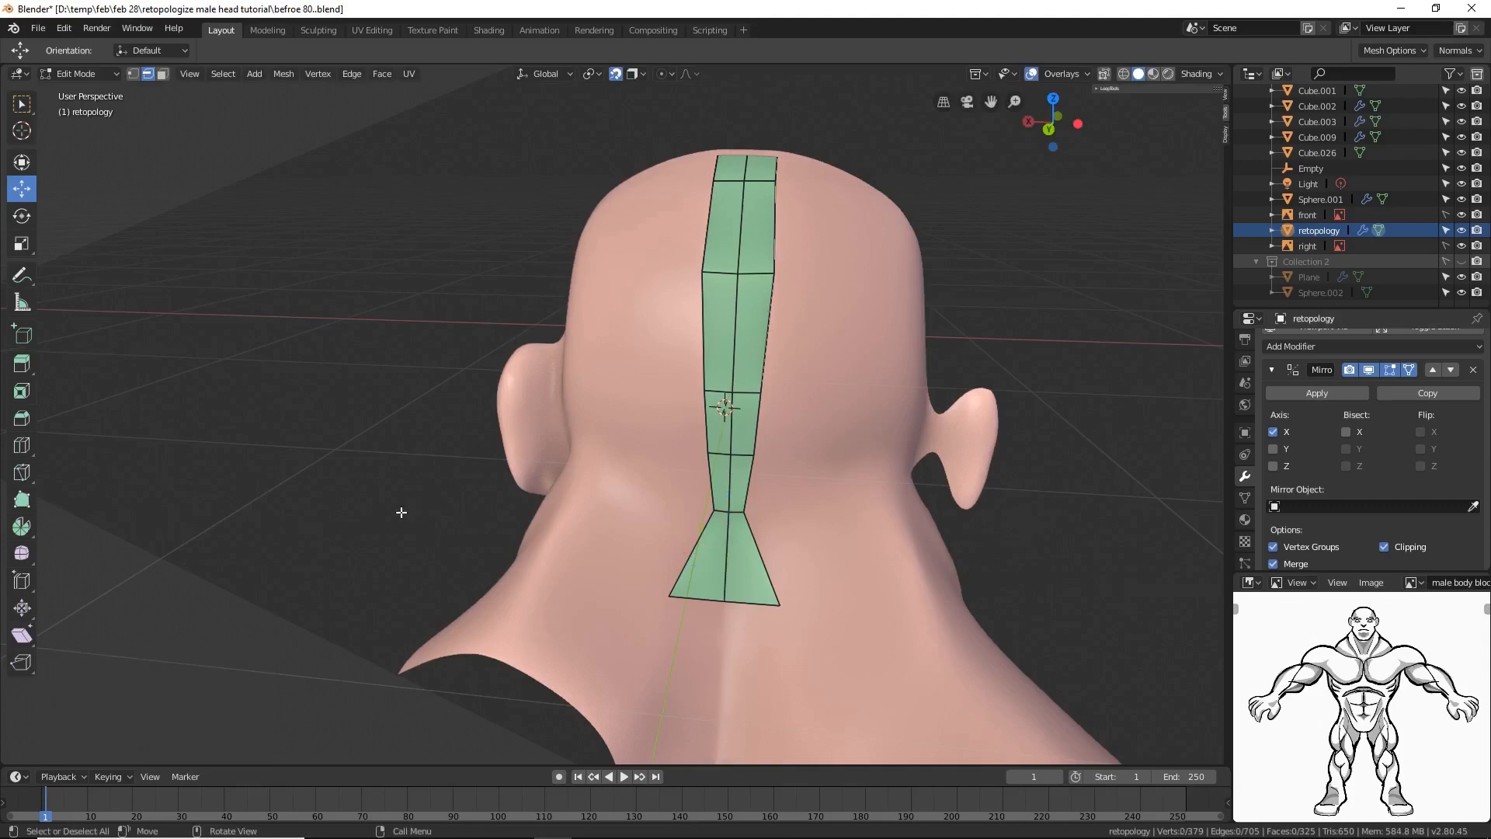
pyautogui.hotkey('ctrl', 'alt', 's')
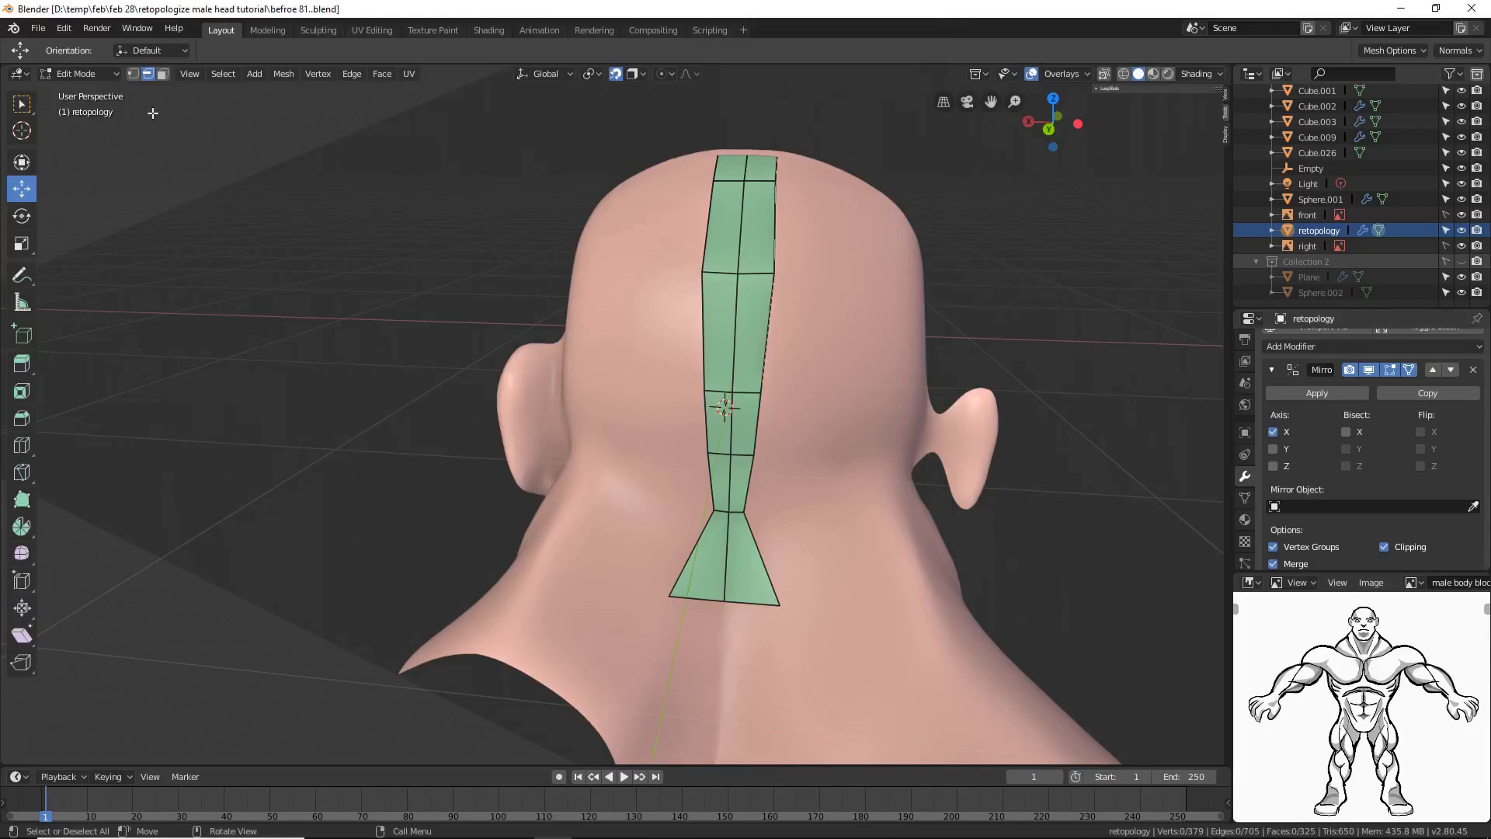
# Step: Move the outer vertex at the strip's narrow point on the nape 0.0694 m along X to widen the strip
pyautogui.press('1')
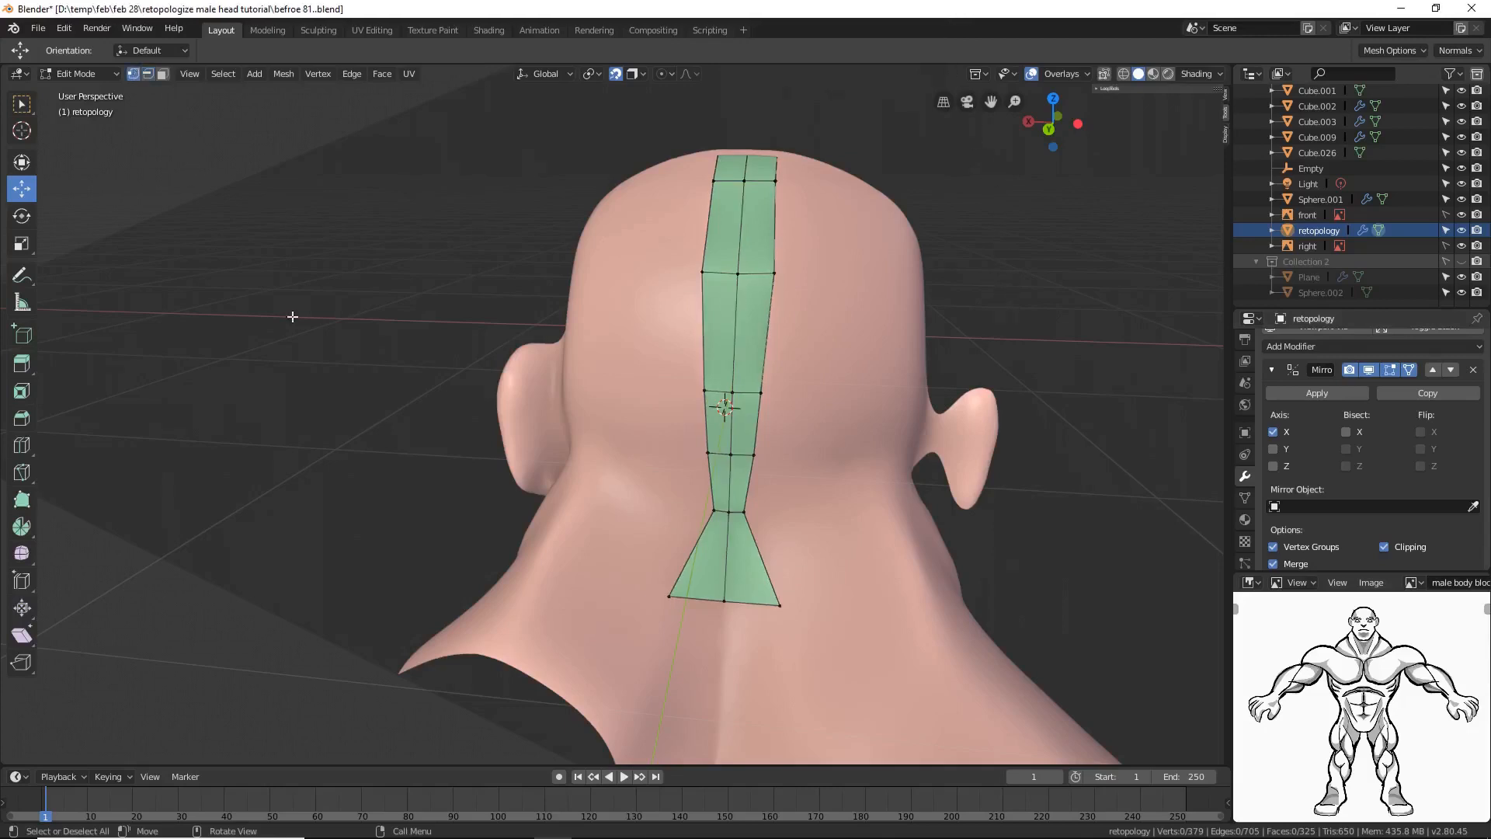
pyautogui.click(710, 507)
pyautogui.press('g')
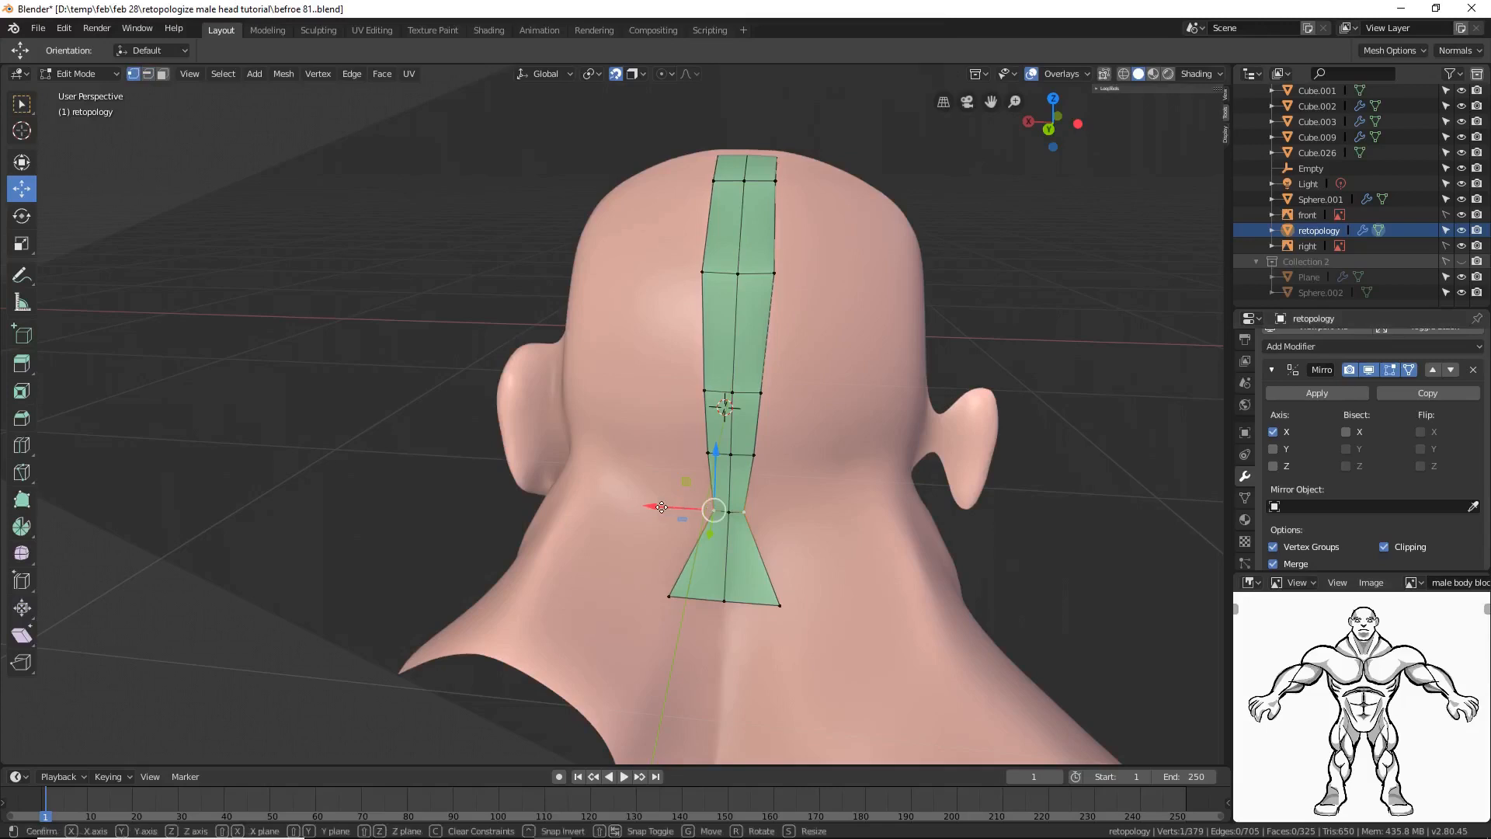
pyautogui.press('x')
pyautogui.click(659, 507)
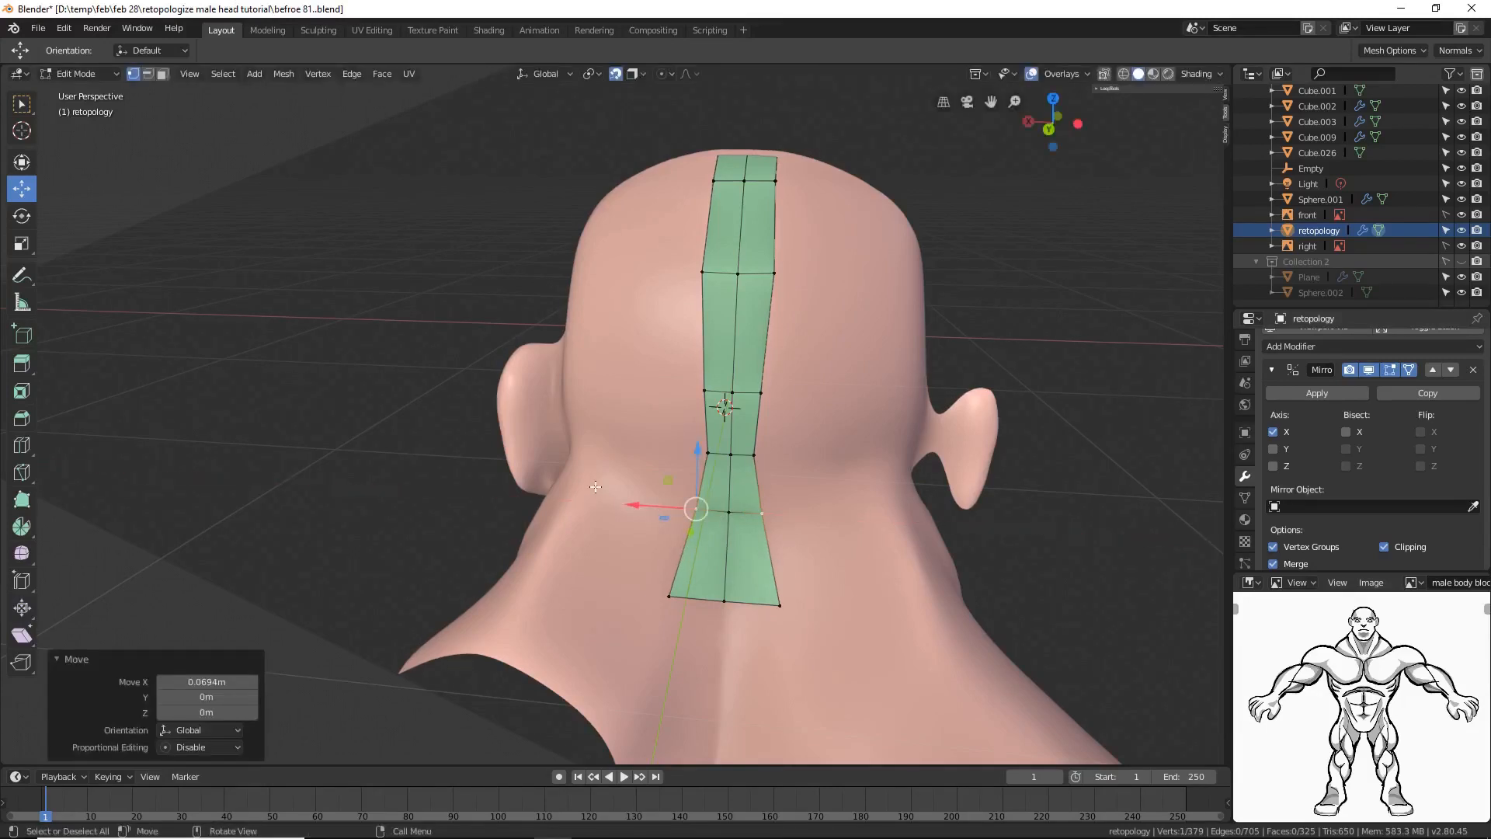
pyautogui.click(1083, 576)
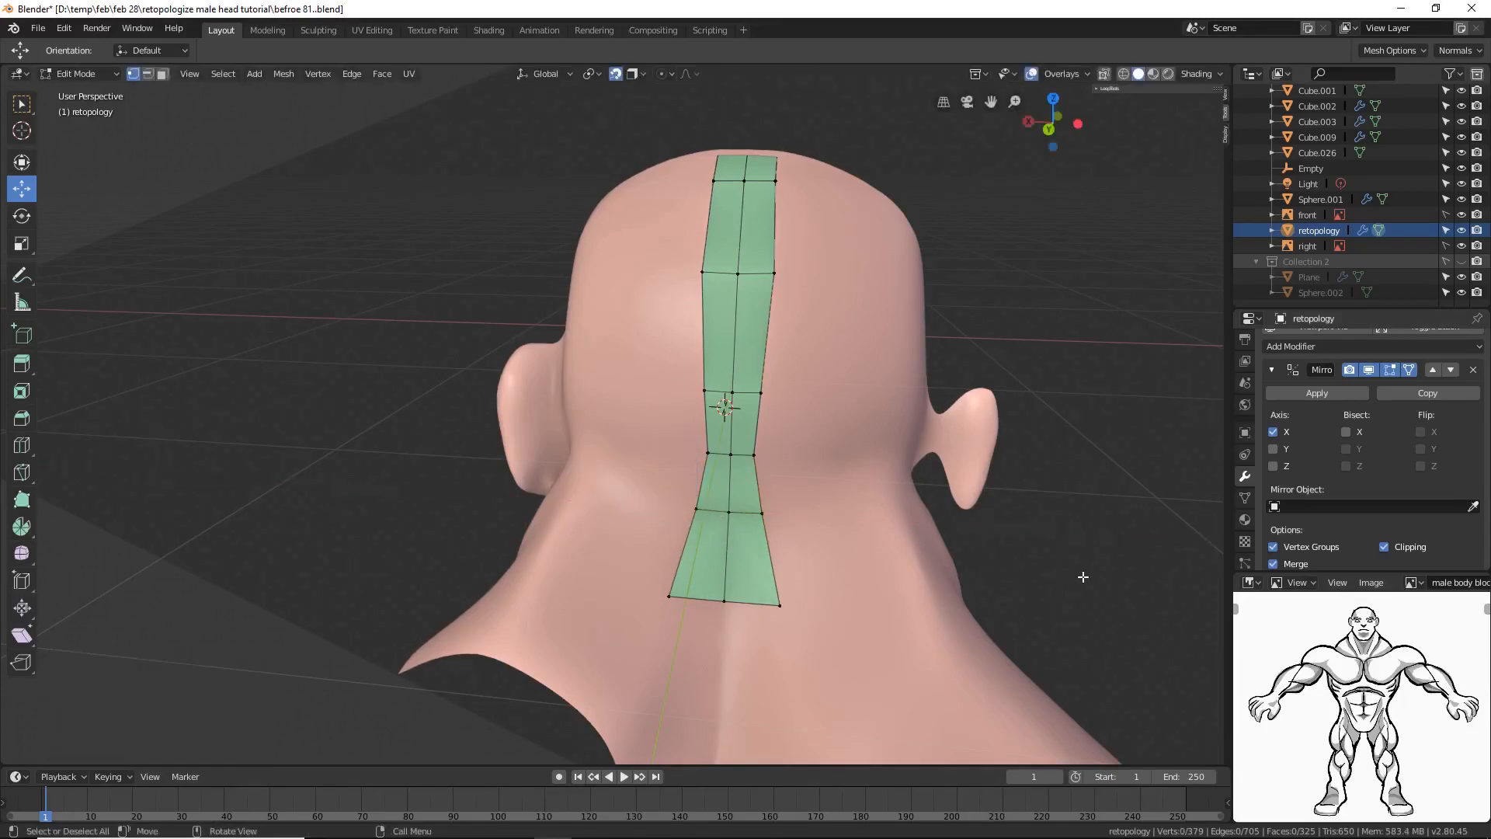
pyautogui.press('alt')
pyautogui.hotkey('alt', 'z')
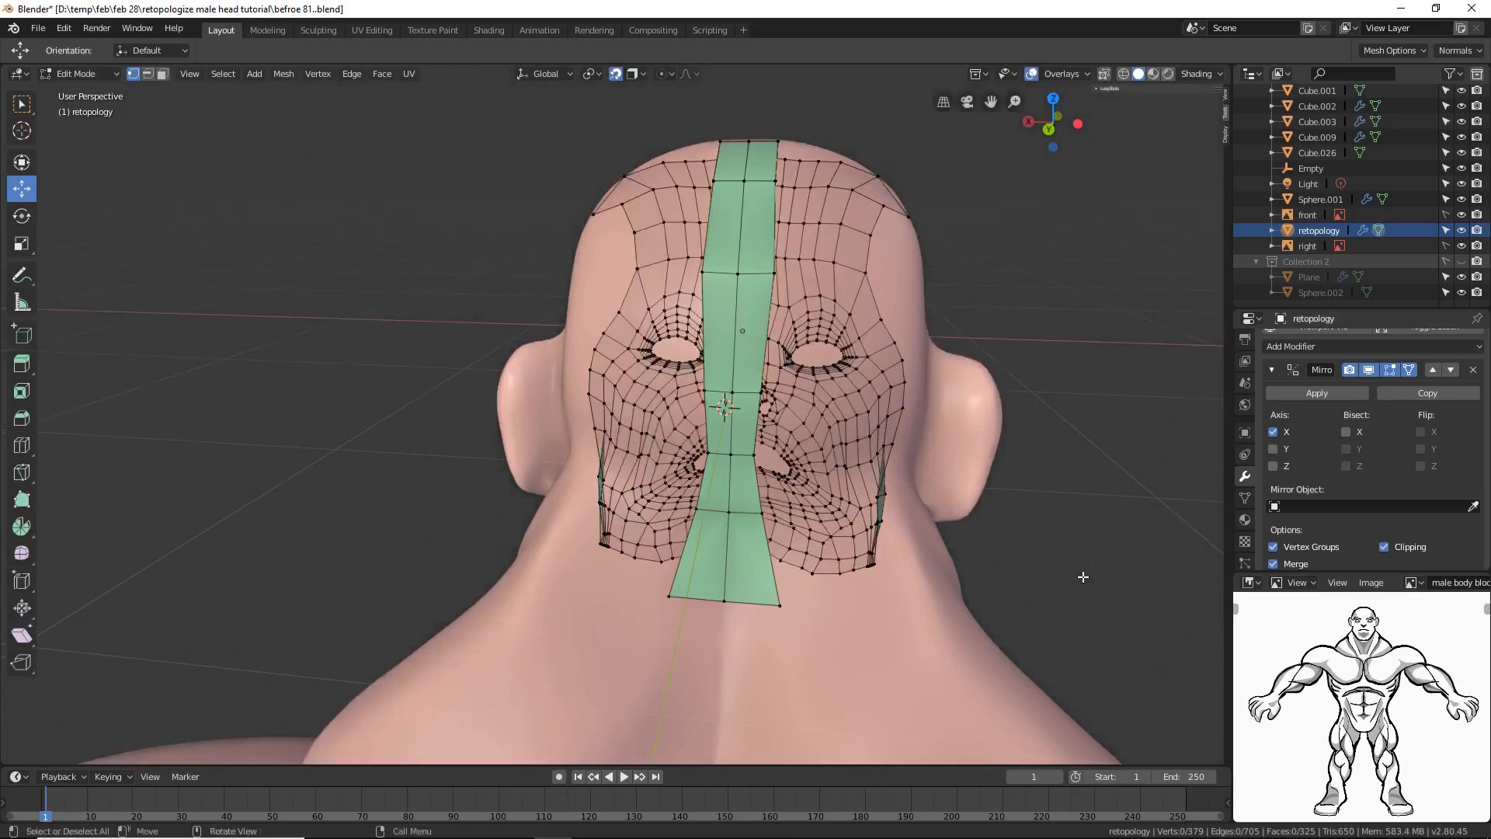
pyautogui.hotkey('alt', 'z')
# Step: Duplicate the rear corner vertex of the jaw and move the copy 0.455 m along X onto the neck below the ear
pyautogui.moveTo(336, 433); pyautogui.dragTo(552, 387, button='middle')
pyautogui.keyDown('ctrl'); pyautogui.moveTo(829, 416); pyautogui.dragTo(877, 400, button='middle'); pyautogui.keyUp('ctrl')
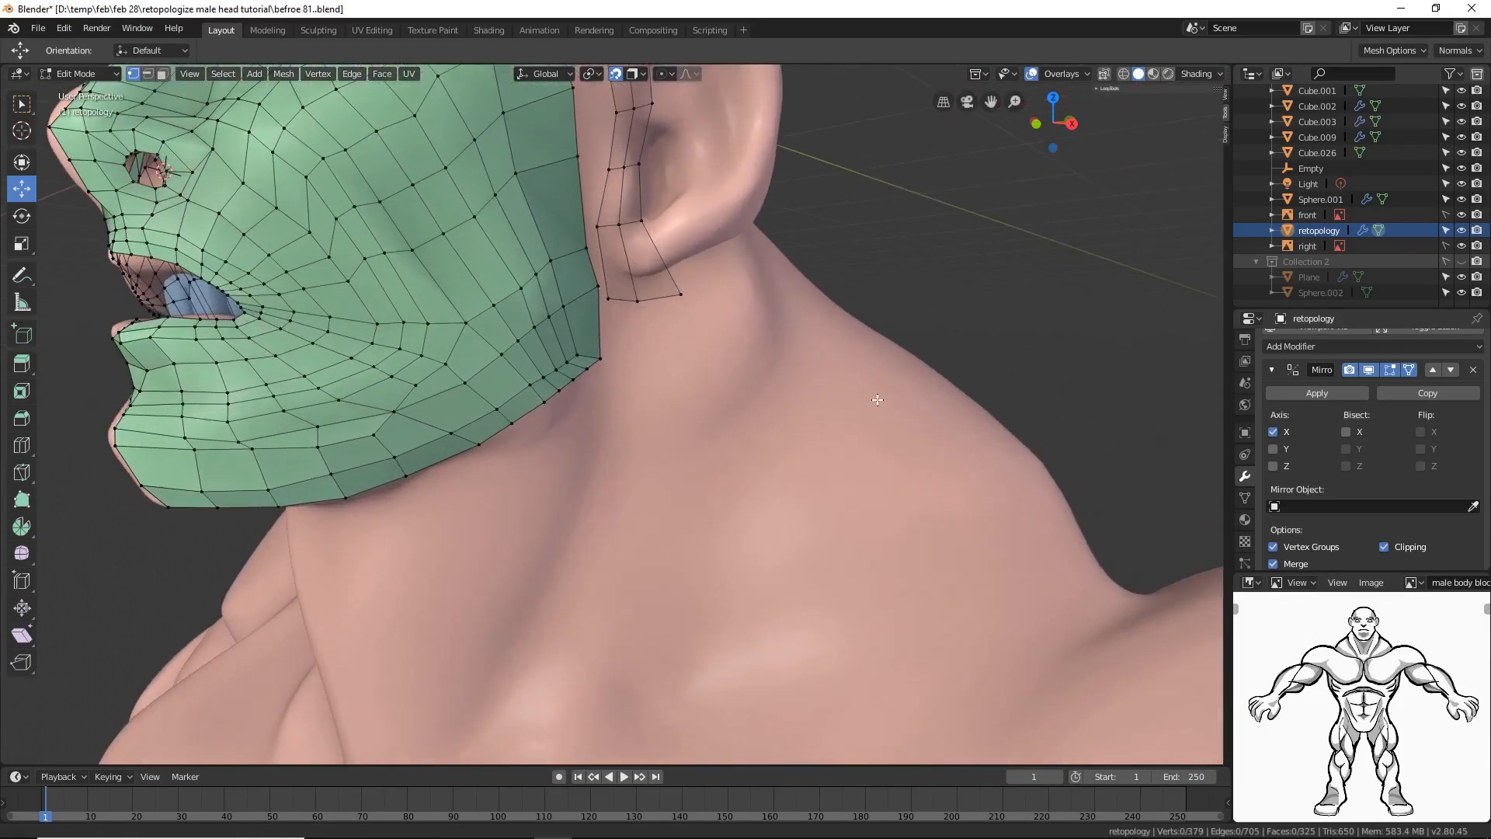
pyautogui.click(601, 359)
pyautogui.hotkey('shift', 'd')
pyautogui.rightClick(640, 381)
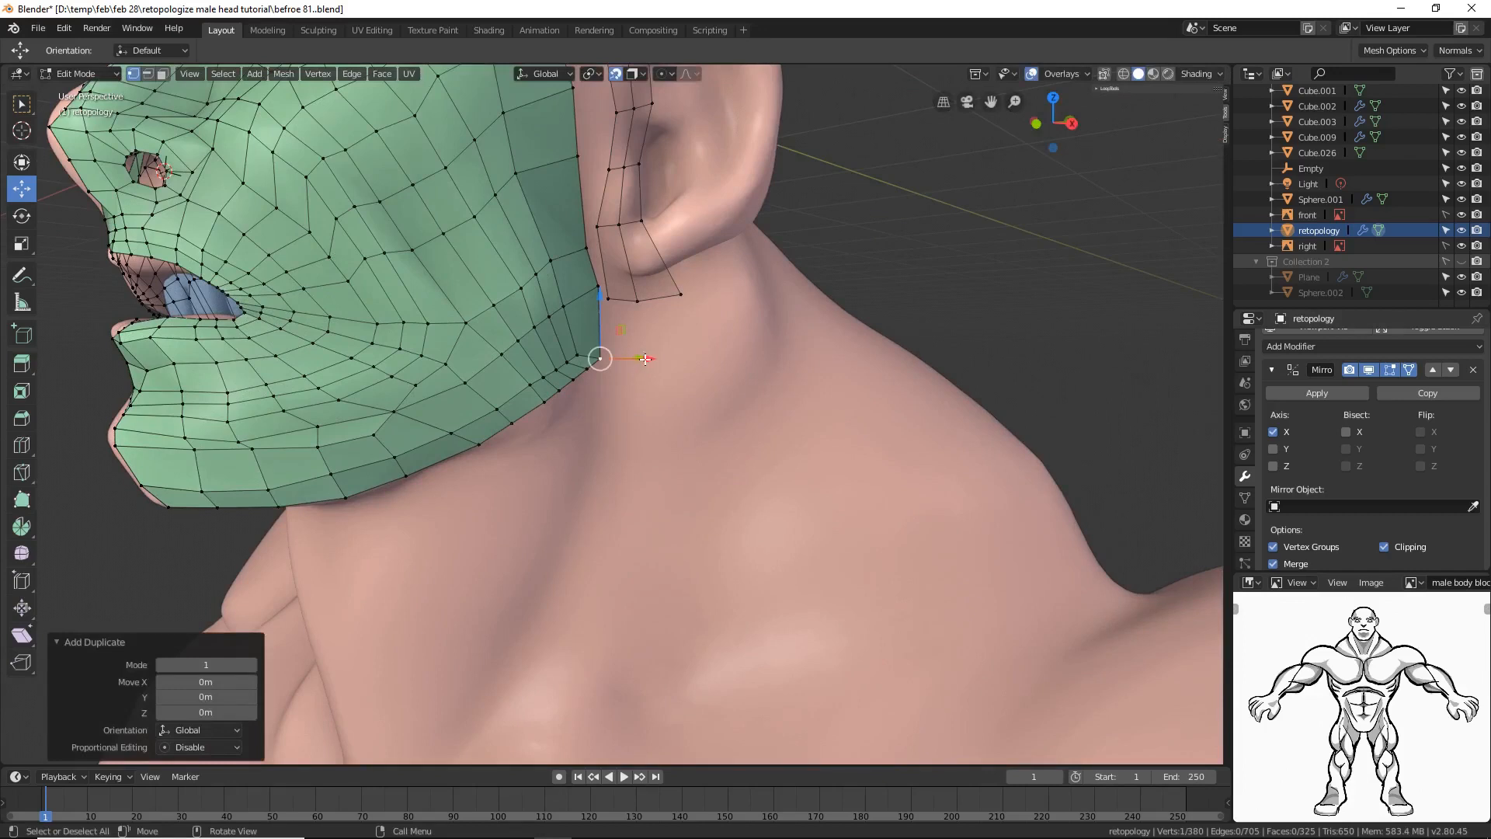
pyautogui.moveTo(645, 359); pyautogui.dragTo(768, 388)
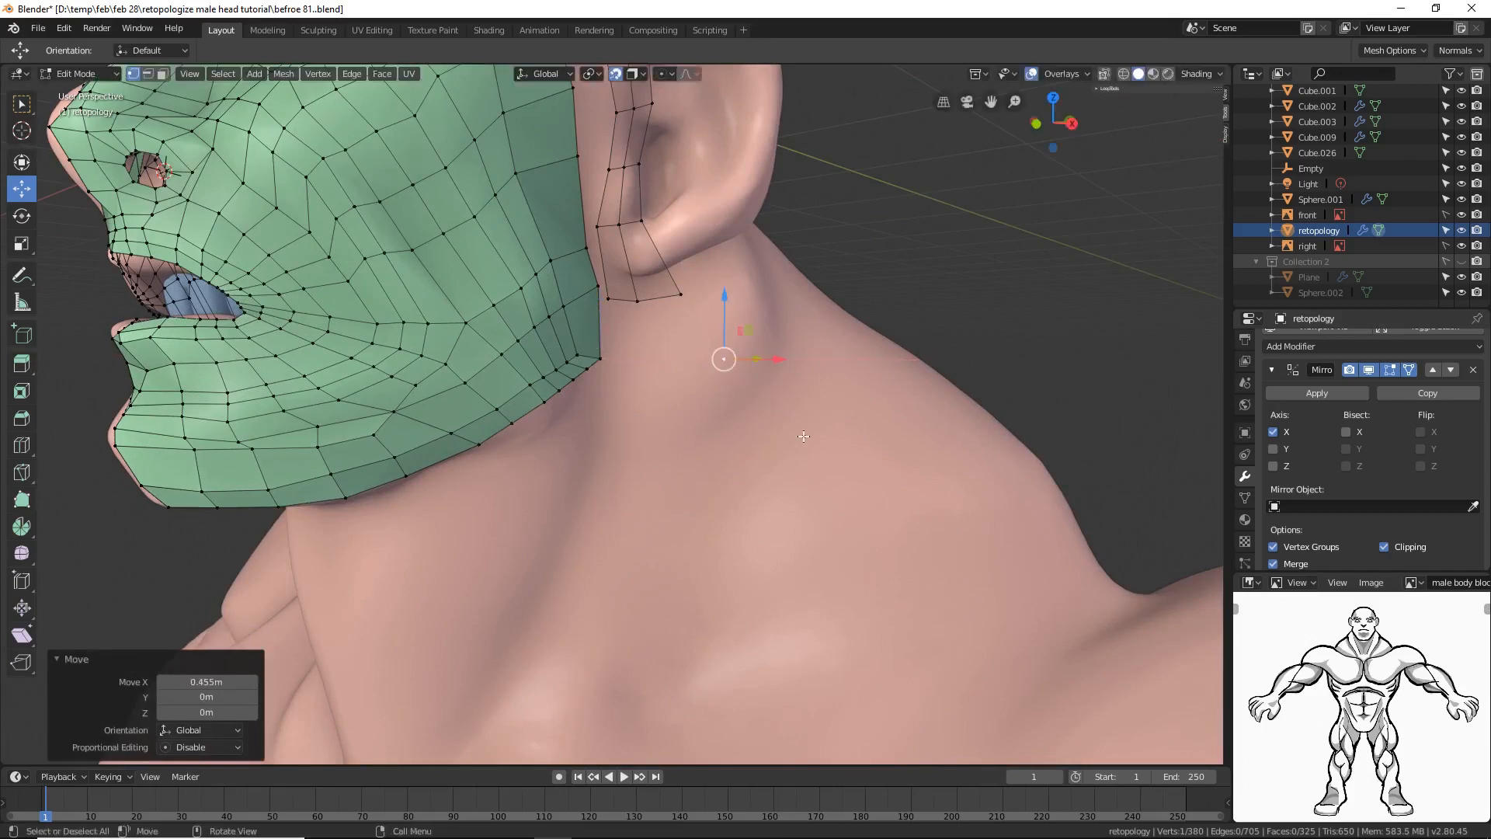
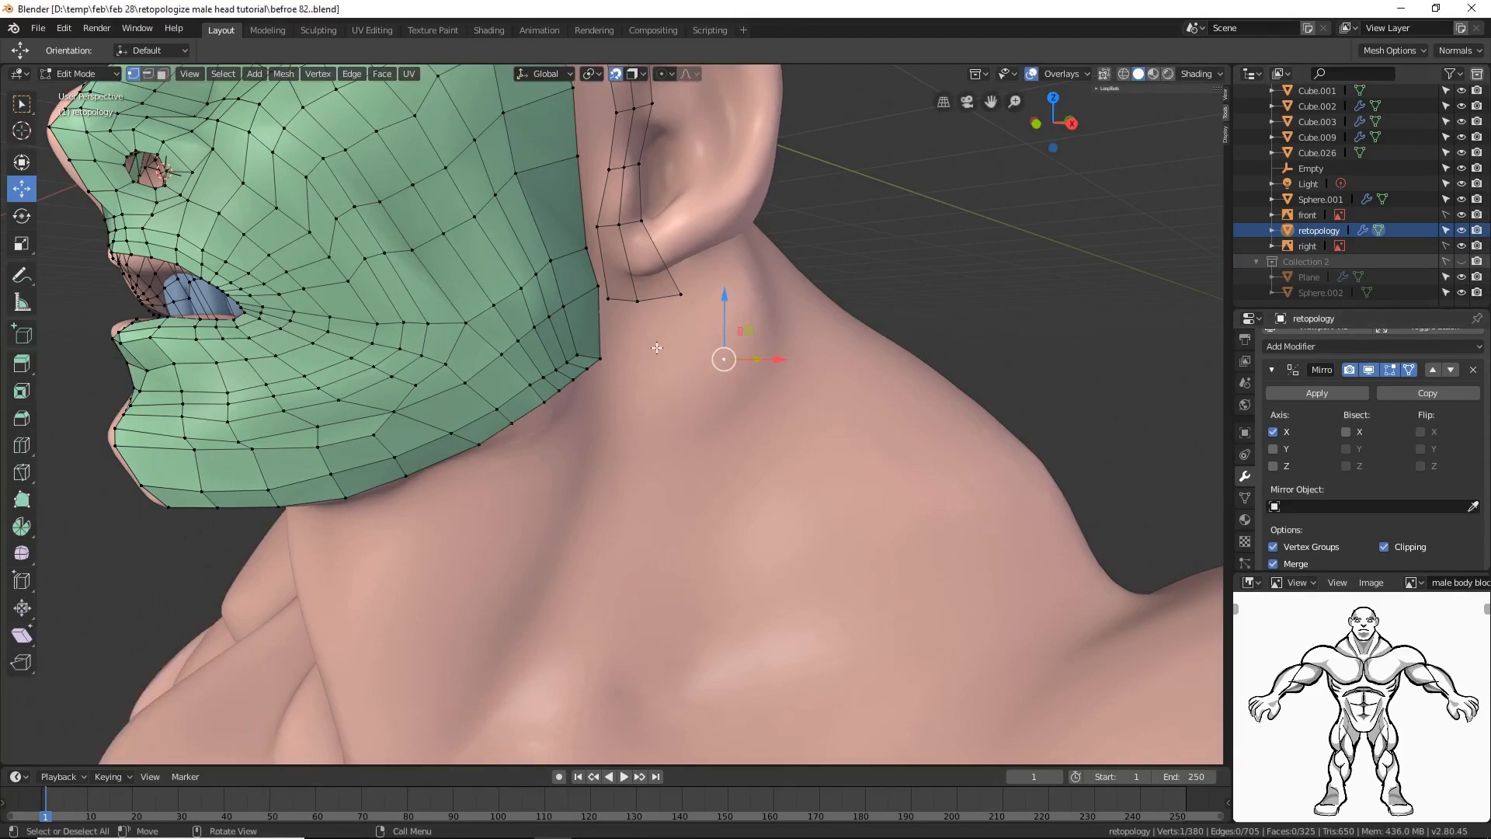
# Step: Extrude the new vertex toward the jaw into a short edge, and extrude that edge down the side of the neck to its base
pyautogui.press('ctrl')
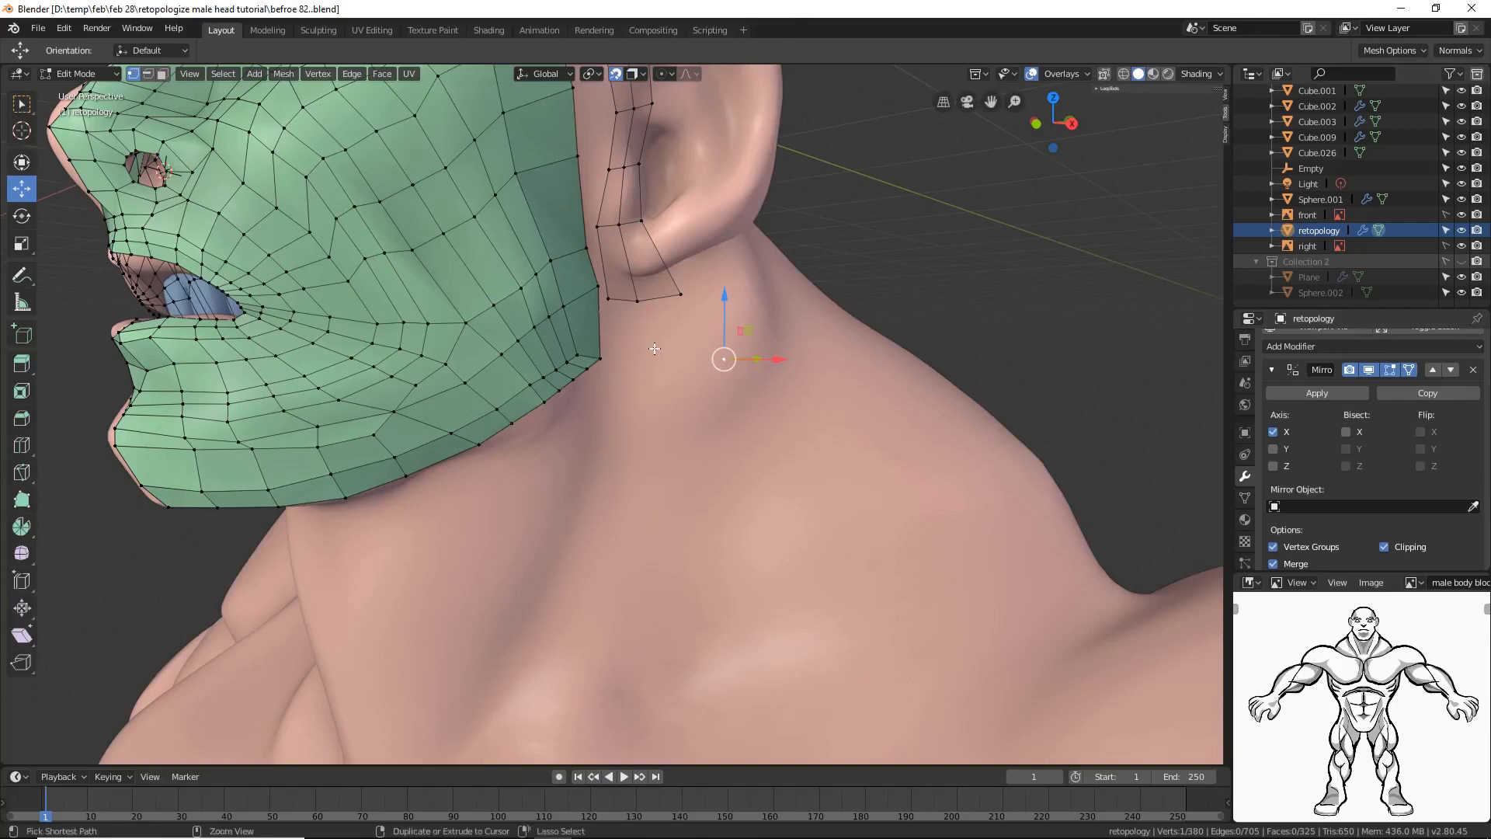
pyautogui.keyDown('ctrl'); pyautogui.rightClick(654, 349); pyautogui.keyUp('ctrl')
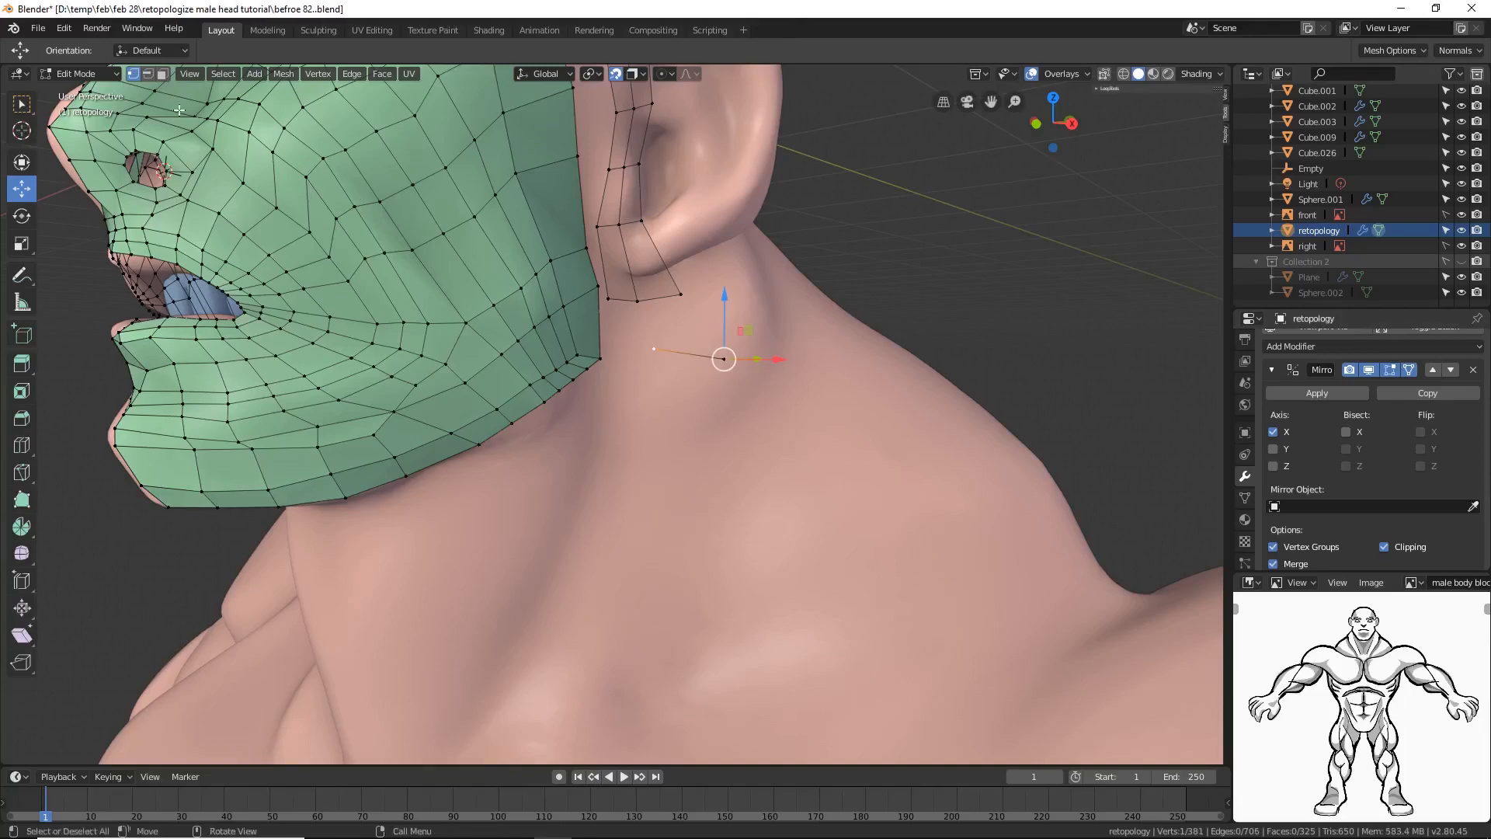
pyautogui.click(148, 74)
pyautogui.click(689, 354)
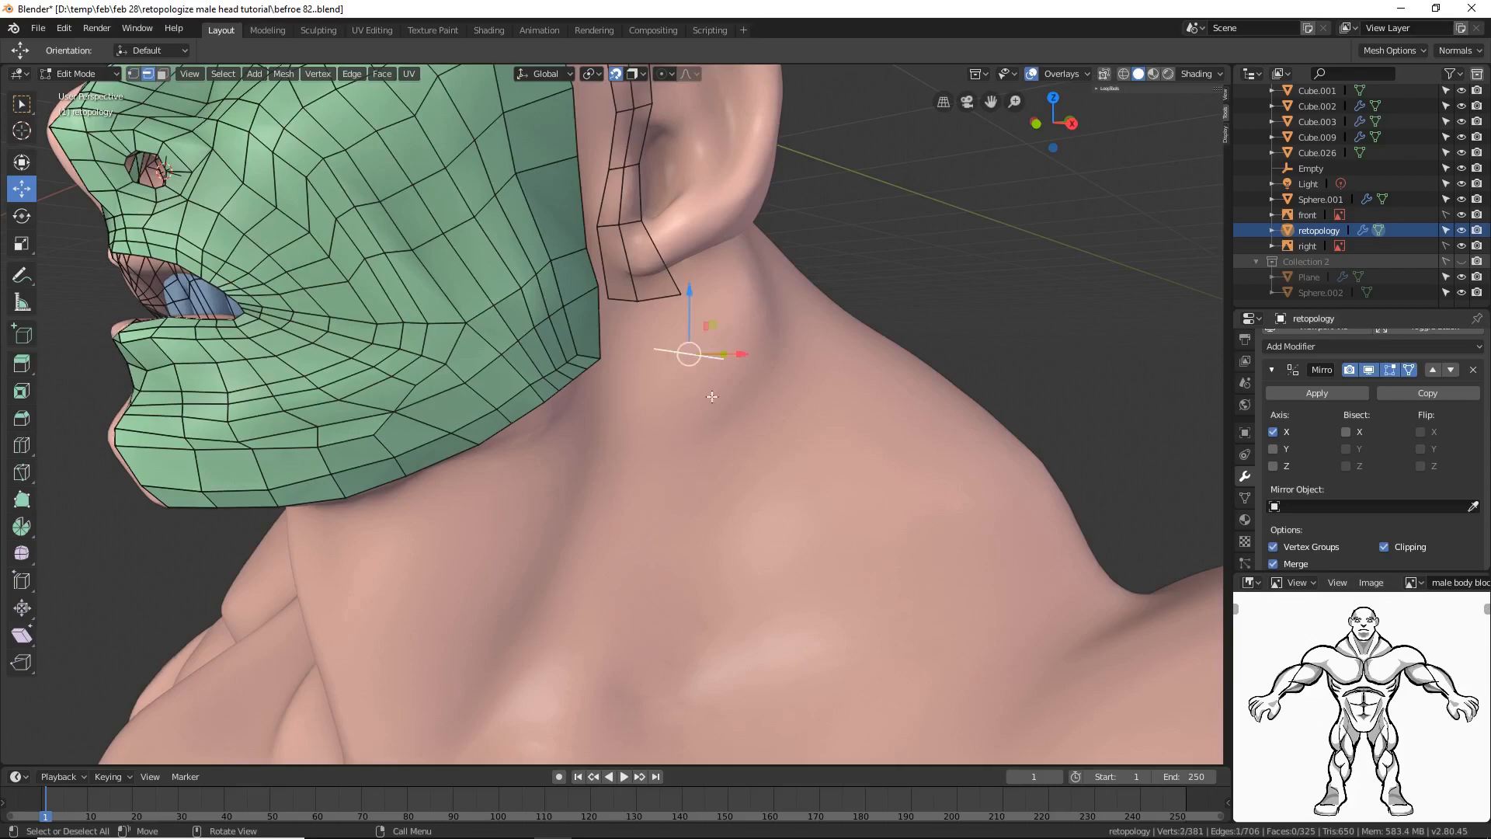
pyautogui.moveTo(760, 460); pyautogui.dragTo(803, 552, button='middle')
pyautogui.press('ctrl')
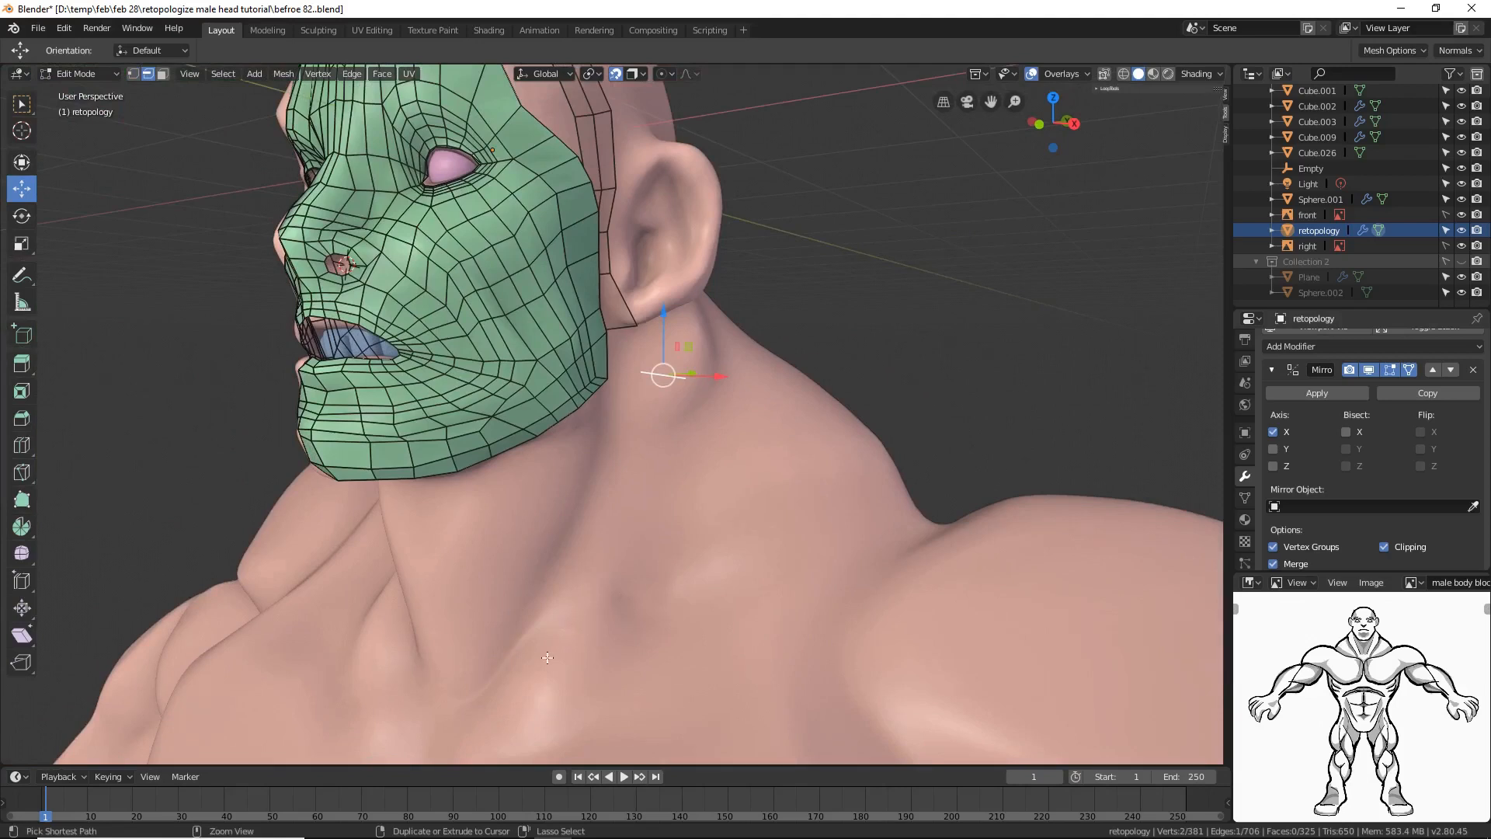
pyautogui.keyDown('ctrl'); pyautogui.rightClick(531, 716); pyautogui.keyUp('ctrl')
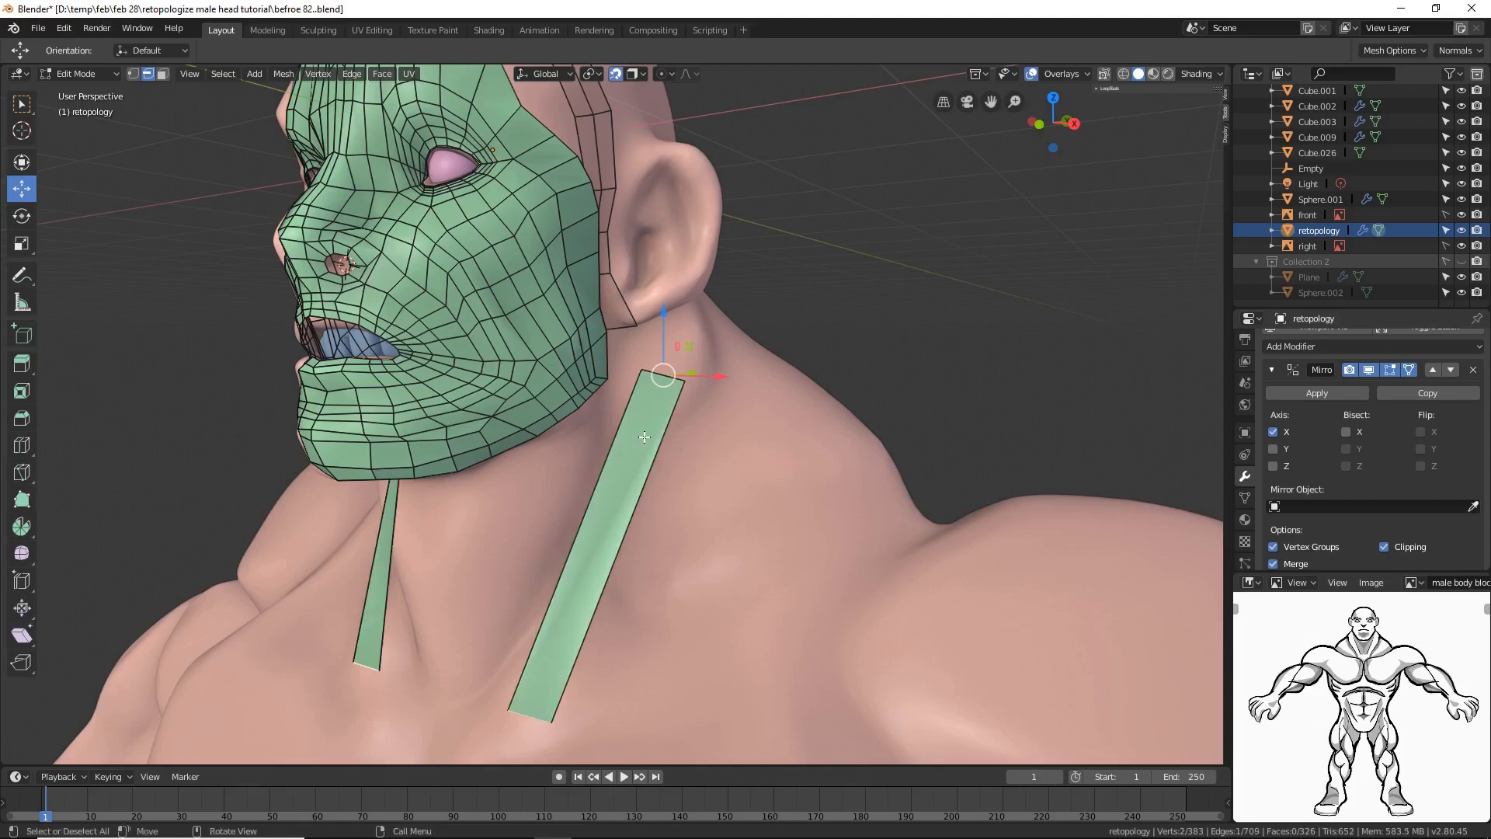
# Step: Add a loop cut across the neck strip and slide it close to the upper end with a factor of 0.856
pyautogui.hotkey('ctrl', 'r')
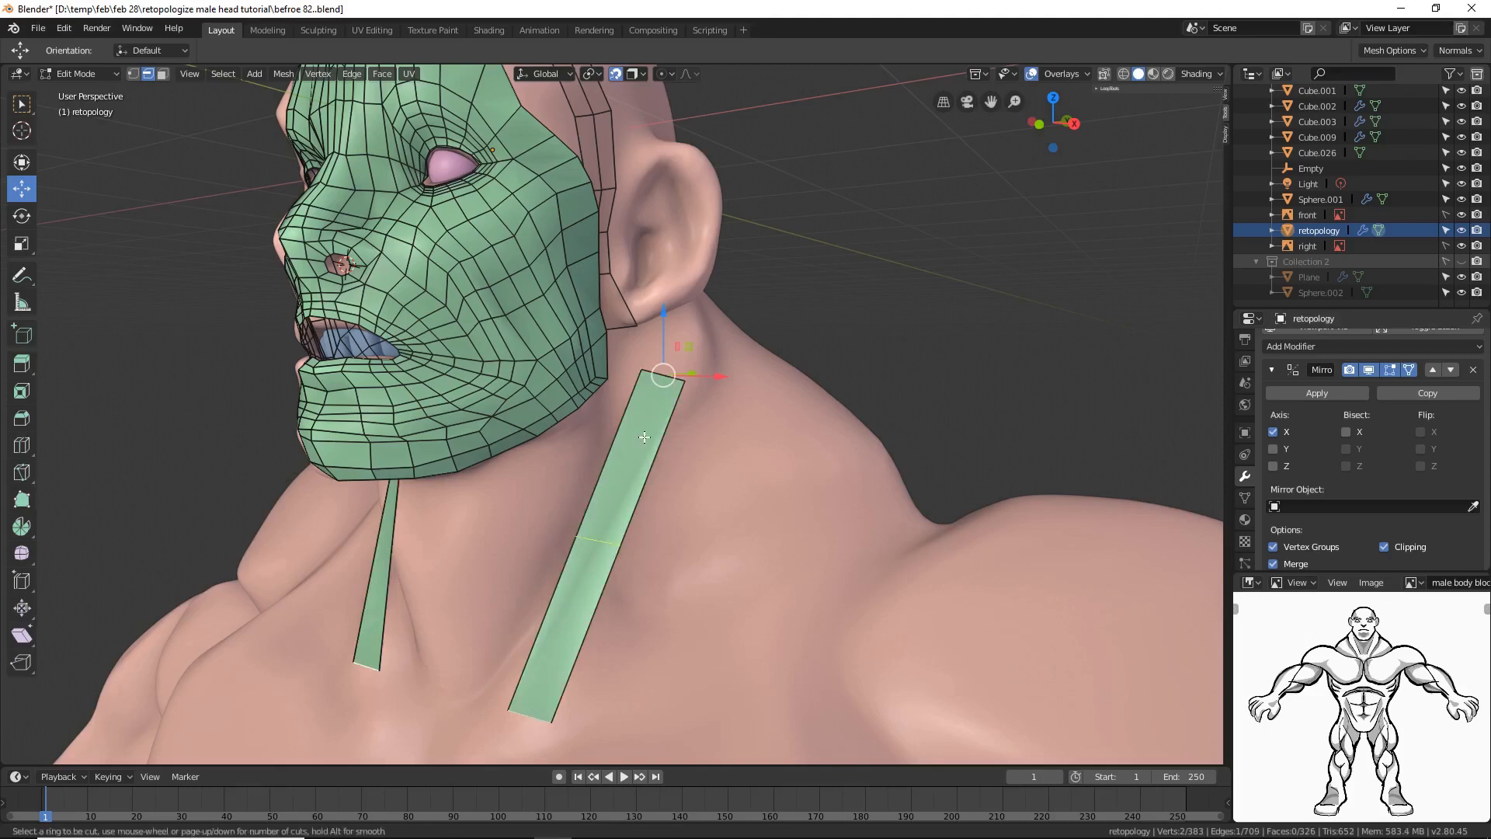
pyautogui.click(645, 438)
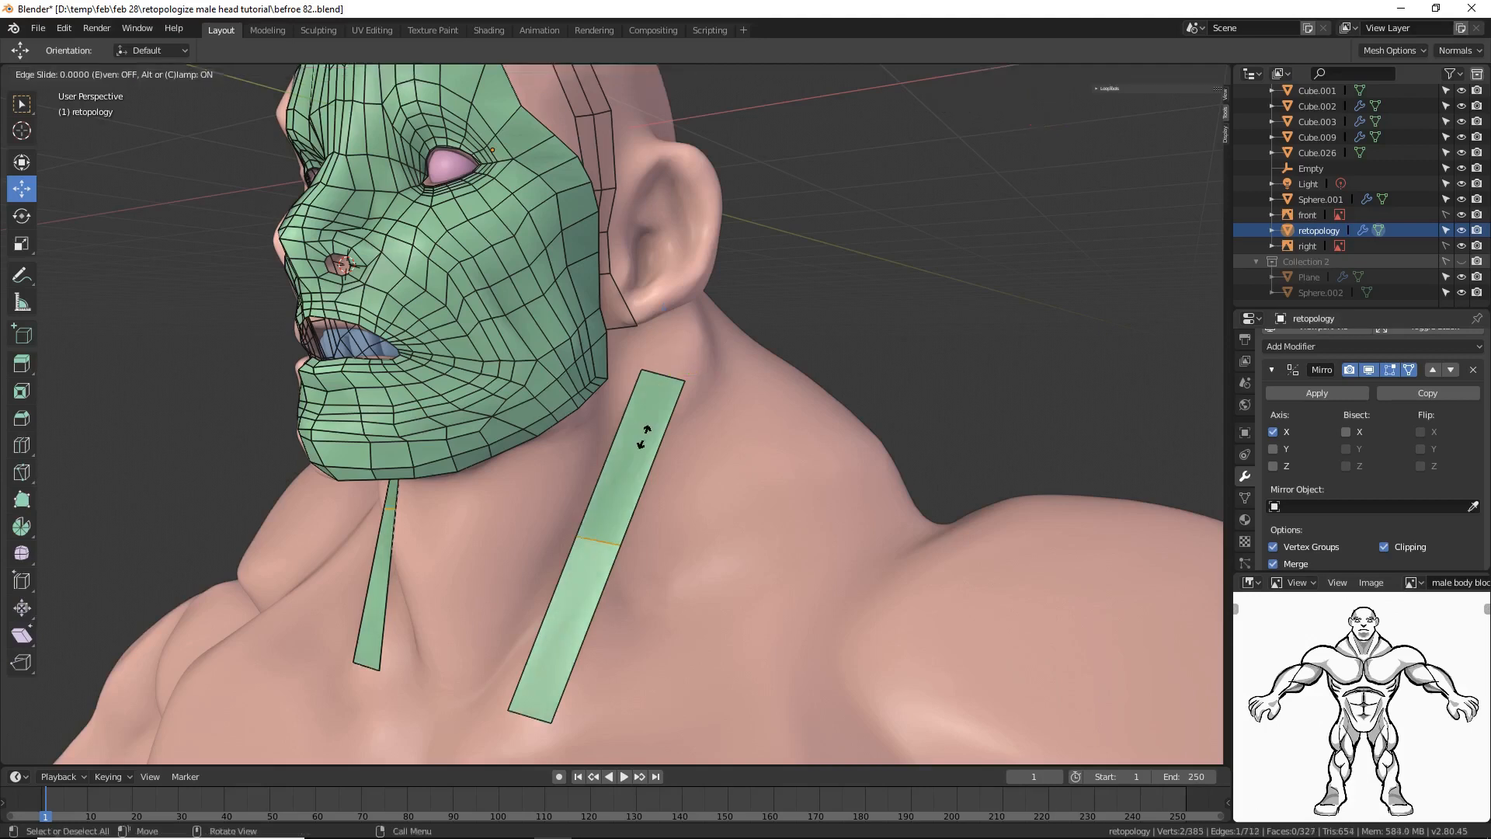
pyautogui.click(718, 295)
# Step: Divide the long lower face of the neck strip with six evenly spaced loop cuts, keeping the slide factor at 0
pyautogui.hotkey('ctrl', 'r')
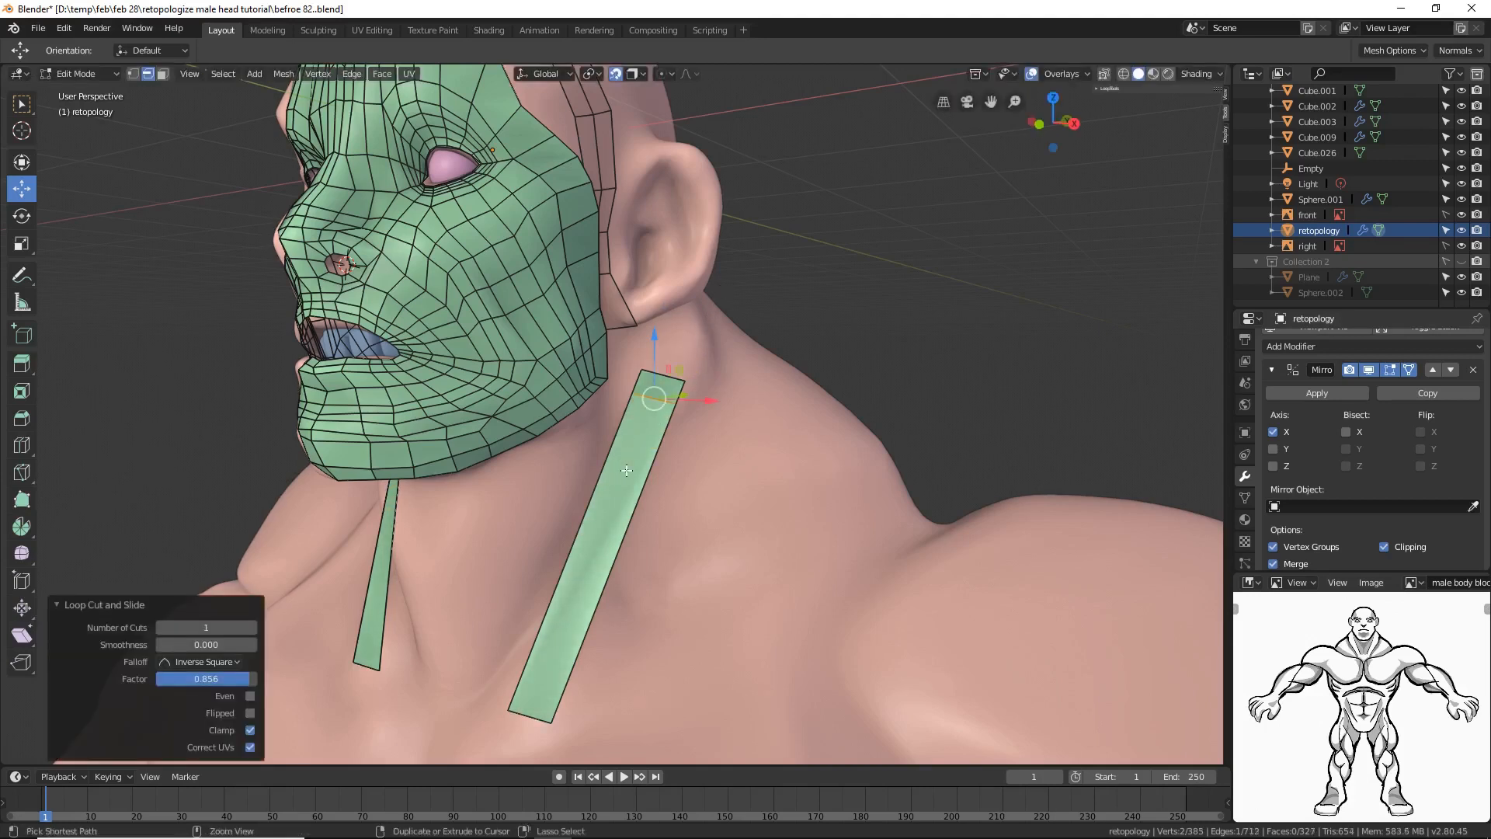
pyautogui.scroll(1, 627, 469)
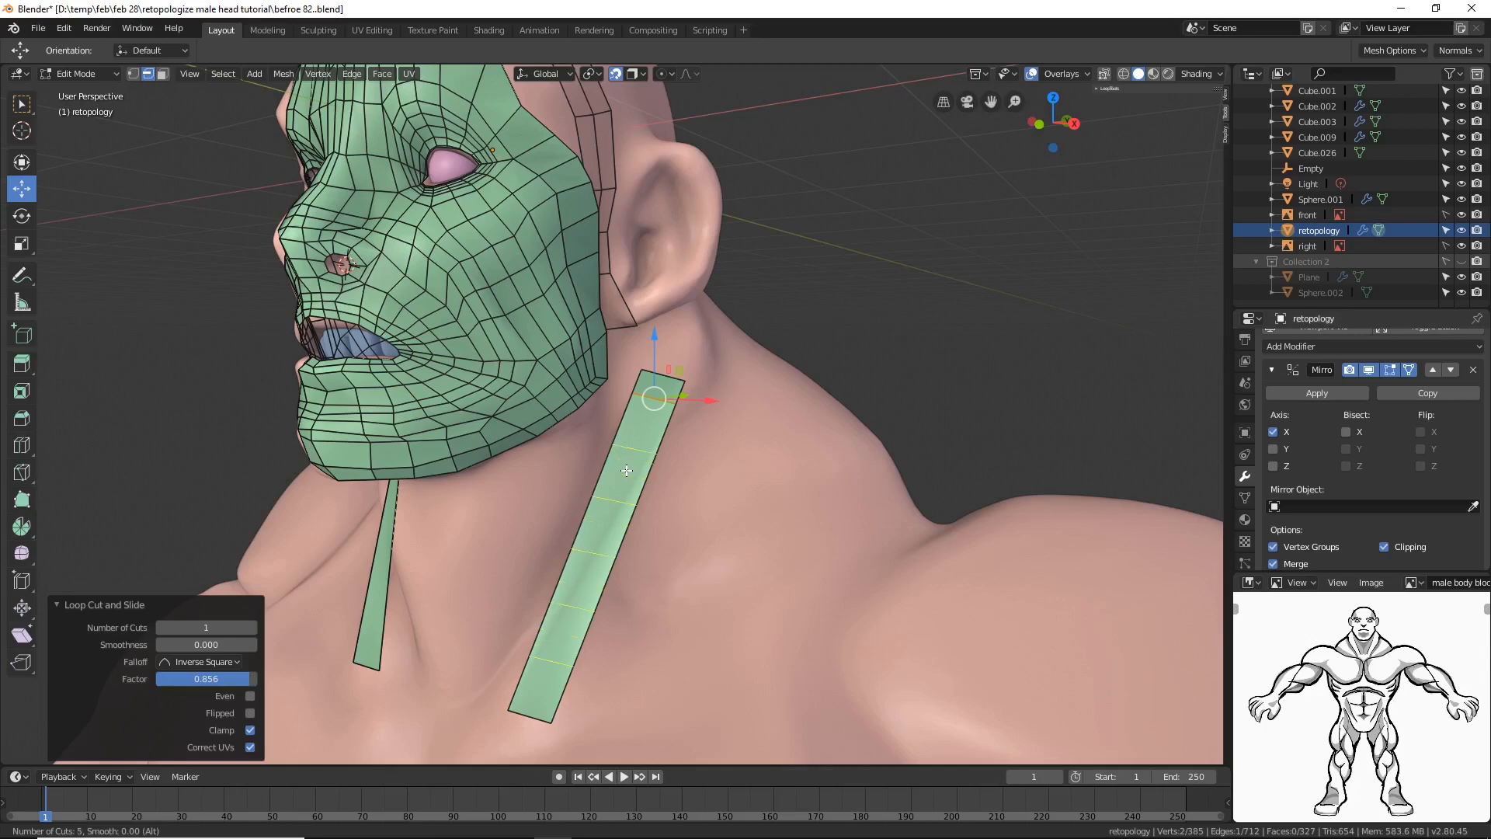
pyautogui.scroll(1, 627, 470)
pyautogui.click(627, 470)
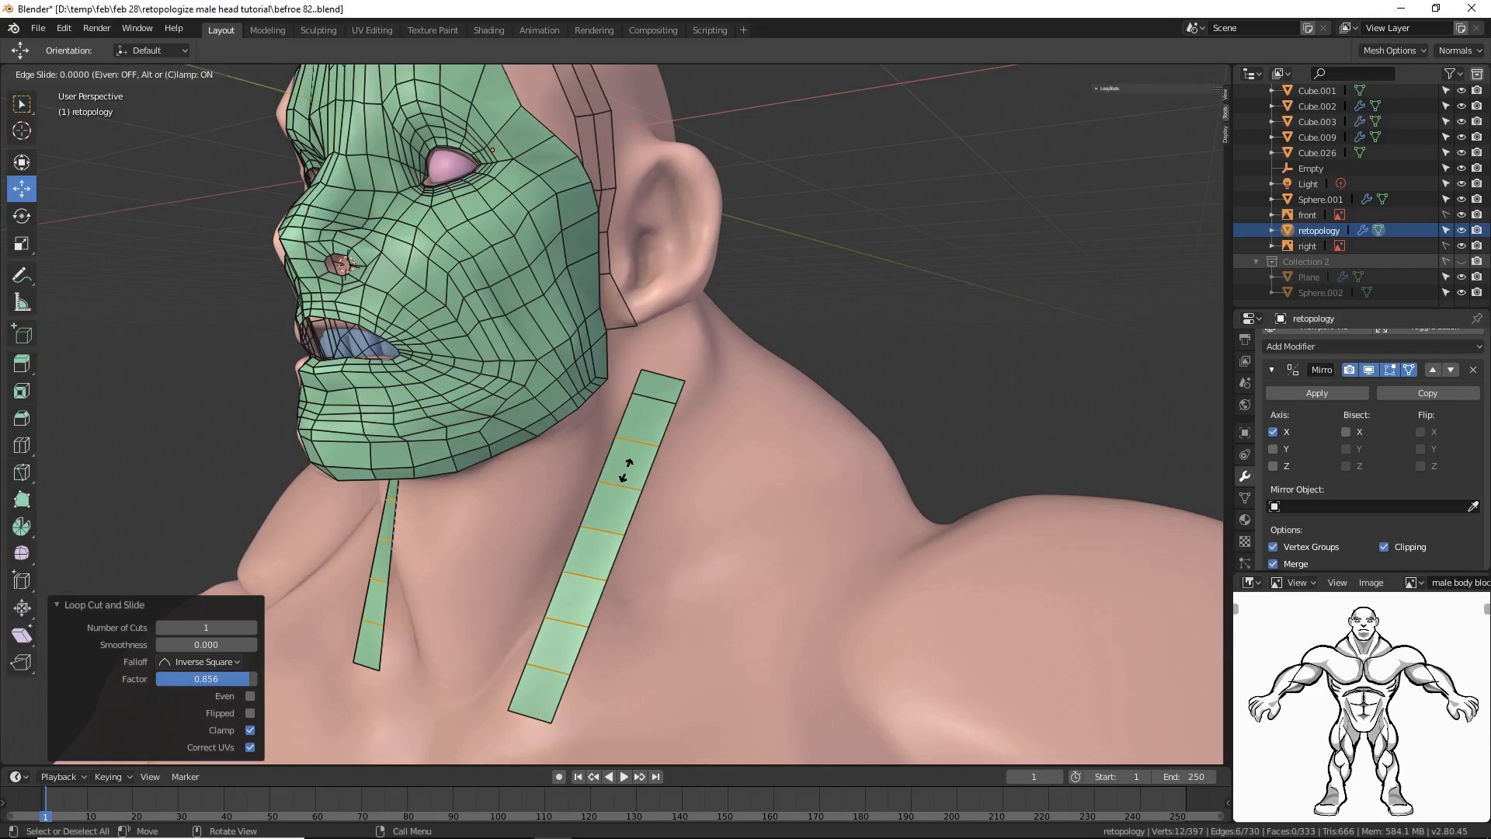
pyautogui.rightClick(626, 468)
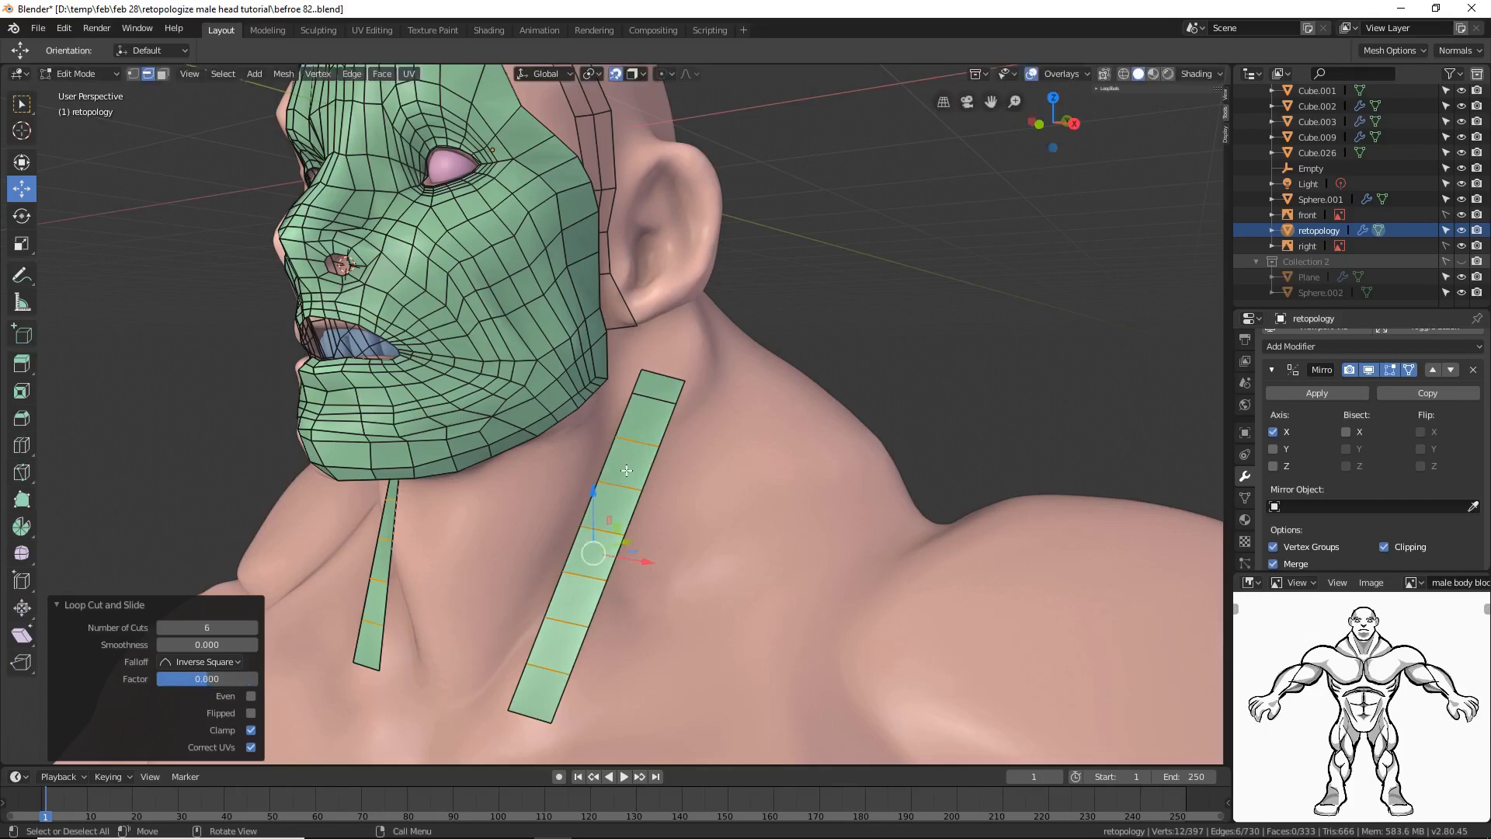
# Step: Move three inner side edges of the neck strip's lower part along X toward the throat to widen the strip
pyautogui.moveTo(626, 469); pyautogui.dragTo(685, 491, button='middle')
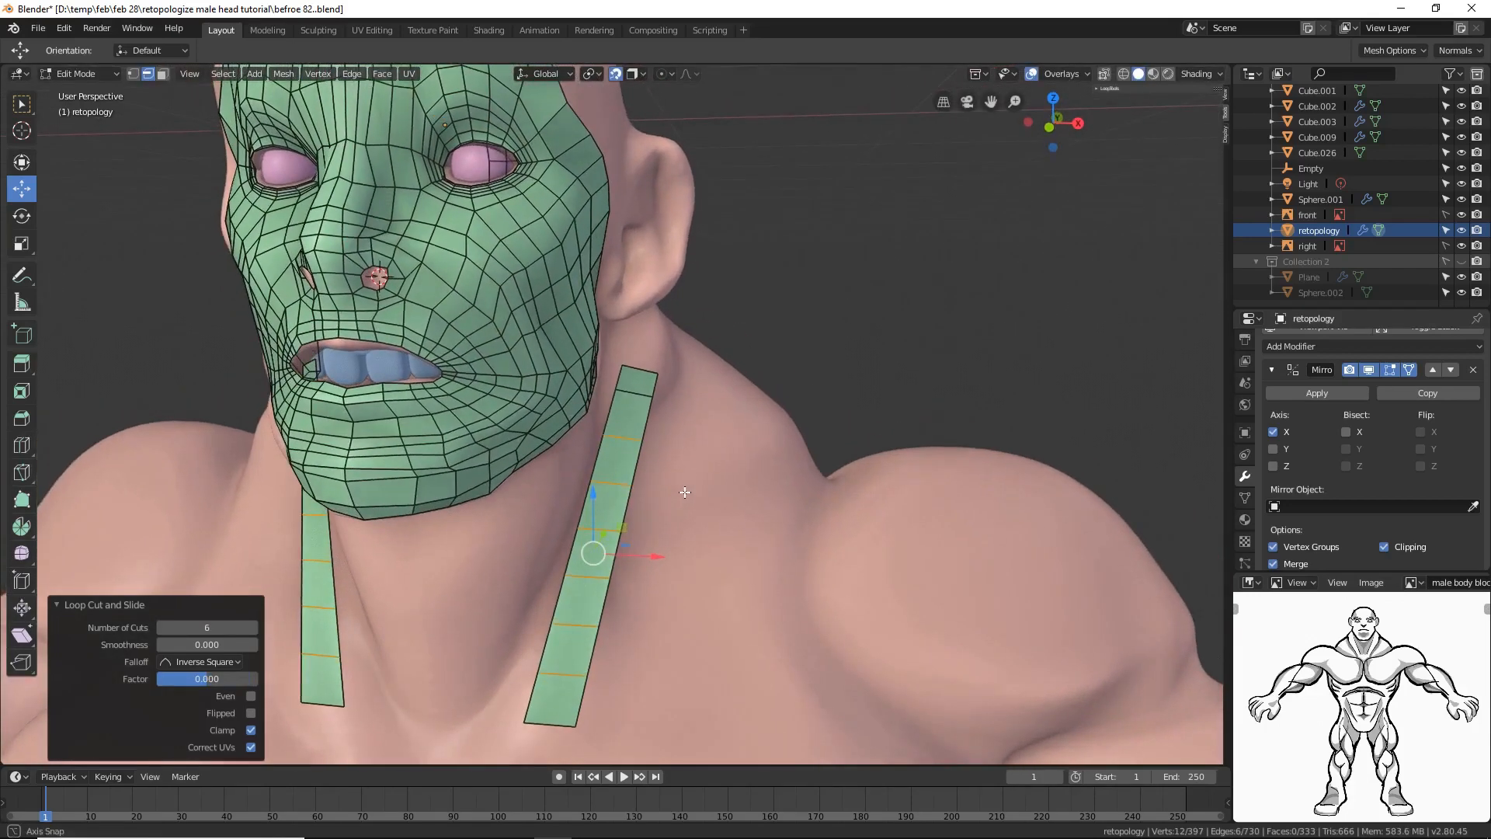
pyautogui.click(533, 694)
pyautogui.press('g')
pyautogui.press('x')
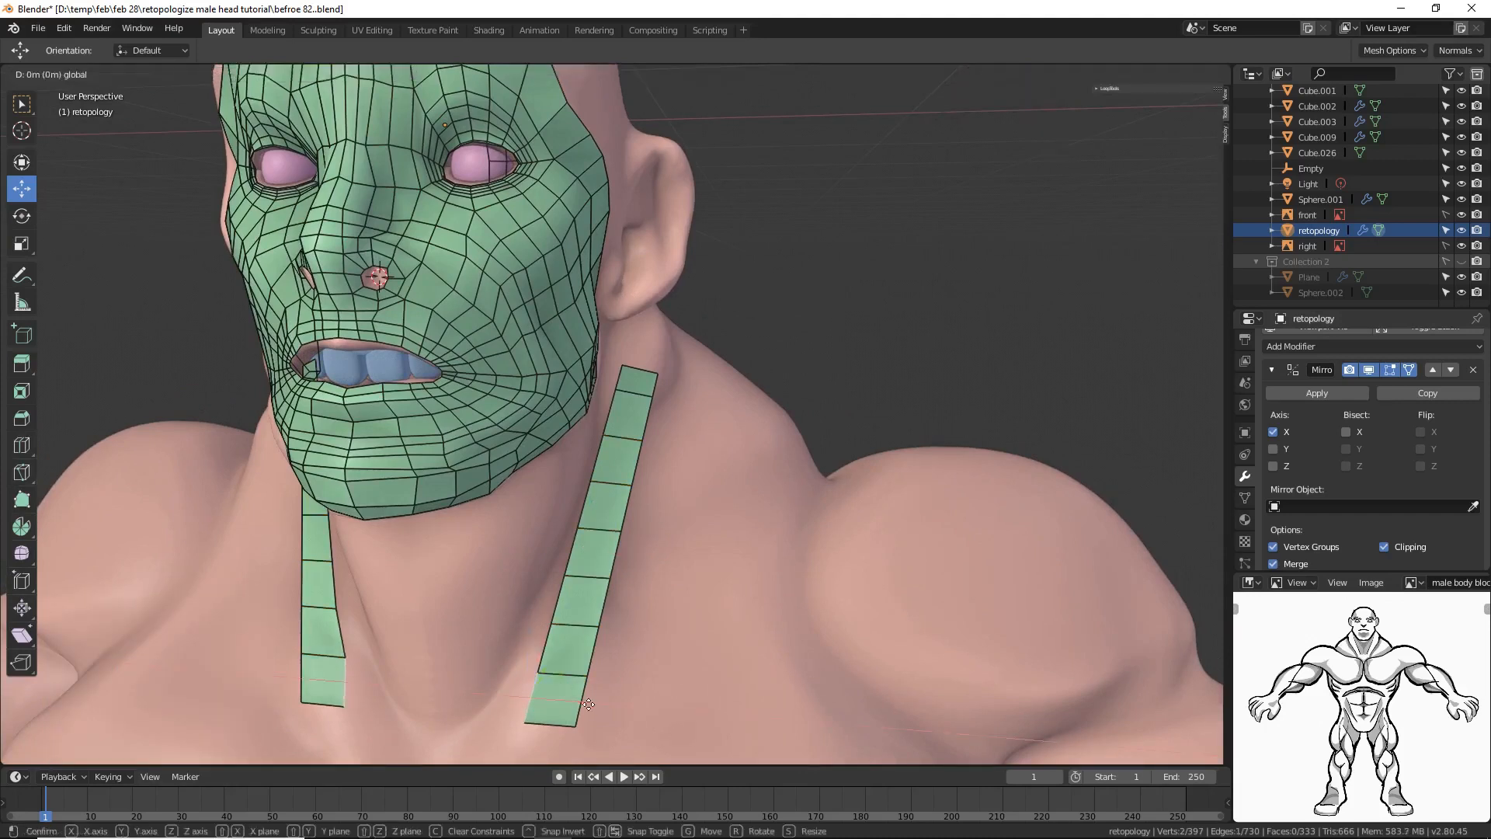
pyautogui.click(549, 654)
pyautogui.click(559, 603)
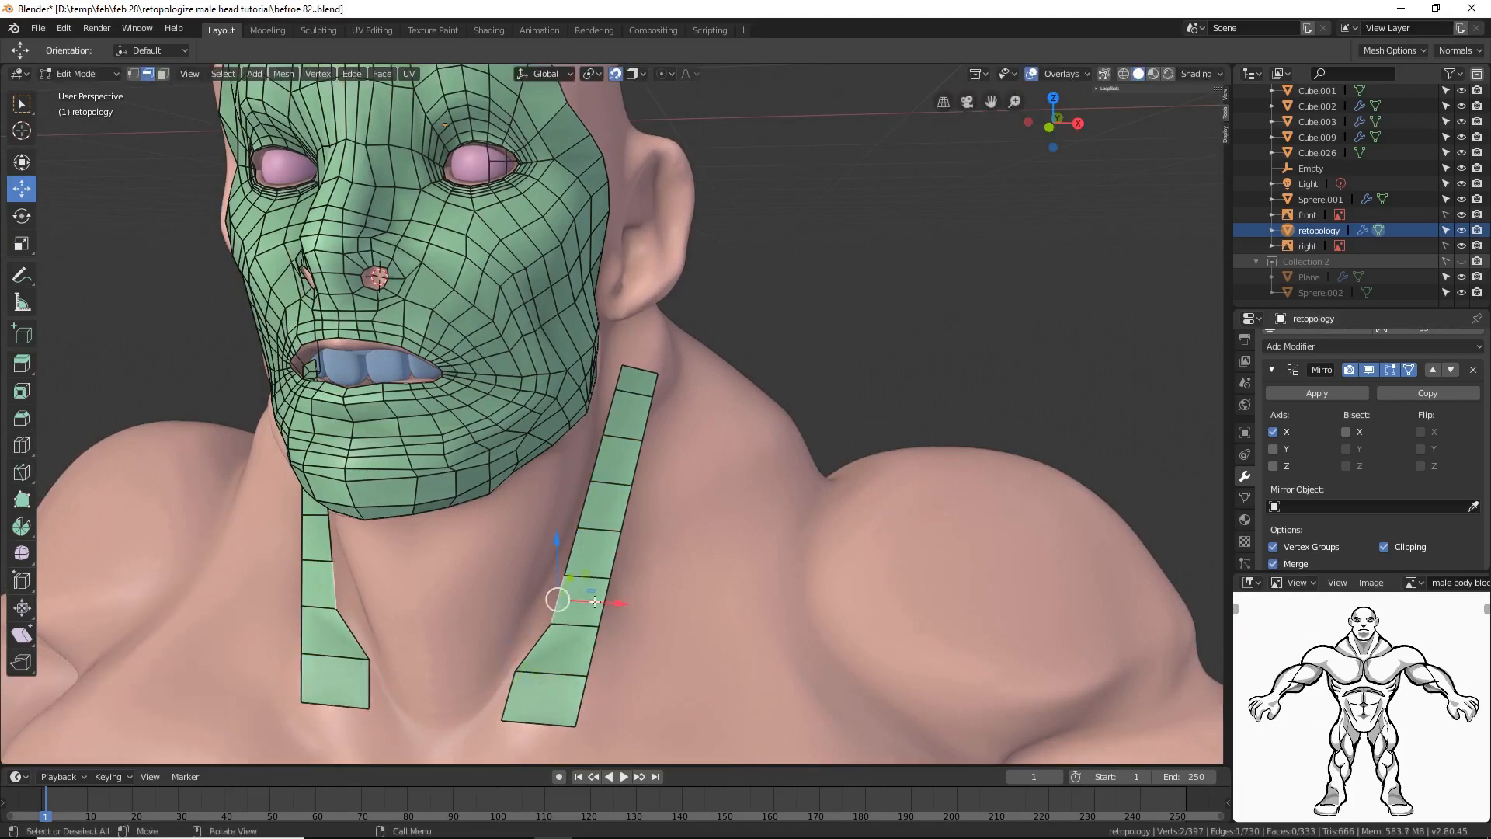
pyautogui.press('g')
pyautogui.press('x')
pyautogui.click(587, 551)
pyautogui.click(584, 505)
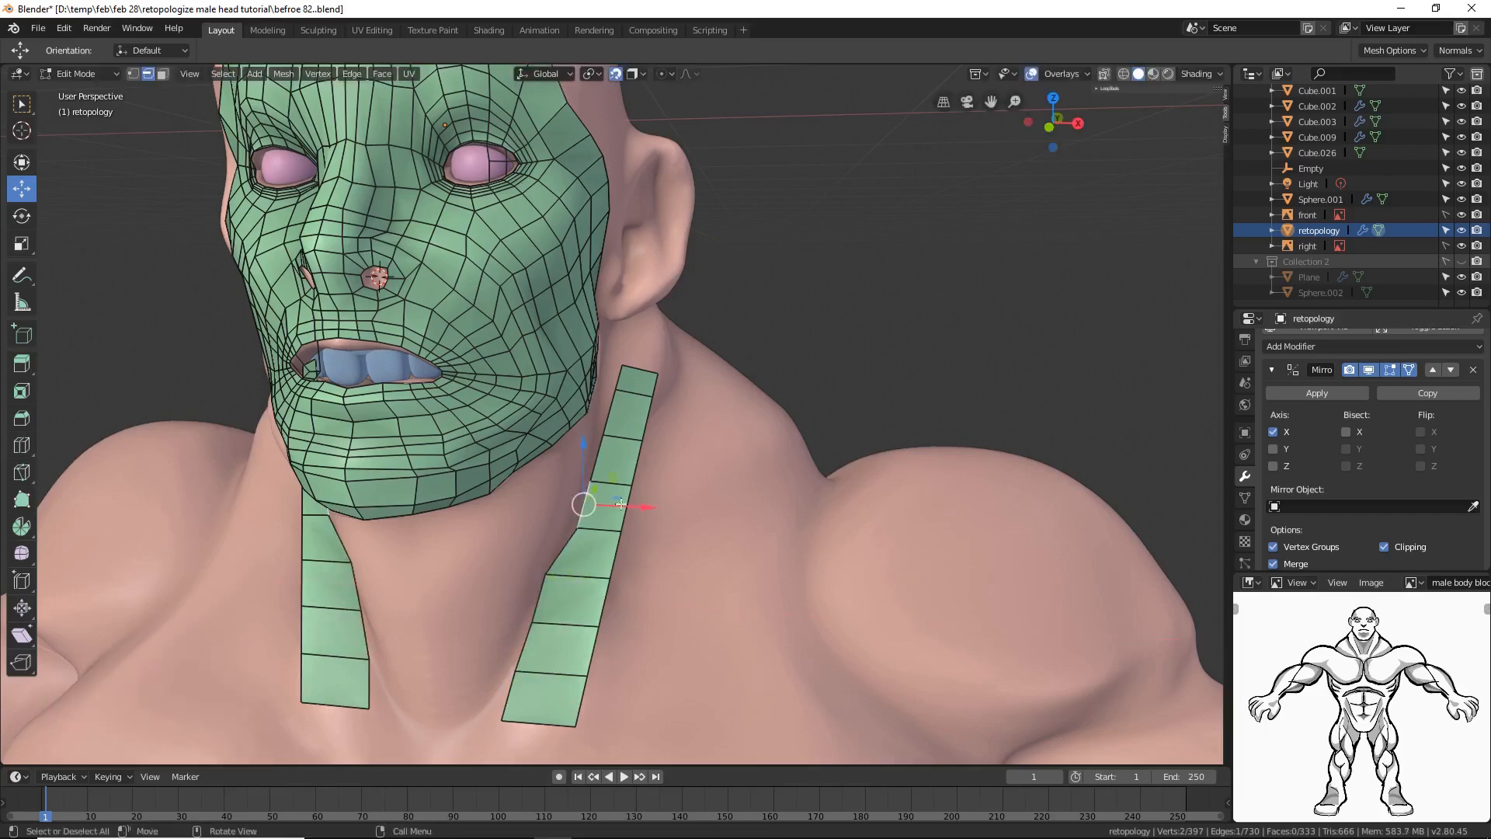
pyautogui.press('g')
pyautogui.press('x')
pyautogui.click(608, 456)
# Step: Move the inner side edges of the neck strip's upper part along X toward the jaw, the topmost one by -0.0148 m, and deselect
pyautogui.click(596, 447)
pyautogui.press('g')
pyautogui.press('x')
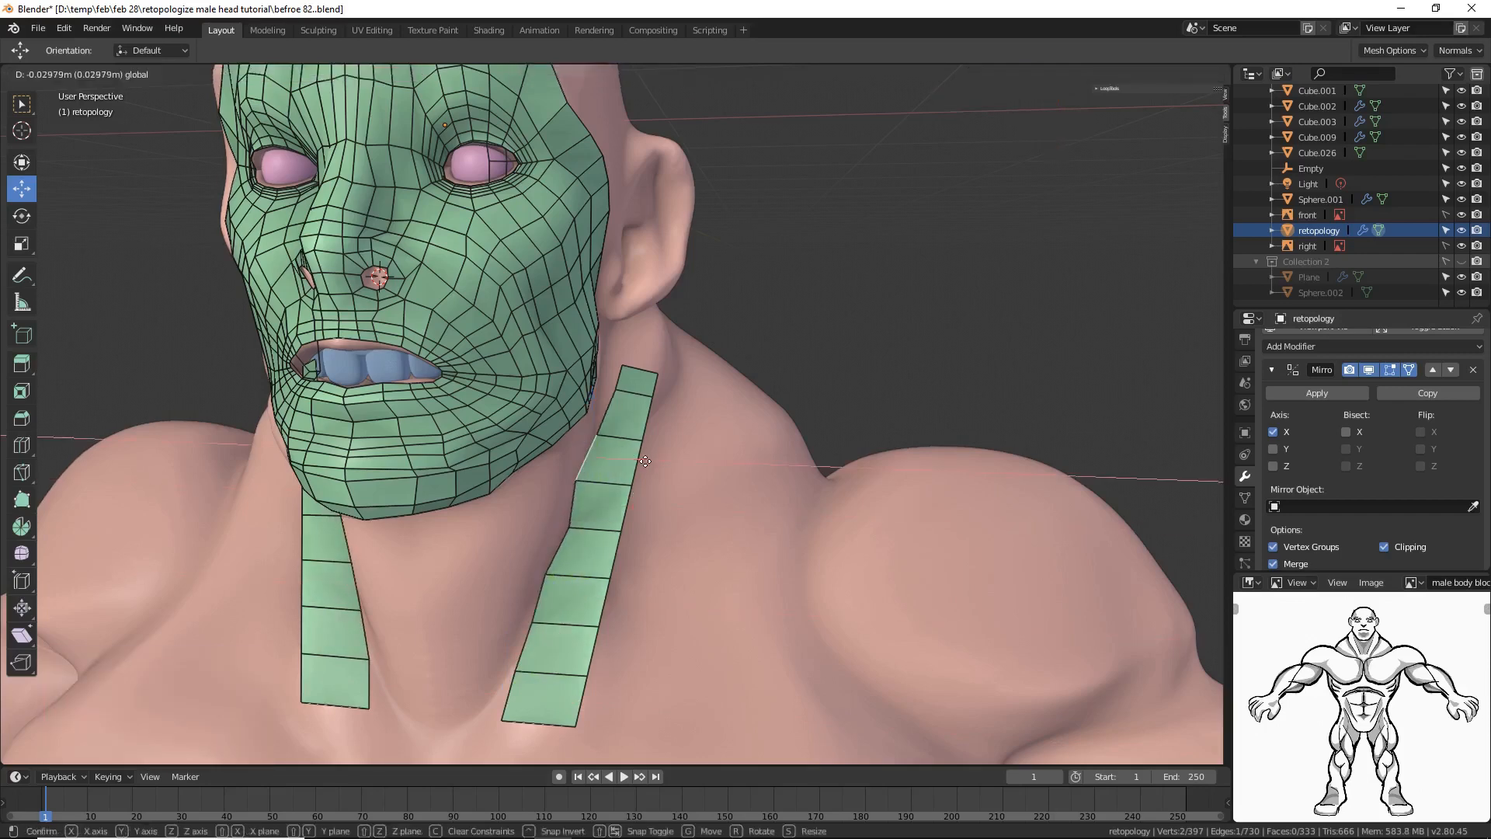
pyautogui.click(617, 420)
pyautogui.click(611, 399)
pyautogui.press('g')
pyautogui.press('x')
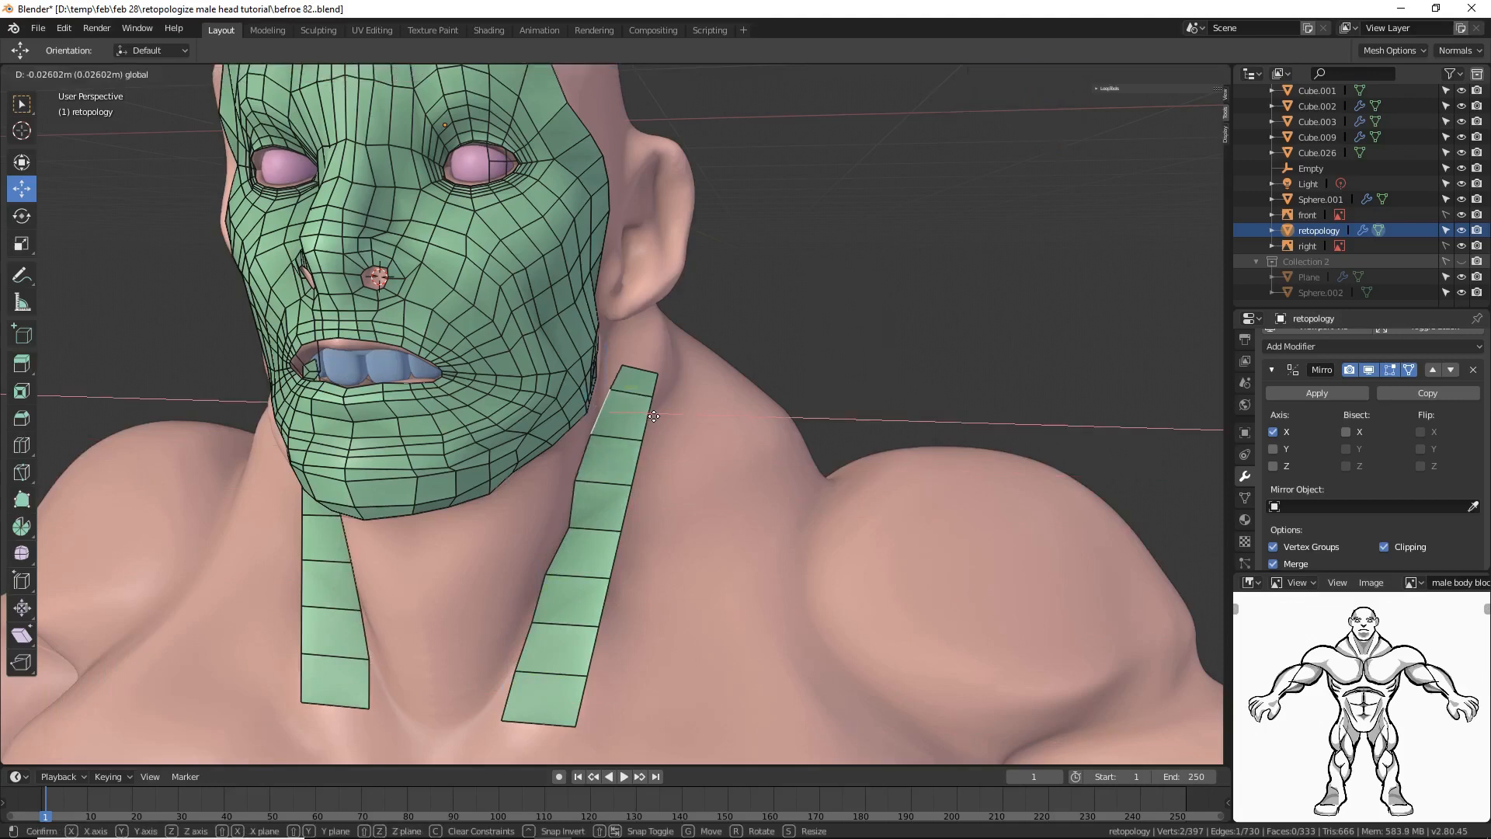
pyautogui.click(629, 381)
pyautogui.click(616, 373)
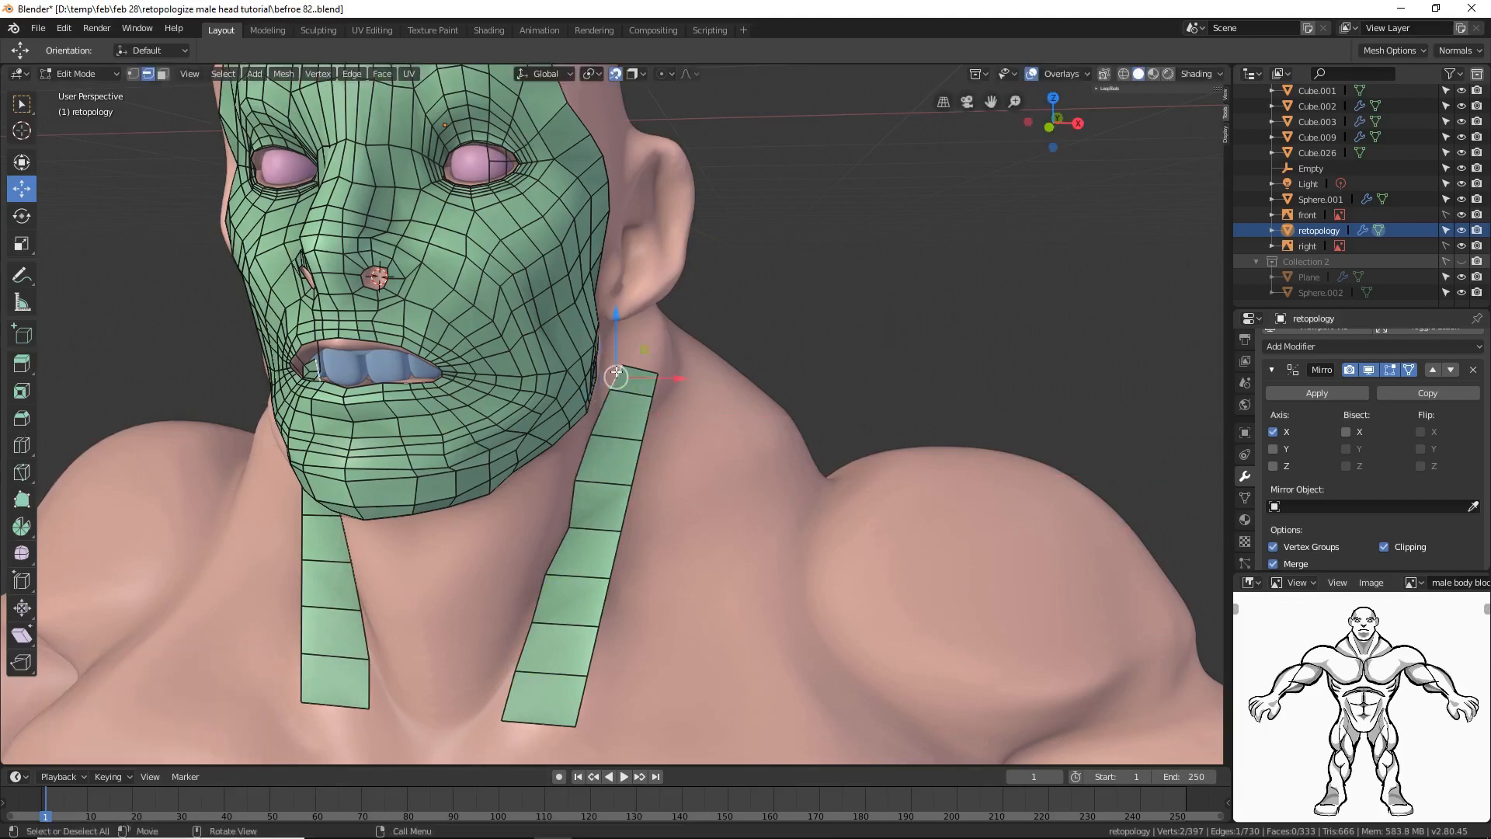
pyautogui.press('g')
pyautogui.press('x')
pyautogui.click(660, 388)
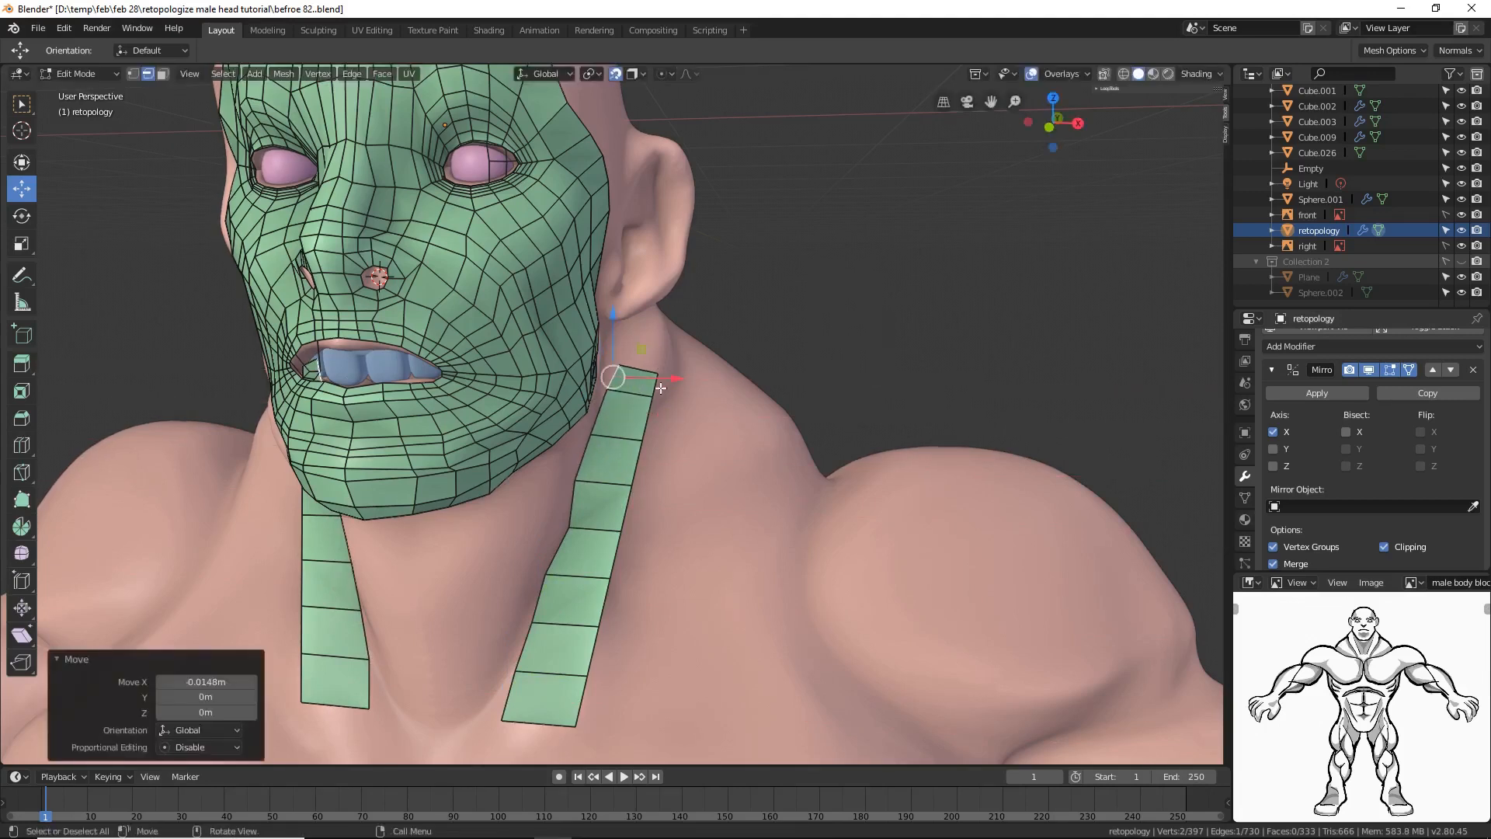
pyautogui.click(893, 376)
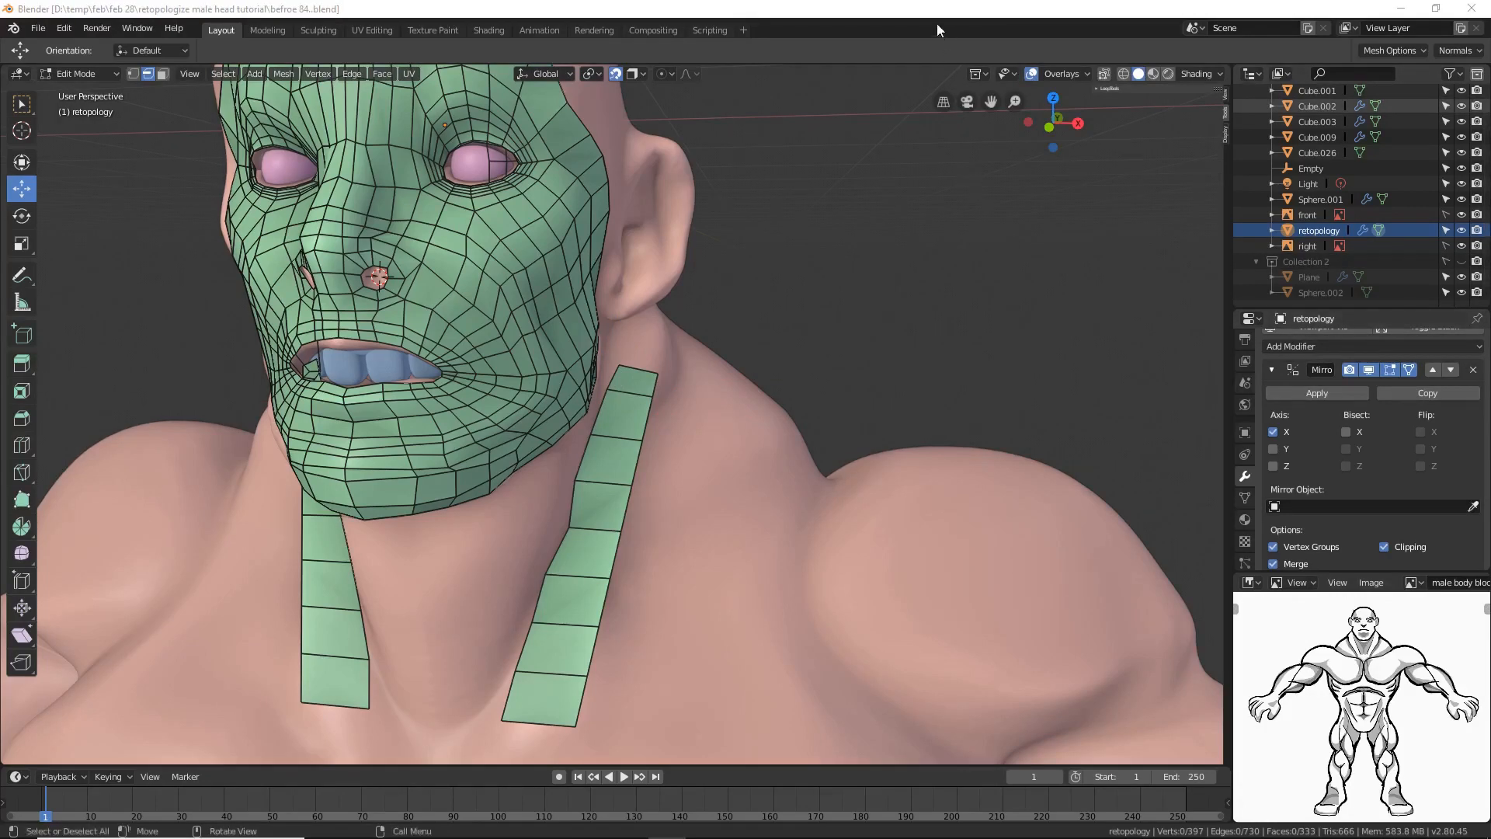
# Step: Add one centered lengthwise loop cut down the whole neck strip with a slide factor of 0
pyautogui.moveTo(873, 377); pyautogui.dragTo(689, 405, button='middle')
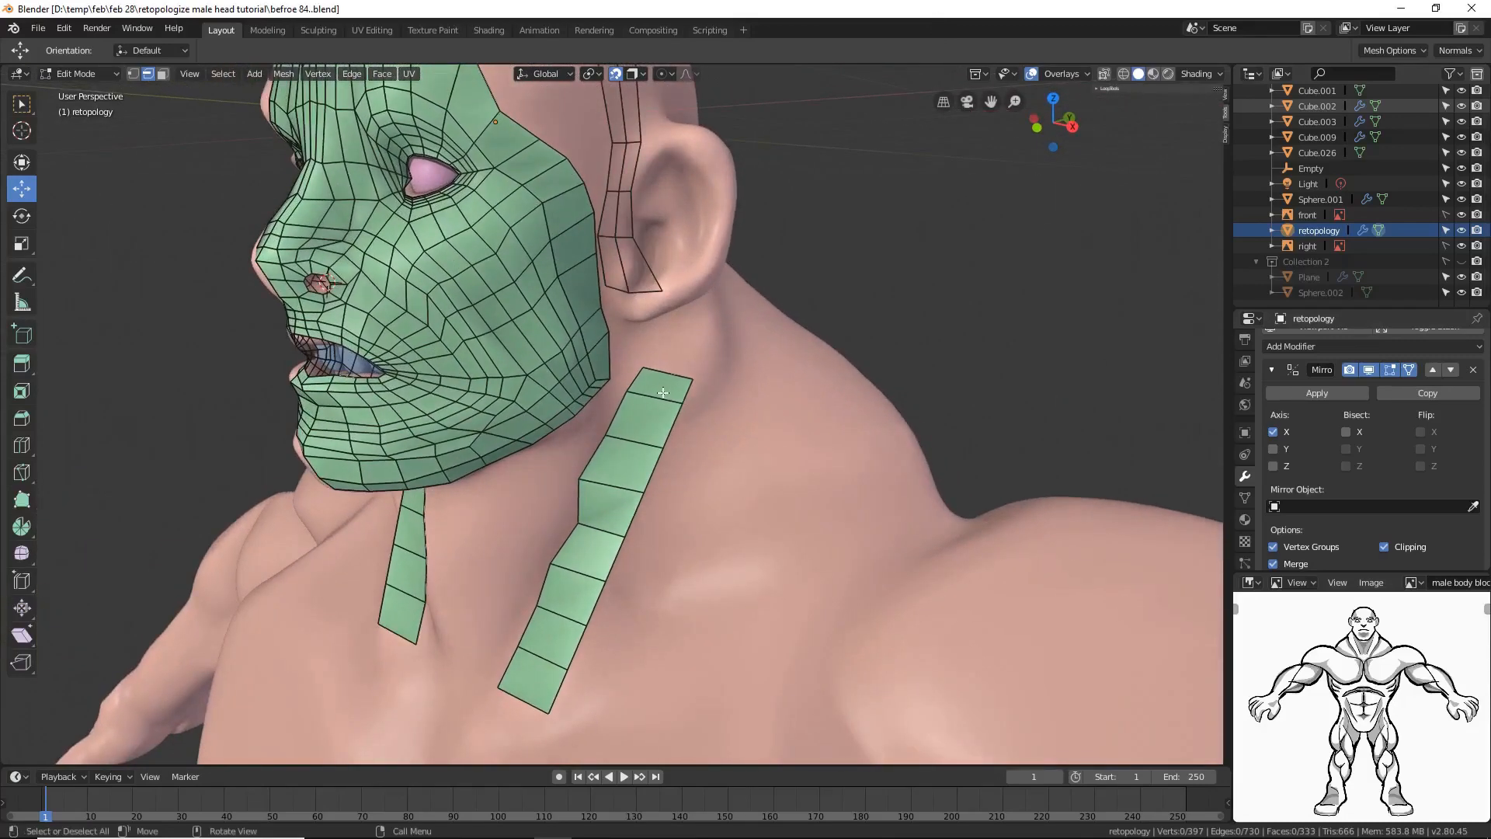
pyautogui.hotkey('ctrl', 'r')
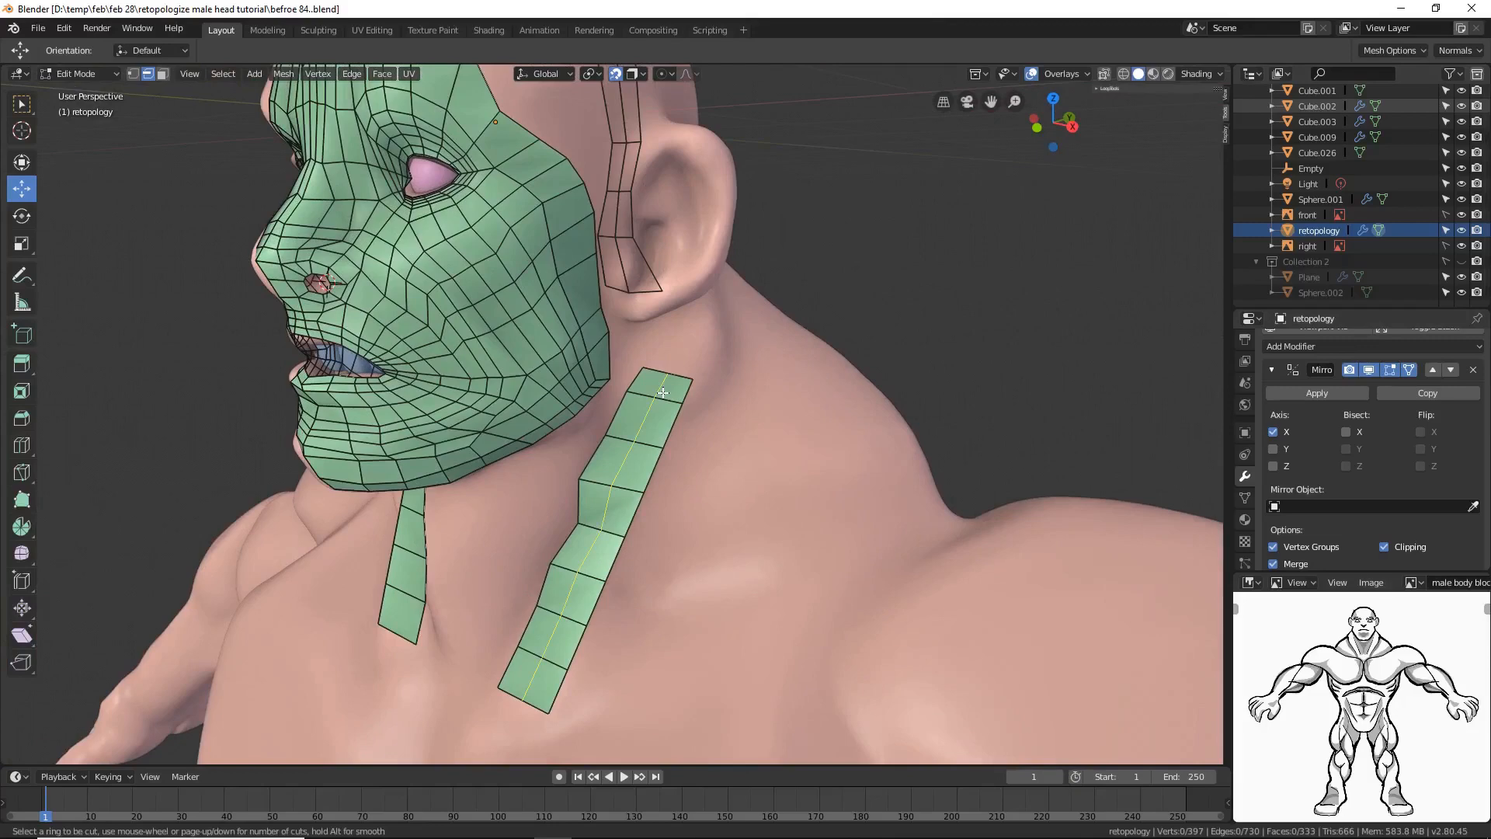
pyautogui.click(662, 392)
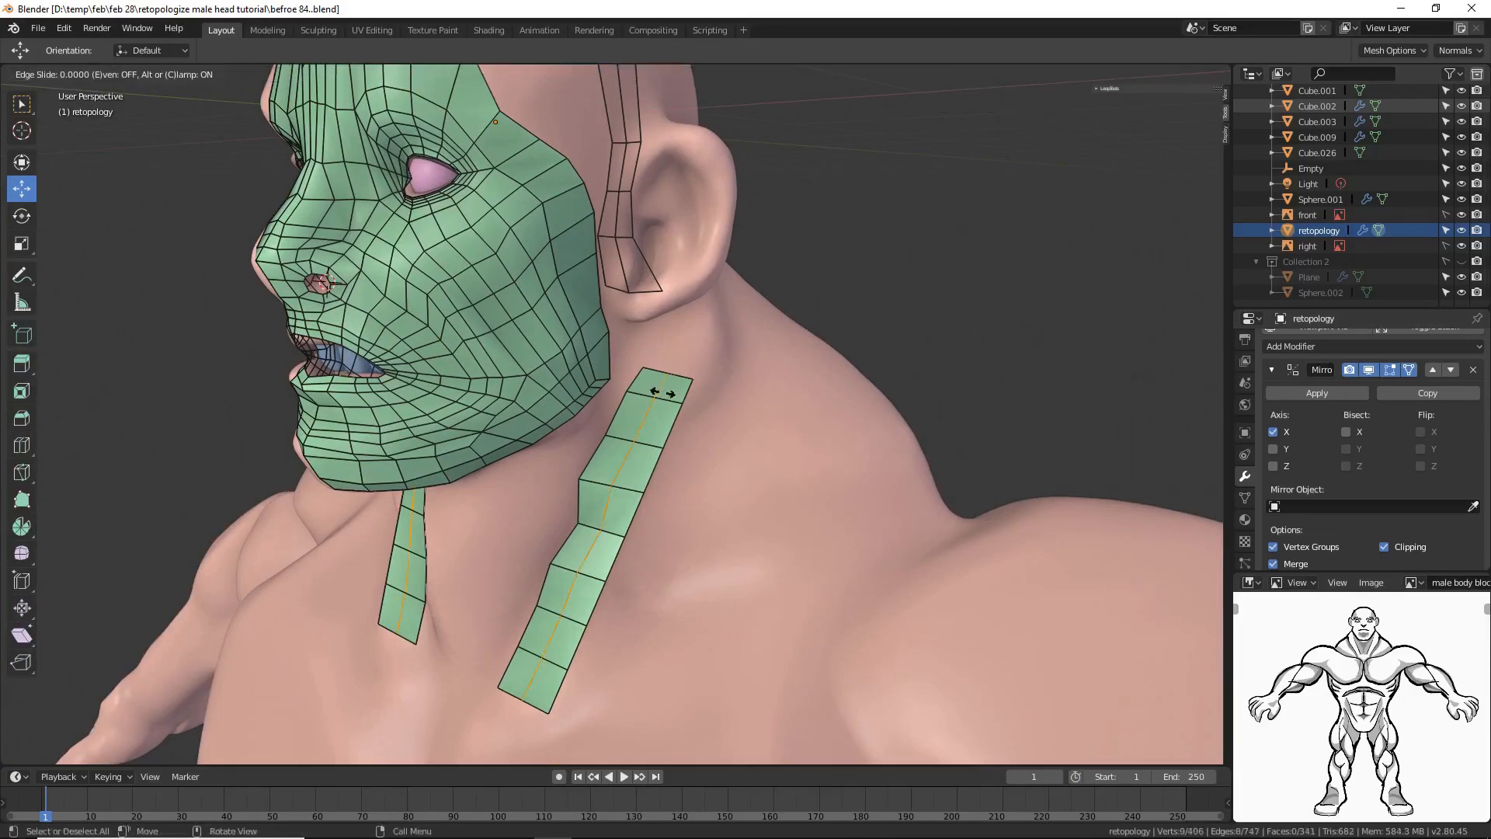
pyautogui.rightClick(663, 392)
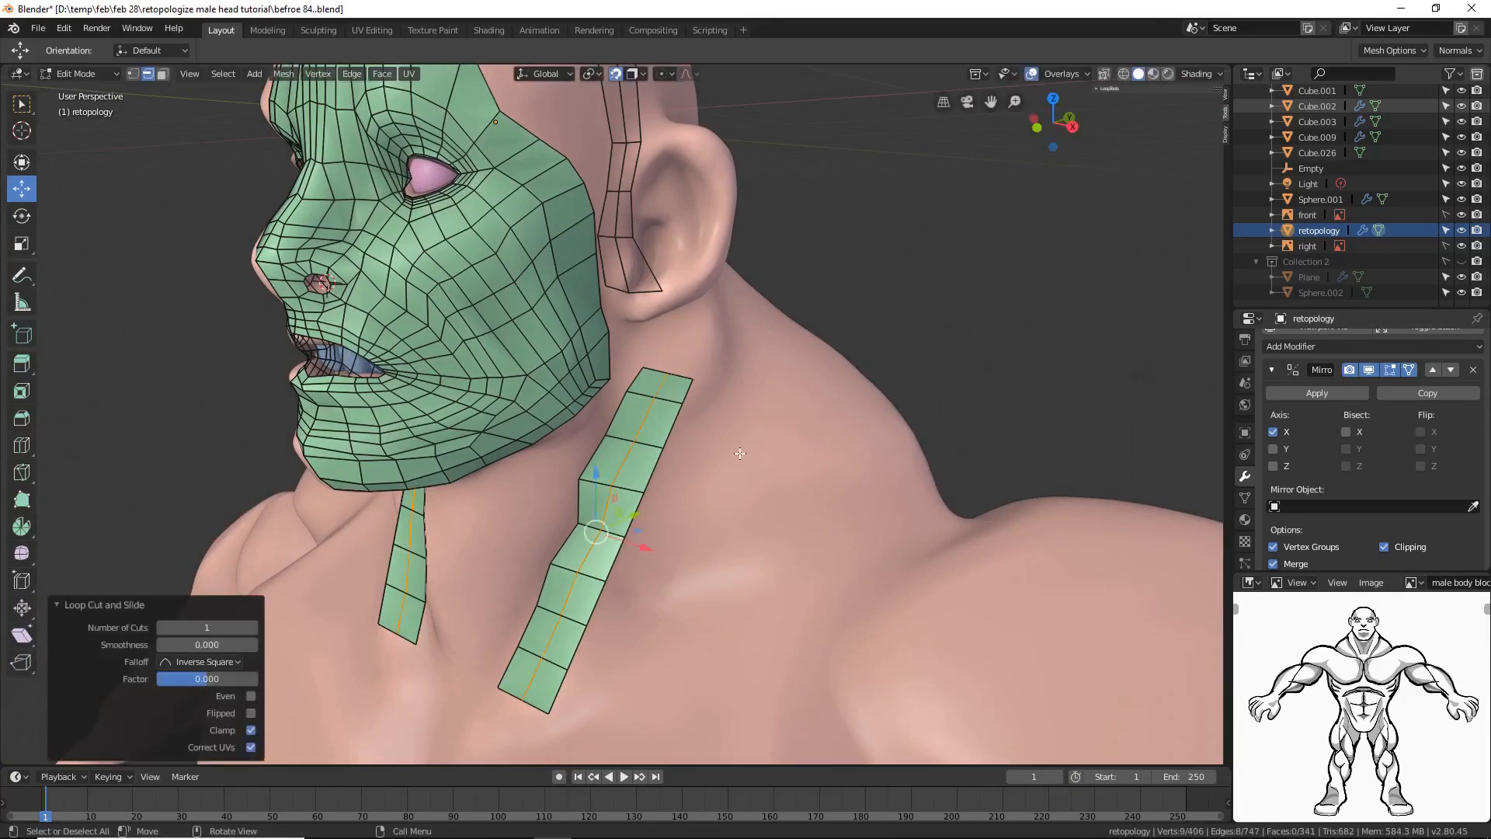
# Step: Add one centered loop cut across the topmost segment of the side neck strip, deselect, and save an incremental copy as befroe 86..blend
pyautogui.scroll(3, 776, 472)
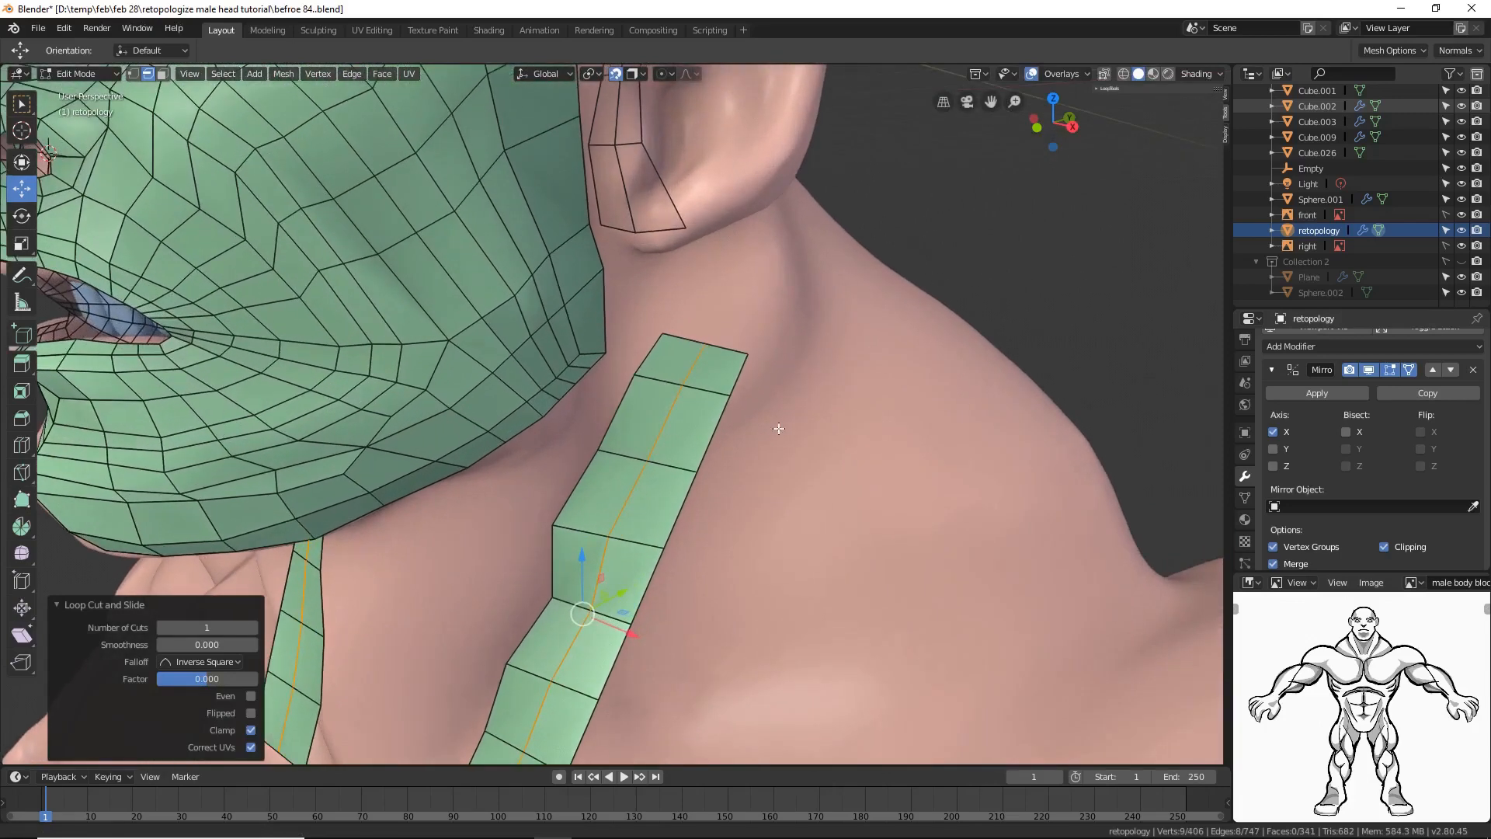
pyautogui.hotkey('alt', 'a')
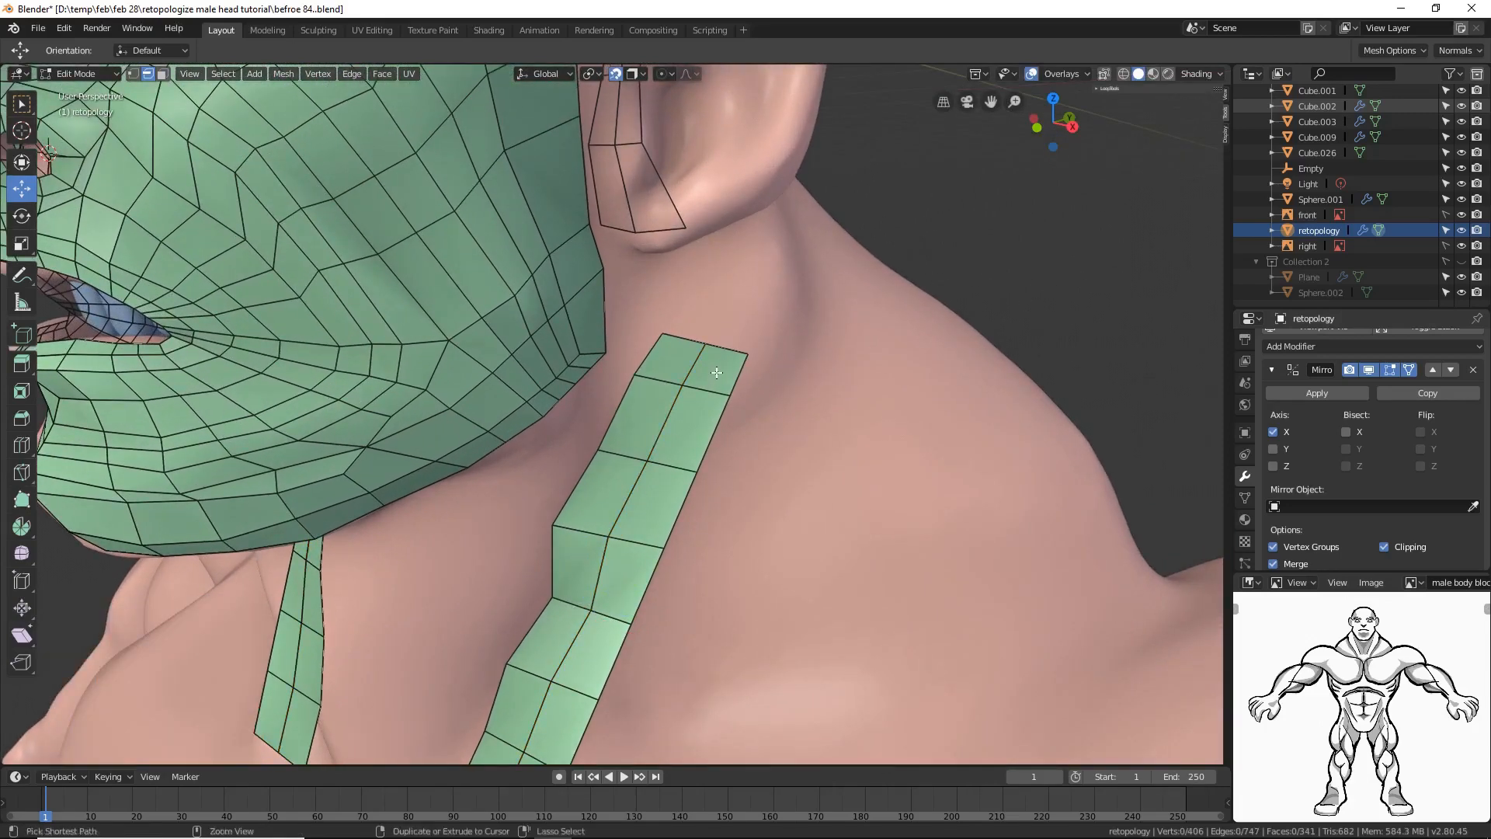
pyautogui.hotkey('ctrl', 'r')
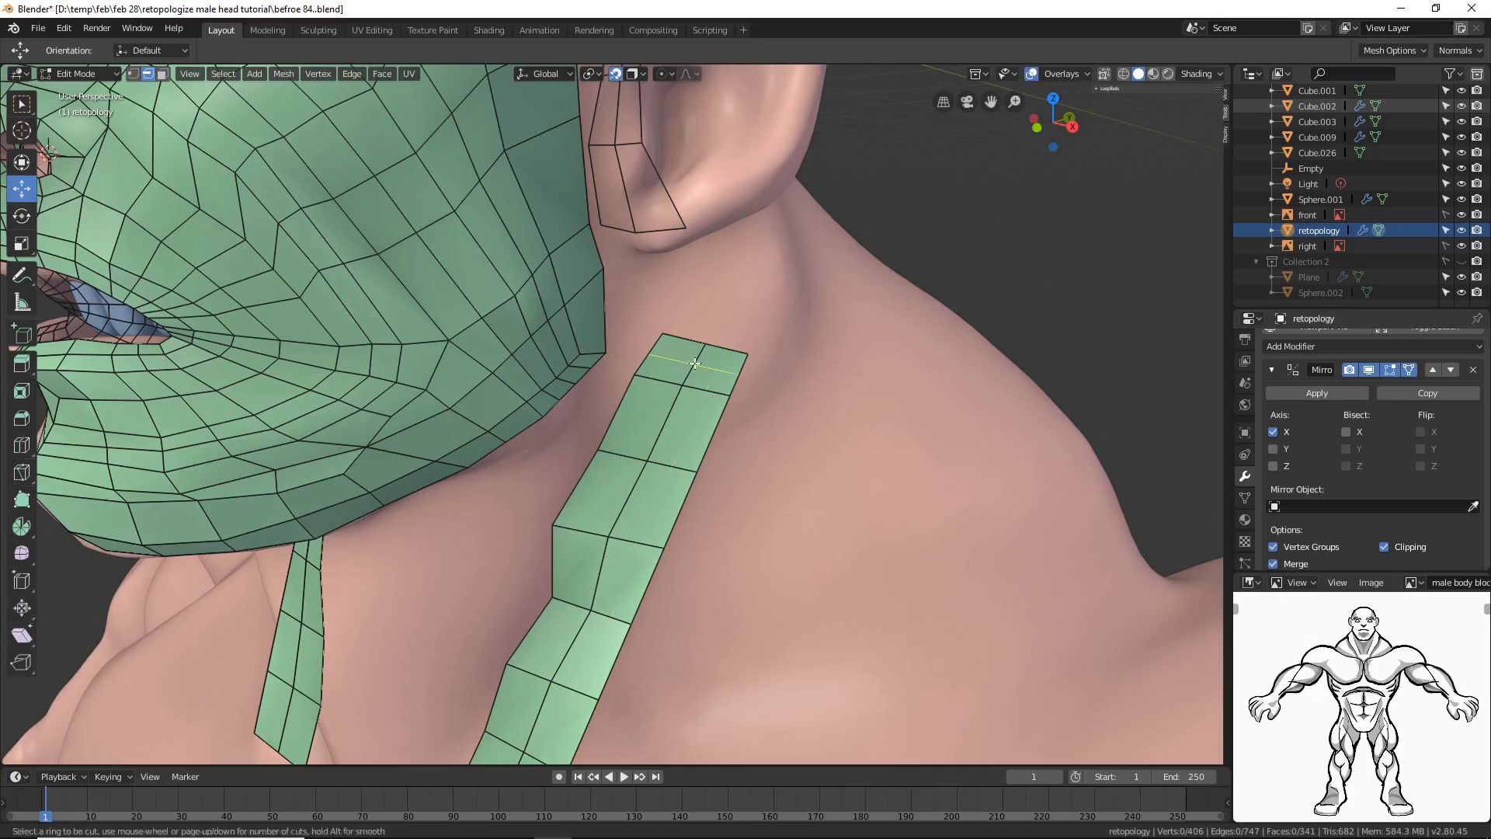
pyautogui.click(695, 363)
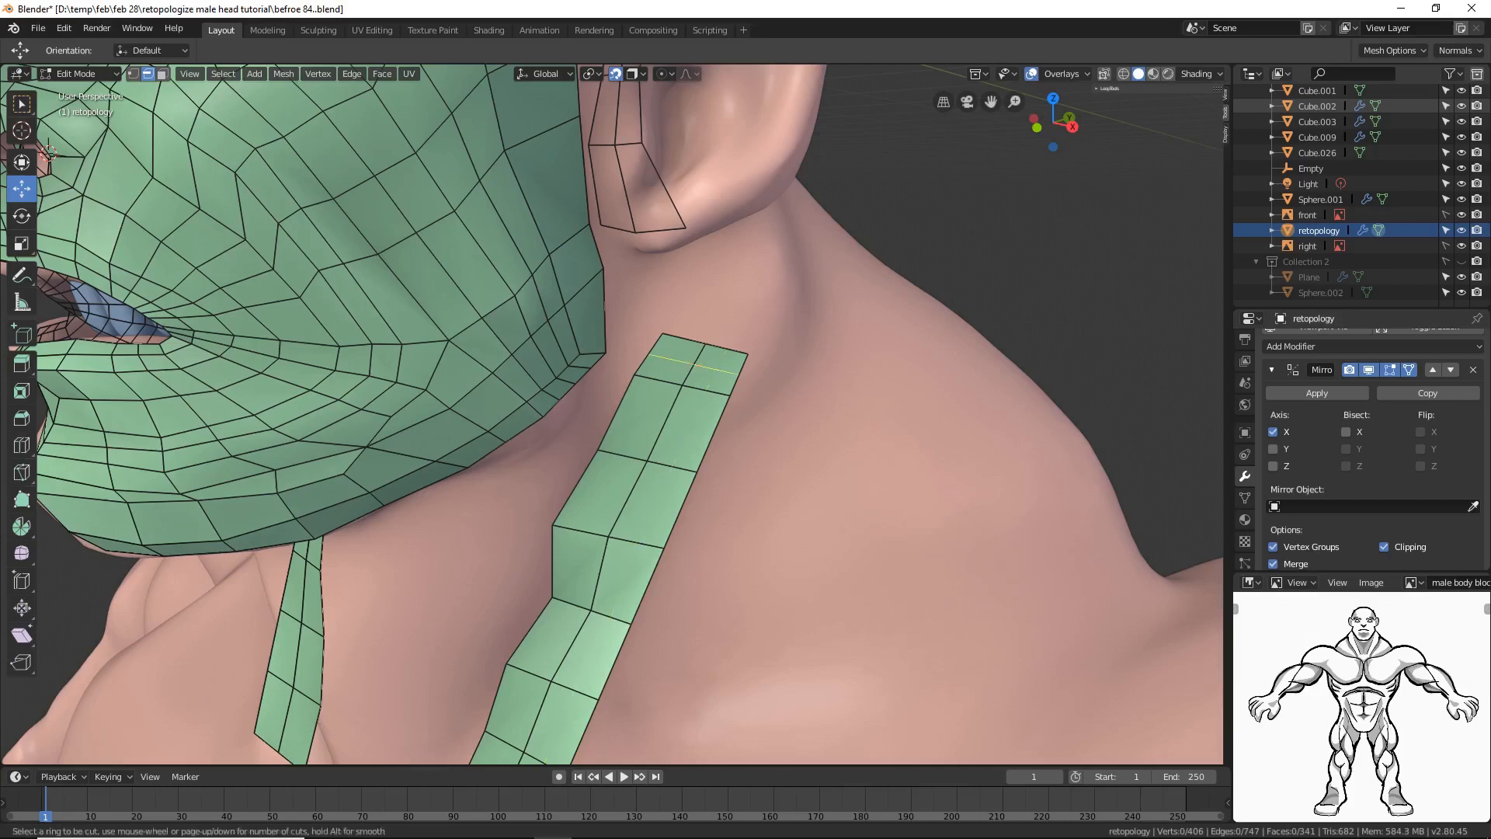
pyautogui.rightClick(695, 362)
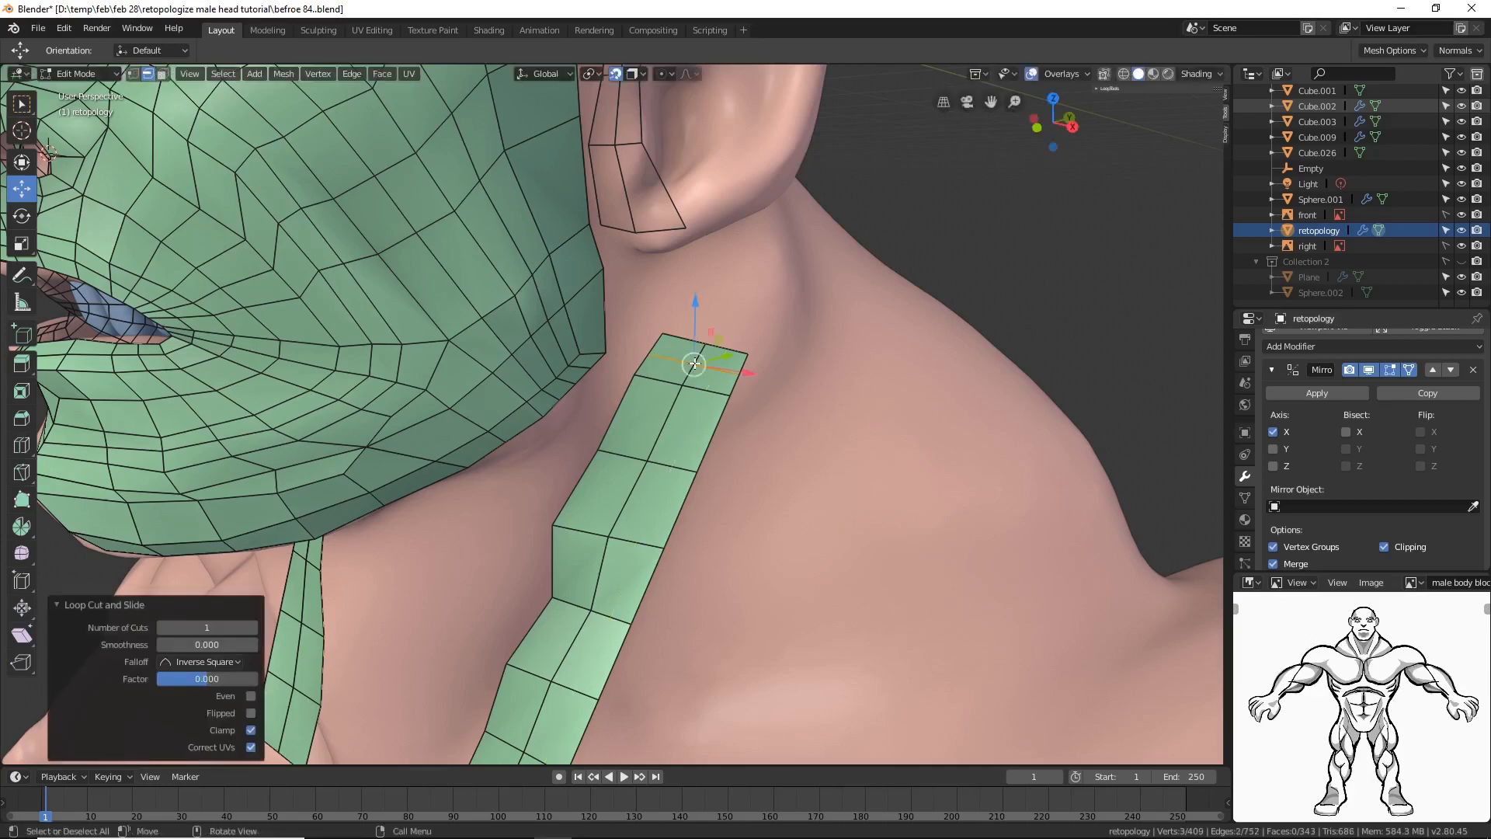
pyautogui.click(1027, 301)
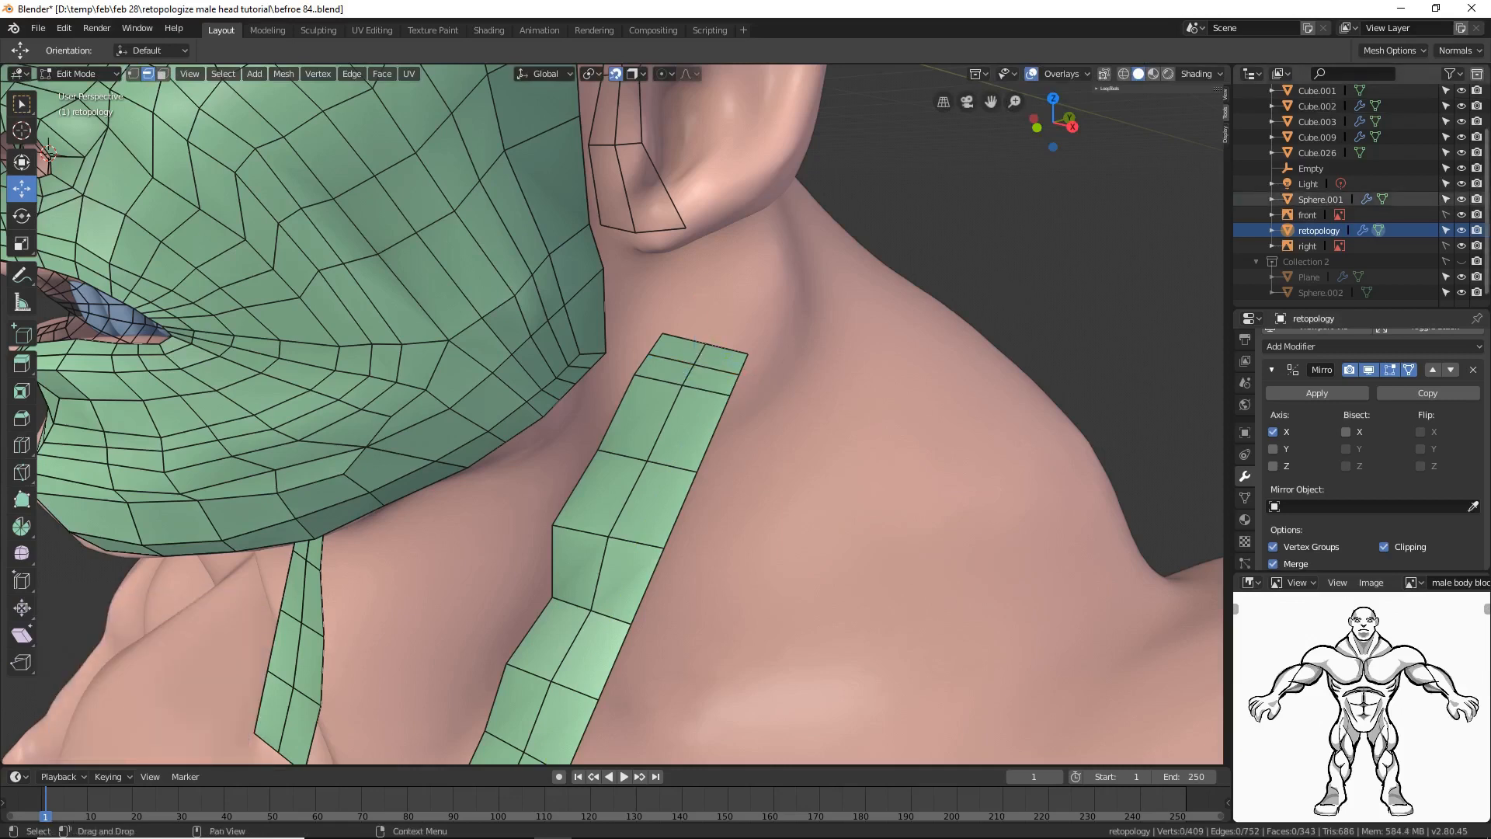
pyautogui.hotkey('ctrl', 'alt', 's')
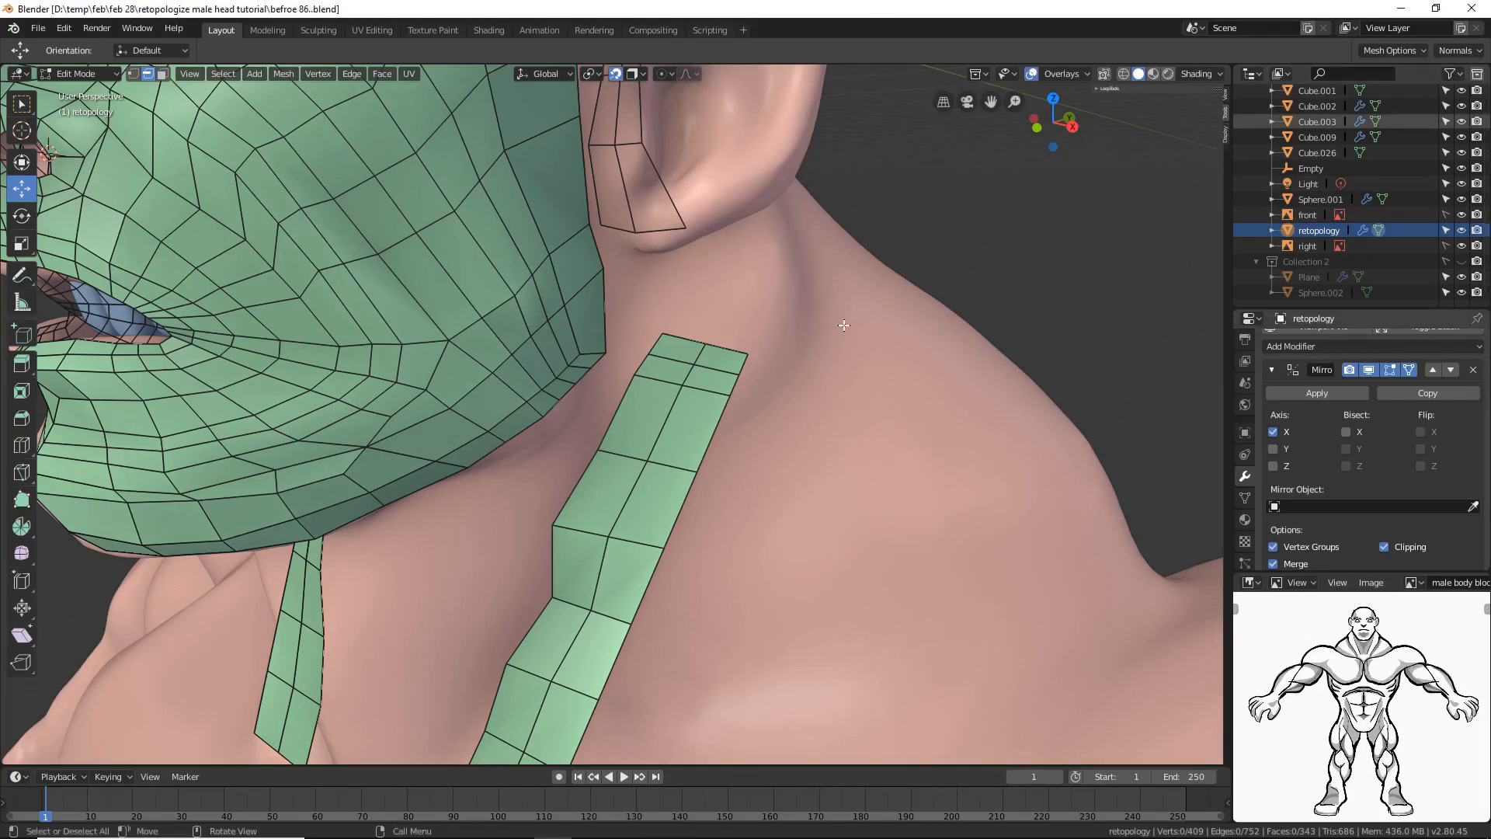
# Step: Raise the short edge at the rear corner of the jaw by 0.0539 m along Z, switch to the box selection tool, and deselect
pyautogui.click(596, 350)
pyautogui.moveTo(593, 323); pyautogui.dragTo(594, 306)
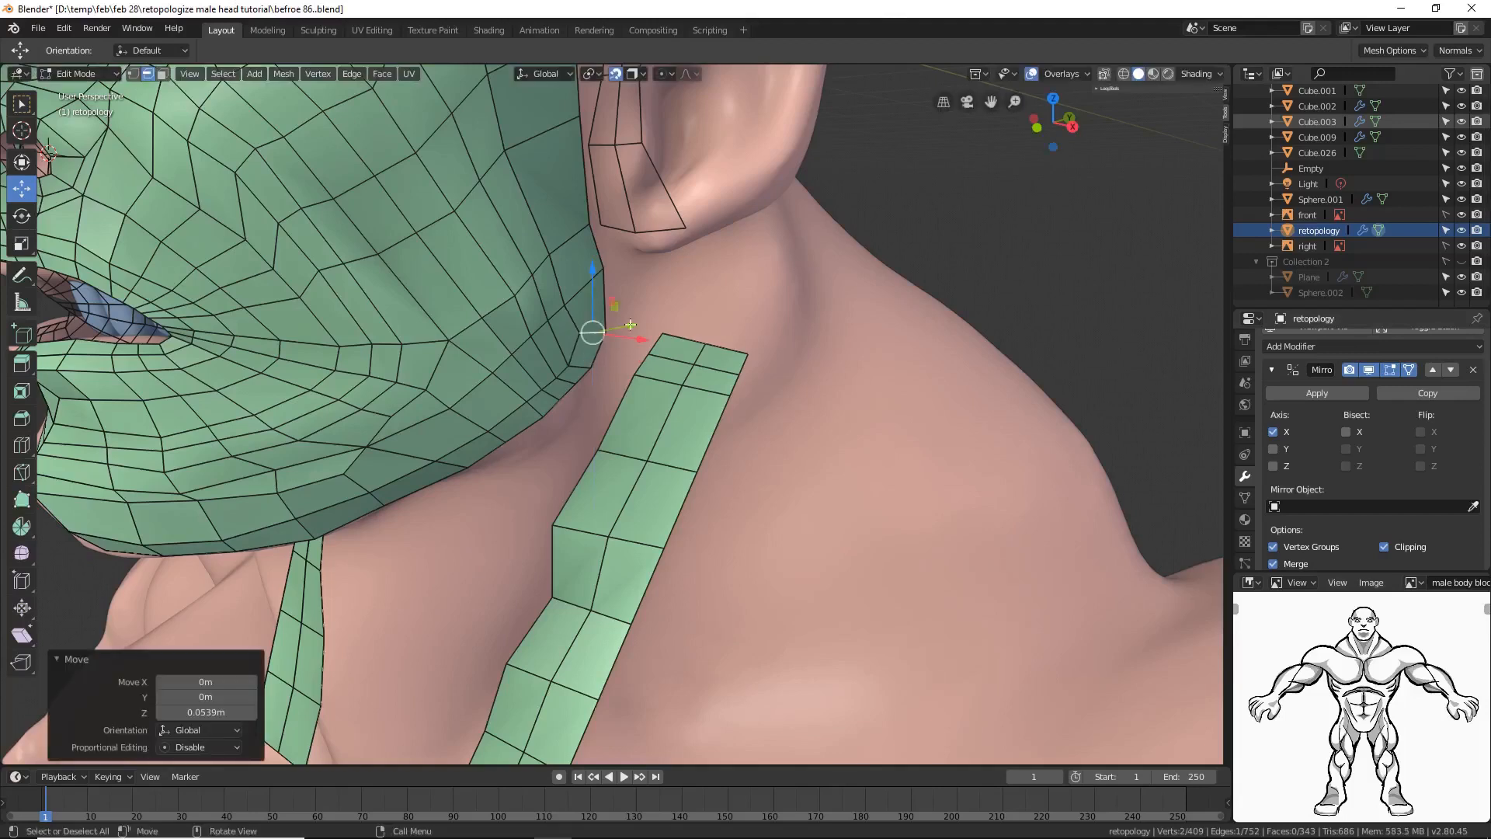
pyautogui.click(21, 104)
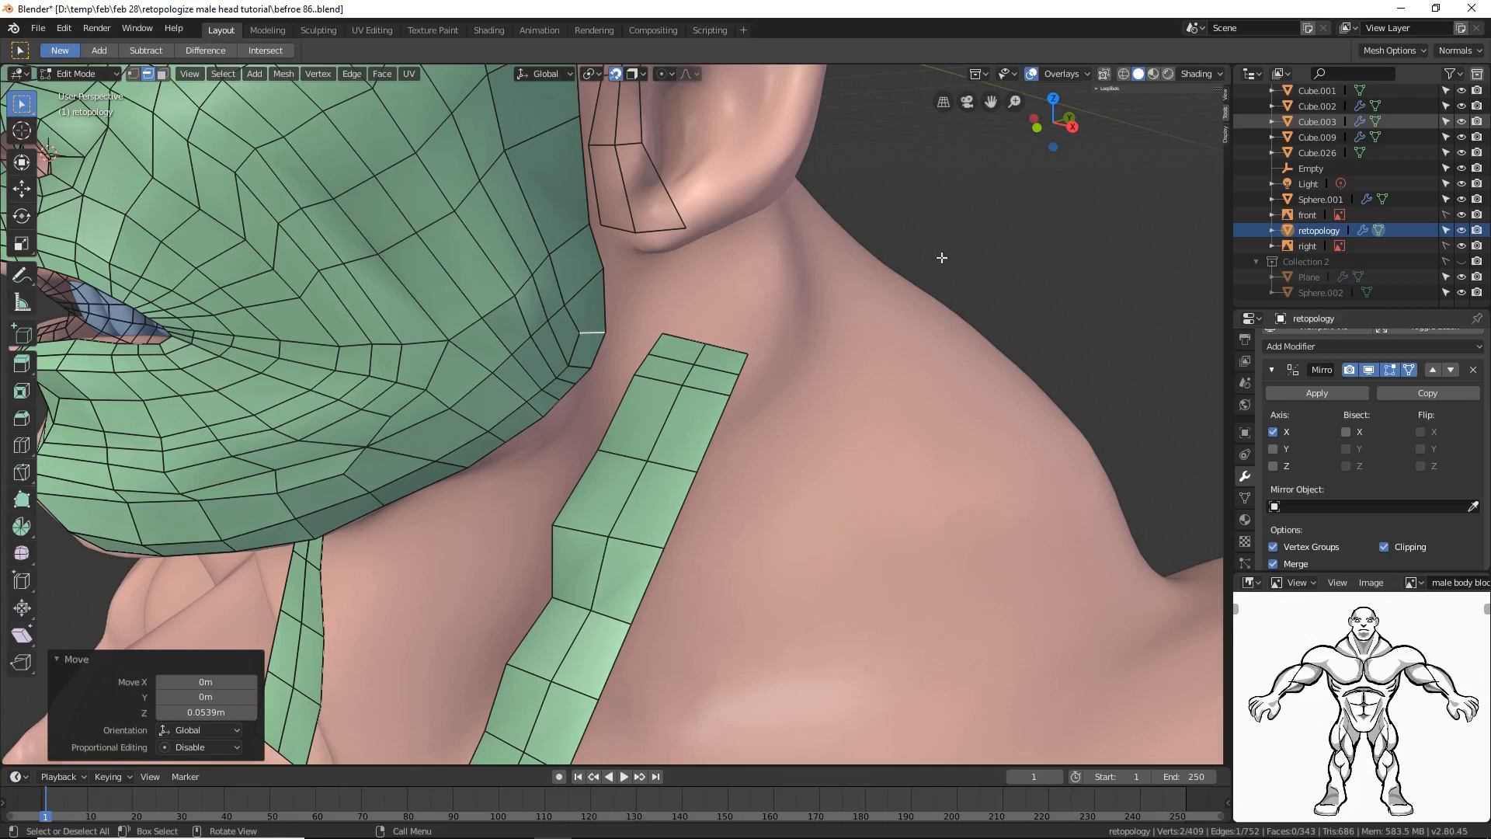
pyautogui.click(969, 247)
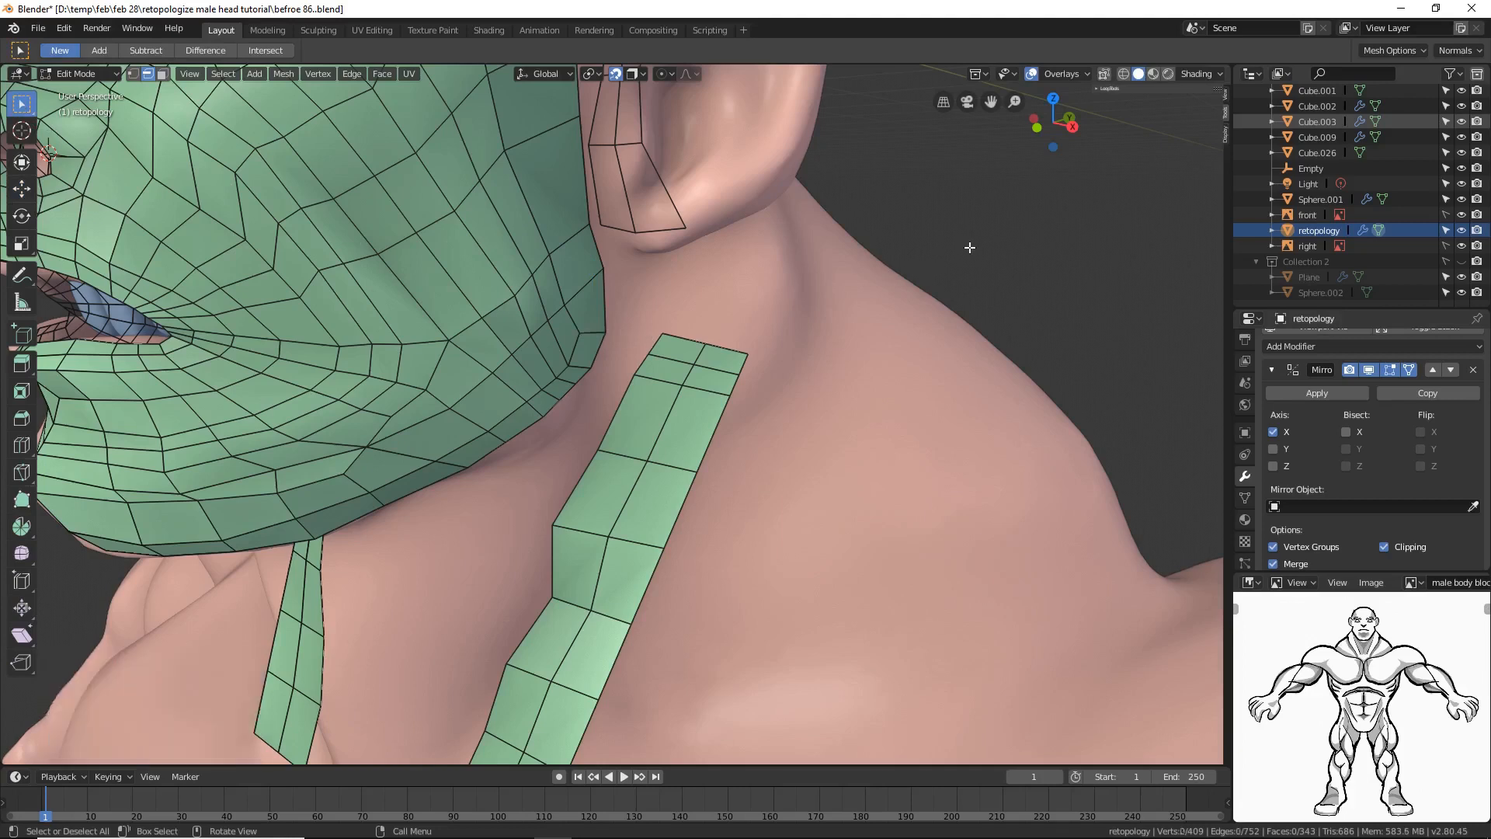
# Step: Bridge the two topmost inner side edges of the neck strip to the two rear border edges of the jaw, and deselect
pyautogui.click(644, 359)
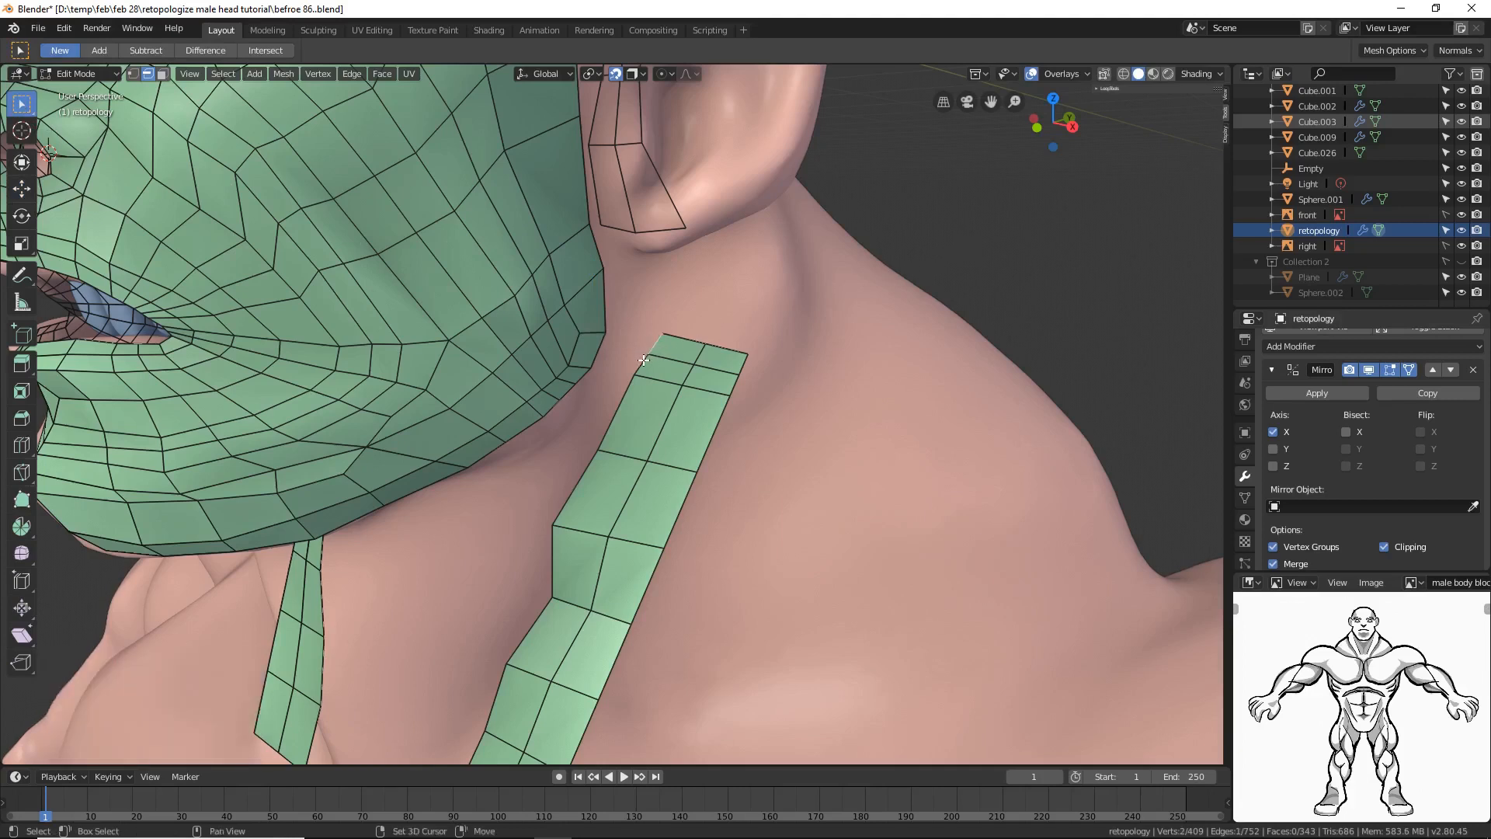
pyautogui.keyDown('shift'); pyautogui.click(645, 358); pyautogui.keyUp('shift')
pyautogui.keyDown('shift'); pyautogui.click(604, 299); pyautogui.keyUp('shift')
pyautogui.keyDown('shift'); pyautogui.click(598, 349); pyautogui.keyUp('shift')
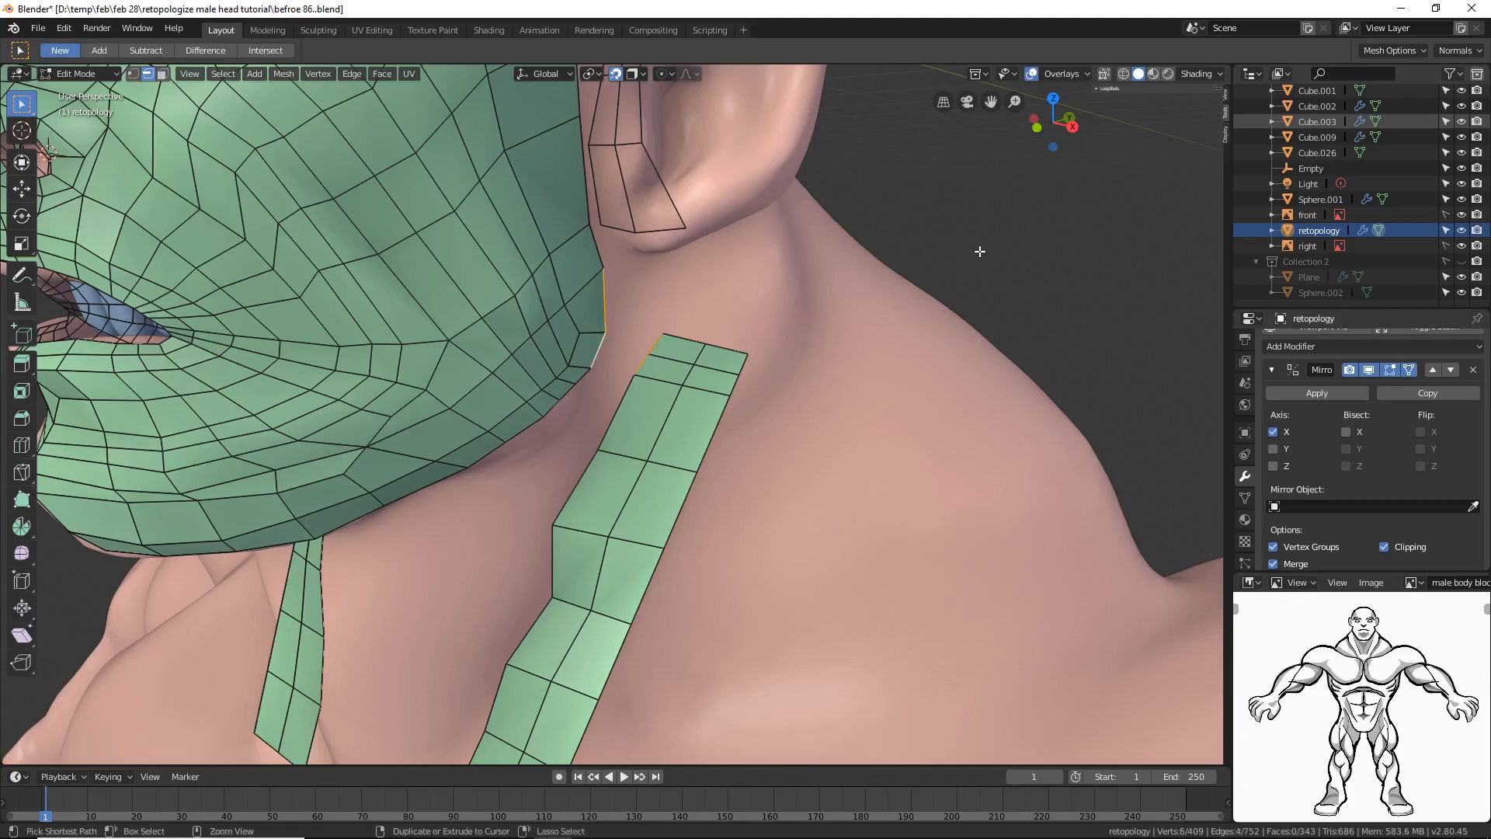
pyautogui.hotkey('ctrl', 'e')
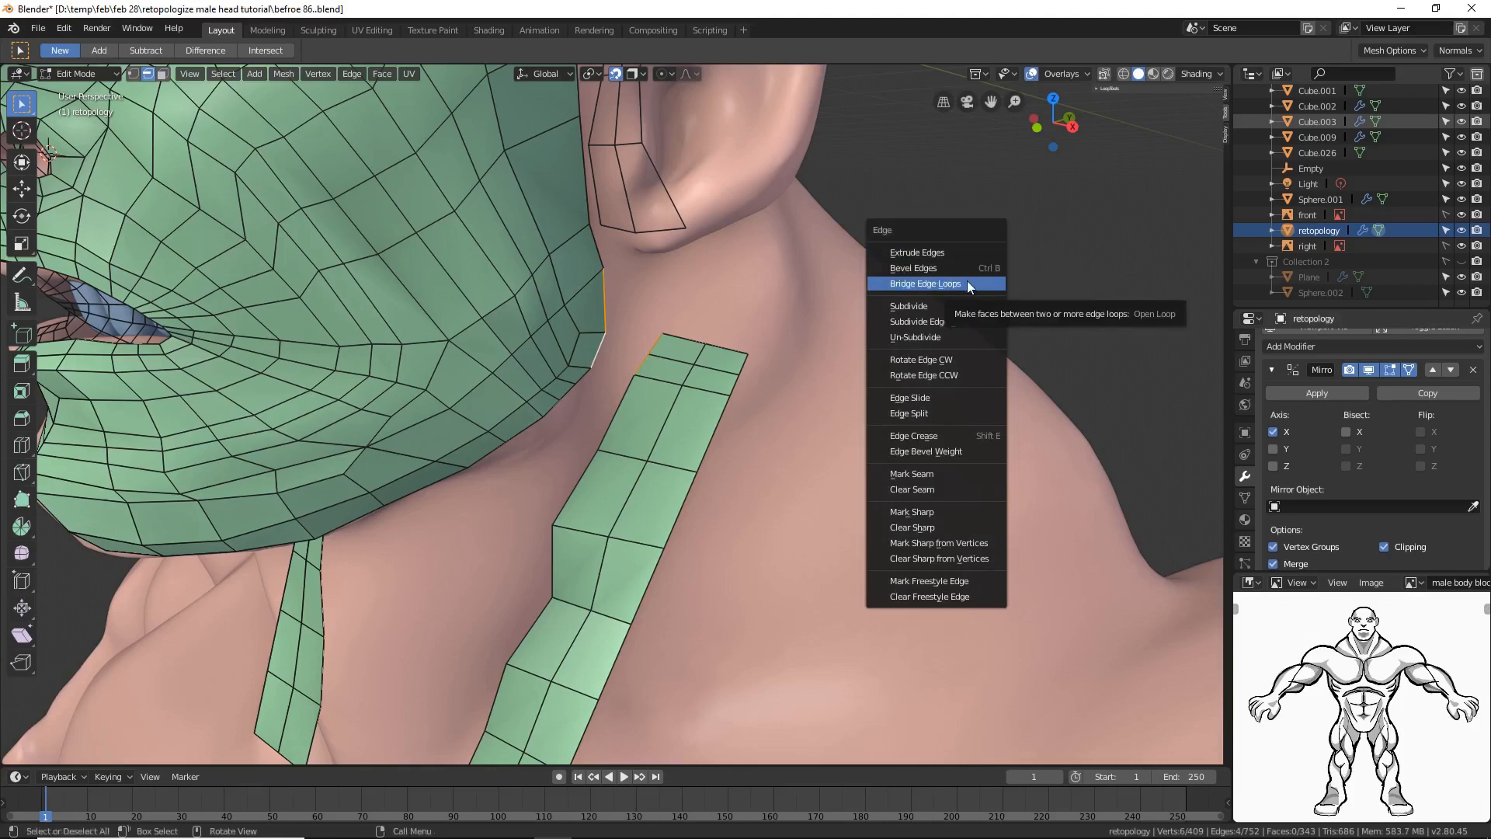
pyautogui.click(967, 283)
pyautogui.click(1032, 298)
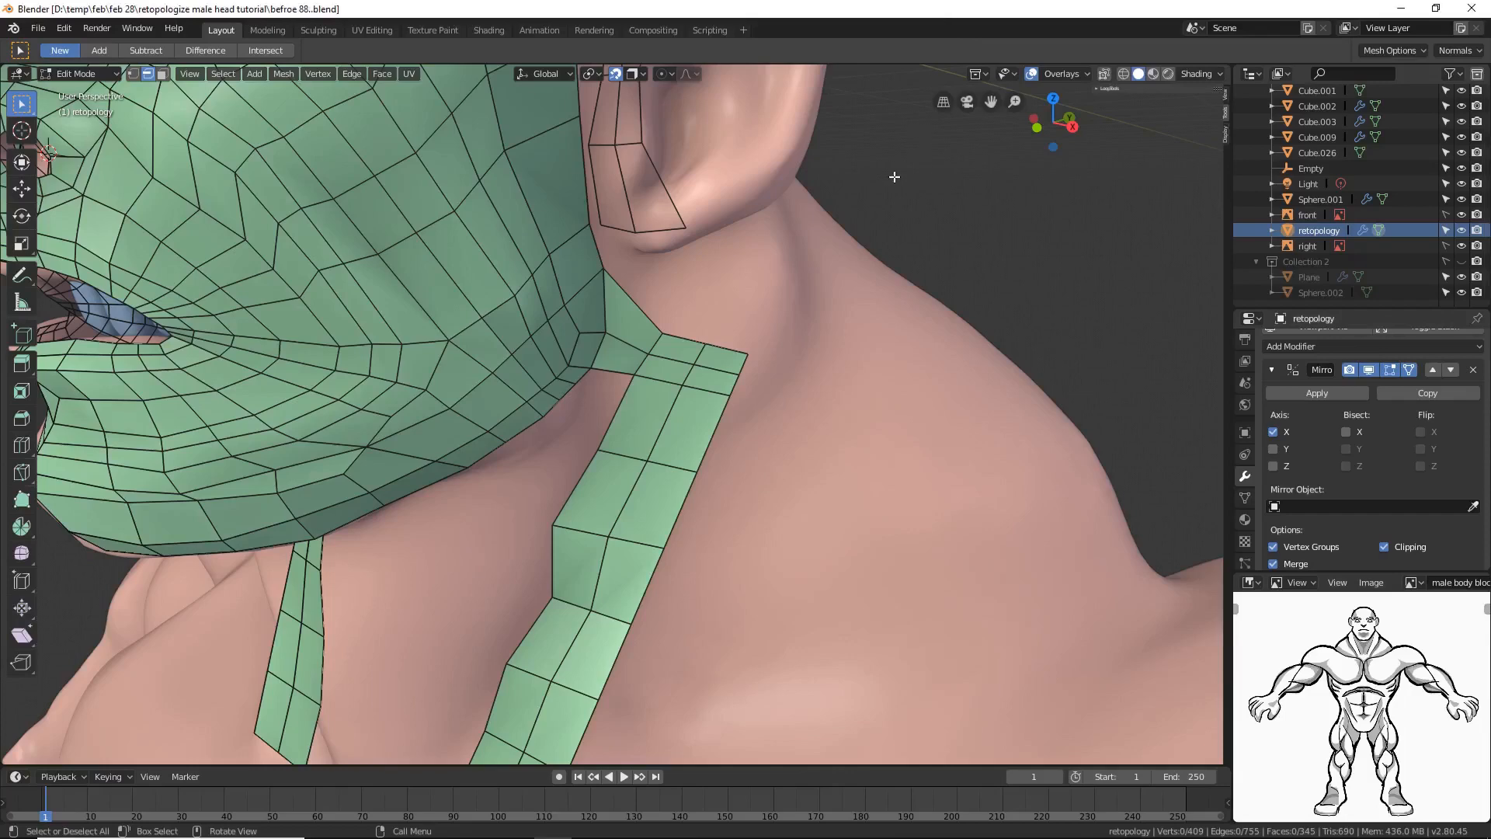
# Step: In vertex mode, extrude two vertices from the outer end of the strip's new crosscut, one diagonally downward and one toward the nape
pyautogui.click(134, 73)
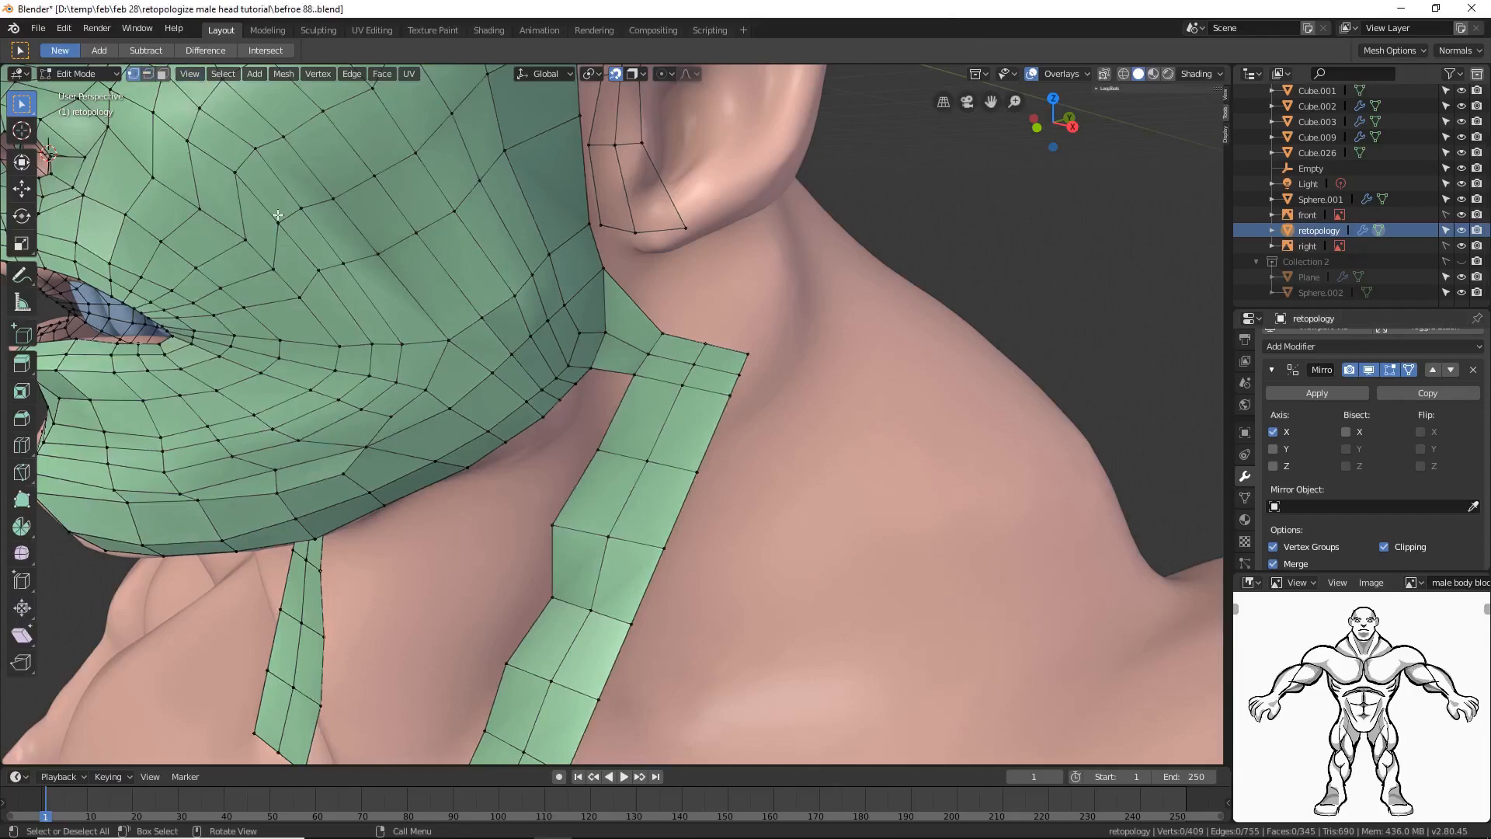
pyautogui.click(743, 380)
pyautogui.keyDown('ctrl'); pyautogui.rightClick(764, 416); pyautogui.keyUp('ctrl')
pyautogui.keyDown('ctrl'); pyautogui.rightClick(786, 382); pyautogui.keyUp('ctrl')
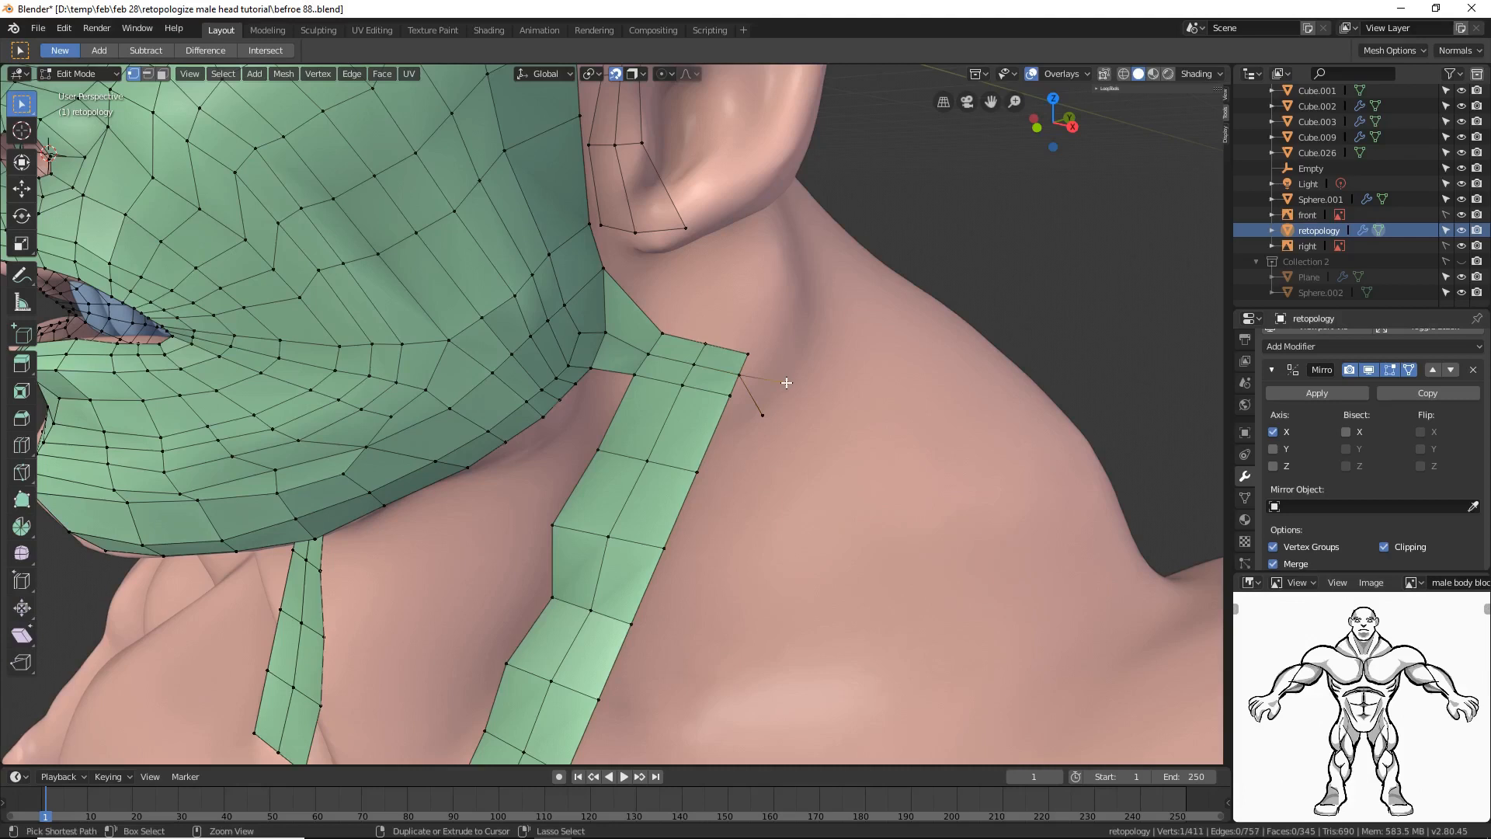
pyautogui.keyDown('shift'); pyautogui.click(740, 374); pyautogui.keyUp('shift')
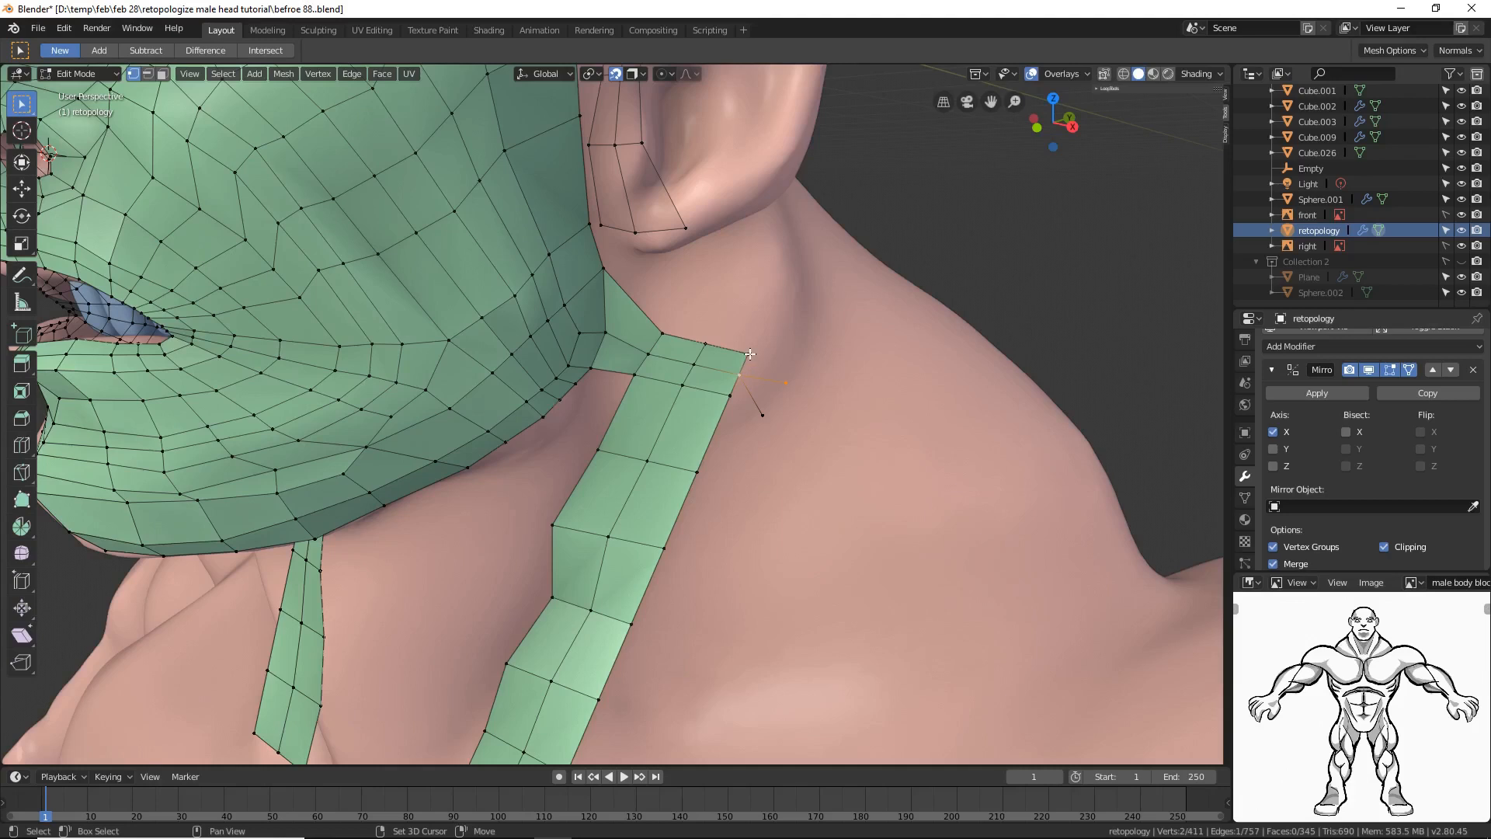
# Step: Extrude the strip's top outer corner toward the nape, fill a quad with the upper loose edge below it, and deselect
pyautogui.click(748, 355)
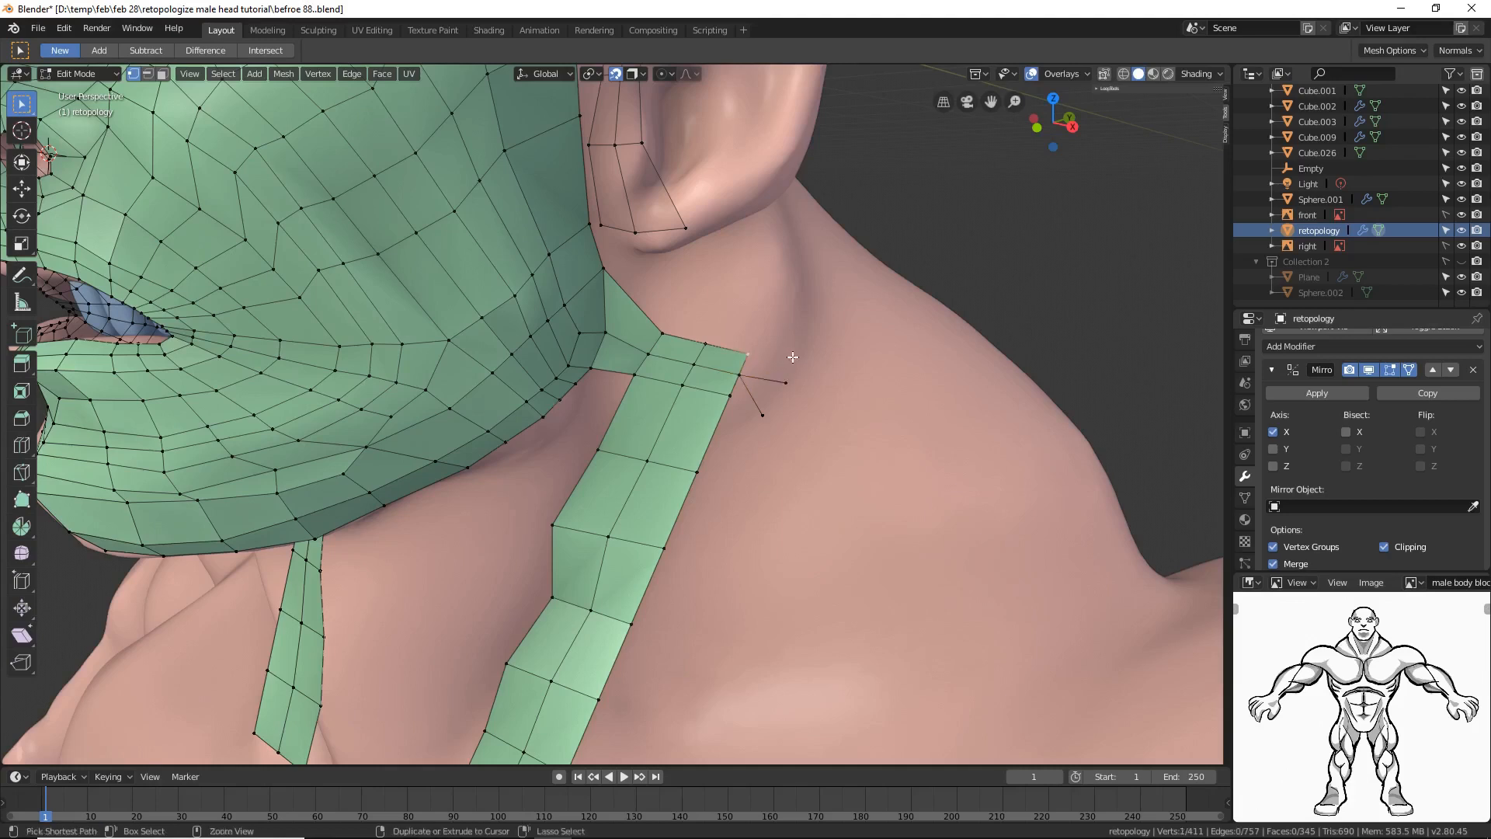
pyautogui.keyDown('ctrl'); pyautogui.rightClick(792, 356); pyautogui.keyUp('ctrl')
pyautogui.keyDown('shift'); pyautogui.click(747, 358); pyautogui.keyUp('shift')
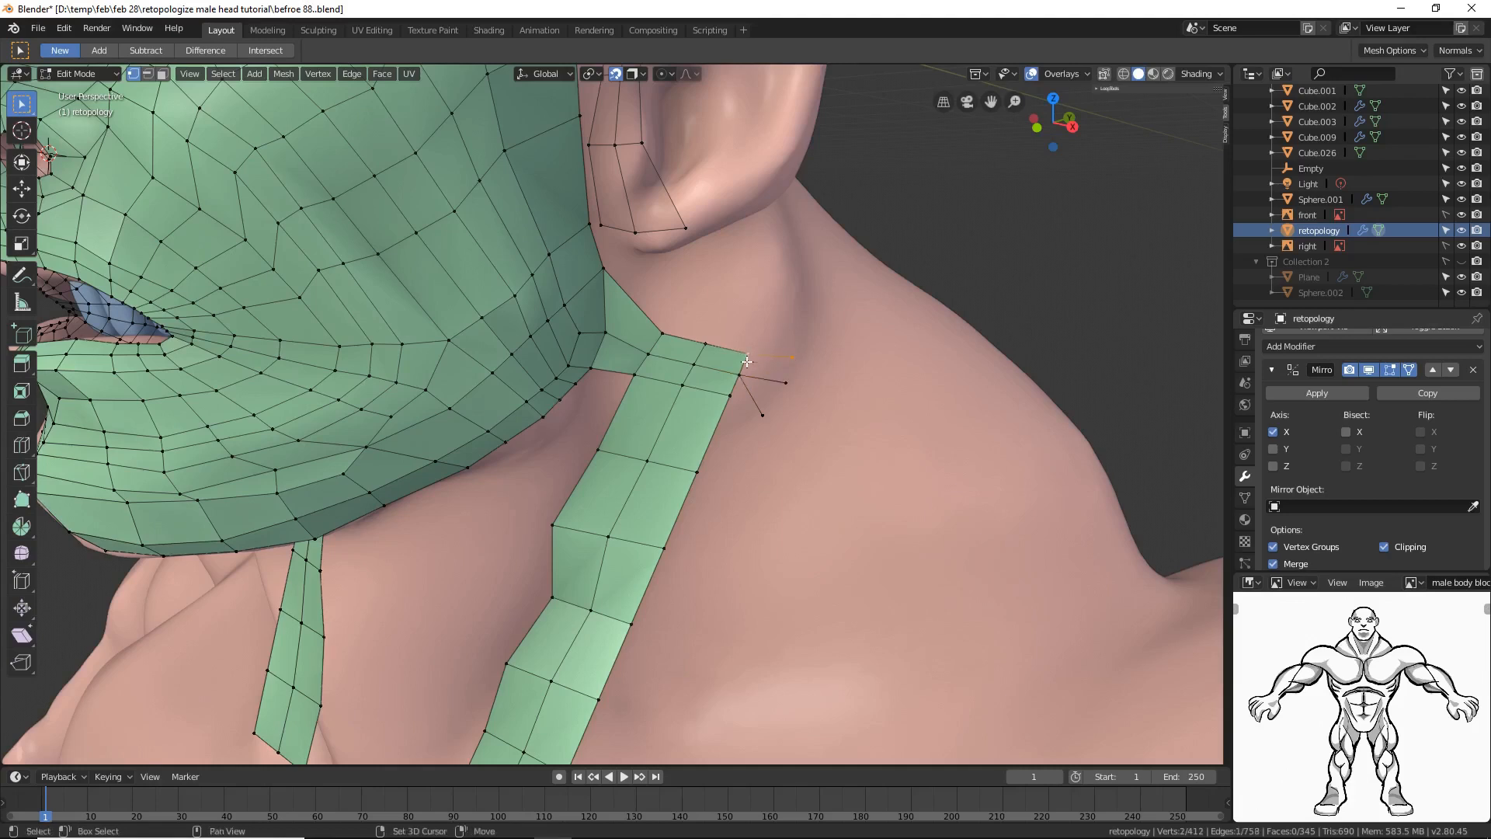
pyautogui.keyDown('shift'); pyautogui.click(740, 375); pyautogui.keyUp('shift')
pyautogui.keyDown('shift'); pyautogui.click(786, 383); pyautogui.keyUp('shift')
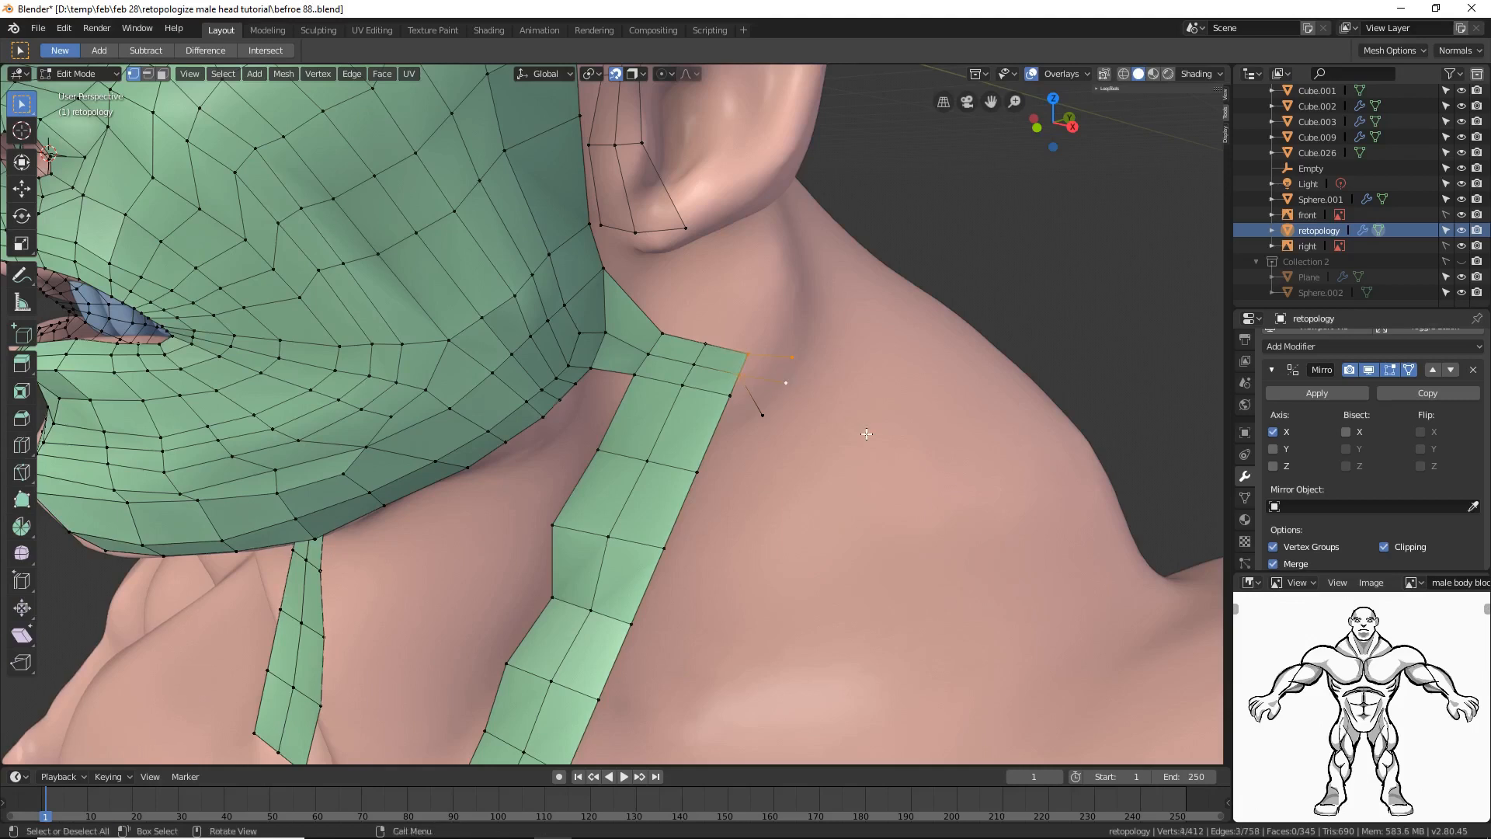
pyautogui.press('f')
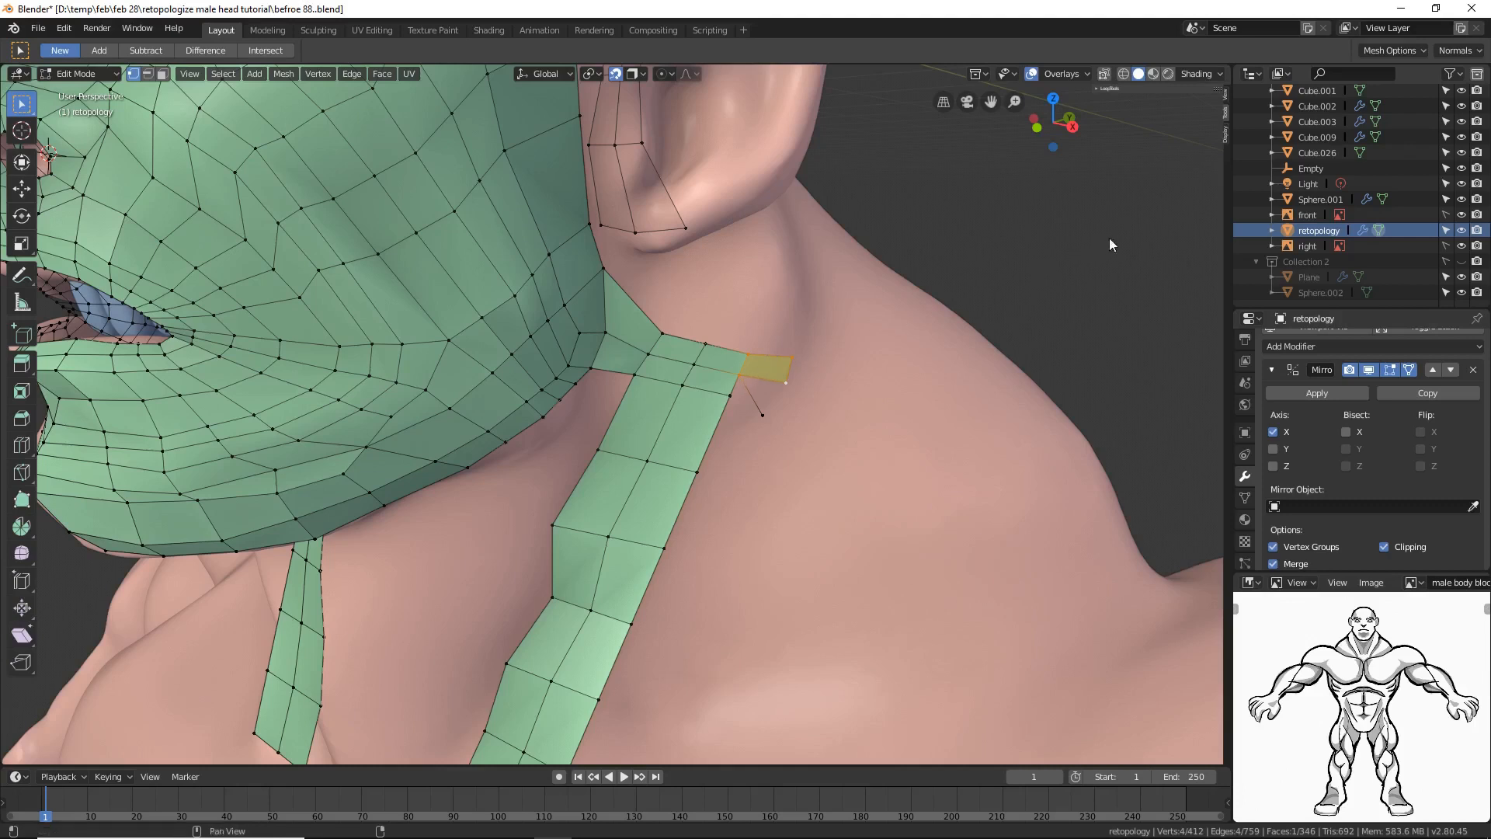
pyautogui.hotkey('alt', 'a')
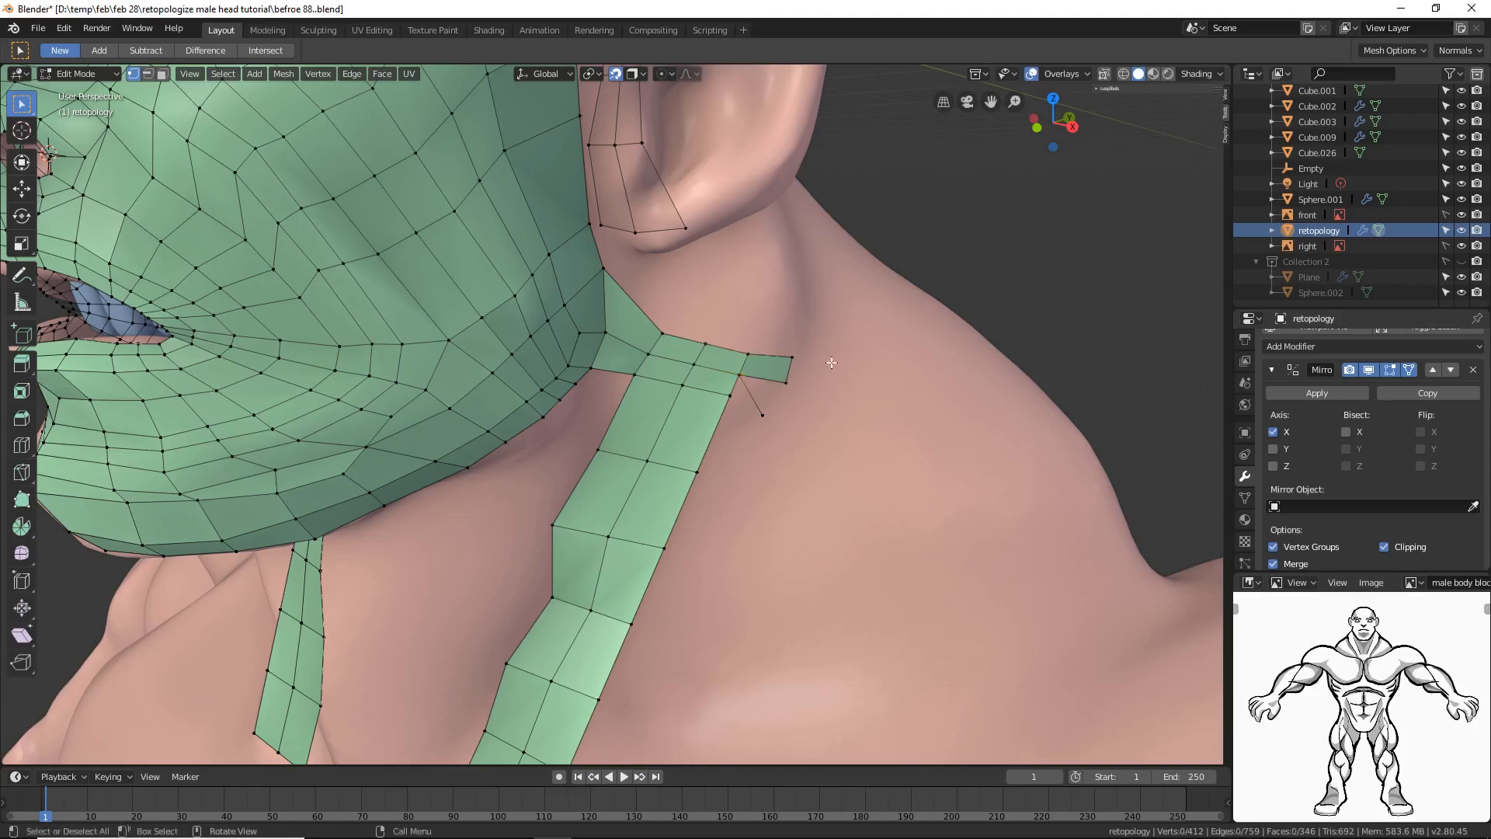
# Step: Fill a face between the strip's upper outer side and the lower loose vertex, and save an incremental copy as befroe 89..blend
pyautogui.click(740, 376)
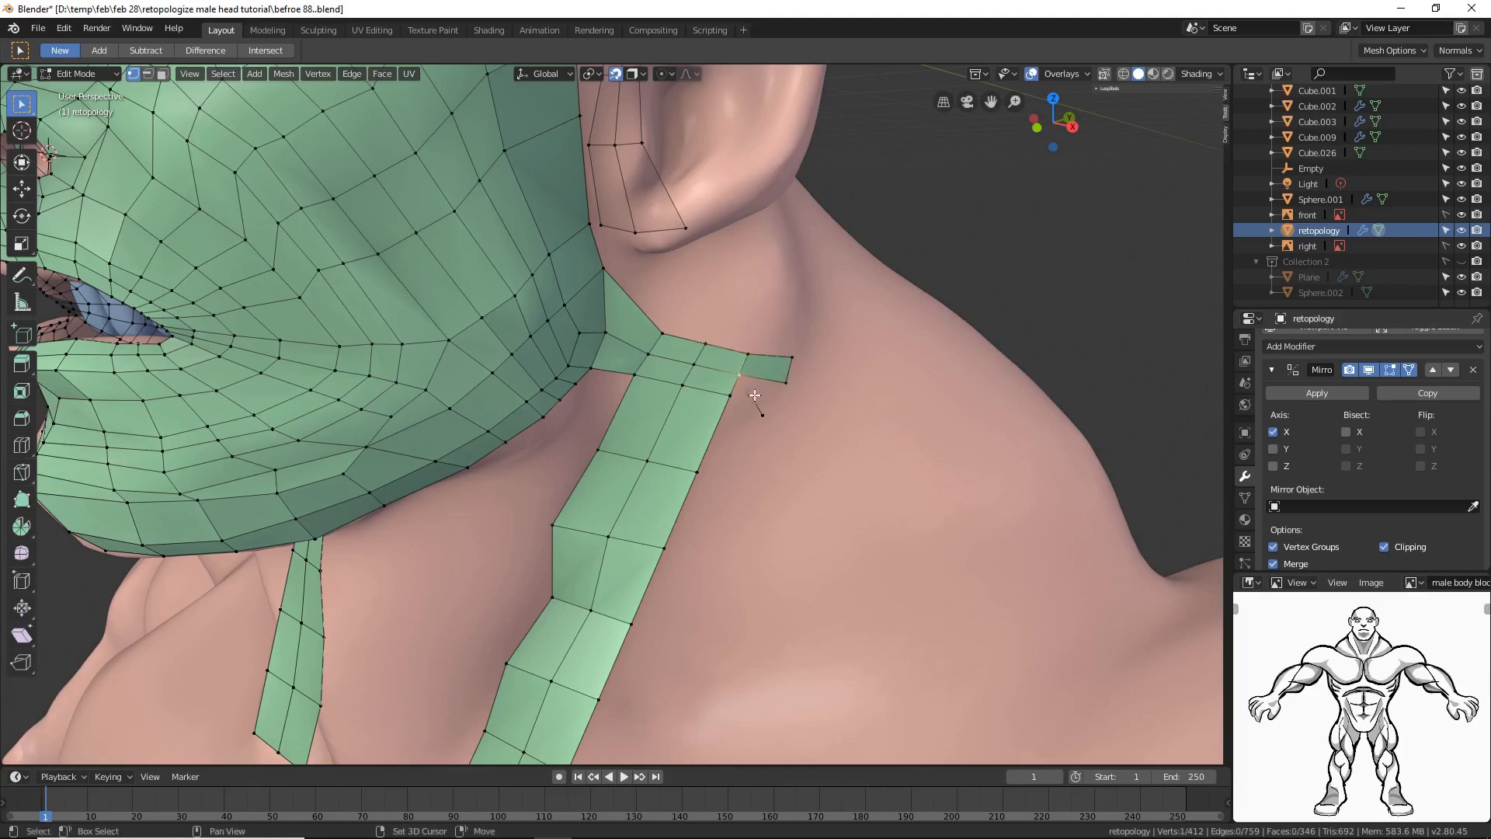
pyautogui.keyDown('ctrl'); pyautogui.click(696, 470); pyautogui.keyUp('ctrl')
pyautogui.keyDown('shift'); pyautogui.click(764, 415); pyautogui.keyUp('shift')
pyautogui.press('f')
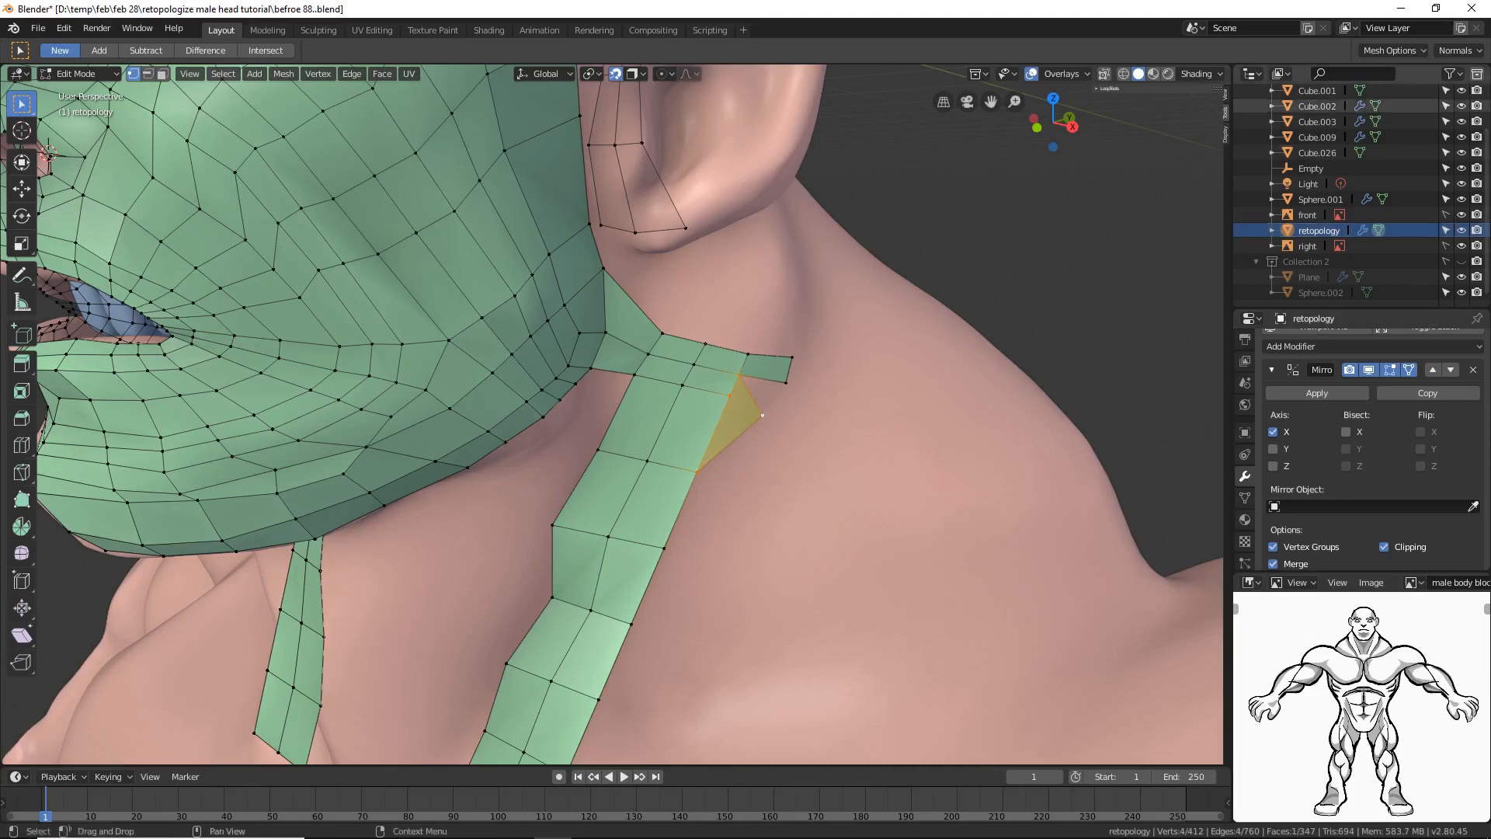
pyautogui.hotkey('ctrl', 'alt', 's')
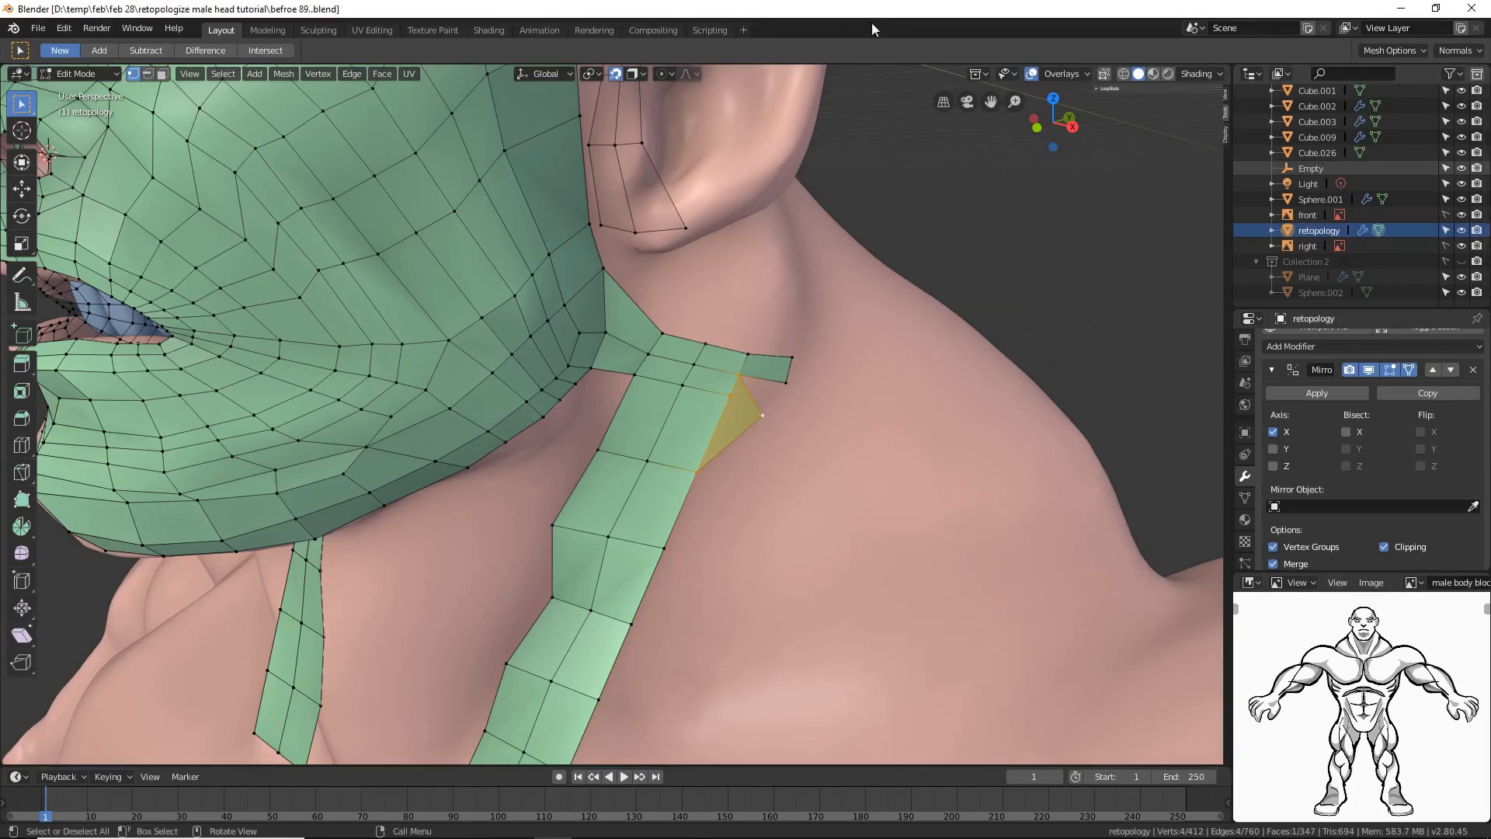
# Step: Move the outer tip vertex of the new side face by -0.0523 m along Y
pyautogui.click(762, 416)
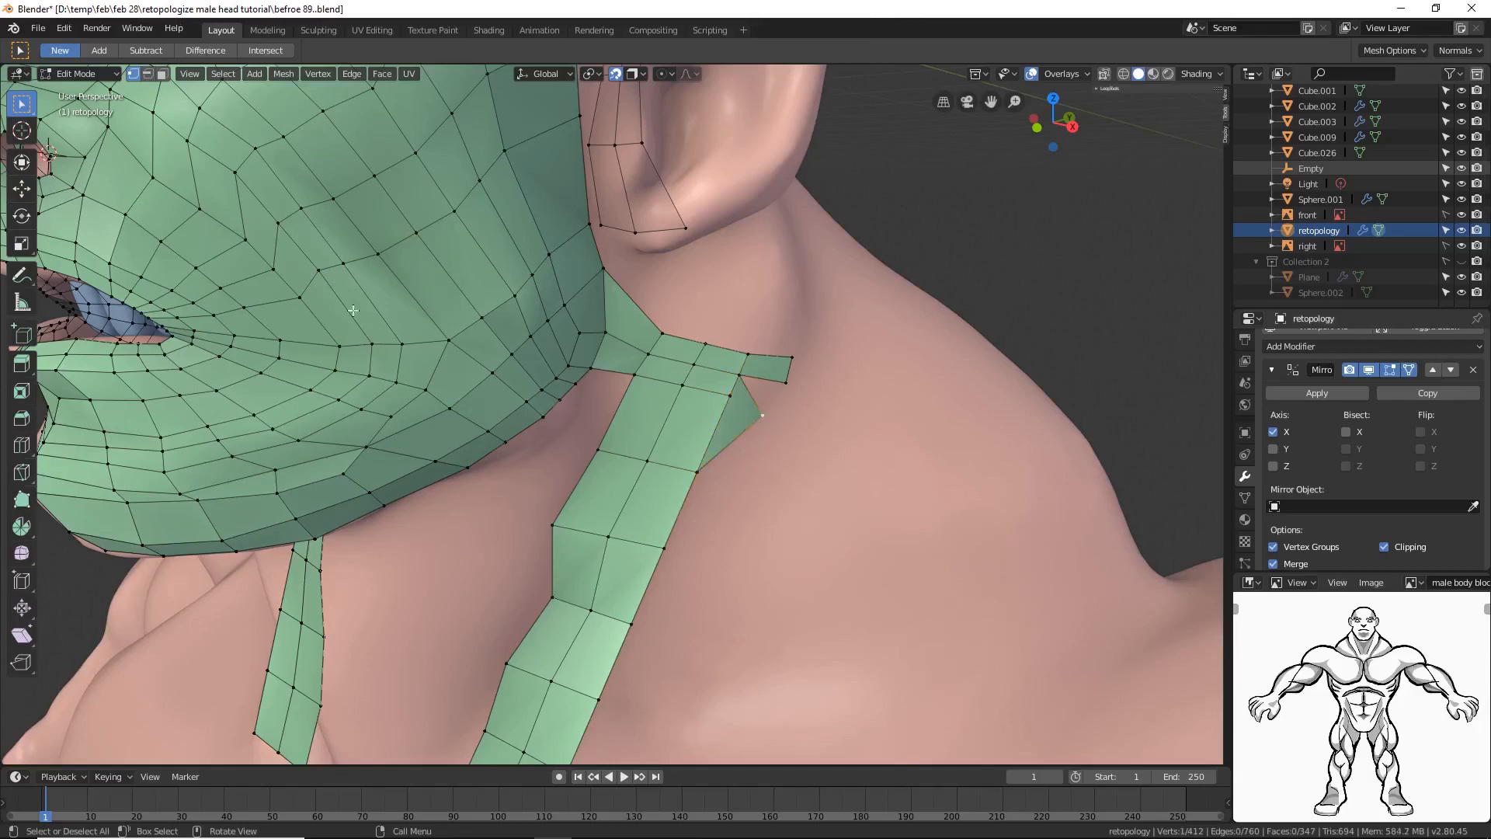
pyautogui.click(22, 188)
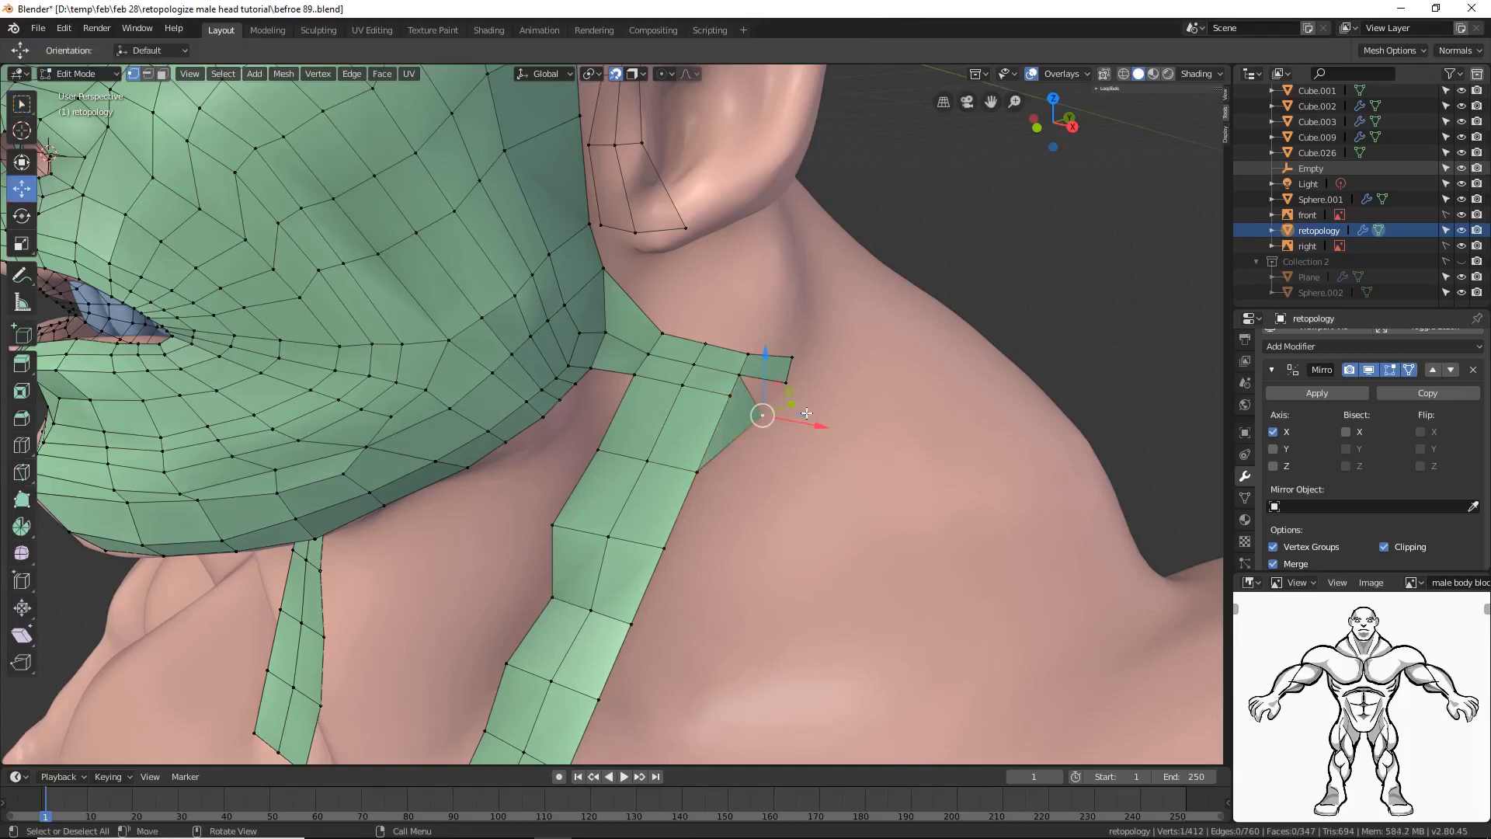
pyautogui.moveTo(791, 403); pyautogui.dragTo(787, 384)
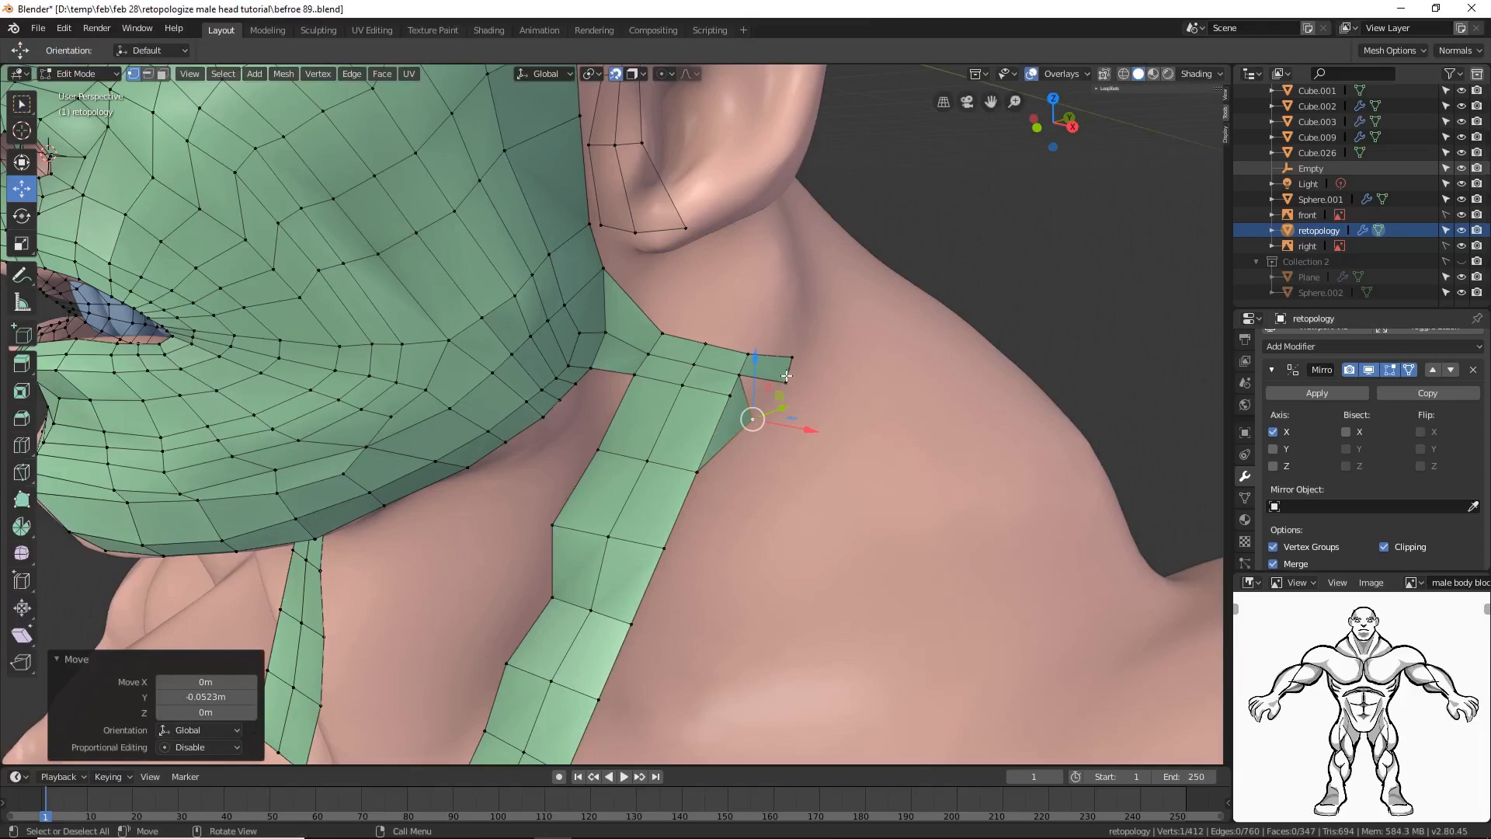
# Step: Extrude the upper quad's lower outer corner downward, fill a quad between it and the lower side face, and deselect
pyautogui.click(786, 381)
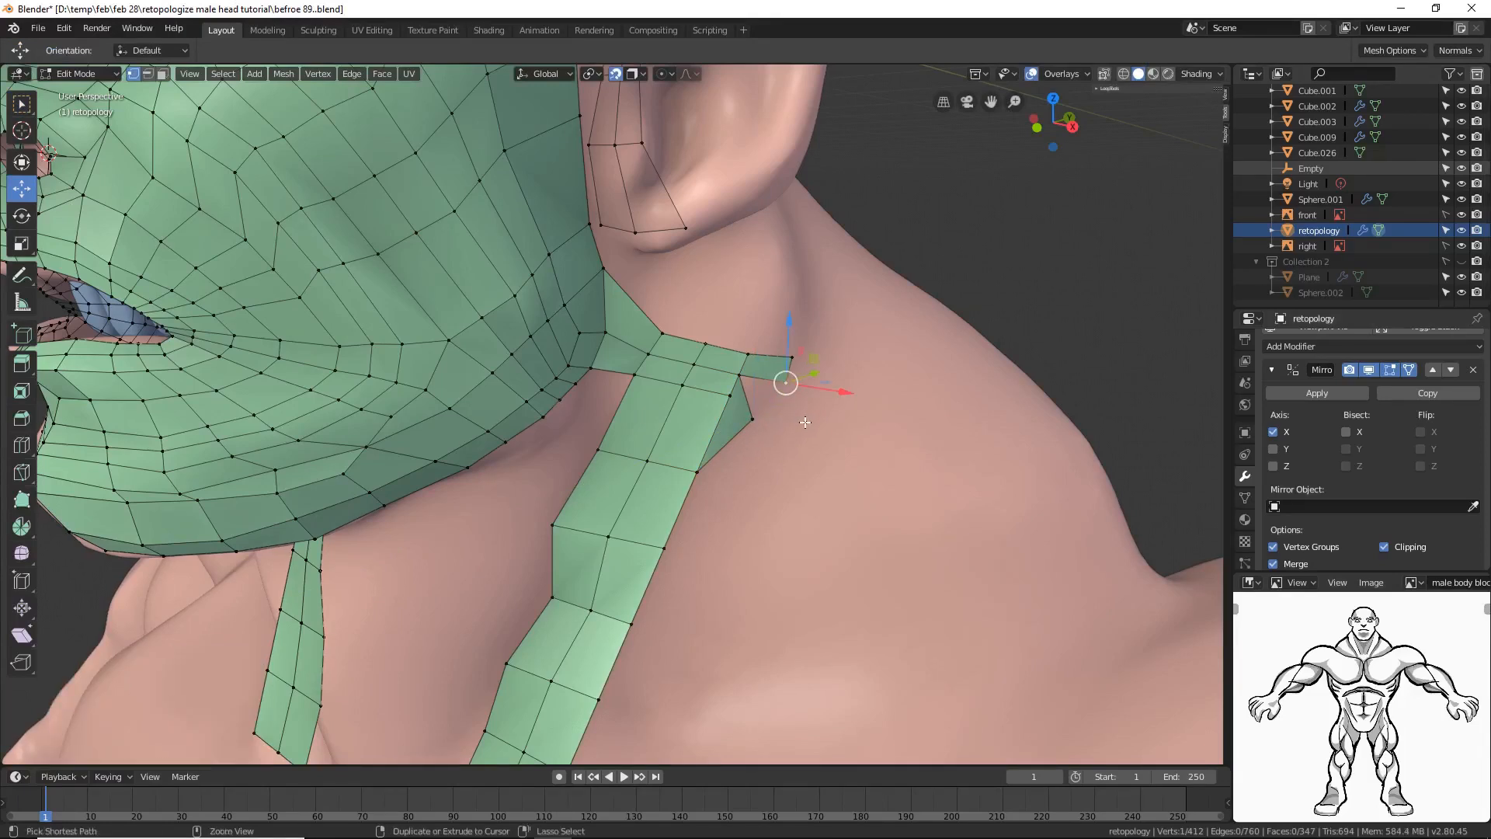
pyautogui.keyDown('ctrl'); pyautogui.rightClick(806, 423); pyautogui.keyUp('ctrl')
pyautogui.keyDown('shift'); pyautogui.click(754, 420); pyautogui.keyUp('shift')
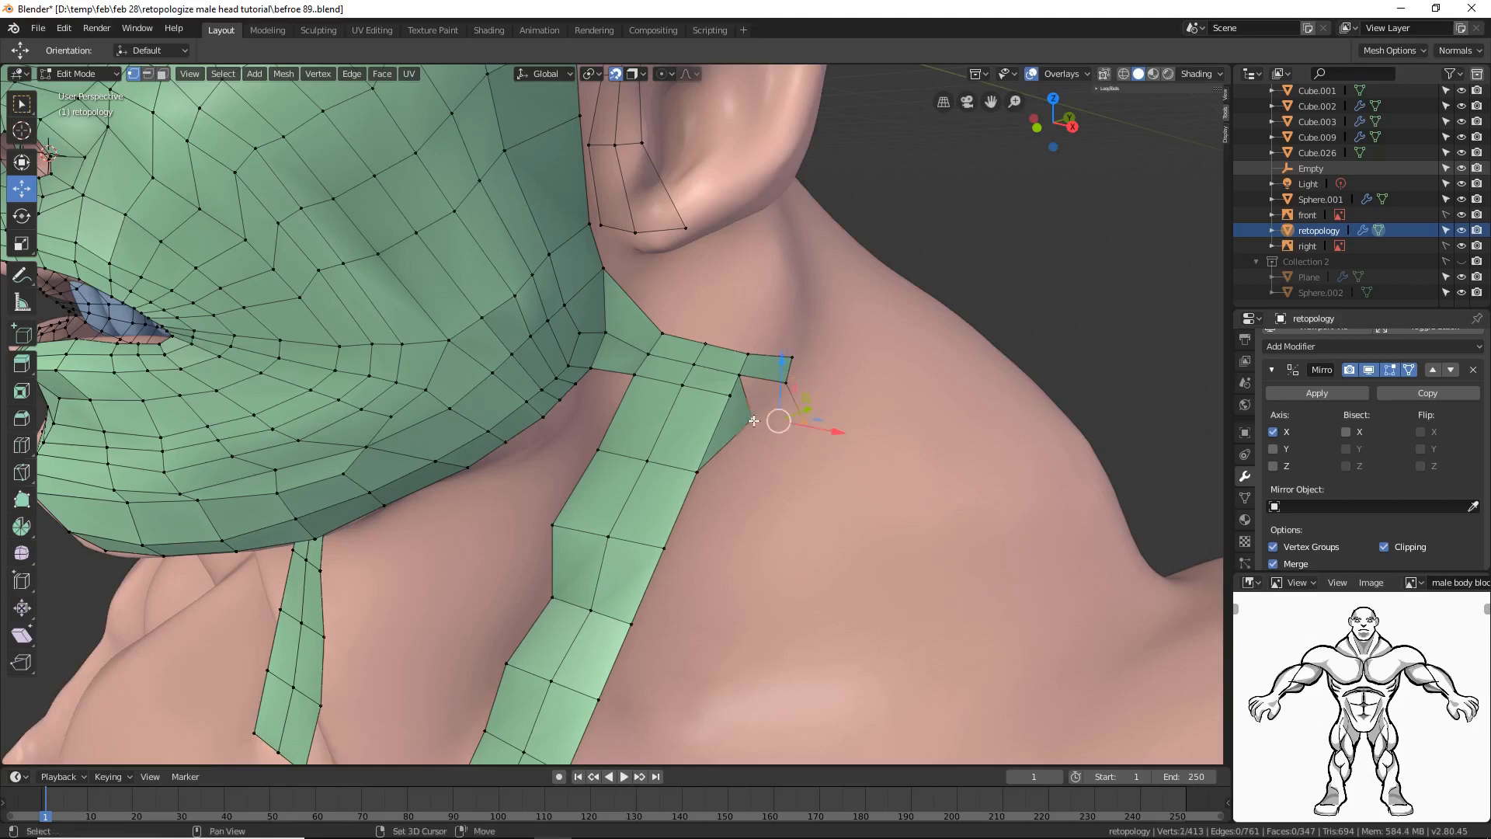
pyautogui.keyDown('shift'); pyautogui.click(746, 379); pyautogui.keyUp('shift')
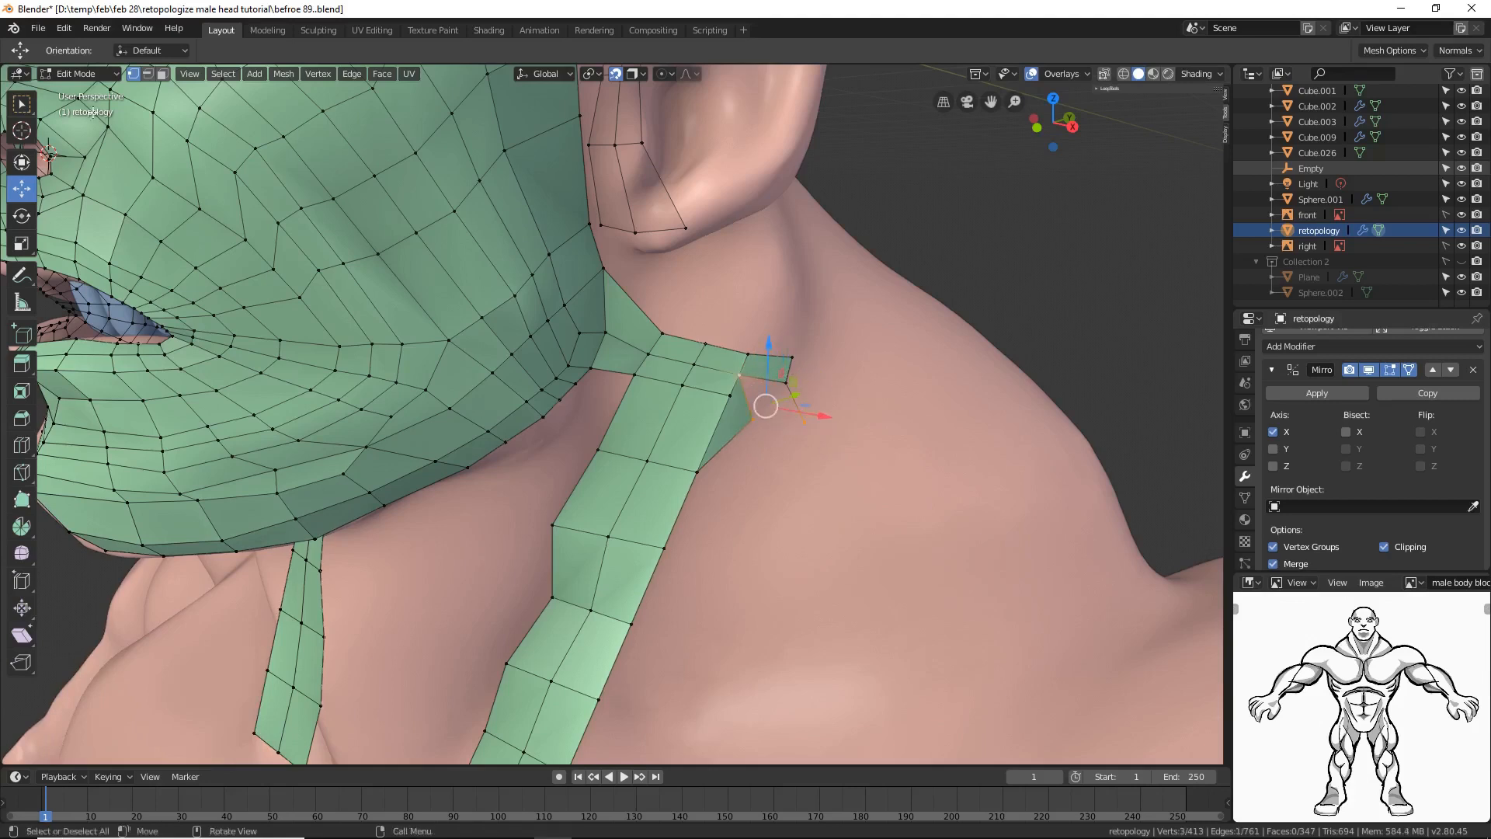
pyautogui.click(22, 103)
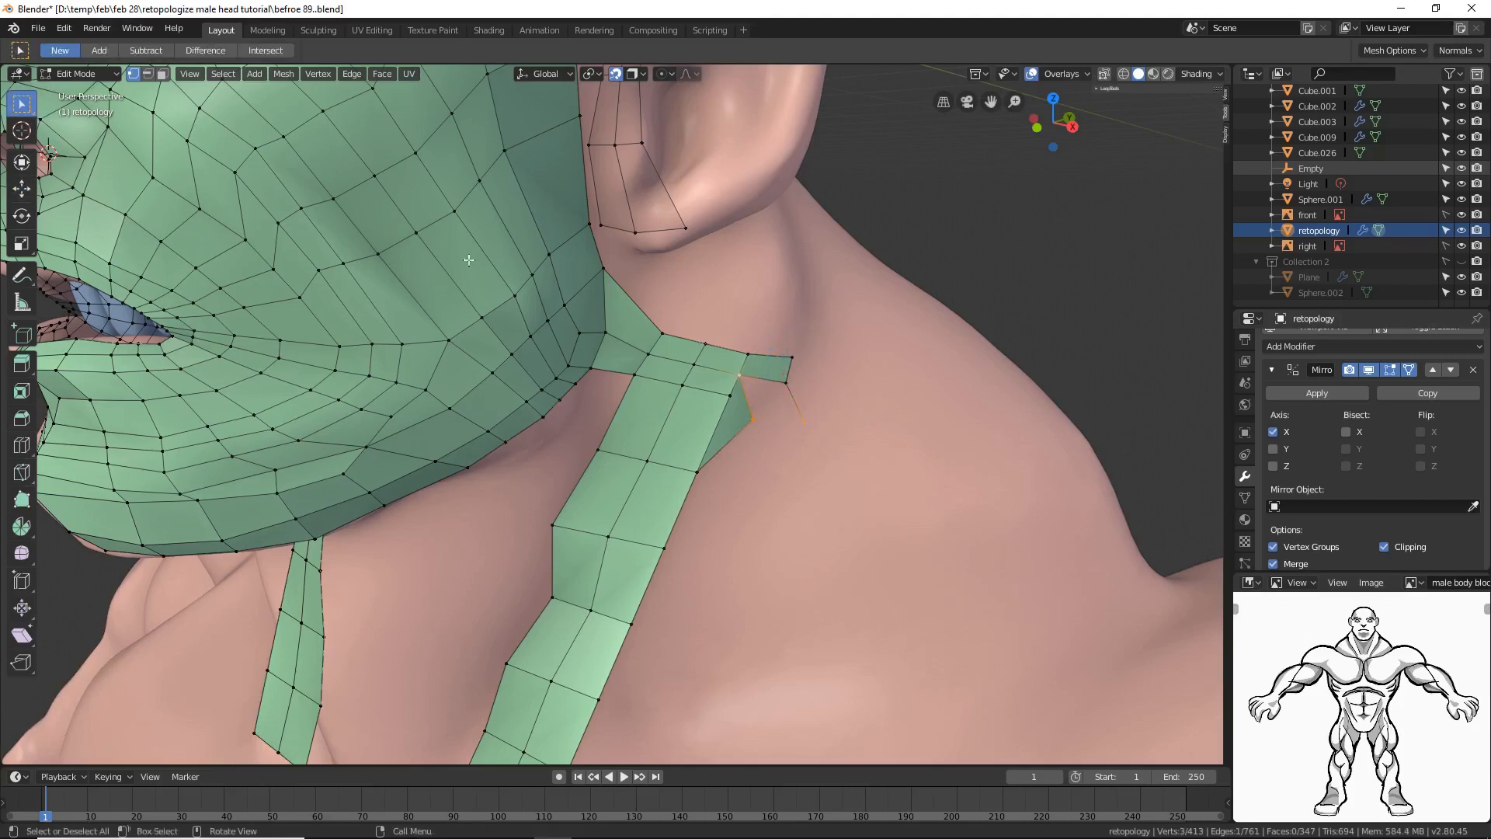
pyautogui.keyDown('shift'); pyautogui.click(788, 379); pyautogui.keyUp('shift')
pyautogui.press('f')
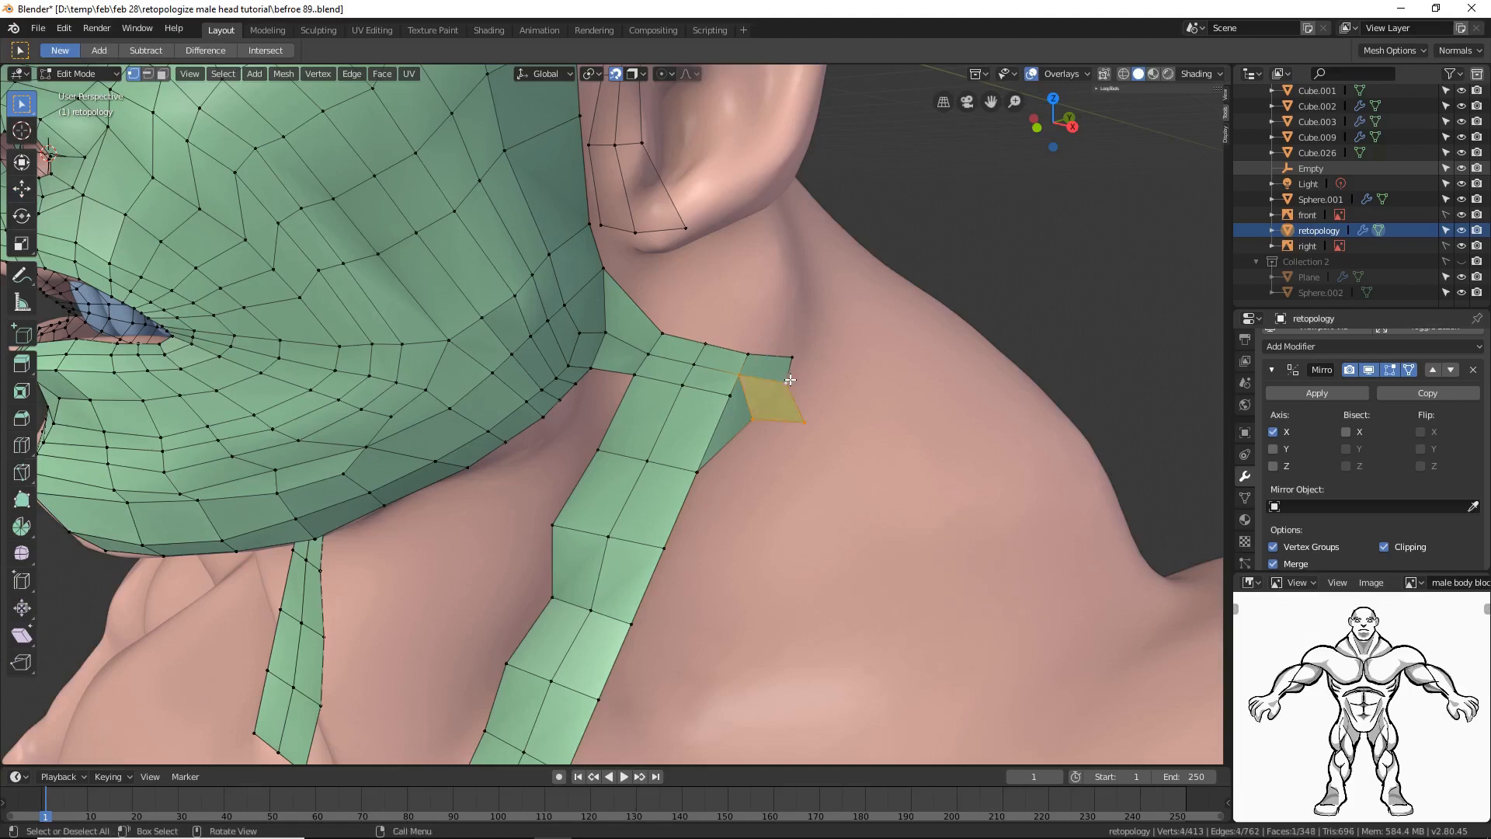
pyautogui.hotkey('alt', 'a')
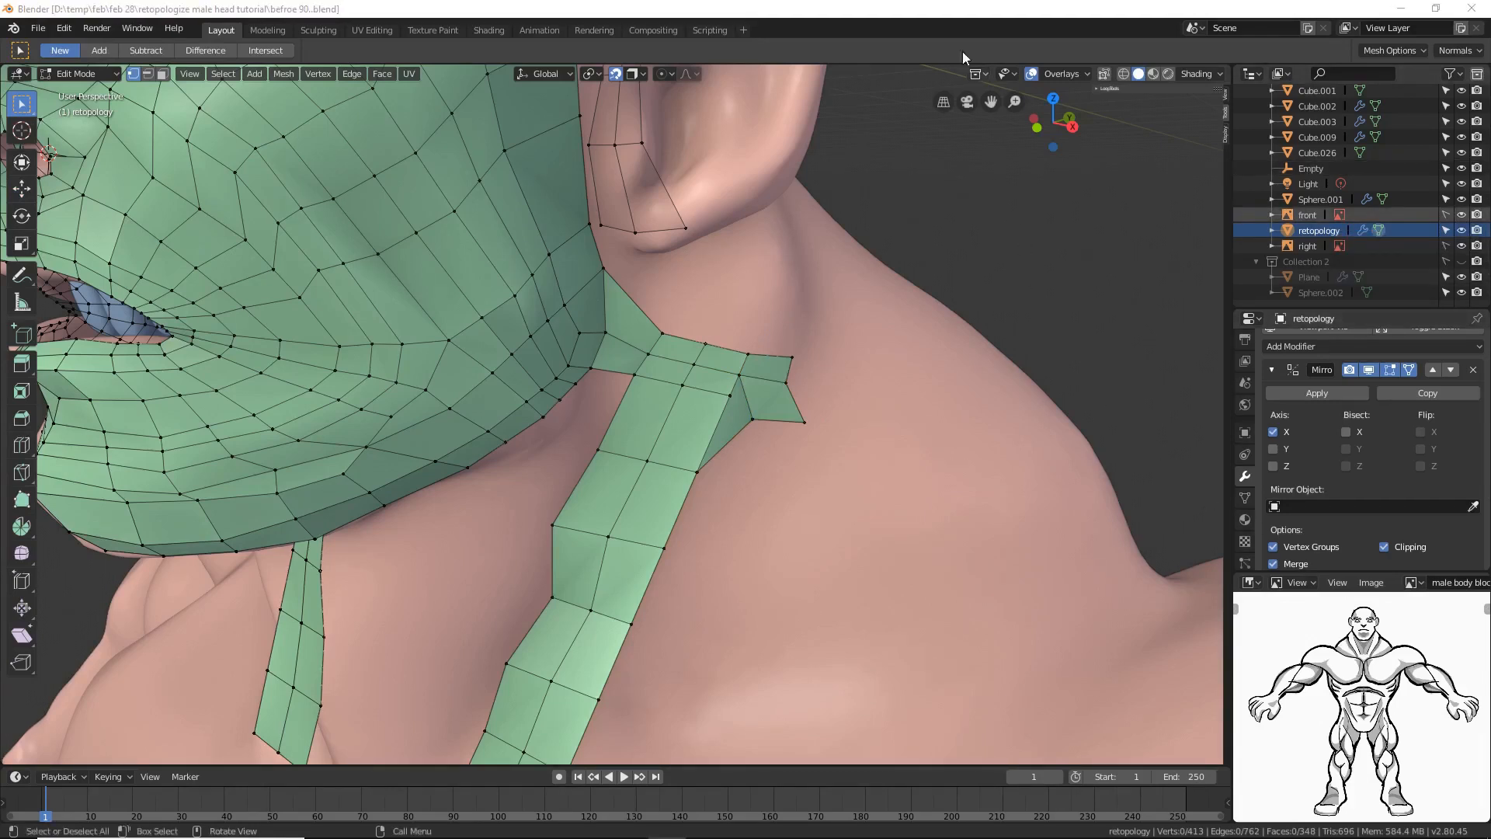
# Step: Extrude the lower edge of the outer flap below the ear down to the base of the neck, placing its end by the shoulder muscle
pyautogui.click(921, 24)
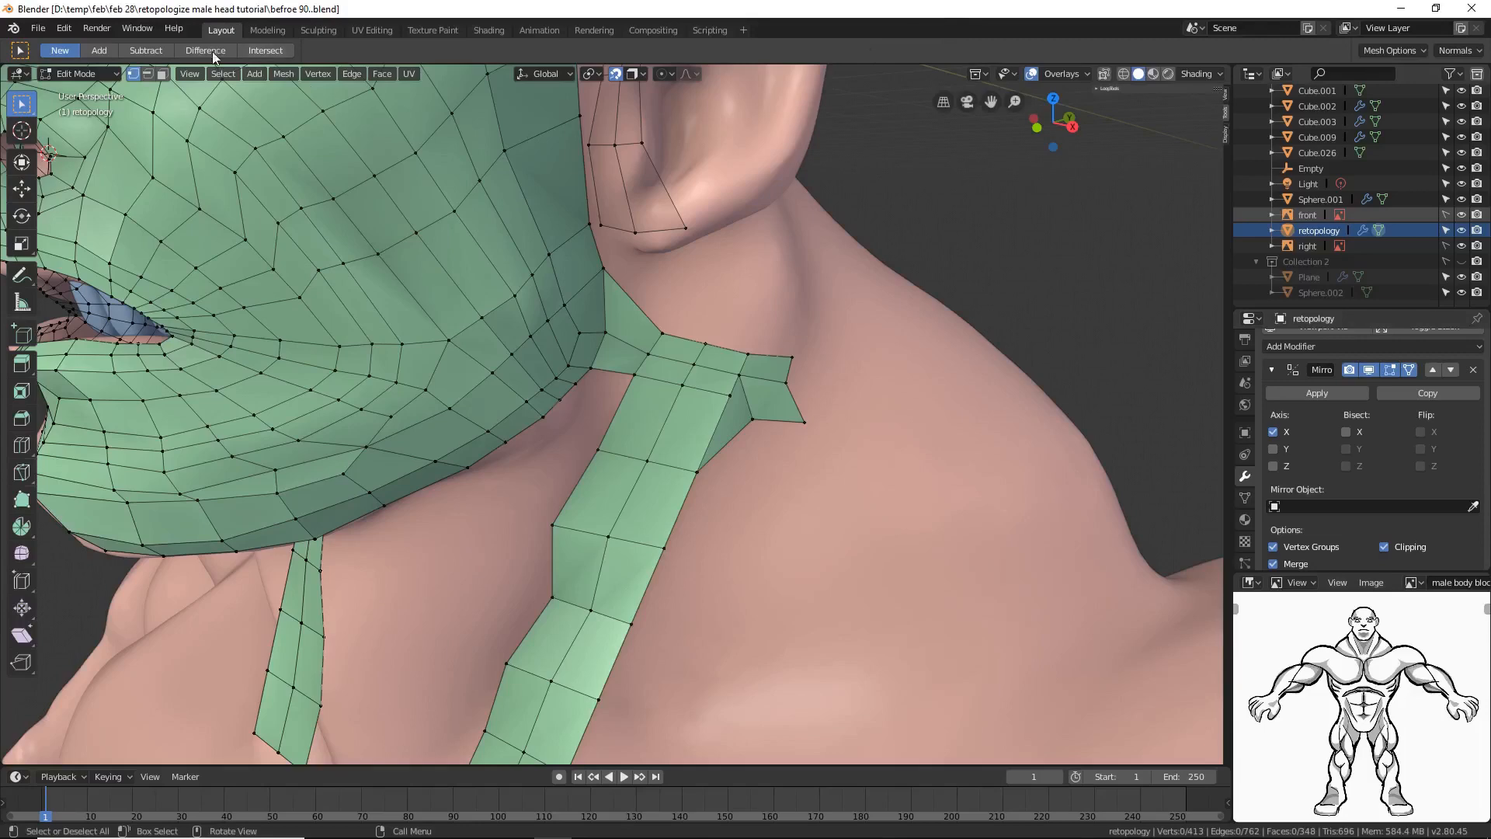
pyautogui.click(147, 74)
pyautogui.click(780, 420)
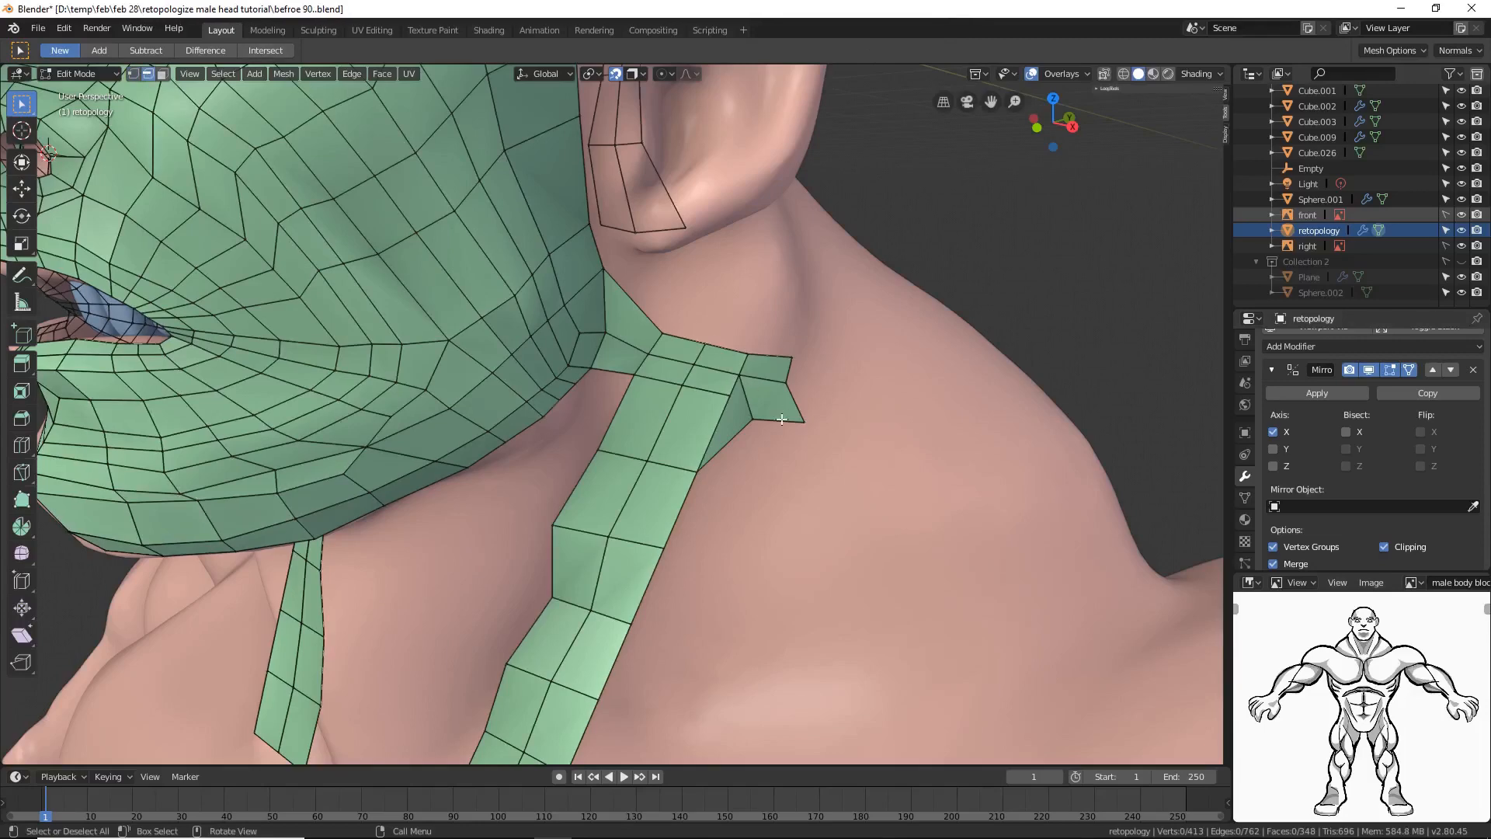
pyautogui.scroll(-4, 862, 419)
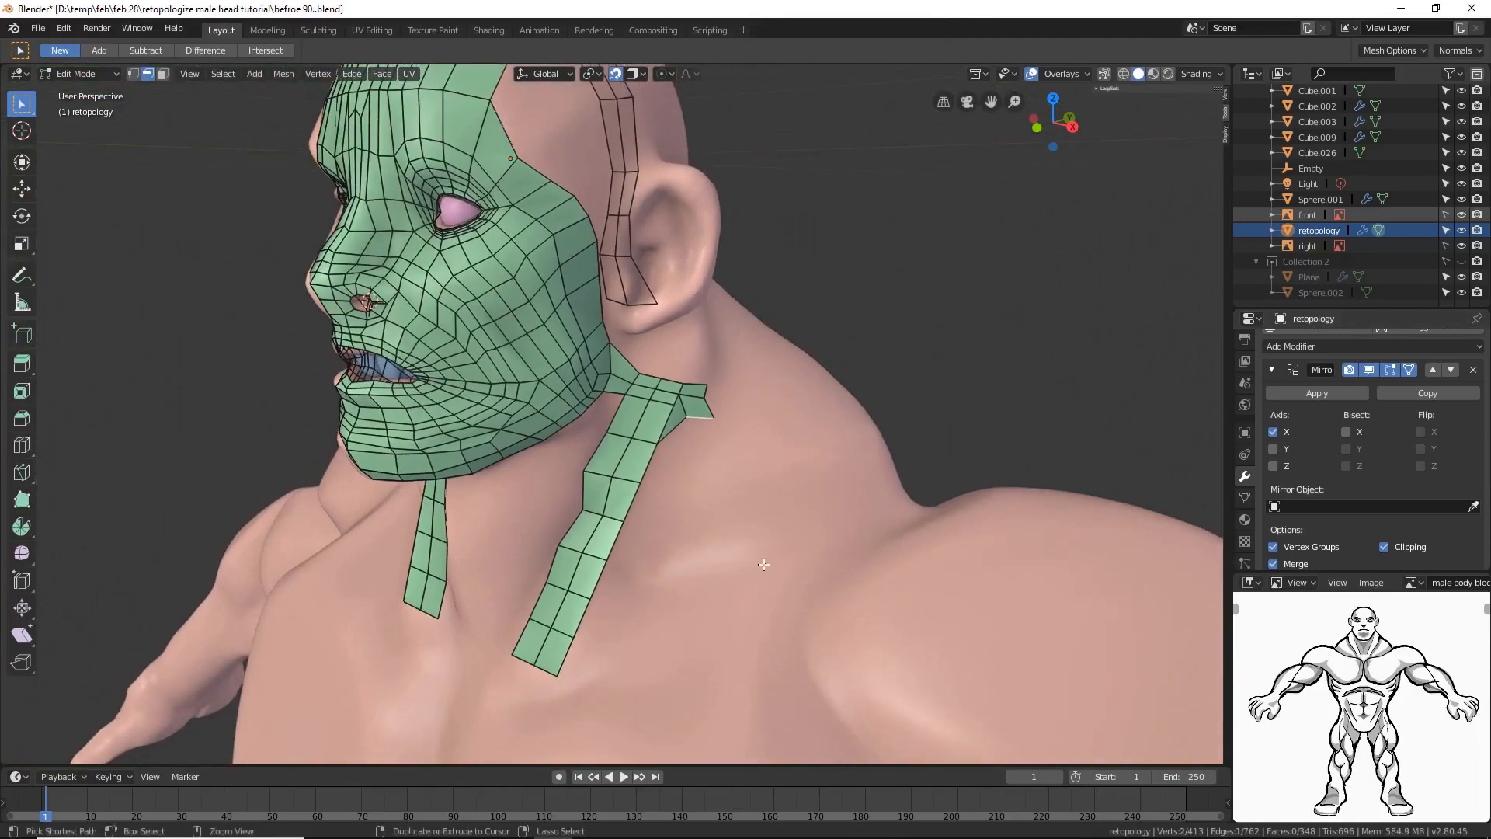
pyautogui.keyDown('ctrl'); pyautogui.rightClick(773, 639); pyautogui.keyUp('ctrl')
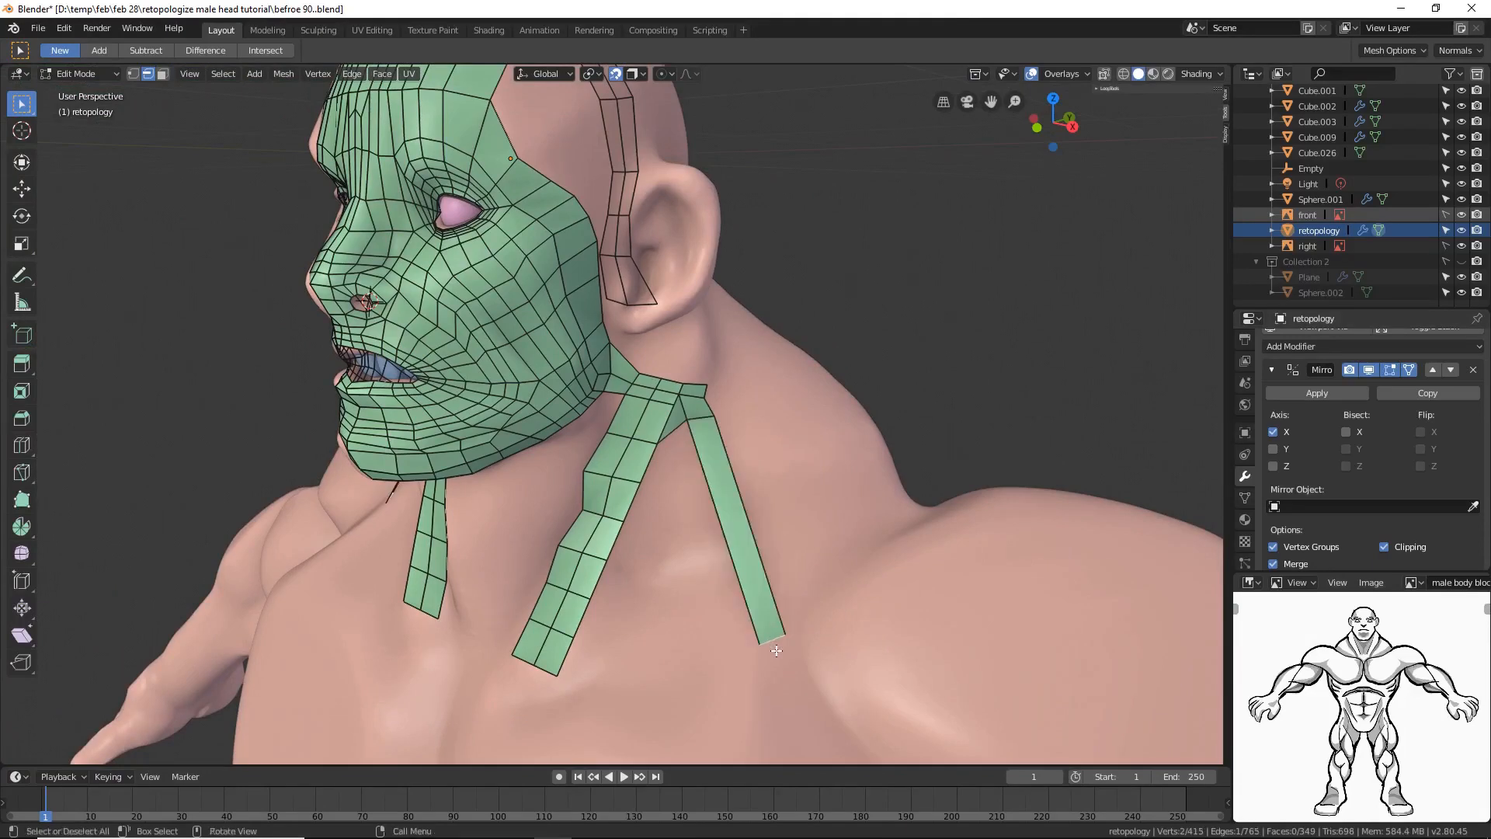
pyautogui.press('g')
pyautogui.click(784, 673)
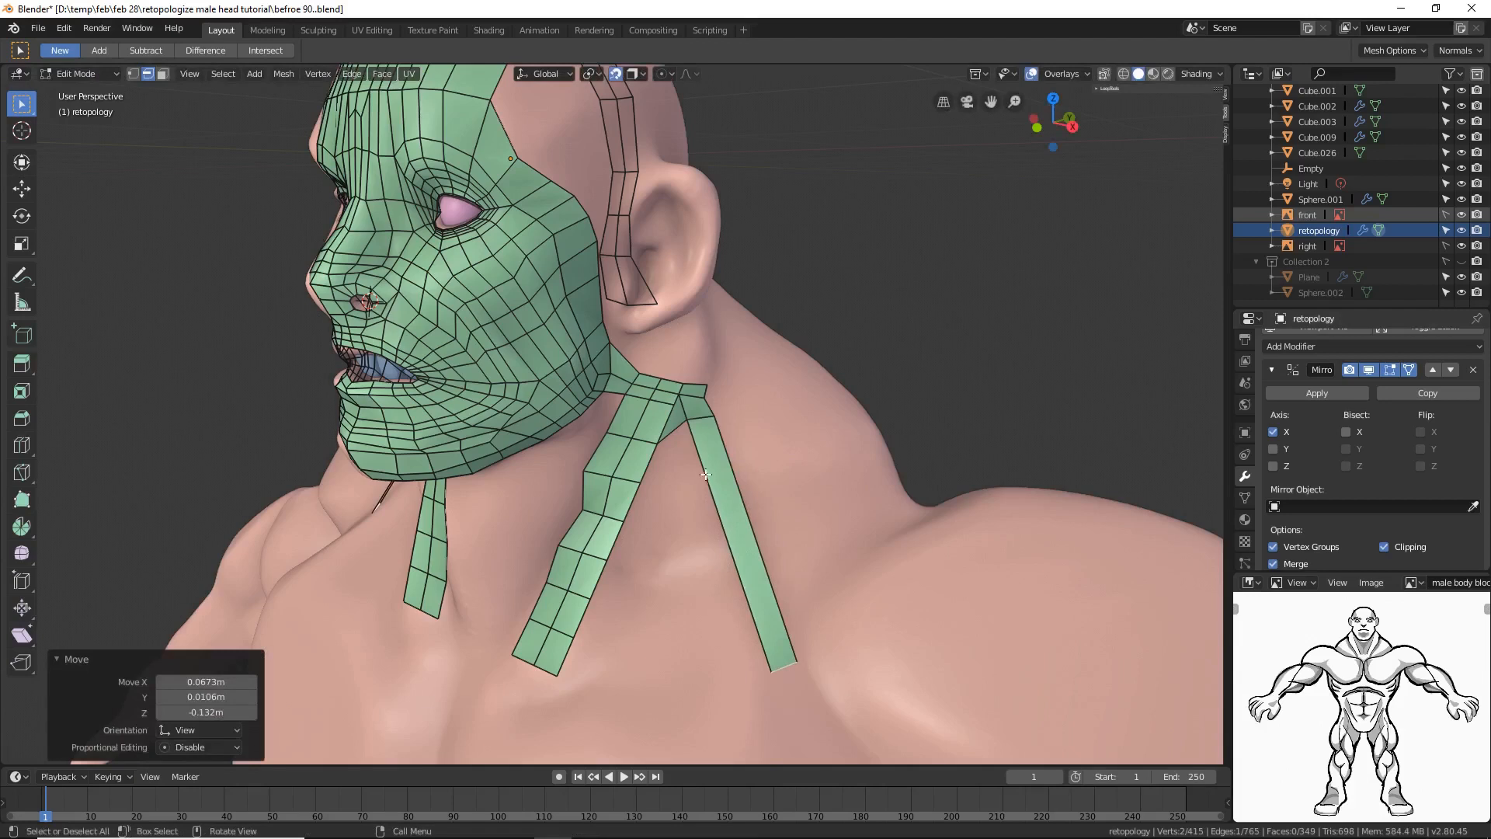
# Step: Divide the new long neck strip with five loop cuts, and save the file as the next numbered version, befroe 91
pyautogui.hotkey('ctrl', 'r')
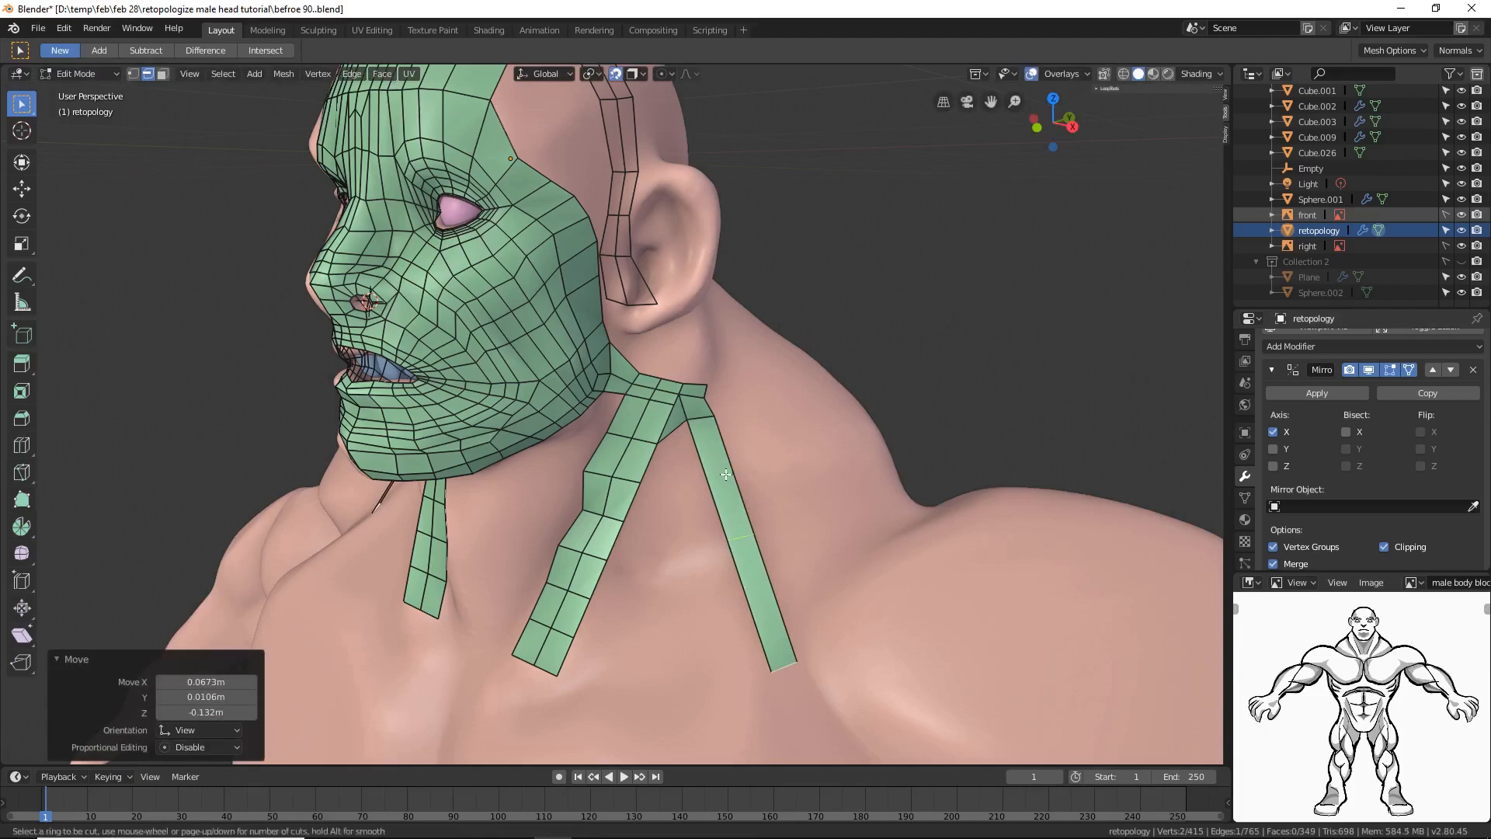
pyautogui.click(721, 466)
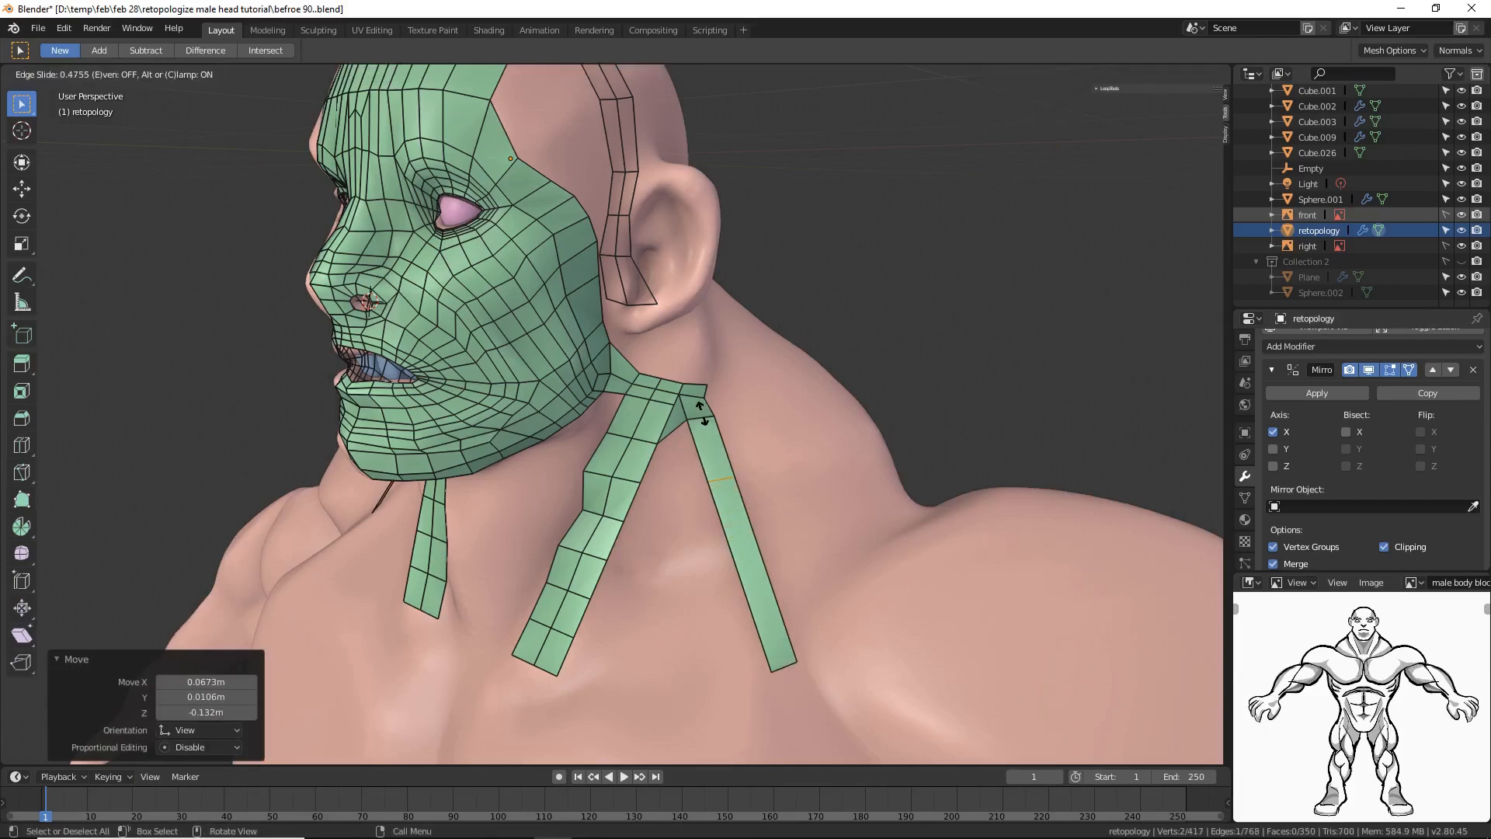
pyautogui.click(699, 410)
pyautogui.hotkey('ctrl', 'r')
pyautogui.click(737, 488)
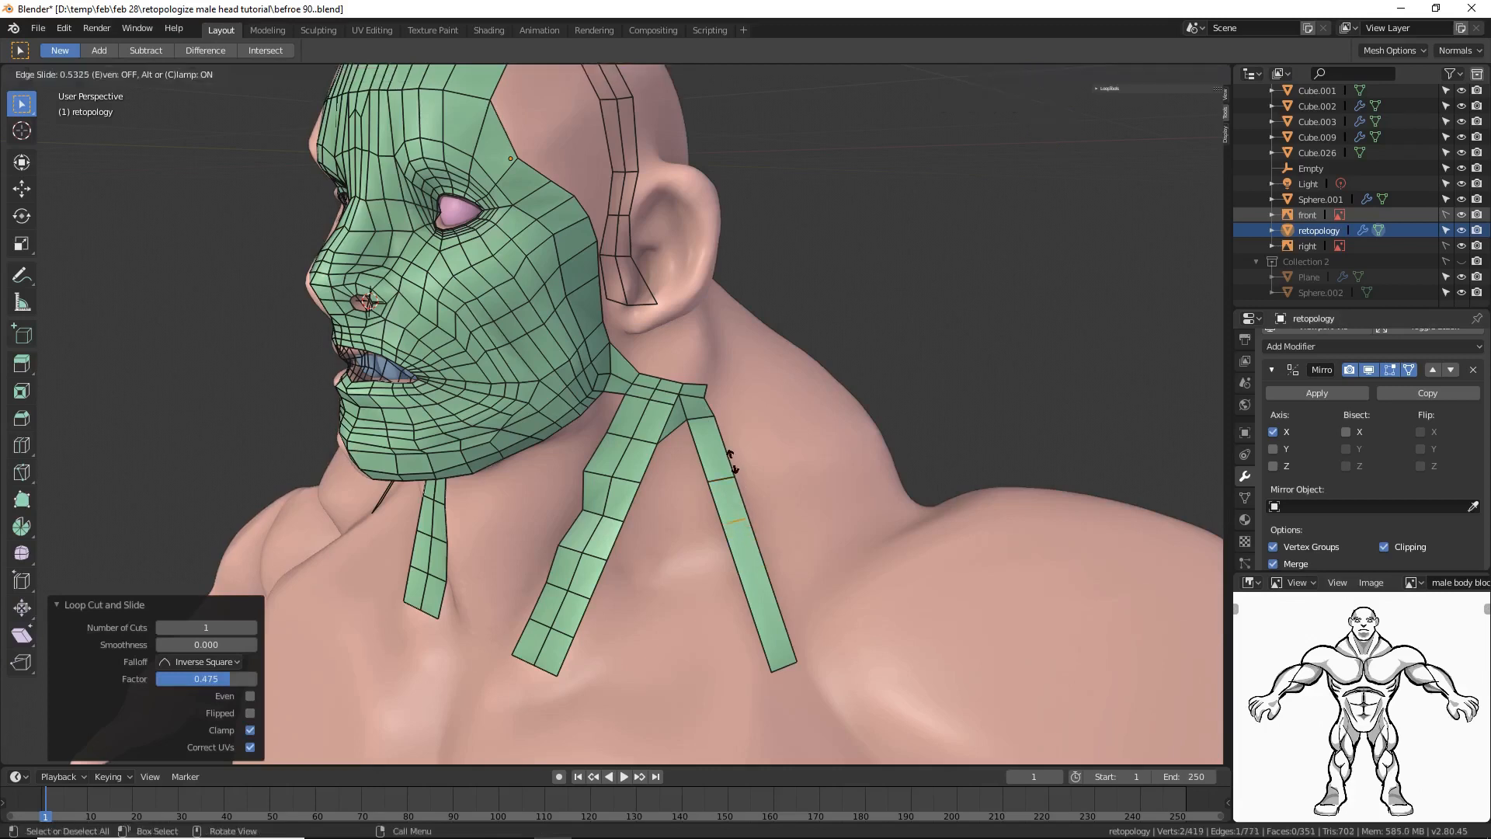
pyautogui.click(628, 523)
pyautogui.hotkey('ctrl', 'r')
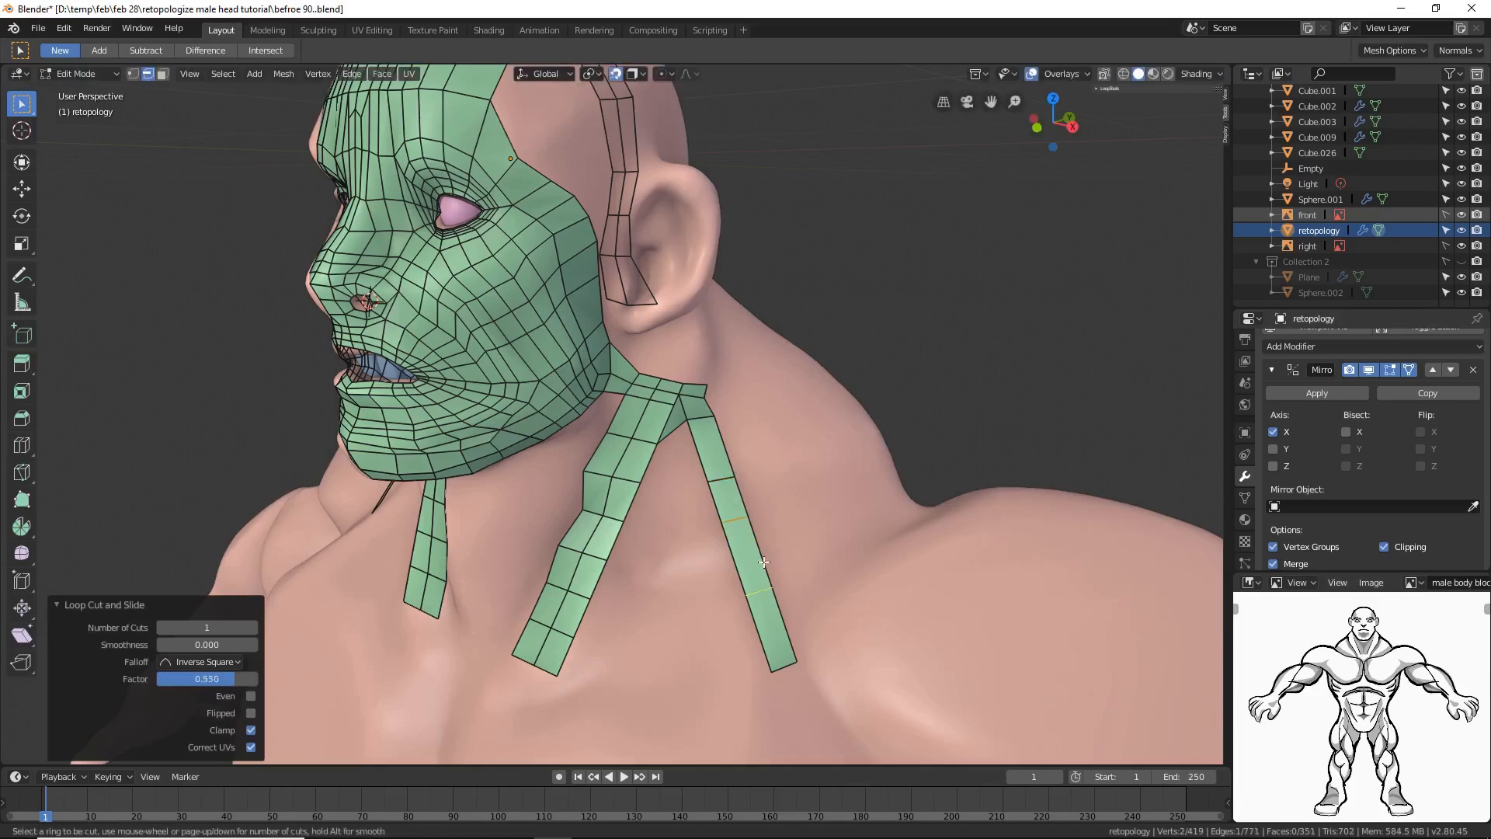
pyautogui.click(764, 560)
pyautogui.click(761, 531)
pyautogui.hotkey('ctrl', 'r')
pyautogui.click(763, 621)
pyautogui.click(770, 605)
pyautogui.hotkey('ctrl', 'r')
pyautogui.click(780, 631)
pyautogui.click(781, 630)
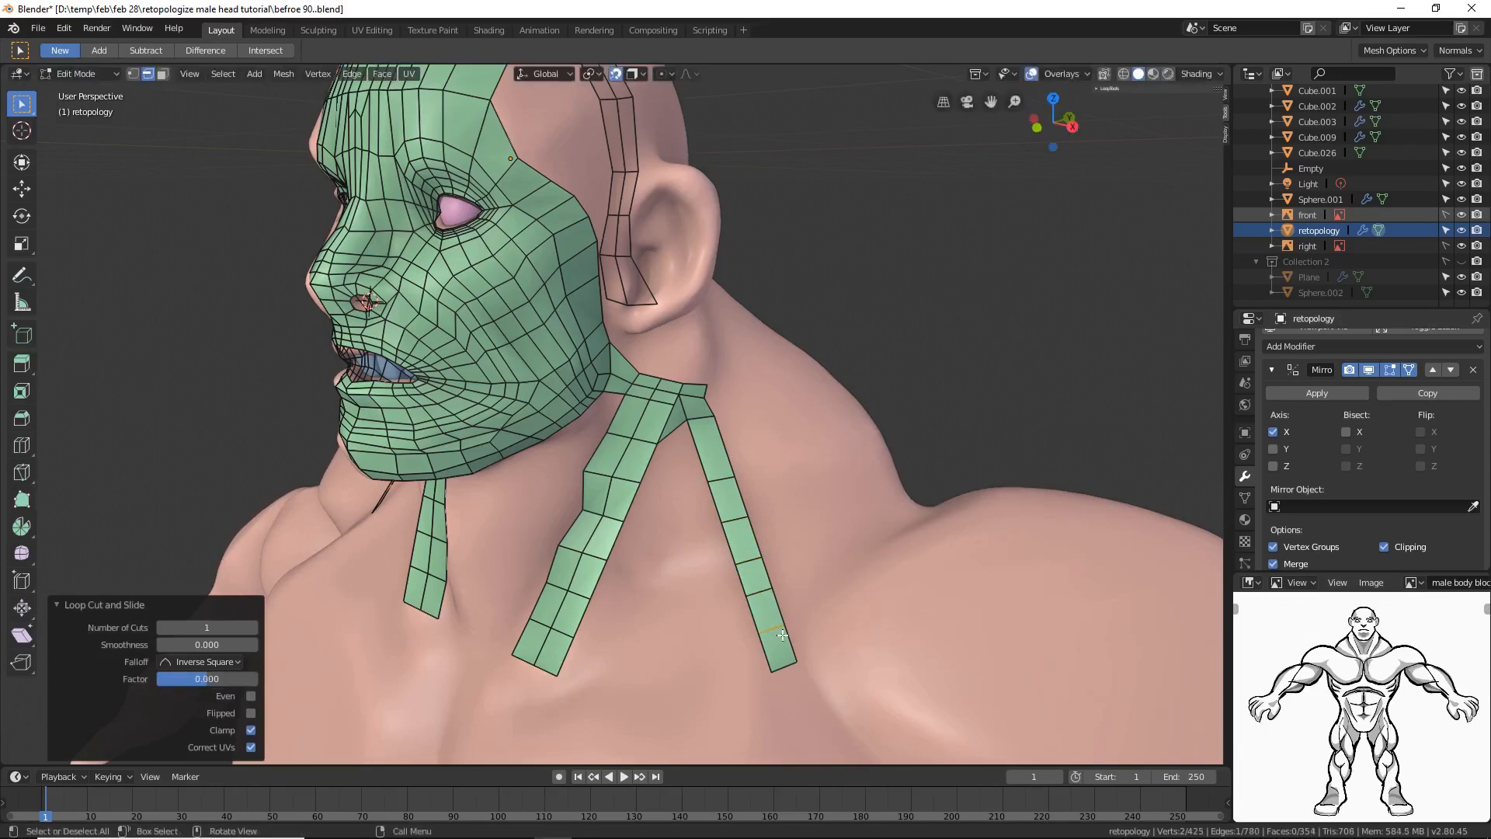
pyautogui.click(1011, 384)
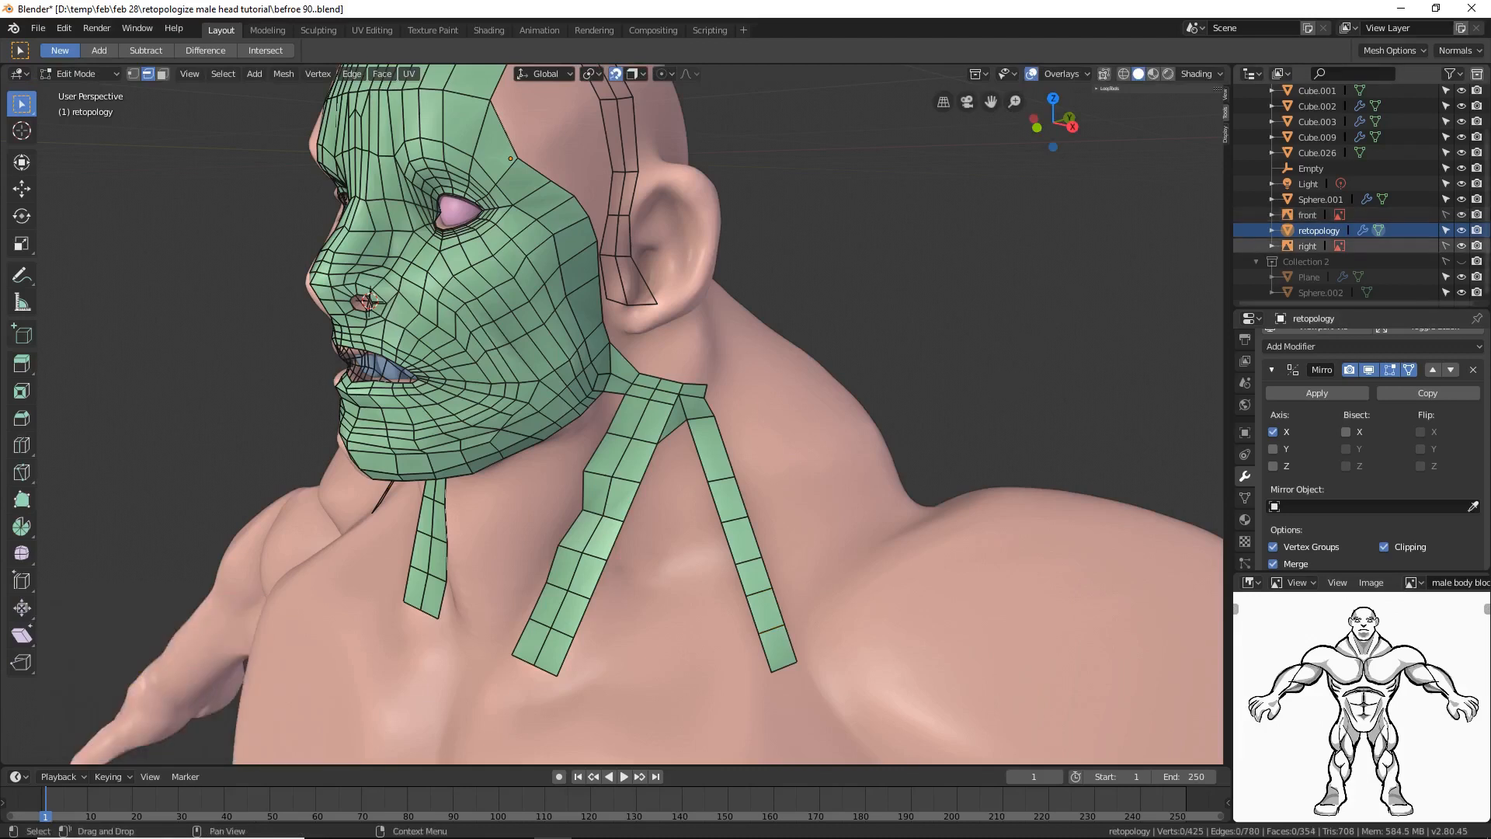
pyautogui.hotkey('ctrl', 'alt', 's')
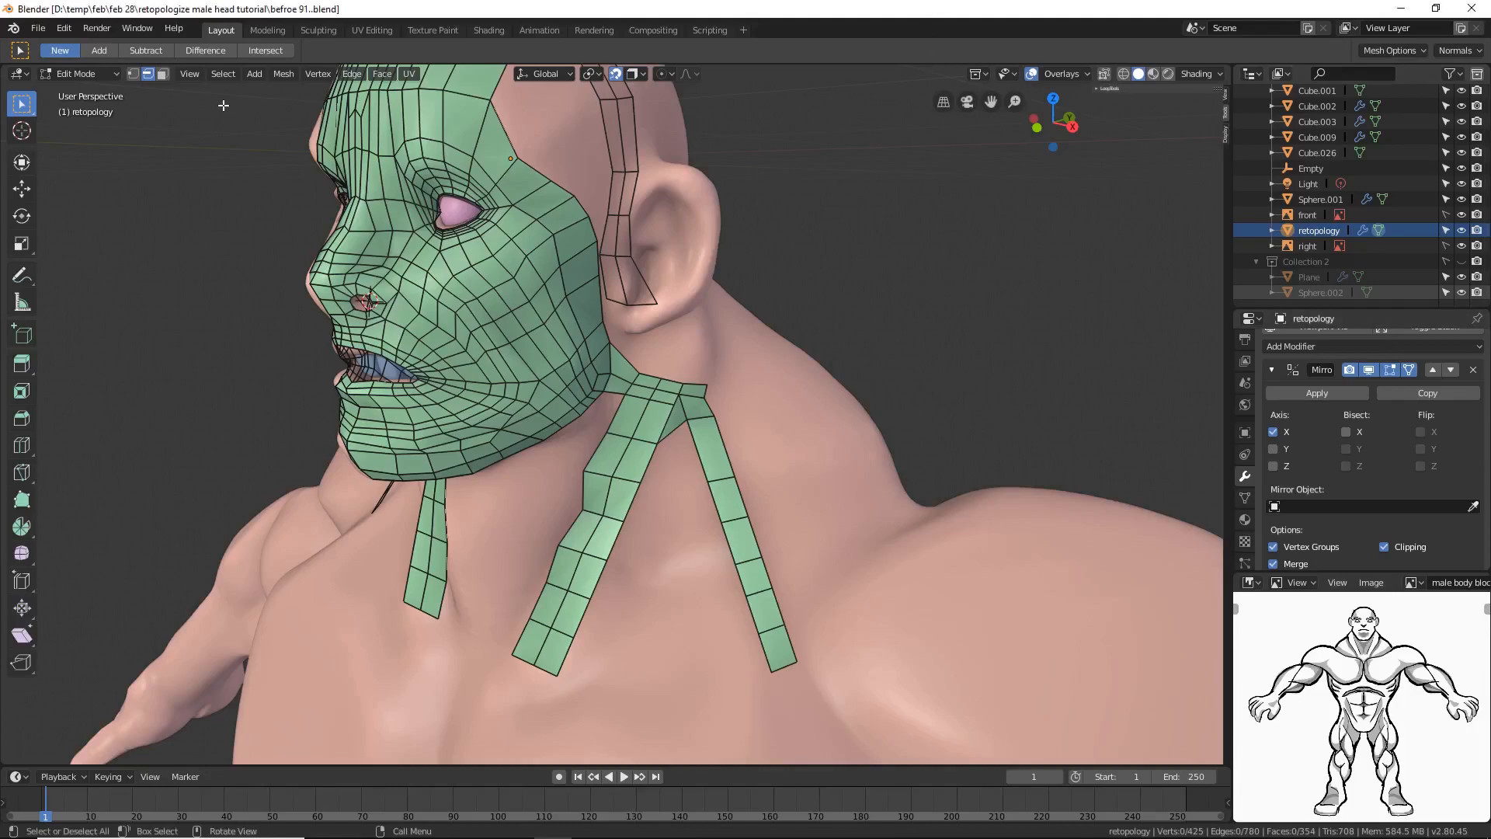
# Step: Extrude a chain of six vertices down the neck from the inner strip's corner, running parallel to the new outer strip
pyautogui.click(134, 73)
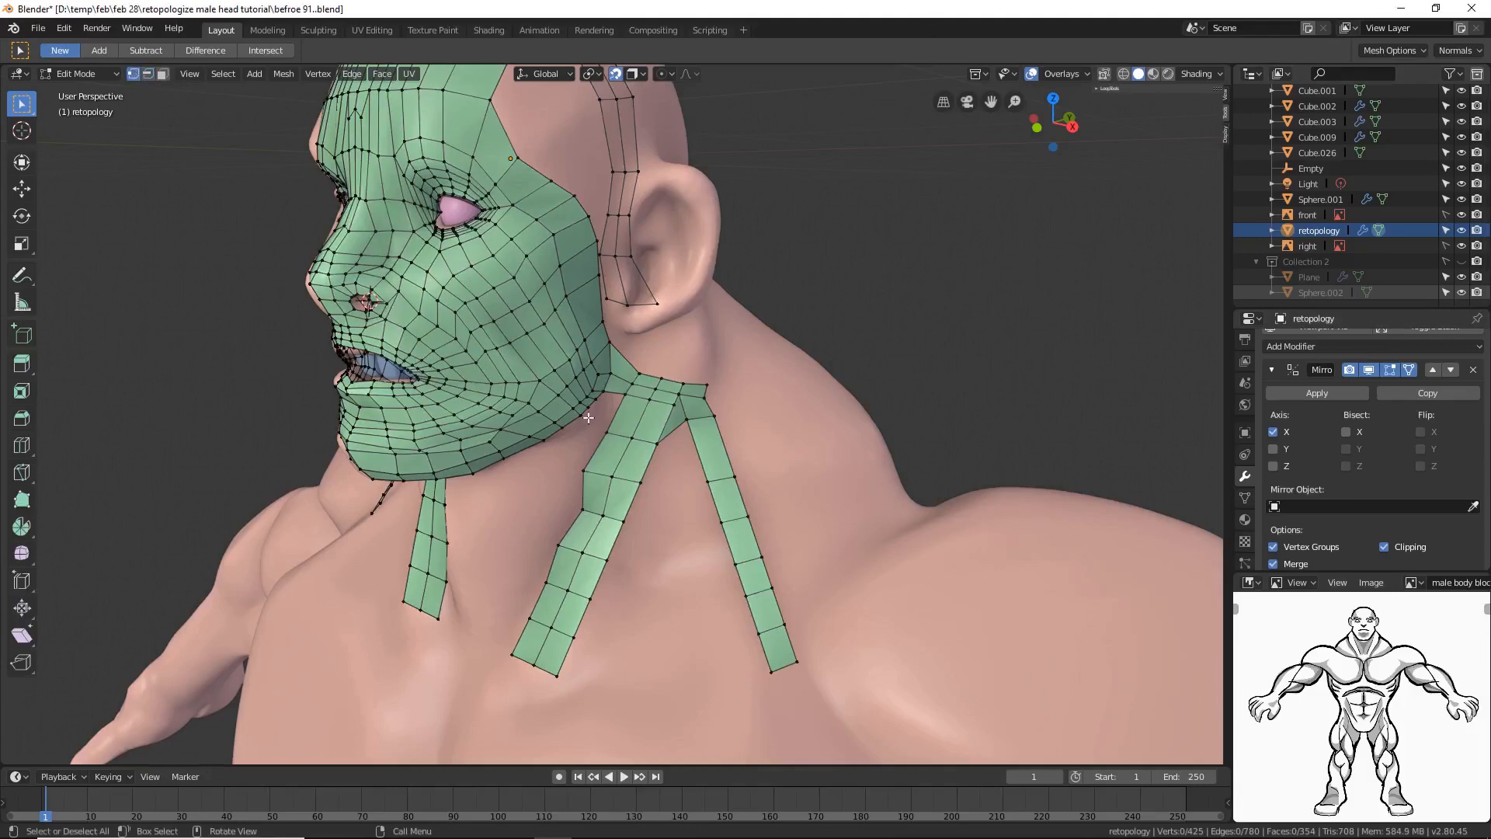
pyautogui.click(660, 448)
pyautogui.keyDown('ctrl'); pyautogui.rightClick(673, 483); pyautogui.keyUp('ctrl')
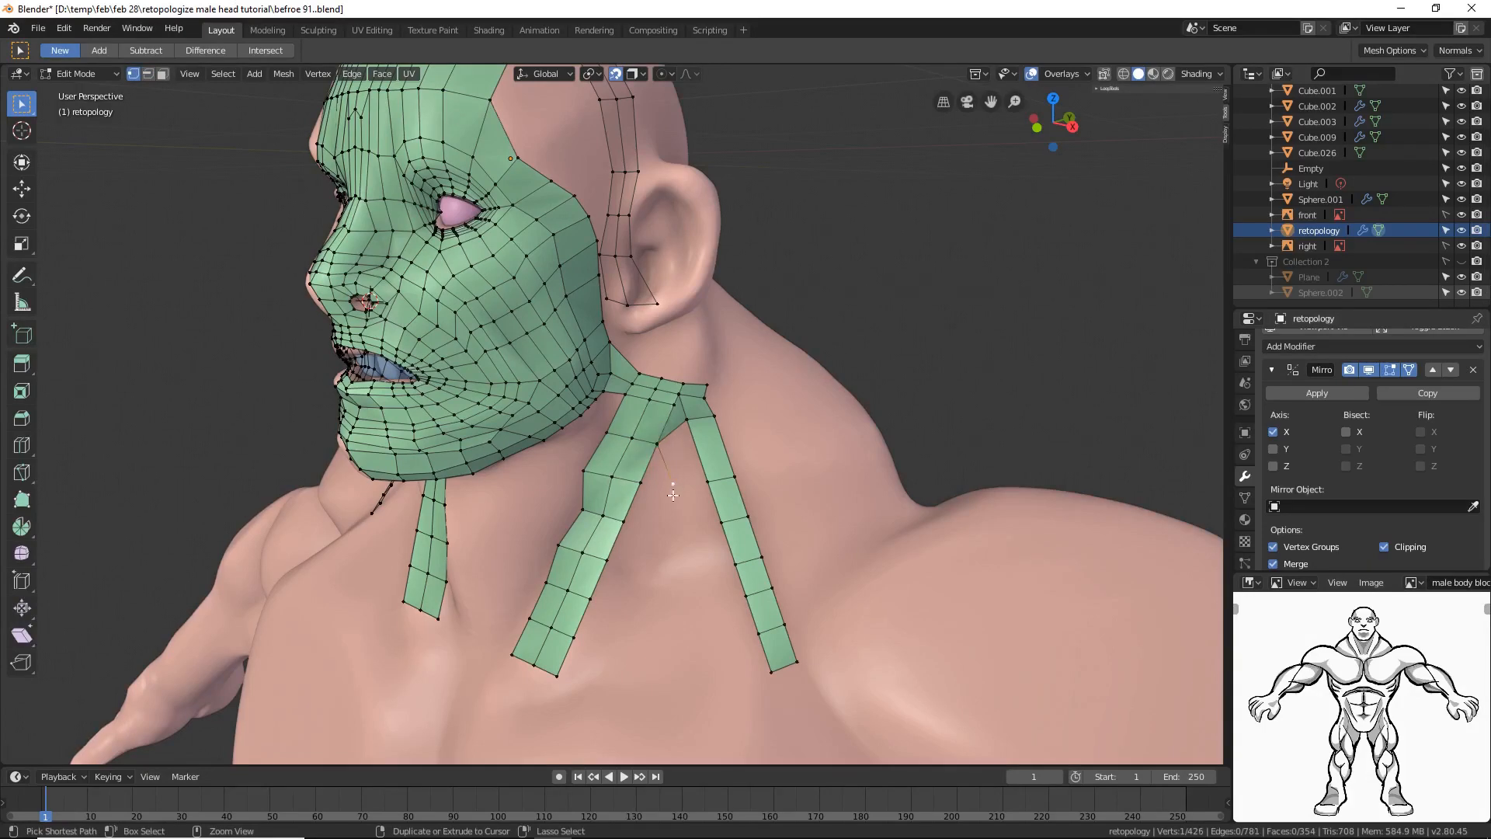
pyautogui.keyDown('ctrl'); pyautogui.rightClick(685, 526); pyautogui.keyUp('ctrl')
pyautogui.keyDown('ctrl'); pyautogui.rightClick(700, 574); pyautogui.keyUp('ctrl')
pyautogui.keyDown('ctrl'); pyautogui.rightClick(710, 608); pyautogui.keyUp('ctrl')
pyautogui.keyDown('ctrl'); pyautogui.rightClick(720, 634); pyautogui.keyUp('ctrl')
pyautogui.keyDown('ctrl'); pyautogui.rightClick(734, 673); pyautogui.keyUp('ctrl')
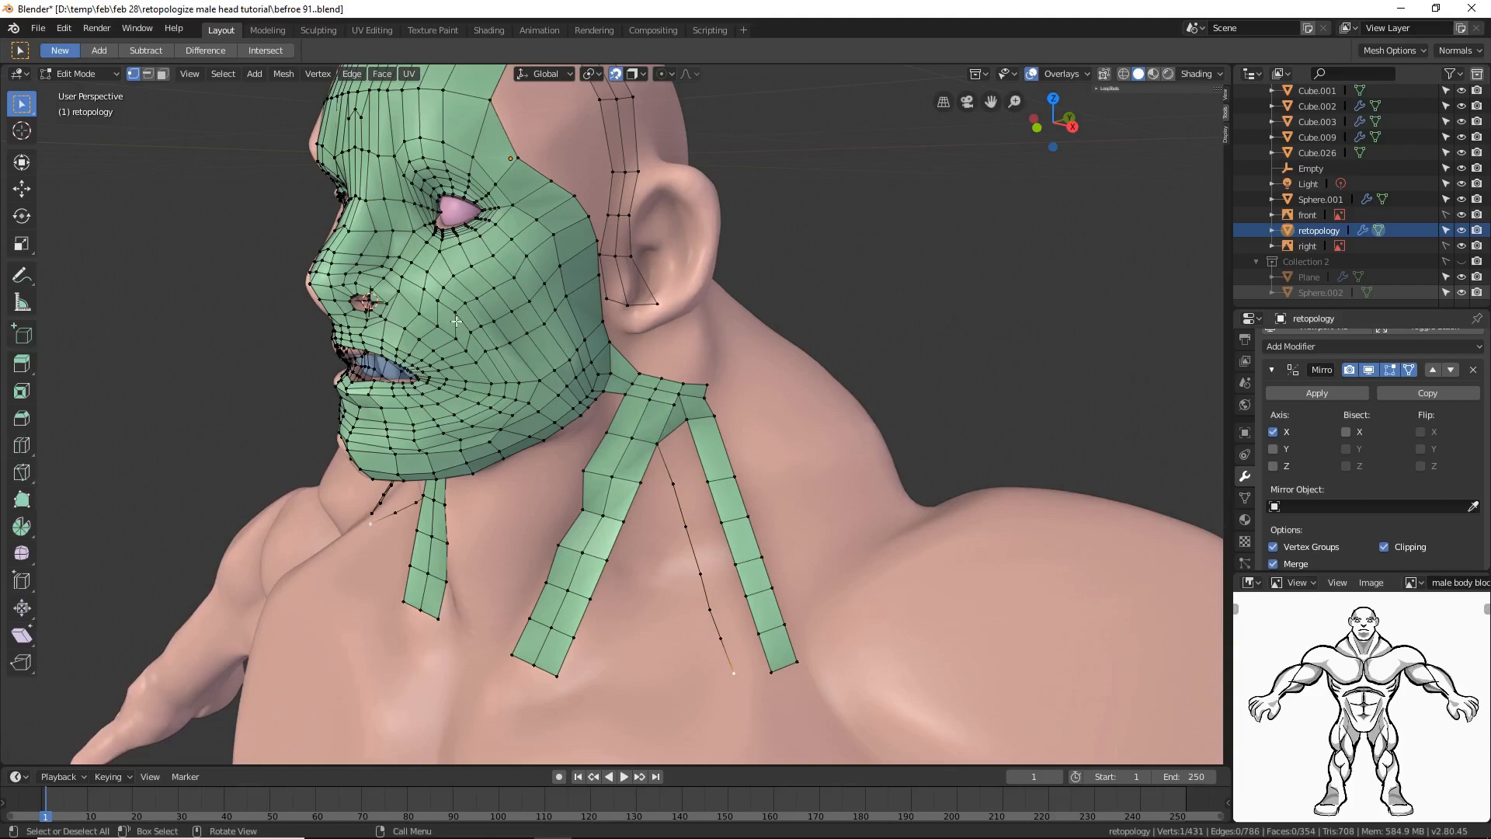
# Step: Fill six faces between the vertex chain and the outer neck strip, and save the file as befroe 92
pyautogui.click(148, 74)
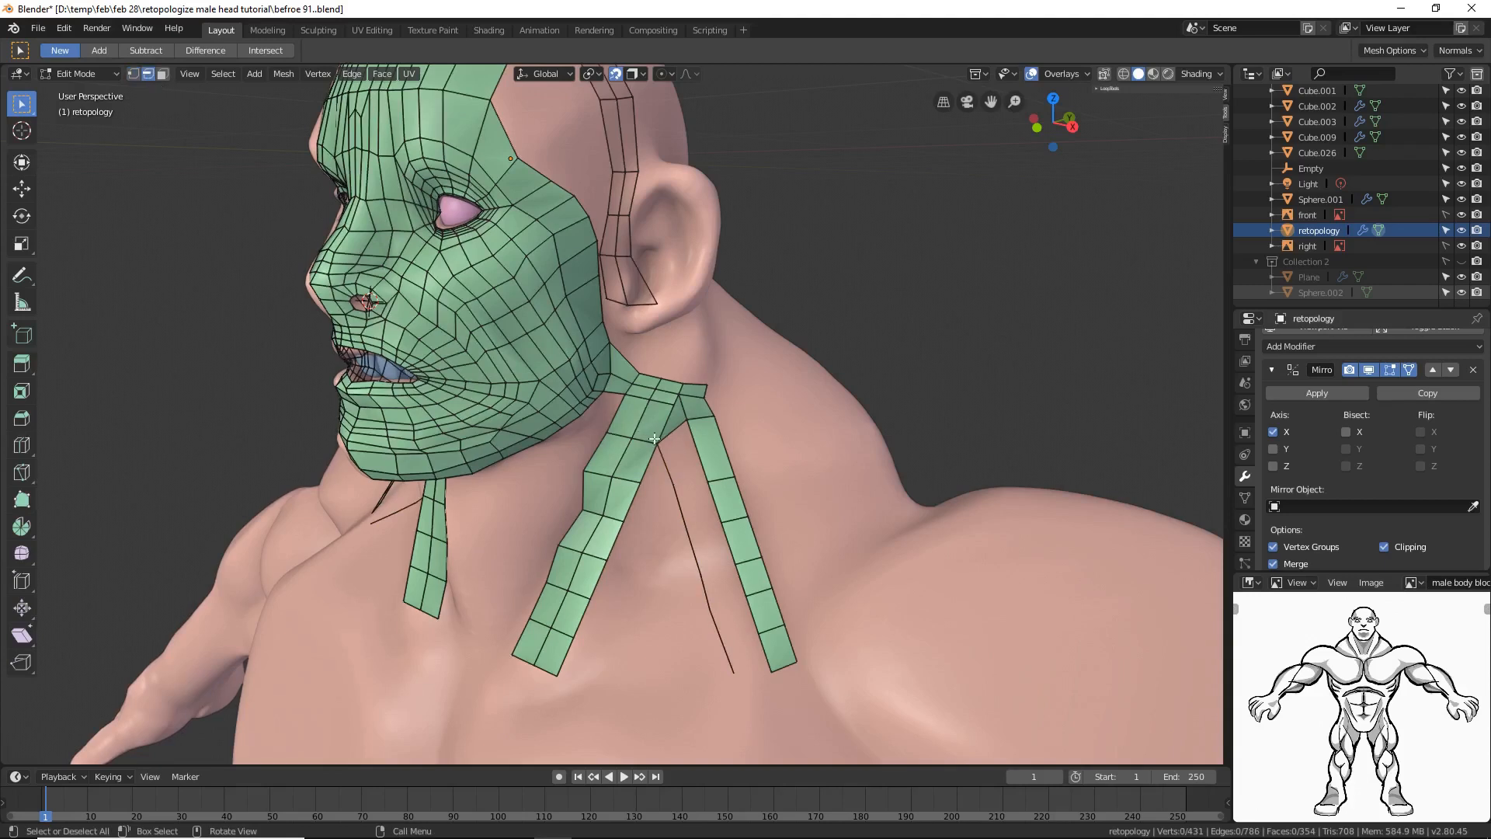
pyautogui.press('f')
pyautogui.press('f')
pyautogui.press('f')
pyautogui.press('f')
pyautogui.press('f')
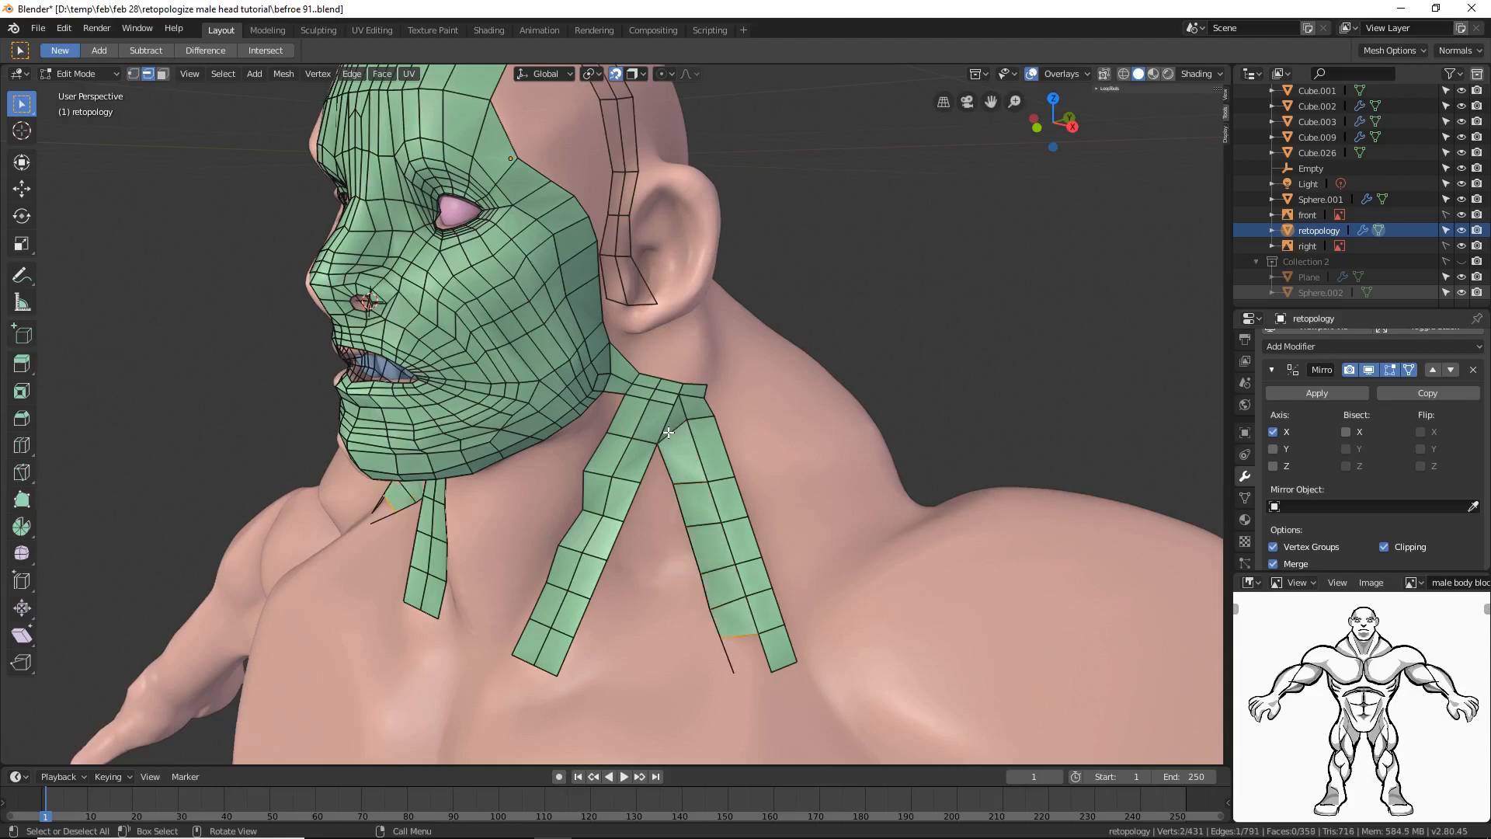
pyautogui.press('f')
pyautogui.hotkey('alt', 'a')
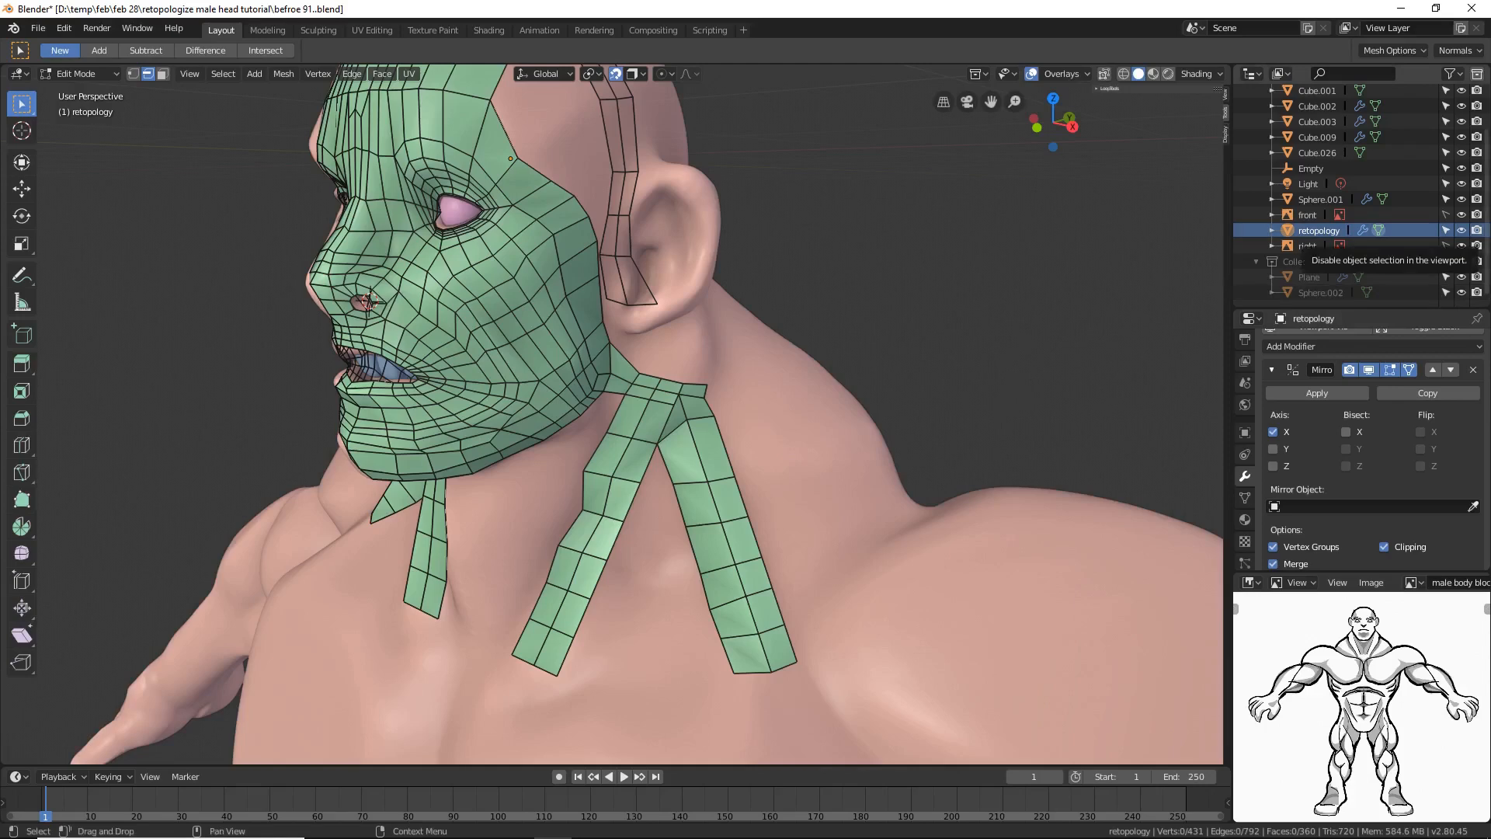
pyautogui.hotkey('ctrl', 'alt', 's')
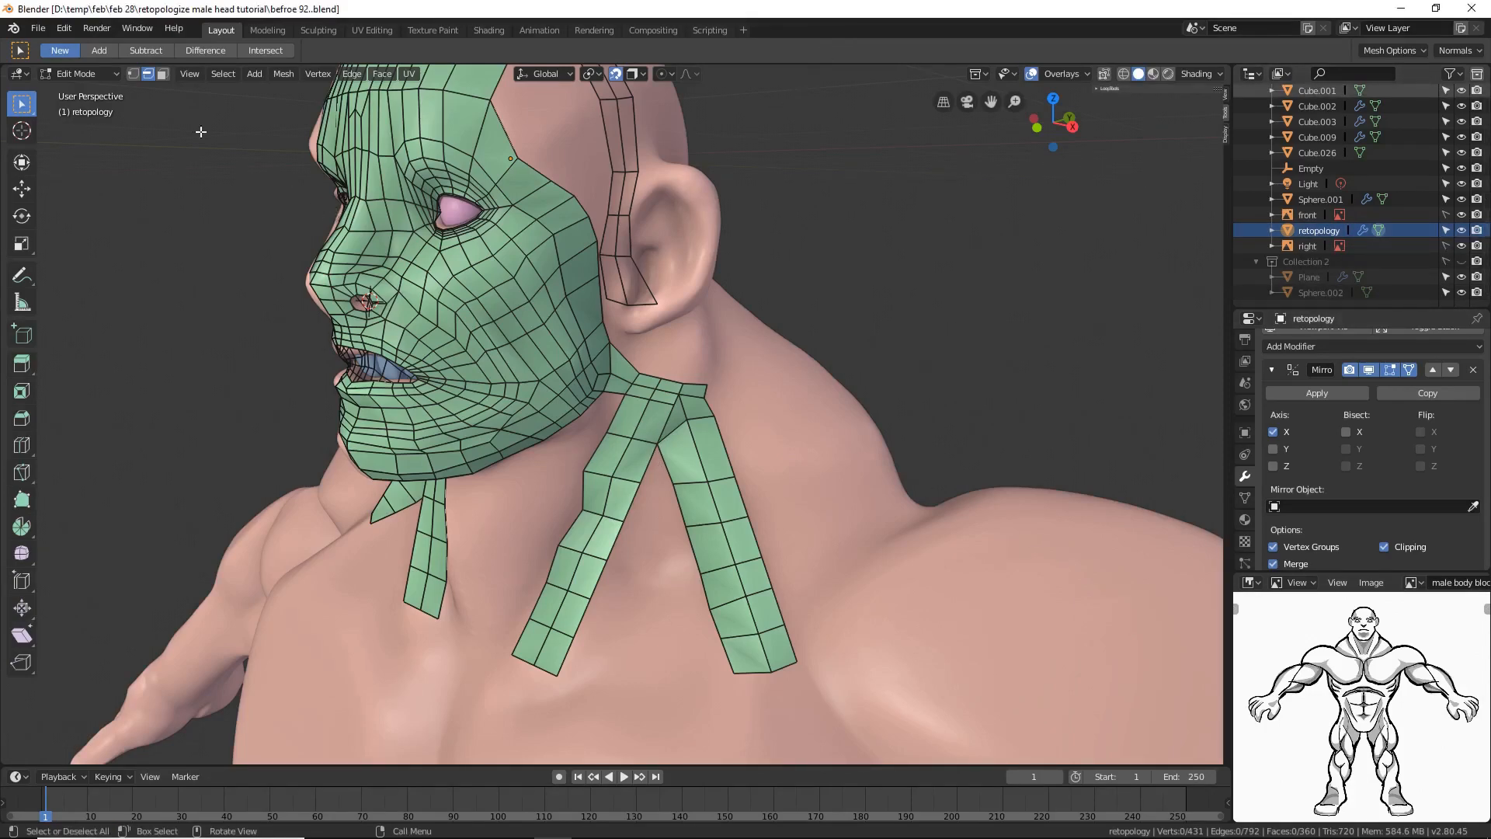
# Step: Lower the vertices where the two neck strips join below the ear with the Move tool, moving the outer one down 0.155 m in Z
pyautogui.click(132, 74)
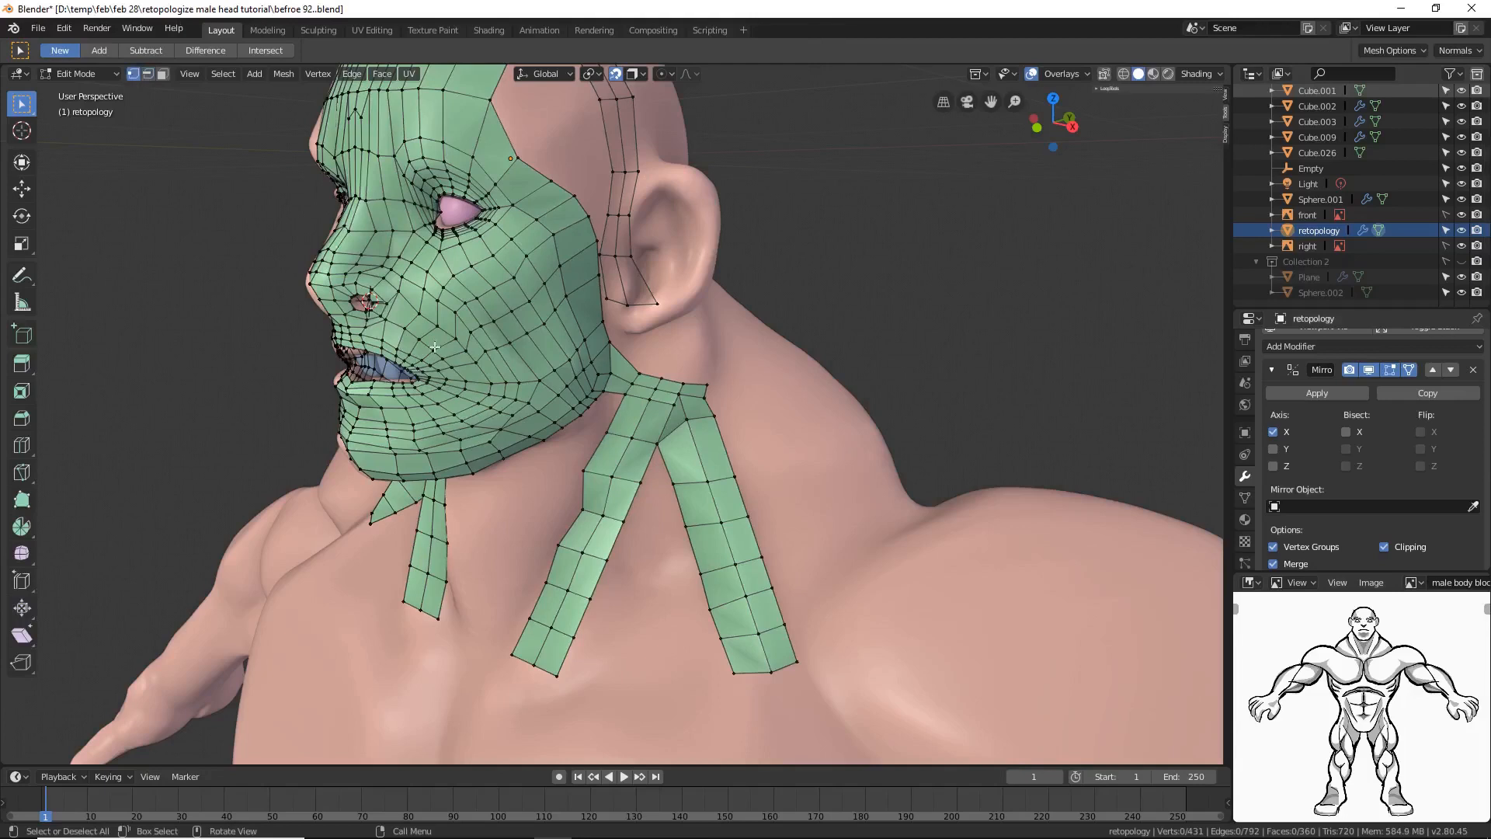
pyautogui.click(674, 404)
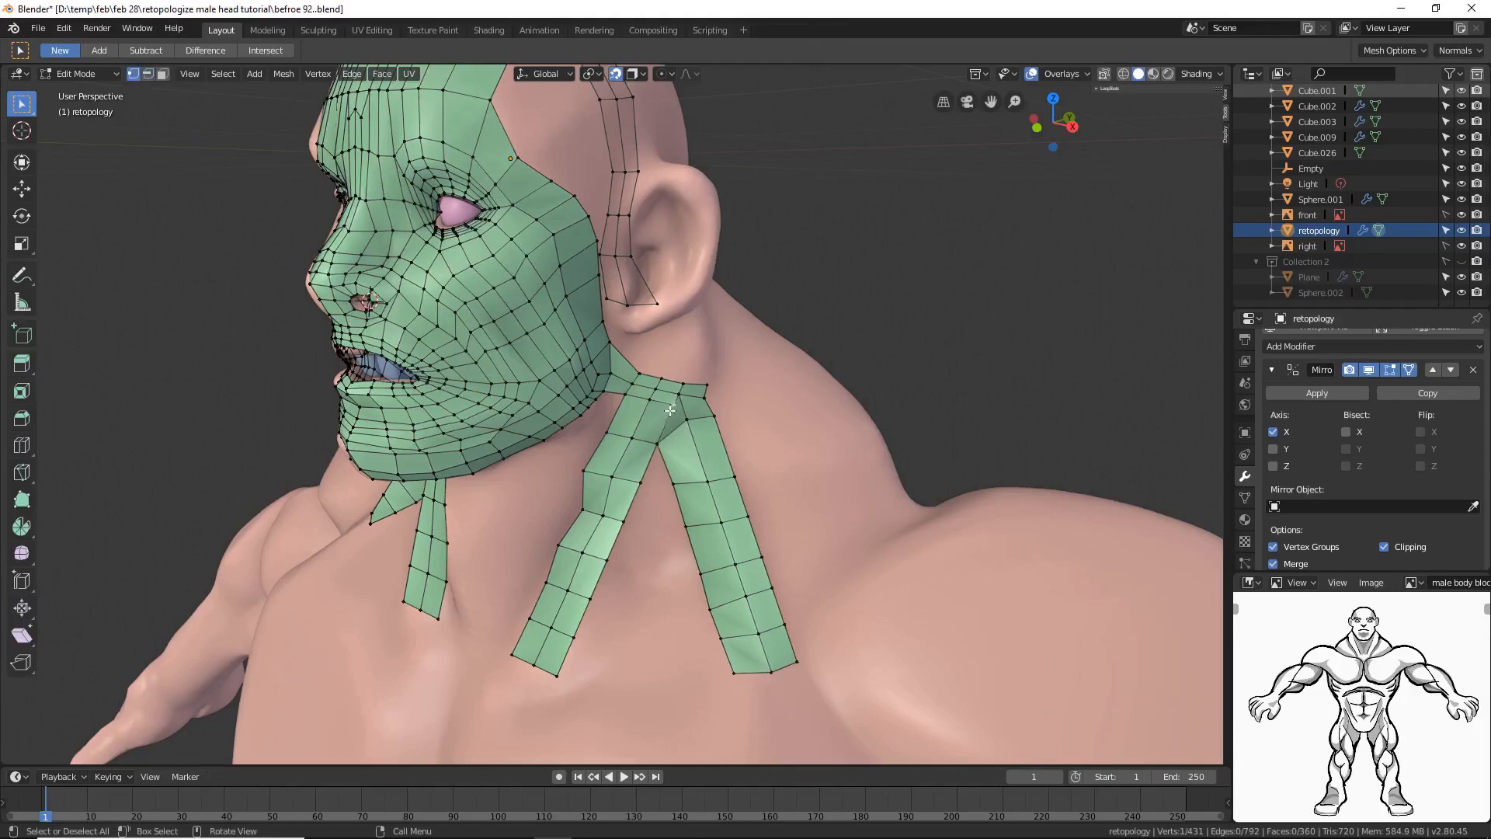
pyautogui.click(21, 189)
pyautogui.moveTo(710, 400); pyautogui.dragTo(694, 417)
pyautogui.press('g')
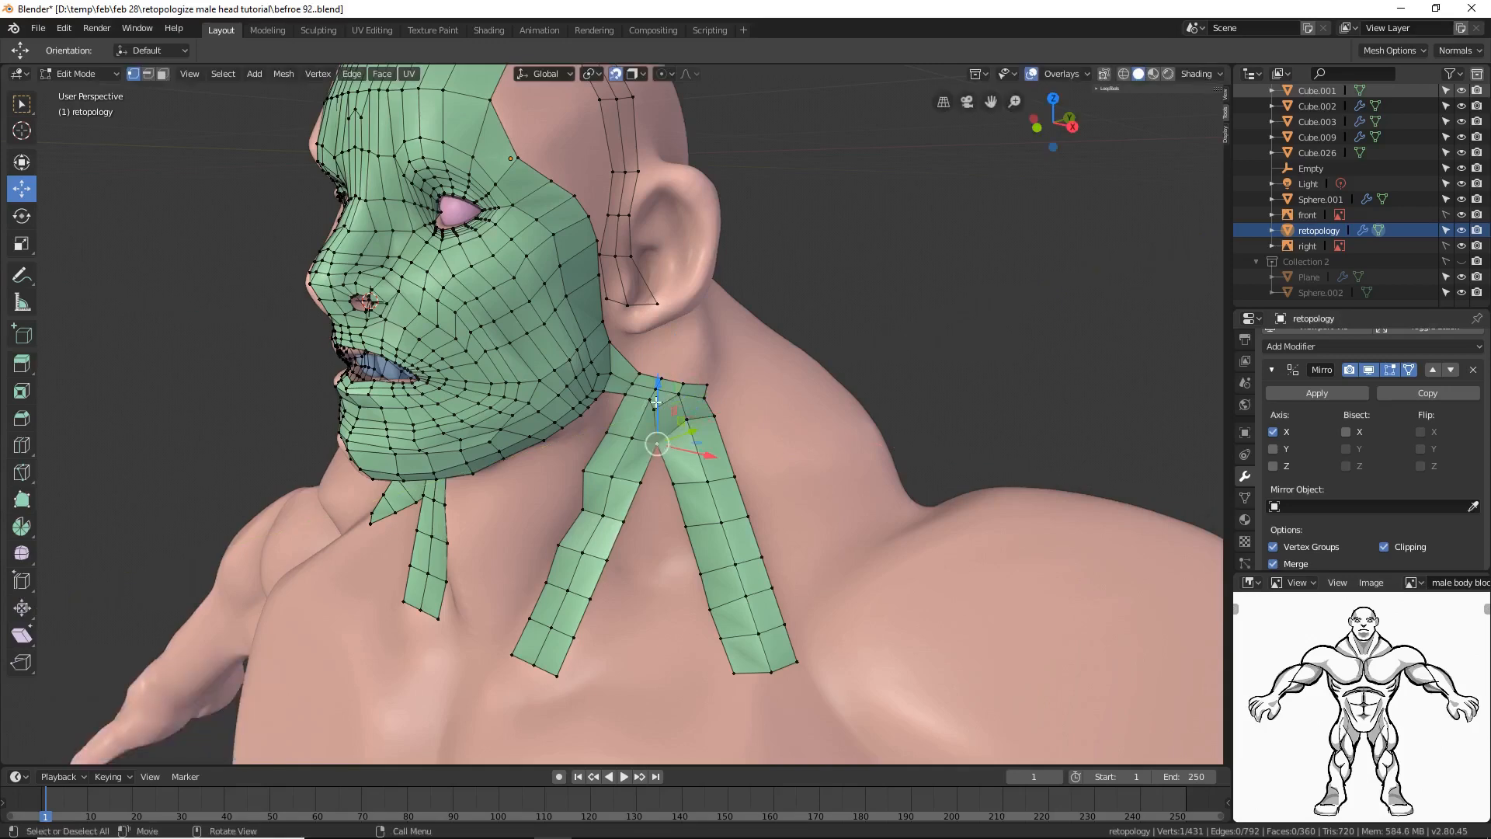
pyautogui.moveTo(664, 412); pyautogui.dragTo(716, 397)
pyautogui.click(688, 421)
pyautogui.click(714, 416)
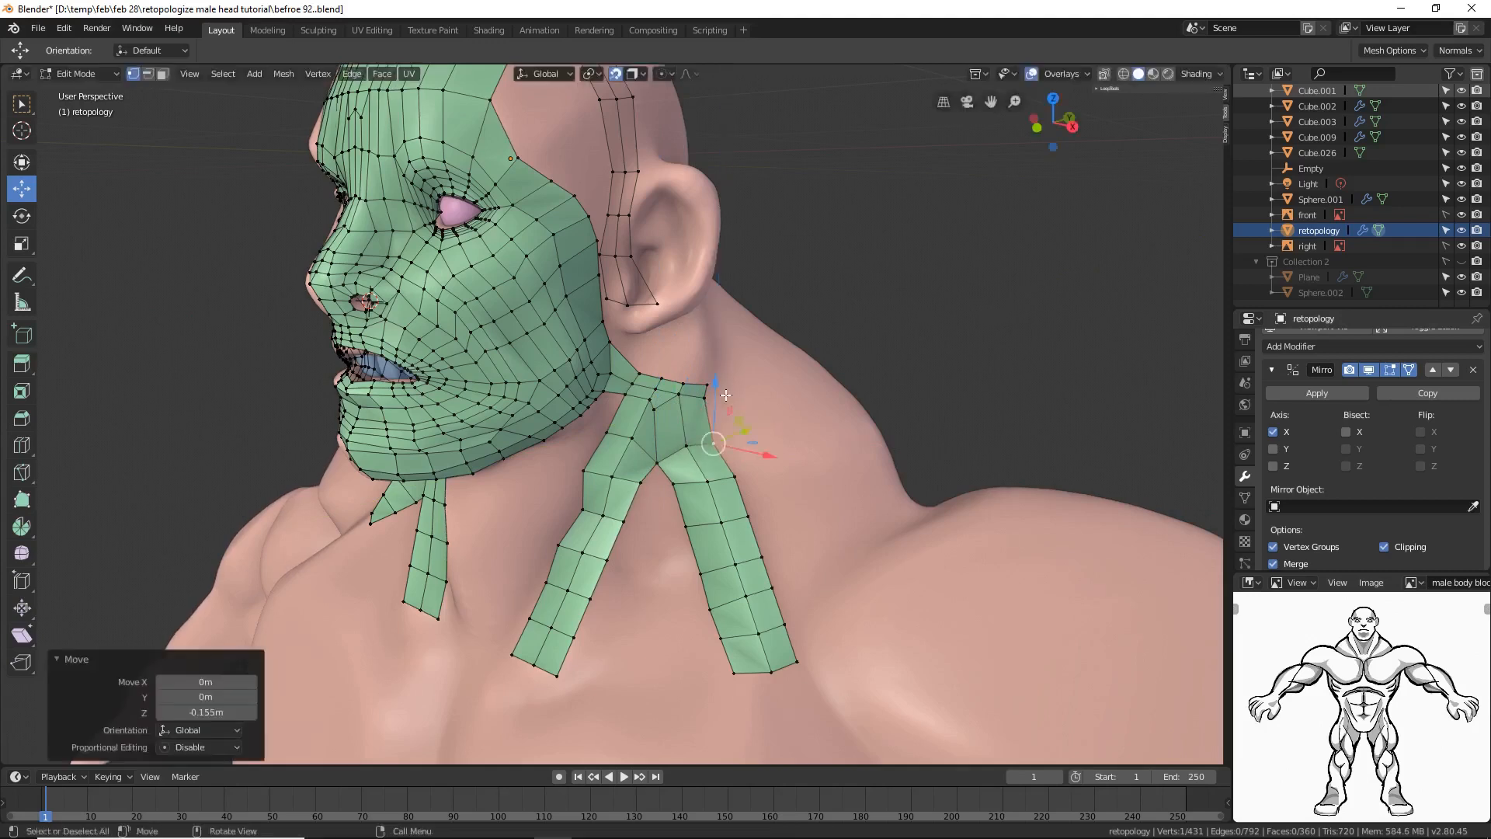
pyautogui.click(681, 394)
pyautogui.moveTo(685, 350); pyautogui.dragTo(685, 361)
# Step: Extrude a second chain of six vertices down the neck from the inner strip's edge, beside the widened outer strip
pyautogui.click(640, 483)
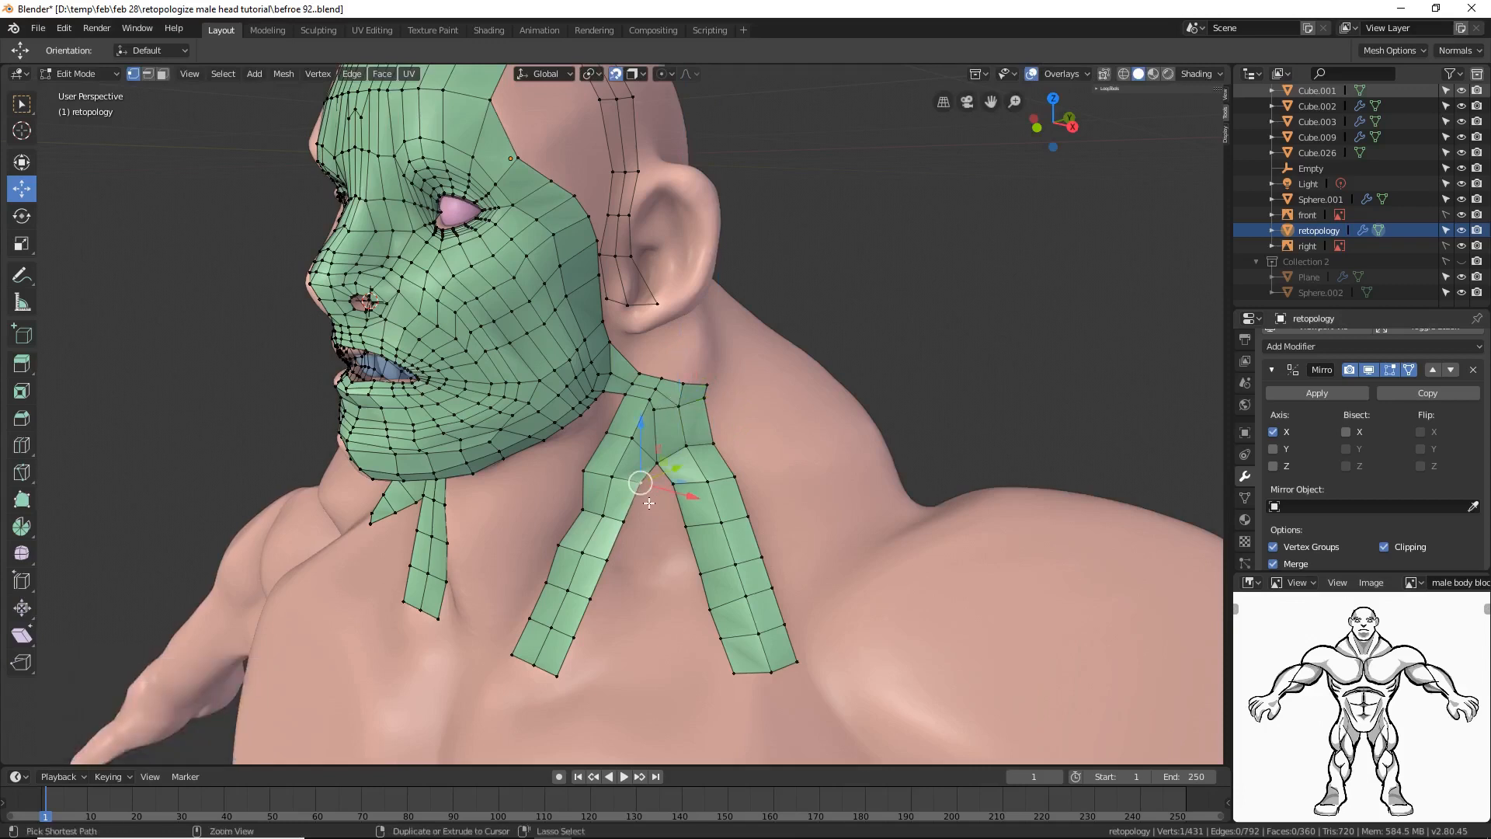
pyautogui.keyDown('ctrl'); pyautogui.rightClick(650, 502); pyautogui.keyUp('ctrl')
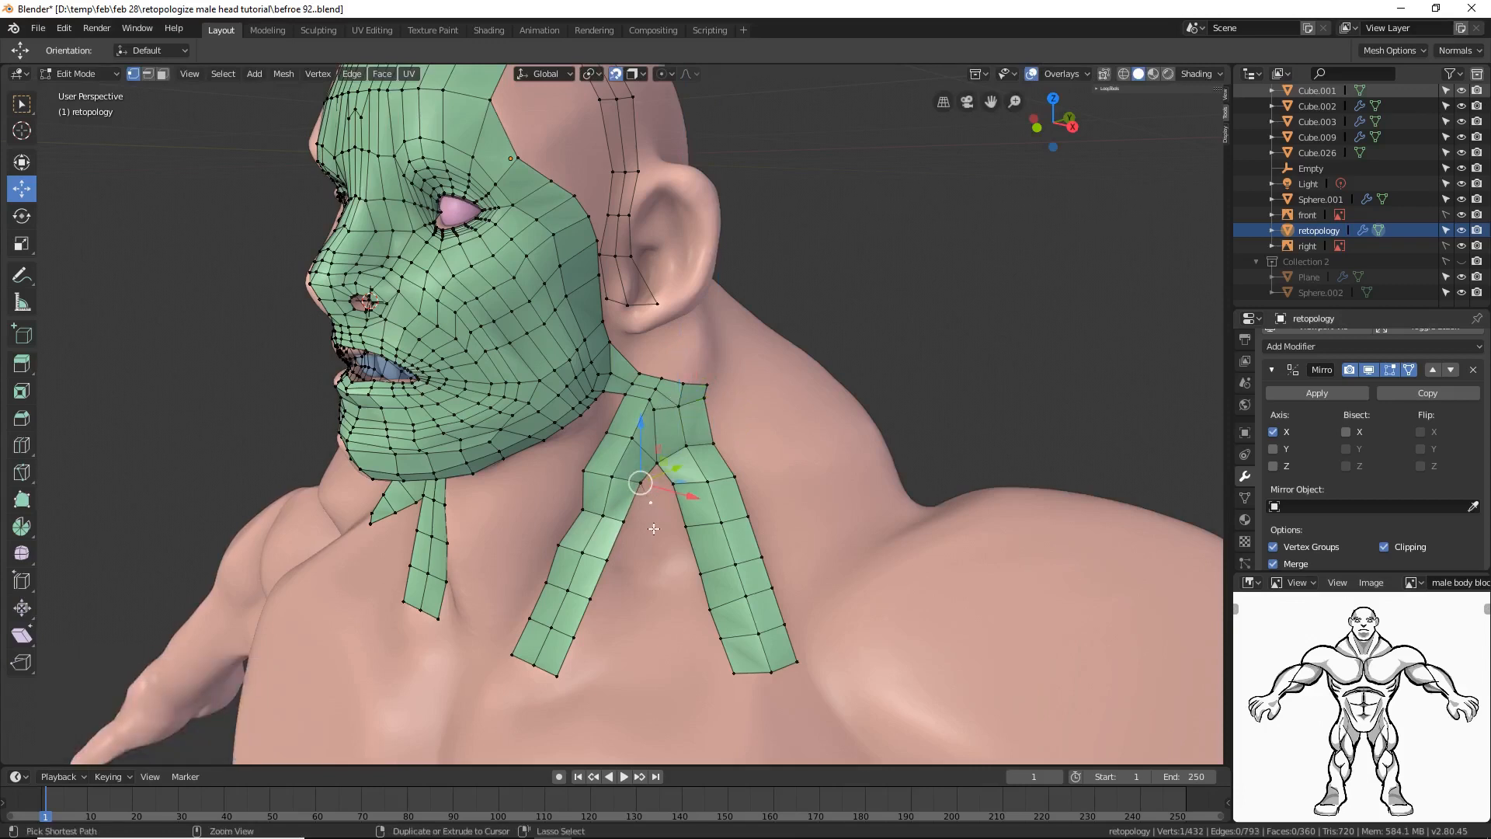
pyautogui.keyDown('ctrl'); pyautogui.rightClick(654, 536); pyautogui.keyUp('ctrl')
pyautogui.keyDown('ctrl'); pyautogui.rightClick(665, 566); pyautogui.keyUp('ctrl')
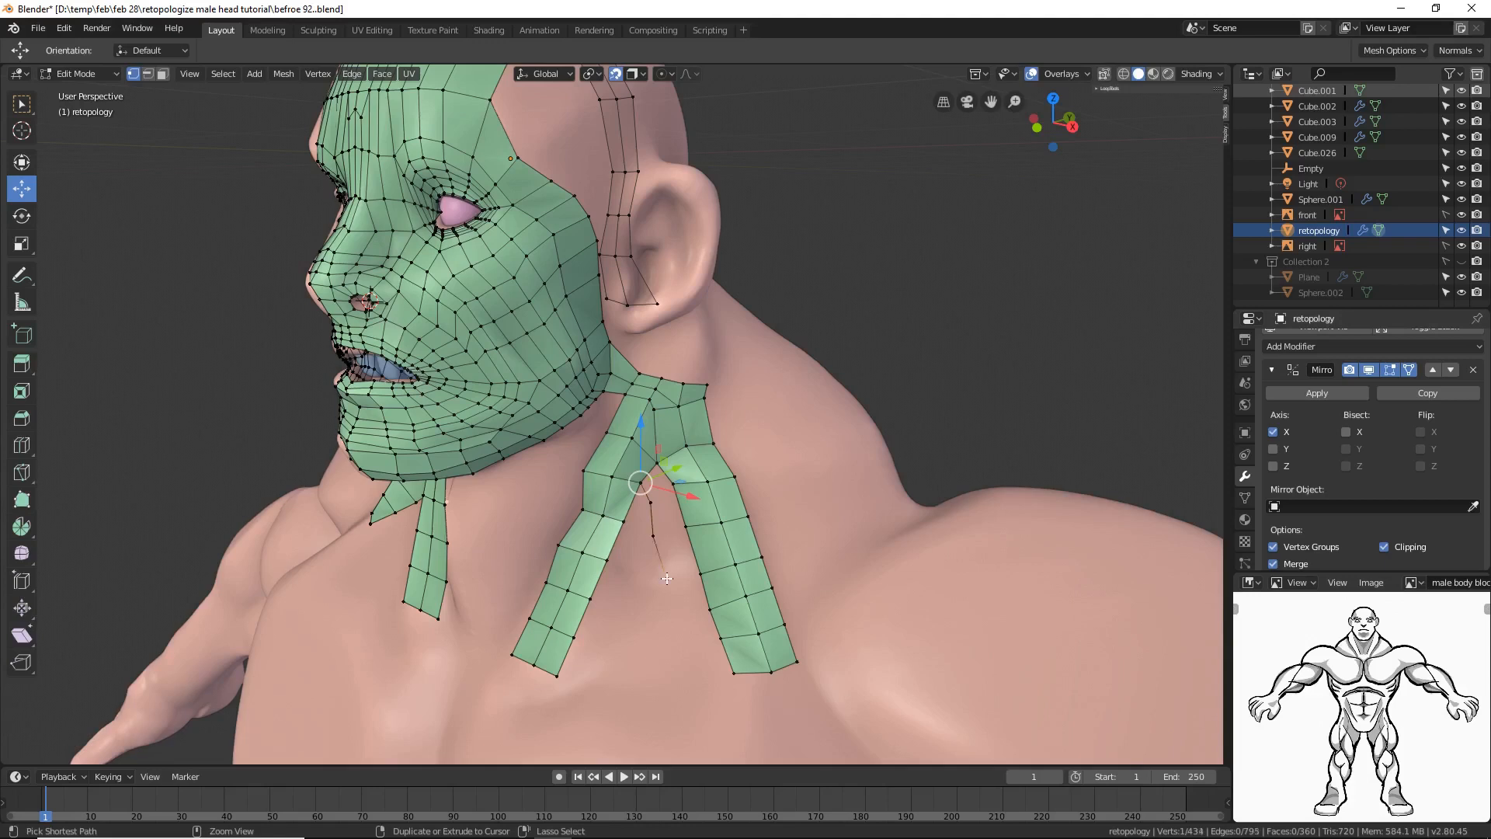
pyautogui.keyDown('ctrl'); pyautogui.rightClick(675, 618); pyautogui.keyUp('ctrl')
pyautogui.keyDown('ctrl'); pyautogui.rightClick(681, 649); pyautogui.keyUp('ctrl')
pyautogui.keyDown('ctrl'); pyautogui.rightClick(687, 682); pyautogui.keyUp('ctrl')
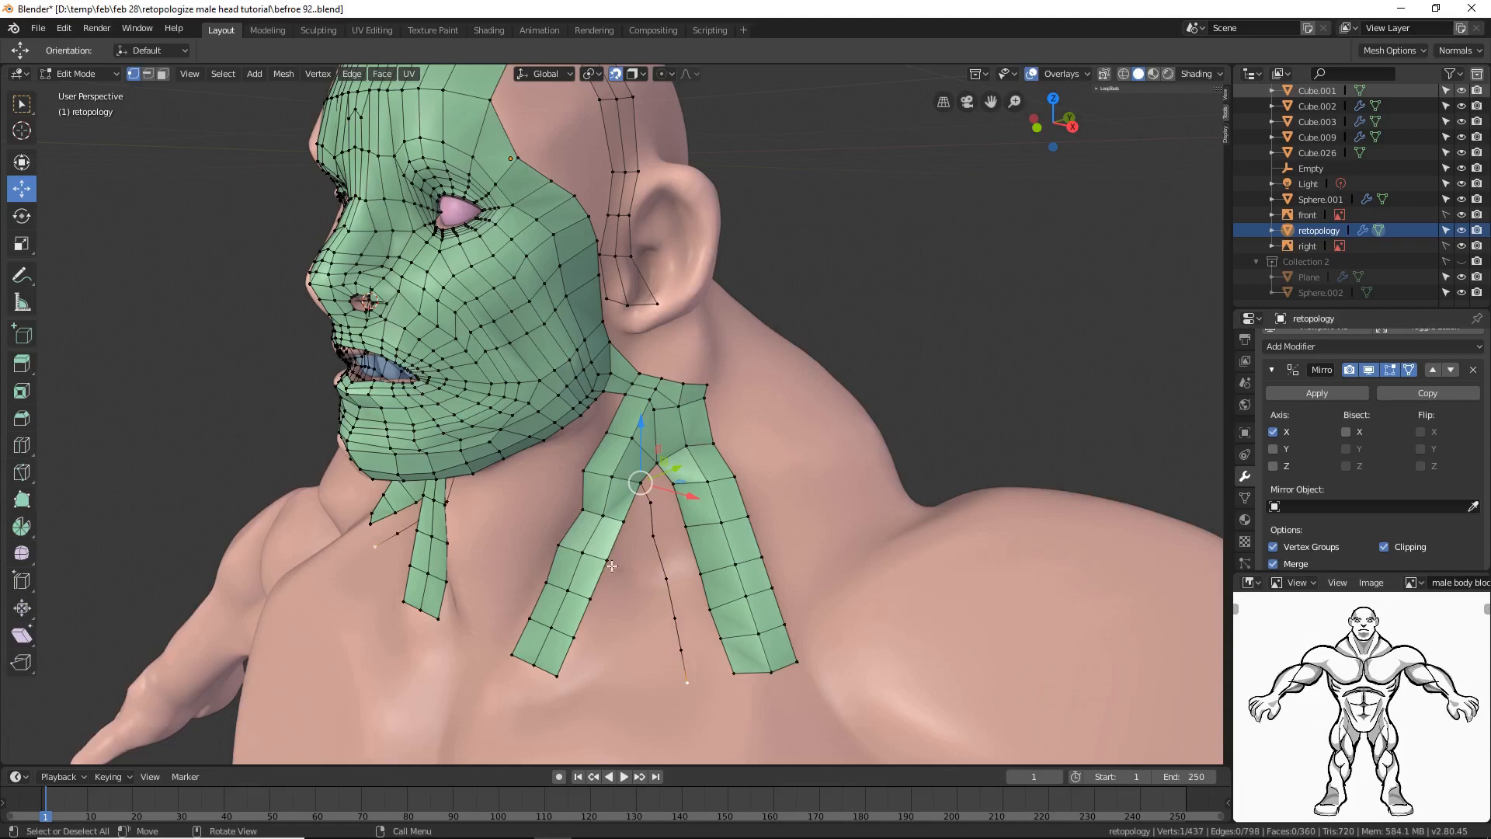
# Step: Fill six faces between the second vertex chain and the outer neck strip, starting from the edge at the strips' junction
pyautogui.click(151, 73)
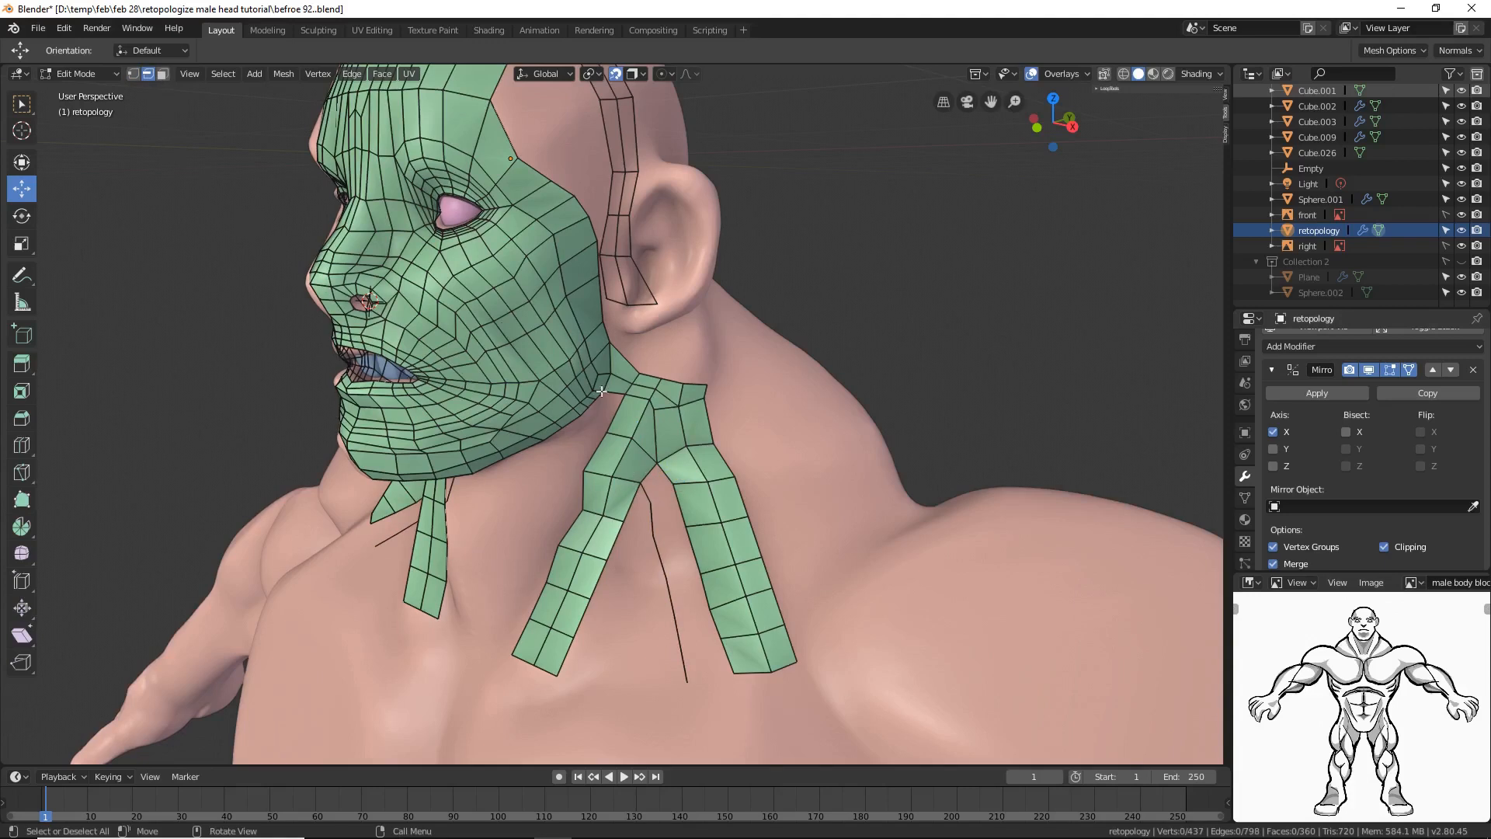
pyautogui.click(654, 472)
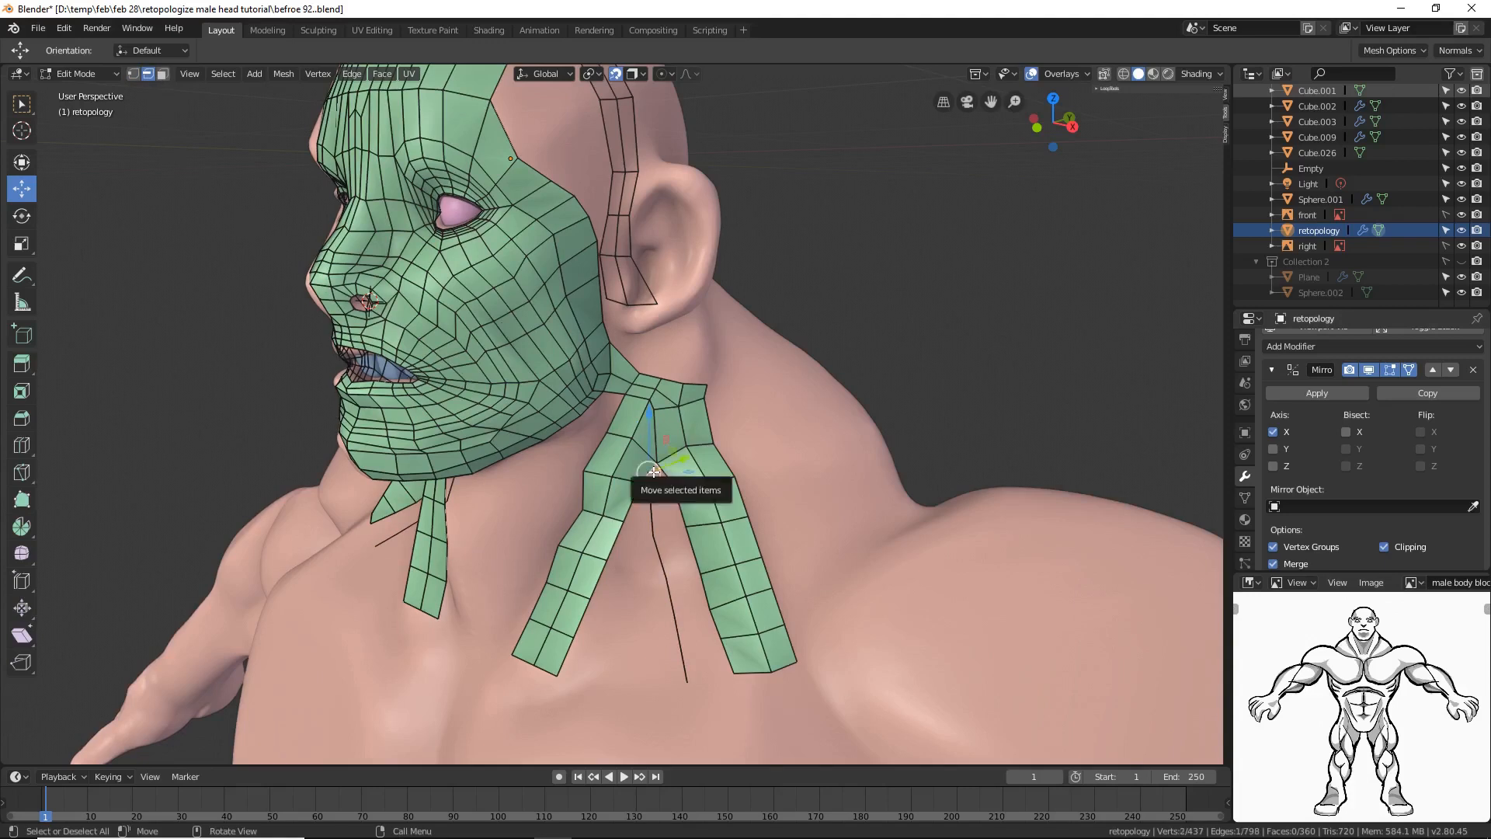
pyautogui.press('f')
pyautogui.press('f')
pyautogui.press('f')
pyautogui.press('f')
pyautogui.press('f')
pyautogui.press('f')
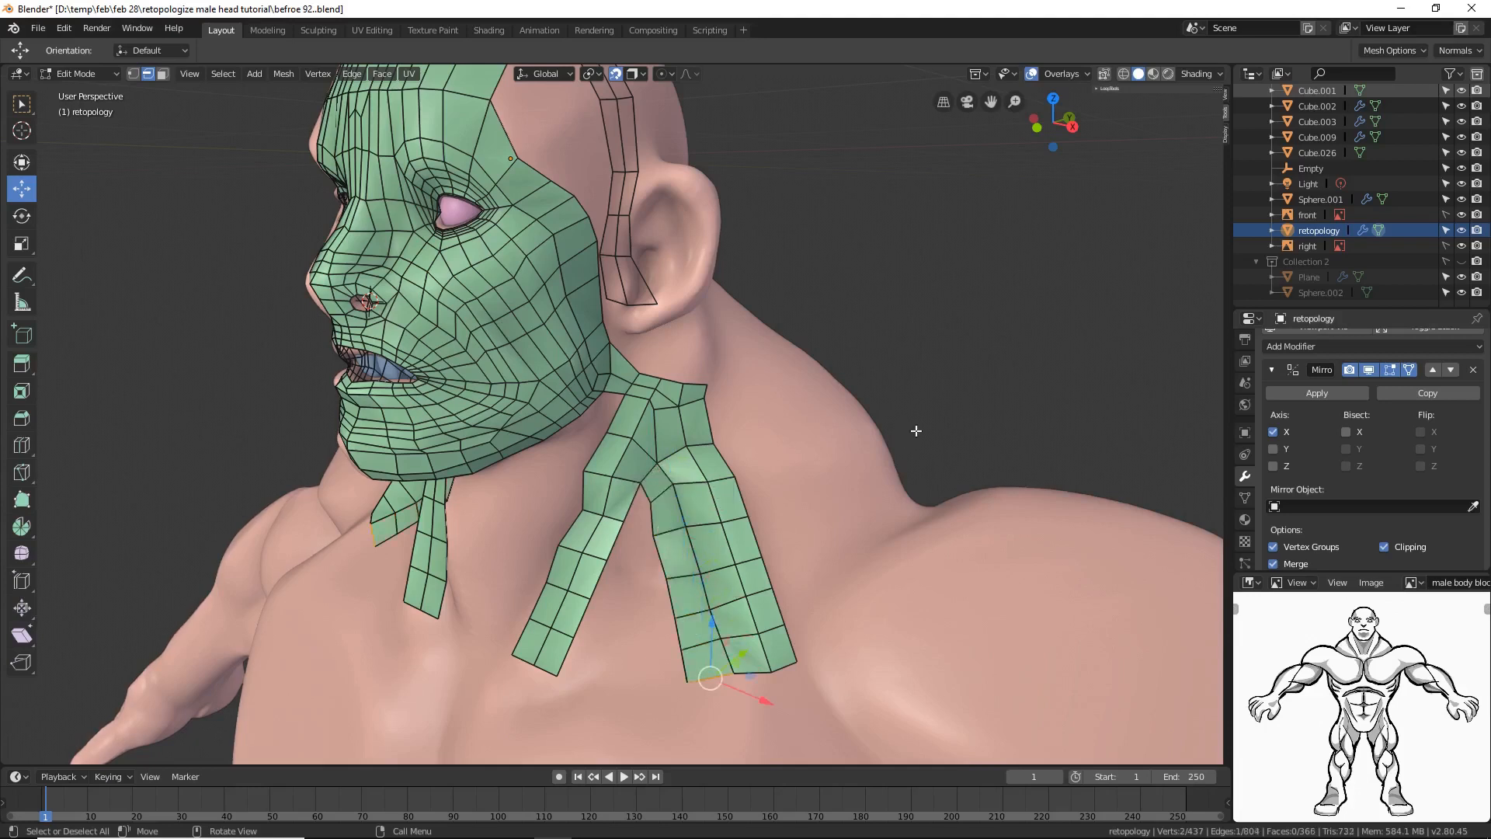
# Step: Fill the topmost gap between the two neck strips with a face, and switch back to the Select Box tool
pyautogui.keyDown('shift'); pyautogui.click(647, 491); pyautogui.keyUp('shift')
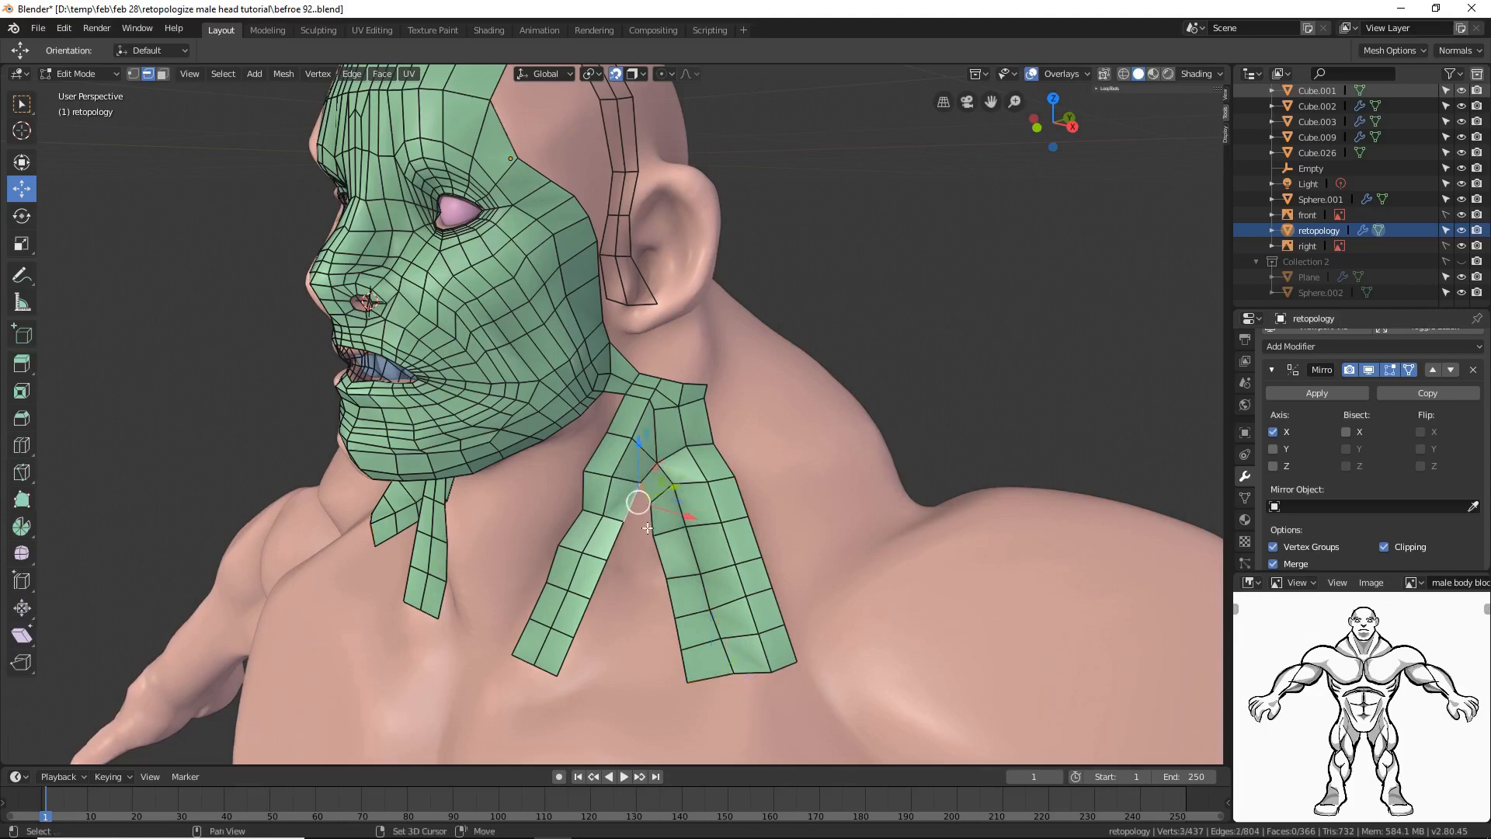
pyautogui.keyDown('shift'); pyautogui.click(653, 526); pyautogui.keyUp('shift')
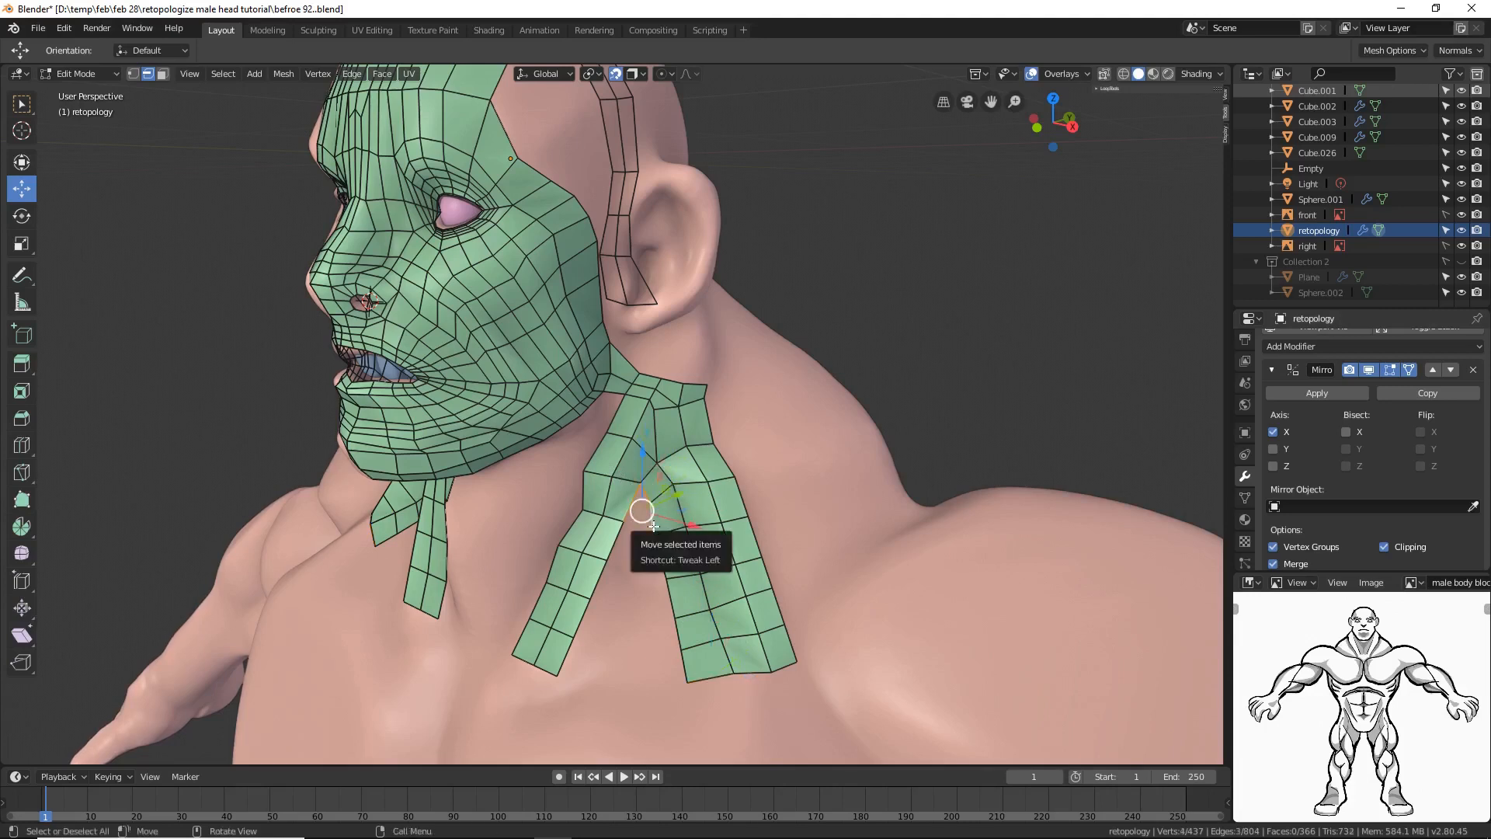
pyautogui.press('f')
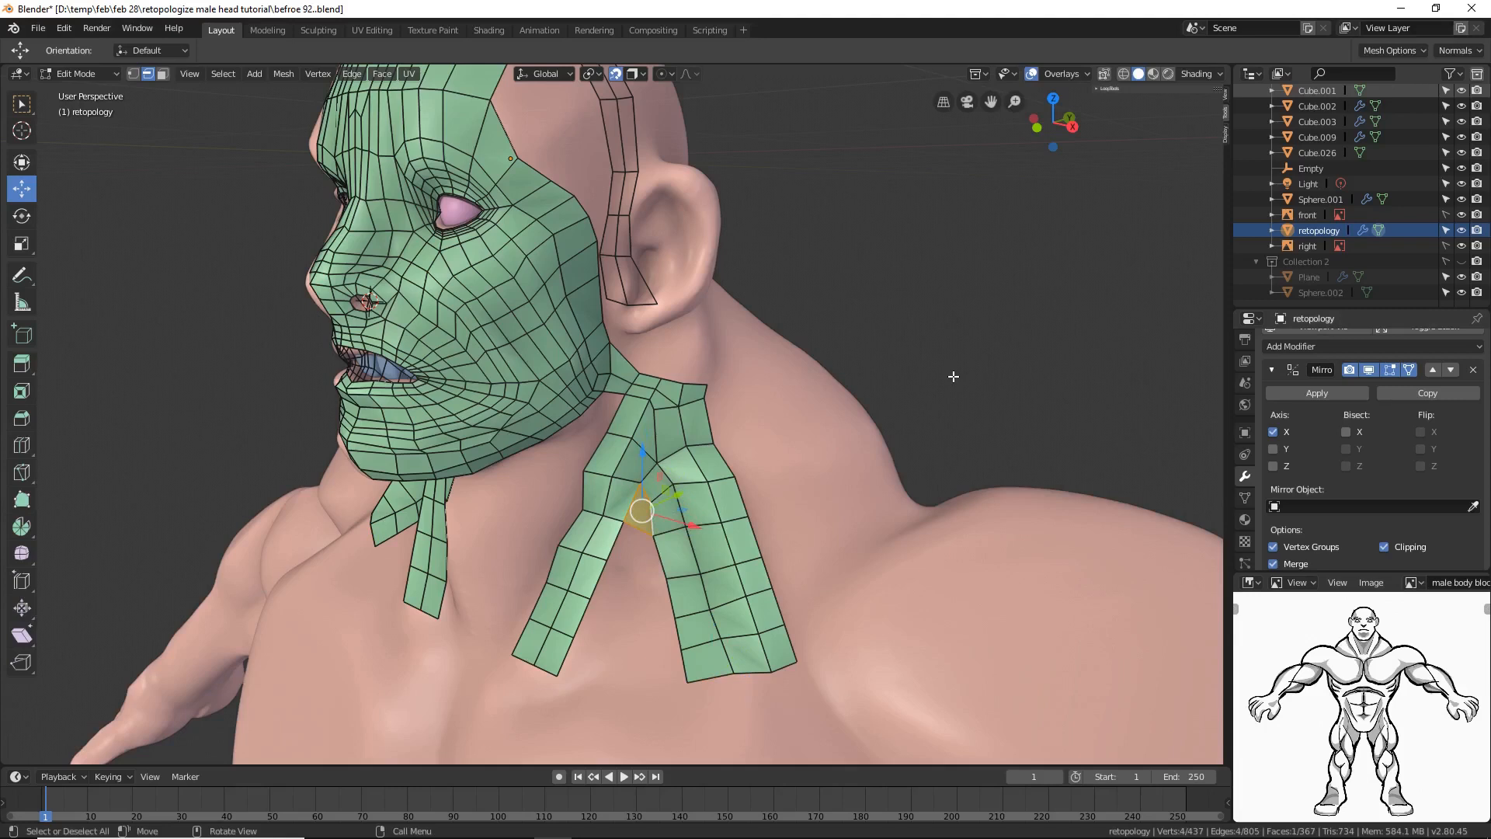
pyautogui.hotkey('alt', 'a')
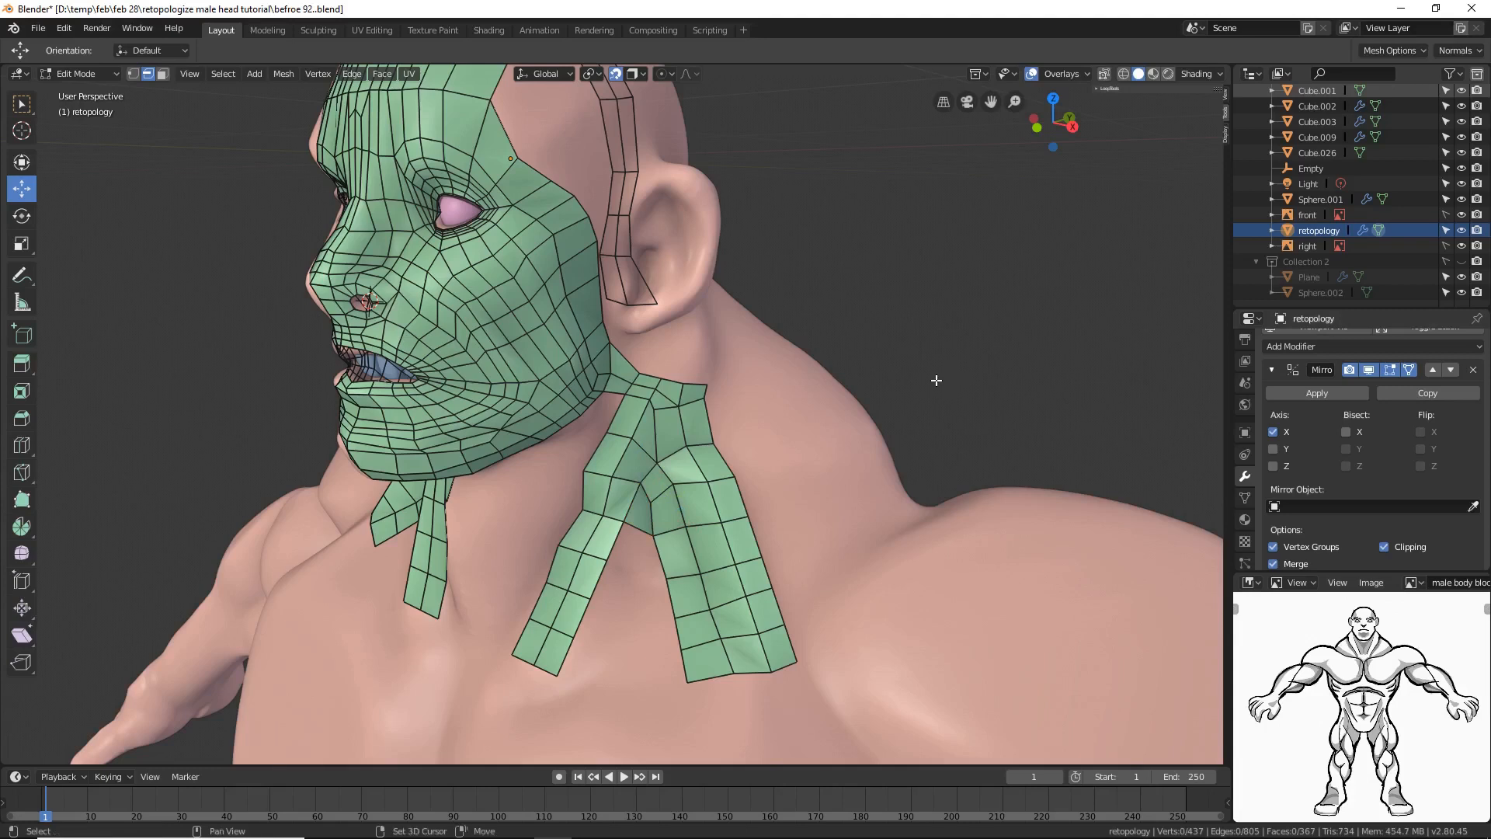
pyautogui.click(615, 541)
pyautogui.click(22, 103)
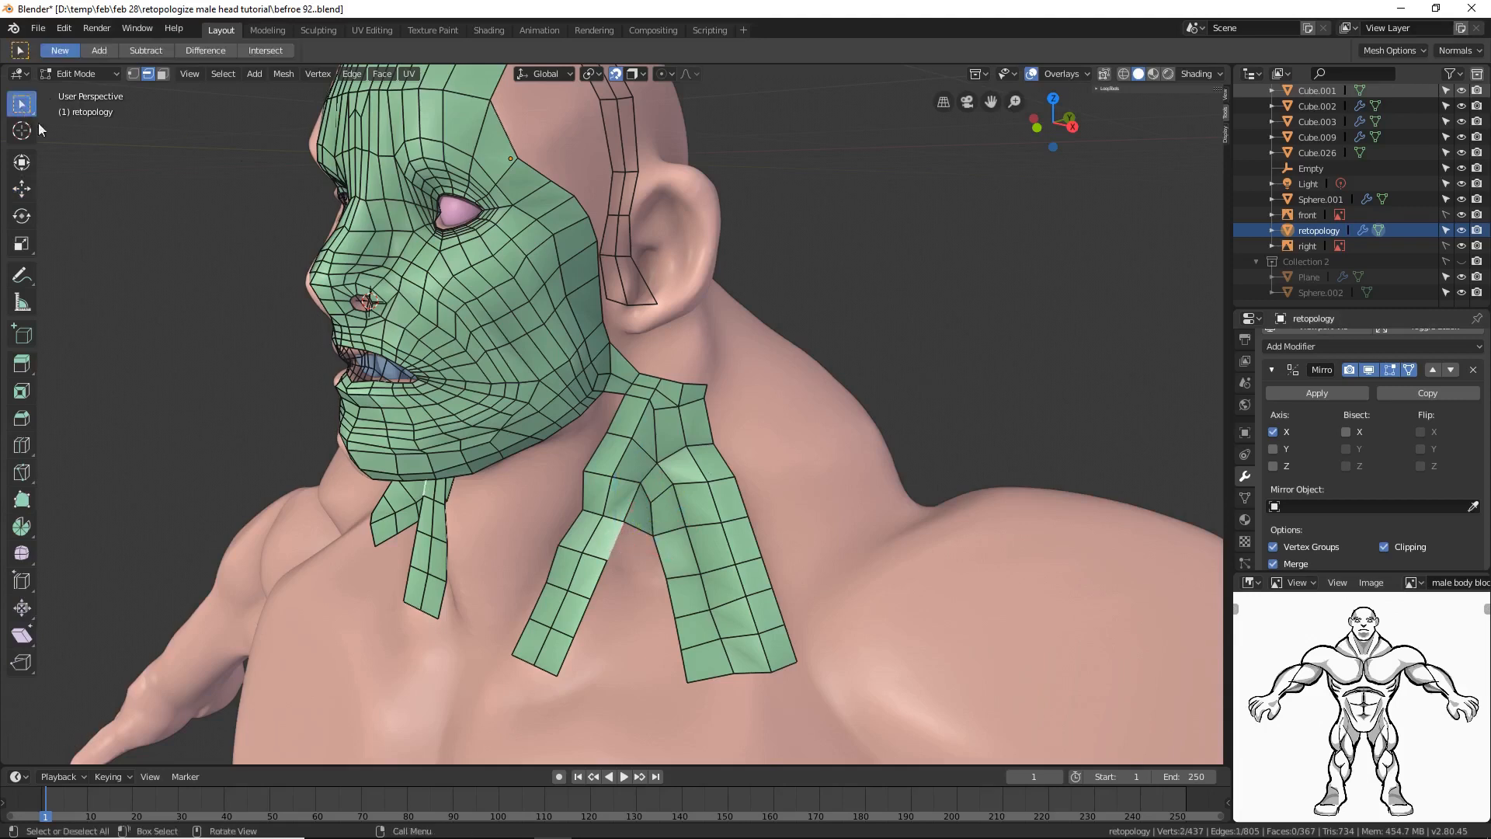
# Step: Fill two more faces in the gap between the two neck strips, continuing down from the face at the top
pyautogui.keyDown('shift'); pyautogui.click(665, 553); pyautogui.keyUp('shift')
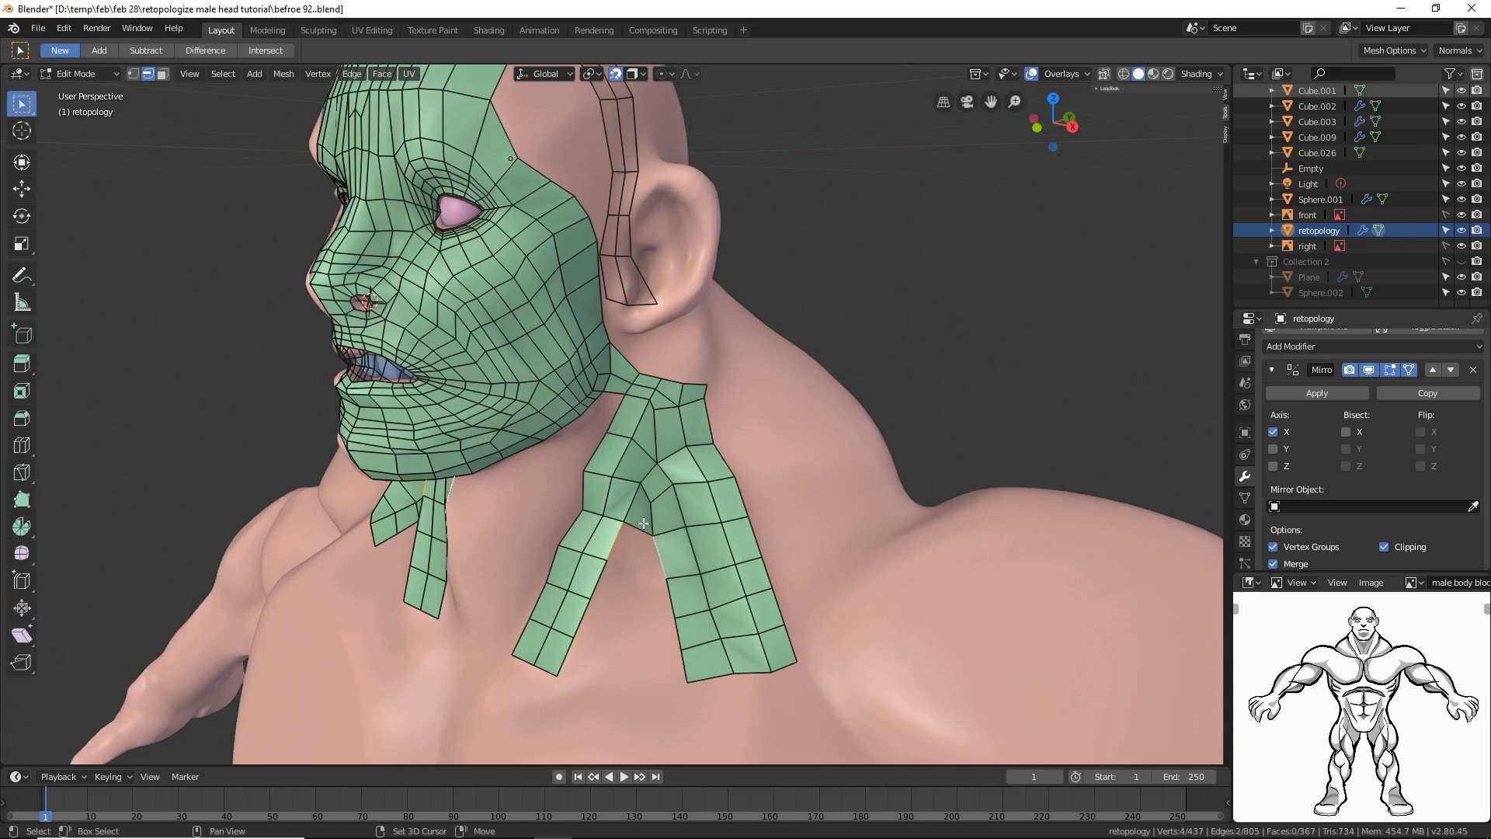
pyautogui.keyDown('shift'); pyautogui.click(644, 524); pyautogui.keyUp('shift')
pyautogui.press('f')
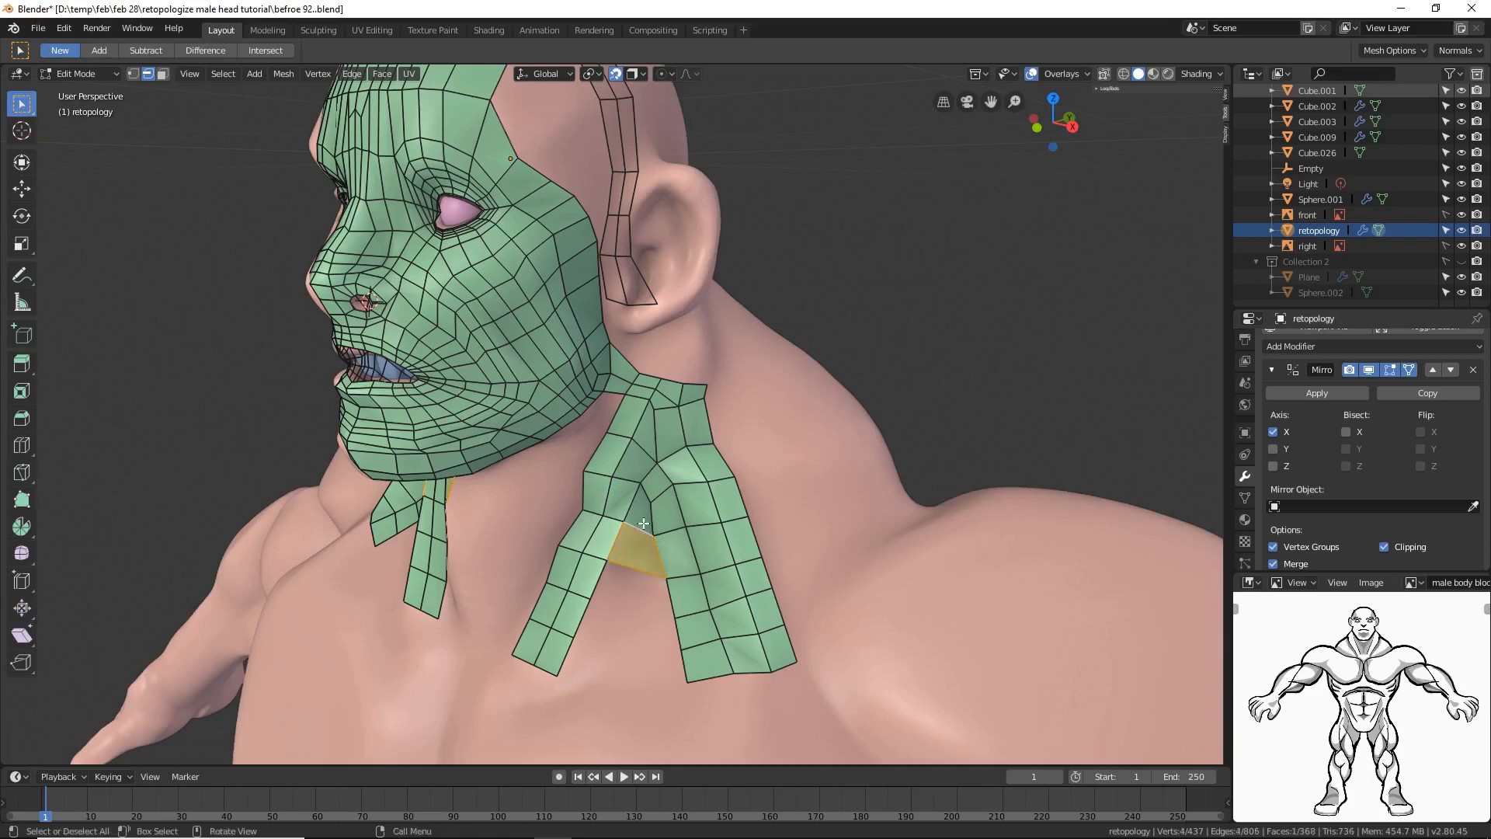
pyautogui.click(607, 577)
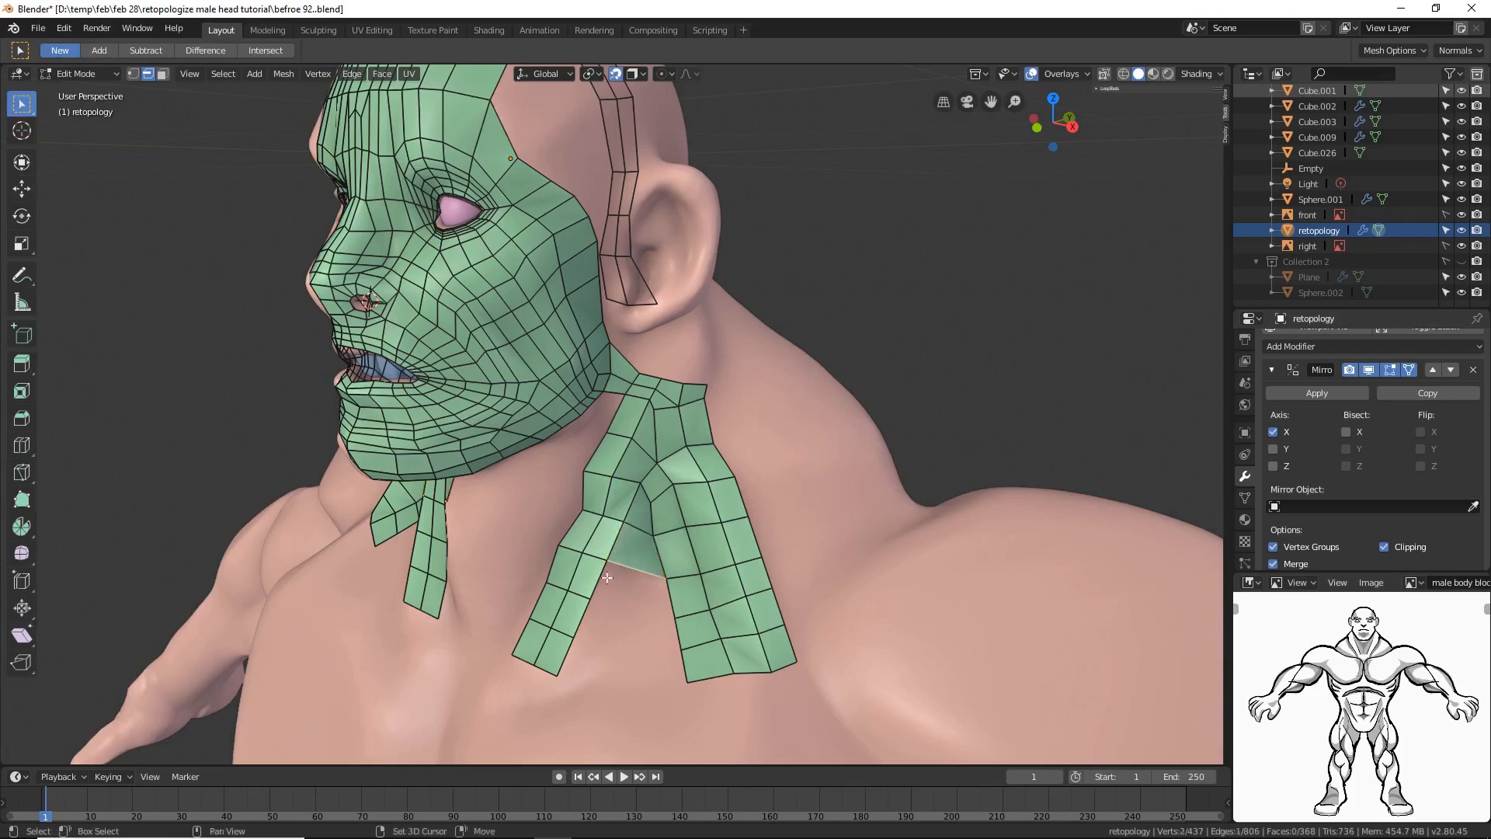
pyautogui.keyDown('shift'); pyautogui.click(598, 579); pyautogui.keyUp('shift')
pyautogui.keyDown('shift'); pyautogui.click(671, 594); pyautogui.keyUp('shift')
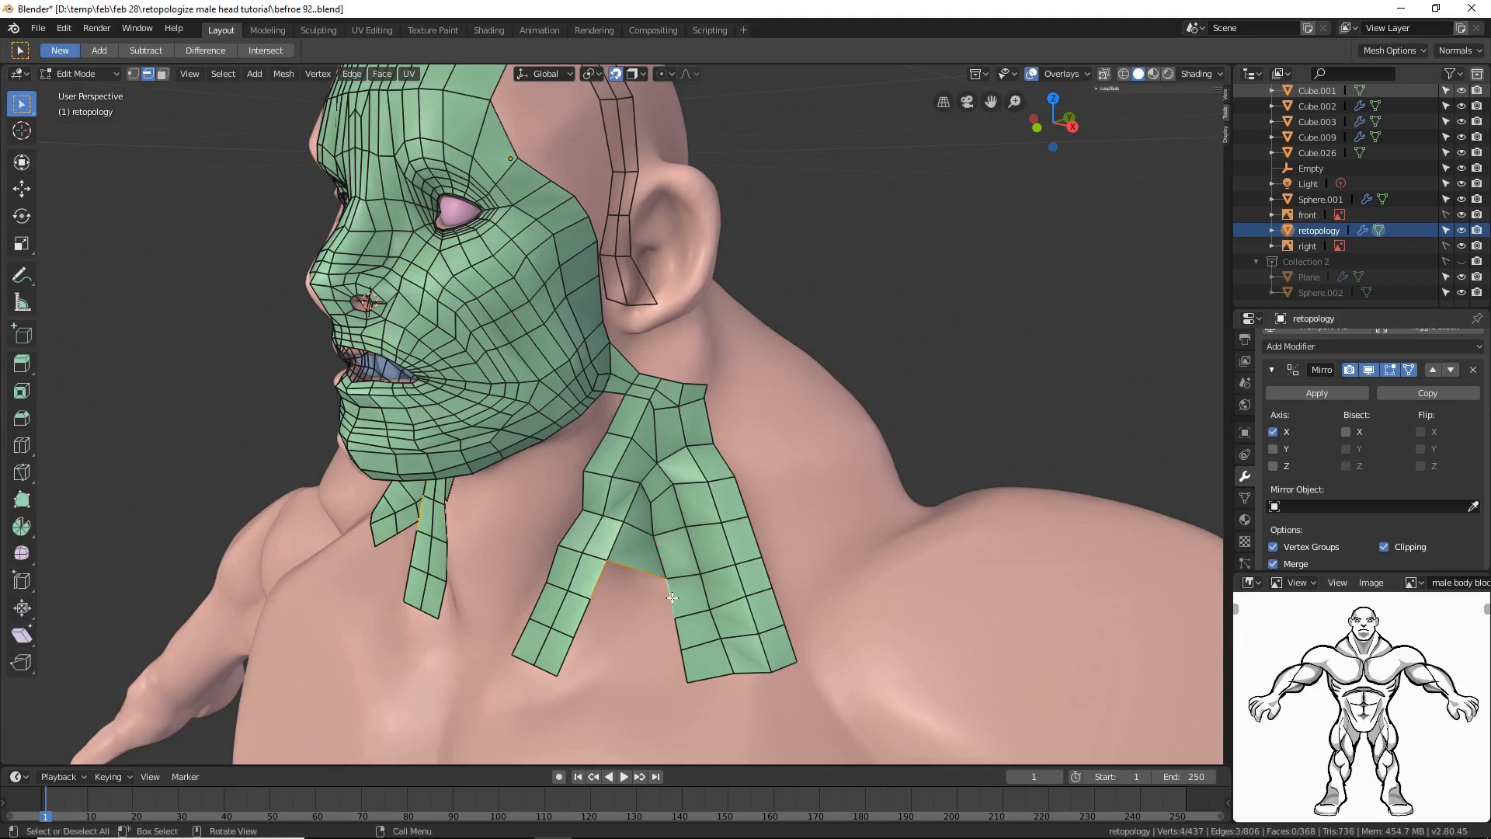
pyautogui.press('f')
# Step: Fill the two lowest faces between the neck strips down to their bottom edge, and deselect everything
pyautogui.click(615, 606)
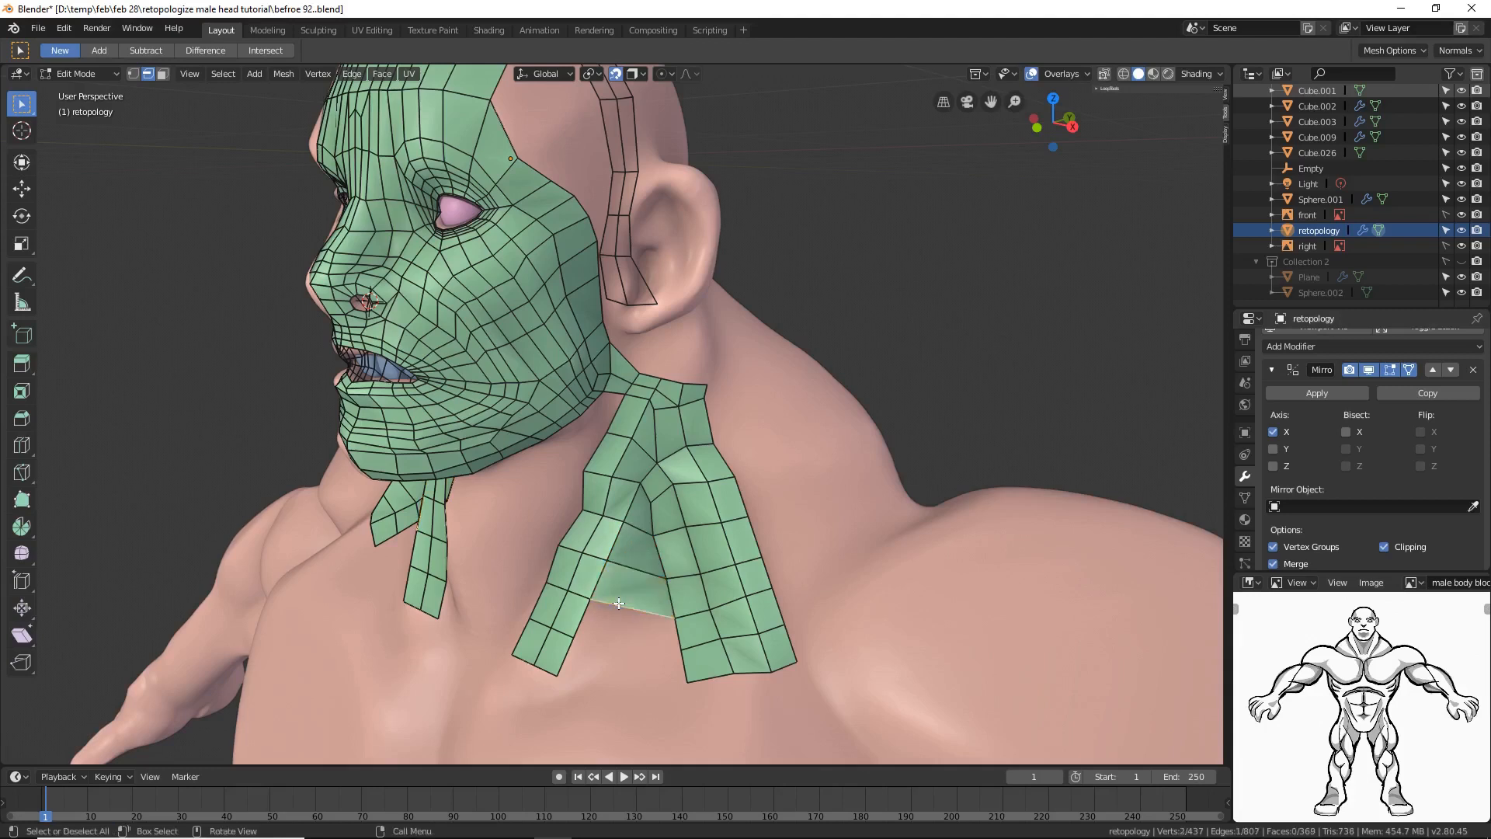
pyautogui.keyDown('shift'); pyautogui.click(579, 622); pyautogui.keyUp('shift')
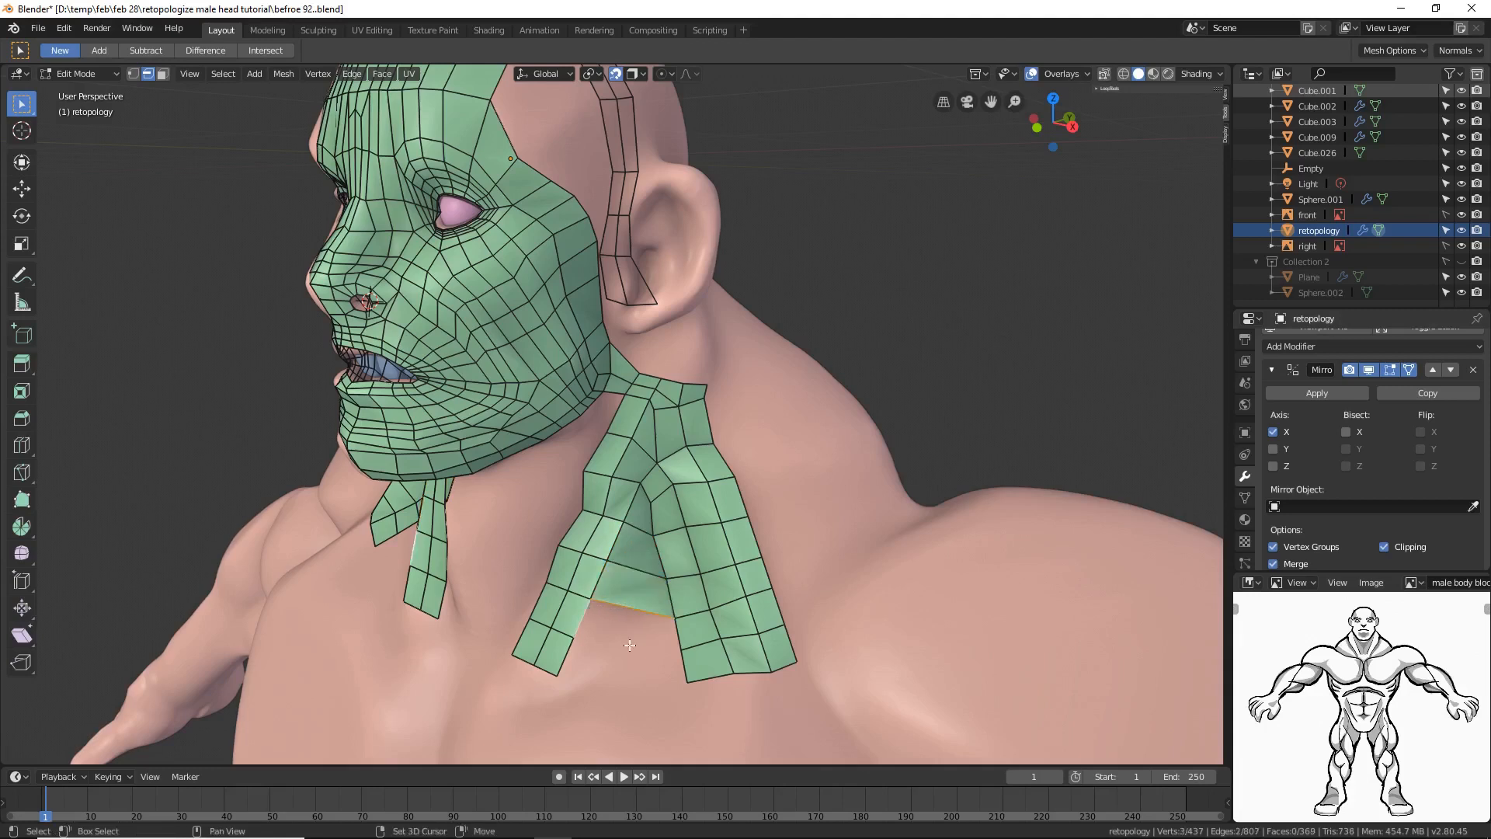
pyautogui.keyDown('shift'); pyautogui.click(677, 637); pyautogui.keyUp('shift')
pyautogui.press('f')
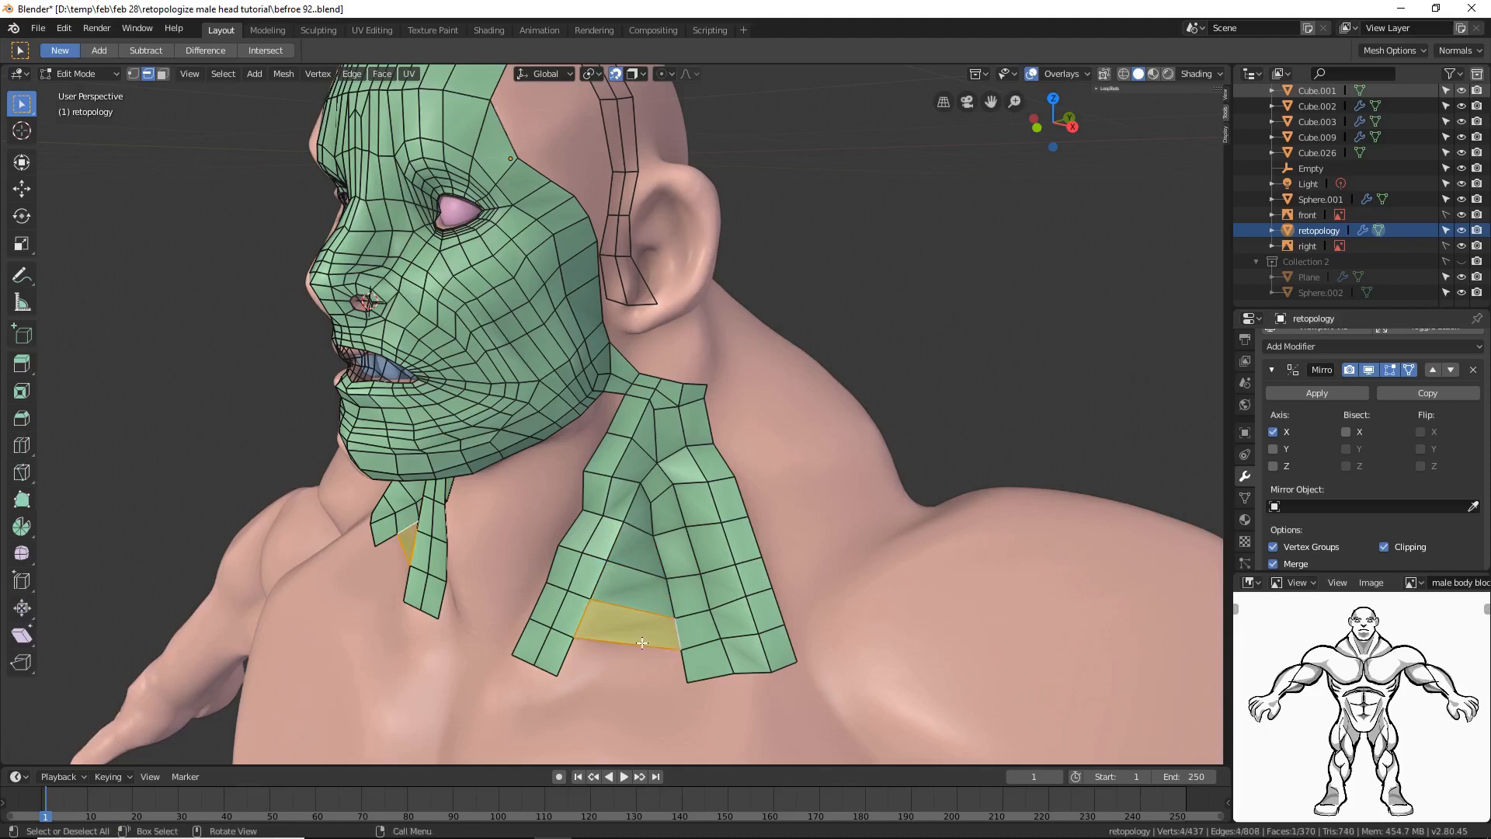
pyautogui.keyDown('shift'); pyautogui.click(642, 643); pyautogui.keyUp('shift')
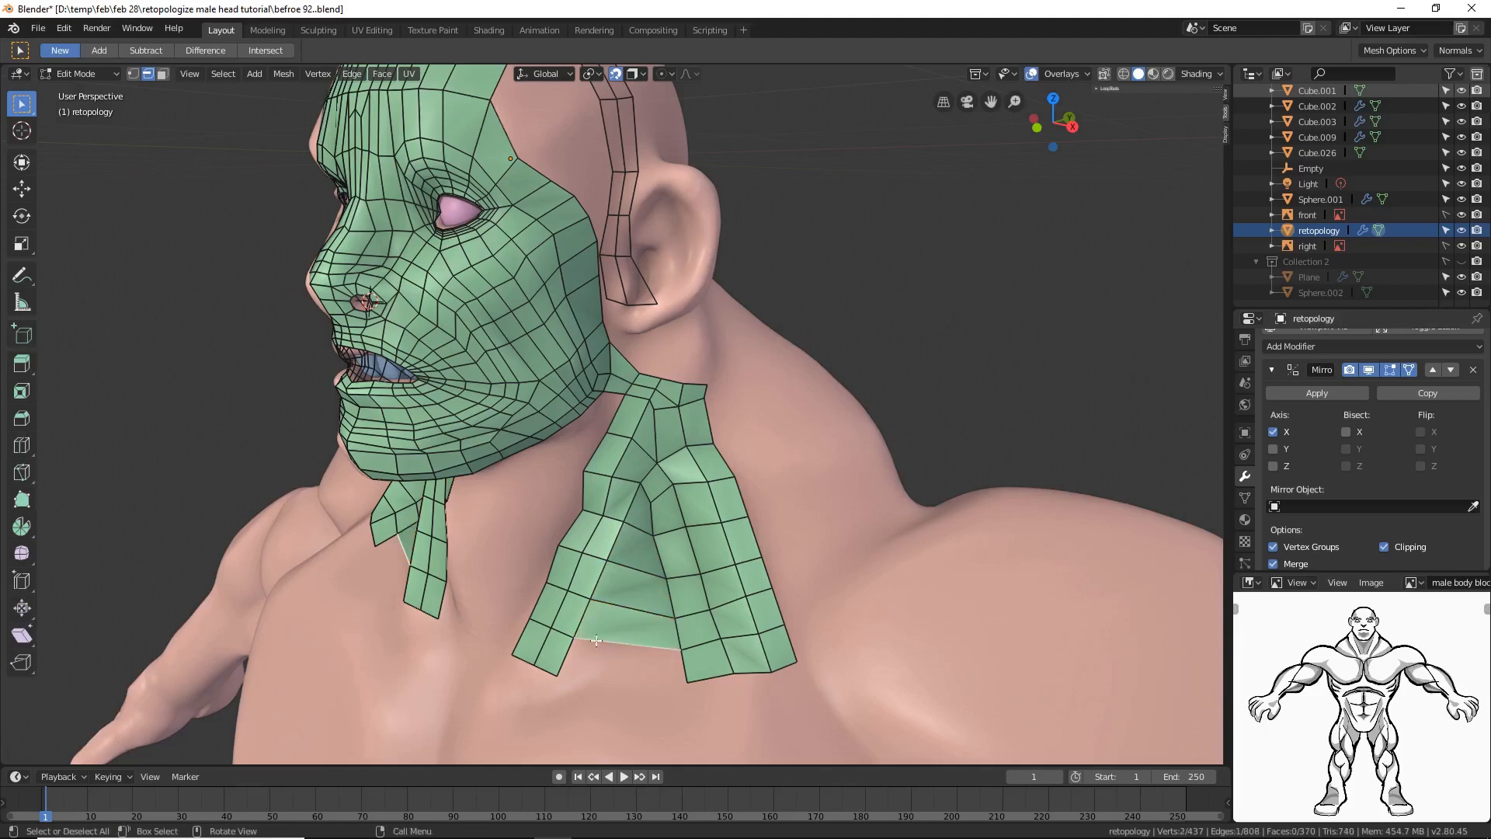
pyautogui.keyDown('shift'); pyautogui.click(684, 669); pyautogui.keyUp('shift')
pyautogui.press('f')
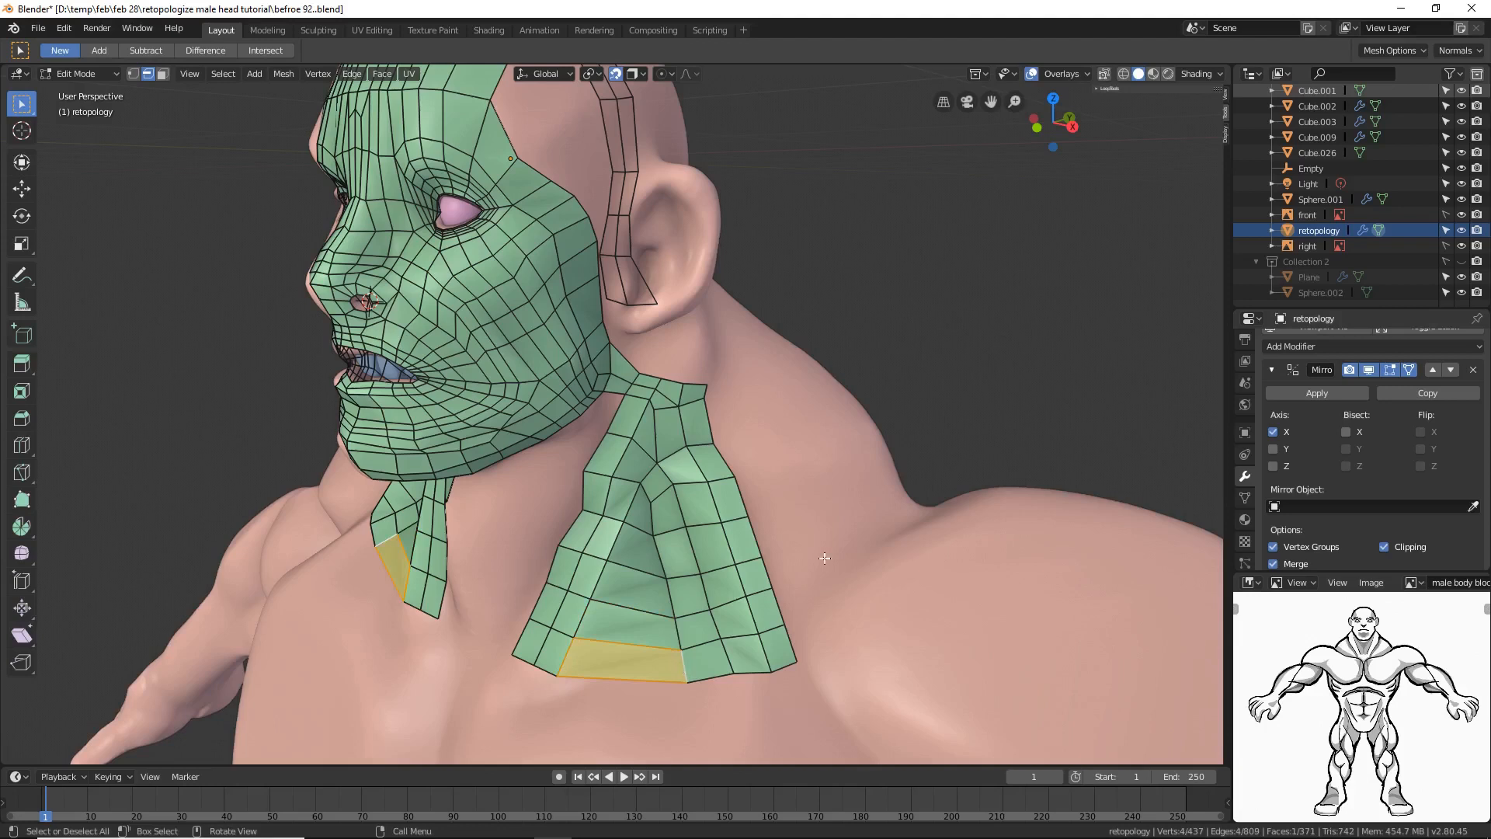
pyautogui.click(1021, 355)
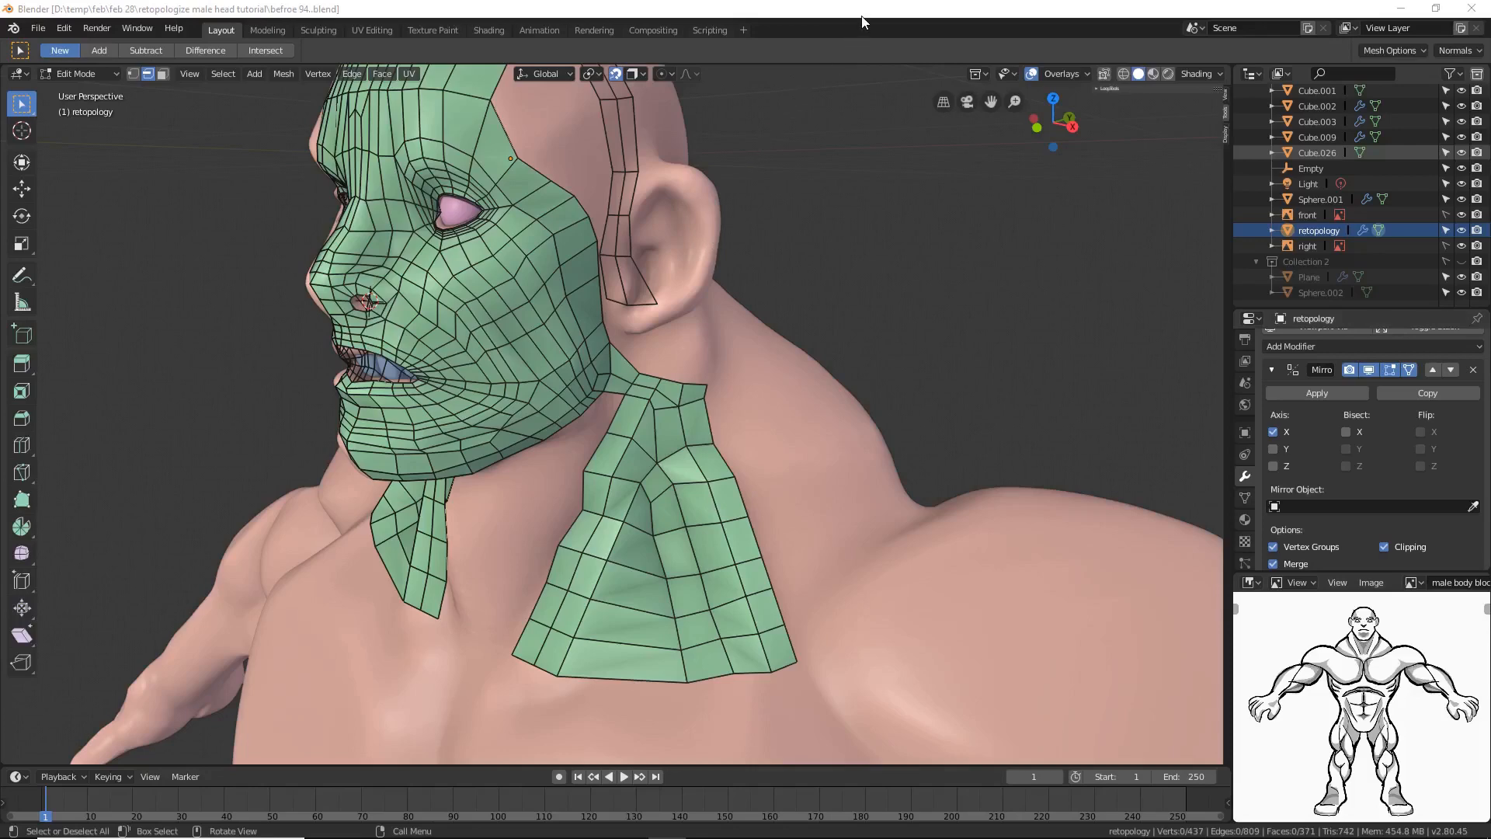
# Step: Add two evenly spaced loop cuts along the newly filled column of faces on the side of the neck, without sliding them
pyautogui.moveTo(718, 420); pyautogui.dragTo(627, 584, button='middle')
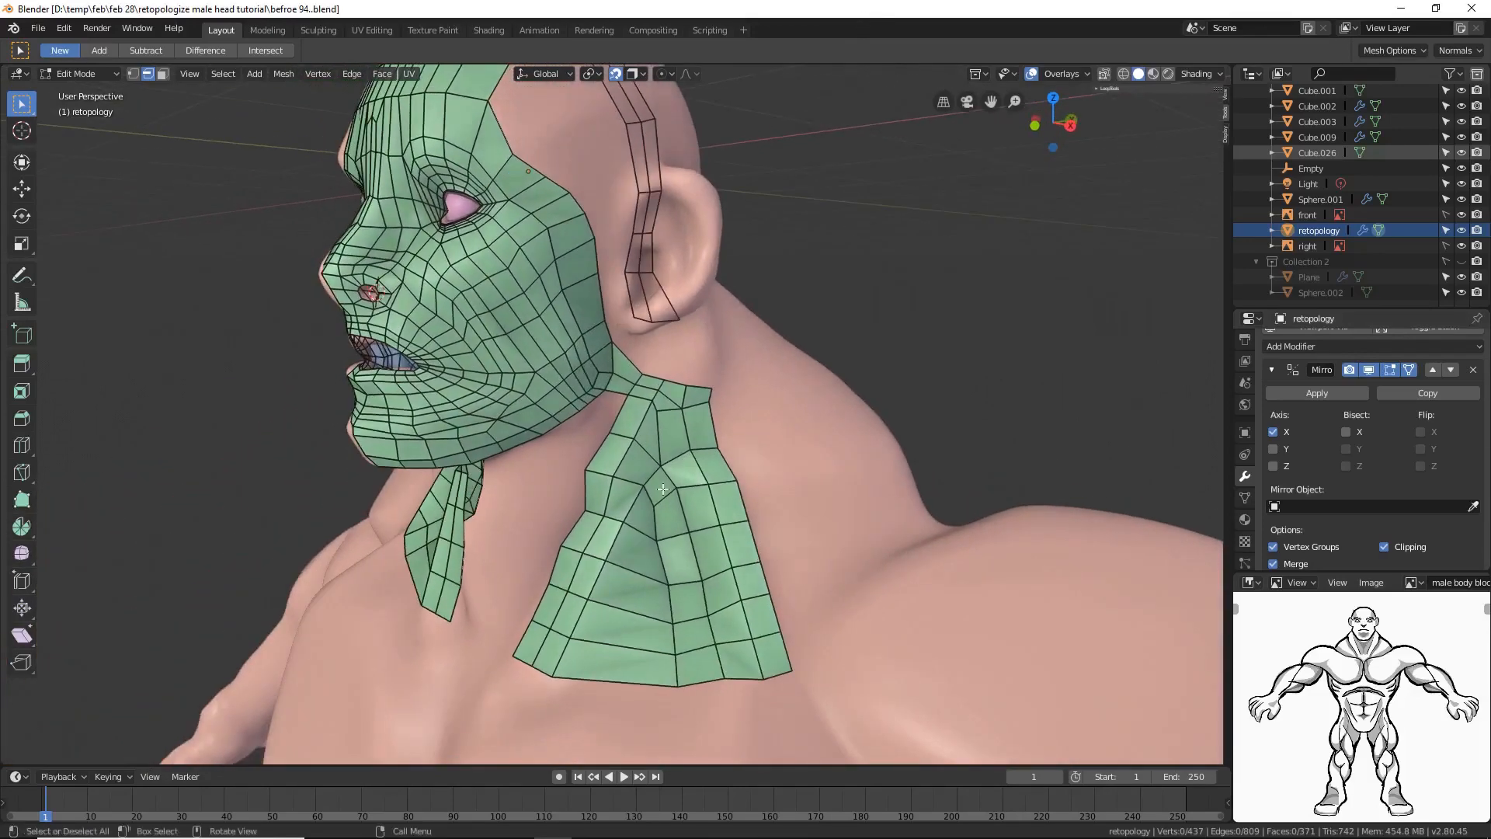
pyautogui.hotkey('ctrl', 'r')
pyautogui.scroll(1, 627, 591)
pyautogui.click(628, 592)
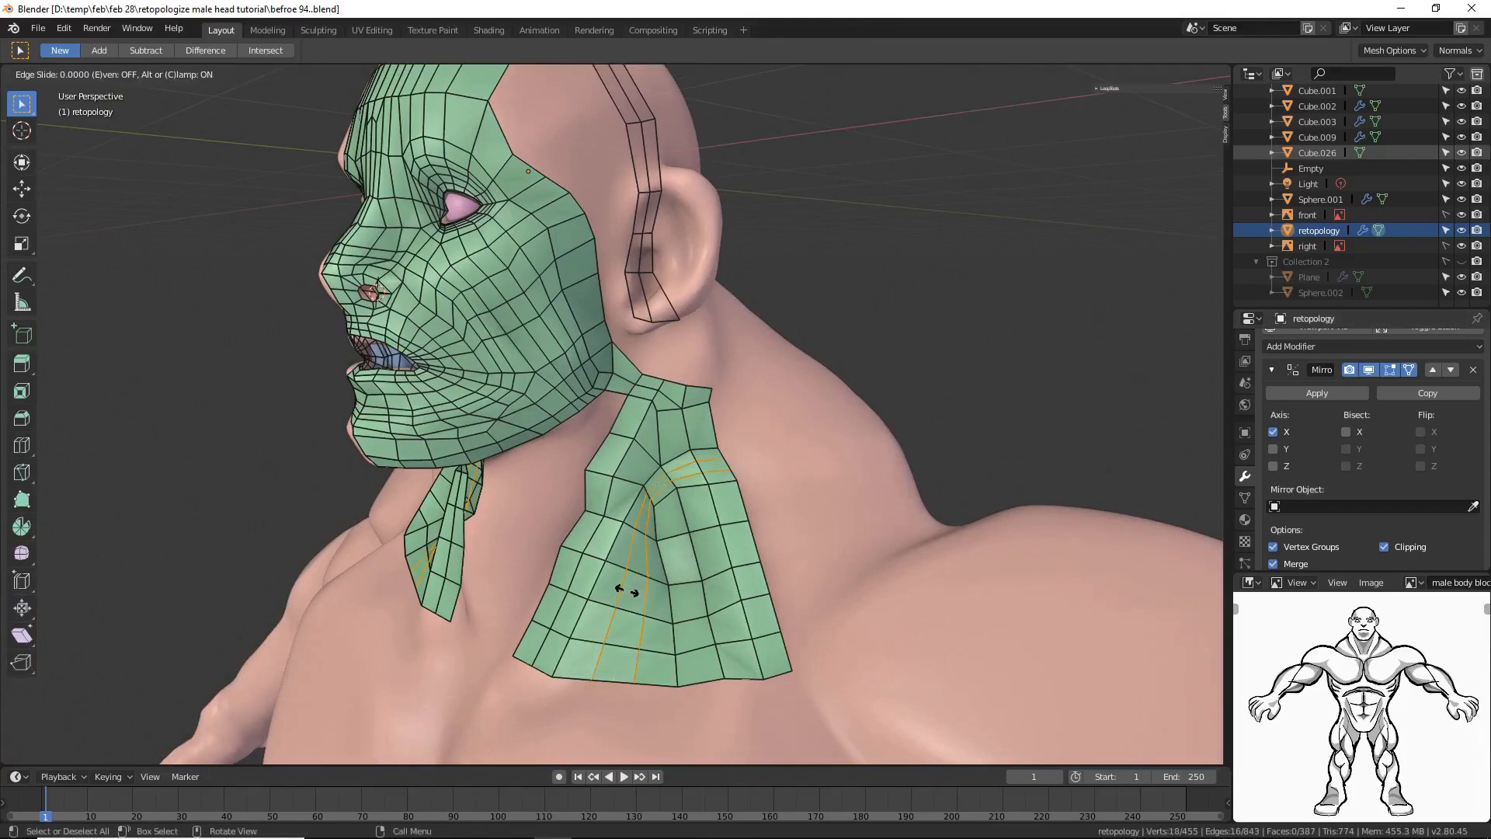
pyautogui.rightClick(628, 592)
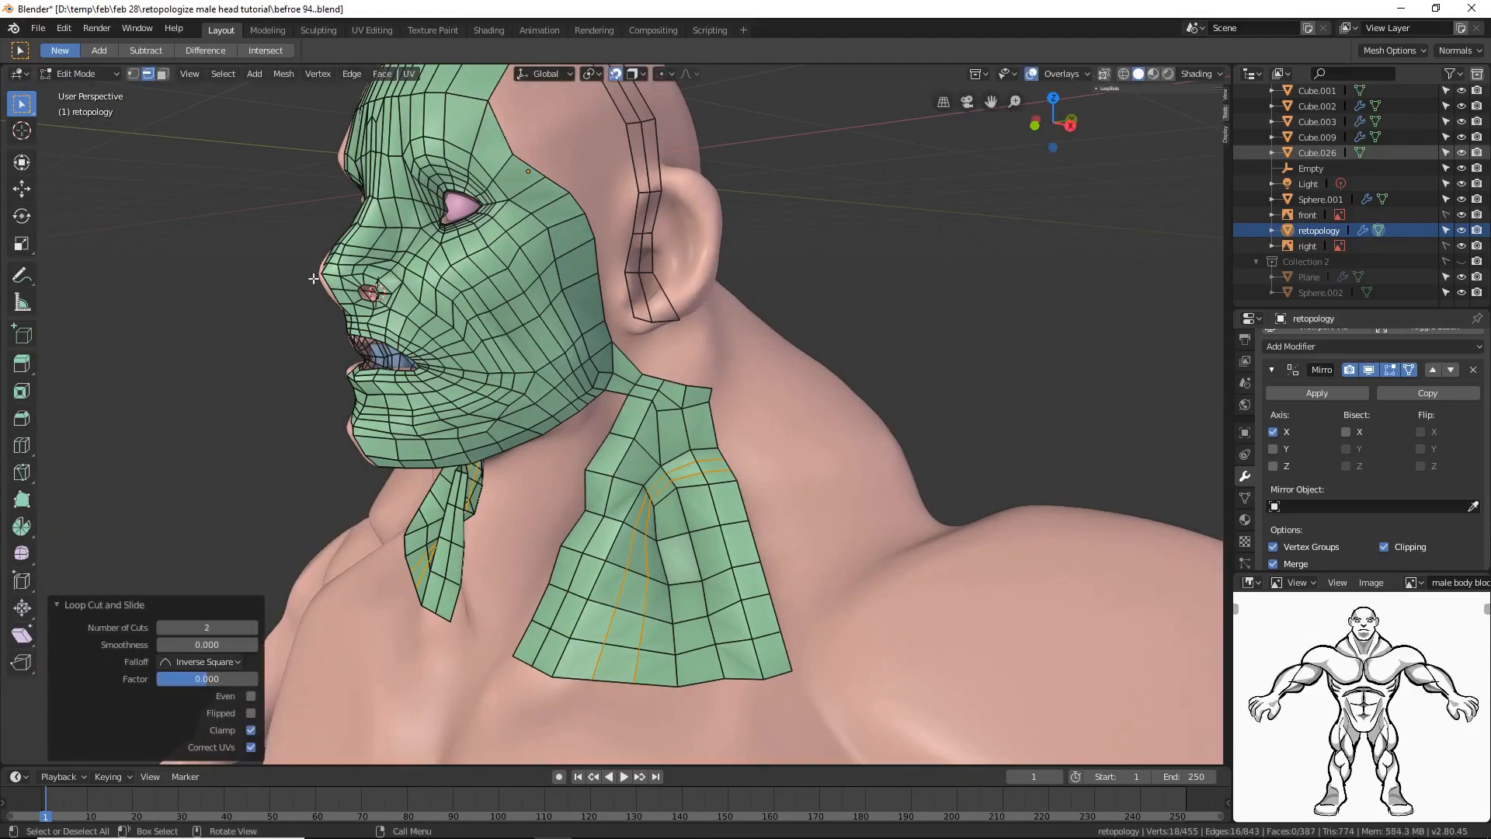
# Step: Apply Smooth Vertices four times to the neck patch's faces, leaving out its front column and the top row below the ear
pyautogui.click(163, 74)
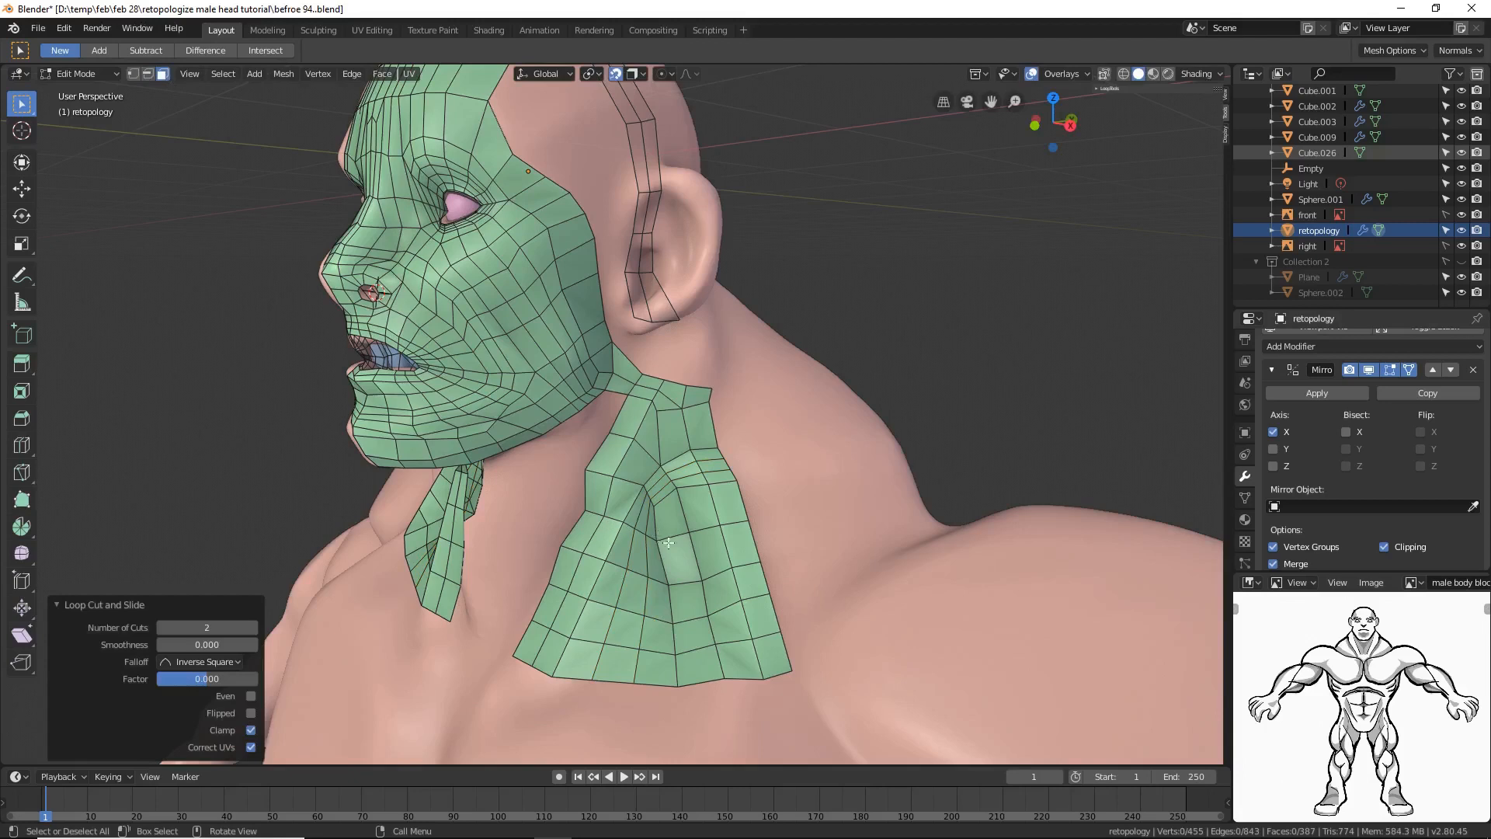
pyautogui.press('c')
pyautogui.moveTo(688, 481)
pyautogui.mouseDown()
pyautogui.moveTo(622, 608)
pyautogui.moveTo(676, 435)
pyautogui.moveTo(722, 622)
pyautogui.moveTo(575, 660)
pyautogui.moveTo(731, 602)
pyautogui.moveTo(749, 649)
pyautogui.mouseUp()
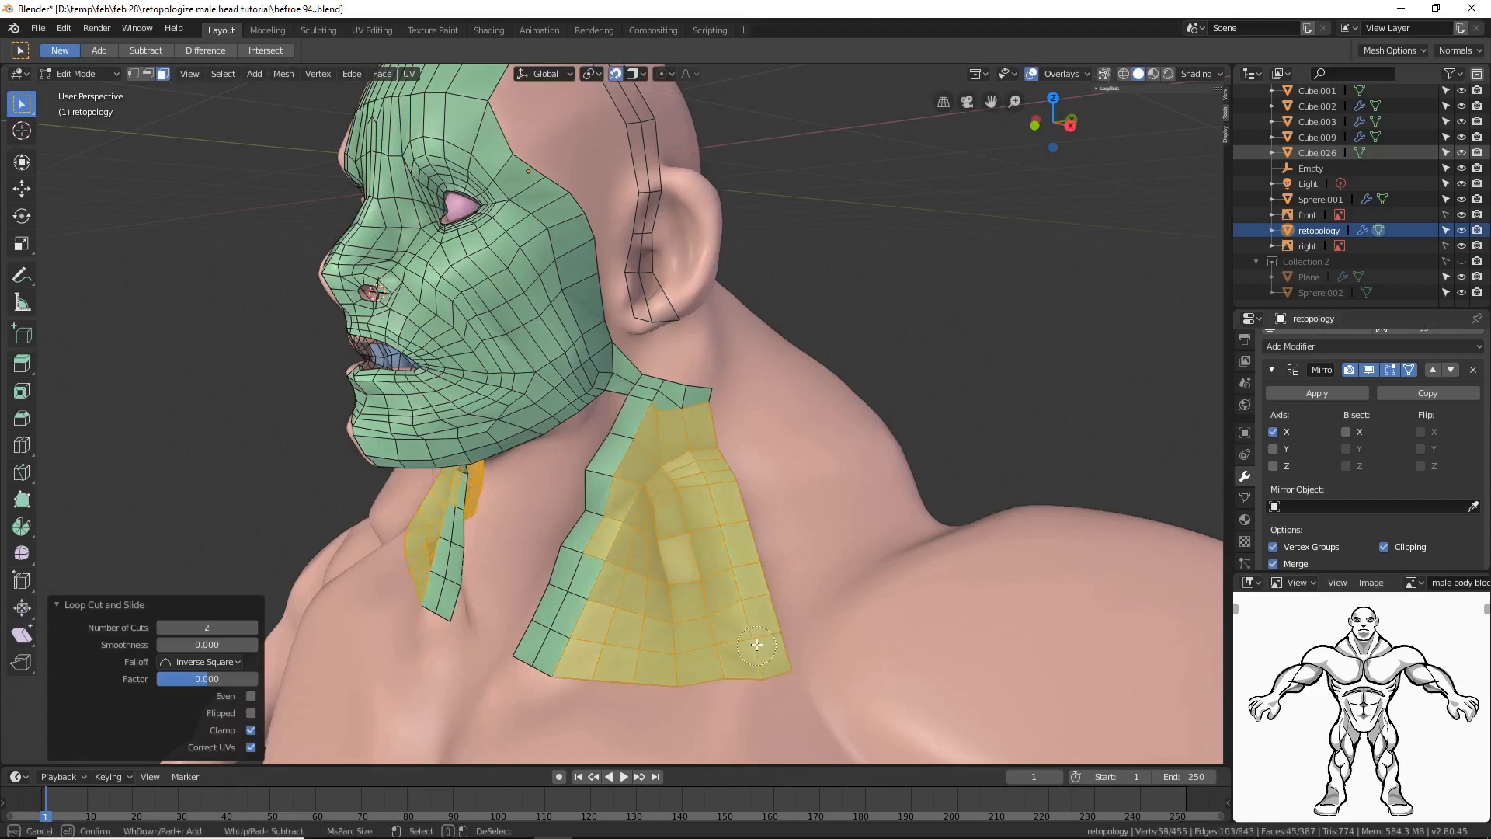
pyautogui.press('Escape')
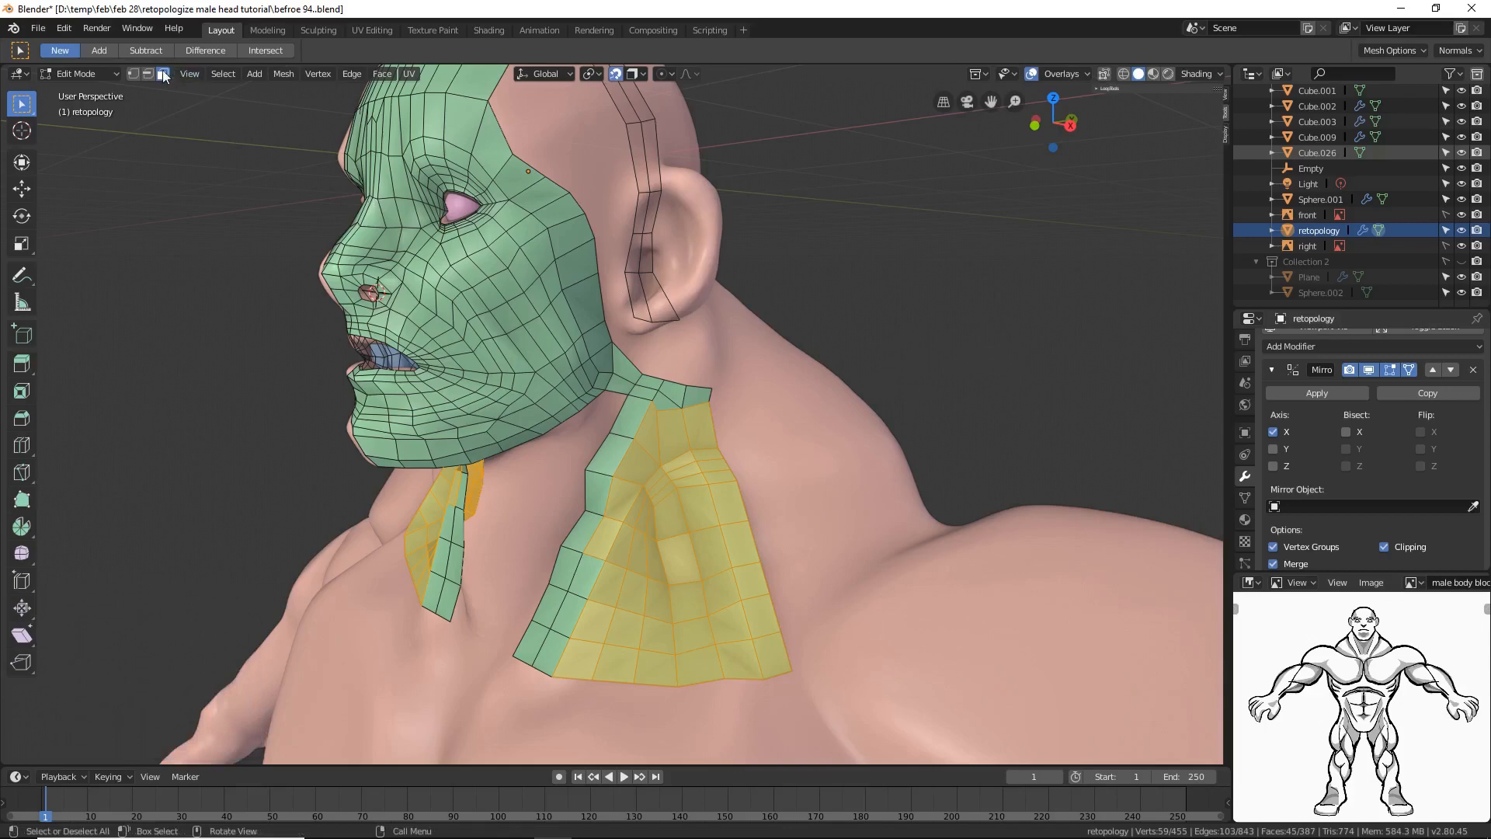
pyautogui.click(133, 73)
pyautogui.click(317, 74)
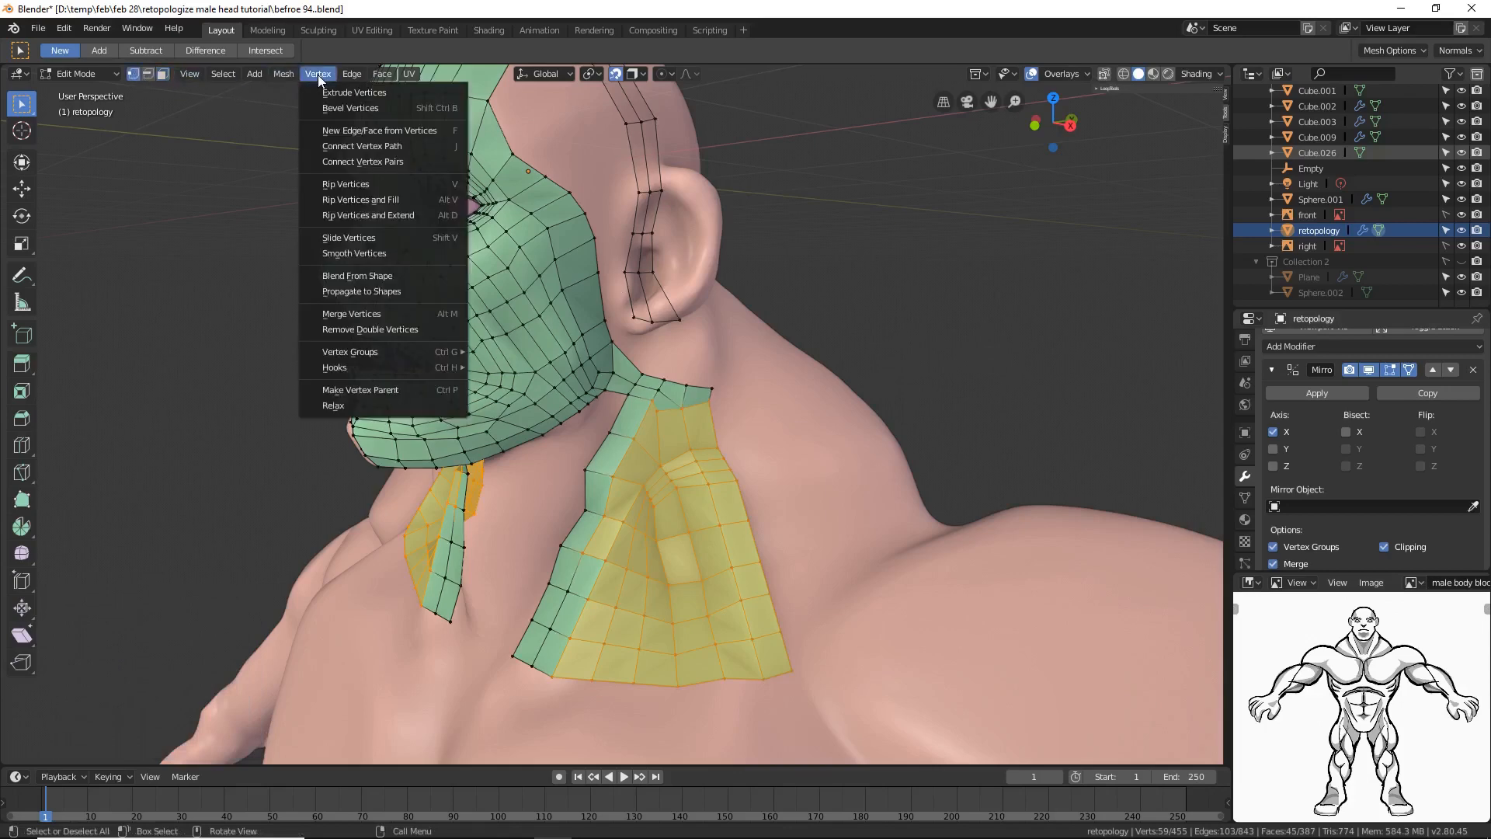
pyautogui.click(399, 253)
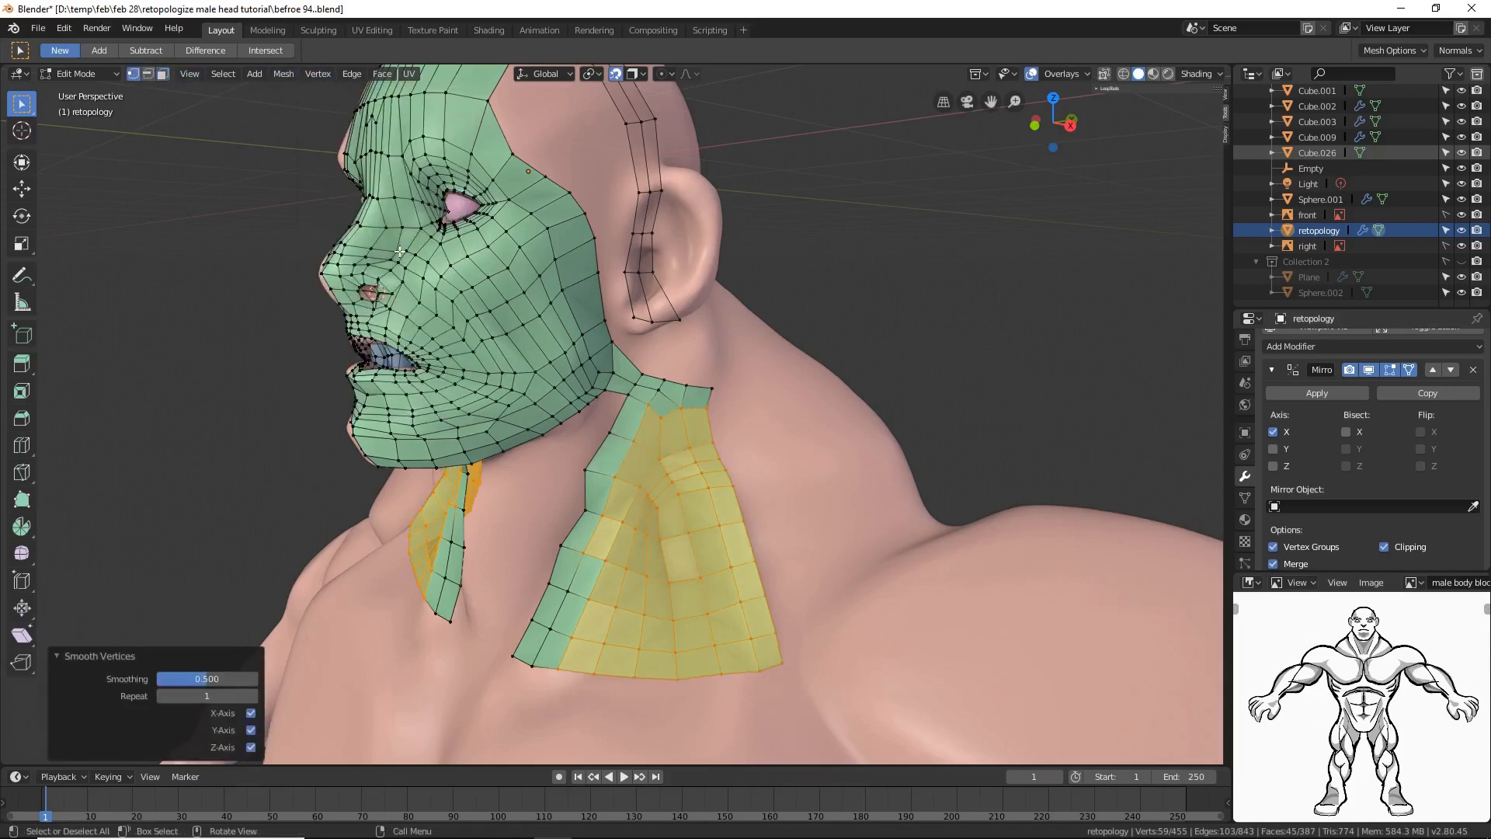
pyautogui.click(317, 74)
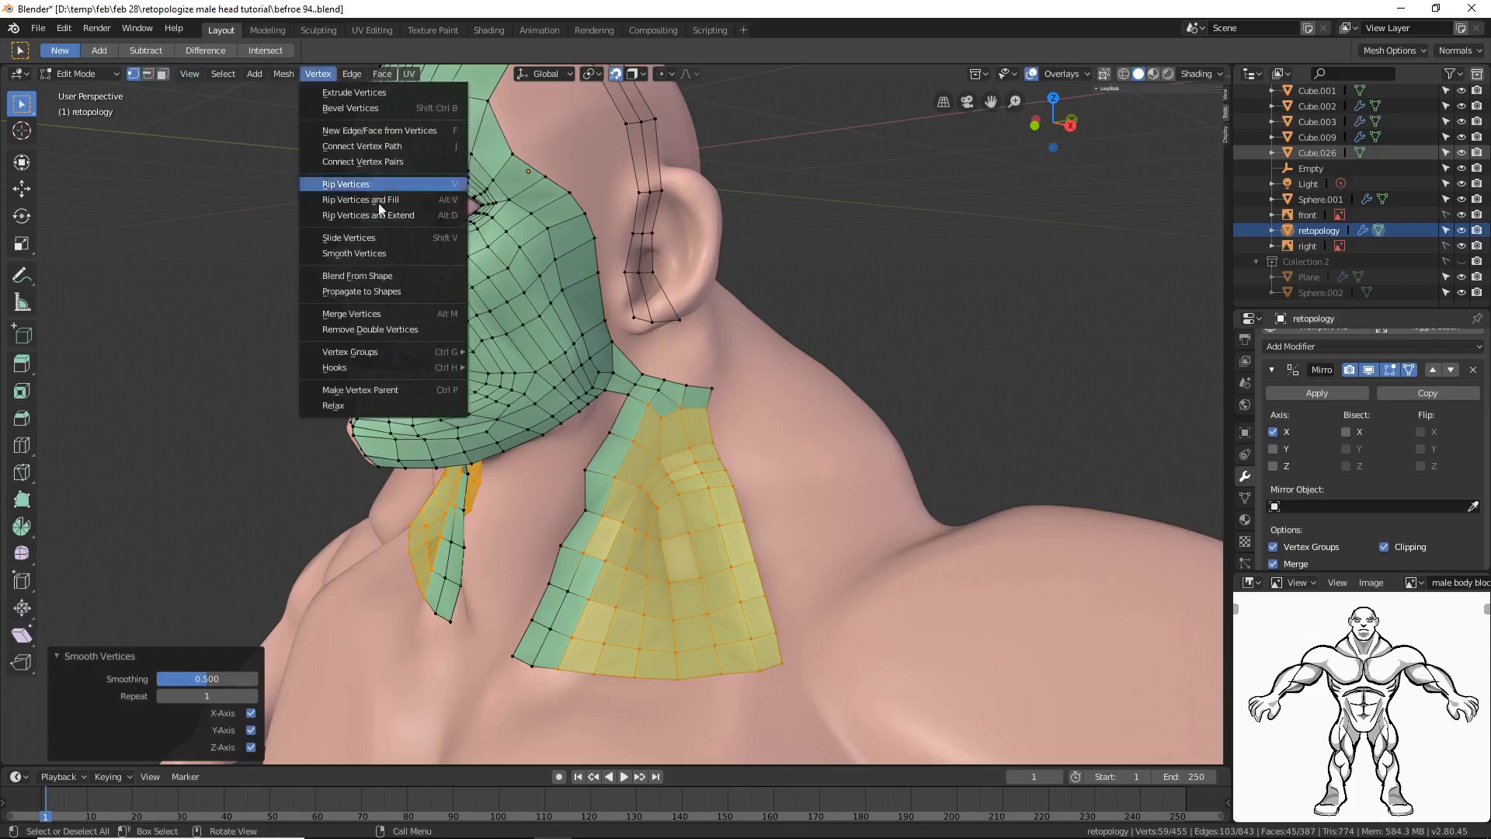
pyautogui.click(396, 251)
pyautogui.click(318, 73)
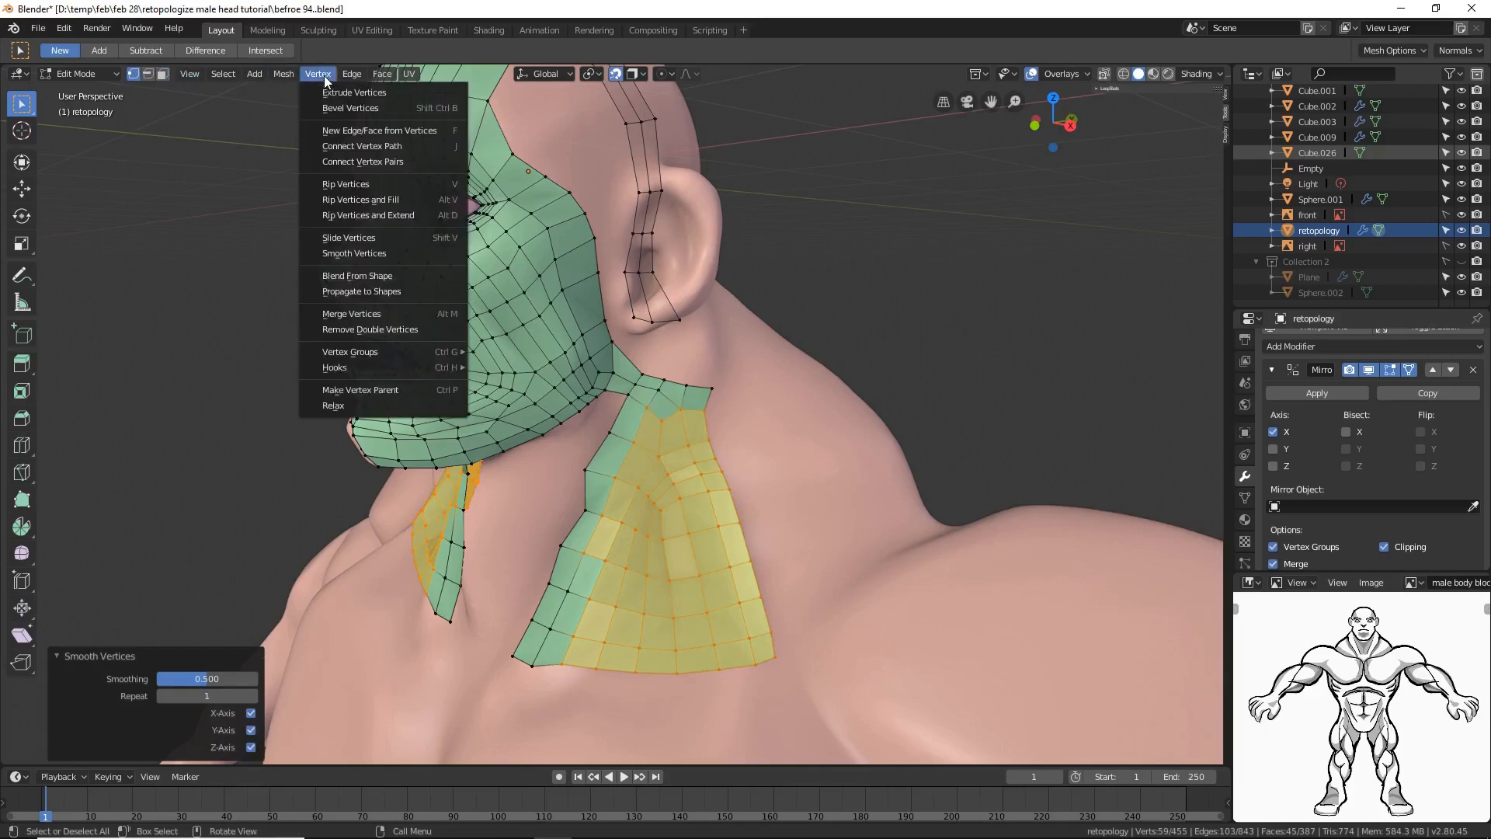
pyautogui.click(397, 254)
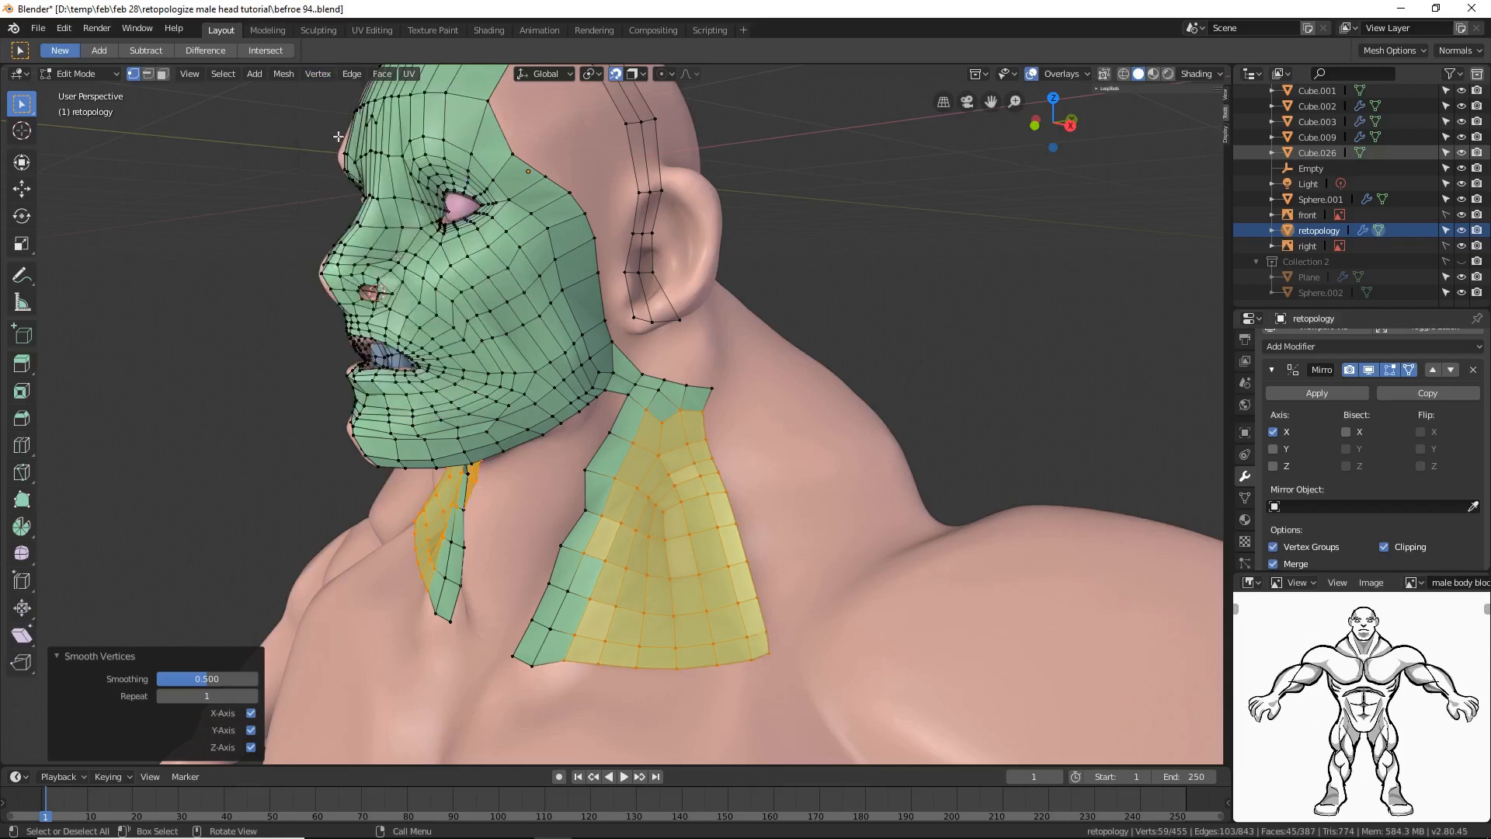
pyautogui.click(318, 74)
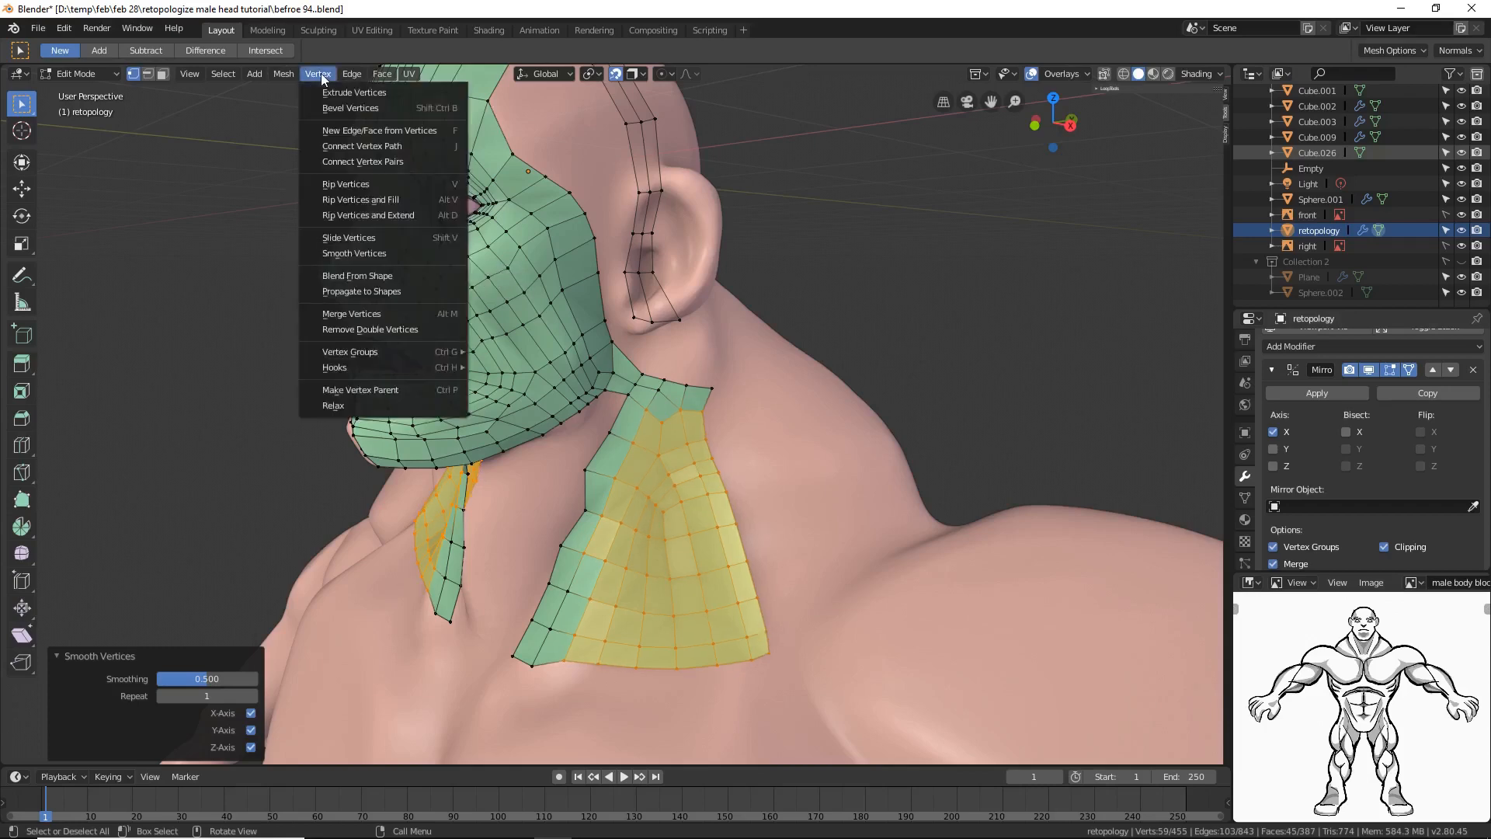
pyautogui.click(406, 254)
# Step: Deselect the smoothed neck patch and save the file
pyautogui.moveTo(654, 487); pyautogui.dragTo(751, 439, button='middle')
pyautogui.click(969, 364)
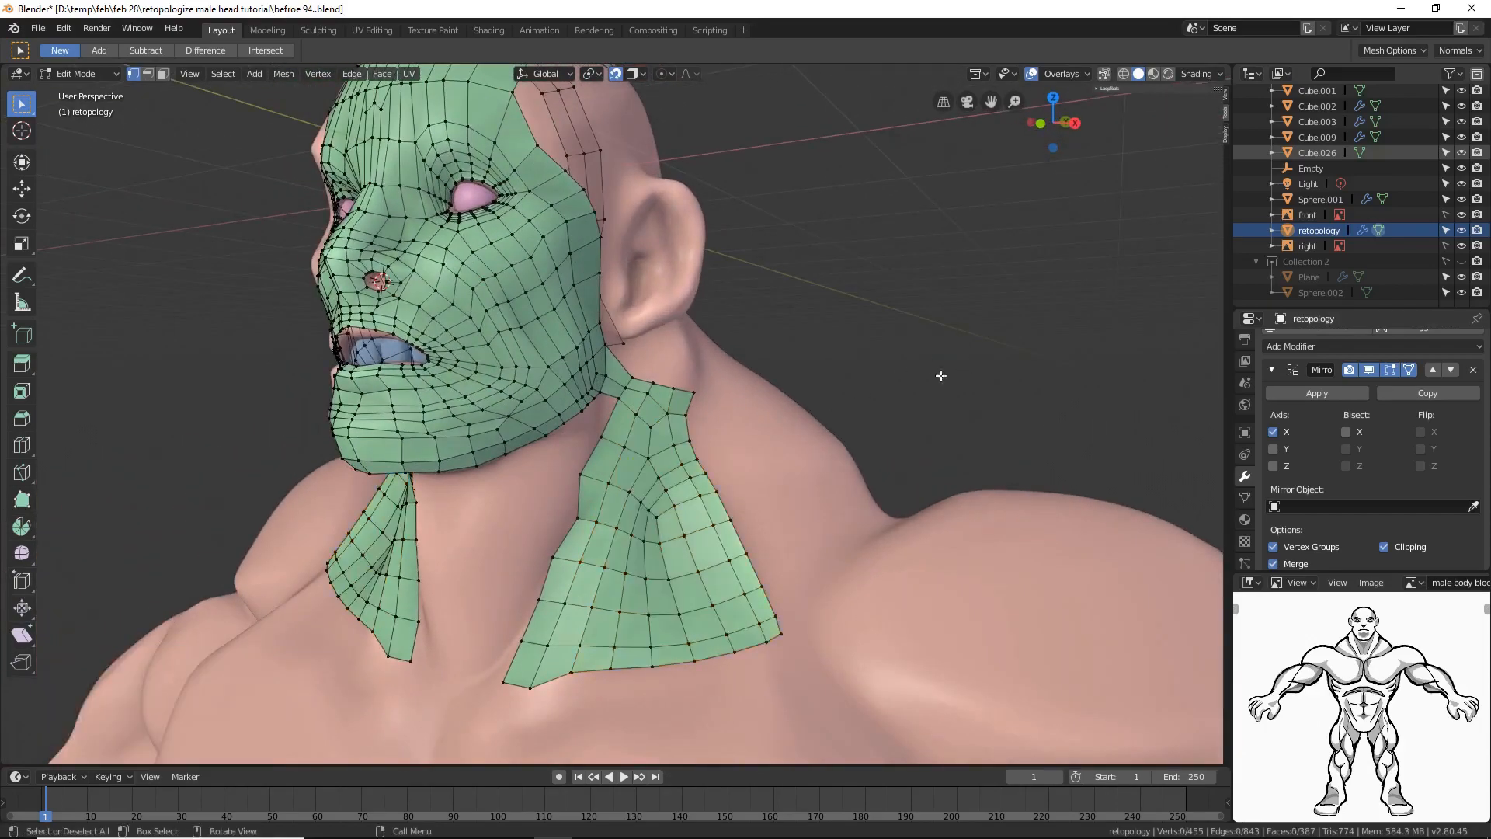
pyautogui.moveTo(939, 373); pyautogui.dragTo(885, 399, button='middle')
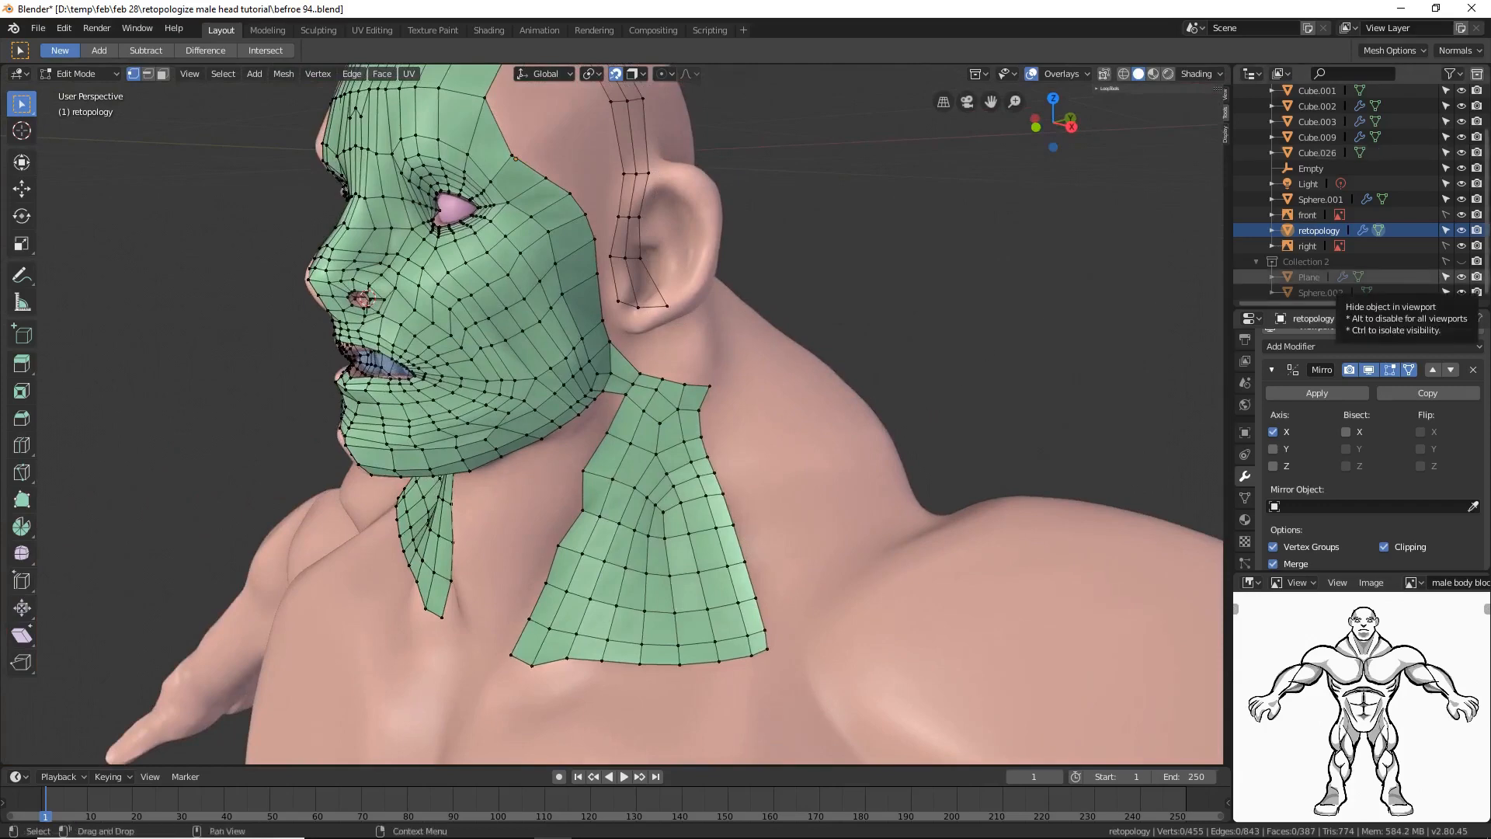
pyautogui.hotkey('ctrl', 's')
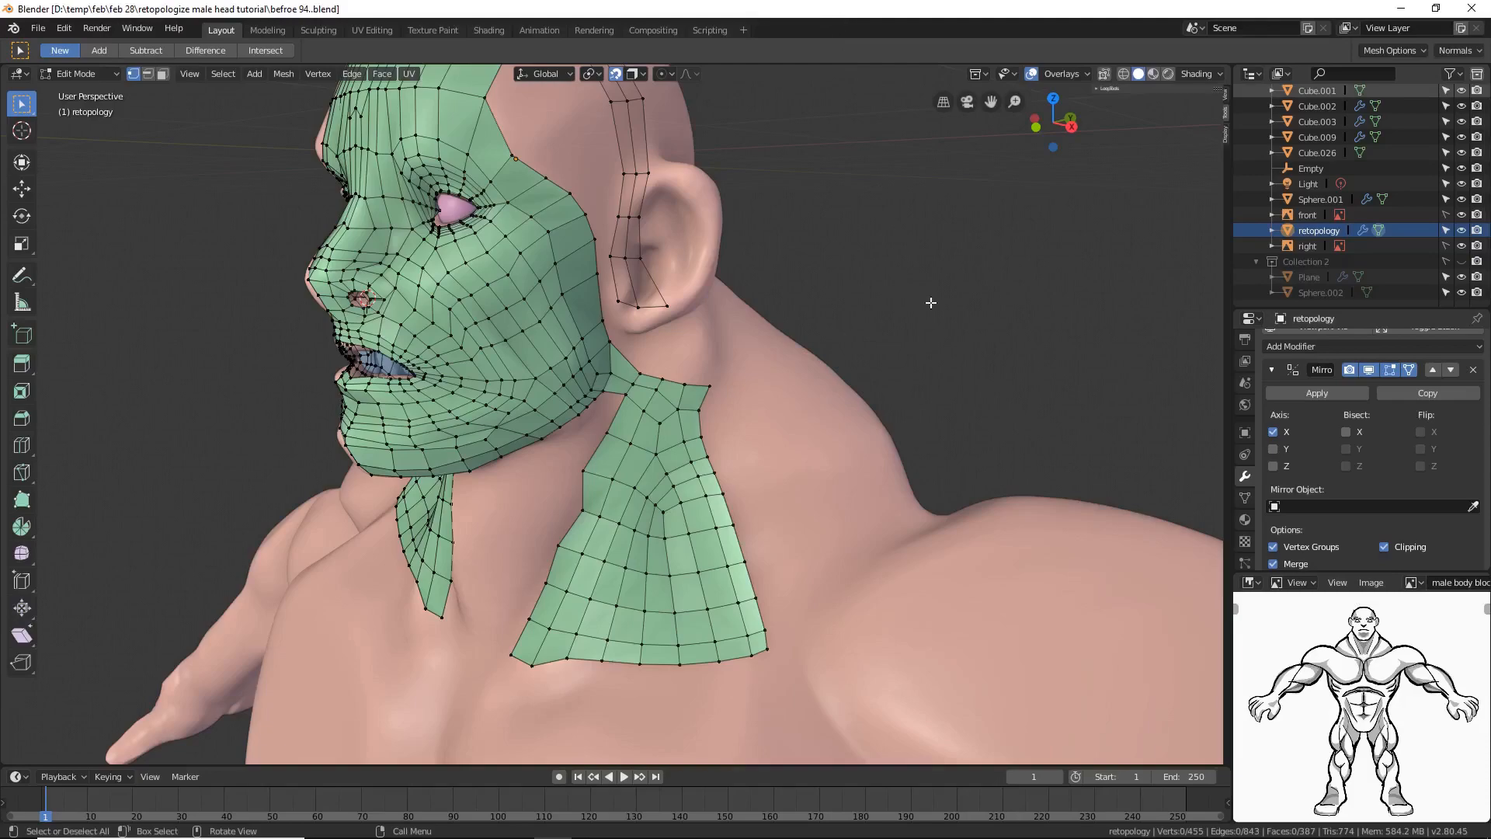
# Step: Extrude the bottom edge of the strip at the back of the head down along the nape
pyautogui.moveTo(930, 303); pyautogui.dragTo(702, 319, button='middle')
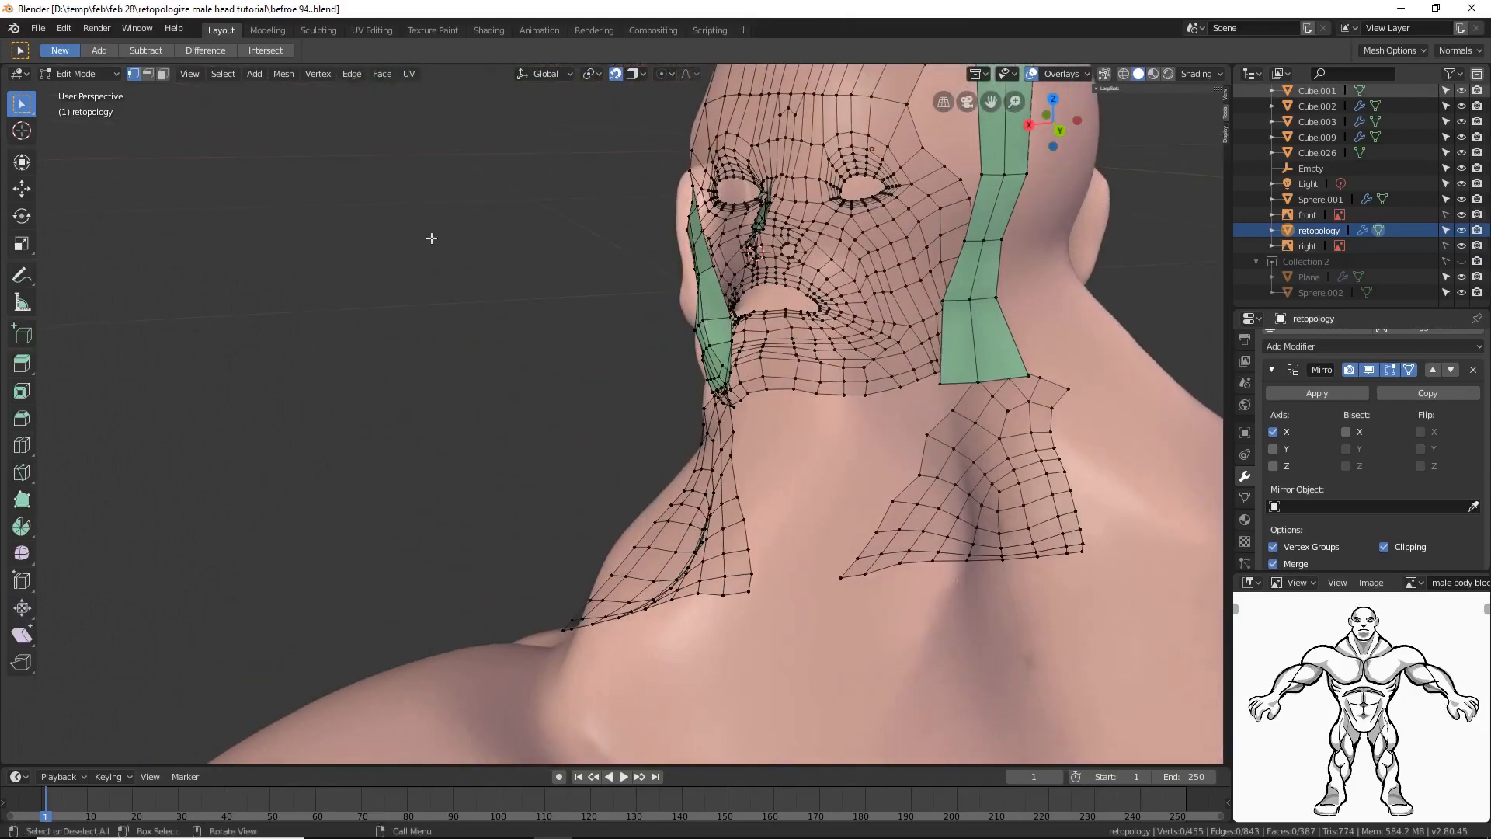
pyautogui.click(149, 74)
pyautogui.moveTo(955, 435); pyautogui.dragTo(955, 466, button='middle')
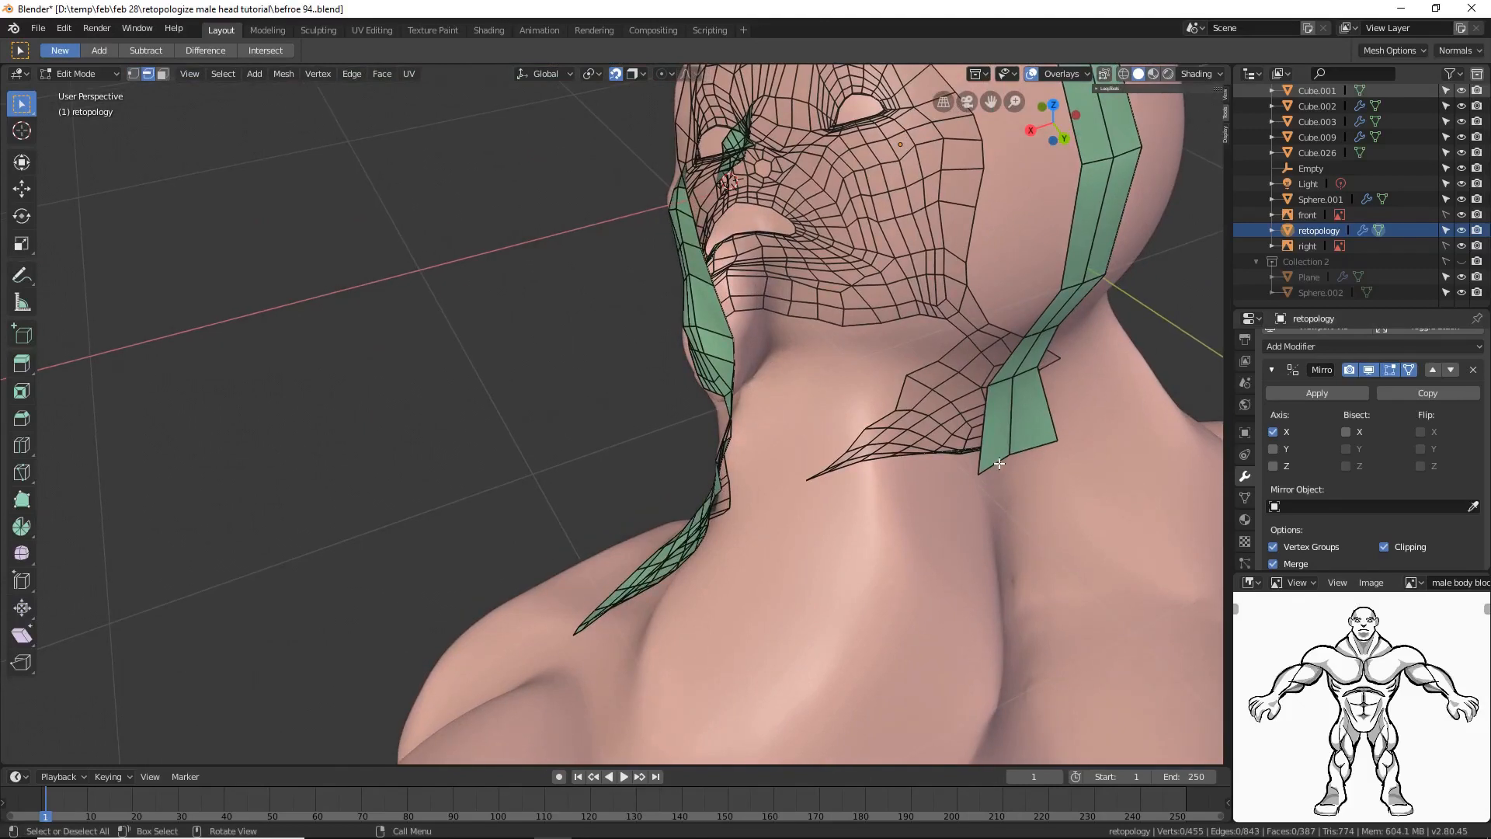
pyautogui.click(998, 464)
pyautogui.press('e')
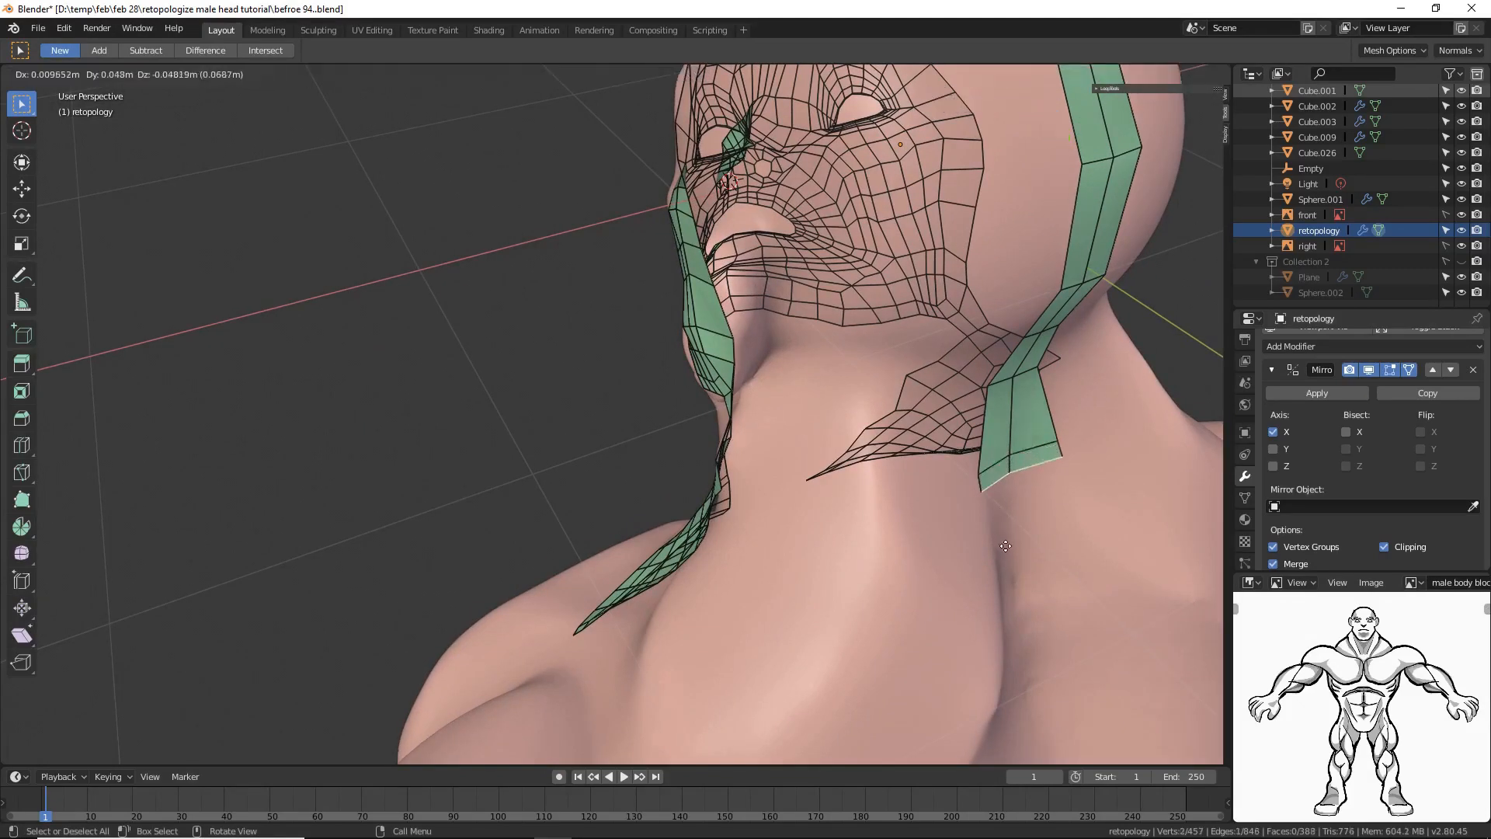
pyautogui.click(1033, 730)
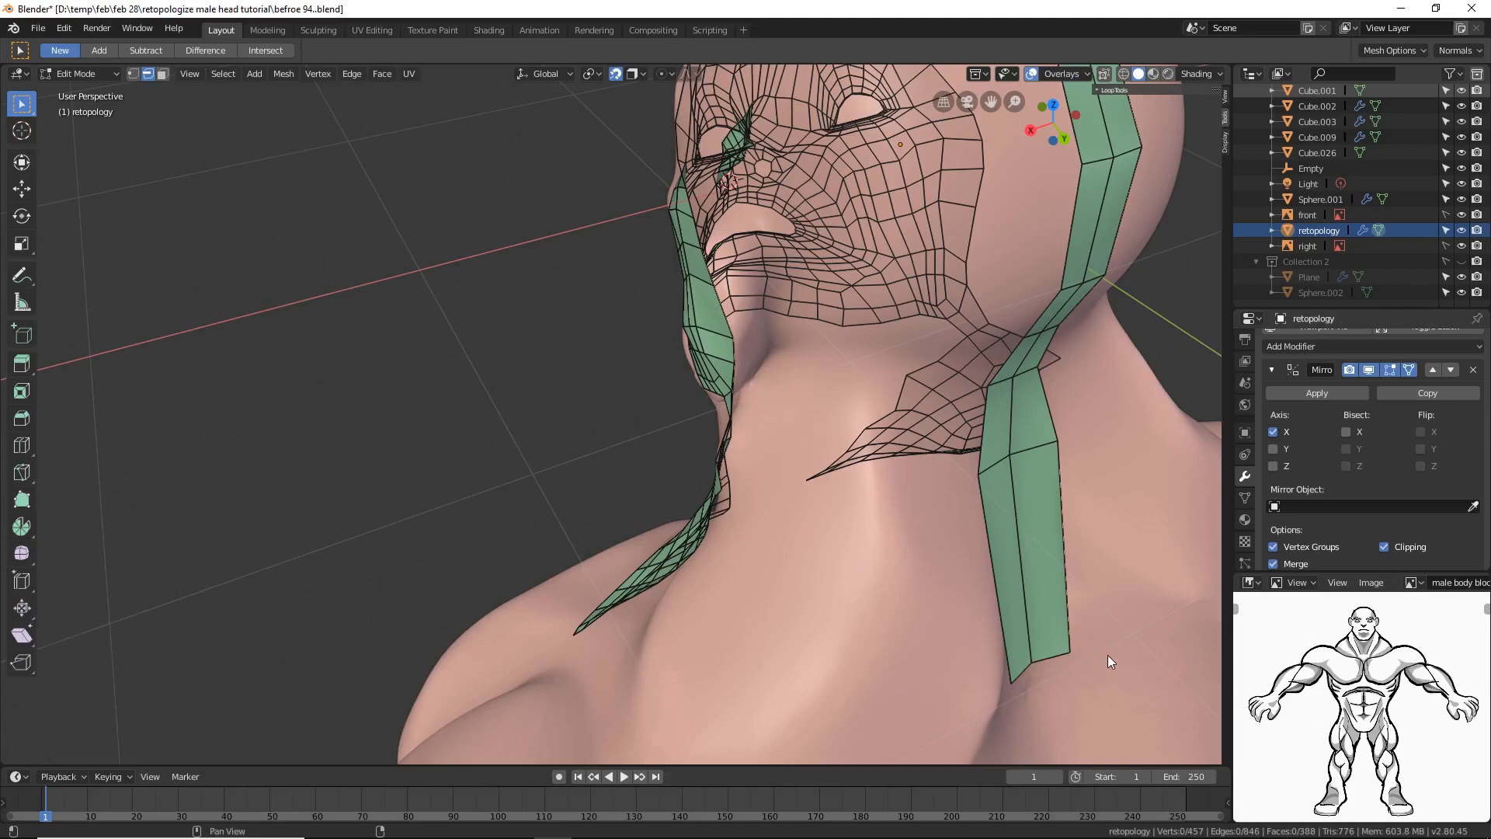
pyautogui.rightClick(1112, 632)
pyautogui.moveTo(1183, 392)
pyautogui.mouseDown()
pyautogui.moveTo(1192, 370)
pyautogui.moveTo(1186, 411)
pyautogui.mouseUp()
# Step: Move the nape strip's bottom edge down onto the upper back in two moves, by about -0.343 m and -0.362 m in Z
pyautogui.moveTo(1143, 476); pyautogui.dragTo(1074, 392, button='middle')
pyautogui.moveTo(866, 516)
pyautogui.mouseDown(button='middle')
pyautogui.moveTo(921, 516)
pyautogui.moveTo(857, 526)
pyautogui.mouseUp(button='middle')
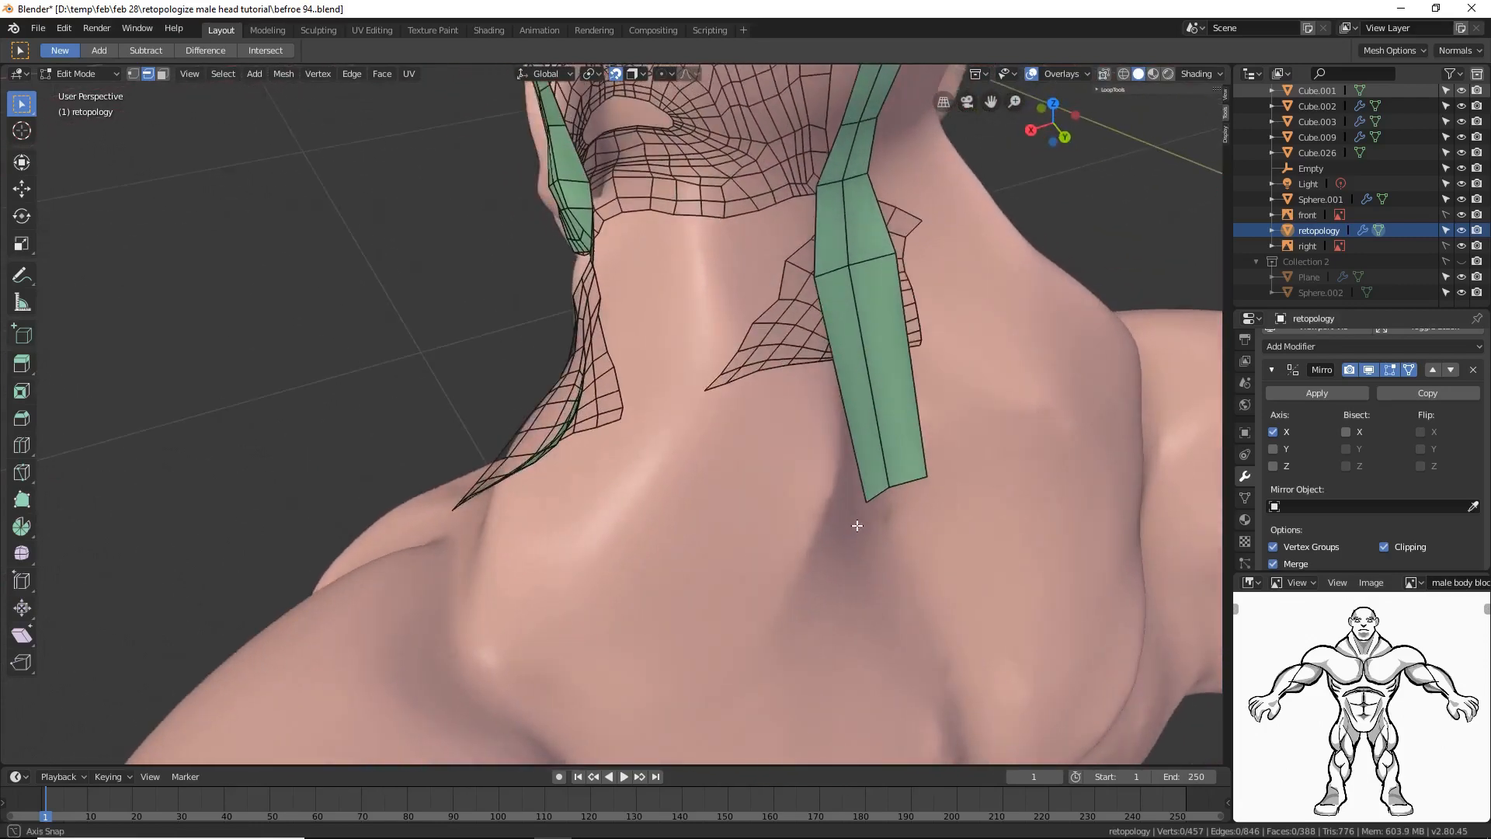
pyautogui.click(883, 497)
pyautogui.press('g')
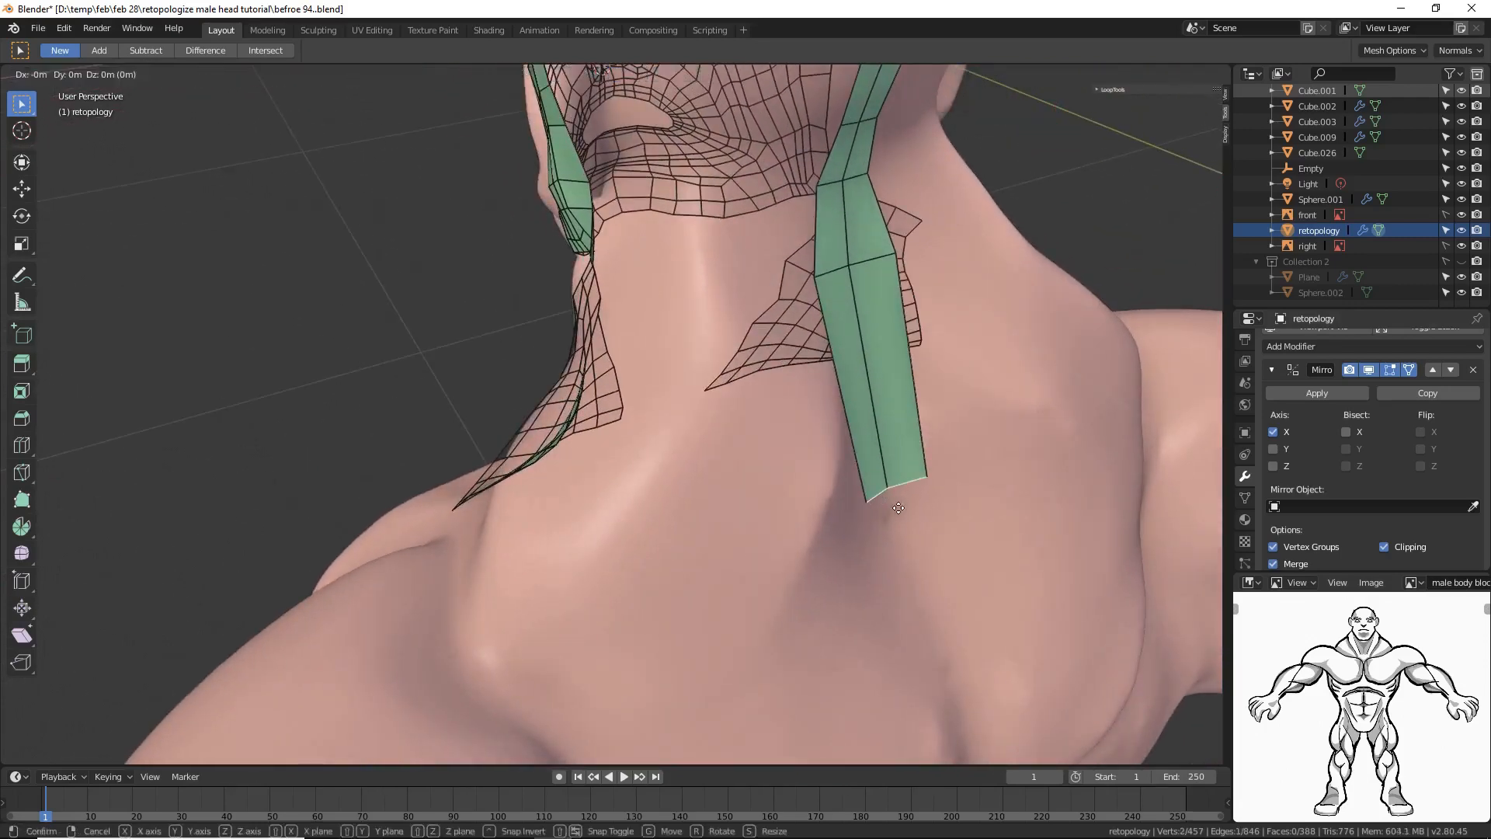
pyautogui.click(905, 602)
pyautogui.moveTo(905, 602); pyautogui.dragTo(805, 520, button='middle')
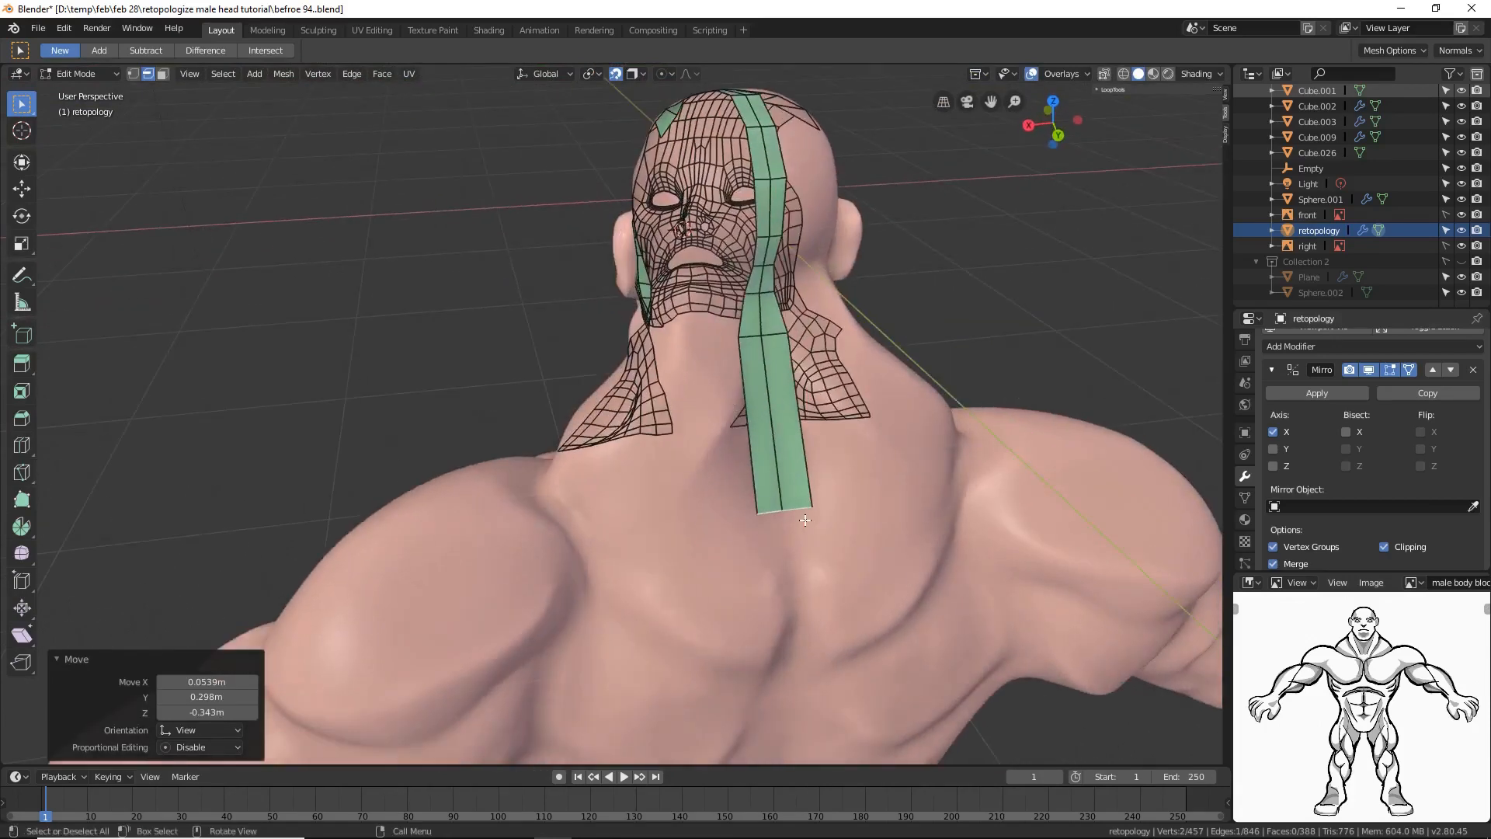
pyautogui.press('g')
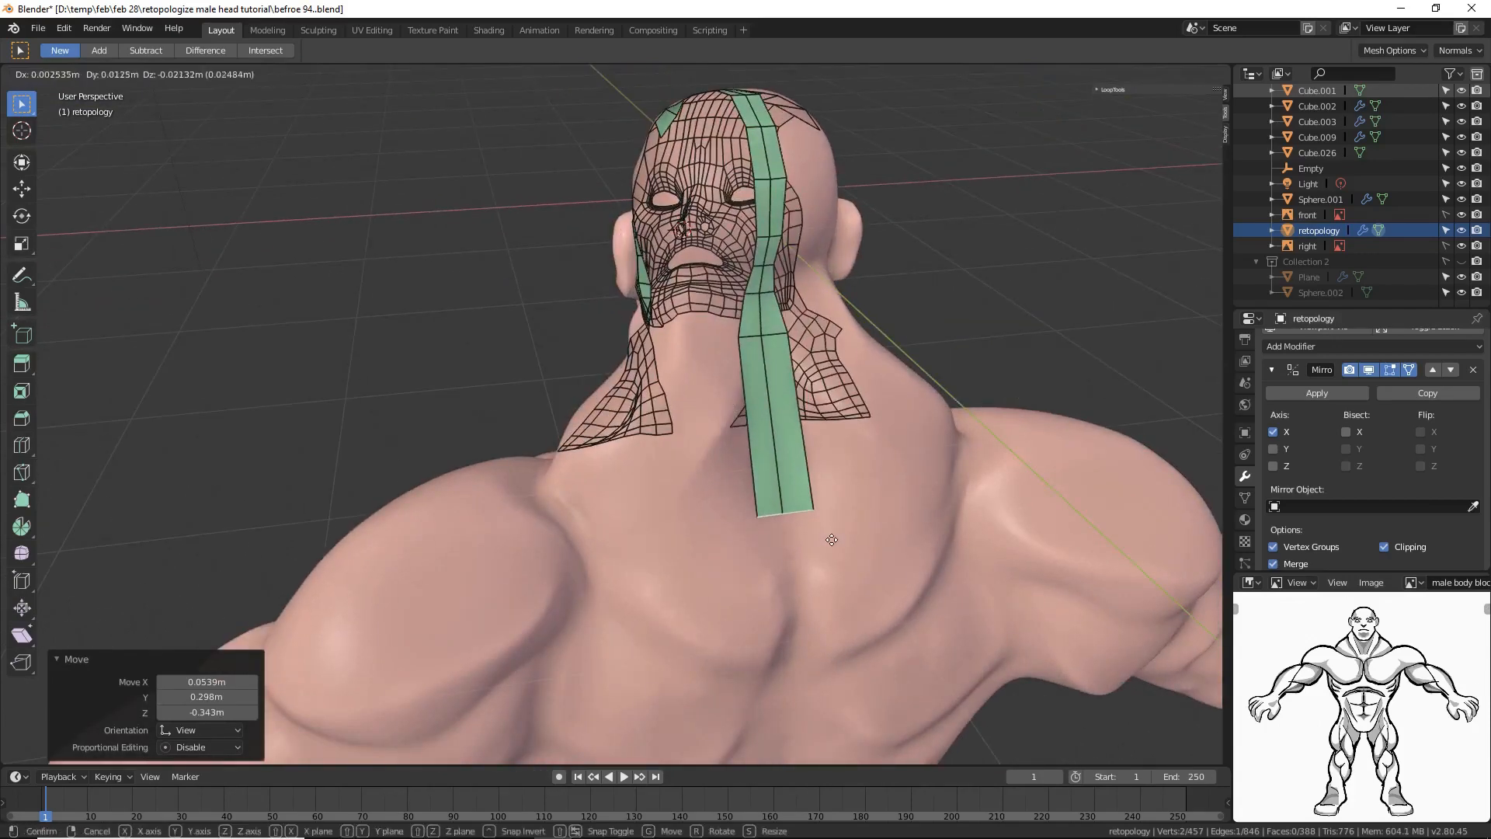
pyautogui.click(839, 586)
pyautogui.moveTo(839, 586); pyautogui.dragTo(779, 563, button='middle')
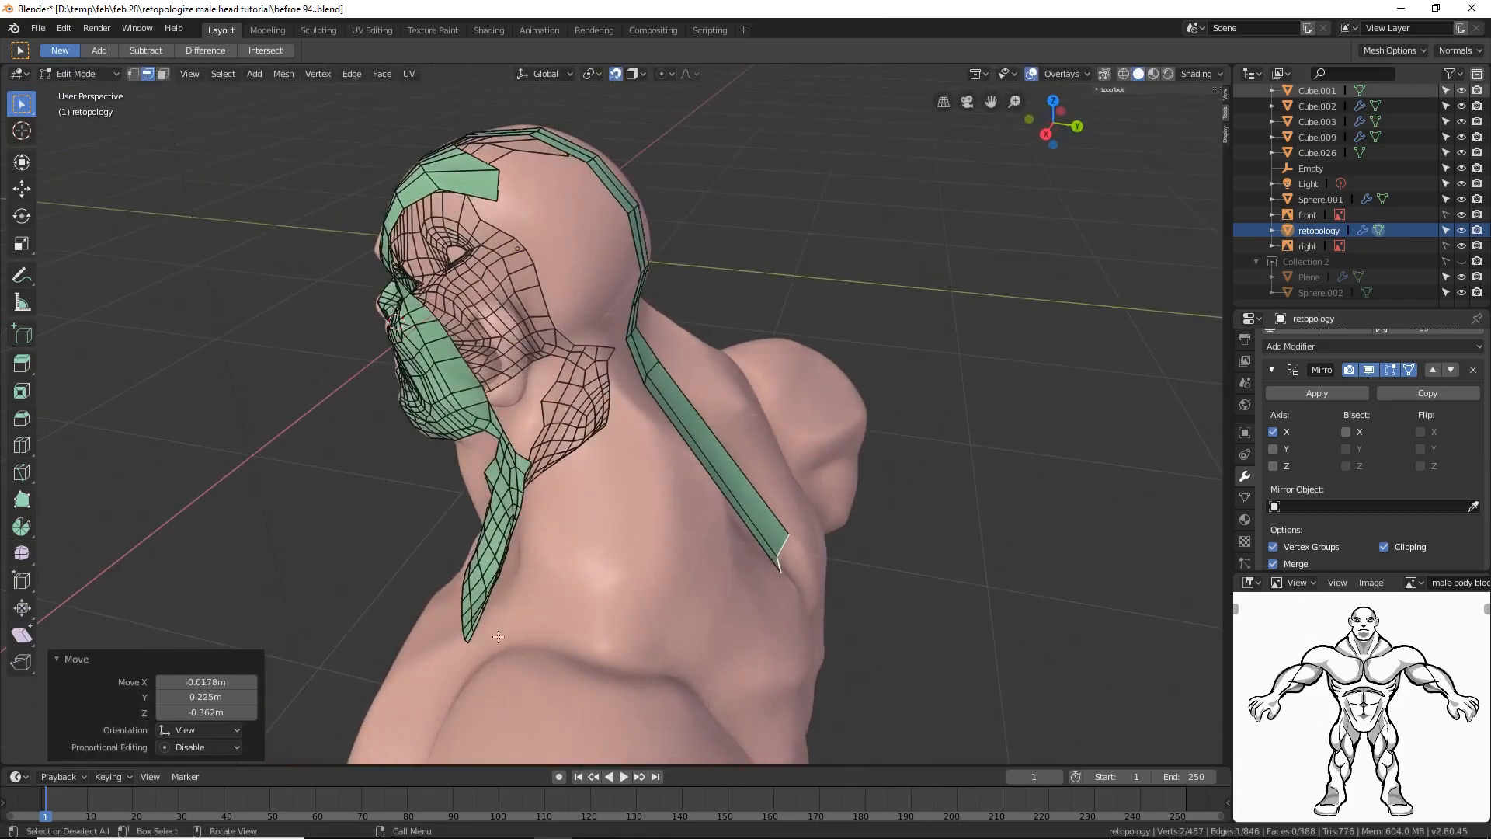
pyautogui.moveTo(561, 623); pyautogui.dragTo(751, 492, button='middle')
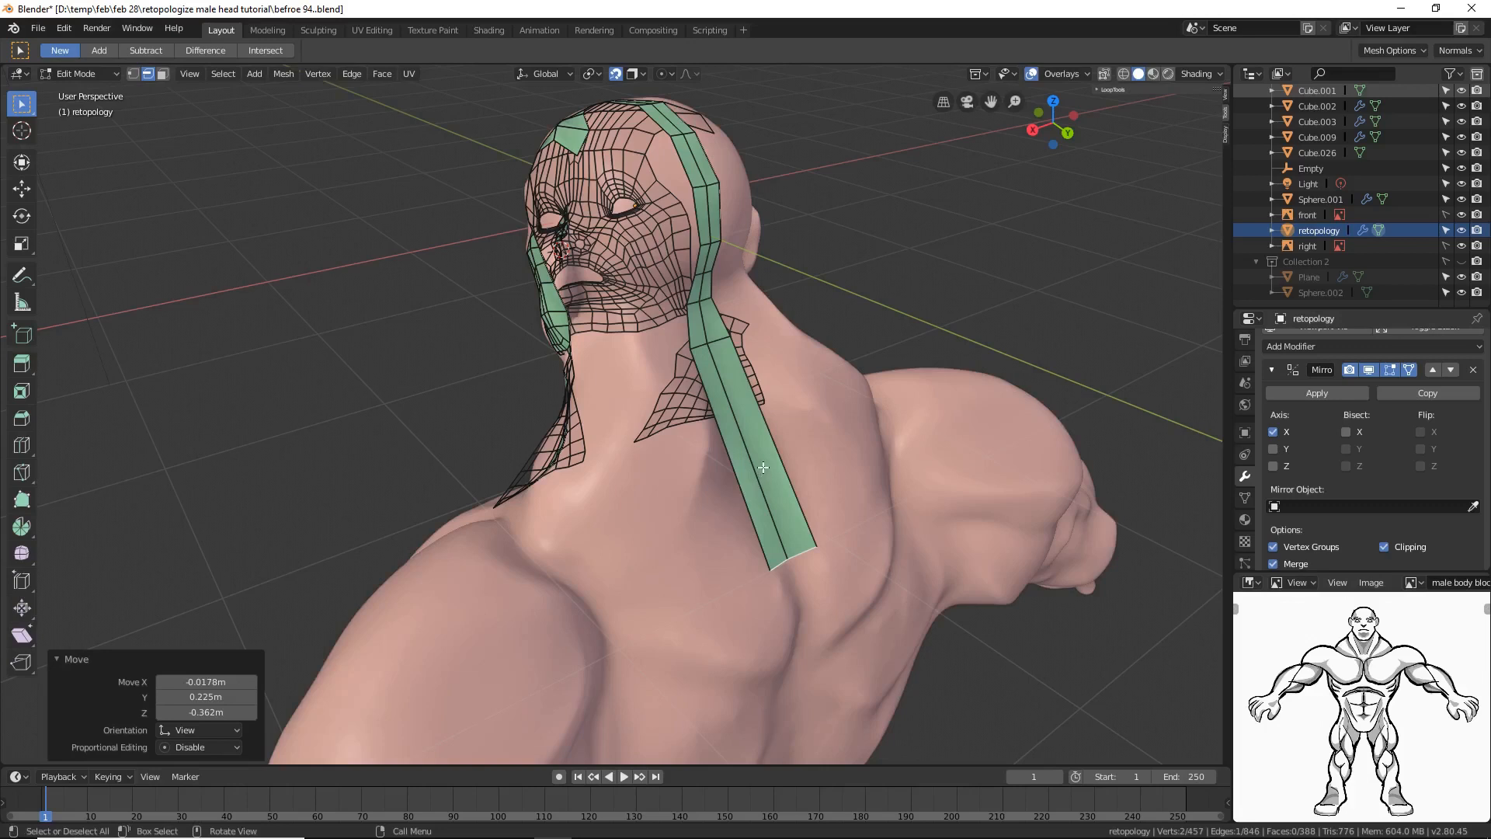
# Step: Add four evenly spaced loop cuts across the long nape strip, deselect it and save the file as befroe 95
pyautogui.hotkey('ctrl', 'r')
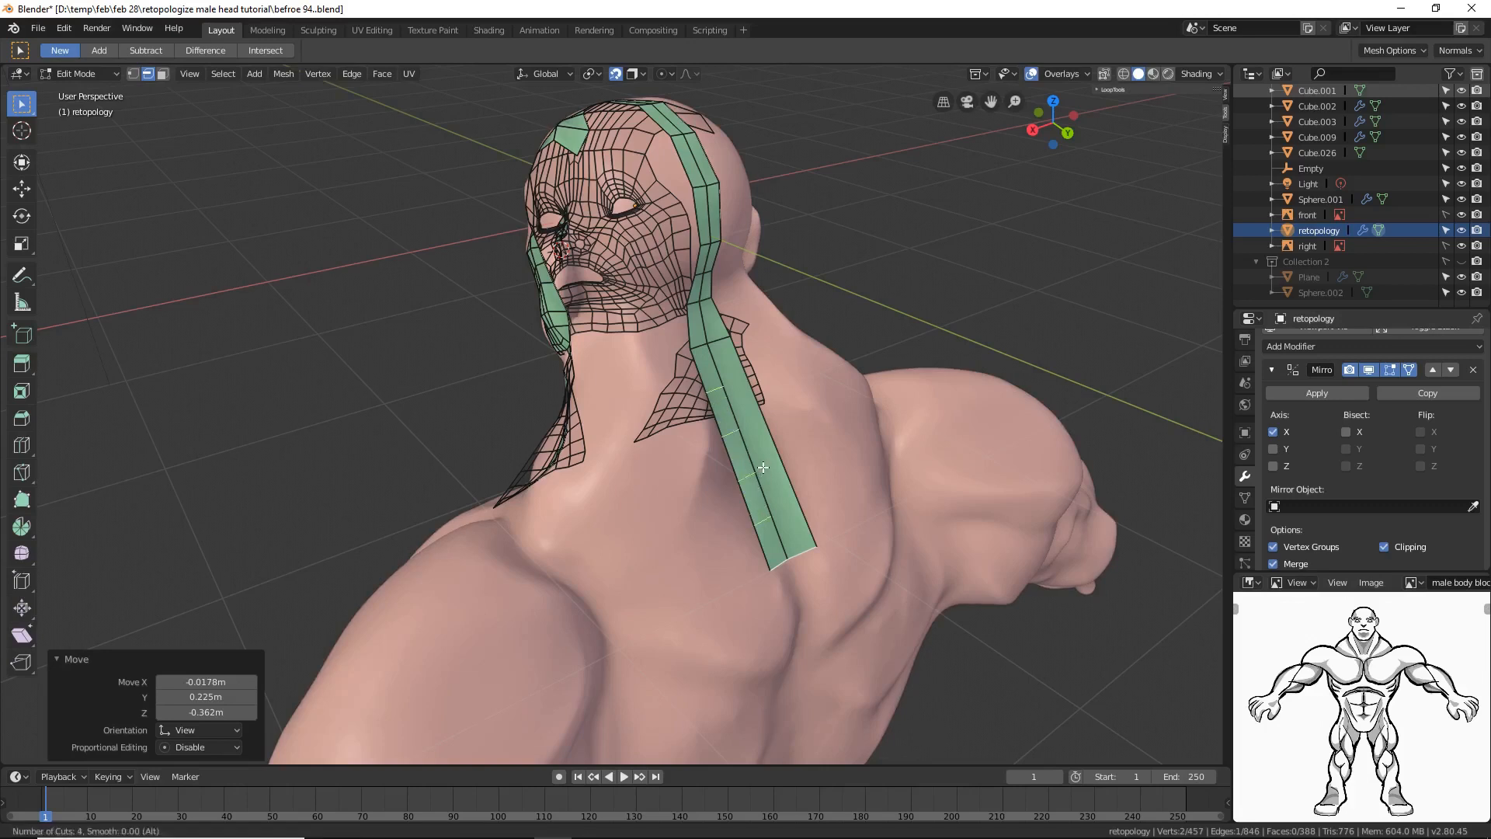
pyautogui.click(762, 467)
pyautogui.rightClick(763, 467)
pyautogui.hotkey('alt', 'a')
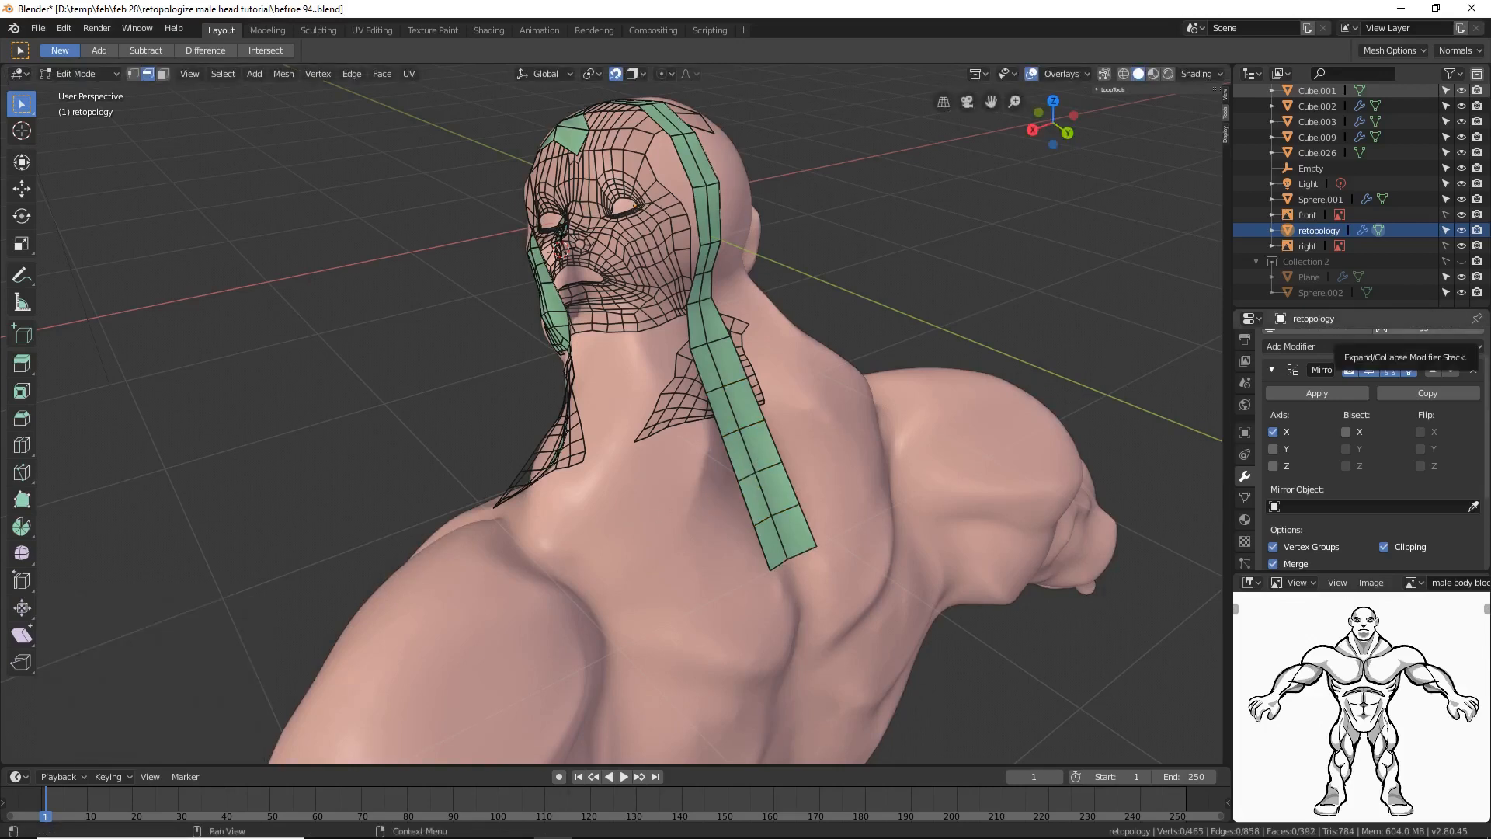
pyautogui.hotkey('ctrl', 'alt', 's')
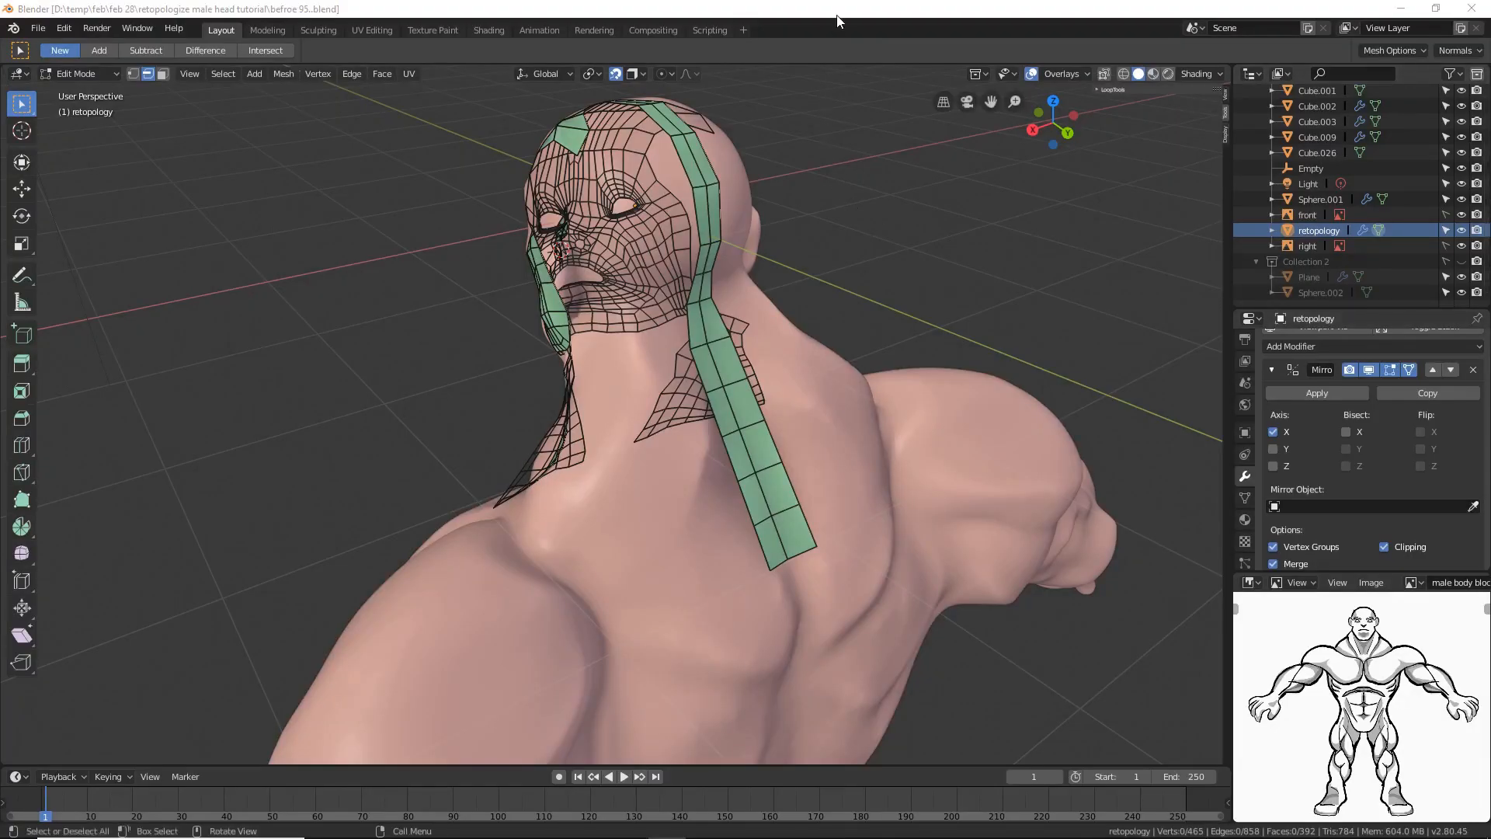
# Step: Extrude the neck patch's two lowest rear edges in four segments along the base of the neck toward the nape strip on the upper back
pyautogui.moveTo(652, 435); pyautogui.dragTo(770, 418, button='middle')
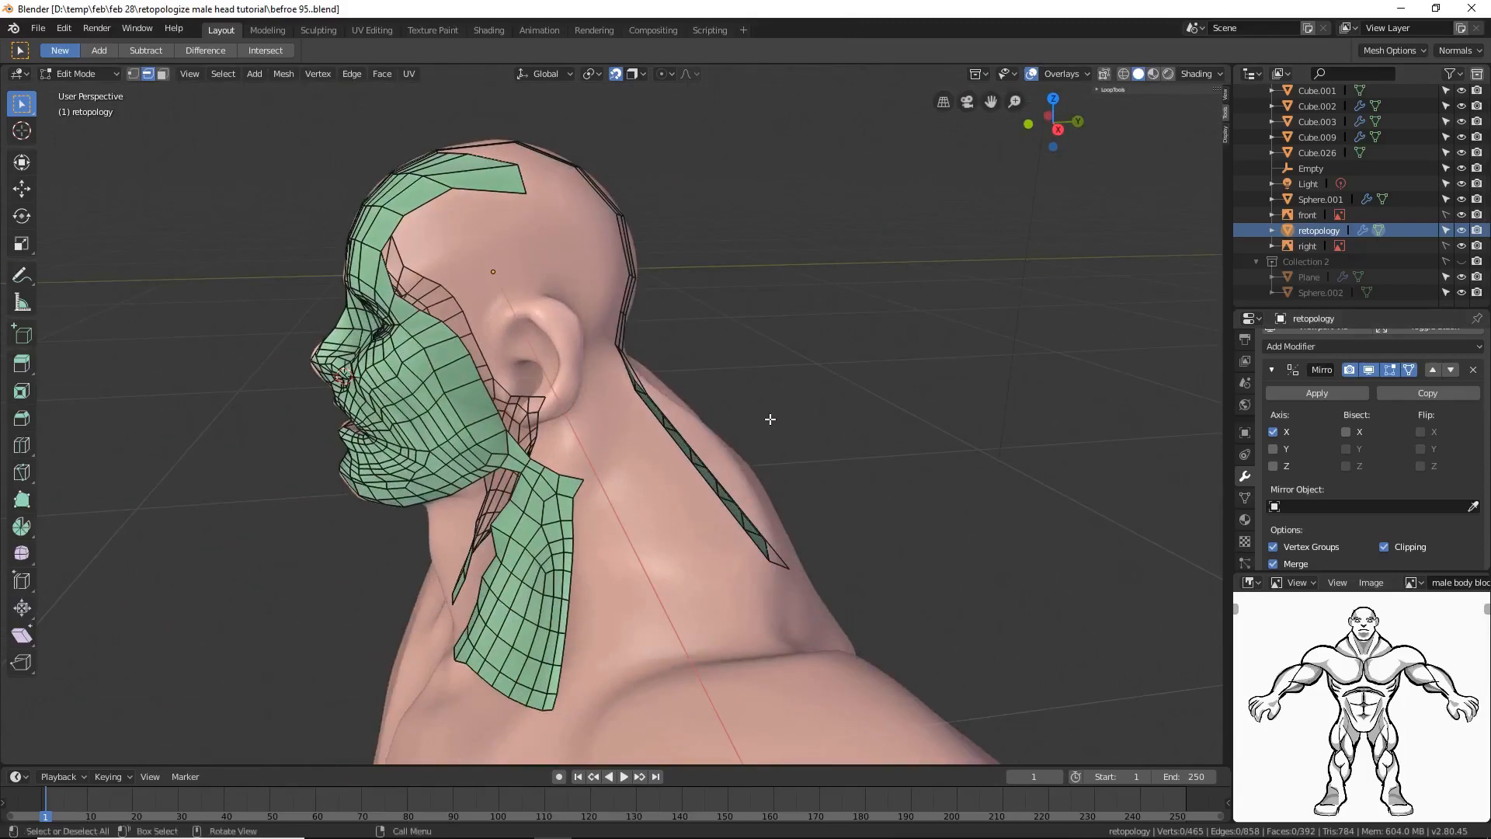
pyautogui.click(561, 673)
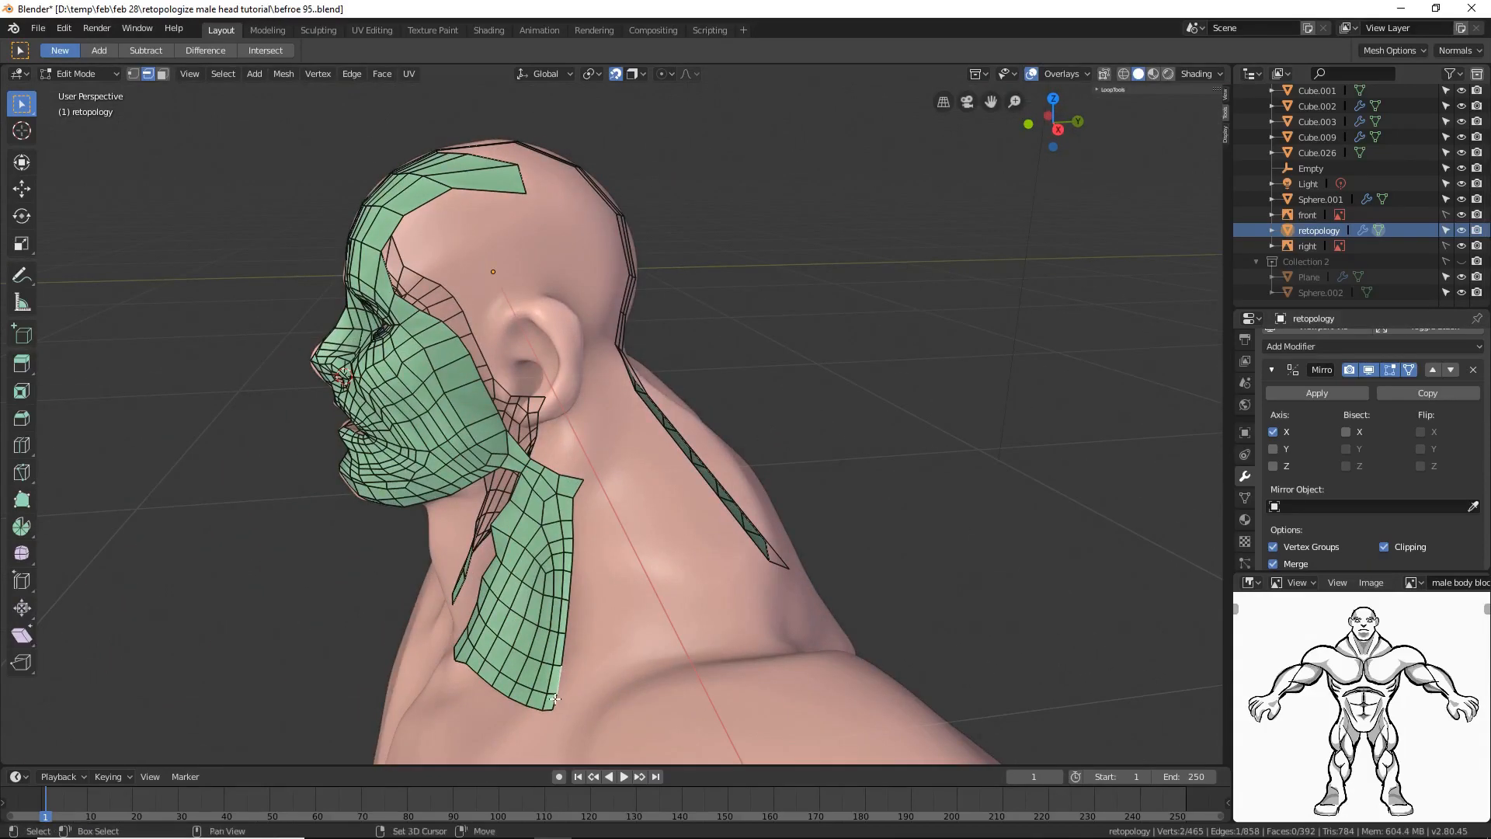
pyautogui.keyDown('shift'); pyautogui.click(555, 700); pyautogui.keyUp('shift')
pyautogui.moveTo(555, 701); pyautogui.dragTo(648, 678, button='middle')
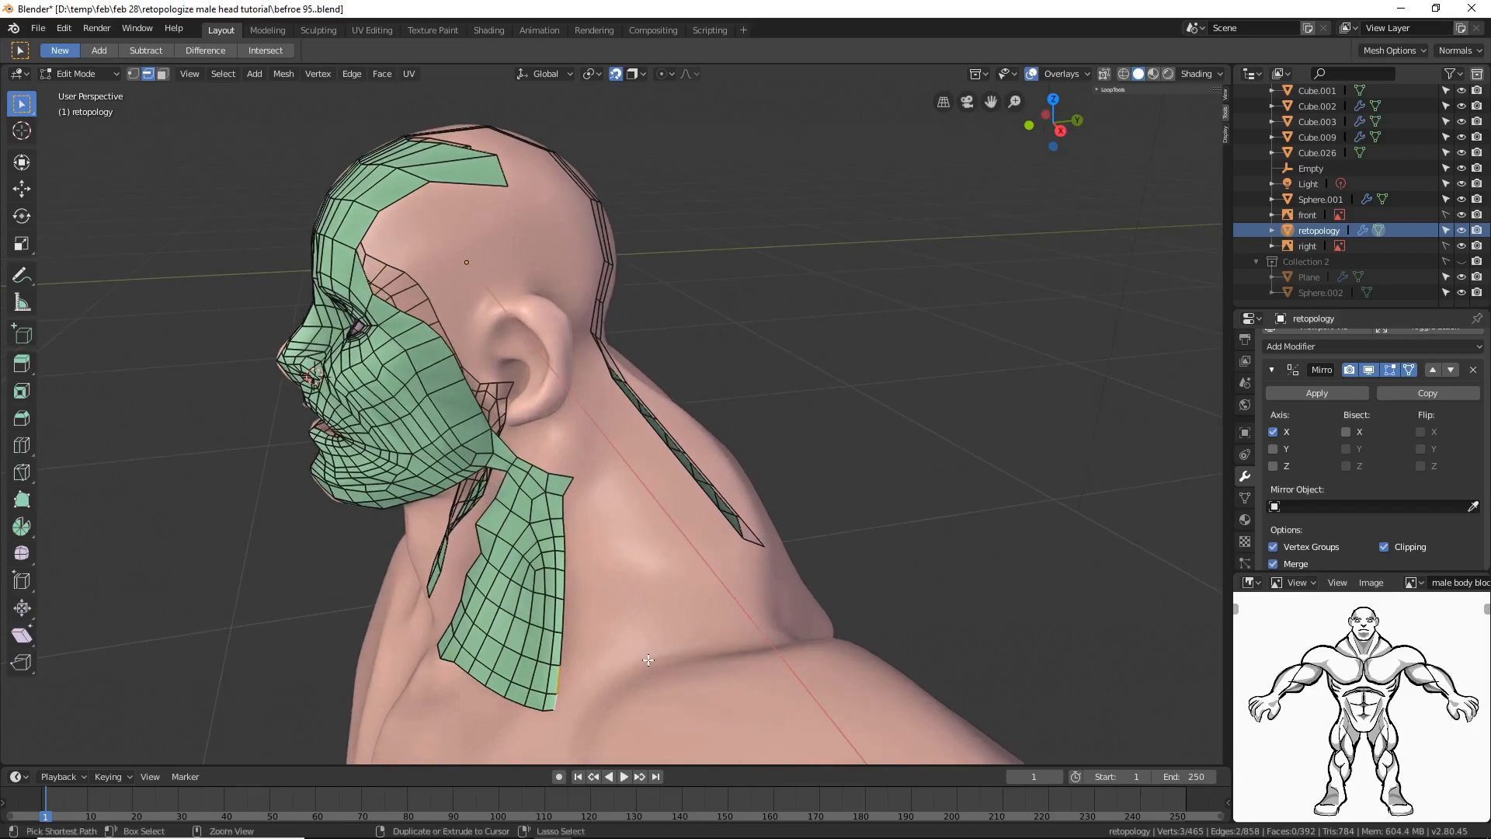
pyautogui.keyDown('ctrl'); pyautogui.rightClick(709, 635); pyautogui.keyUp('ctrl')
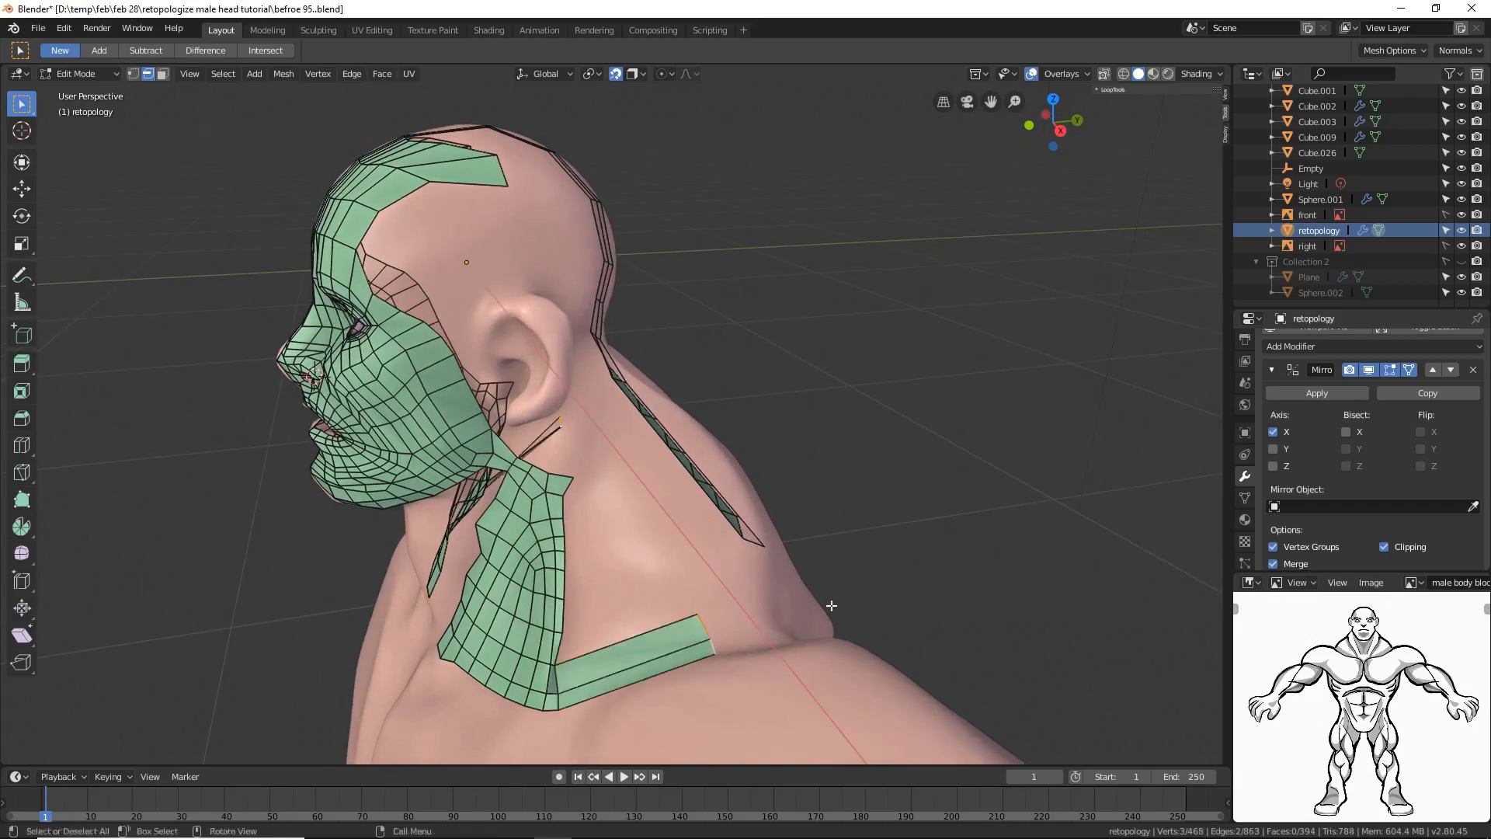
pyautogui.moveTo(708, 634); pyautogui.dragTo(903, 668, button='middle')
pyautogui.keyDown('ctrl'); pyautogui.rightClick(822, 648); pyautogui.keyUp('ctrl')
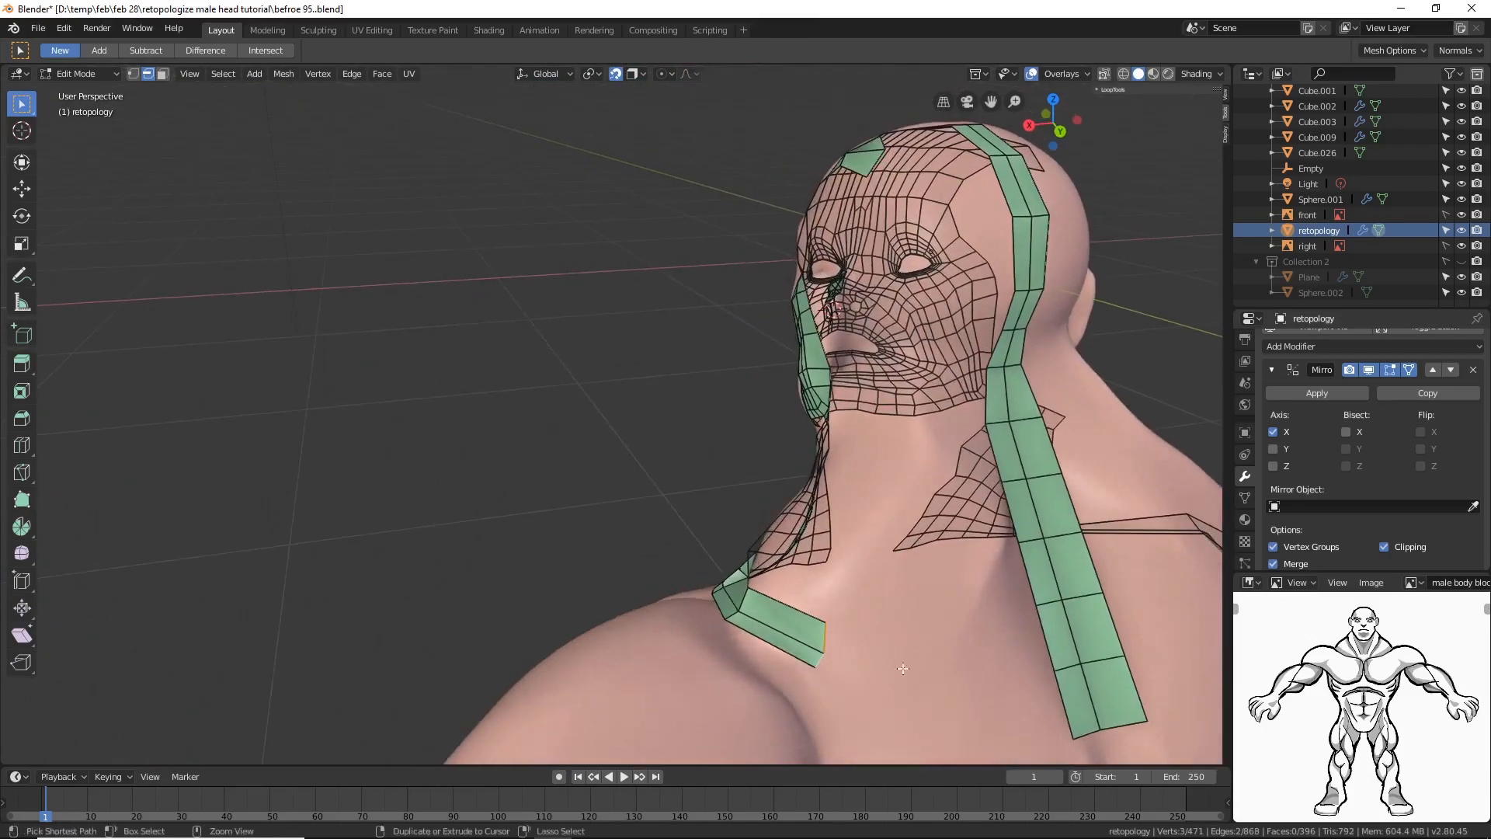
pyautogui.keyDown('ctrl'); pyautogui.rightClick(930, 696); pyautogui.keyUp('ctrl')
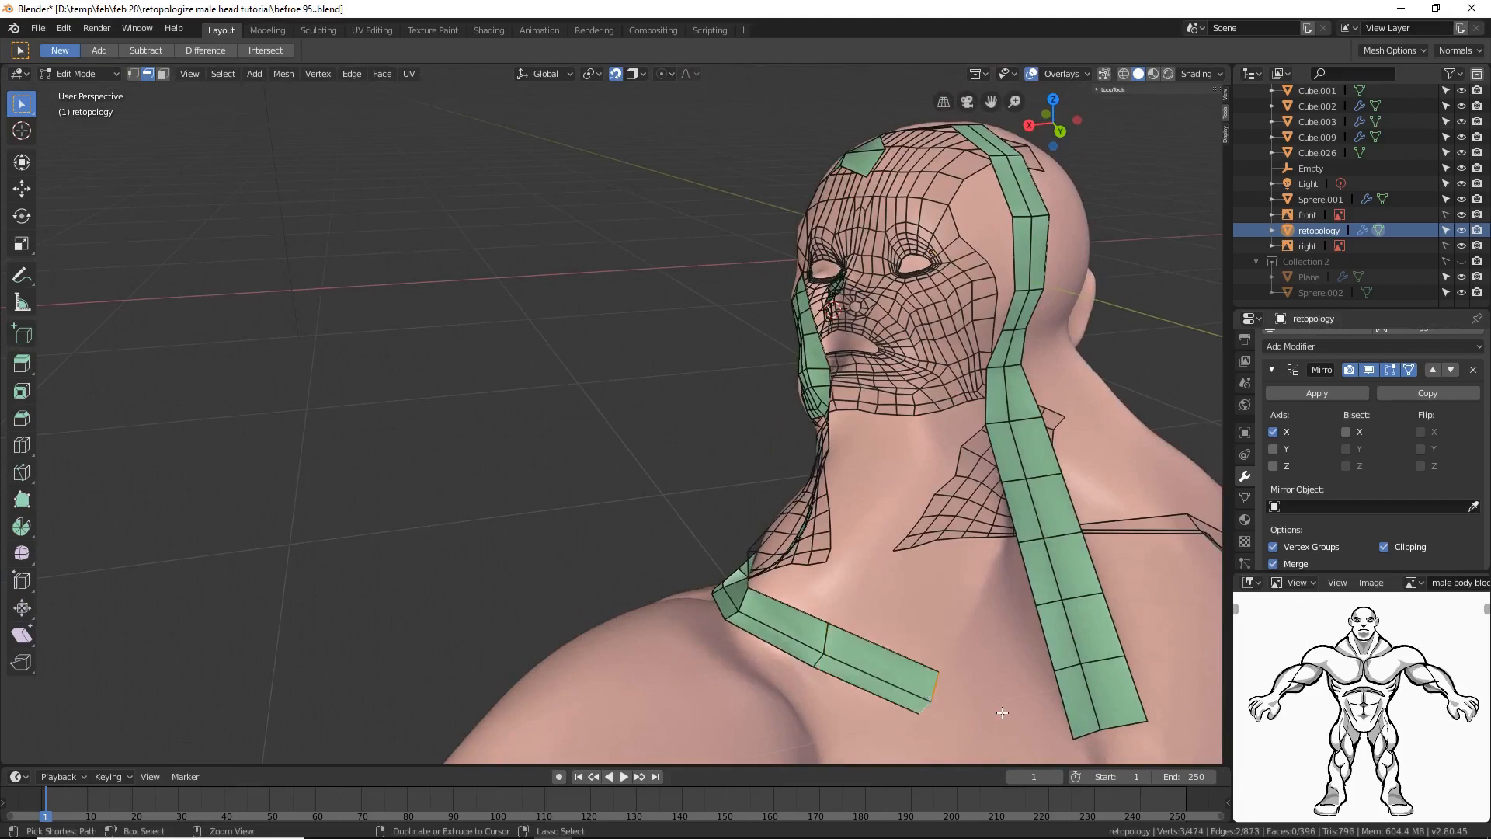
pyautogui.keyDown('ctrl'); pyautogui.rightClick(1001, 712); pyautogui.keyUp('ctrl')
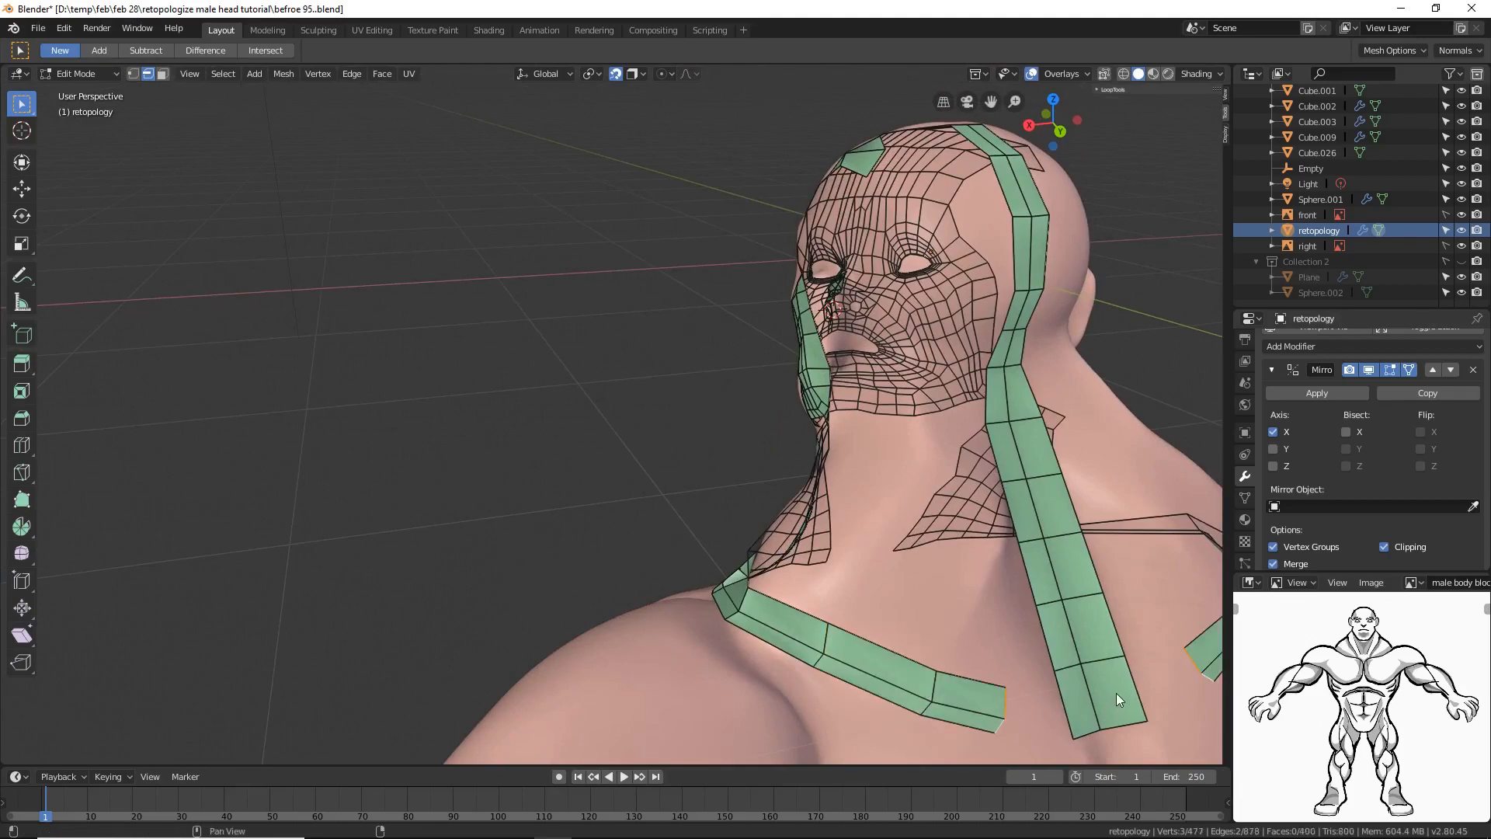
# Step: Add one centred loop cut across the lowest row of the nape strip
pyautogui.hotkey('ctrl', 'r')
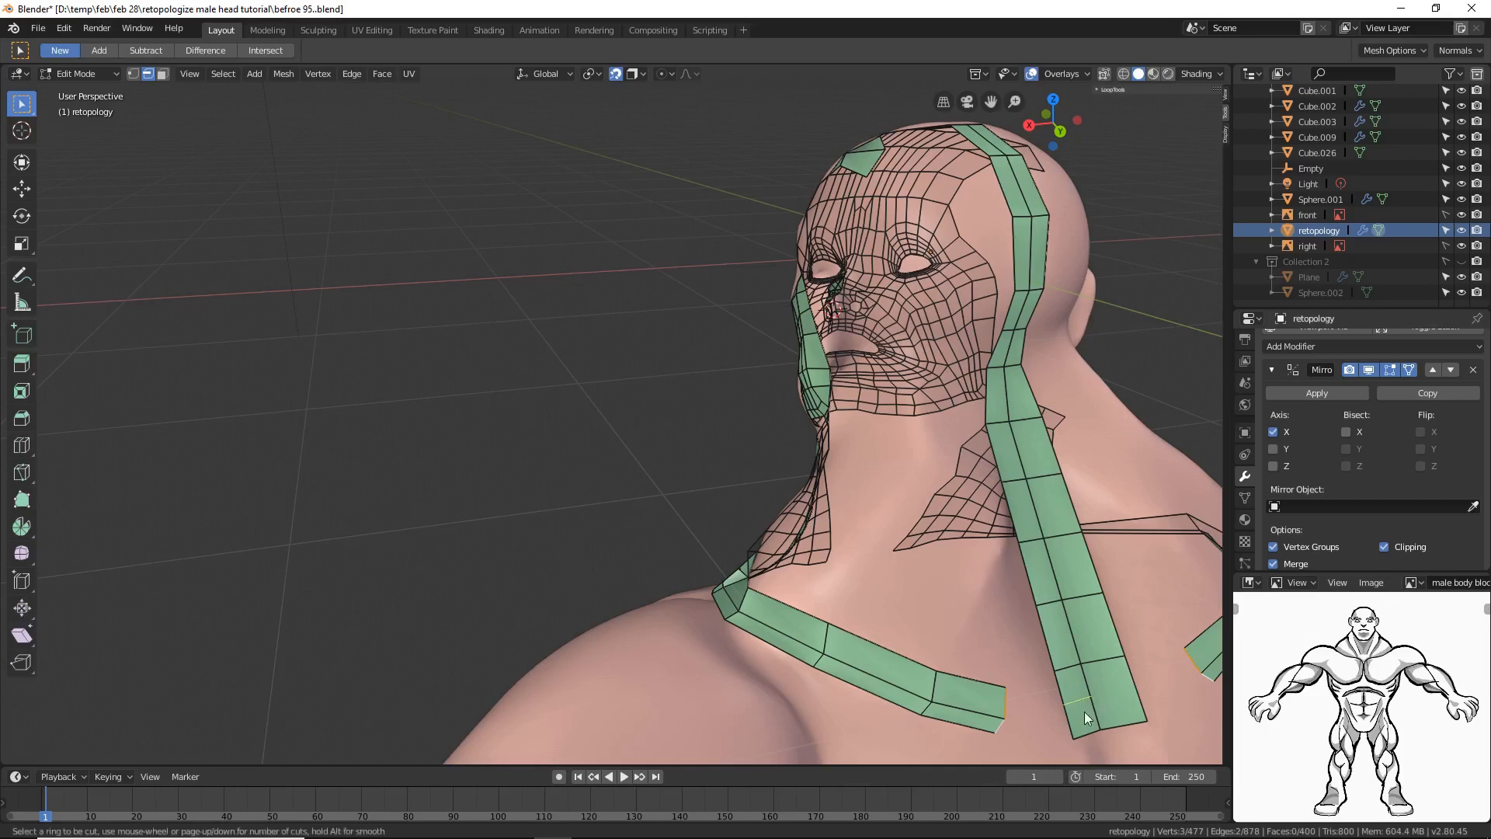
pyautogui.click(1084, 711)
pyautogui.rightClick(1084, 712)
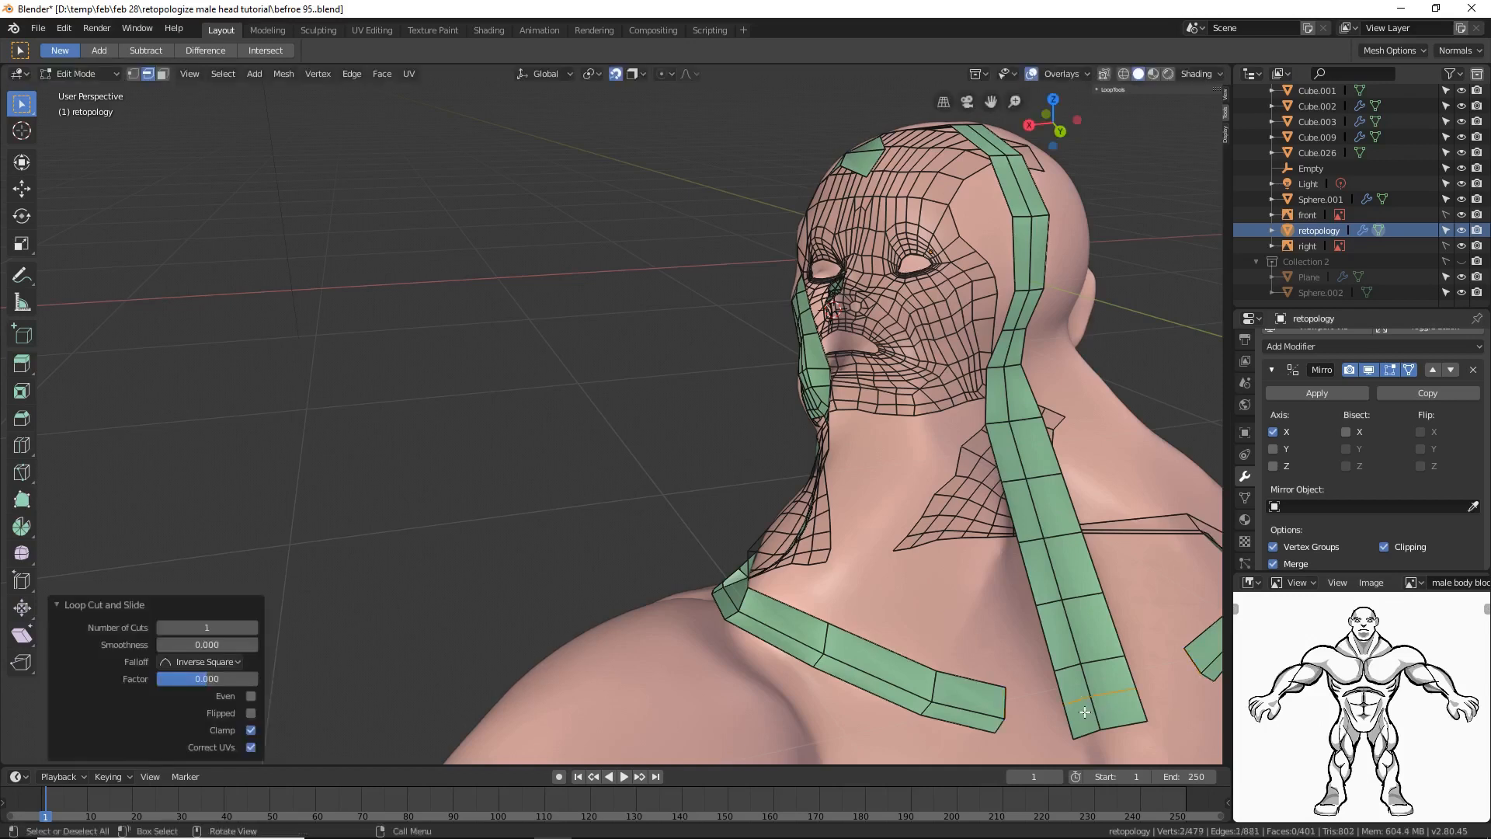
# Step: Bridge the base-of-neck strip's two end edges to the nape strip's two lowest side edges, deselect, and save the file as befroe 96
pyautogui.click(1004, 705)
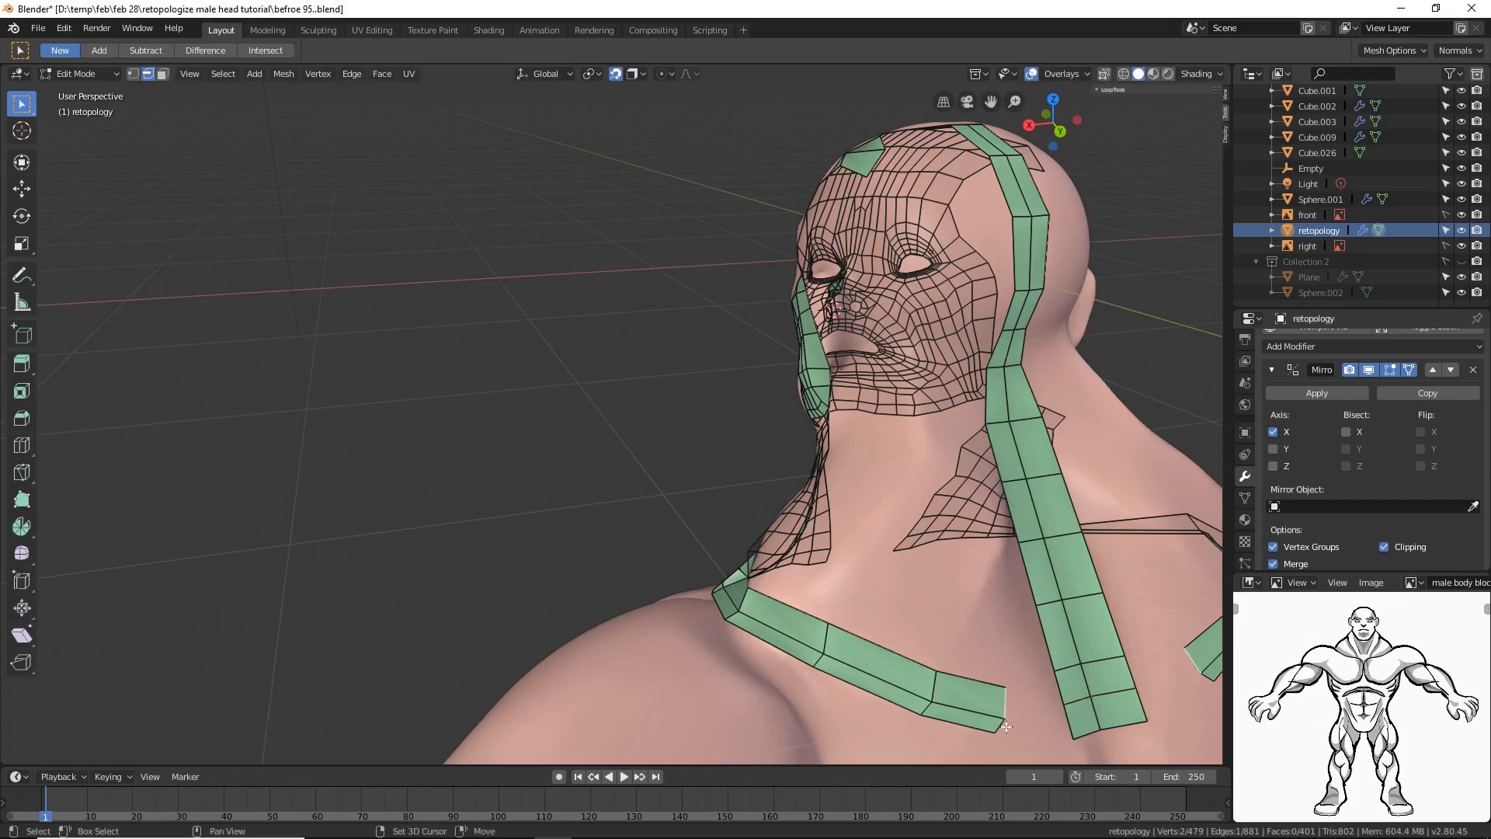
pyautogui.keyDown('shift'); pyautogui.click(999, 728); pyautogui.keyUp('shift')
pyautogui.keyDown('shift'); pyautogui.click(1060, 685); pyautogui.keyUp('shift')
pyautogui.keyDown('shift'); pyautogui.click(1135, 688); pyautogui.keyUp('shift')
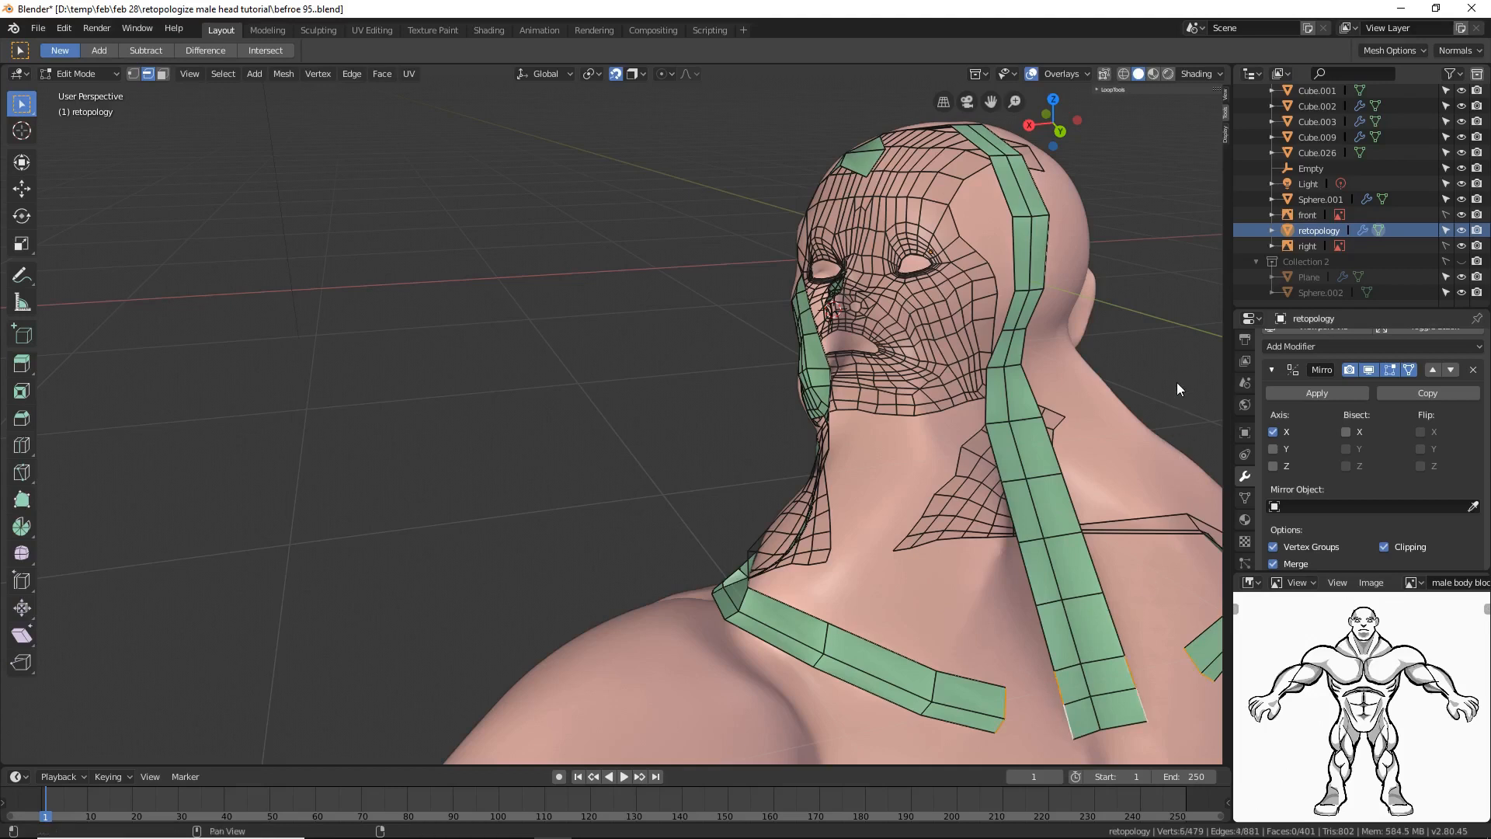
pyautogui.hotkey('ctrl', 'e')
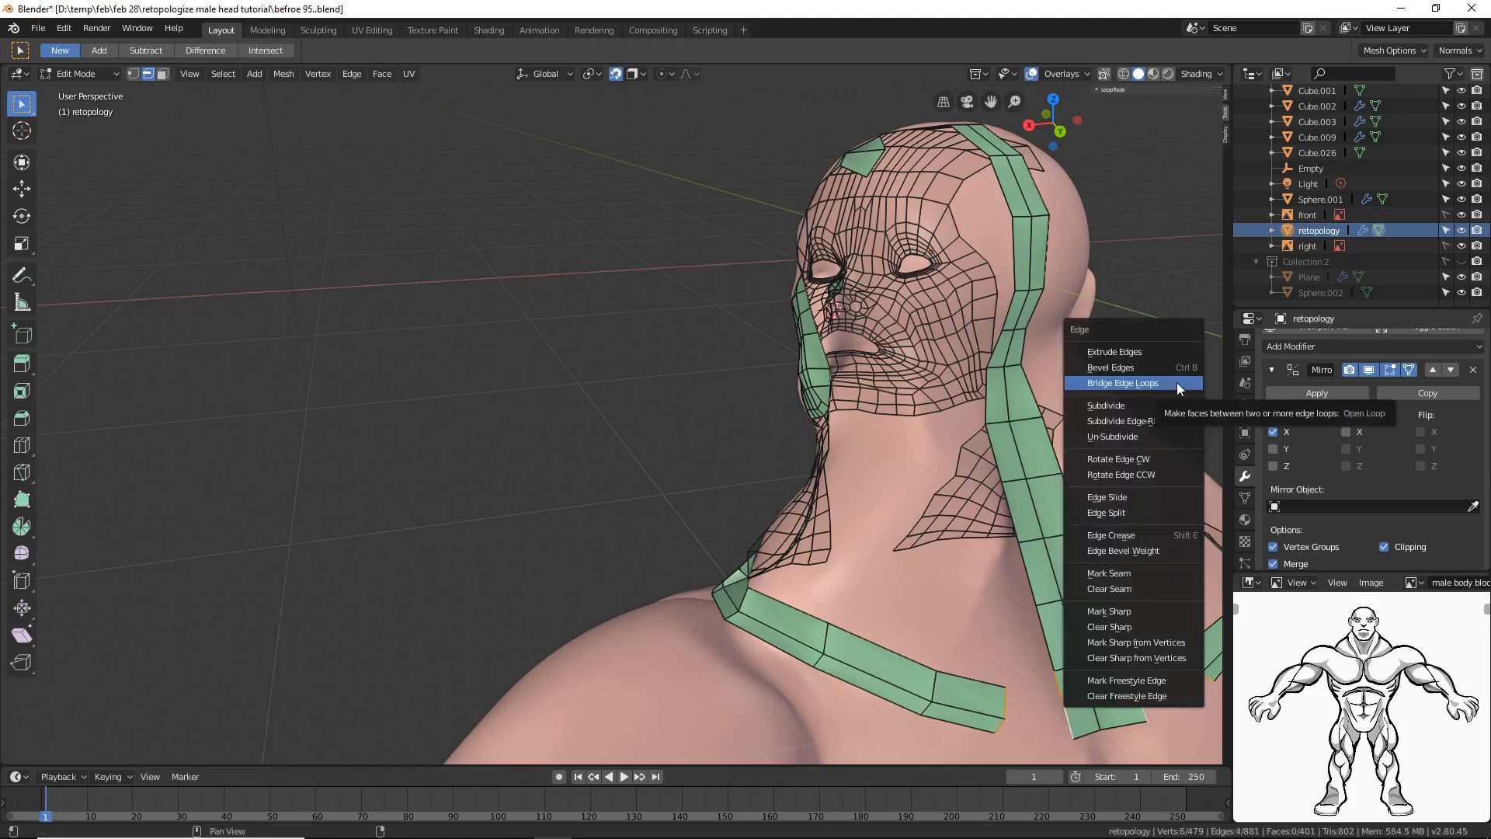
pyautogui.click(1176, 382)
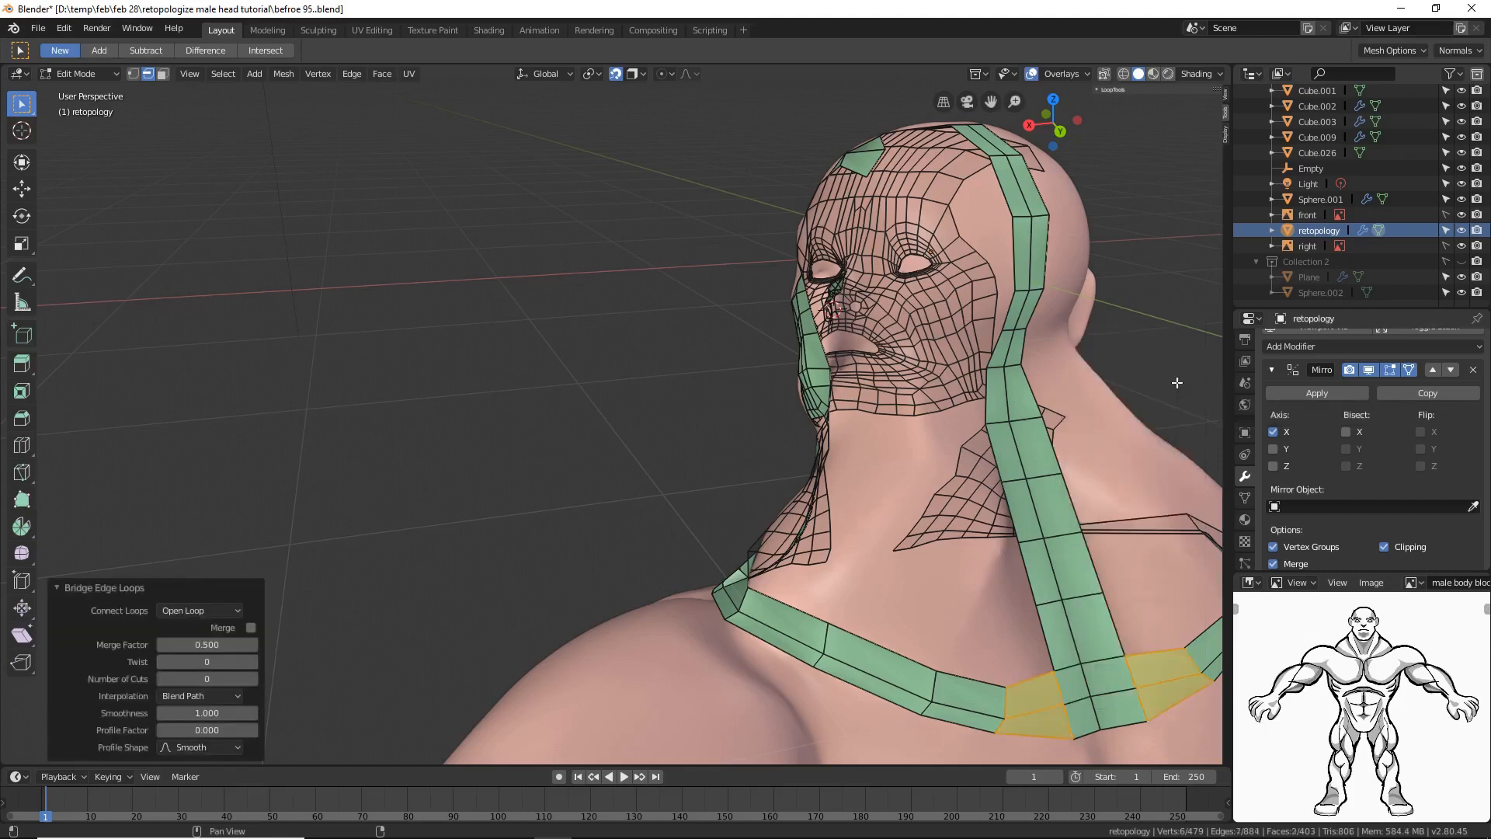
pyautogui.hotkey('alt', 'a')
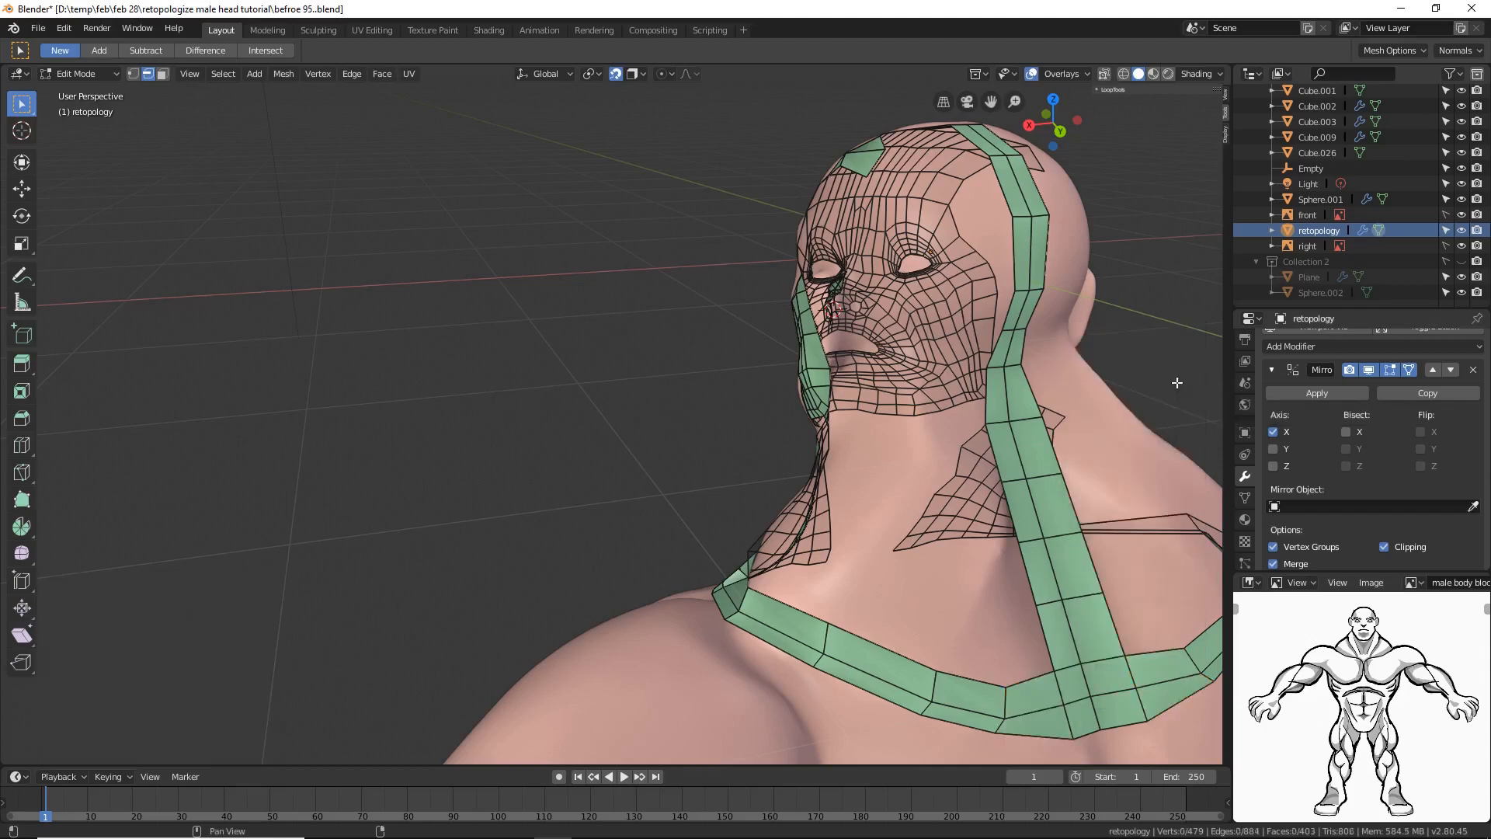
pyautogui.hotkey('ctrl', 'alt', 's')
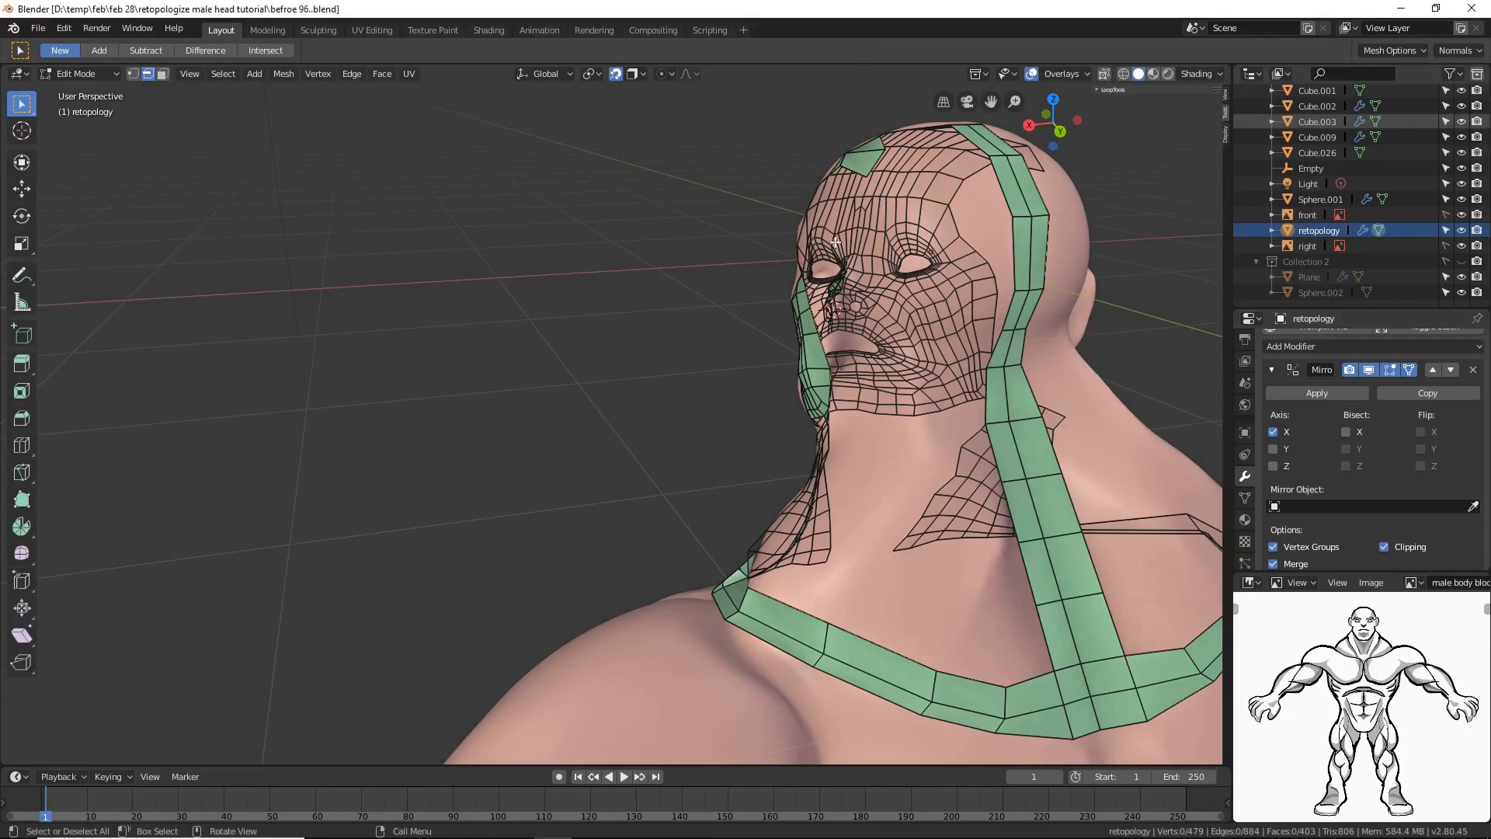
# Step: Move the edge where the neck patch joins the base-of-neck strip backward by about 0.18 m in Y
pyautogui.moveTo(809, 296); pyautogui.dragTo(613, 443, button='middle')
pyautogui.scroll(4, 699, 483)
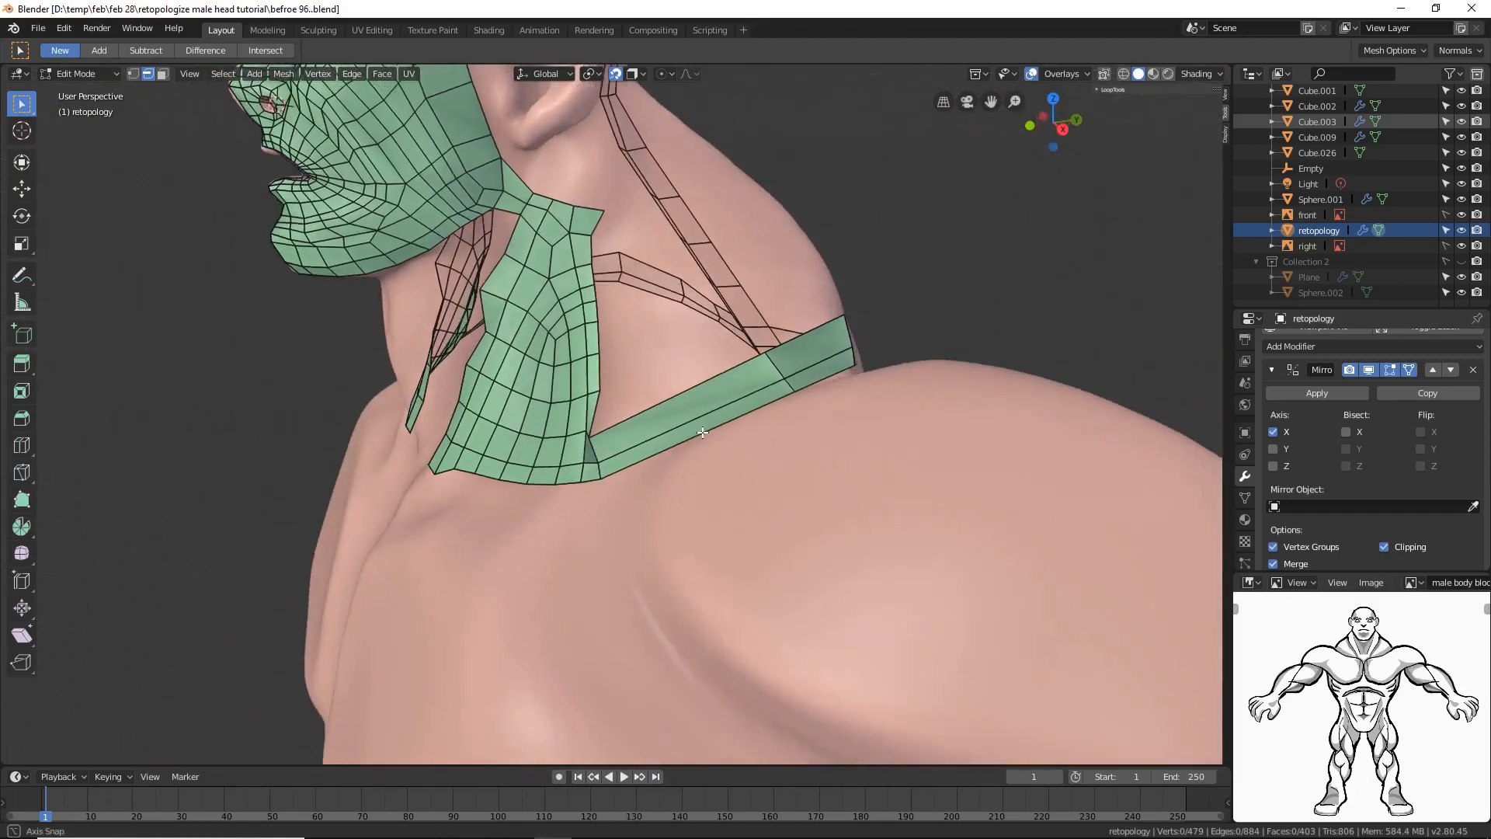
pyautogui.click(591, 443)
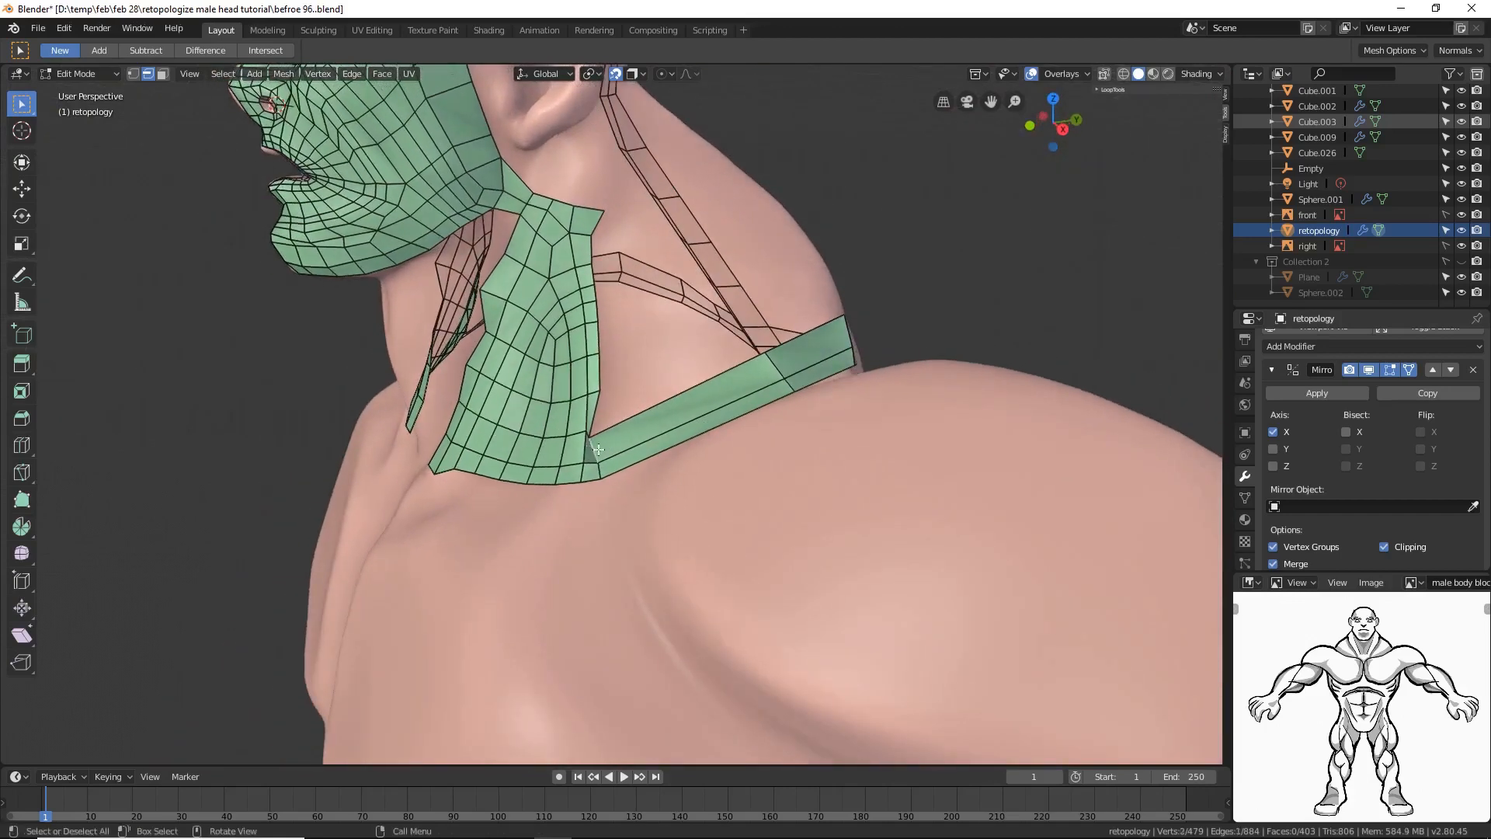
pyautogui.click(31, 188)
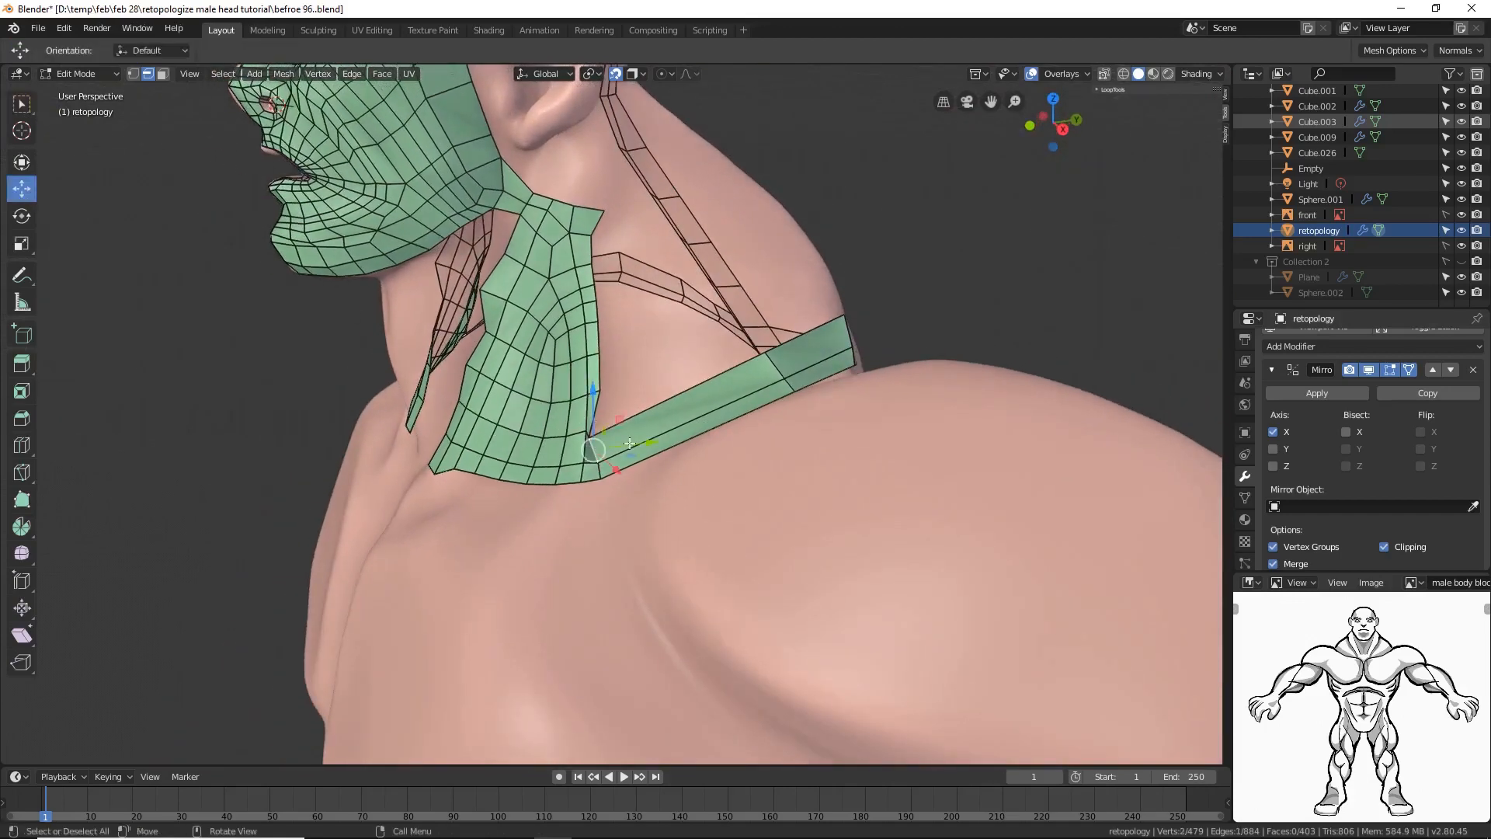
pyautogui.moveTo(629, 443); pyautogui.dragTo(660, 432)
pyautogui.moveTo(660, 458); pyautogui.dragTo(684, 488, button='middle')
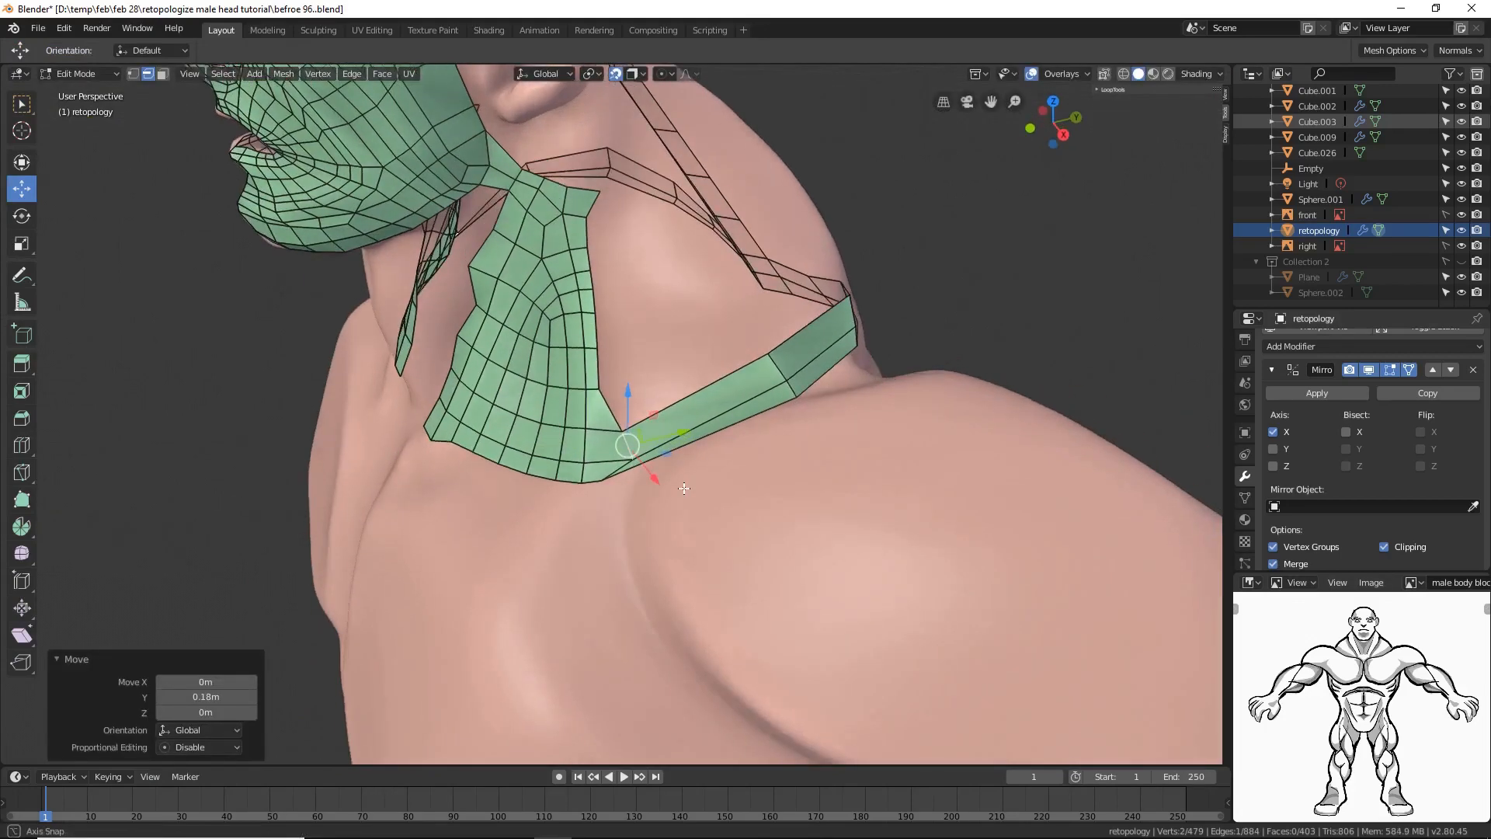
# Step: Move the neck patch's lower rear corner vertex outward by about 0.0626 m in X and deselect it
pyautogui.click(131, 76)
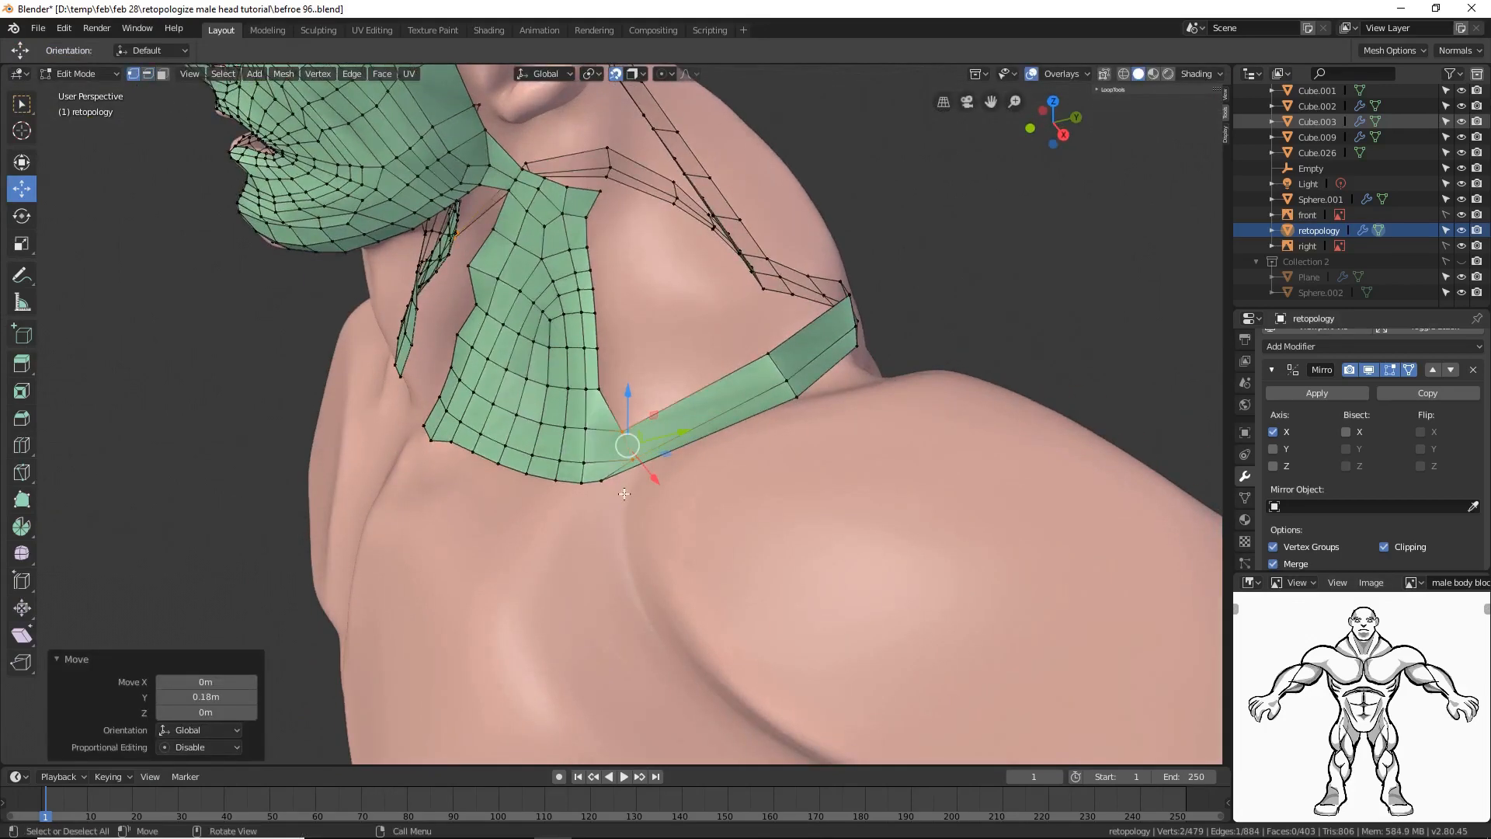
pyautogui.click(606, 481)
pyautogui.moveTo(660, 469); pyautogui.dragTo(662, 510)
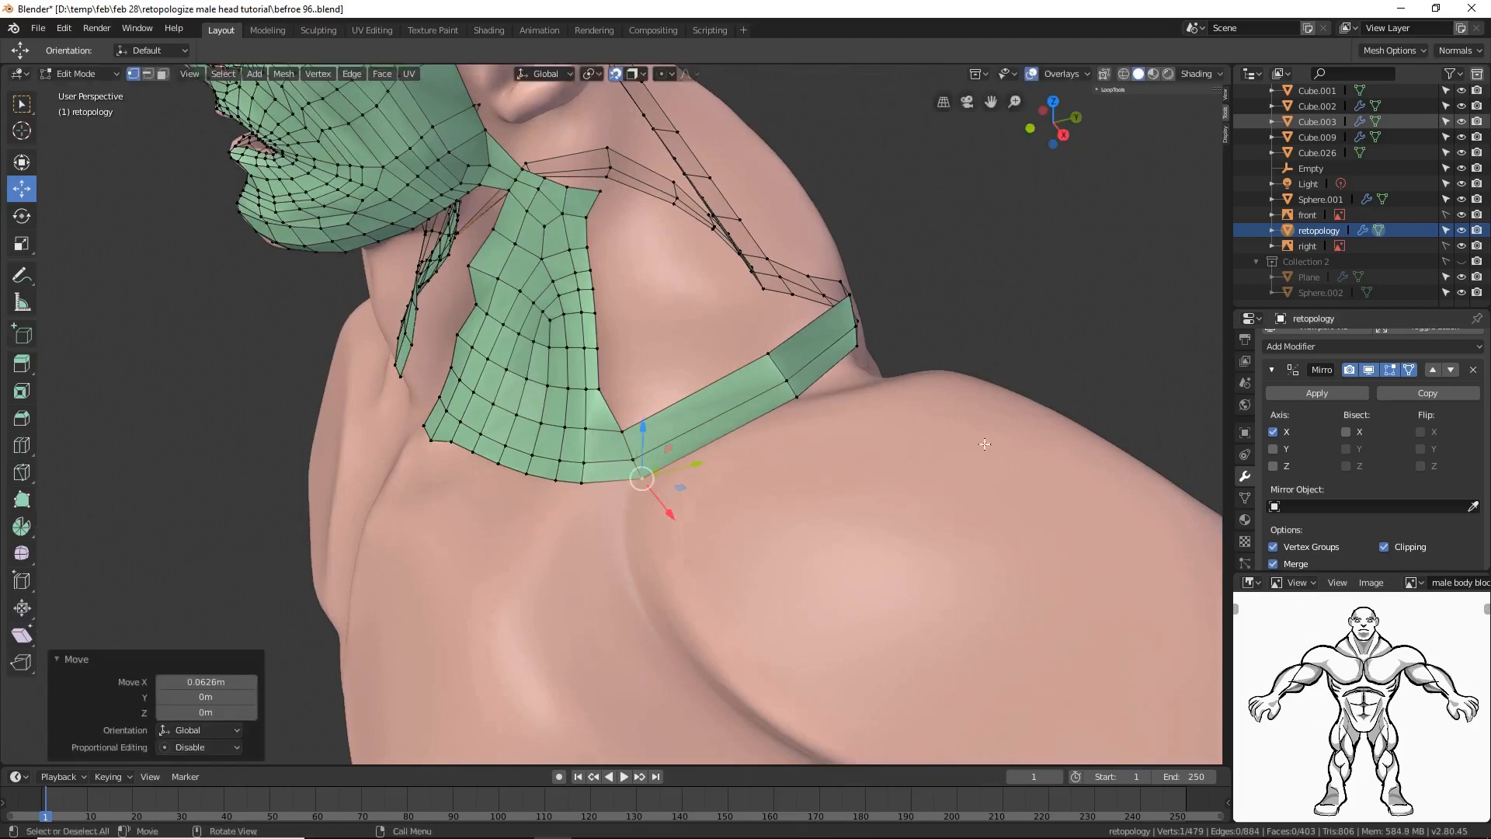
pyautogui.moveTo(983, 440); pyautogui.dragTo(909, 433, button='middle')
pyautogui.click(1110, 389)
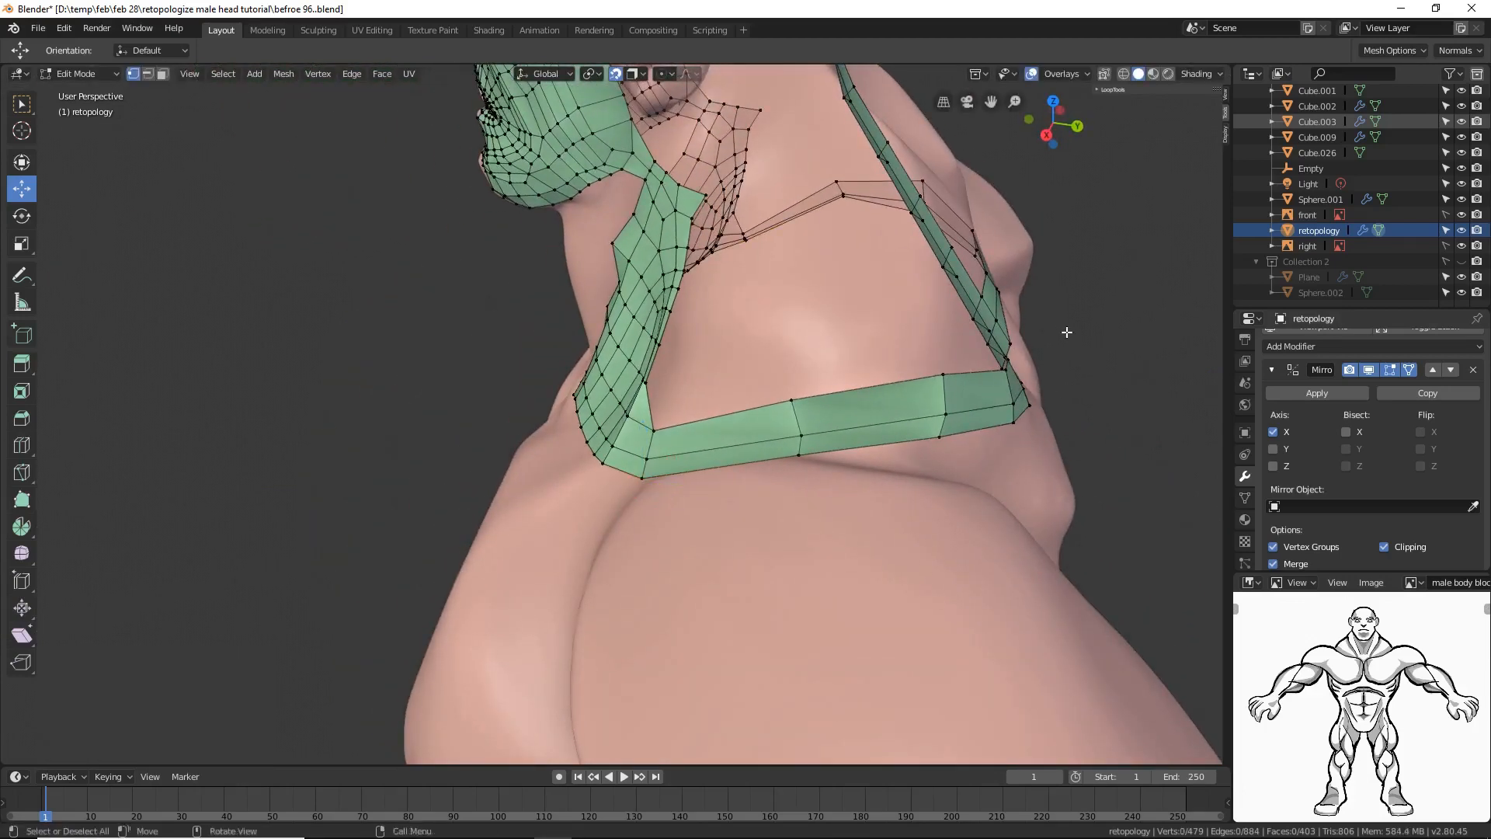
pyautogui.scroll(-4, 1049, 341)
pyautogui.moveTo(752, 383); pyautogui.dragTo(696, 365, button='middle')
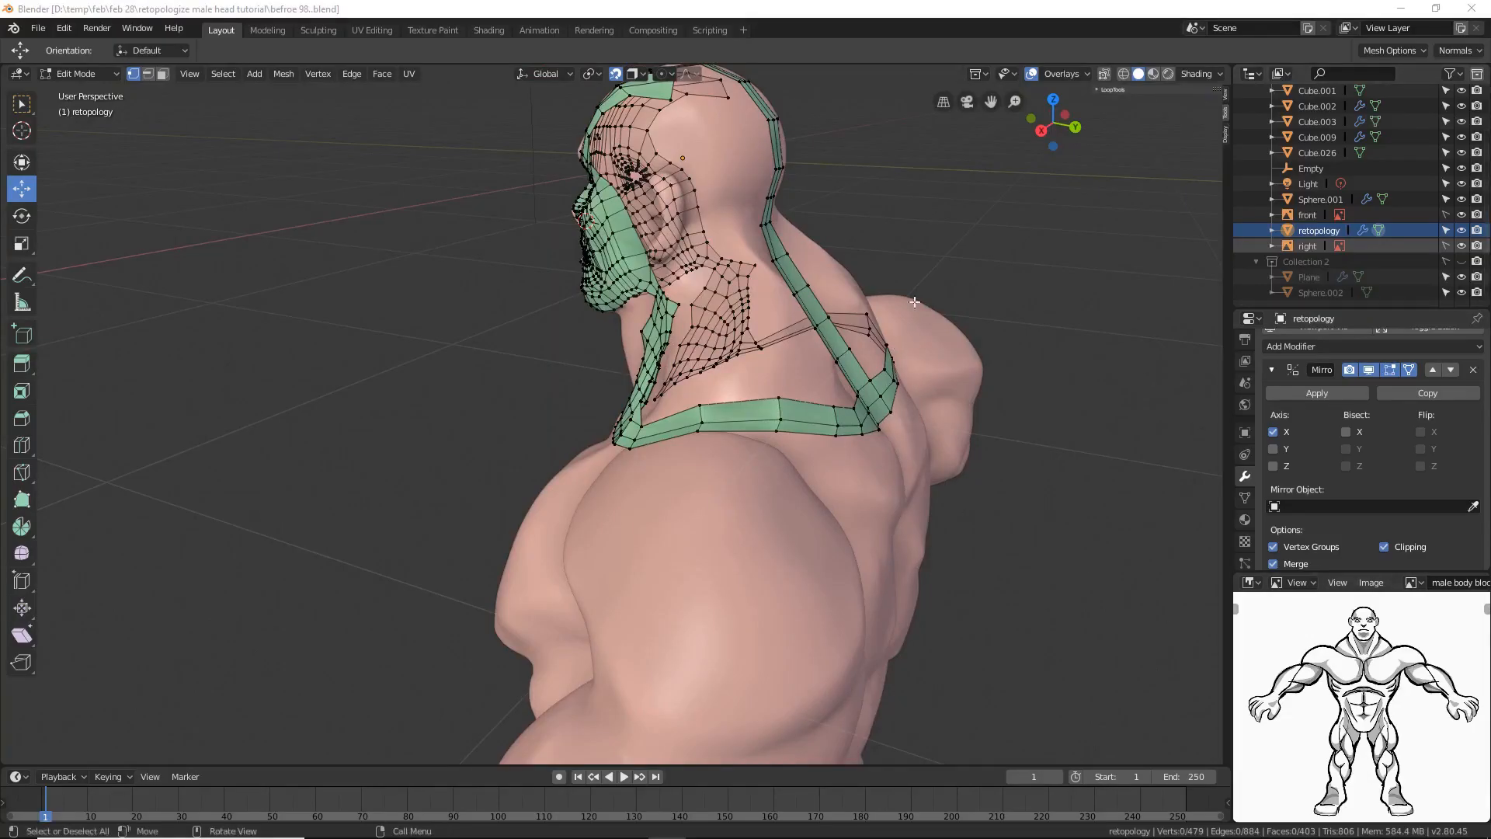
# Step: Extrude the neck patch's topmost rear edge below the ear in two segments around the neck toward the nape strip
pyautogui.moveTo(665, 424); pyautogui.dragTo(728, 400, button='middle')
pyautogui.click(147, 74)
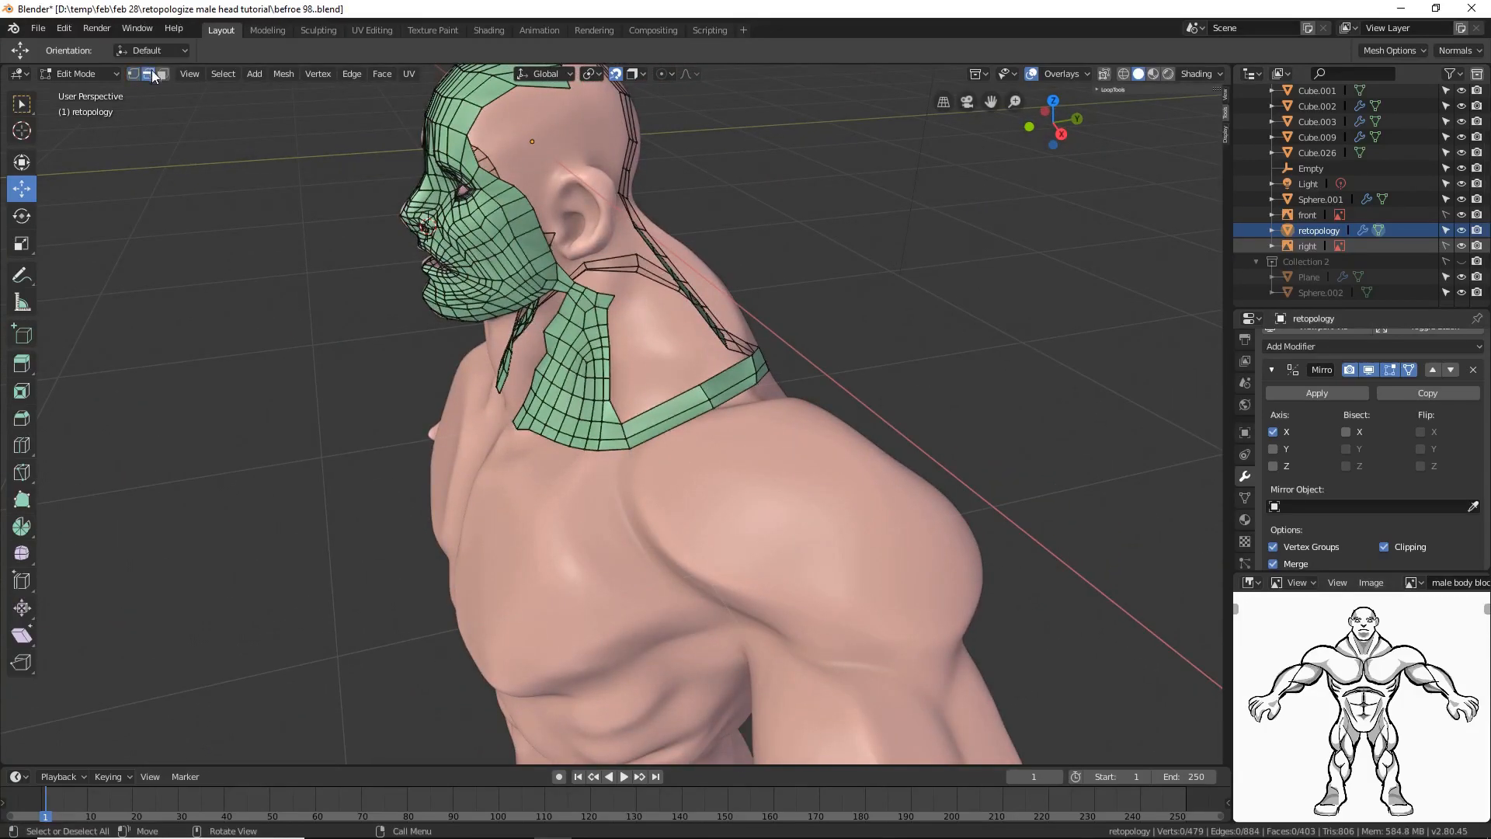
pyautogui.click(613, 302)
pyautogui.moveTo(613, 302); pyautogui.dragTo(674, 305, button='middle')
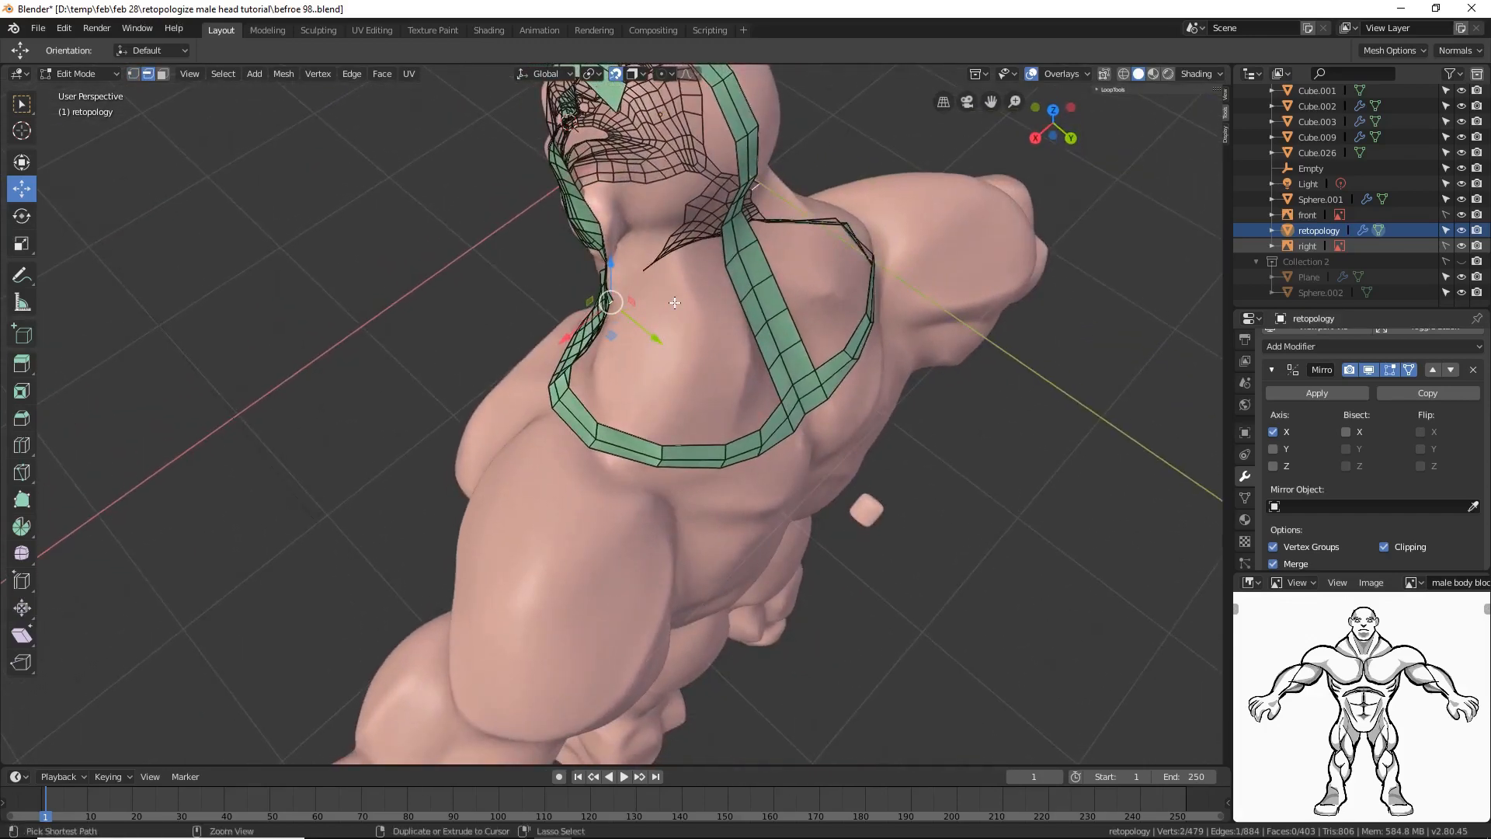
pyautogui.keyDown('ctrl'); pyautogui.rightClick(674, 302); pyautogui.keyUp('ctrl')
pyautogui.keyDown('ctrl'); pyautogui.rightClick(706, 291); pyautogui.keyUp('ctrl')
# Step: Add a loop cut near the top of the nape strip, slide it level with the upper neck strip's end and deselect it
pyautogui.moveTo(707, 291); pyautogui.dragTo(708, 321, button='middle')
pyautogui.hotkey('ctrl', 'r')
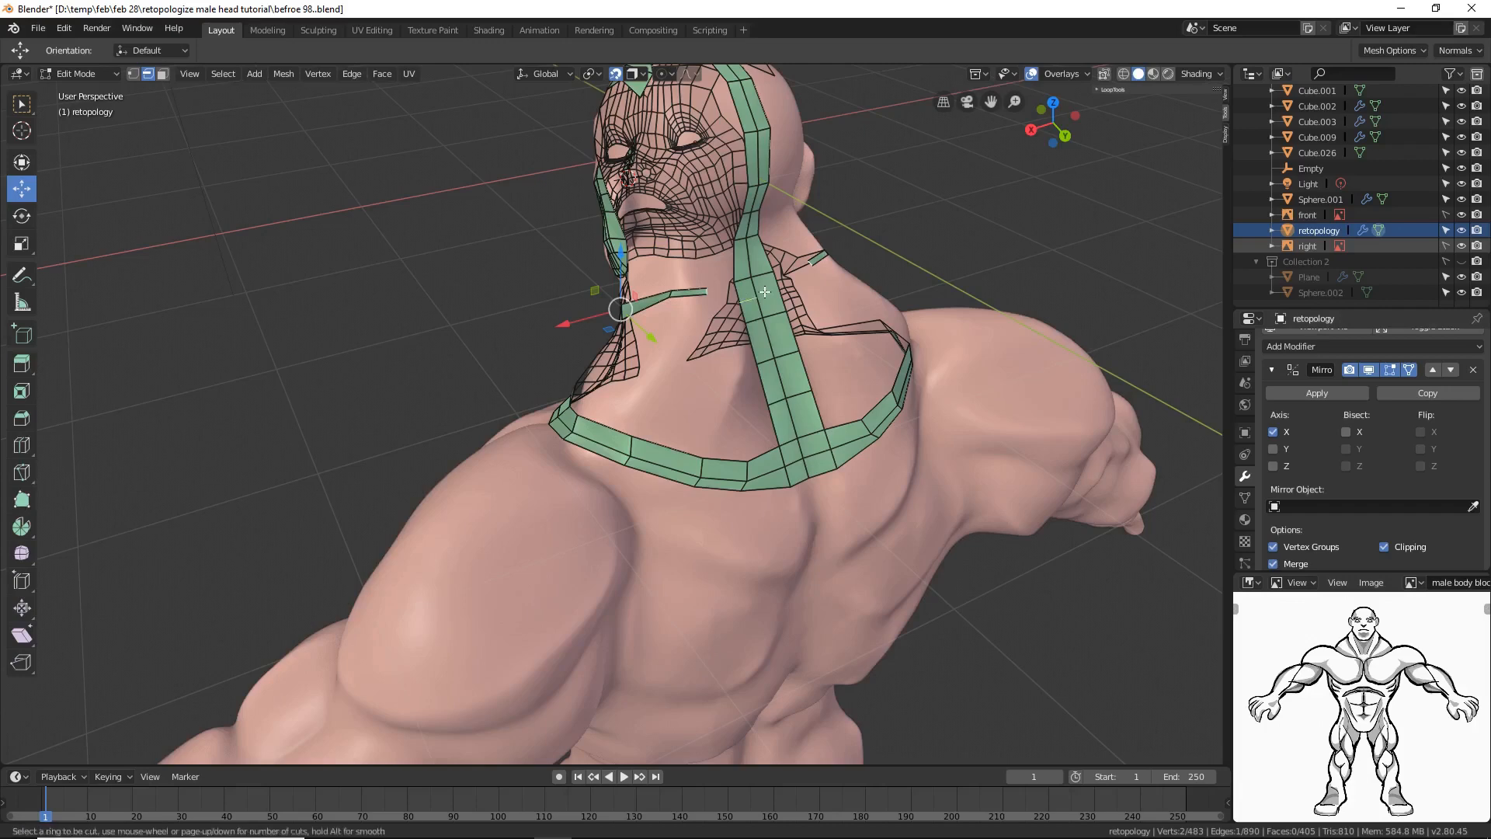
pyautogui.click(765, 292)
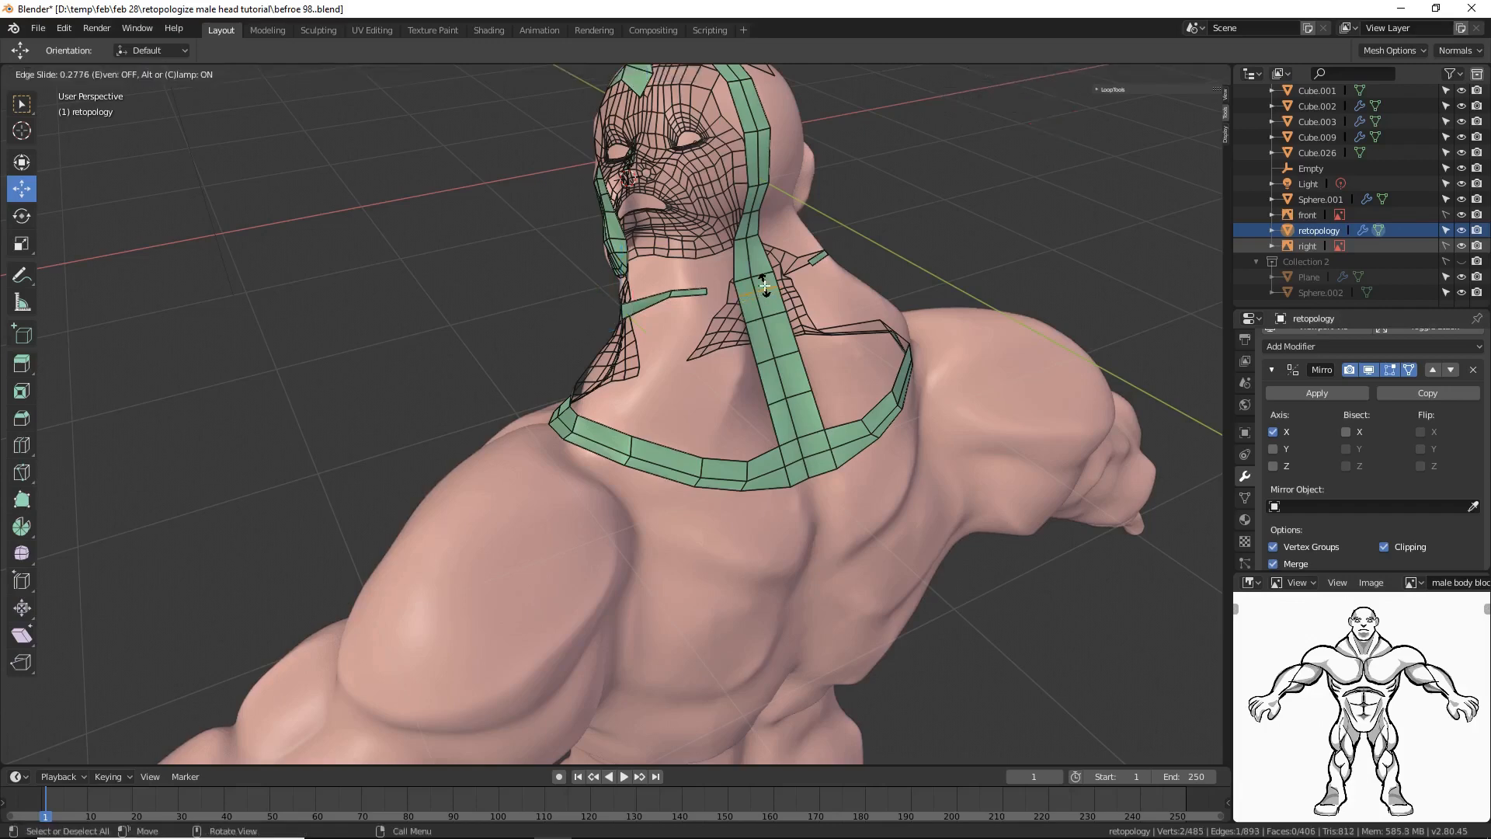
pyautogui.click(765, 286)
pyautogui.press('g')
pyautogui.click(765, 286)
pyautogui.keyDown('ctrl'); pyautogui.moveTo(856, 413); pyautogui.dragTo(741, 531, button='middle'); pyautogui.keyUp('ctrl')
pyautogui.click(948, 292)
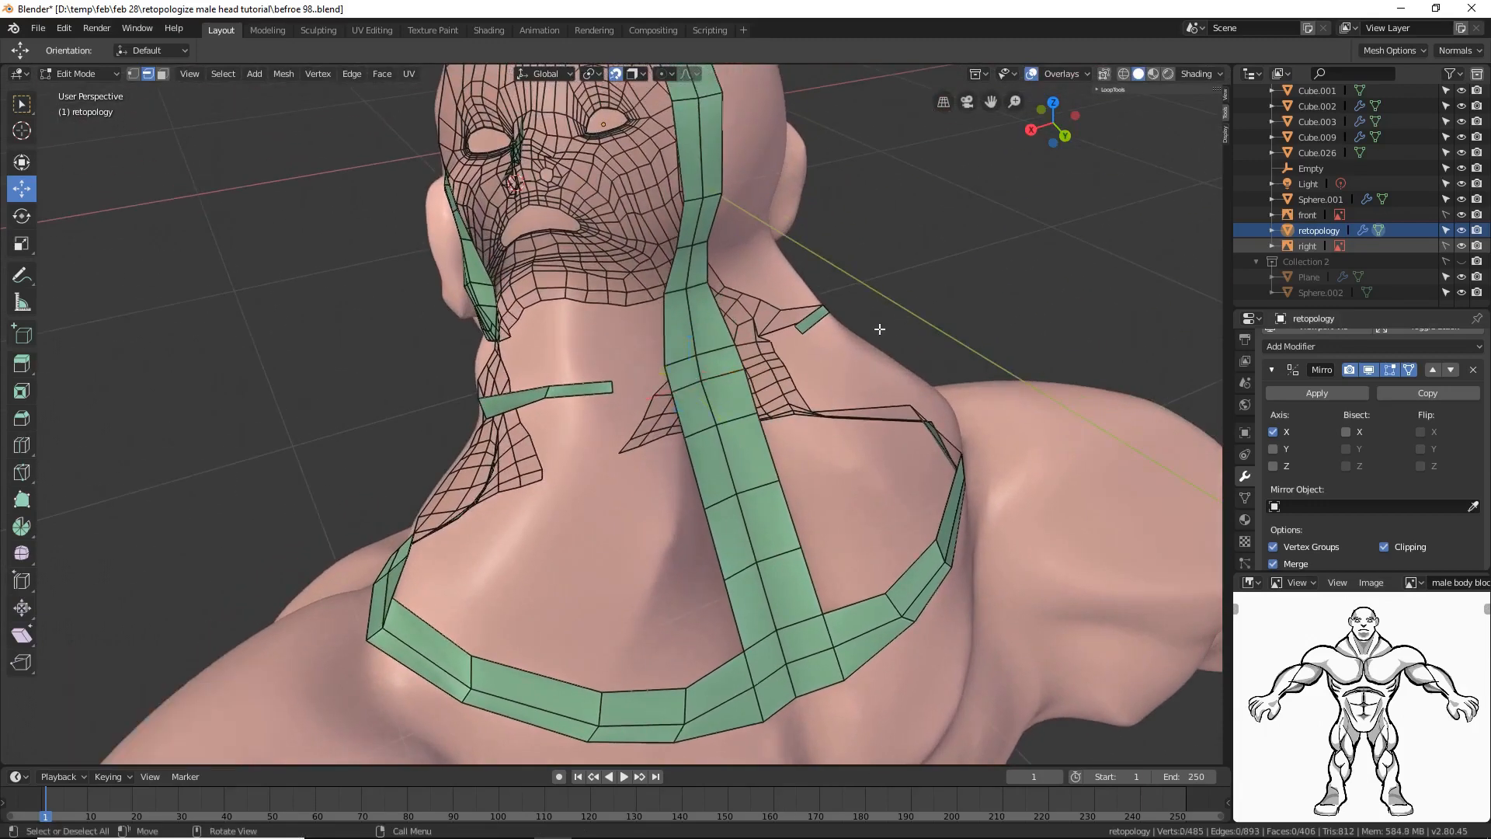
# Step: Fill a face between the upper neck strip's end edge and the facing side edge of the nape strip
pyautogui.click(610, 385)
pyautogui.keyDown('shift'); pyautogui.click(670, 379); pyautogui.keyUp('shift')
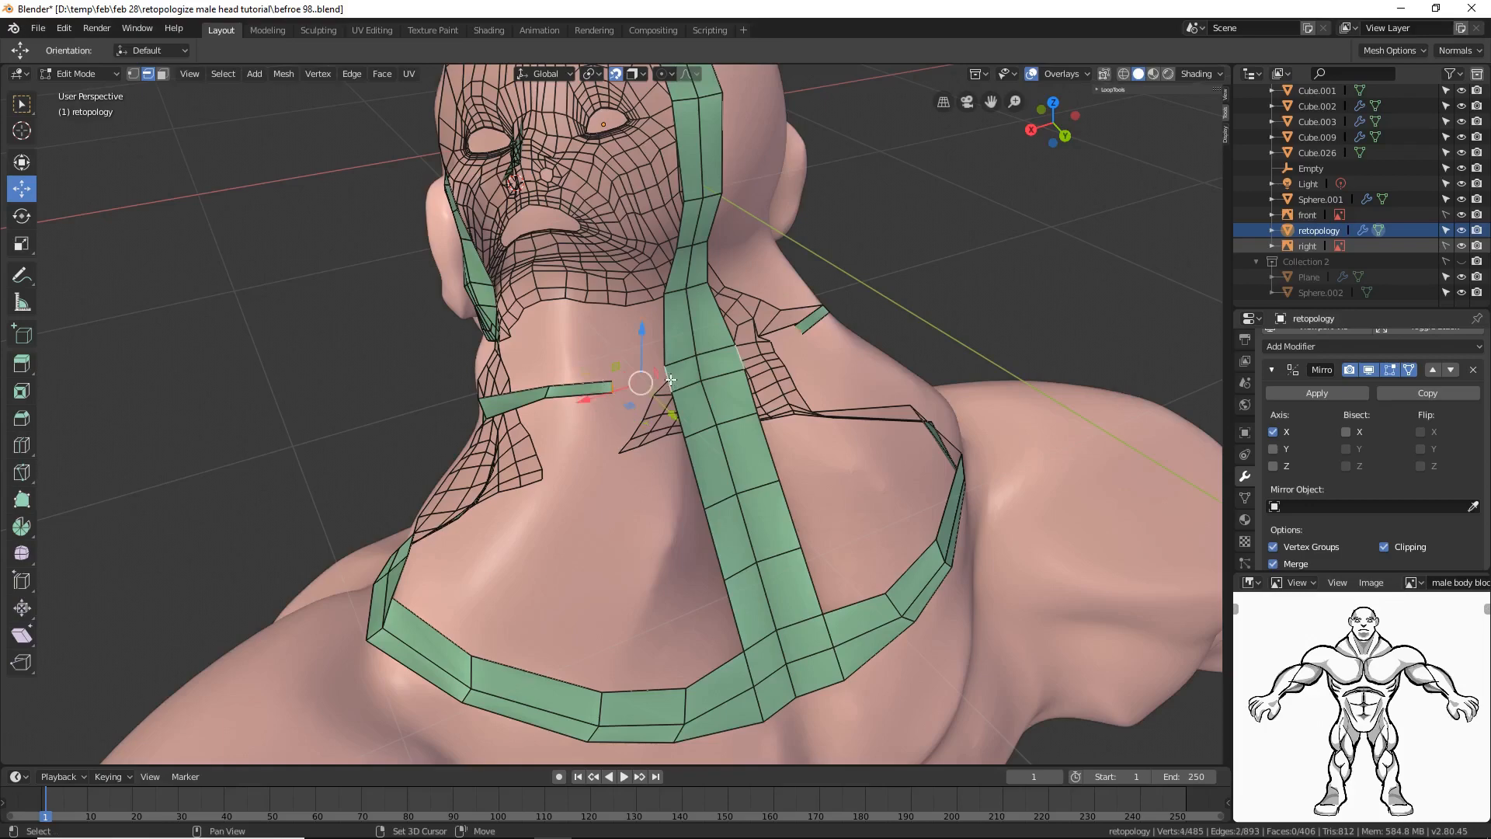
pyautogui.press('f')
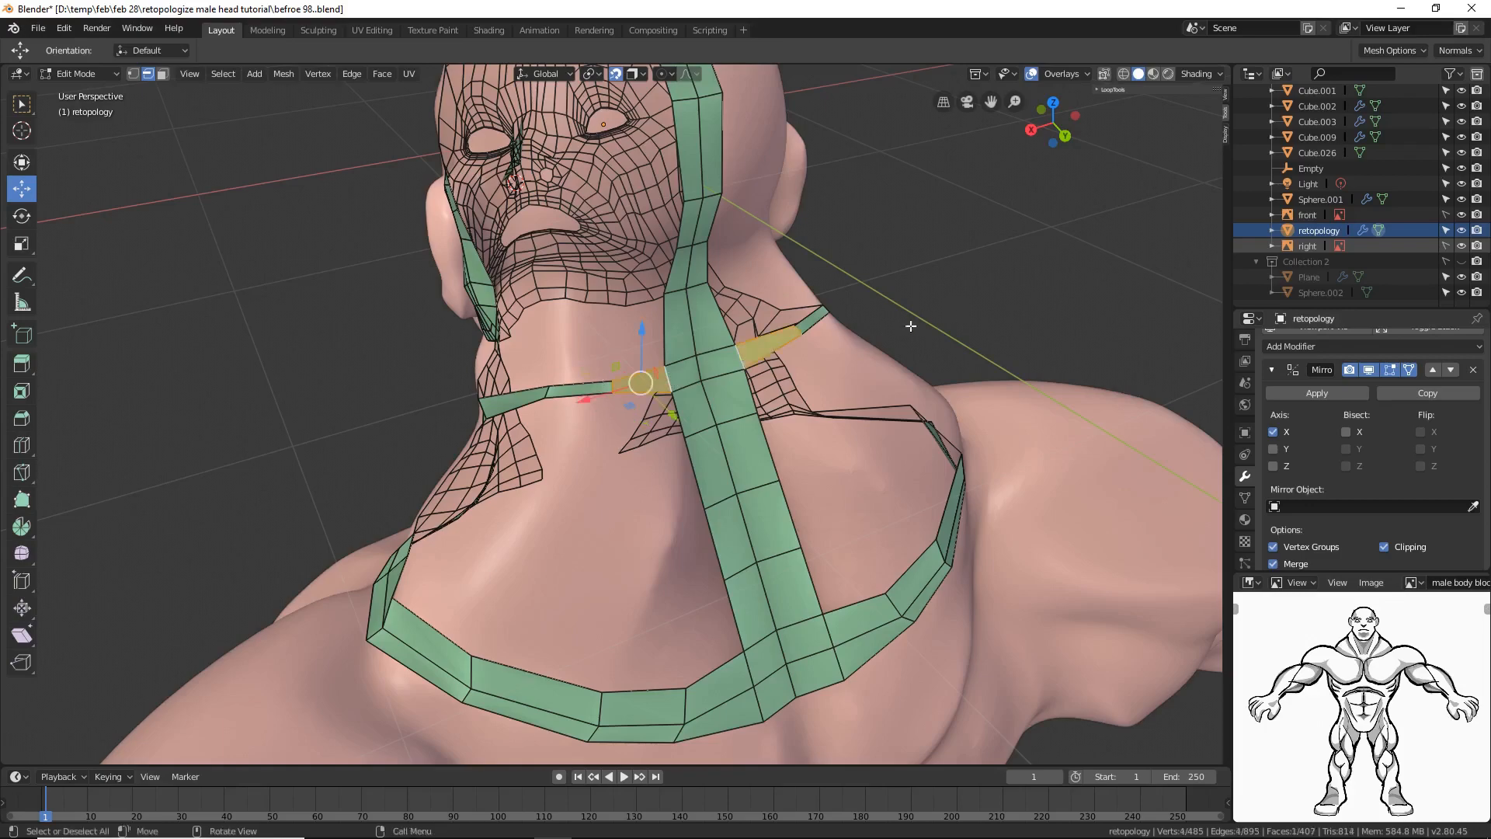
# Step: Add four evenly spaced loop cuts across the long segment of the upper neck strip below the ear and deselect them
pyautogui.moveTo(648, 448); pyautogui.dragTo(543, 439, button='middle')
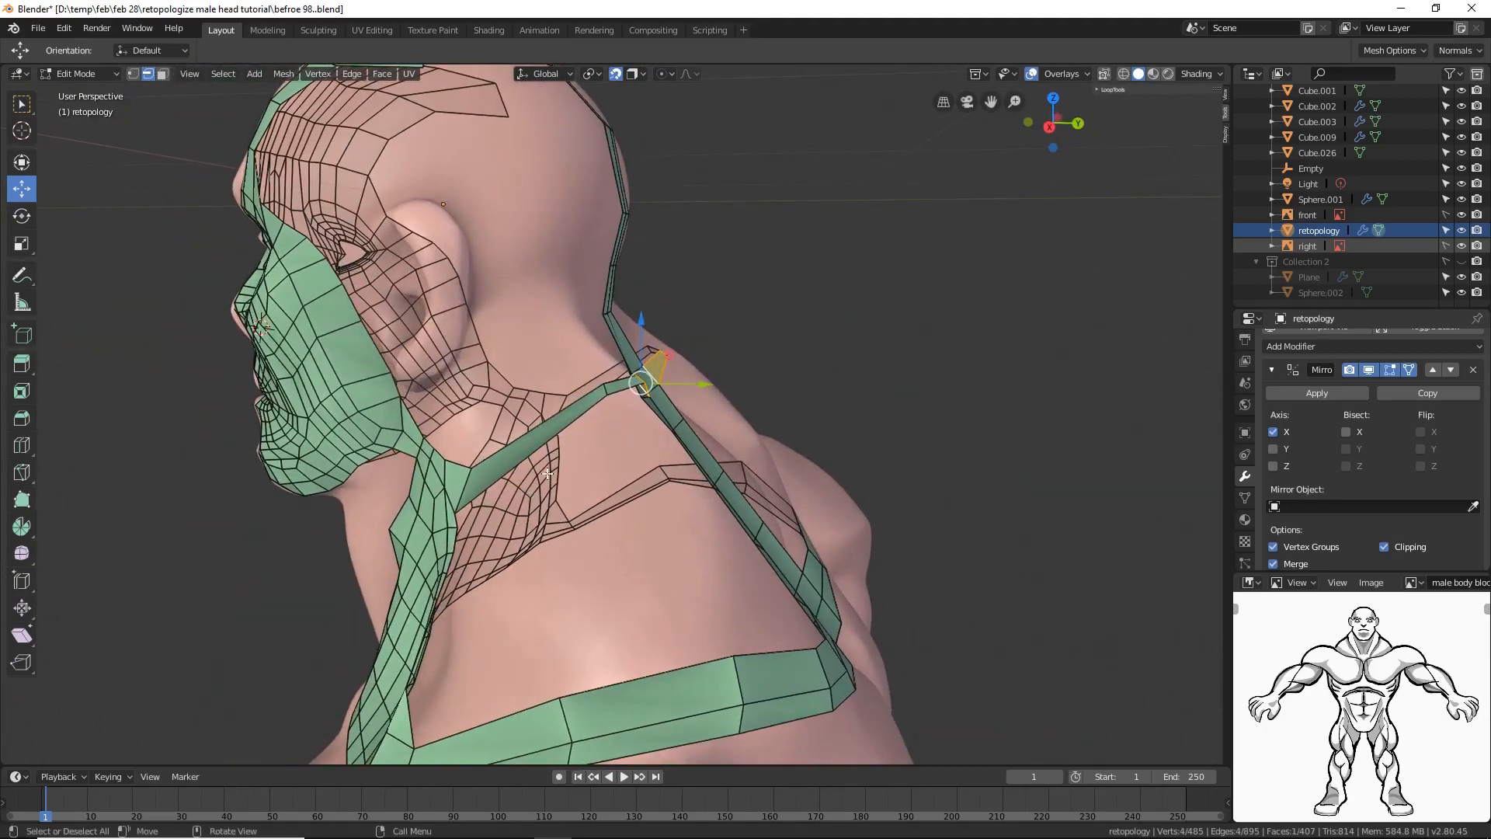
pyautogui.hotkey('ctrl', 'r')
pyautogui.scroll(1, 542, 439)
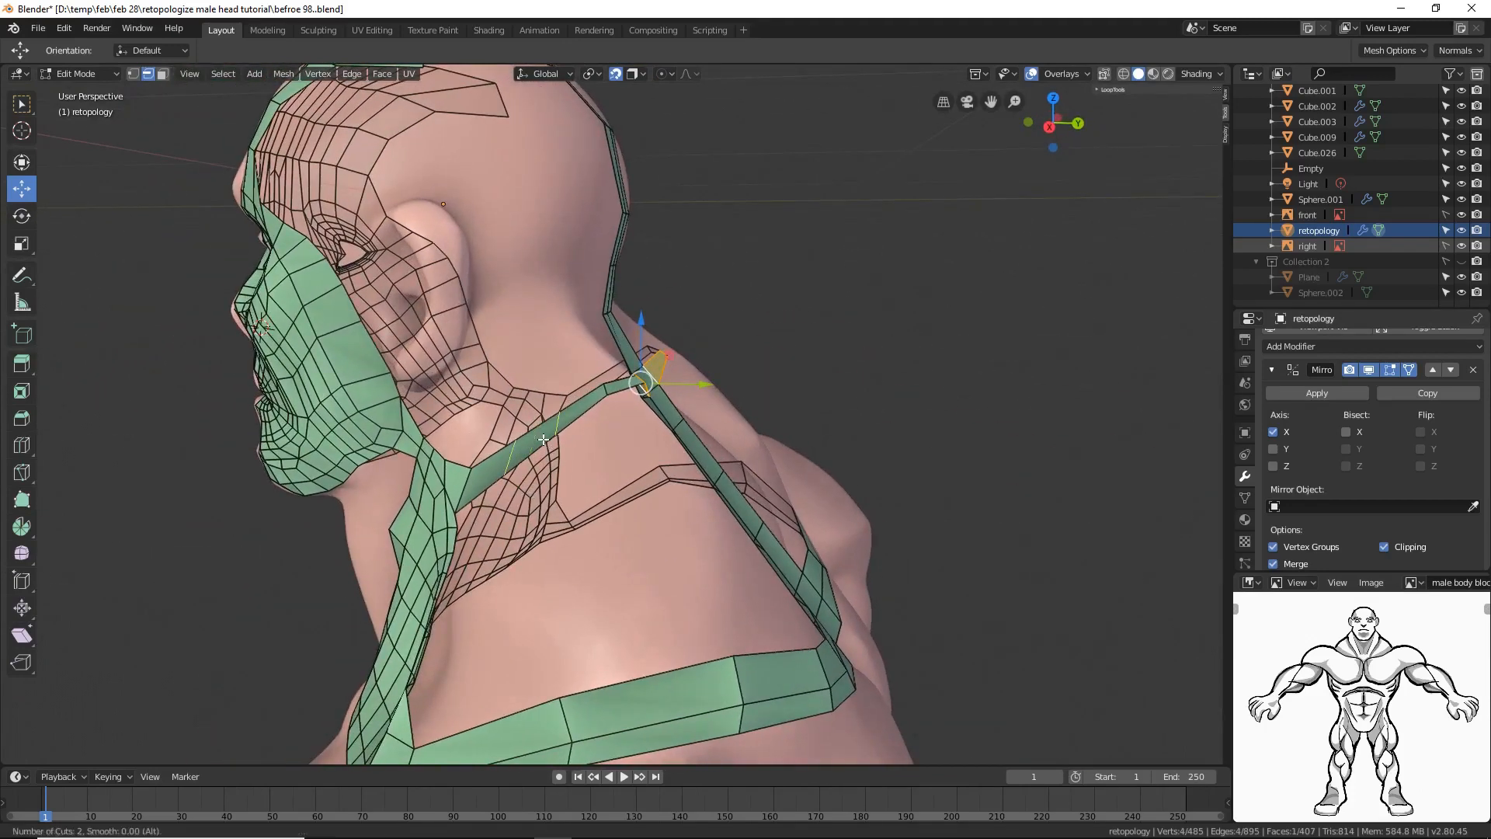
pyautogui.scroll(2, 543, 439)
pyautogui.click(543, 439)
pyautogui.click(542, 439)
pyautogui.click(543, 439)
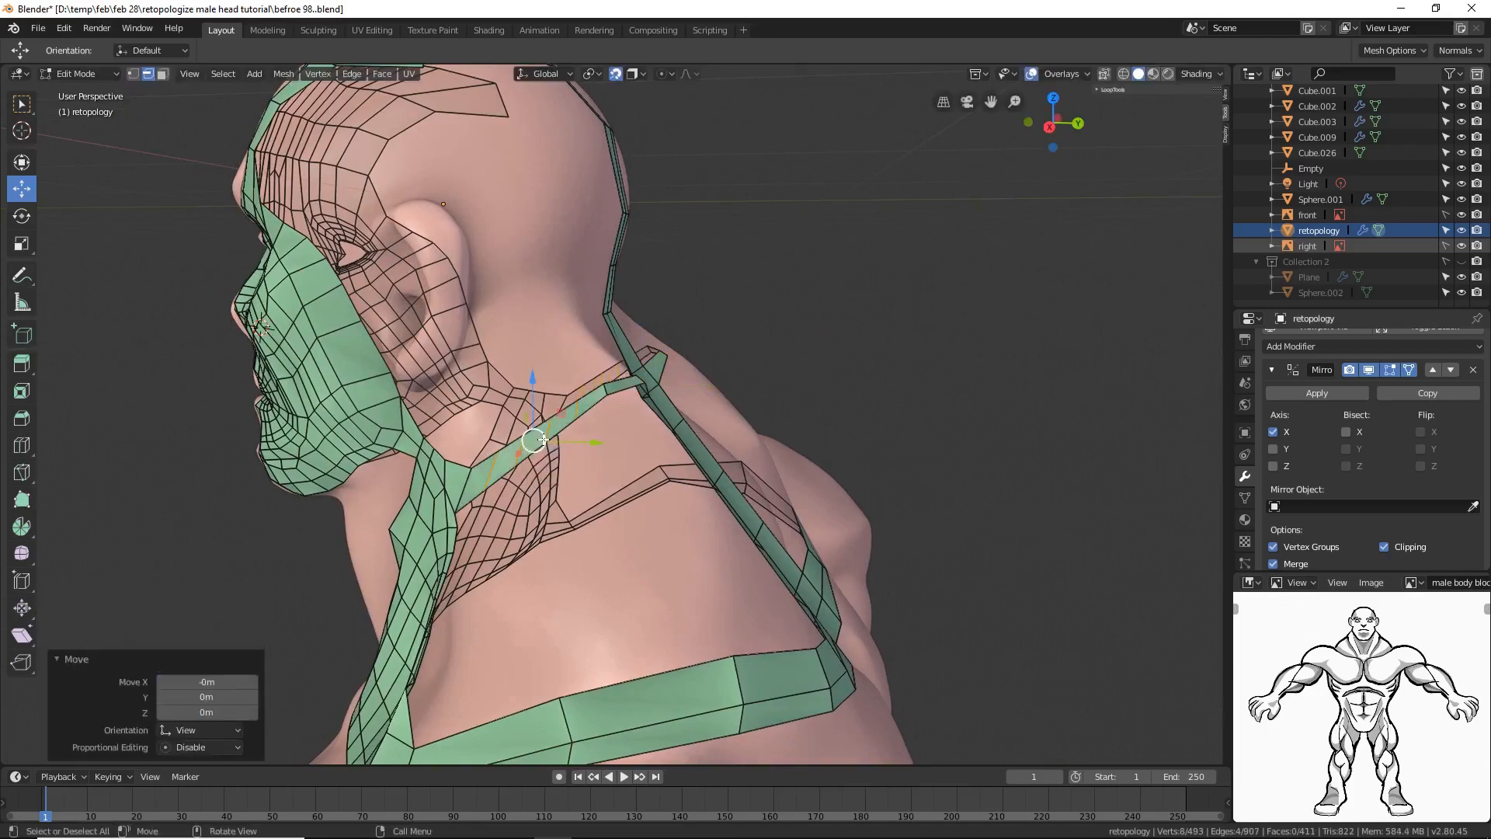
pyautogui.click(884, 404)
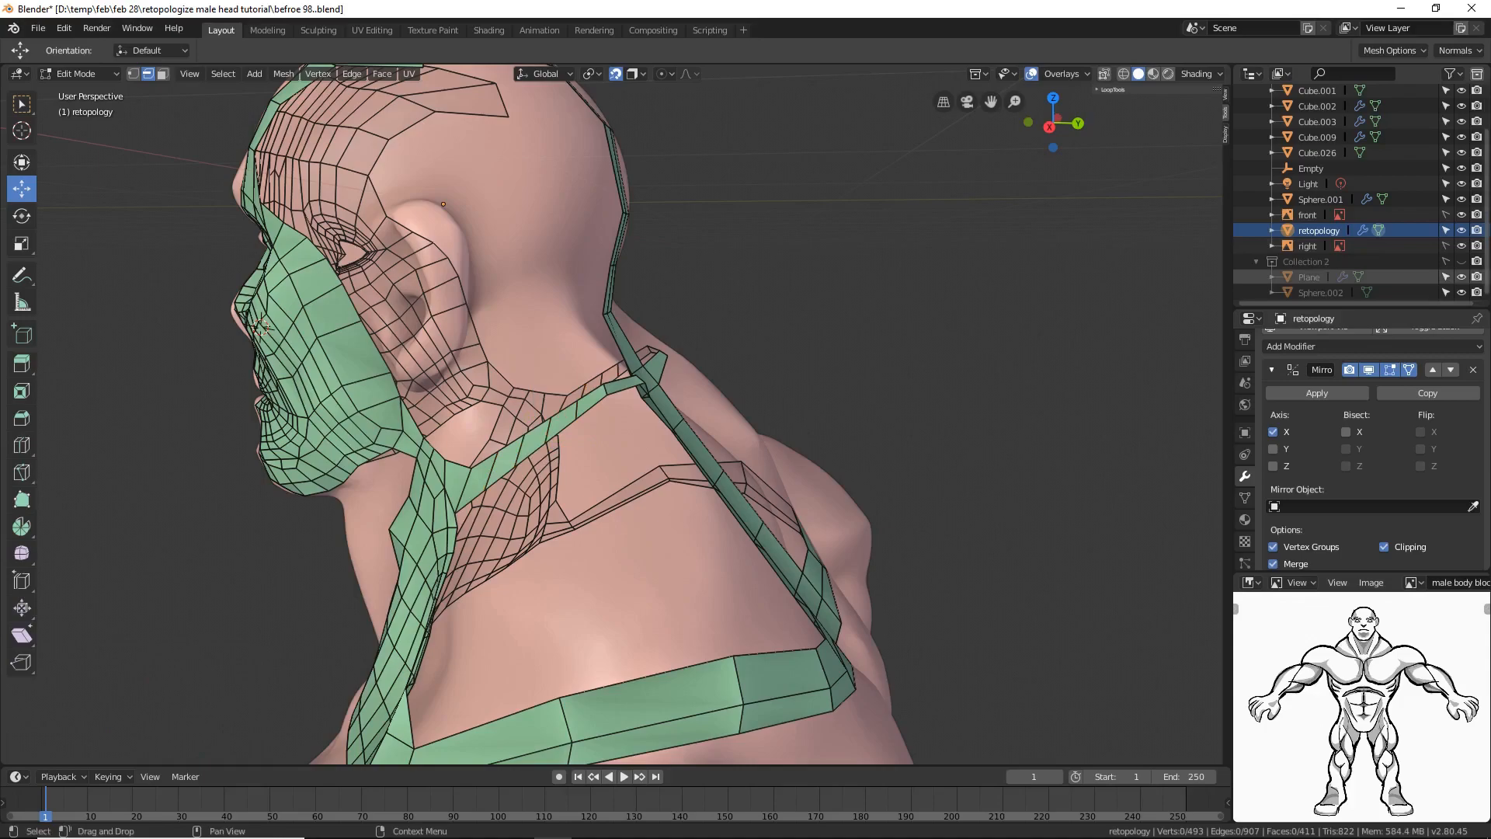
# Step: Save the file as the numbered copies befroe 99 and befroe 100
pyautogui.hotkey('ctrl', 'alt', 's')
pyautogui.doubleClick(844, 14)
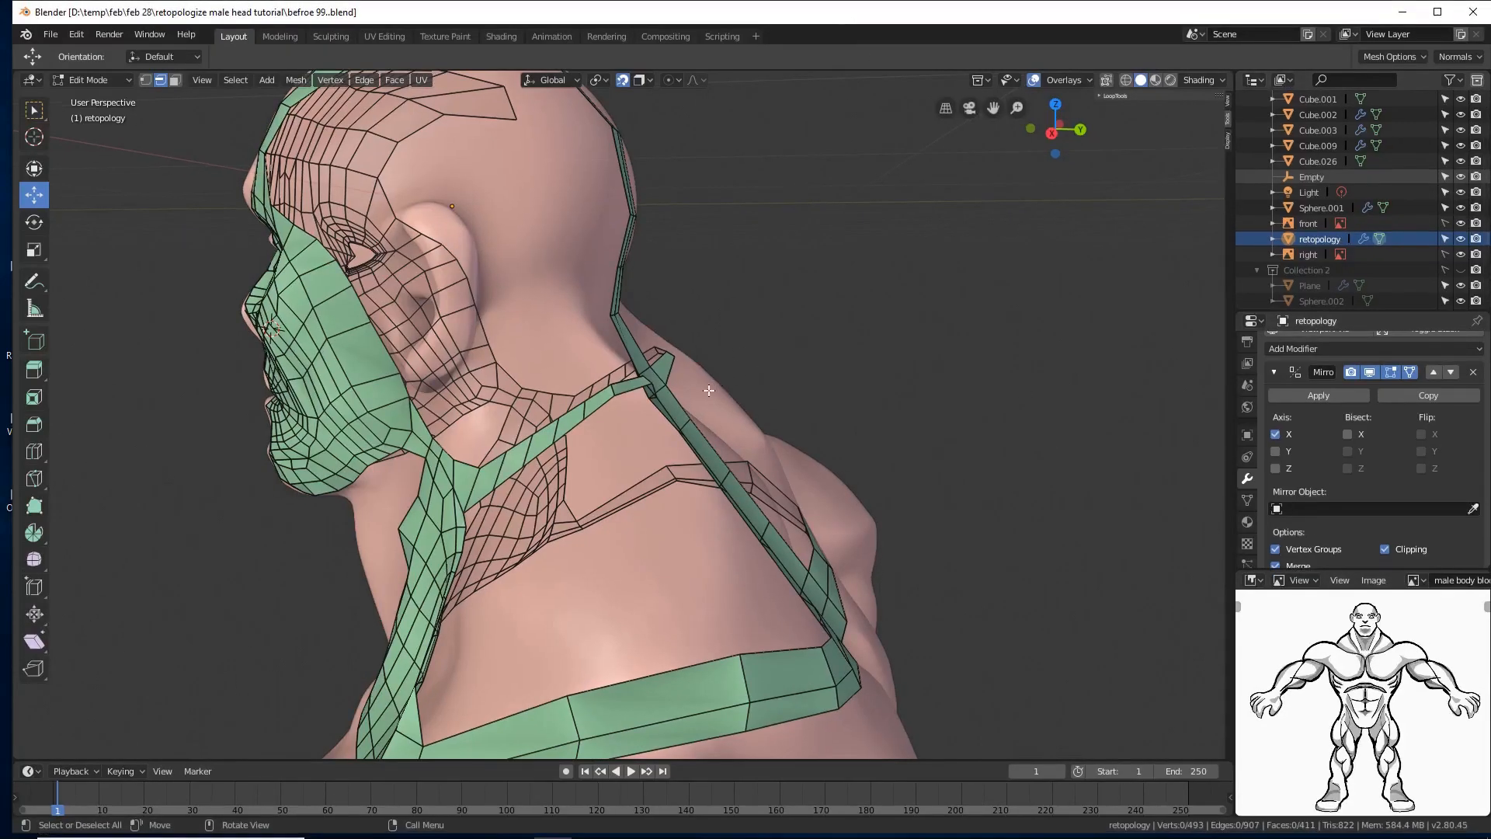
pyautogui.moveTo(708, 390)
pyautogui.mouseDown(button='middle')
pyautogui.moveTo(888, 389)
pyautogui.moveTo(707, 398)
pyautogui.mouseUp(button='middle')
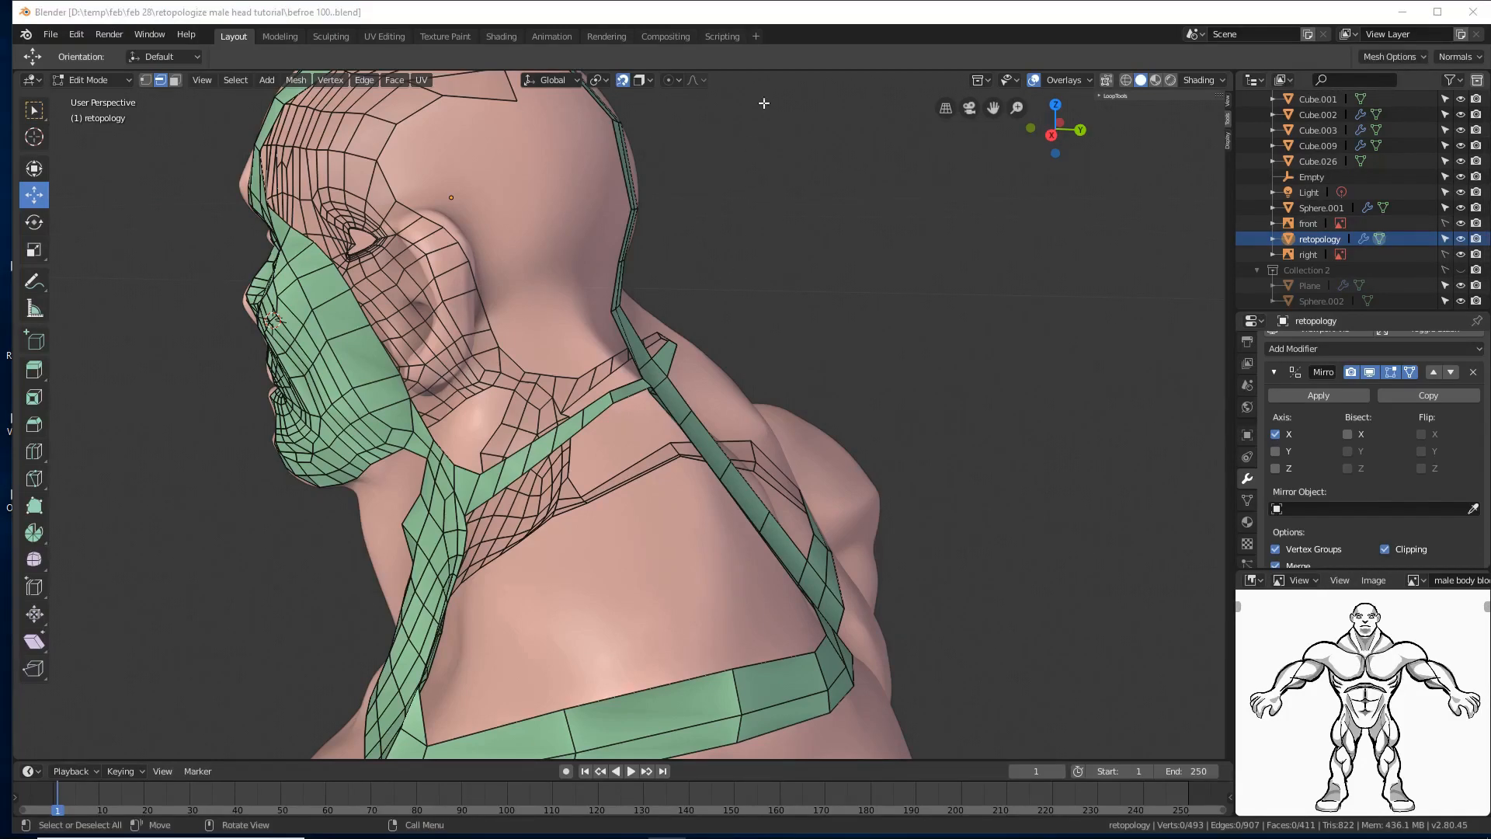
pyautogui.click(804, 12)
# Step: Move the vertex joining the upper neck strip's lower edge to the side-neck patch by 0.0928 m in Y and 0.0522 m in Z
pyautogui.scroll(3, 521, 532)
pyautogui.moveTo(522, 533); pyautogui.dragTo(645, 505, button='middle')
pyautogui.scroll(-3, 680, 508)
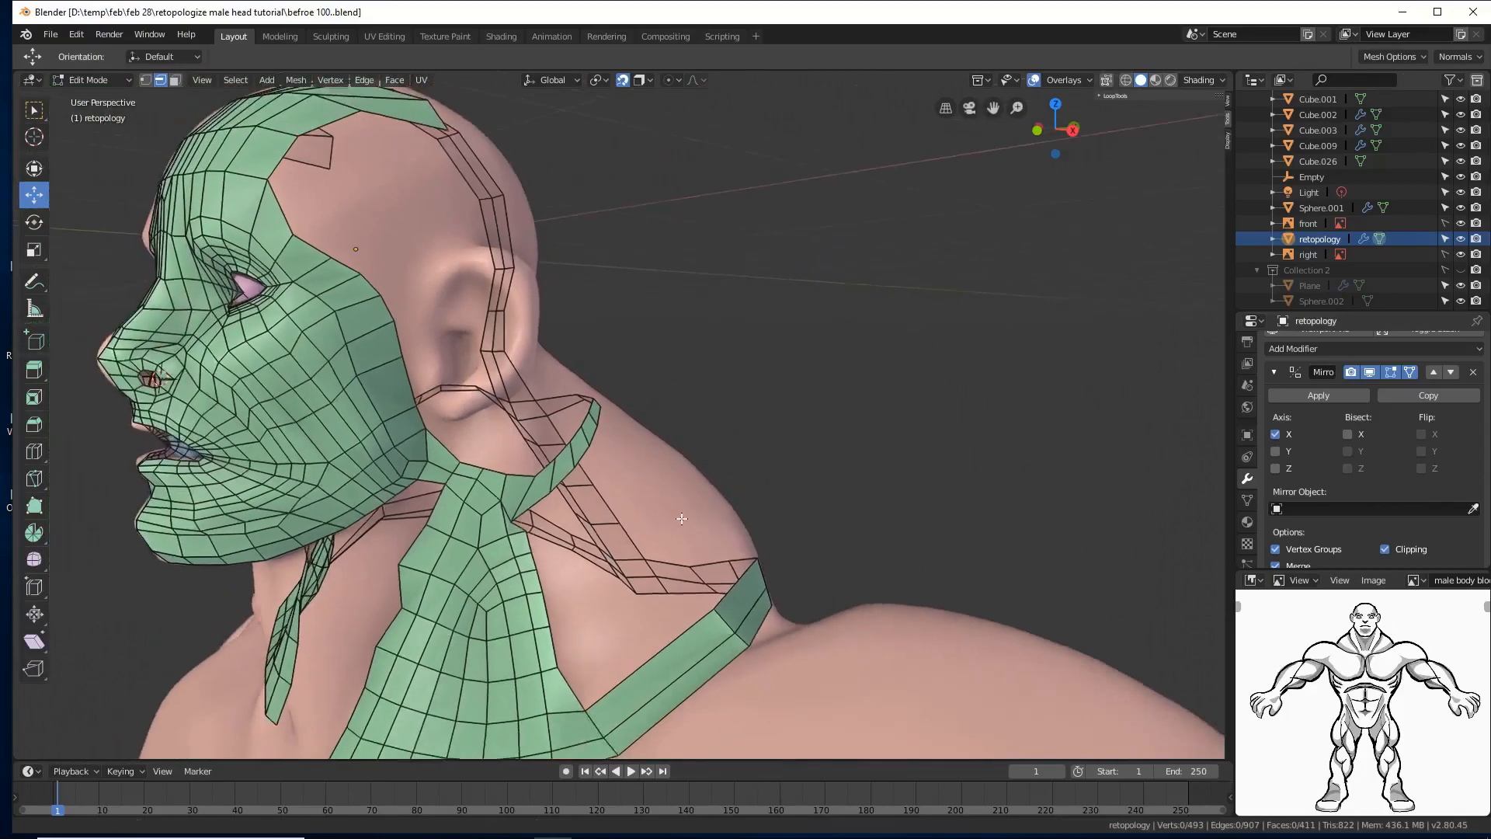
pyautogui.moveTo(684, 528)
pyautogui.mouseDown(button='middle')
pyautogui.moveTo(603, 517)
pyautogui.moveTo(531, 551)
pyautogui.moveTo(703, 530)
pyautogui.mouseUp(button='middle')
pyautogui.scroll(4, 707, 529)
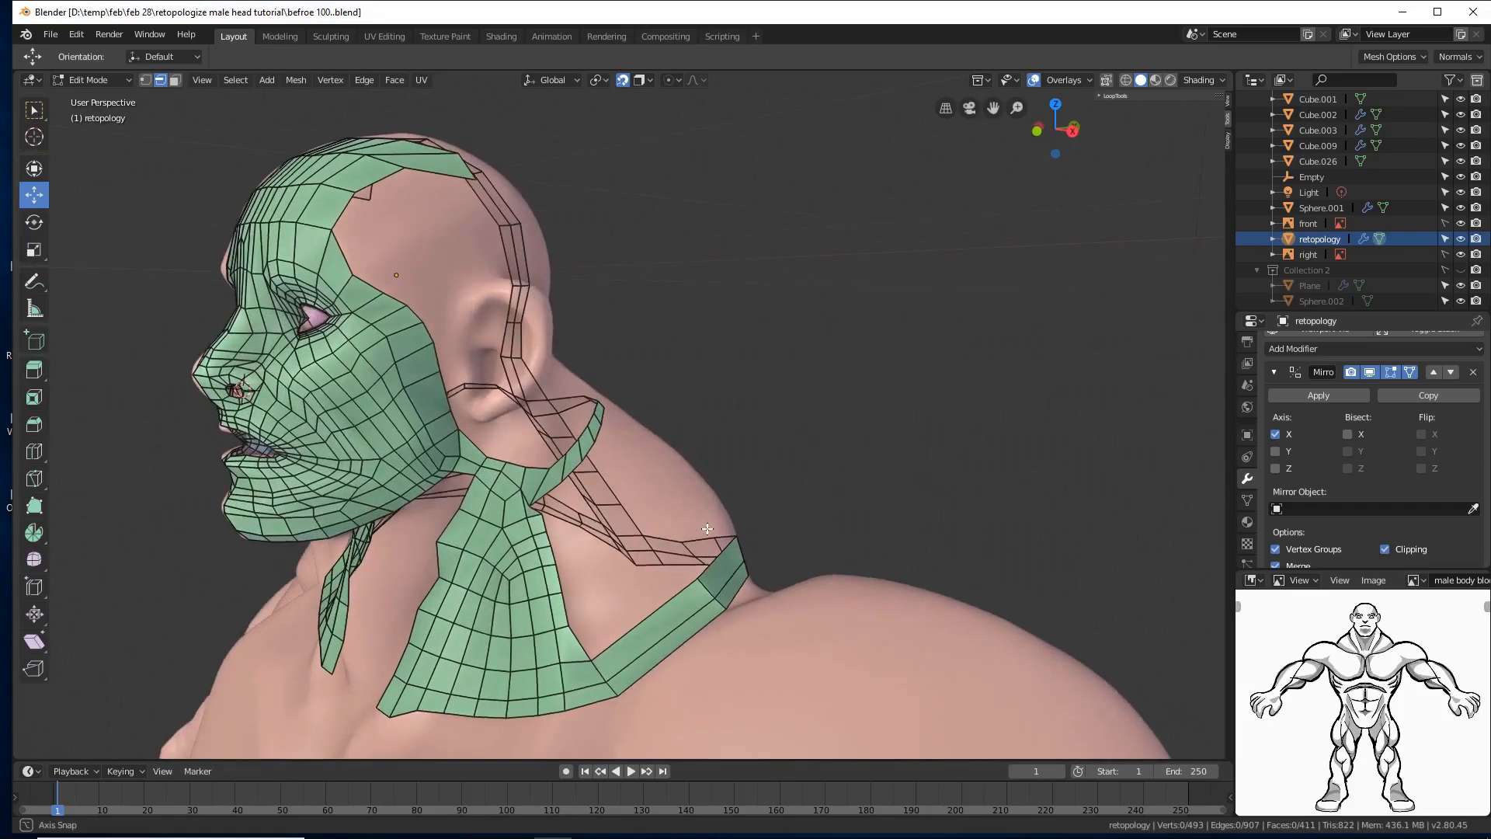
pyautogui.moveTo(664, 548); pyautogui.dragTo(619, 508, button='middle')
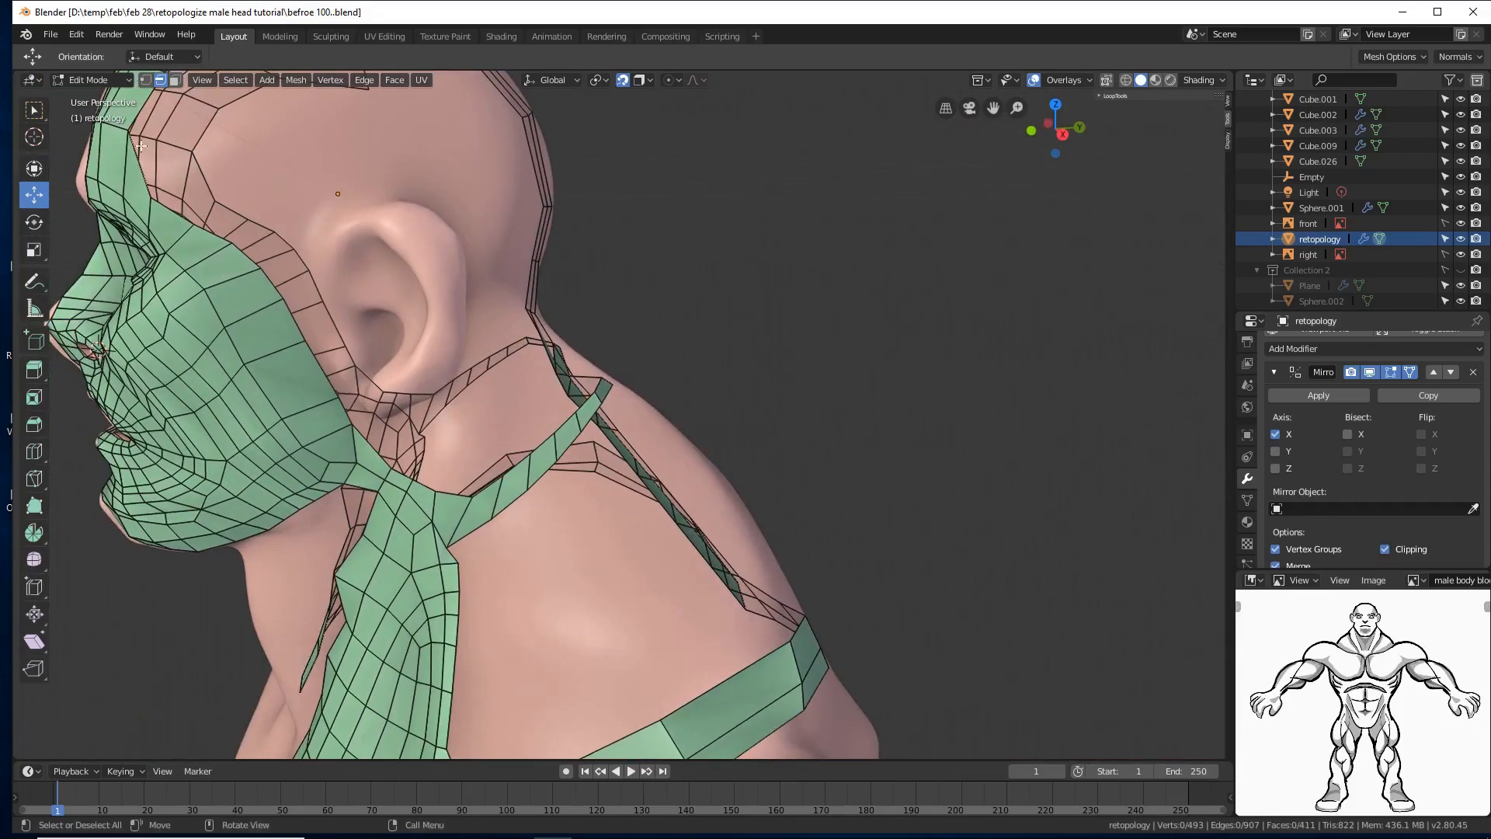
pyautogui.click(145, 80)
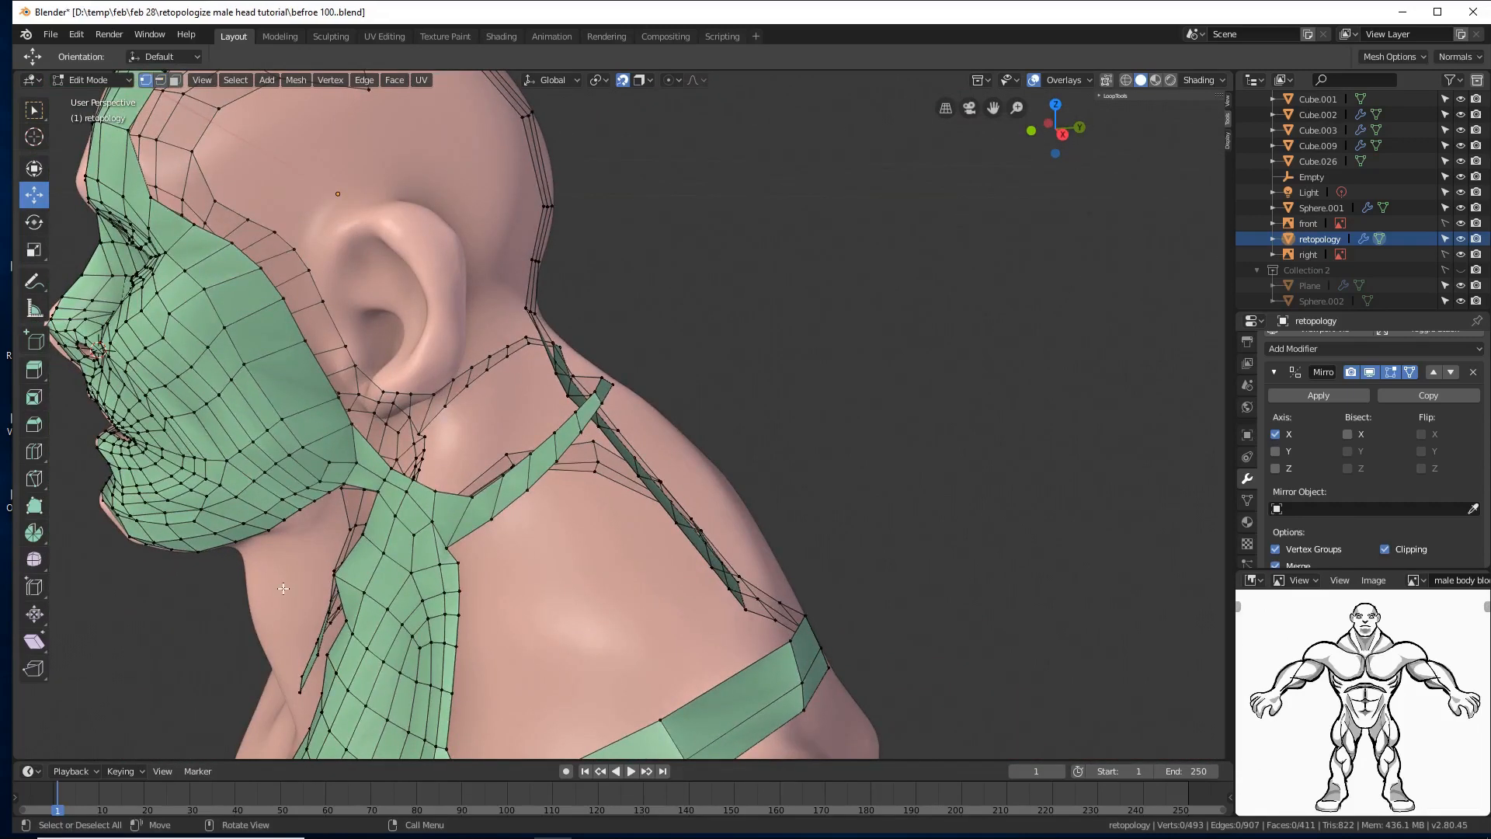
pyautogui.click(455, 550)
pyautogui.press('g')
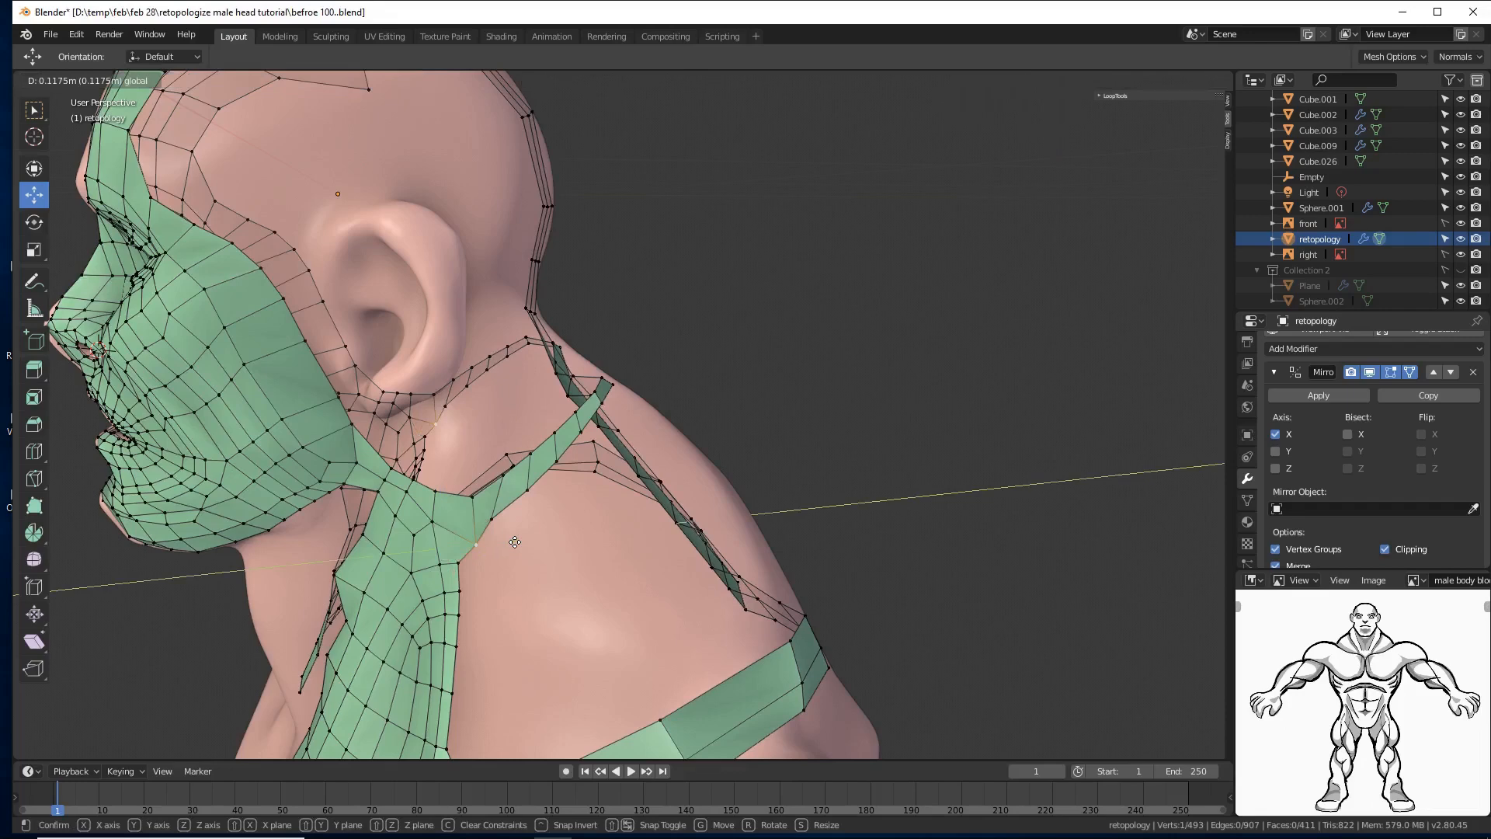
pyautogui.click(479, 498)
pyautogui.press('g')
pyautogui.press('z')
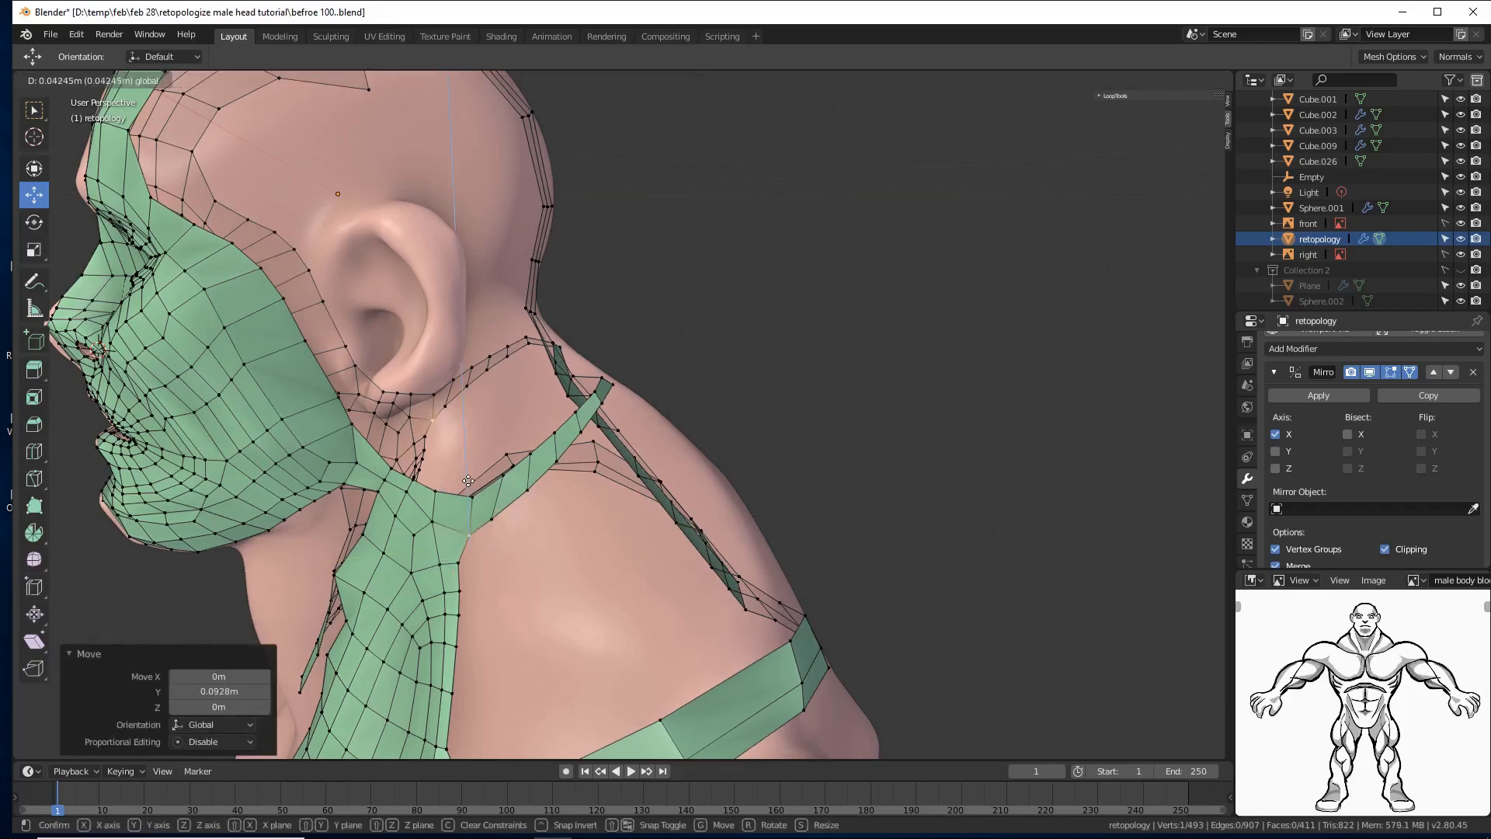
pyautogui.moveTo(468, 481); pyautogui.dragTo(468, 479)
# Step: Widen the upper neck strip by moving its four new lower-edge vertices about 0.07 m along Y
pyautogui.moveTo(573, 608); pyautogui.dragTo(666, 533, button='middle')
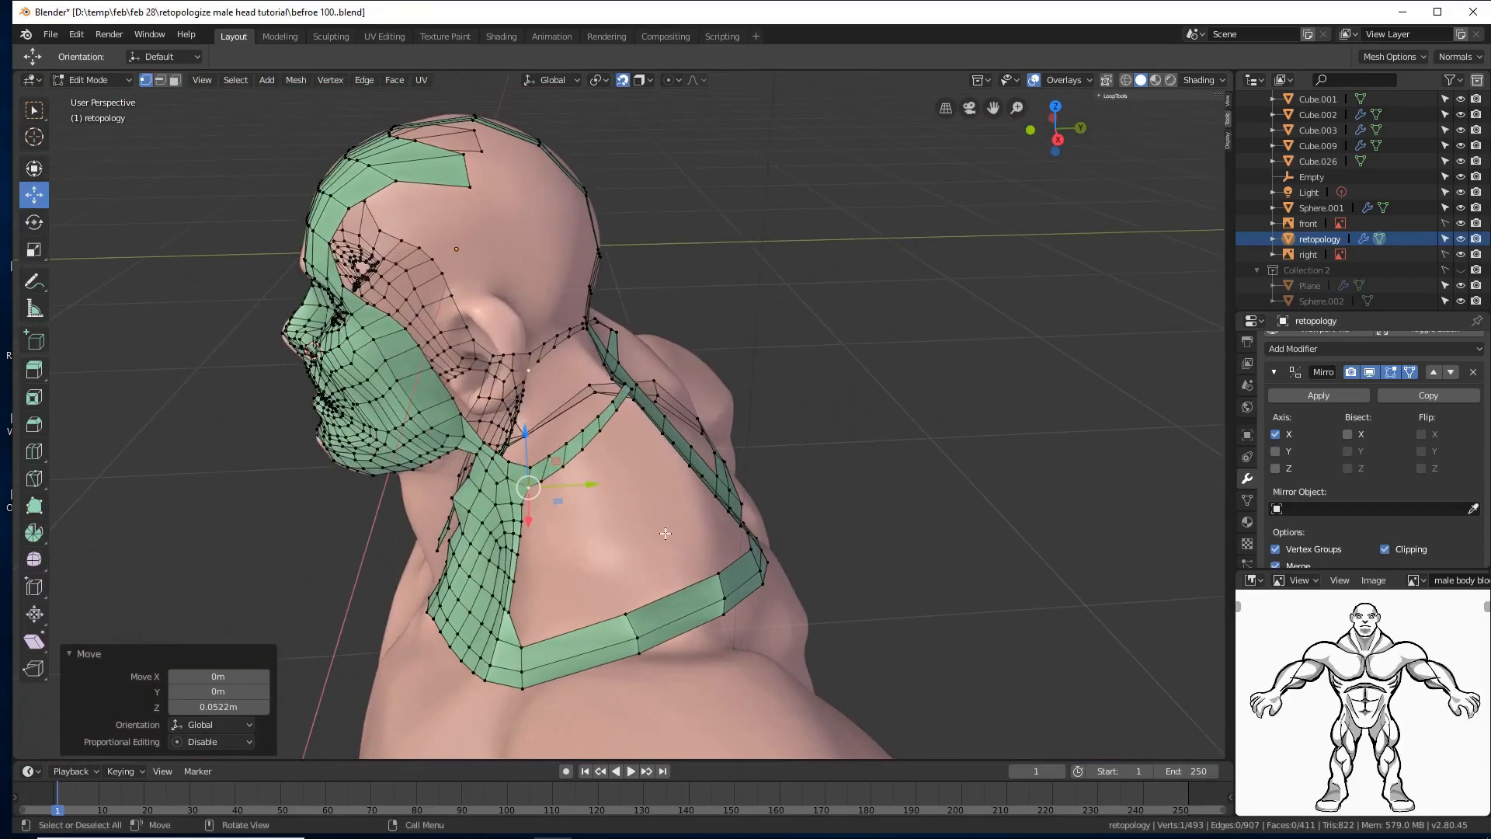
pyautogui.scroll(3, 606, 547)
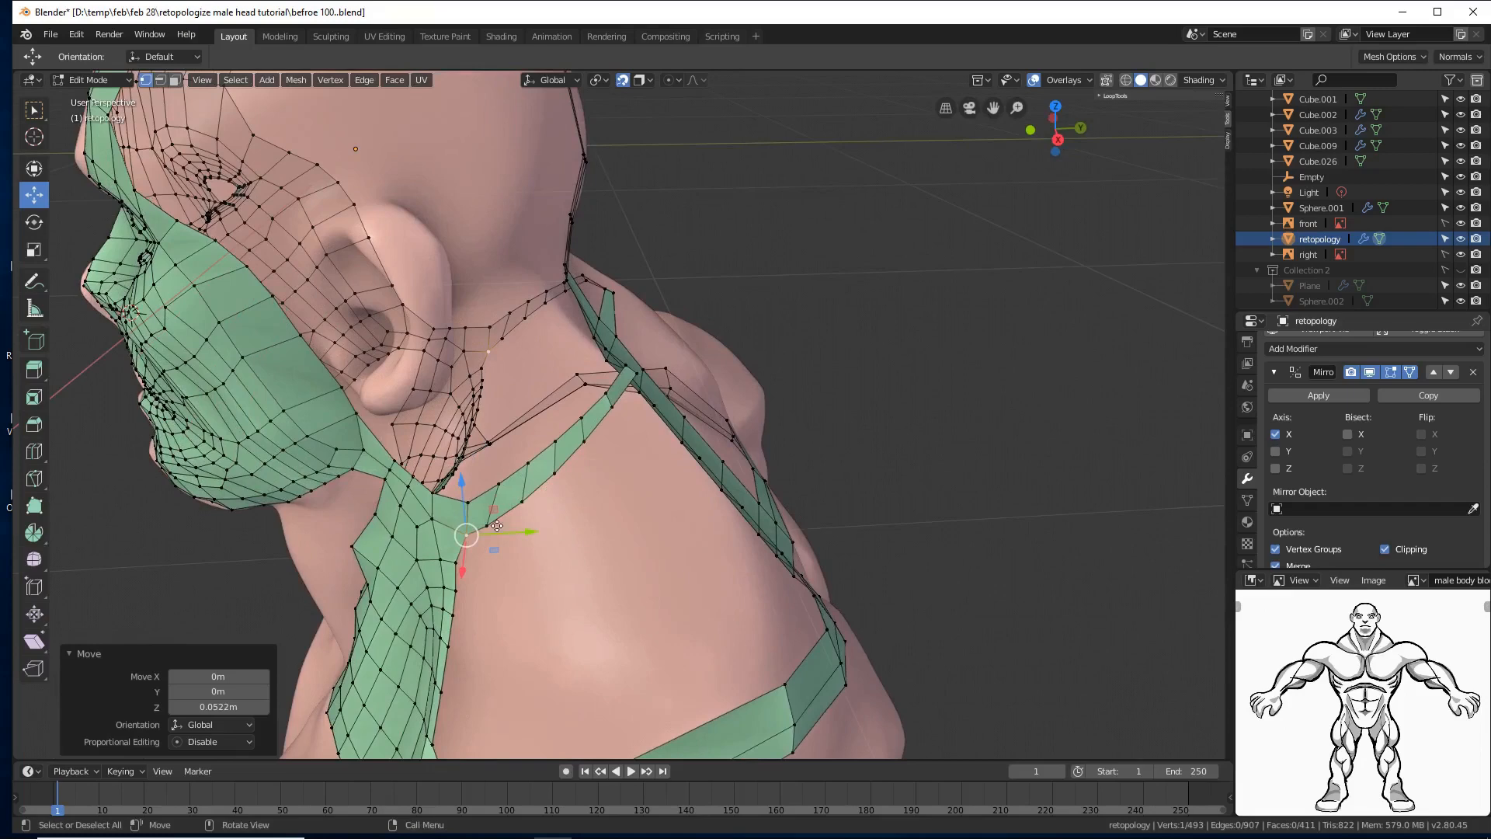
pyautogui.click(497, 526)
pyautogui.keyDown('ctrl'); pyautogui.moveTo(550, 517); pyautogui.dragTo(515, 535, button='middle'); pyautogui.keyUp('ctrl')
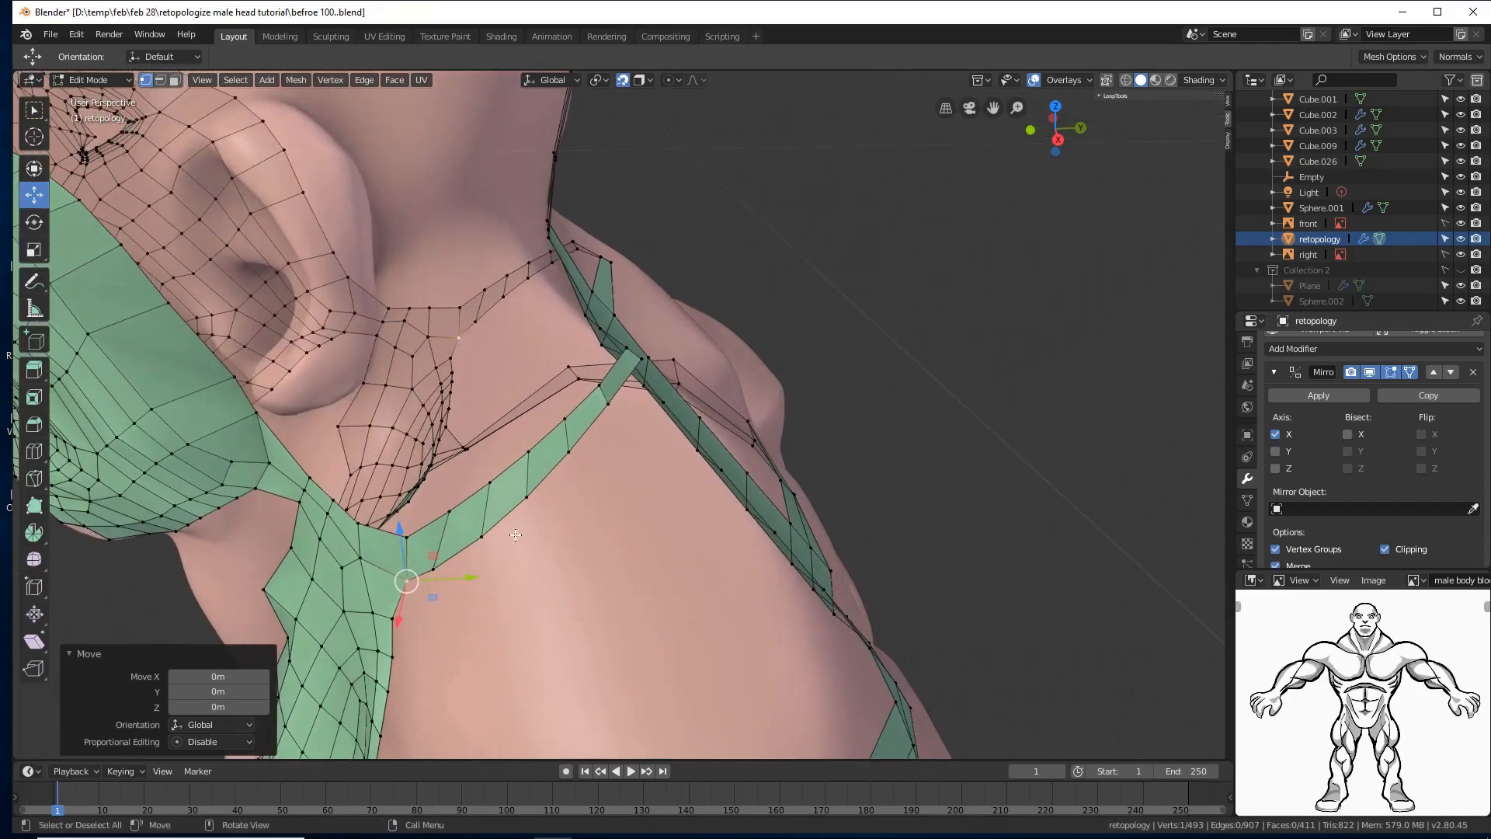
pyautogui.click(843, 415)
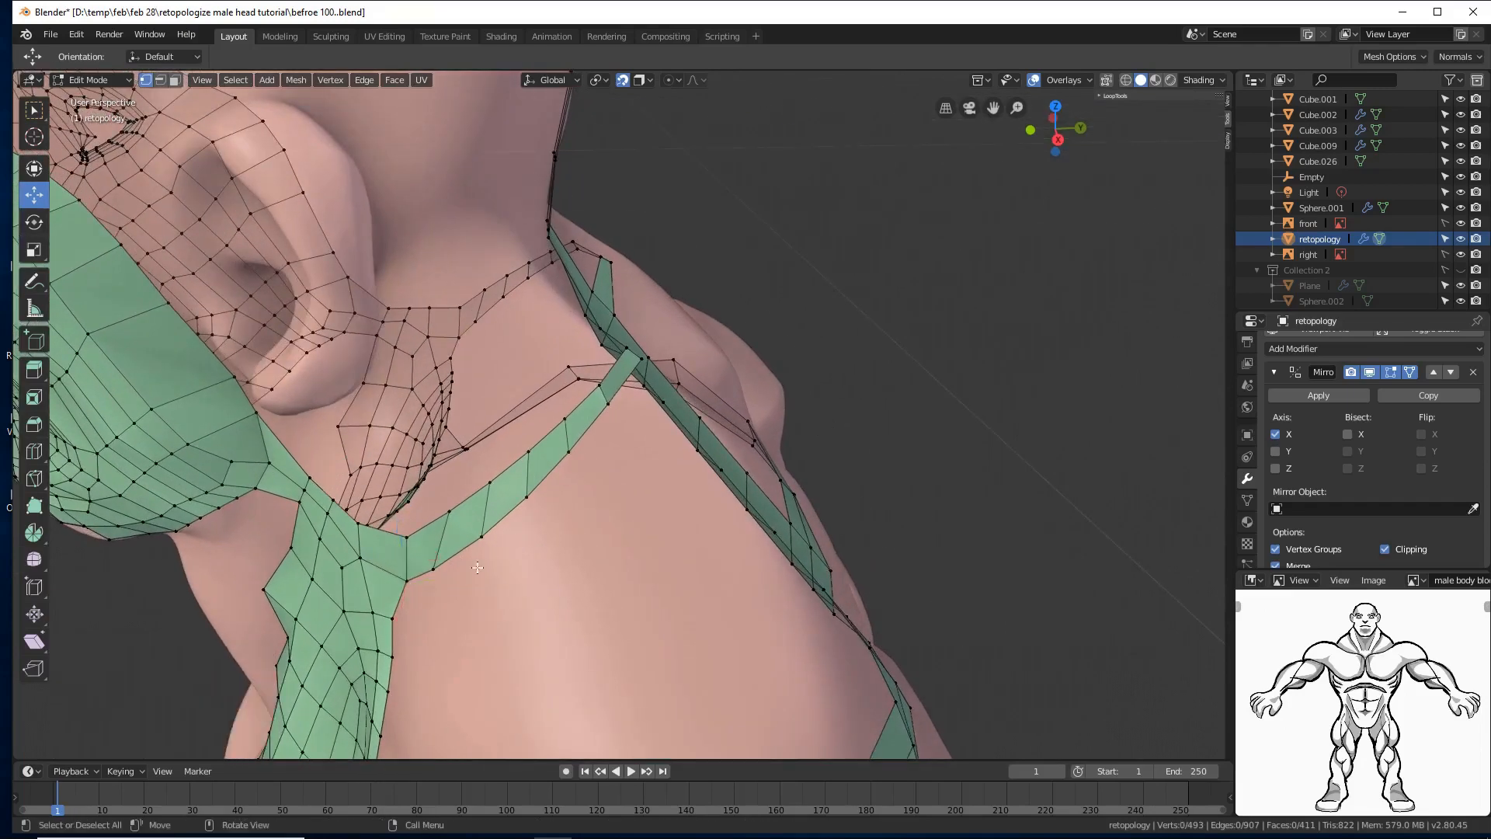
pyautogui.press('c')
pyautogui.moveTo(441, 570); pyautogui.dragTo(545, 497)
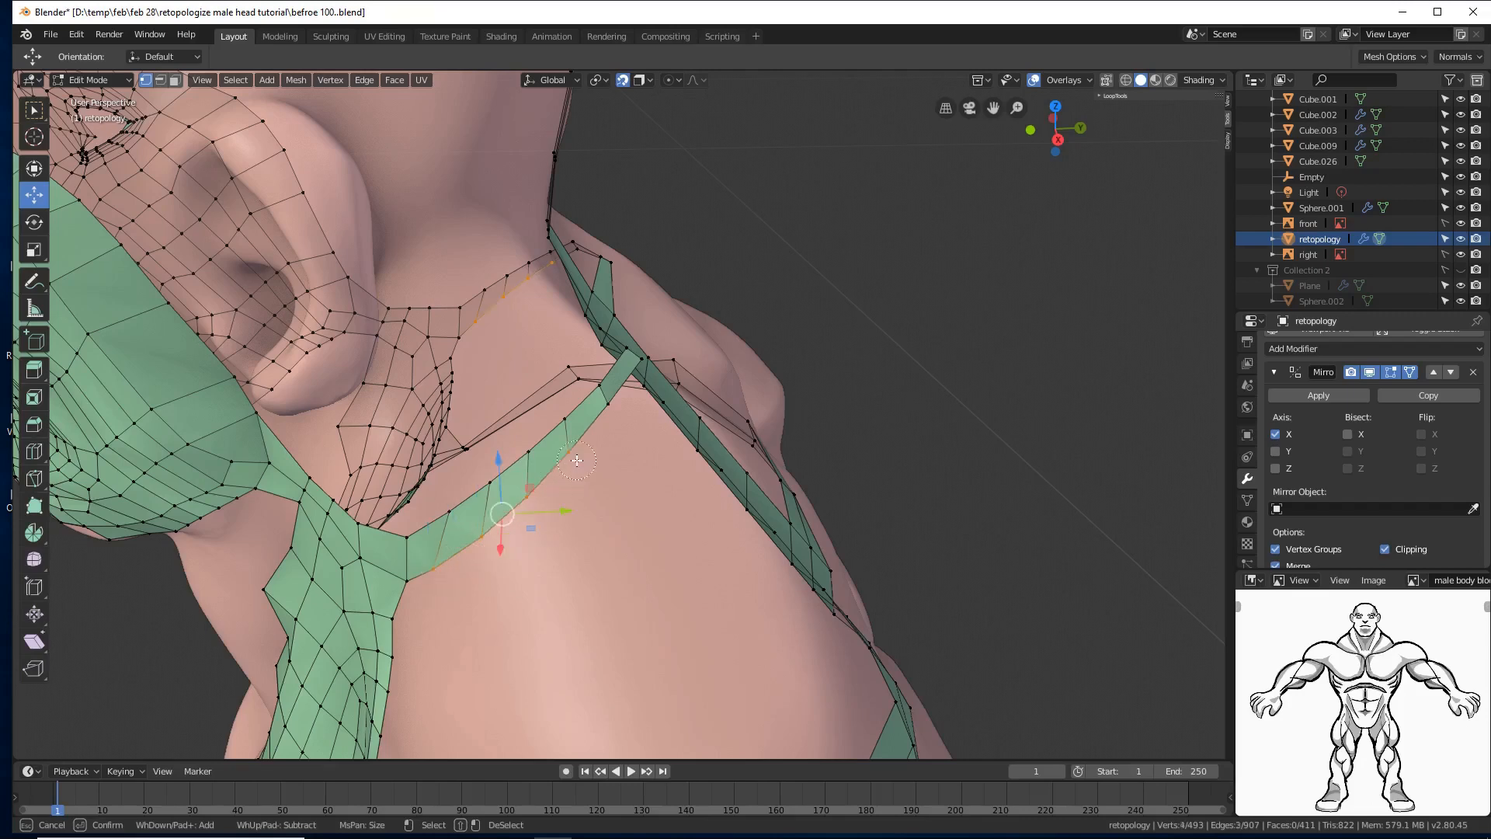
pyautogui.rightClick(547, 500)
pyautogui.press('g')
pyautogui.press('y')
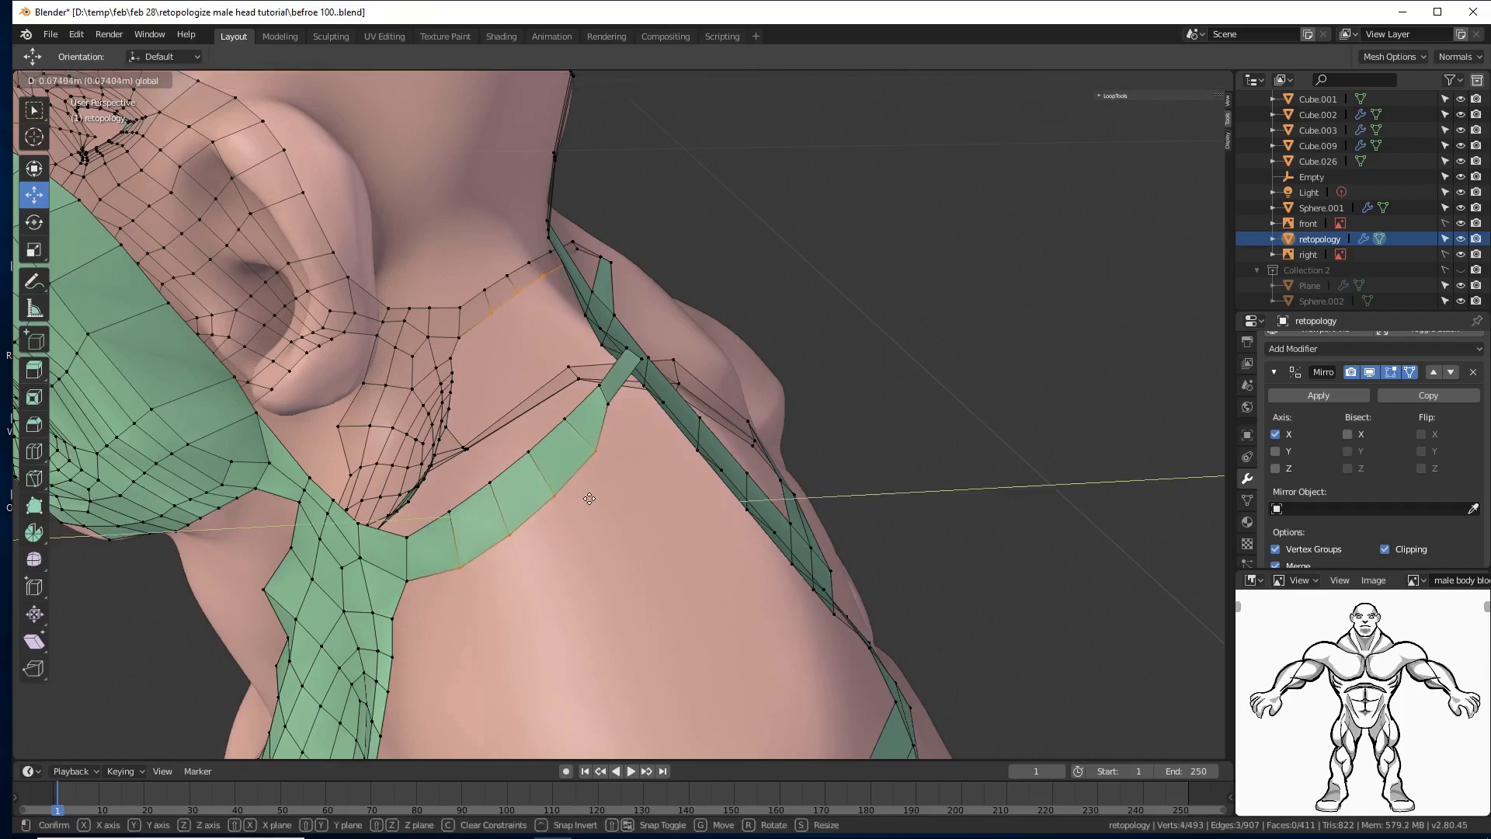
pyautogui.click(589, 497)
# Step: Move the new lower-edge vertex nearest the nape by -0.0669 m in Z and -0.0471 m in X
pyautogui.moveTo(567, 521); pyautogui.dragTo(637, 439, button='middle')
pyautogui.click(637, 439)
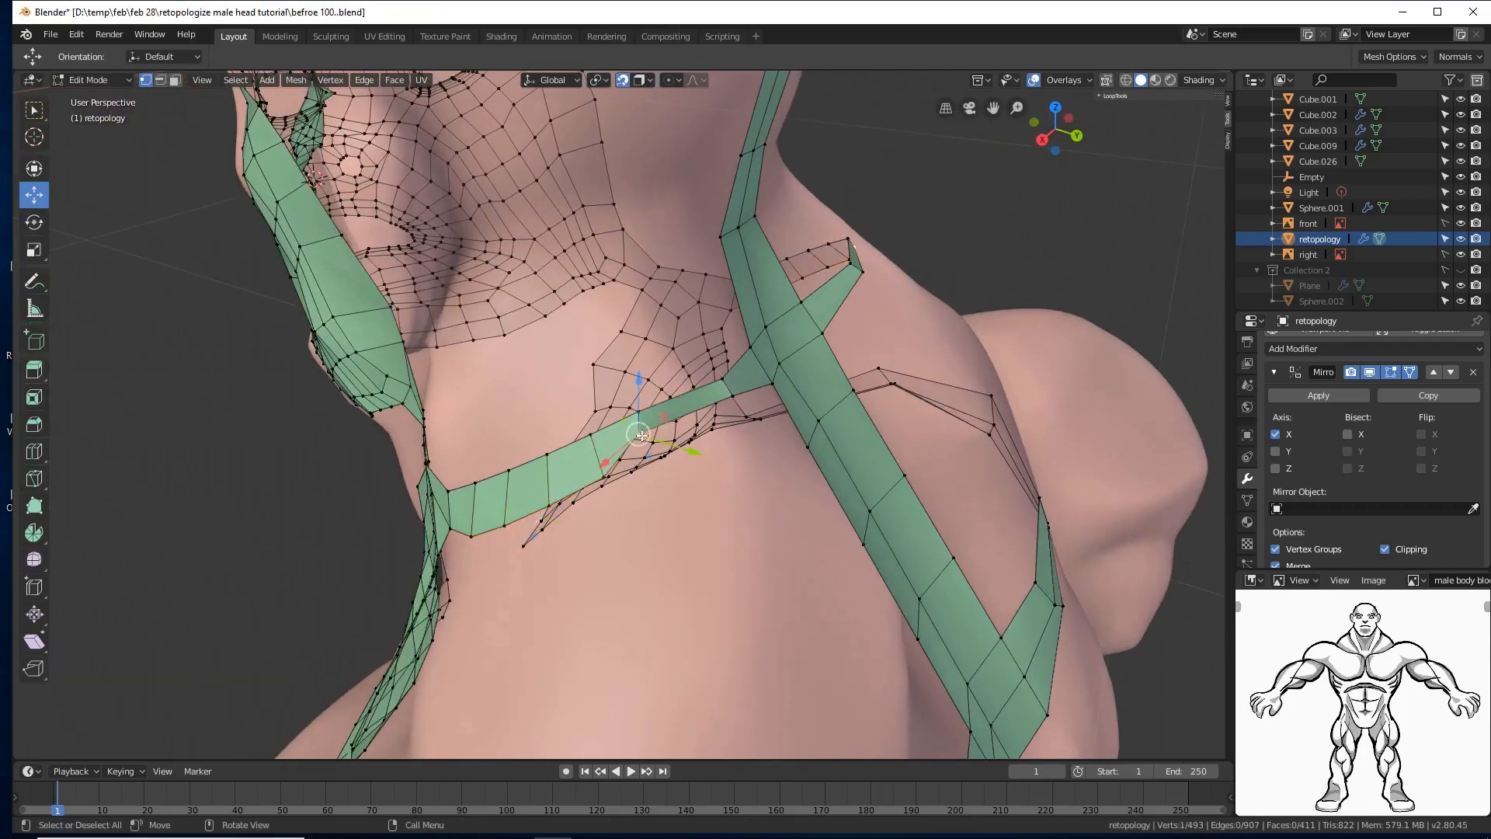
pyautogui.press('g')
pyautogui.press('z')
pyautogui.click(637, 454)
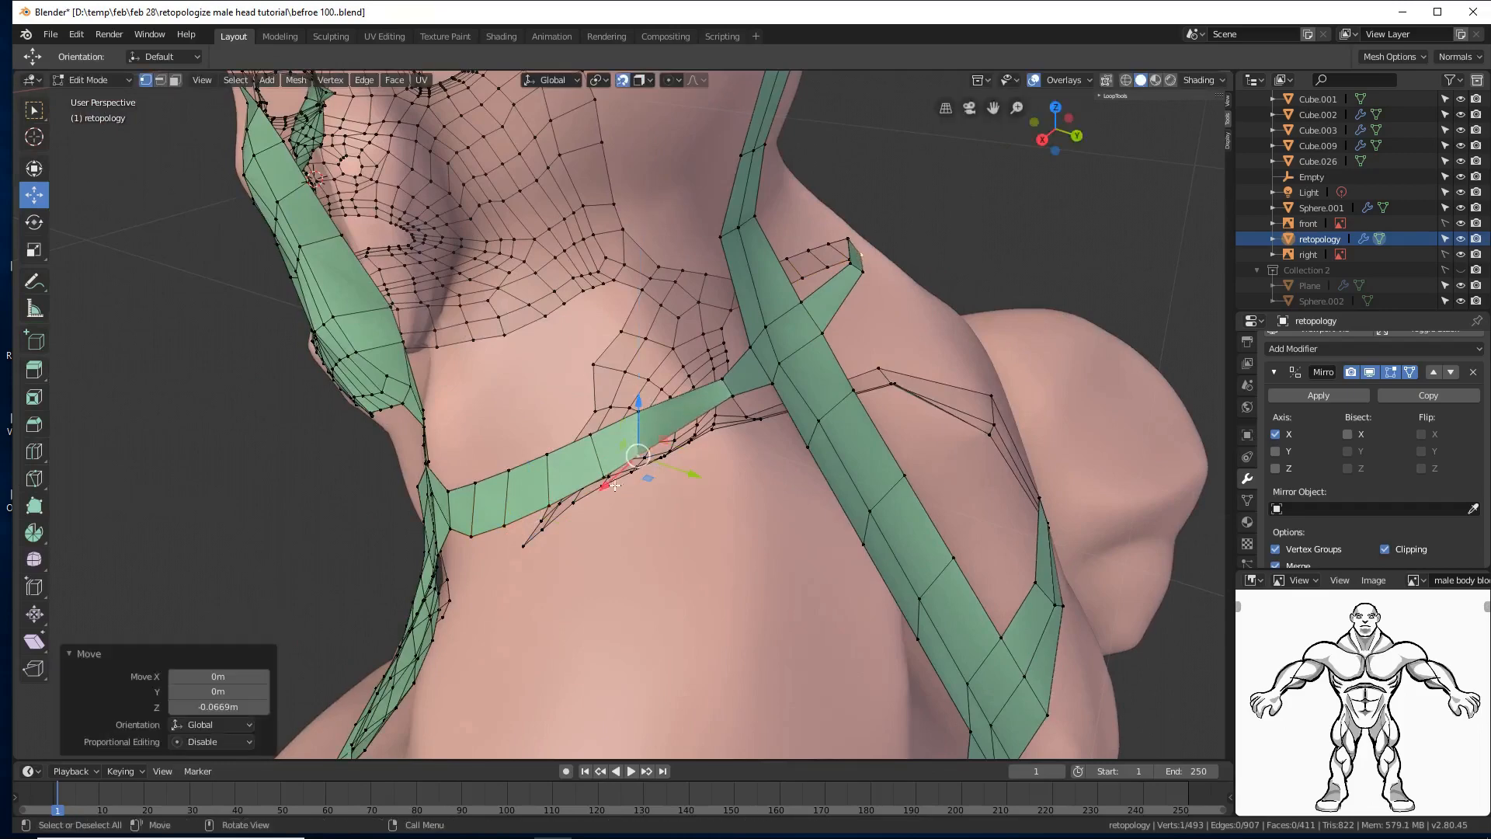
pyautogui.press('g')
pyautogui.press('x')
pyautogui.click(632, 480)
# Step: Dissolve the edge loop that runs down the middle of the side-neck patch and curves to its rear edge
pyautogui.moveTo(673, 510); pyautogui.dragTo(689, 569, button='middle')
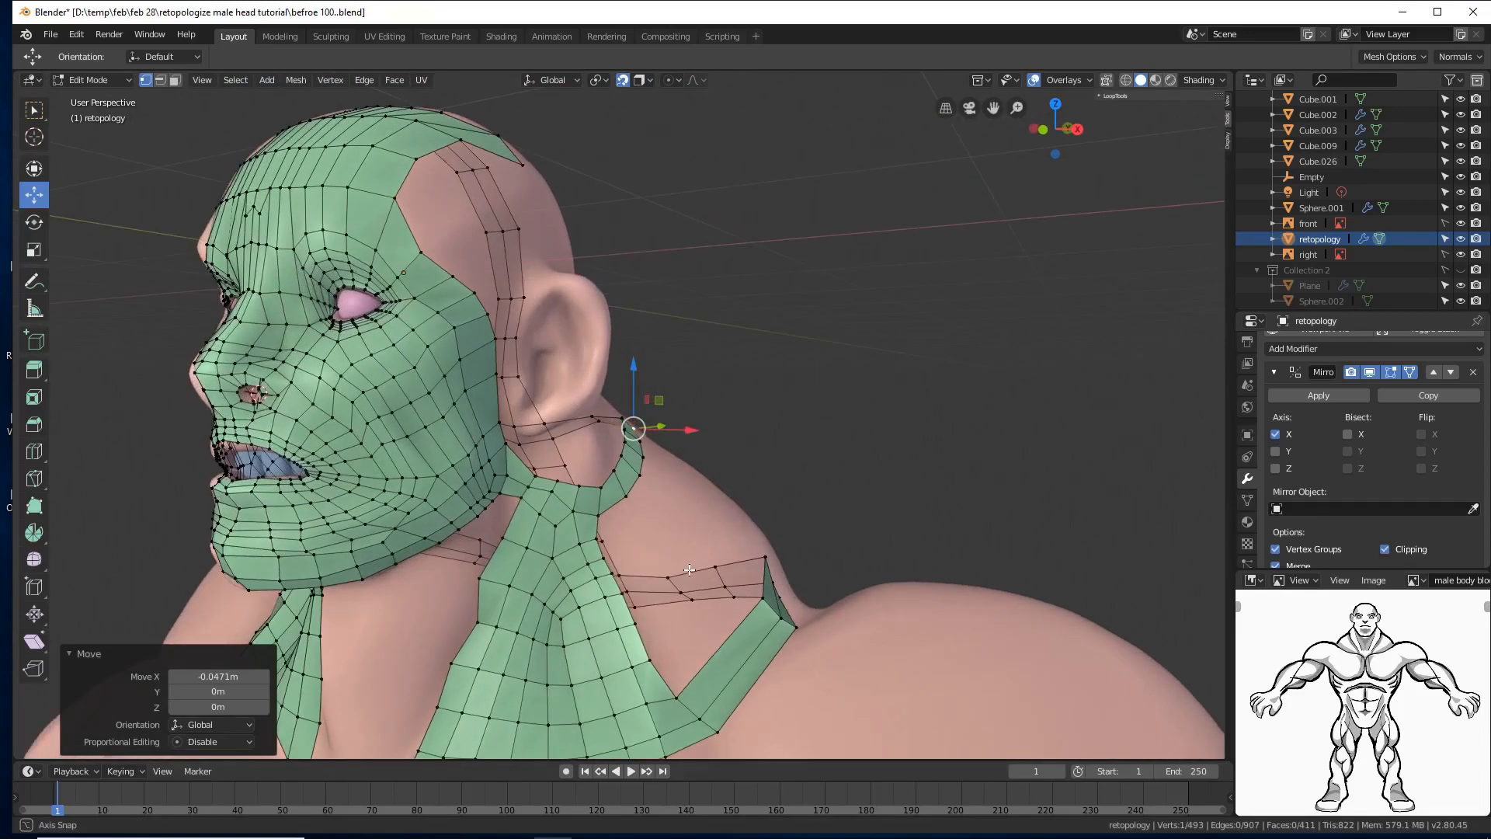
pyautogui.moveTo(689, 569); pyautogui.dragTo(714, 548, button='middle')
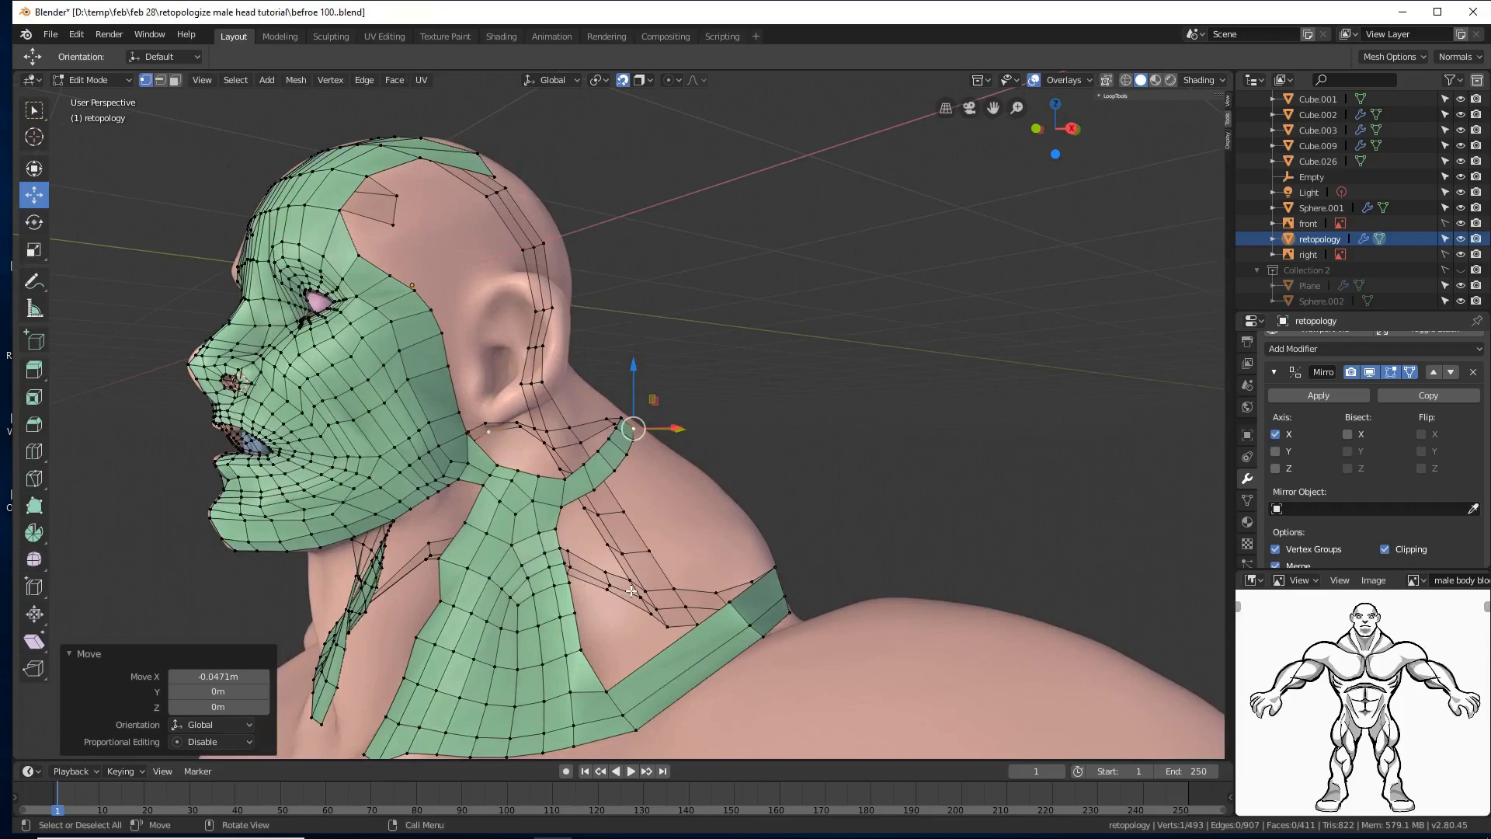
pyautogui.click(162, 80)
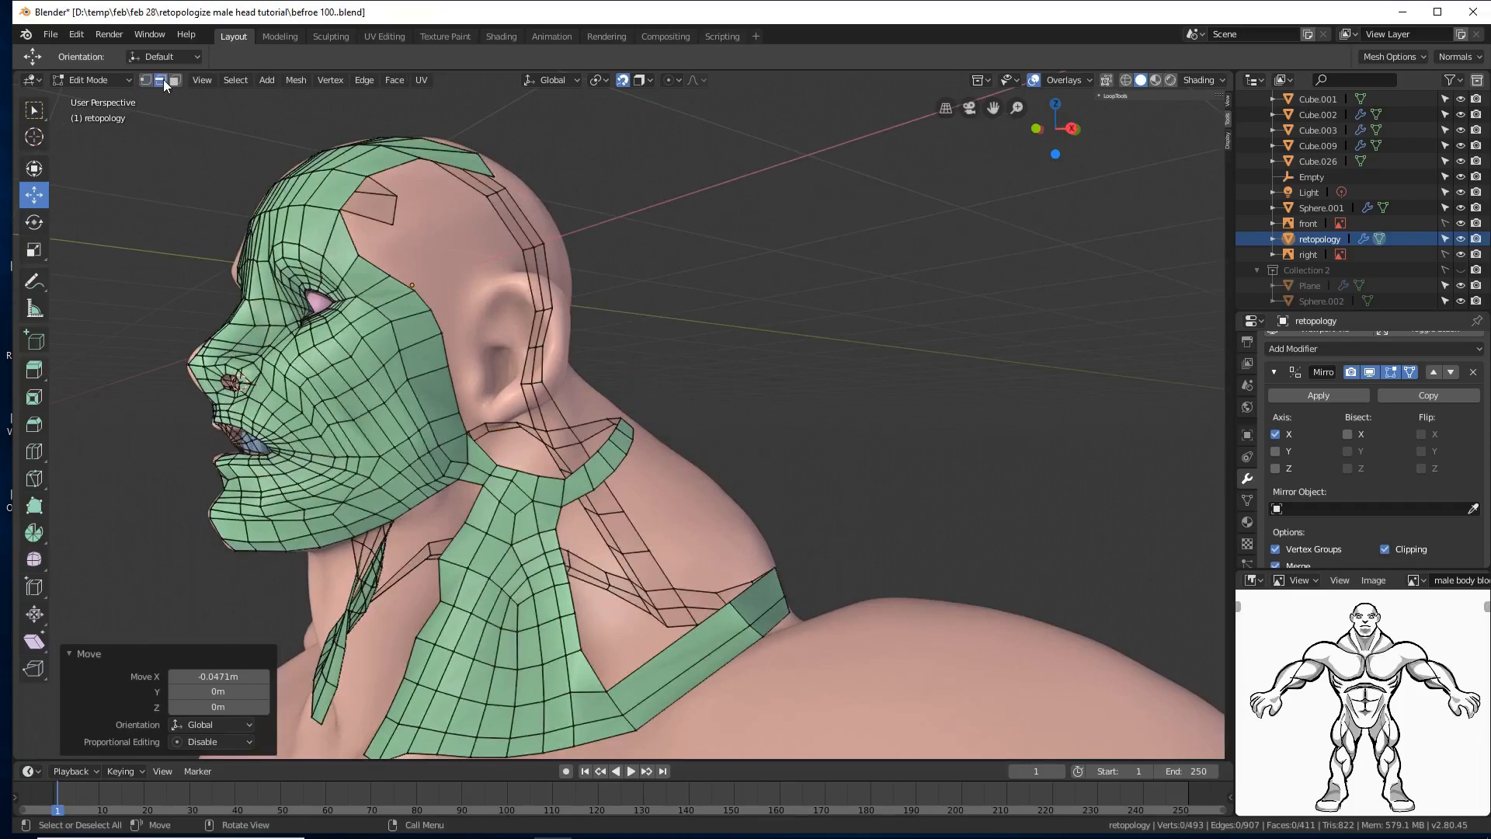
pyautogui.keyDown('alt'); pyautogui.click(536, 560); pyautogui.keyUp('alt')
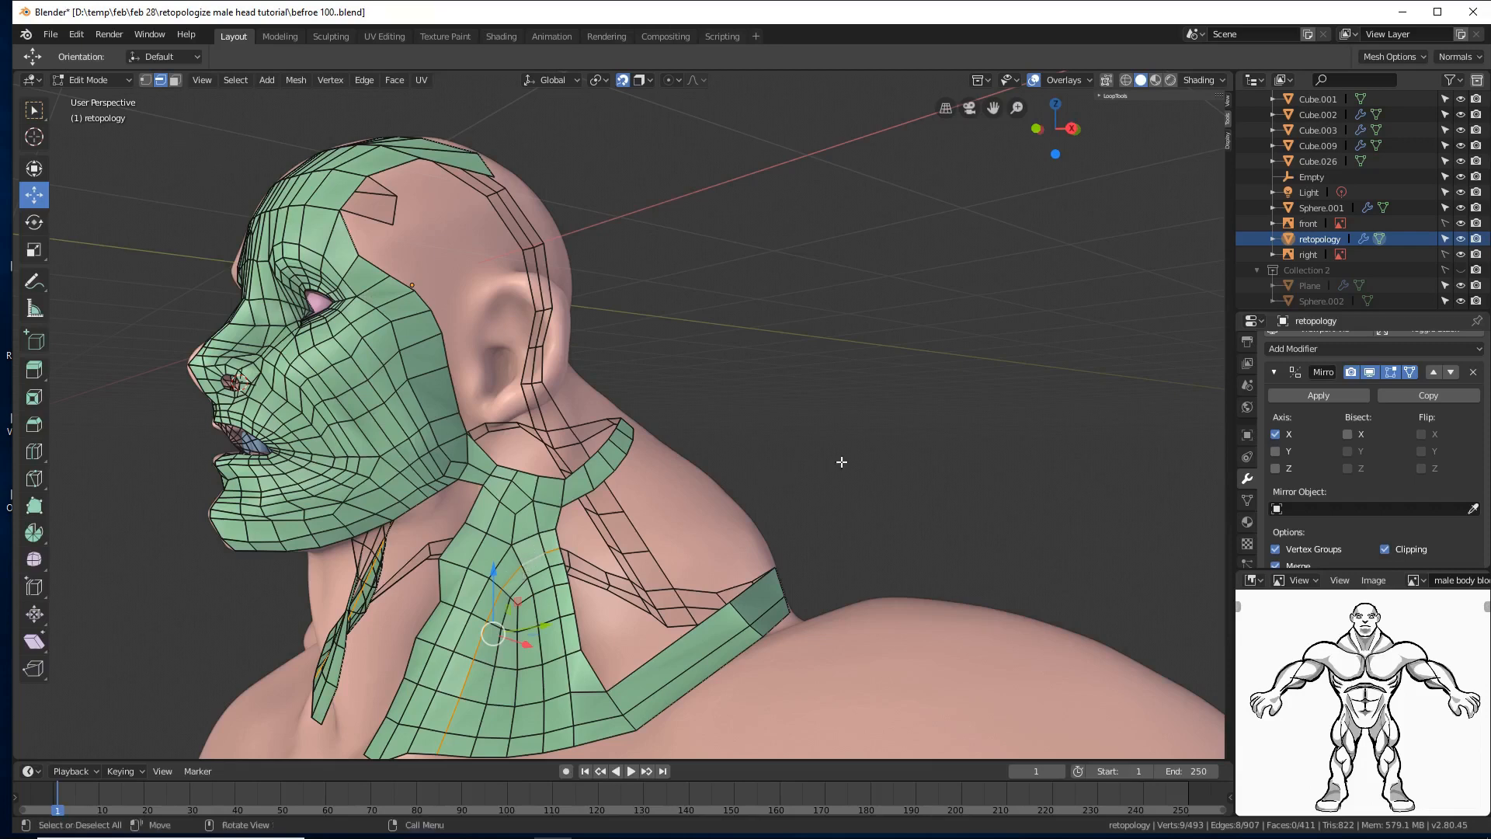
pyautogui.press('x')
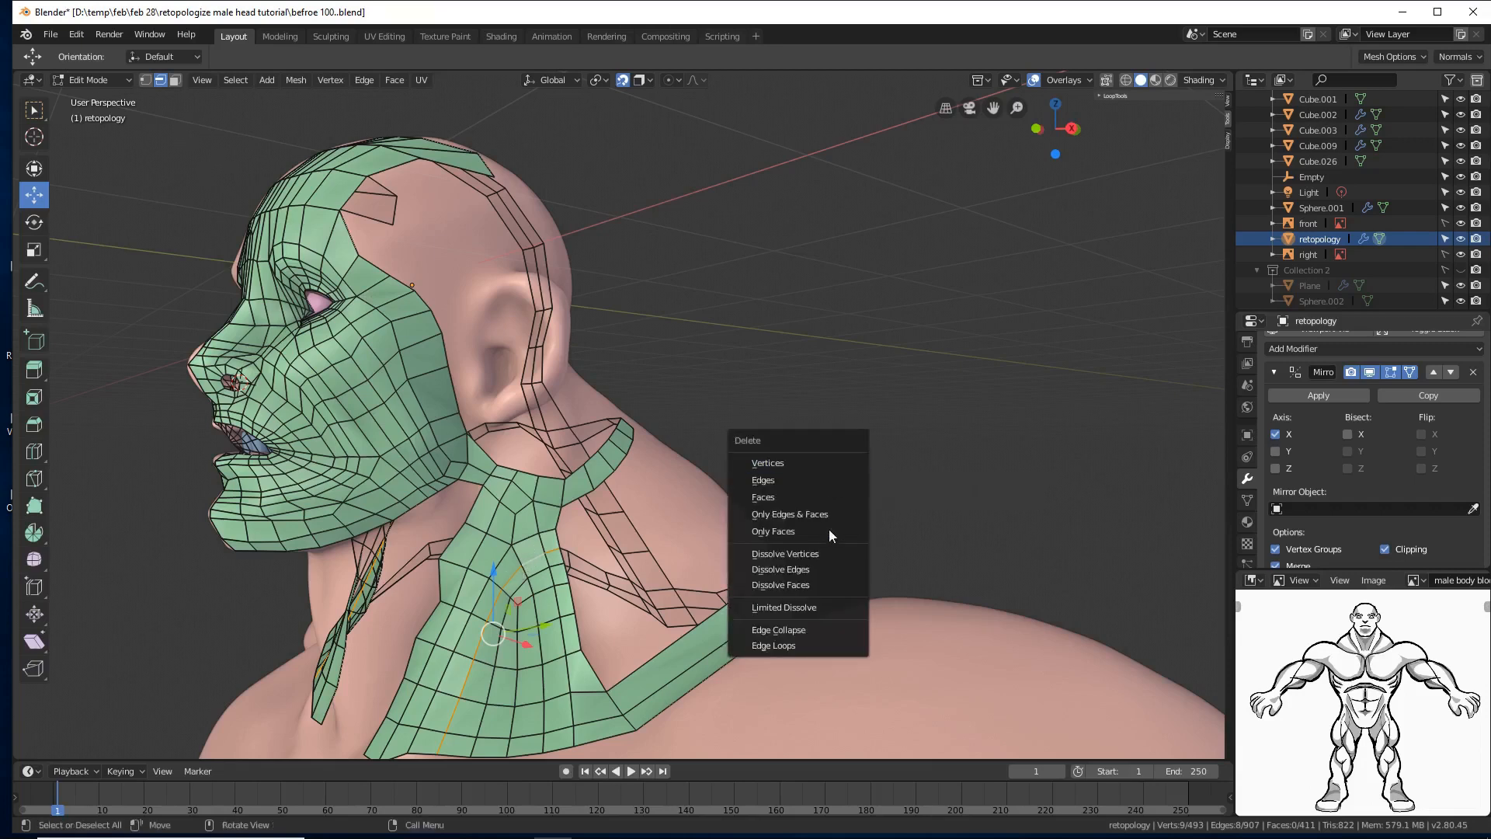
pyautogui.click(827, 567)
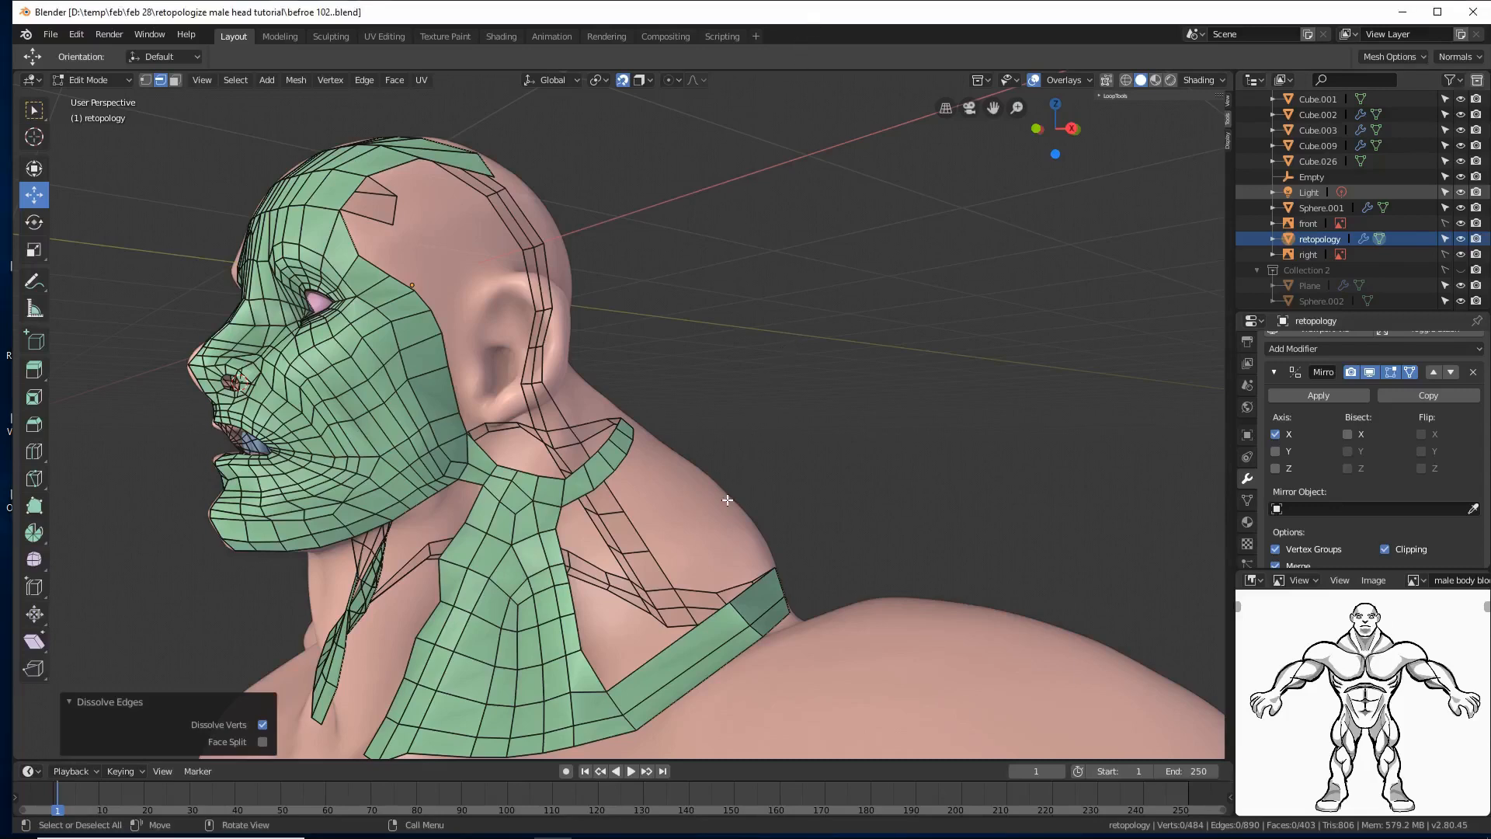
# Step: Dissolve the horizontal edge loop crossing the lower middle of the side-neck patch
pyautogui.keyDown('shift'); pyautogui.moveTo(744, 521); pyautogui.dragTo(745, 474, button='middle'); pyautogui.keyUp('shift')
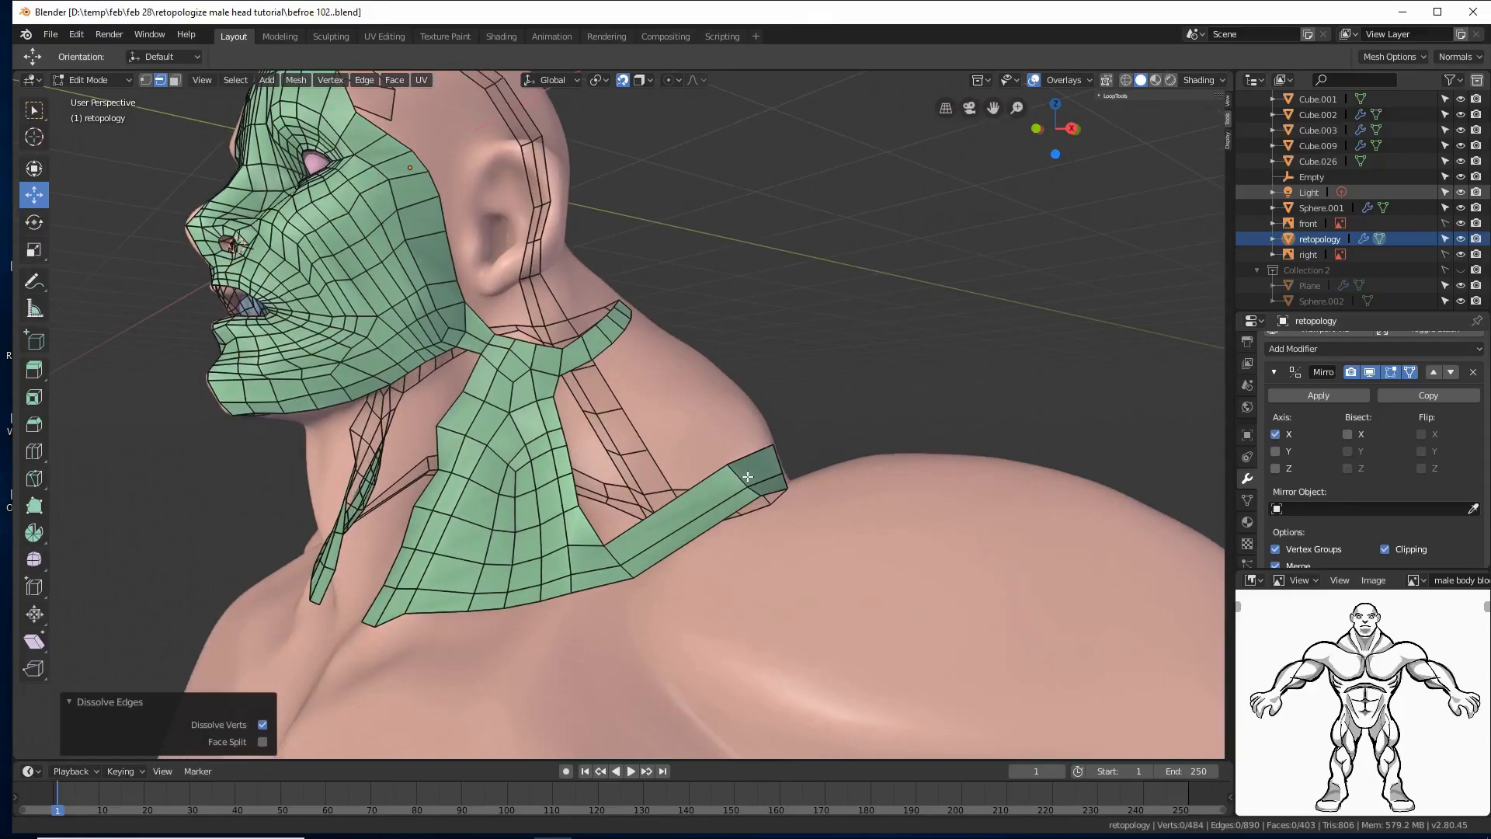
pyautogui.keyDown('alt'); pyautogui.click(561, 447); pyautogui.keyUp('alt')
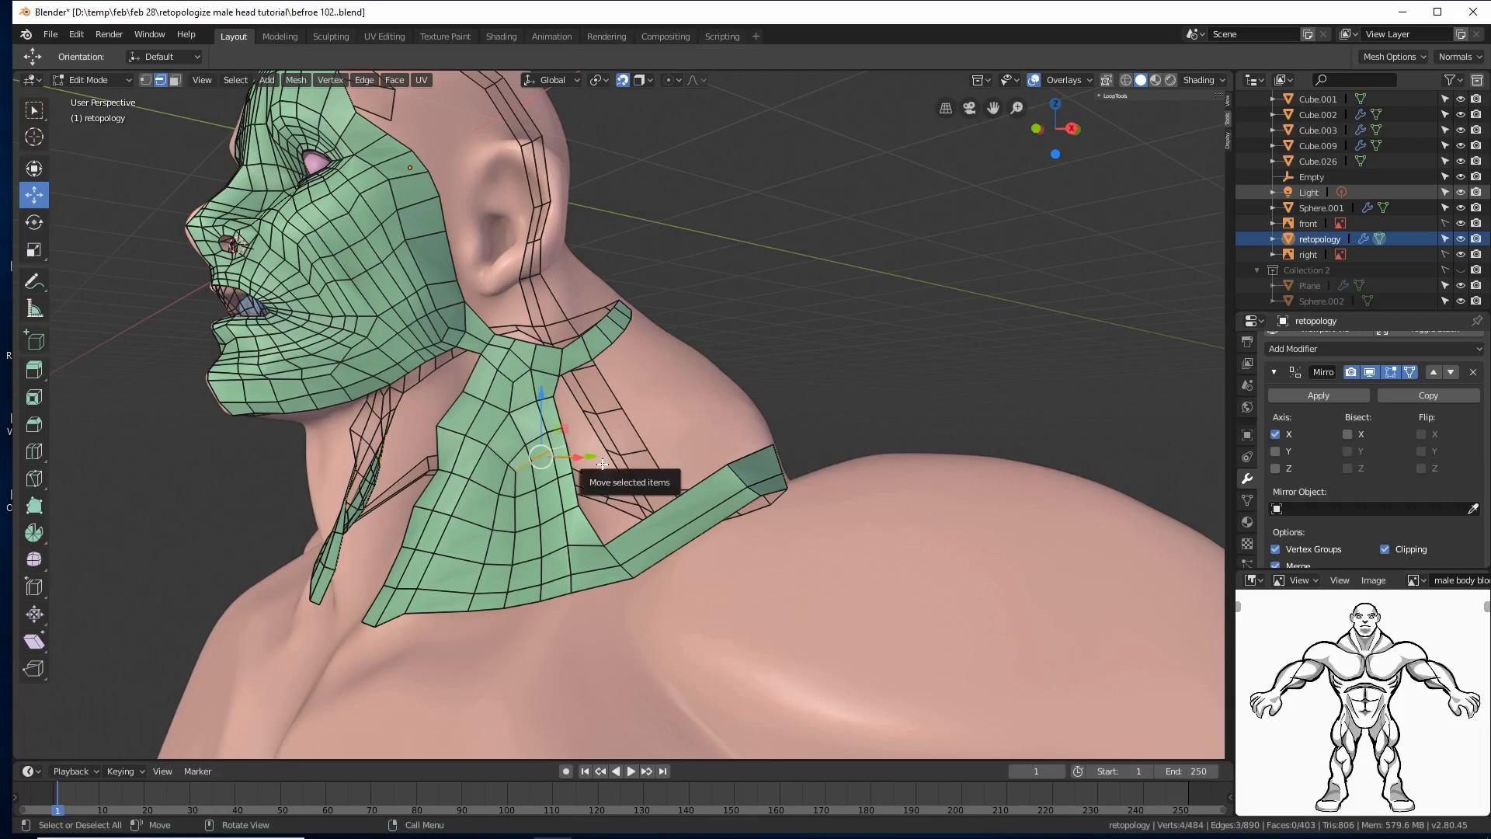
pyautogui.click(572, 510)
pyautogui.click(573, 510)
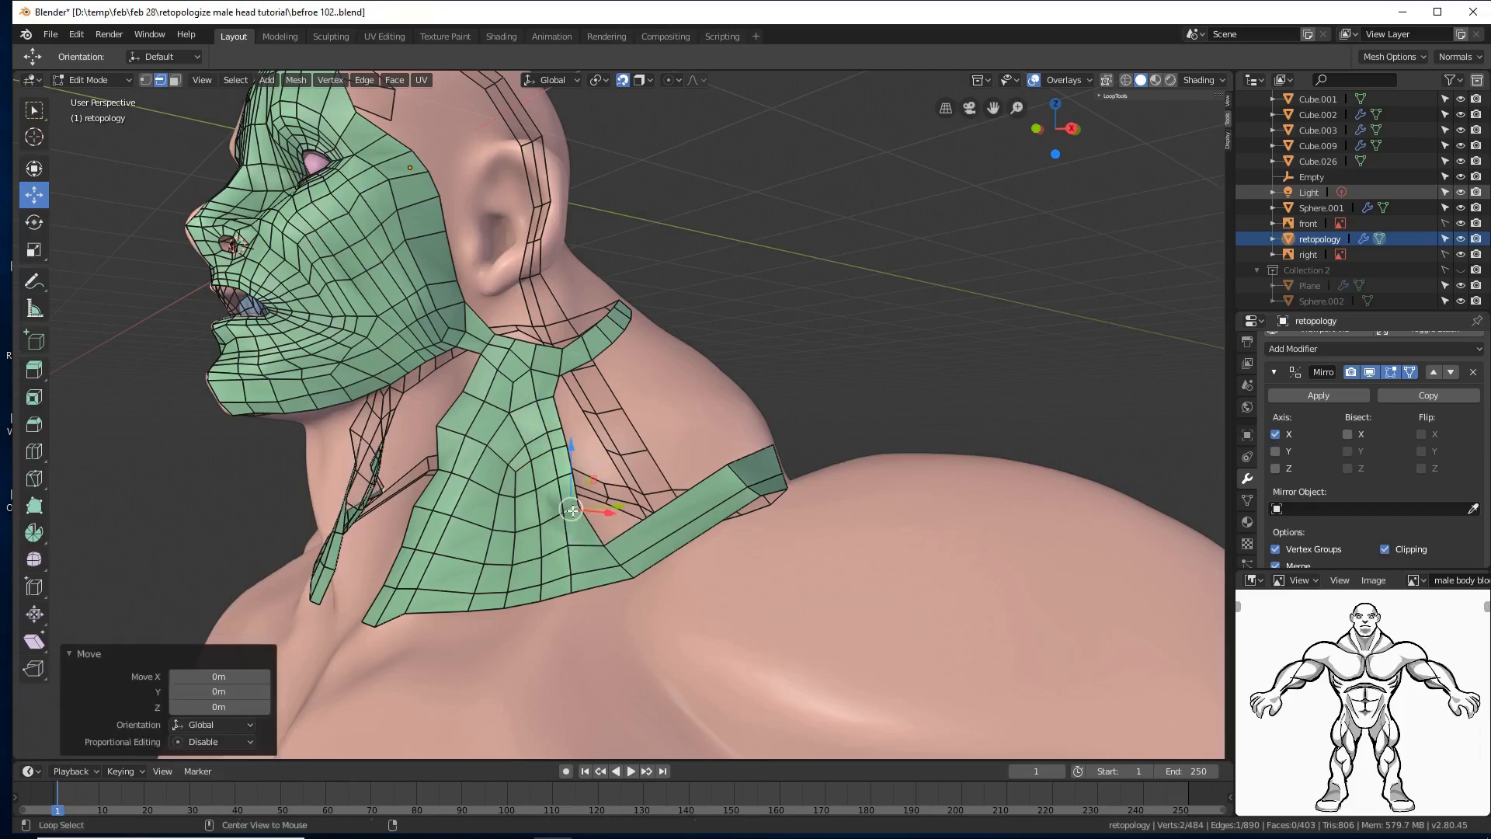
pyautogui.keyDown('alt'); pyautogui.click(553, 519); pyautogui.keyUp('alt')
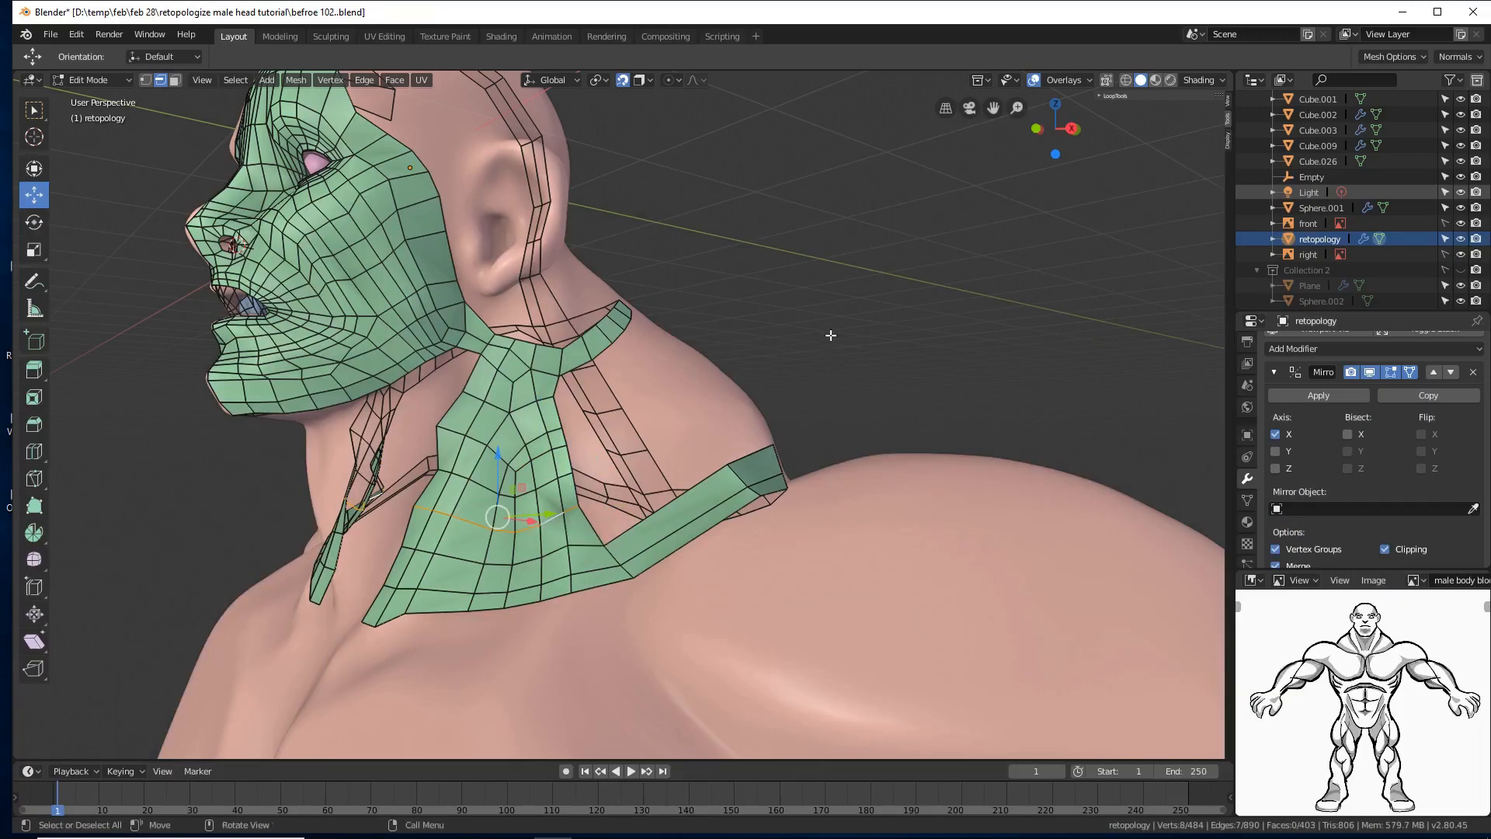
pyautogui.press('x')
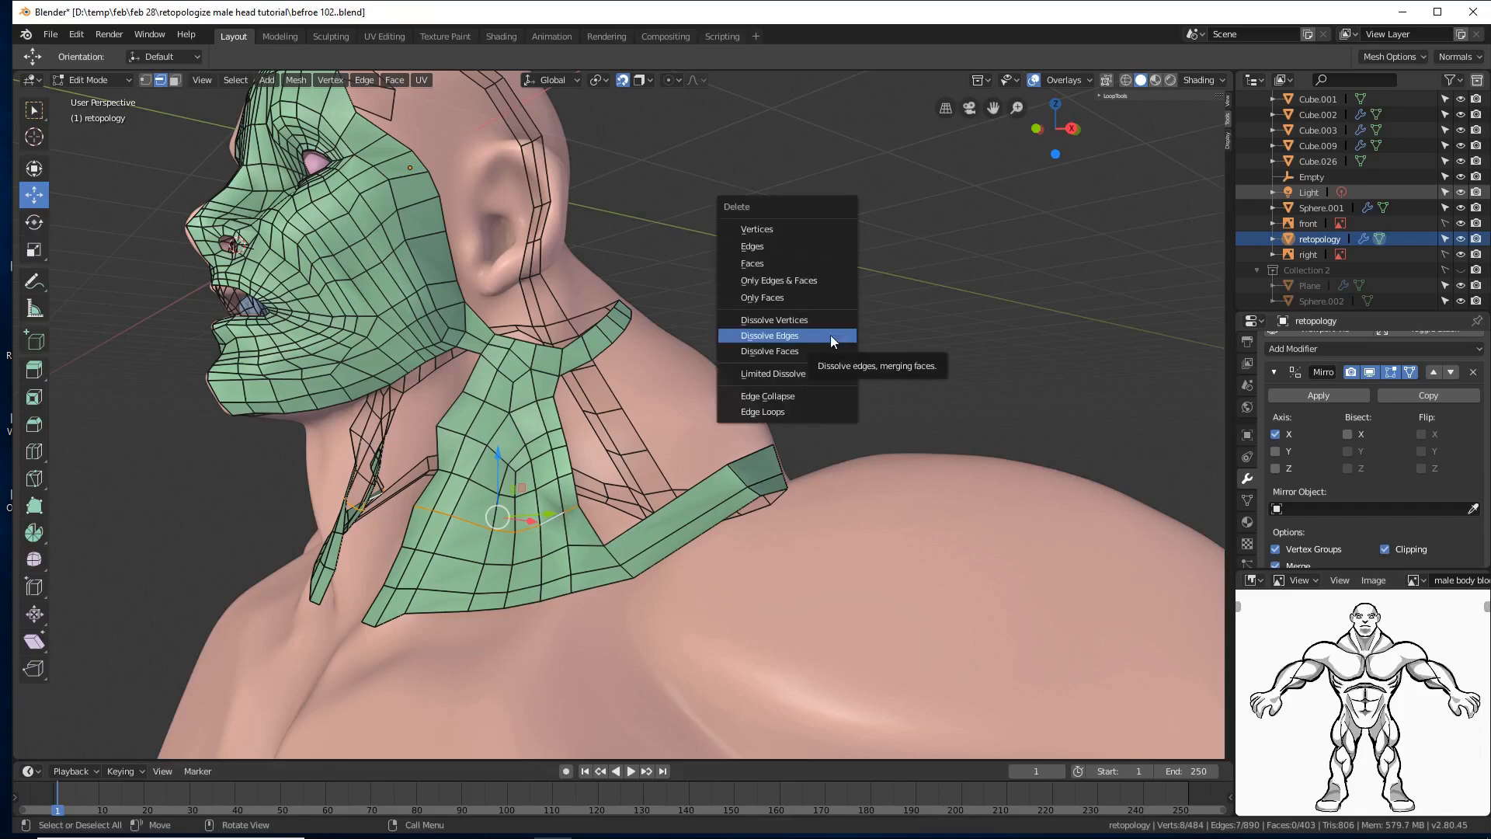
pyautogui.click(831, 334)
pyautogui.moveTo(831, 335)
pyautogui.mouseDown(button='middle')
pyautogui.moveTo(816, 352)
pyautogui.moveTo(846, 358)
pyautogui.mouseUp(button='middle')
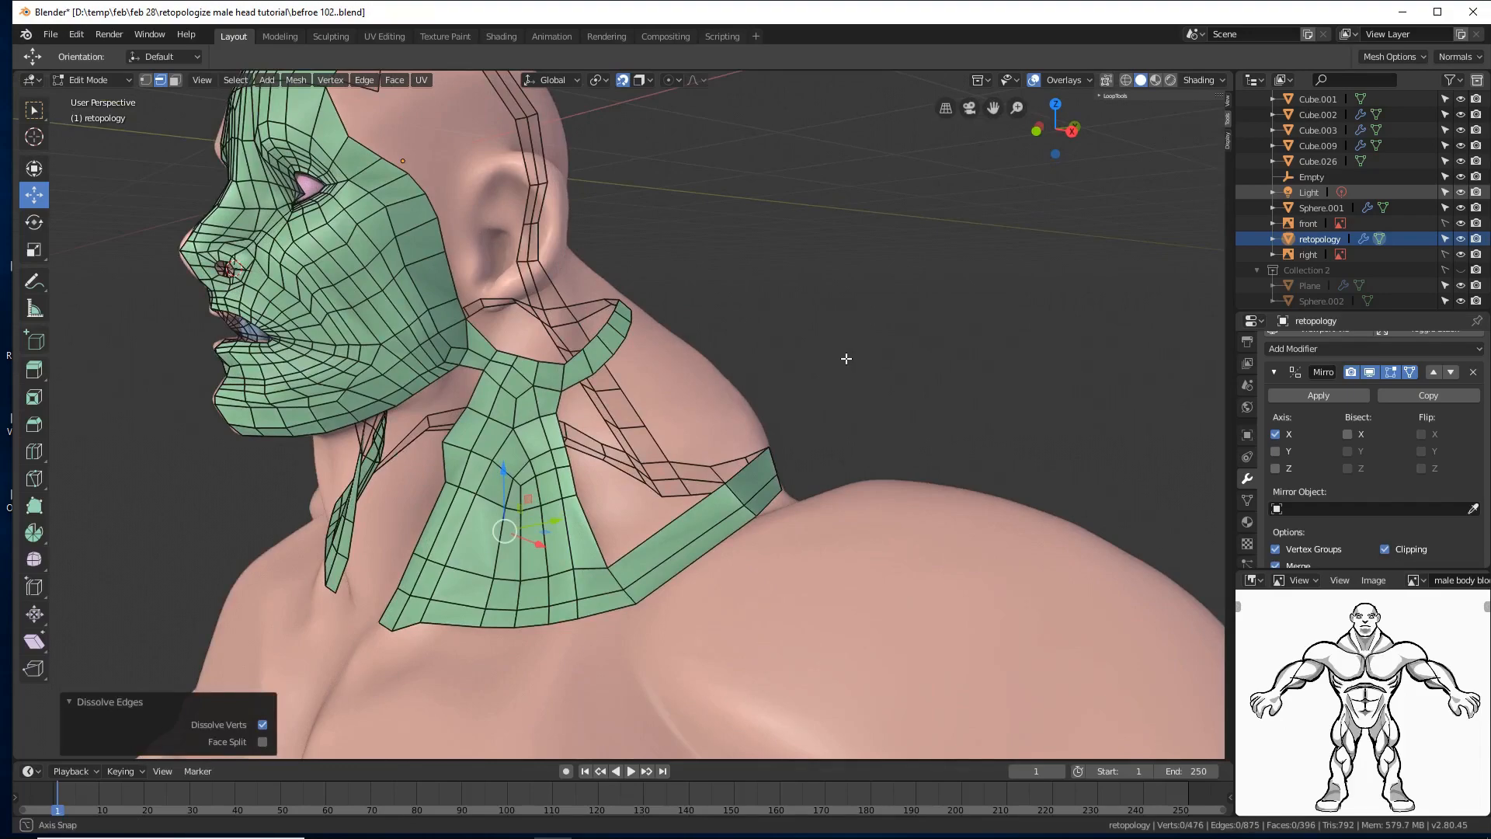
pyautogui.moveTo(846, 358)
pyautogui.mouseDown(button='middle')
pyautogui.moveTo(793, 374)
pyautogui.moveTo(848, 366)
pyautogui.mouseUp(button='middle')
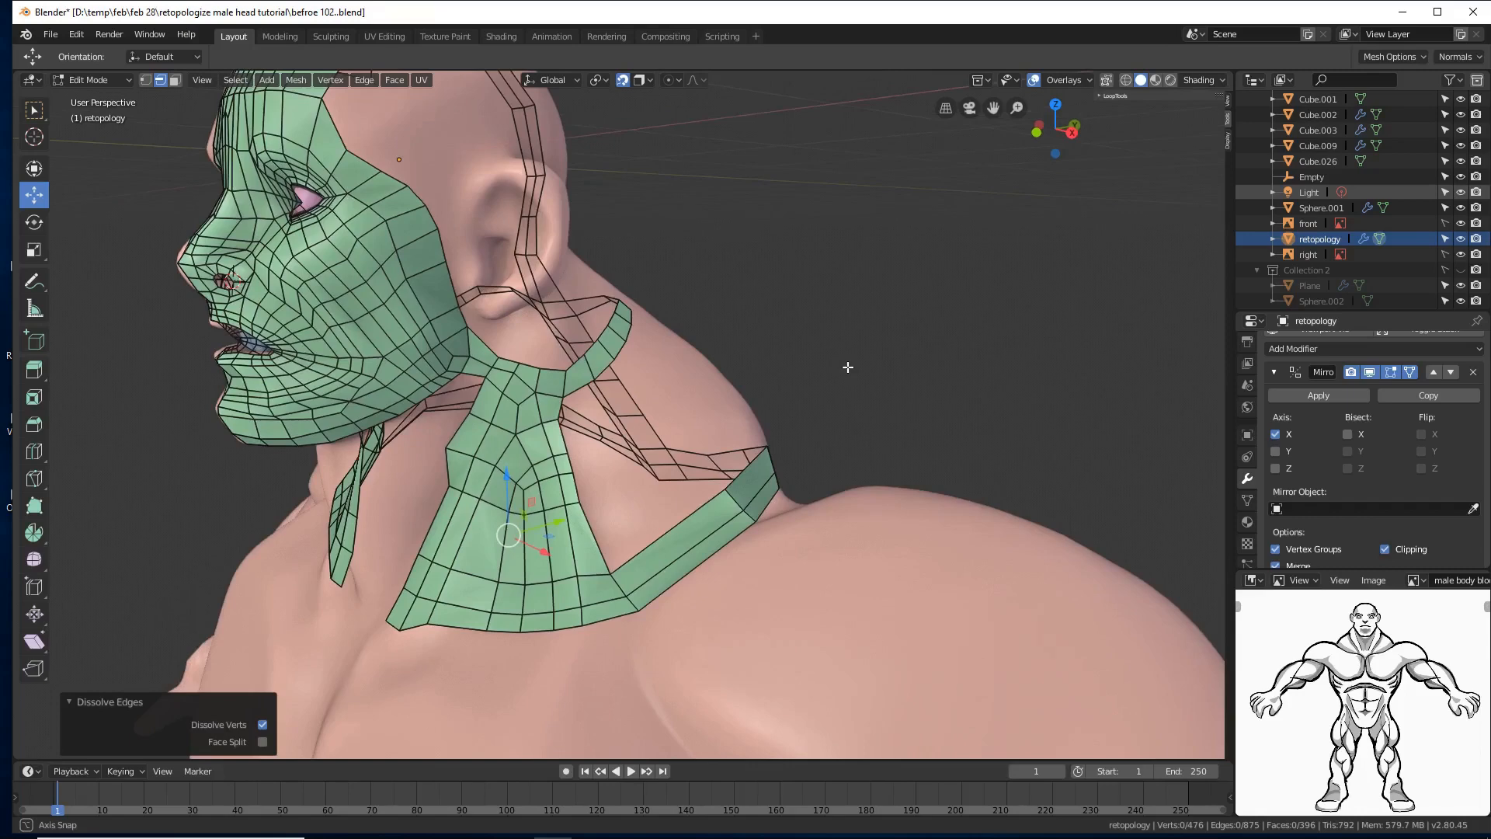
pyautogui.moveTo(848, 367); pyautogui.dragTo(715, 388, button='middle')
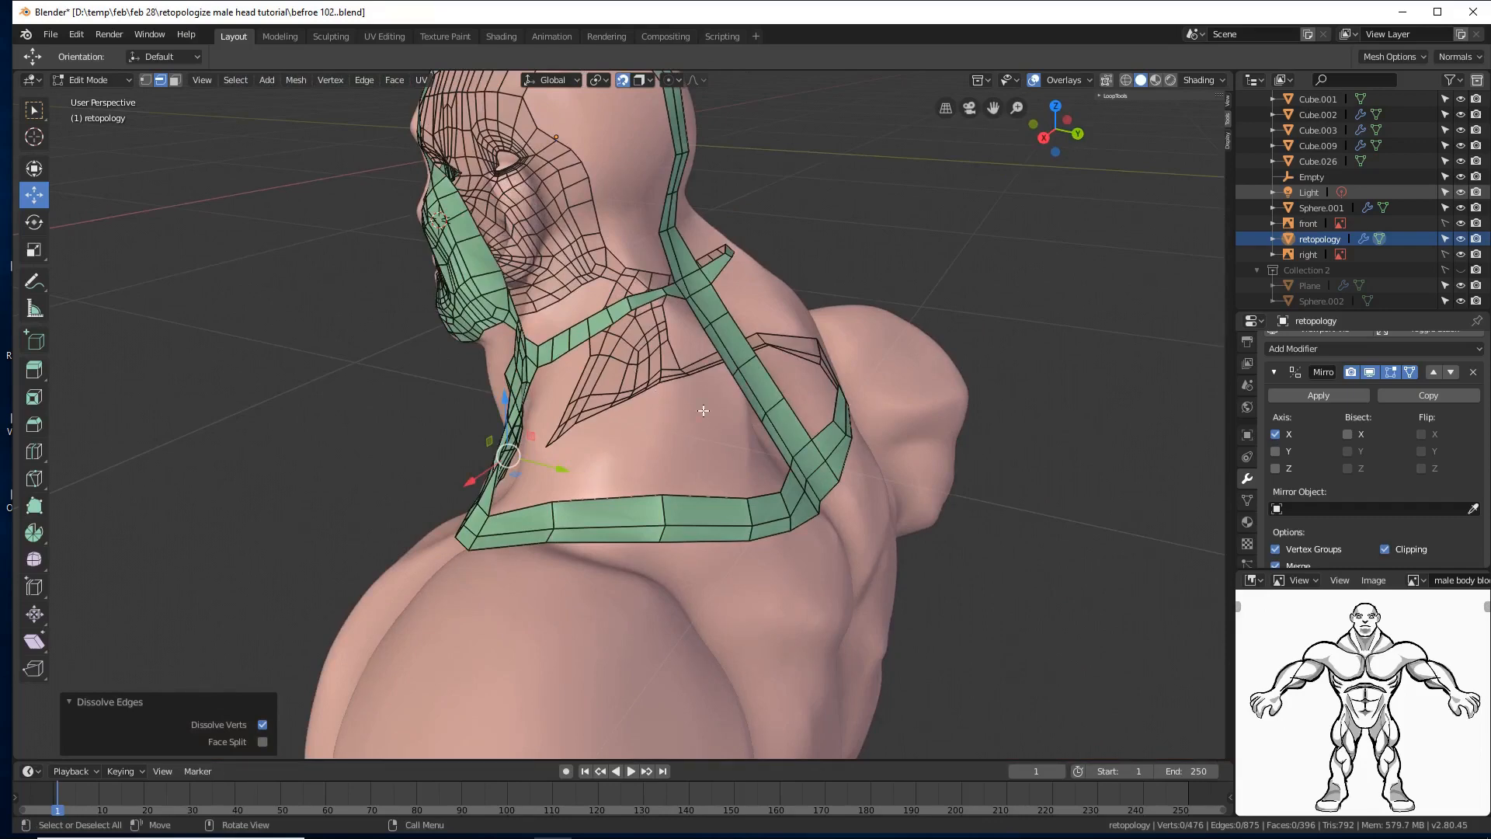
pyautogui.moveTo(704, 408); pyautogui.dragTo(733, 417, button='middle')
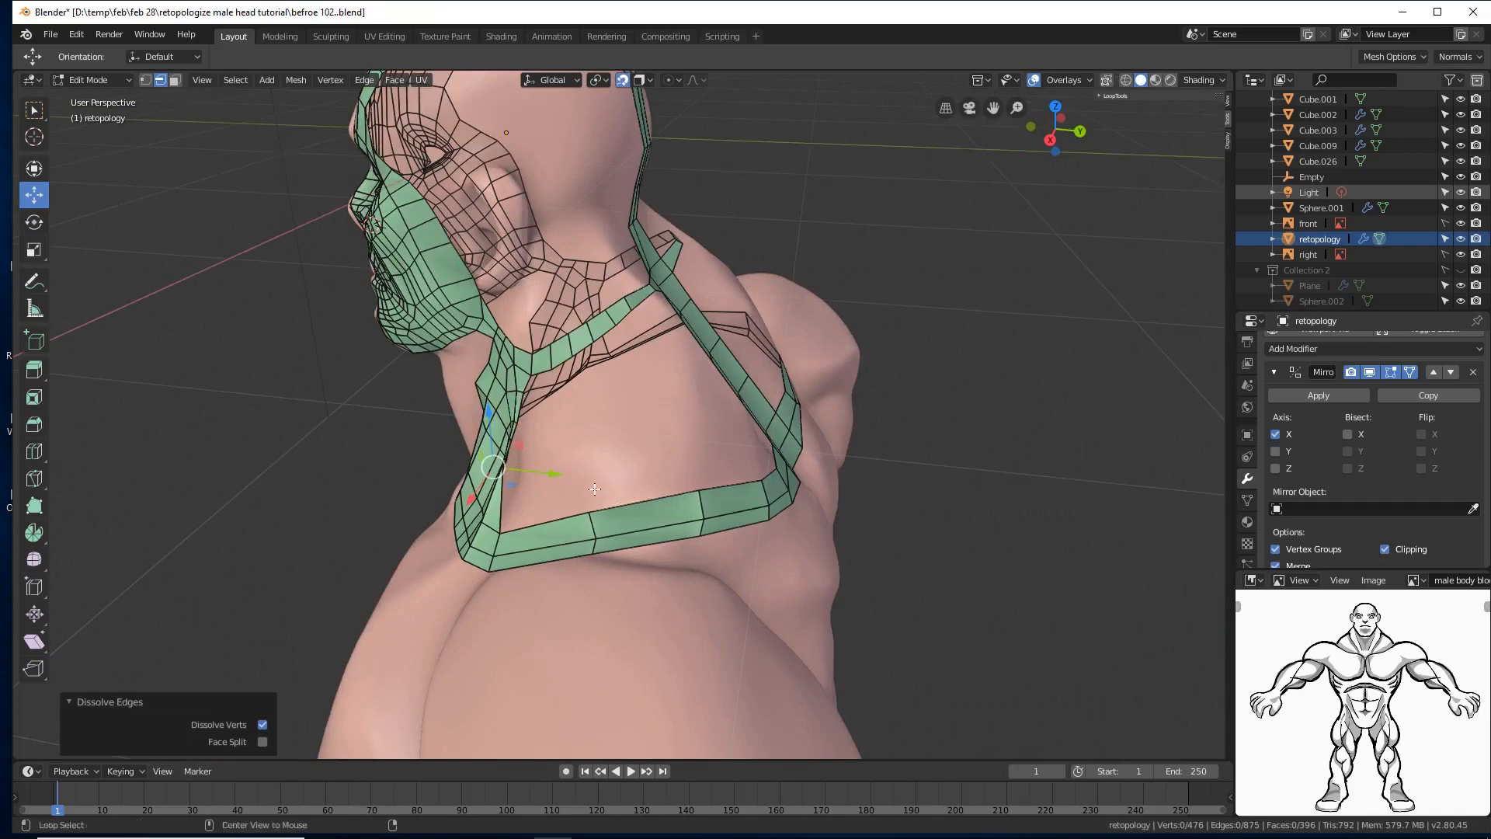
# Step: Check the boundary loop of the open back-of-neck area and dissolve one edge crossing the upper neck strip
pyautogui.keyDown('alt'); pyautogui.click(633, 506); pyautogui.keyUp('alt')
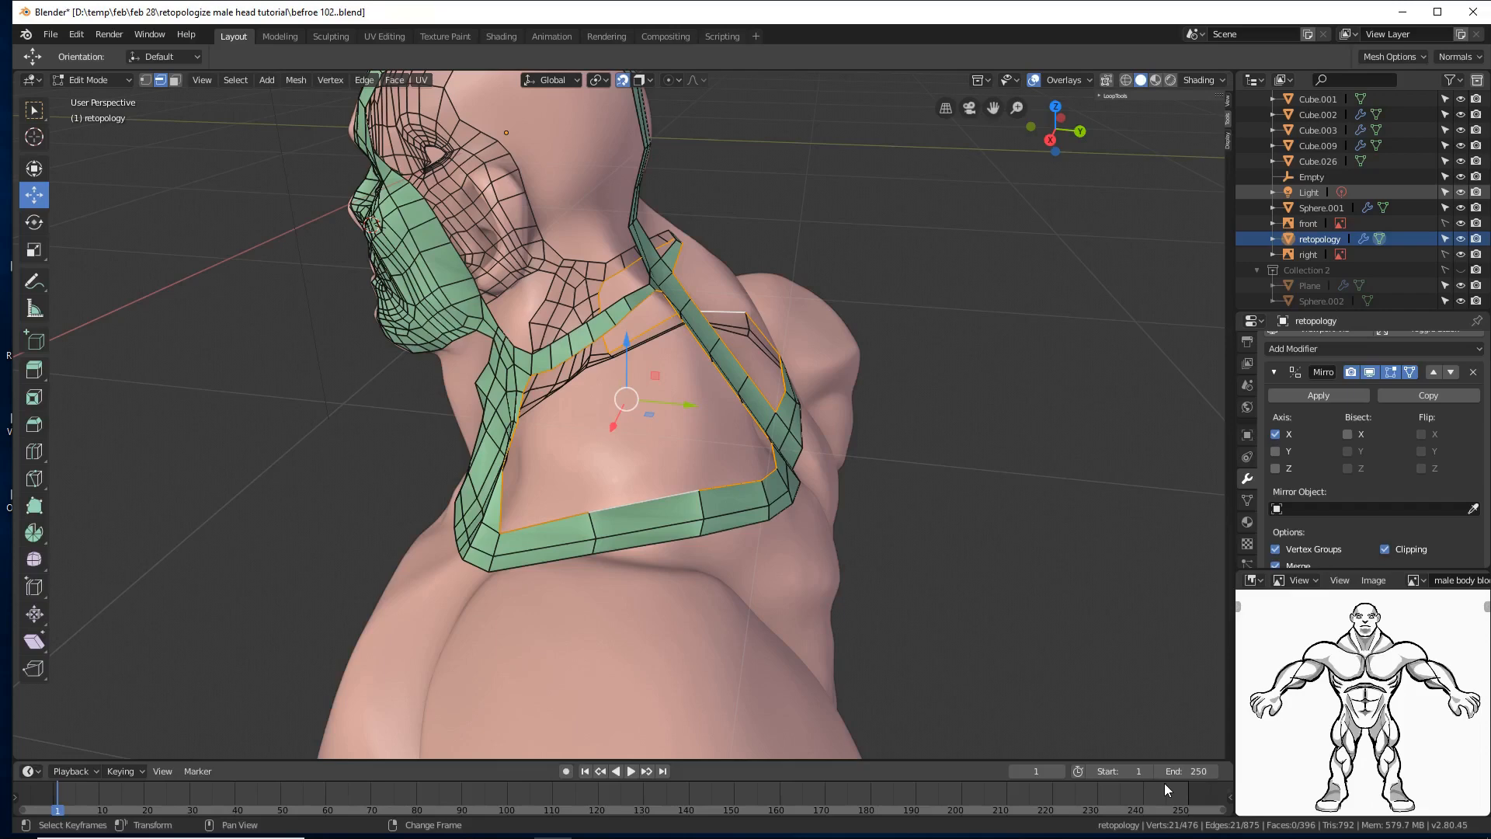
pyautogui.moveTo(584, 577); pyautogui.dragTo(493, 569, button='middle')
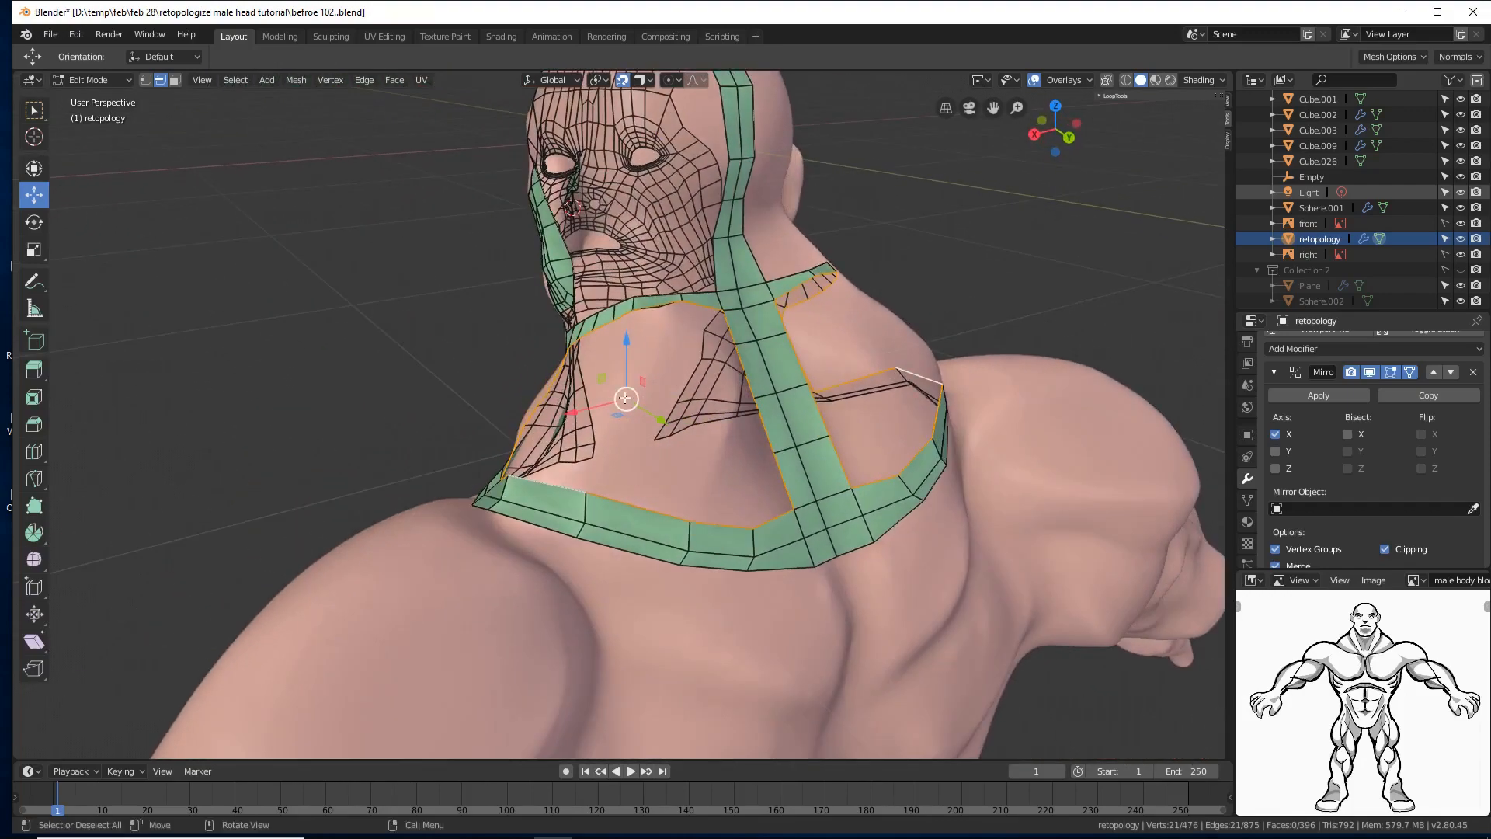
pyautogui.moveTo(625, 398); pyautogui.dragTo(800, 403, button='middle')
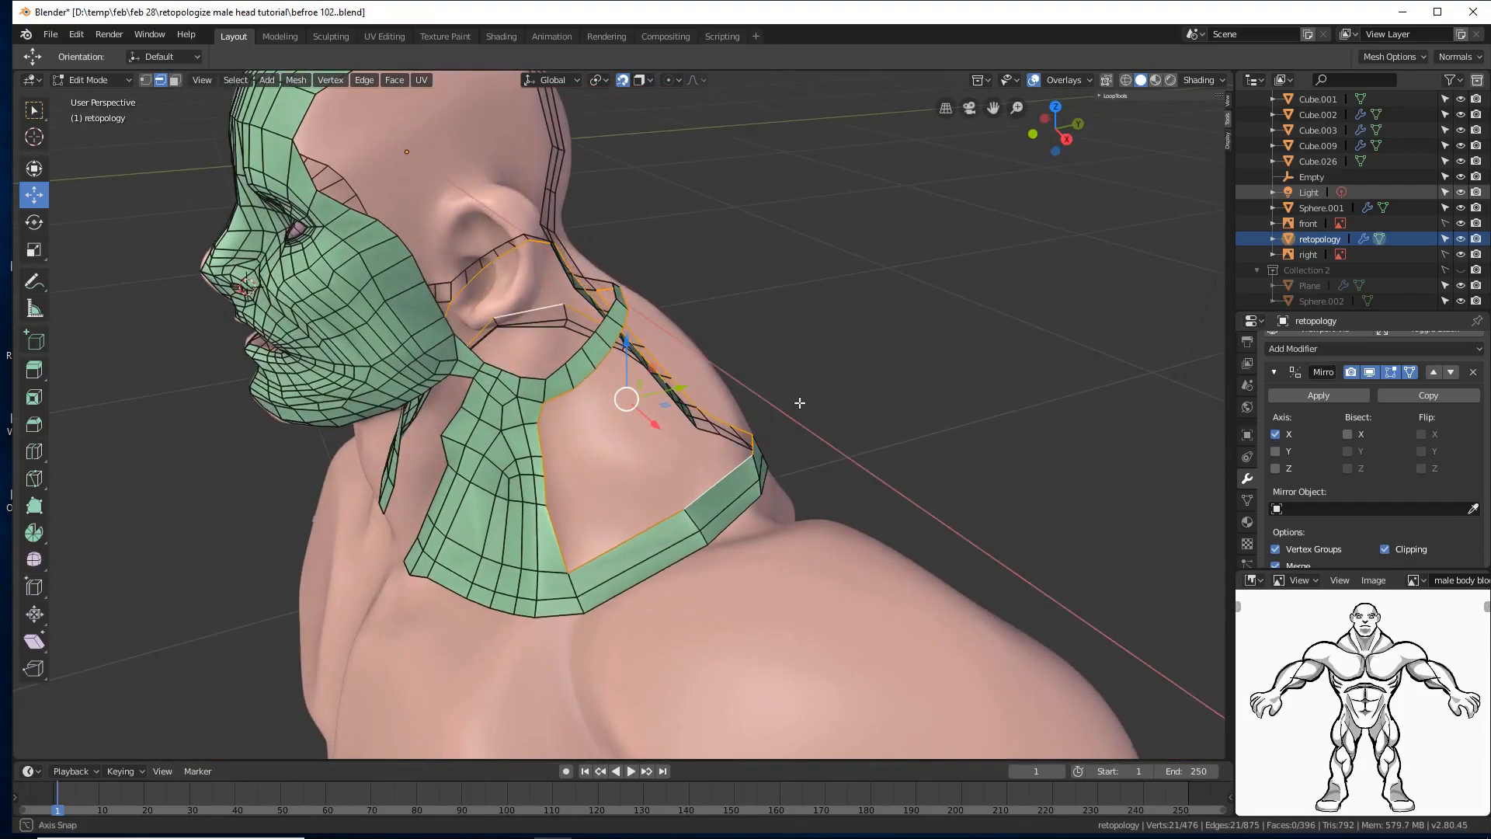
pyautogui.moveTo(730, 435); pyautogui.dragTo(631, 439, button='middle')
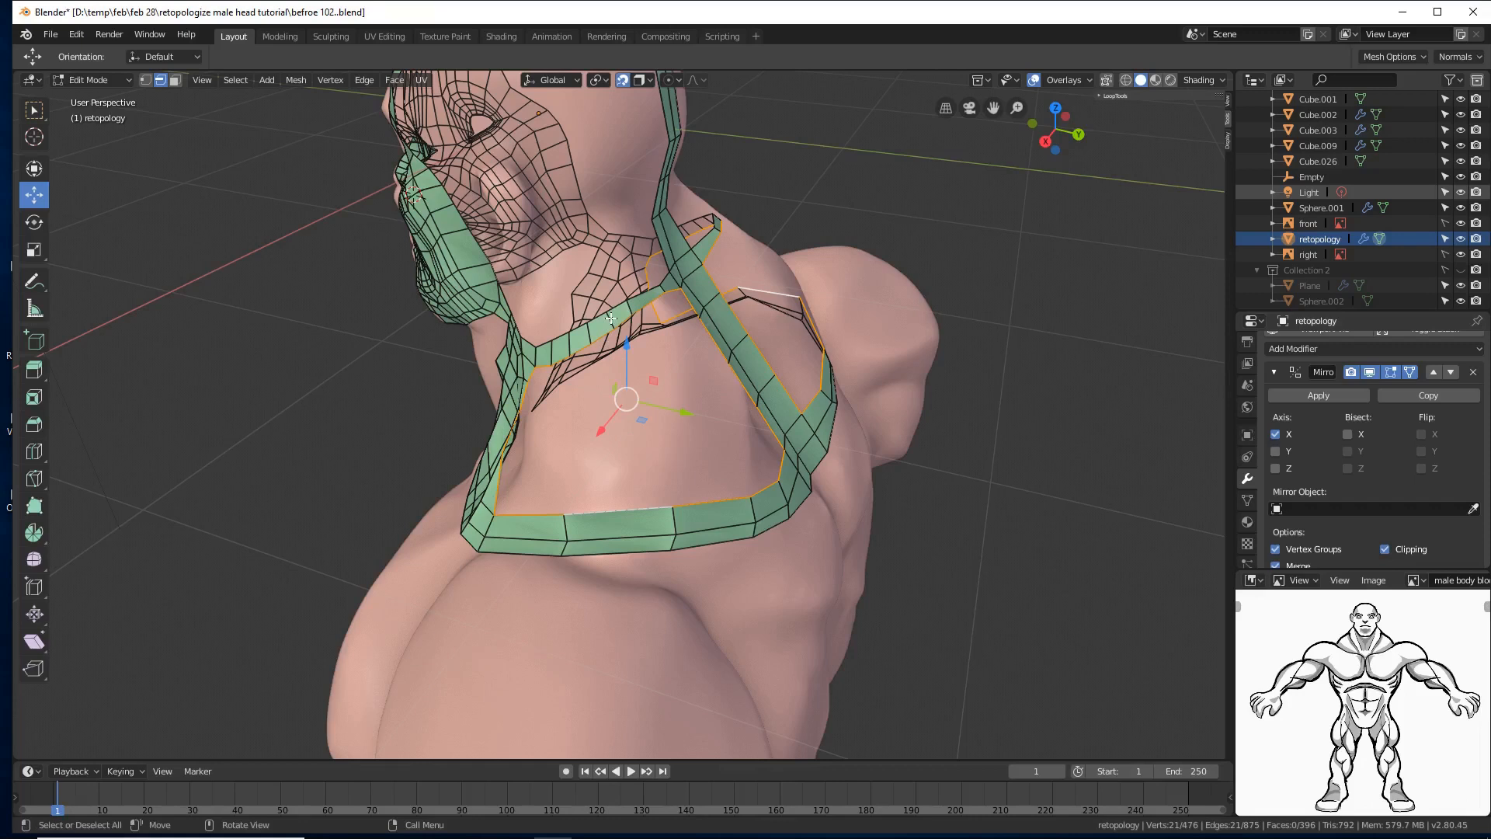
pyautogui.click(611, 319)
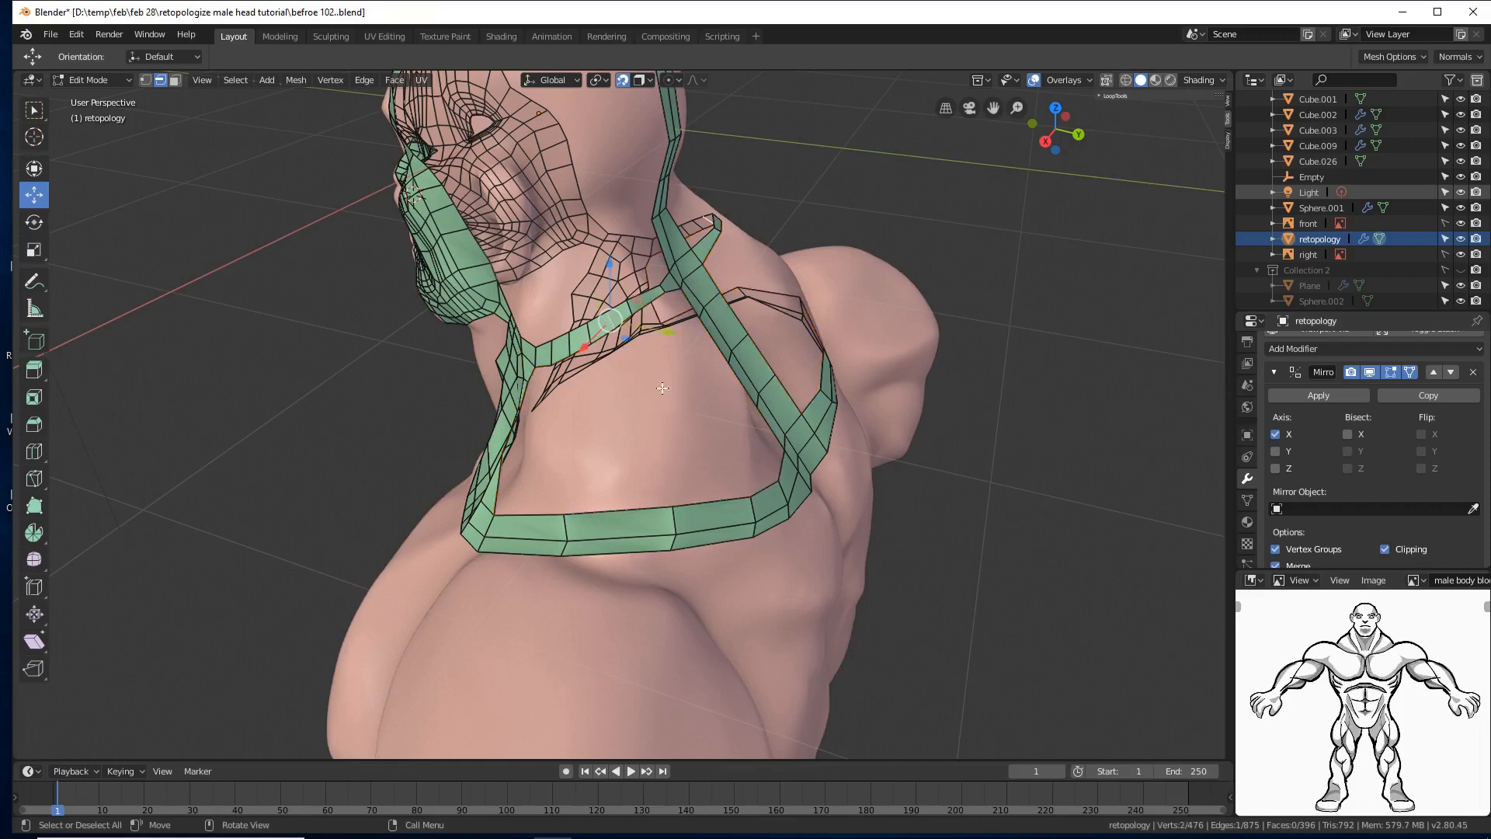
pyautogui.press('x')
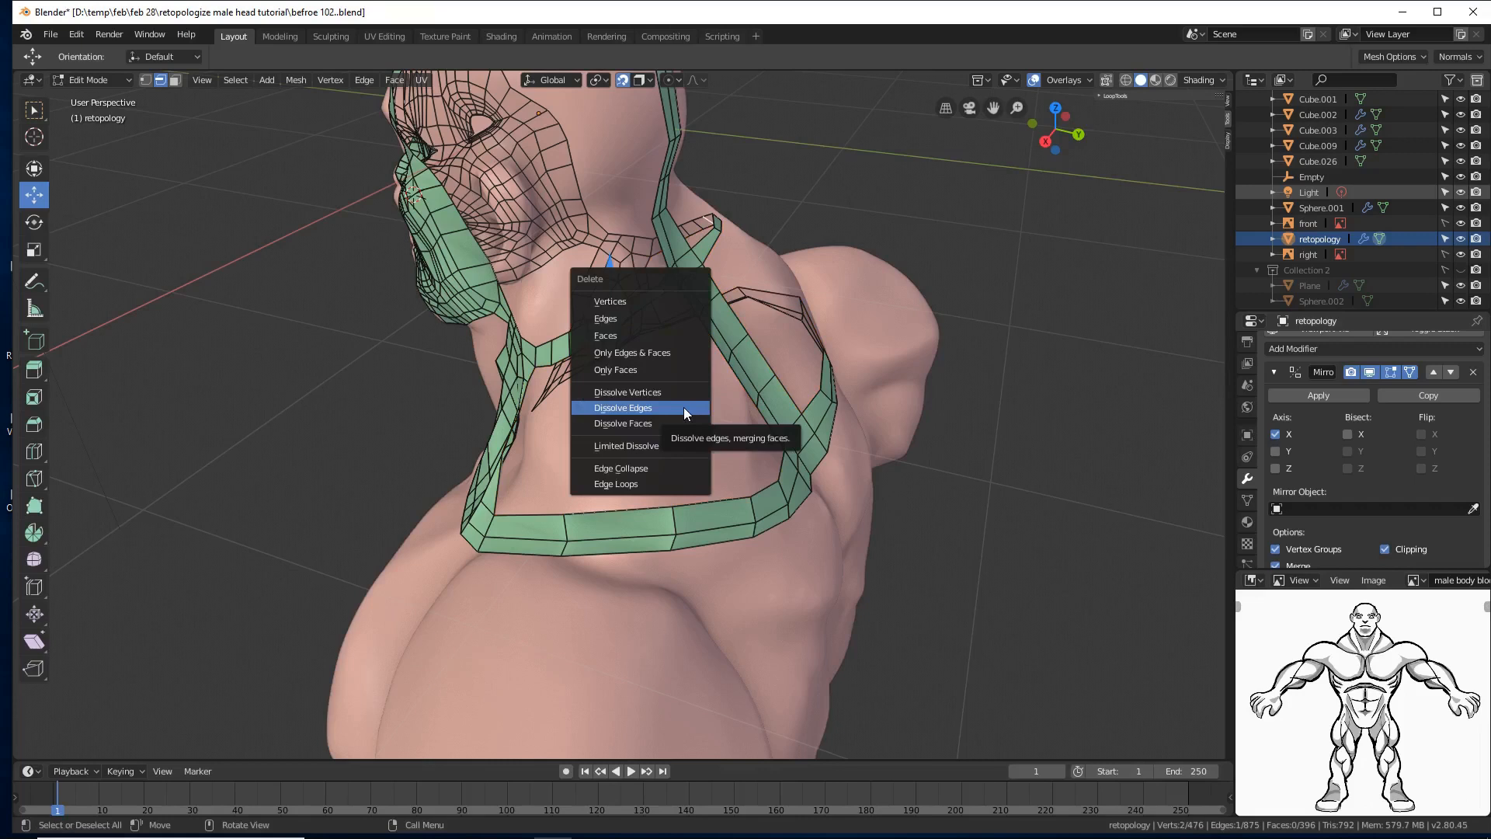
pyautogui.click(683, 407)
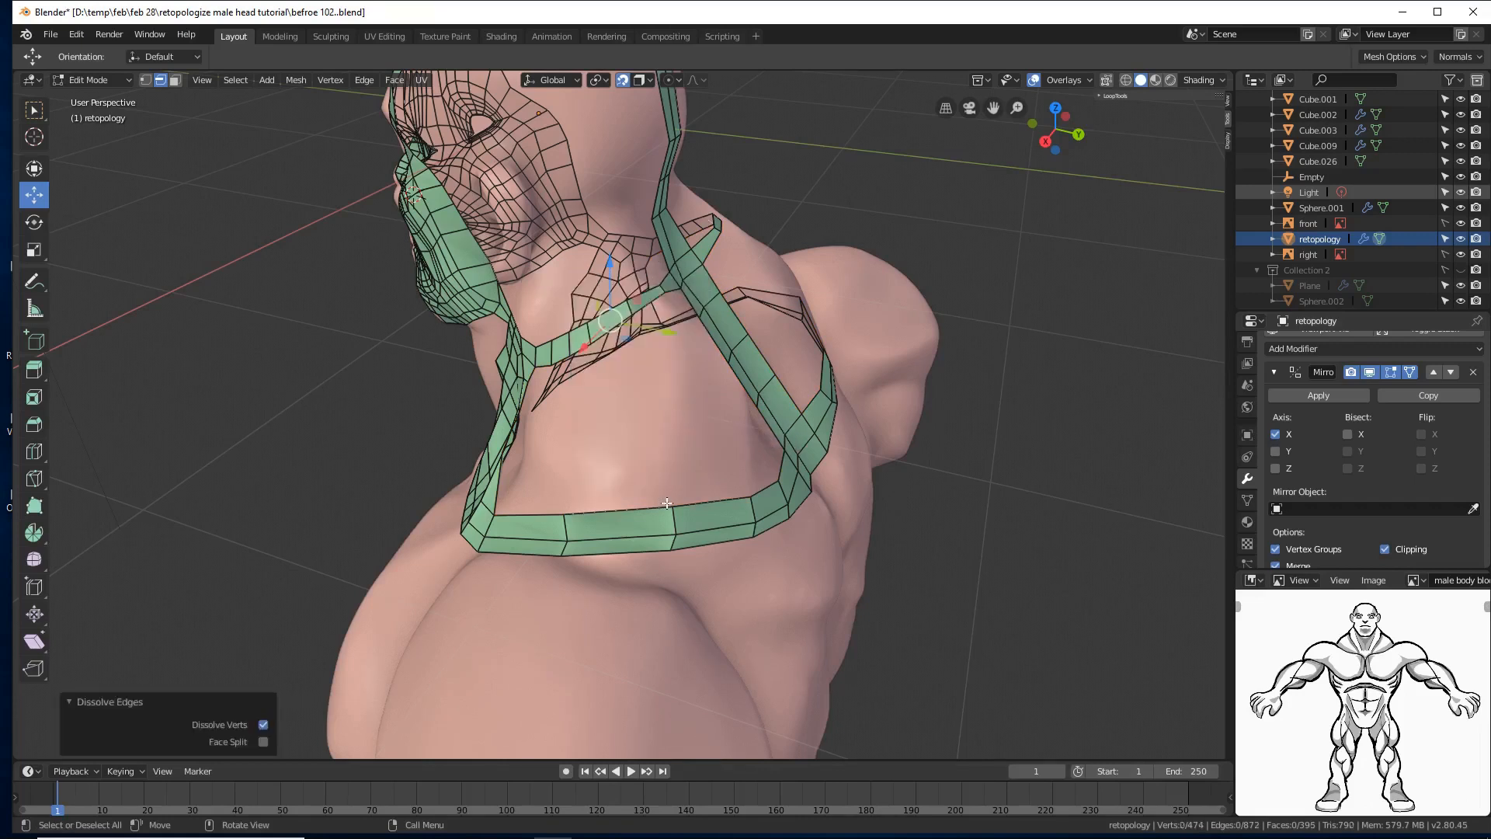
# Step: Grid-fill the back-of-neck opening from its boundary loop, saving incremental copies befroe 103 before and befroe 104 after the fill
pyautogui.keyDown('alt'); pyautogui.click(649, 509); pyautogui.keyUp('alt')
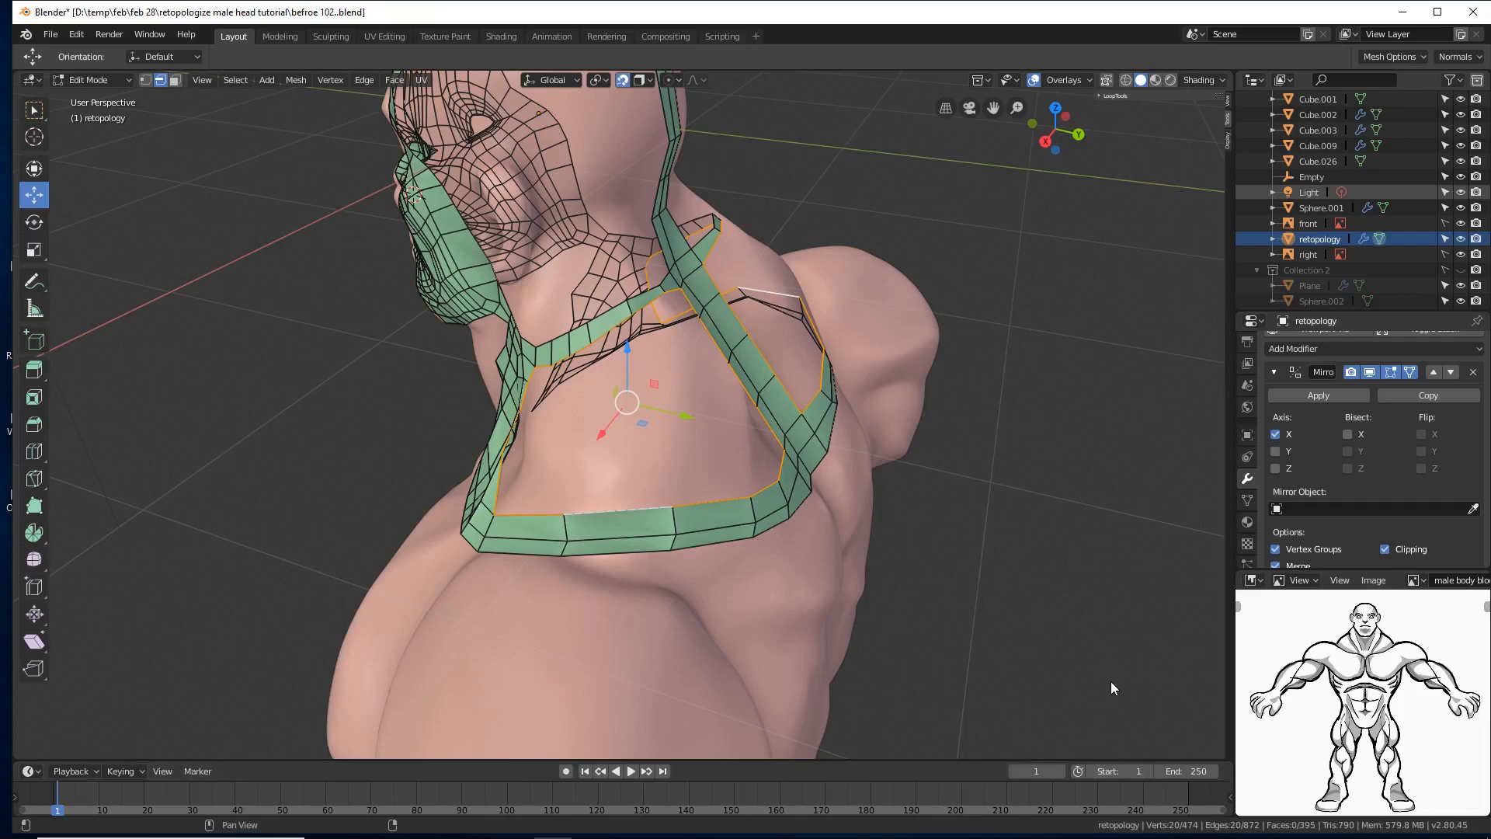
pyautogui.hotkey('ctrl', 'alt', 's')
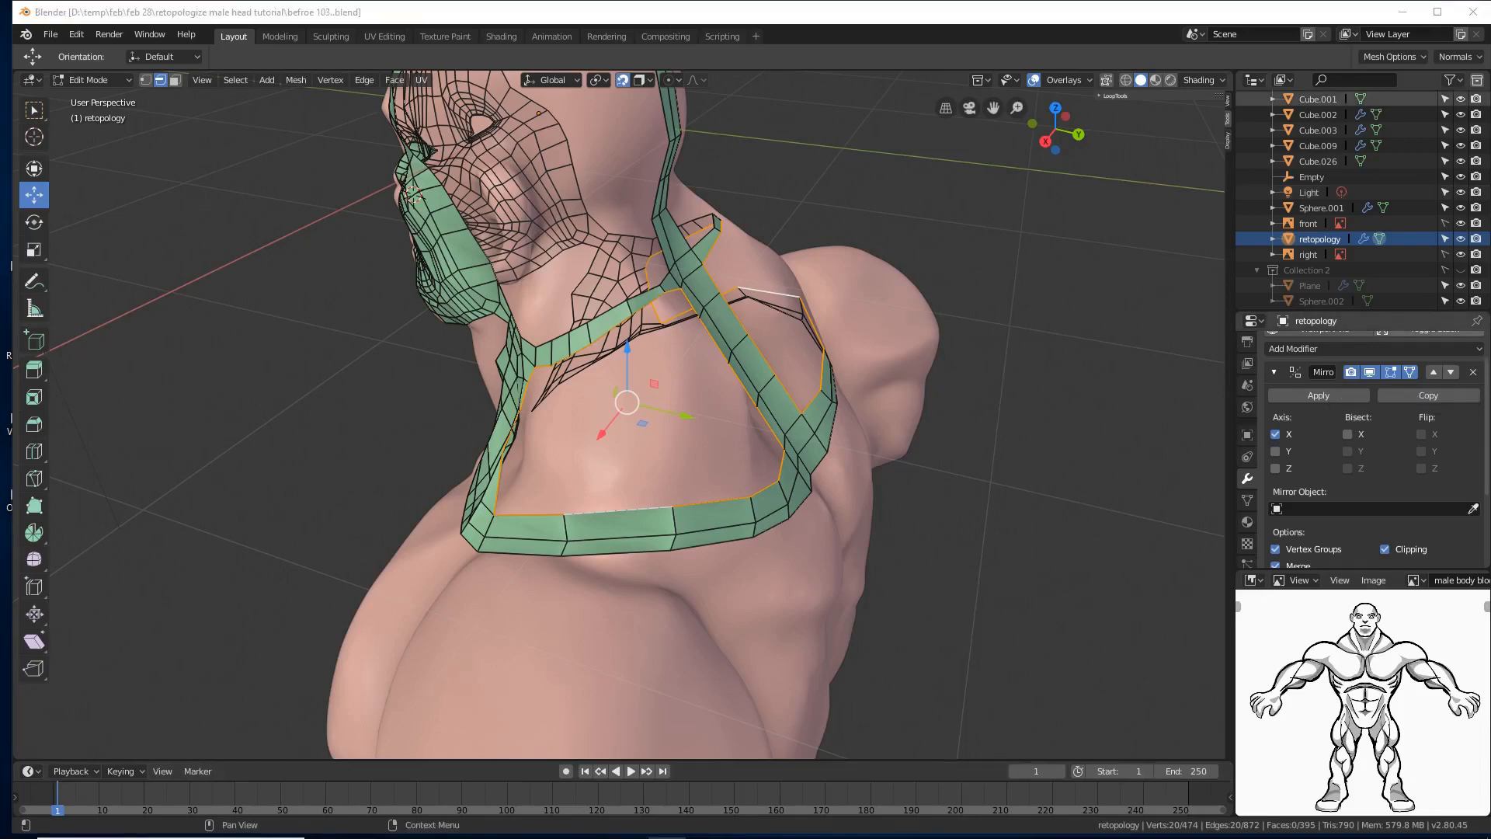
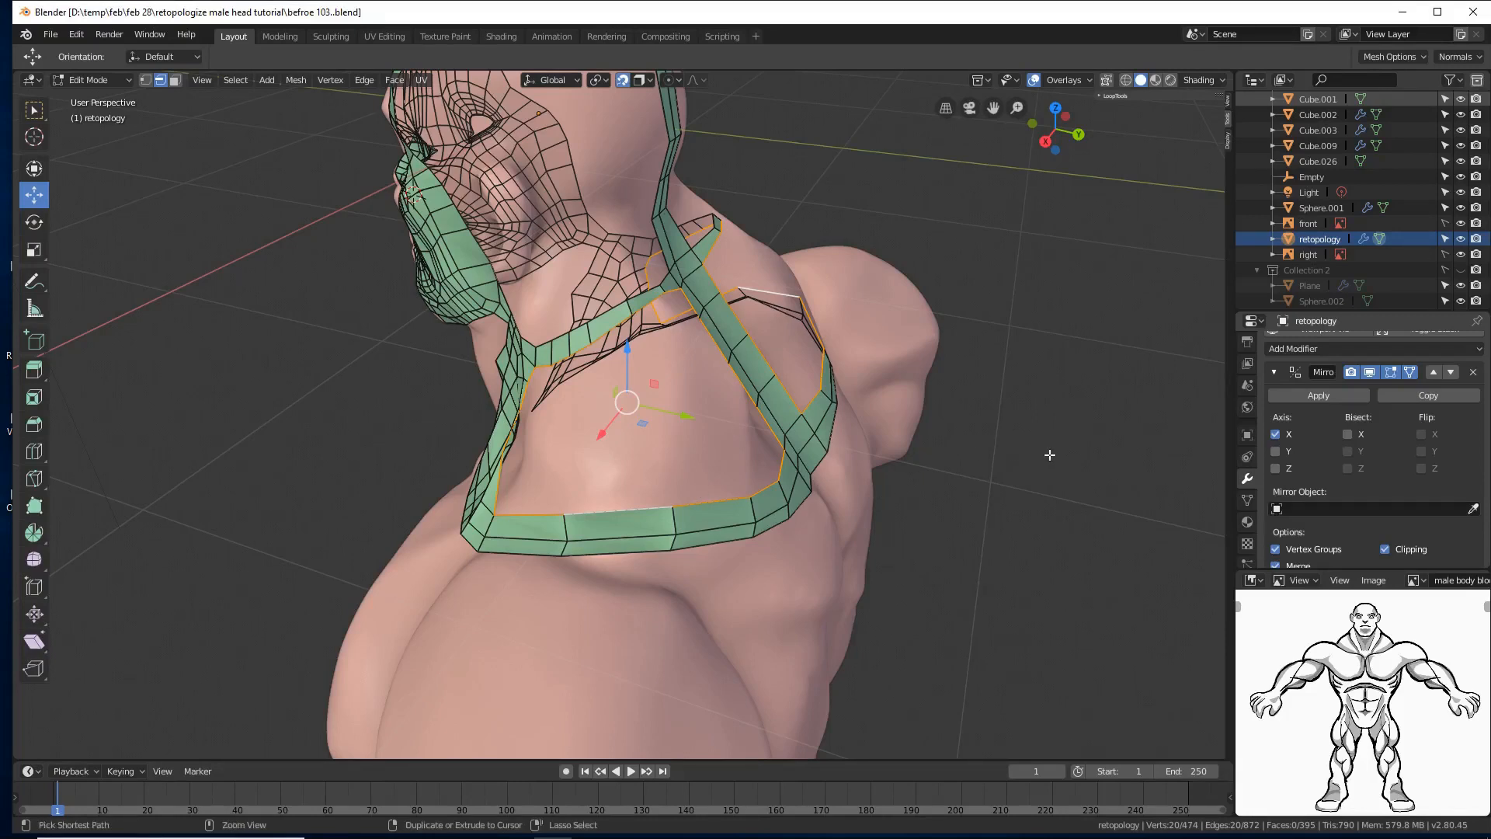
pyautogui.hotkey('ctrl', 'f')
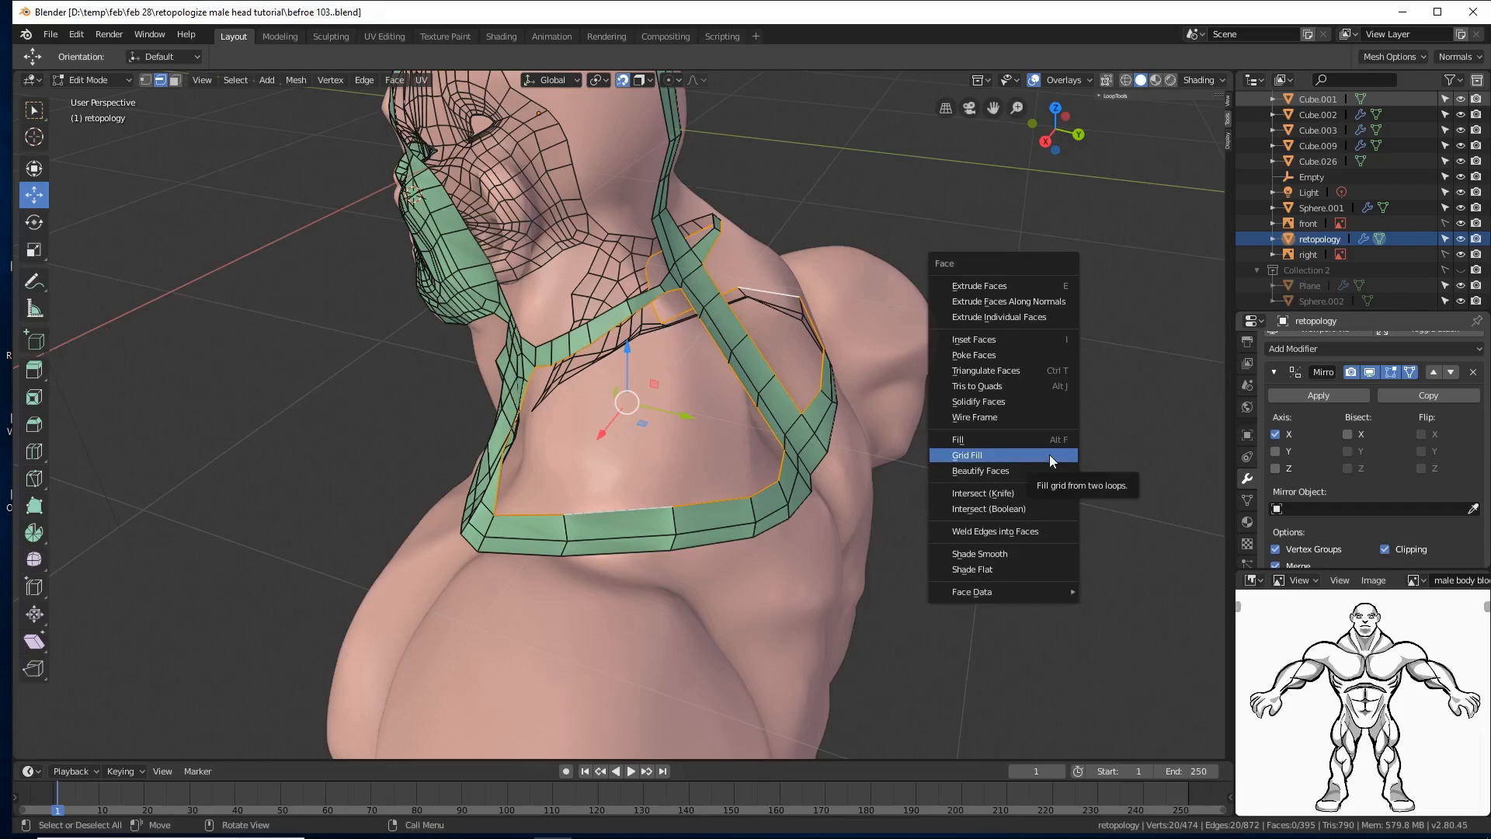
pyautogui.click(1049, 454)
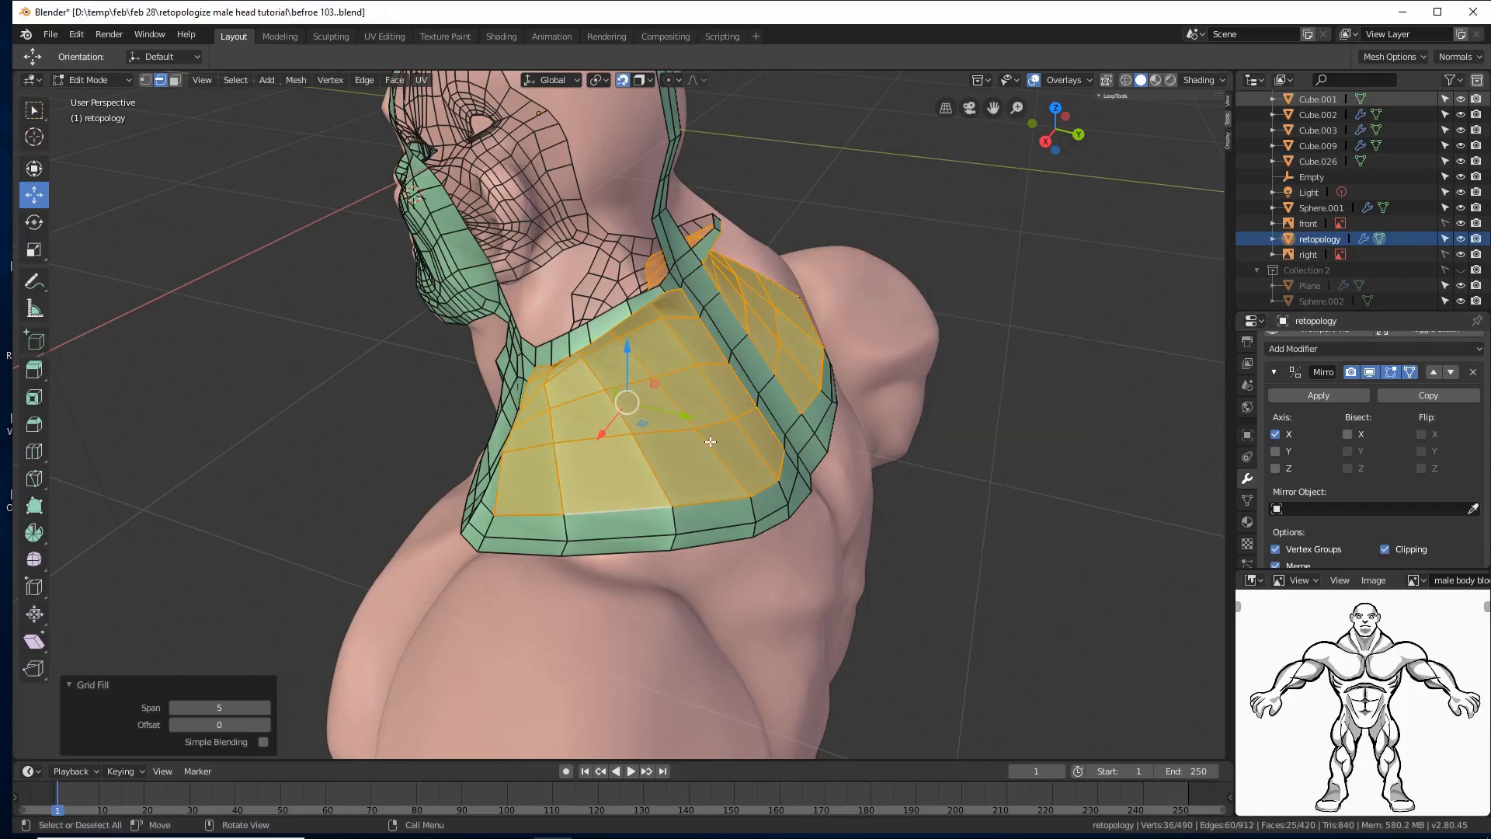
pyautogui.moveTo(888, 481); pyautogui.dragTo(710, 467, button='middle')
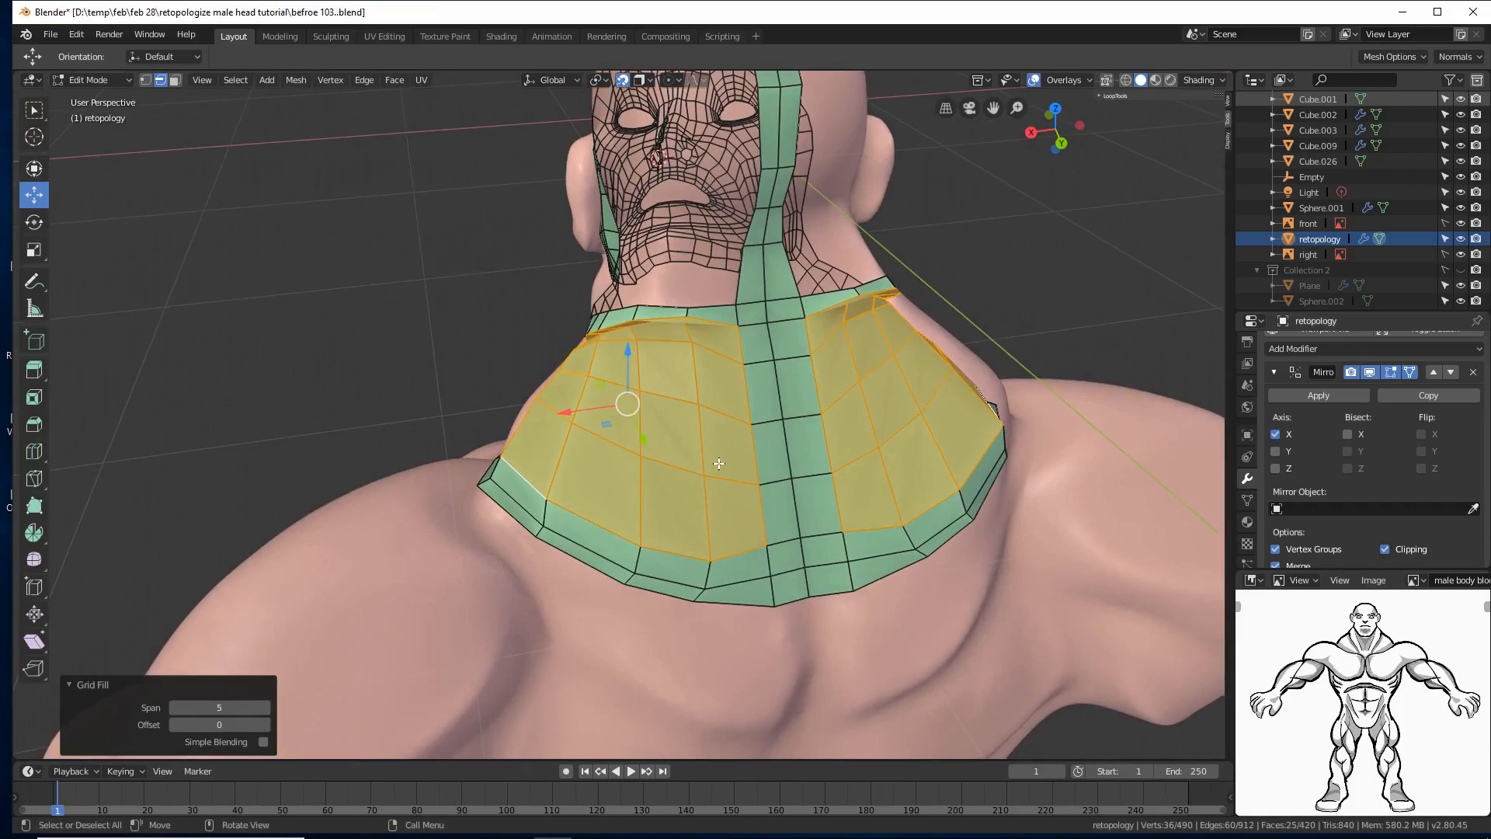
pyautogui.hotkey('alt', 'a')
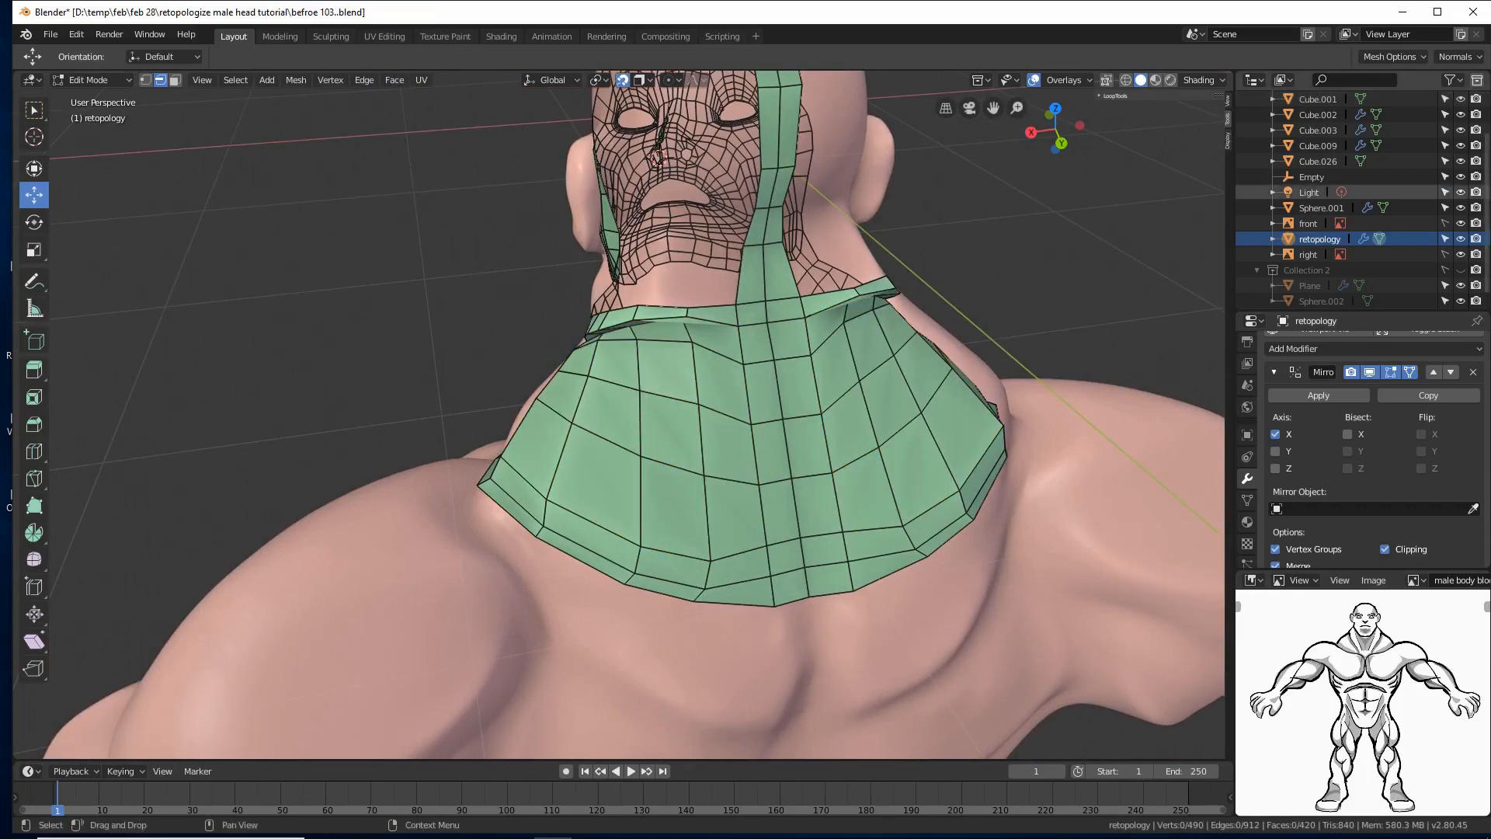
pyautogui.hotkey('ctrl', 'alt', 's')
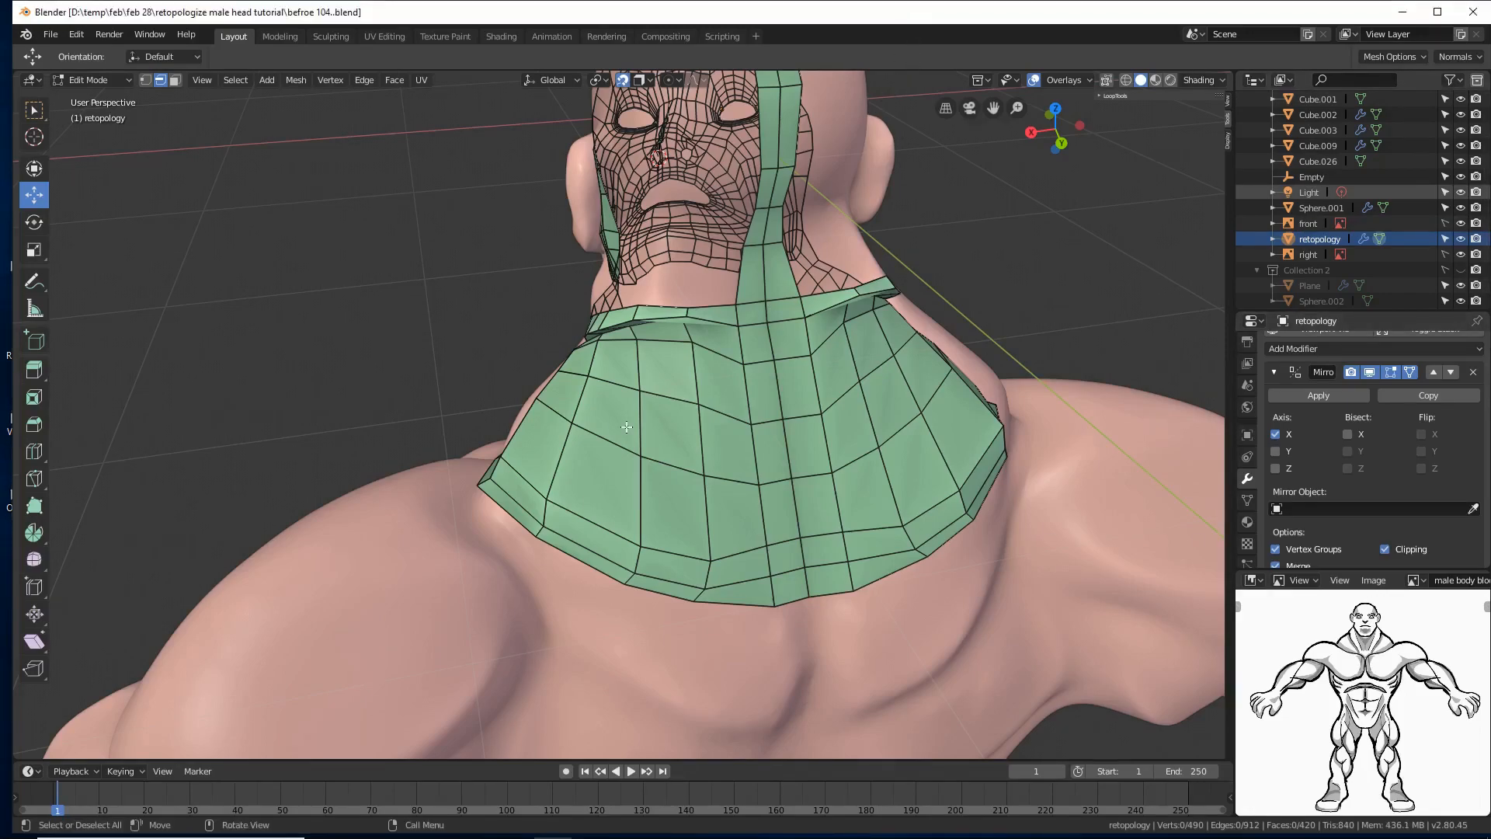
# Step: Snap three edges between the upper neck strip and the new fill onto the sculpt, moving the first -0.0198 m in view Z
pyautogui.moveTo(893, 350); pyautogui.dragTo(628, 378, button='middle')
pyautogui.click(586, 355)
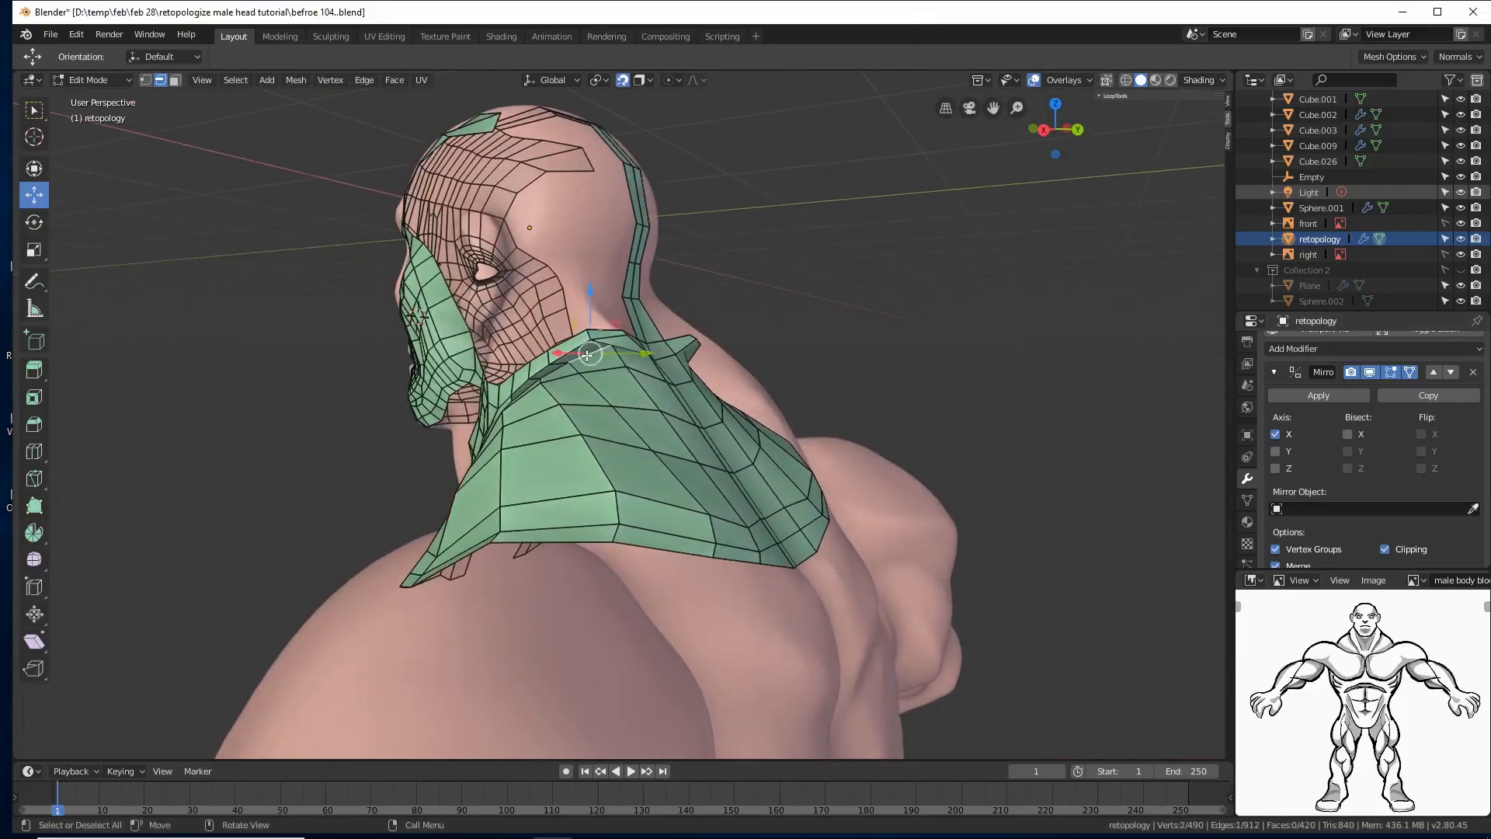
pyautogui.moveTo(586, 355); pyautogui.dragTo(586, 358)
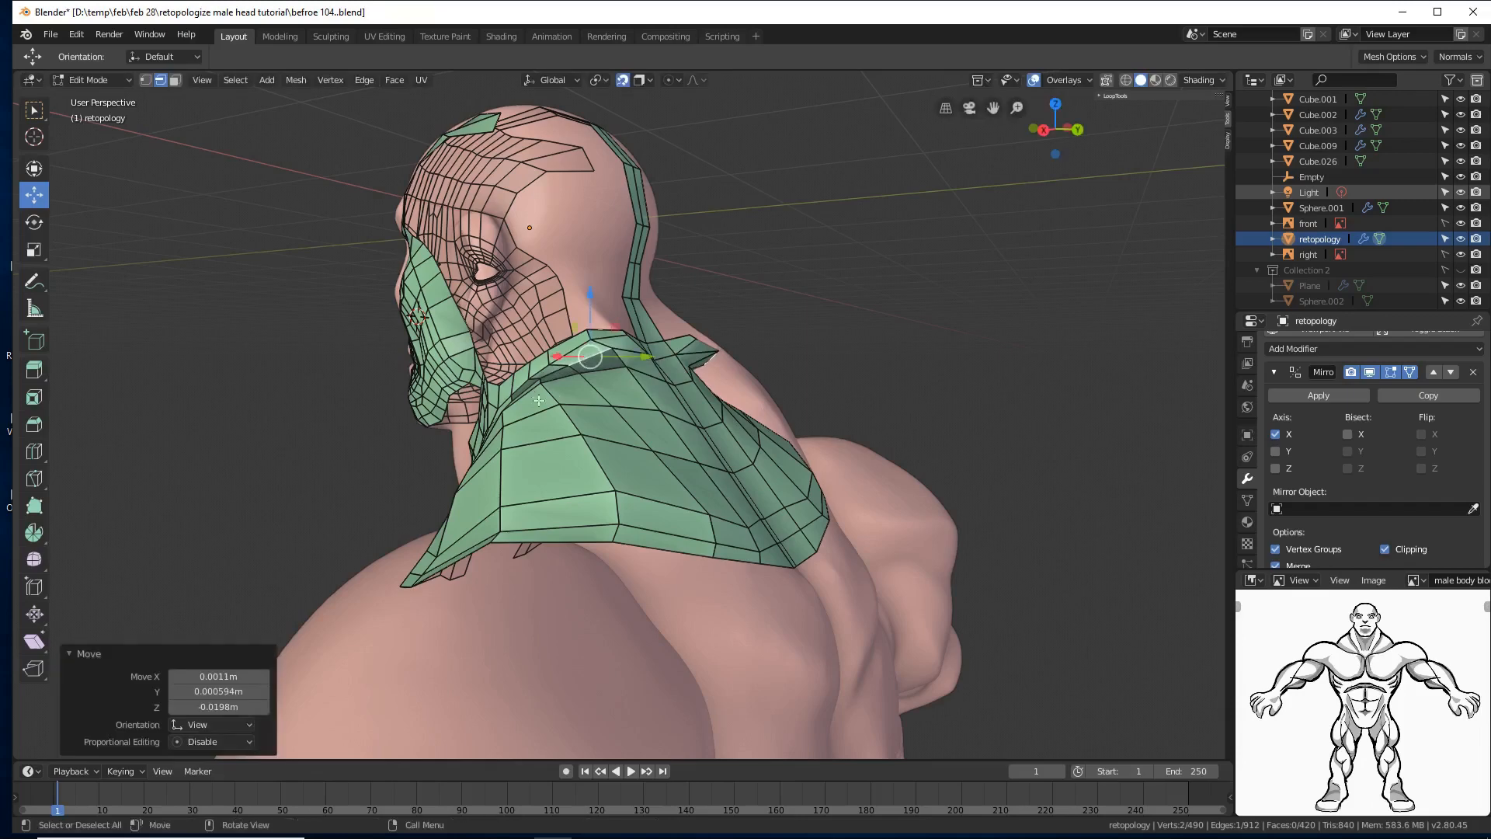
pyautogui.moveTo(586, 358); pyautogui.dragTo(549, 381, button='middle')
pyautogui.click(548, 374)
pyautogui.moveTo(552, 373); pyautogui.dragTo(554, 375)
pyautogui.moveTo(561, 375); pyautogui.dragTo(607, 383, button='middle')
pyautogui.click(622, 376)
pyautogui.moveTo(622, 375); pyautogui.dragTo(622, 376)
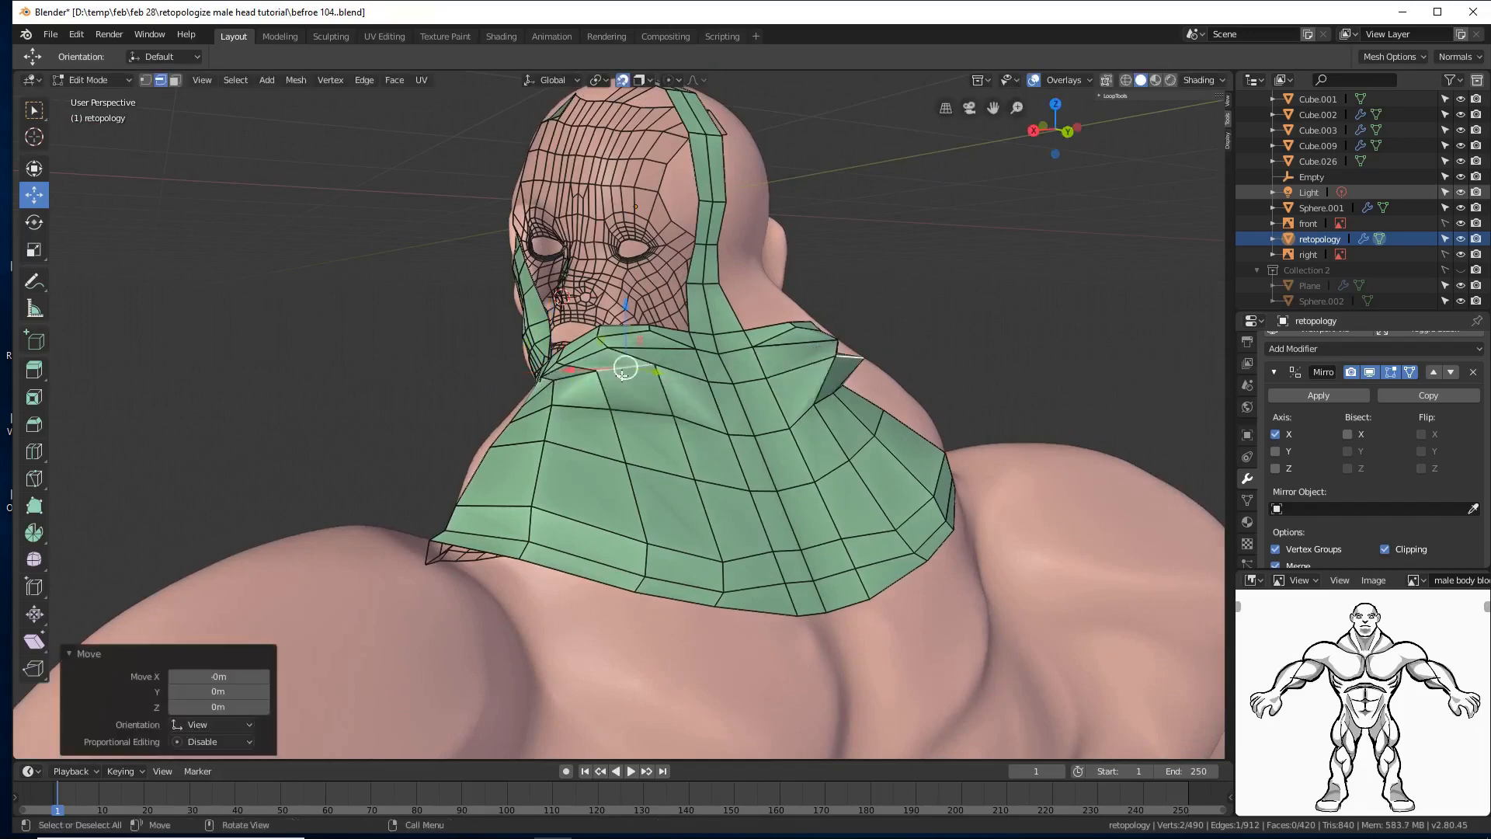
# Step: Re-snap two more upper edges of the neck fill onto the sculpt, then shift the second one downward to widen the strip
pyautogui.moveTo(618, 381); pyautogui.dragTo(562, 395, button='middle')
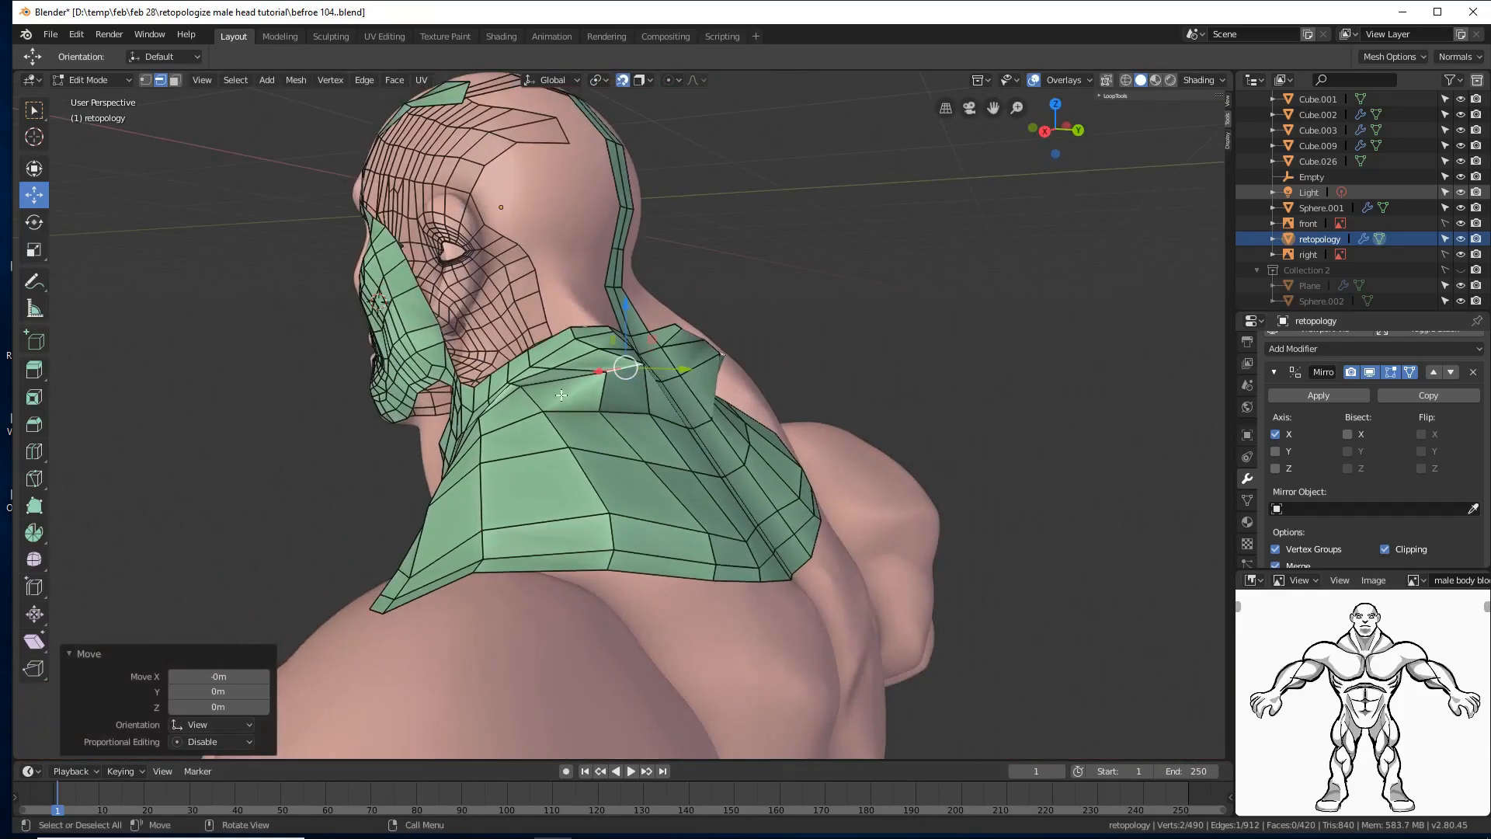
pyautogui.click(553, 381)
pyautogui.moveTo(554, 380); pyautogui.dragTo(553, 383)
pyautogui.moveTo(519, 414); pyautogui.dragTo(448, 469, button='middle')
pyautogui.click(625, 384)
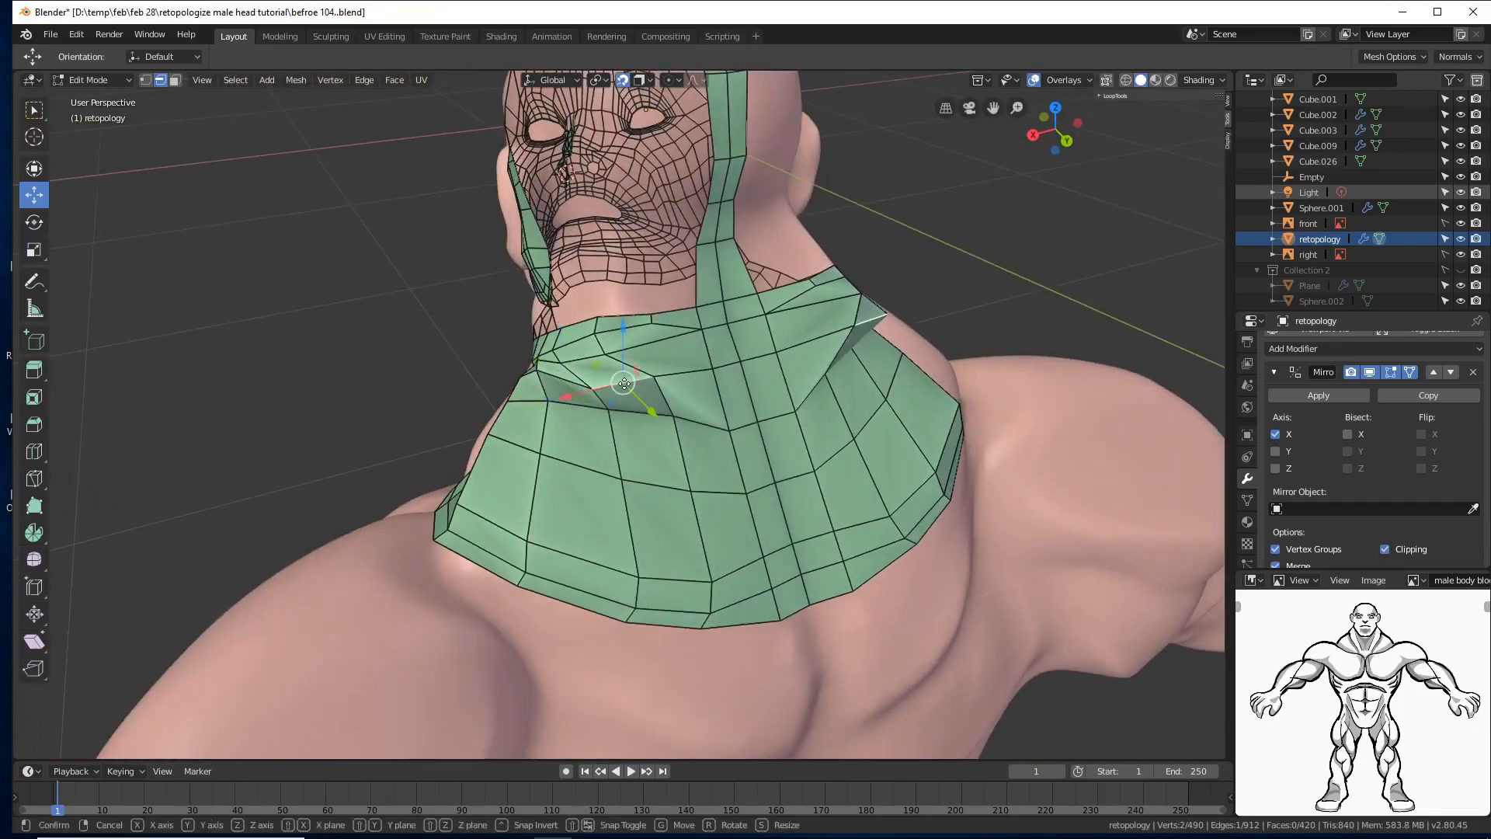
pyautogui.moveTo(625, 384); pyautogui.dragTo(624, 384)
pyautogui.moveTo(597, 431); pyautogui.dragTo(677, 396, button='middle')
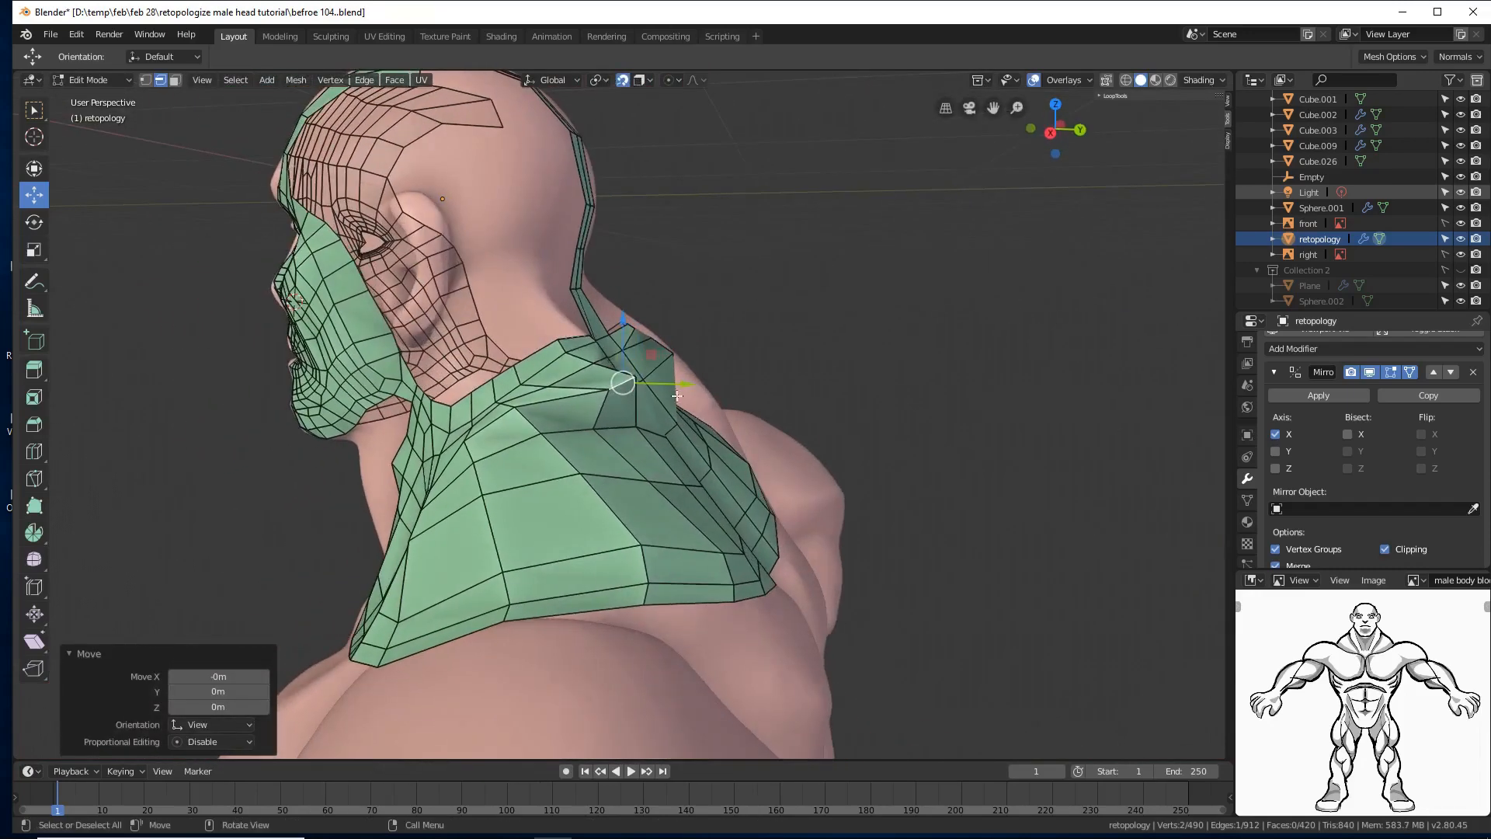
pyautogui.moveTo(623, 383); pyautogui.dragTo(612, 427)
pyautogui.moveTo(678, 484); pyautogui.dragTo(627, 440, button='middle')
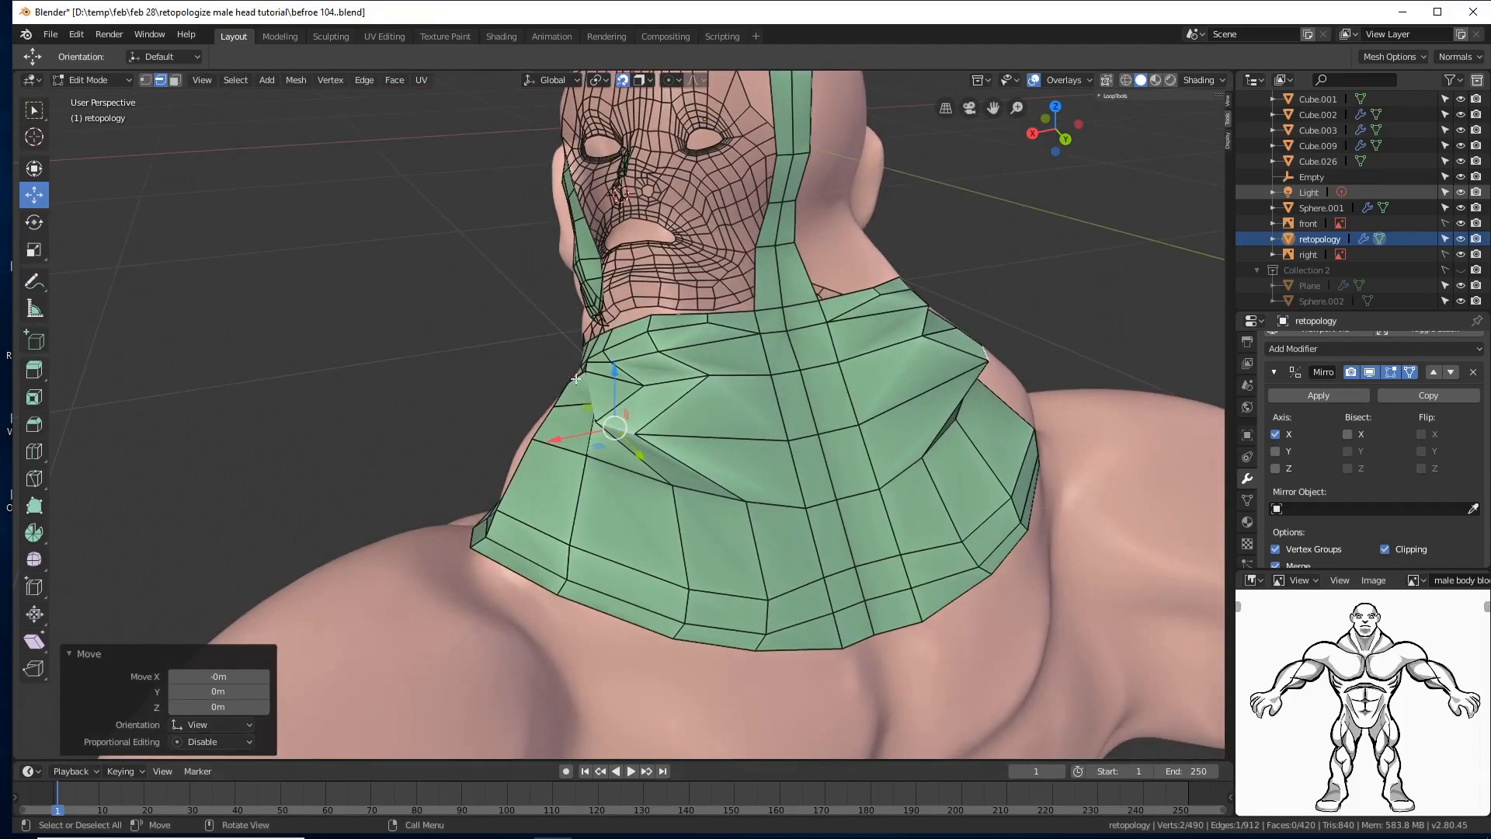
# Step: Spread the bunched vertices of the upper neck fill: one by -0.5 m in X and 0.156 m in Y, its neighbour by -0.323 m in X
pyautogui.click(668, 441)
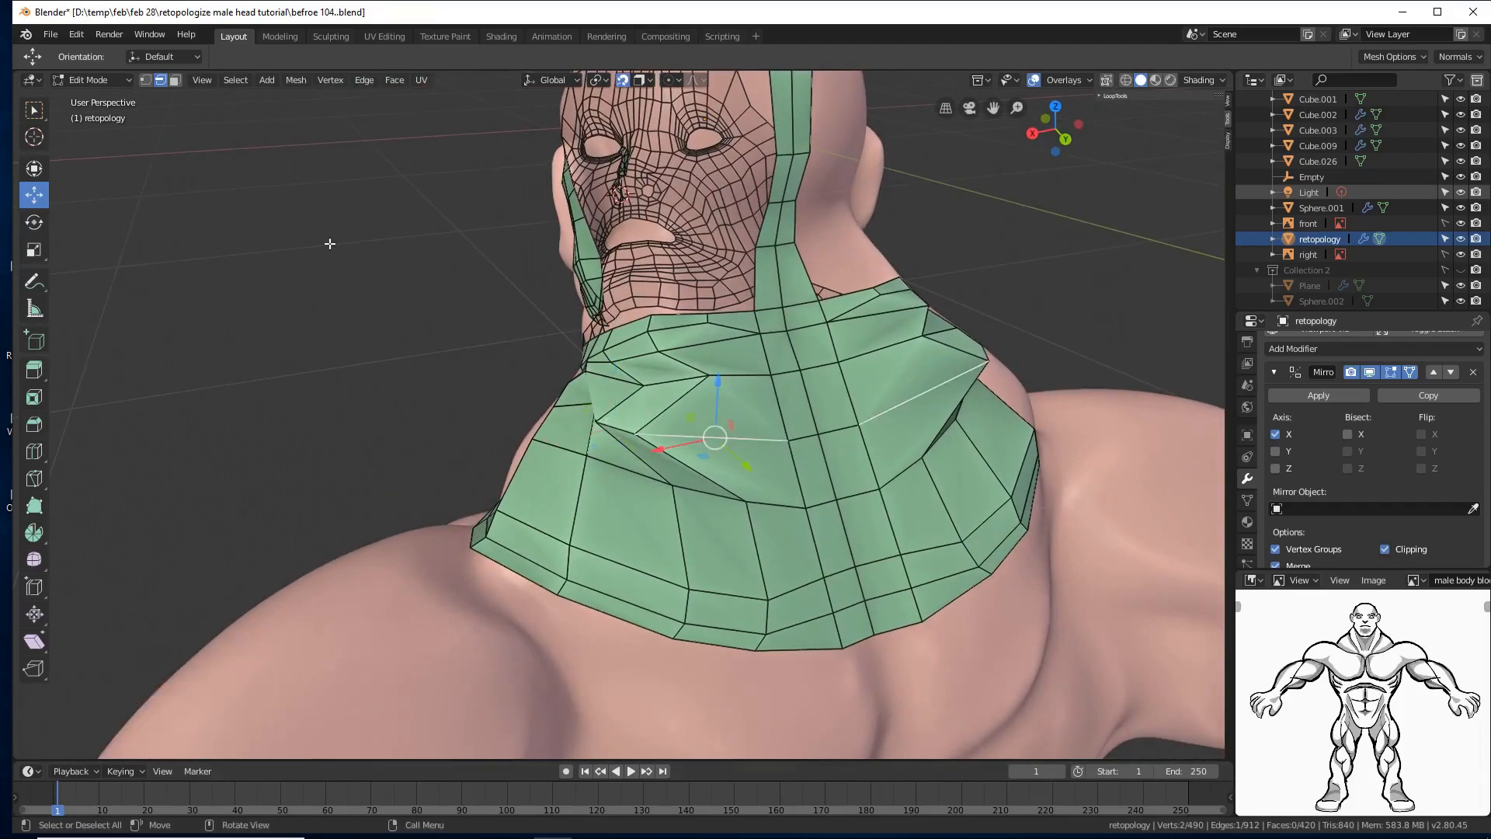
pyautogui.click(145, 80)
pyautogui.click(651, 440)
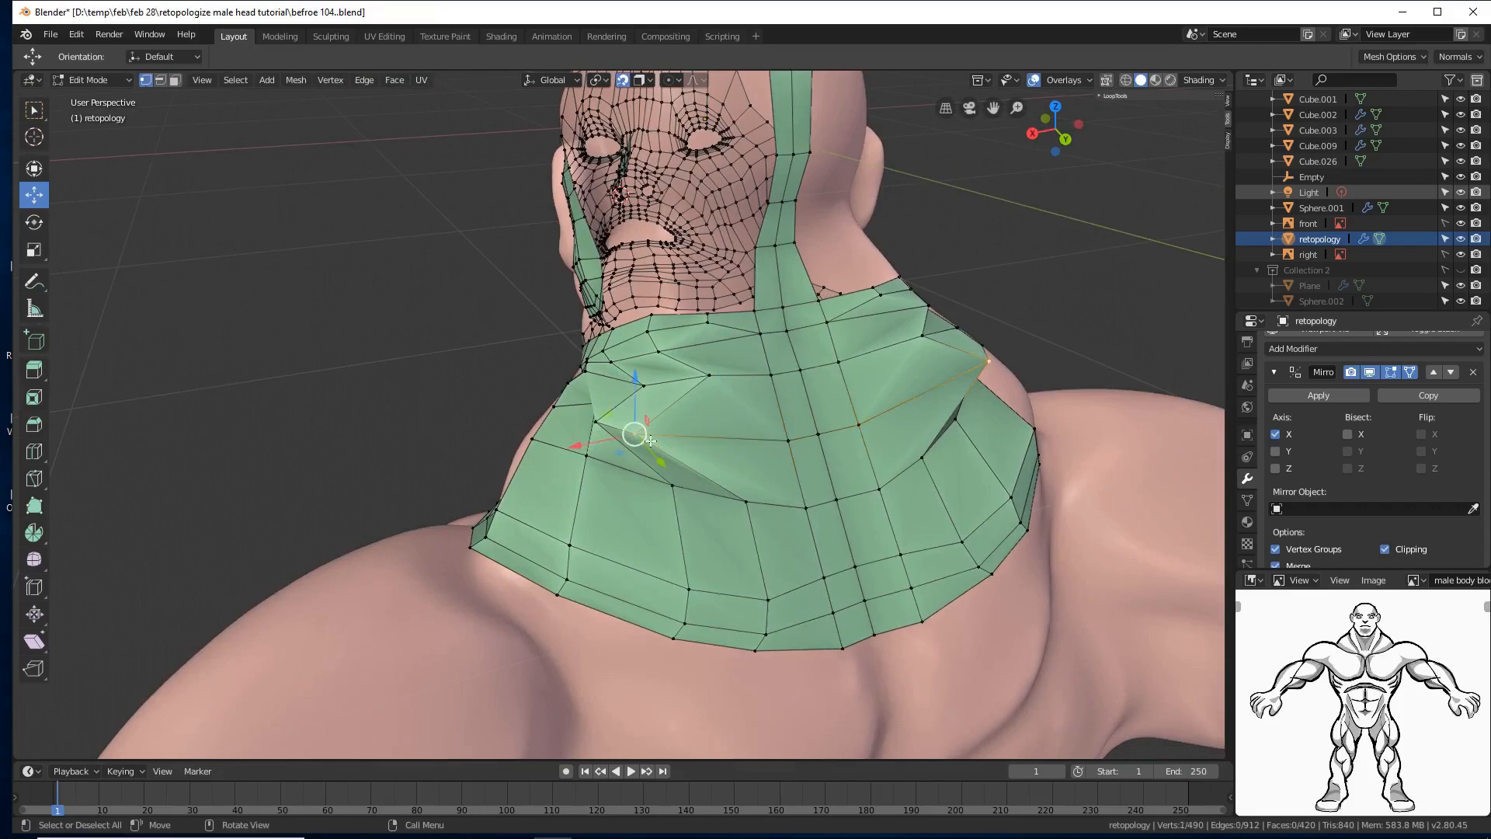
pyautogui.moveTo(610, 443); pyautogui.dragTo(681, 431)
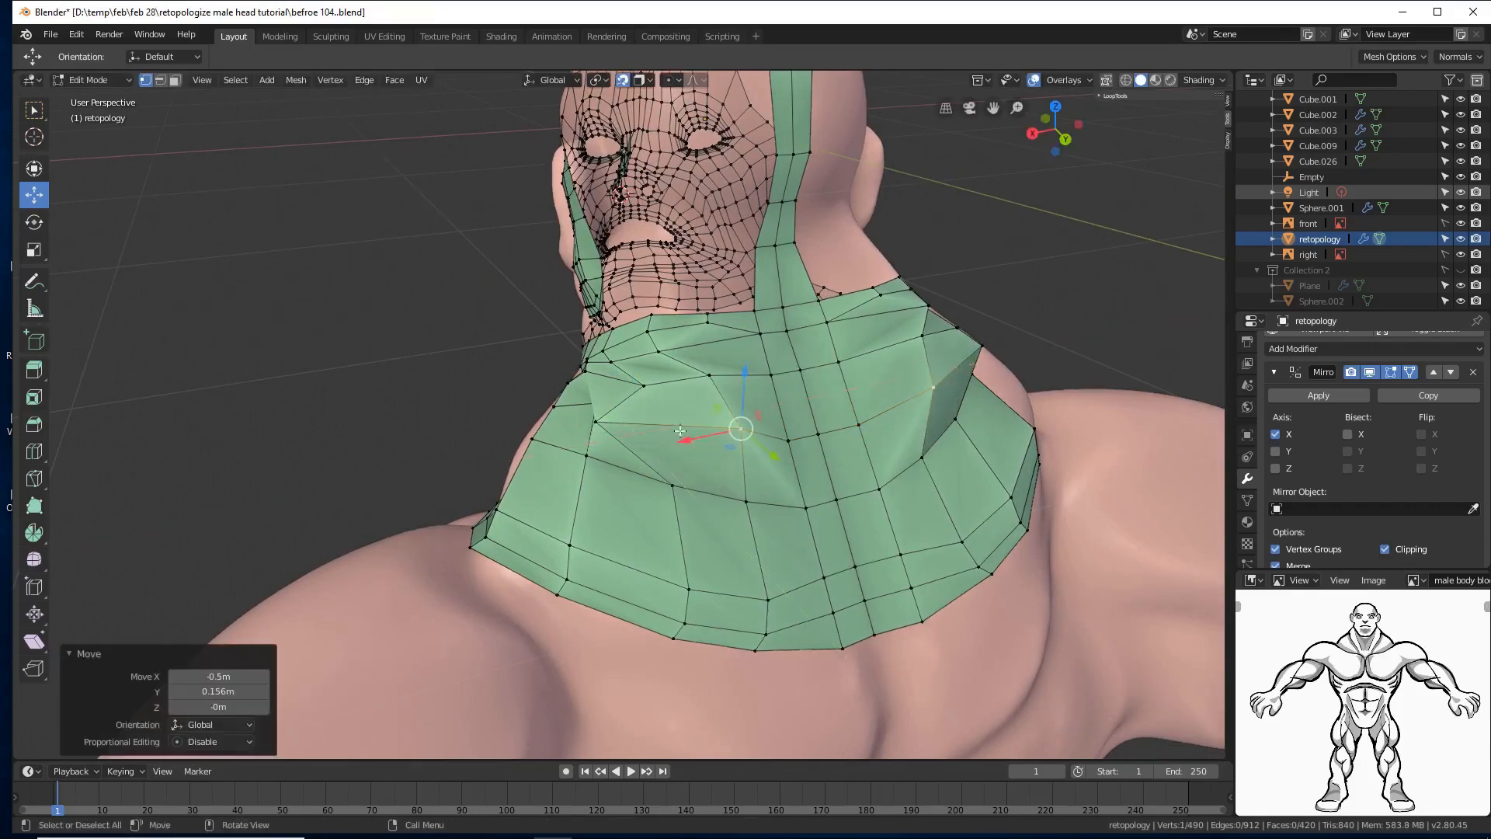
pyautogui.click(597, 418)
pyautogui.moveTo(557, 432); pyautogui.dragTo(635, 472)
pyautogui.moveTo(640, 475); pyautogui.dragTo(600, 489, button='middle')
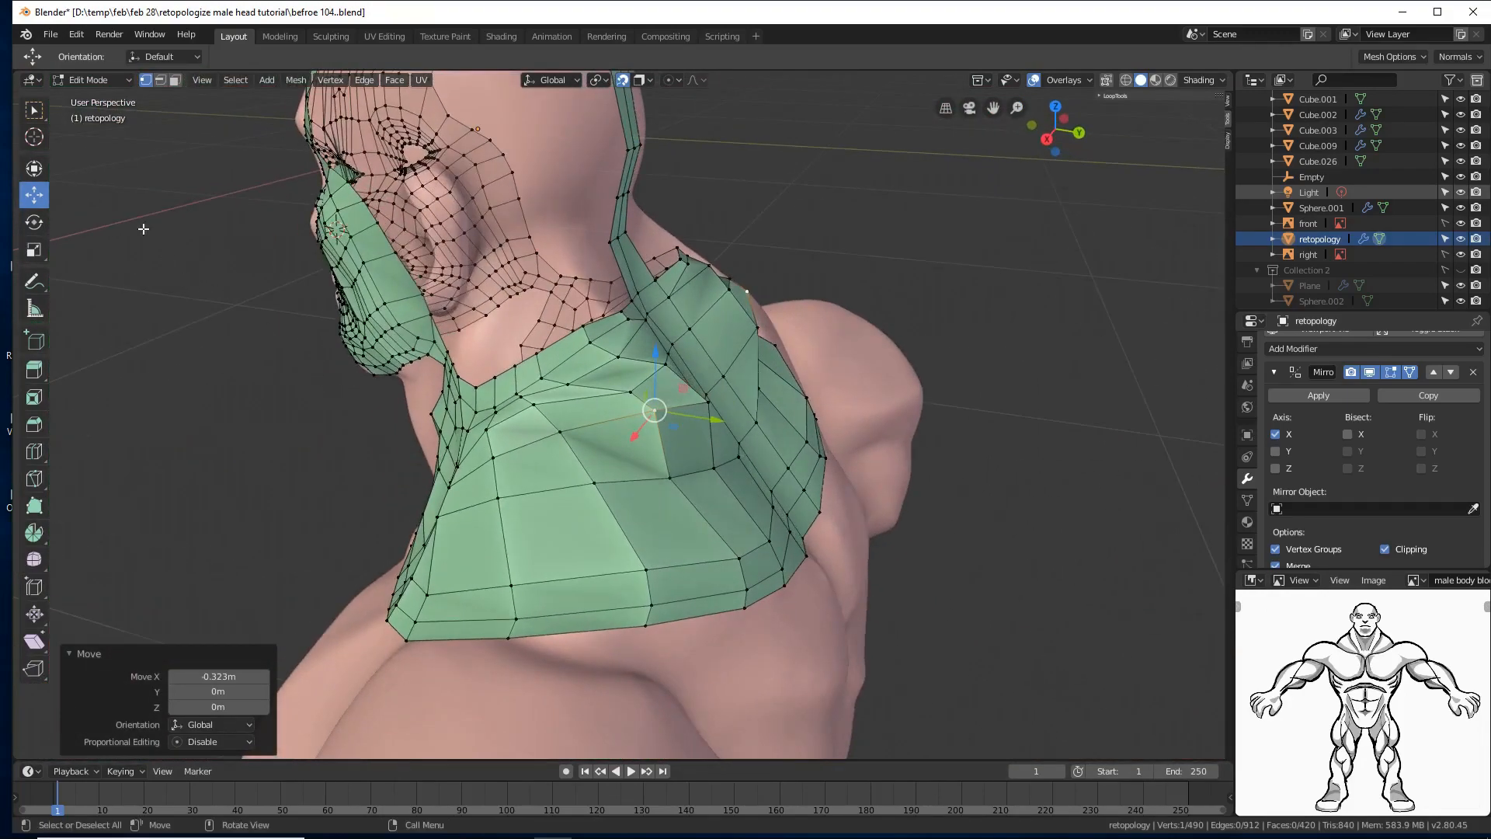
# Step: Select the four faces in the middle of the neck fill and snap them onto the sculpt with a zero-distance move
pyautogui.click(176, 81)
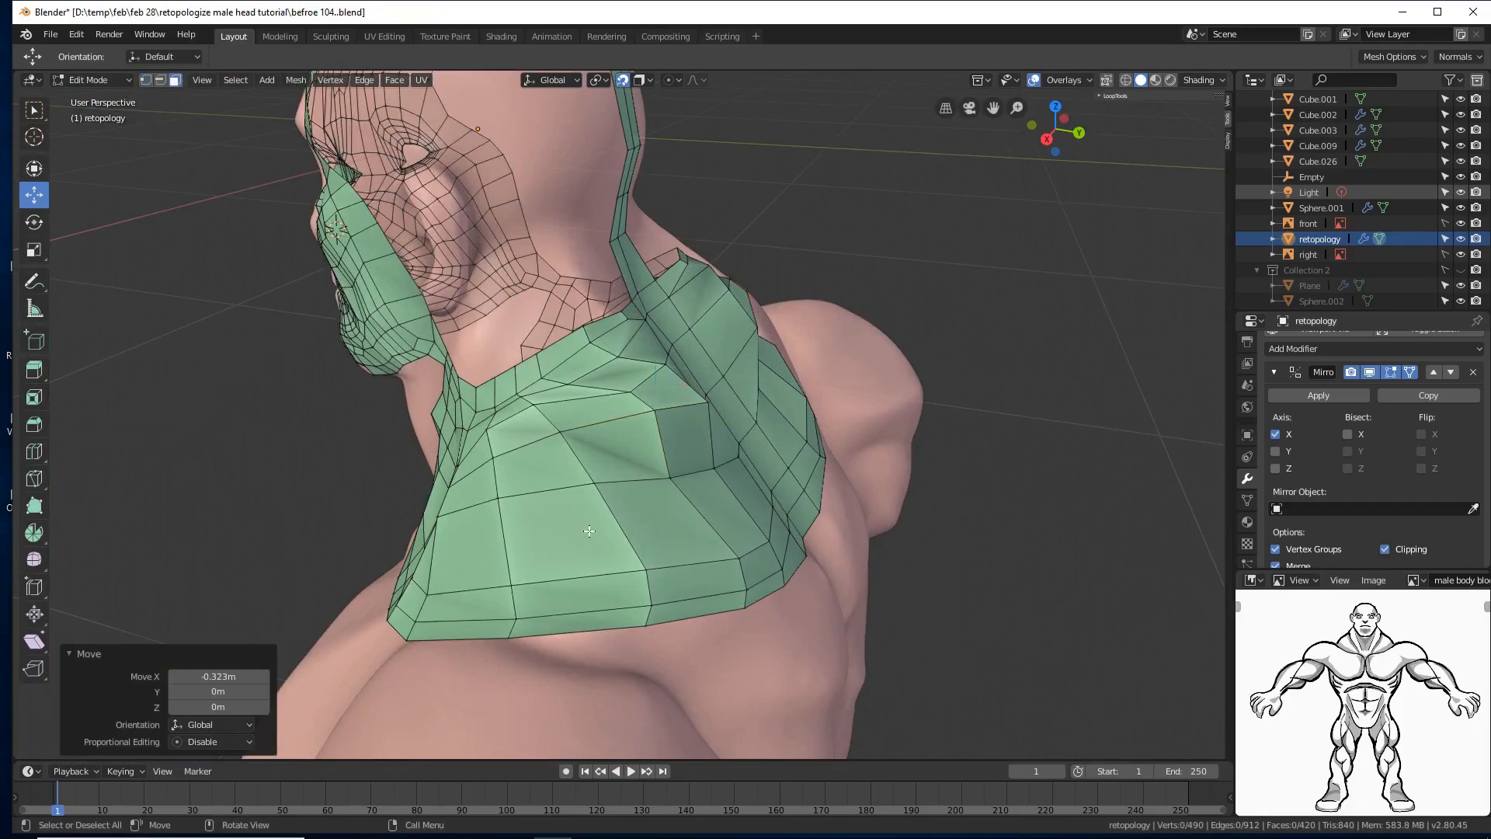
pyautogui.press('c')
pyautogui.click(594, 493)
pyautogui.rightClick(585, 489)
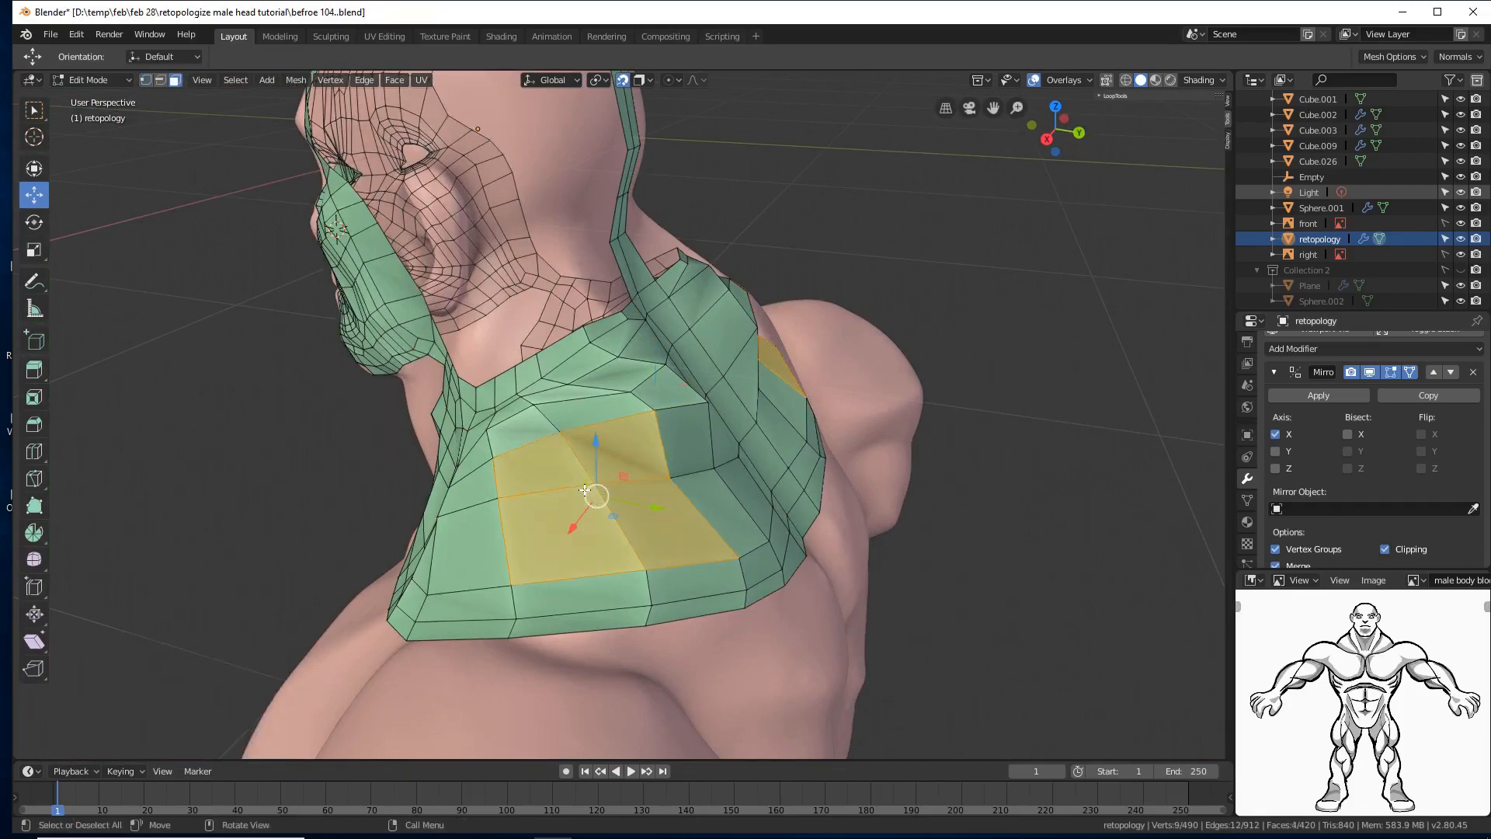
pyautogui.click(590, 493)
pyautogui.moveTo(590, 493); pyautogui.dragTo(580, 561, button='middle')
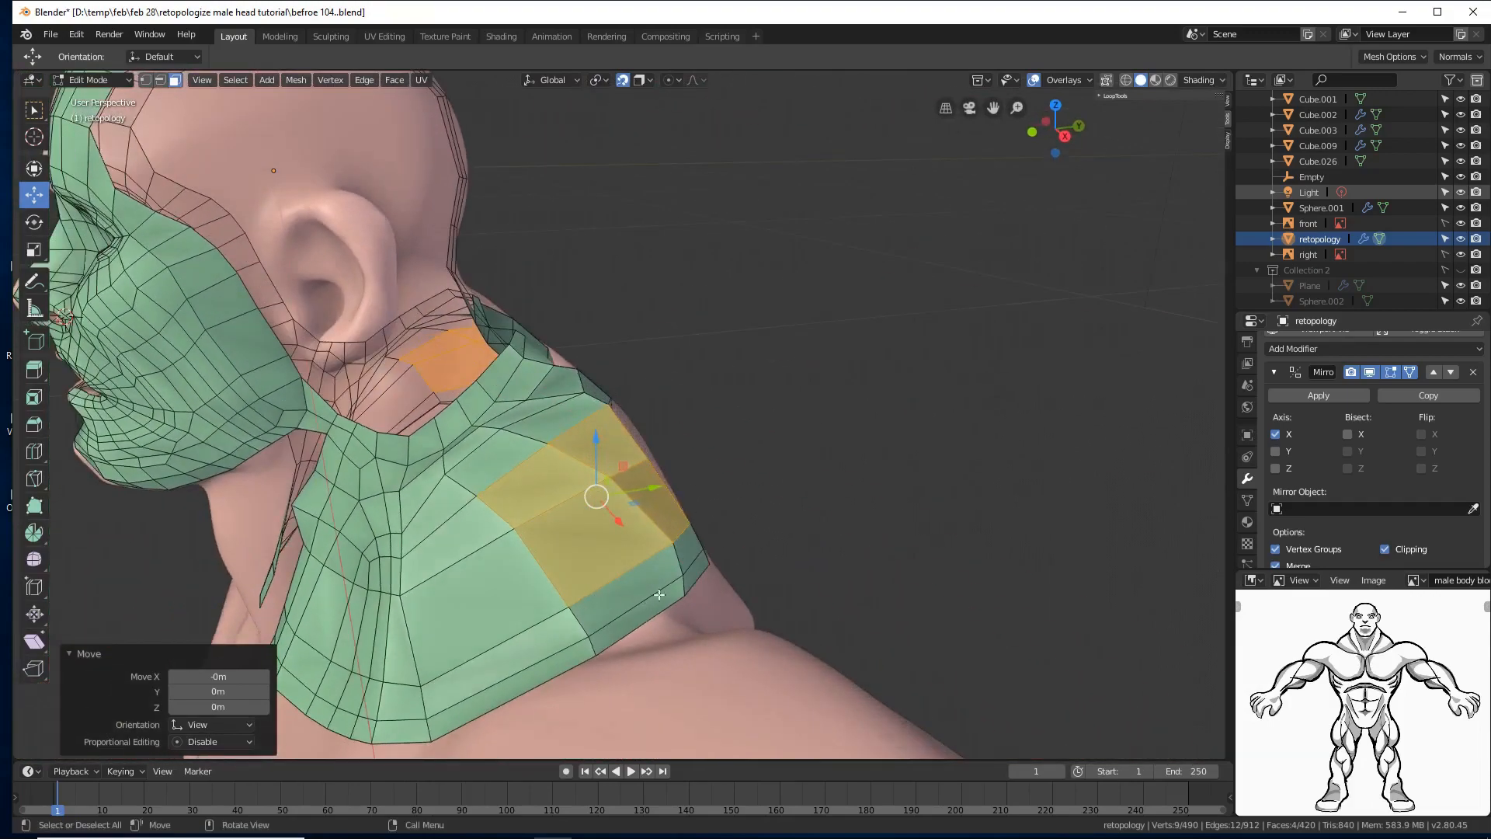
pyautogui.moveTo(660, 595); pyautogui.dragTo(781, 573, button='middle')
pyautogui.click(983, 530)
pyautogui.moveTo(983, 530); pyautogui.dragTo(919, 539, button='middle')
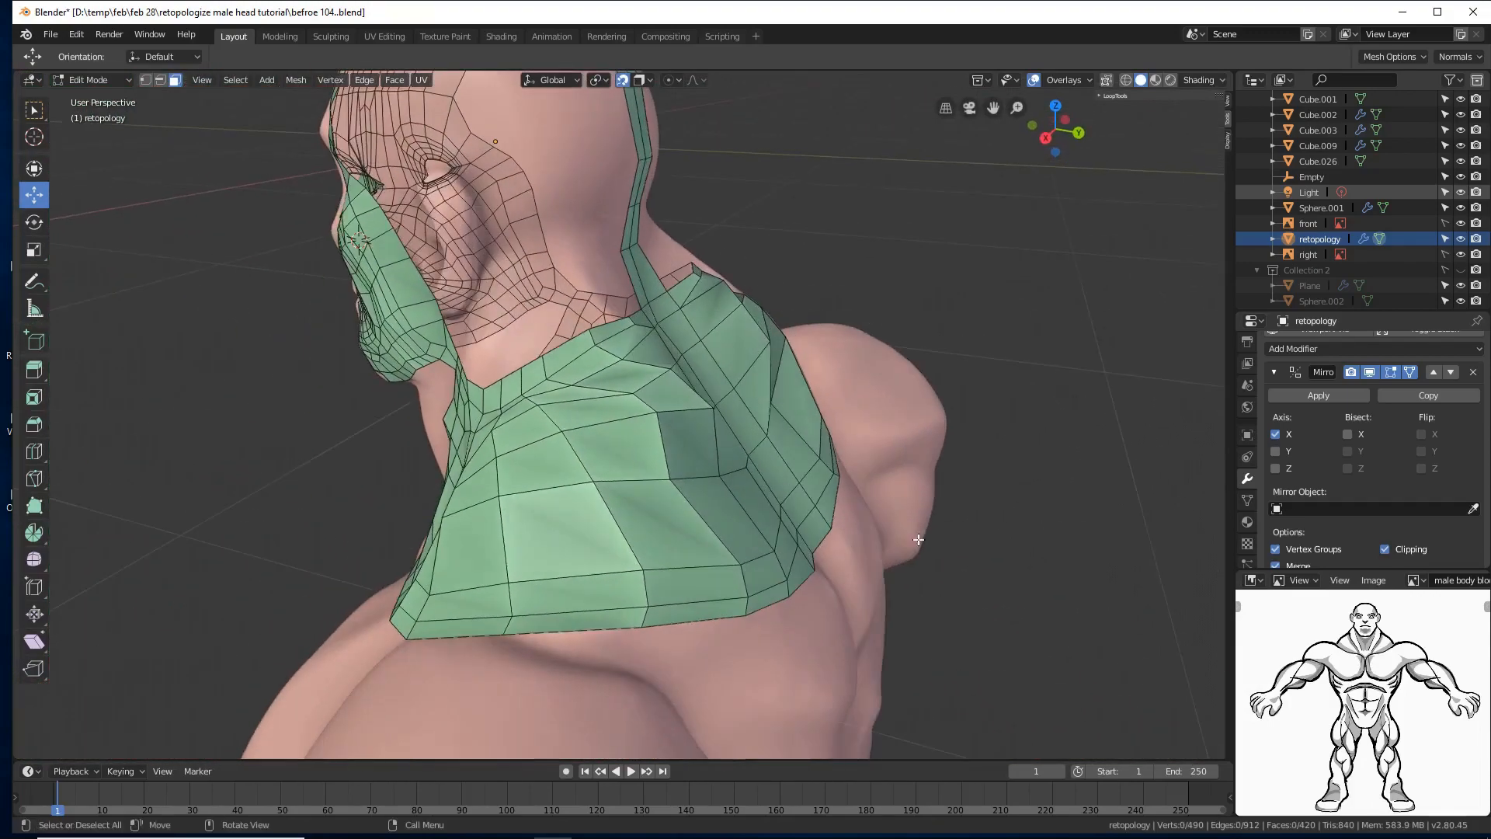
# Step: Select the six faces of the lower neck strip below the fill and re-snap them onto the sculpt without displacing them
pyautogui.press('c')
pyautogui.moveTo(563, 622); pyautogui.dragTo(755, 586)
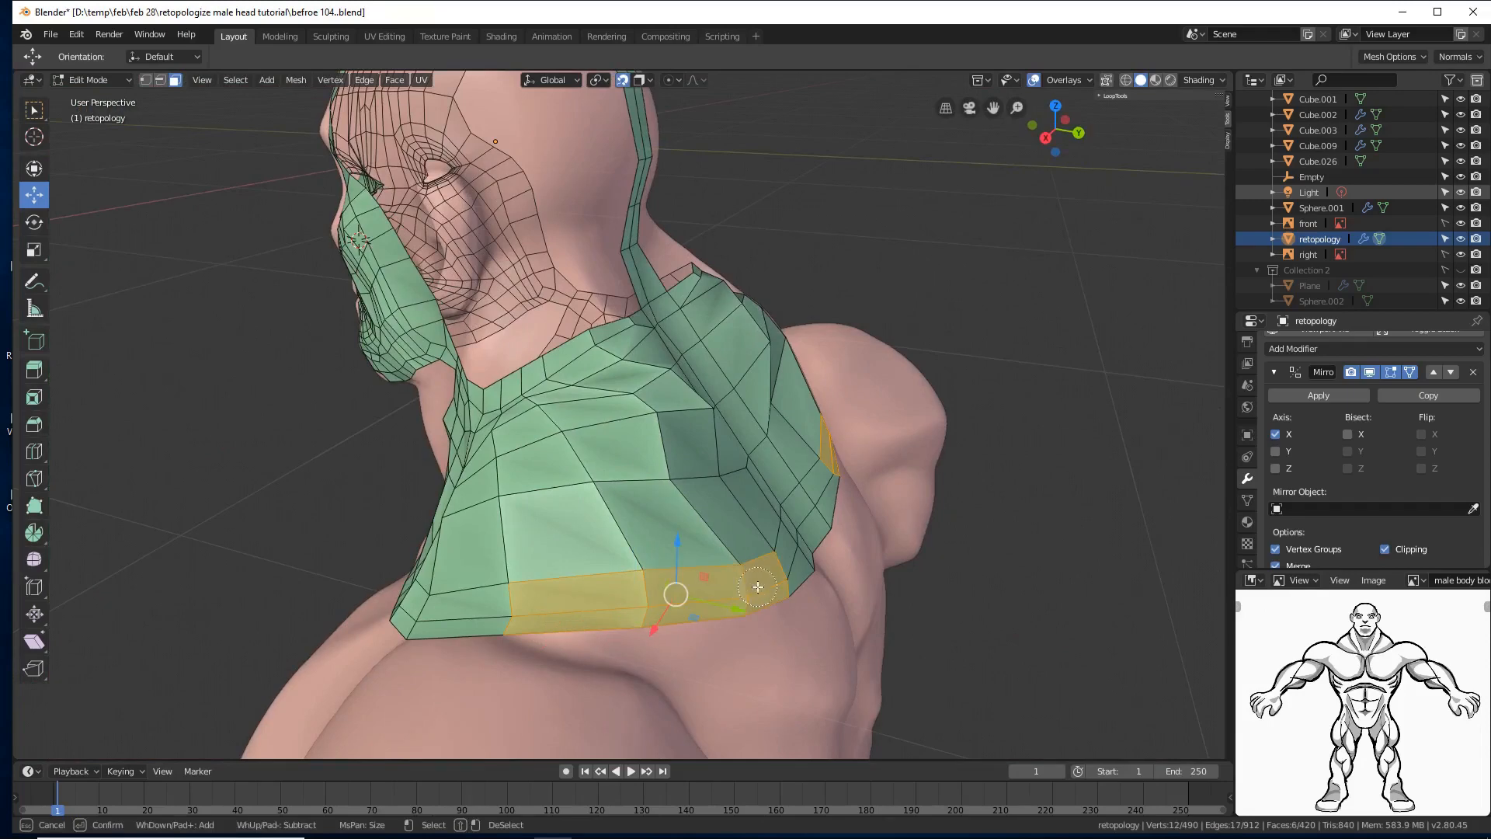
pyautogui.rightClick(757, 587)
pyautogui.press('g')
pyautogui.click(757, 587)
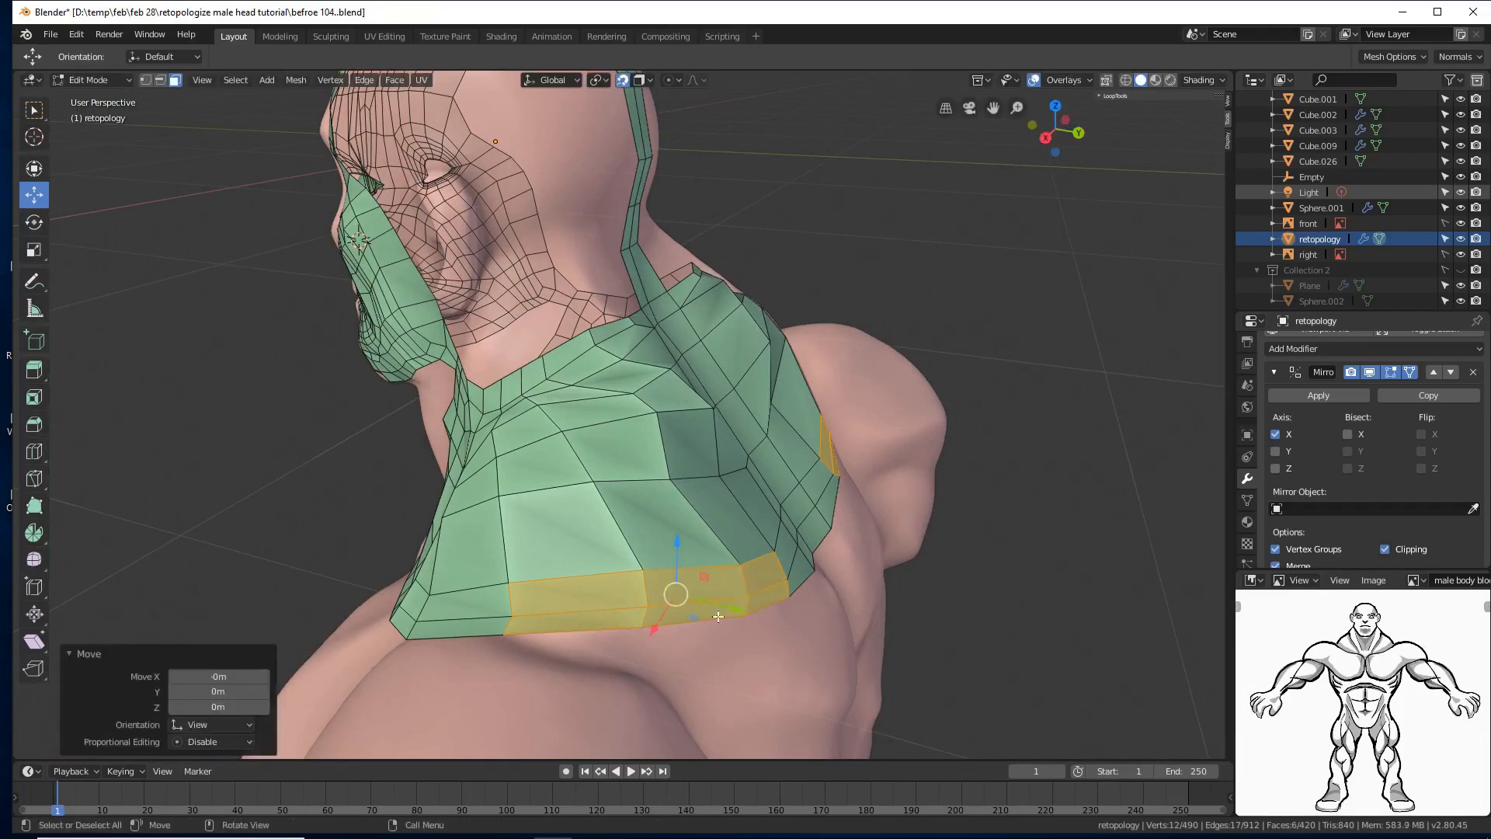
pyautogui.moveTo(717, 617); pyautogui.dragTo(731, 545, button='middle')
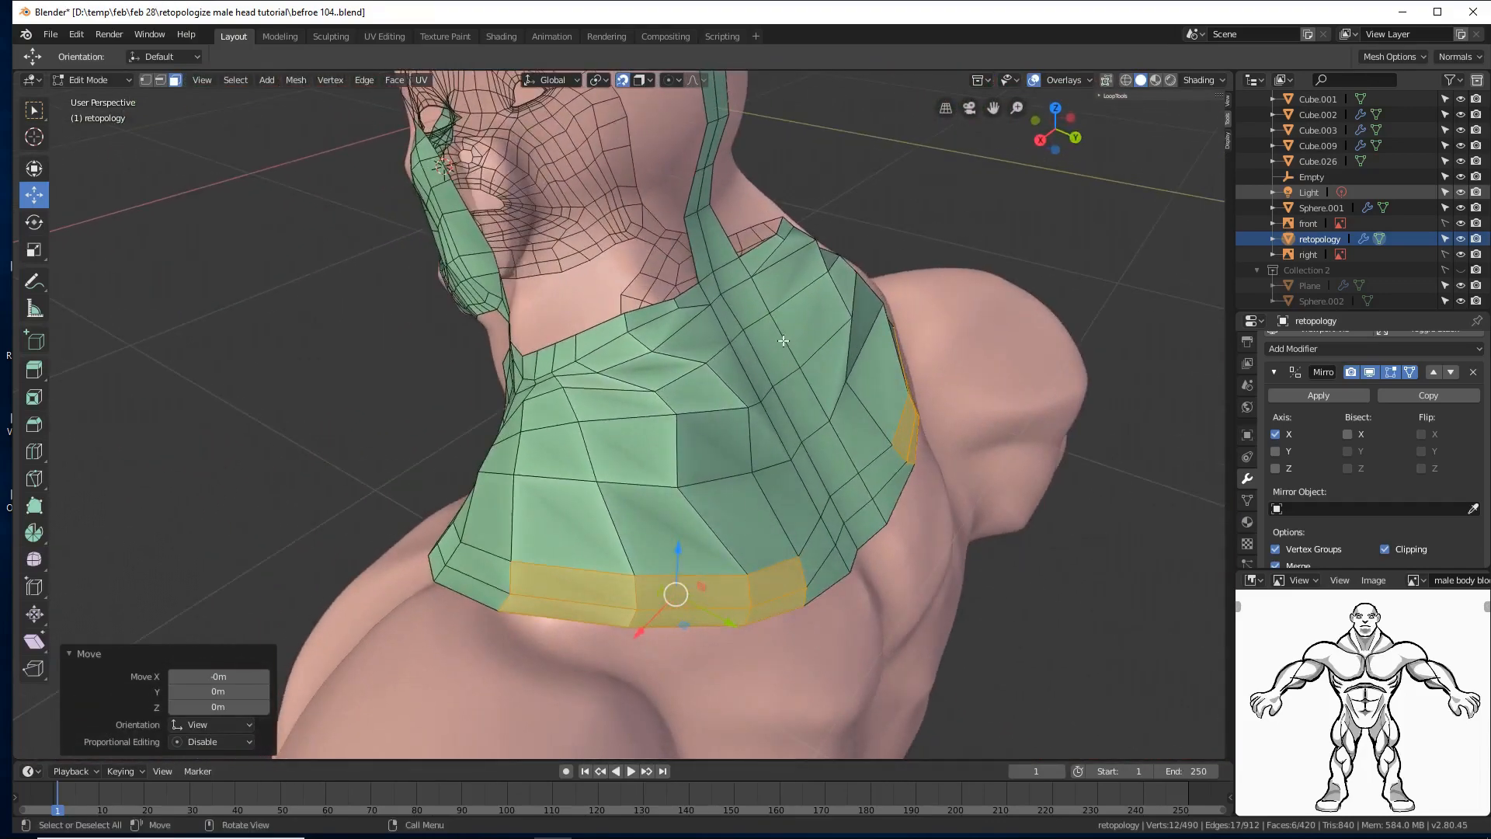
pyautogui.moveTo(784, 340); pyautogui.dragTo(859, 281, button='middle')
pyautogui.hotkey('alt', 'a')
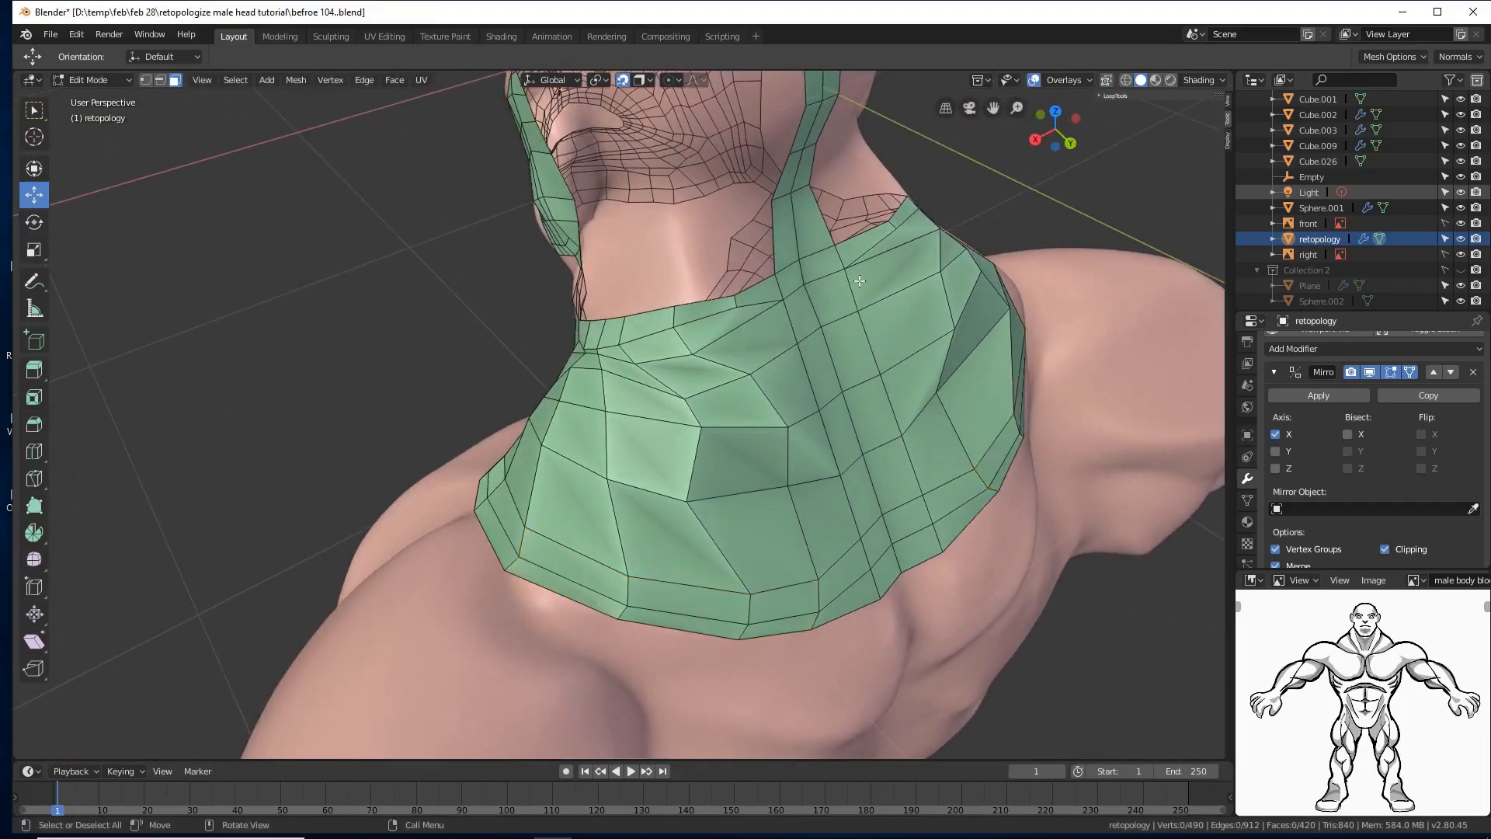
# Step: Select the six faces along the upper edge of the back neck fill and re-snap them onto the sculpt with a zero-distance move
pyautogui.press('c')
pyautogui.moveTo(799, 312); pyautogui.dragTo(786, 317)
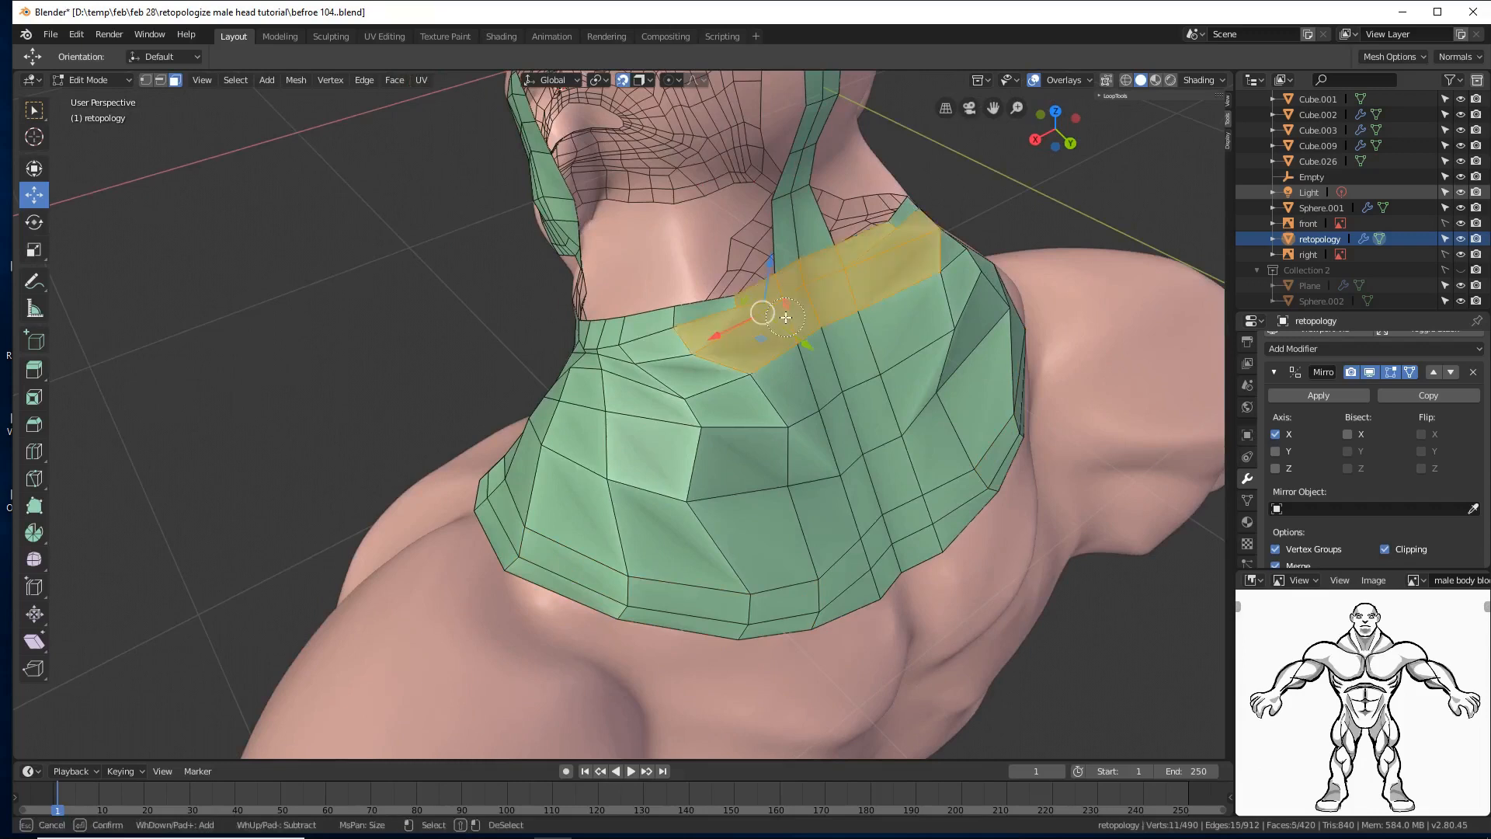
pyautogui.click(729, 325)
pyautogui.press('Escape')
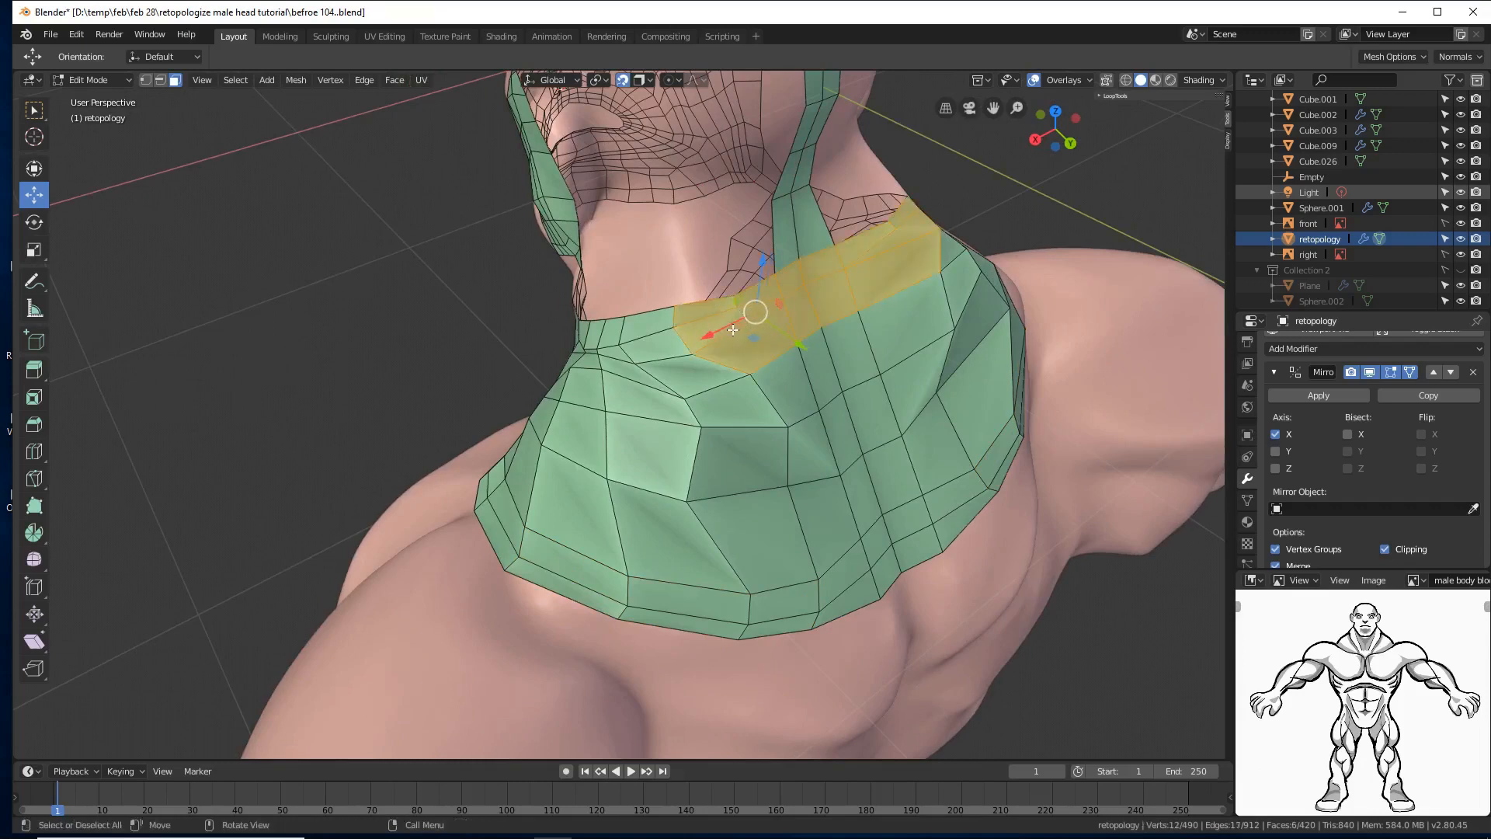
pyautogui.press('g')
pyautogui.click(733, 329)
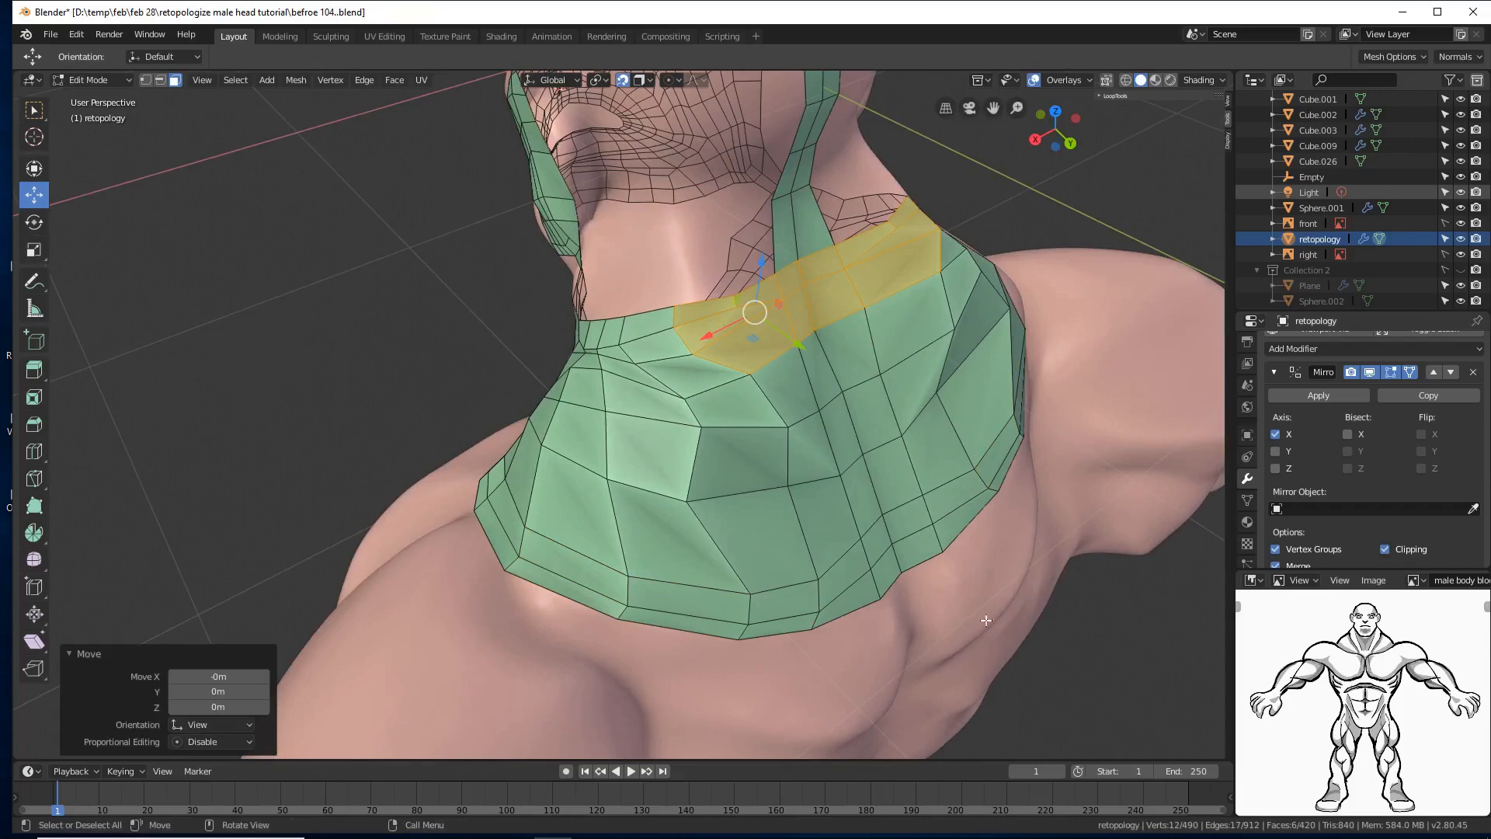
# Step: Clear the selection and save the file as the new version befroe 106
pyautogui.moveTo(806, 489); pyautogui.dragTo(868, 444, button='middle')
pyautogui.click(954, 409)
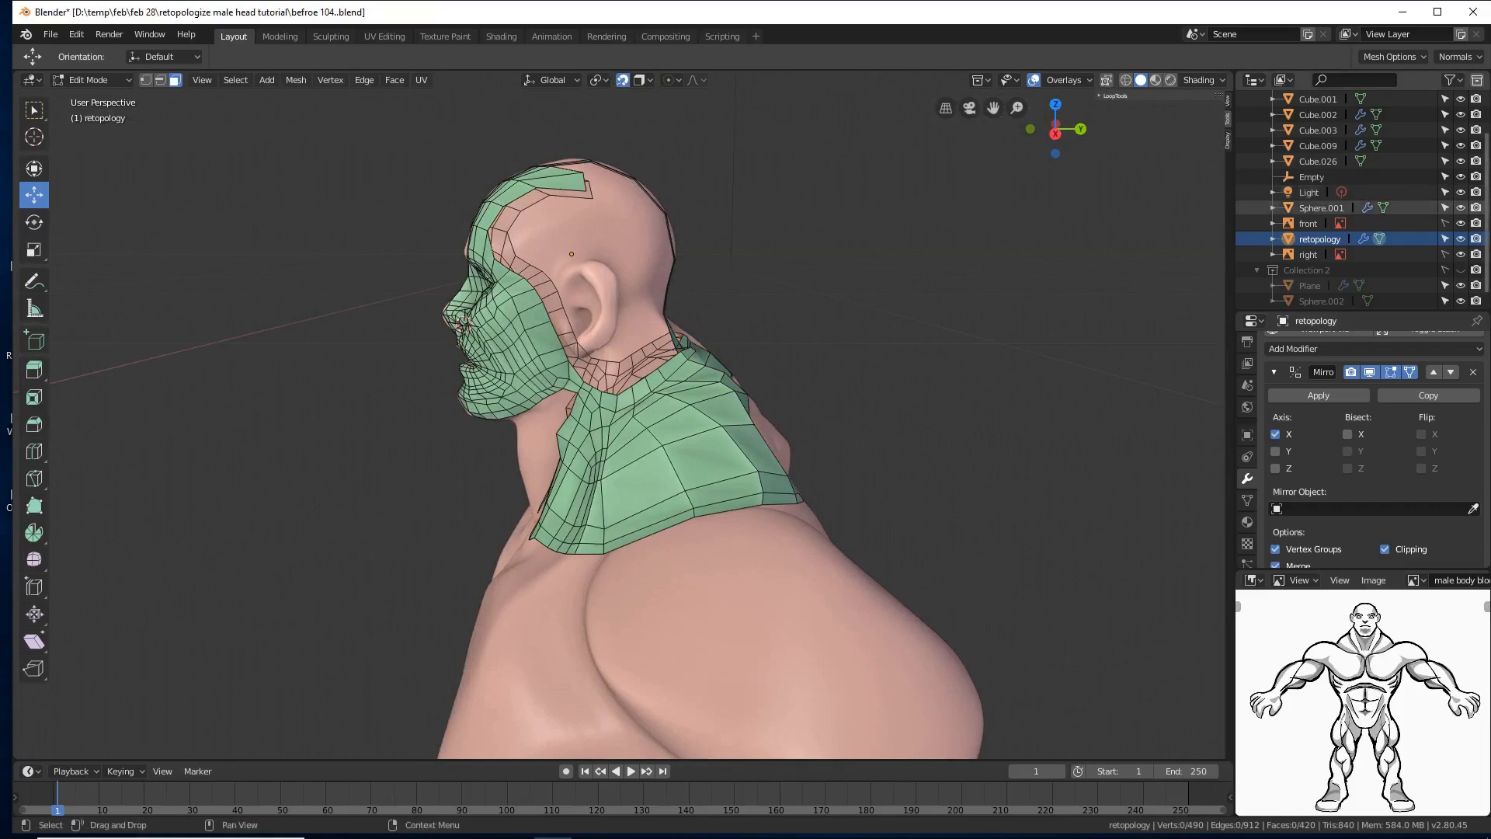
pyautogui.hotkey('ctrl', 'alt', 's')
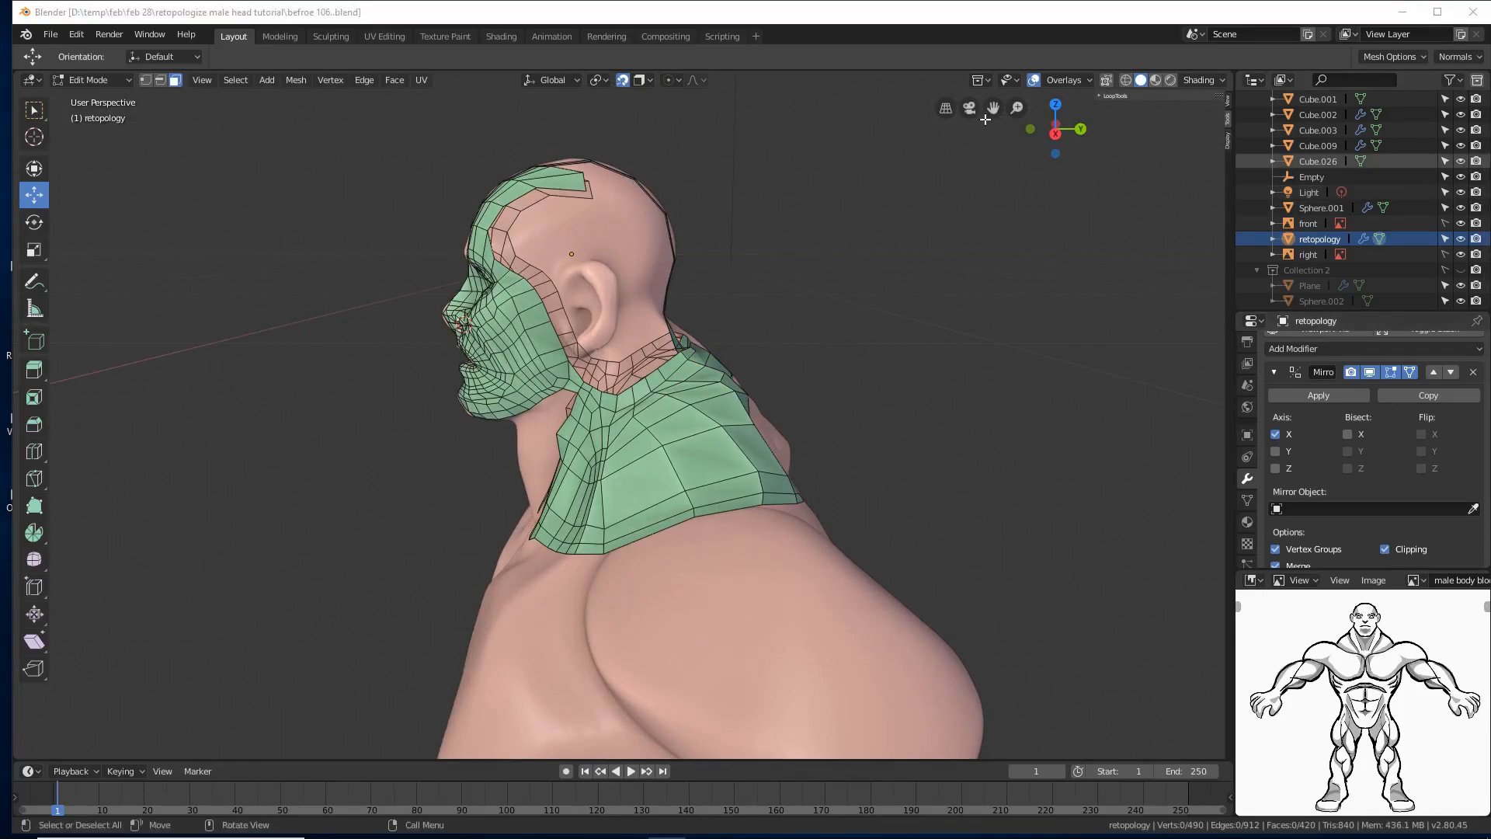
# Step: Extrude one vertex upward onto the sculpt from the neck fill's upper edge, beside the central strip
pyautogui.moveTo(929, 187); pyautogui.dragTo(851, 367, button='middle')
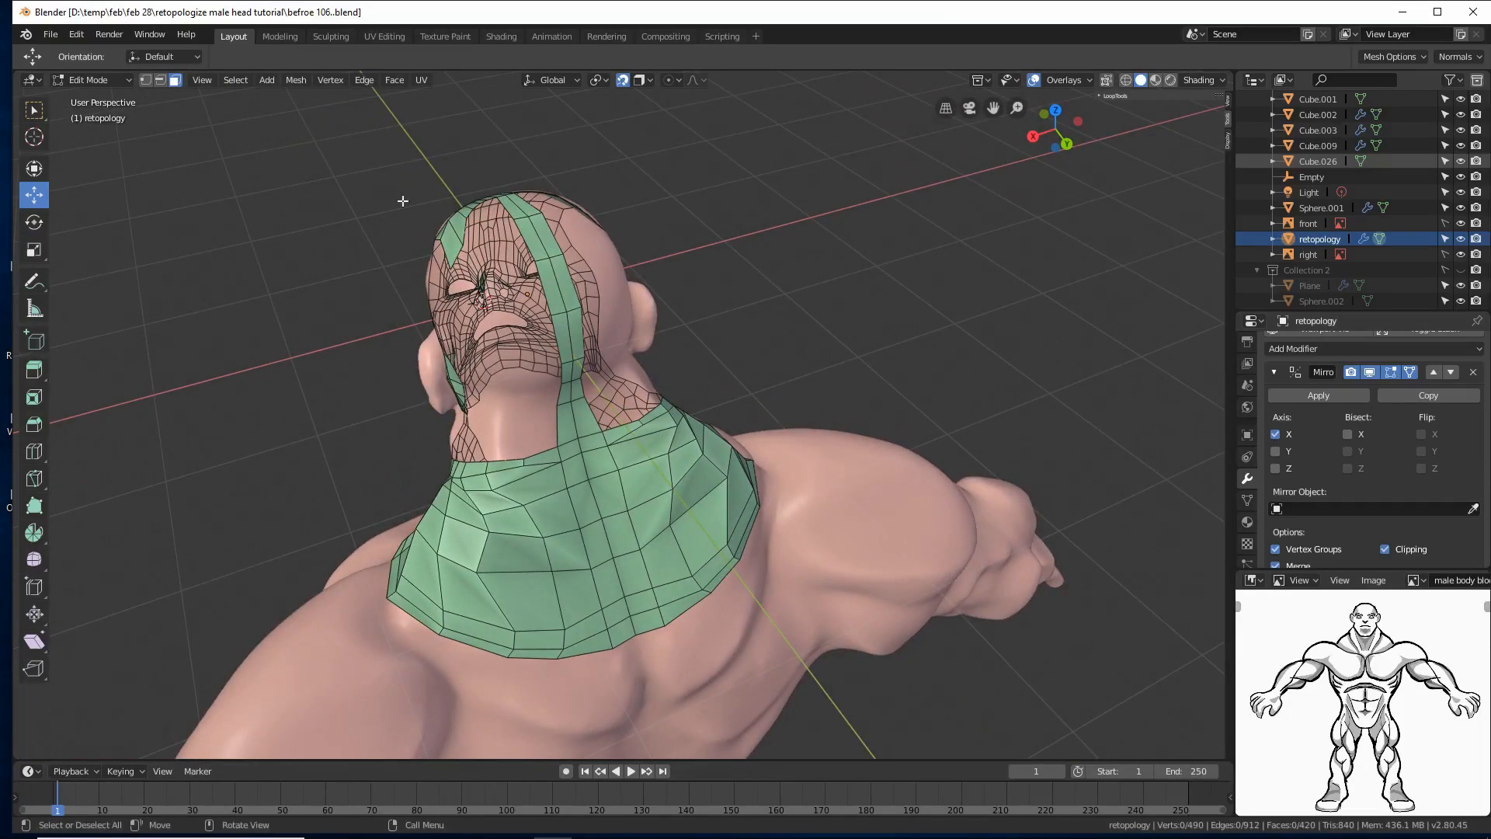
pyautogui.click(145, 79)
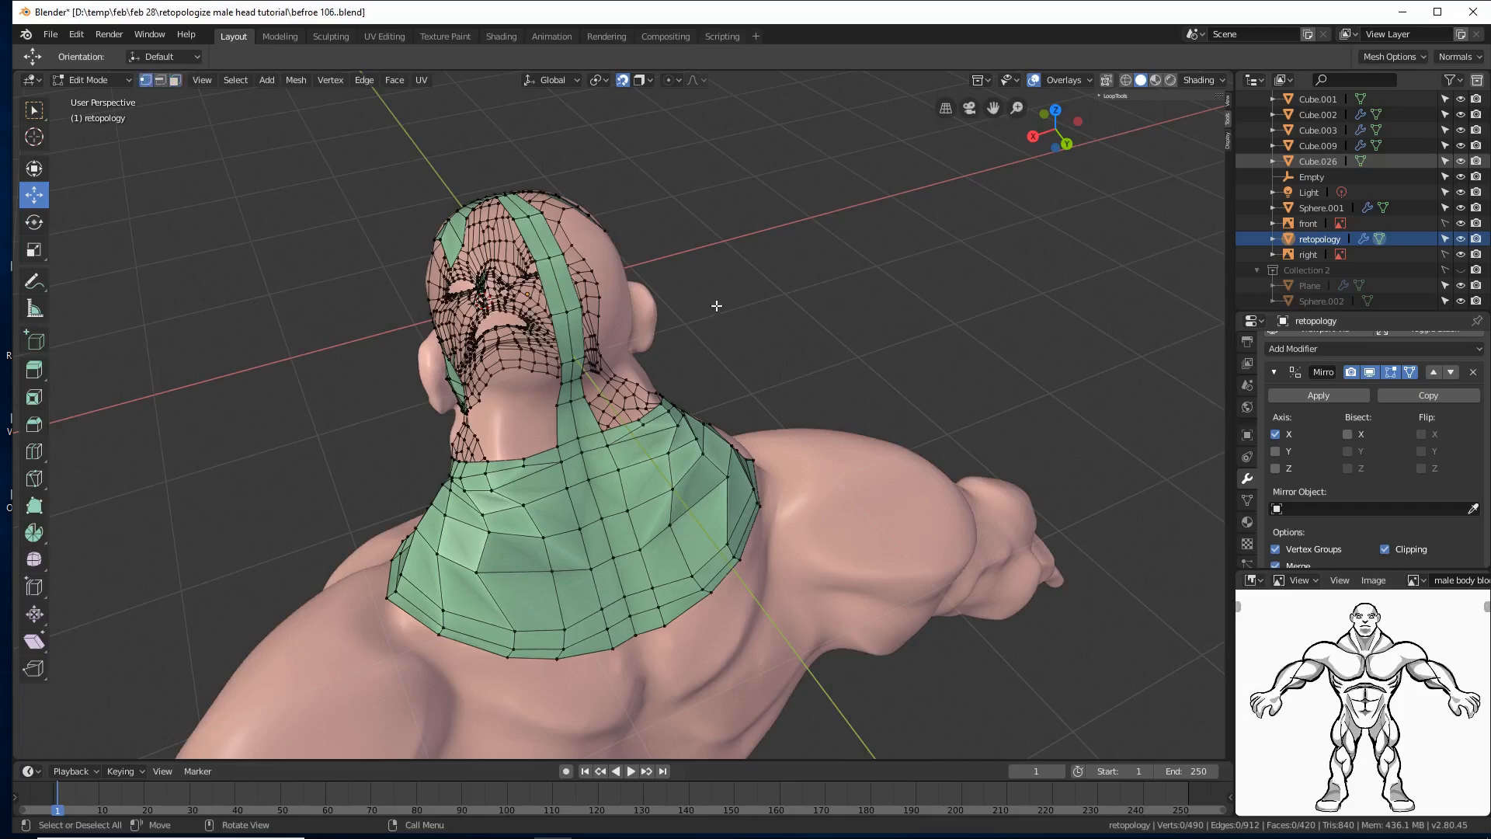
pyautogui.scroll(5, 660, 423)
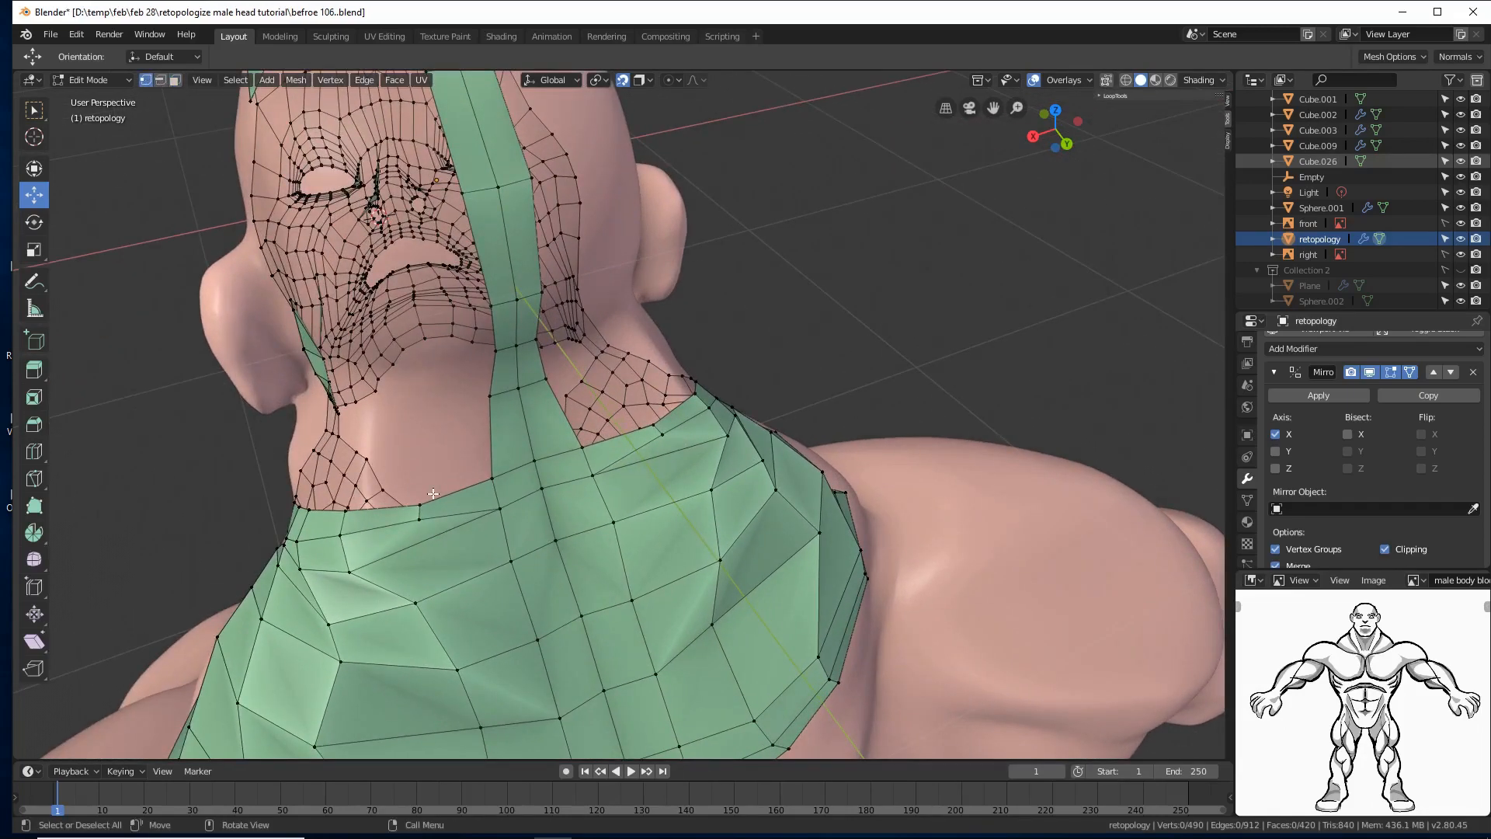
pyautogui.click(422, 503)
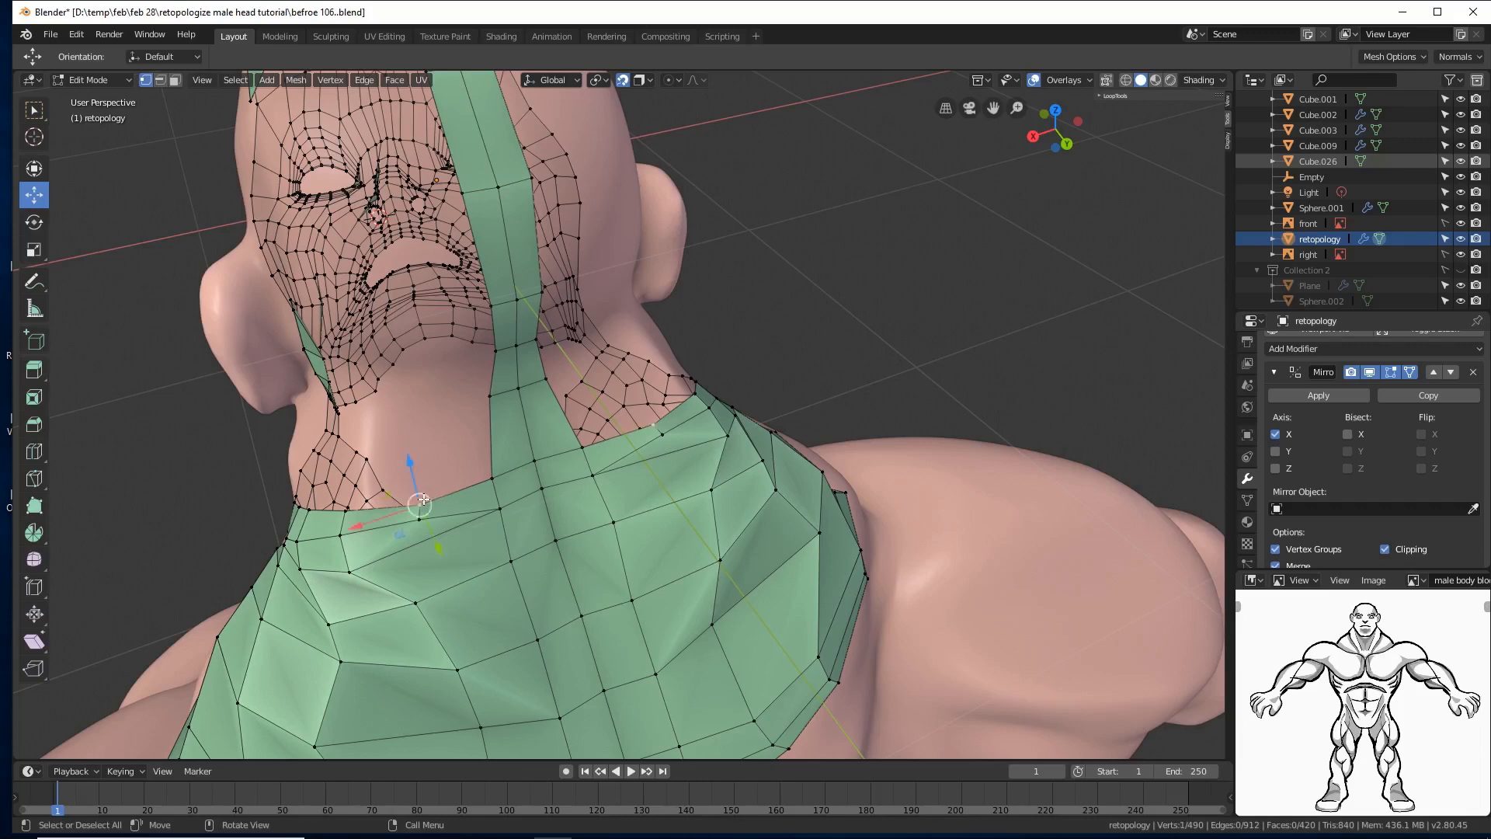
pyautogui.keyDown('ctrl'); pyautogui.rightClick(415, 403); pyautogui.keyUp('ctrl')
# Step: Clip the viewport to a region around the back of the head and upper neck to isolate it
pyautogui.moveTo(415, 403); pyautogui.dragTo(524, 305, button='middle')
pyautogui.scroll(3, 436, 307)
pyautogui.scroll(-5, 571, 358)
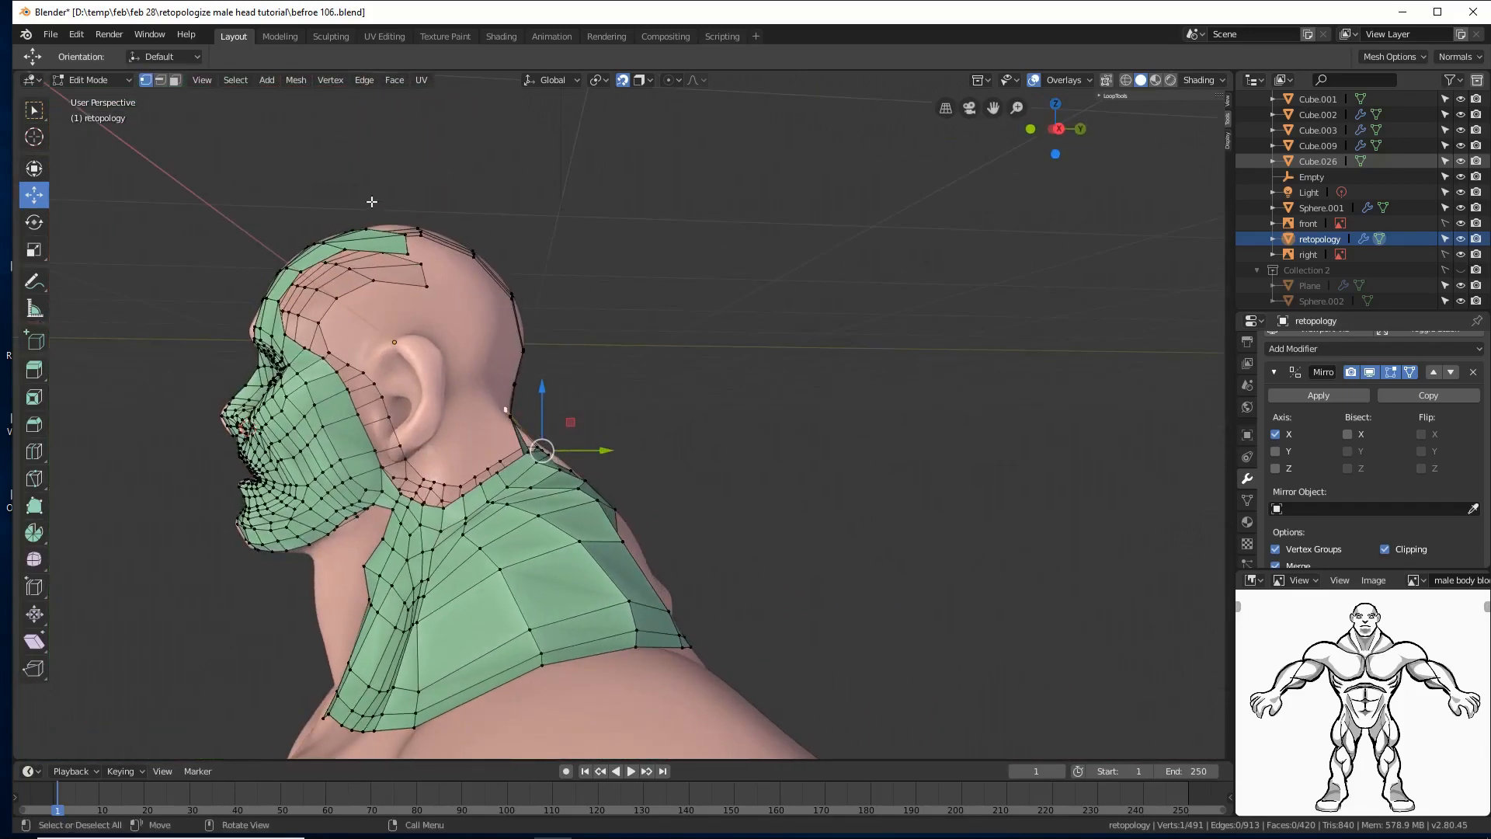
pyautogui.press('b')
pyautogui.moveTo(345, 164); pyautogui.dragTo(580, 466)
pyautogui.moveTo(745, 381); pyautogui.dragTo(561, 389, button='middle')
pyautogui.scroll(3, 561, 388)
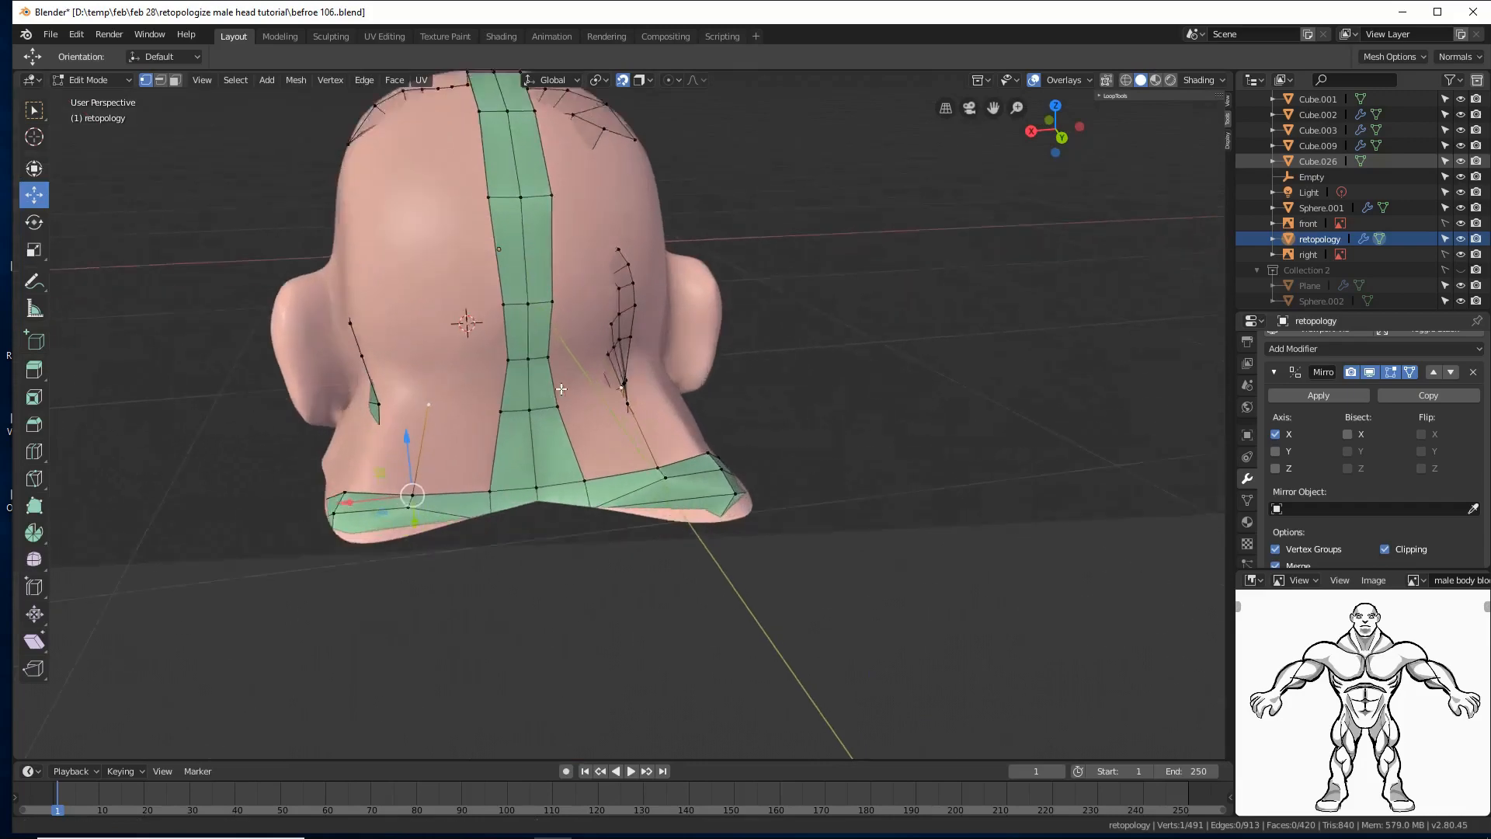
# Step: Extend the vertex chain up the back of the head with five more snapped vertices, parallel to the central strip
pyautogui.scroll(1, 562, 388)
pyautogui.moveTo(418, 374)
pyautogui.mouseDown(button='middle')
pyautogui.moveTo(508, 386)
pyautogui.moveTo(448, 389)
pyautogui.moveTo(424, 368)
pyautogui.mouseUp(button='middle')
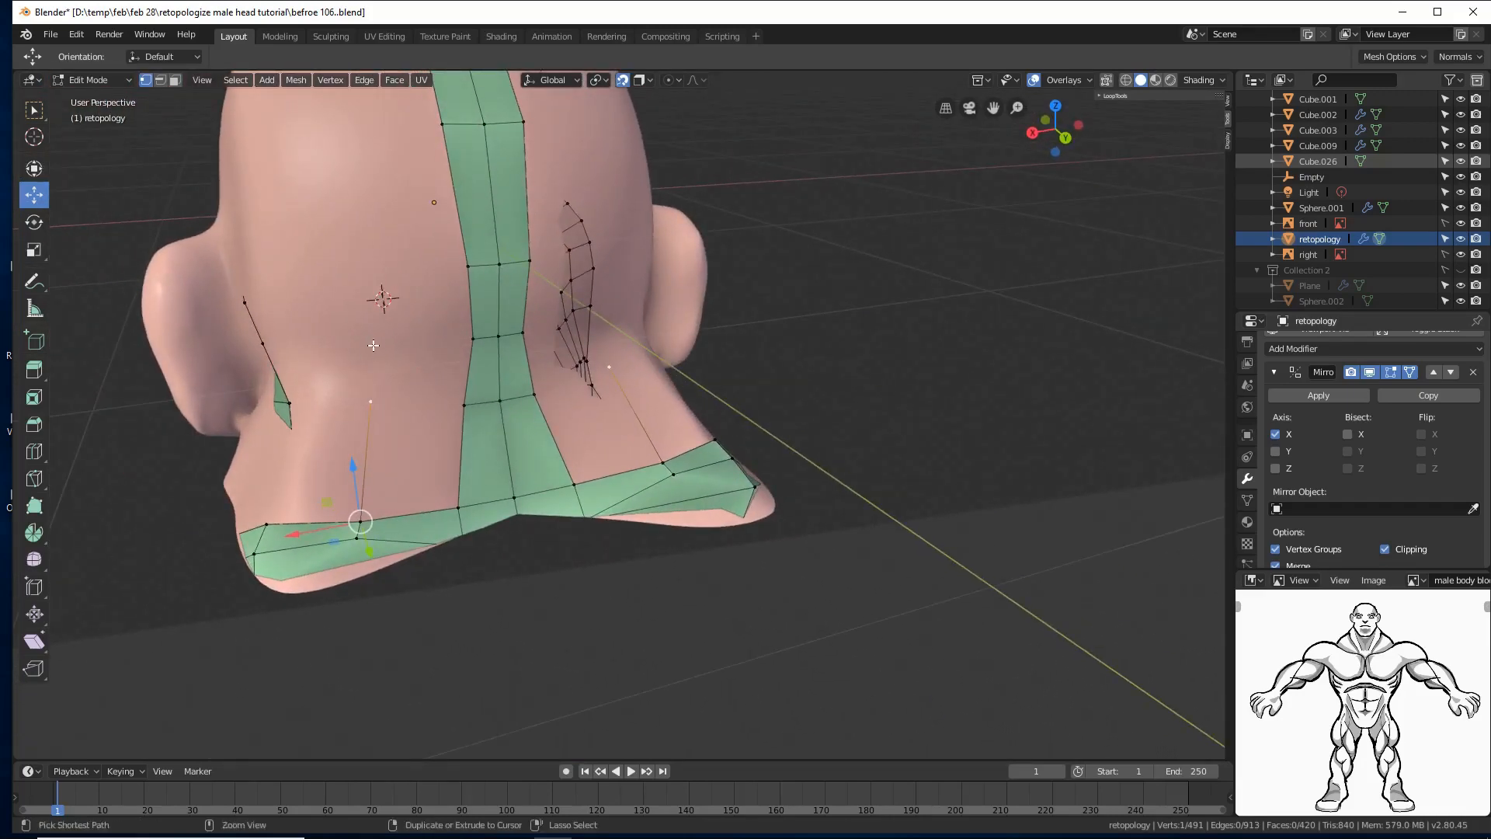
pyautogui.keyDown('ctrl'); pyautogui.rightClick(374, 345); pyautogui.keyUp('ctrl')
pyautogui.keyDown('ctrl'); pyautogui.rightClick(384, 276); pyautogui.keyUp('ctrl')
pyautogui.keyDown('ctrl'); pyautogui.rightClick(373, 137); pyautogui.keyUp('ctrl')
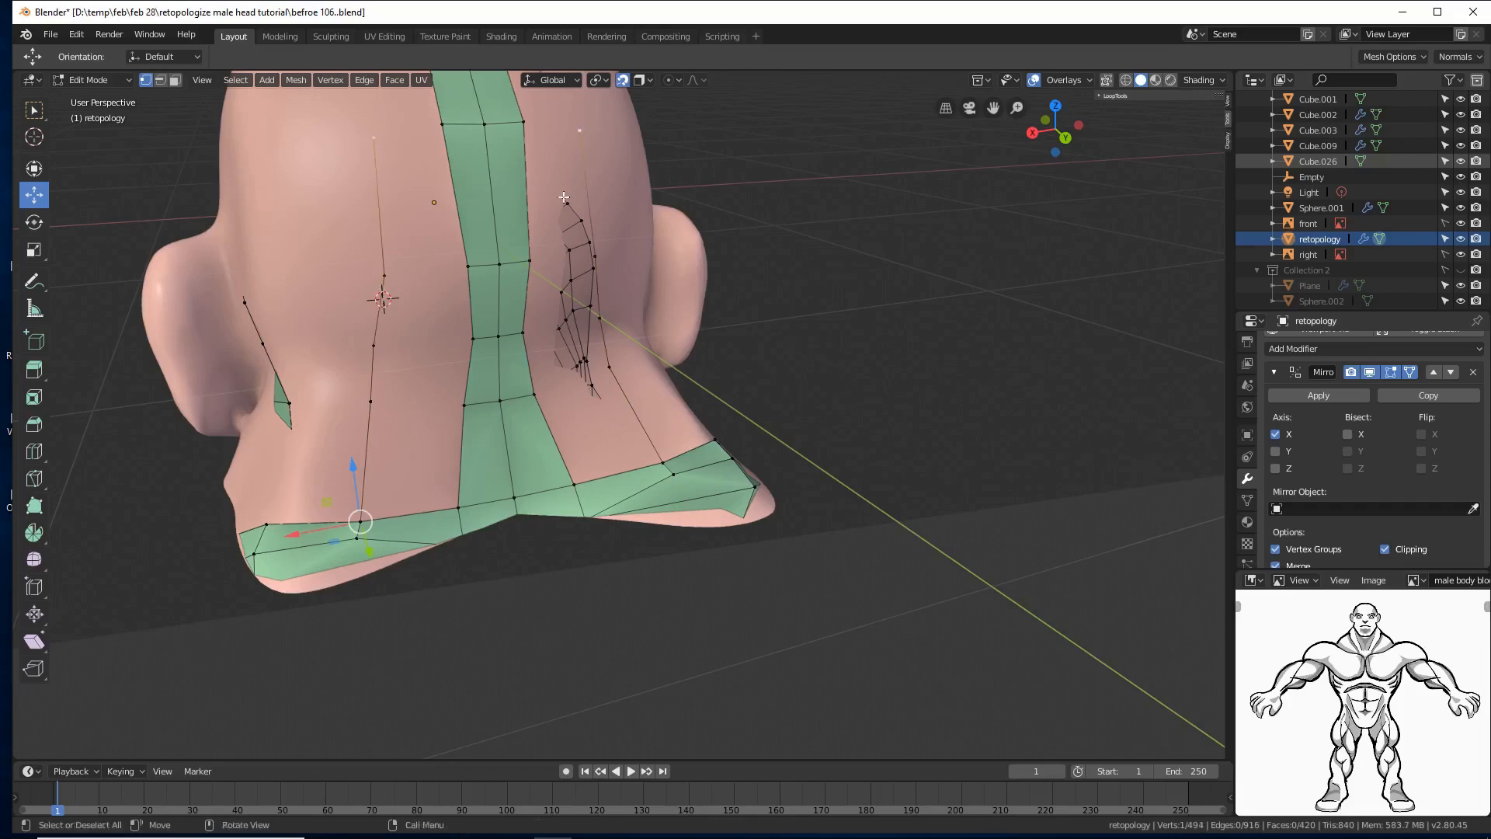
pyautogui.moveTo(373, 137); pyautogui.dragTo(574, 340, button='middle')
pyautogui.keyDown('ctrl'); pyautogui.rightClick(424, 291); pyautogui.keyUp('ctrl')
pyautogui.keyDown('ctrl'); pyautogui.rightClick(383, 197); pyautogui.keyUp('ctrl')
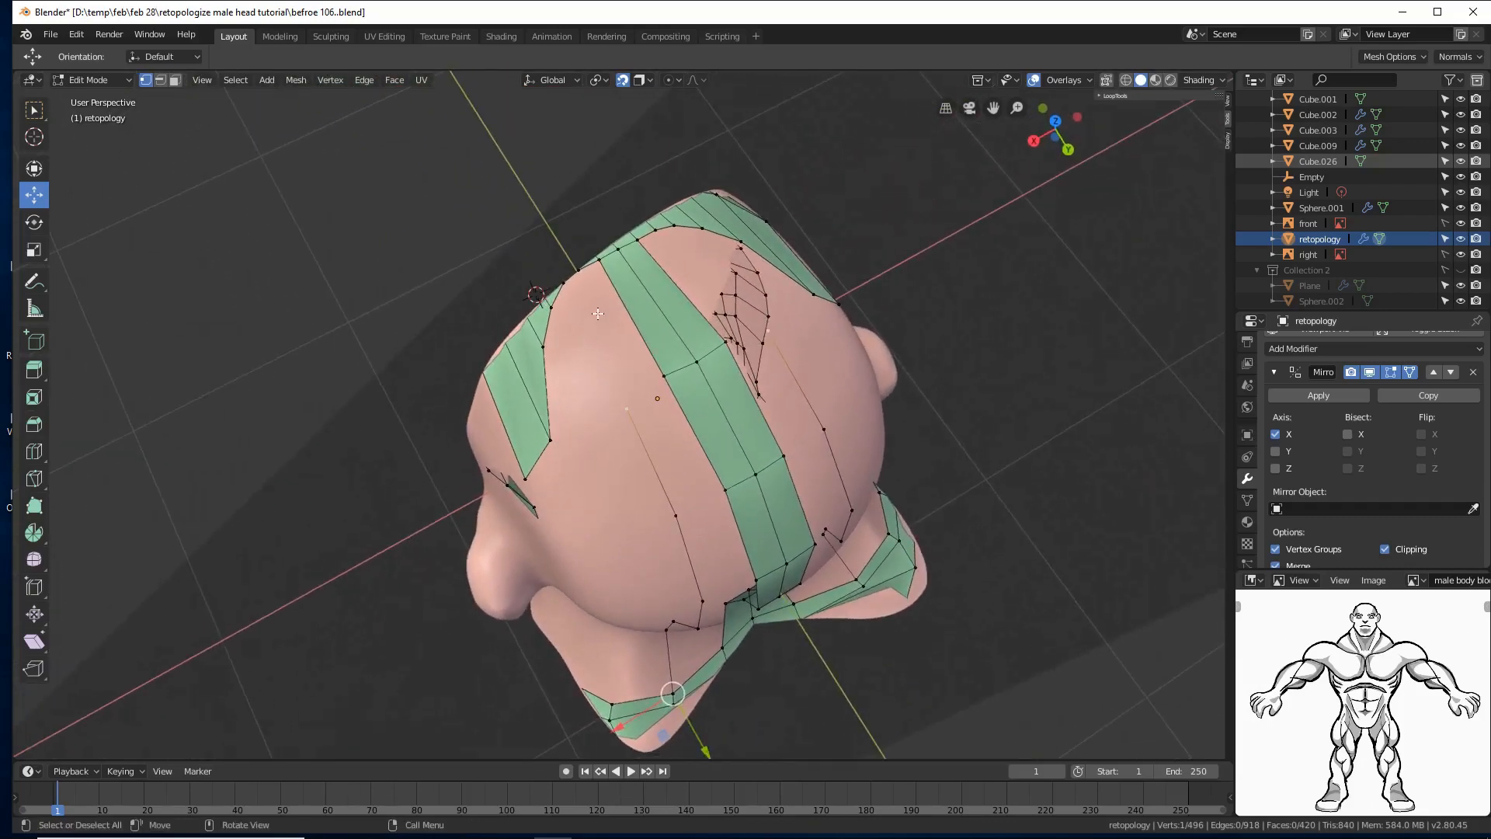
# Step: Join the chain's end to the facing vertex of the forehead strip with an edge, and save the file as befroe 108
pyautogui.moveTo(598, 313)
pyautogui.mouseDown(button='middle')
pyautogui.moveTo(659, 309)
pyautogui.moveTo(602, 308)
pyautogui.mouseUp(button='middle')
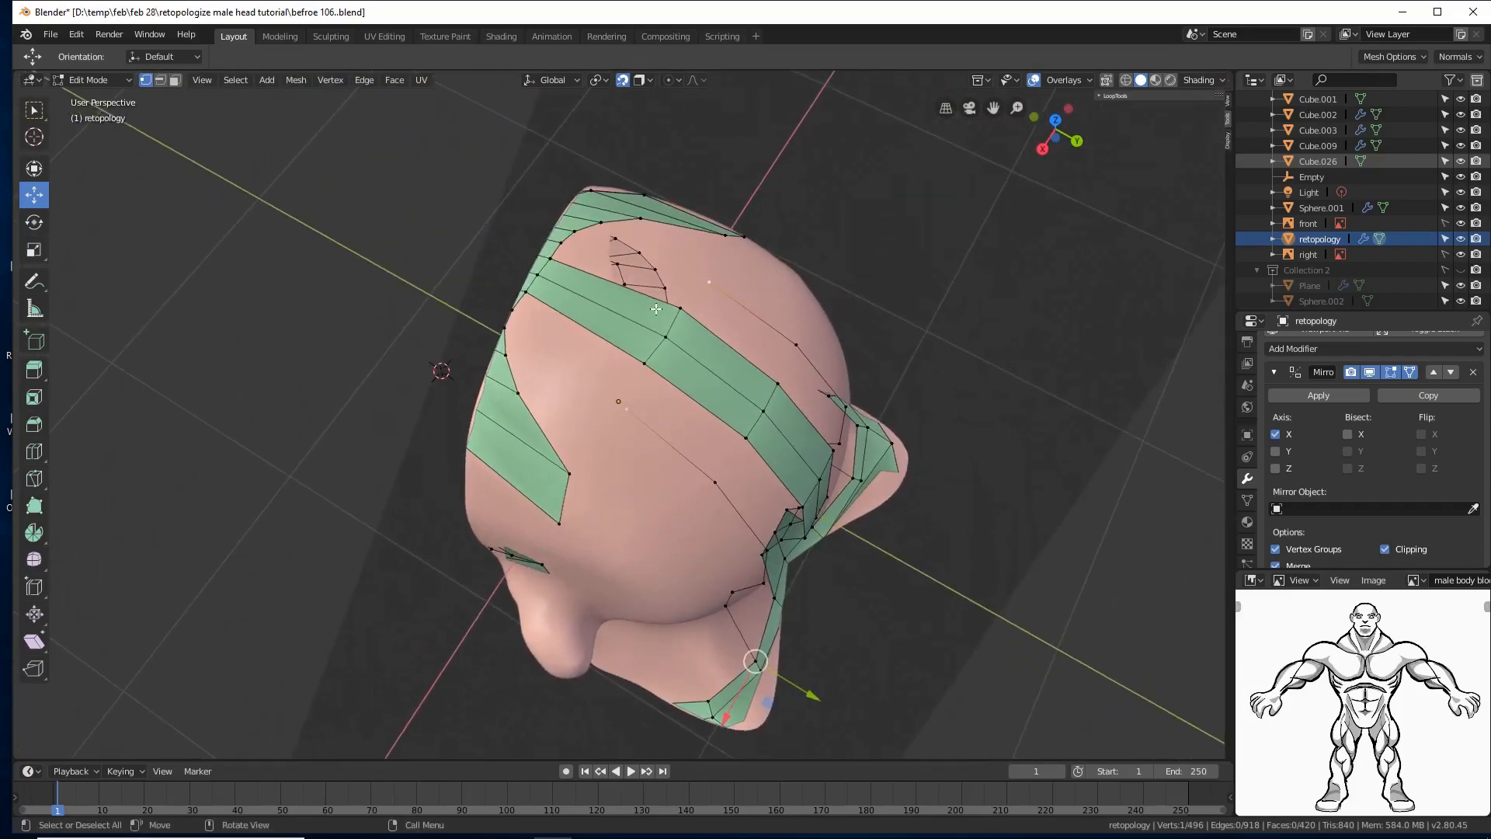
pyautogui.click(513, 309)
pyautogui.click(610, 365)
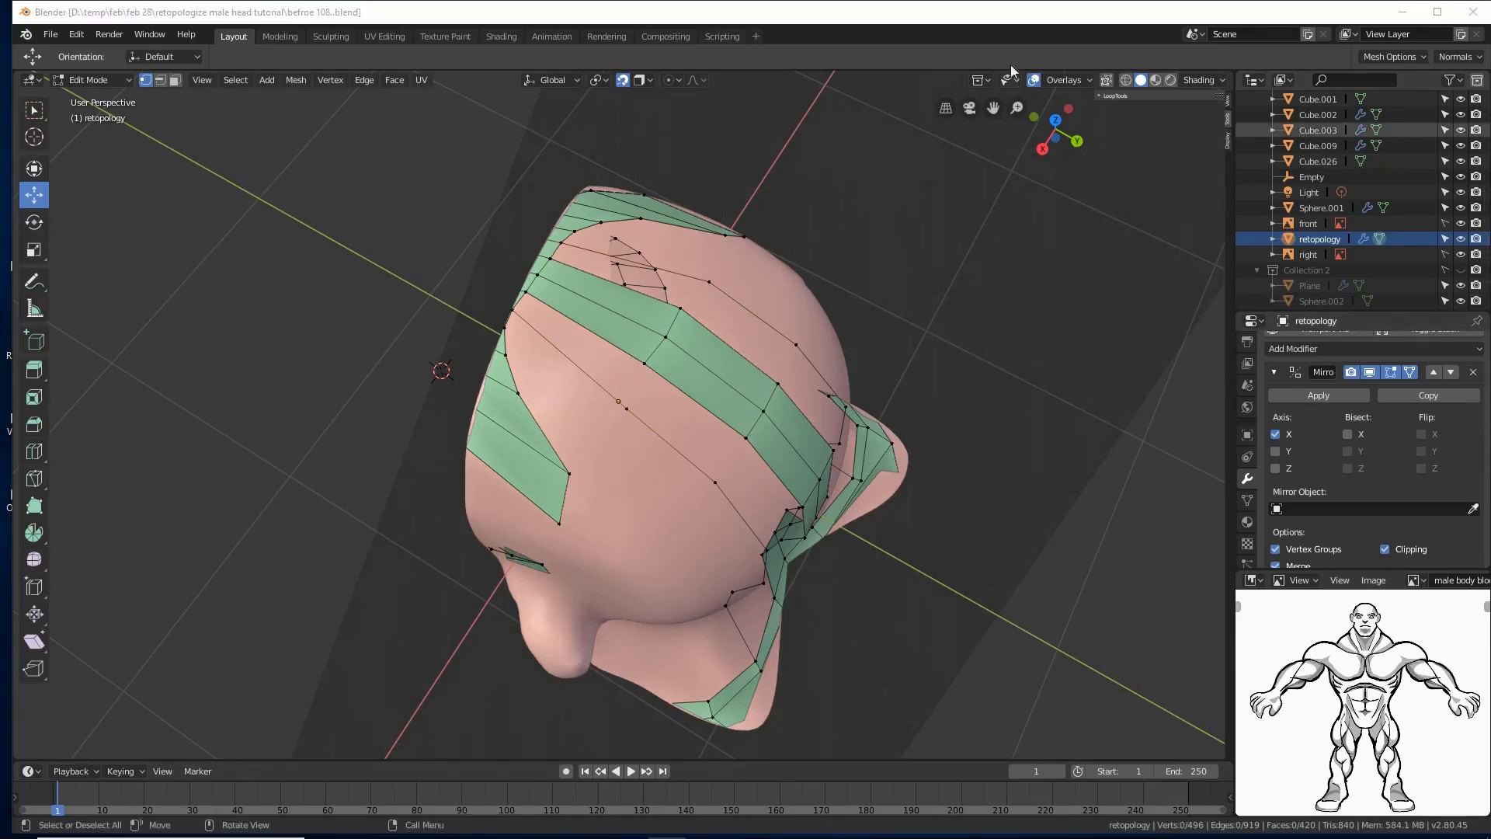
# Step: Fill the gap between the new edge chain and the central head strip with seven faces, from neck to crown
pyautogui.moveTo(899, 440); pyautogui.dragTo(884, 408, button='middle')
pyautogui.keyDown('ctrl'); pyautogui.moveTo(910, 549); pyautogui.dragTo(772, 493, button='middle'); pyautogui.keyUp('ctrl')
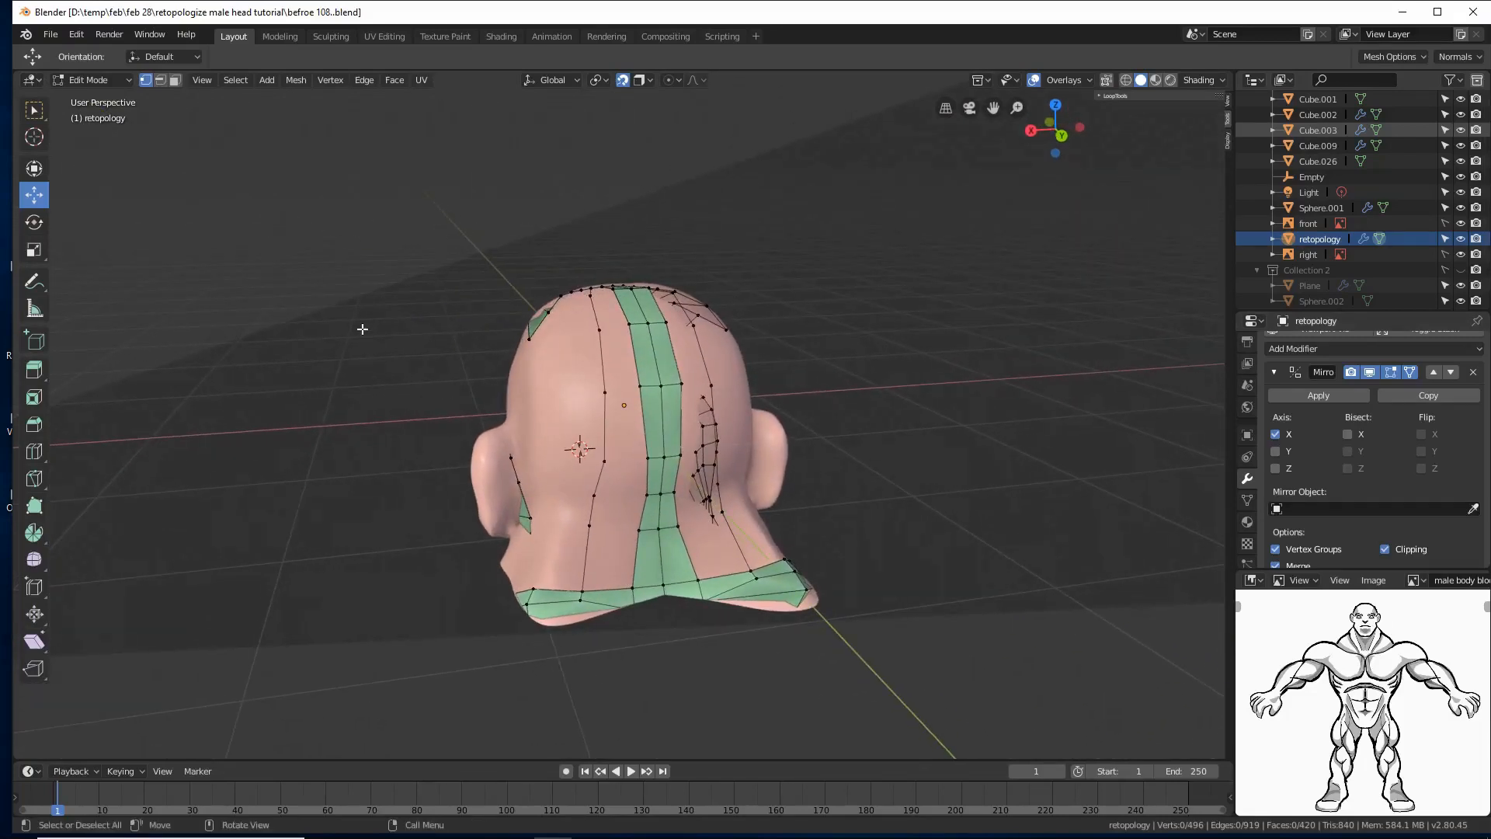
pyautogui.click(160, 81)
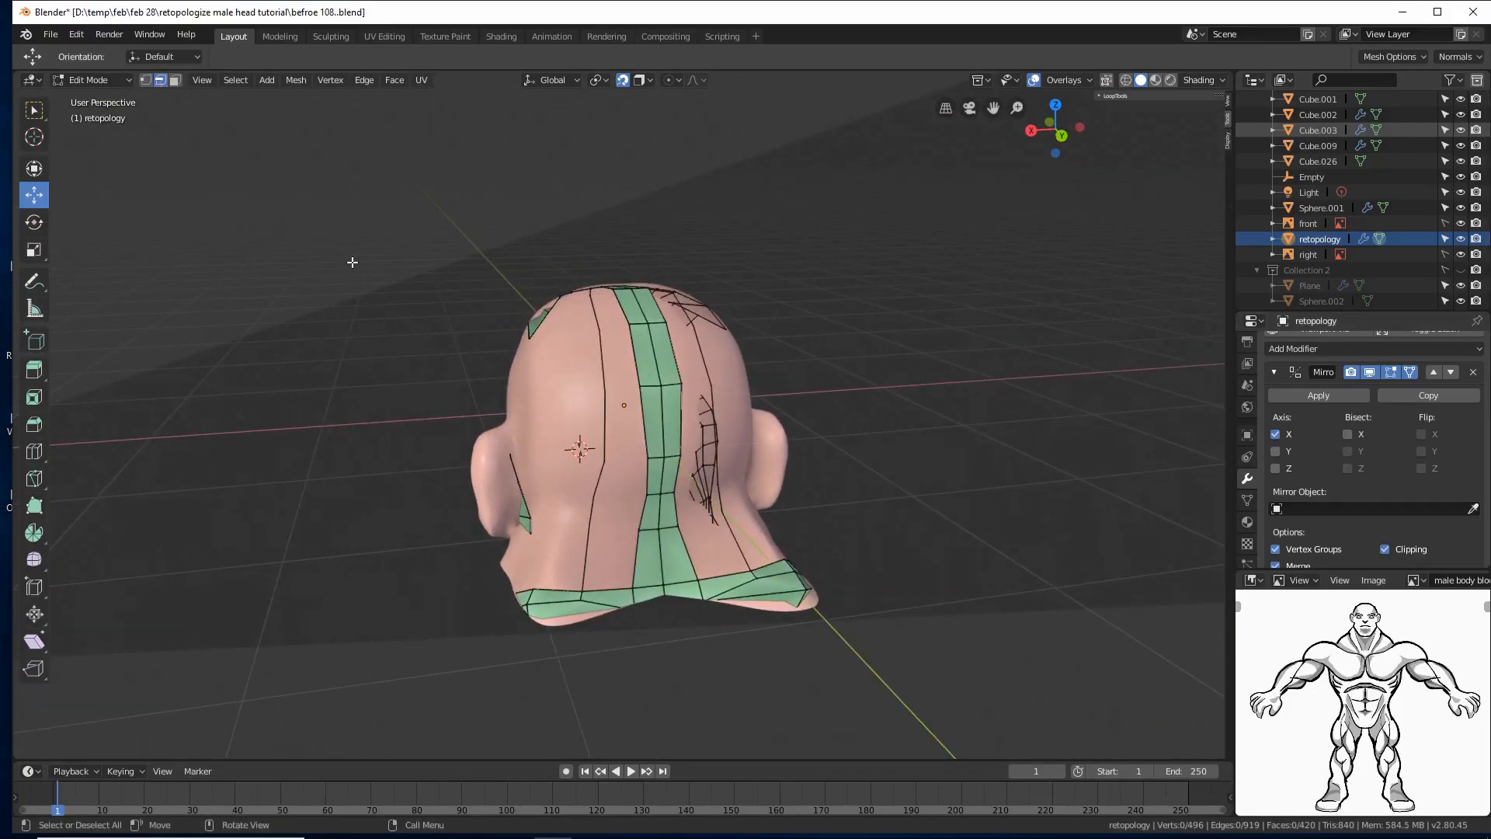
pyautogui.click(612, 591)
pyautogui.press('f')
pyautogui.press('f')
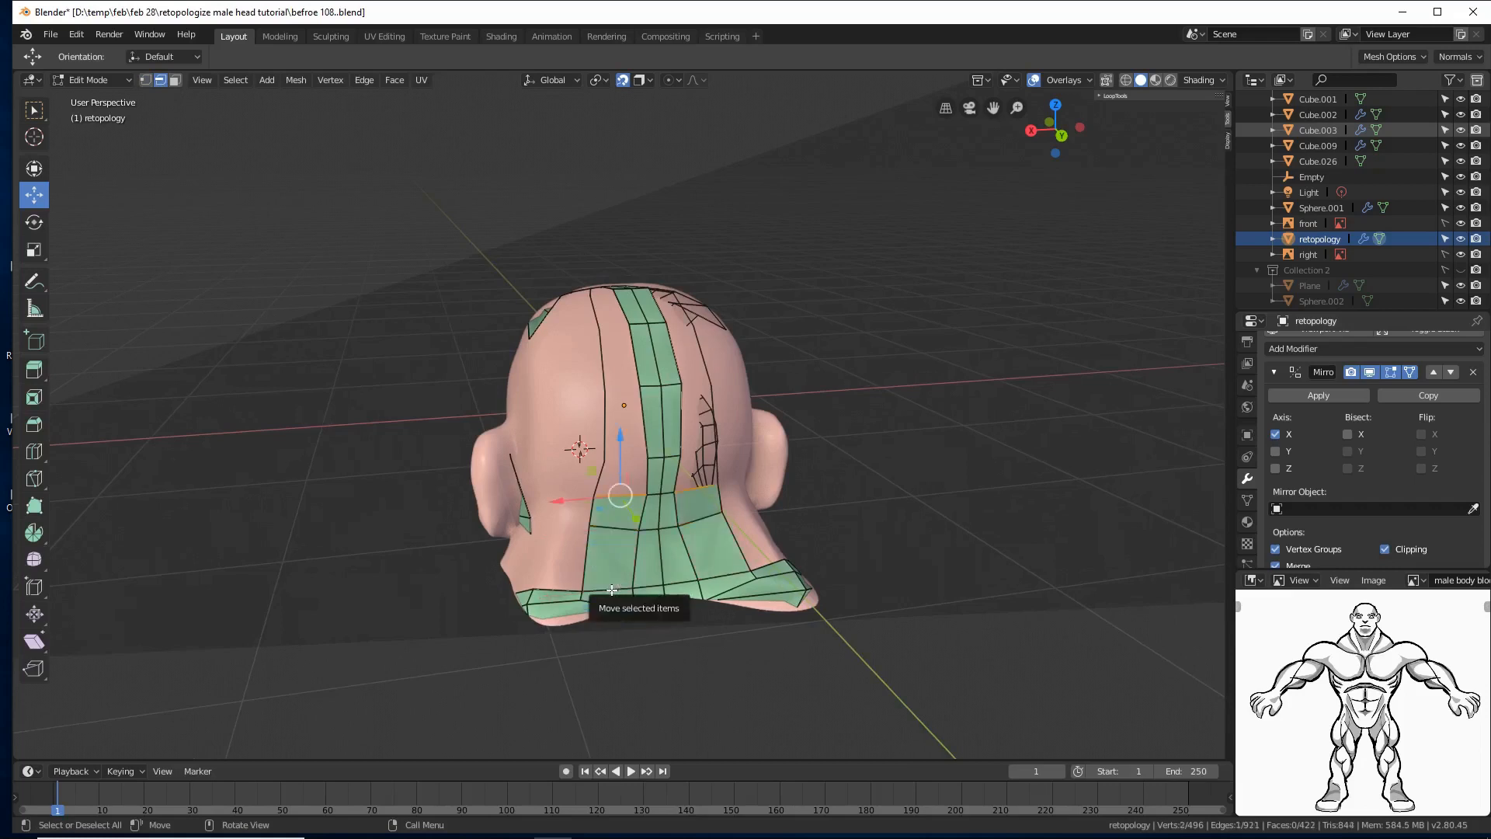
pyautogui.press('f')
pyautogui.press('f')
pyautogui.press('f')
pyautogui.press('f')
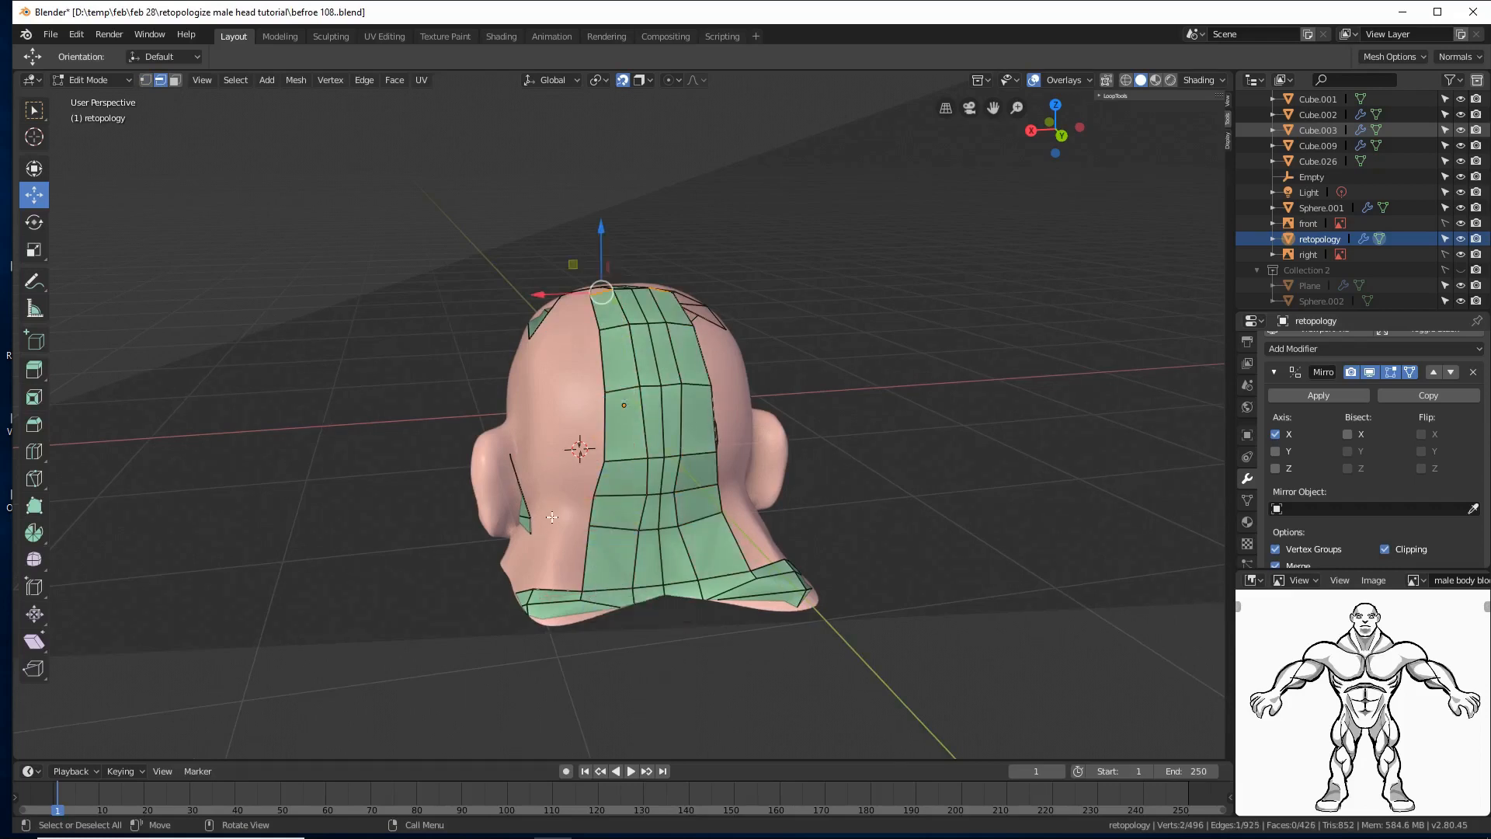
pyautogui.moveTo(552, 516); pyautogui.dragTo(628, 589, button='middle')
pyautogui.press('f')
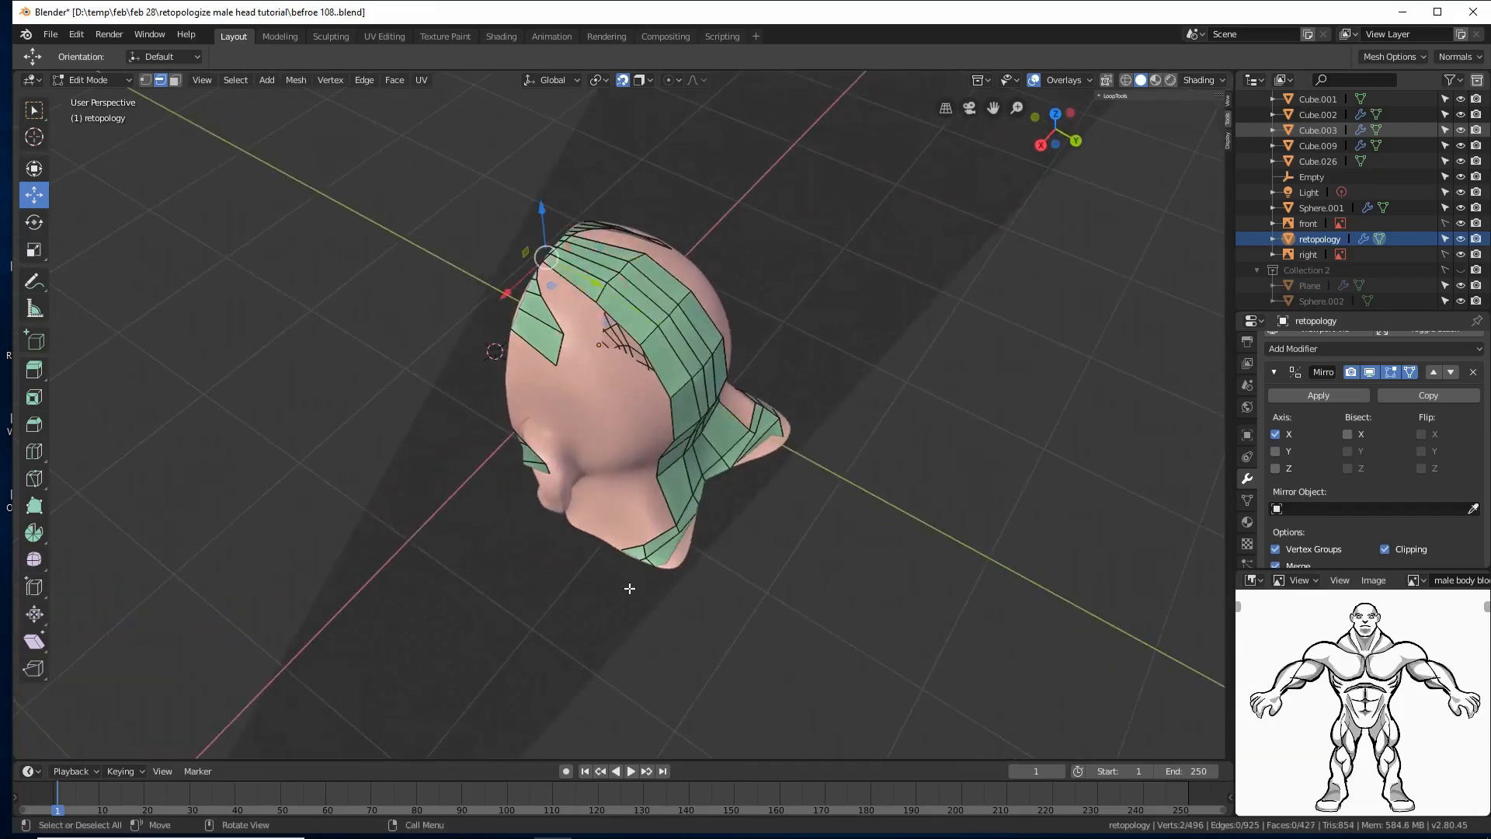
# Step: Save the file as befroe 109 and remove the viewport clipping
pyautogui.click(1011, 483)
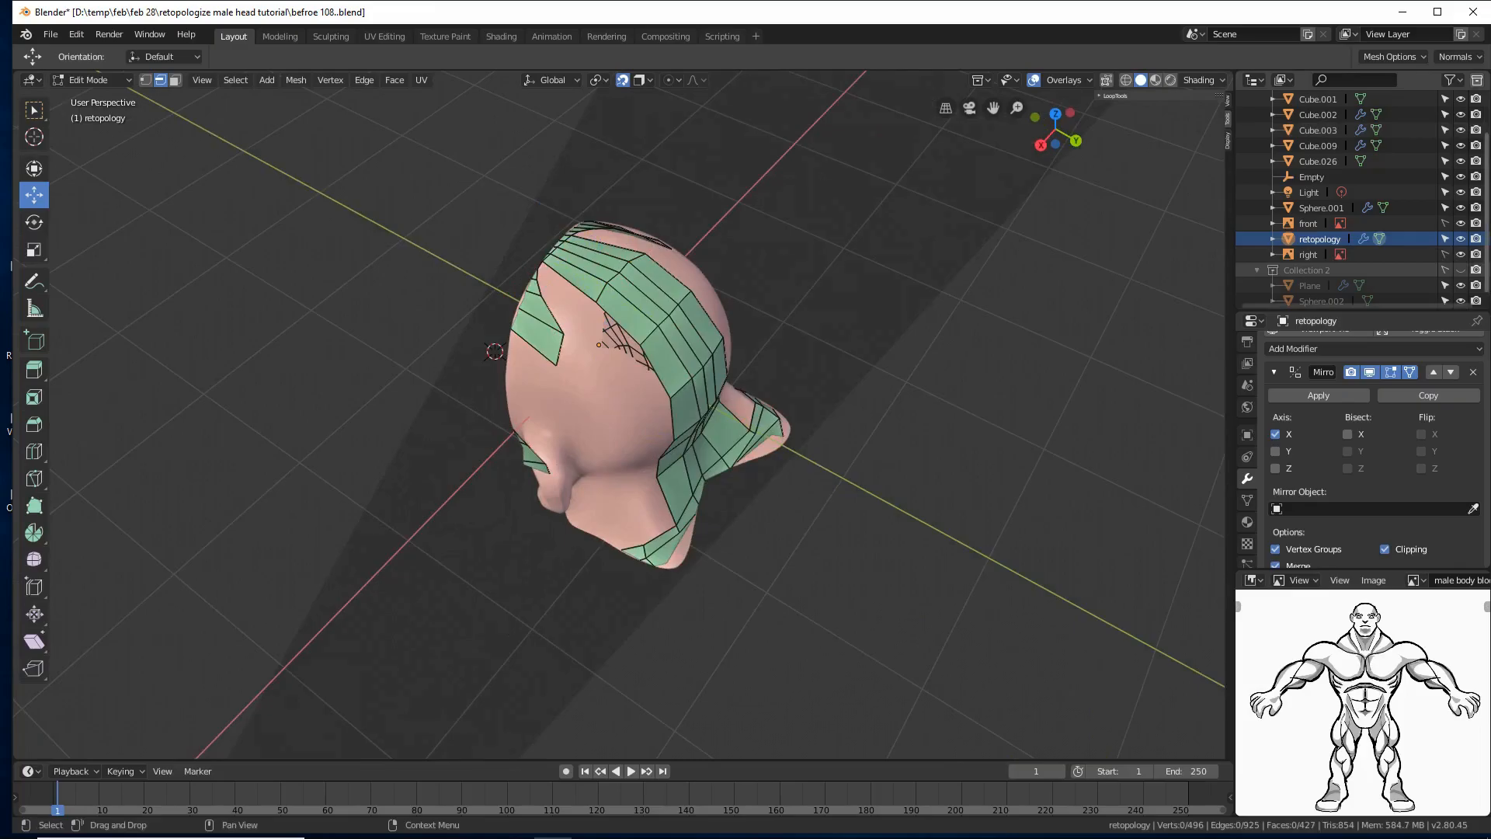
pyautogui.hotkey('ctrl', 'alt', 's')
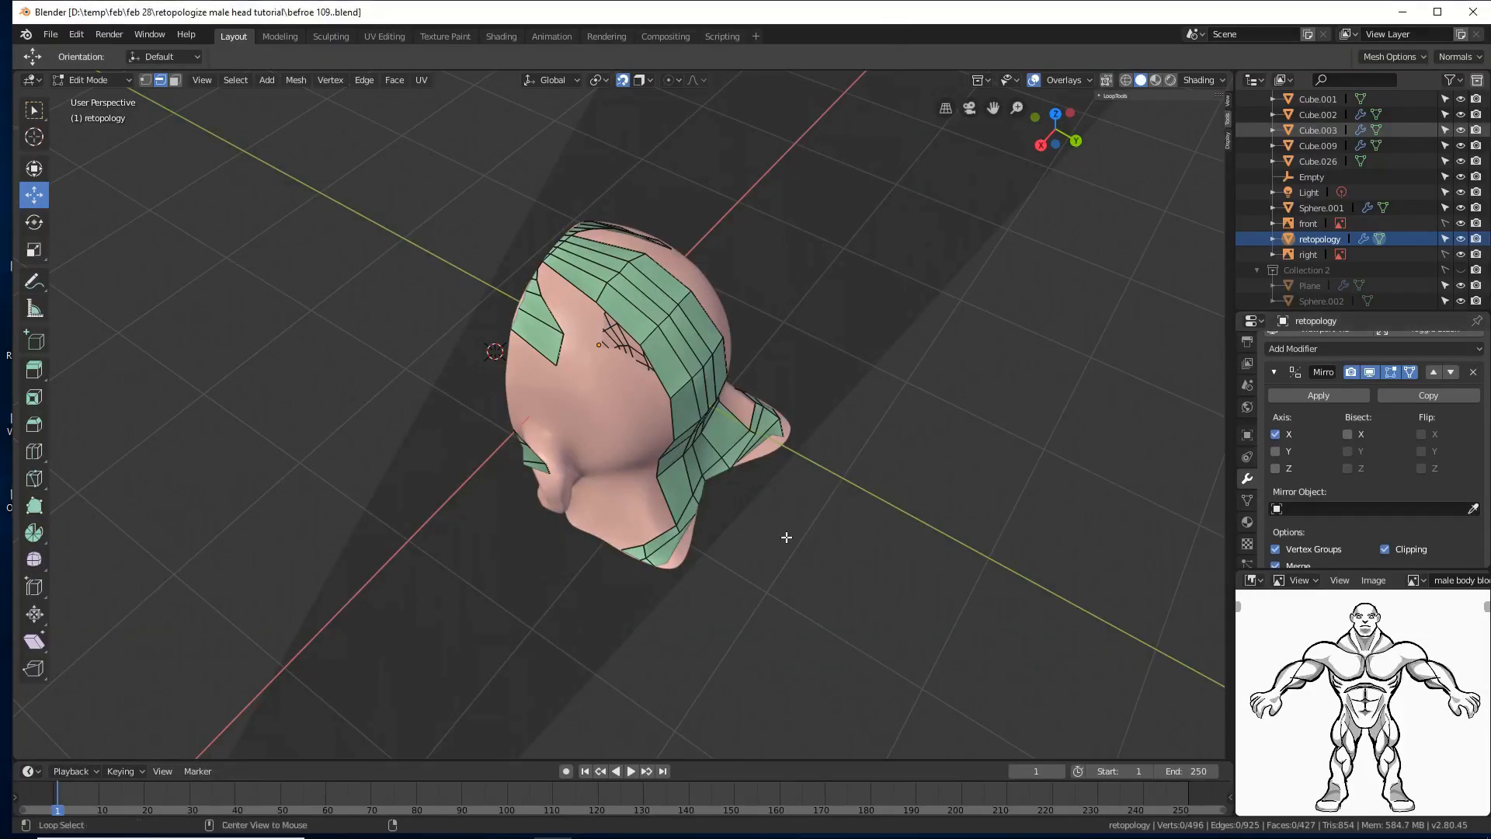
pyautogui.hotkey('alt', 'b')
pyautogui.moveTo(674, 553)
pyautogui.mouseDown(button='middle')
pyautogui.moveTo(715, 512)
pyautogui.moveTo(673, 550)
pyautogui.moveTo(687, 558)
pyautogui.moveTo(684, 544)
pyautogui.mouseUp(button='middle')
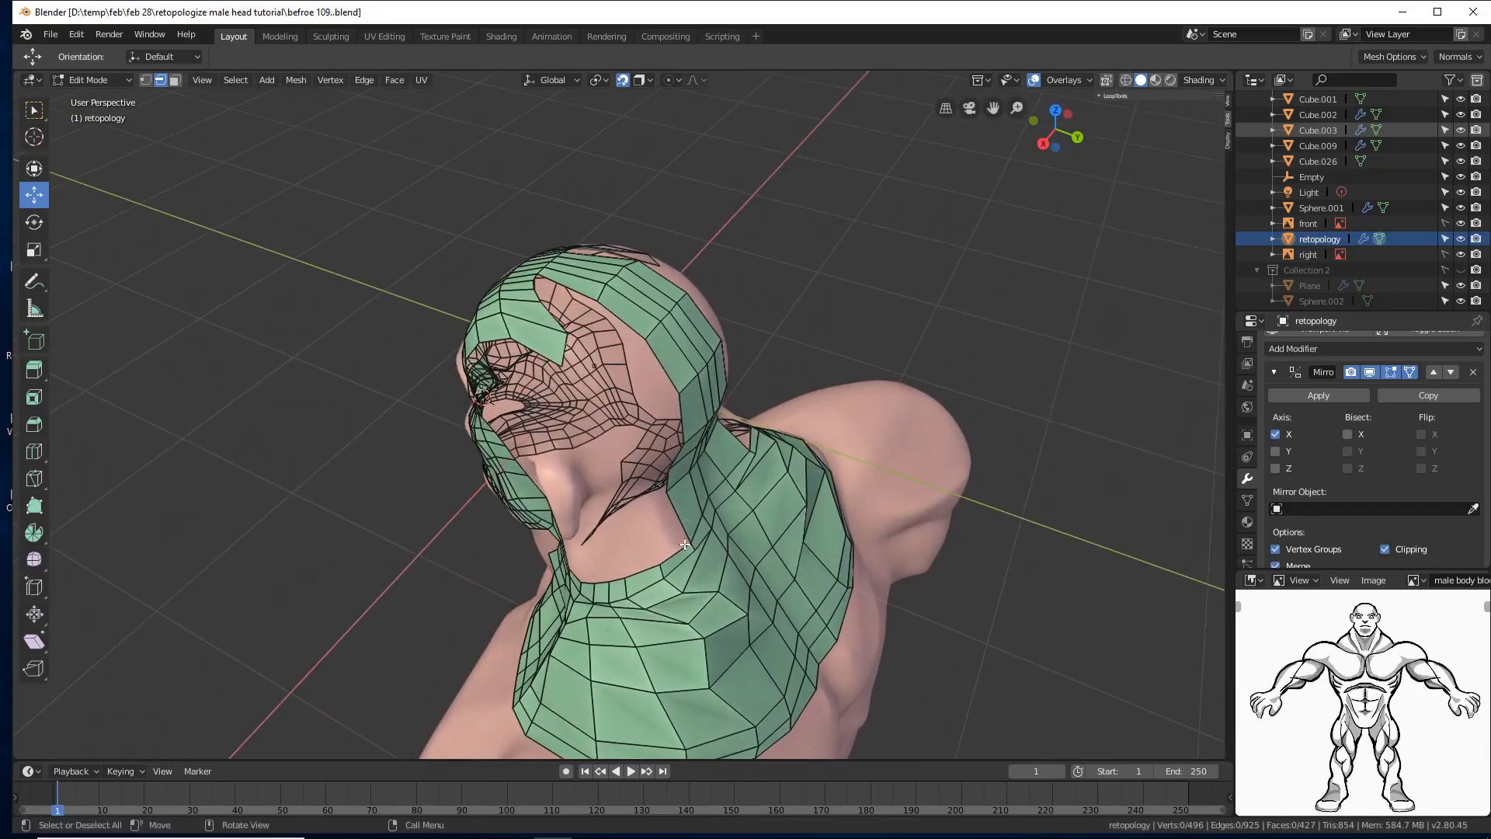
# Step: Extrude a side edge of the back-of-head strip outward by 0.279 m in X, and save the file as befroe 110
pyautogui.click(656, 351)
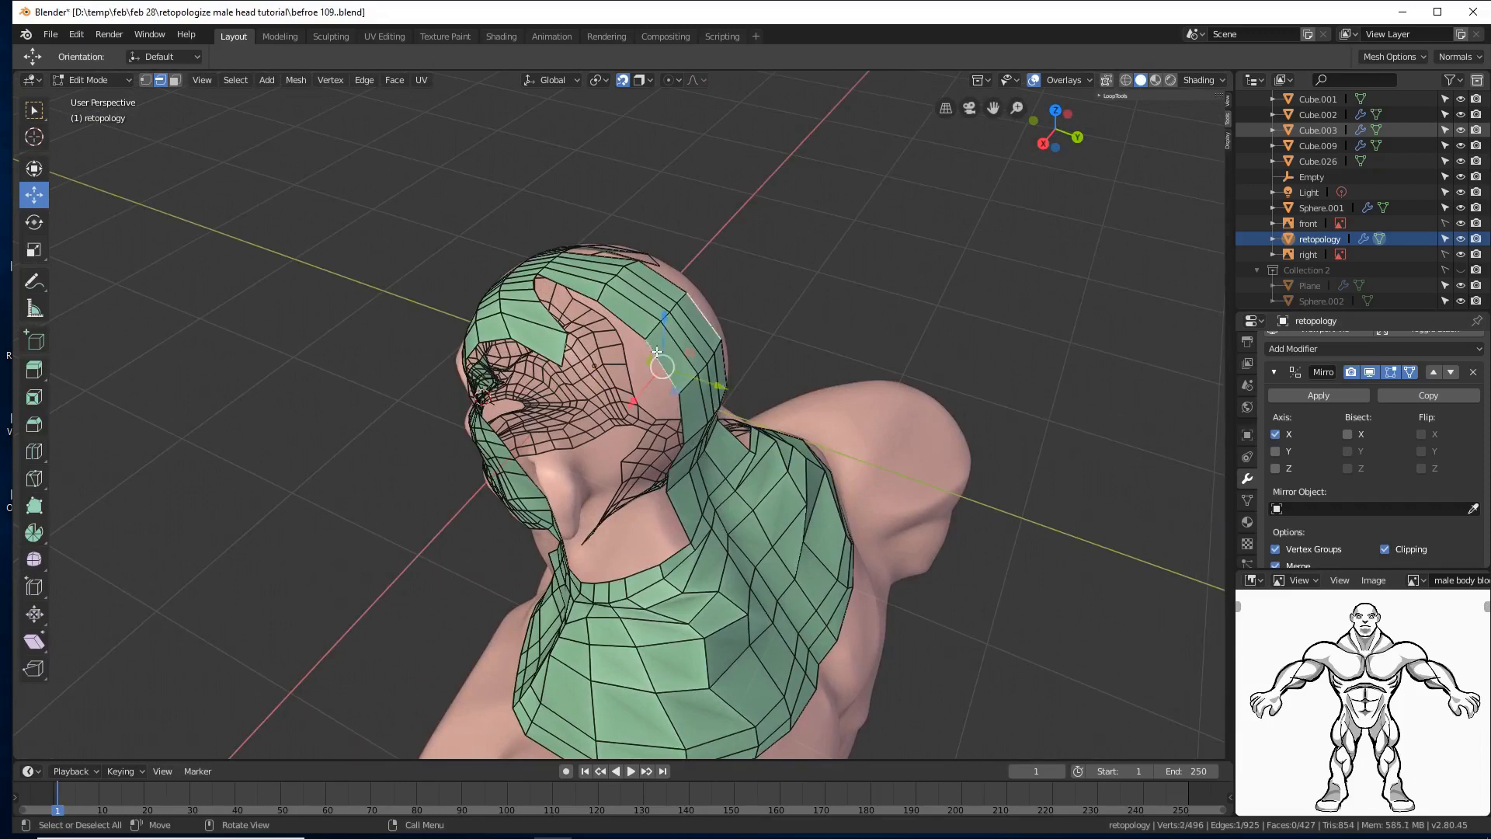
pyautogui.press('e')
pyautogui.rightClick(656, 351)
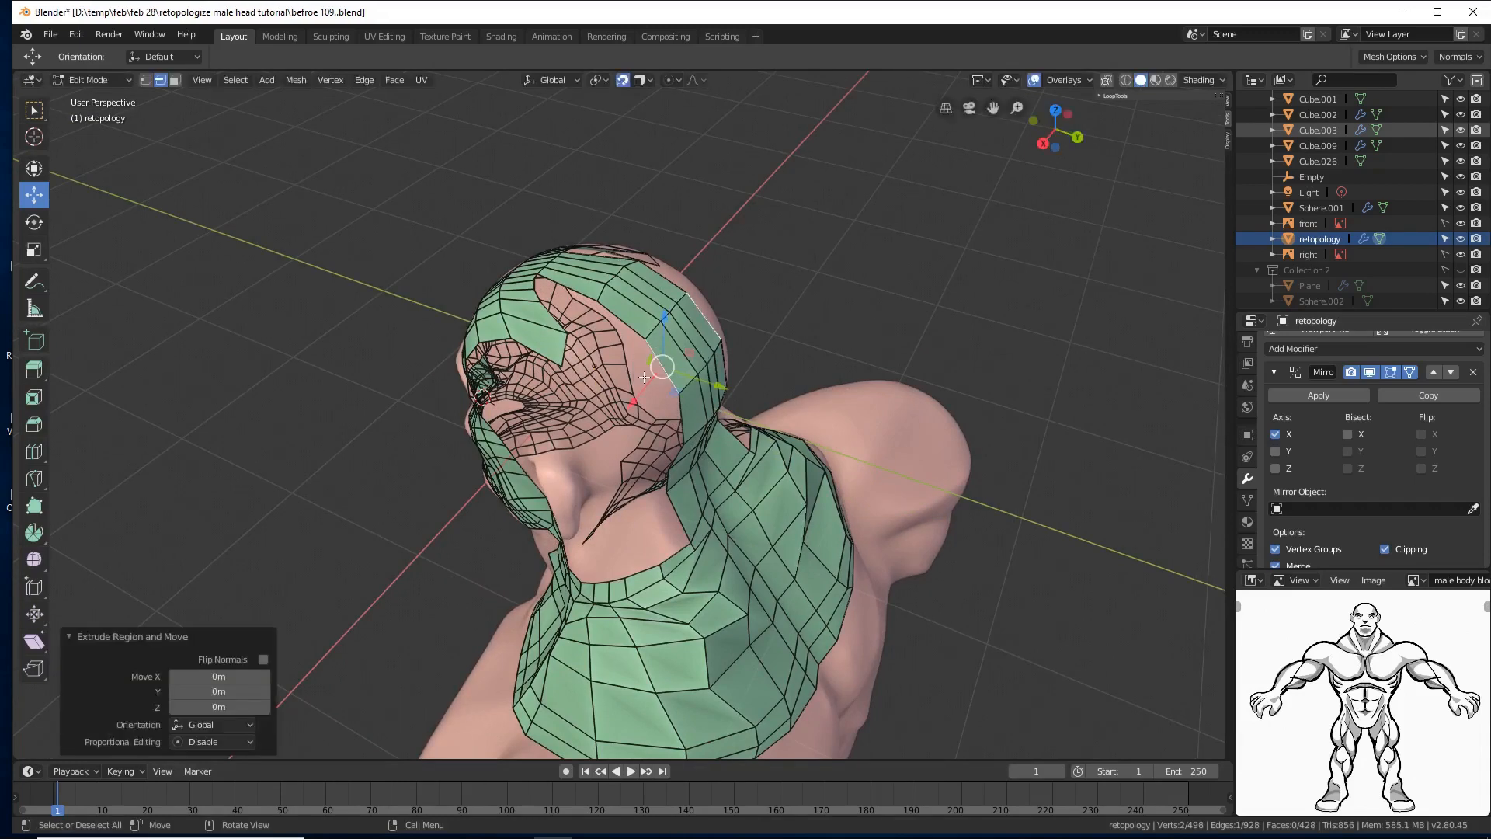
pyautogui.moveTo(638, 396); pyautogui.dragTo(601, 412)
pyautogui.moveTo(601, 412); pyautogui.dragTo(643, 438, button='middle')
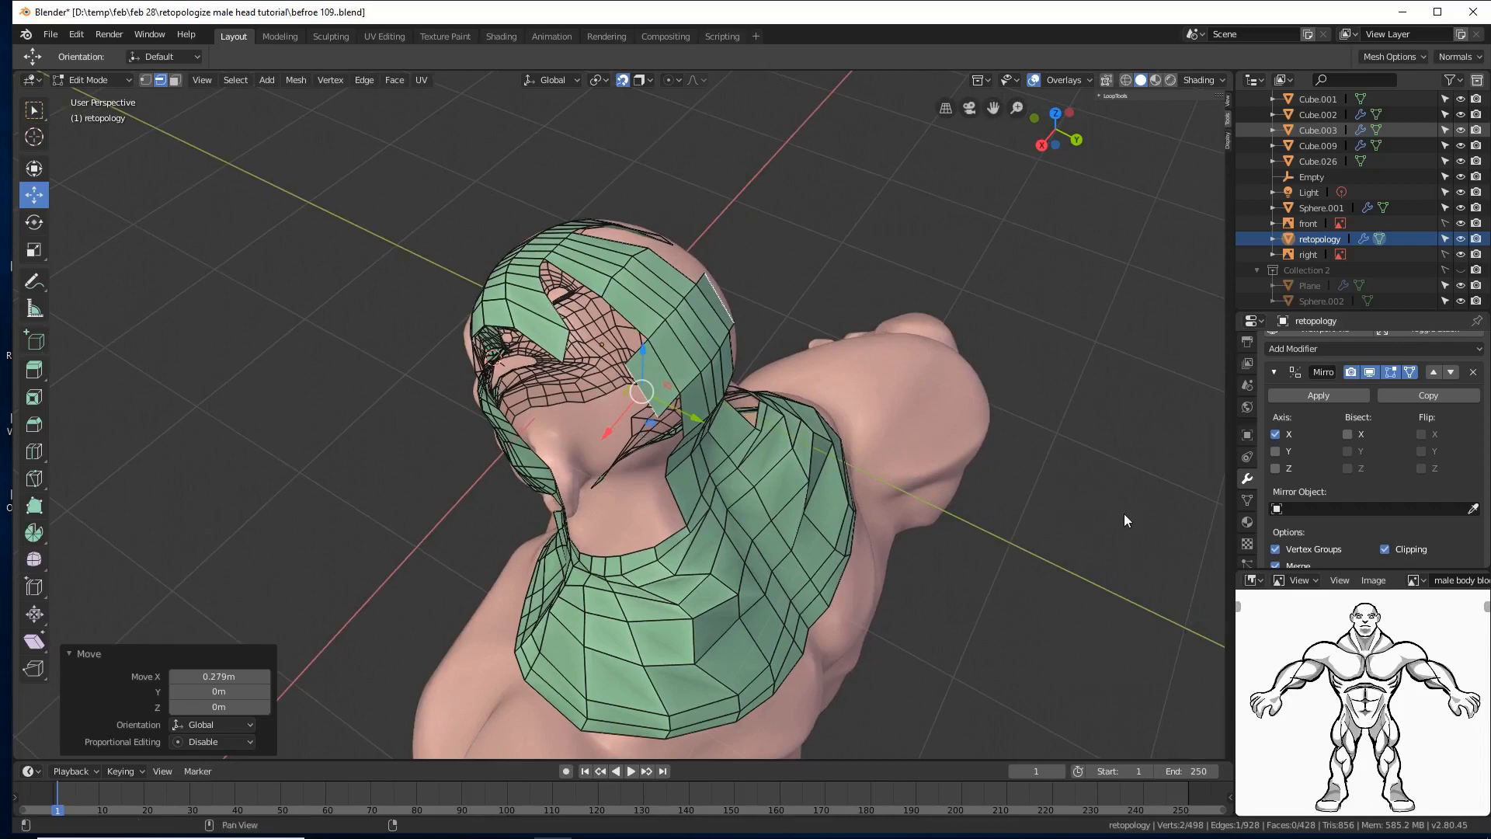
pyautogui.click(1125, 515)
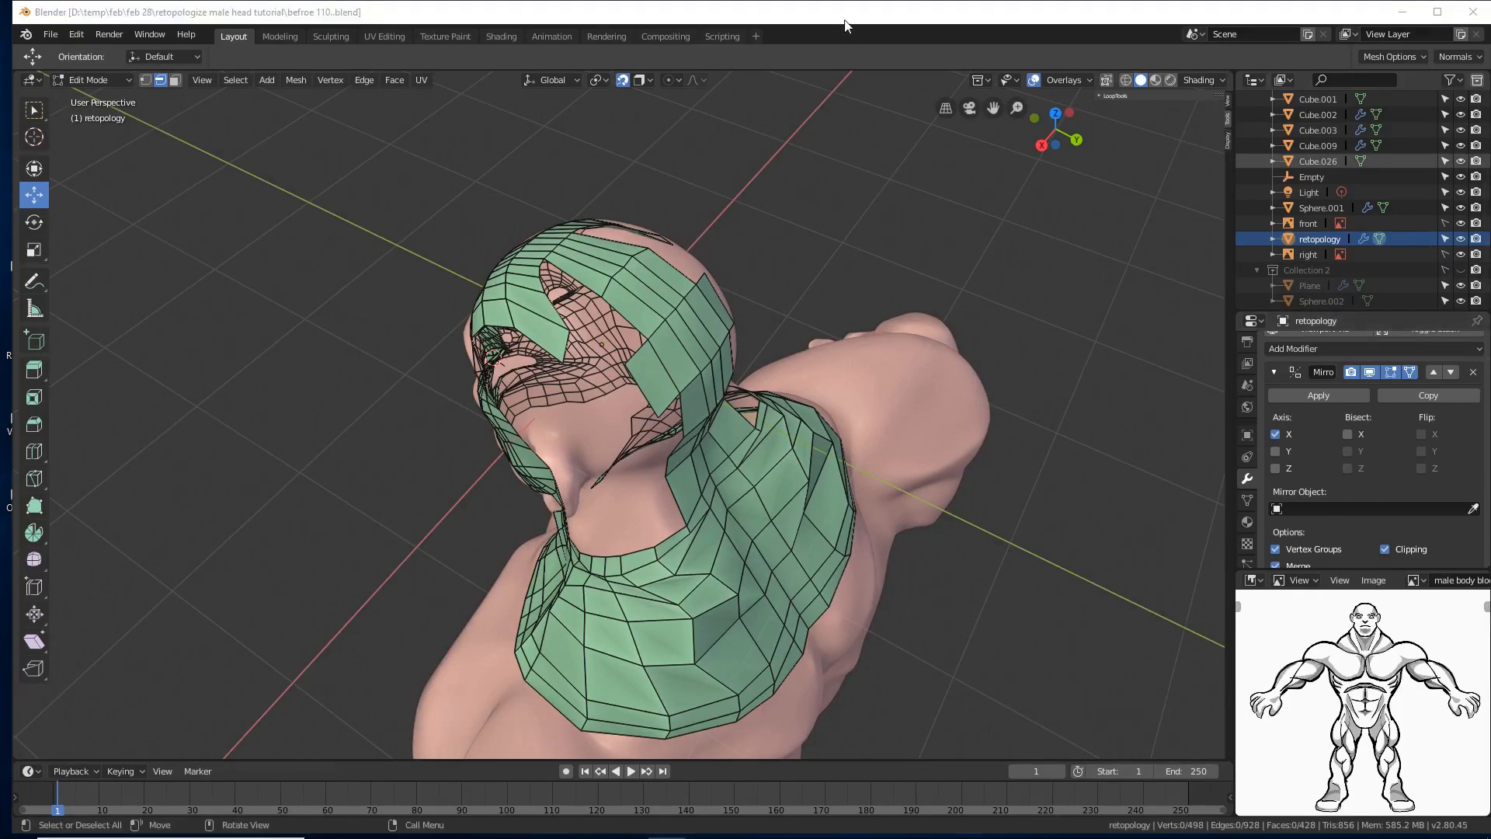
# Step: Extrude the temple's border edge backward above the ear into a strip of three faces snapped onto the sculpt
pyautogui.moveTo(668, 435); pyautogui.dragTo(628, 394, button='middle')
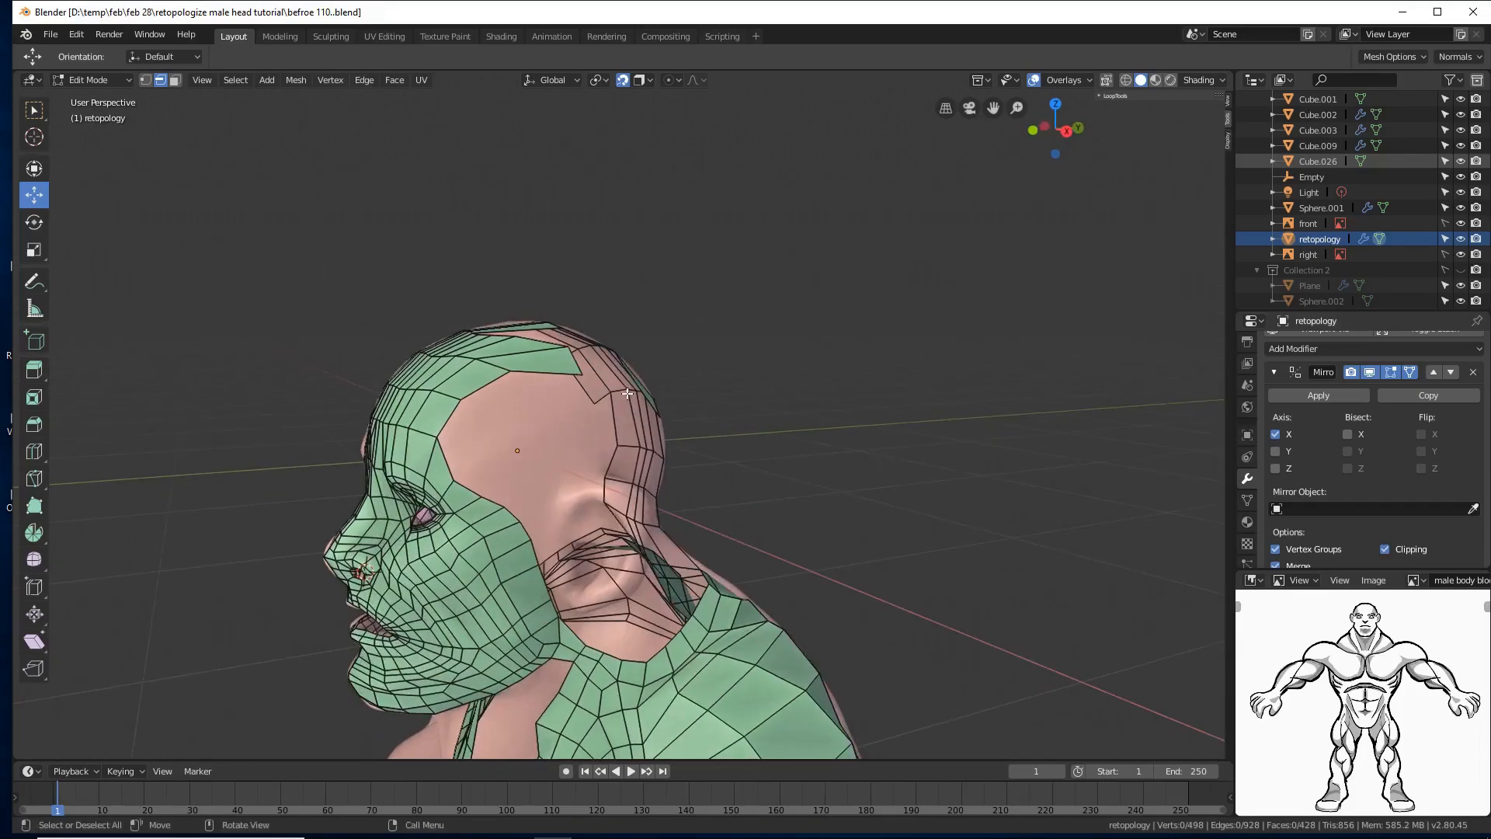
pyautogui.click(444, 455)
pyautogui.moveTo(477, 441)
pyautogui.mouseDown(button='middle')
pyautogui.moveTo(509, 447)
pyautogui.moveTo(490, 439)
pyautogui.mouseUp(button='middle')
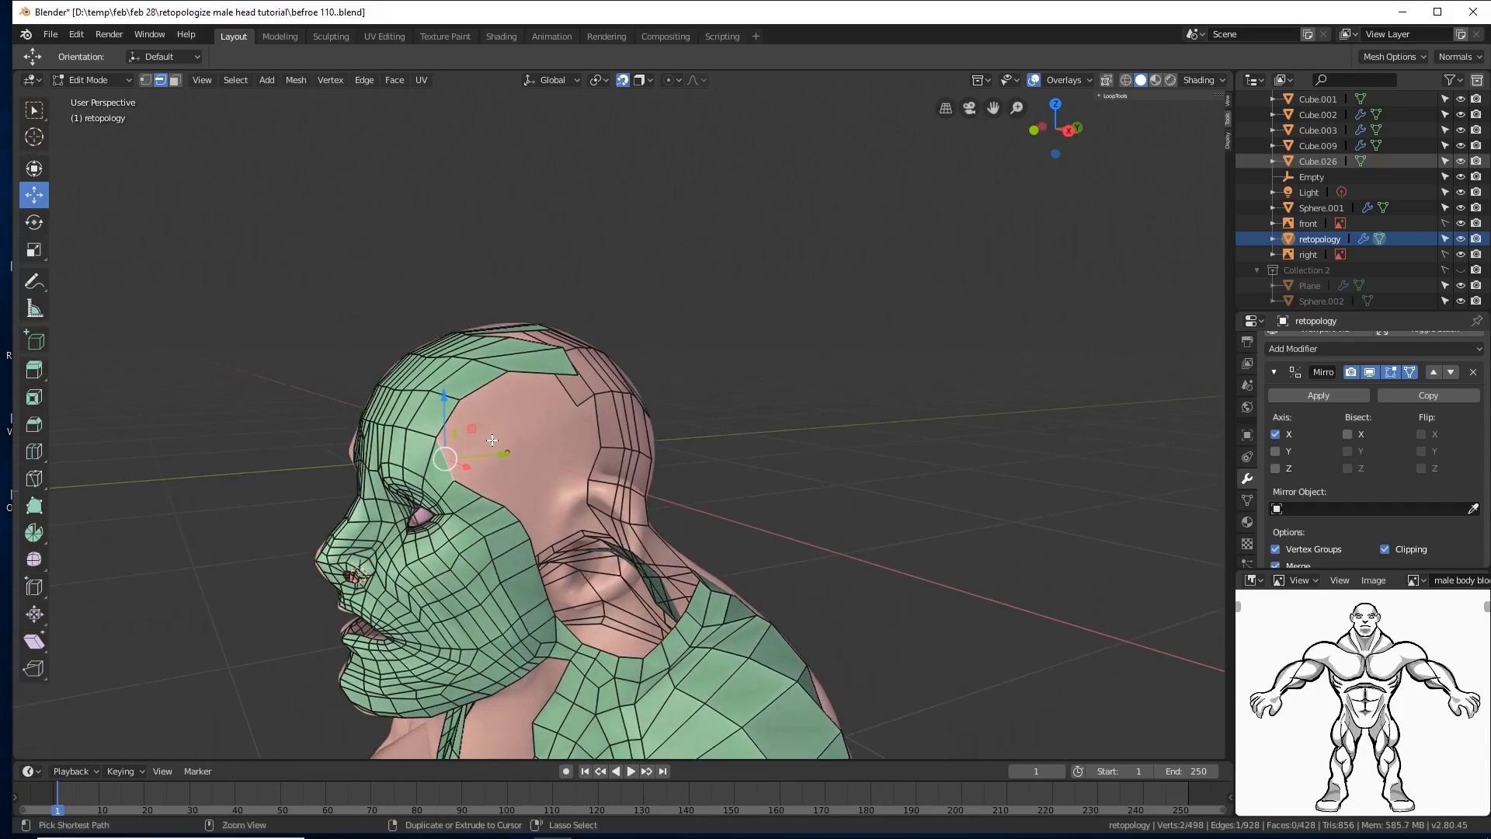
pyautogui.keyDown('ctrl'); pyautogui.rightClick(487, 444); pyautogui.keyUp('ctrl')
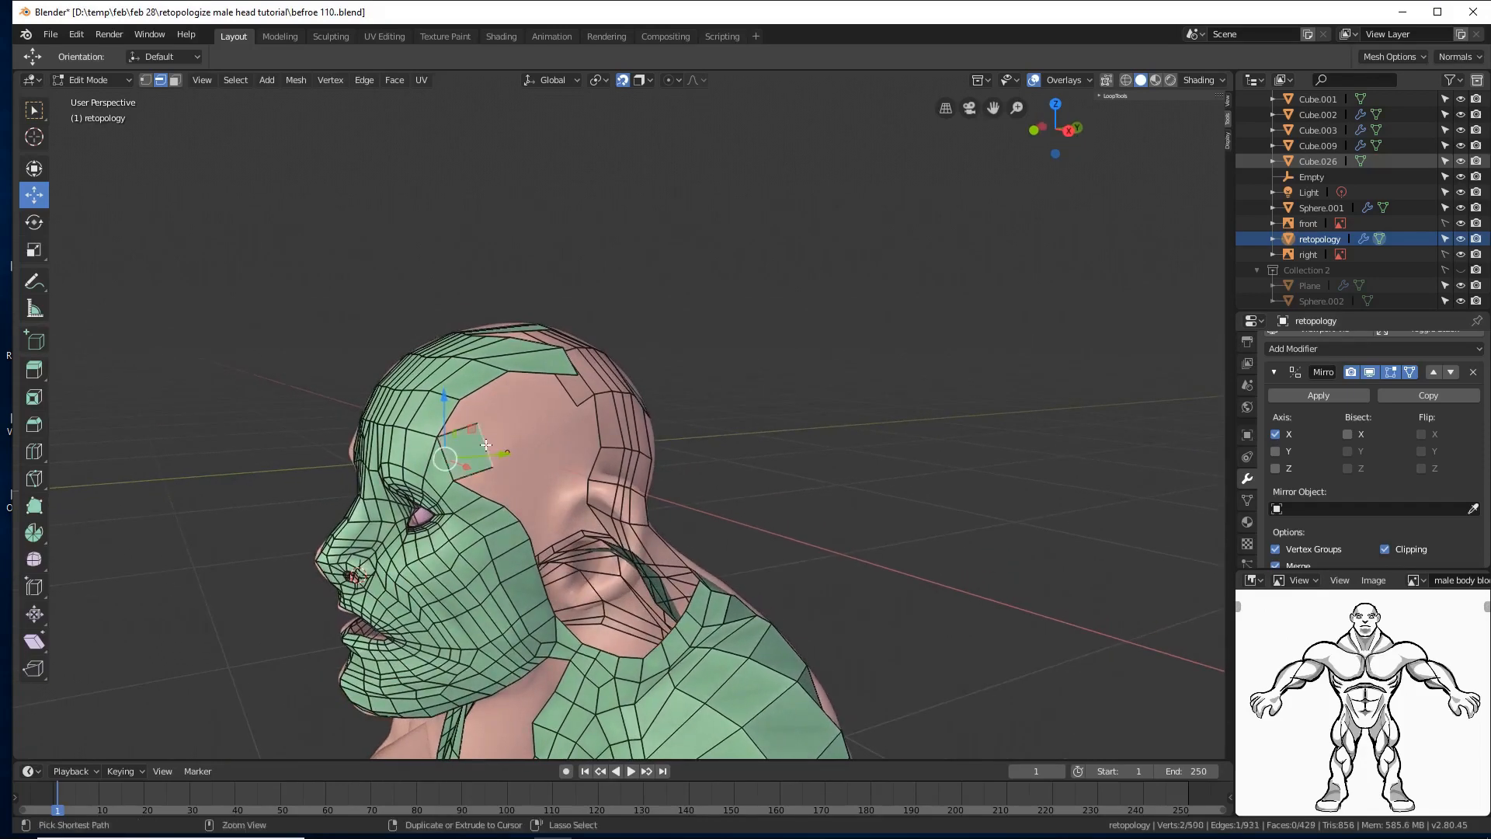
pyautogui.keyDown('ctrl'); pyautogui.rightClick(542, 419); pyautogui.keyUp('ctrl')
pyautogui.moveTo(617, 422); pyautogui.dragTo(605, 419, button='middle')
pyautogui.keyDown('ctrl'); pyautogui.rightClick(604, 419); pyautogui.keyUp('ctrl')
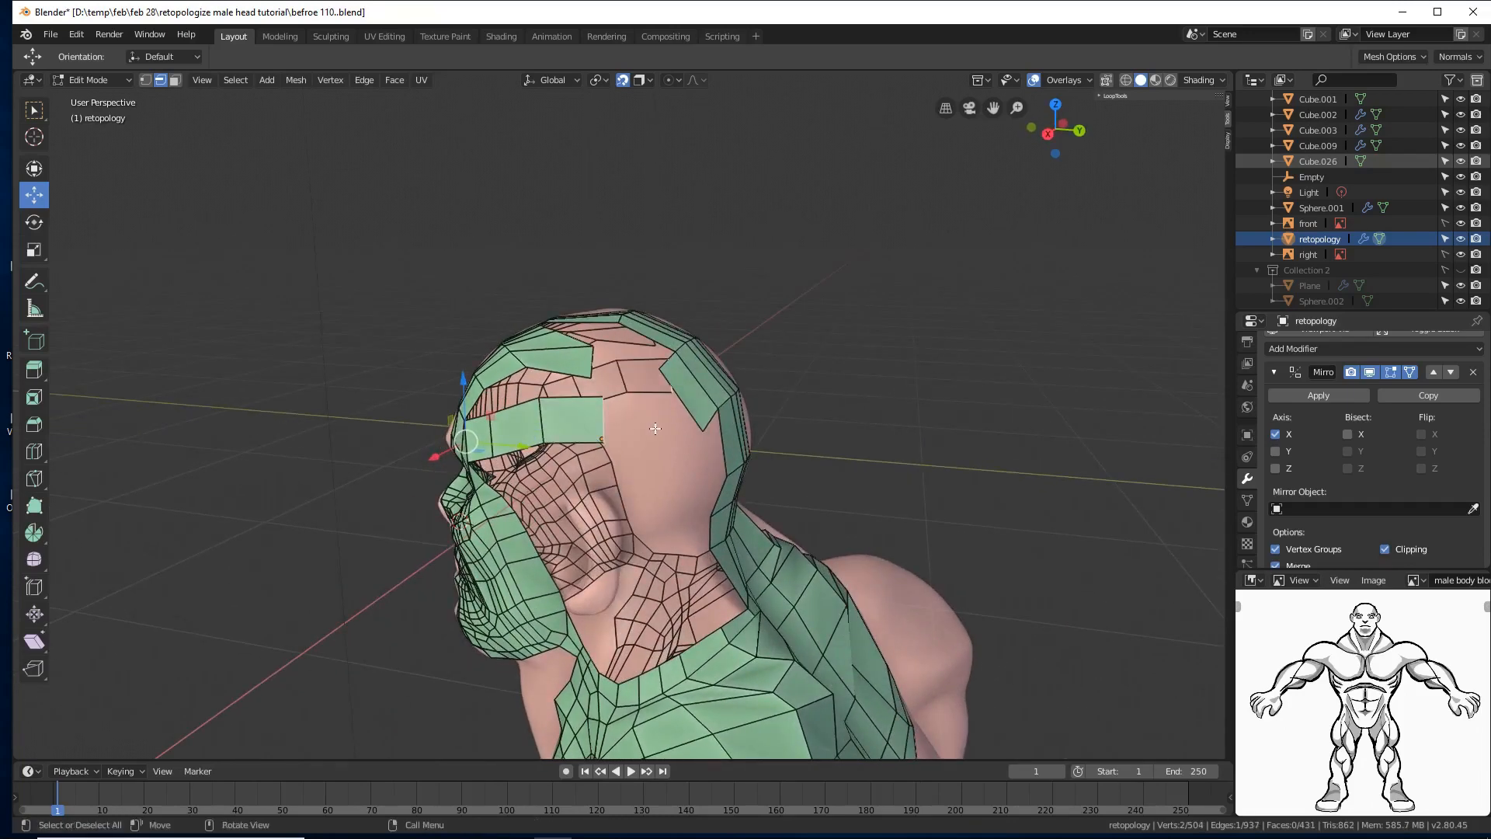
# Step: Fill a face between the end of the temple strip and the outer edge of the extruded back-of-head face
pyautogui.keyDown('shift'); pyautogui.click(686, 404); pyautogui.keyUp('shift')
pyautogui.moveTo(687, 404); pyautogui.dragTo(815, 454, button='middle')
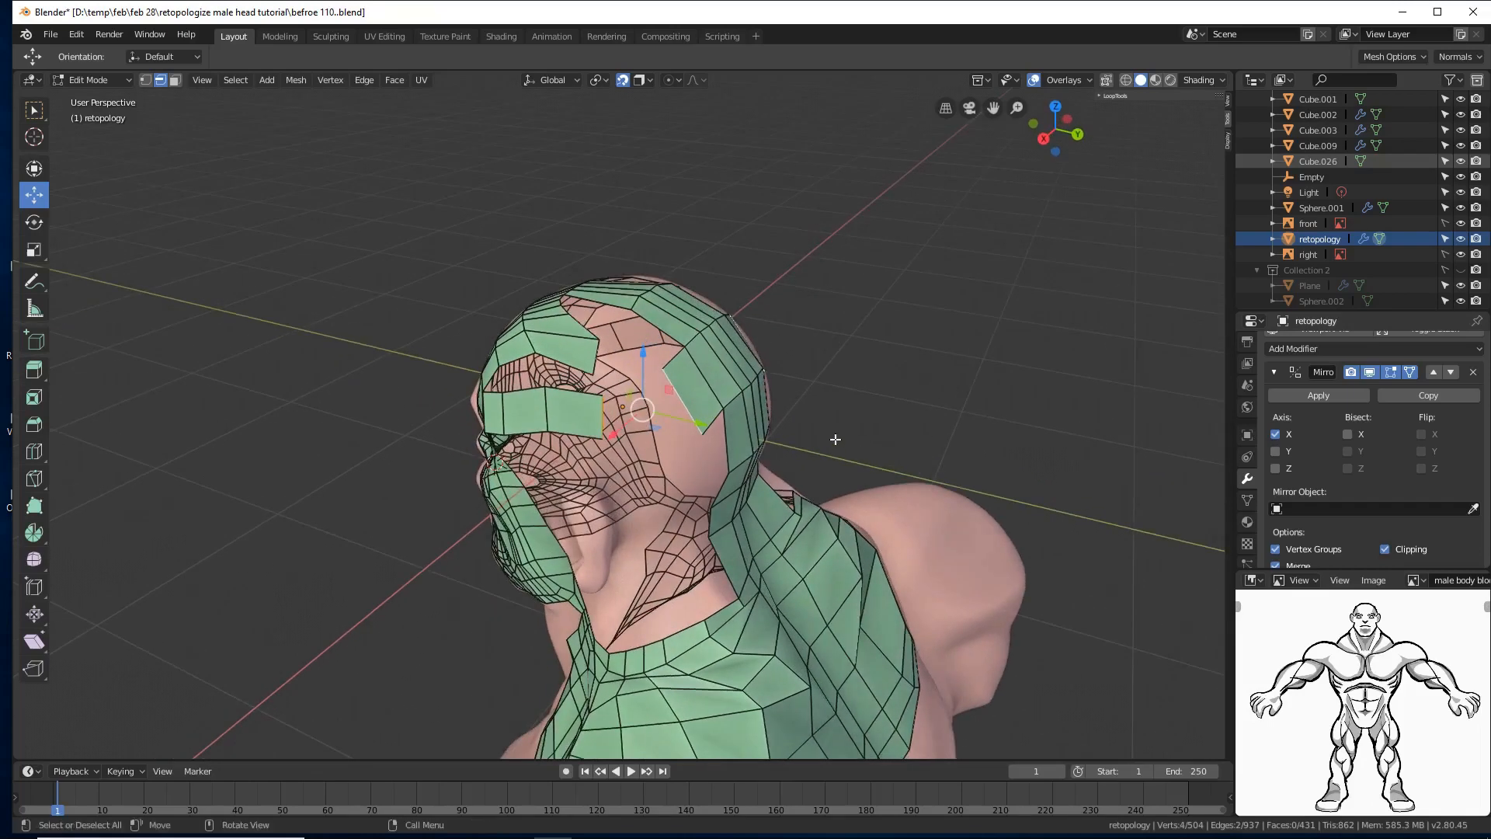
pyautogui.press('f')
pyautogui.moveTo(593, 430); pyautogui.dragTo(723, 396, button='middle')
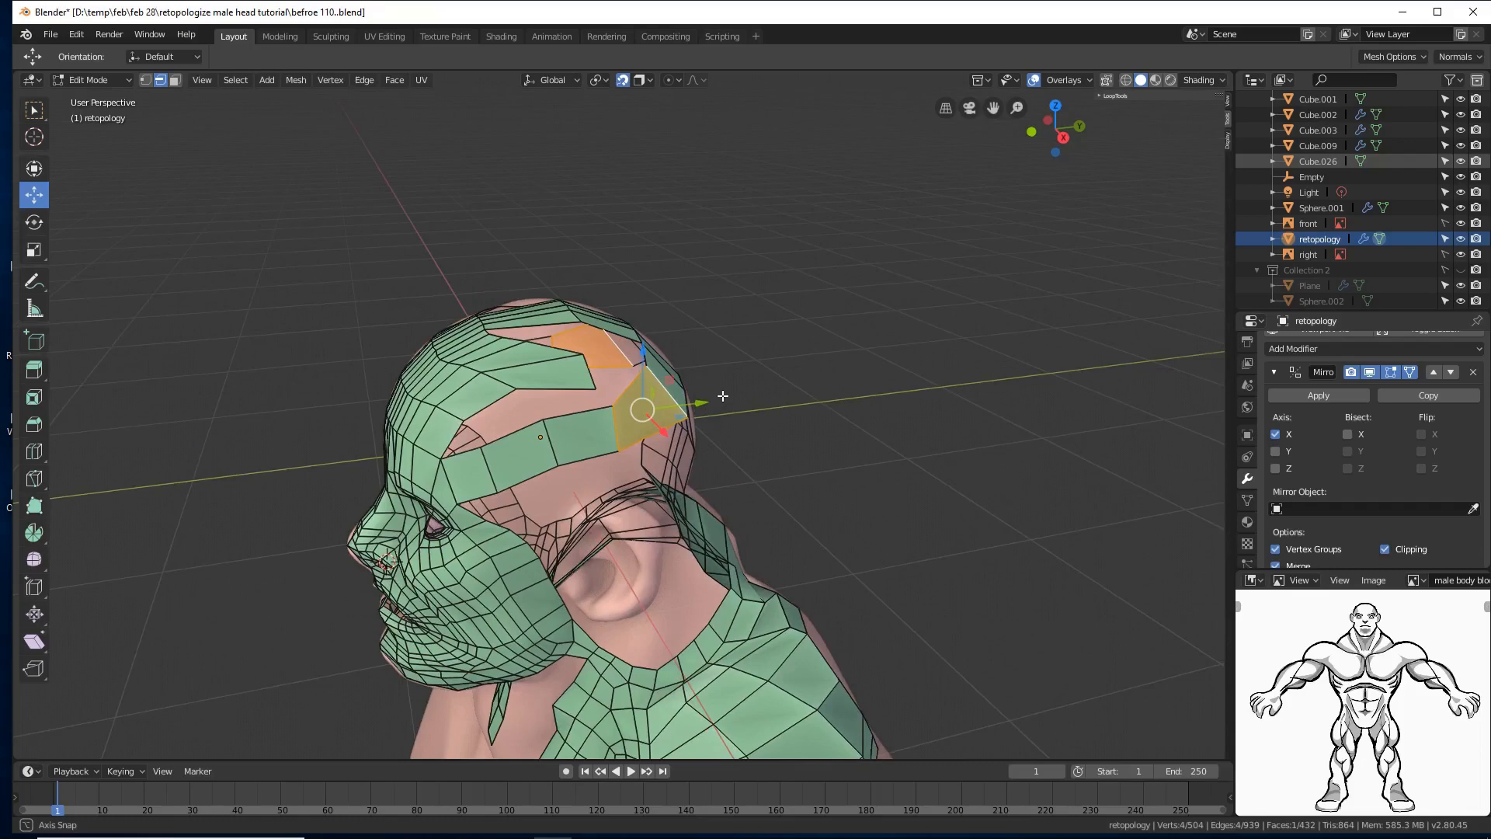
pyautogui.moveTo(722, 396); pyautogui.dragTo(636, 418, button='middle')
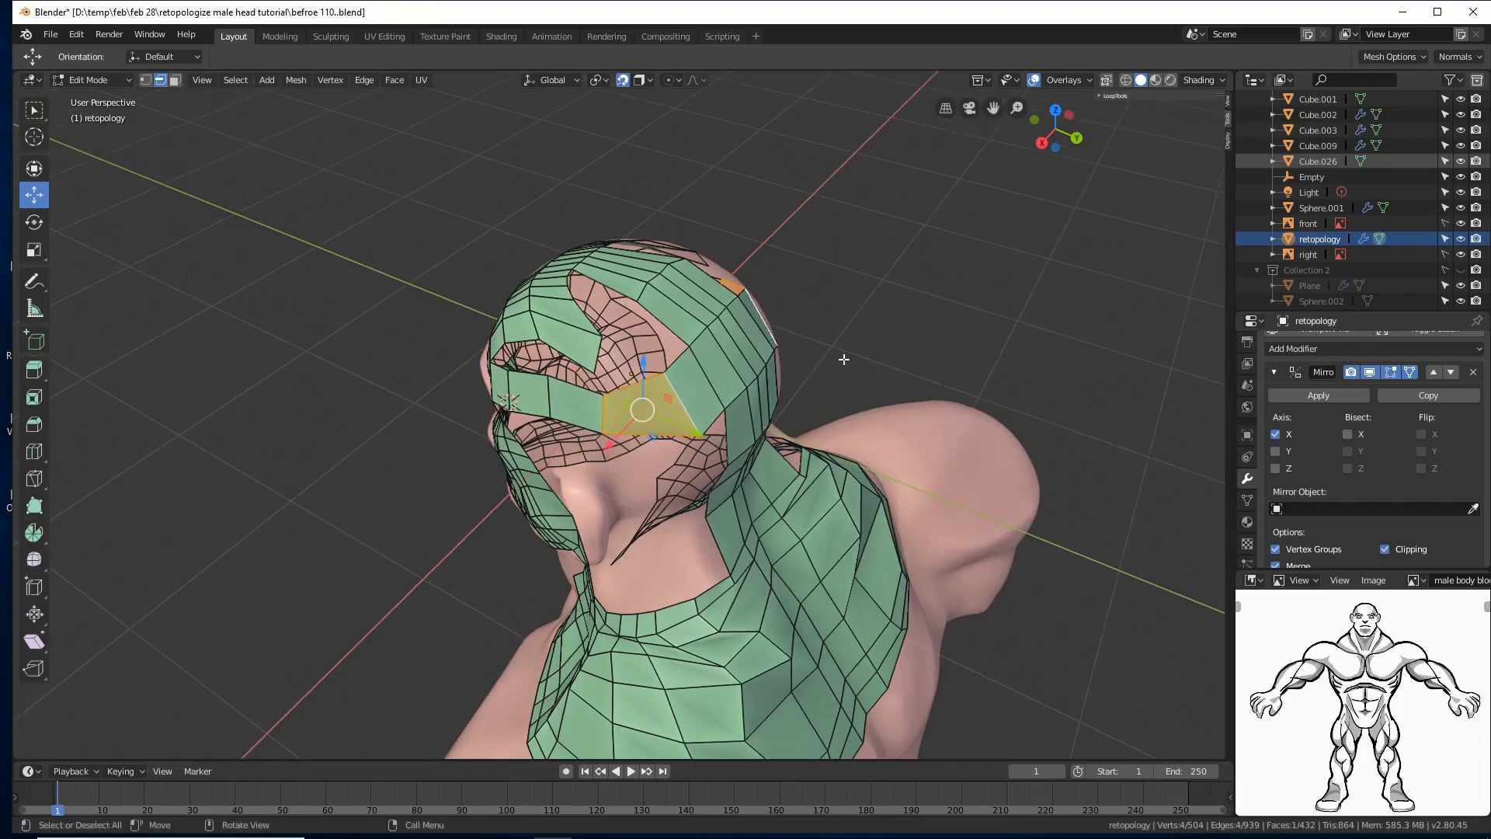
# Step: Add one centred loop cut across the long faces of the side crown strip, near the back of the head
pyautogui.hotkey('alt', 'a')
pyautogui.moveTo(1098, 409); pyautogui.dragTo(1020, 398, button='middle')
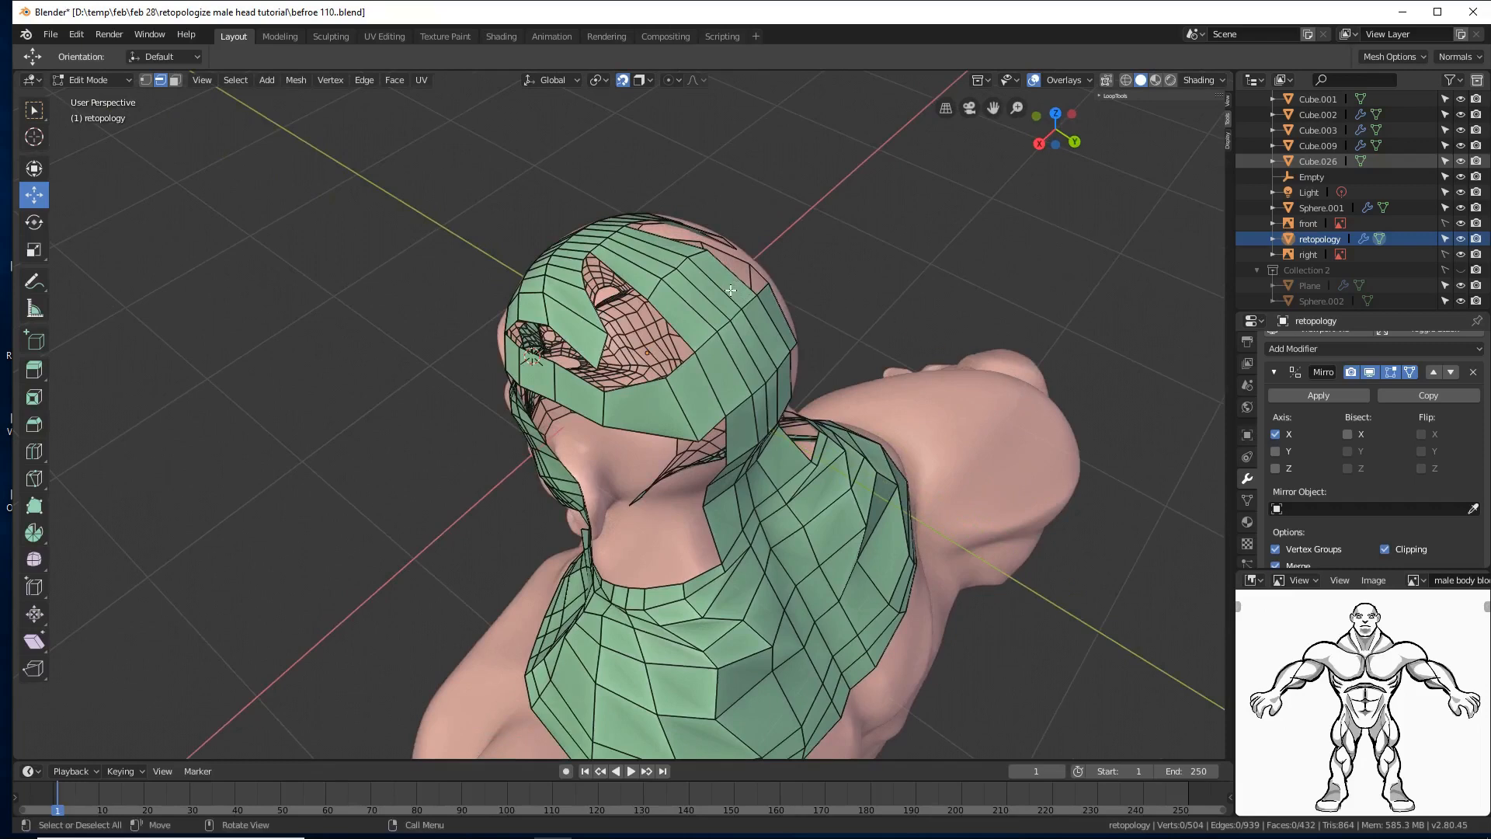
pyautogui.press('ctrl')
pyautogui.hotkey('ctrl', 'r')
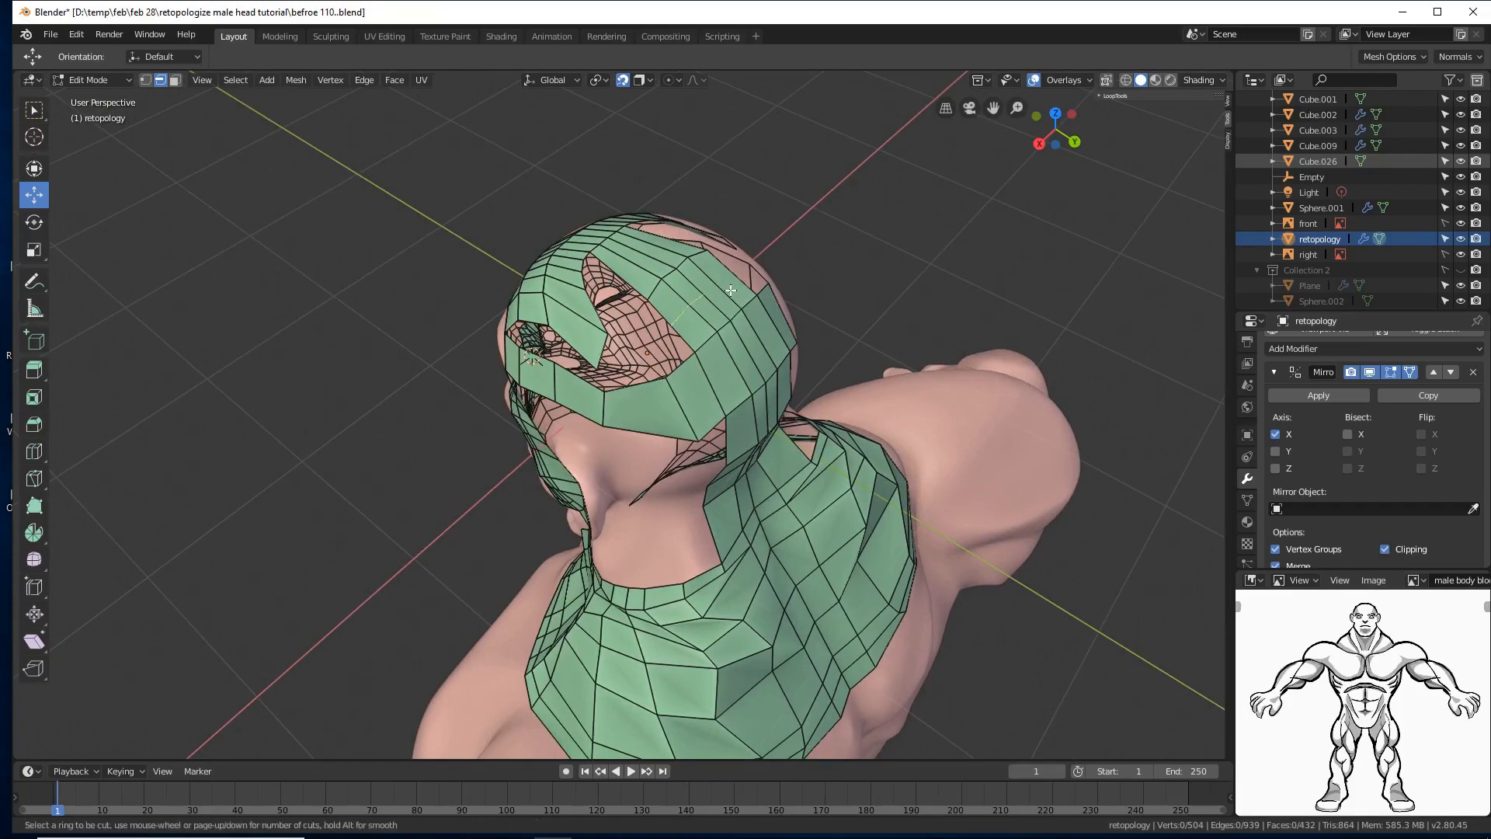
pyautogui.click(731, 291)
pyautogui.rightClick(730, 292)
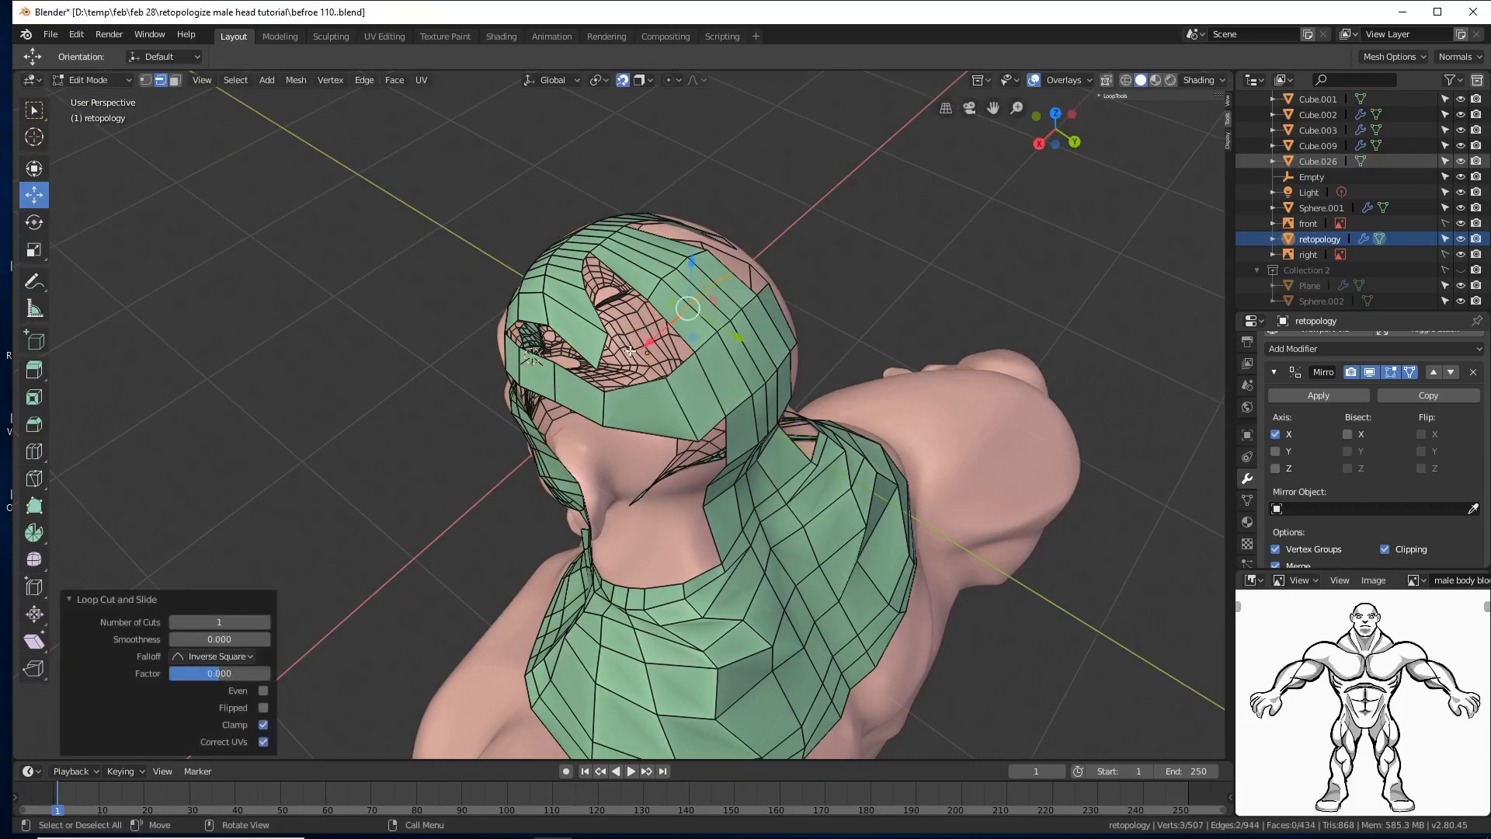
pyautogui.moveTo(730, 292); pyautogui.dragTo(684, 266, button='middle')
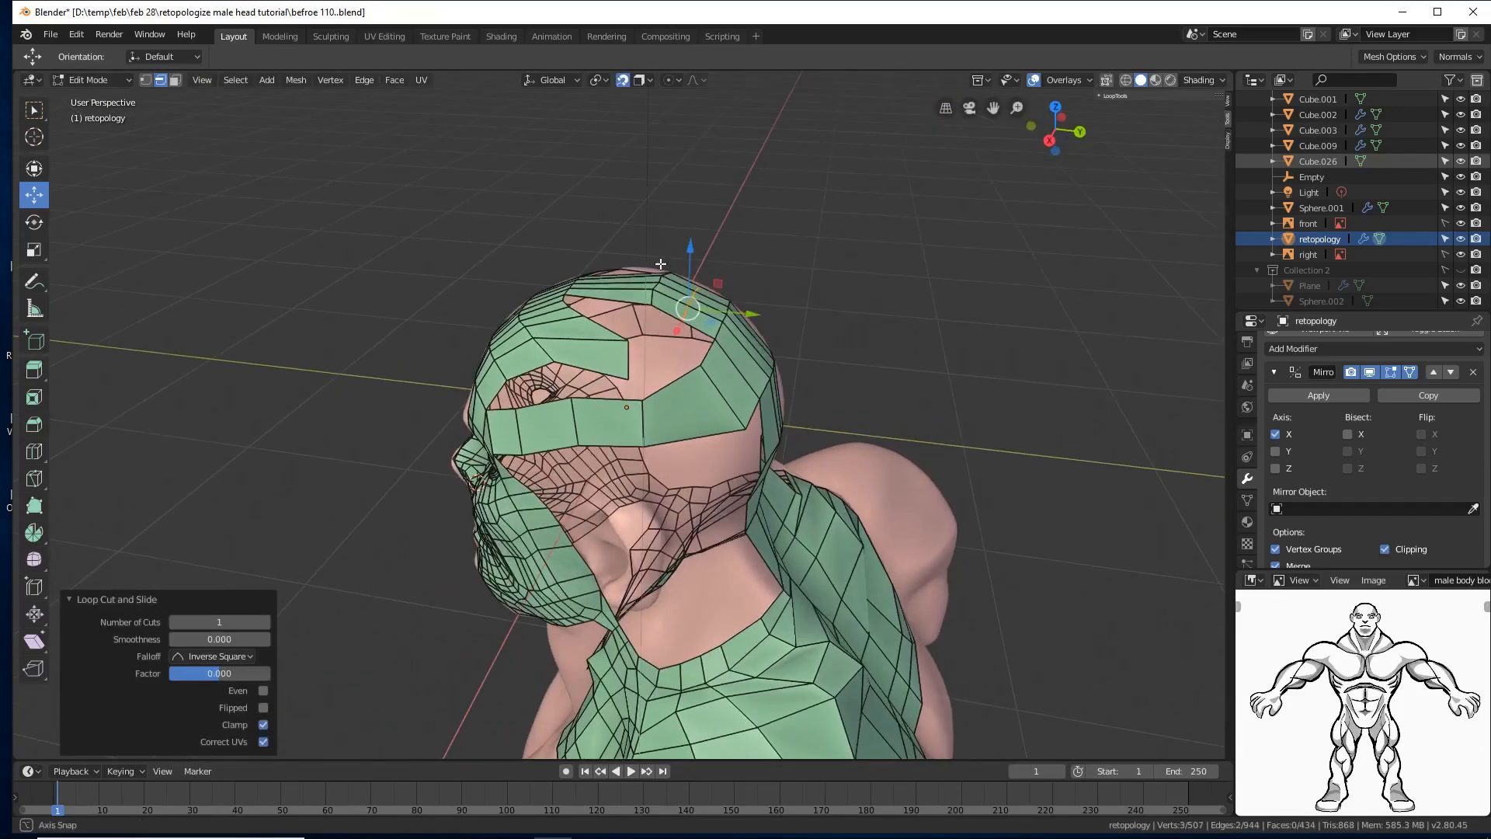
pyautogui.click(854, 279)
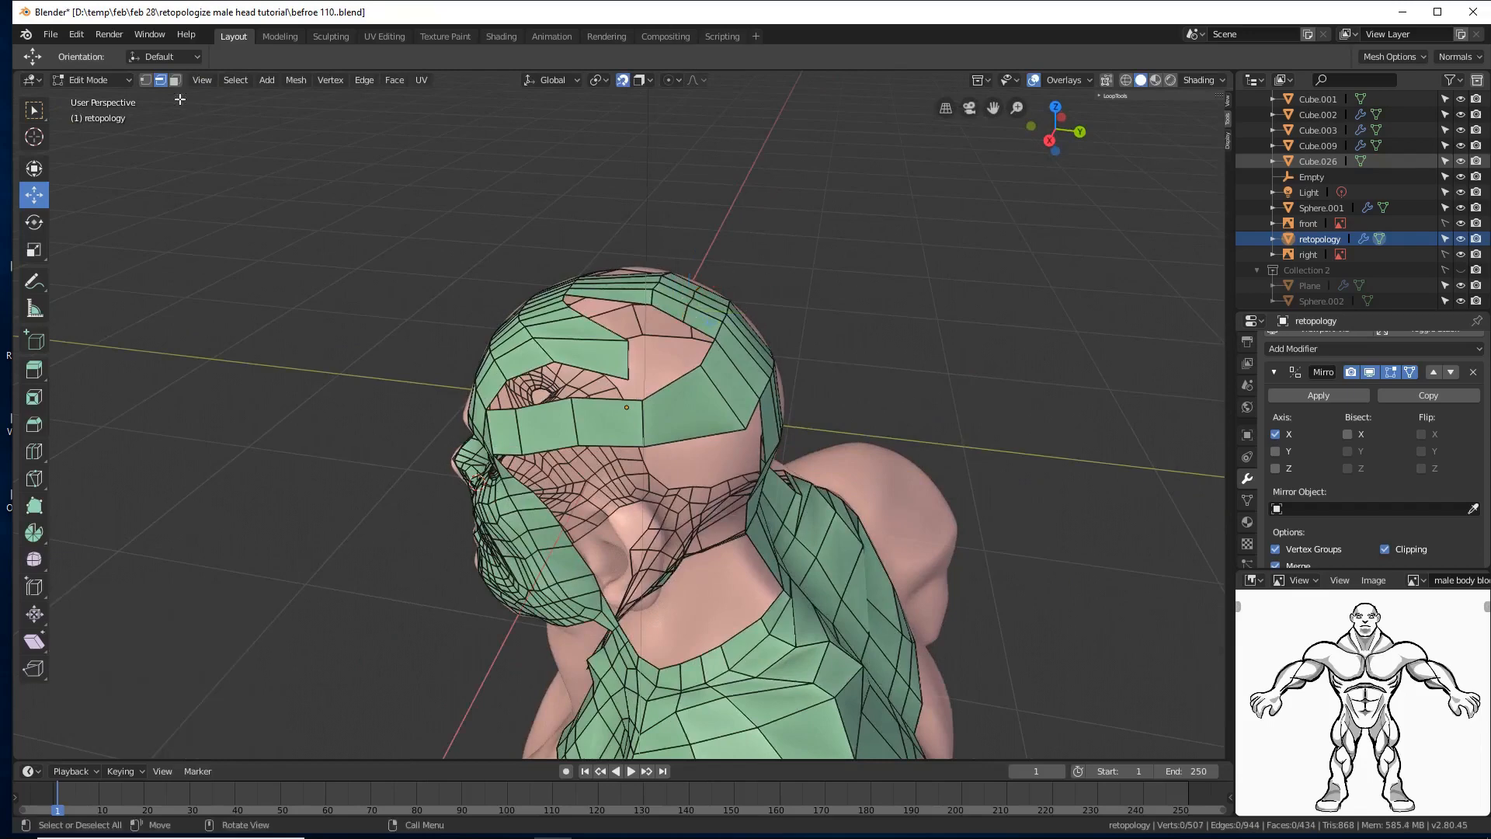
# Step: Extrude the rear edge of the upper forehead strip backward, shift it 0.0569 m in Y, and save the file as befroe 112
pyautogui.click(627, 361)
pyautogui.moveTo(715, 351); pyautogui.dragTo(686, 355, button='middle')
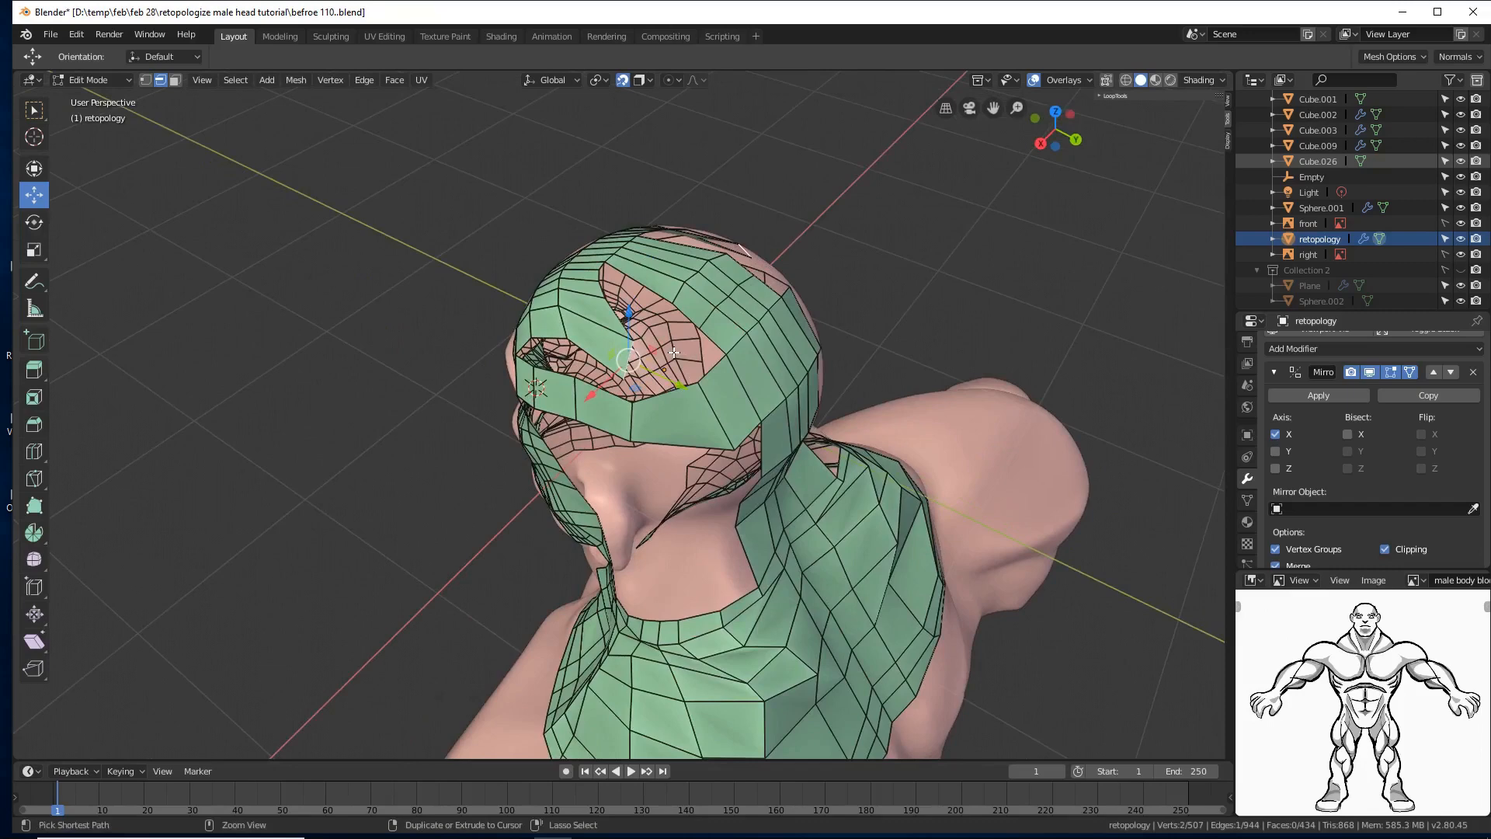
pyautogui.keyDown('ctrl'); pyautogui.rightClick(674, 351); pyautogui.keyUp('ctrl')
pyautogui.moveTo(674, 351); pyautogui.dragTo(708, 371, button='middle')
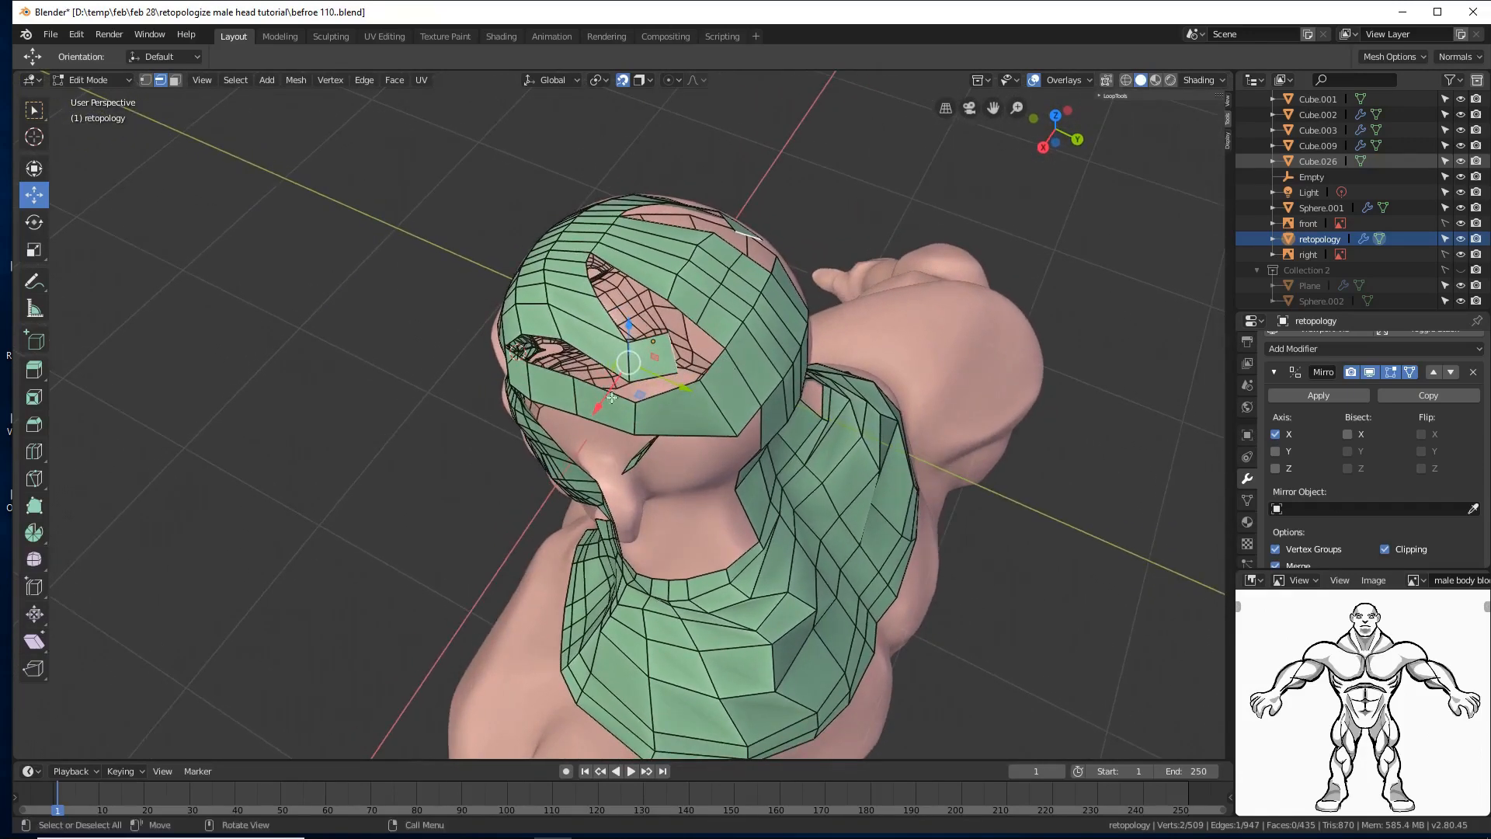
pyautogui.moveTo(612, 398); pyautogui.dragTo(731, 369)
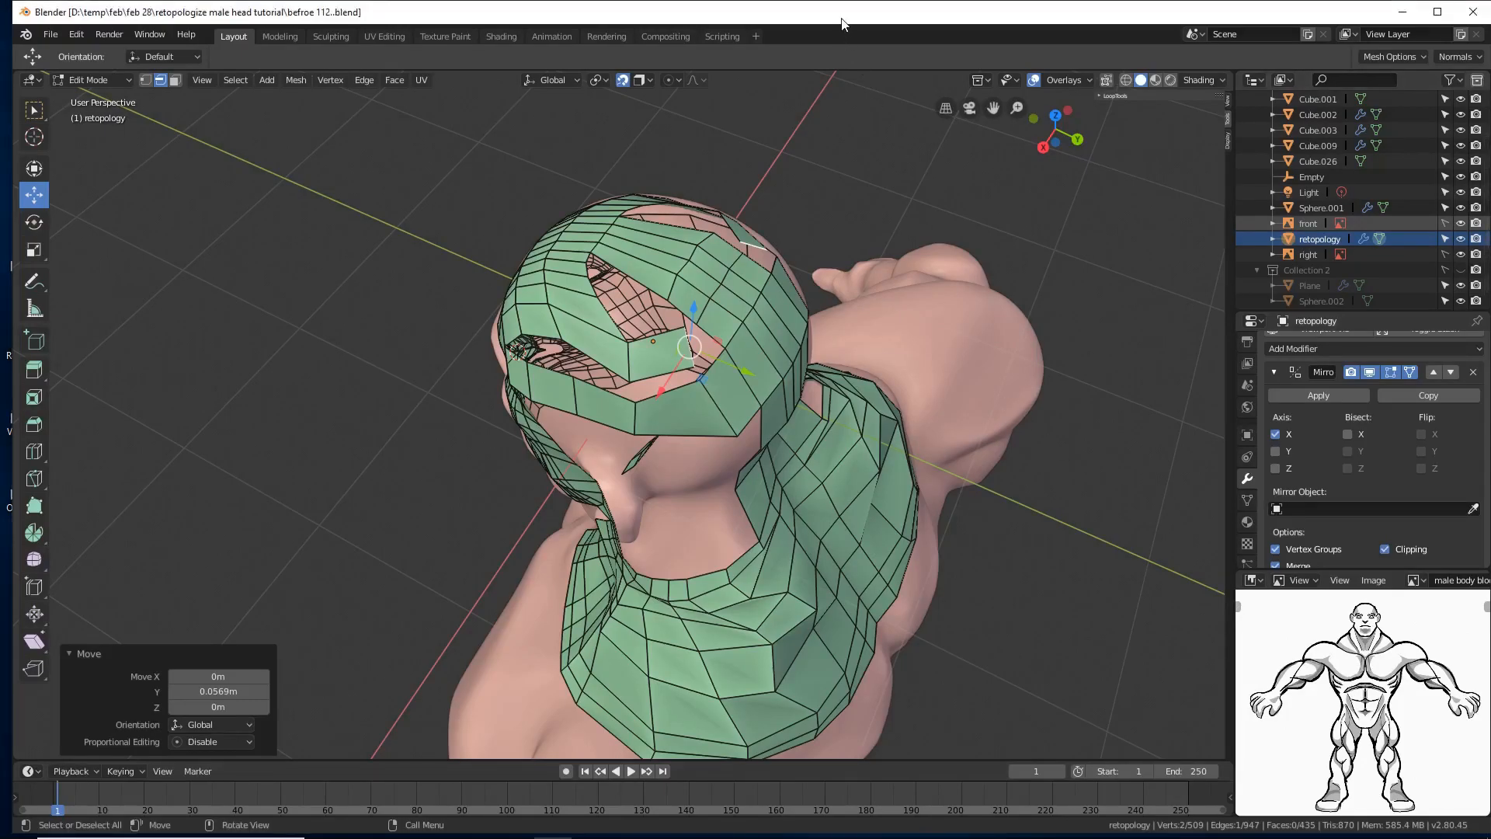
pyautogui.scroll(5, 829, 156)
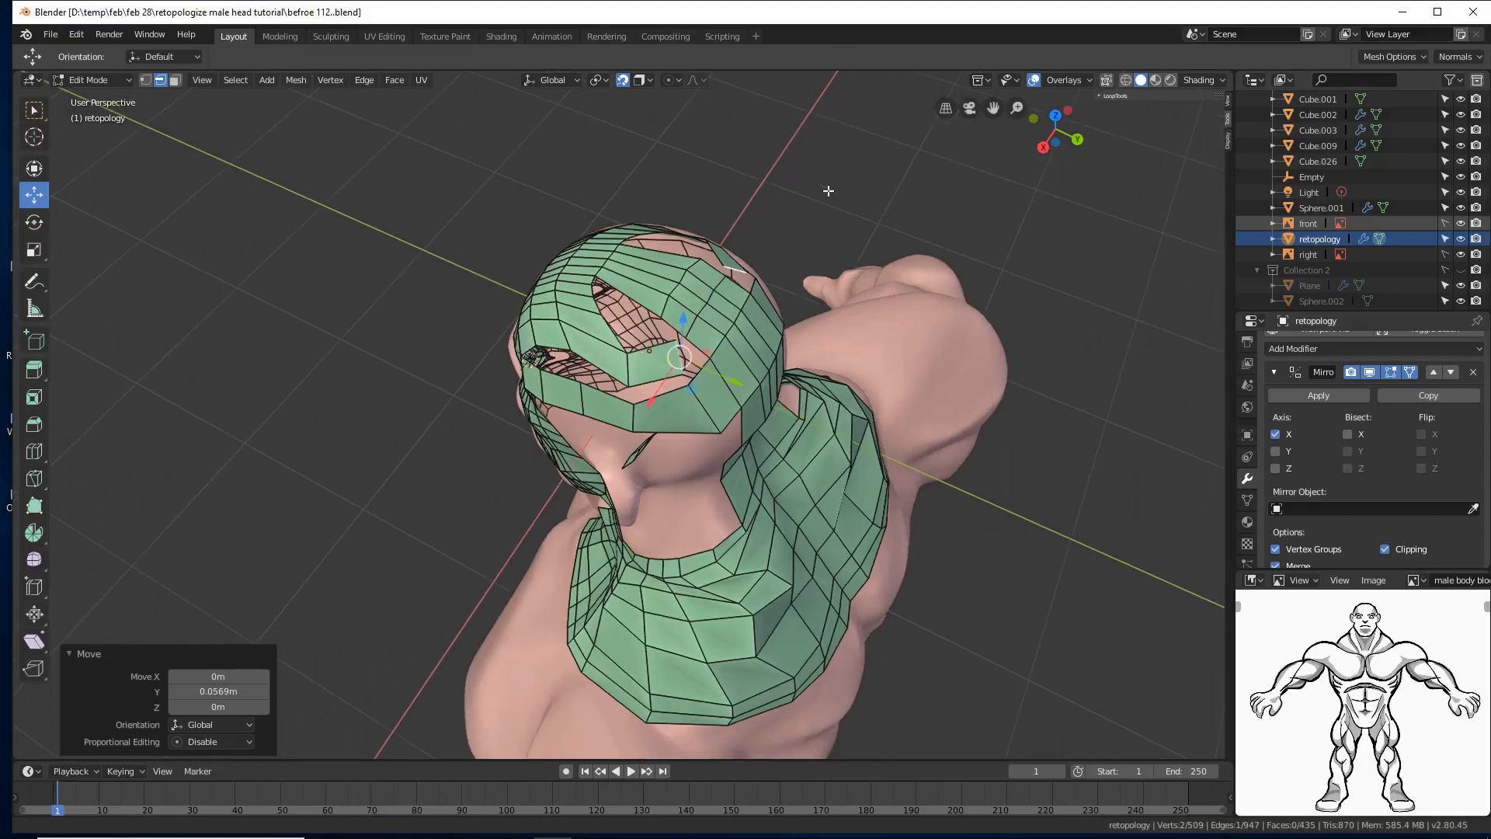
# Step: Add another centred loop cut across the crown strip's remaining long faces, ahead of the previous cut
pyautogui.moveTo(829, 178); pyautogui.dragTo(707, 322, button='middle')
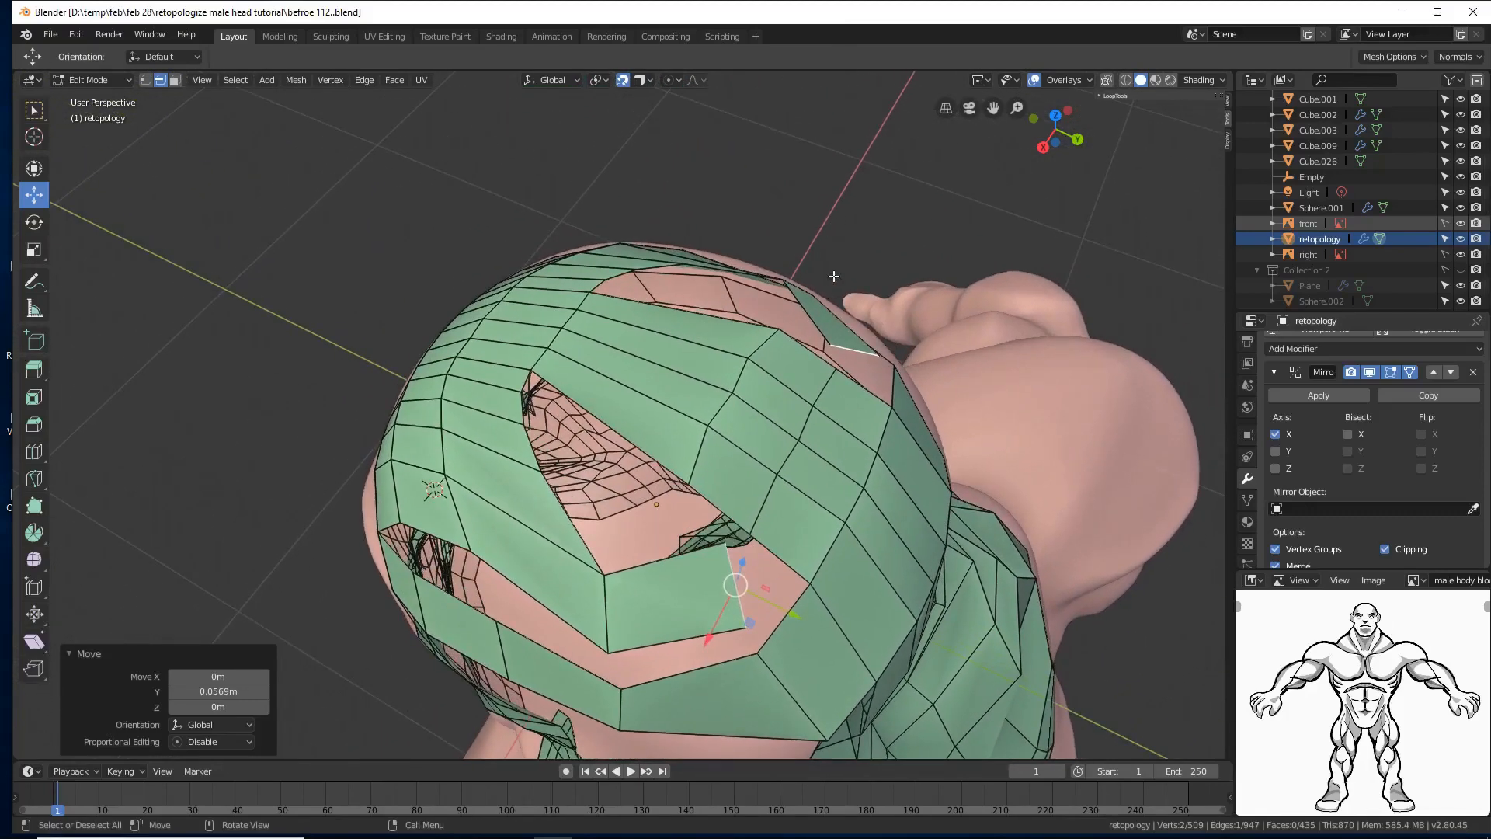
pyautogui.click(814, 203)
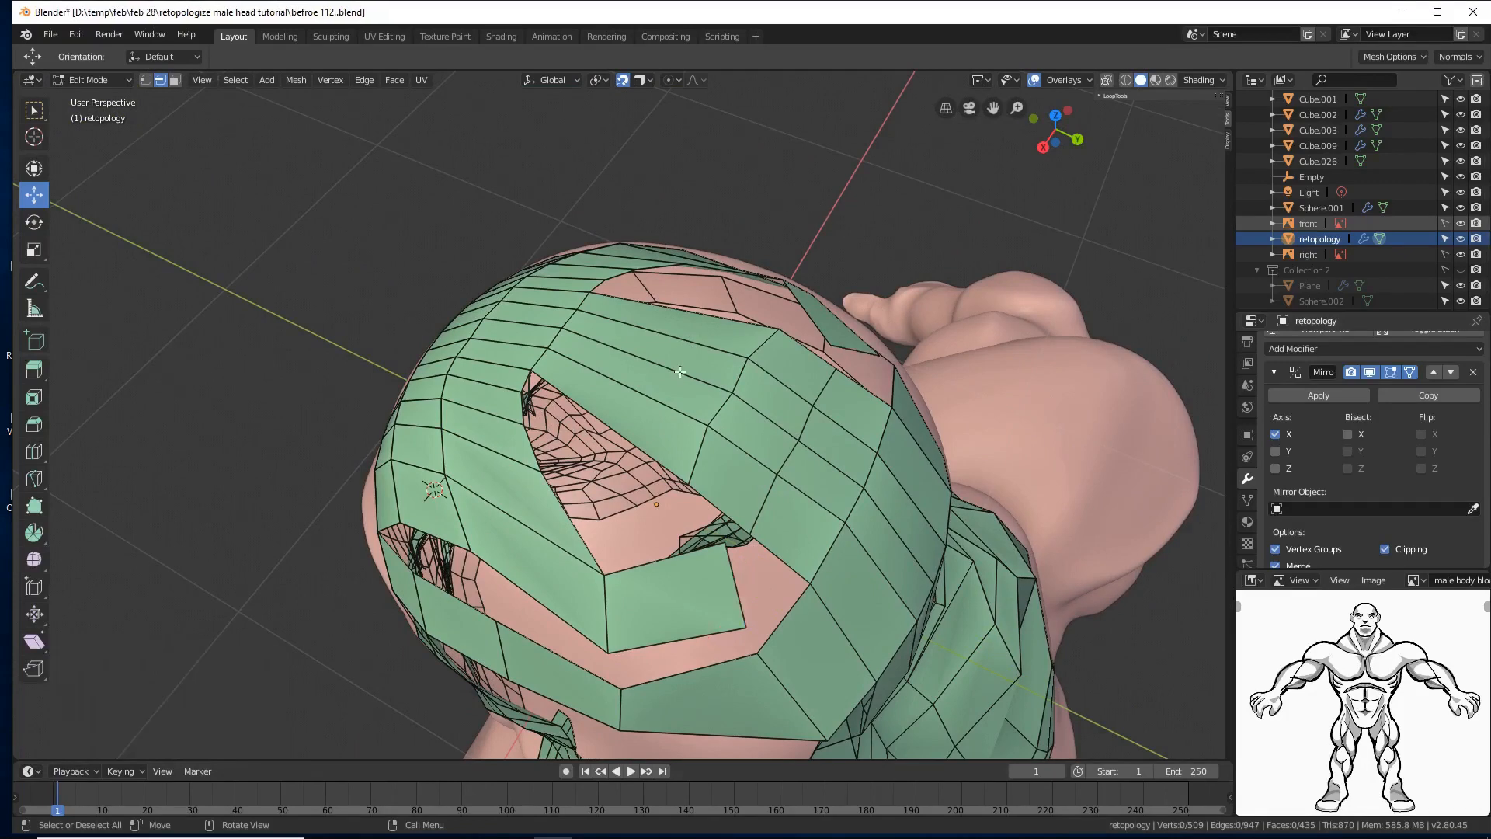
pyautogui.hotkey('ctrl', 'r')
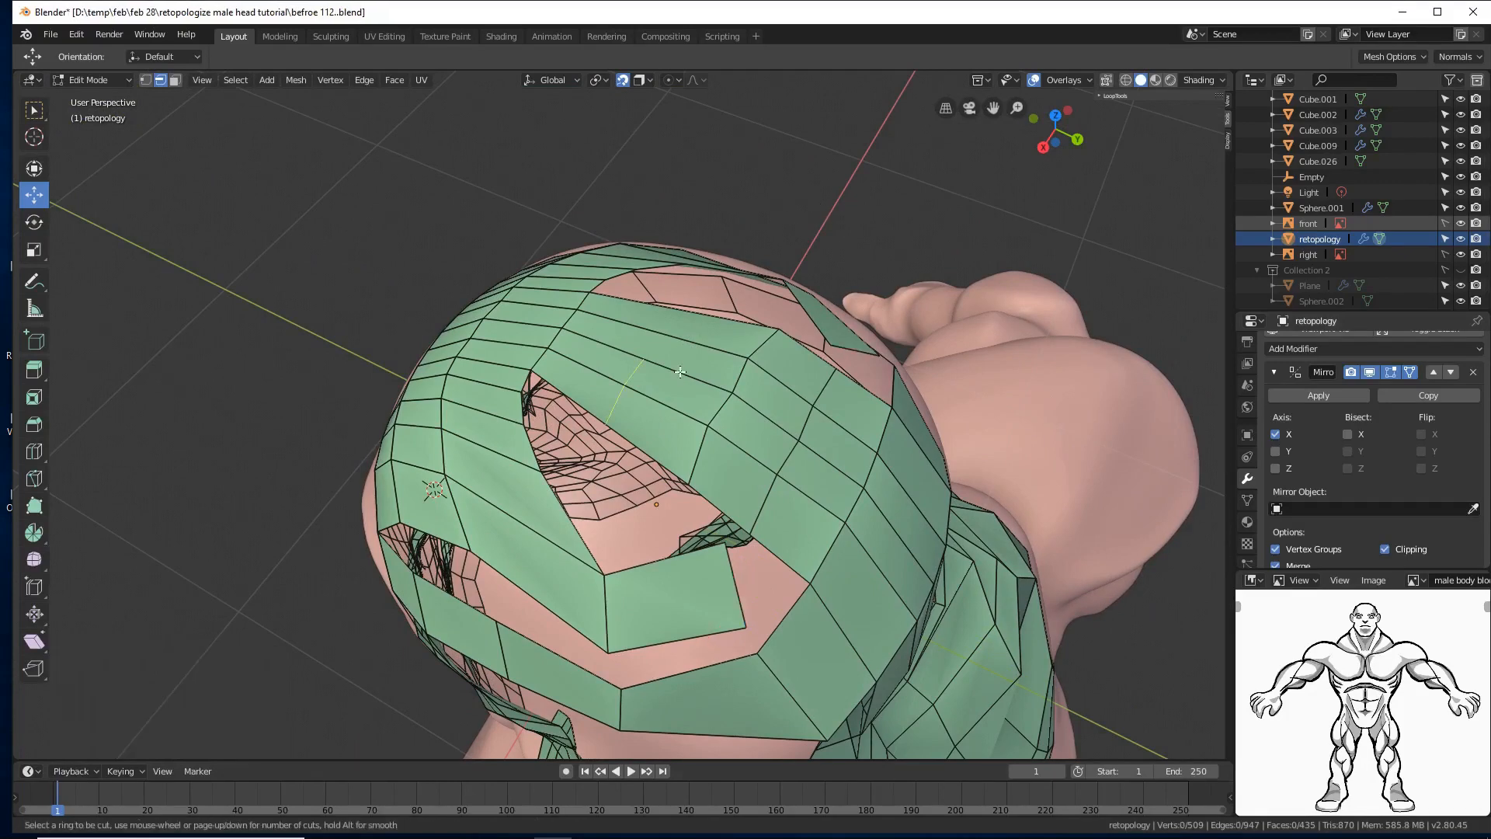
pyautogui.click(679, 372)
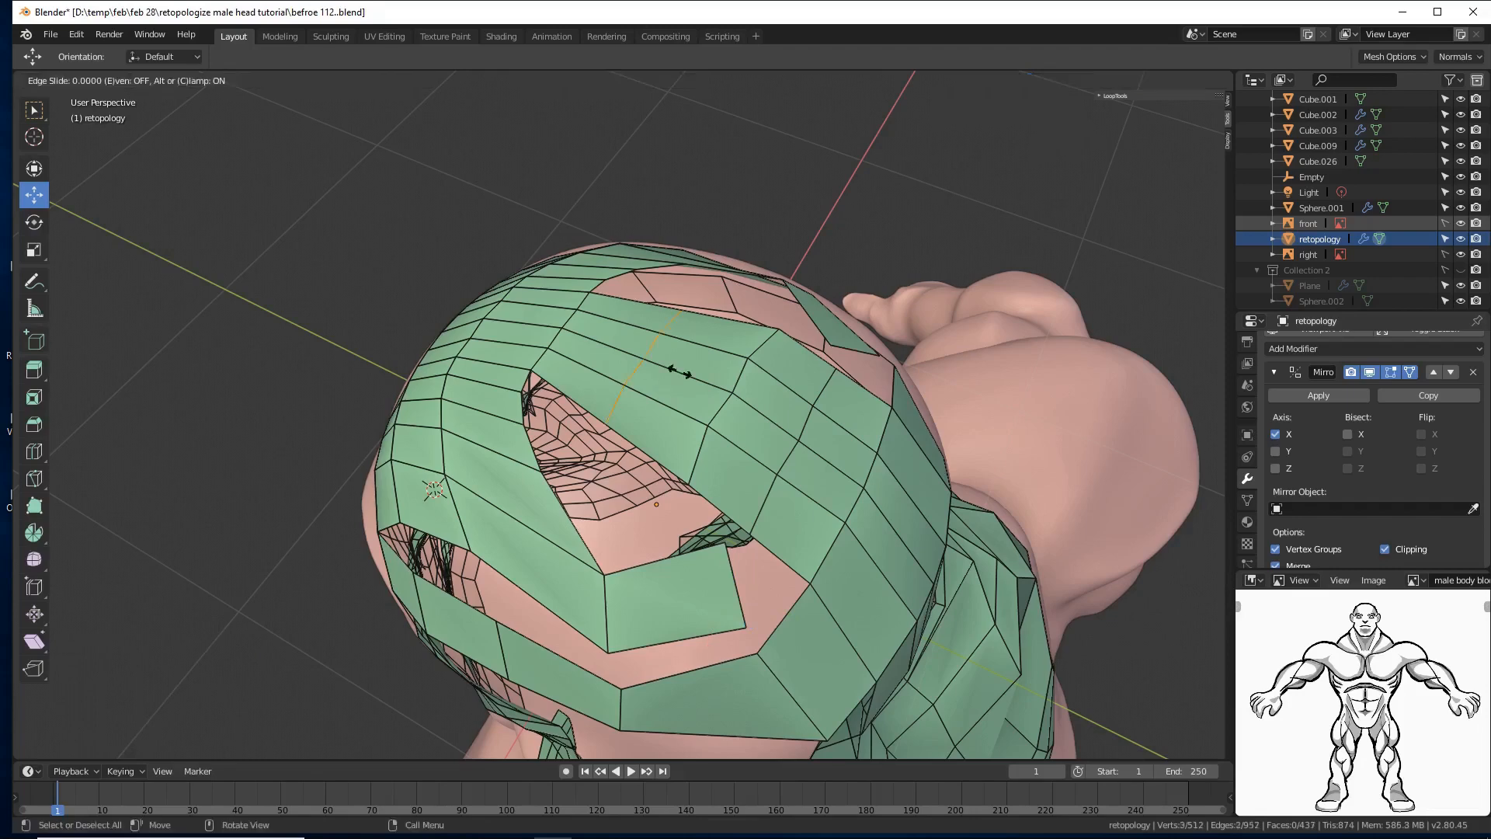
pyautogui.rightClick(680, 372)
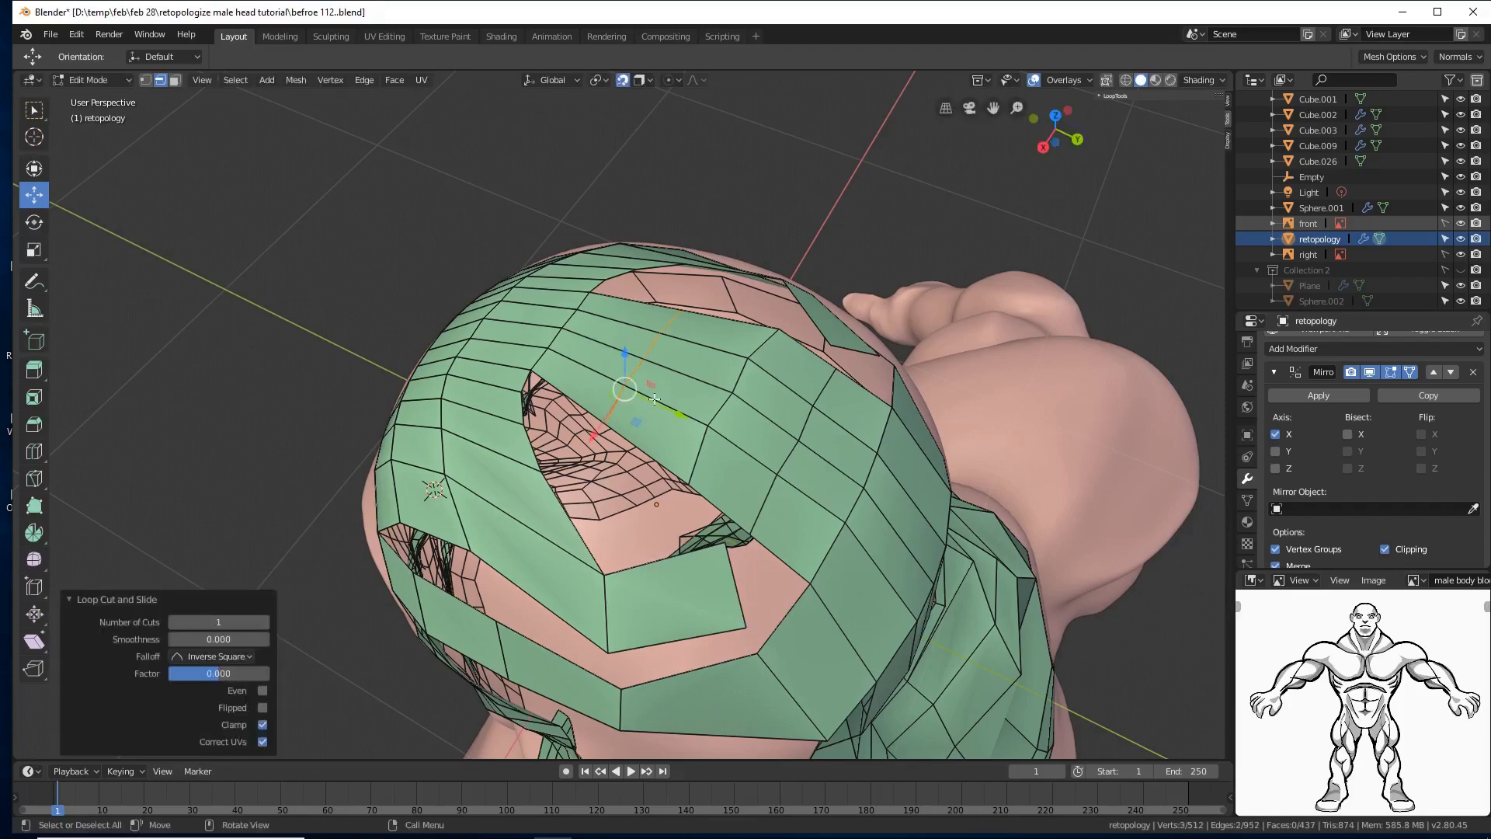
pyautogui.moveTo(650, 401)
pyautogui.mouseDown(button='middle')
pyautogui.moveTo(676, 398)
pyautogui.moveTo(650, 401)
pyautogui.mouseUp(button='middle')
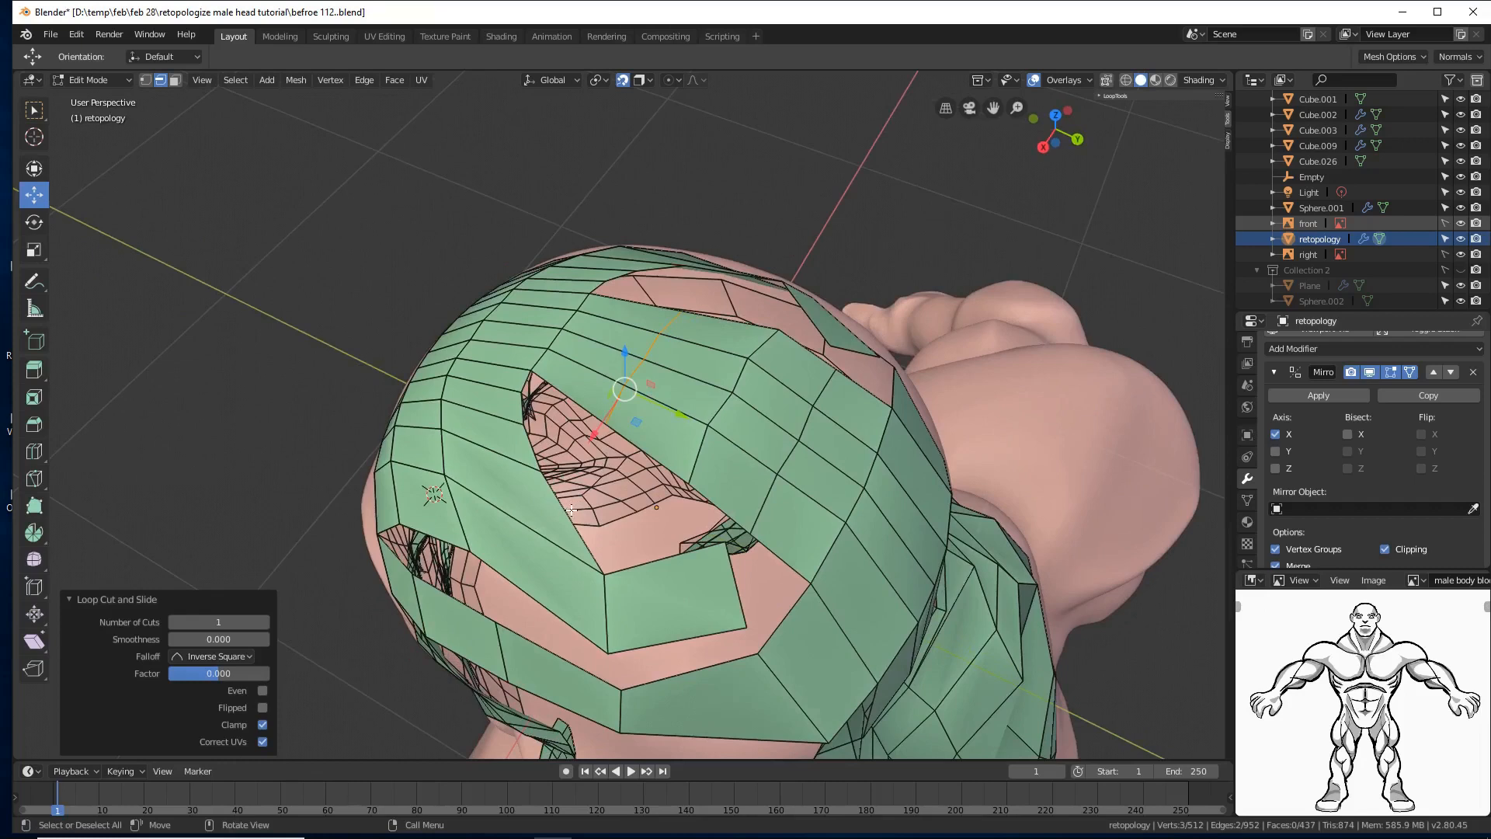
# Step: Fill a face between the upper forehead strip's border edge and the facing edge of the crown strip
pyautogui.click(571, 511)
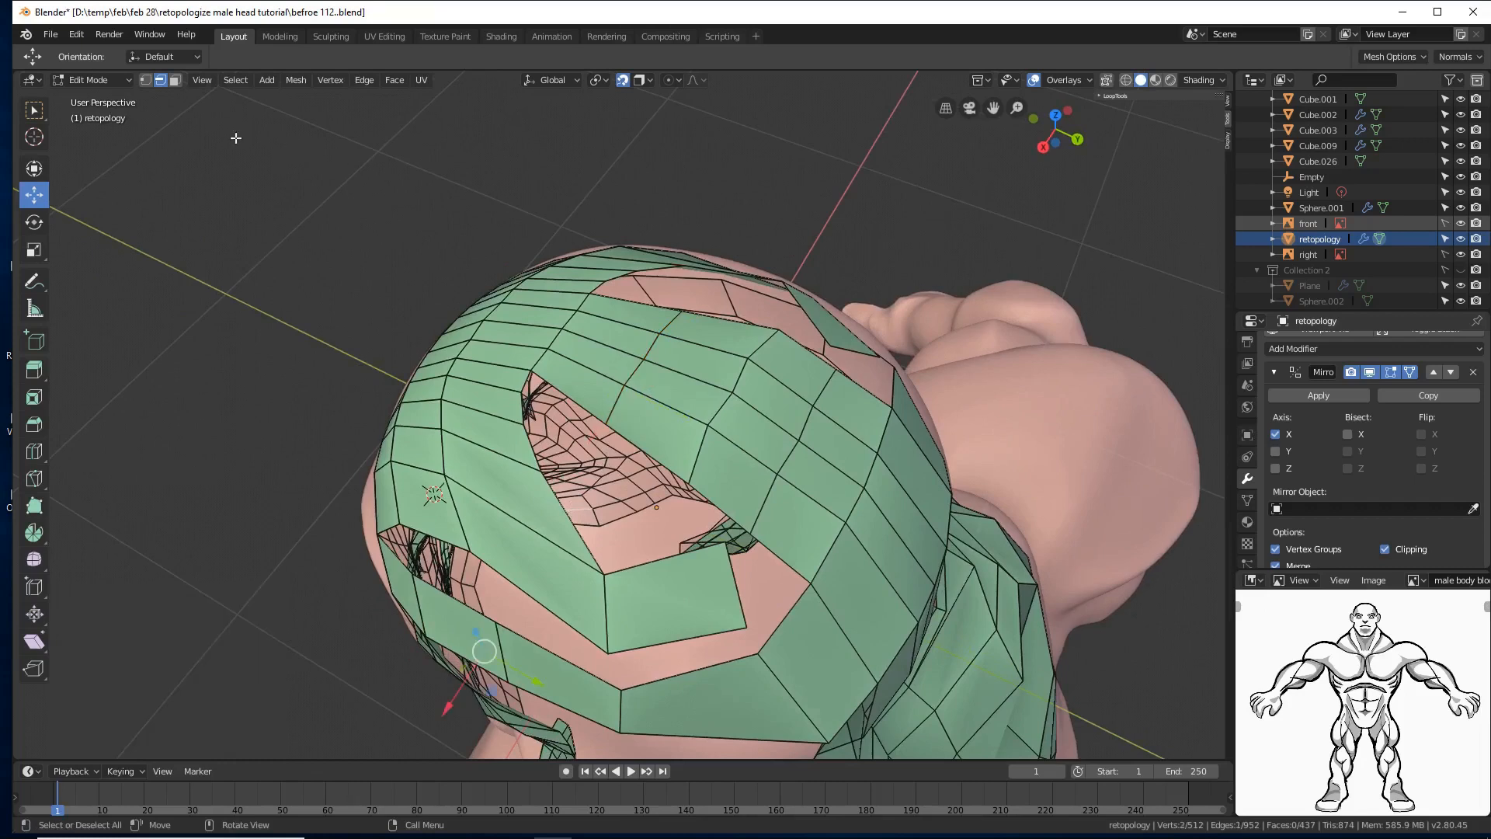
pyautogui.click(587, 544)
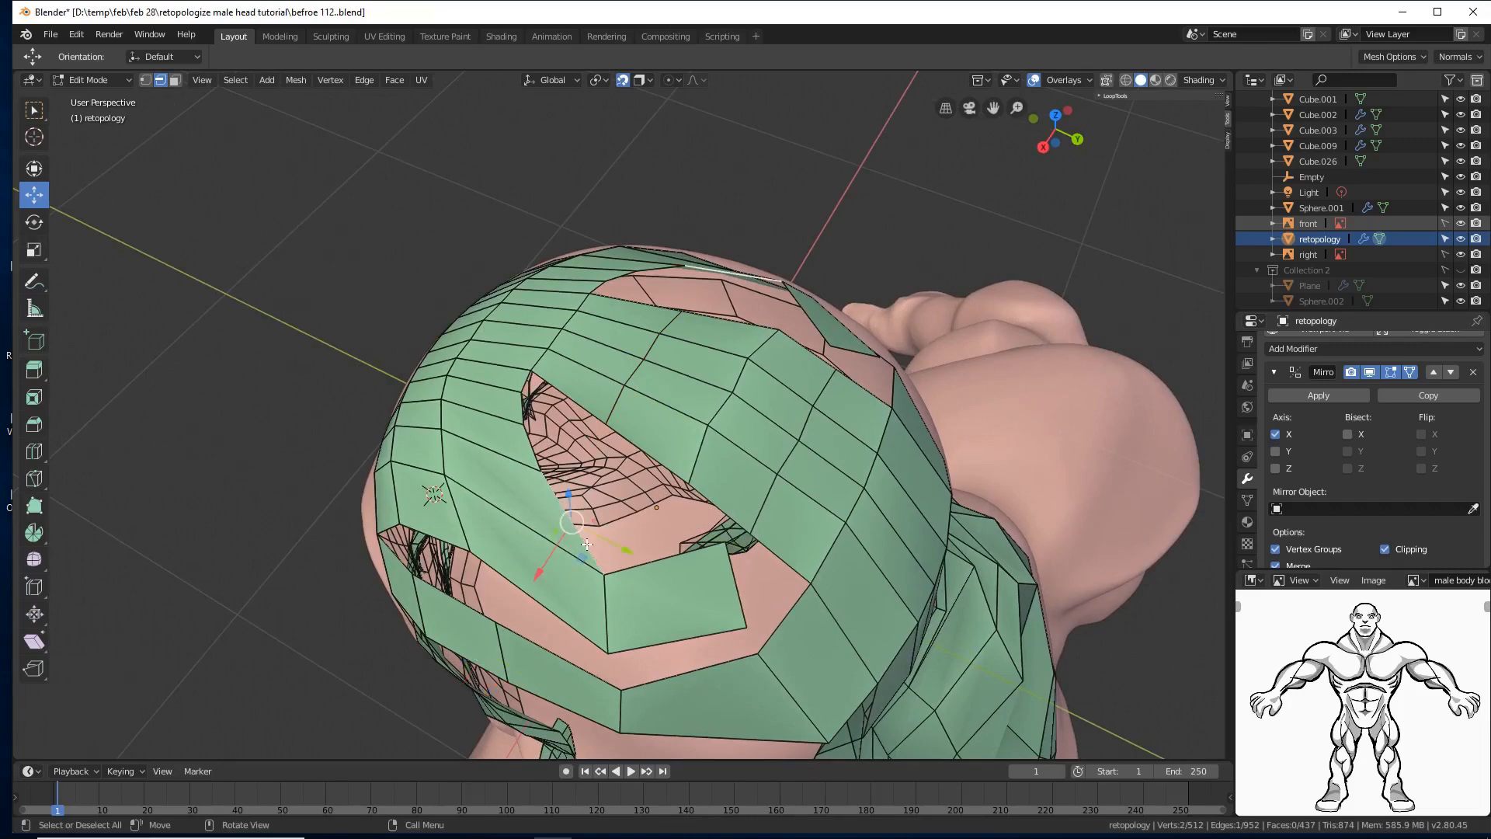
pyautogui.keyDown('shift'); pyautogui.click(636, 449); pyautogui.keyUp('shift')
pyautogui.click(588, 548)
pyautogui.keyDown('shift'); pyautogui.click(654, 454); pyautogui.keyUp('shift')
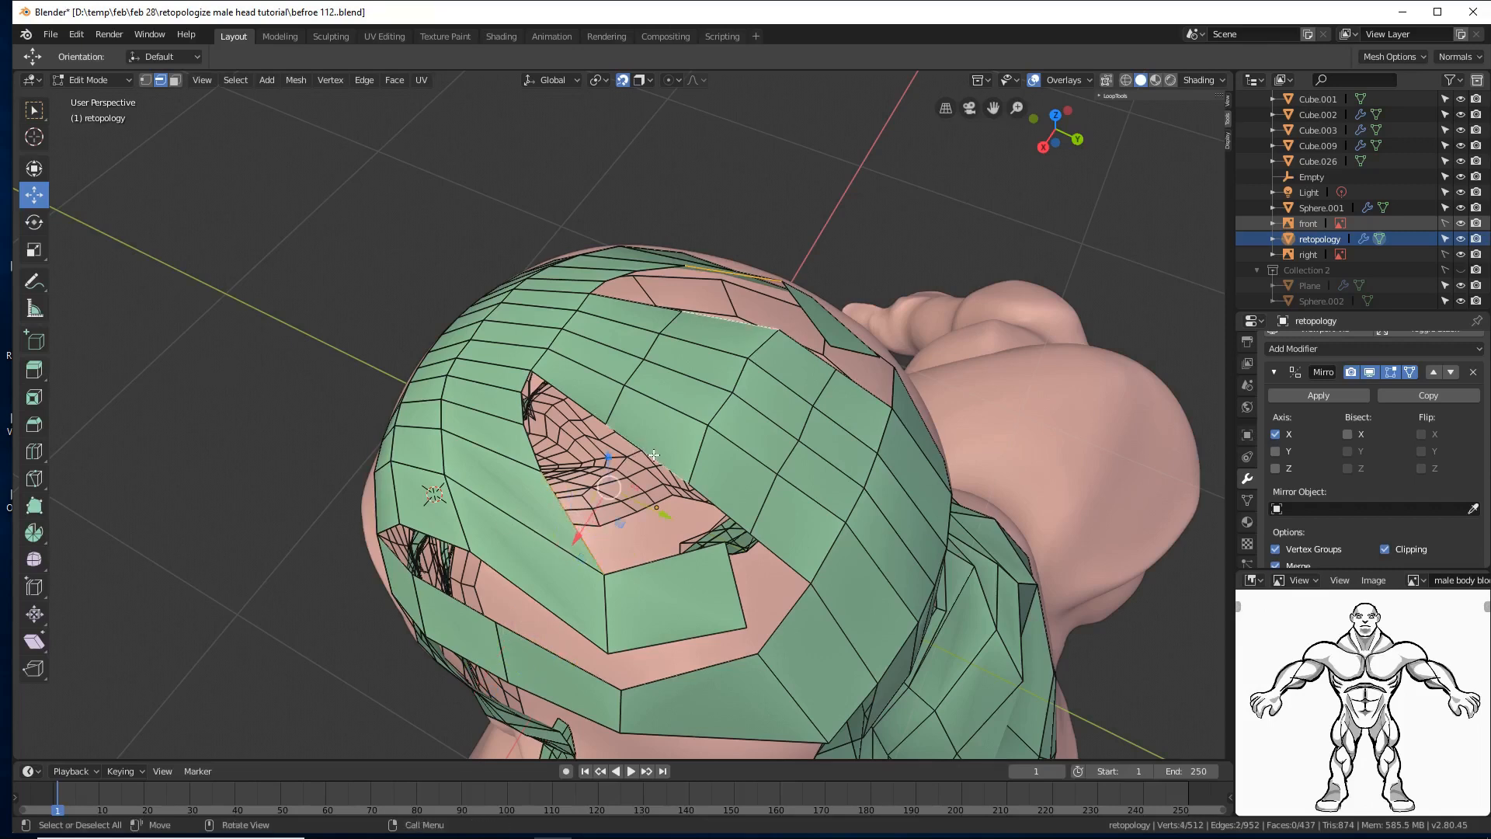
pyautogui.press('f')
pyautogui.moveTo(654, 454); pyautogui.dragTo(615, 364, button='middle')
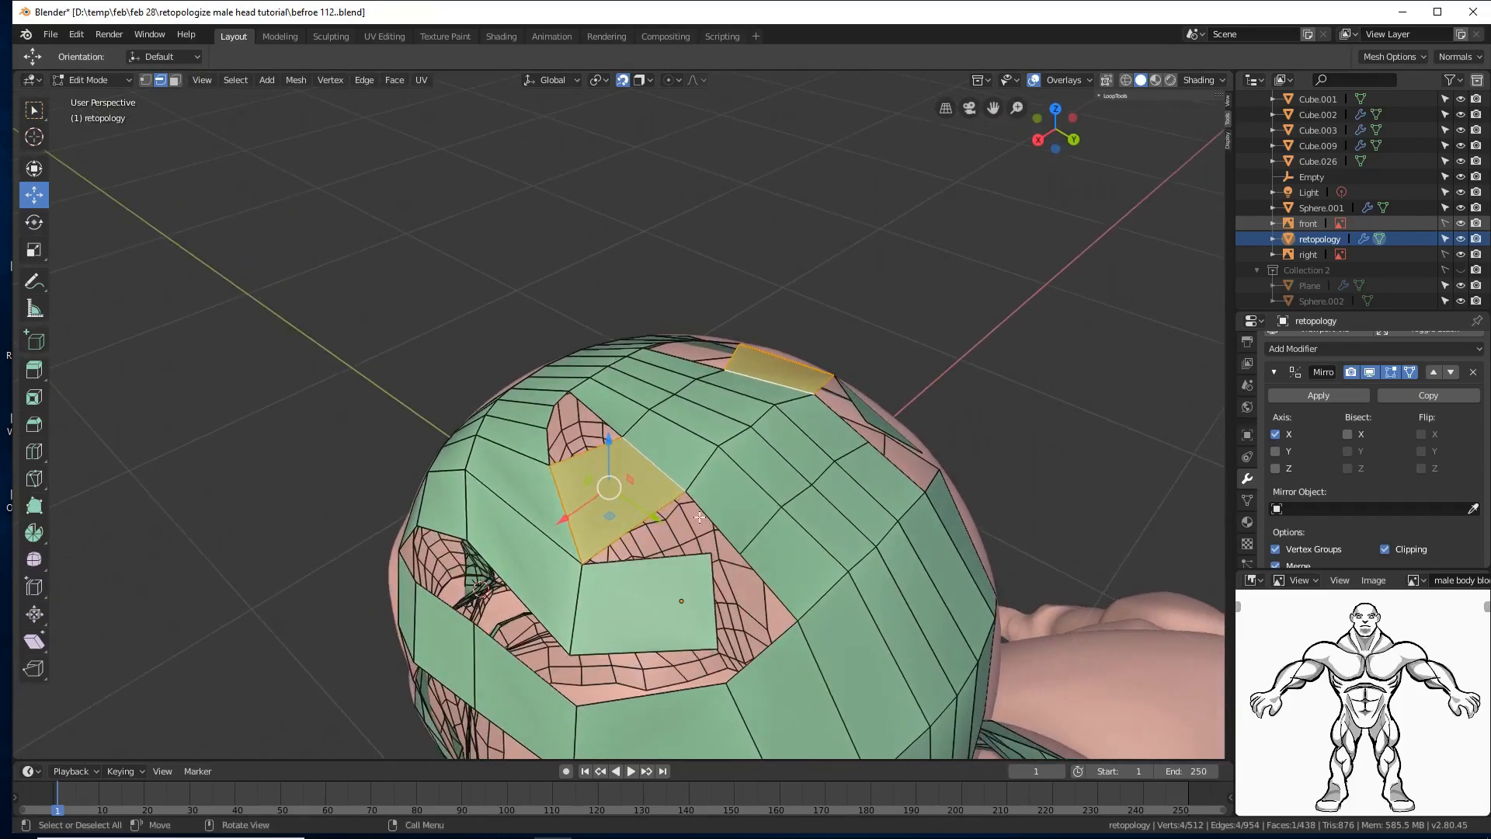
# Step: Move the rear edge of the extruded forehead face 0.0947 m along X
pyautogui.click(712, 592)
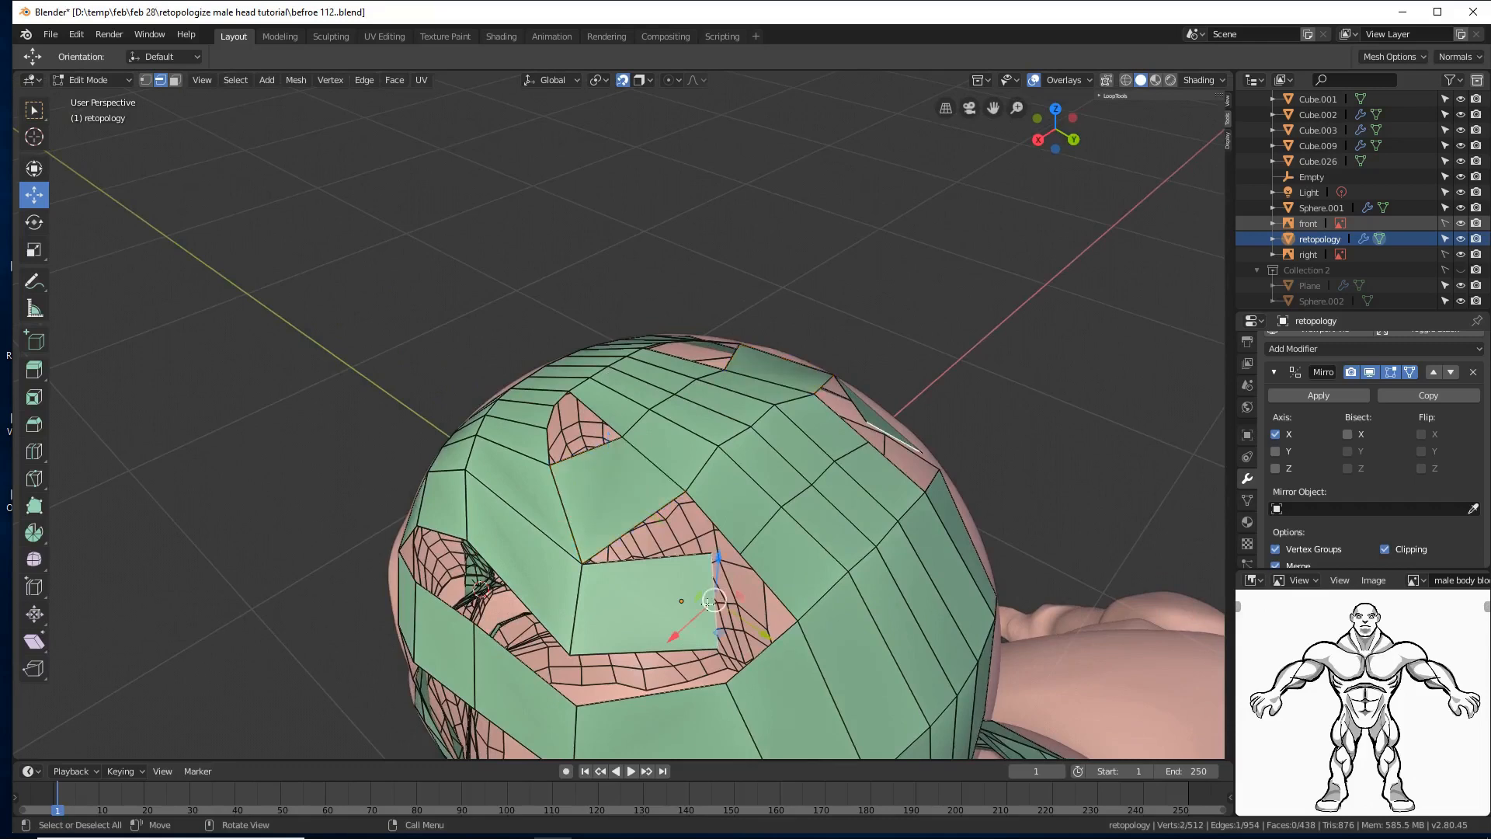
pyautogui.press('g')
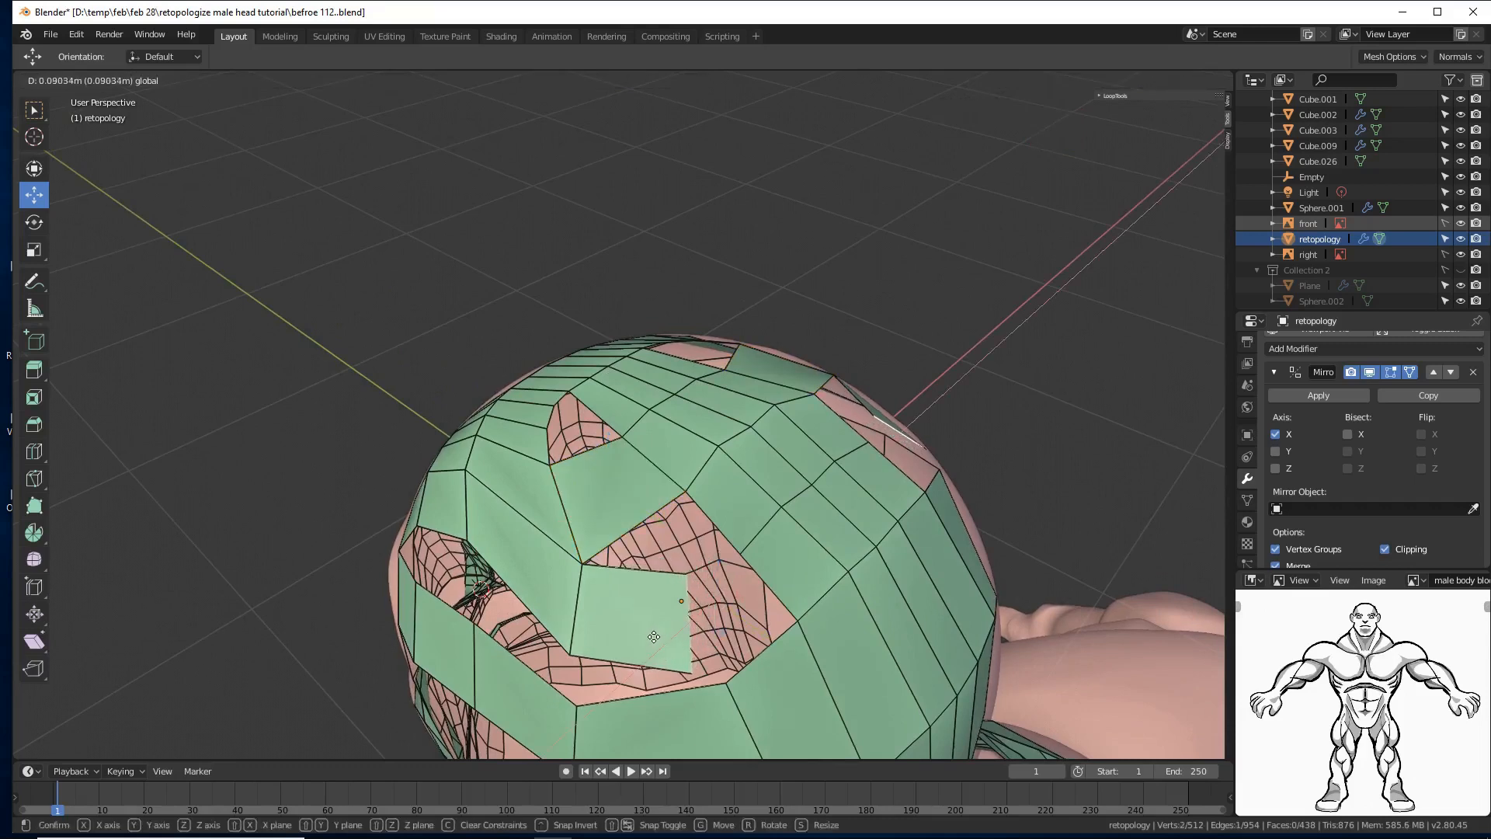
pyautogui.click(654, 637)
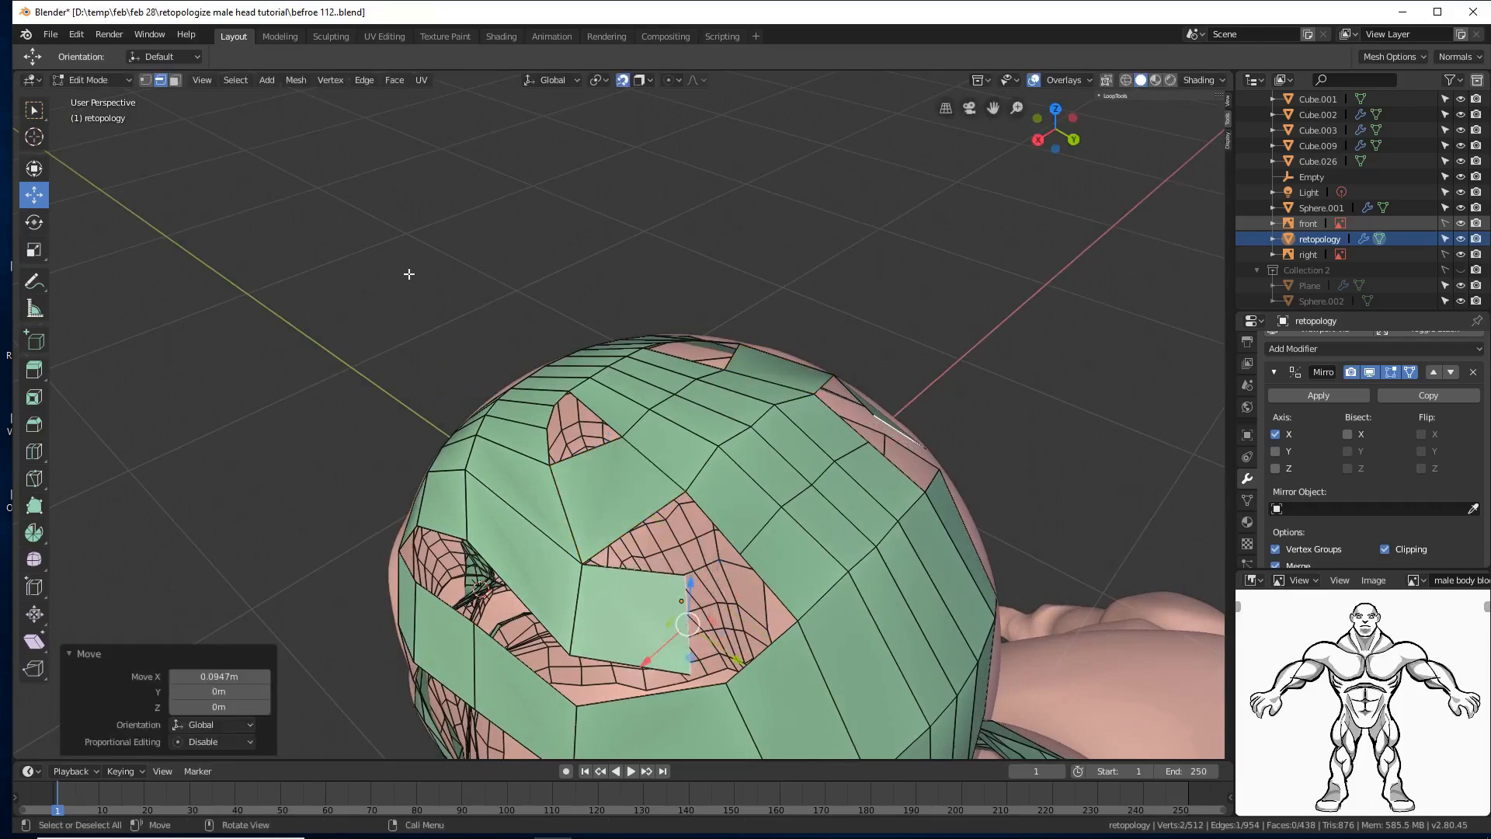
# Step: Switch to vertex selection and fill a four-vertex face between the extruded forehead face's upper edge and the crown strip
pyautogui.click(145, 80)
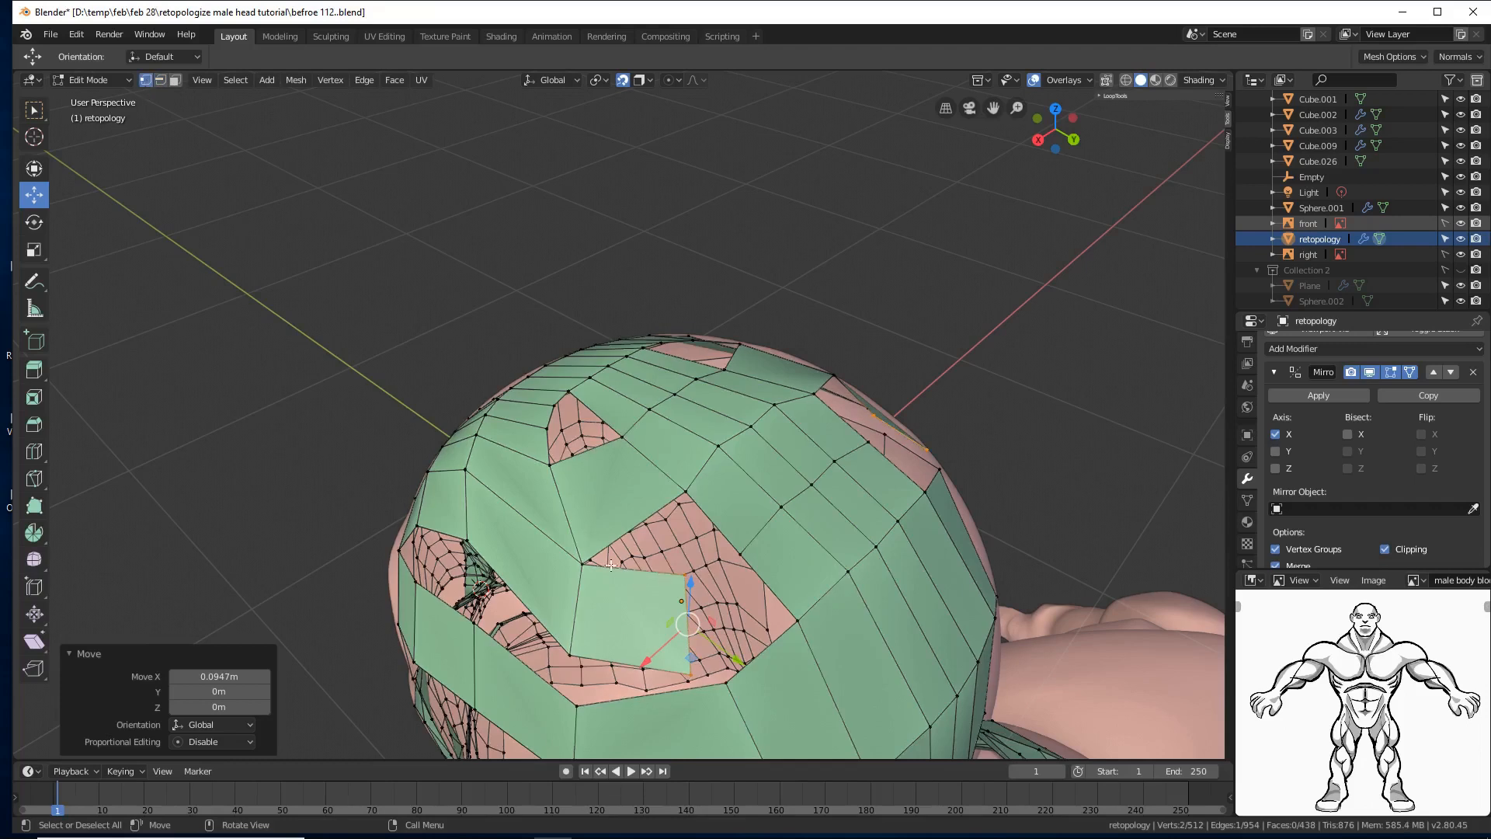
pyautogui.click(583, 563)
pyautogui.keyDown('shift'); pyautogui.click(686, 491); pyautogui.keyUp('shift')
pyautogui.keyDown('shift'); pyautogui.click(728, 561); pyautogui.keyUp('shift')
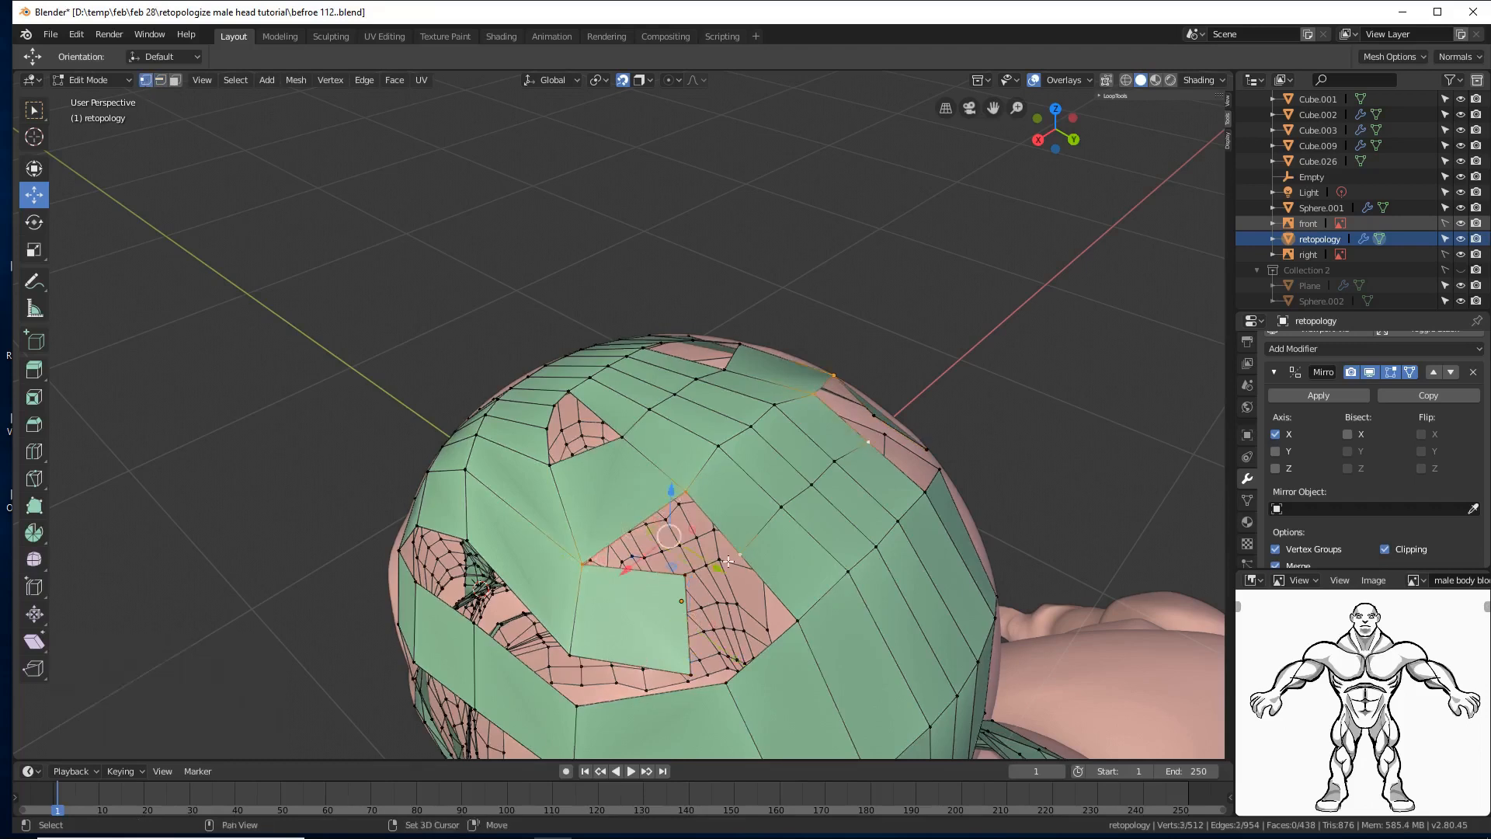
pyautogui.keyDown('shift'); pyautogui.click(679, 587); pyautogui.keyUp('shift')
pyautogui.press('f')
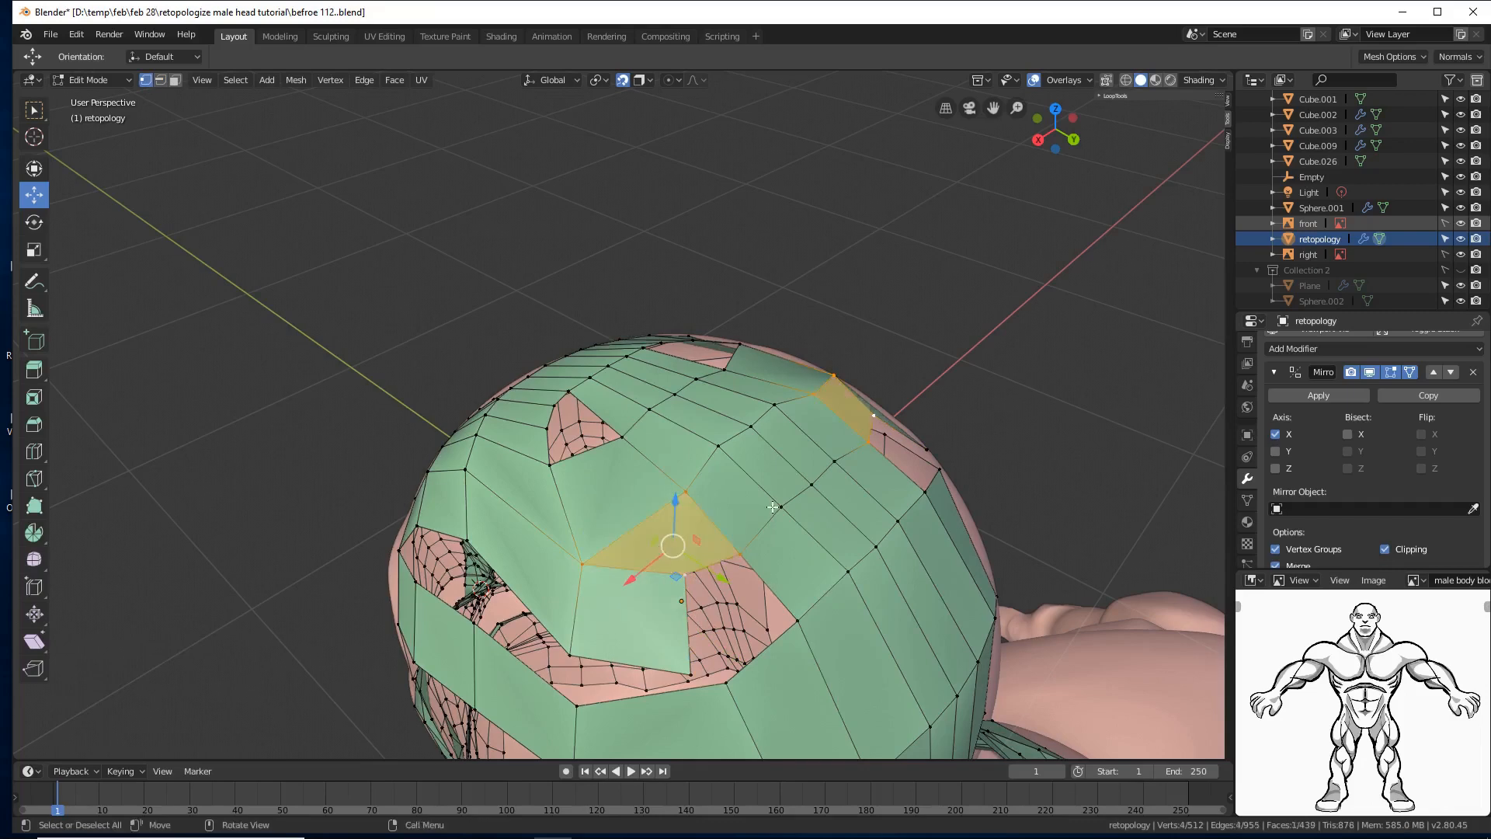
pyautogui.moveTo(773, 507); pyautogui.dragTo(755, 558, button='middle')
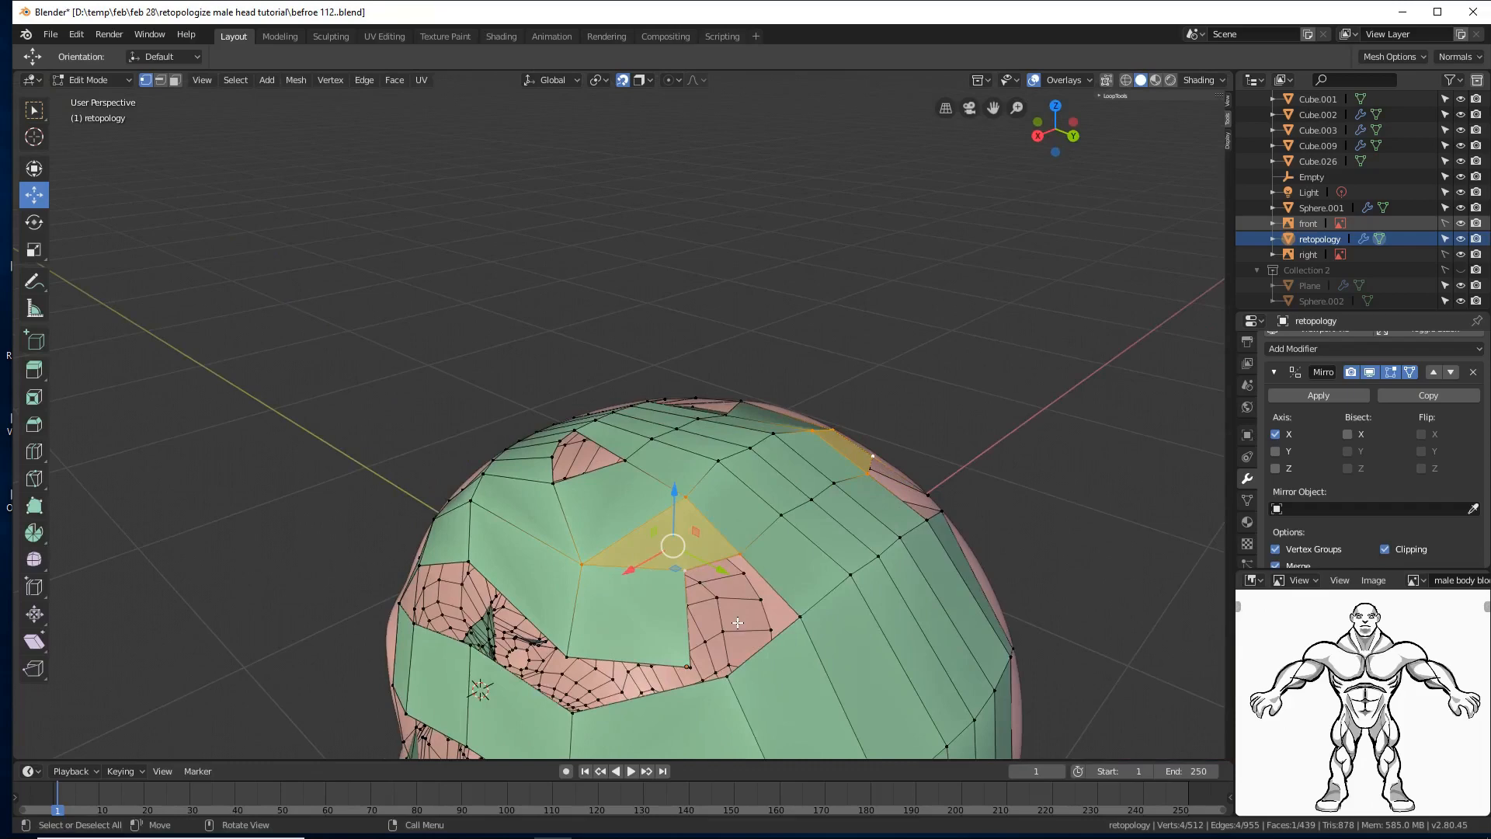
# Step: Move the extruded forehead face's lower rear vertex -0.101 m along X, and save the file as befroe 113
pyautogui.moveTo(738, 623); pyautogui.dragTo(753, 636, button='middle')
pyautogui.keyDown('shift'); pyautogui.moveTo(759, 724); pyautogui.dragTo(879, 518, button='middle'); pyautogui.keyUp('shift')
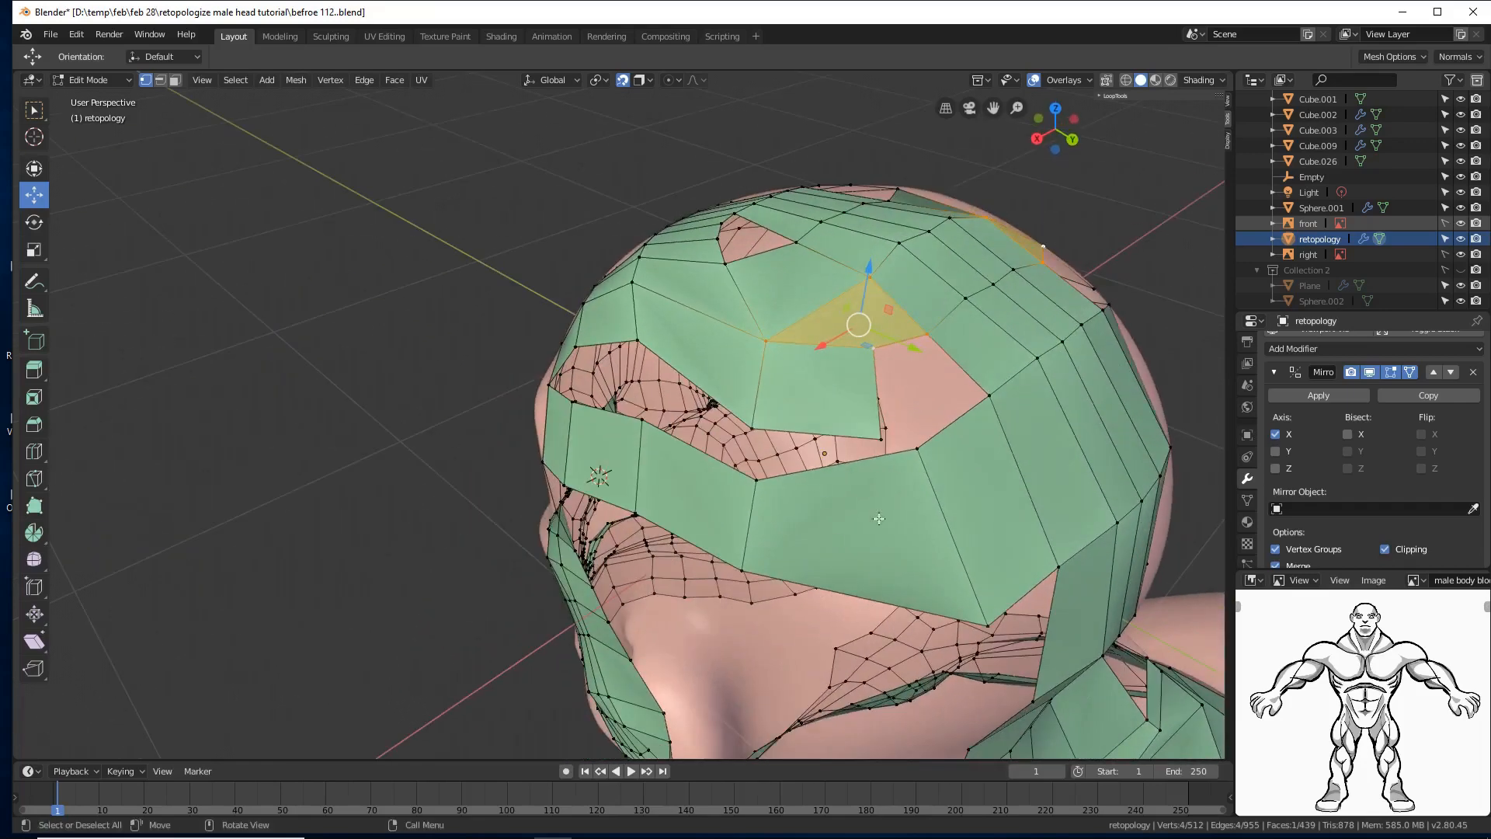
pyautogui.click(881, 435)
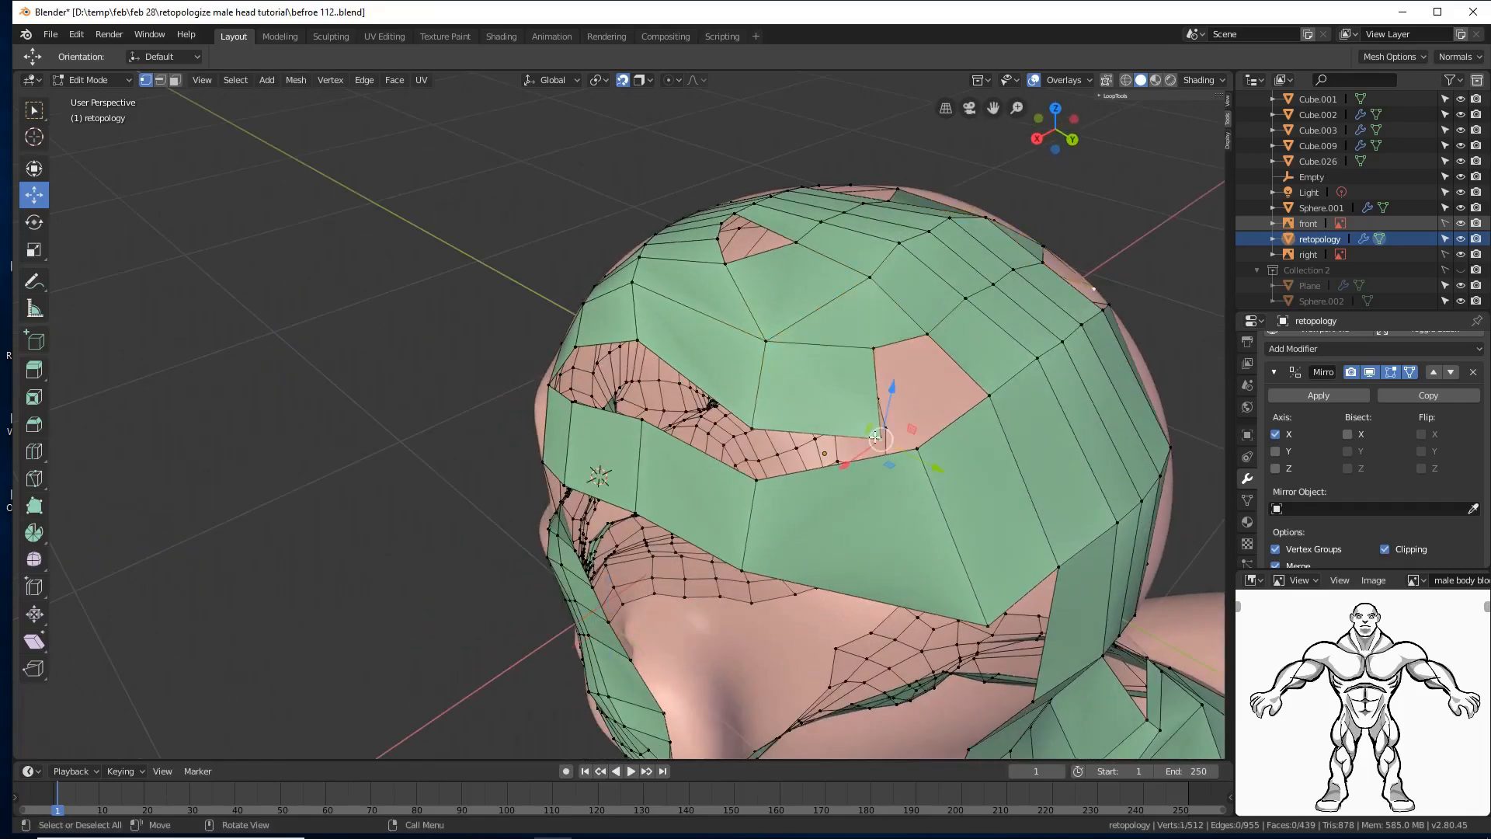
pyautogui.moveTo(936, 469); pyautogui.dragTo(877, 464)
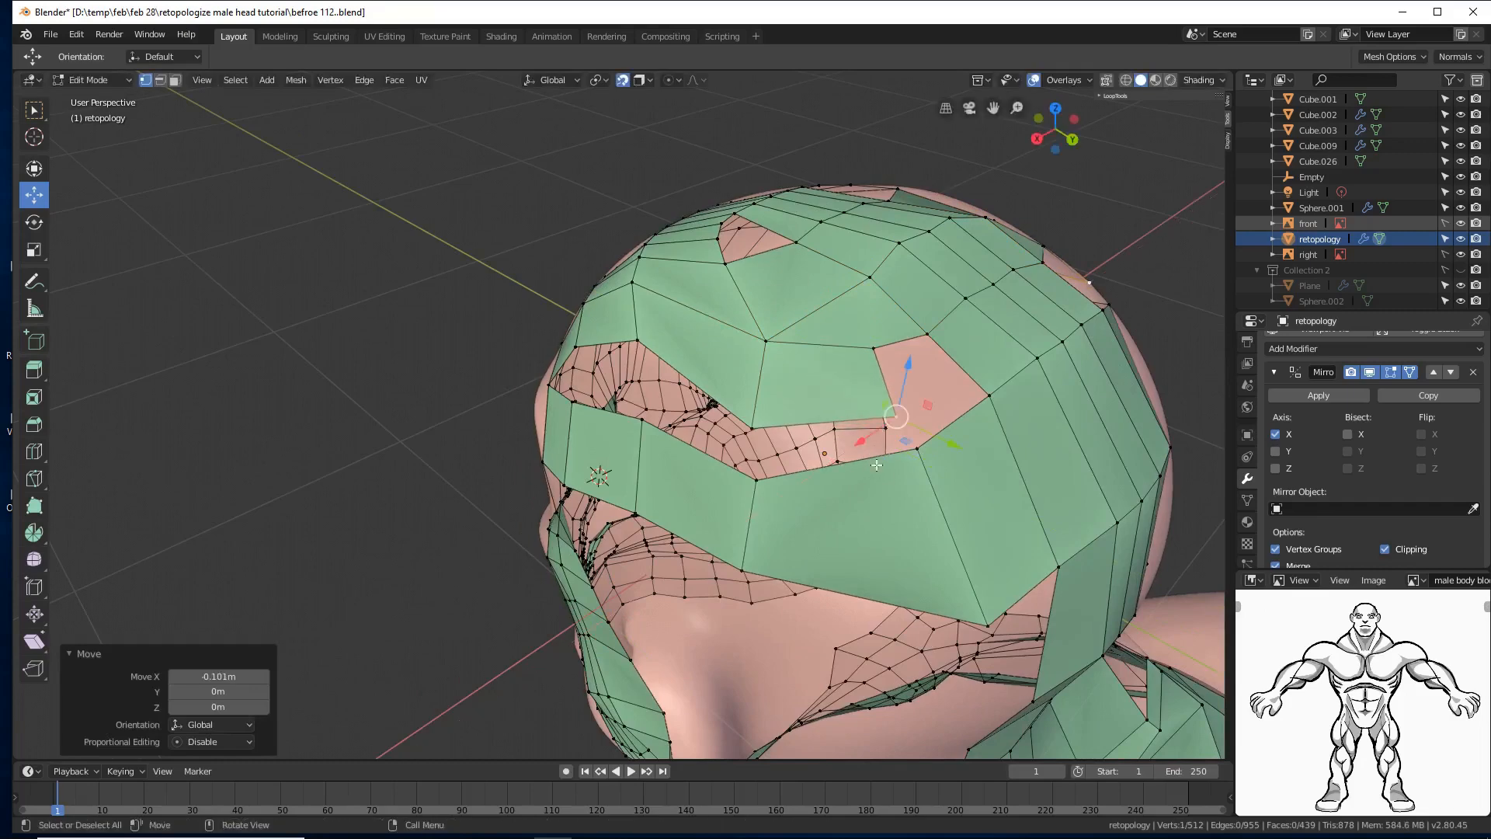
pyautogui.moveTo(899, 484); pyautogui.dragTo(952, 509, button='middle')
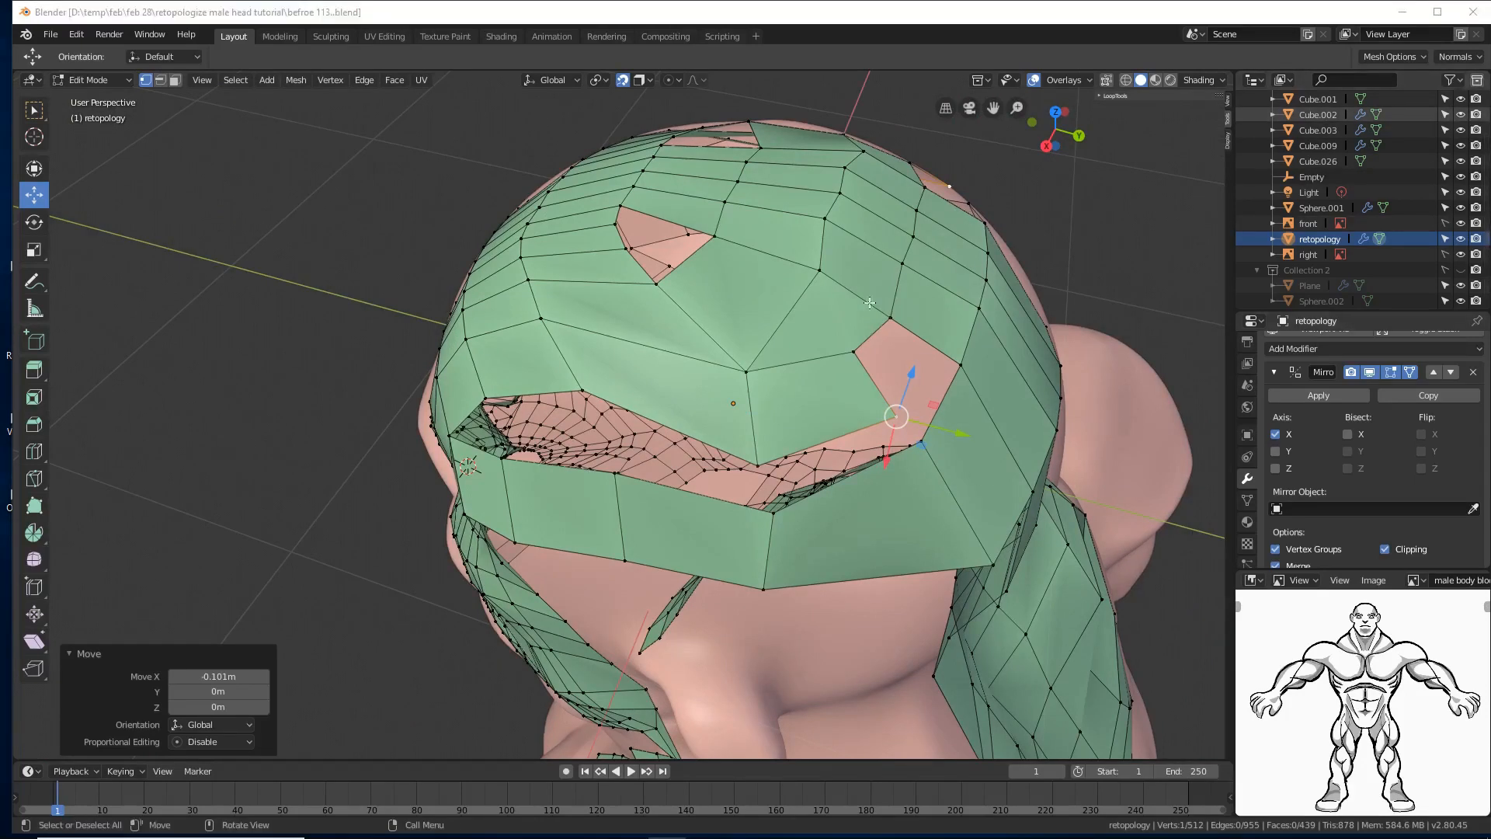
pyautogui.click(889, 17)
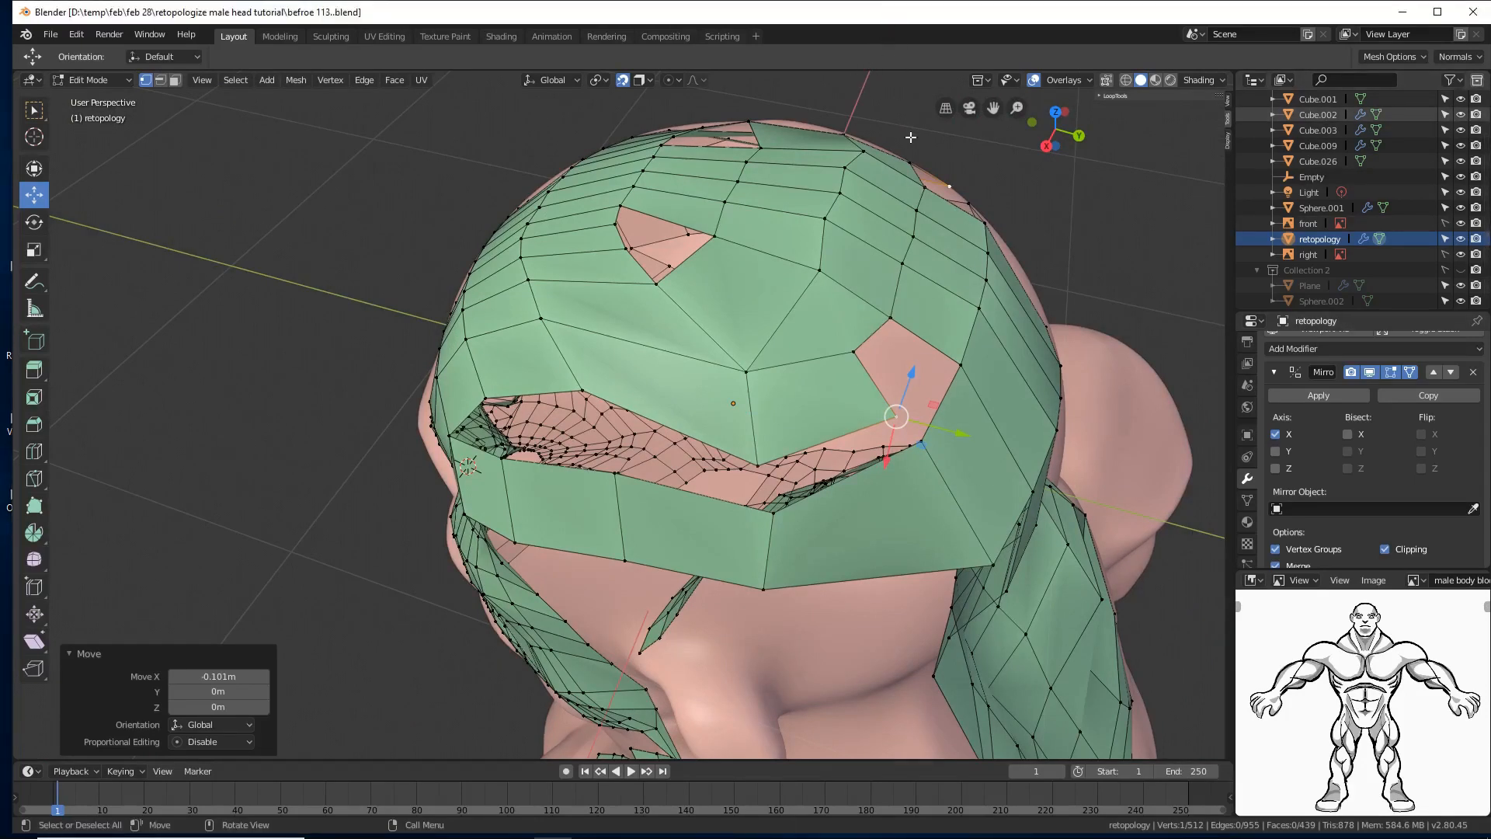
# Step: Add a centred loop cut across the crown face rows between the two gaps on top of the head
pyautogui.moveTo(912, 172); pyautogui.dragTo(713, 334, button='middle')
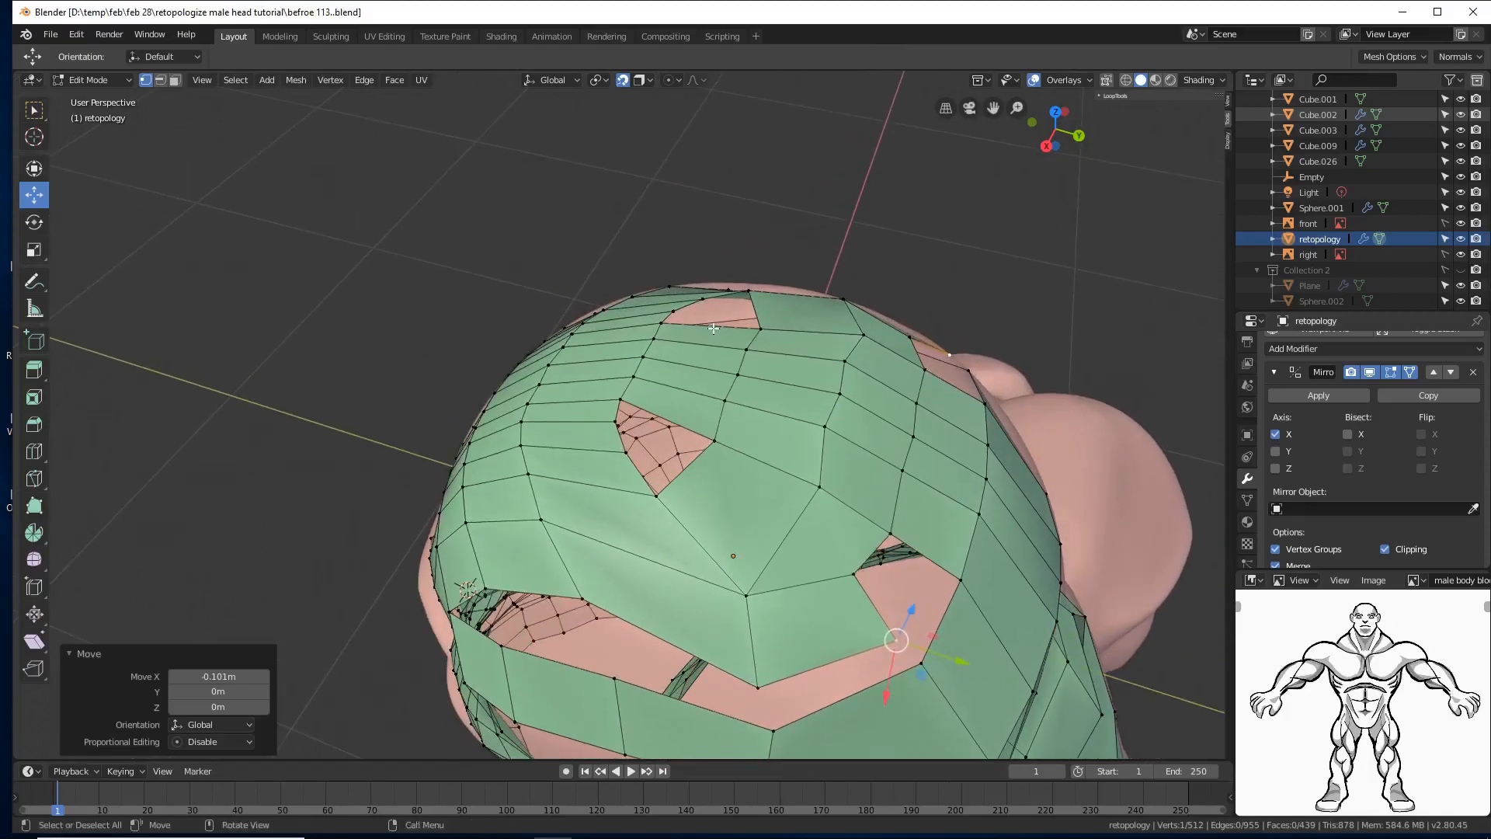
pyautogui.hotkey('ctrl', 'r')
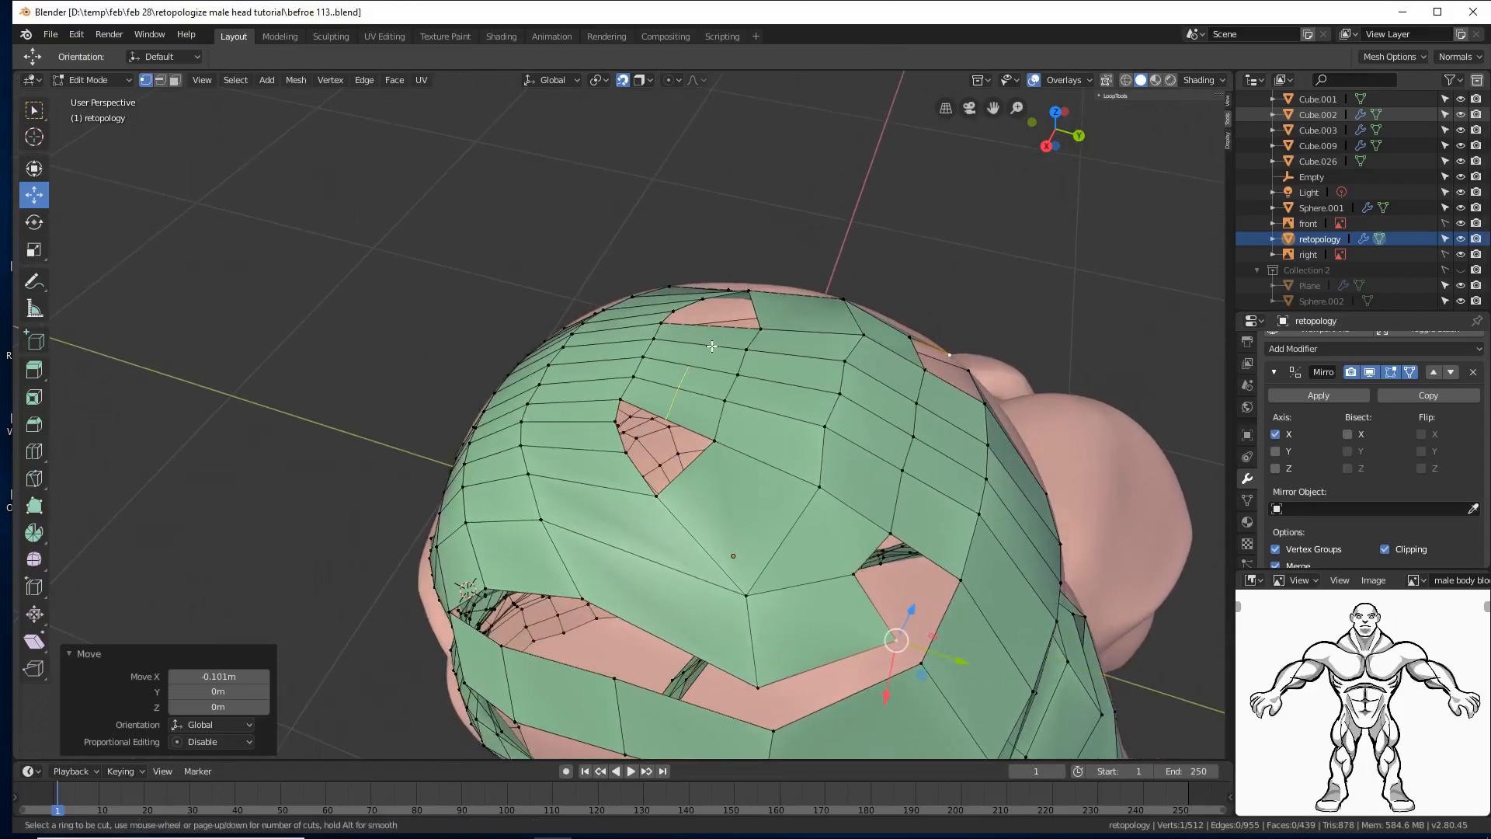
pyautogui.click(713, 345)
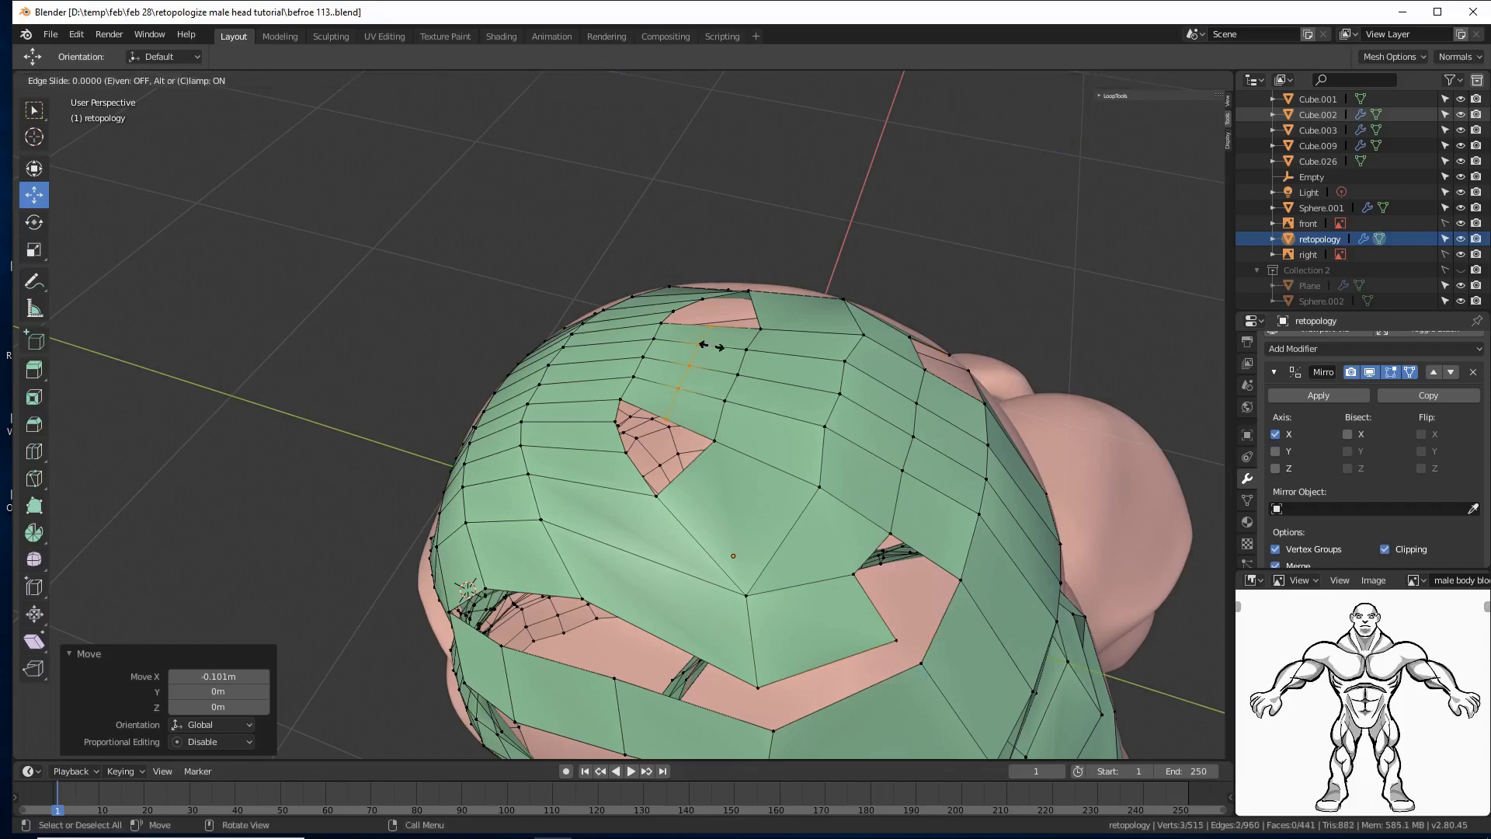
pyautogui.rightClick(712, 346)
# Step: Fill a four-vertex face at the front corner of the crown gap, using the new loop cut's end vertex
pyautogui.click(624, 389)
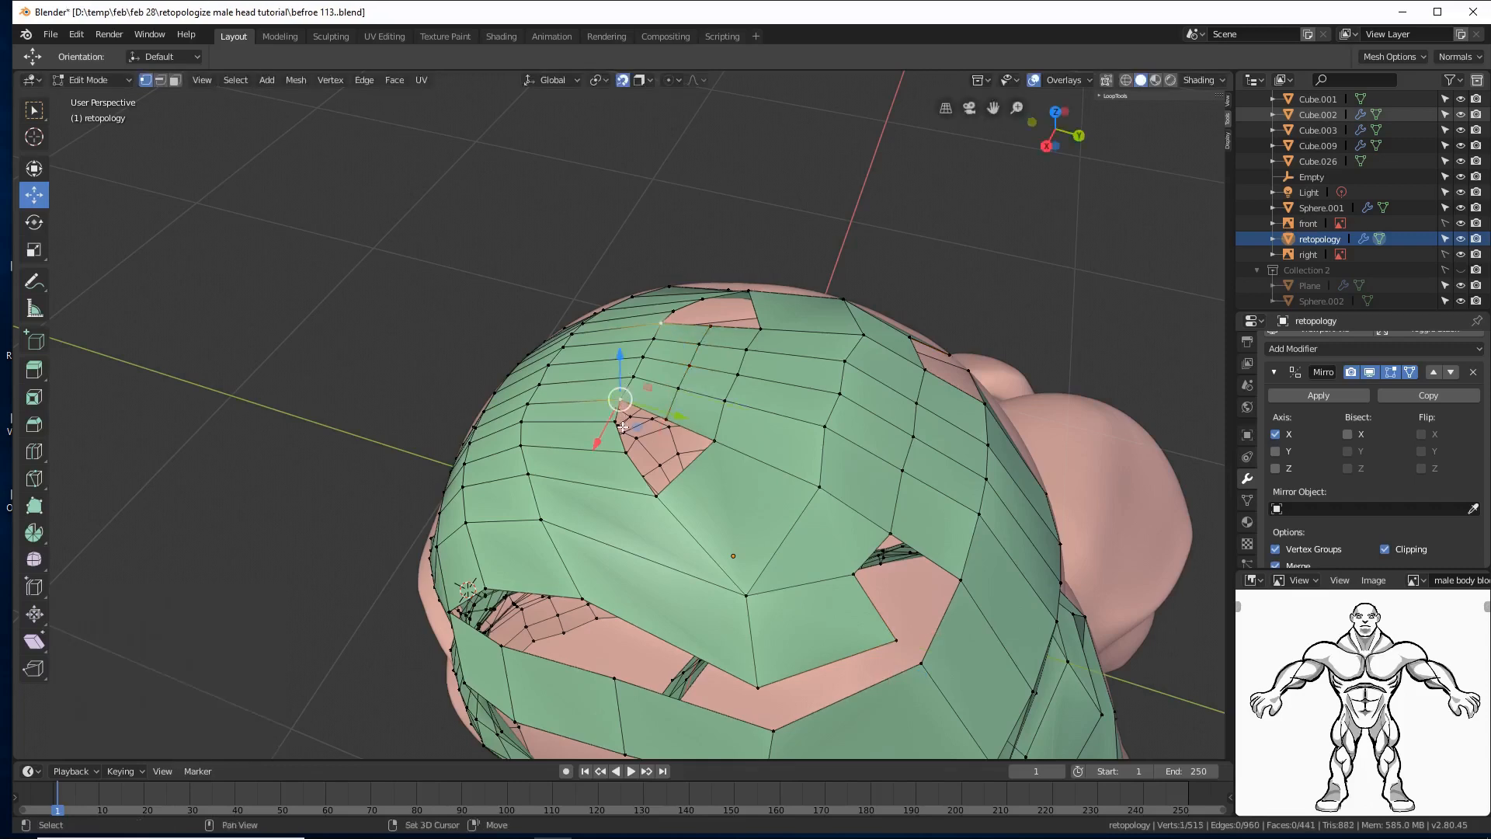
pyautogui.keyDown('shift'); pyautogui.click(619, 423); pyautogui.keyUp('shift')
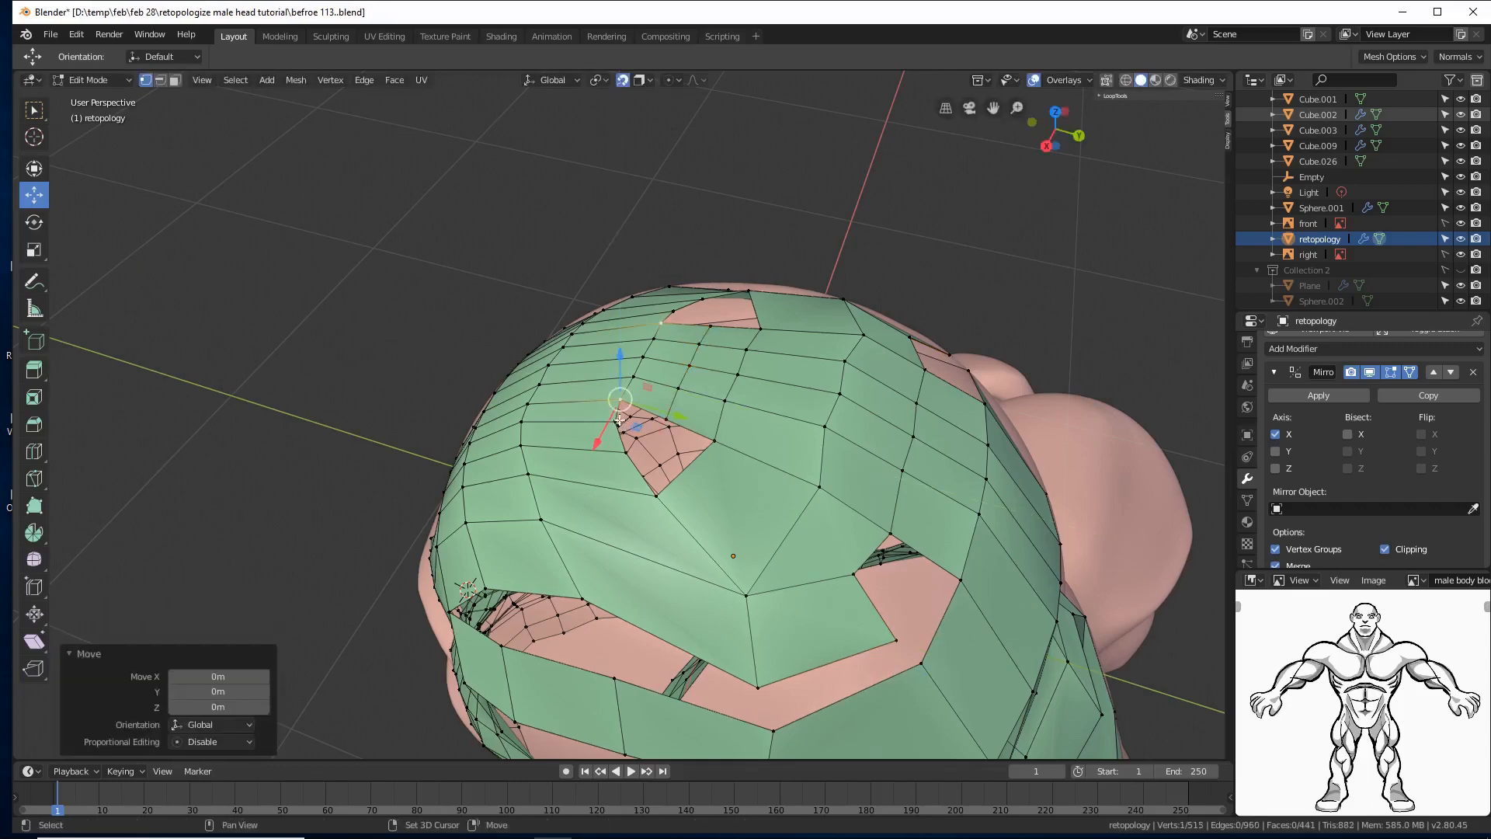
pyautogui.scroll(4, 625, 454)
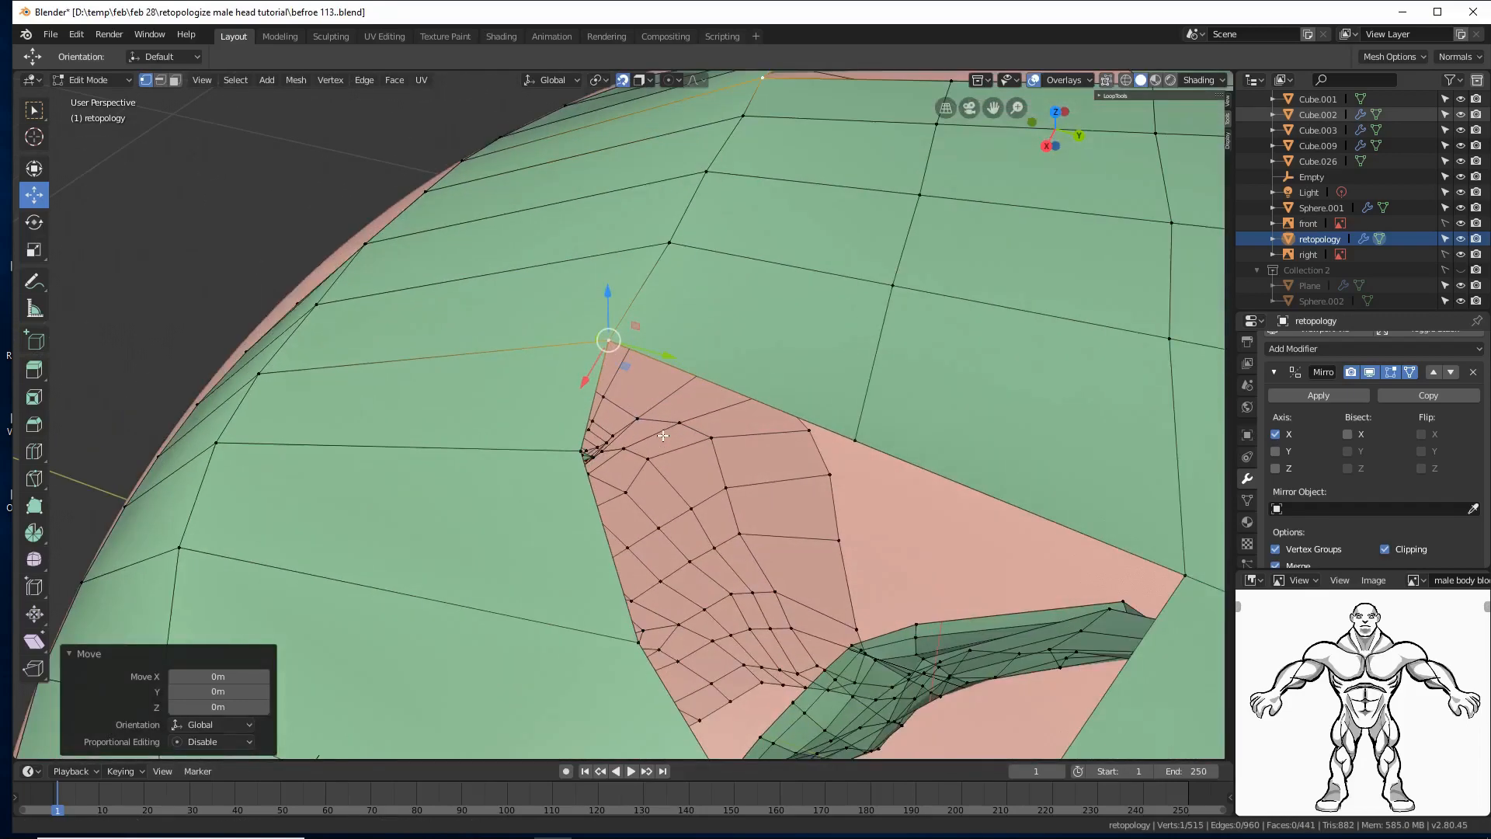
pyautogui.keyDown('shift'); pyautogui.click(578, 449); pyautogui.keyUp('shift')
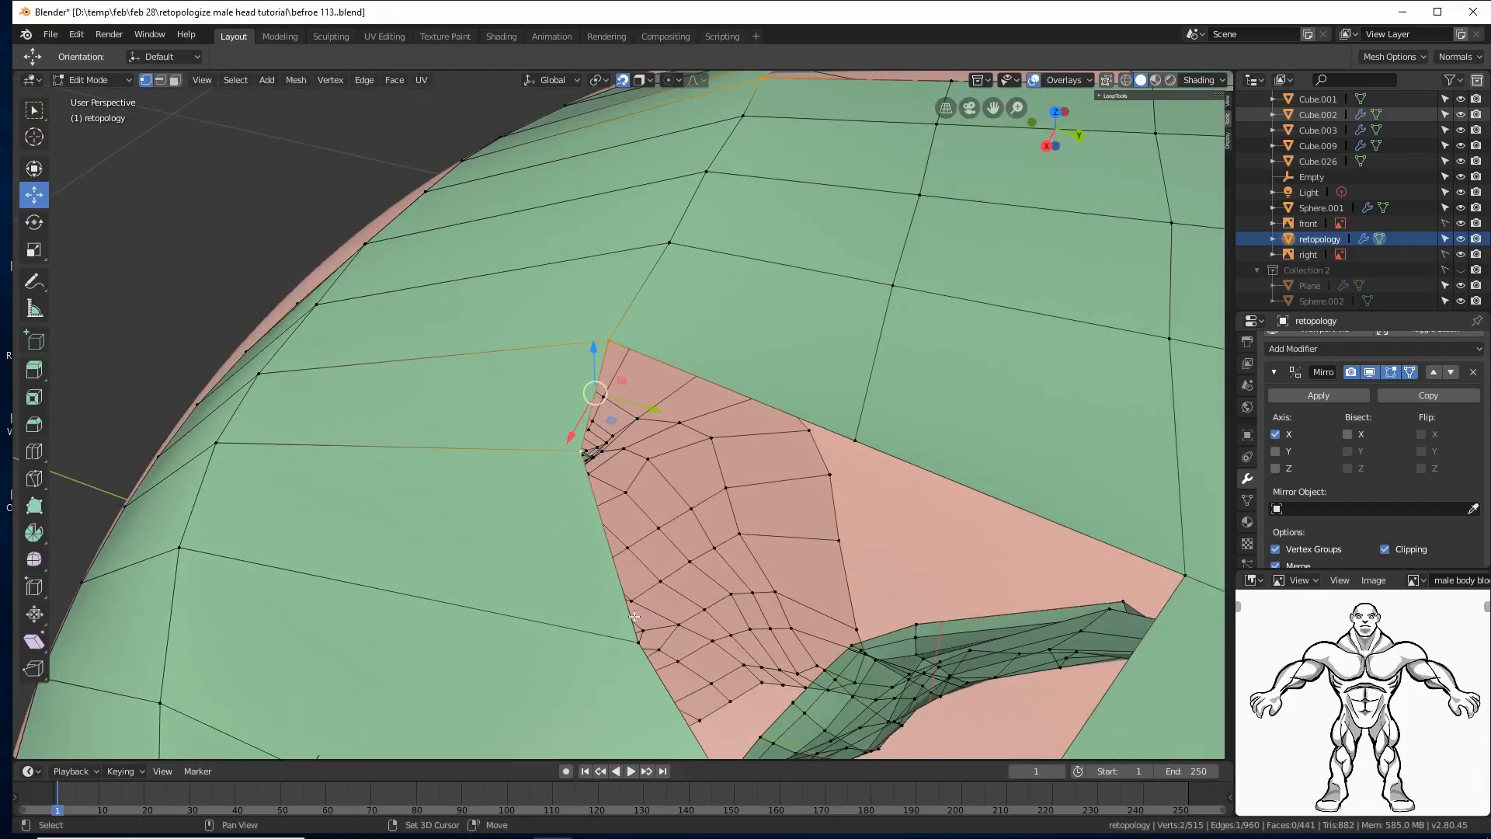
pyautogui.keyDown('shift'); pyautogui.click(639, 641); pyautogui.keyUp('shift')
pyautogui.keyDown('shift'); pyautogui.click(854, 437); pyautogui.keyUp('shift')
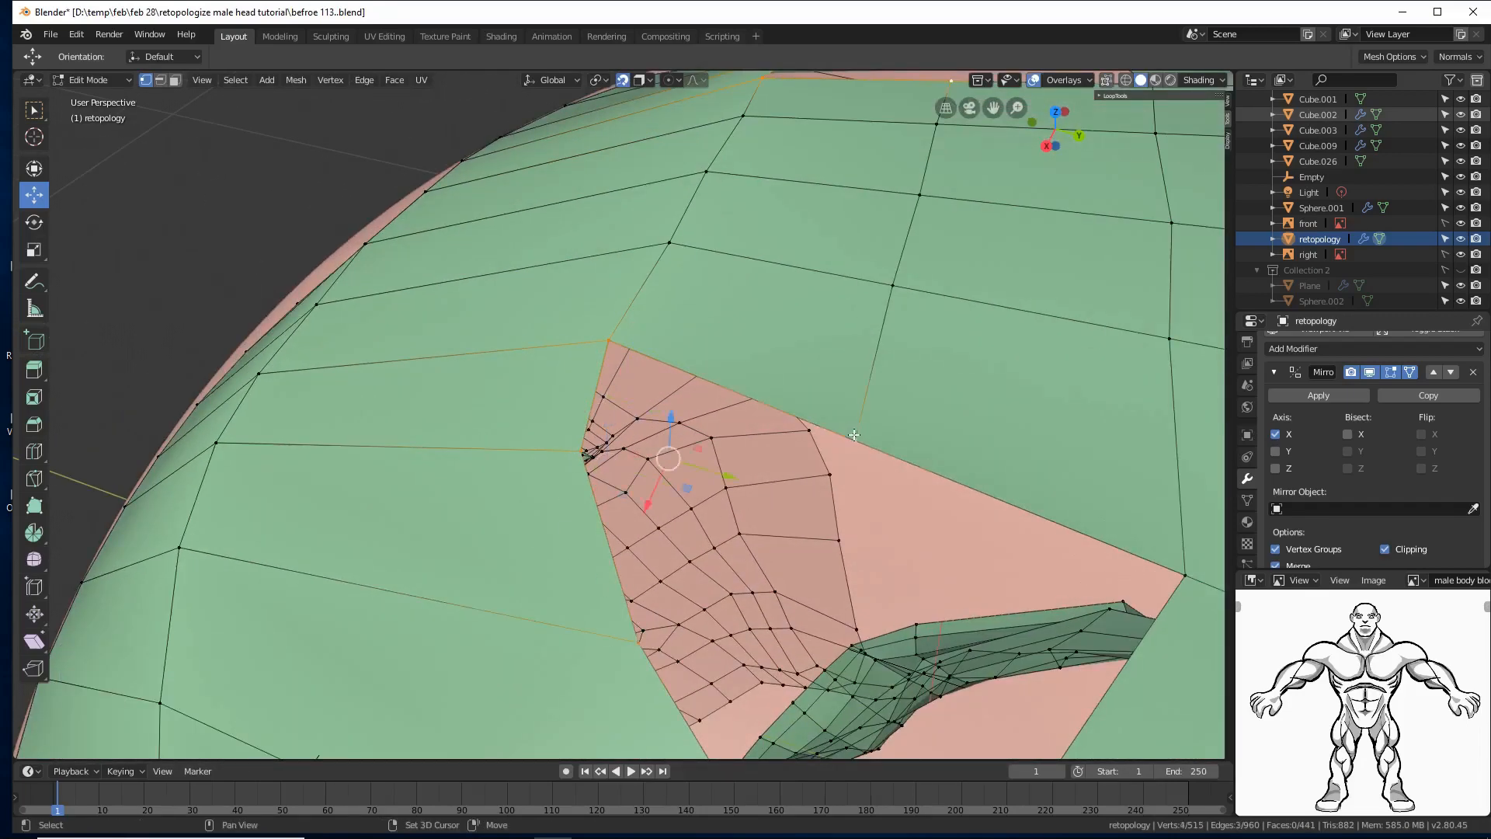
pyautogui.press('f')
# Step: Fill the remaining four-sided crown gap with a single quad
pyautogui.scroll(-6, 929, 398)
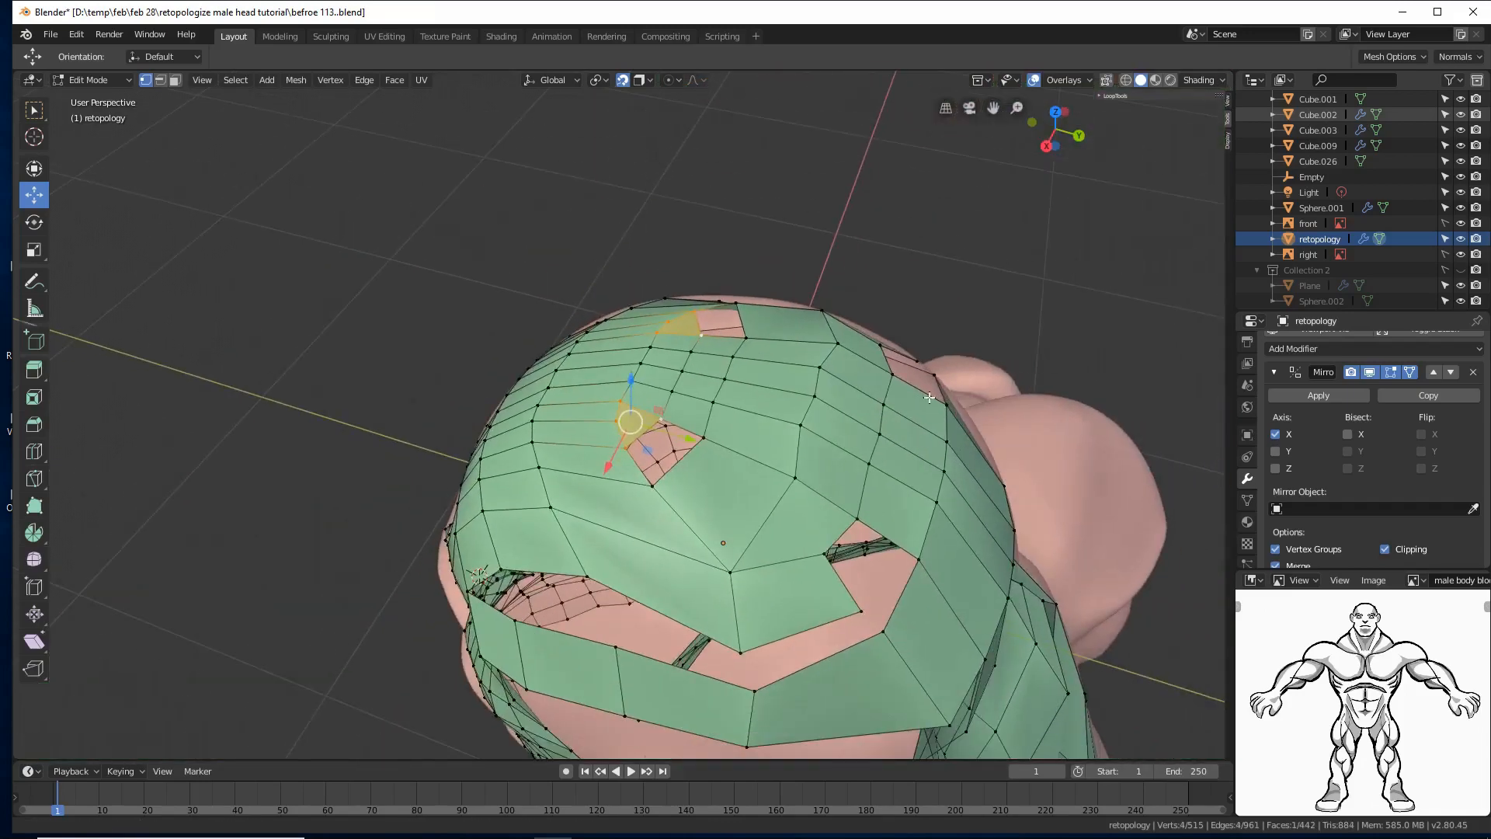
pyautogui.scroll(3, 929, 397)
pyautogui.click(702, 419)
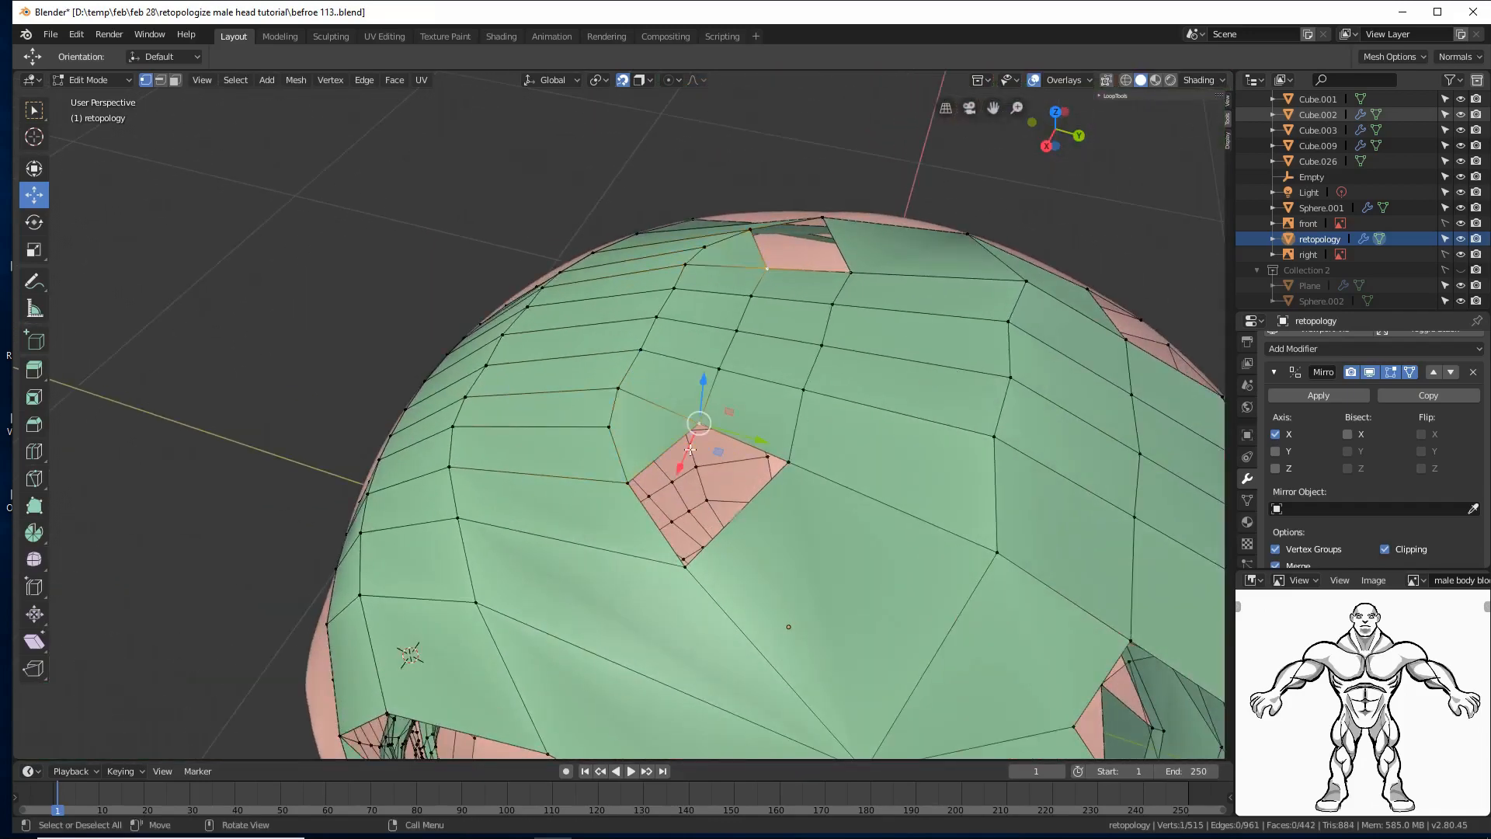
pyautogui.keyDown('shift'); pyautogui.click(628, 481); pyautogui.keyUp('shift')
pyautogui.keyDown('shift'); pyautogui.click(683, 558); pyautogui.keyUp('shift')
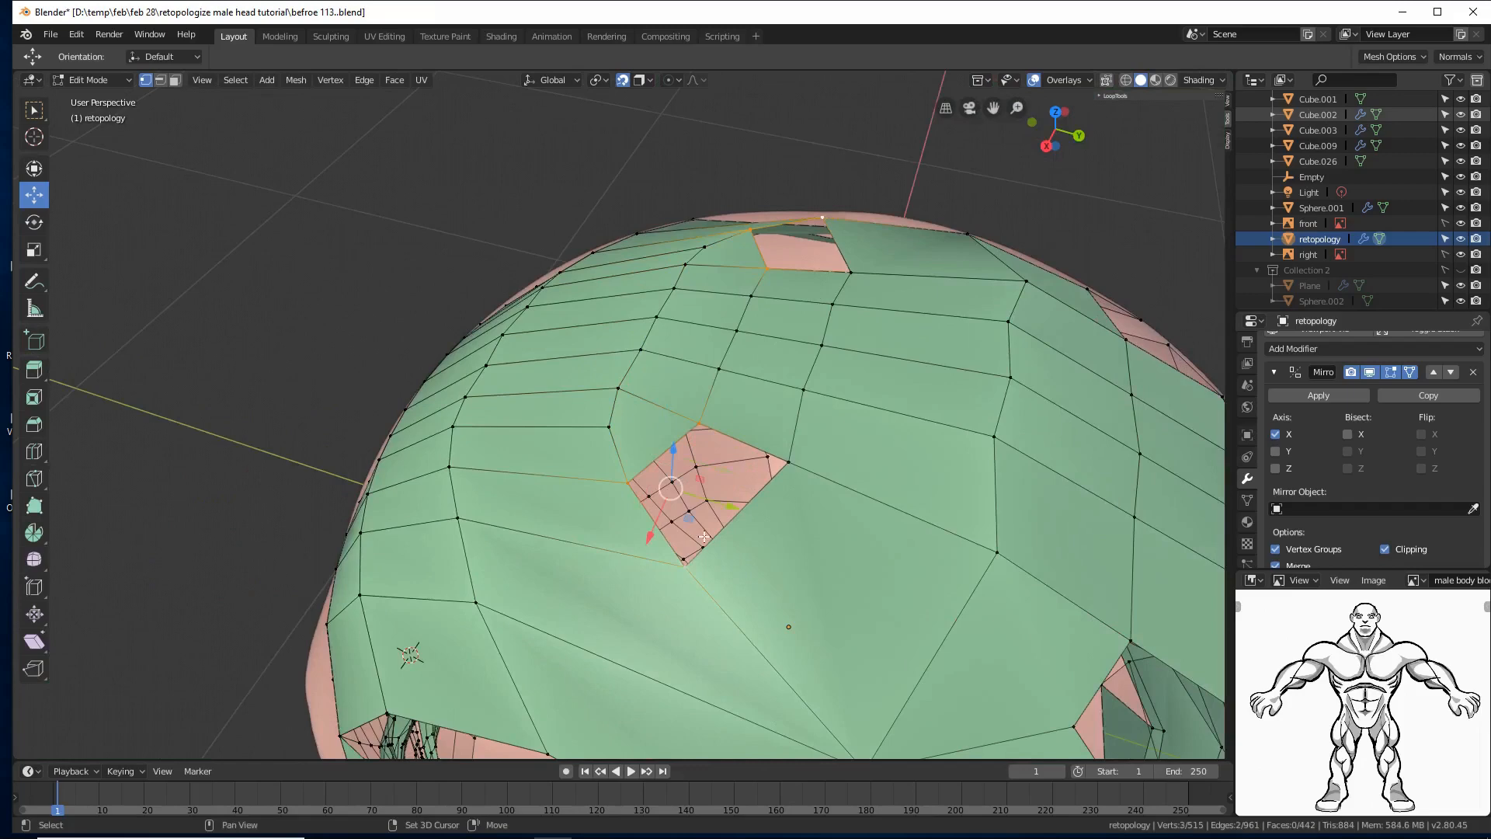
pyautogui.keyDown('shift'); pyautogui.click(788, 464); pyautogui.keyUp('shift')
pyautogui.press('f')
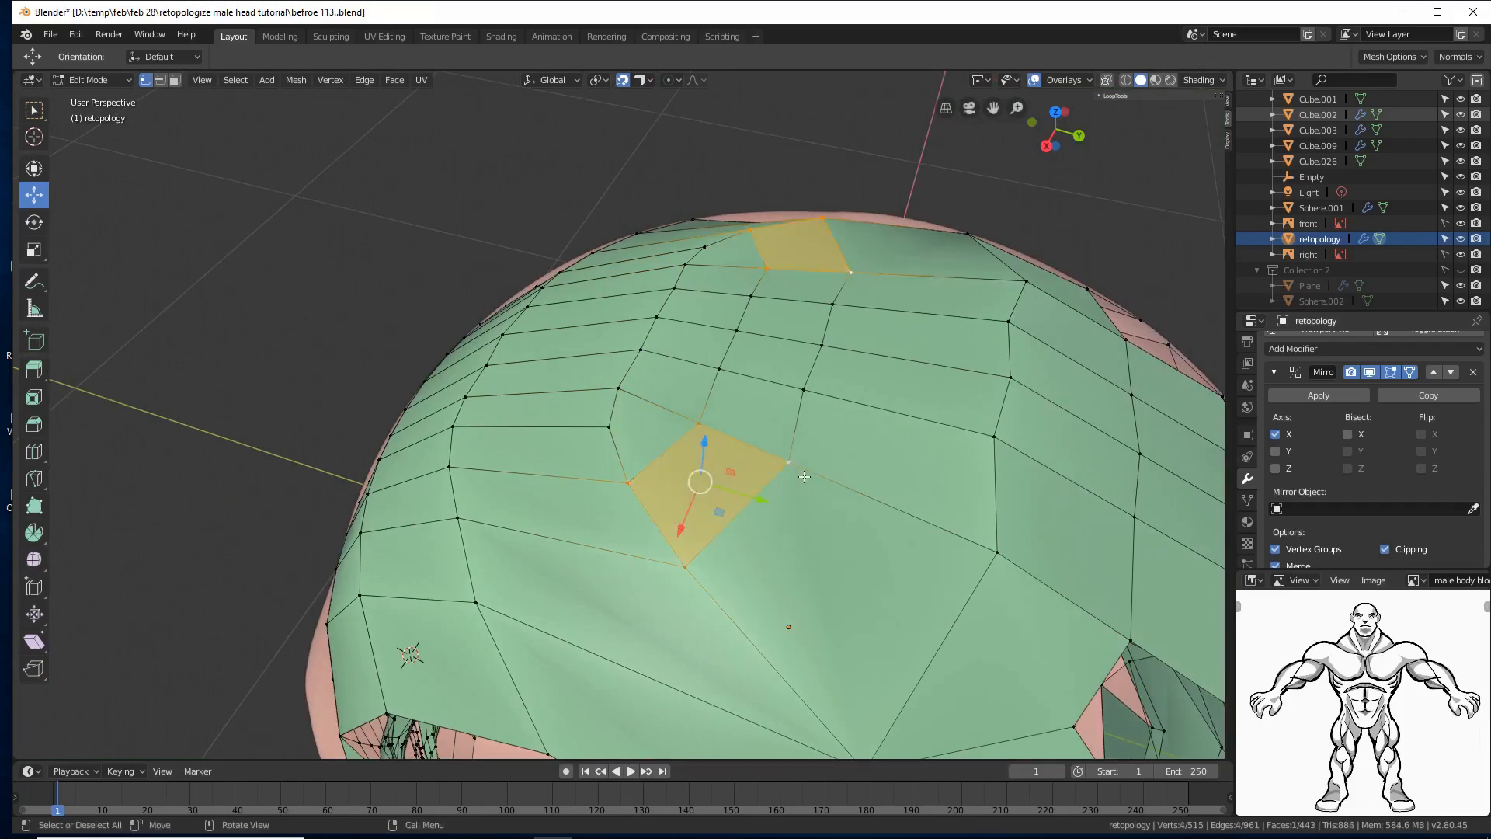
# Step: Add a centred loop cut across the rear crown strip, next to the gap behind the extruded forehead face
pyautogui.scroll(-4, 804, 476)
pyautogui.moveTo(804, 476); pyautogui.dragTo(737, 448, button='middle')
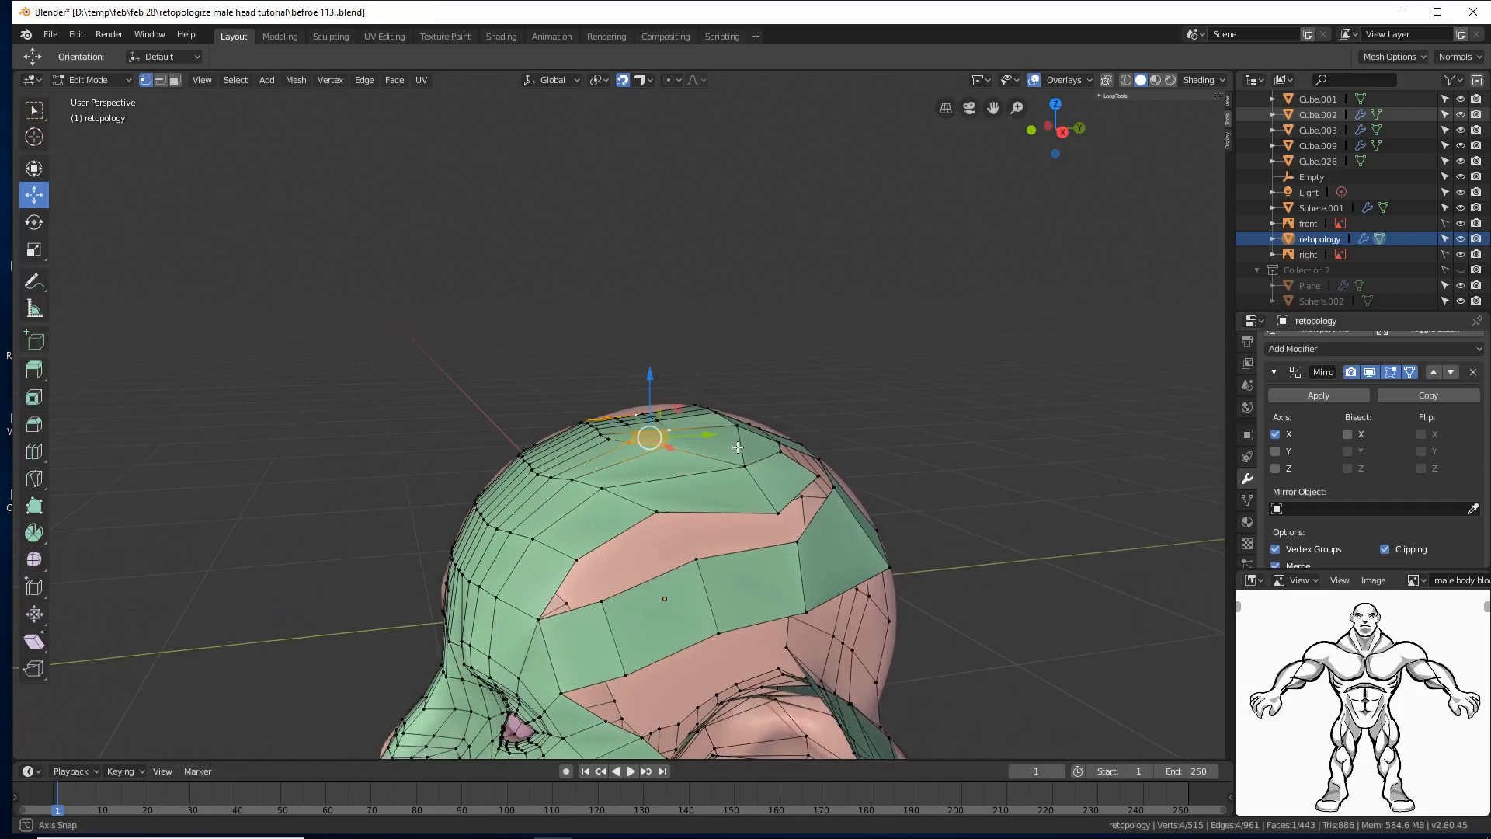
pyautogui.moveTo(737, 447); pyautogui.dragTo(736, 447, button='middle')
pyautogui.moveTo(817, 477); pyautogui.dragTo(709, 514, button='middle')
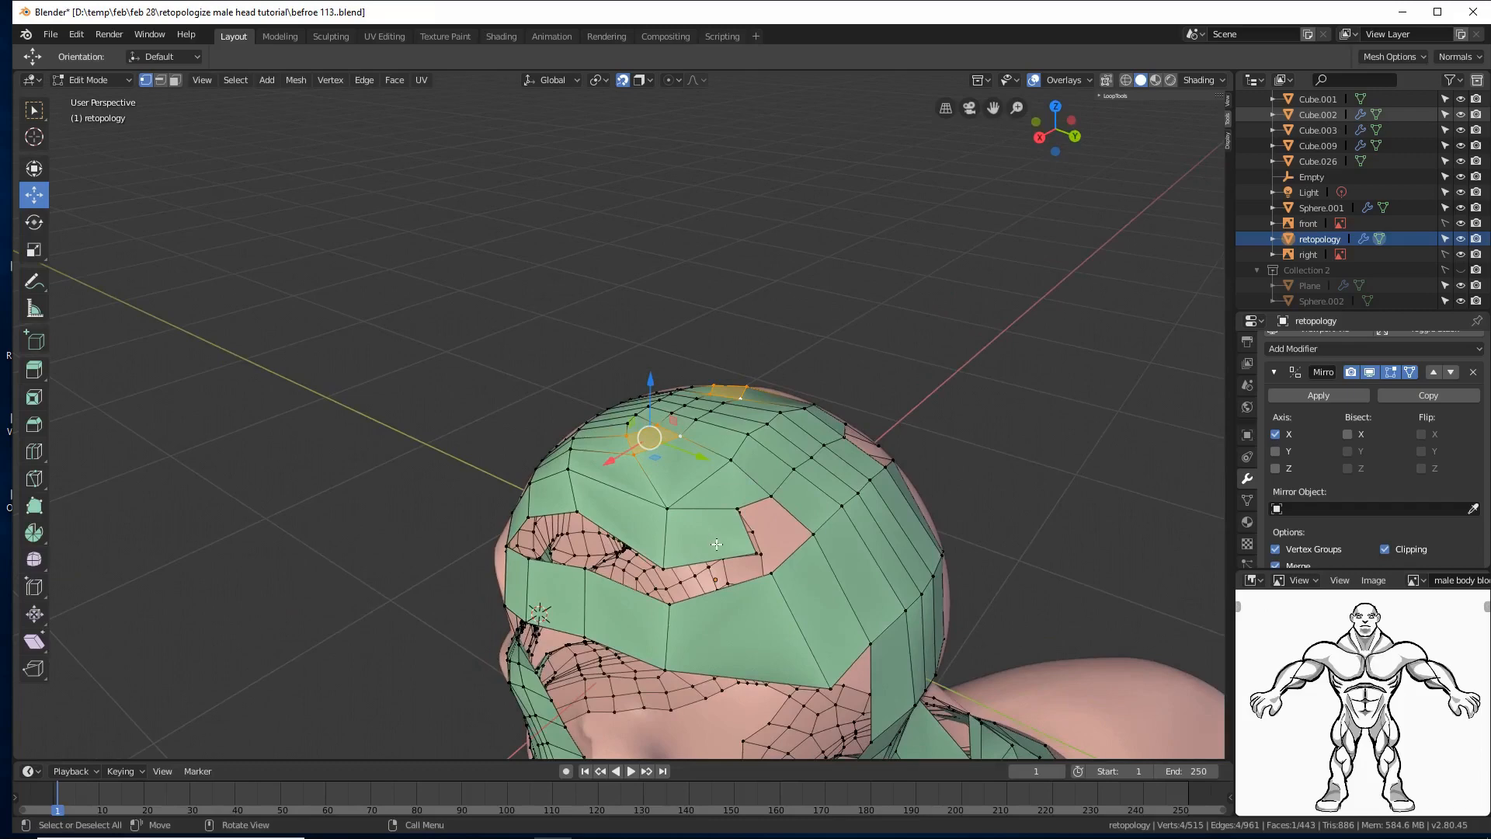
pyautogui.moveTo(716, 544); pyautogui.dragTo(834, 491, button='middle')
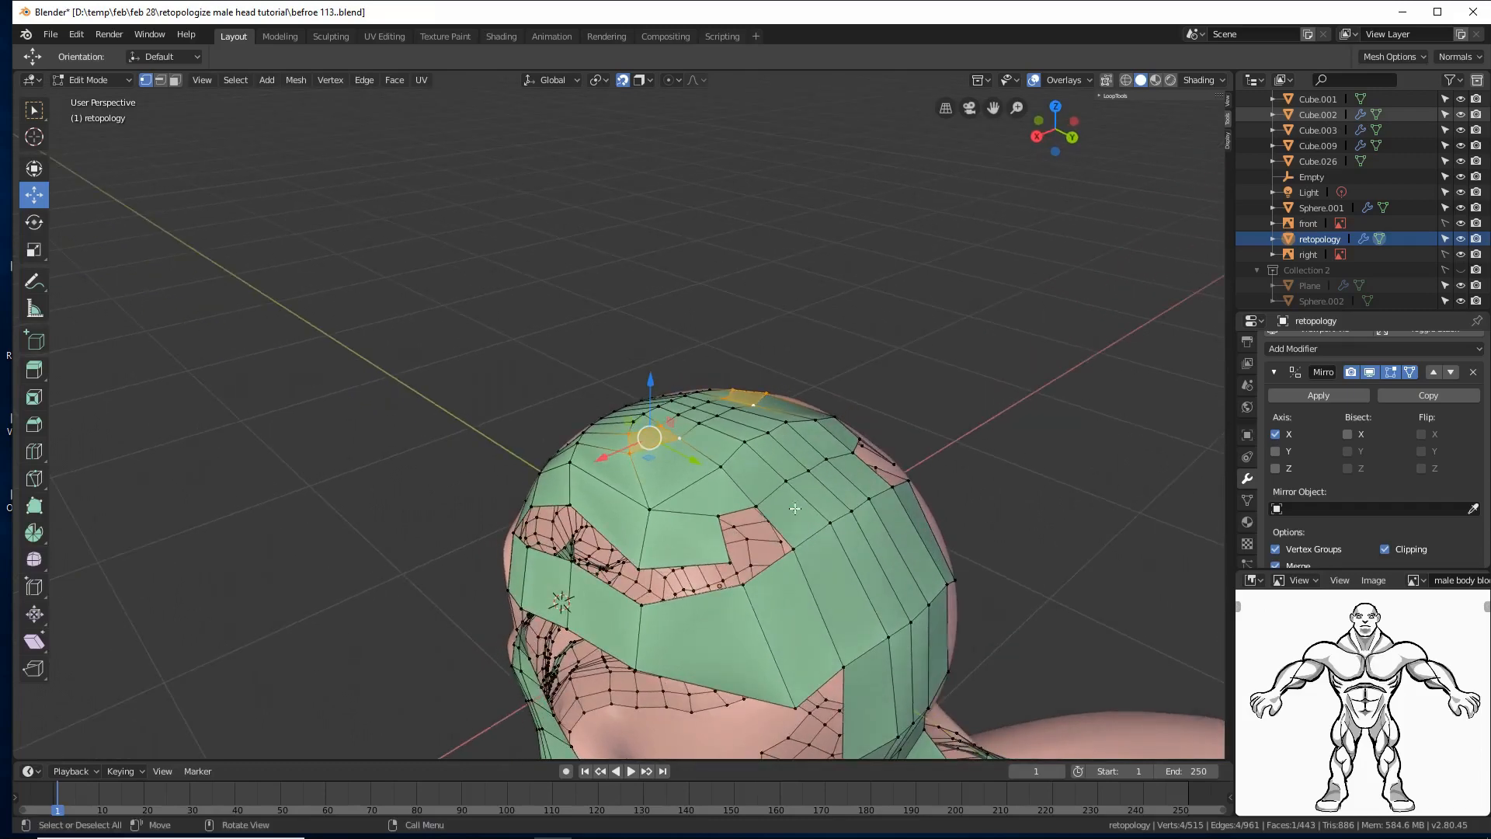
pyautogui.hotkey('ctrl', 'r')
pyautogui.click(838, 491)
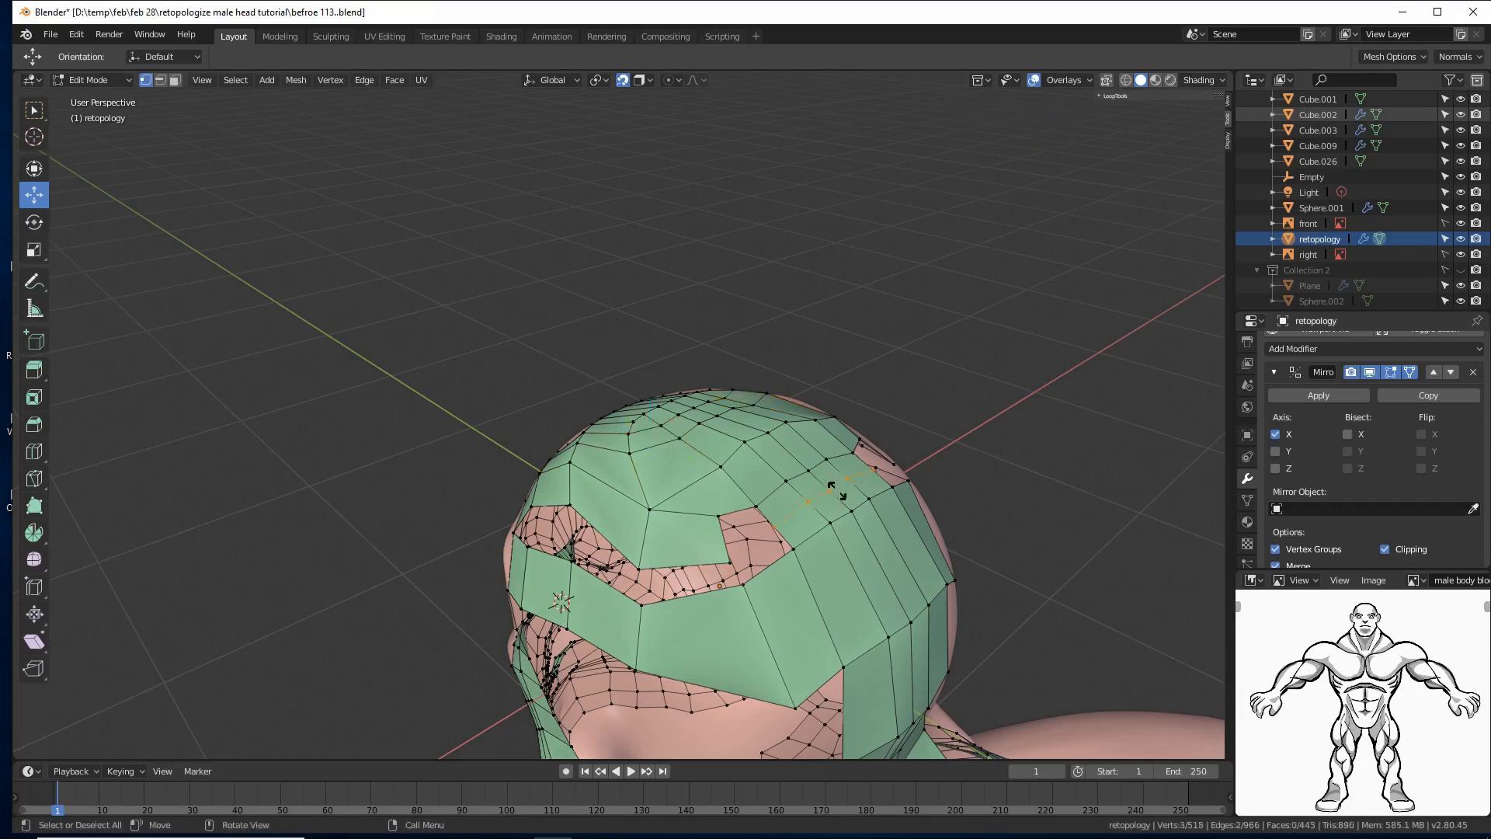
pyautogui.rightClick(838, 491)
# Step: Fill a four-vertex face between the extruded forehead face's rear edge and the newly cut rear crown strip
pyautogui.click(722, 514)
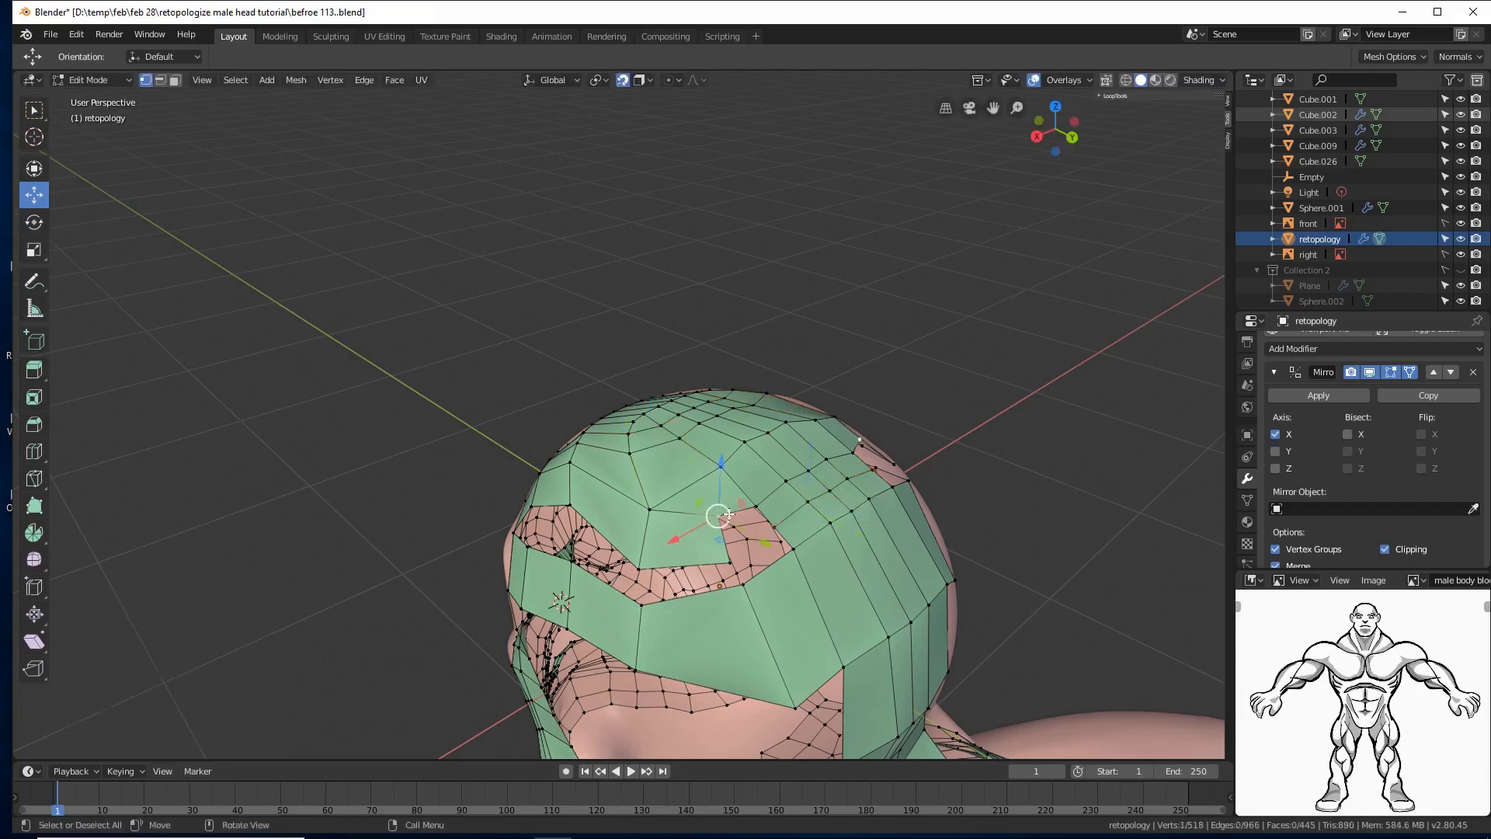
pyautogui.keyDown('shift'); pyautogui.click(755, 506); pyautogui.keyUp('shift')
pyautogui.keyDown('shift'); pyautogui.click(729, 558); pyautogui.keyUp('shift')
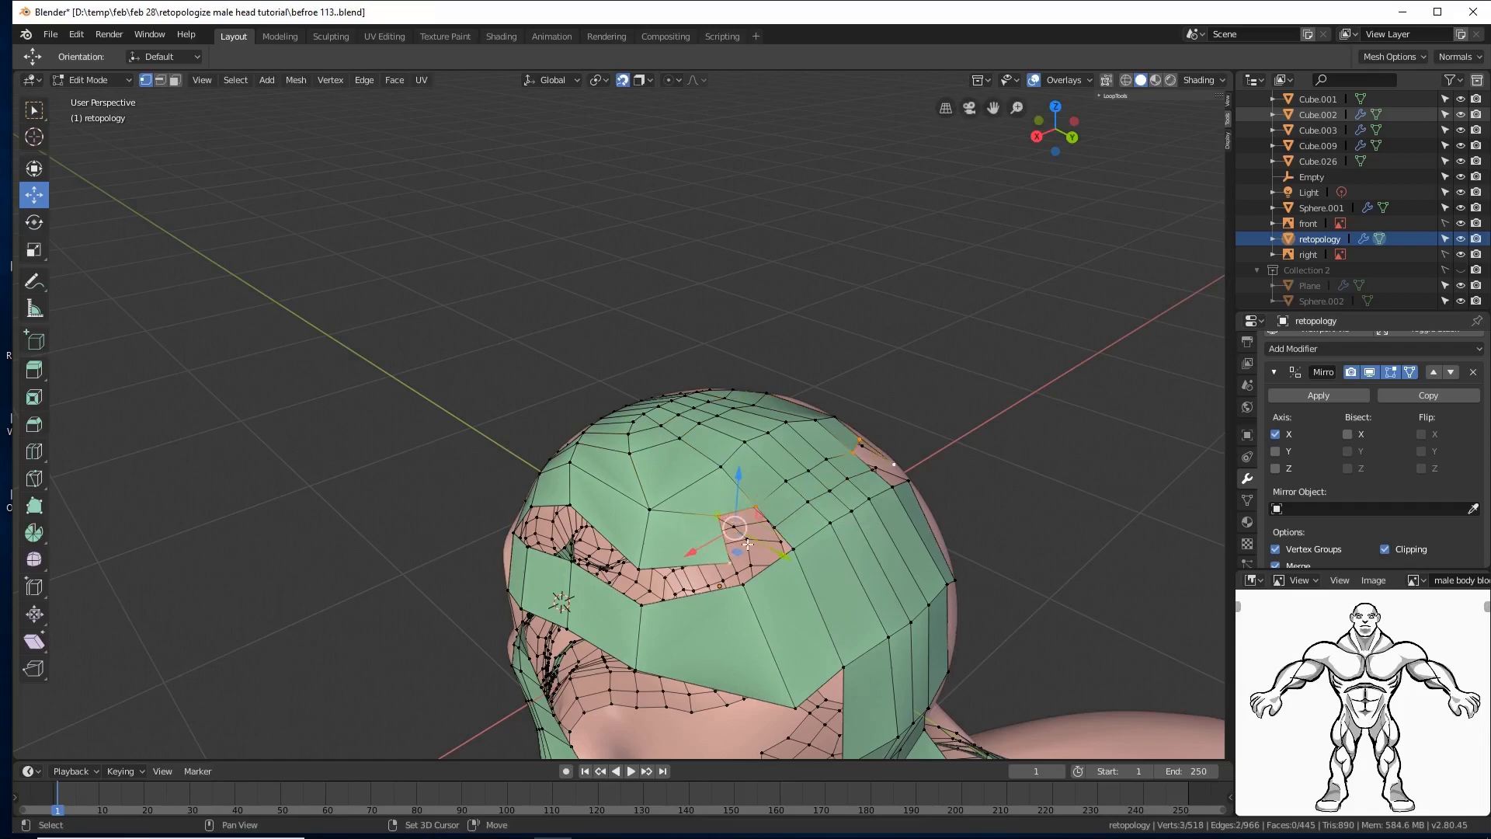
pyautogui.keyDown('shift'); pyautogui.click(782, 523); pyautogui.keyUp('shift')
pyautogui.press('f')
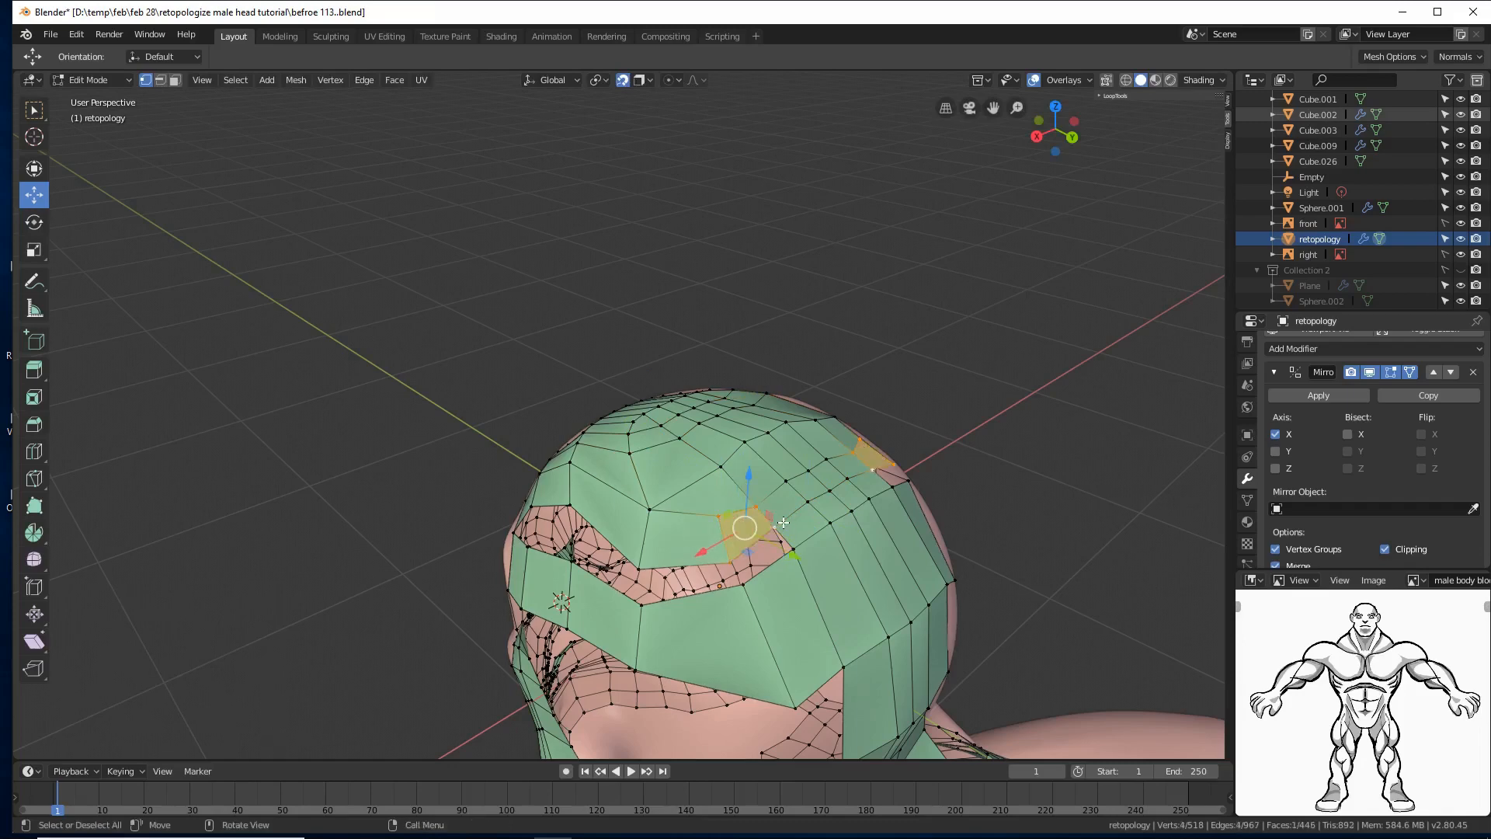
# Step: Switch to edge selection, clear the selection, and save the file as befroe 114
pyautogui.moveTo(700, 549); pyautogui.dragTo(574, 567, button='middle')
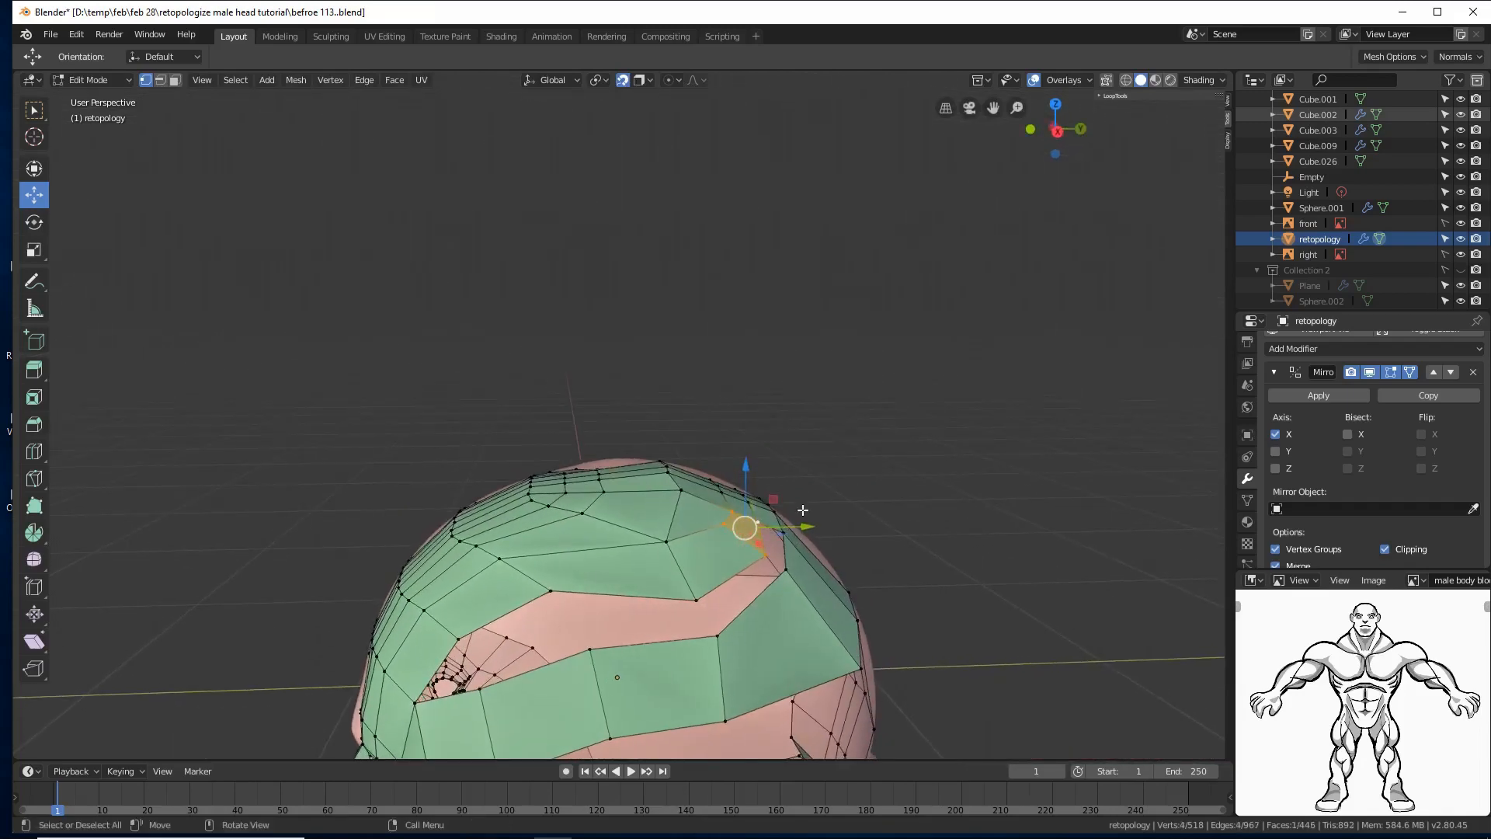
pyautogui.click(160, 80)
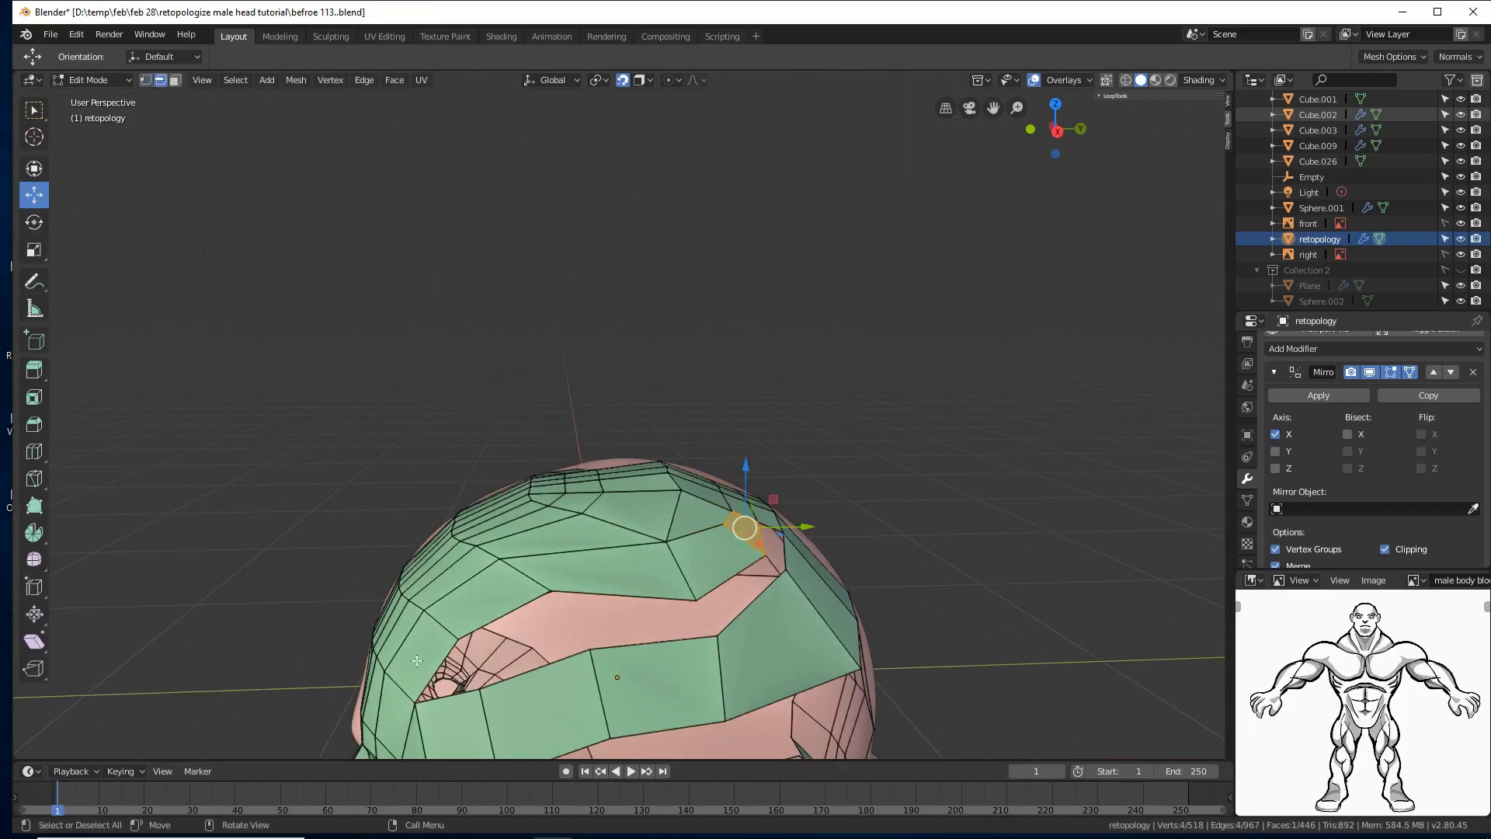
pyautogui.moveTo(417, 660); pyautogui.dragTo(461, 642, button='middle')
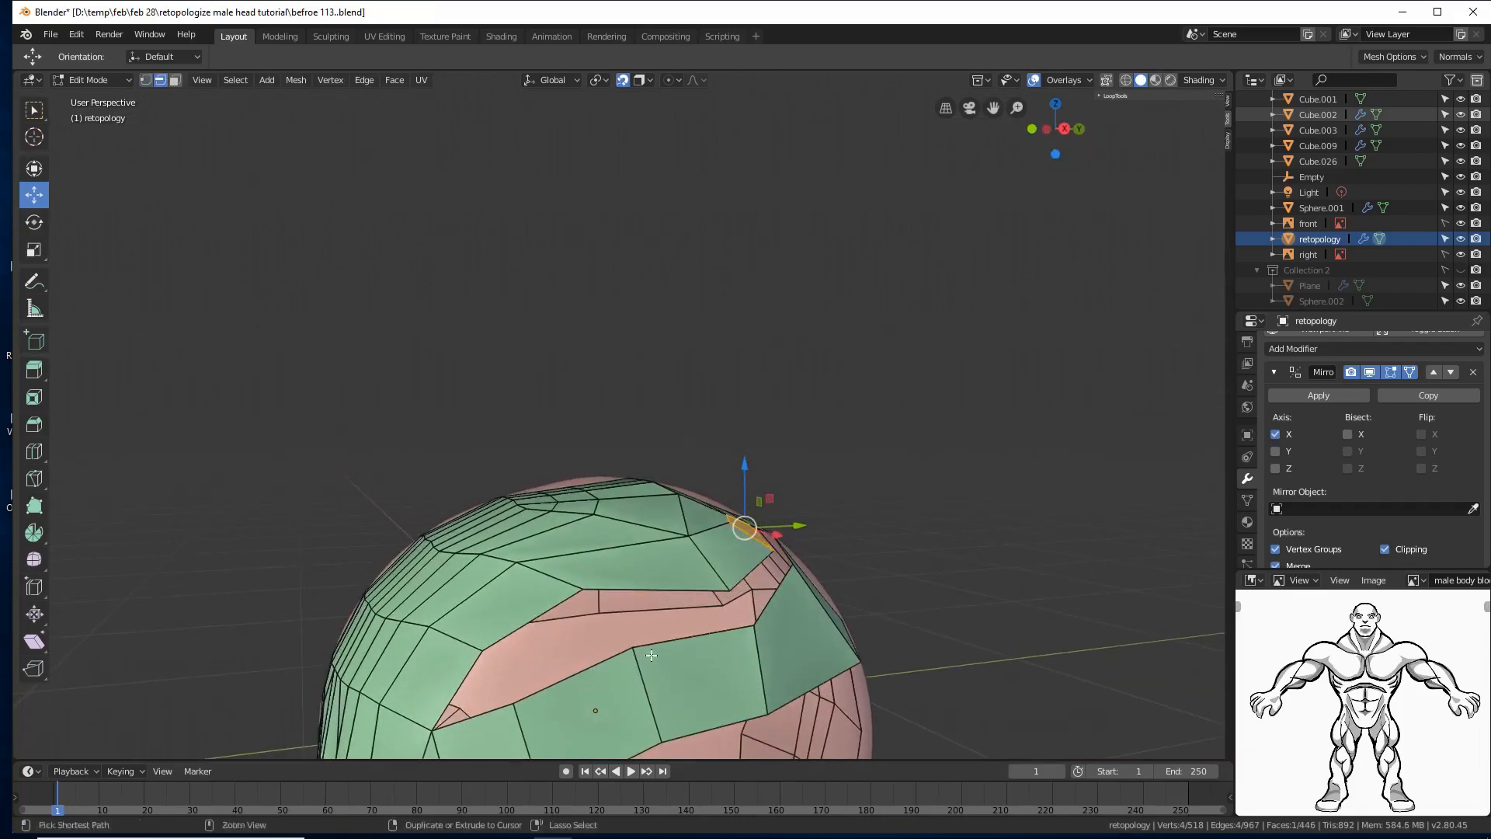
pyautogui.keyDown('ctrl'); pyautogui.moveTo(633, 662); pyautogui.dragTo(646, 579, button='middle'); pyautogui.keyUp('ctrl')
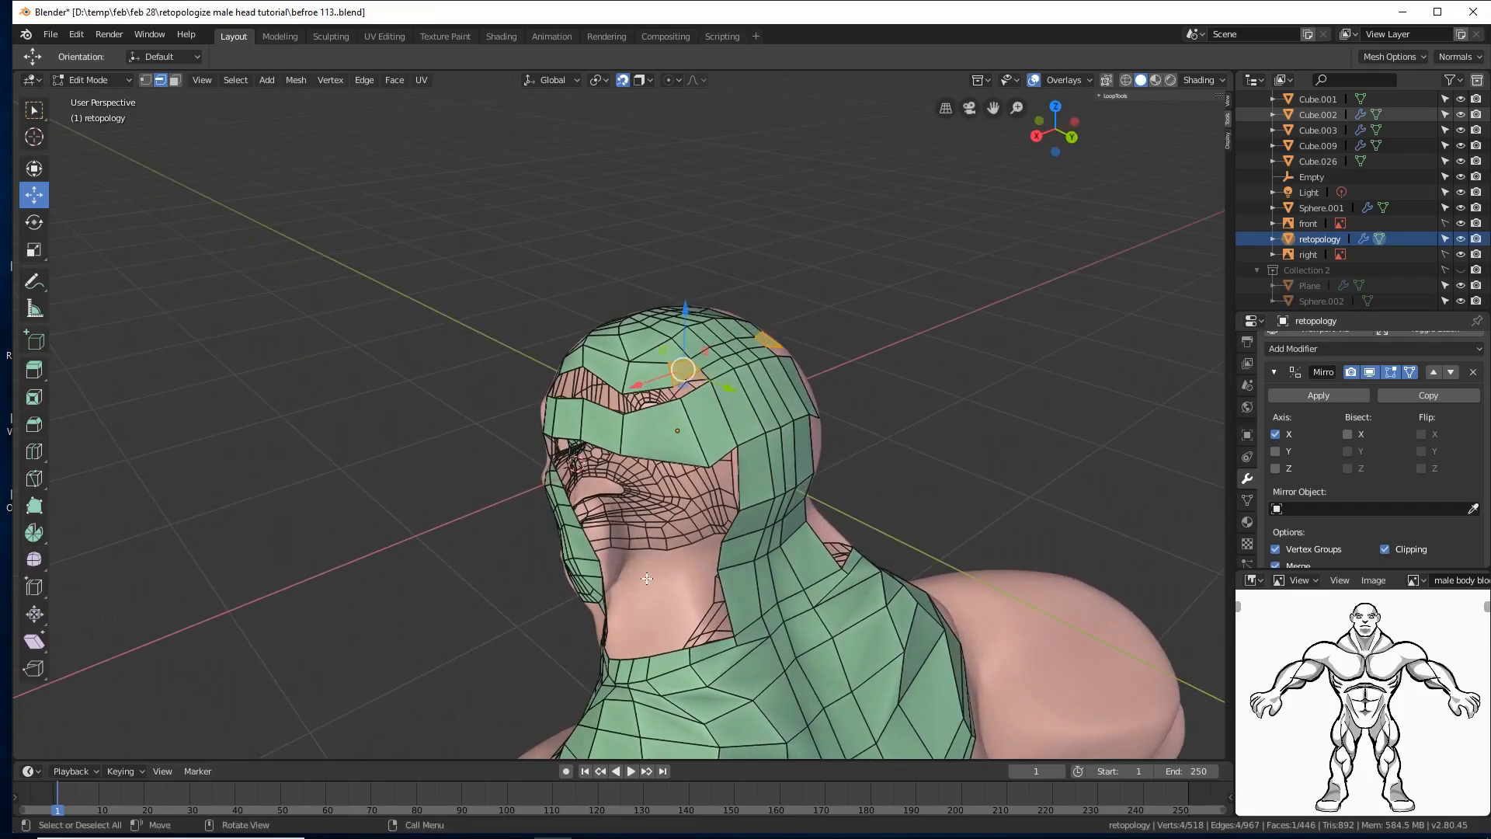
pyautogui.click(996, 489)
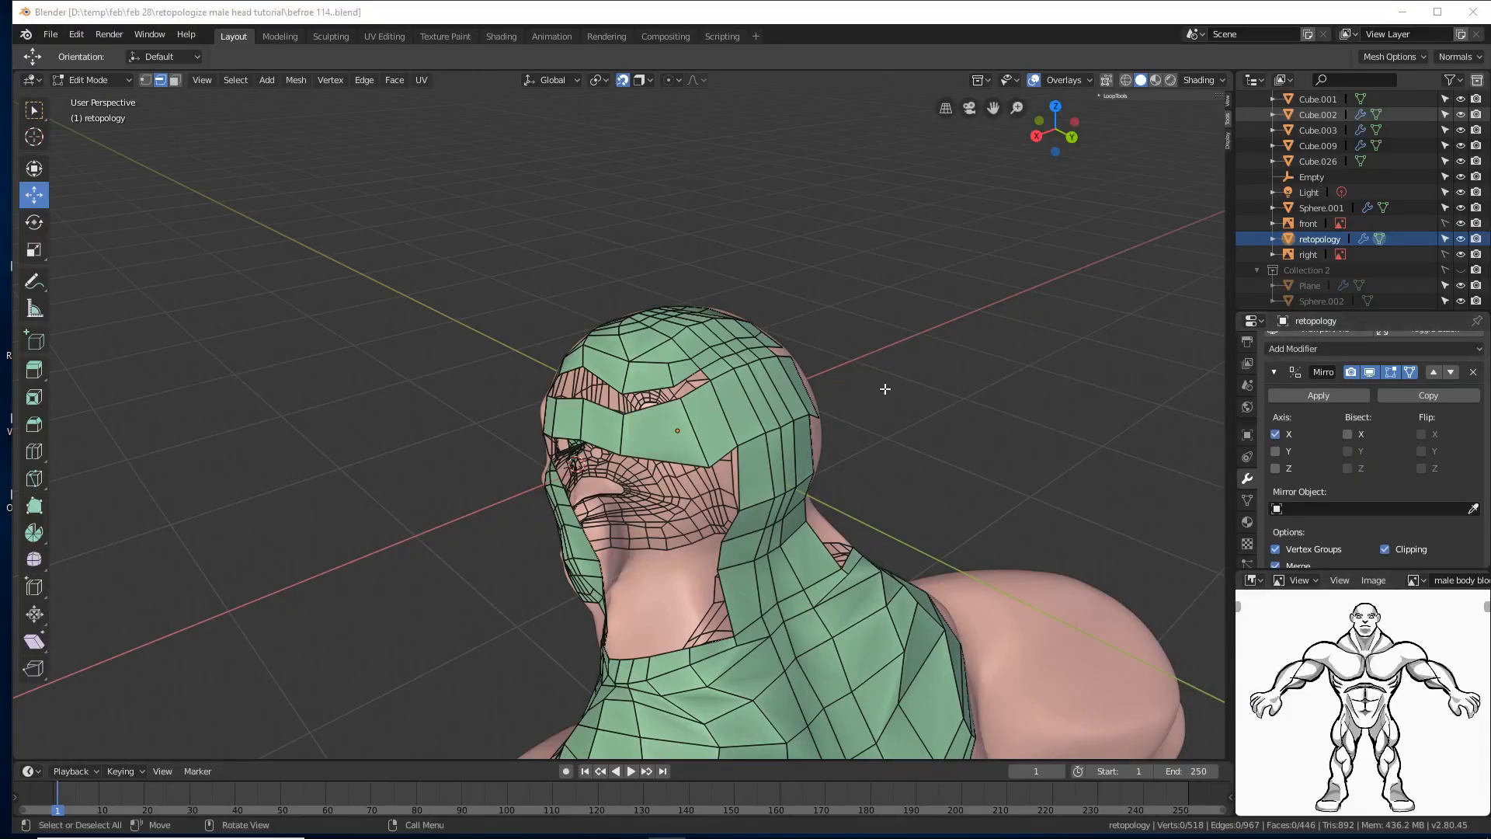
# Step: Switch to face selection and try to circle-select the faces of the lower forehead strip
pyautogui.moveTo(671, 405); pyautogui.dragTo(638, 445, button='middle')
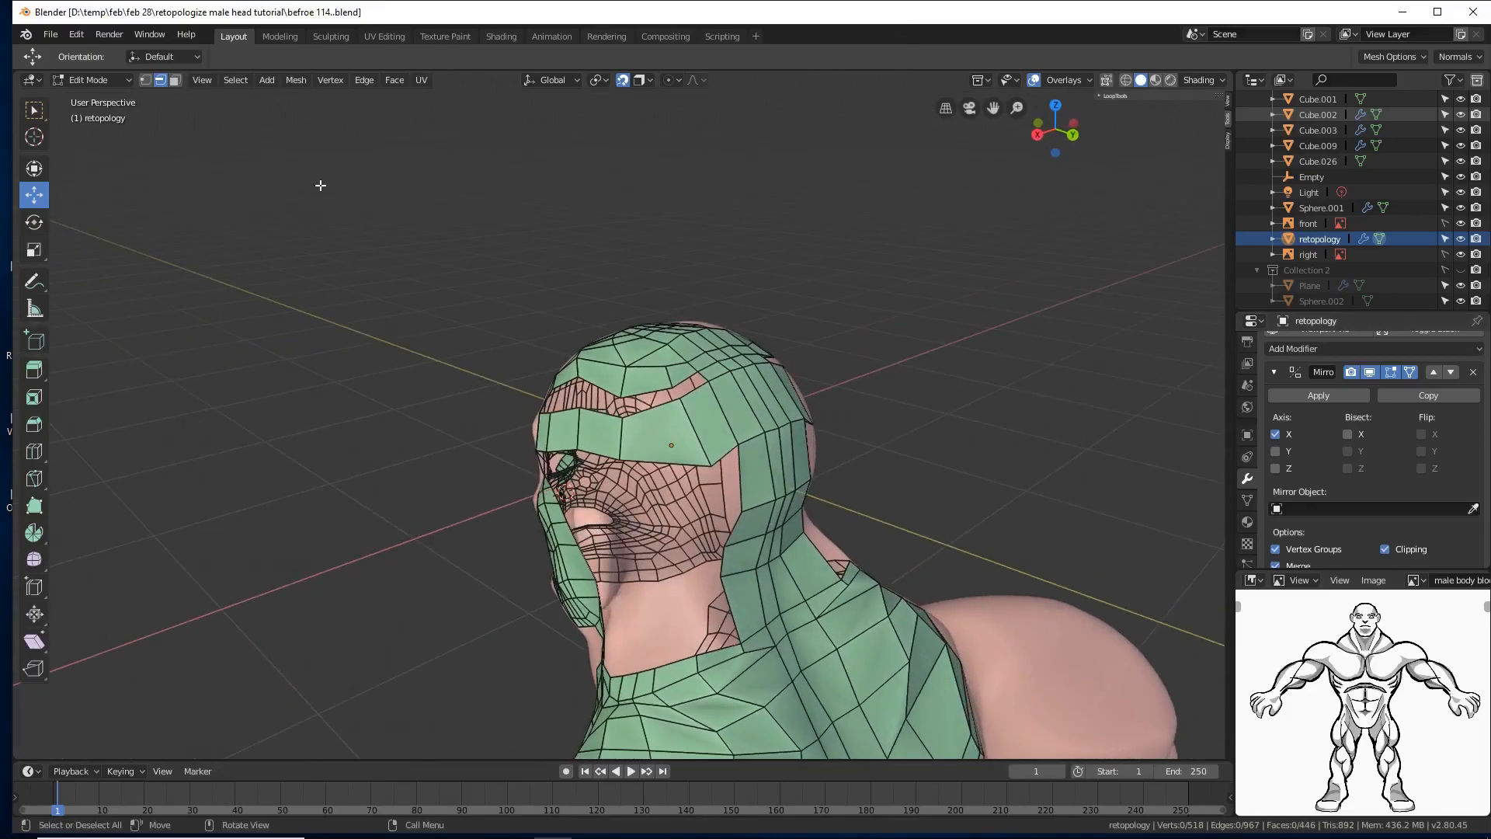
pyautogui.click(177, 81)
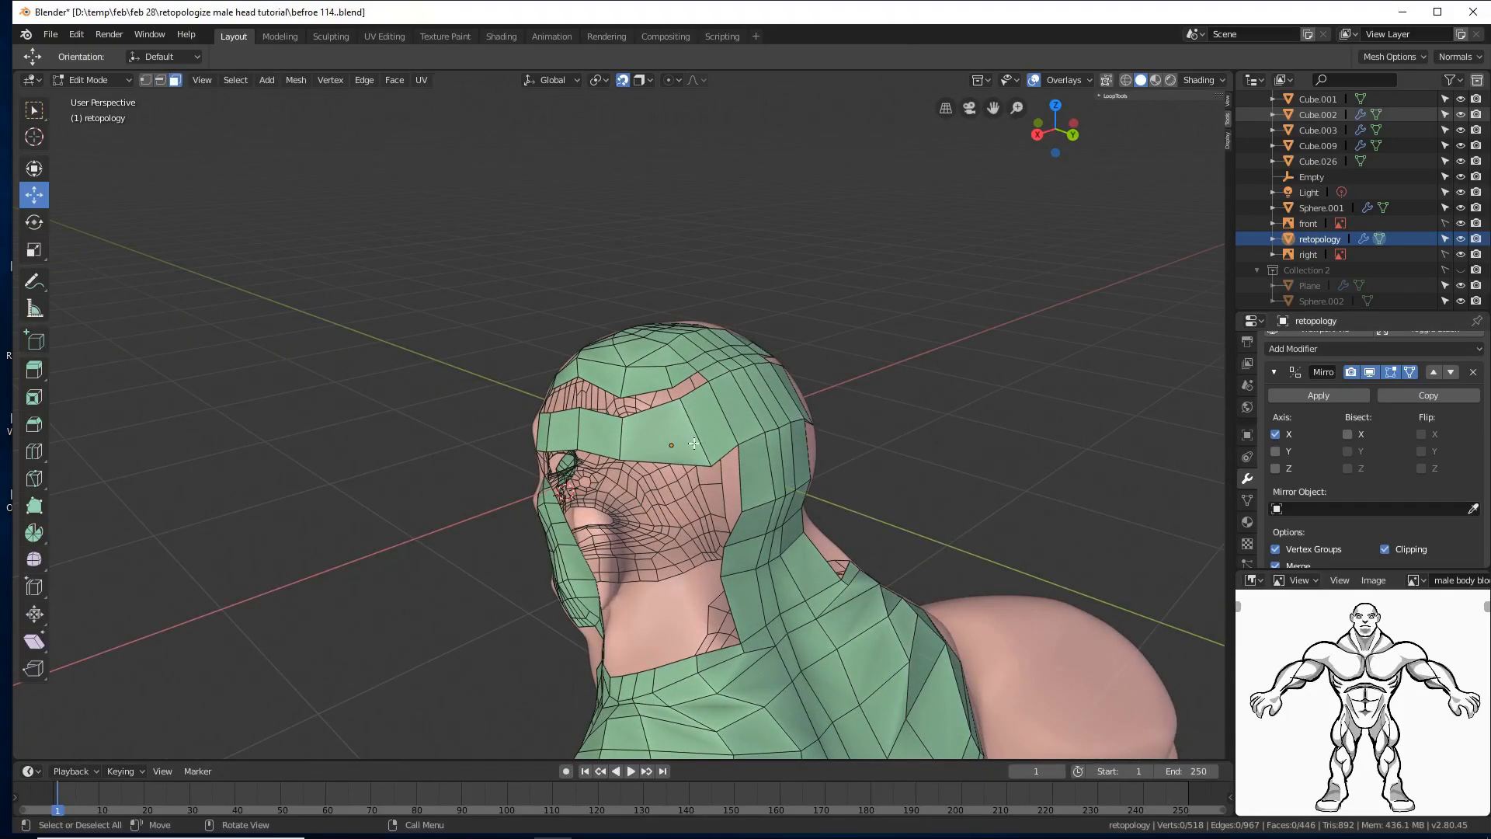
pyautogui.press('c')
pyautogui.moveTo(682, 428); pyautogui.dragTo(596, 454)
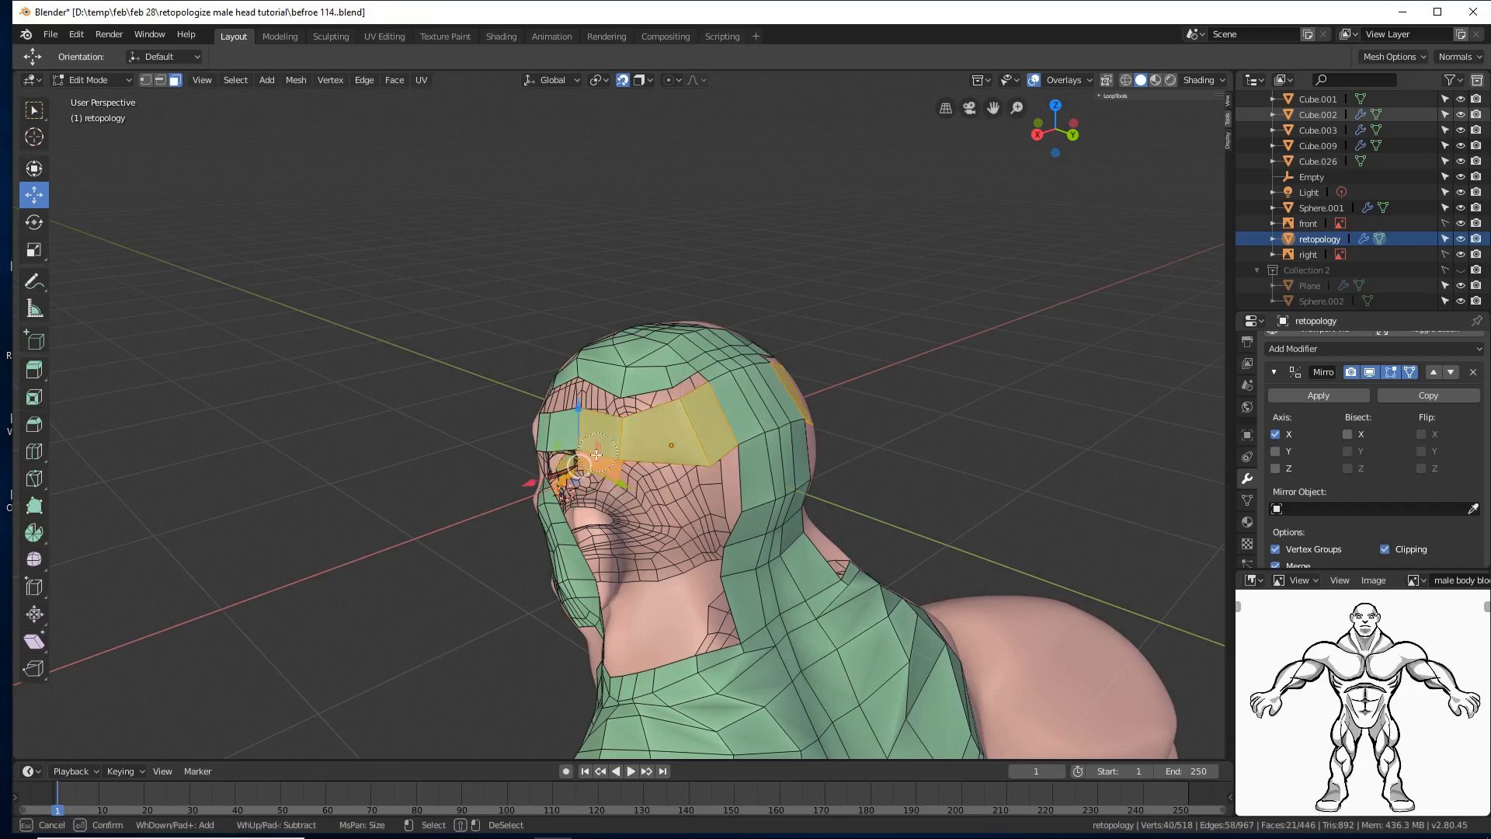
pyautogui.press('Escape')
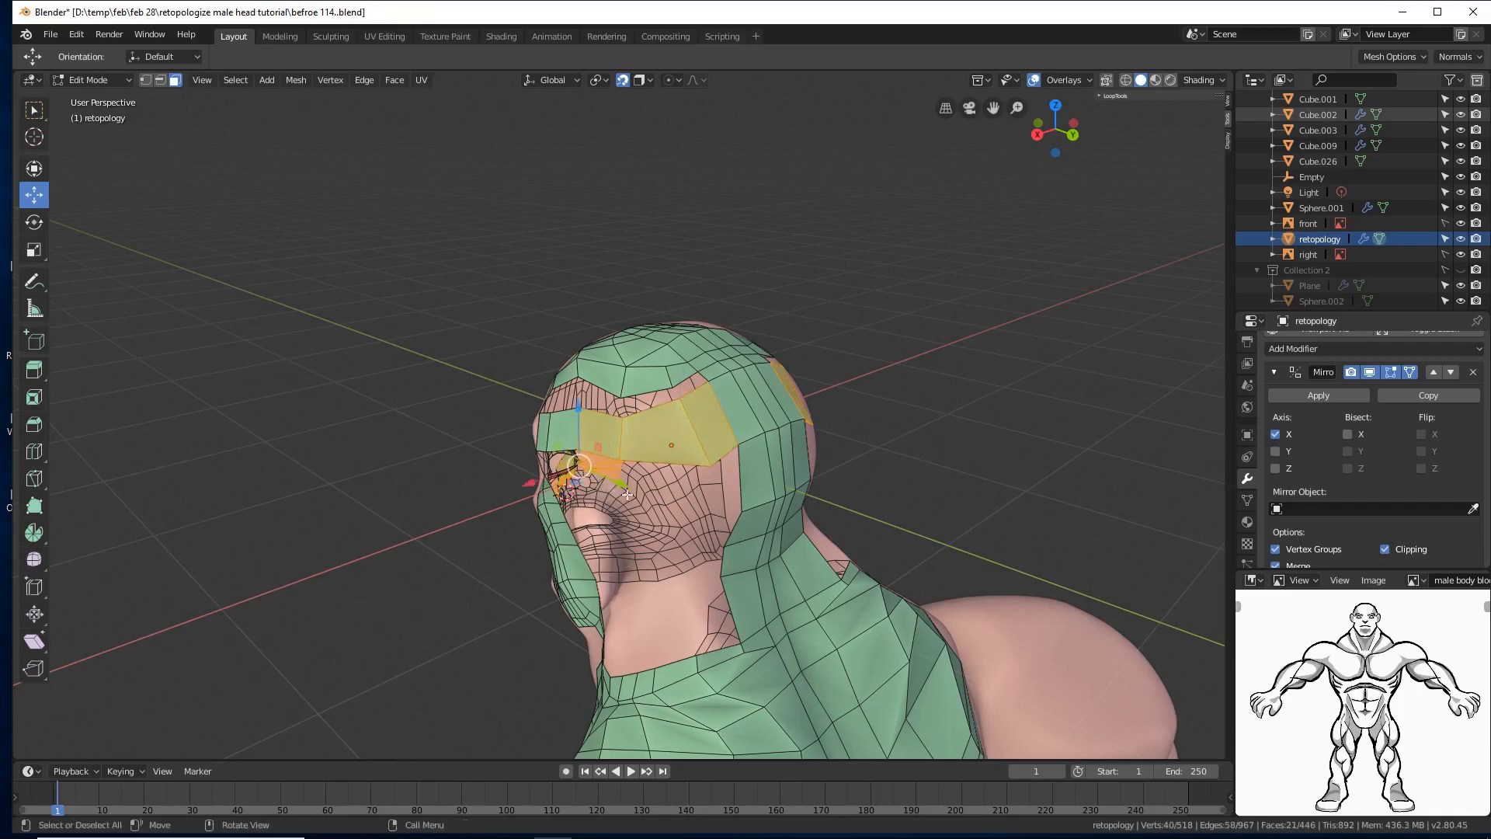
# Step: Turn off the Mirror modifier's viewport display and clear the face selection
pyautogui.click(1370, 372)
pyautogui.moveTo(776, 435); pyautogui.dragTo(861, 416, button='middle')
pyautogui.hotkey('alt', 'a')
# Step: Circle-select the five faces of the lower forehead strip above the ear, delete them, and save the file as befroe 115
pyautogui.press('c')
pyautogui.click(744, 420)
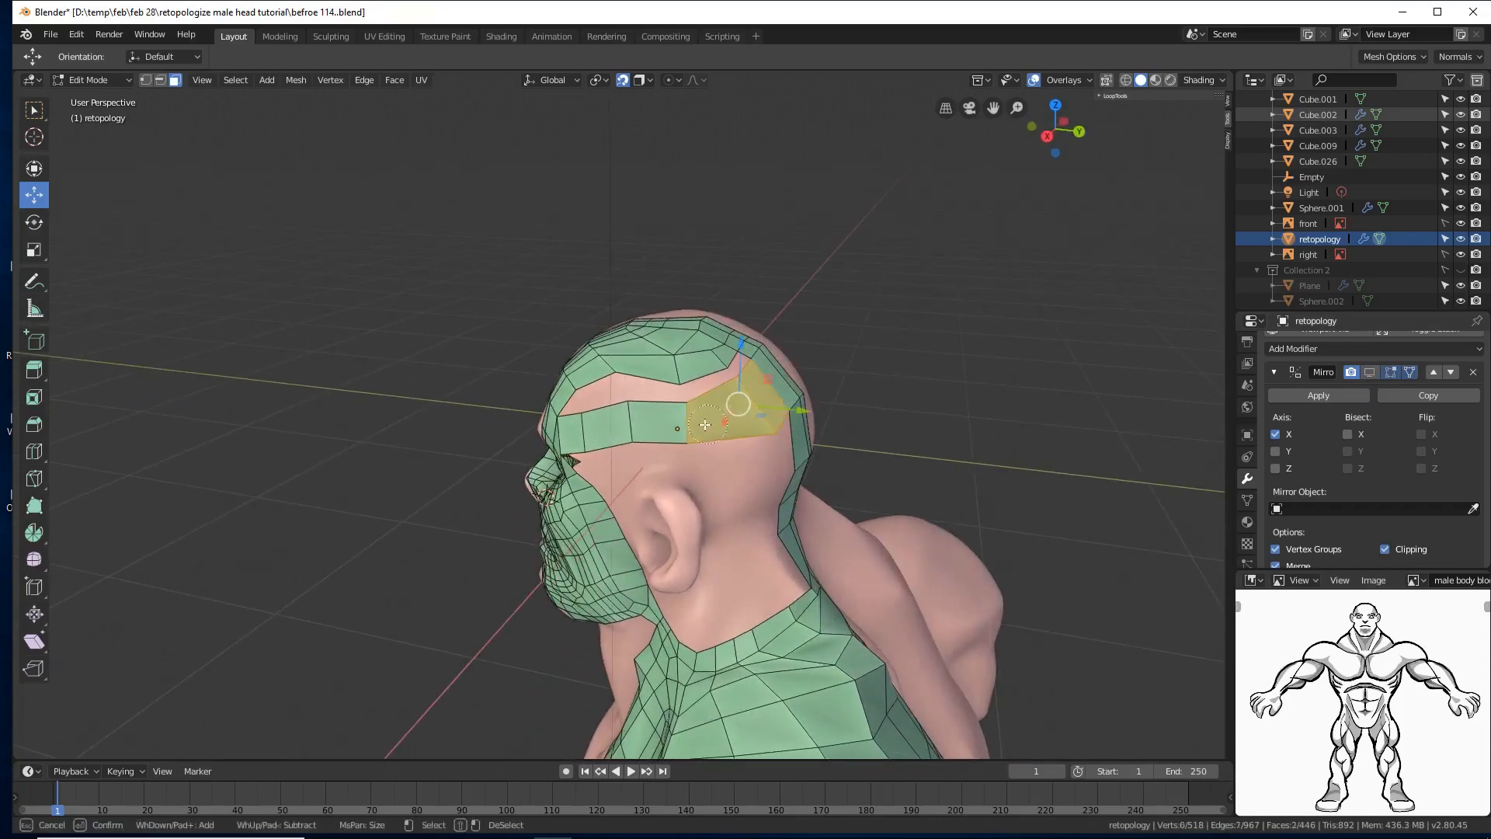
pyautogui.moveTo(706, 424); pyautogui.dragTo(592, 435)
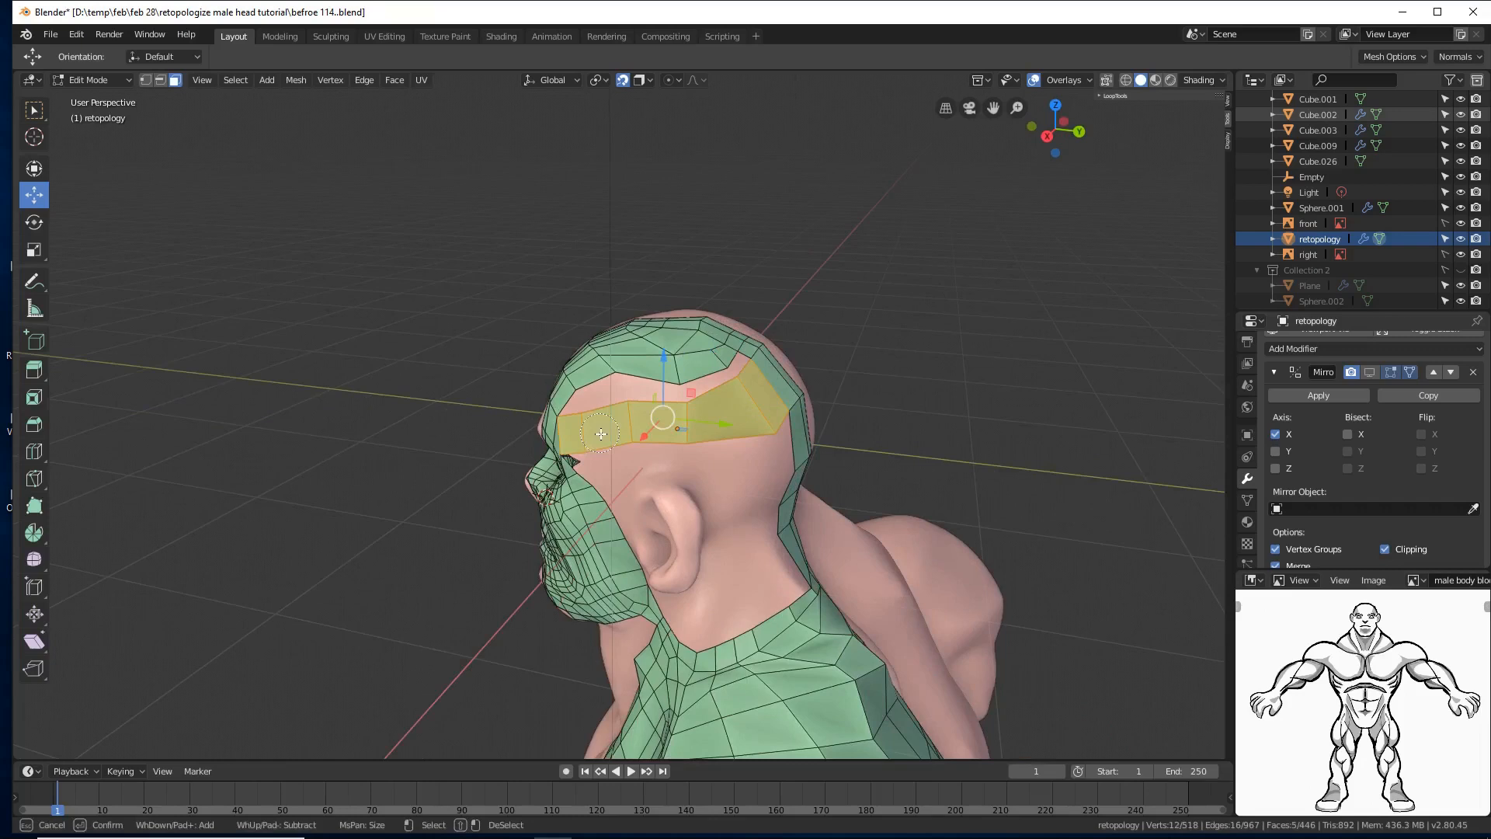
pyautogui.rightClick(970, 403)
pyautogui.press('x')
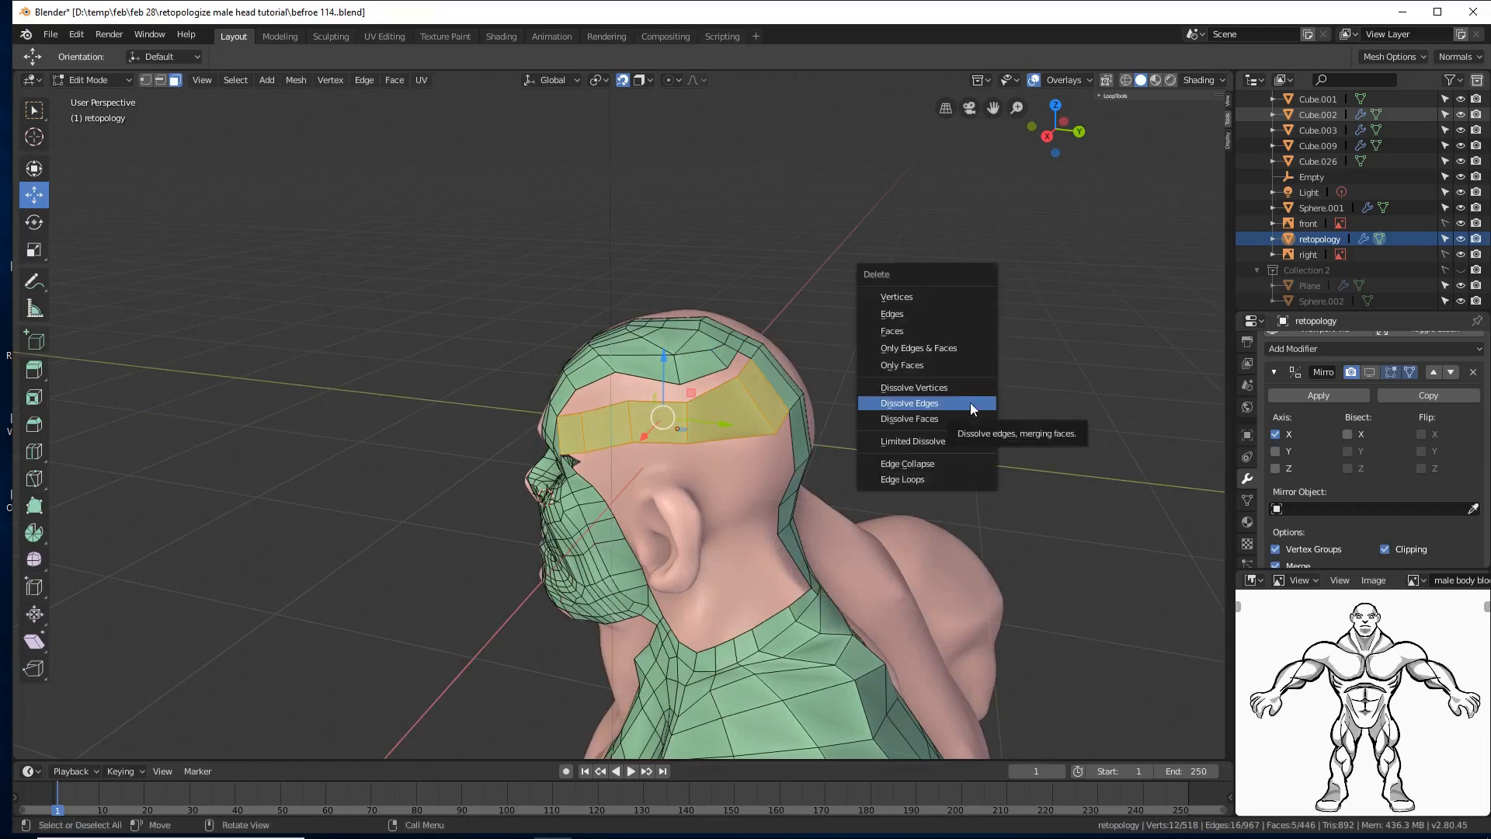
pyautogui.click(944, 334)
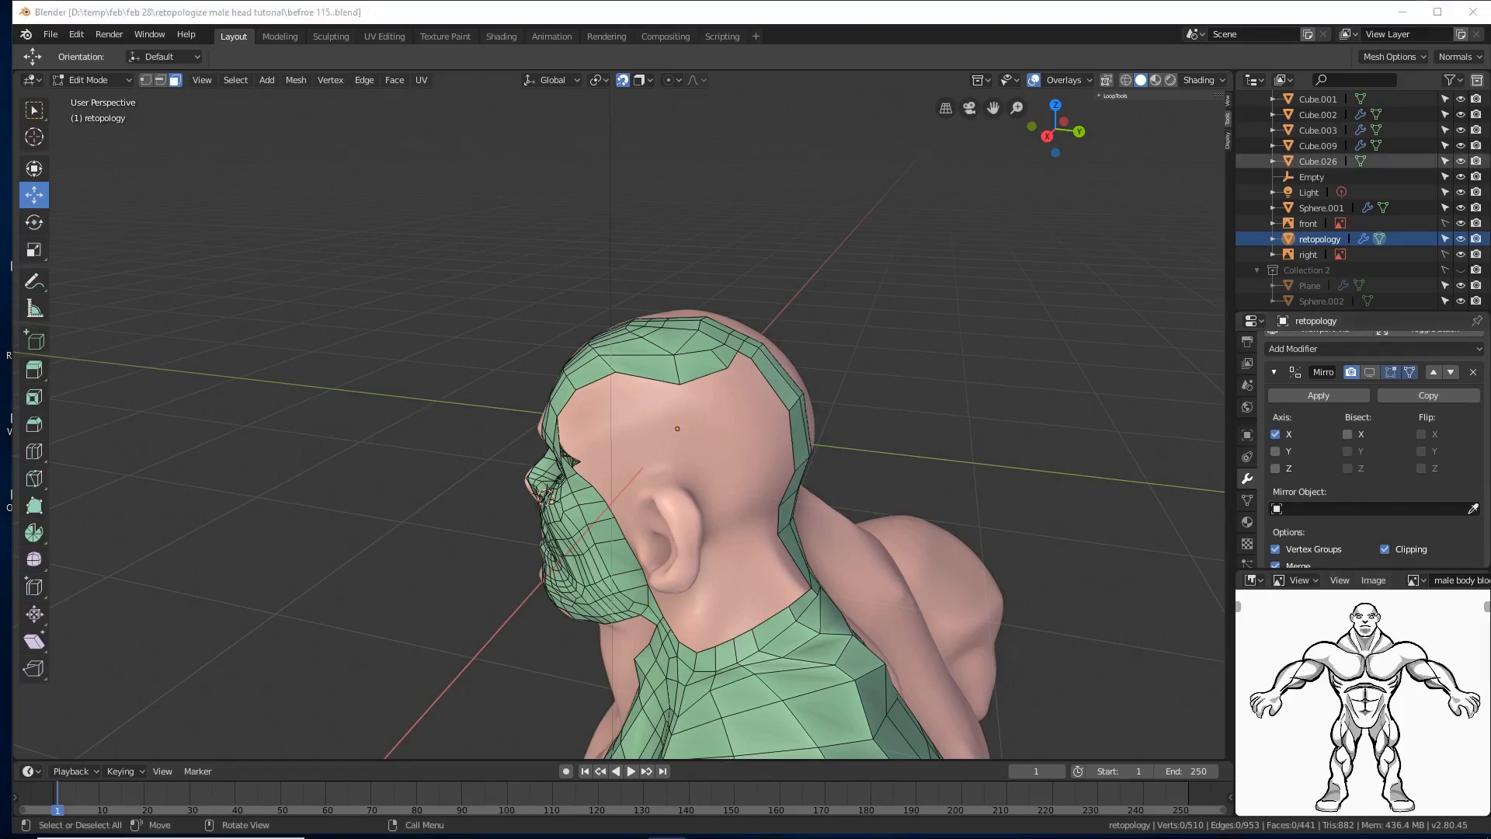
# Step: In edge selection, dissolve the two-edge loop crossing the center strip at the back of the crown
pyautogui.moveTo(1011, 191); pyautogui.dragTo(978, 295, button='middle')
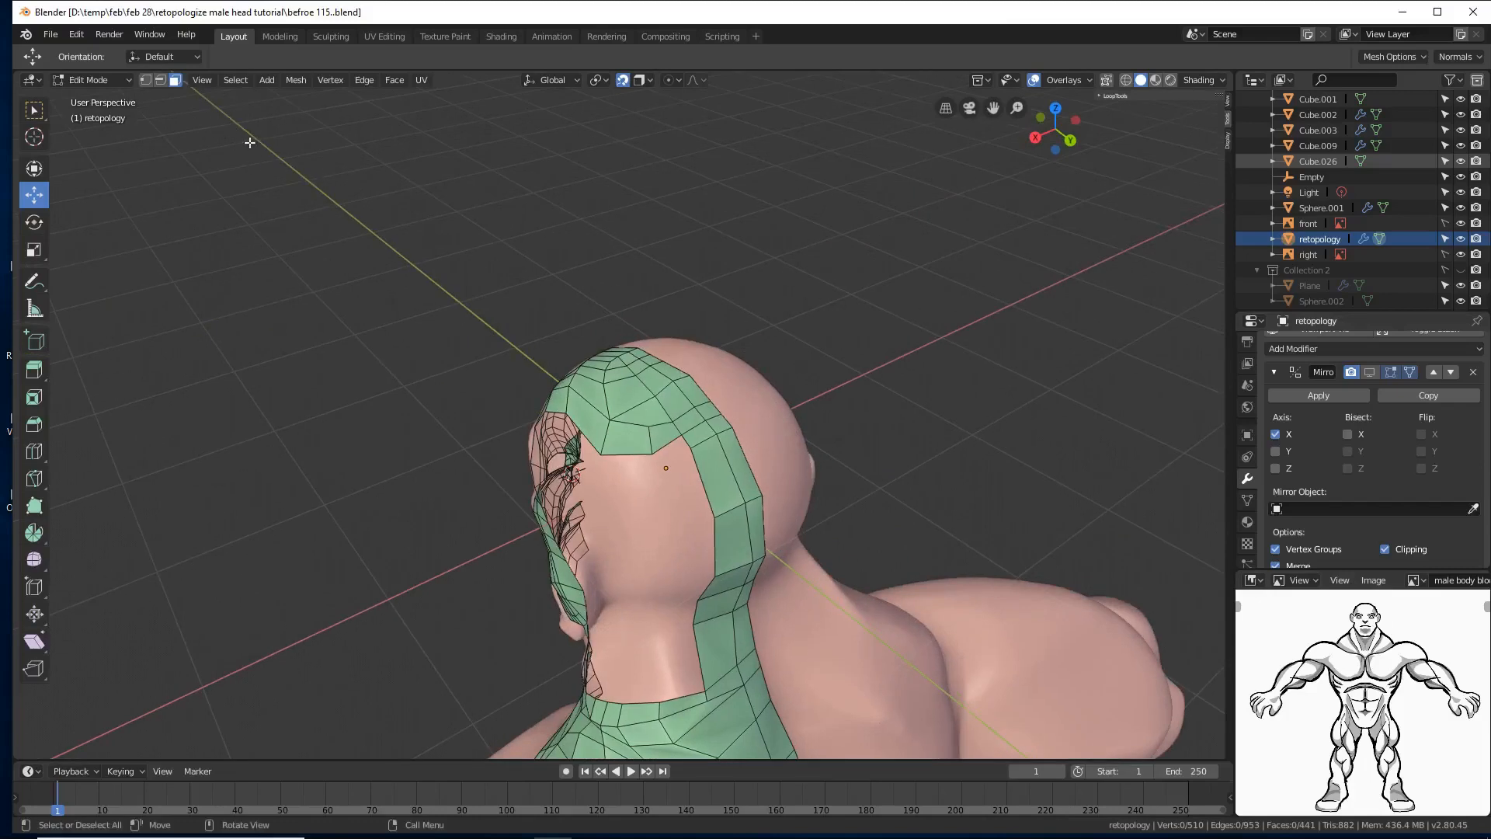
pyautogui.click(160, 80)
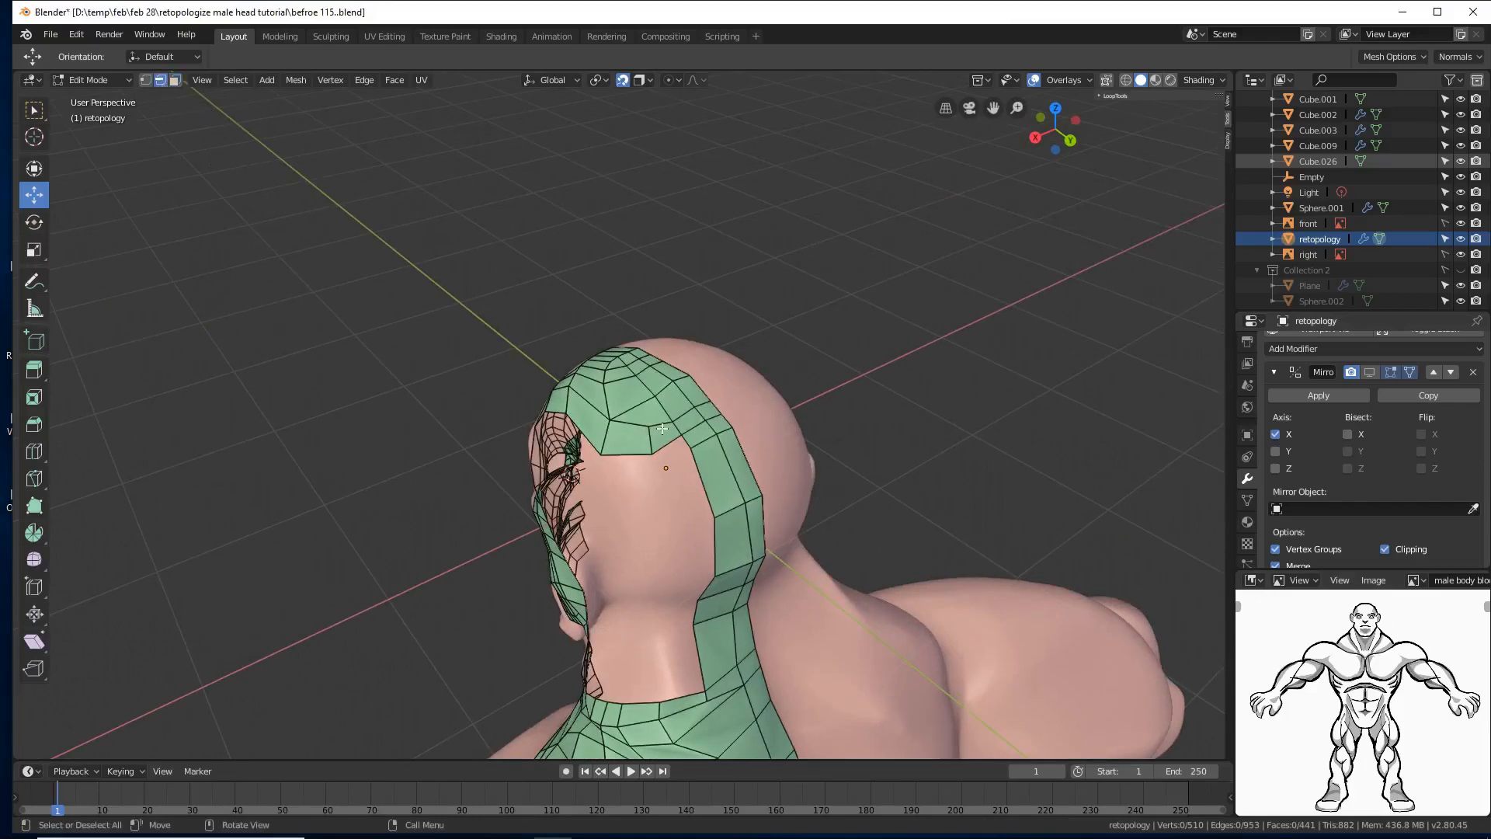
pyautogui.keyDown('alt'); pyautogui.click(703, 442); pyautogui.keyUp('alt')
pyautogui.press('x')
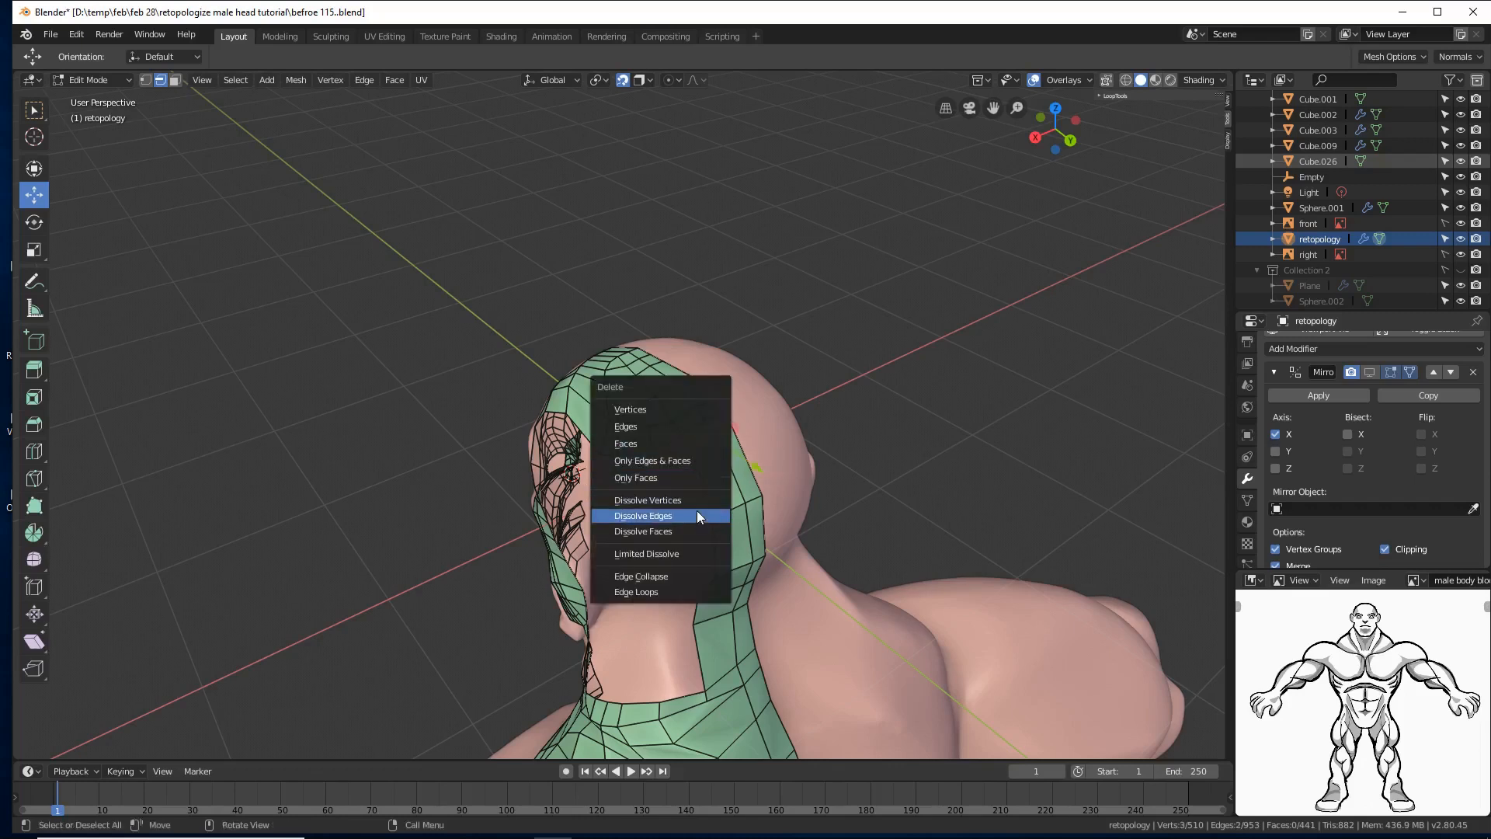
pyautogui.click(696, 515)
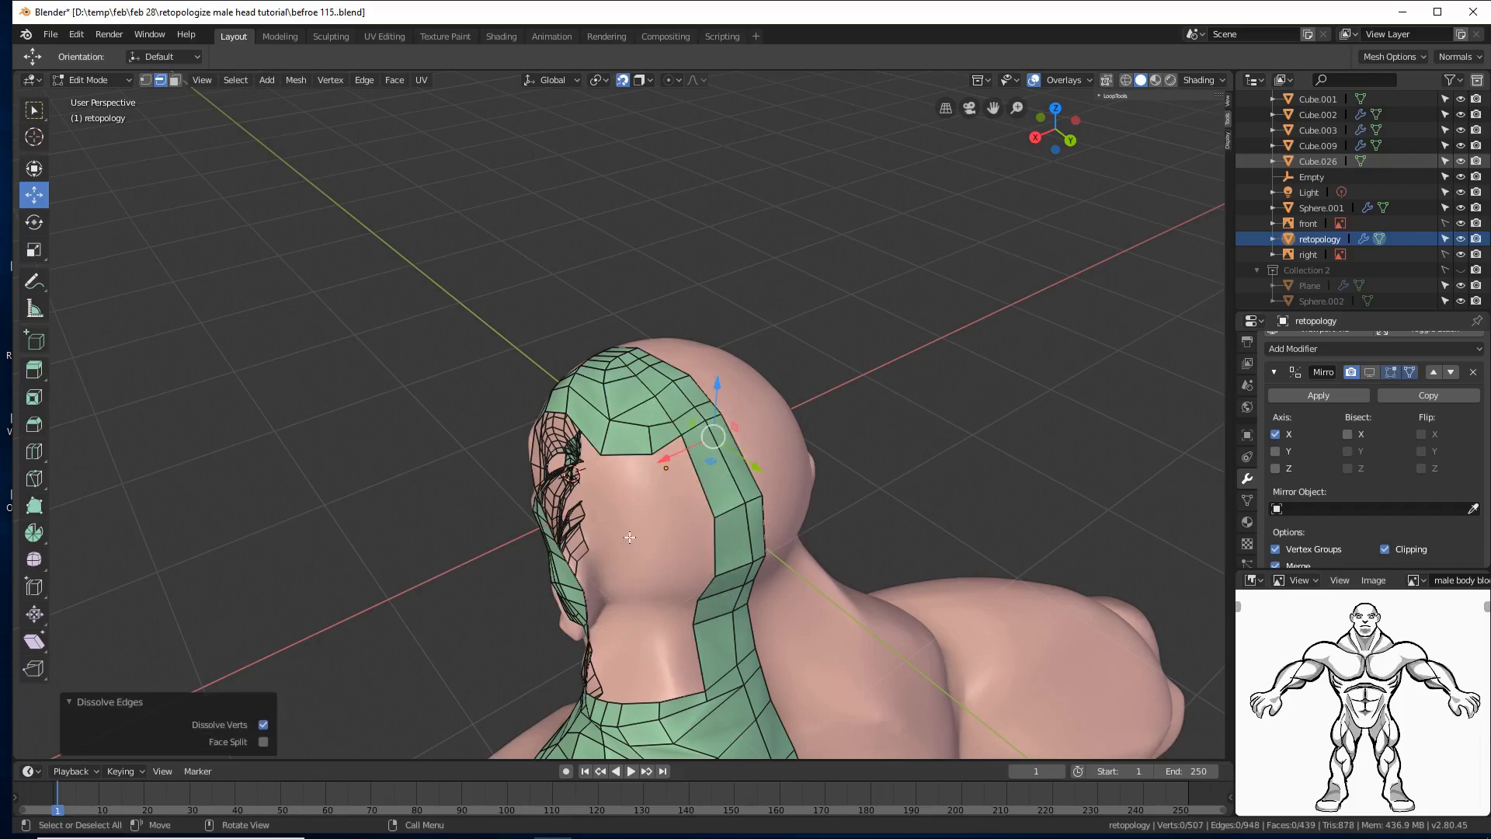
# Step: Extrude a chain of four vertices from the temple boundary around the side of the head toward the back, and save as befroe 116
pyautogui.moveTo(629, 537); pyautogui.dragTo(773, 481, button='middle')
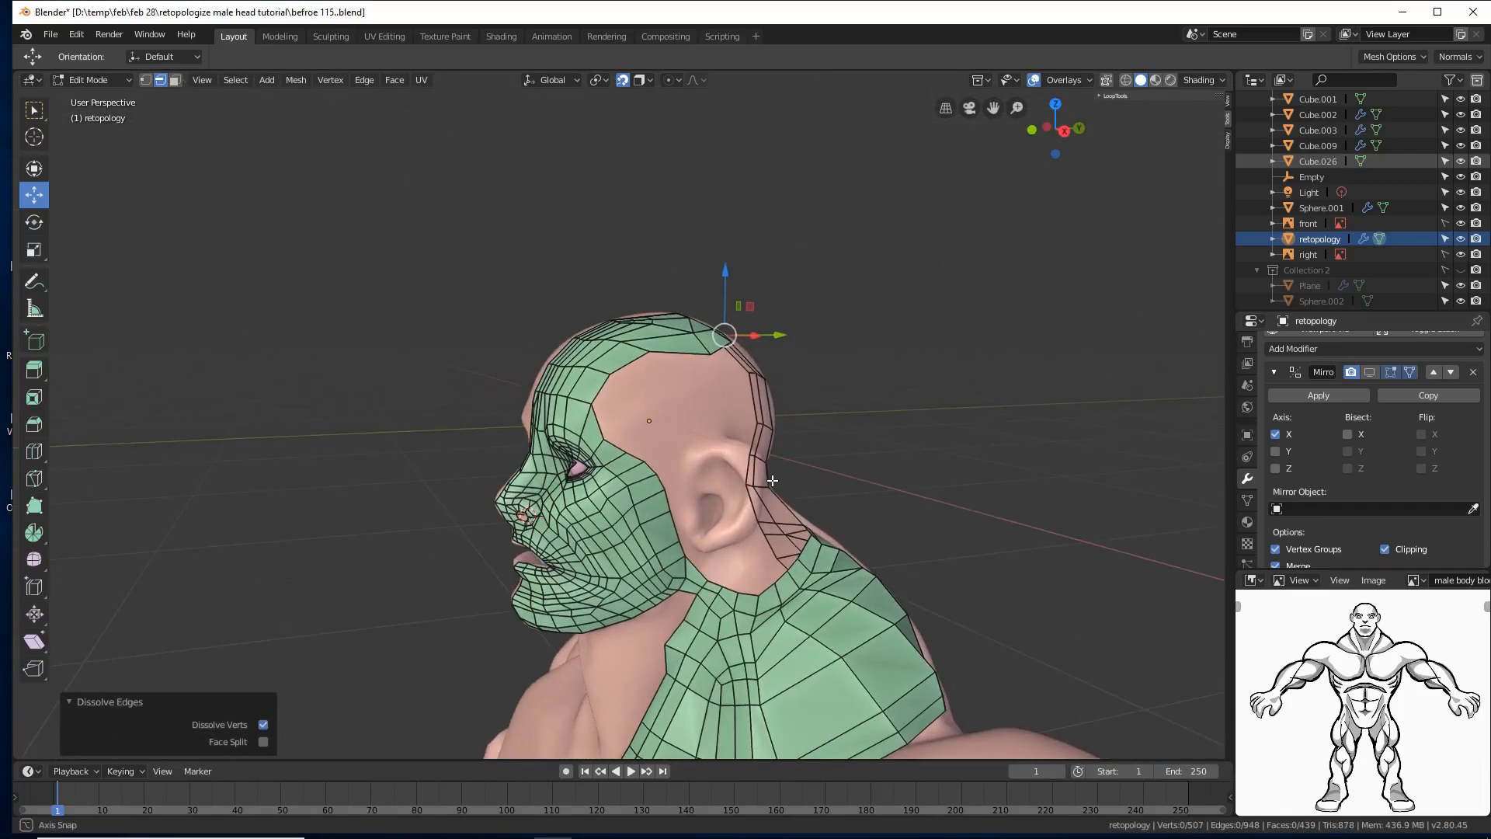
pyautogui.click(144, 79)
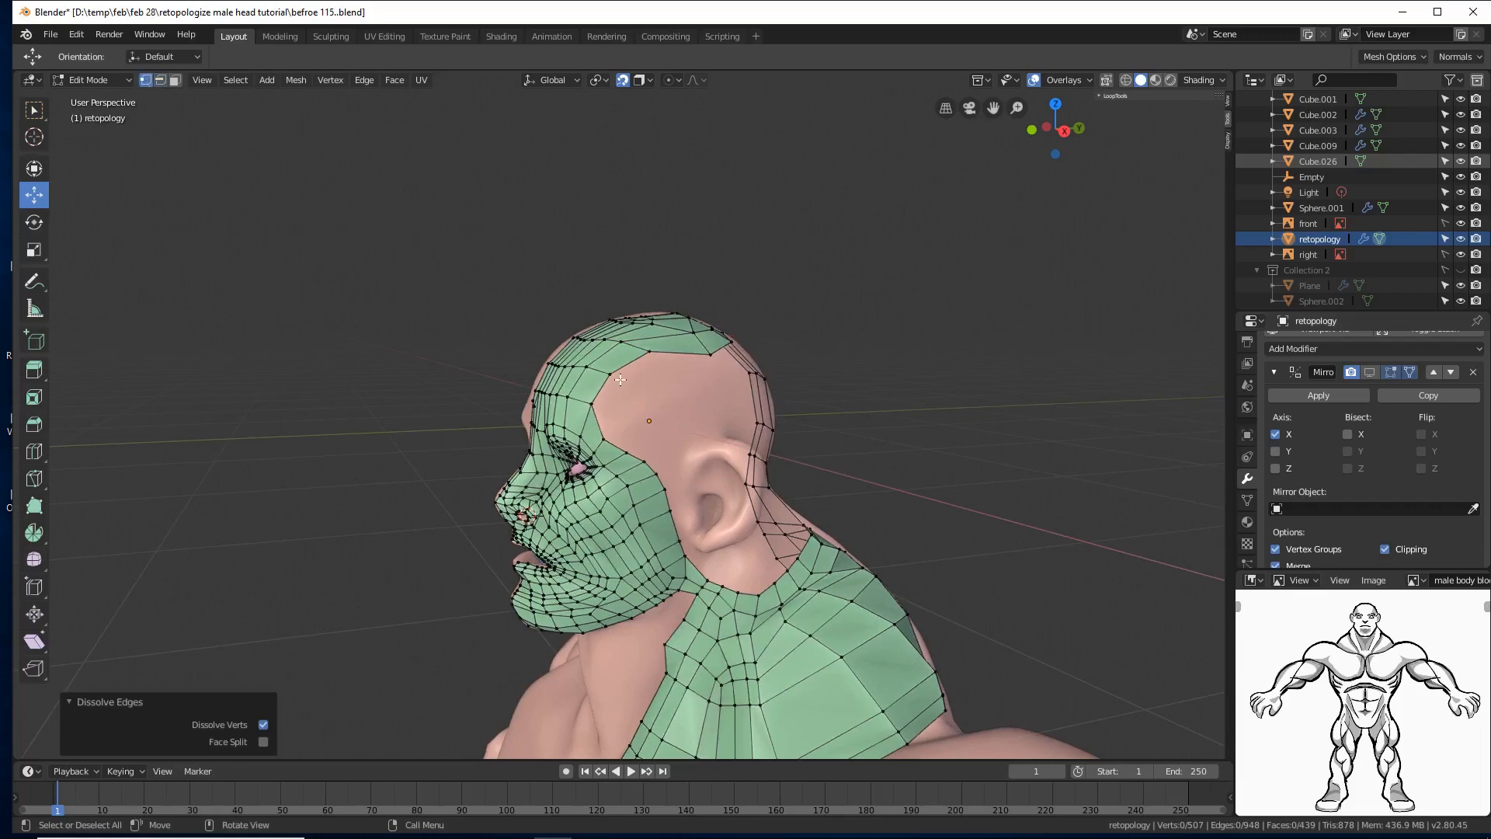
pyautogui.click(607, 437)
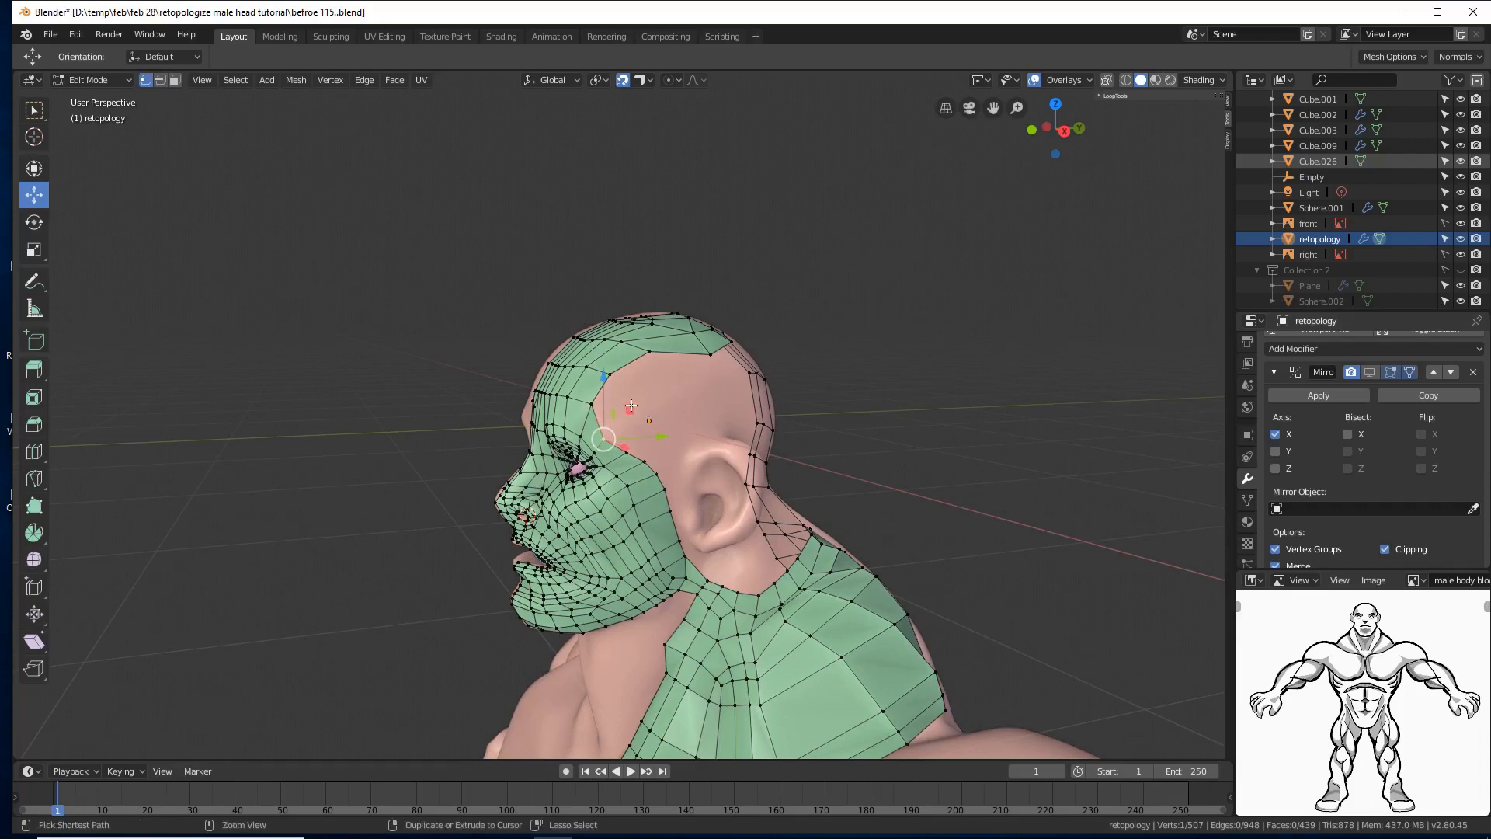
pyautogui.keyDown('ctrl'); pyautogui.rightClick(646, 411); pyautogui.keyUp('ctrl')
pyautogui.keyDown('ctrl'); pyautogui.rightClick(662, 378); pyautogui.keyUp('ctrl')
pyautogui.keyDown('ctrl'); pyautogui.rightClick(712, 376); pyautogui.keyUp('ctrl')
pyautogui.moveTo(711, 376); pyautogui.dragTo(774, 390, button='middle')
pyautogui.keyDown('ctrl'); pyautogui.rightClick(774, 389); pyautogui.keyUp('ctrl')
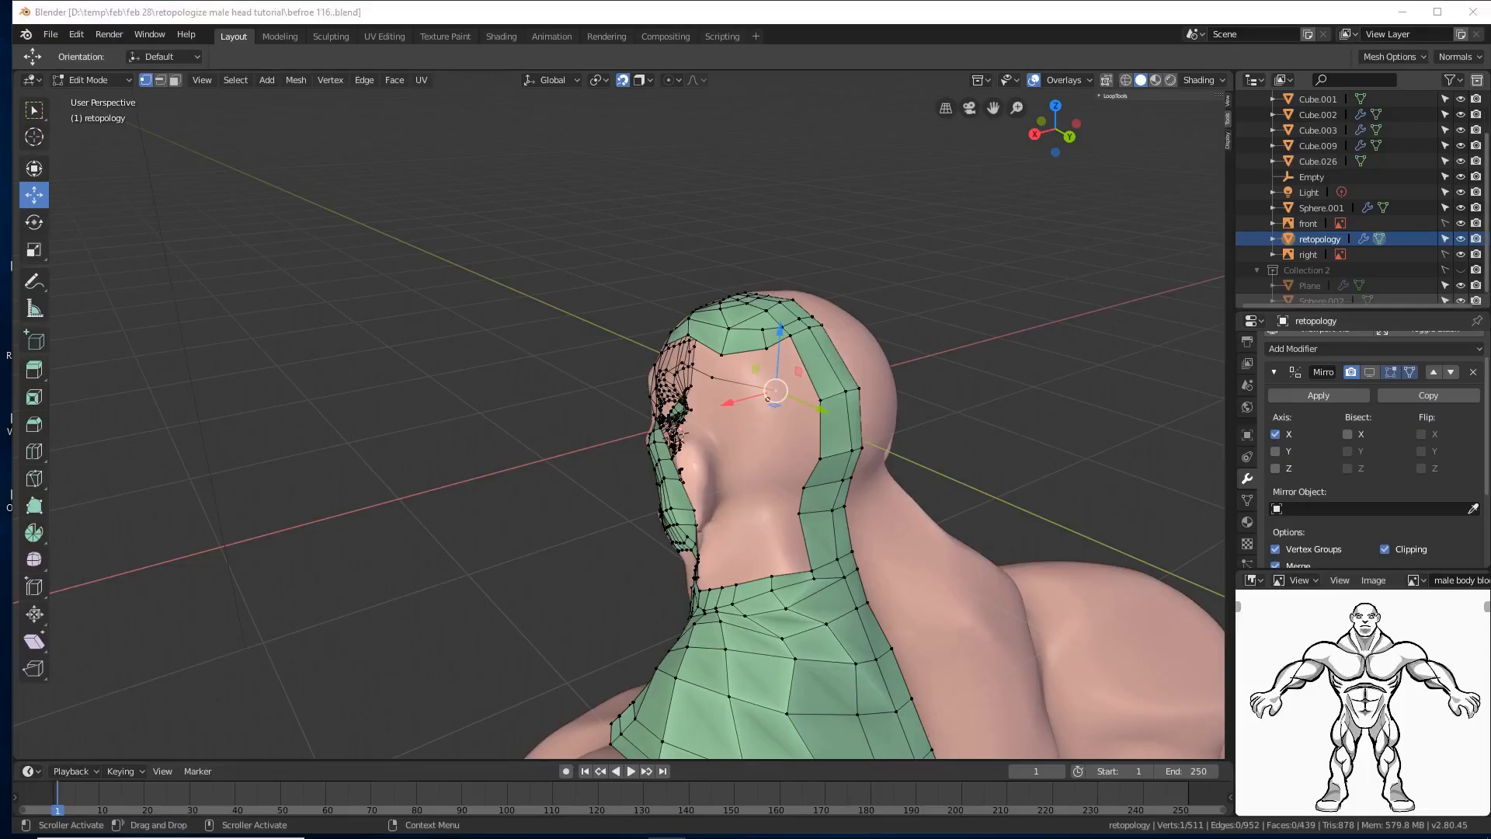
pyautogui.hotkey('ctrl', 'alt', 's')
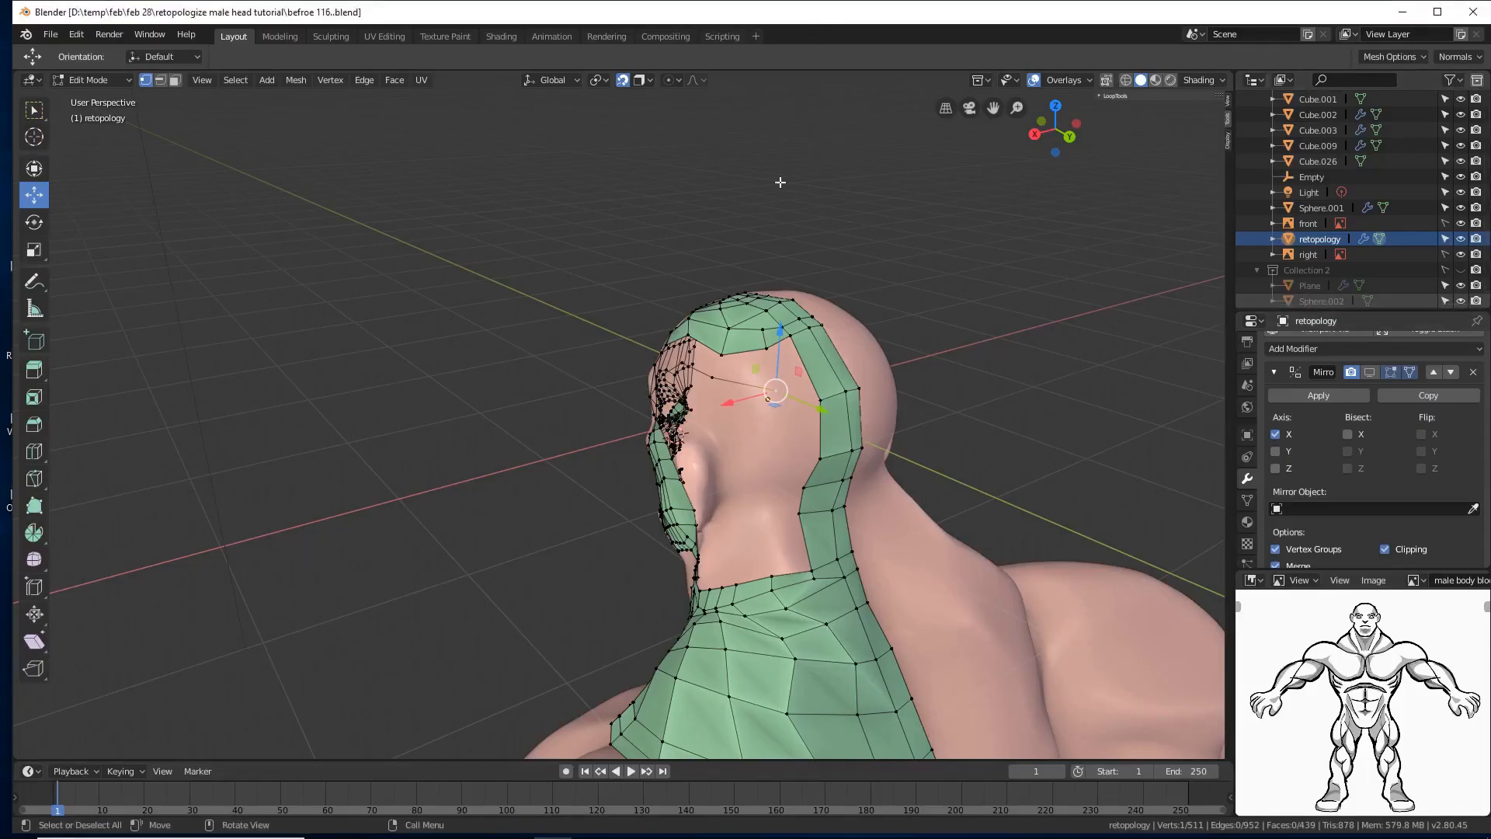
# Step: Fill the gap between the crown boundary and the extruded chain with four consecutive faces, starting from the temple edge
pyautogui.moveTo(563, 470); pyautogui.dragTo(718, 449, button='middle')
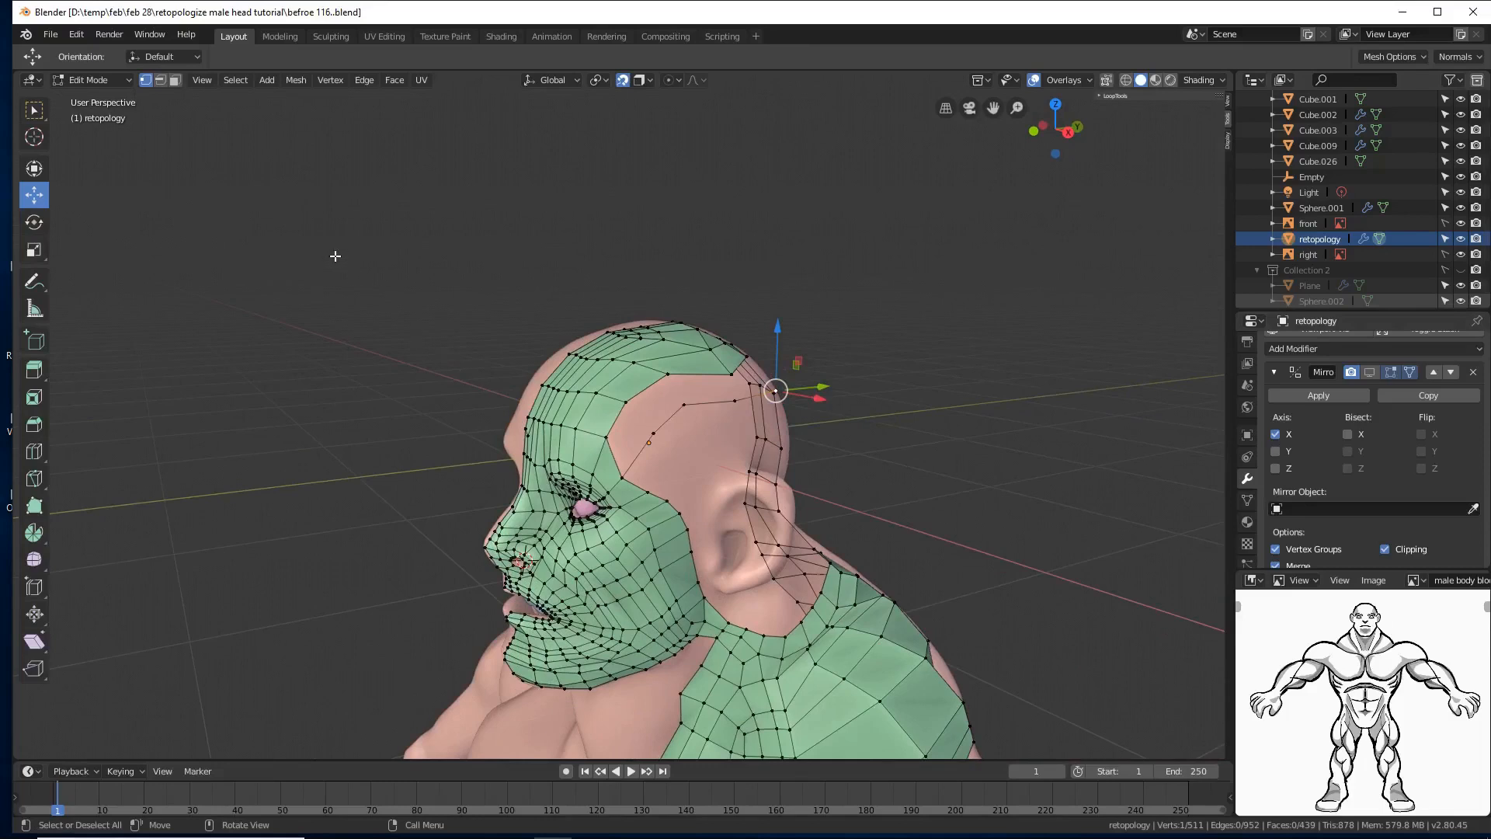
pyautogui.click(162, 80)
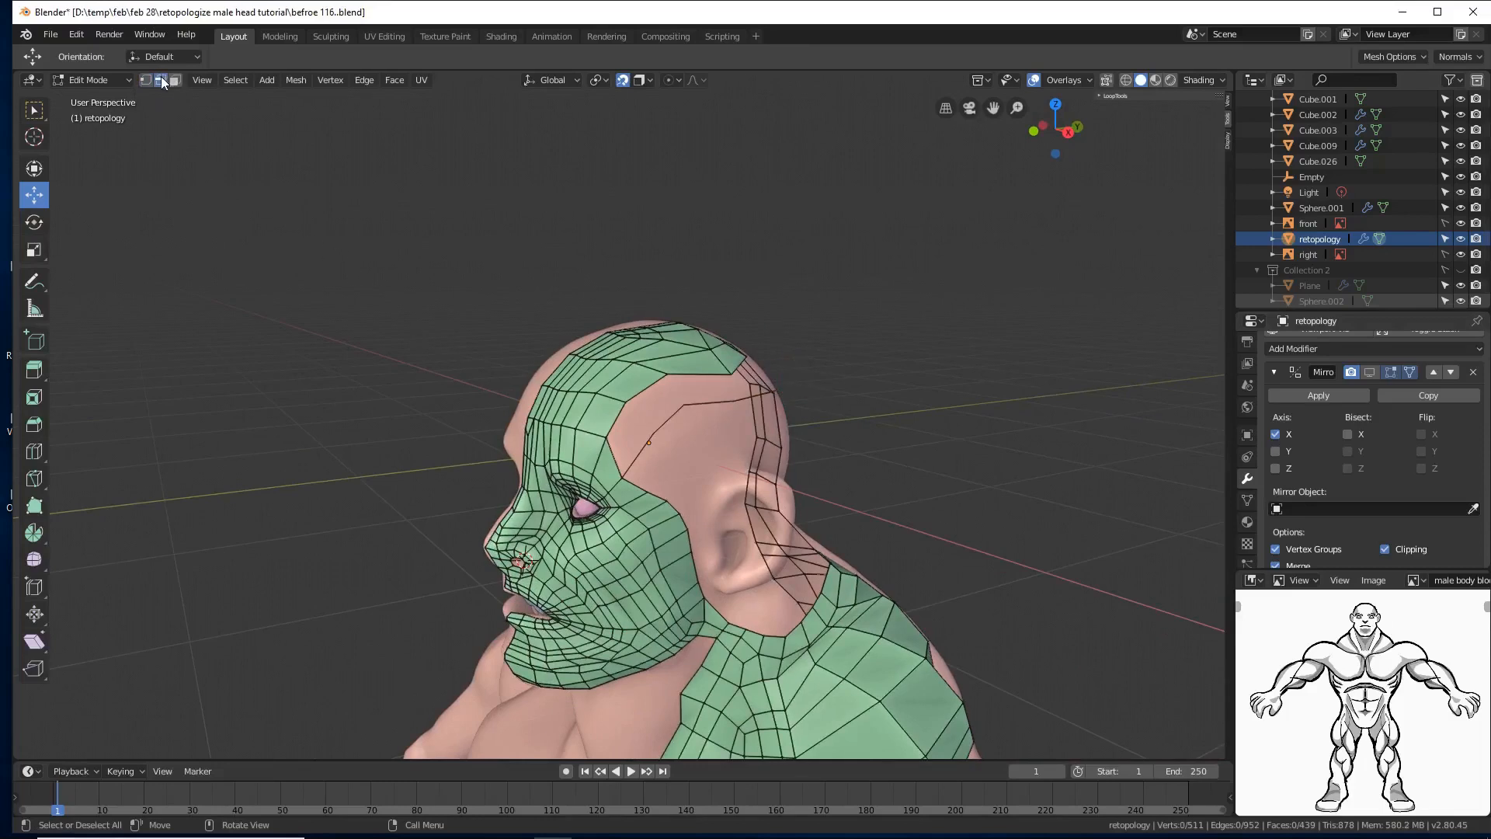
pyautogui.click(610, 448)
pyautogui.press('f')
pyautogui.press('f')
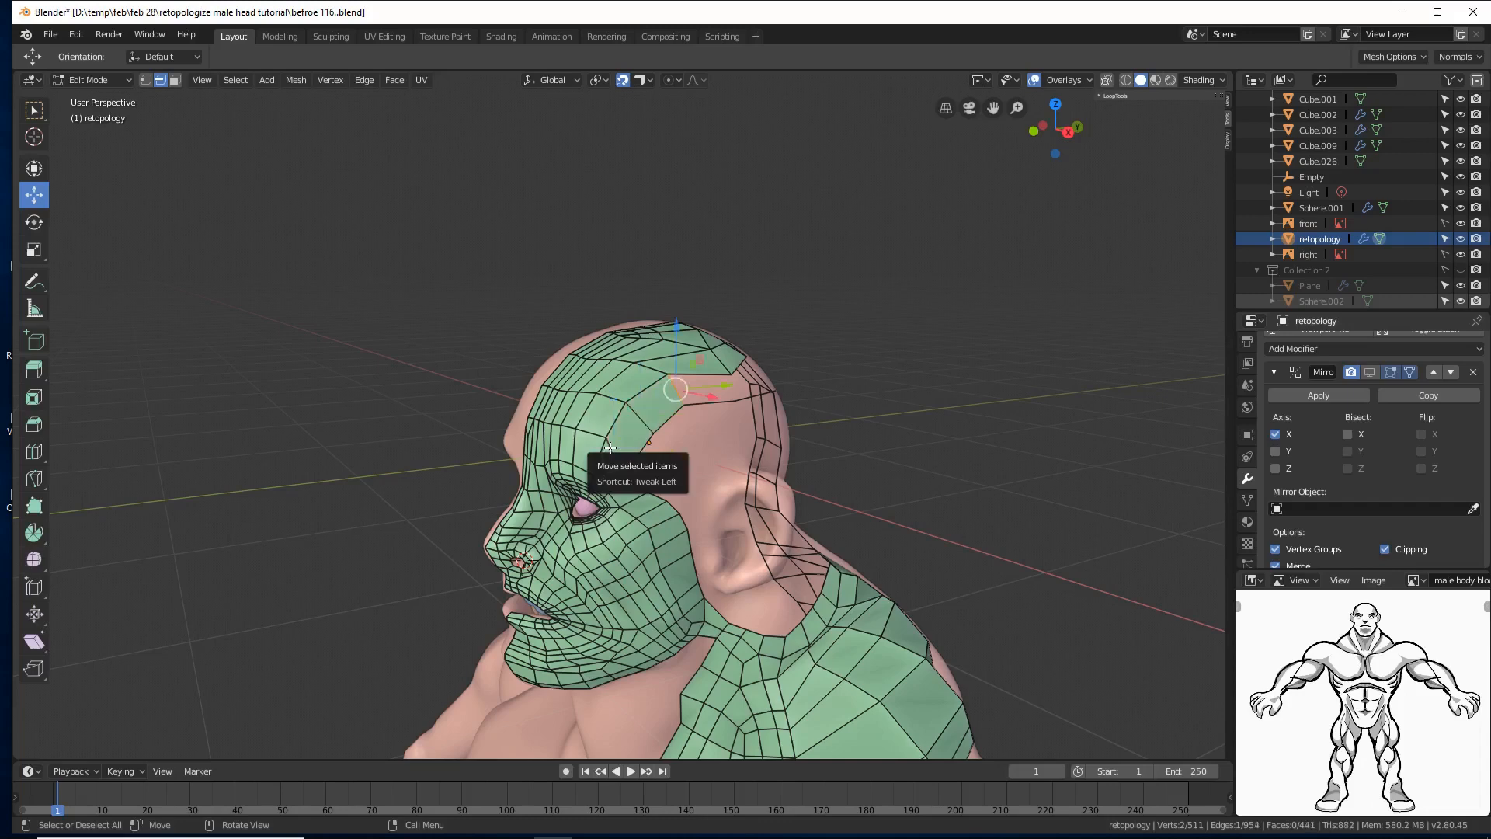
pyautogui.press('f')
pyautogui.moveTo(793, 448); pyautogui.dragTo(787, 452, button='middle')
pyautogui.press('f')
pyautogui.click(1039, 372)
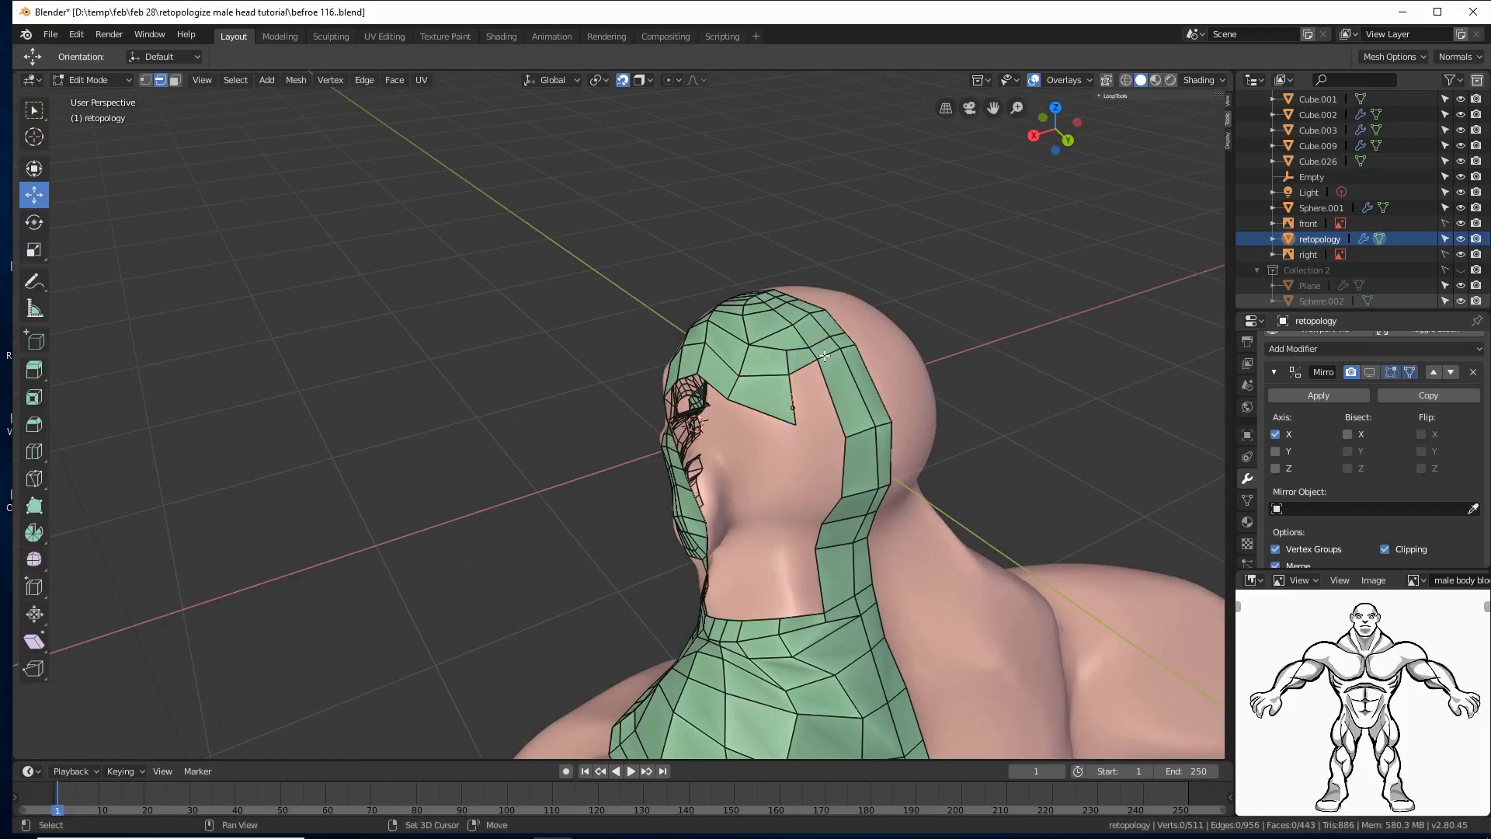
# Step: Select the three edges around the remaining gap beside the back strip, fill it with a face, and save as befroe 118
pyautogui.click(798, 396)
pyautogui.click(797, 396)
pyautogui.scroll(3, 967, 432)
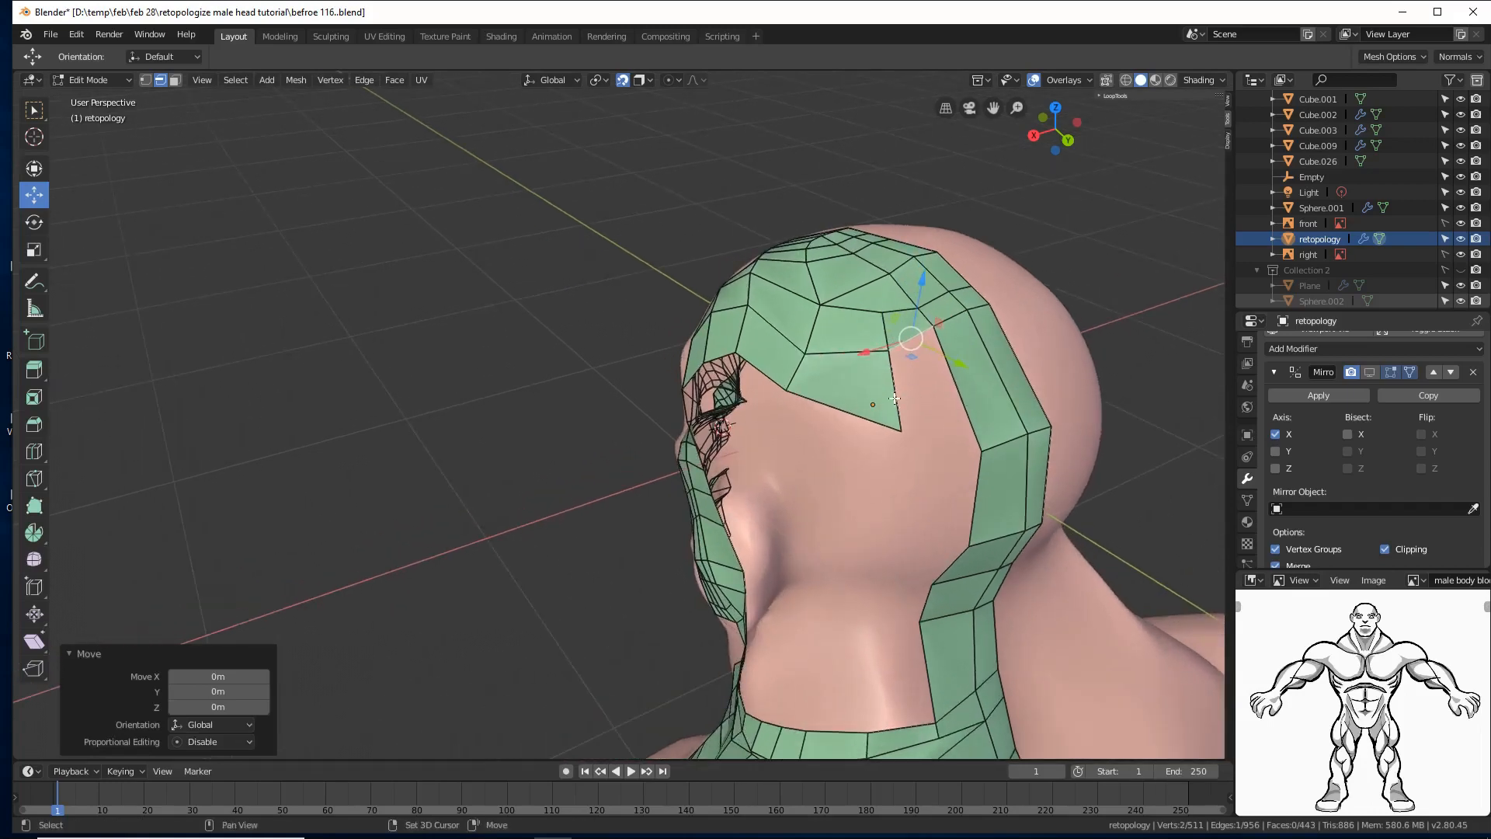
pyautogui.keyDown('shift'); pyautogui.click(897, 400); pyautogui.keyUp('shift')
pyautogui.keyDown('shift'); pyautogui.click(972, 426); pyautogui.keyUp('shift')
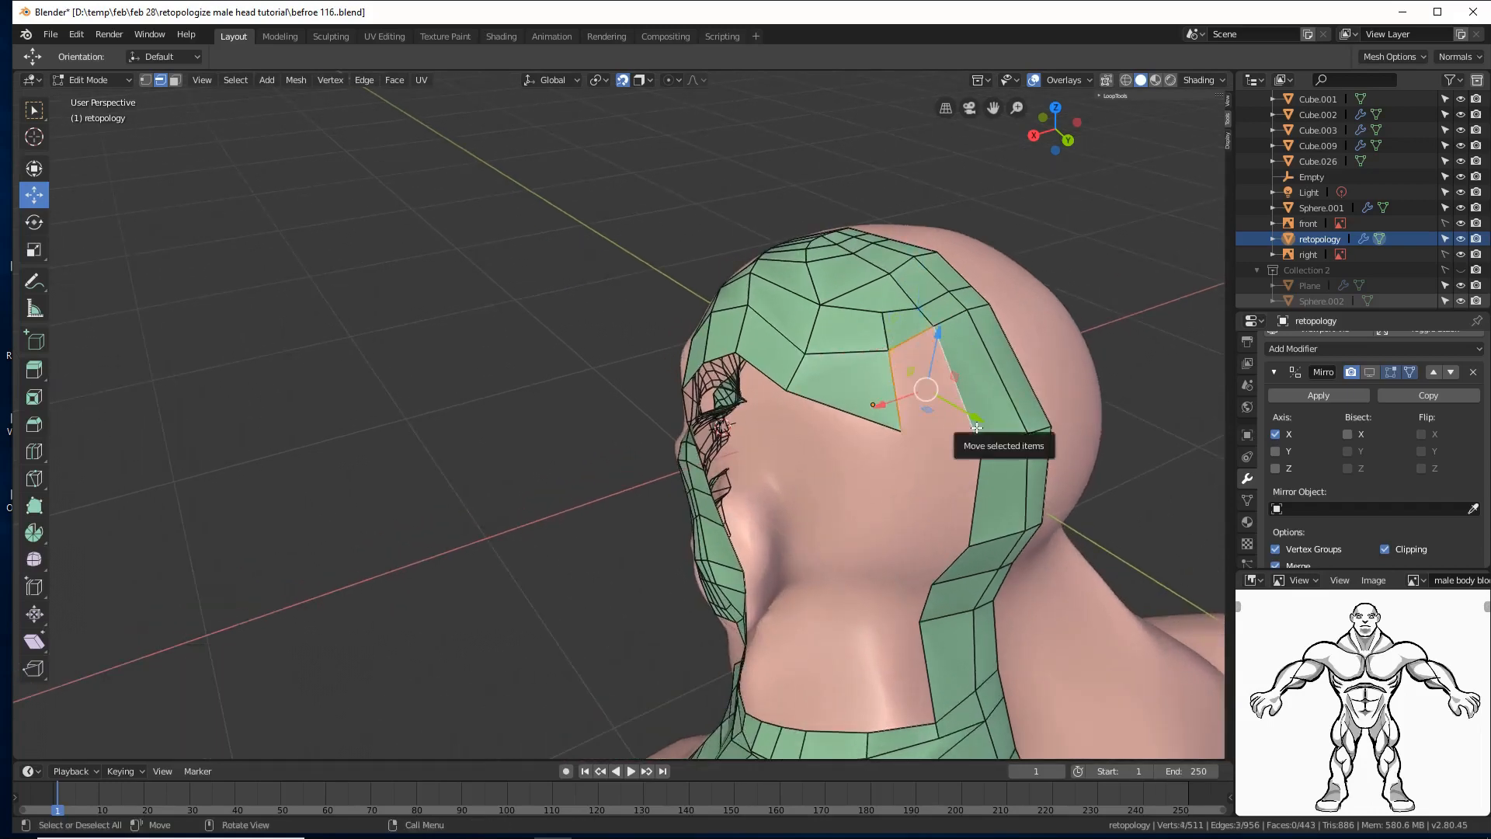
pyautogui.click(1135, 376)
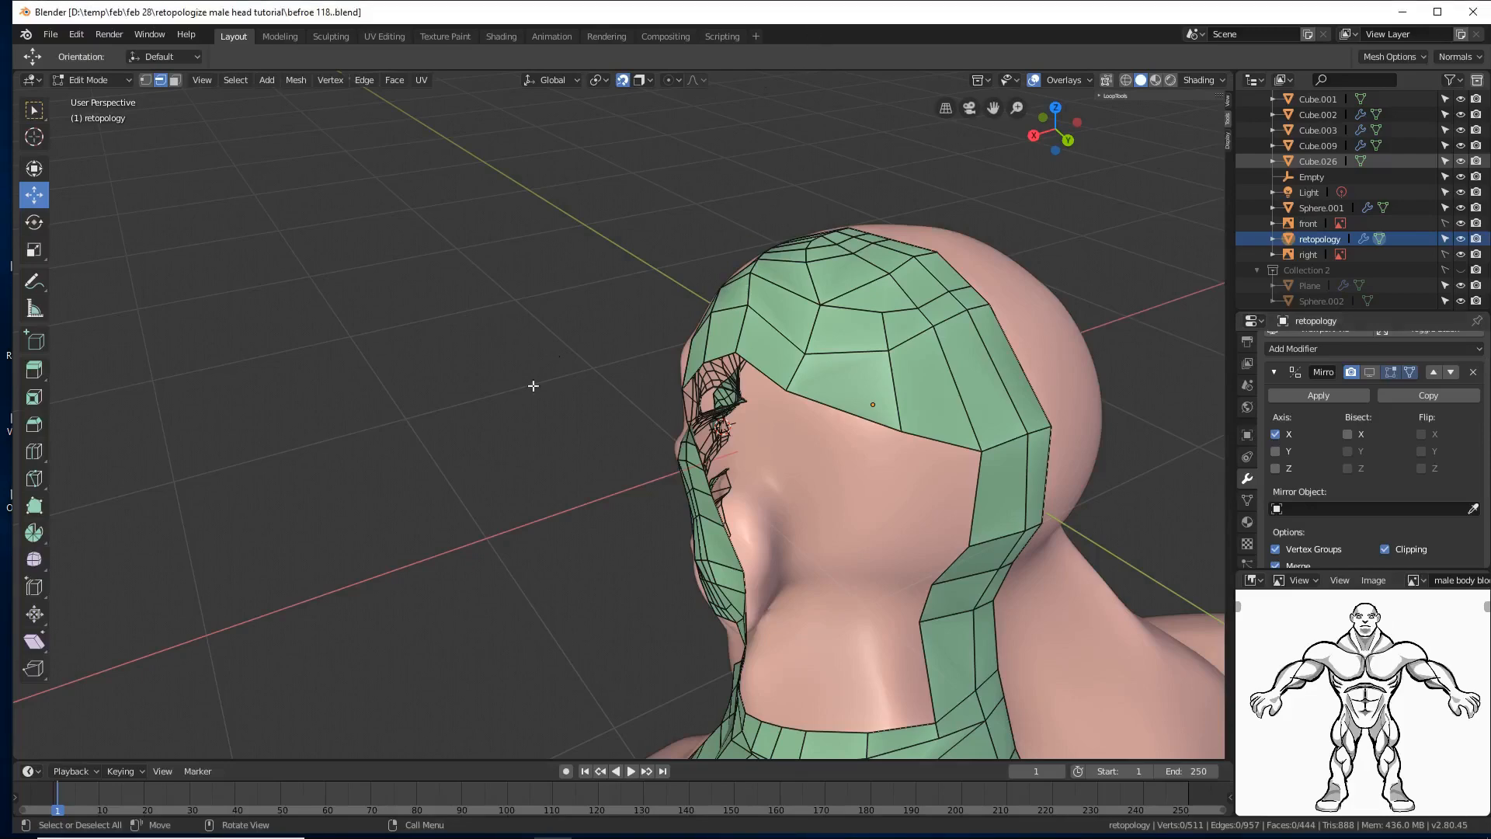
# Step: Extrude a second chain of four vertices from the next temple boundary vertex, passing above the ear toward the back of the head
pyautogui.moveTo(489, 432); pyautogui.dragTo(614, 382, button='middle')
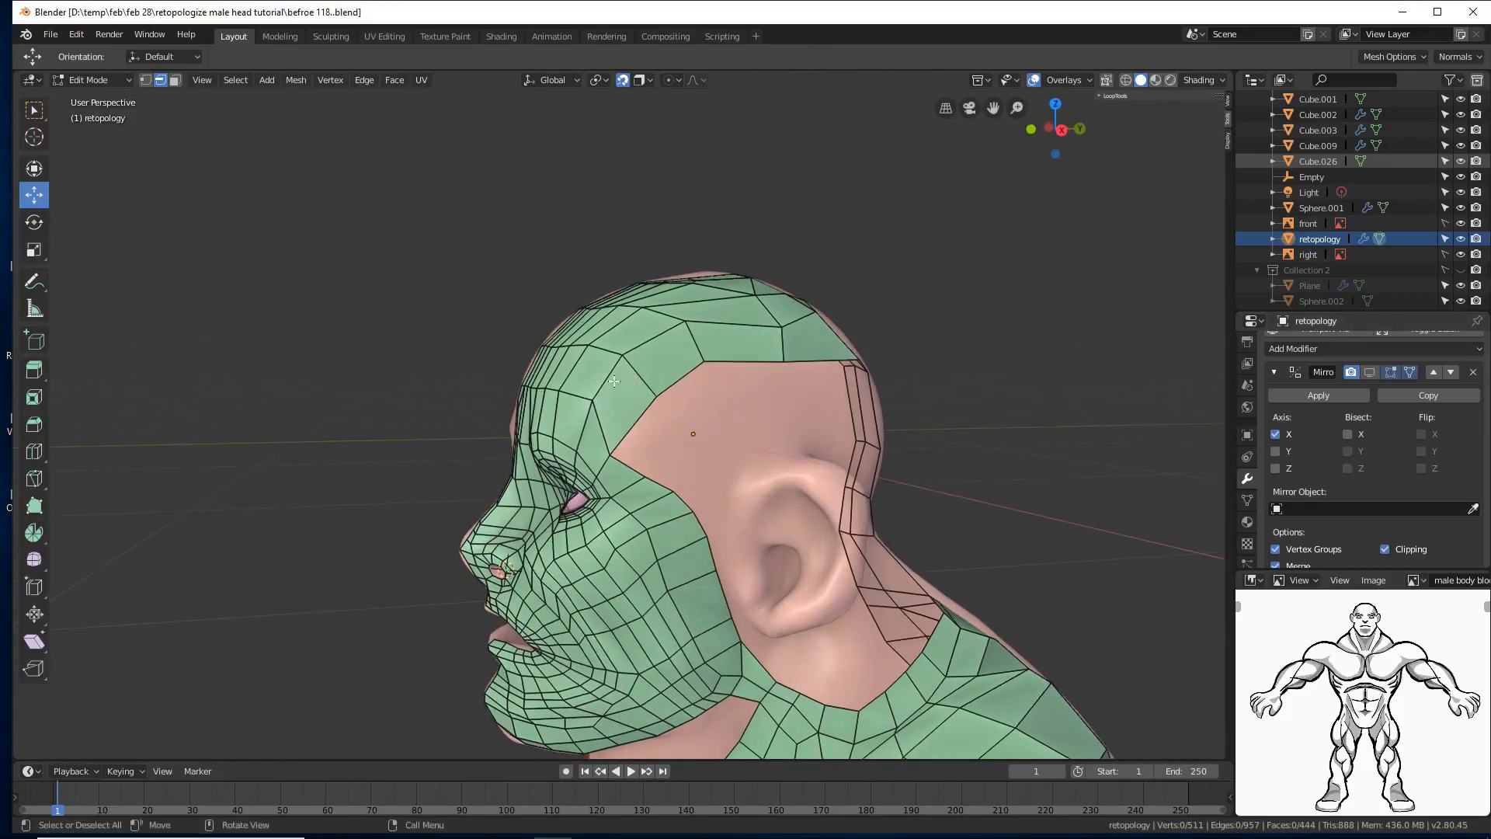
pyautogui.click(145, 80)
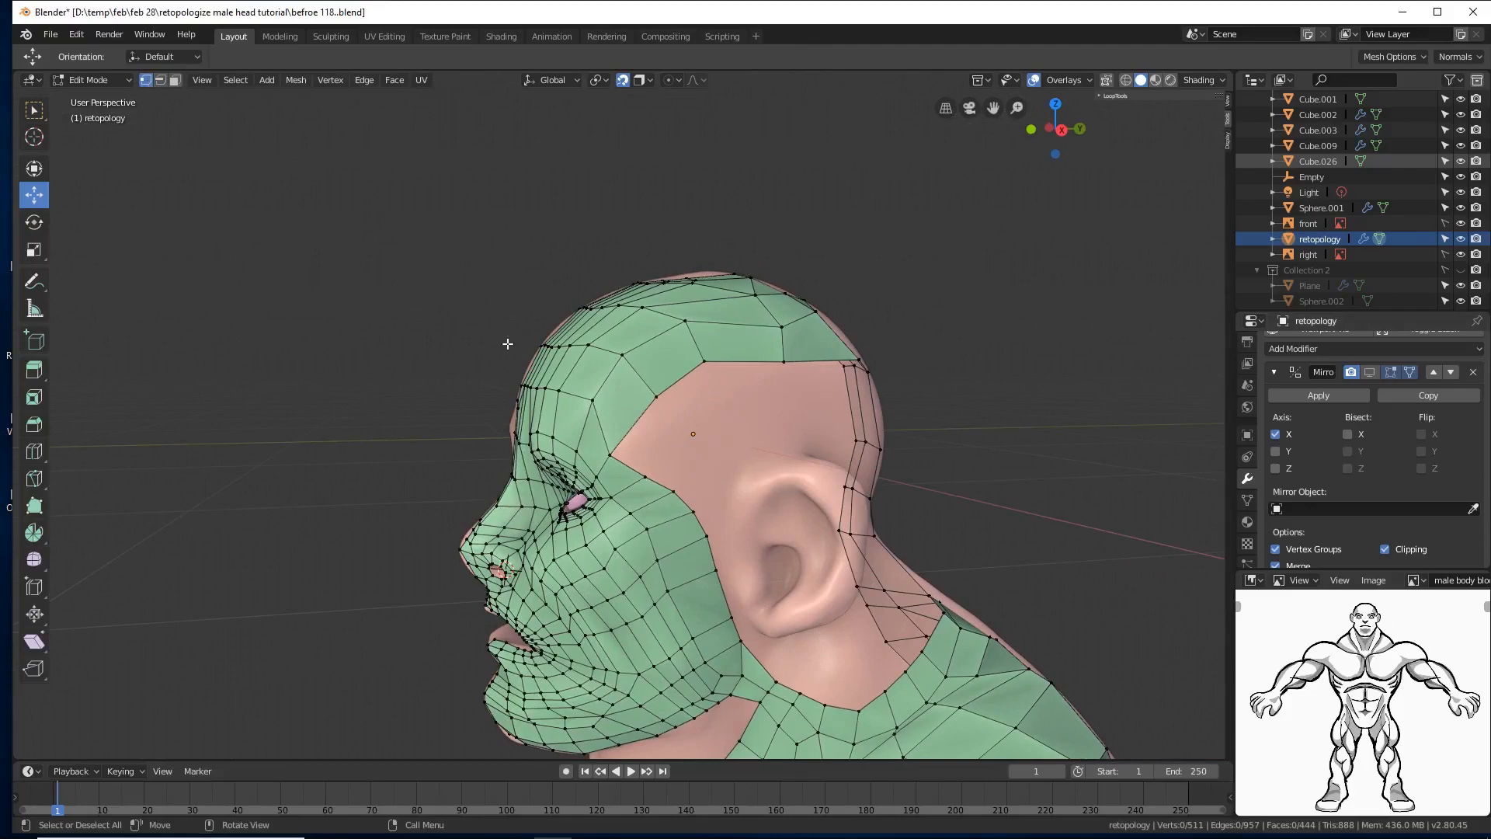
pyautogui.click(654, 463)
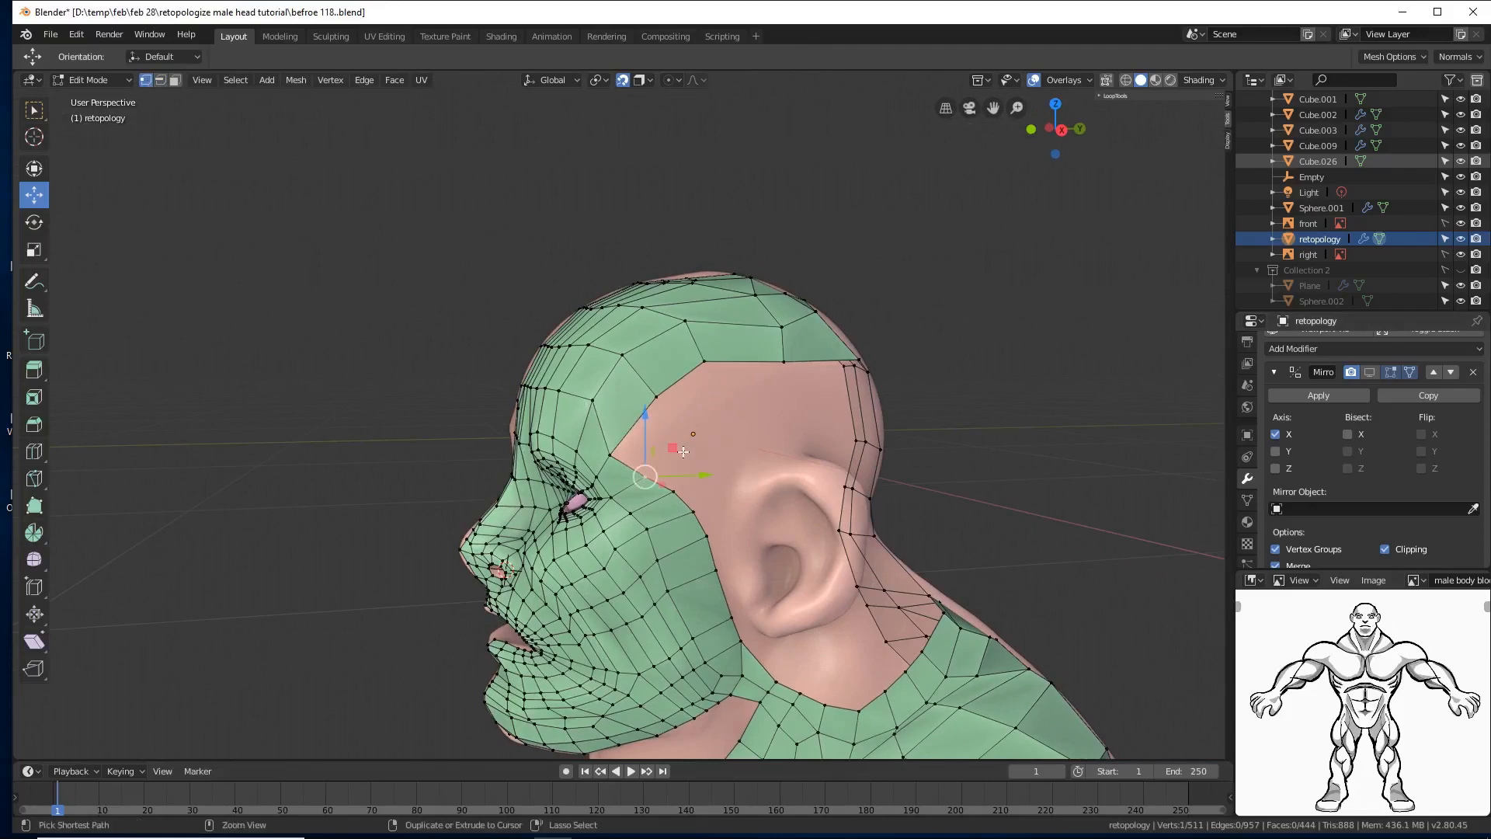
pyautogui.keyDown('ctrl'); pyautogui.rightClick(690, 449); pyautogui.keyUp('ctrl')
pyautogui.keyDown('ctrl'); pyautogui.rightClick(732, 411); pyautogui.keyUp('ctrl')
pyautogui.keyDown('ctrl'); pyautogui.rightClick(797, 404); pyautogui.keyUp('ctrl')
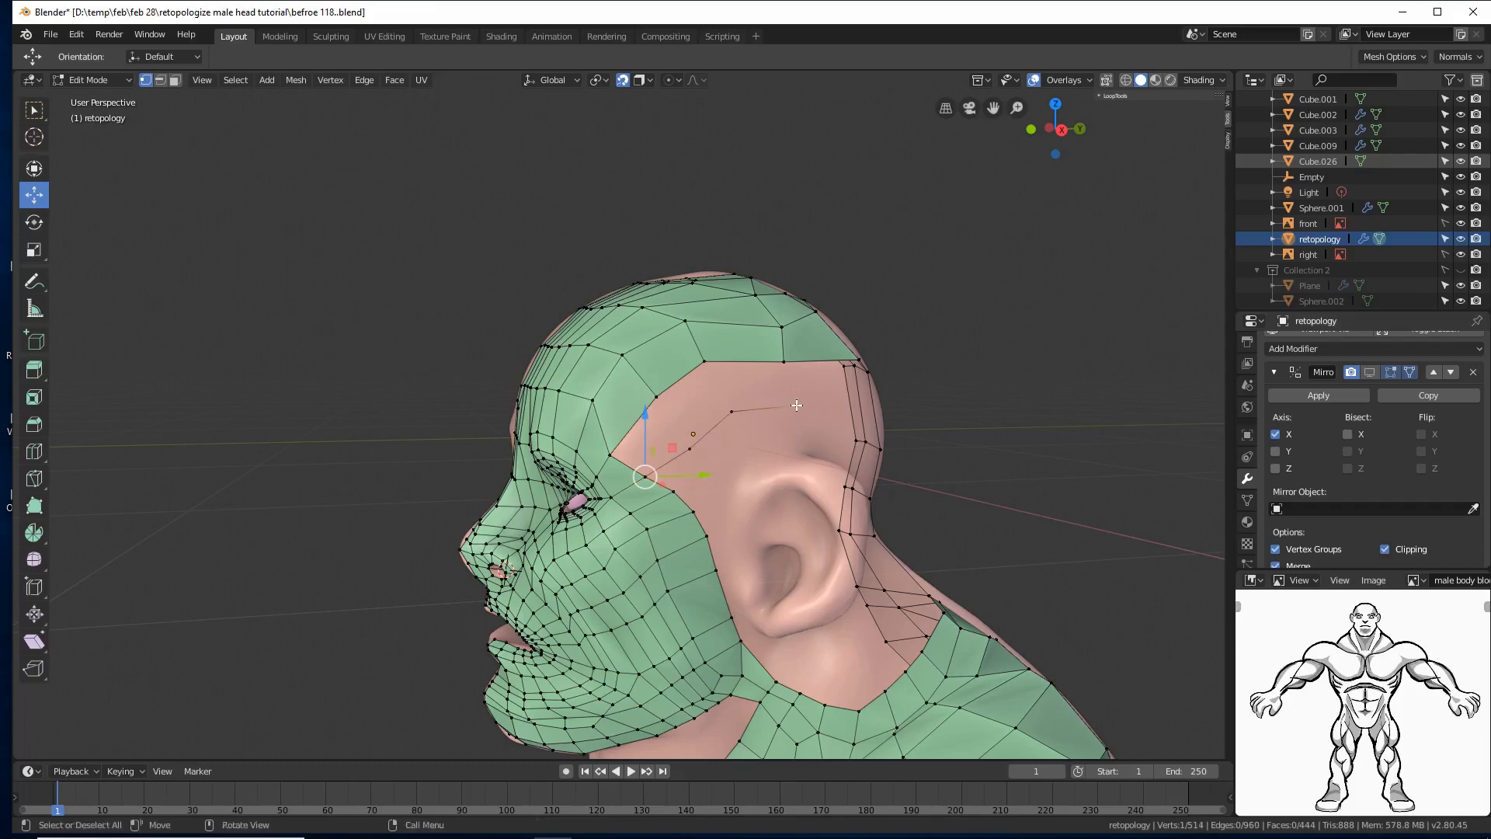
pyautogui.moveTo(966, 410); pyautogui.dragTo(897, 415, button='middle')
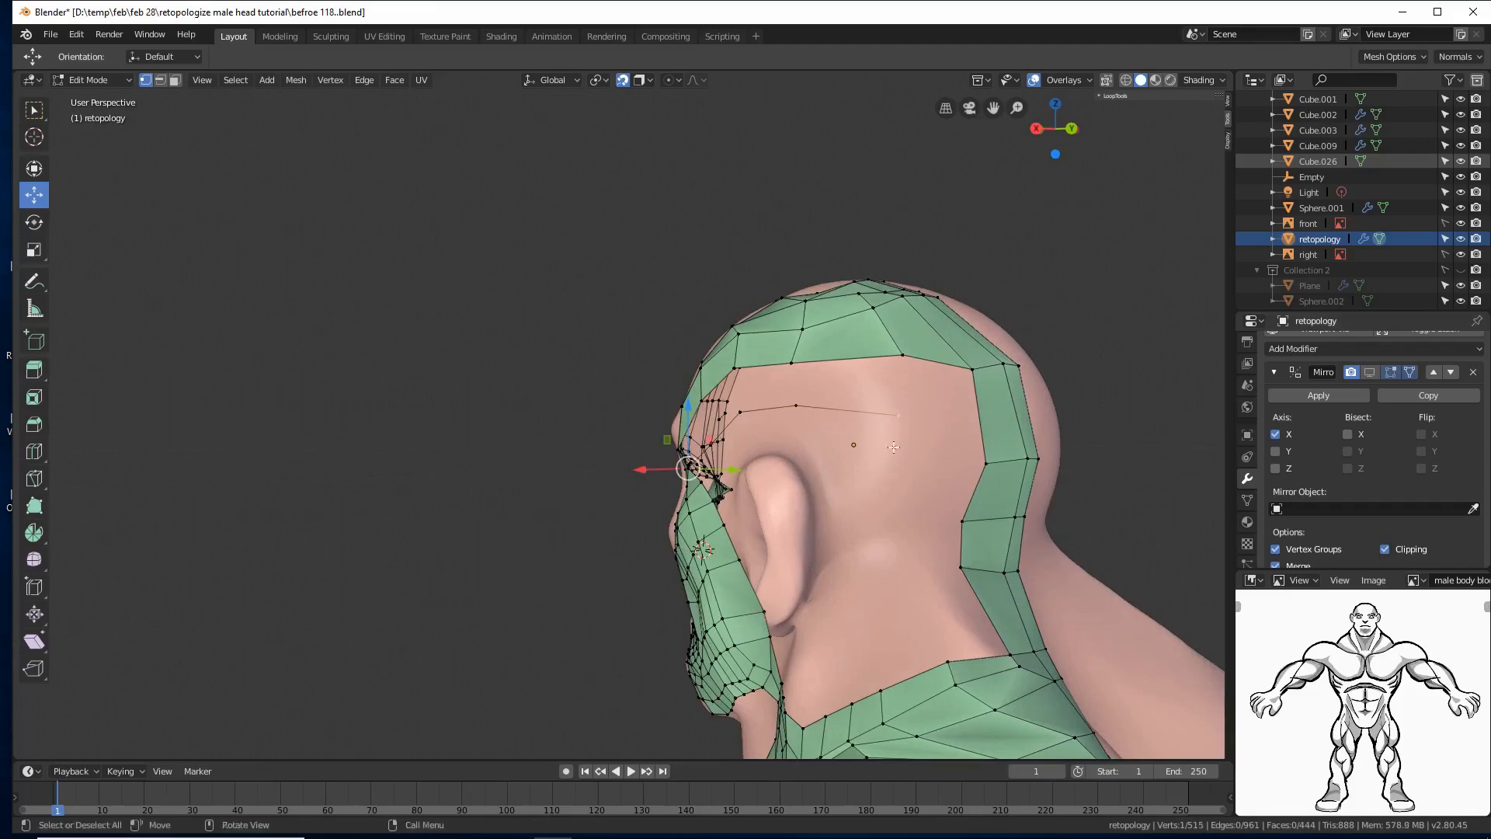
# Step: Add one centered loop cut across the back strip, level with the new vertex chain
pyautogui.moveTo(768, 513); pyautogui.dragTo(820, 490, button='middle')
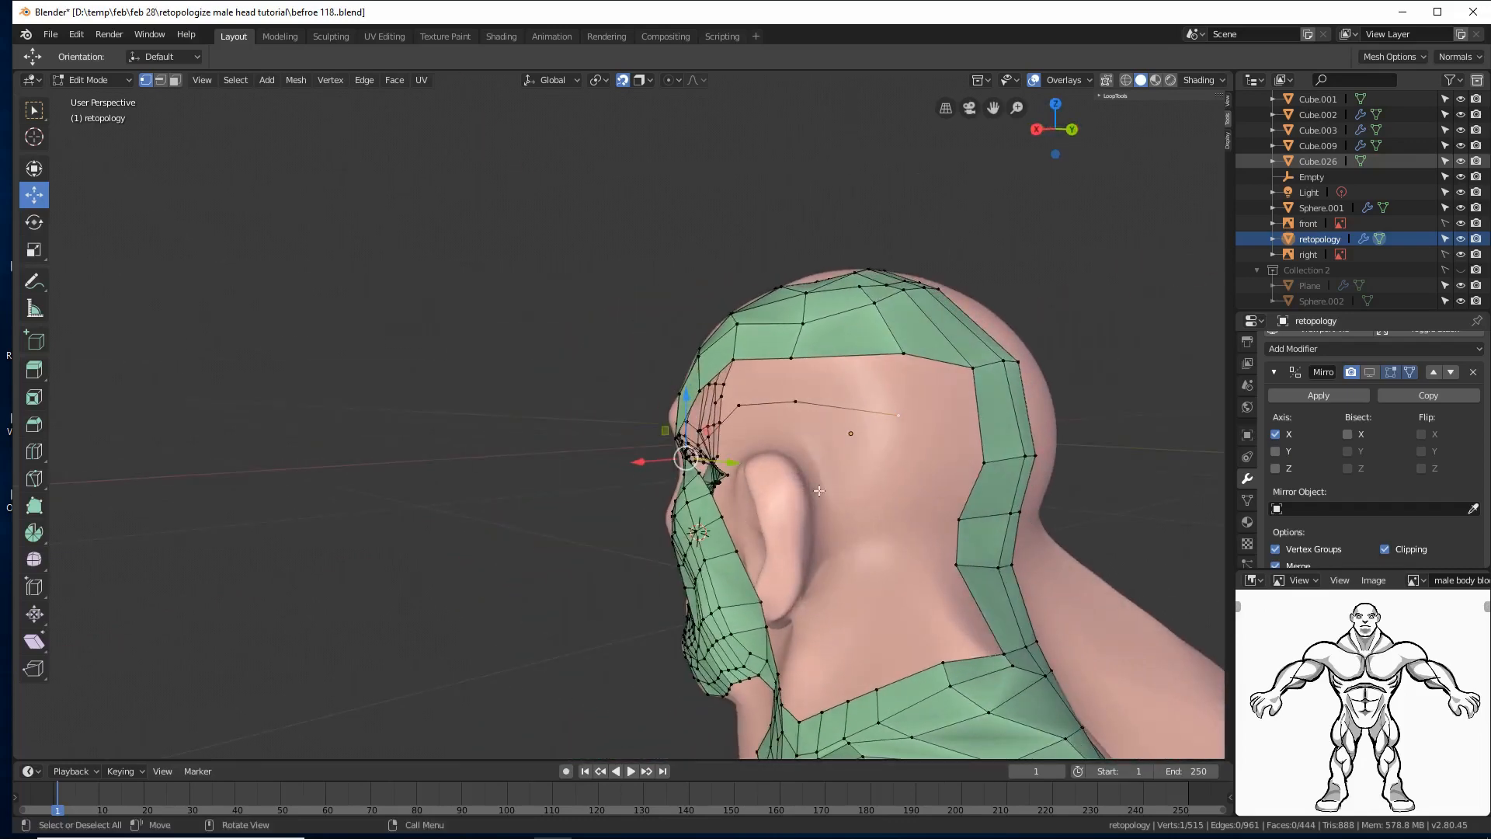
pyautogui.hotkey('ctrl', 'r')
pyautogui.click(996, 419)
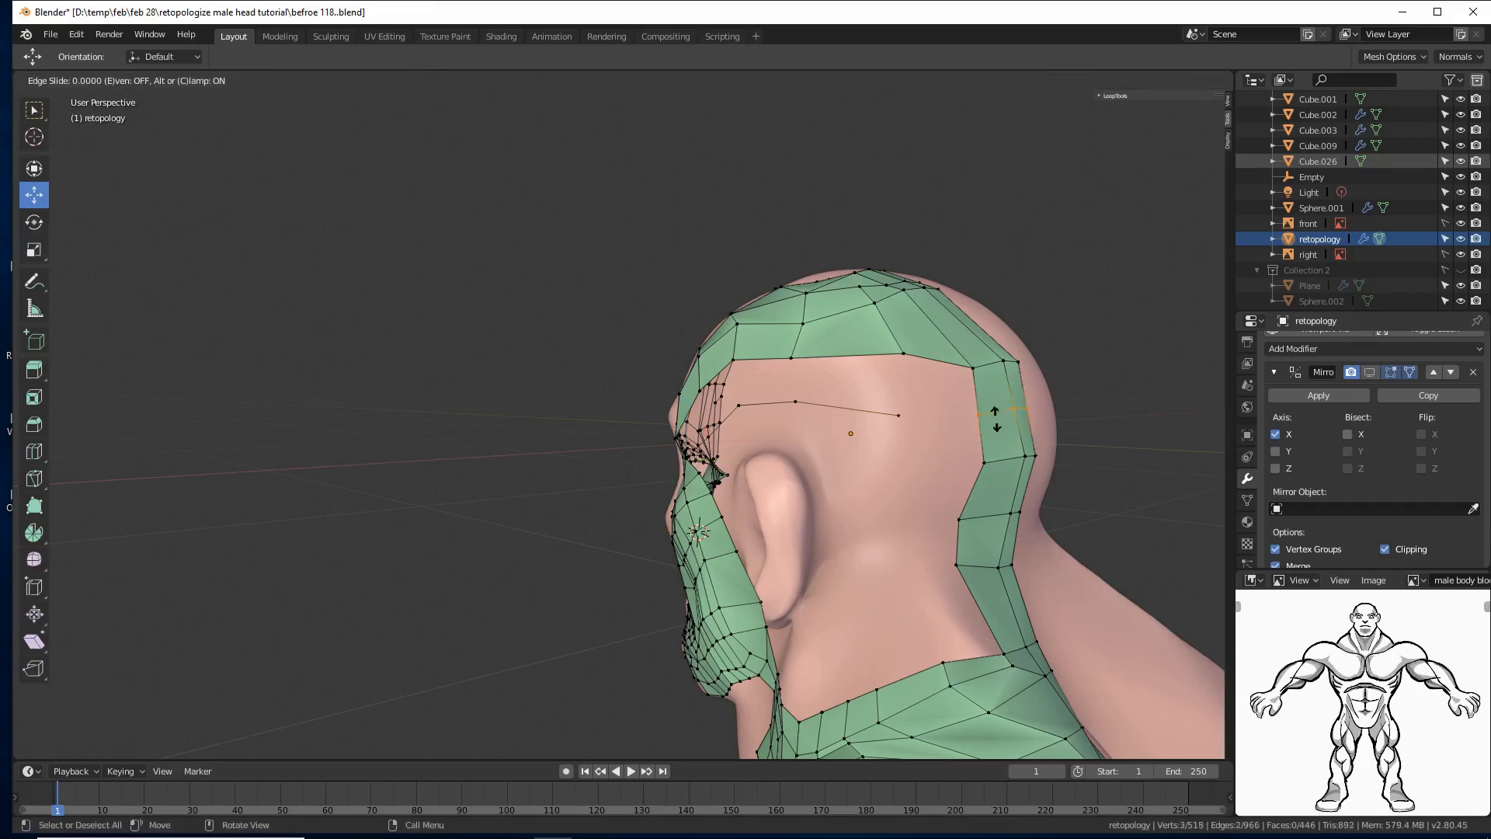
pyautogui.rightClick(997, 419)
# Step: Fill the temple corner between the face boundary and the first edge of the new chain, and save as befroe 119
pyautogui.moveTo(762, 439); pyautogui.dragTo(556, 308, button='middle')
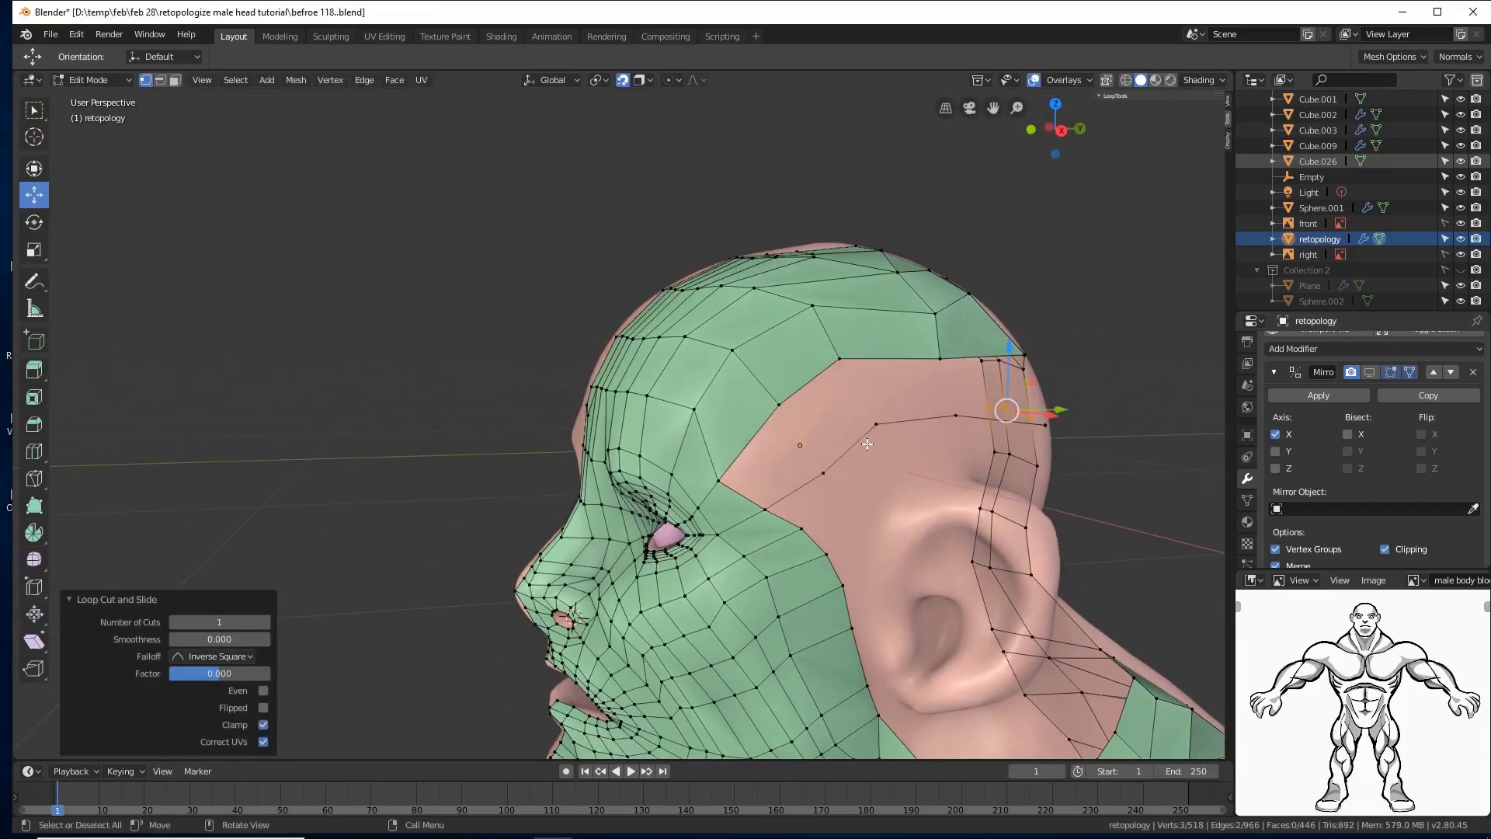
pyautogui.click(160, 80)
pyautogui.click(755, 451)
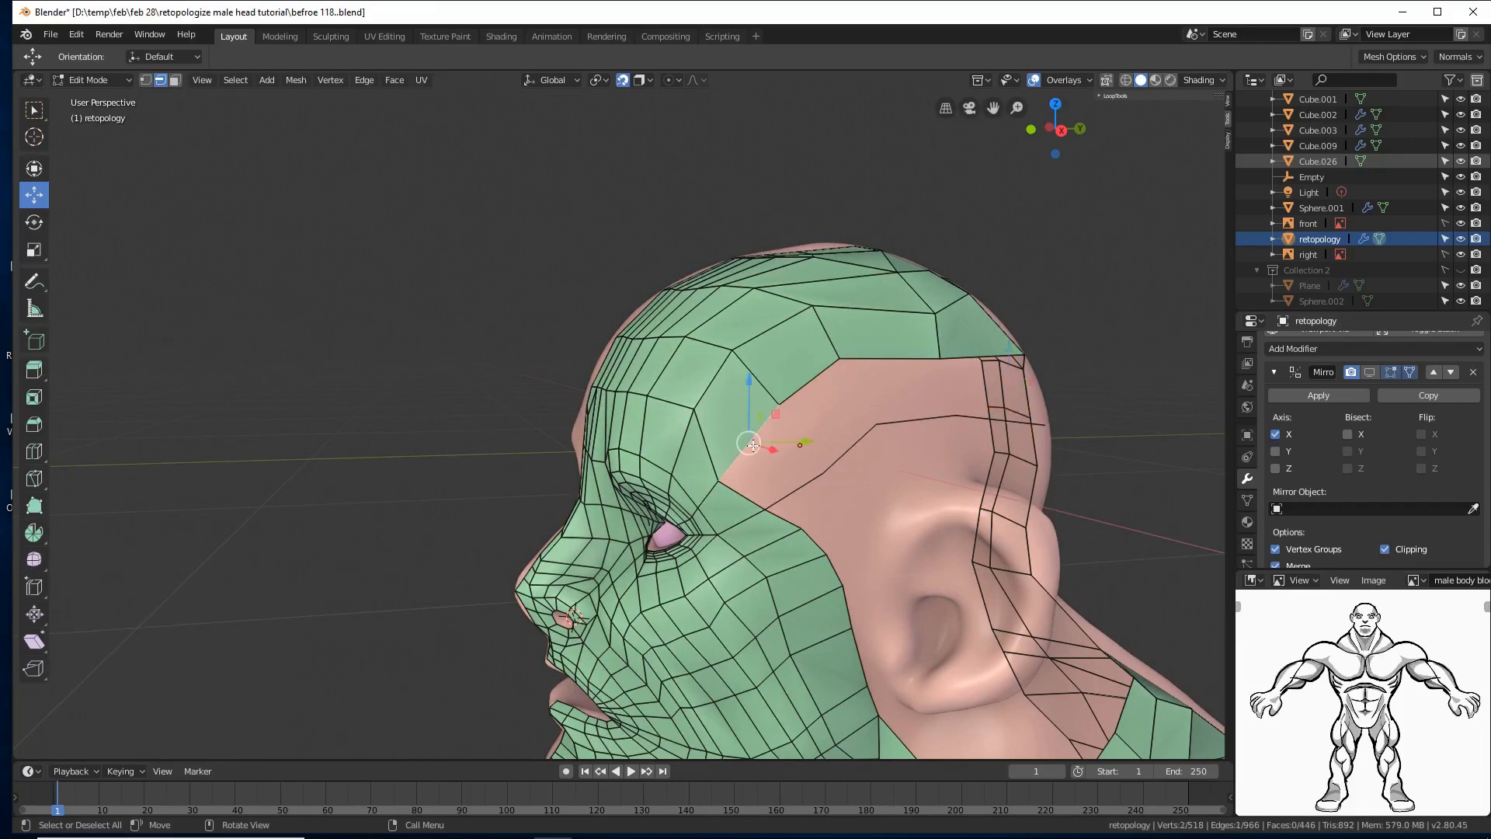
pyautogui.keyDown('shift'); pyautogui.click(791, 493); pyautogui.keyUp('shift')
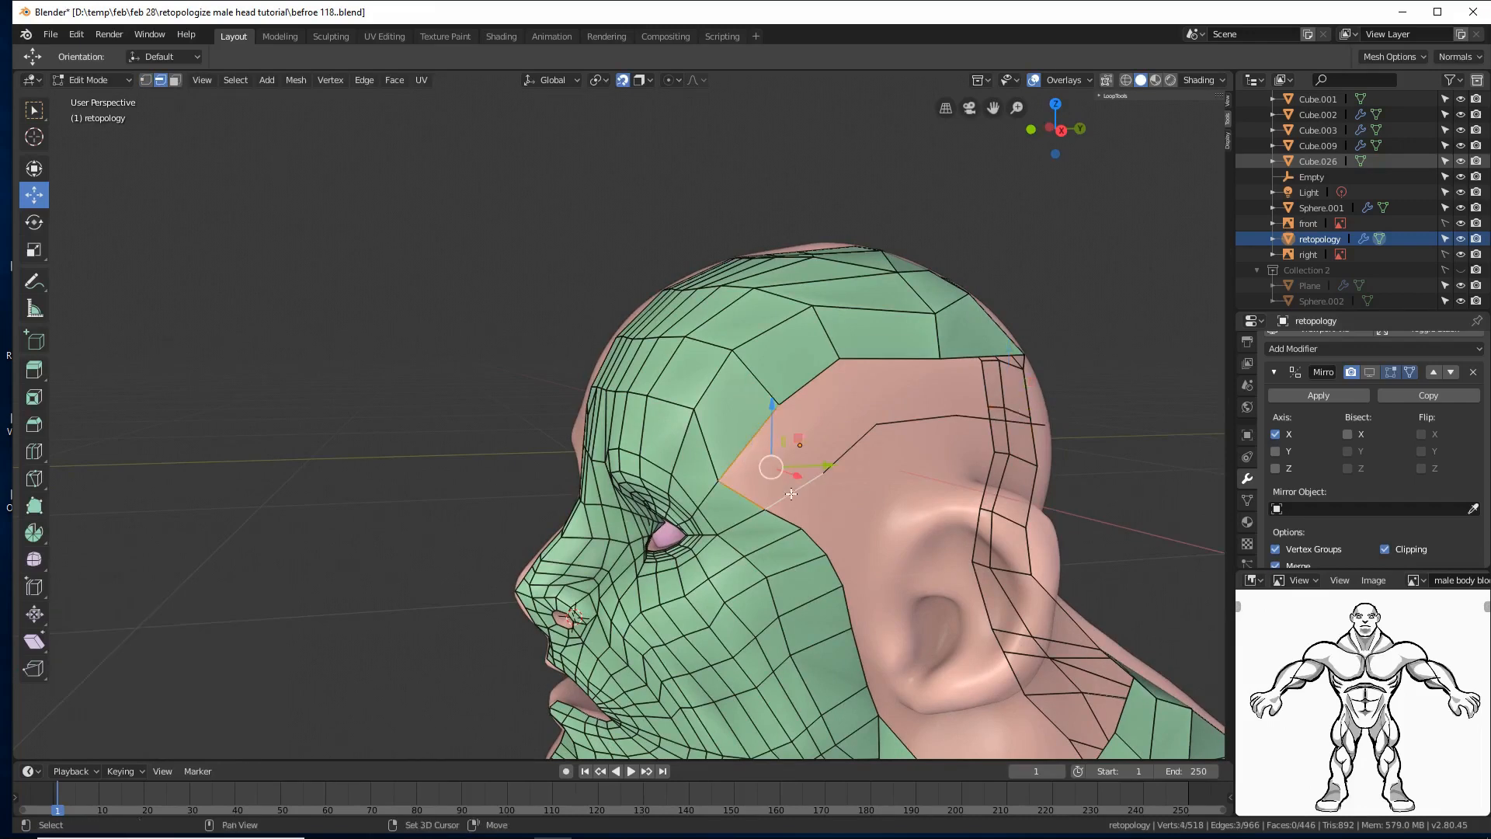
pyautogui.press('f')
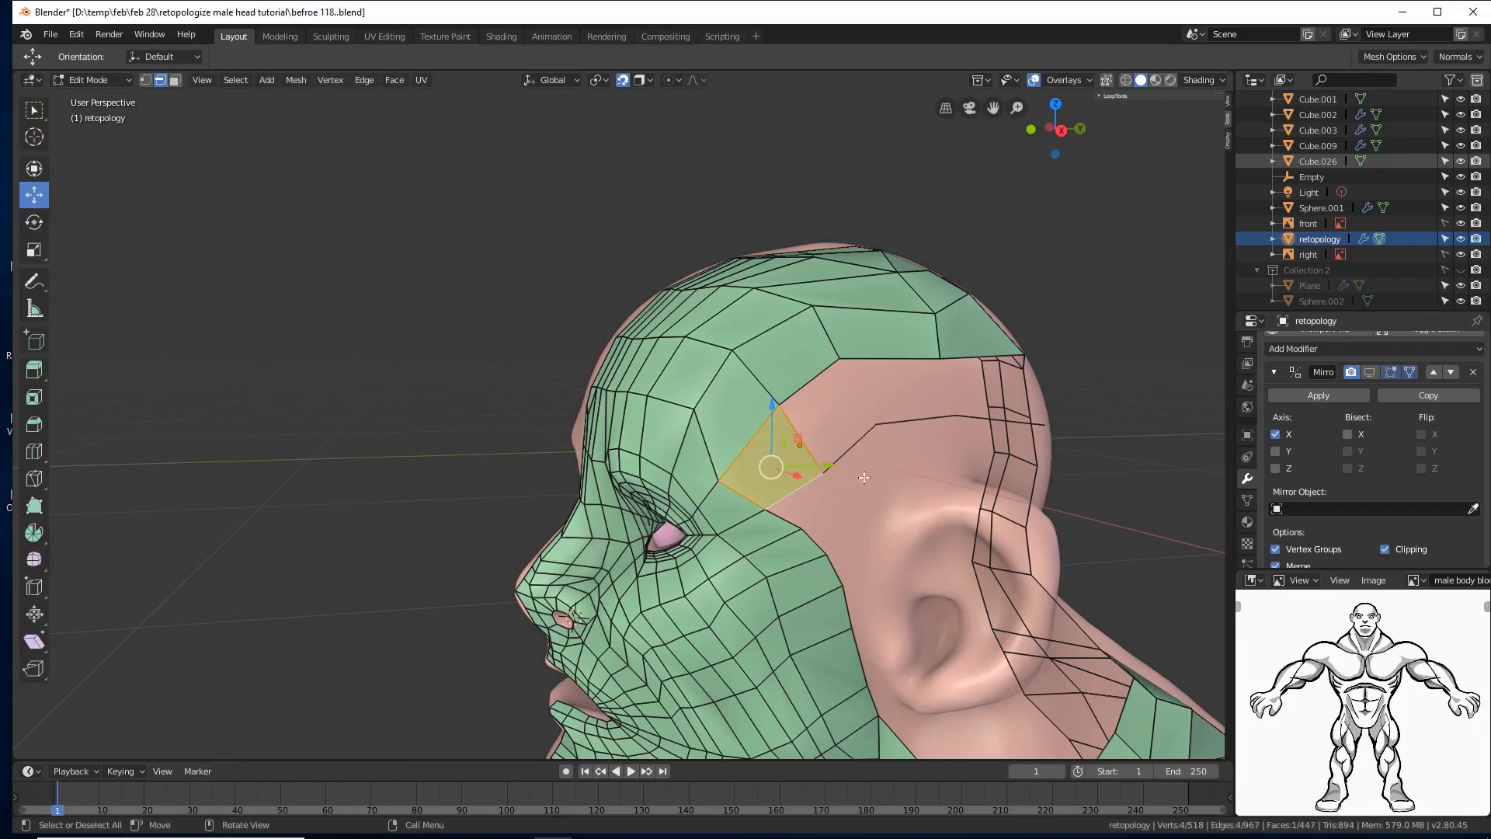
pyautogui.moveTo(791, 493); pyautogui.dragTo(799, 482, button='middle')
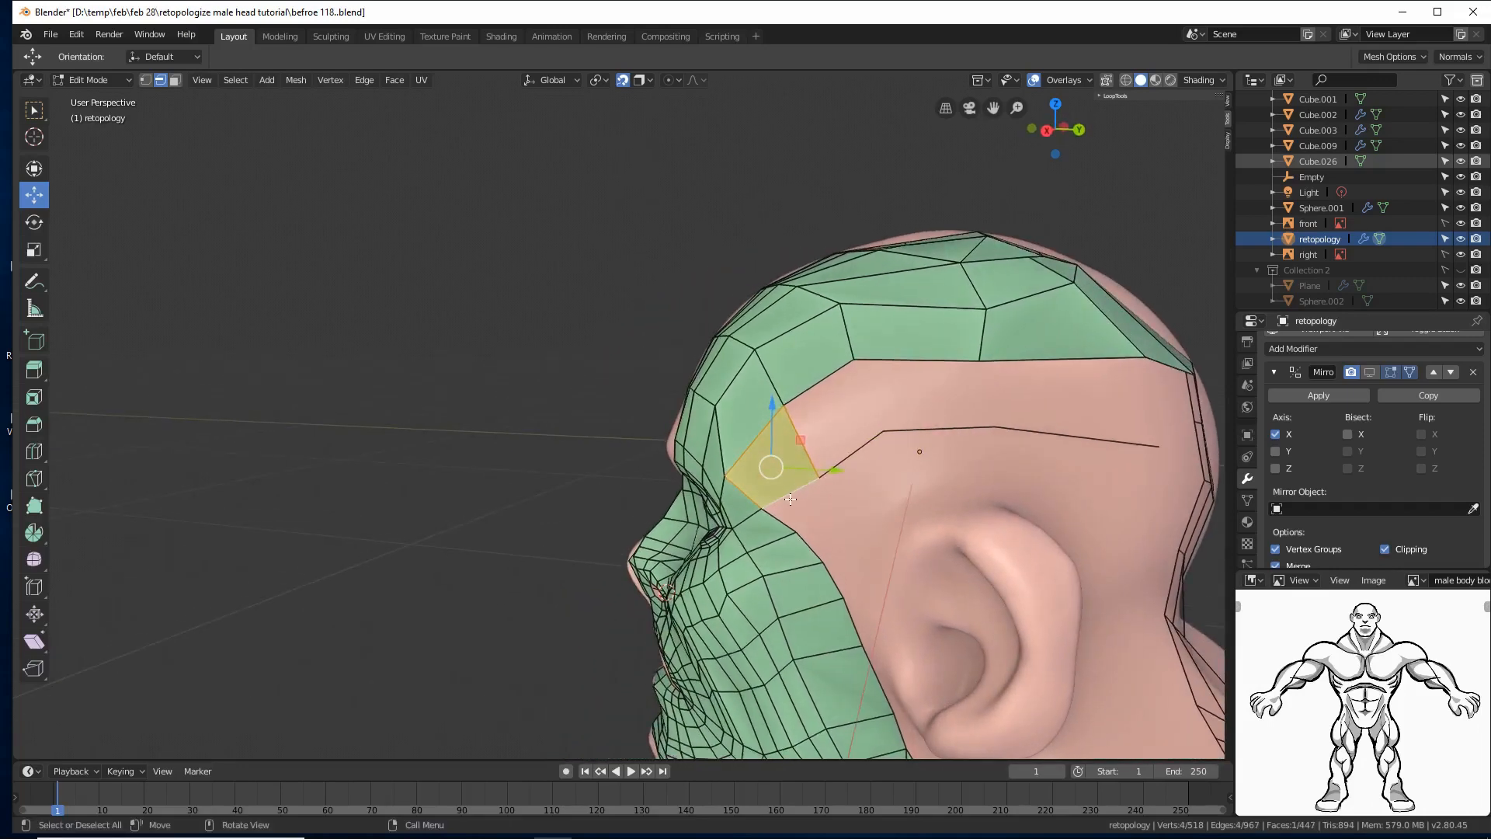
pyautogui.click(536, 487)
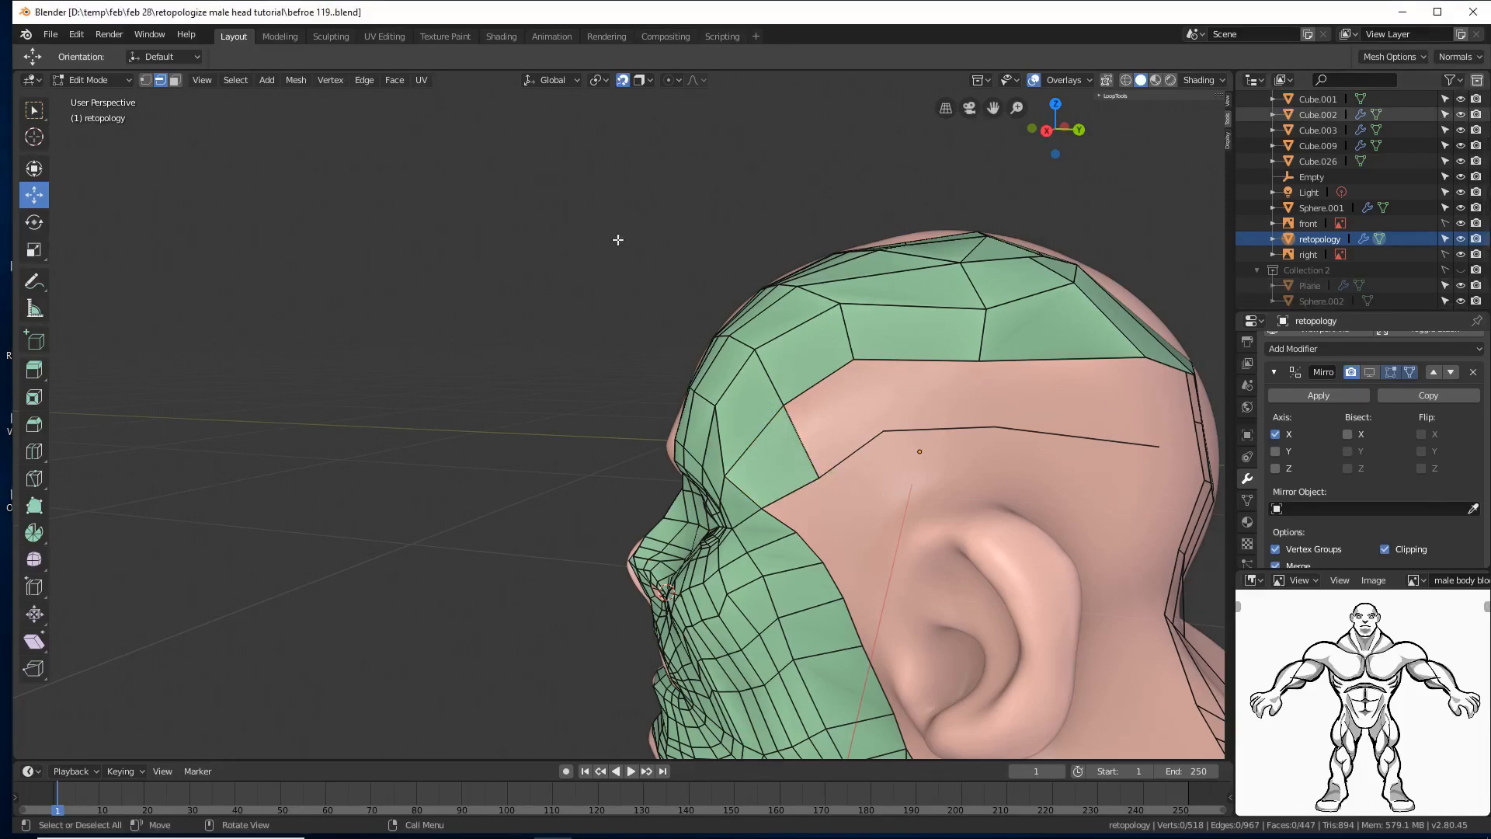
# Step: Fill three more faces along the second row above the ear, continuing from the temple face toward the back
pyautogui.click(791, 425)
pyautogui.press('f')
pyautogui.press('f')
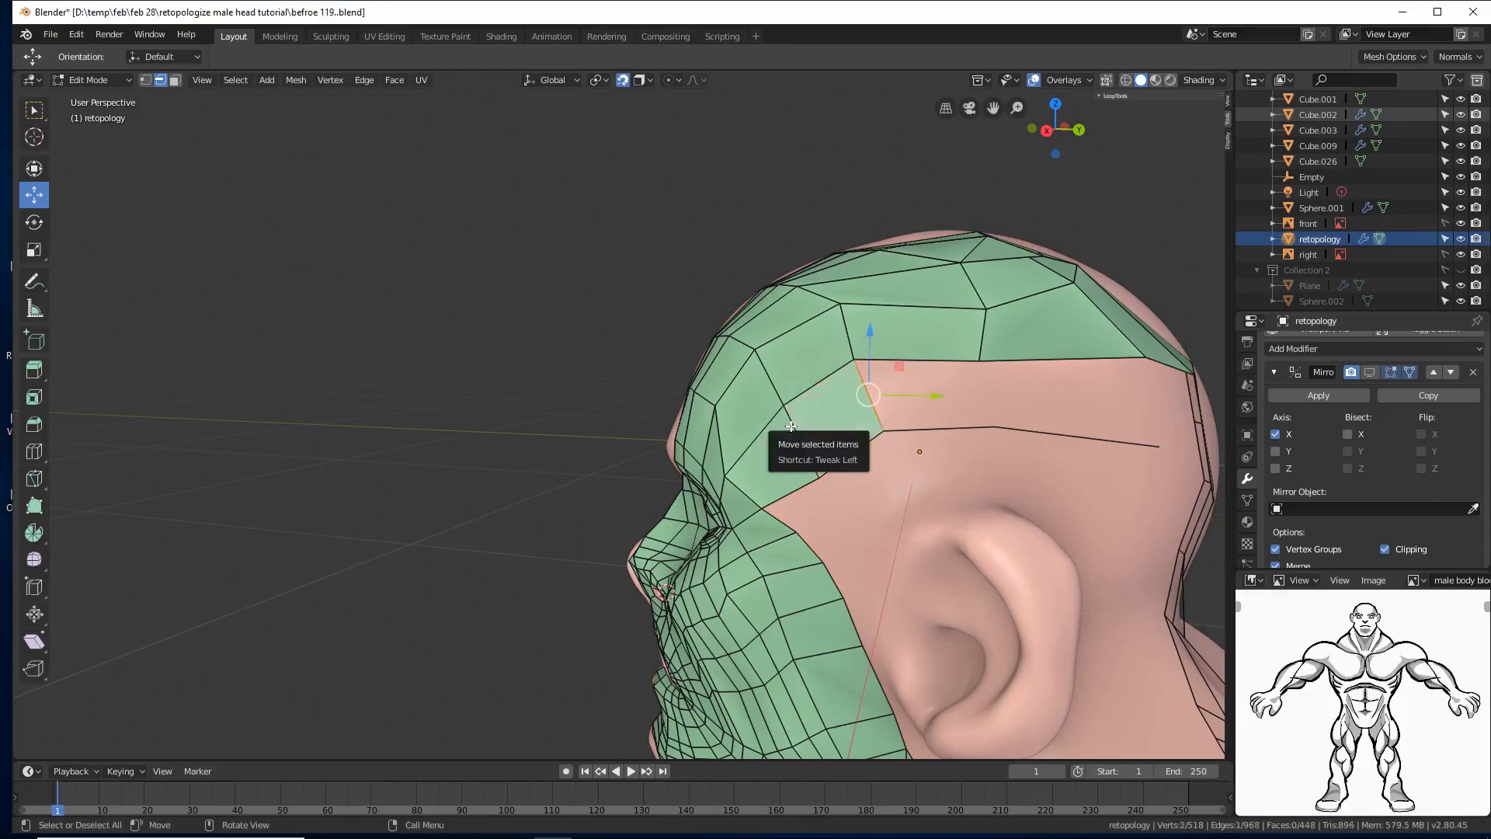
pyautogui.moveTo(1019, 471); pyautogui.dragTo(990, 494, button='middle')
pyautogui.press('f')
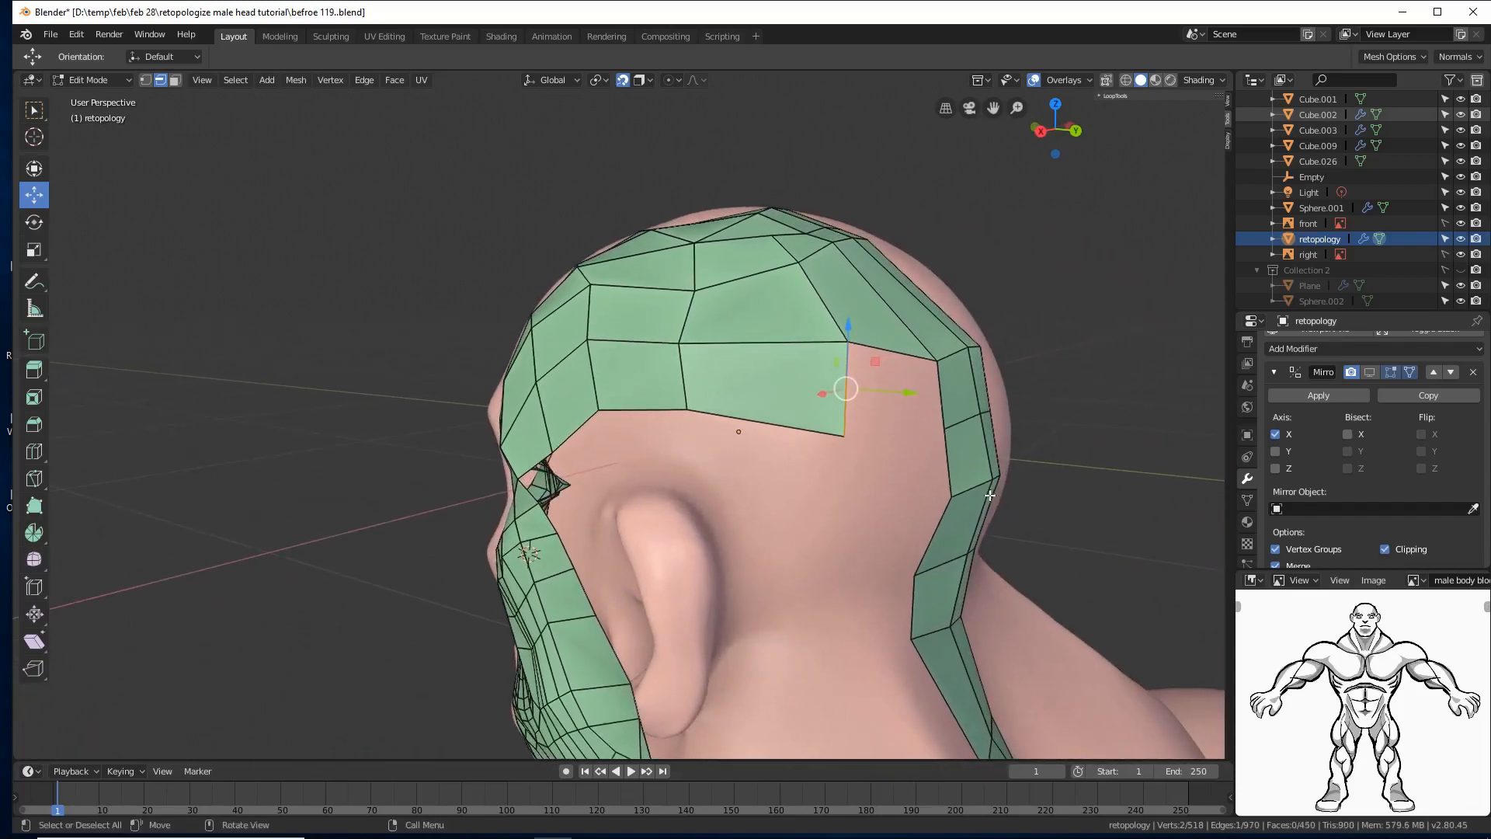
# Step: Fill the last gap of the second row, joining it to the back strip with a quad
pyautogui.keyDown('shift'); pyautogui.click(876, 346); pyautogui.keyUp('shift')
pyautogui.keyDown('shift'); pyautogui.click(945, 418); pyautogui.keyUp('shift')
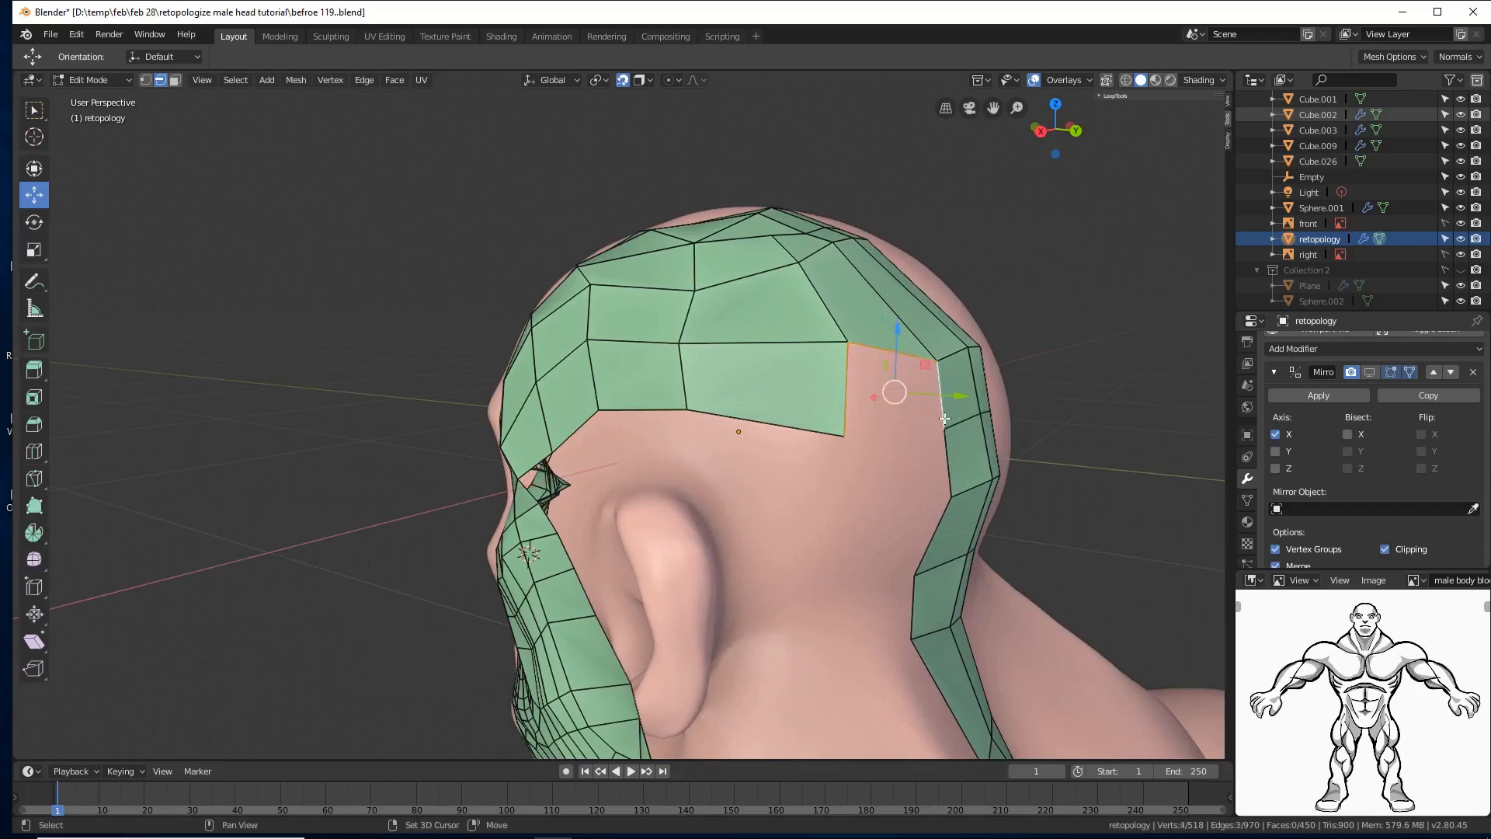
pyautogui.press('f')
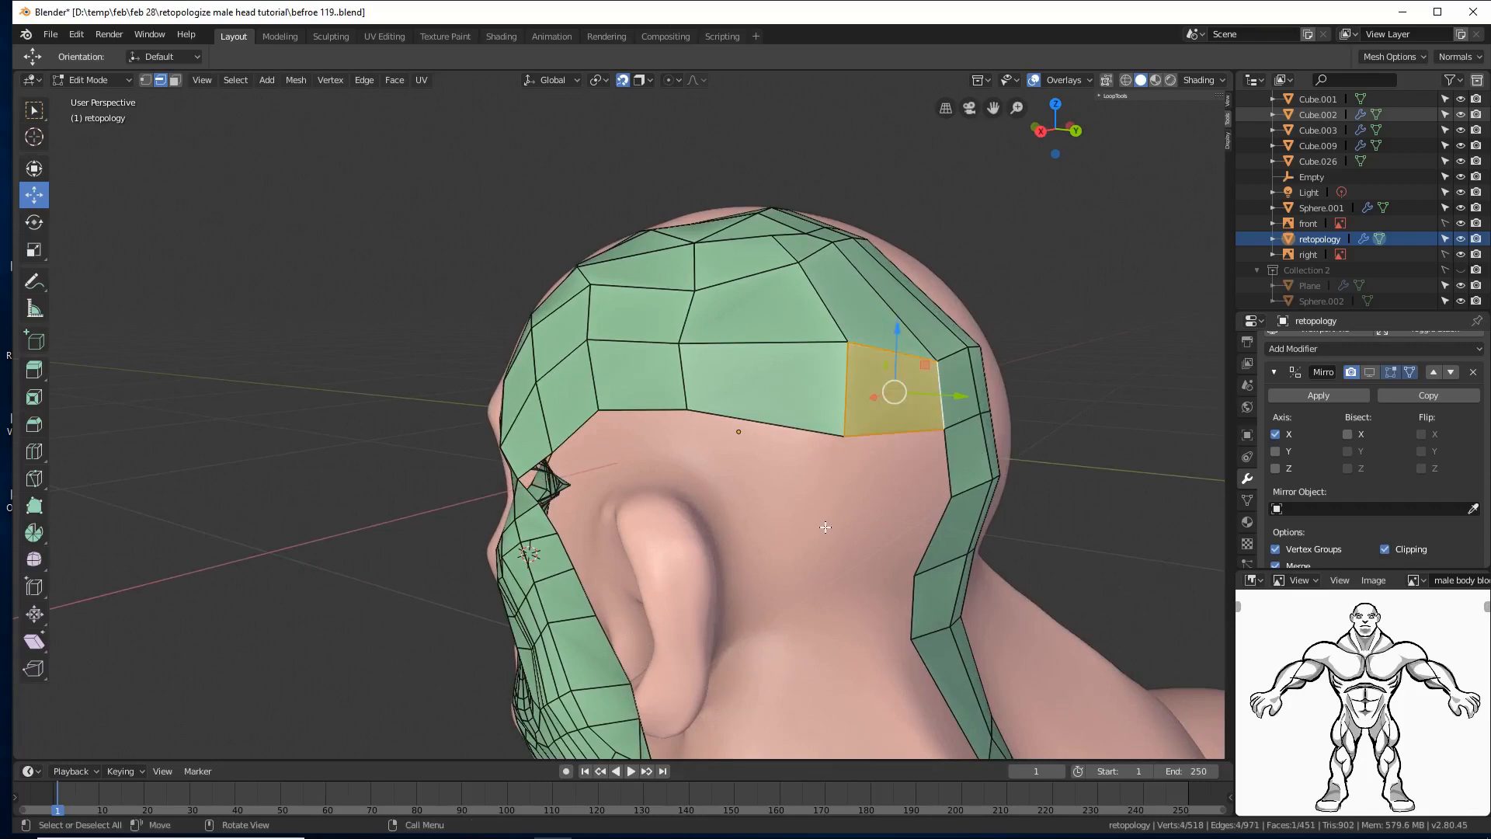
pyautogui.press('g')
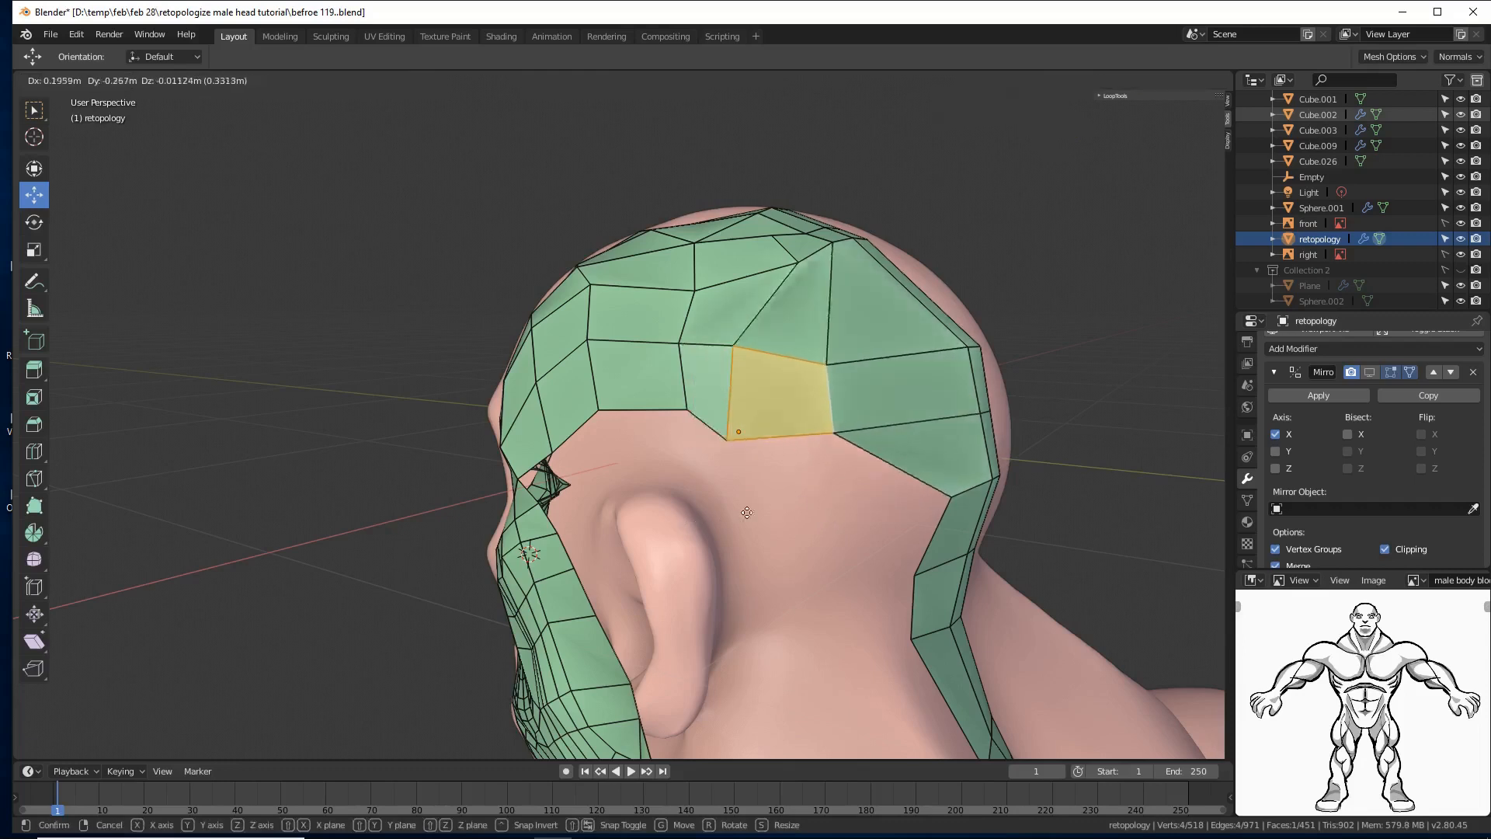
pyautogui.press('Escape')
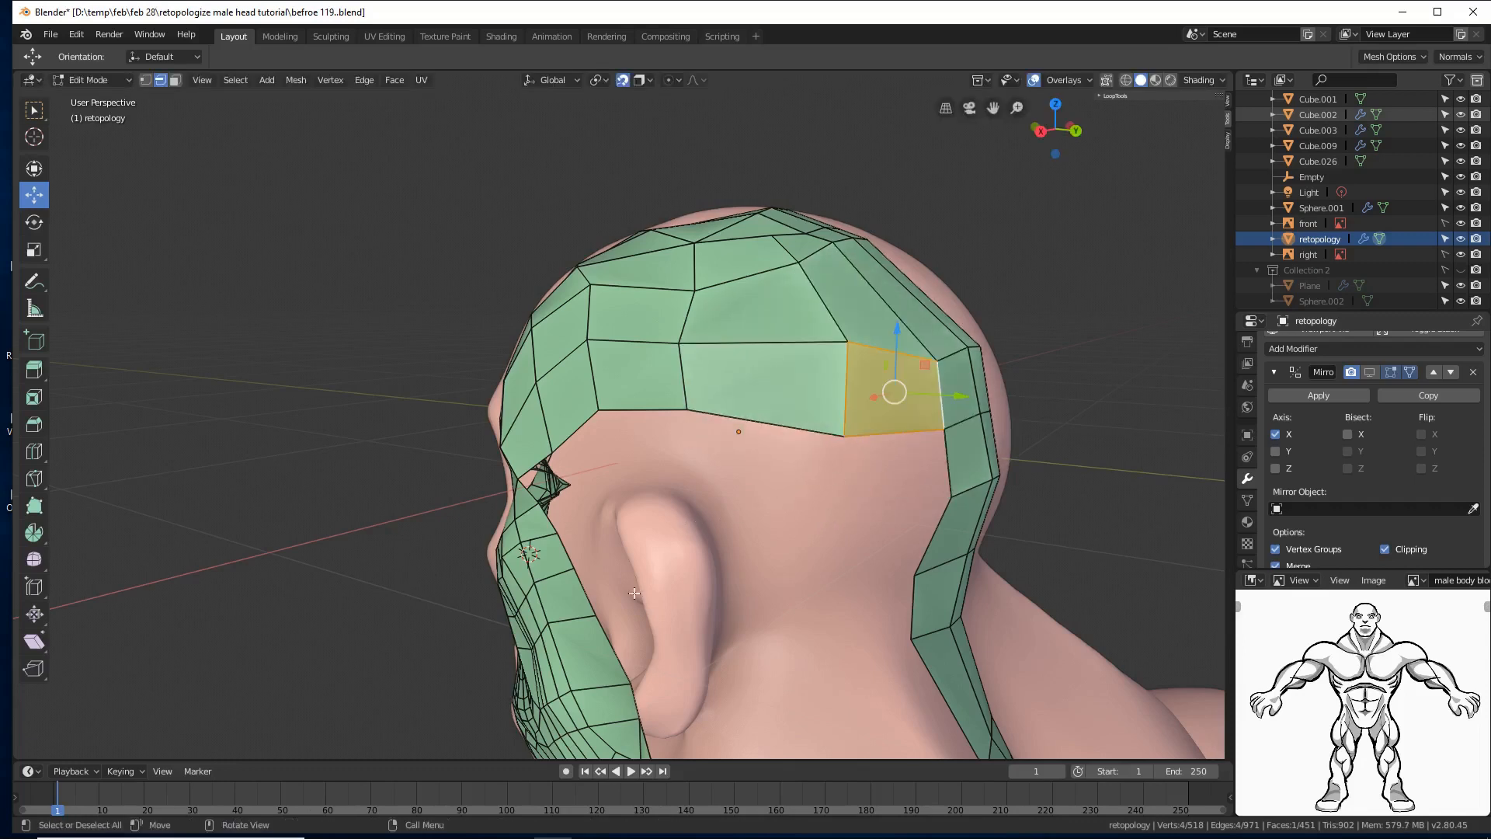
# Step: Save the file as befroe 120 and extrude a four-vertex chain from the temple boundary vertex backward above the ear
pyautogui.click(380, 650)
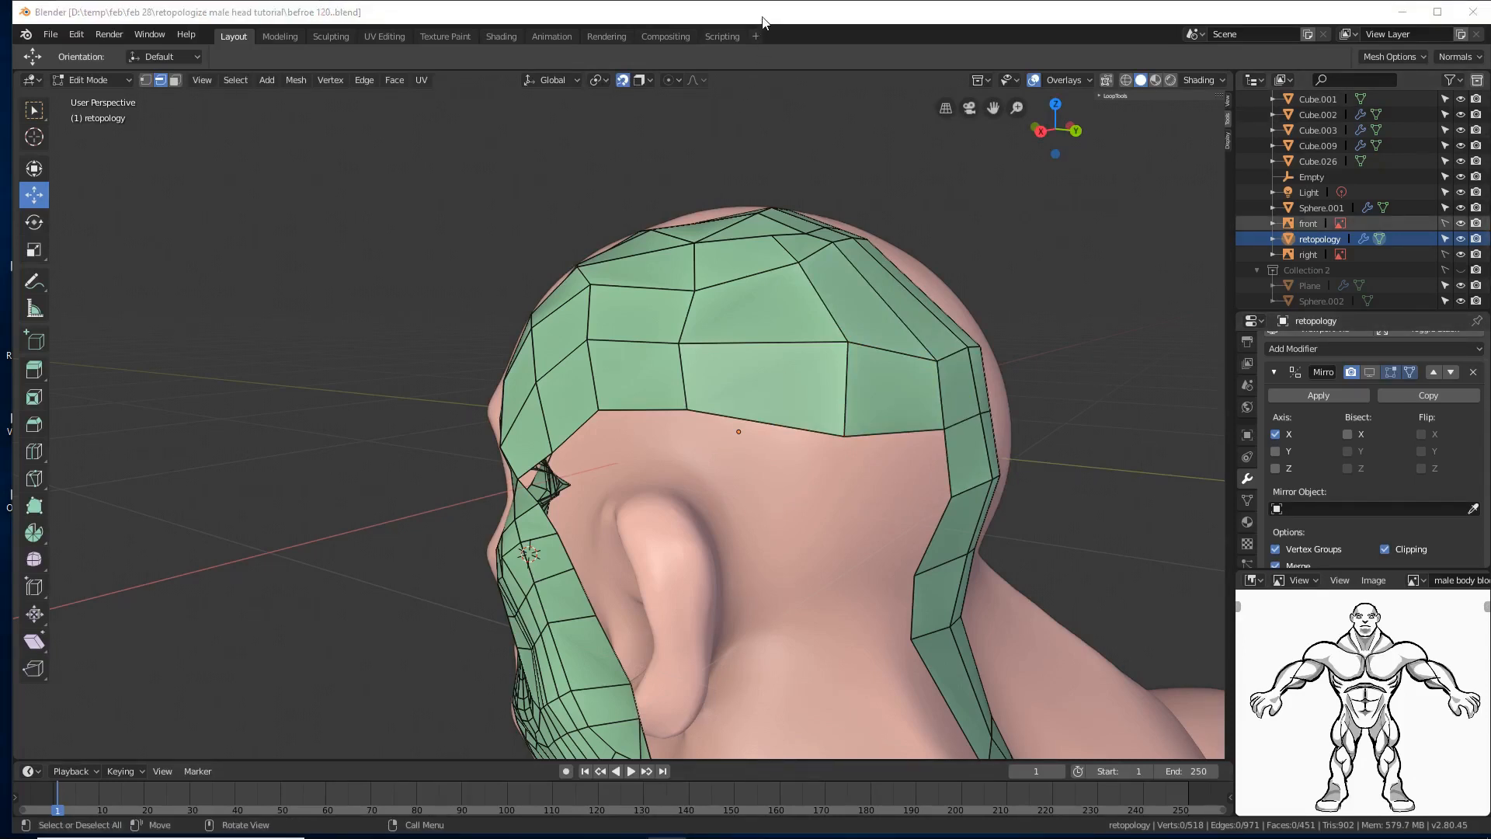
pyautogui.moveTo(722, 372); pyautogui.dragTo(778, 400, button='middle')
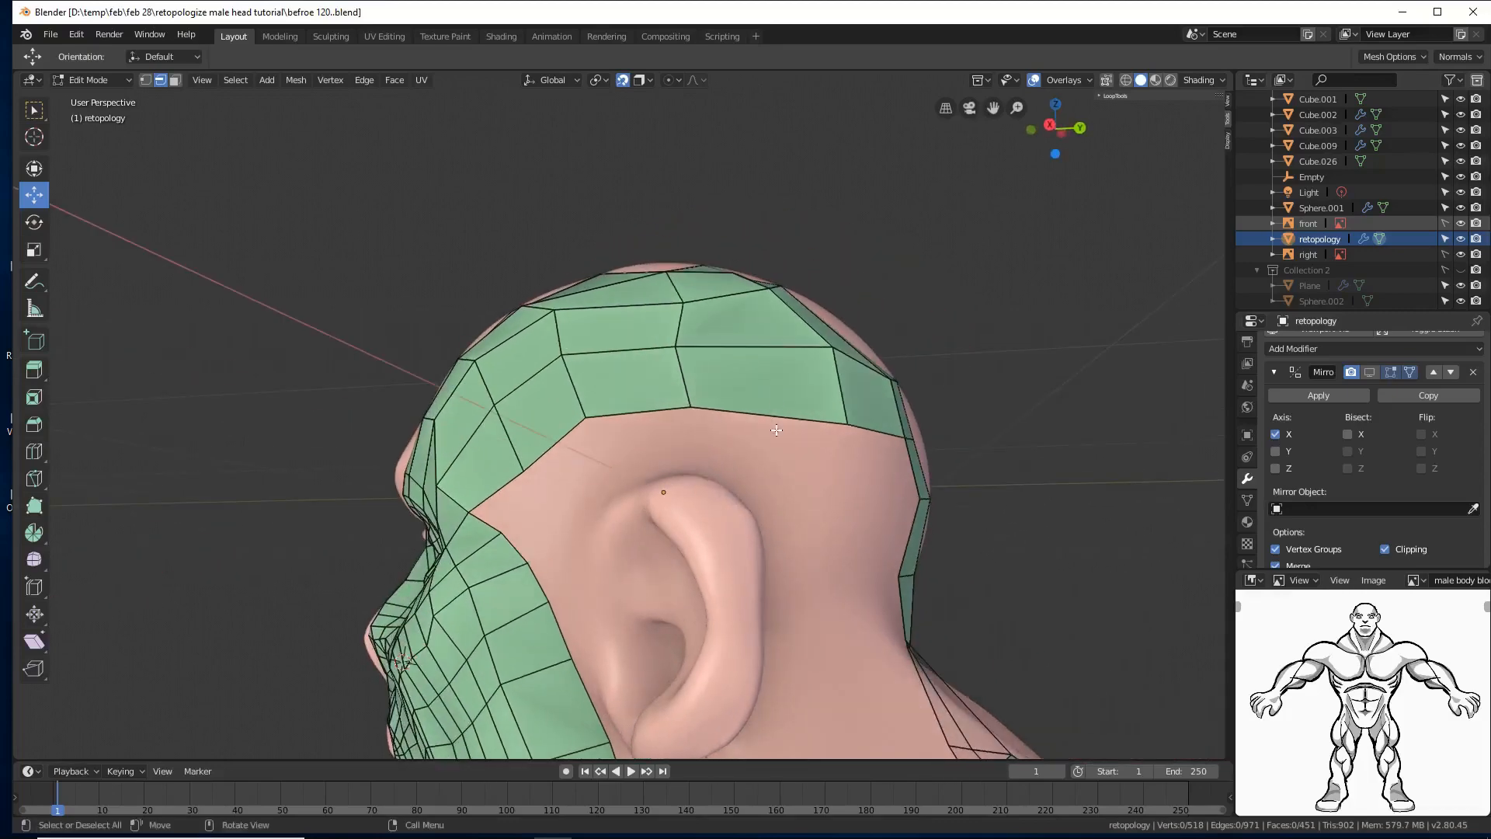
pyautogui.keyDown('shift'); pyautogui.moveTo(837, 554); pyautogui.dragTo(809, 493, button='middle'); pyautogui.keyUp('shift')
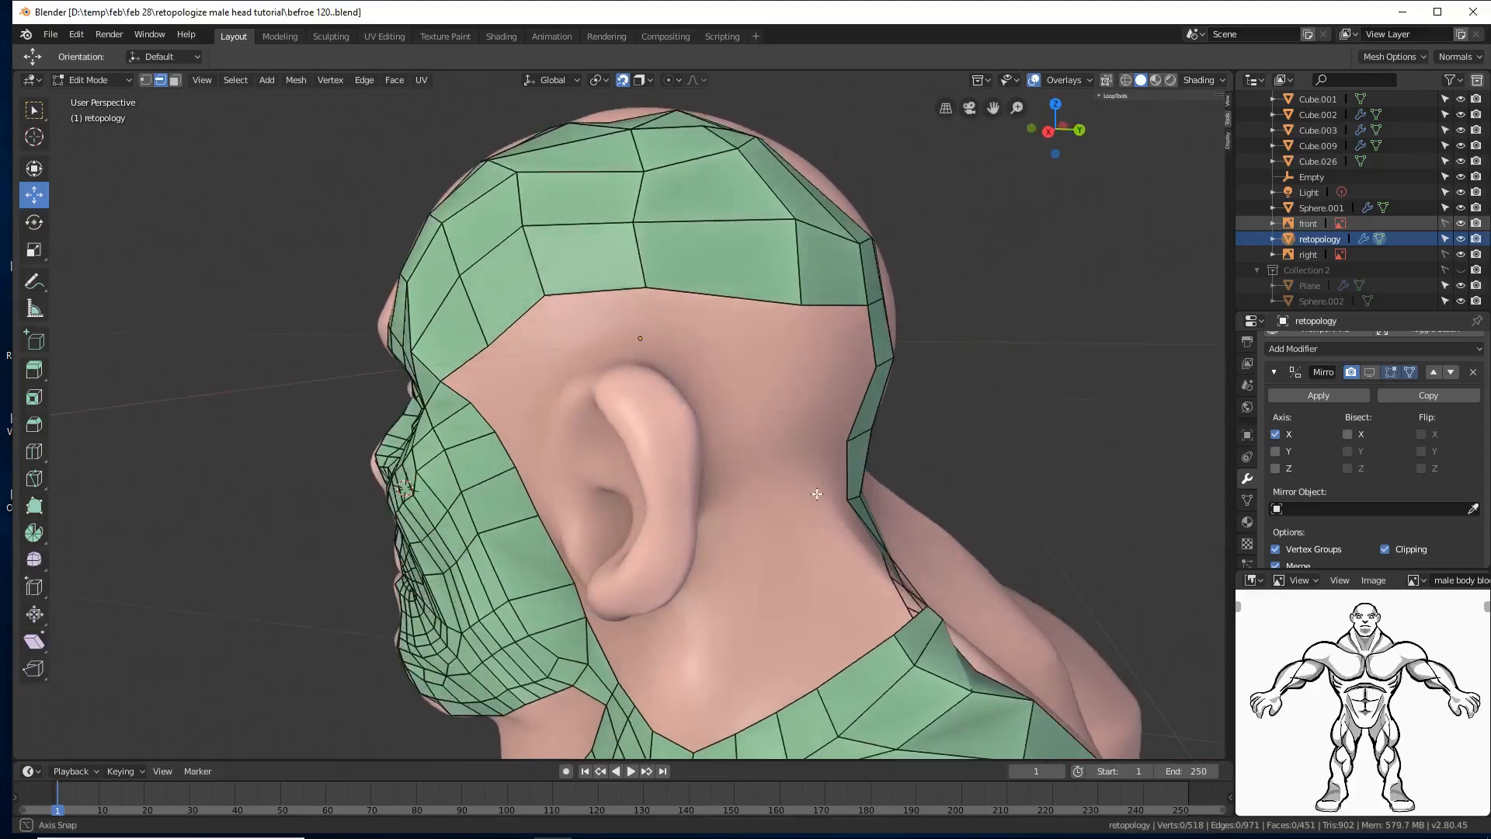
pyautogui.click(147, 81)
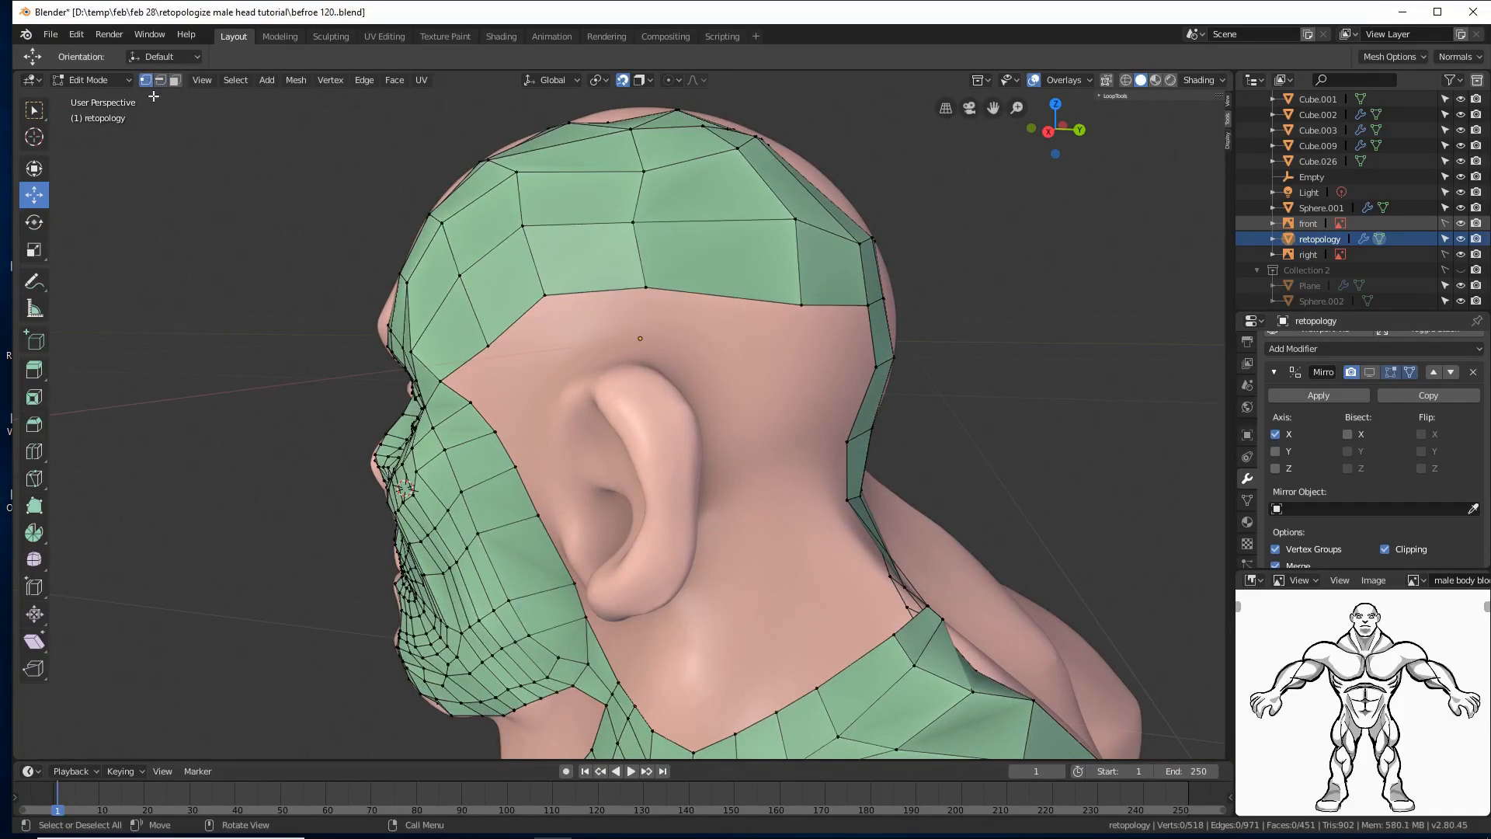
pyautogui.click(472, 403)
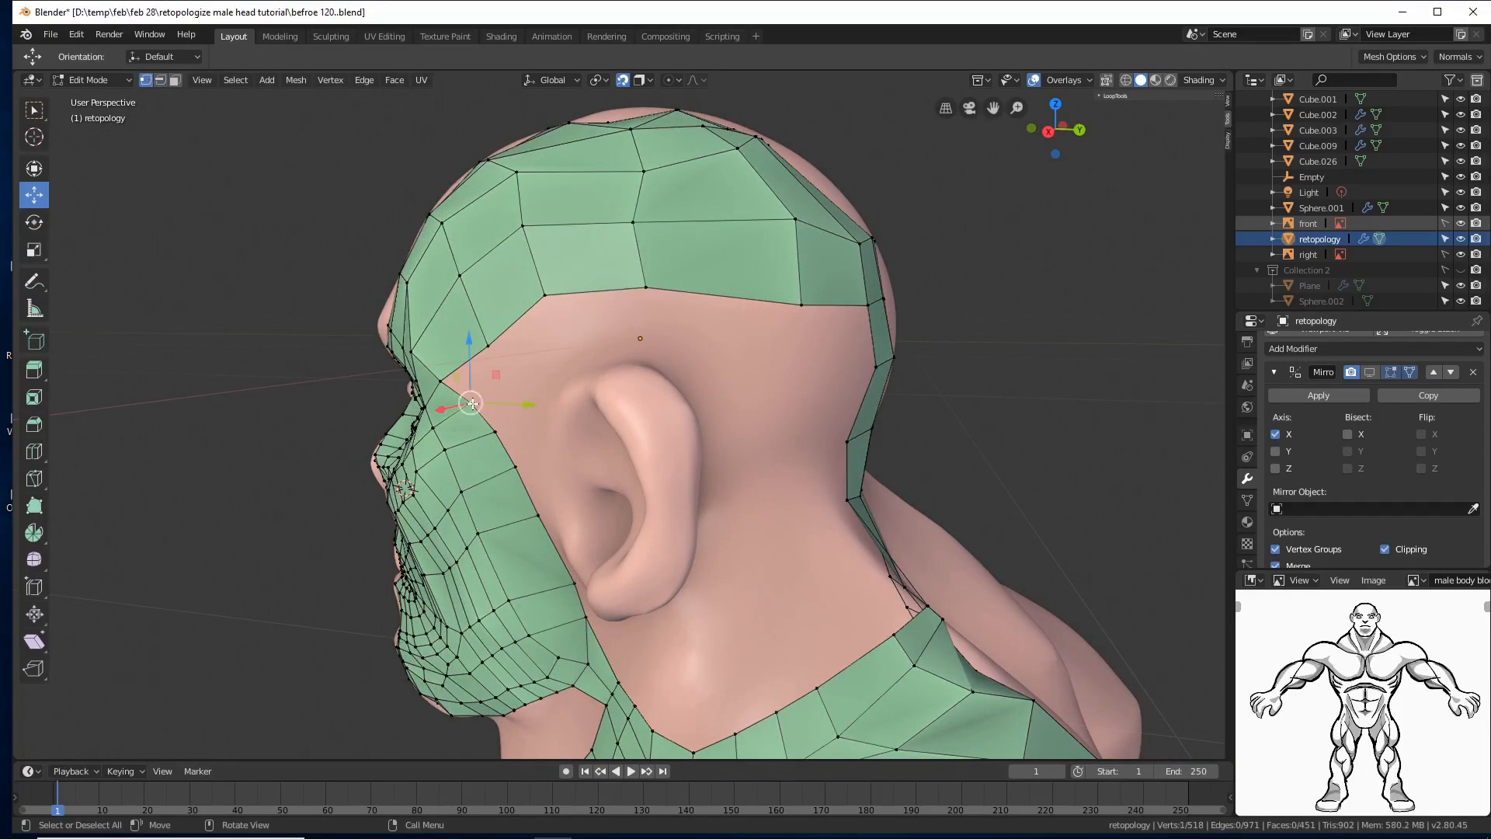
pyautogui.keyDown('ctrl'); pyautogui.rightClick(512, 378); pyautogui.keyUp('ctrl')
pyautogui.keyDown('ctrl'); pyautogui.rightClick(571, 353); pyautogui.keyUp('ctrl')
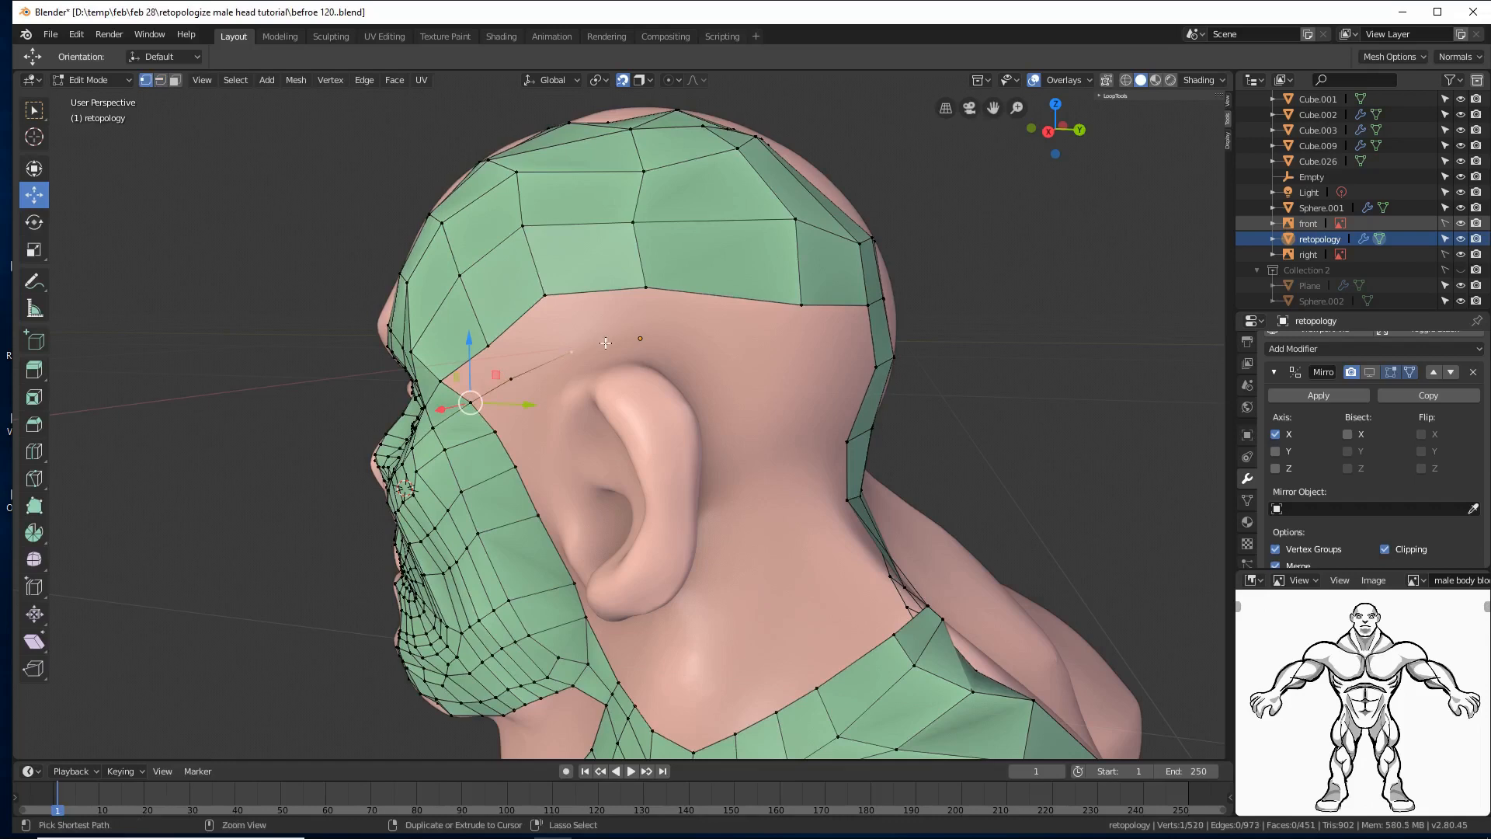
pyautogui.keyDown('ctrl'); pyautogui.rightClick(643, 331); pyautogui.keyUp('ctrl')
pyautogui.keyDown('ctrl'); pyautogui.rightClick(795, 346); pyautogui.keyUp('ctrl')
# Step: Extrude a second four-vertex chain from the next lower face-boundary vertex, running just above the ear toward the back
pyautogui.keyDown('ctrl'); pyautogui.rightClick(497, 430); pyautogui.keyUp('ctrl')
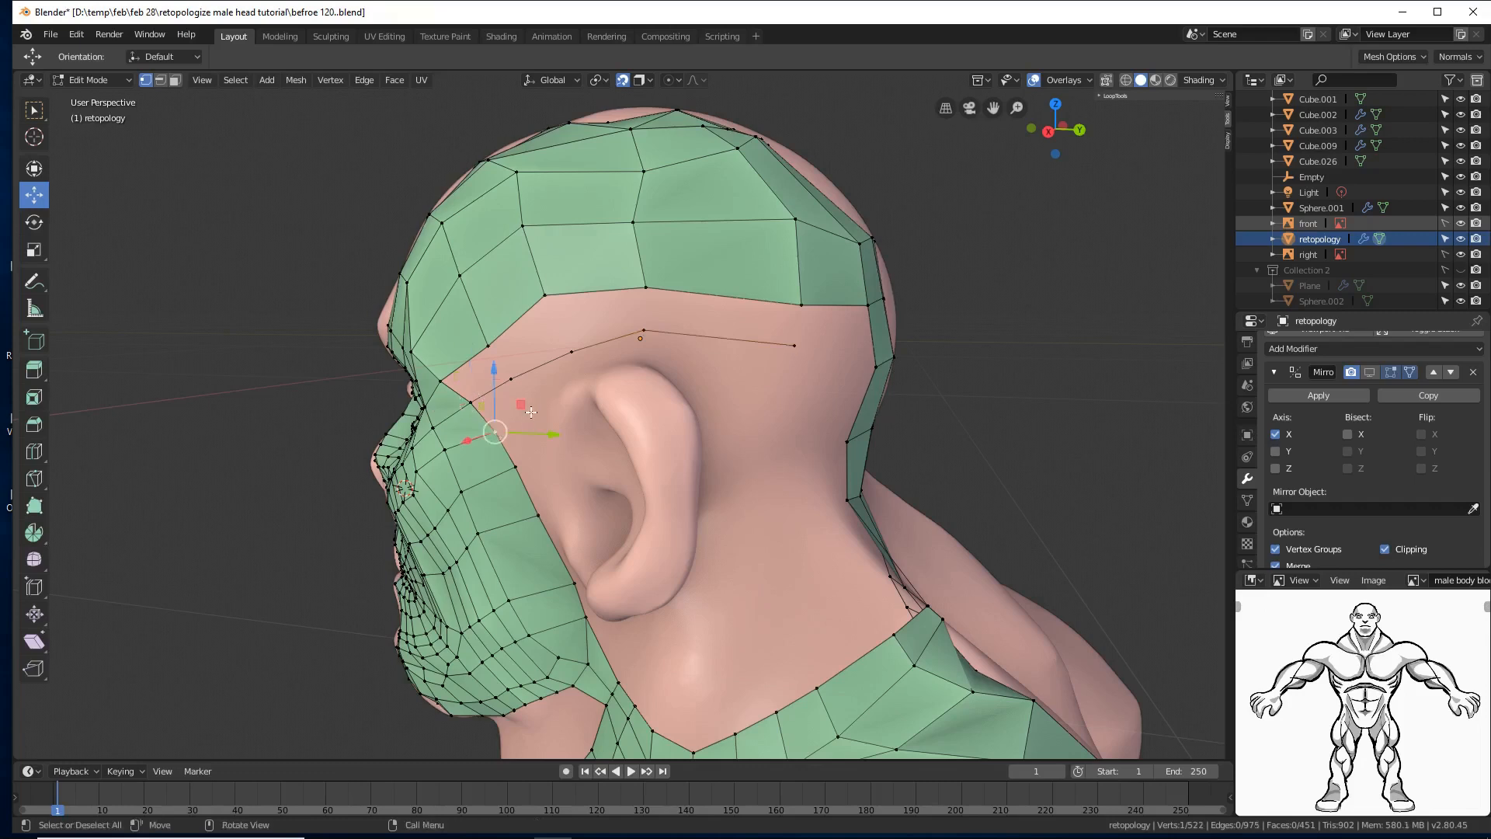
pyautogui.keyDown('ctrl'); pyautogui.rightClick(584, 382); pyautogui.keyUp('ctrl')
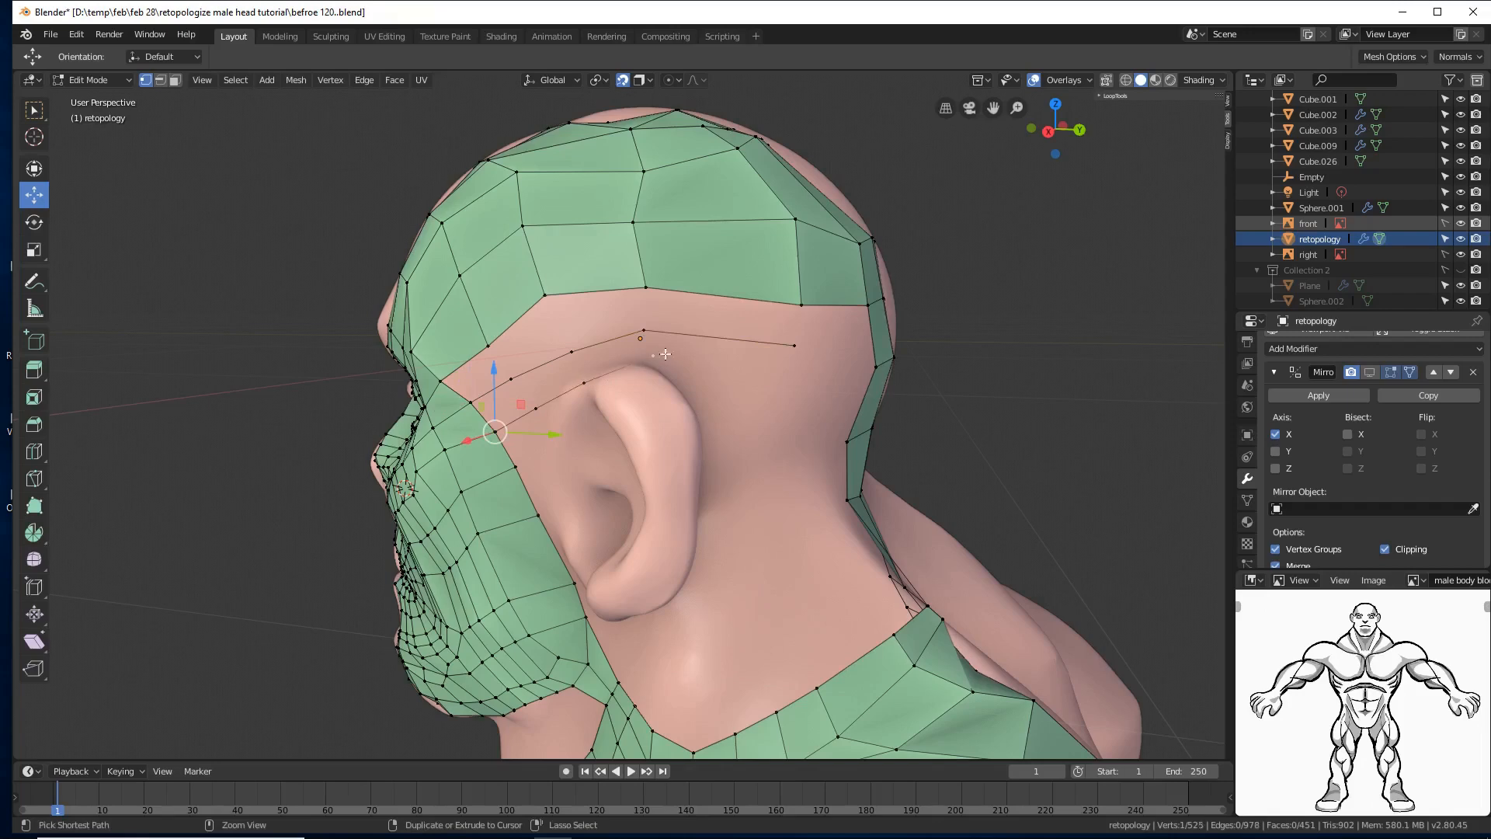
pyautogui.keyDown('ctrl'); pyautogui.rightClick(789, 377); pyautogui.keyUp('ctrl')
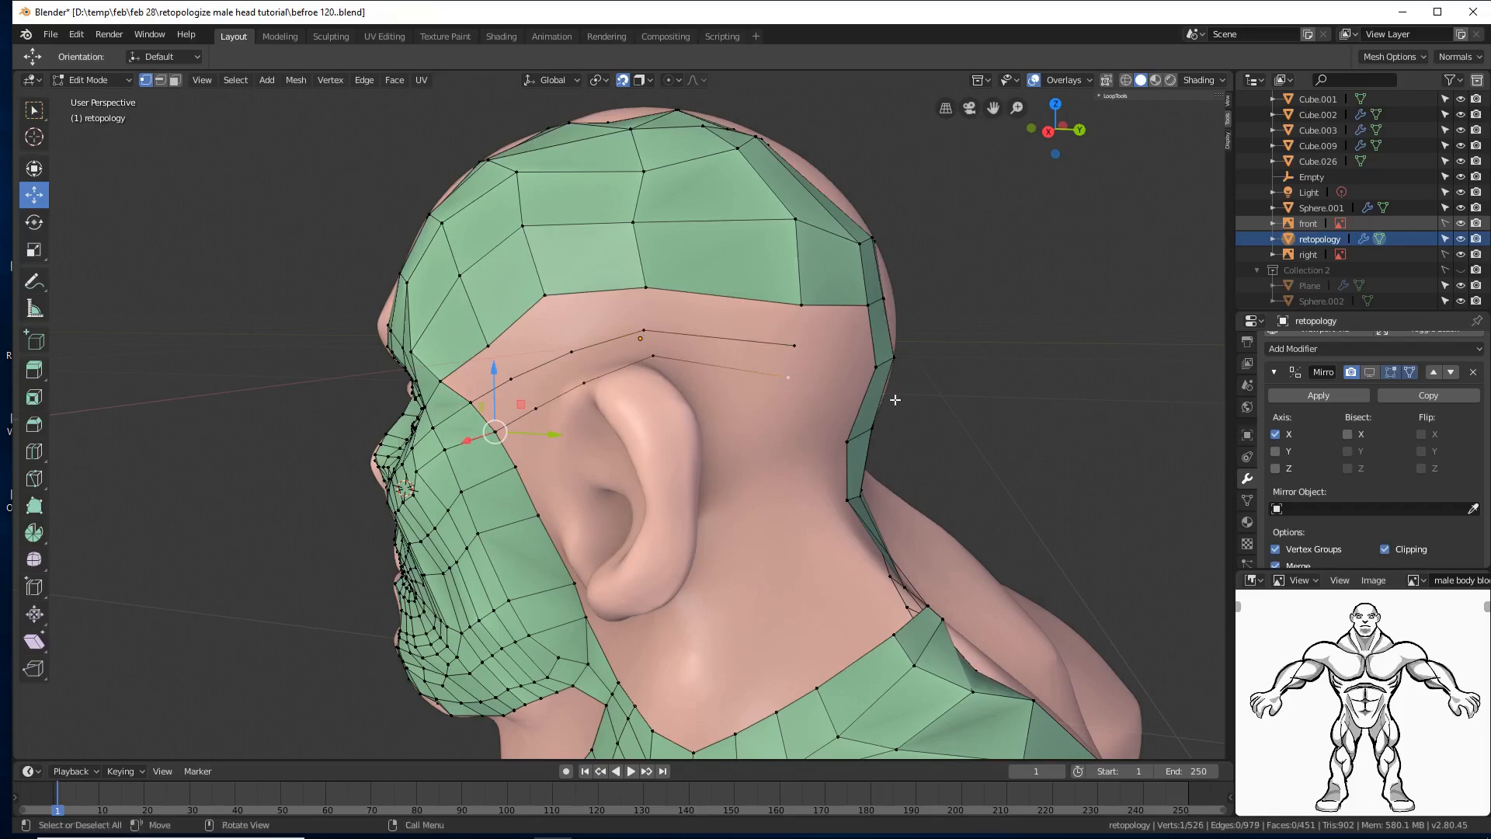
# Step: Add one centered loop cut across the back strip, level with the new chains, and save as befroe 121
pyautogui.moveTo(930, 396); pyautogui.dragTo(868, 388, button='middle')
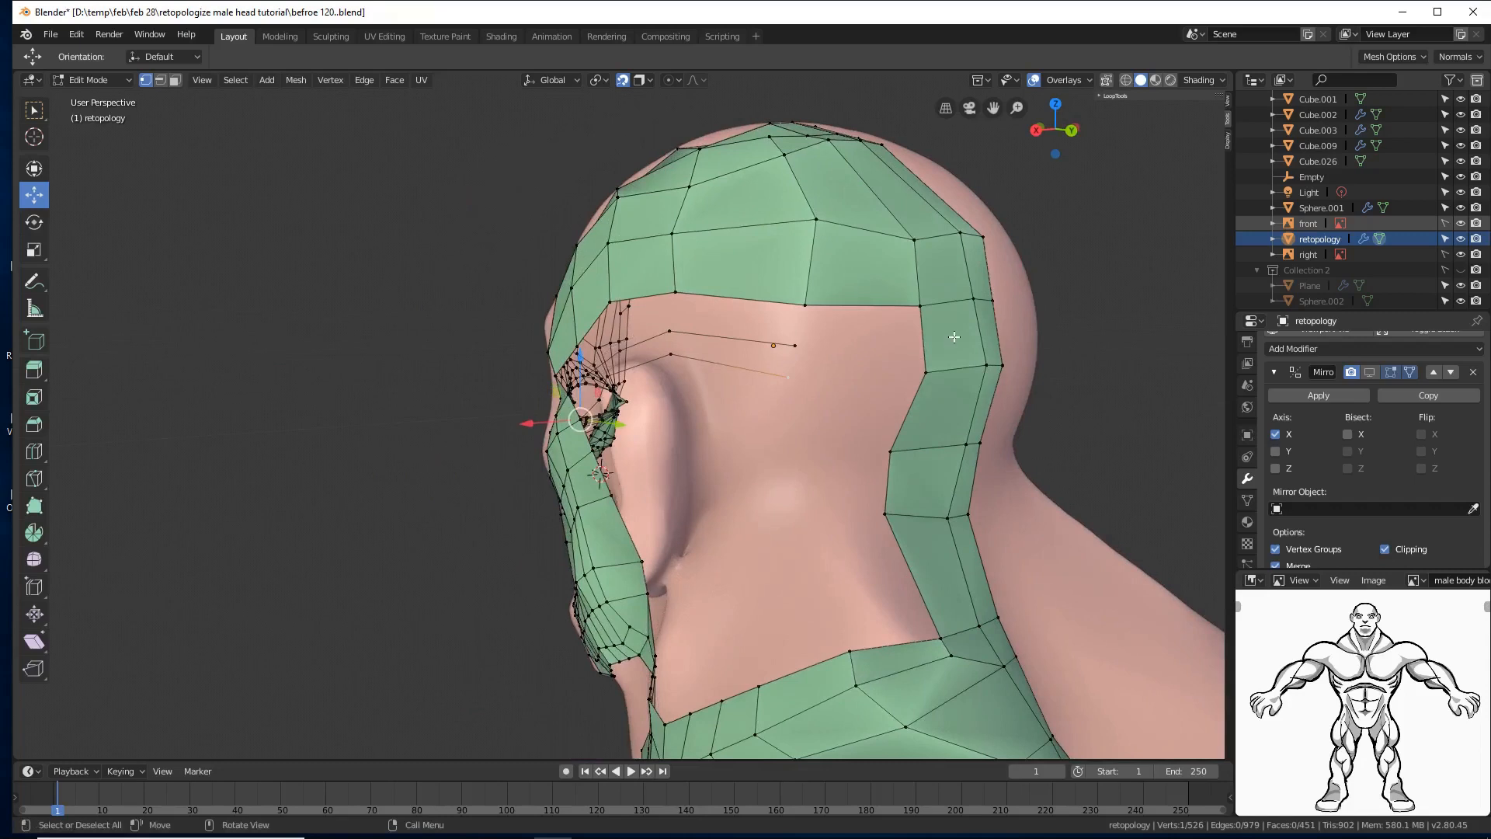
pyautogui.hotkey('ctrl', 'r')
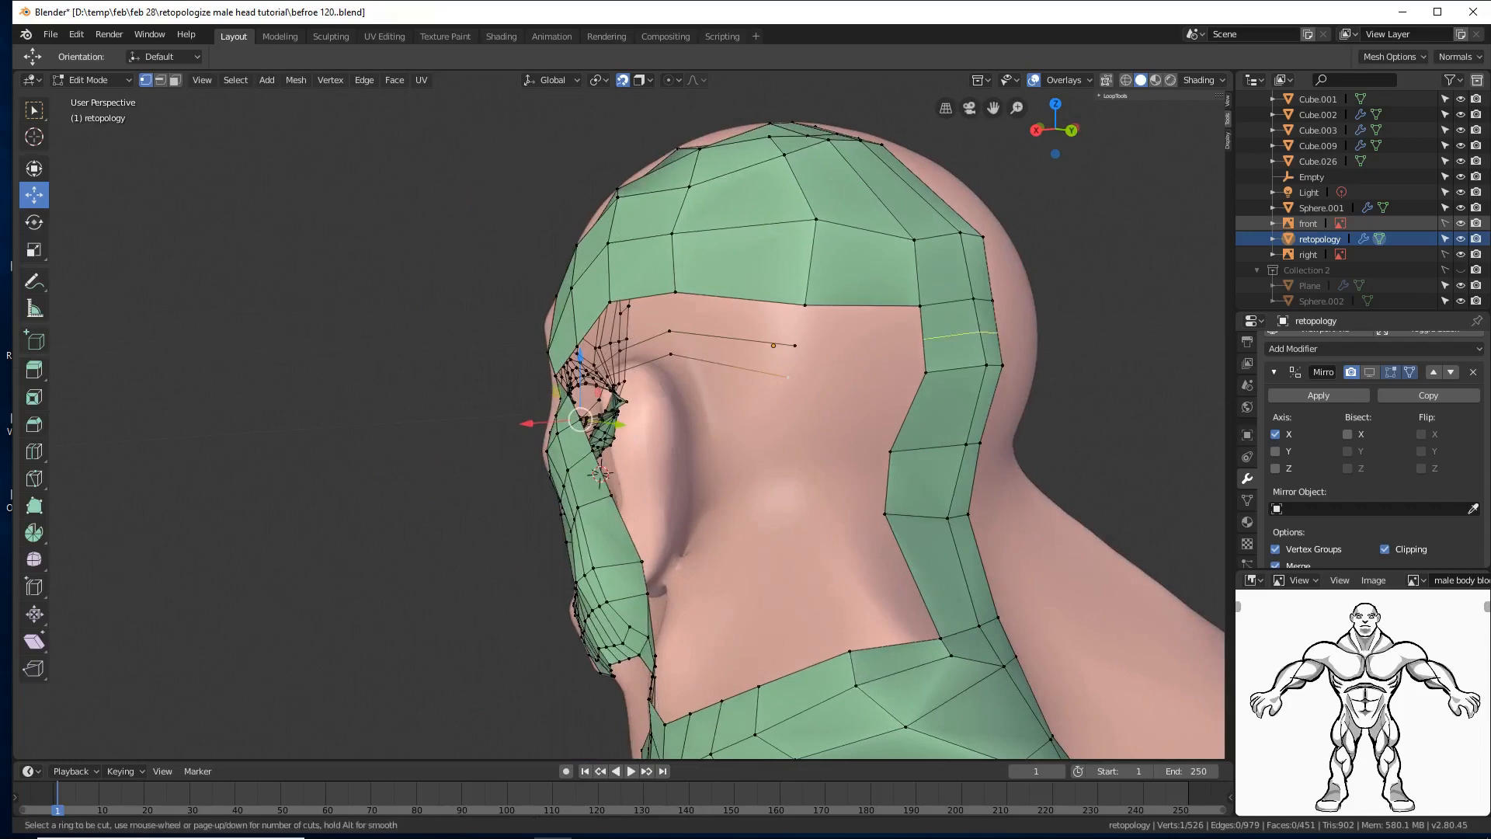
pyautogui.click(963, 336)
pyautogui.rightClick(963, 335)
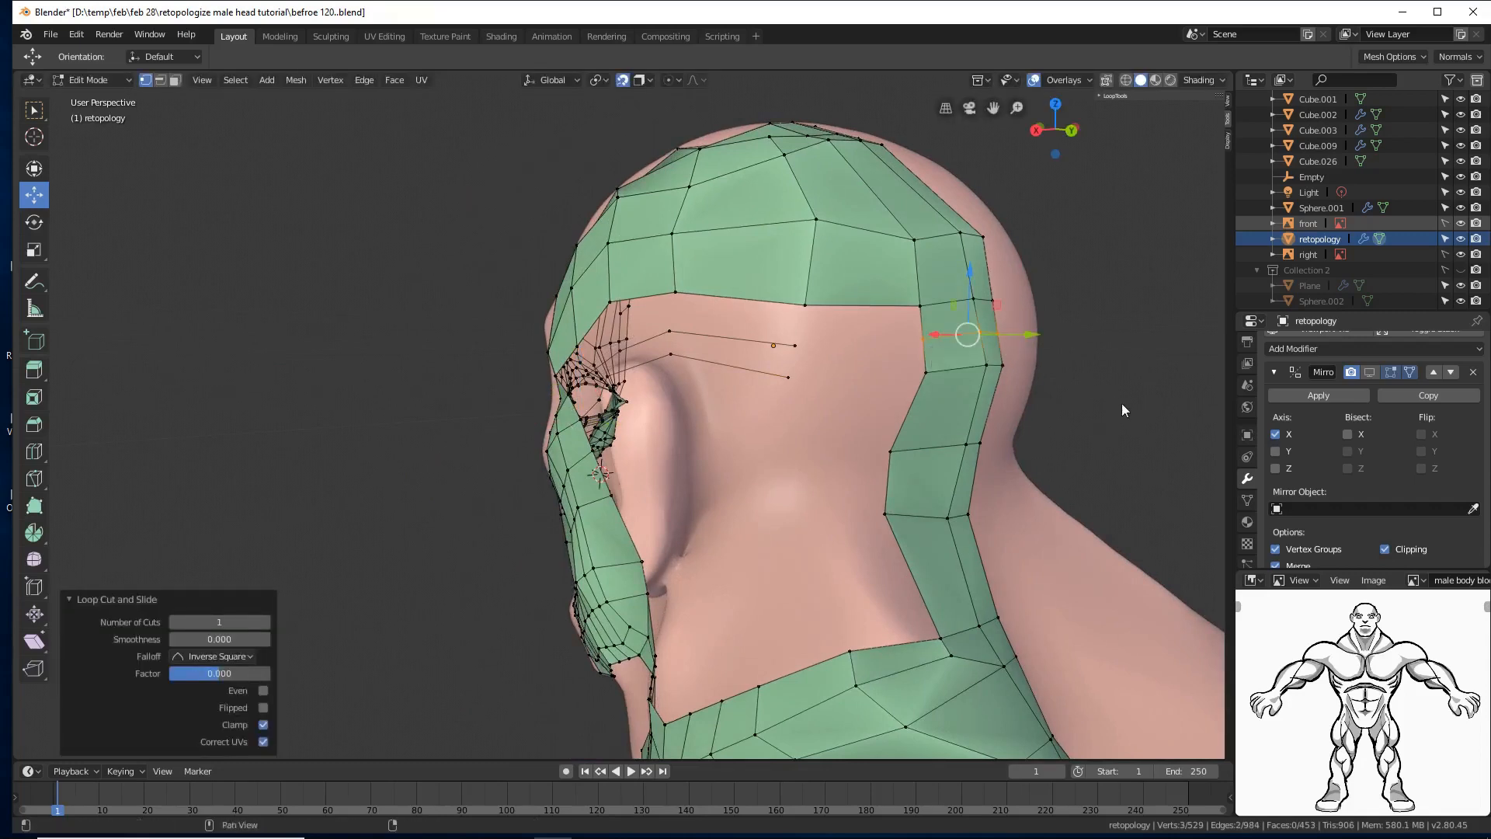
pyautogui.click(1154, 402)
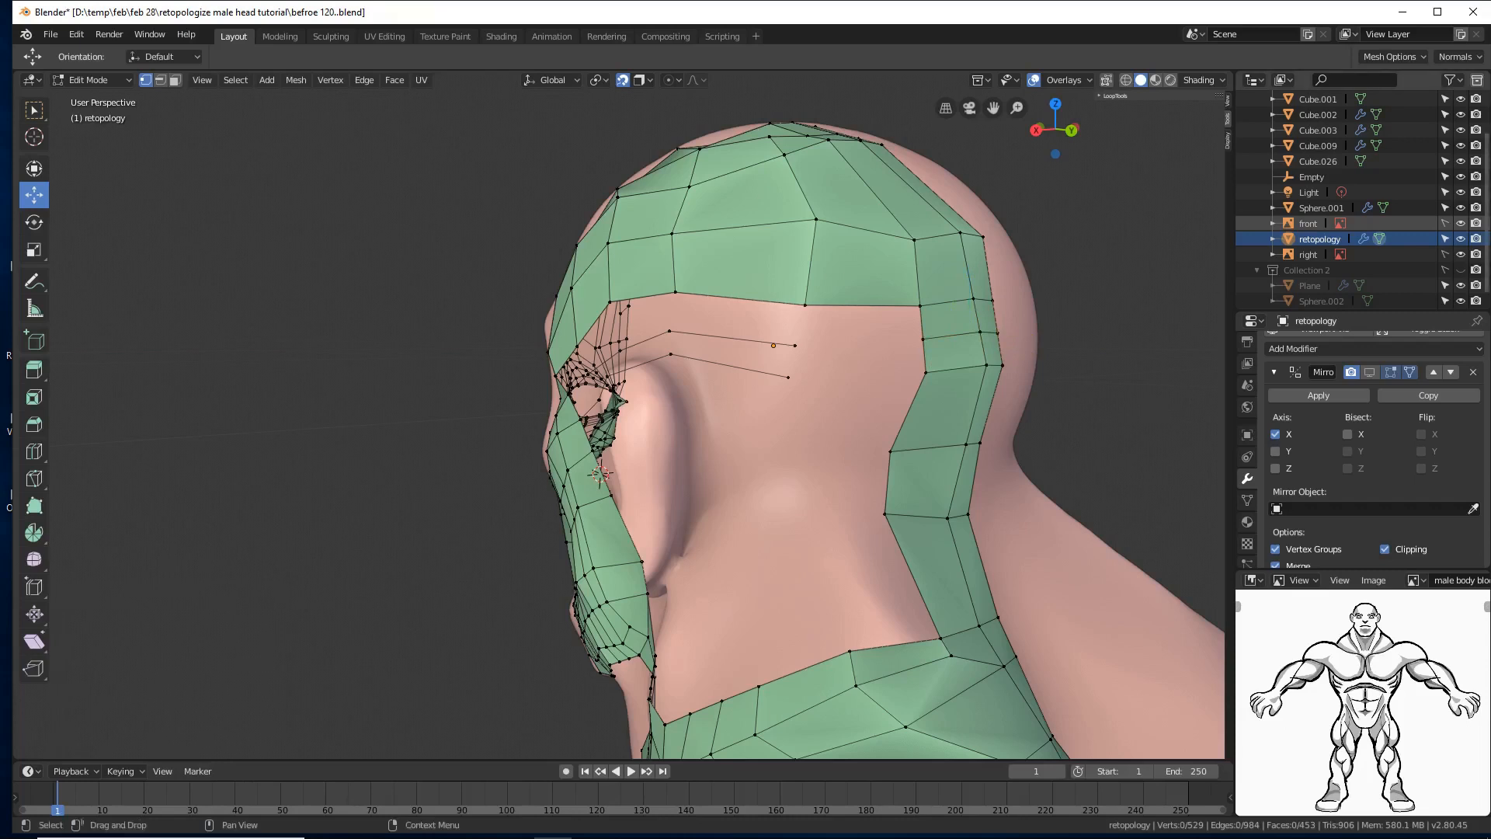
pyautogui.hotkey('ctrl', 'alt', 's')
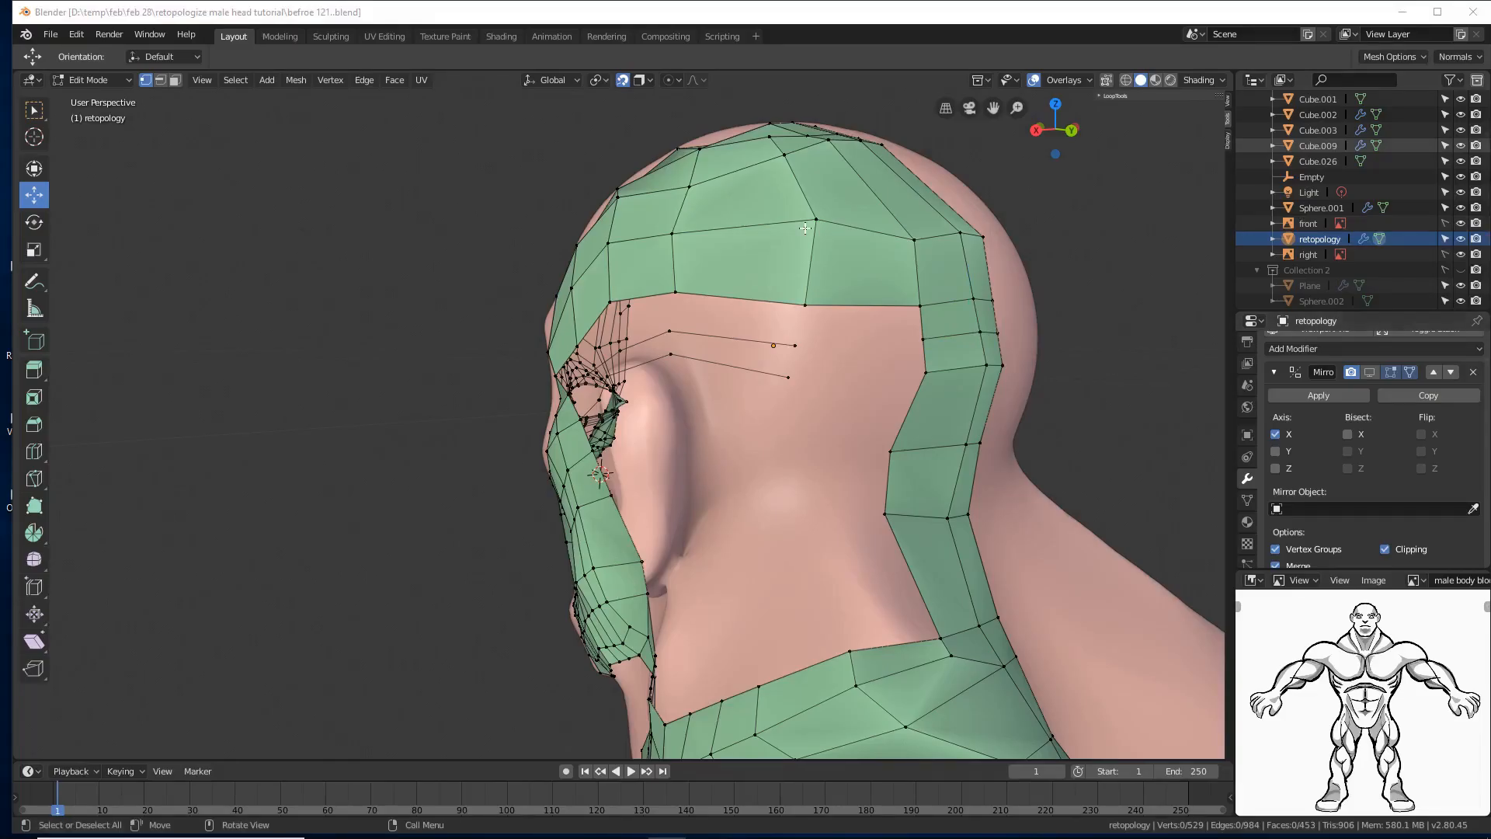
# Step: Fill the temple corner between the head patch, the face boundary and the first edge of the upper chain
pyautogui.moveTo(622, 347); pyautogui.dragTo(617, 378, button='middle')
pyautogui.click(158, 80)
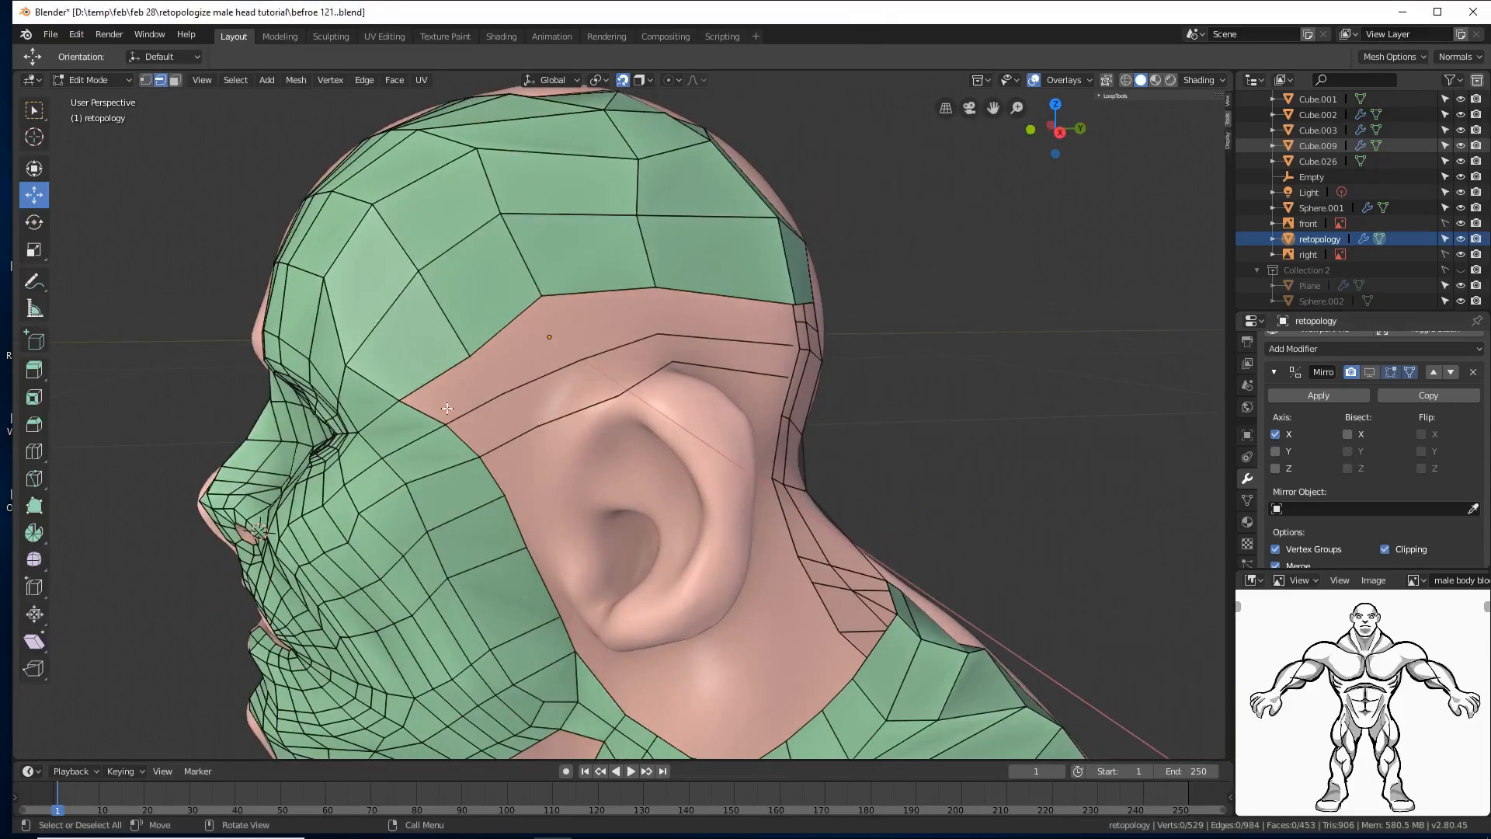
pyautogui.click(456, 369)
pyautogui.keyDown('shift'); pyautogui.click(436, 417); pyautogui.keyUp('shift')
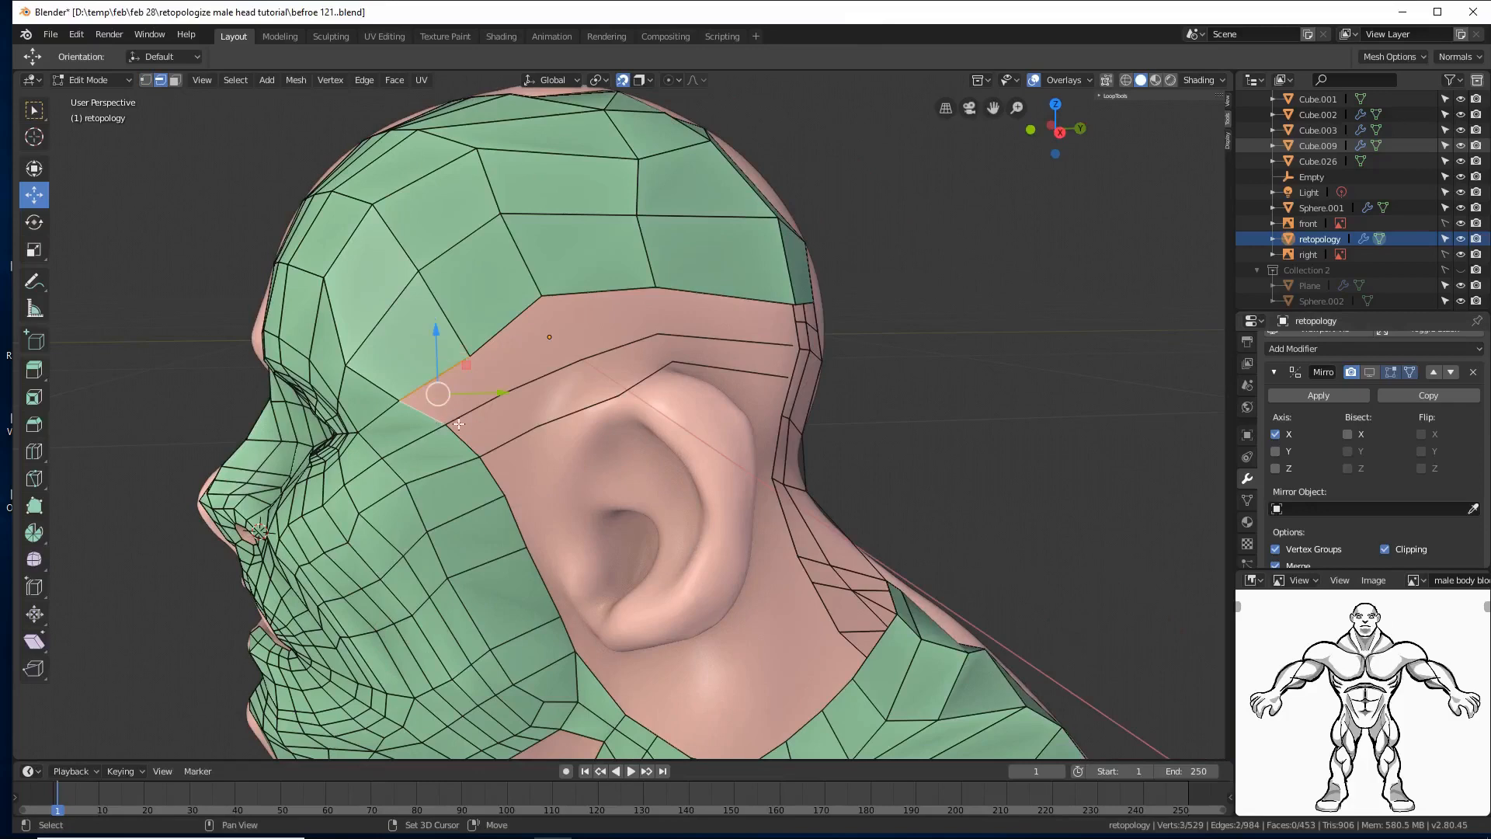
pyautogui.keyDown('shift'); pyautogui.click(461, 418); pyautogui.keyUp('shift')
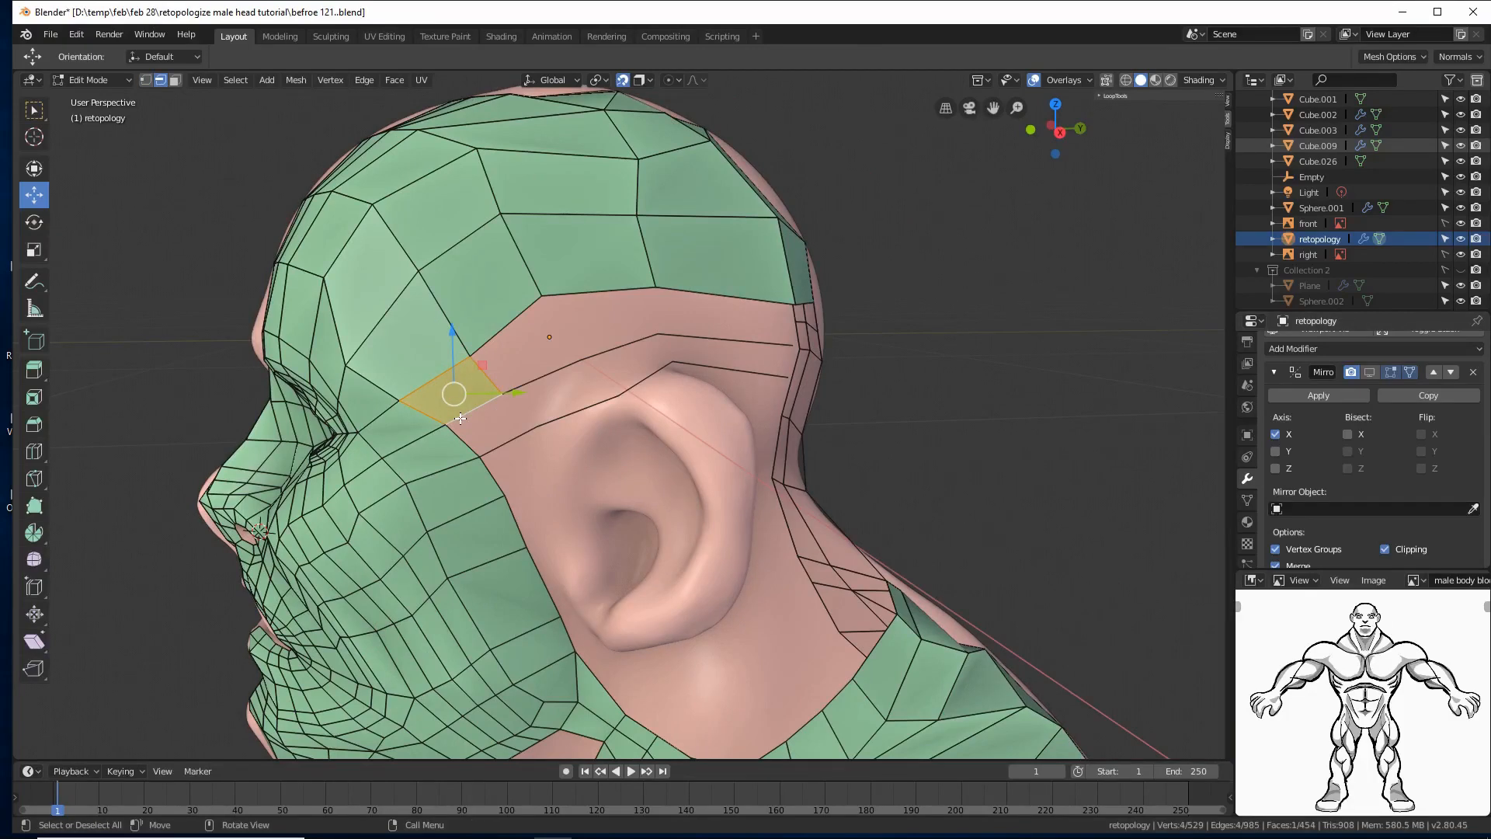
pyautogui.click(184, 304)
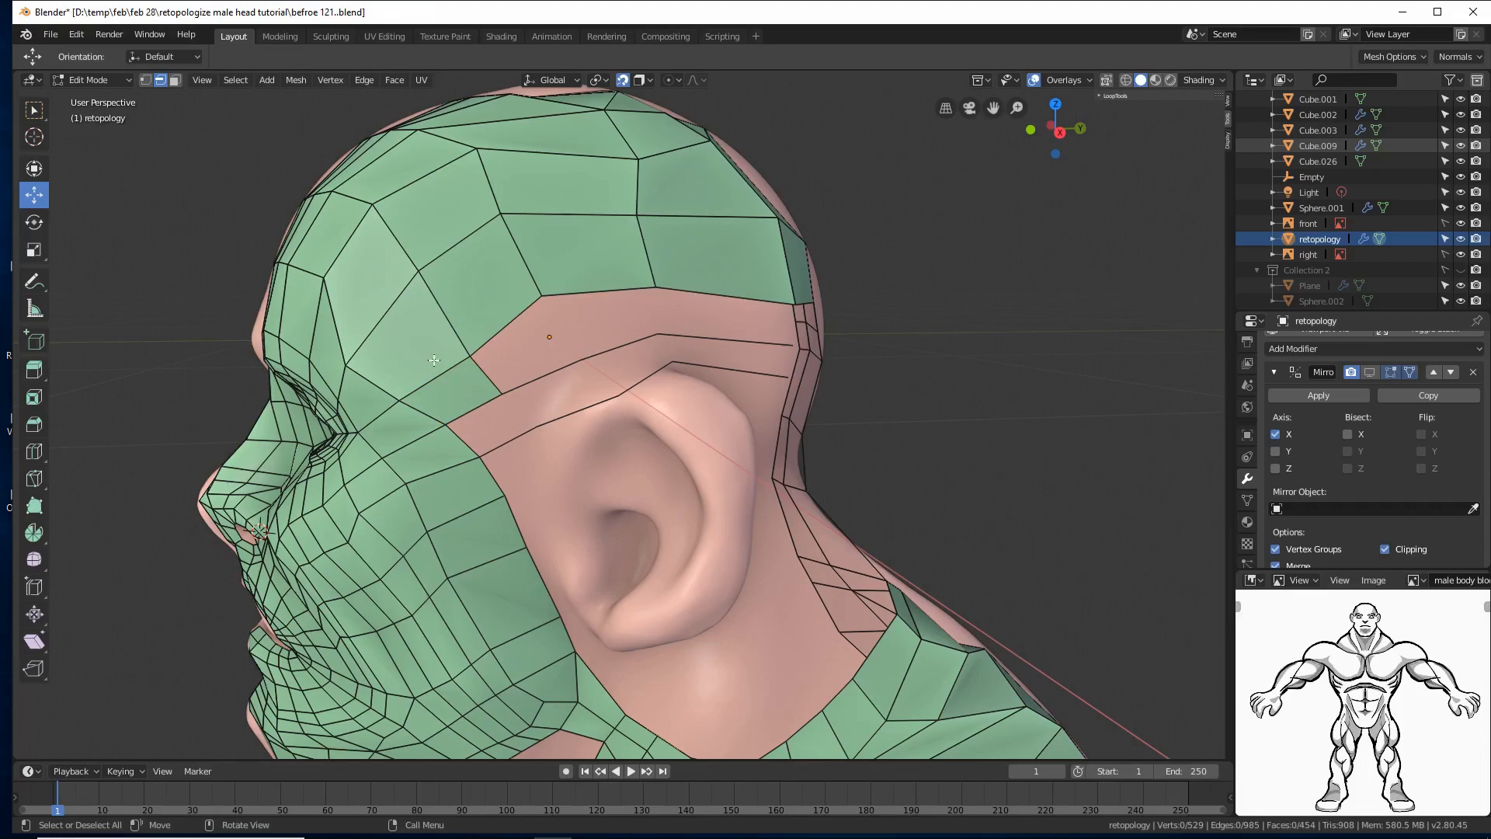
# Step: Fill three more faces between the head patch and the upper chain, continuing from the temple toward the back
pyautogui.click(476, 373)
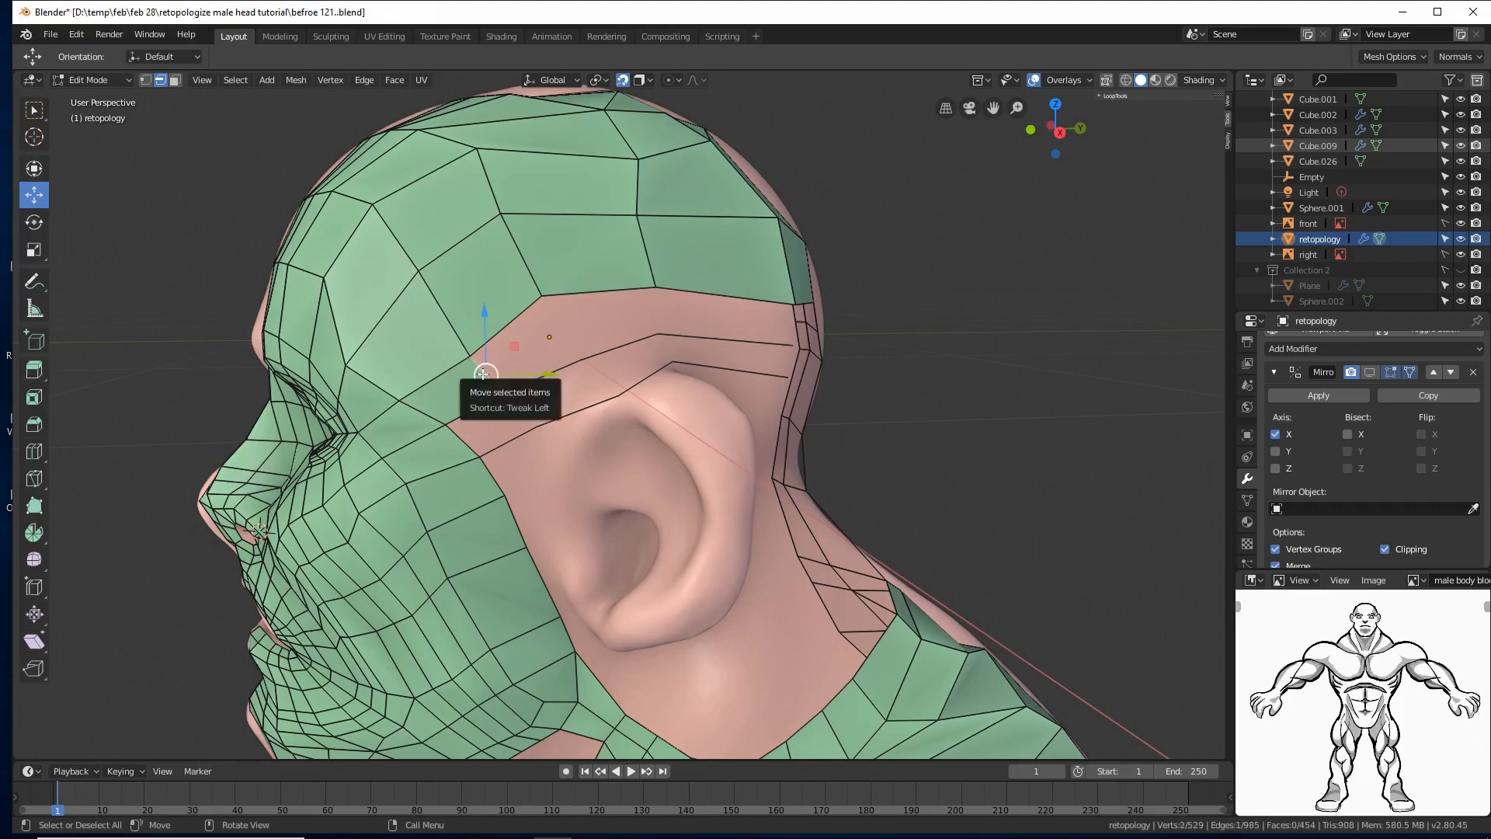
pyautogui.press('f')
pyautogui.press('f')
pyautogui.press('f')
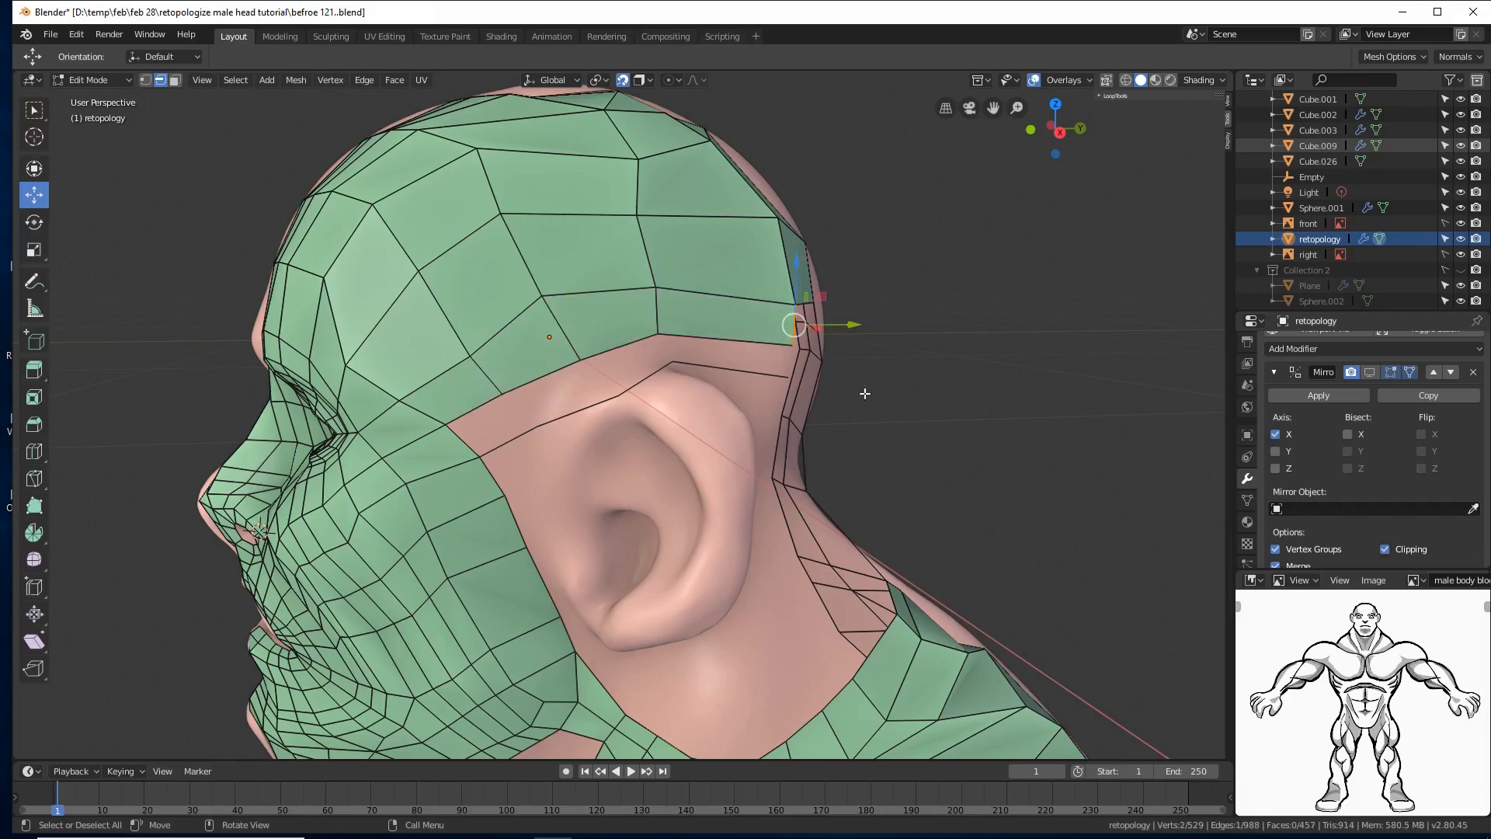
# Step: Fill the last gap of the upper chain's row with a quad joining it to the back strip
pyautogui.moveTo(866, 393); pyautogui.dragTo(882, 358, button='middle')
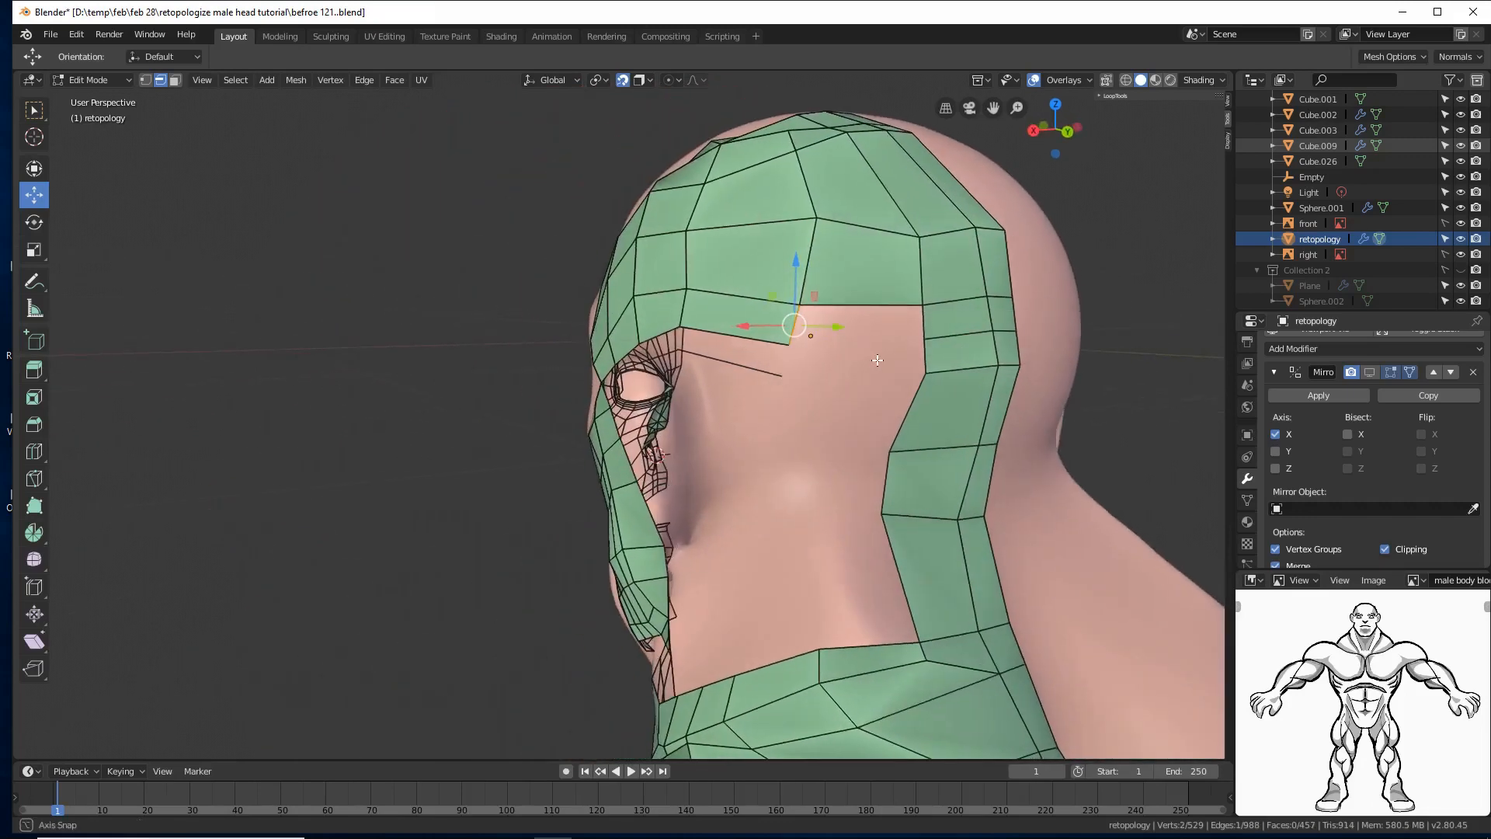
pyautogui.keyDown('shift'); pyautogui.click(850, 305); pyautogui.keyUp('shift')
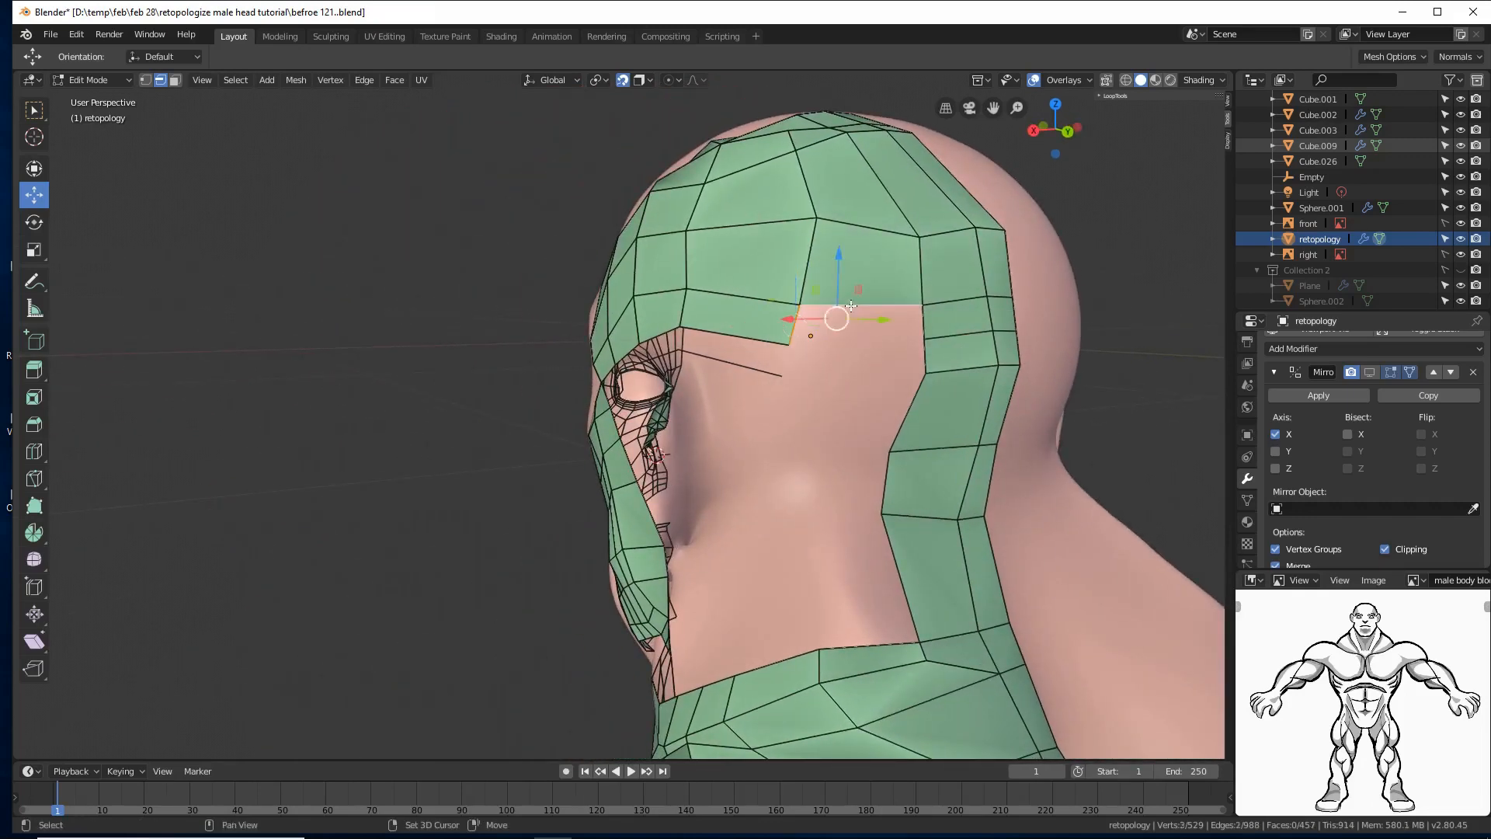
pyautogui.keyDown('shift'); pyautogui.click(923, 329); pyautogui.keyUp('shift')
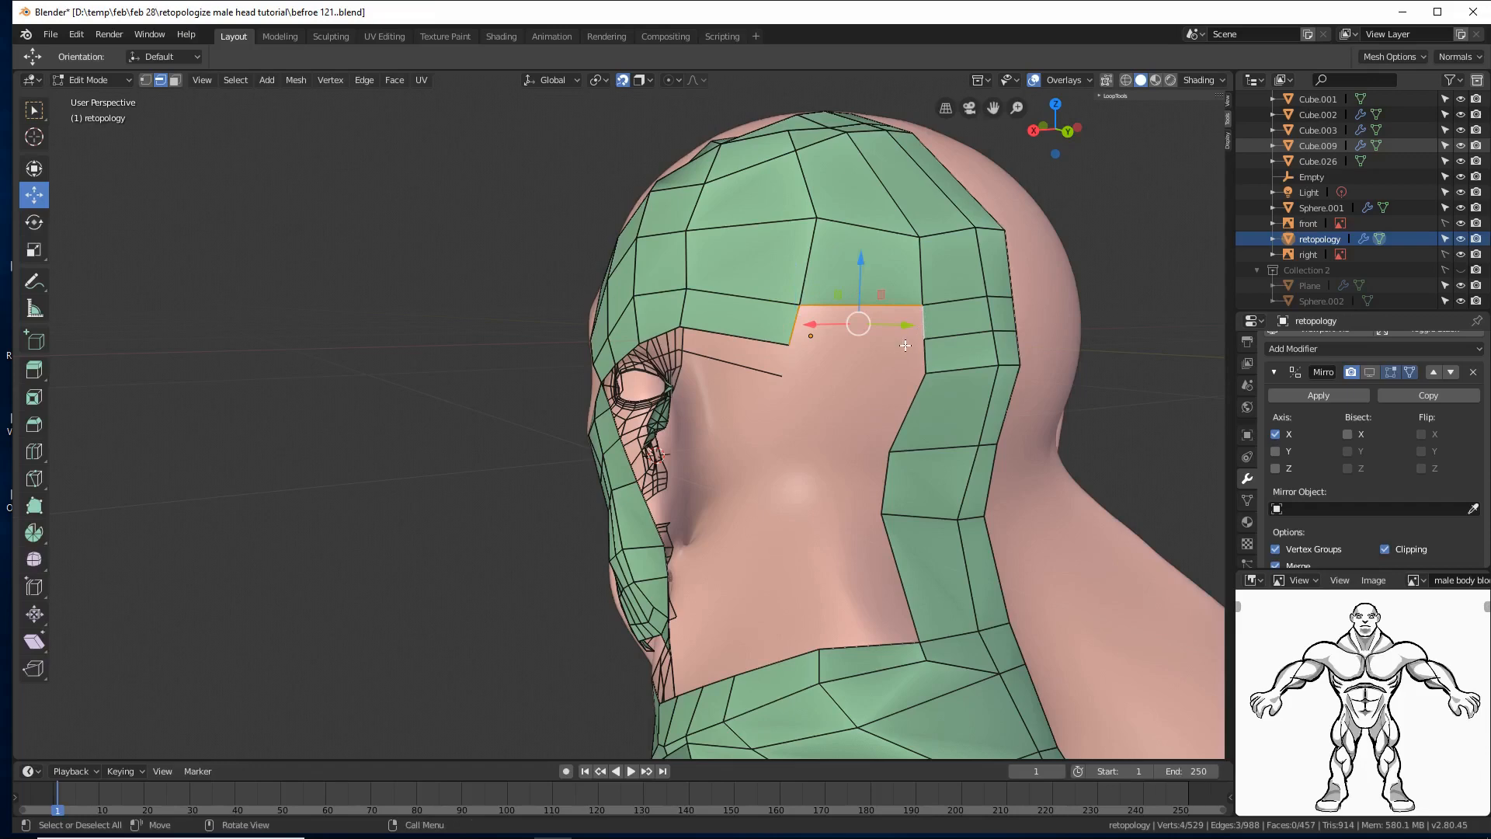
pyautogui.press('f')
pyautogui.click(300, 443)
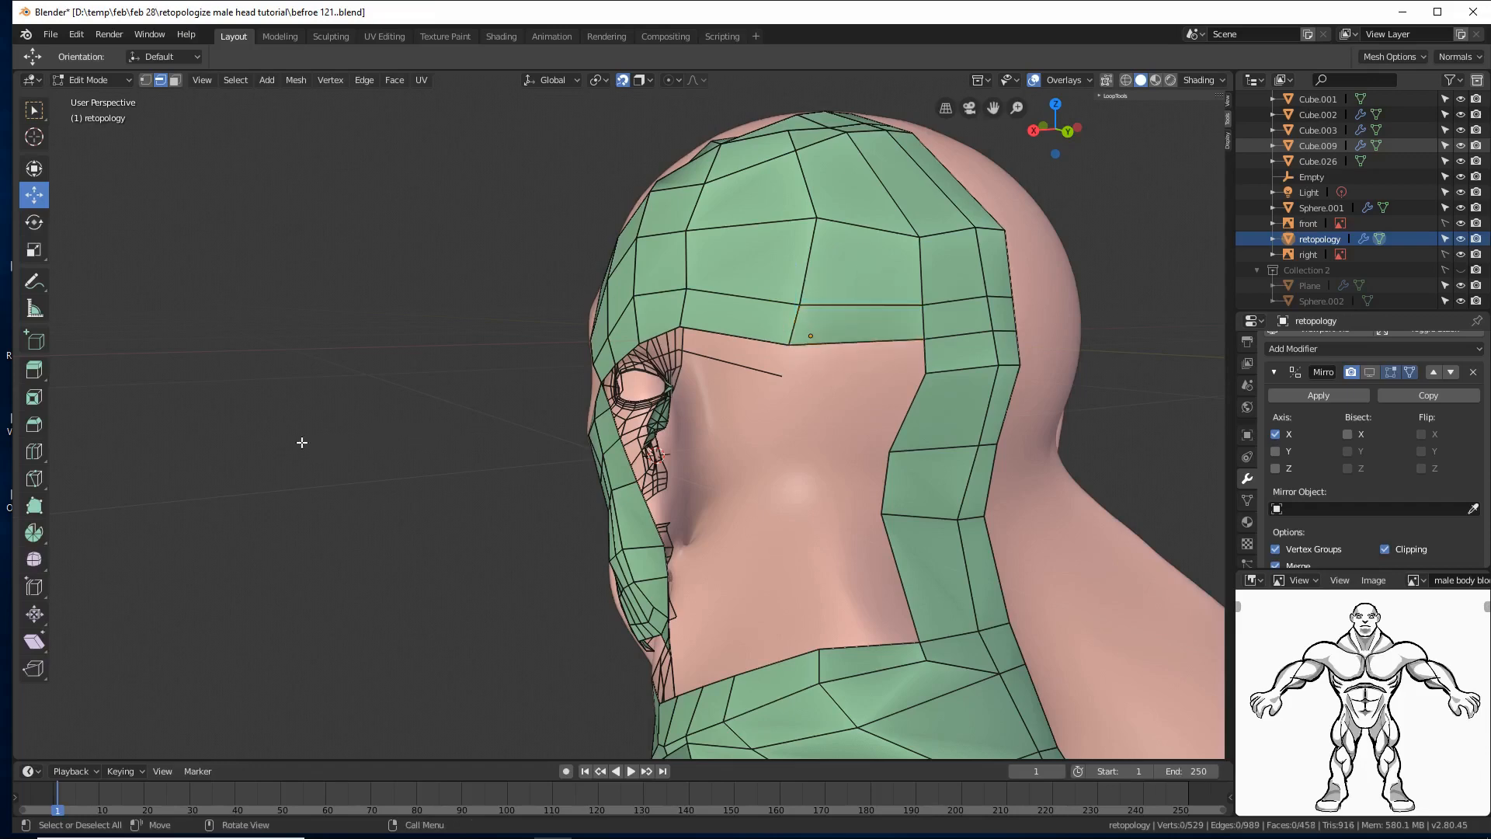
# Step: Fill the first face between the two chains, starting at the face boundary in front of the ear
pyautogui.moveTo(300, 443); pyautogui.dragTo(440, 429, button='middle')
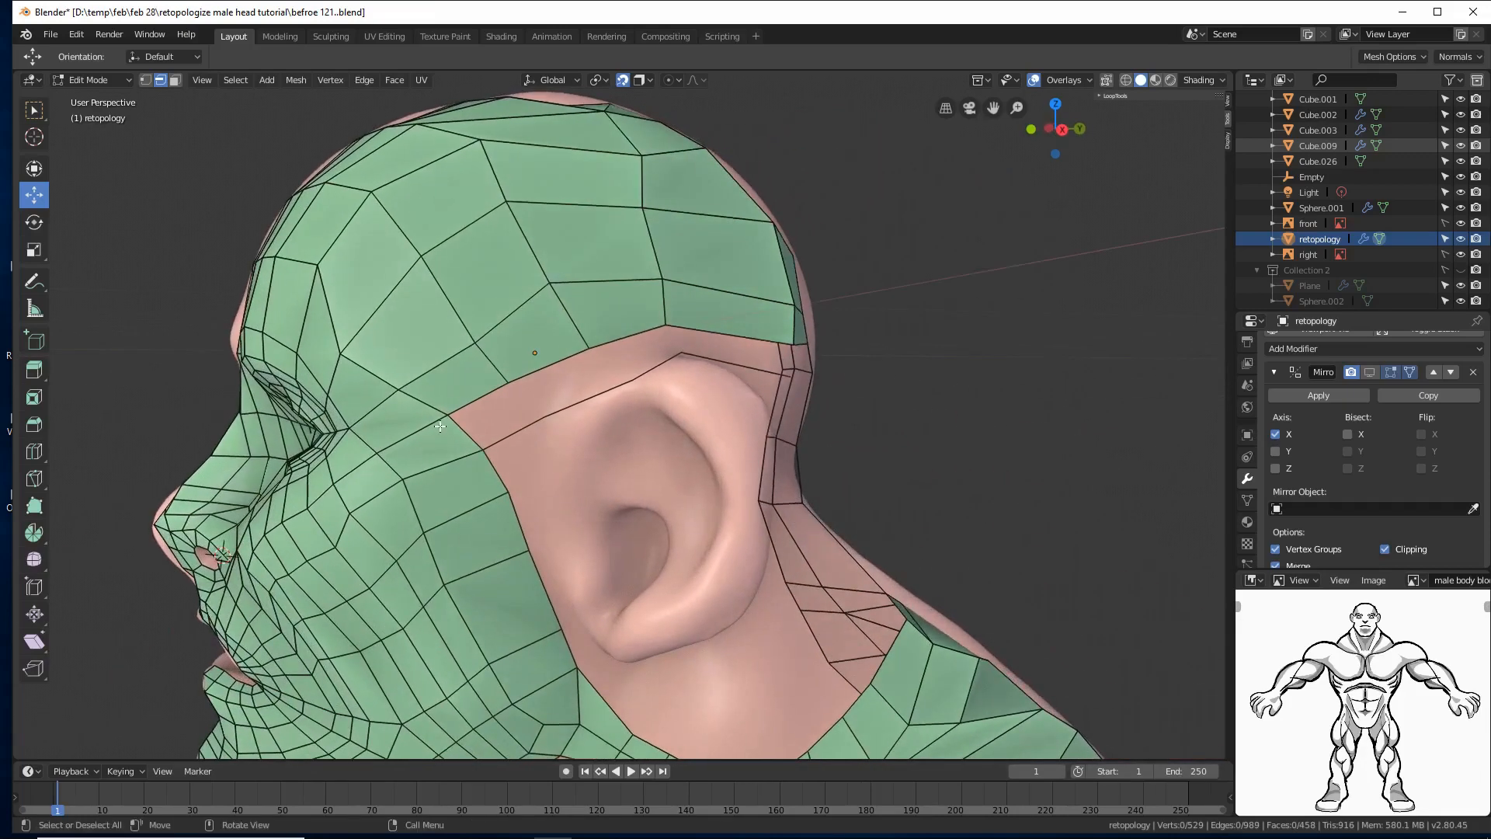
pyautogui.click(482, 399)
pyautogui.keyDown('shift'); pyautogui.click(470, 436); pyautogui.keyUp('shift')
pyautogui.keyDown('shift'); pyautogui.click(506, 437); pyautogui.keyUp('shift')
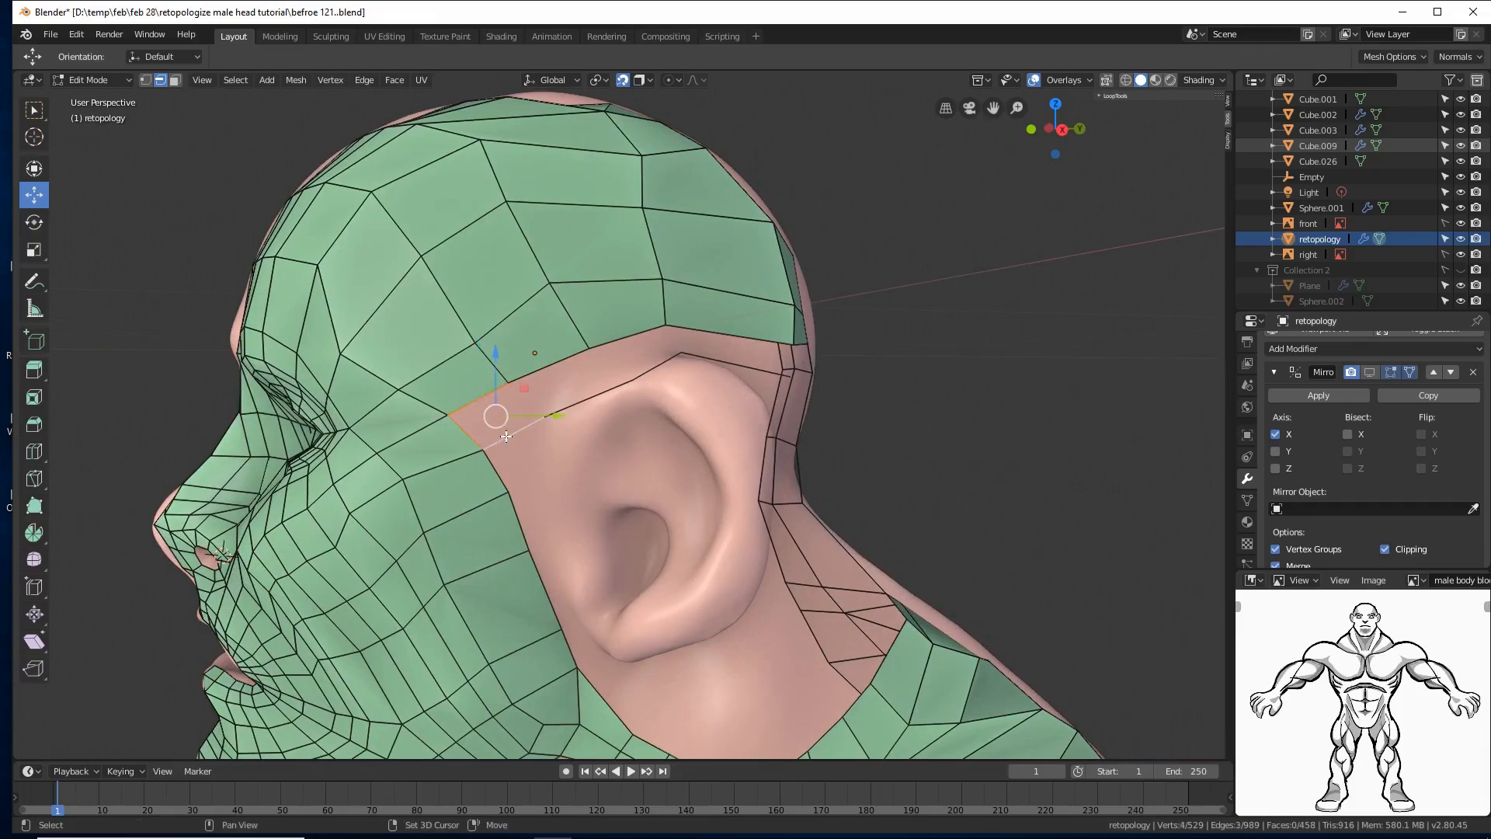
pyautogui.click(979, 461)
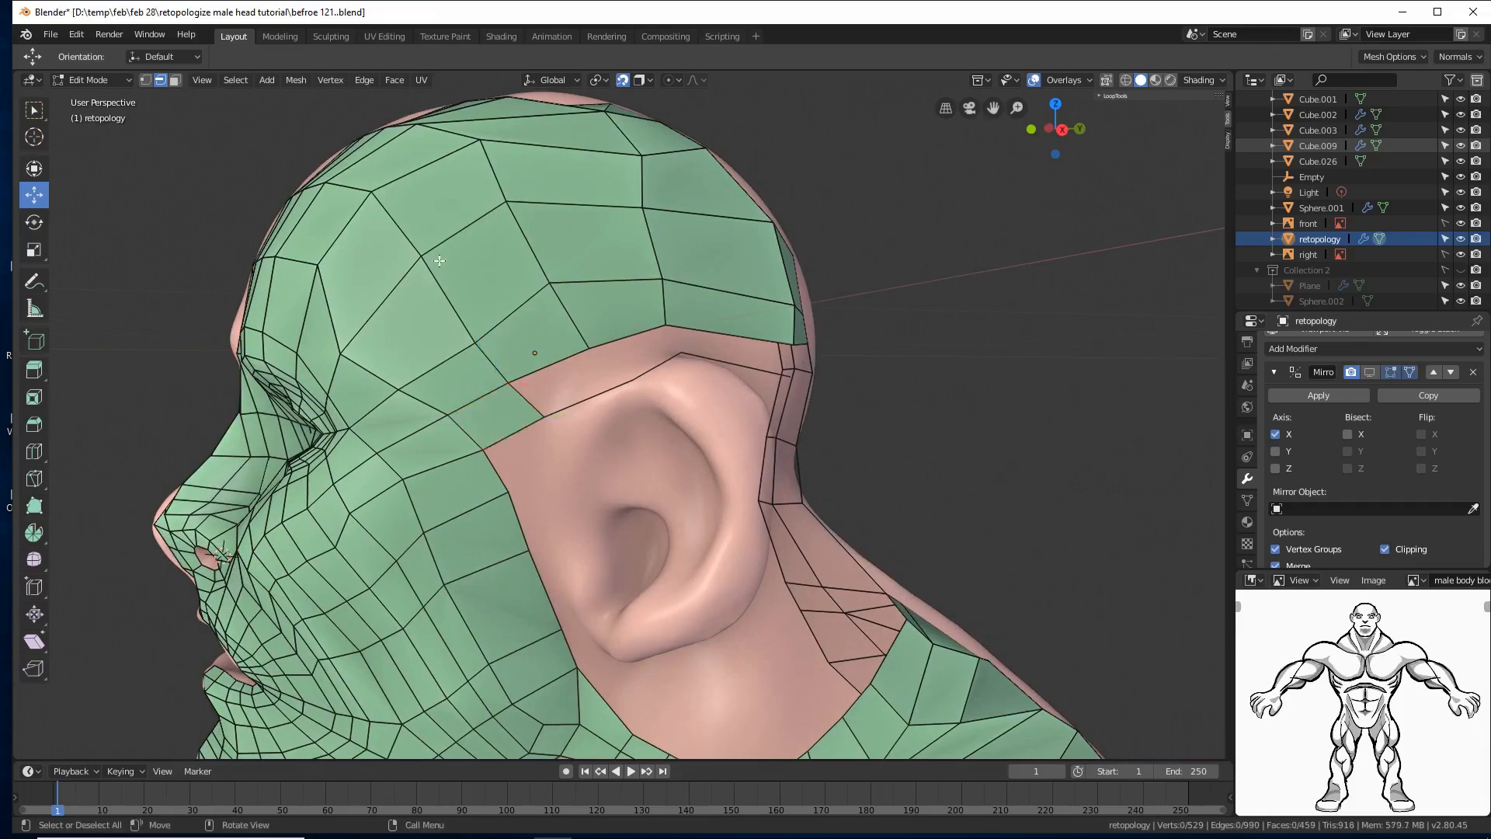
# Step: Fill three more faces along the lowest row directly above the ear, continuing toward the back of the head
pyautogui.click(525, 399)
pyautogui.press('f')
pyautogui.press('f')
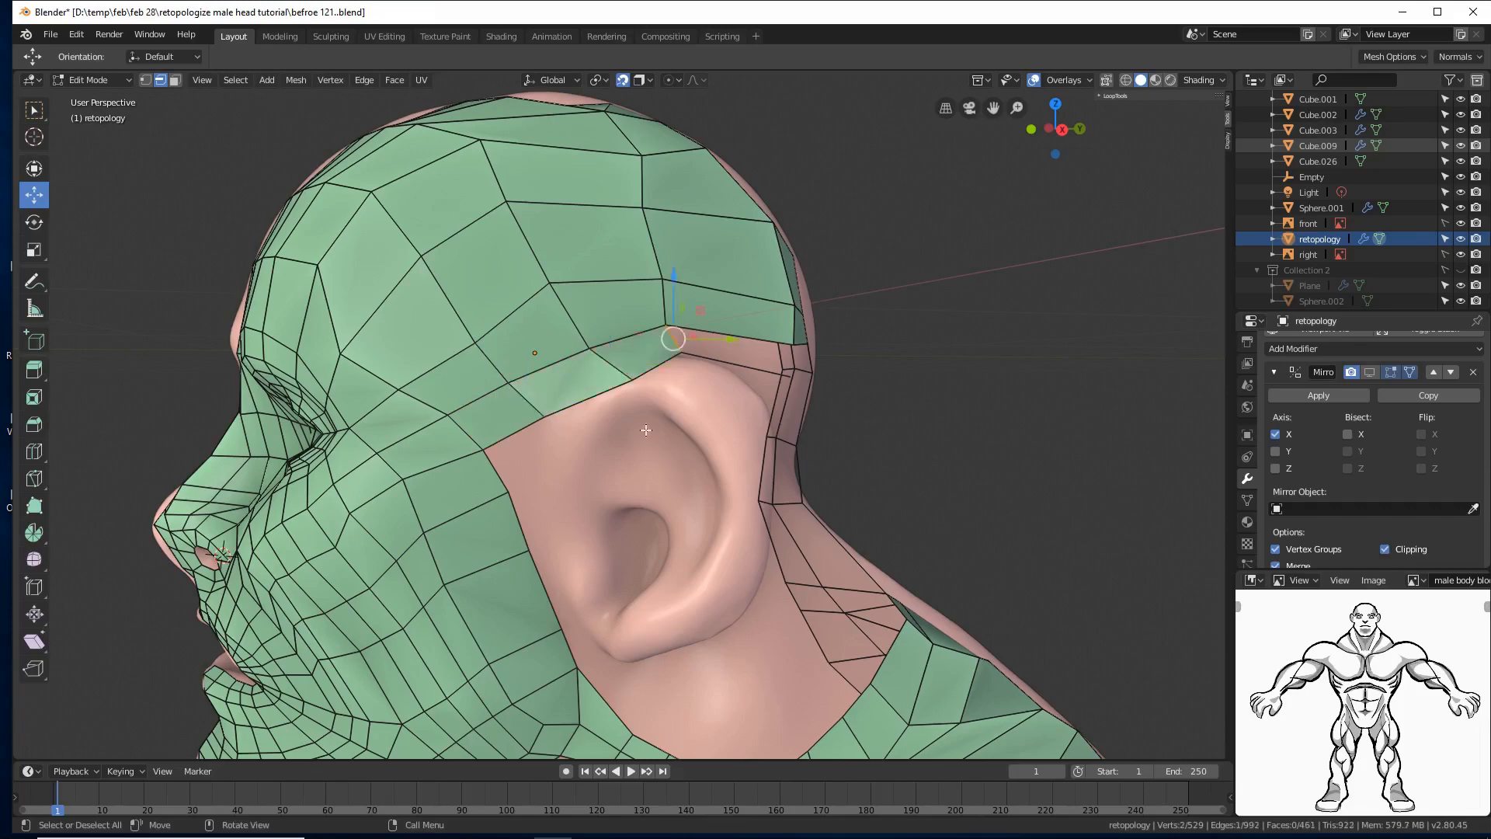
pyautogui.moveTo(977, 403); pyautogui.dragTo(917, 353, button='middle')
pyautogui.press('f')
# Step: Close the lowest row with a quad against the back strip and save the file as befroe 122
pyautogui.keyDown('shift'); pyautogui.click(902, 339); pyautogui.keyUp('shift')
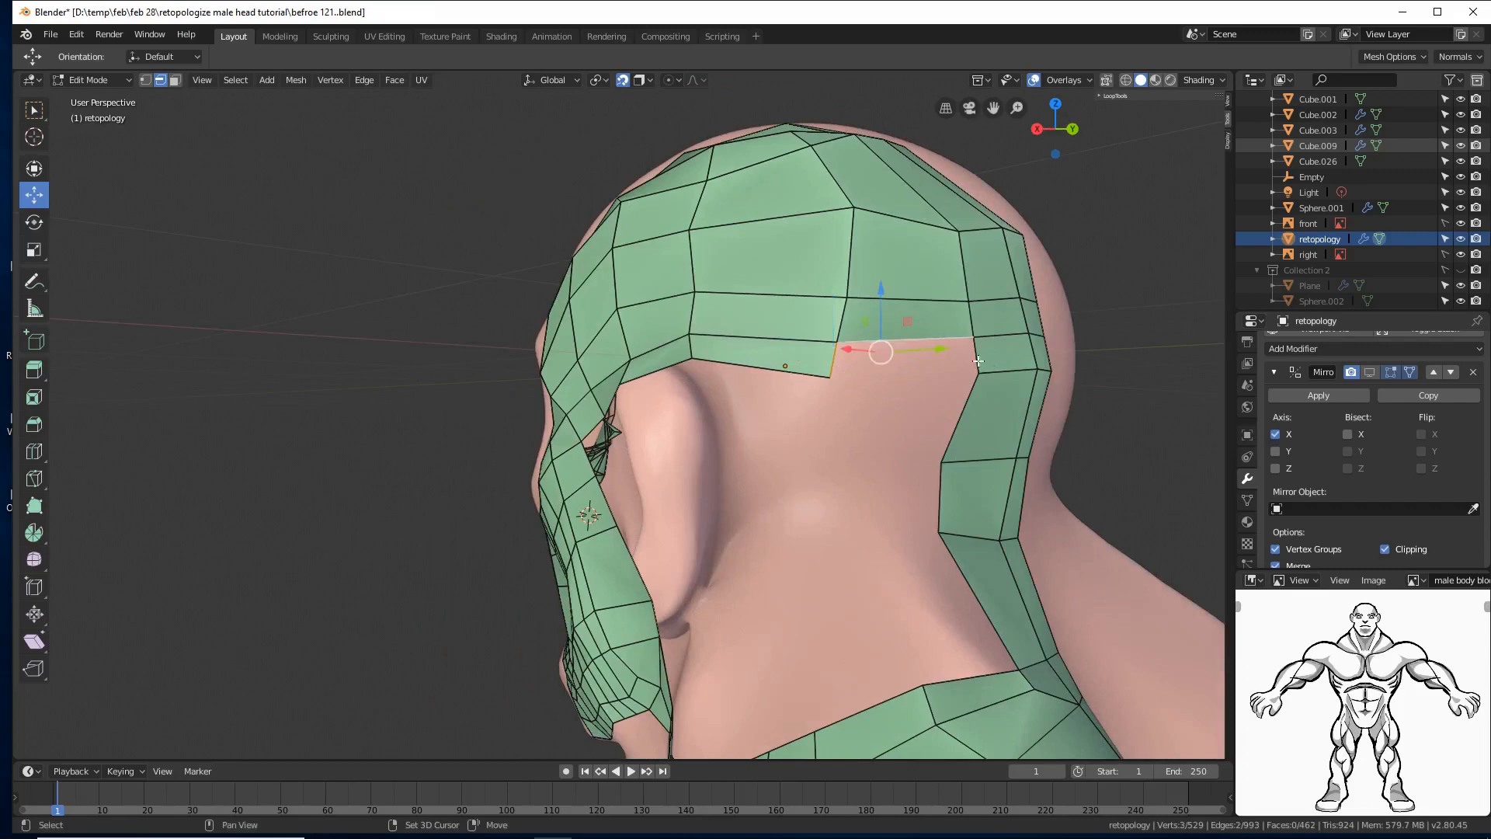
pyautogui.keyDown('shift'); pyautogui.click(976, 357); pyautogui.keyUp('shift')
pyautogui.press('f')
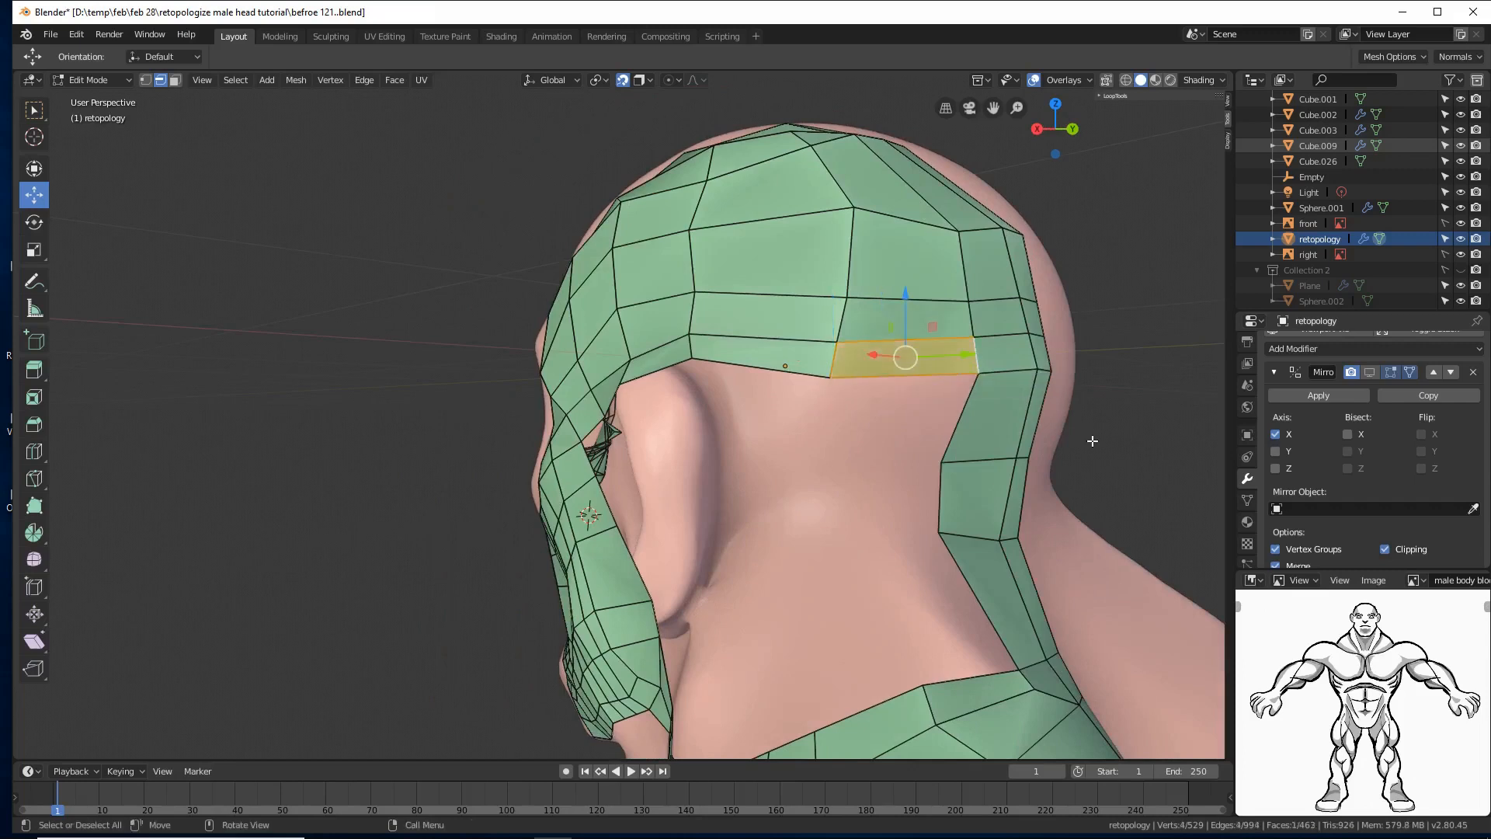
pyautogui.click(1122, 450)
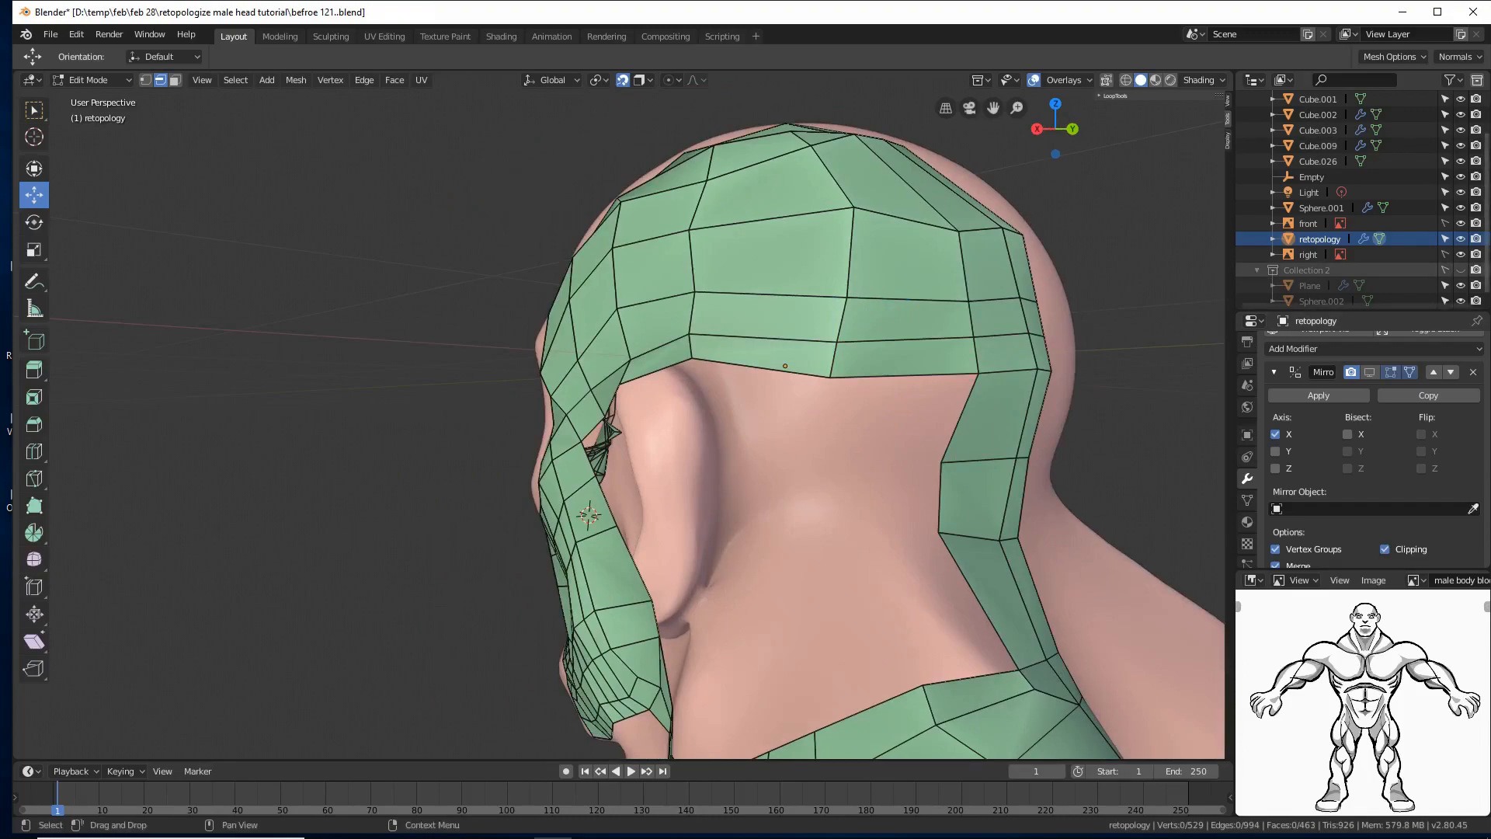
pyautogui.hotkey('ctrl', 'alt', 's')
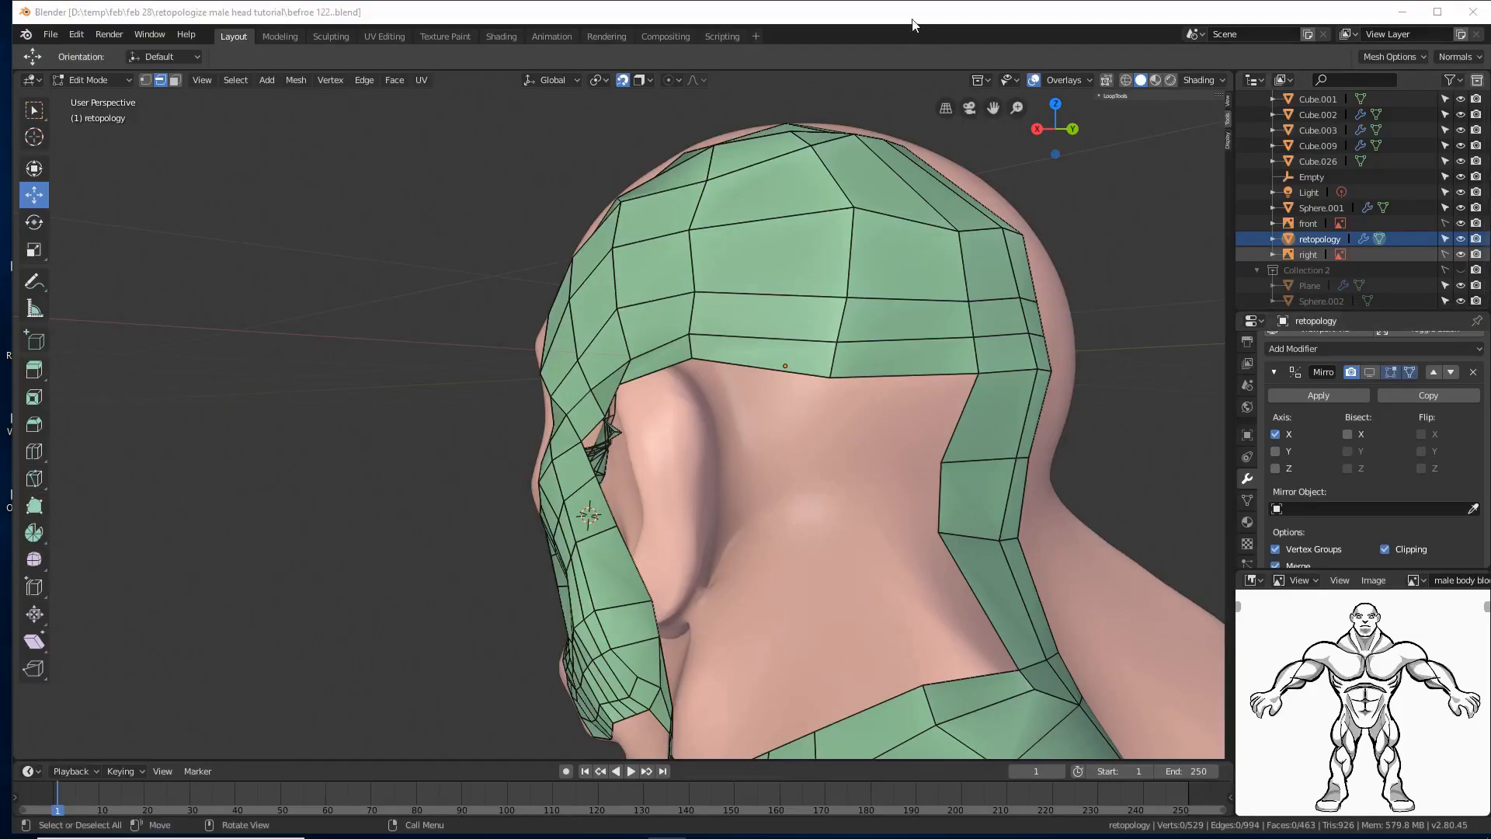
# Step: Extrude a chain of five vertices below the ear, from the boundary vertex behind the jaw across the neck toward the back strip
pyautogui.moveTo(713, 393); pyautogui.dragTo(650, 447, button='middle')
pyautogui.scroll(-3, 810, 376)
pyautogui.moveTo(707, 451); pyautogui.dragTo(707, 450, button='middle')
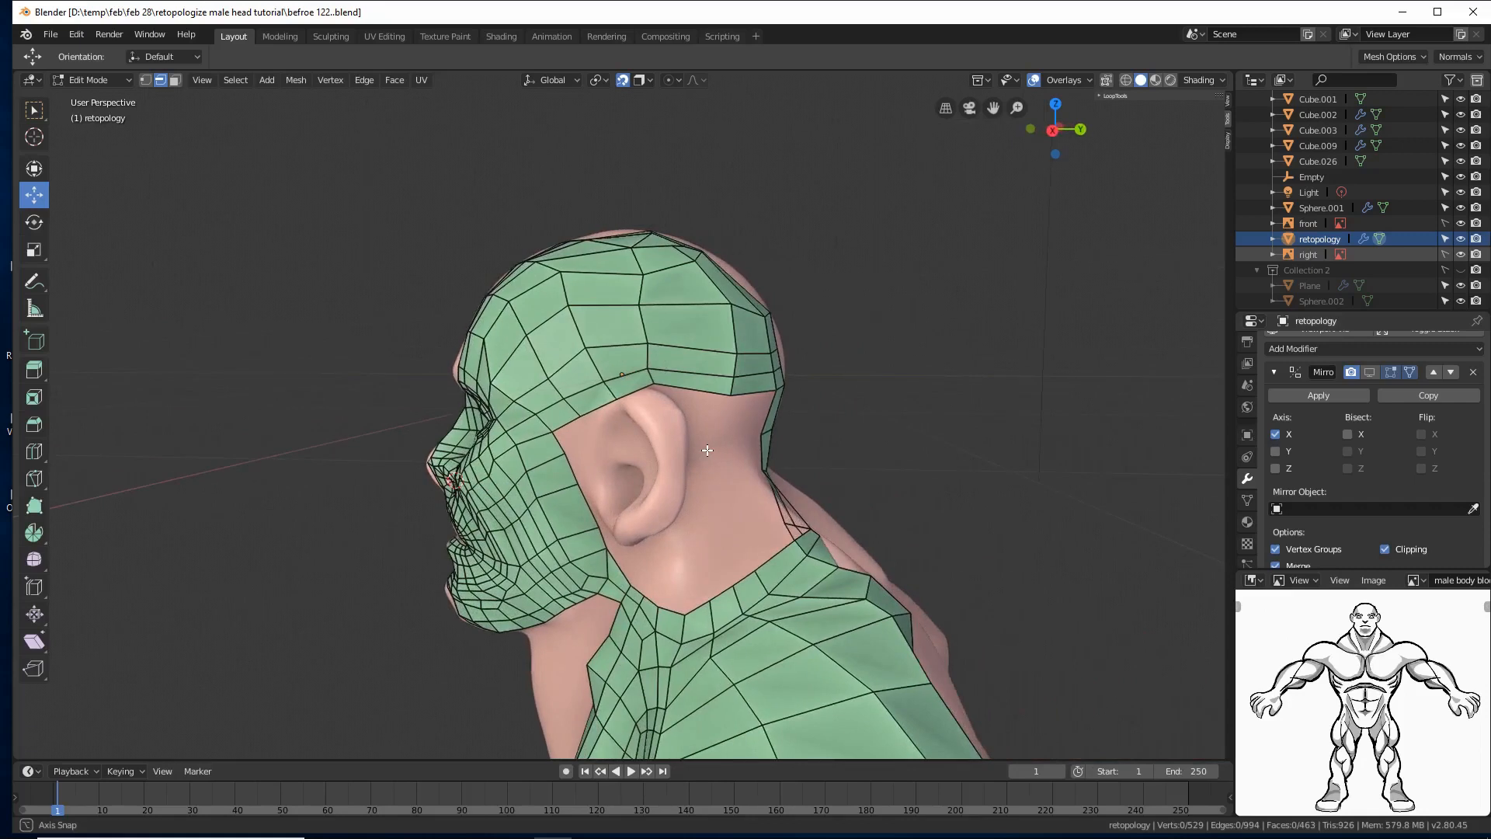
pyautogui.click(145, 80)
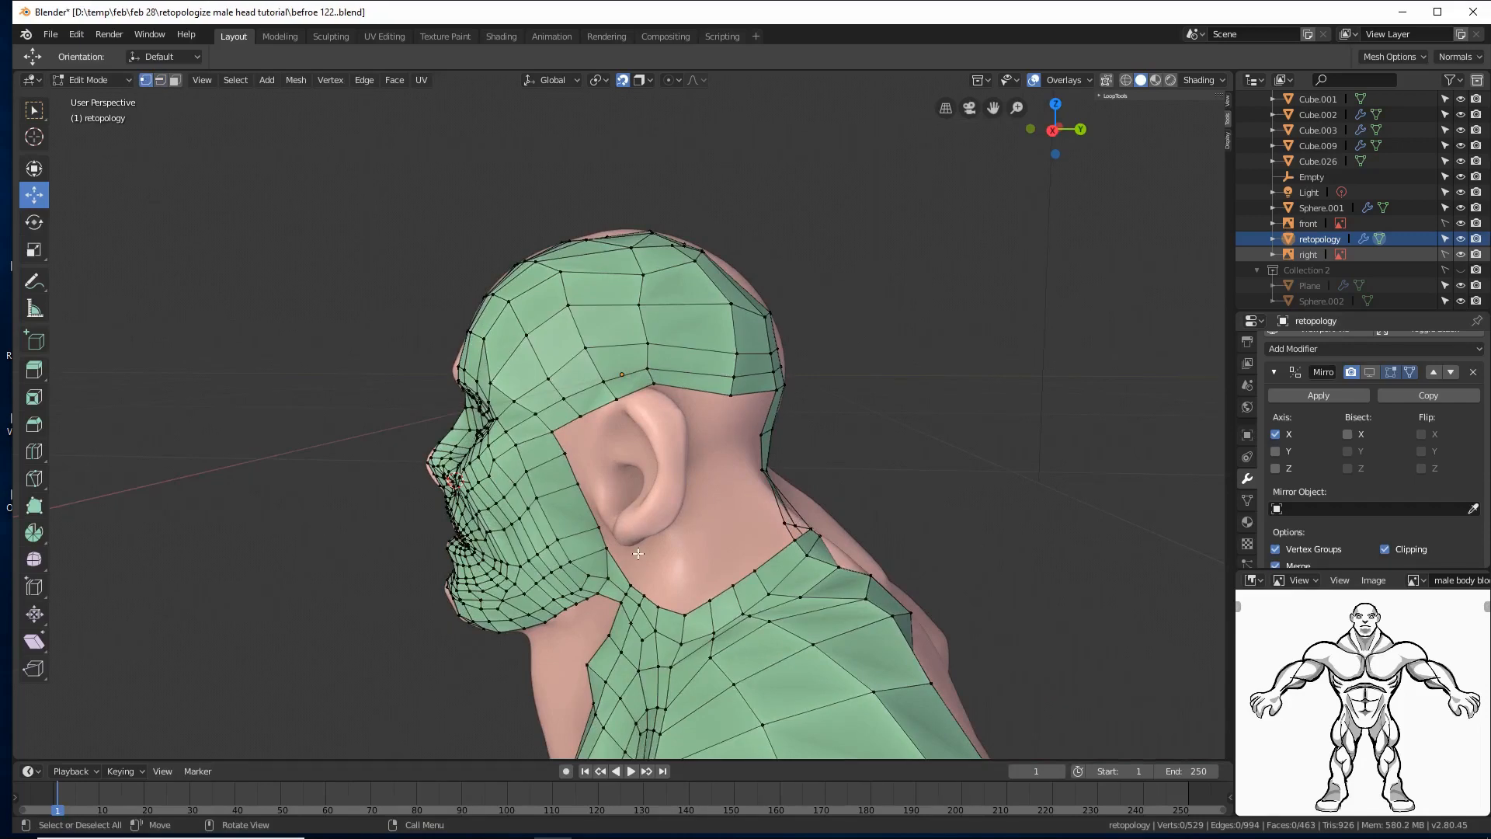
pyautogui.click(632, 584)
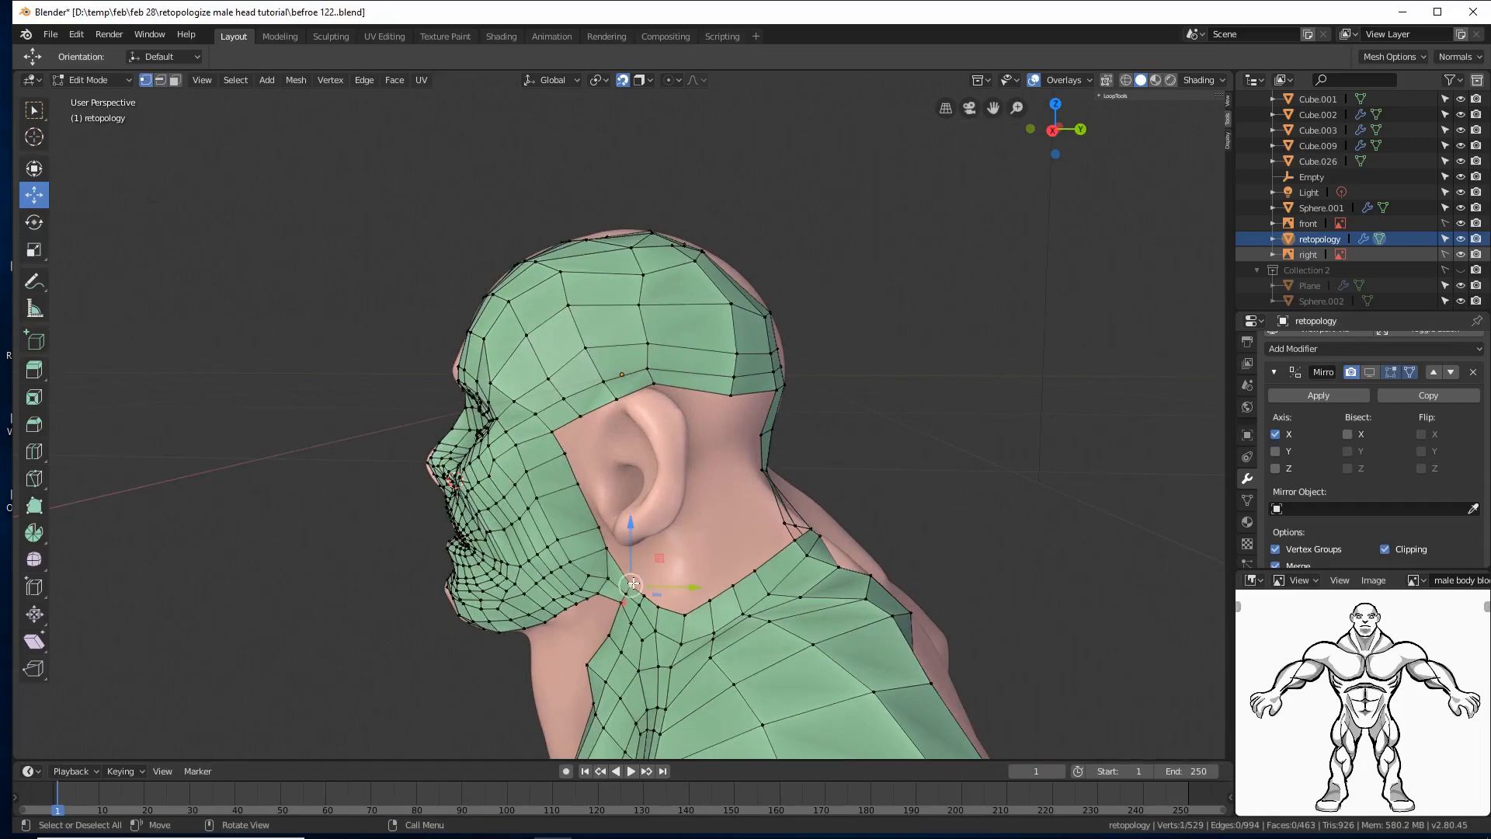
pyautogui.keyDown('ctrl'); pyautogui.rightClick(667, 557); pyautogui.keyUp('ctrl')
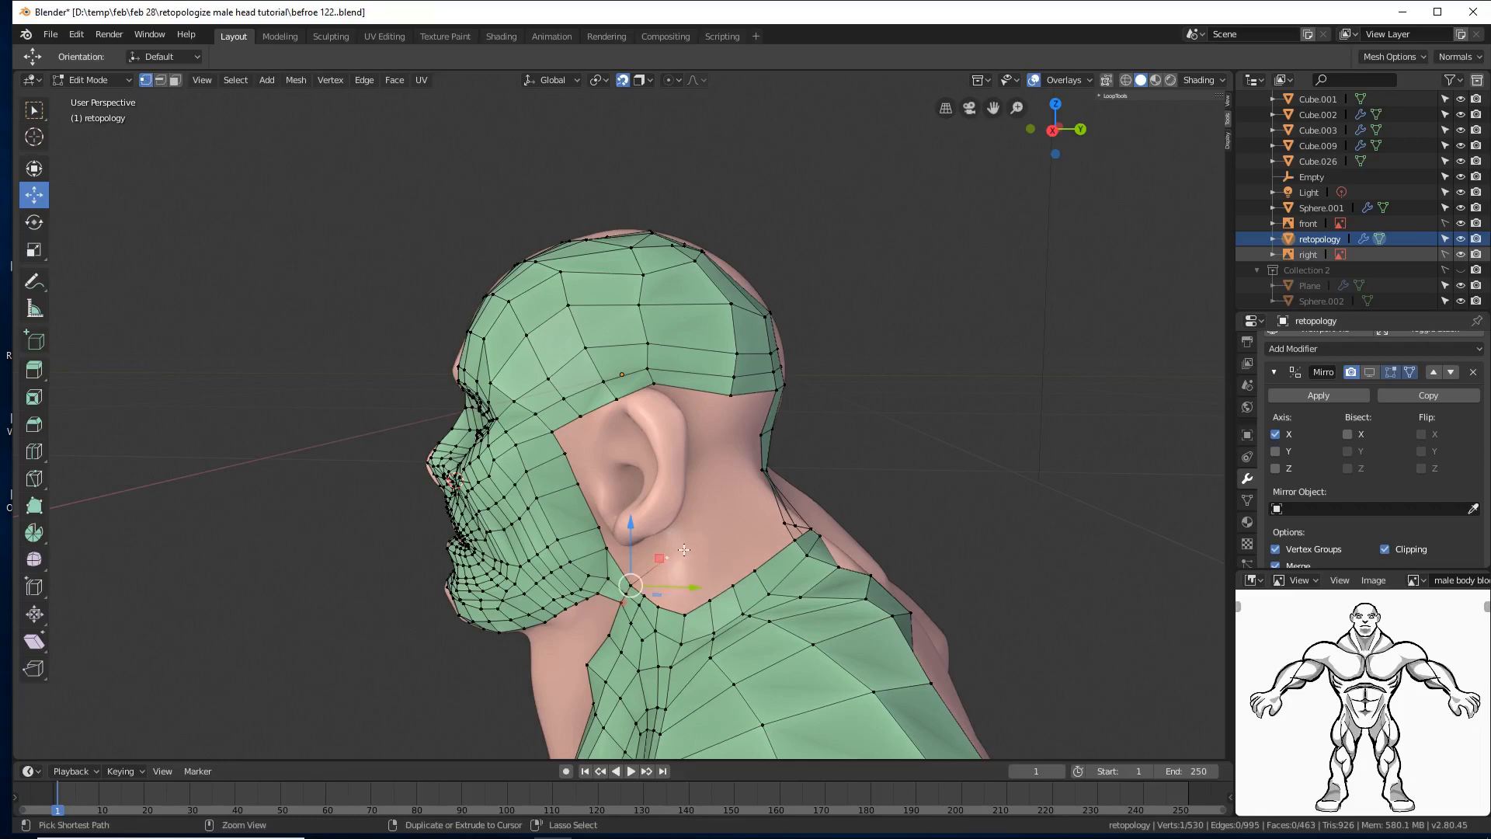
pyautogui.keyDown('ctrl'); pyautogui.rightClick(691, 541); pyautogui.keyUp('ctrl')
pyautogui.keyDown('ctrl'); pyautogui.rightClick(713, 531); pyautogui.keyUp('ctrl')
pyautogui.moveTo(907, 495); pyautogui.dragTo(804, 491, button='middle')
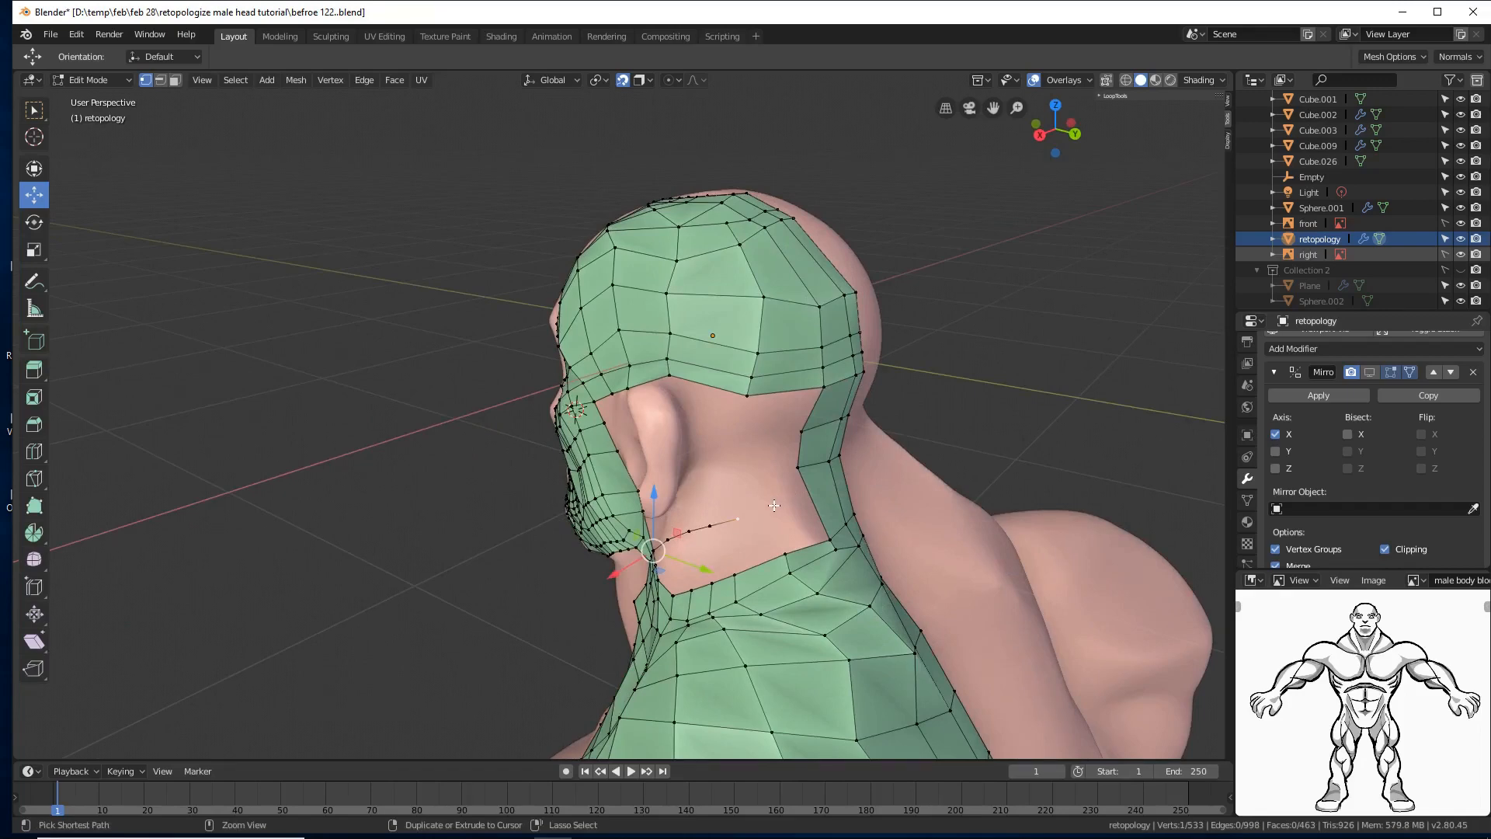
pyautogui.keyDown('ctrl'); pyautogui.rightClick(774, 505); pyautogui.keyUp('ctrl')
# Step: Add a single loop cut across the back strip level with the chain's end, slid slightly upward by a factor of about 0.18, and deselect everything
pyautogui.moveTo(840, 494); pyautogui.dragTo(820, 499, button='middle')
pyautogui.hotkey('ctrl', 'r')
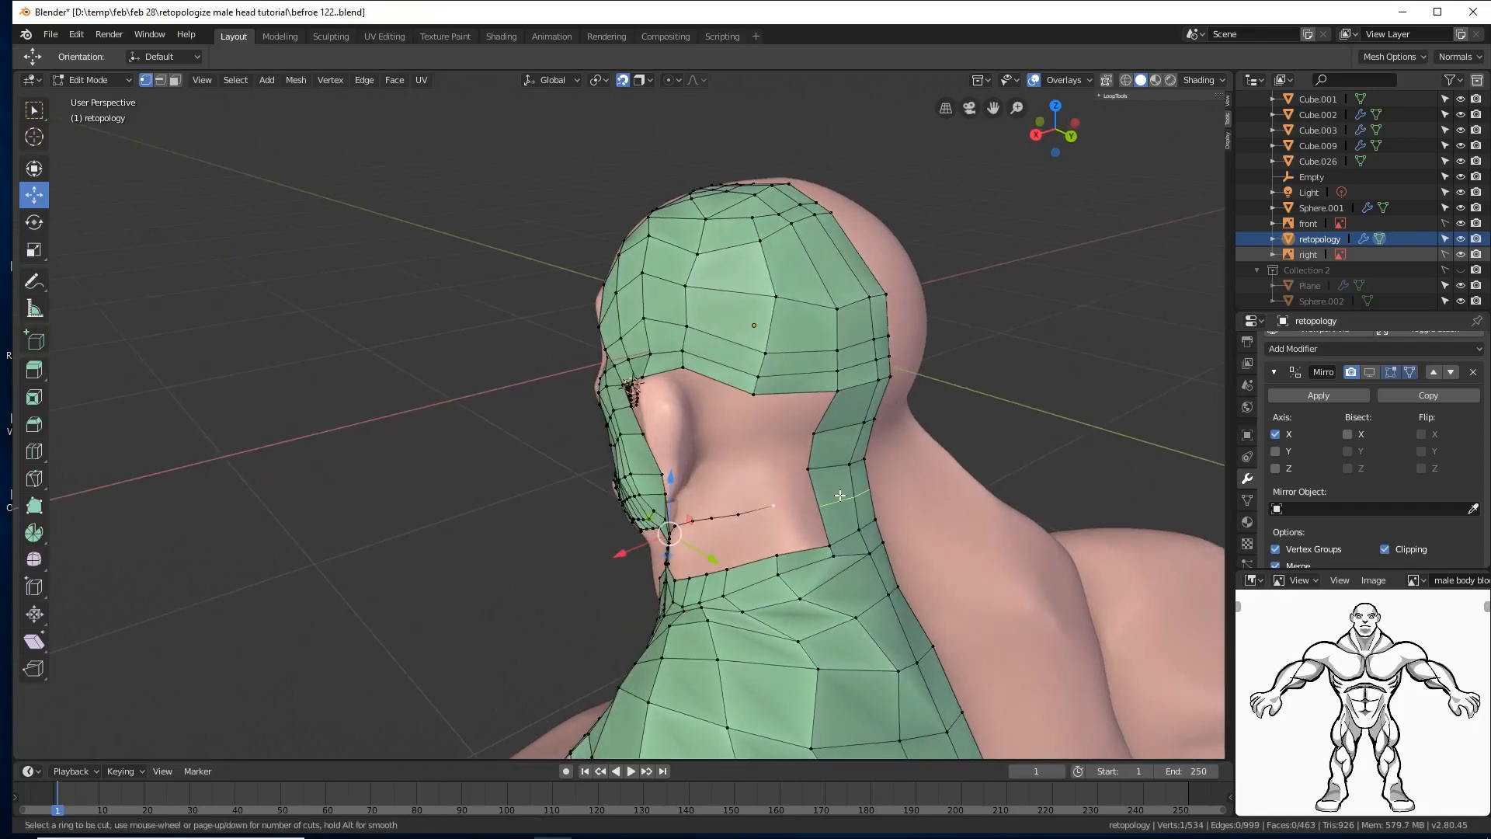
pyautogui.click(840, 496)
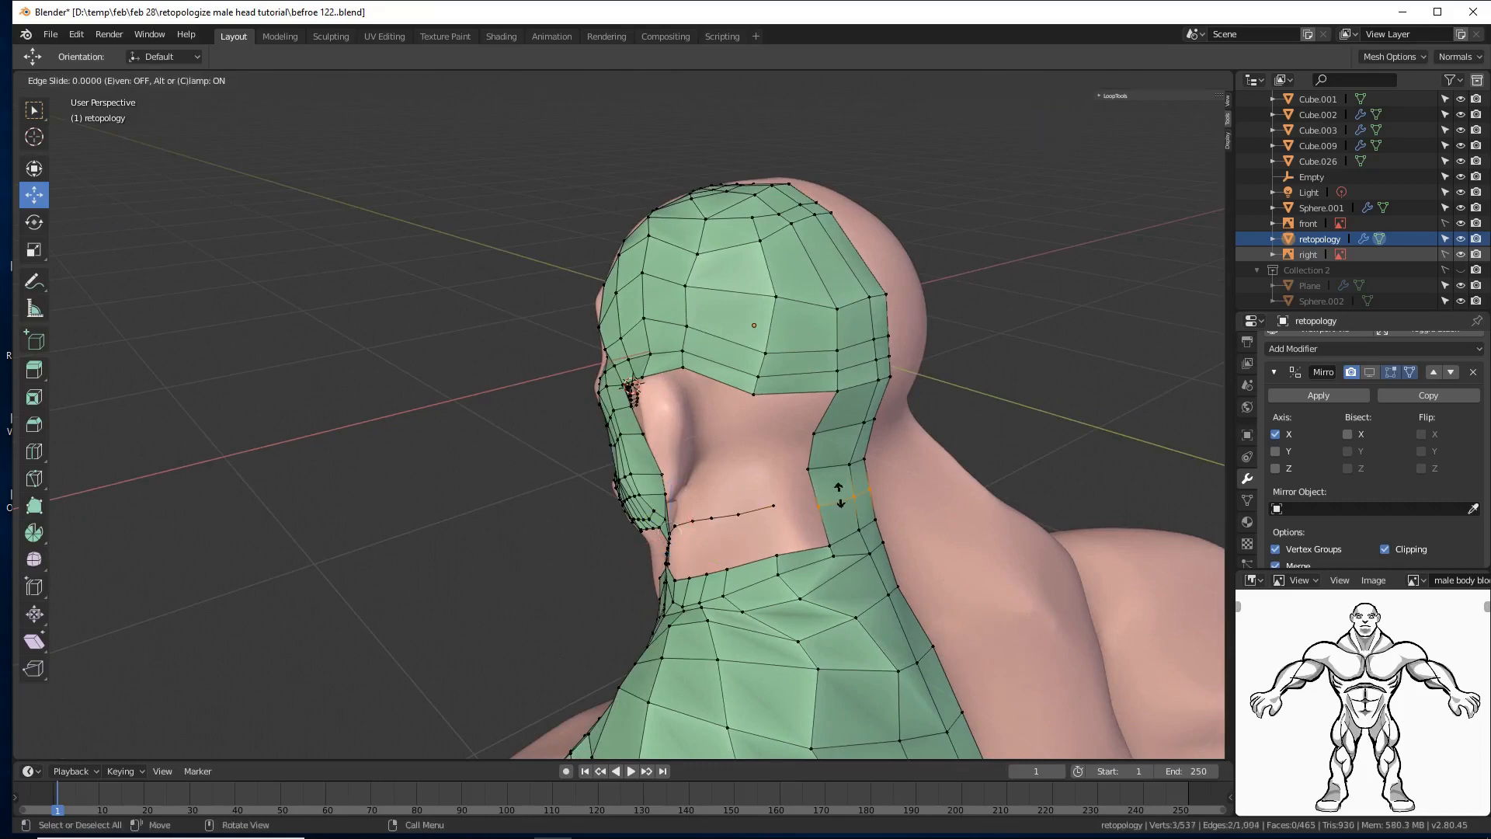
pyautogui.click(841, 487)
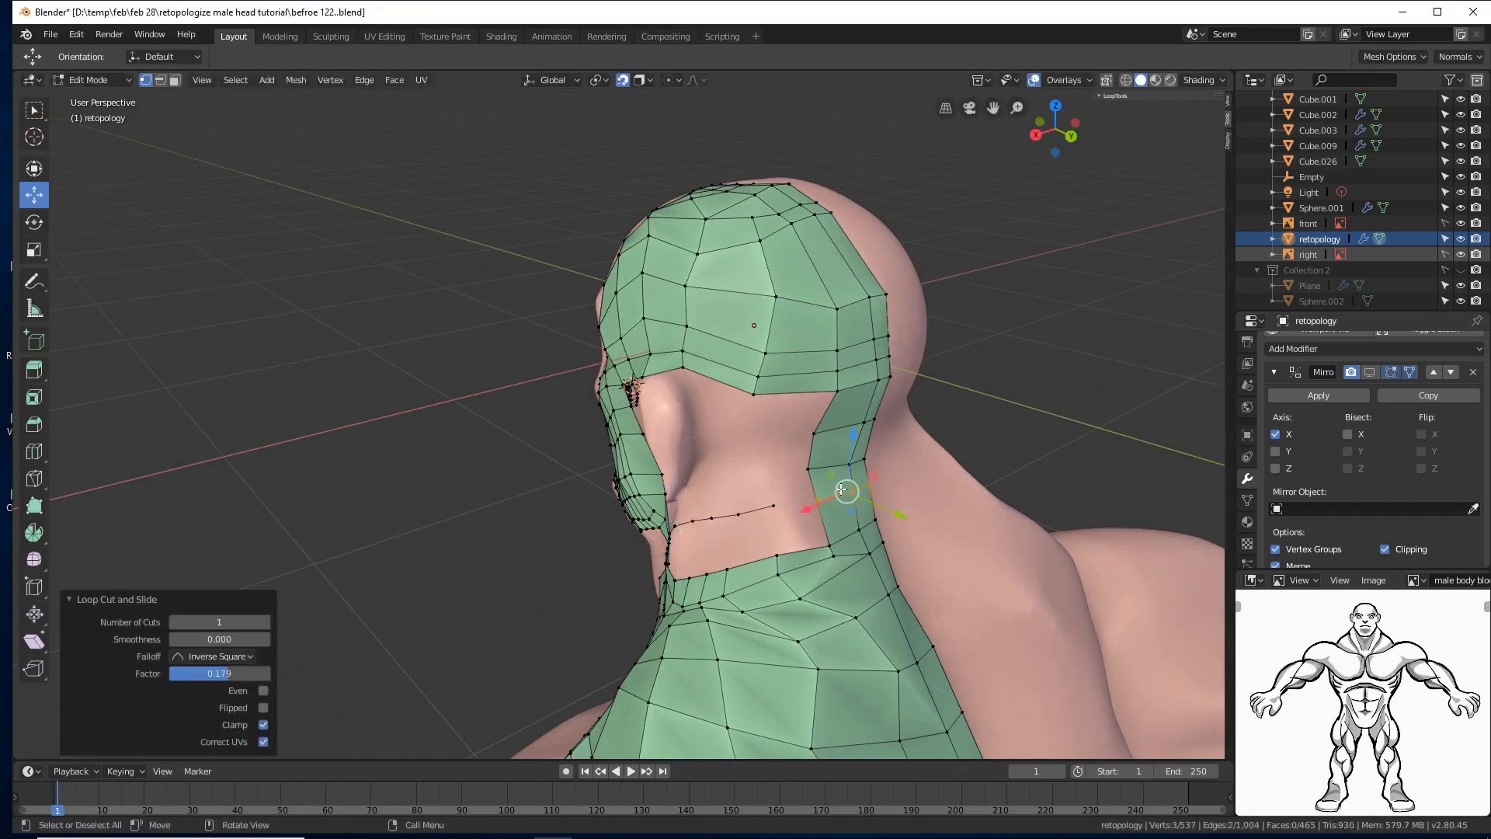
pyautogui.click(1088, 470)
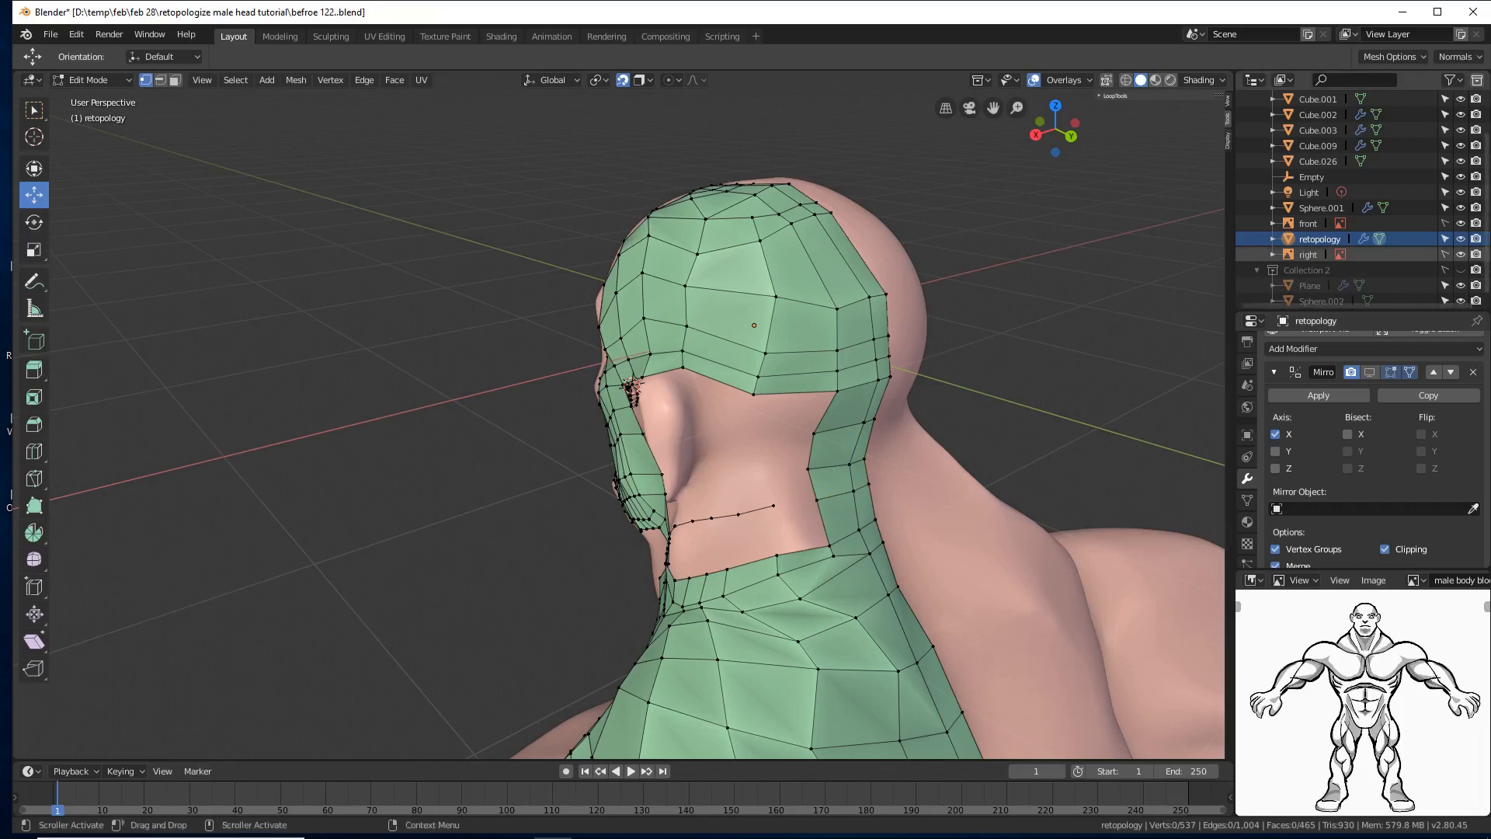
# Step: Save the file as befroe 123.blend and connect the loose neck edge chain's rear end to the strip at the back of the neck
pyautogui.hotkey('ctrl', 'alt', 's')
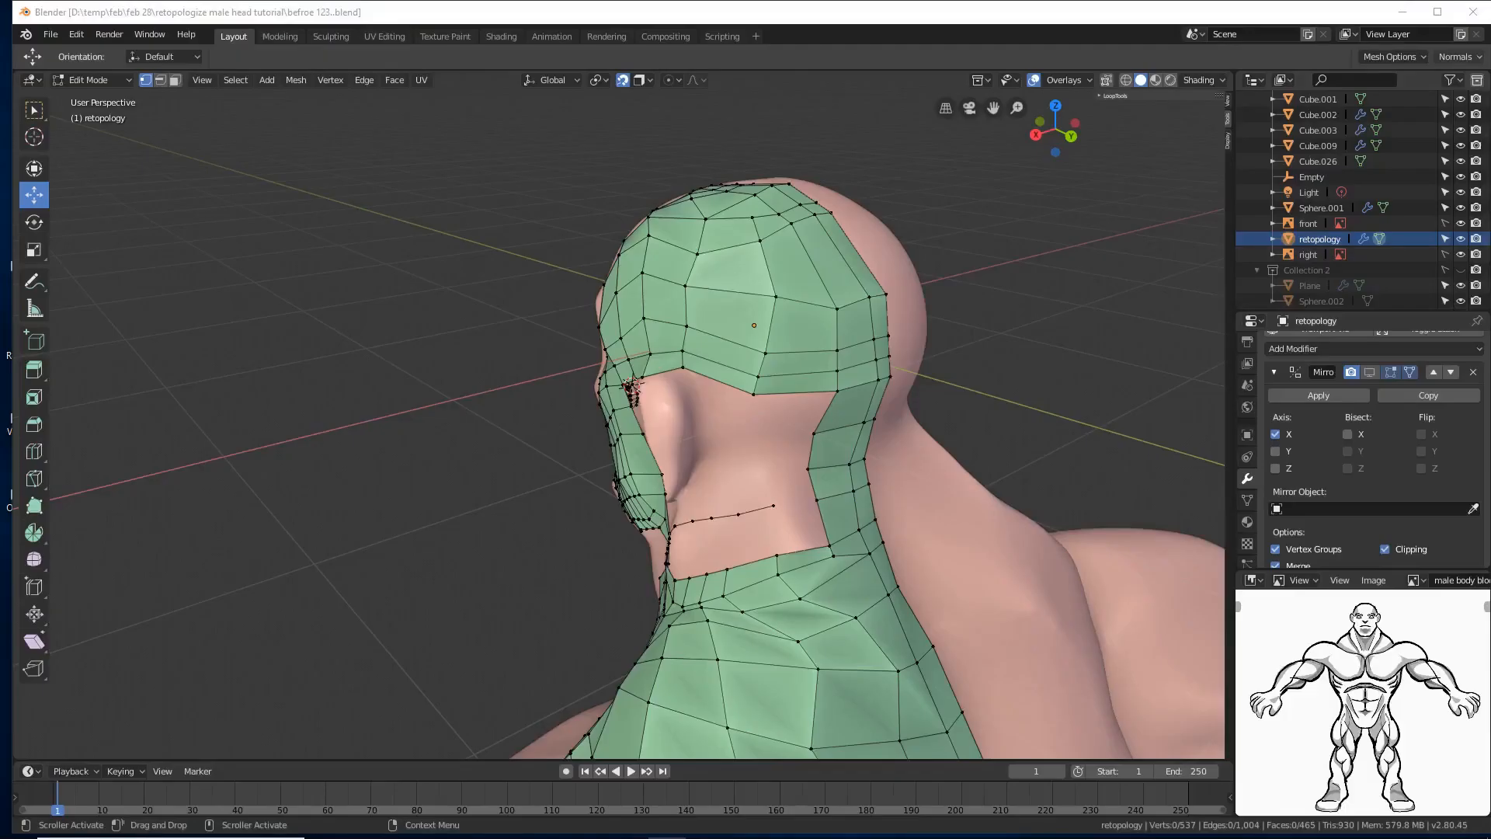
pyautogui.click(773, 505)
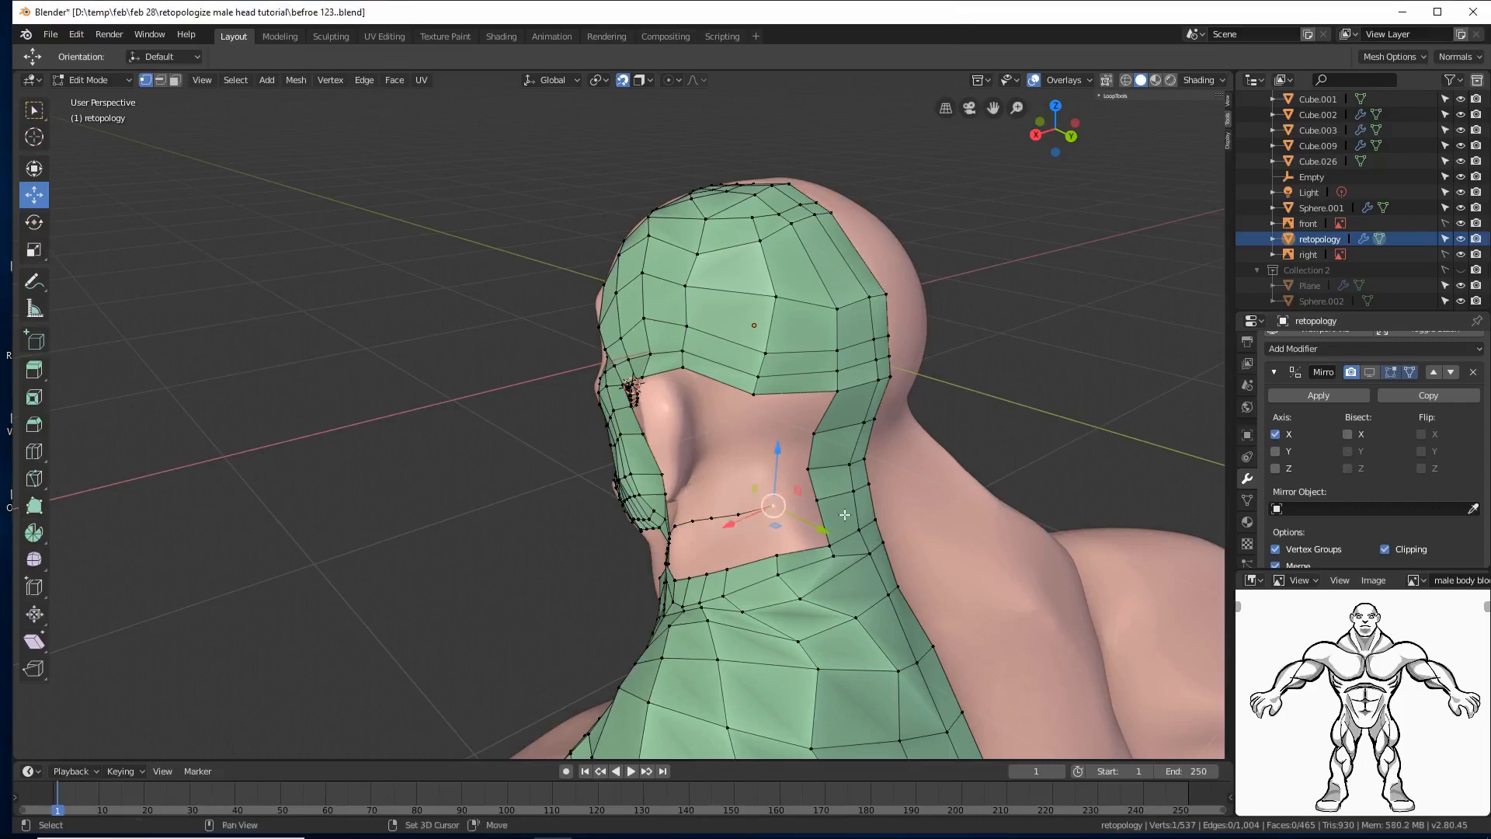
pyautogui.keyDown('shift'); pyautogui.click(818, 497); pyautogui.keyUp('shift')
pyautogui.press('f')
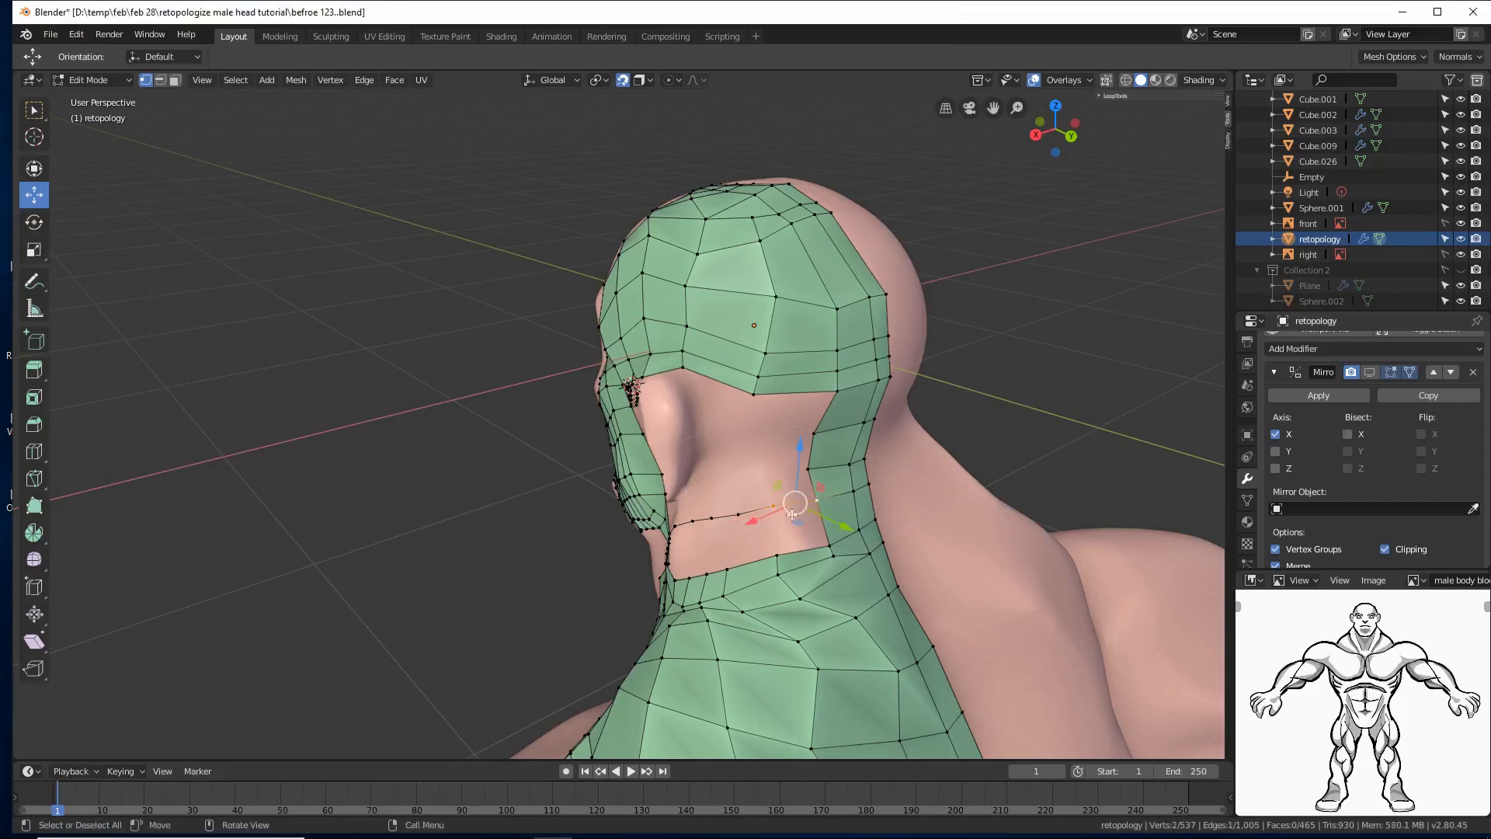
# Step: Circle-select the edge chain crossing the neck and the rear part of the gap's border beneath it
pyautogui.moveTo(820, 498); pyautogui.dragTo(761, 527, button='middle')
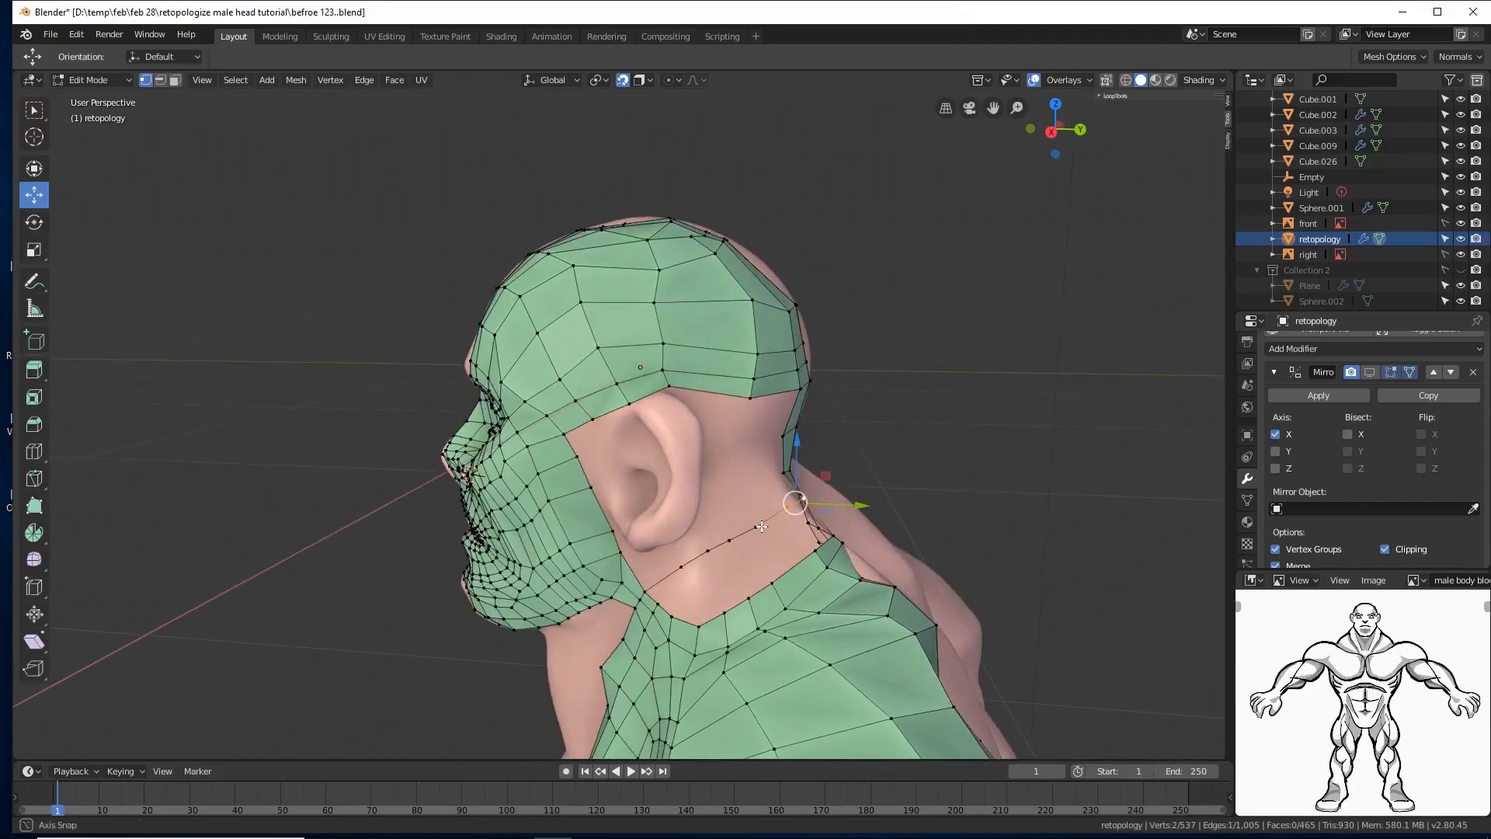
pyautogui.keyDown('alt'); pyautogui.click(734, 603); pyautogui.keyUp('alt')
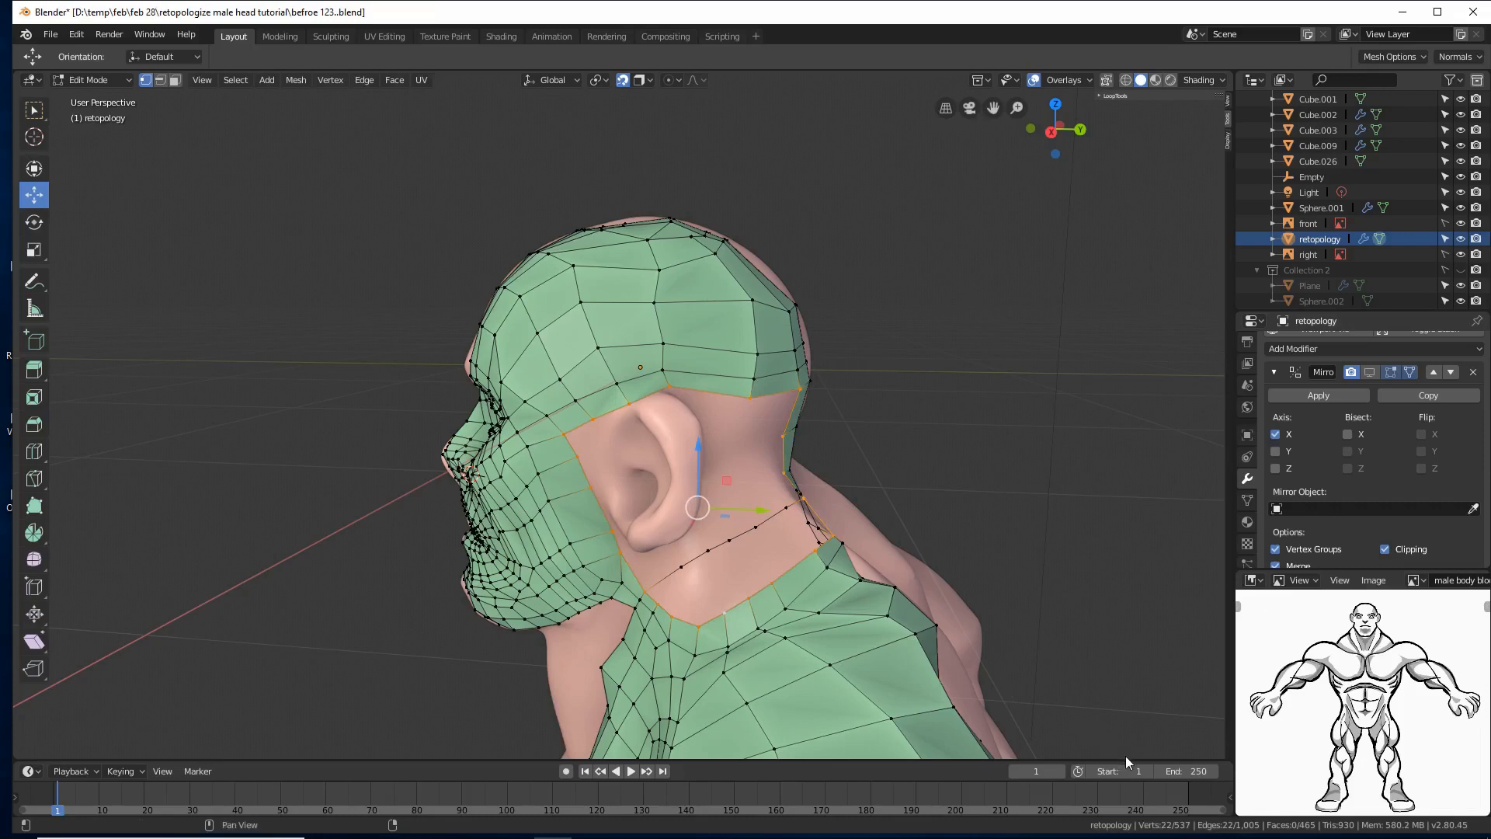
pyautogui.click(682, 567)
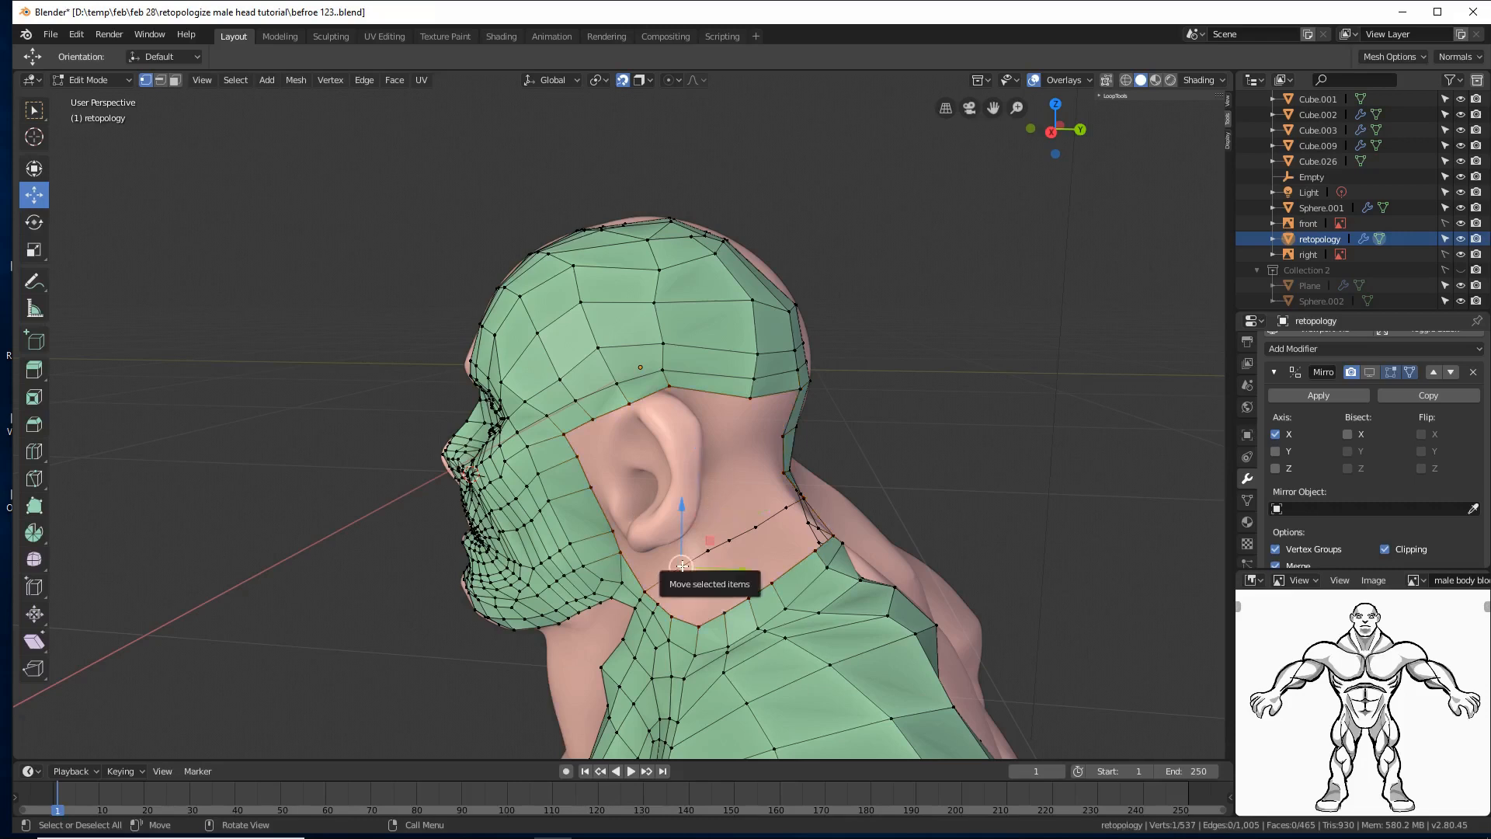
pyautogui.press('c')
pyautogui.moveTo(683, 566)
pyautogui.mouseDown()
pyautogui.moveTo(699, 536)
pyautogui.moveTo(776, 517)
pyautogui.mouseUp()
pyautogui.moveTo(776, 516); pyautogui.dragTo(808, 531, button='middle')
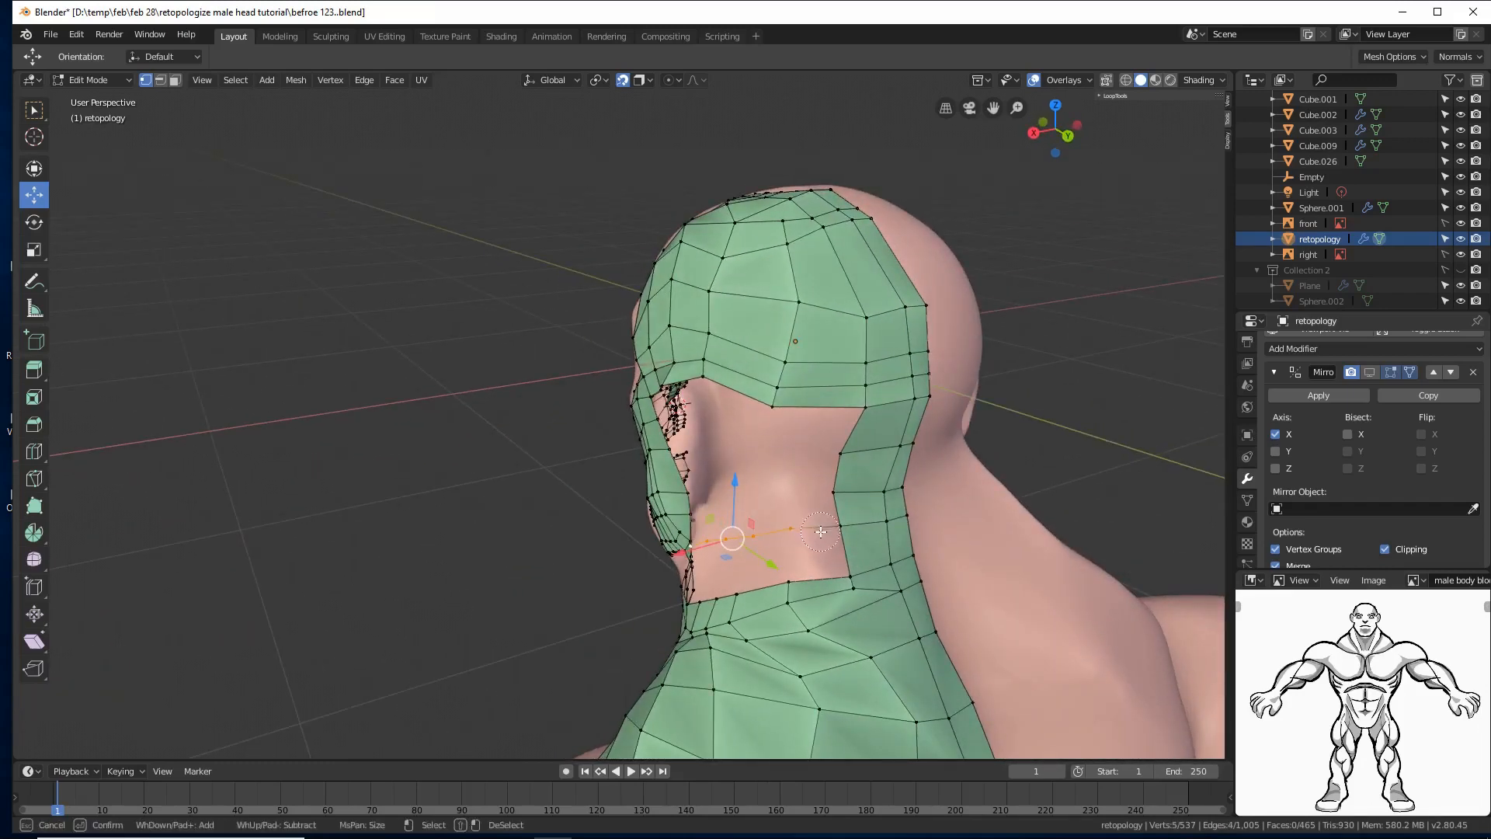
pyautogui.click(821, 532)
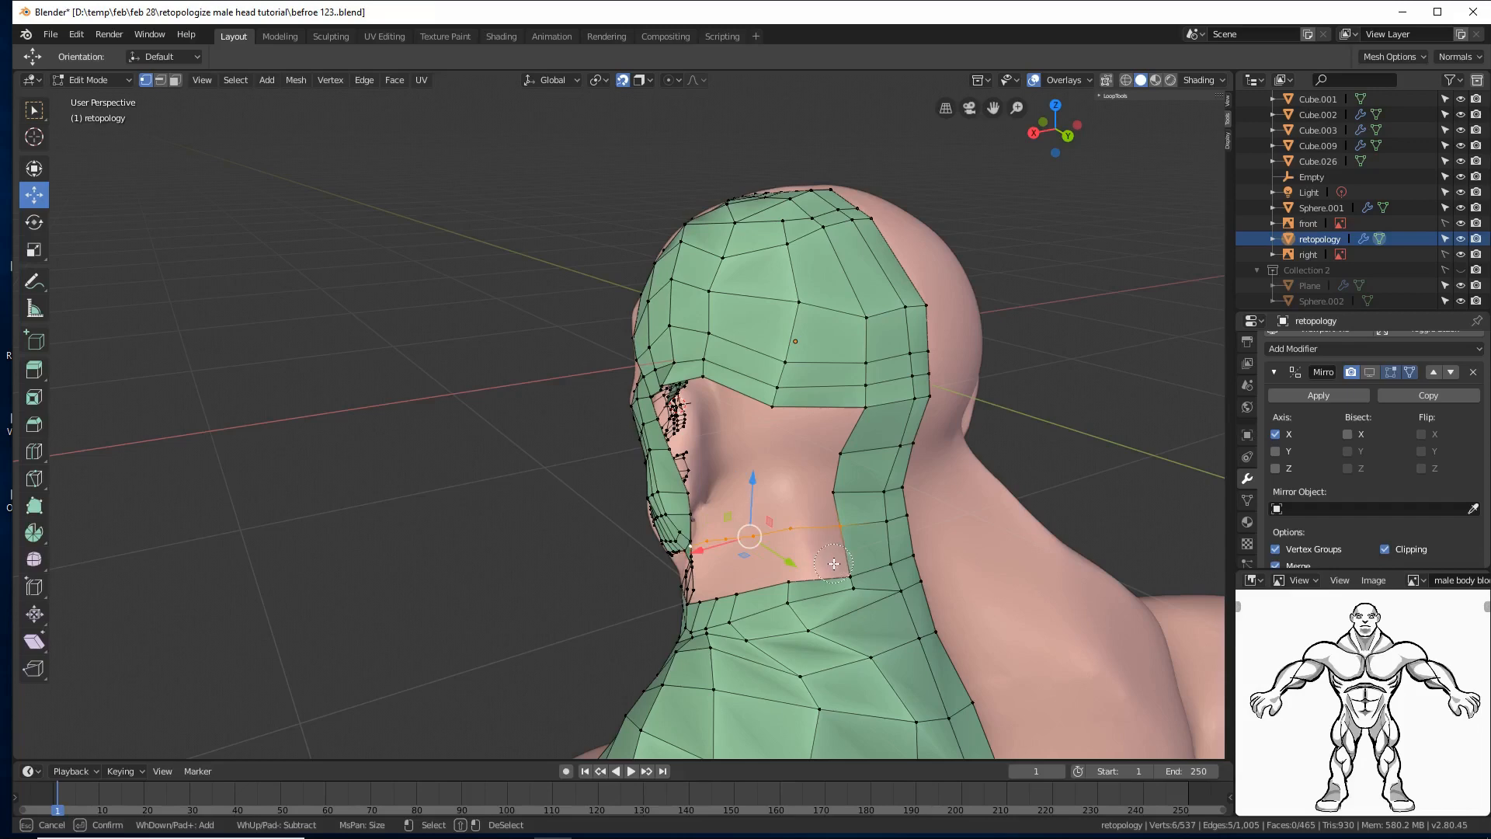
pyautogui.click(846, 564)
pyautogui.click(796, 575)
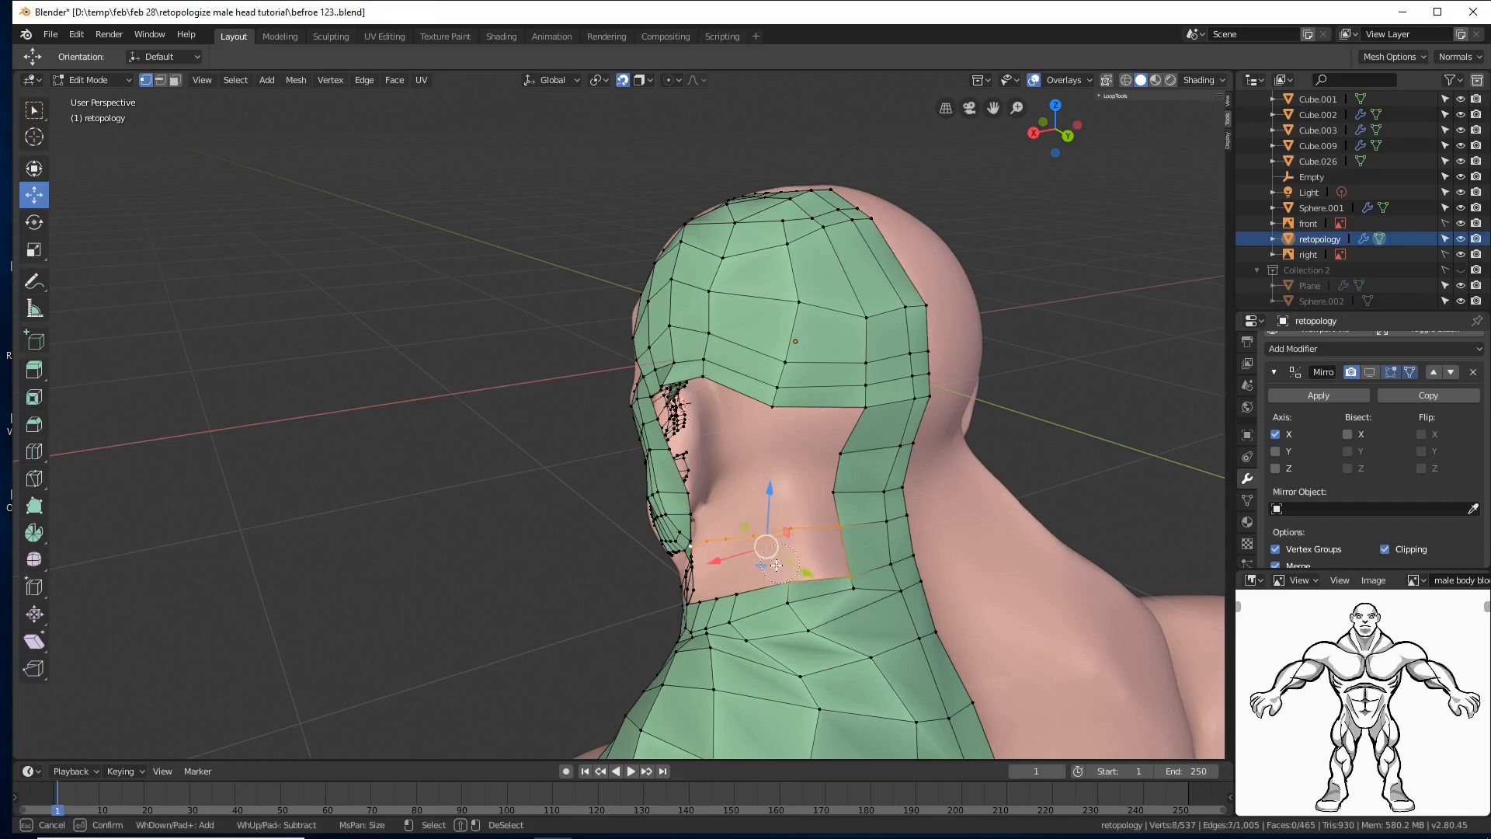
pyautogui.click(744, 592)
pyautogui.click(707, 584)
pyautogui.press('Escape')
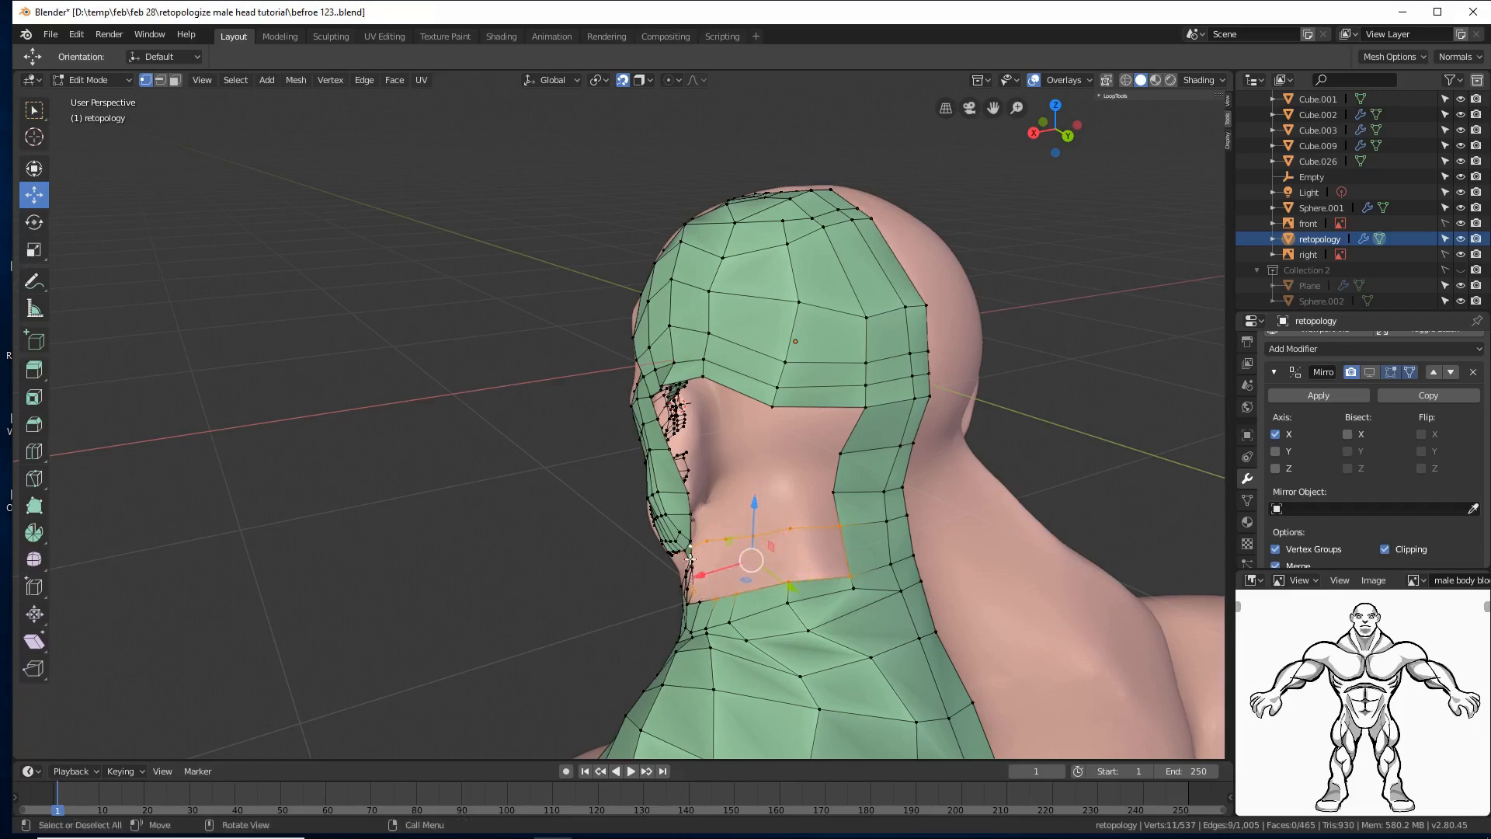
# Step: Add the front part of the gap's lower border to the selection and try to close the neck gap with Grid Fill
pyautogui.moveTo(688, 558); pyautogui.dragTo(794, 531, button='middle')
pyautogui.press('c')
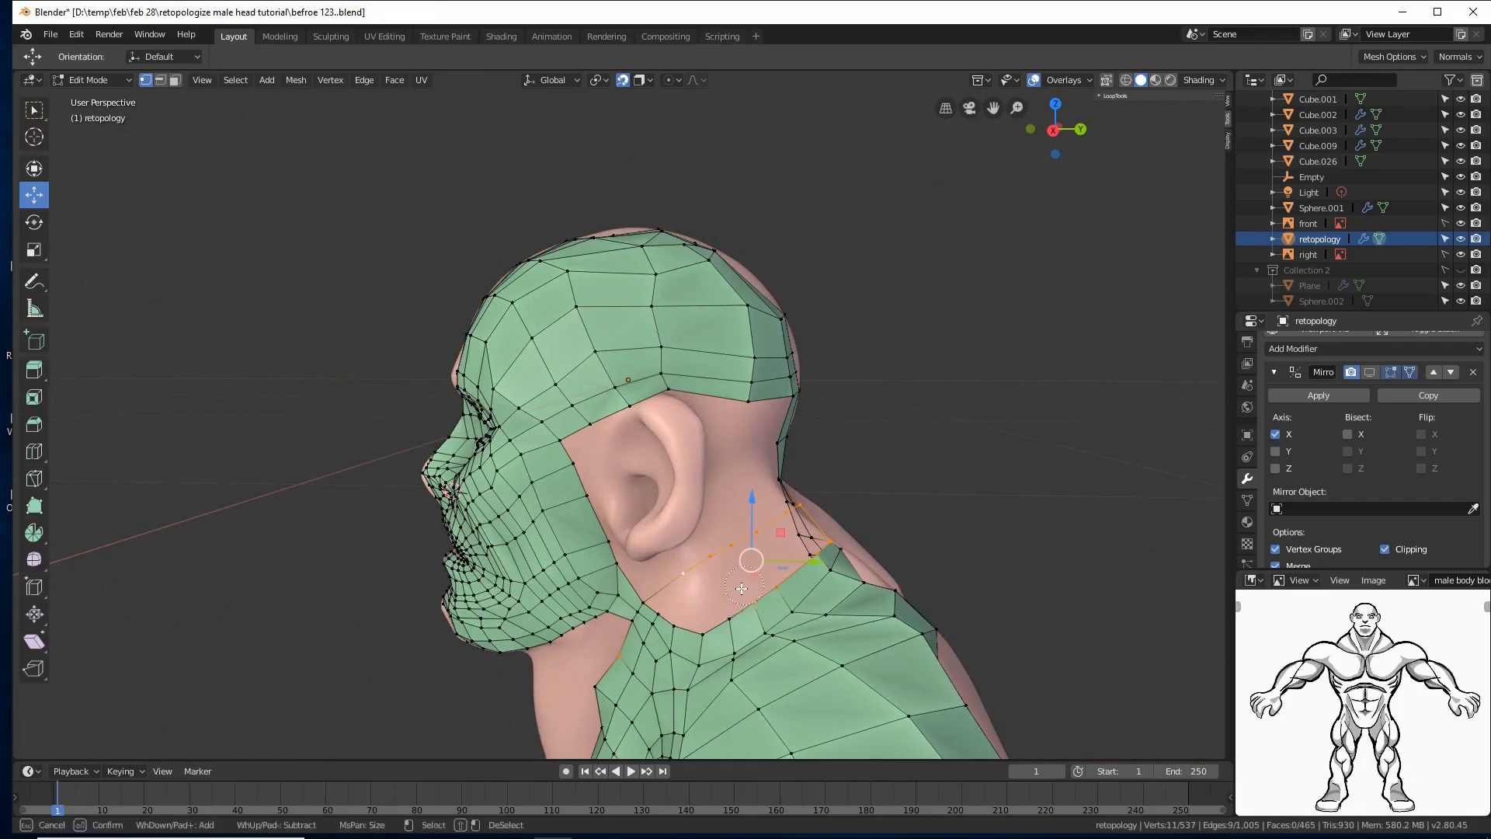
pyautogui.click(731, 596)
pyautogui.click(694, 610)
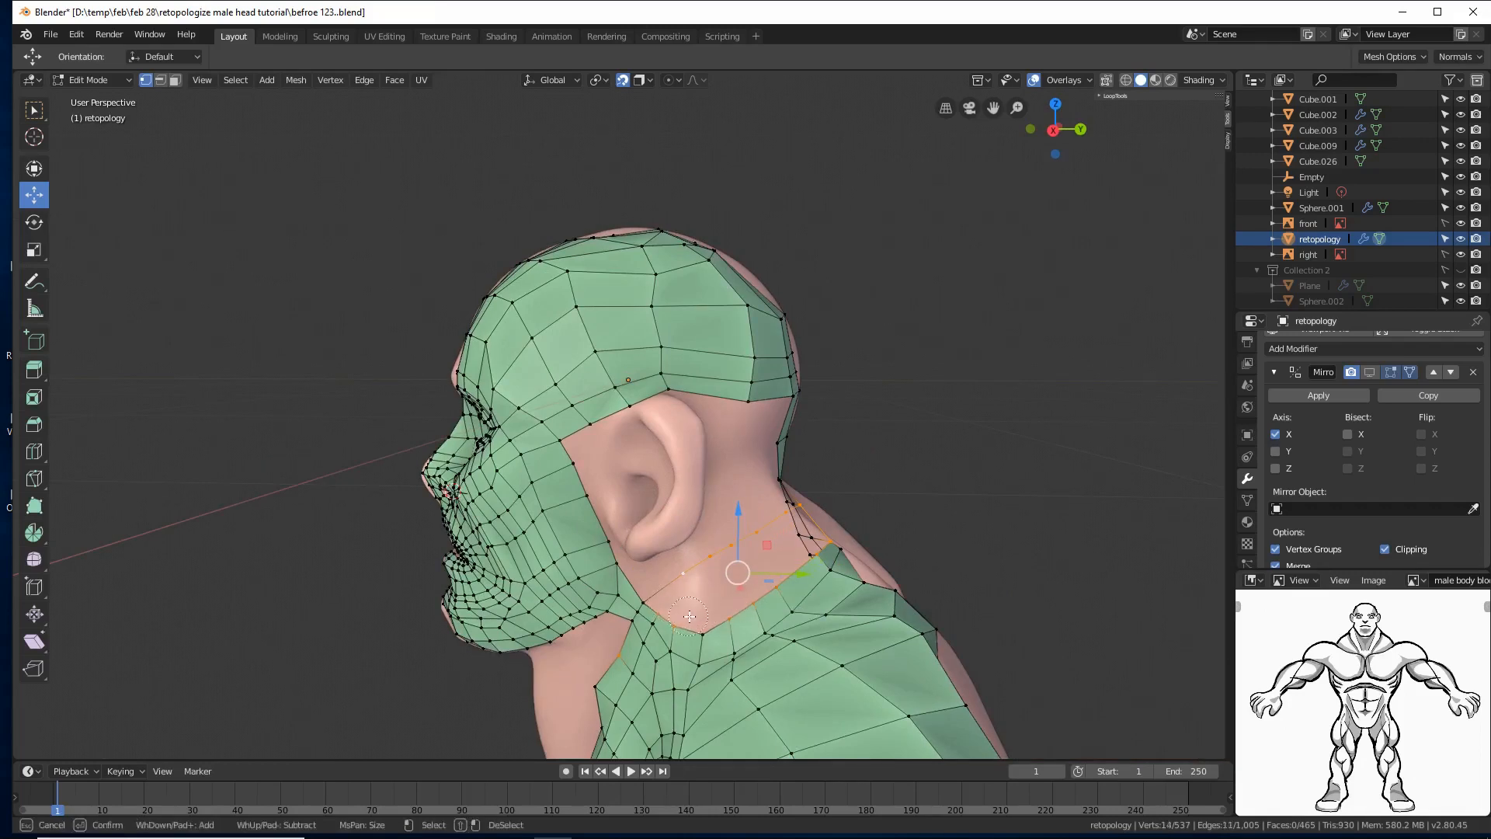
pyautogui.click(698, 617)
pyautogui.click(660, 594)
pyautogui.rightClick(681, 595)
pyautogui.moveTo(682, 594); pyautogui.dragTo(877, 535, button='middle')
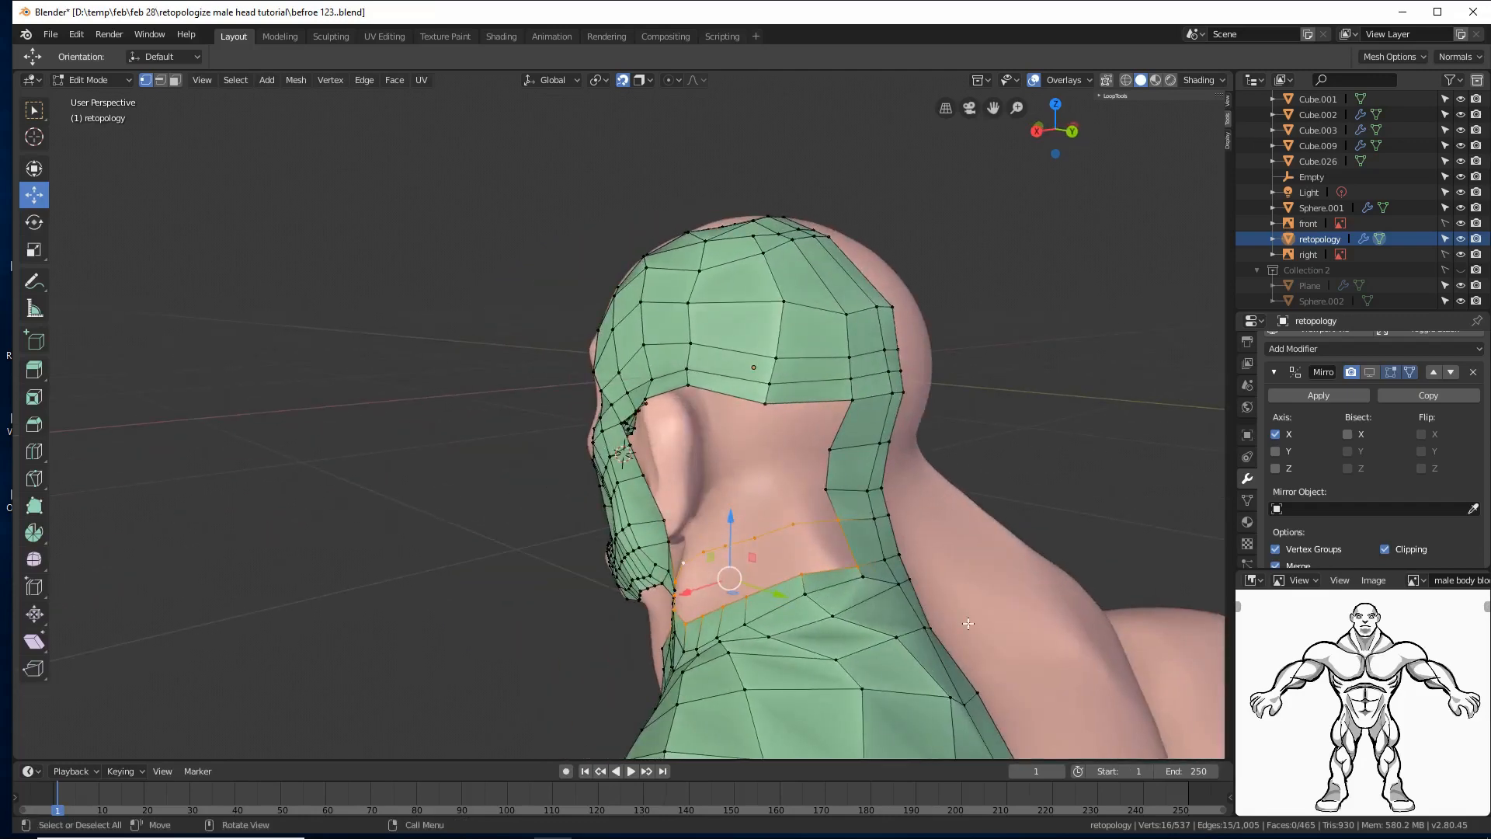
pyautogui.moveTo(977, 541); pyautogui.dragTo(997, 541, button='middle')
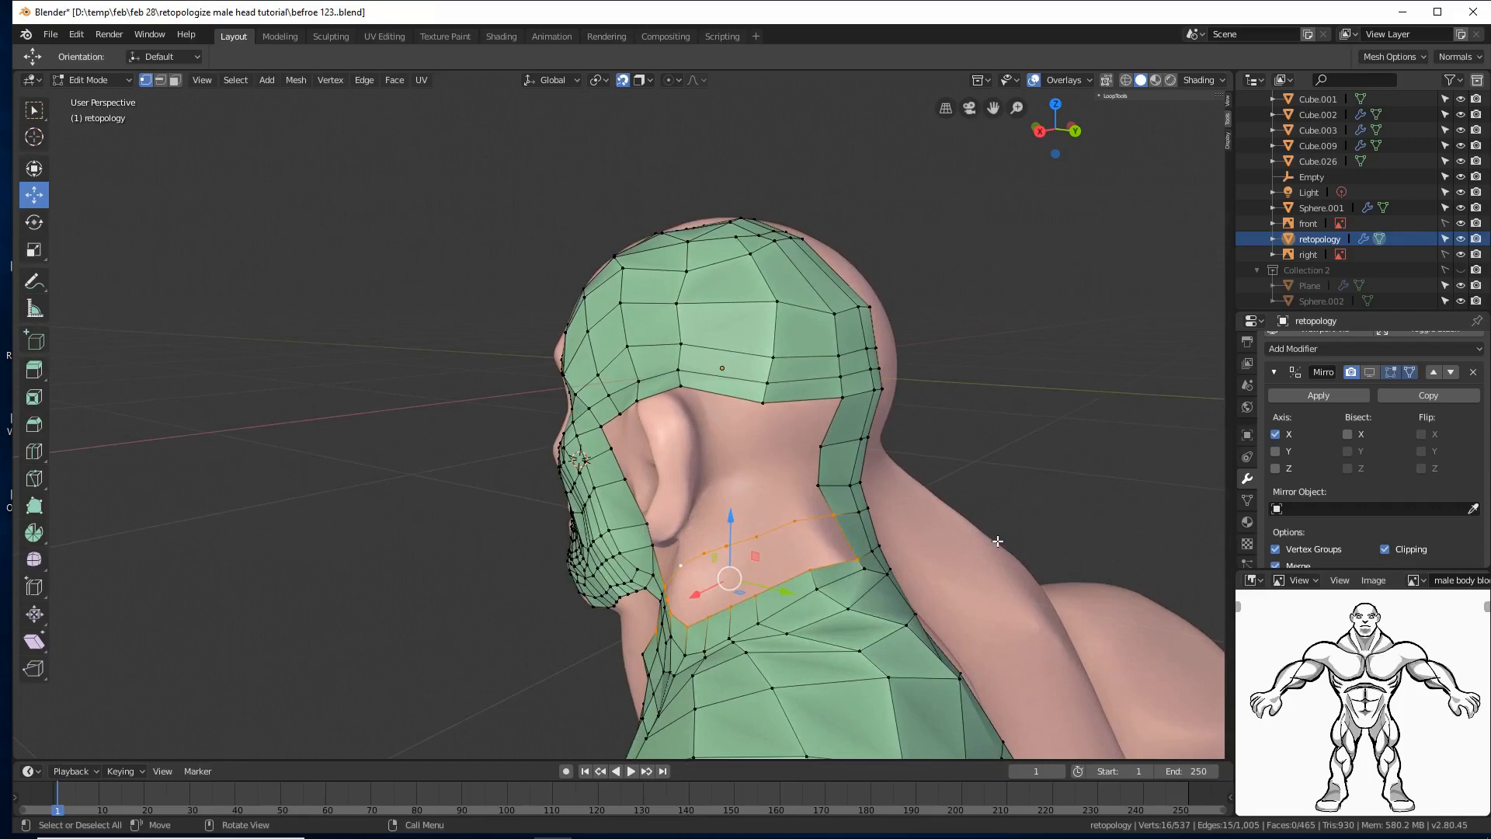
pyautogui.press('ctrl')
pyautogui.hotkey('ctrl', 'f')
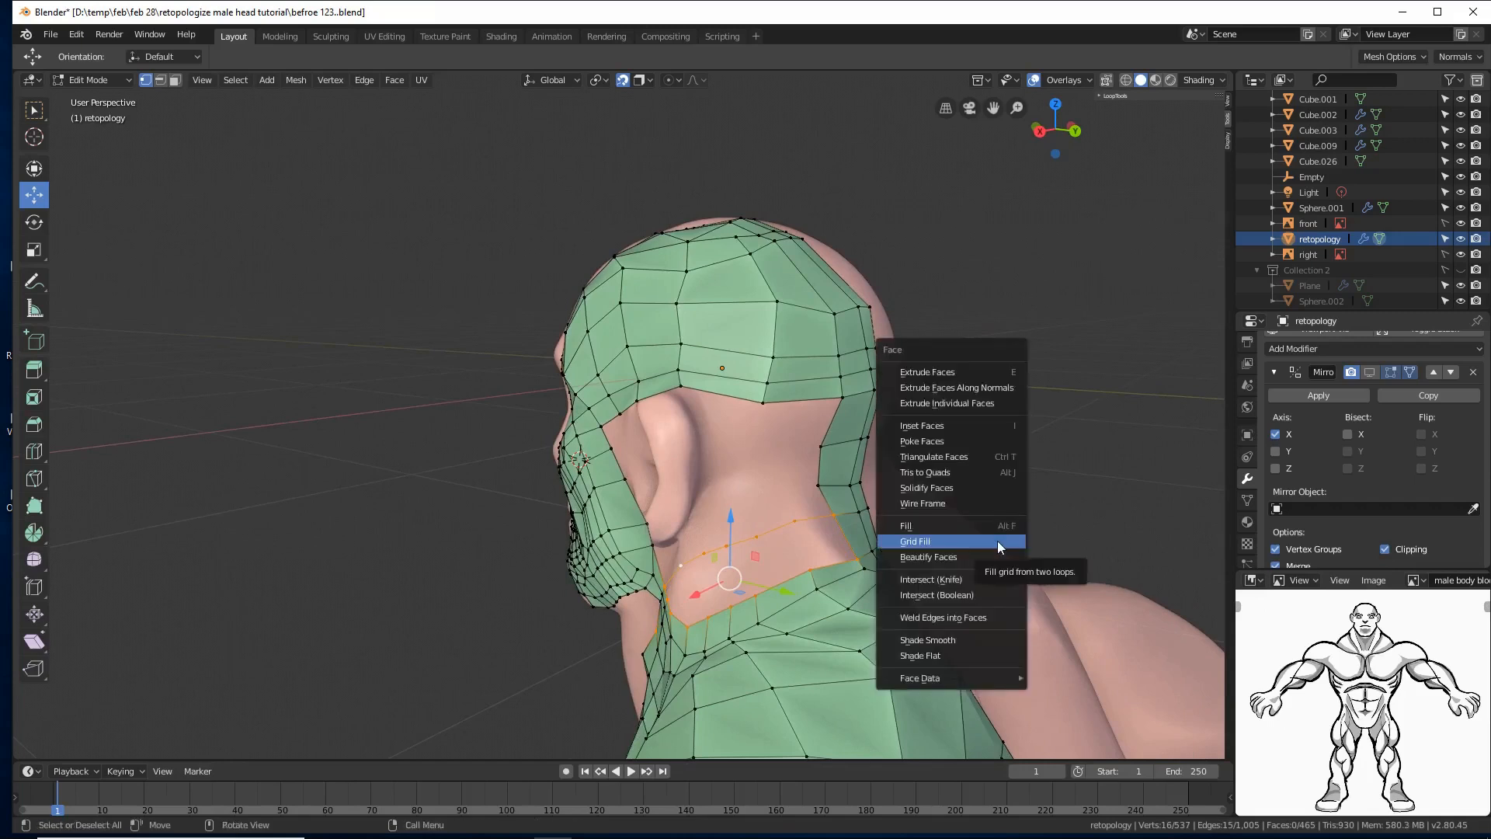
pyautogui.click(997, 541)
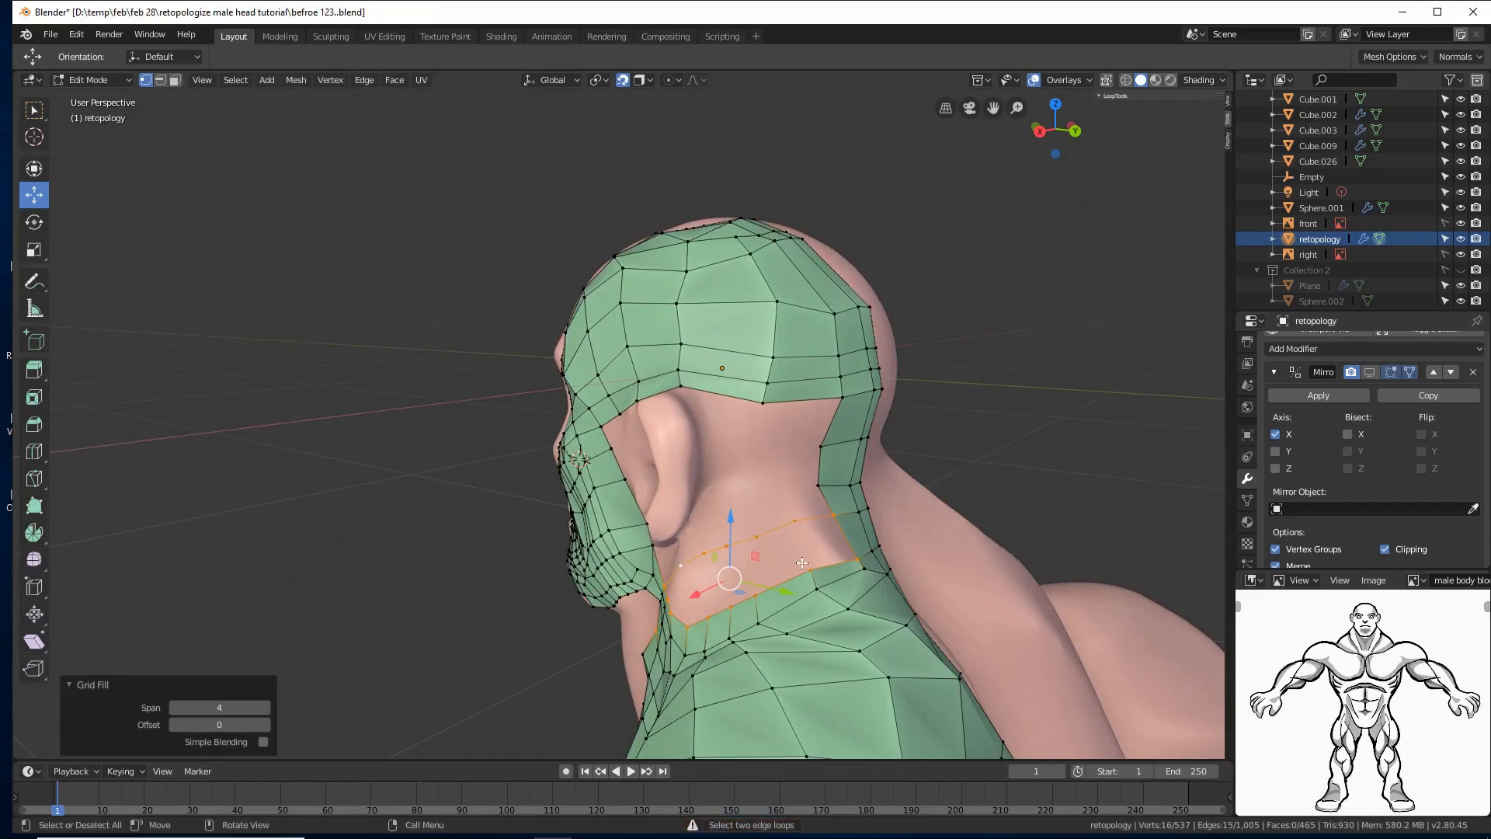
pyautogui.moveTo(994, 542); pyautogui.dragTo(872, 559, button='middle')
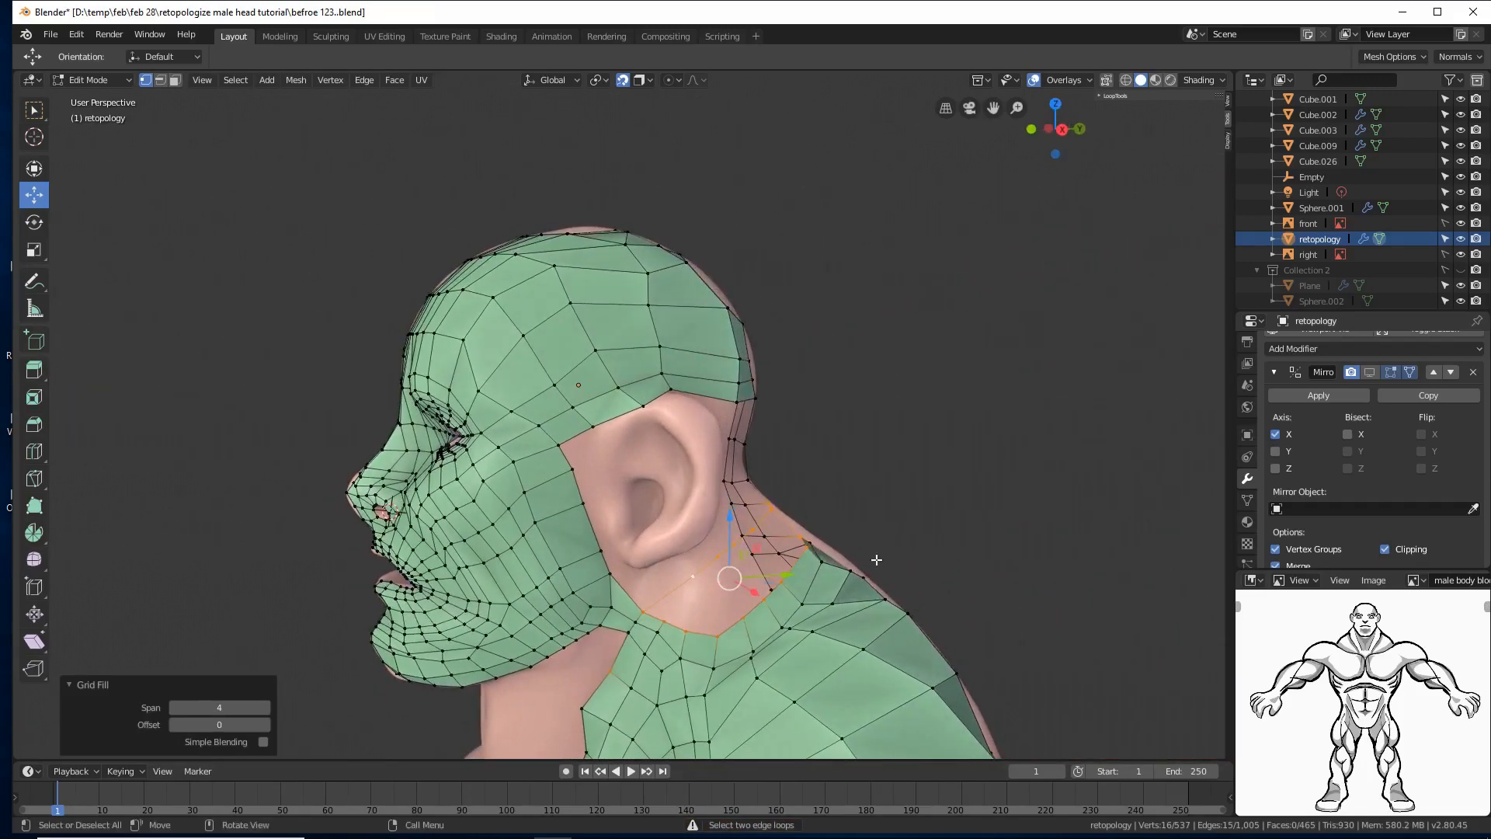
pyautogui.moveTo(719, 603); pyautogui.dragTo(755, 571, button='middle')
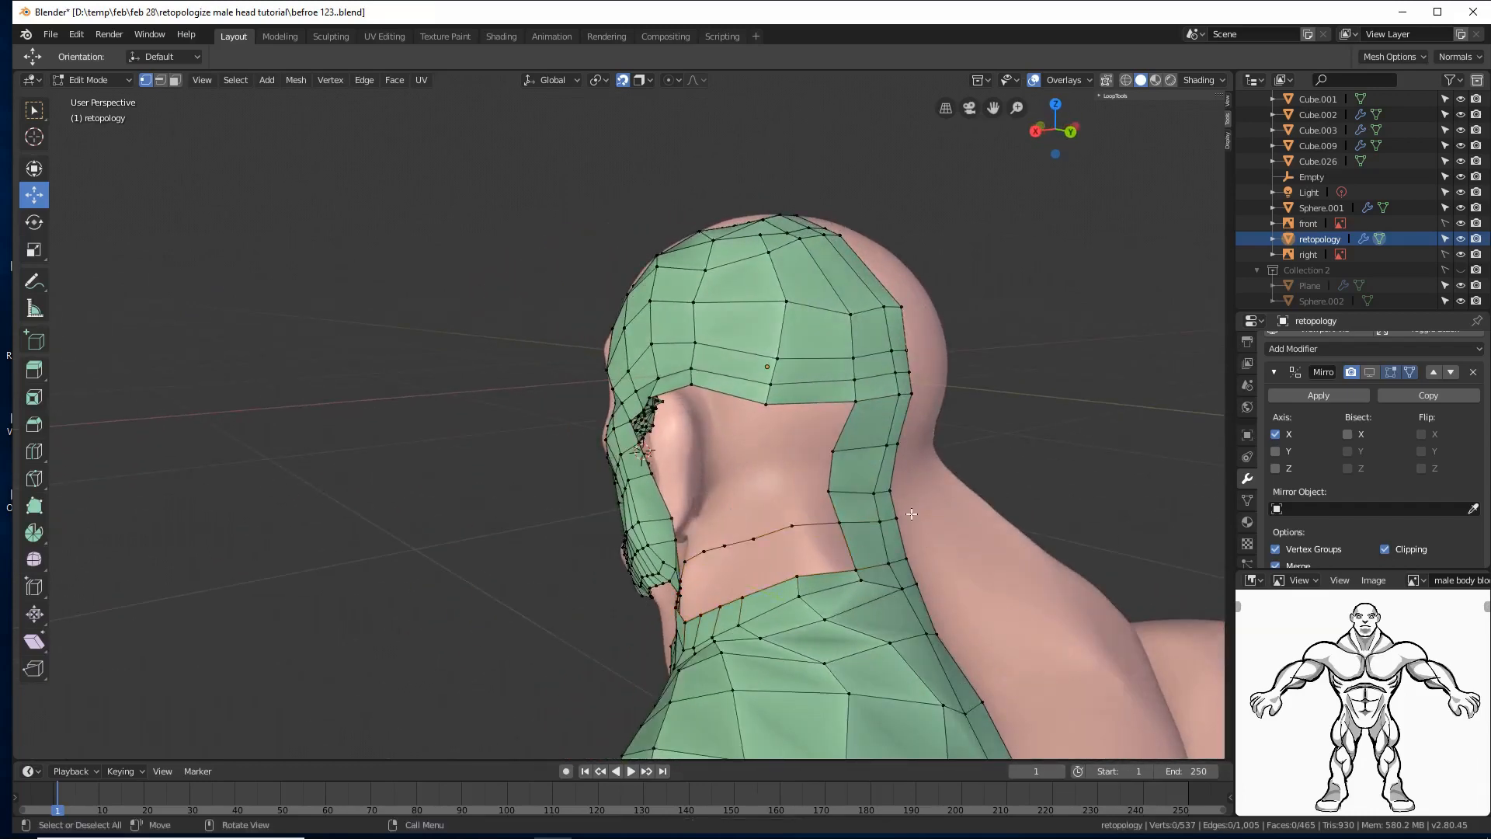
pyautogui.hotkey('alt', 'a')
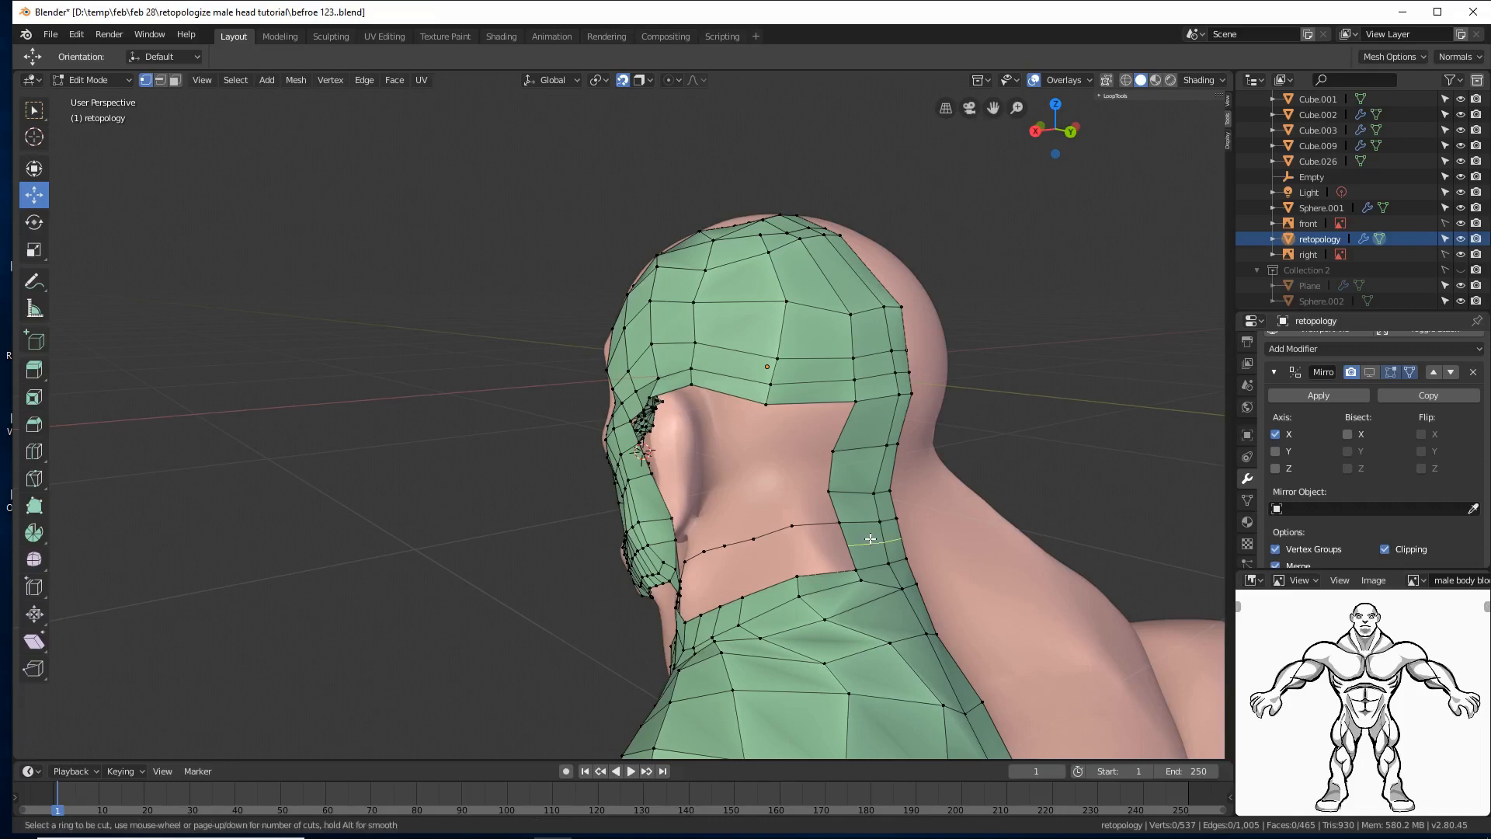
# Step: Add a loop cut with 2 cuts to the back-of-neck strip beside the gap and save the file as befroe 124.blend
pyautogui.hotkey('ctrl', 'r')
pyautogui.click(869, 538)
pyautogui.rightClick(870, 539)
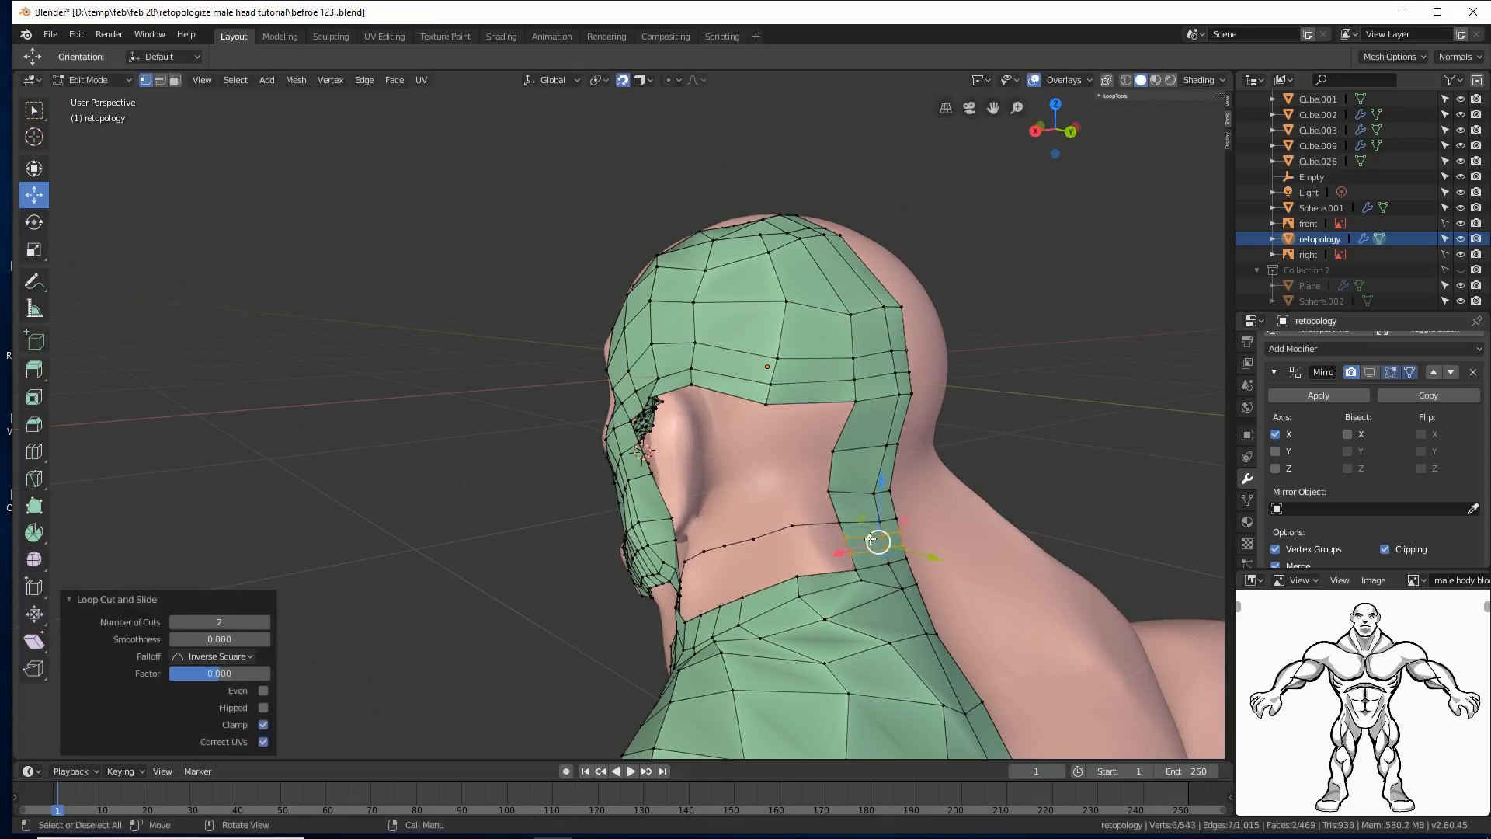
pyautogui.click(1091, 454)
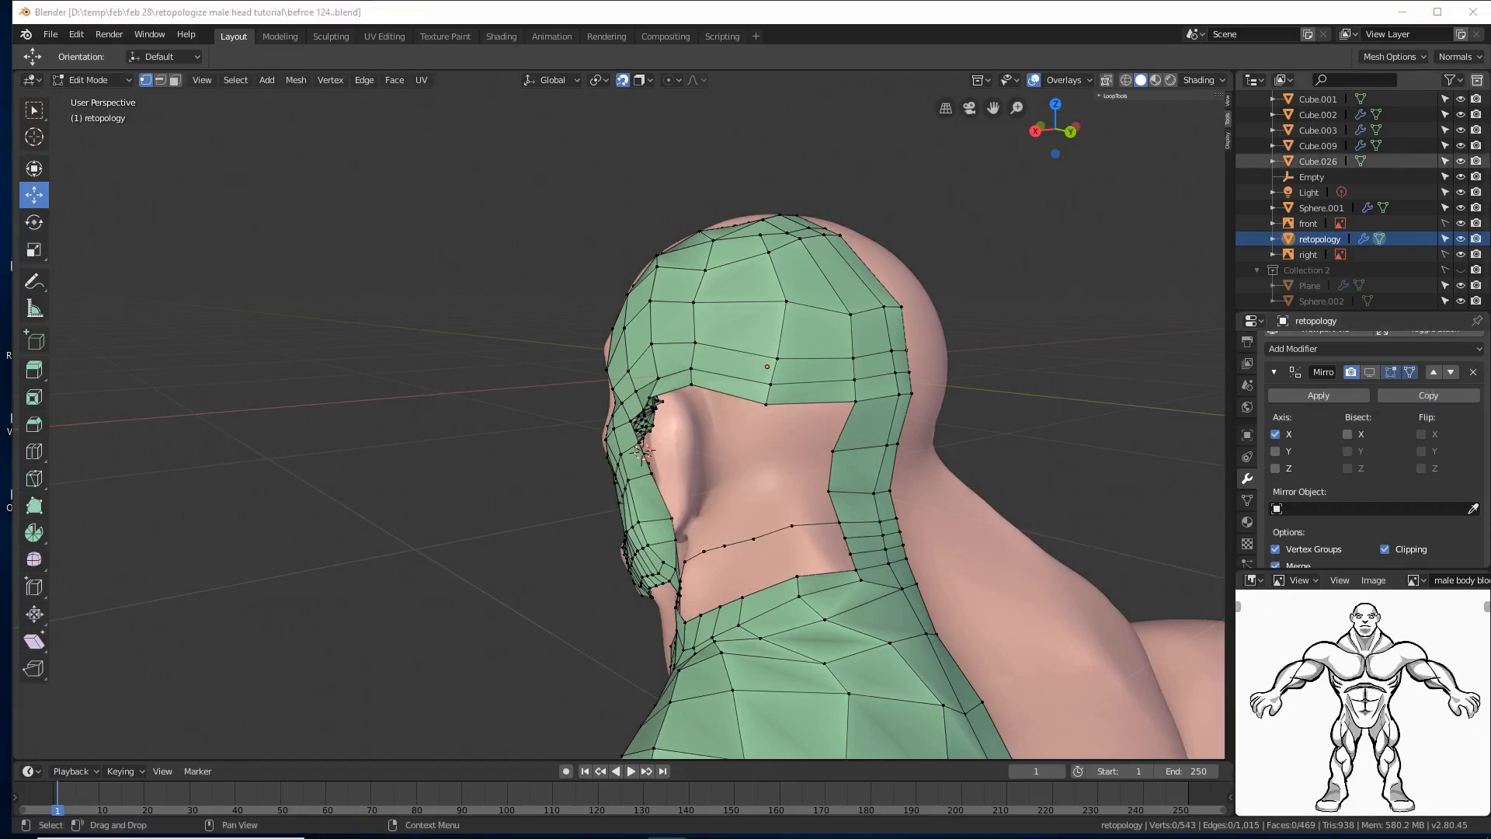
pyautogui.hotkey('ctrl', 'alt', 's')
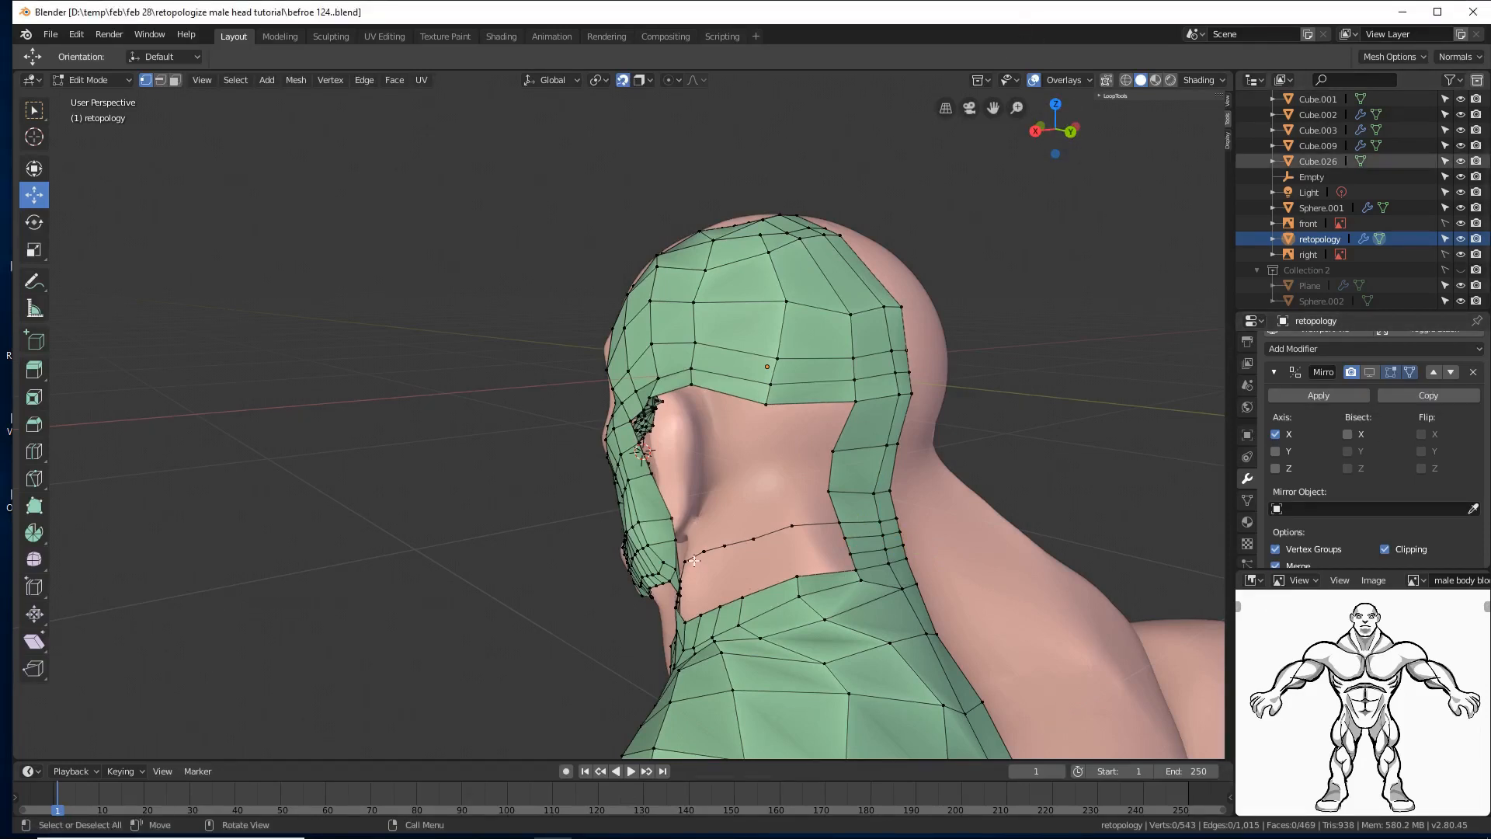
# Step: Check the vertex counts of the border loop around the ear opening and of the edge chain crossing the neck
pyautogui.moveTo(697, 561); pyautogui.dragTo(670, 607, button='middle')
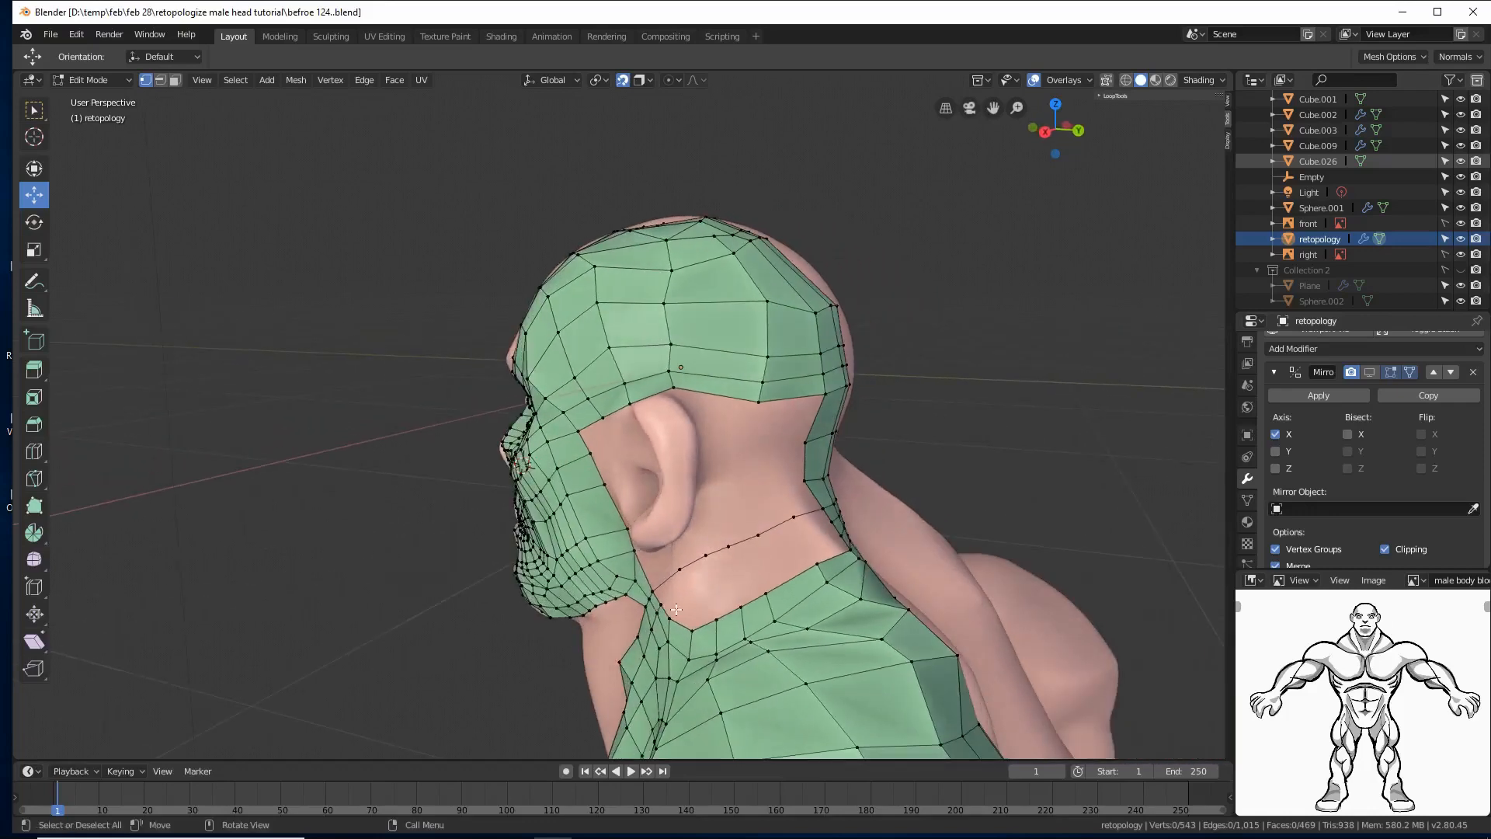
pyautogui.keyDown('alt'); pyautogui.click(715, 618); pyautogui.keyUp('alt')
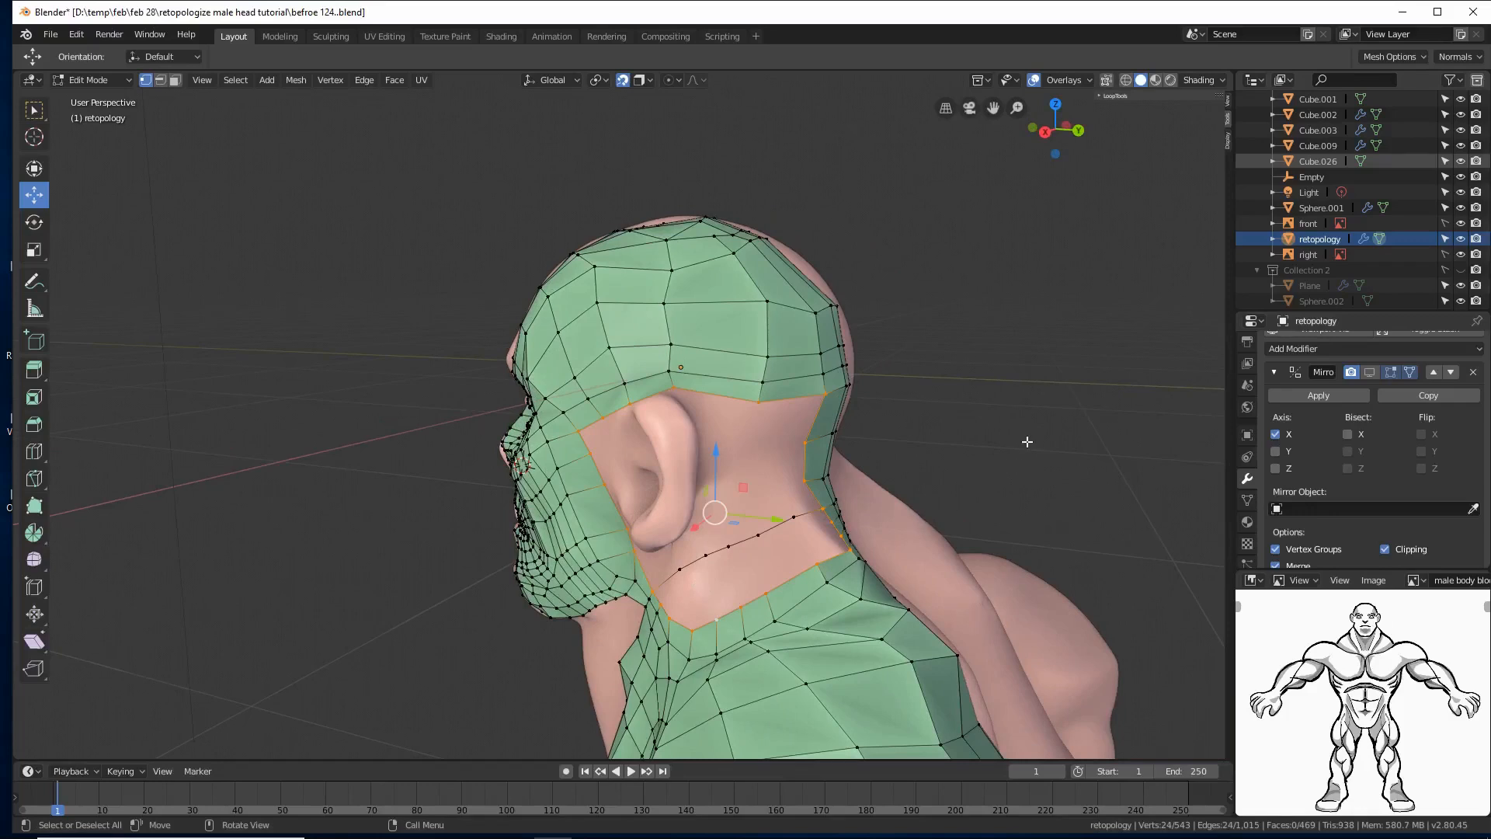
pyautogui.hotkey('alt', 'a')
pyautogui.press('c')
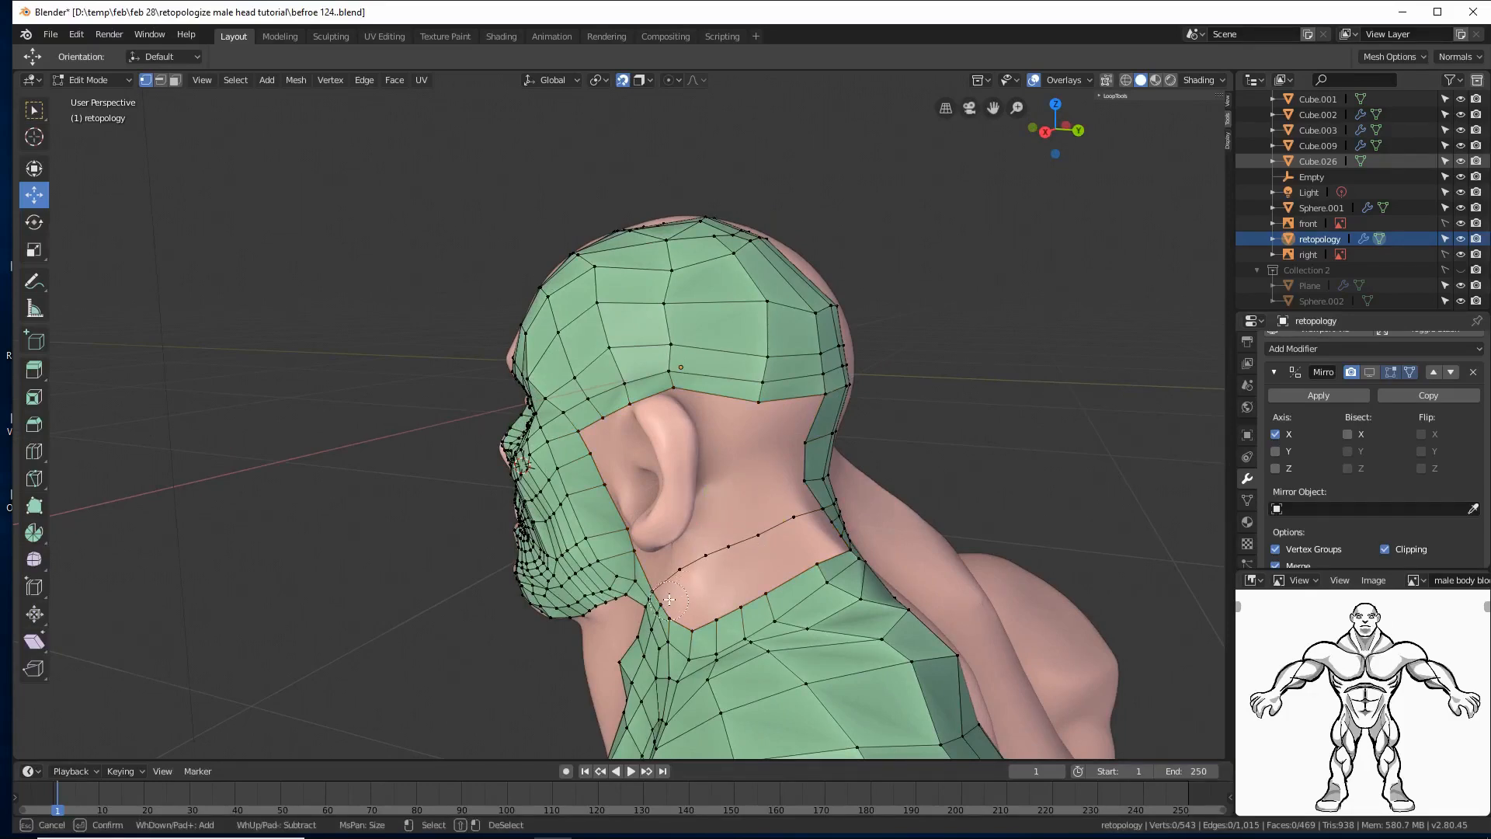
pyautogui.moveTo(667, 601)
pyautogui.mouseDown()
pyautogui.moveTo(676, 579)
pyautogui.moveTo(808, 524)
pyautogui.mouseUp()
pyautogui.rightClick(1025, 427)
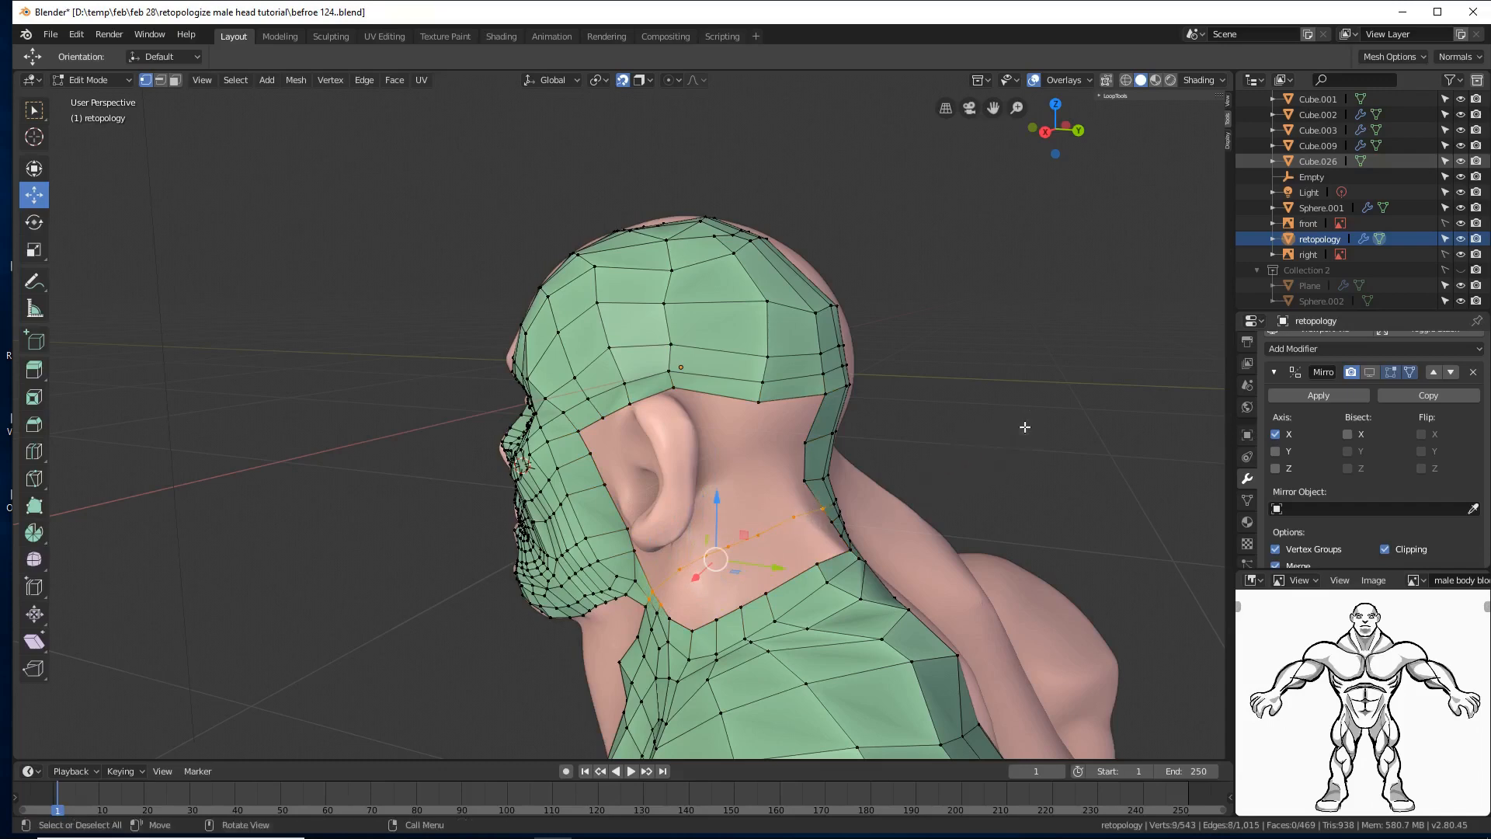
pyautogui.click(478, 631)
# Step: Extrude a second chain of five vertices from the gap's front border, running below the existing chain toward the back of the neck
pyautogui.moveTo(461, 648); pyautogui.dragTo(487, 636, button='middle')
pyautogui.click(664, 614)
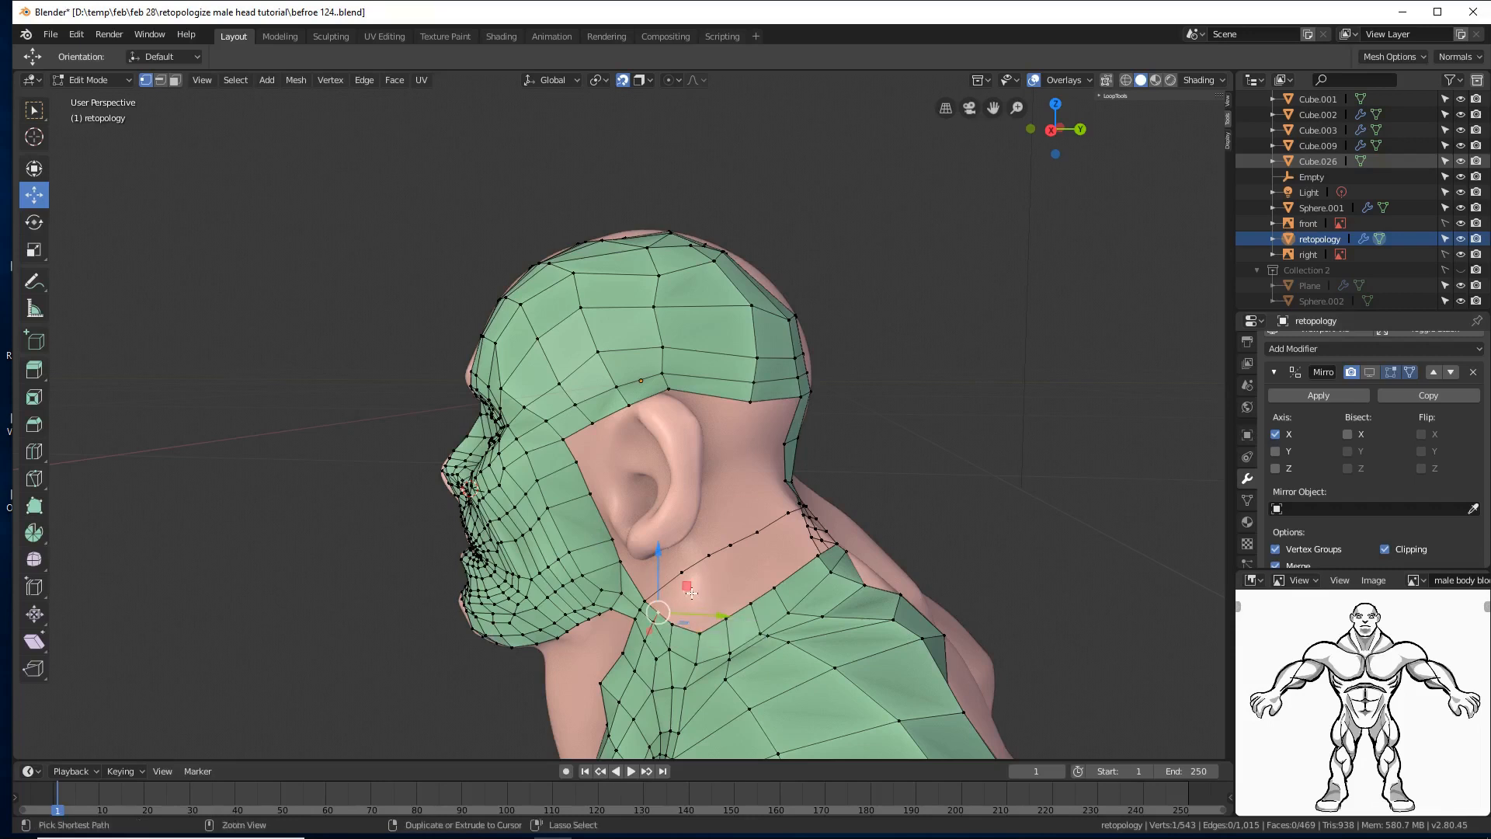
pyautogui.keyDown('ctrl'); pyautogui.rightClick(688, 590); pyautogui.keyUp('ctrl')
pyautogui.keyDown('ctrl'); pyautogui.rightClick(721, 570); pyautogui.keyUp('ctrl')
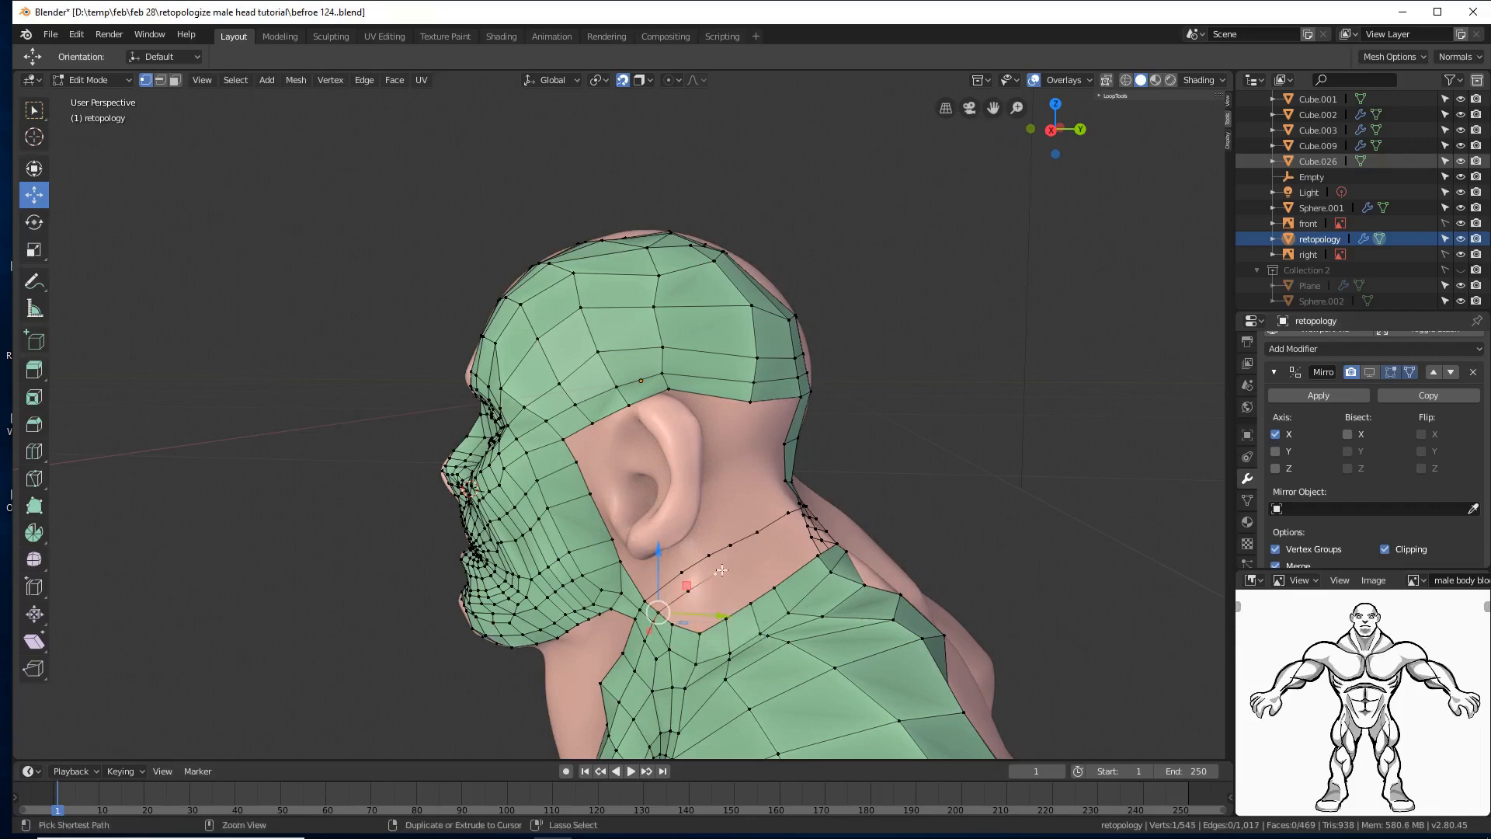
pyautogui.keyDown('ctrl'); pyautogui.rightClick(757, 553); pyautogui.keyUp('ctrl')
pyautogui.keyDown('ctrl'); pyautogui.rightClick(772, 548); pyautogui.keyUp('ctrl')
pyautogui.moveTo(771, 547); pyautogui.dragTo(796, 539, button='middle')
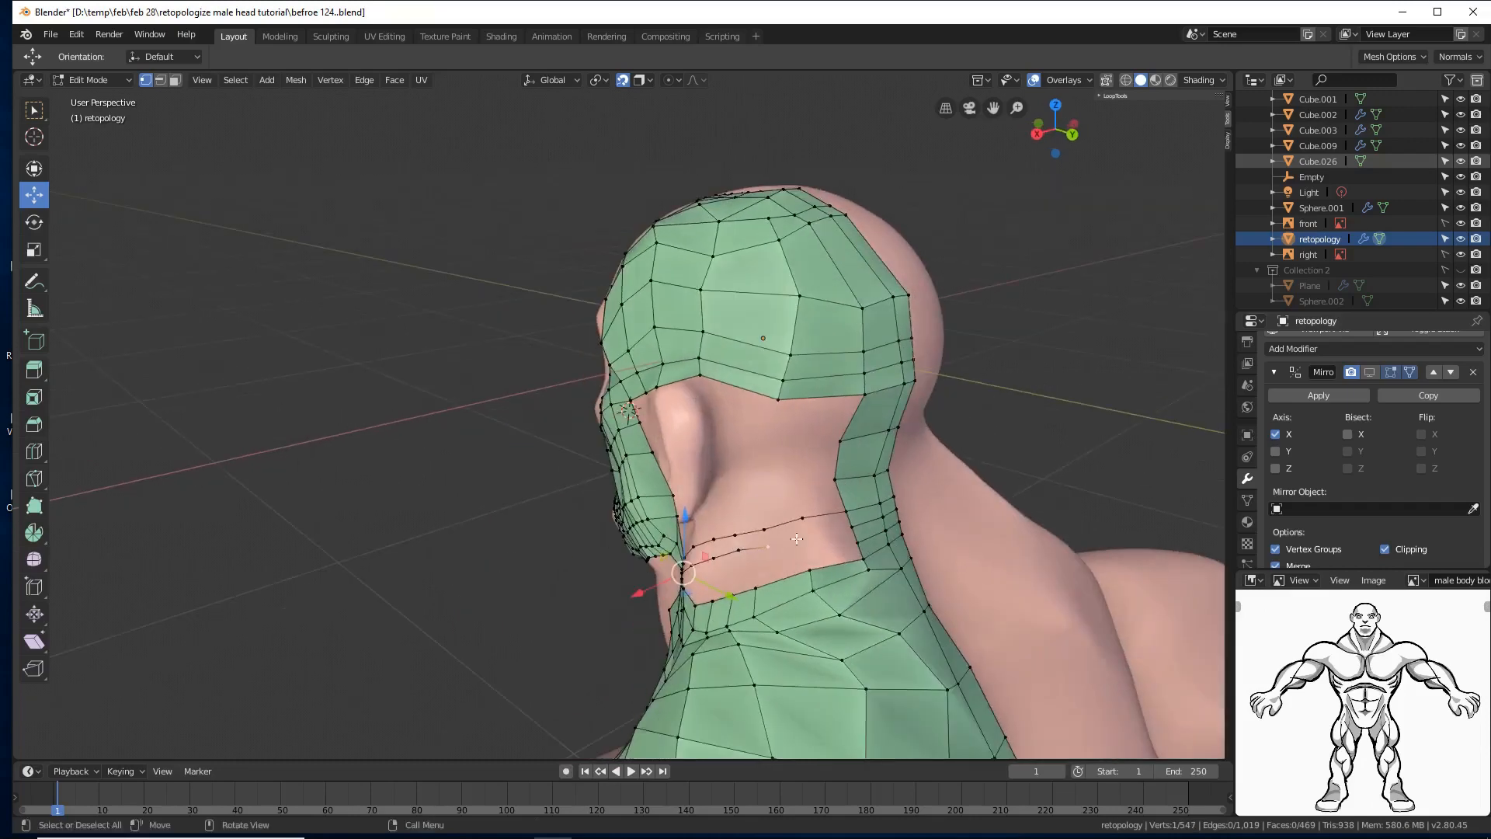
pyautogui.keyDown('ctrl'); pyautogui.rightClick(813, 533); pyautogui.keyUp('ctrl')
pyautogui.moveTo(702, 558); pyautogui.dragTo(683, 642, button='middle')
pyautogui.press('g')
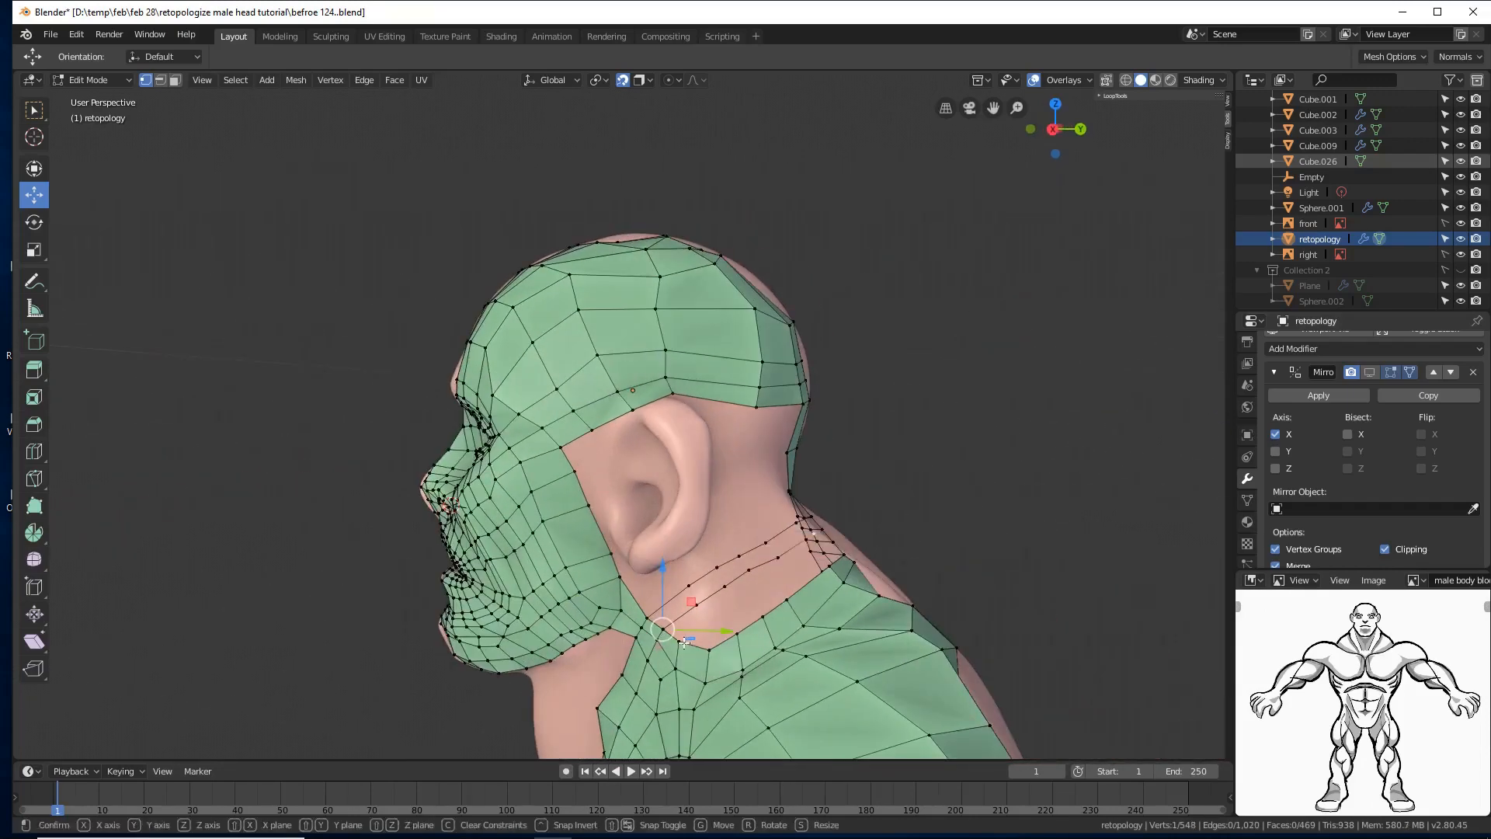
pyautogui.click(684, 641)
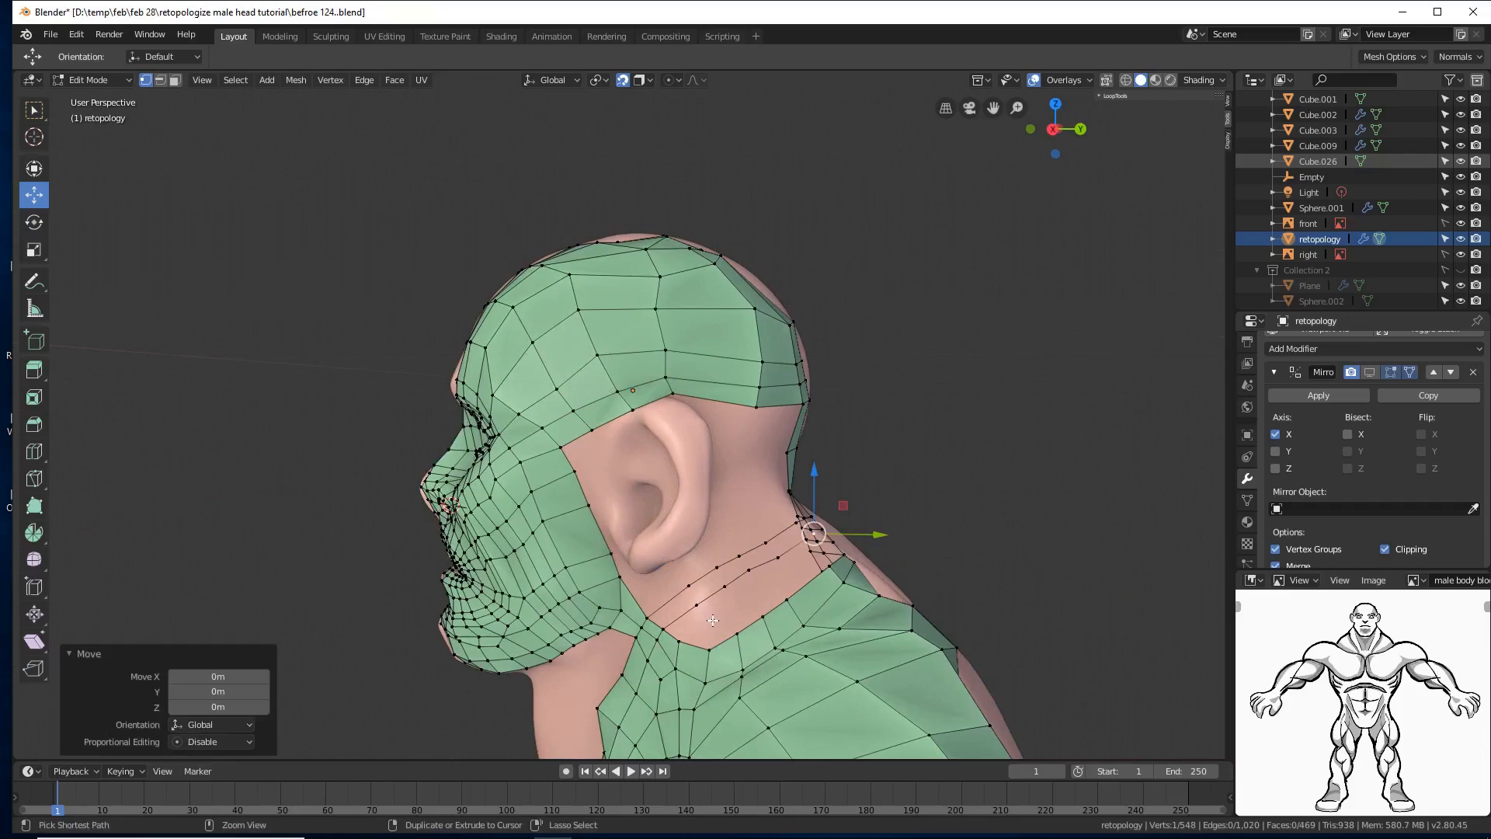
pyautogui.keyDown('ctrl'); pyautogui.rightClick(712, 619); pyautogui.keyUp('ctrl')
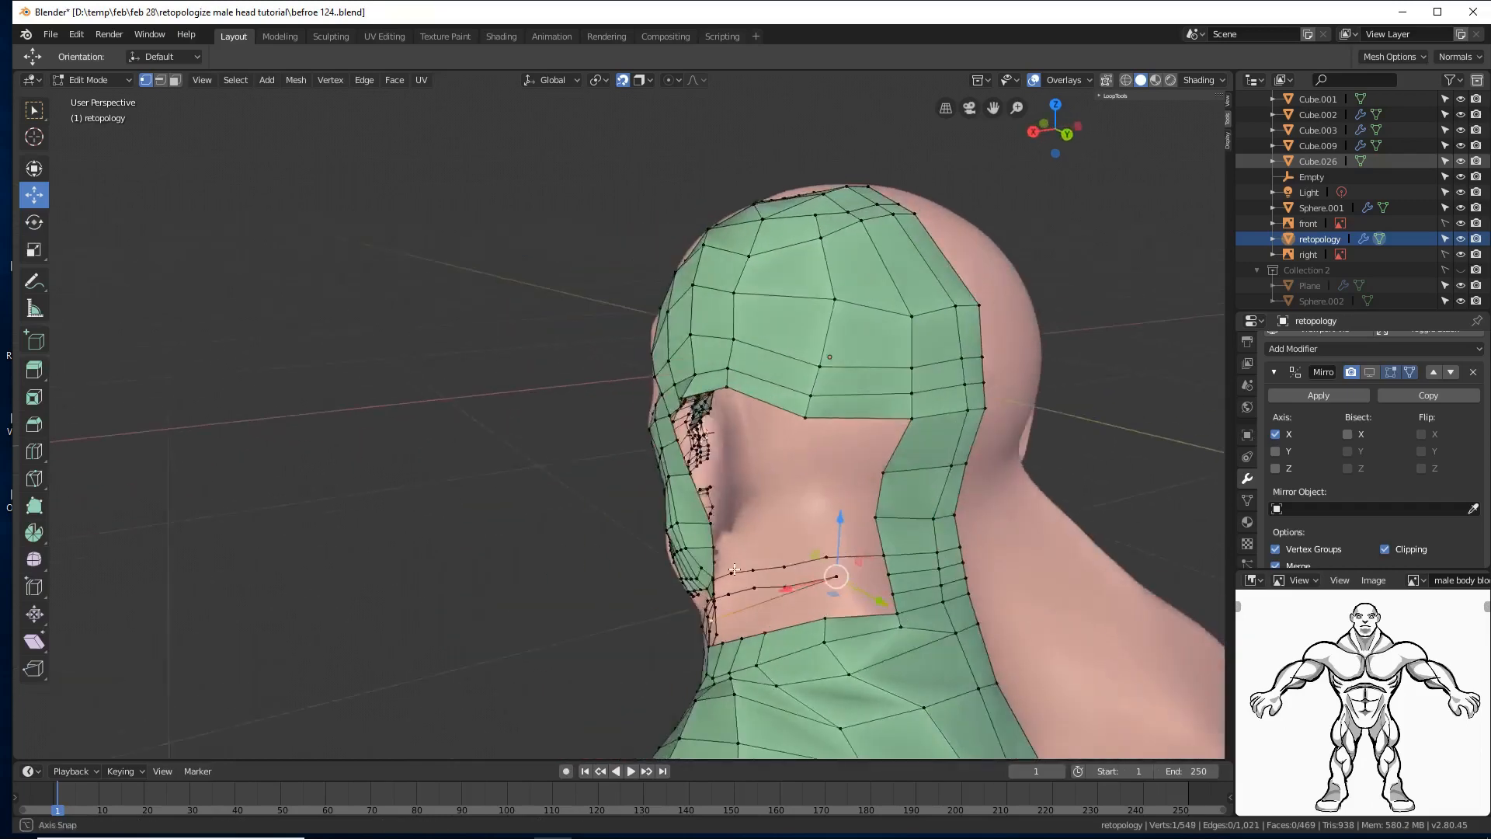
pyautogui.moveTo(712, 619); pyautogui.dragTo(807, 581, button='middle')
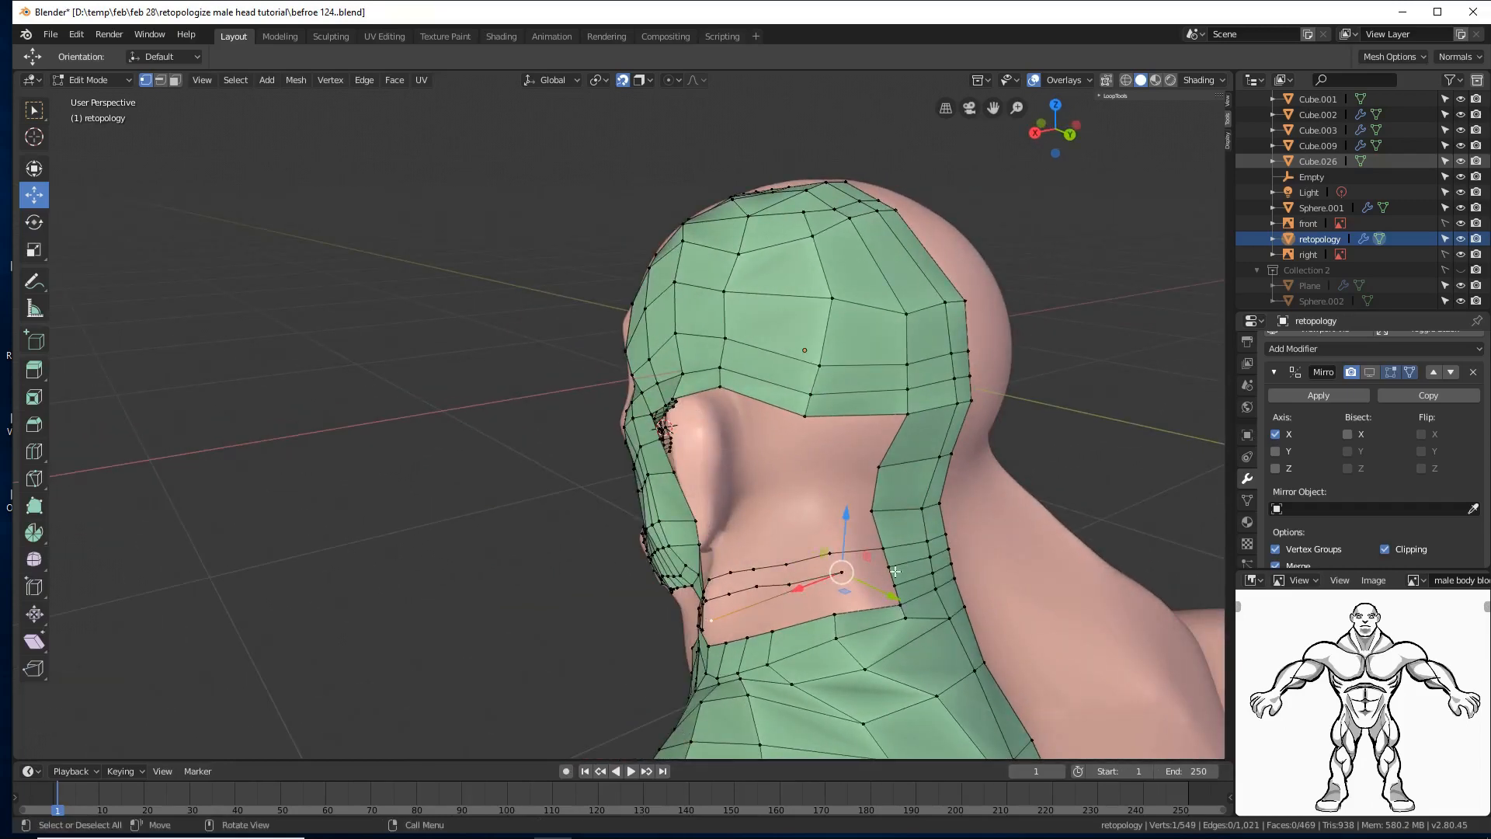
pyautogui.click(719, 616)
pyautogui.press('x')
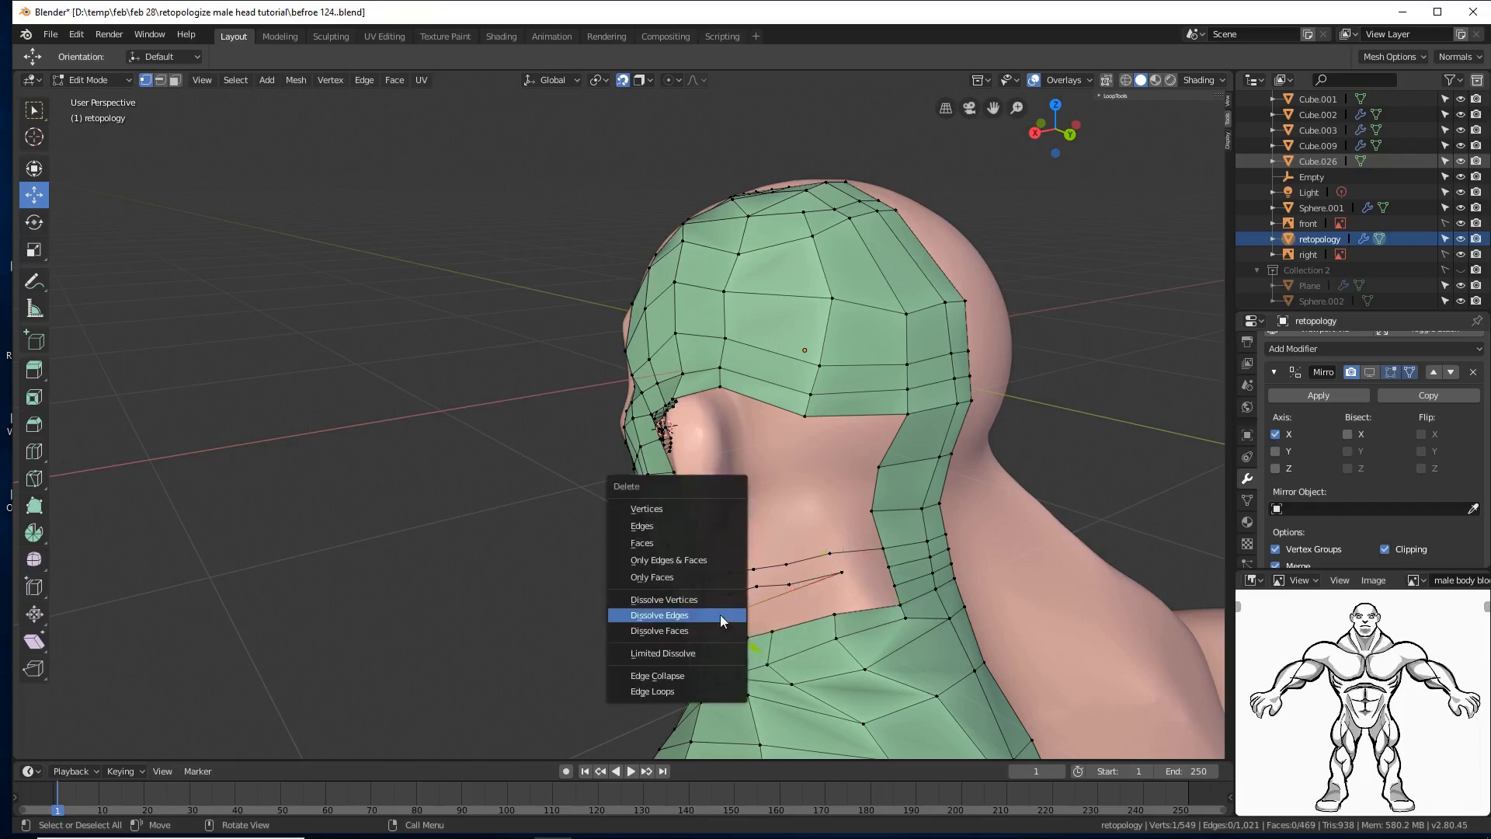
pyautogui.click(704, 510)
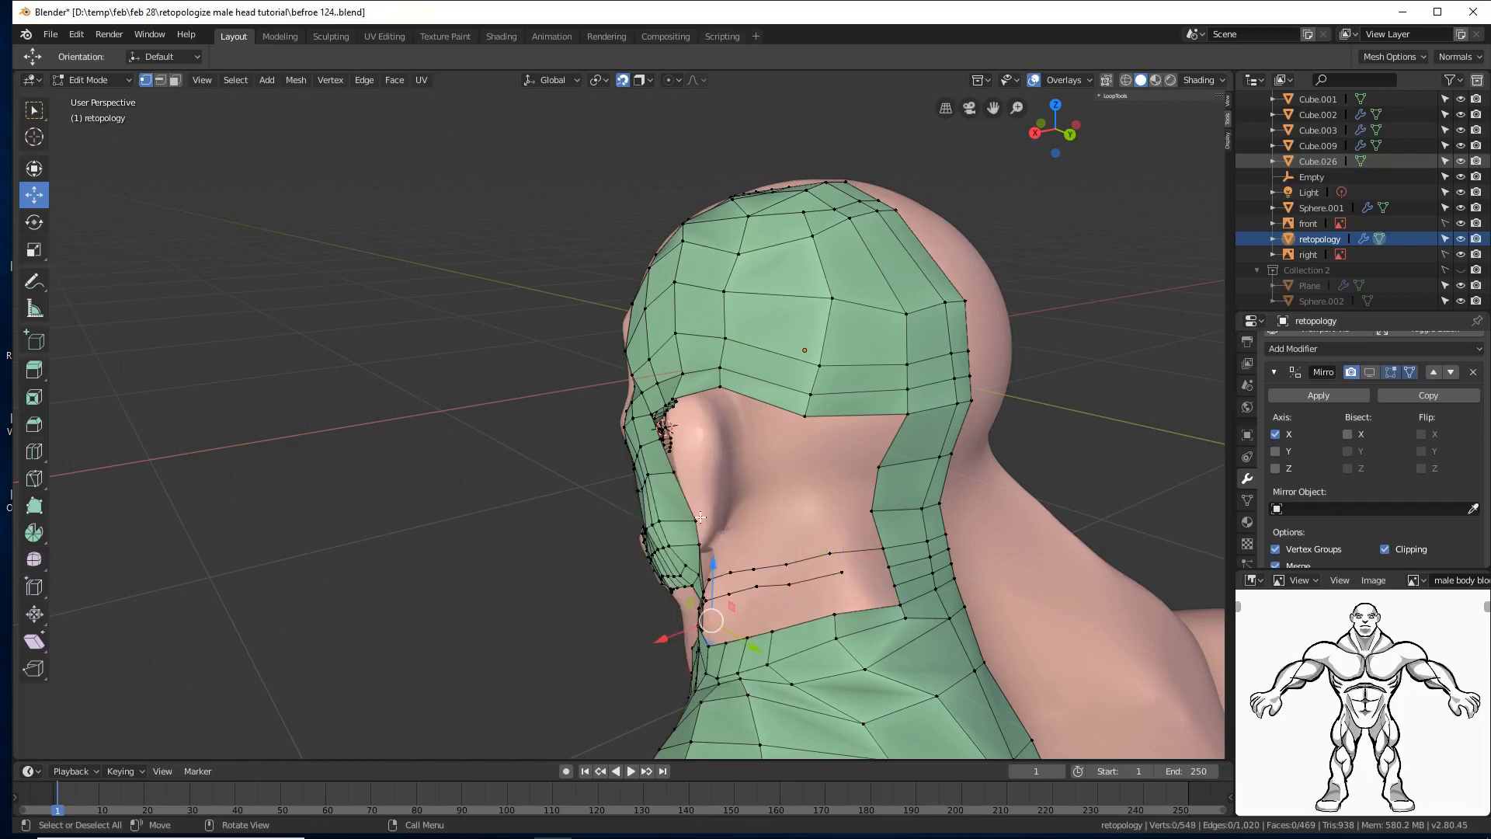
# Step: Connect the end of the second vertex chain to the matching vertex on the back-of-neck strip with an edge
pyautogui.moveTo(823, 594); pyautogui.dragTo(855, 598, button='middle')
pyautogui.click(842, 577)
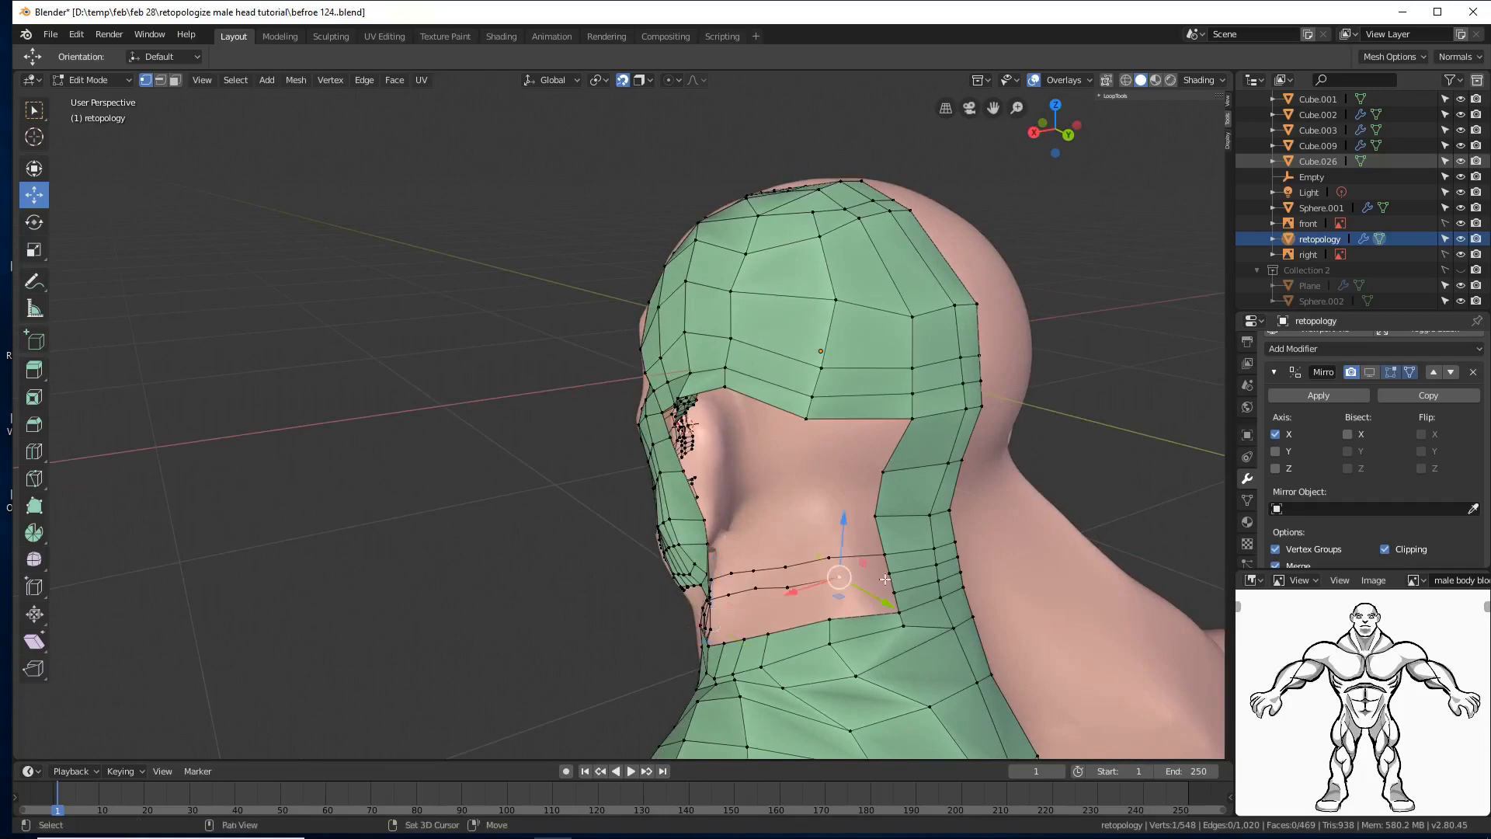
pyautogui.keyDown('shift'); pyautogui.click(899, 572); pyautogui.keyUp('shift')
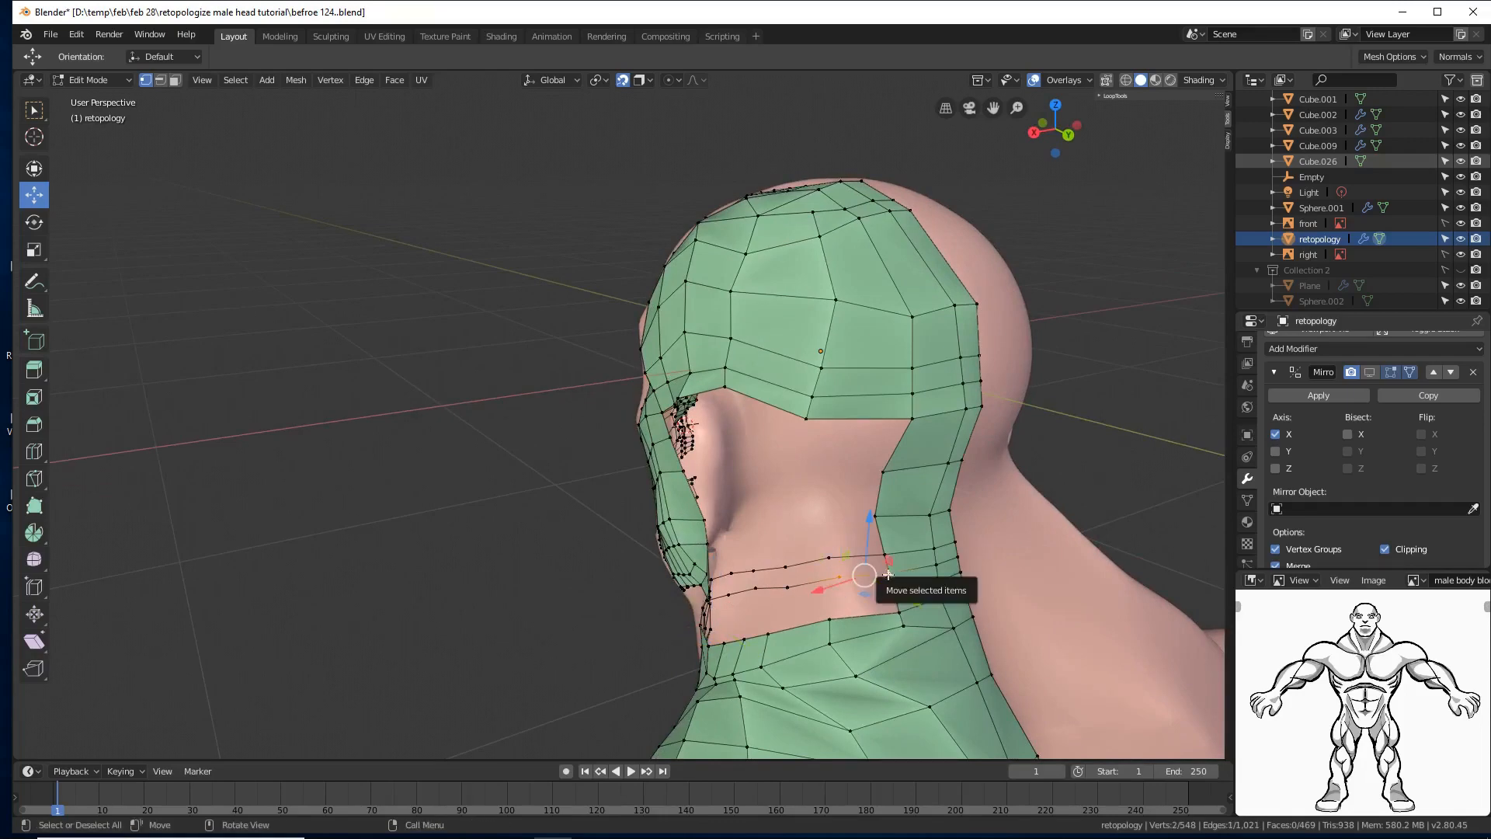
# Step: Extrude a third vertex chain from the gap's front border, below the second chain, and connect its end to the back-of-neck strip
pyautogui.moveTo(888, 575); pyautogui.dragTo(752, 676, button='middle')
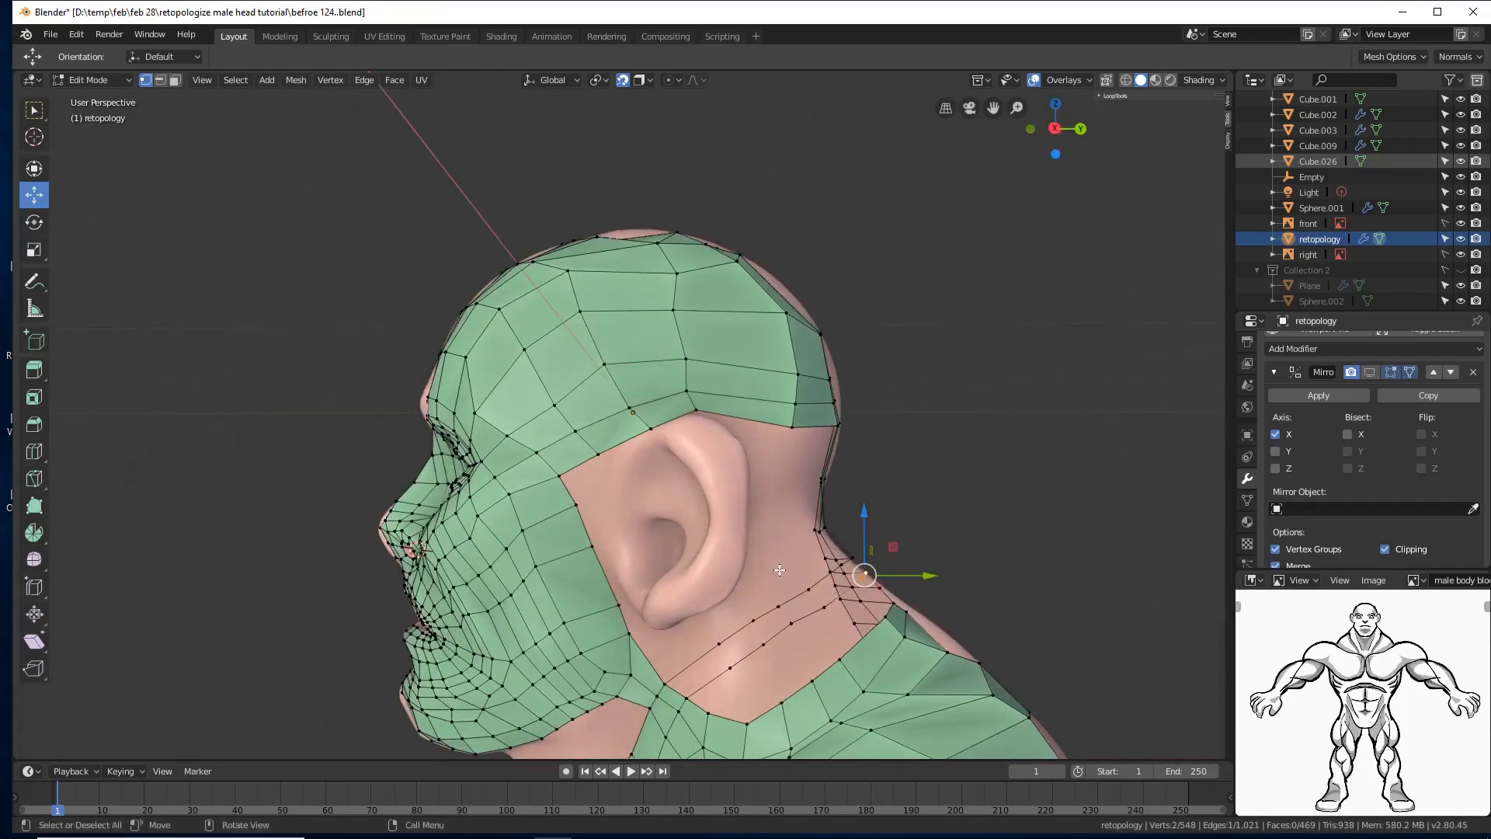
pyautogui.click(715, 709)
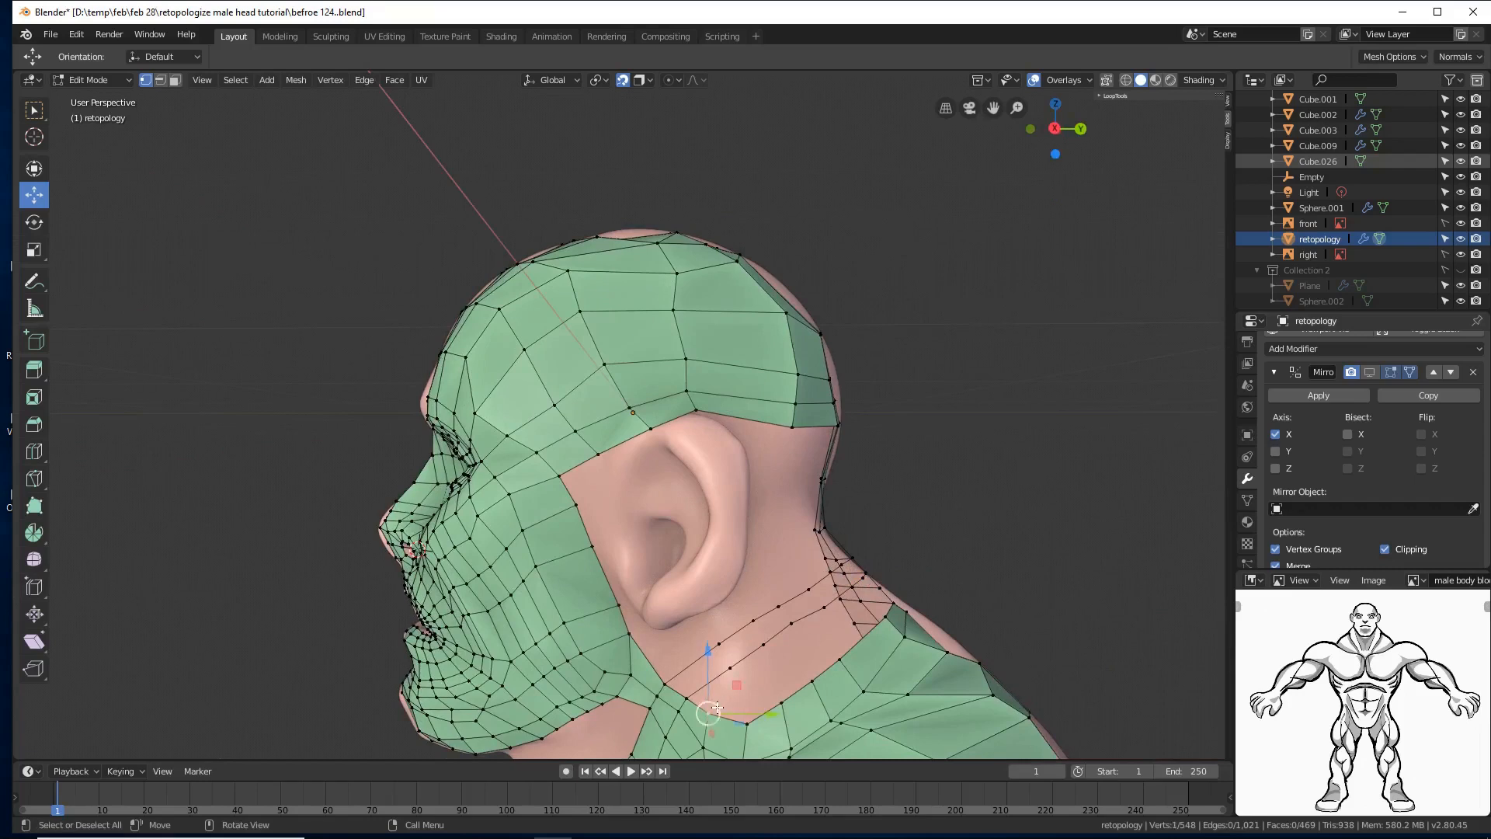
pyautogui.keyDown('ctrl'); pyautogui.rightClick(750, 683); pyautogui.keyUp('ctrl')
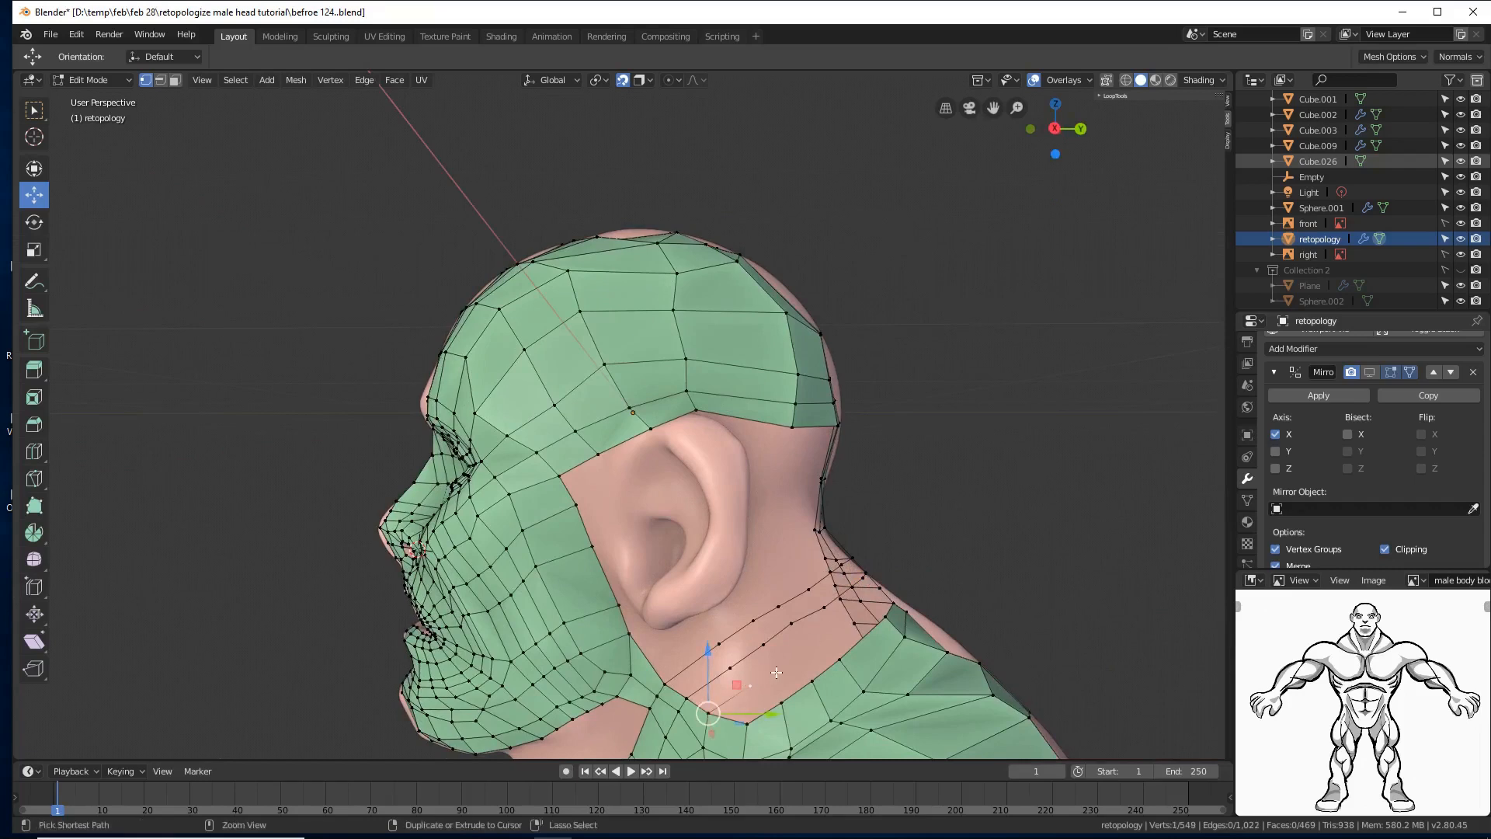
pyautogui.keyDown('ctrl'); pyautogui.rightClick(776, 672); pyautogui.keyUp('ctrl')
pyautogui.keyDown('ctrl'); pyautogui.rightClick(808, 644); pyautogui.keyUp('ctrl')
pyautogui.moveTo(831, 626); pyautogui.dragTo(853, 627, button='middle')
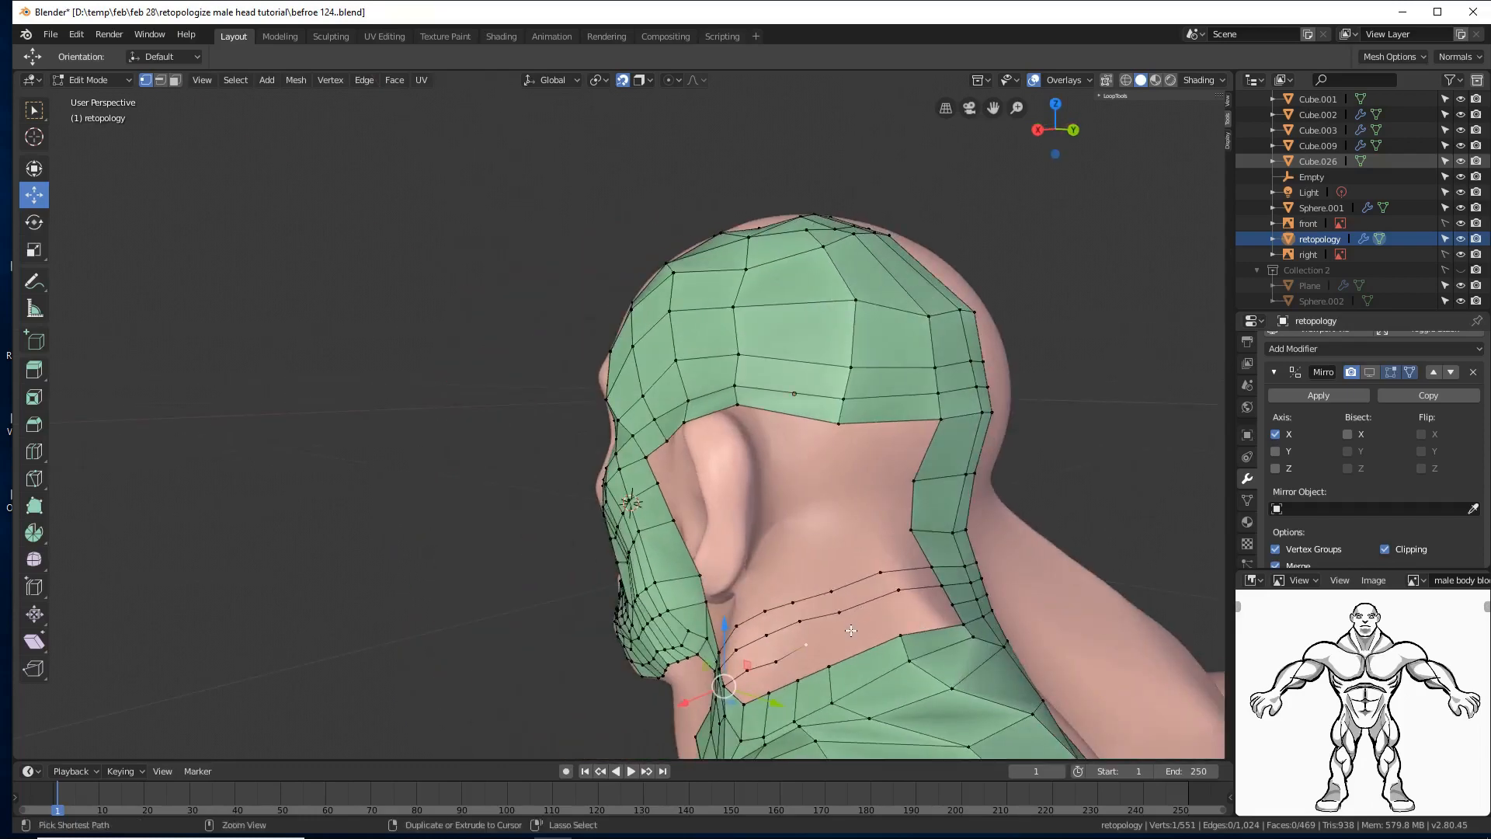
pyautogui.keyDown('ctrl'); pyautogui.rightClick(851, 630); pyautogui.keyUp('ctrl')
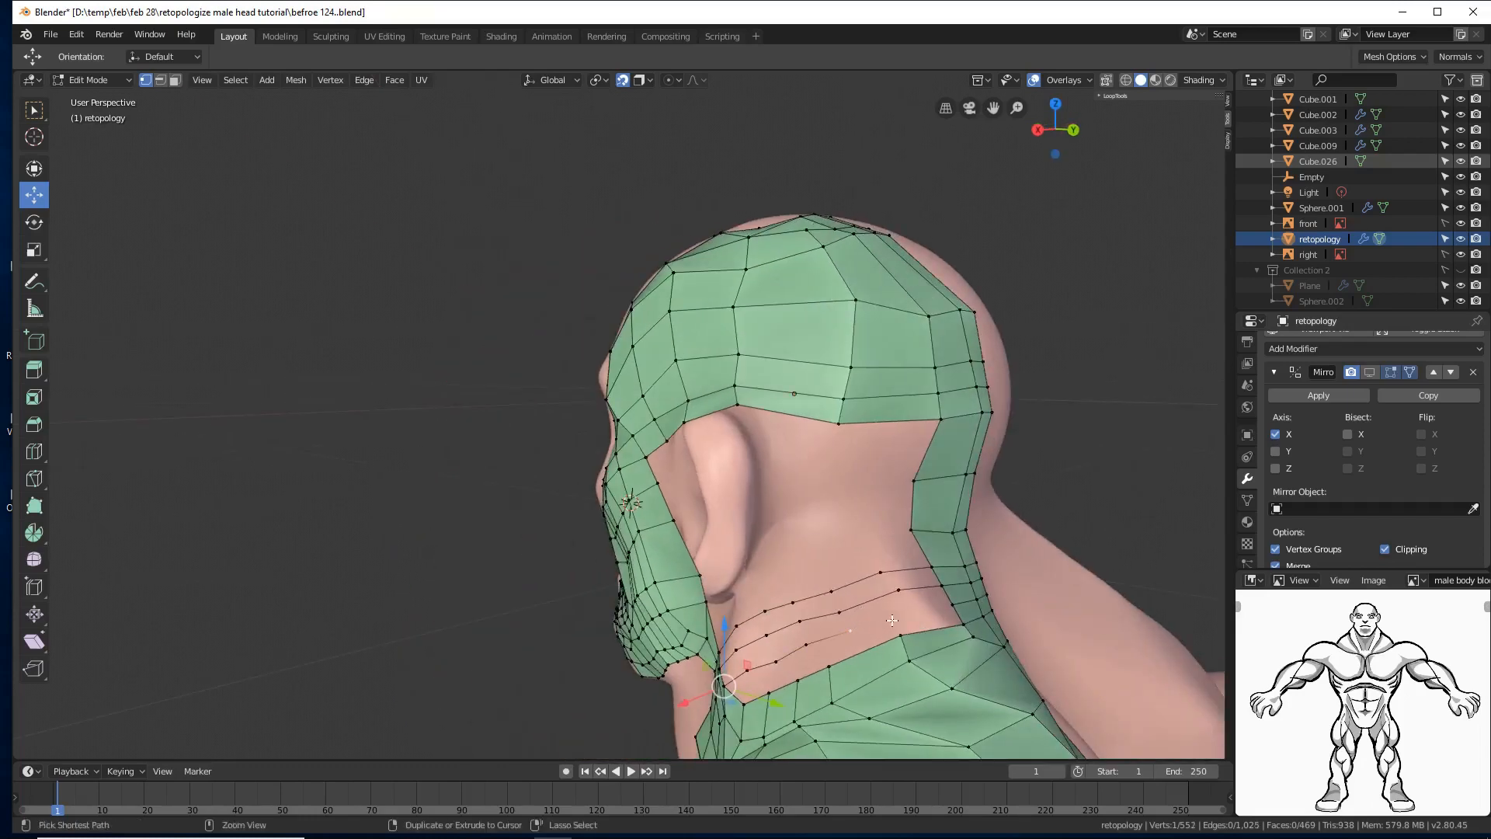
pyautogui.keyDown('ctrl'); pyautogui.rightClick(932, 605); pyautogui.keyUp('ctrl')
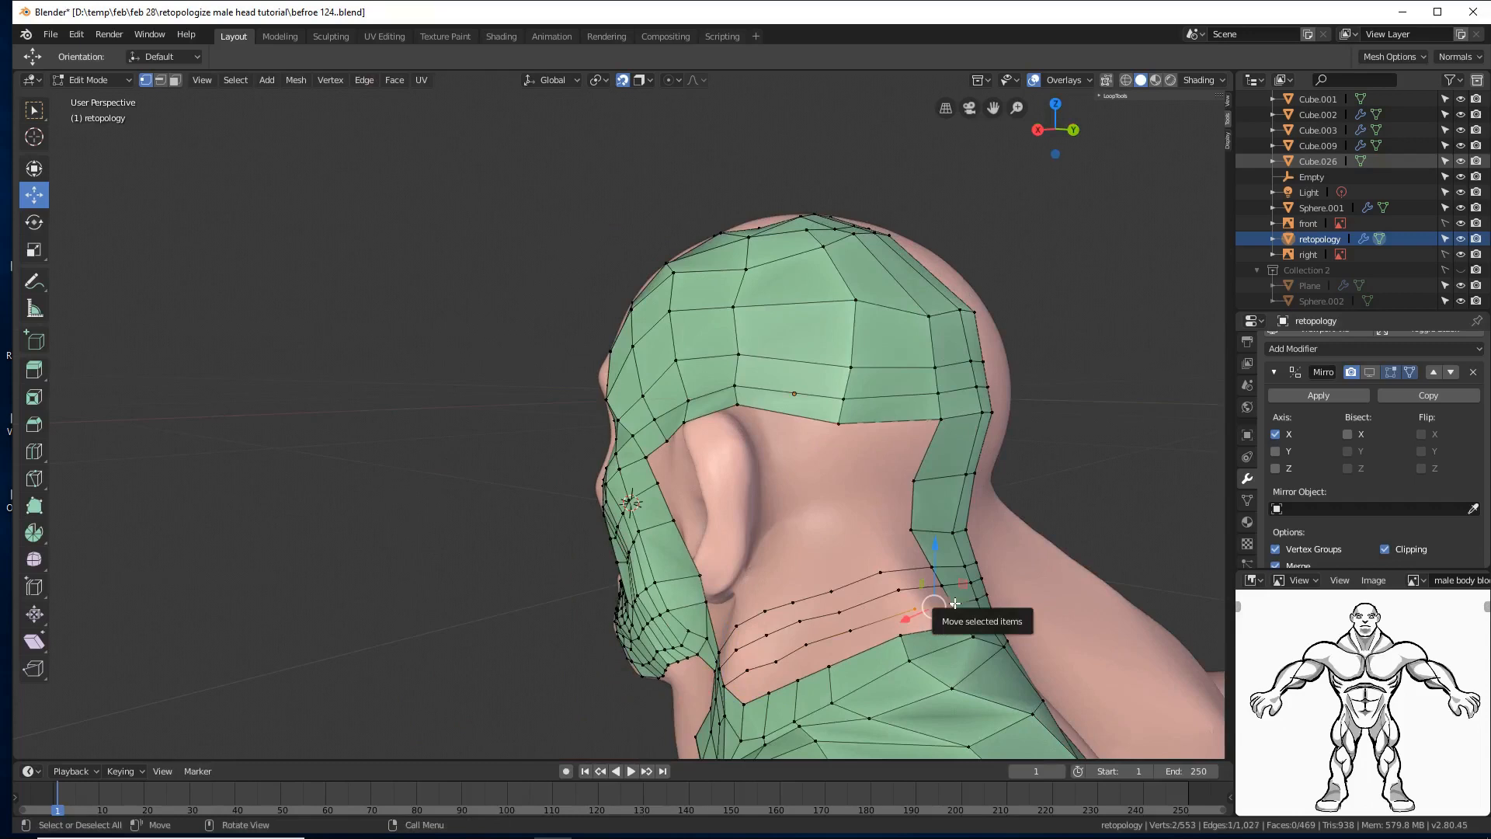
pyautogui.hotkey('alt', 'a')
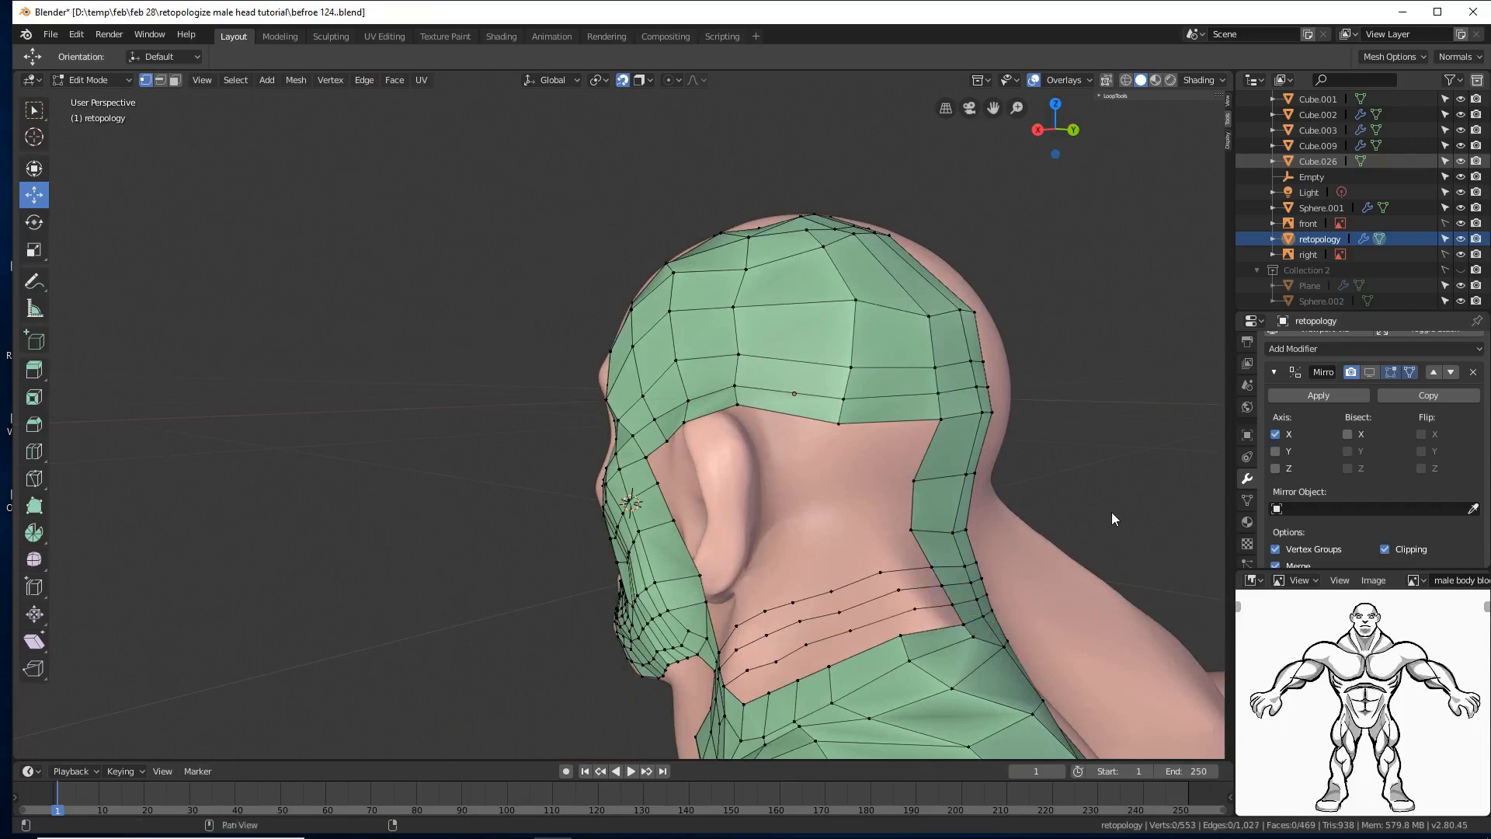
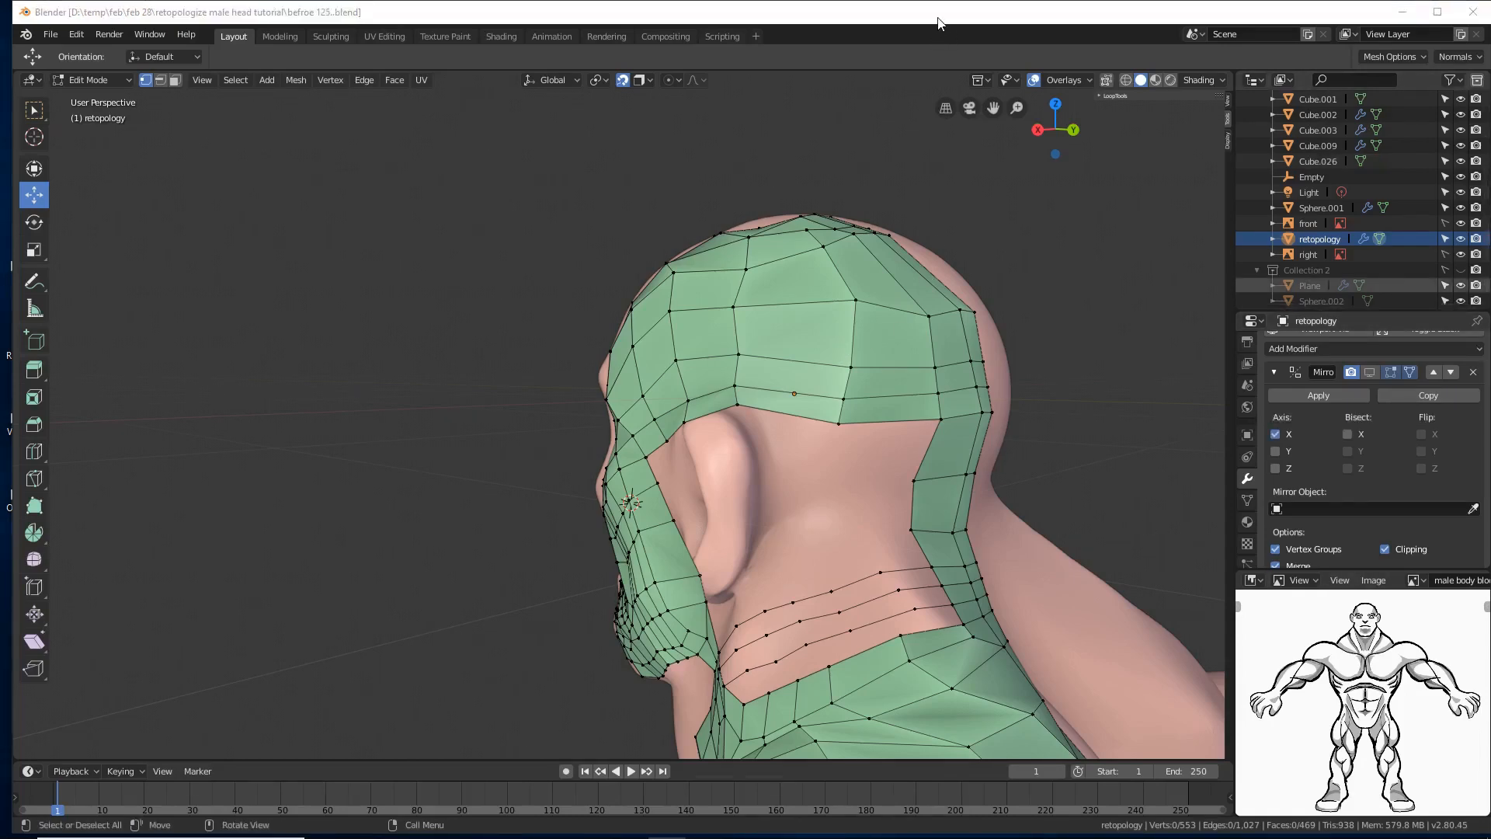
# Step: Switch to edge selection with the Select Box tool and fill the front quad between the upper two chains
pyautogui.moveTo(676, 553); pyautogui.dragTo(769, 542, button='middle')
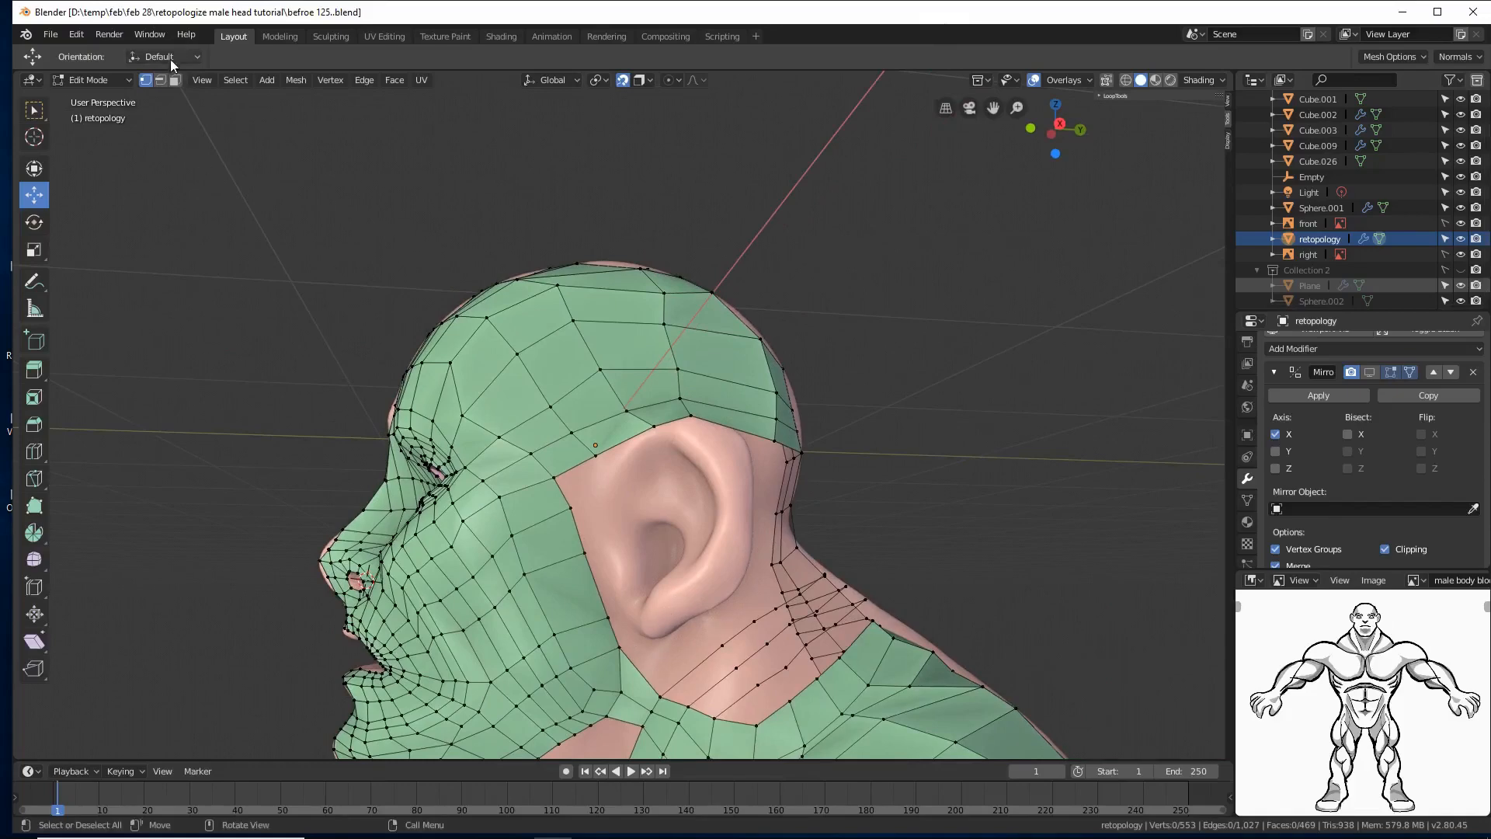
pyautogui.click(160, 80)
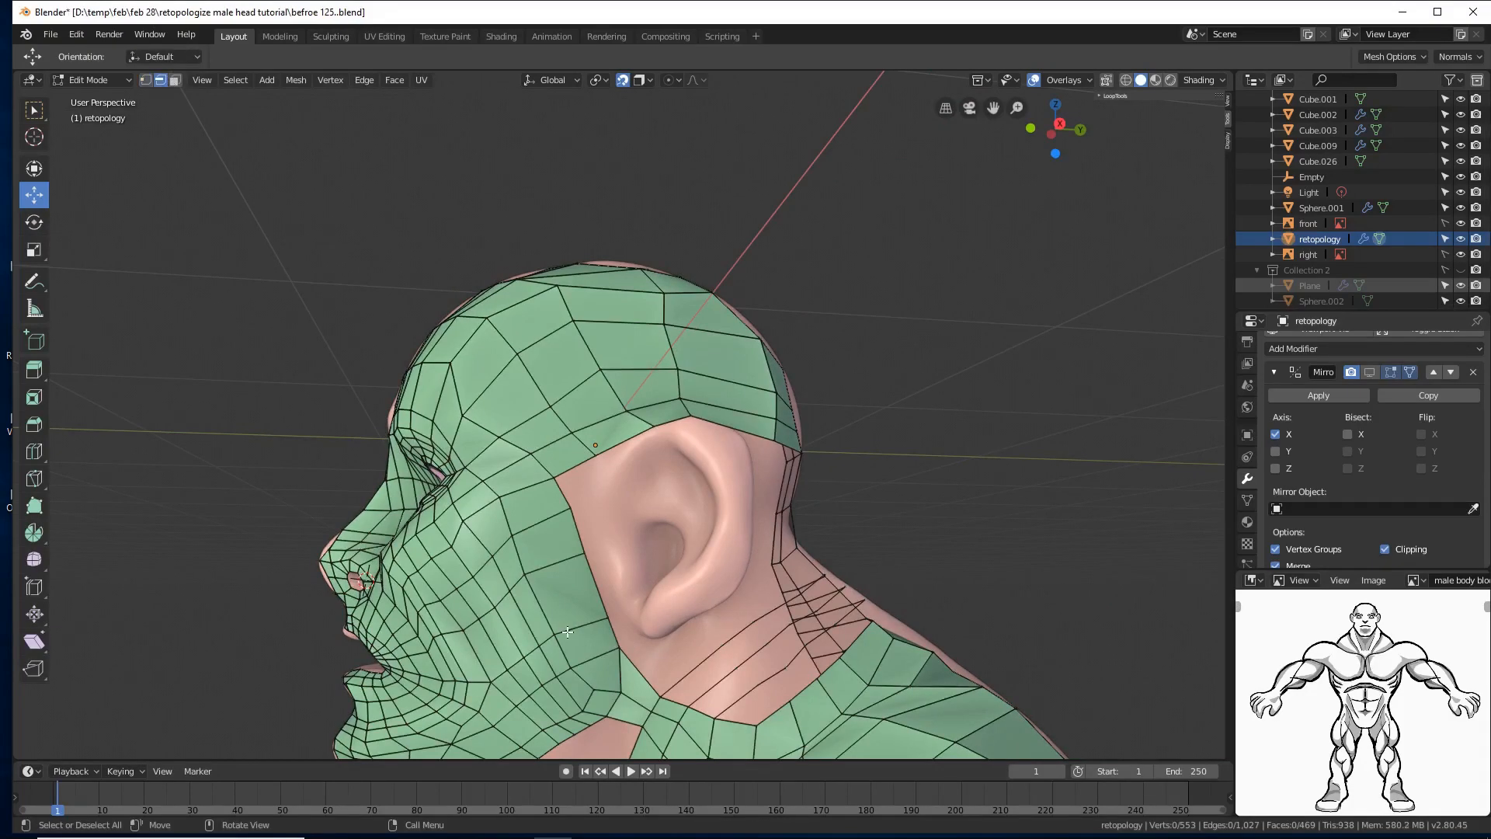
pyautogui.click(691, 670)
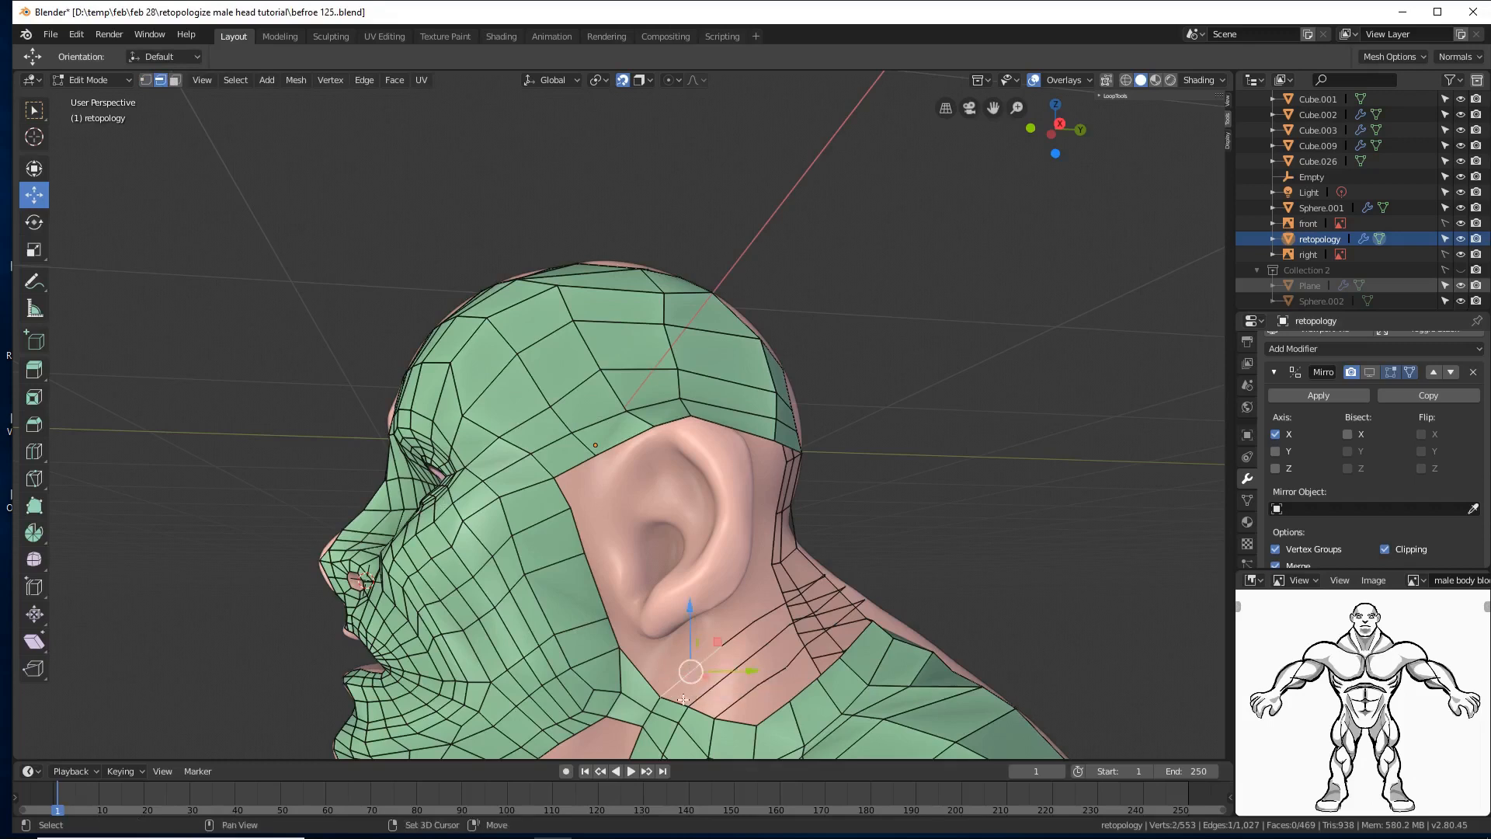
pyautogui.keyDown('shift'); pyautogui.click(697, 697); pyautogui.keyUp('shift')
pyautogui.click(697, 701)
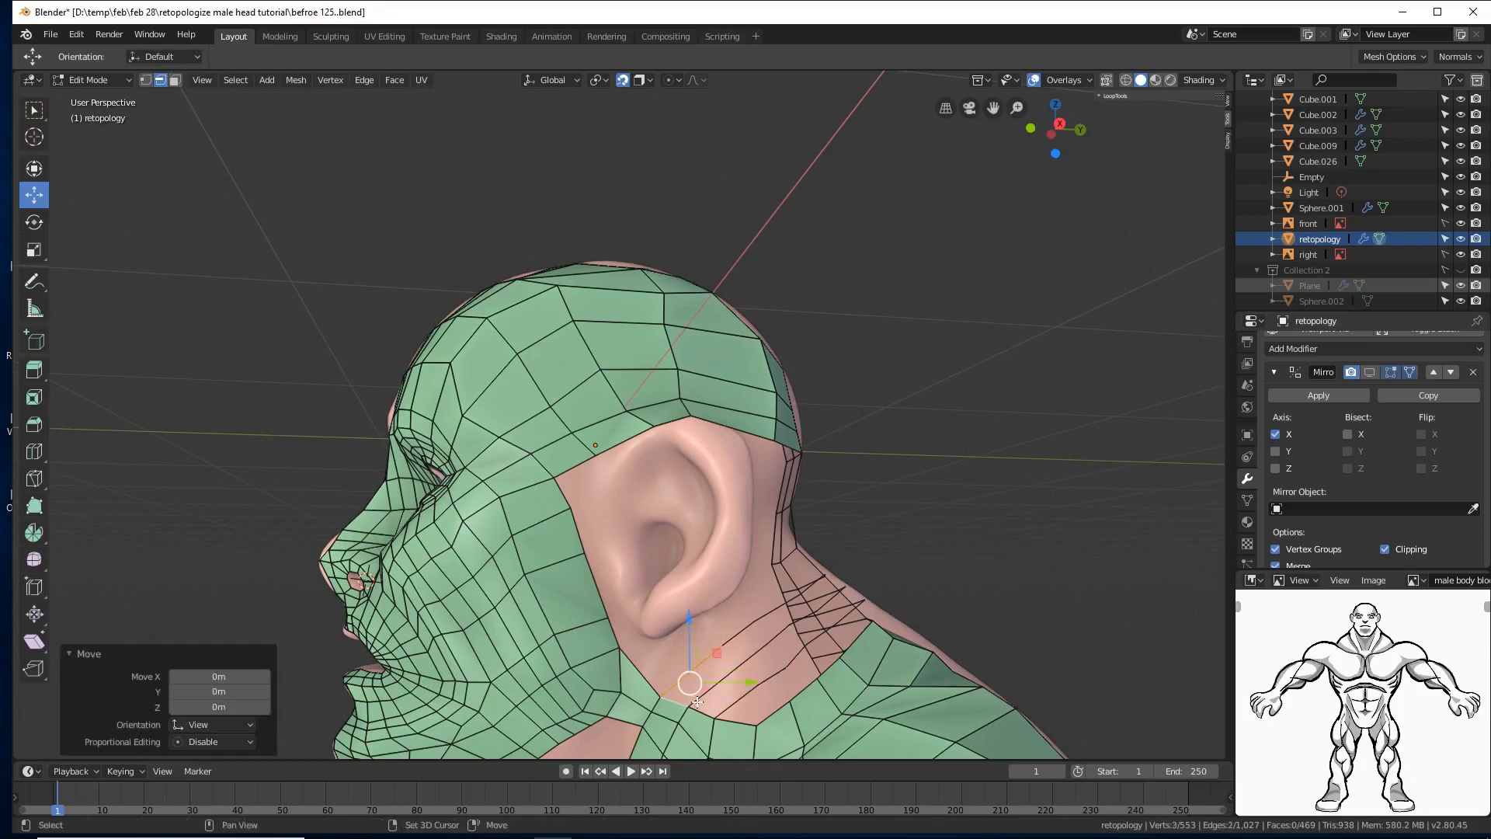
pyautogui.press('w')
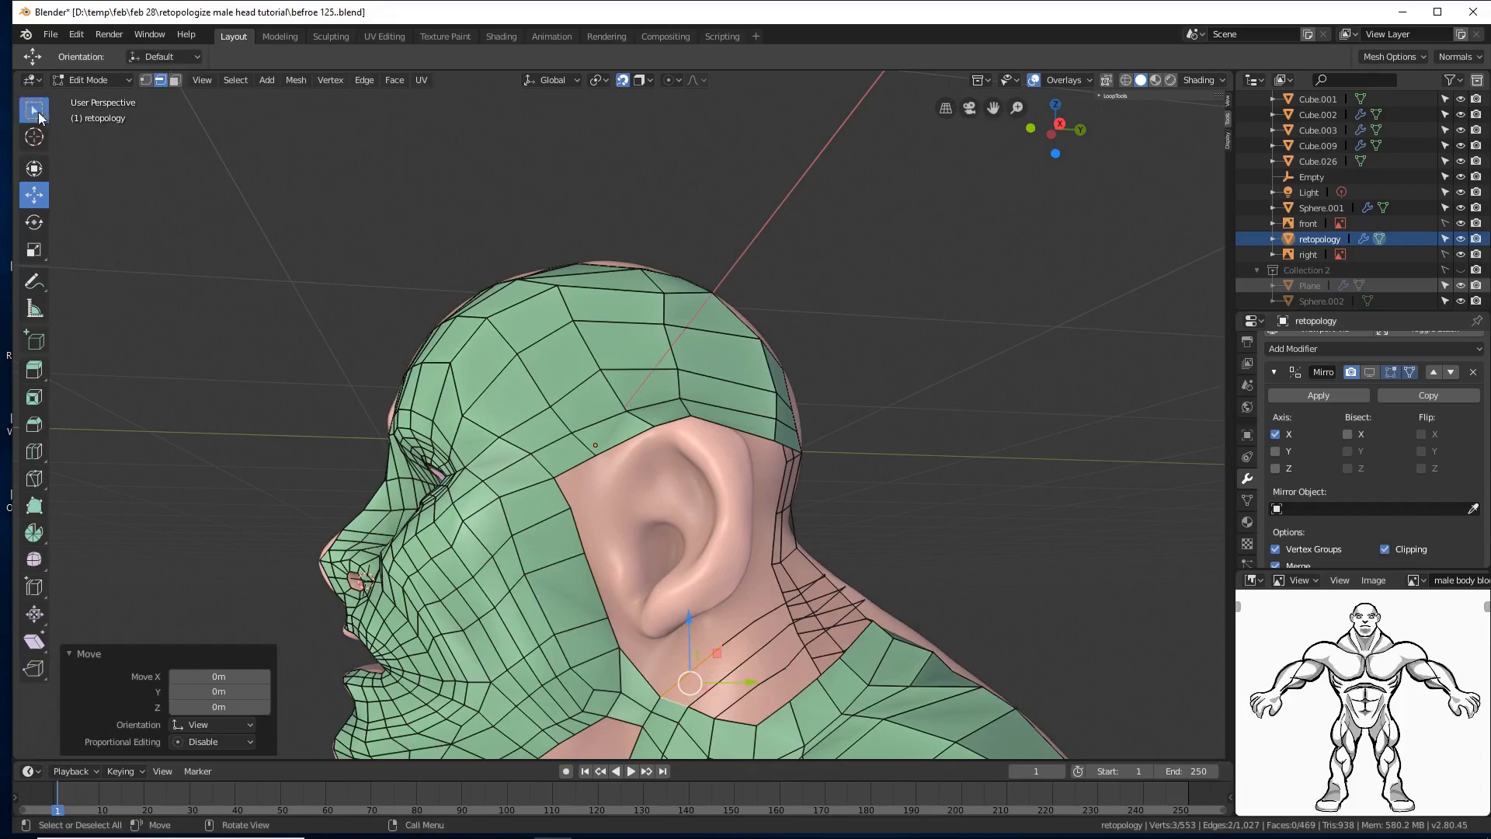
pyautogui.press('f')
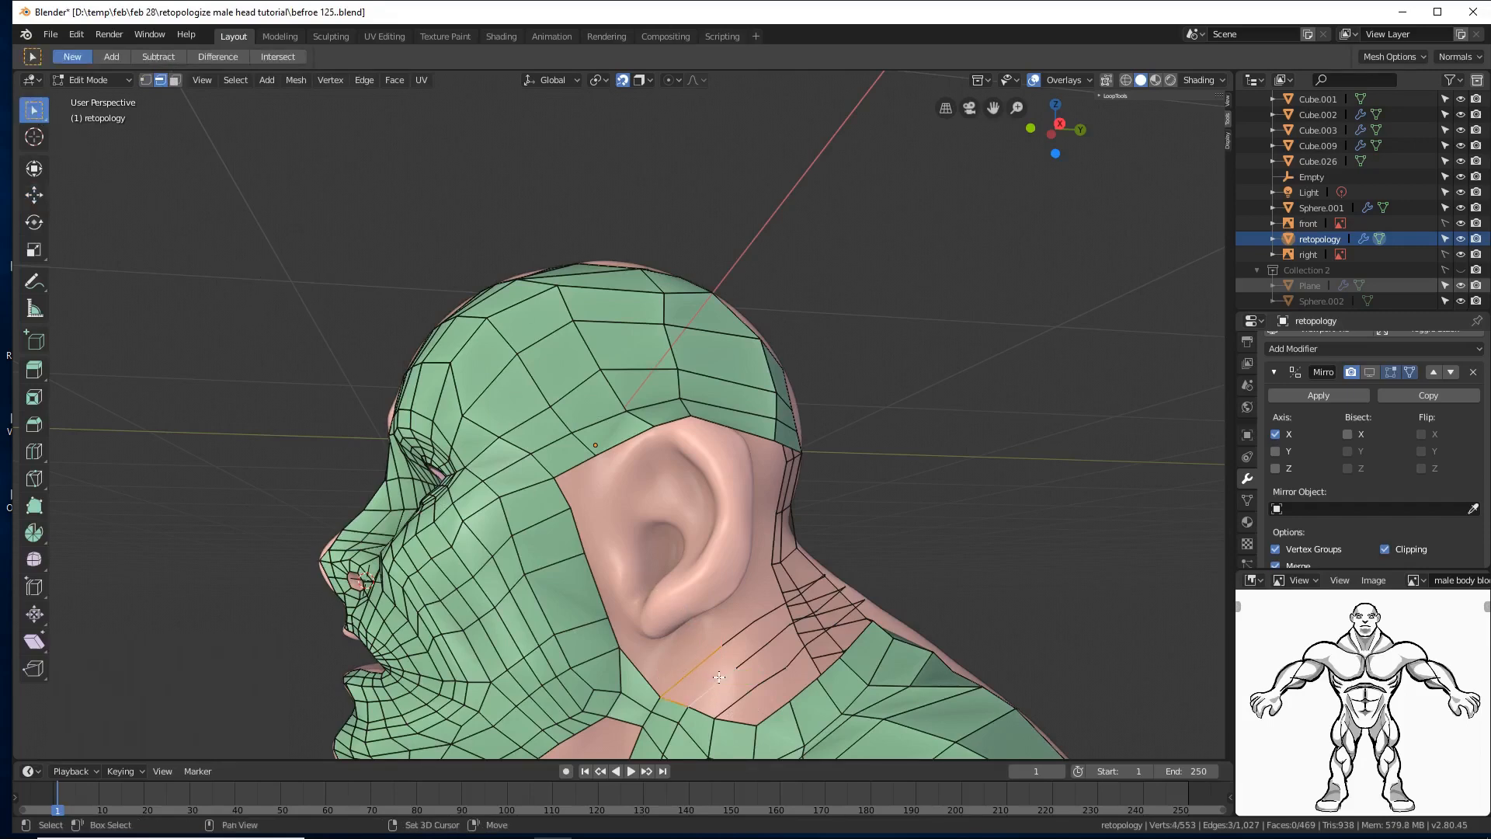
# Step: Fill the rest of the strip between the first and second chains with quads up to the back-of-neck strip
pyautogui.moveTo(738, 655); pyautogui.dragTo(1032, 536, button='middle')
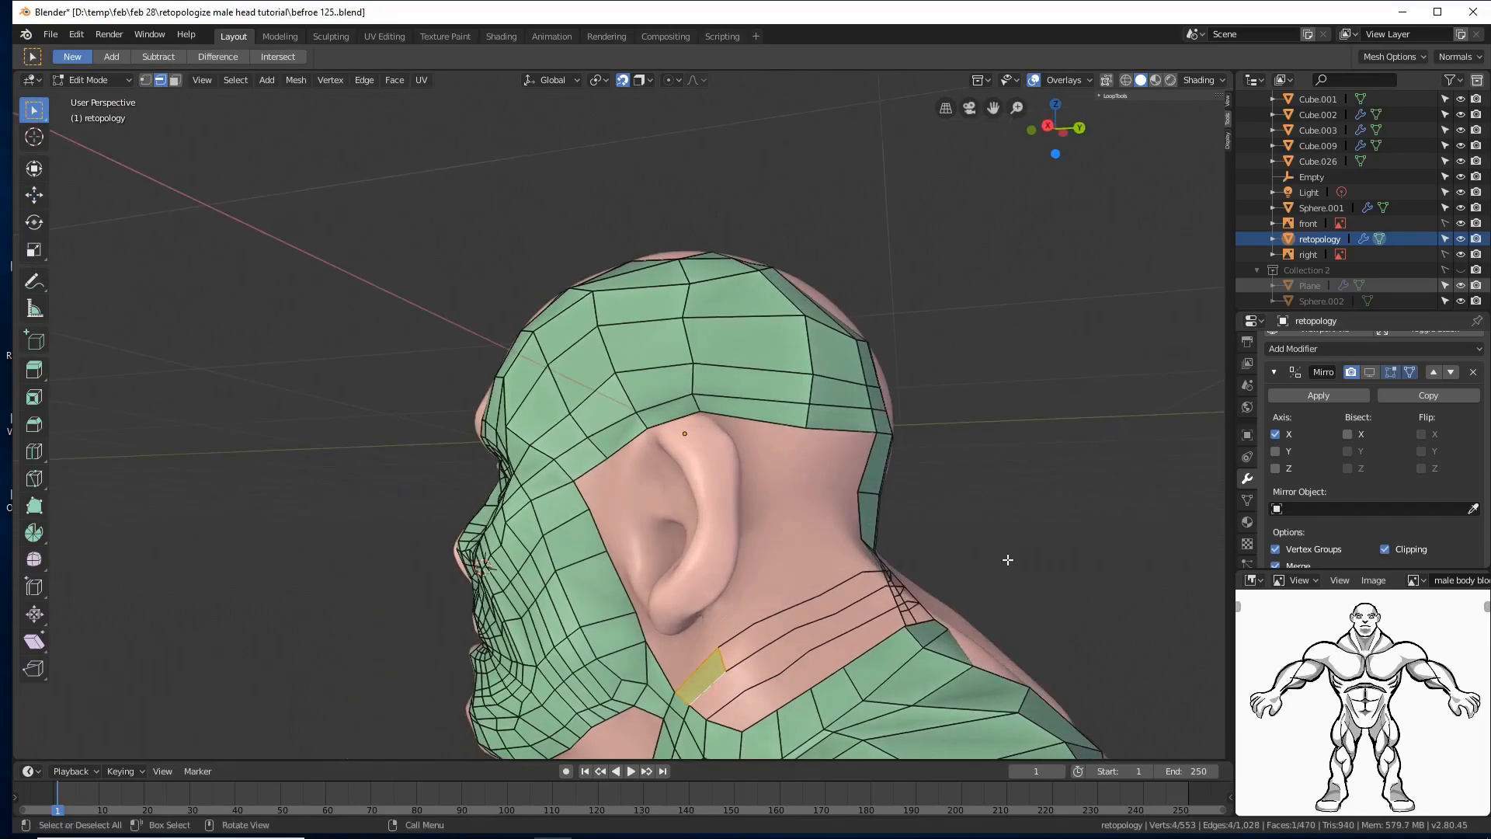
pyautogui.click(1046, 529)
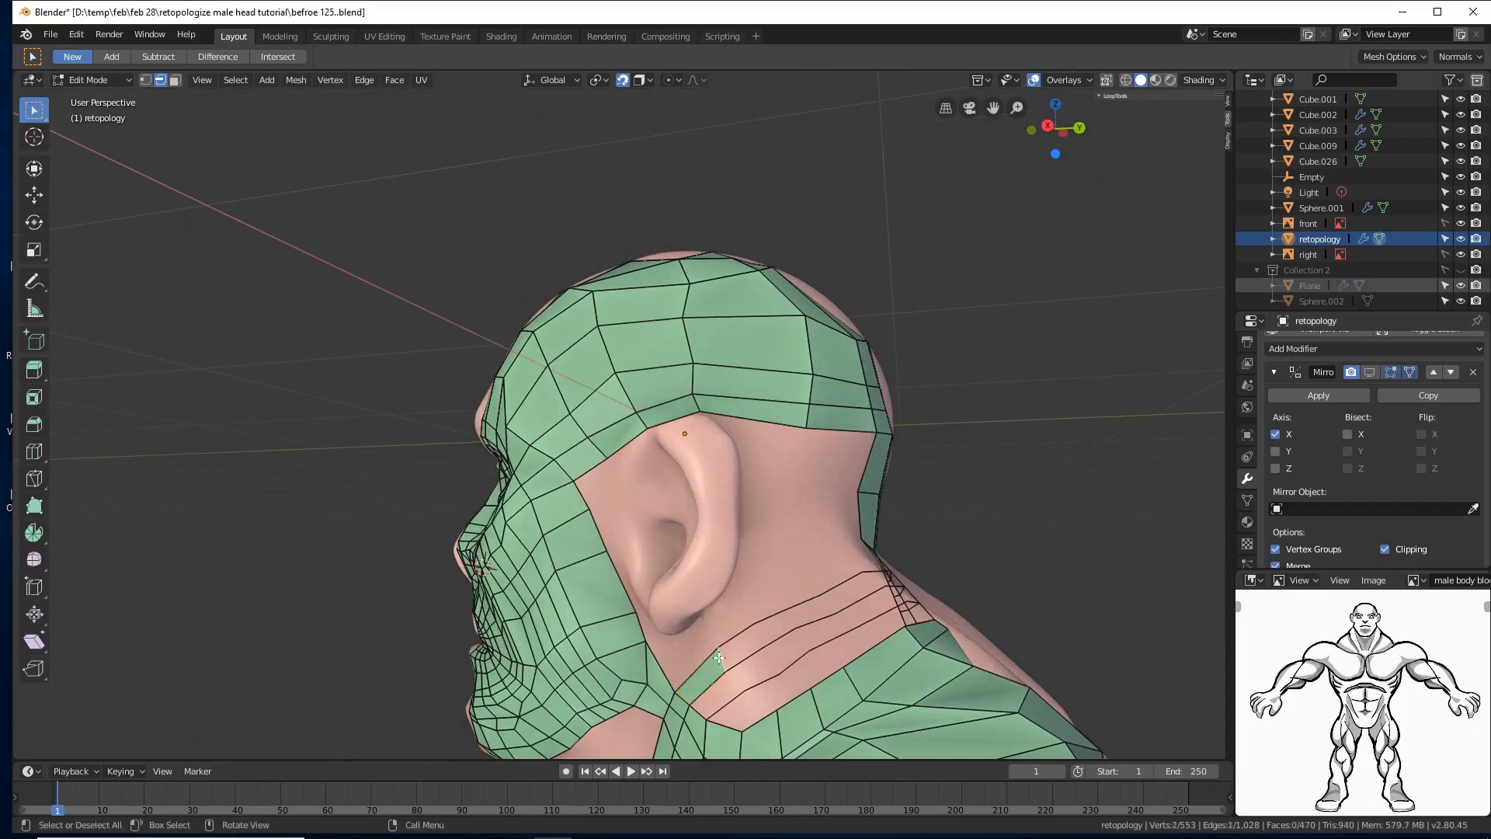
pyautogui.press('f')
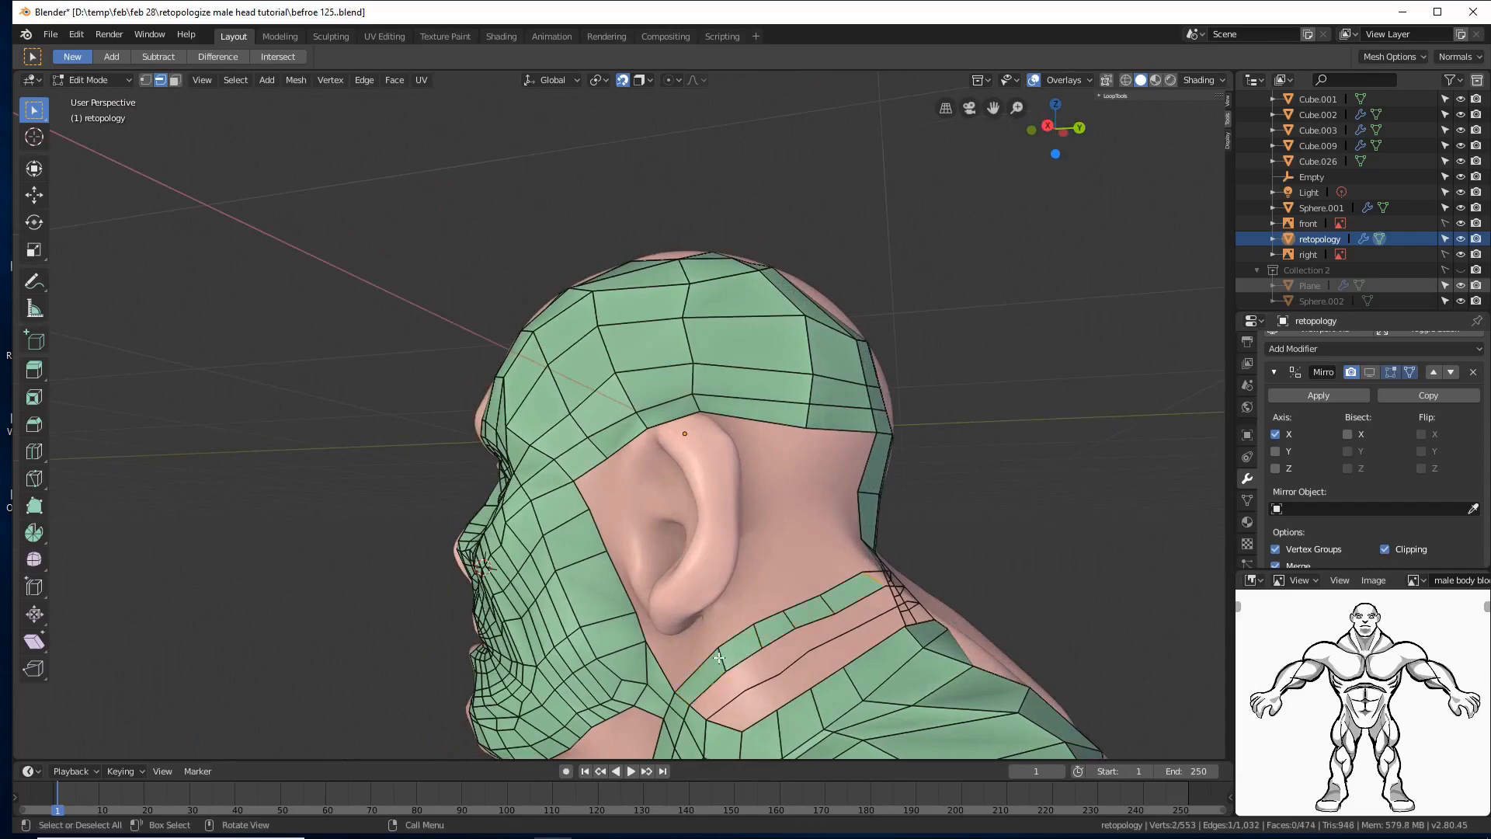
pyautogui.press('f')
# Step: Fill the strip between the second and third chains with quads from the front border to the back-of-neck strip
pyautogui.moveTo(1017, 548); pyautogui.dragTo(916, 567, button='middle')
pyautogui.keyDown('shift'); pyautogui.moveTo(784, 543); pyautogui.dragTo(710, 419, button='middle'); pyautogui.keyUp('shift')
pyautogui.moveTo(561, 483); pyautogui.dragTo(654, 526, button='middle')
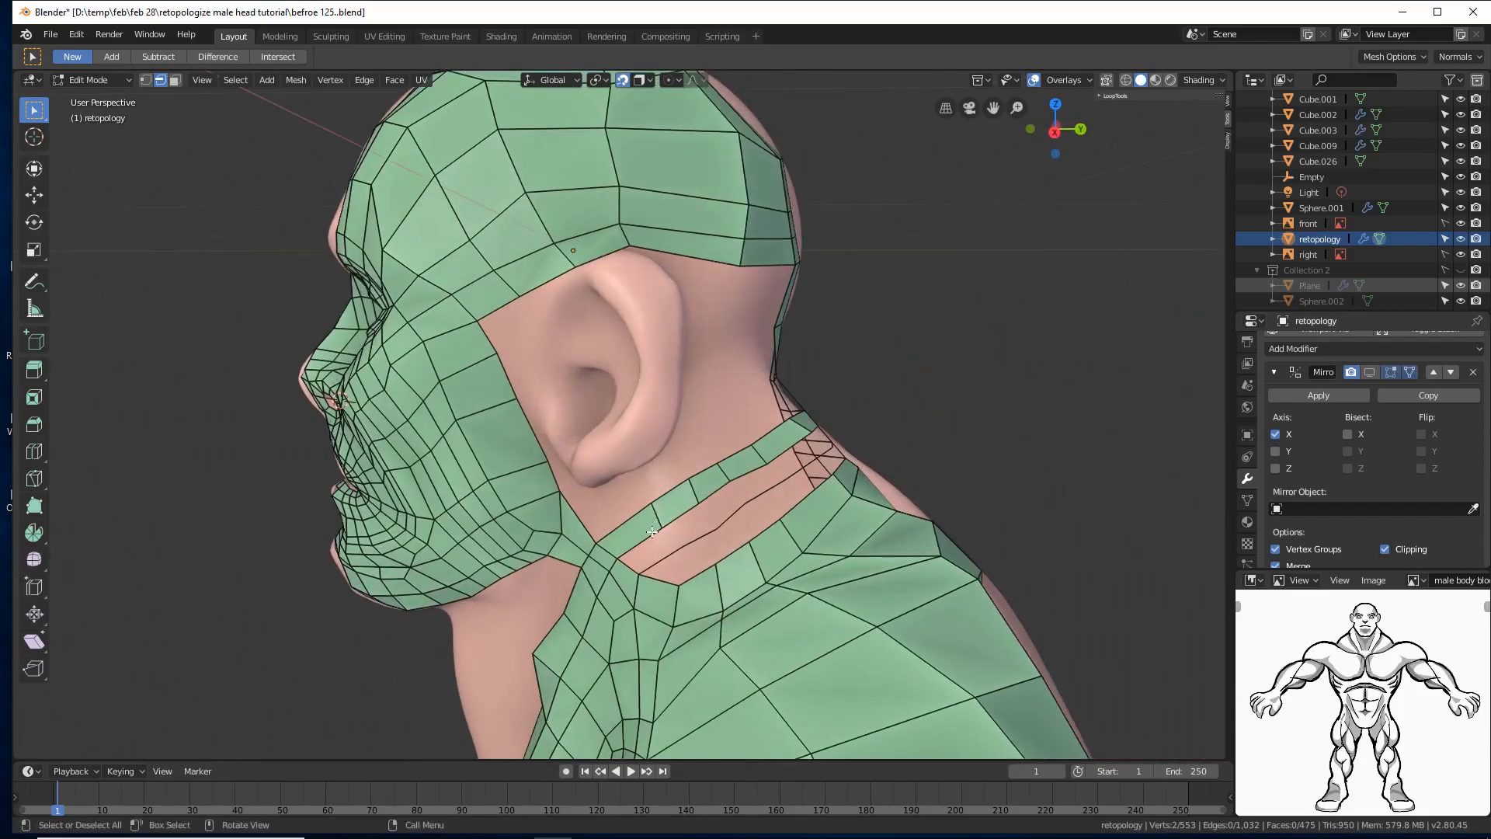
pyautogui.click(651, 533)
pyautogui.keyDown('shift'); pyautogui.click(643, 563); pyautogui.keyUp('shift')
pyautogui.keyDown('shift'); pyautogui.click(655, 559); pyautogui.keyUp('shift')
pyautogui.hotkey('alt', 'a')
pyautogui.click(677, 538)
pyautogui.press('f')
pyautogui.press('f')
pyautogui.moveTo(1017, 401); pyautogui.dragTo(950, 411, button='middle')
pyautogui.press('f')
# Step: Fill the front part of the strip between the third chain and the gap's lower border with four quads
pyautogui.moveTo(774, 482); pyautogui.dragTo(971, 436, button='middle')
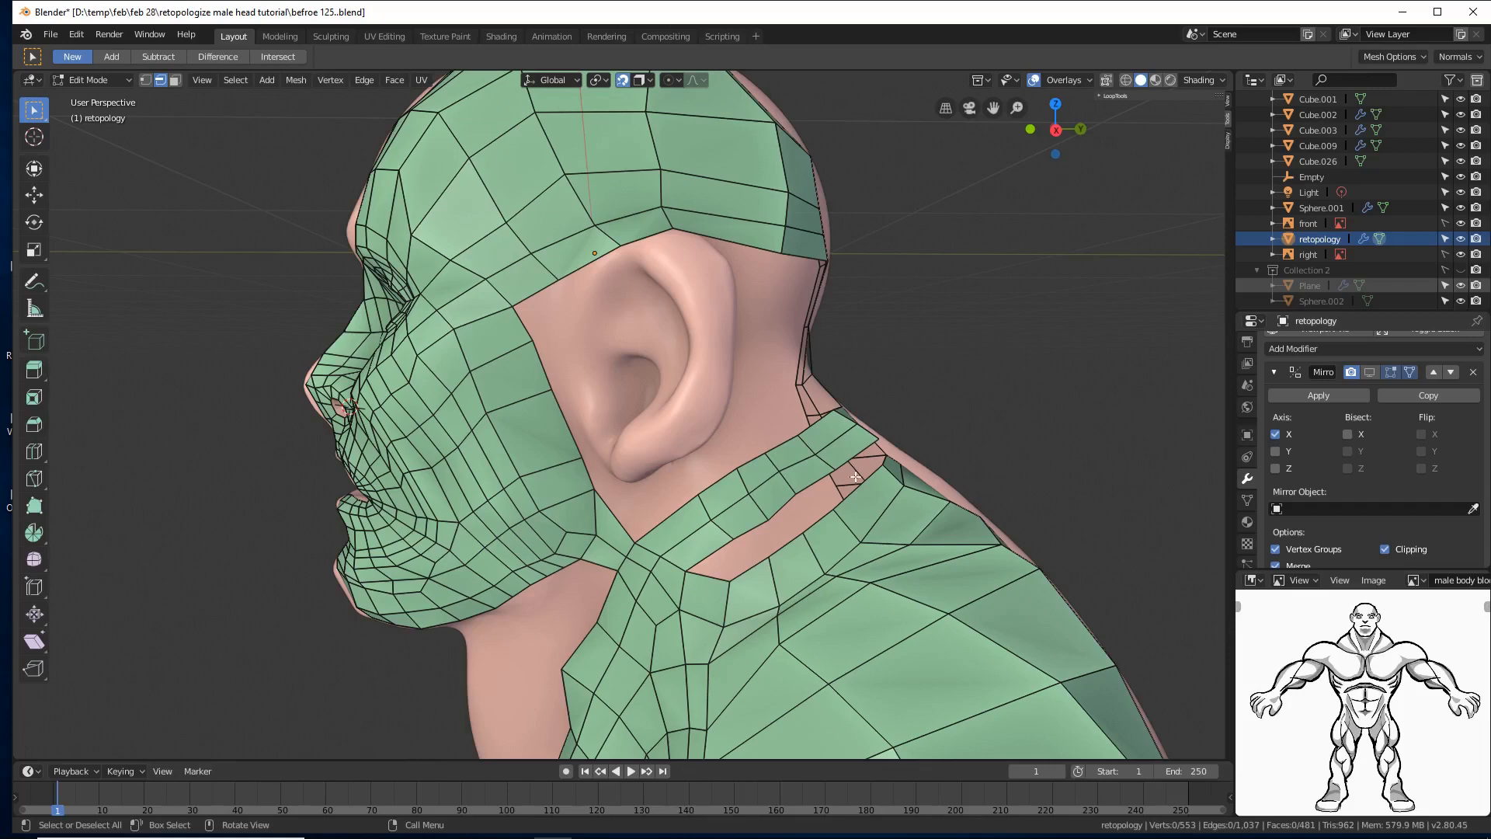
pyautogui.click(710, 553)
pyautogui.keyDown('shift'); pyautogui.click(710, 574); pyautogui.keyUp('shift')
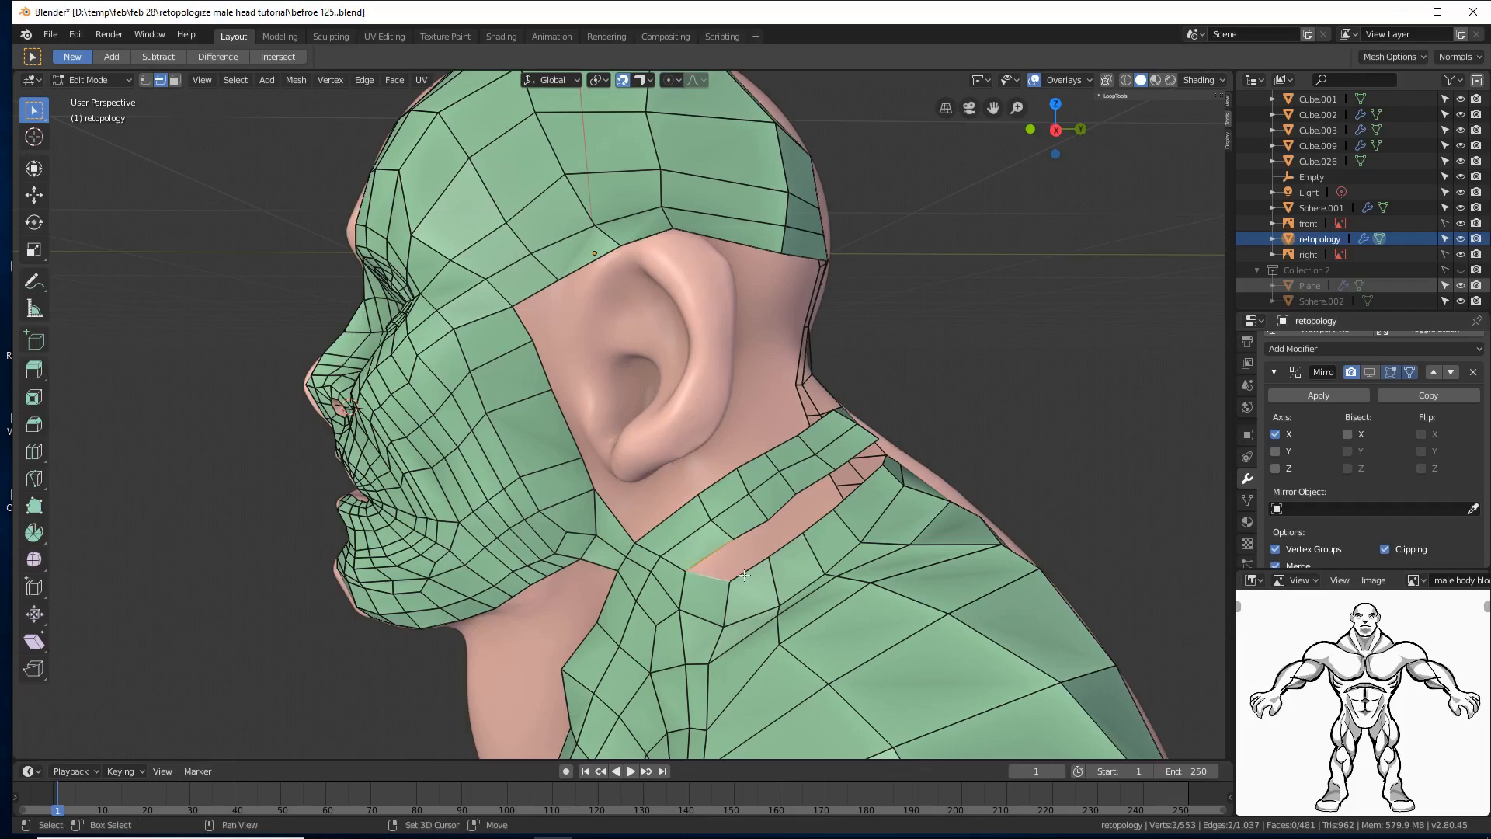
pyautogui.keyDown('shift'); pyautogui.click(744, 574); pyautogui.keyUp('shift')
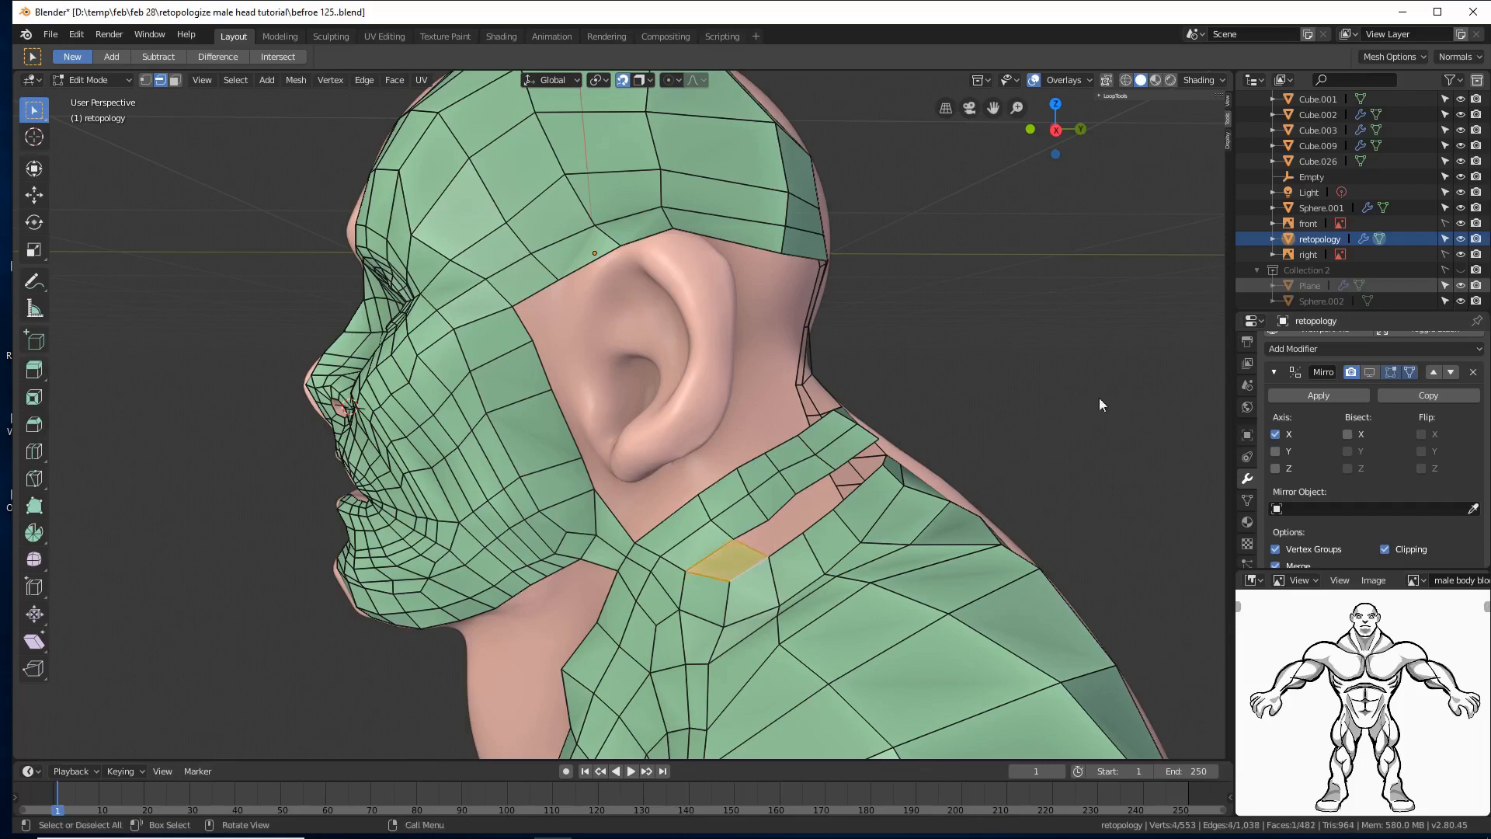
pyautogui.press('h')
pyautogui.click(758, 546)
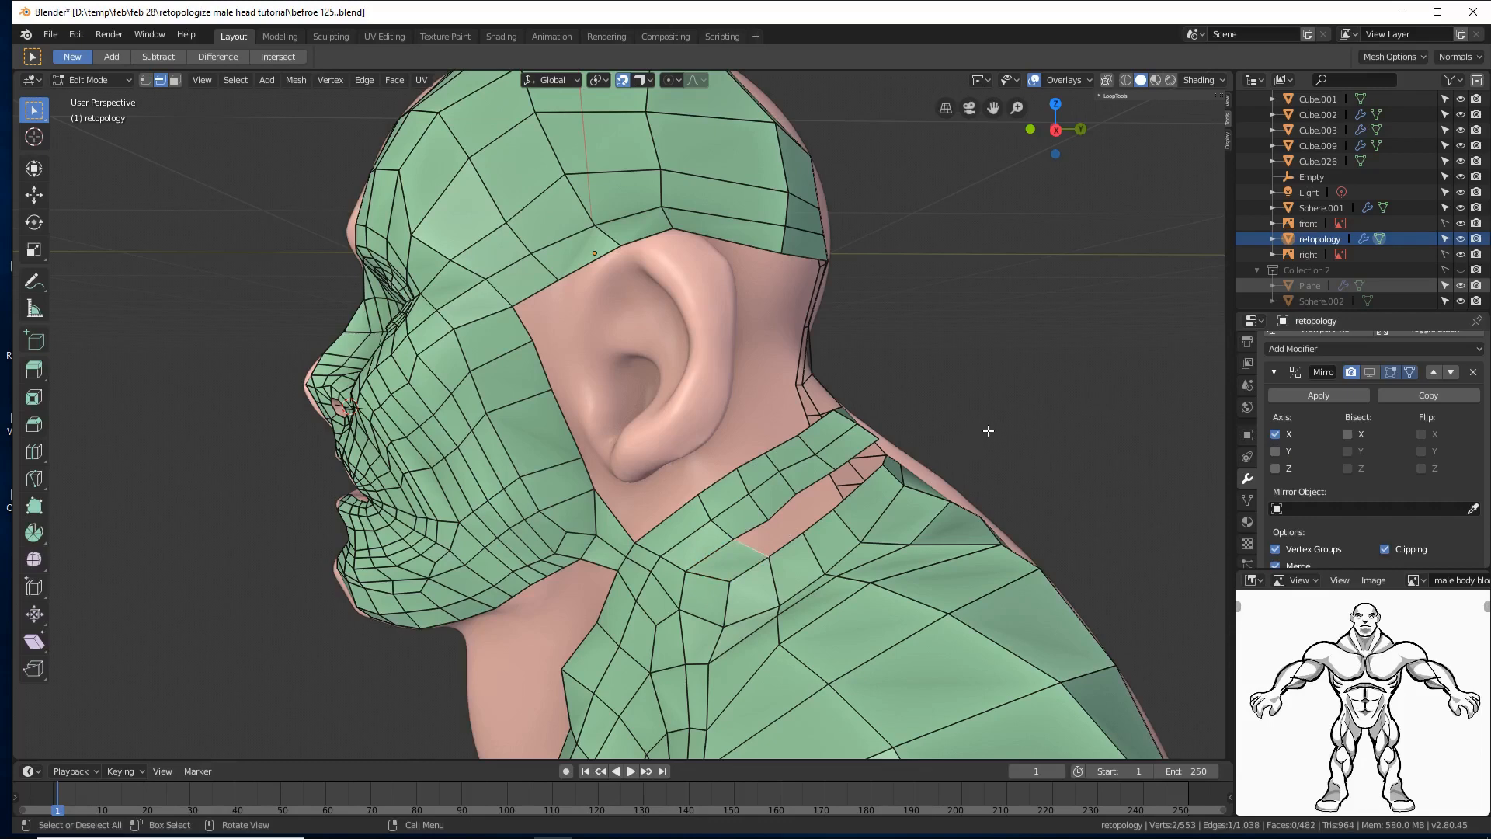
pyautogui.press('f')
pyautogui.press('f')
pyautogui.press('f')
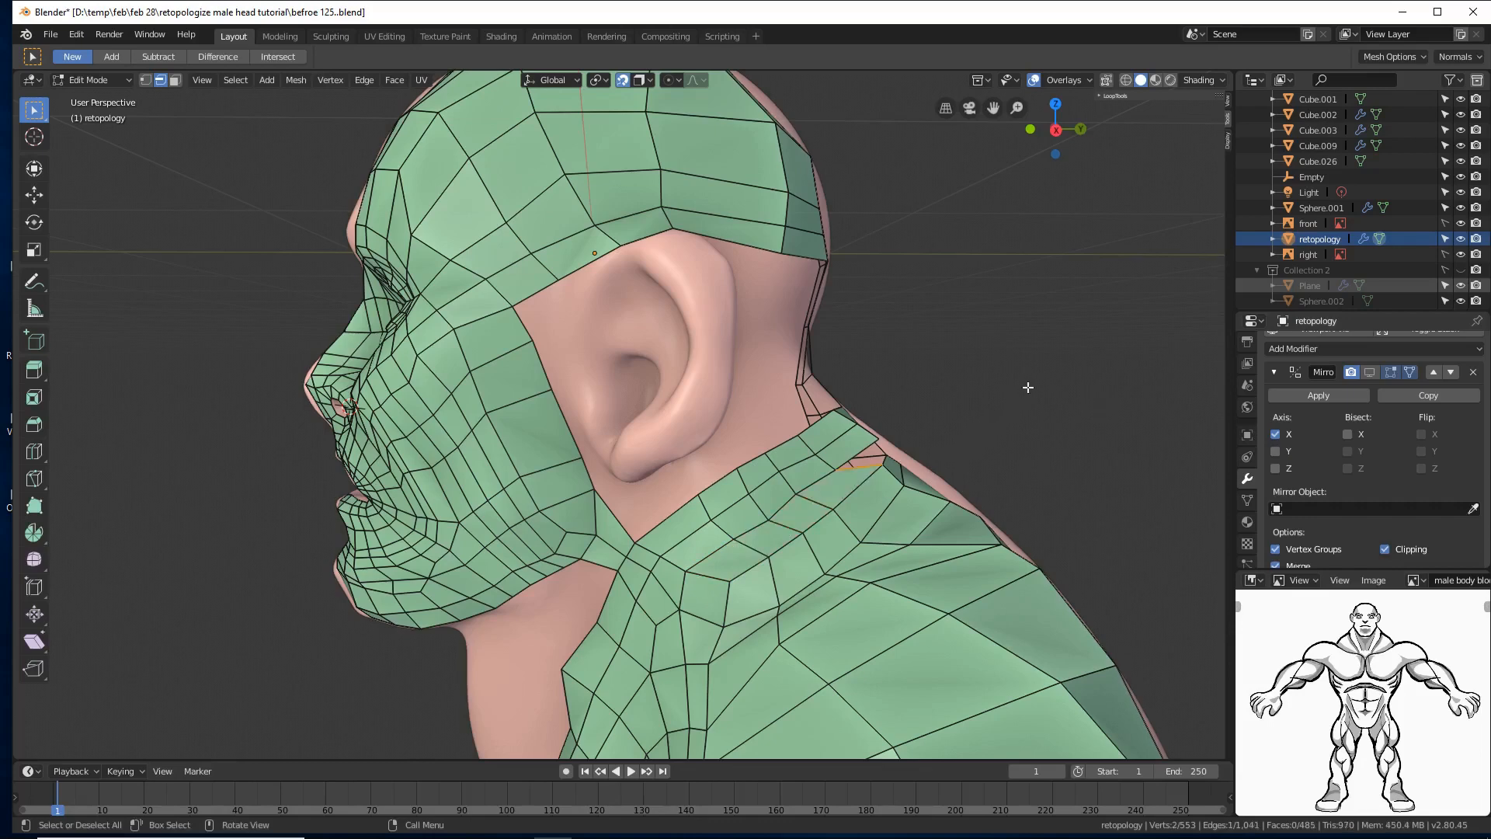
# Step: Add a centred loop cut with 1 cut through the neck faces directly below the remaining opening
pyautogui.moveTo(989, 429); pyautogui.dragTo(922, 498, button='middle')
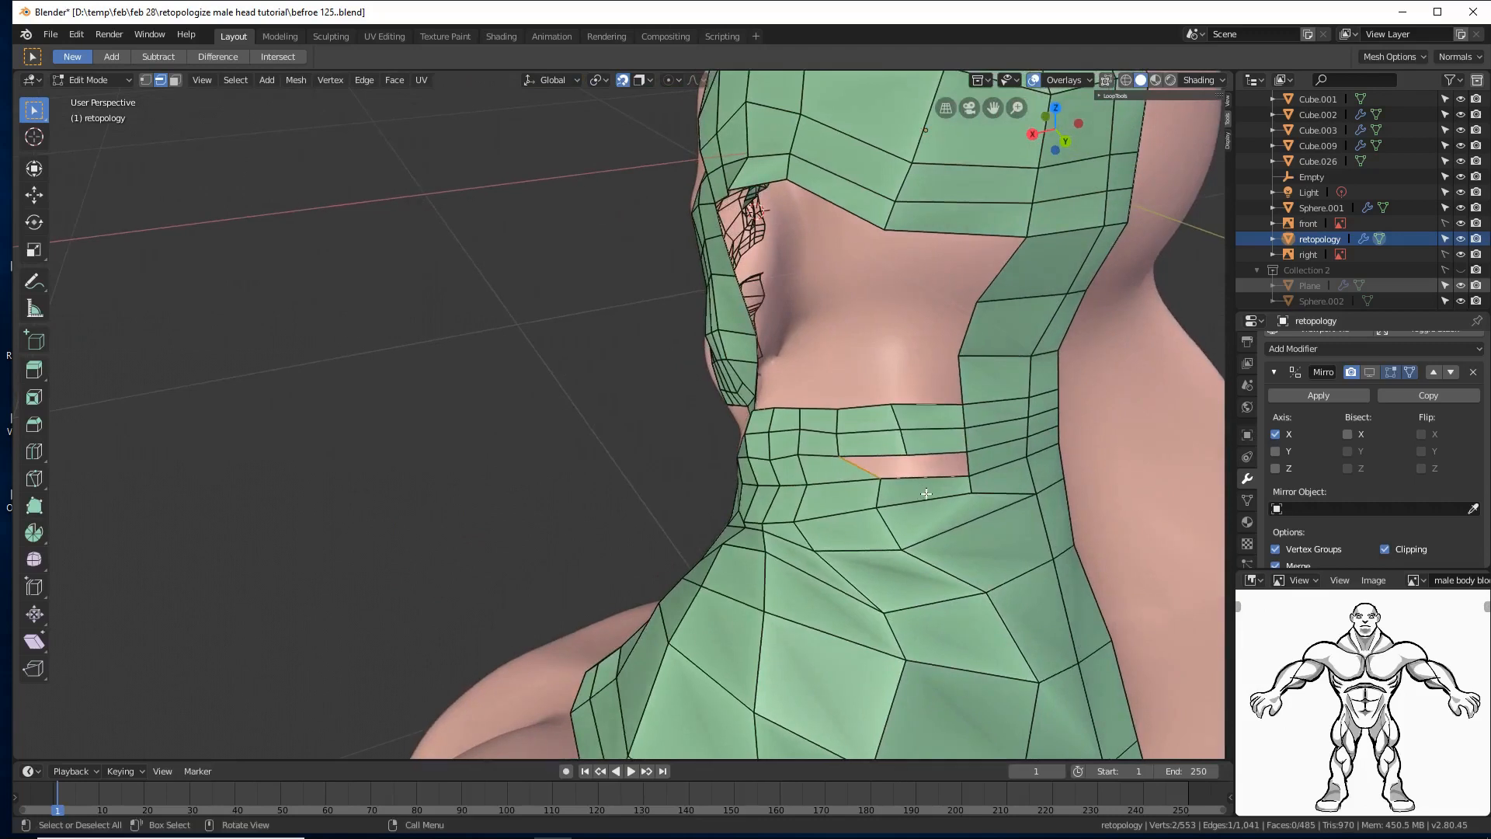
pyautogui.press('ctrl')
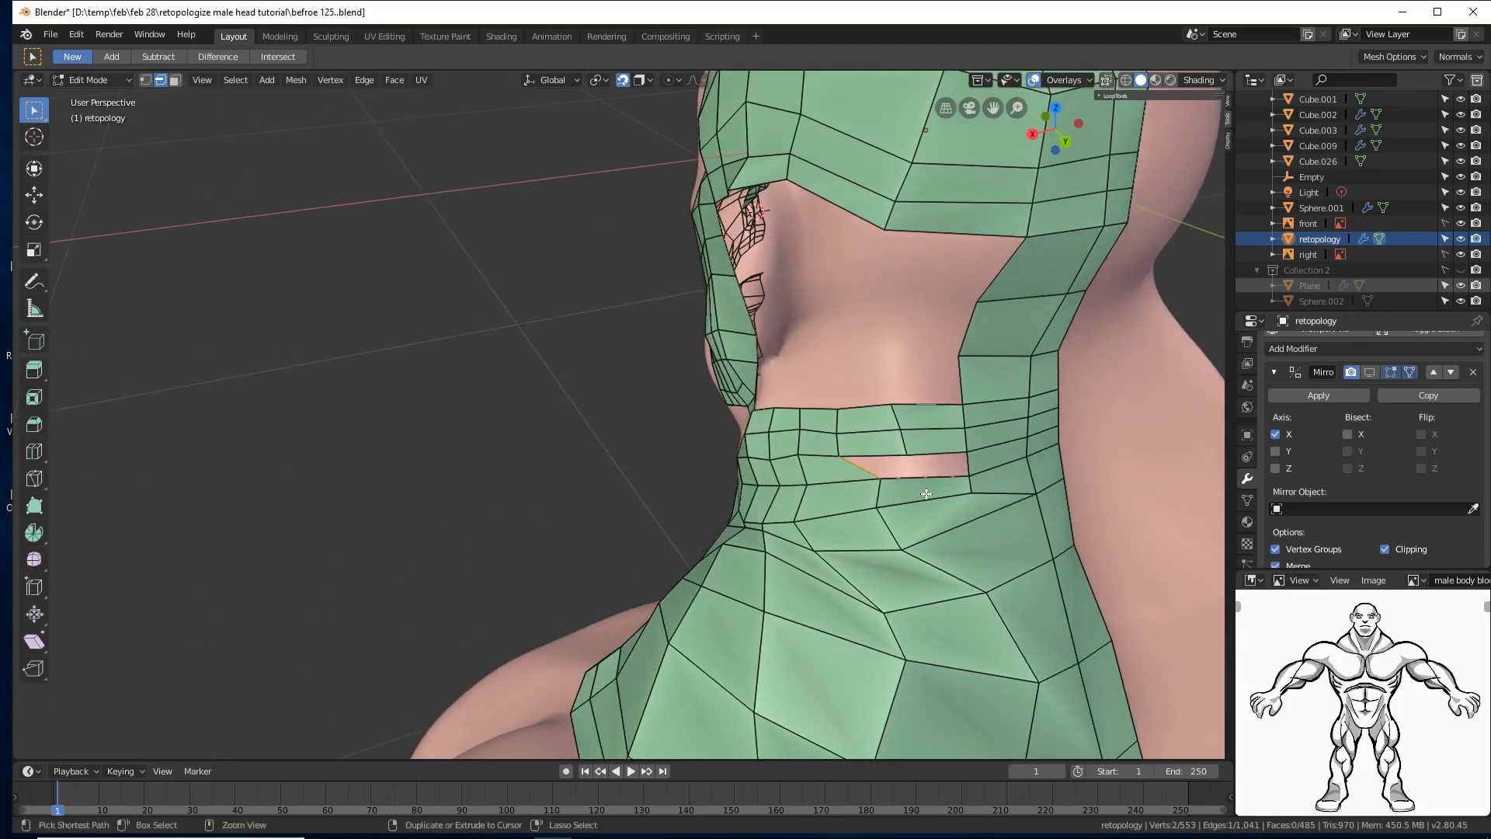
pyautogui.hotkey('ctrl', 'r')
pyautogui.click(926, 494)
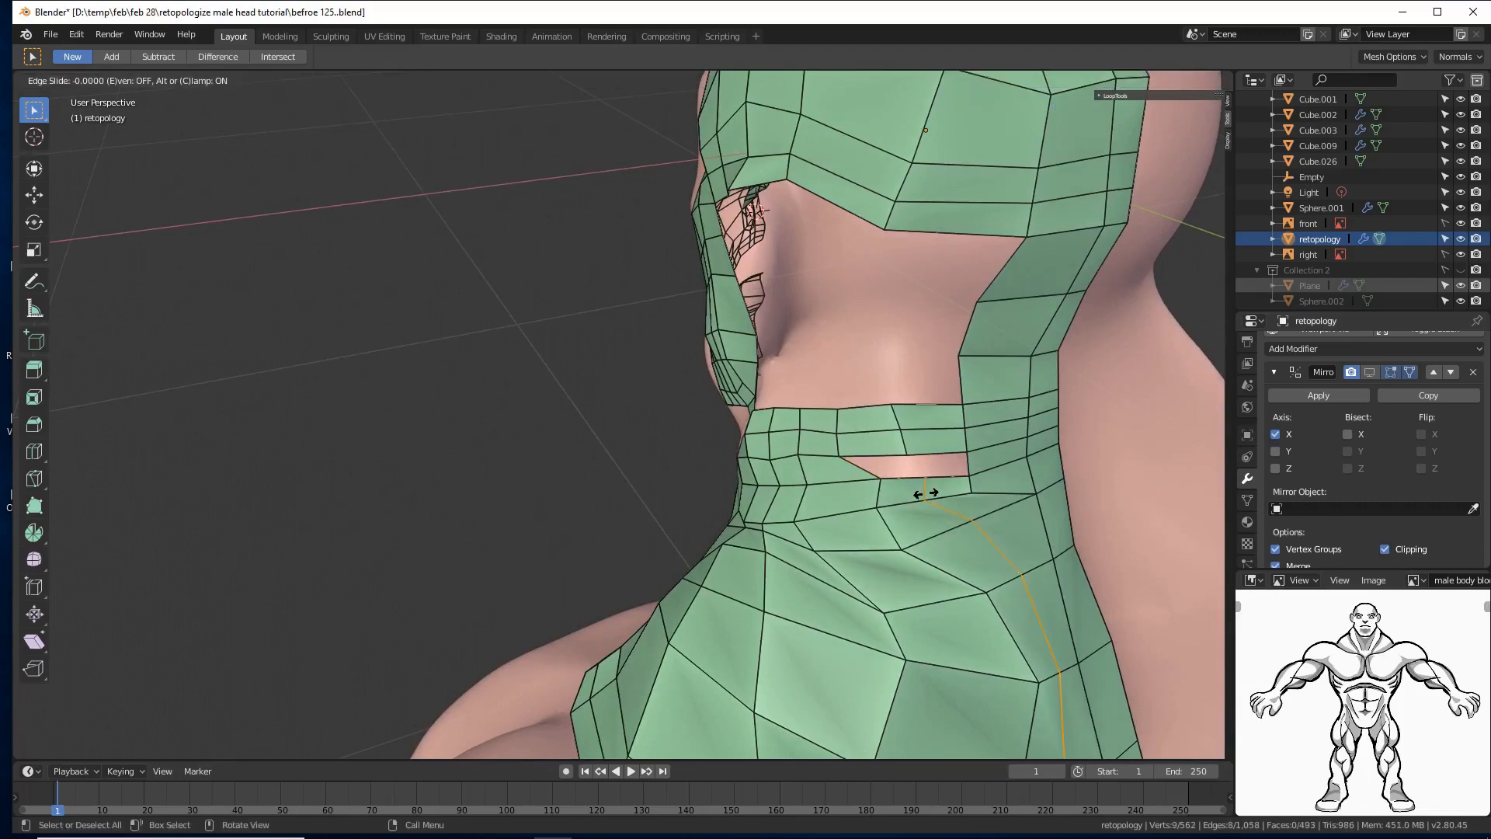
pyautogui.rightClick(927, 494)
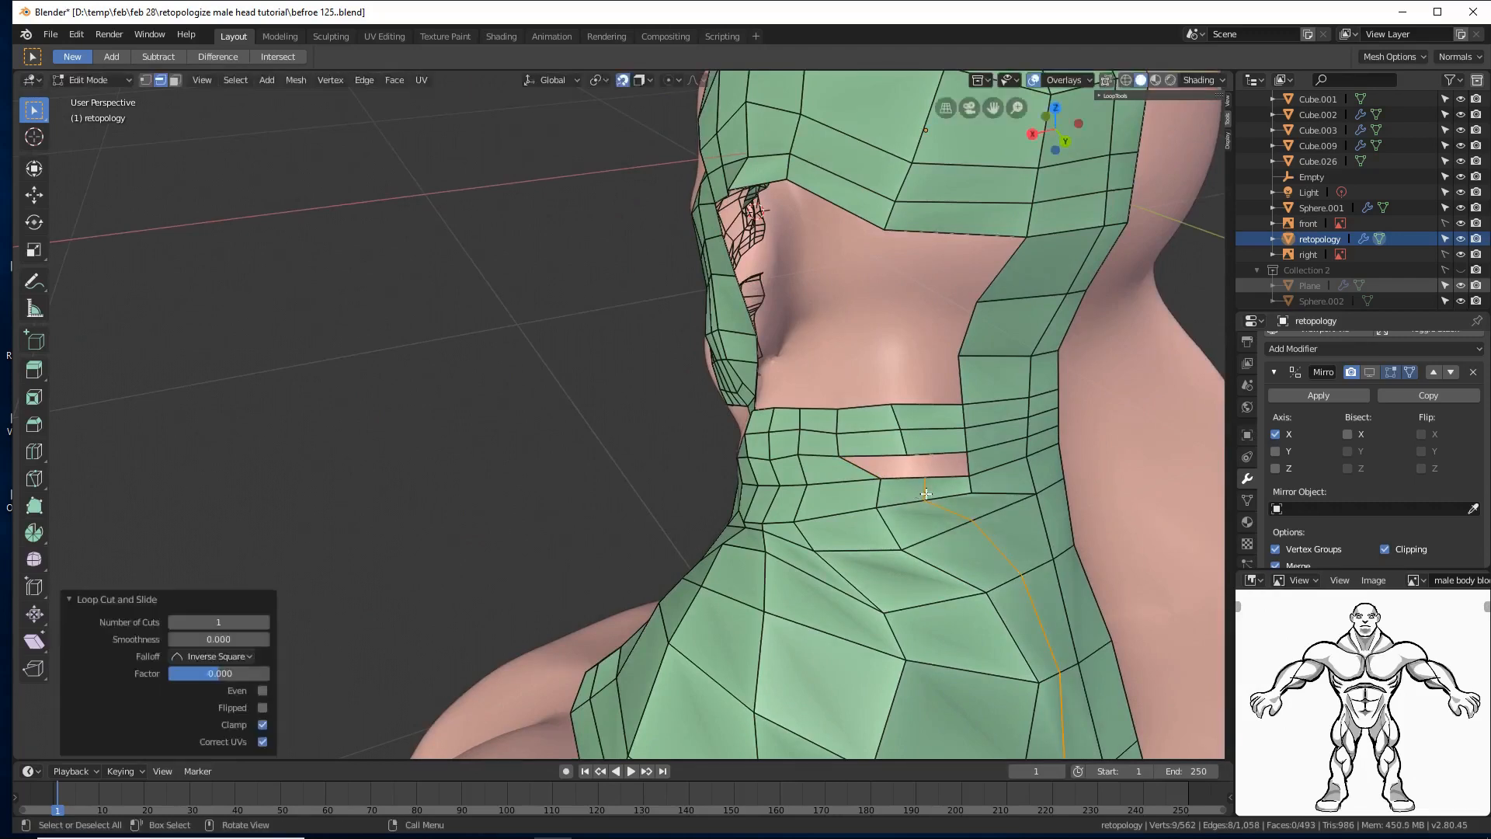
# Step: Close the remaining opening below the third chain with two quads meeting at the new loop cut, then clear the selection
pyautogui.click(867, 470)
pyautogui.keyDown('shift'); pyautogui.click(883, 460); pyautogui.keyUp('shift')
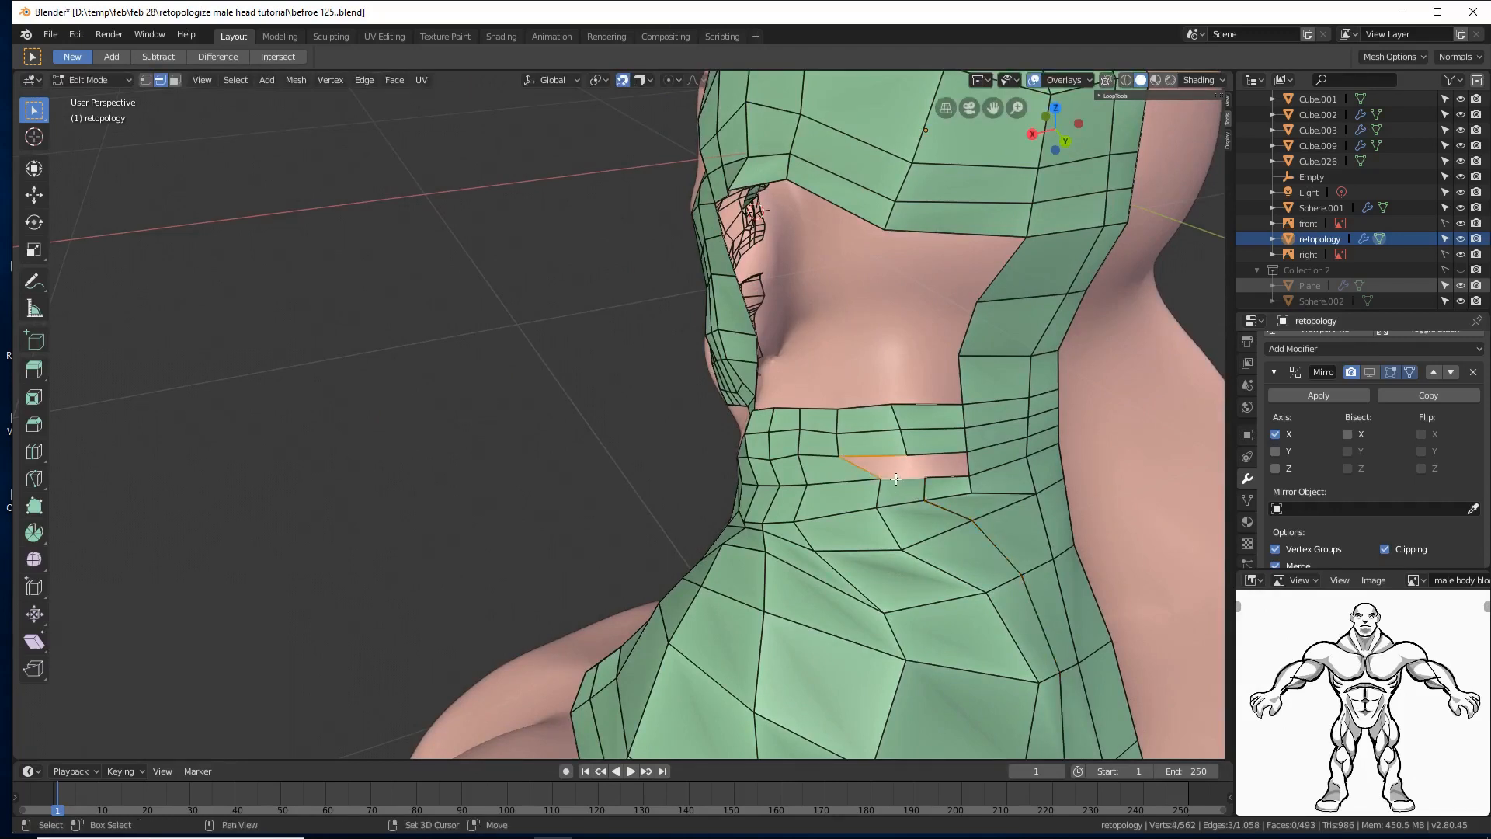
pyautogui.press('f')
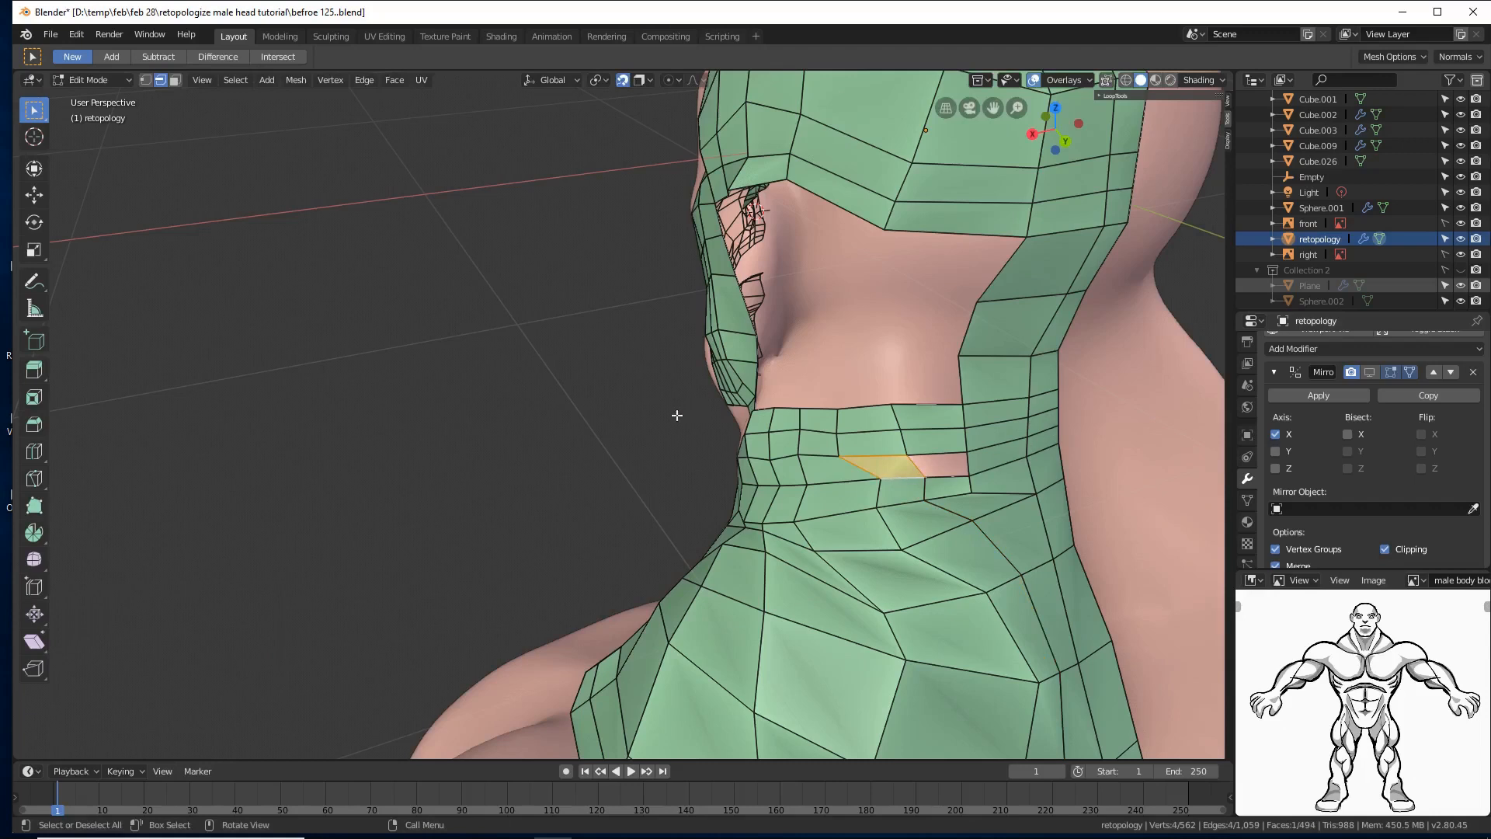
pyautogui.click(658, 440)
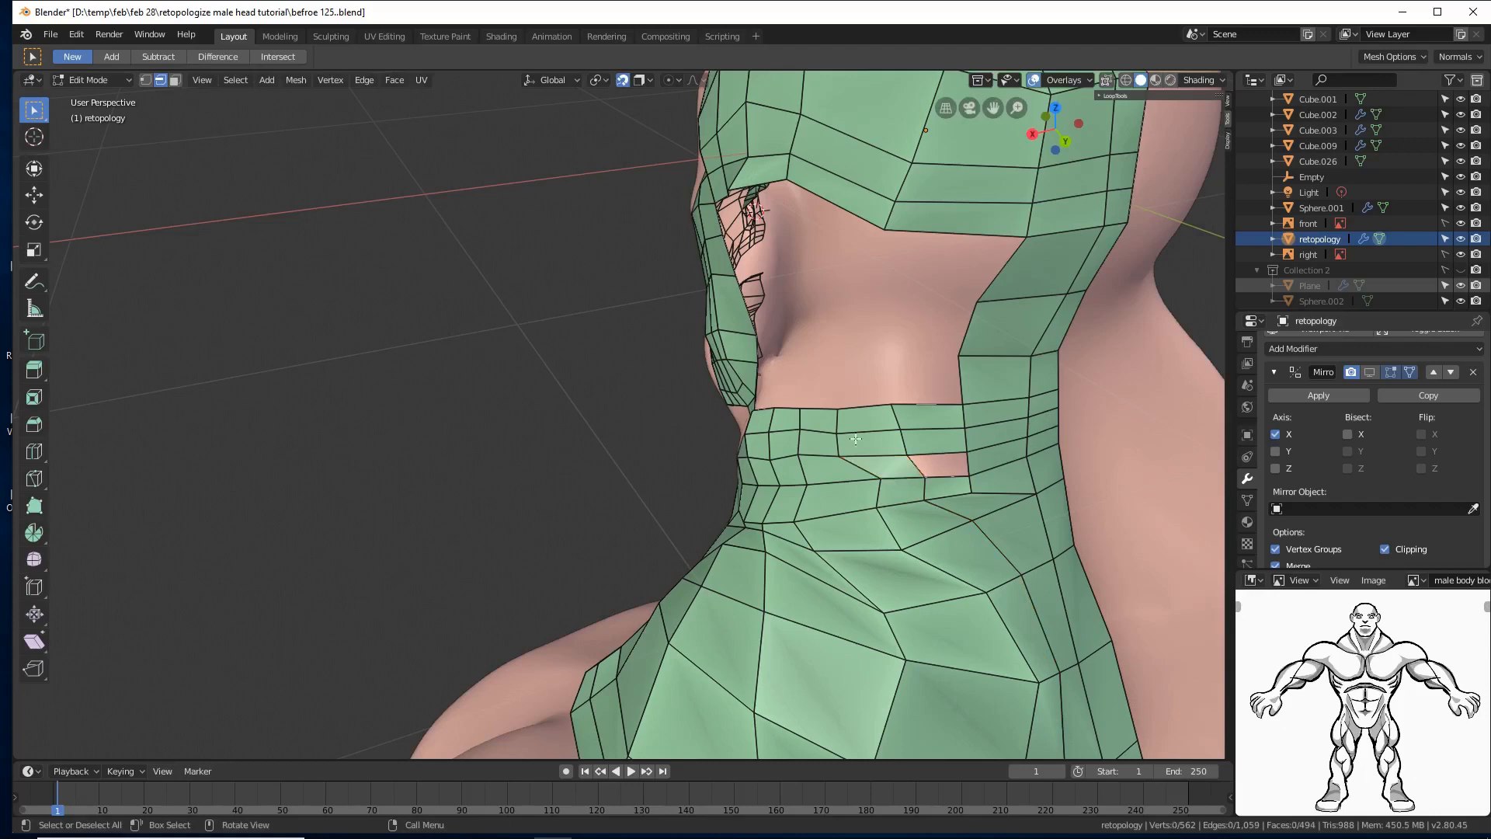
pyautogui.click(920, 468)
pyautogui.keyDown('shift'); pyautogui.click(948, 453); pyautogui.keyUp('shift')
pyautogui.keyDown('shift'); pyautogui.click(952, 474); pyautogui.keyUp('shift')
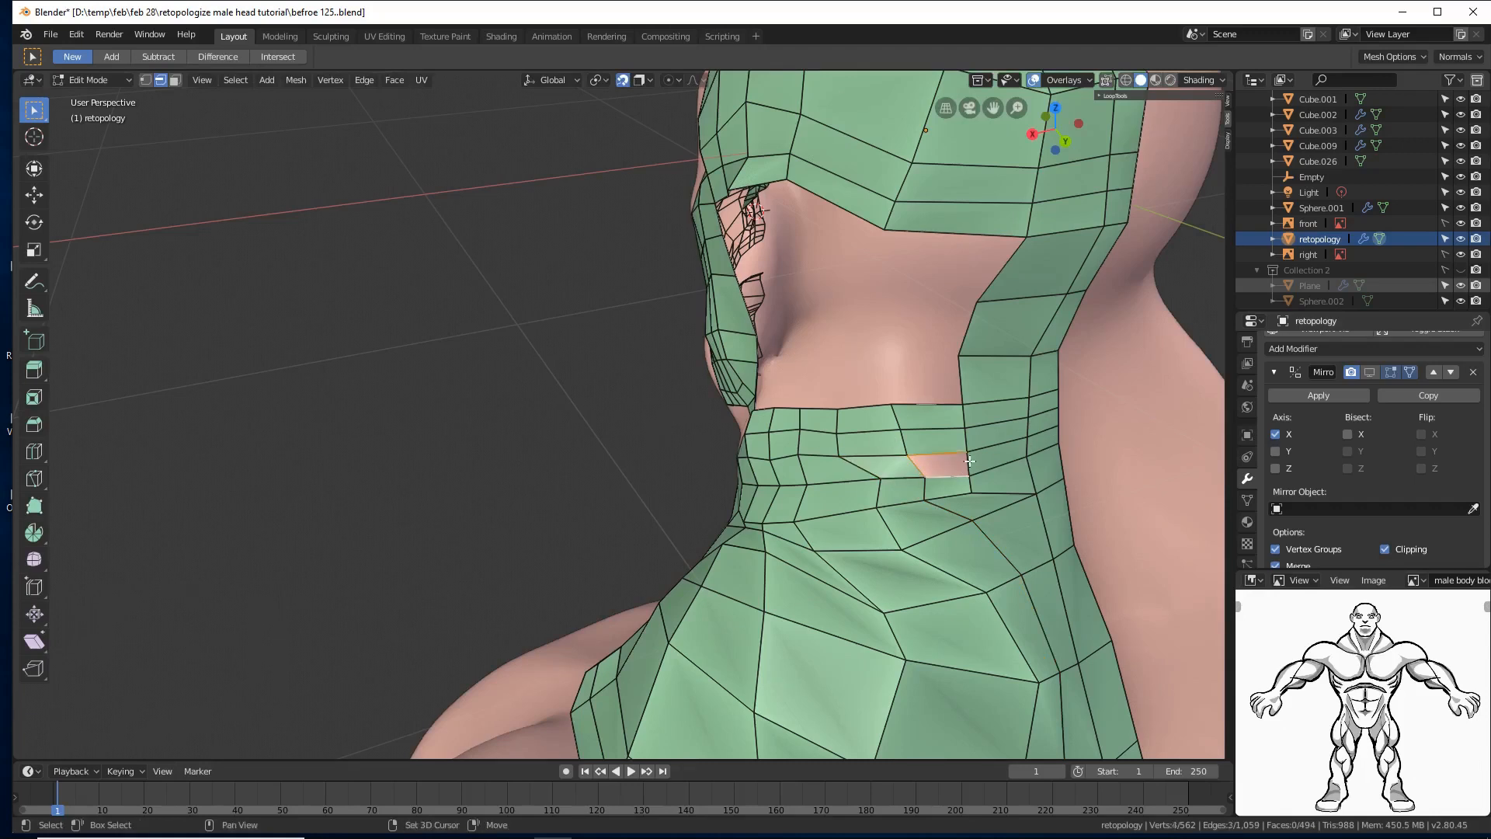
pyautogui.keyDown('shift'); pyautogui.click(970, 460); pyautogui.keyUp('shift')
pyautogui.press('f')
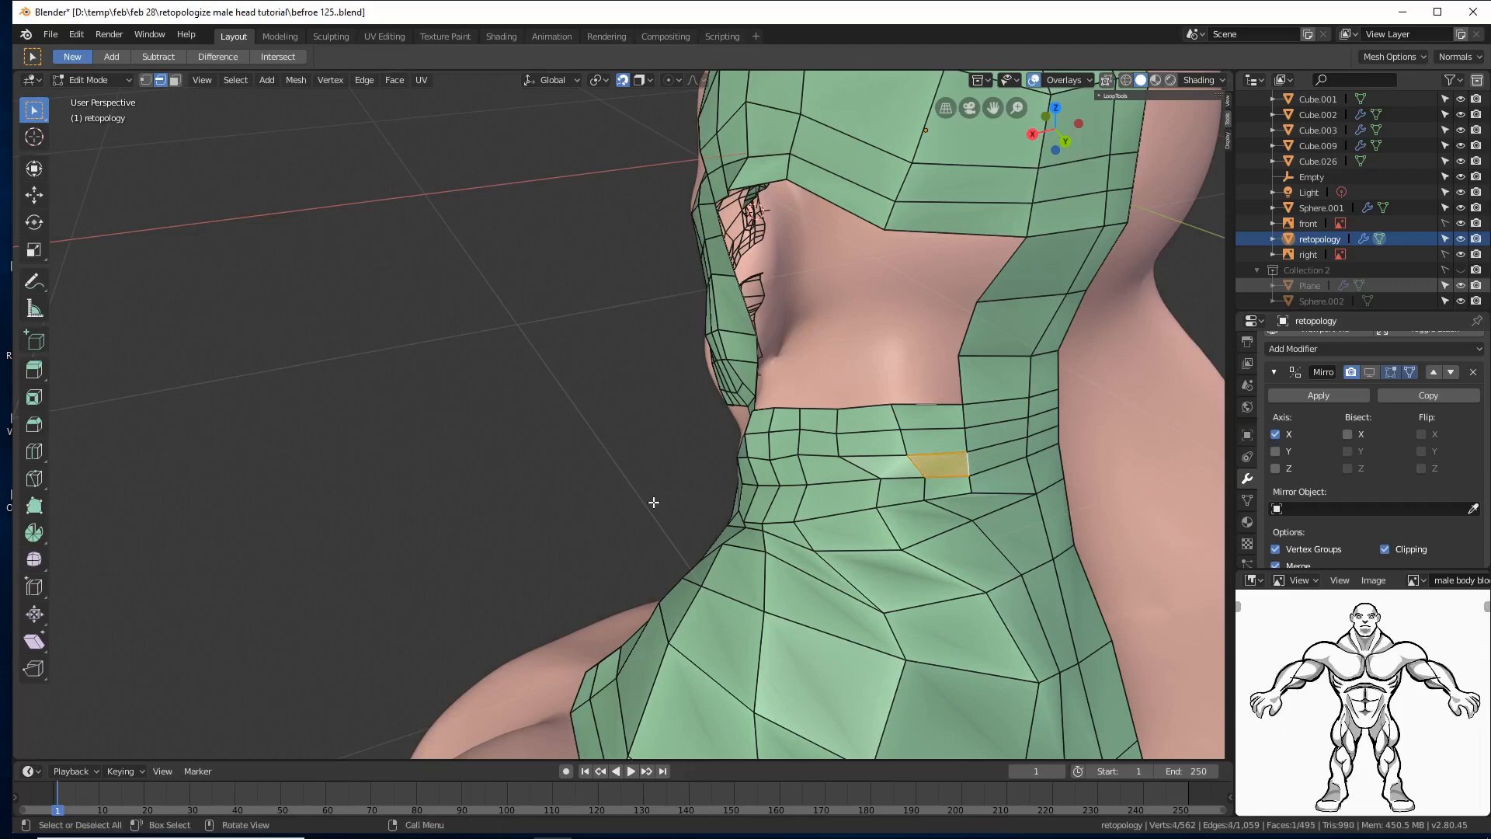
pyautogui.click(565, 516)
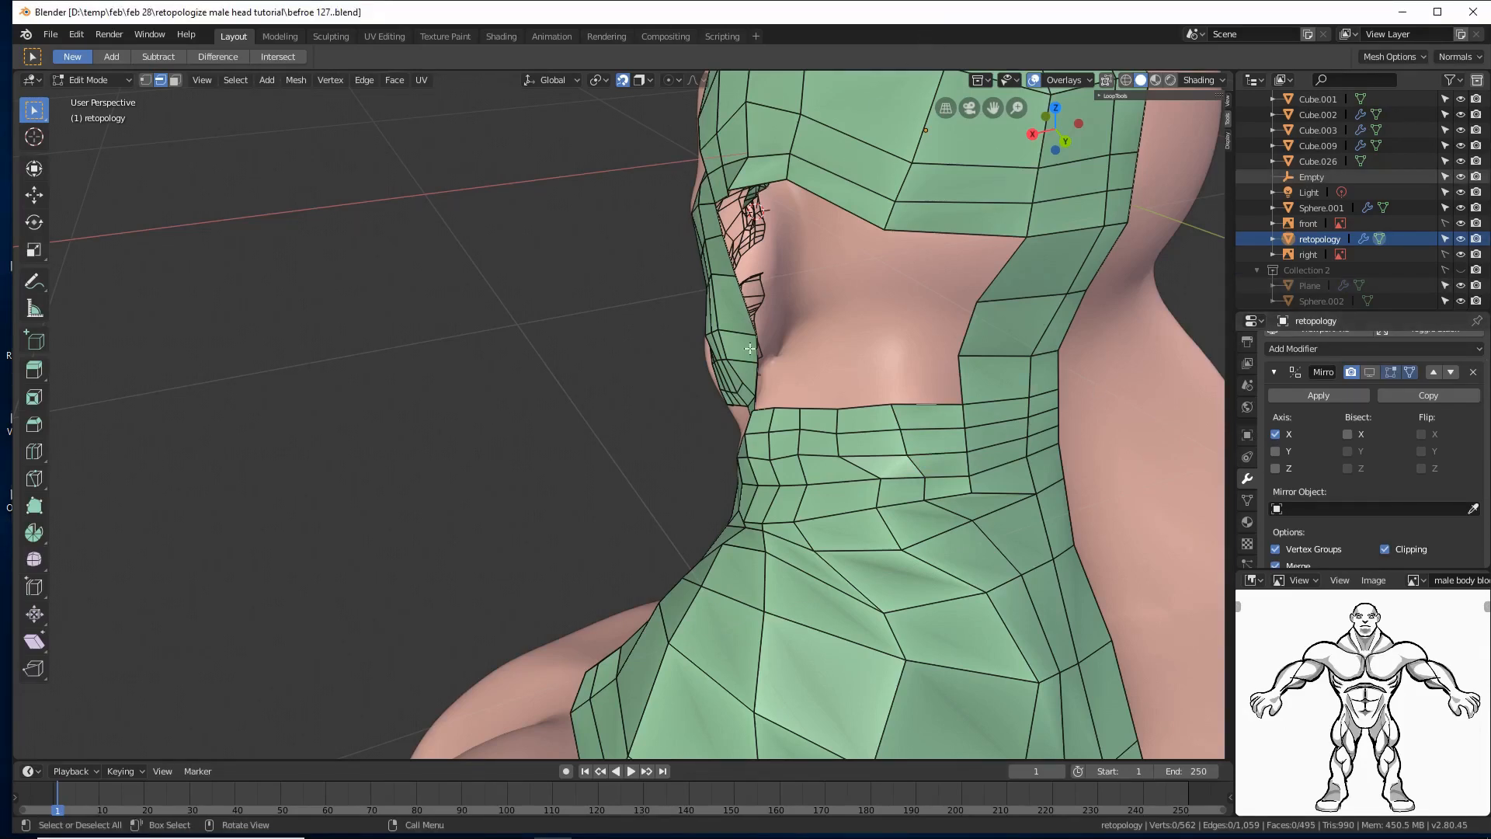
# Step: Extrude a chain of five vertices from the jaw-border vertex below the earlobe, running backwards under the ear towards the back of the neck
pyautogui.moveTo(750, 350); pyautogui.dragTo(888, 280, button='middle')
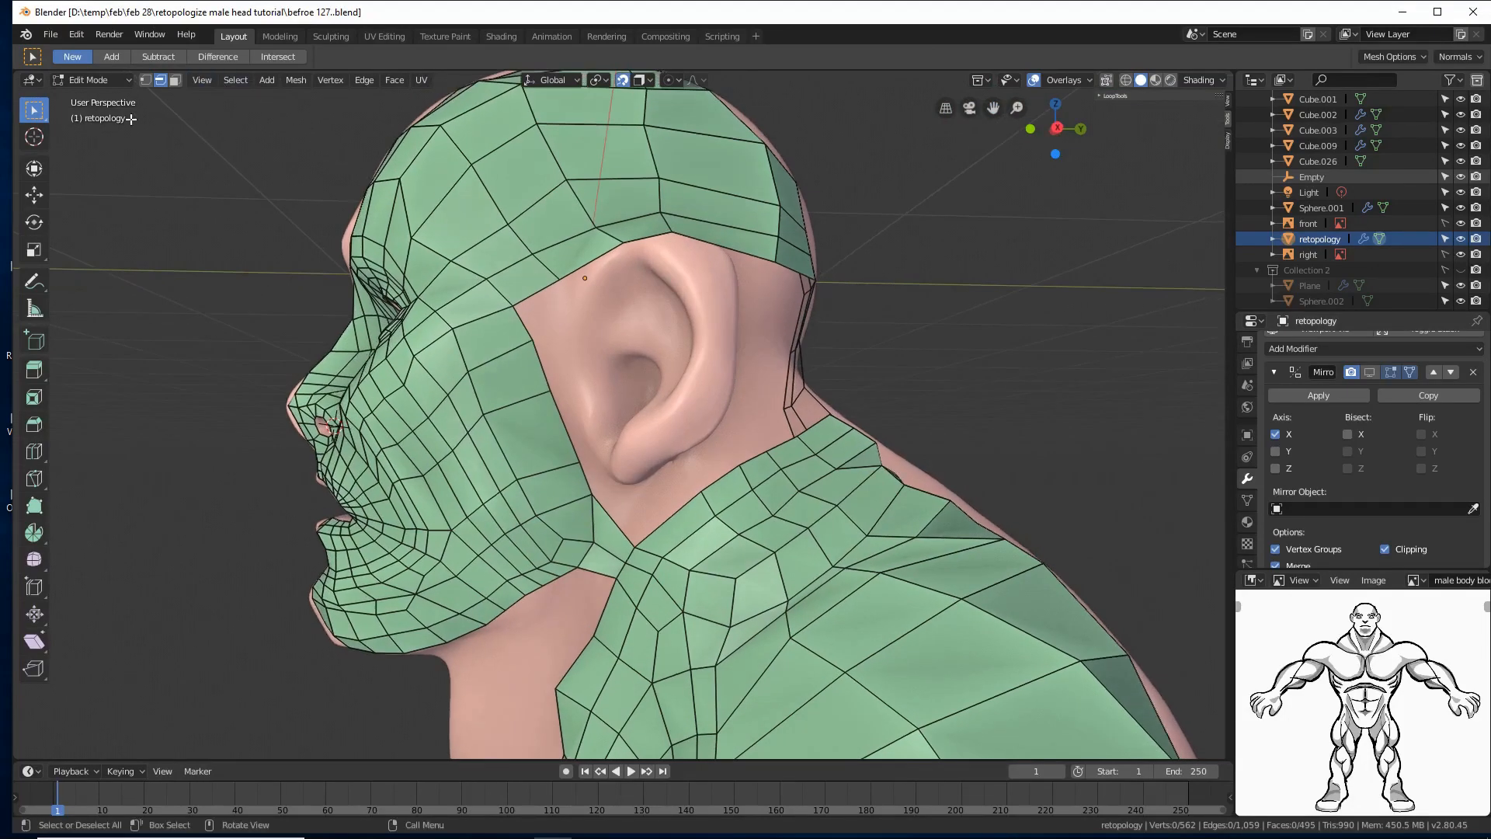
pyautogui.click(144, 80)
pyautogui.click(597, 495)
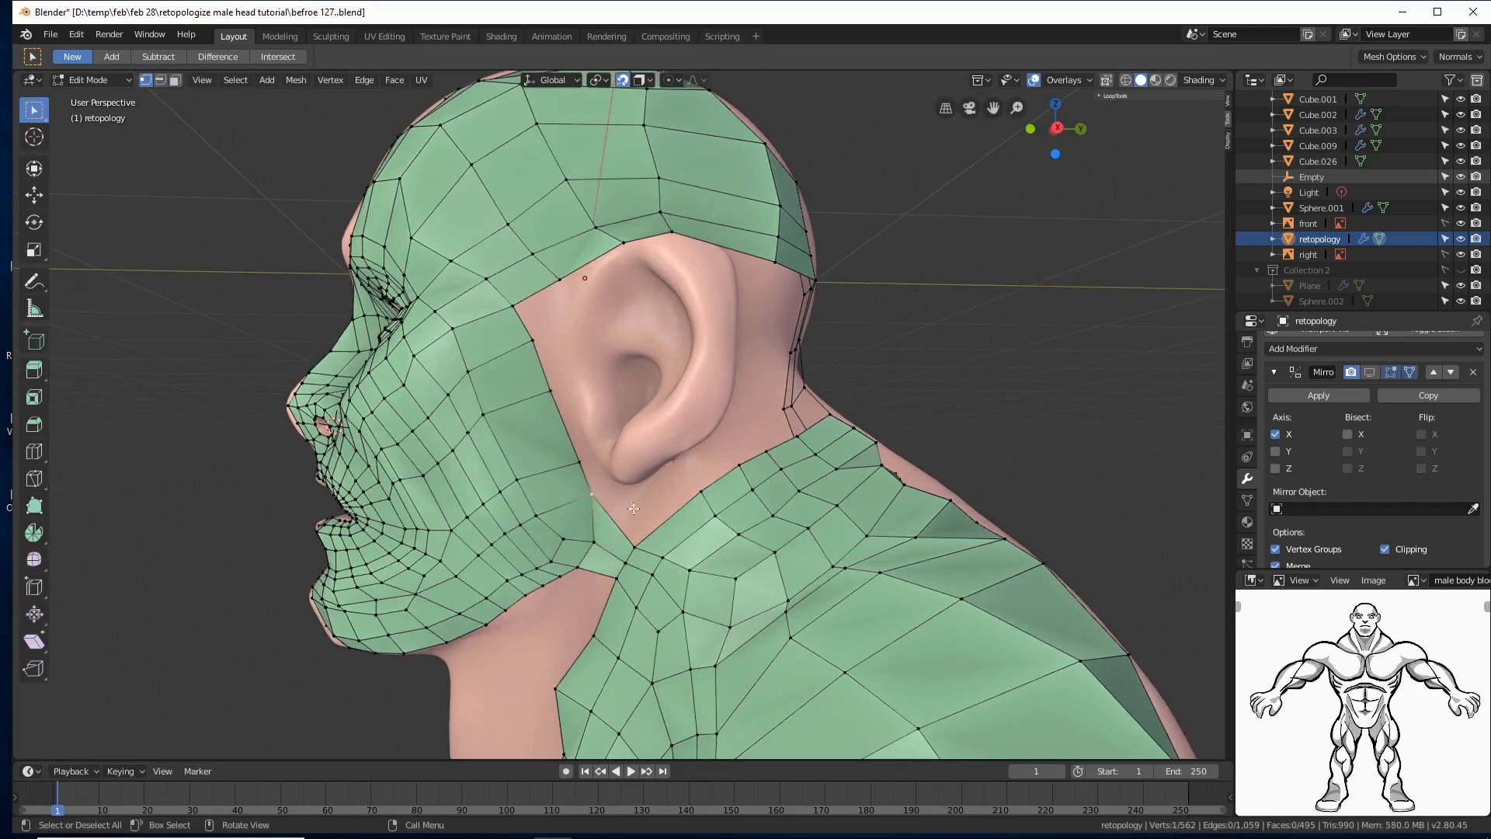
pyautogui.moveTo(633, 506)
pyautogui.mouseDown(button='middle')
pyautogui.moveTo(833, 381)
pyautogui.moveTo(633, 491)
pyautogui.mouseUp(button='middle')
pyautogui.keyDown('ctrl'); pyautogui.rightClick(678, 464); pyautogui.keyUp('ctrl')
pyautogui.keyDown('ctrl'); pyautogui.rightClick(718, 436); pyautogui.keyUp('ctrl')
pyautogui.keyDown('ctrl'); pyautogui.rightClick(757, 419); pyautogui.keyUp('ctrl')
pyautogui.keyDown('ctrl'); pyautogui.rightClick(792, 398); pyautogui.keyUp('ctrl')
pyautogui.keyDown('ctrl'); pyautogui.rightClick(836, 376); pyautogui.keyUp('ctrl')
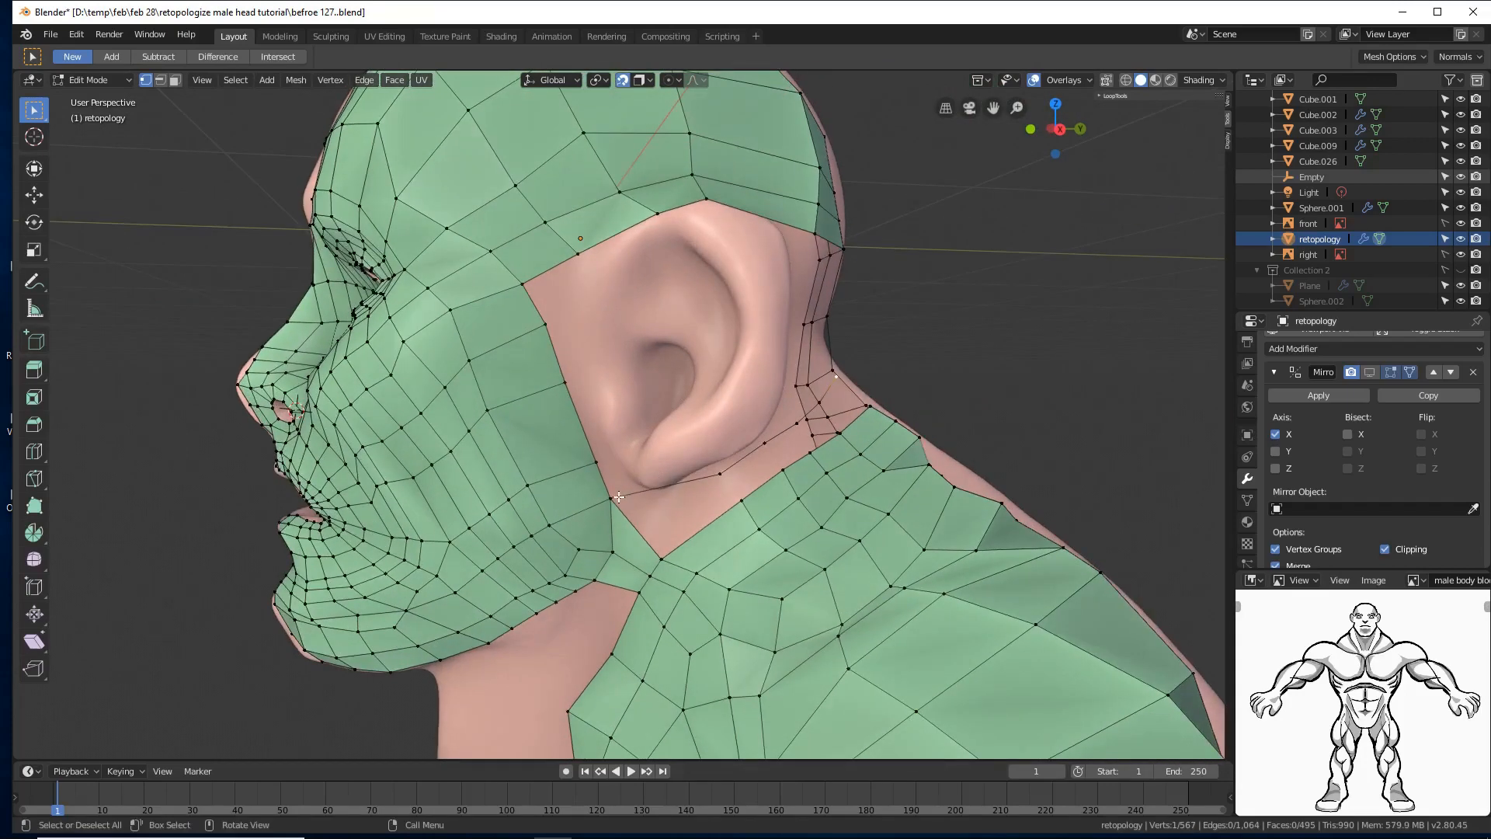
# Step: Fill a quad below the earlobe between the start of the new chain and the neck border, then clear the selection
pyautogui.keyDown('shift'); pyautogui.click(720, 474); pyautogui.keyUp('shift')
pyautogui.keyDown('shift'); pyautogui.click(743, 499); pyautogui.keyUp('shift')
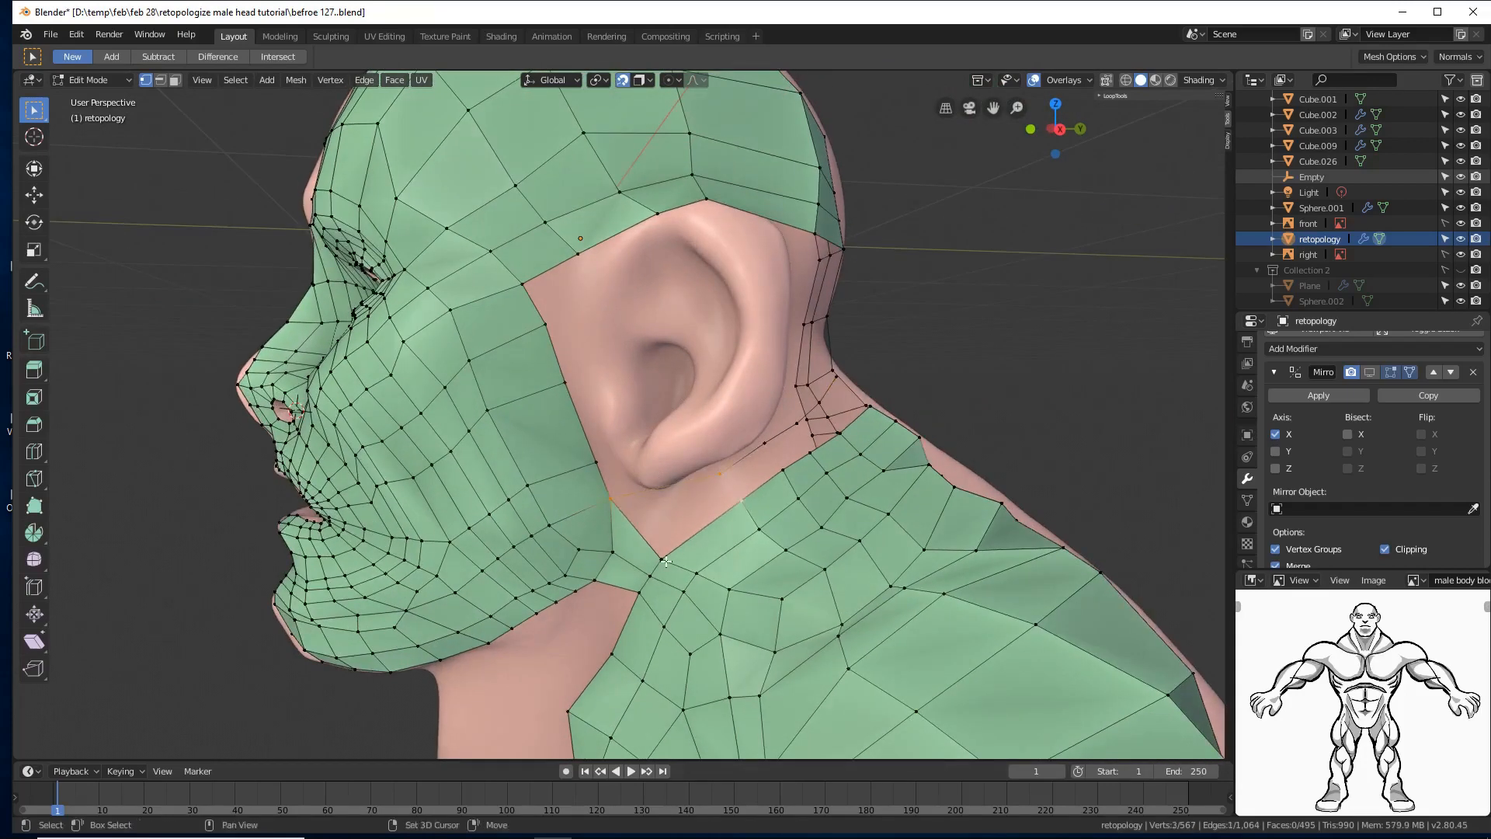
pyautogui.keyDown('shift'); pyautogui.click(665, 559); pyautogui.keyUp('shift')
pyautogui.press('f')
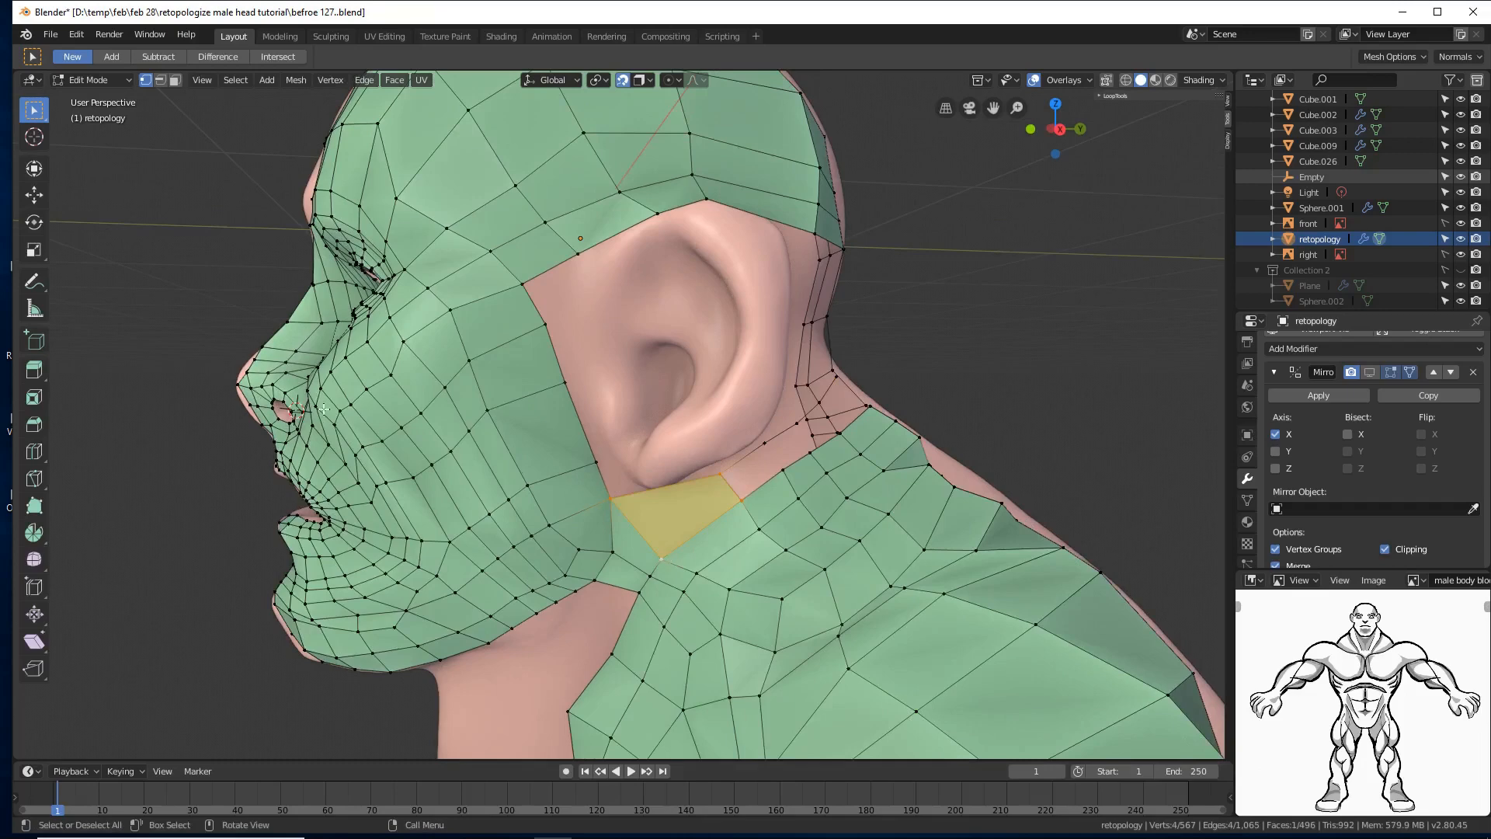
pyautogui.click(140, 476)
# Step: Continue from the first quad's rear edge with four more quads between the chain and the neck border, then clear the selection
pyautogui.click(160, 80)
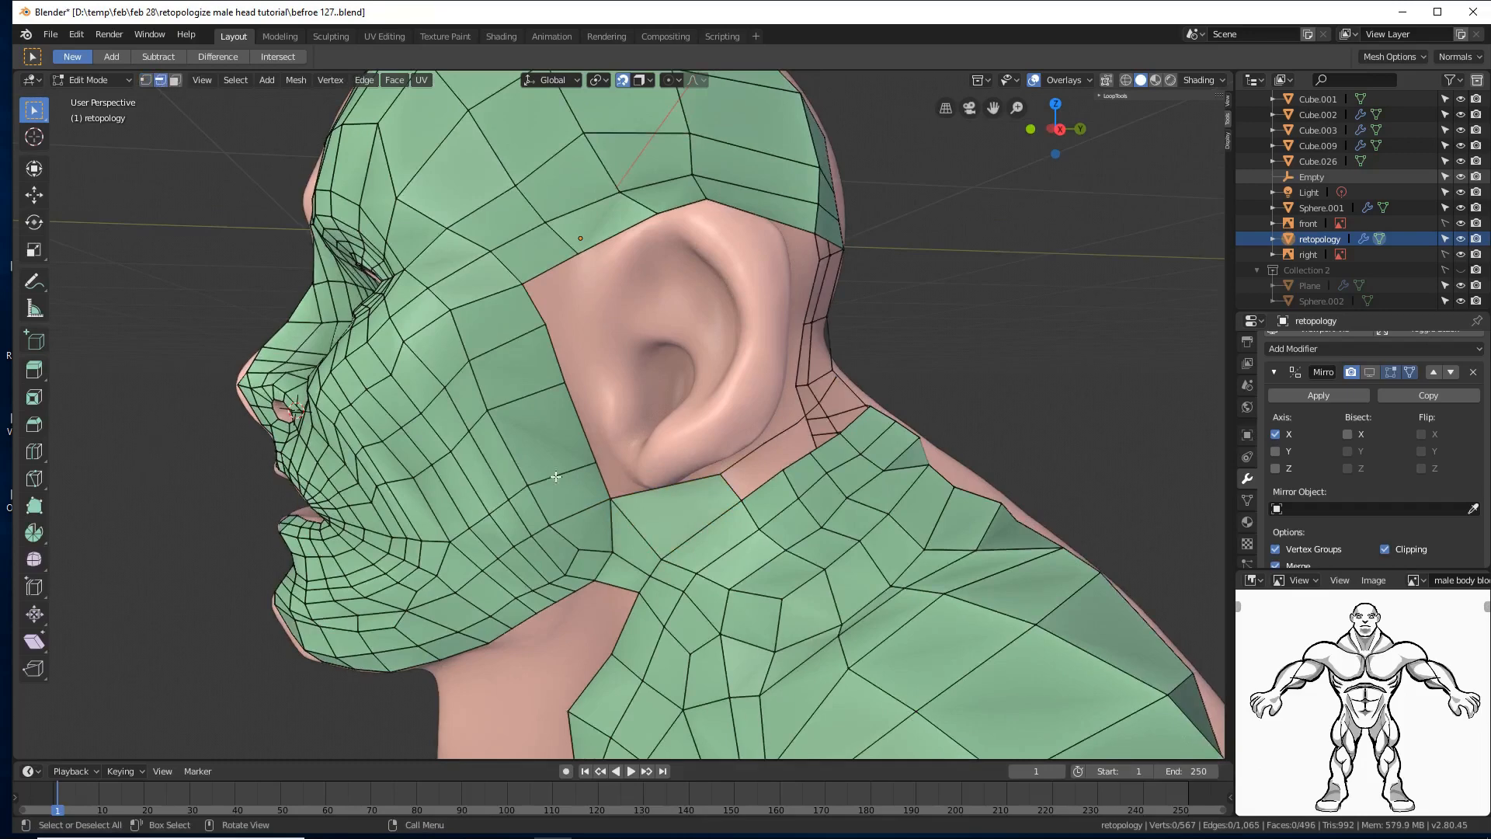
pyautogui.click(733, 487)
pyautogui.moveTo(924, 384); pyautogui.dragTo(914, 378, button='middle')
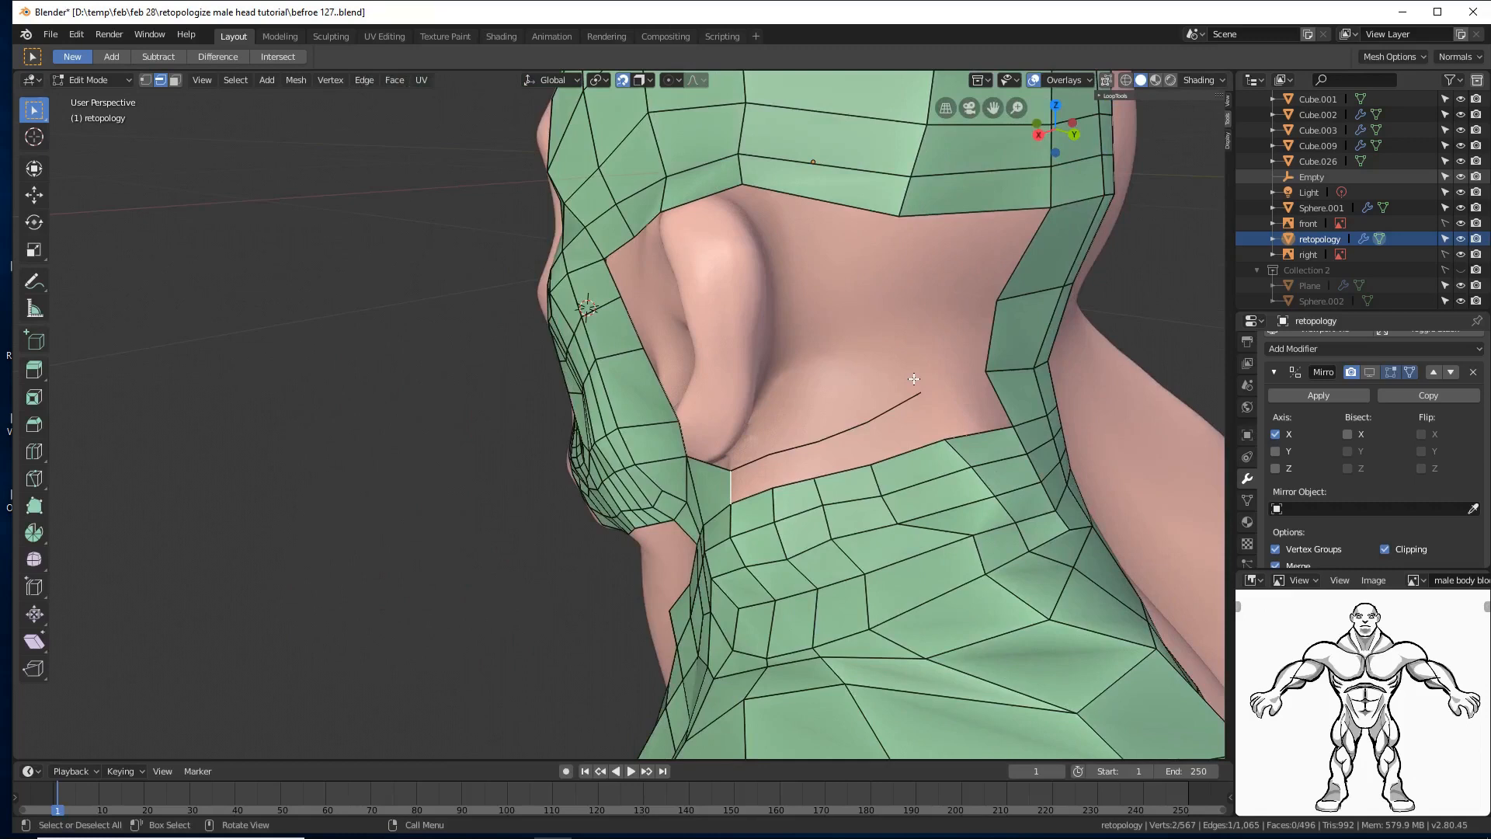
pyautogui.press('f')
pyautogui.press('f')
pyautogui.press('f')
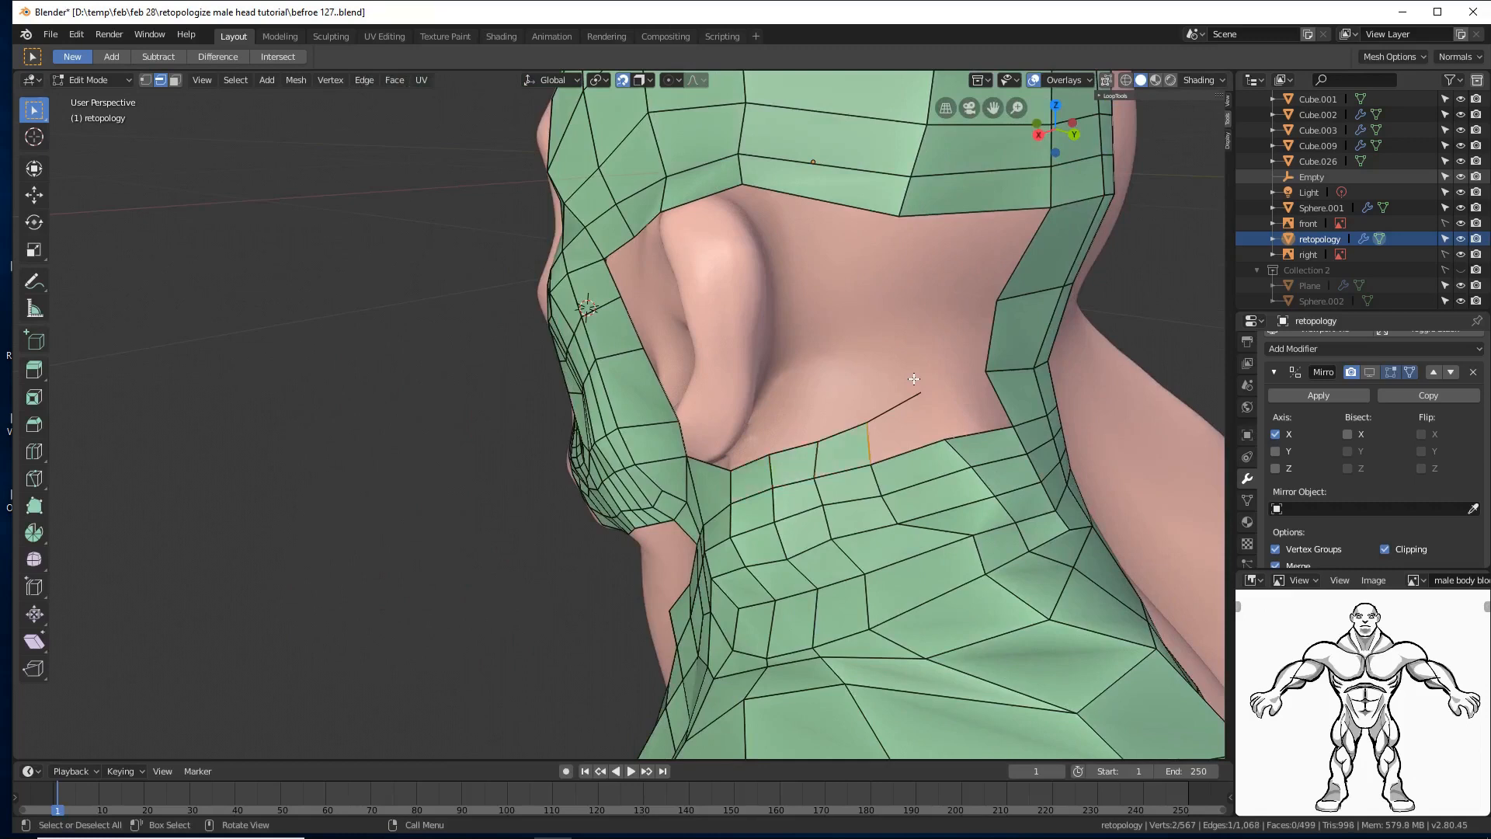
pyautogui.press('f')
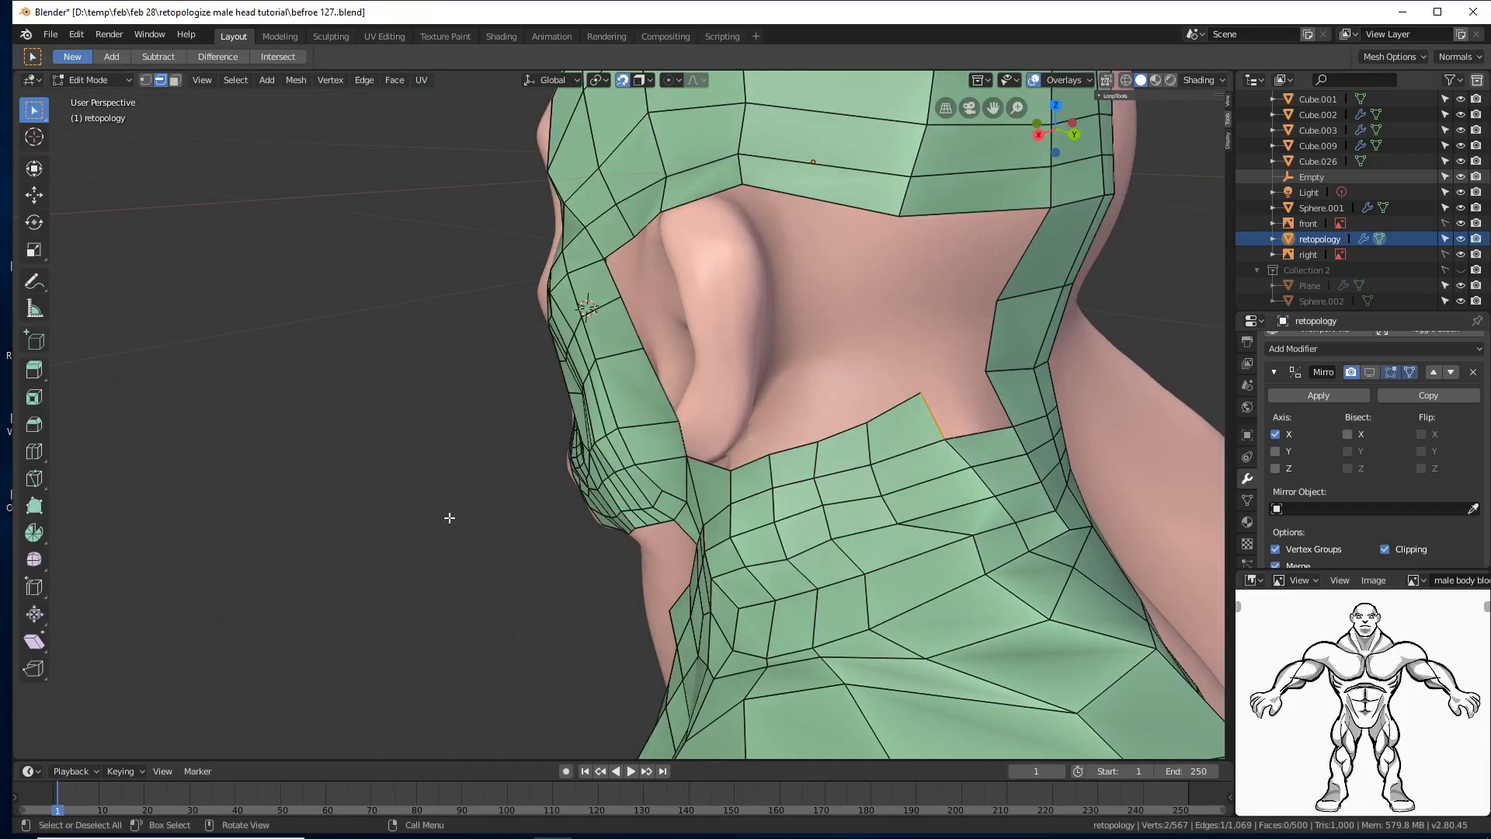
pyautogui.hotkey('alt', 'a')
# Step: Close the strip's last gap against the back-of-neck faces with a quad and save the file as befroe 128..blend
pyautogui.click(933, 412)
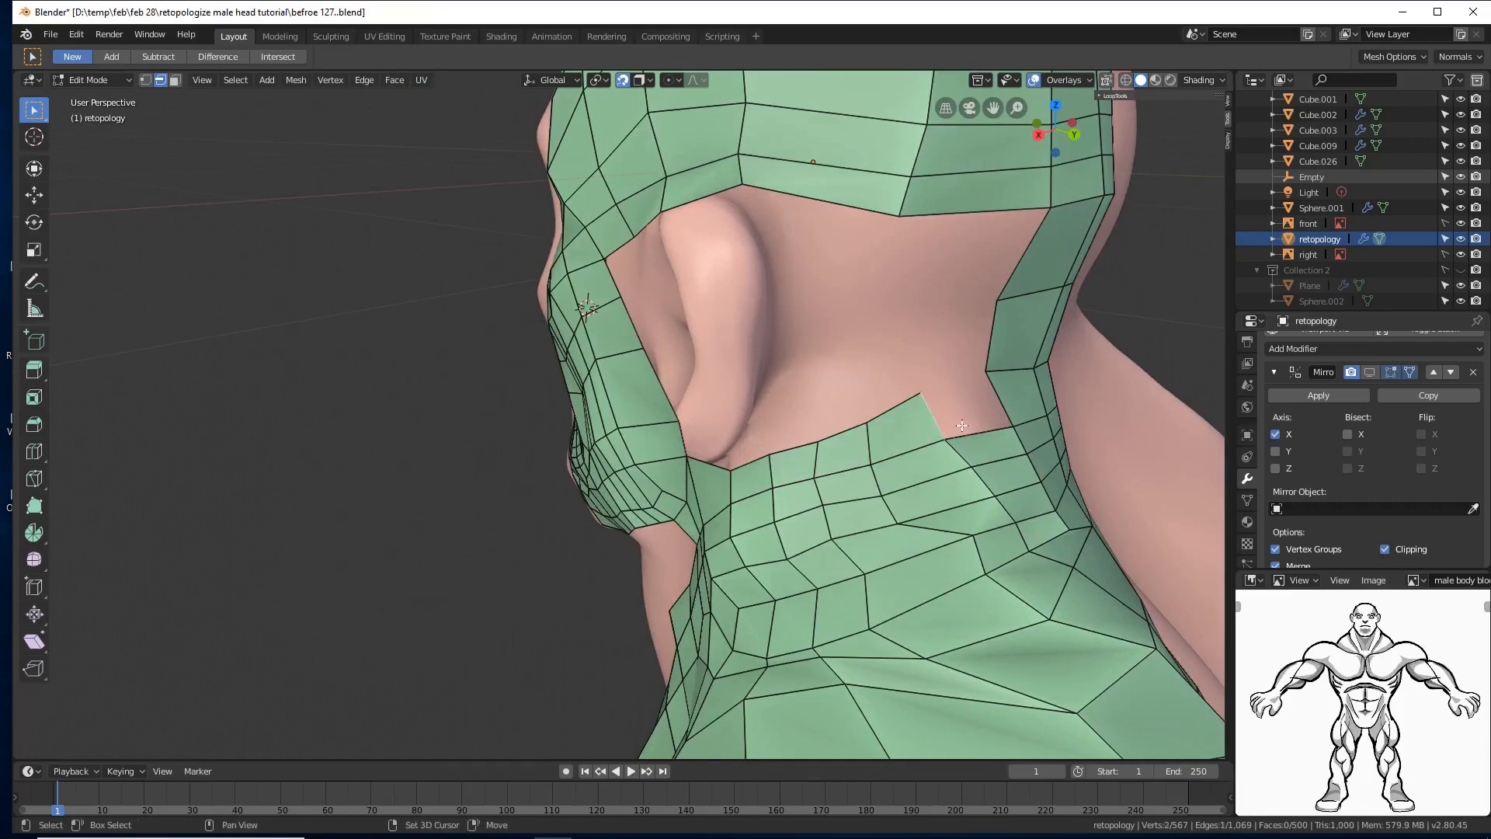
pyautogui.keyDown('shift'); pyautogui.click(977, 432); pyautogui.keyUp('shift')
pyautogui.keyDown('shift'); pyautogui.click(1001, 405); pyautogui.keyUp('shift')
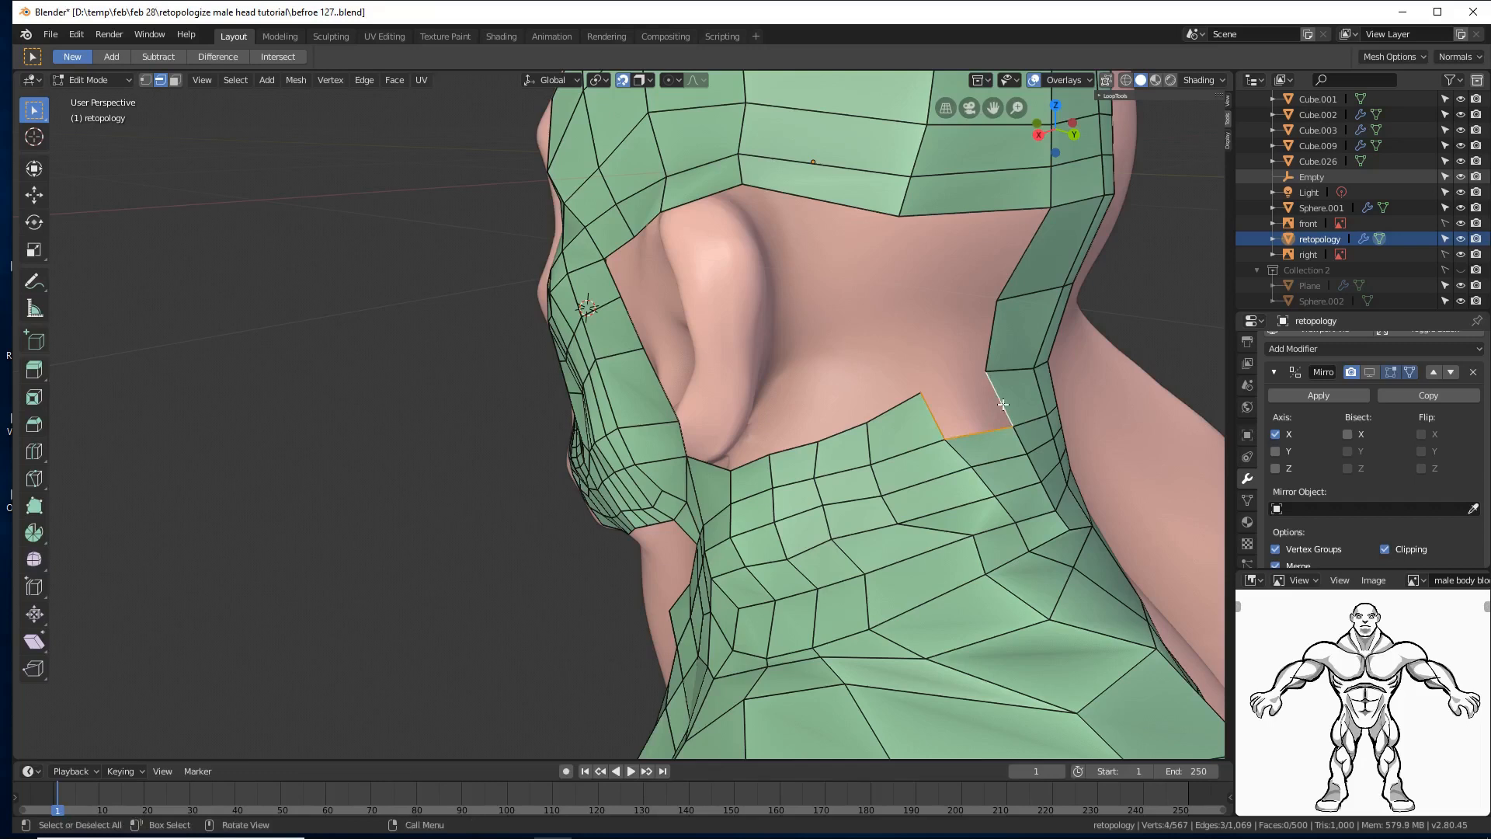
pyautogui.press('f')
pyautogui.hotkey('alt', 'a')
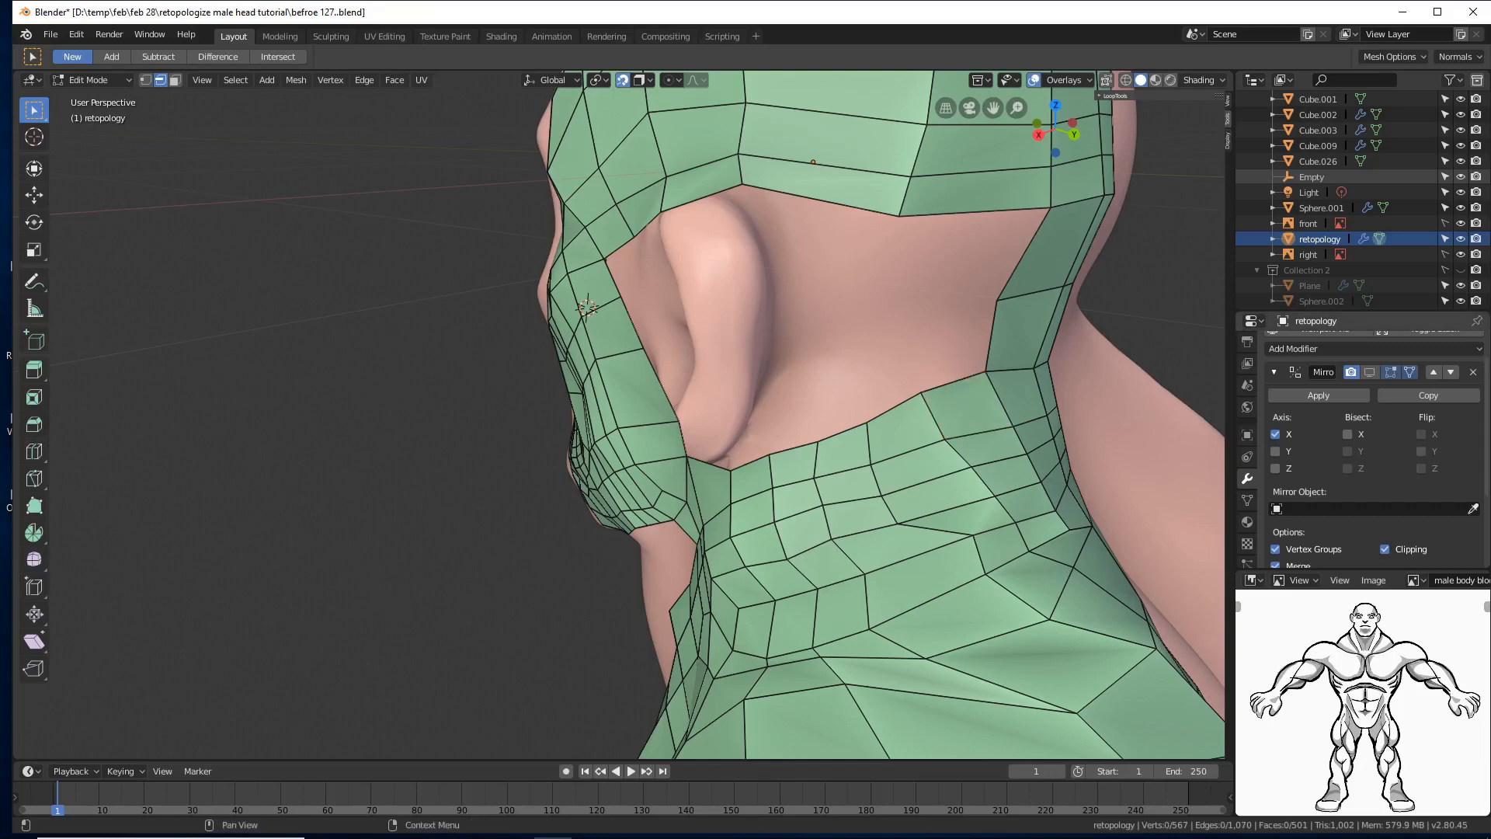
pyautogui.hotkey('ctrl', 'alt', 's')
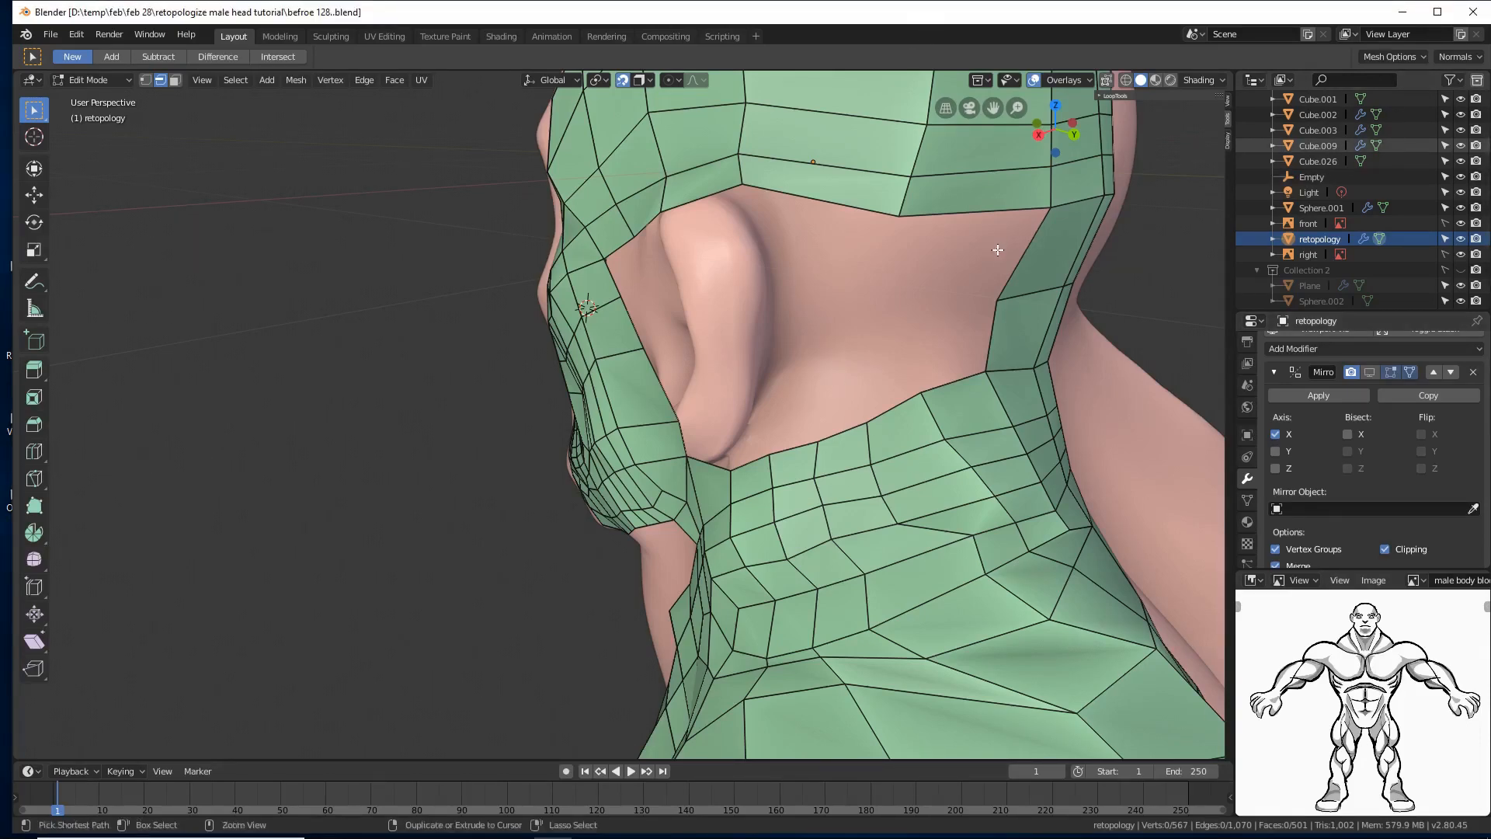
# Step: Dissolve the edge loop that runs from the middle of the opening's lower border down the back of the neck
pyautogui.keyDown('ctrl'); pyautogui.moveTo(999, 241); pyautogui.dragTo(759, 431, button='middle'); pyautogui.keyUp('ctrl')
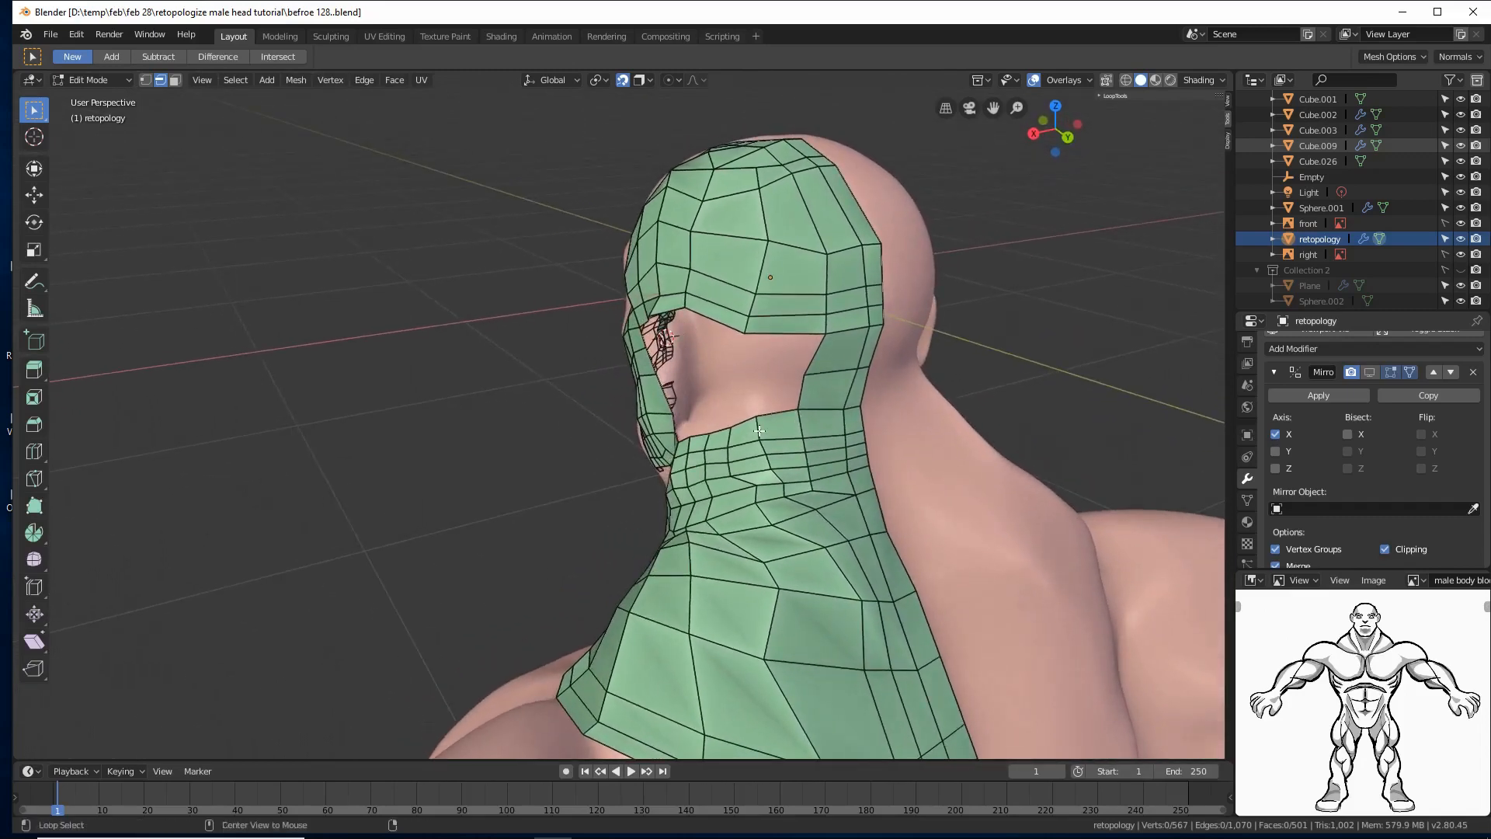
pyautogui.keyDown('alt'); pyautogui.click(758, 431); pyautogui.keyUp('alt')
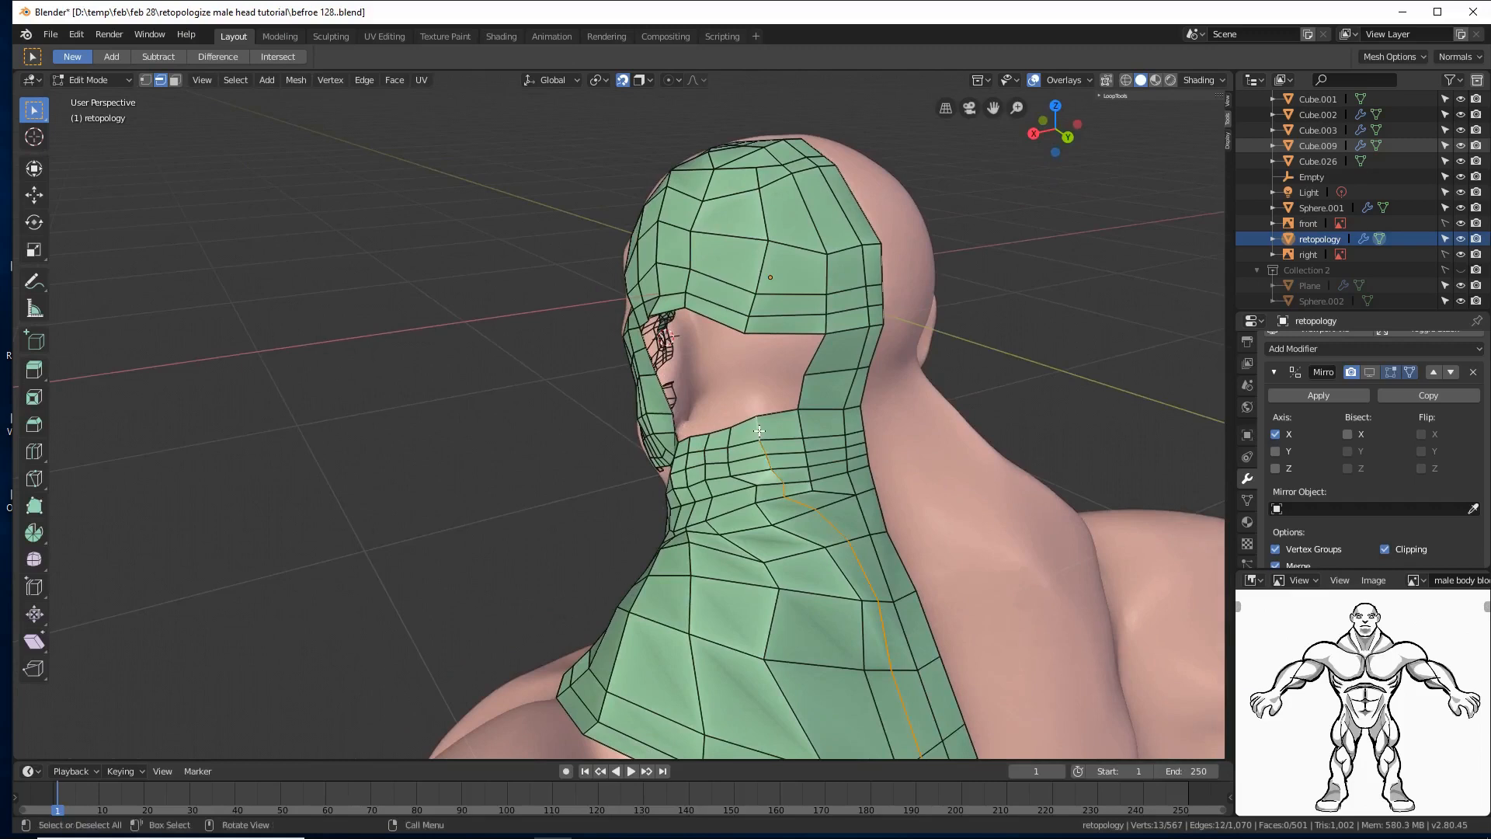
pyautogui.press('x')
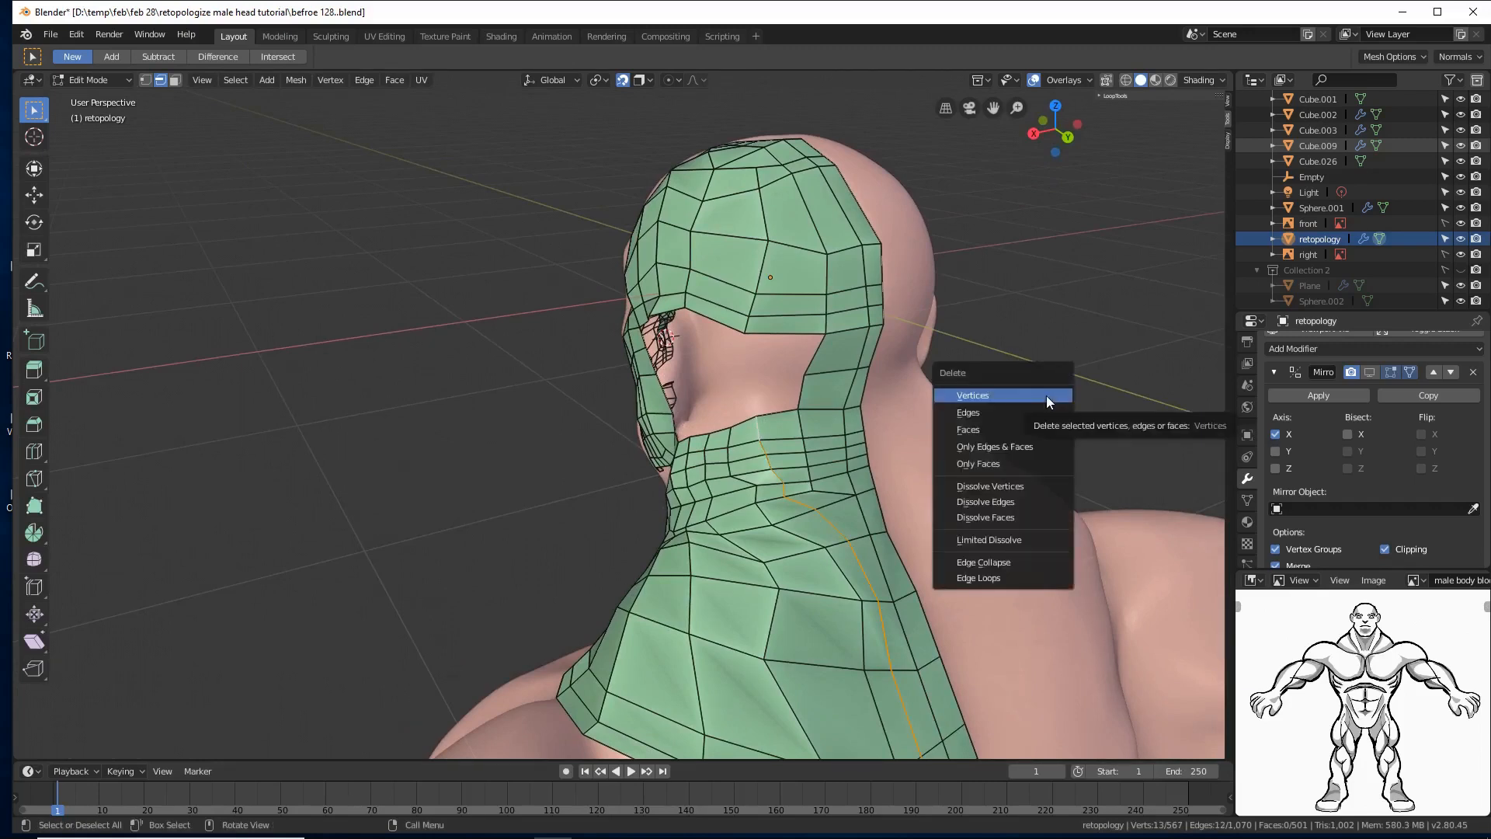
pyautogui.click(1026, 499)
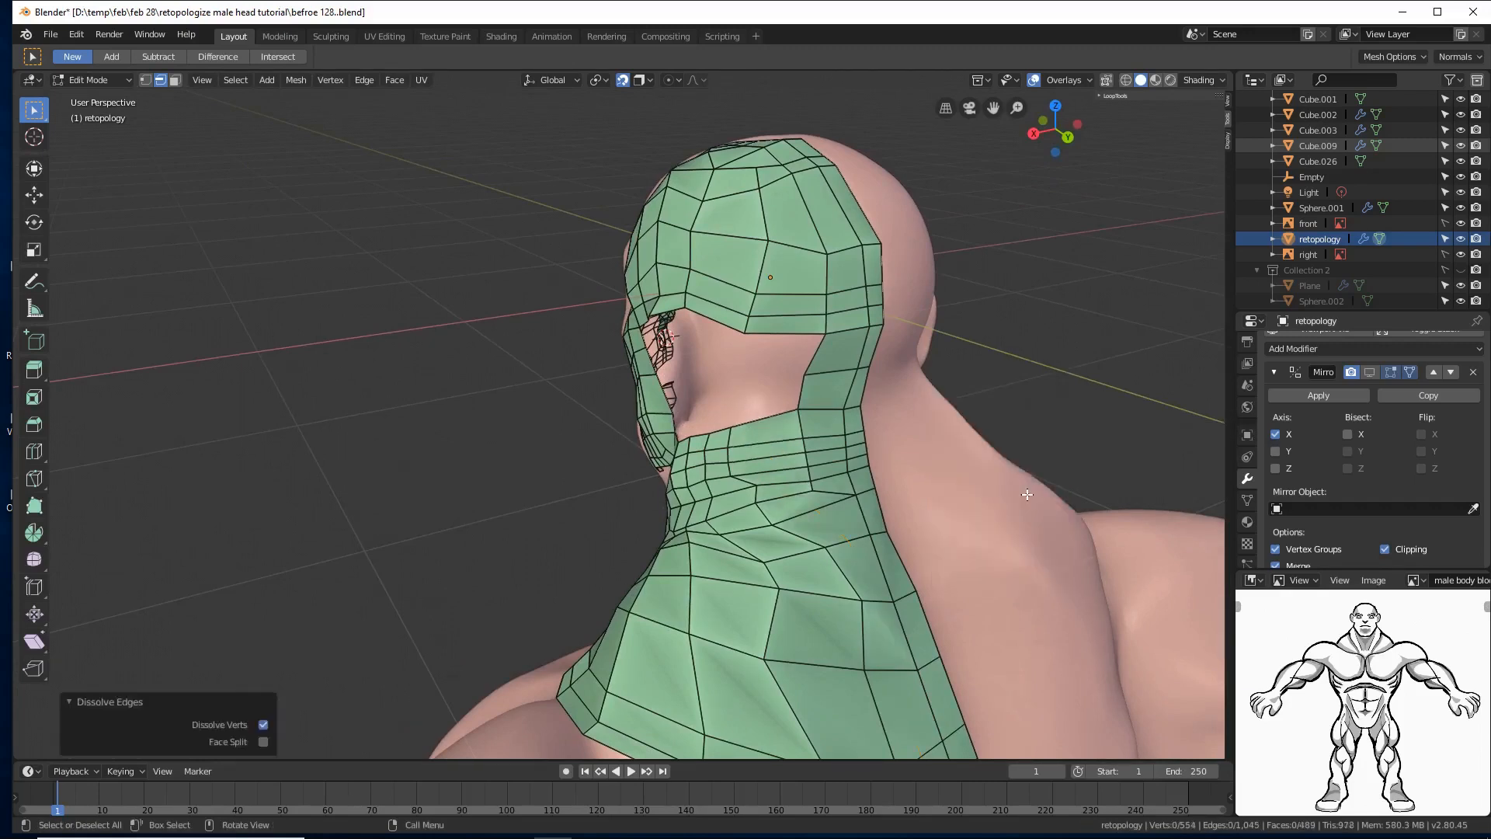
# Step: Dissolve the edge loop that starts just behind the earlobe and runs down the neck to the mesh's lower border
pyautogui.moveTo(990, 471); pyautogui.dragTo(844, 624, button='middle')
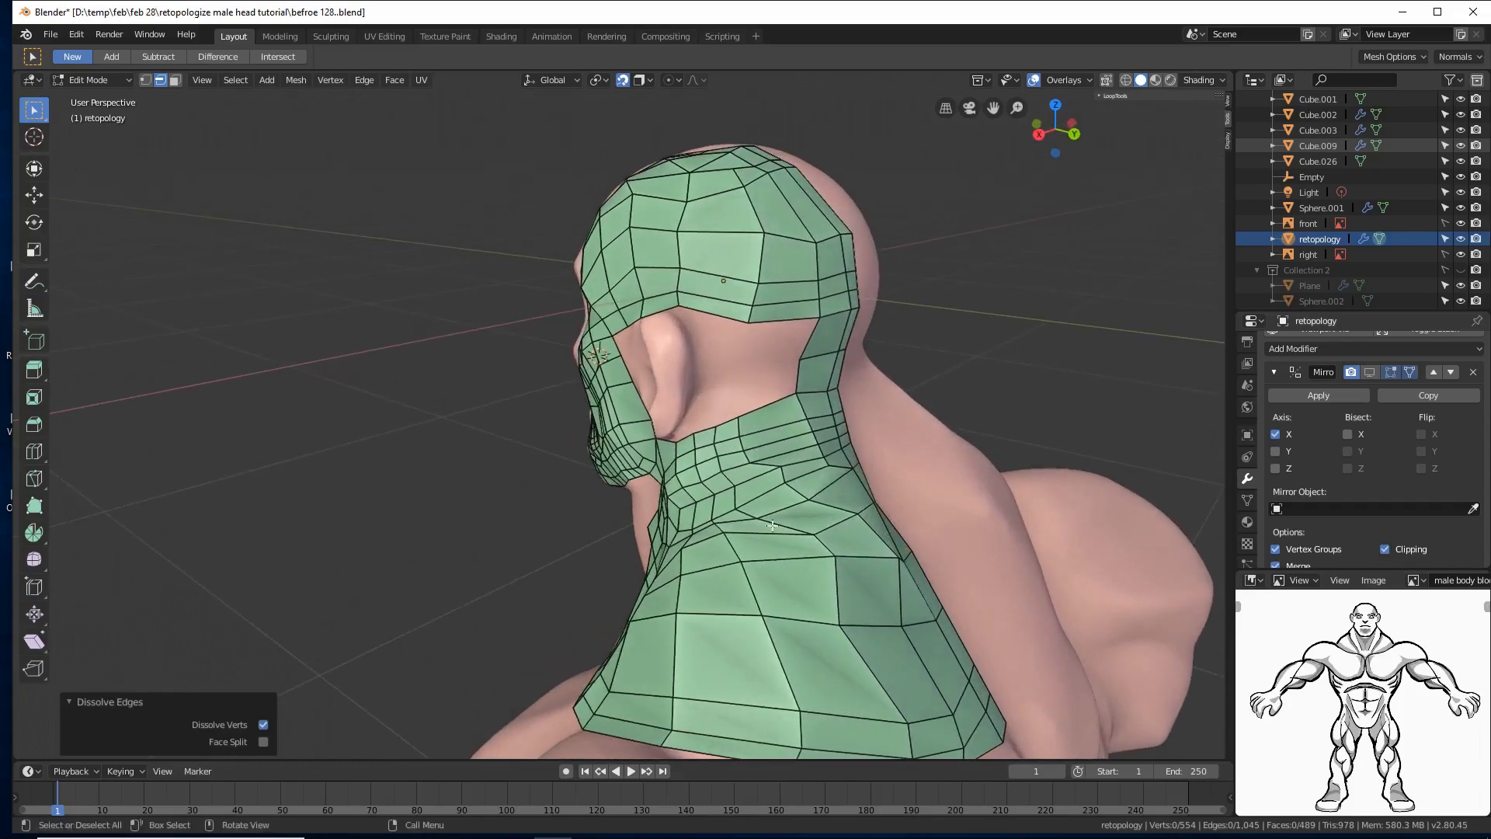
pyautogui.keyDown('alt'); pyautogui.click(861, 648); pyautogui.keyUp('alt')
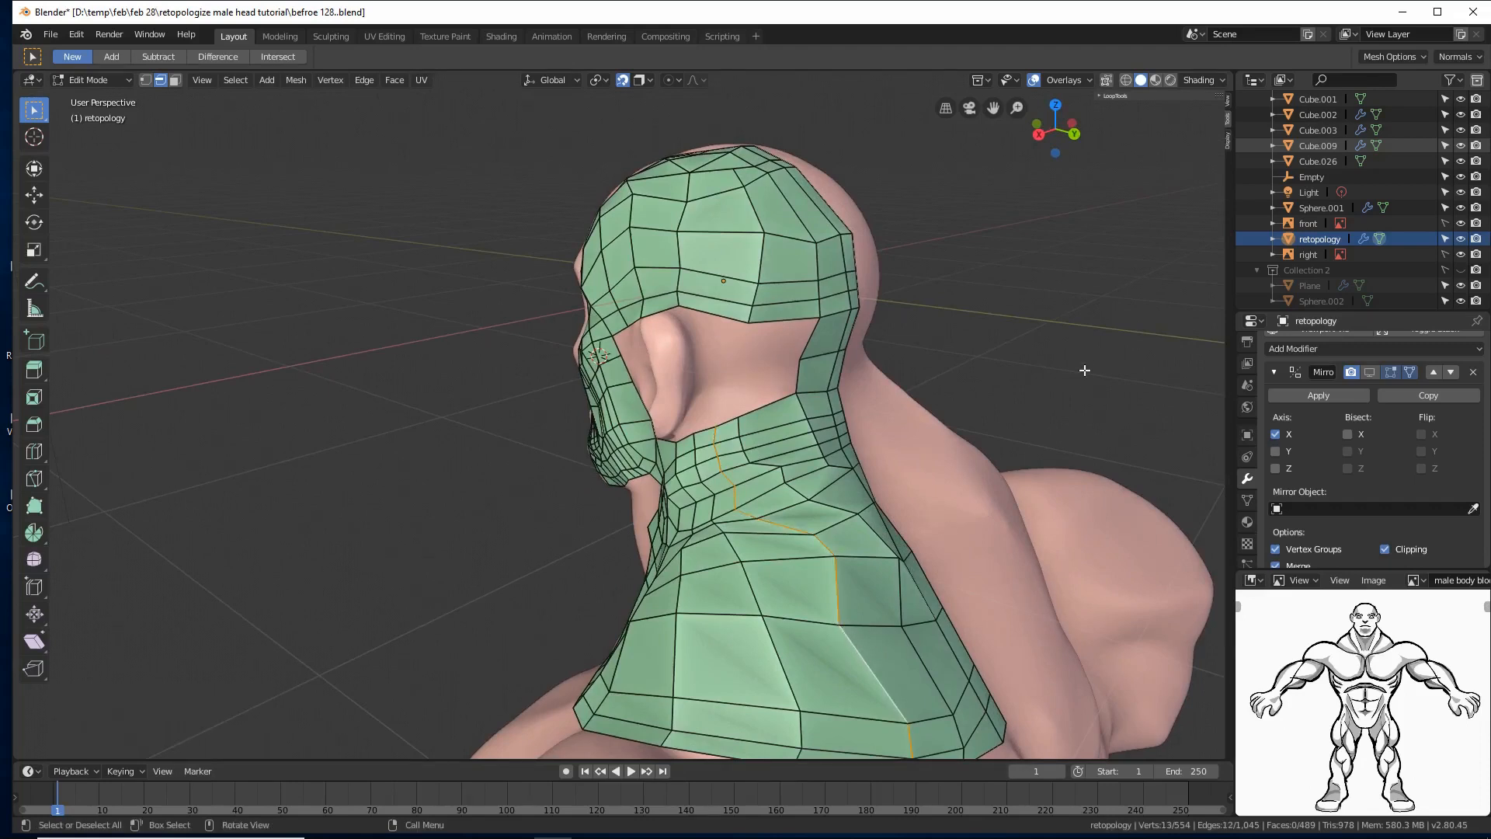
pyautogui.press('x')
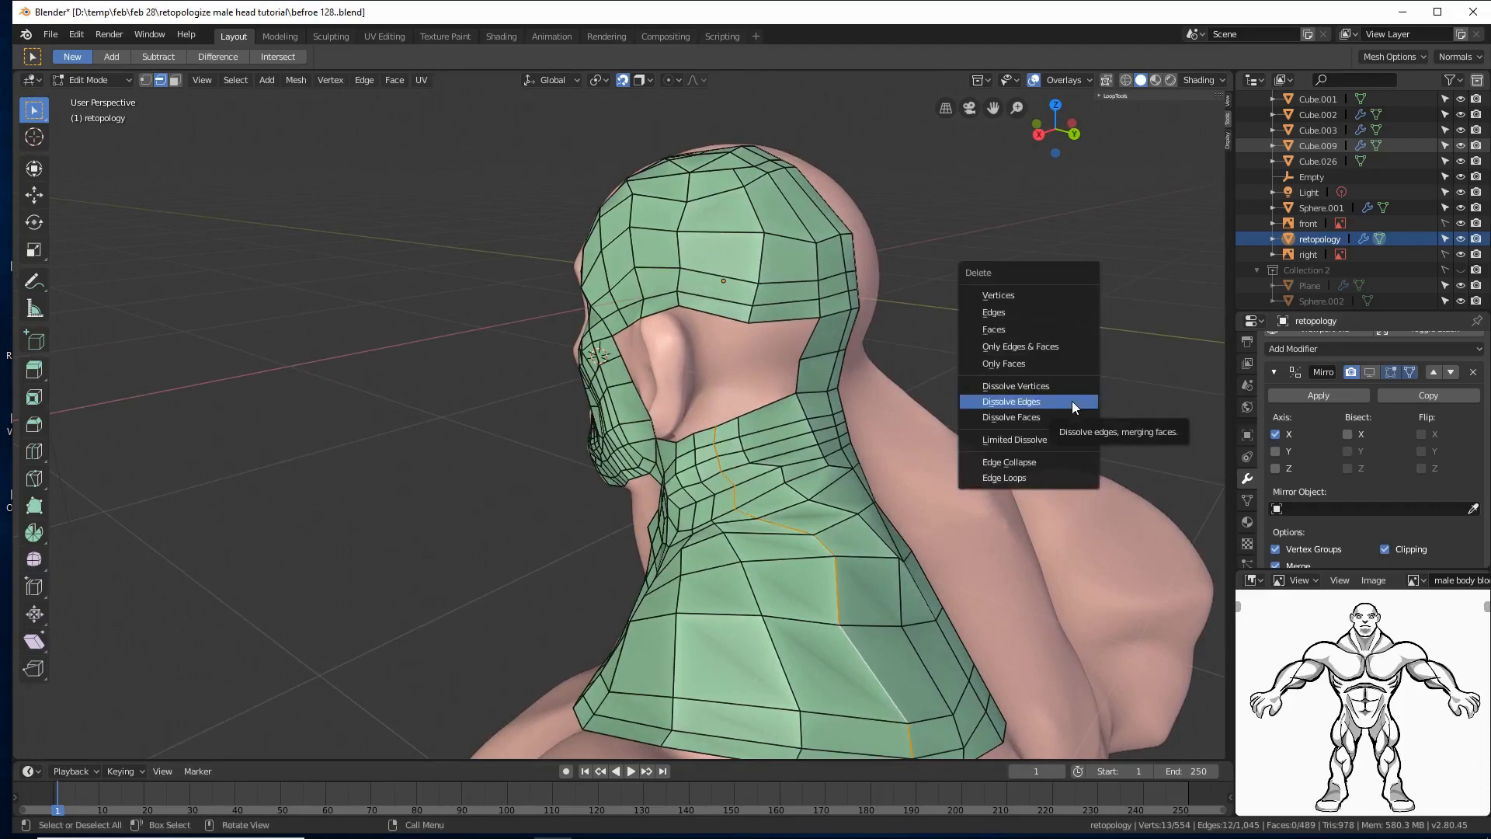
pyautogui.click(1071, 400)
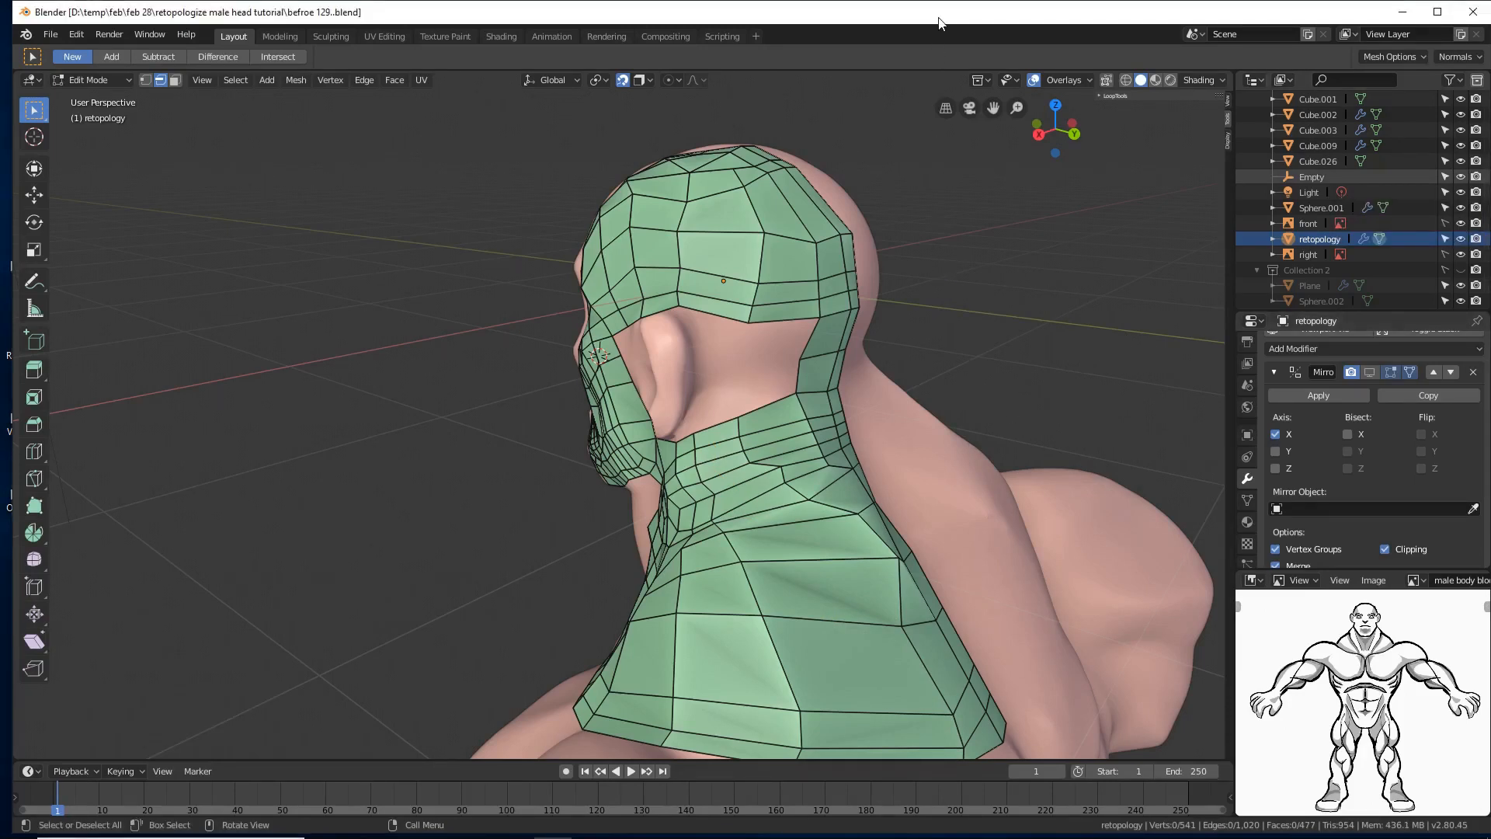
# Step: Extrude one vertex downward from each of the two upper-border vertices behind the ear, about halfway down the opening
pyautogui.click(145, 80)
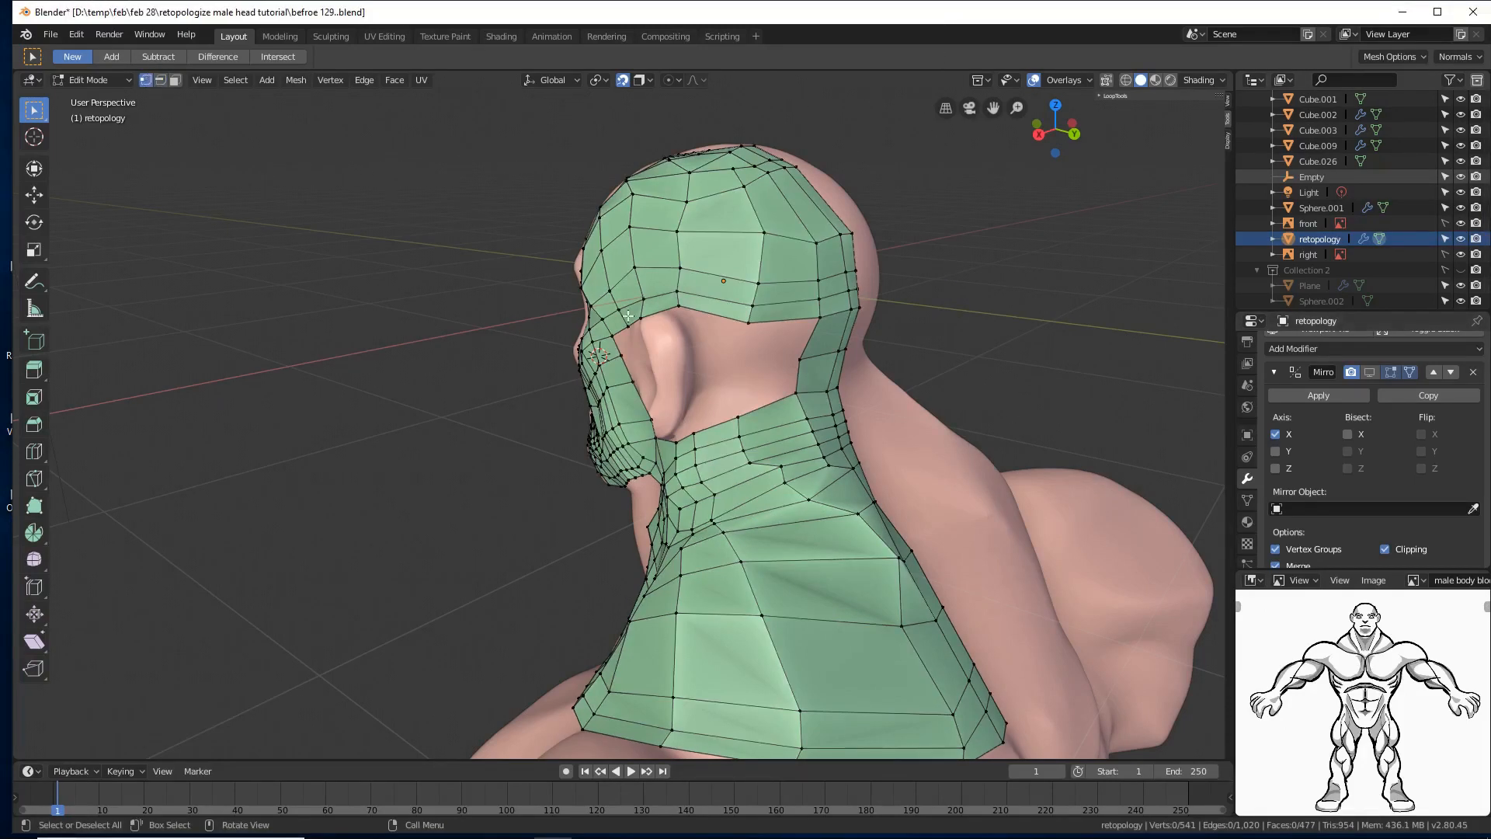
pyautogui.click(748, 336)
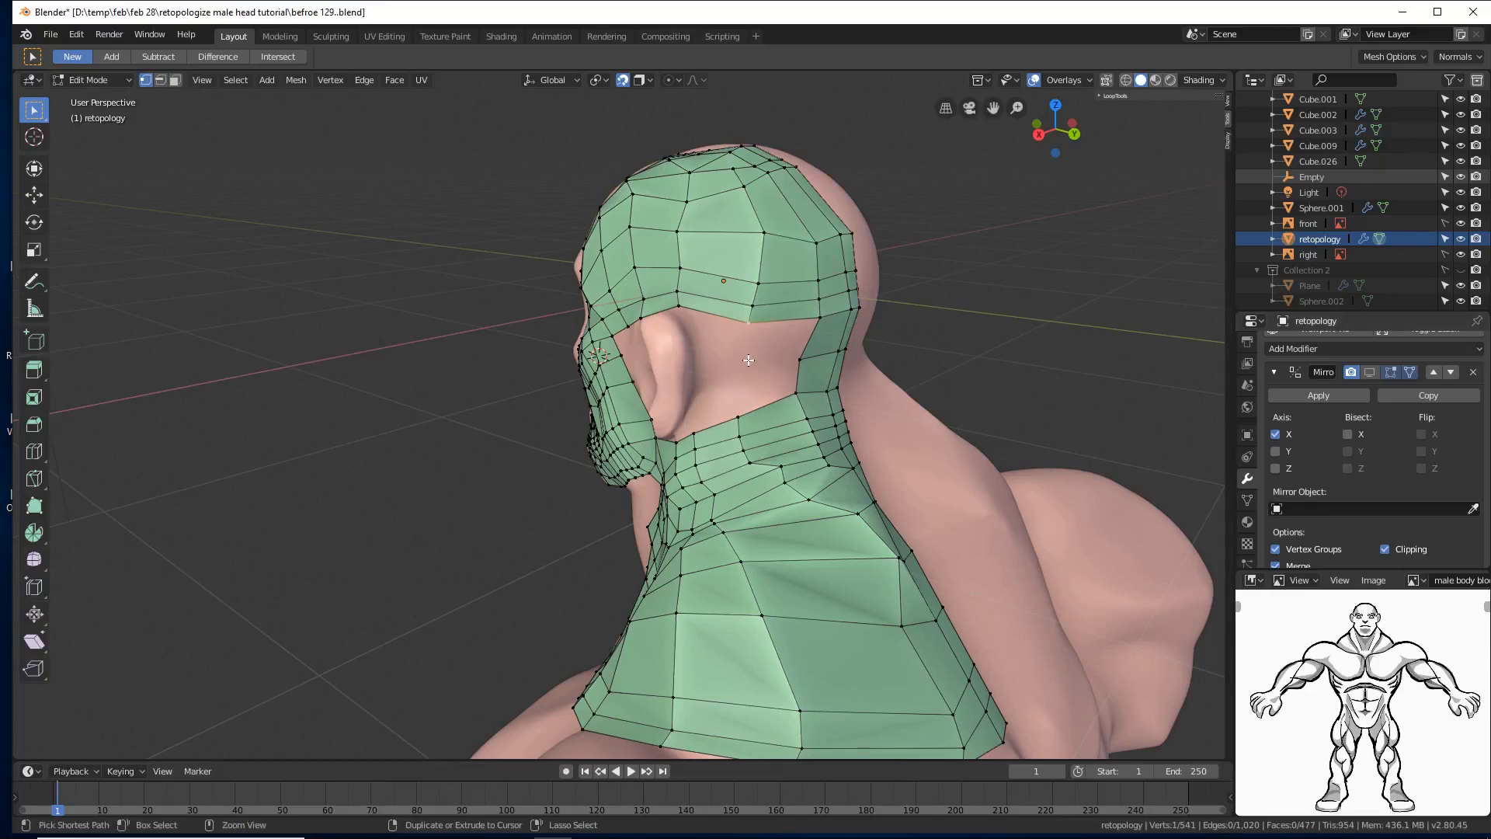
pyautogui.keyDown('ctrl'); pyautogui.rightClick(749, 360); pyautogui.keyUp('ctrl')
pyautogui.click(679, 306)
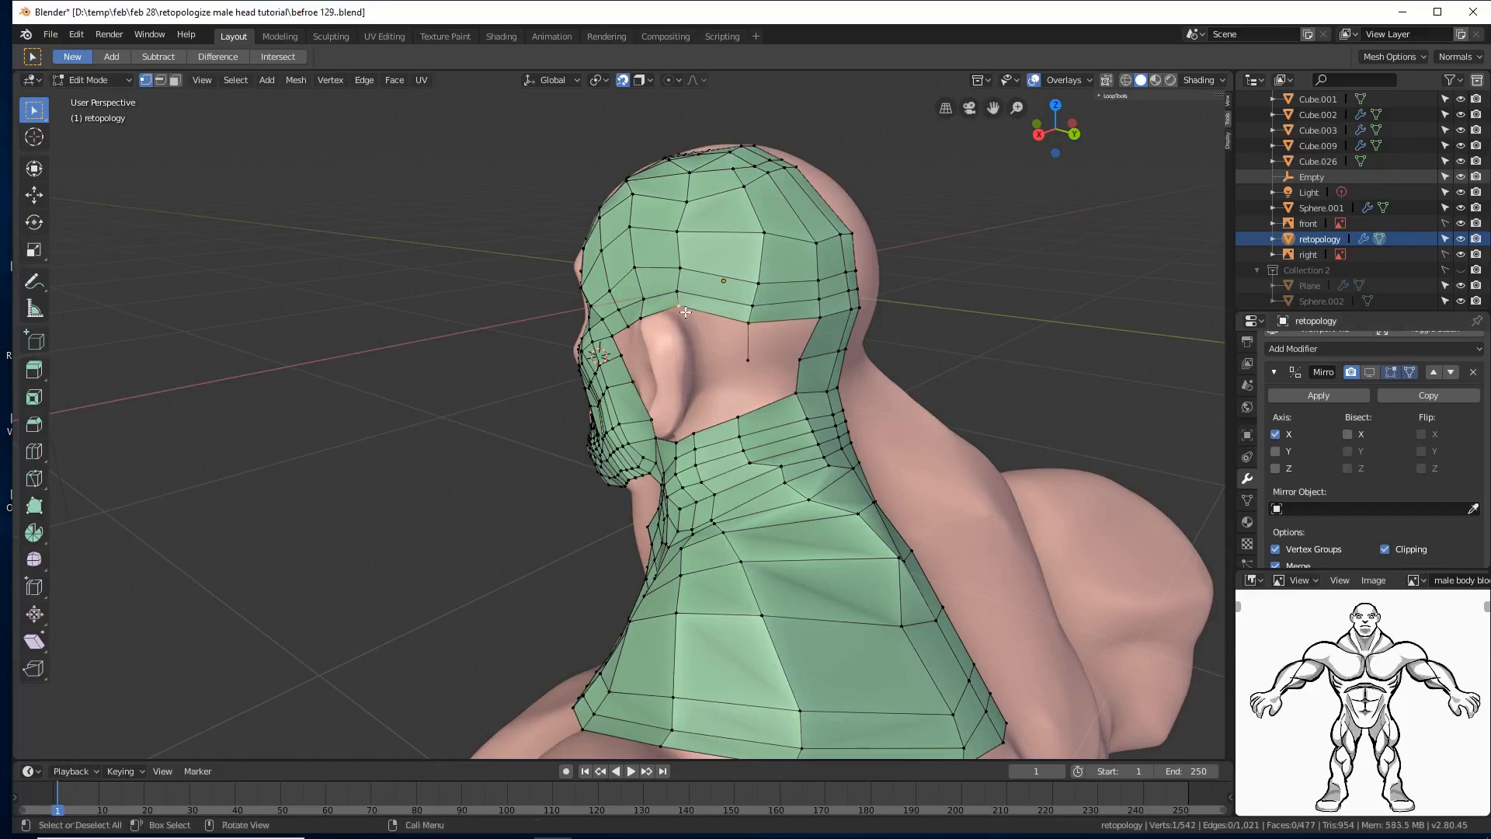
pyautogui.keyDown('ctrl'); pyautogui.rightClick(703, 371); pyautogui.keyUp('ctrl')
# Step: Fill the opening's upper rear corner with a quad between the extruded edge and the back-of-head strip, then clear the selection
pyautogui.keyDown('shift'); pyautogui.click(818, 314); pyautogui.keyUp('shift')
pyautogui.keyDown('shift'); pyautogui.click(801, 357); pyautogui.keyUp('shift')
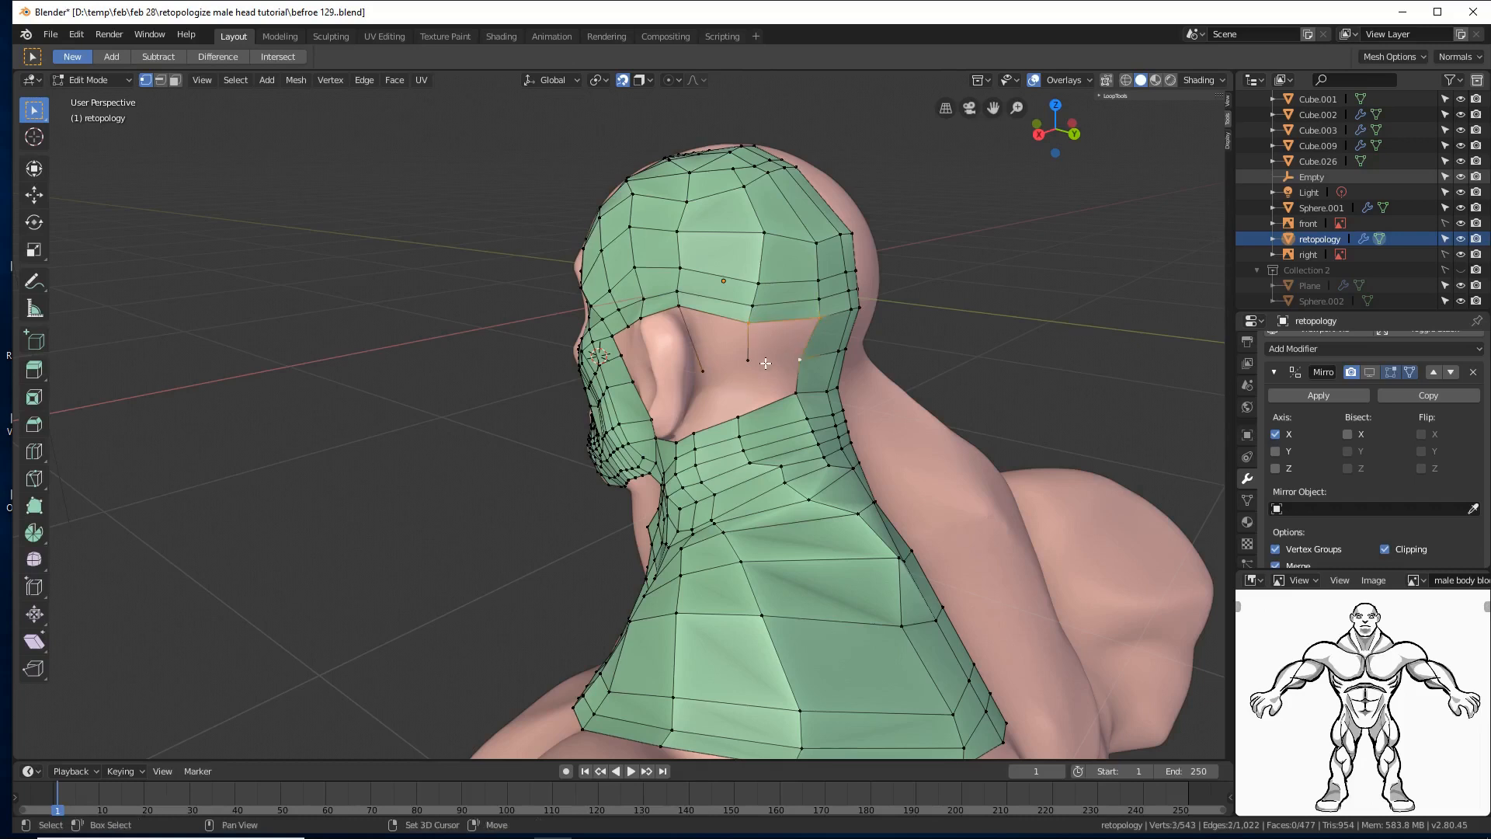
pyautogui.keyDown('shift'); pyautogui.click(748, 360); pyautogui.keyUp('shift')
pyautogui.press('f')
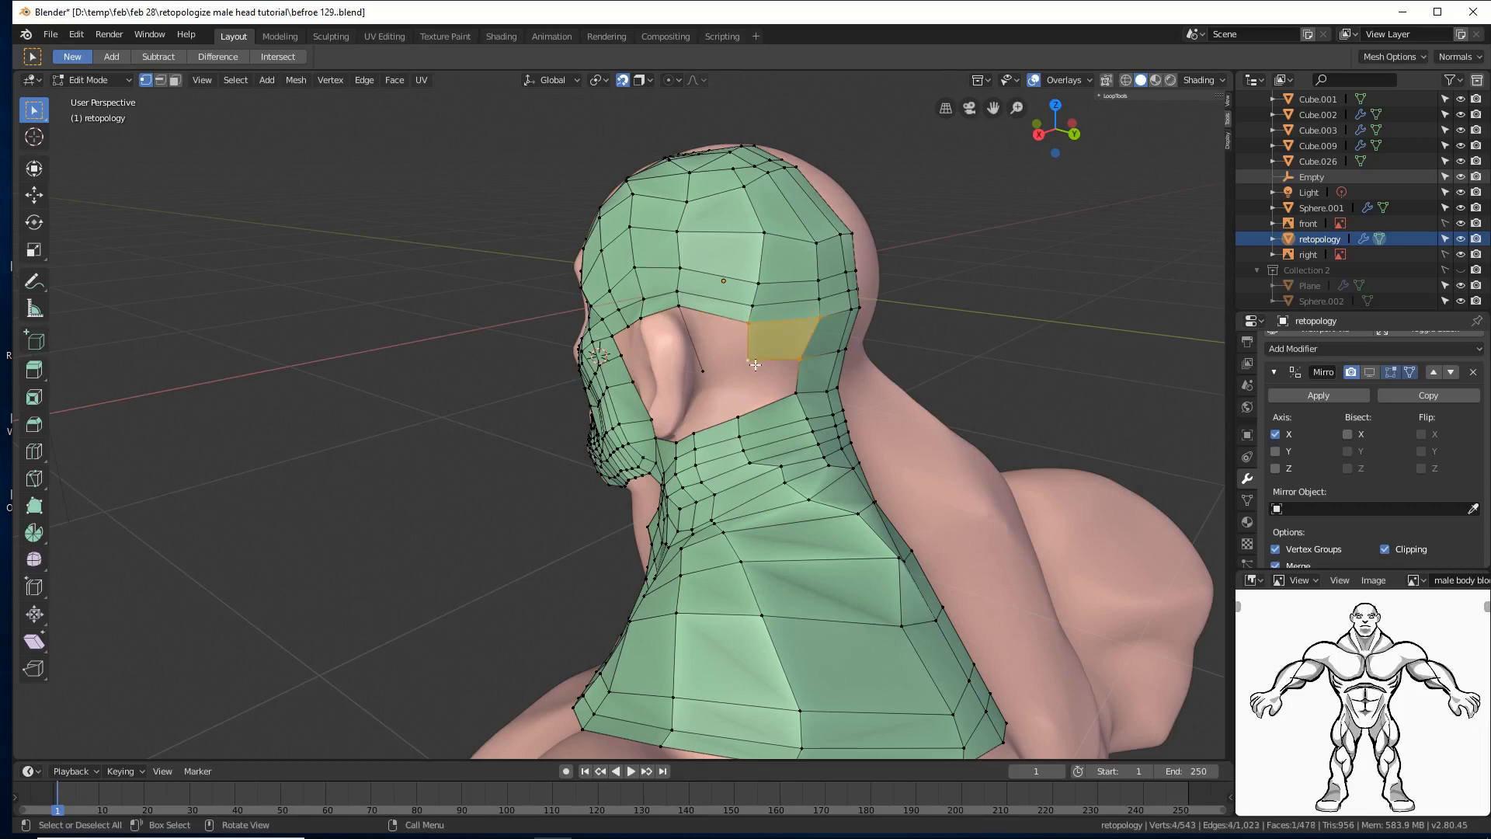
pyautogui.click(1007, 333)
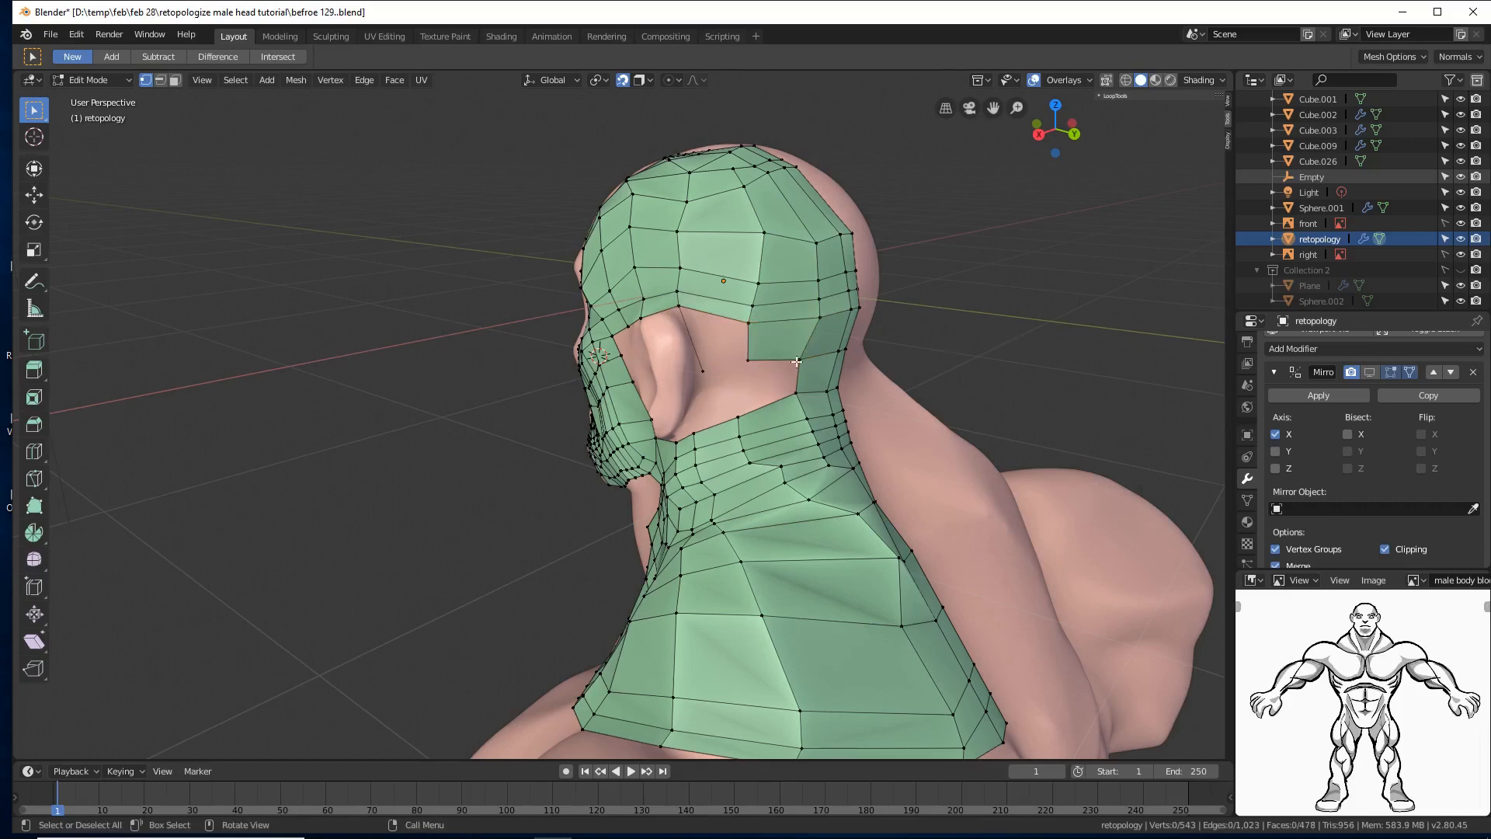
# Step: Fill a quad directly below the upper rear one, reaching down to the neck border, then clear the selection
pyautogui.click(748, 359)
pyautogui.keyDown('shift'); pyautogui.click(799, 359); pyautogui.keyUp('shift')
pyautogui.keyDown('shift'); pyautogui.click(797, 394); pyautogui.keyUp('shift')
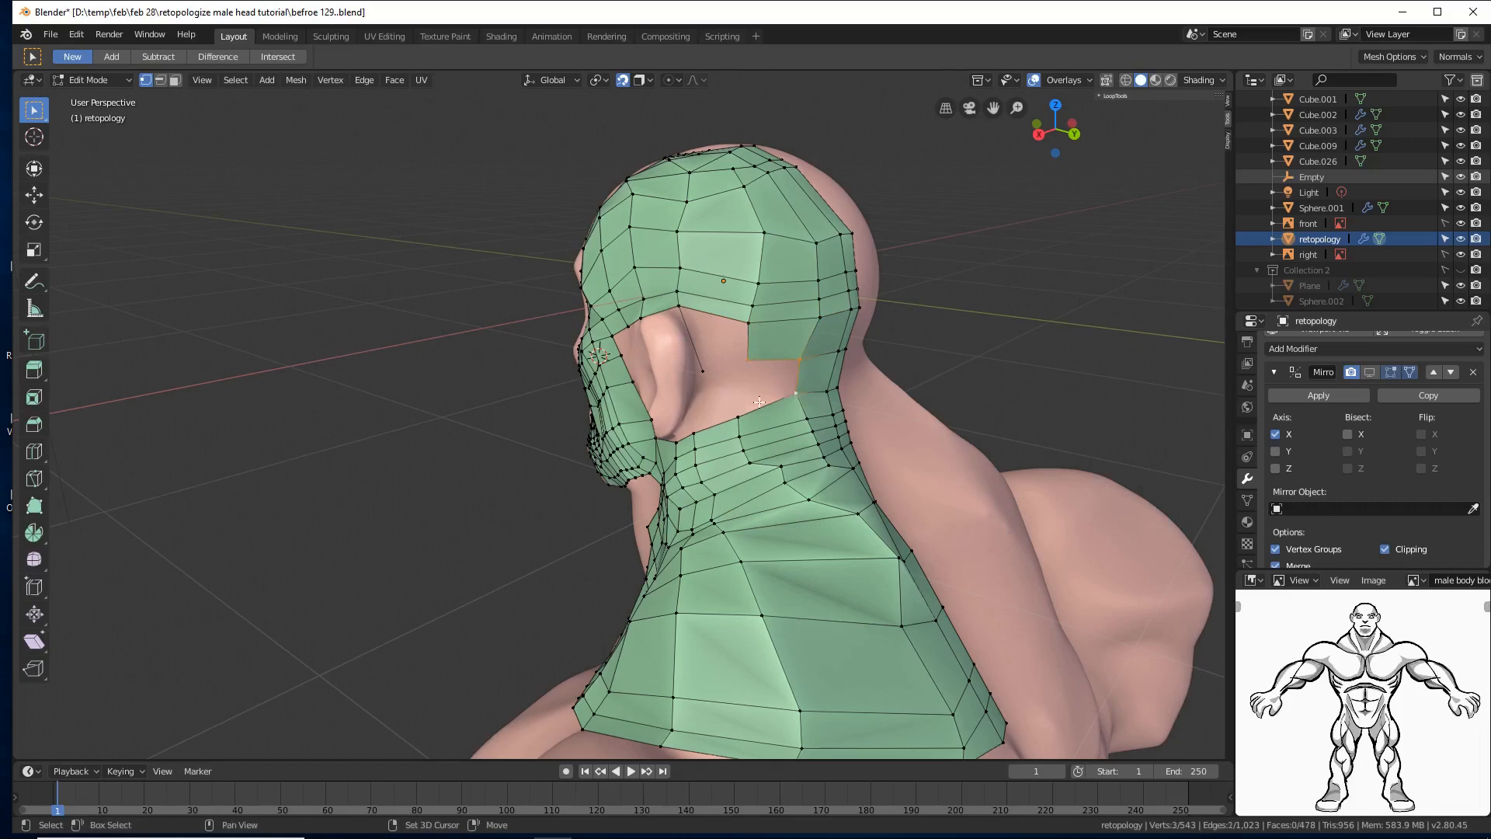
pyautogui.keyDown('shift'); pyautogui.click(737, 418); pyautogui.keyUp('shift')
pyautogui.press('f')
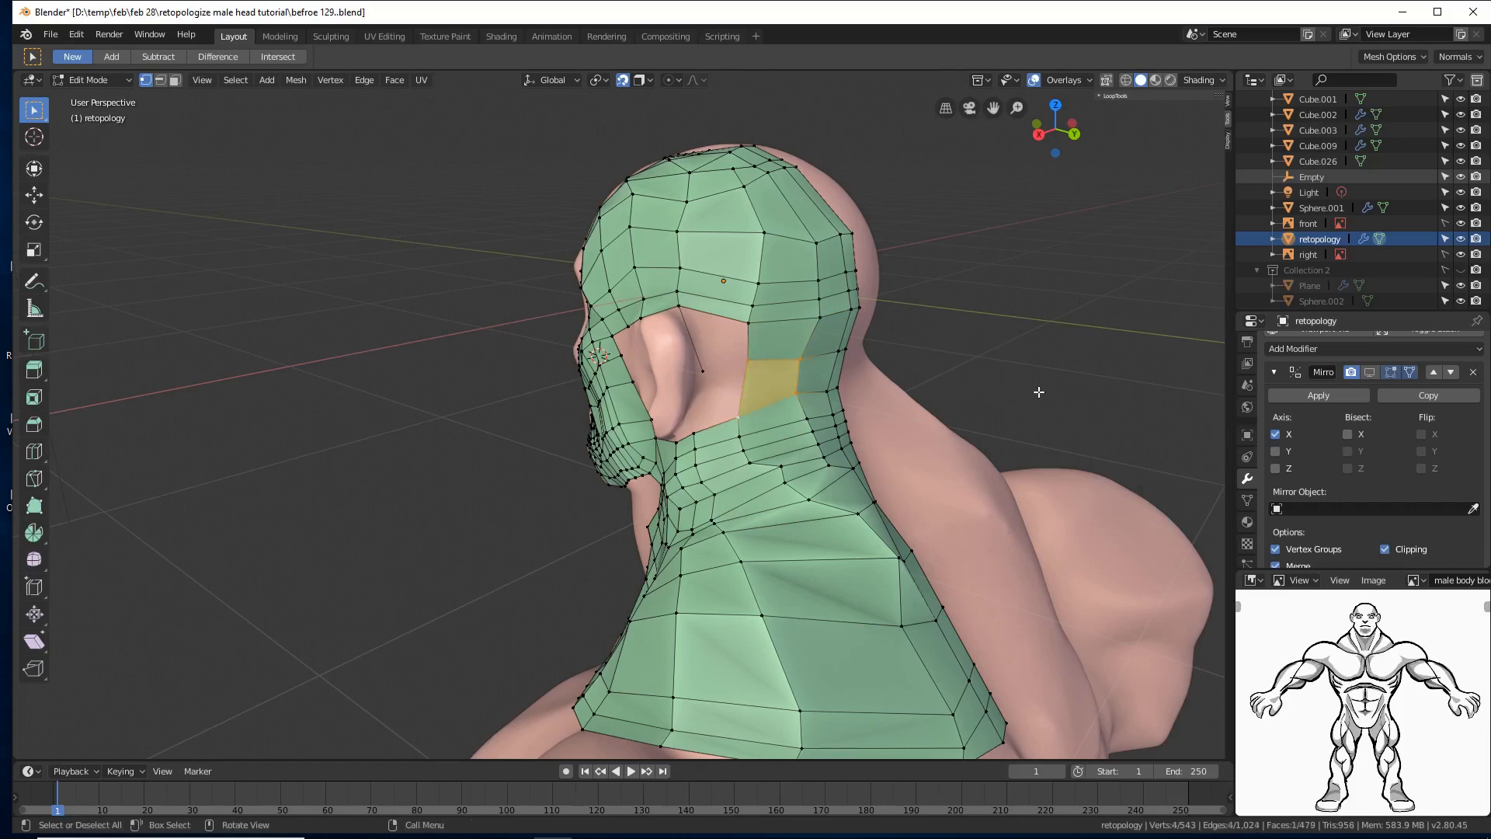
pyautogui.click(1039, 392)
# Step: Fill the upper gap between the two extruded edges behind the ear with a quad, then clear the selection
pyautogui.click(681, 302)
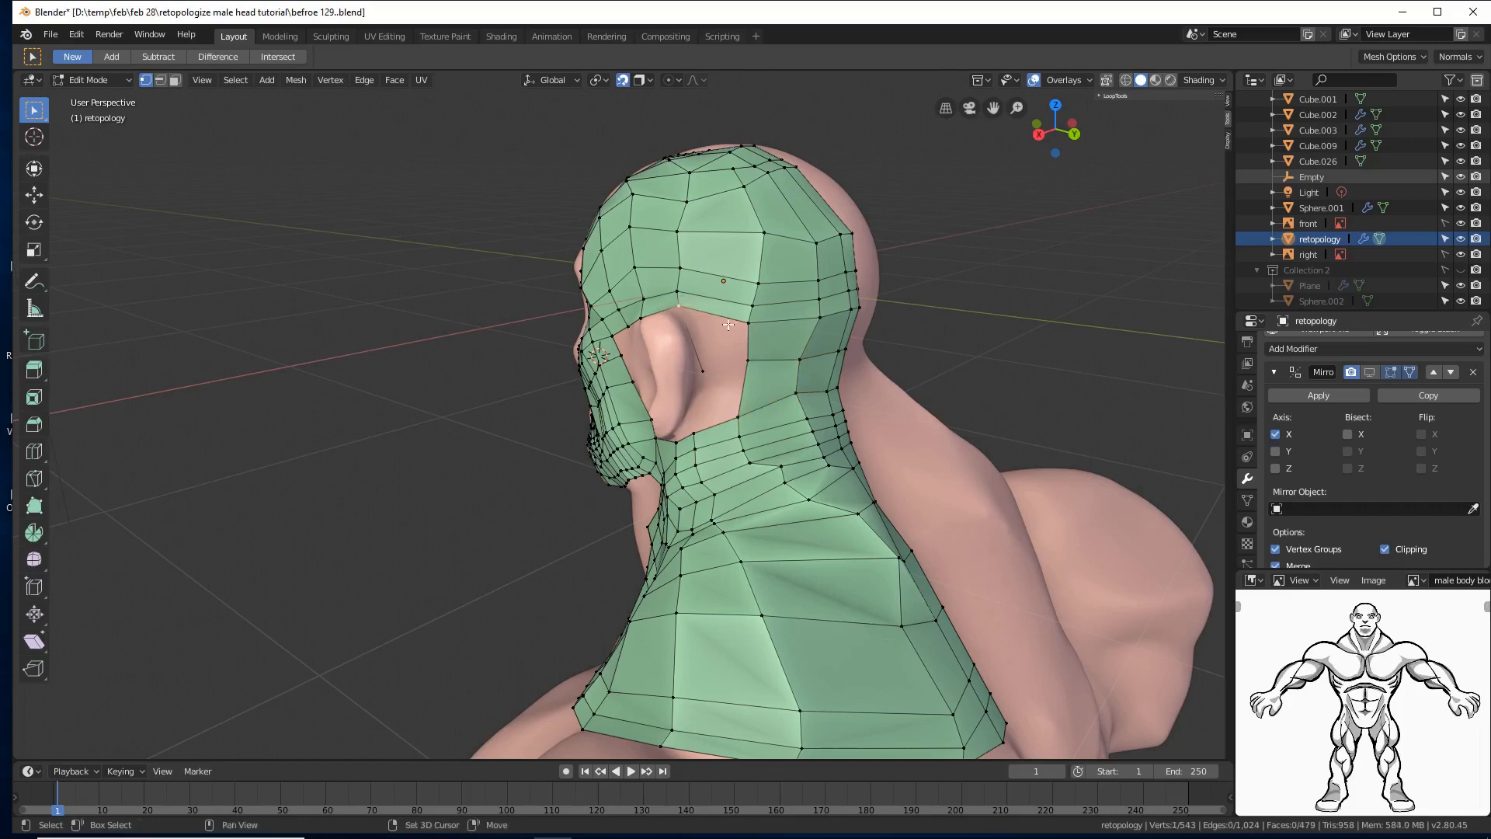
pyautogui.keyDown('shift'); pyautogui.click(750, 321); pyautogui.keyUp('shift')
pyautogui.keyDown('shift'); pyautogui.click(747, 359); pyautogui.keyUp('shift')
pyautogui.keyDown('shift'); pyautogui.click(705, 368); pyautogui.keyUp('shift')
pyautogui.press('f')
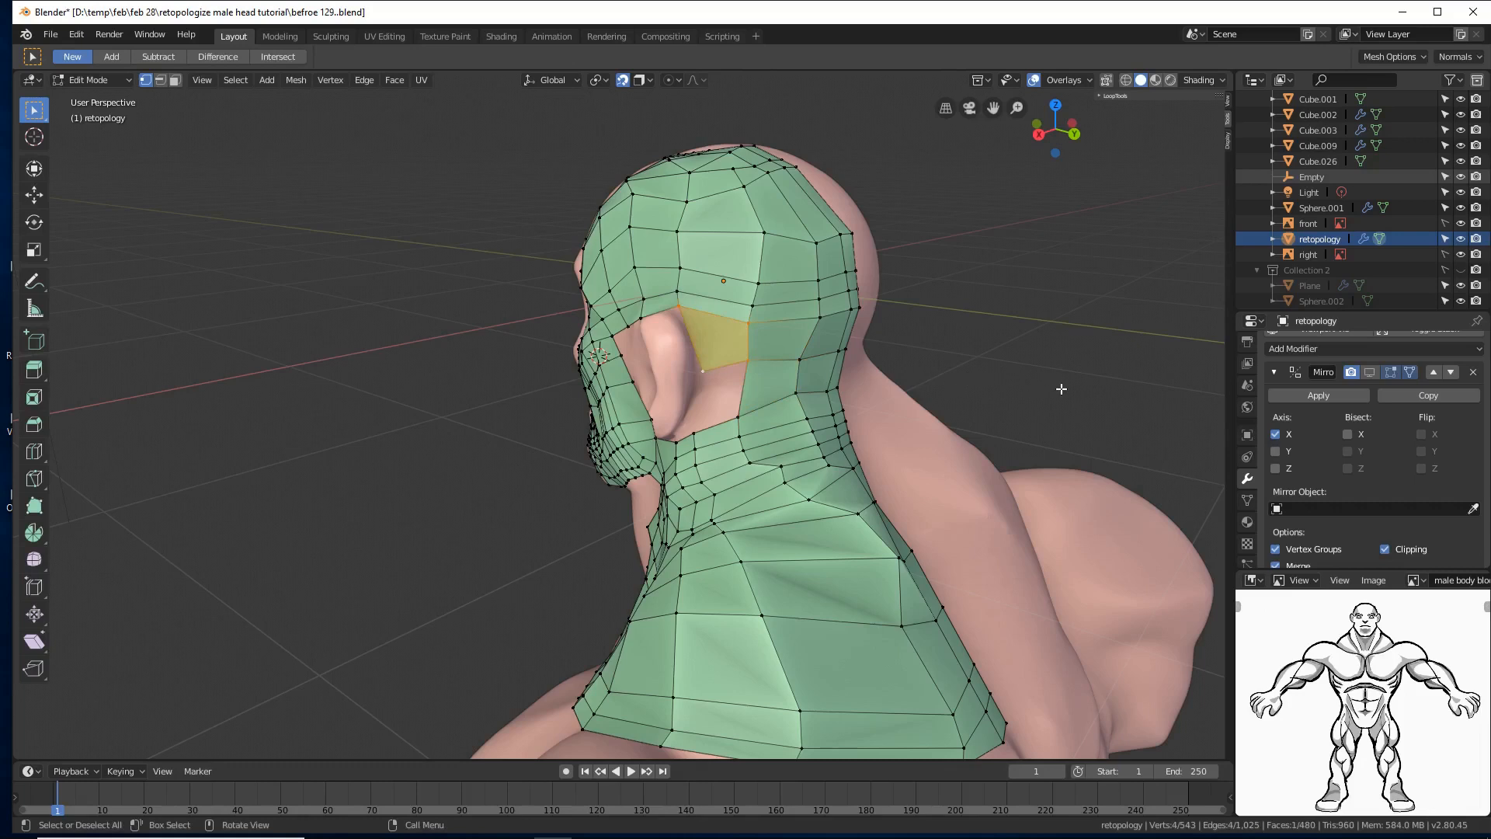
pyautogui.hotkey('alt', 'a')
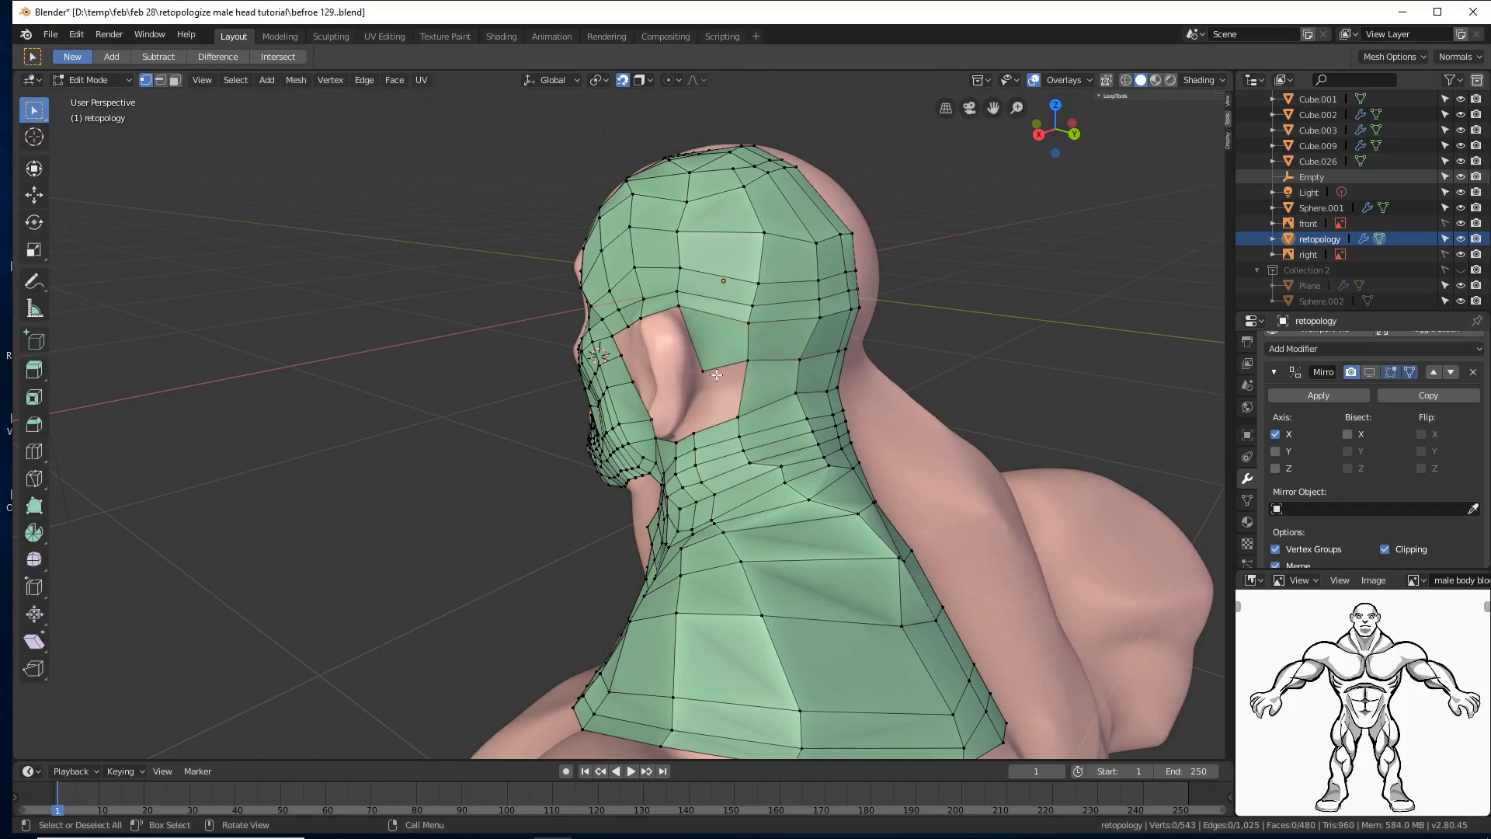
# Step: Fill the remaining lower gap behind the ear with a quad down to the neck border, then clear the selection
pyautogui.click(705, 372)
pyautogui.keyDown('shift'); pyautogui.click(746, 359); pyautogui.keyUp('shift')
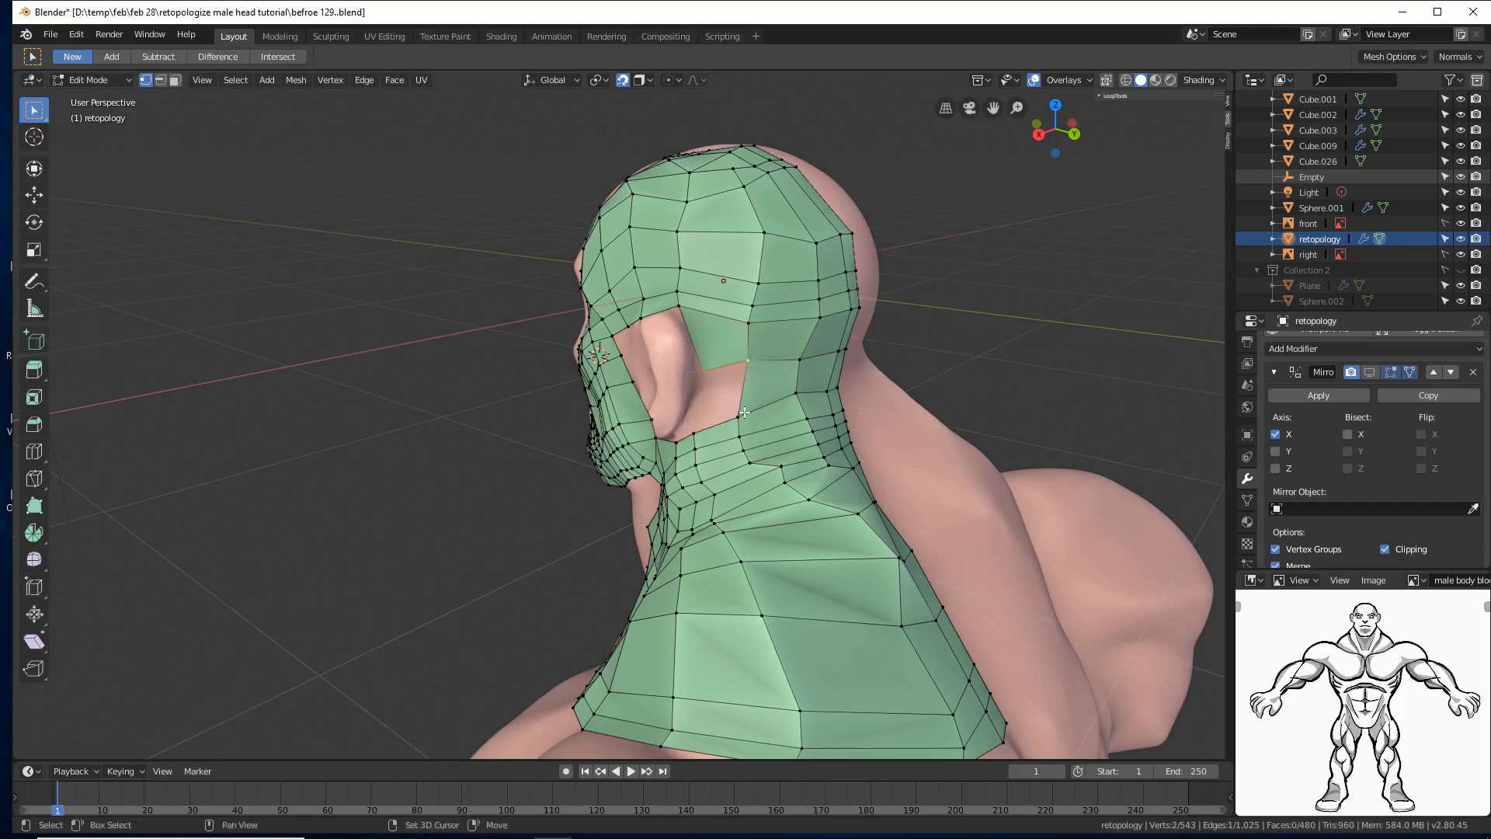
pyautogui.keyDown('shift'); pyautogui.click(738, 419); pyautogui.keyUp('shift')
pyautogui.keyDown('shift'); pyautogui.click(694, 432); pyautogui.keyUp('shift')
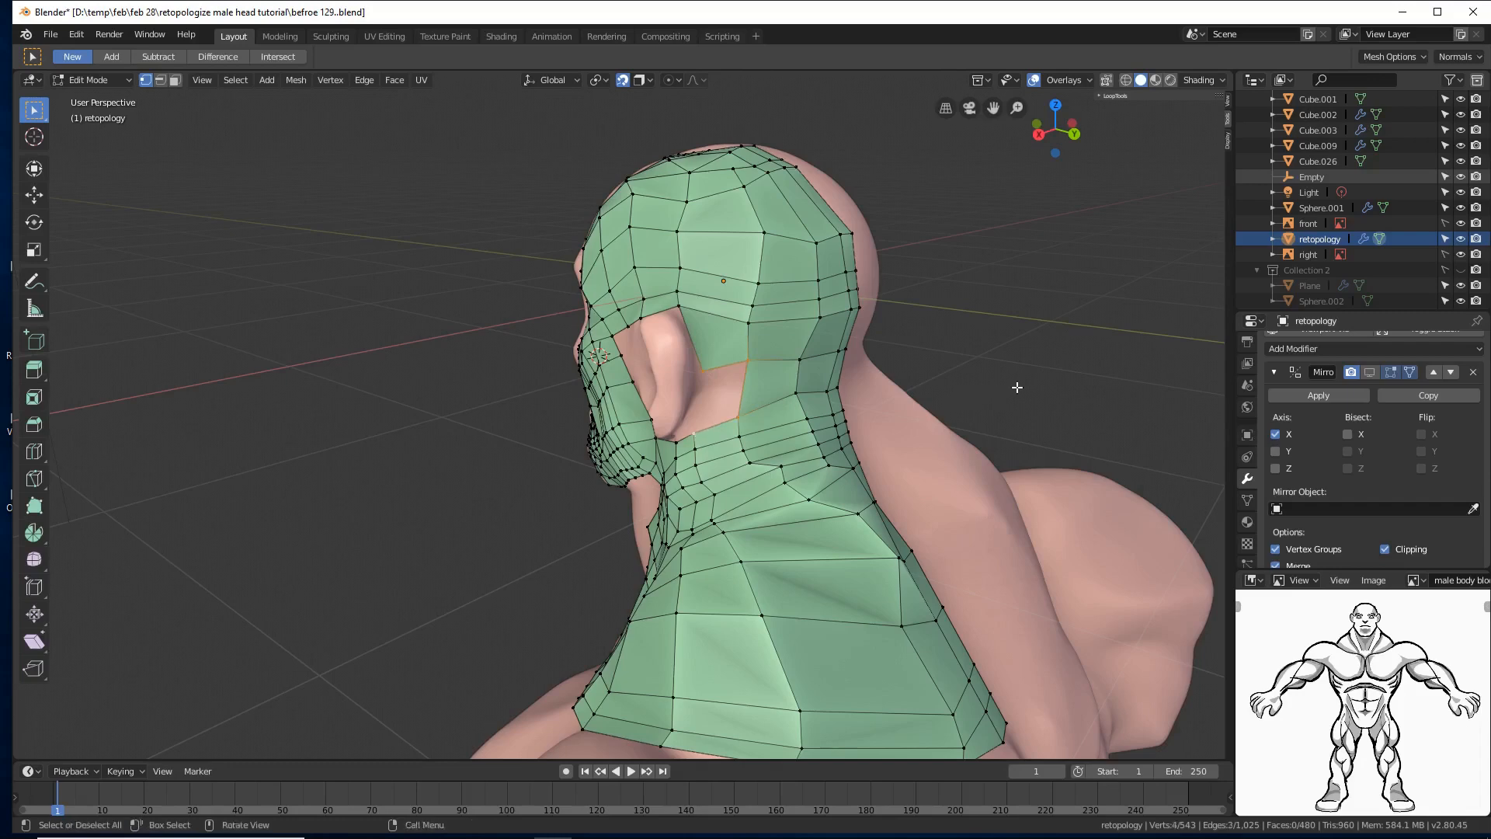
pyautogui.press('f')
pyautogui.hotkey('alt', 'a')
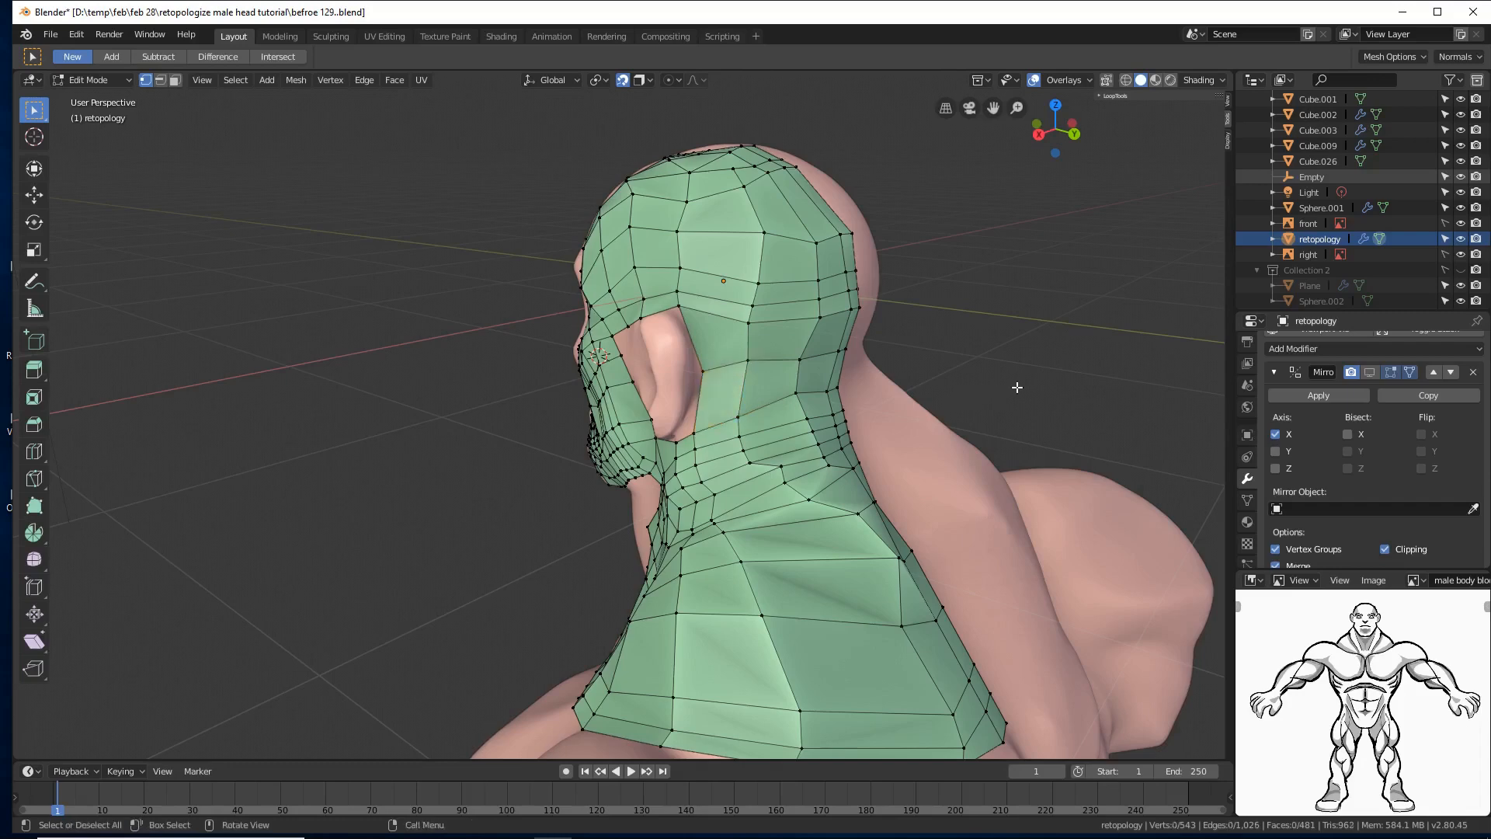
# Step: Show the mirrored half in the viewport, move the vertex at the ear opening's upper edge -0.133 m along X, and clear the selection
pyautogui.moveTo(948, 414); pyautogui.dragTo(1002, 390, button='middle')
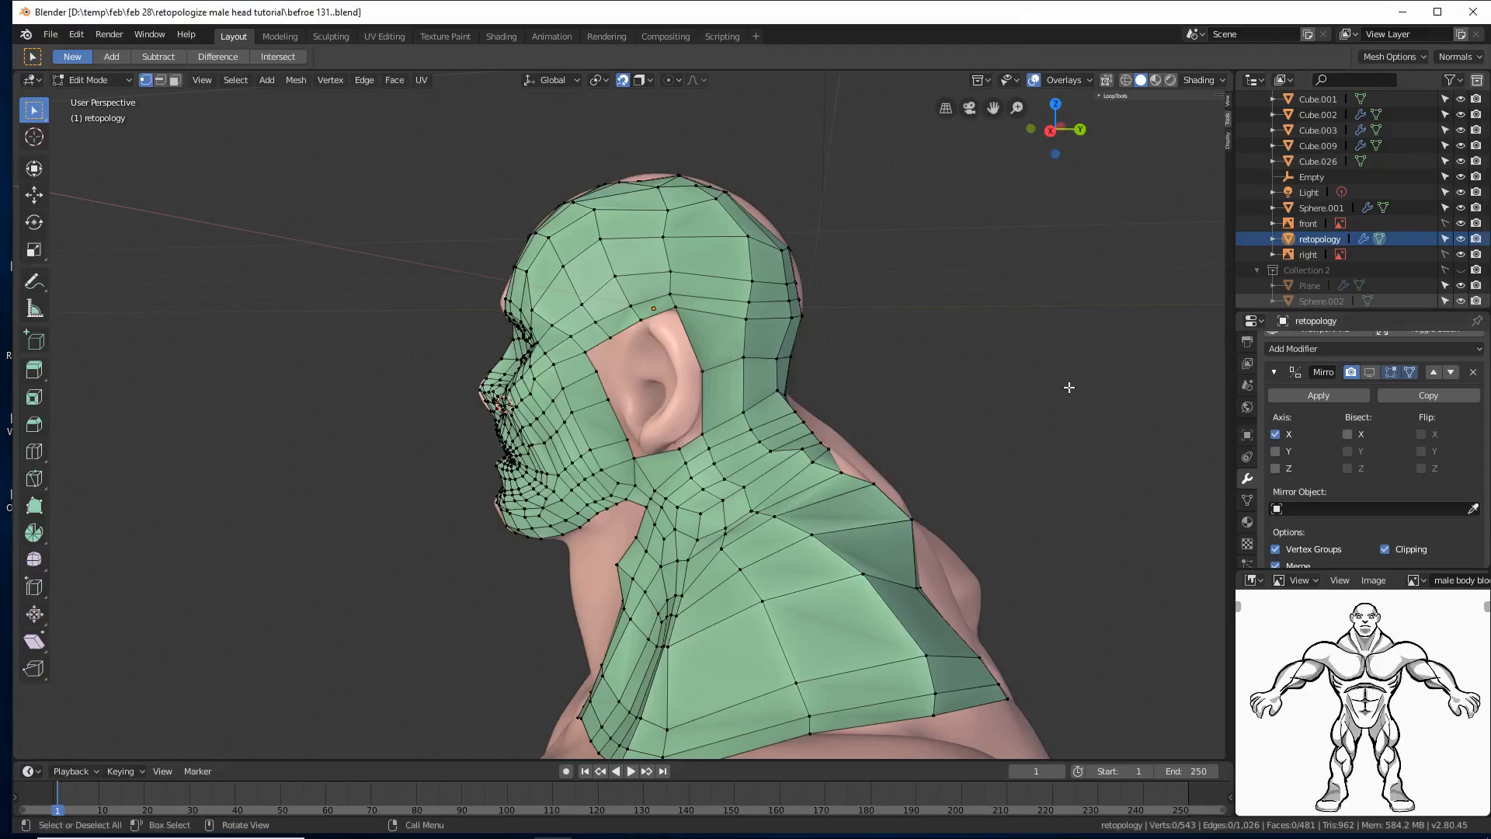
pyautogui.moveTo(1078, 395); pyautogui.dragTo(1025, 466, button='middle')
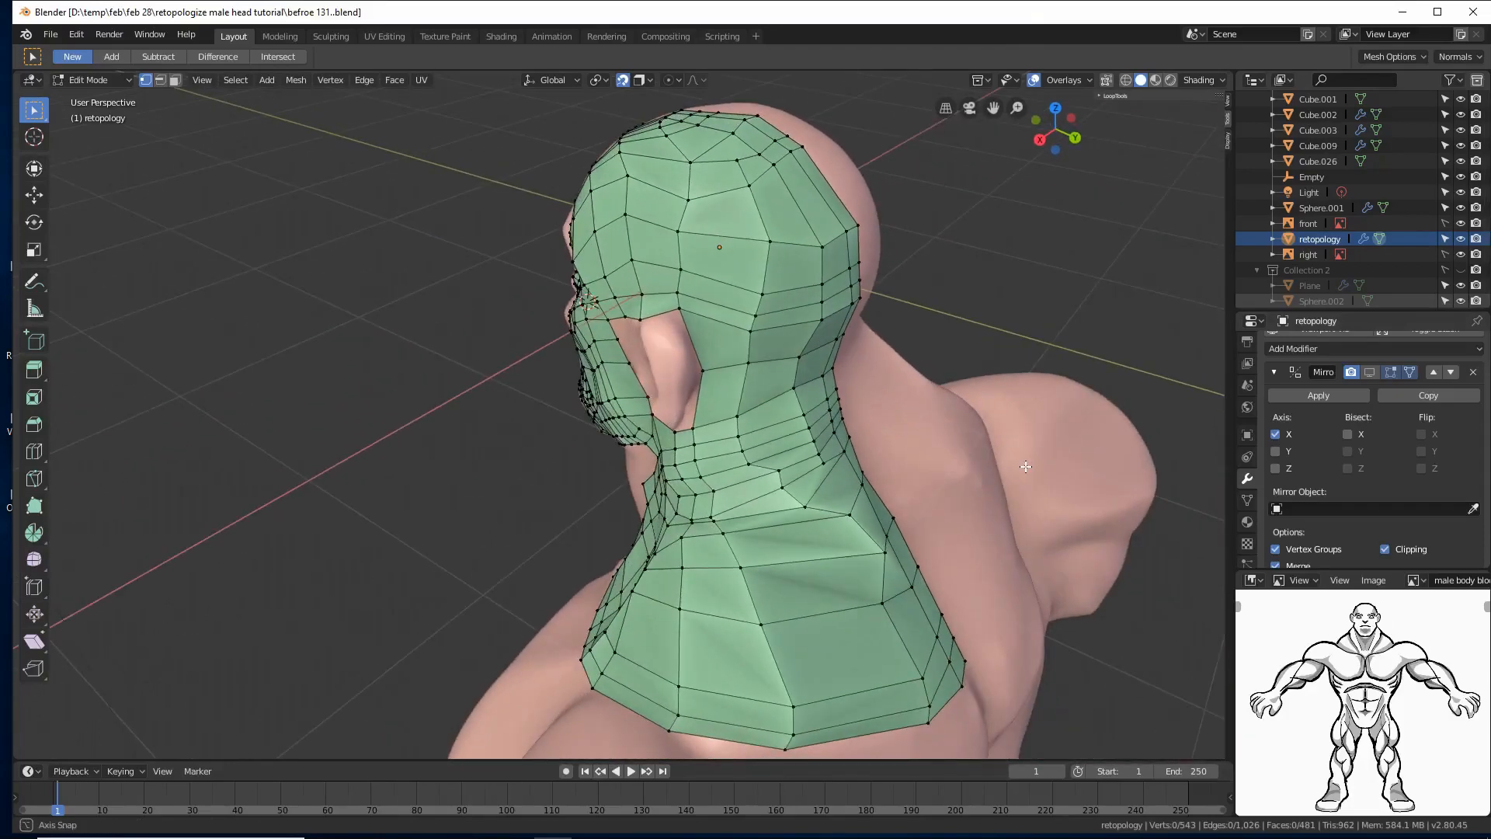
pyautogui.click(1370, 371)
pyautogui.moveTo(777, 504); pyautogui.dragTo(749, 486, button='middle')
pyautogui.scroll(-2, 811, 516)
pyautogui.moveTo(692, 486); pyautogui.dragTo(430, 233, button='middle')
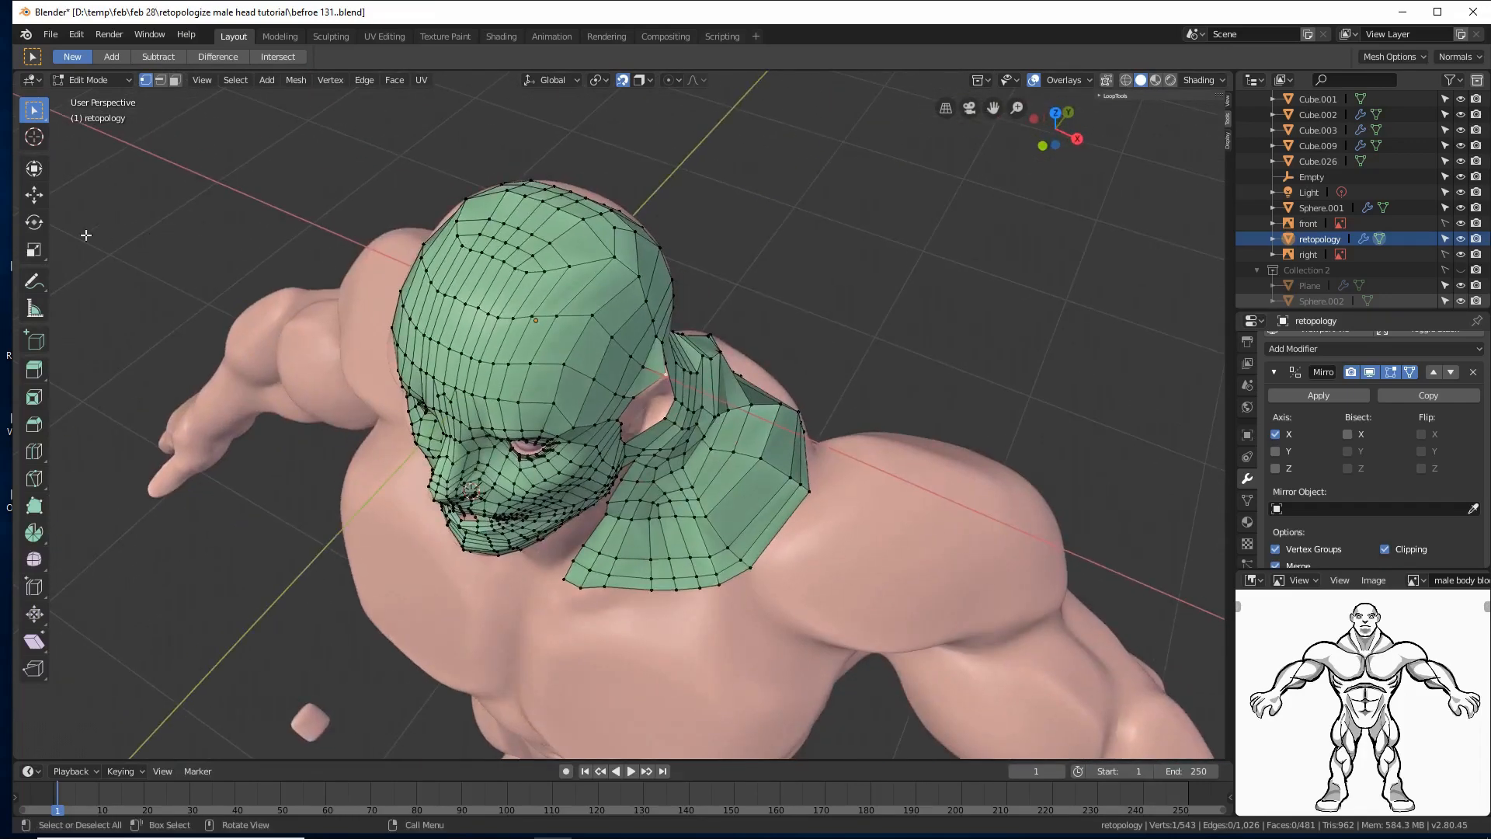
pyautogui.click(33, 195)
pyautogui.moveTo(703, 400); pyautogui.dragTo(685, 400)
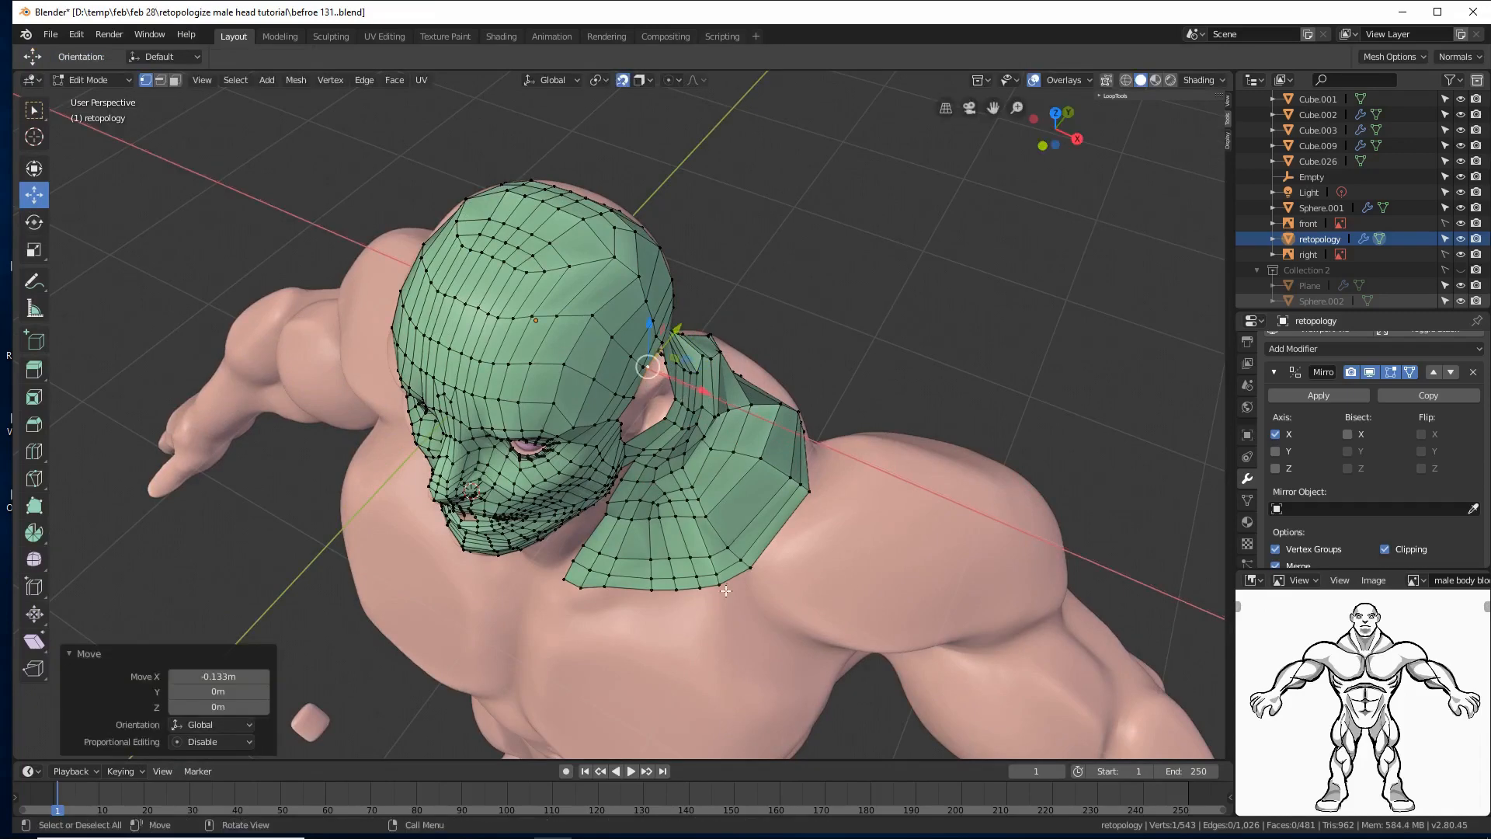
pyautogui.moveTo(684, 399); pyautogui.dragTo(869, 574, button='middle')
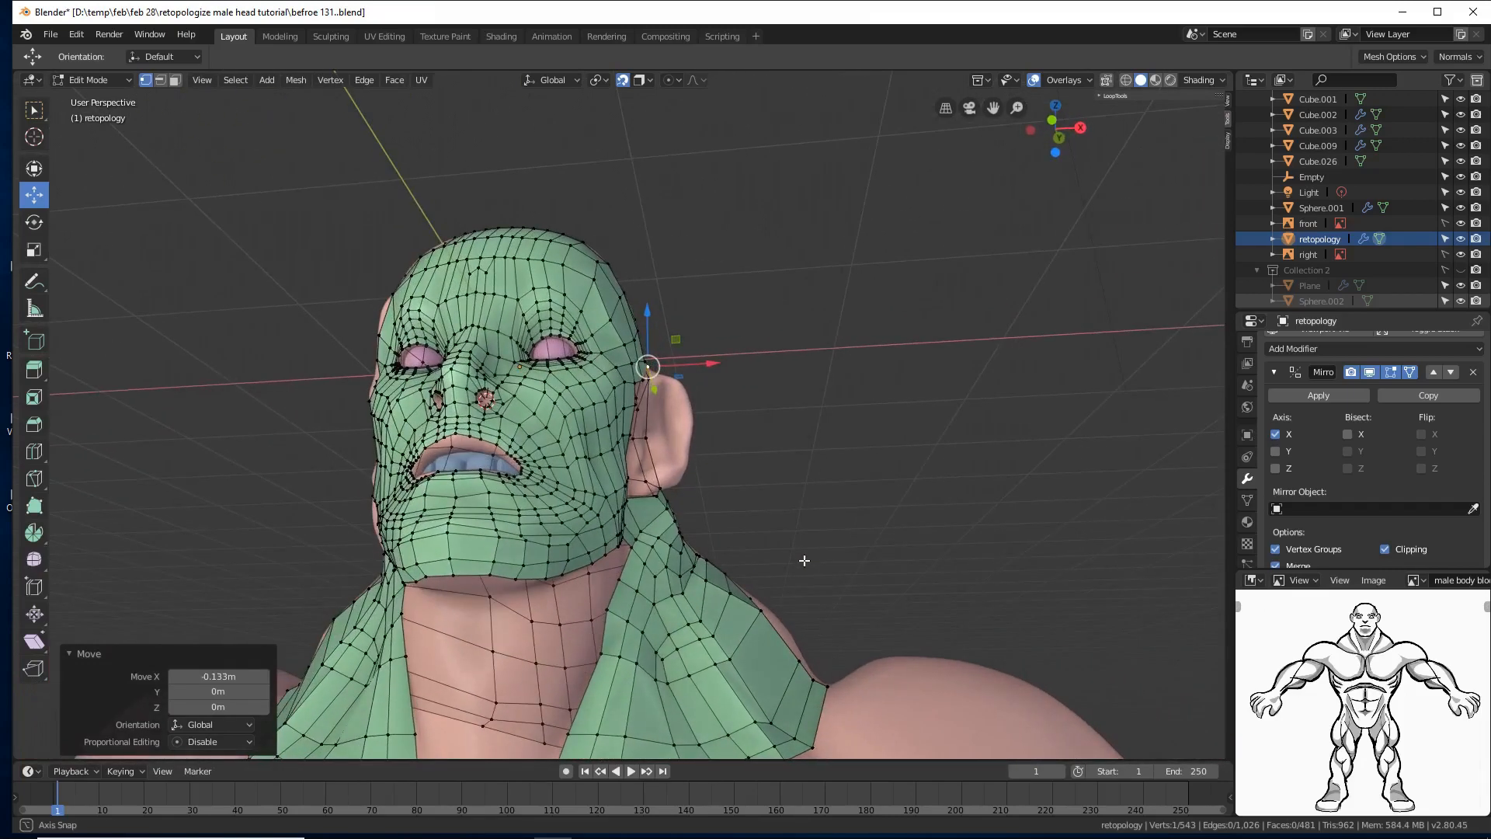
pyautogui.click(973, 589)
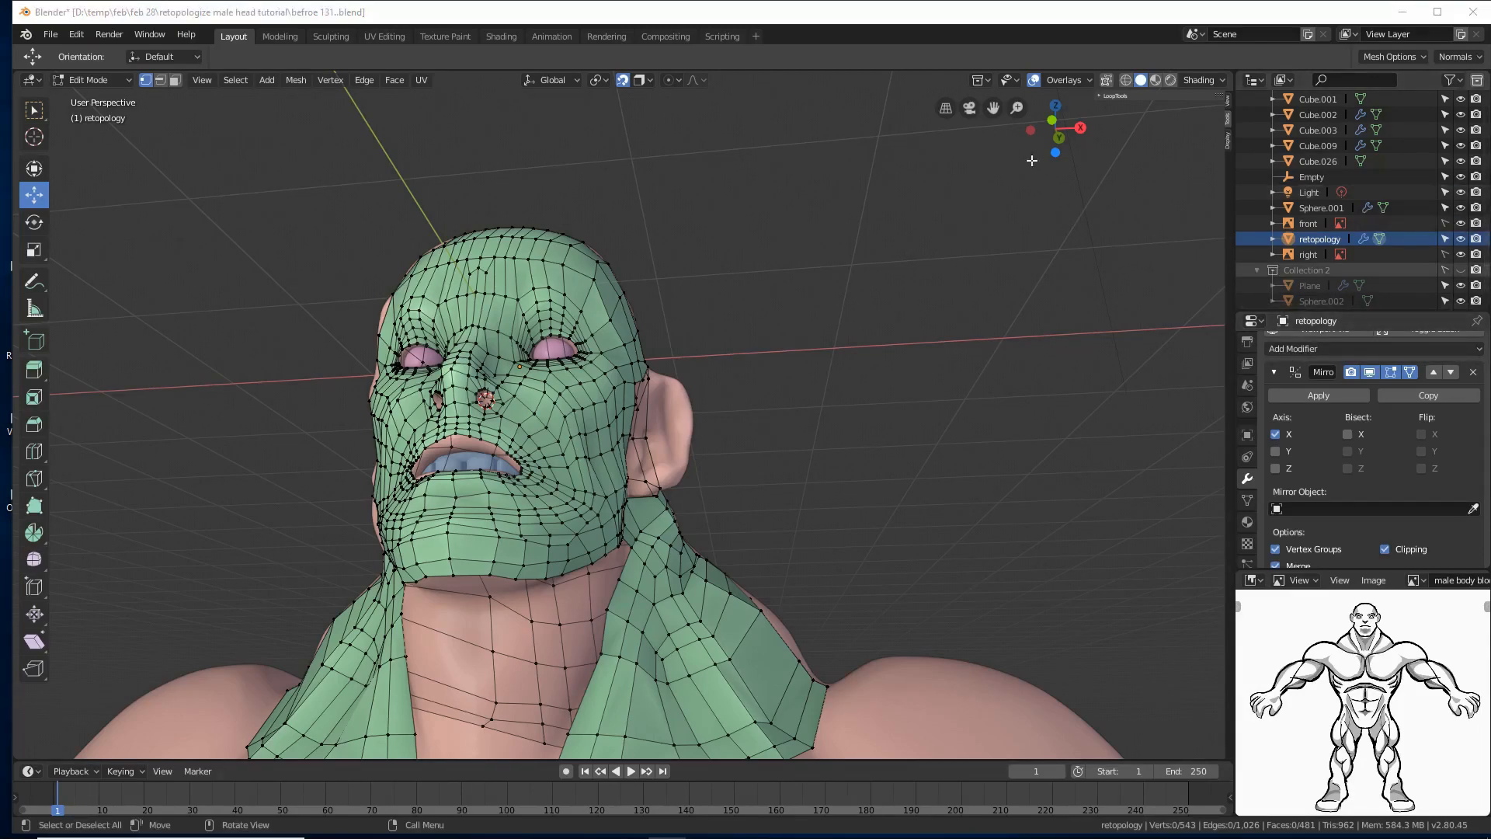
# Step: Hide the mirrored half in the viewport to expose the uncovered area beneath the jaw
pyautogui.moveTo(885, 295); pyautogui.dragTo(792, 320, button='middle')
pyautogui.scroll(6, 736, 435)
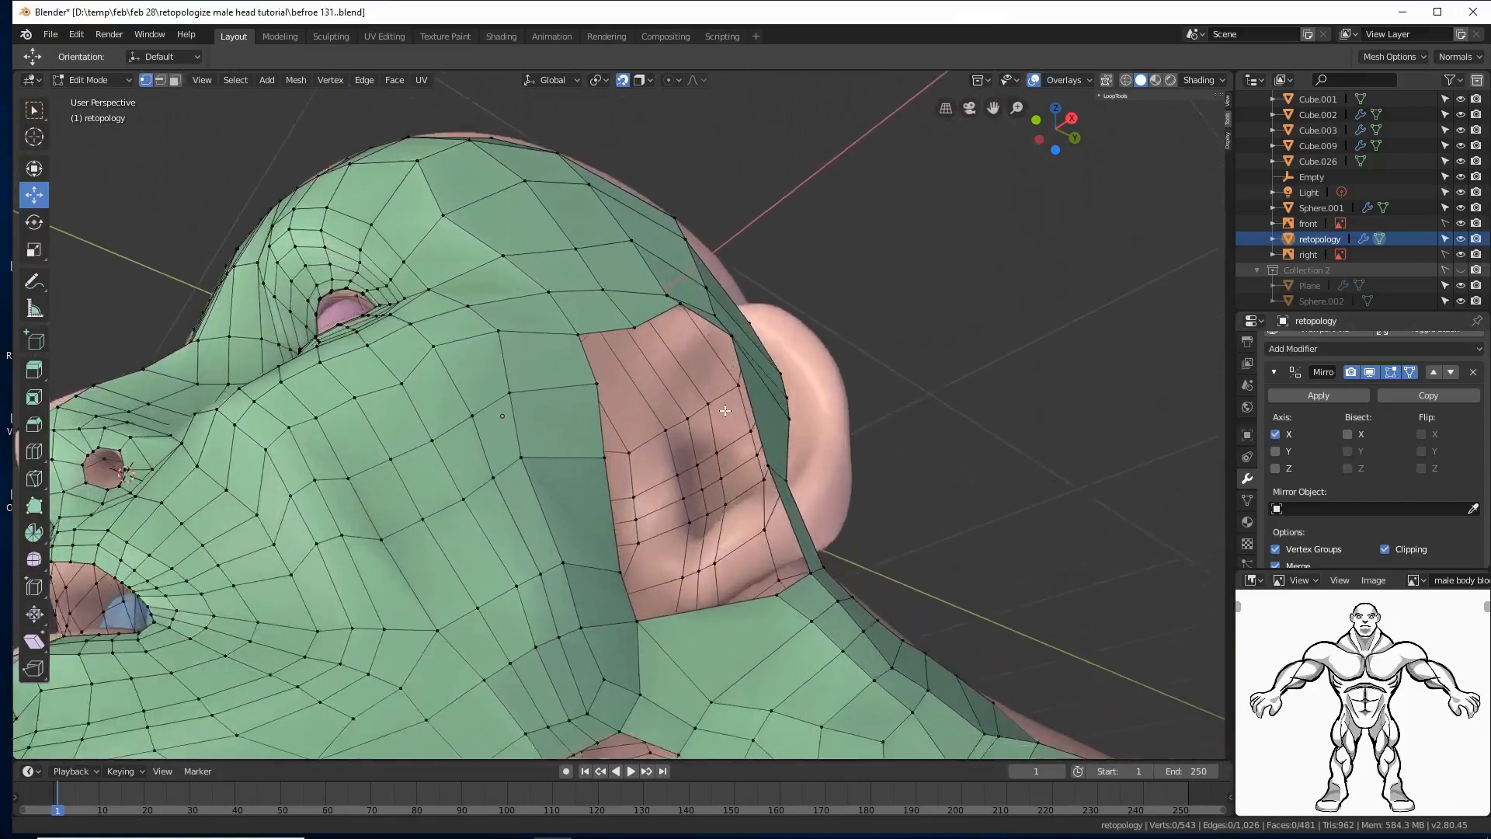
pyautogui.keyDown('shift'); pyautogui.moveTo(724, 485); pyautogui.dragTo(846, 245, button='middle'); pyautogui.keyUp('shift')
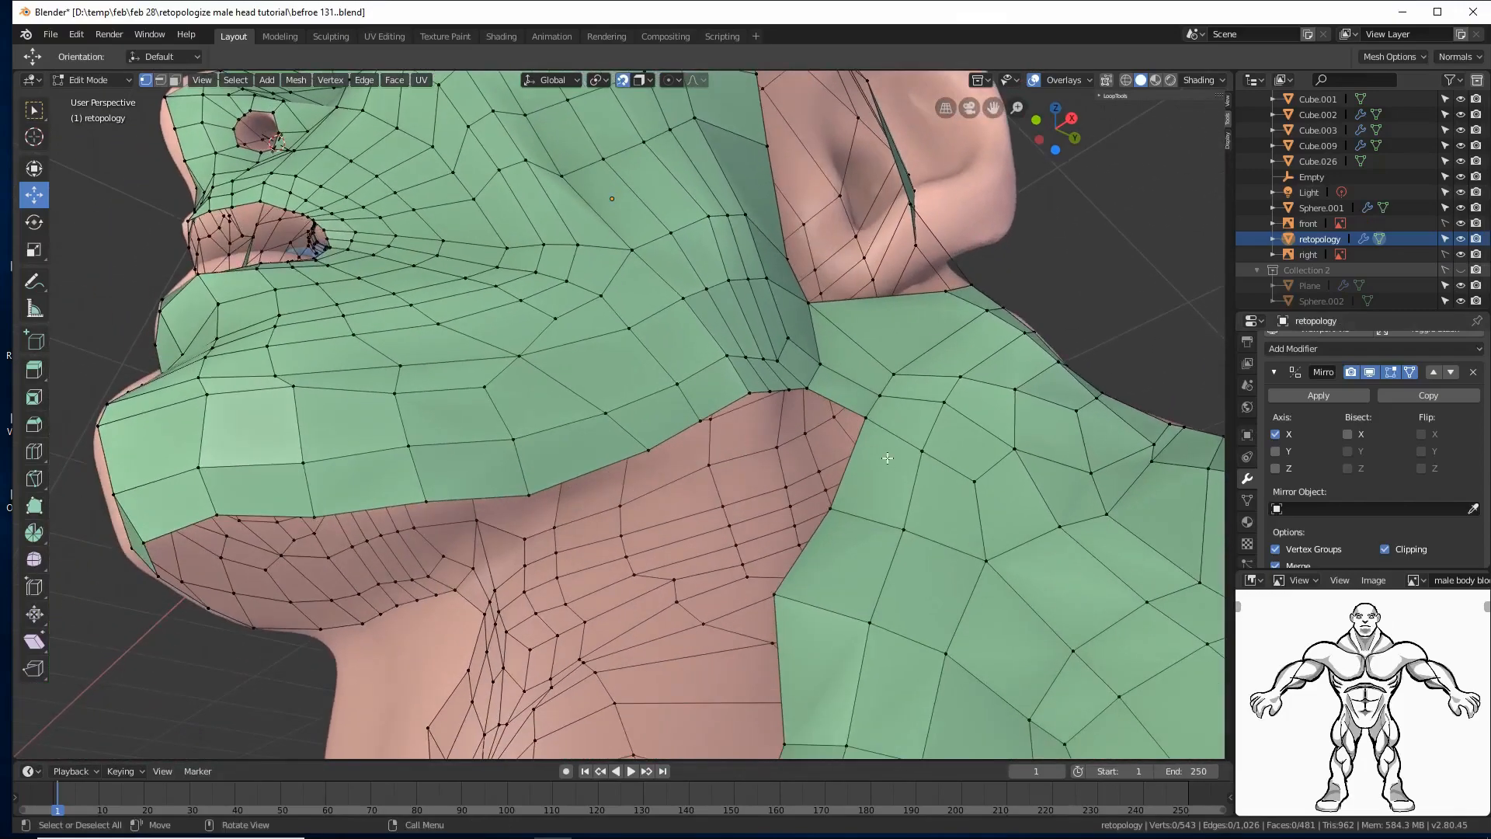
pyautogui.click(1370, 376)
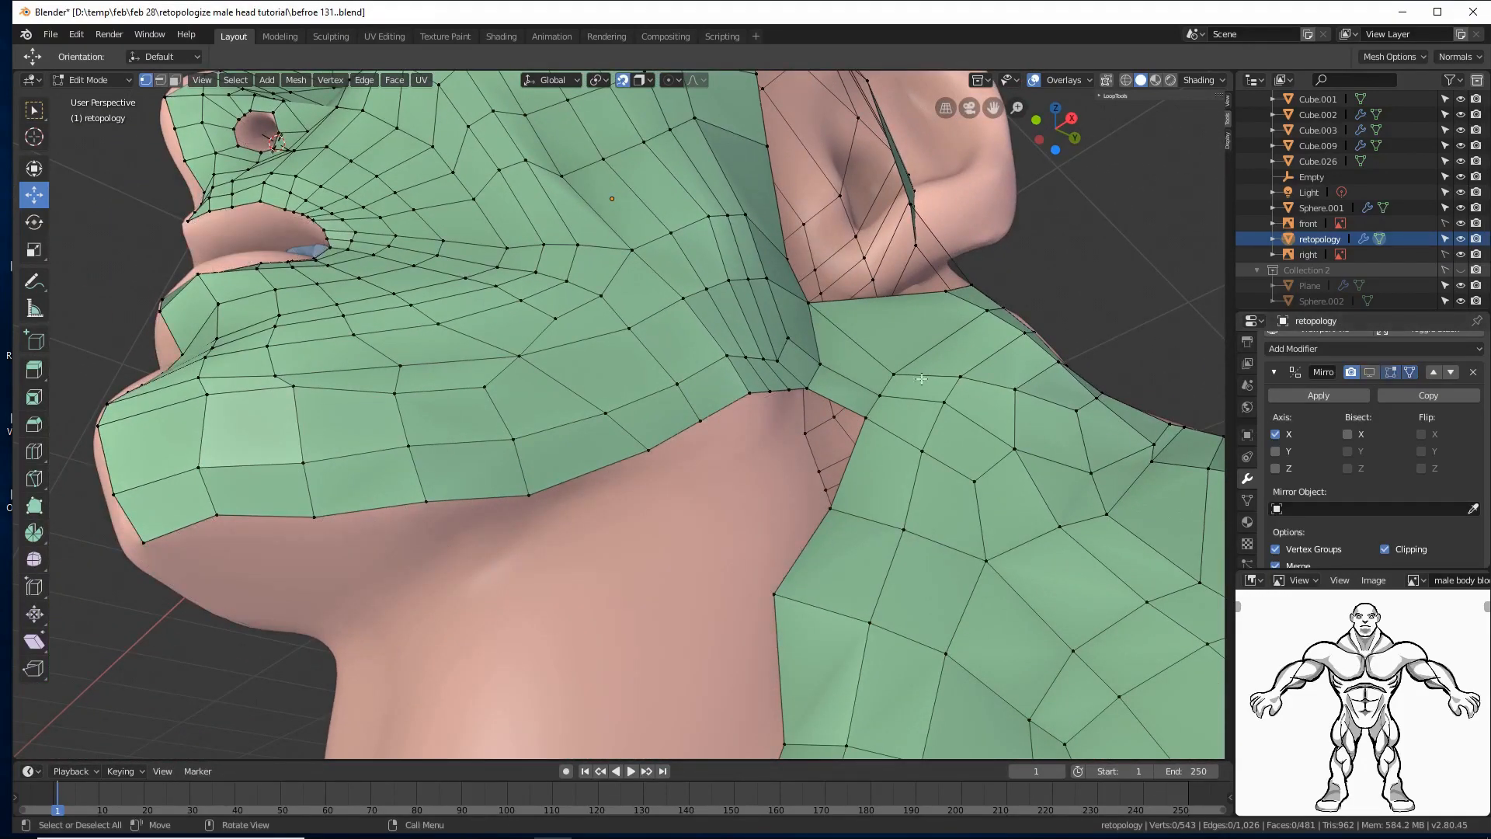
pyautogui.moveTo(784, 404); pyautogui.dragTo(834, 392, button='middle')
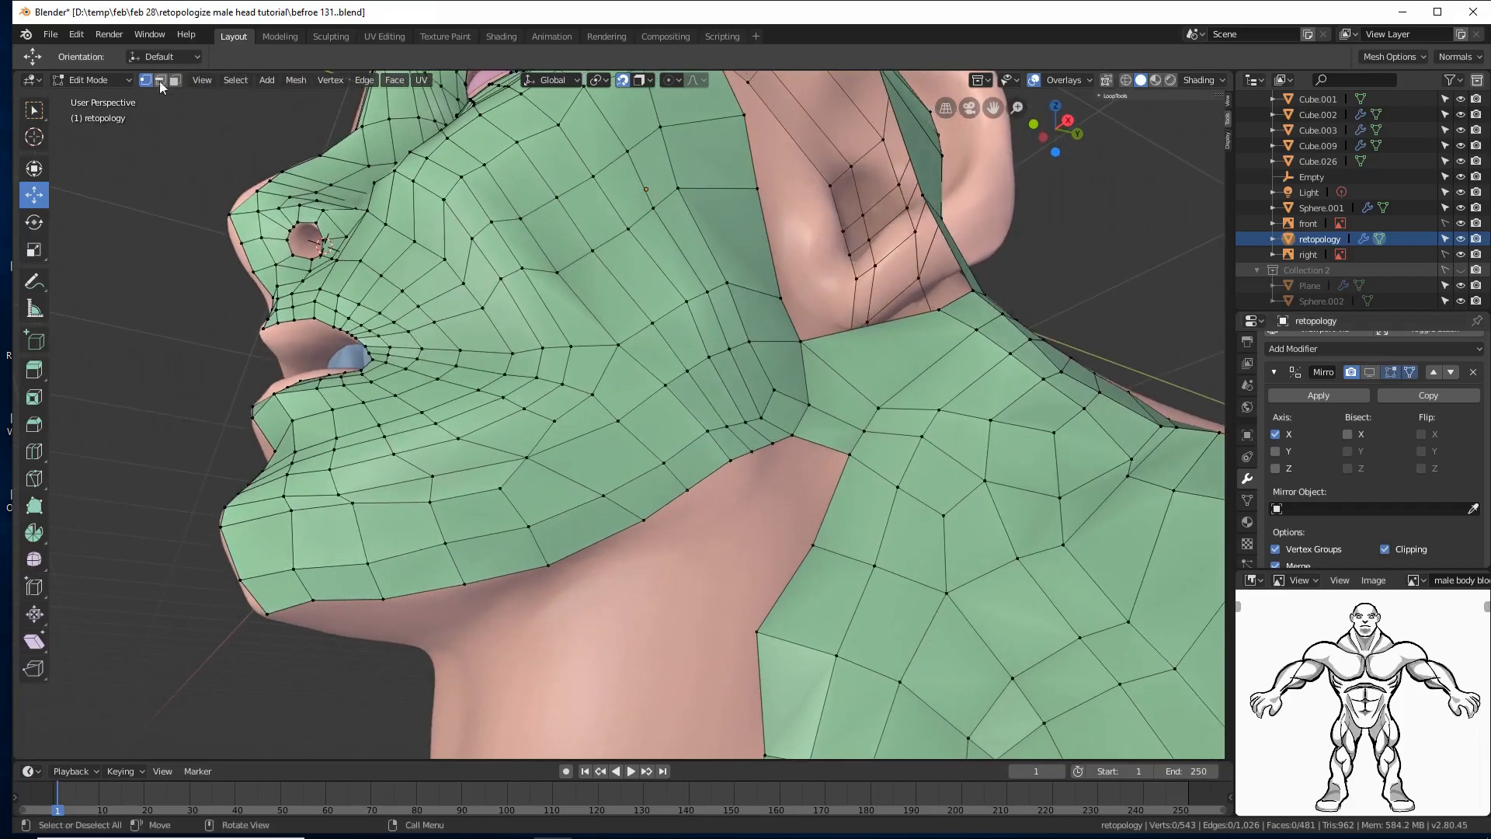
# Step: Extrude a chain of ten vertices from the neck border's upper front corner along the underside of the jaw to the chin, then clear the selection
pyautogui.click(845, 456)
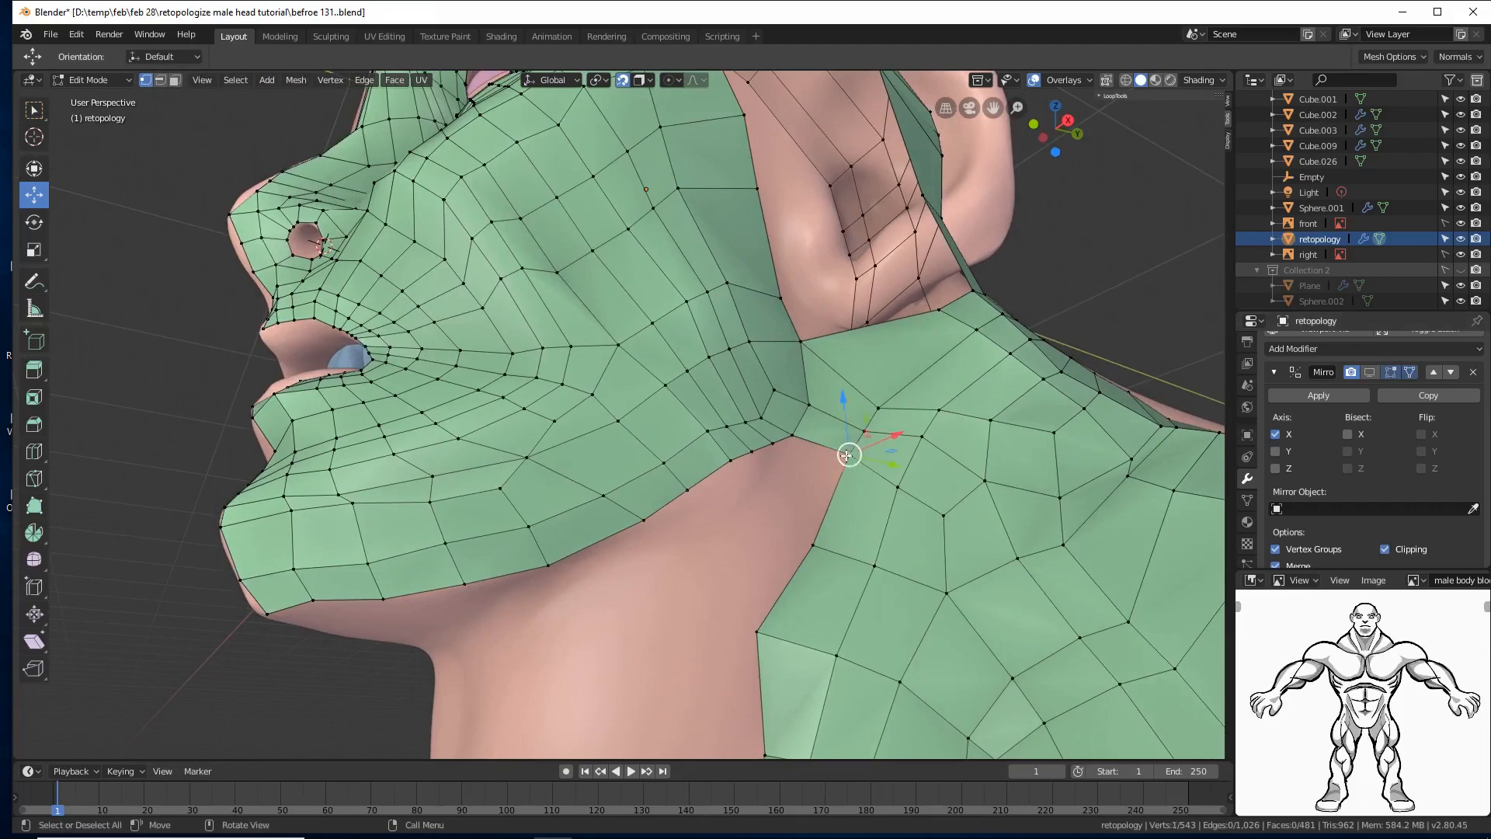
pyautogui.keyDown('ctrl'); pyautogui.rightClick(810, 470); pyautogui.keyUp('ctrl')
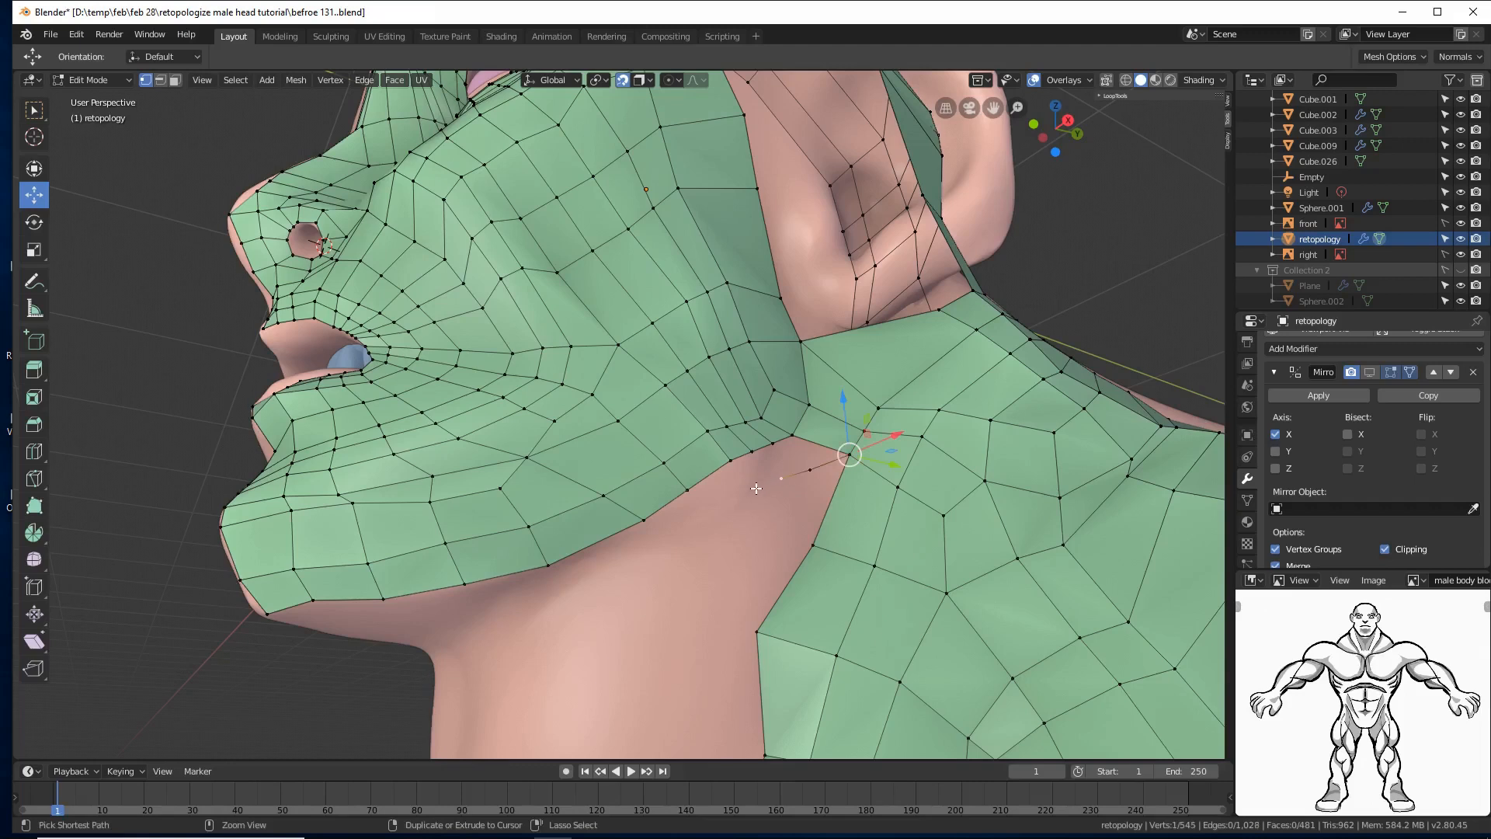
pyautogui.keyDown('ctrl'); pyautogui.rightClick(755, 488); pyautogui.keyUp('ctrl')
pyautogui.keyDown('ctrl'); pyautogui.rightClick(715, 524); pyautogui.keyUp('ctrl')
pyautogui.keyDown('ctrl'); pyautogui.rightClick(658, 554); pyautogui.keyUp('ctrl')
pyautogui.keyDown('ctrl'); pyautogui.rightClick(572, 594); pyautogui.keyUp('ctrl')
pyautogui.keyDown('ctrl'); pyautogui.rightClick(480, 618); pyautogui.keyUp('ctrl')
pyautogui.moveTo(480, 618); pyautogui.dragTo(424, 598, button='middle')
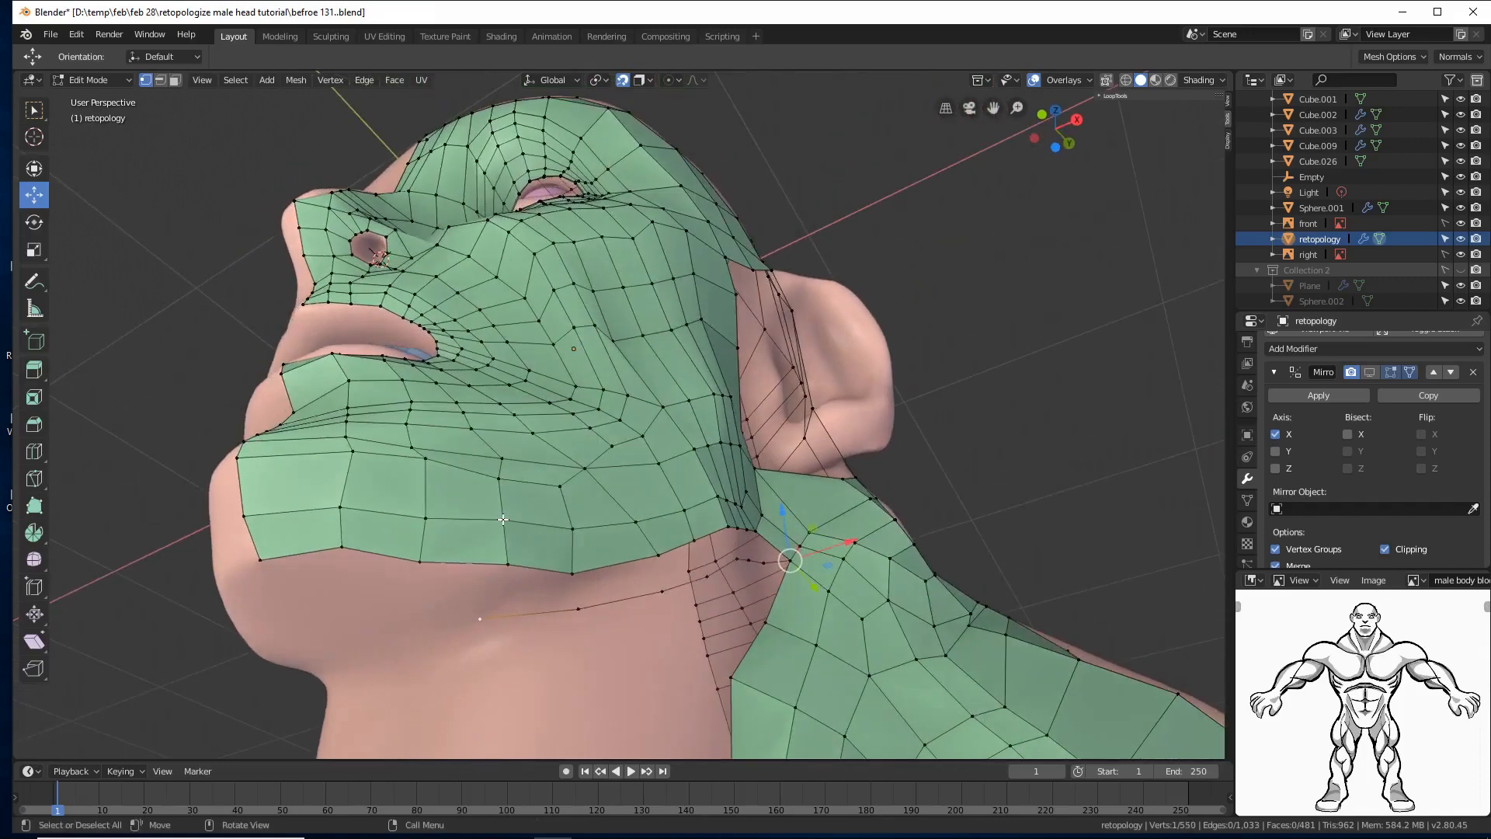
pyautogui.keyDown('ctrl'); pyautogui.rightClick(413, 604); pyautogui.keyUp('ctrl')
pyautogui.keyDown('ctrl'); pyautogui.rightClick(351, 583); pyautogui.keyUp('ctrl')
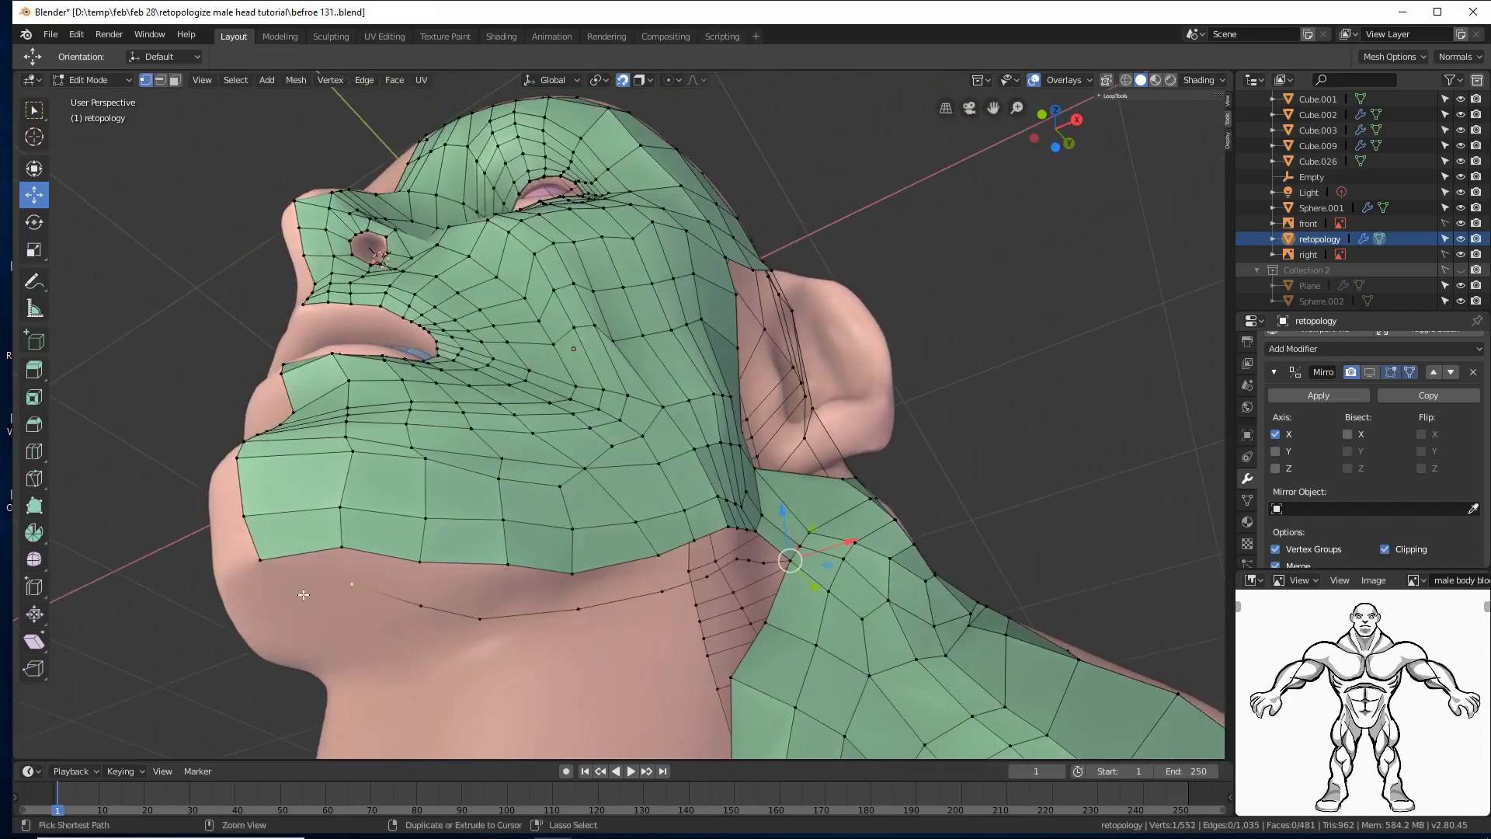
pyautogui.keyDown('ctrl'); pyautogui.rightClick(302, 594); pyautogui.keyUp('ctrl')
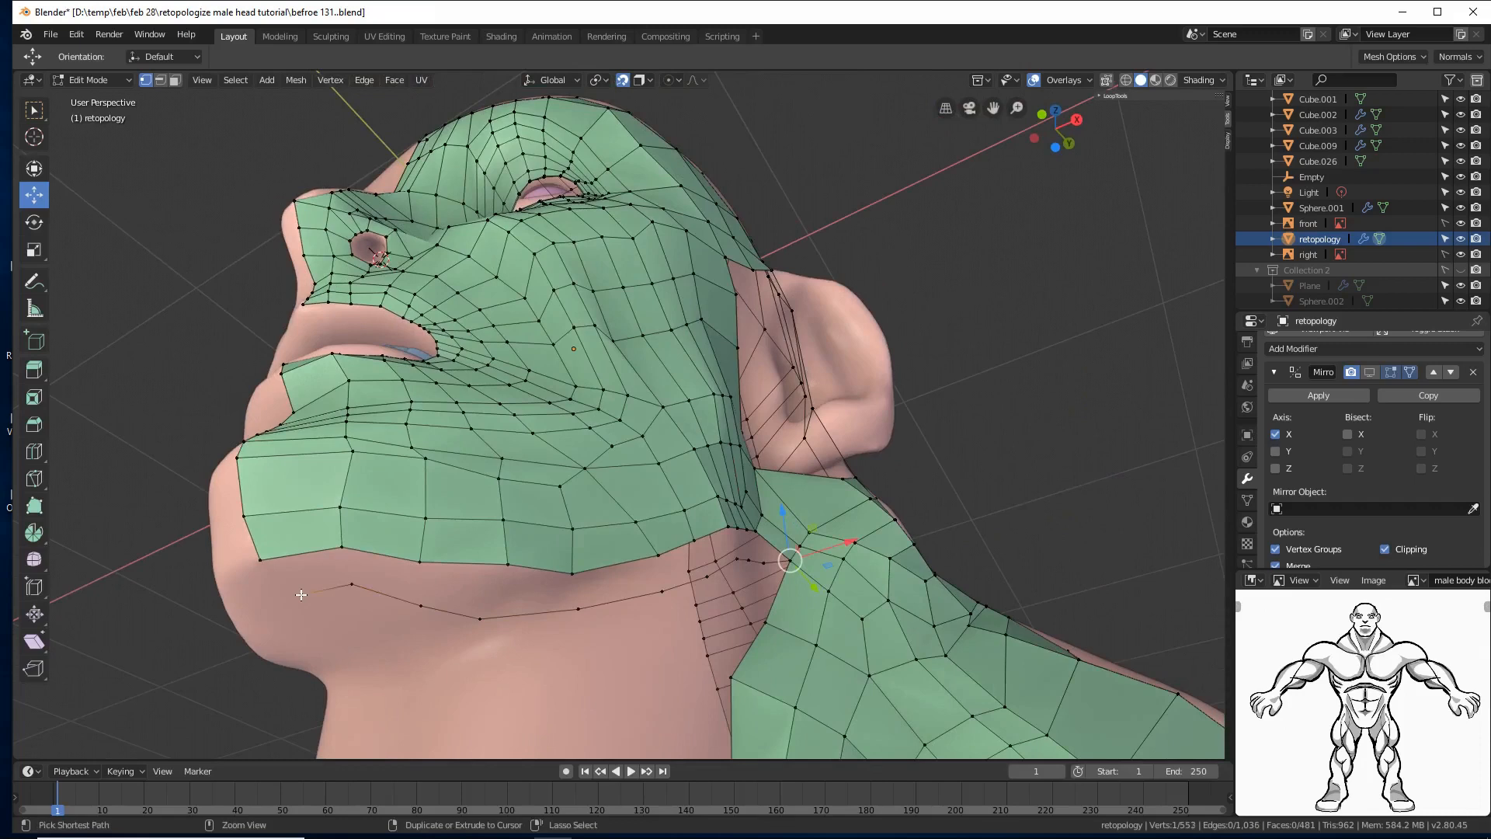
pyautogui.click(1083, 543)
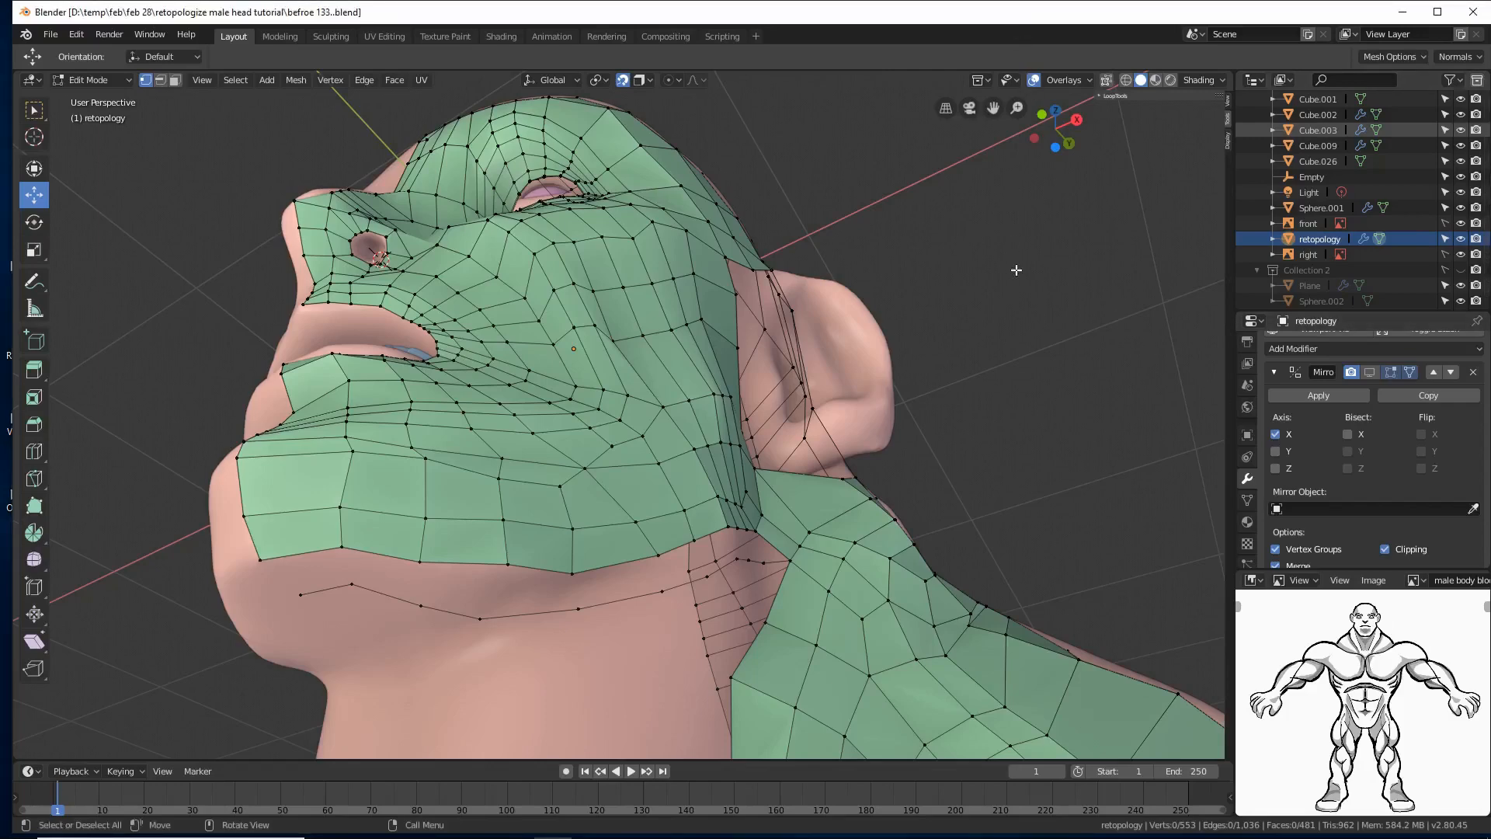
# Step: In edge selection mode, fill the first quad between the rear jaw edge and the neck end of the new edge chain
pyautogui.moveTo(1016, 269); pyautogui.dragTo(677, 266, button='middle')
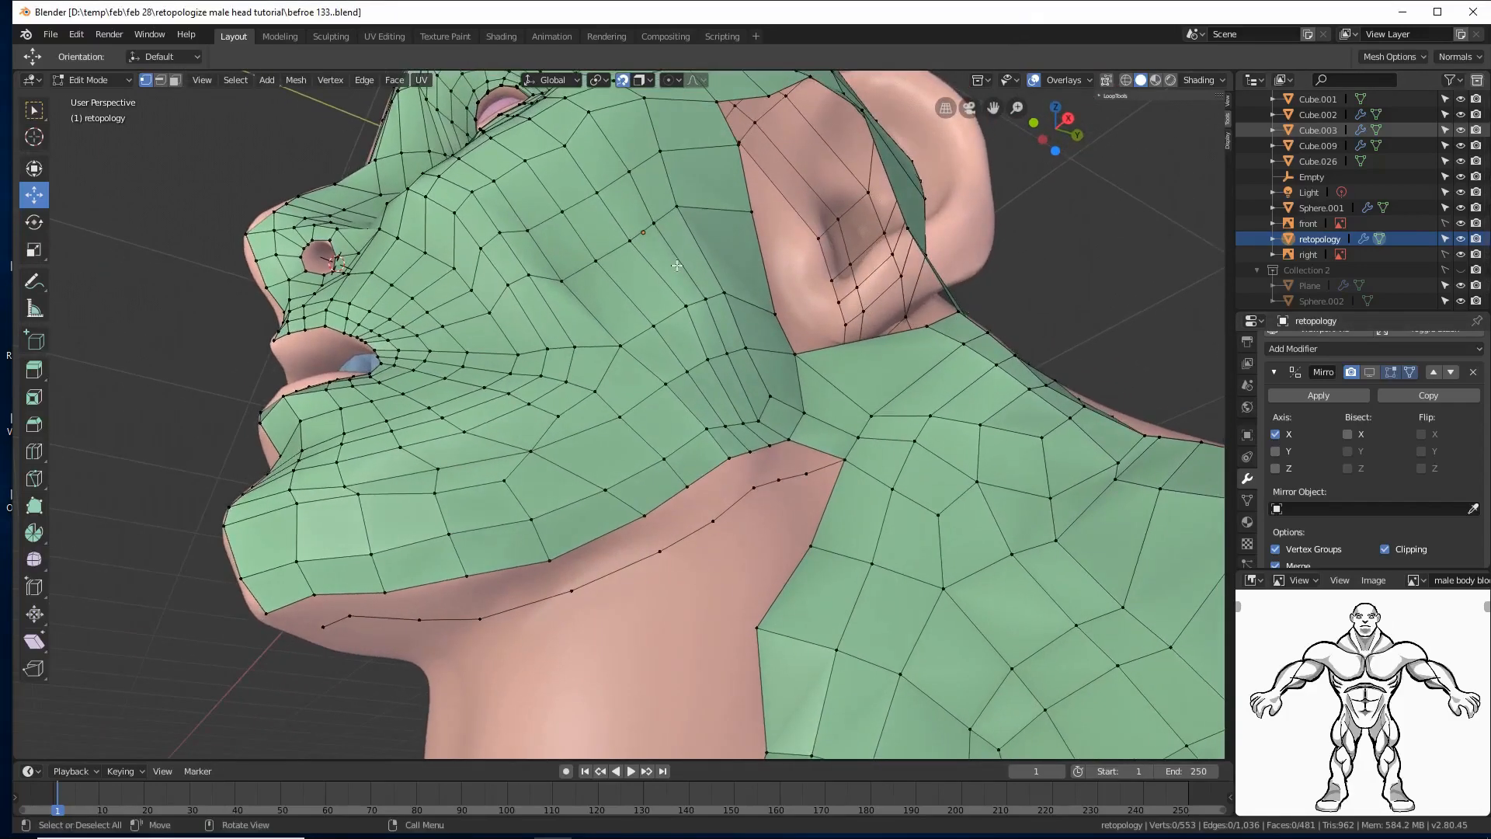
pyautogui.click(161, 79)
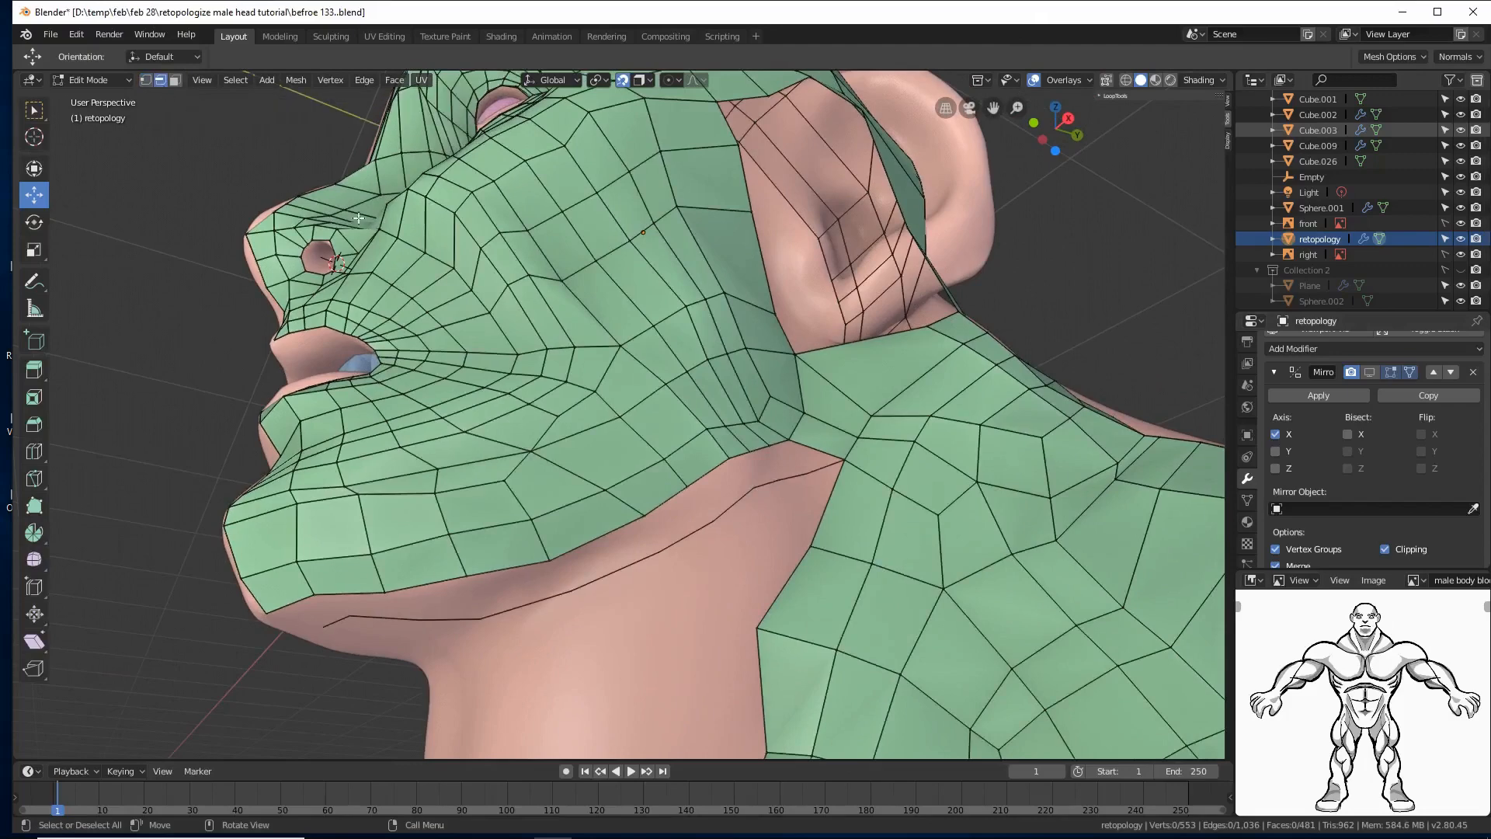
pyautogui.keyDown('shift'); pyautogui.click(779, 442); pyautogui.keyUp('shift')
pyautogui.click(33, 109)
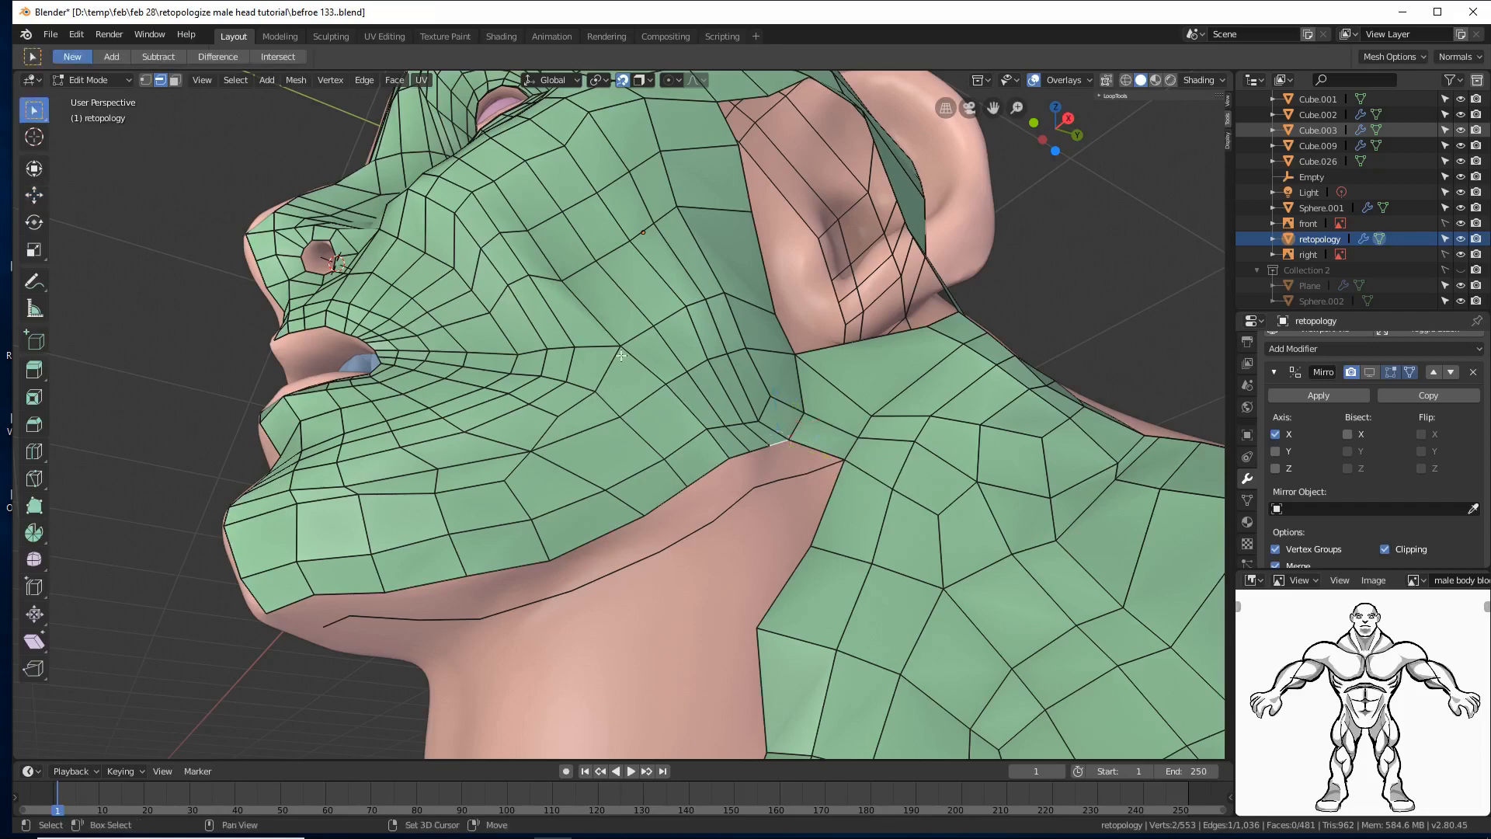
pyautogui.keyDown('shift'); pyautogui.click(820, 454); pyautogui.keyUp('shift')
pyautogui.press('f')
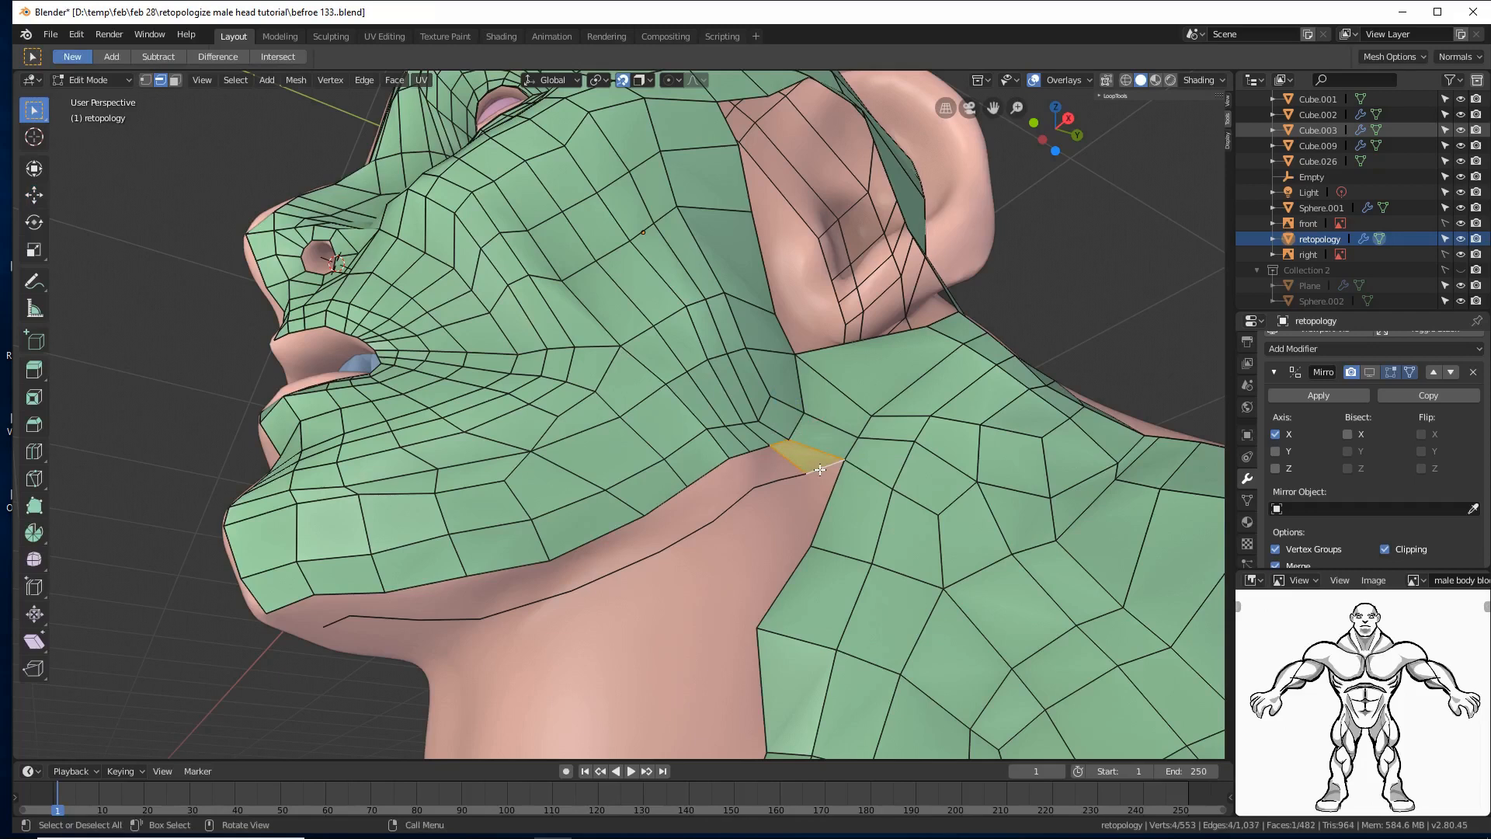
# Step: Fill successive quads between the jaw border and the edge chain toward the chin, leaving only the last gap, then clear the selection
pyautogui.click(1073, 305)
pyautogui.press('f')
pyautogui.press('f')
pyautogui.press('f')
pyautogui.press('f')
pyautogui.press('f')
pyautogui.press('f')
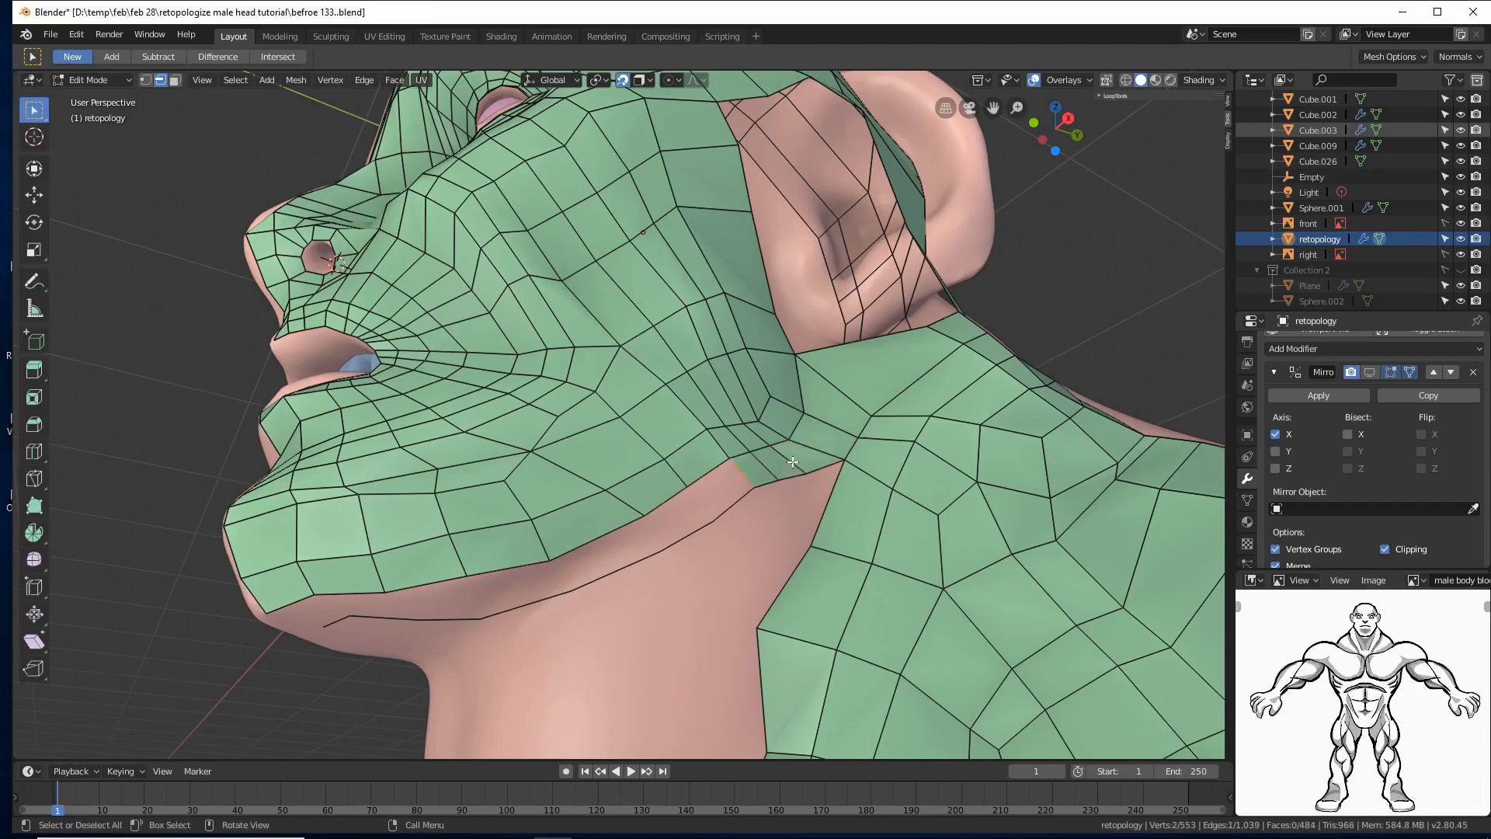
pyautogui.press('f')
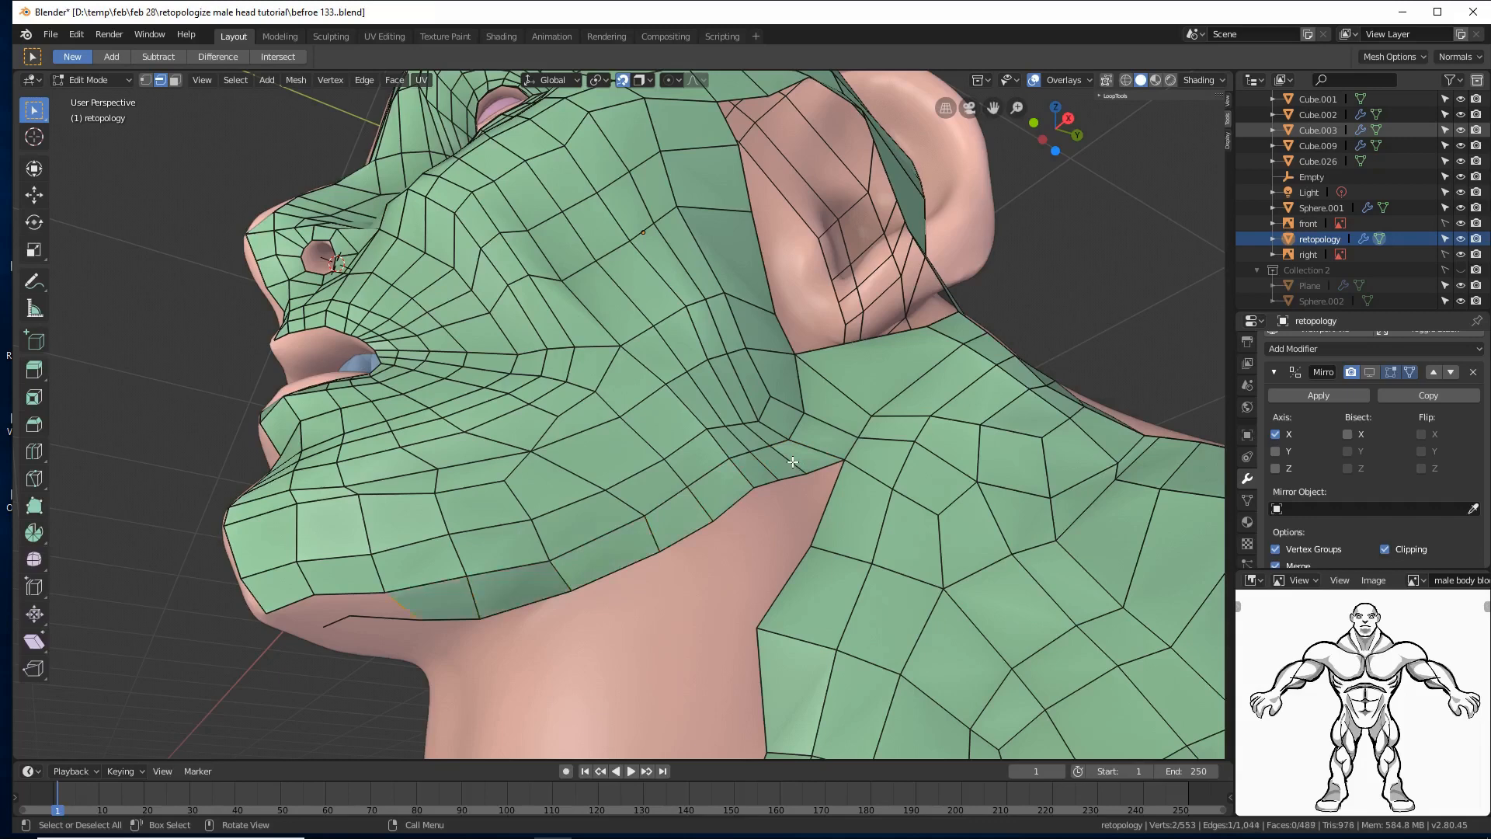
pyautogui.press('f')
pyautogui.moveTo(650, 485); pyautogui.dragTo(617, 459, button='middle')
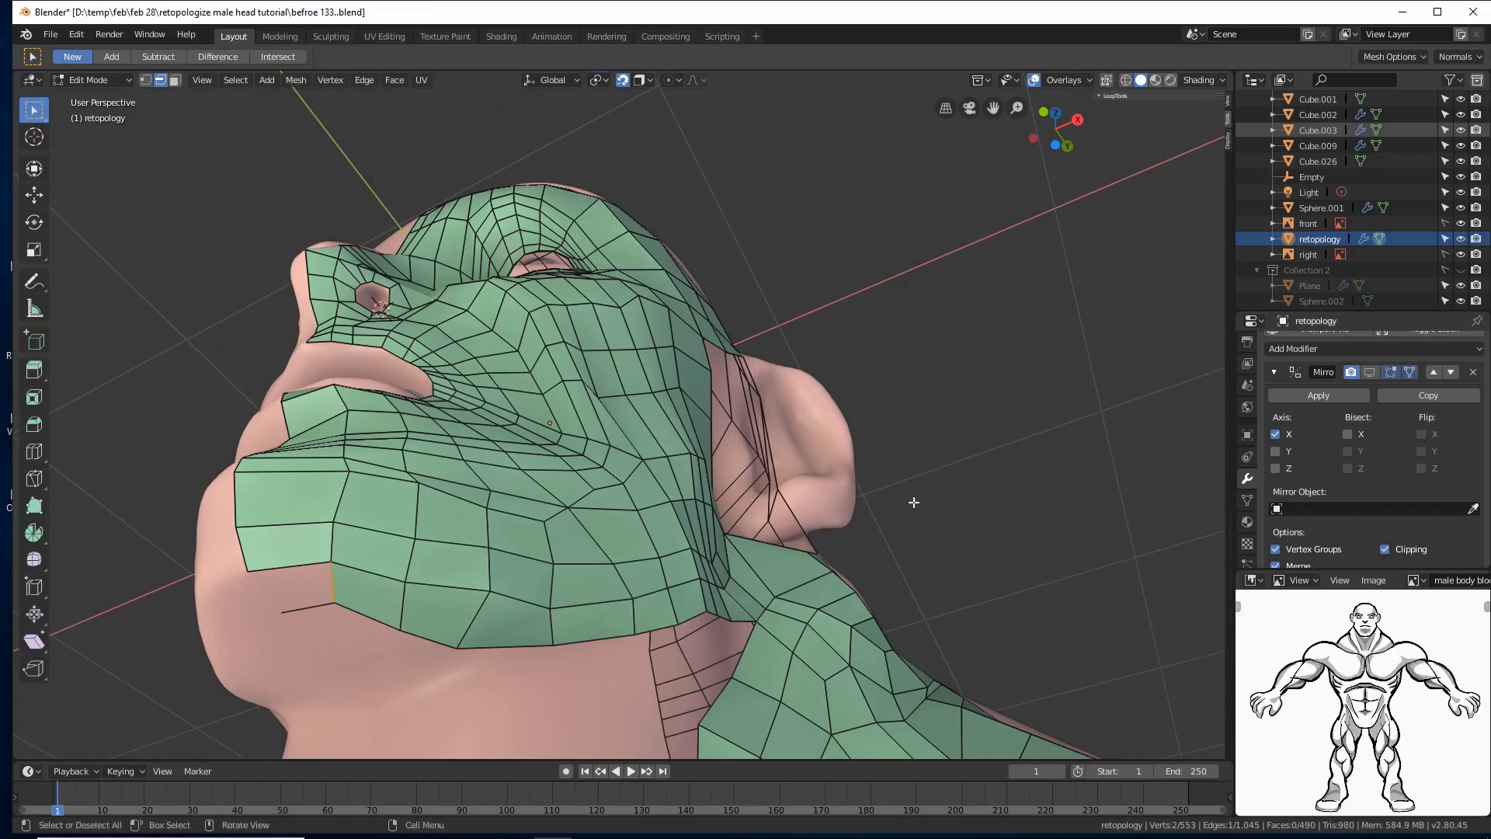
pyautogui.click(971, 496)
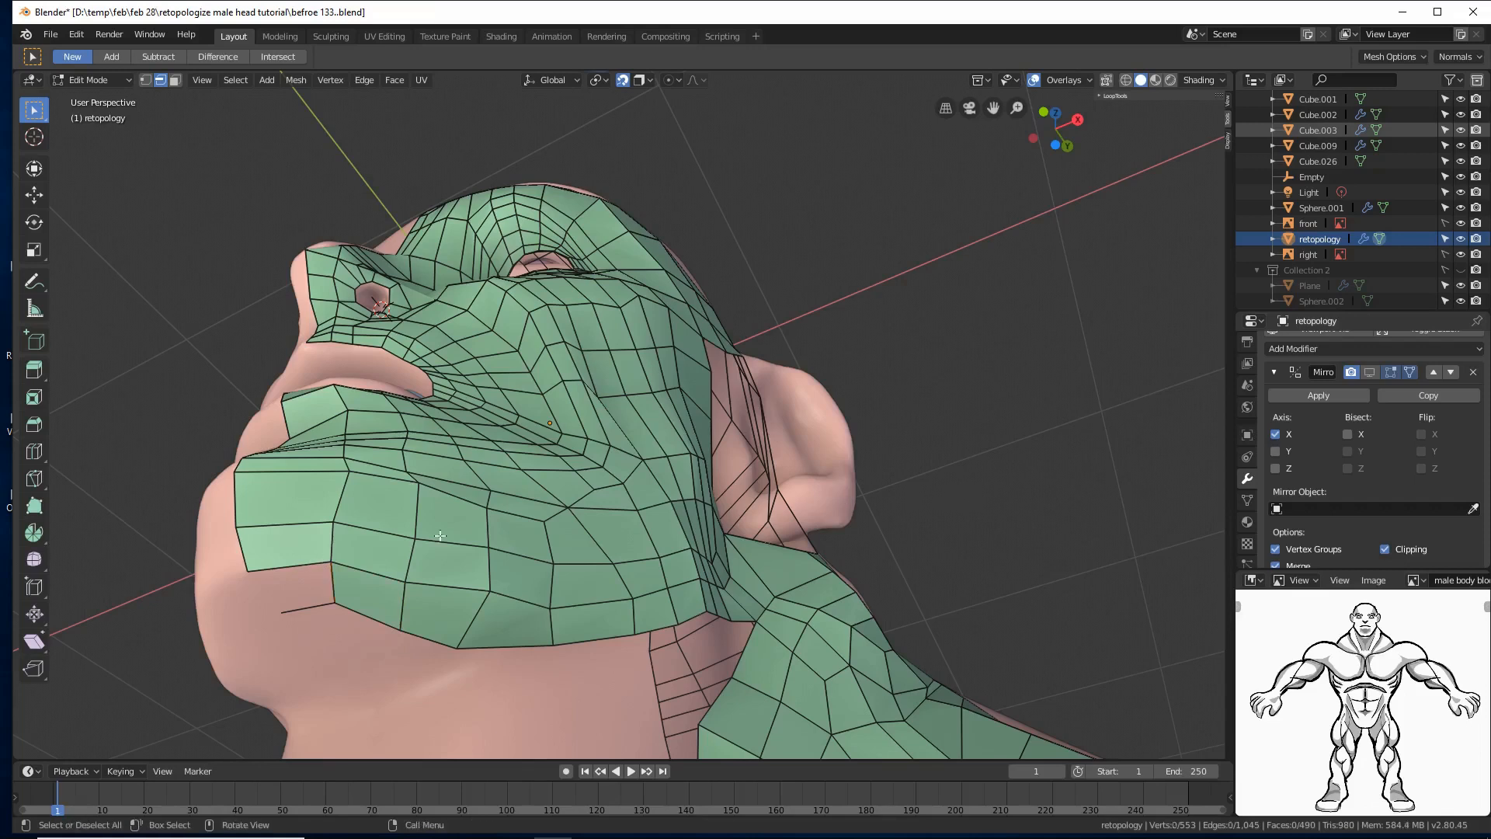
# Step: Fill the last gap beneath the chin with a quad from its three surrounding edges, then clear the selection
pyautogui.keyDown('shift'); pyautogui.click(291, 567); pyautogui.keyUp('shift')
pyautogui.keyDown('shift'); pyautogui.click(332, 584); pyautogui.keyUp('shift')
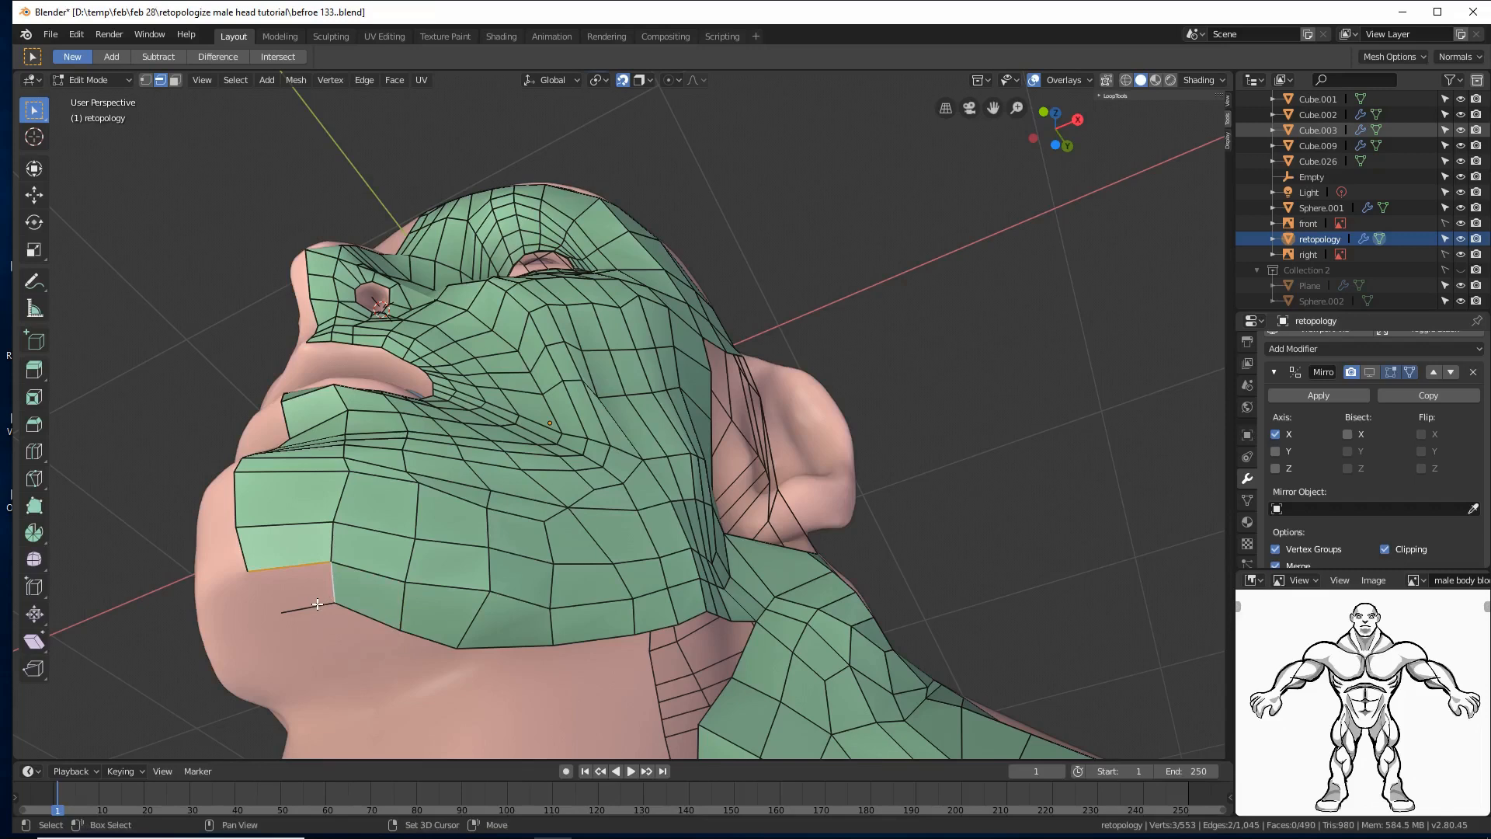
pyautogui.keyDown('shift'); pyautogui.click(318, 604); pyautogui.keyUp('shift')
pyautogui.press('f')
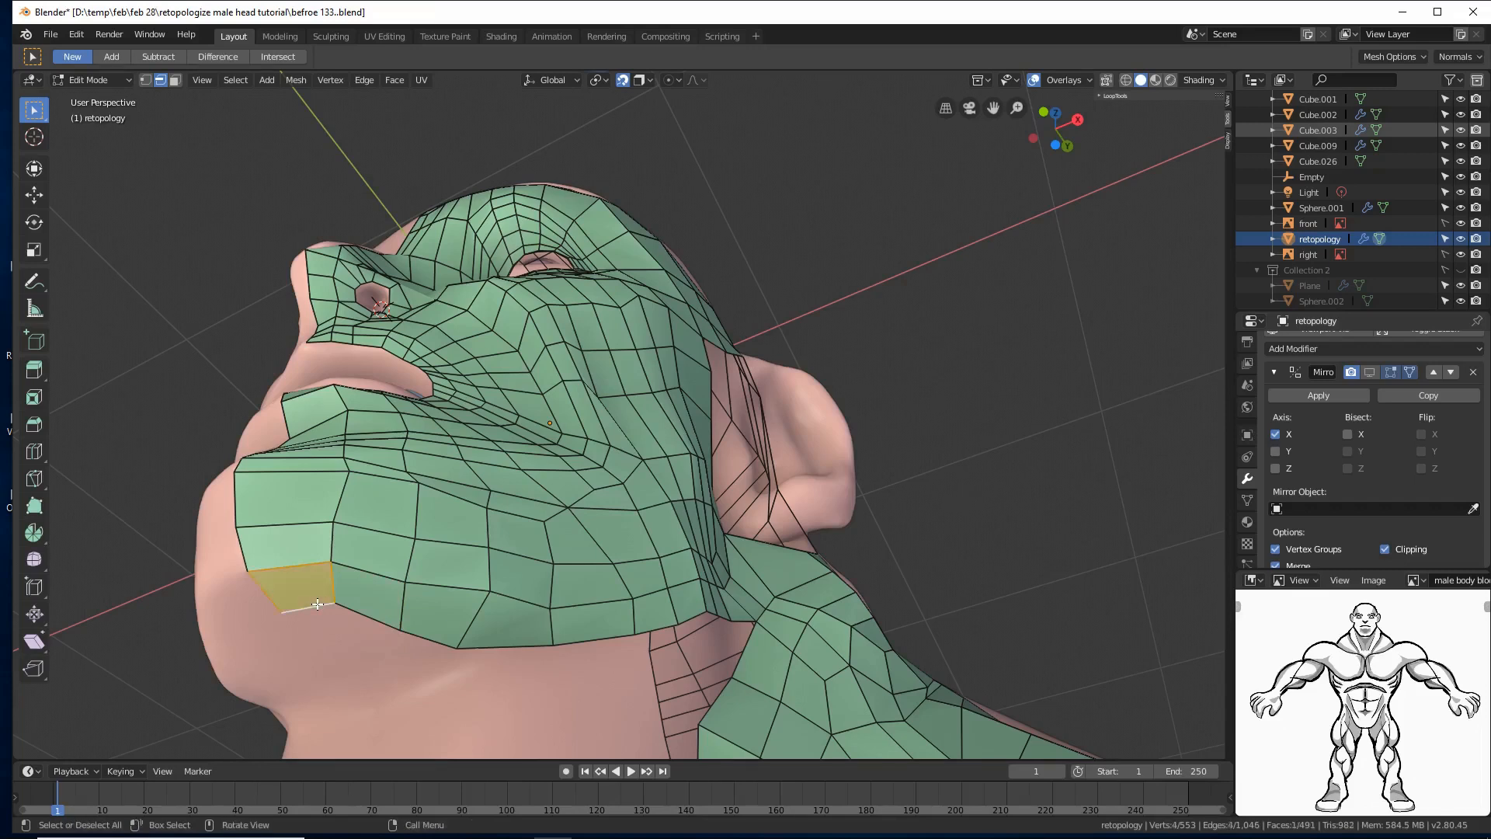
pyautogui.click(964, 570)
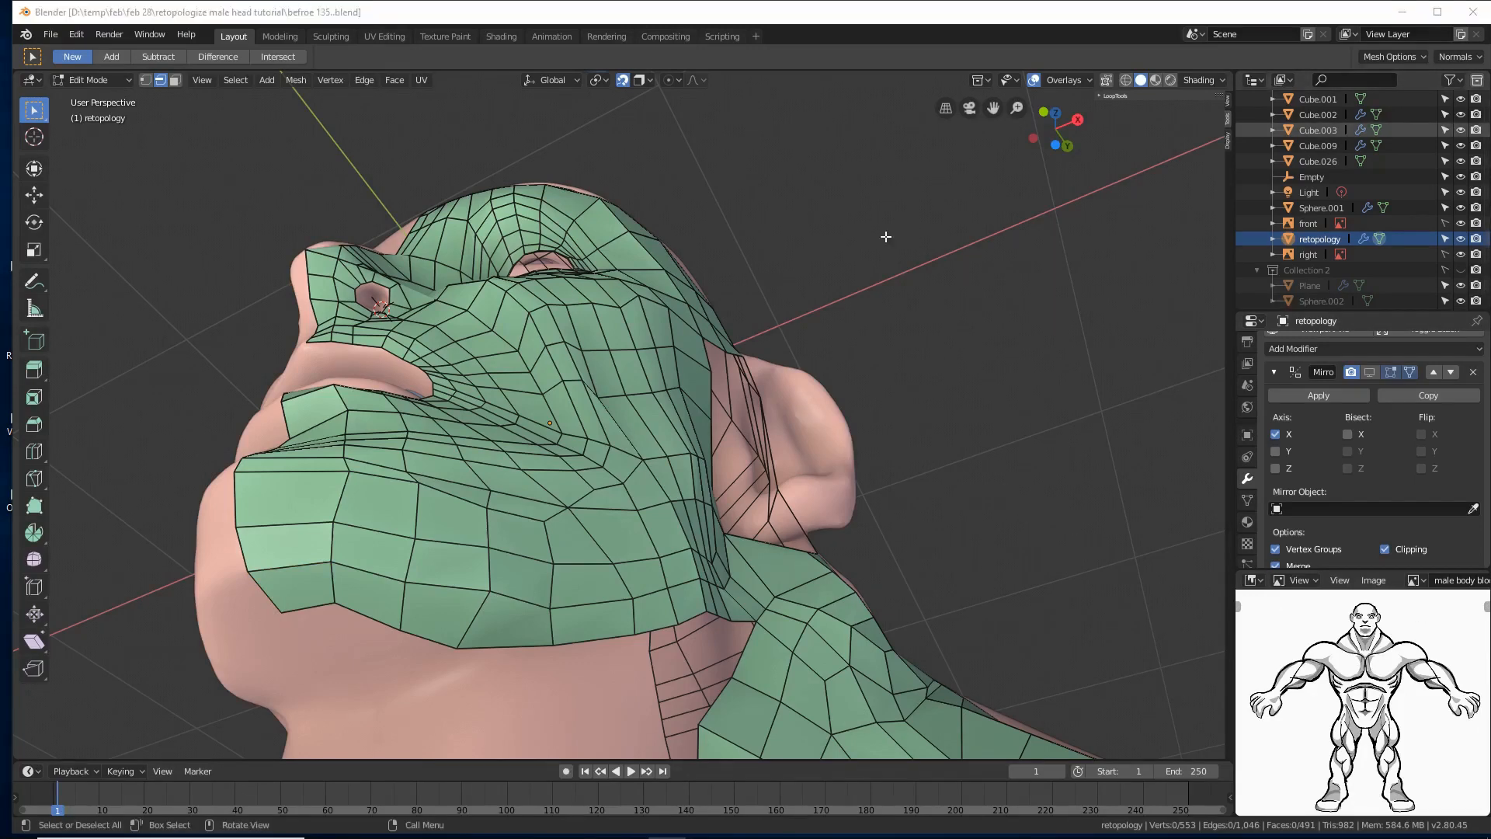
pyautogui.click(845, 15)
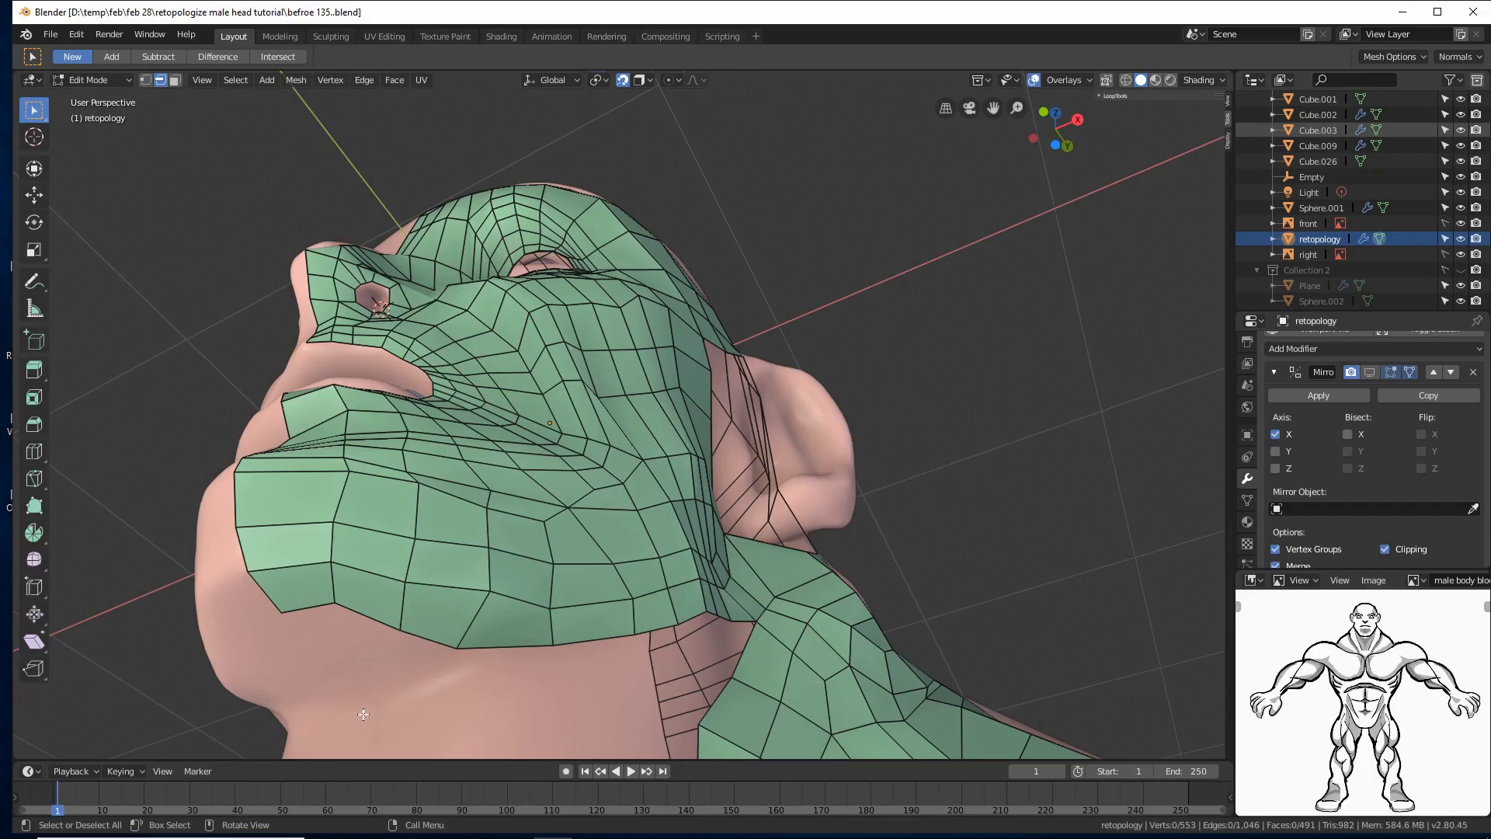
# Step: Show the mirrored half and move the short edge under the chin 0.0624 m along X onto the centre line
pyautogui.click(1370, 372)
pyautogui.moveTo(777, 504); pyautogui.dragTo(712, 528, button='middle')
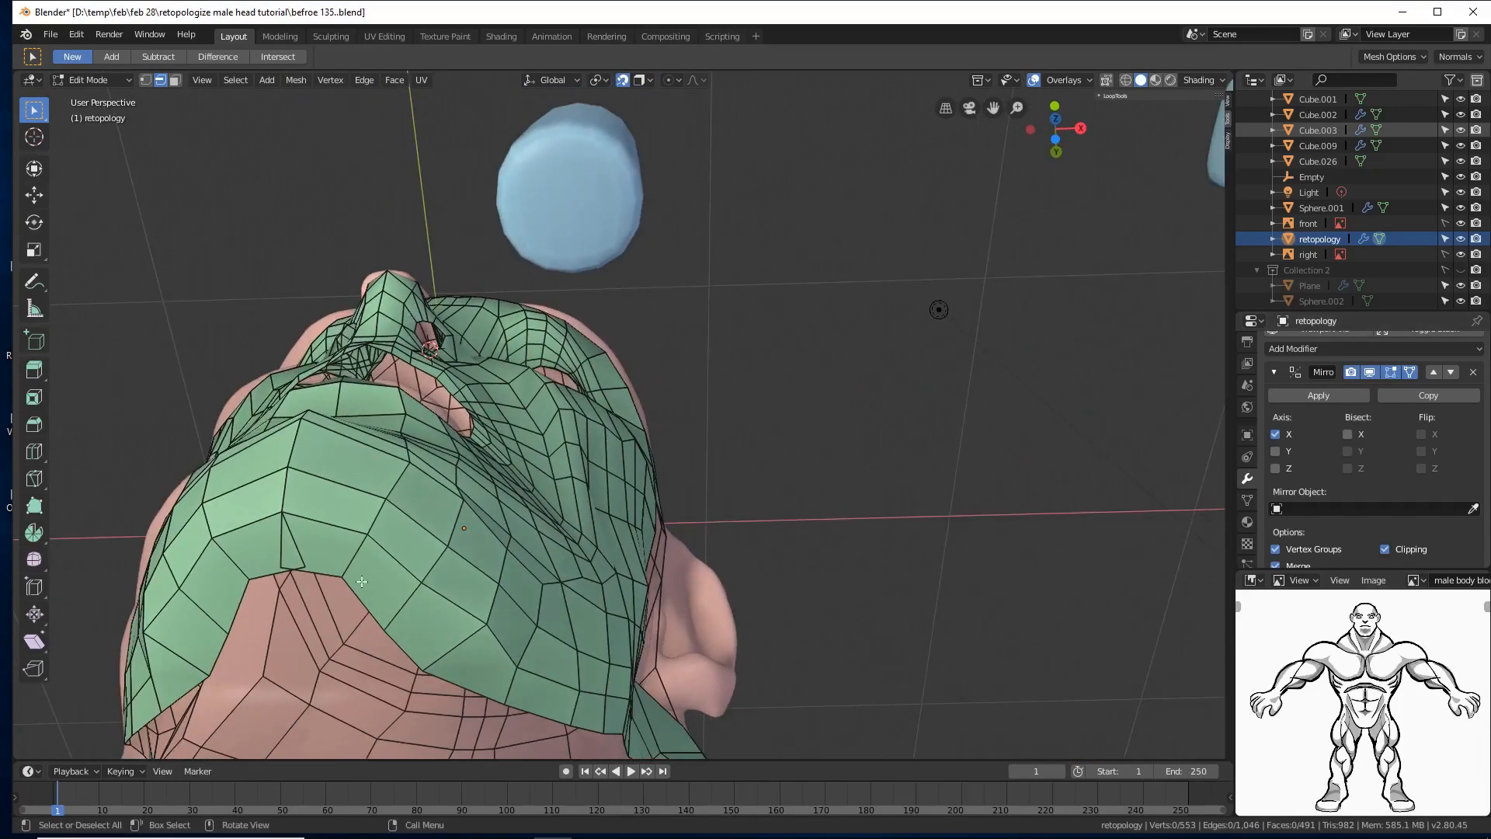
pyautogui.click(296, 551)
pyautogui.click(34, 195)
pyautogui.moveTo(339, 536); pyautogui.dragTo(371, 542)
pyautogui.moveTo(419, 621); pyautogui.dragTo(719, 497, button='middle')
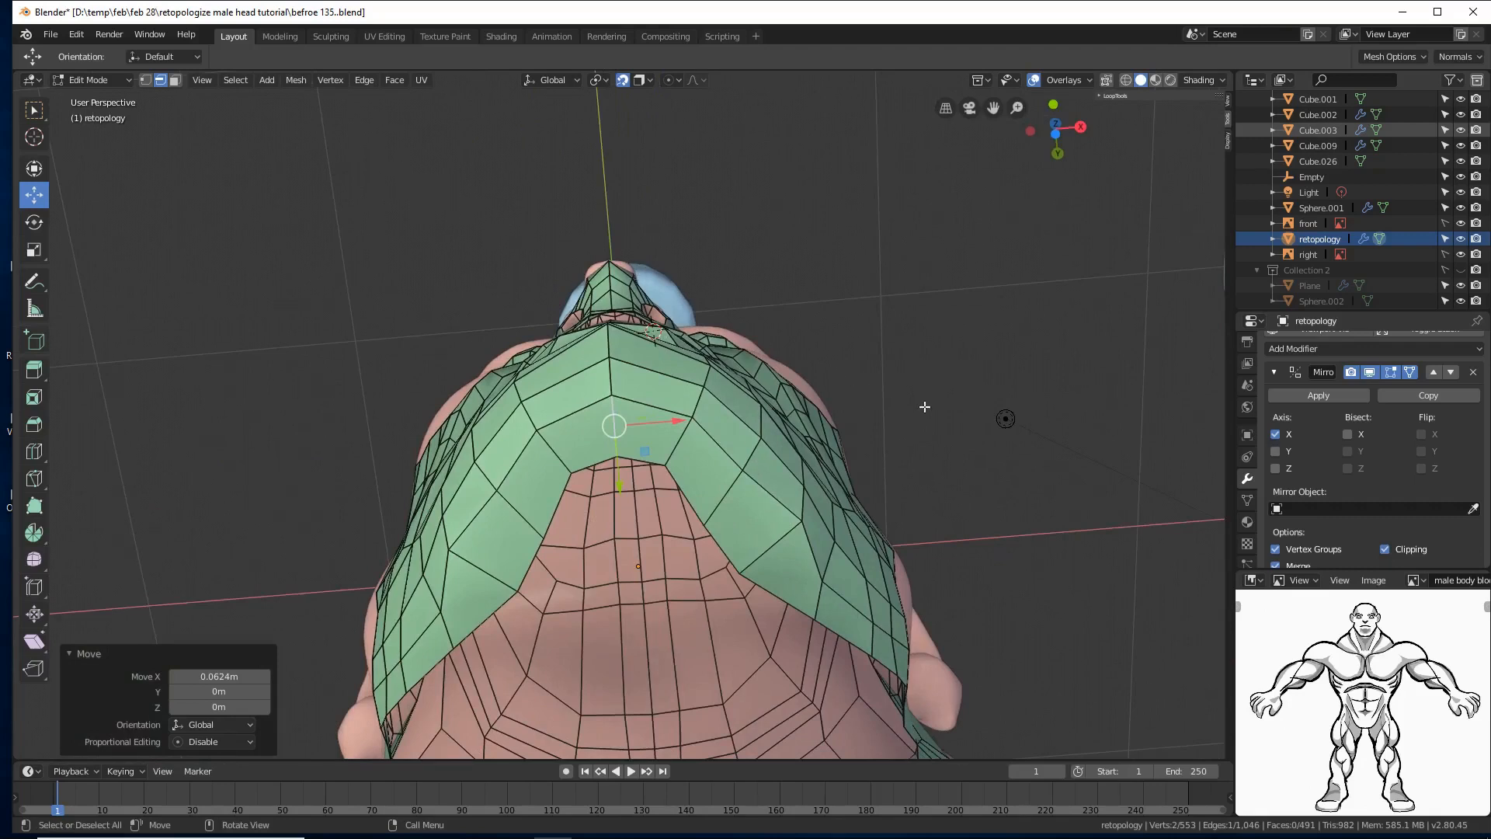
# Step: Hide the mirrored half and, in vertex selection mode, extrude two new vertices from the centre-line vertex under the chin toward the neck
pyautogui.click(1369, 372)
pyautogui.moveTo(1089, 438); pyautogui.dragTo(371, 185, button='middle')
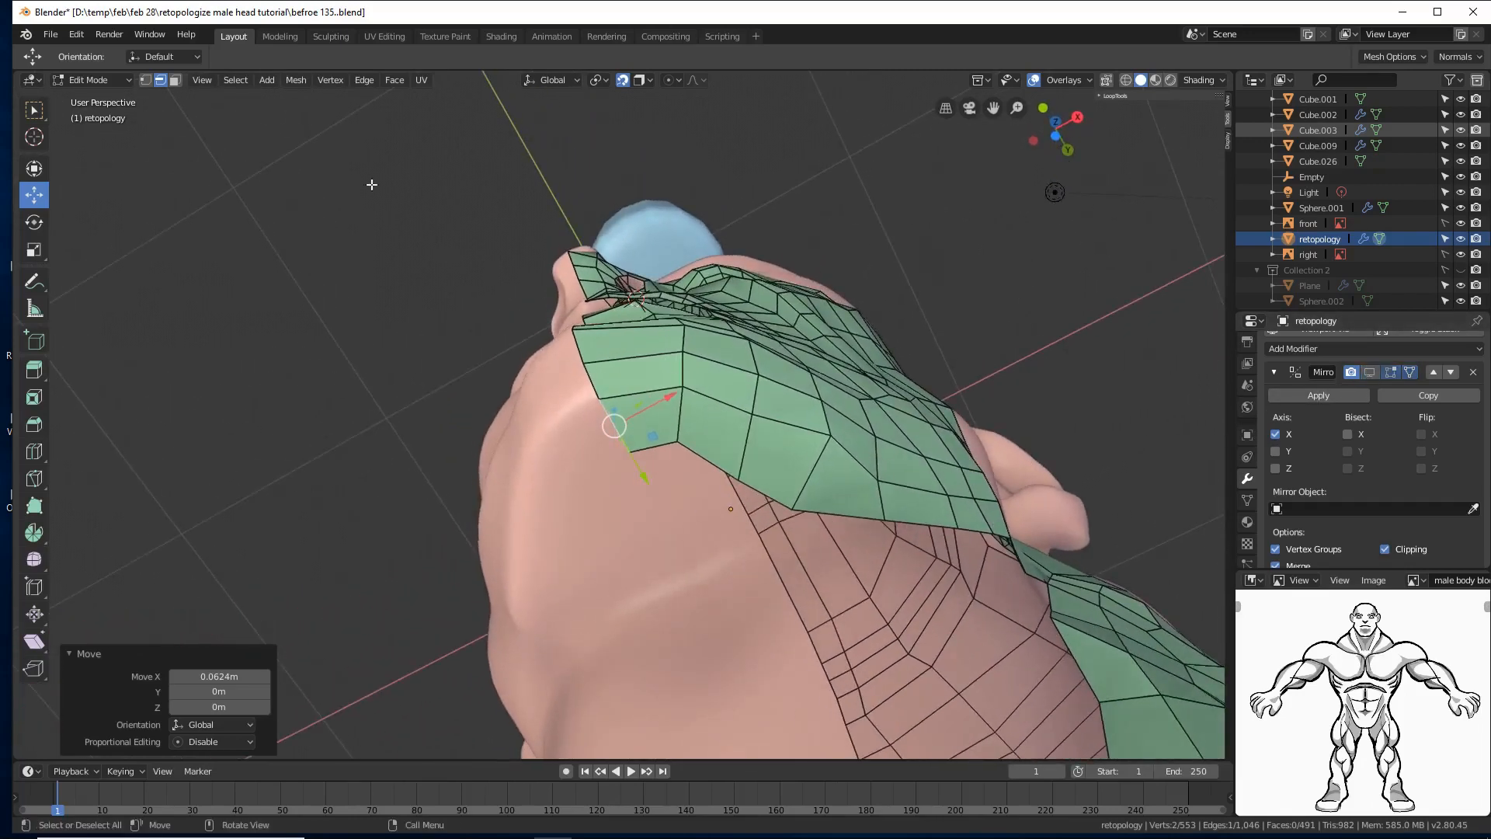
pyautogui.click(145, 80)
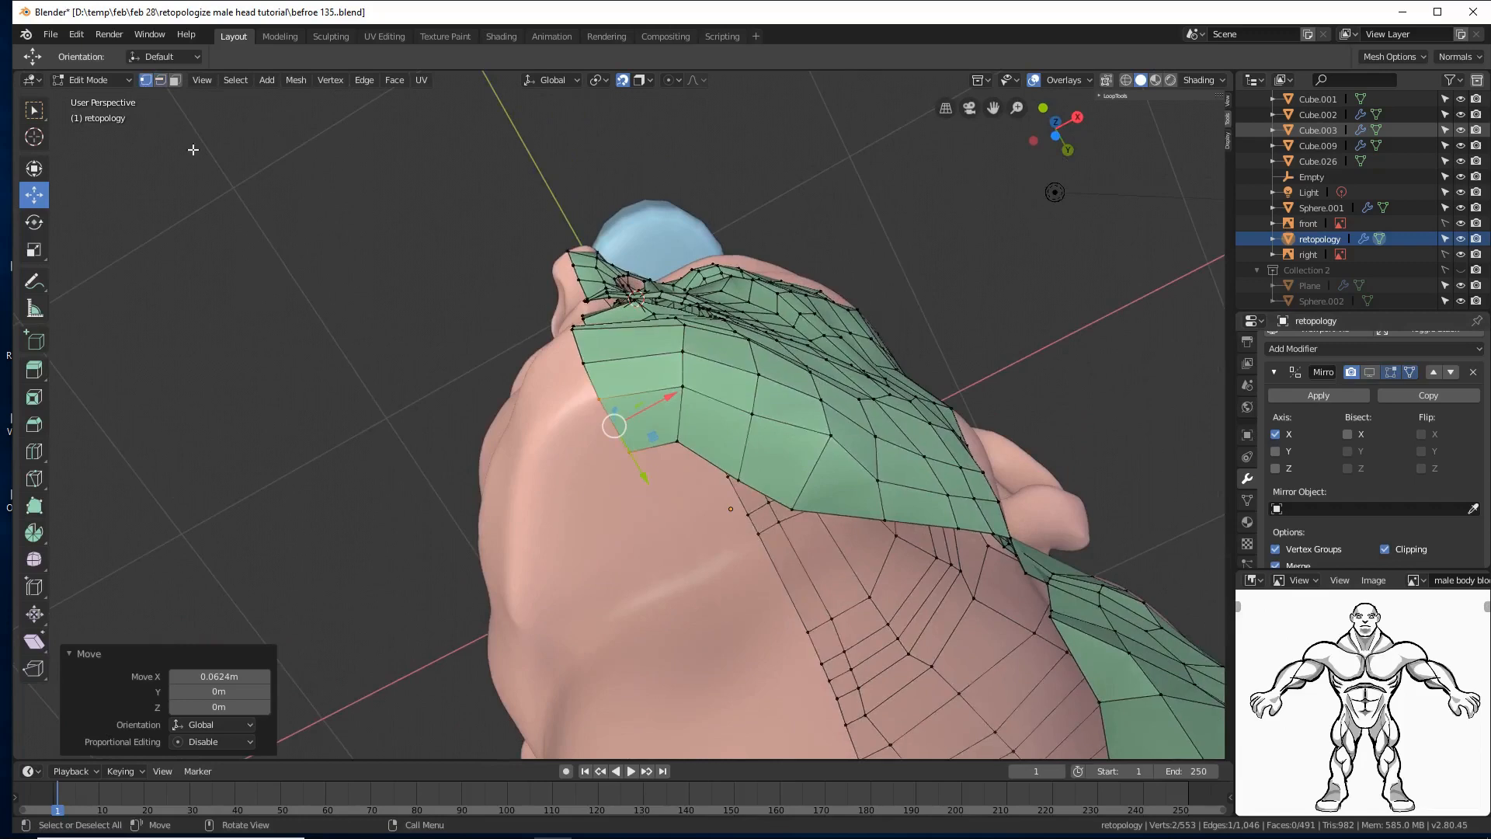
pyautogui.click(382, 406)
pyautogui.click(630, 450)
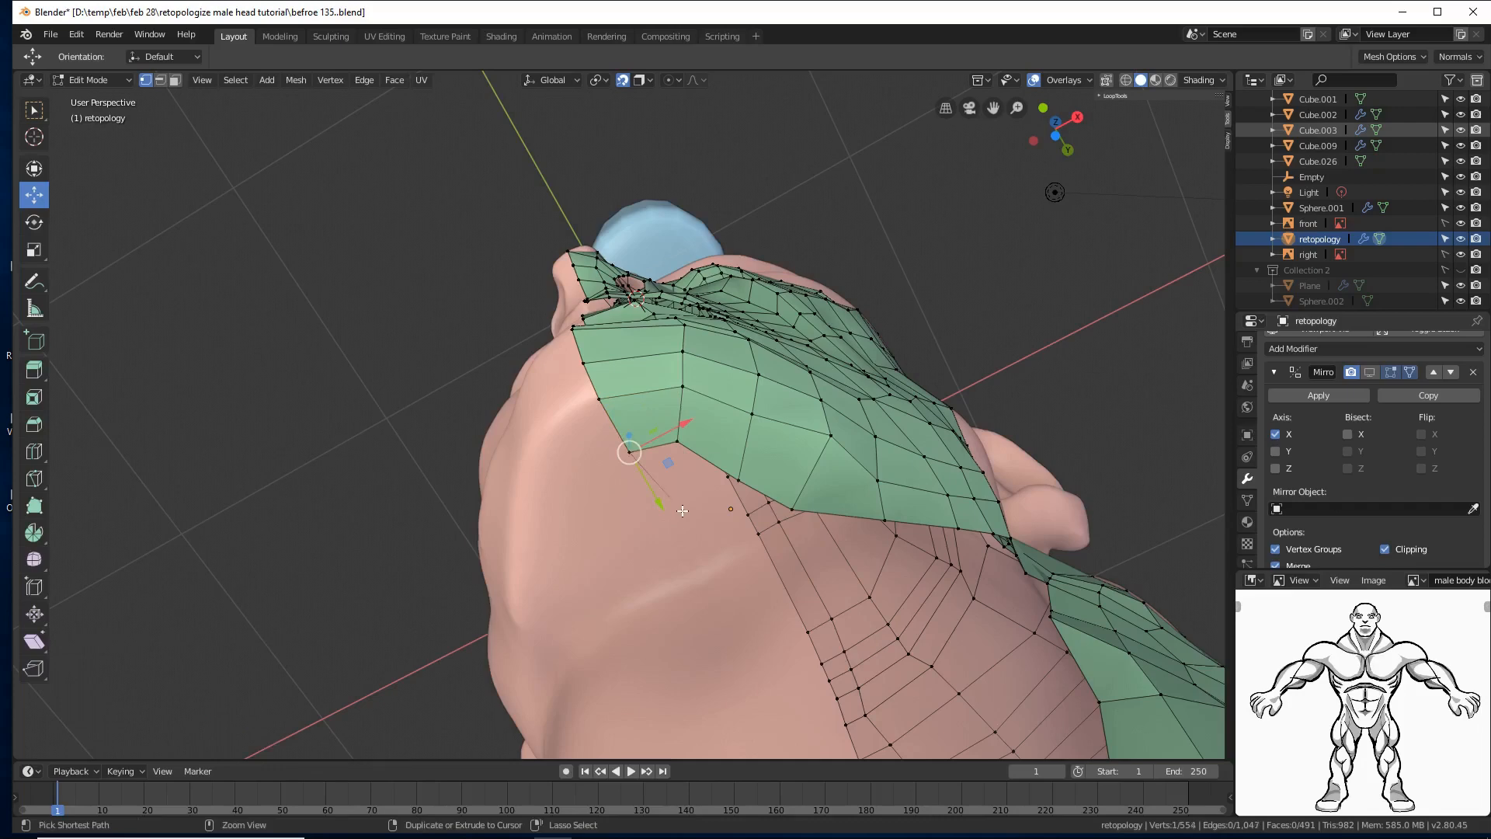
pyautogui.moveTo(682, 510); pyautogui.dragTo(734, 545, button='middle')
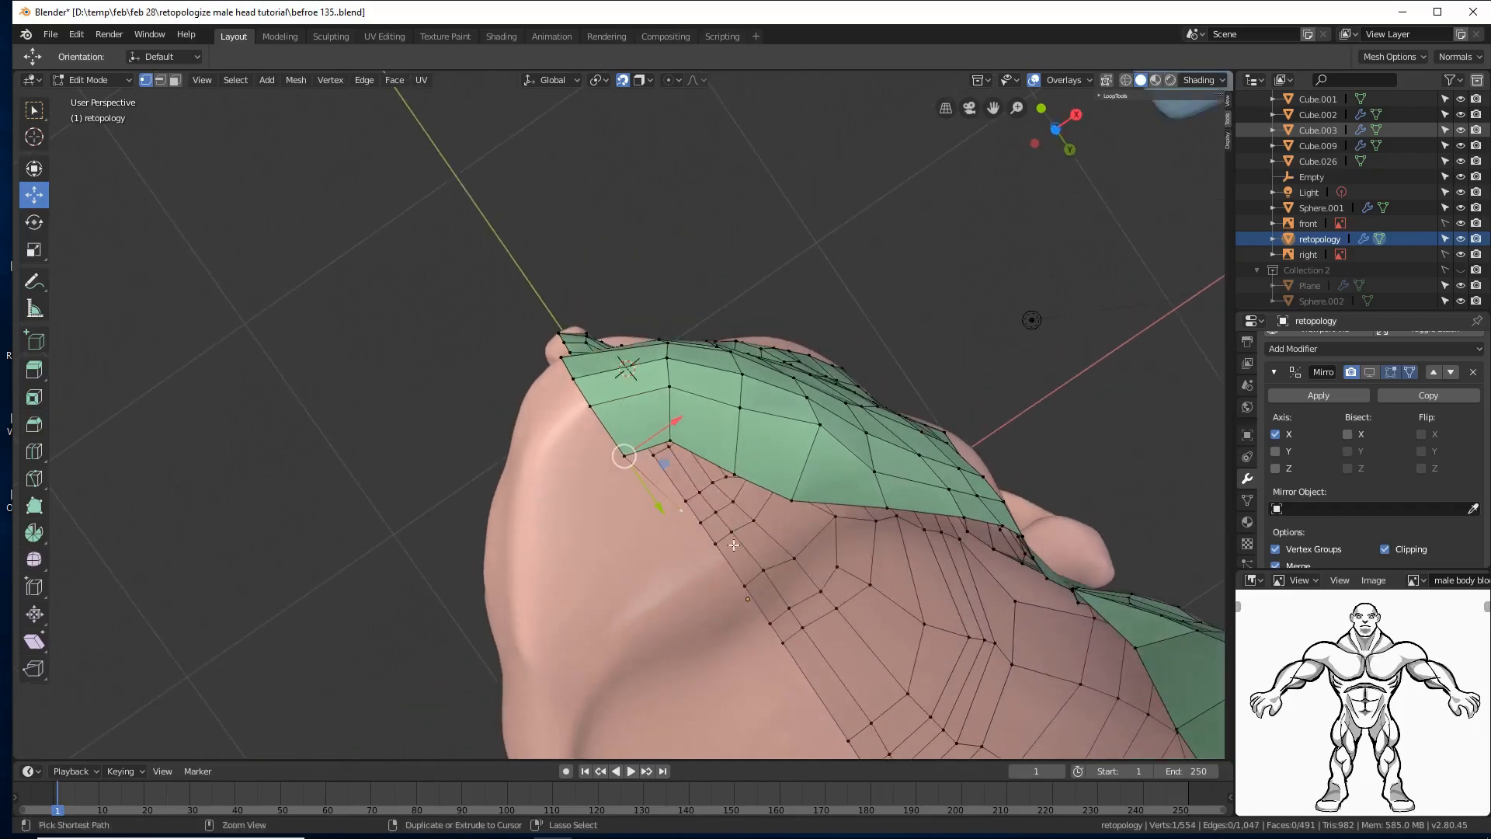
pyautogui.keyDown('ctrl'); pyautogui.rightClick(736, 559); pyautogui.keyUp('ctrl')
pyautogui.moveTo(736, 559); pyautogui.dragTo(714, 501, button='middle')
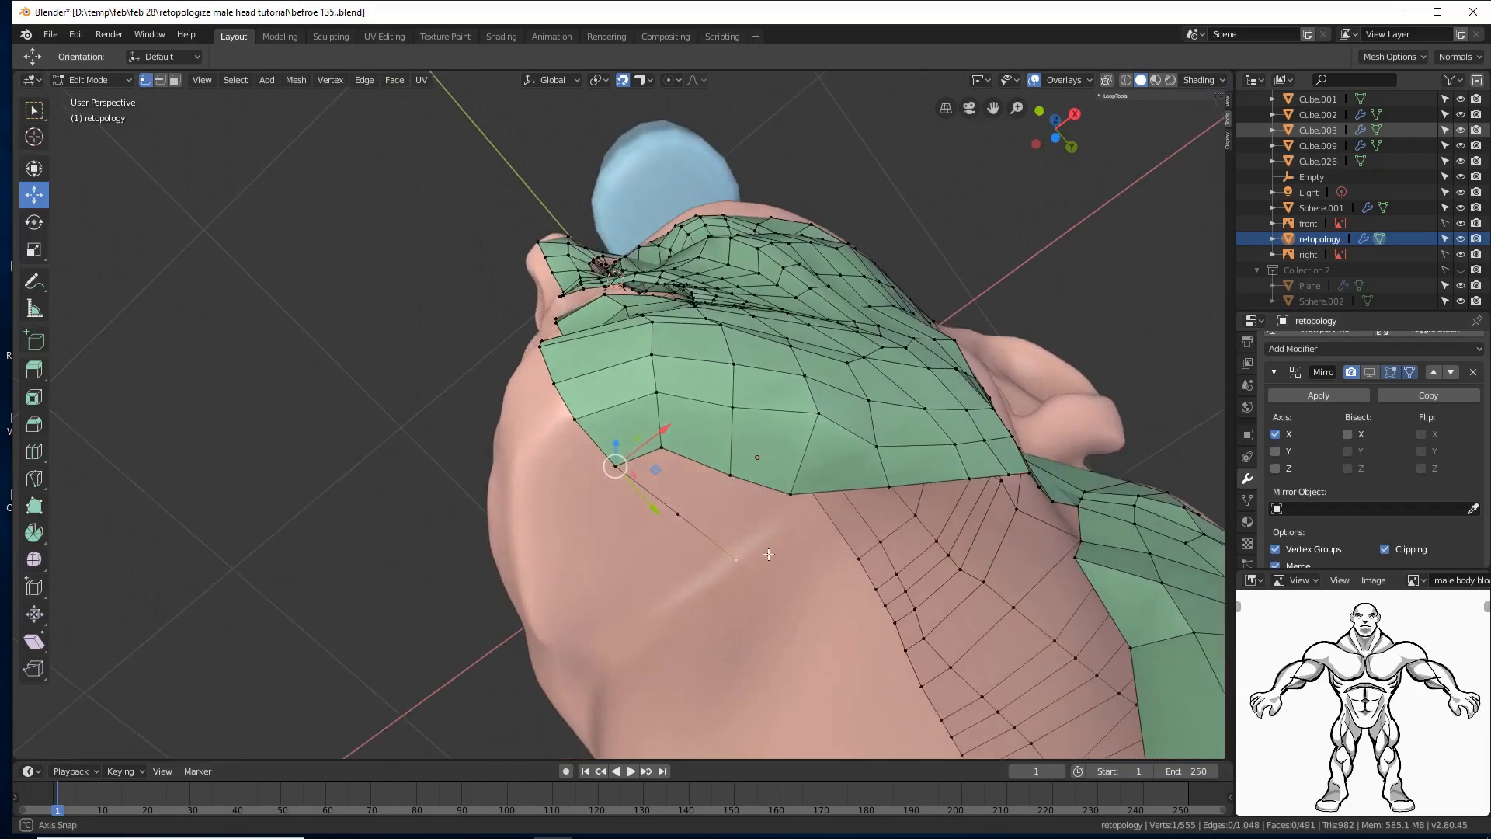
# Step: Fill the quad under the chin between the border's first three vertices and the first extruded vertex, then clear the selection
pyautogui.click(35, 109)
pyautogui.click(615, 466)
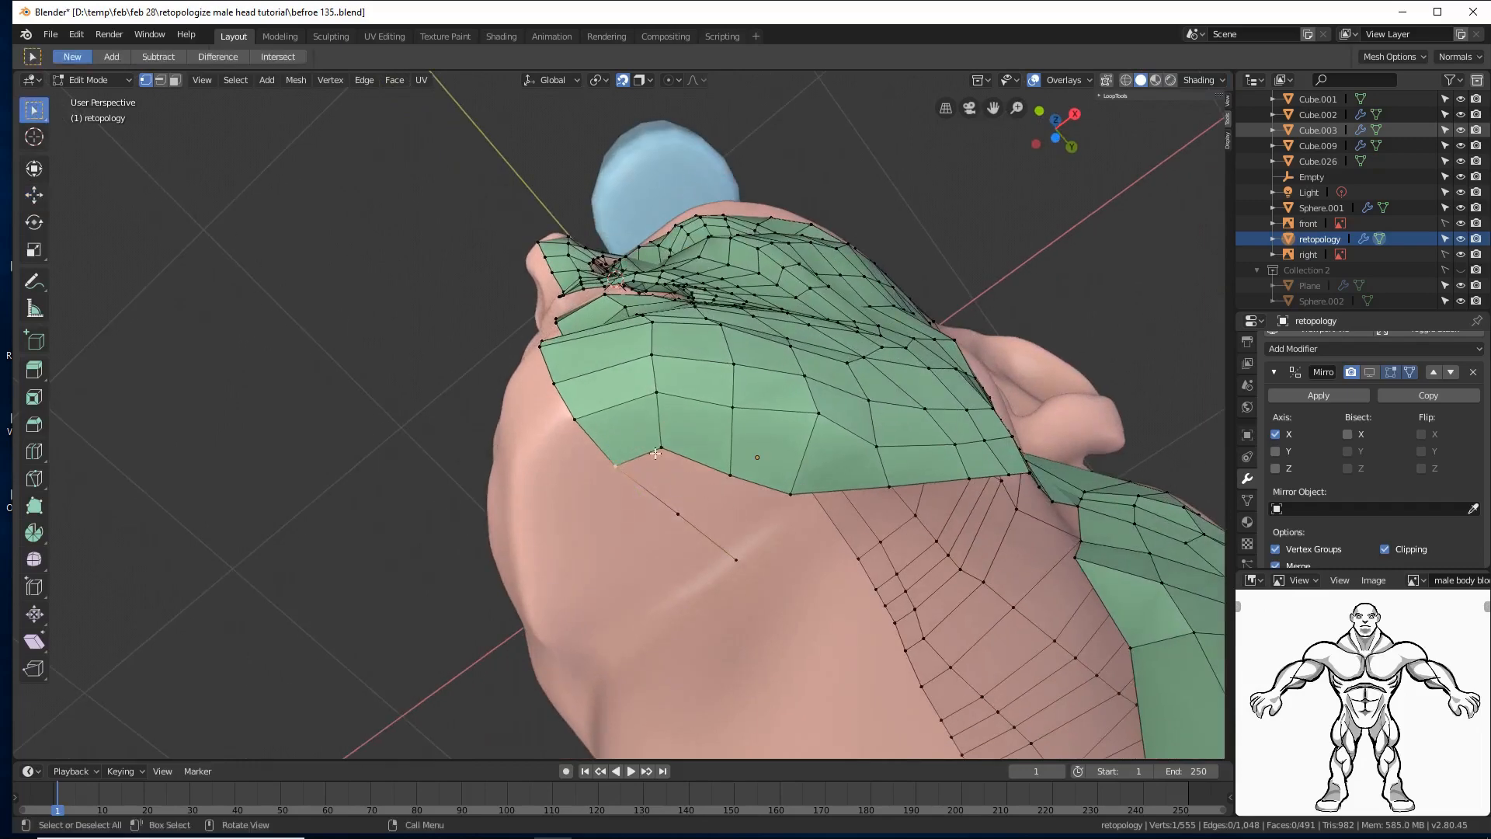
pyautogui.keyDown('shift'); pyautogui.click(661, 448); pyautogui.keyUp('shift')
pyautogui.keyDown('shift'); pyautogui.click(730, 474); pyautogui.keyUp('shift')
pyautogui.keyDown('shift'); pyautogui.click(678, 513); pyautogui.keyUp('shift')
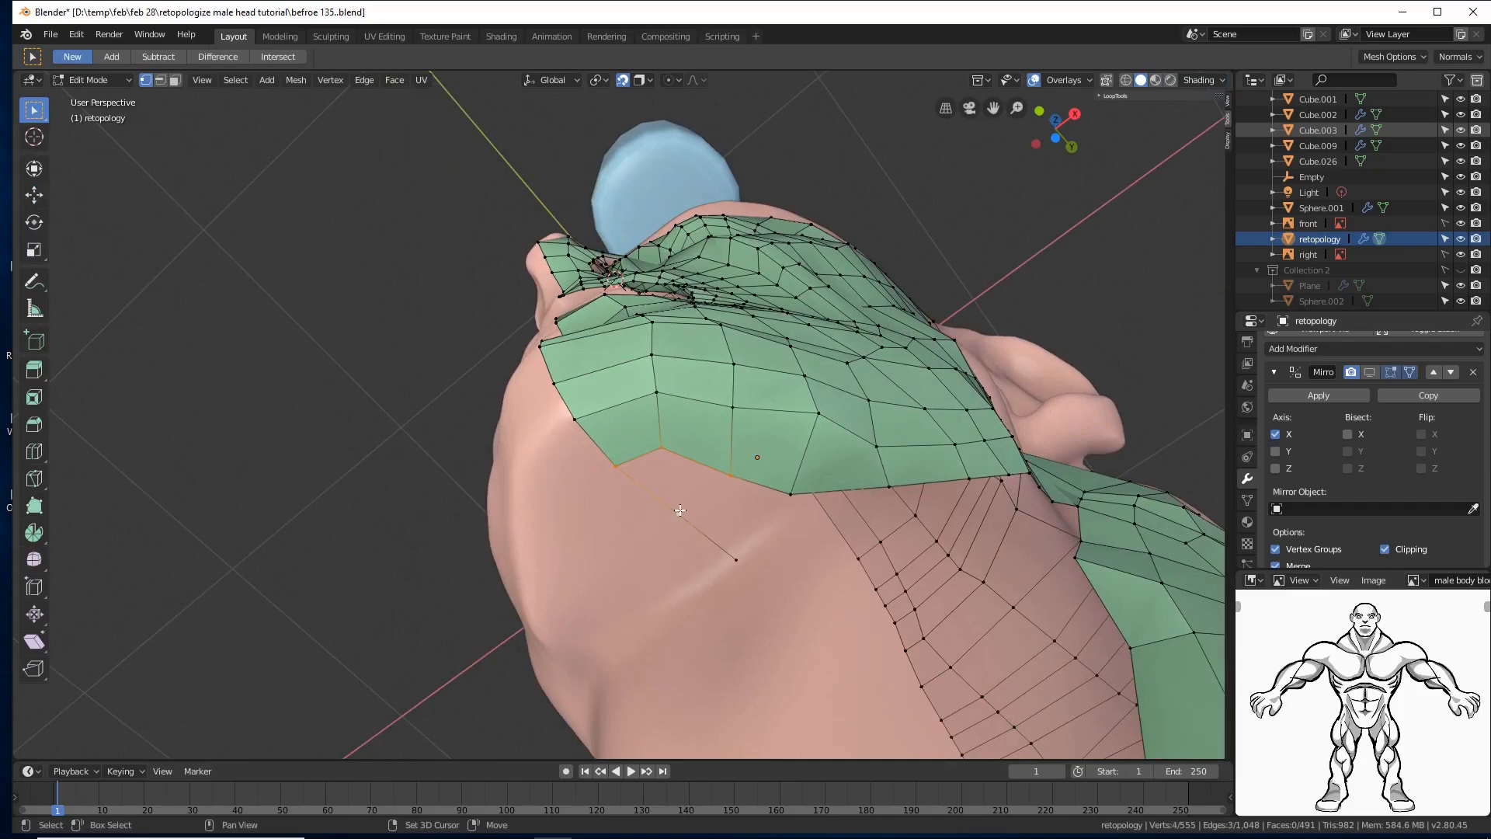
pyautogui.press('f')
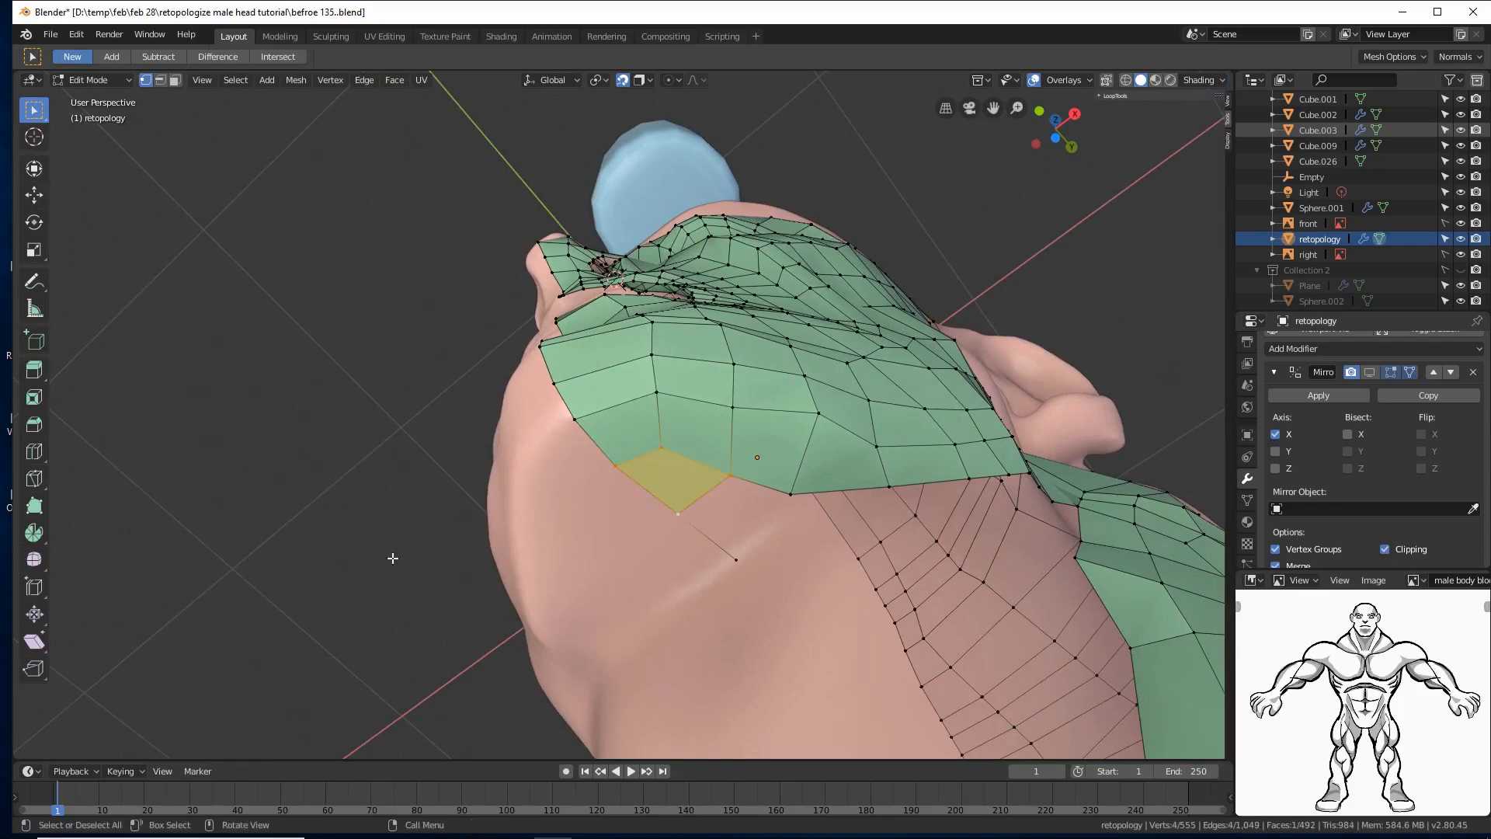
pyautogui.click(393, 559)
# Step: Fill the adjacent quad between the jaw border and the last extruded vertex, then clear the selection
pyautogui.click(682, 516)
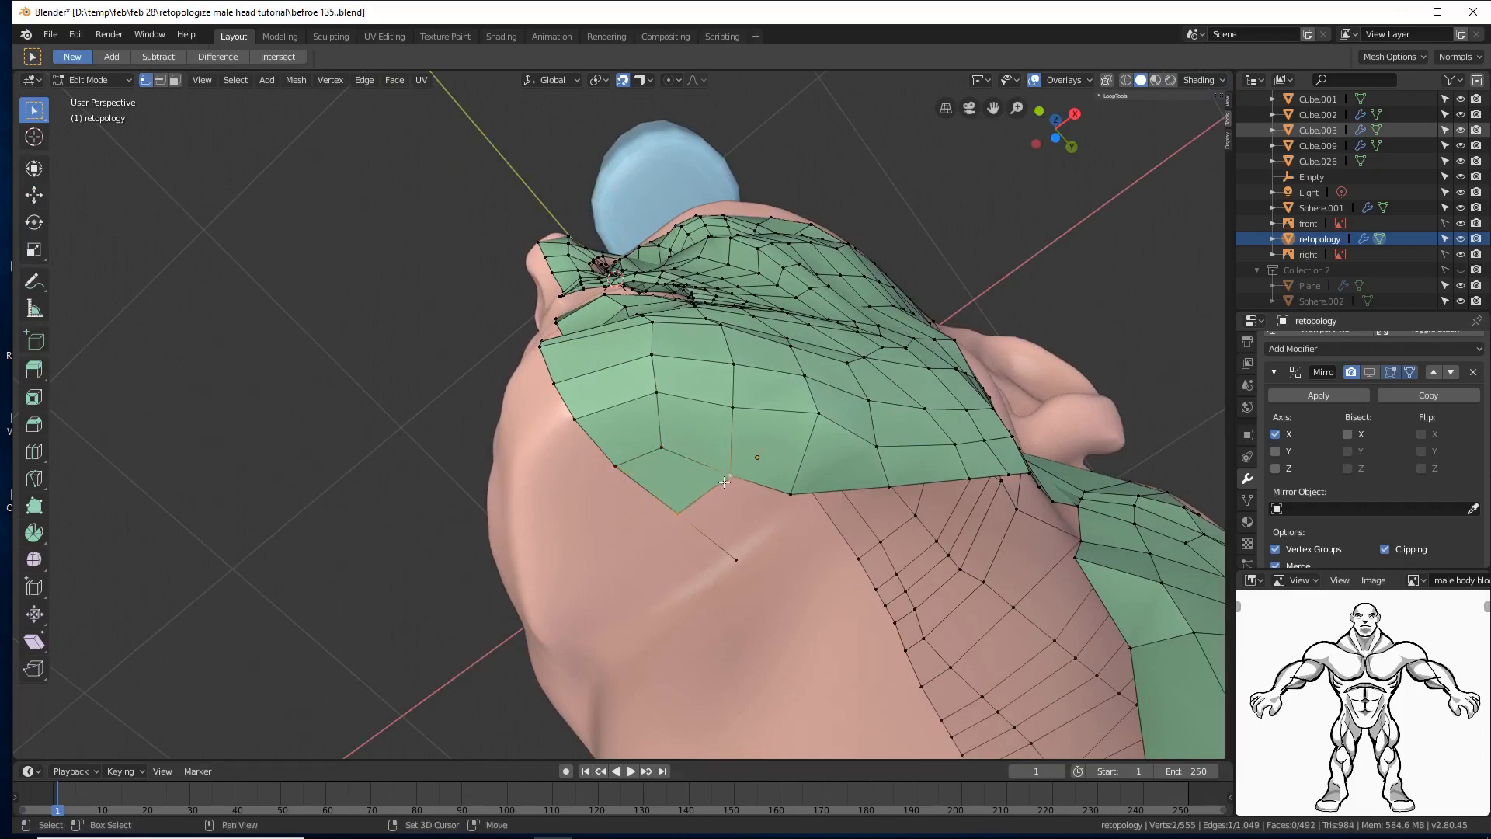
pyautogui.keyDown('shift'); pyautogui.click(730, 474); pyautogui.keyUp('shift')
pyautogui.keyDown('shift'); pyautogui.click(778, 494); pyautogui.keyUp('shift')
pyautogui.press('f')
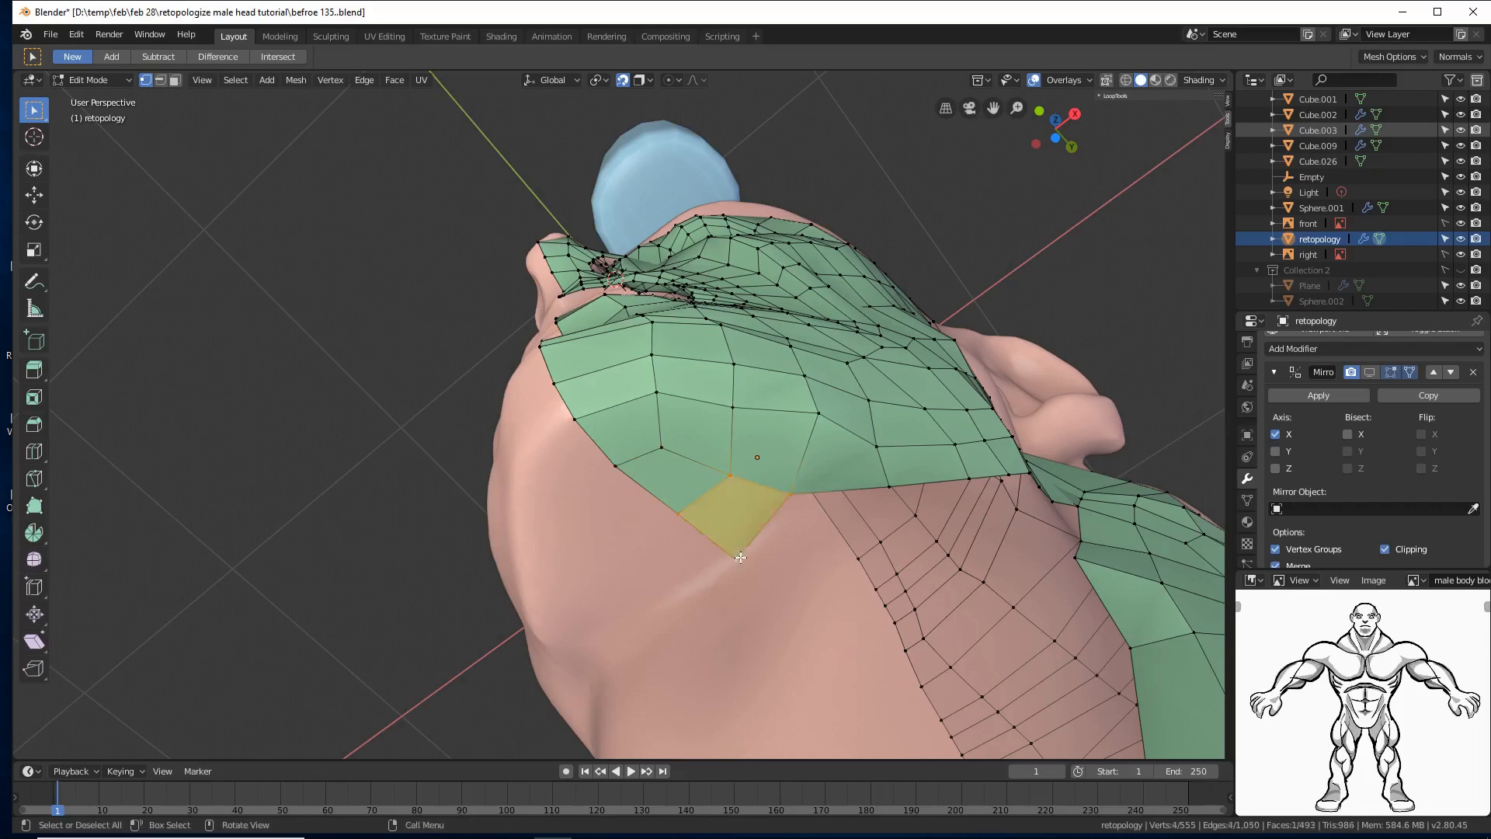
pyautogui.hotkey('alt', 'a')
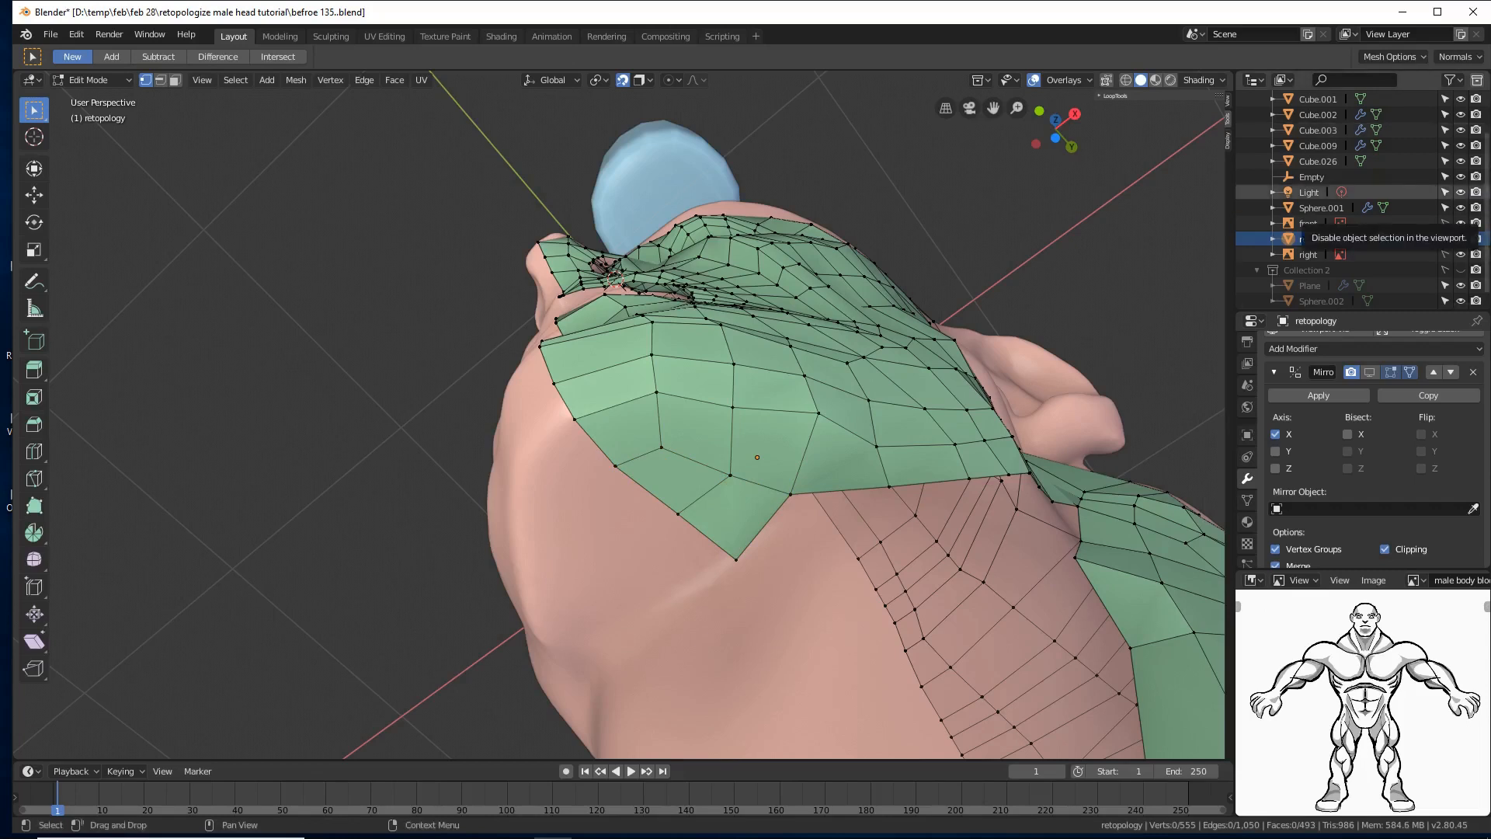
# Step: Show the mirrored half and save new numbered copies of the file as befroe 136 and befroe 137
pyautogui.hotkey('ctrl', 'alt', 's')
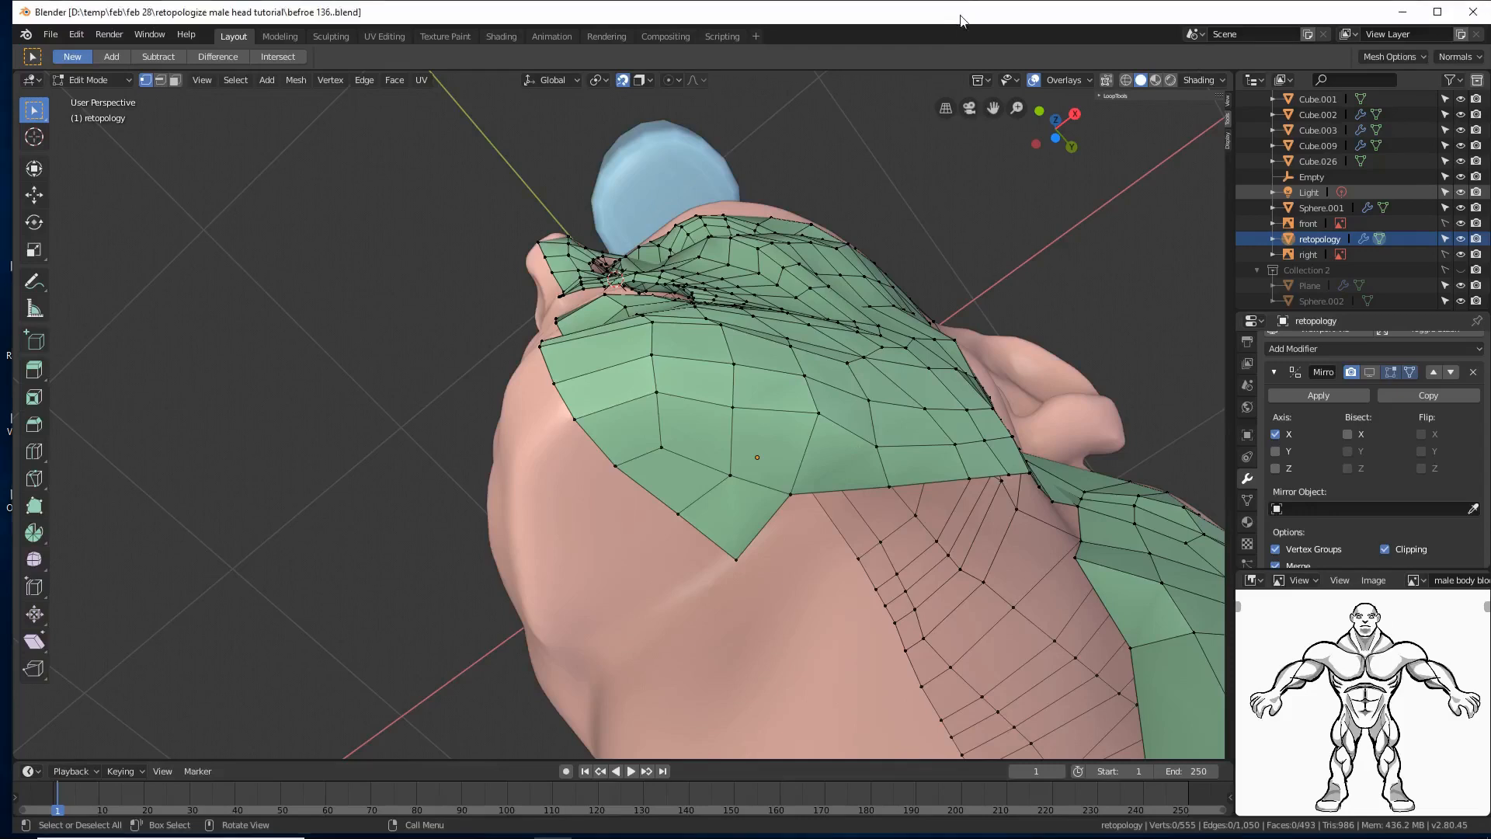
pyautogui.click(1366, 372)
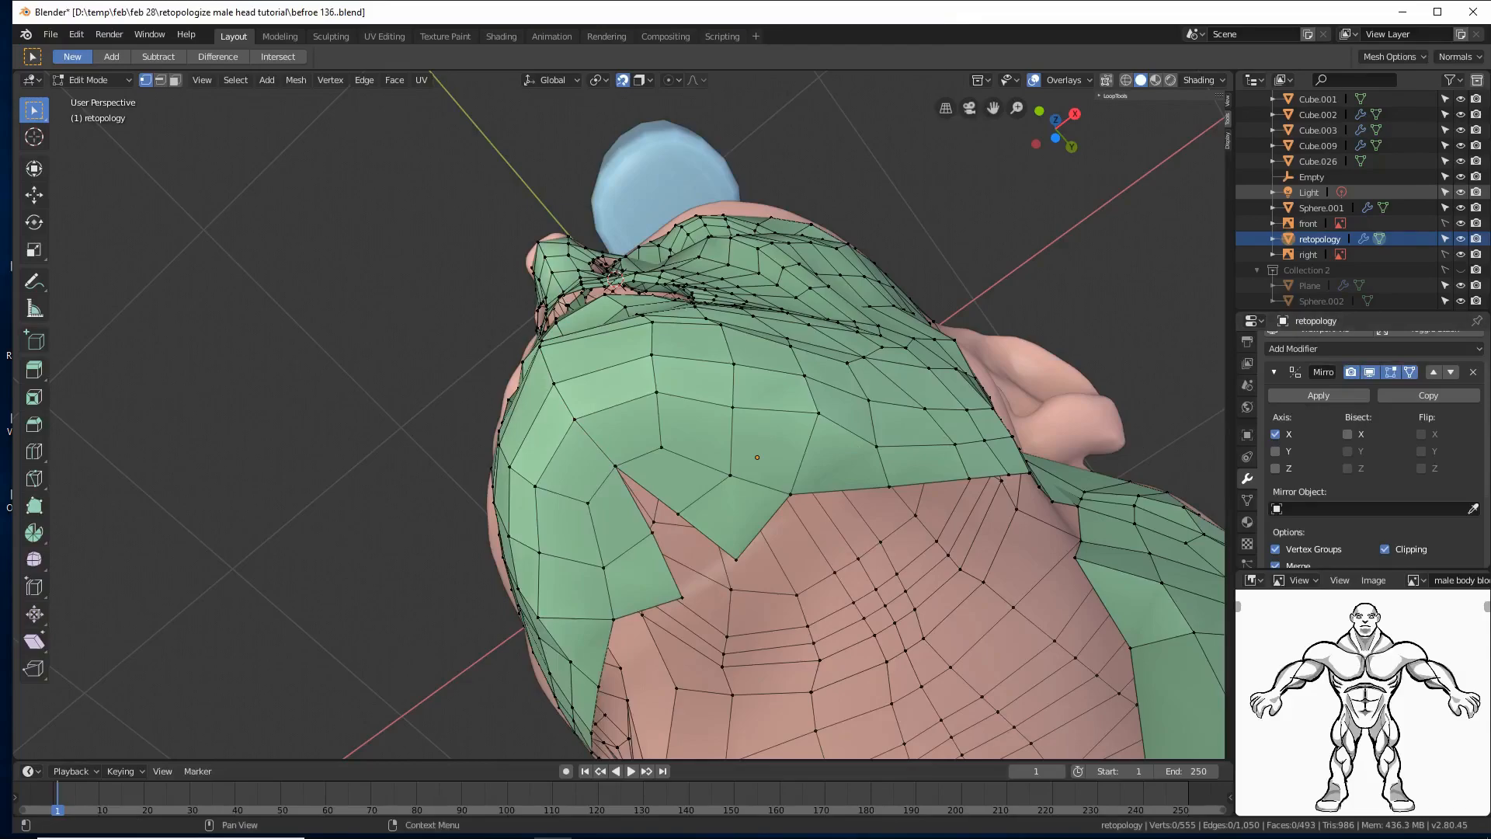
pyautogui.hotkey('ctrl', 'alt', 's')
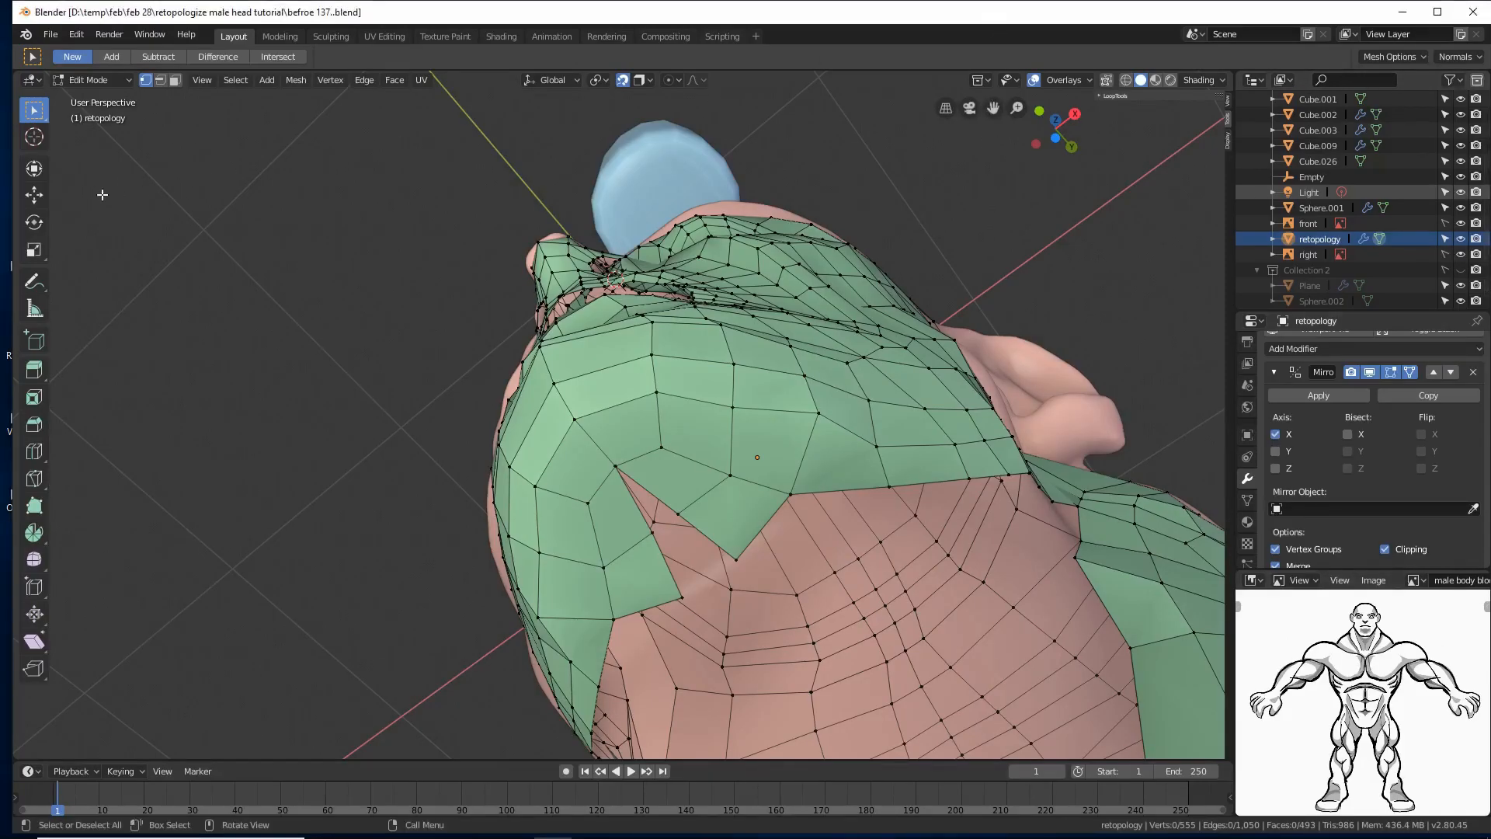
# Step: Move the two new inner vertices under the chin along X onto the centre line, the rear one by -0.126 m
pyautogui.click(35, 196)
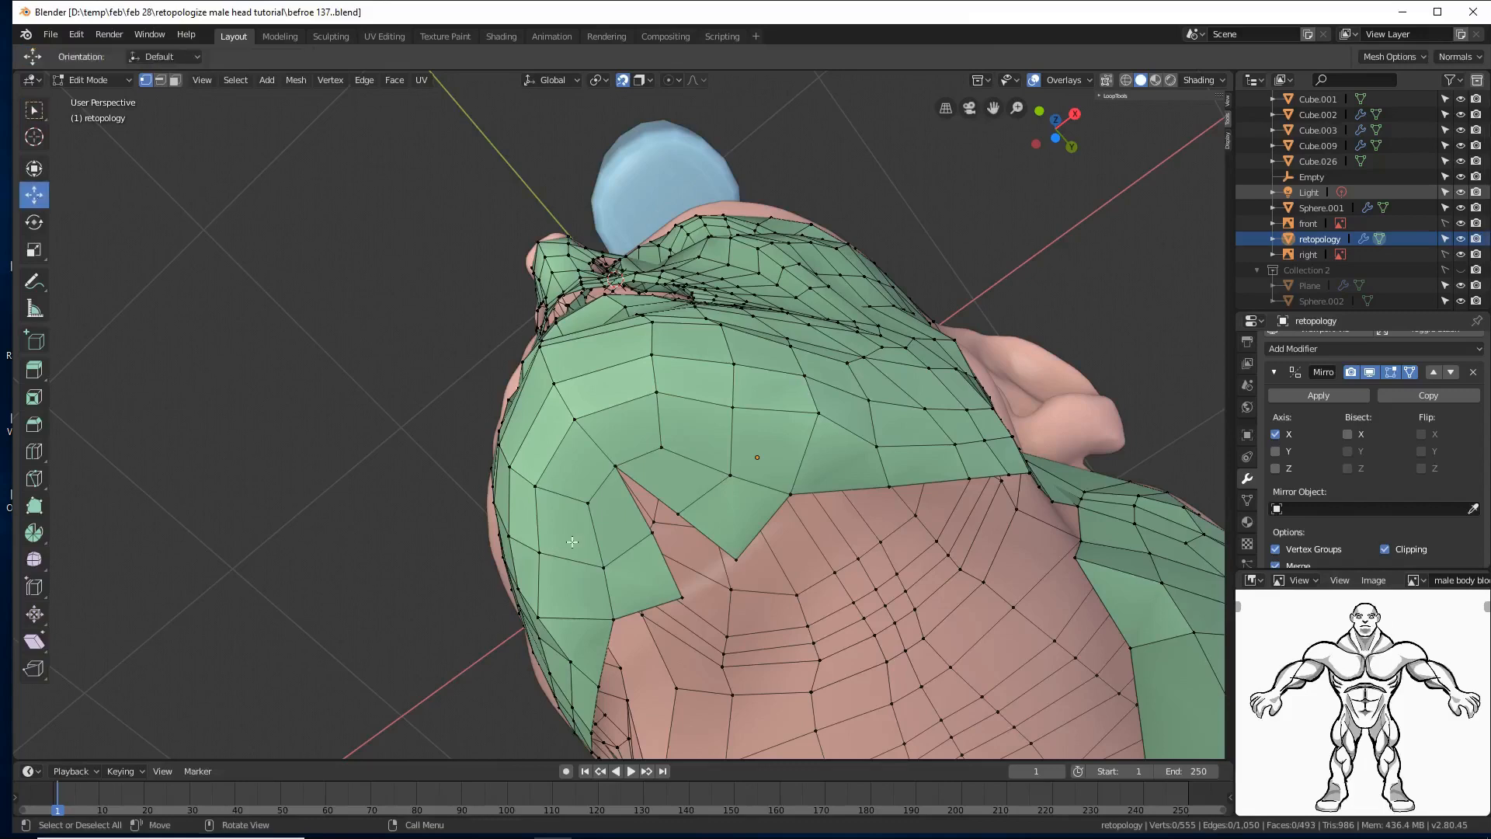
pyautogui.click(676, 510)
pyautogui.moveTo(676, 510)
pyautogui.mouseDown()
pyautogui.moveTo(689, 494)
pyautogui.moveTo(671, 509)
pyautogui.mouseUp()
pyautogui.click(732, 562)
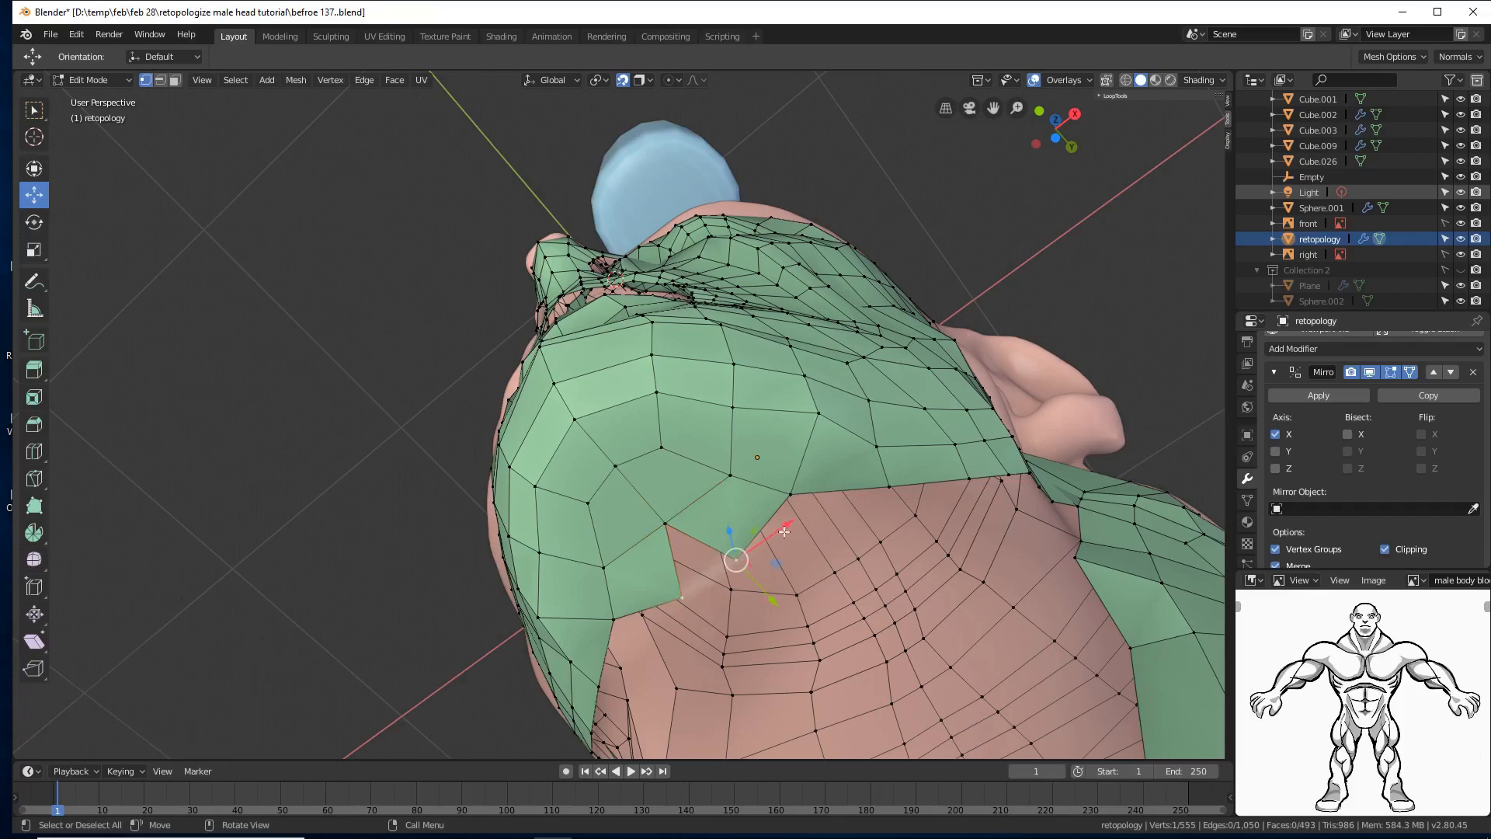
pyautogui.moveTo(785, 529); pyautogui.dragTo(750, 551)
pyautogui.moveTo(934, 582)
pyautogui.mouseDown(button='middle')
pyautogui.moveTo(914, 577)
pyautogui.moveTo(945, 573)
pyautogui.mouseUp(button='middle')
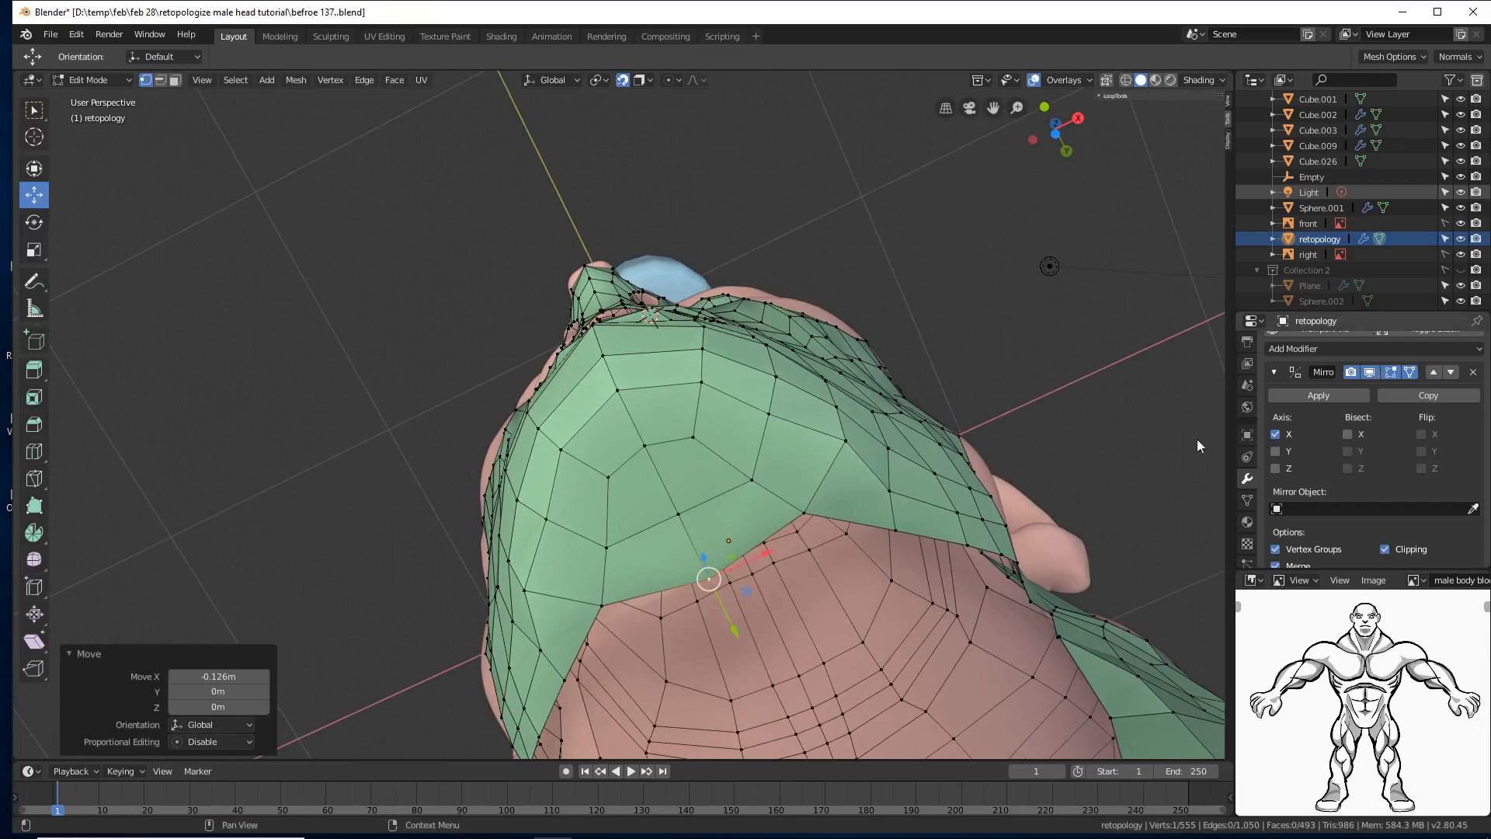
# Step: Hide the mirrored half and extrude a new vertex from the jaw-border vertex to the front of the neck near the centre line
pyautogui.click(1369, 372)
pyautogui.click(896, 528)
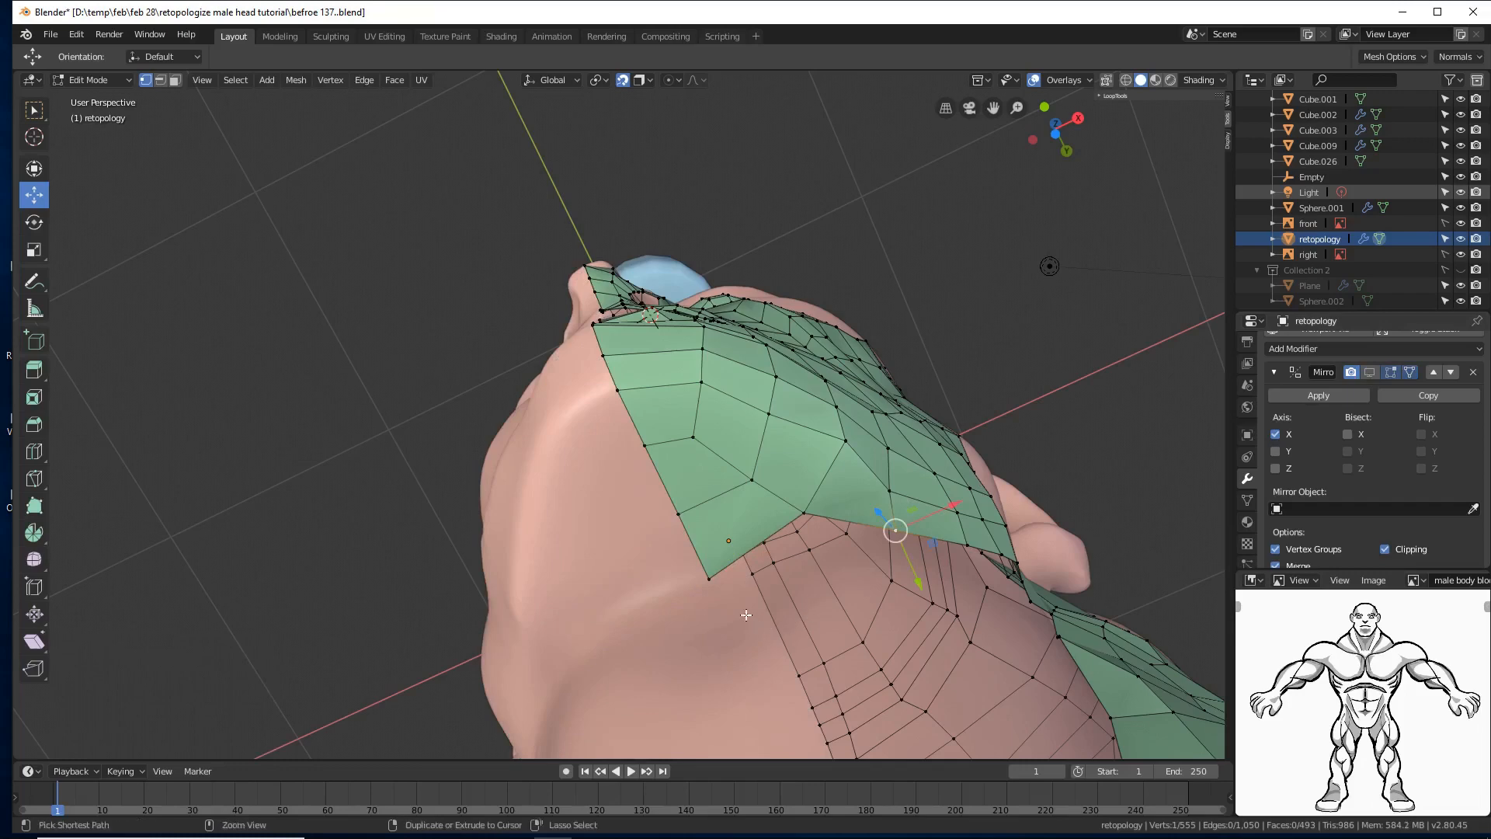
pyautogui.keyDown('ctrl'); pyautogui.rightClick(741, 614); pyautogui.keyUp('ctrl')
pyautogui.moveTo(740, 613); pyautogui.dragTo(846, 638, button='middle')
# Step: Fill a quad between the centre-line vertex, the two neighbouring jaw-border vertices and the new neck vertex
pyautogui.click(712, 557)
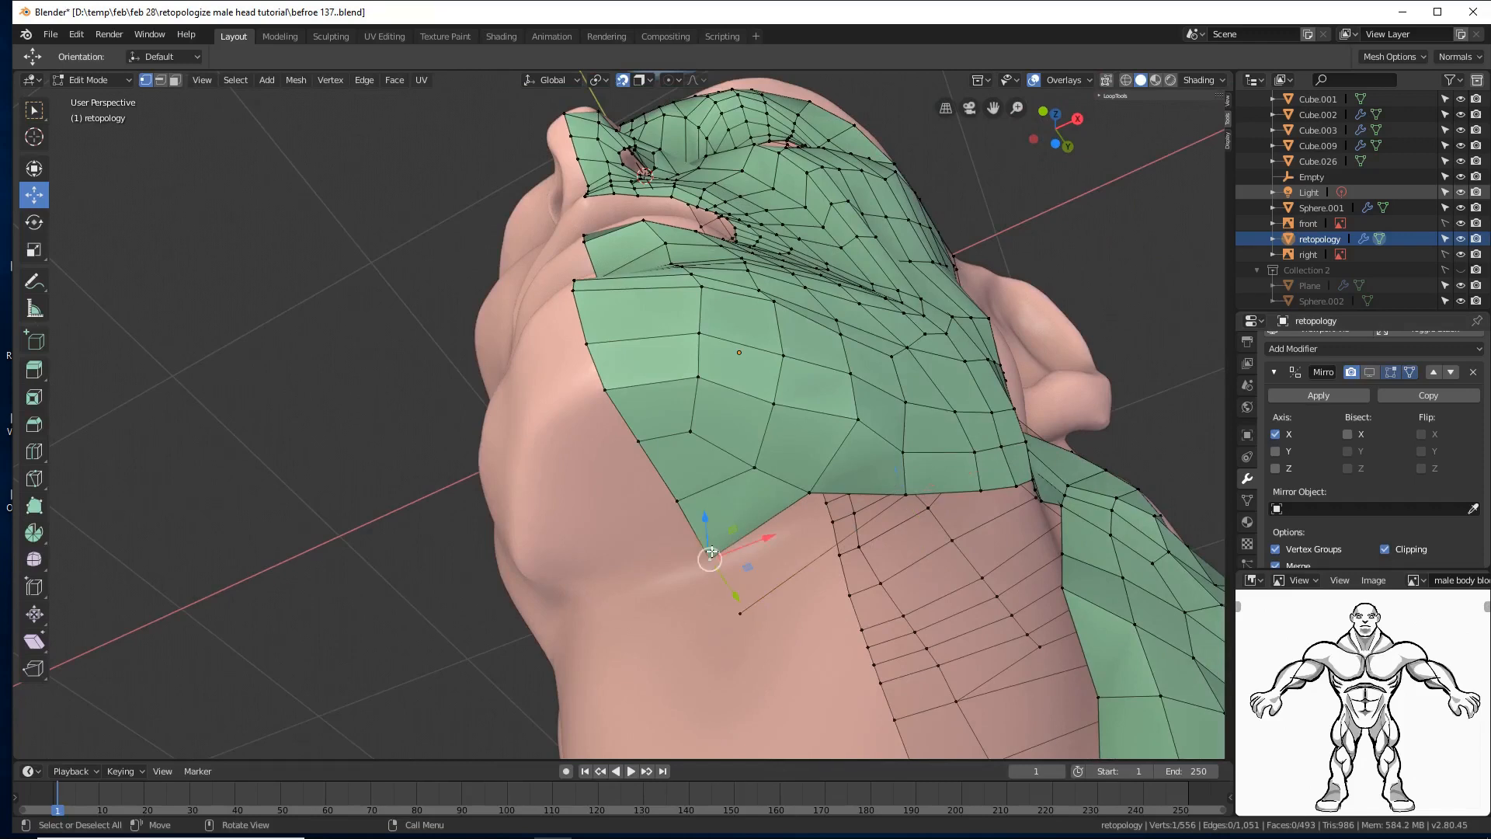
pyautogui.keyDown('shift'); pyautogui.click(807, 494); pyautogui.keyUp('shift')
pyautogui.keyDown('shift'); pyautogui.click(898, 494); pyautogui.keyUp('shift')
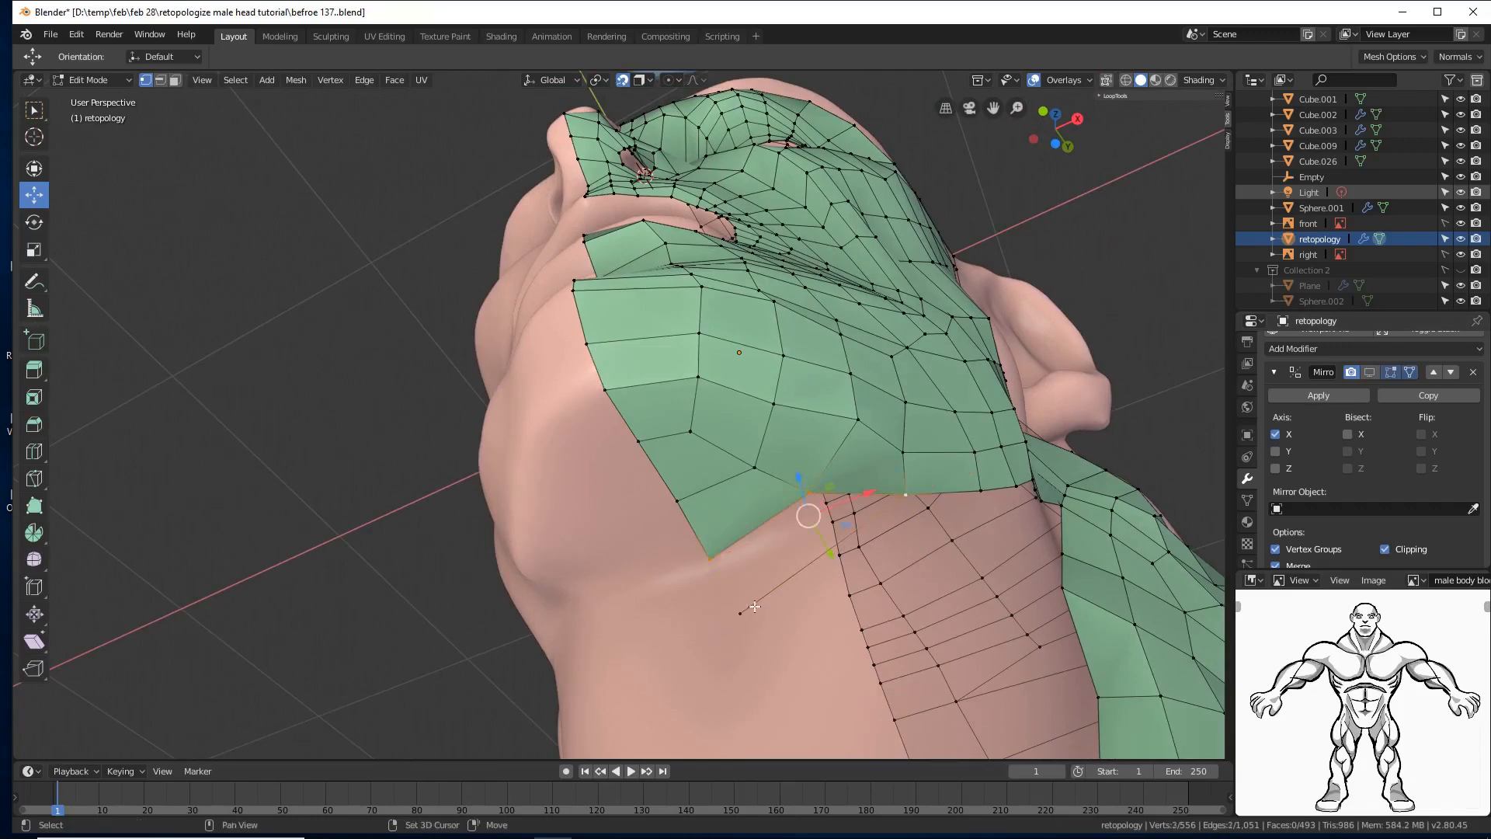
pyautogui.keyDown('shift'); pyautogui.click(746, 610); pyautogui.keyUp('shift')
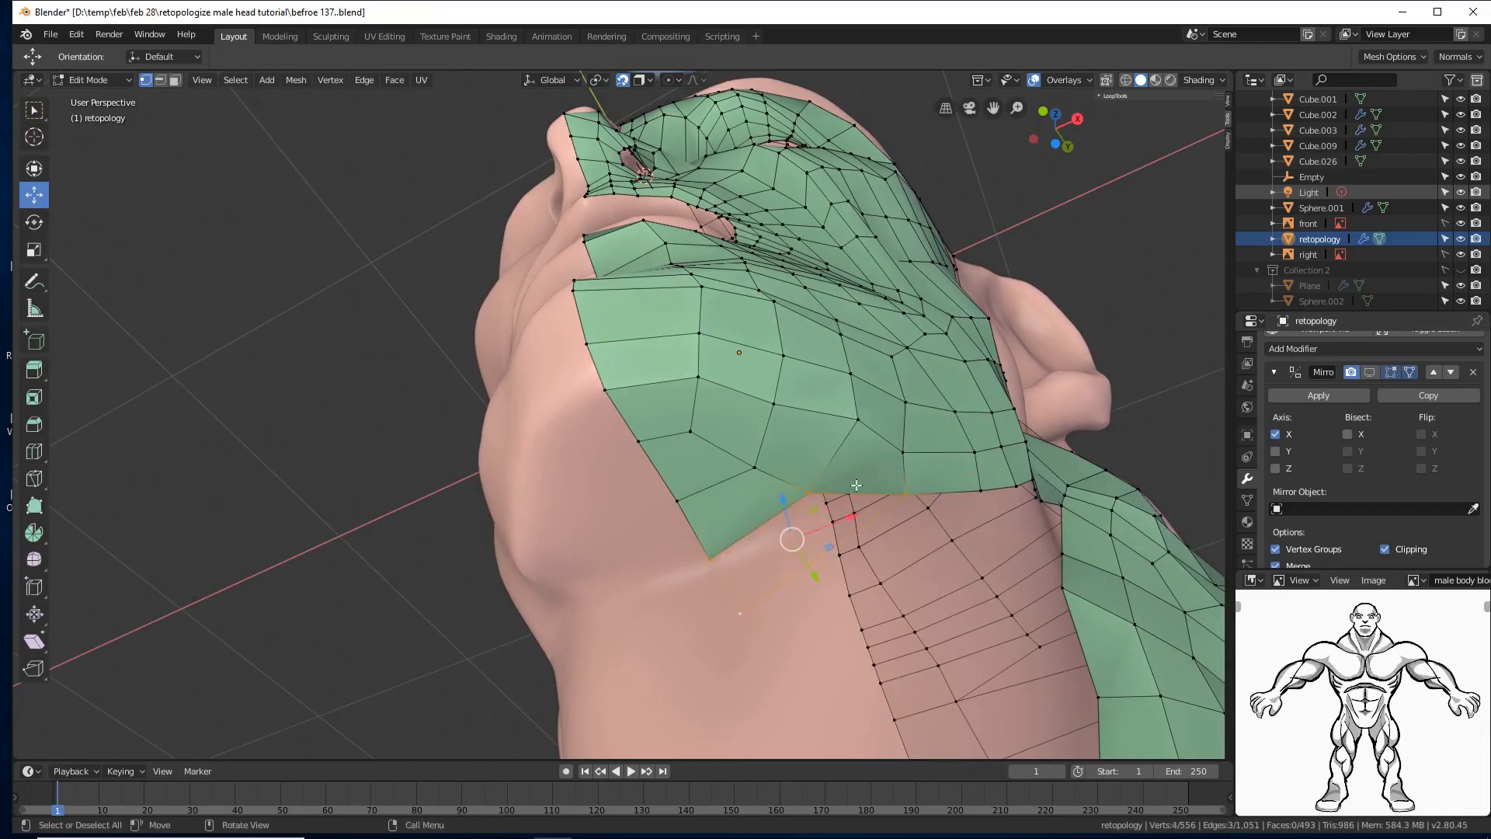
pyautogui.press('f')
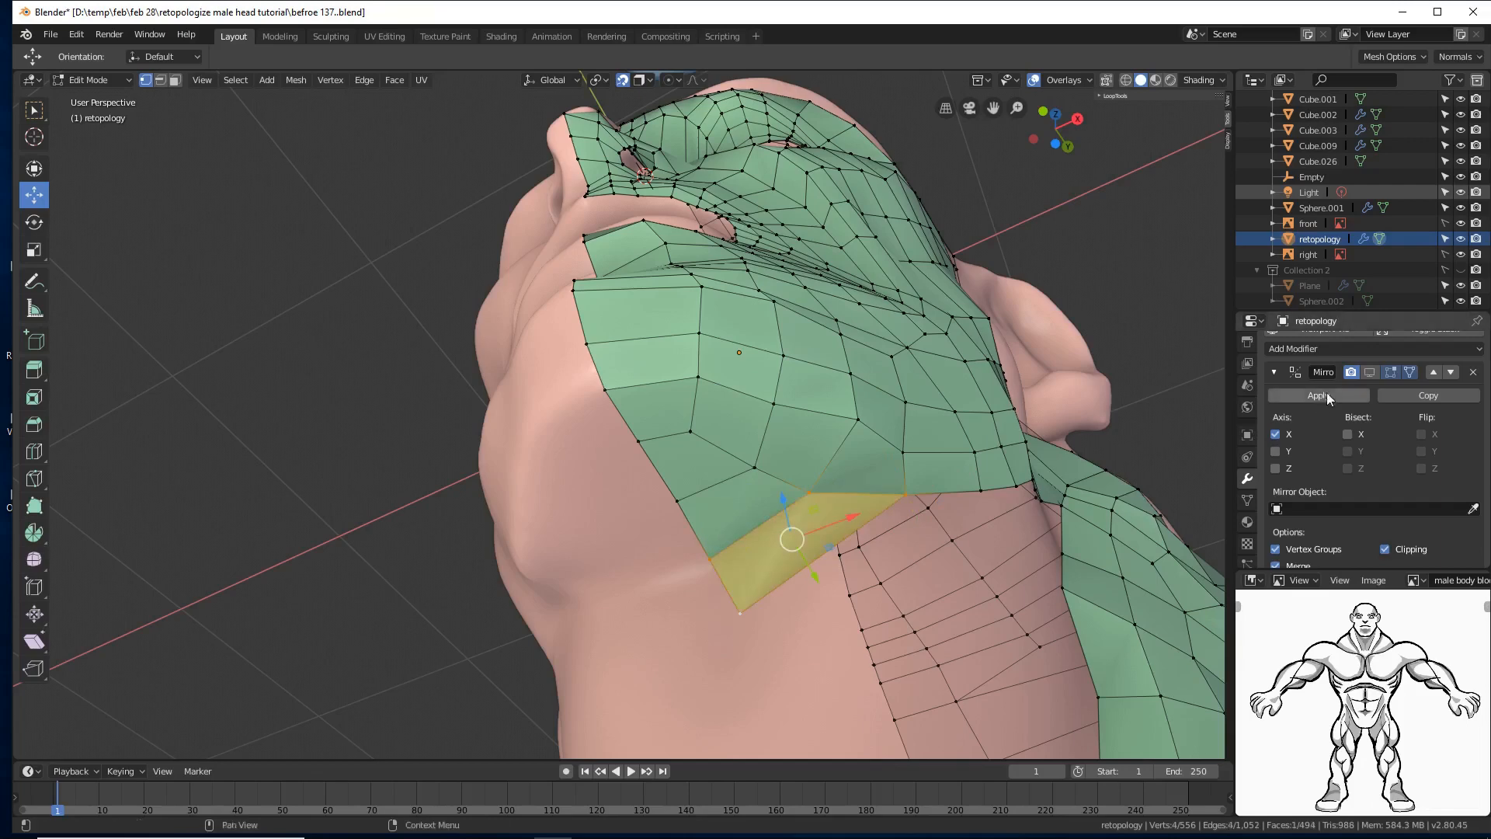
# Step: Show the mirrored half and move the new neck vertex -0.069 m along X onto the centre line, then clear the selection
pyautogui.click(1368, 373)
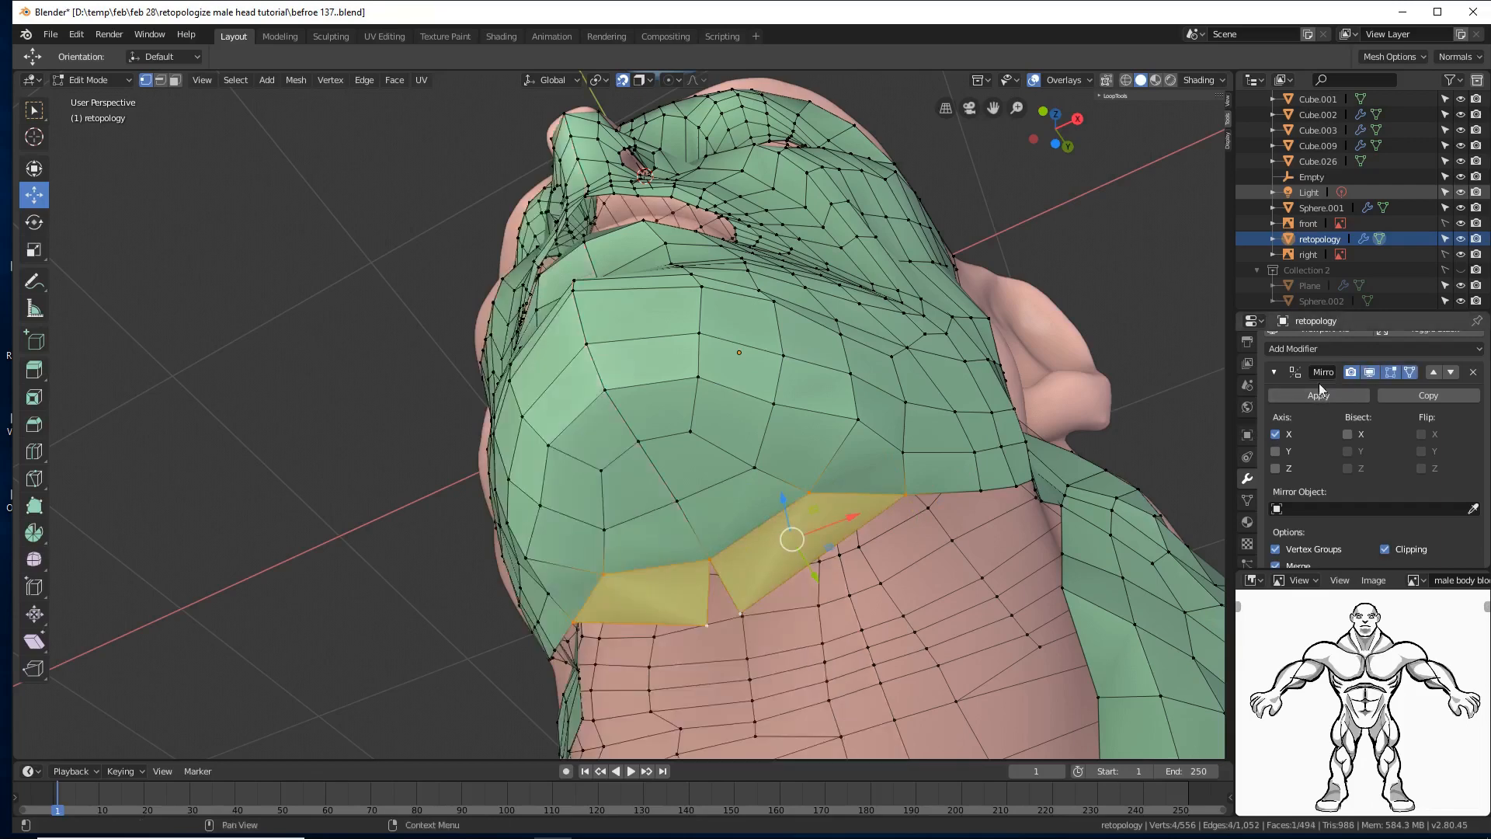
pyautogui.click(743, 610)
pyautogui.moveTo(804, 594); pyautogui.dragTo(775, 603)
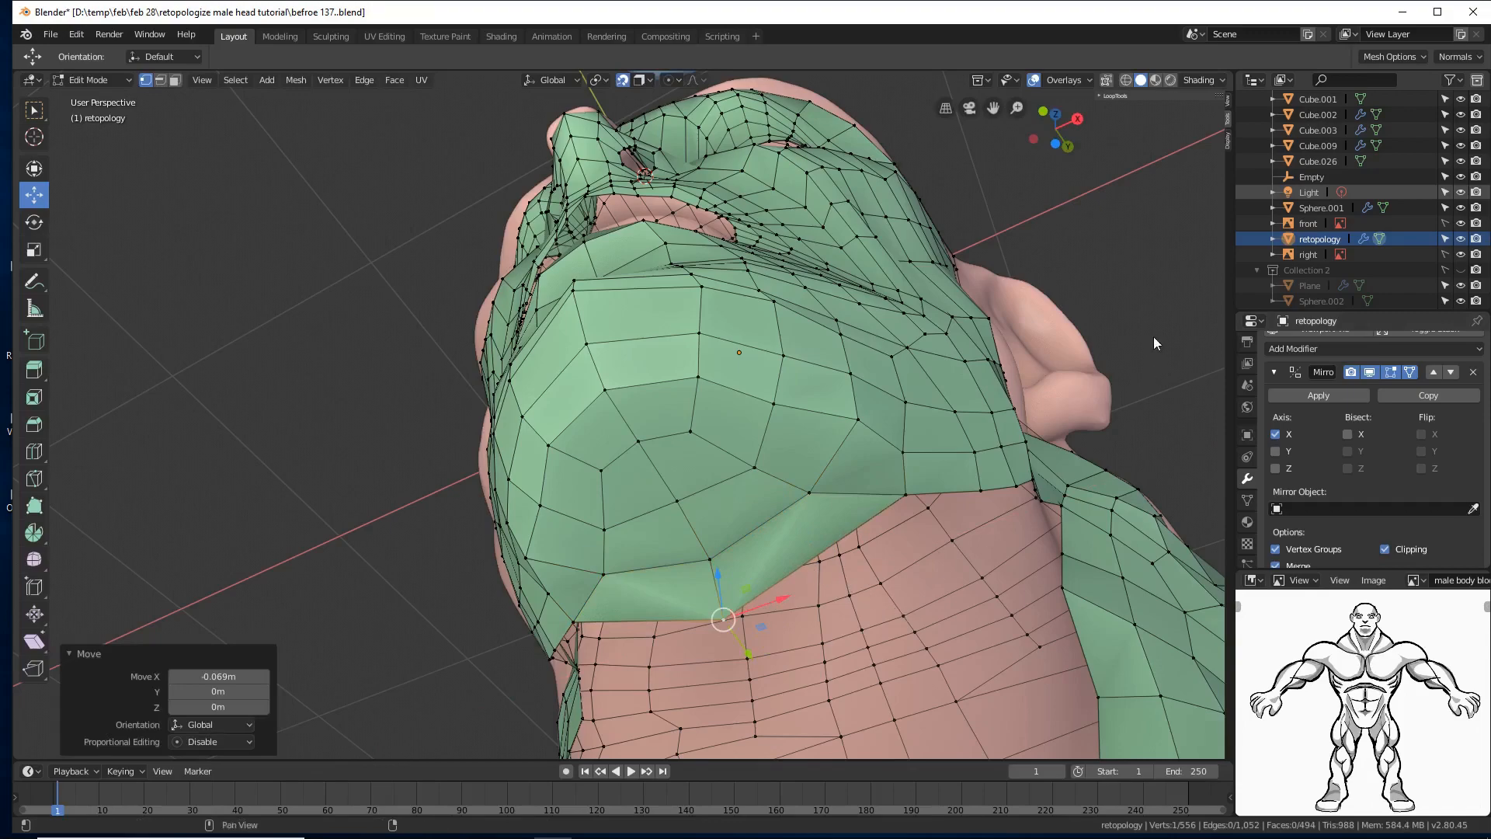
pyautogui.hotkey('alt', 'a')
# Step: Save a new numbered copy of the file as befroe 138
pyautogui.moveTo(1132, 367); pyautogui.dragTo(1052, 430, button='middle')
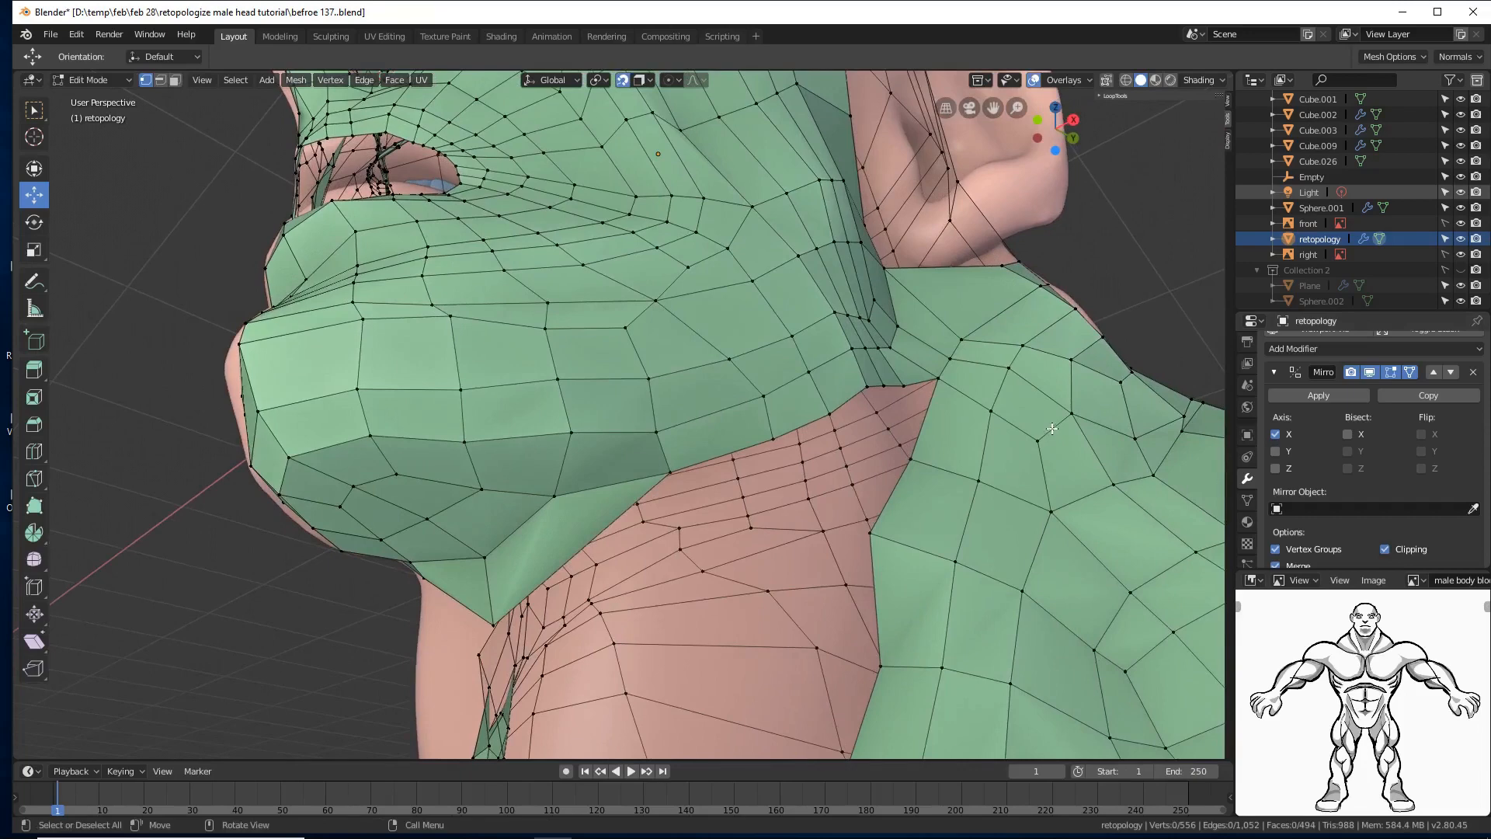
pyautogui.scroll(-5, 1051, 429)
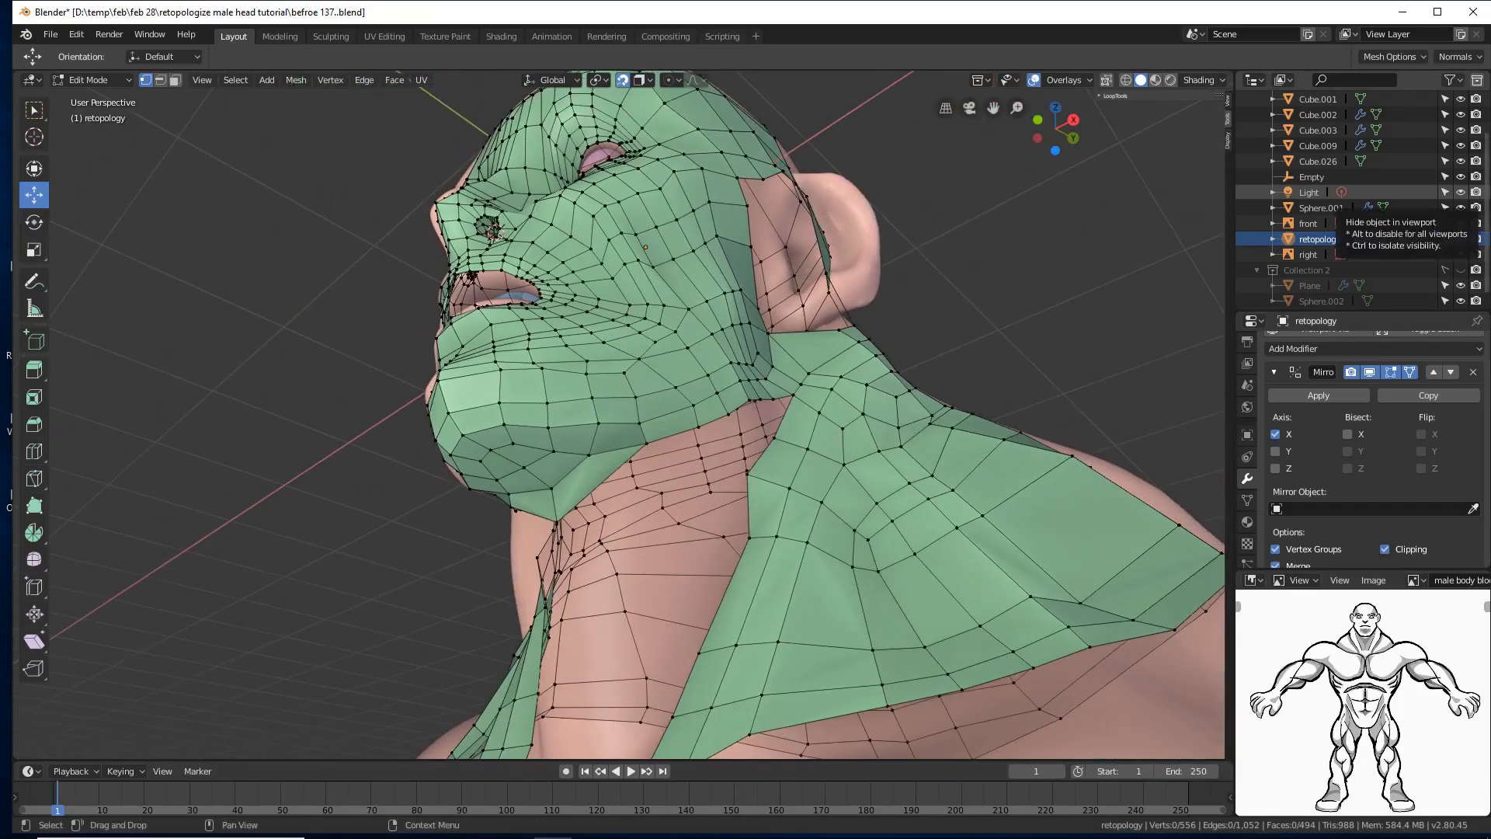
pyautogui.hotkey('ctrl', 'alt', 's')
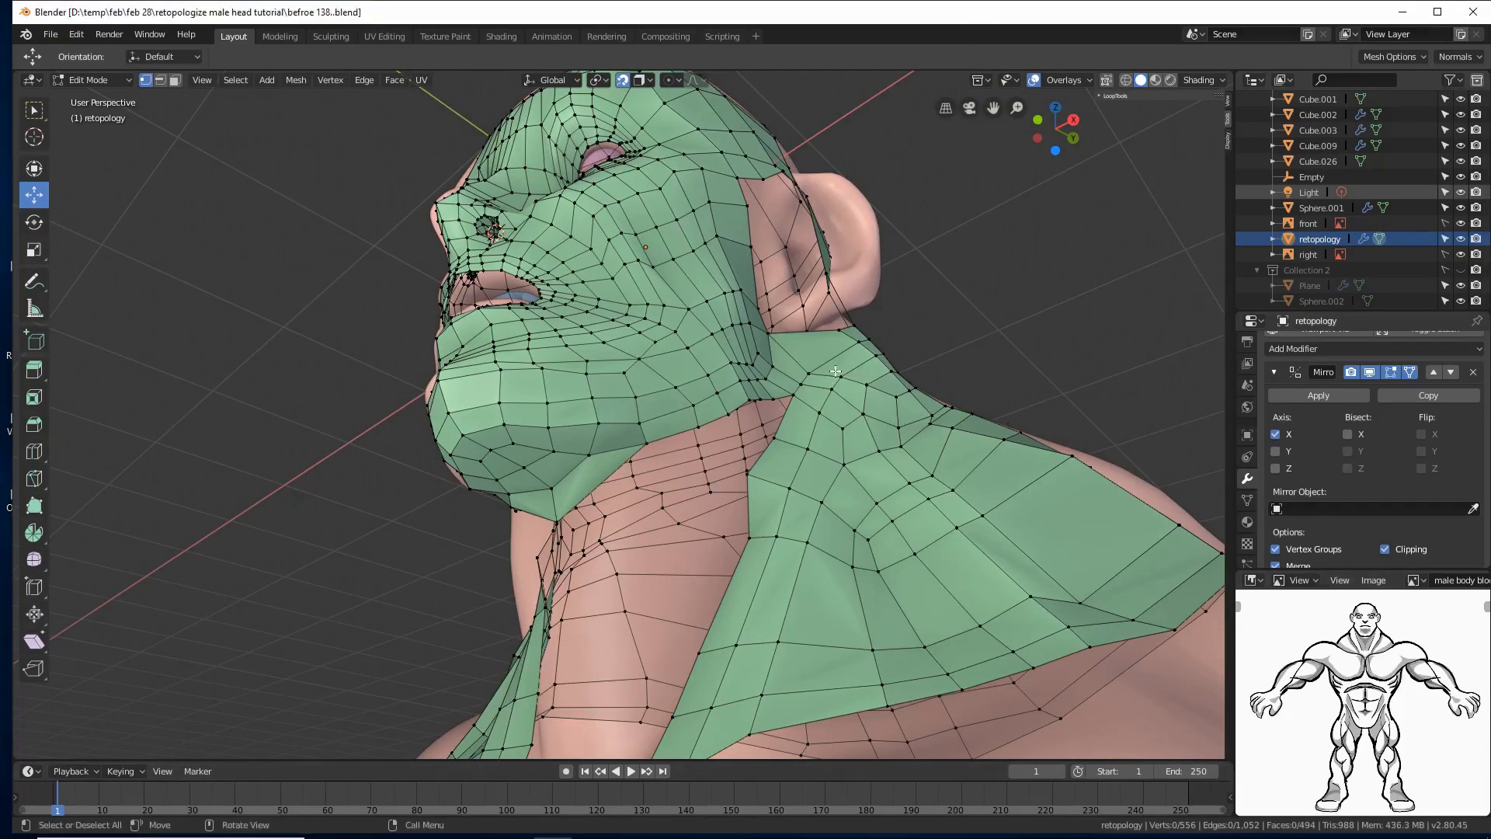
# Step: Move the upper neck-border vertex just below the rear jaw corner 0.0733 m along Y and 0.0445 m along Z
pyautogui.moveTo(834, 371); pyautogui.dragTo(788, 435, button='middle')
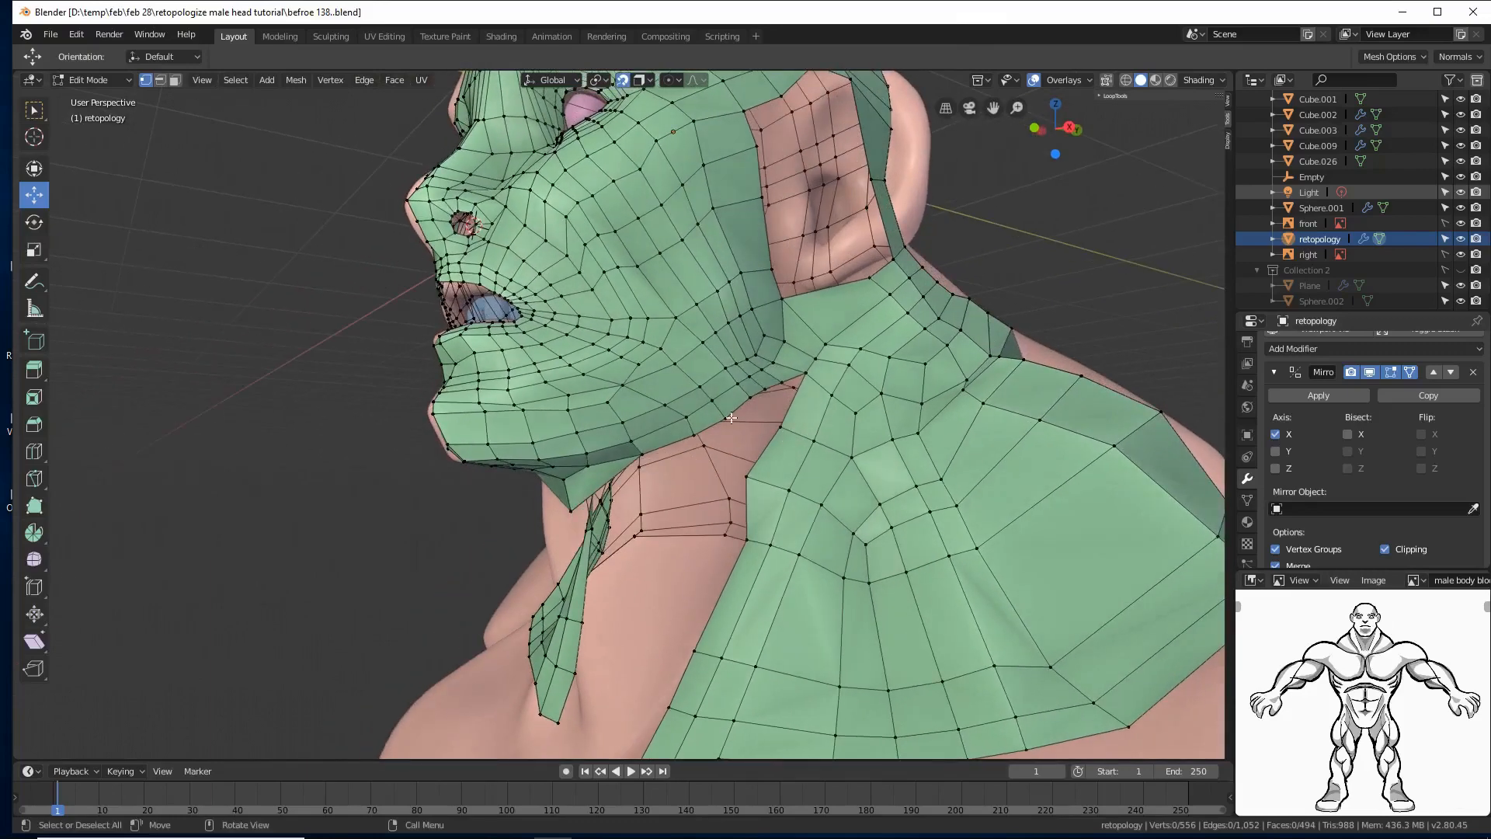
pyautogui.click(780, 427)
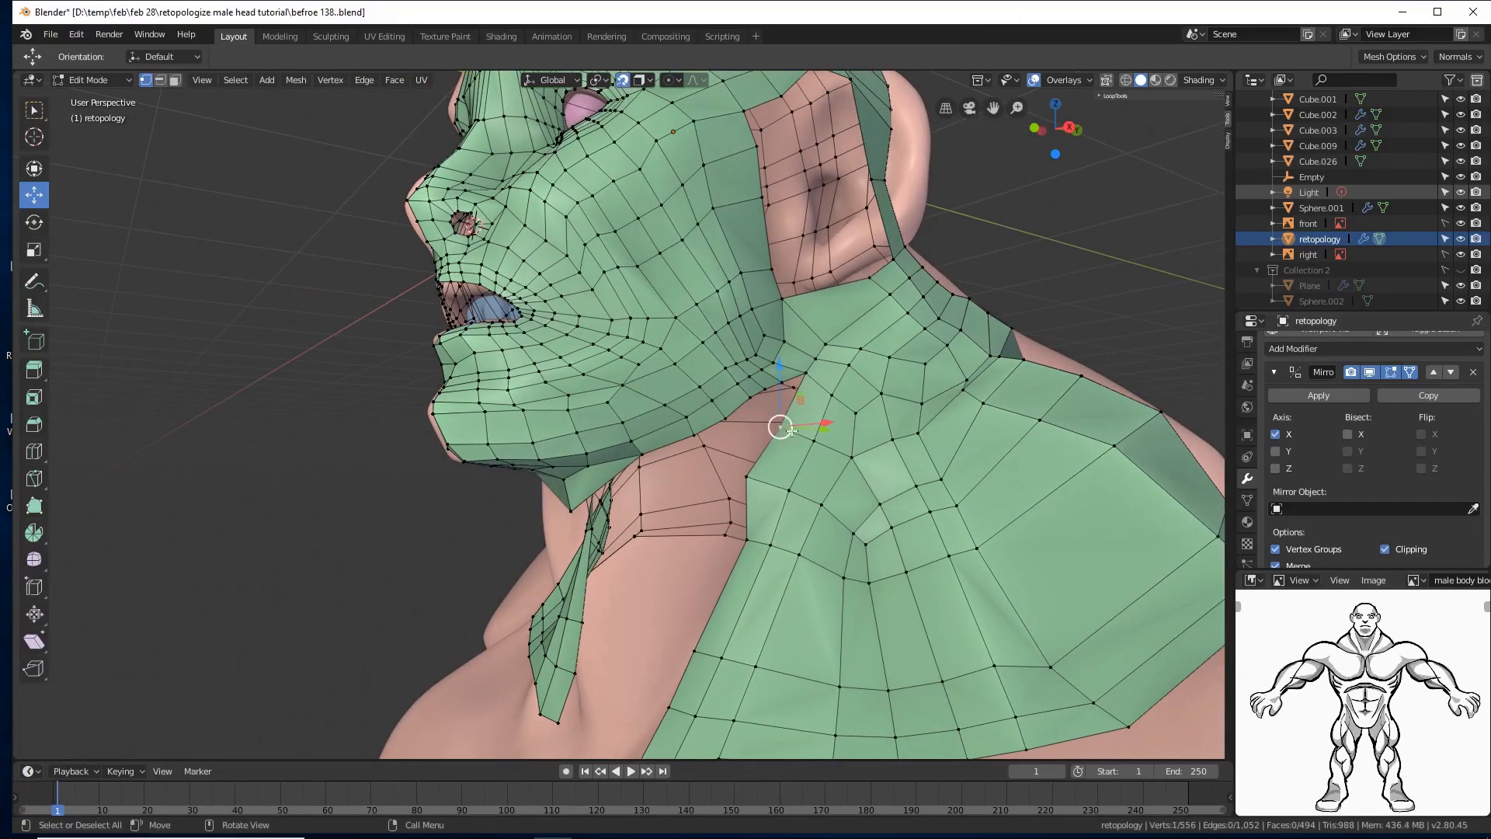
pyautogui.moveTo(825, 422); pyautogui.dragTo(822, 424, button='middle')
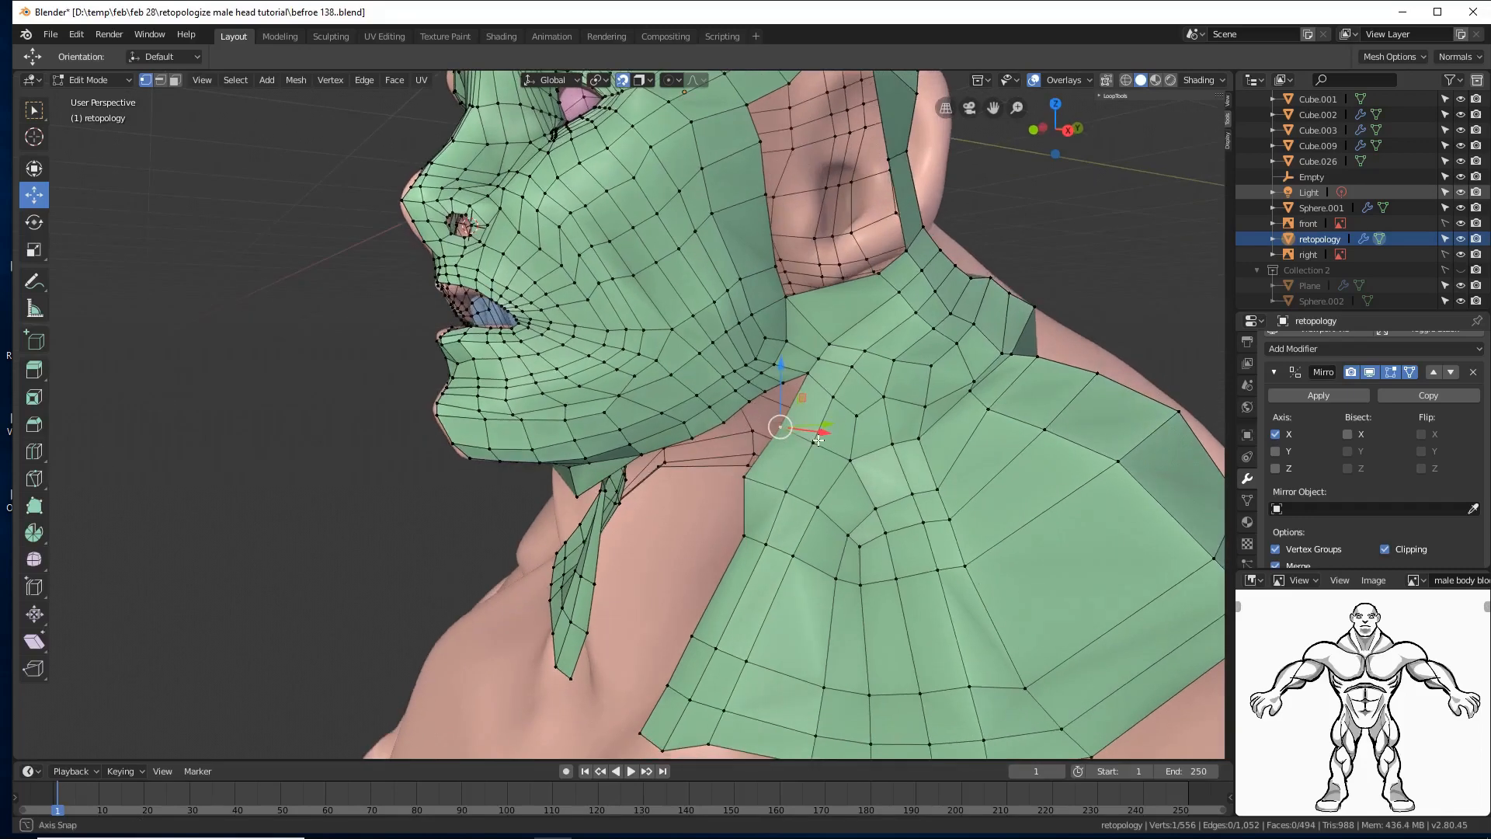
pyautogui.press('g')
pyautogui.press('y')
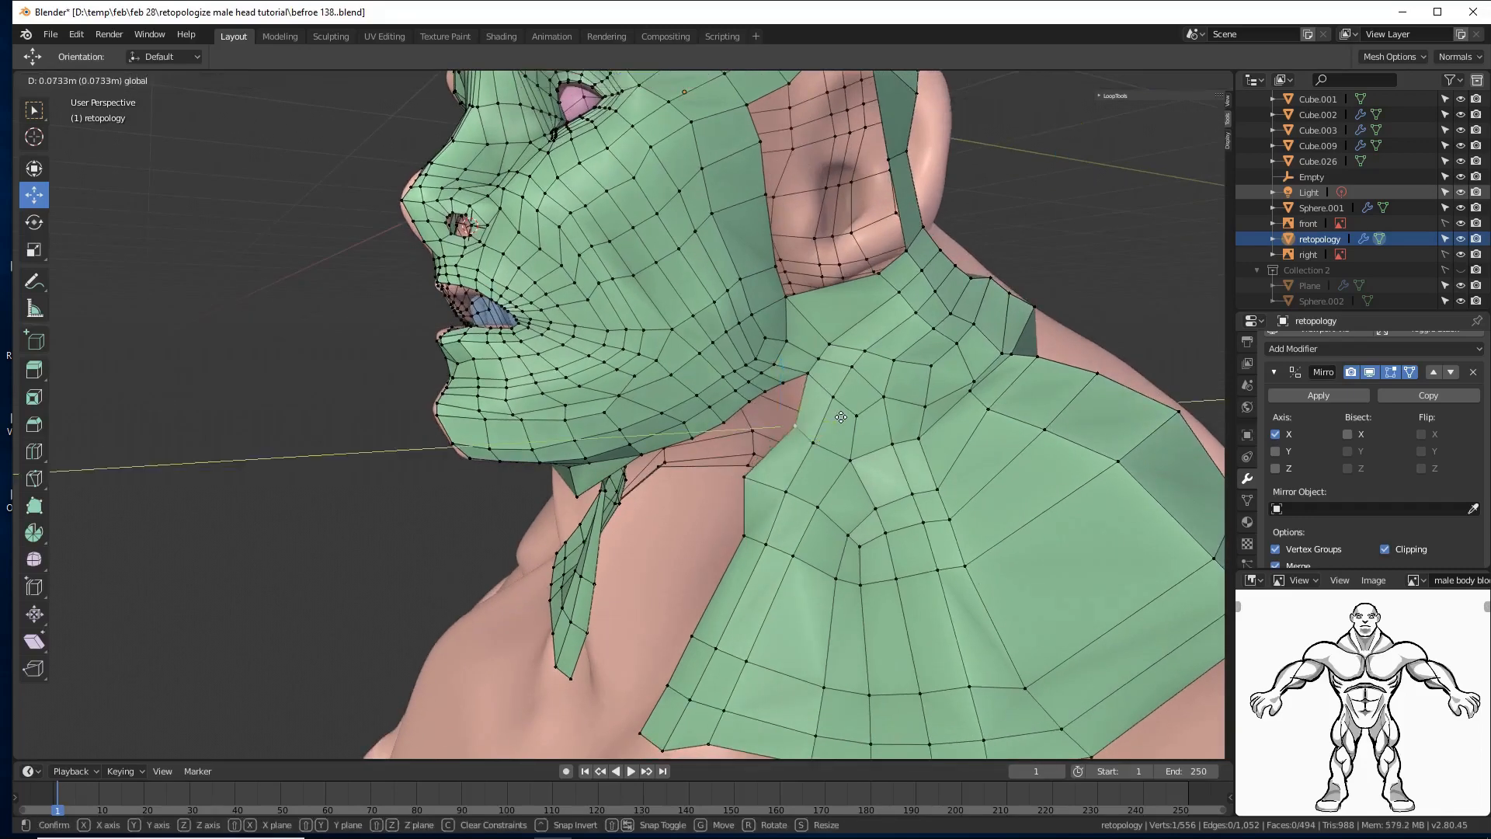
pyautogui.click(841, 417)
pyautogui.press('g')
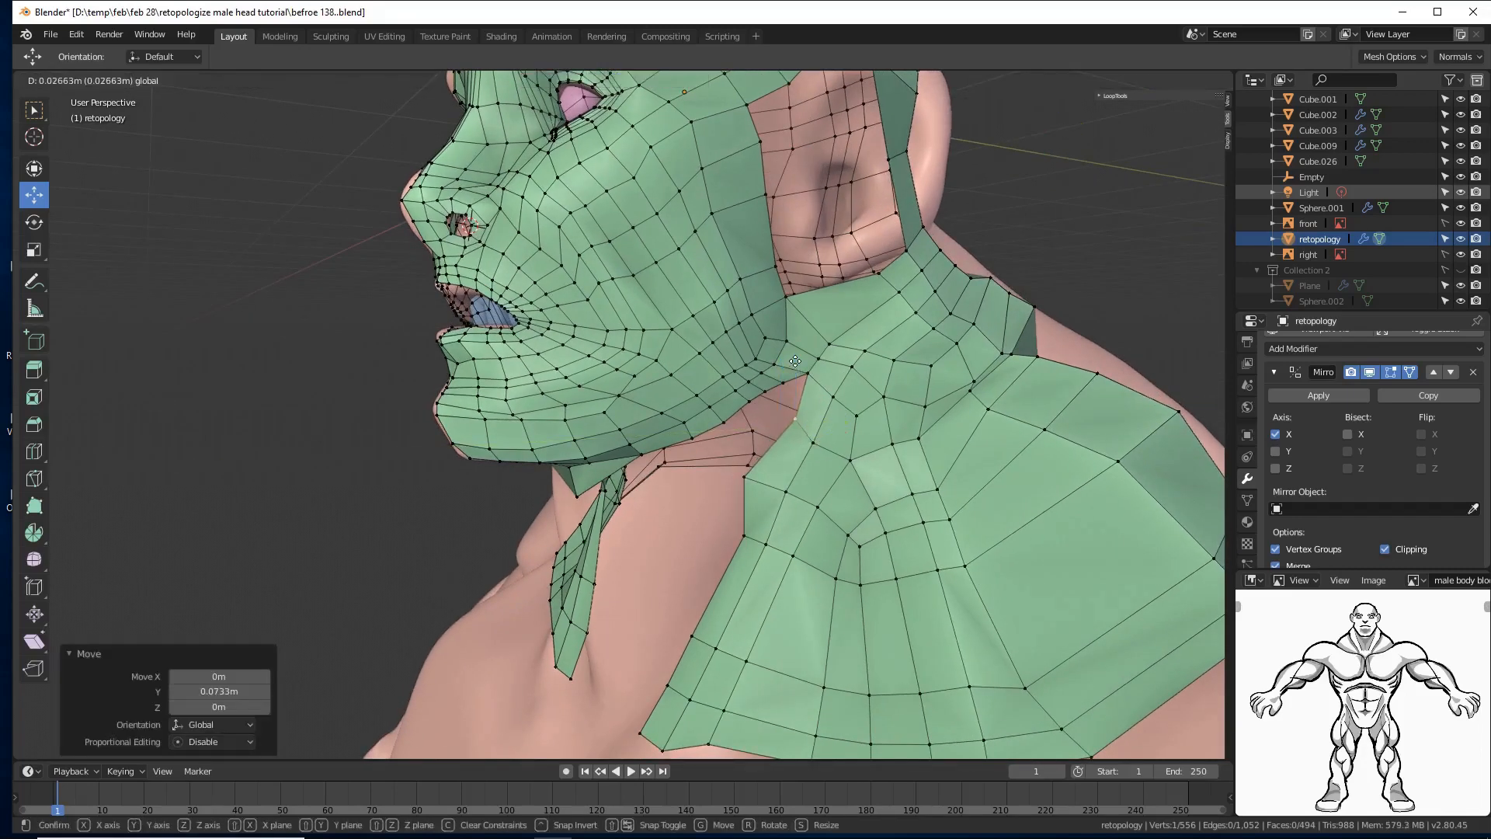
pyautogui.press('z')
pyautogui.click(798, 356)
# Step: Shift the same neck-border vertex a further 0.0388 m along Y and select the next border vertex below it
pyautogui.moveTo(858, 412); pyautogui.dragTo(851, 413, button='middle')
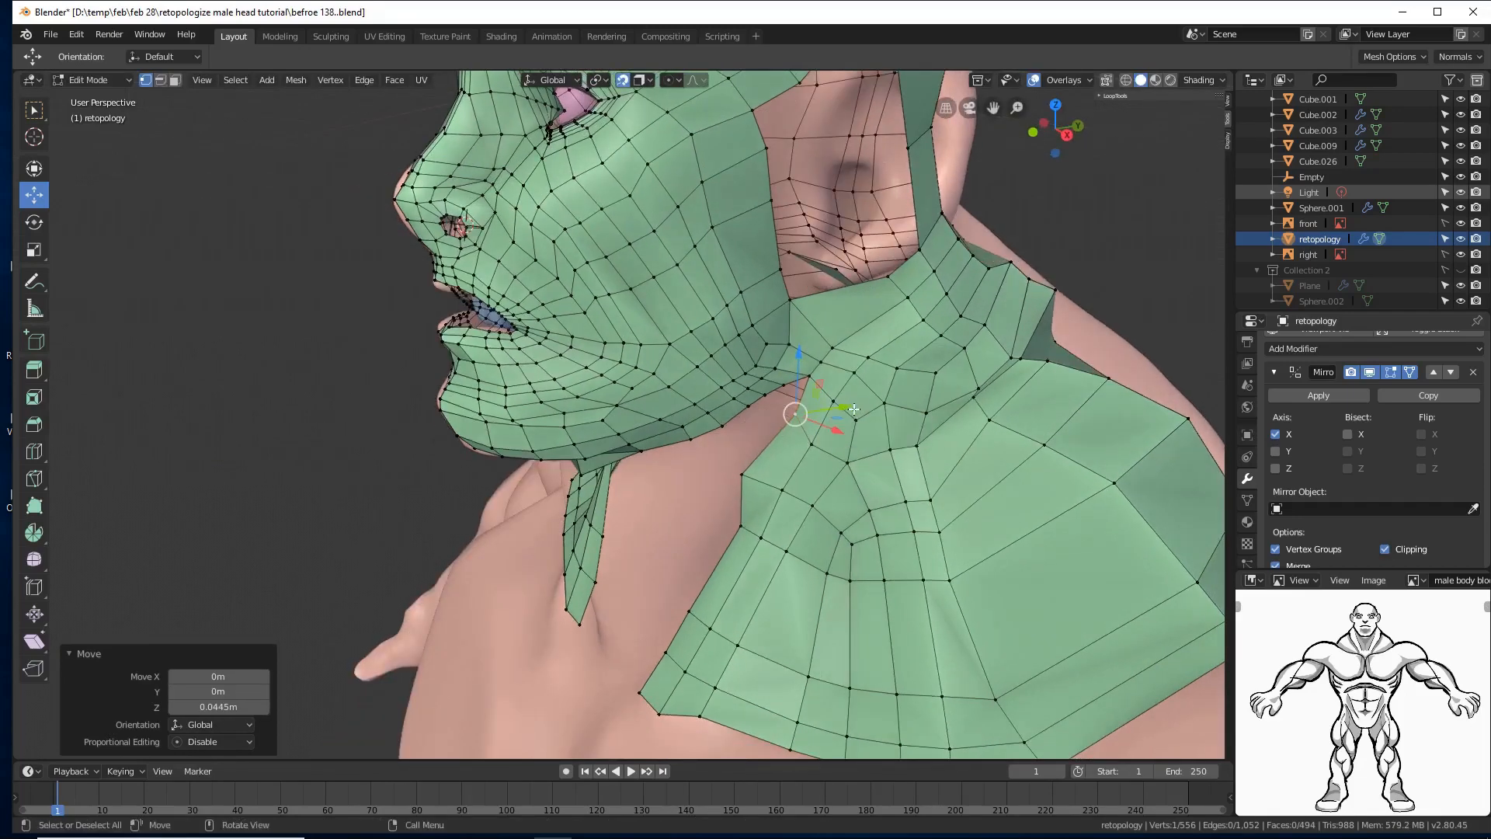
pyautogui.press('g')
pyautogui.press('y')
pyautogui.click(773, 464)
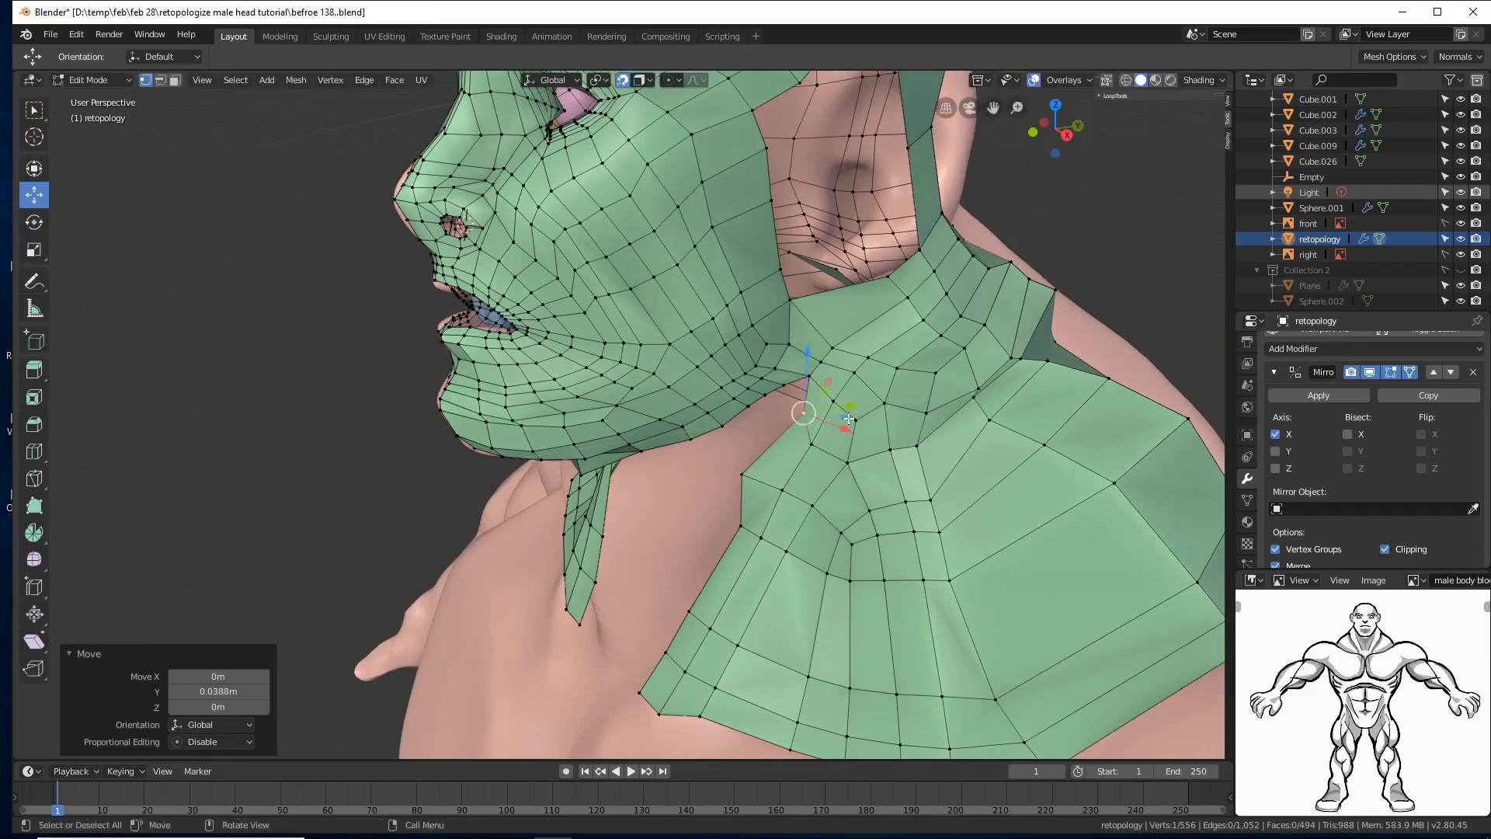
pyautogui.hotkey('ctrl', 'z')
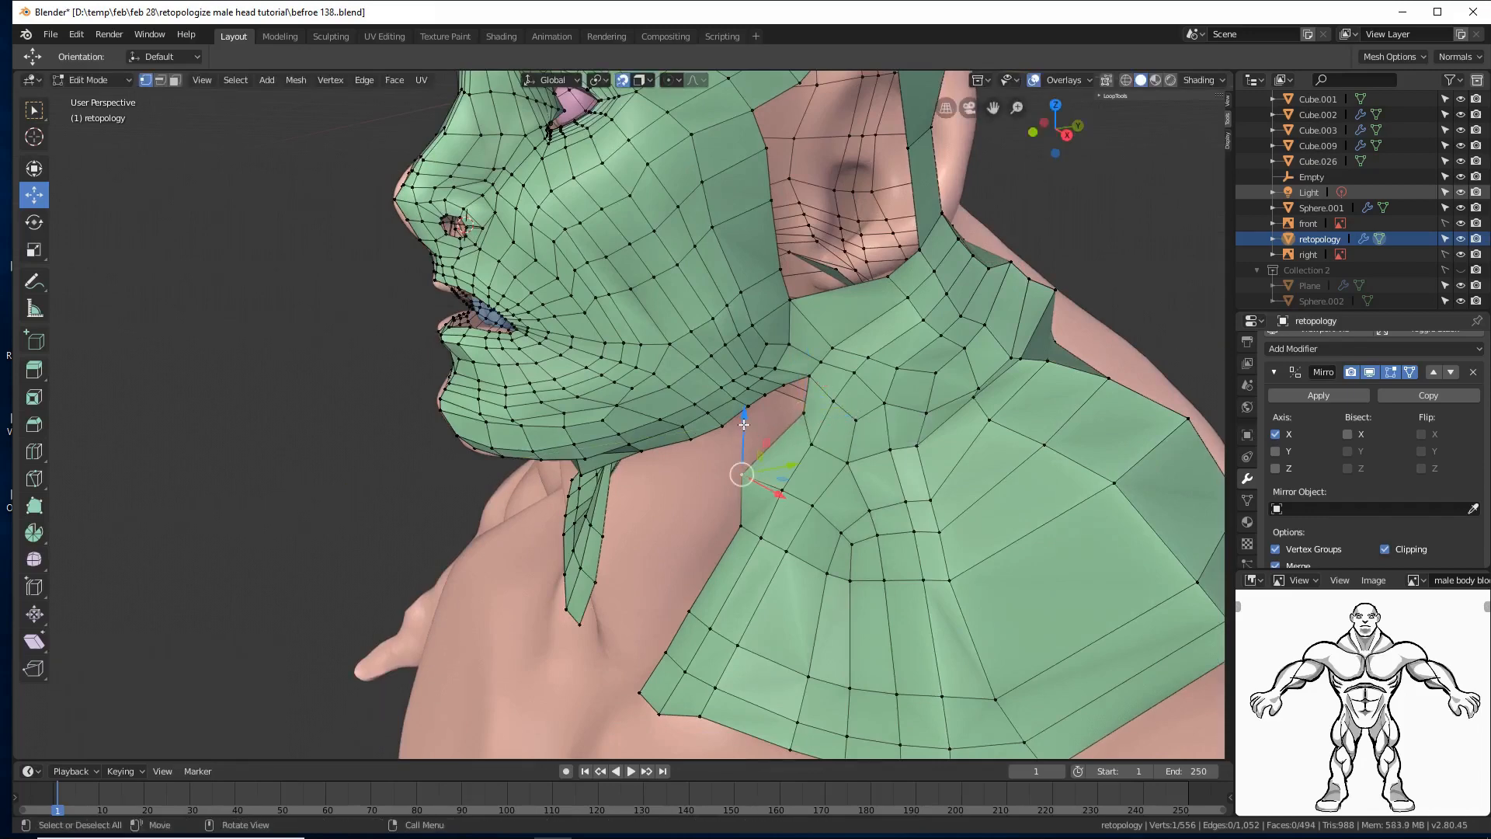
# Step: Move the selected neck-border vertex below the rear jaw corner 0.0251 m along Z
pyautogui.press('g')
pyautogui.press('z')
pyautogui.click(792, 420)
pyautogui.moveTo(800, 430); pyautogui.dragTo(836, 424)
pyautogui.moveTo(783, 383); pyautogui.dragTo(782, 376)
pyautogui.keyDown('ctrl'); pyautogui.moveTo(912, 428); pyautogui.dragTo(908, 410, button='middle'); pyautogui.keyUp('ctrl')
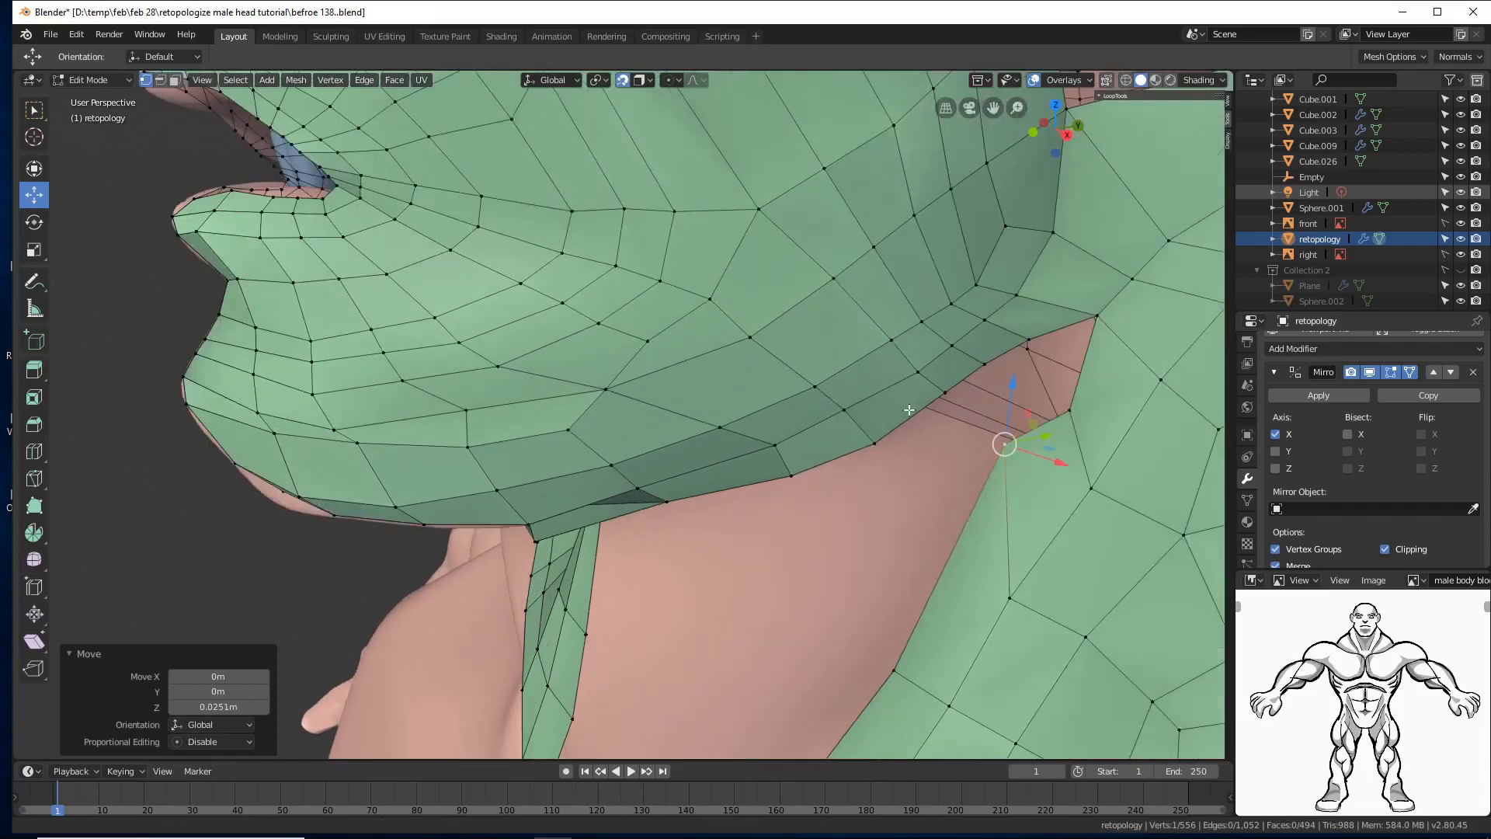
# Step: Fill a quad between the rear jaw corner and the upper neck border, and save a numbered copy as befroe 139
pyautogui.click(1036, 330)
pyautogui.keyDown('shift'); pyautogui.click(1095, 317); pyautogui.keyUp('shift')
pyautogui.keyDown('shift'); pyautogui.click(1070, 409); pyautogui.keyUp('shift')
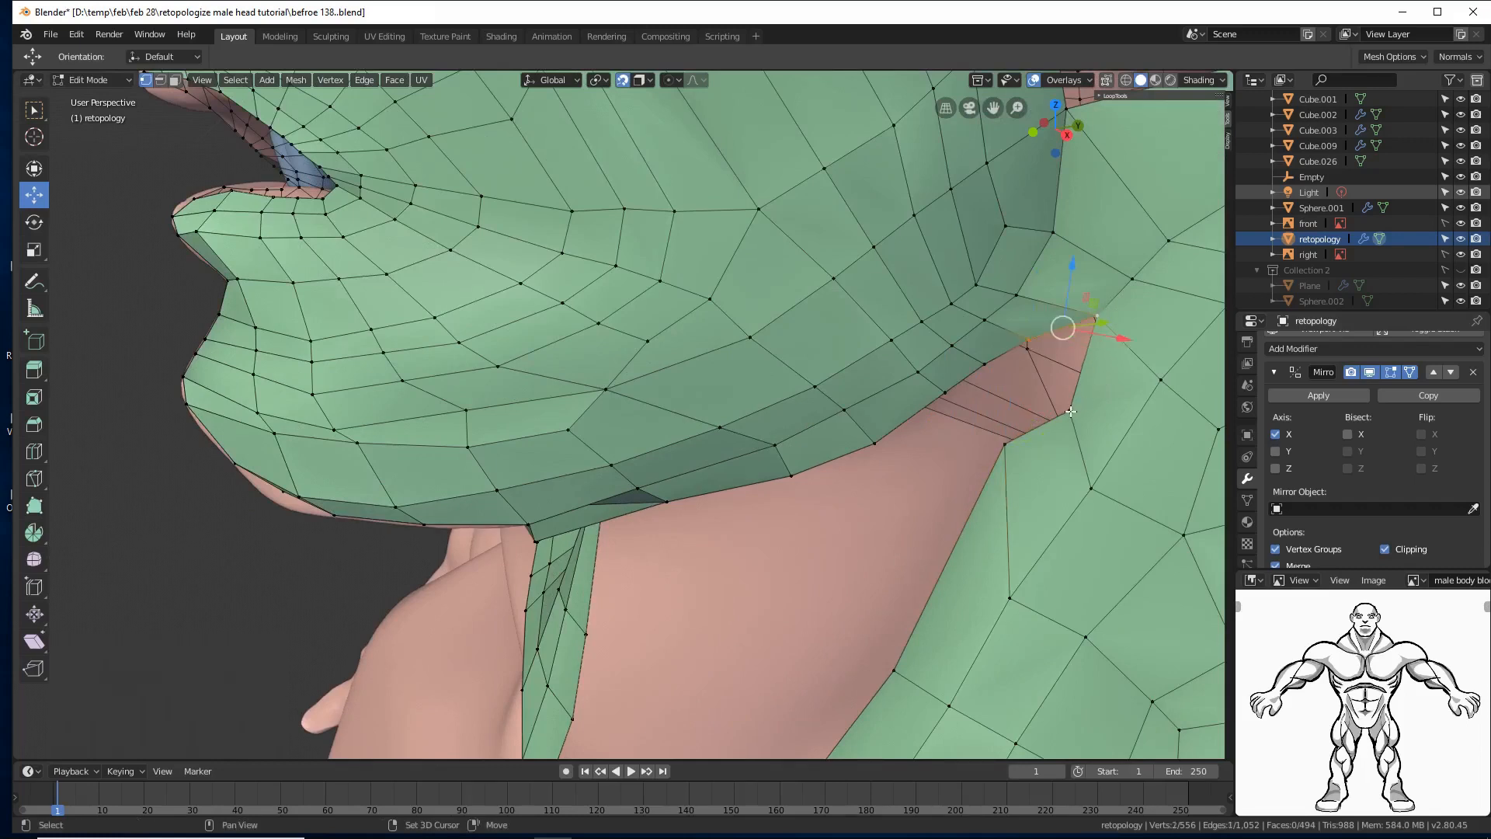
pyautogui.keyDown('shift'); pyautogui.click(1010, 443); pyautogui.keyUp('shift')
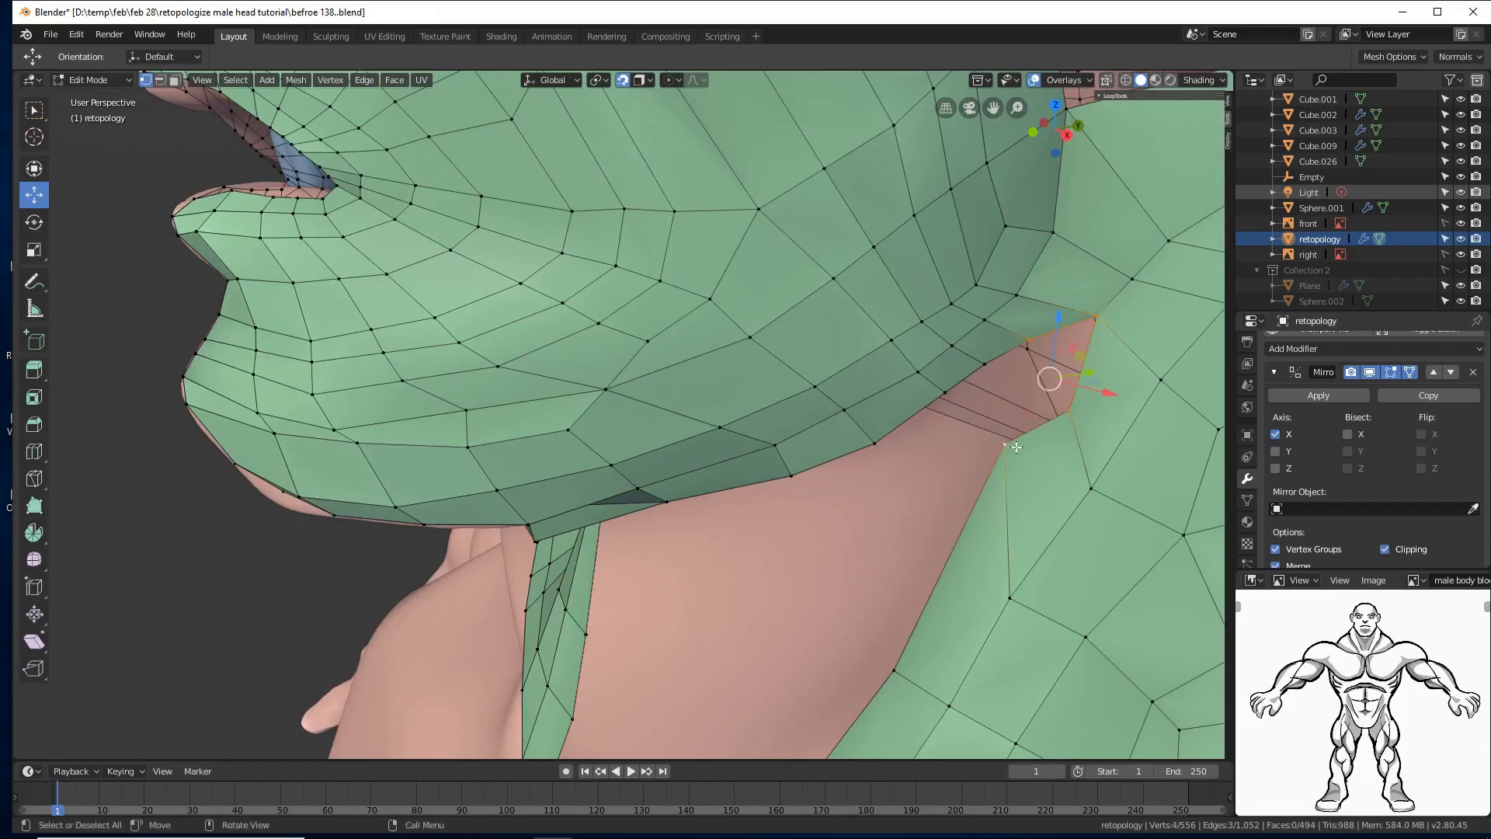
pyautogui.press('f')
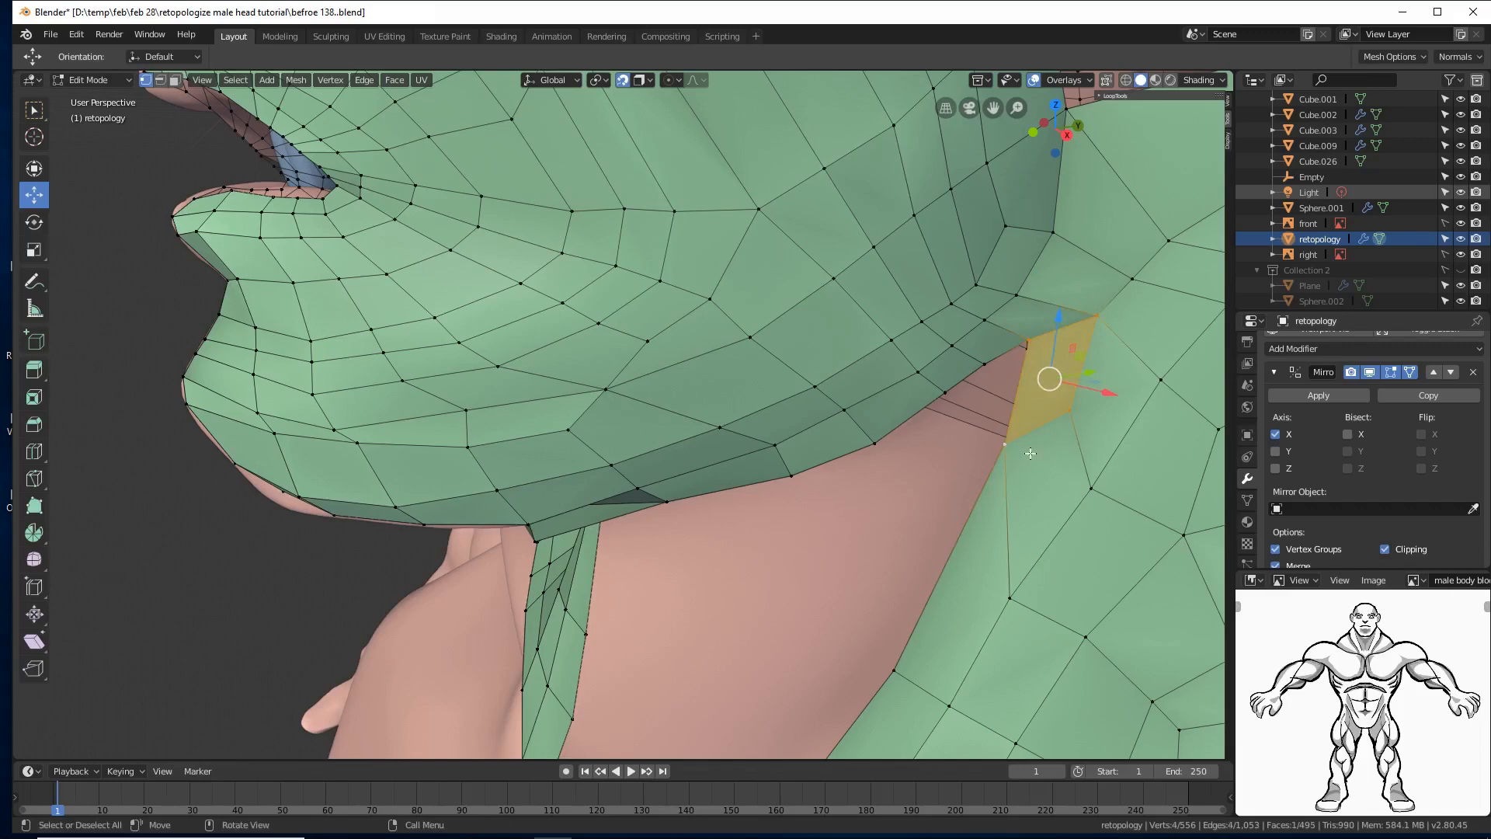
pyautogui.click(282, 602)
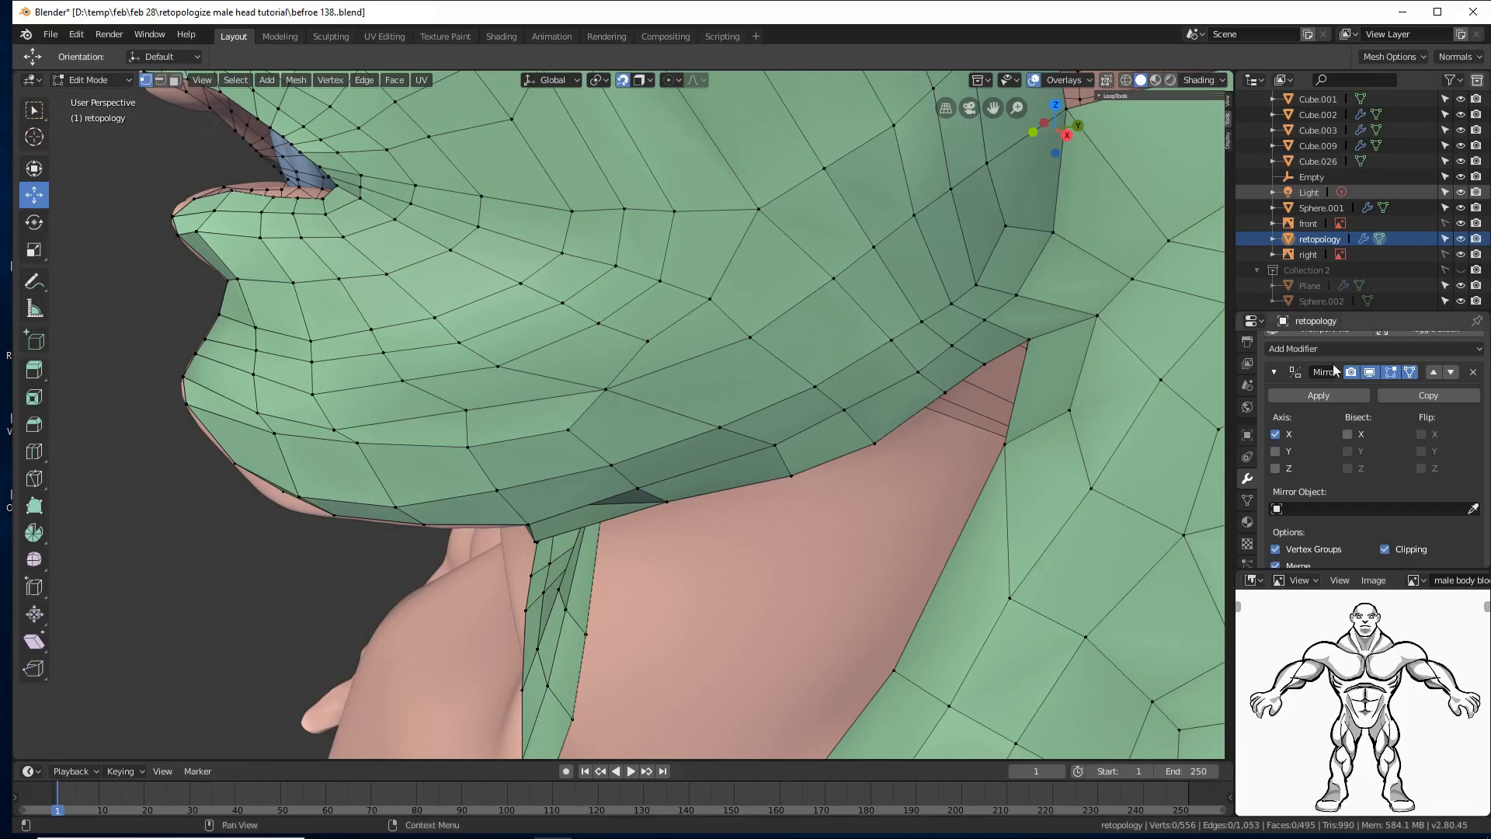
pyautogui.hotkey('ctrl', 'alt', 's')
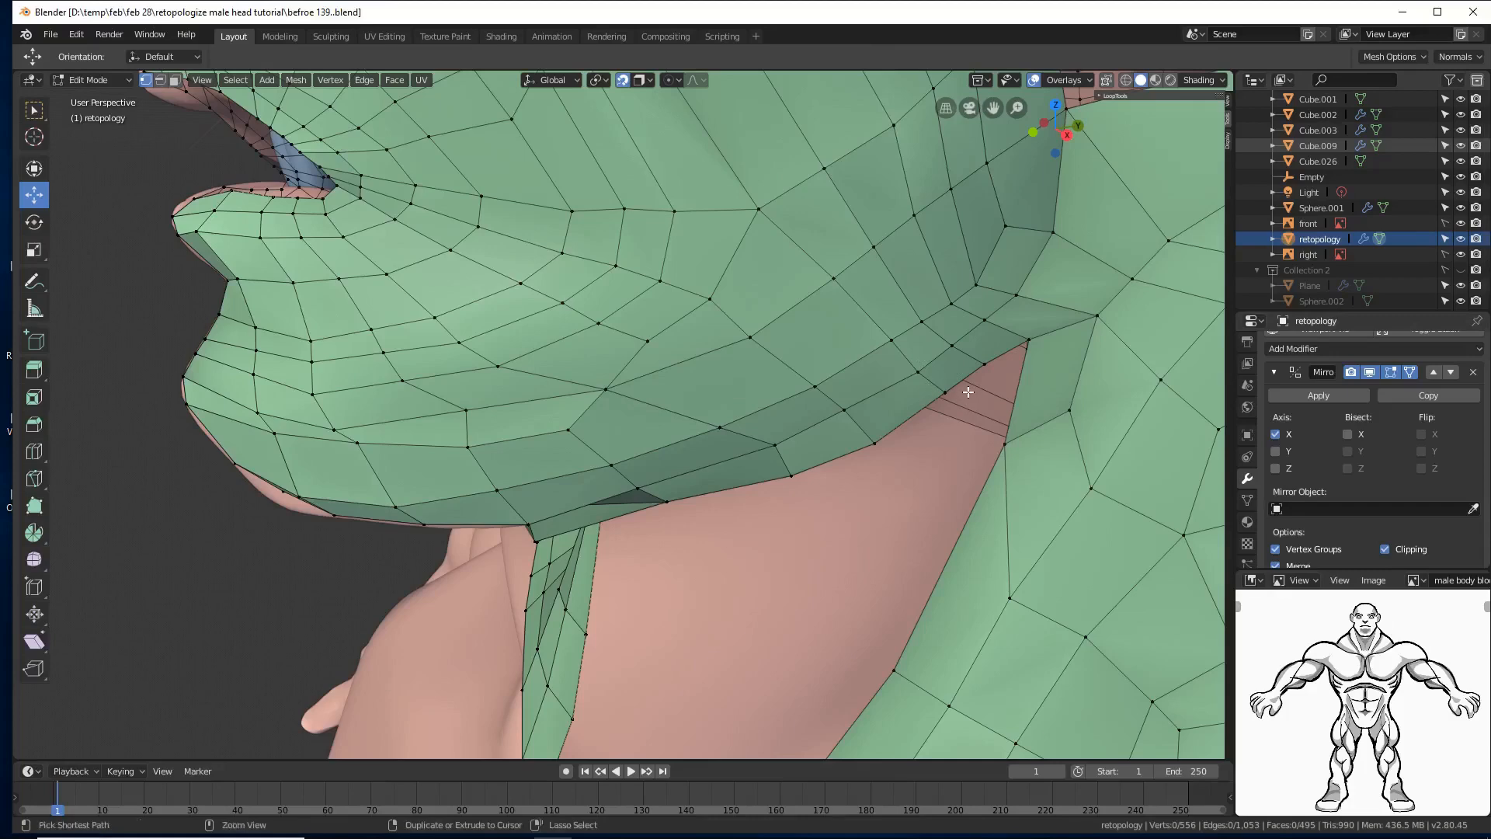
# Step: Extrude the three rear jaw-border edges a short way down onto the neck and scale the new edges to 0.597
pyautogui.scroll(-5, 941, 421)
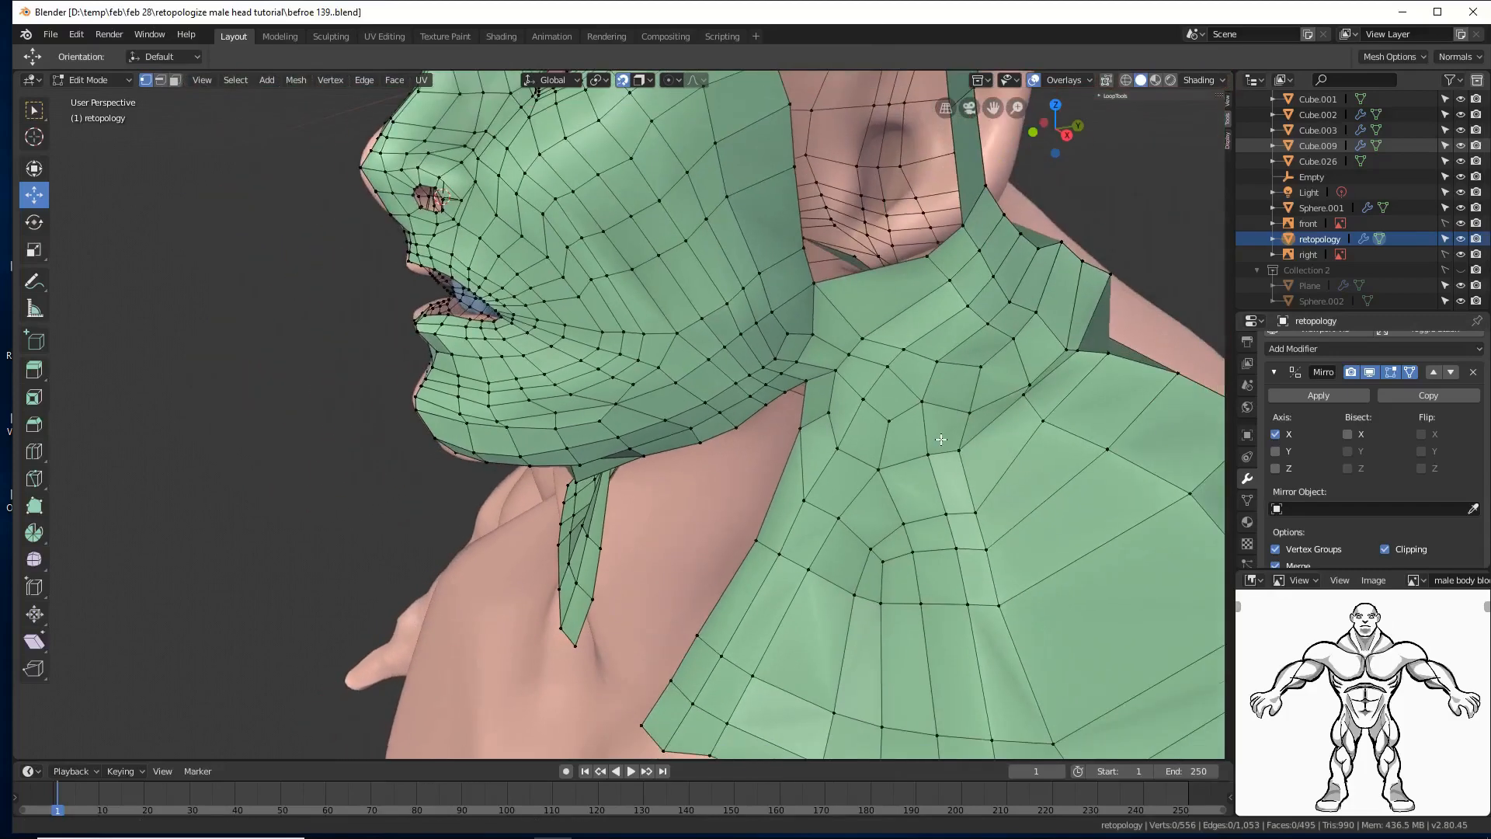
pyautogui.moveTo(836, 429); pyautogui.dragTo(873, 440, button='middle')
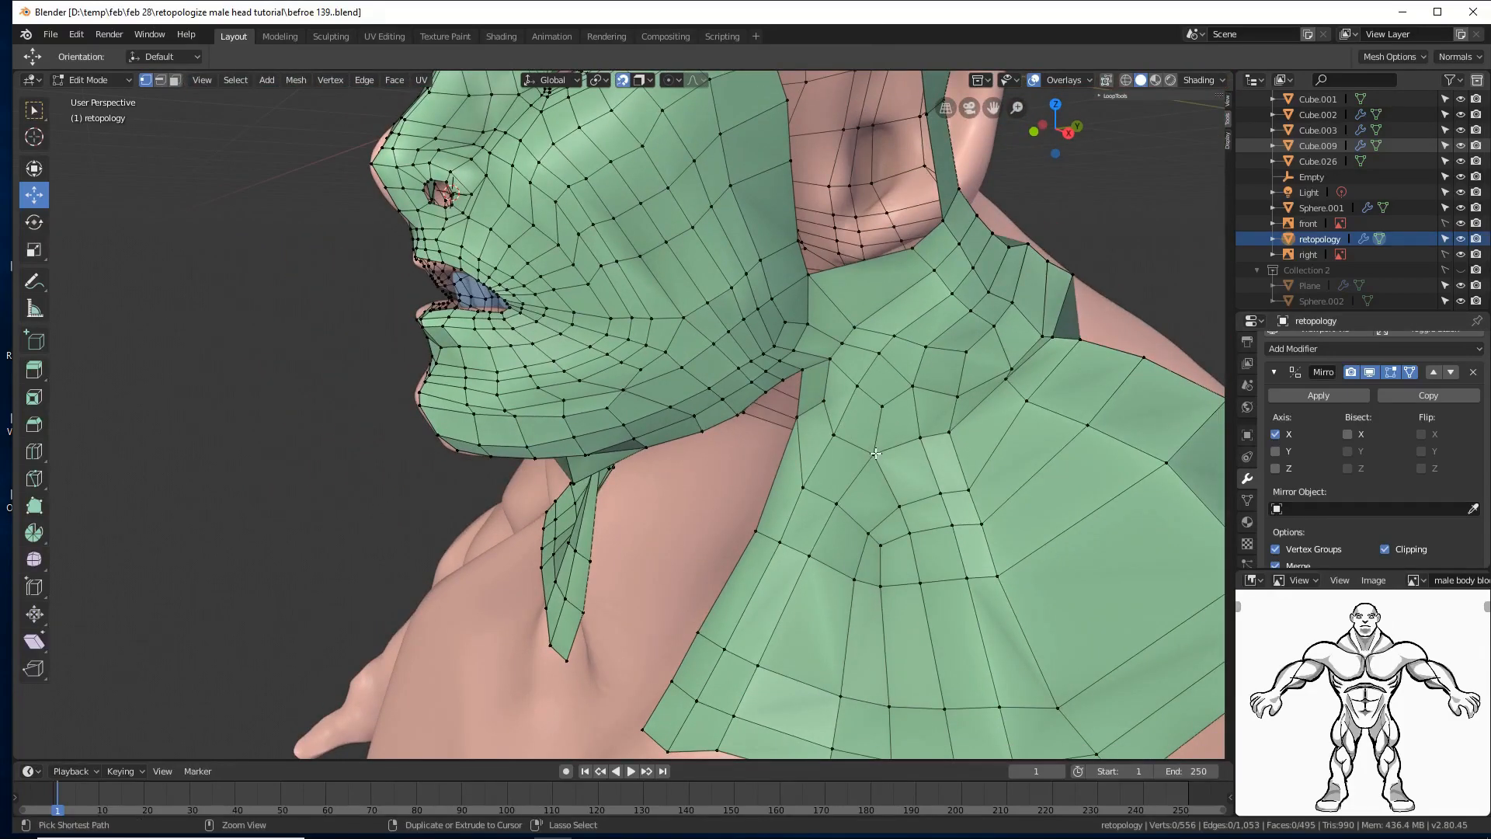
pyautogui.scroll(2, 875, 453)
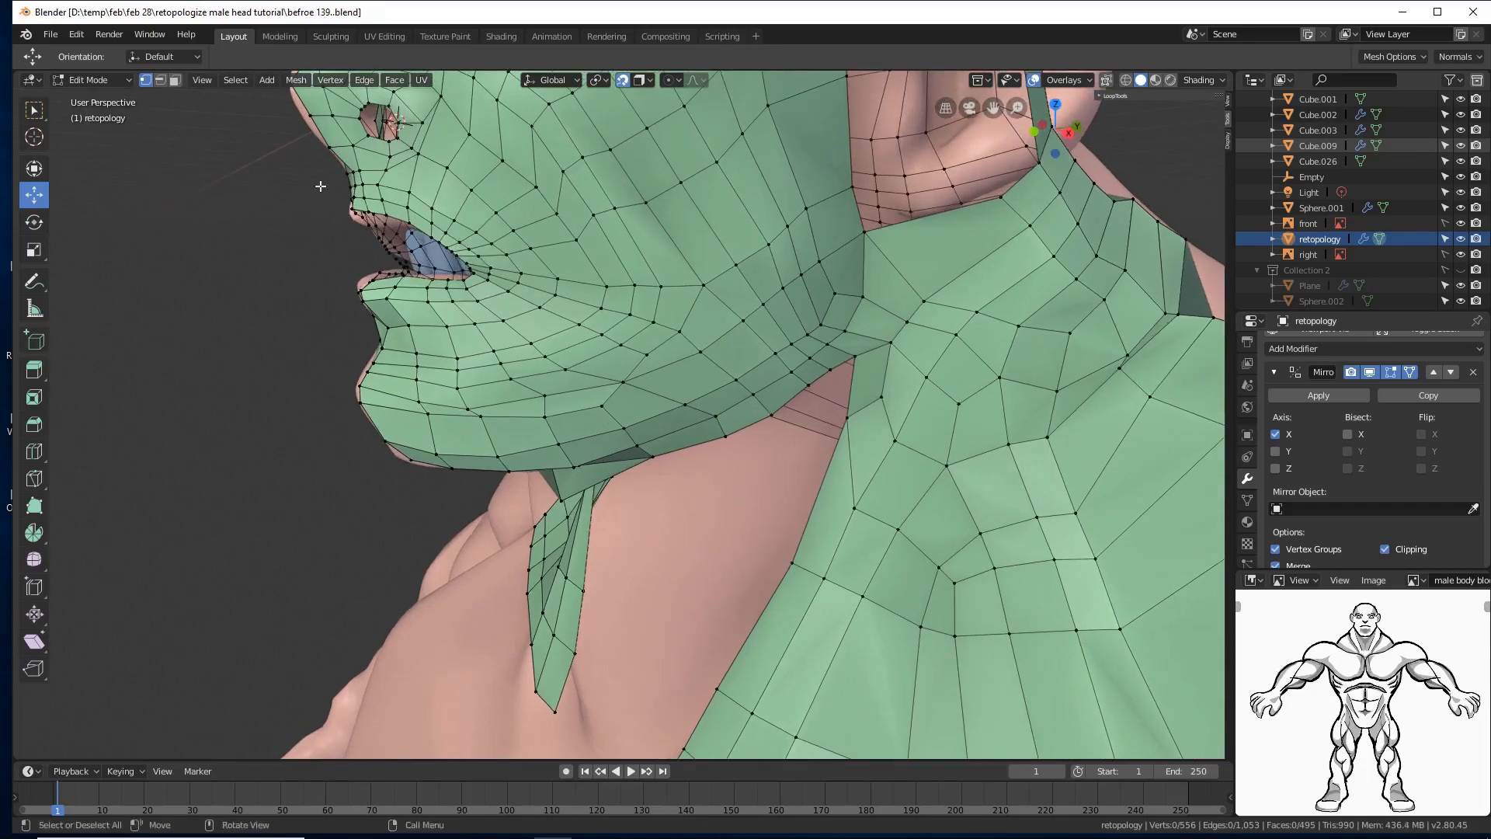
pyautogui.click(160, 80)
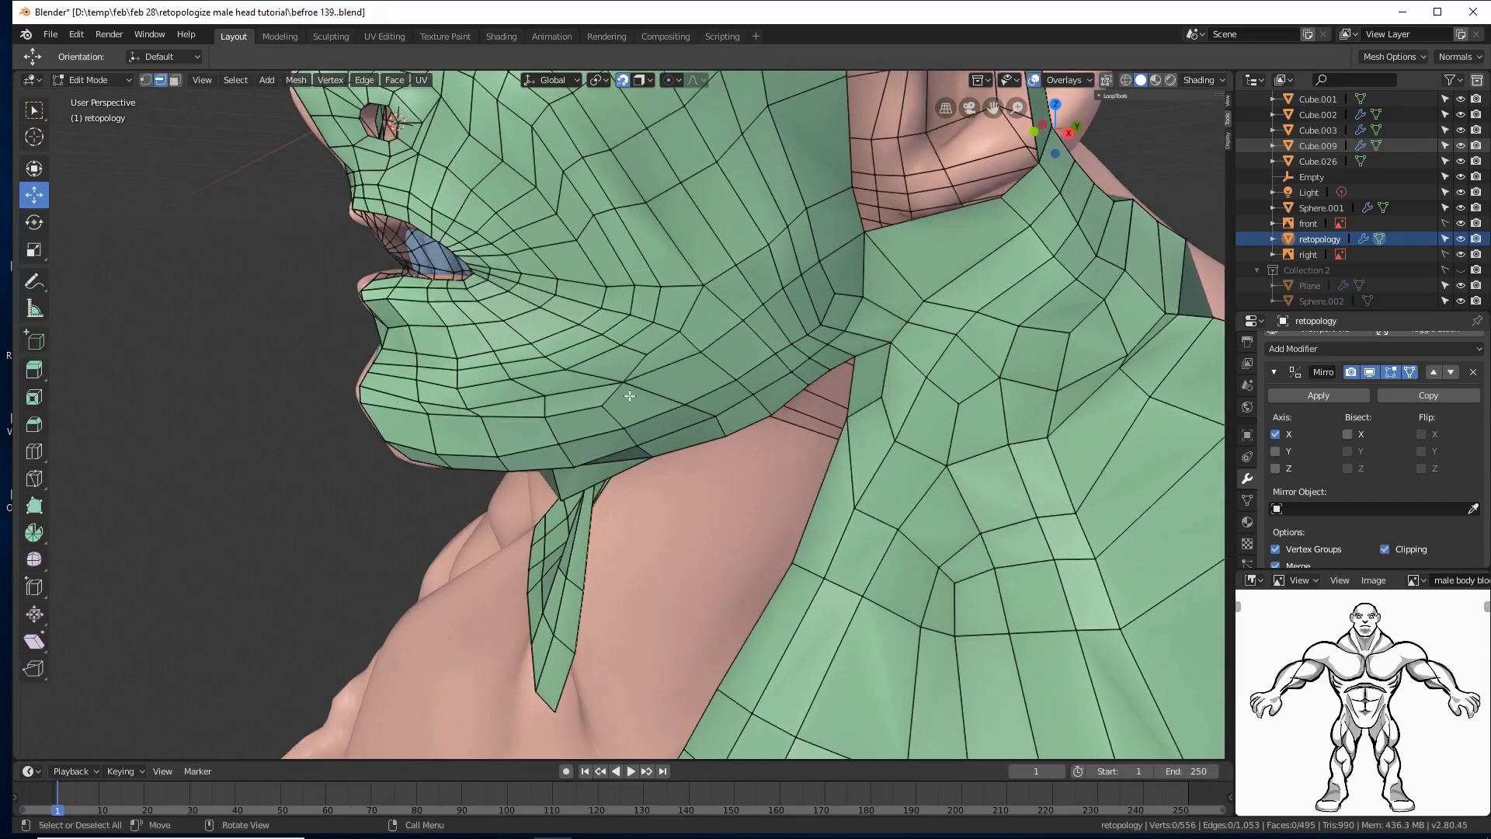
pyautogui.click(819, 378)
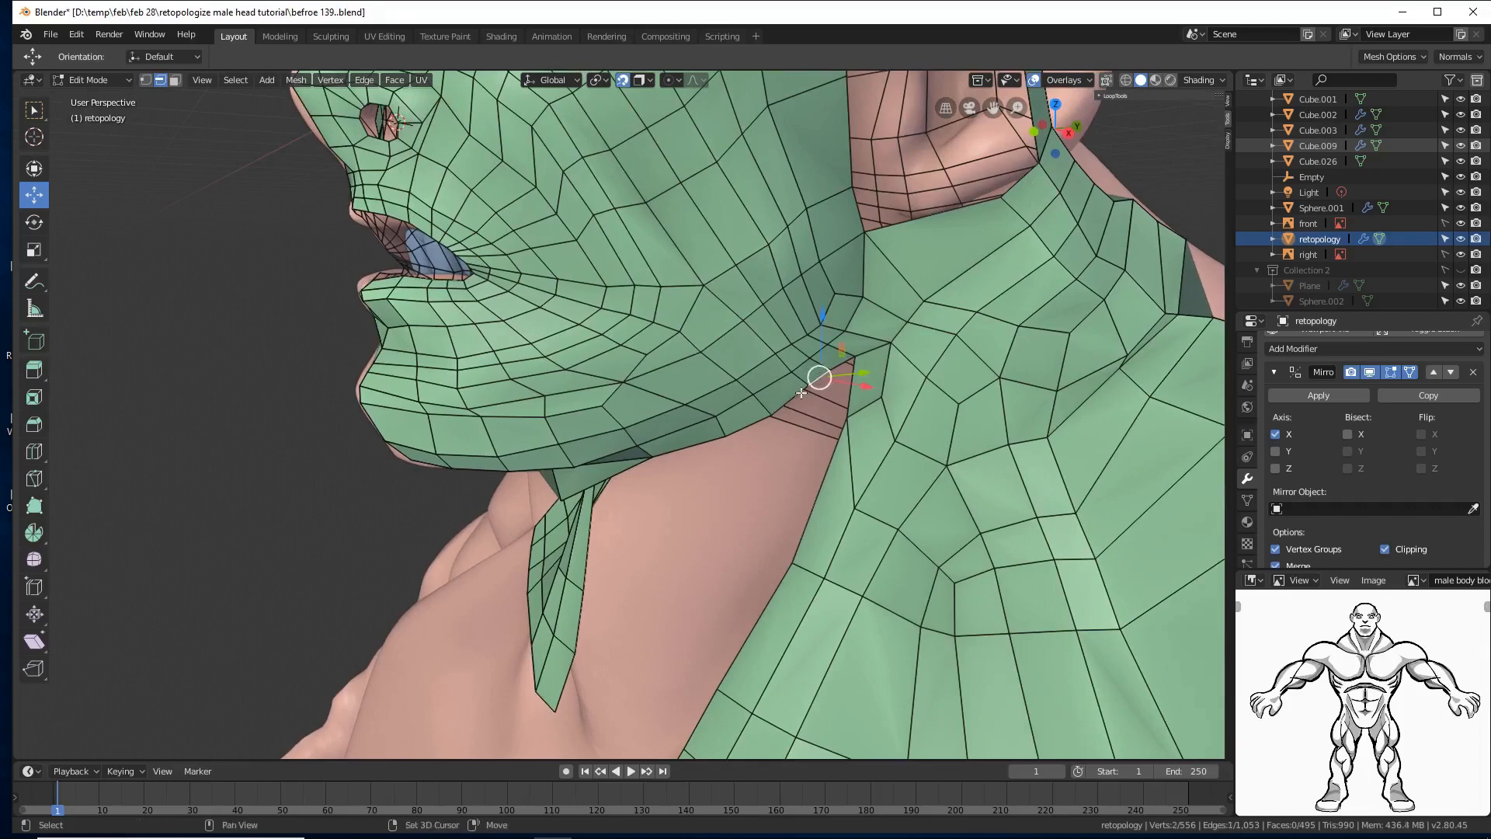
pyautogui.keyDown('shift'); pyautogui.click(794, 397); pyautogui.keyUp('shift')
pyautogui.keyDown('shift'); pyautogui.click(742, 434); pyautogui.keyUp('shift')
pyautogui.moveTo(786, 412)
pyautogui.mouseDown(button='middle')
pyautogui.moveTo(800, 426)
pyautogui.moveTo(787, 436)
pyautogui.mouseUp(button='middle')
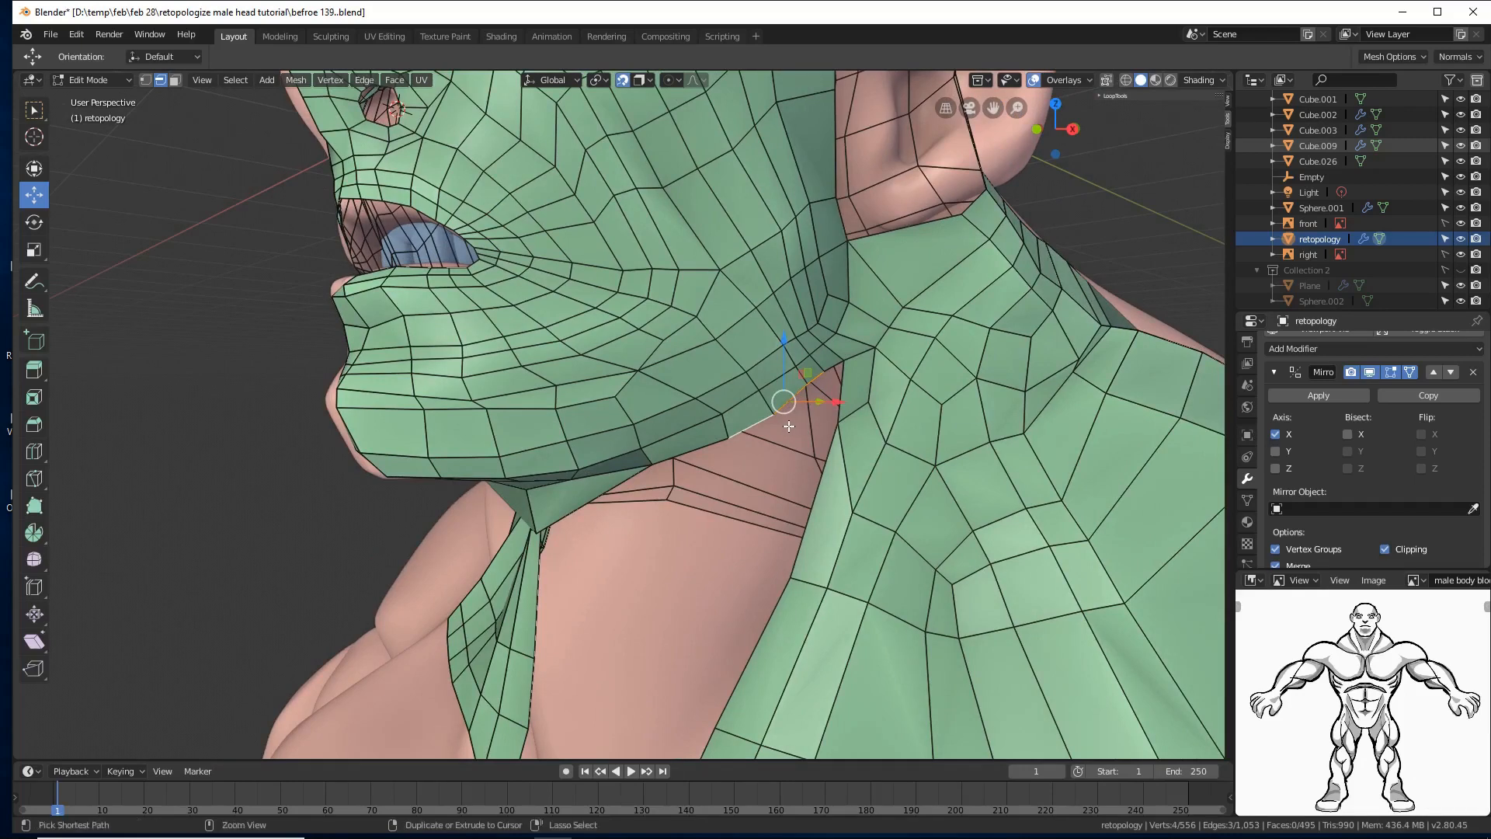
pyautogui.keyDown('ctrl'); pyautogui.rightClick(789, 426); pyautogui.keyUp('ctrl')
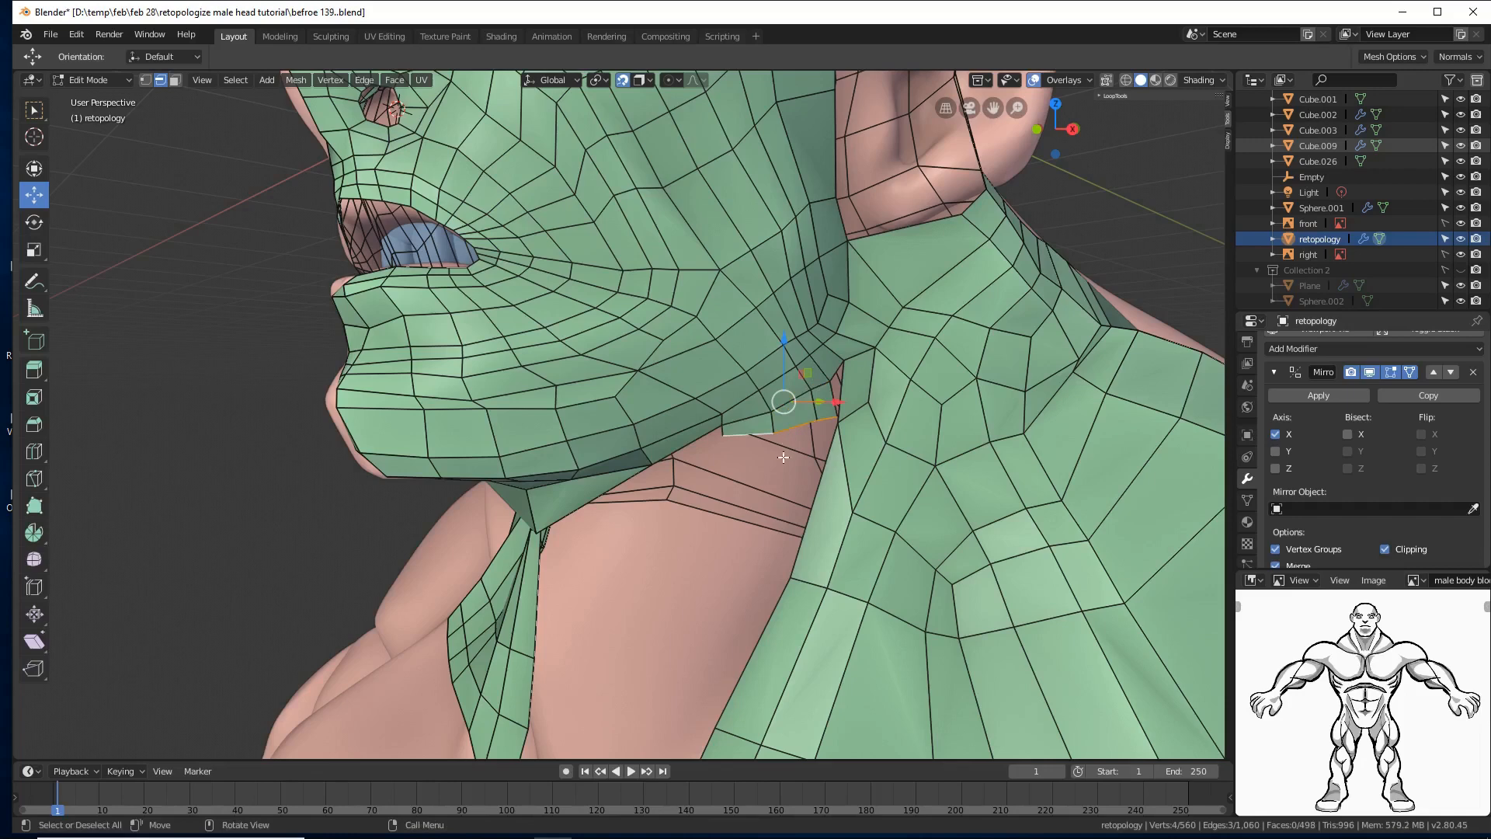
pyautogui.press('s')
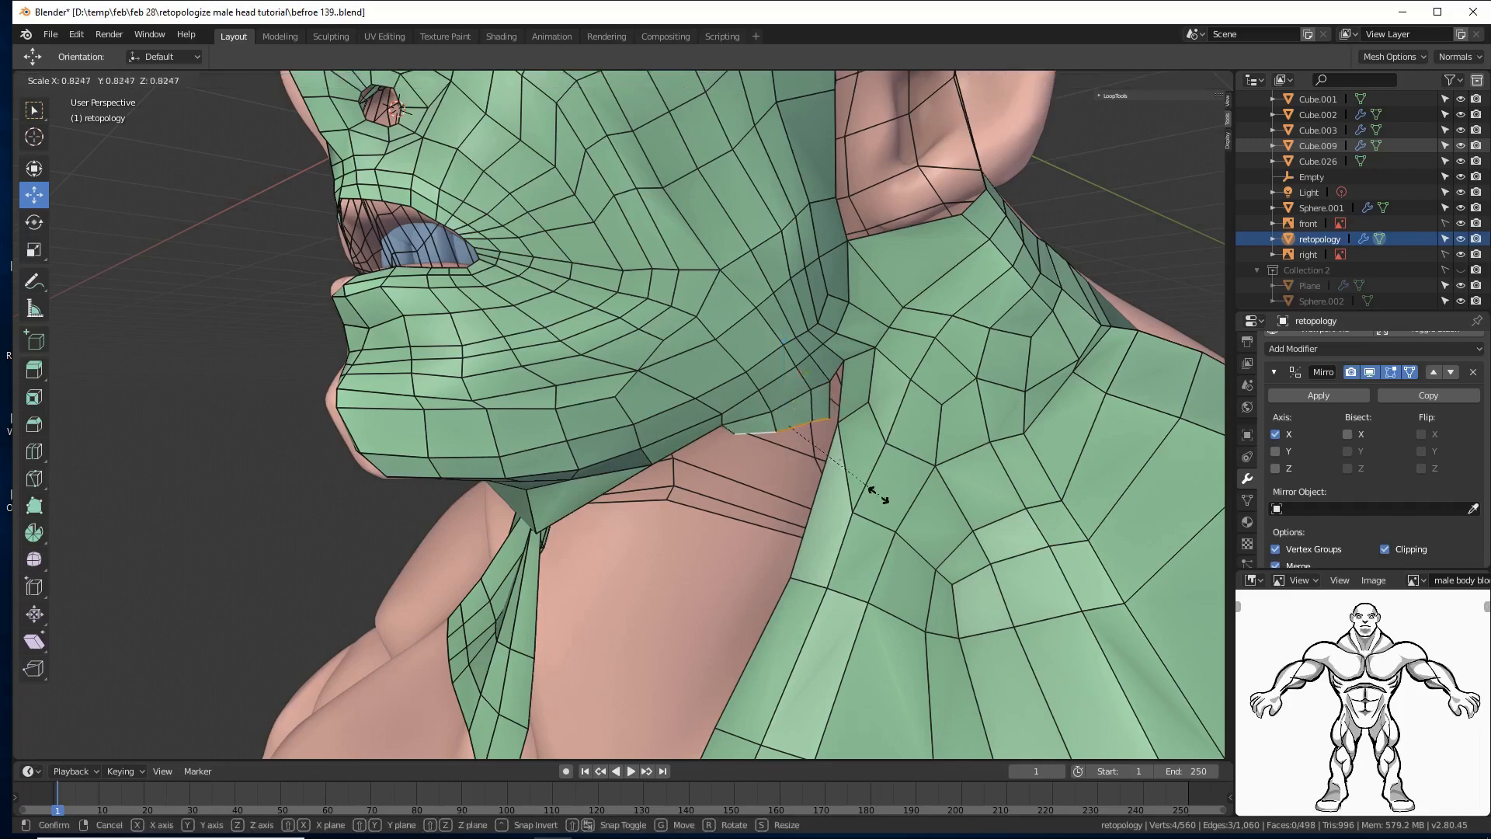
pyautogui.click(835, 489)
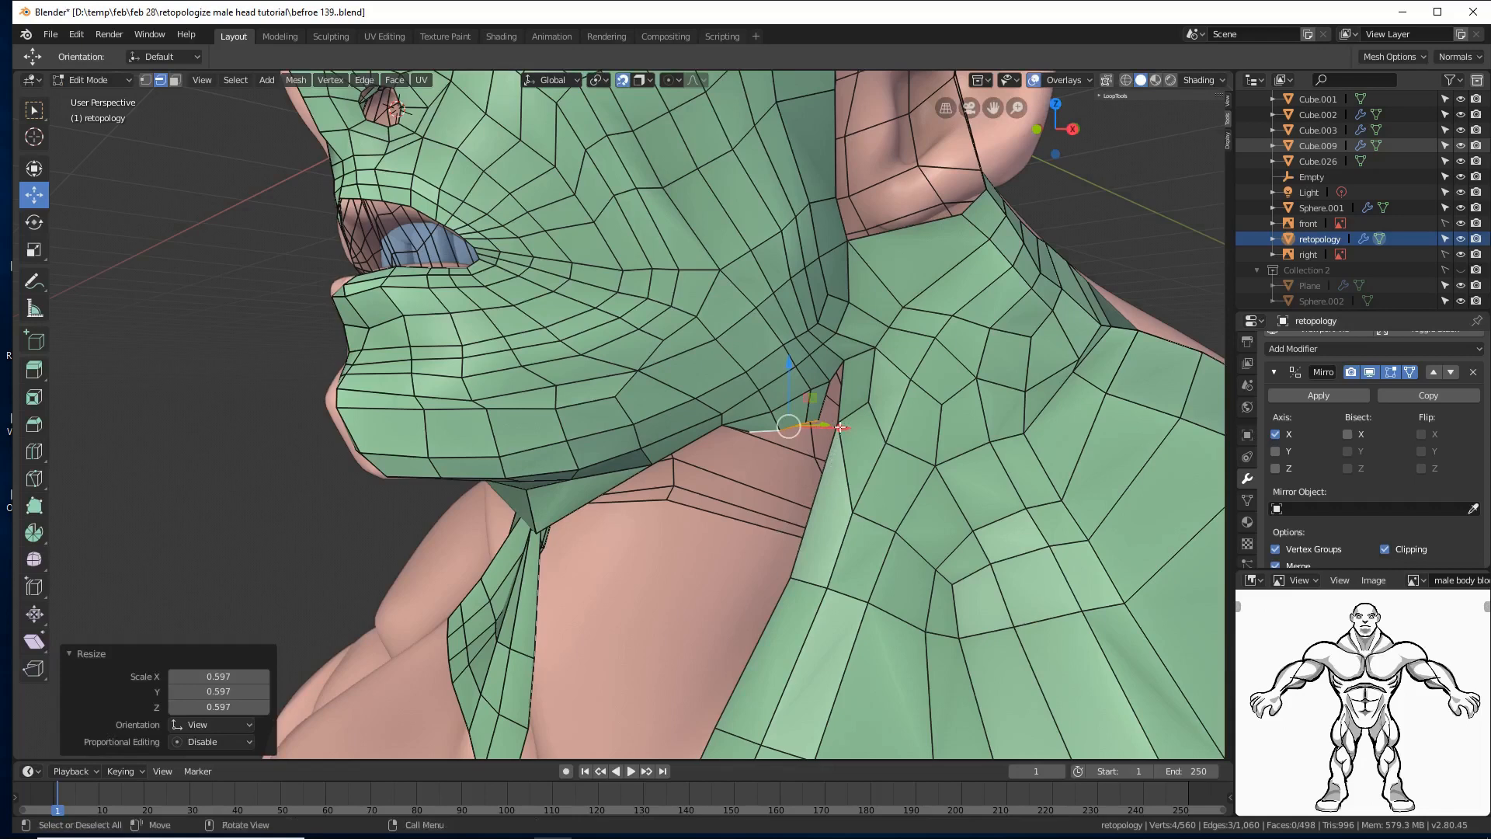
# Step: Extrude the strip two more segments down the side of the neck and rotate its end edges 28.9°
pyautogui.keyDown('ctrl'); pyautogui.rightClick(738, 559); pyautogui.keyUp('ctrl')
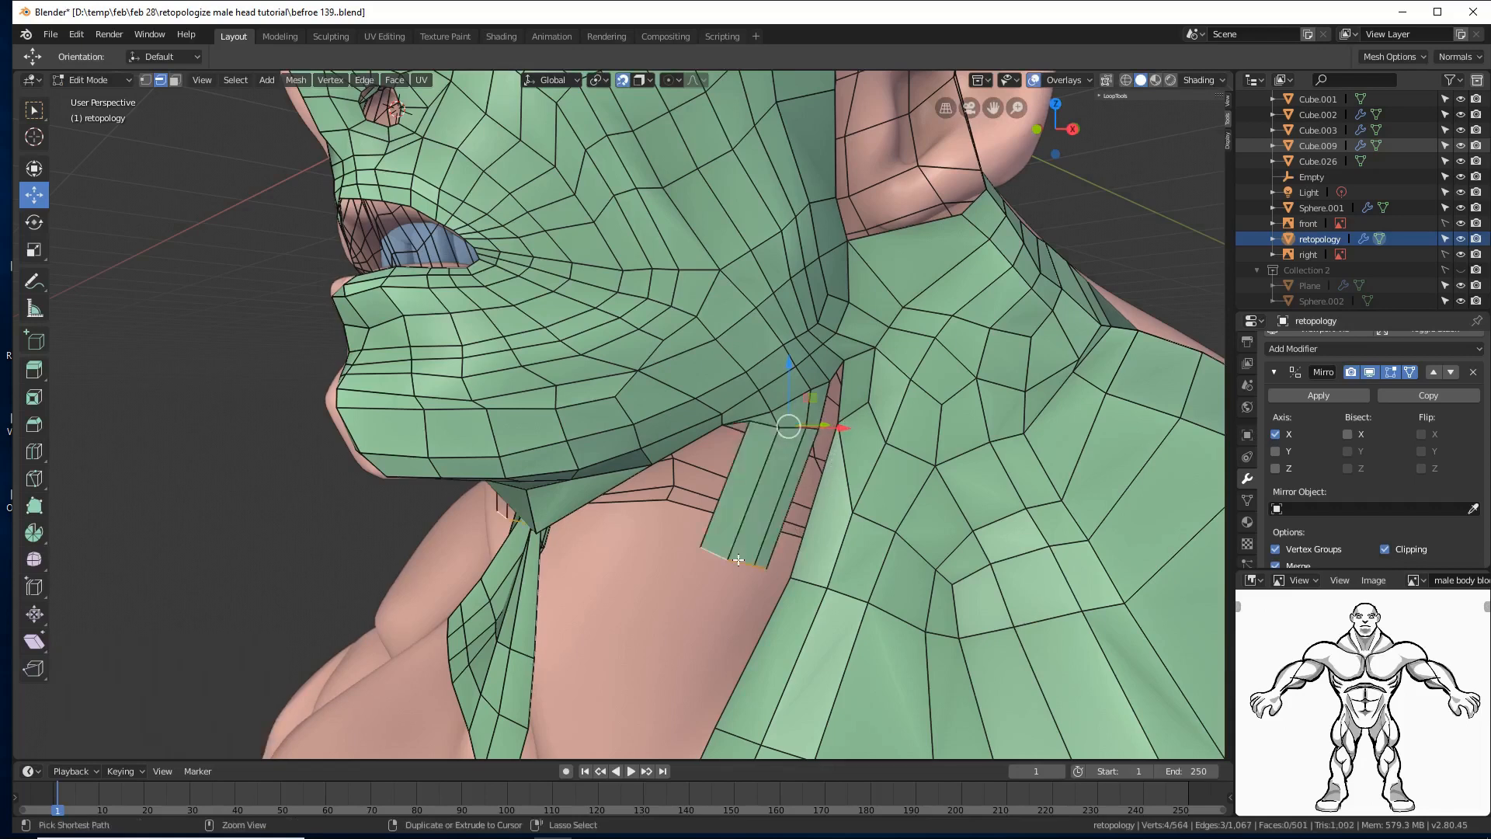
pyautogui.keyDown('shift'); pyautogui.moveTo(814, 603); pyautogui.dragTo(882, 469, button='middle'); pyautogui.keyUp('shift')
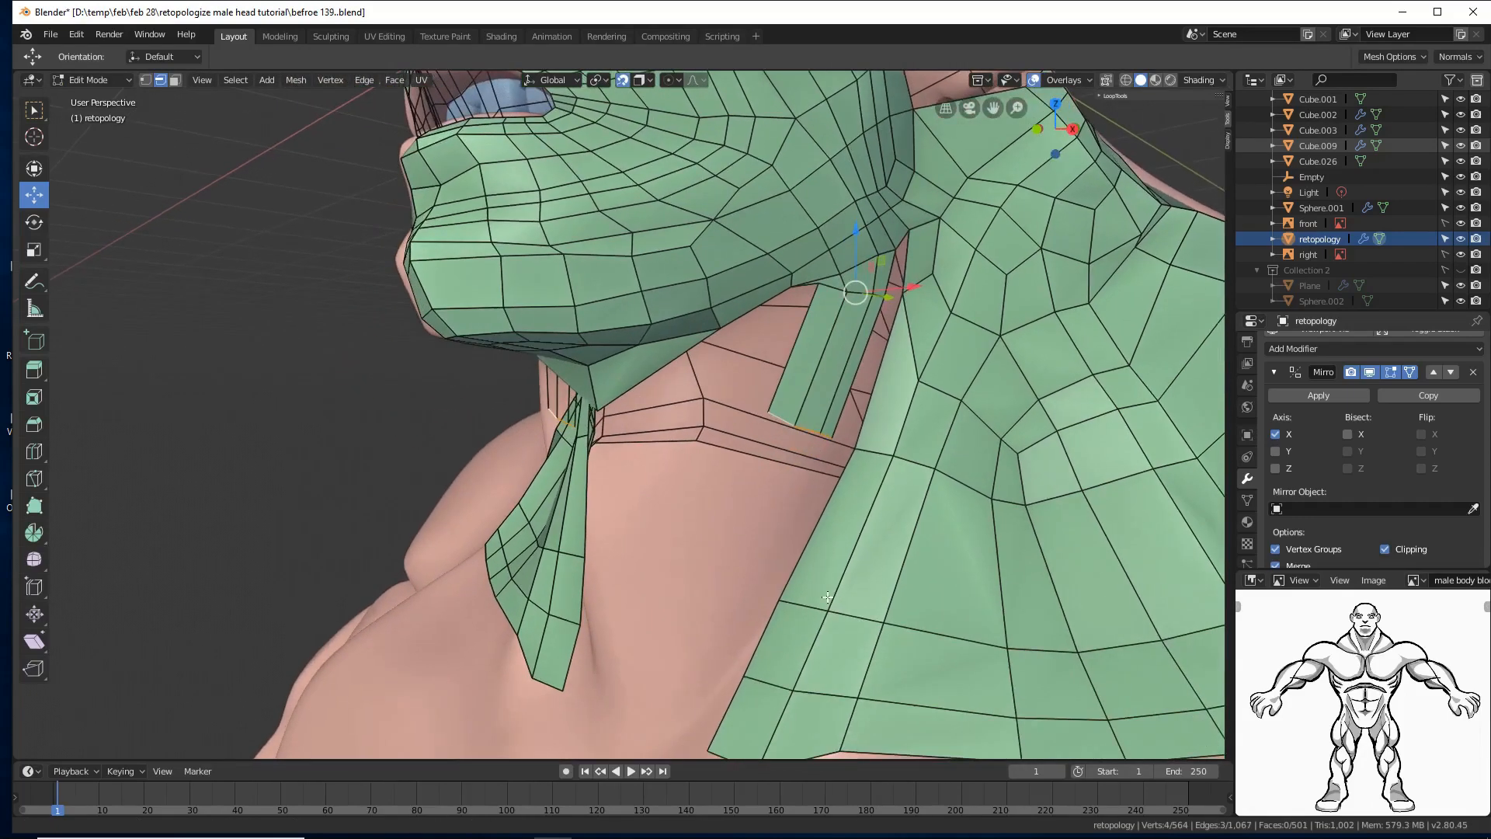
pyautogui.keyDown('ctrl'); pyautogui.rightClick(744, 566); pyautogui.keyUp('ctrl')
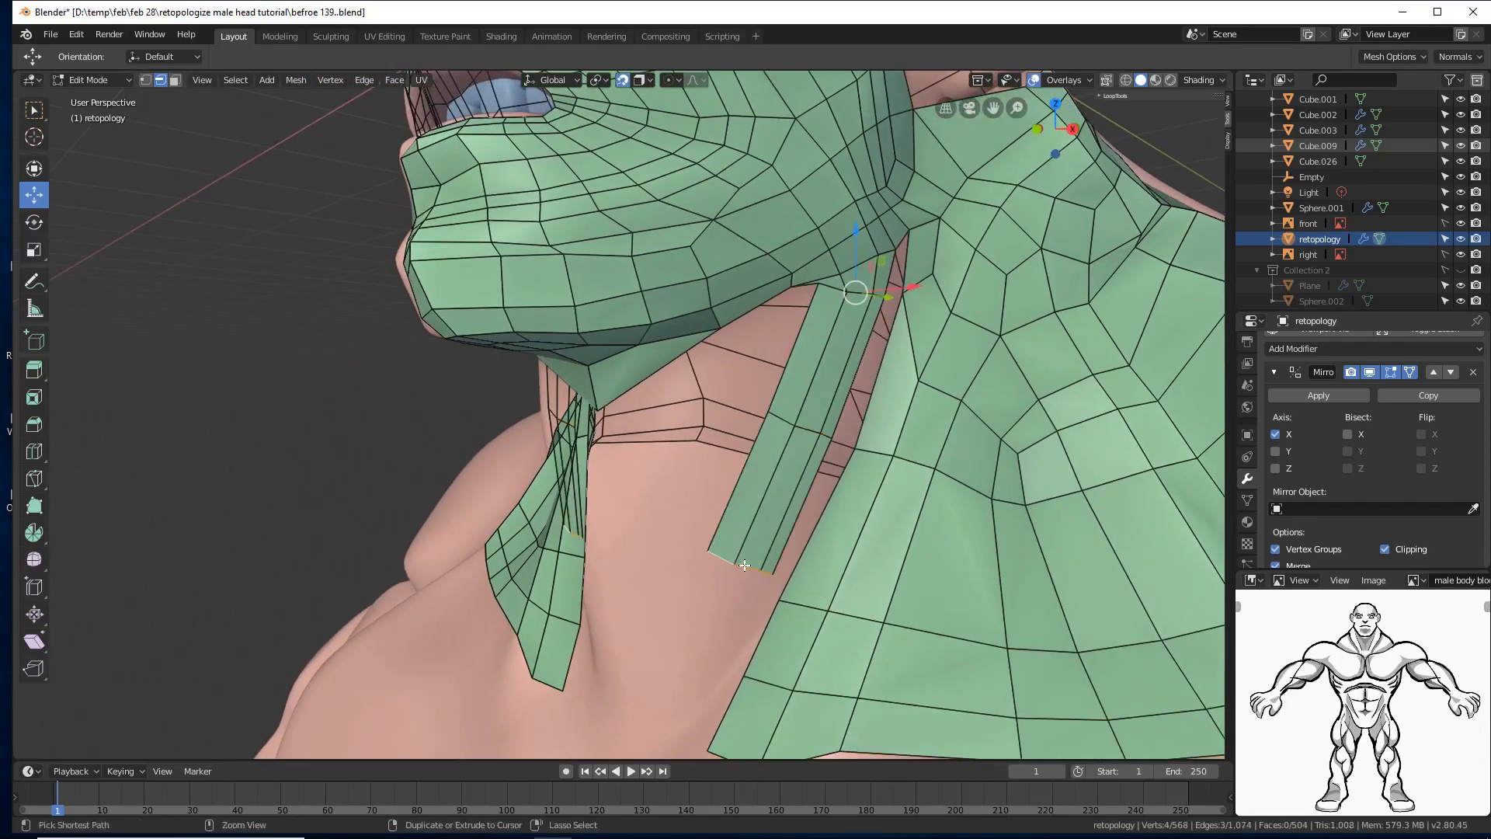
pyautogui.moveTo(785, 618); pyautogui.dragTo(849, 616, button='middle')
pyautogui.press('r')
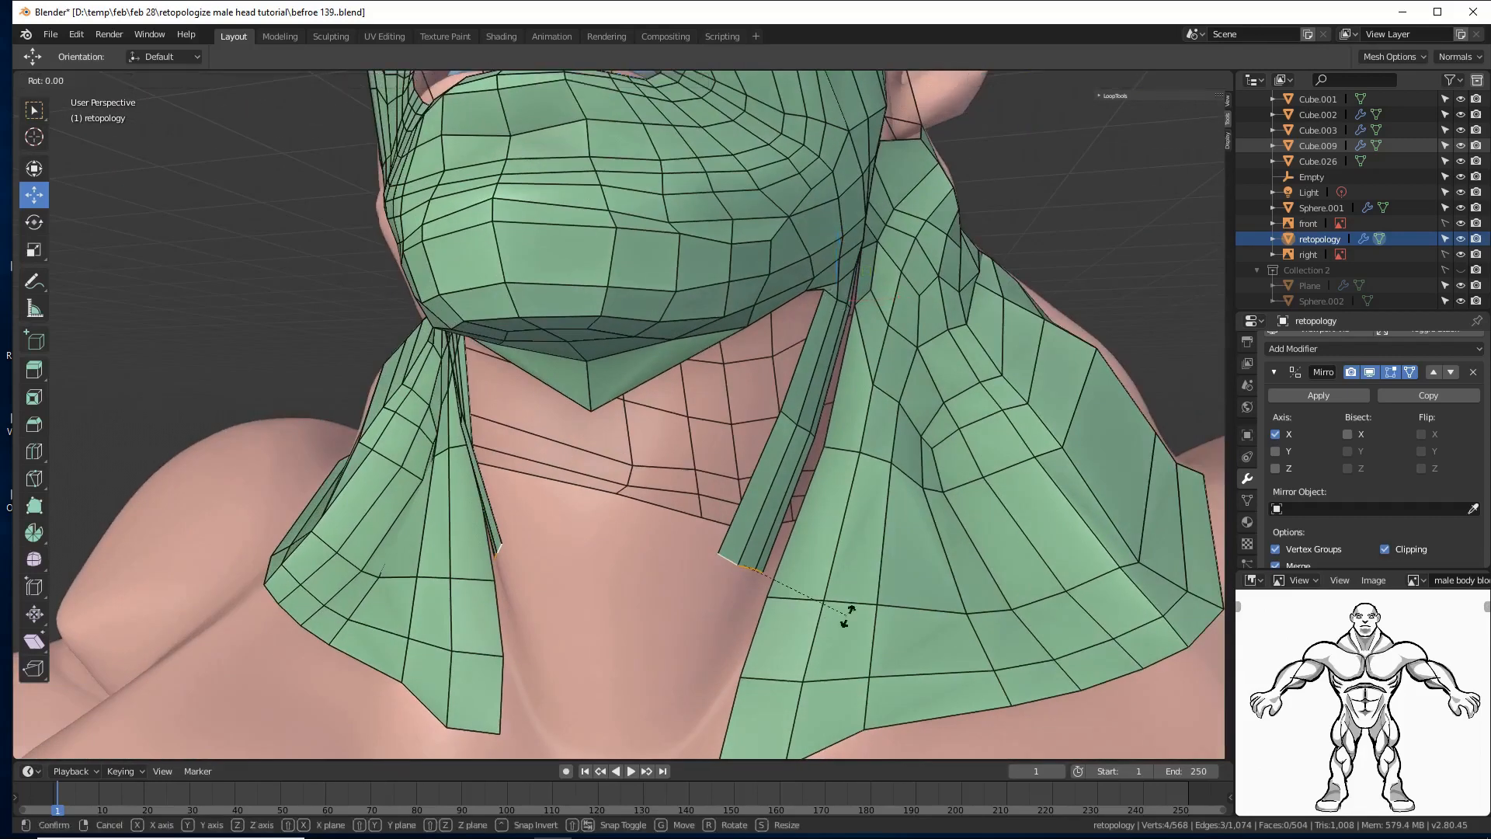
pyautogui.click(792, 625)
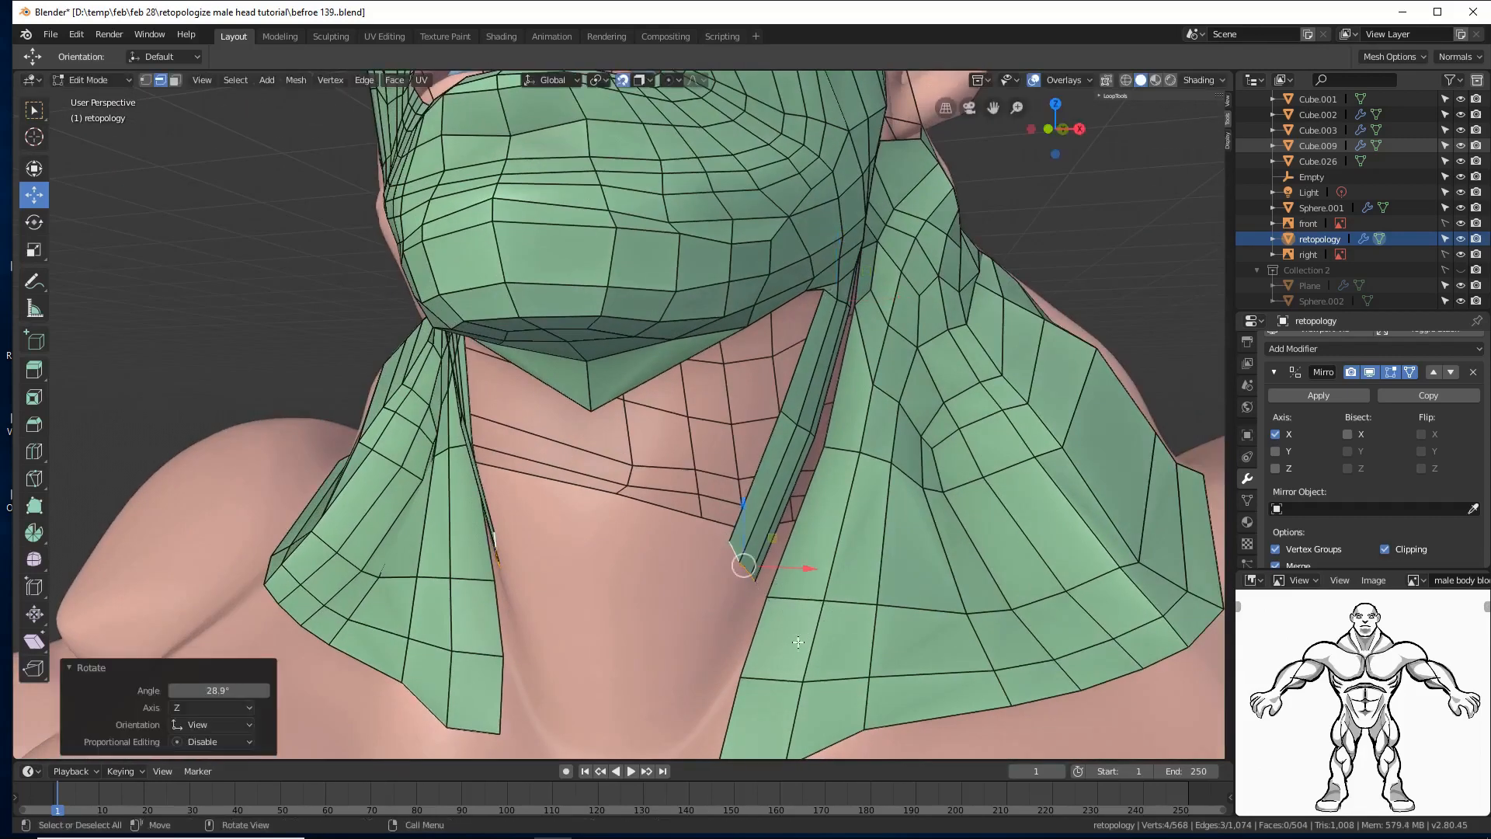
# Step: Extrude the strip across the throat, moving its end edges -0.282 m along X to the centre line, and save a copy as befroe 140
pyautogui.keyDown('ctrl'); pyautogui.rightClick(659, 556); pyautogui.keyUp('ctrl')
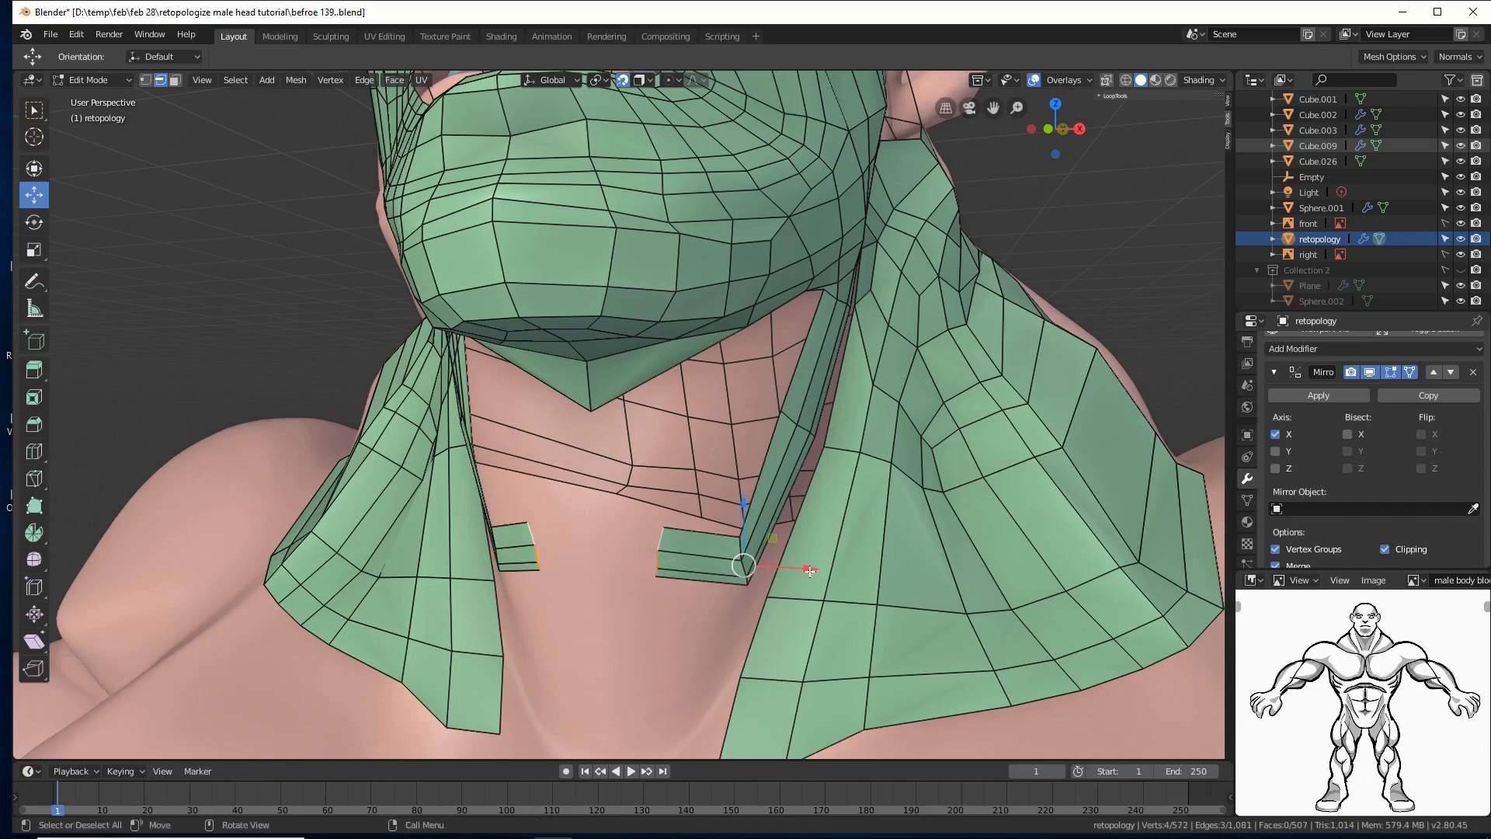
pyautogui.press('g')
pyautogui.click(594, 548)
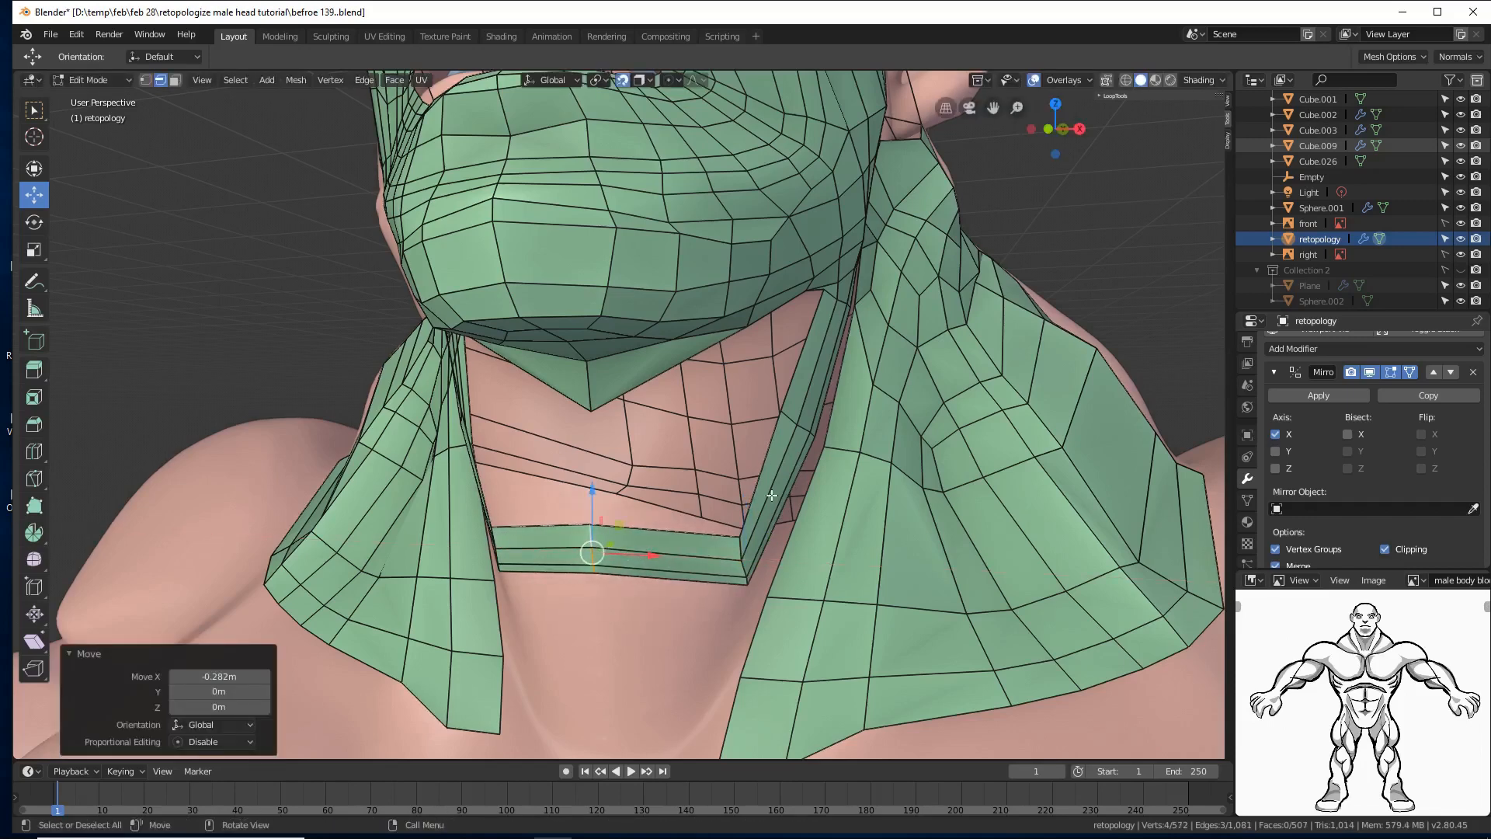
pyautogui.hotkey('alt', 'a')
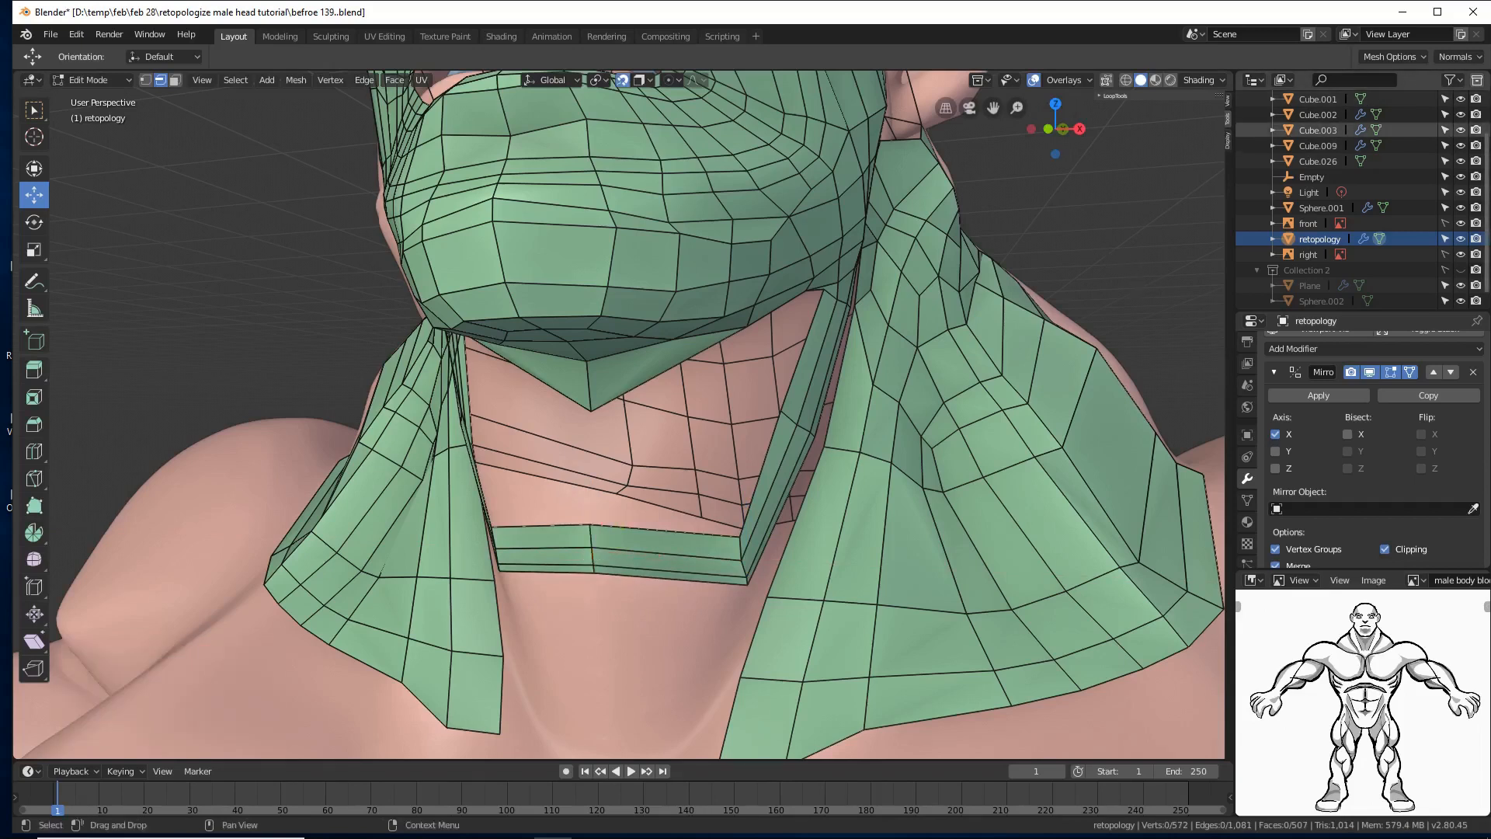
pyautogui.hotkey('ctrl', 'alt', 's')
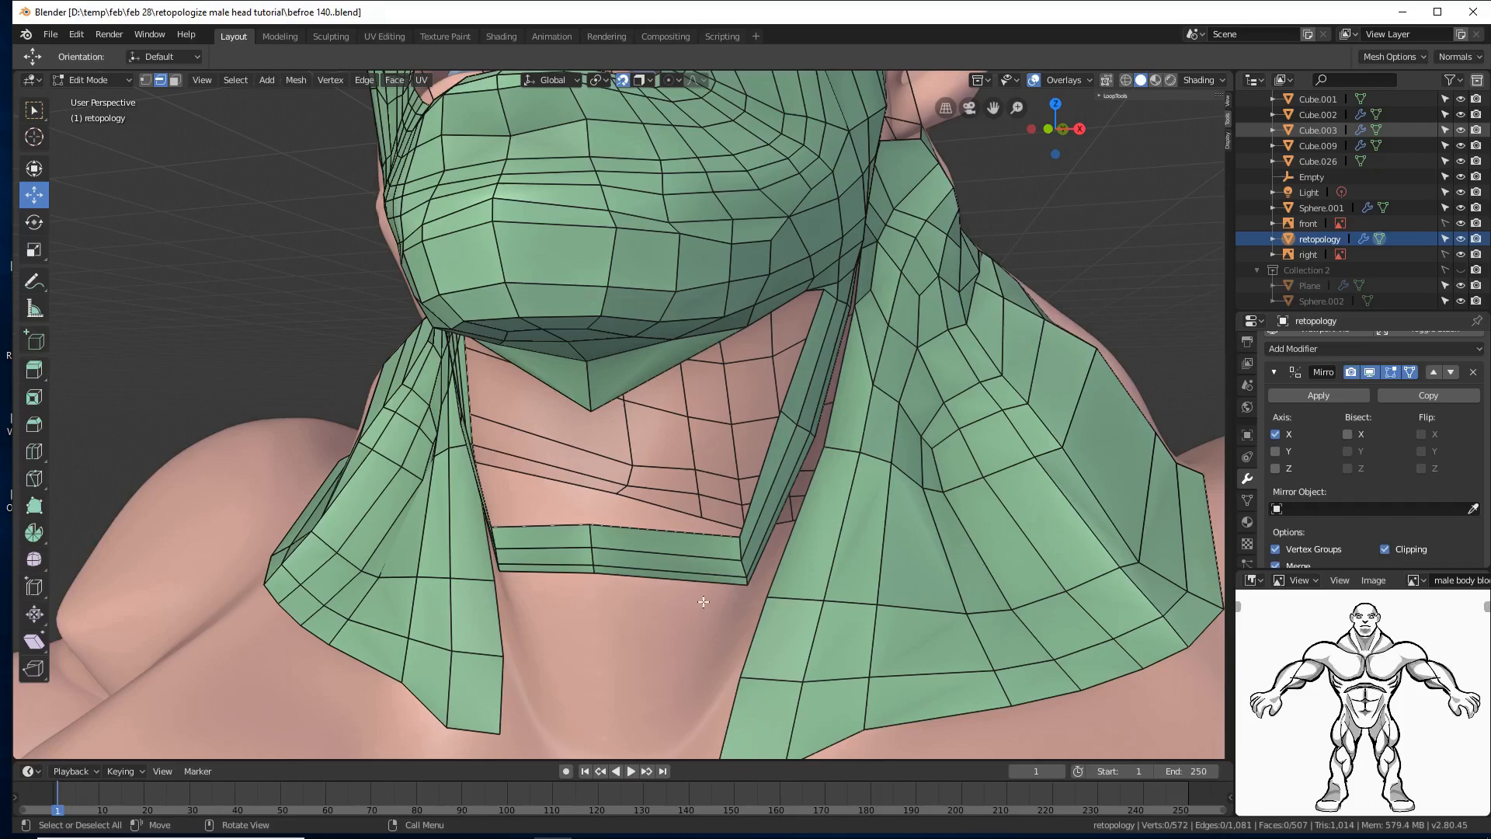
# Step: Fill the quad below the rear jaw corner between the top of the new strip and the neck border
pyautogui.moveTo(823, 515); pyautogui.dragTo(767, 520, button='middle')
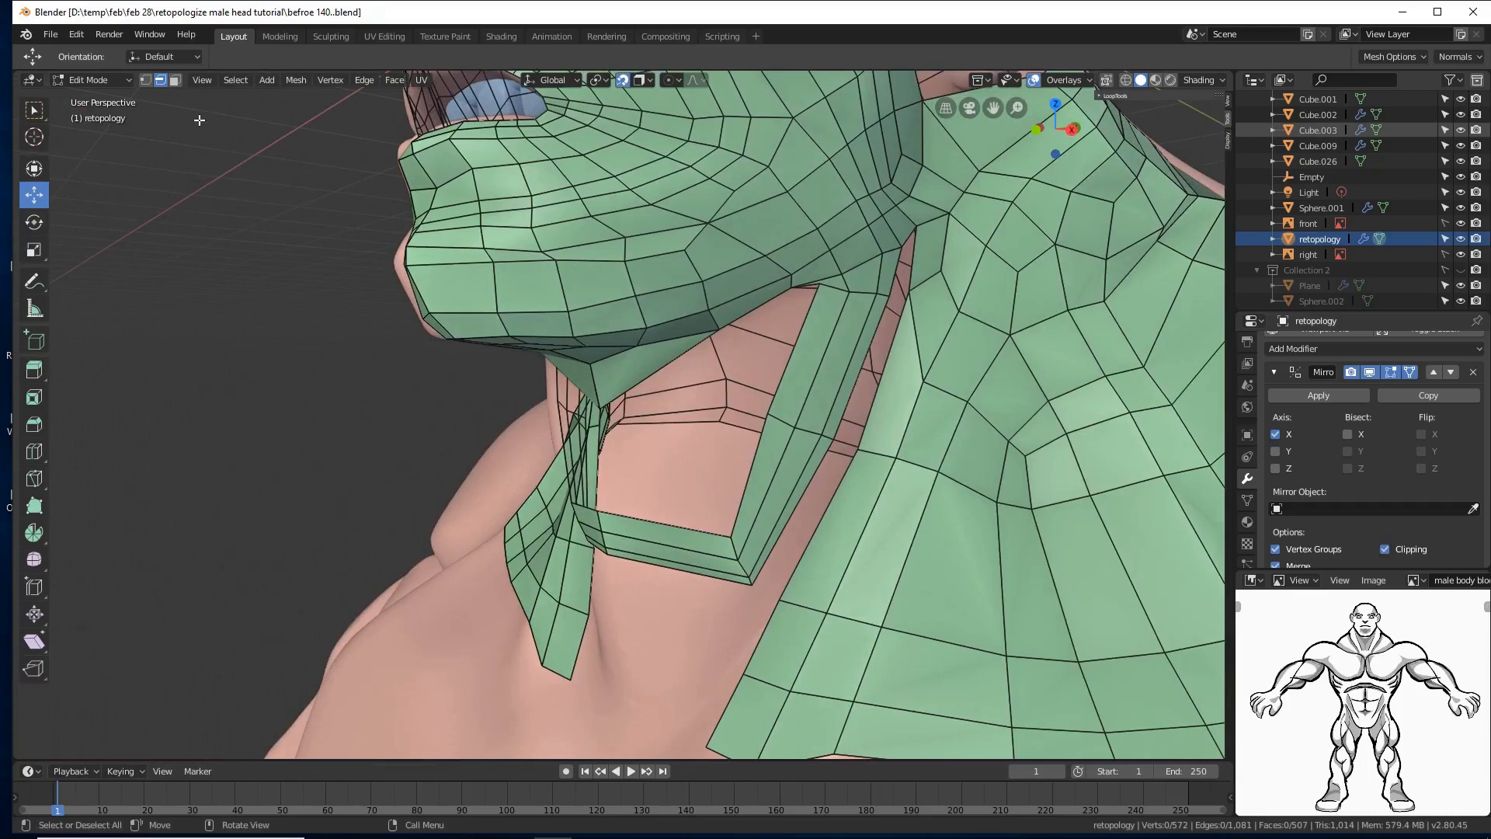
pyautogui.click(911, 232)
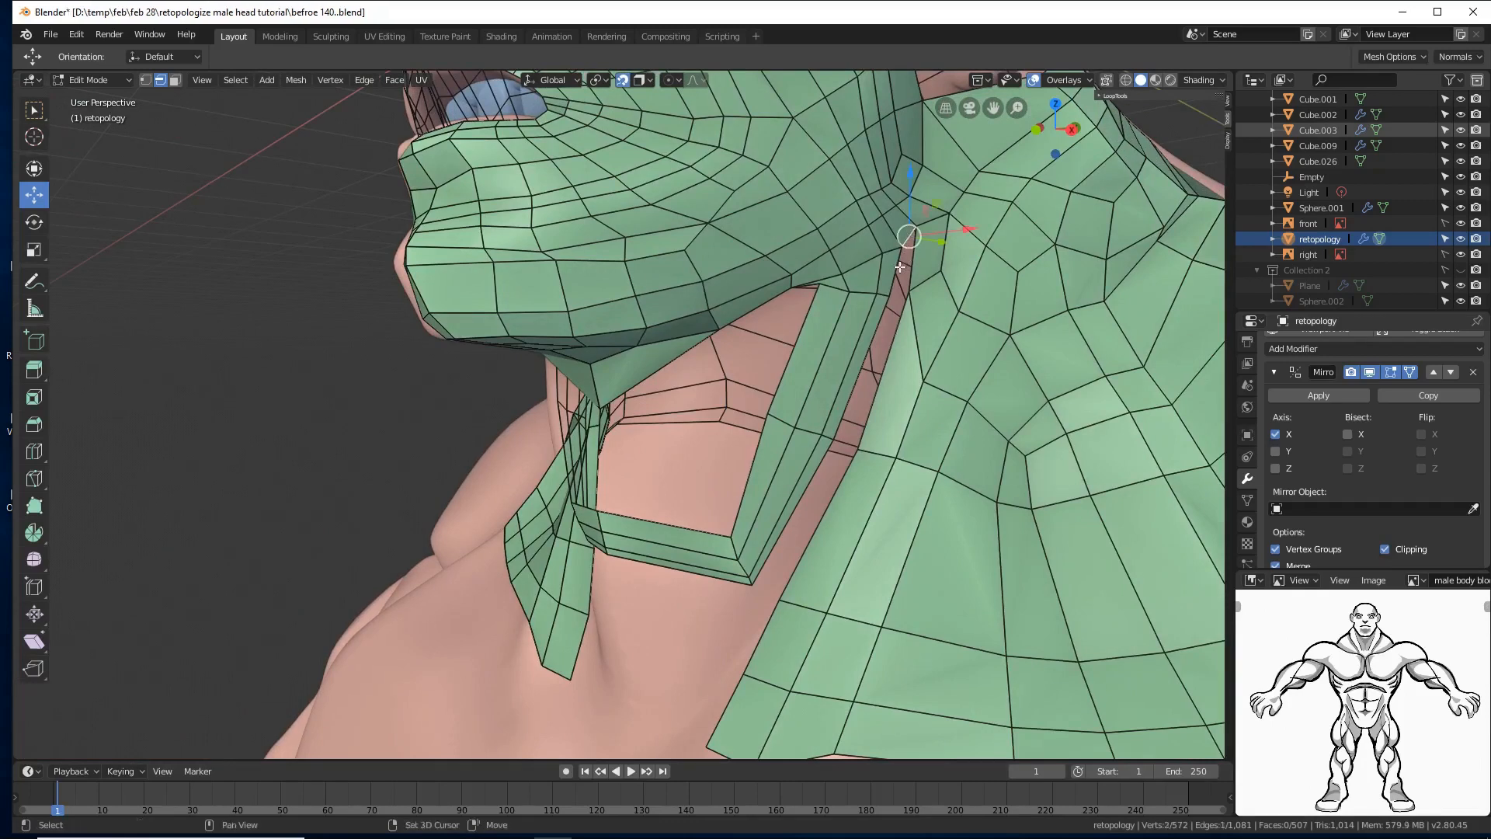
pyautogui.keyDown('shift'); pyautogui.click(894, 269); pyautogui.keyUp('shift')
pyautogui.keyDown('shift'); pyautogui.click(910, 281); pyautogui.keyUp('shift')
pyautogui.press('f')
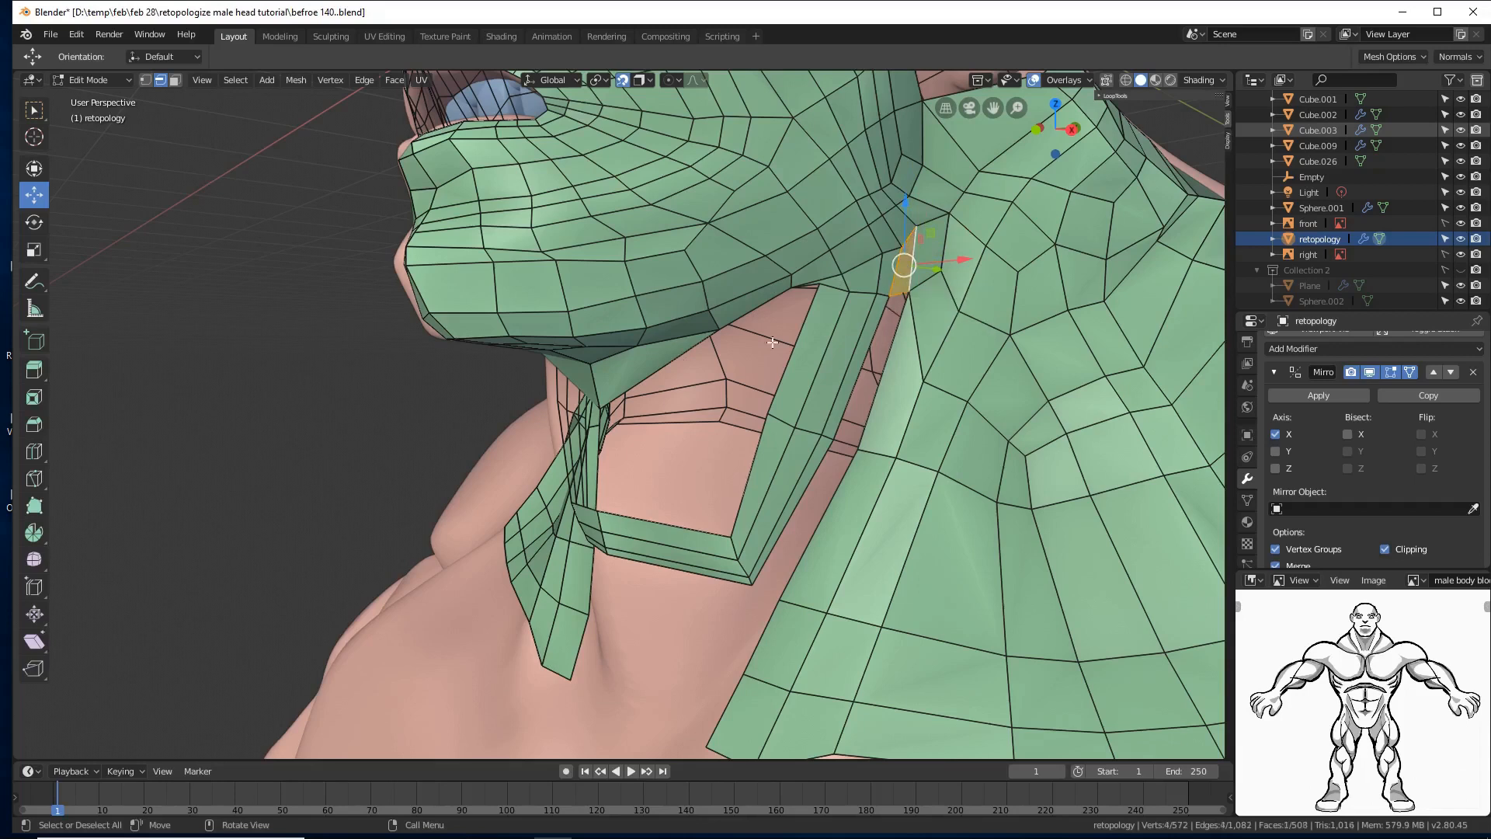
pyautogui.click(333, 439)
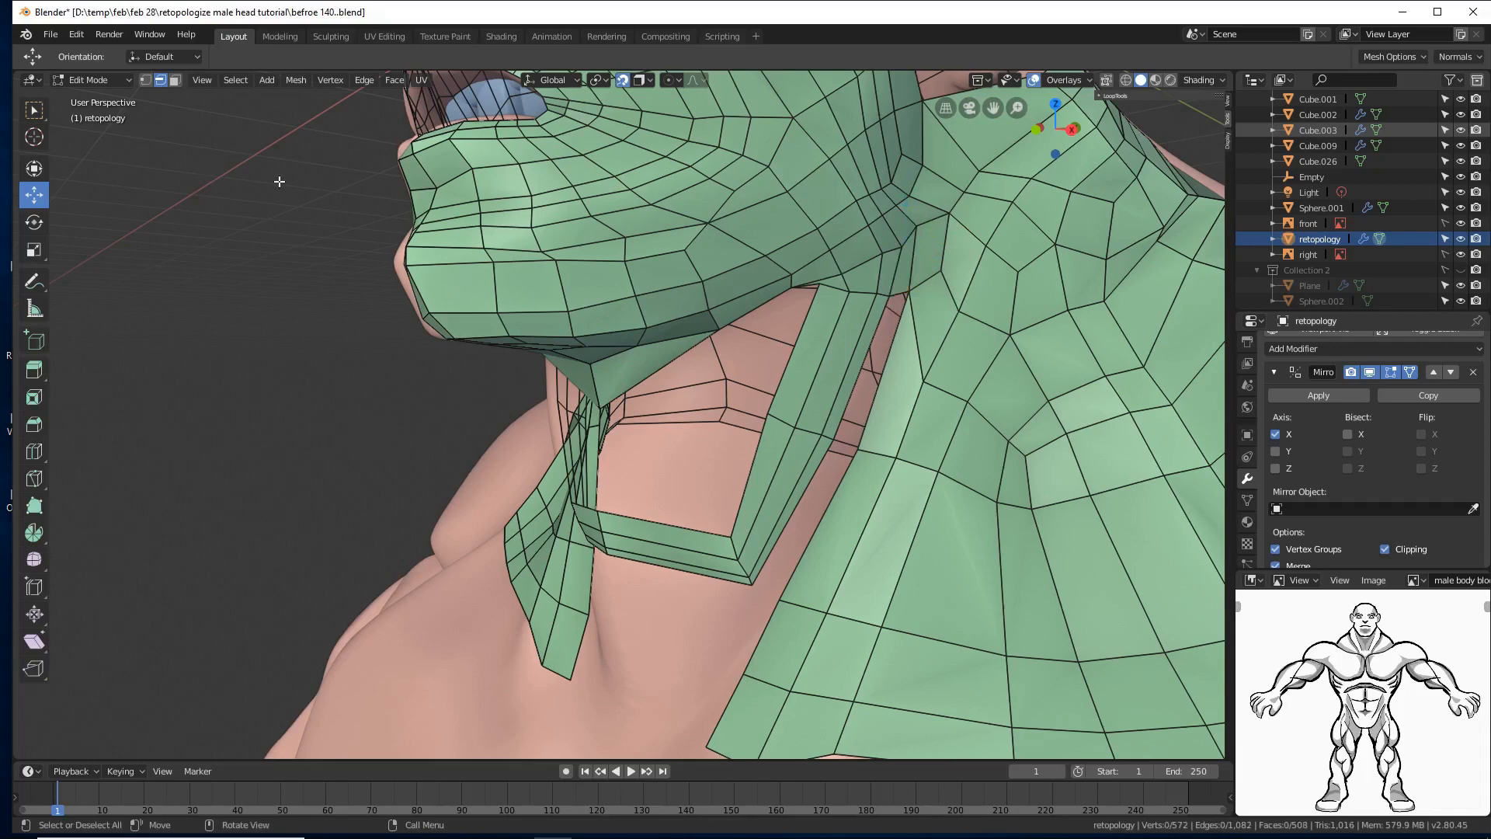
# Step: Fill the remaining gap between the vertical strip and the neck border with successive quads, and save a copy as befroe 141
pyautogui.click(900, 291)
pyautogui.press('f')
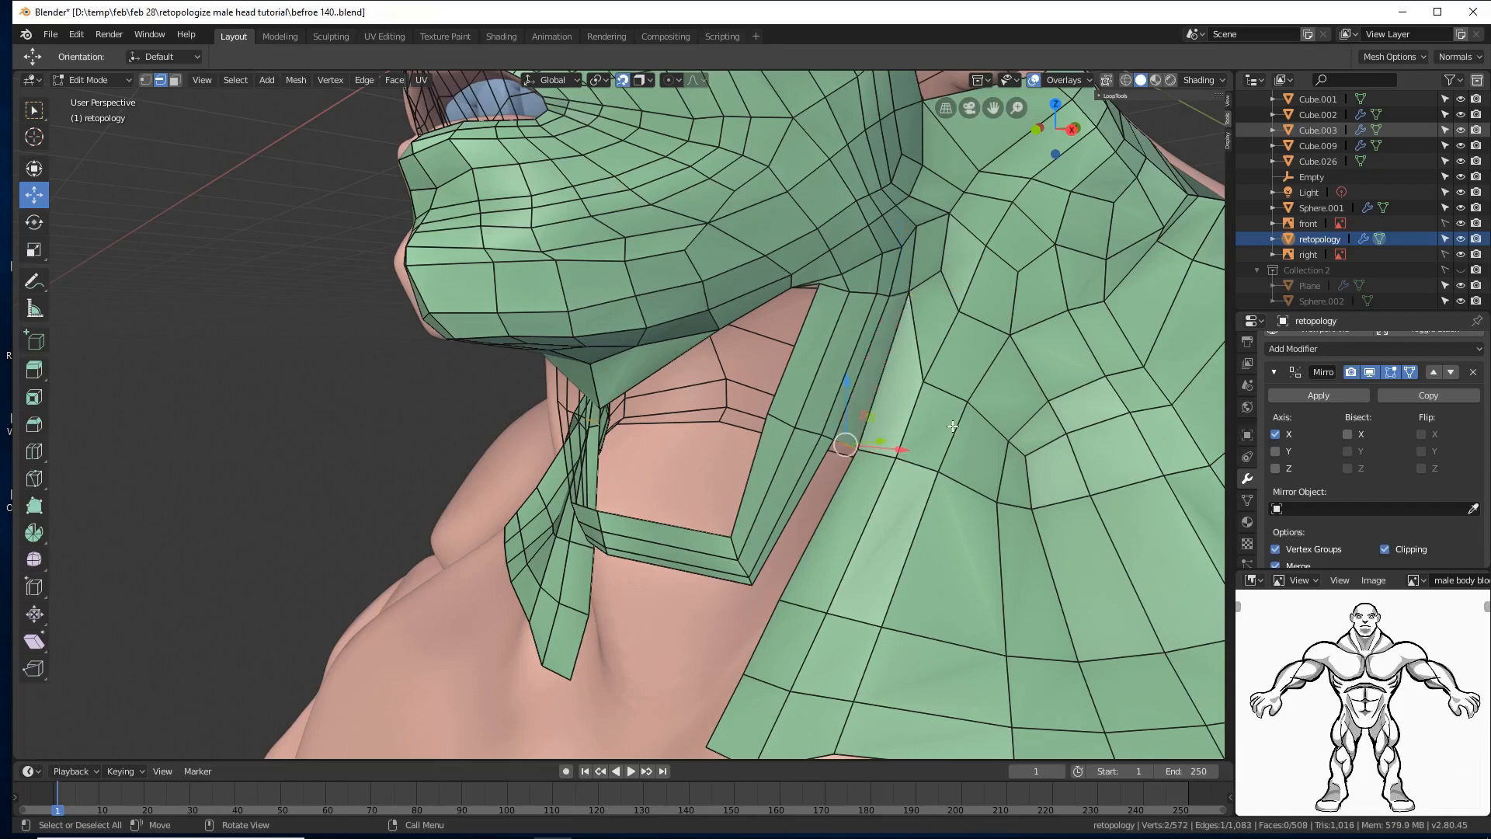
pyautogui.press('f')
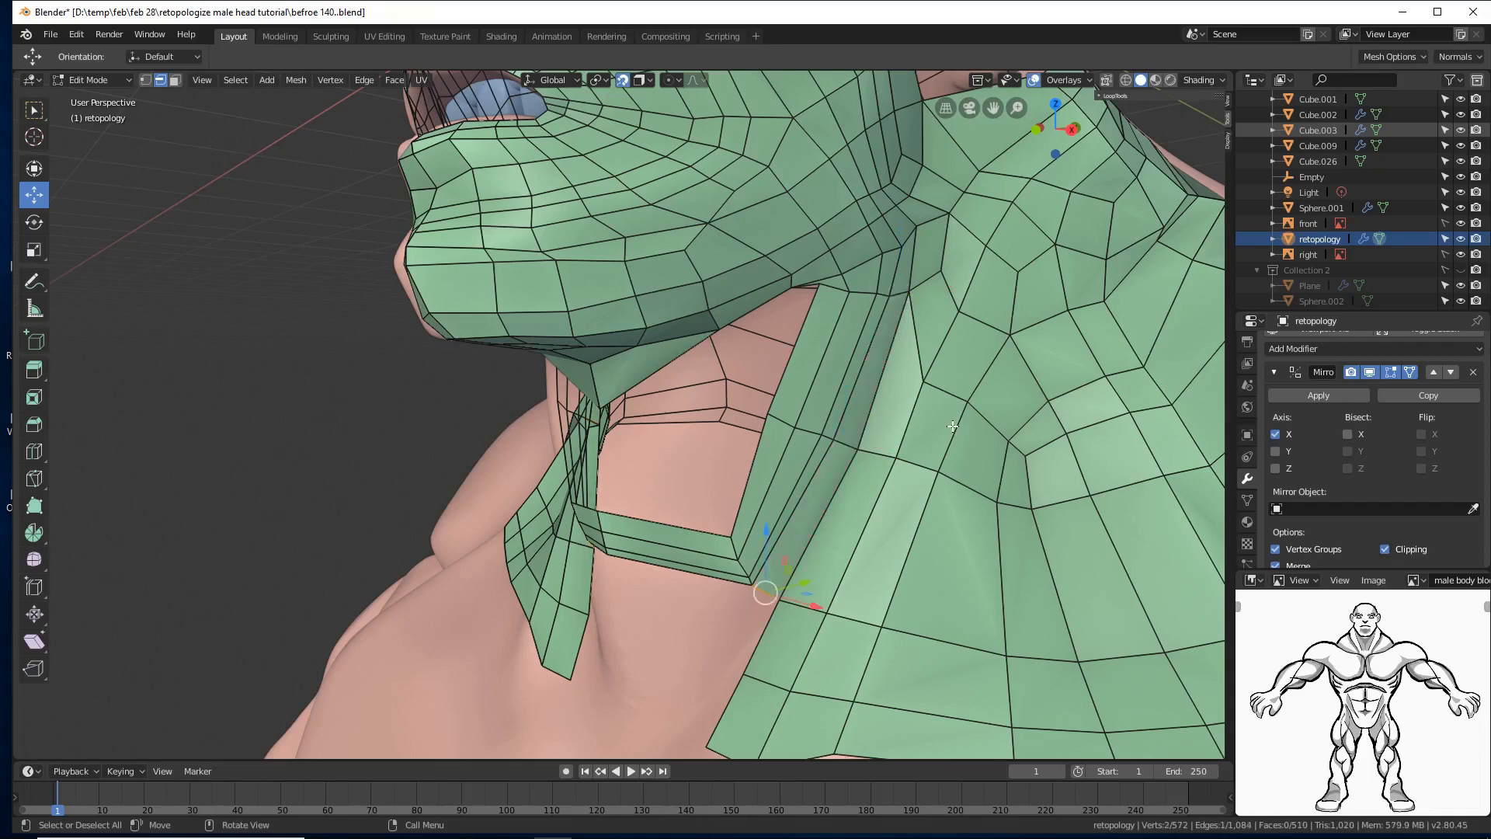
pyautogui.click(246, 499)
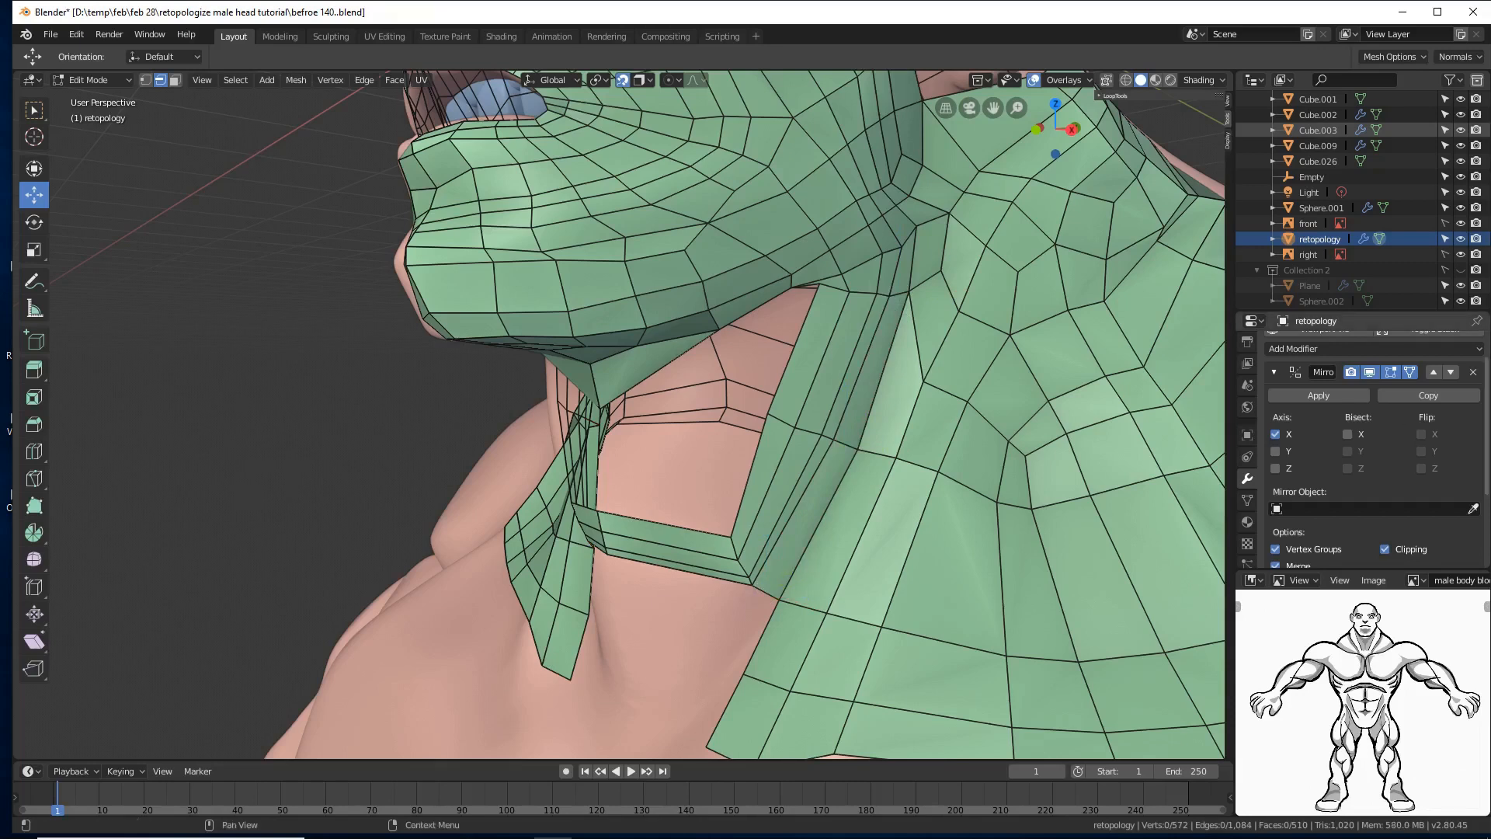
pyautogui.hotkey('ctrl', 'alt', 's')
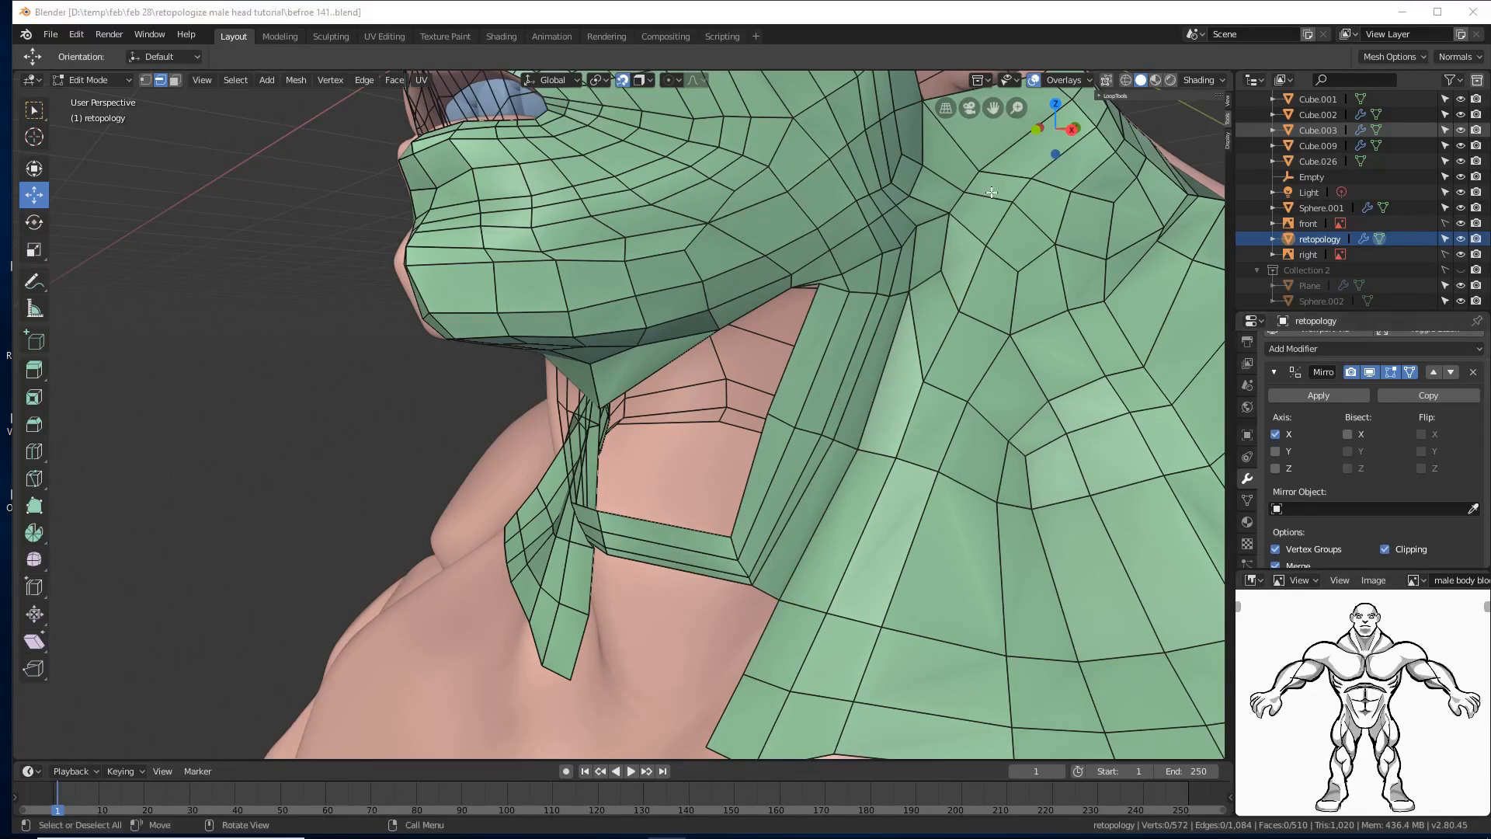
# Step: Move the top front vertex of the vertical neck strip, just below the rear jaw corner, -0.044 m along Z
pyautogui.moveTo(796, 444)
pyautogui.mouseDown(button='middle')
pyautogui.moveTo(806, 420)
pyautogui.moveTo(785, 457)
pyautogui.mouseUp(button='middle')
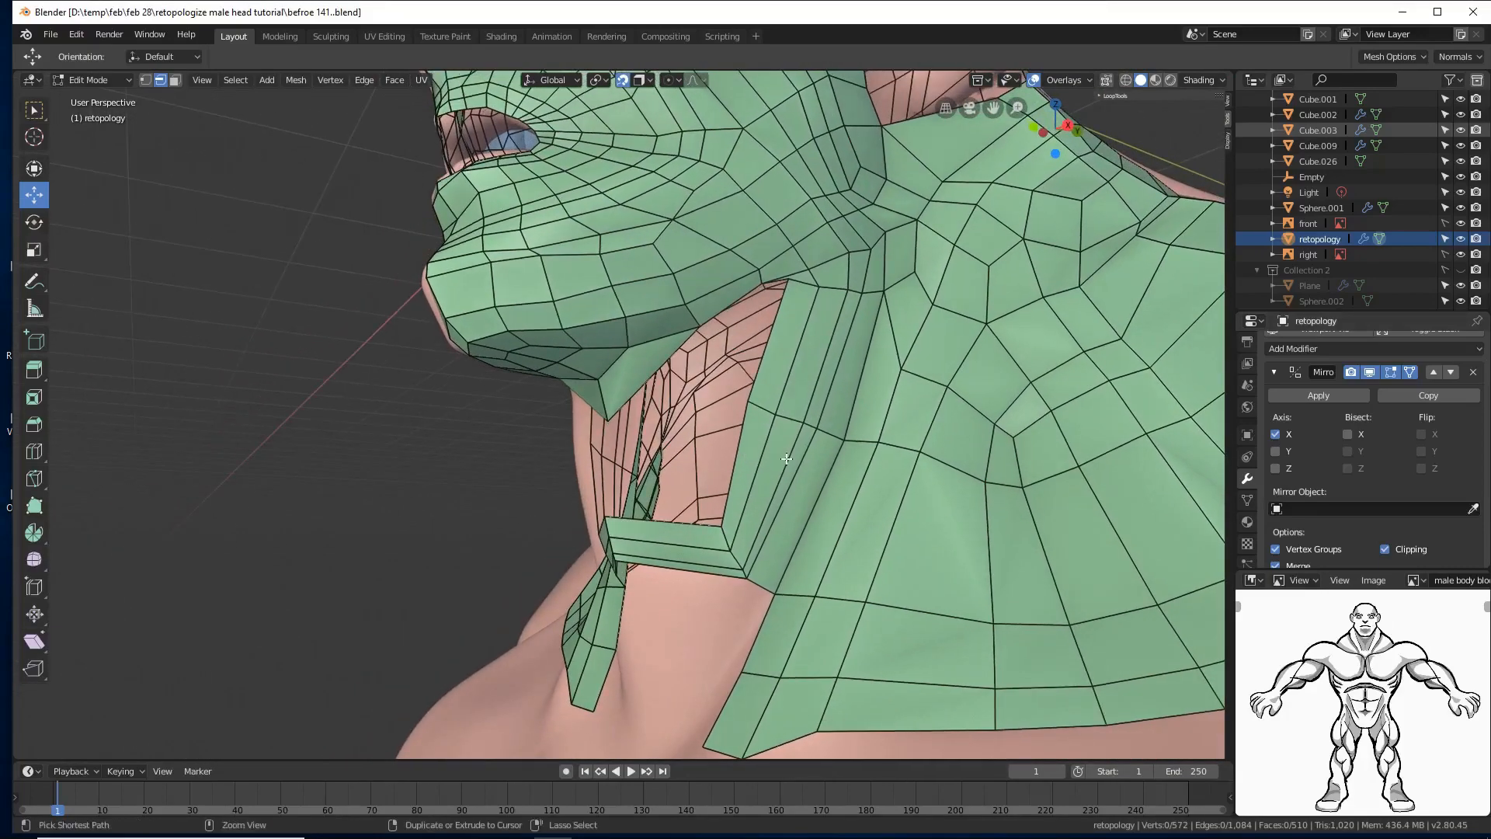
pyautogui.scroll(2, 786, 459)
pyautogui.scroll(2, 873, 382)
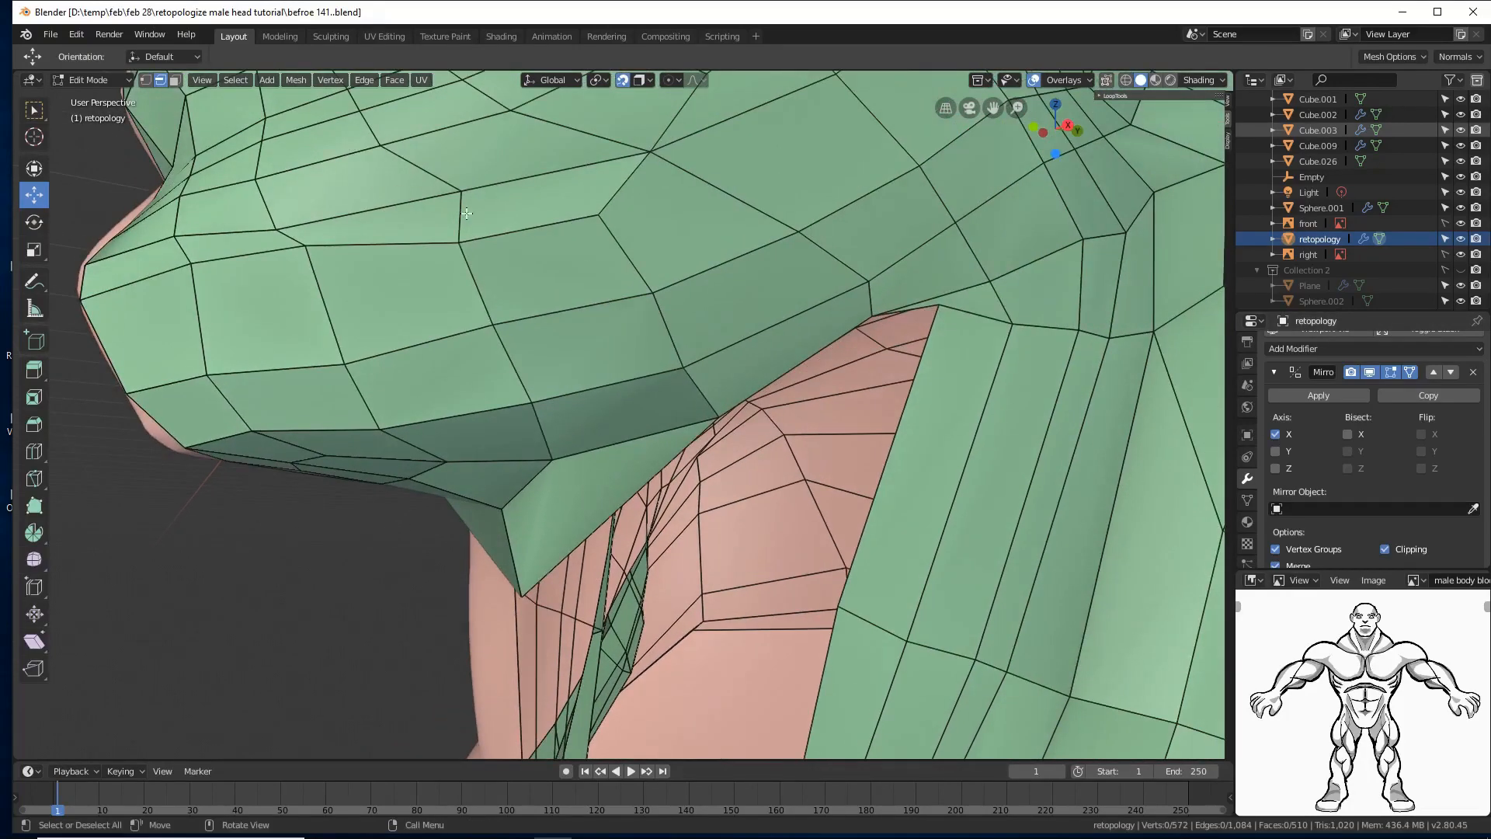
pyautogui.click(145, 80)
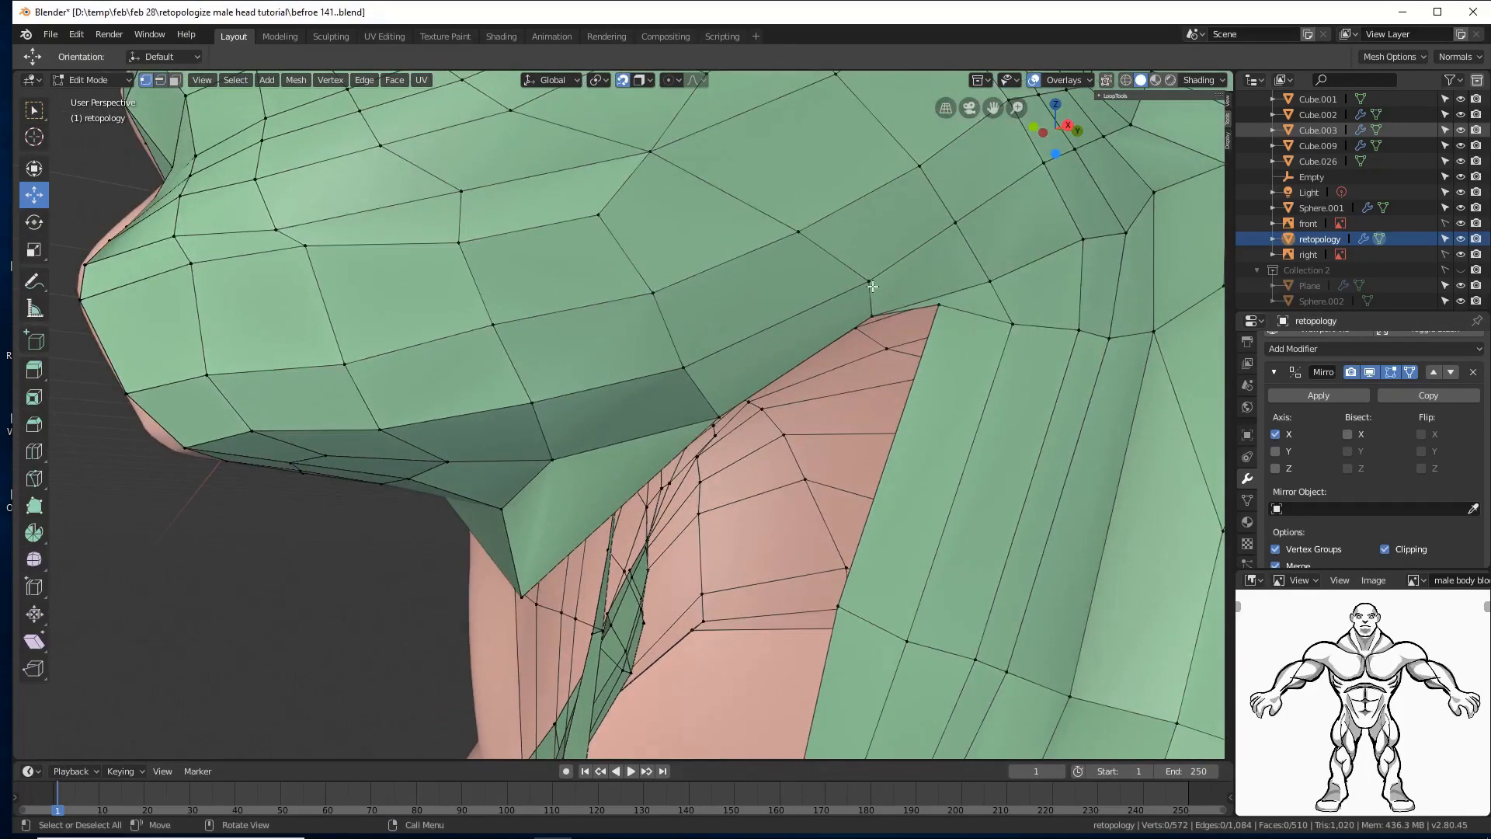
pyautogui.click(936, 306)
pyautogui.moveTo(934, 263); pyautogui.dragTo(930, 330)
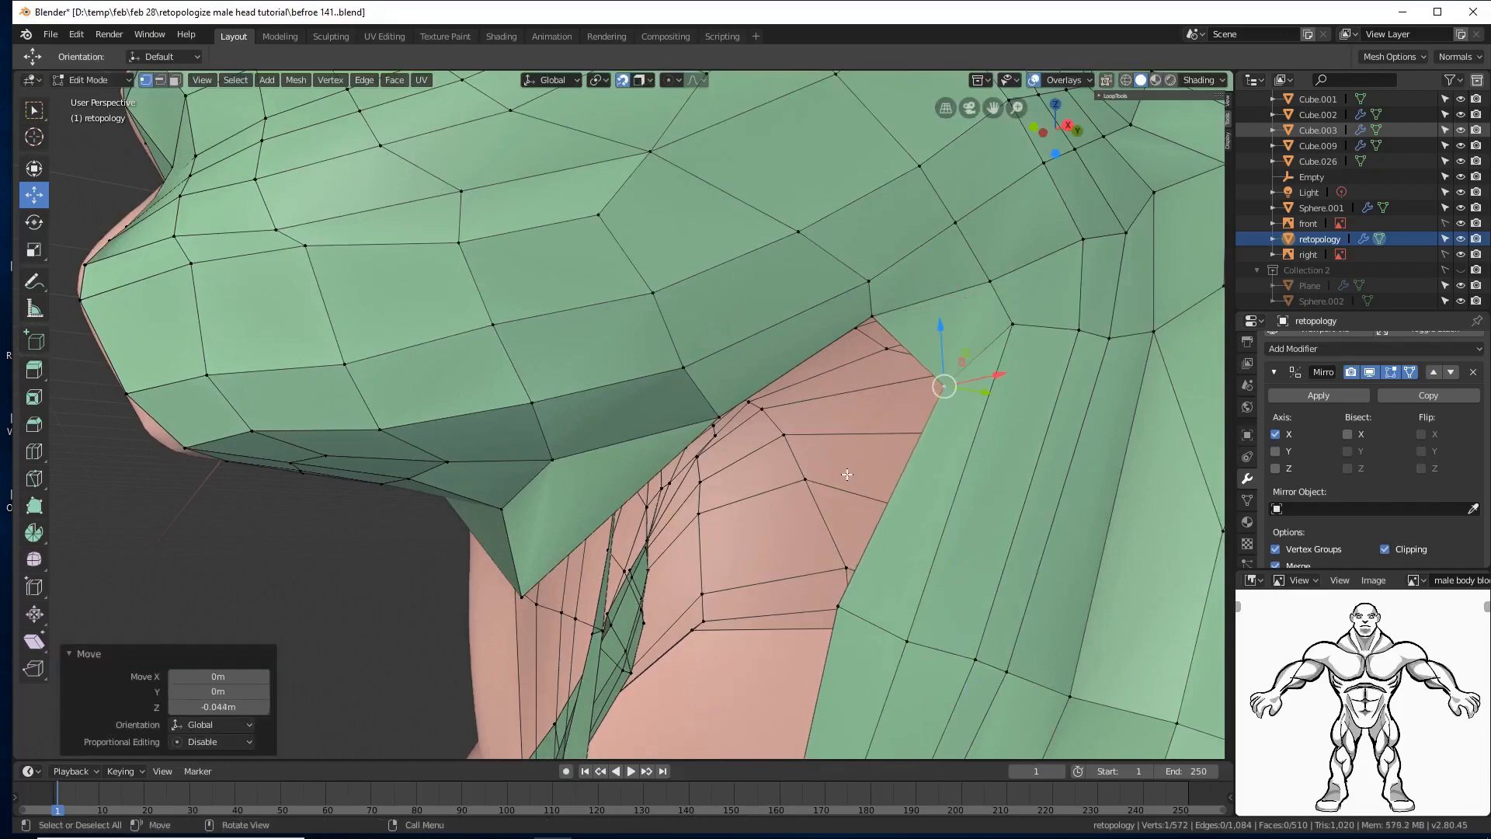
pyautogui.moveTo(847, 474); pyautogui.dragTo(819, 527, button='middle')
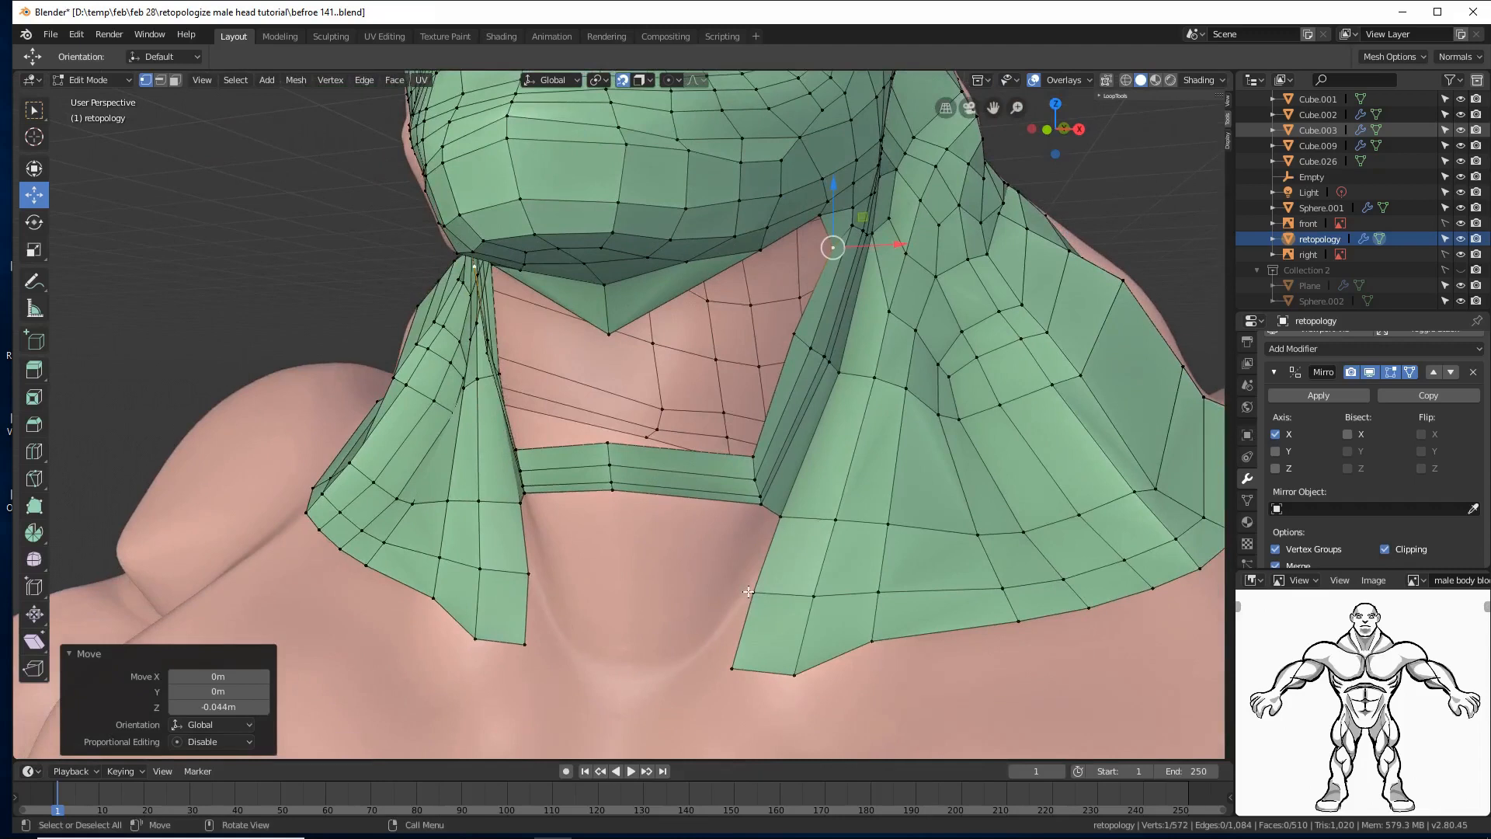
# Step: Hide the mirrored half in the viewport and extrude two vertices down the neck from the lower outer corner of the throat strip
pyautogui.click(1369, 372)
pyautogui.moveTo(618, 591); pyautogui.dragTo(694, 557, button='middle')
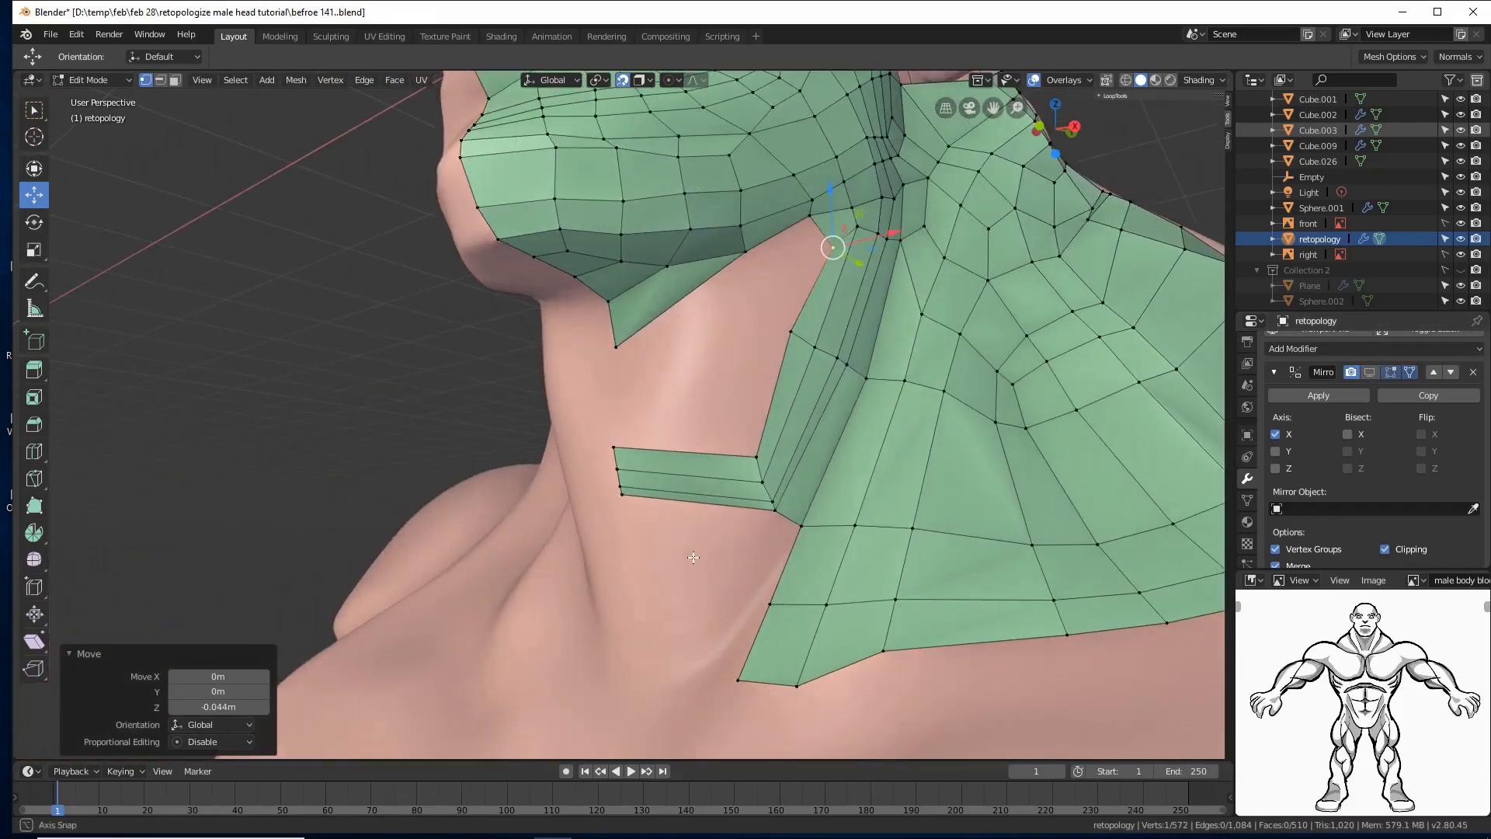
pyautogui.moveTo(693, 557); pyautogui.dragTo(707, 572, button='middle')
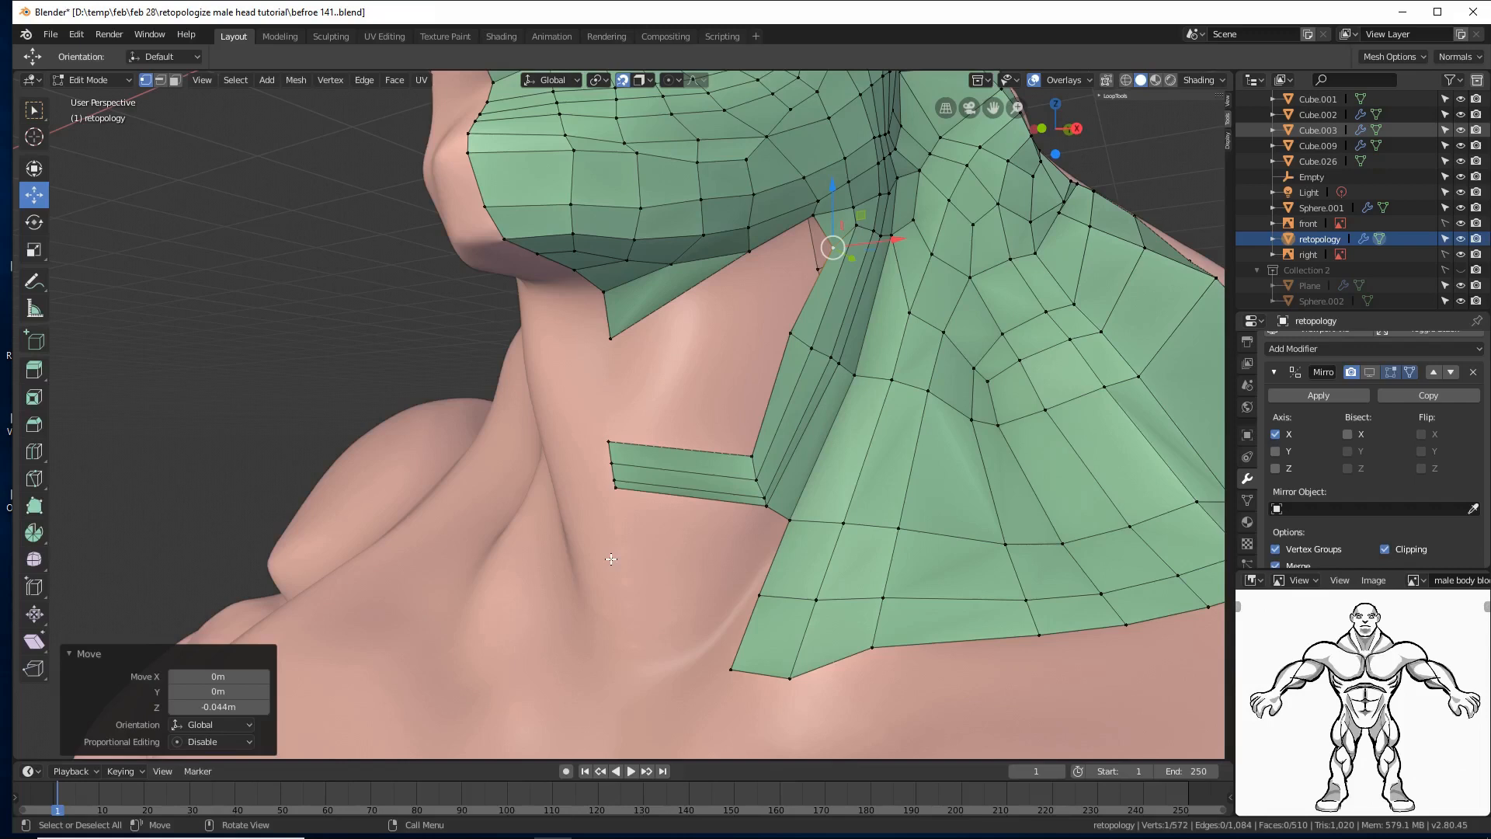
pyautogui.click(765, 508)
pyautogui.keyDown('ctrl'); pyautogui.rightClick(735, 572); pyautogui.keyUp('ctrl')
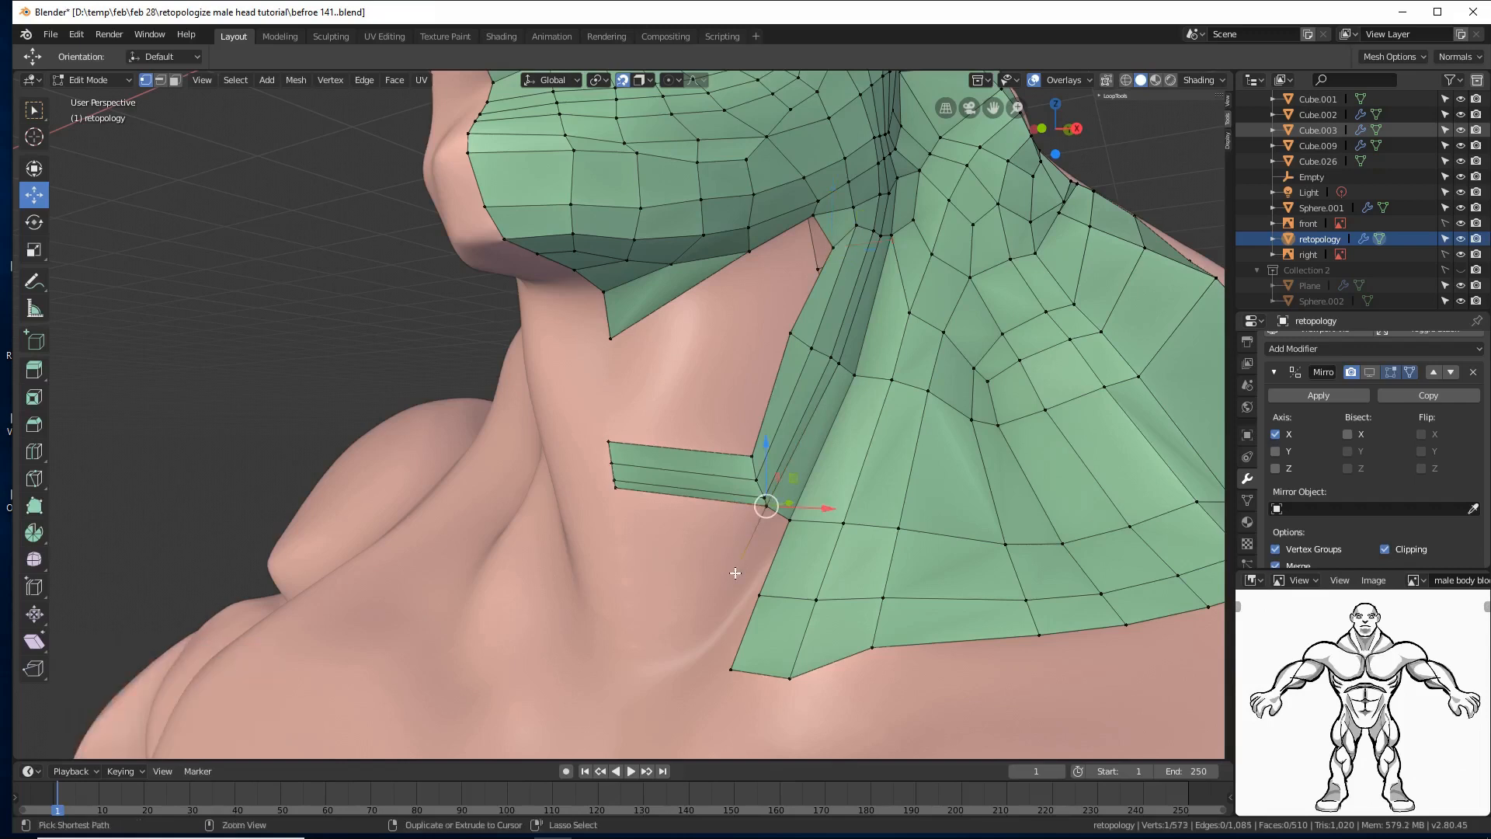
pyautogui.keyDown('ctrl'); pyautogui.rightClick(705, 652); pyautogui.keyUp('ctrl')
pyautogui.moveTo(734, 652)
pyautogui.mouseDown(button='middle')
pyautogui.moveTo(753, 656)
pyautogui.moveTo(737, 651)
pyautogui.mouseUp(button='middle')
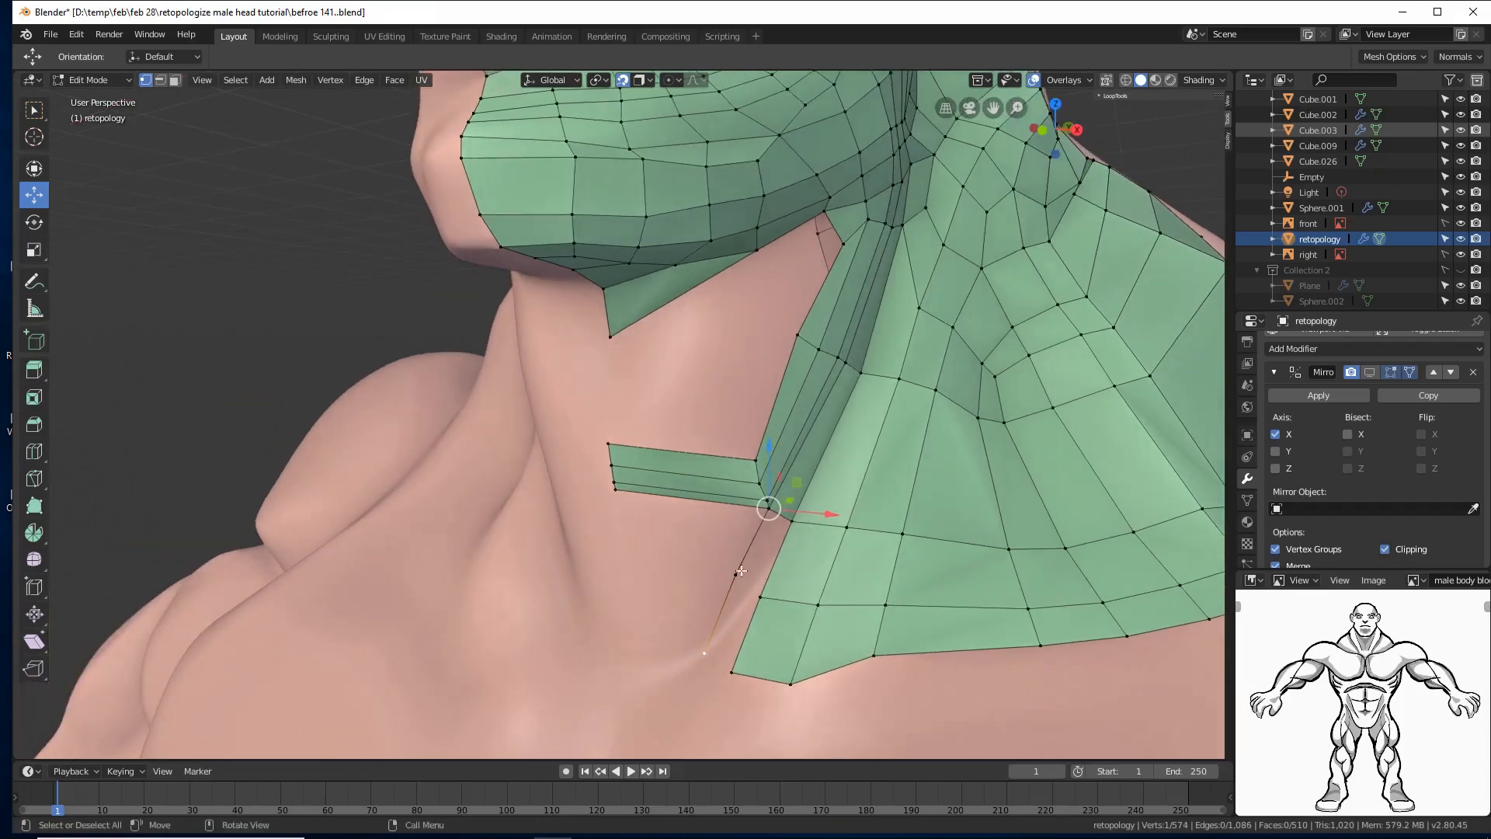
# Step: Fill two successive quads between the new vertex chain and the front border of the neck mesh
pyautogui.click(791, 520)
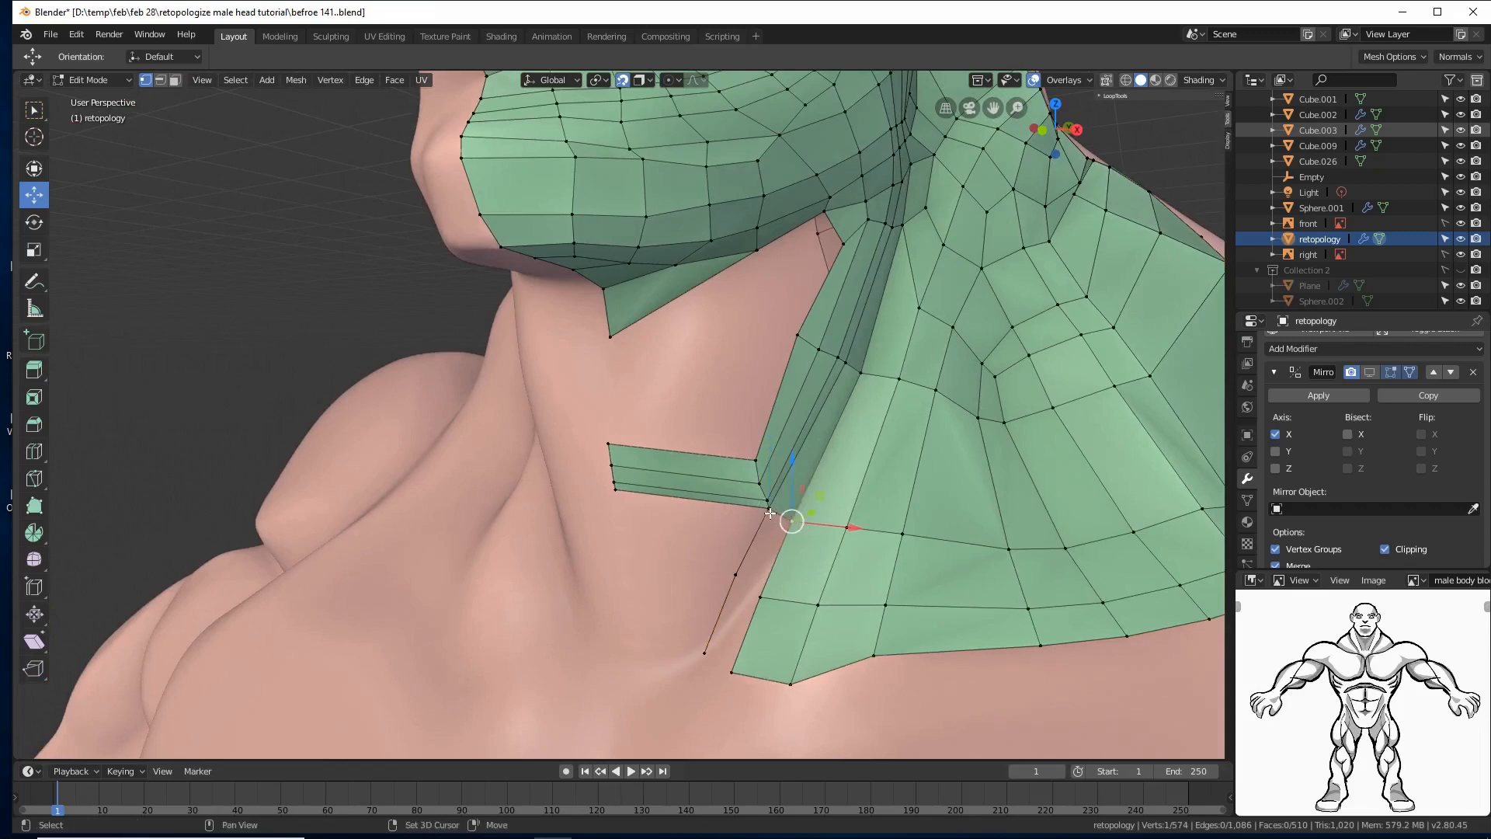
pyautogui.keyDown('shift'); pyautogui.click(768, 509); pyautogui.keyUp('shift')
pyautogui.keyDown('shift'); pyautogui.click(735, 575); pyautogui.keyUp('shift')
pyautogui.keyDown('shift'); pyautogui.click(759, 595); pyautogui.keyUp('shift')
pyautogui.press('f')
pyautogui.click(736, 575)
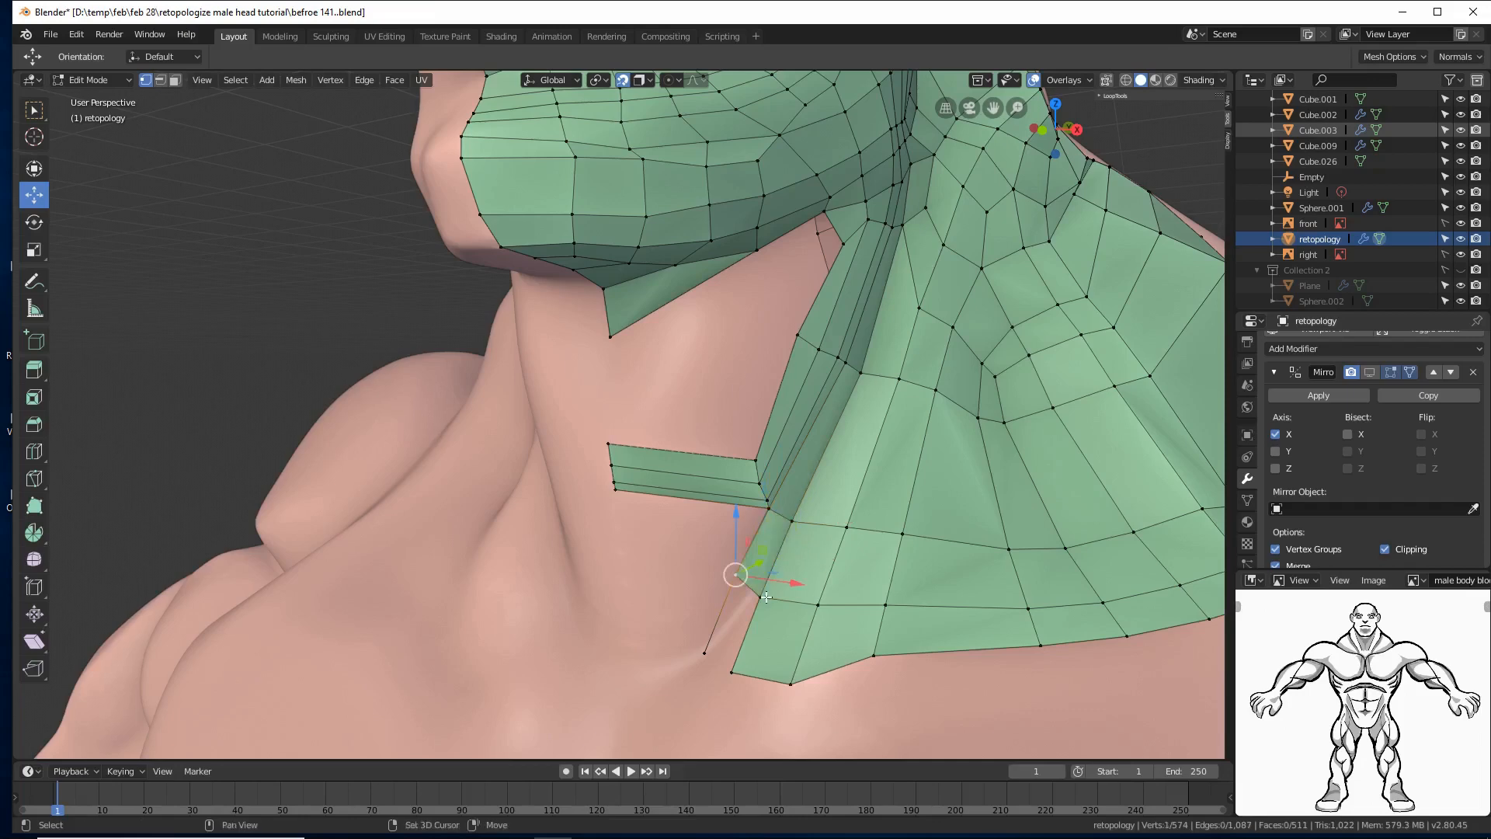
pyautogui.keyDown('shift'); pyautogui.click(760, 596); pyautogui.keyUp('shift')
pyautogui.keyDown('shift'); pyautogui.click(704, 652); pyautogui.keyUp('shift')
pyautogui.keyDown('shift'); pyautogui.click(735, 669); pyautogui.keyUp('shift')
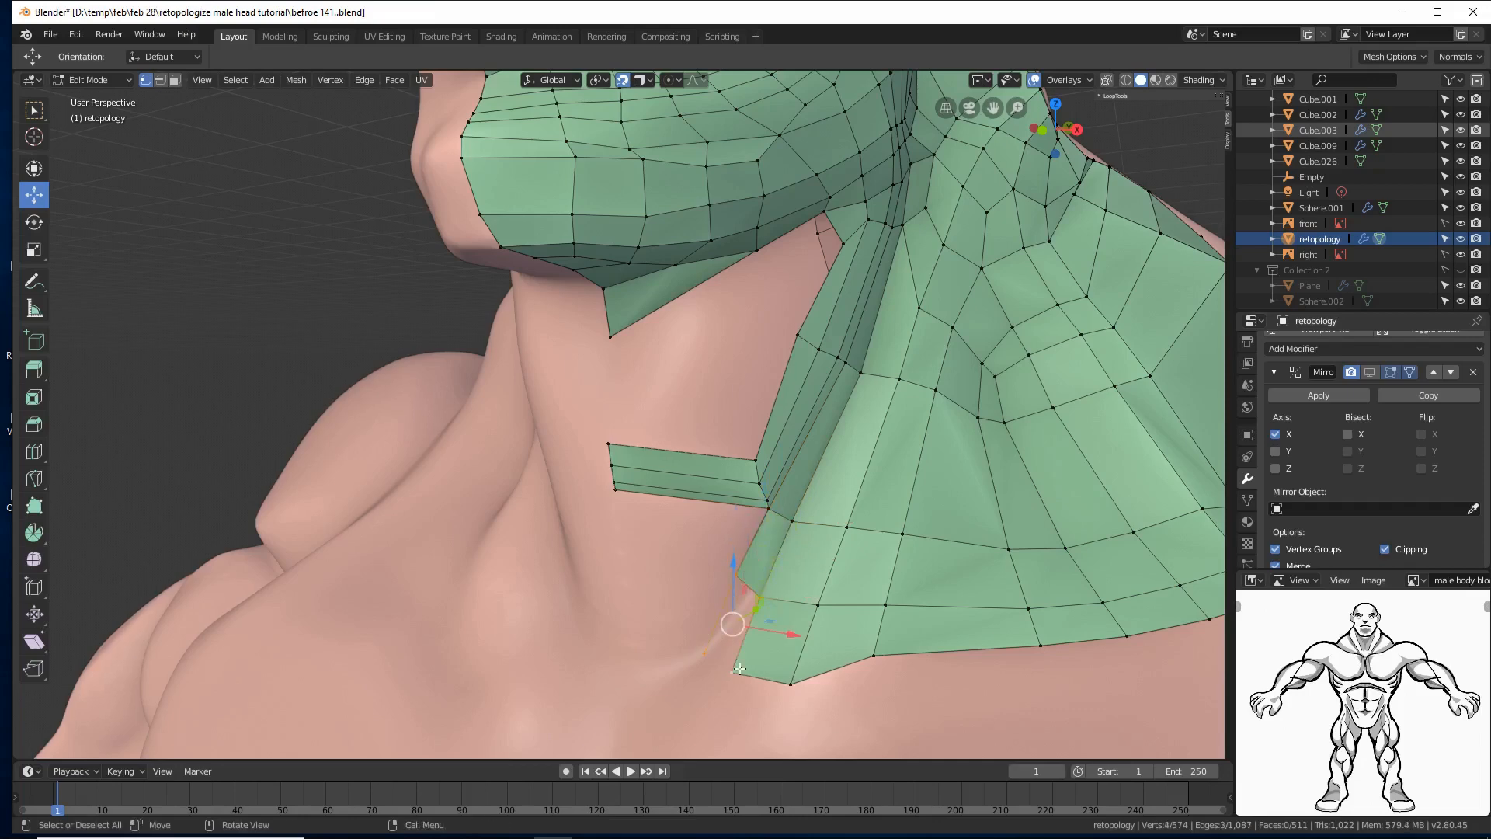
pyautogui.press('f')
pyautogui.moveTo(740, 668); pyautogui.dragTo(680, 590, button='middle')
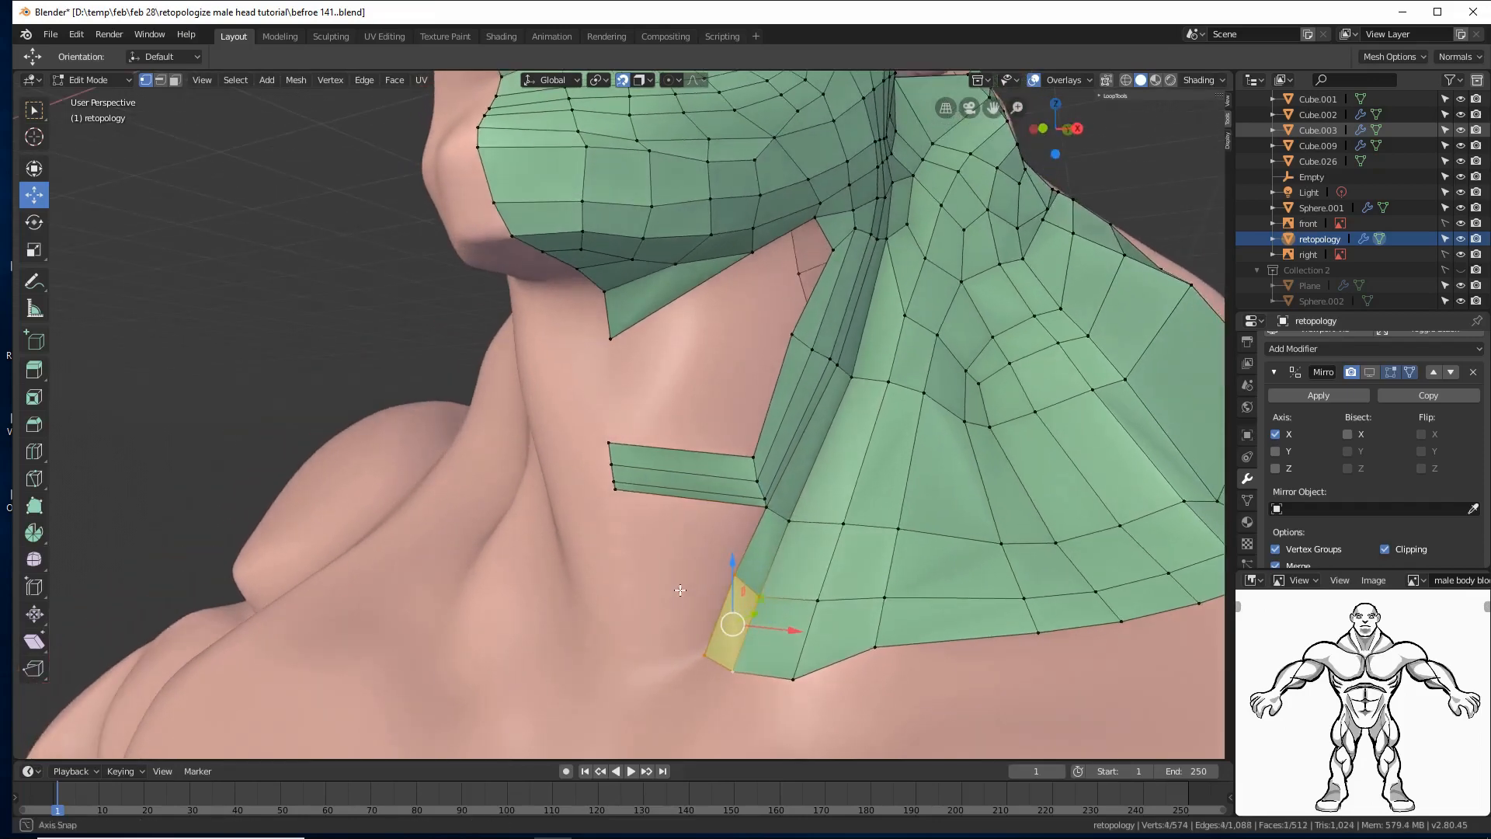
# Step: Extrude the chain's middle vertex toward the centre line and fill the quad directly below the throat strip
pyautogui.click(766, 508)
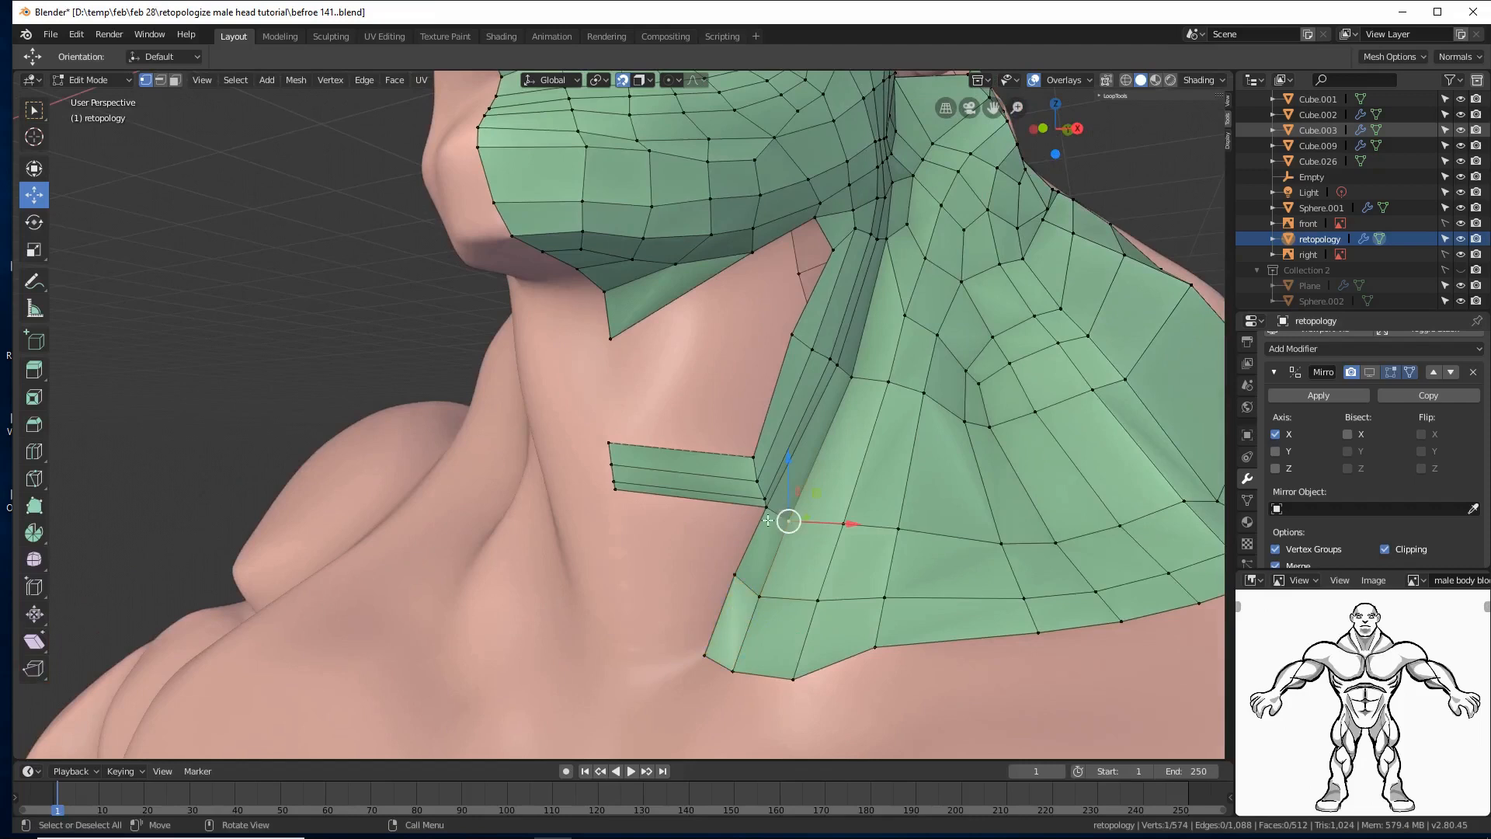
pyautogui.click(736, 574)
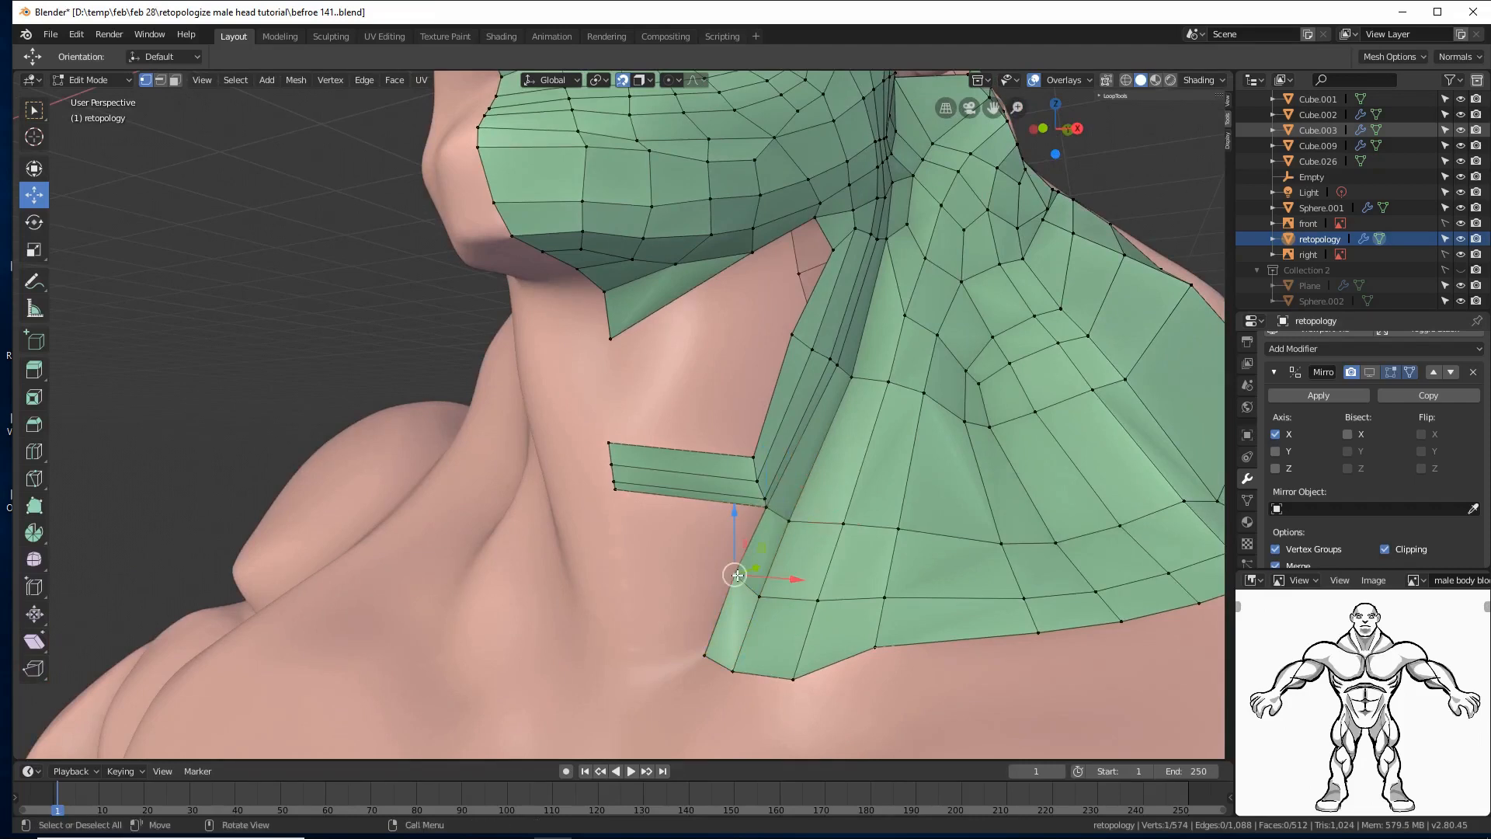
pyautogui.keyDown('ctrl'); pyautogui.rightClick(633, 563); pyautogui.keyUp('ctrl')
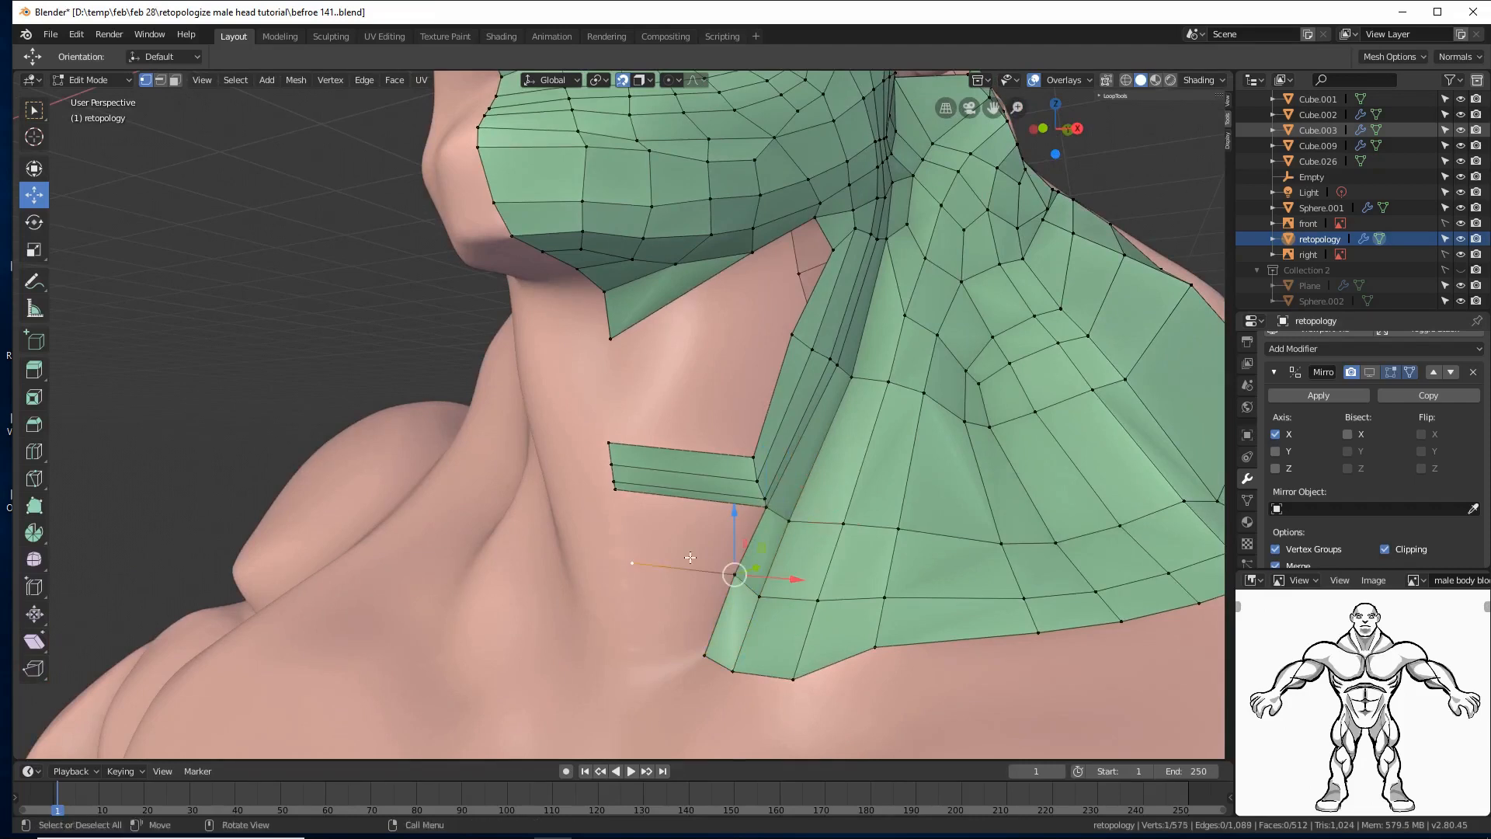
pyautogui.click(614, 489)
pyautogui.keyDown('shift'); pyautogui.click(766, 507); pyautogui.keyUp('shift')
pyautogui.keyDown('shift'); pyautogui.click(735, 575); pyautogui.keyUp('shift')
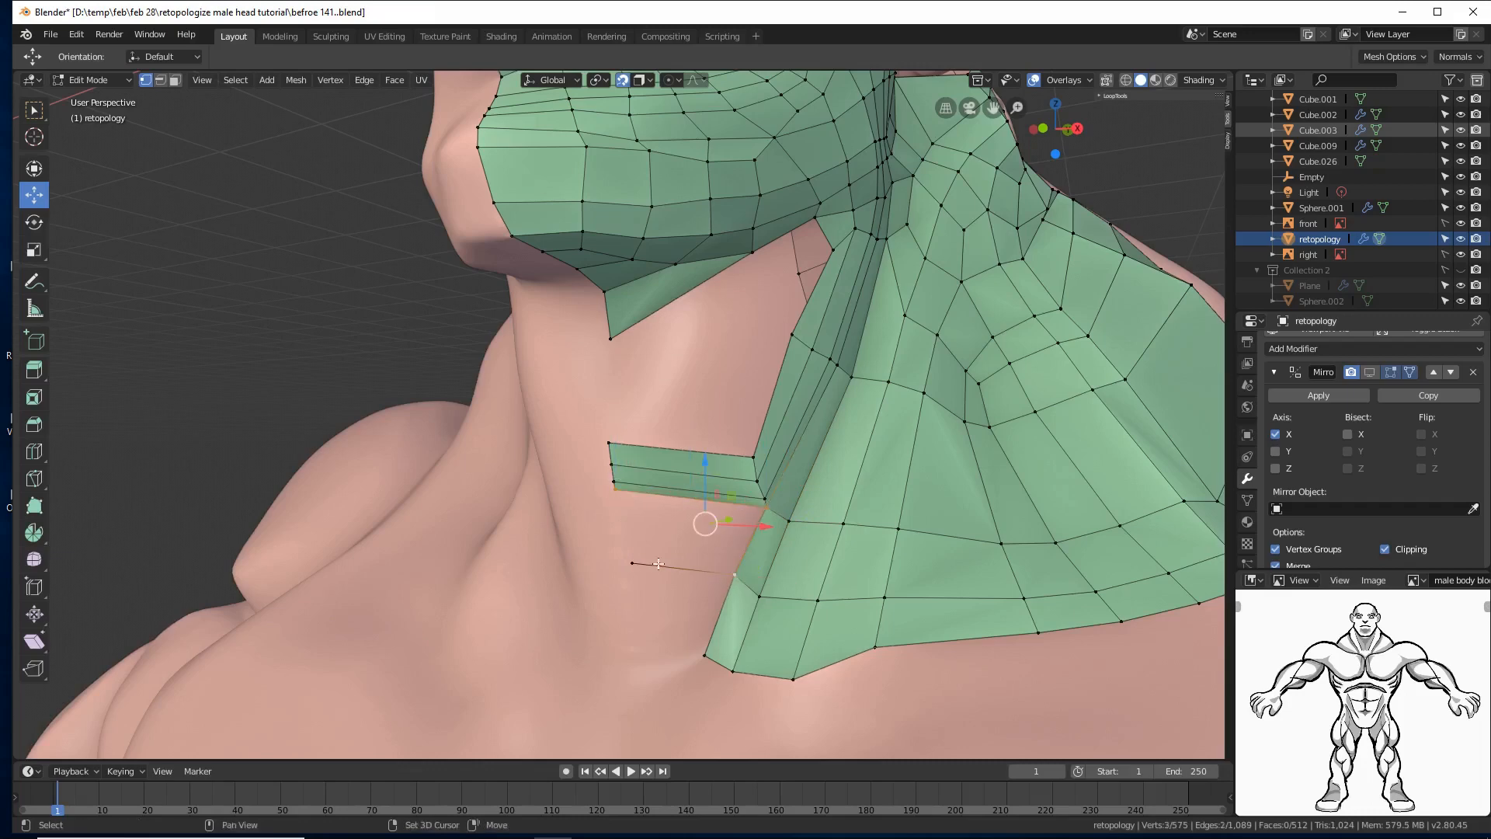
pyautogui.keyDown('shift'); pyautogui.click(632, 562); pyautogui.keyUp('shift')
pyautogui.press('f')
pyautogui.moveTo(692, 585); pyautogui.dragTo(706, 588, button='middle')
# Step: Extrude the chain's lowest vertex toward the centre line, fill the quad below the previous one, and save a copy as befroe 143
pyautogui.click(733, 574)
pyautogui.moveTo(733, 575); pyautogui.dragTo(703, 655)
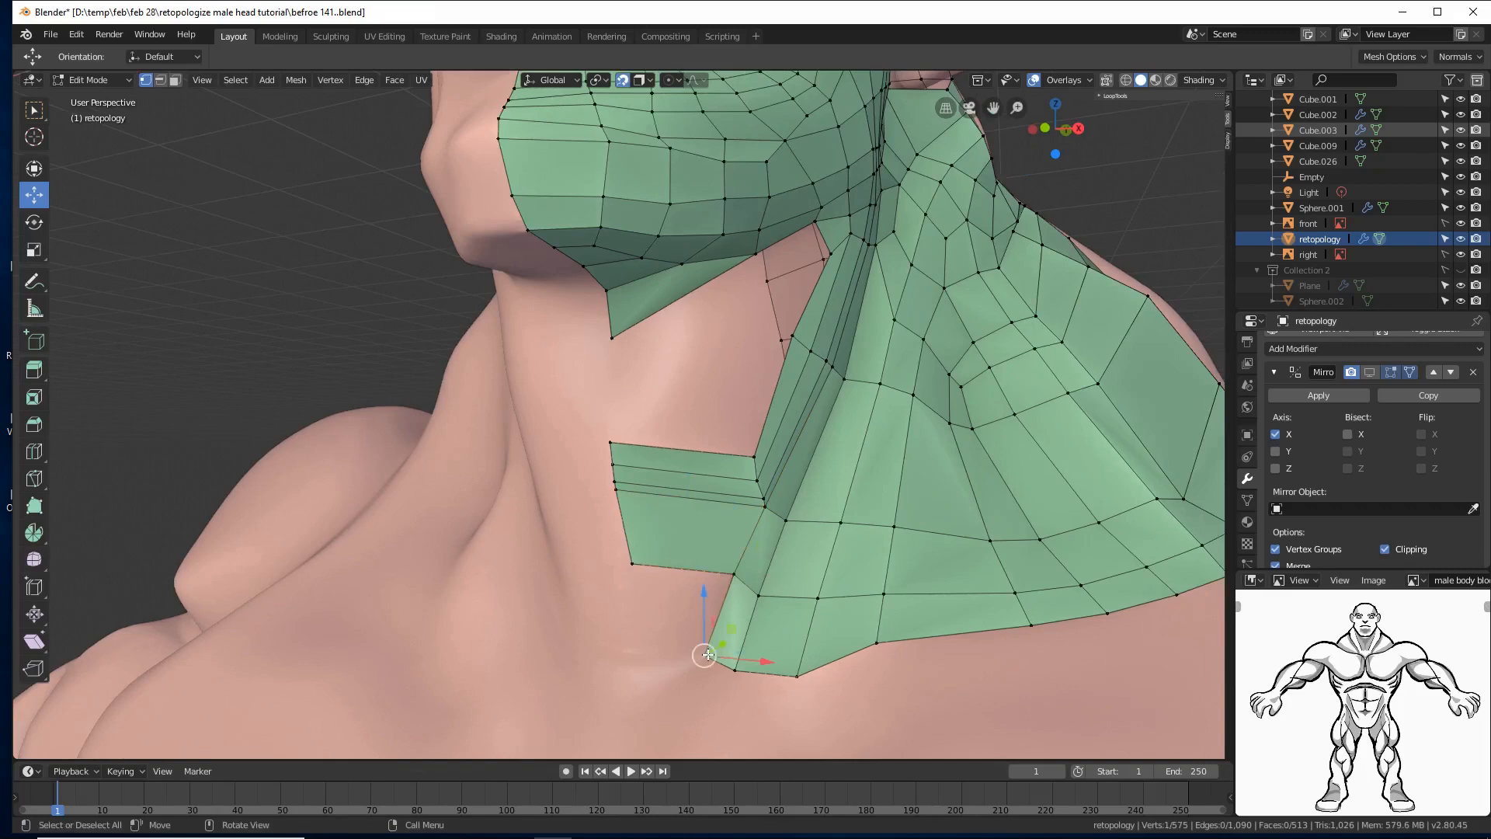
pyautogui.keyDown('ctrl'); pyautogui.rightClick(645, 645); pyautogui.keyUp('ctrl')
pyautogui.click(634, 565)
pyautogui.keyDown('shift'); pyautogui.click(733, 574); pyautogui.keyUp('shift')
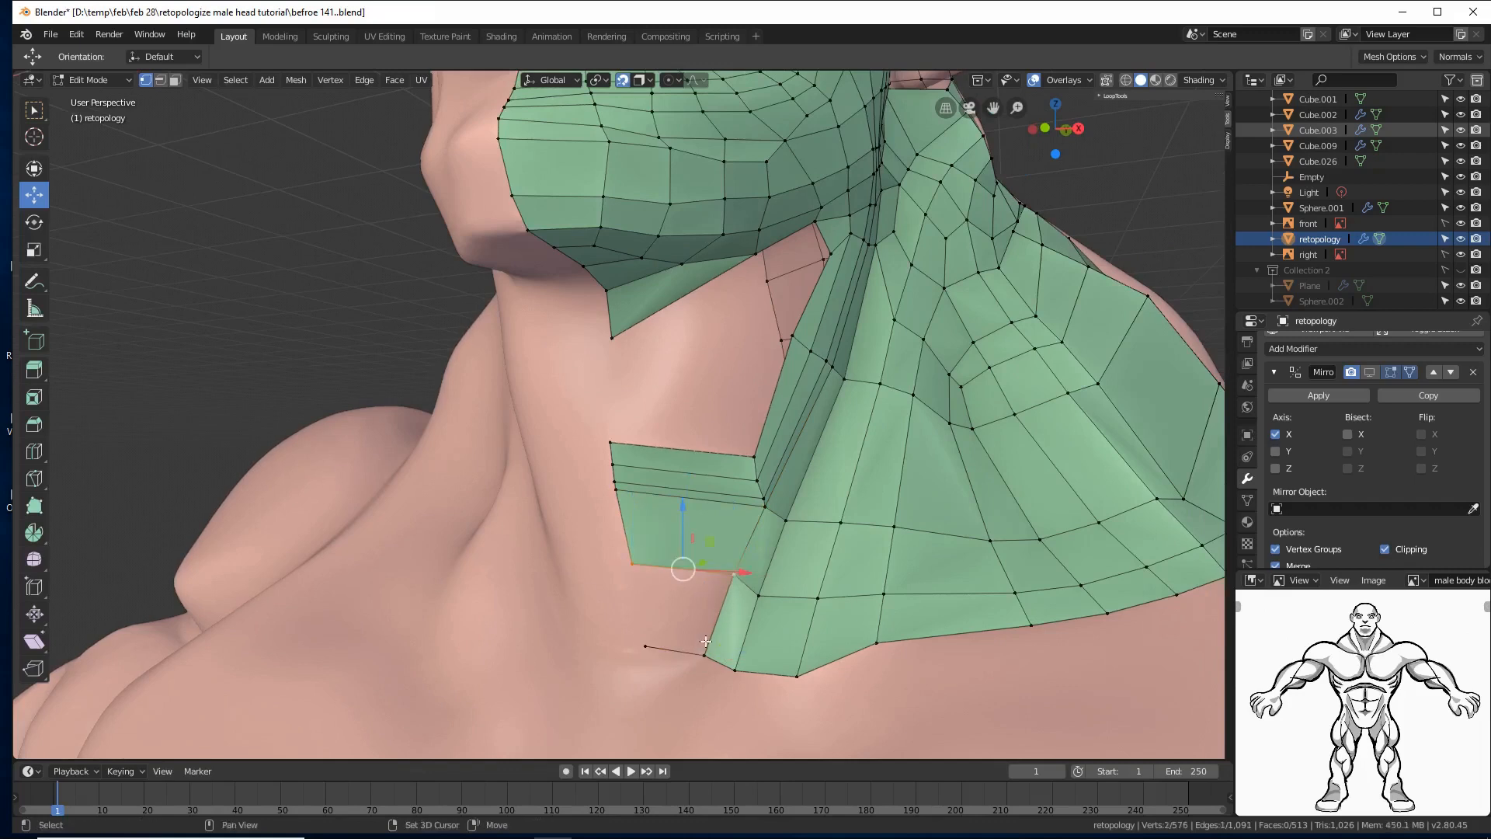
pyautogui.keyDown('shift'); pyautogui.click(704, 646); pyautogui.keyUp('shift')
pyautogui.keyDown('shift'); pyautogui.click(646, 645); pyautogui.keyUp('shift')
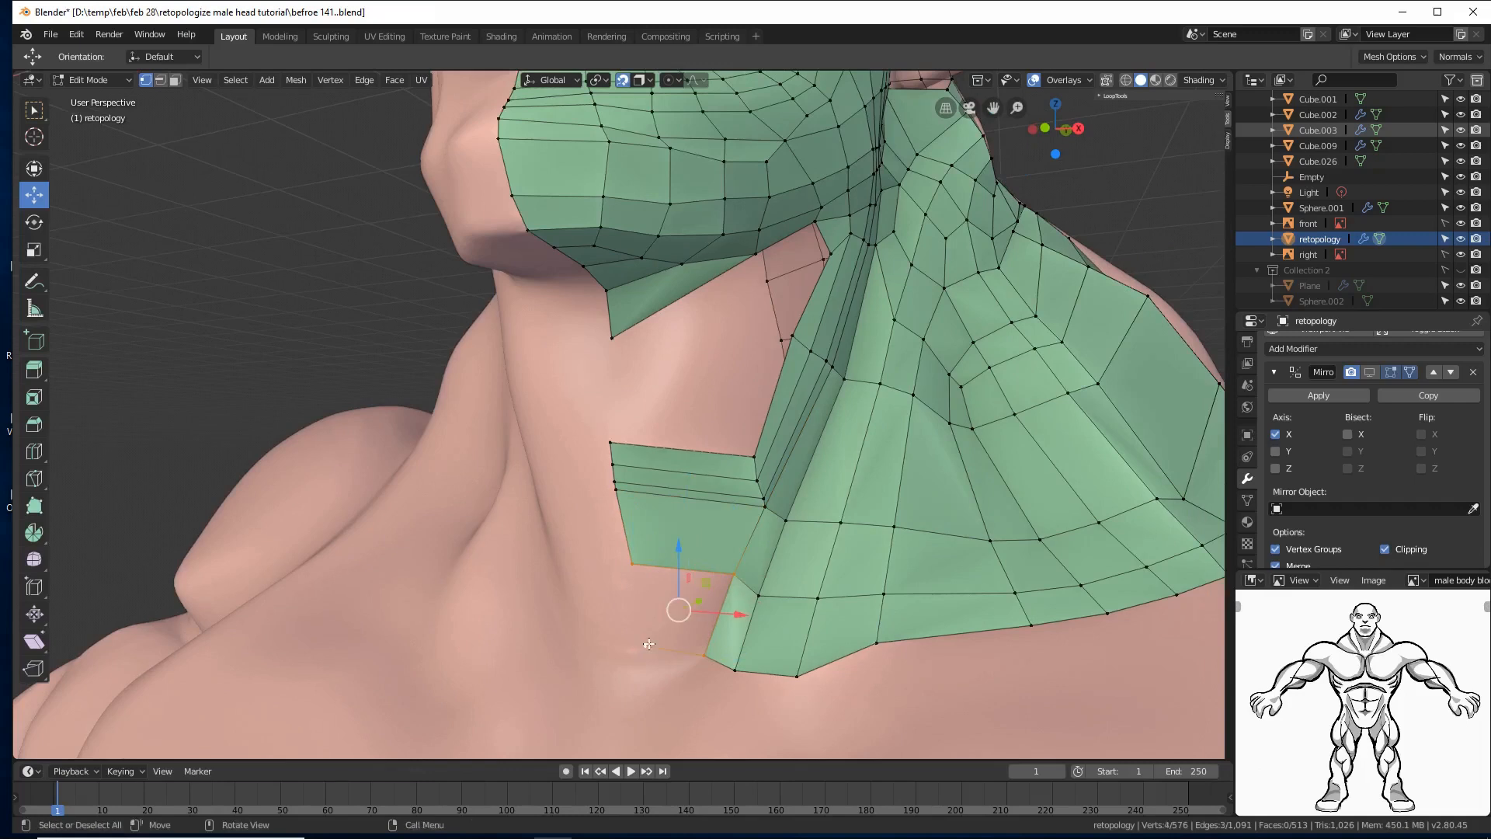
pyautogui.press('f')
pyautogui.hotkey('alt', 'a')
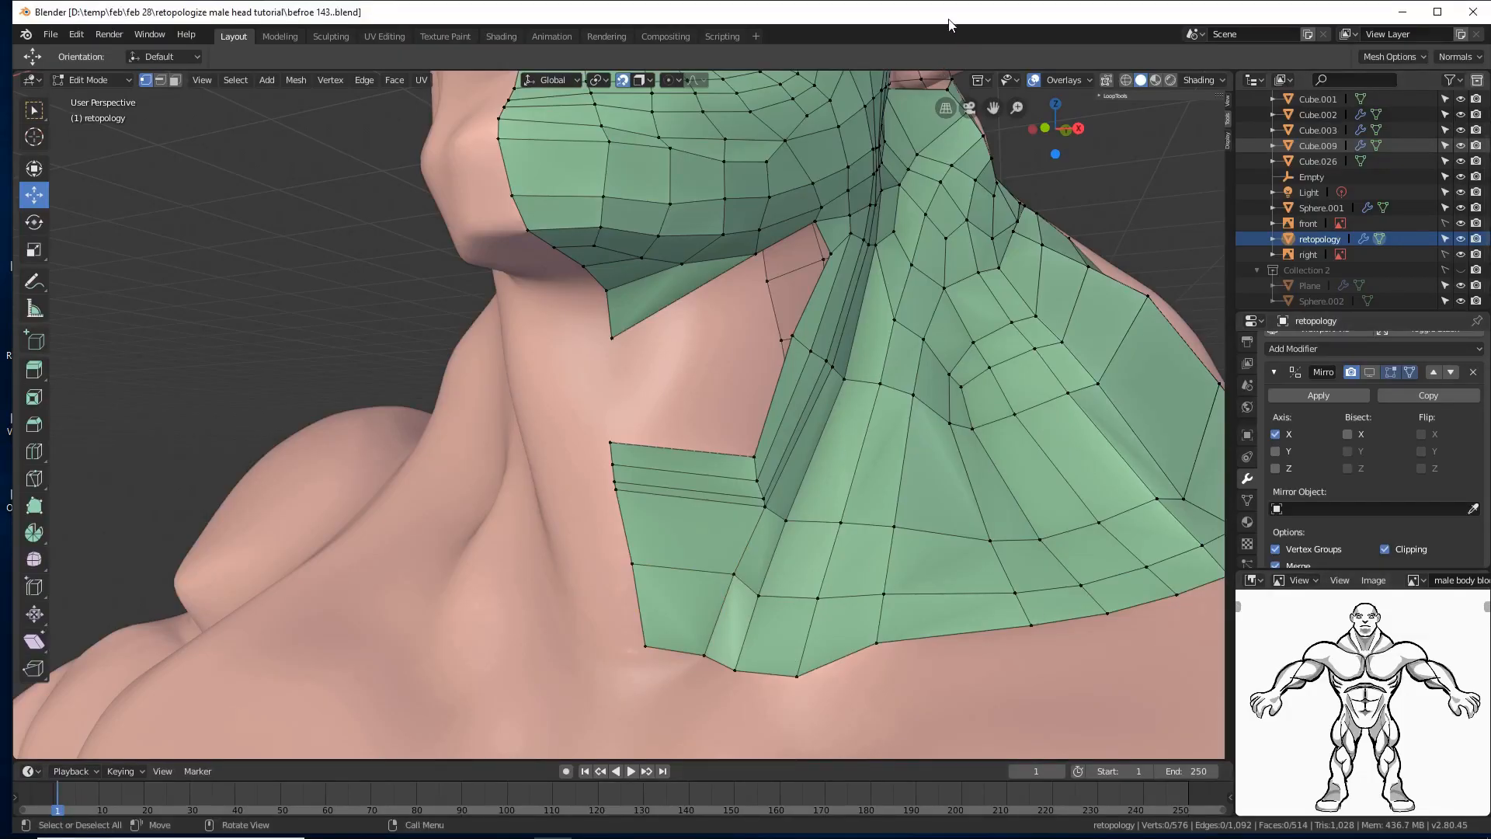
# Step: Show the mirrored half, move the two open front vertices -0.106 m and -0.0827 m along X to the centre line, and save as befroe 144
pyautogui.click(1370, 373)
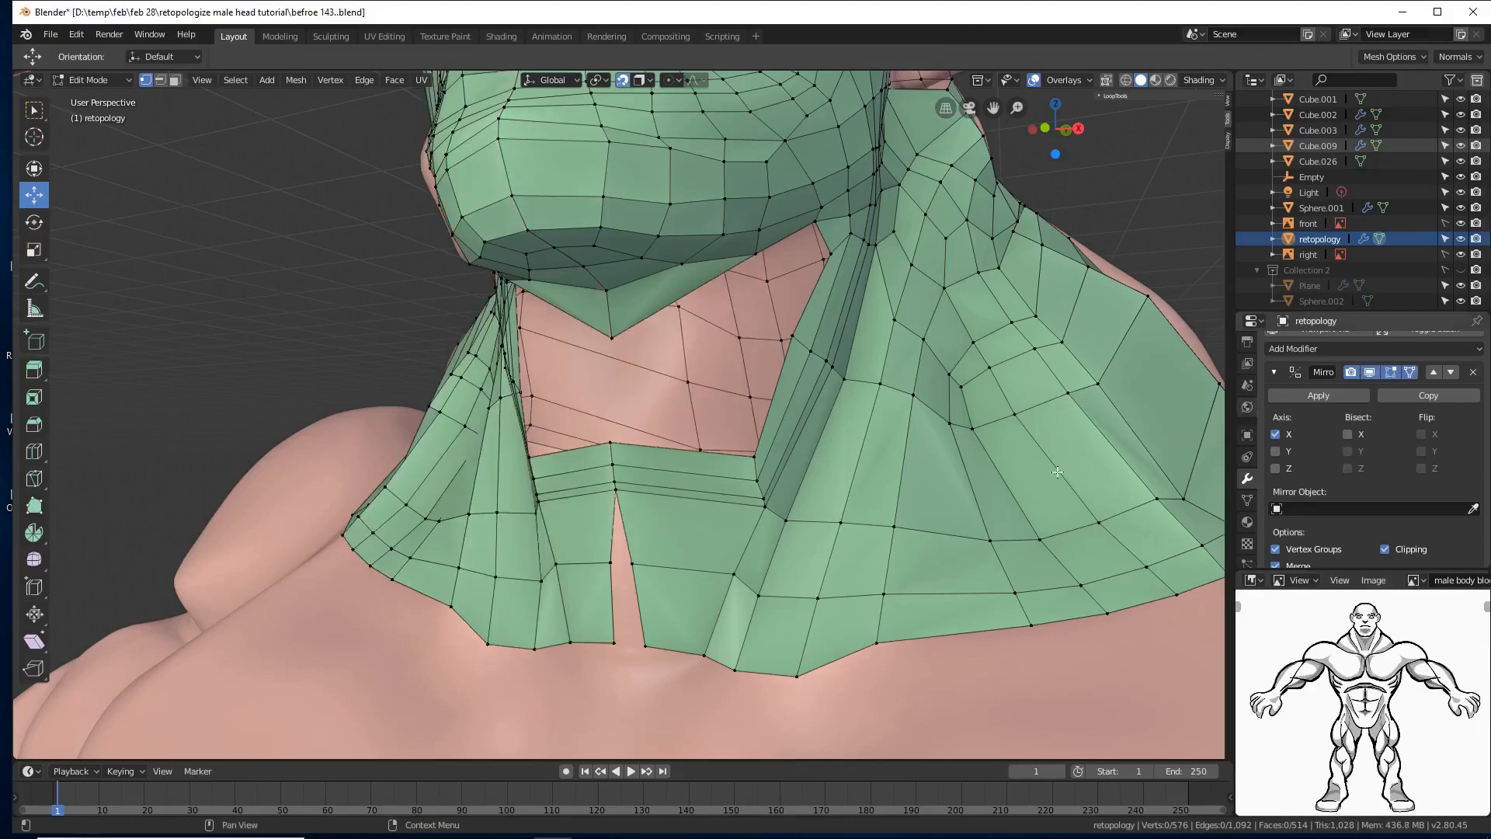
pyautogui.click(647, 568)
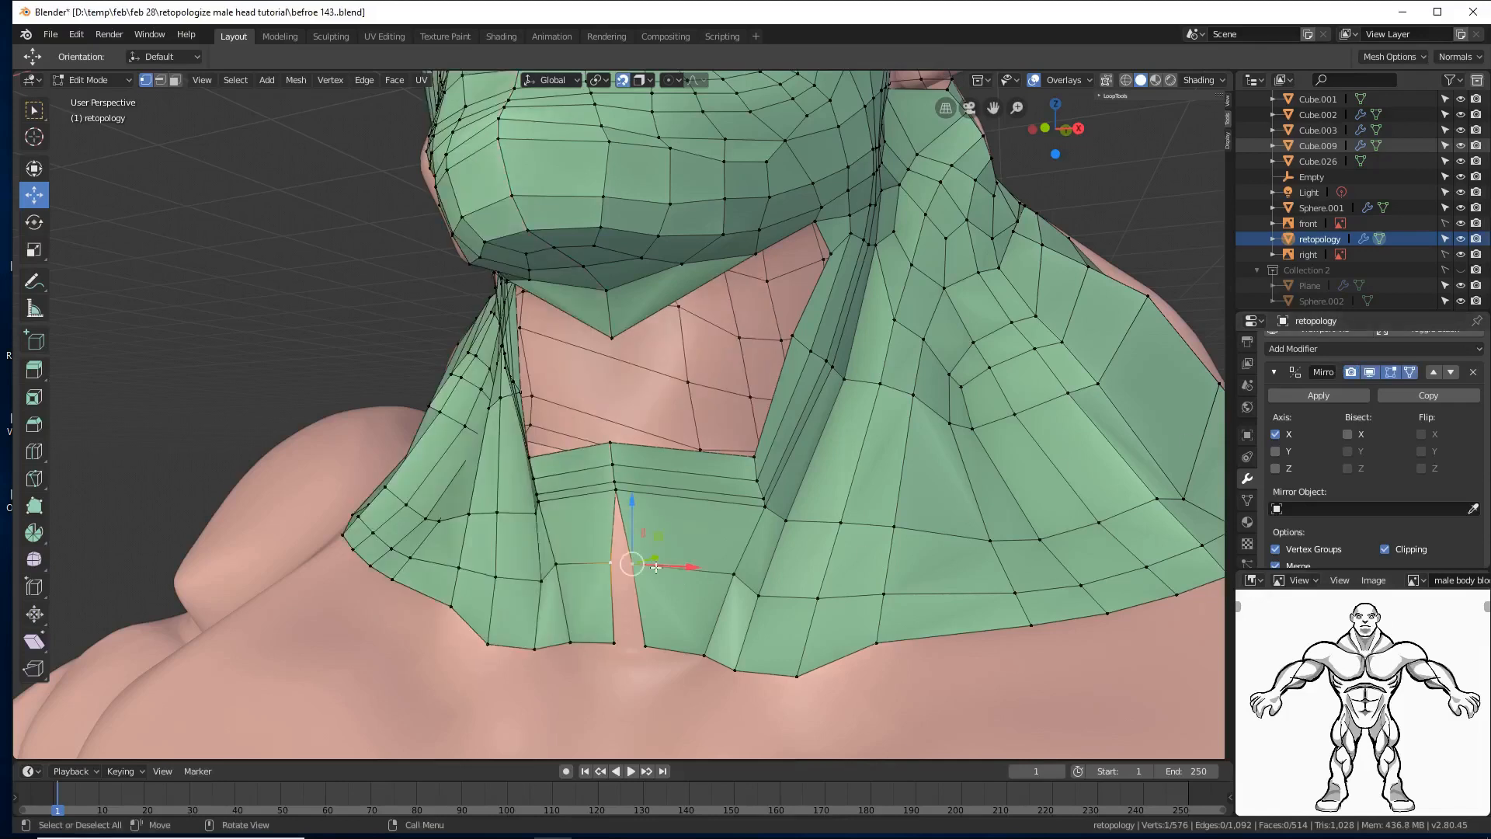
pyautogui.moveTo(663, 572); pyautogui.dragTo(655, 572)
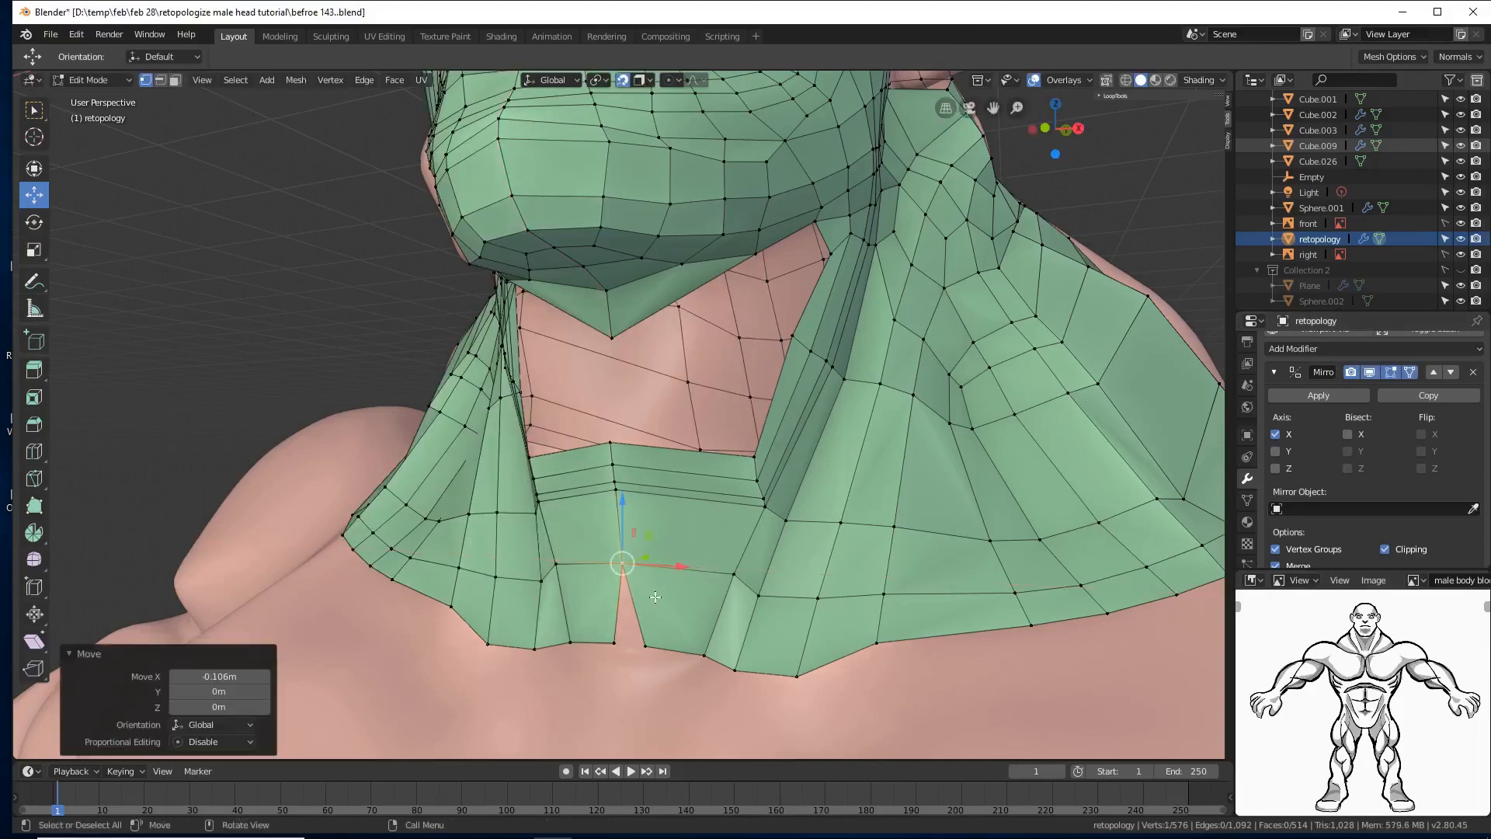
pyautogui.click(645, 642)
pyautogui.moveTo(691, 649); pyautogui.dragTo(669, 647)
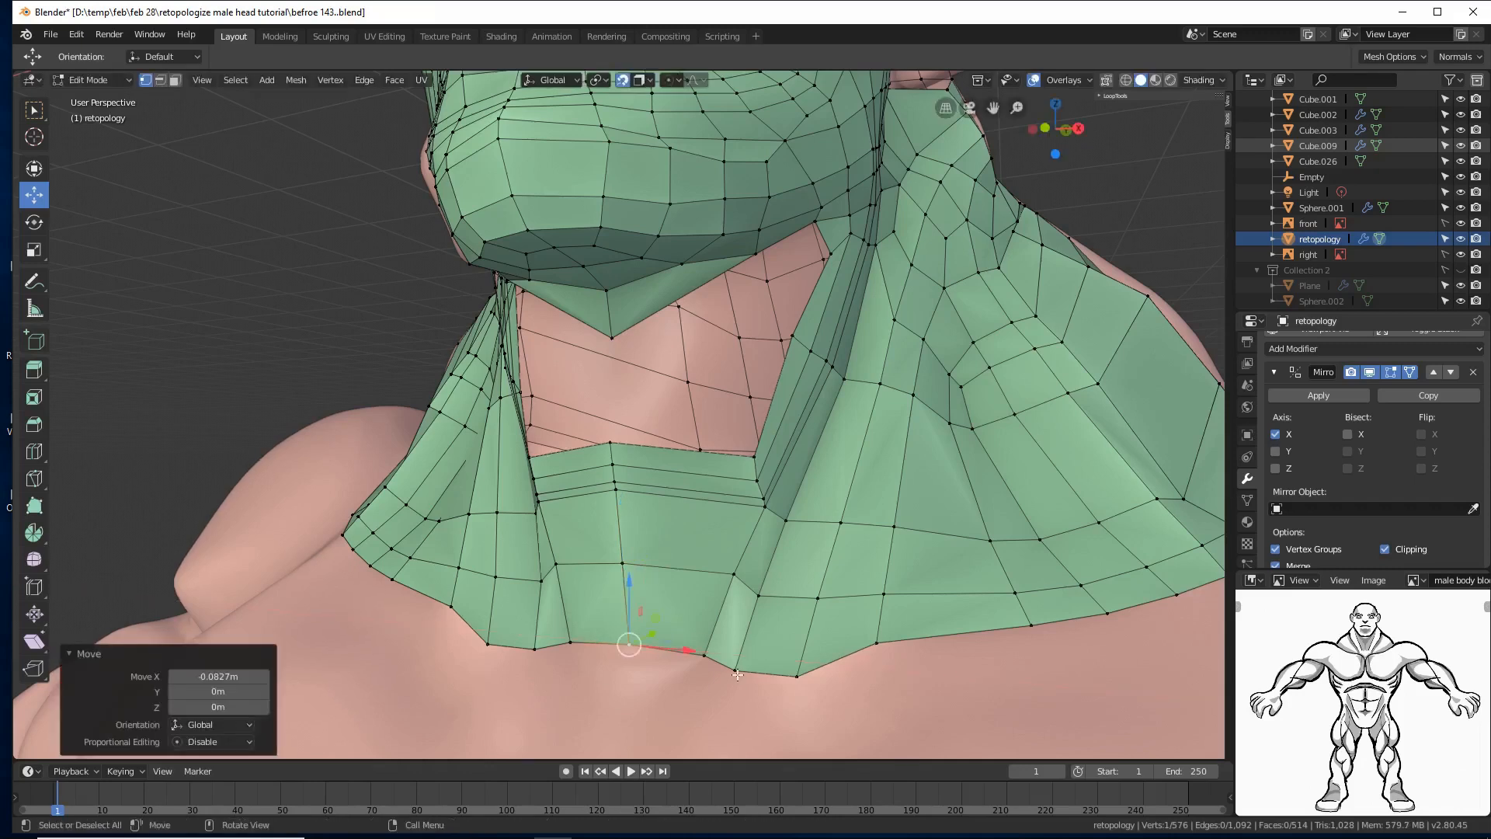
pyautogui.click(1176, 252)
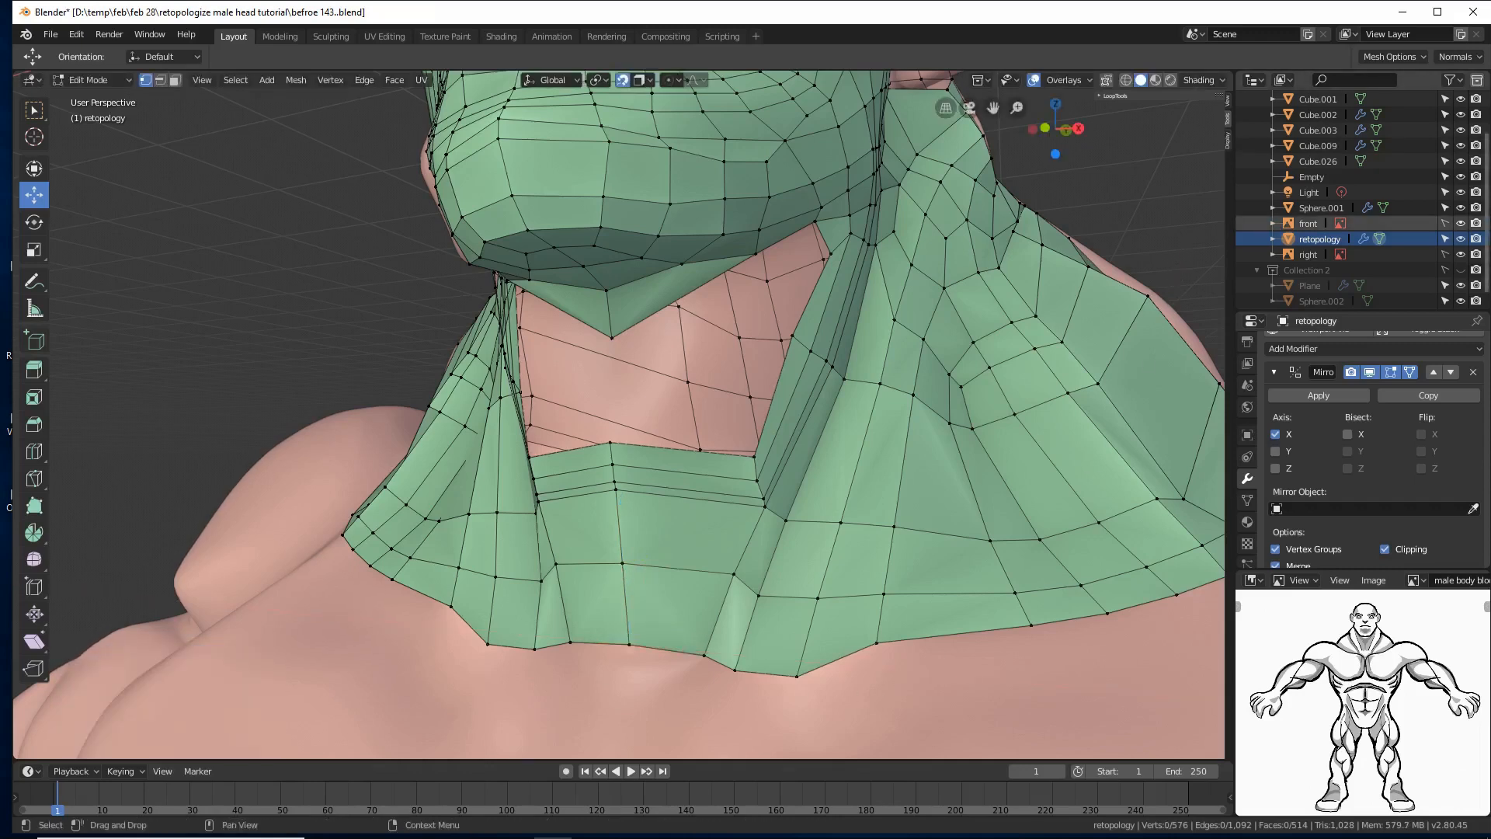
pyautogui.hotkey('ctrl', 'alt', 's')
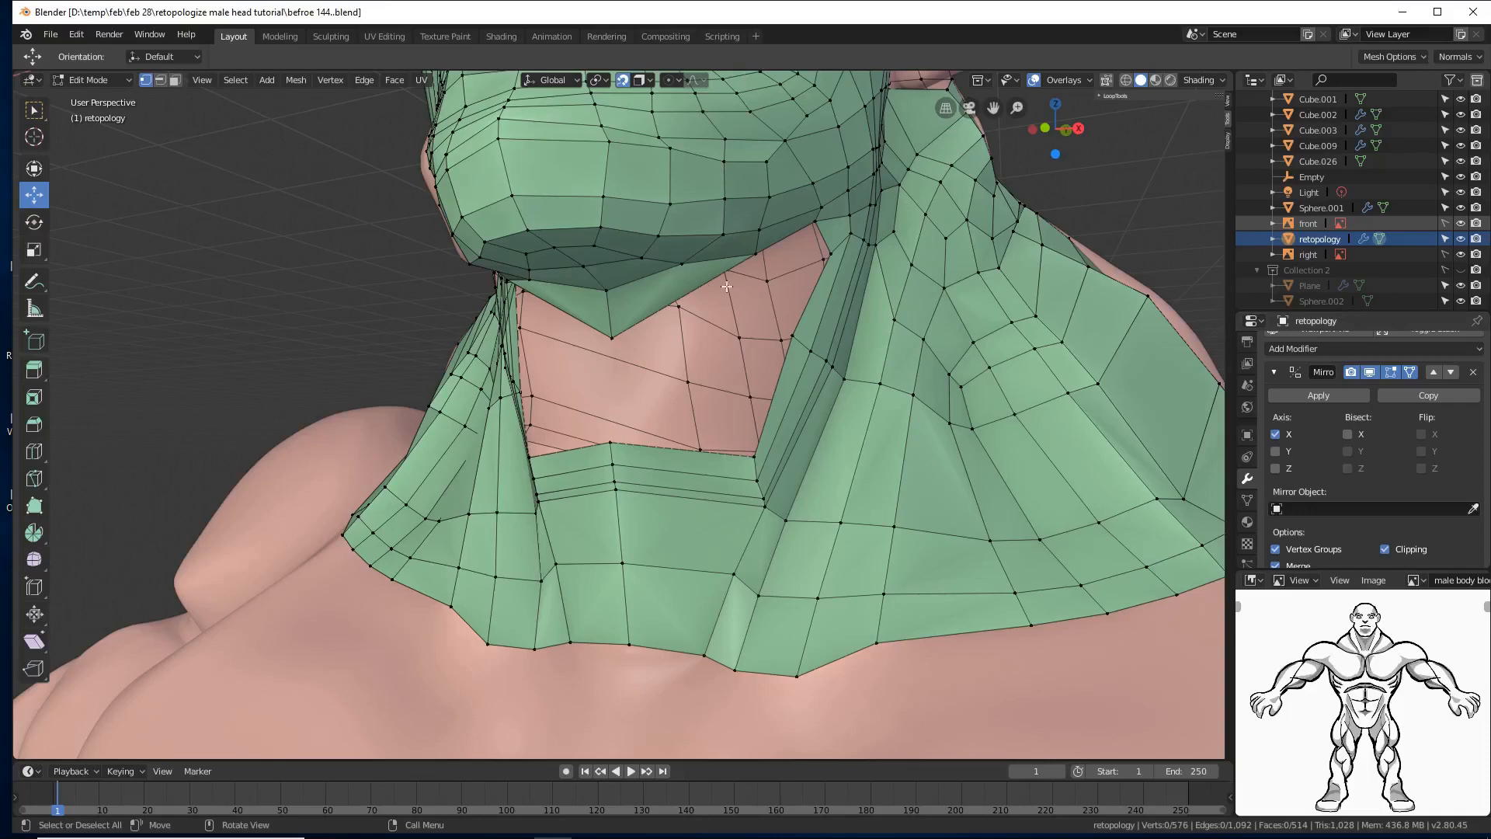
# Step: Lower the two border vertices of the under-chin flap toward the throat strip, moving the centre one -0.101 m along Z
pyautogui.click(754, 254)
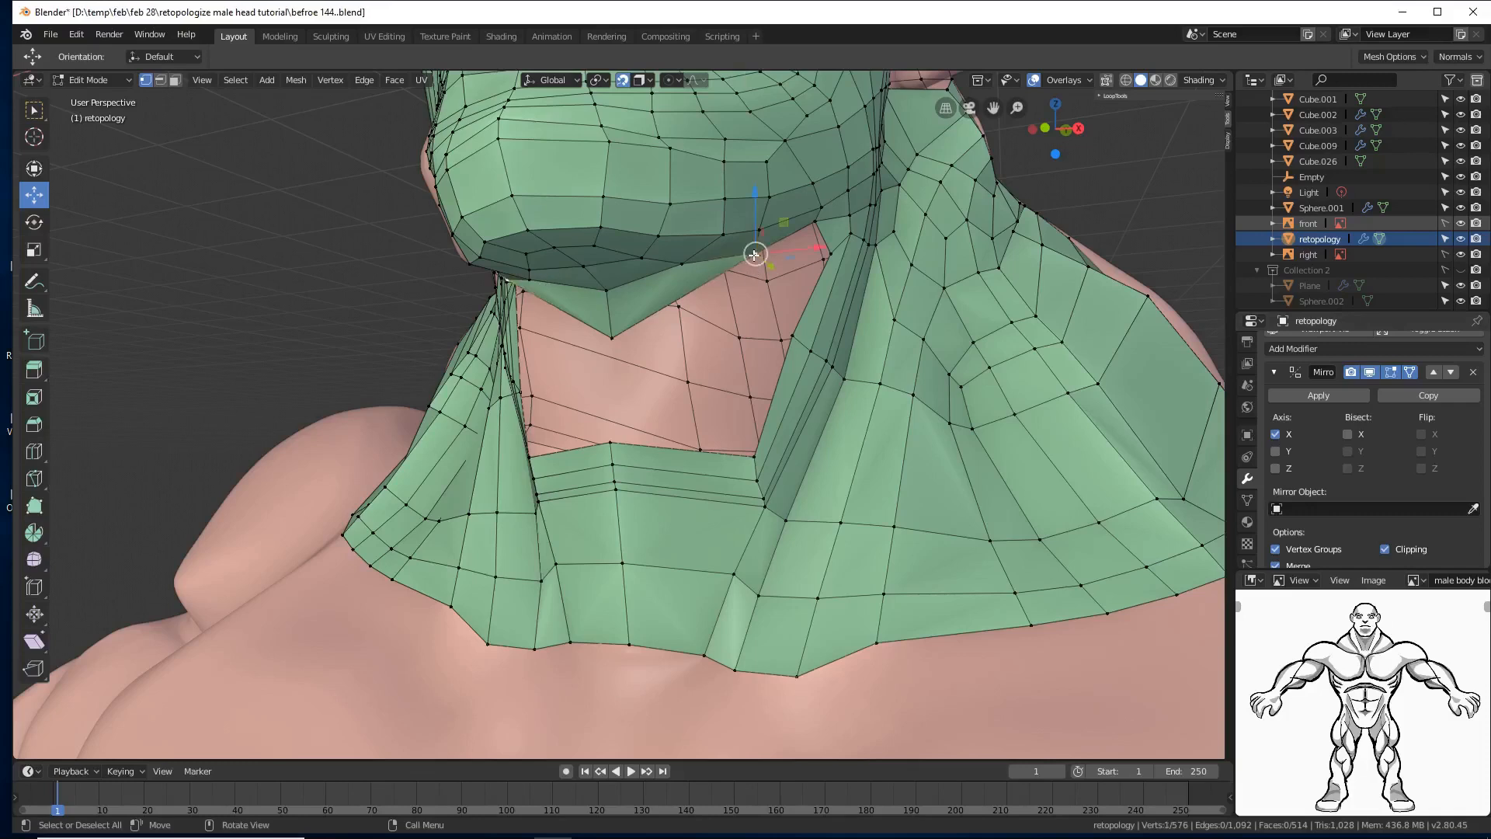
pyautogui.moveTo(757, 194); pyautogui.dragTo(724, 305)
pyautogui.click(612, 338)
pyautogui.moveTo(610, 285); pyautogui.dragTo(612, 324)
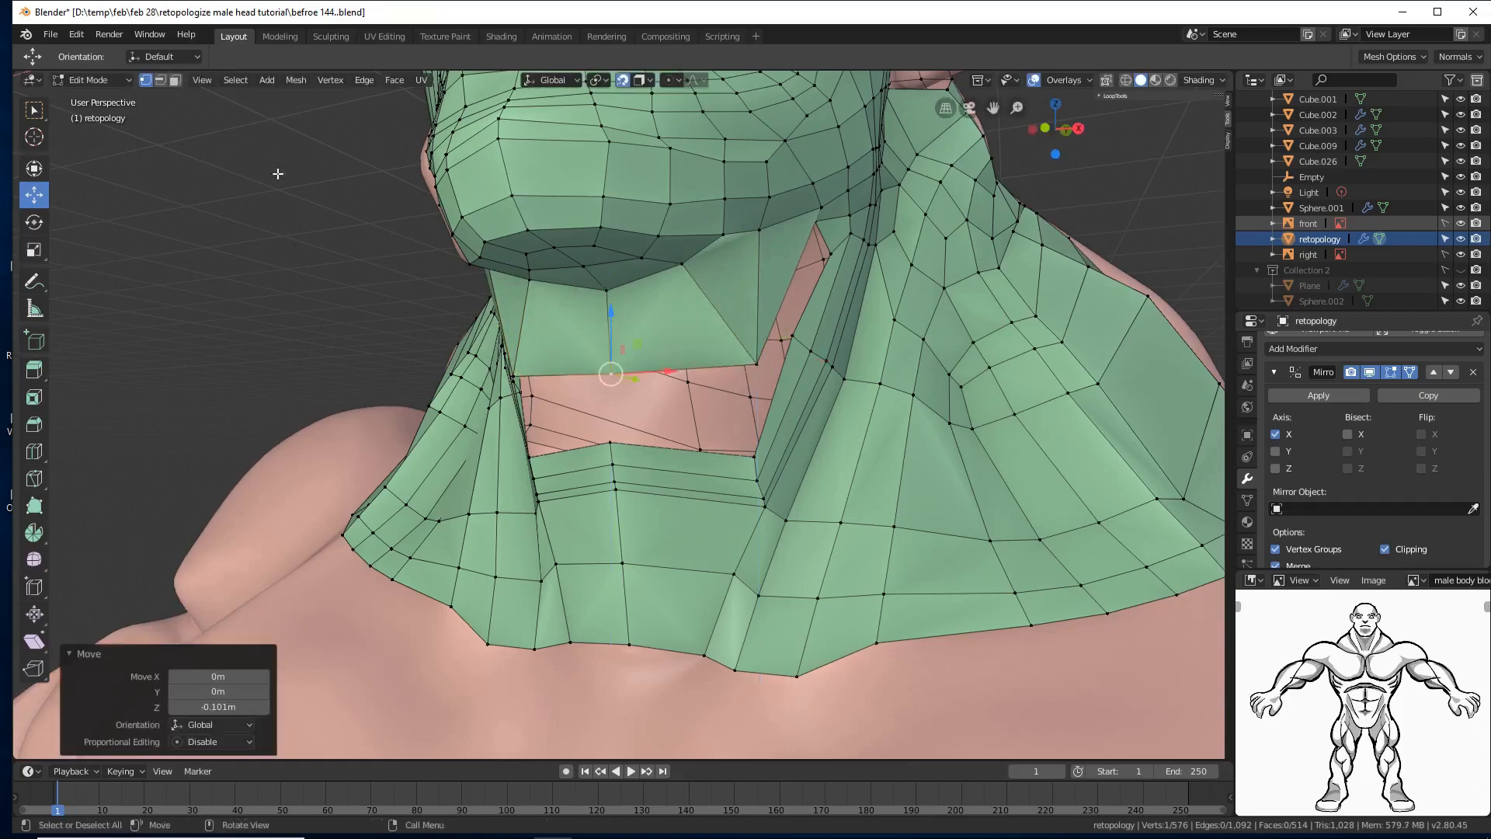
# Step: Fill the quad between the under-chin flap's lower edge and the top edge of the throat strip, and save a copy as befroe 145
pyautogui.click(160, 80)
pyautogui.click(673, 380)
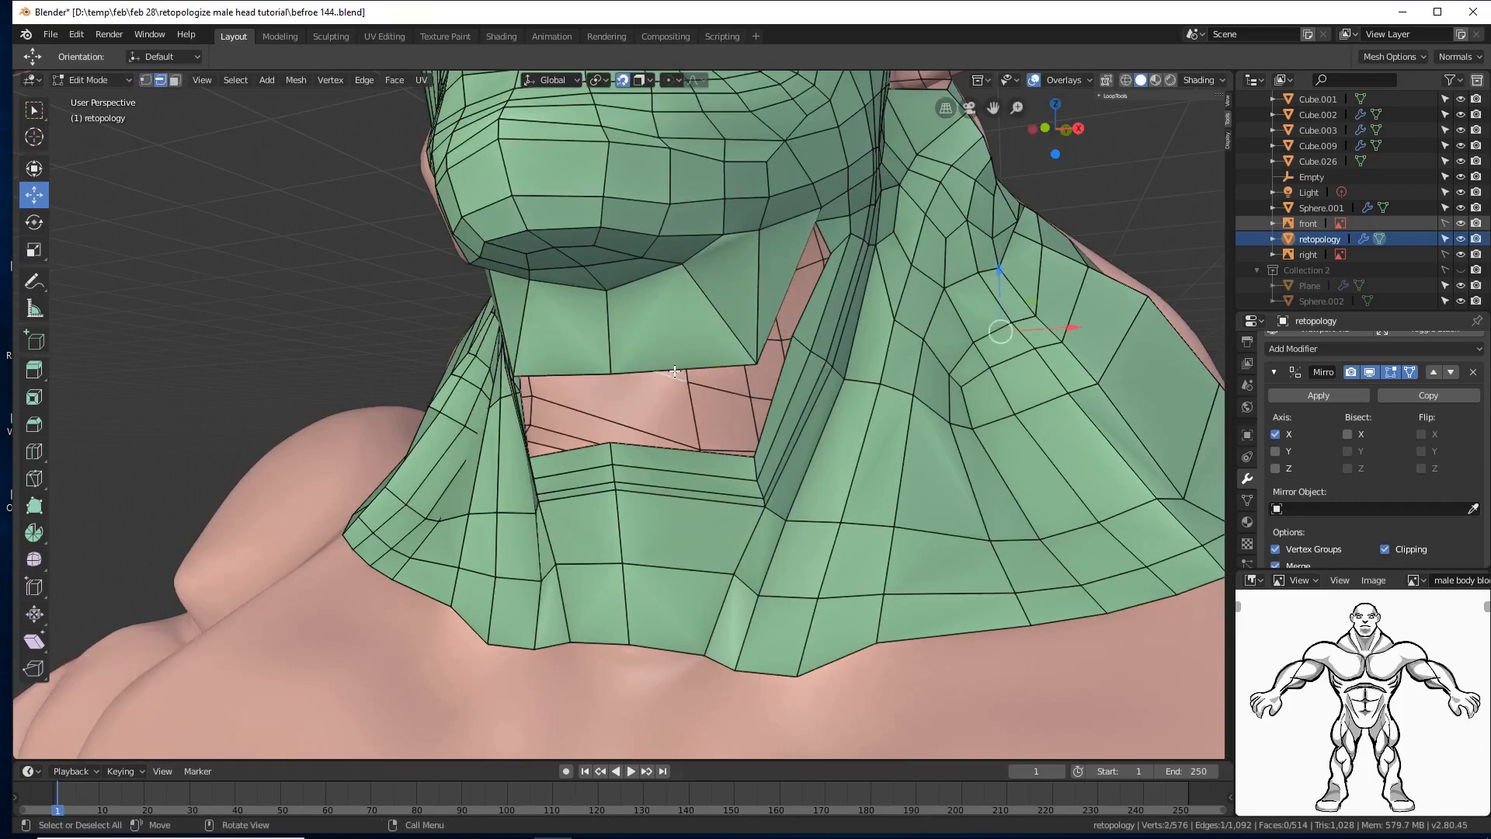
pyautogui.click(676, 370)
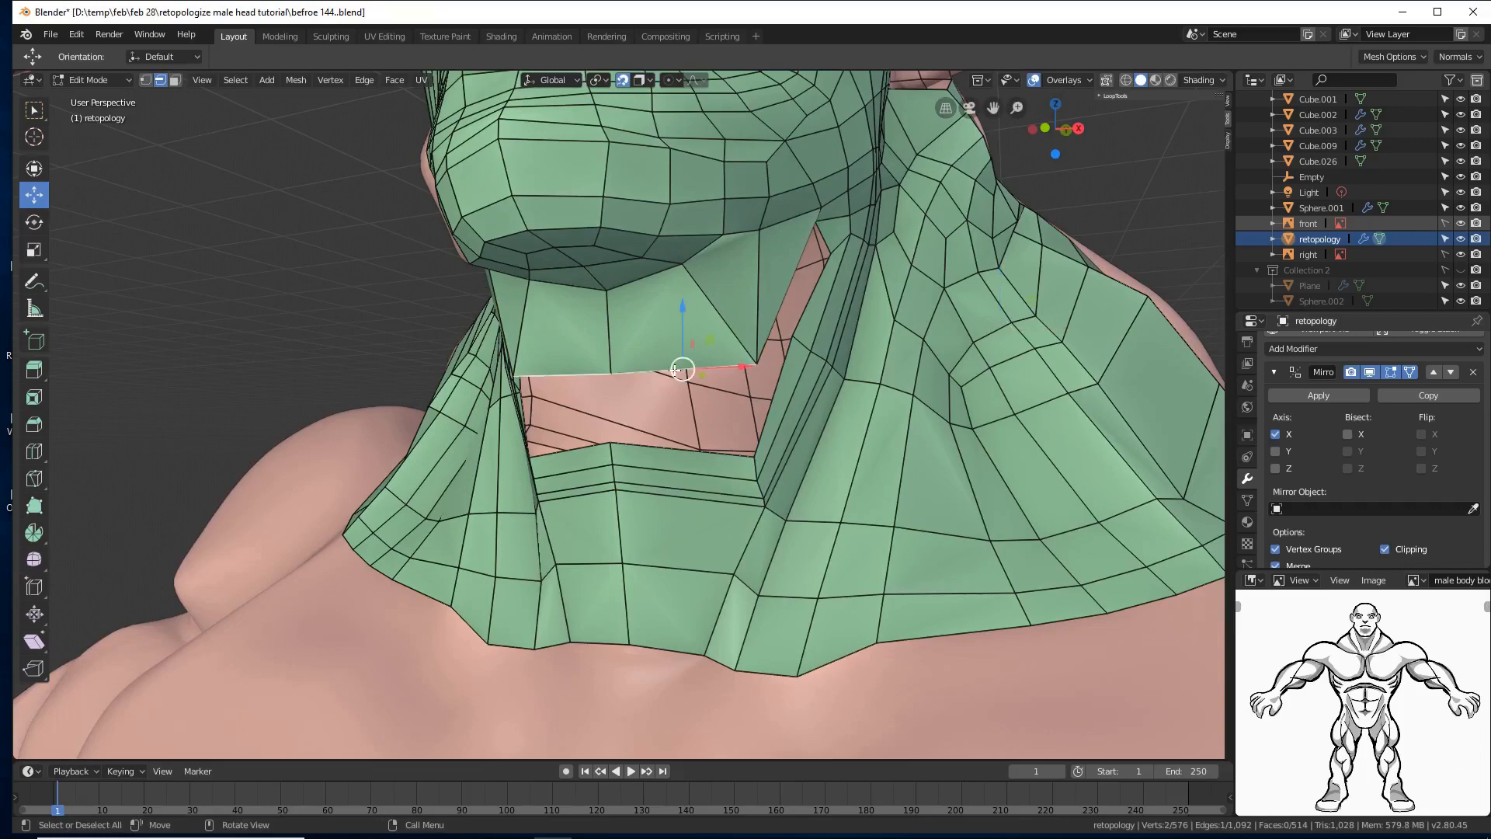
pyautogui.keyDown('shift'); pyautogui.click(664, 451); pyautogui.keyUp('shift')
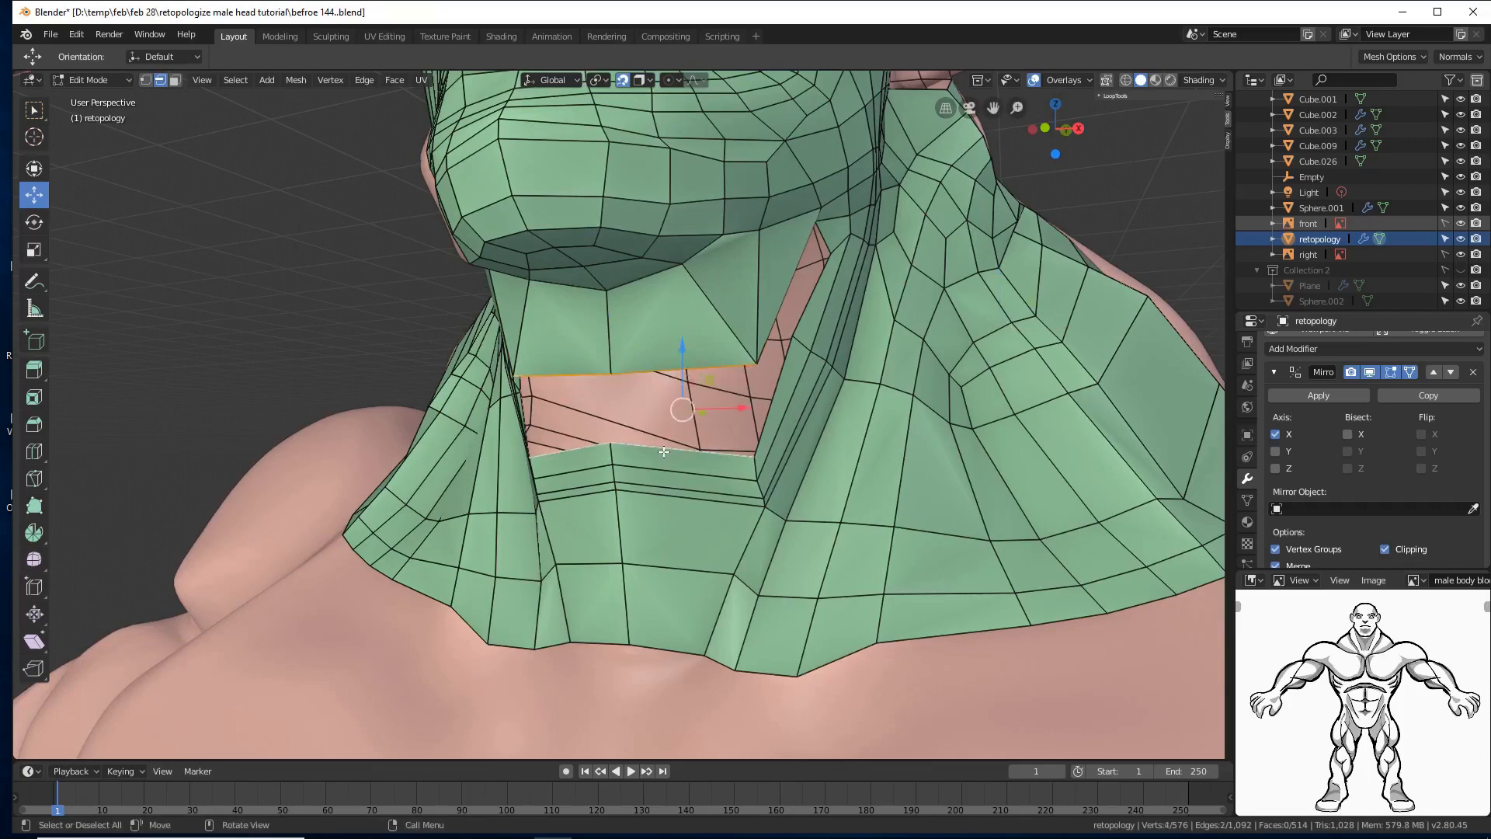
pyautogui.press('f')
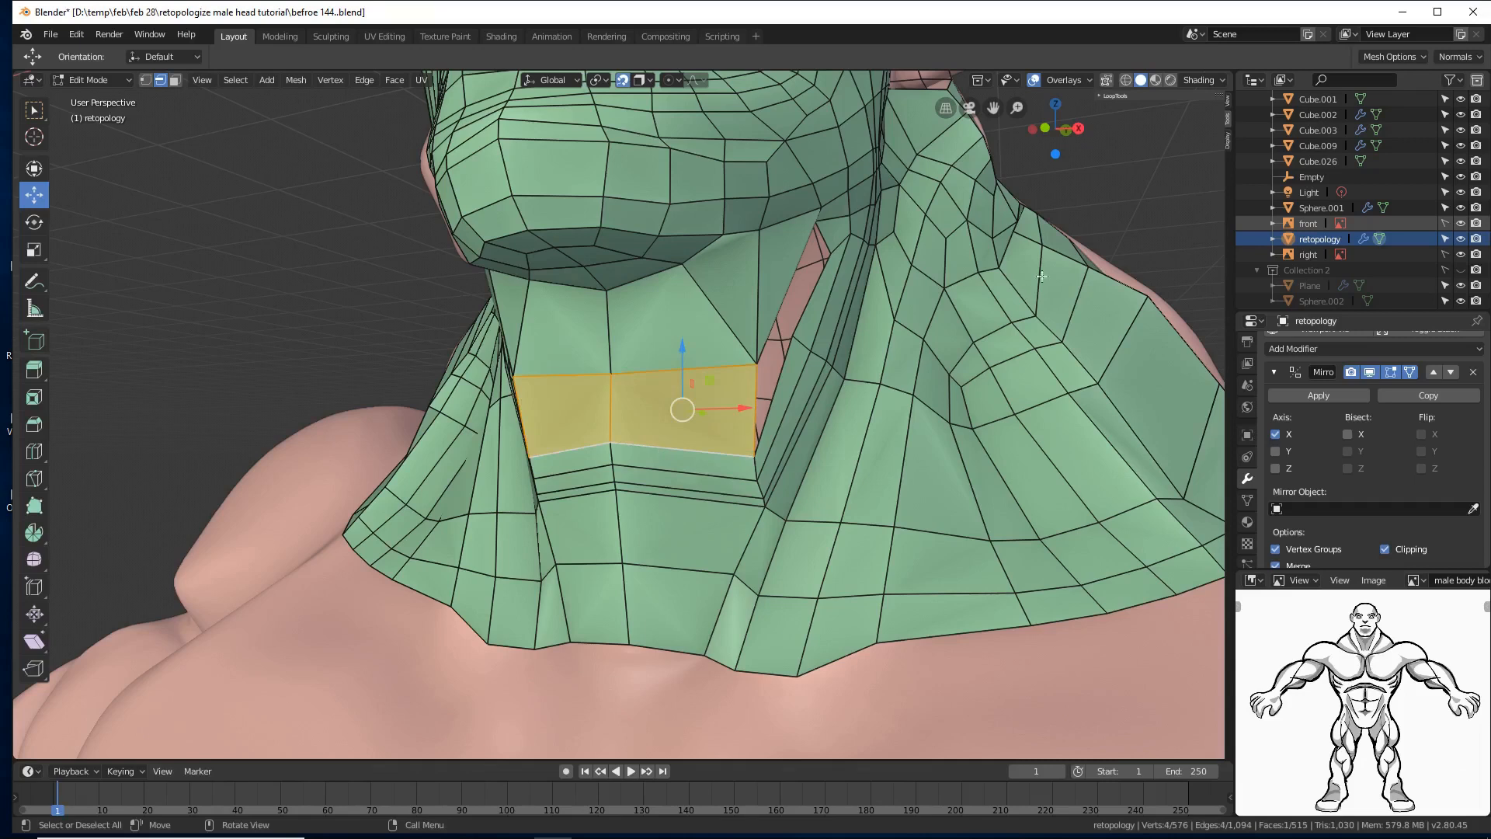
pyautogui.click(1111, 227)
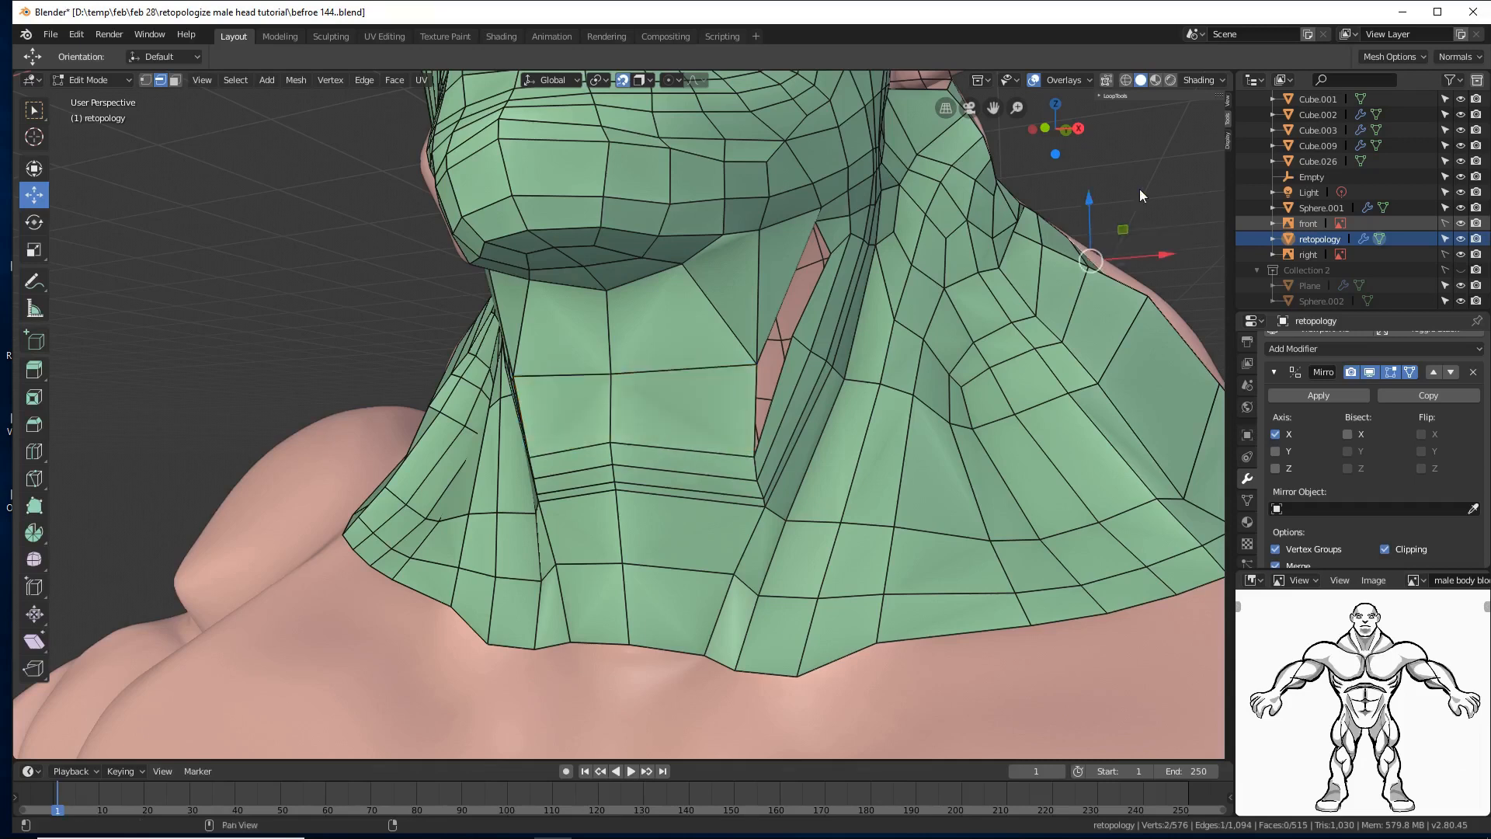
pyautogui.click(1138, 203)
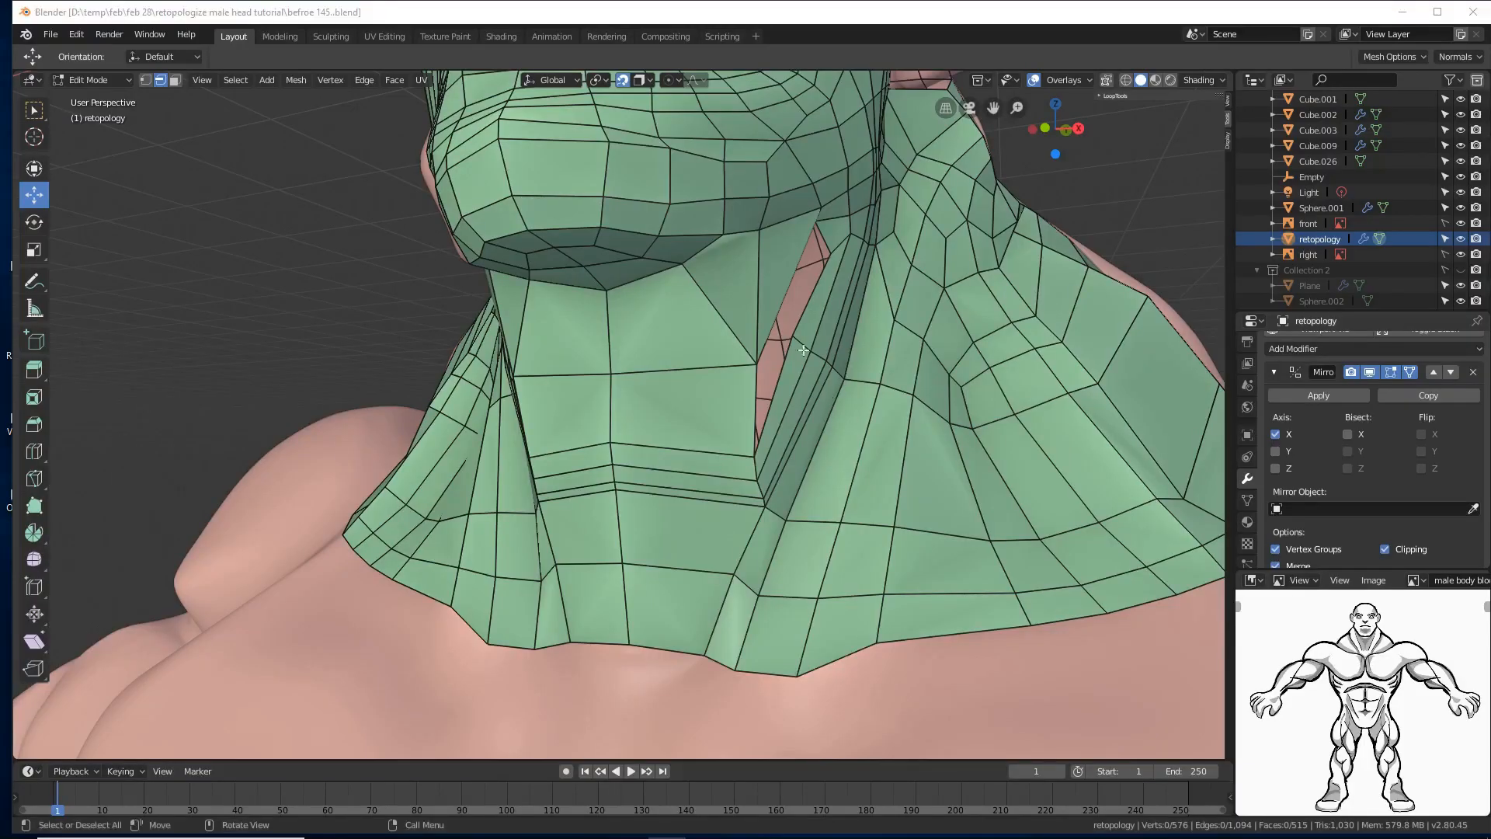
# Step: Lower the vertex midway along the neck-side edge of the open throat gap by -0.0257 m along Z
pyautogui.moveTo(1023, 236); pyautogui.dragTo(941, 244, button='middle')
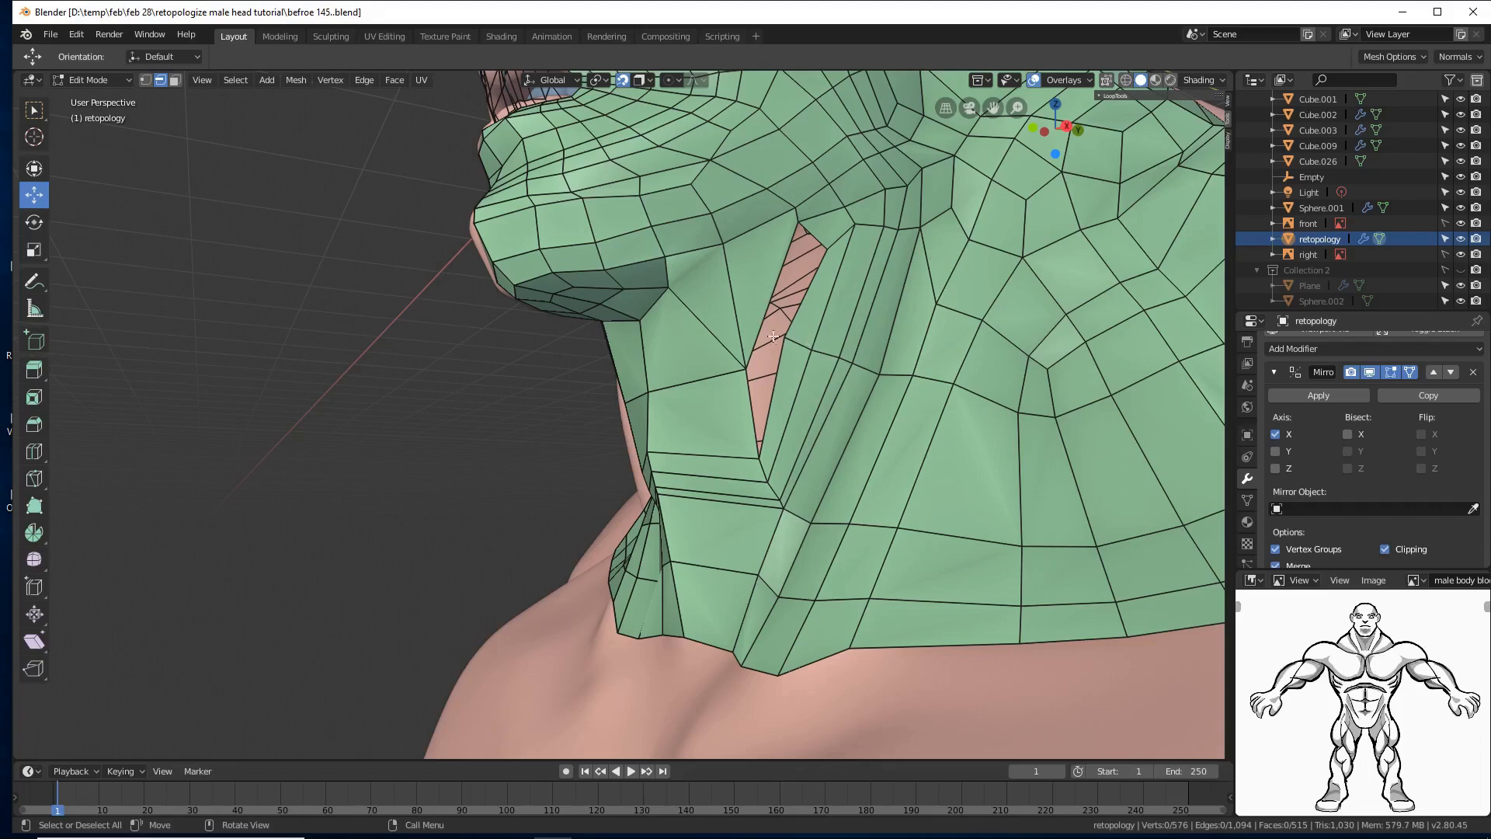
pyautogui.click(145, 80)
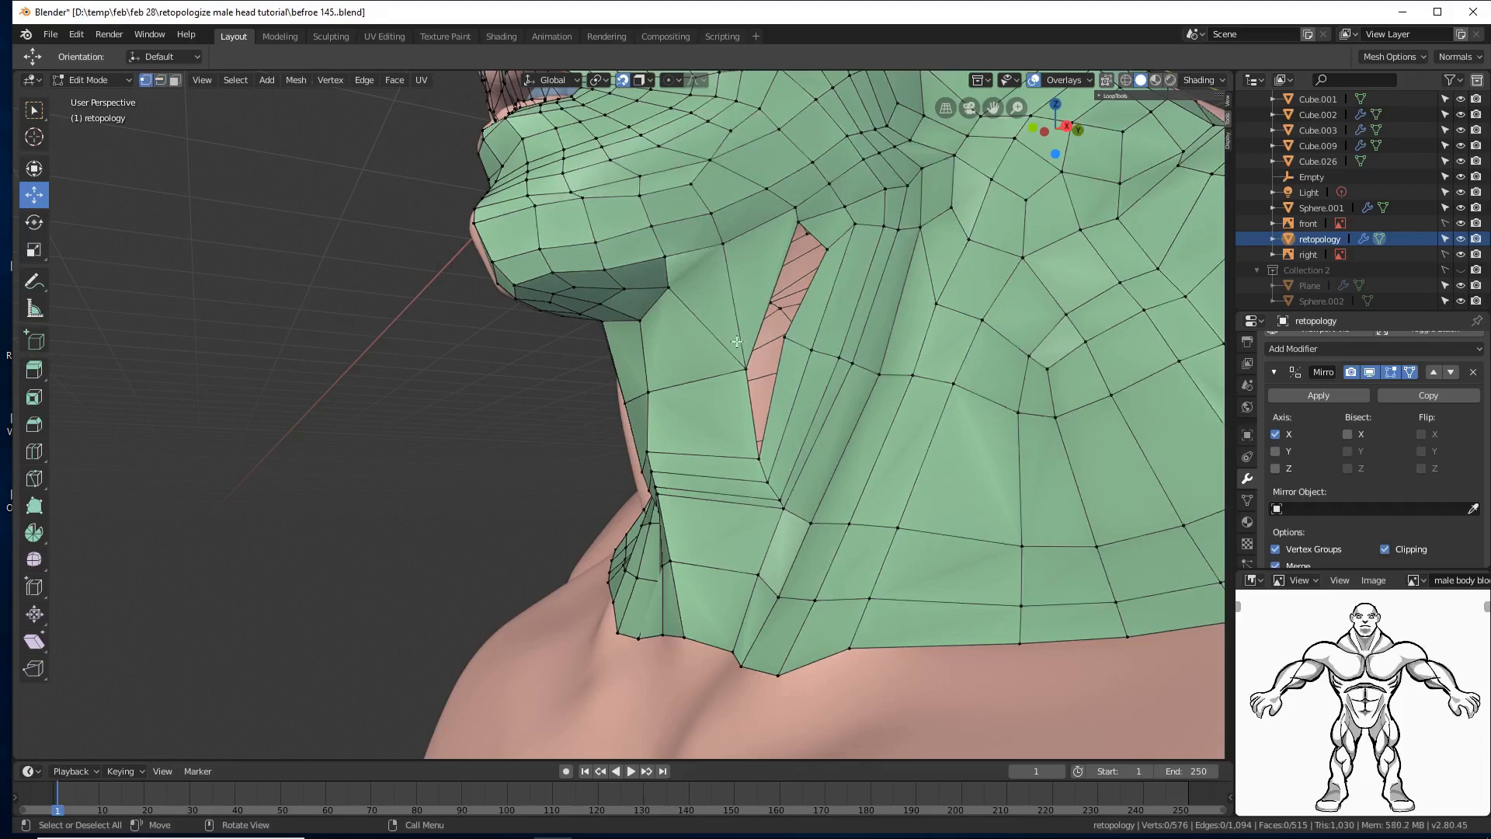
pyautogui.click(786, 340)
pyautogui.moveTo(815, 349); pyautogui.dragTo(792, 301)
pyautogui.moveTo(815, 351)
pyautogui.mouseDown(button='middle')
pyautogui.moveTo(878, 343)
pyautogui.moveTo(824, 355)
pyautogui.mouseUp(button='middle')
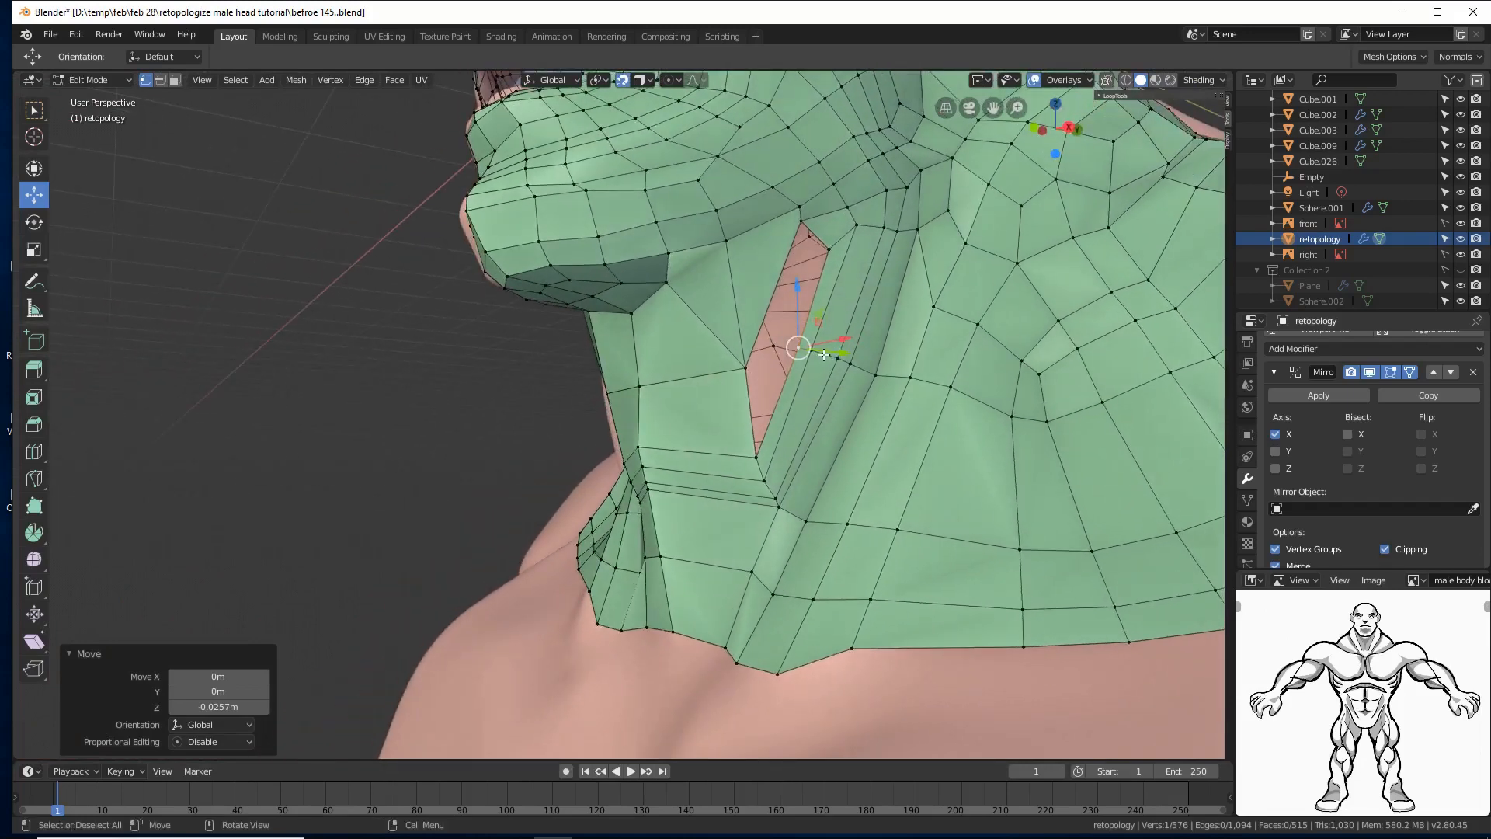
# Step: Raise the upper throat row's two vertices, the one bordering the gap and the centre one, moving the centre vertex 0.0944 m along Z
pyautogui.click(742, 359)
pyautogui.press('g')
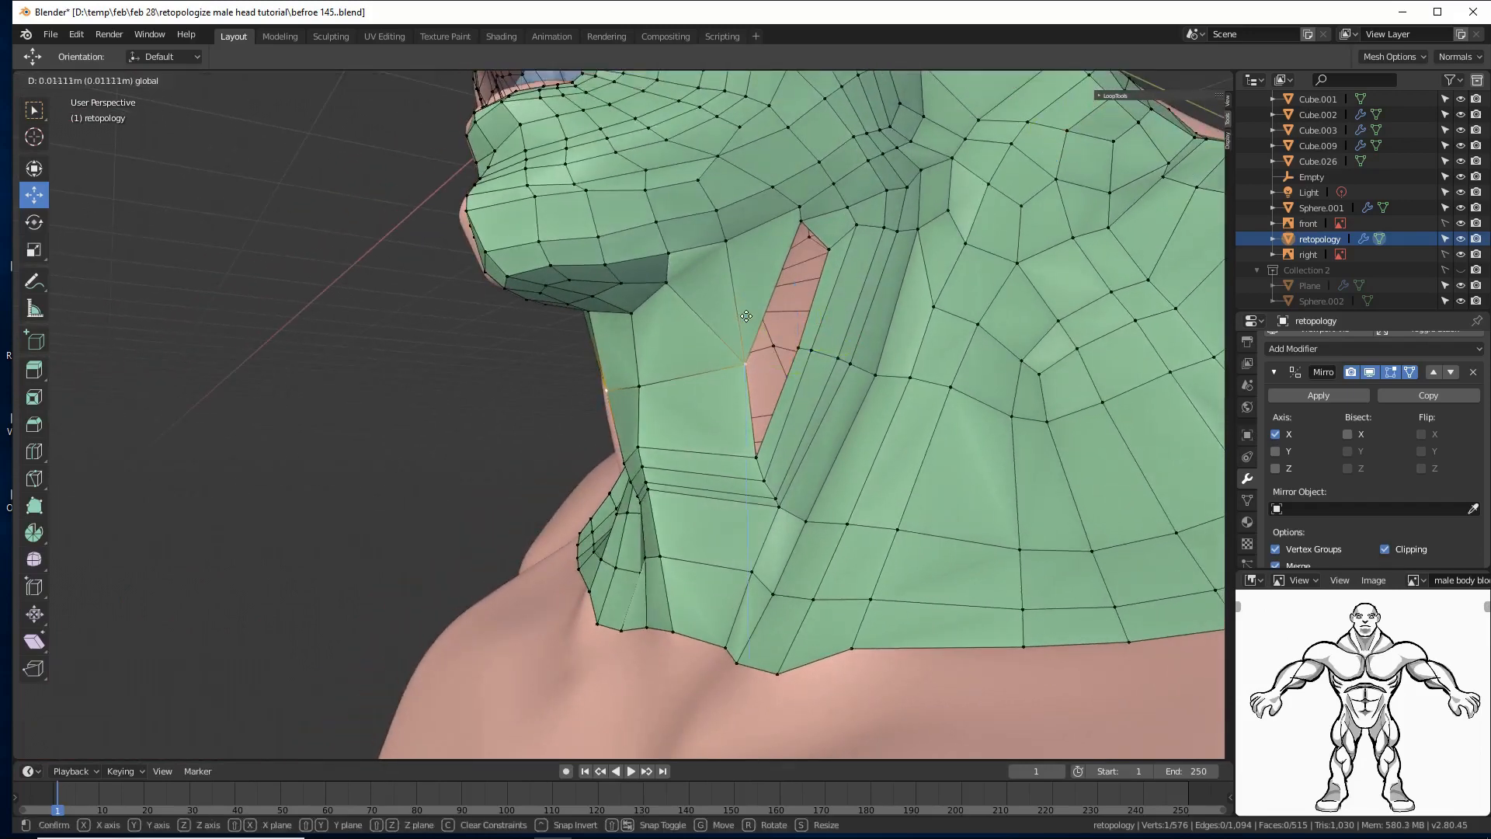
pyautogui.click(747, 288)
pyautogui.click(643, 383)
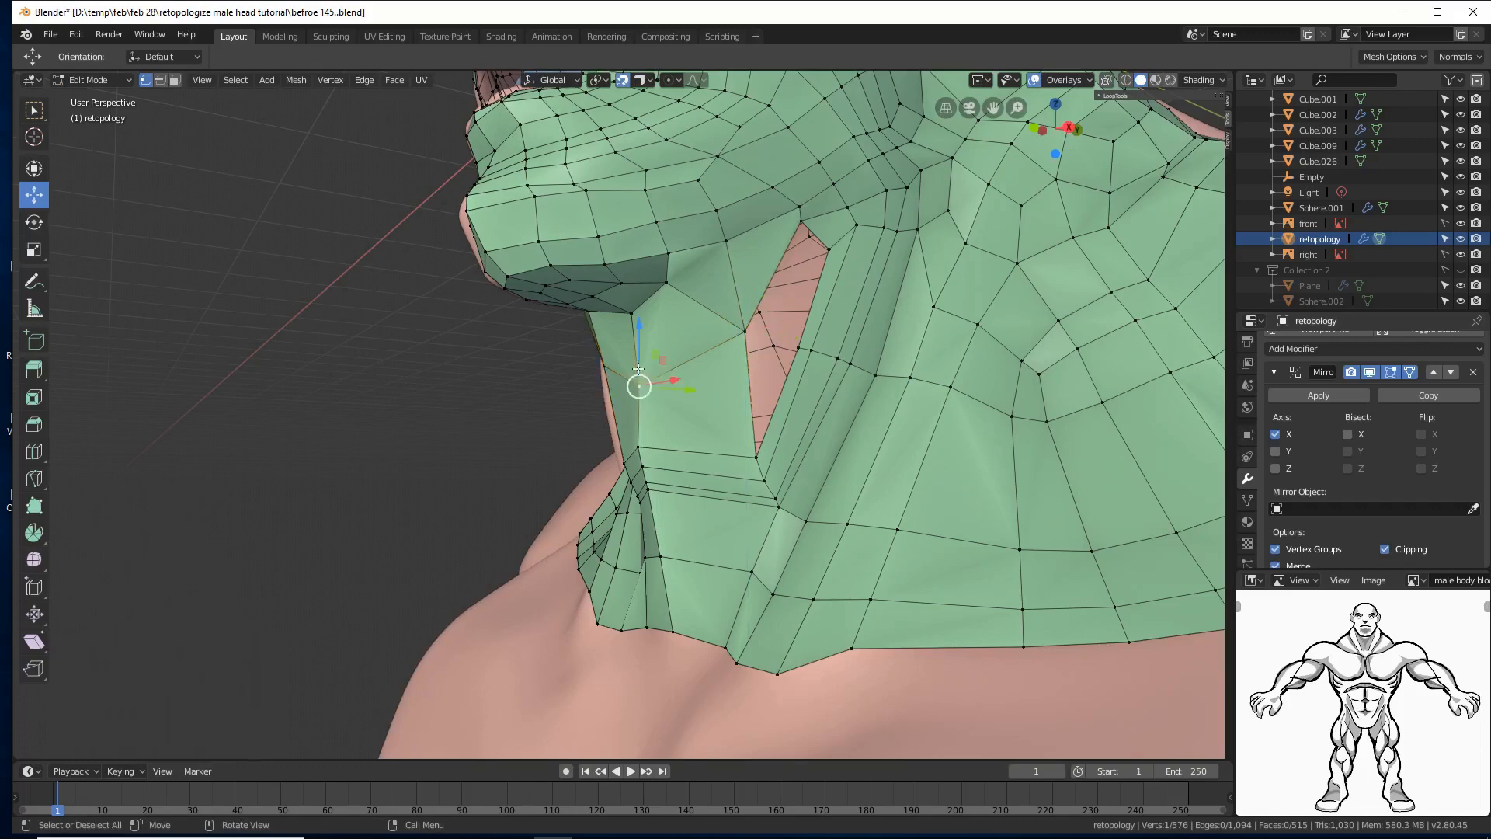
pyautogui.press('g')
pyautogui.click(643, 317)
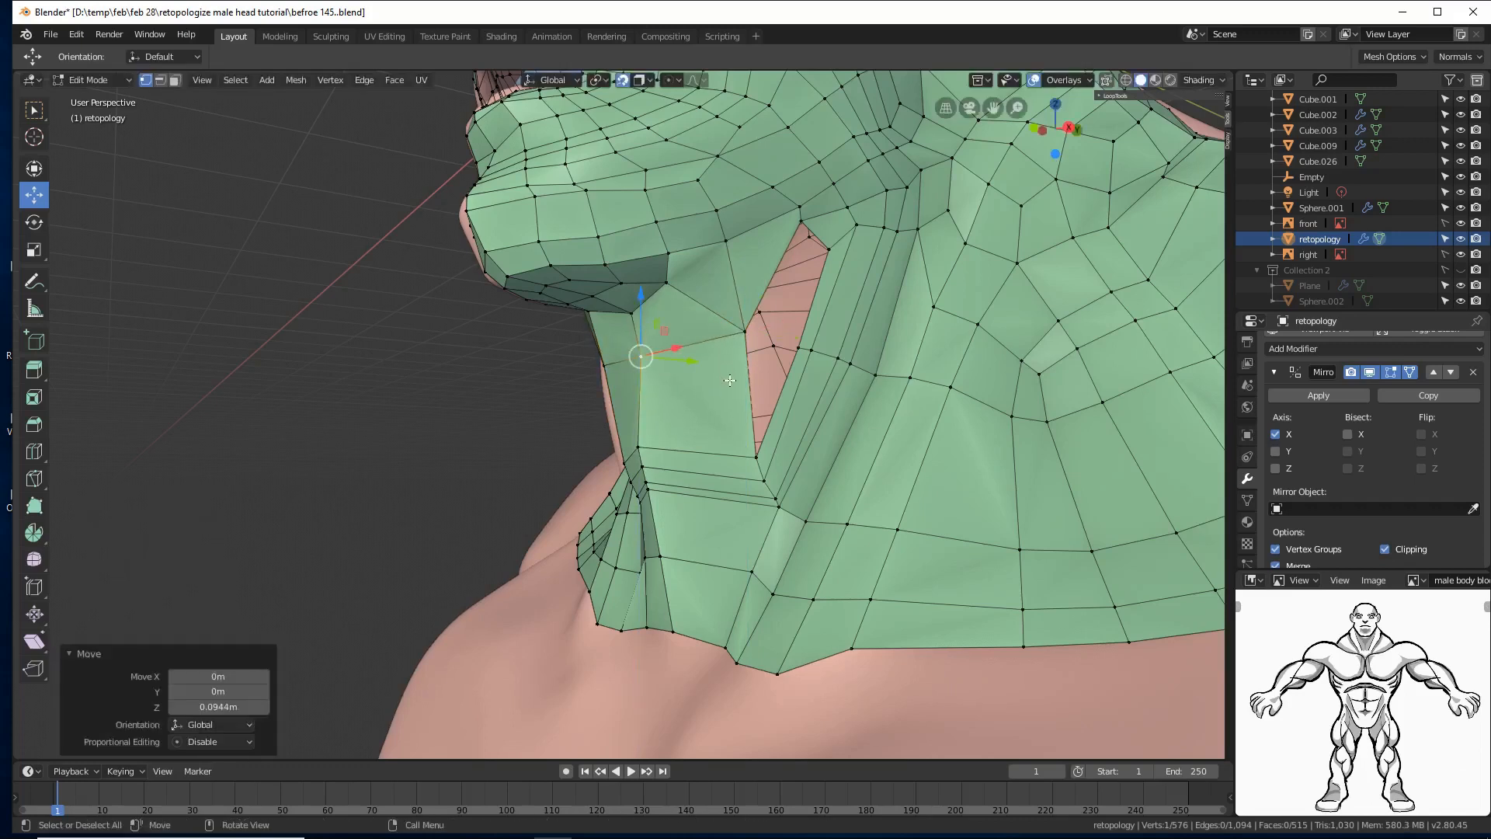
# Step: Add one centred horizontal loop cut across the tall throat quad beside the gap
pyautogui.hotkey('ctrl', 'r')
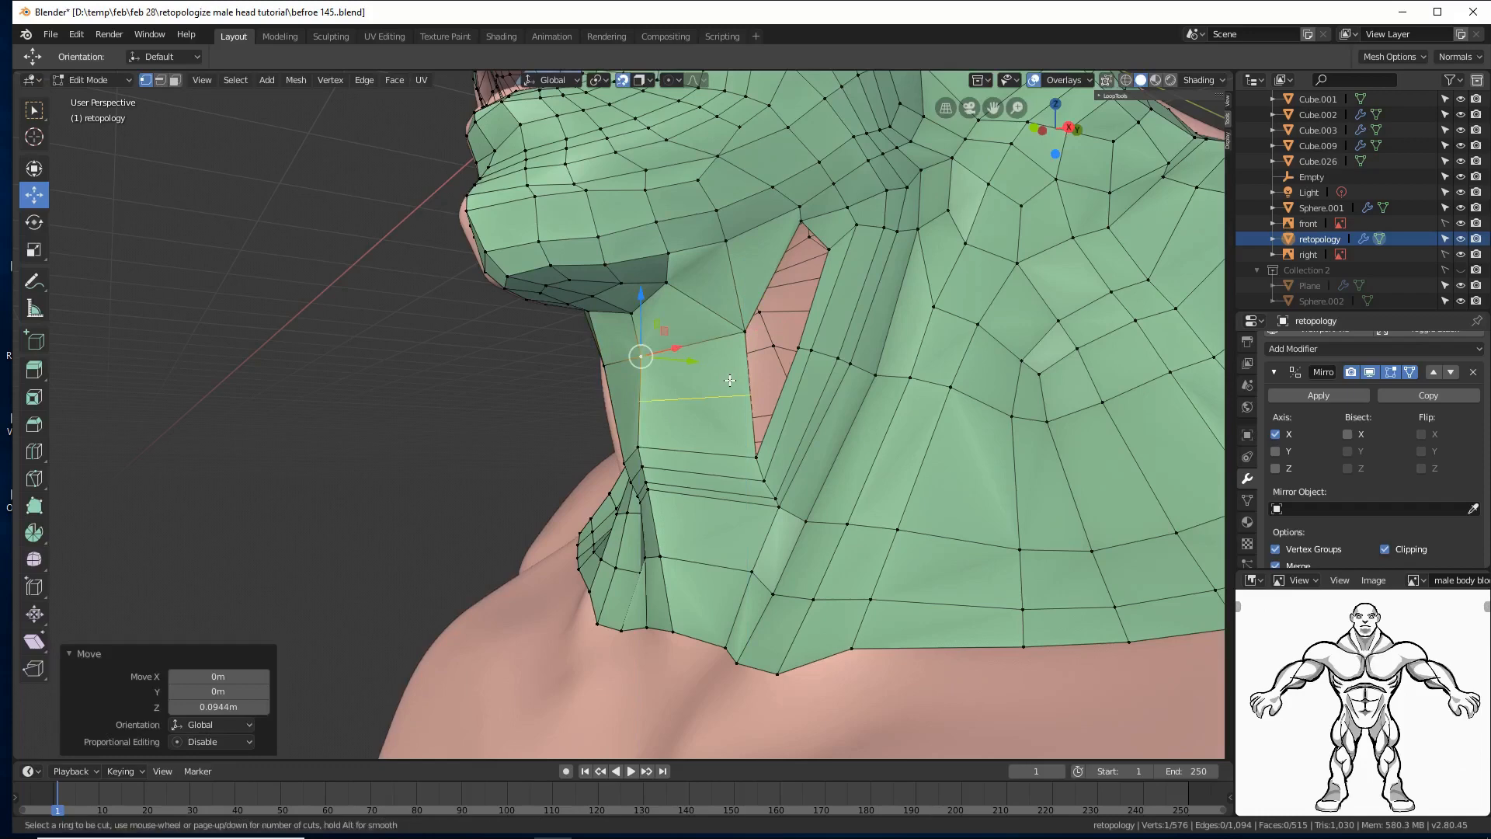
pyautogui.click(729, 380)
pyautogui.rightClick(729, 379)
pyautogui.moveTo(769, 377); pyautogui.dragTo(837, 417, button='middle')
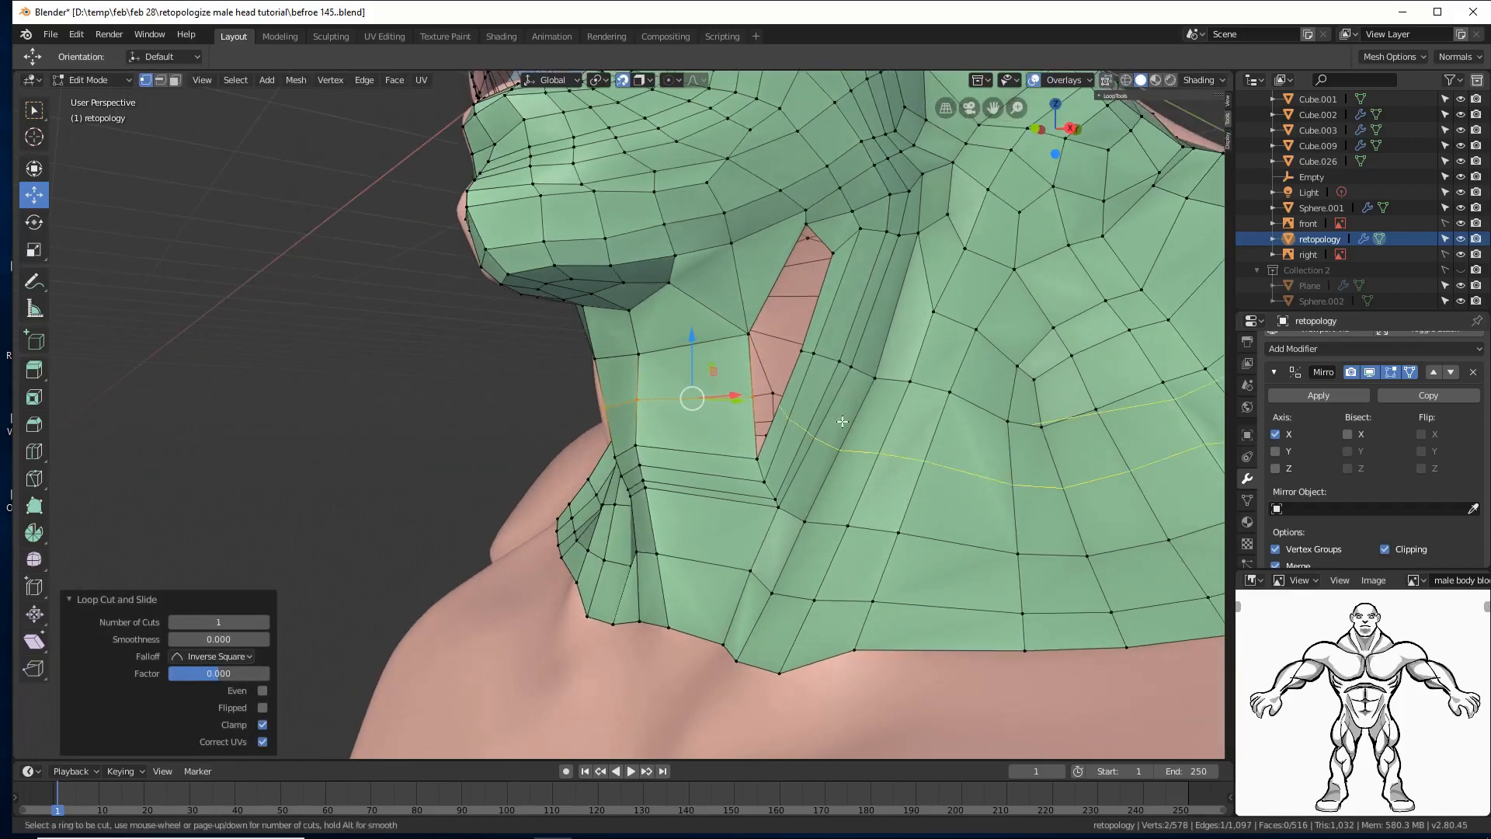
# Step: Add one centred horizontal loop cut around the side of the neck, level with the lower part of the gap
pyautogui.hotkey('ctrl', 'r')
pyautogui.click(842, 421)
pyautogui.rightClick(842, 421)
pyautogui.moveTo(794, 399); pyautogui.dragTo(787, 375, button='middle')
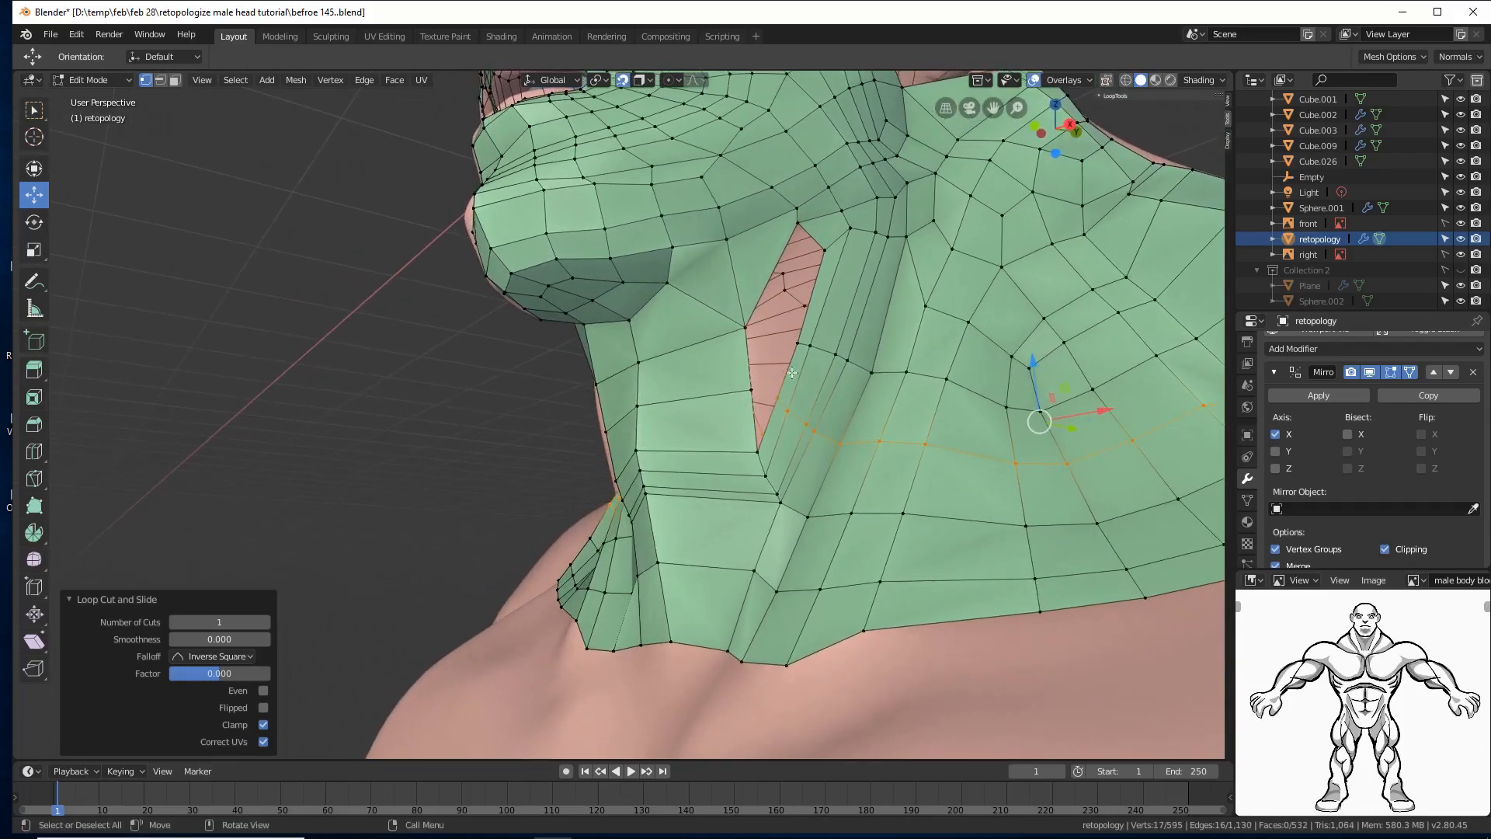
# Step: Fill the upper part of the throat gap with a quad between the flap's border and the neck-side edge
pyautogui.click(805, 274)
pyautogui.keyDown('shift'); pyautogui.click(796, 223); pyautogui.keyUp('shift')
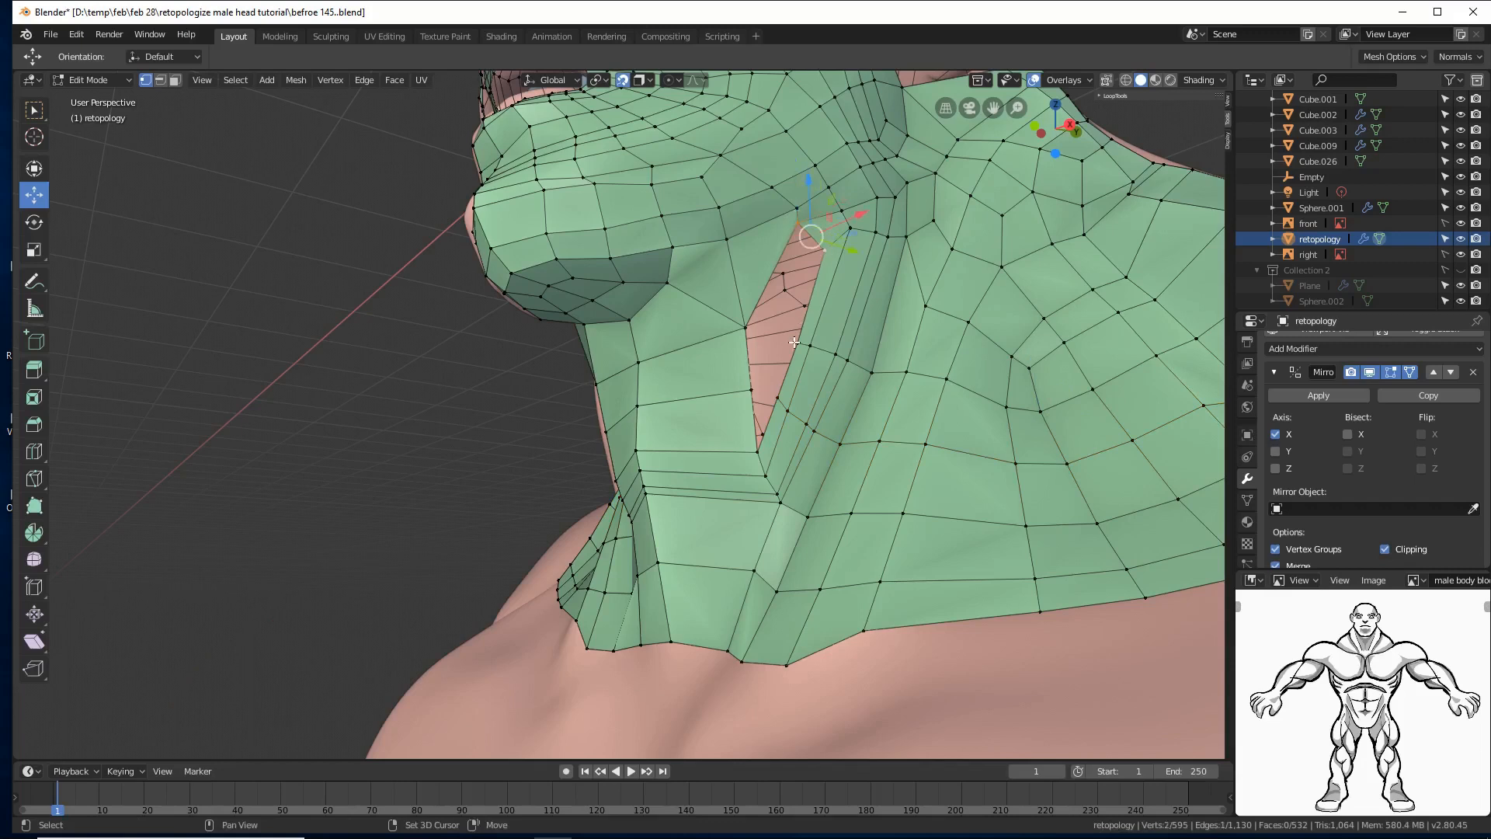
pyautogui.keyDown('shift'); pyautogui.click(798, 342); pyautogui.keyUp('shift')
pyautogui.keyDown('shift'); pyautogui.click(747, 320); pyautogui.keyUp('shift')
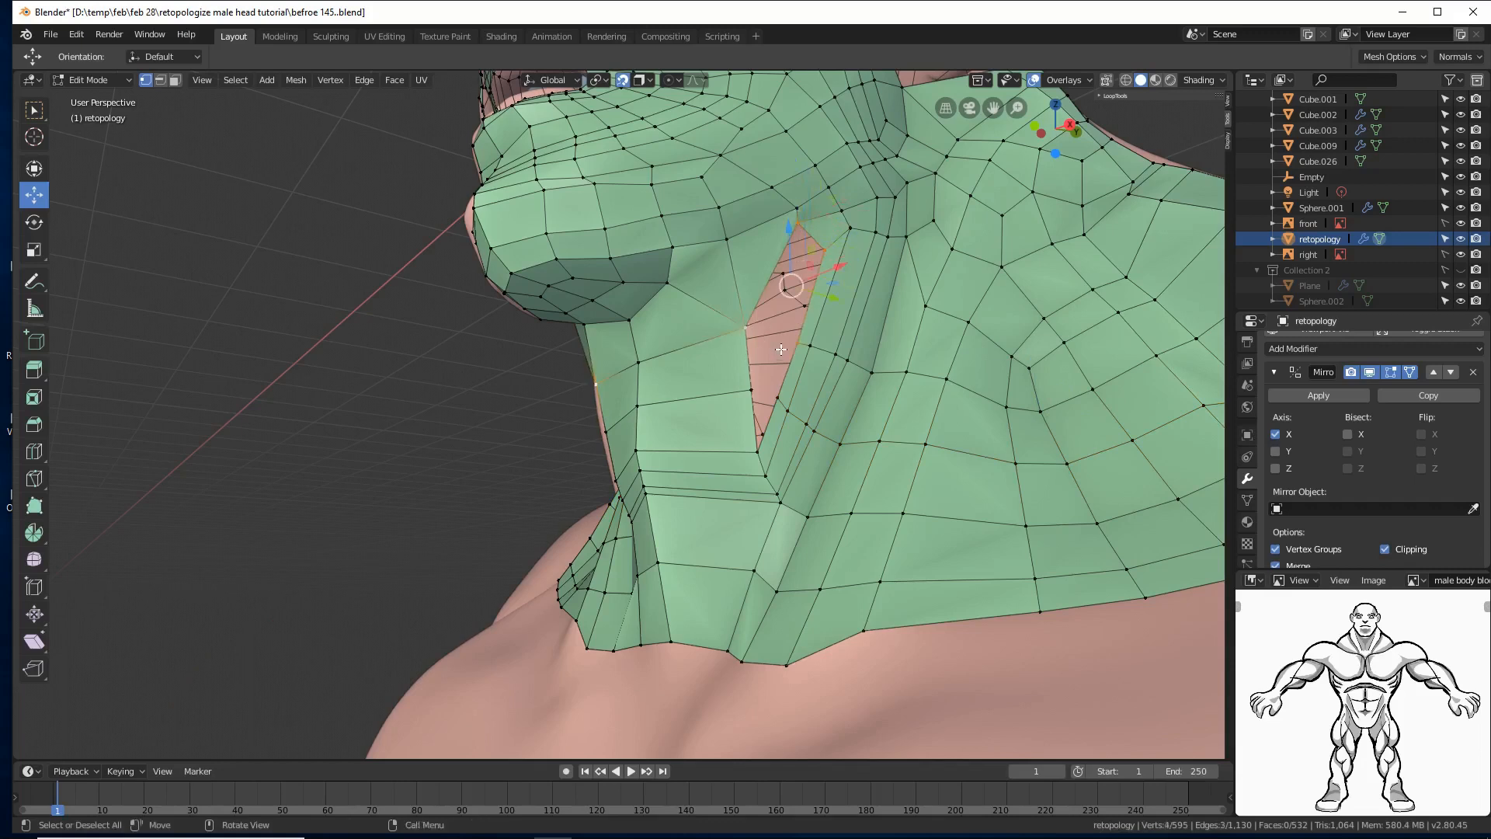
pyautogui.keyDown('shift'); pyautogui.click(752, 322); pyautogui.keyUp('shift')
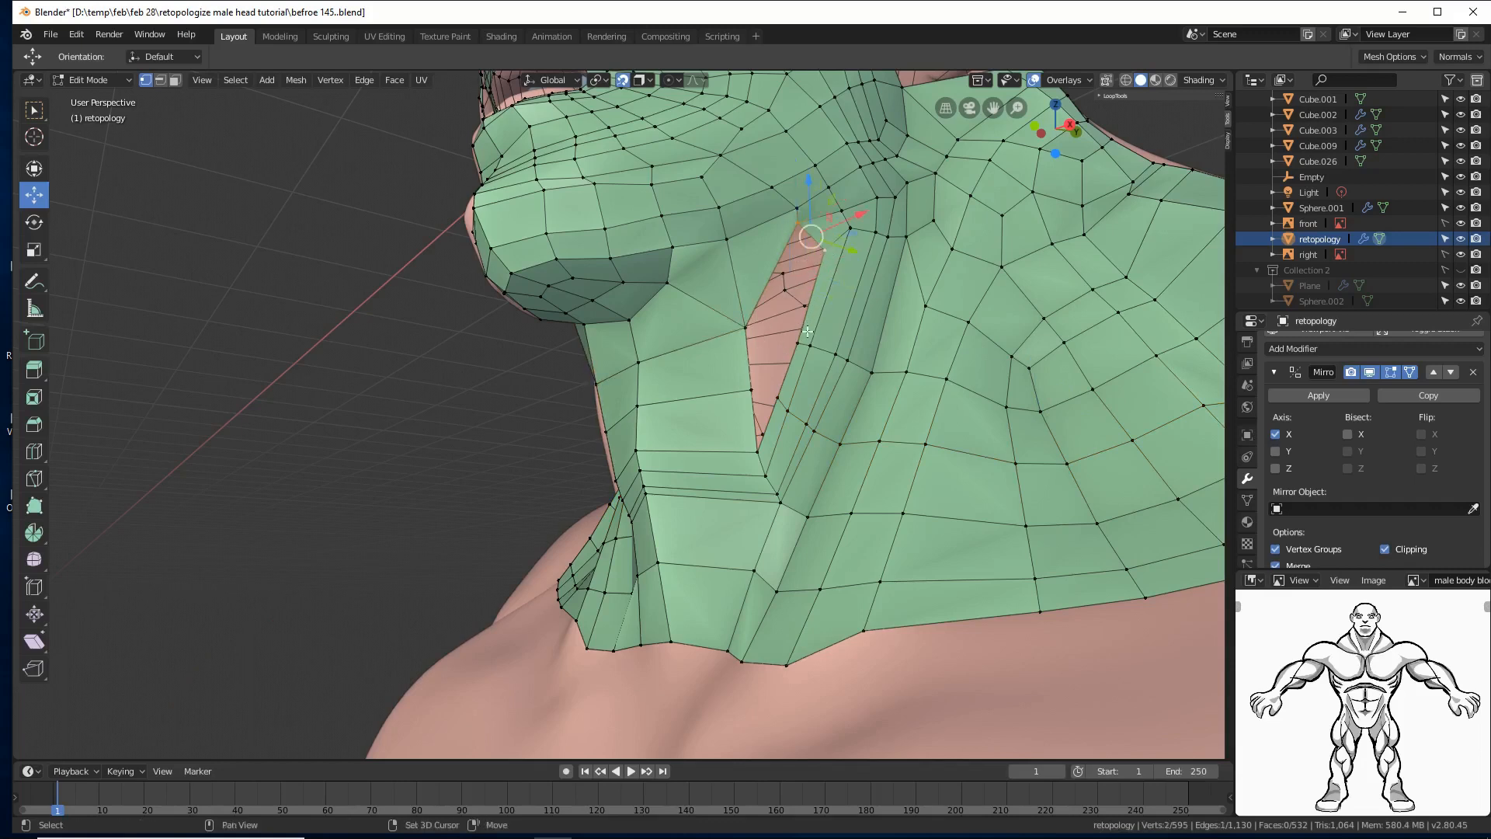
pyautogui.keyDown('shift'); pyautogui.click(748, 320); pyautogui.keyUp('shift')
pyautogui.press('f')
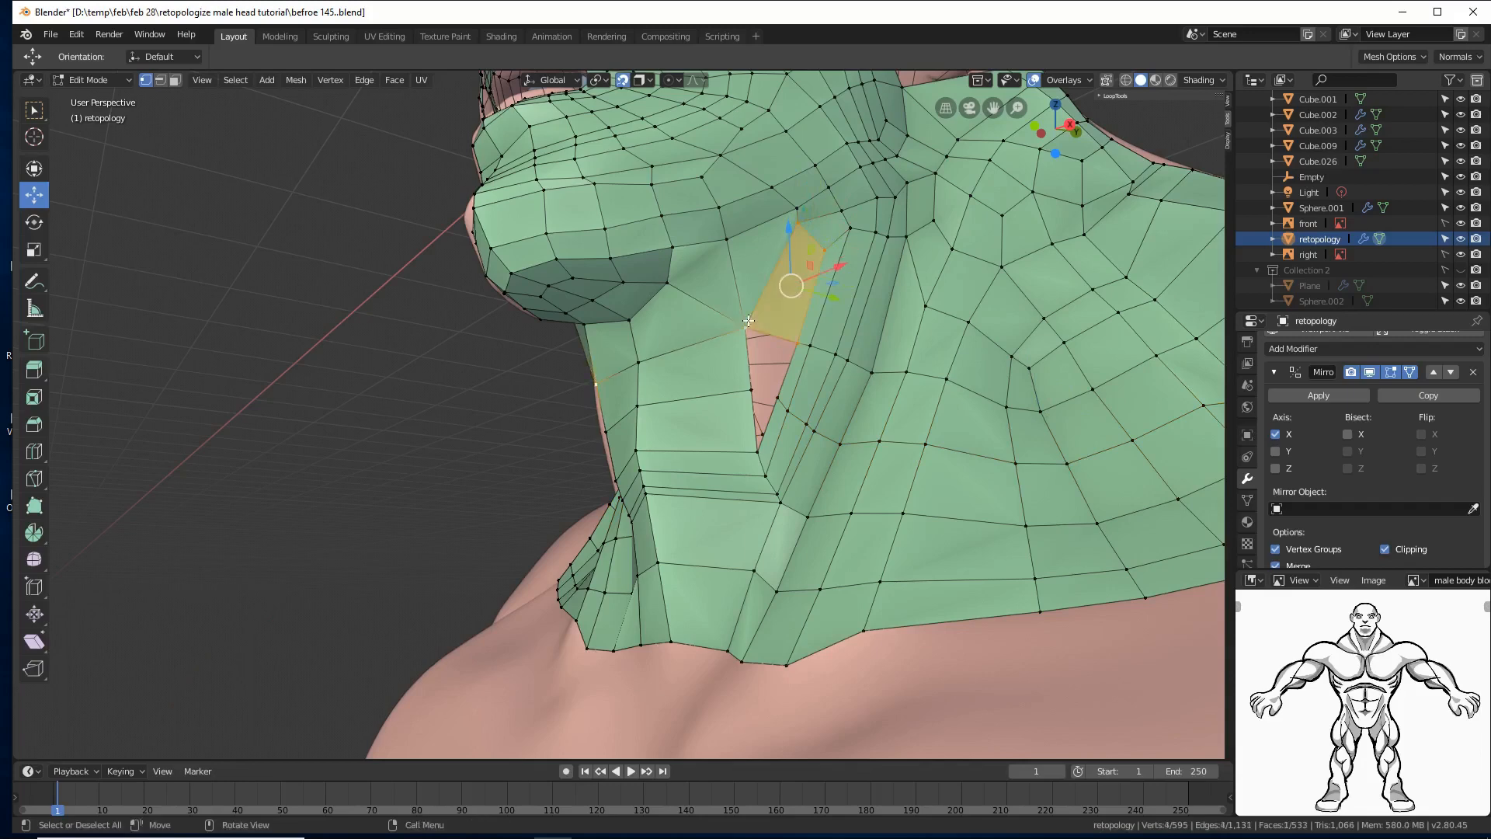
pyautogui.moveTo(744, 365)
pyautogui.mouseDown(button='middle')
pyautogui.moveTo(776, 364)
pyautogui.moveTo(760, 372)
pyautogui.mouseUp(button='middle')
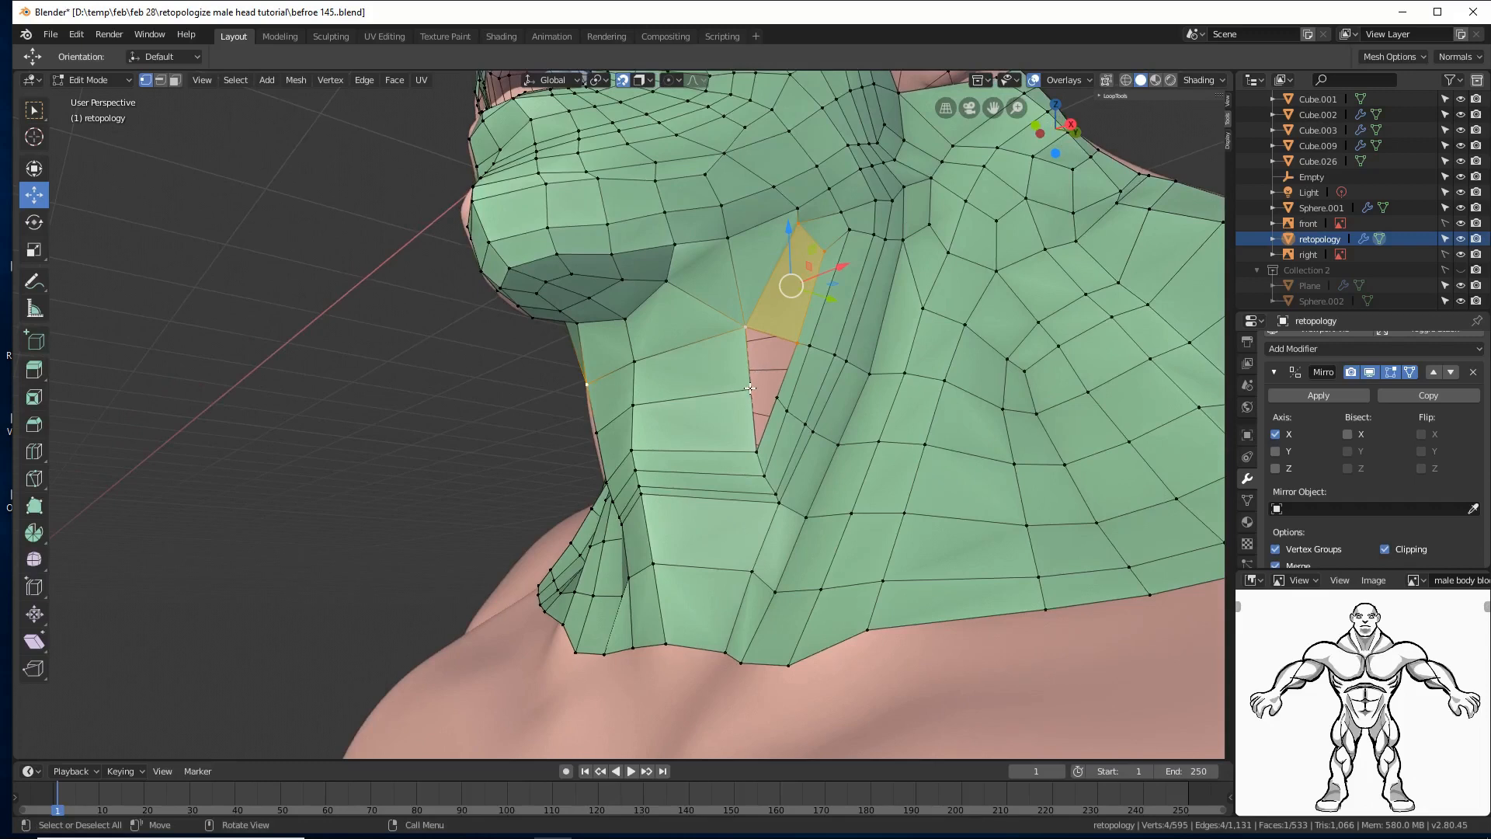
pyautogui.moveTo(750, 389); pyautogui.dragTo(778, 387, button='middle')
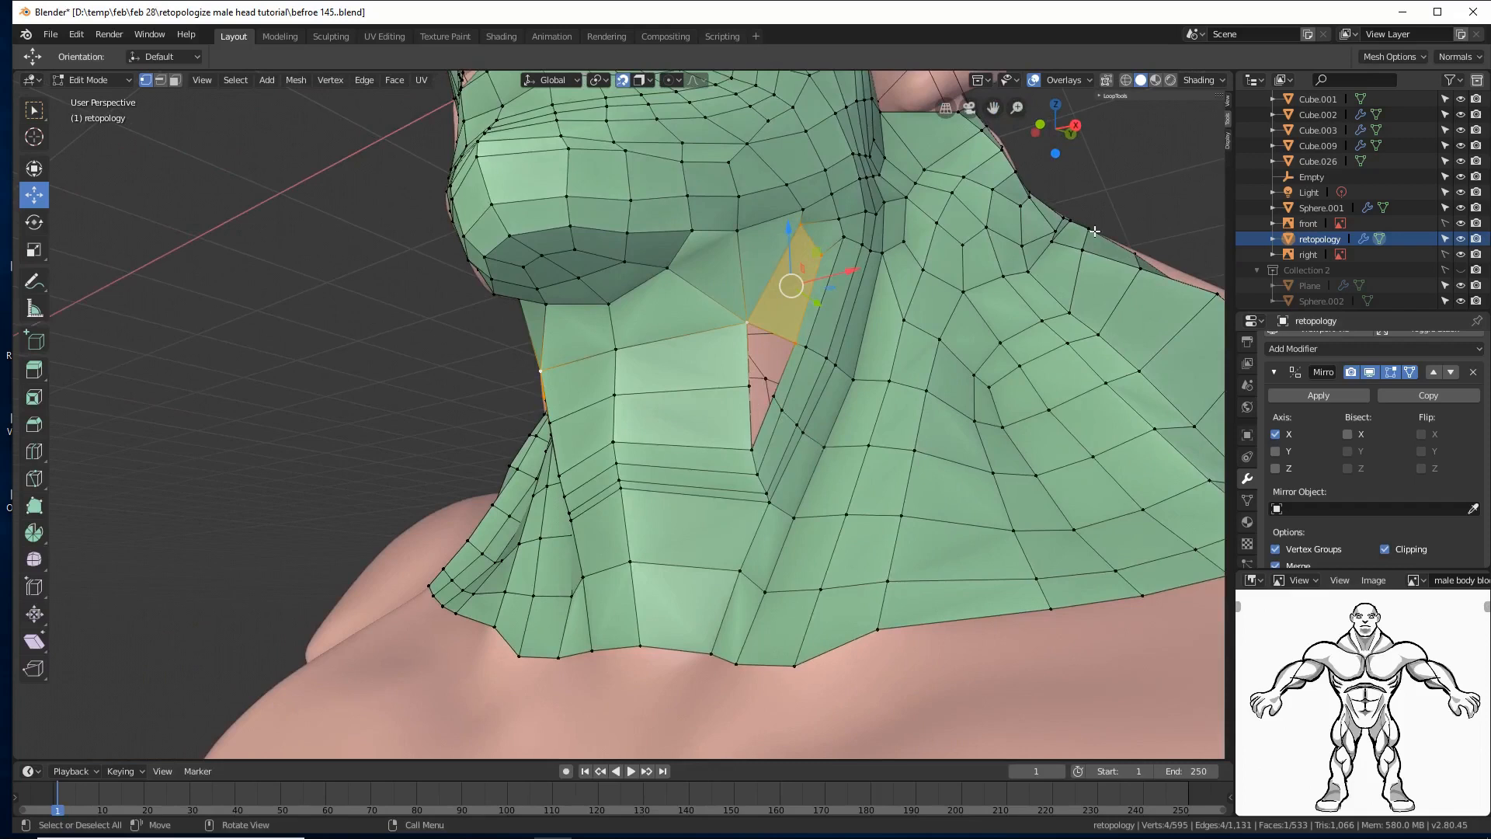
# Step: Dissolve the new horizontal edge loop around the side of the neck
pyautogui.hotkey('alt', 'a')
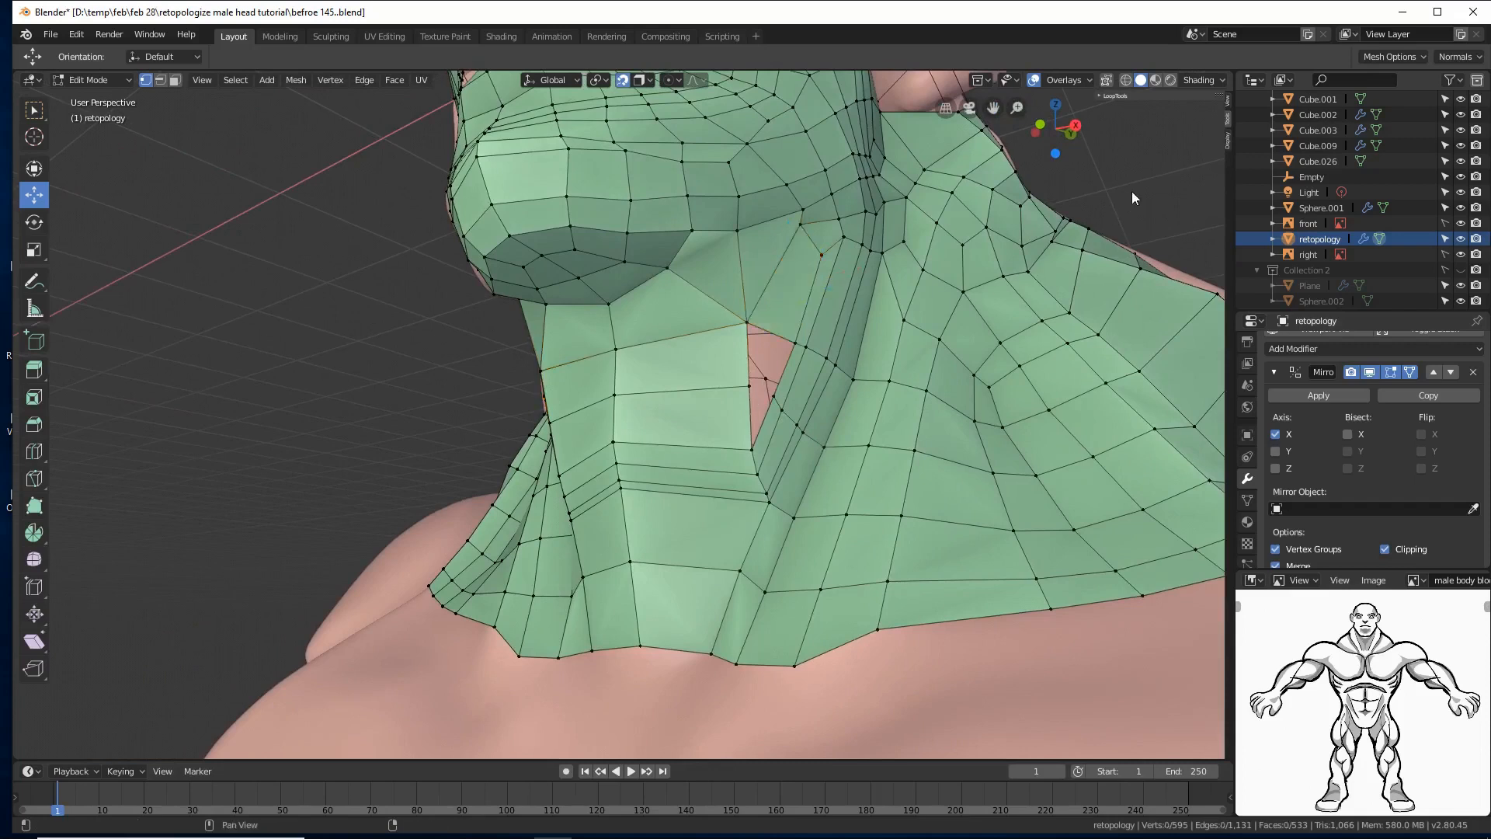
pyautogui.keyDown('alt'); pyautogui.click(844, 446); pyautogui.keyUp('alt')
pyautogui.press('x')
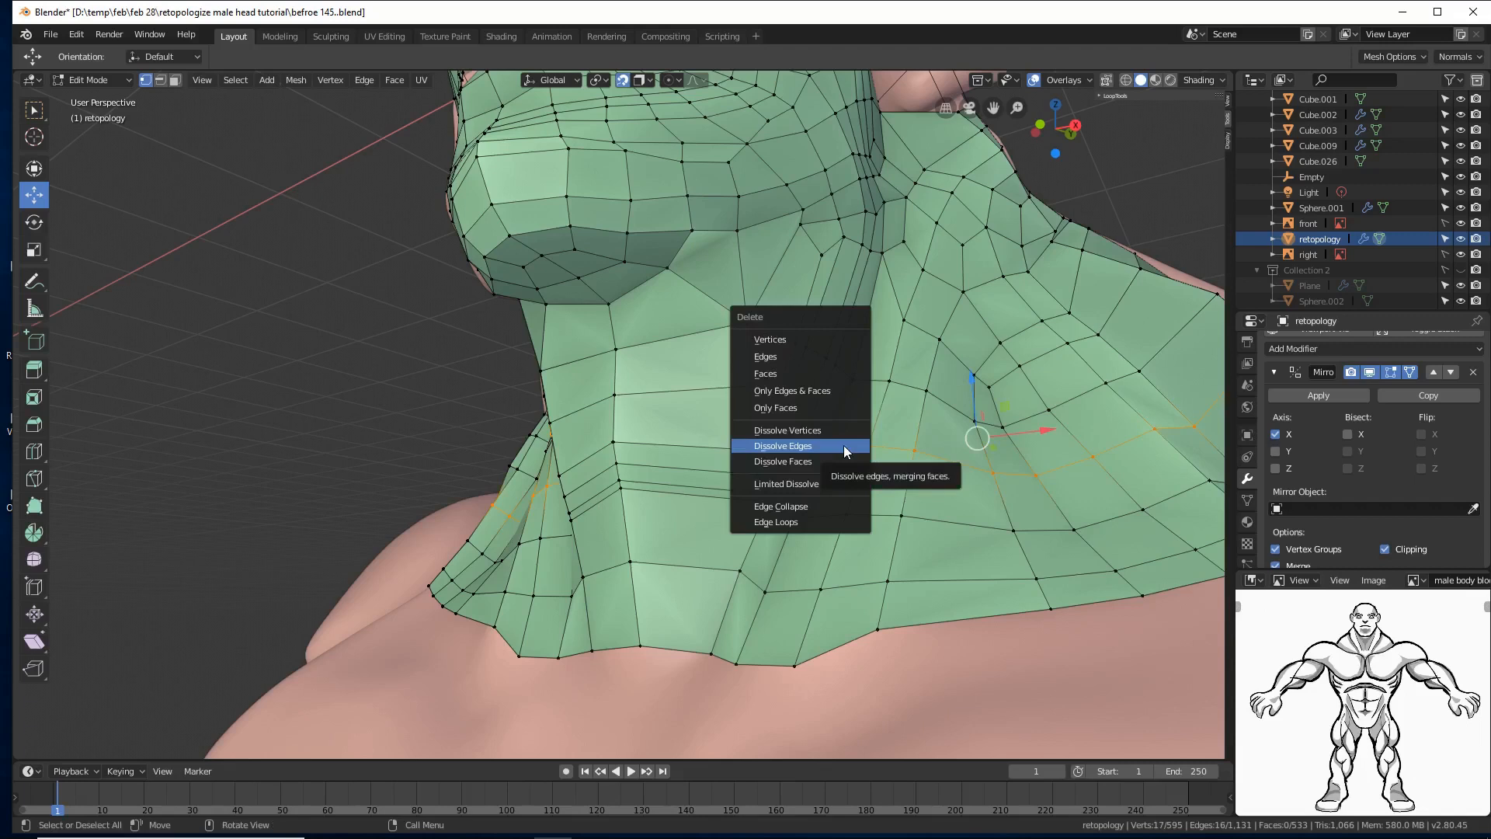
pyautogui.click(844, 445)
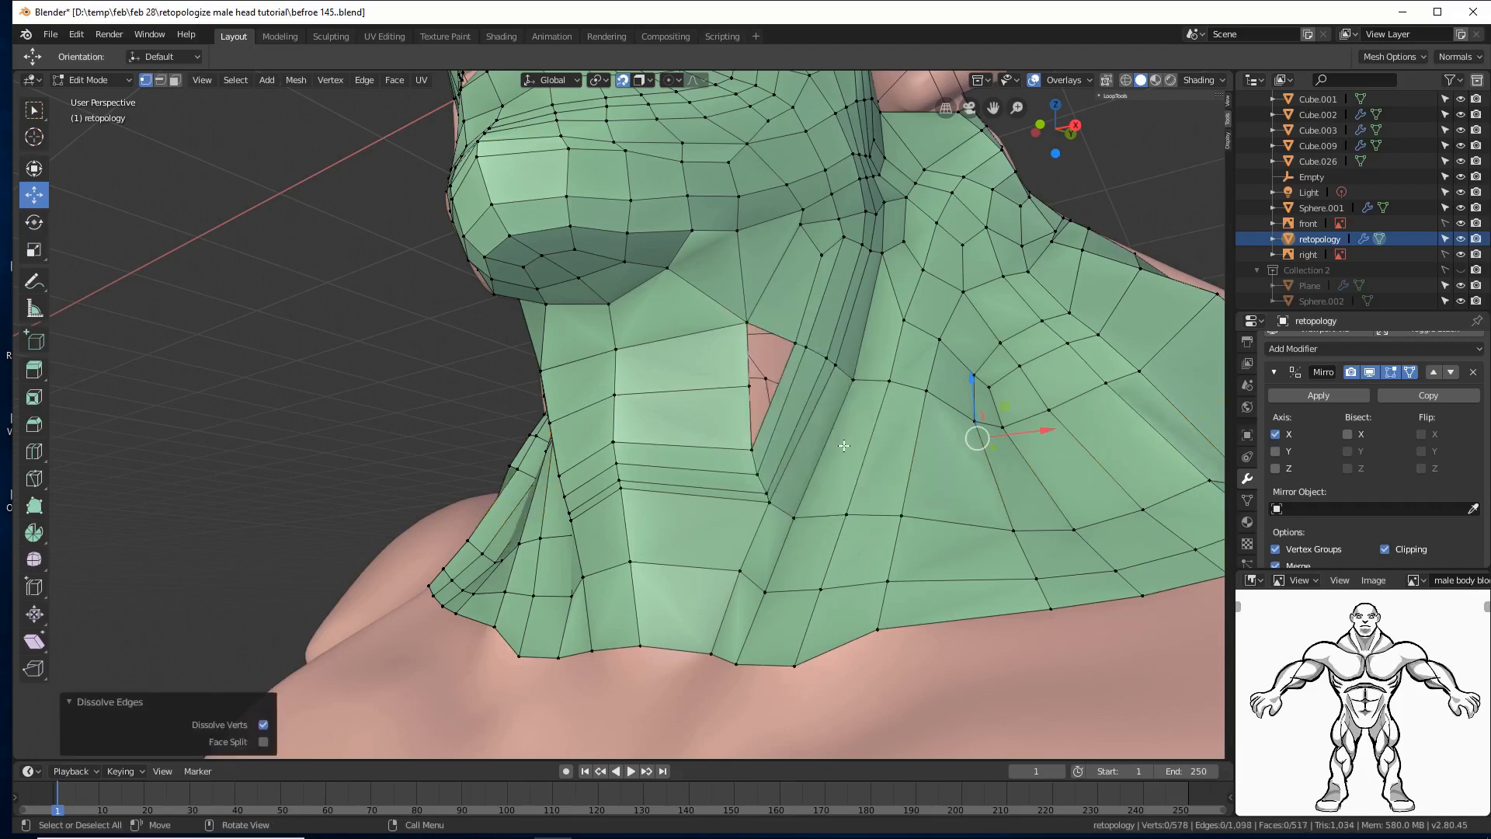
# Step: Fill the remaining lower part of the throat gap with a face from its border edges
pyautogui.click(747, 355)
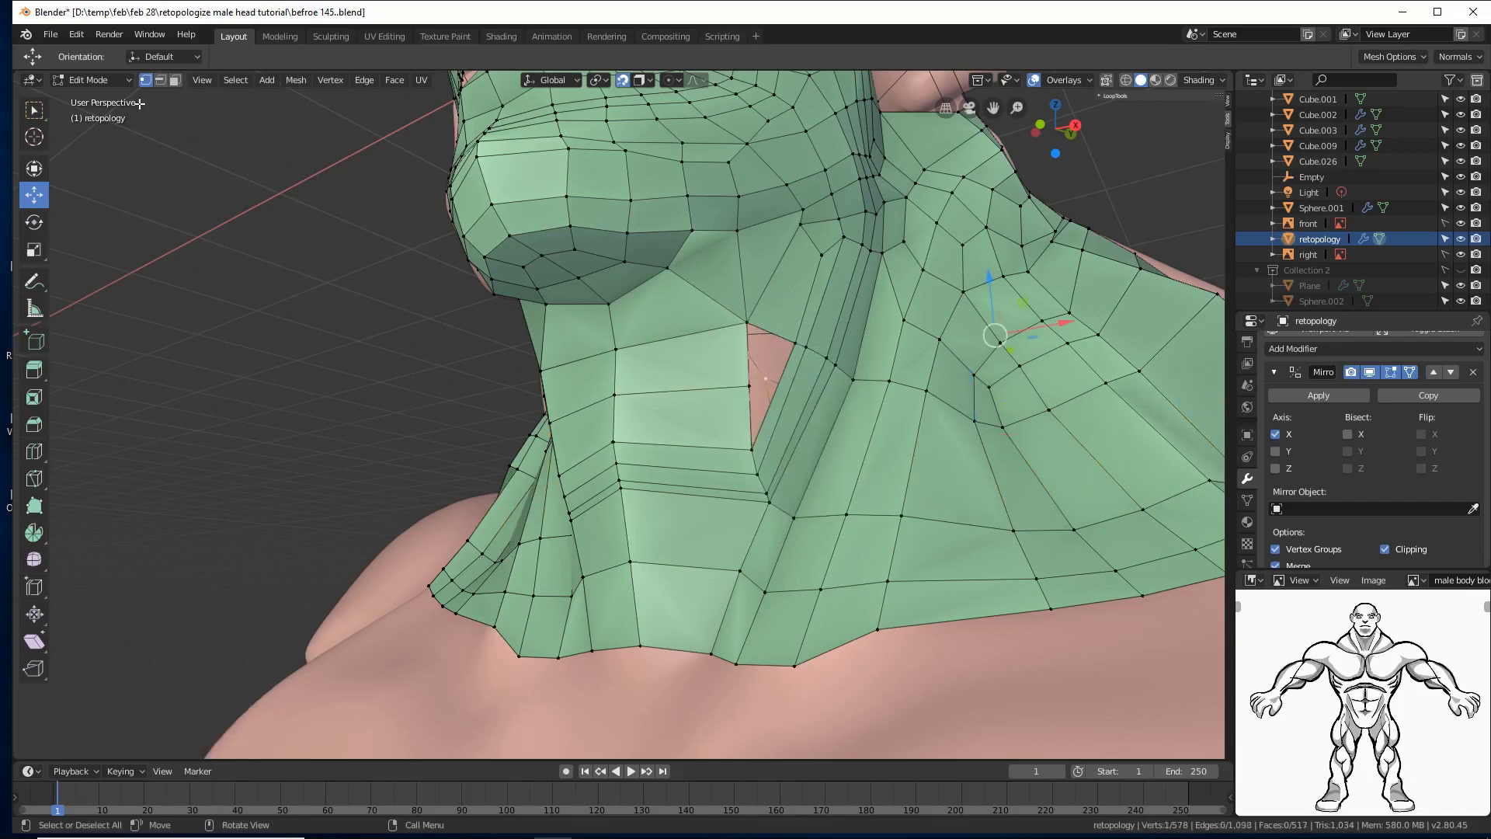
pyautogui.click(160, 80)
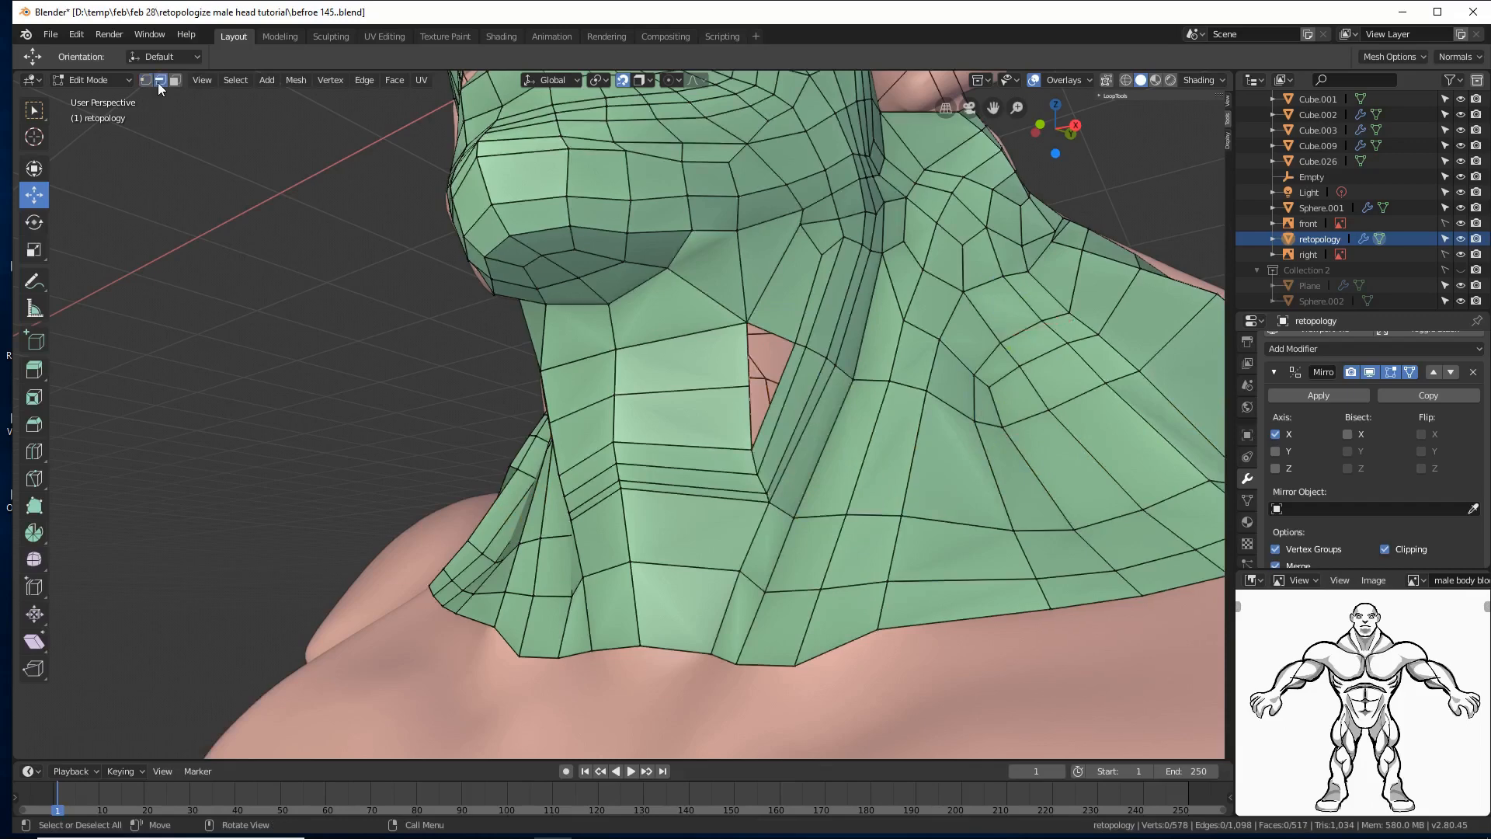
pyautogui.keyDown('alt'); pyautogui.click(748, 353); pyautogui.keyUp('alt')
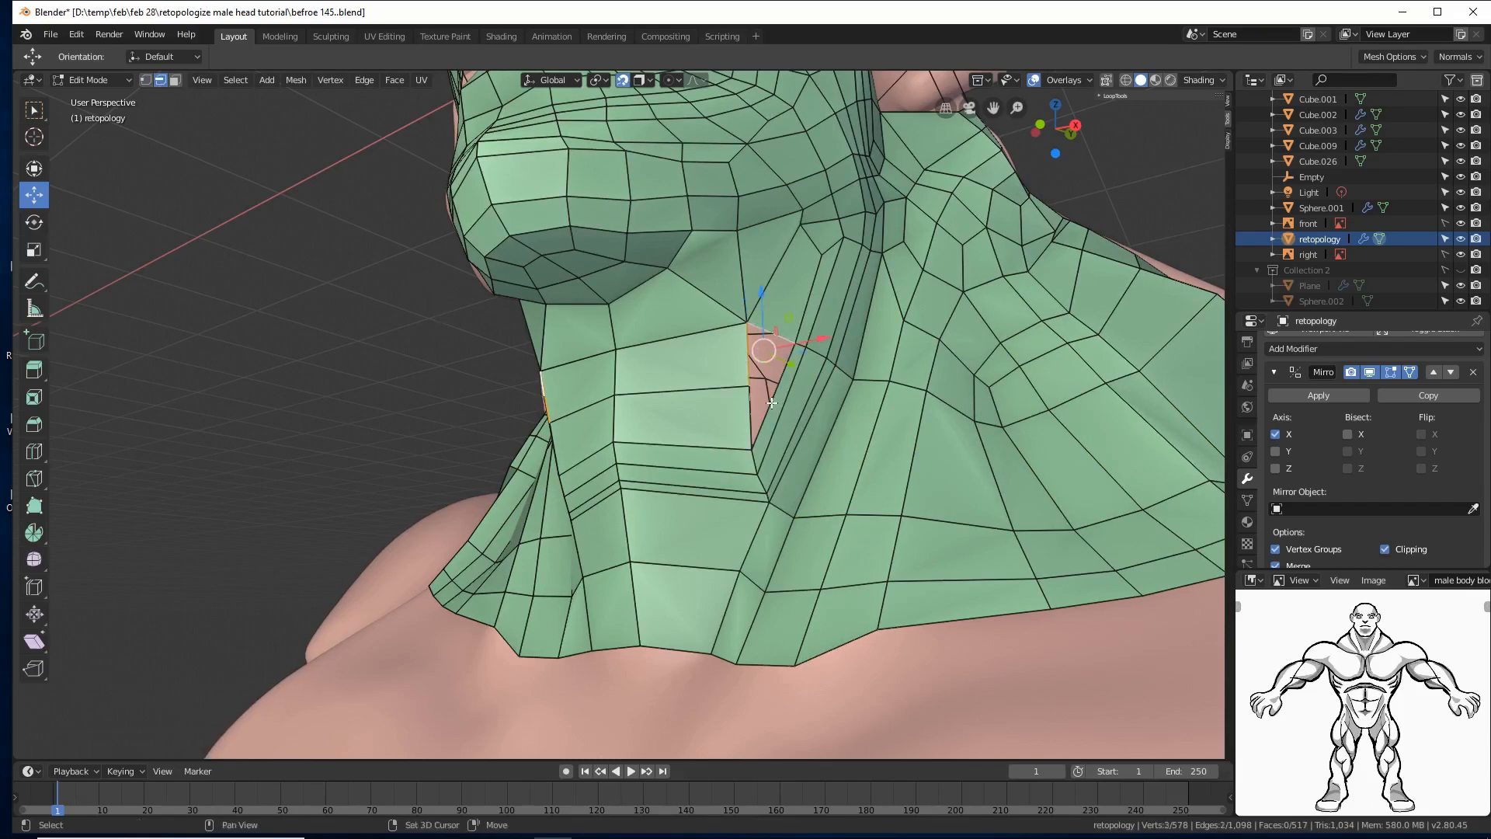
pyautogui.keyDown('shift'); pyautogui.click(750, 419); pyautogui.keyUp('shift')
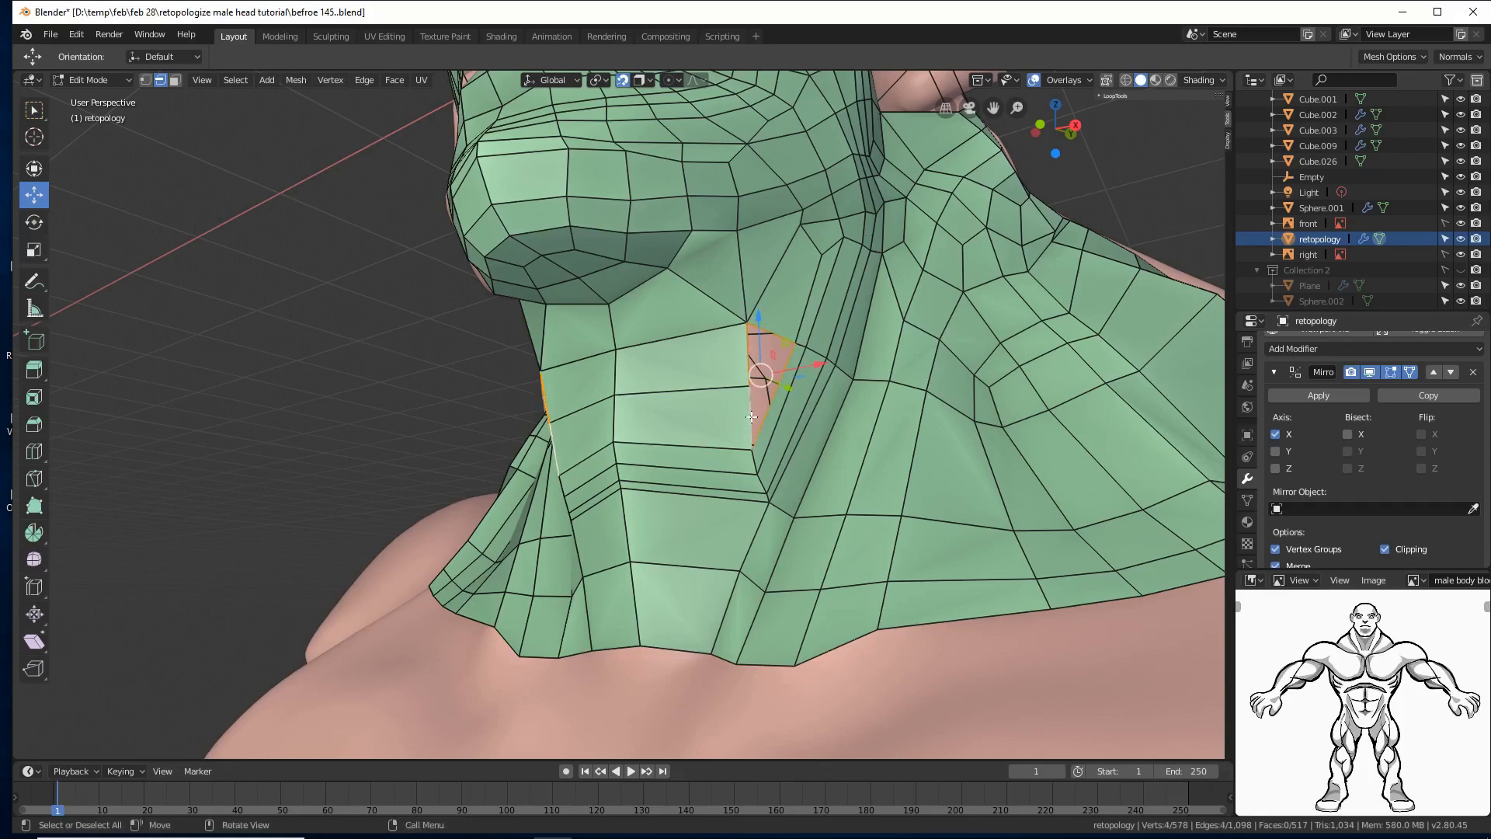
pyautogui.press('f')
pyautogui.click(1104, 210)
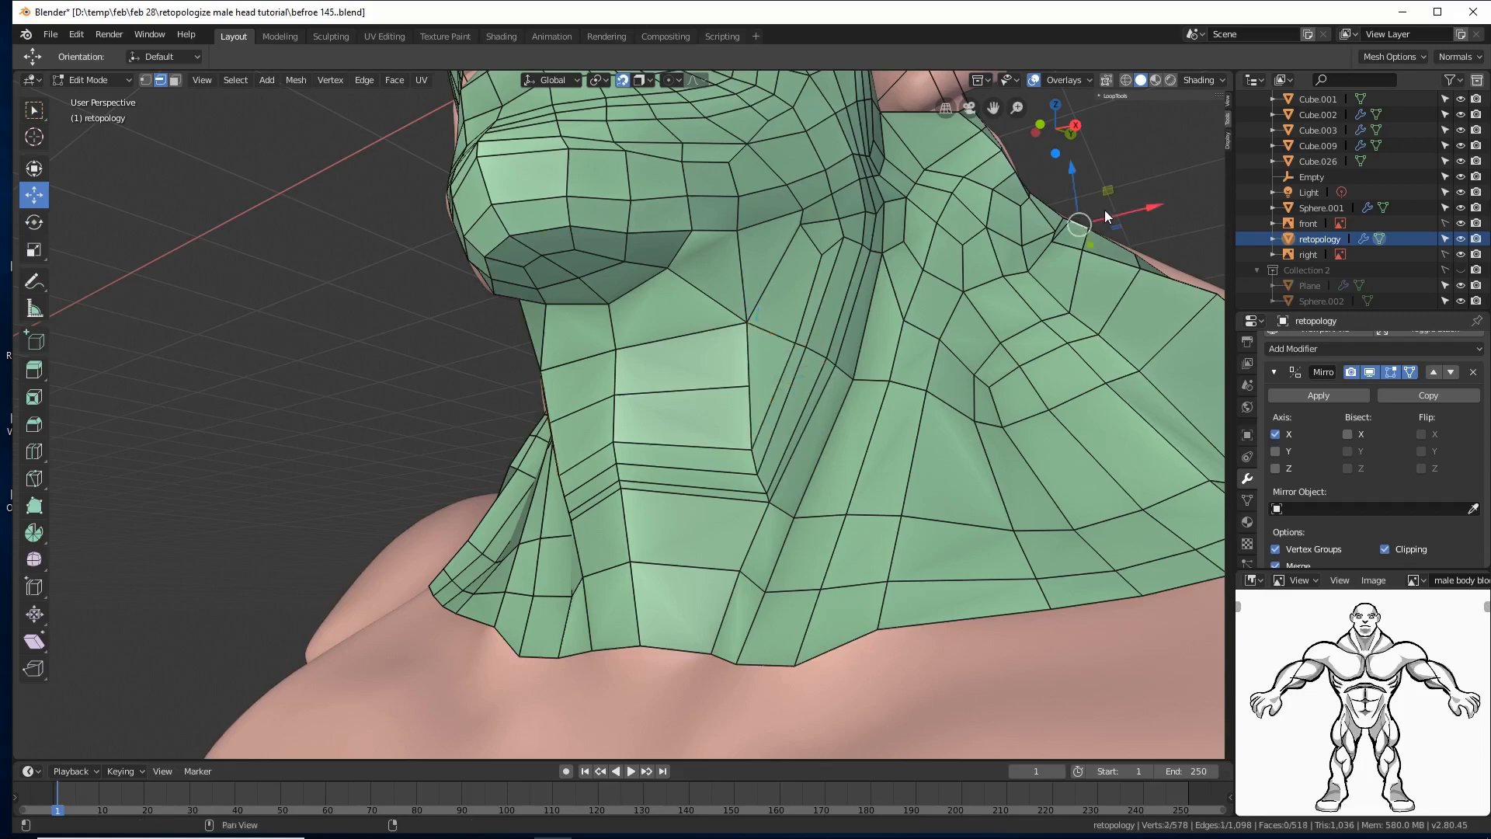
# Step: Move the outer vertex of the new throat loop -0.0386 m along Z and -0.079 m along X, tucking it inward
pyautogui.click(736, 383)
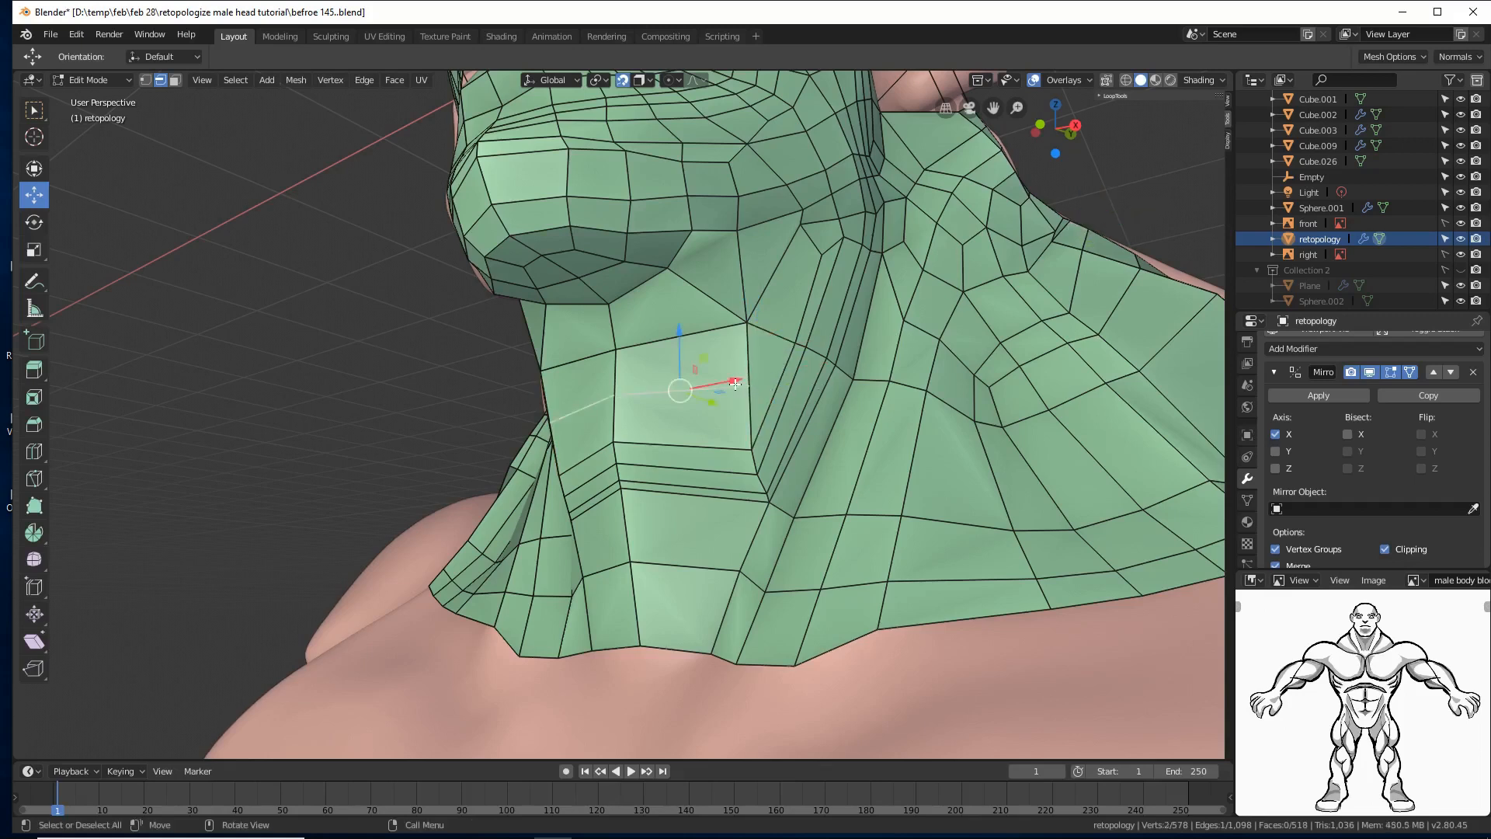
pyautogui.click(145, 80)
pyautogui.click(749, 385)
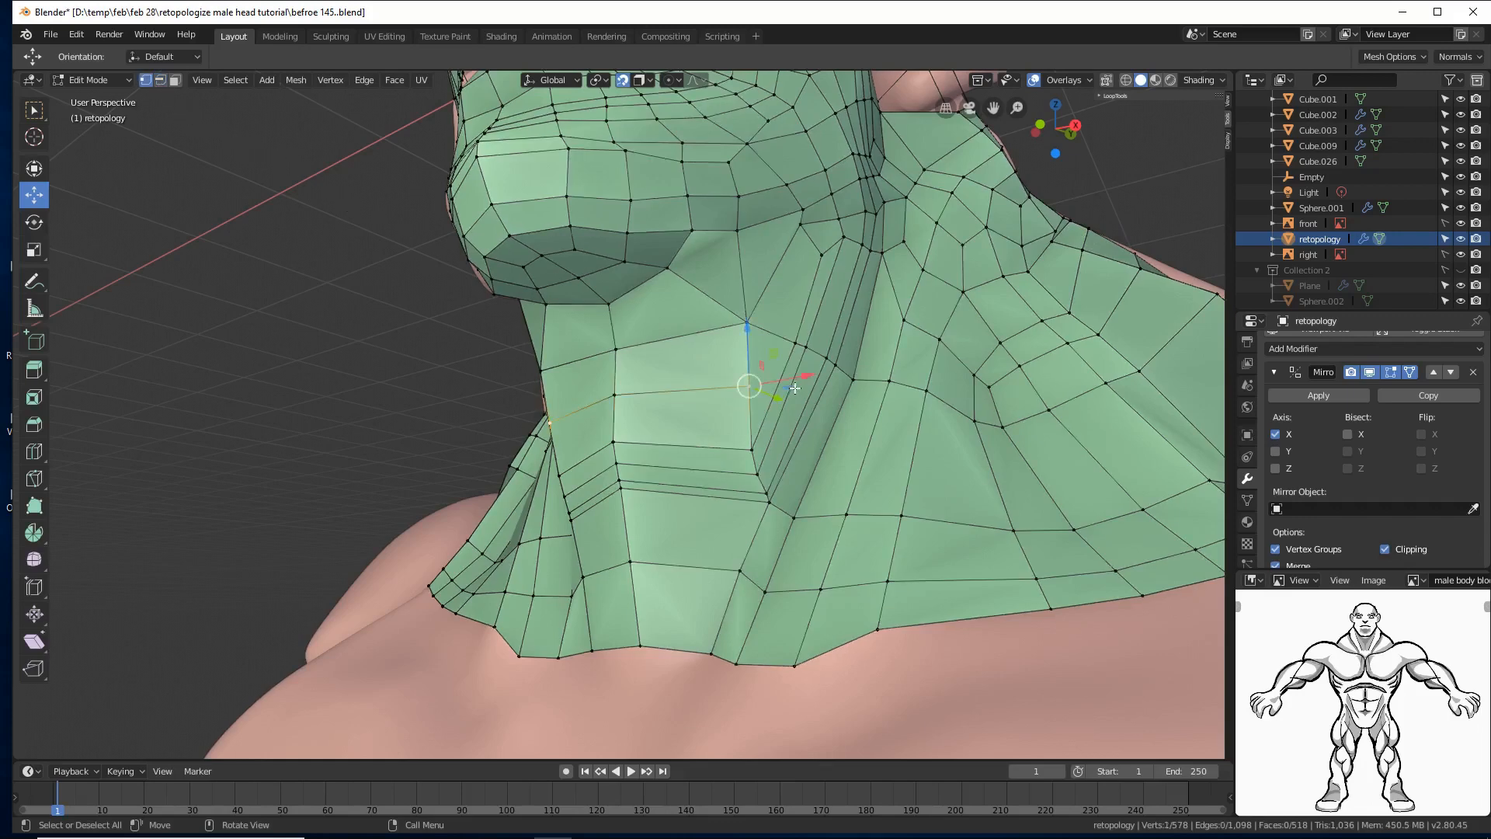
pyautogui.moveTo(748, 334); pyautogui.dragTo(743, 347)
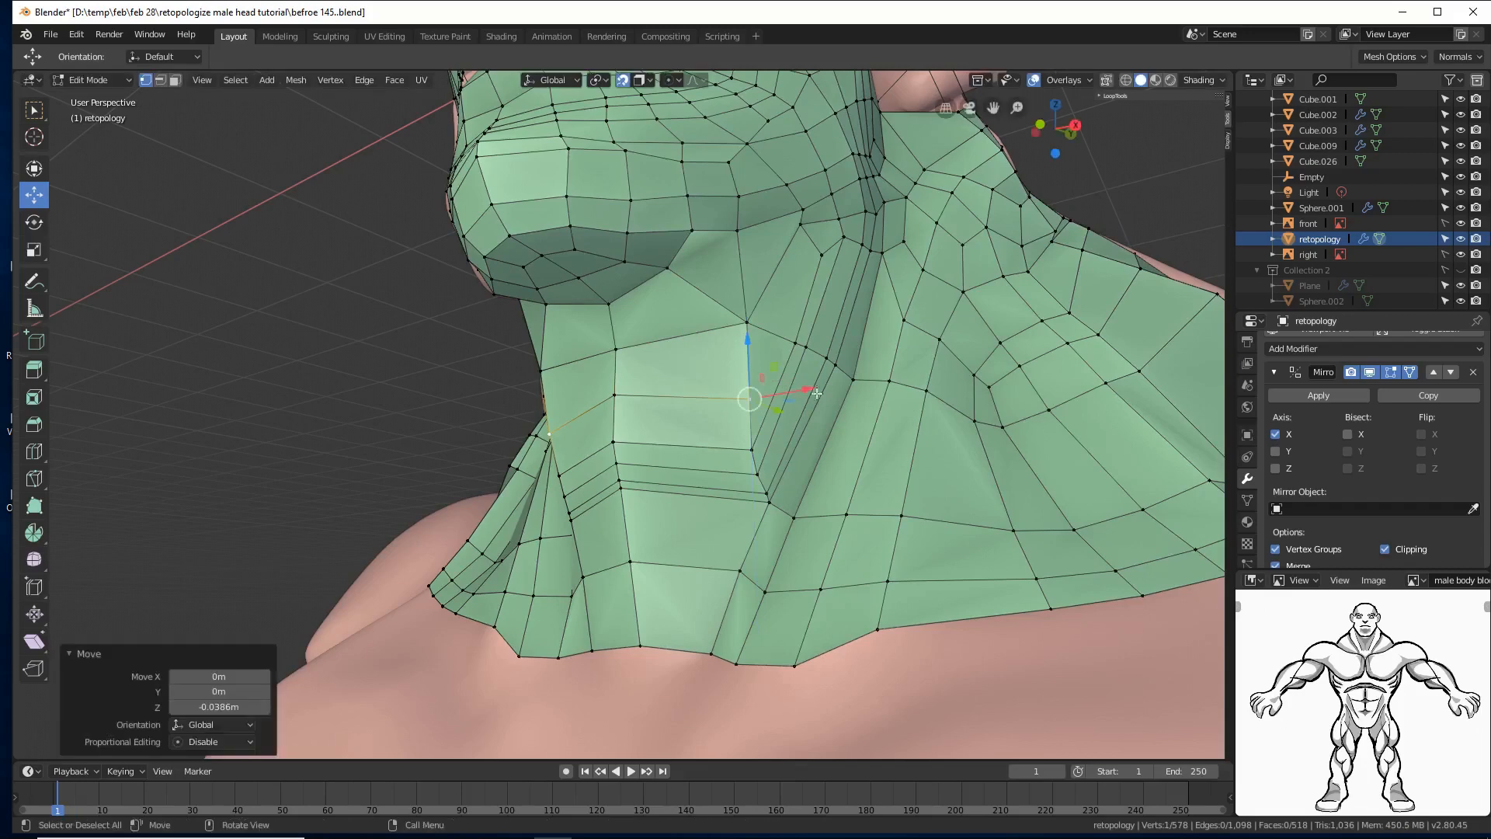
pyautogui.moveTo(804, 388); pyautogui.dragTo(781, 392)
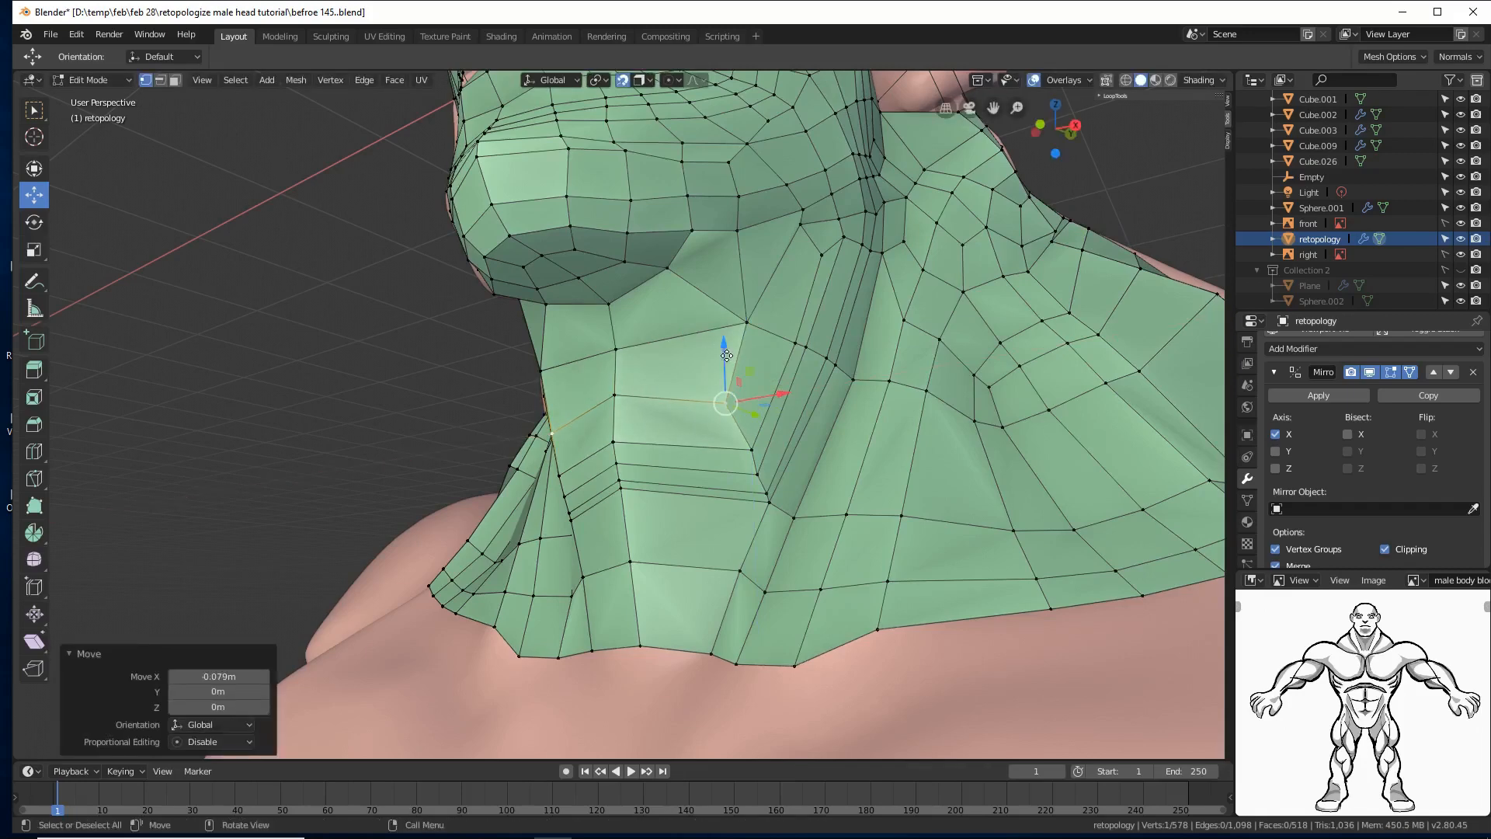
# Step: Lower the centre vertex of the same throat loop to even the row spacing, and save a copy as befroe 147
pyautogui.click(619, 397)
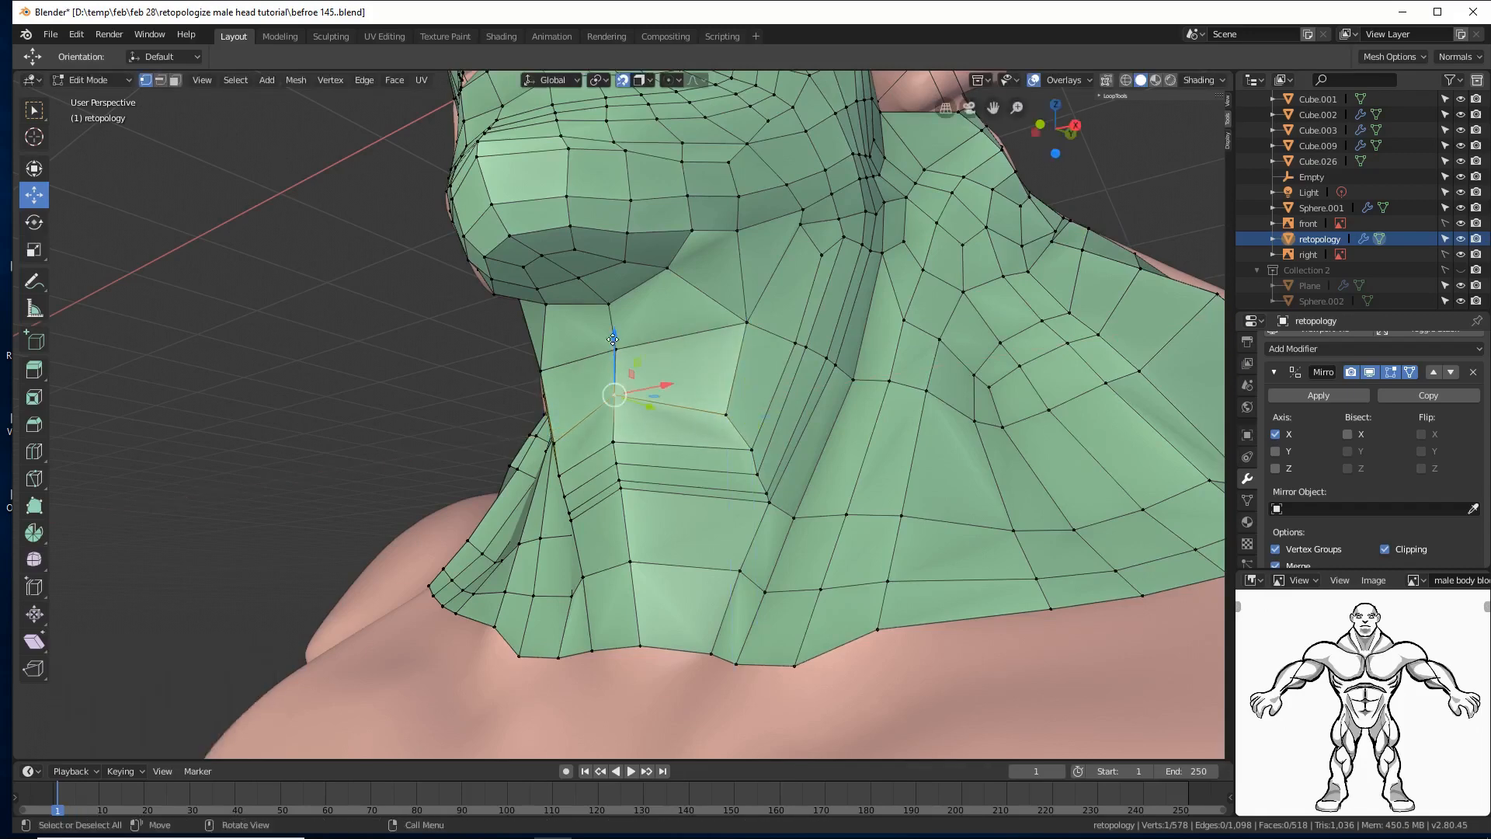
pyautogui.moveTo(612, 344); pyautogui.dragTo(612, 369)
pyautogui.moveTo(747, 483); pyautogui.dragTo(869, 474, button='middle')
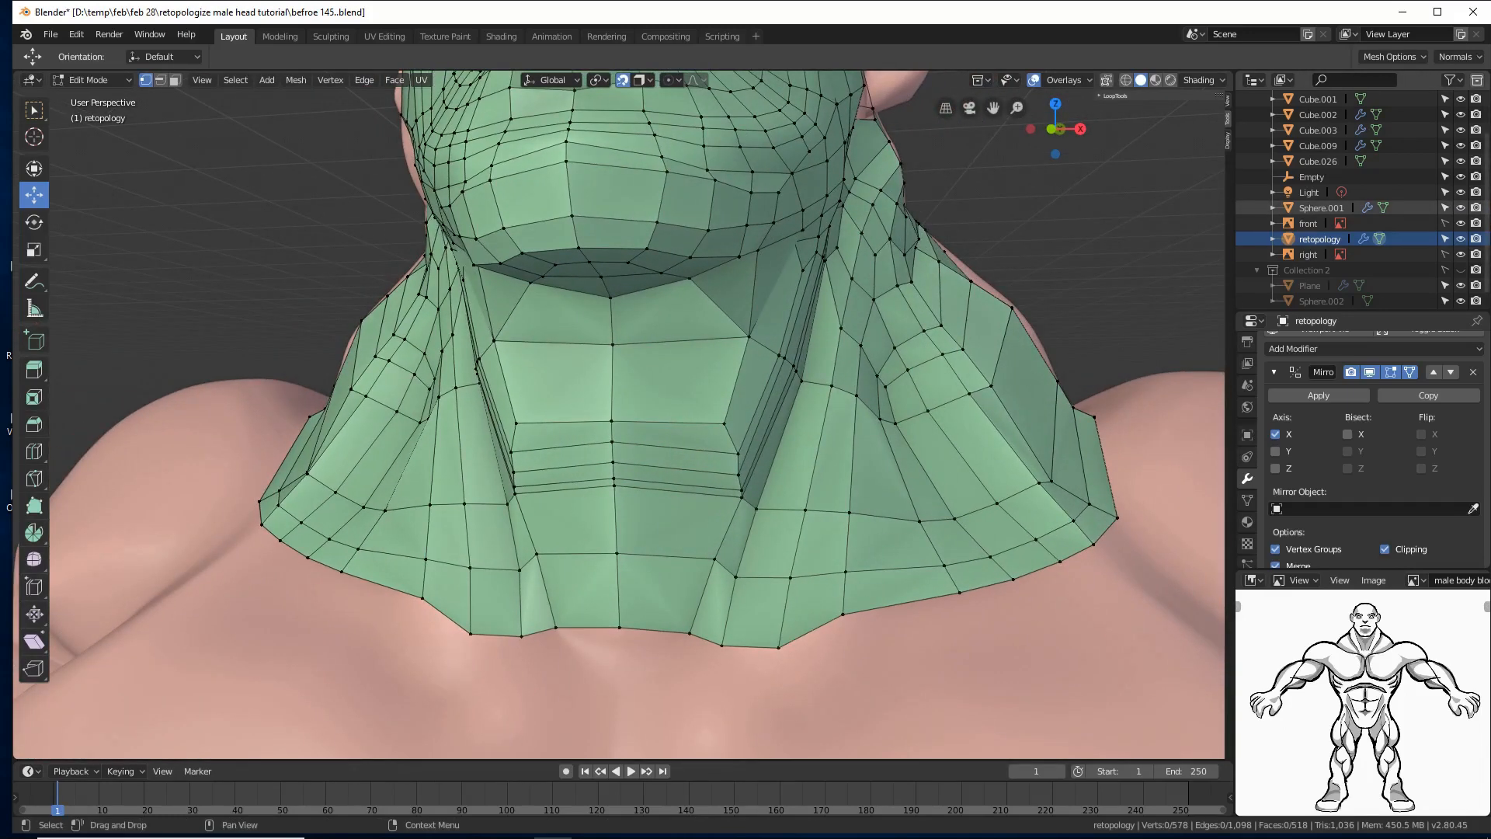
pyautogui.hotkey('ctrl', 'alt', 's')
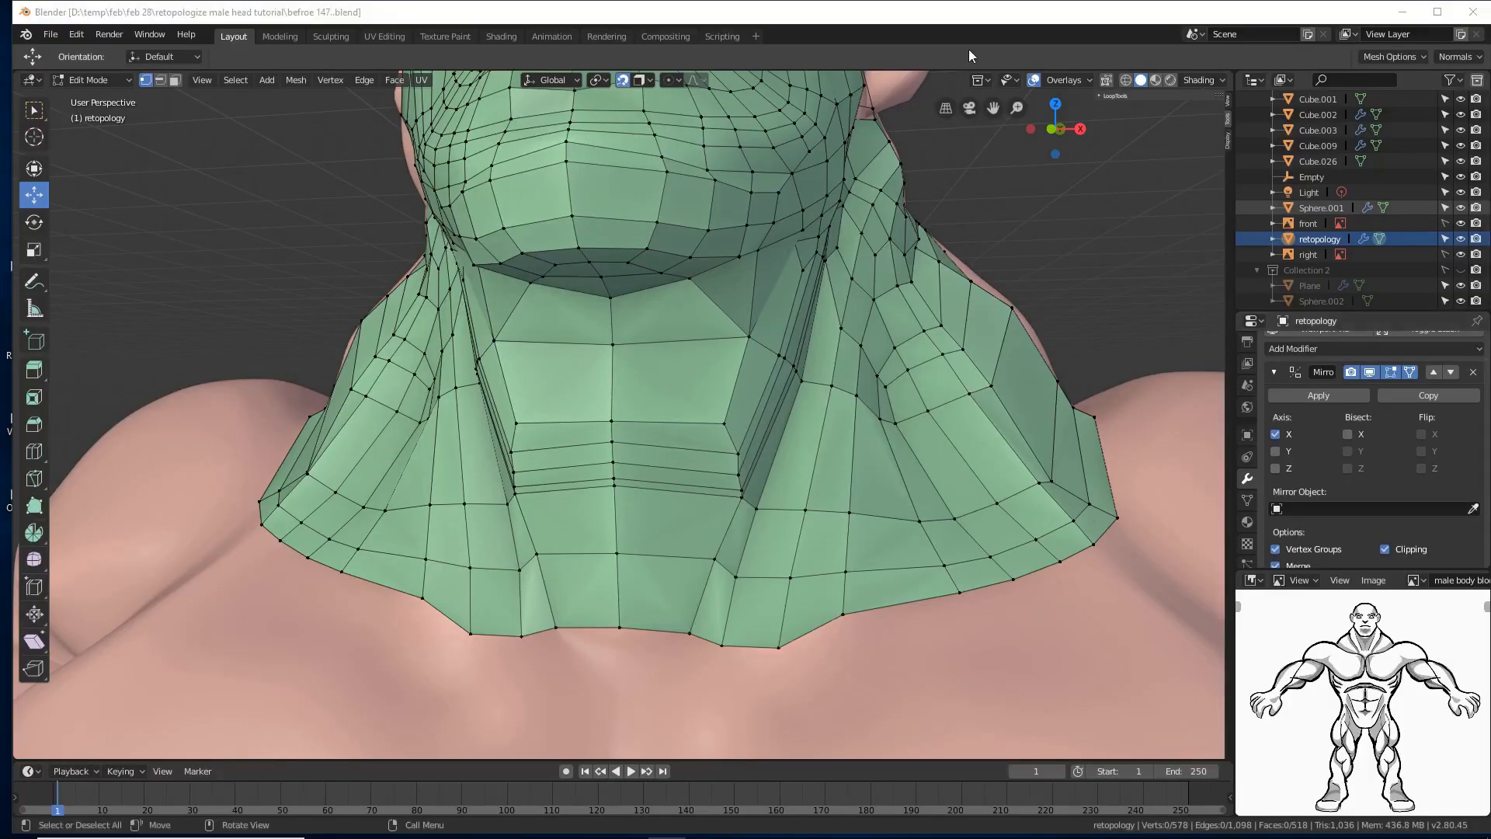
pyautogui.click(967, 18)
# Step: Dissolve the extra edge loop running down the side of the neck between the two wide columns to the lower border
pyautogui.moveTo(1016, 426); pyautogui.dragTo(985, 434, button='middle')
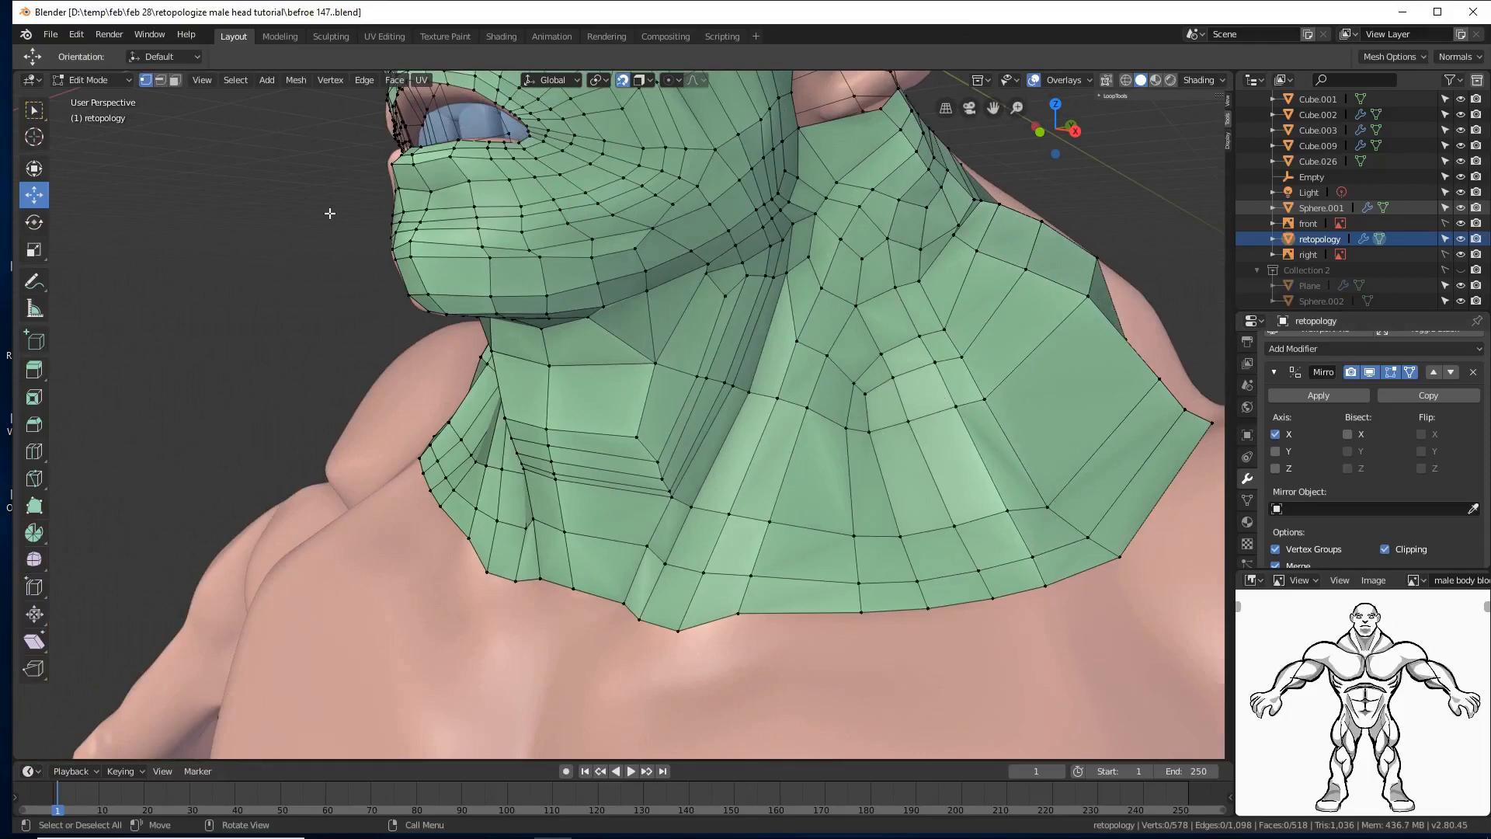
pyautogui.click(159, 81)
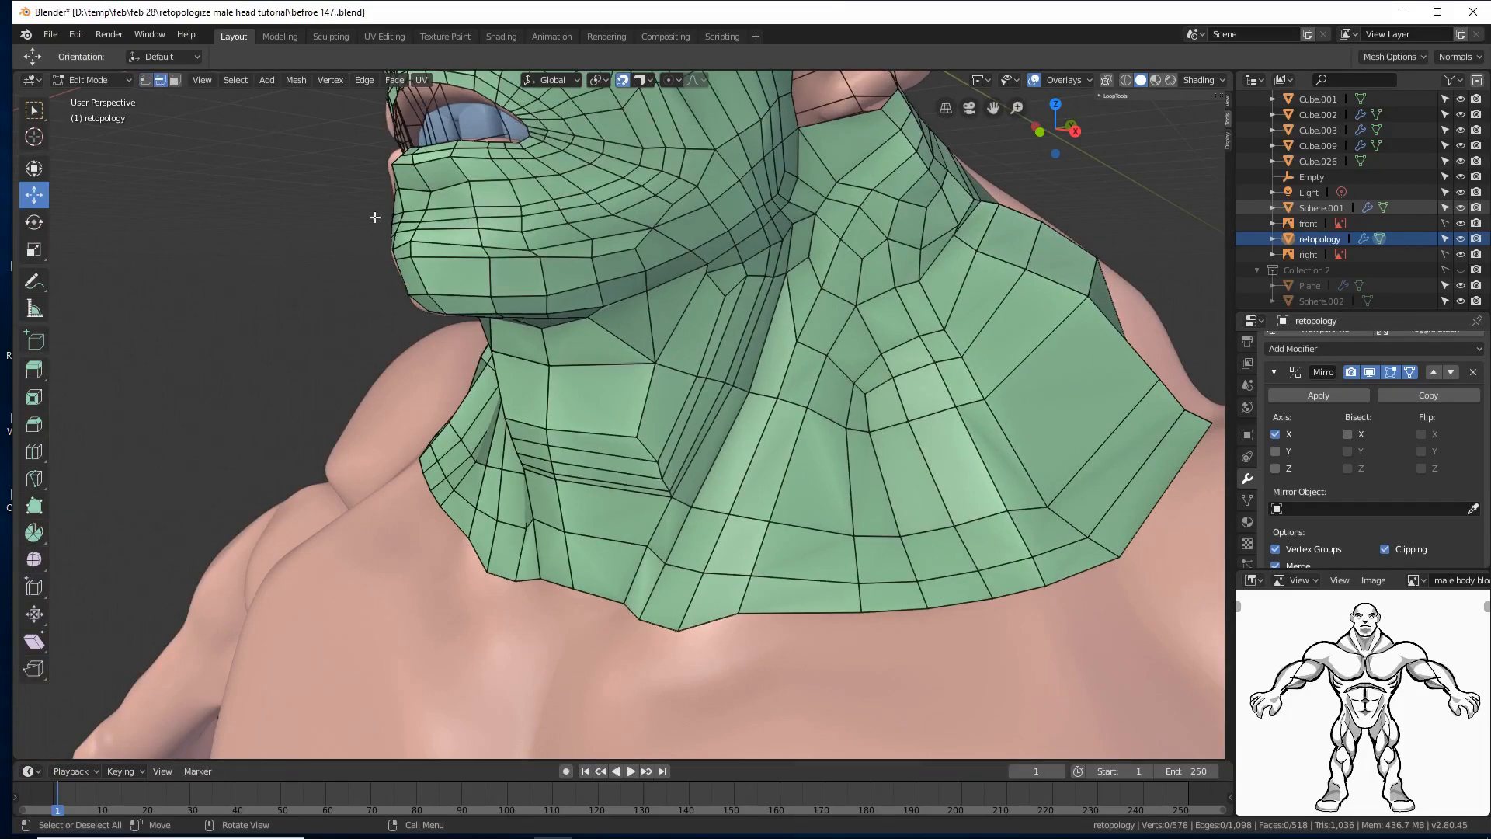
pyautogui.keyDown('alt'); pyautogui.click(986, 584); pyautogui.keyUp('alt')
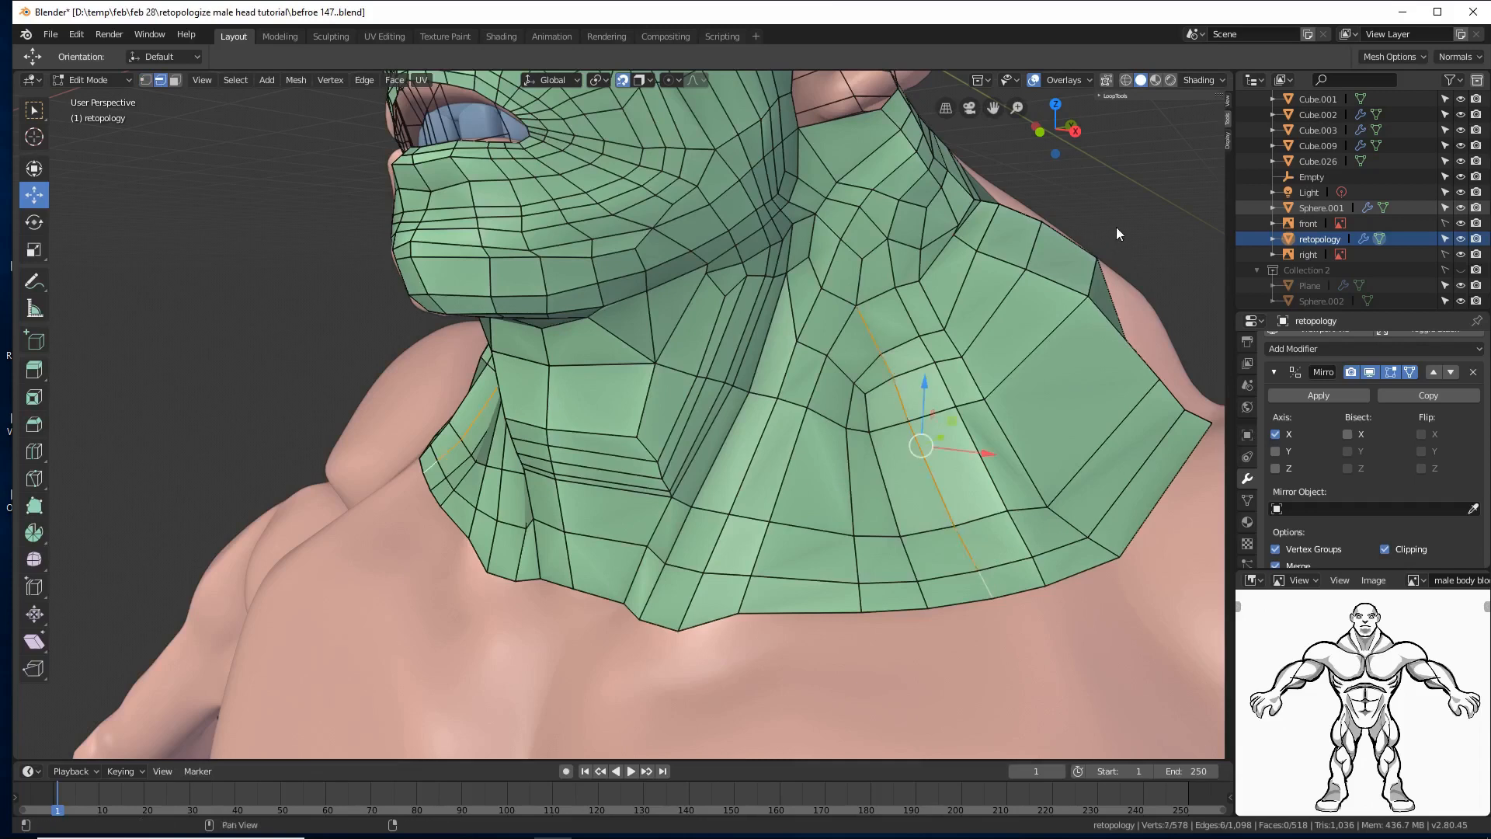
pyautogui.press('x')
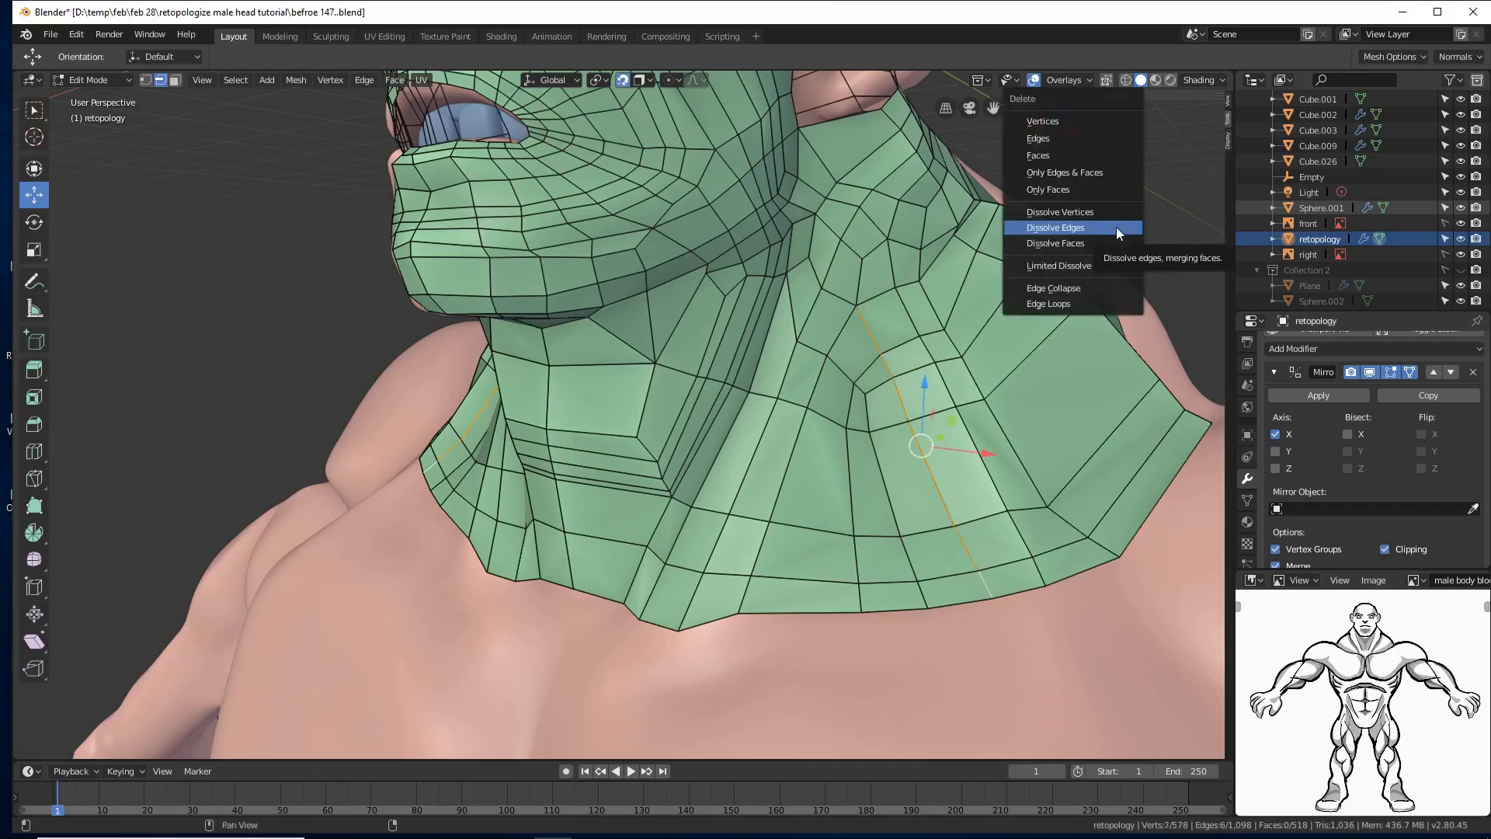
pyautogui.click(1116, 226)
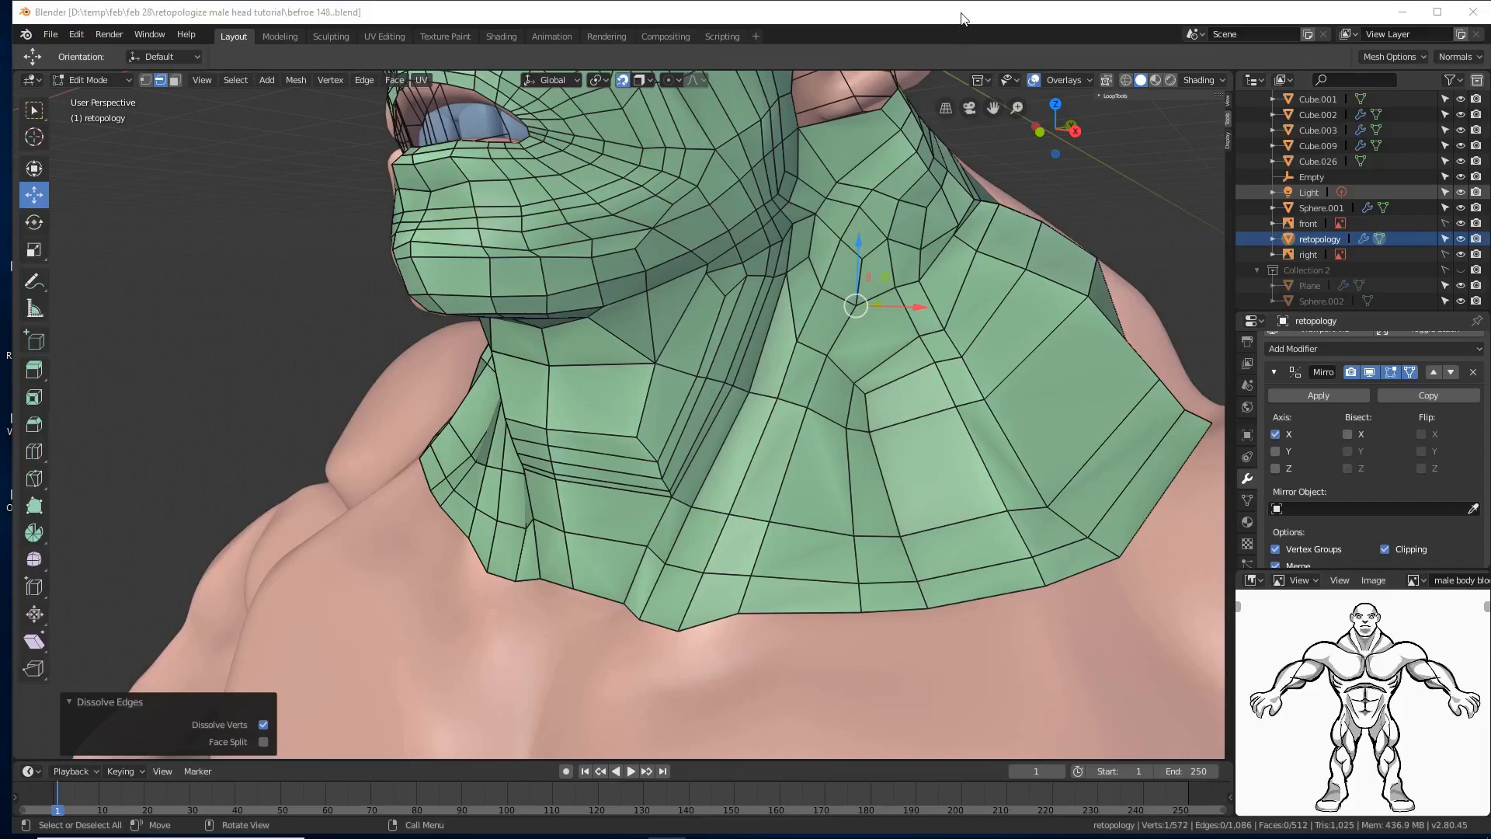
# Step: Dissolve the next edge loop running from behind the ear down the side of the neck, and save the file as befroe 149
pyautogui.click(962, 17)
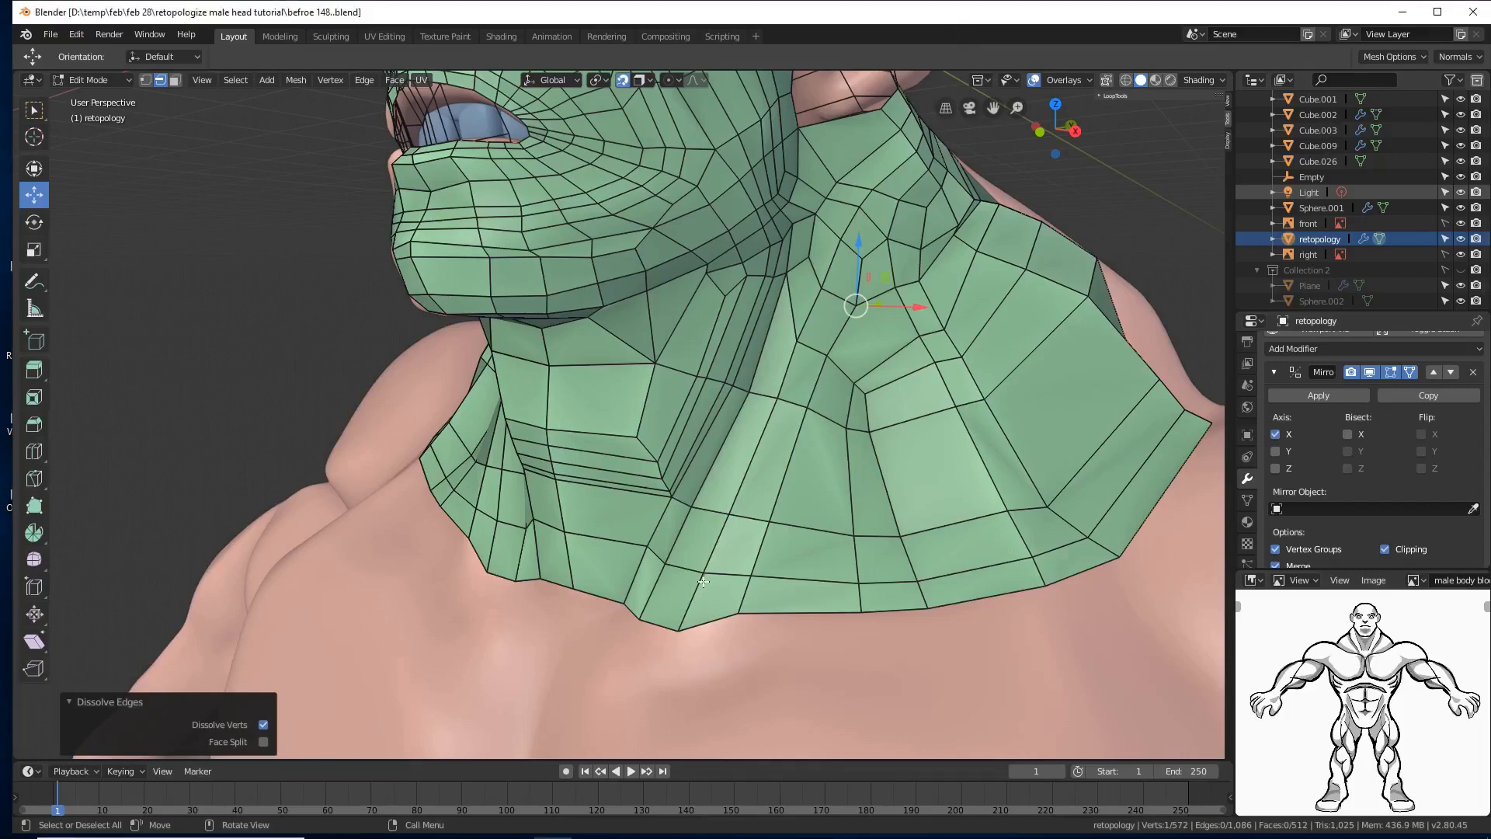
pyautogui.keyDown('alt'); pyautogui.click(704, 580); pyautogui.keyUp('alt')
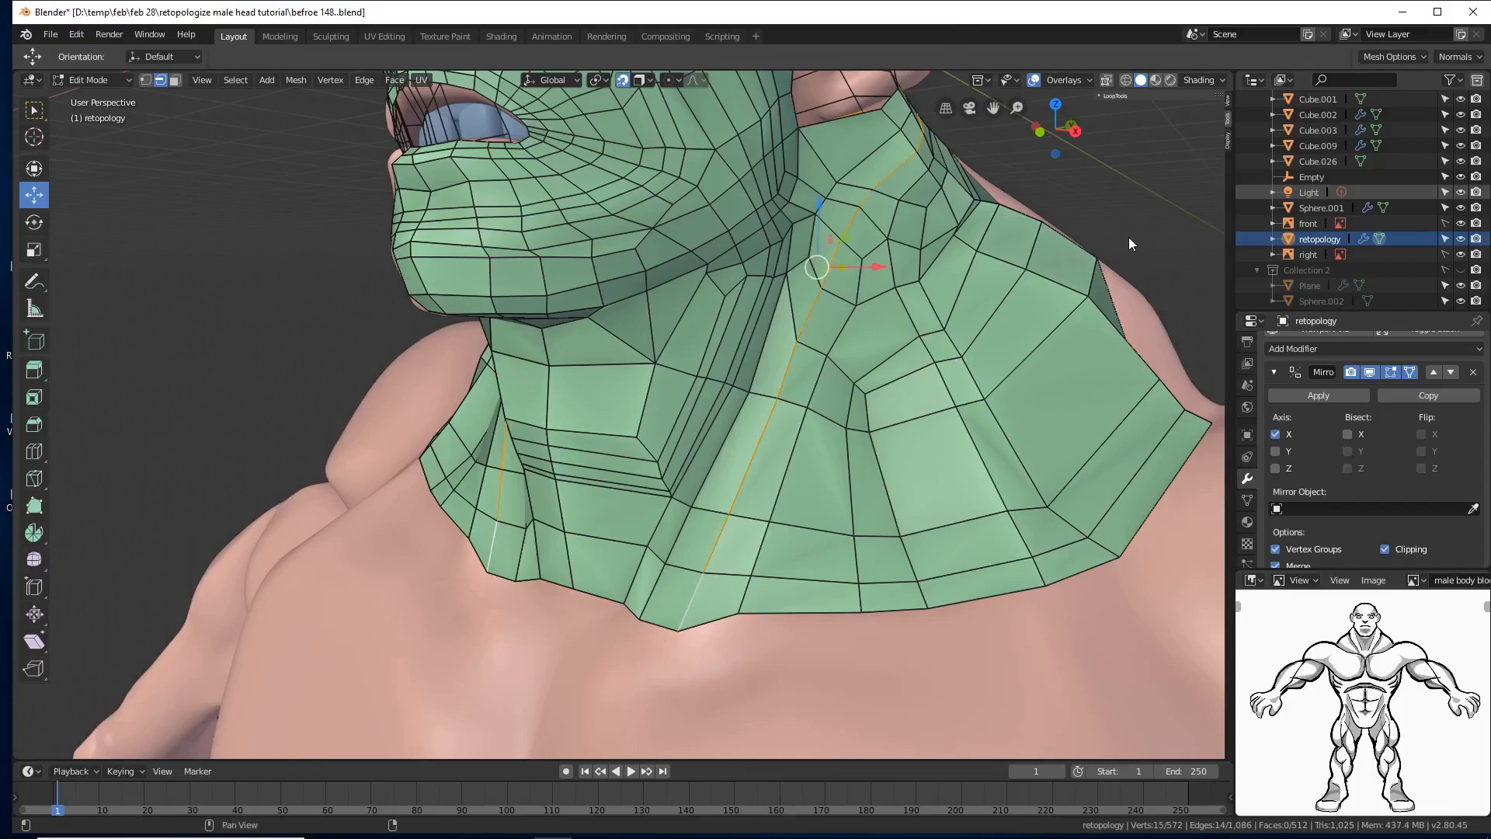
pyautogui.press('x')
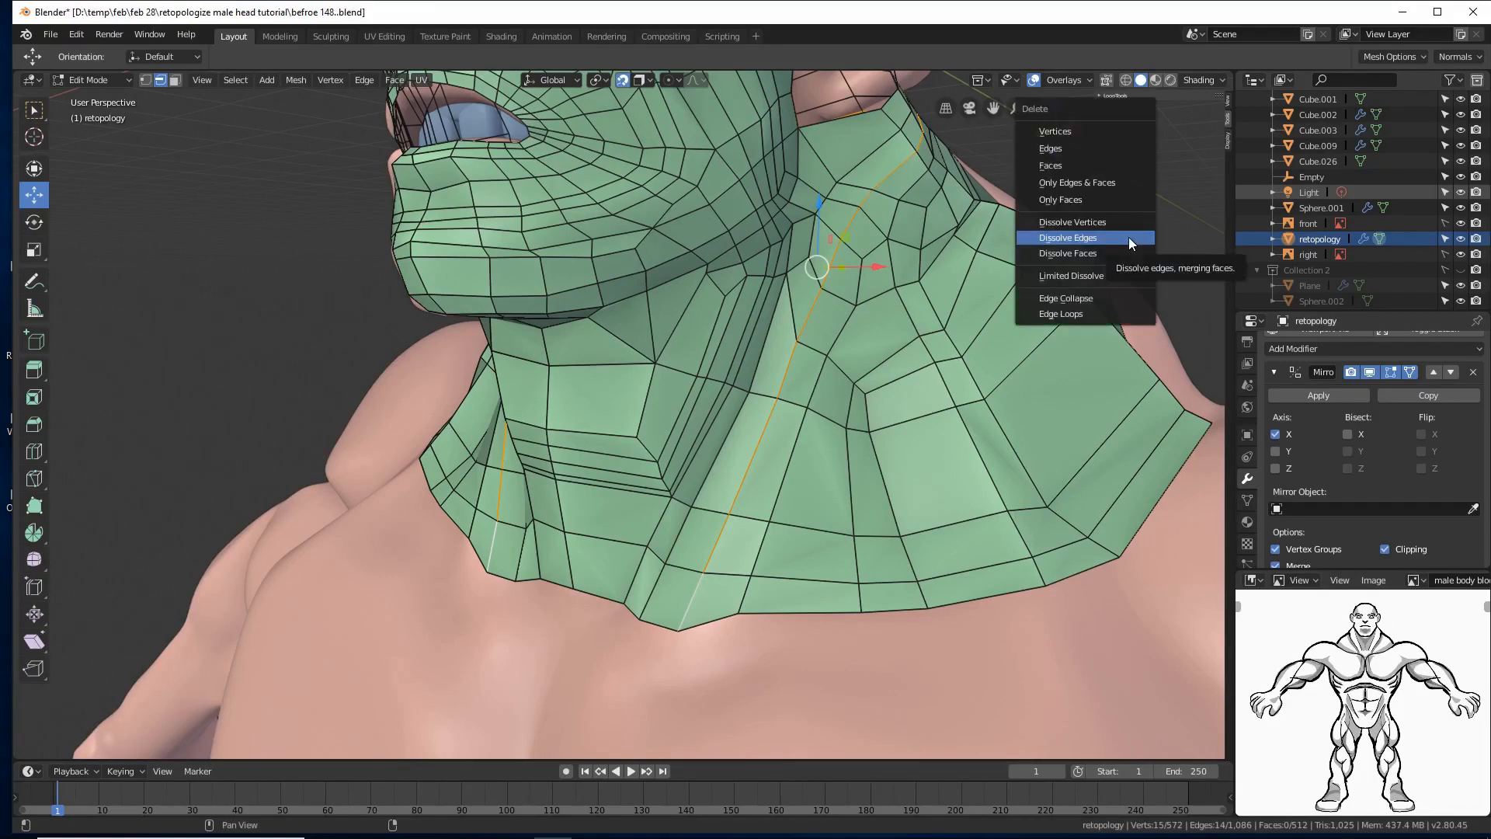
pyautogui.click(1130, 237)
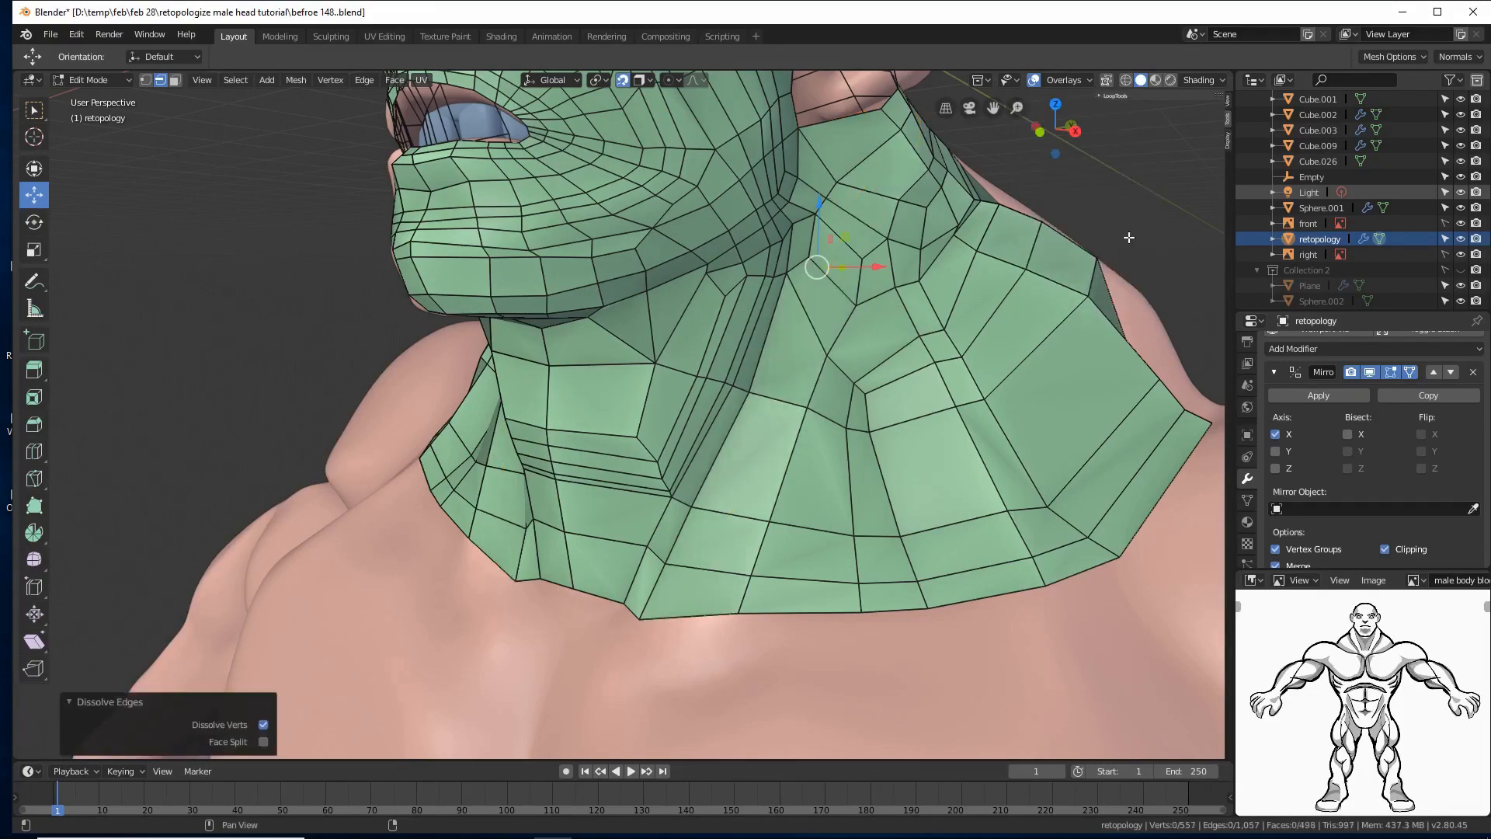
pyautogui.click(1129, 237)
pyautogui.click(1149, 222)
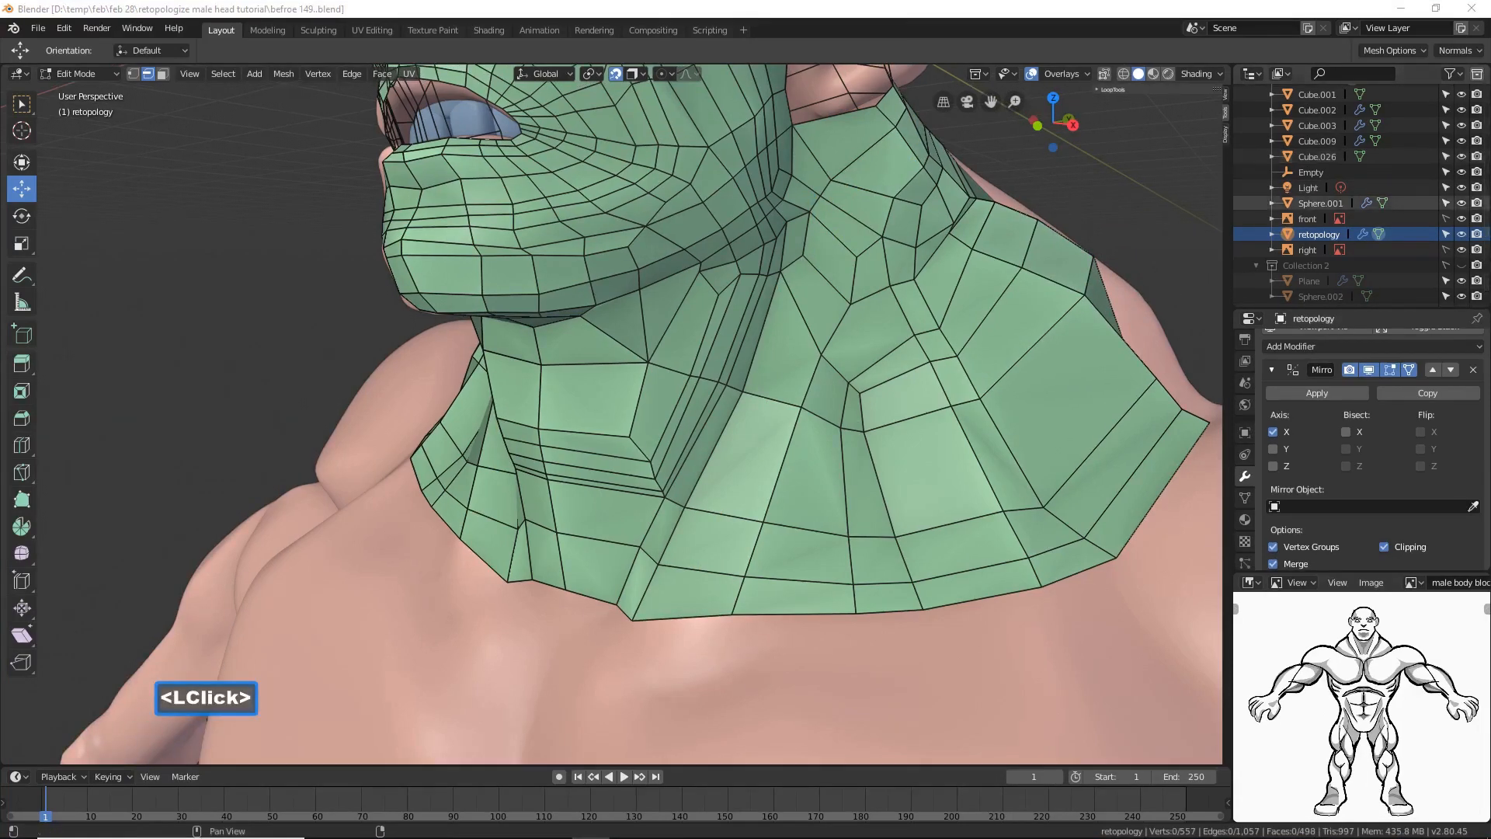
pyautogui.click(898, 13)
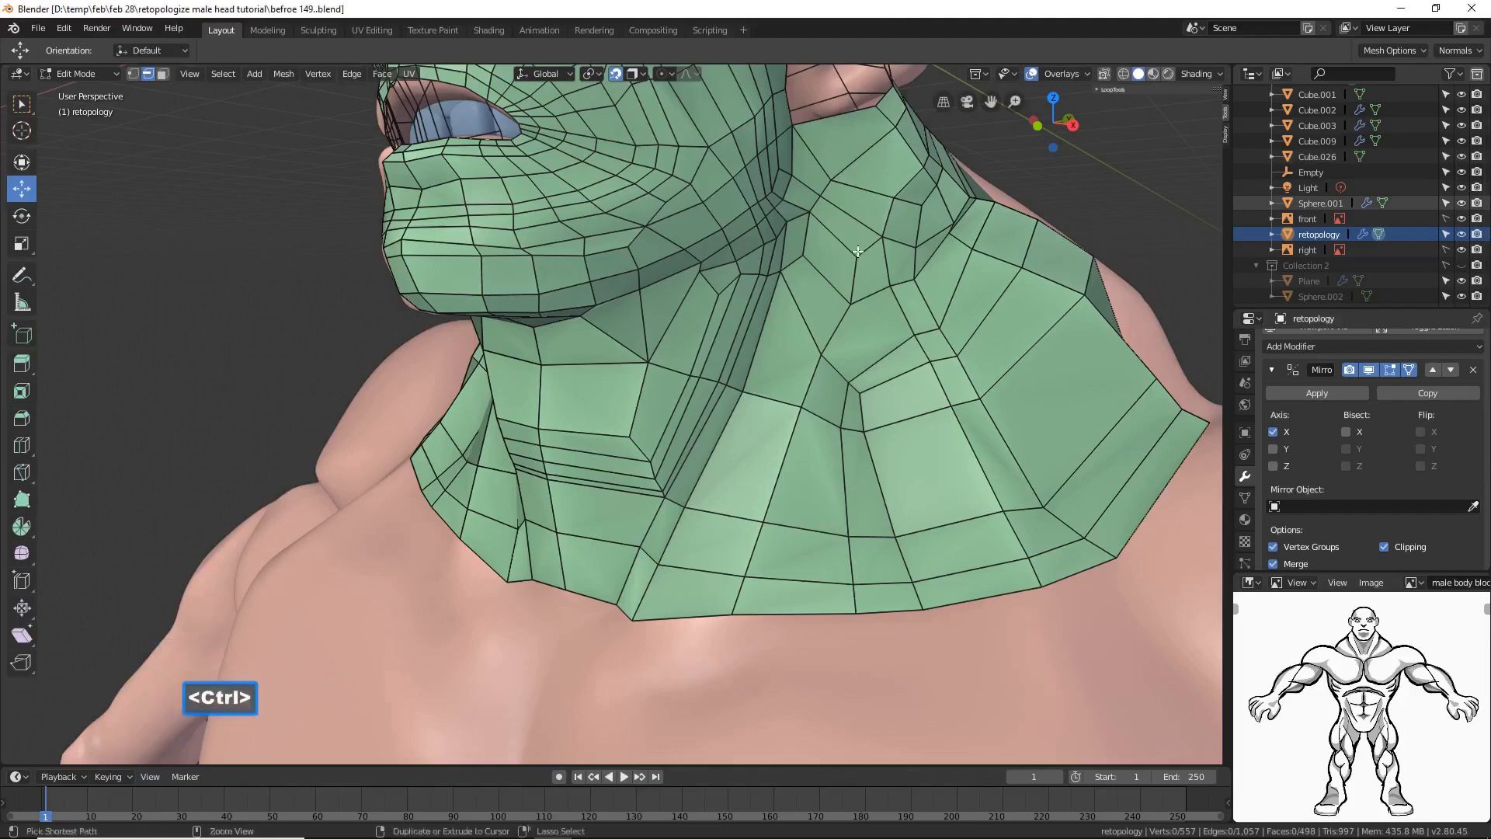
# Step: With snapping off, extrude the ear opening's border loop and move it 0.107 m along X
pyautogui.keyDown('ctrl'); pyautogui.moveTo(838, 346); pyautogui.dragTo(726, 270, button='middle'); pyautogui.keyUp('ctrl')
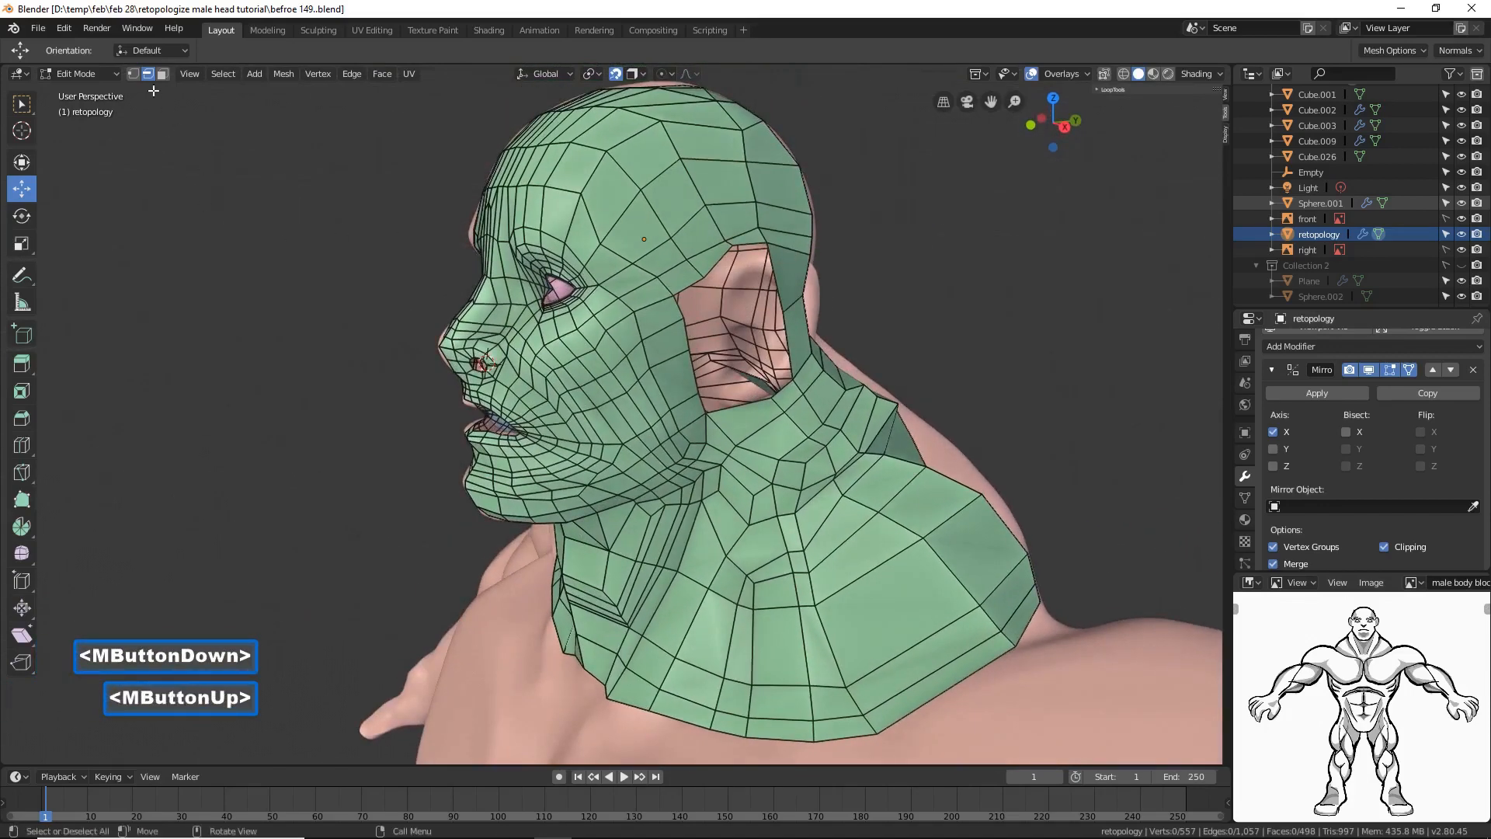
pyautogui.keyDown('alt'); pyautogui.click(730, 408); pyautogui.keyUp('alt')
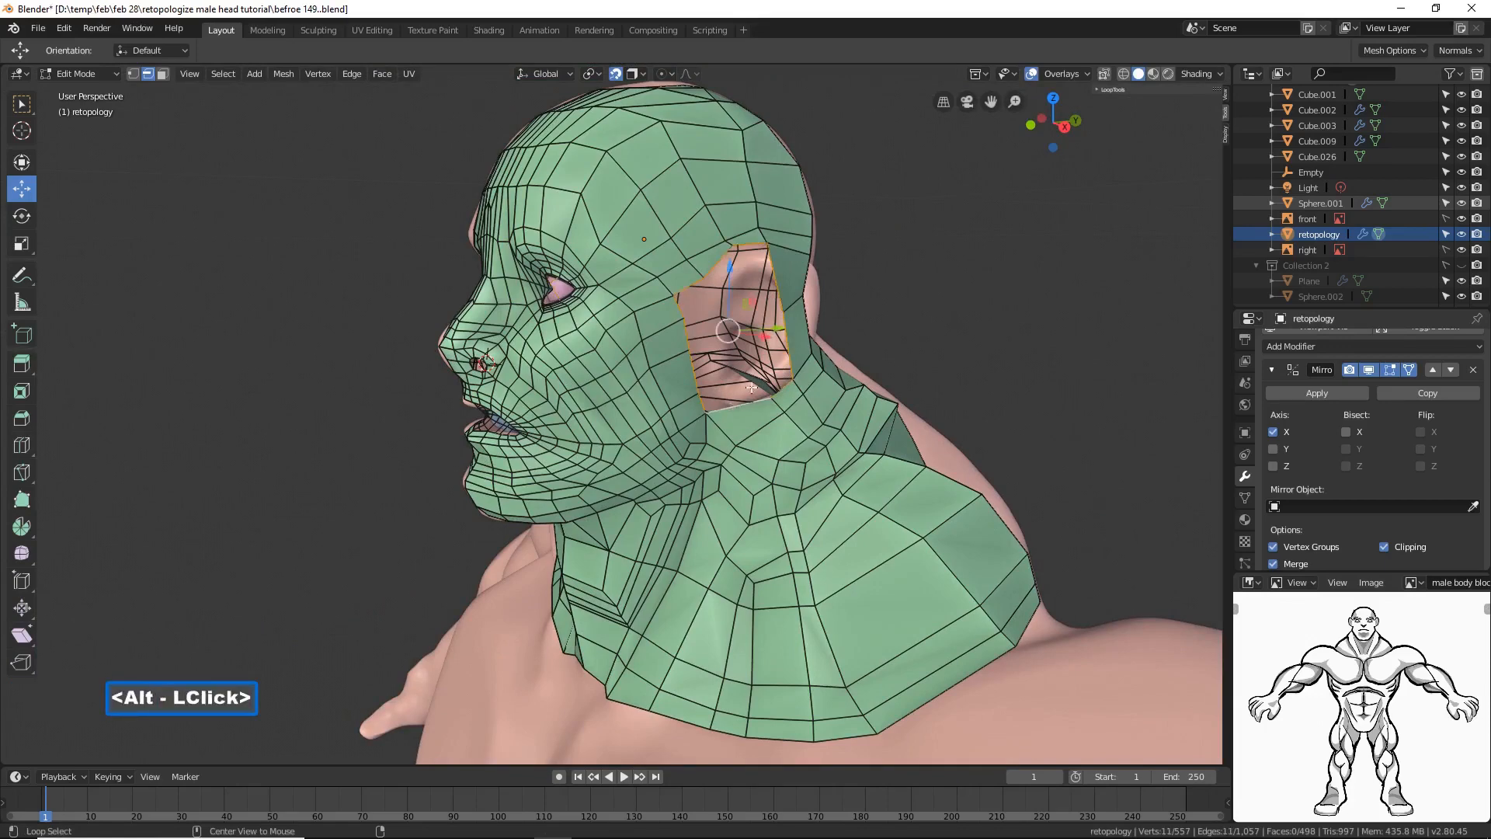
pyautogui.moveTo(751, 387); pyautogui.dragTo(843, 347, button='middle')
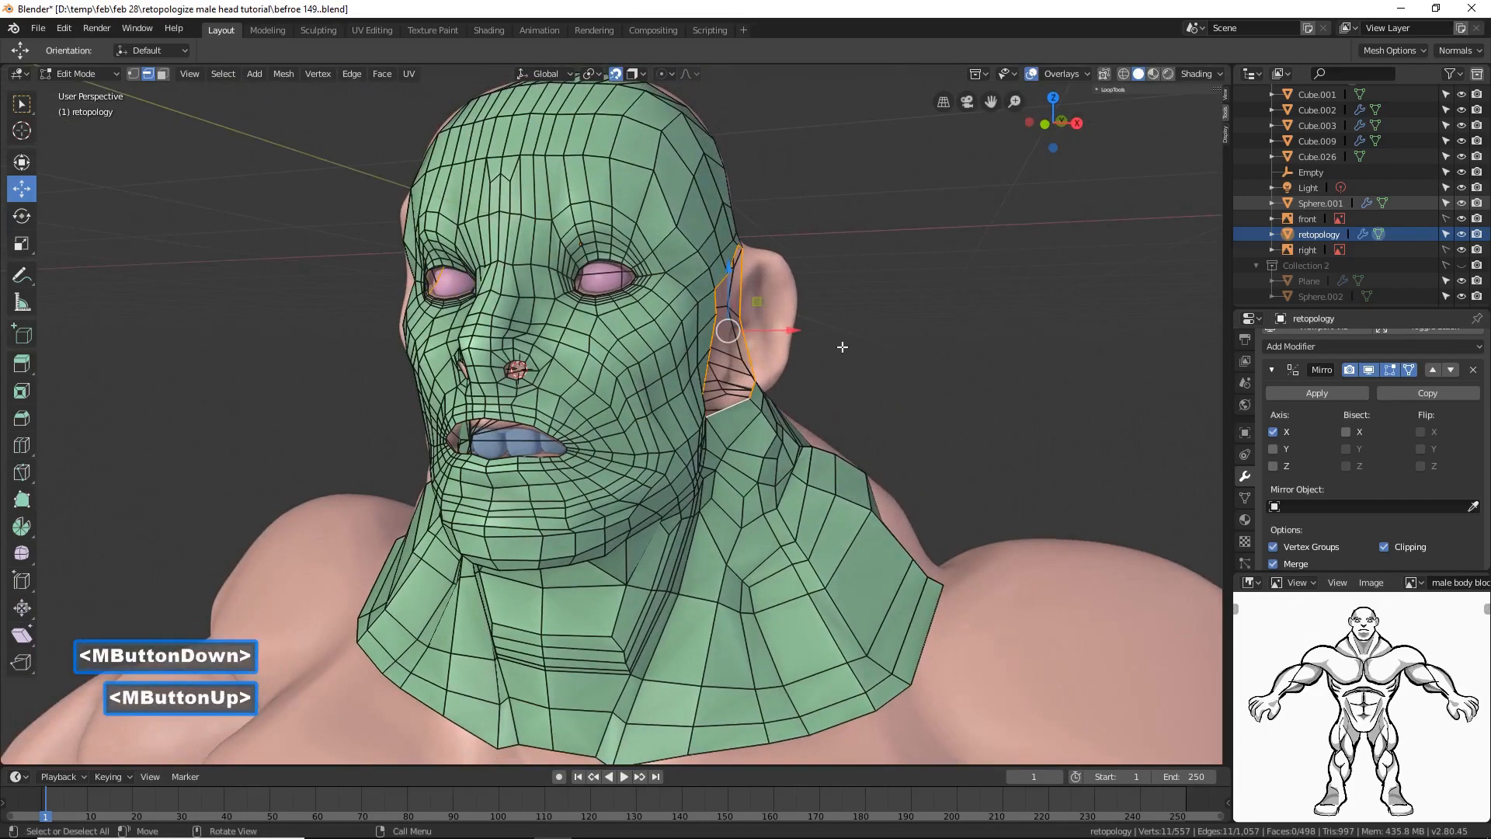
pyautogui.click(615, 74)
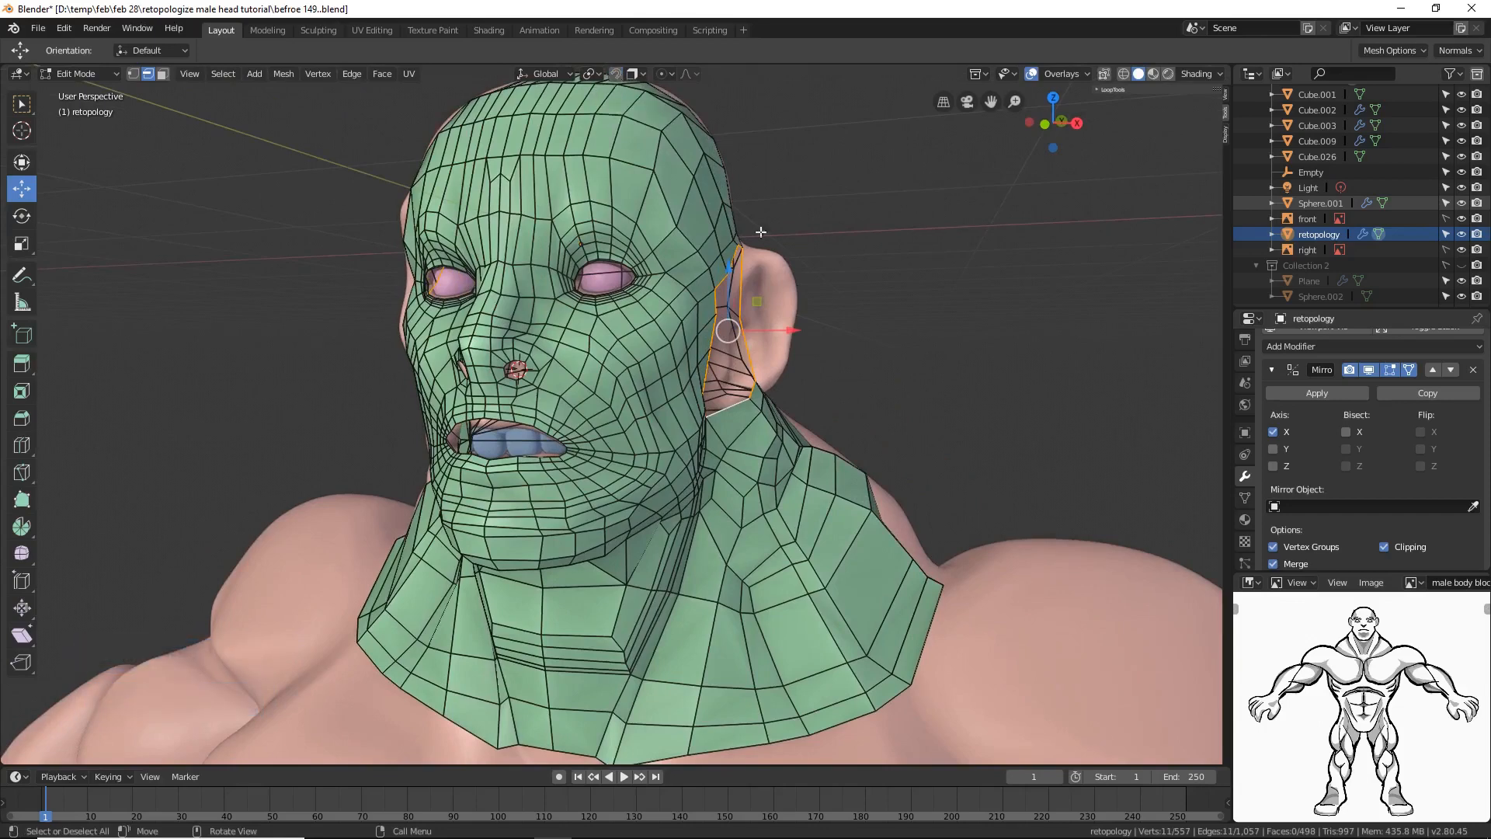
pyautogui.moveTo(902, 306)
pyautogui.mouseDown(button='middle')
pyautogui.moveTo(882, 306)
pyautogui.moveTo(907, 305)
pyautogui.mouseUp(button='middle')
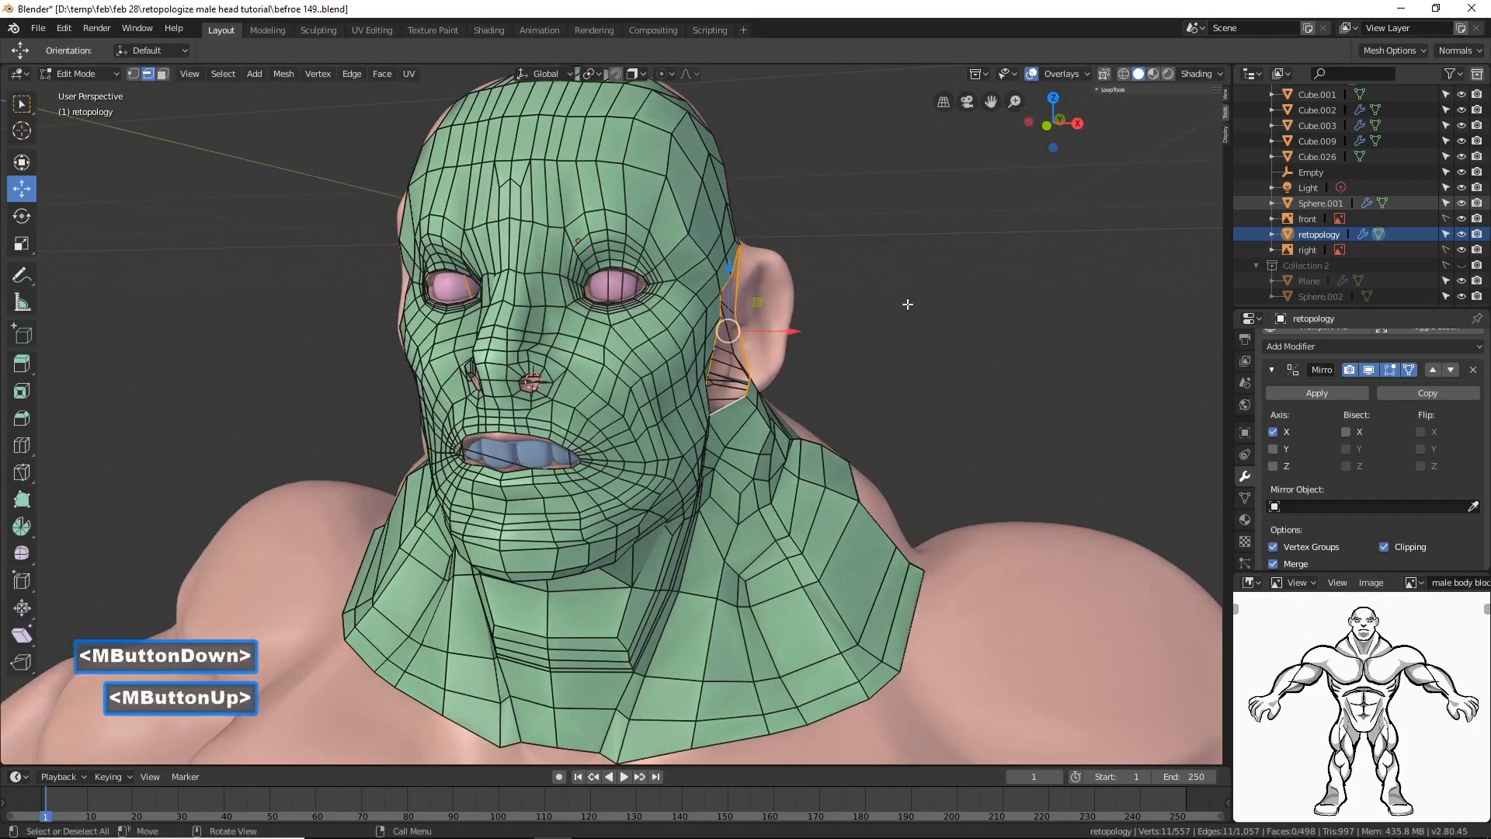
pyautogui.press('e')
pyautogui.rightClick(877, 303)
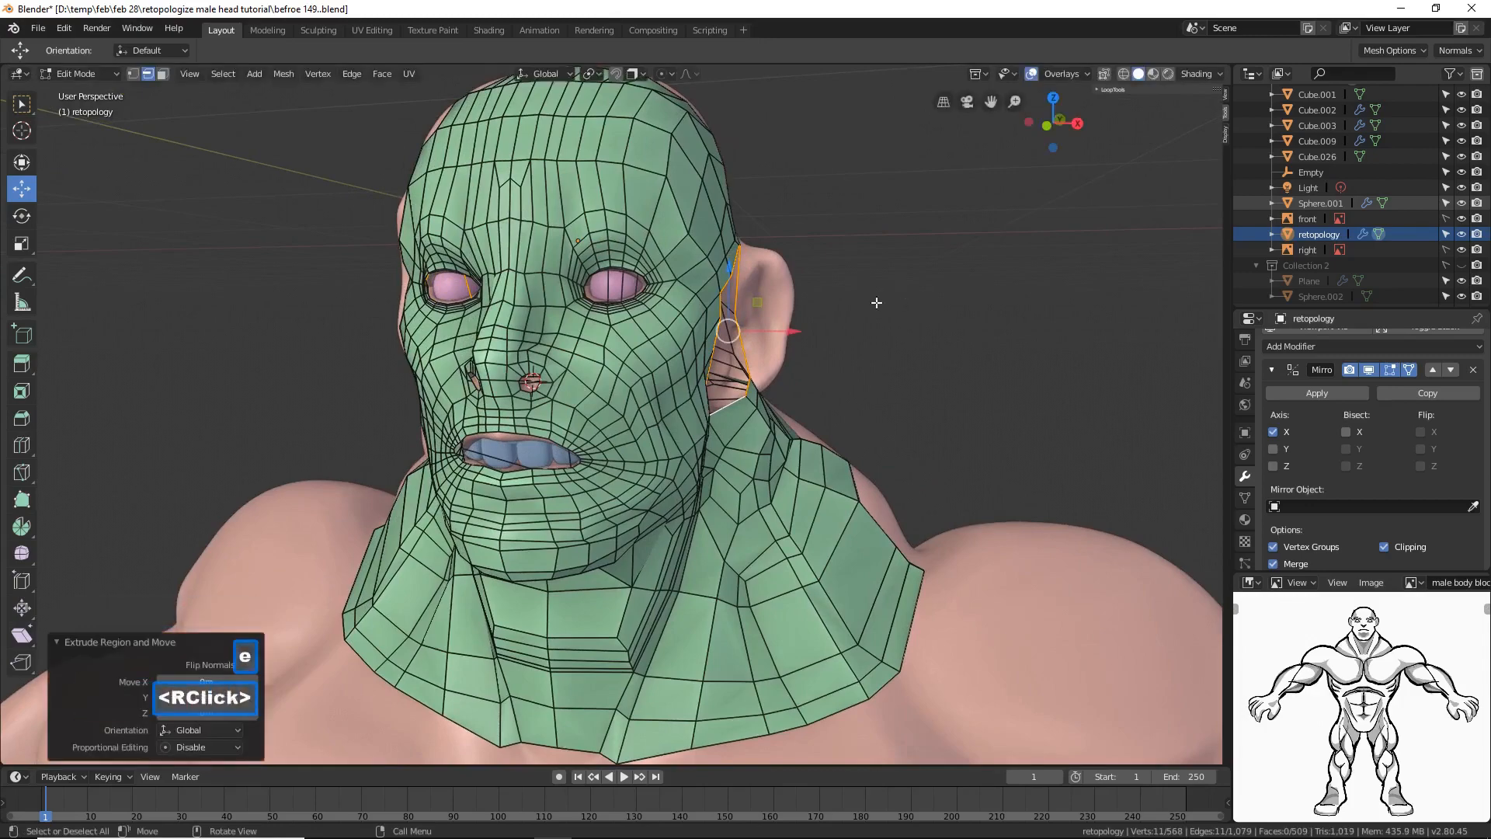
pyautogui.moveTo(794, 329); pyautogui.dragTo(811, 331)
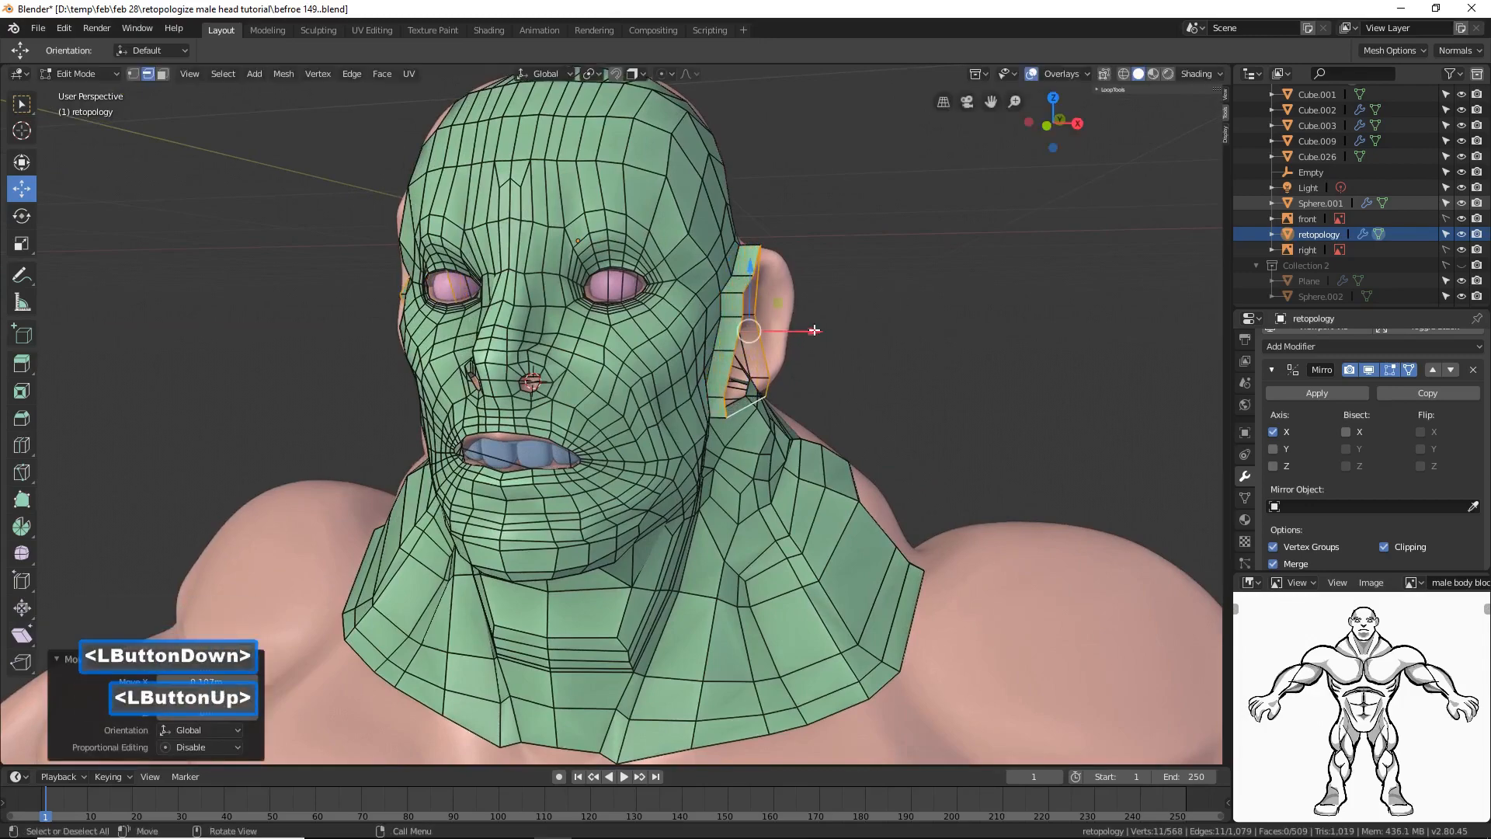
# Step: Move the extruded ear border loop further outward along X to lengthen the strip around the ear
pyautogui.moveTo(955, 323)
pyautogui.mouseDown(button='middle')
pyautogui.moveTo(969, 331)
pyautogui.moveTo(862, 333)
pyautogui.moveTo(965, 329)
pyautogui.mouseUp(button='middle')
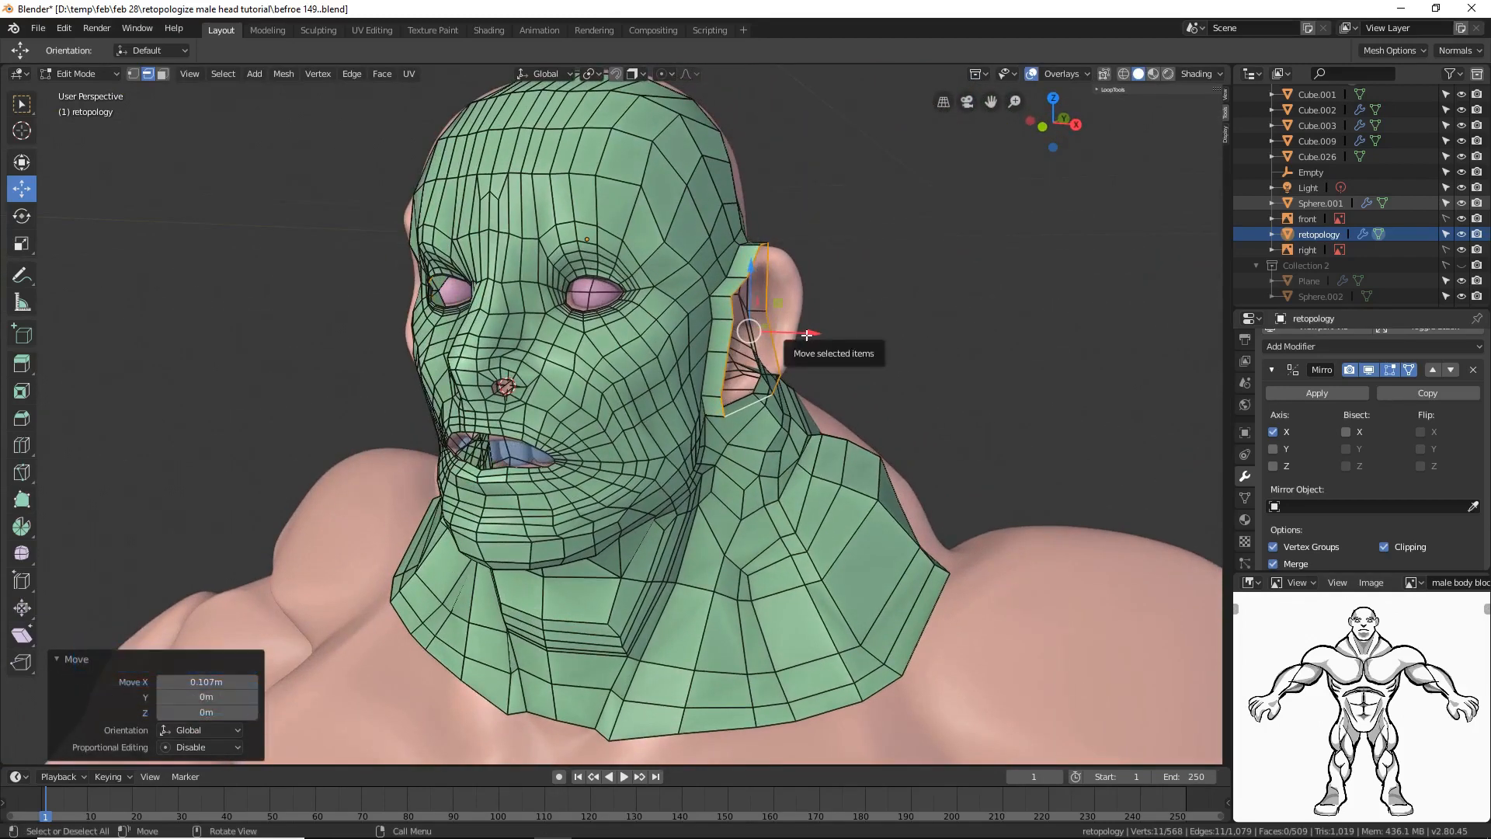
pyautogui.moveTo(814, 335); pyautogui.dragTo(850, 334)
pyautogui.moveTo(965, 323); pyautogui.dragTo(862, 338, button='middle')
# Step: Turn off In Front display for the retopology object so the sculpted ear shows through the mesh
pyautogui.click(1194, 73)
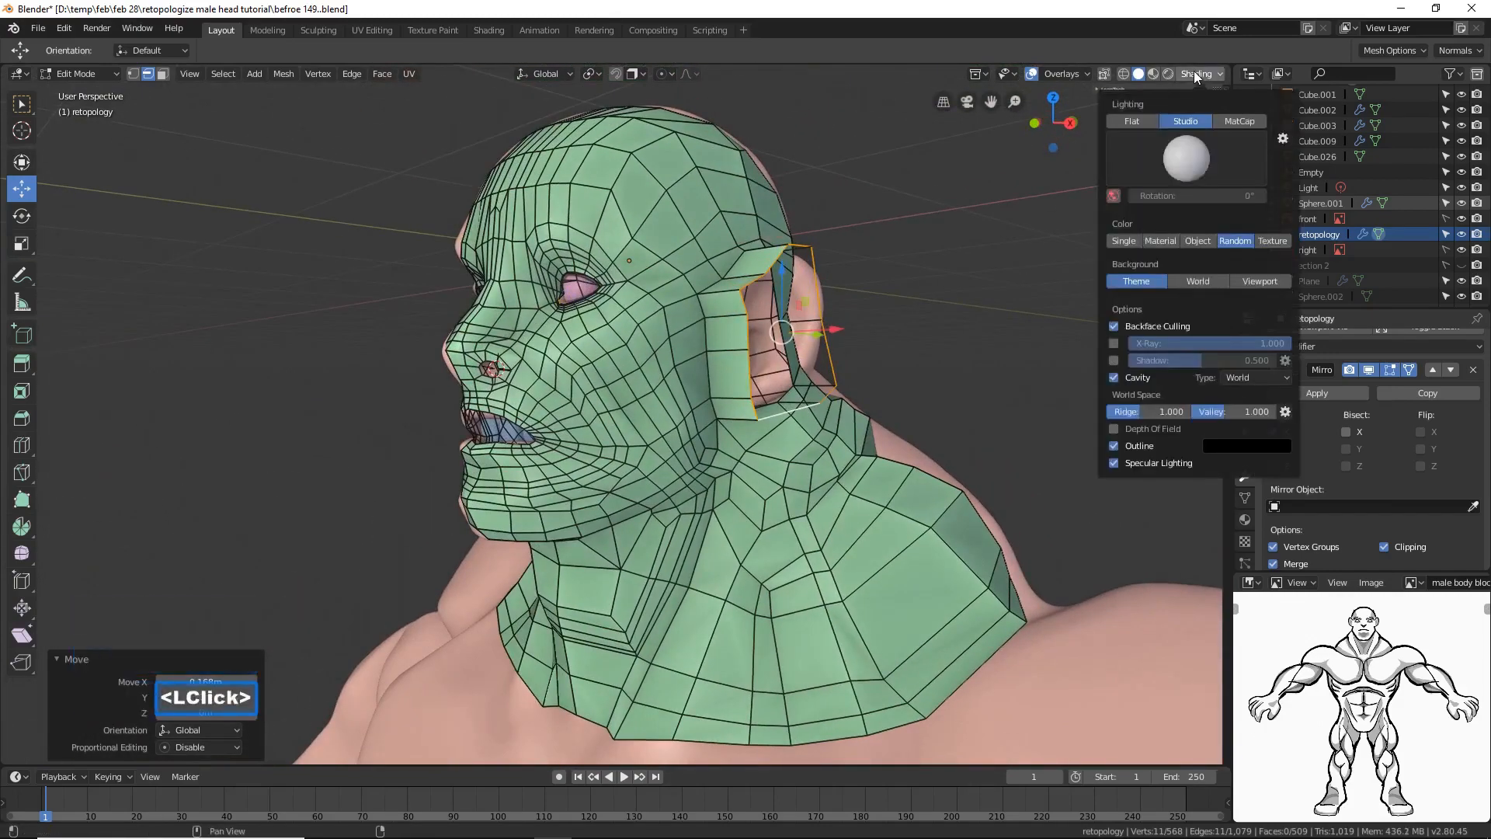
pyautogui.click(1065, 316)
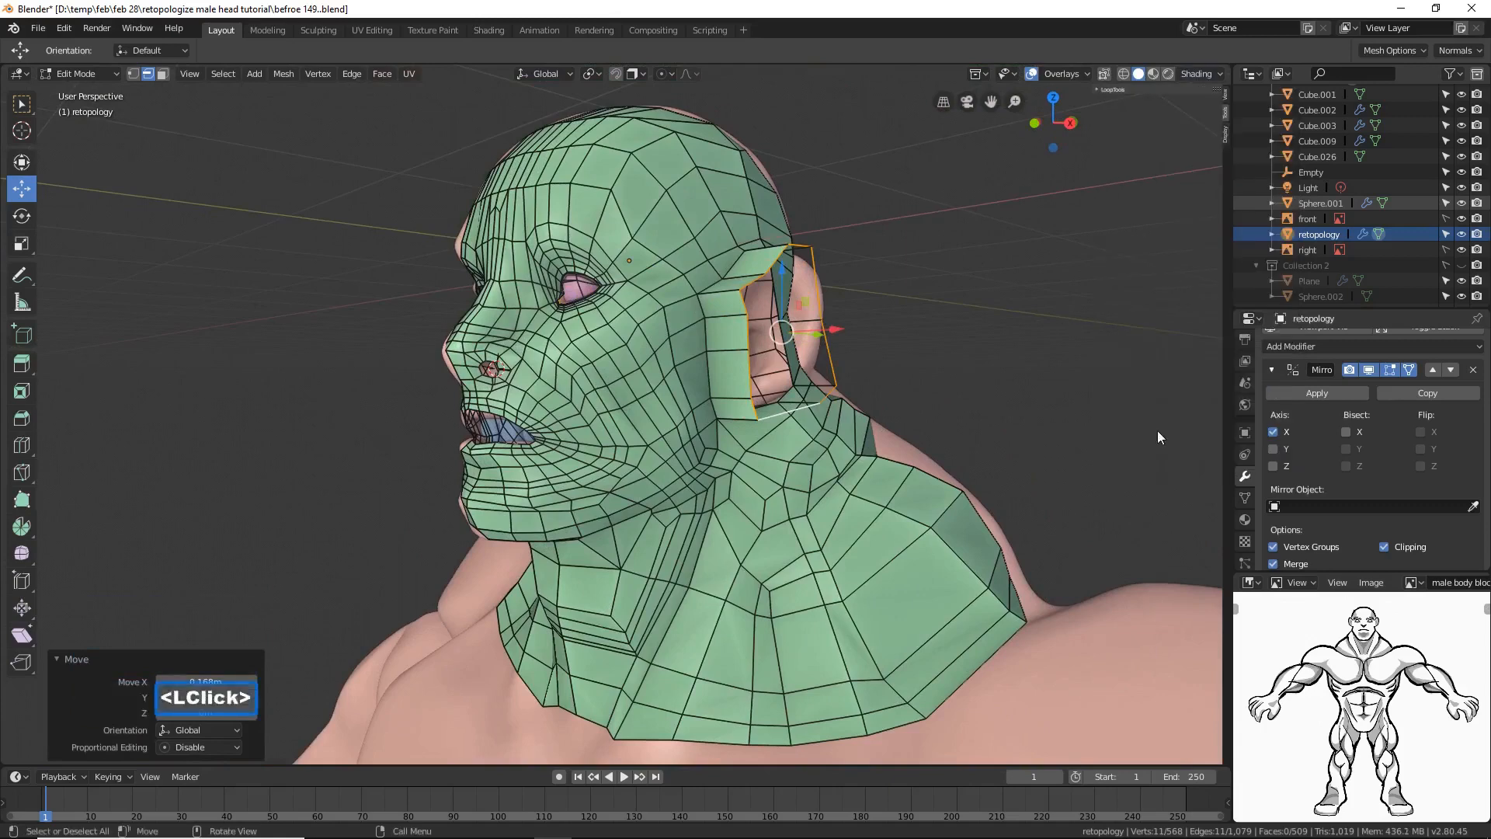
pyautogui.scroll(-1, 1266, 469)
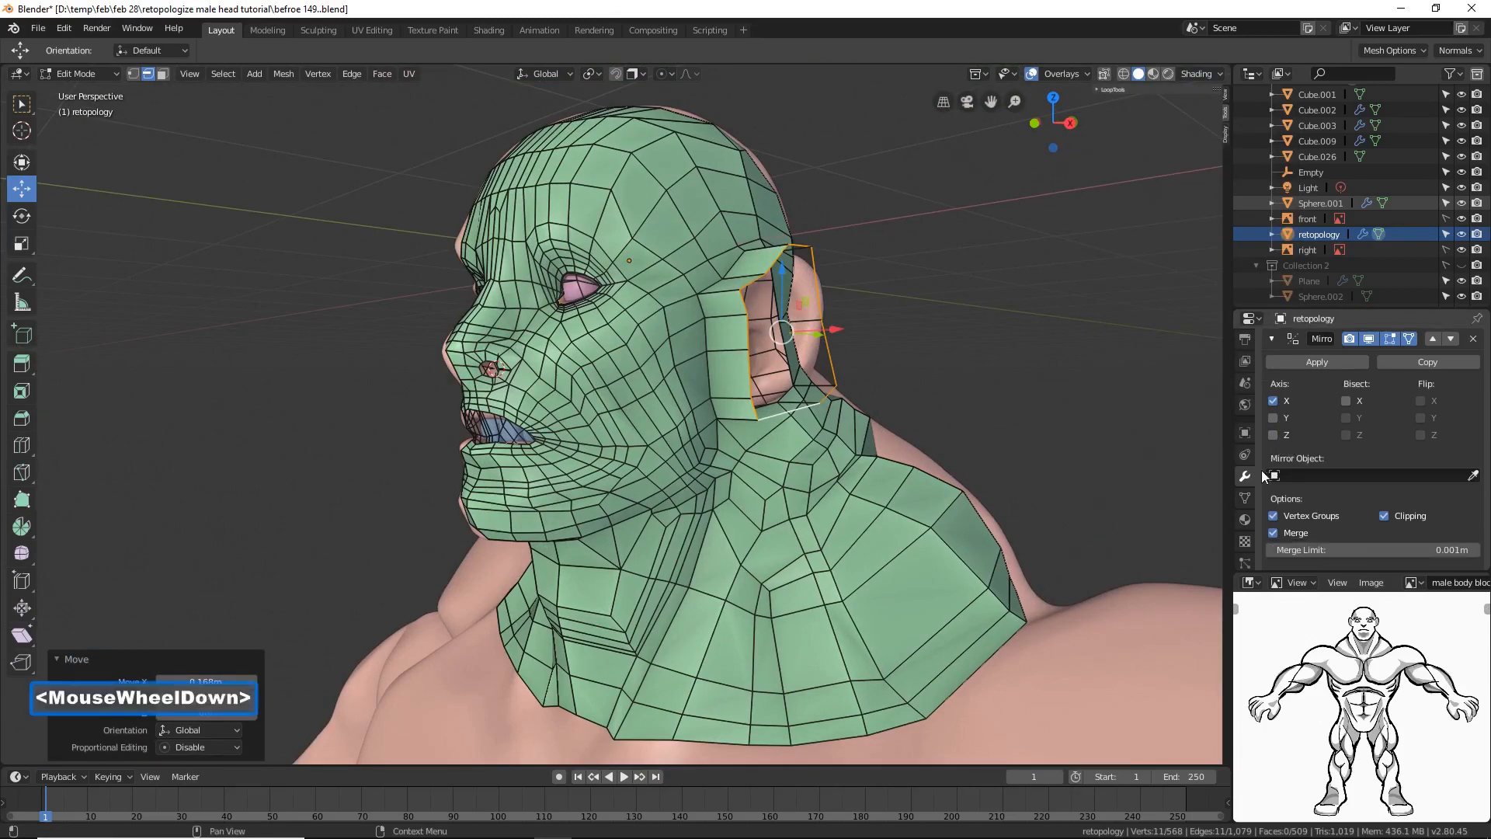
pyautogui.click(1244, 435)
pyautogui.scroll(-4, 1282, 468)
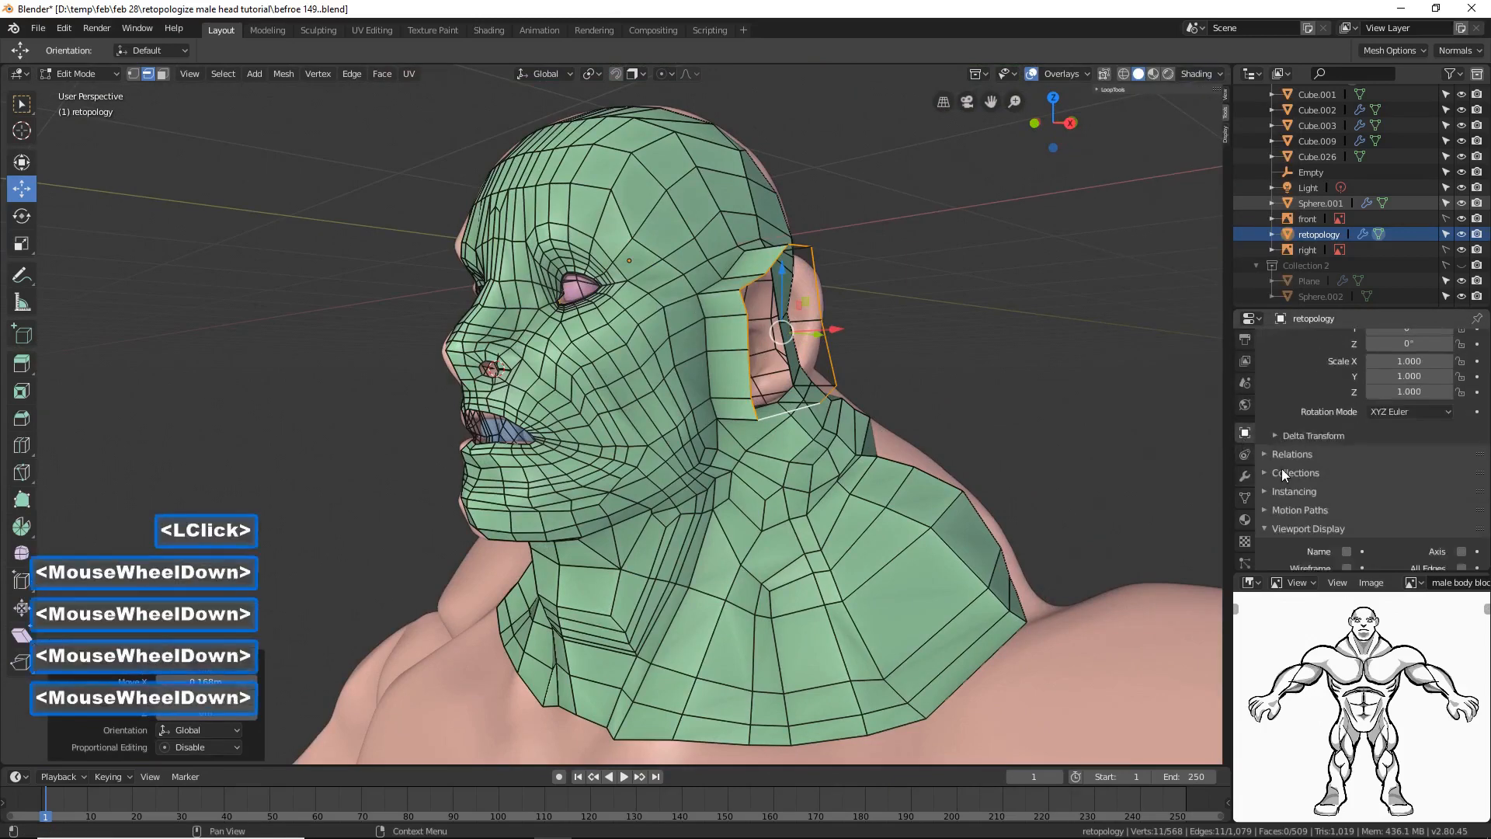
pyautogui.scroll(-2, 1287, 472)
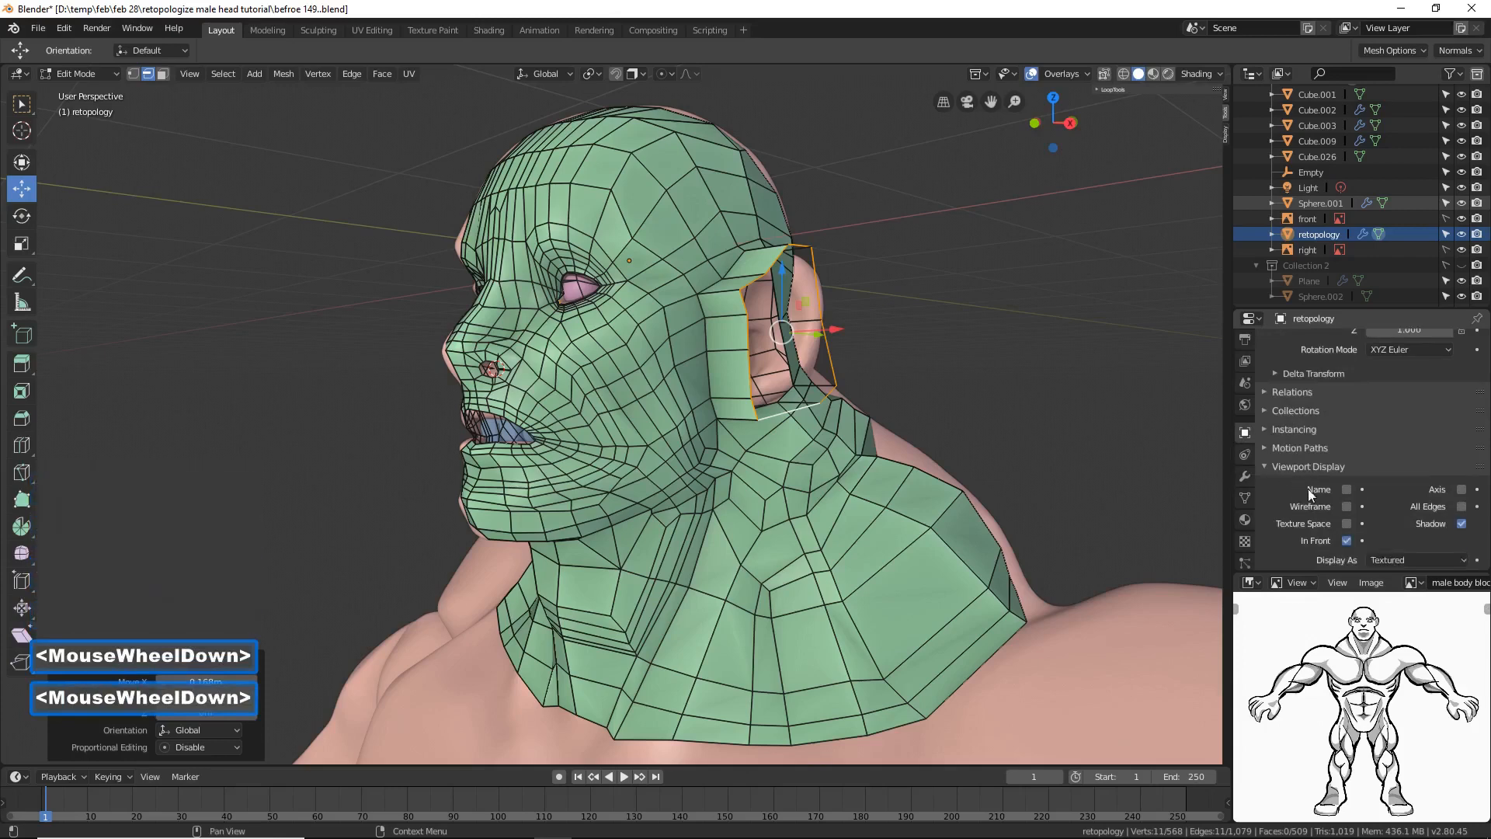
pyautogui.click(1346, 541)
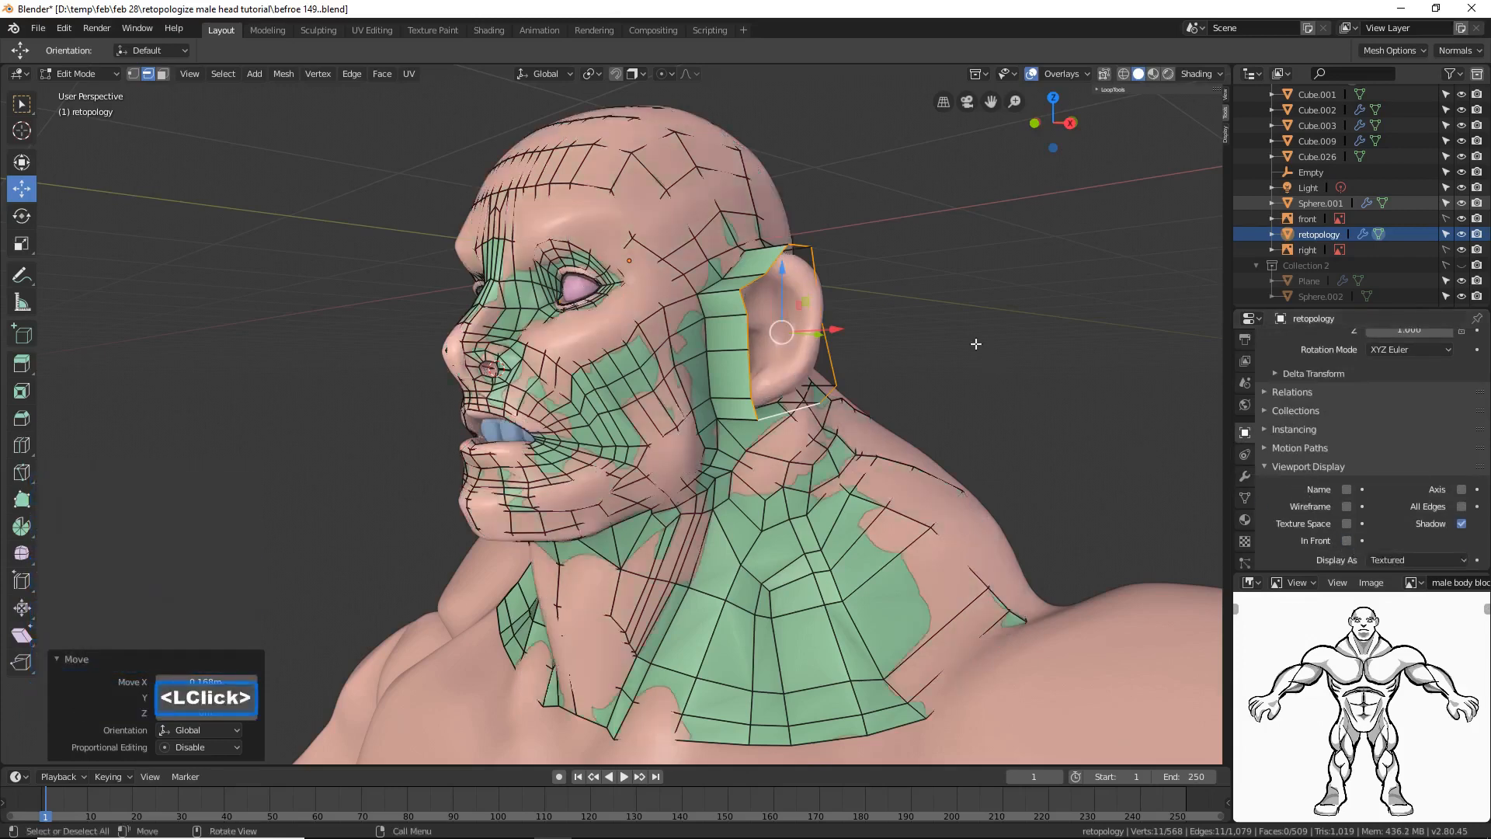
# Step: Select the extruded face behind the upper part of the ear and shift it to follow the back of the ear
pyautogui.moveTo(777, 365); pyautogui.dragTo(734, 307, button='middle')
pyautogui.click(845, 362)
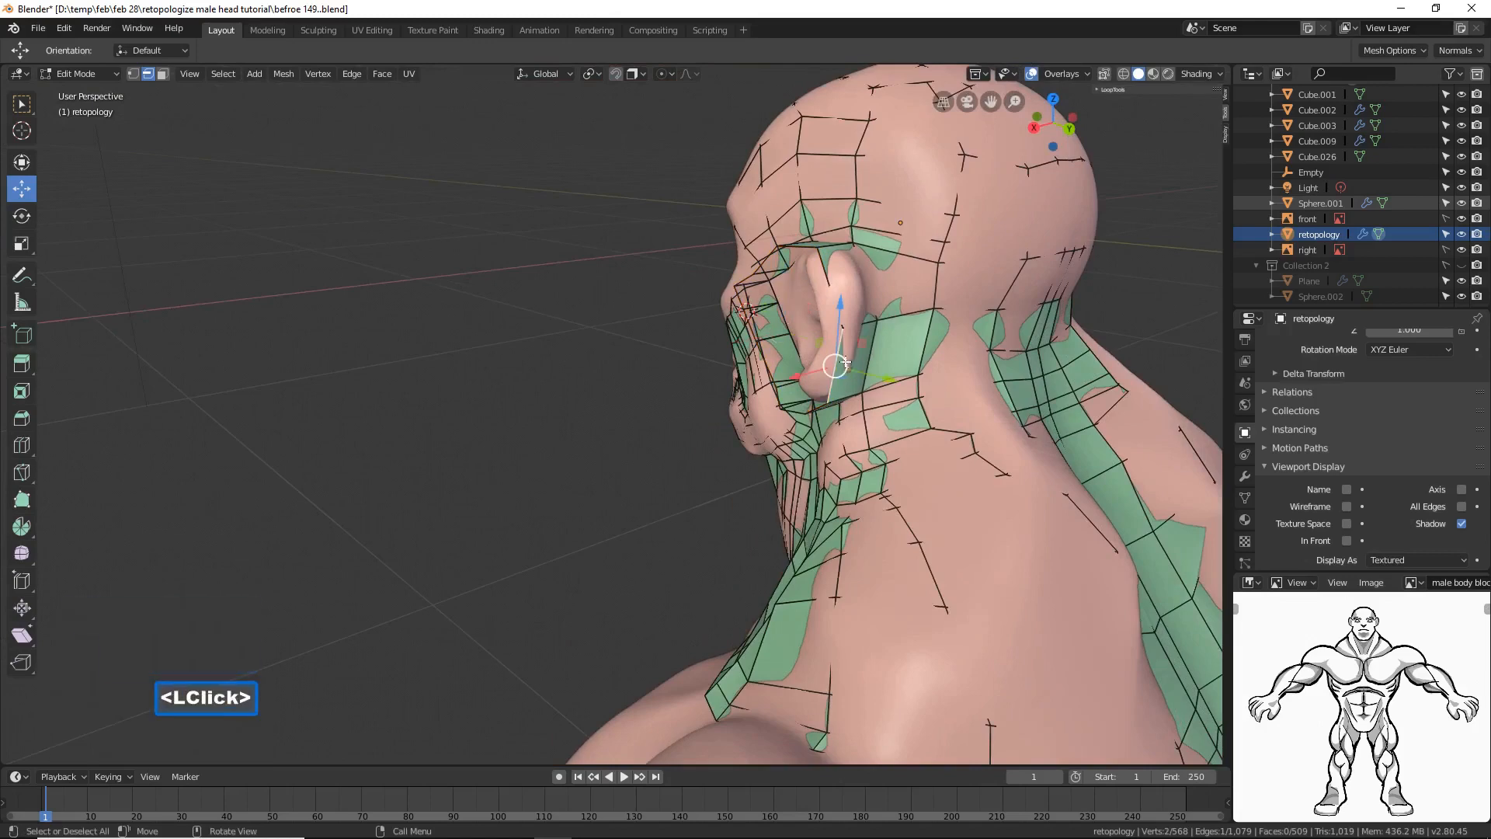
pyautogui.click(162, 74)
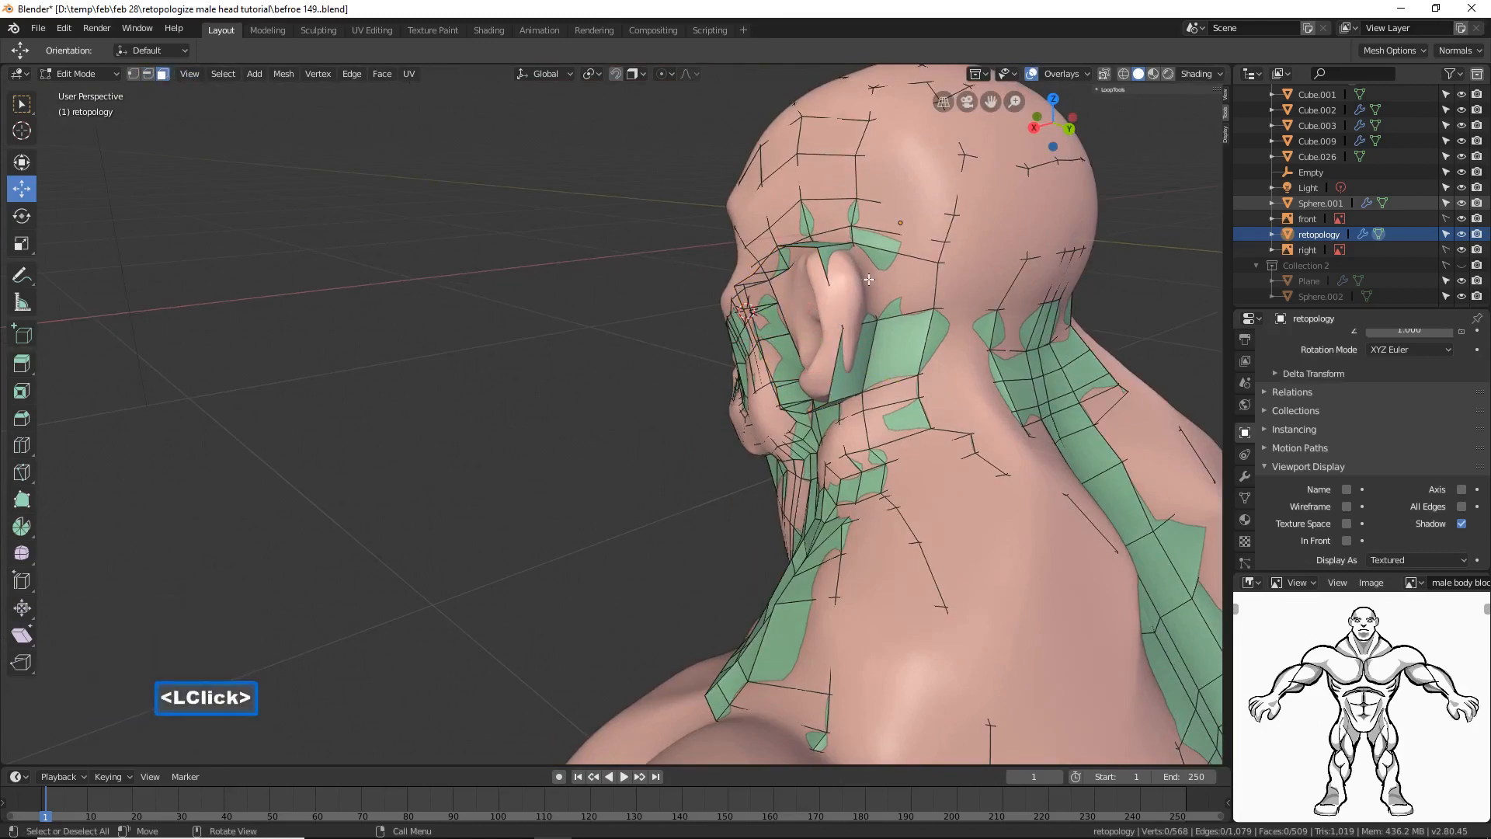
pyautogui.click(829, 264)
pyautogui.moveTo(829, 265); pyautogui.dragTo(893, 289, button='middle')
pyautogui.moveTo(893, 288); pyautogui.dragTo(900, 299)
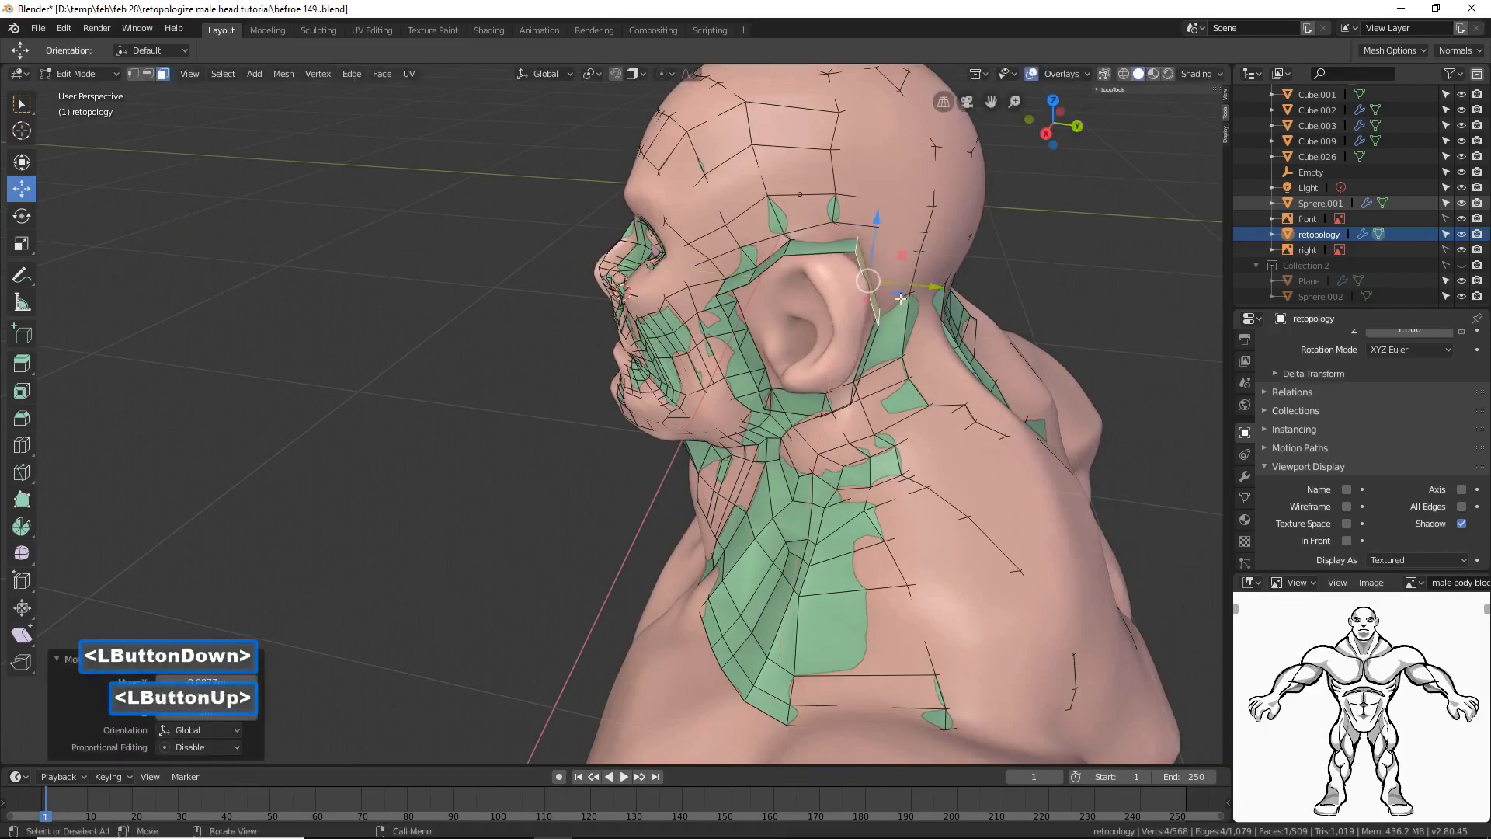
pyautogui.moveTo(900, 299); pyautogui.dragTo(801, 331, button='middle')
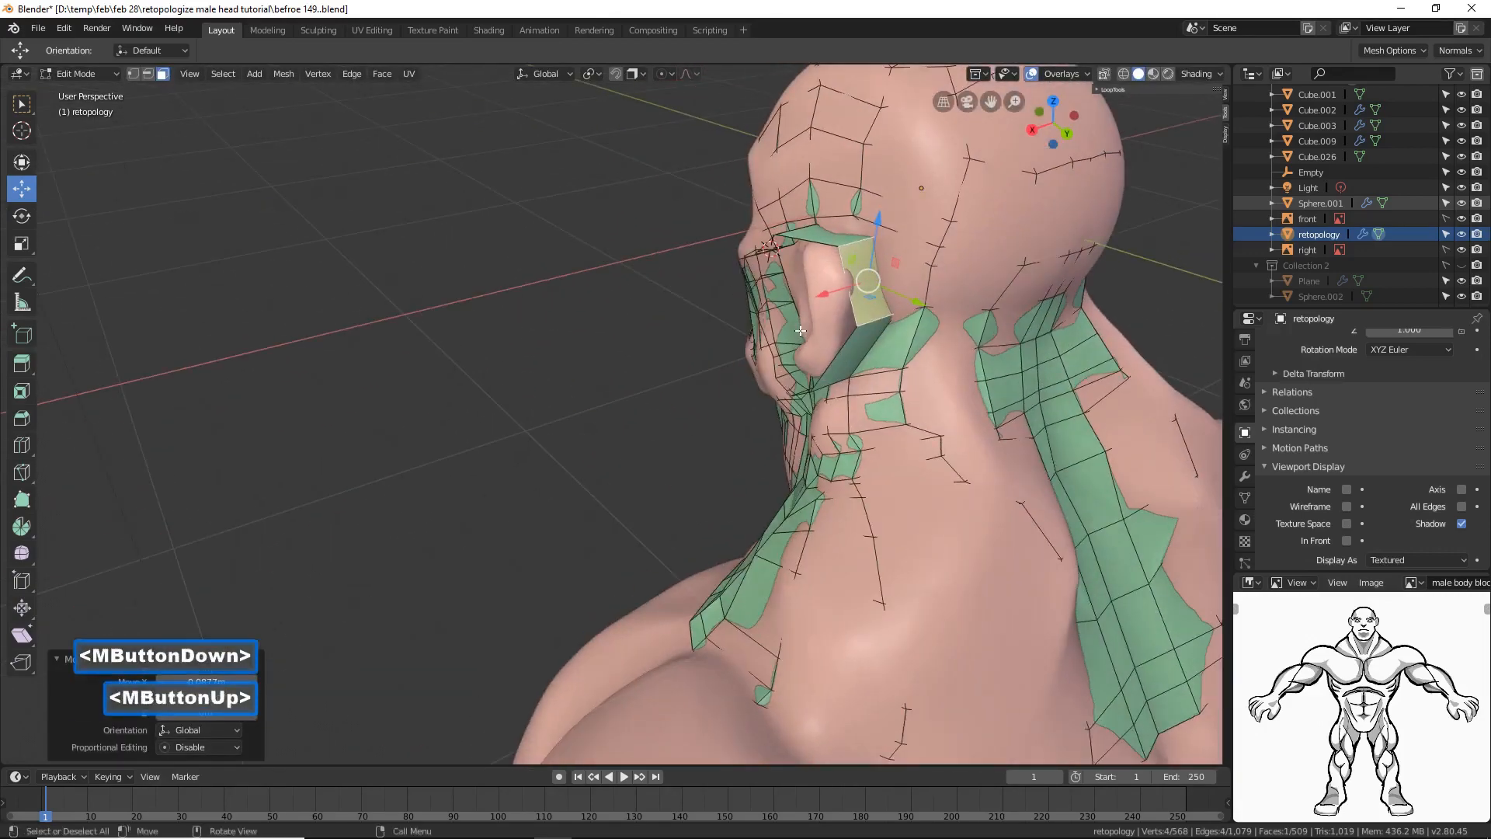
# Step: Select the outer edge loop of the ear extrusion and move it 0.056 m along X
pyautogui.click(148, 73)
pyautogui.click(659, 329)
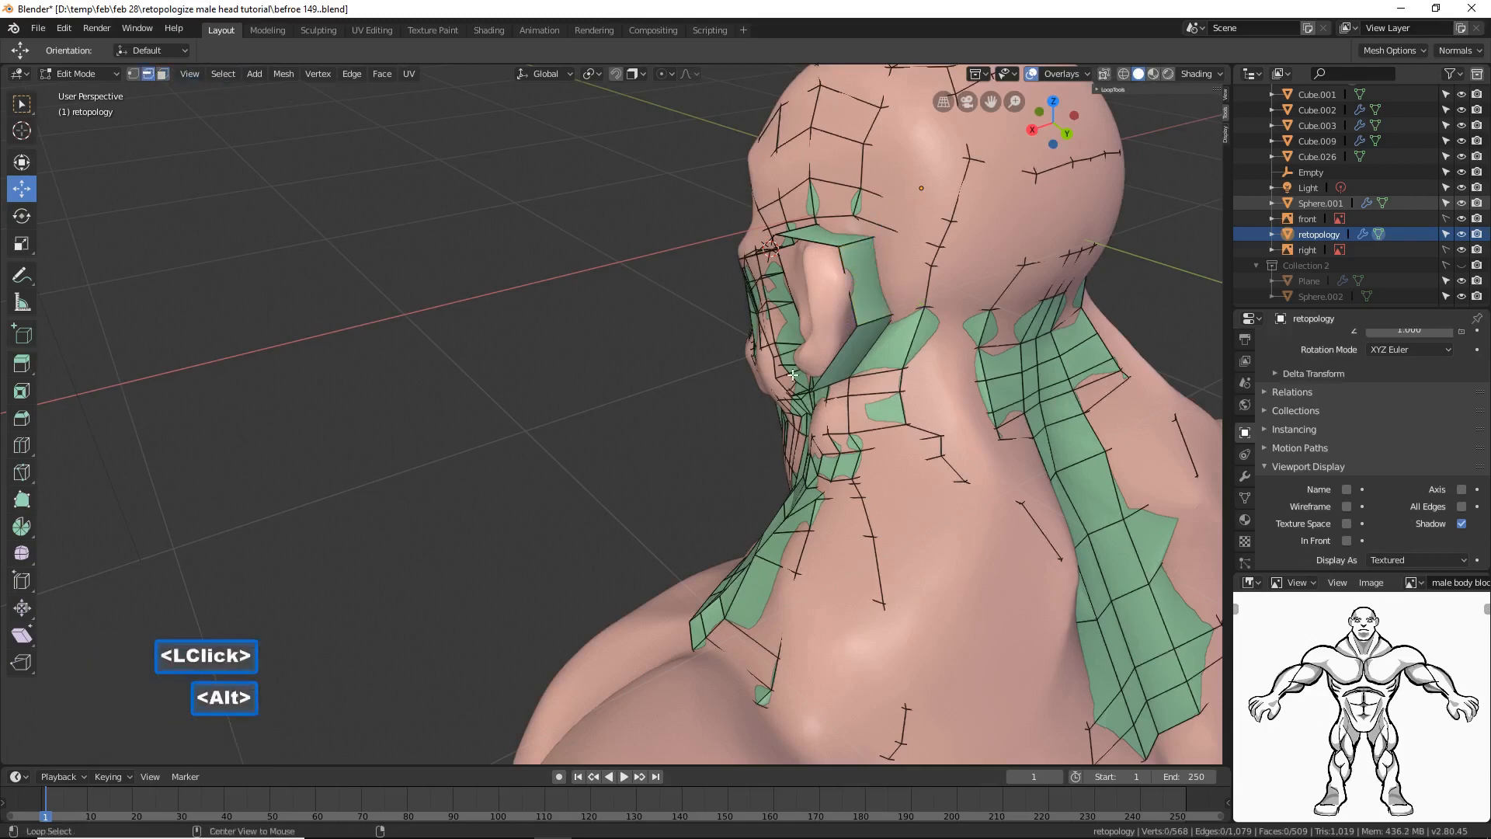
pyautogui.keyDown('alt'); pyautogui.click(837, 353); pyautogui.keyUp('alt')
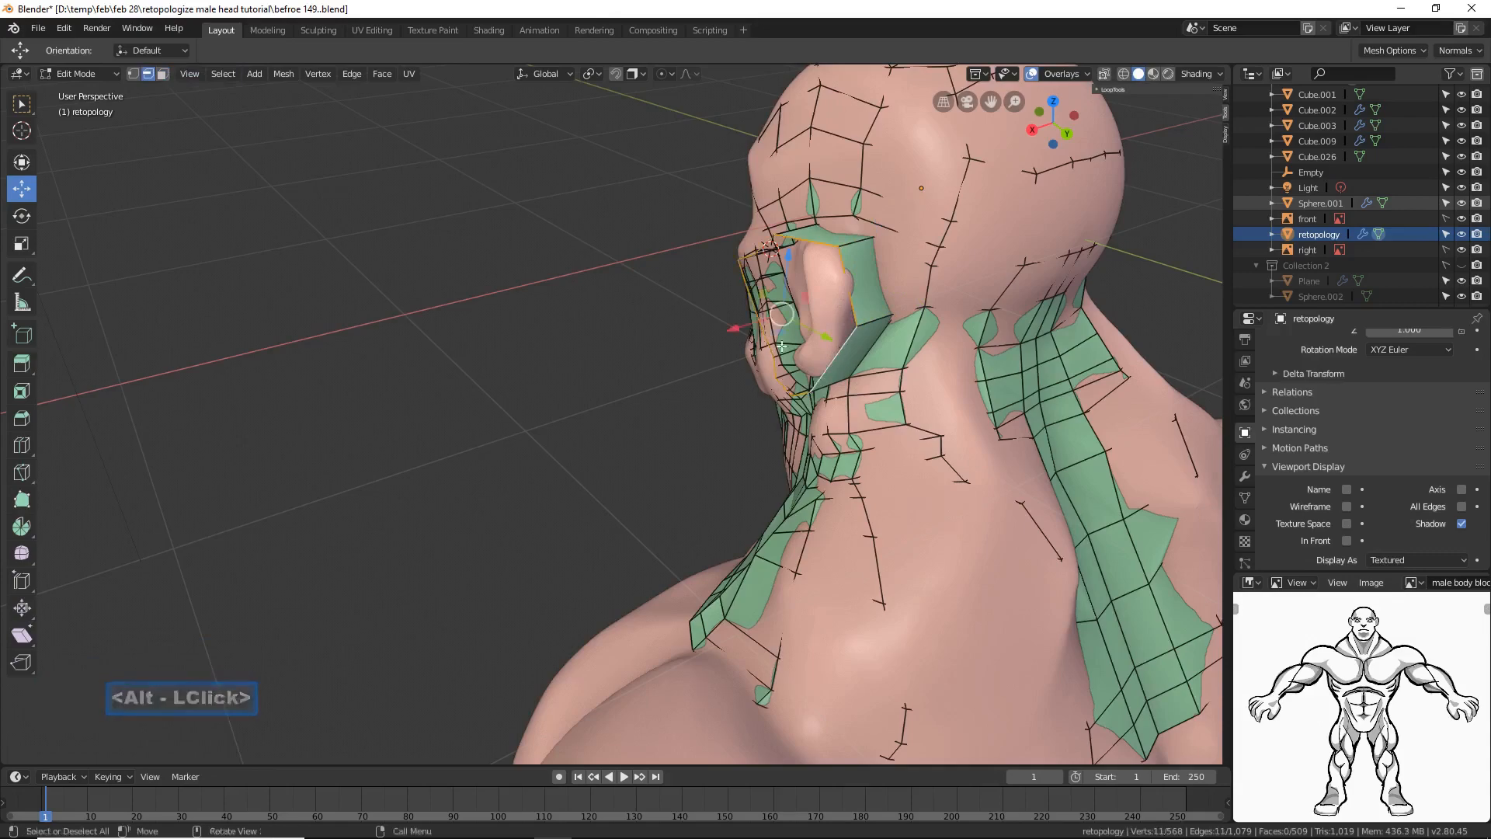
pyautogui.moveTo(837, 353); pyautogui.dragTo(842, 330, button='middle')
pyautogui.moveTo(843, 330); pyautogui.dragTo(848, 329)
# Step: Rotate the outer ear loop -27.9° around the global Z axis, and save the file as befroe 150
pyautogui.moveTo(847, 329); pyautogui.dragTo(940, 308, button='middle')
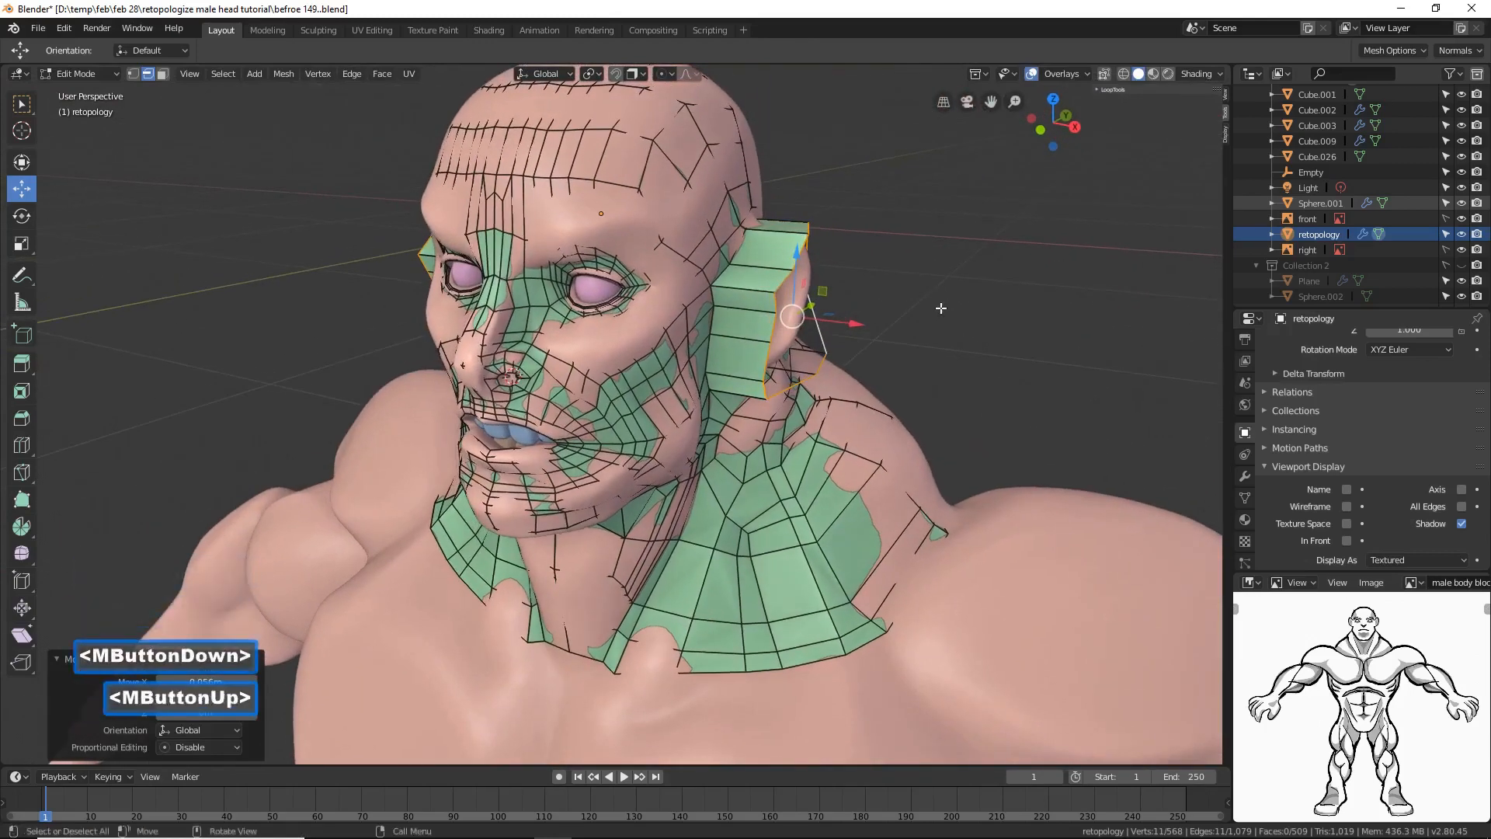
pyautogui.press('r')
pyautogui.press('z')
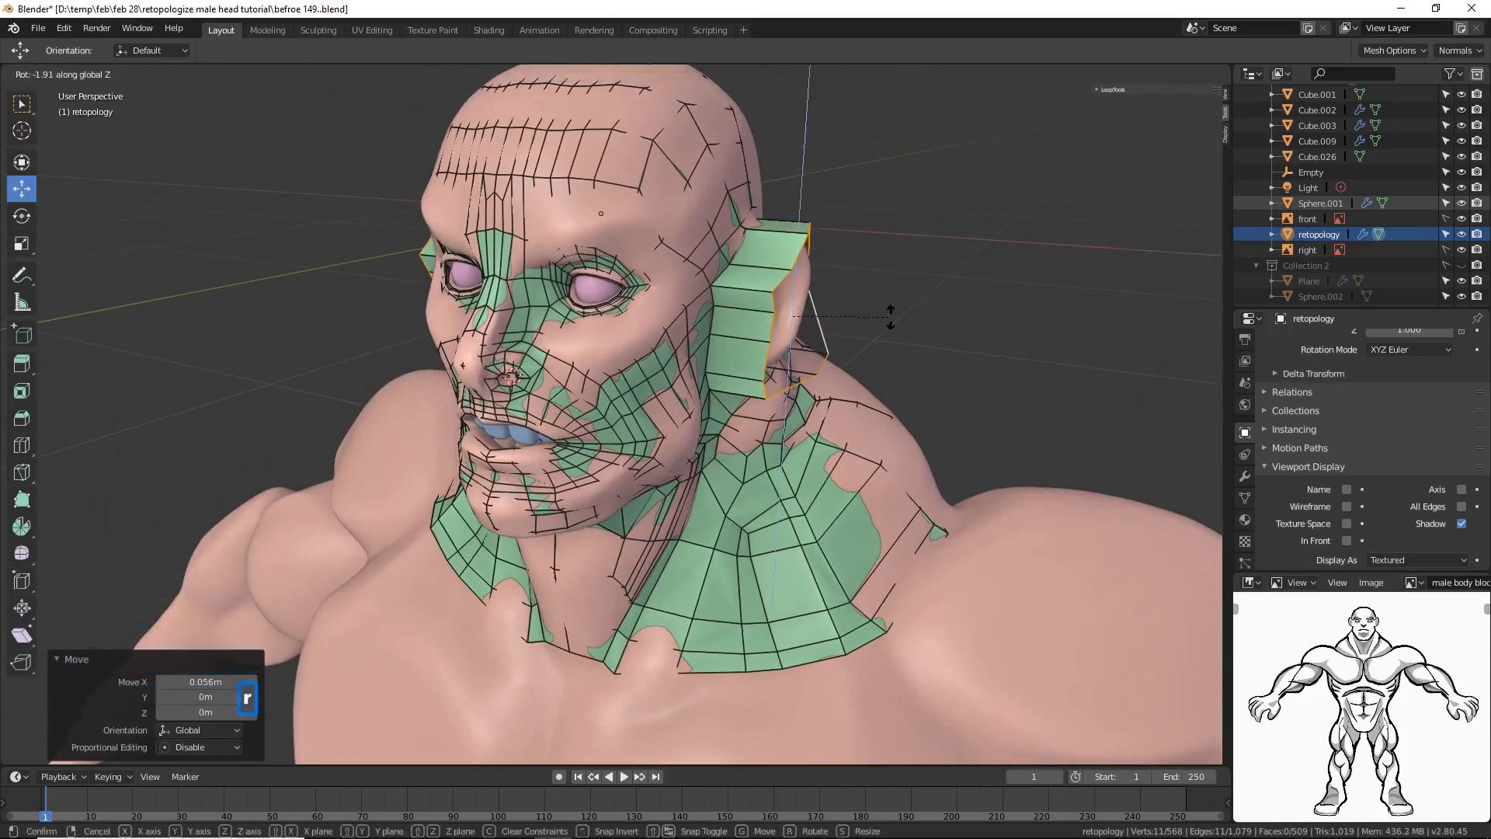
pyautogui.click(907, 399)
pyautogui.moveTo(907, 399); pyautogui.dragTo(929, 293, button='middle')
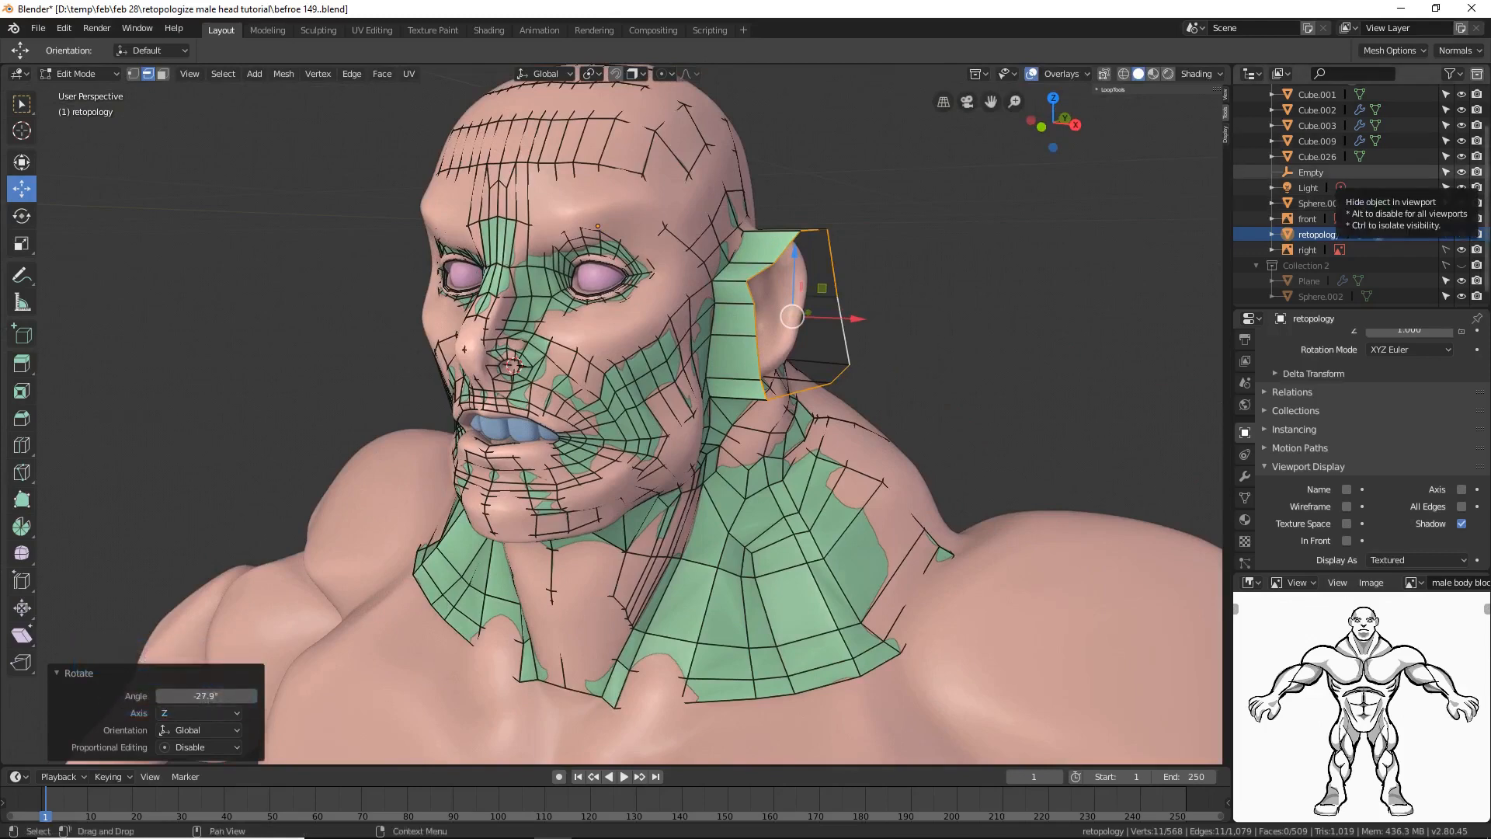
pyautogui.hotkey('ctrl', 'alt', 's')
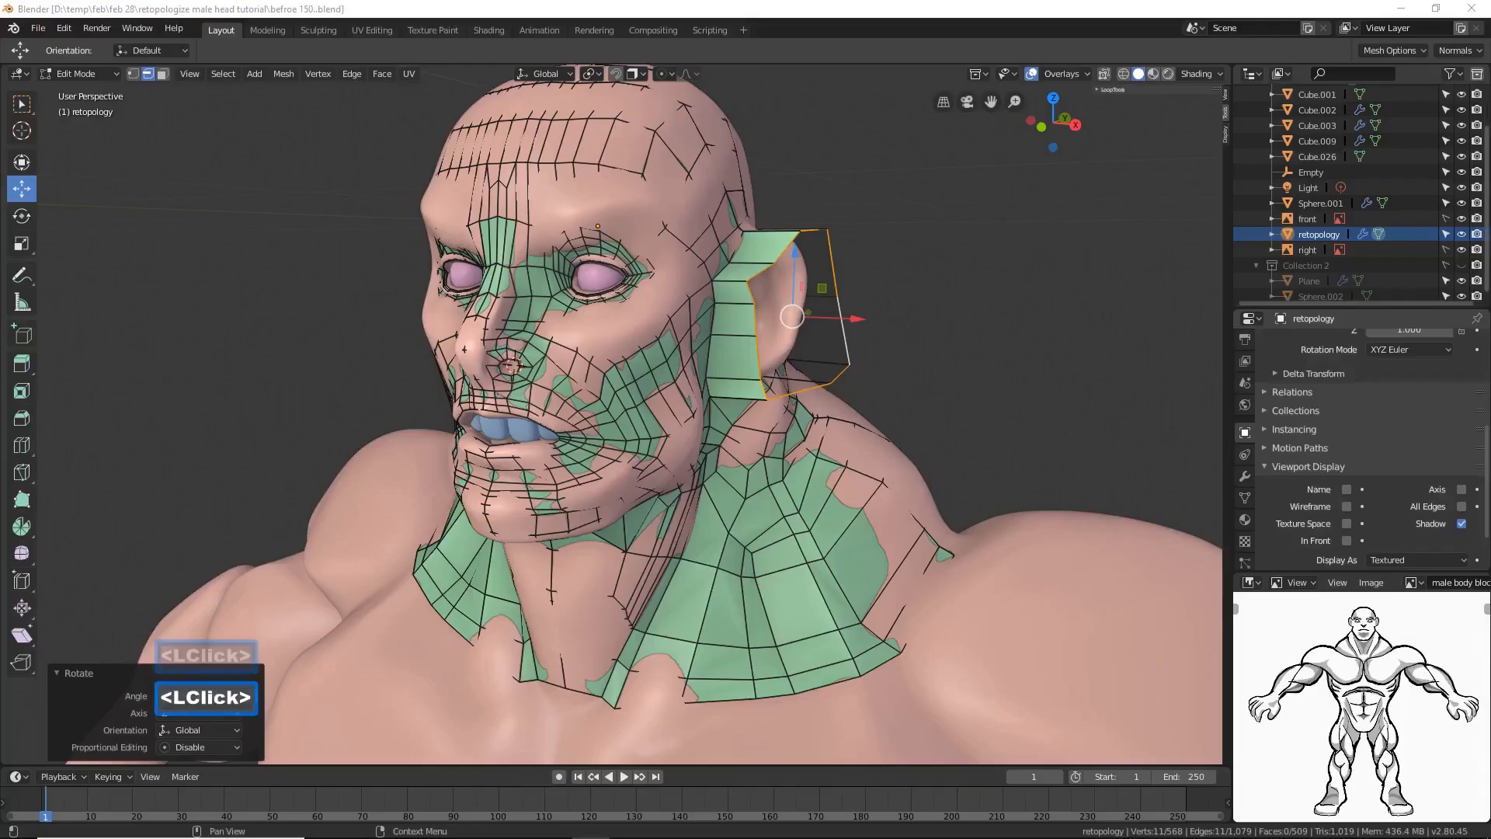
pyautogui.click(989, 14)
# Step: Try to close the outer ear loop with Grid Fill, and clear the selection
pyautogui.press('ctrl')
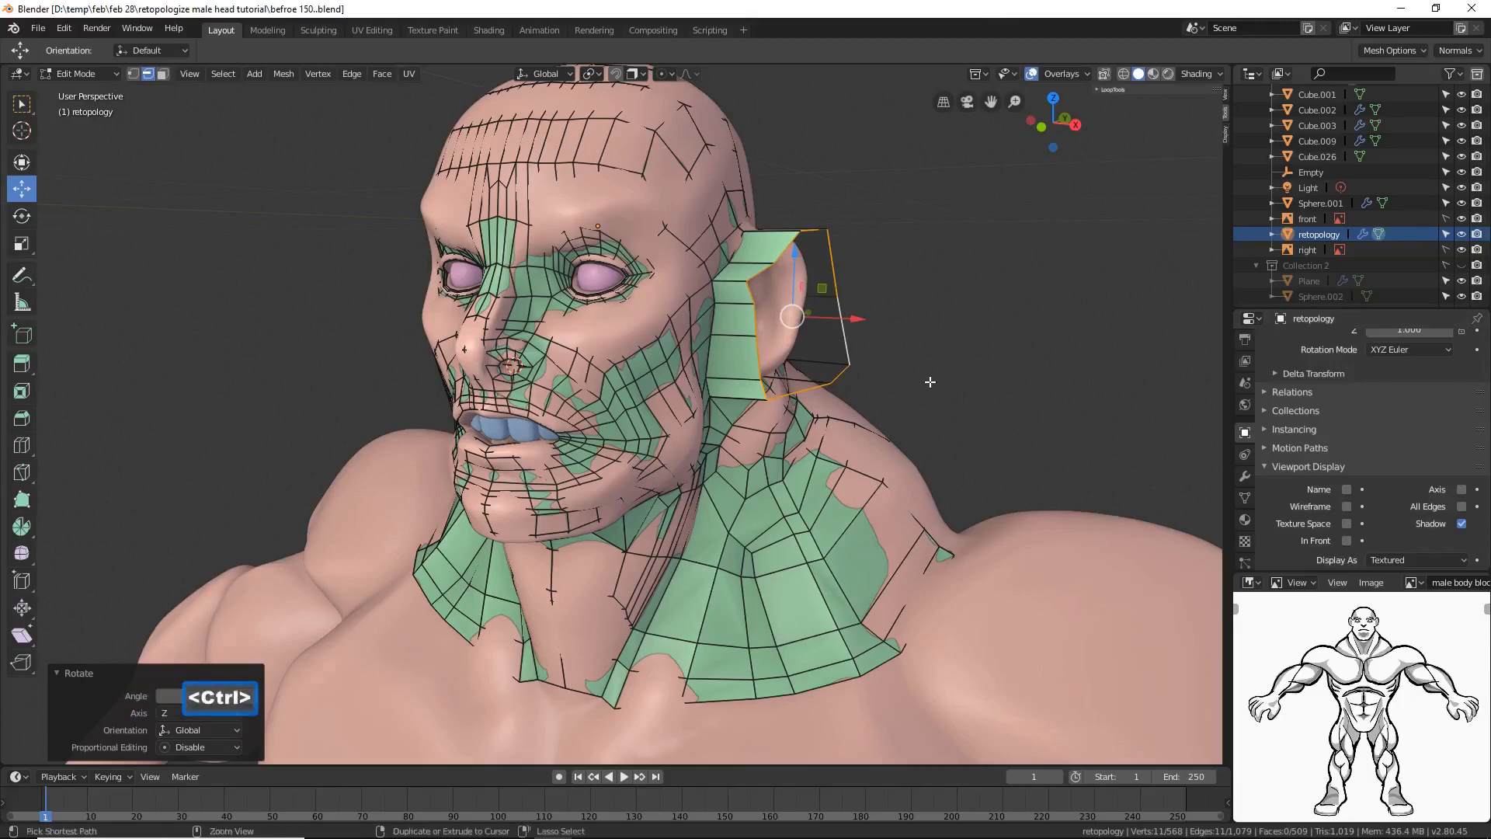
pyautogui.hotkey('ctrl', 'f')
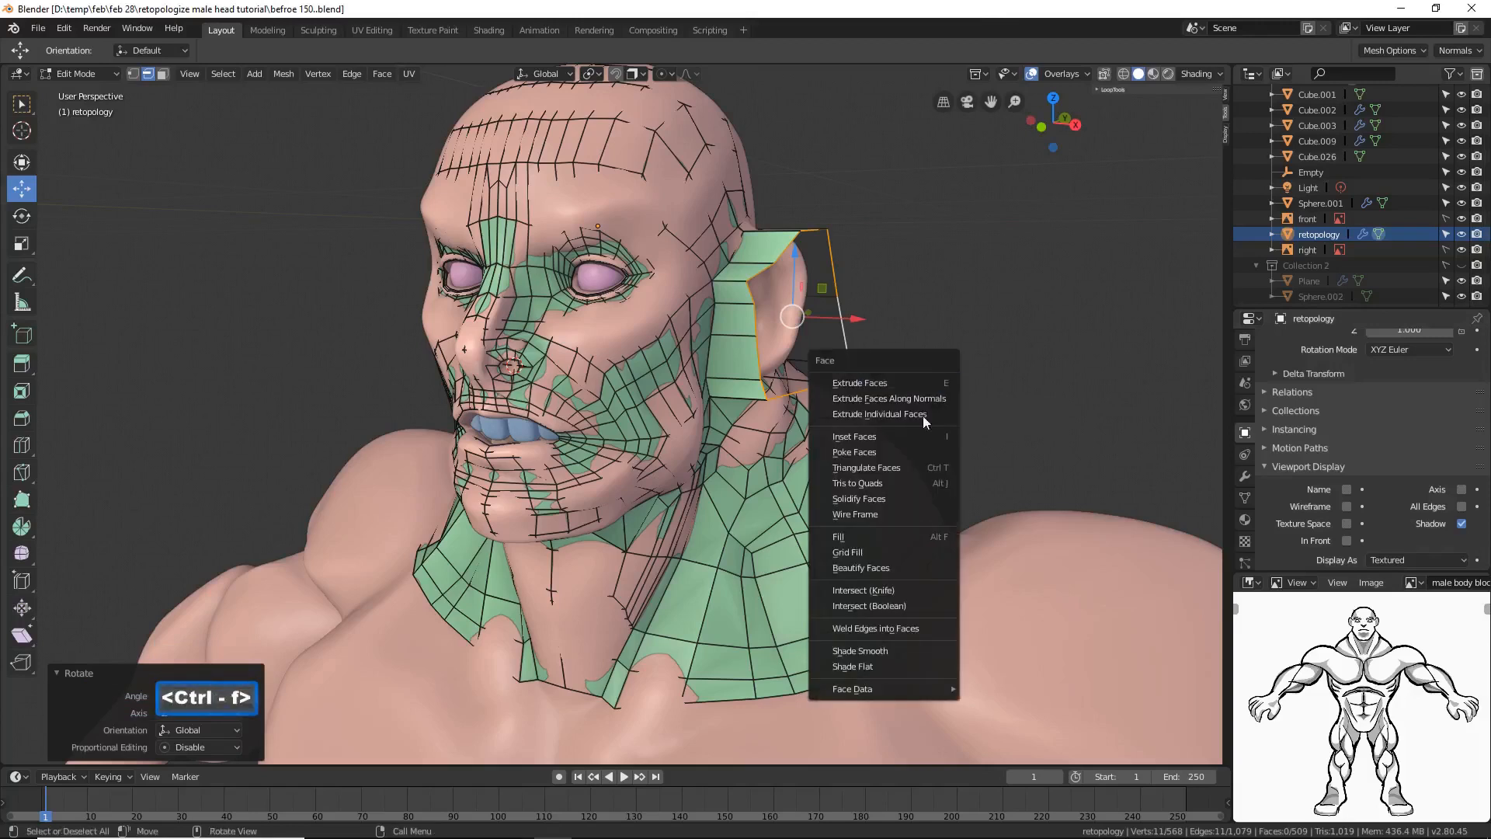
pyautogui.click(887, 551)
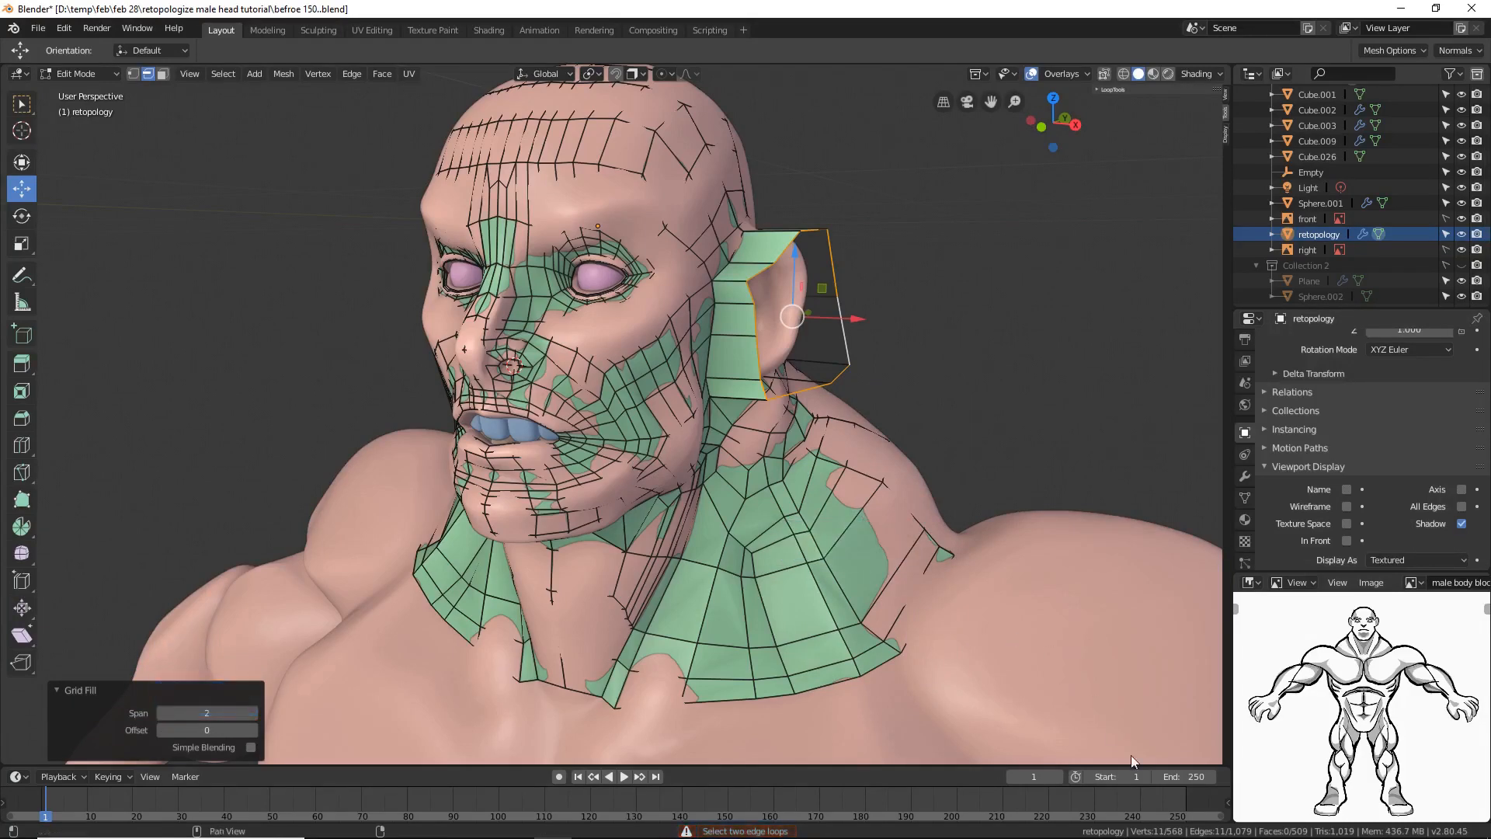
pyautogui.moveTo(956, 410); pyautogui.dragTo(754, 392, button='middle')
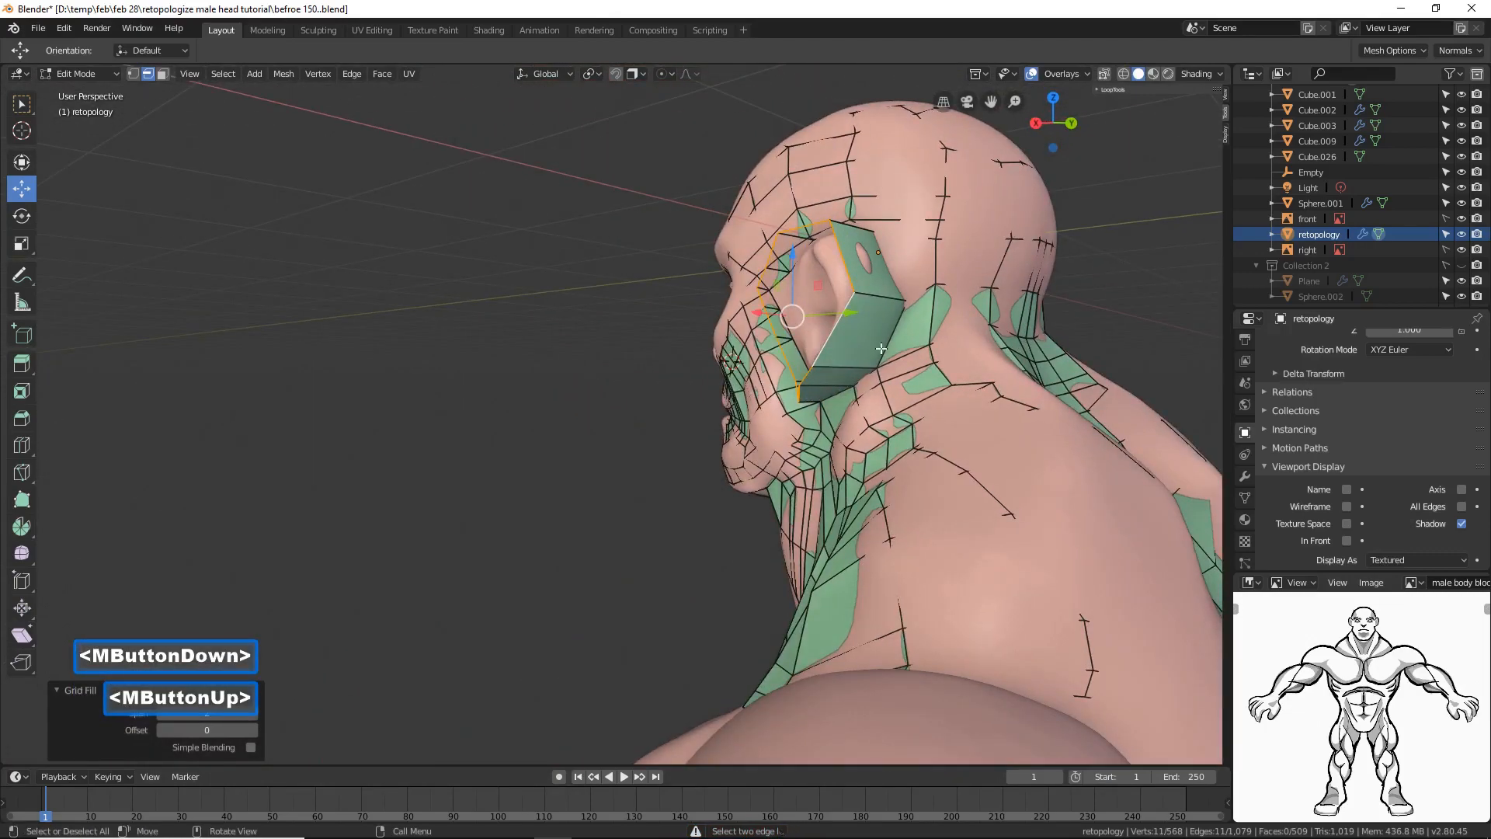
pyautogui.click(565, 408)
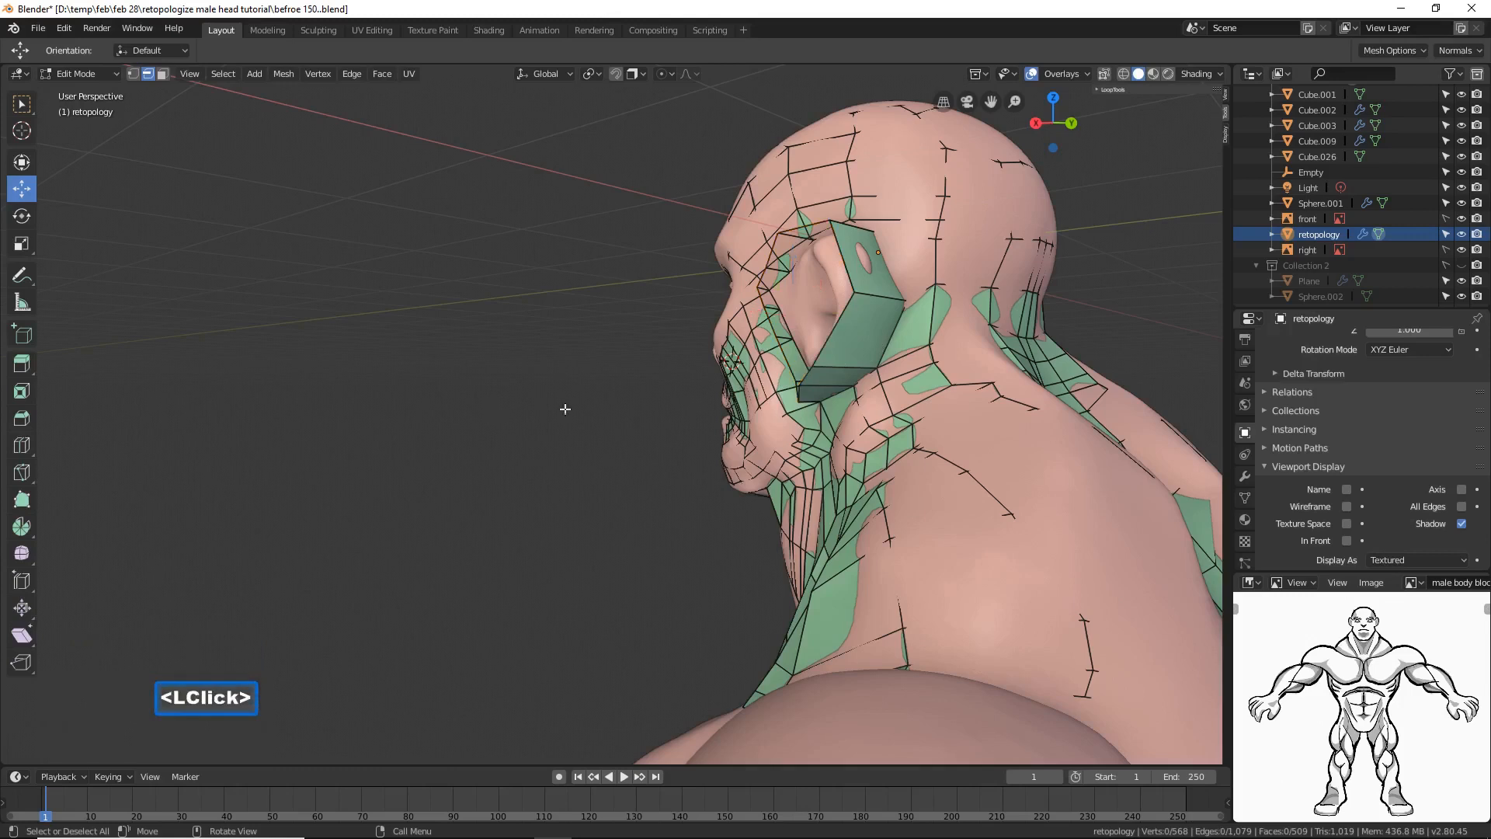
# Step: Add one centred loop cut across the back of the ear extrusion and the back of the head, and clear the selection
pyautogui.hotkey('ctrl', 'r')
pyautogui.click(863, 341)
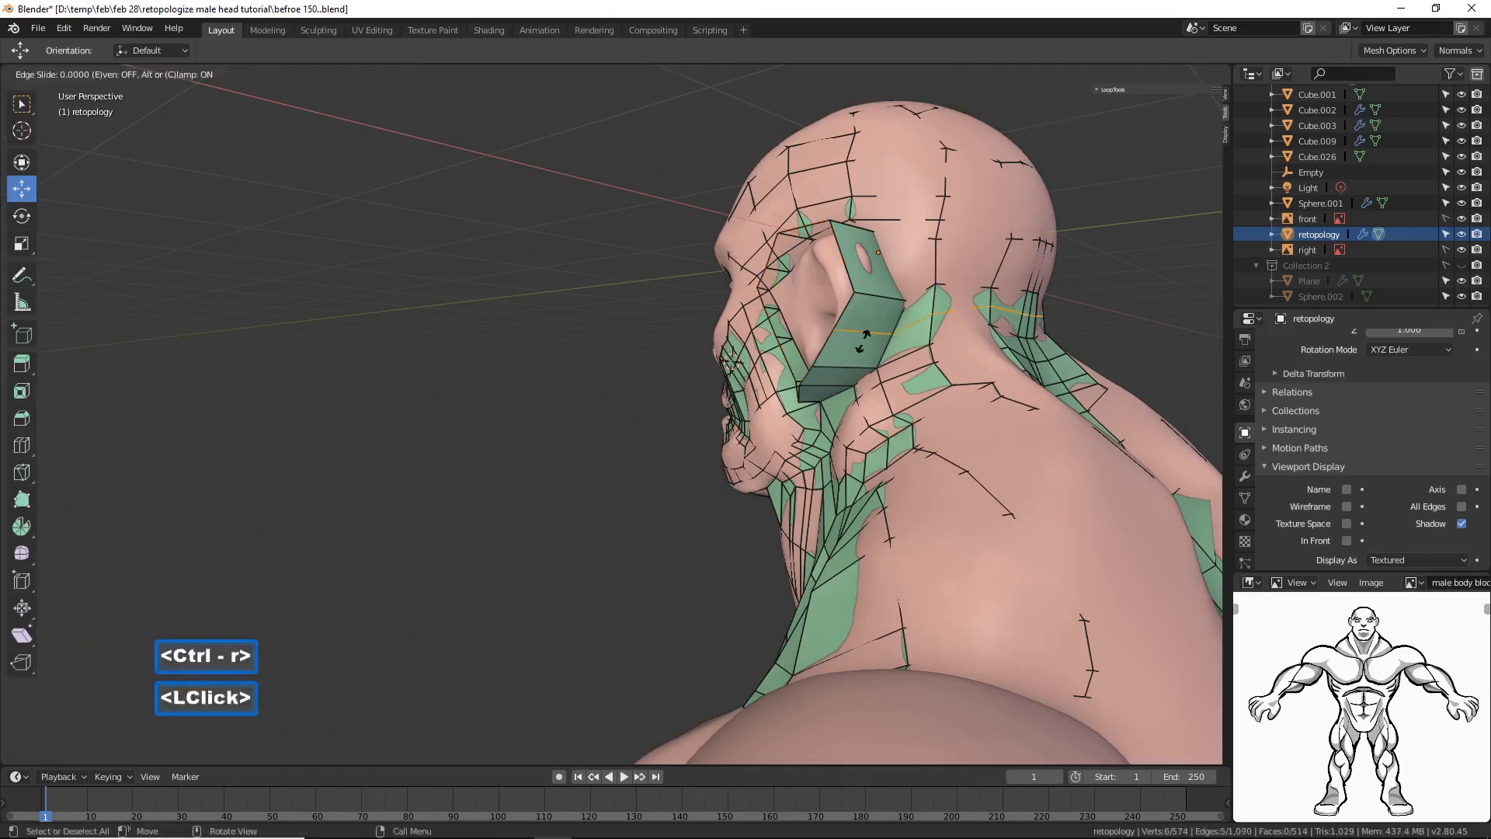
pyautogui.click(863, 340)
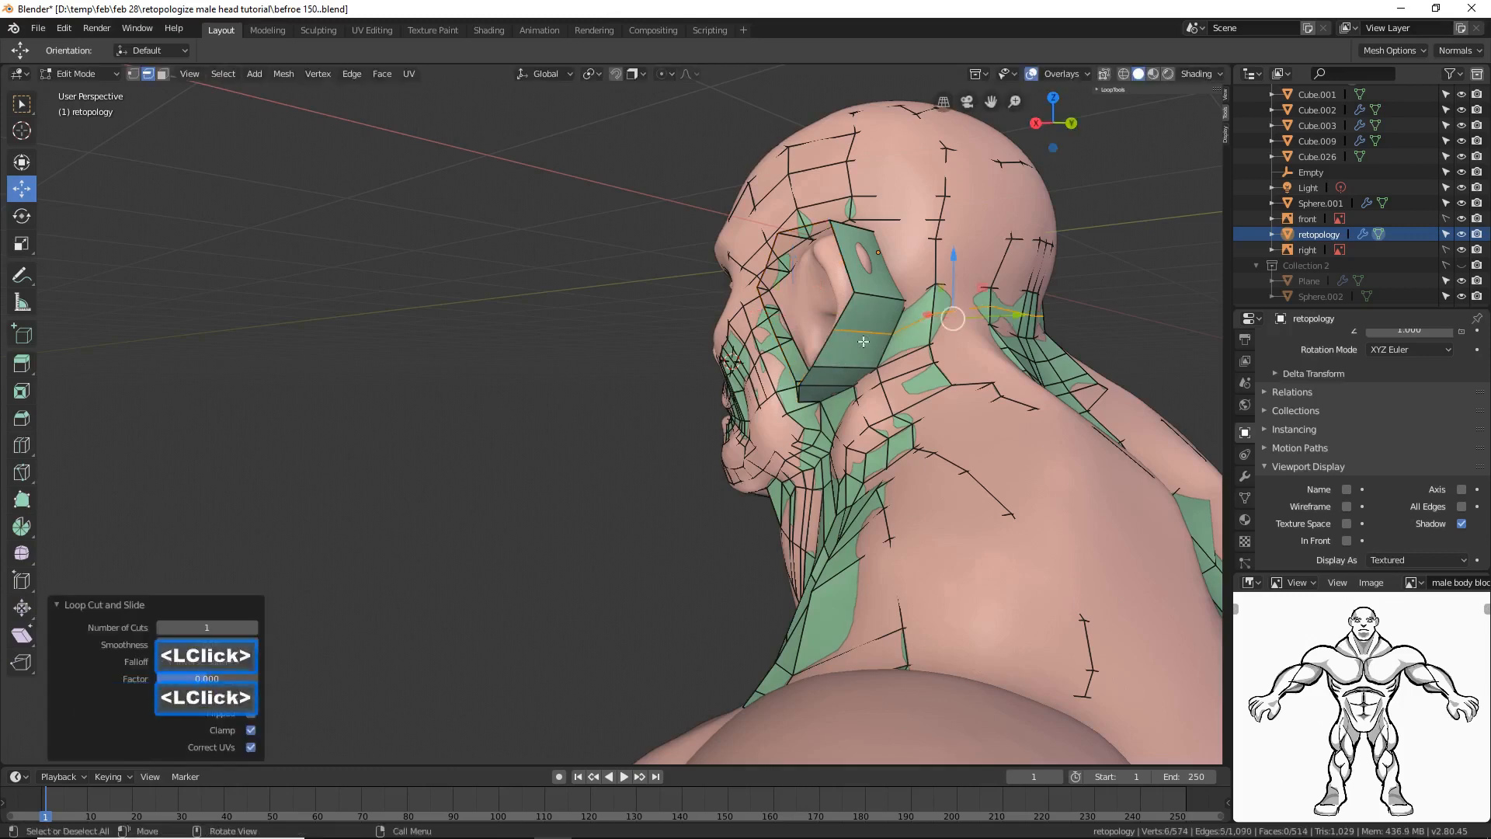
pyautogui.click(516, 469)
# Step: Select the outer ear loop, close it with Grid Fill using a span of 4, and save the file as befroe 152
pyautogui.moveTo(515, 469); pyautogui.dragTo(596, 375, button='middle')
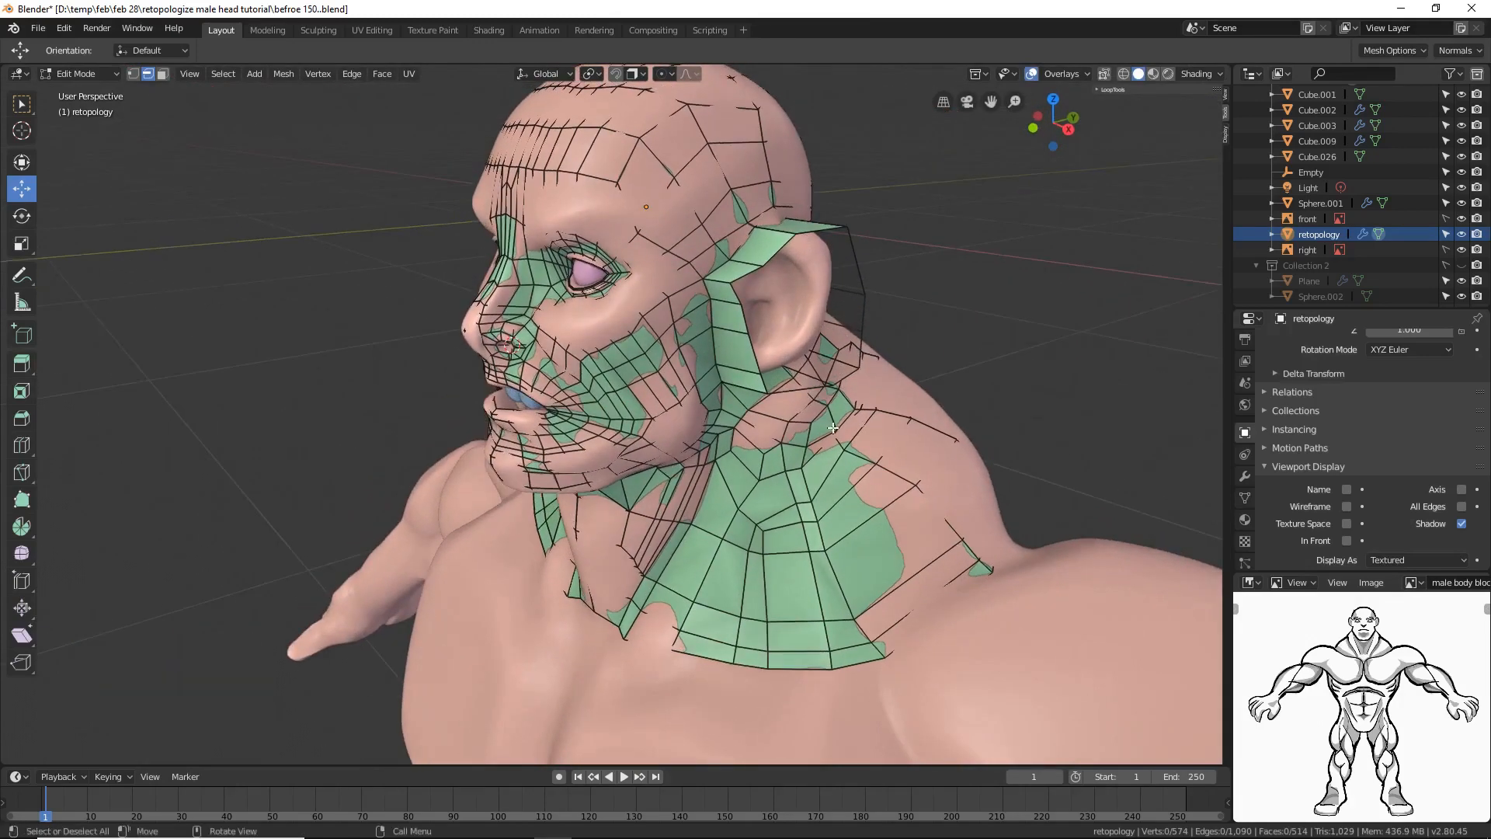
pyautogui.press('alt')
pyautogui.keyDown('alt'); pyautogui.click(754, 360); pyautogui.keyUp('alt')
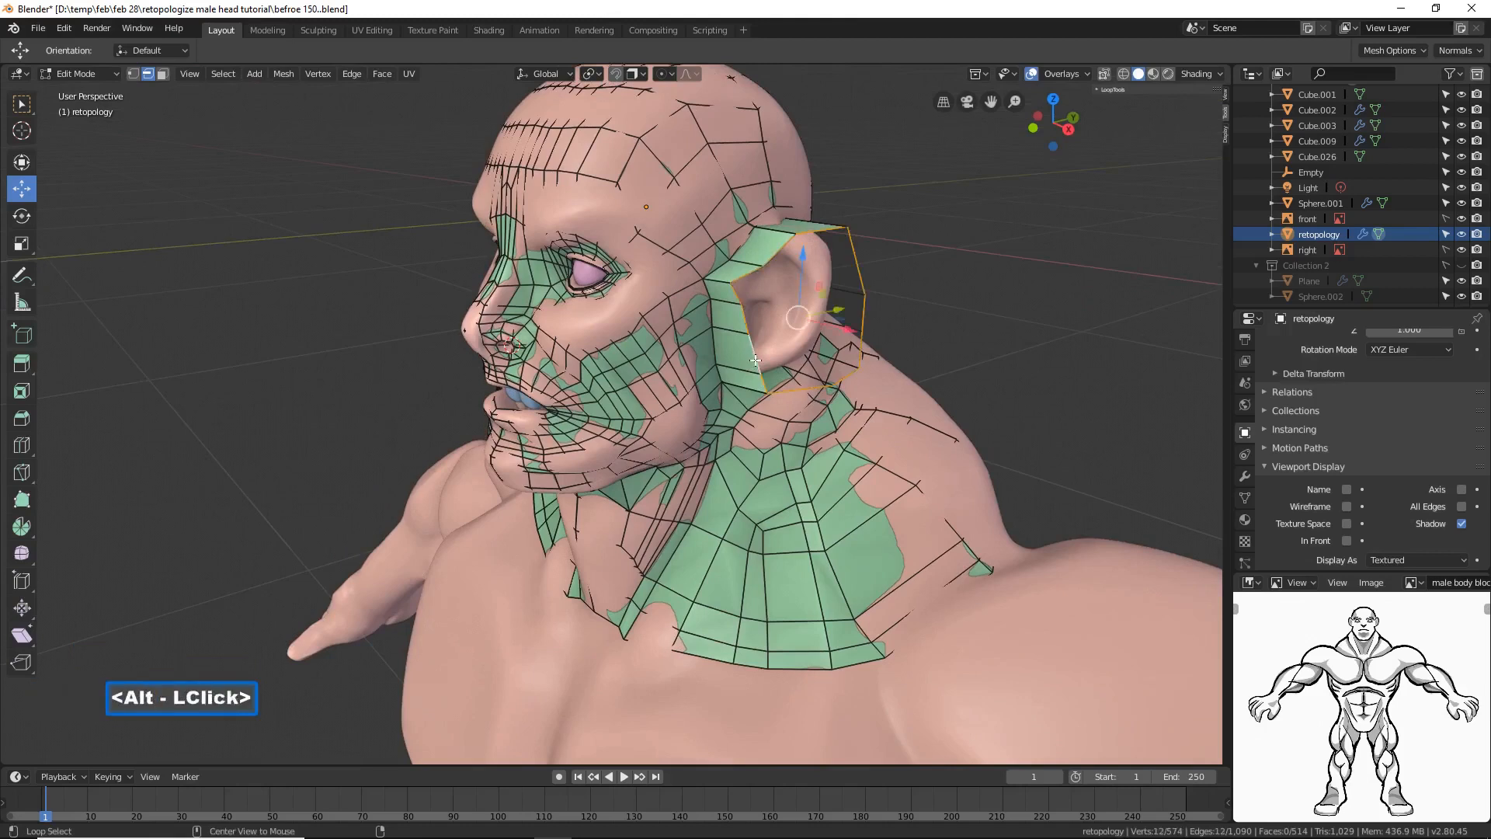
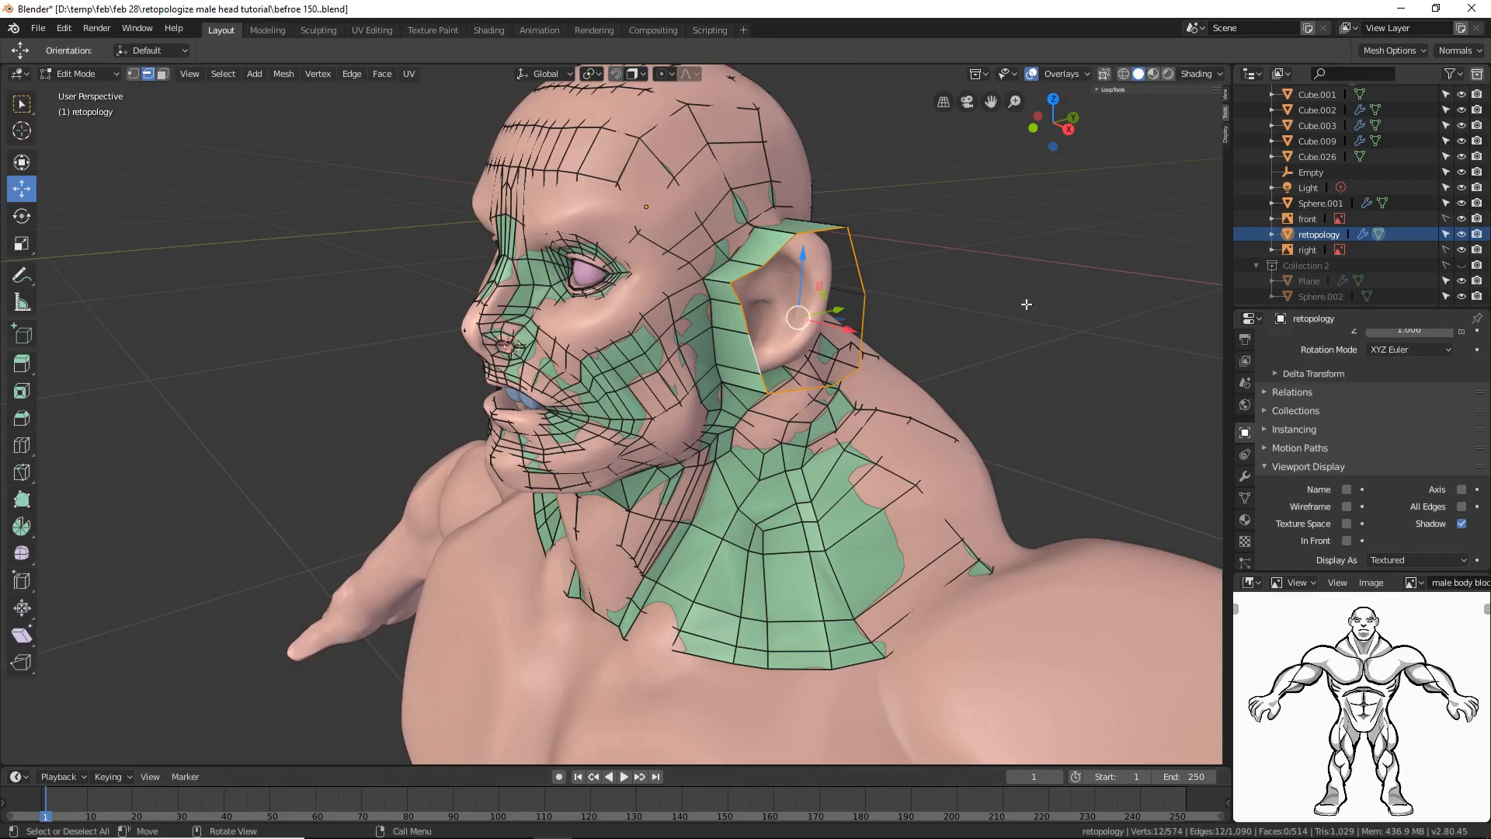
pyautogui.press('ctrl')
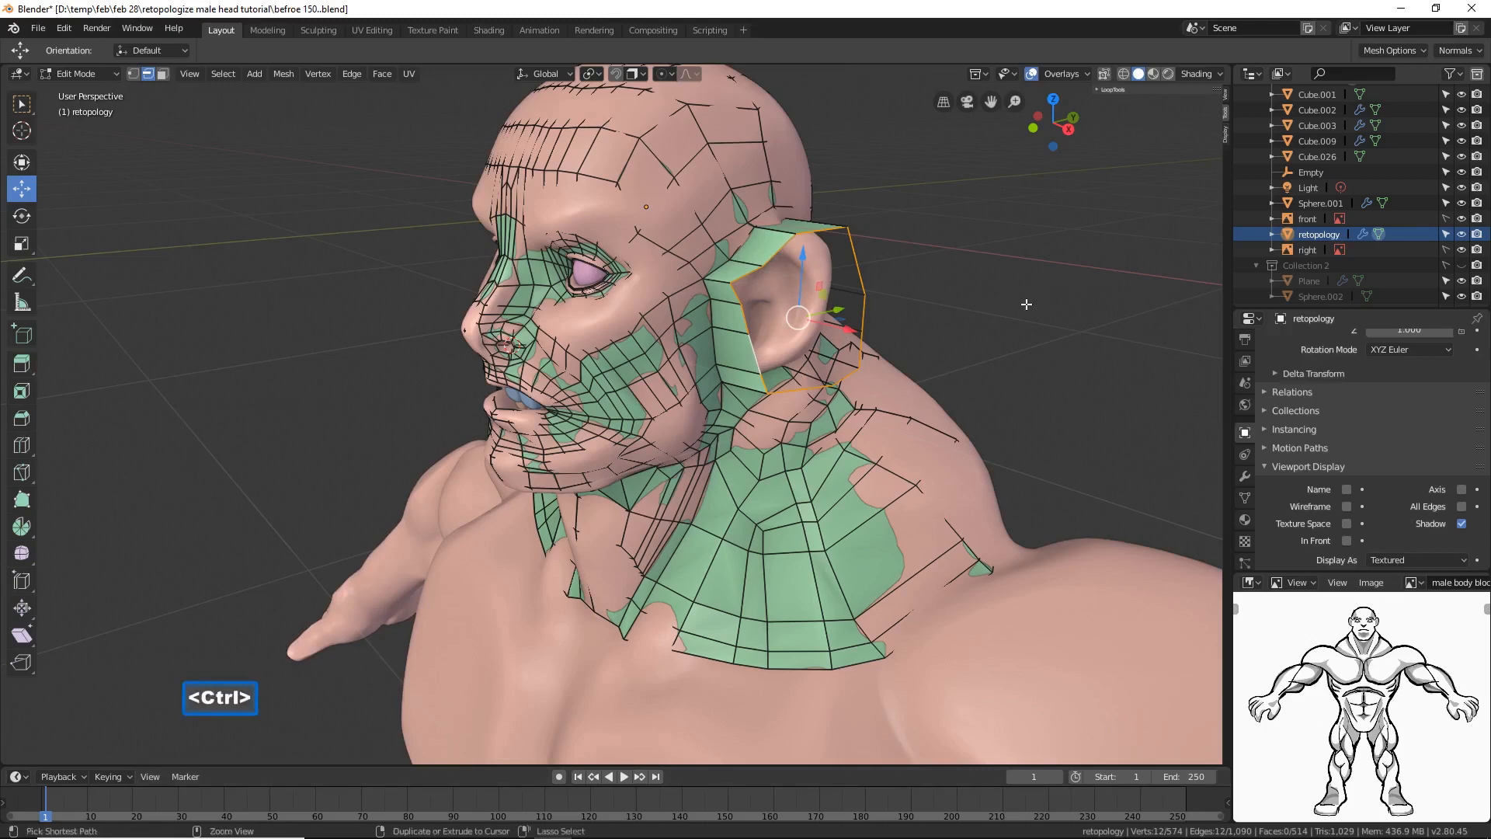
pyautogui.hotkey('ctrl', 'f')
pyautogui.click(1027, 305)
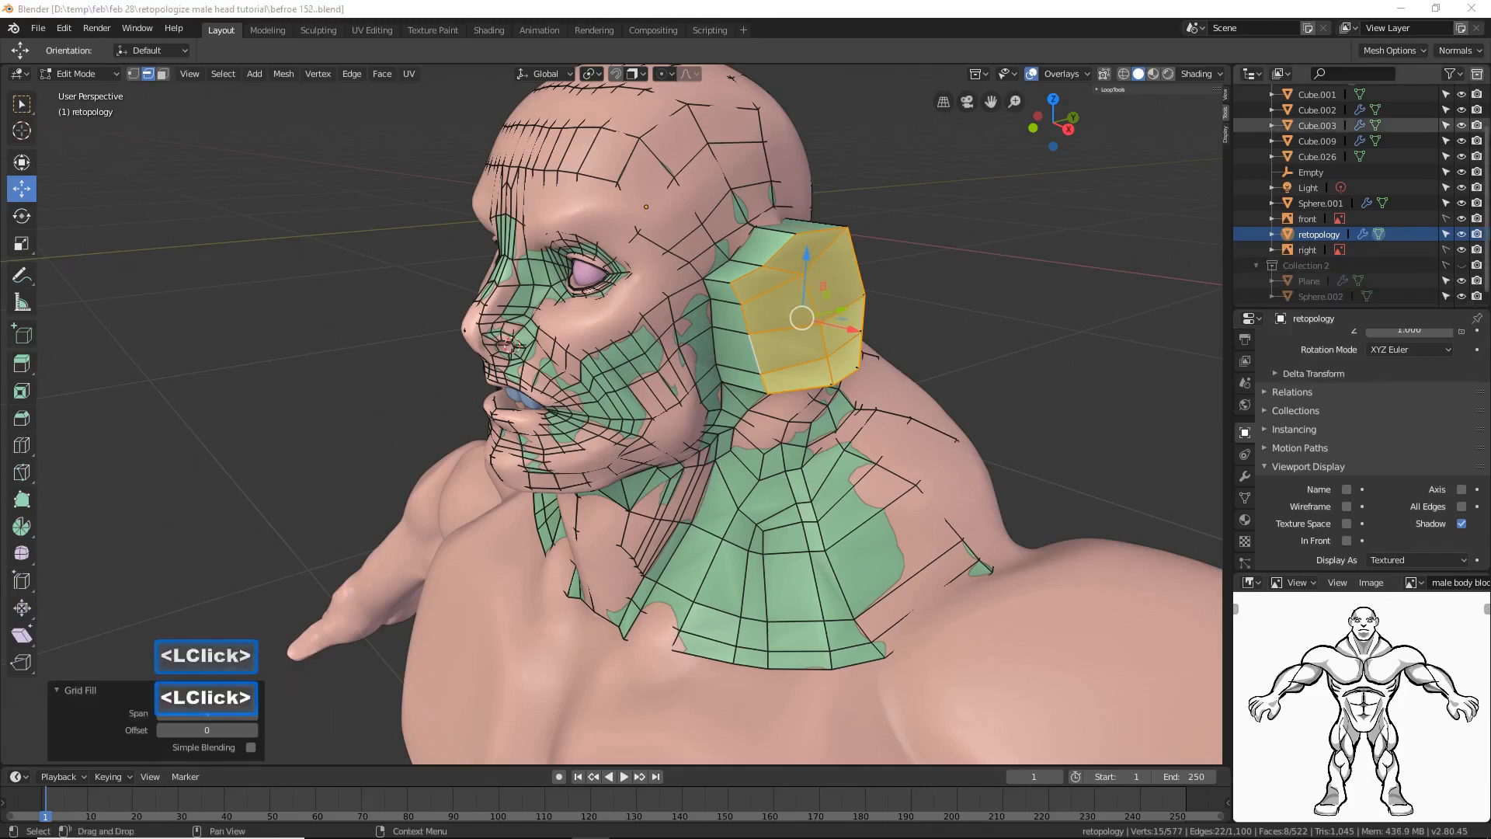
pyautogui.click(938, 14)
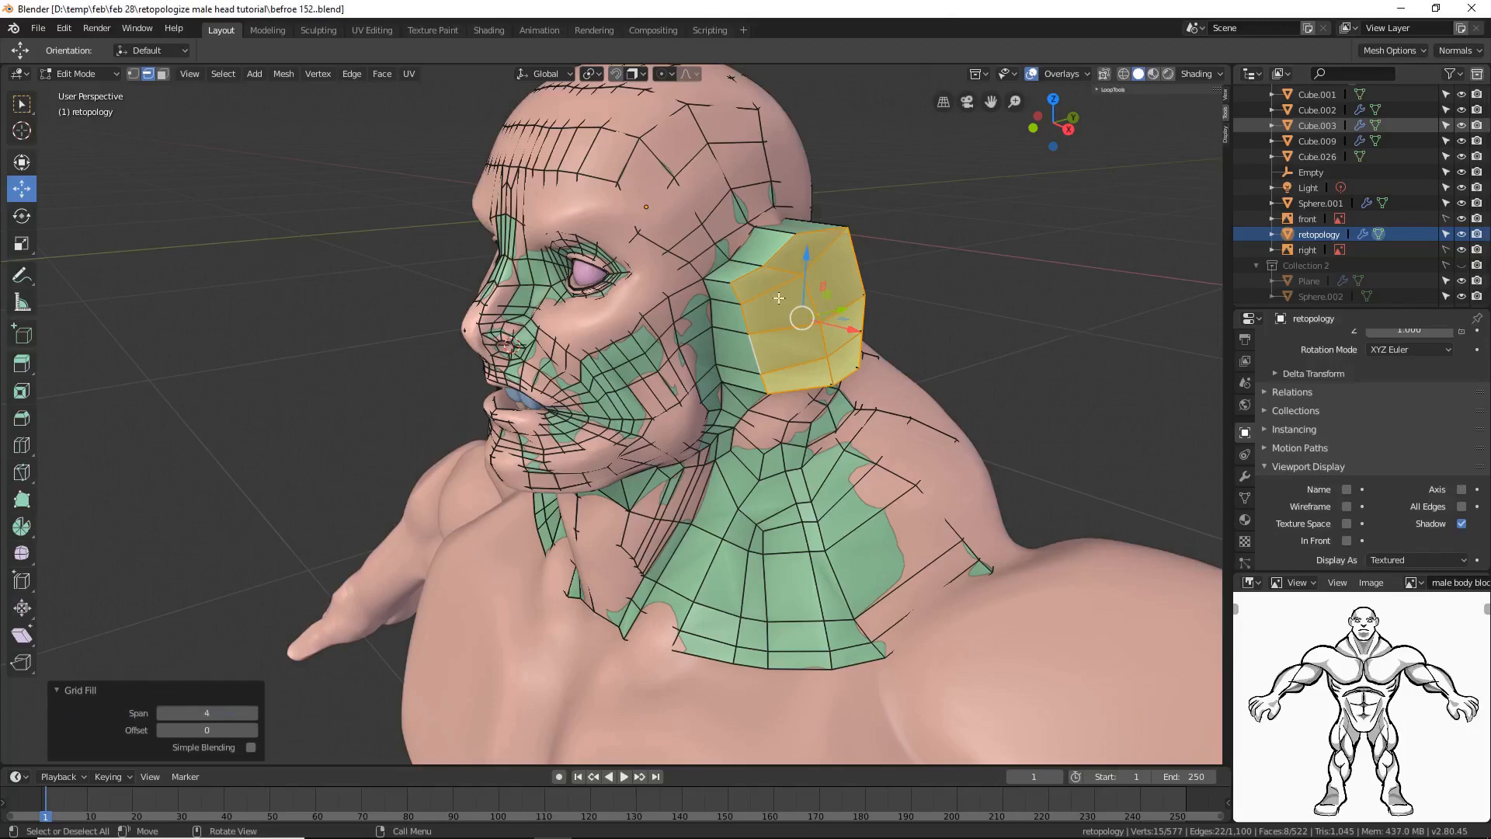
# Step: Extrude the ear's filled outer faces in place, scale them to 0.726, and save the file as befroe 154
pyautogui.press('e')
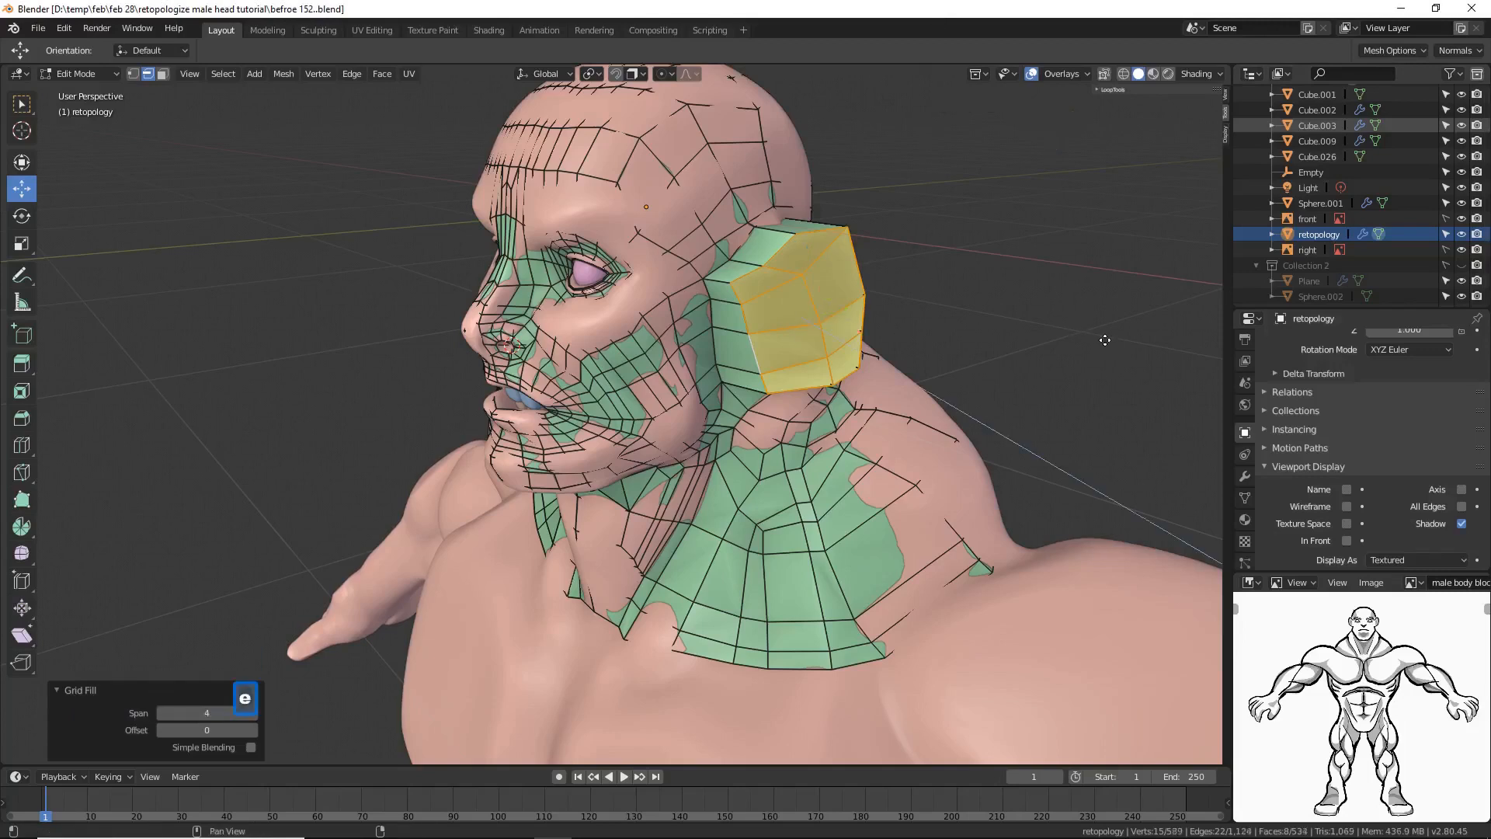
pyautogui.press('s')
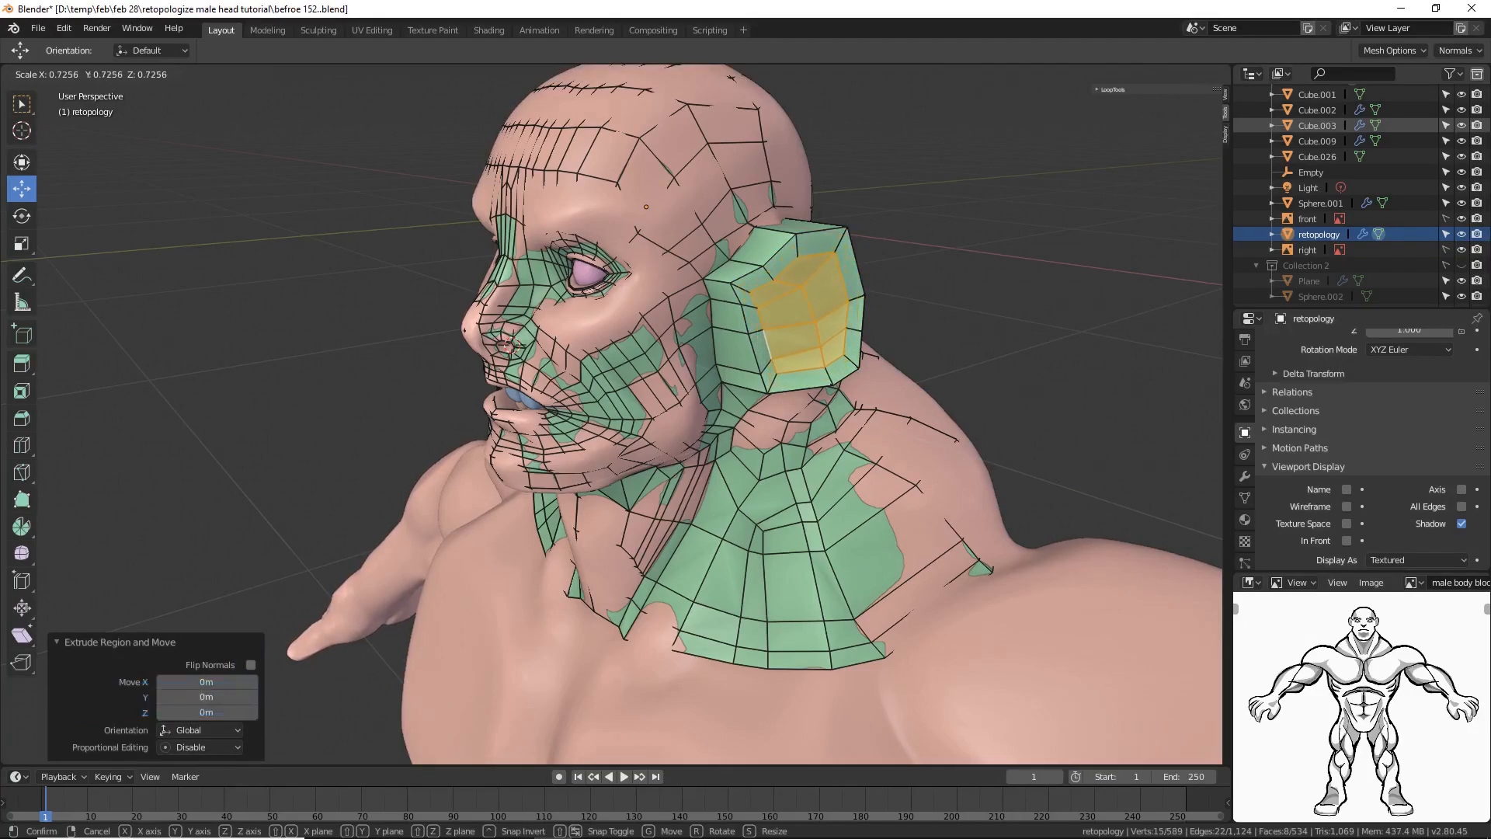
pyautogui.click(1086, 446)
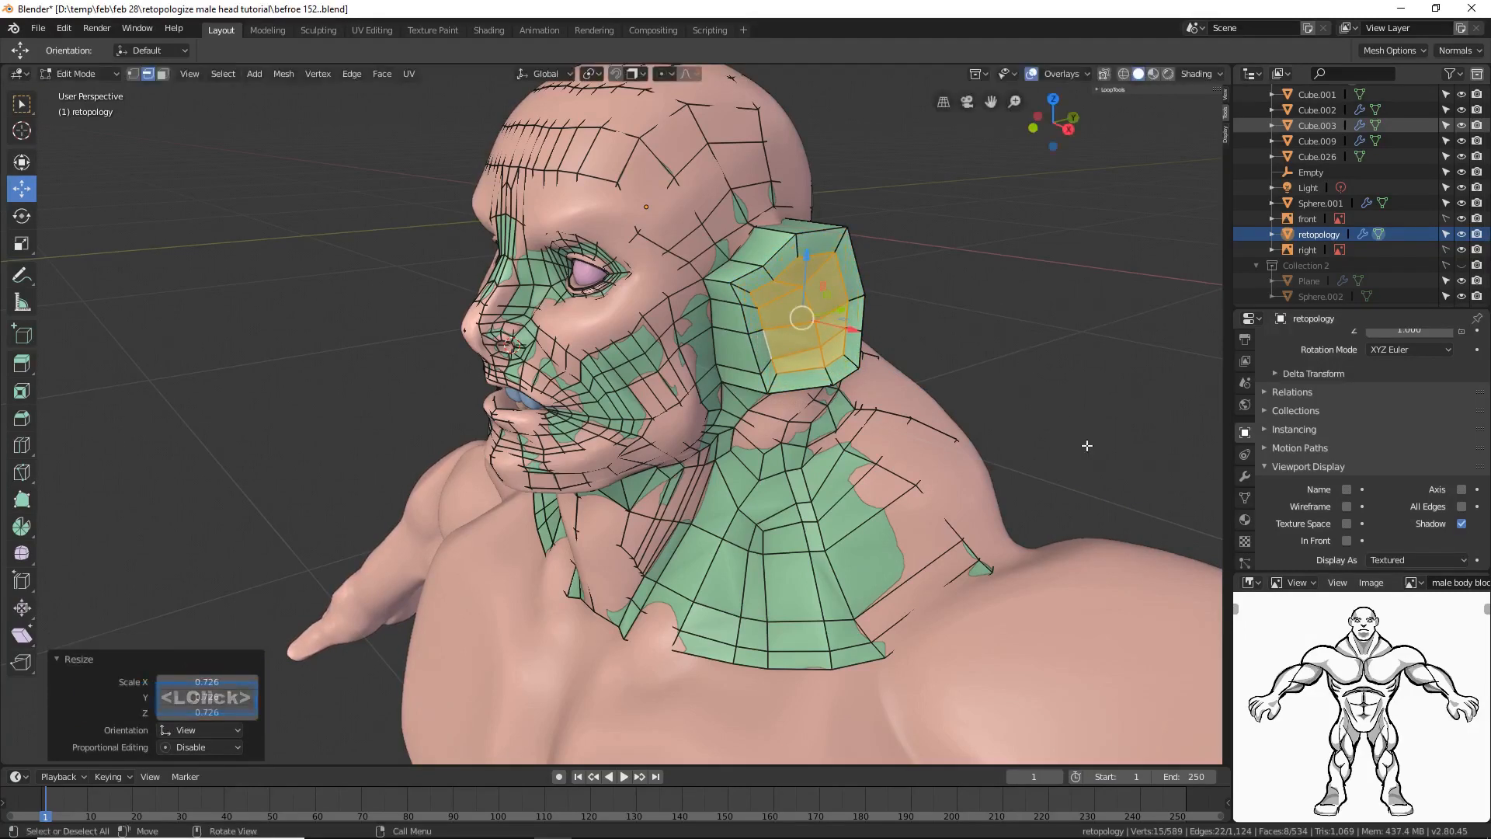
pyautogui.click(917, 156)
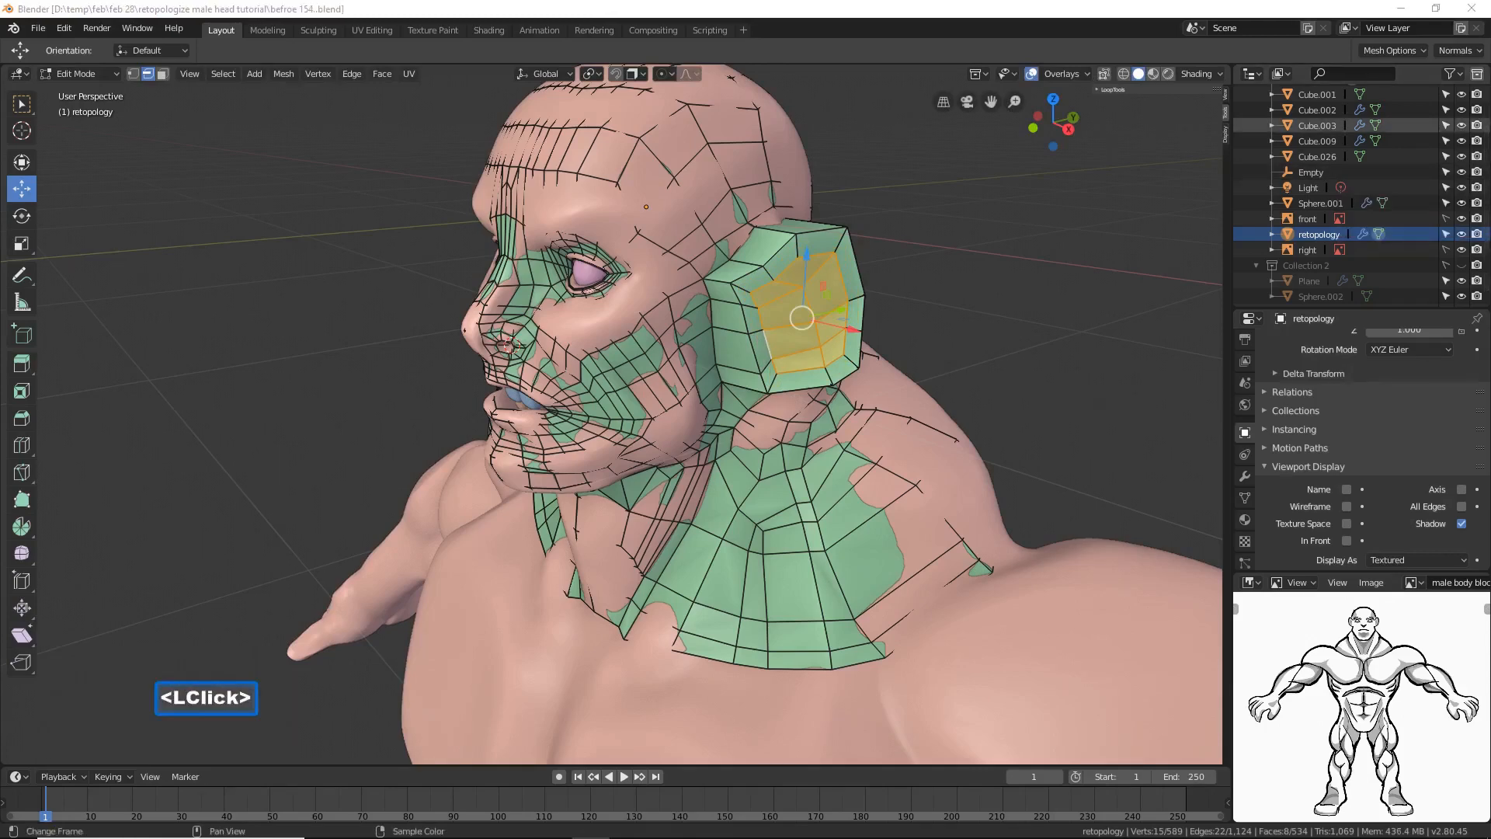
pyautogui.click(912, 20)
# Step: Add two evenly spaced loop cuts around the sides of the ear extrusion, and clear the selection
pyautogui.moveTo(734, 278); pyautogui.dragTo(808, 290, button='middle')
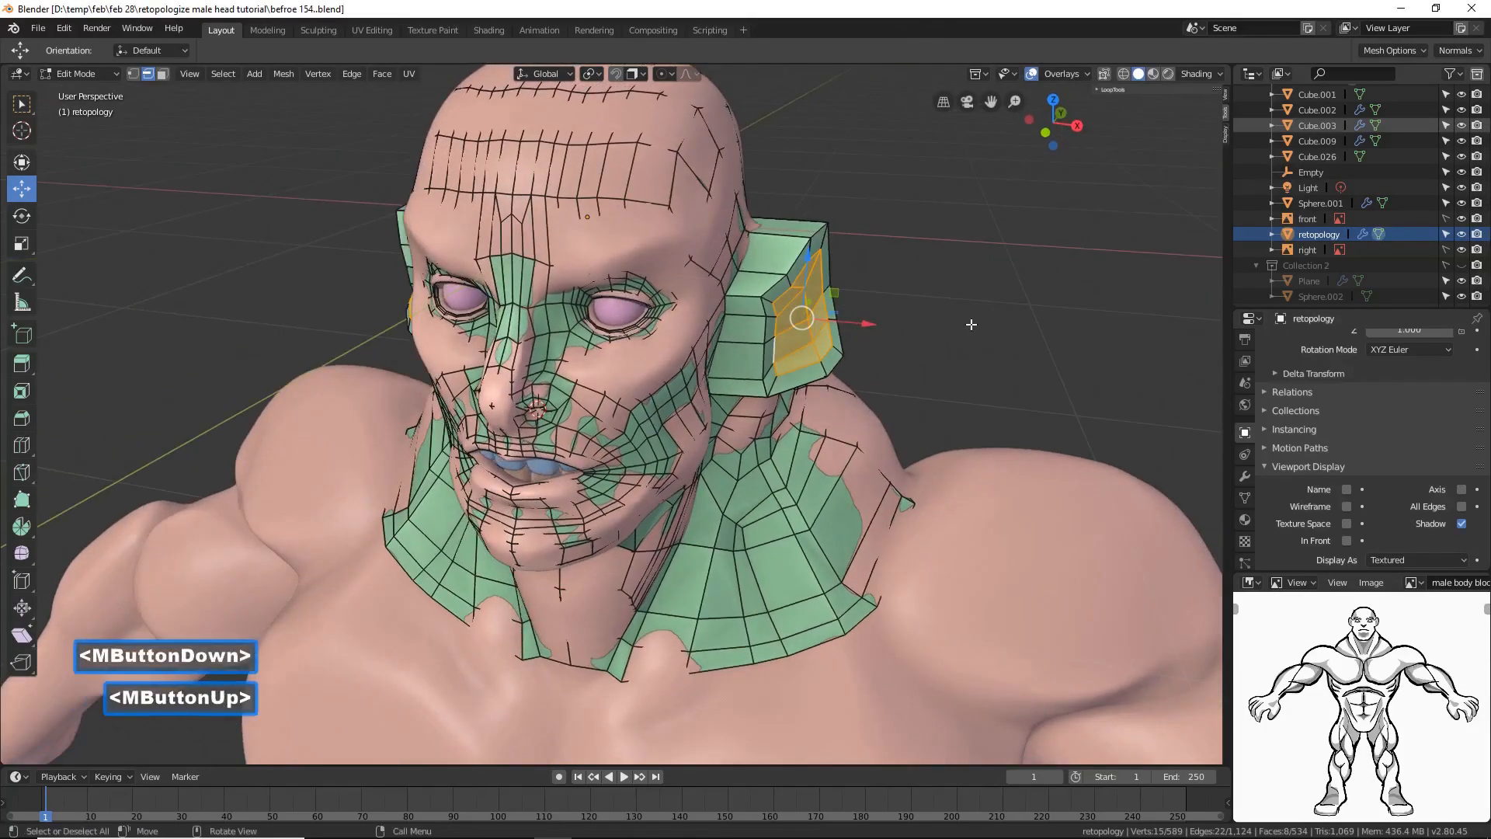
pyautogui.click(971, 324)
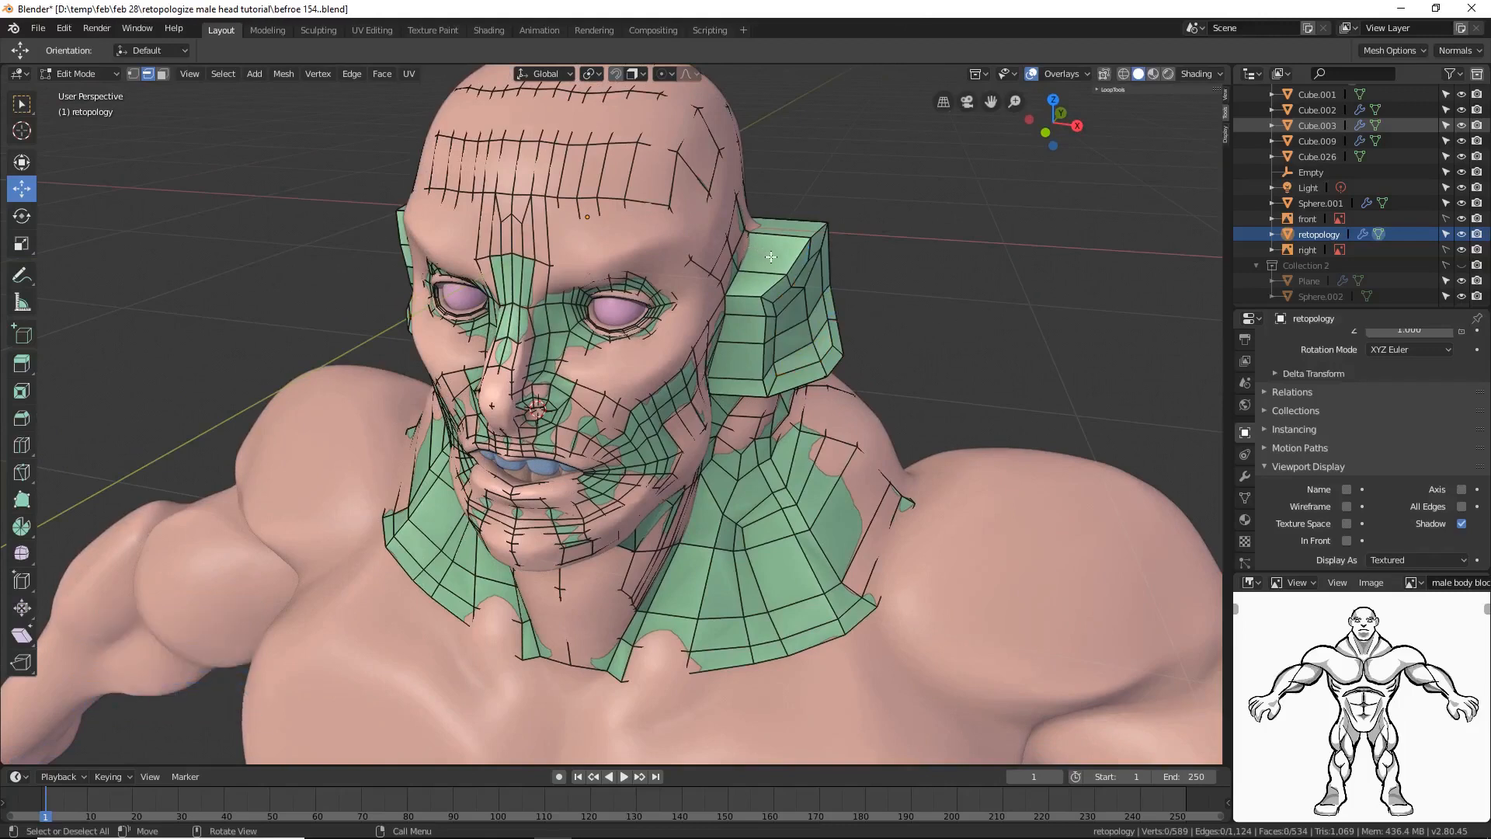
pyautogui.press('ctrl')
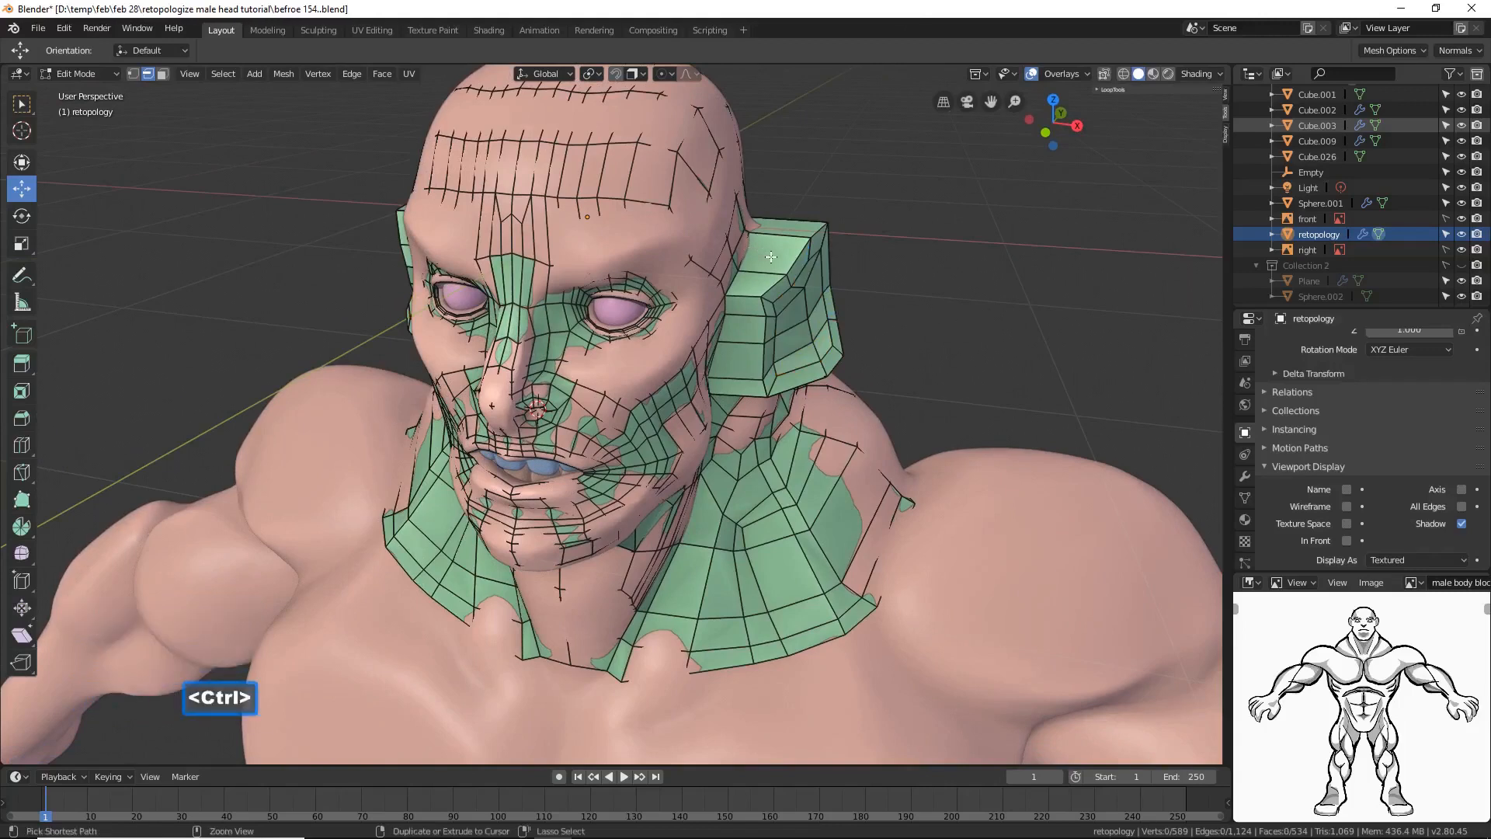
pyautogui.hotkey('ctrl', 'r')
pyautogui.scroll(1, 770, 256)
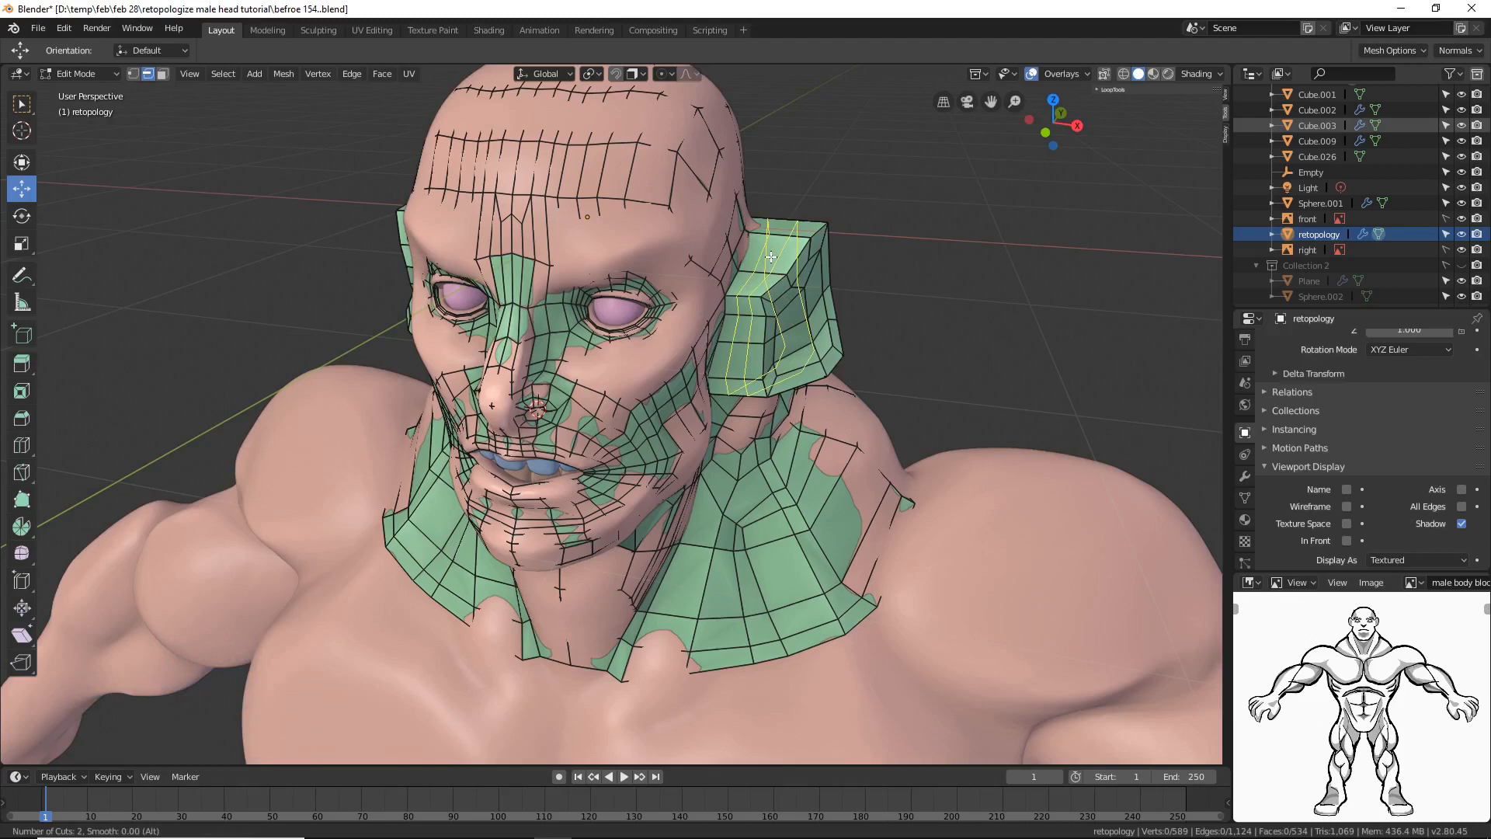
pyautogui.click(770, 256)
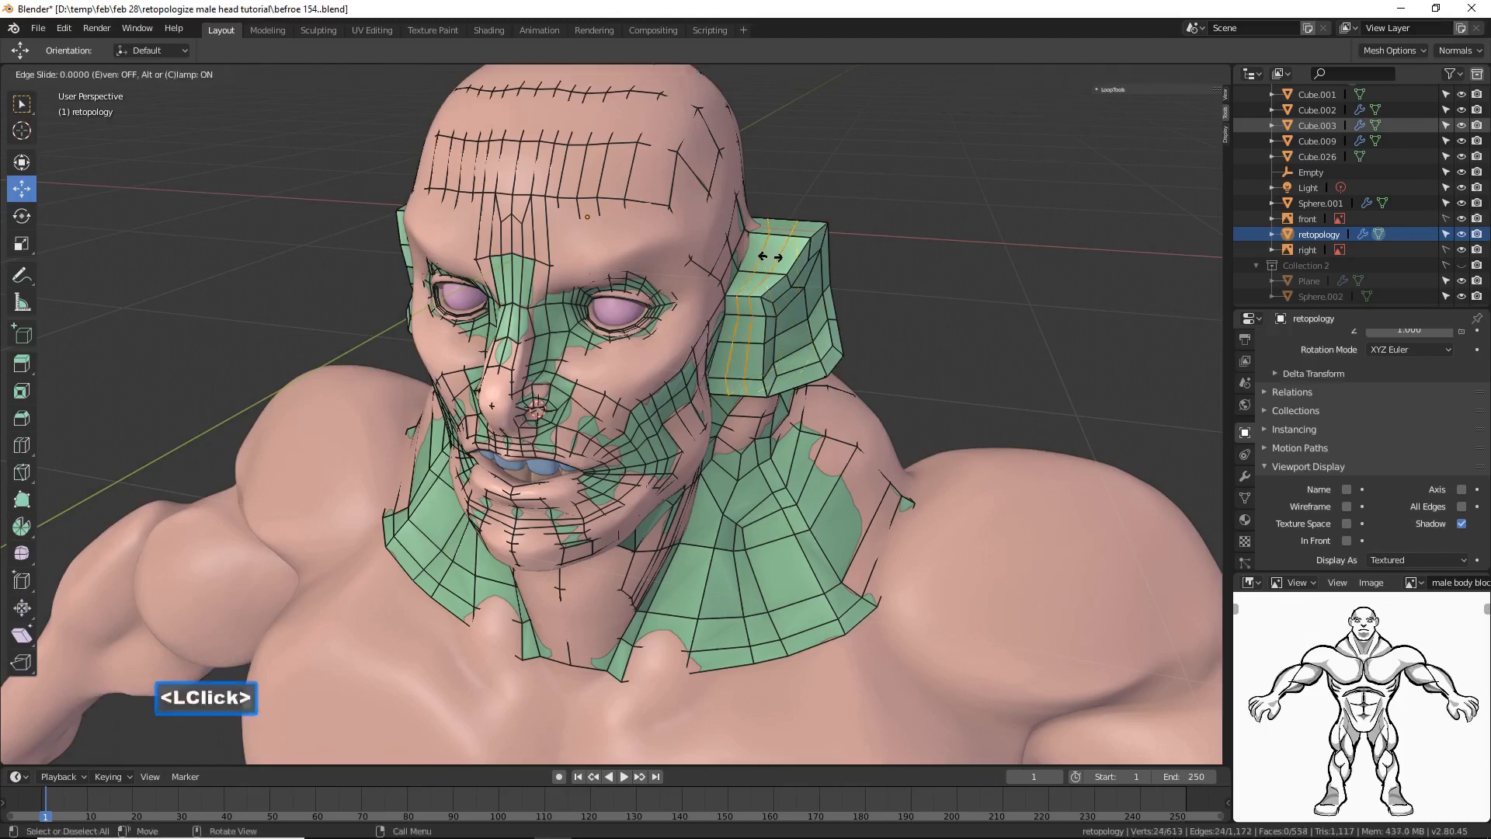
pyautogui.doubleClick(781, 257)
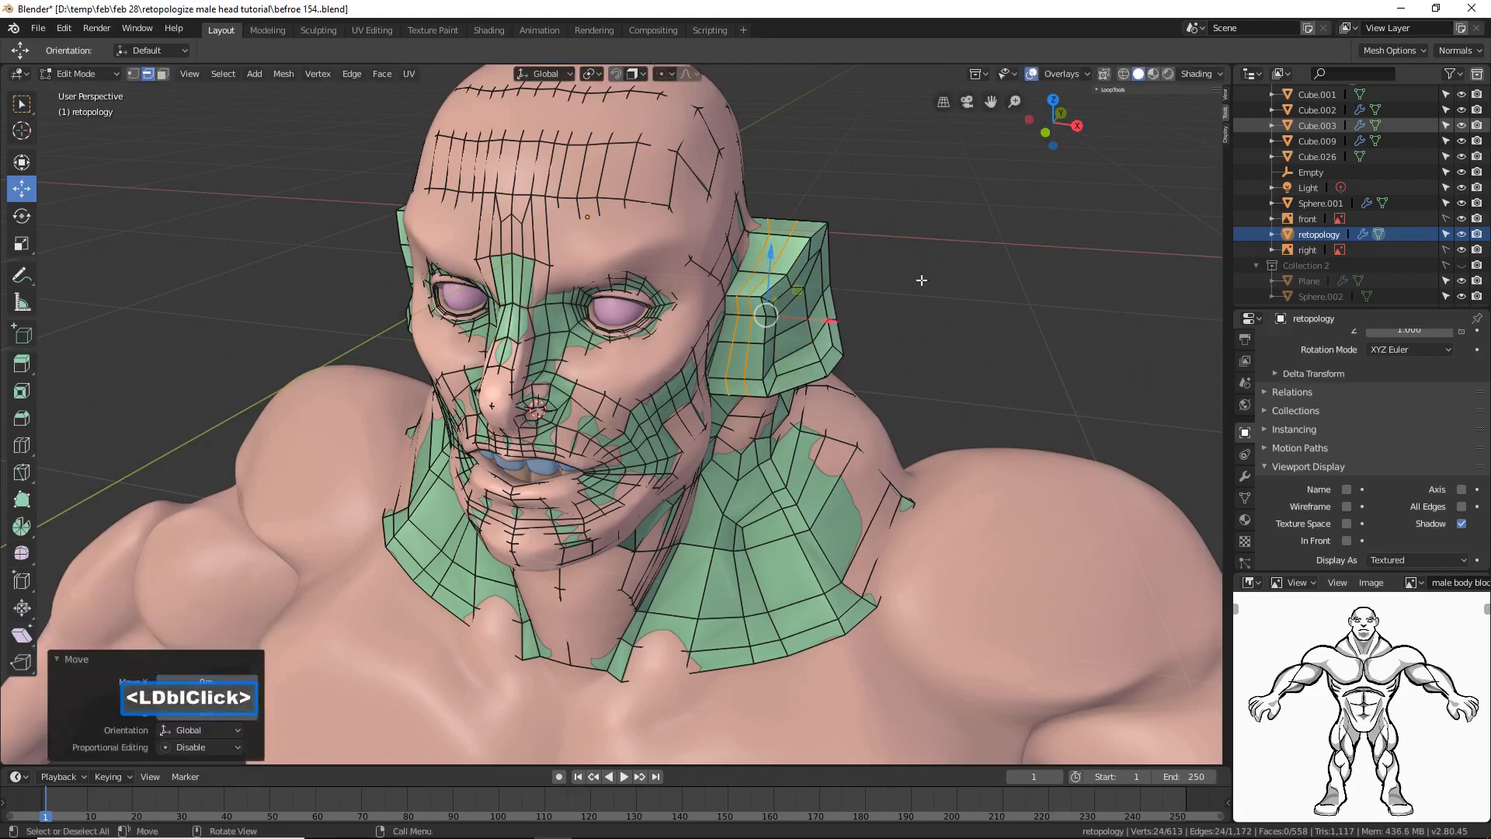
pyautogui.click(986, 314)
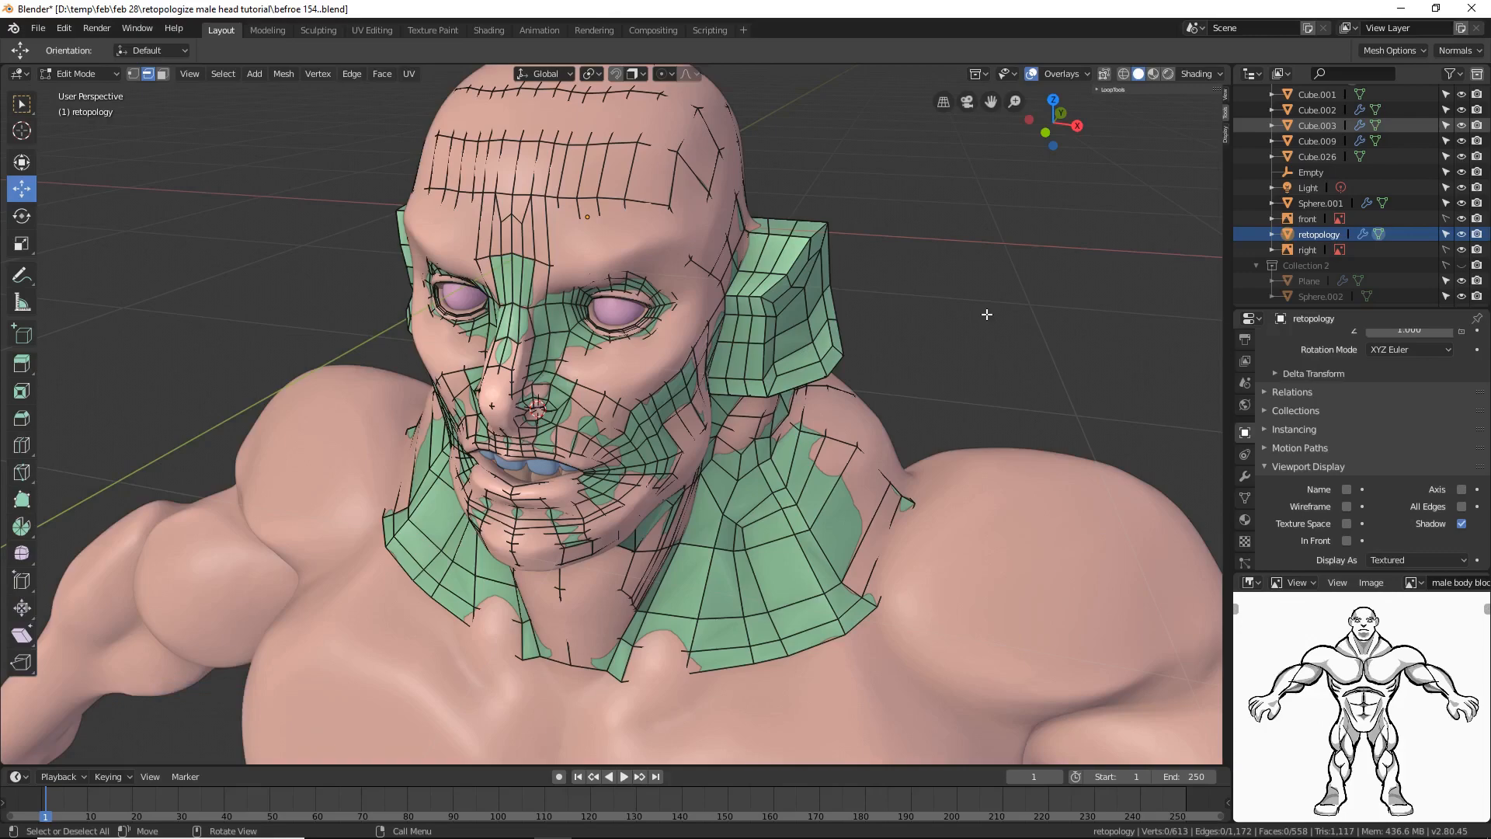
# Step: Display the retopology mesh in front of the sculpt, switch to vertex selection, and save the file as befroe 155
pyautogui.moveTo(965, 339); pyautogui.dragTo(988, 310, button='middle')
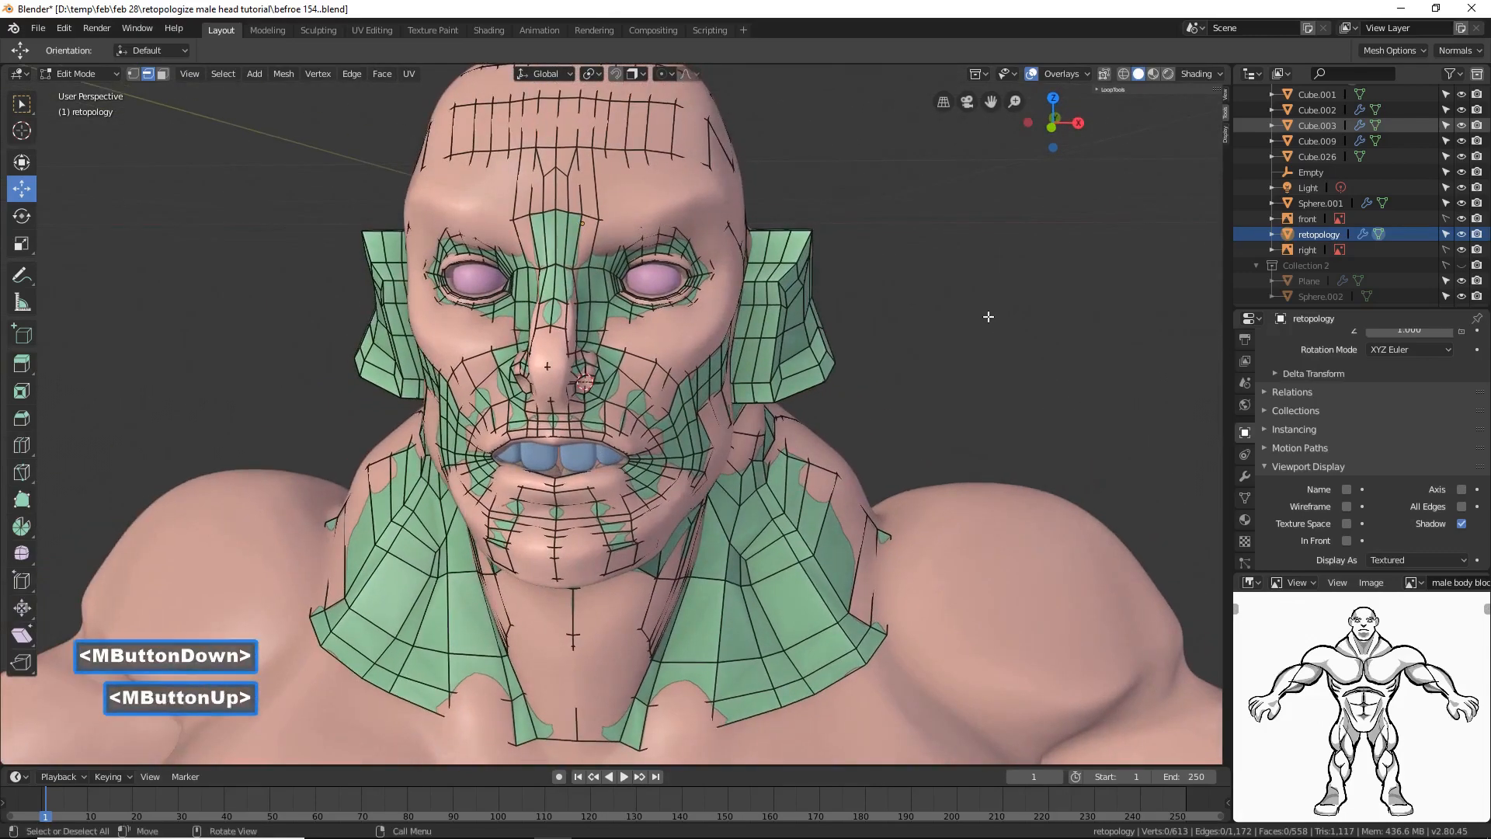
pyautogui.click(1347, 541)
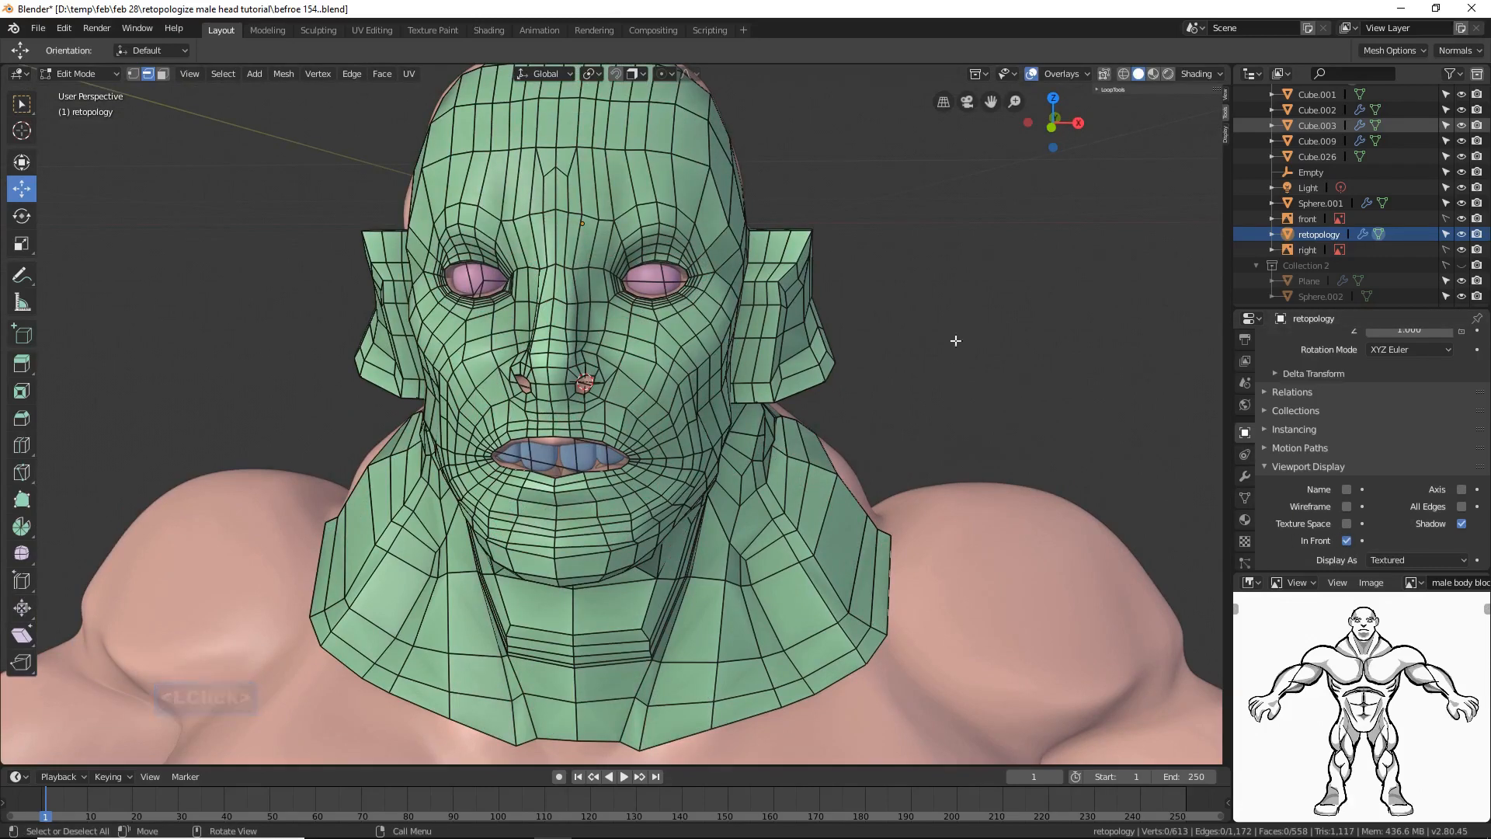
pyautogui.click(134, 73)
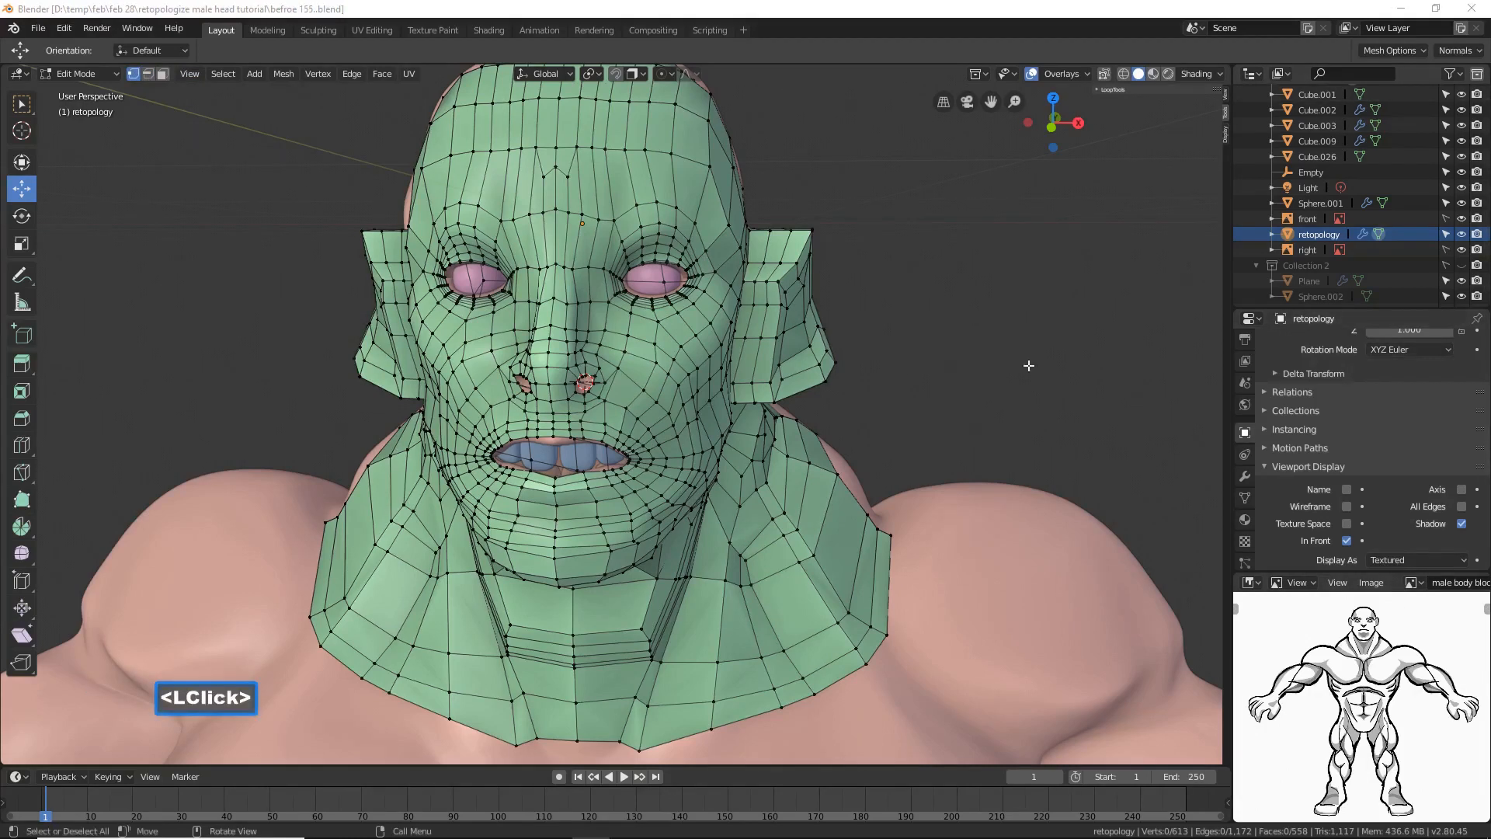
pyautogui.click(865, 23)
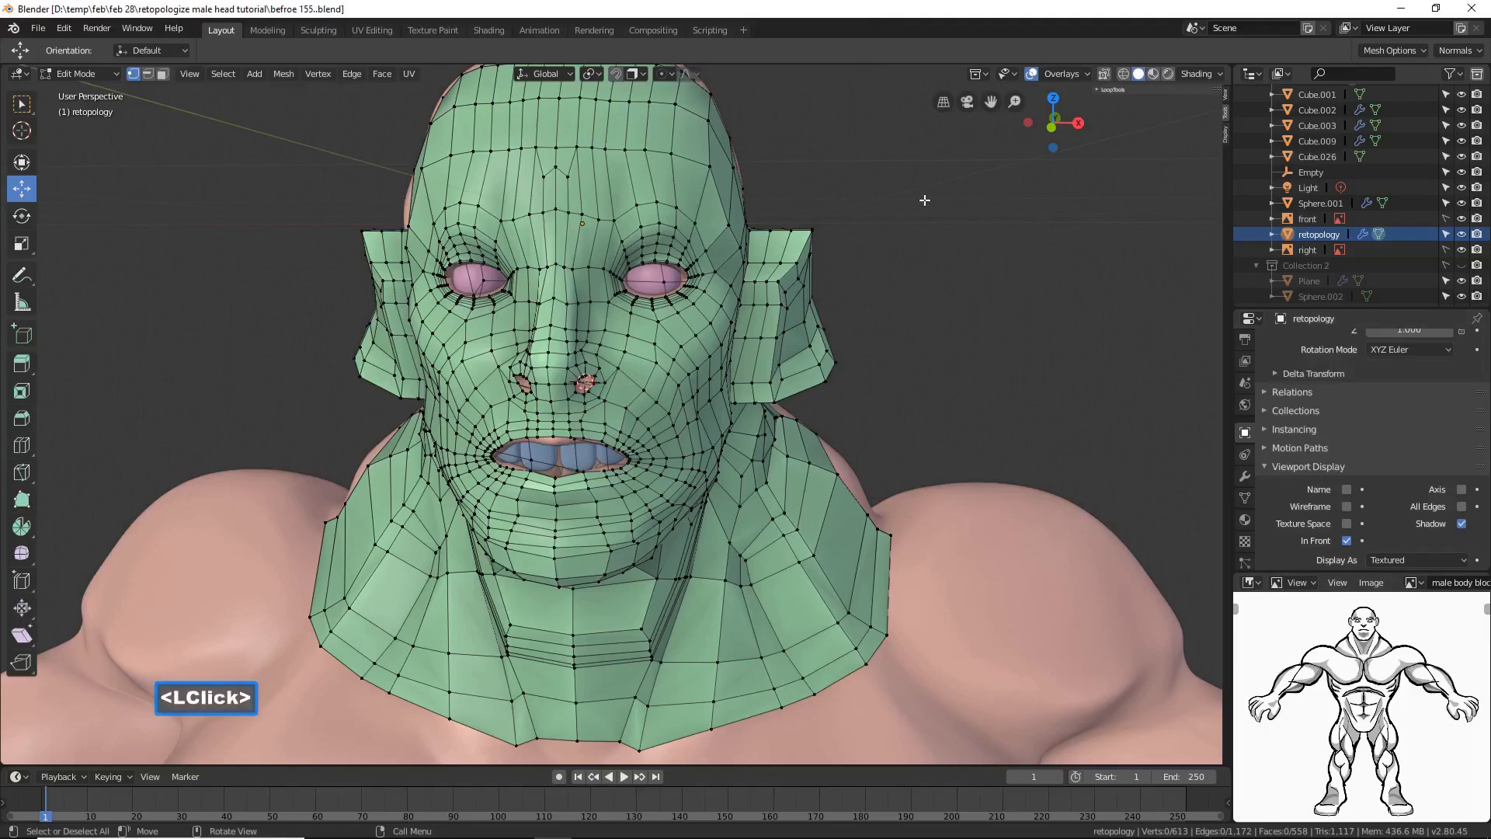
pyautogui.keyDown('ctrl'); pyautogui.moveTo(941, 200); pyautogui.dragTo(943, 212, button='middle'); pyautogui.keyUp('ctrl')
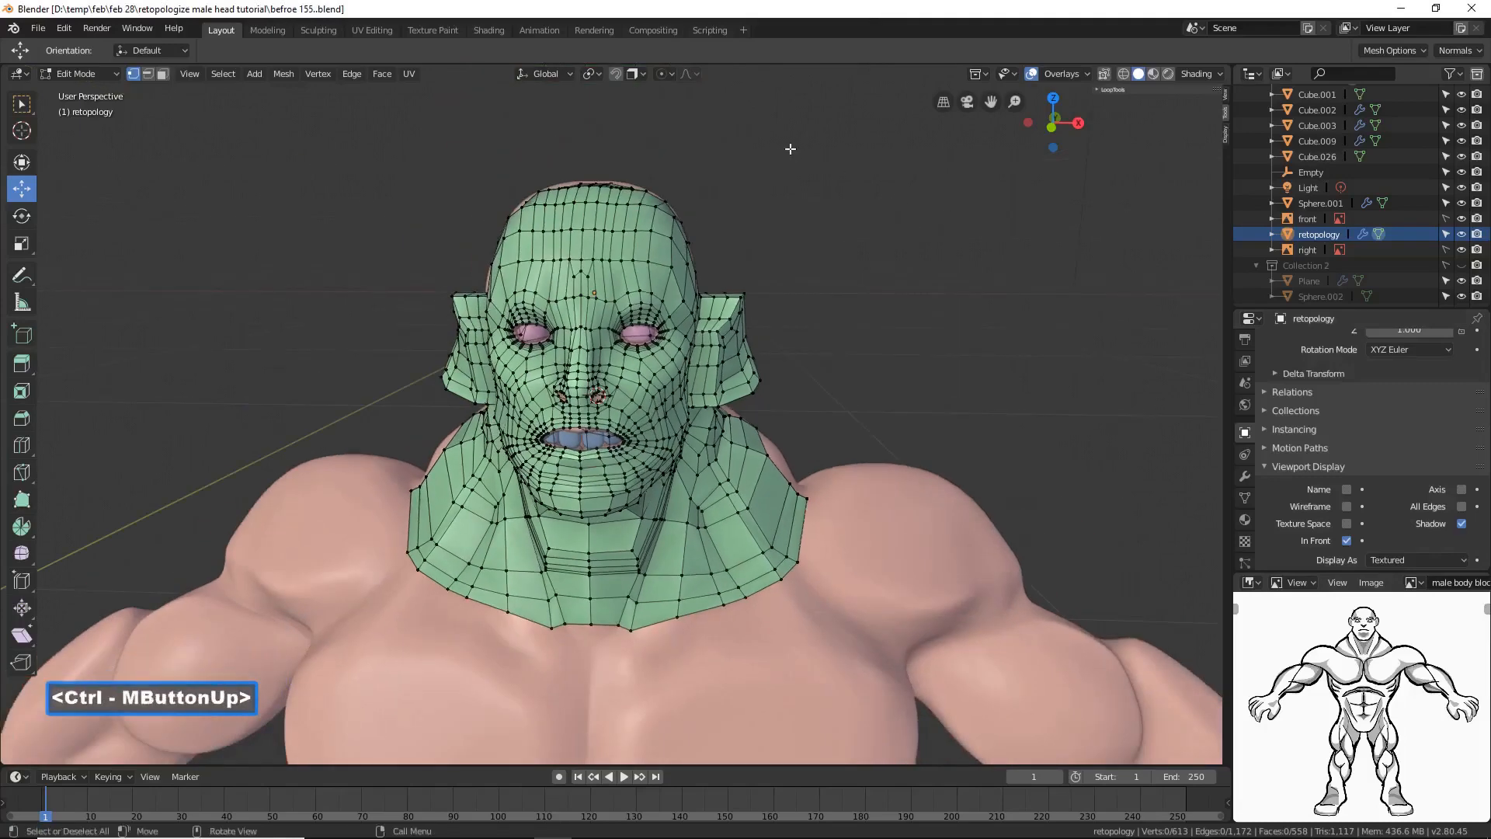
# Step: With snapping enabled, apply Smooth Vertices at 0.500 to the whole retopology mesh and repeat the smoothing three times
pyautogui.click(615, 74)
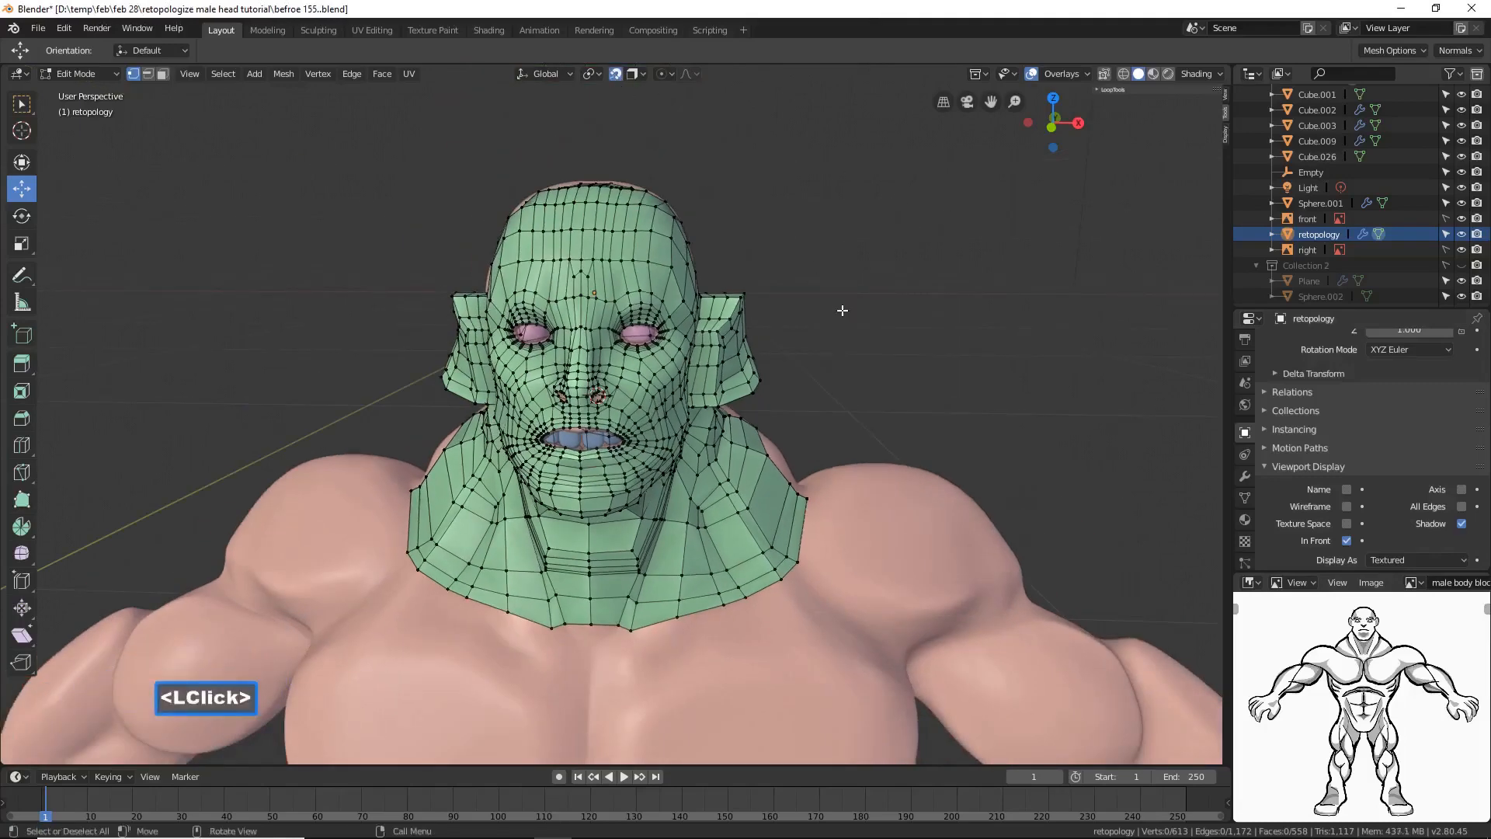
pyautogui.press('a')
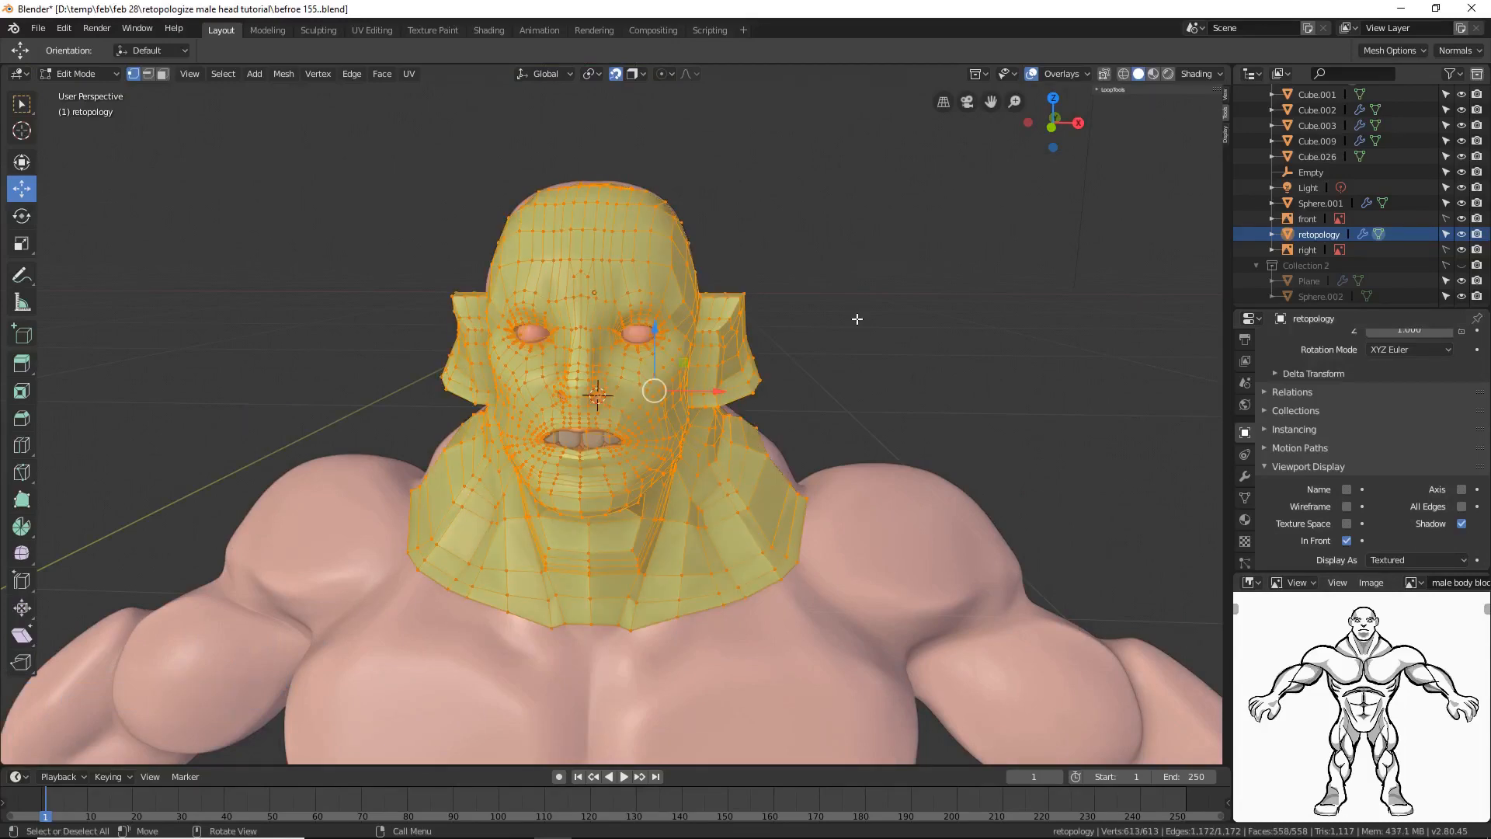
pyautogui.click(317, 75)
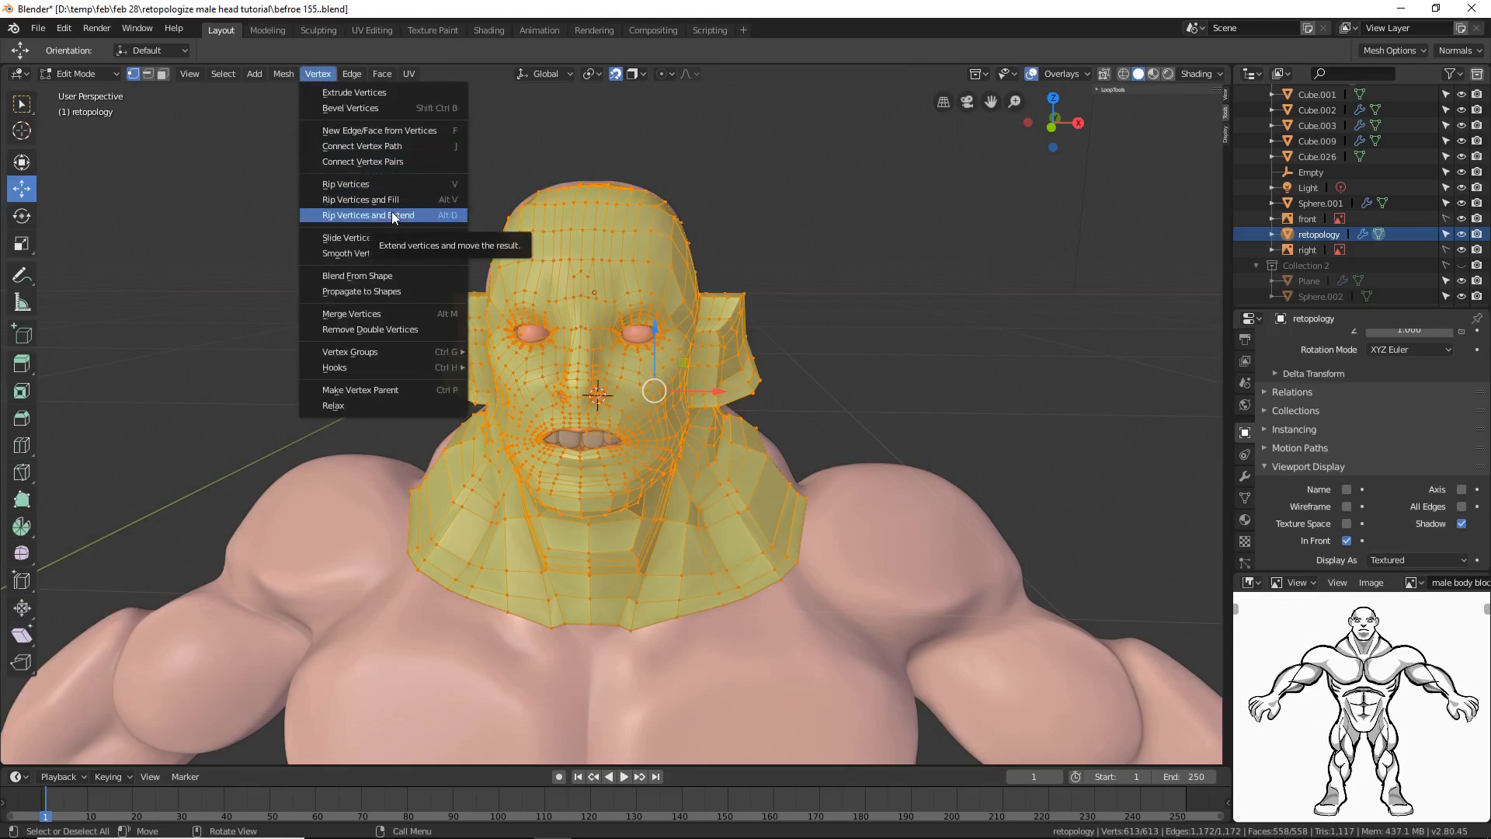
pyautogui.click(408, 253)
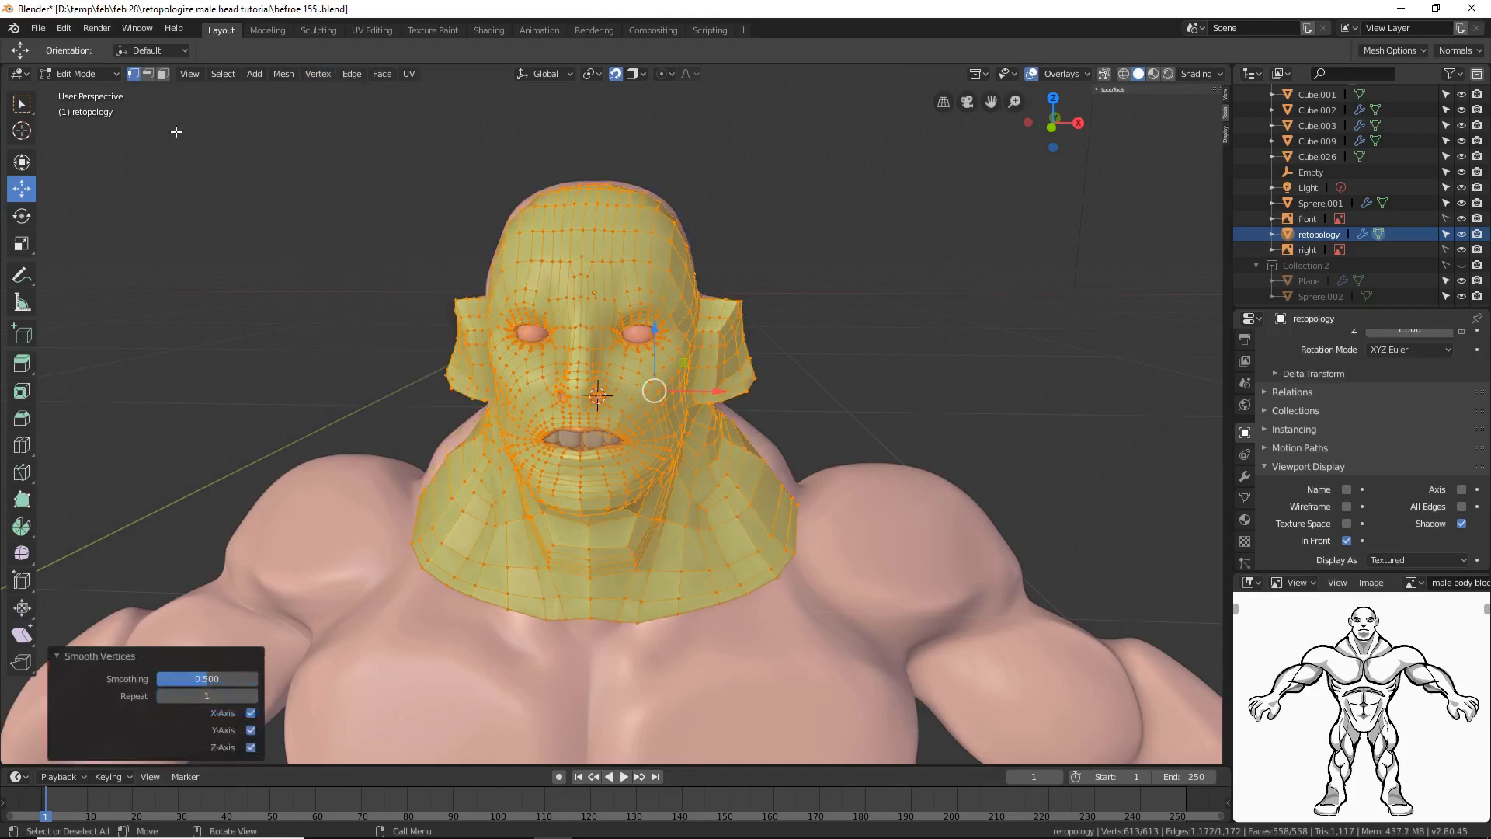
pyautogui.click(64, 28)
pyautogui.hotkey('shift', 'r')
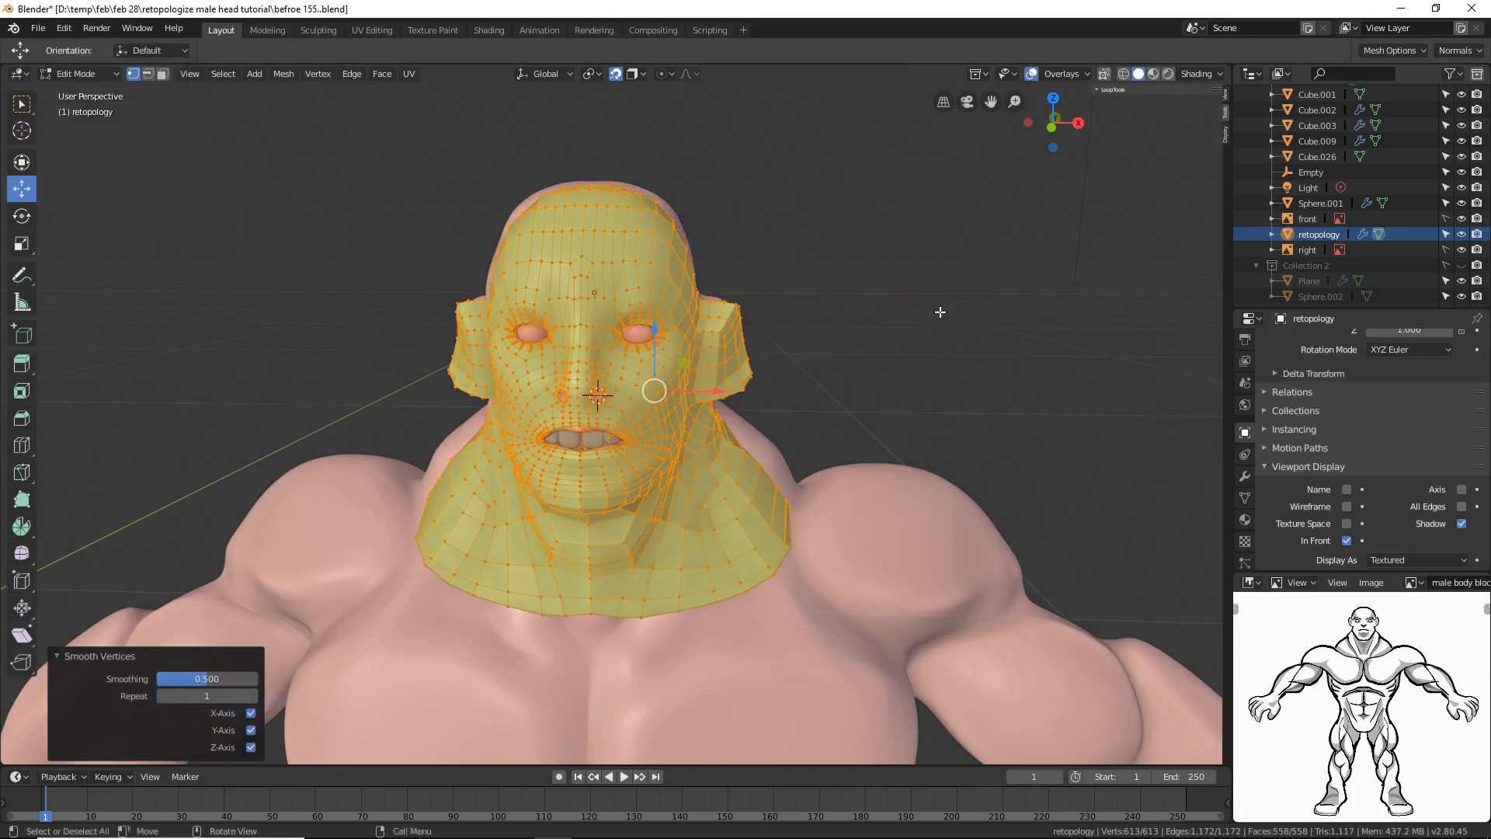
pyautogui.hotkey('shift', 'r')
pyautogui.hotkey('shift', 'r')
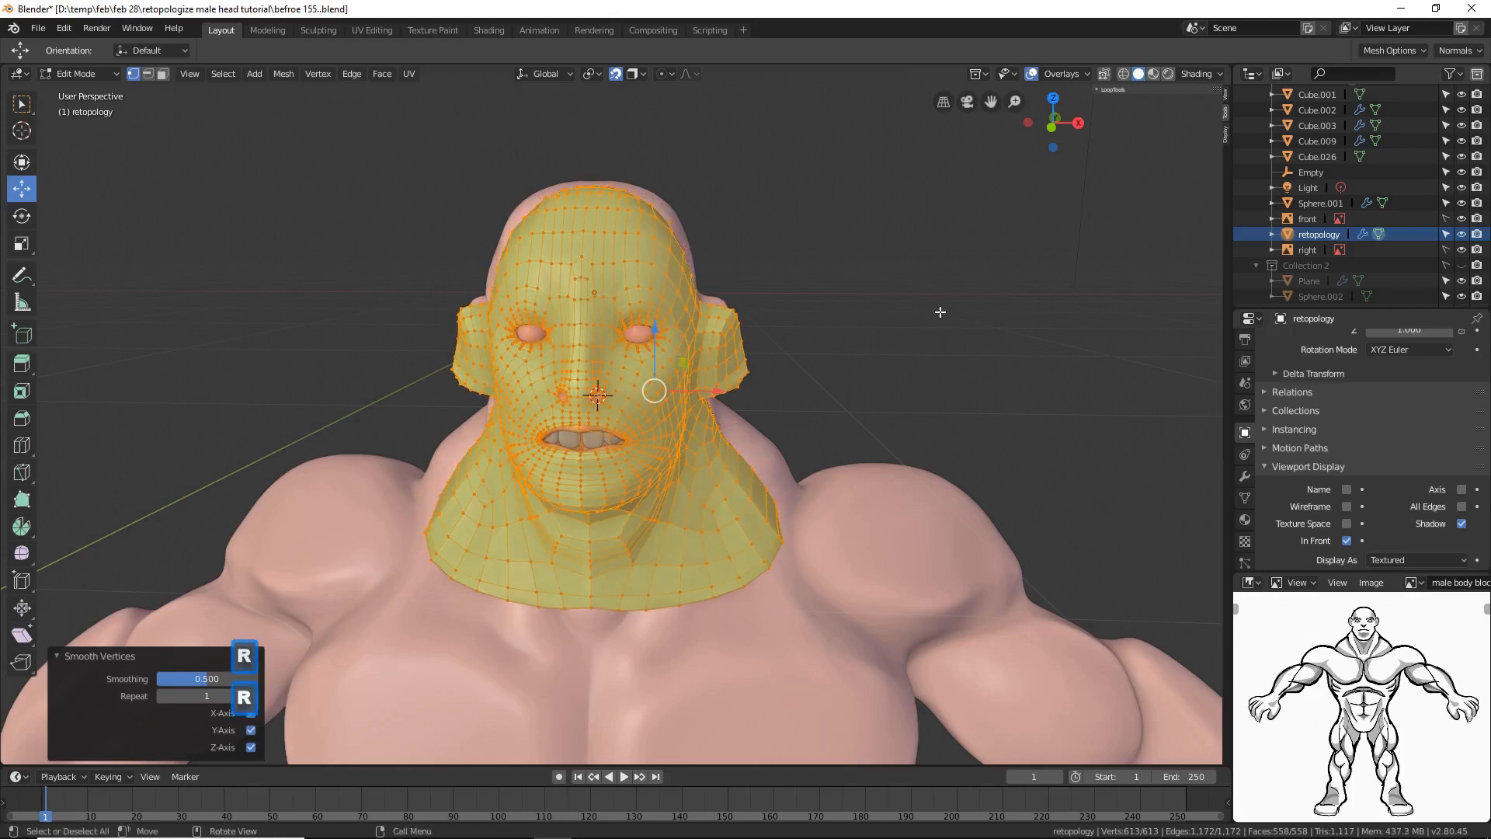
# Step: Check the smoothed mesh from the side, save the file as befroe 156, and clear the selection
pyautogui.moveTo(945, 378); pyautogui.dragTo(816, 388, button='middle')
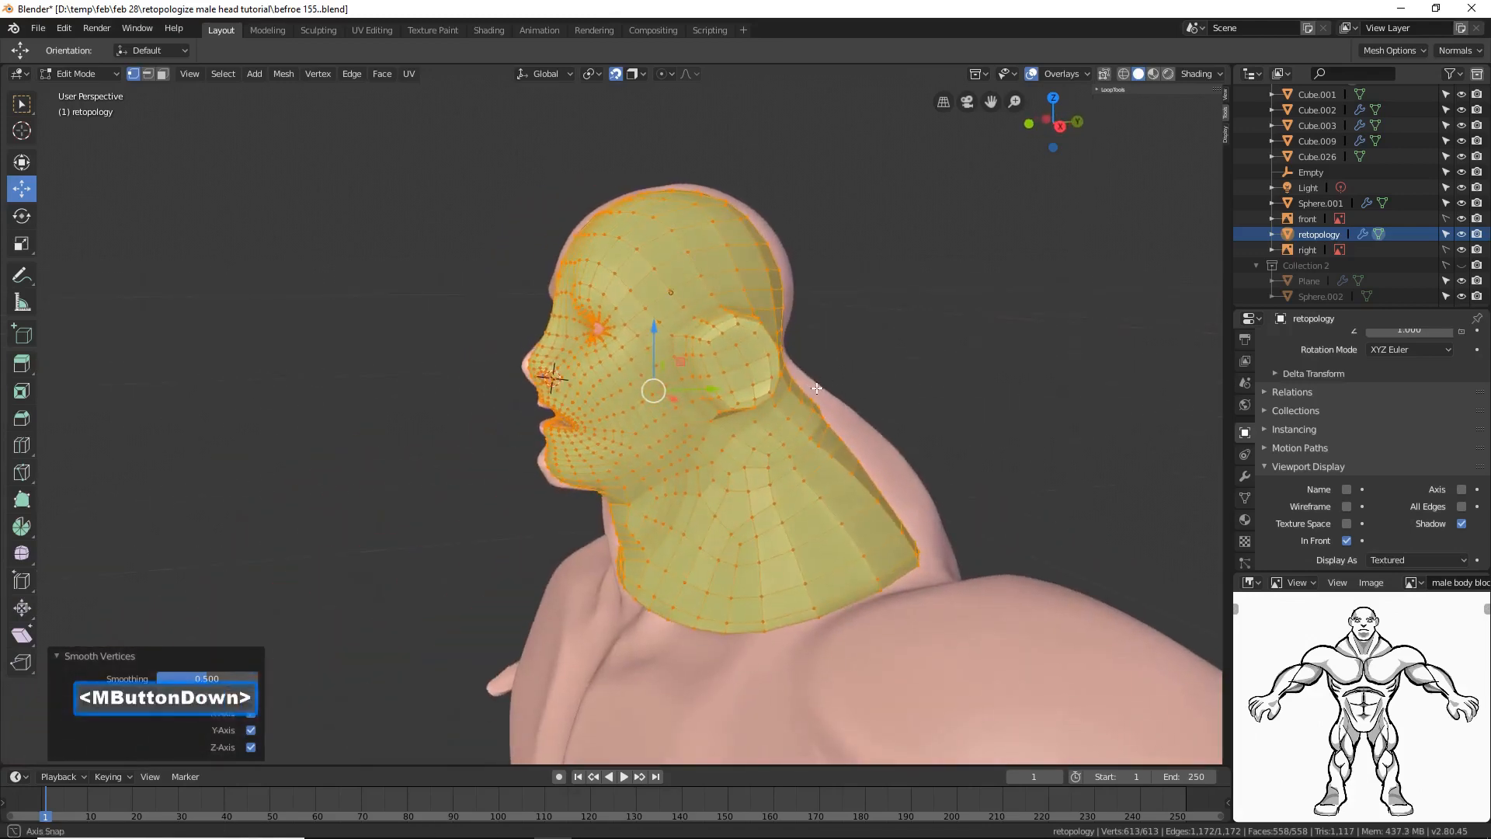
pyautogui.moveTo(680, 417); pyautogui.dragTo(812, 407, button='middle')
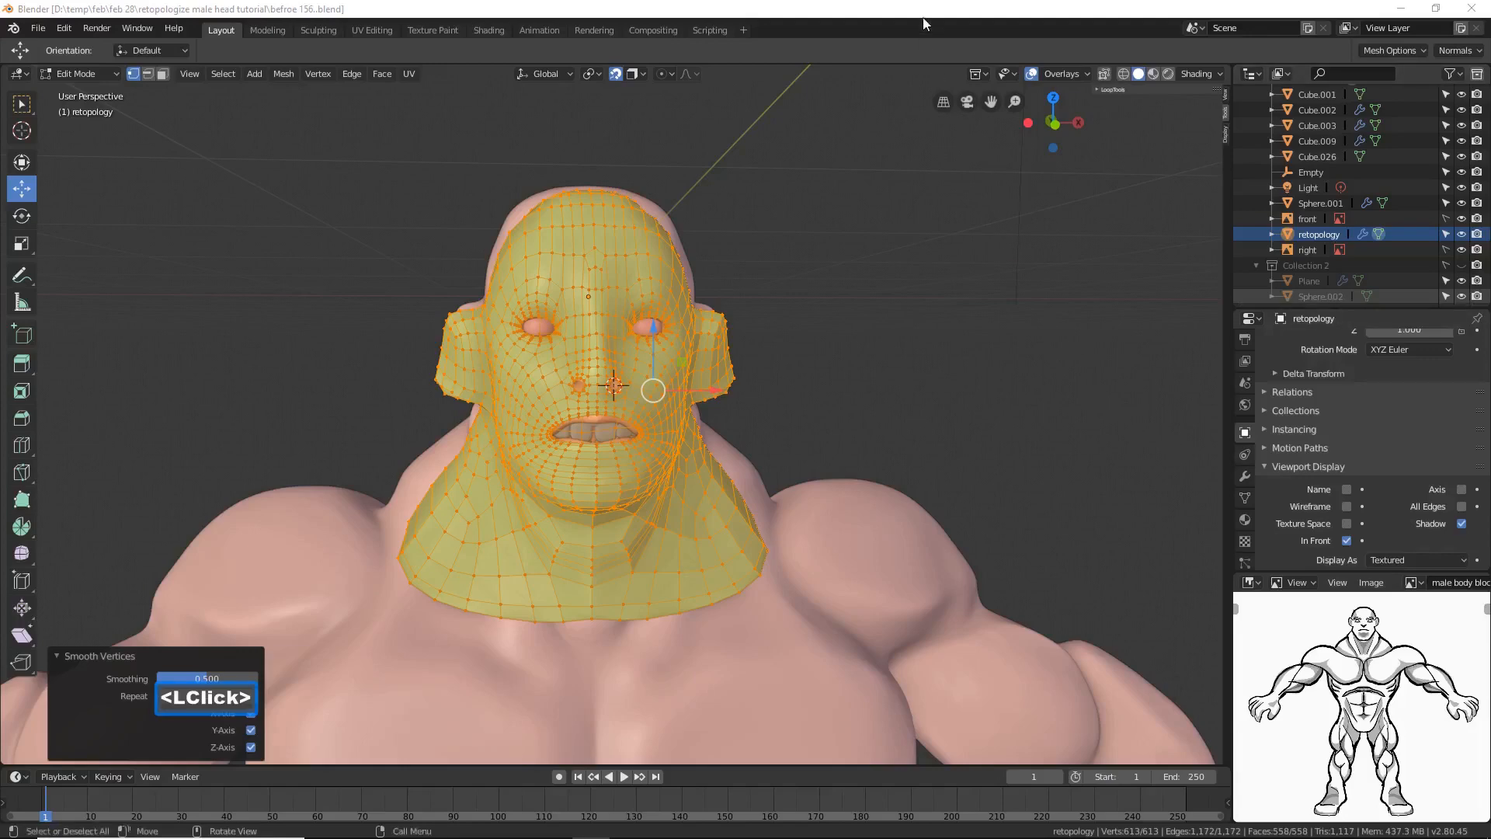
pyautogui.click(924, 12)
pyautogui.click(919, 282)
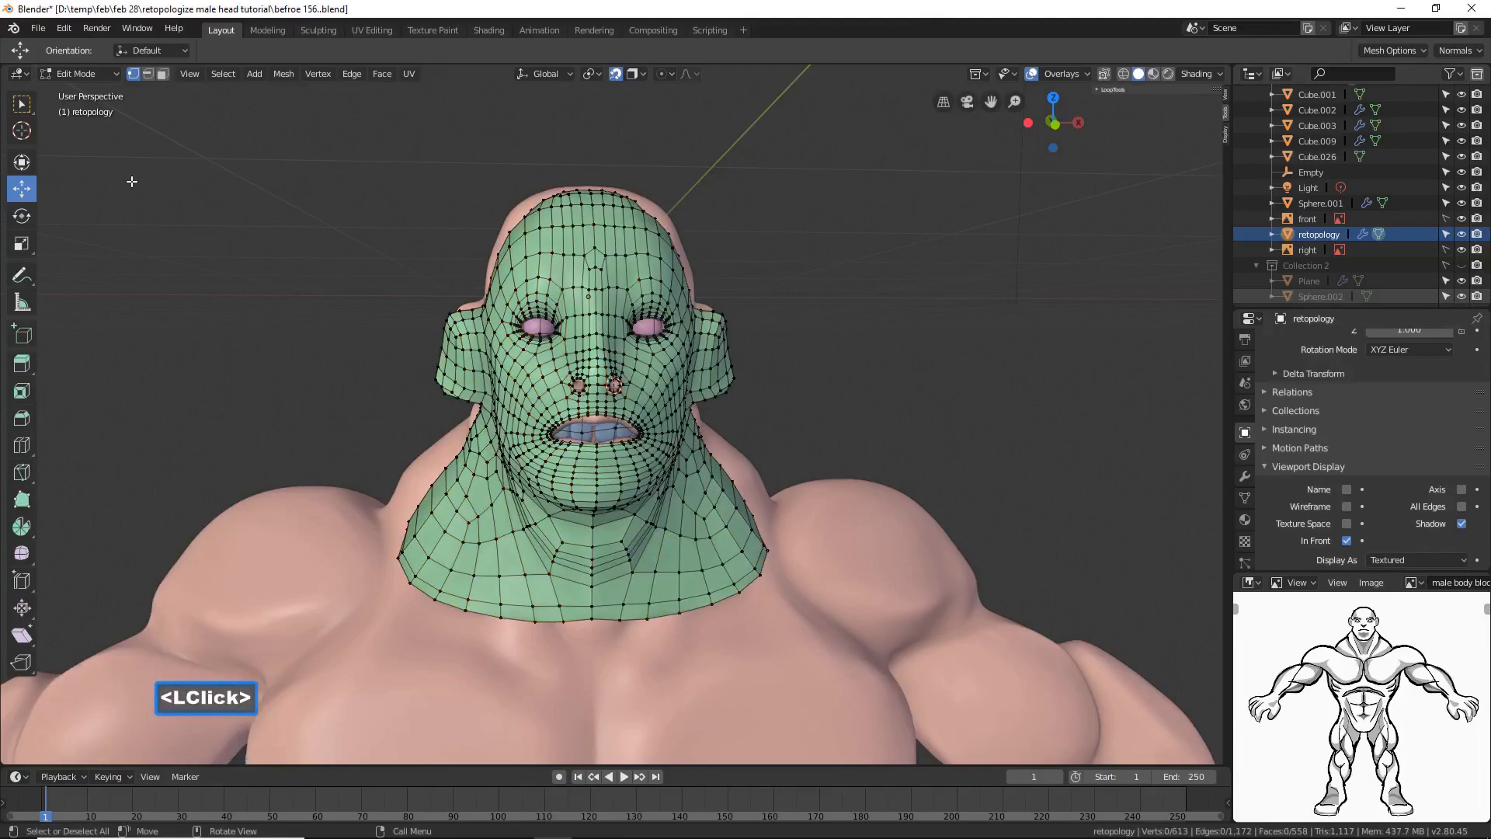
# Step: Switch the retopology mesh to Object Mode and apply smooth shading
pyautogui.click(106, 75)
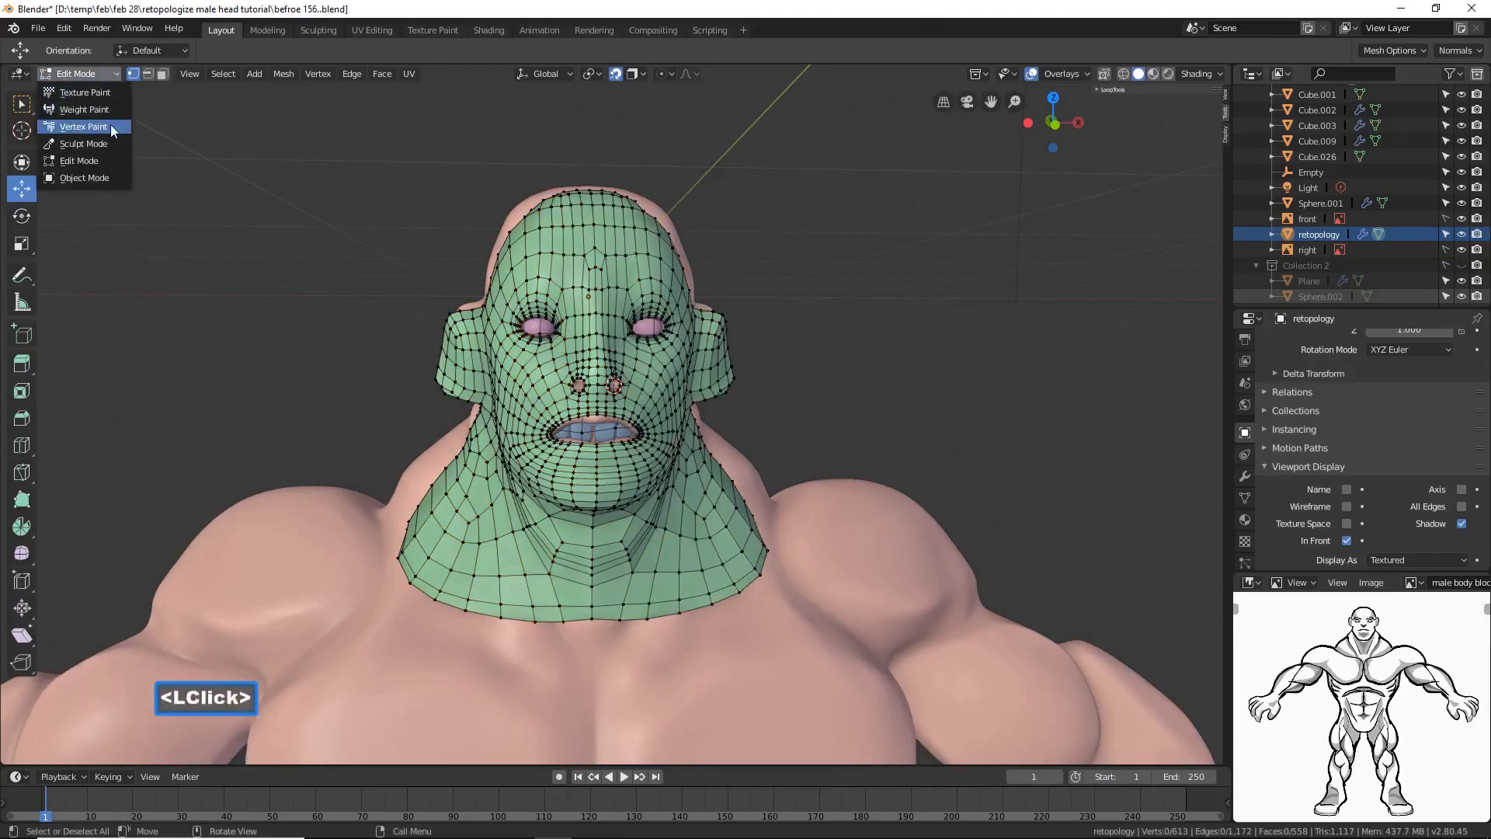
pyautogui.click(115, 182)
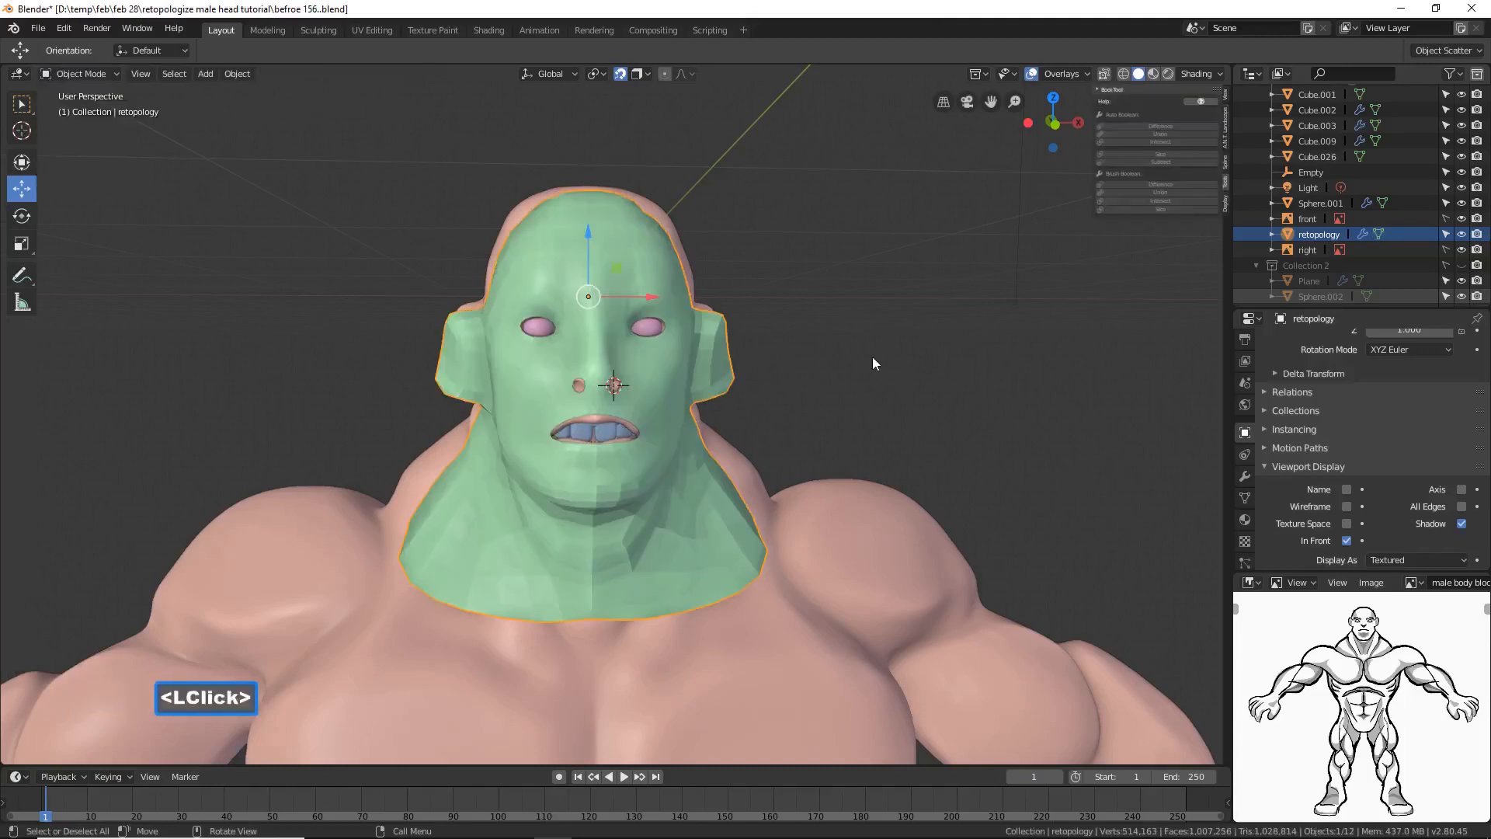
pyautogui.rightClick(785, 314)
pyautogui.click(784, 312)
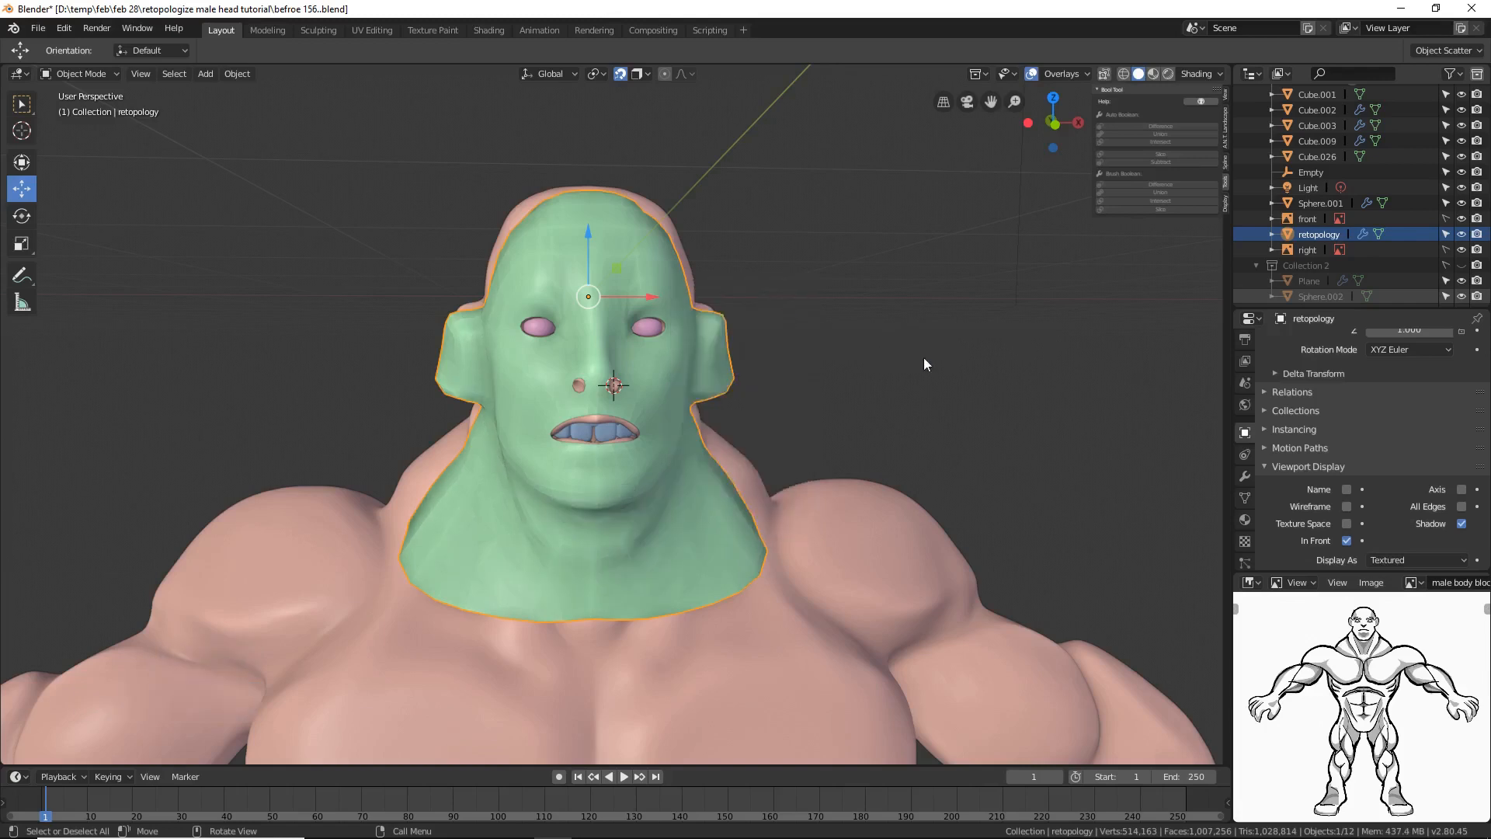
# Step: Review the Mirror modifier's options on the retopology mesh, and turn off snapping
pyautogui.click(1243, 476)
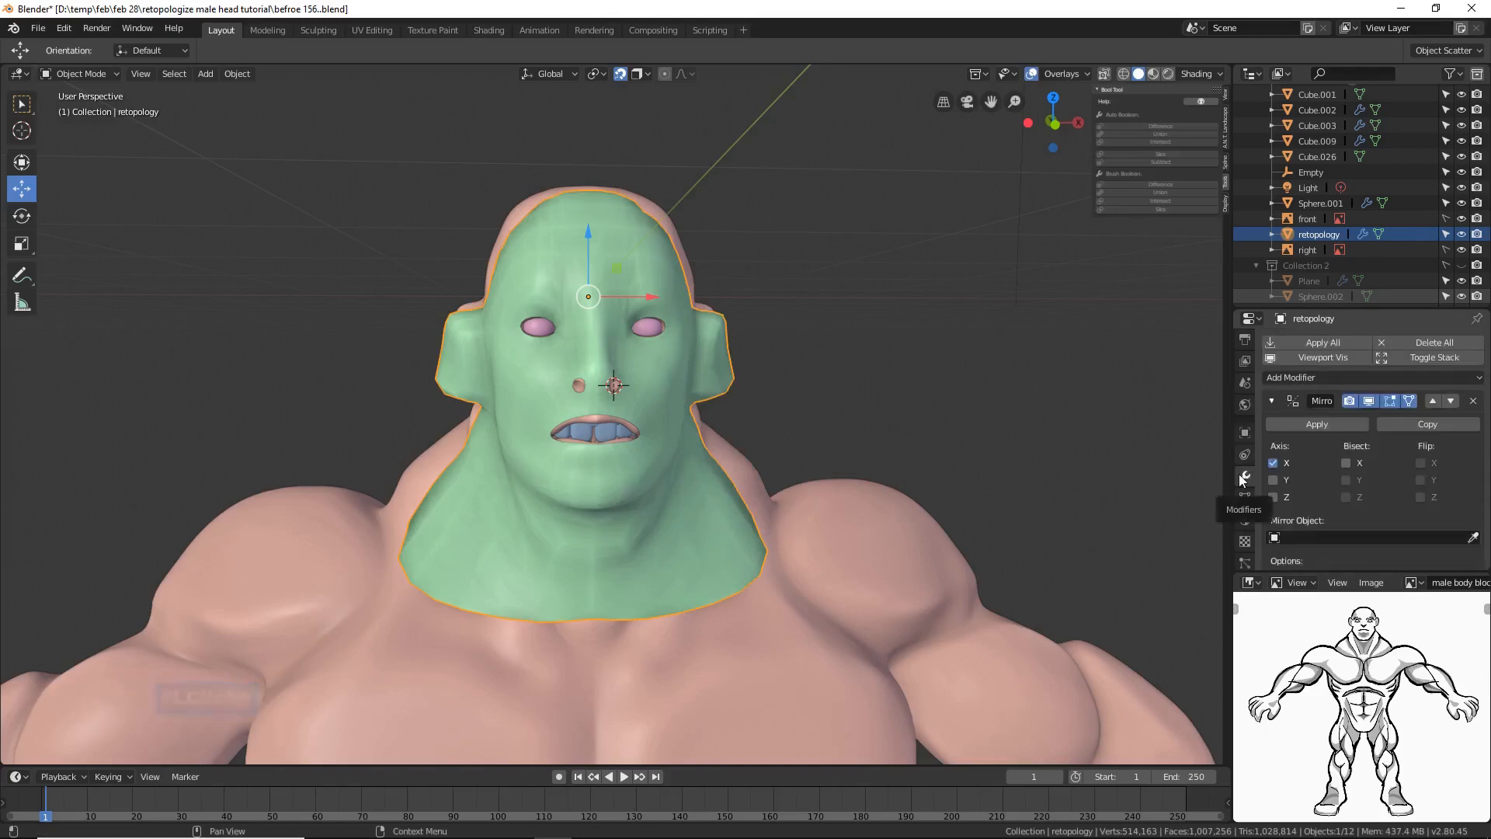
pyautogui.scroll(-4, 1294, 473)
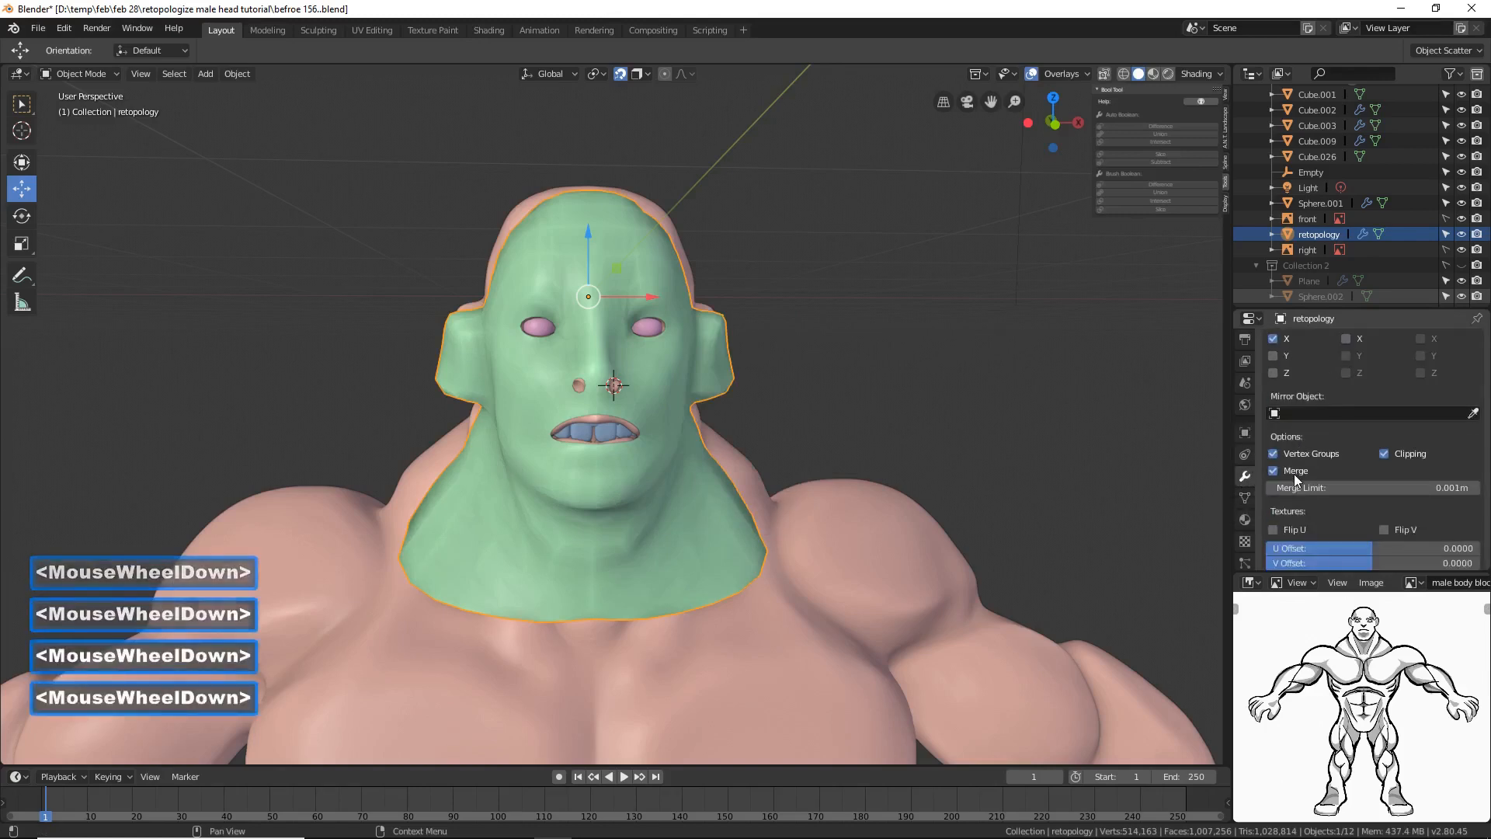
pyautogui.scroll(-1, 1293, 474)
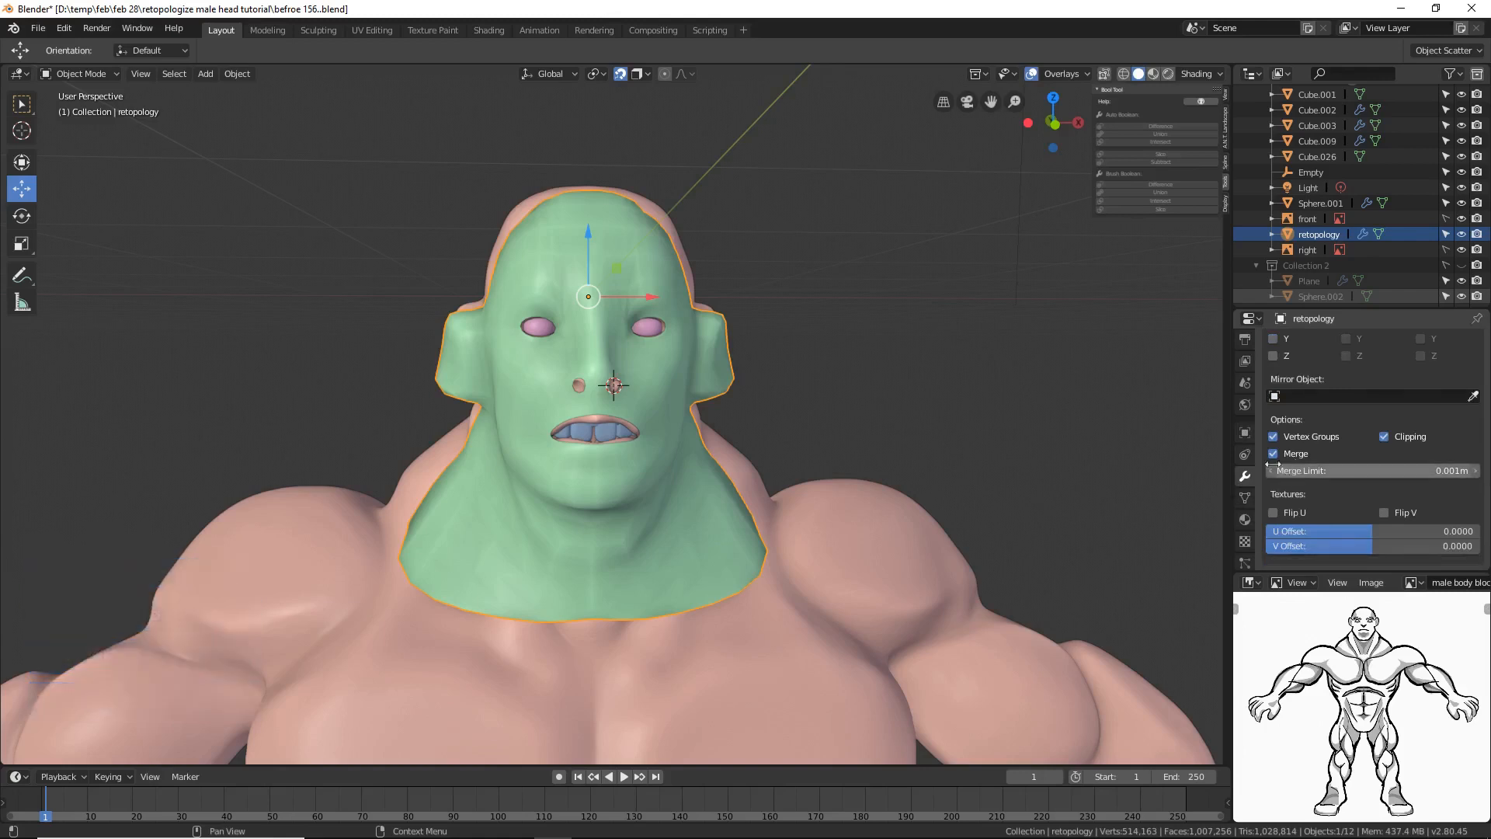
pyautogui.click(621, 74)
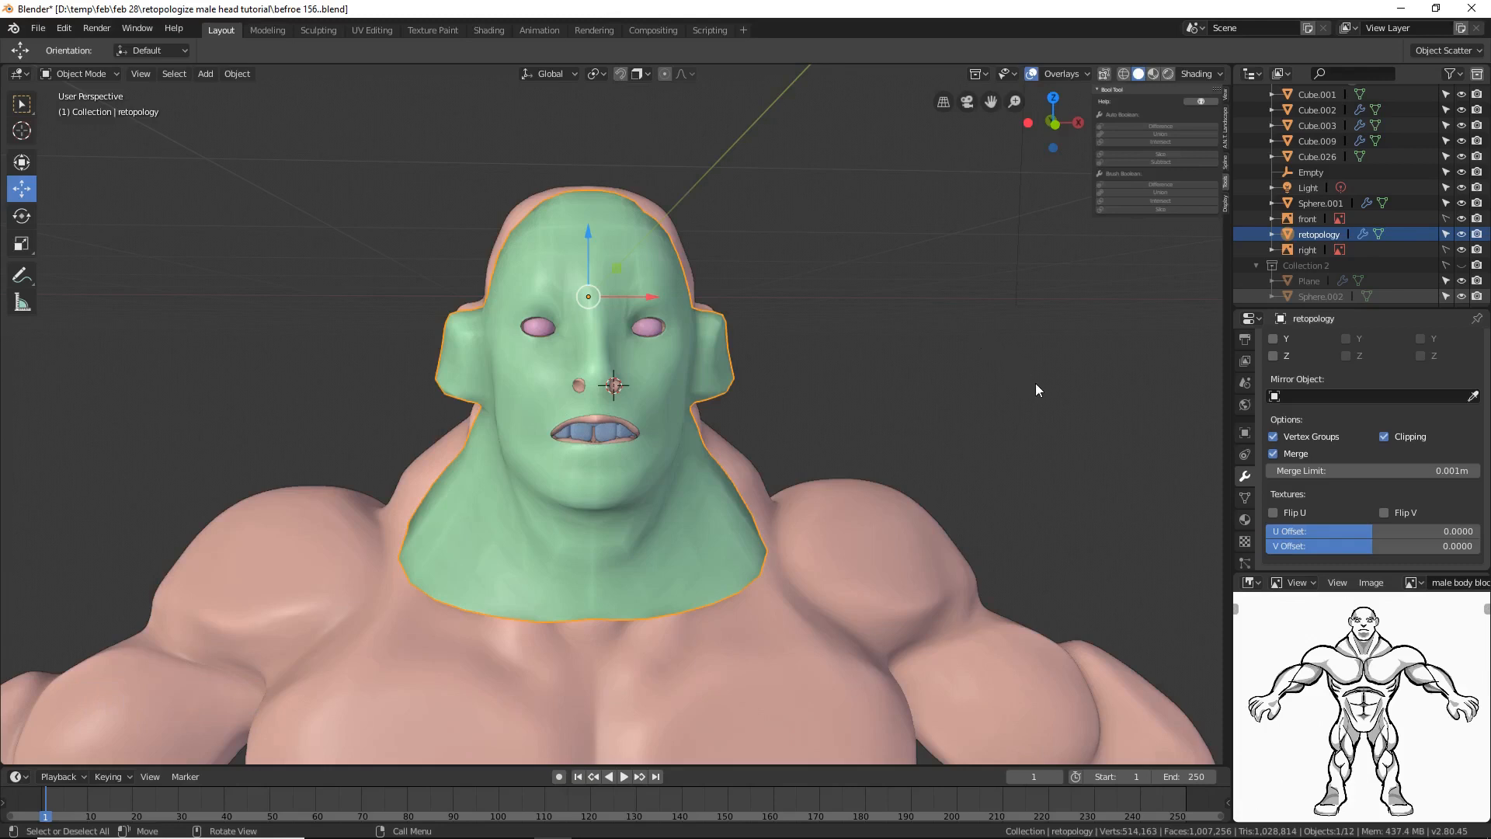
# Step: Add a Shrinkwrap modifier below the Mirror modifier on the retopology mesh
pyautogui.scroll(3, 1373, 423)
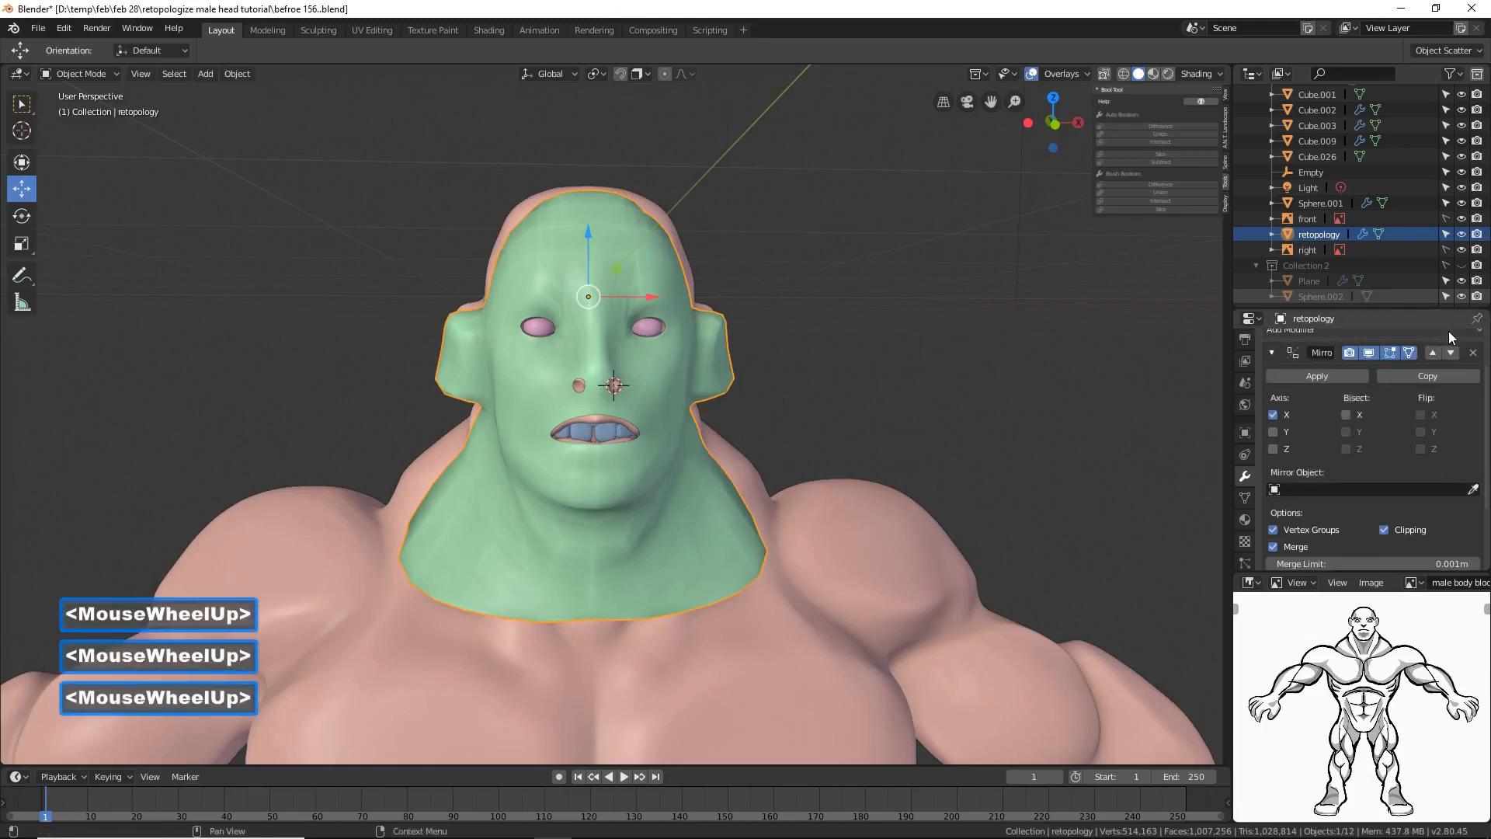
pyautogui.scroll(2, 1432, 357)
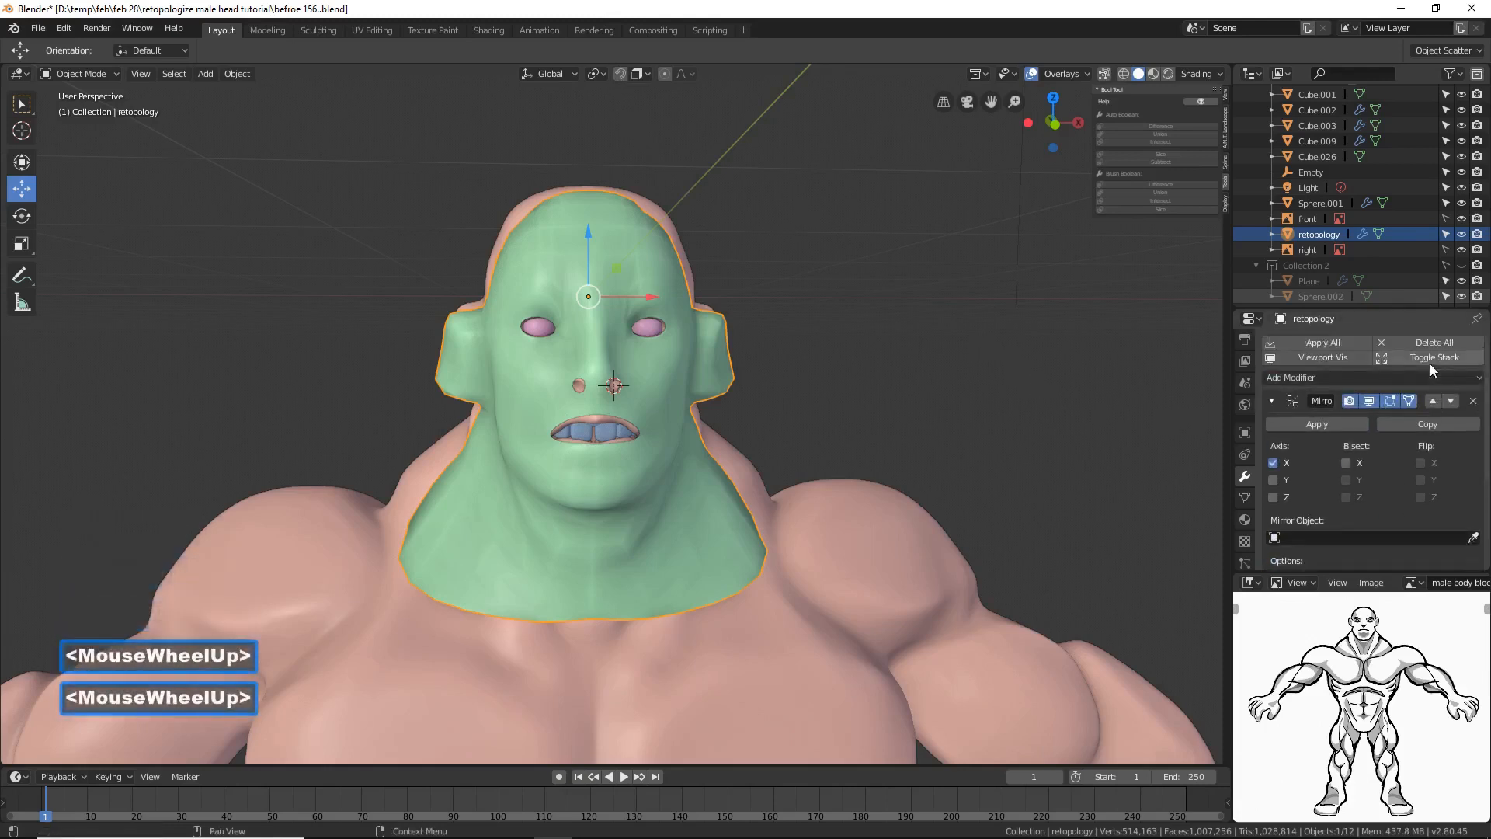
pyautogui.click(1473, 380)
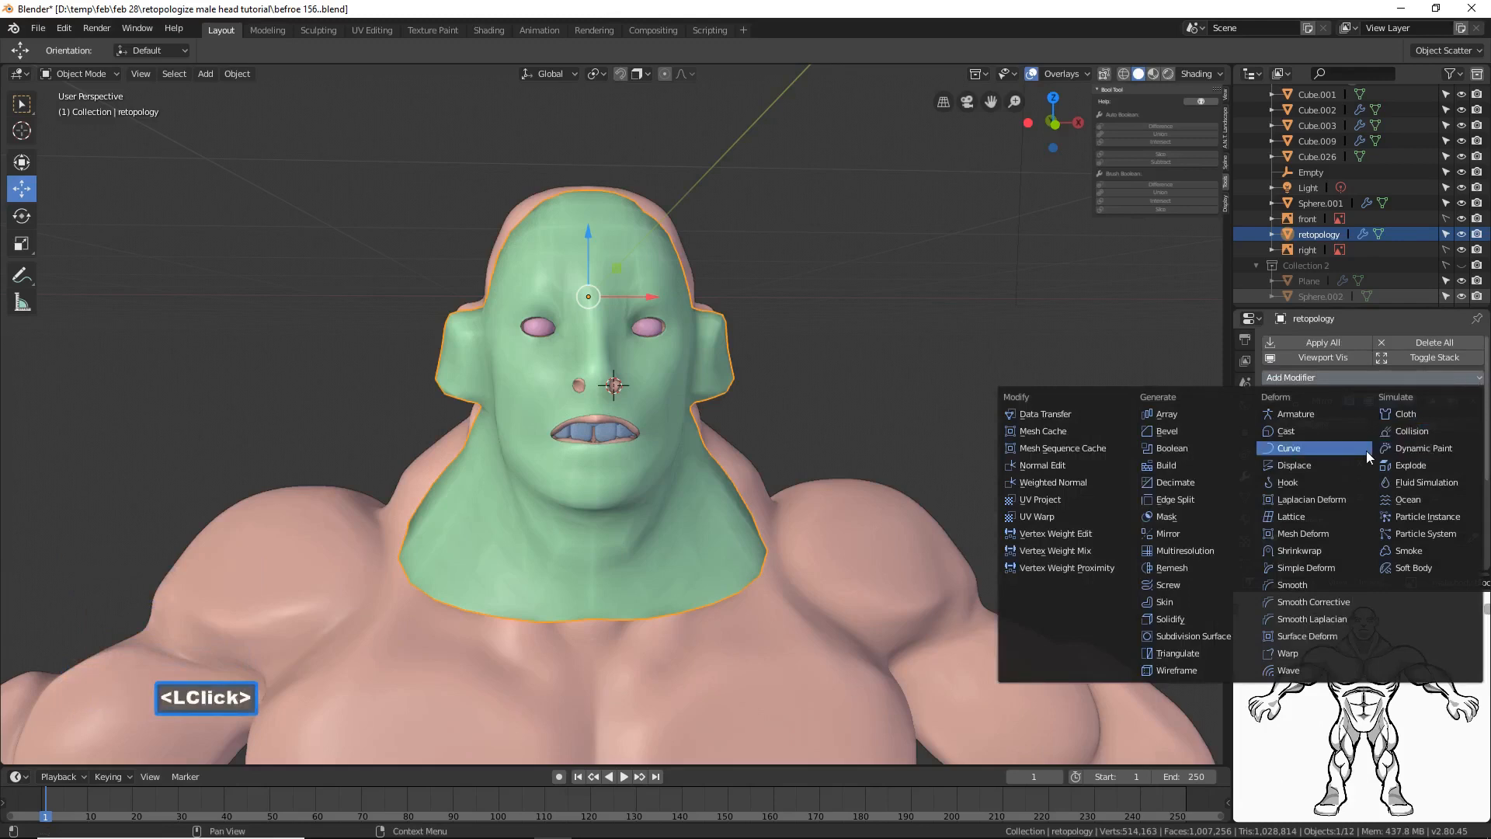
pyautogui.click(1342, 551)
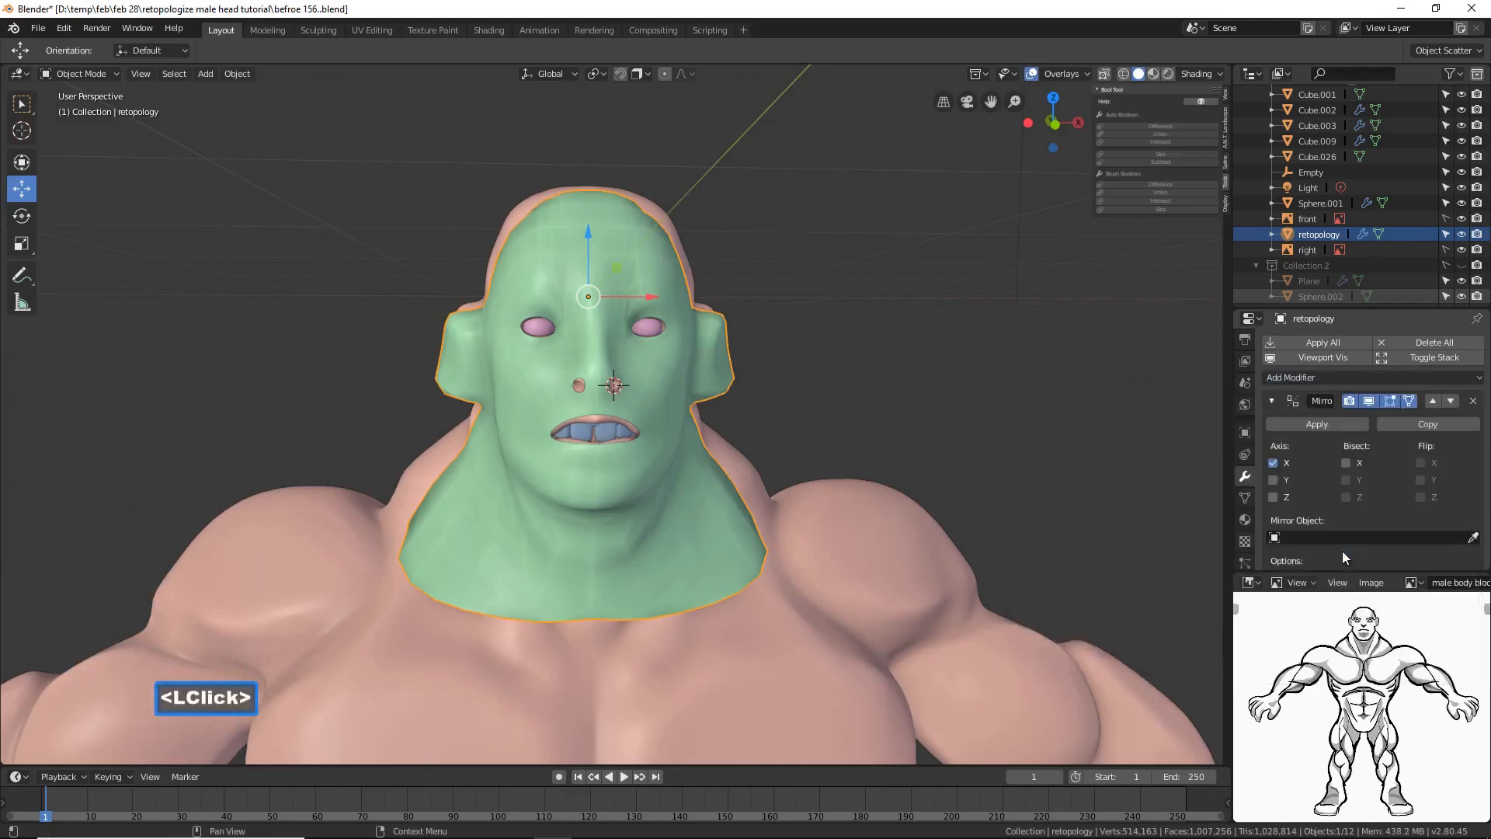
# Step: Set the Shrinkwrap modifier's snap mode to Above Surface and pick the body mesh Cube.026 as its target
pyautogui.scroll(-10, 1349, 529)
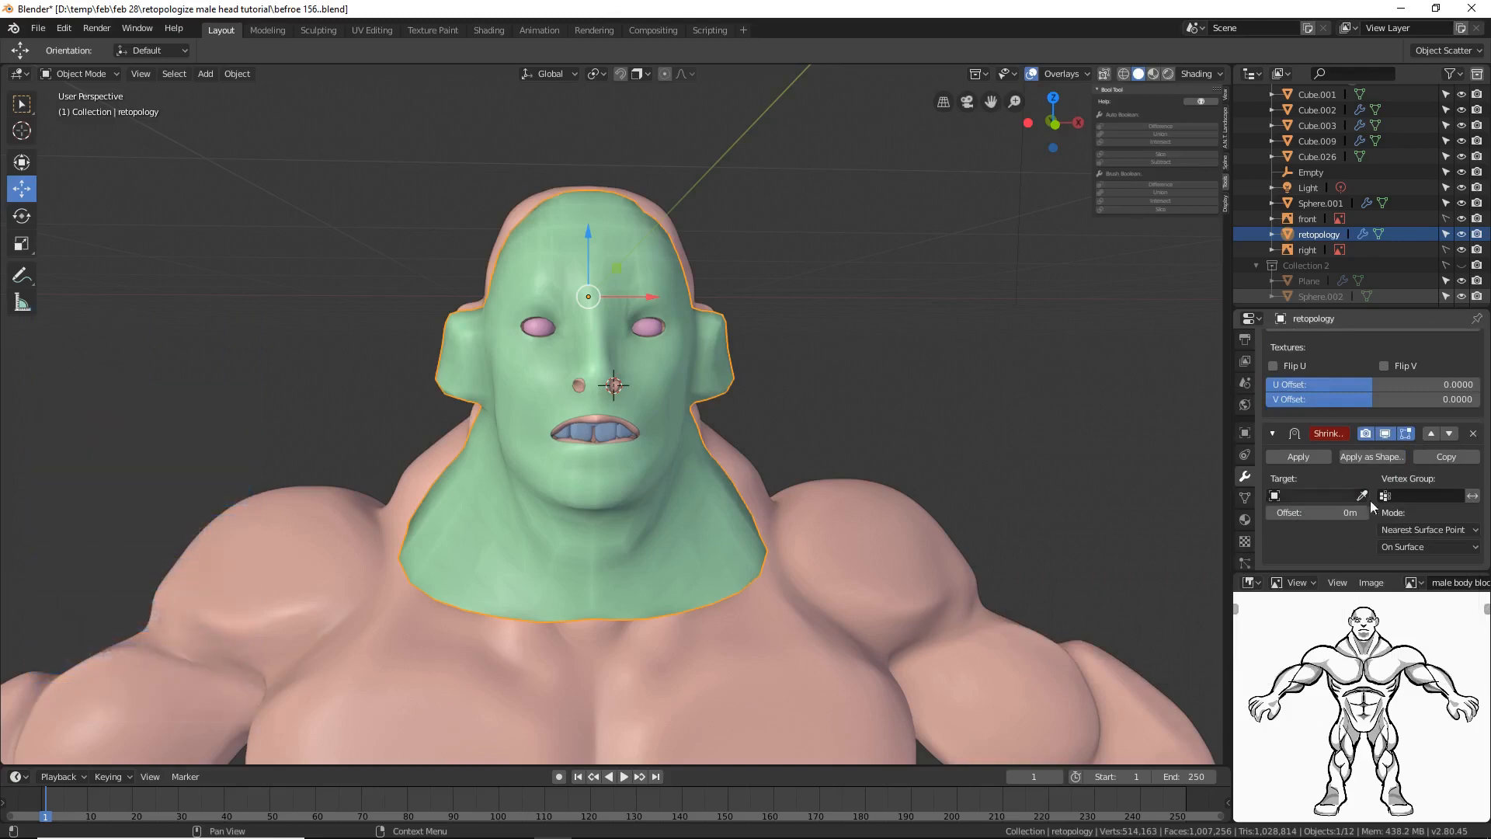
pyautogui.click(1405, 528)
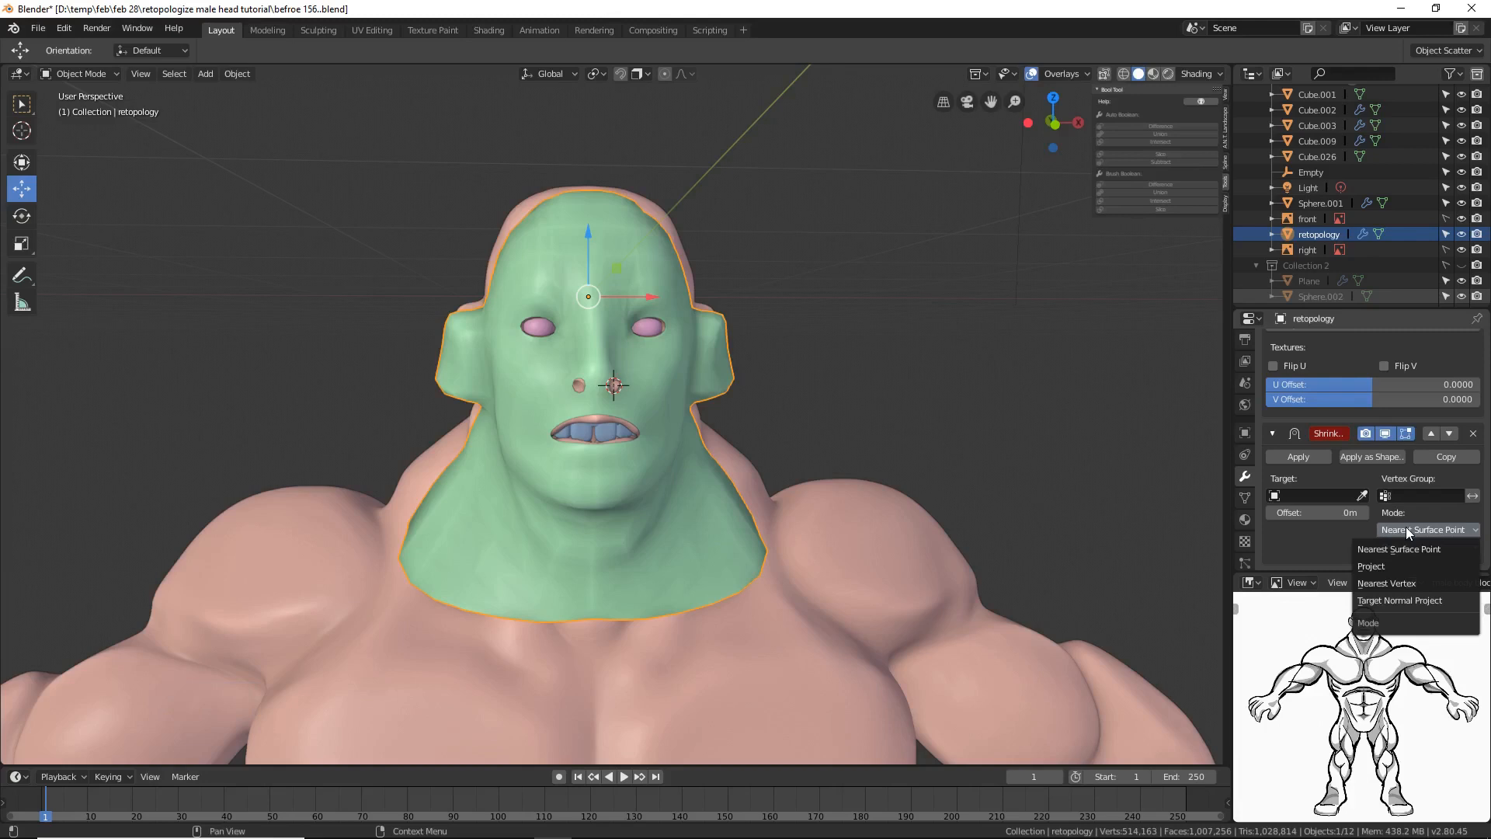
pyautogui.scroll(-1, 1405, 526)
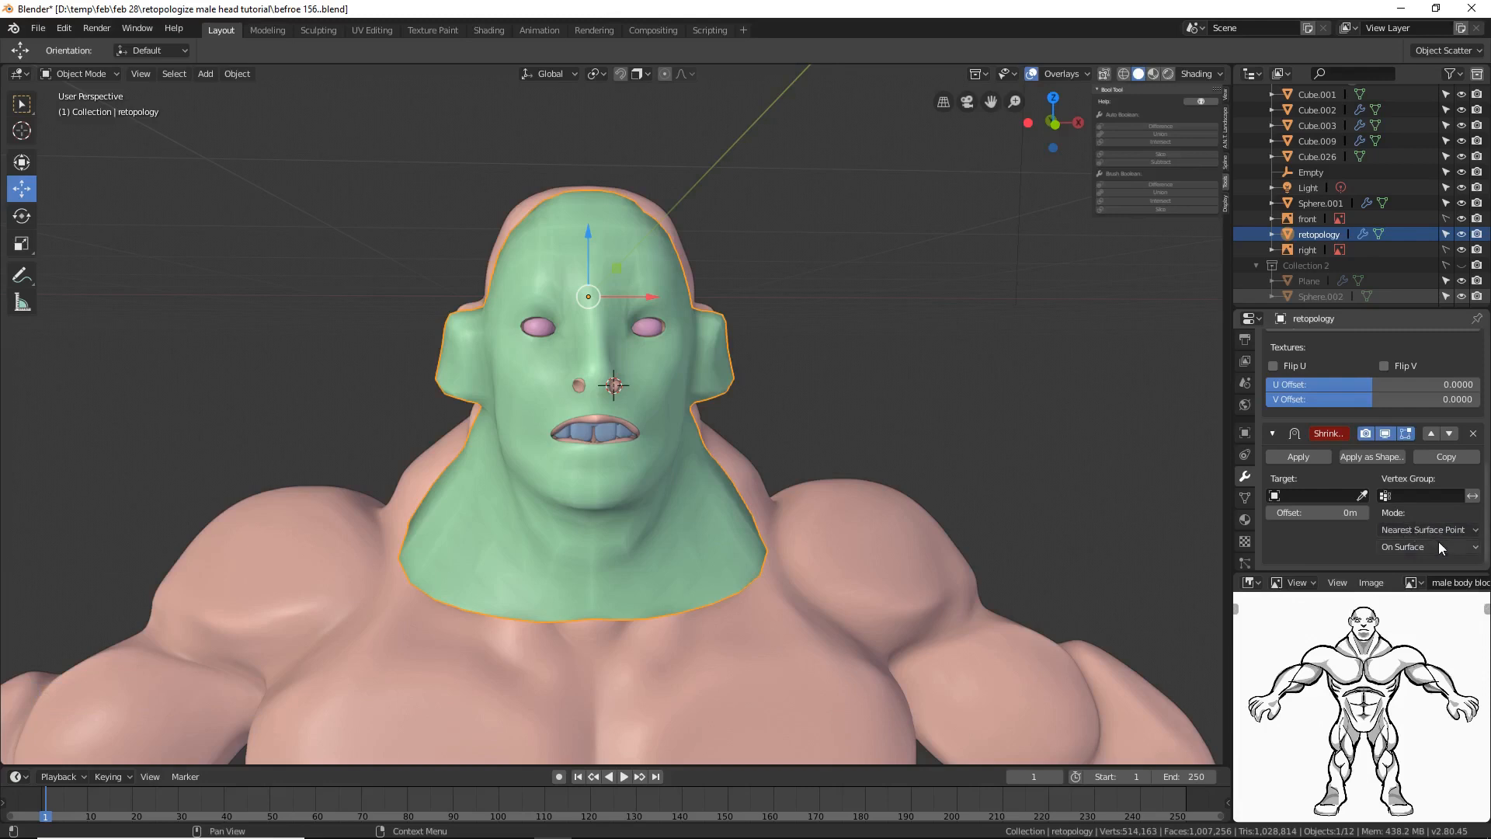
pyautogui.click(1438, 546)
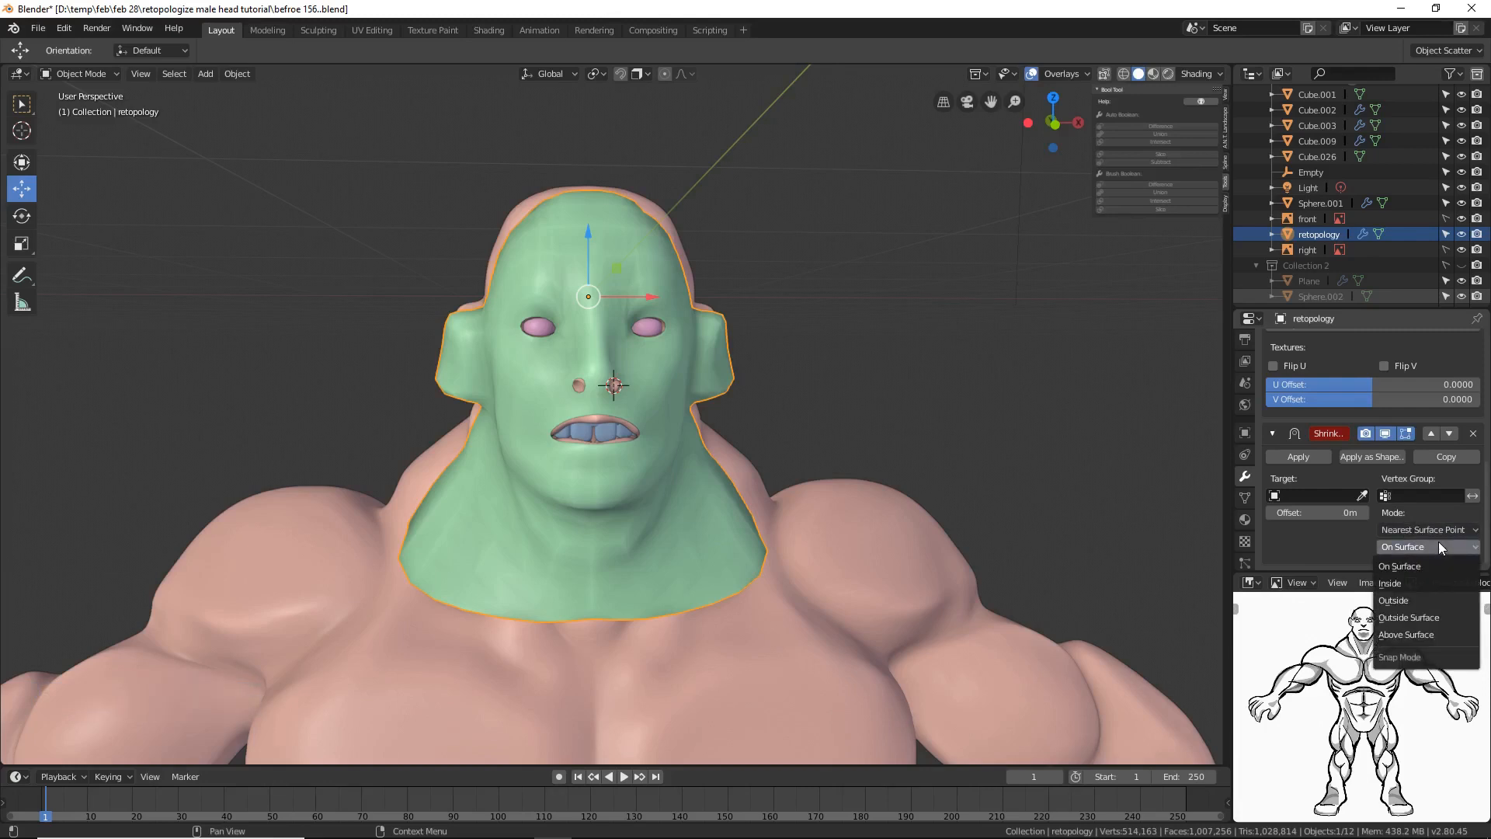
pyautogui.click(1442, 632)
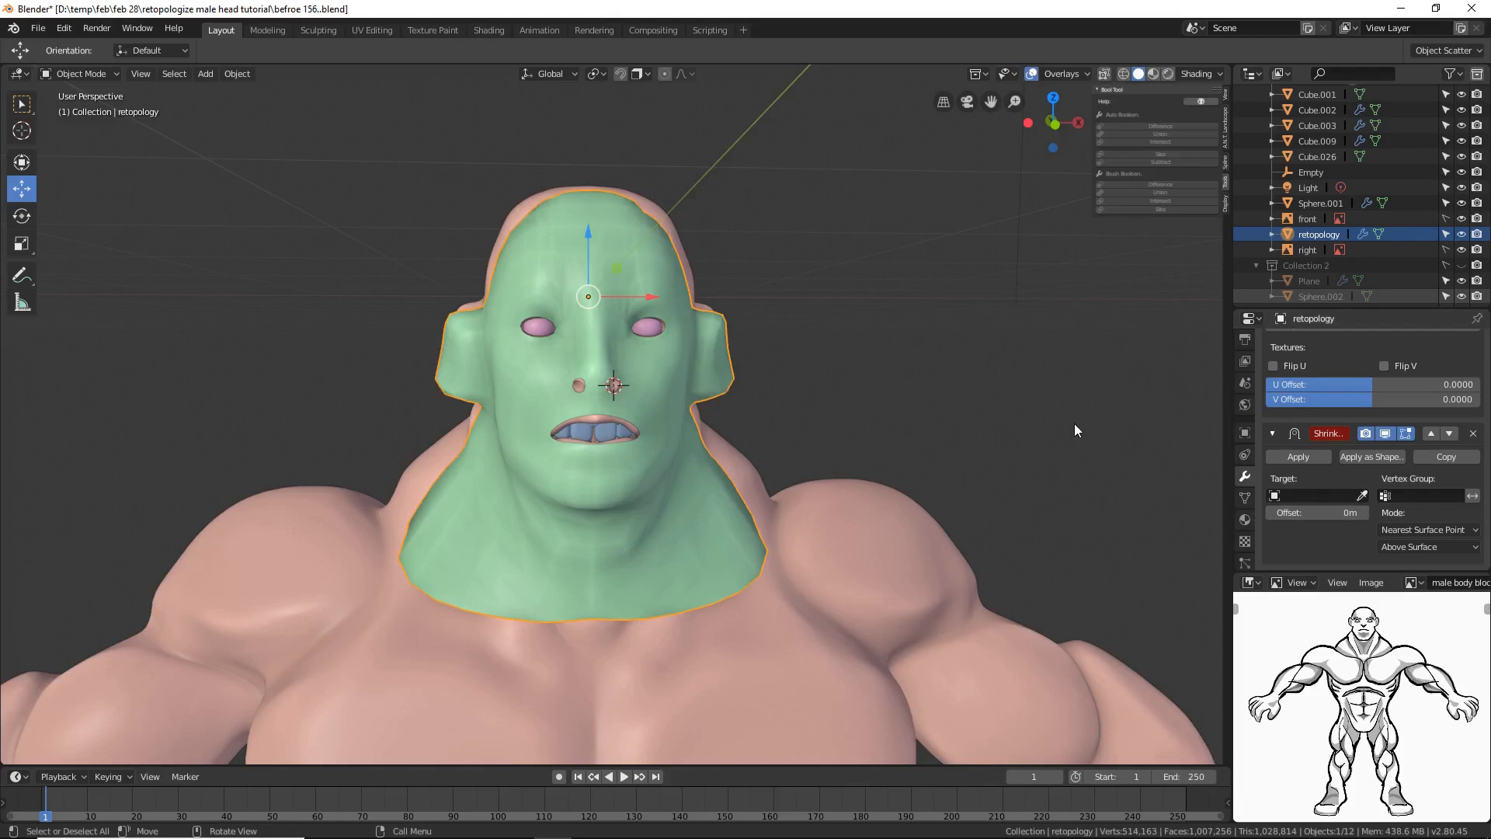
pyautogui.click(1362, 494)
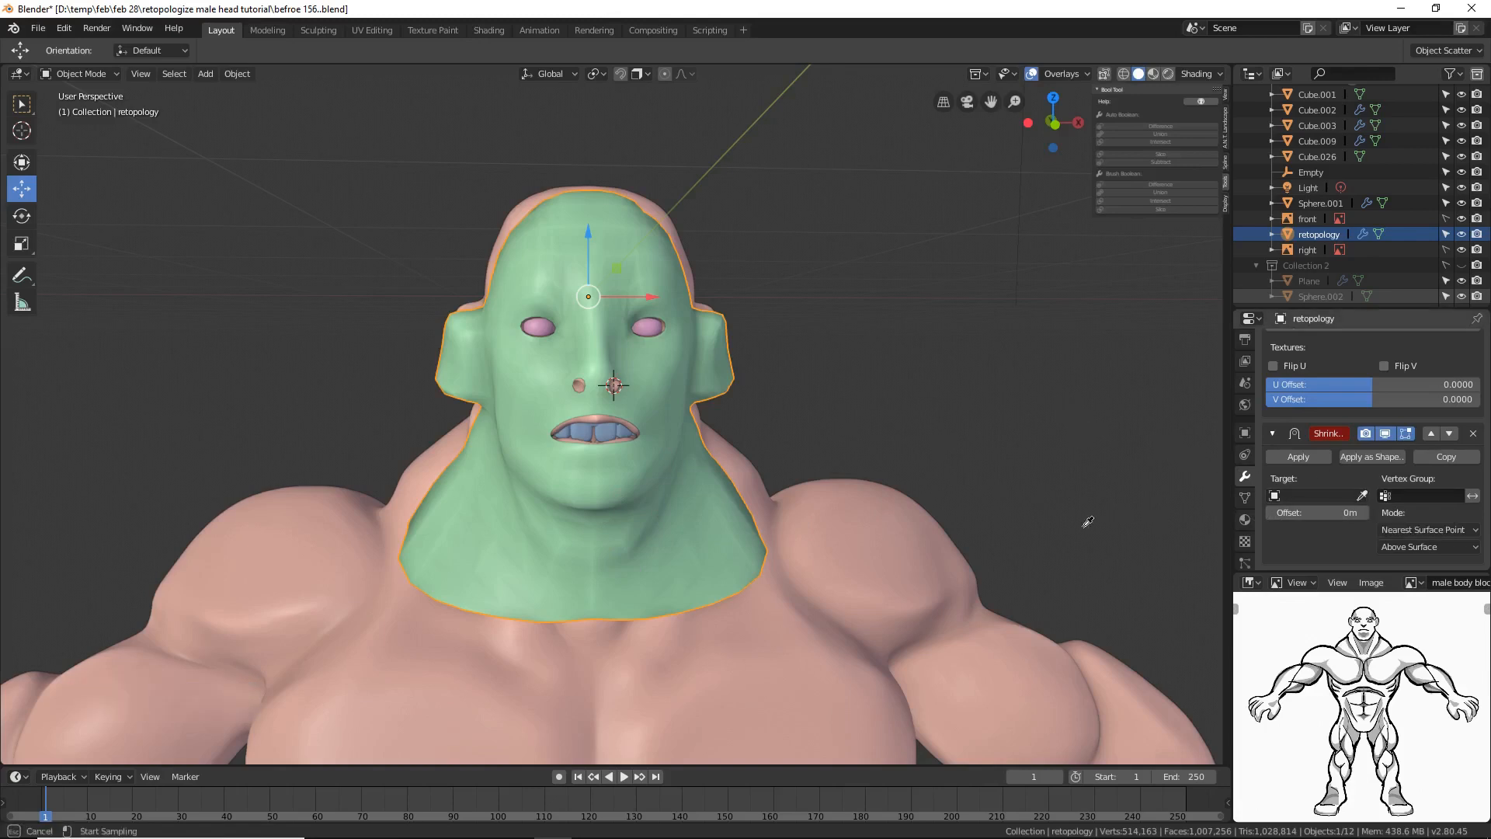
pyautogui.click(900, 544)
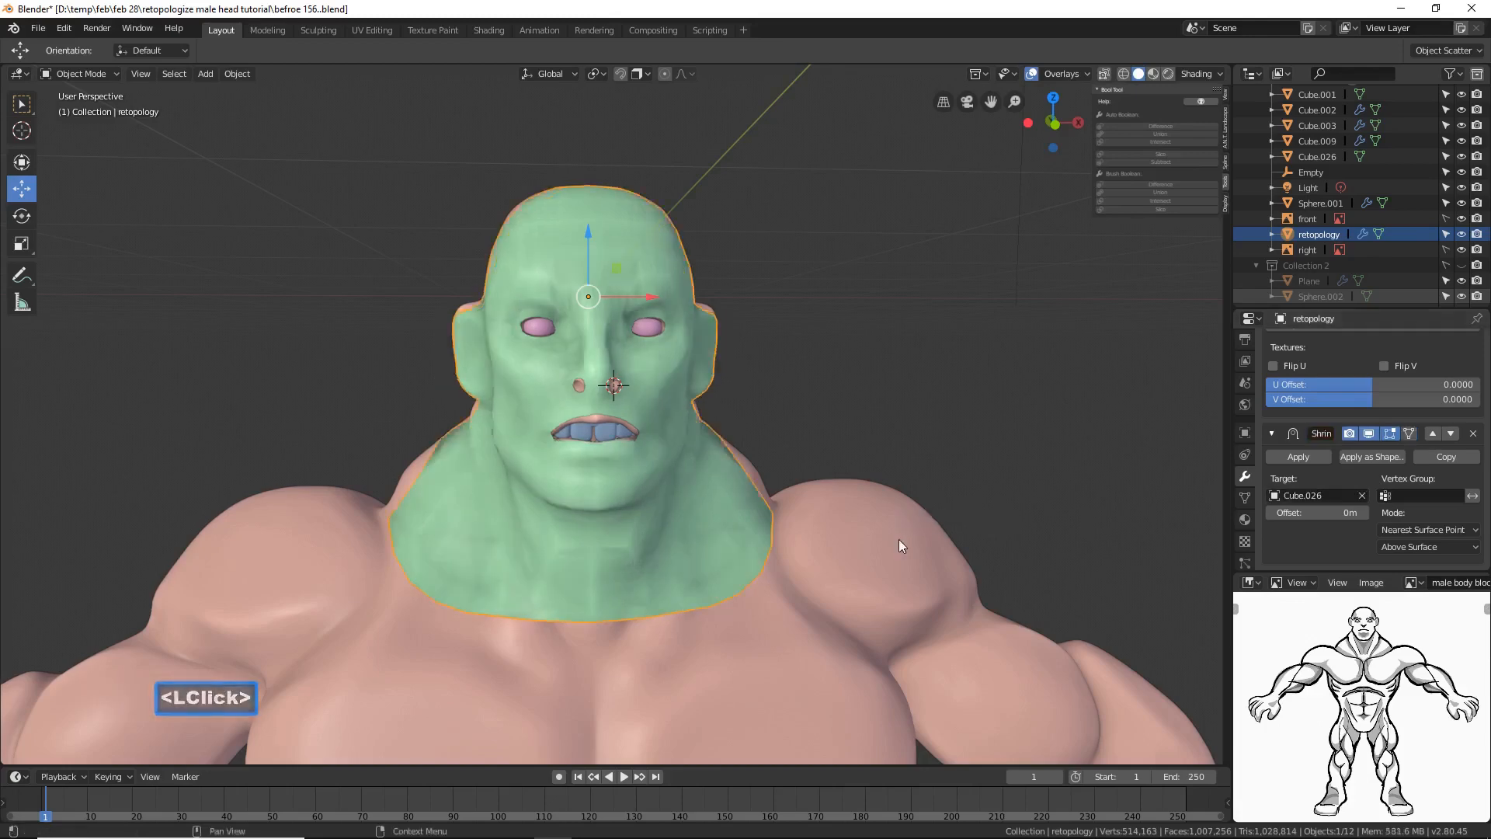
# Step: Inspect the wrapped head, select the green retopology mesh and enter Edit Mode on it
pyautogui.moveTo(677, 511); pyautogui.dragTo(792, 424, button='middle')
pyautogui.moveTo(427, 488); pyautogui.dragTo(579, 469, button='middle')
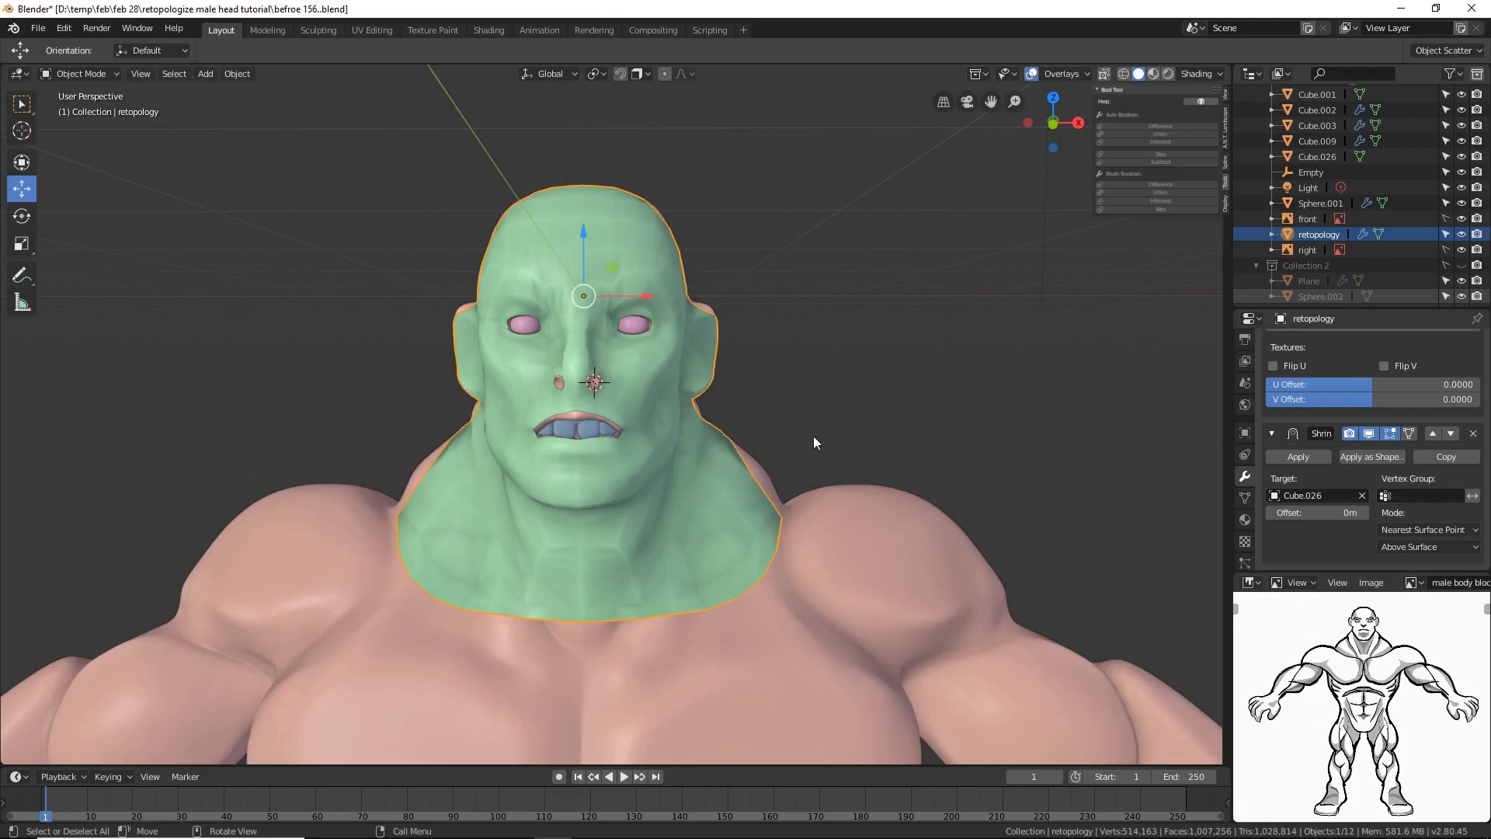
pyautogui.moveTo(813, 436); pyautogui.dragTo(724, 454, button='middle')
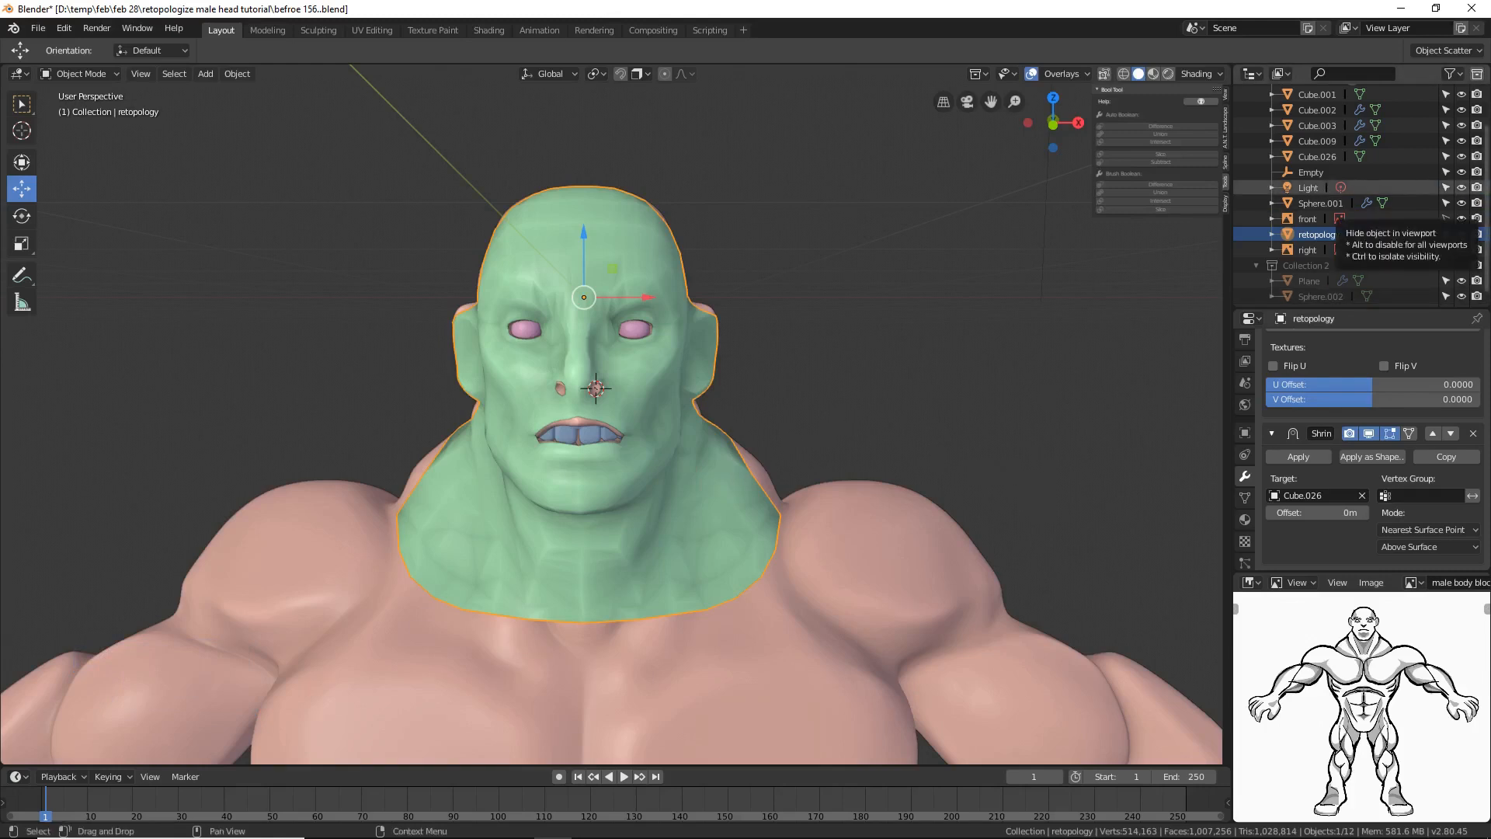
pyautogui.click(976, 436)
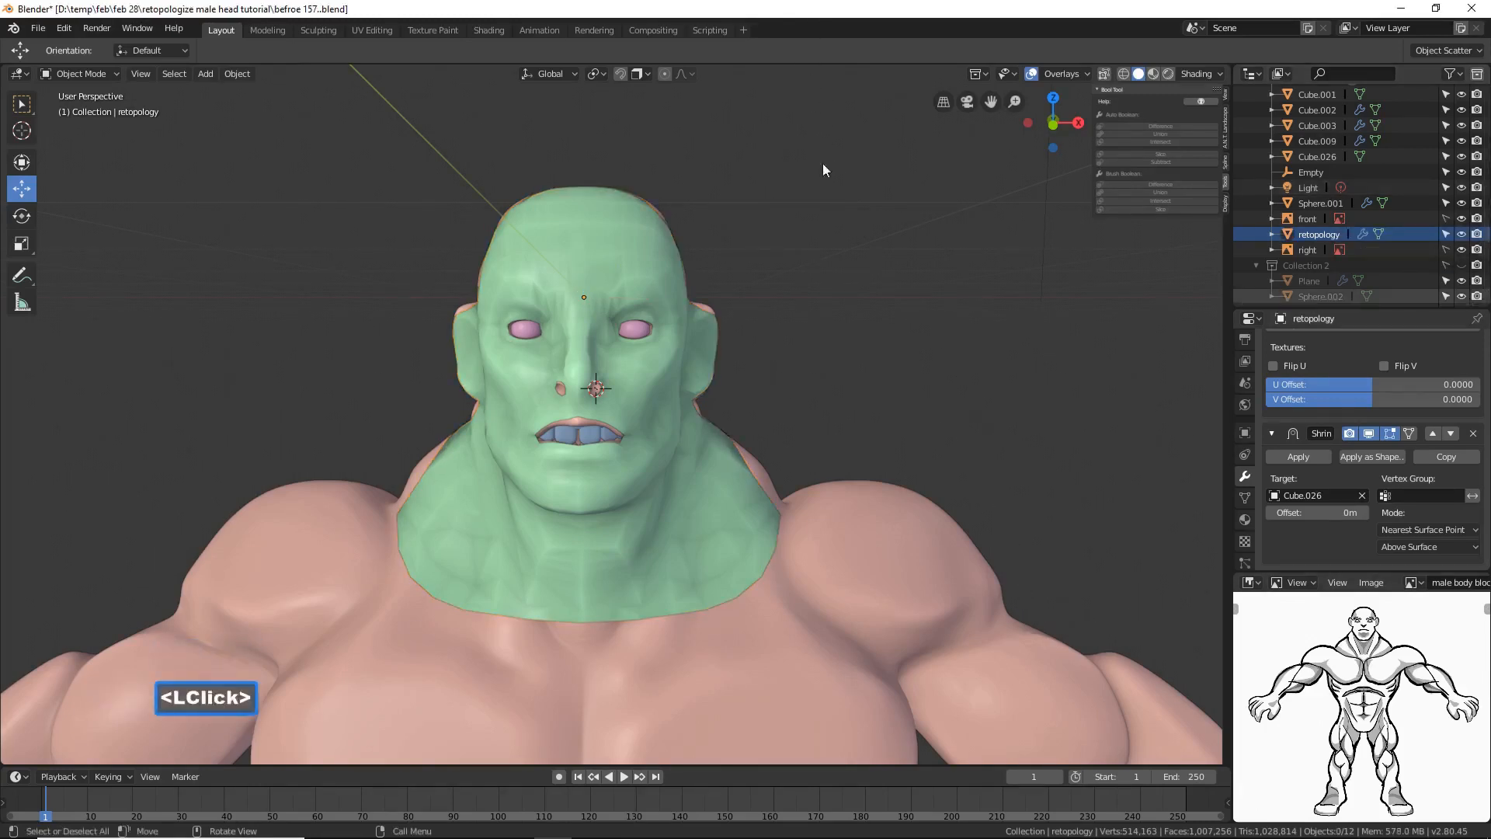
pyautogui.click(724, 501)
pyautogui.click(724, 497)
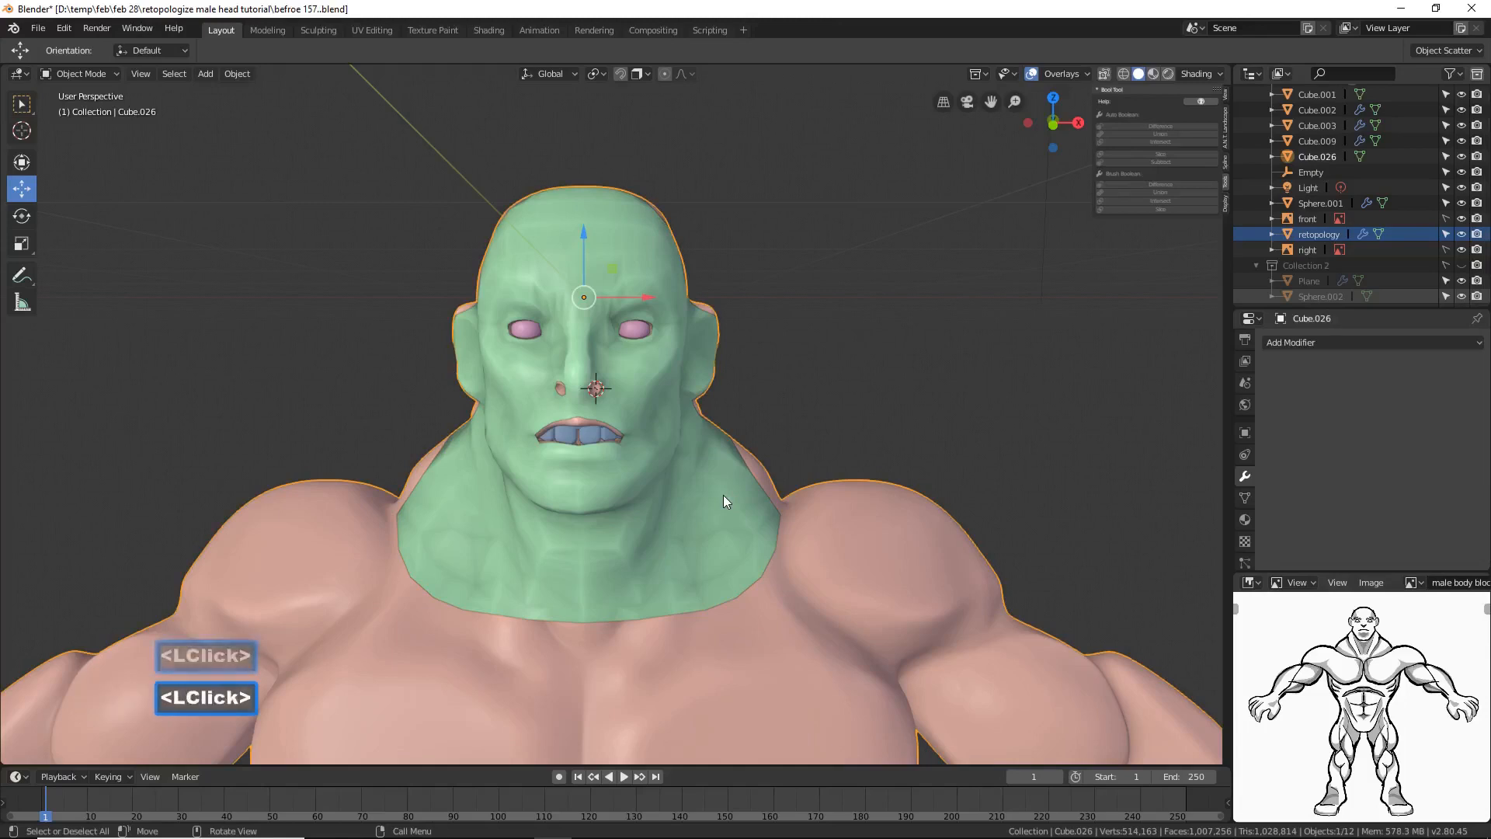
pyautogui.click(110, 71)
pyautogui.click(109, 161)
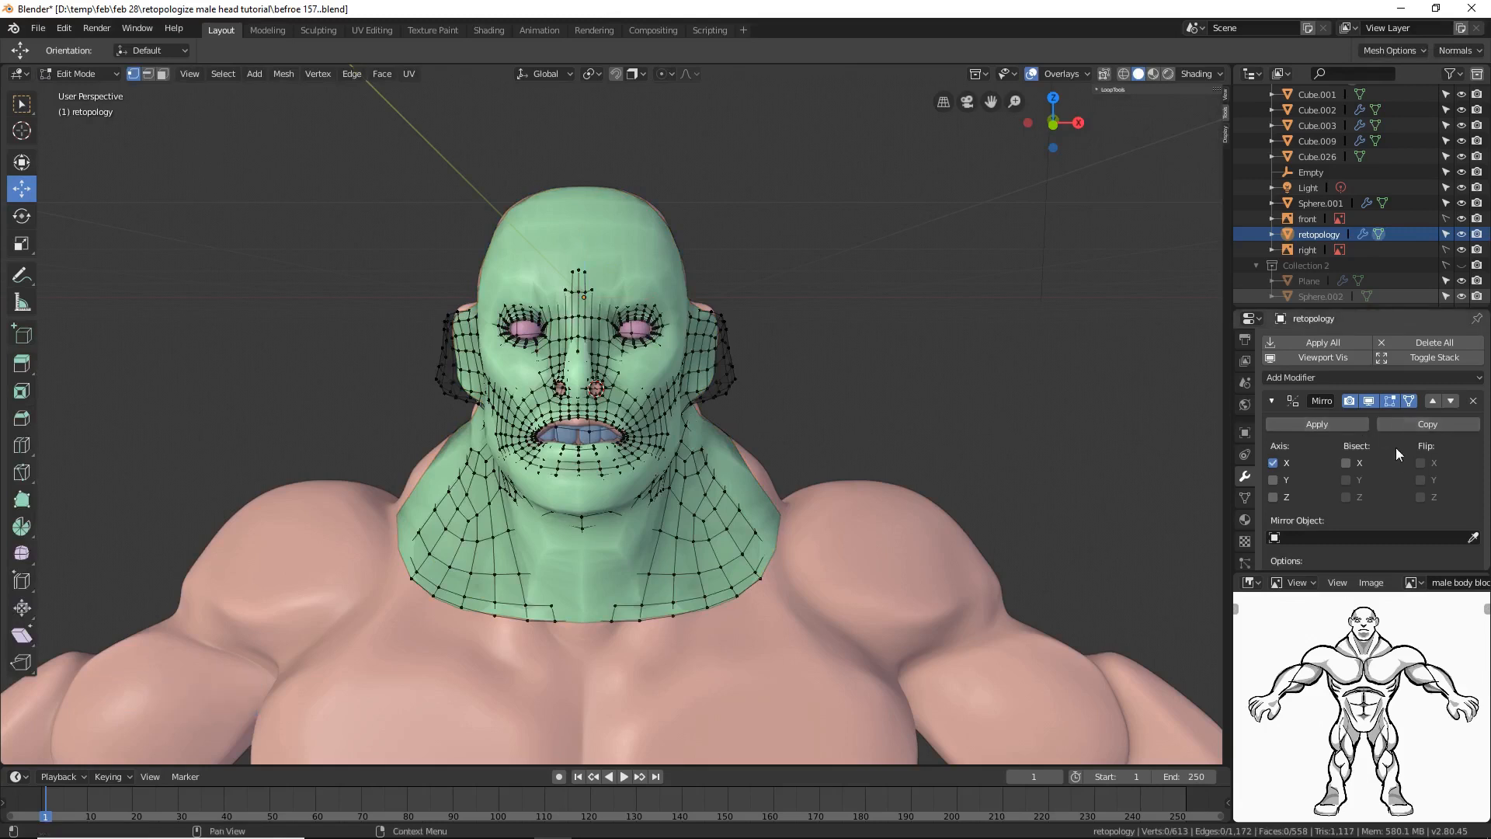
# Step: Enable the on-cage display of the Shrinkwrap modifier so the edit vertices follow the wrapped surface
pyautogui.scroll(-4, 1398, 458)
pyautogui.scroll(-3, 1400, 467)
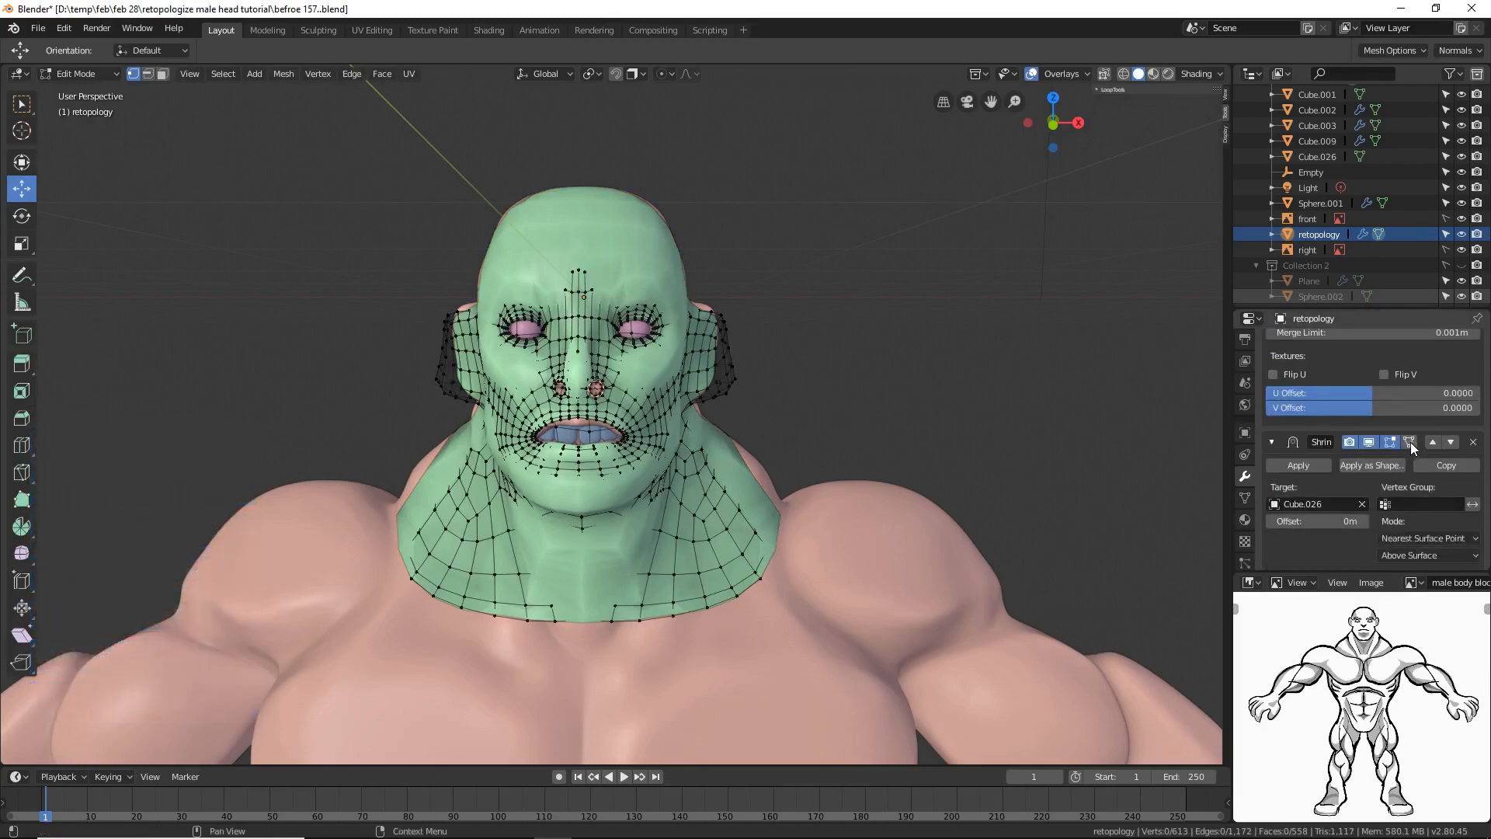
pyautogui.click(1410, 441)
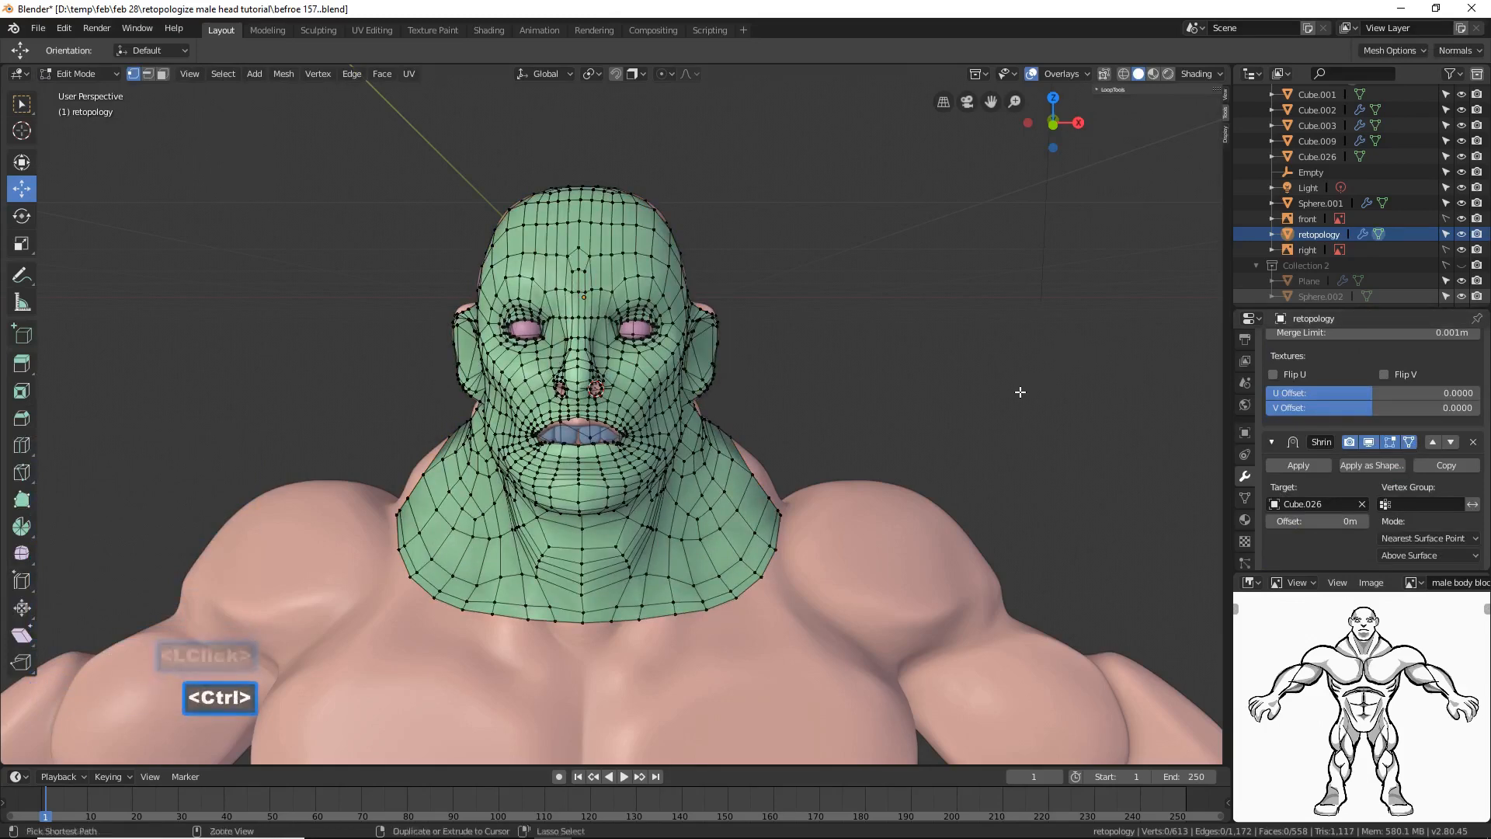
# Step: Toggle the retopology mesh's In Front display off and on to compare it with the sculpted face, leaving it enabled
pyautogui.keyDown('ctrl'); pyautogui.moveTo(1020, 392); pyautogui.dragTo(1018, 361, button='middle'); pyautogui.keyUp('ctrl')
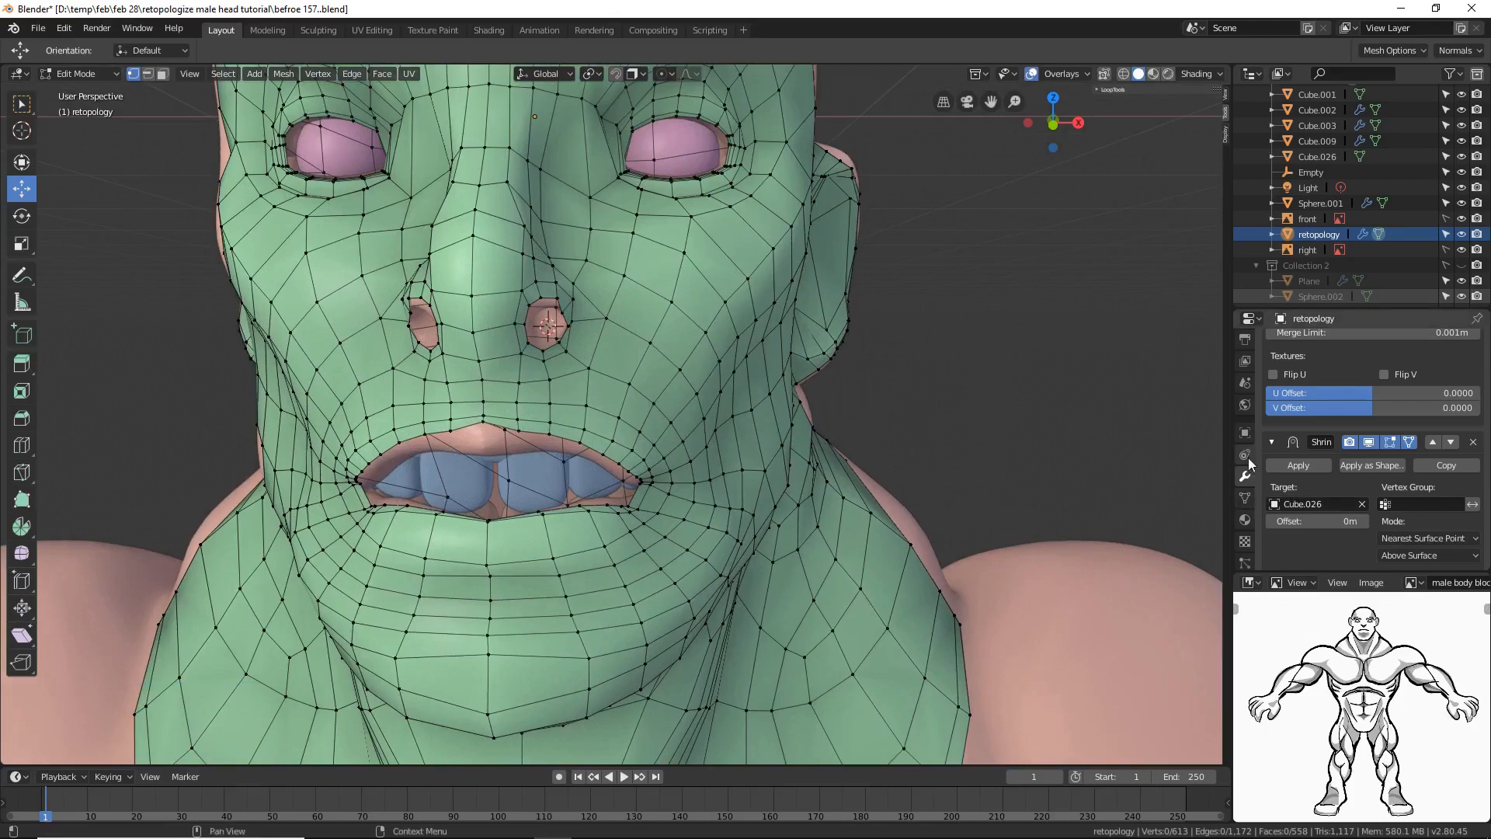
pyautogui.click(1245, 433)
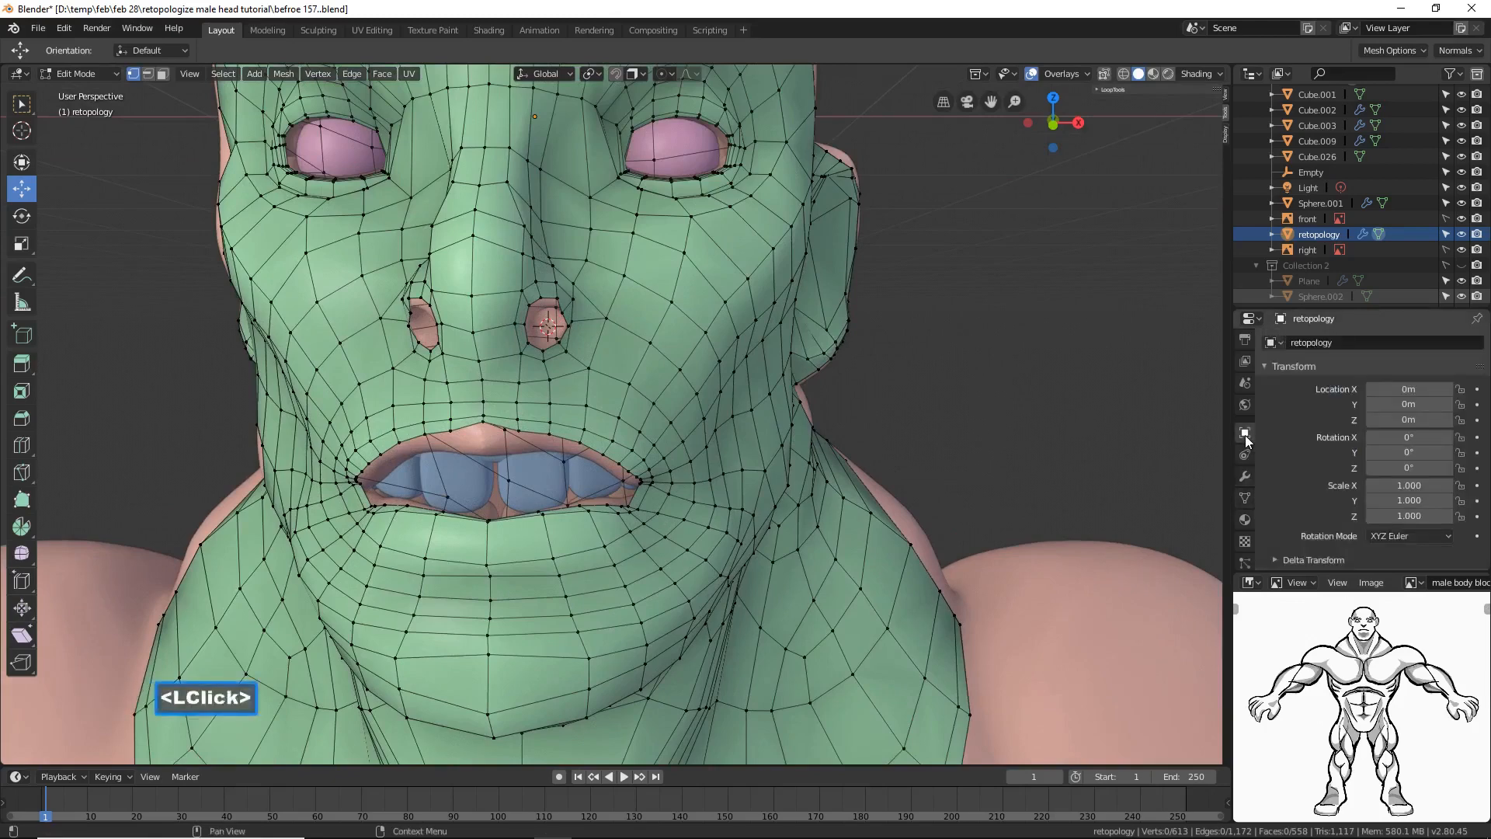
pyautogui.scroll(-1, 1315, 486)
pyautogui.scroll(-6, 1316, 486)
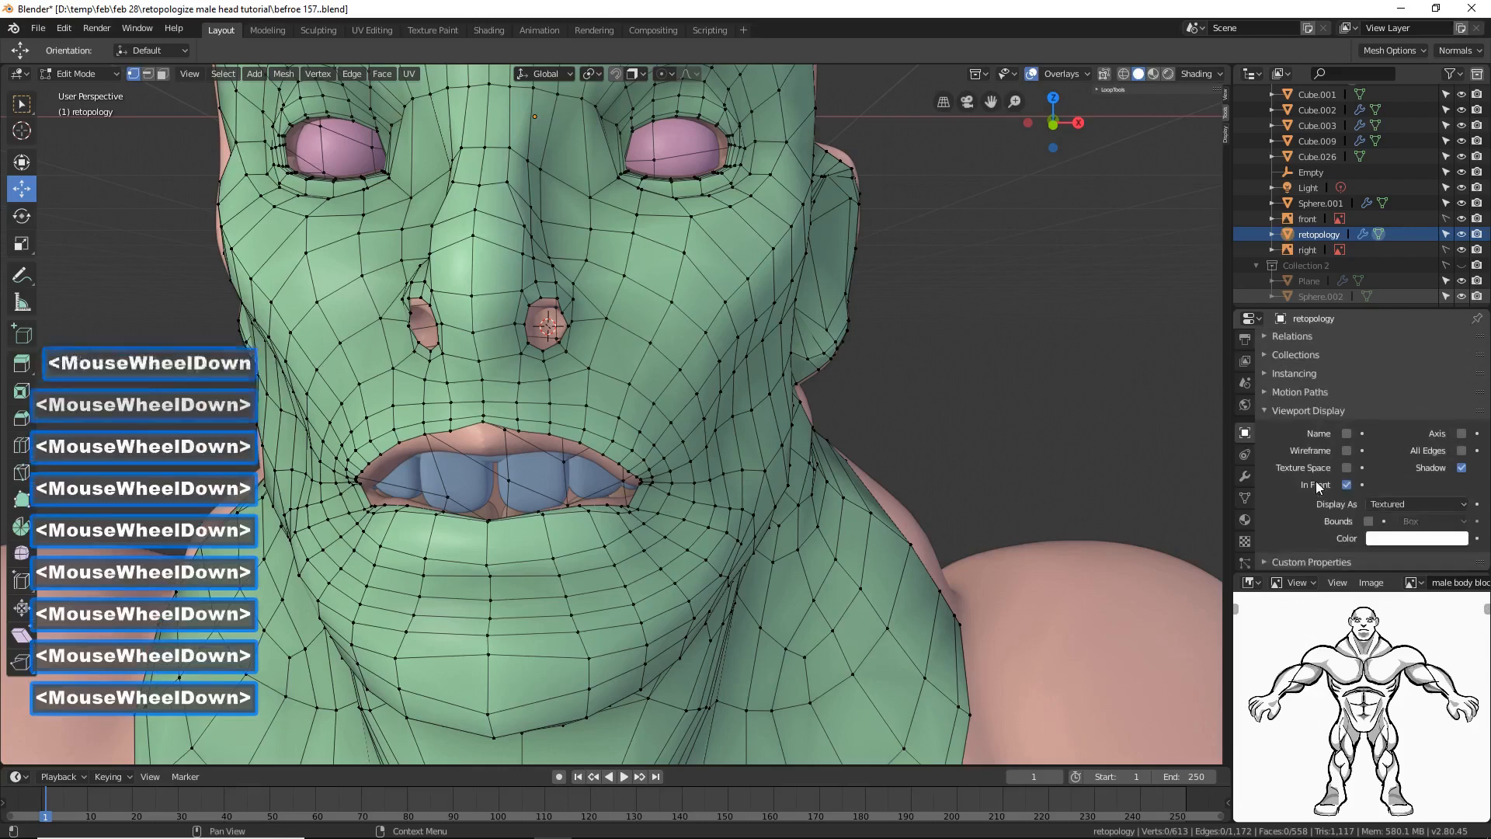
pyautogui.click(1347, 484)
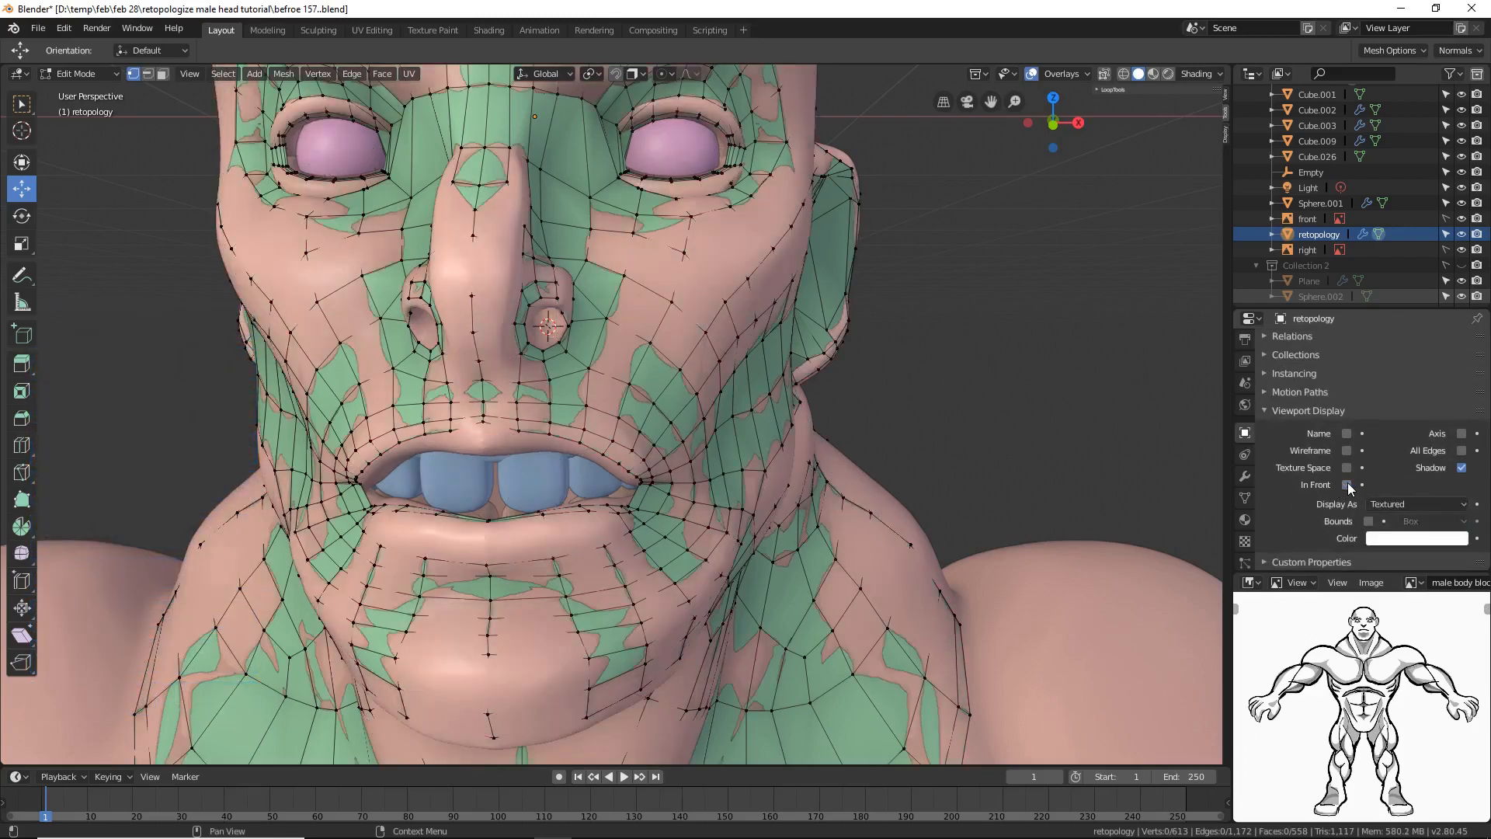
pyautogui.click(1347, 484)
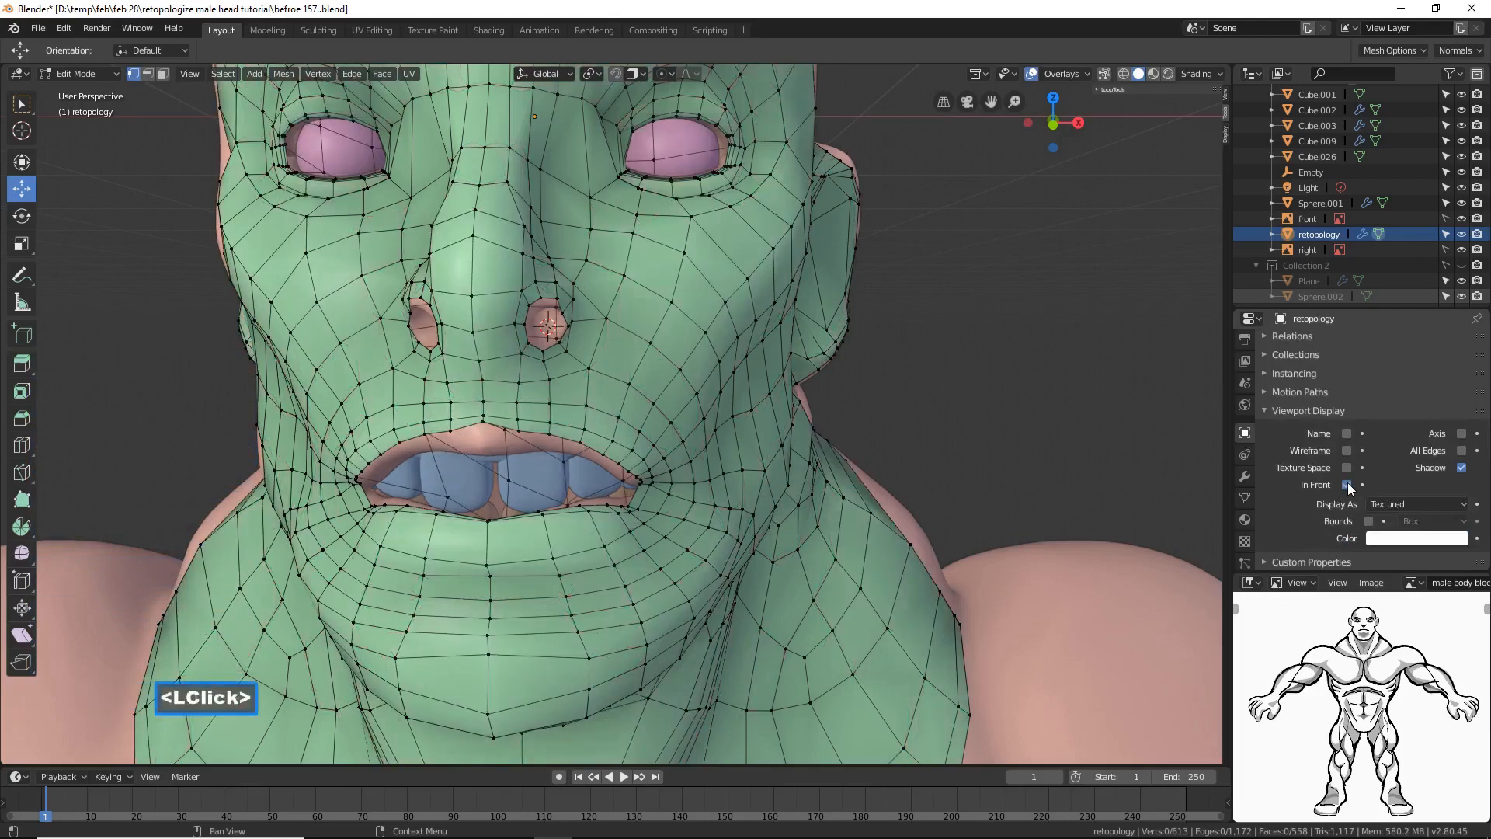
pyautogui.click(1347, 484)
pyautogui.click(1347, 484)
pyautogui.click(1347, 484)
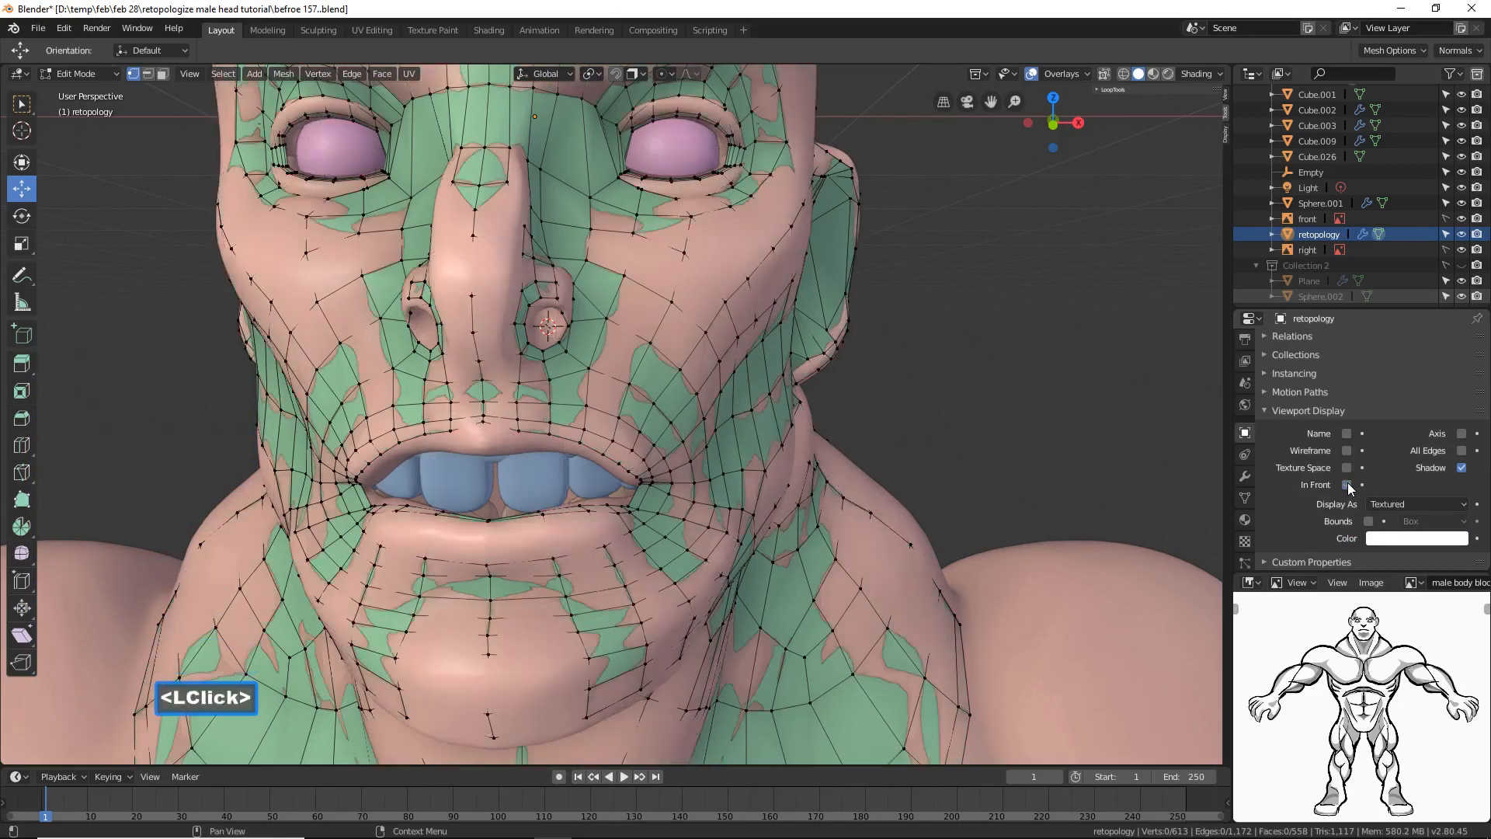
pyautogui.click(1347, 483)
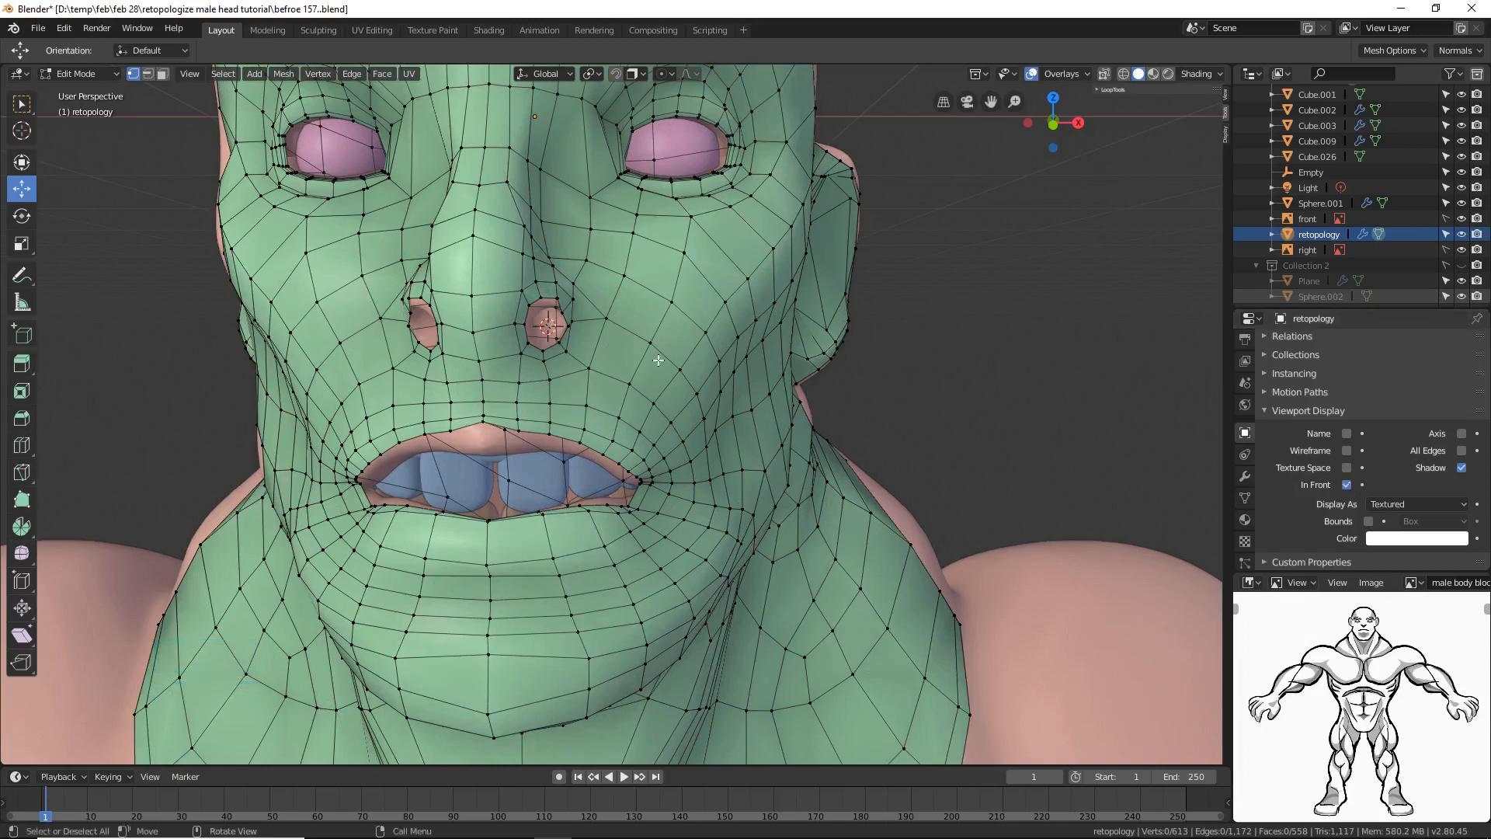
# Step: Switch to edge selection and select the edge loop around the nostril opening
pyautogui.keyDown('ctrl'); pyautogui.moveTo(668, 378); pyautogui.dragTo(867, 522, button='middle'); pyautogui.keyUp('ctrl')
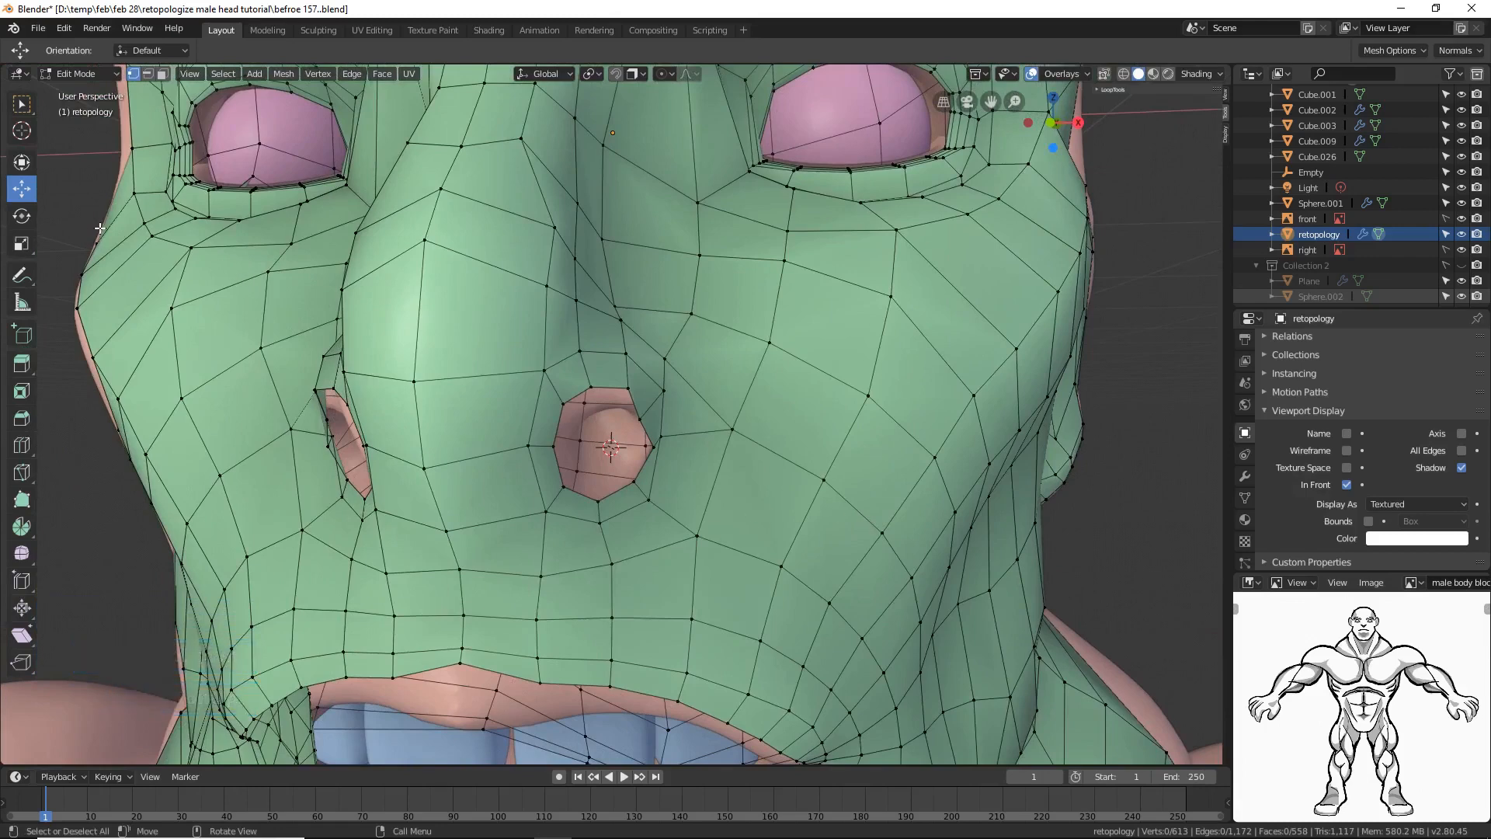
pyautogui.click(147, 74)
pyautogui.press('alt')
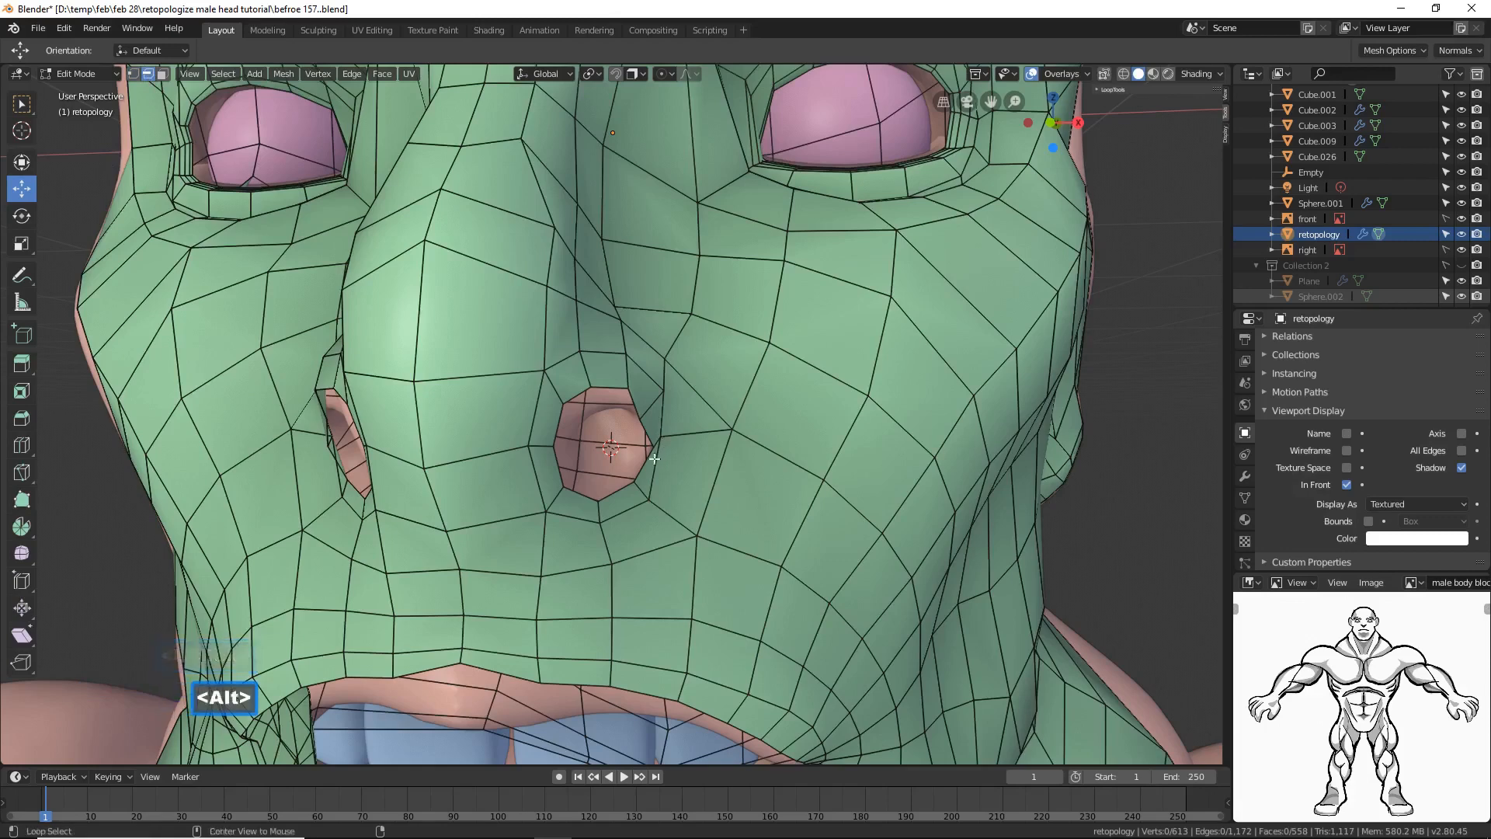
pyautogui.keyDown('alt'); pyautogui.click(617, 490); pyautogui.keyUp('alt')
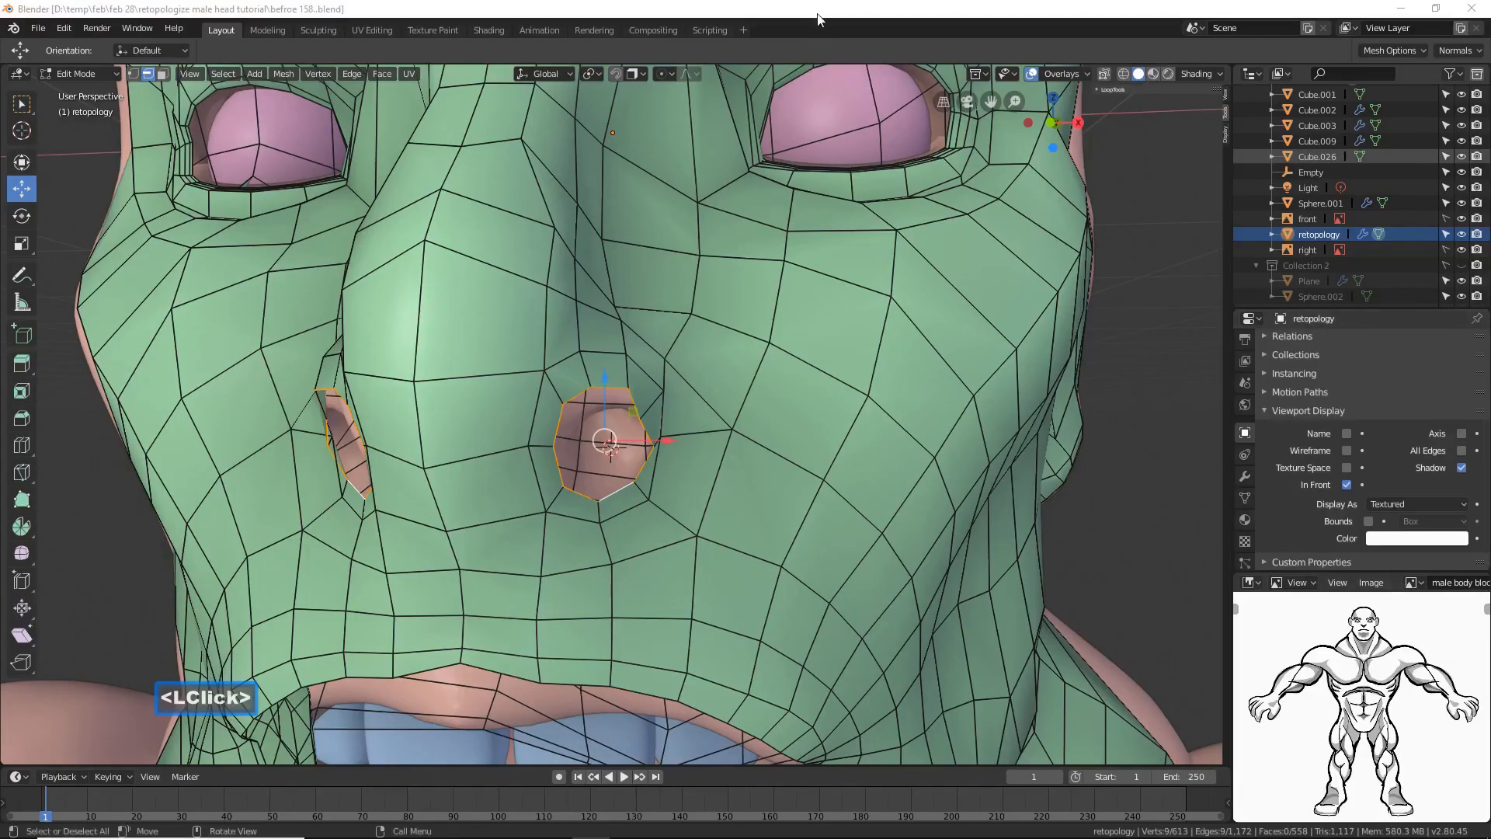
pyautogui.click(821, 10)
pyautogui.moveTo(837, 396)
pyautogui.mouseDown(button='middle')
pyautogui.moveTo(738, 373)
pyautogui.moveTo(834, 412)
pyautogui.mouseUp(button='middle')
pyautogui.press('s')
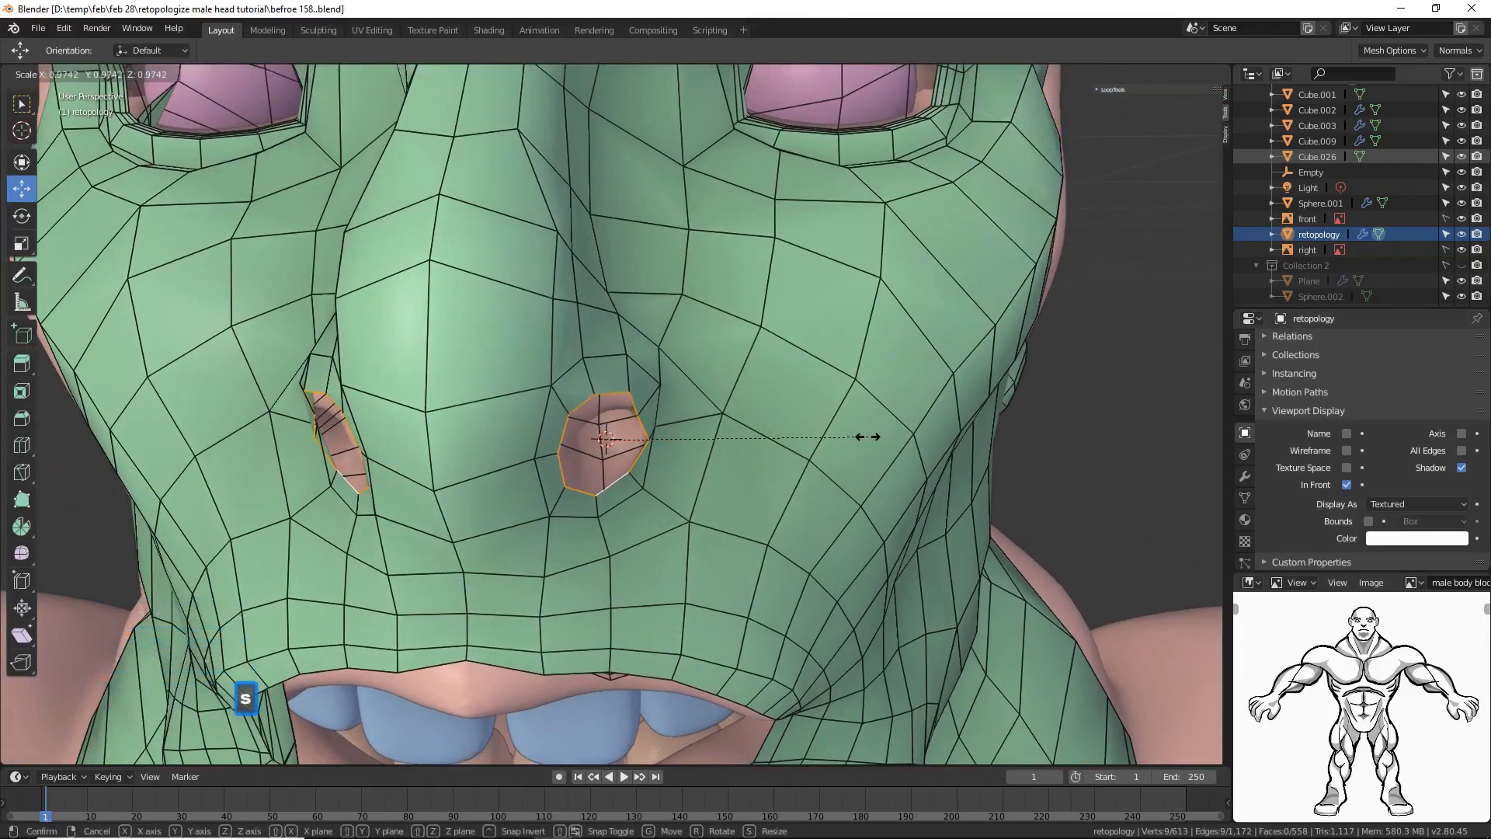
pyautogui.rightClick(854, 437)
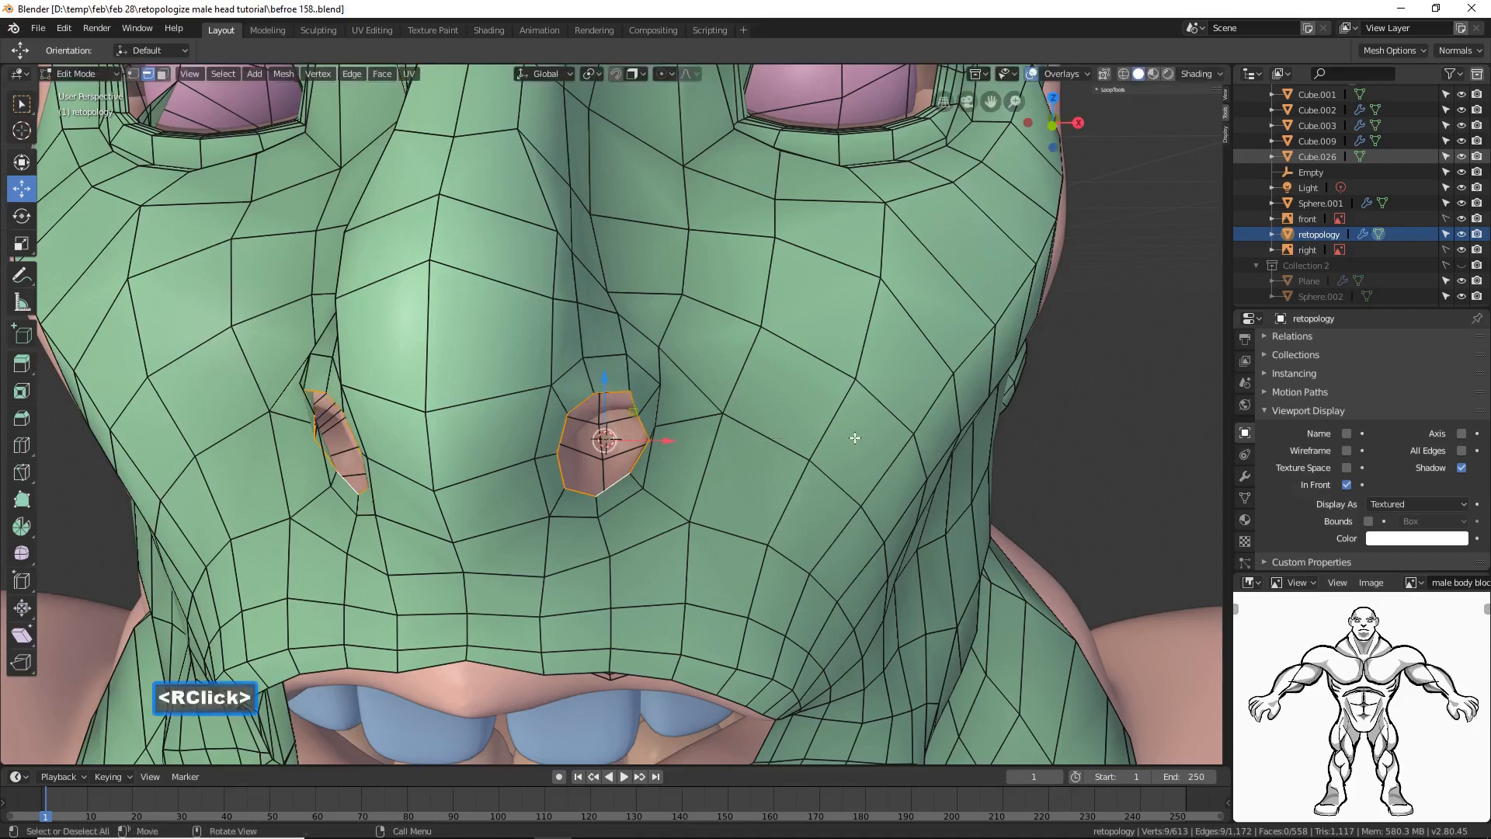
# Step: Turn on snapping and scale the nostril edge loop down to about 0.81
pyautogui.click(615, 74)
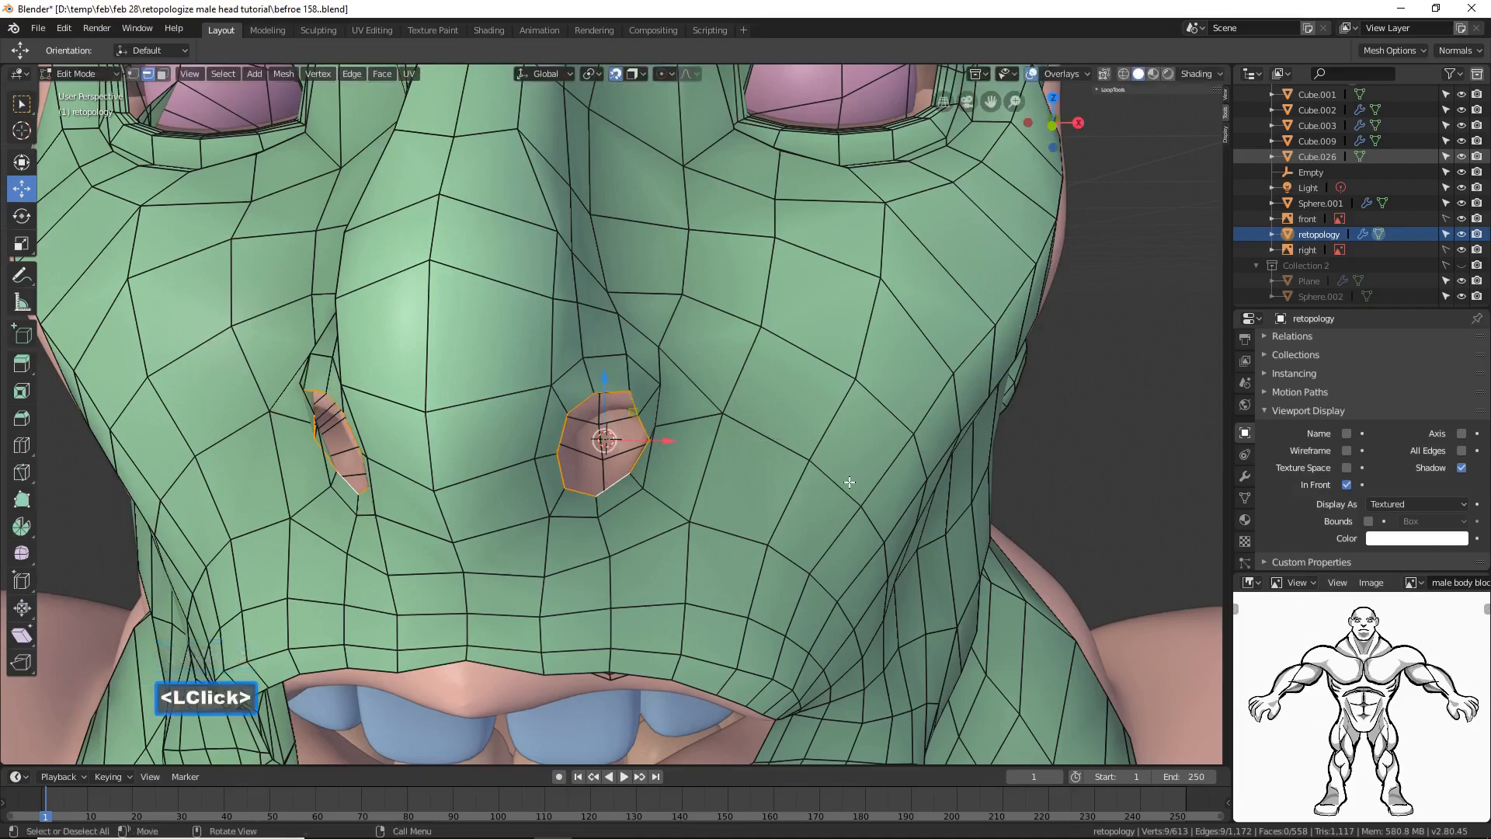
pyautogui.press('s')
pyautogui.click(784, 496)
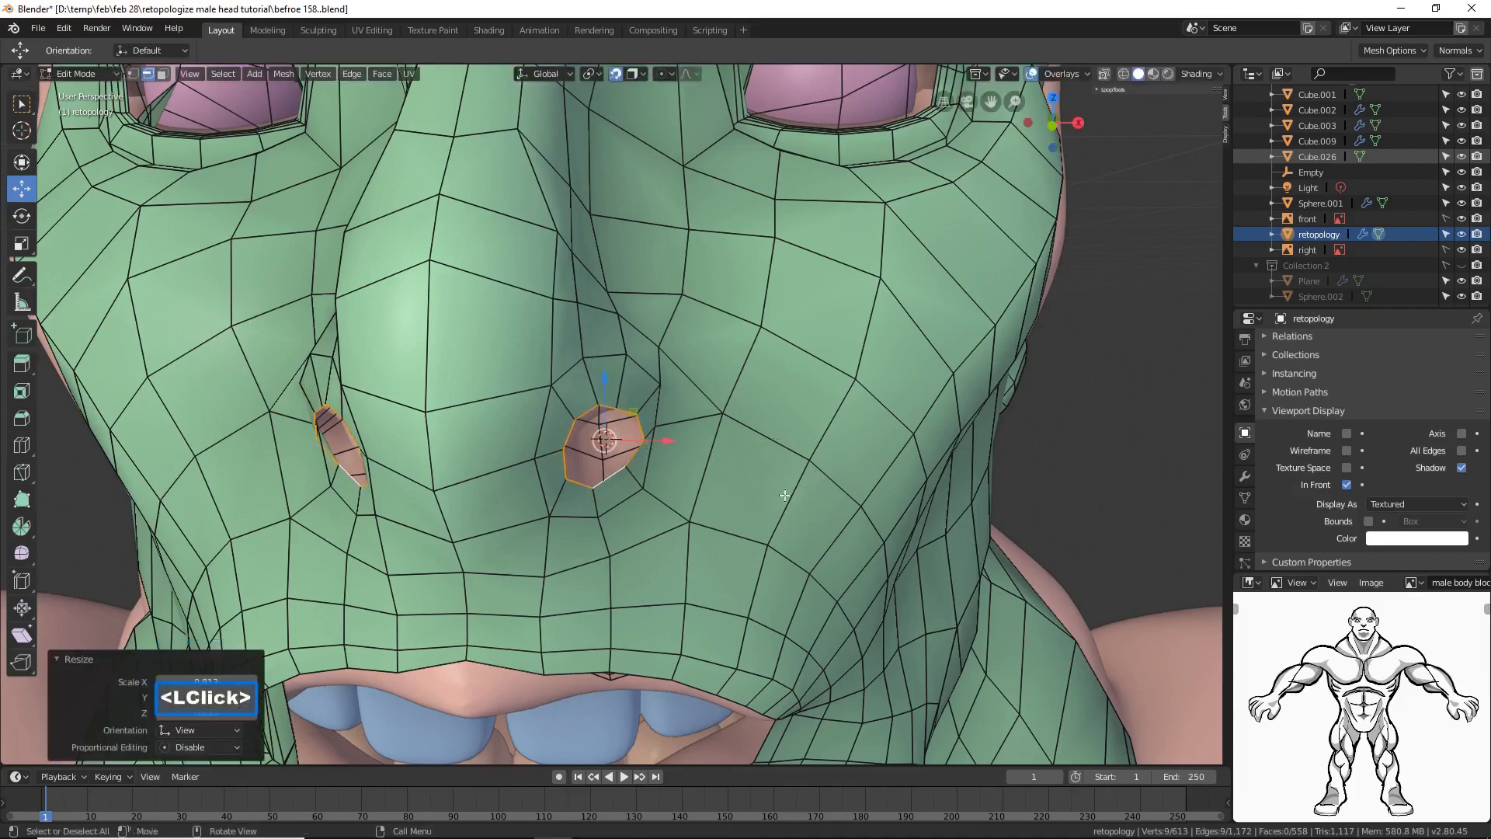
# Step: Select the edge at the upper inner side of the nostril rim and move it slightly downward
pyautogui.moveTo(784, 495); pyautogui.dragTo(671, 484, button='middle')
pyautogui.click(543, 404)
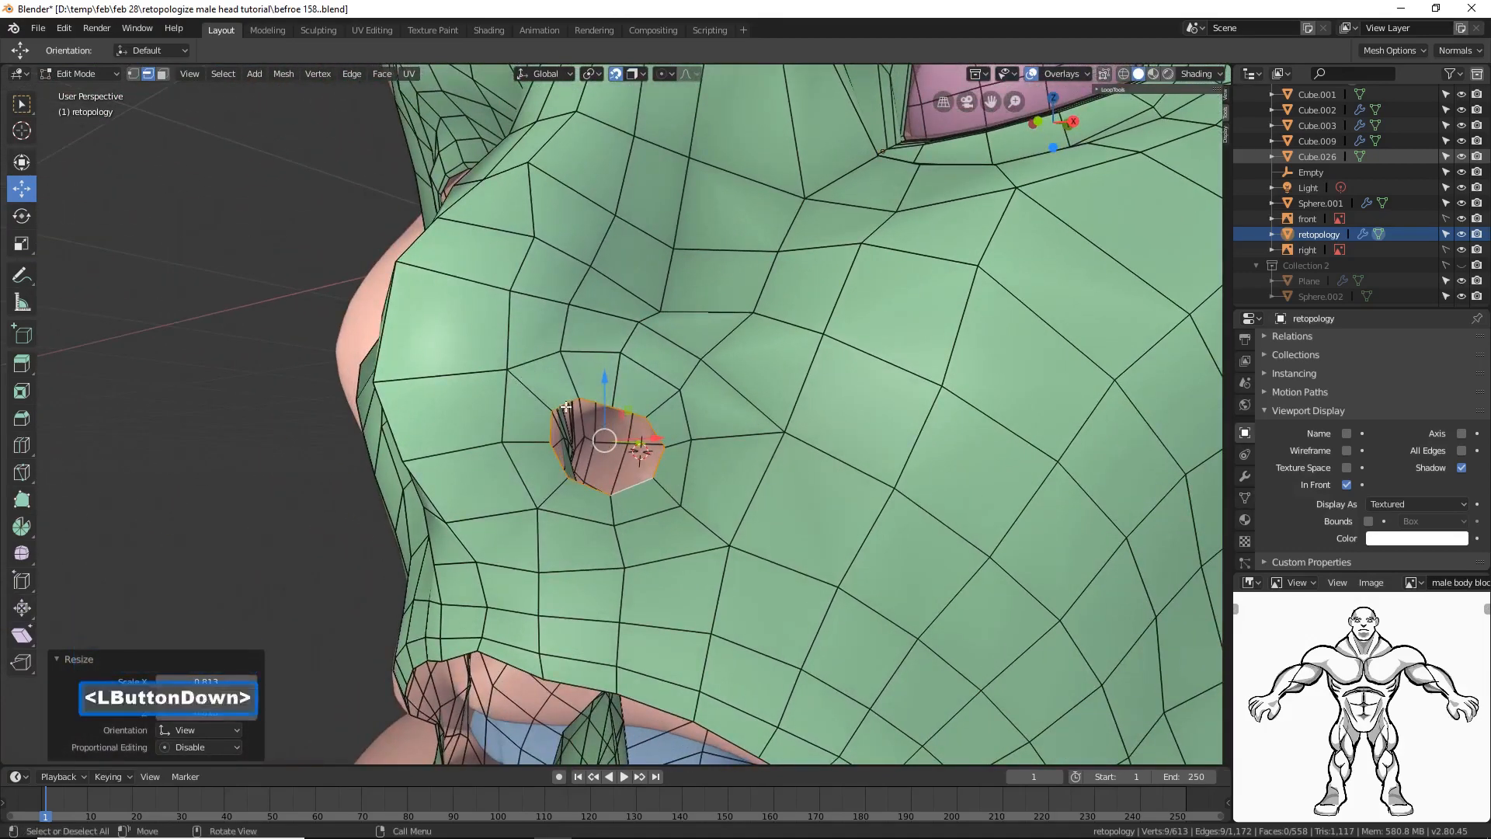
pyautogui.moveTo(560, 427); pyautogui.dragTo(626, 492, button='middle')
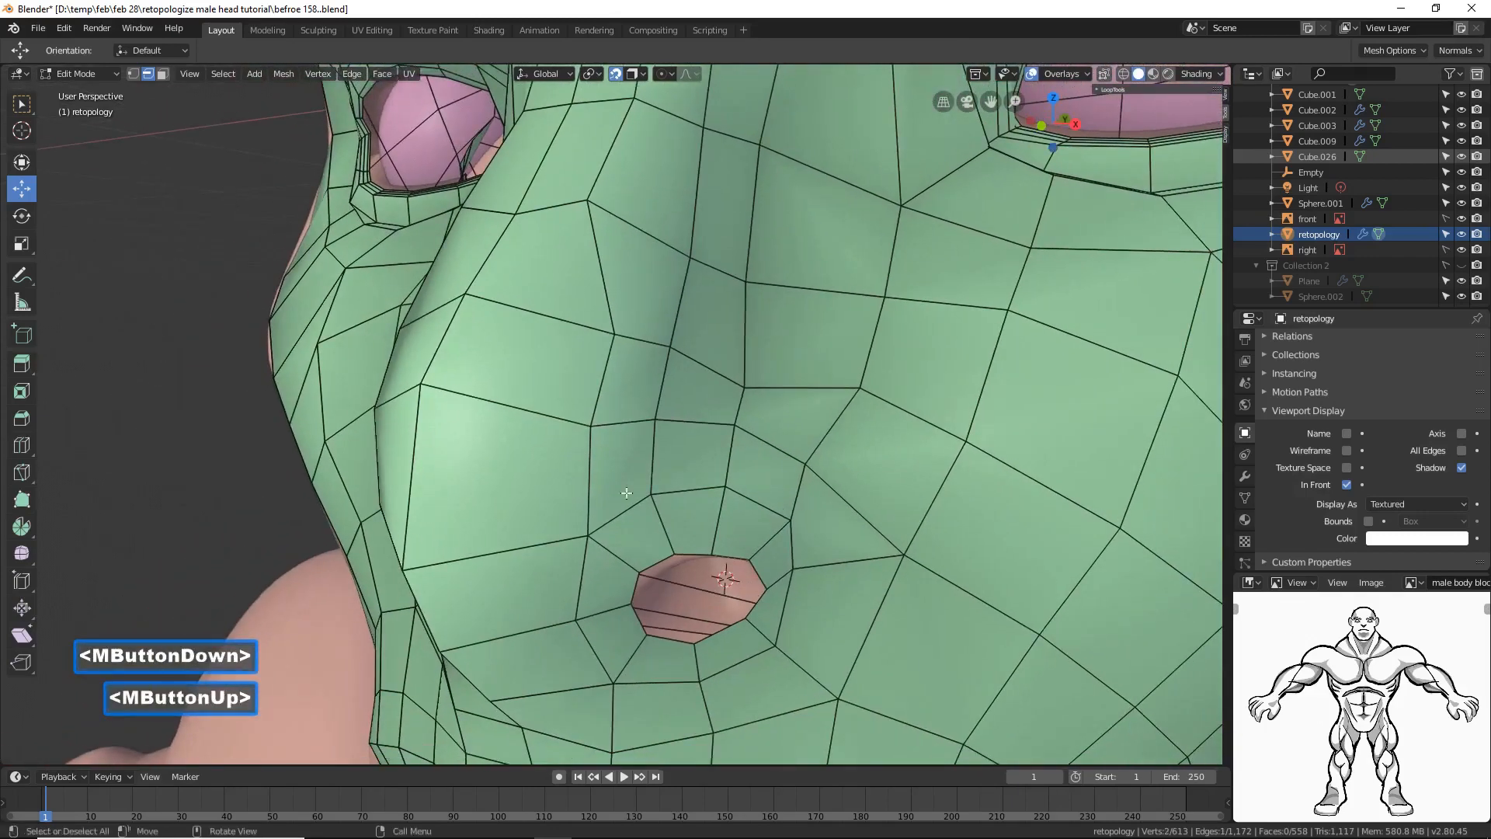
pyautogui.click(654, 557)
pyautogui.moveTo(699, 570); pyautogui.dragTo(706, 575)
pyautogui.moveTo(664, 506); pyautogui.dragTo(667, 521)
# Step: Hide the Mirror modifier's result in the viewport so that only one half of the retopology mesh shows
pyautogui.moveTo(691, 535); pyautogui.dragTo(793, 498, button='middle')
pyautogui.click(1244, 476)
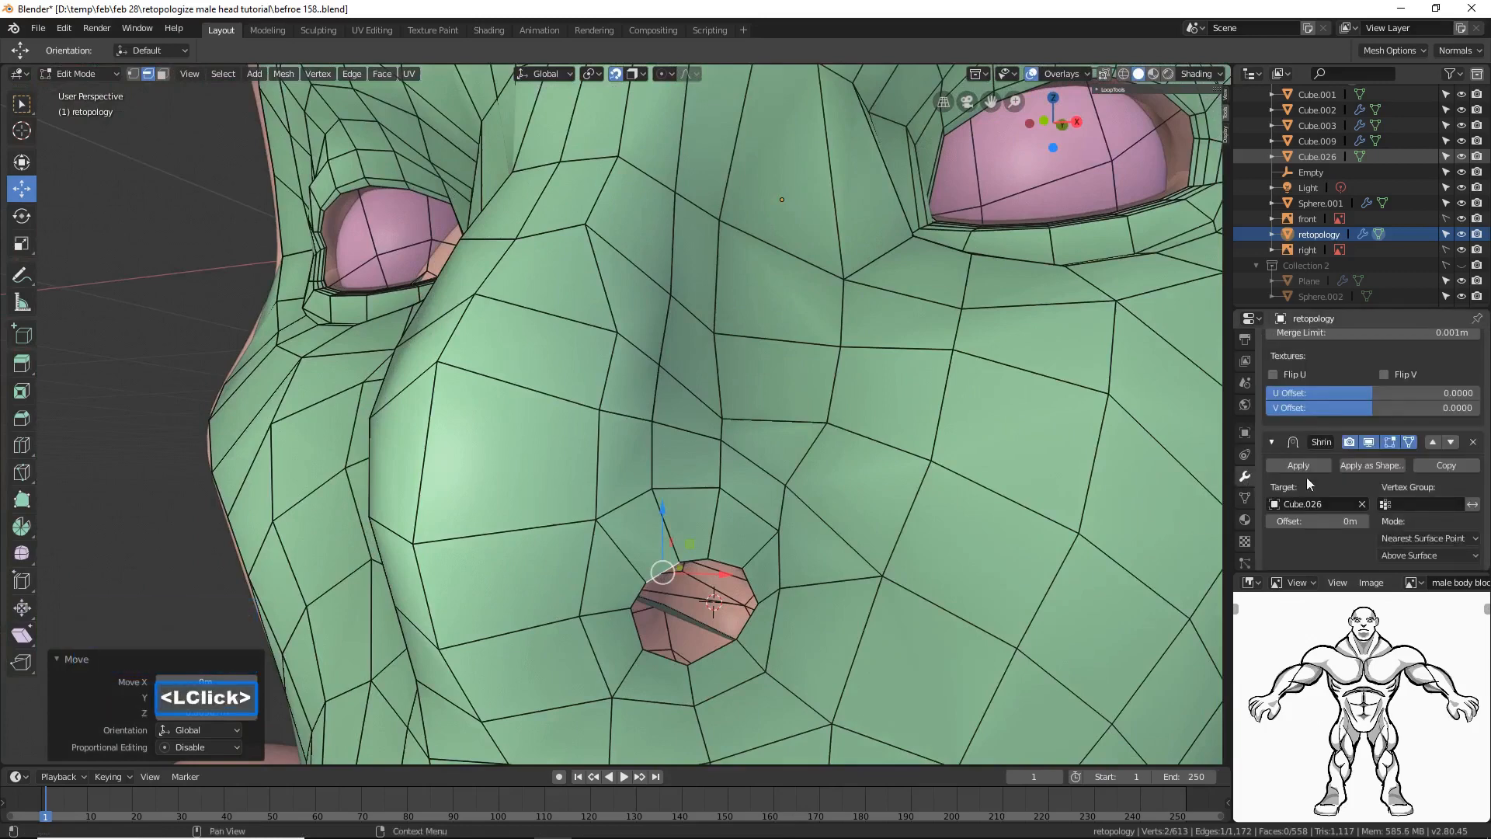
pyautogui.scroll(10, 1349, 439)
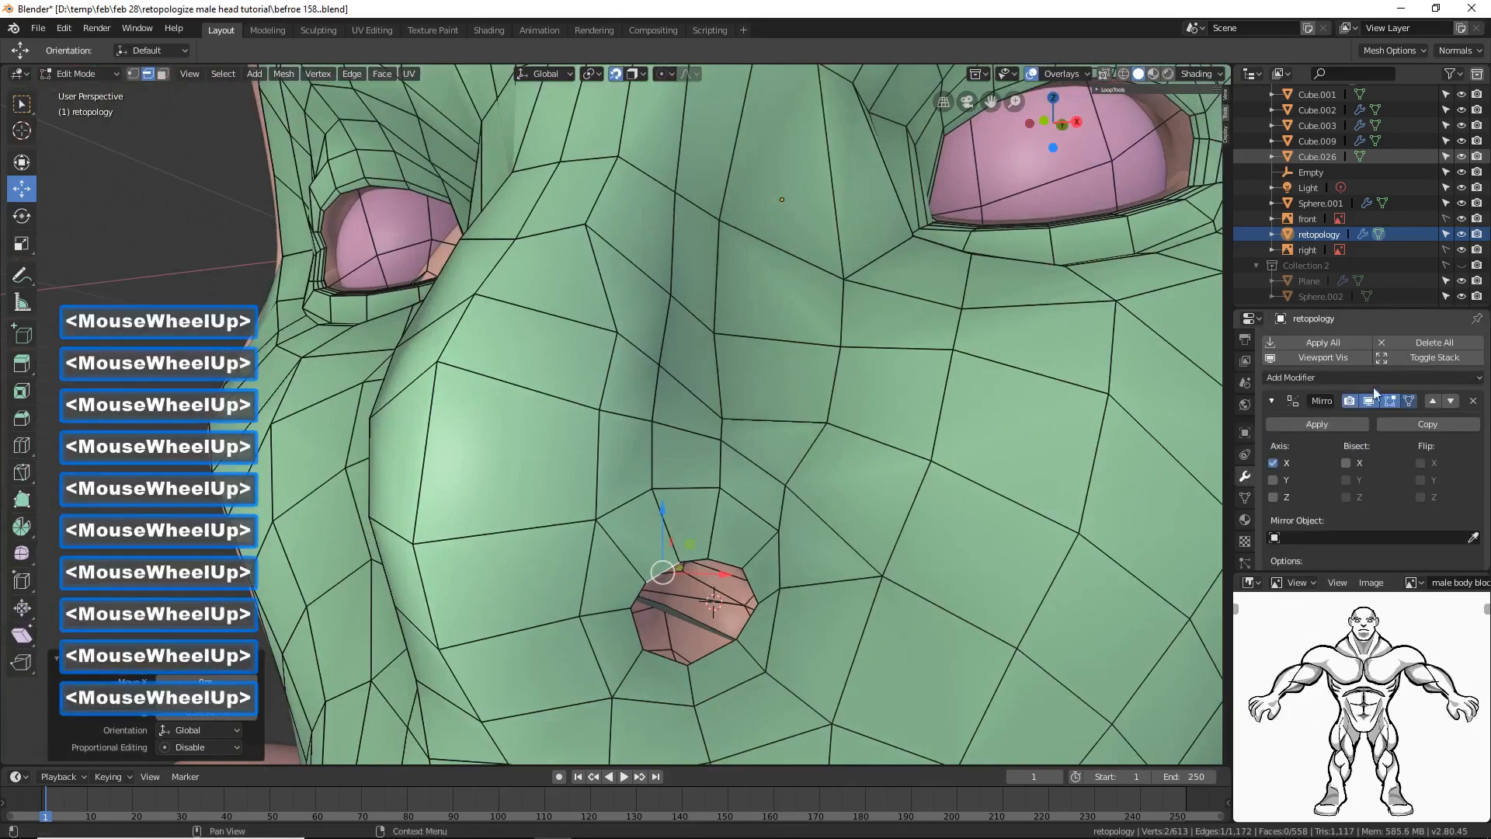
pyautogui.click(1369, 400)
pyautogui.moveTo(858, 497); pyautogui.dragTo(854, 528, button='middle')
# Step: Select the two adjacent edges at the upper inner side of the nostril rim and move them slightly inward
pyautogui.click(660, 582)
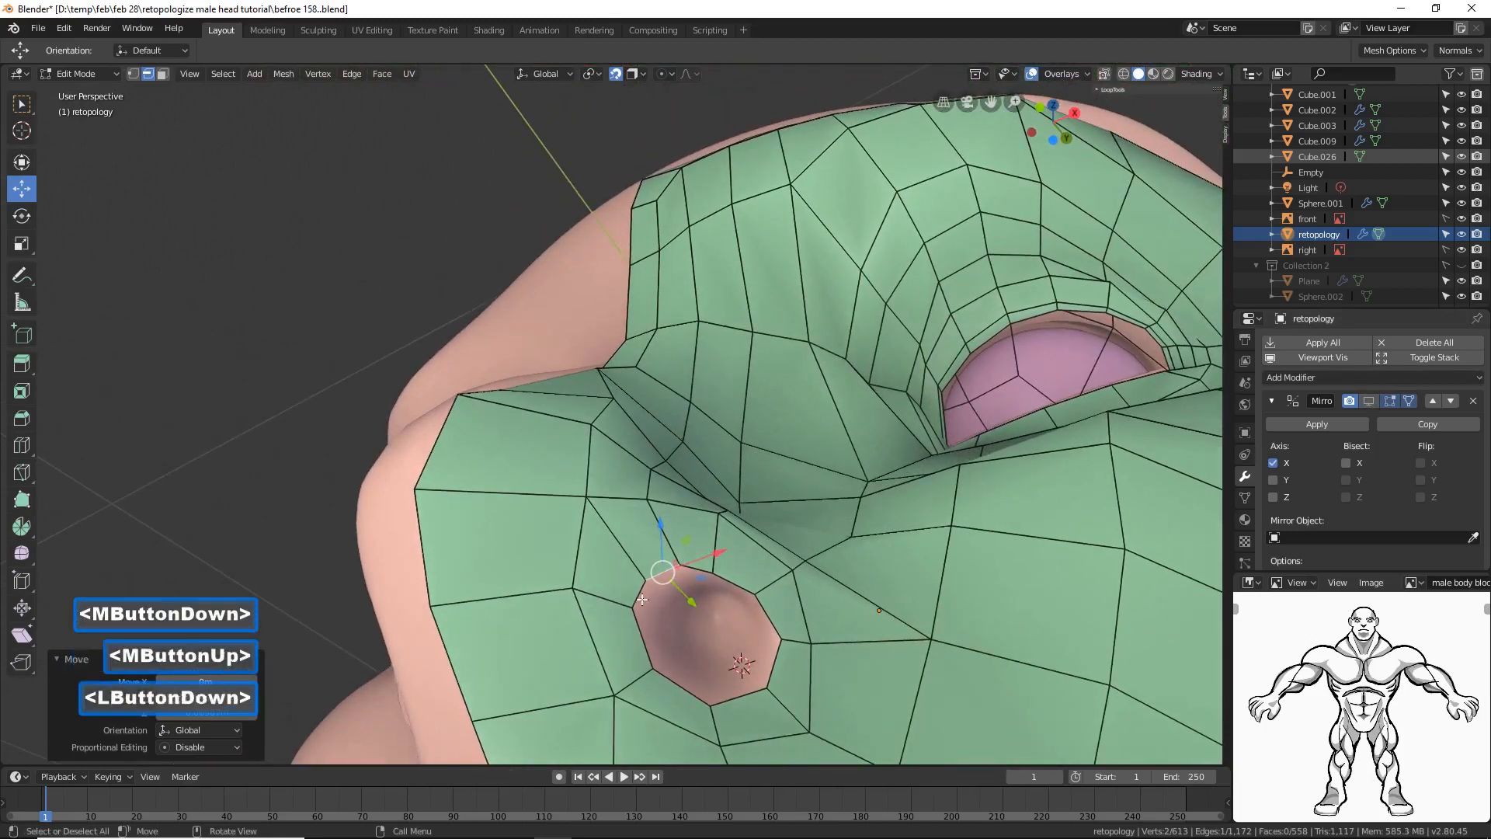
pyautogui.keyDown('shift'); pyautogui.click(670, 573); pyautogui.keyUp('shift')
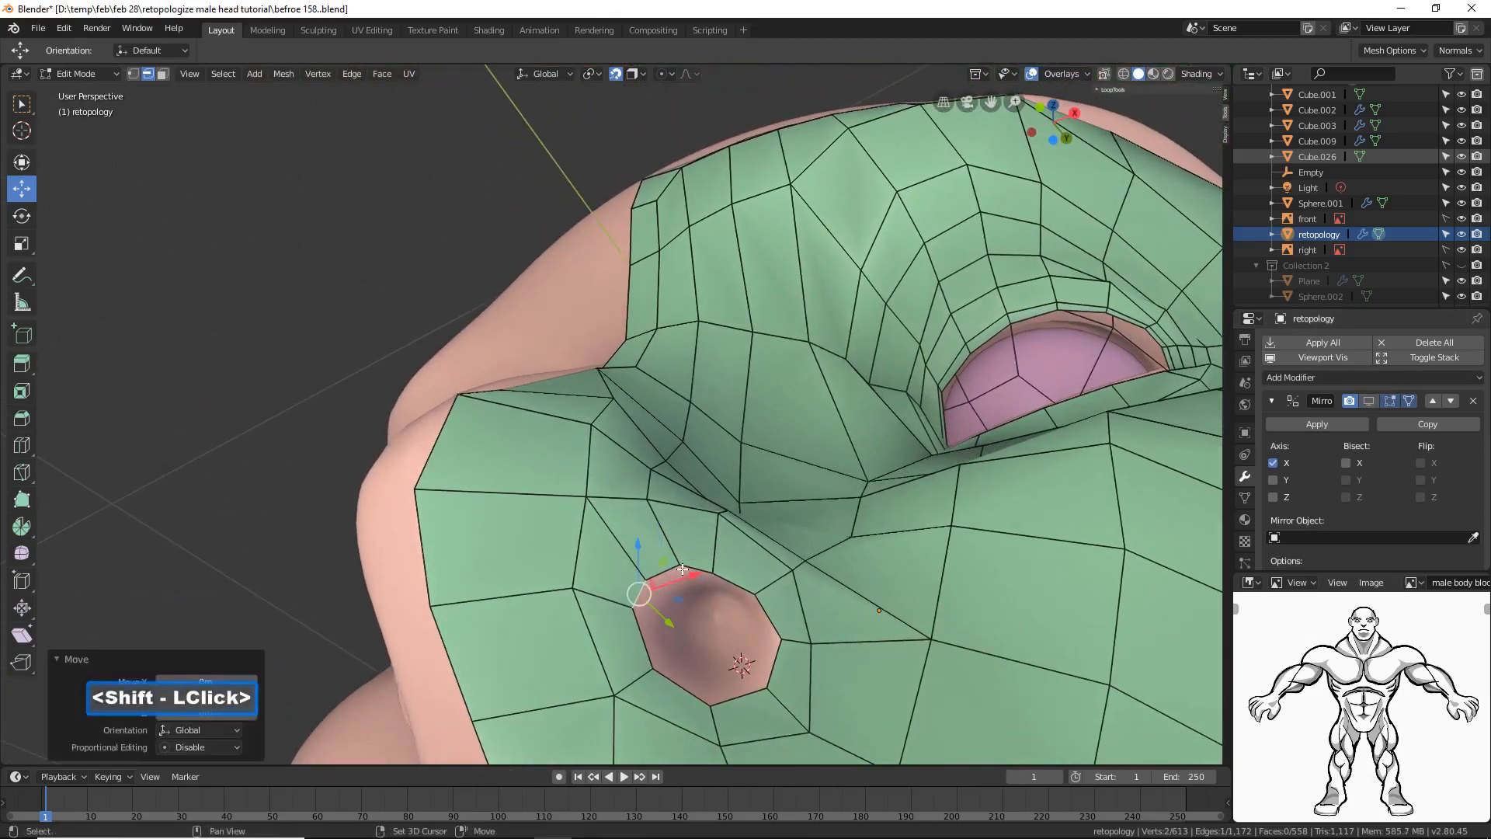
pyautogui.keyDown('shift'); pyautogui.click(682, 569); pyautogui.keyUp('shift')
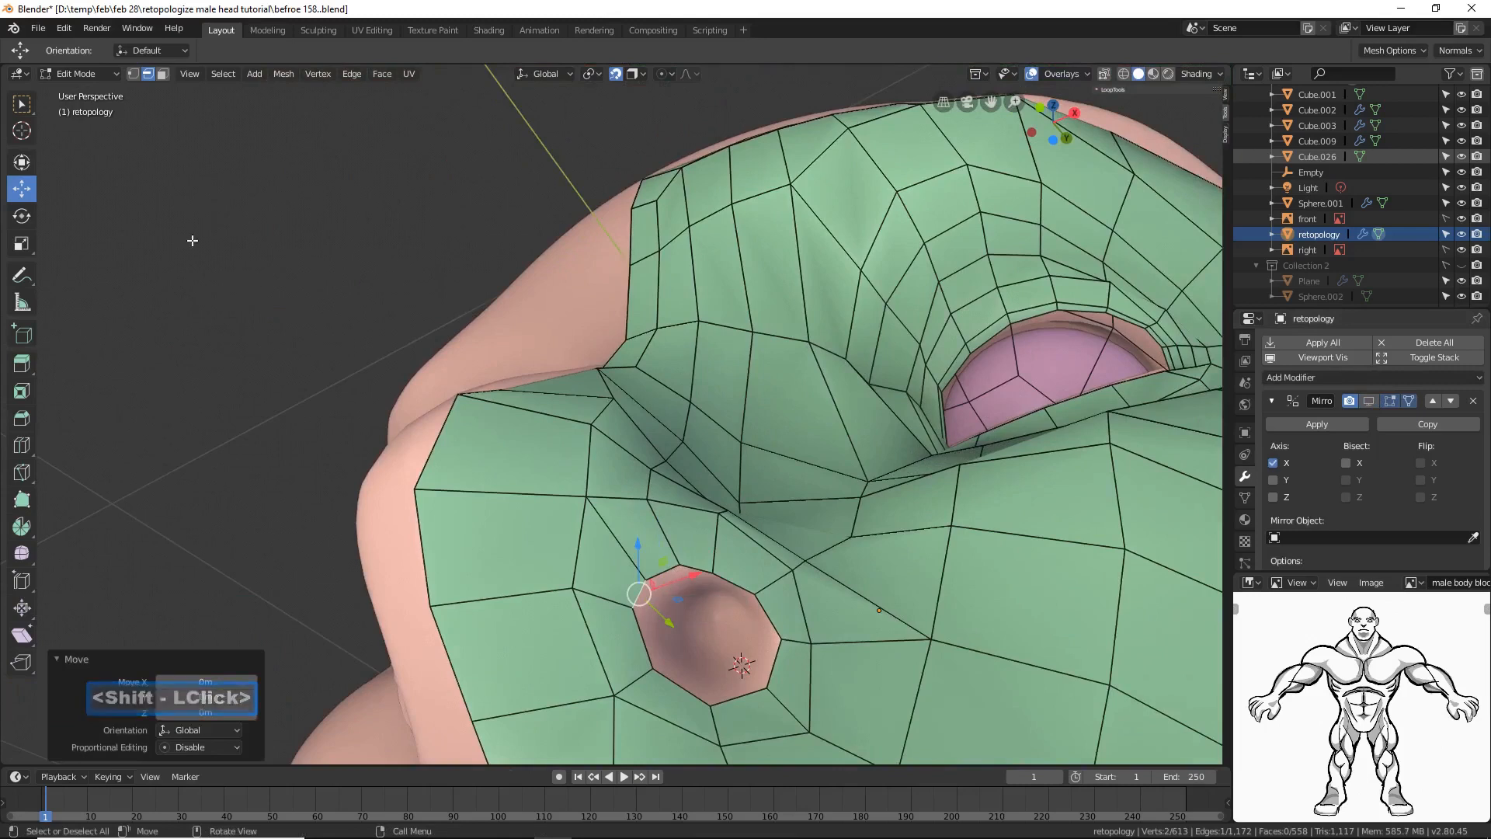
pyautogui.click(29, 113)
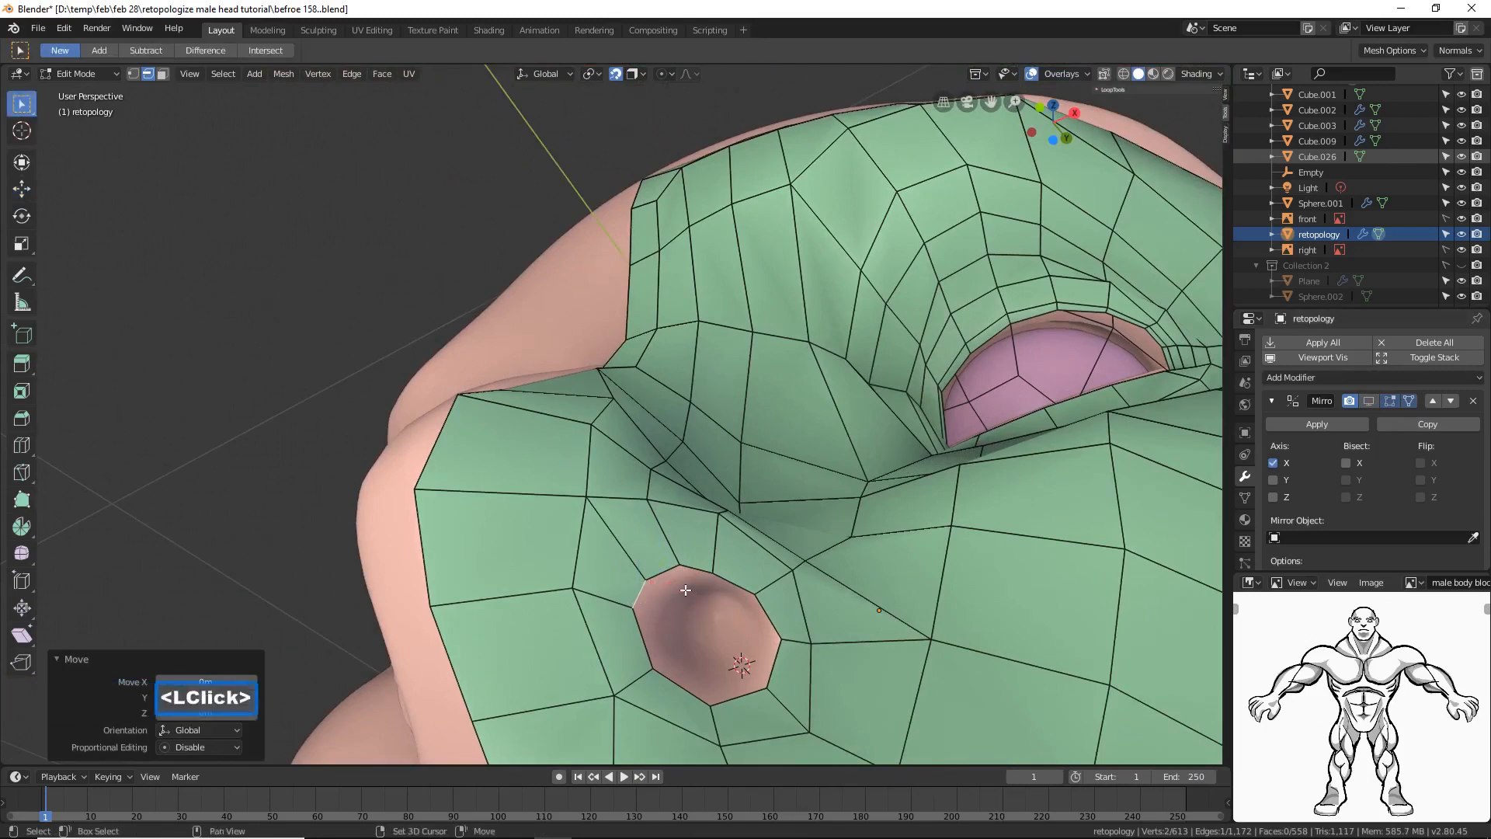
pyautogui.keyDown('shift'); pyautogui.click(681, 592); pyautogui.keyUp('shift')
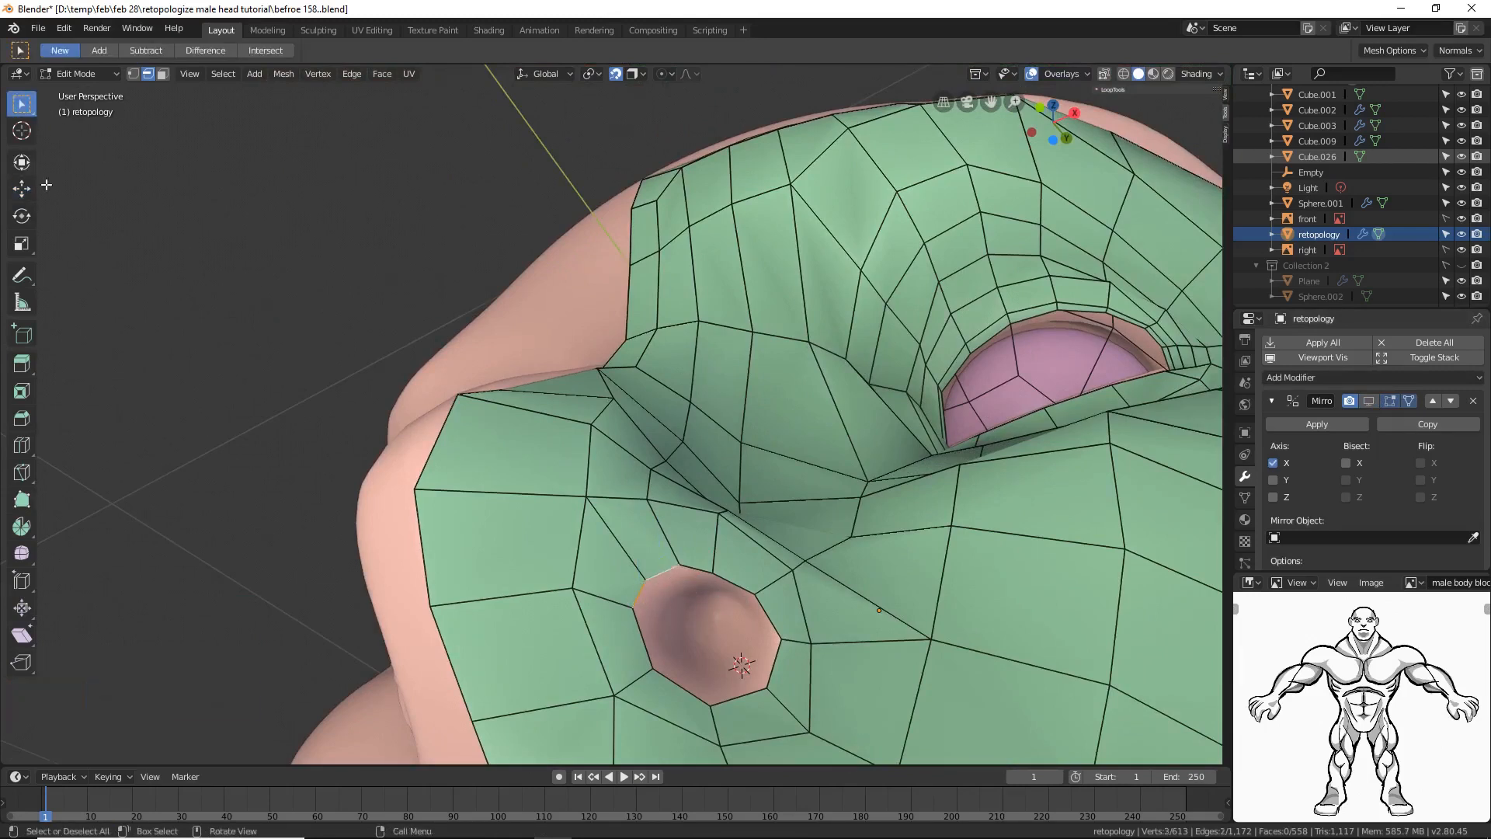
pyautogui.click(22, 189)
pyautogui.moveTo(681, 608); pyautogui.dragTo(699, 630)
pyautogui.moveTo(699, 630); pyautogui.dragTo(806, 624, button='middle')
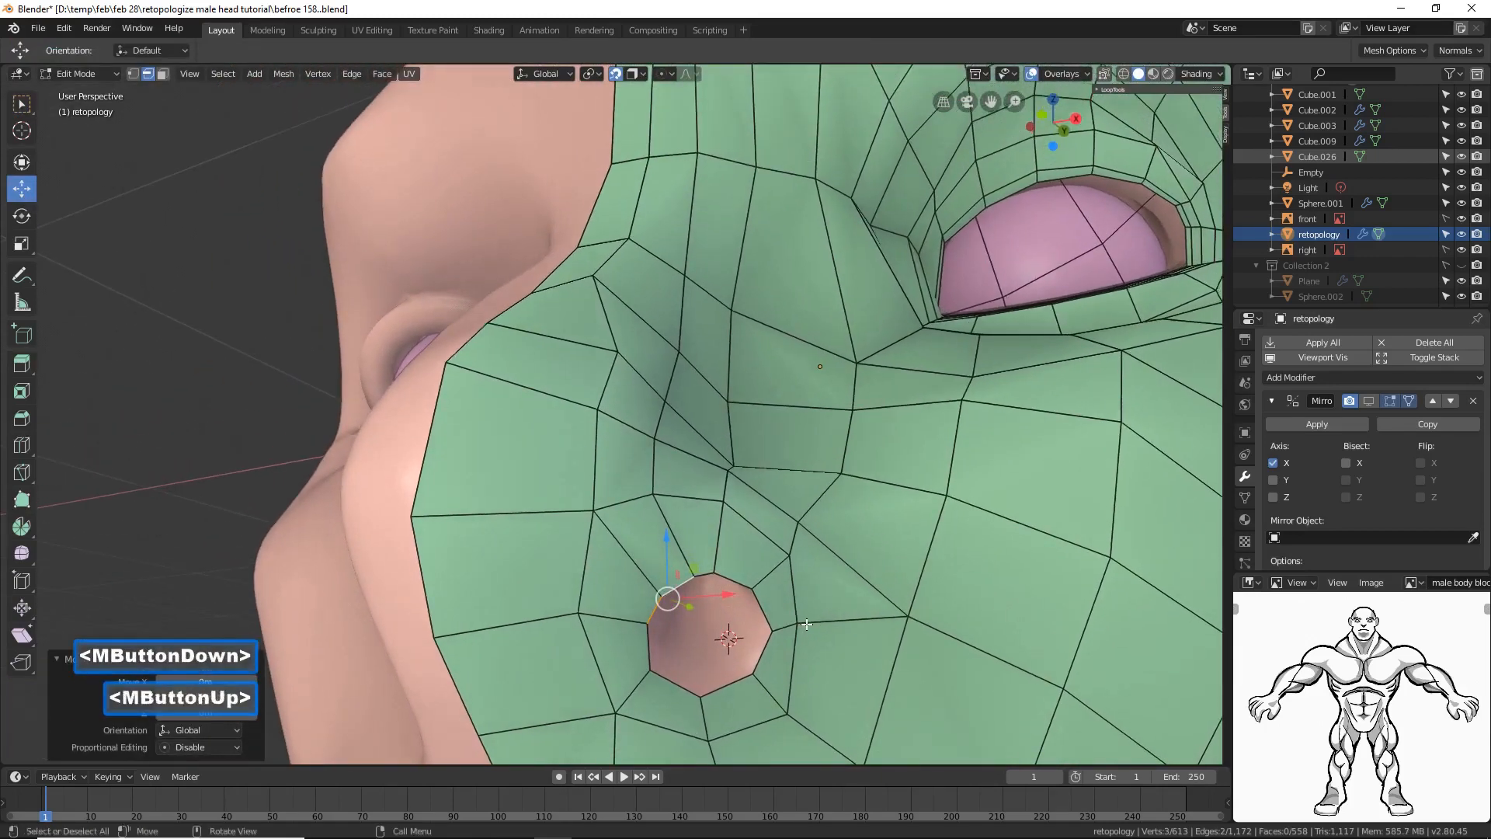
# Step: Select the edge loop around the nostril opening, extrude it in place and scale the new loop down
pyautogui.press('alt')
pyautogui.keyDown('alt'); pyautogui.click(760, 662); pyautogui.keyUp('alt')
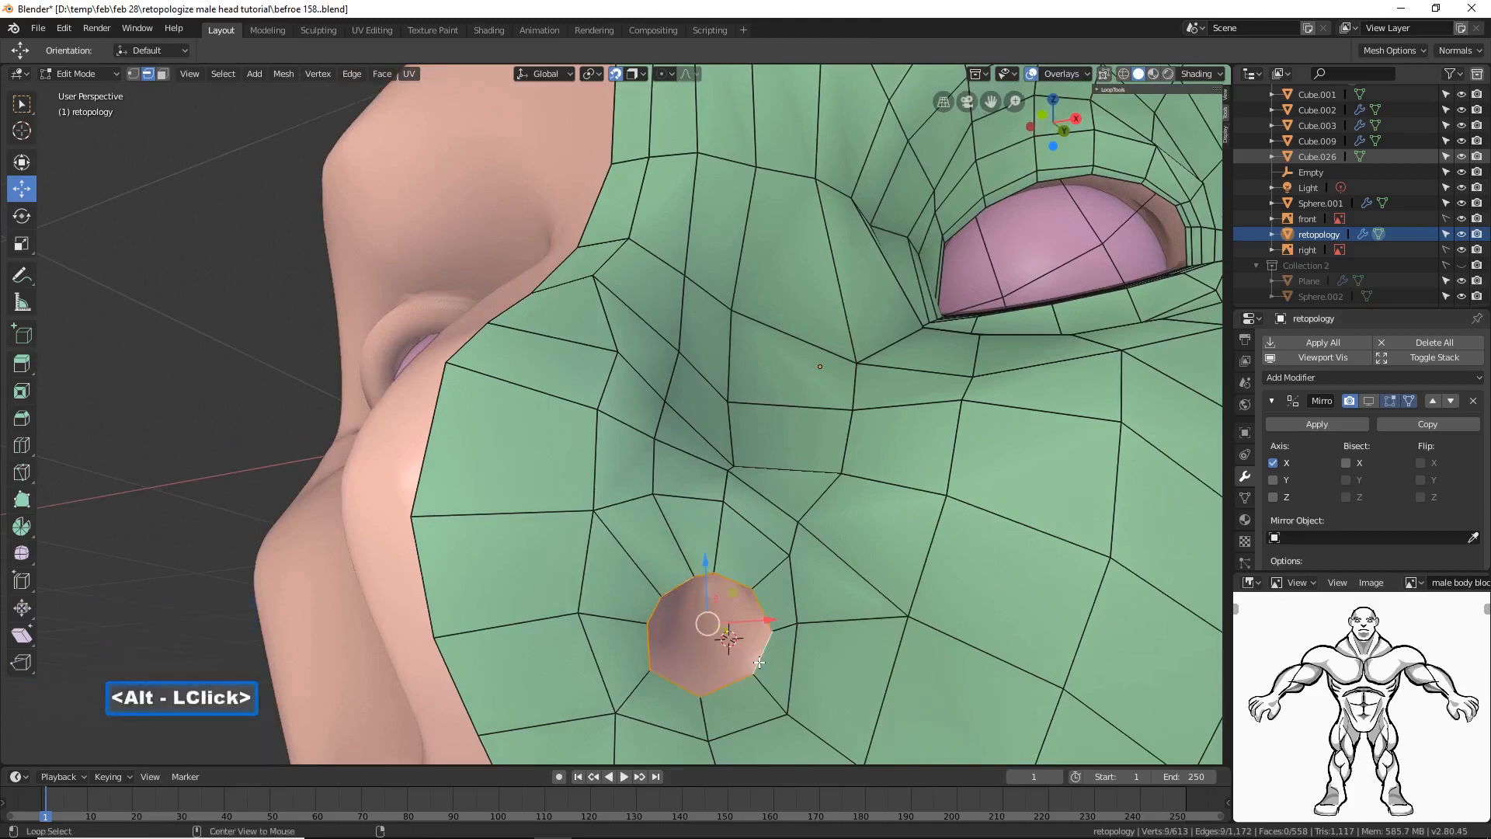
pyautogui.press('e')
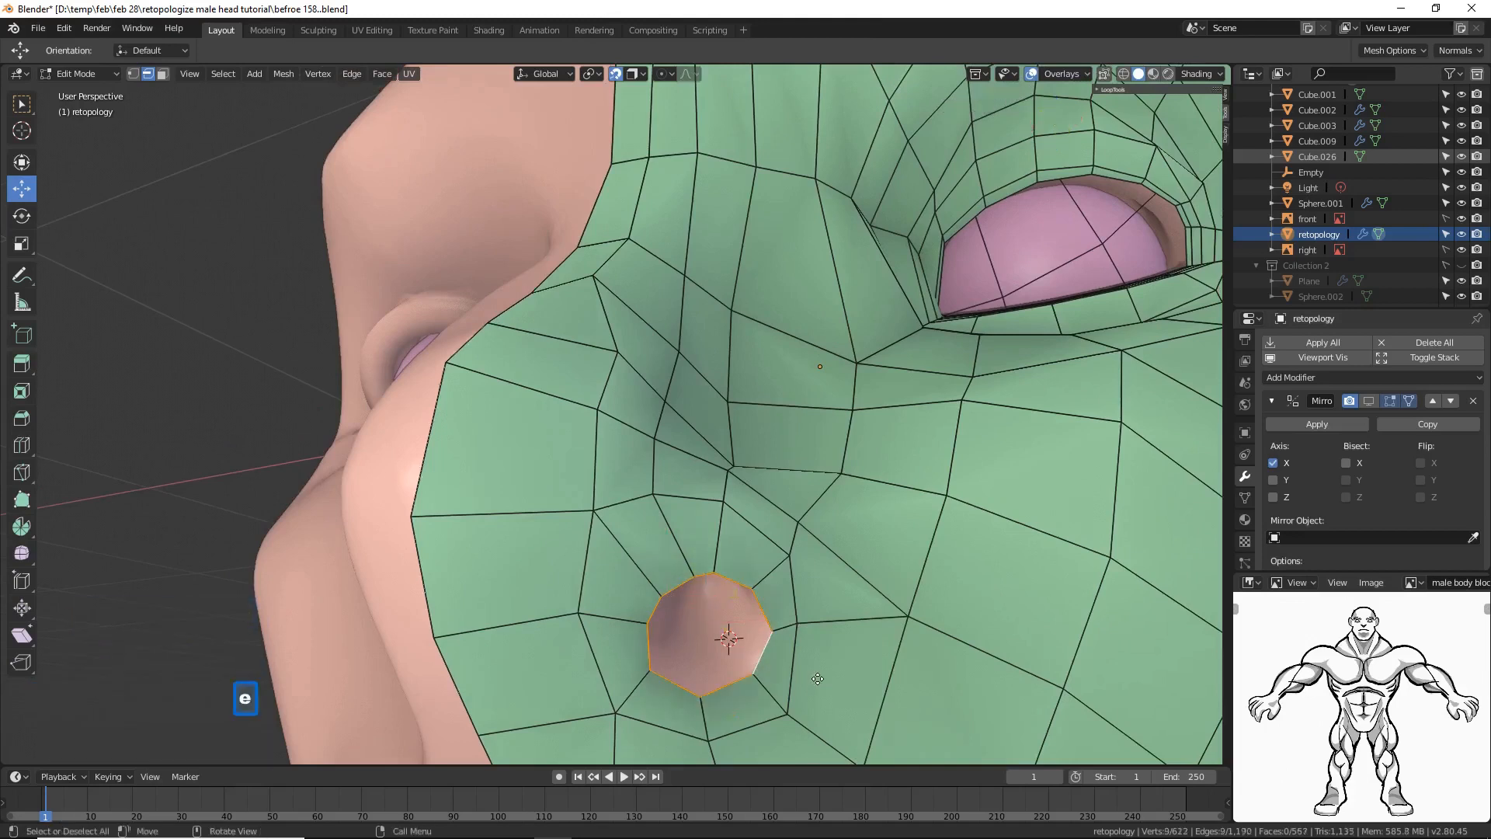
pyautogui.rightClick(817, 678)
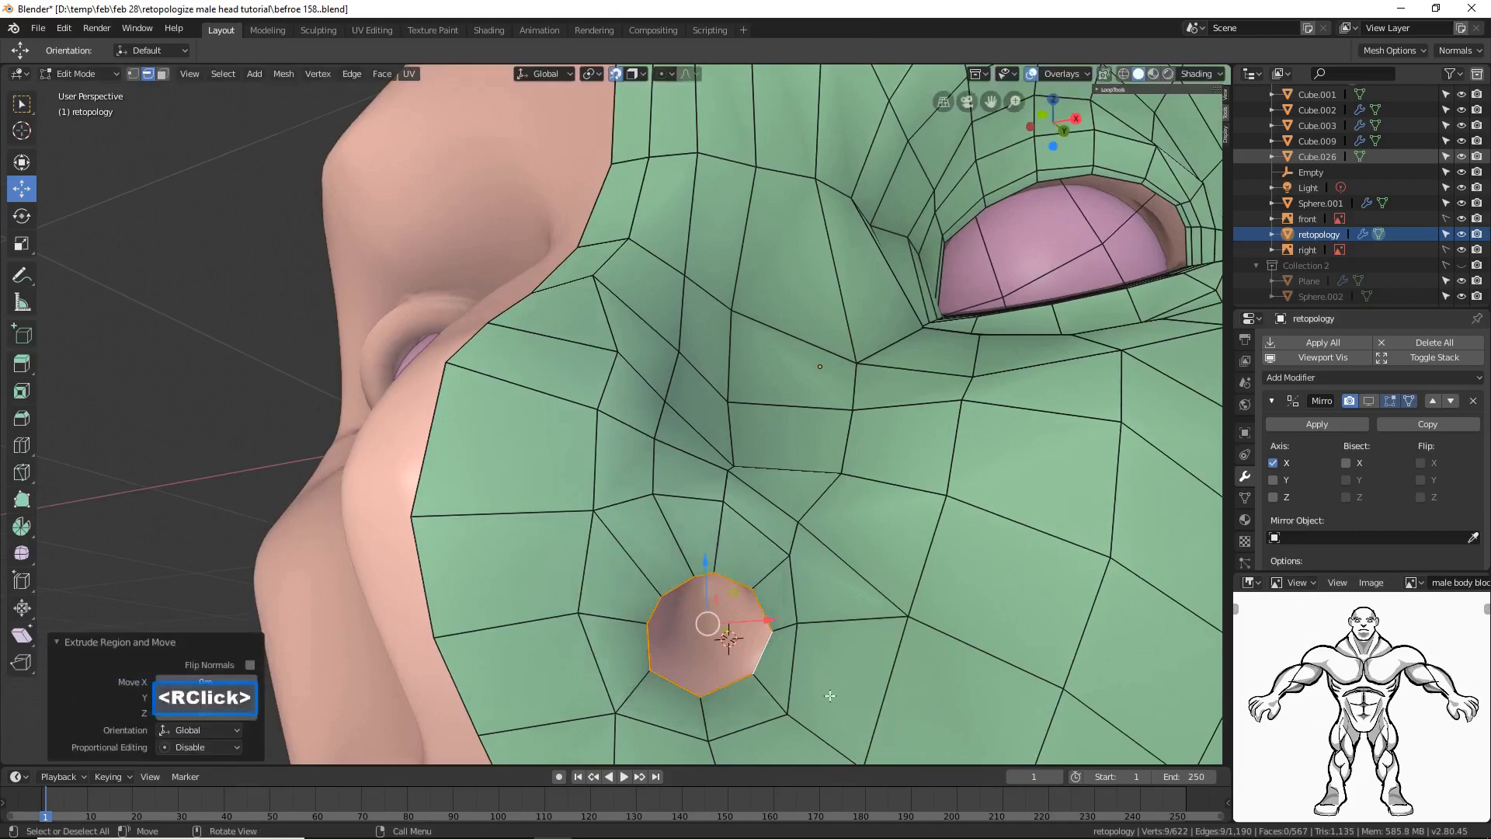
pyautogui.press('s')
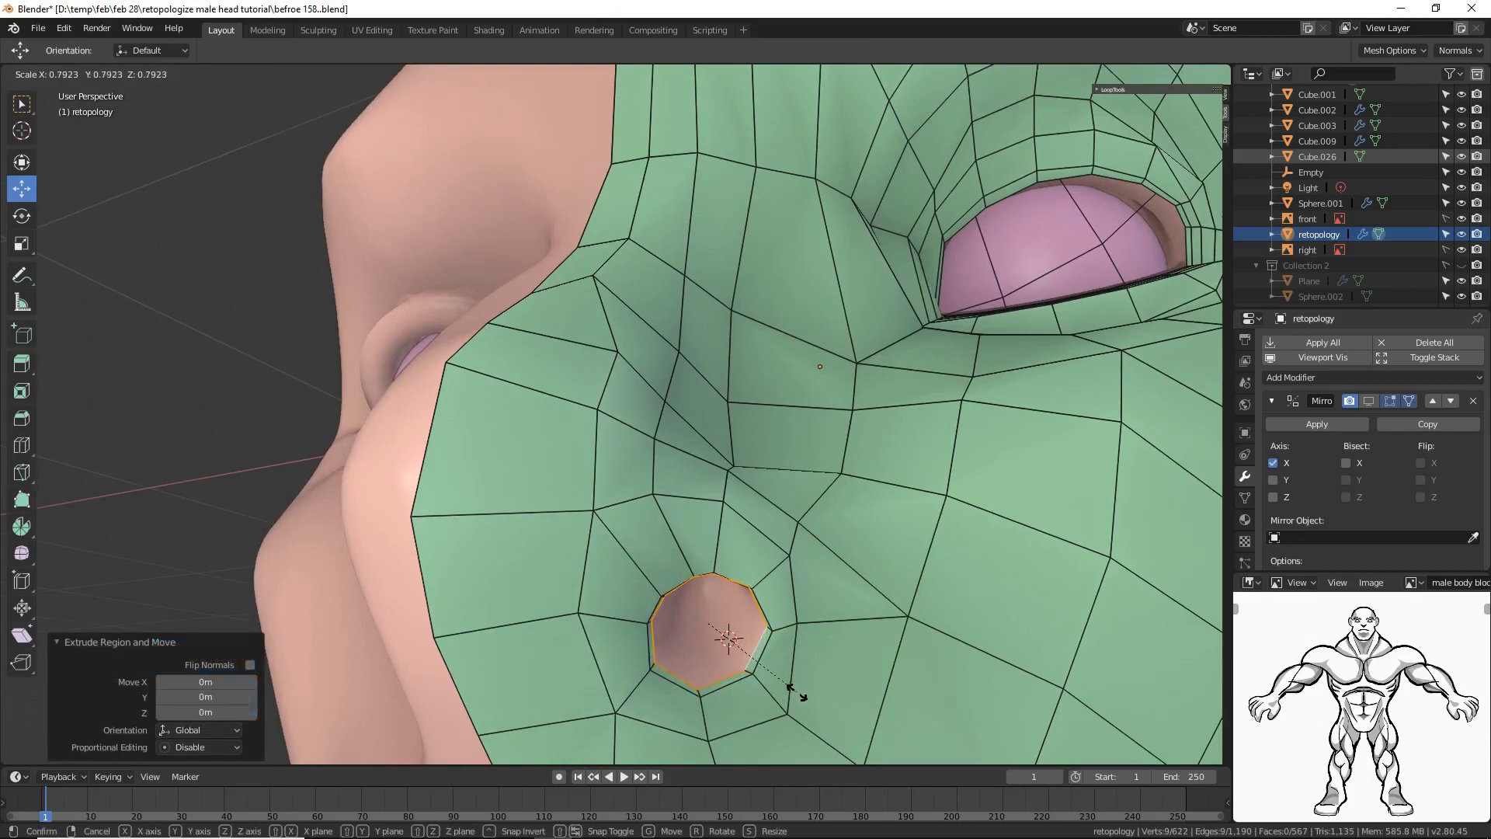
pyautogui.click(781, 688)
# Step: Move the extruded loop into the nostril, turning snapping off, and adjust its position within the opening
pyautogui.moveTo(780, 687); pyautogui.dragTo(704, 718, button='middle')
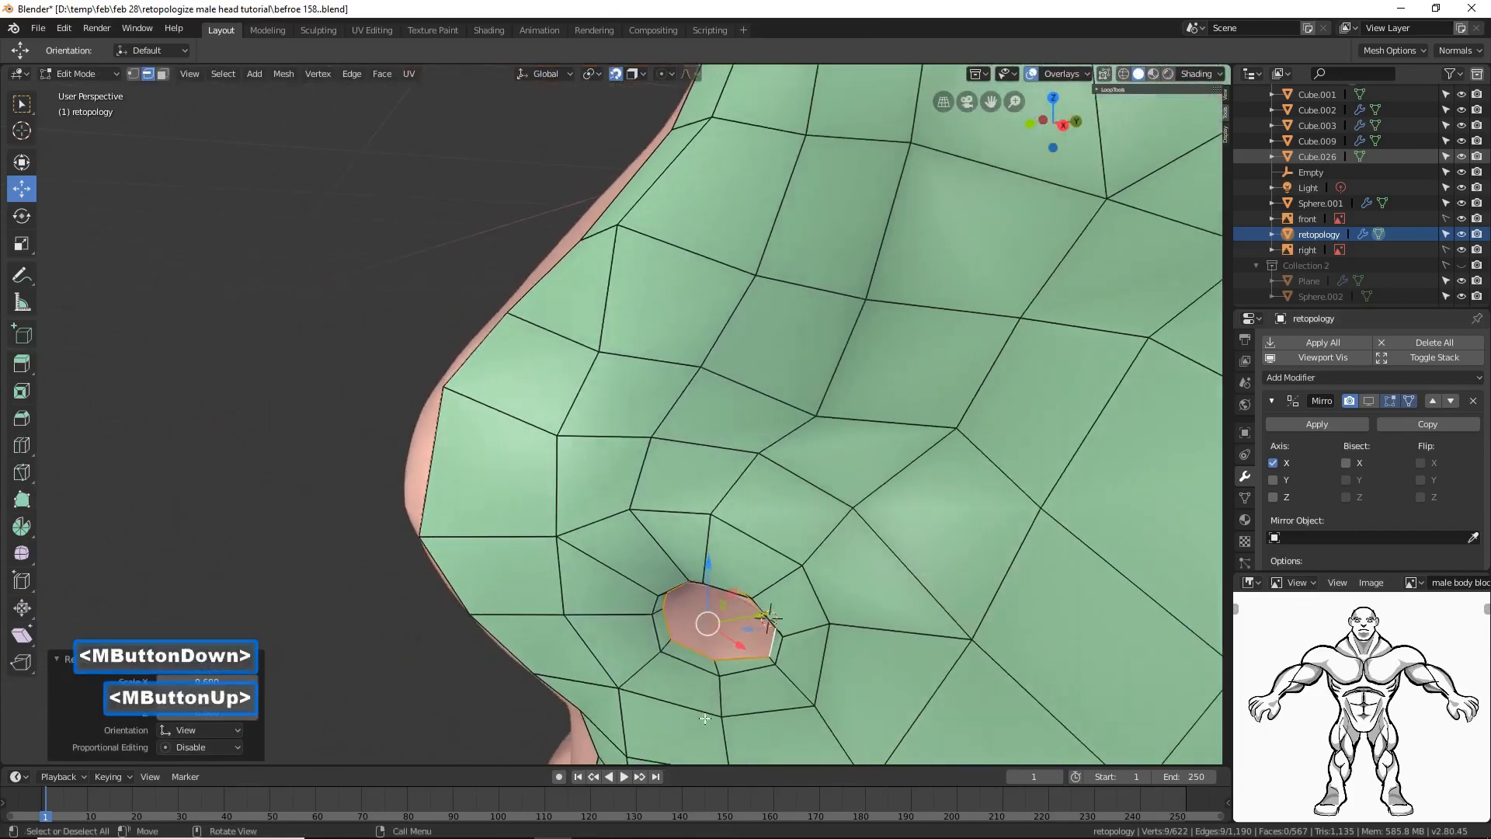
pyautogui.moveTo(743, 628); pyautogui.dragTo(739, 625)
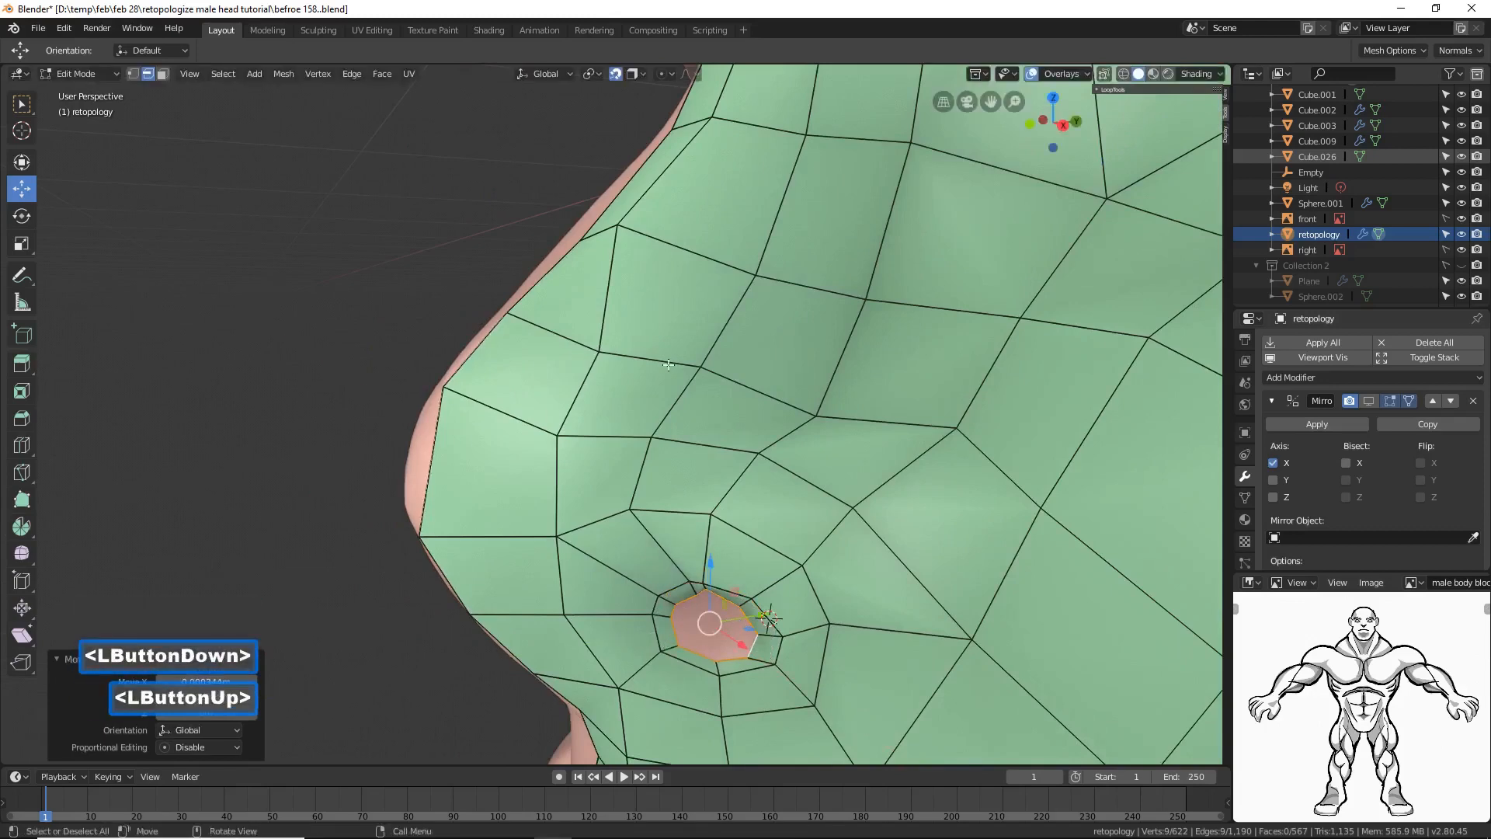
pyautogui.click(615, 74)
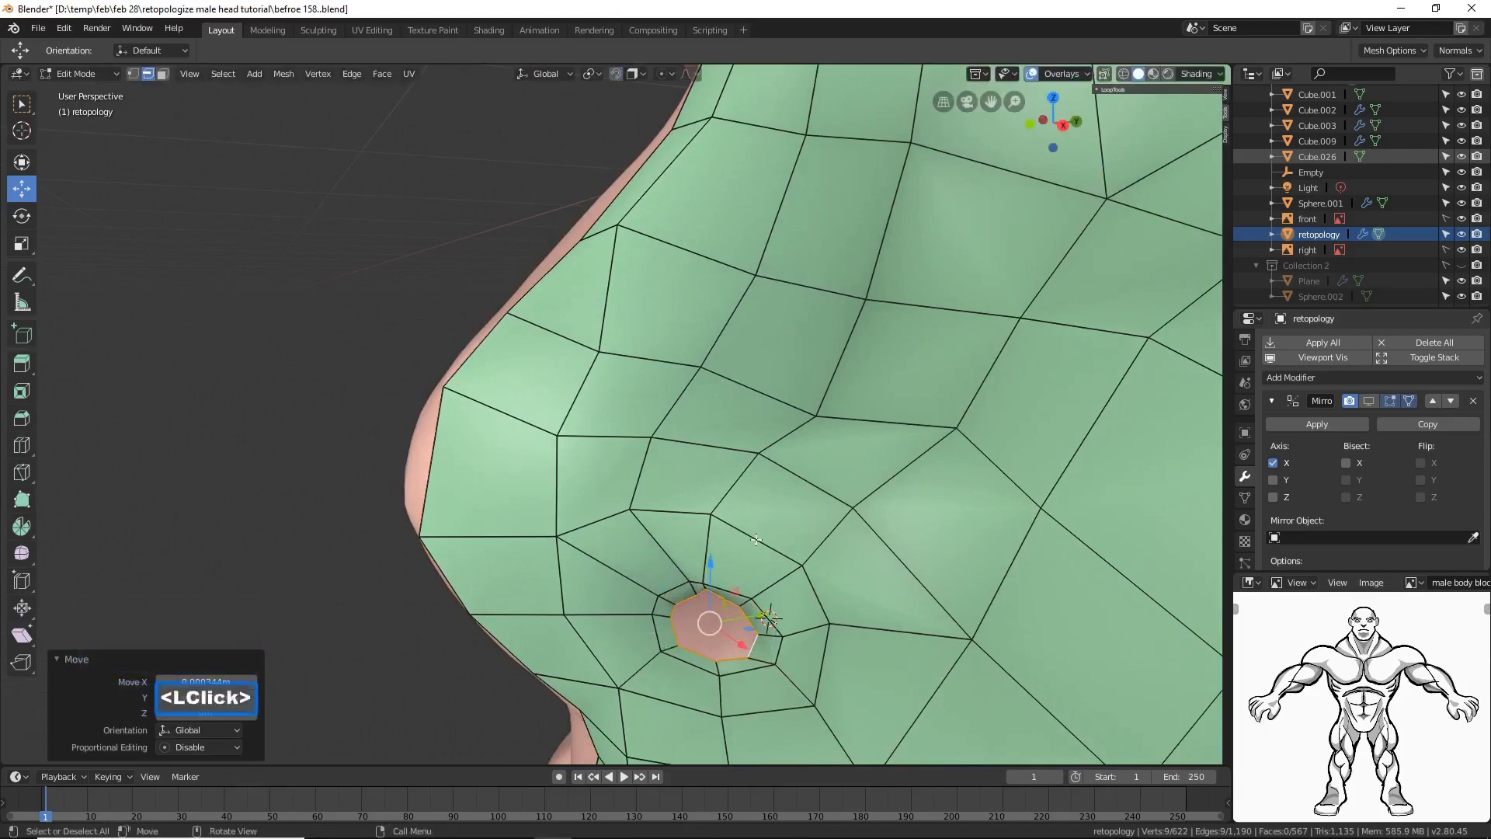
pyautogui.click(768, 615)
pyautogui.moveTo(765, 617); pyautogui.dragTo(791, 622, button='middle')
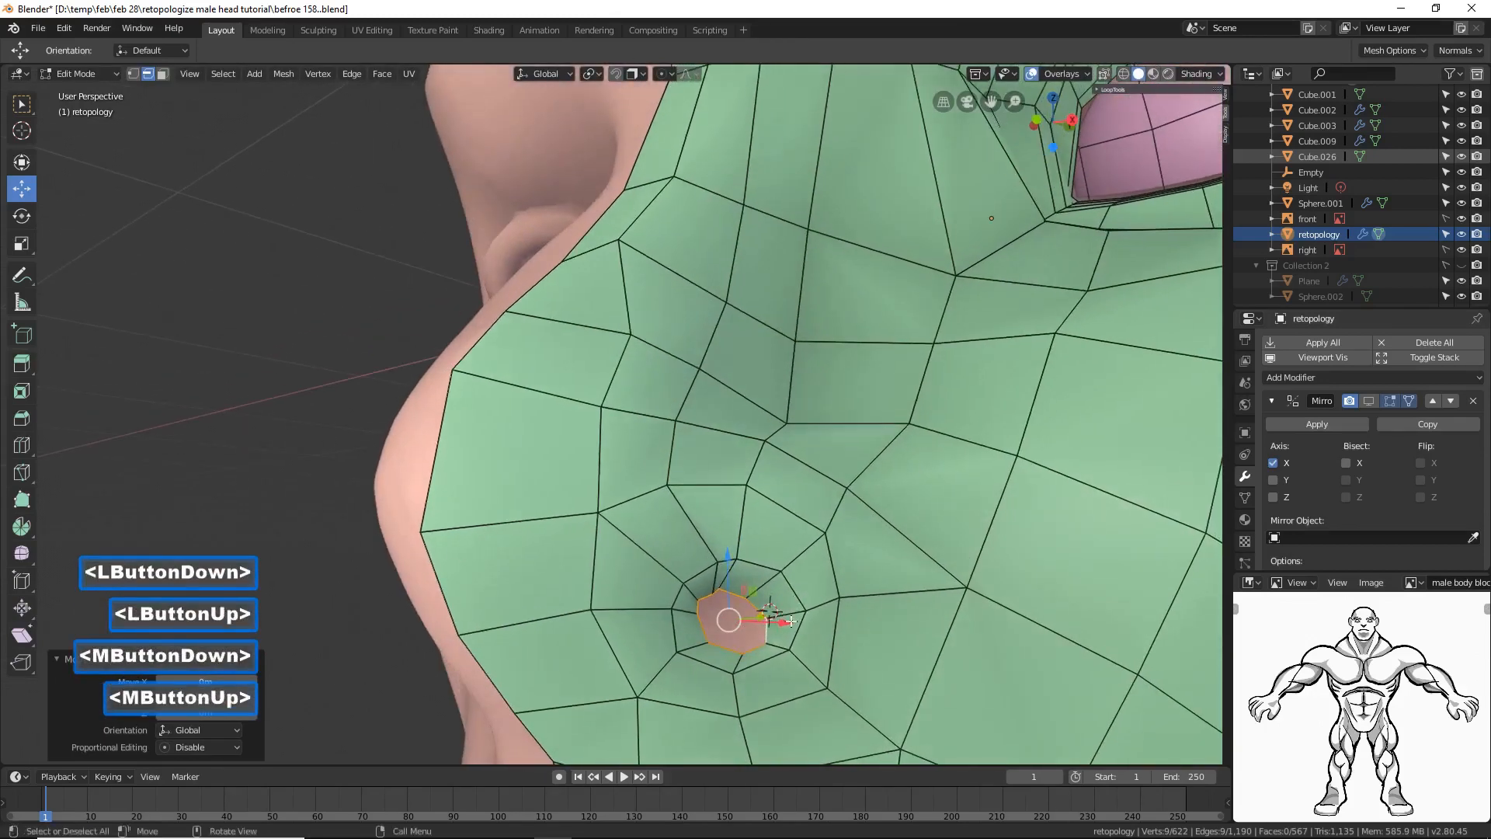
pyautogui.moveTo(791, 621); pyautogui.dragTo(767, 606)
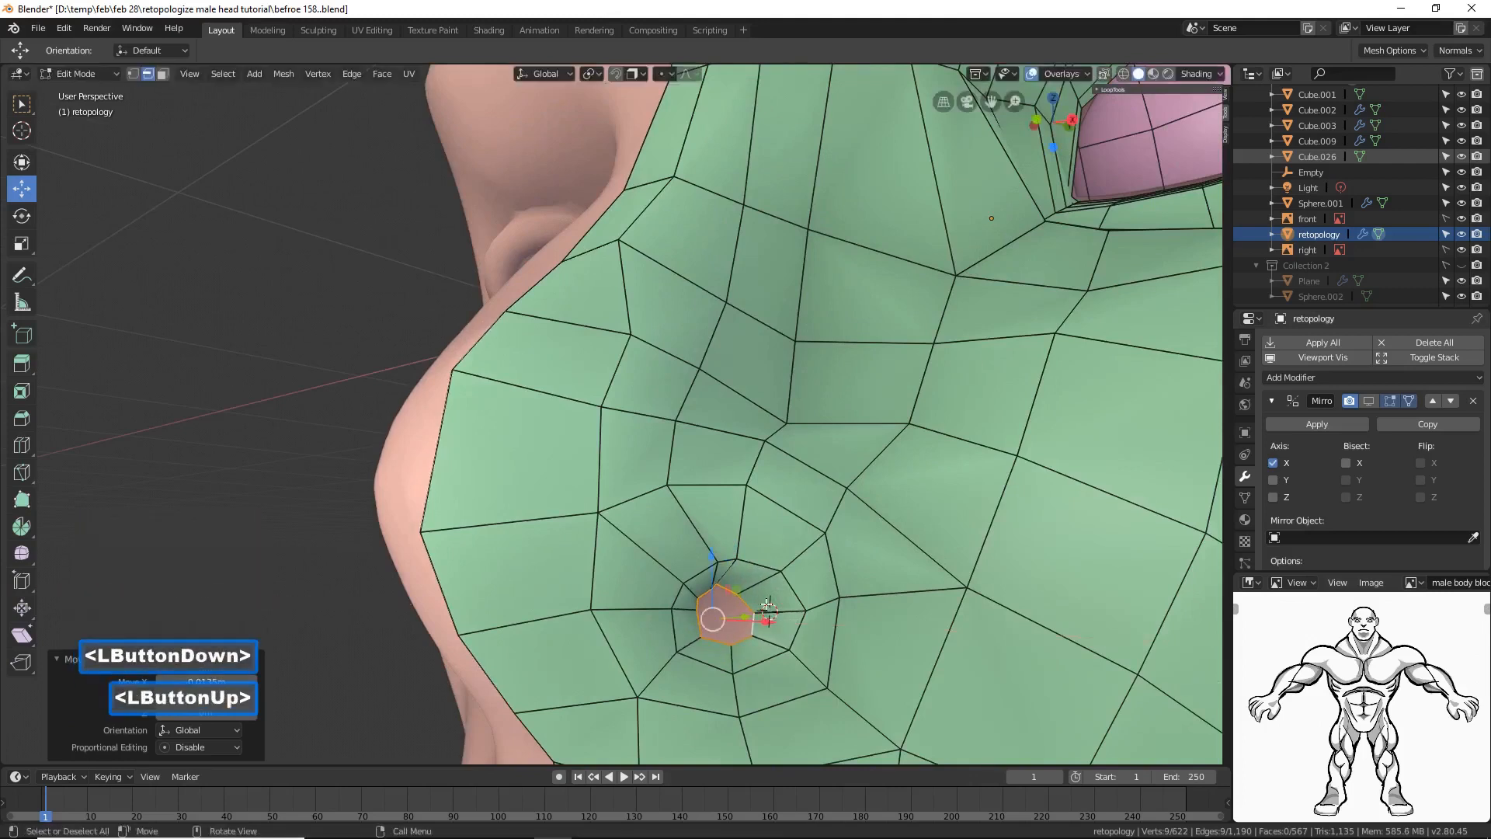
pyautogui.moveTo(713, 557); pyautogui.dragTo(713, 555)
pyautogui.moveTo(768, 617); pyautogui.dragTo(777, 616)
# Step: Scale the inner nostril loop up to about 1.17 and push it deeper into the nose, about 0.021 m along Y
pyautogui.press('s')
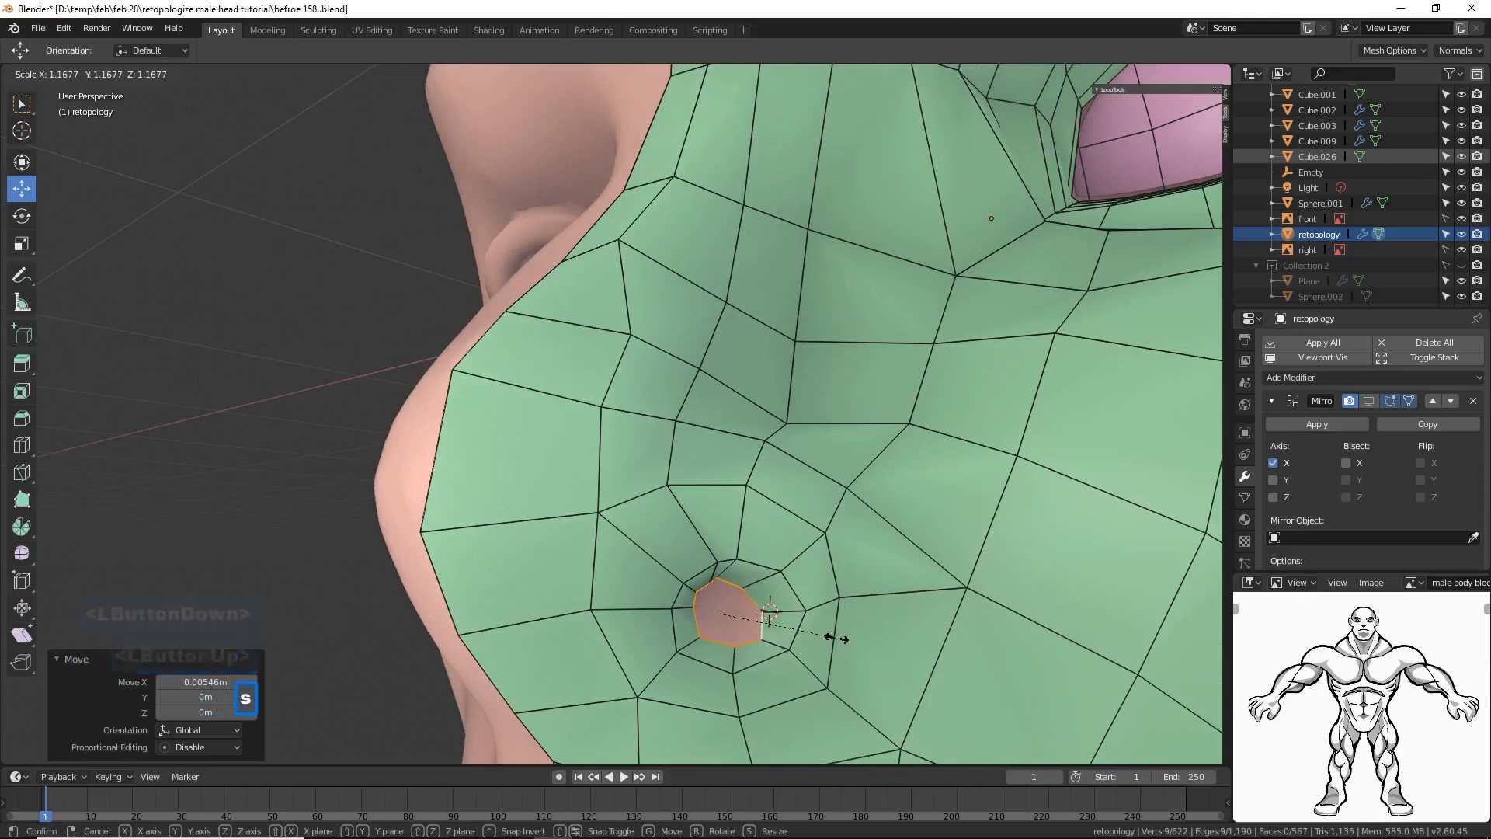
pyautogui.click(832, 632)
pyautogui.moveTo(771, 583); pyautogui.dragTo(768, 592, button='middle')
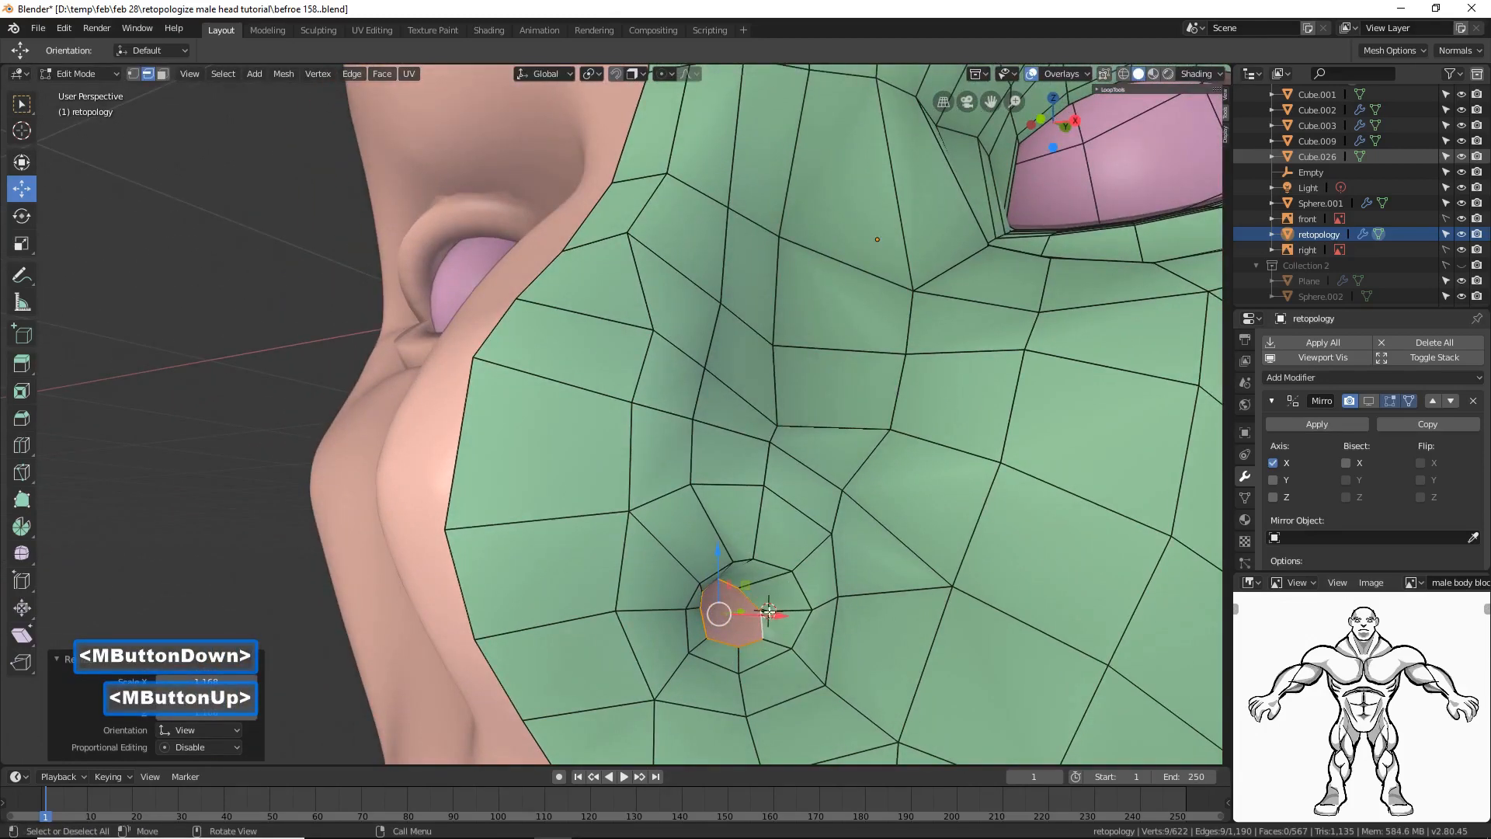
pyautogui.moveTo(768, 611); pyautogui.dragTo(825, 613)
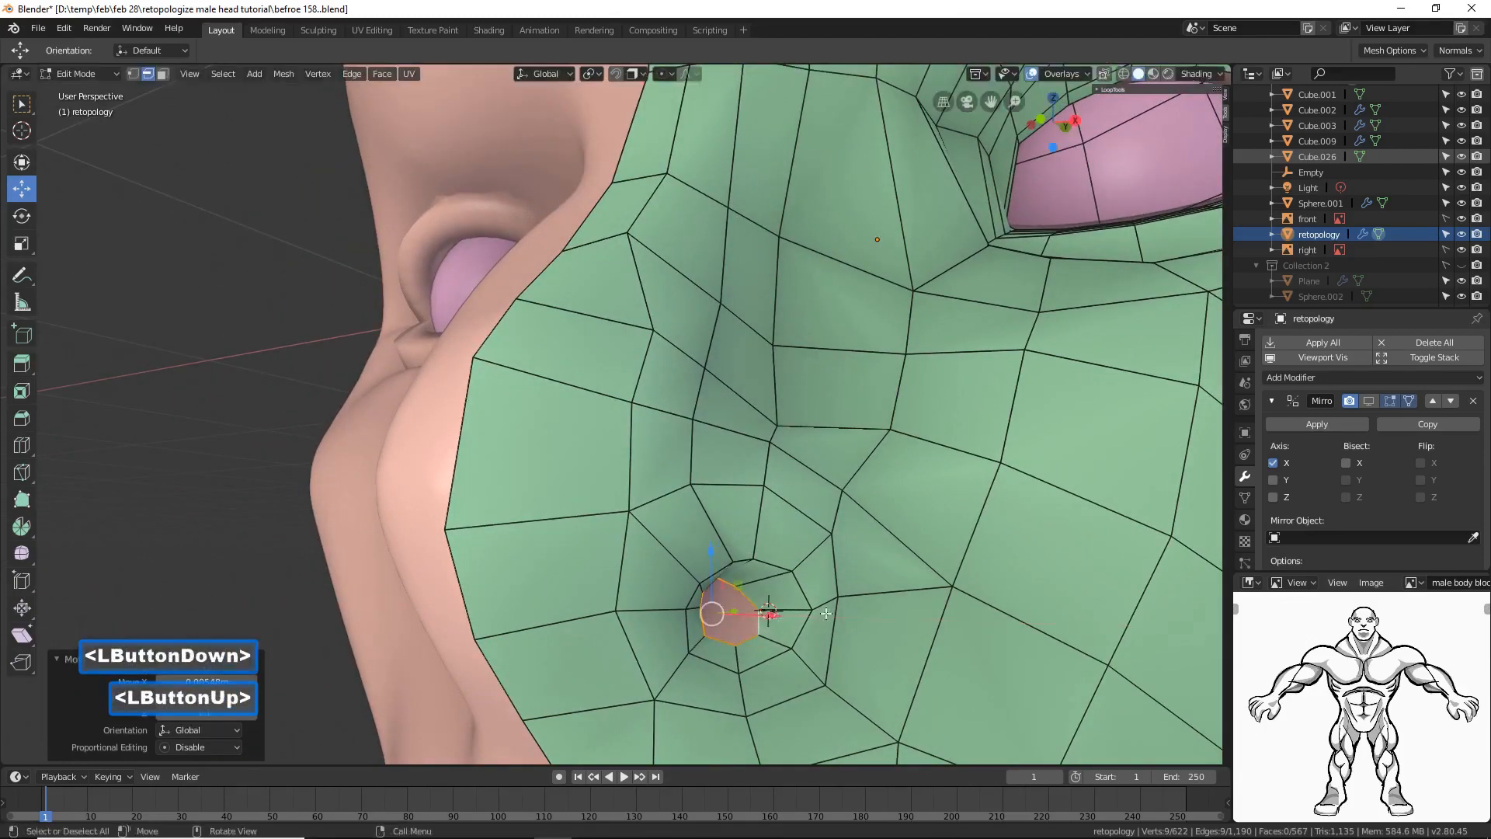
pyautogui.moveTo(825, 613); pyautogui.dragTo(765, 596, button='middle')
pyautogui.moveTo(765, 597); pyautogui.dragTo(759, 594)
pyautogui.moveTo(758, 594); pyautogui.dragTo(786, 615, button='middle')
pyautogui.moveTo(786, 615); pyautogui.dragTo(794, 595)
pyautogui.moveTo(793, 595); pyautogui.dragTo(853, 572, button='middle')
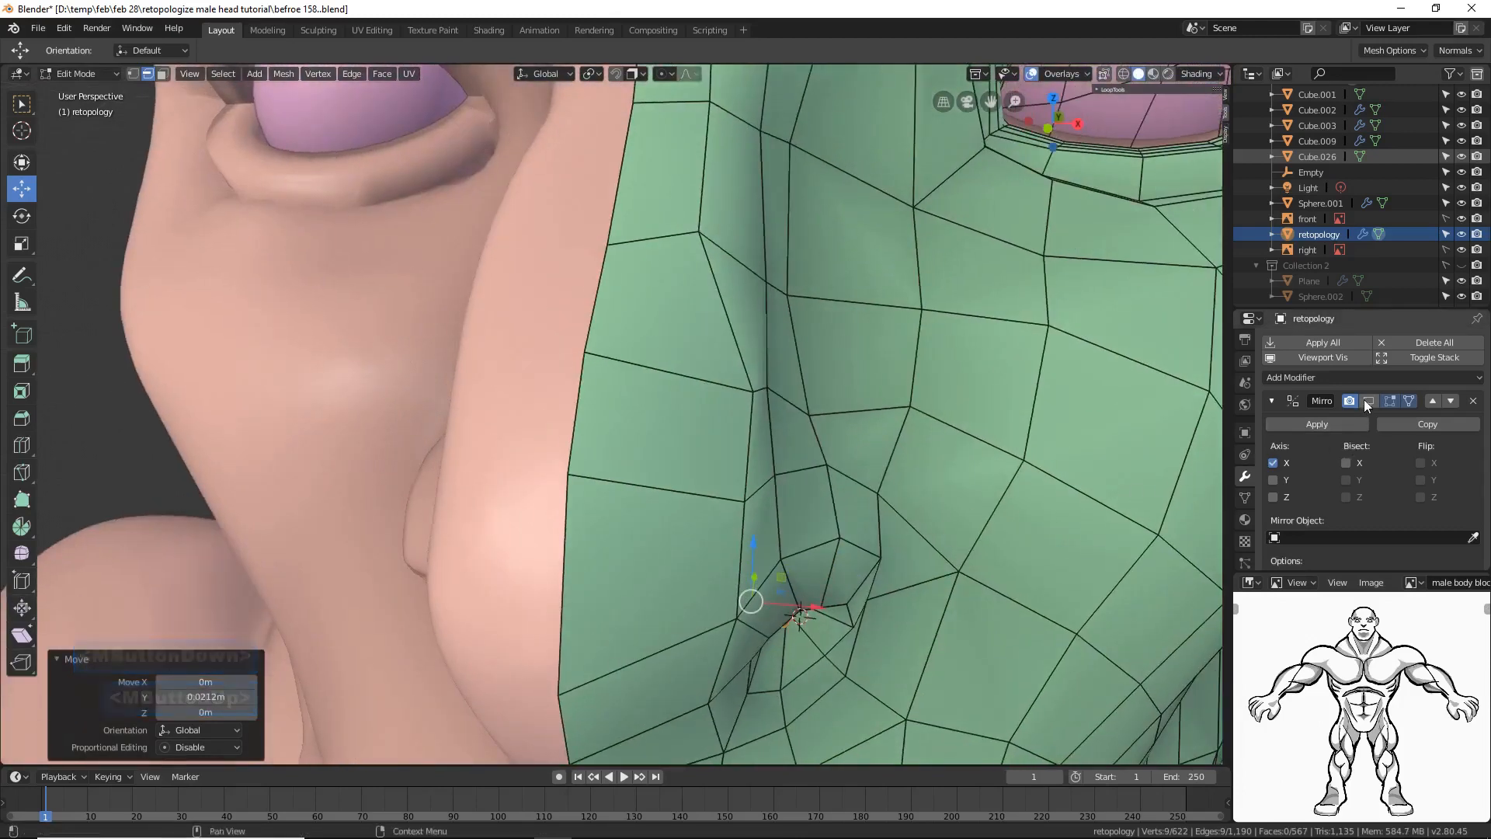
# Step: Deselect everything and show the Mirror modifier's result in the viewport again
pyautogui.click(149, 464)
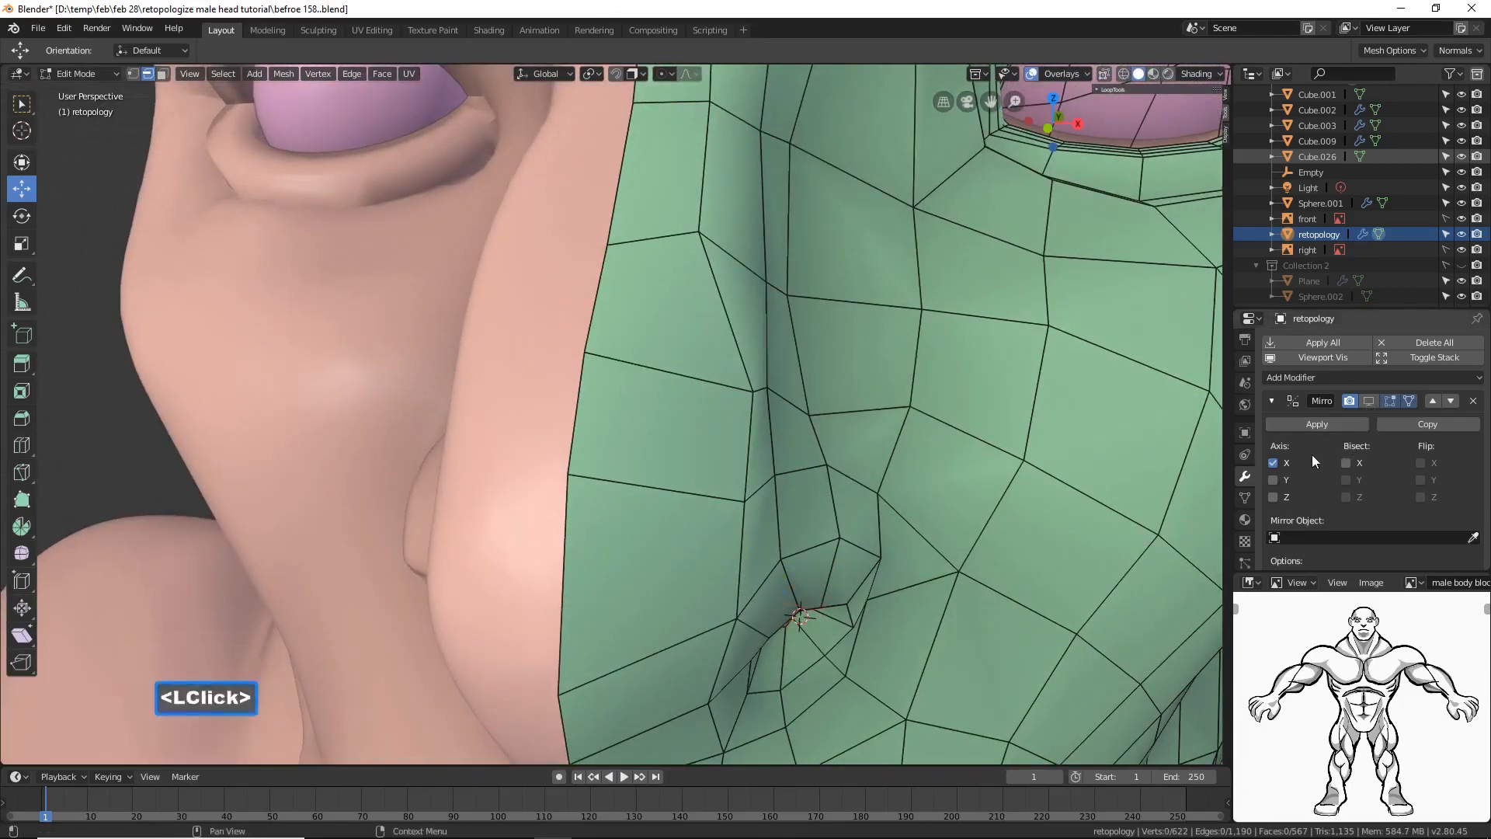
pyautogui.click(1369, 401)
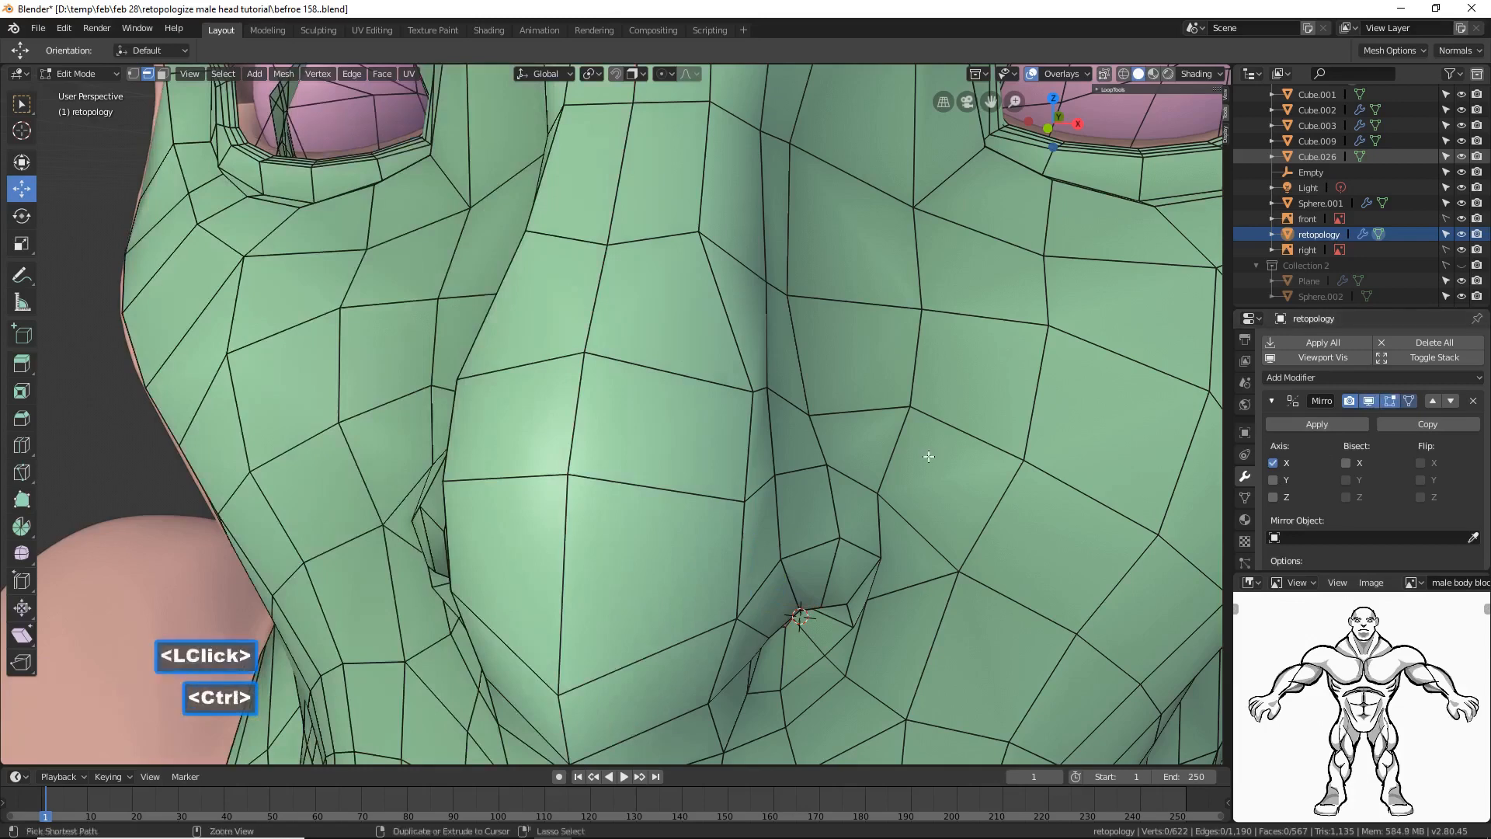
pyautogui.keyDown('ctrl'); pyautogui.moveTo(927, 455); pyautogui.dragTo(927, 486, button='middle'); pyautogui.keyUp('ctrl')
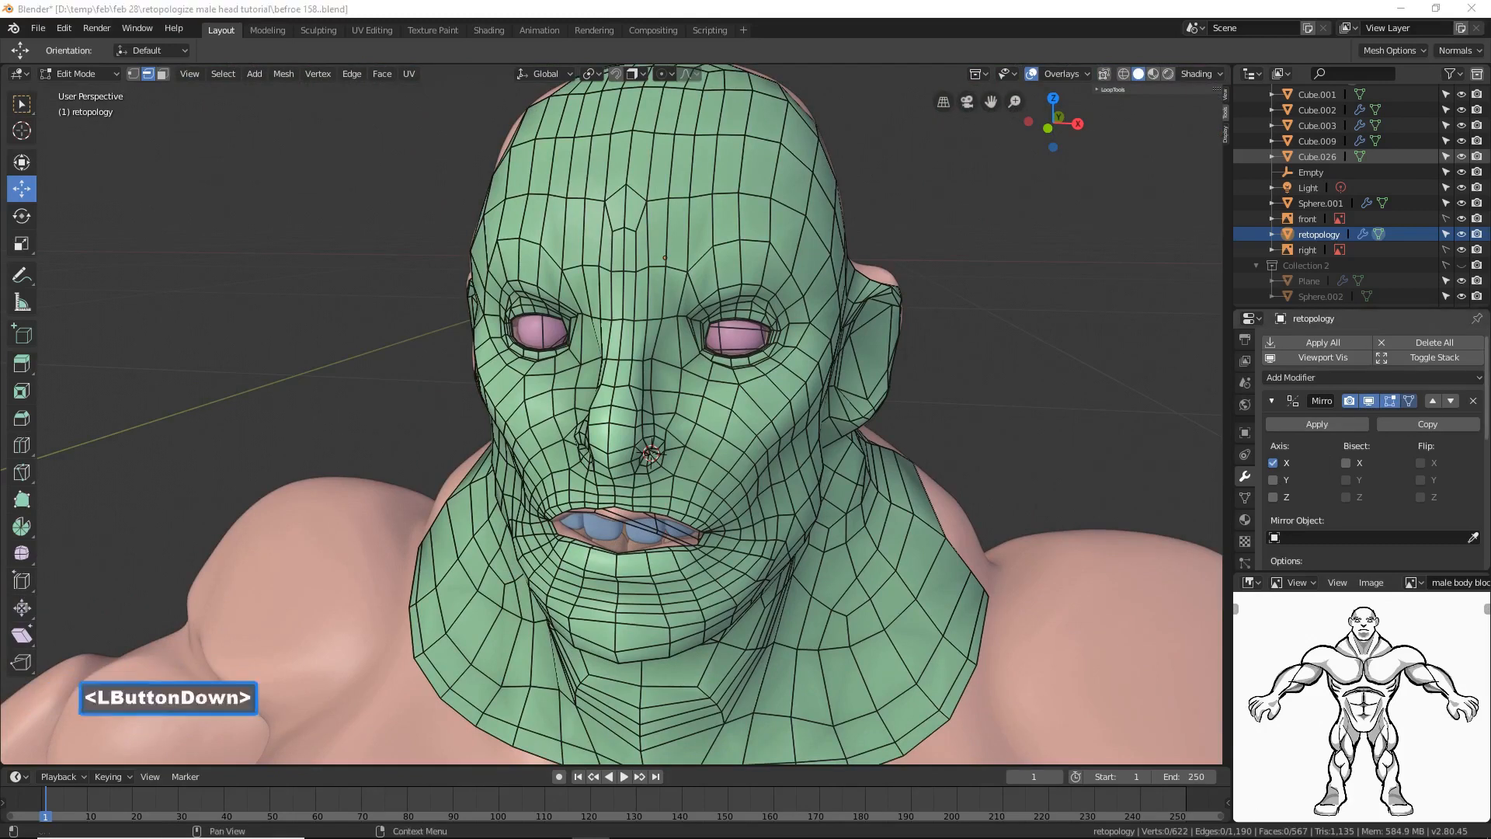
# Step: Switch the retopology mesh to Object Mode and apply all of its modifiers
pyautogui.click(917, 14)
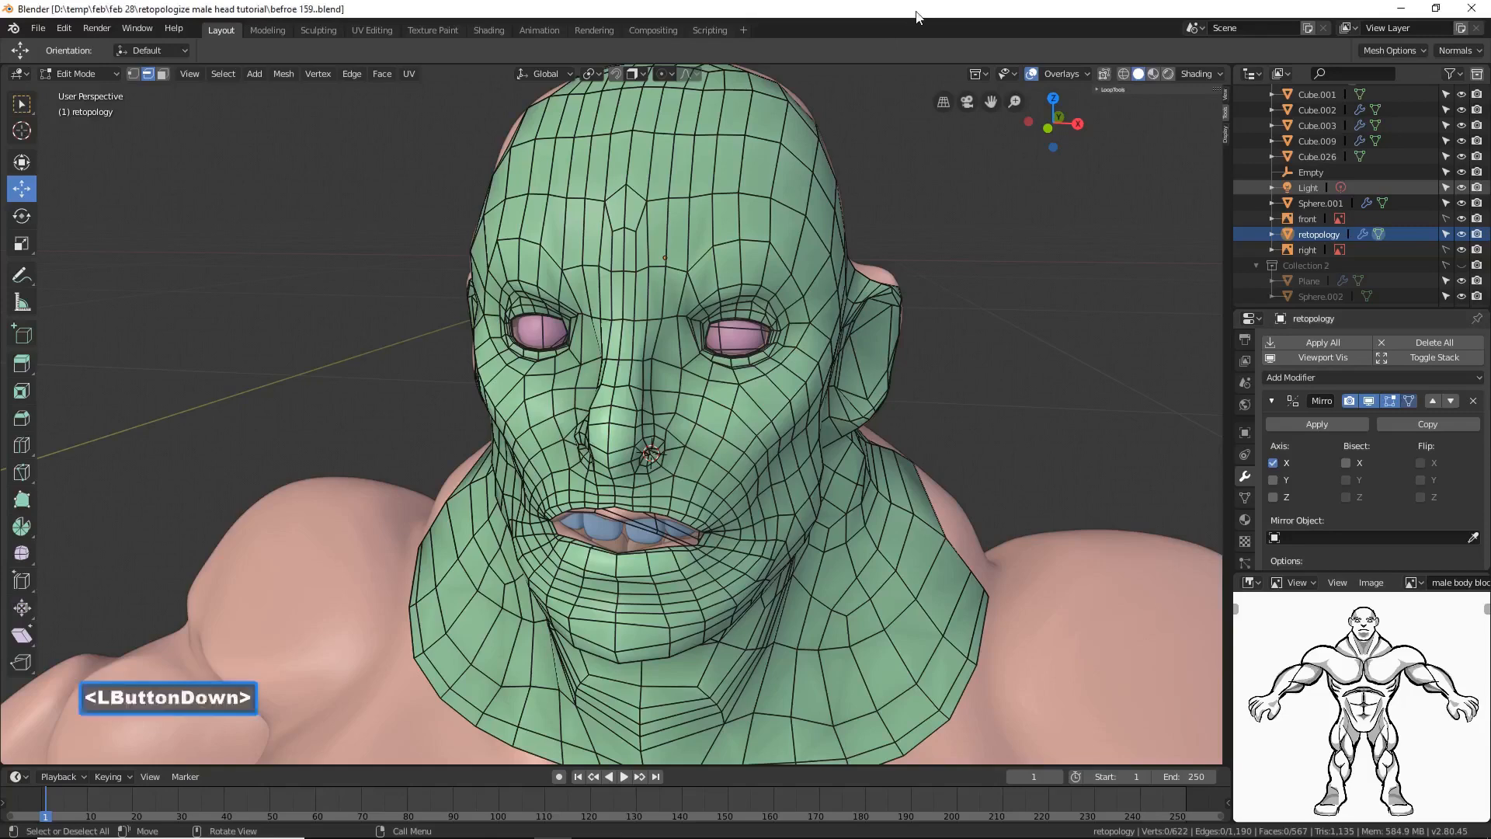
pyautogui.click(97, 75)
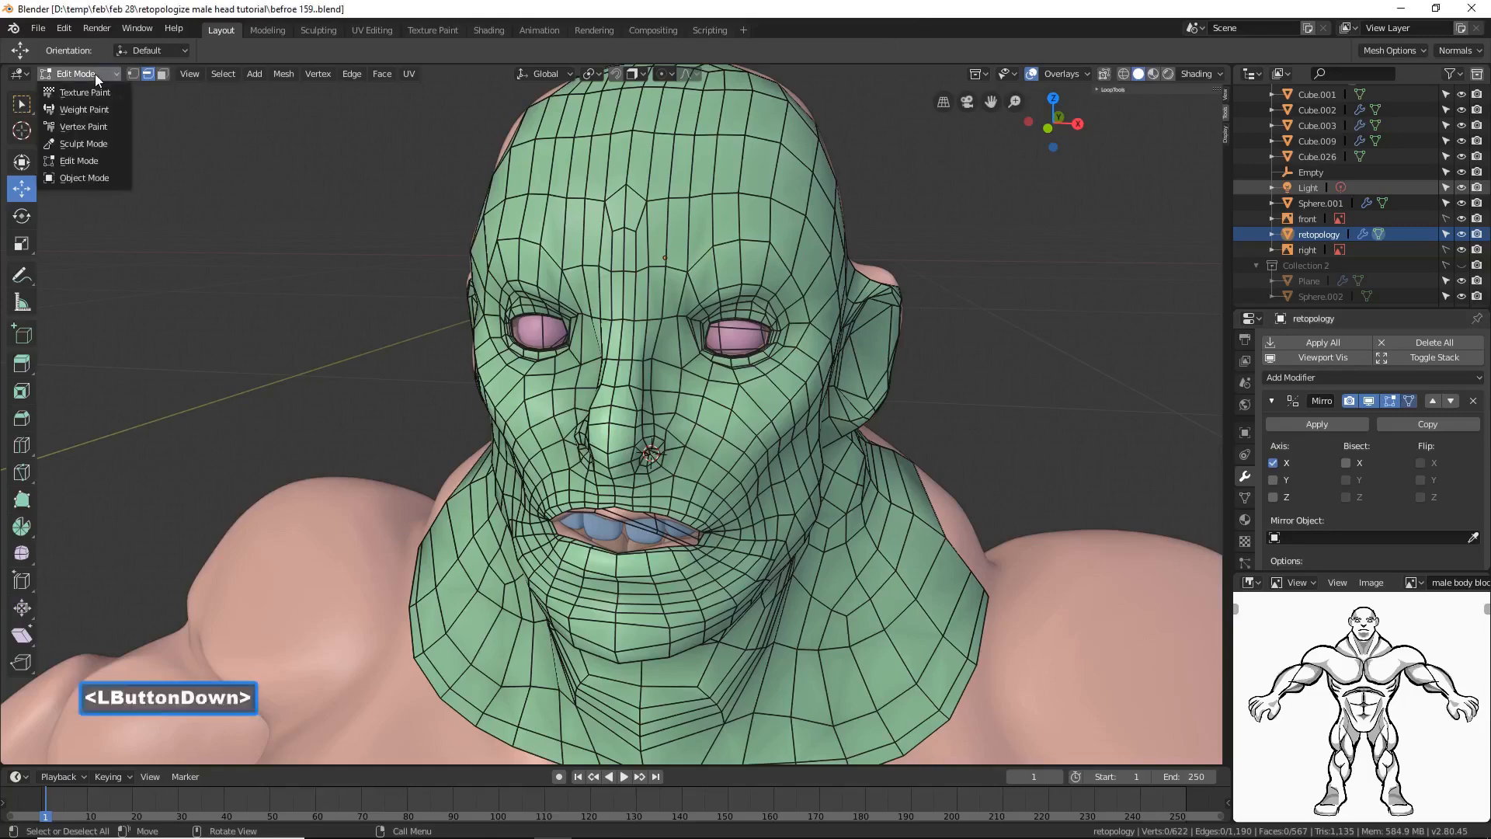
pyautogui.click(117, 177)
pyautogui.scroll(4, 1384, 466)
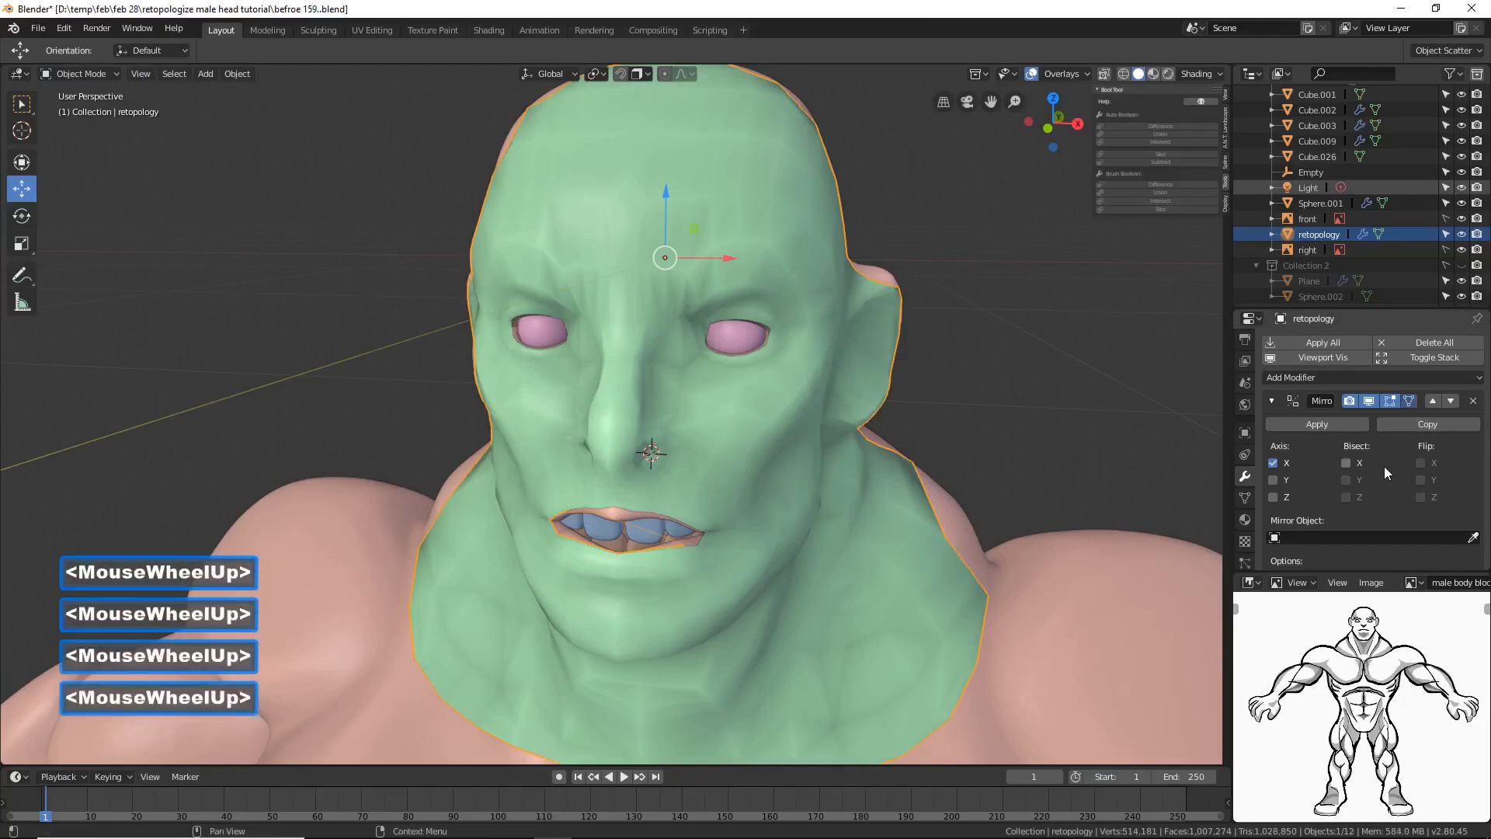
pyautogui.click(1303, 341)
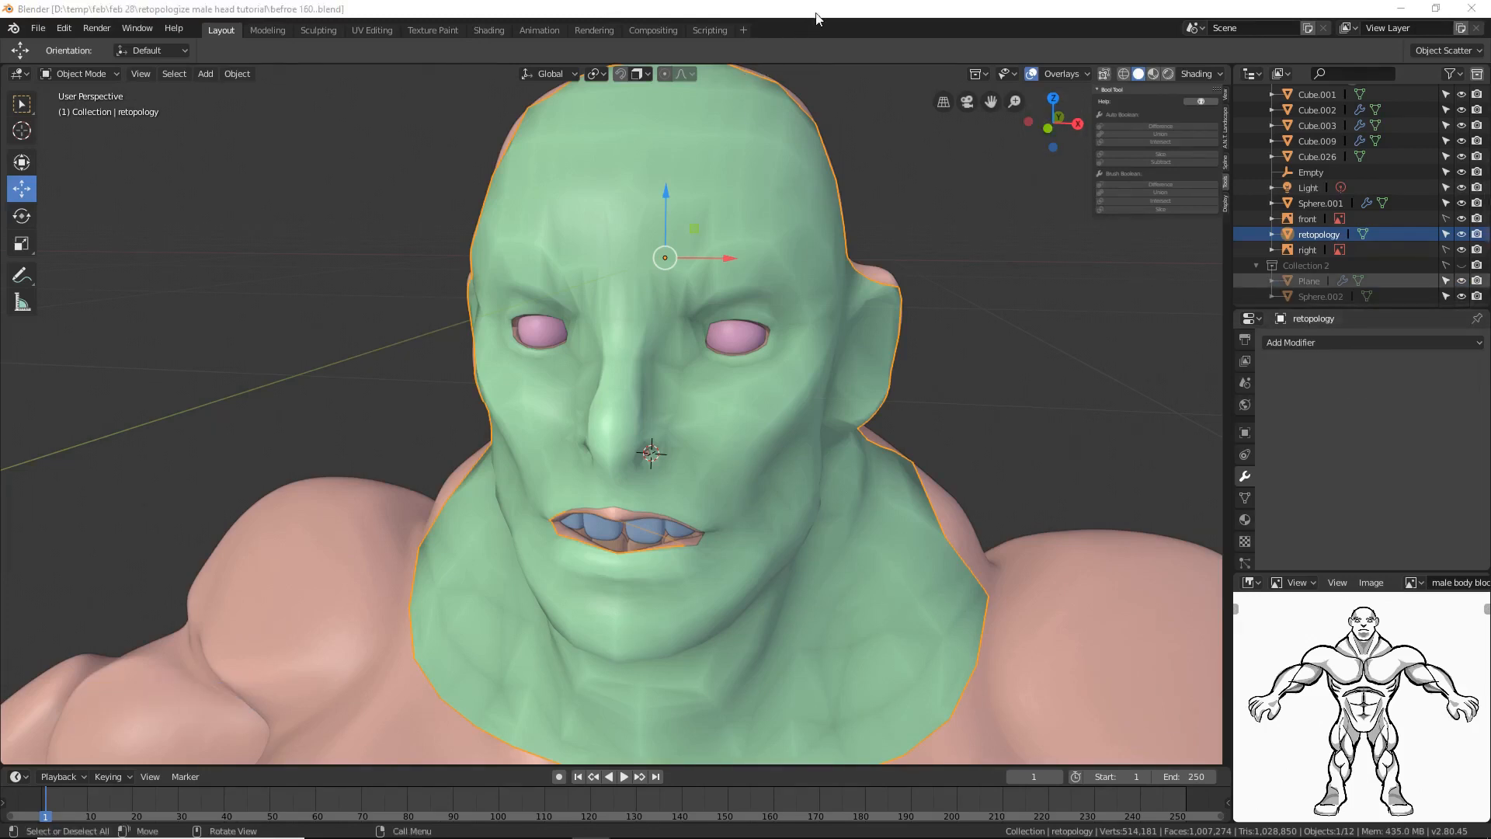
# Step: Return to Edit Mode with vertex selection and move the peak vertex at the forehead's centre down about 0.04 m along Z
pyautogui.click(99, 74)
pyautogui.click(99, 160)
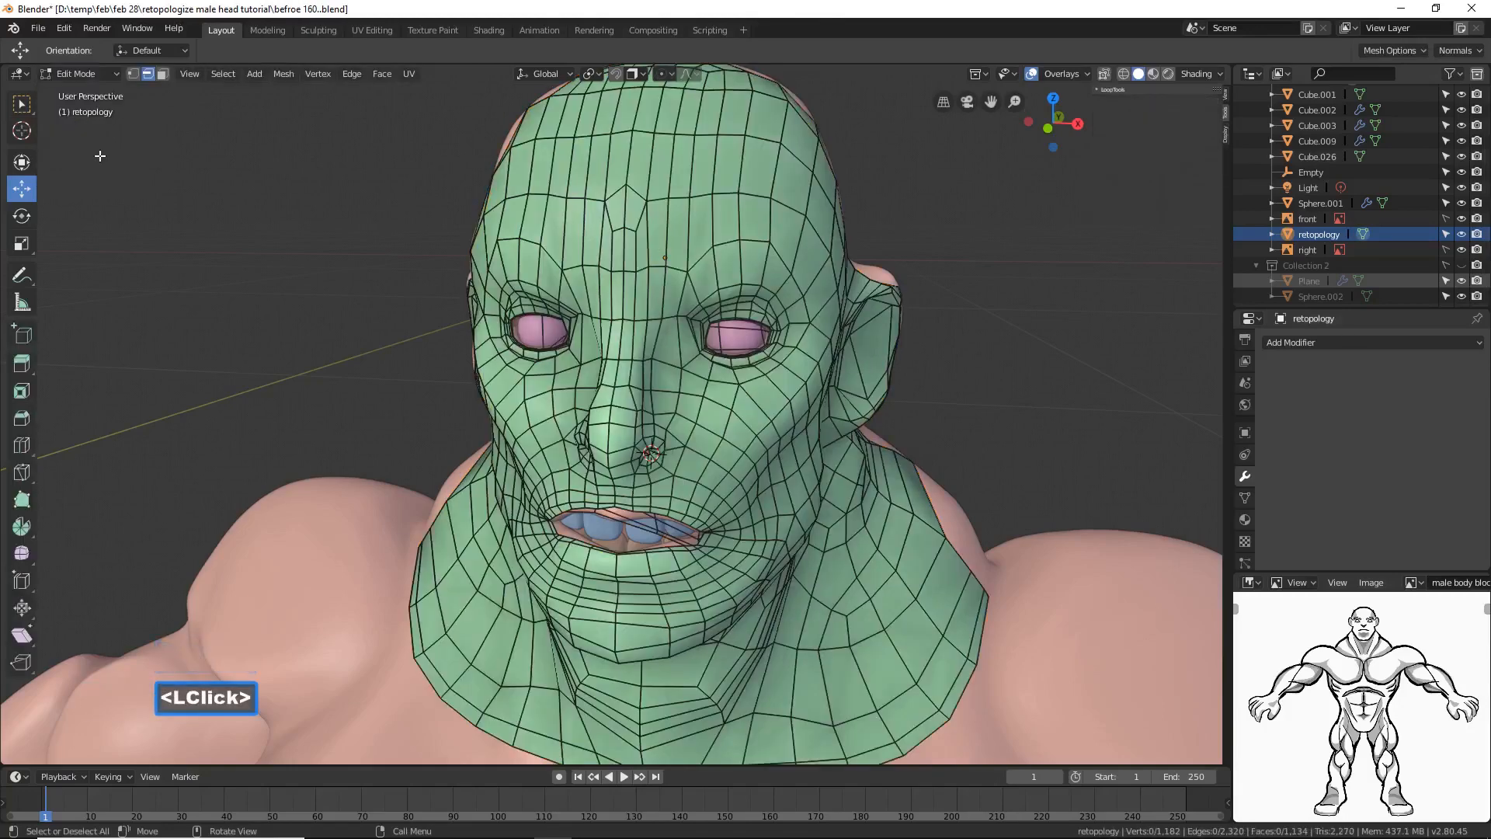
pyautogui.moveTo(656, 314); pyautogui.dragTo(693, 311, button='middle')
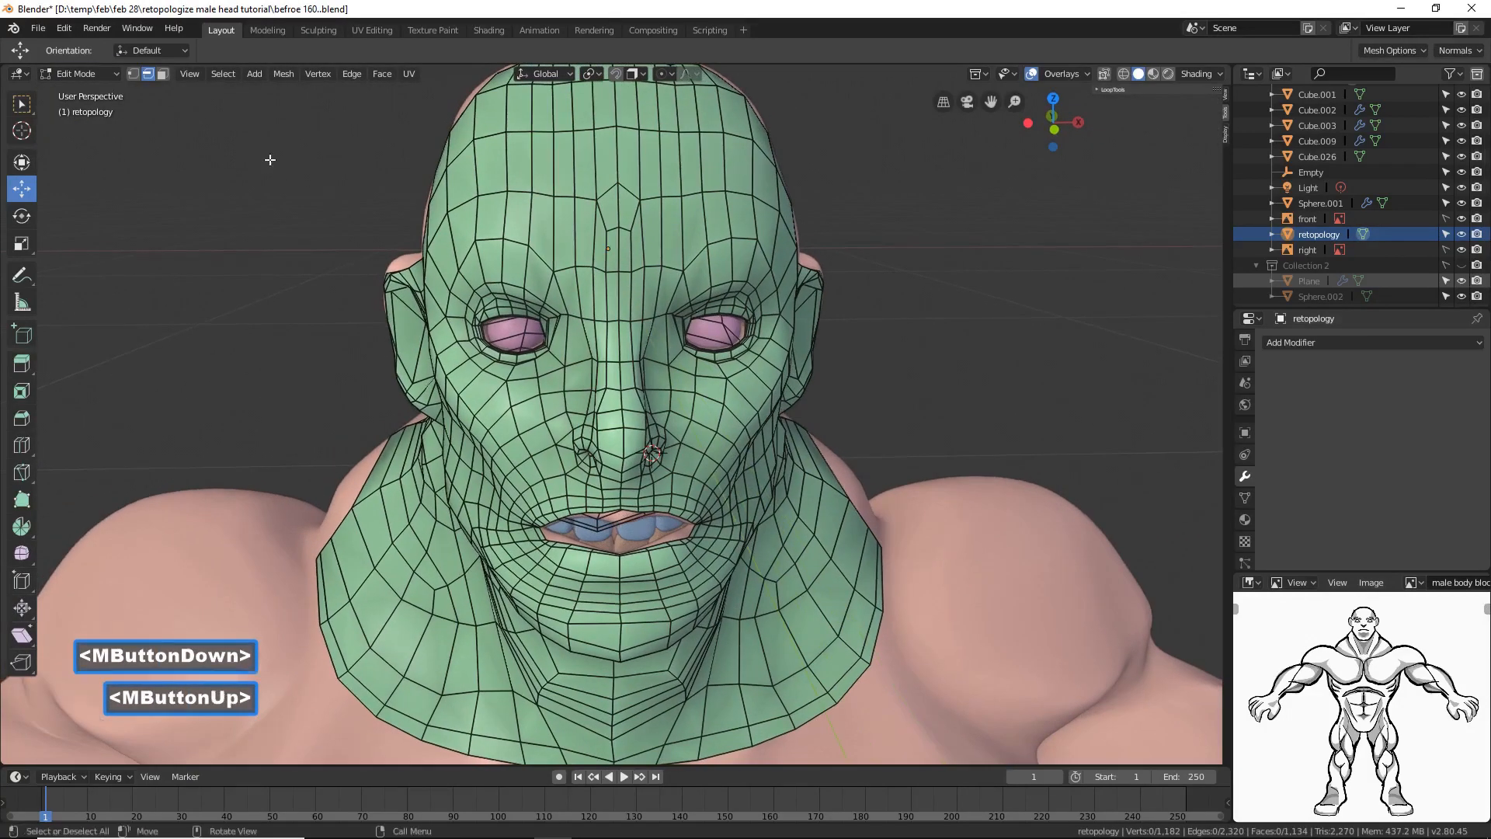
pyautogui.click(130, 73)
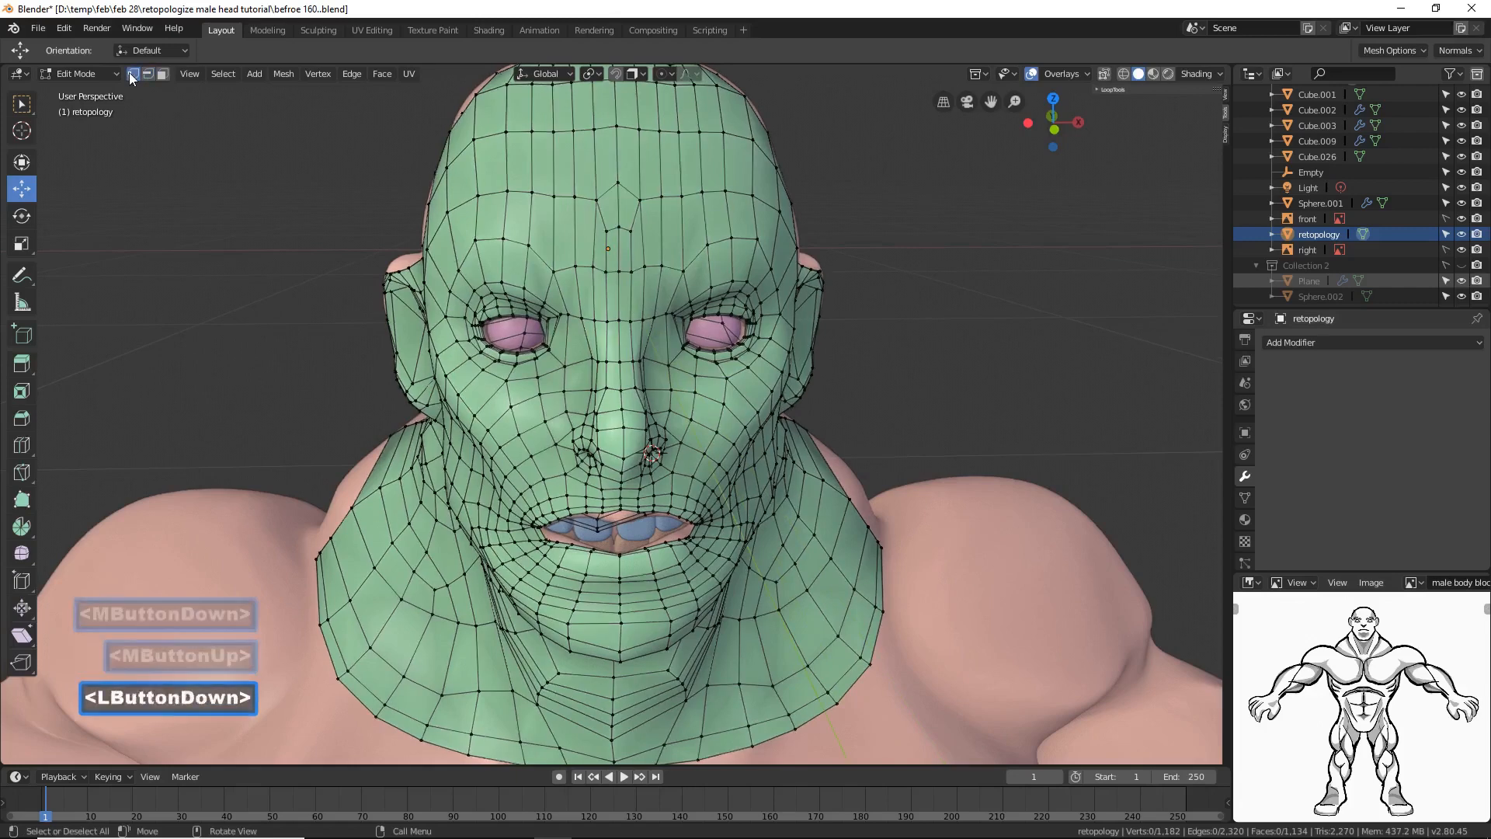
pyautogui.click(617, 182)
pyautogui.moveTo(615, 129); pyautogui.dragTo(615, 143)
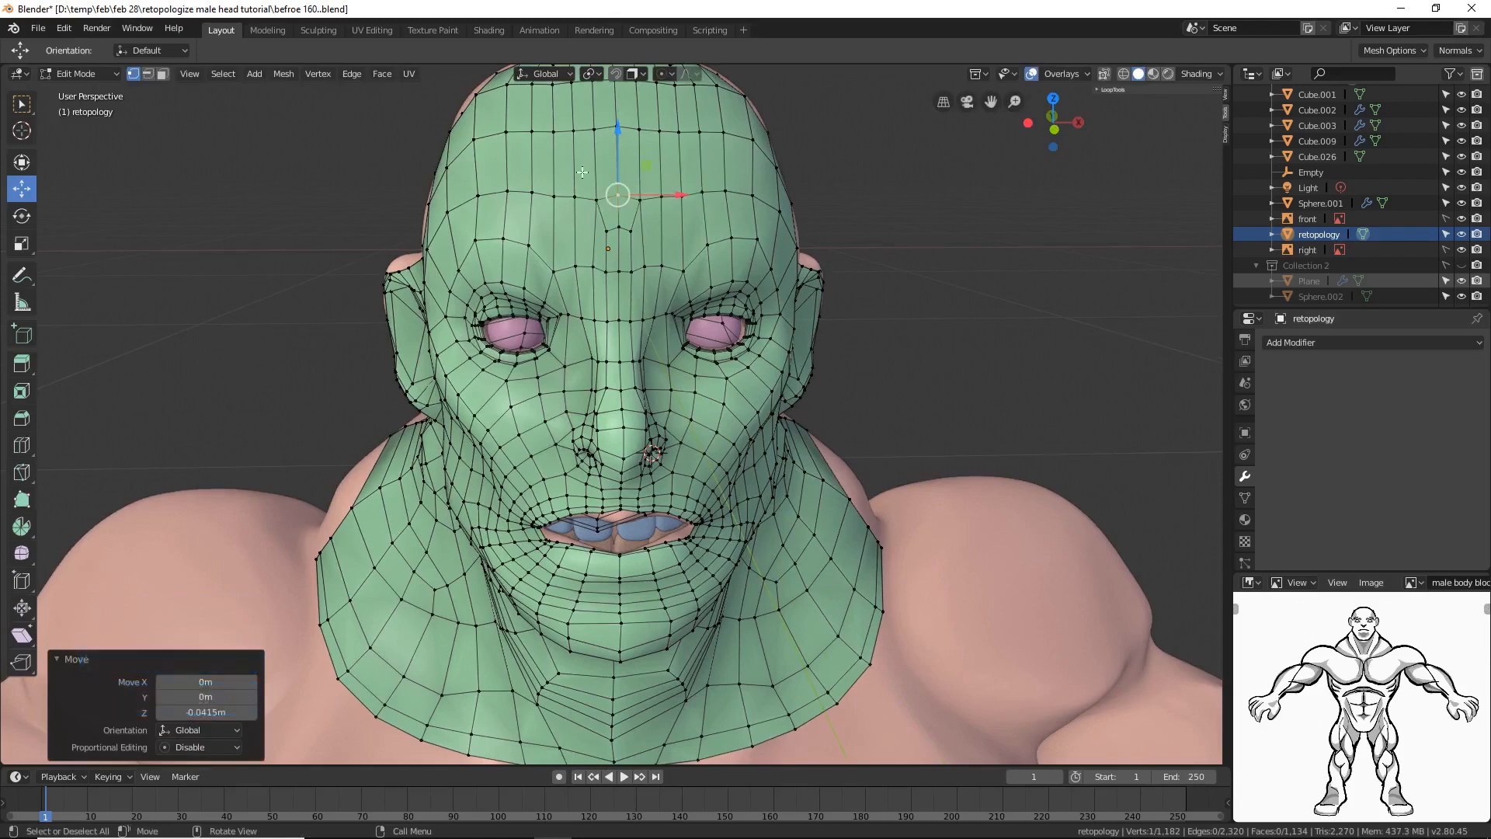
# Step: Mark the horizontal row of ten edges across the middle of the forehead as a seam and save the file as befroe 161..blend
pyautogui.click(148, 74)
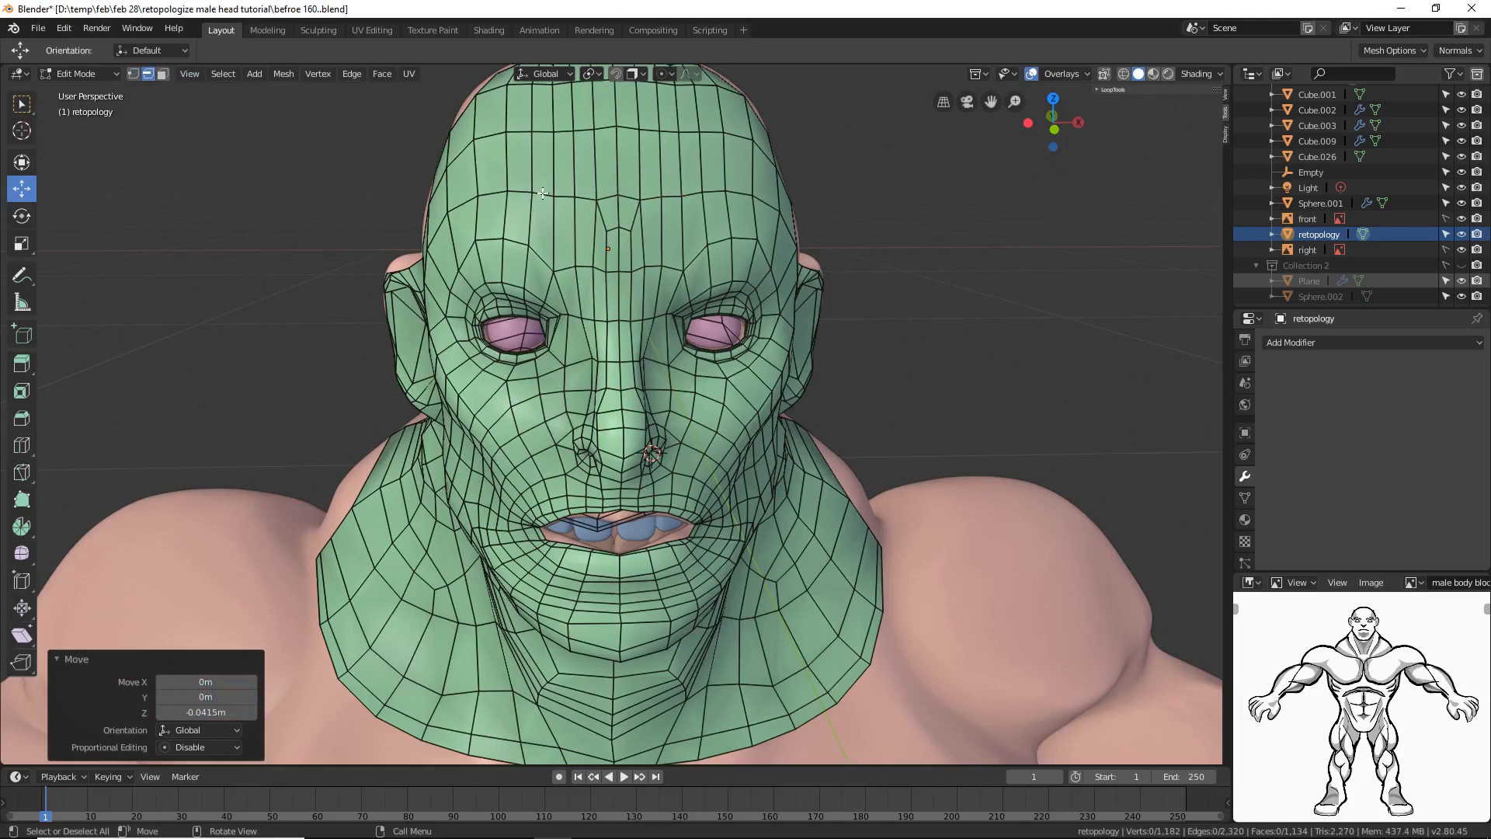
pyautogui.click(539, 193)
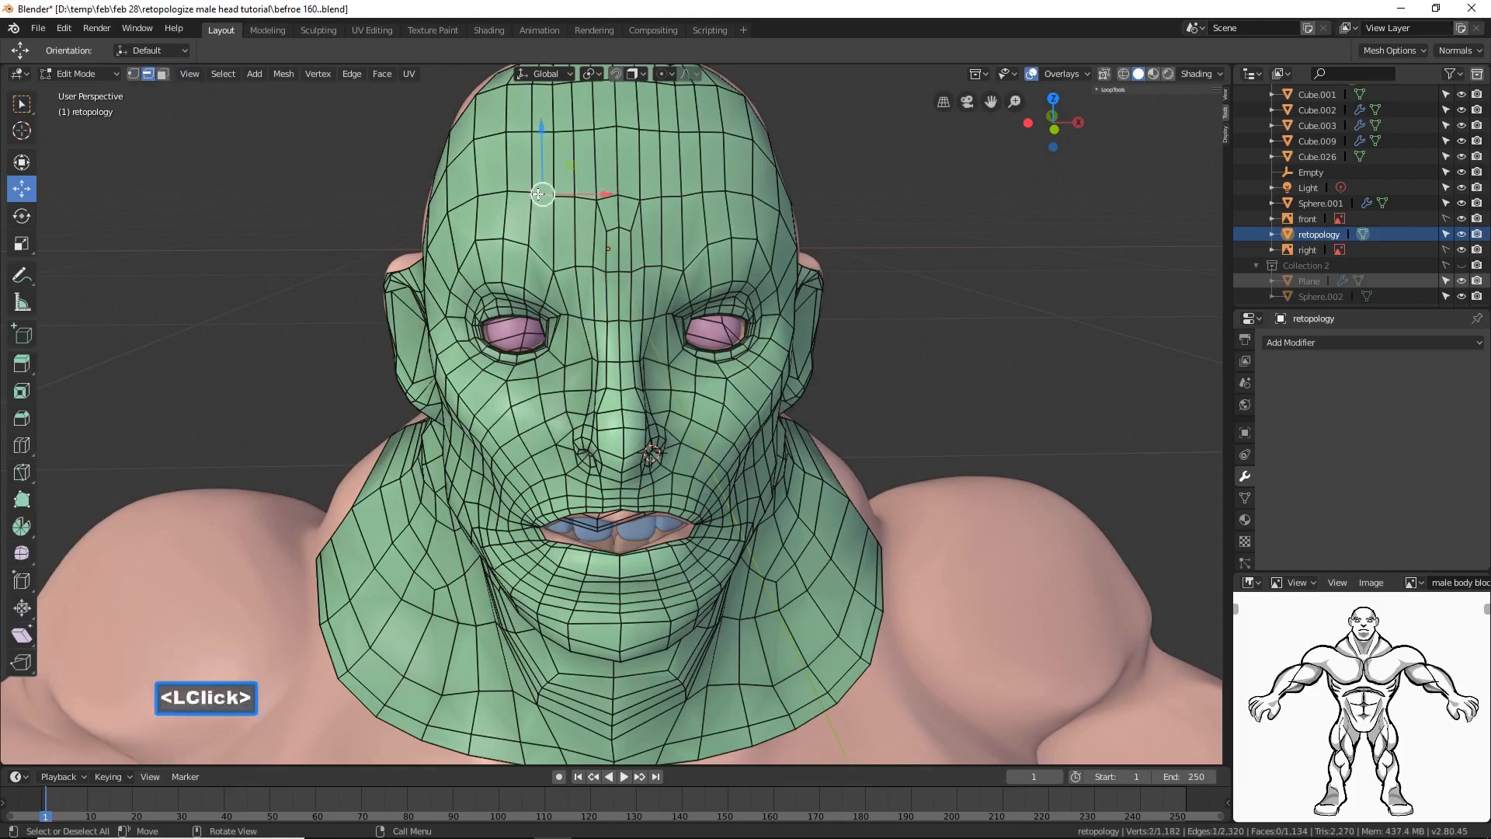
pyautogui.keyDown('ctrl'); pyautogui.click(689, 195); pyautogui.keyUp('ctrl')
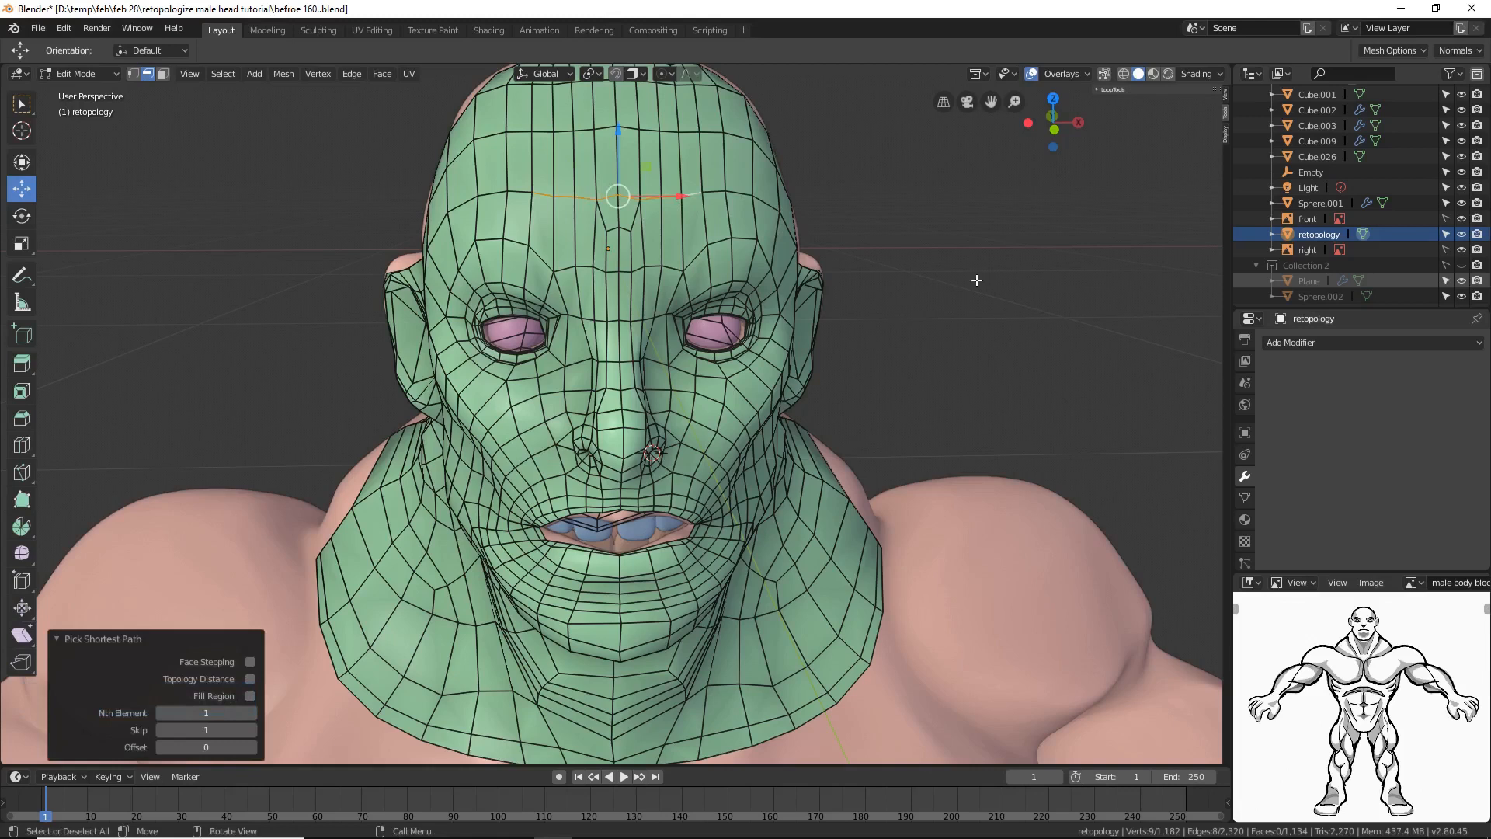
pyautogui.keyDown('shift'); pyautogui.click(521, 190); pyautogui.keyUp('shift')
pyautogui.keyDown('shift'); pyautogui.click(714, 192); pyautogui.keyUp('shift')
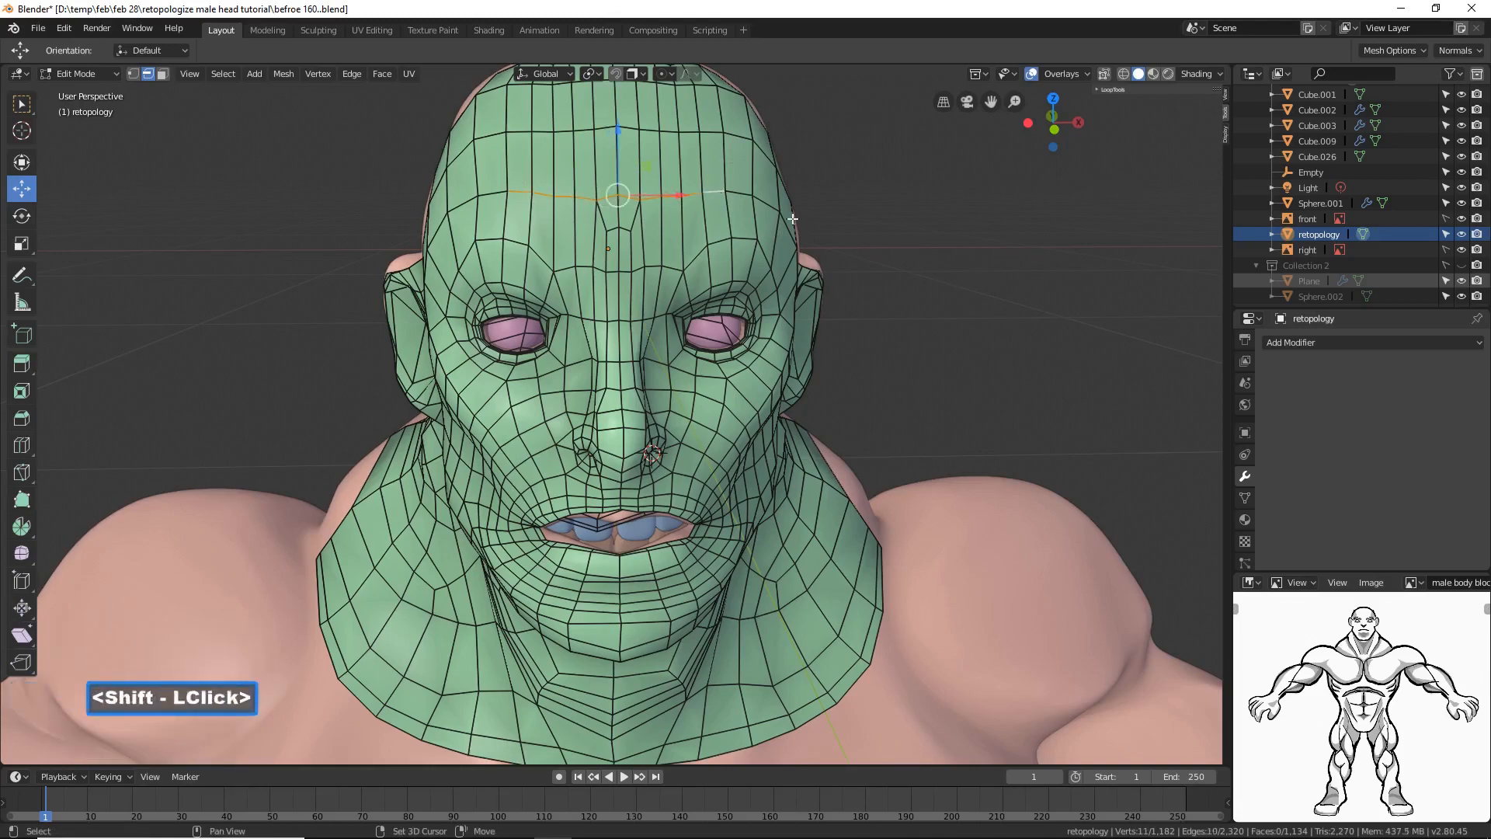
pyautogui.press('ctrl')
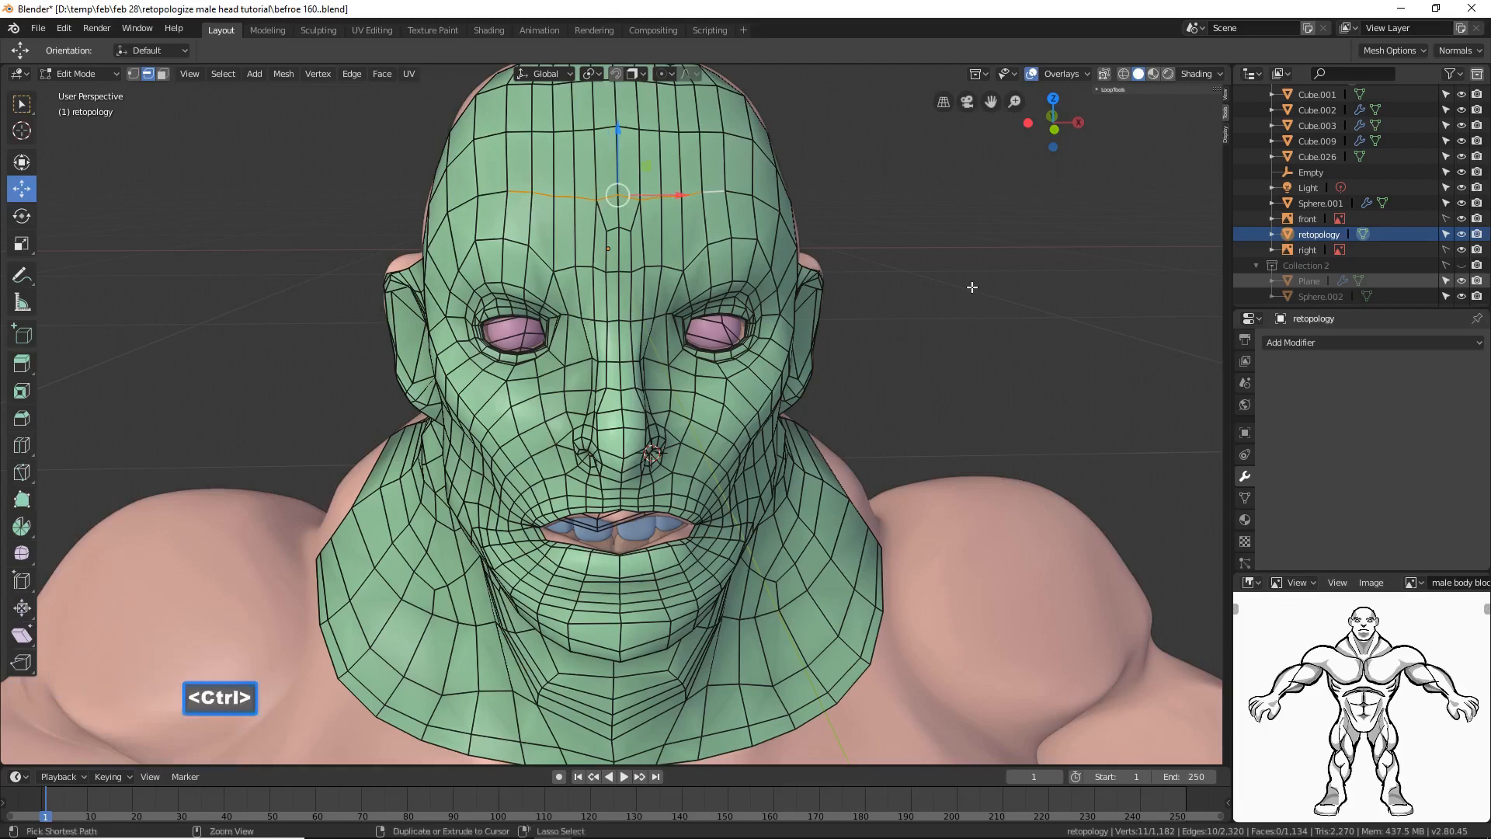
pyautogui.hotkey('ctrl', 'e')
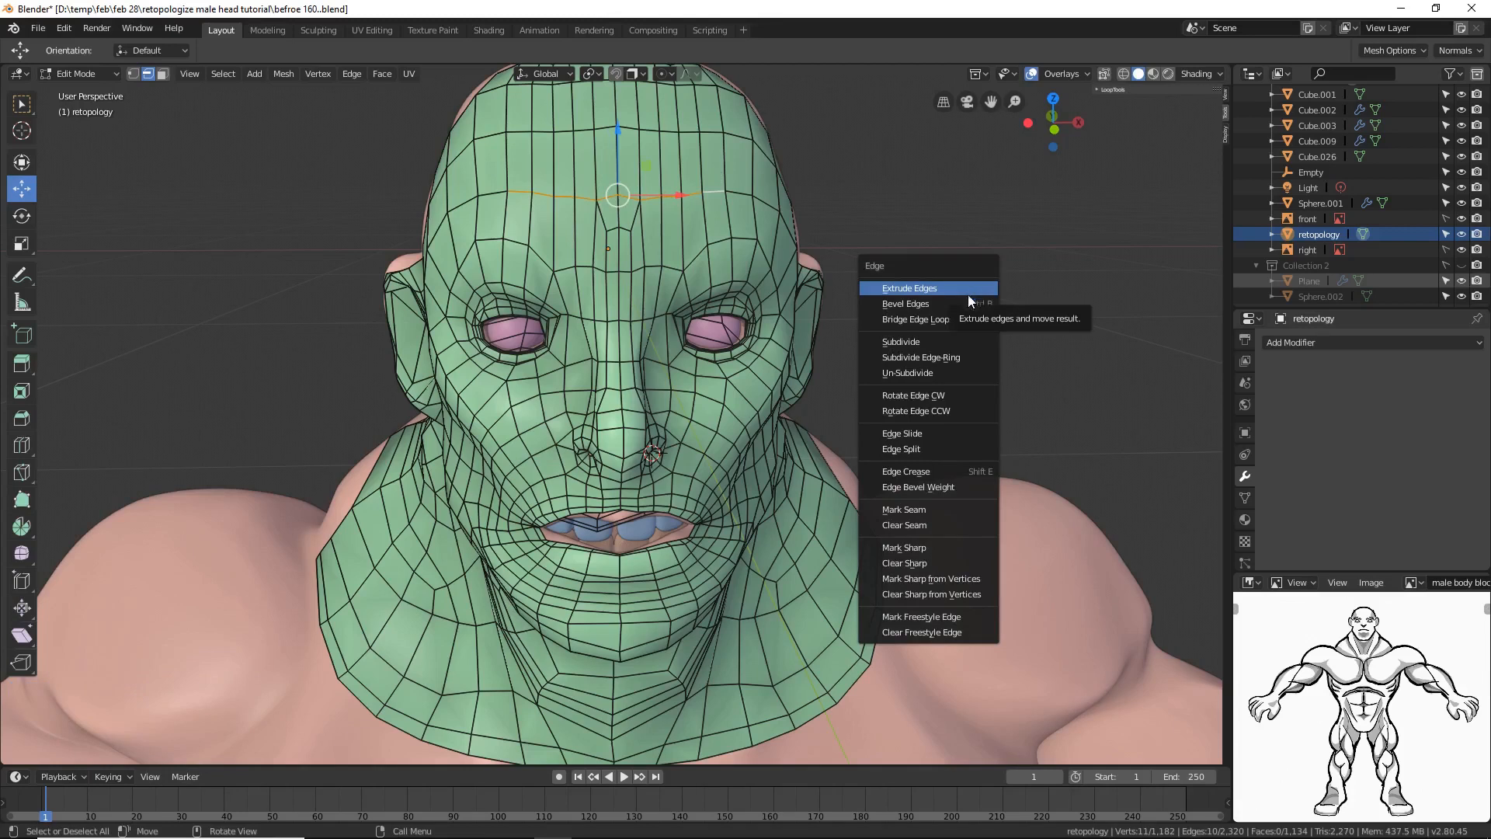
pyautogui.click(949, 506)
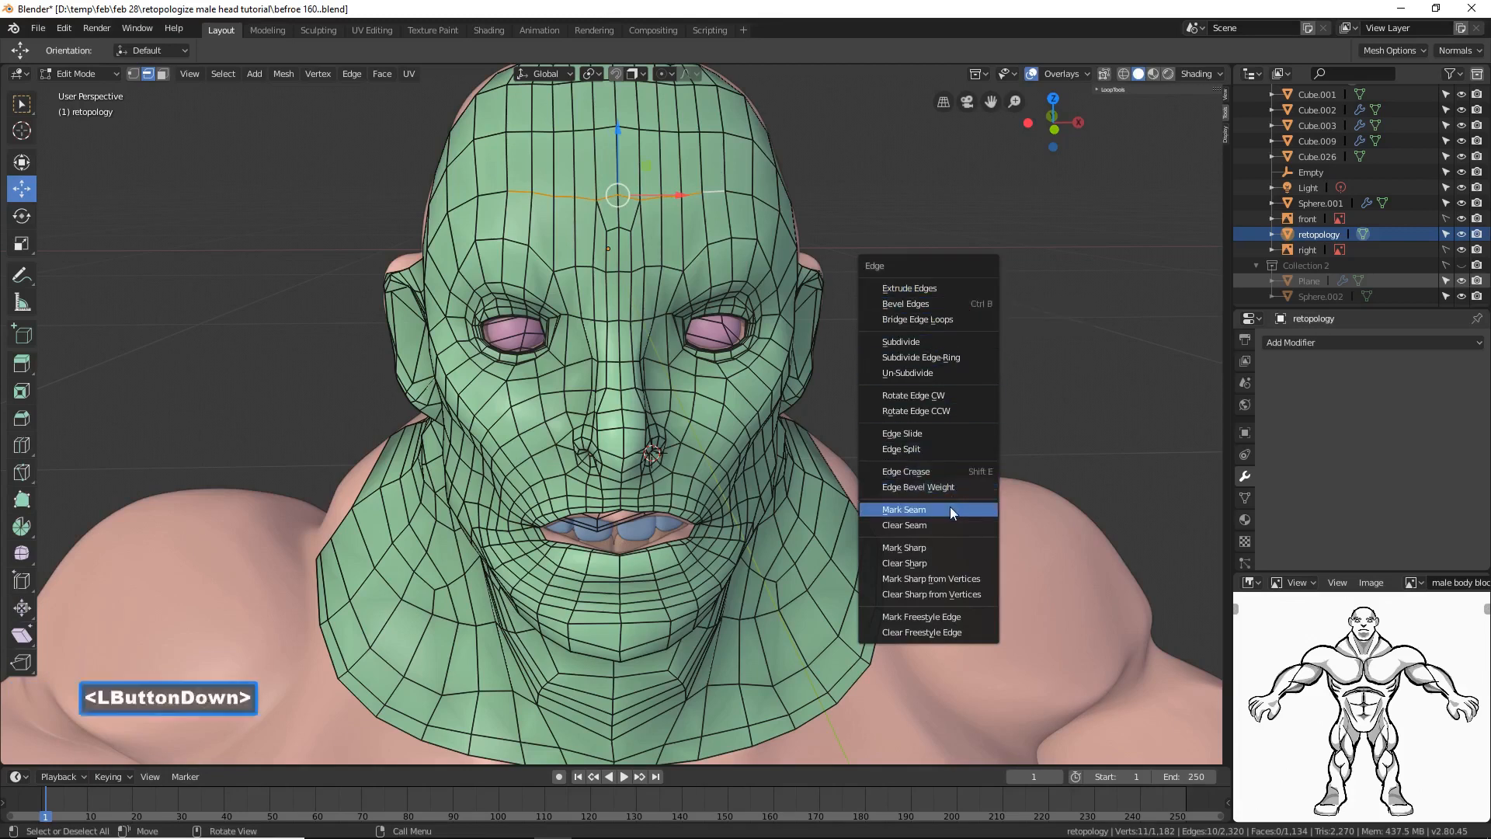
pyautogui.click(1147, 510)
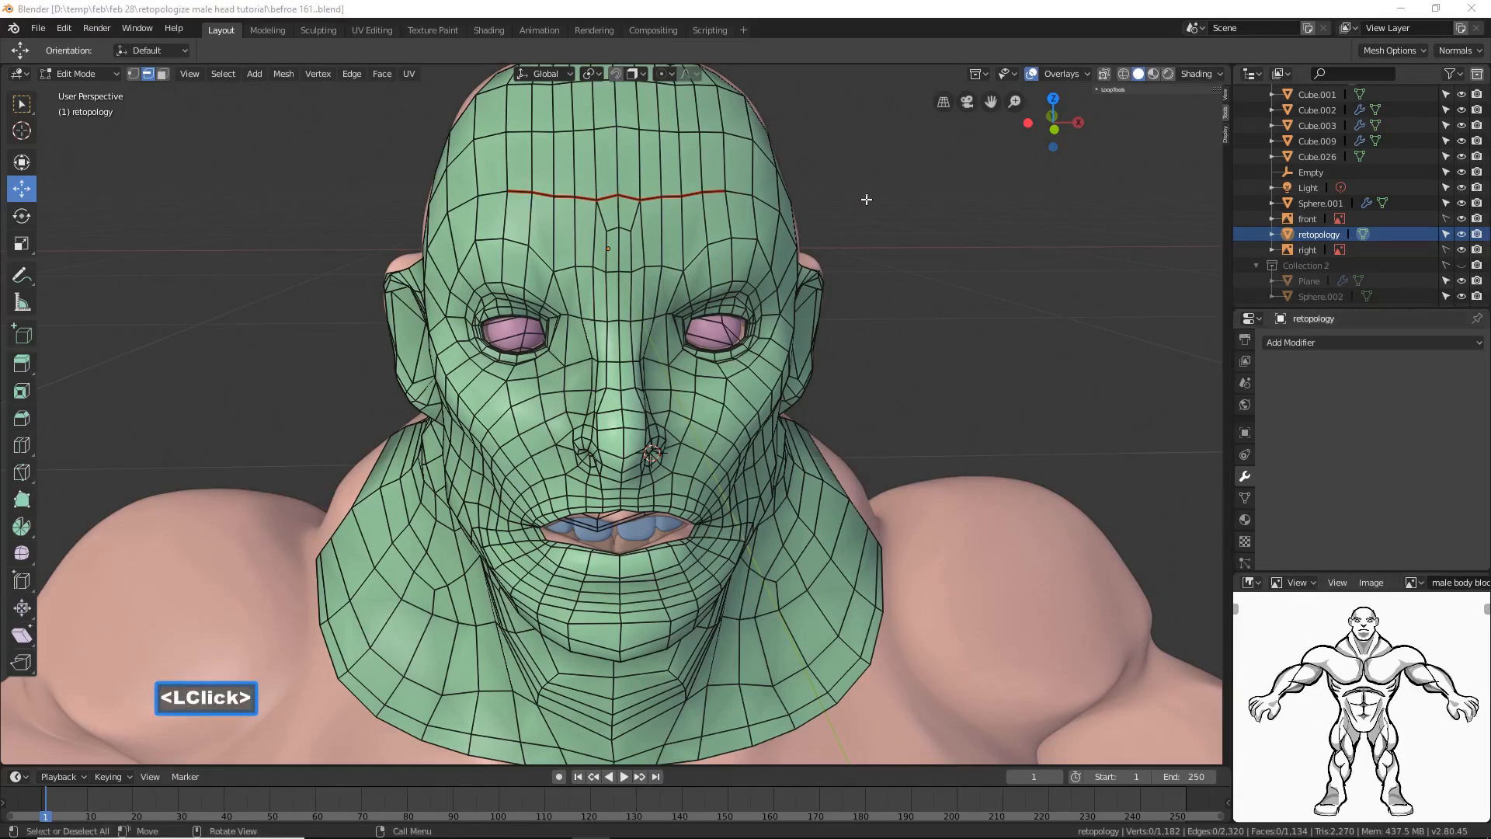
pyautogui.click(860, 17)
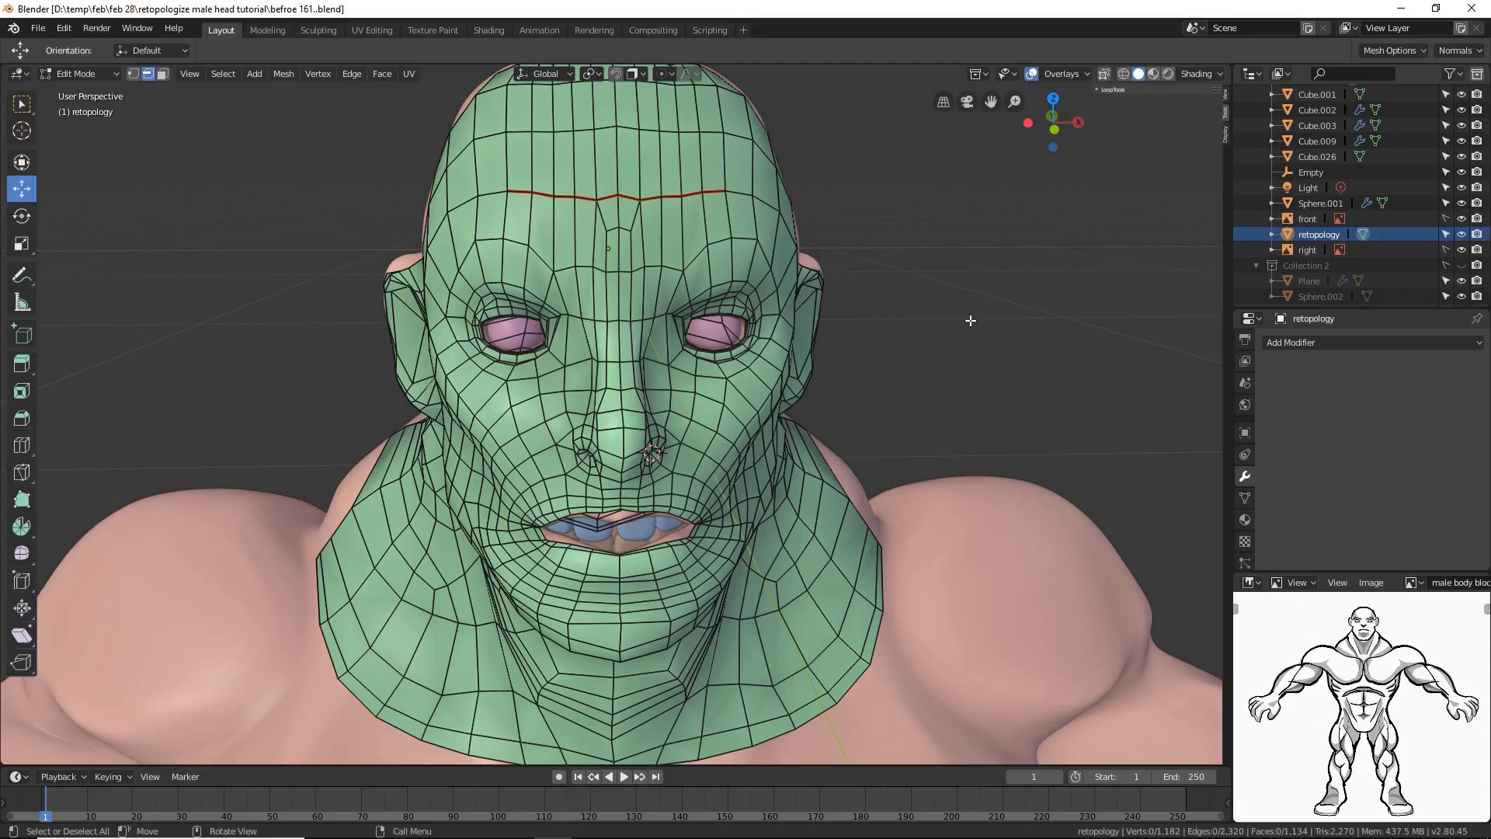
# Step: Select the centre line of edges from the forehead seam over the crown and down the back of the head to the nape
pyautogui.moveTo(970, 320); pyautogui.dragTo(754, 358, button='middle')
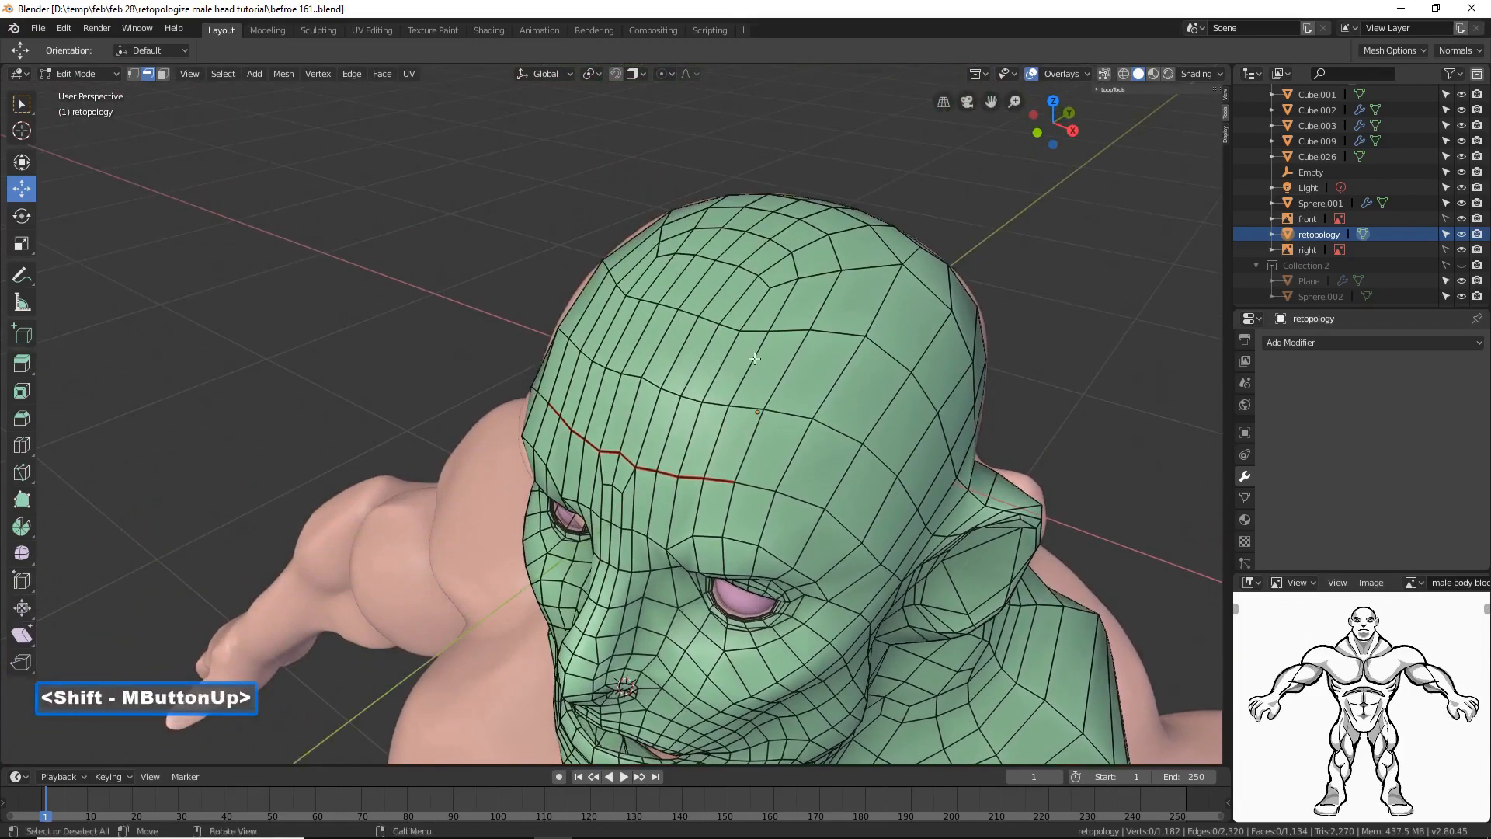
pyautogui.click(631, 422)
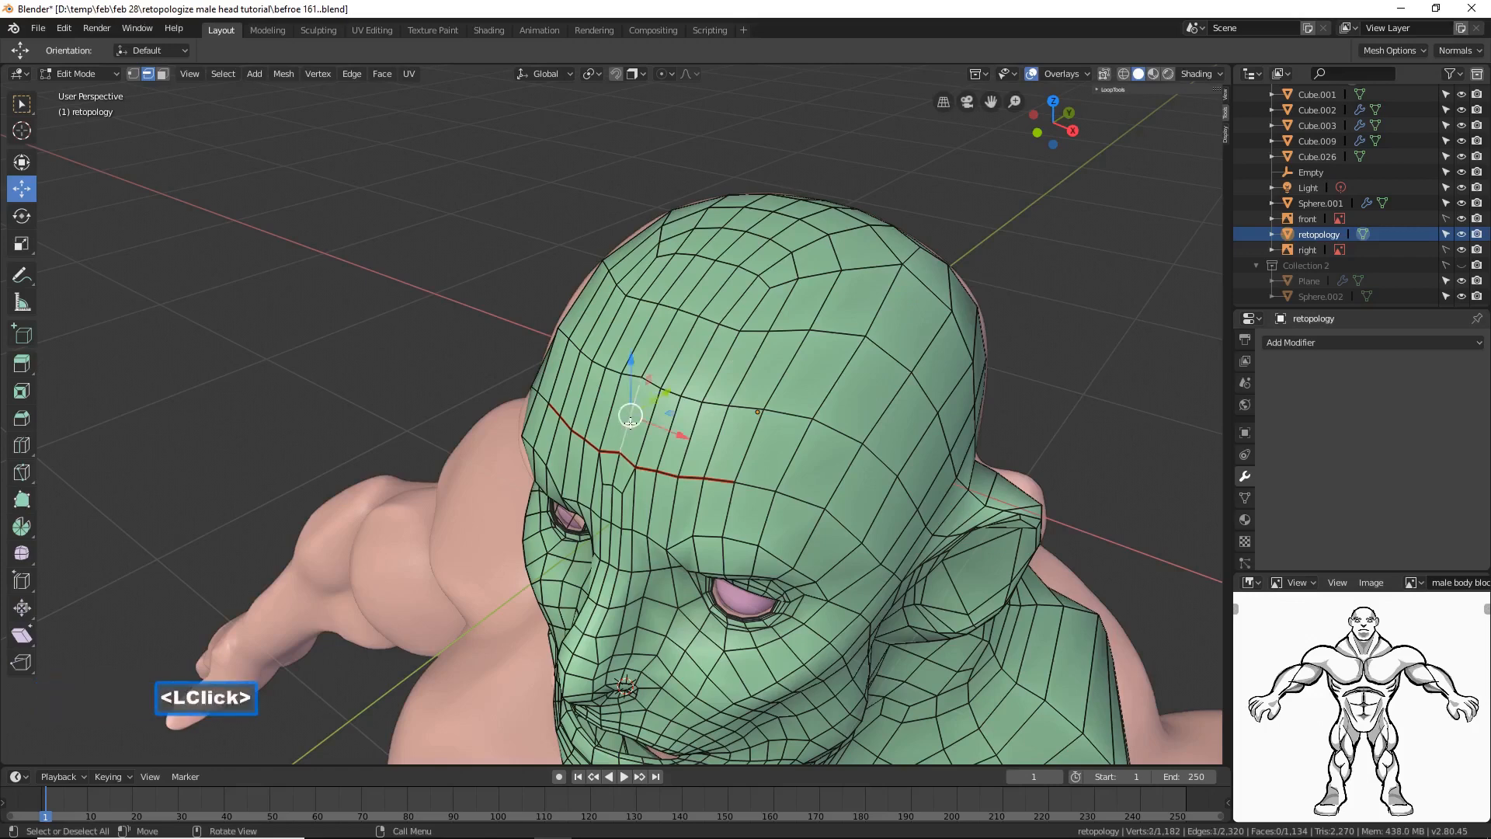
pyautogui.moveTo(765, 353)
pyautogui.mouseDown(button='middle')
pyautogui.moveTo(907, 339)
pyautogui.moveTo(756, 343)
pyautogui.mouseUp(button='middle')
pyautogui.keyDown('ctrl'); pyautogui.click(866, 191); pyautogui.keyUp('ctrl')
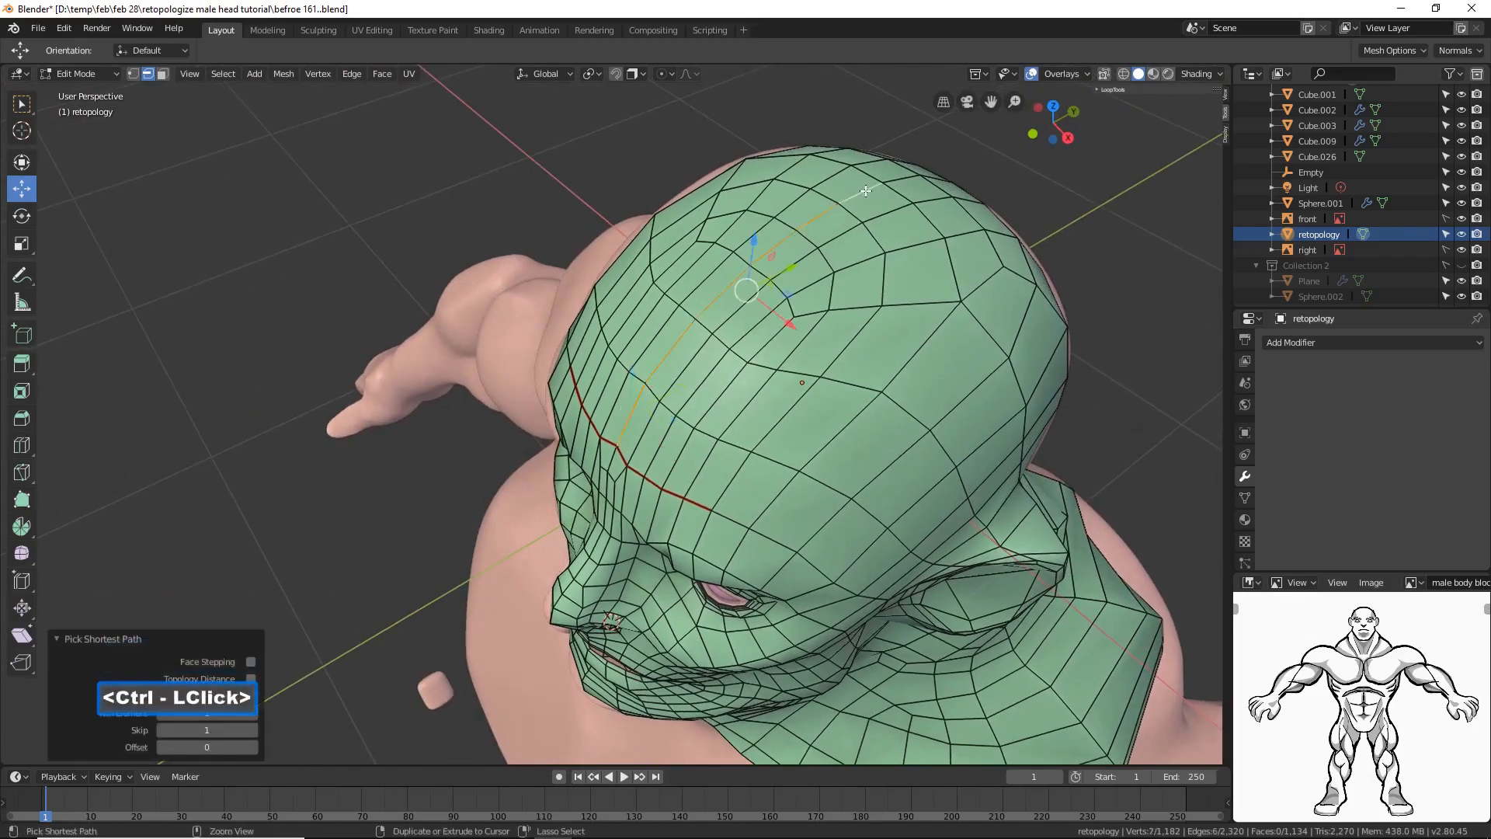
pyautogui.moveTo(975, 448); pyautogui.dragTo(854, 434, button='middle')
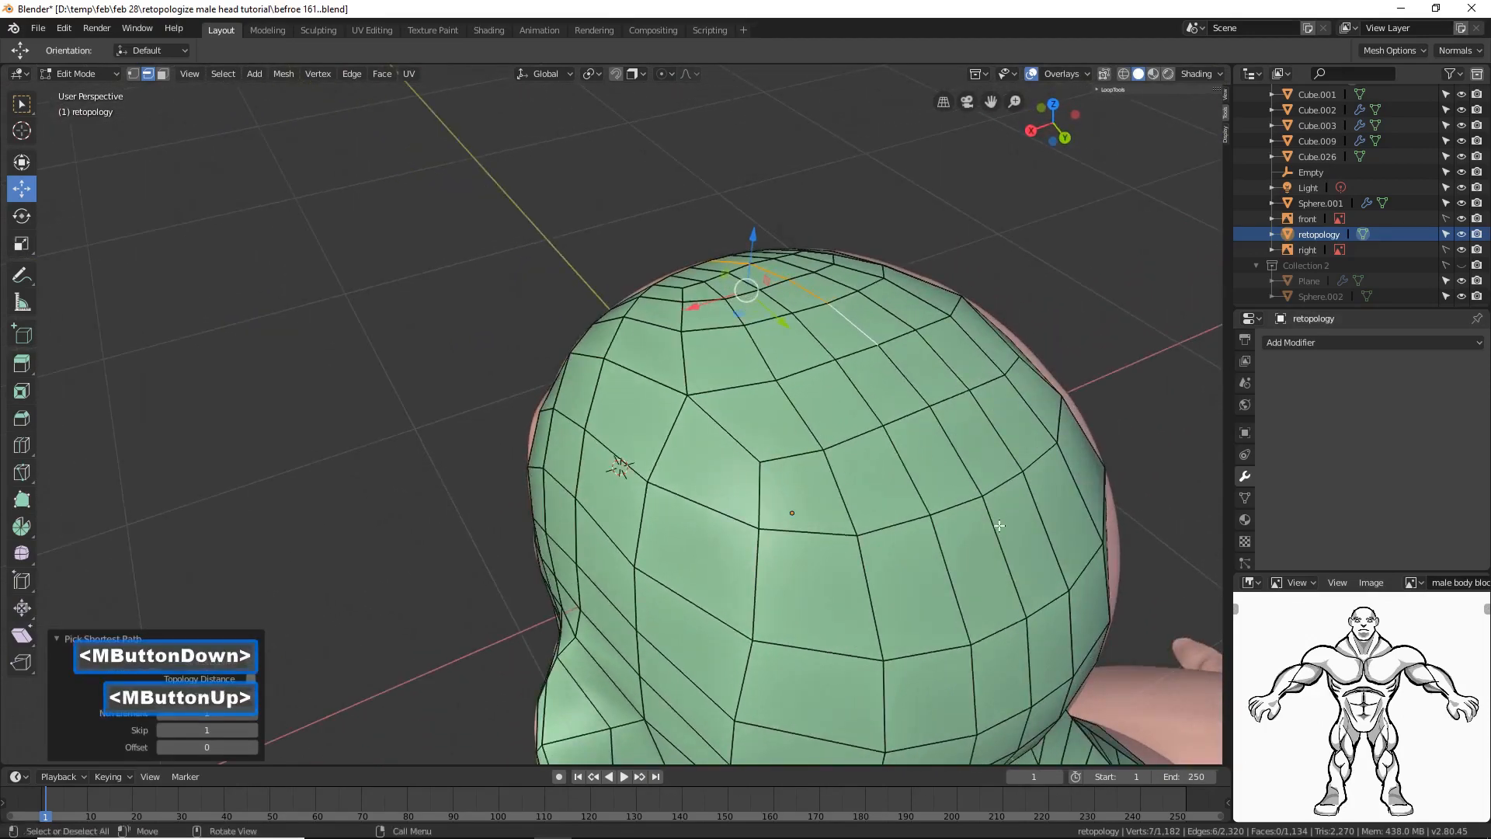
pyautogui.keyDown('ctrl'); pyautogui.click(1007, 566); pyautogui.keyUp('ctrl')
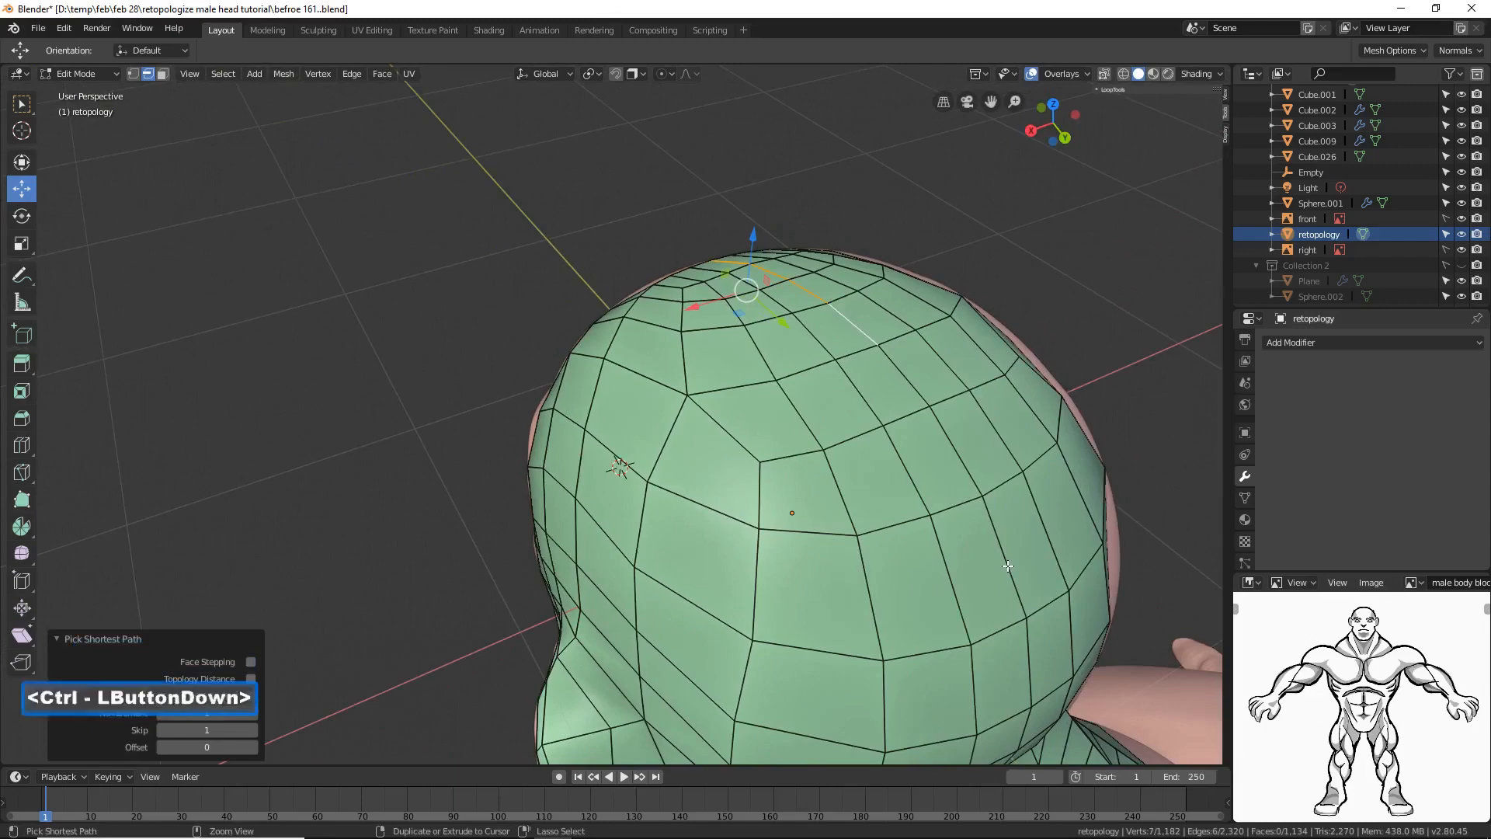
pyautogui.moveTo(1007, 566); pyautogui.dragTo(692, 644, button='middle')
pyautogui.keyDown('ctrl'); pyautogui.click(664, 684); pyautogui.keyUp('ctrl')
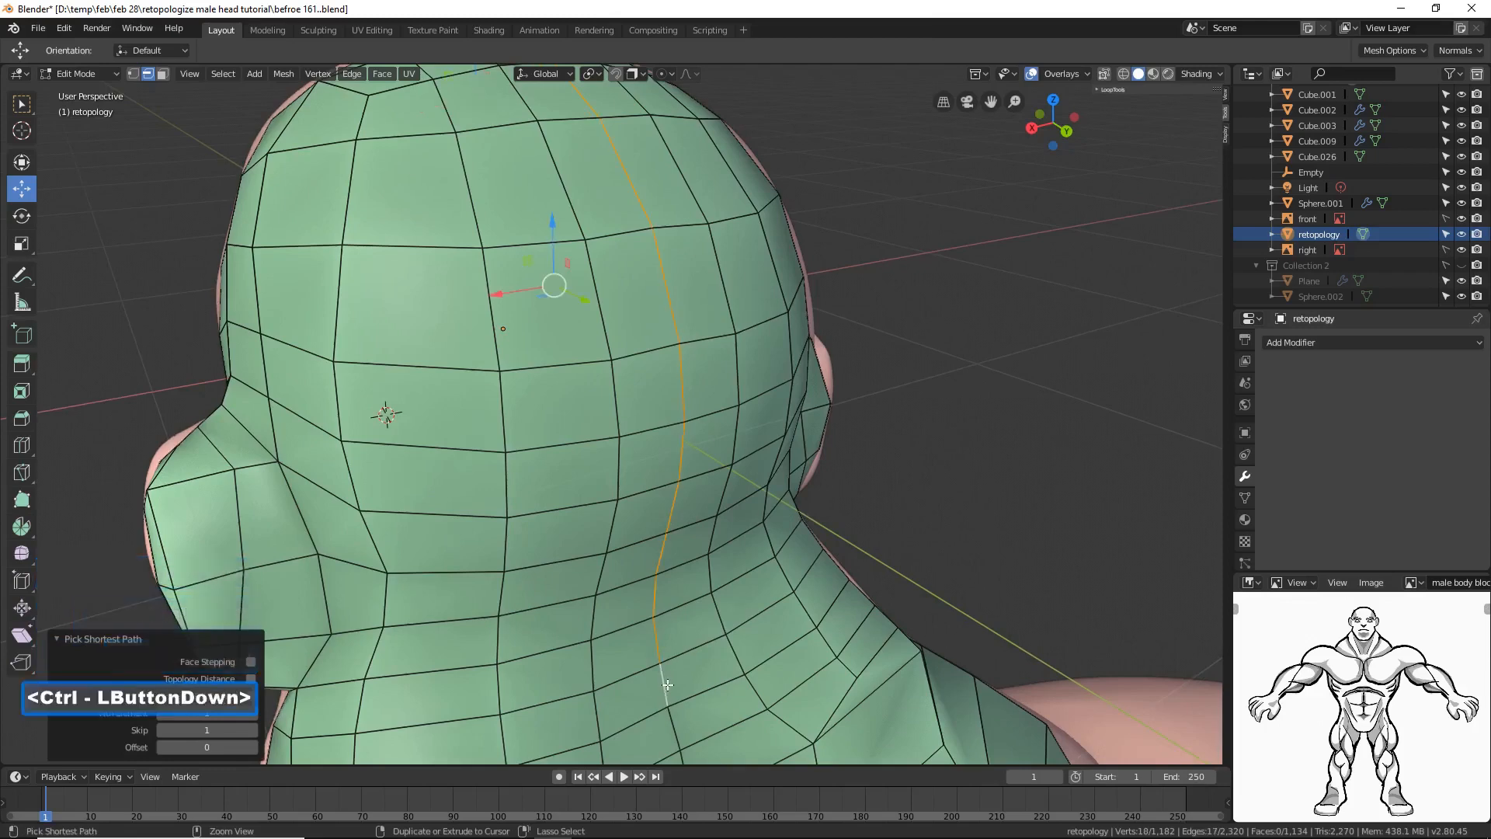
# Step: Save the file as befroe 163..blend and extend the centre edge path down the back of the neck to the mesh's open border
pyautogui.keyDown('shift'); pyautogui.moveTo(639, 636); pyautogui.dragTo(635, 593, button='middle'); pyautogui.keyUp('shift')
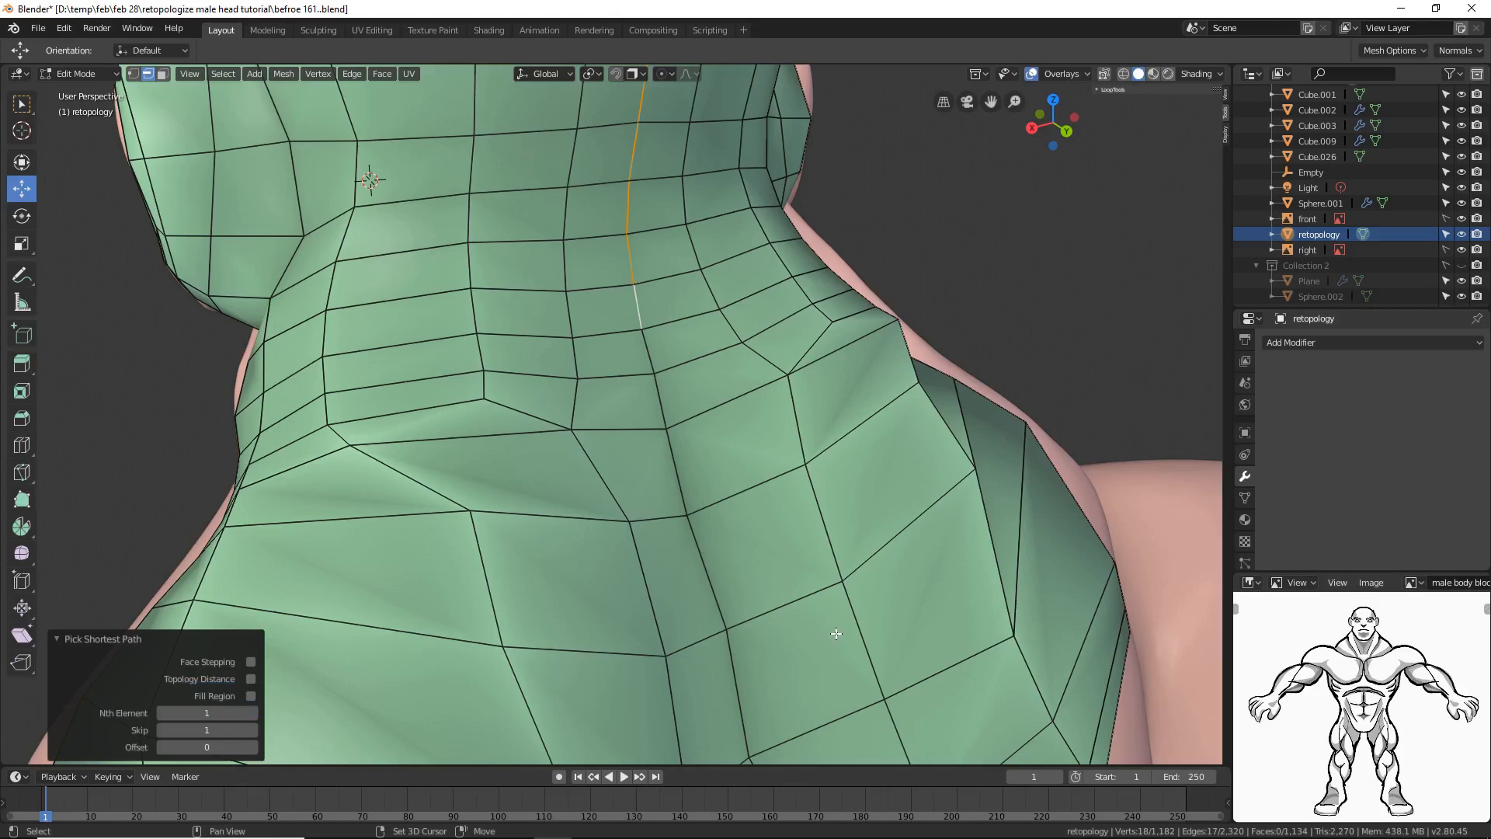
pyautogui.keyDown('shift'); pyautogui.moveTo(836, 633); pyautogui.dragTo(825, 611, button='middle'); pyautogui.keyUp('shift')
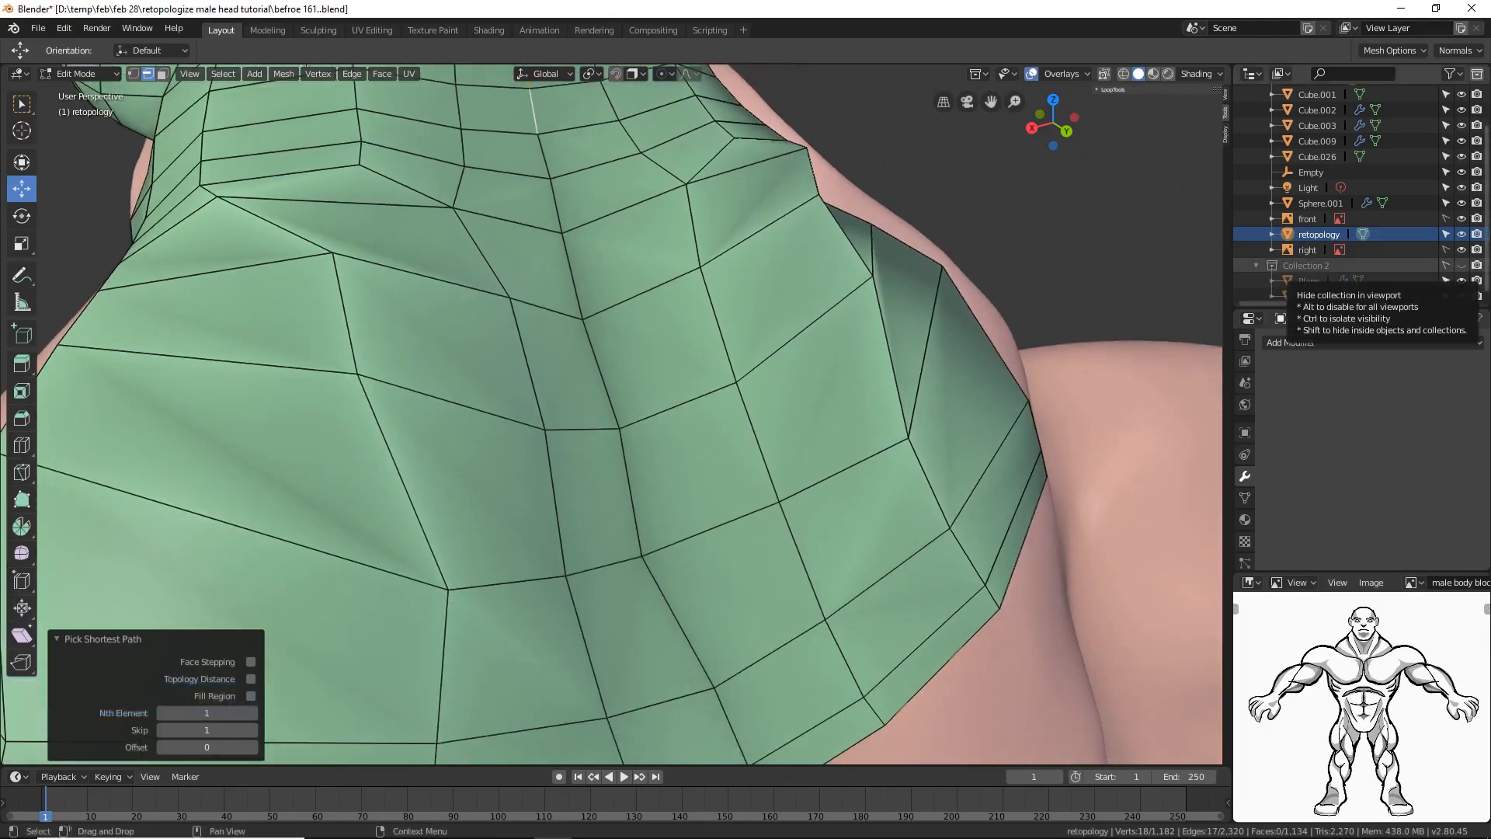
pyautogui.click(833, 577)
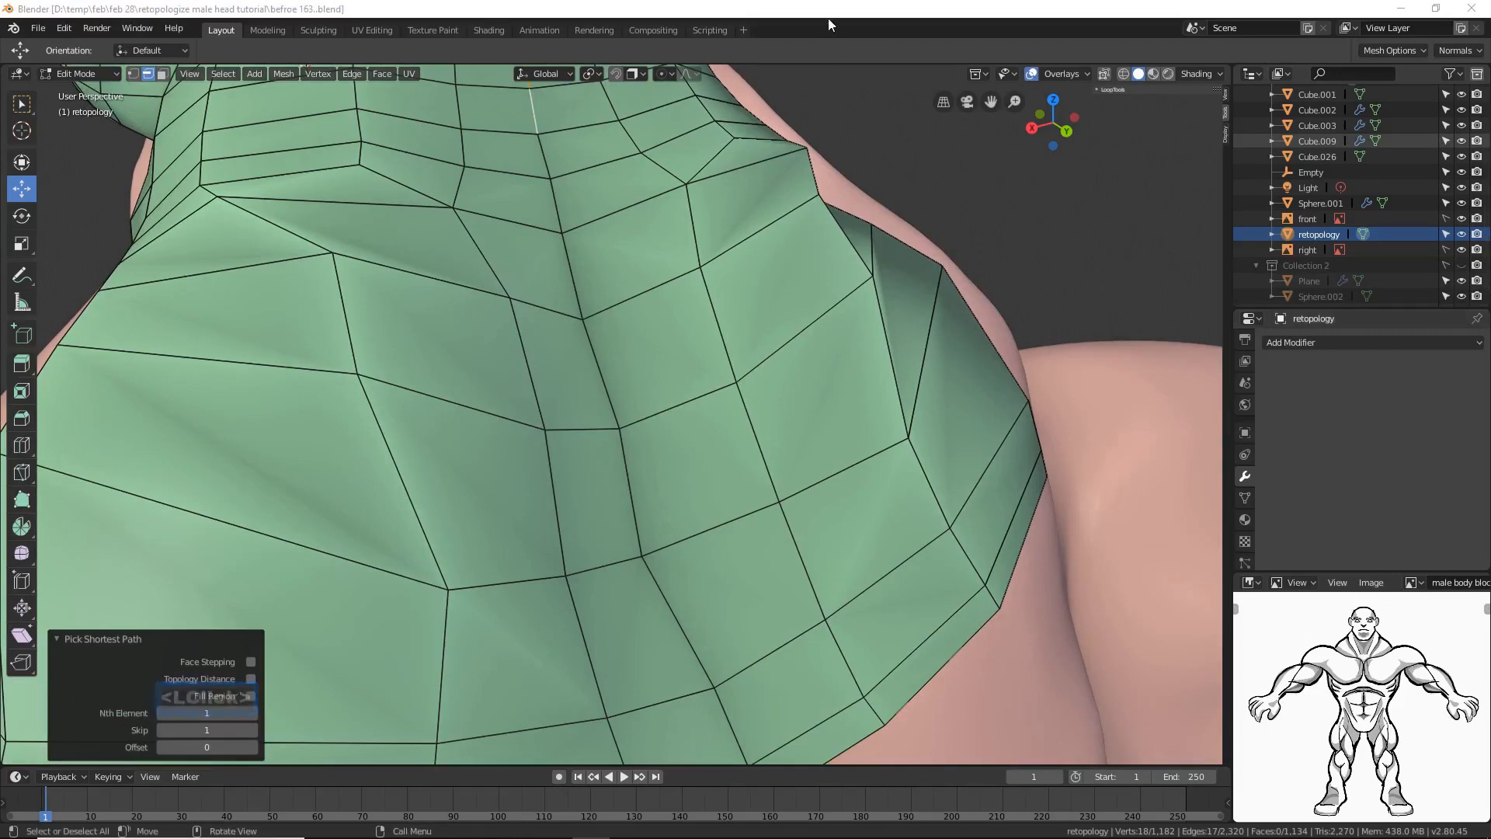
pyautogui.click(808, 354)
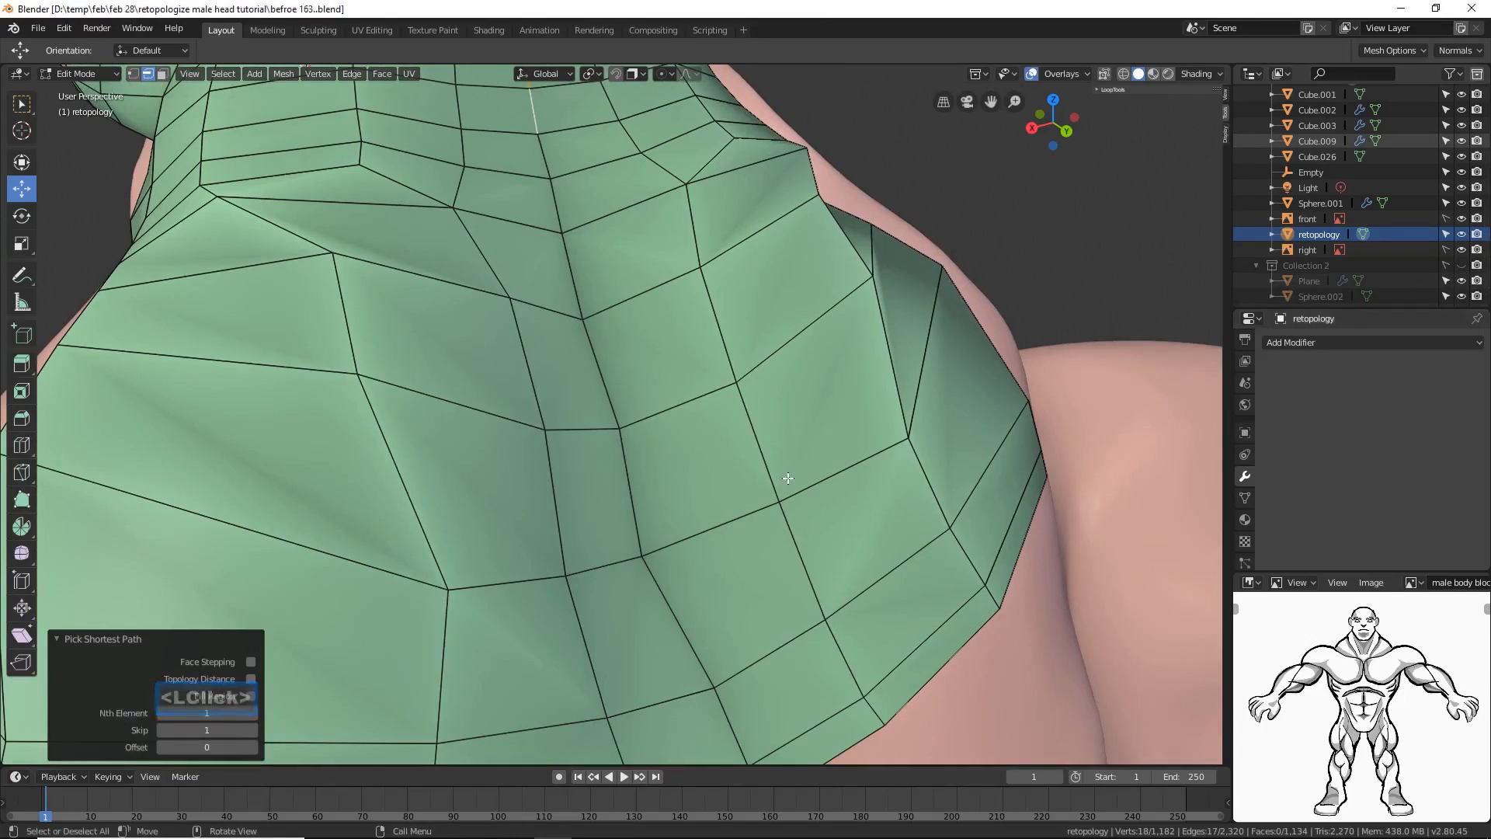
pyautogui.keyDown('shift'); pyautogui.moveTo(792, 481); pyautogui.dragTo(816, 477, button='middle'); pyautogui.keyUp('shift')
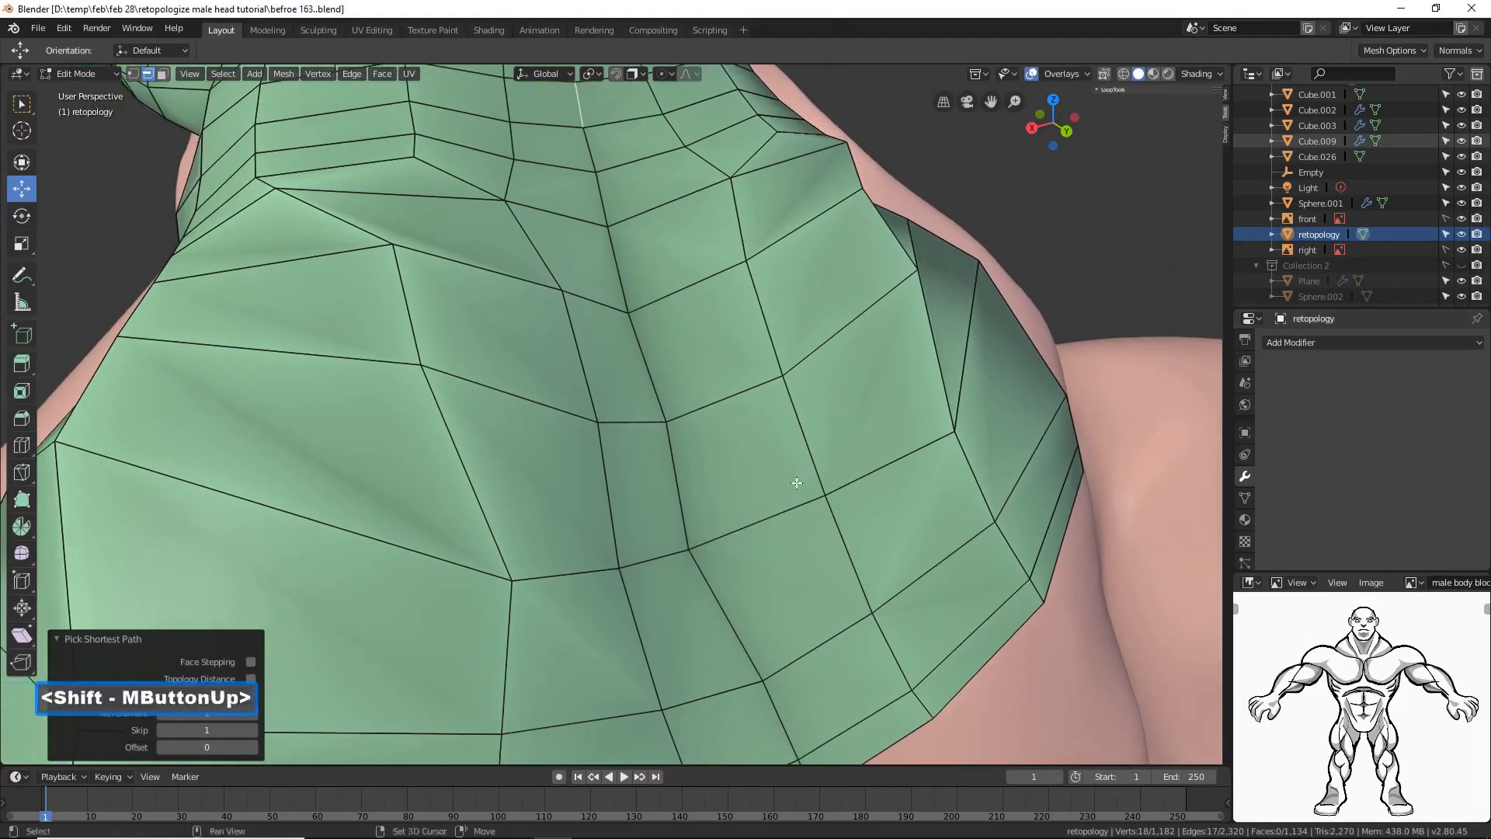
pyautogui.keyDown('ctrl'); pyautogui.click(679, 493); pyautogui.keyUp('ctrl')
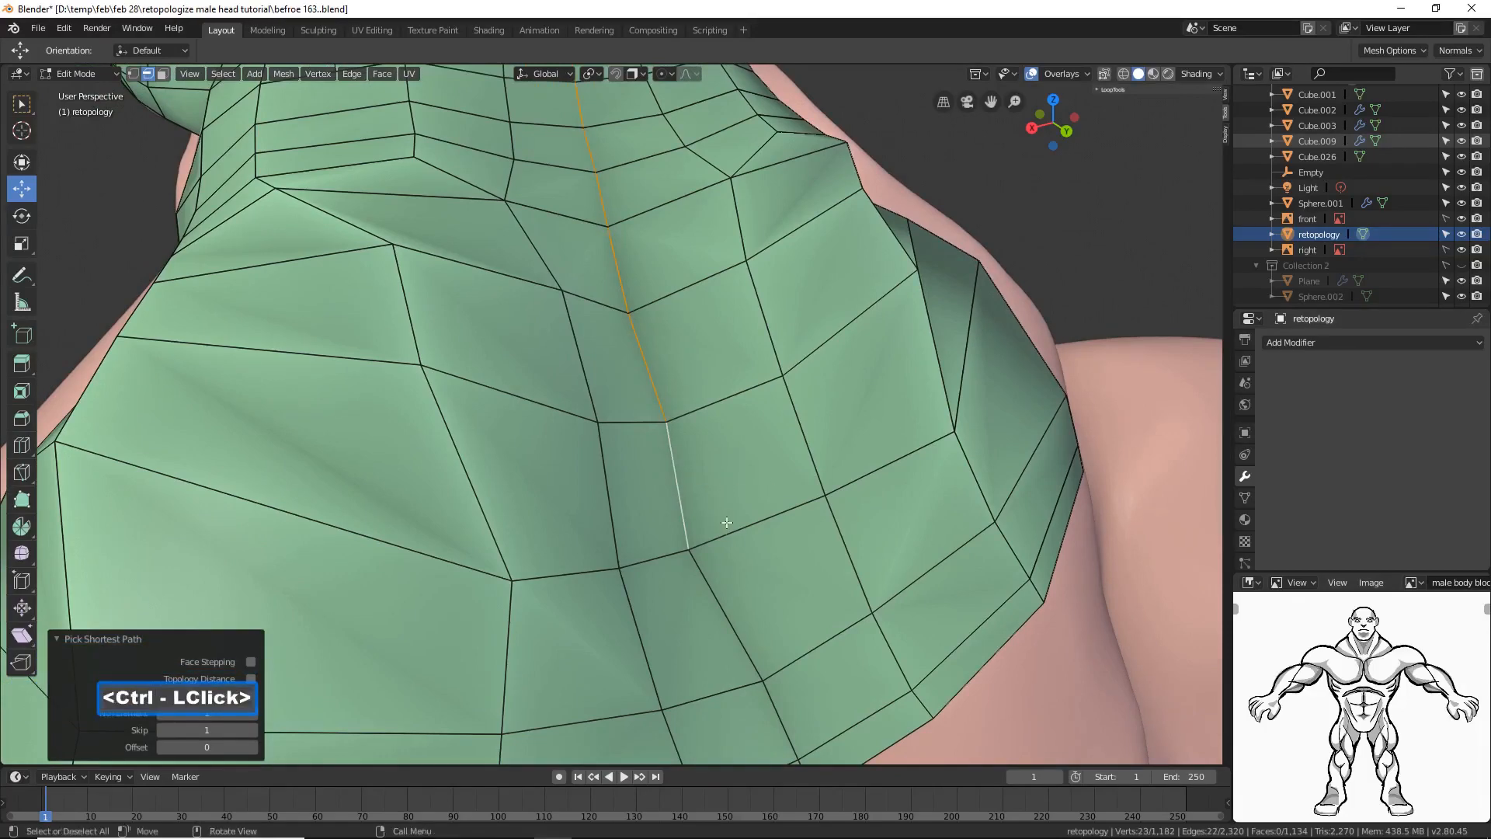
pyautogui.keyDown('shift'); pyautogui.moveTo(759, 543); pyautogui.dragTo(763, 542, button='middle'); pyautogui.keyUp('shift')
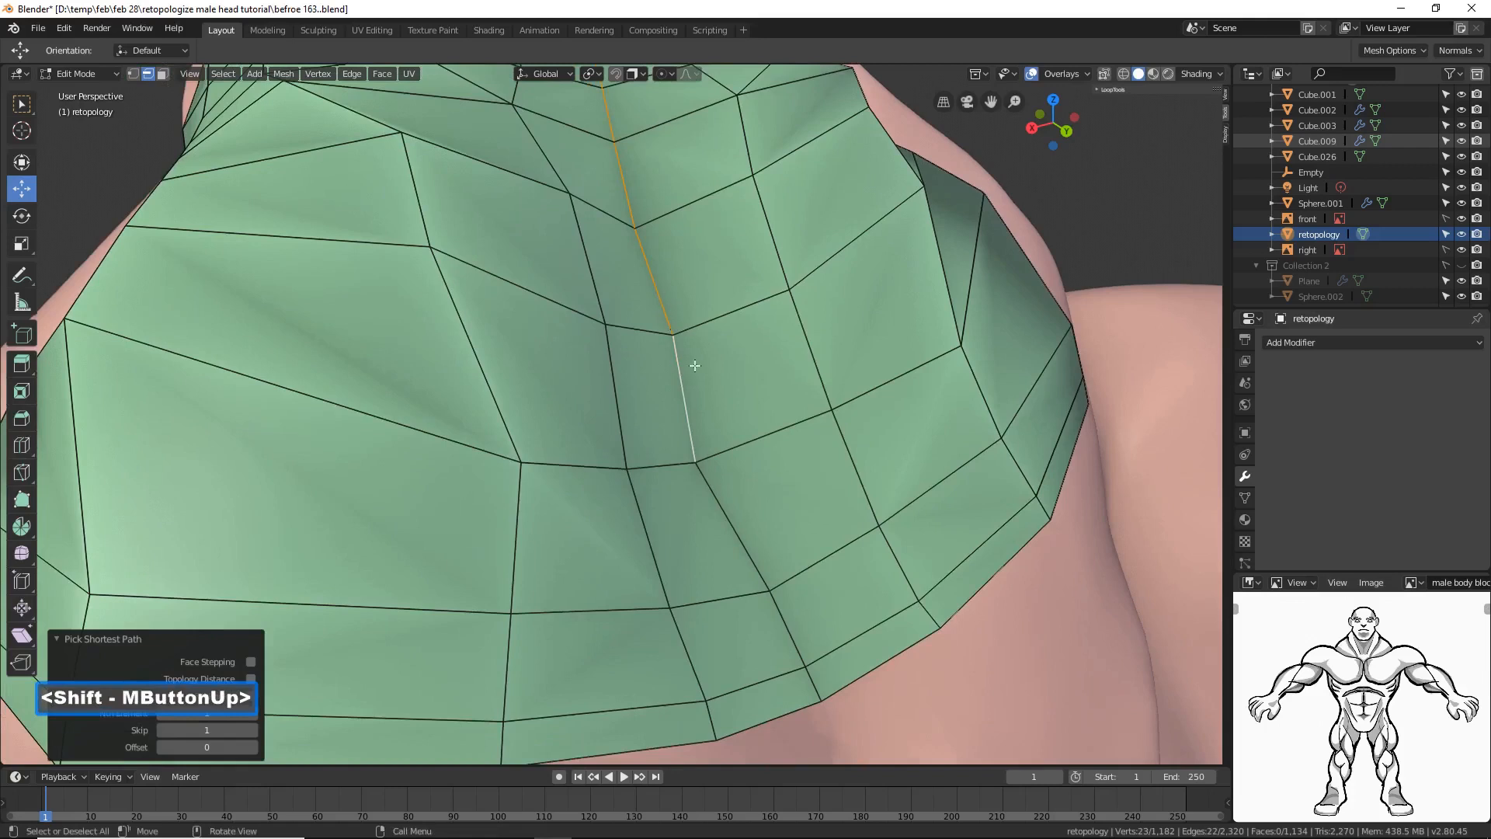
pyautogui.keyDown('ctrl'); pyautogui.click(813, 681); pyautogui.keyUp('ctrl')
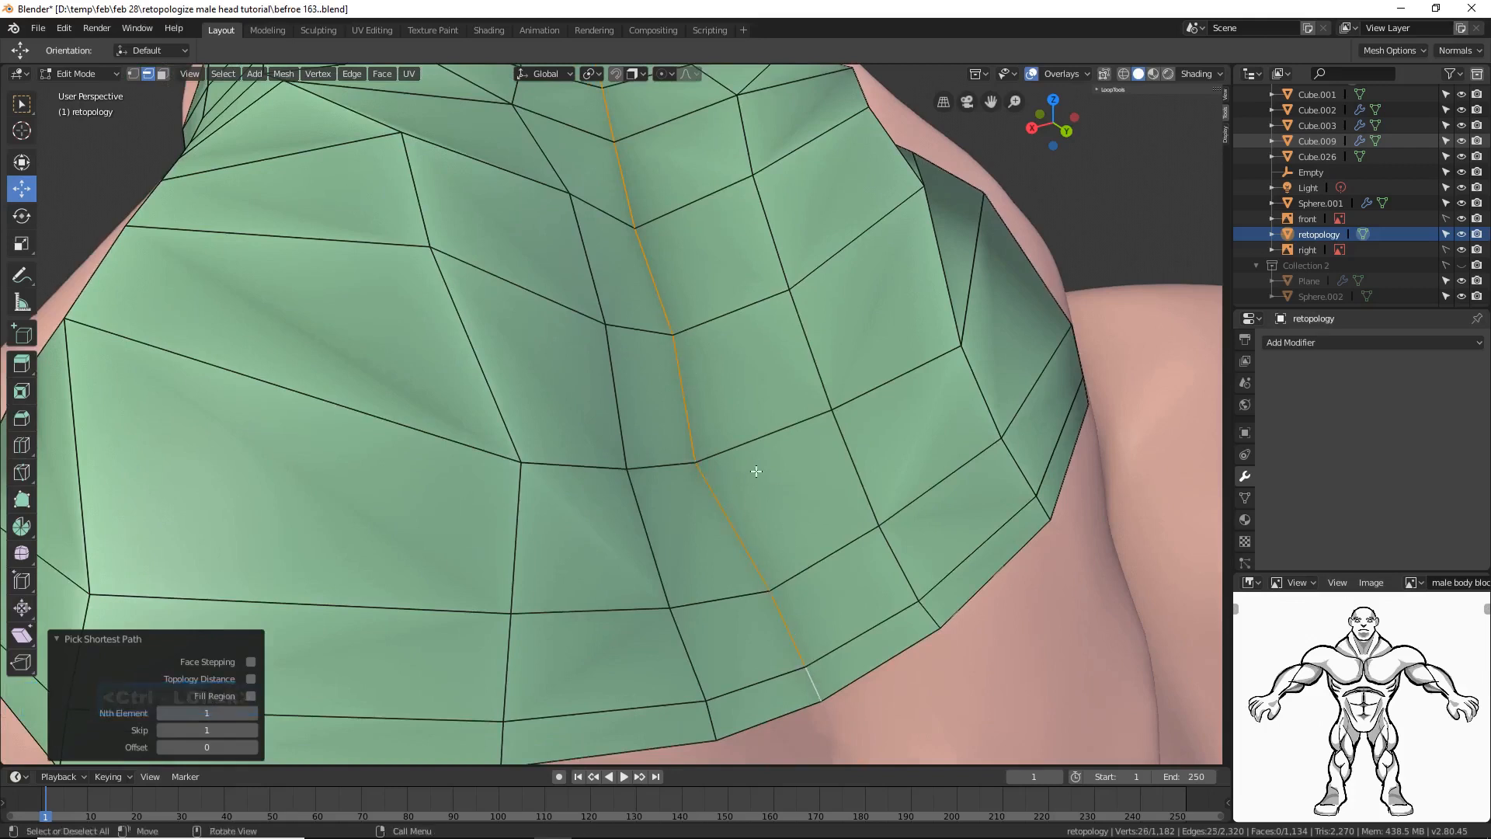
# Step: Mark the selected centre edge path along the back of the head as a seam and save the file as befroe 164..blend
pyautogui.keyDown('ctrl'); pyautogui.moveTo(773, 431); pyautogui.dragTo(776, 498, button='middle'); pyautogui.keyUp('ctrl')
pyautogui.moveTo(662, 465); pyautogui.dragTo(595, 393, button='middle')
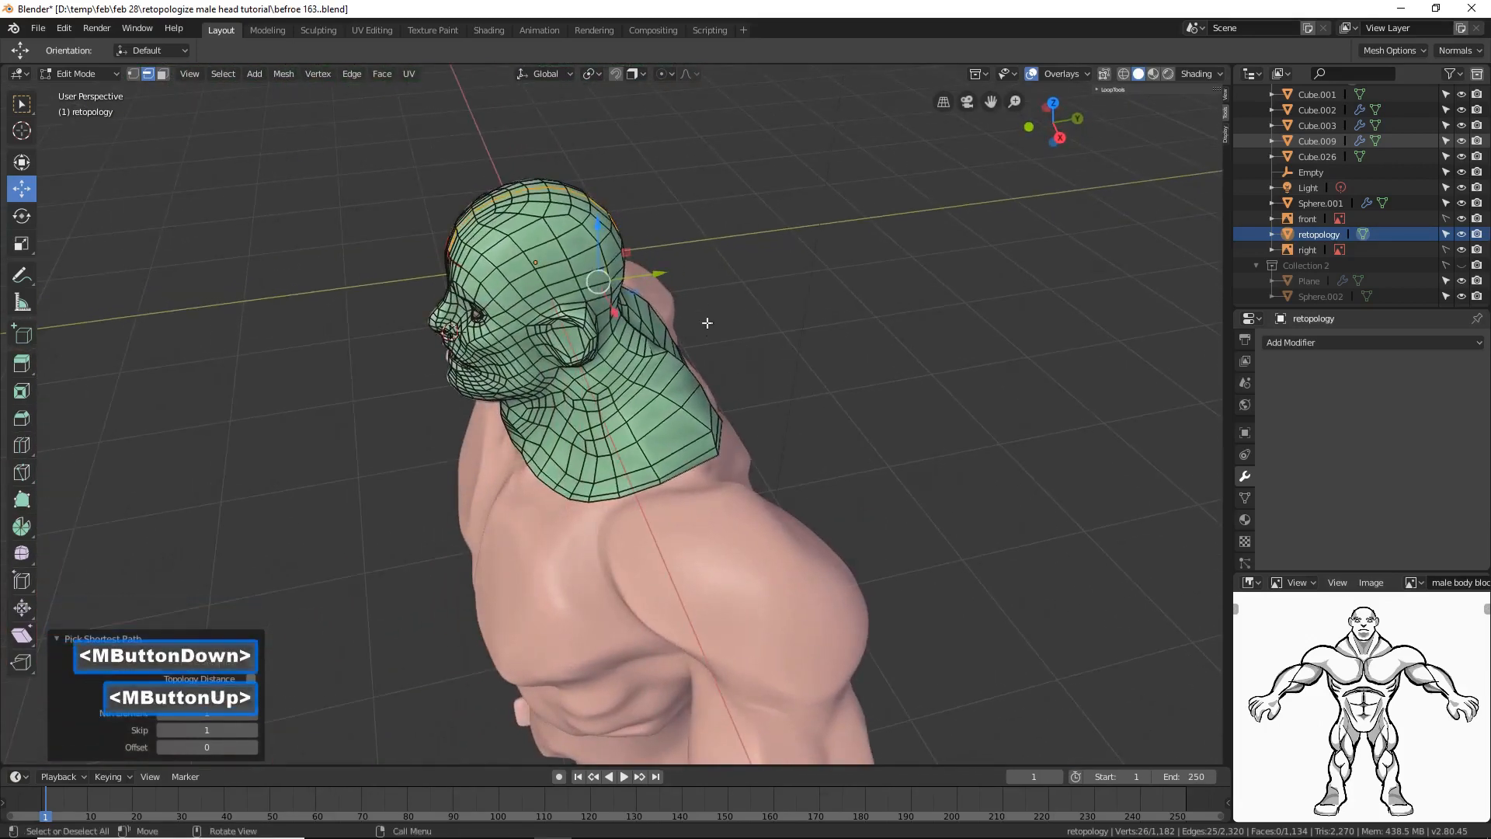
pyautogui.moveTo(804, 371); pyautogui.dragTo(923, 287, button='middle')
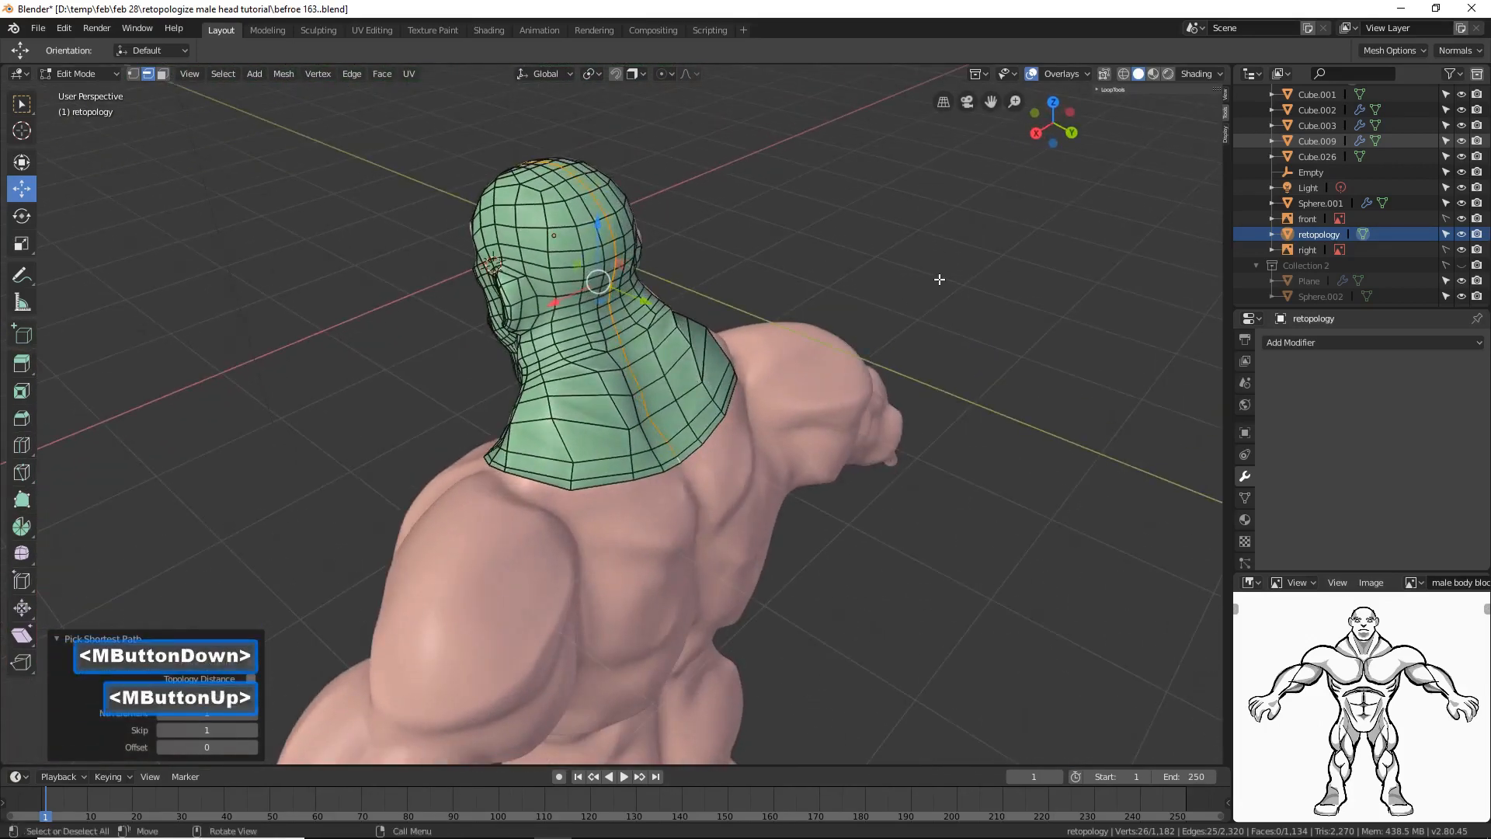
pyautogui.hotkey('ctrl', 'e')
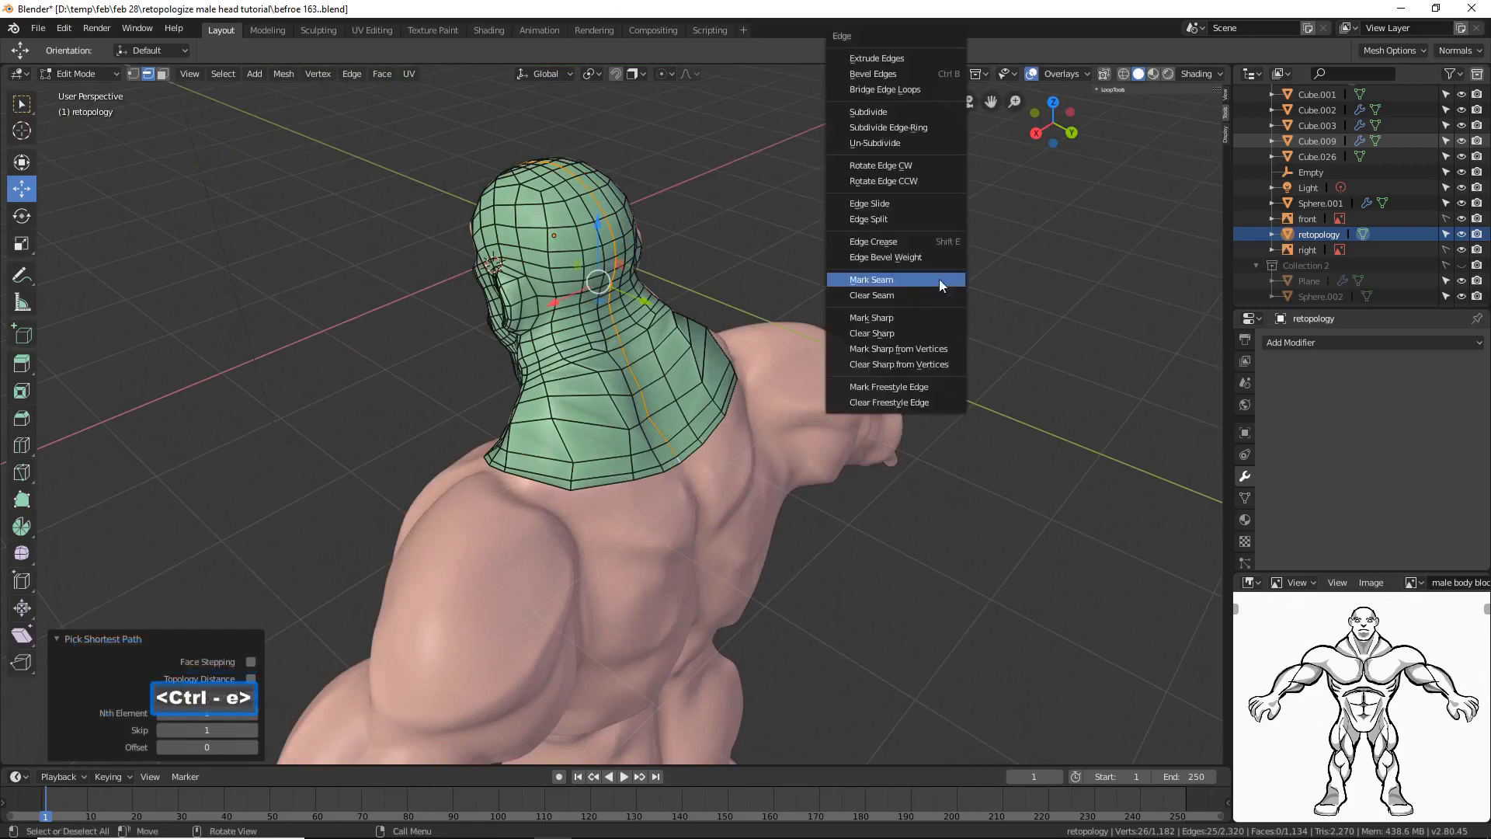
pyautogui.click(939, 280)
pyautogui.click(940, 279)
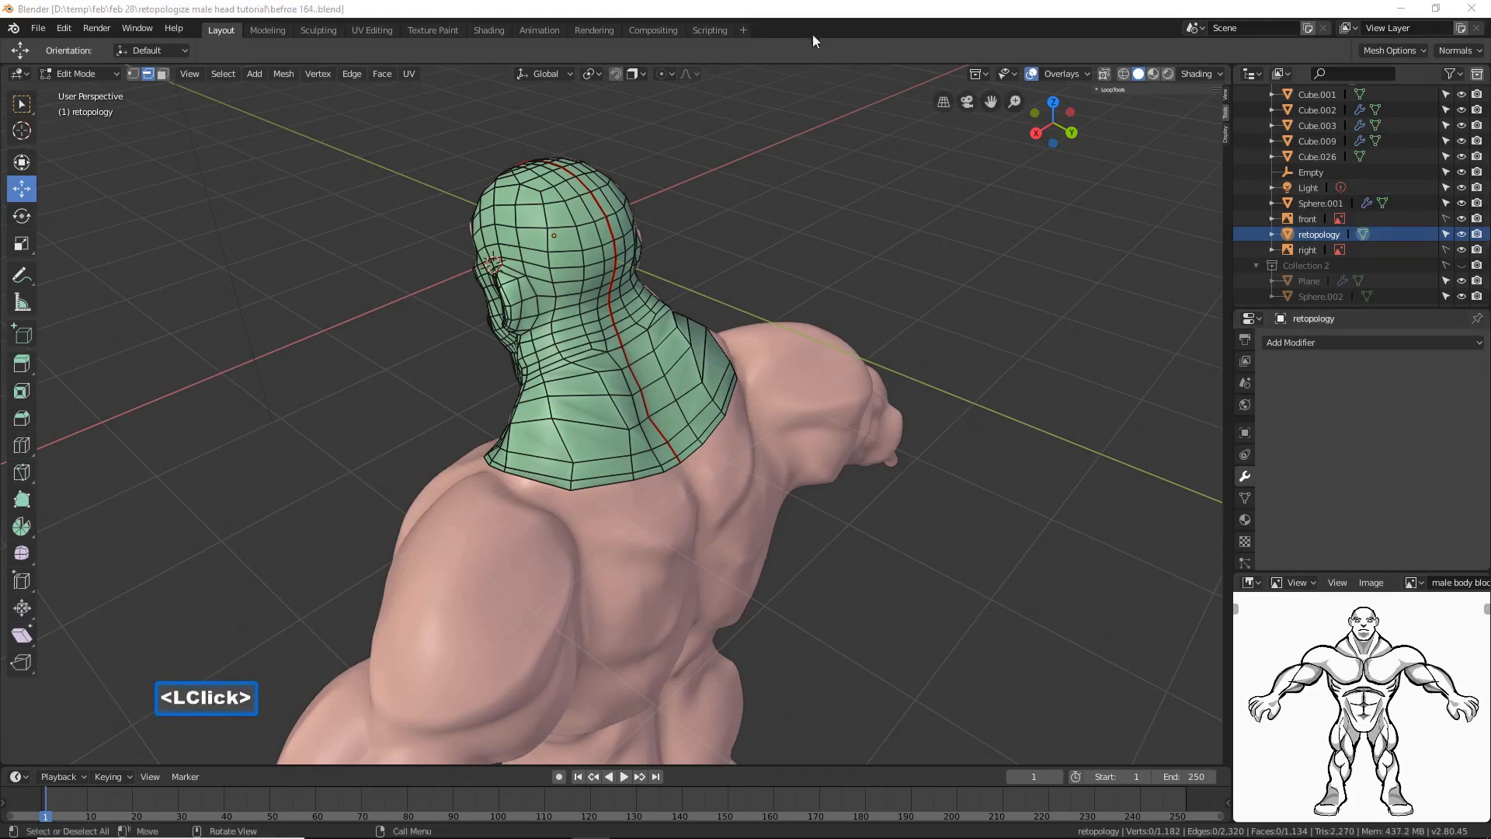
# Step: Save the file under the new name befroe 165..blend
pyautogui.moveTo(375, 499); pyautogui.dragTo(635, 437, button='middle')
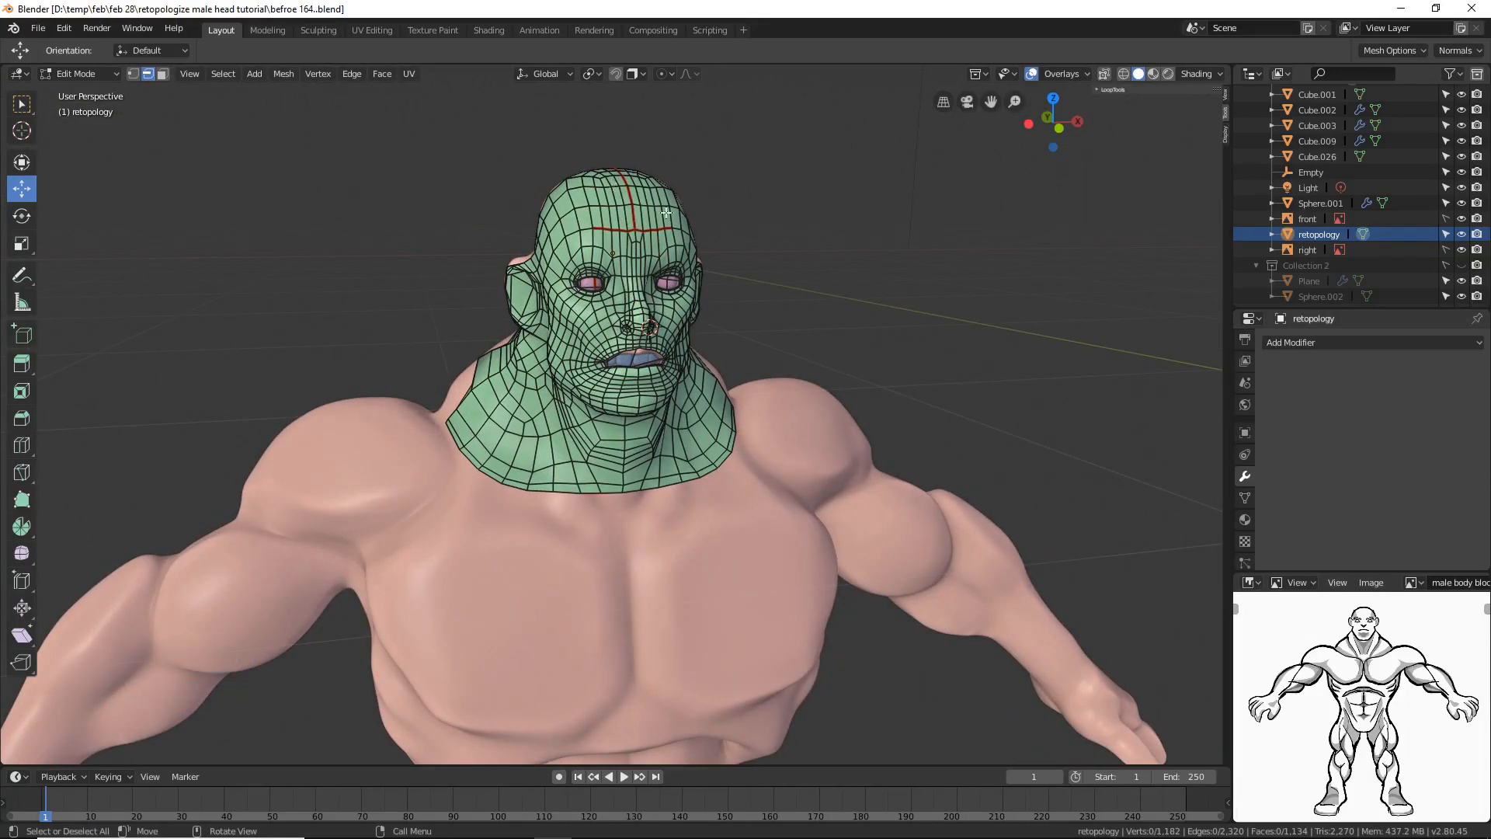
pyautogui.moveTo(918, 443)
pyautogui.mouseDown(button='middle')
pyautogui.moveTo(905, 431)
pyautogui.moveTo(916, 424)
pyautogui.mouseUp(button='middle')
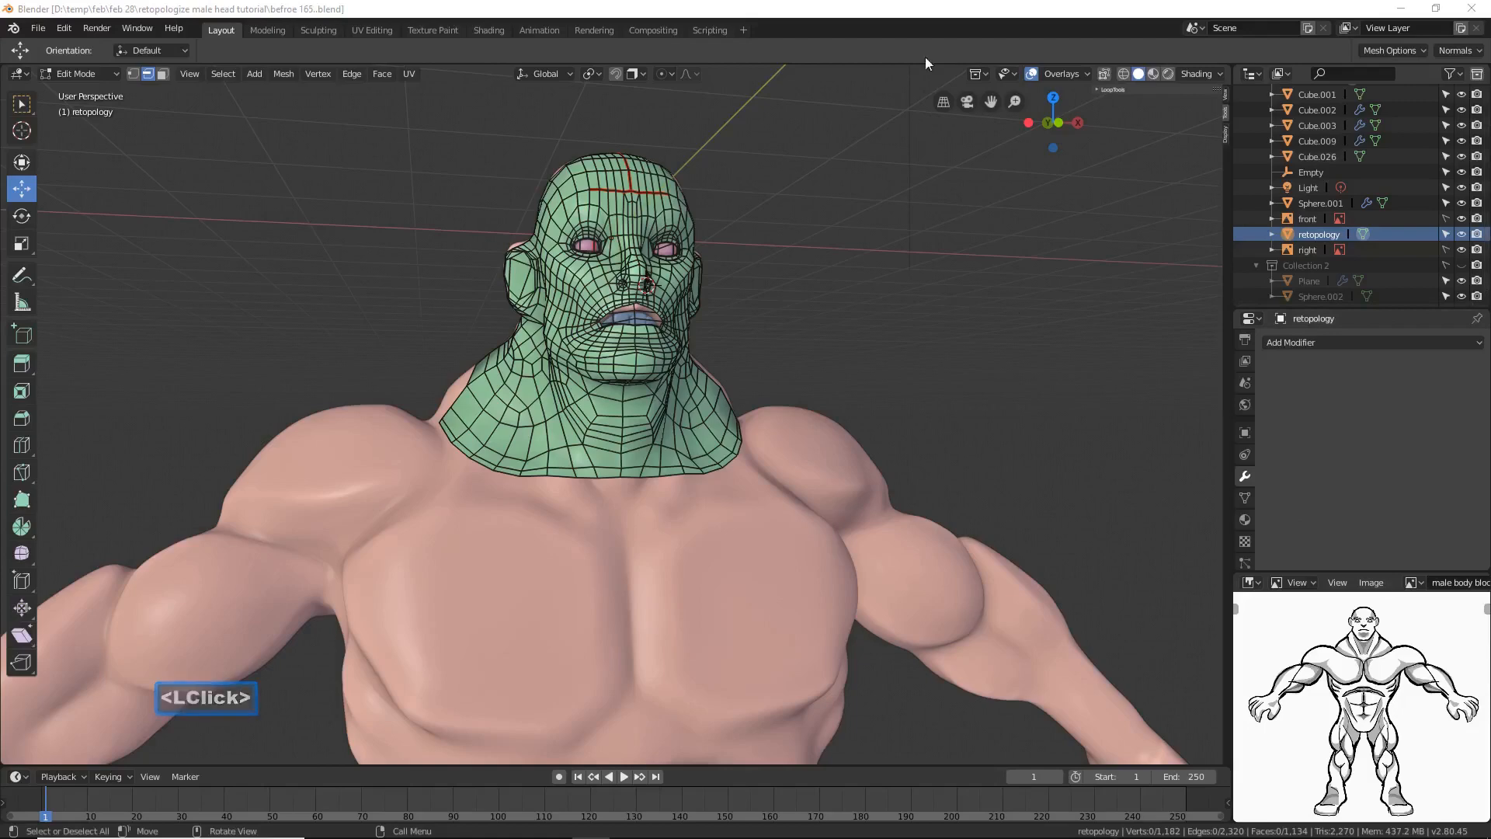
pyautogui.click(931, 12)
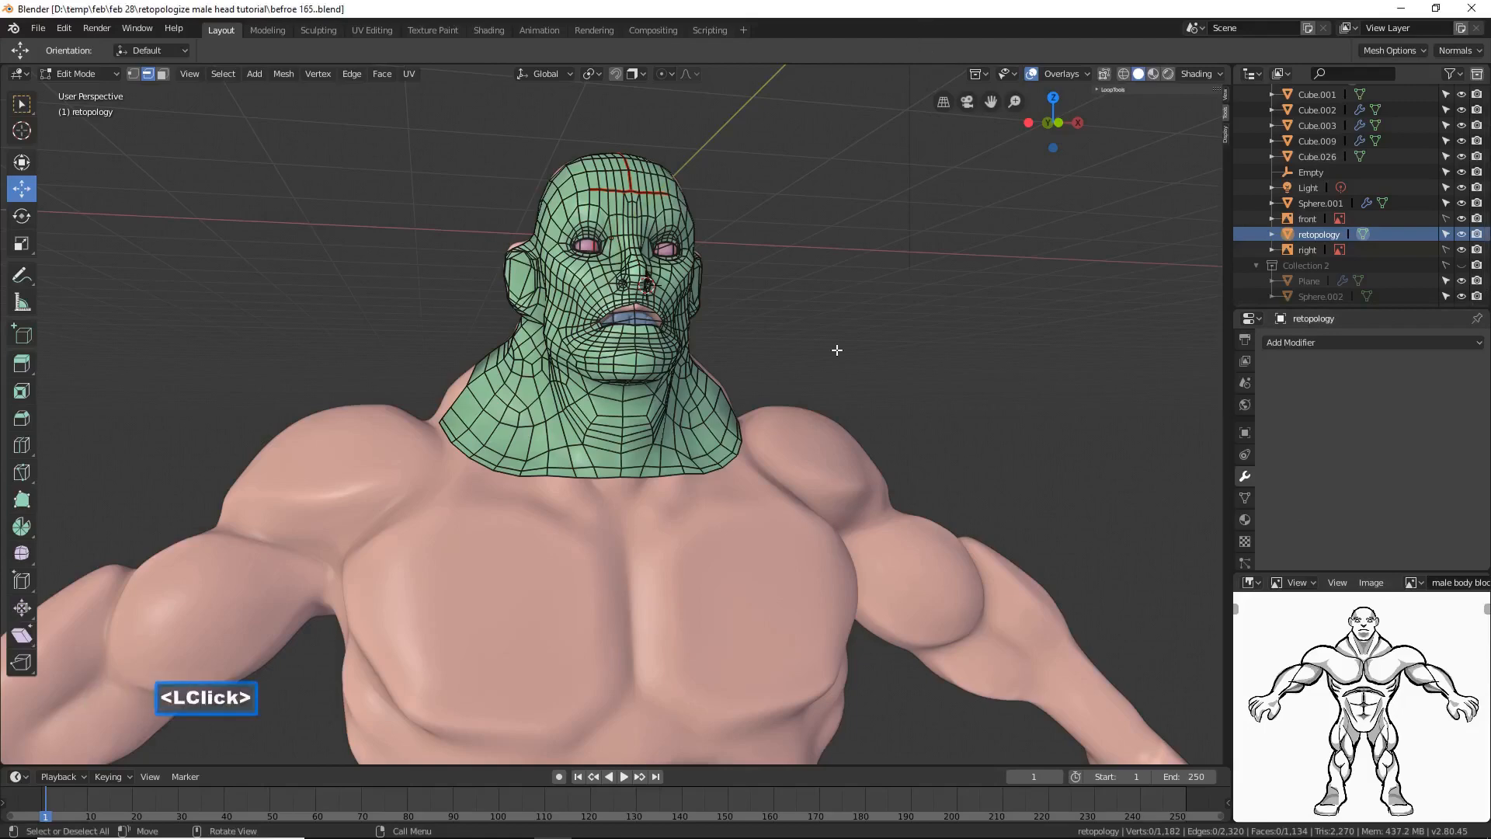
# Step: Mark the curved edge path across the underside of the chin as a seam and save the file as befroe 167..blend
pyautogui.moveTo(848, 348); pyautogui.dragTo(891, 346, button='middle')
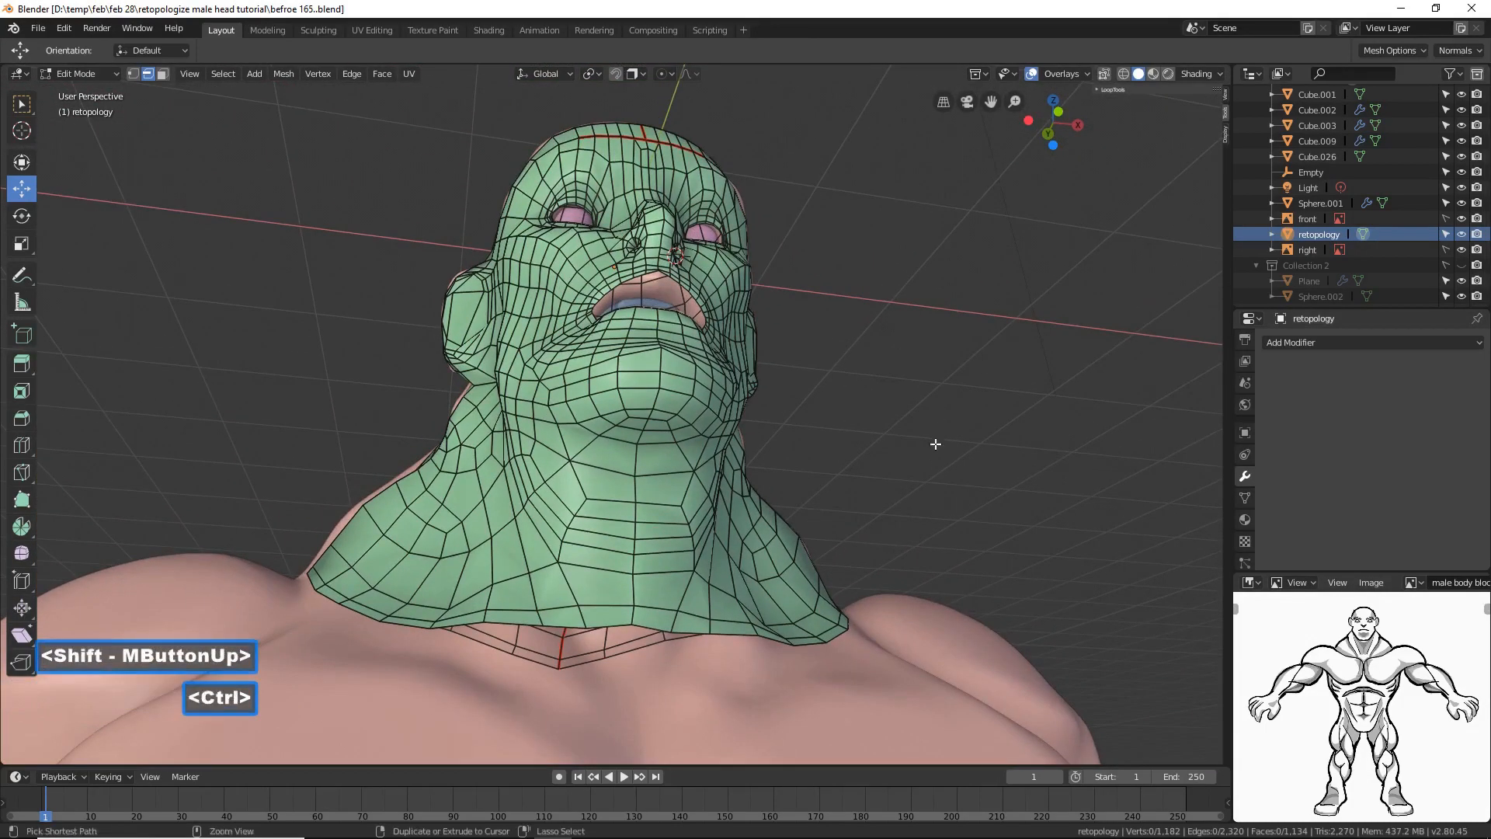
pyautogui.keyDown('ctrl'); pyautogui.moveTo(946, 509); pyautogui.dragTo(955, 494, button='middle'); pyautogui.keyUp('ctrl')
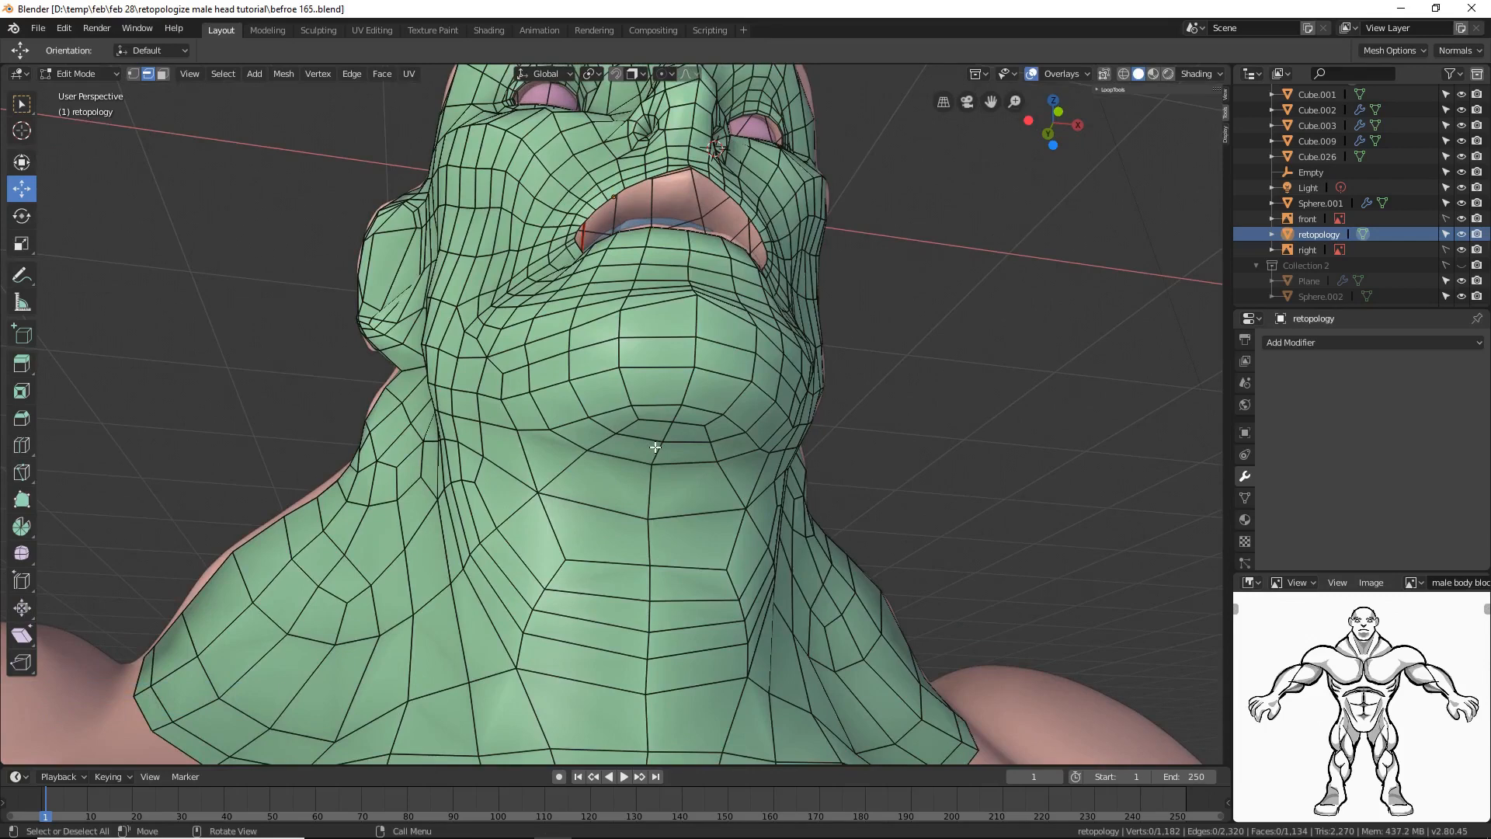
pyautogui.click(567, 425)
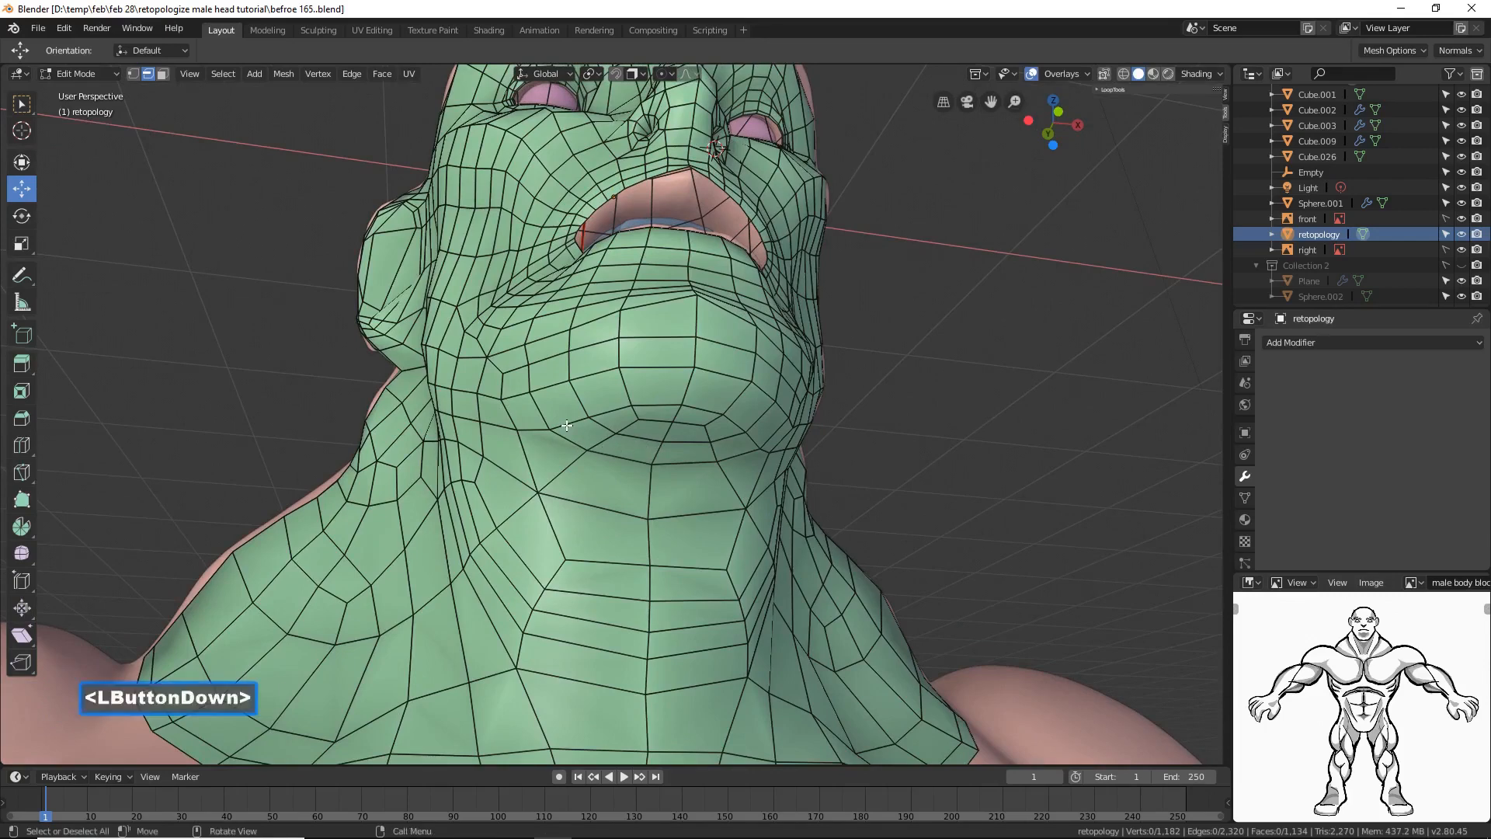
pyautogui.keyDown('ctrl'); pyautogui.click(749, 435); pyautogui.keyUp('ctrl')
pyautogui.moveTo(740, 446); pyautogui.dragTo(792, 425, button='middle')
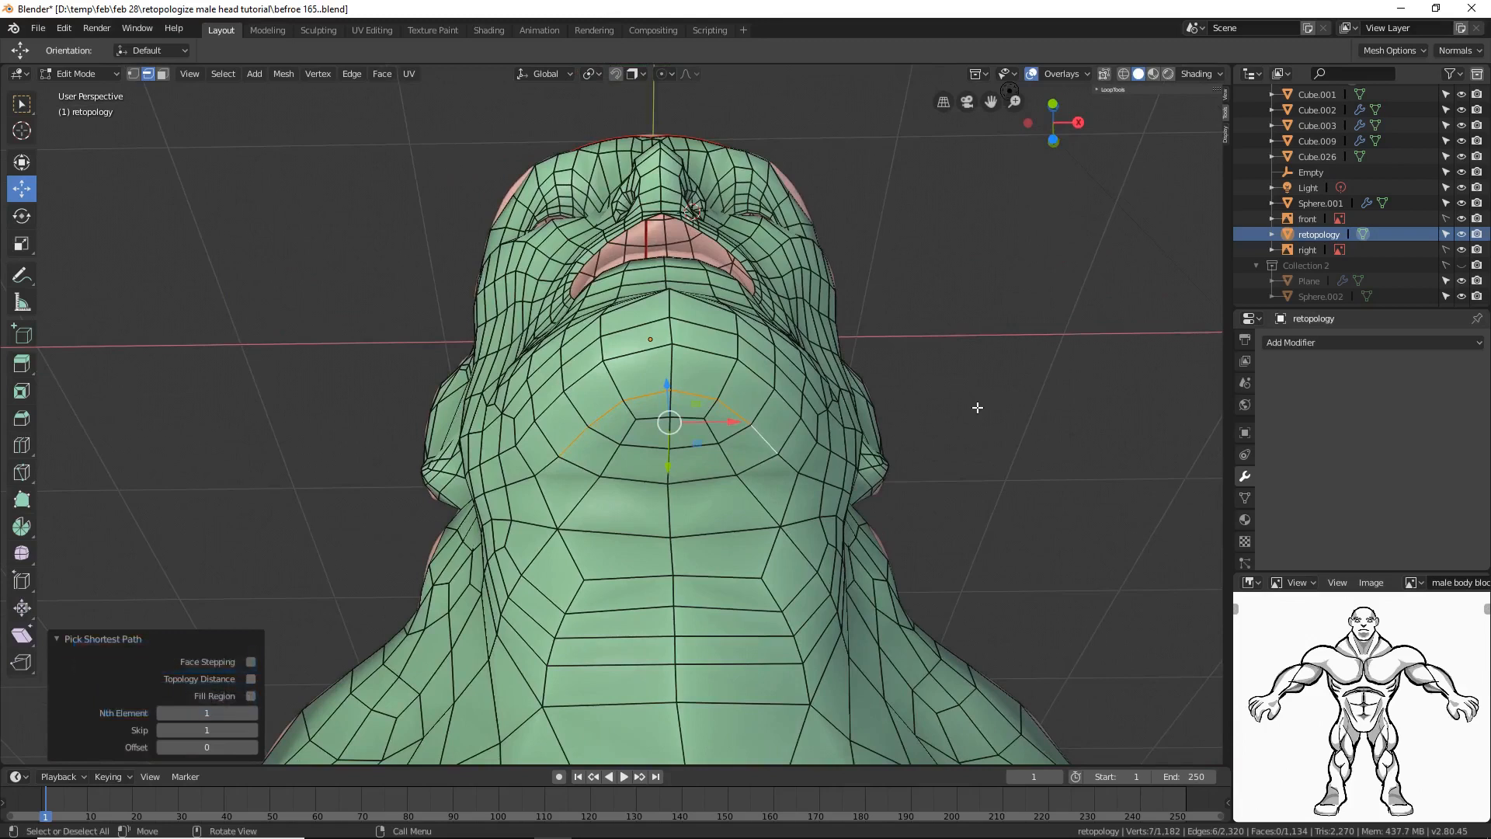
pyautogui.press('ctrl')
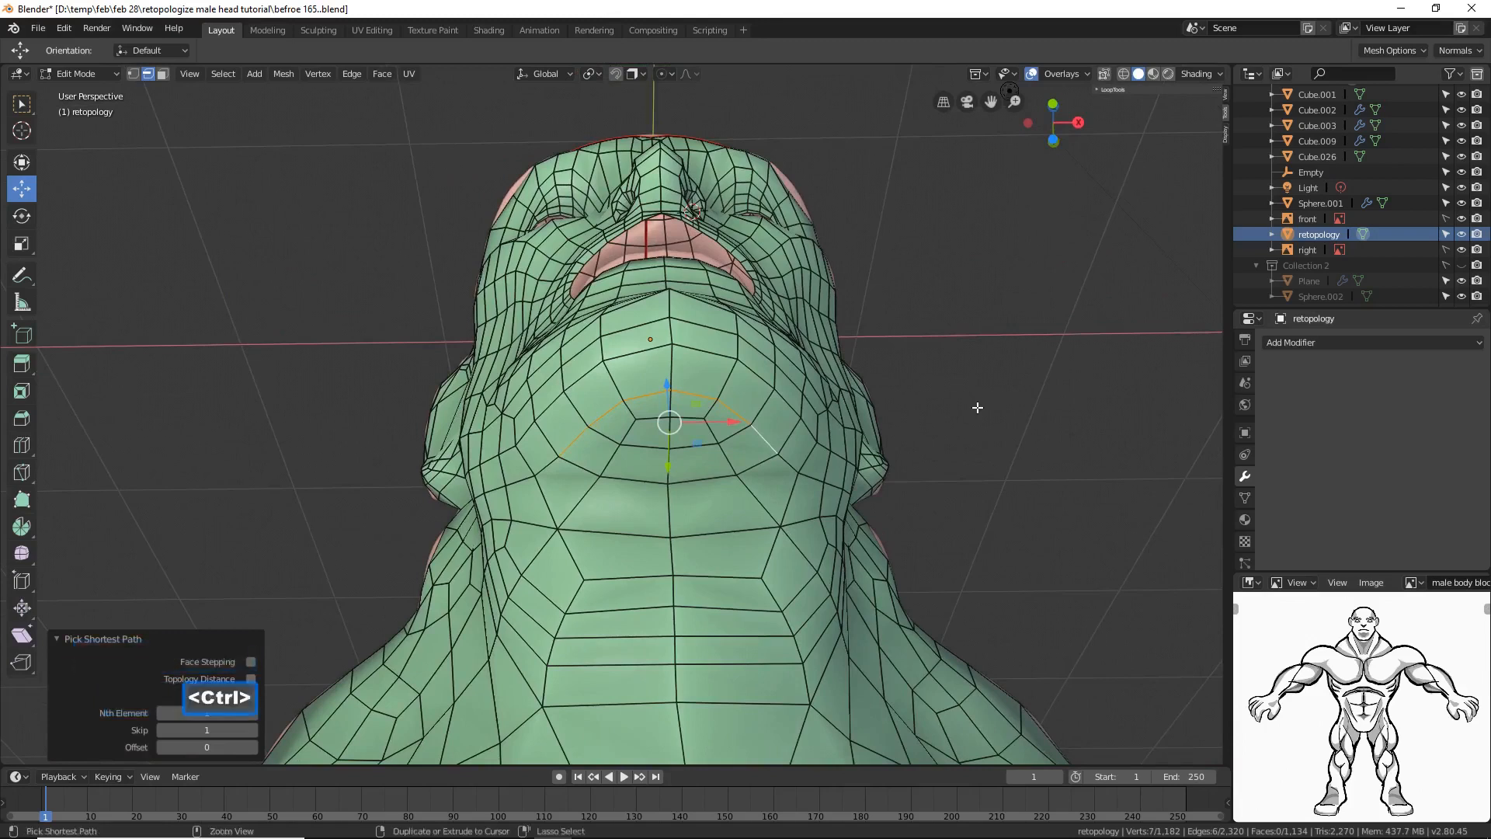
pyautogui.hotkey('ctrl', 'e')
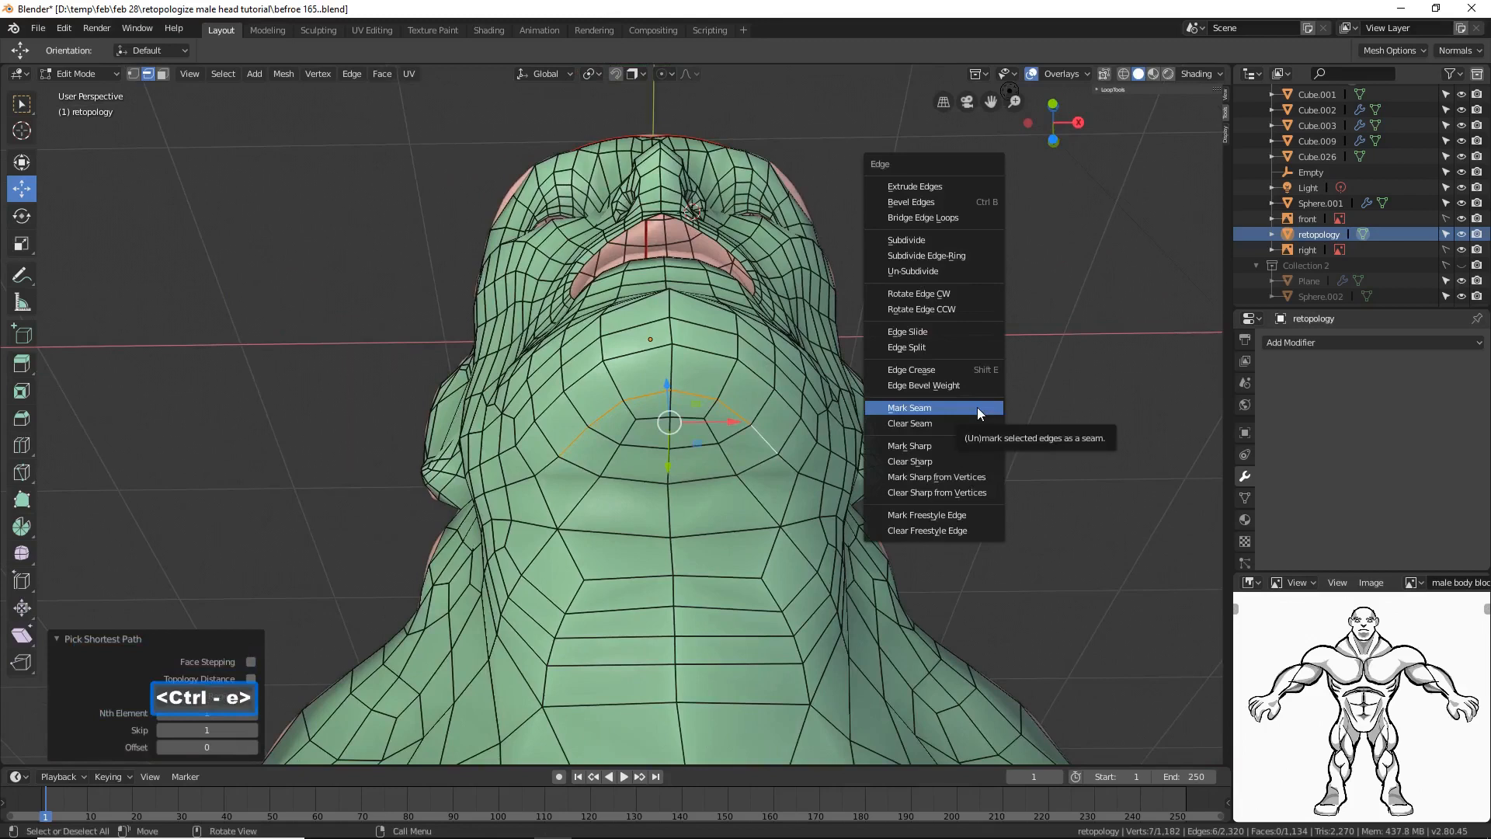
pyautogui.click(977, 407)
pyautogui.click(977, 407)
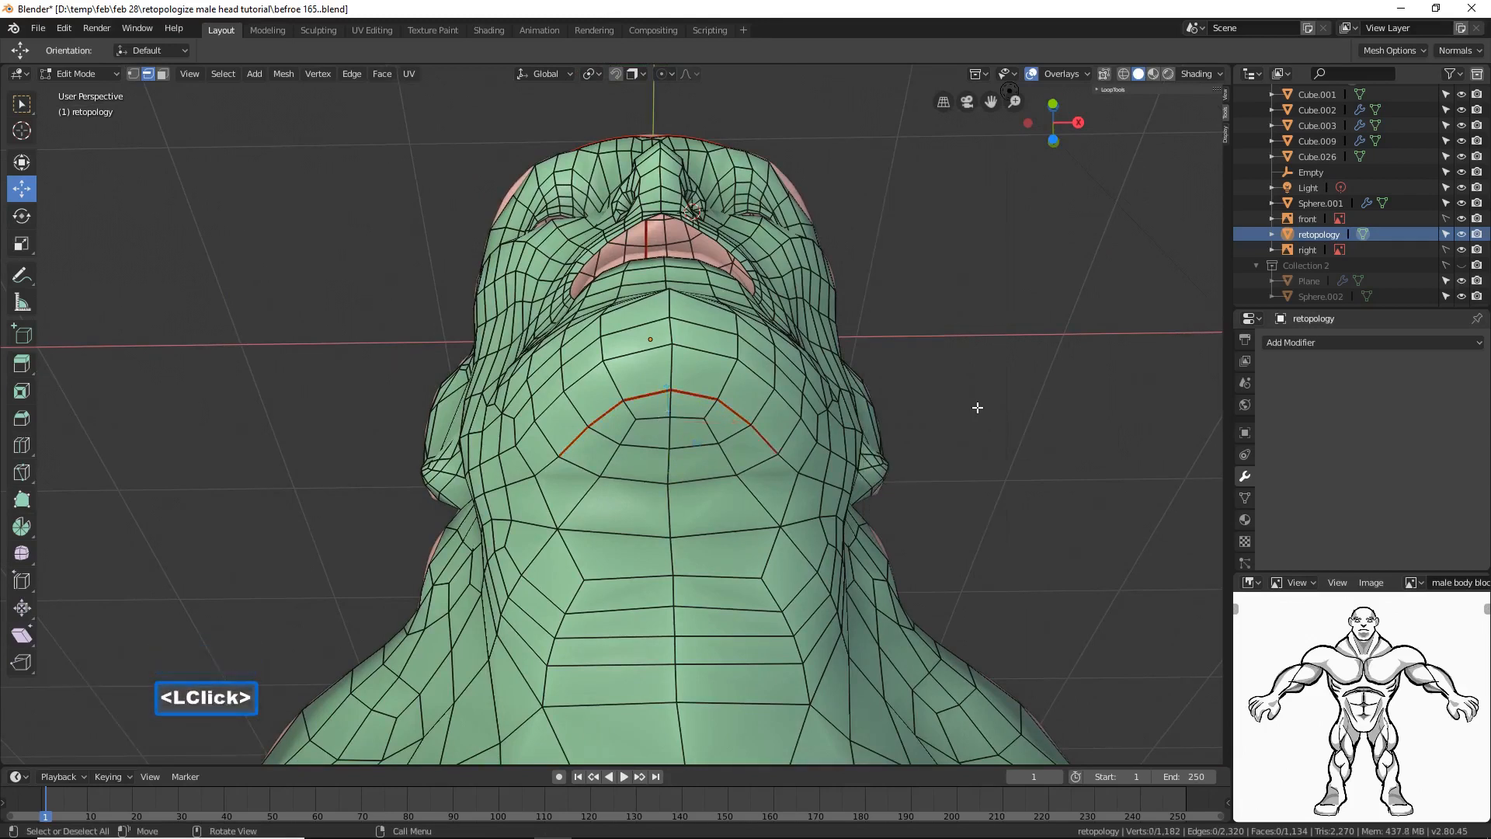
pyautogui.press('shift')
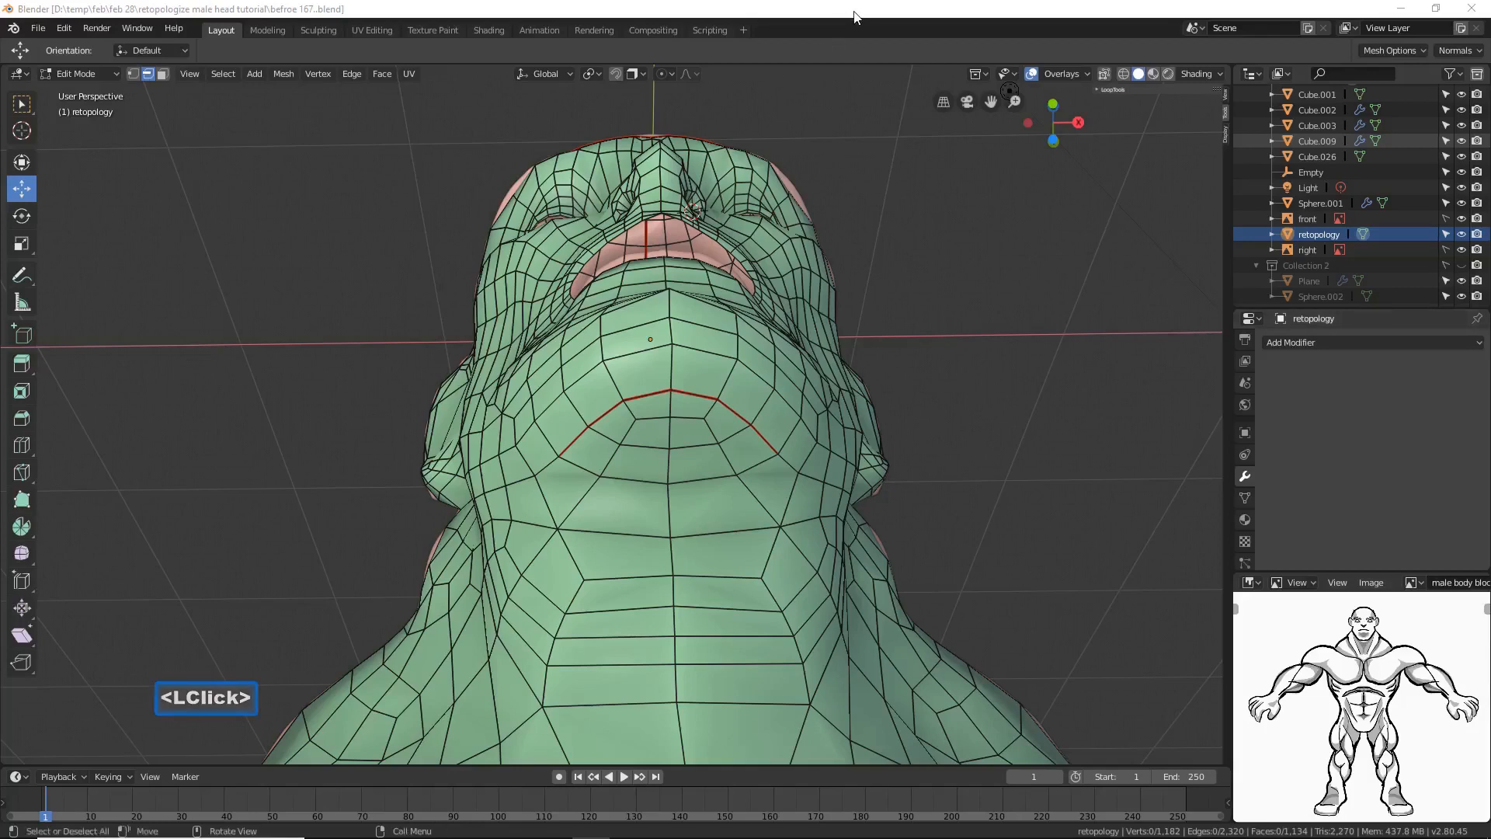
# Step: Mark the centre edge path from the chin seam down the front of the neck as a seam and save as befroe 169..blend
pyautogui.click(671, 406)
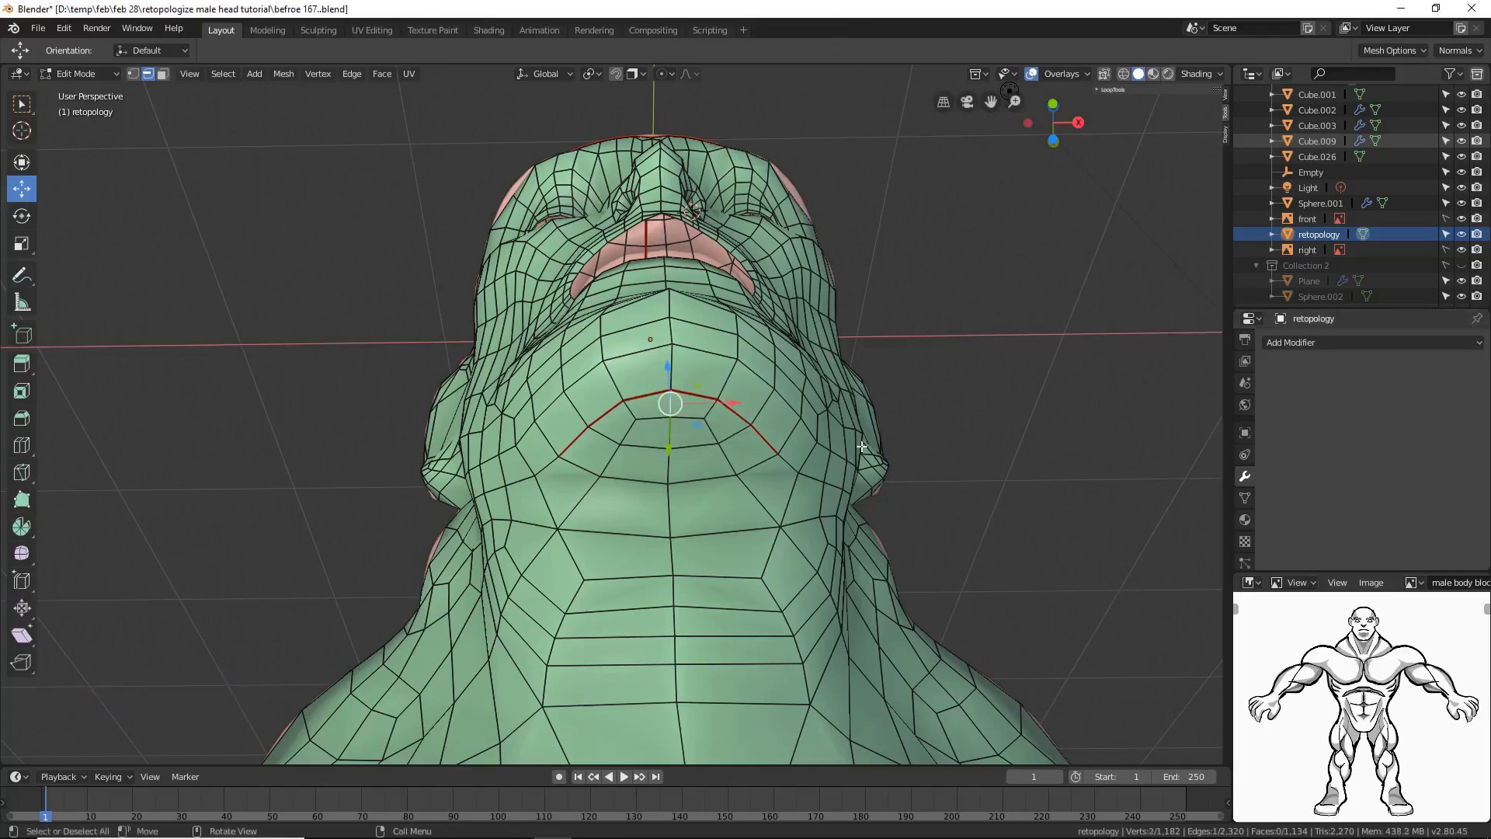
pyautogui.keyDown('ctrl'); pyautogui.moveTo(874, 429); pyautogui.dragTo(889, 438, button='middle'); pyautogui.keyUp('ctrl')
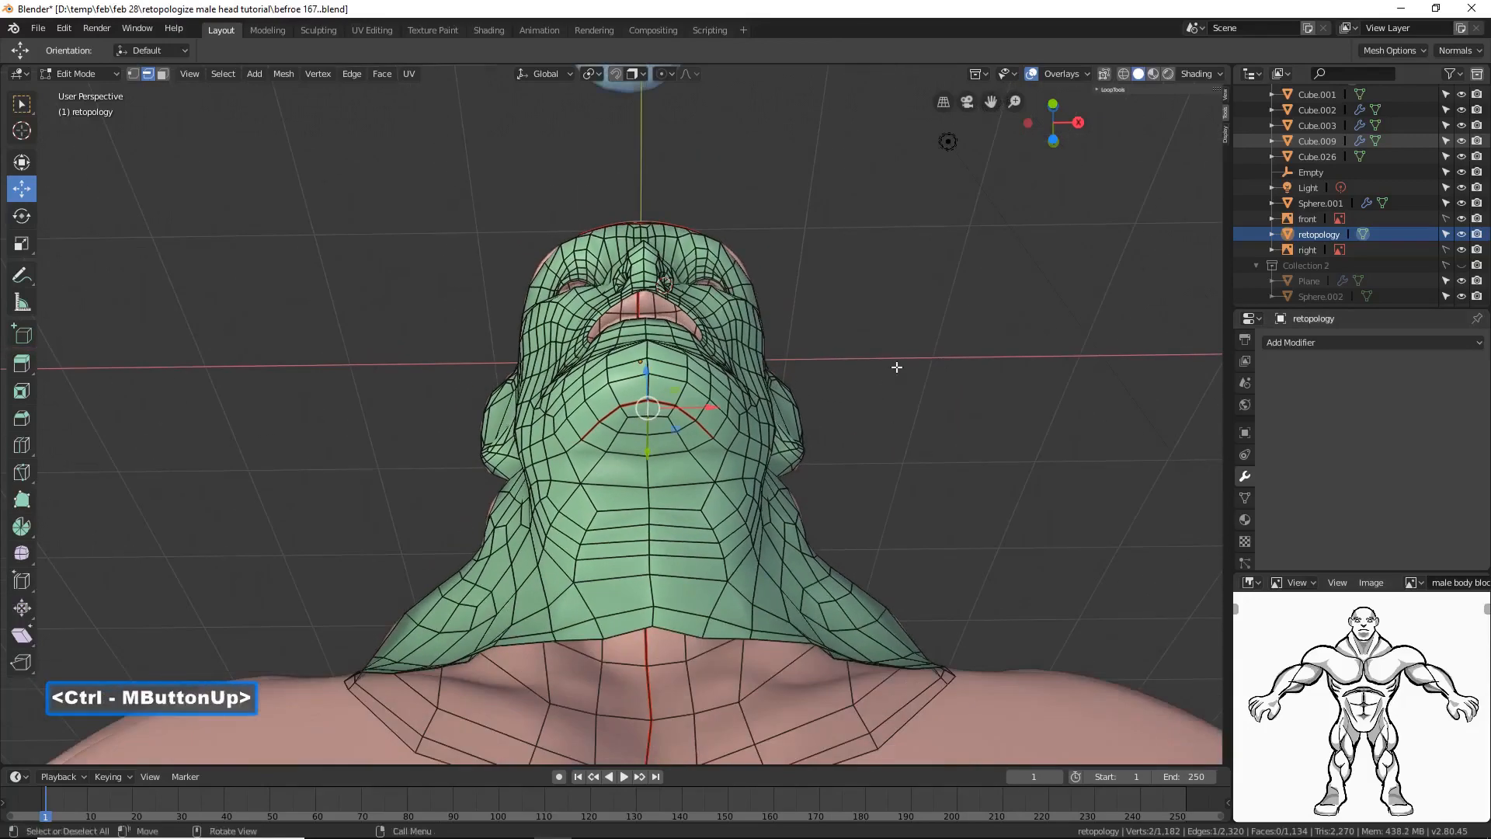
pyautogui.moveTo(917, 342); pyautogui.dragTo(919, 373, button='middle')
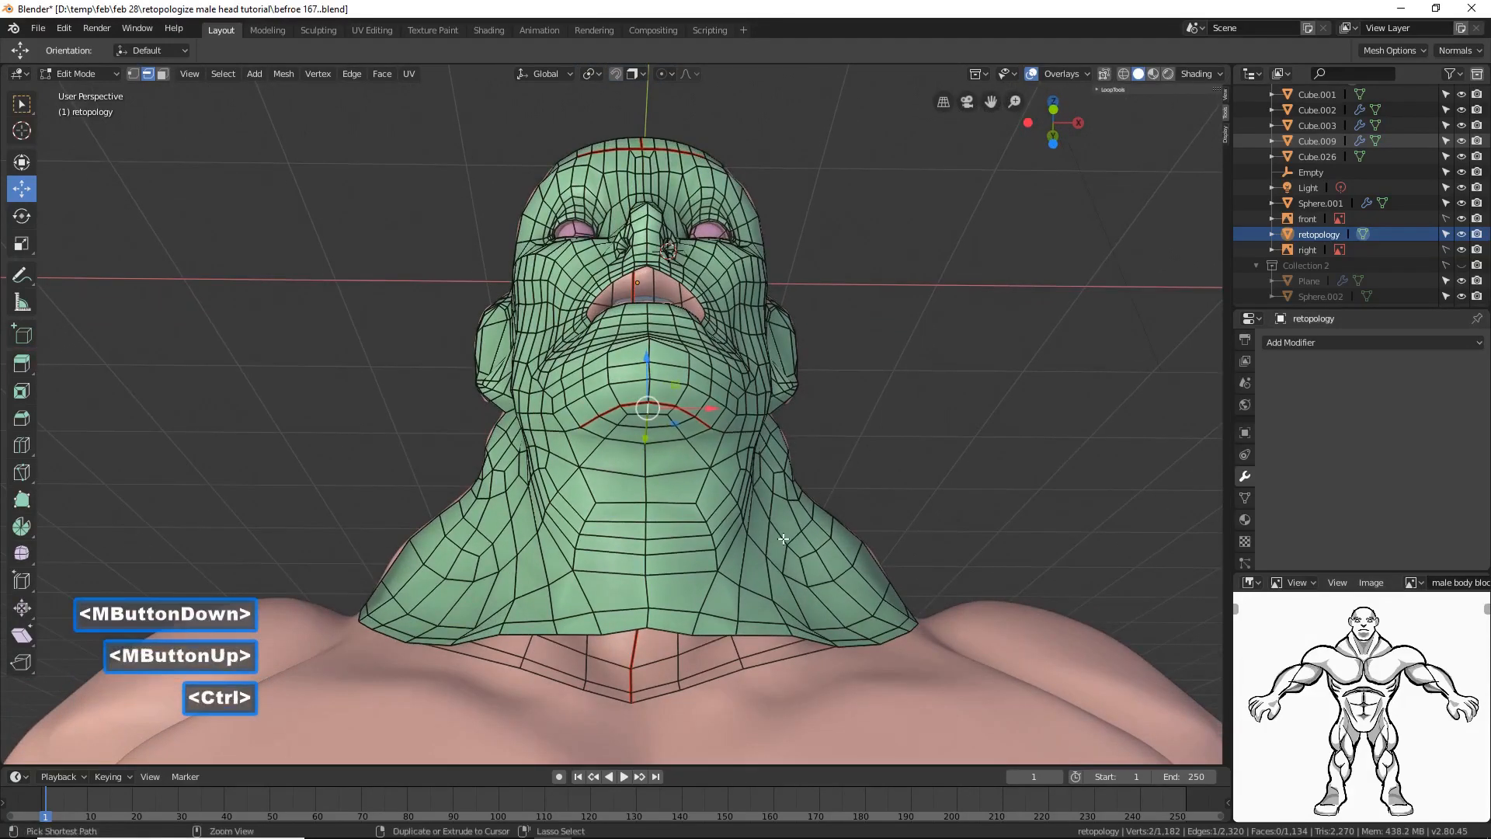
pyautogui.keyDown('ctrl'); pyautogui.click(648, 614); pyautogui.keyUp('ctrl')
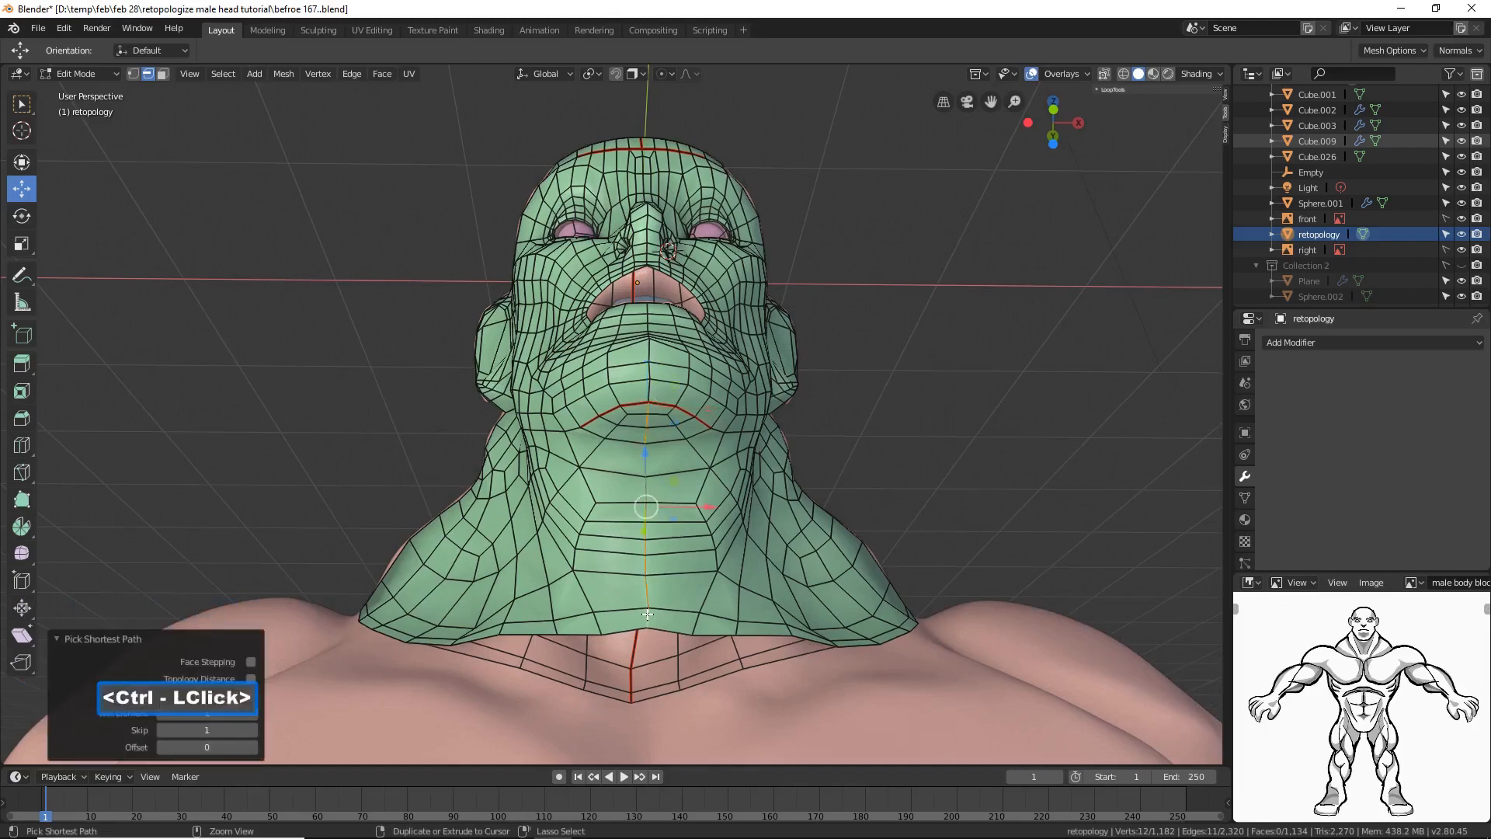
pyautogui.hotkey('ctrl', 'e')
pyautogui.click(990, 459)
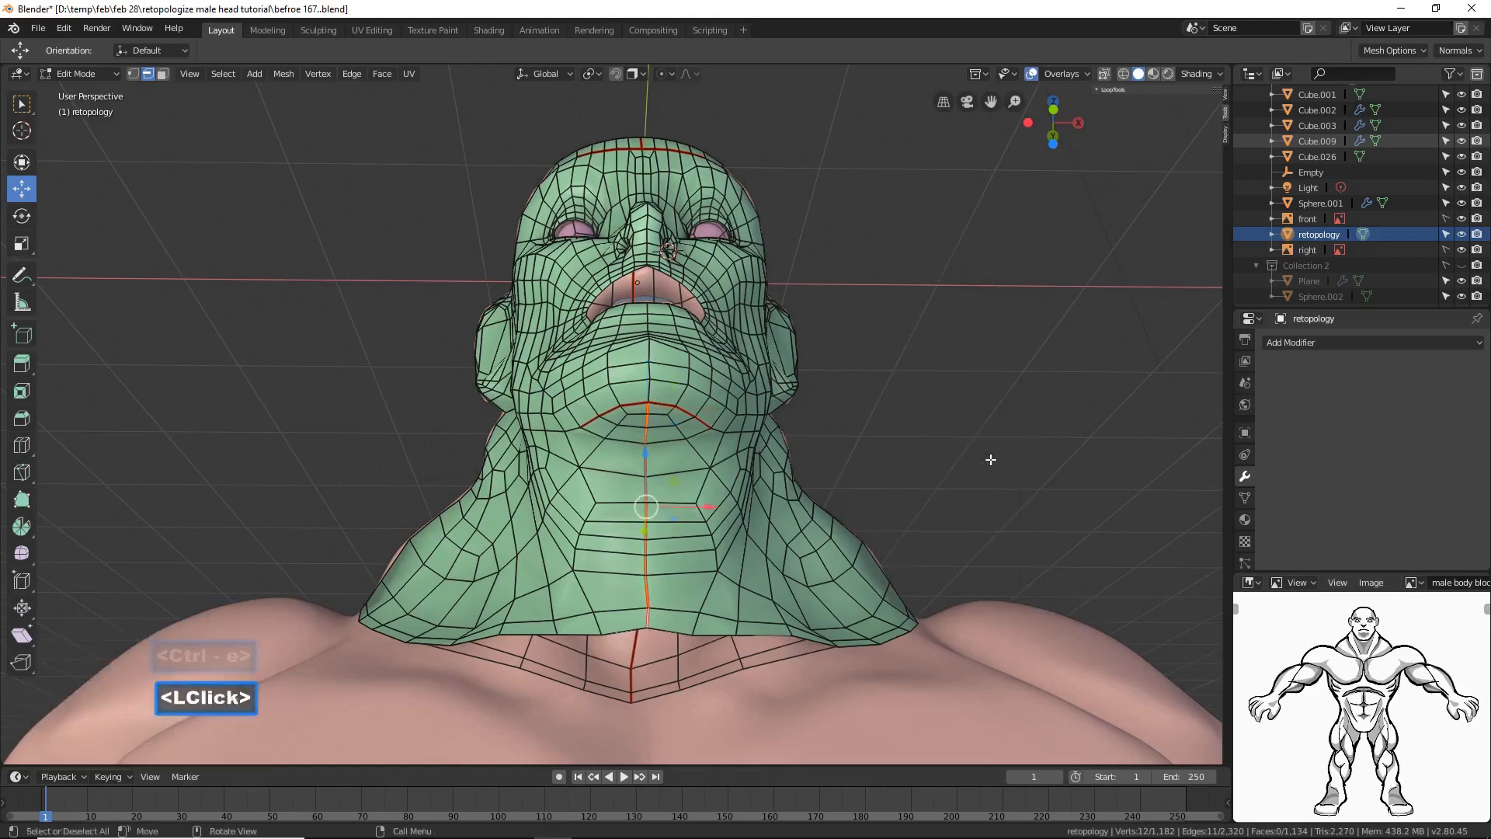
pyautogui.click(991, 458)
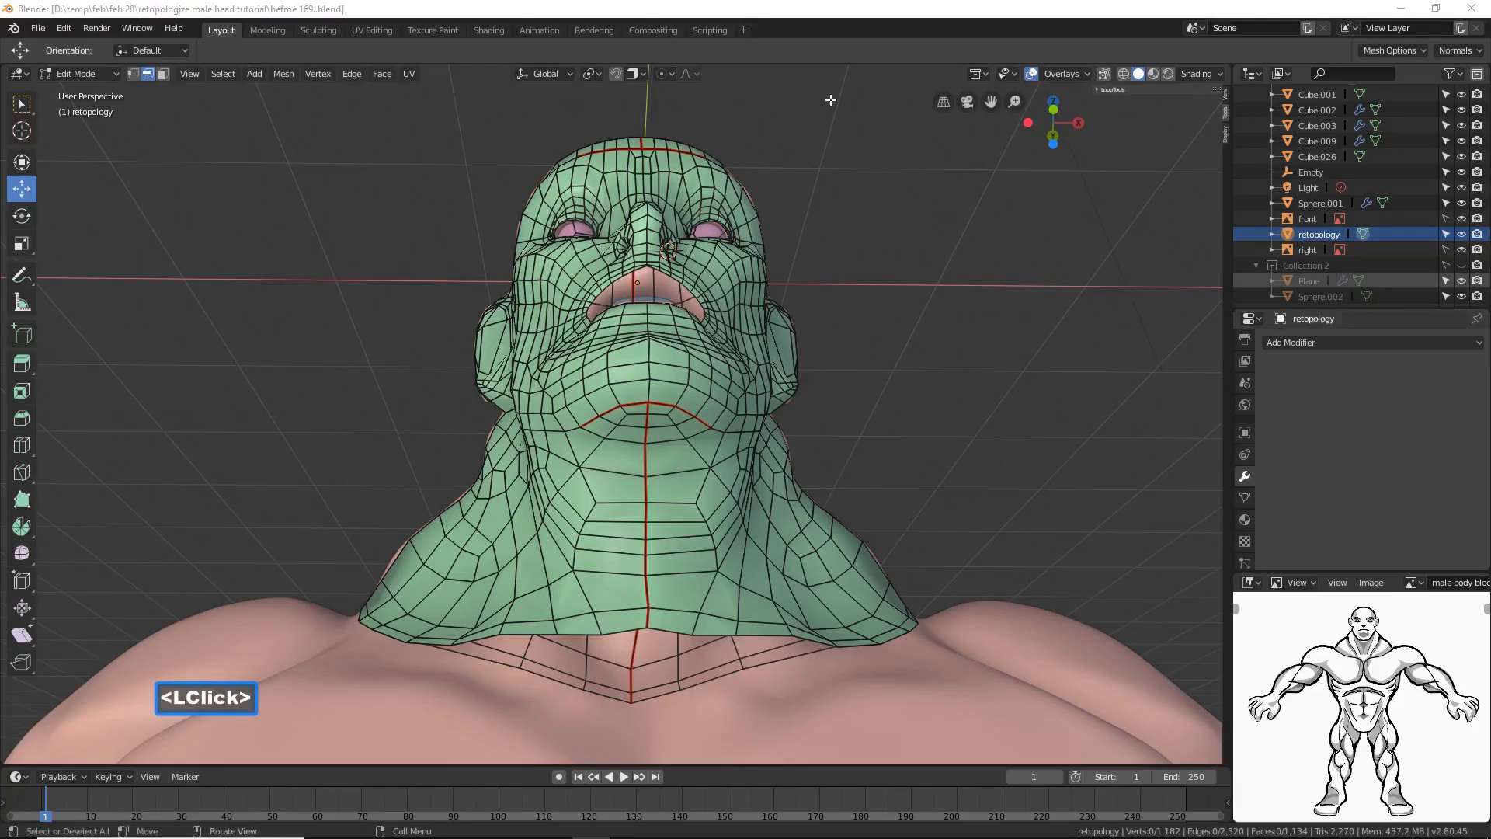
pyautogui.click(862, 14)
pyautogui.moveTo(918, 190); pyautogui.dragTo(916, 298, button='middle')
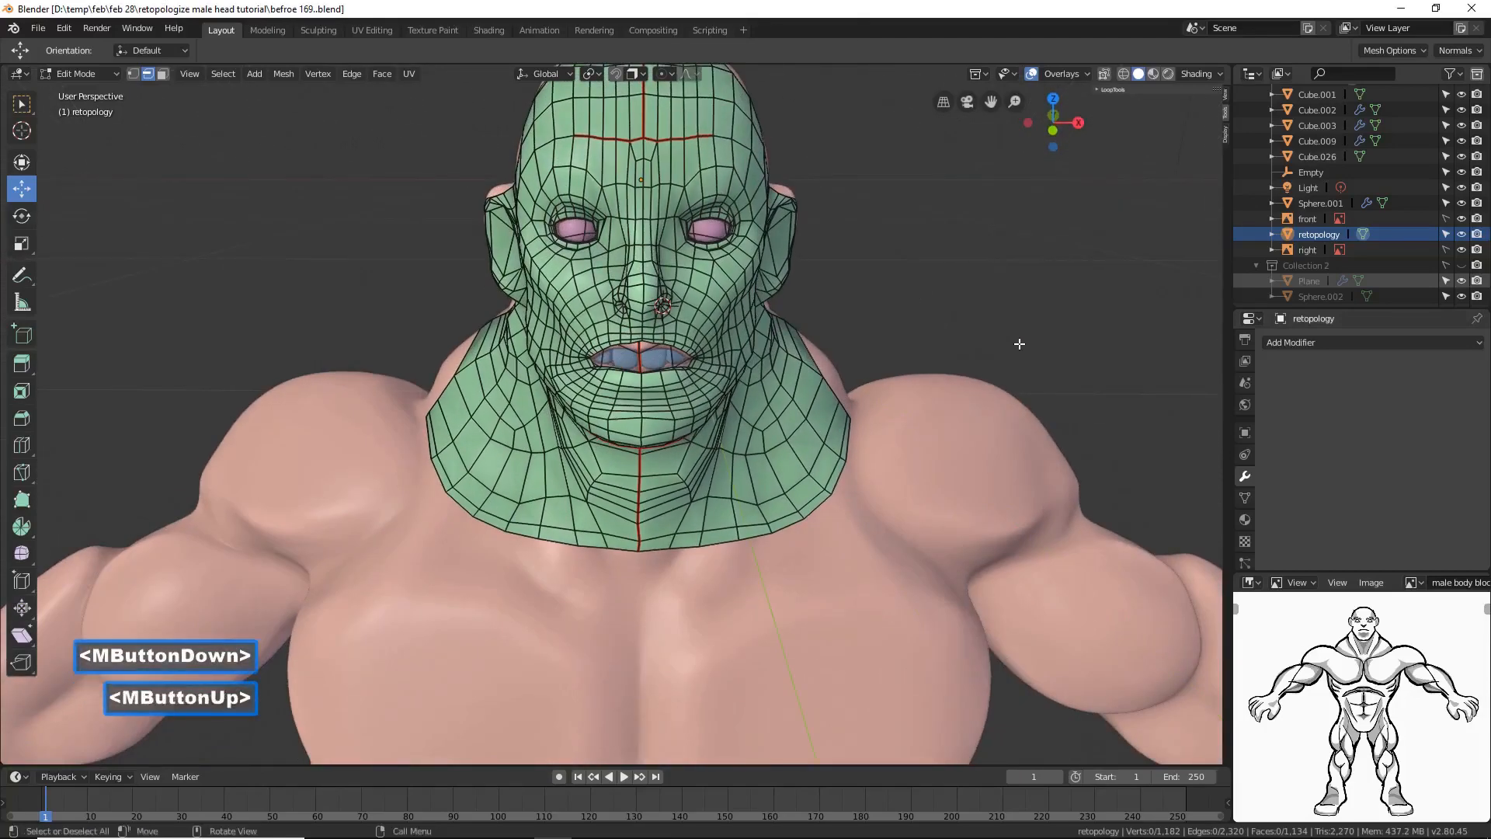
pyautogui.click(105, 76)
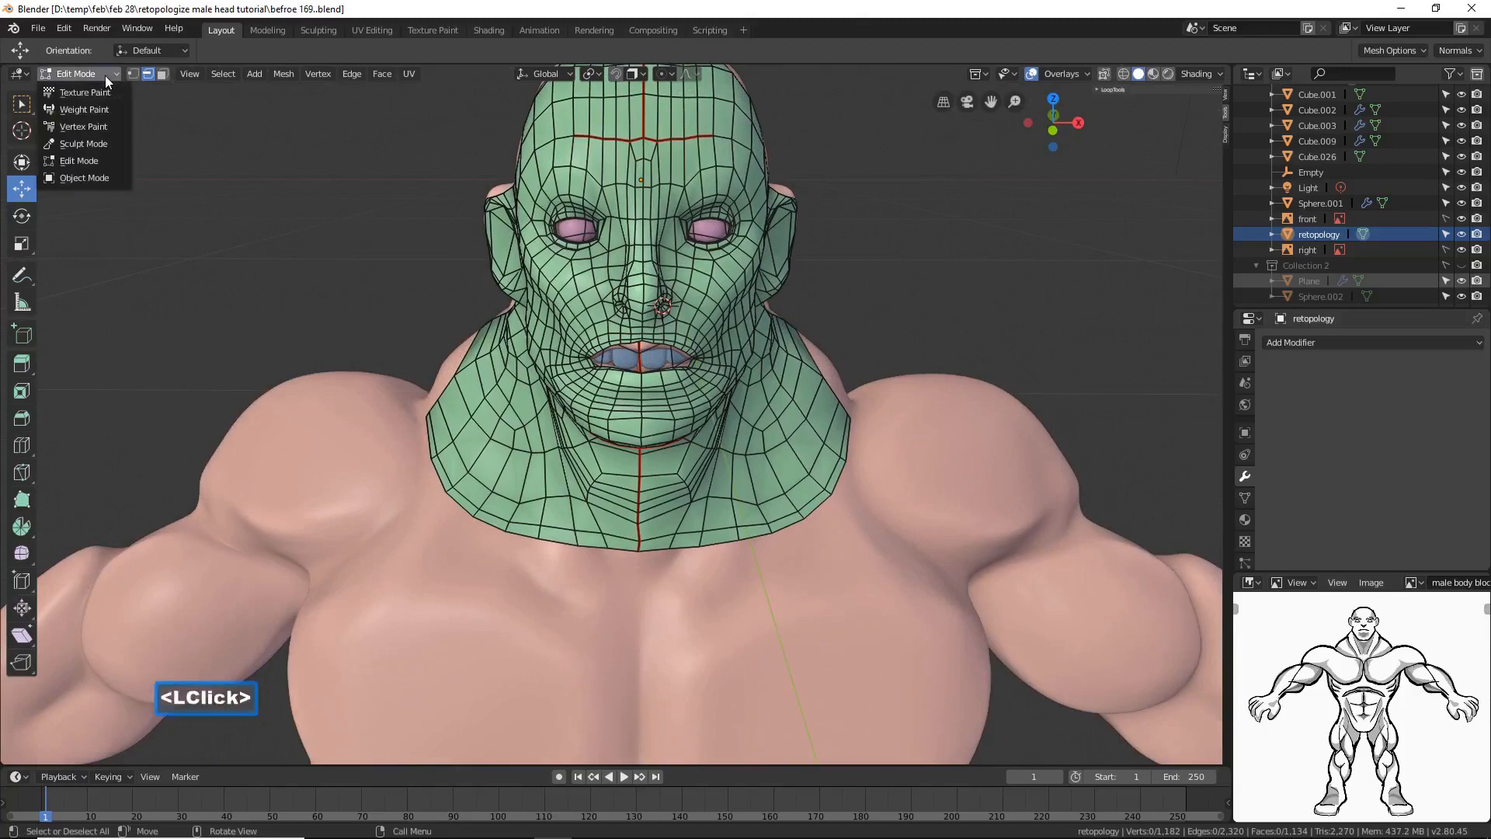
pyautogui.click(113, 177)
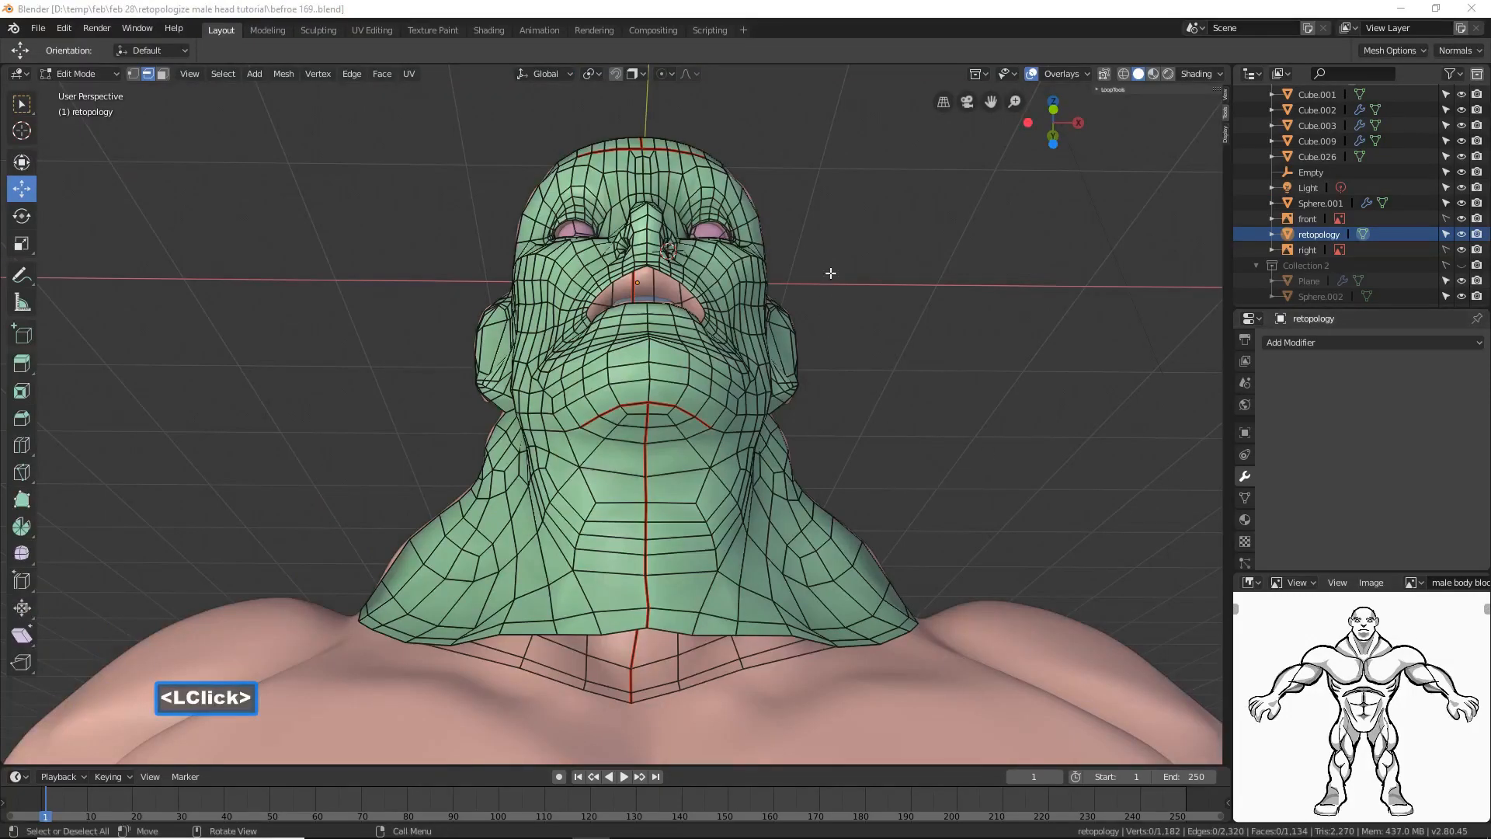
# Step: View the seamed head from the front and switch the retopology mesh from Edit Mode to Object Mode
pyautogui.click(855, 14)
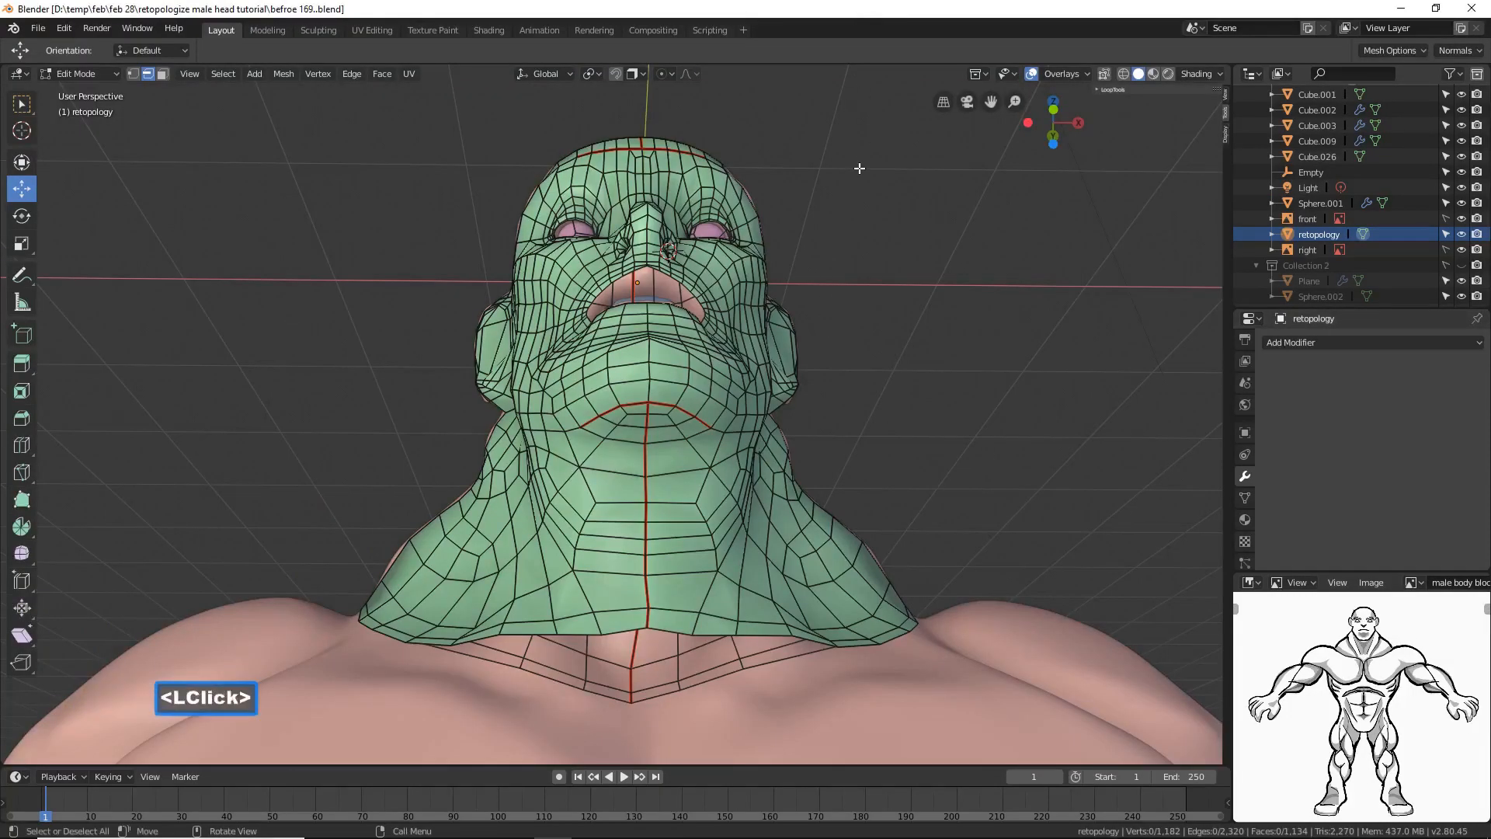
pyautogui.moveTo(946, 232); pyautogui.dragTo(943, 305, button='middle')
pyautogui.click(99, 74)
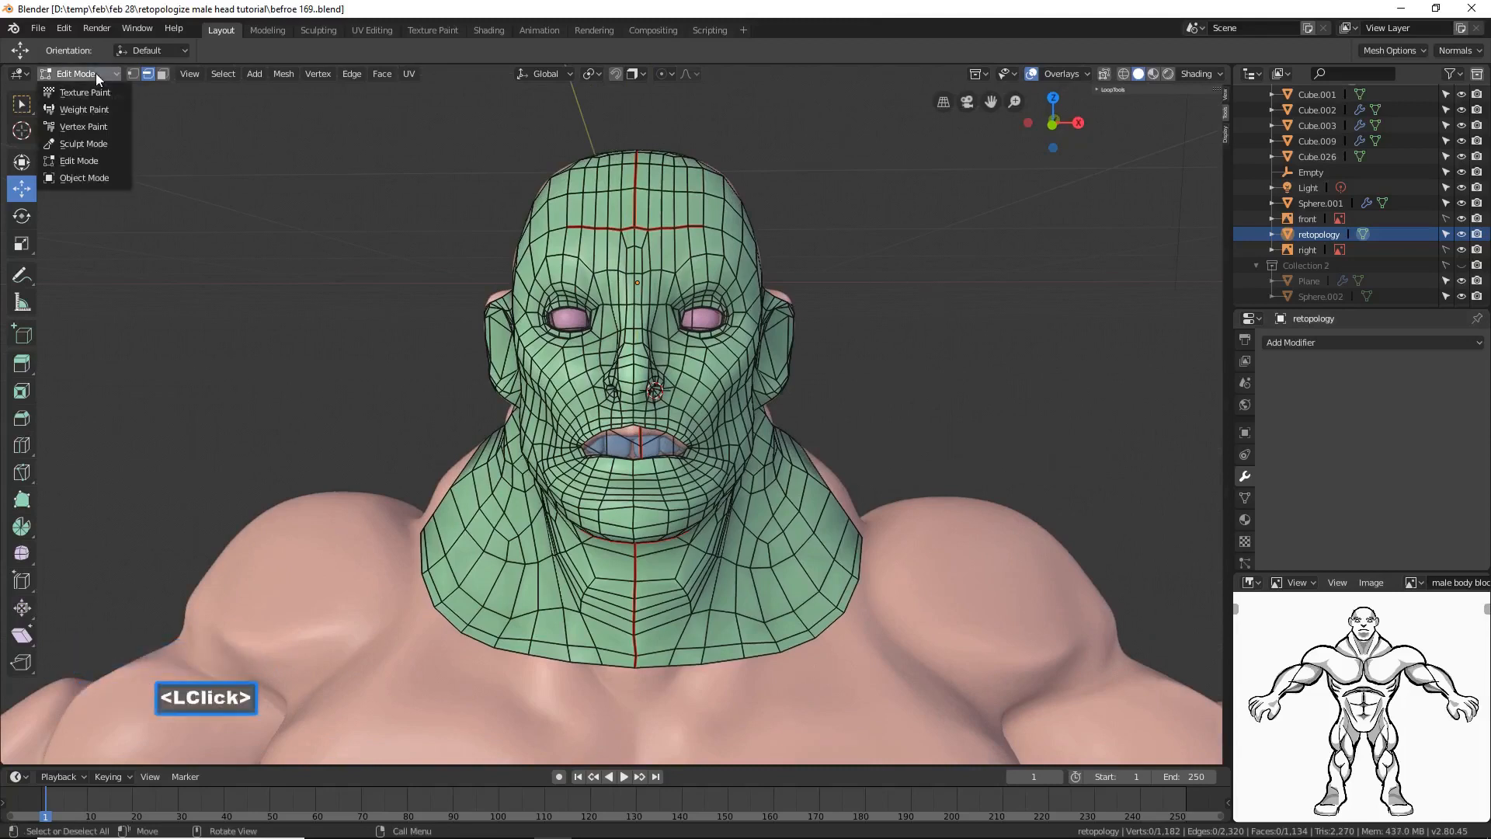
pyautogui.click(98, 177)
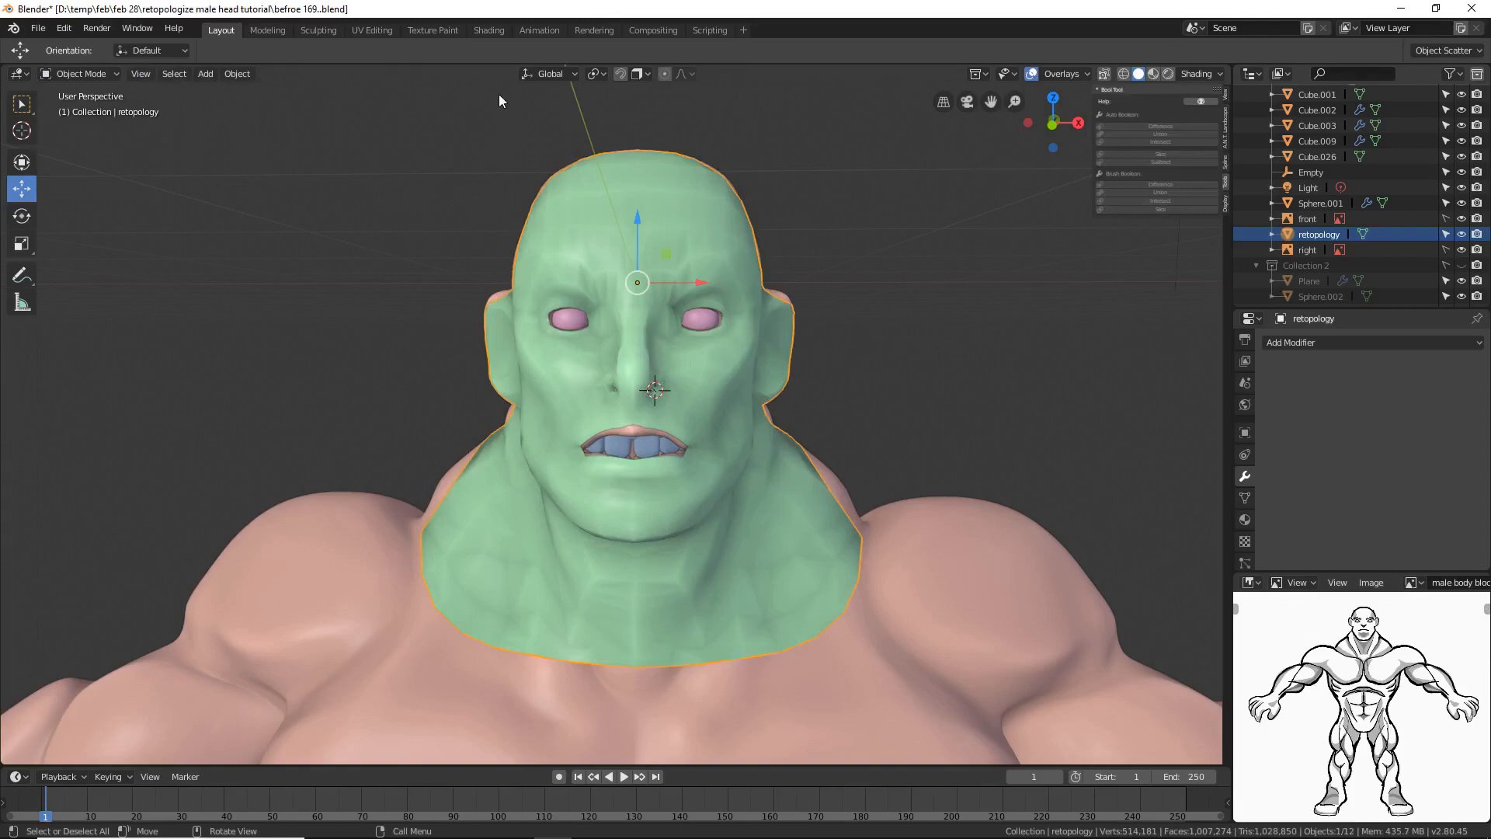
# Step: Open the UV Editing workspace with the whole body in view and save the file as befroe 170..blend
pyautogui.click(379, 31)
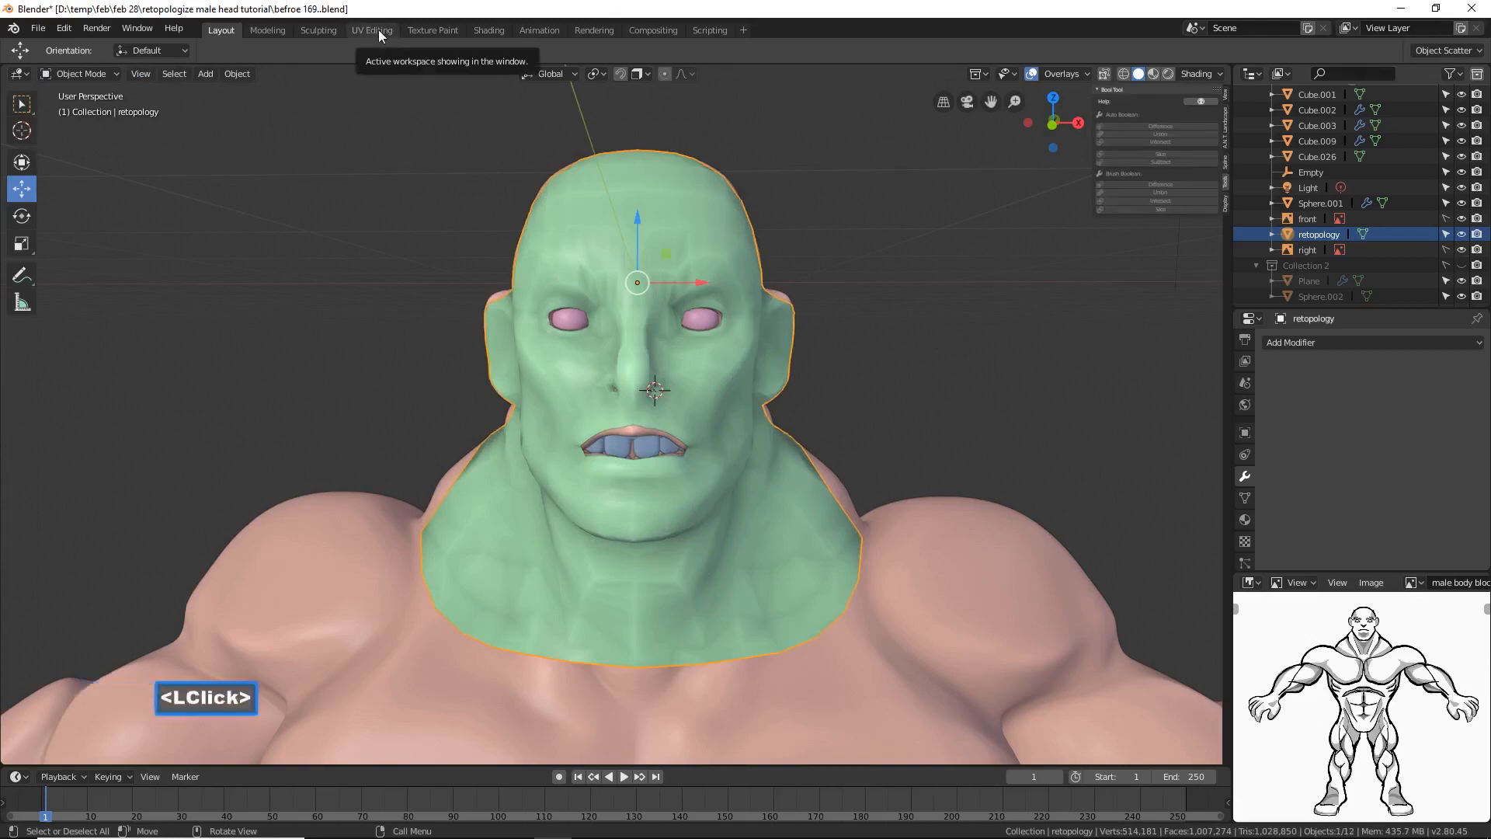
pyautogui.moveTo(970, 575); pyautogui.dragTo(1042, 440, button='middle')
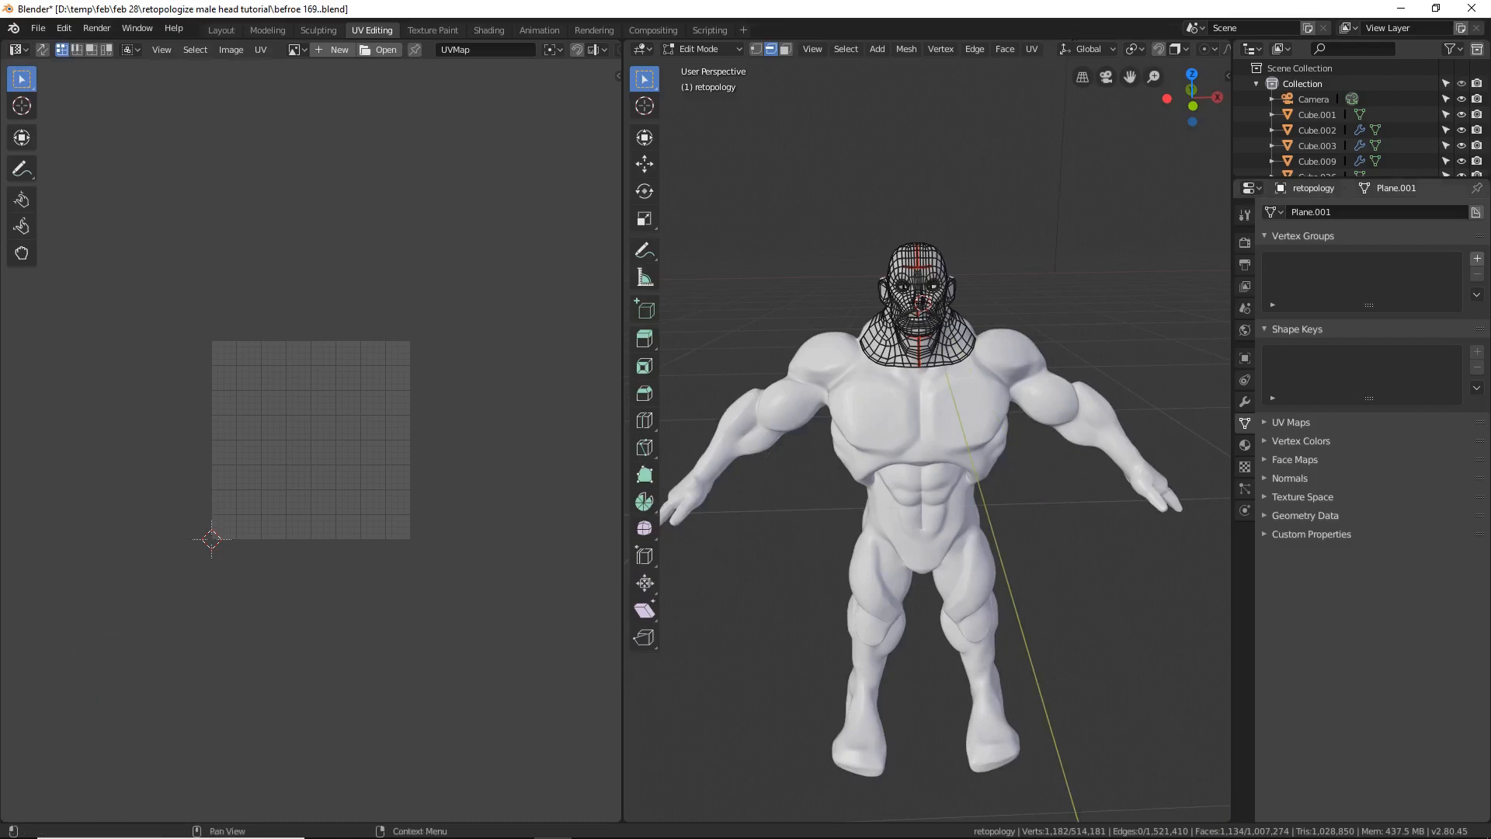
pyautogui.hotkey('ctrl', 'alt', 's')
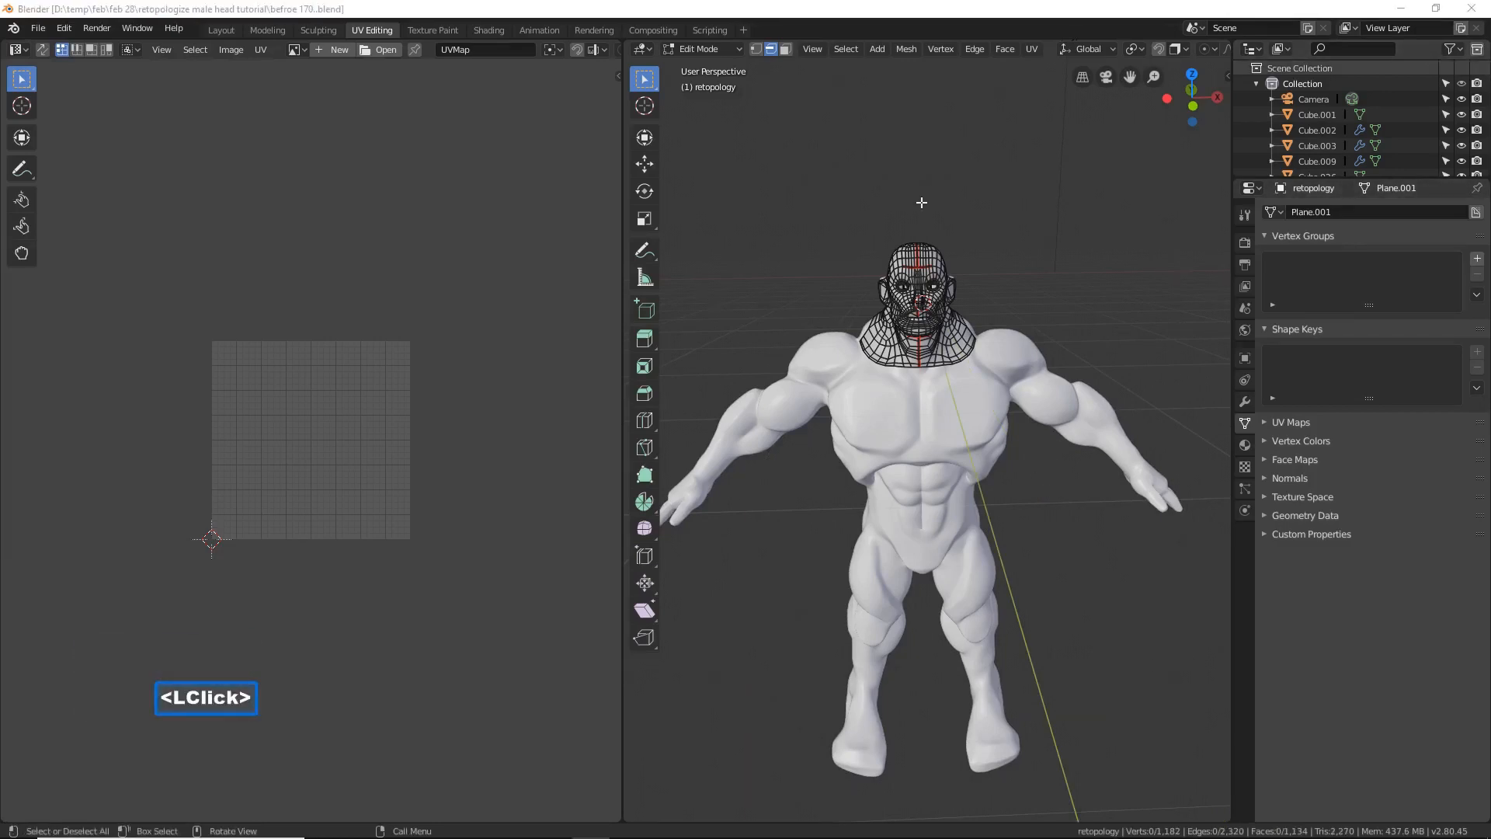
pyautogui.click(1001, 120)
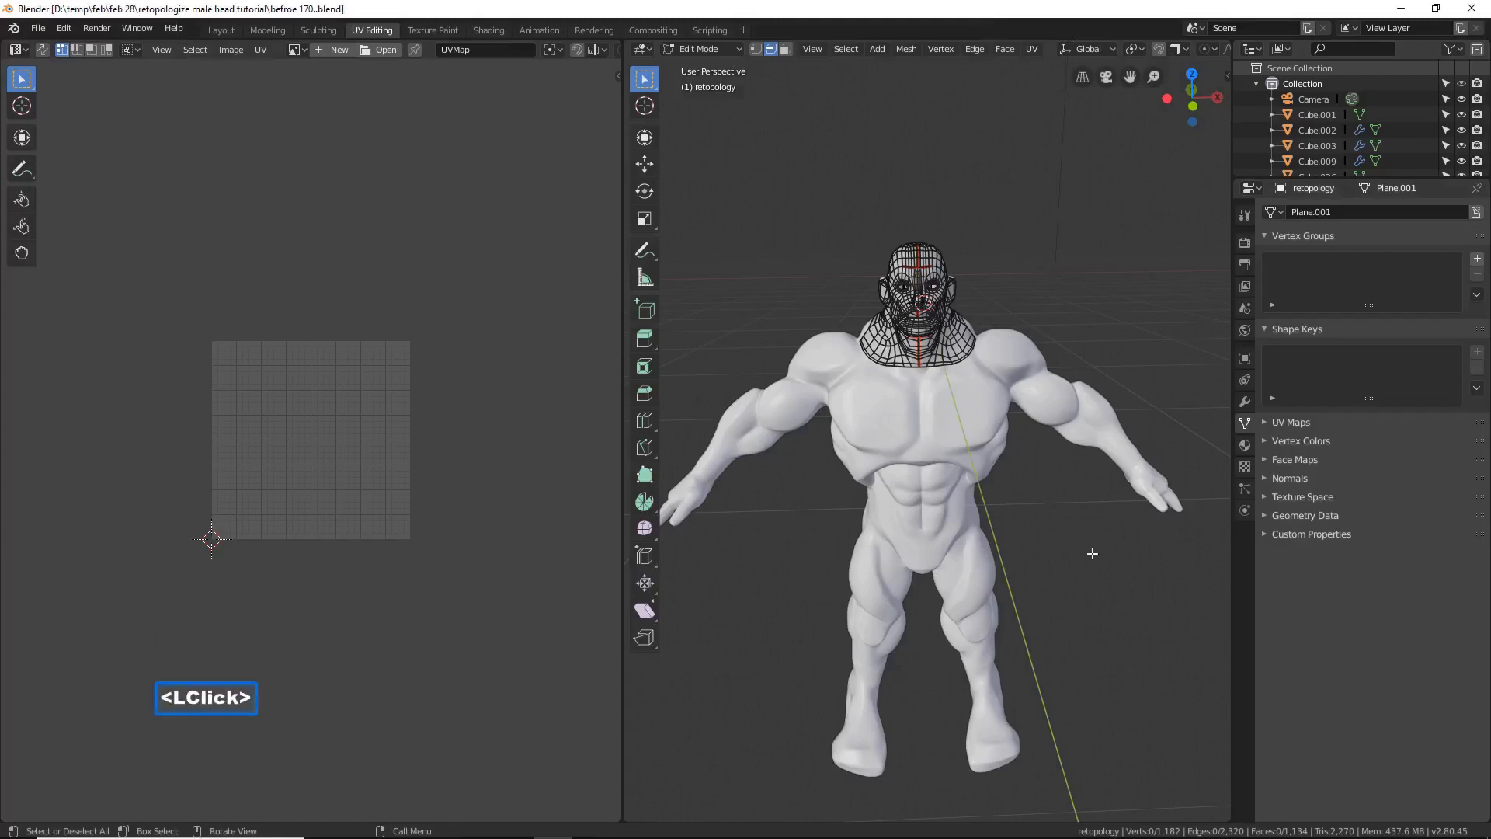
# Step: Unwrap all faces of the head mesh in face select mode and save the file as befroe 171..blend
pyautogui.click(785, 48)
pyautogui.press('a')
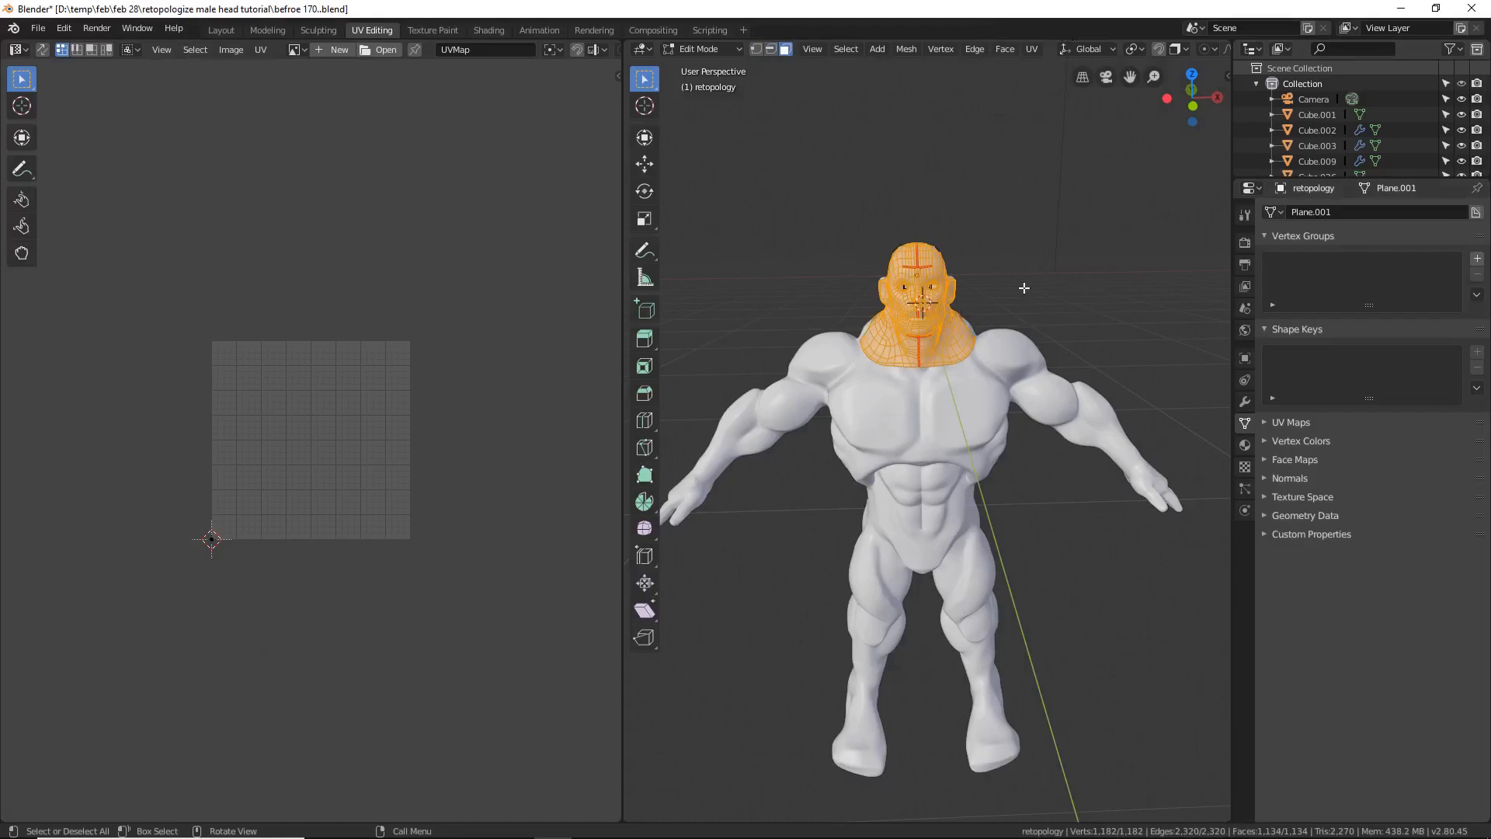
pyautogui.press('u')
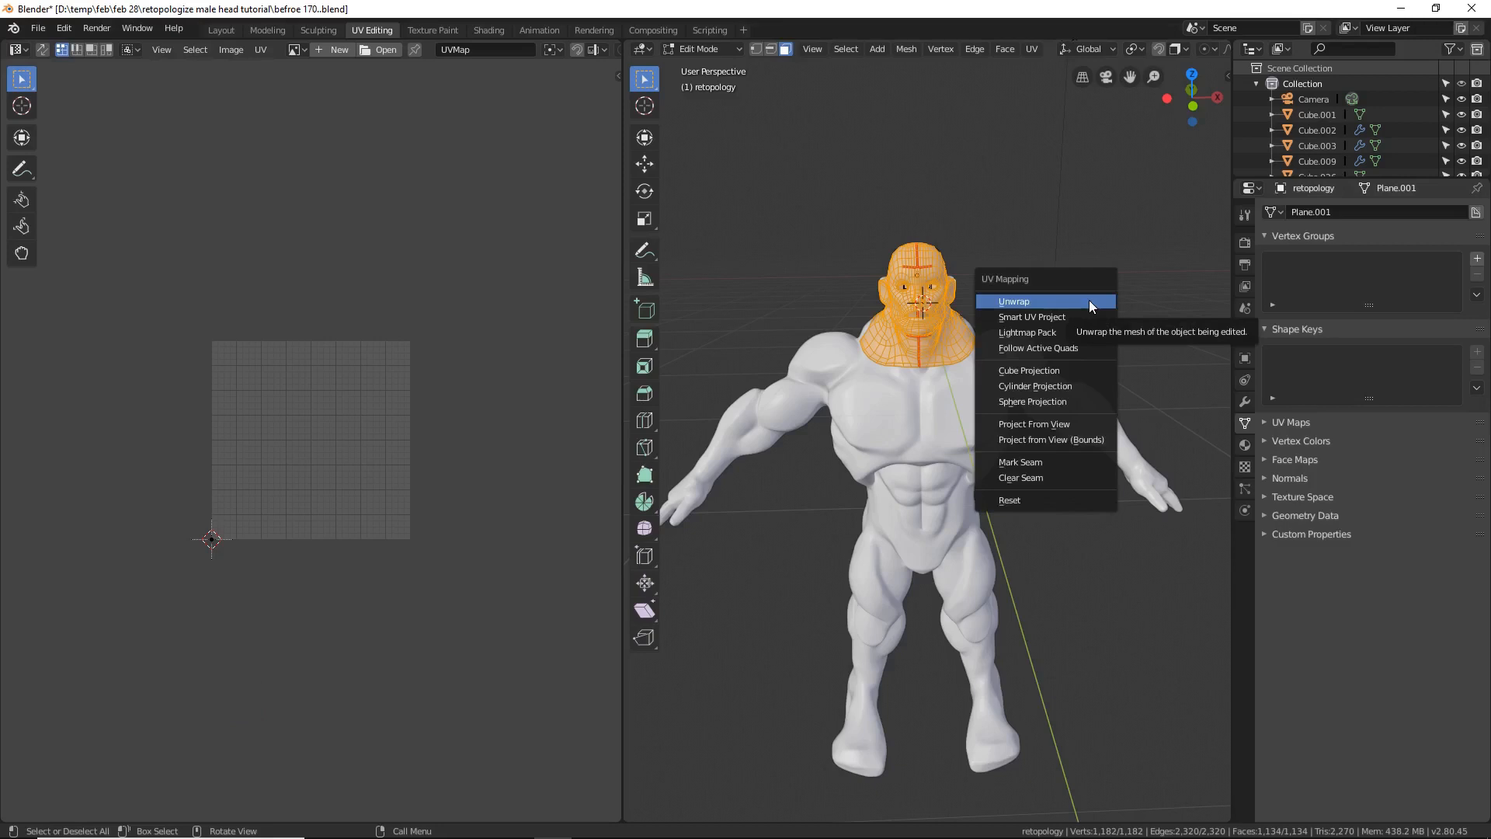
pyautogui.click(1090, 305)
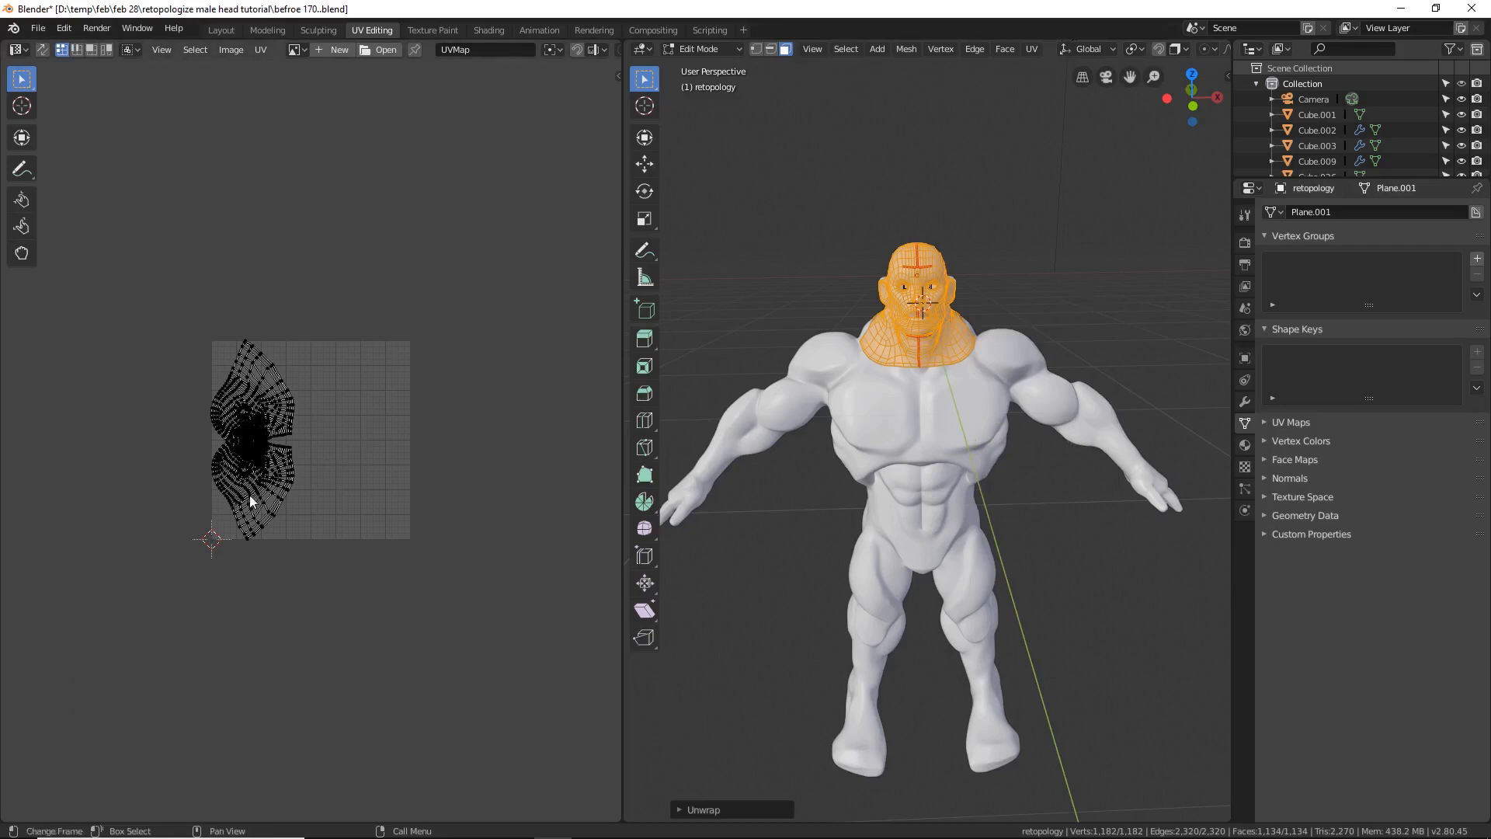
pyautogui.scroll(3, 250, 501)
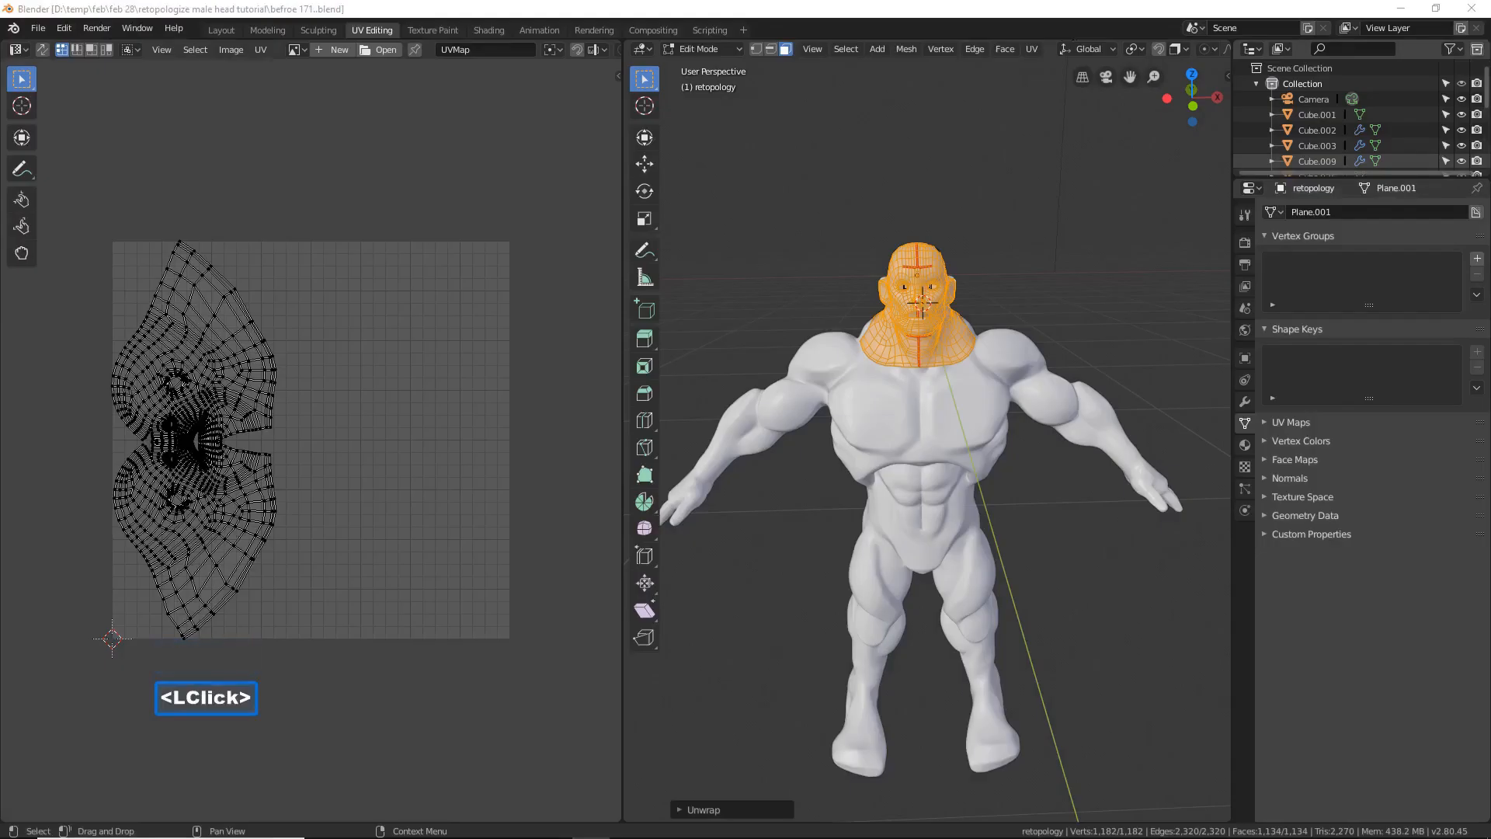
pyautogui.click(544, 11)
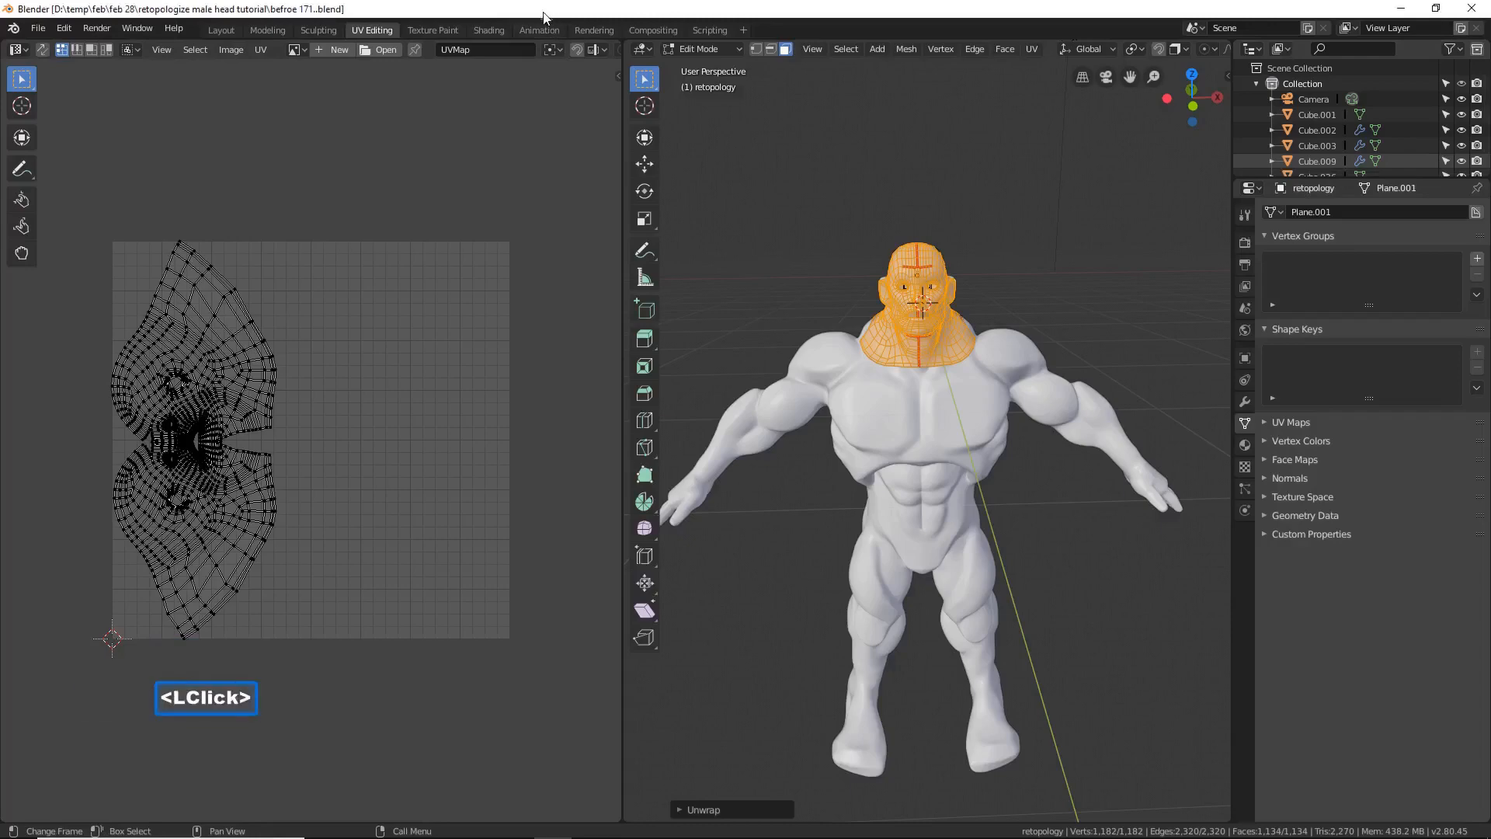
# Step: Rotate the whole head UV island about a quarter turn so the face is upright and level, and centre it horizontally in the UV square
pyautogui.press('a')
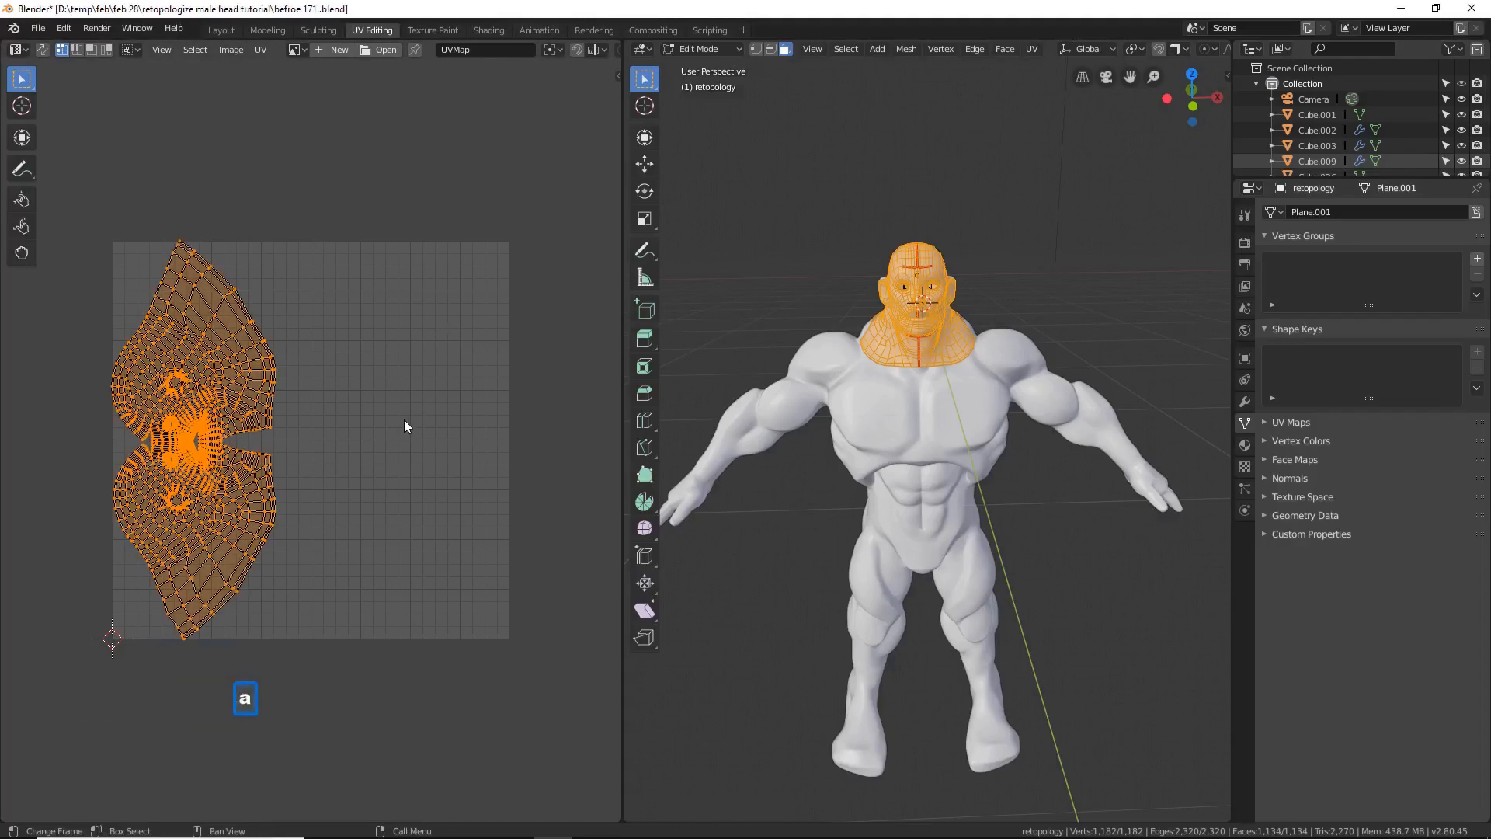
pyautogui.press('r')
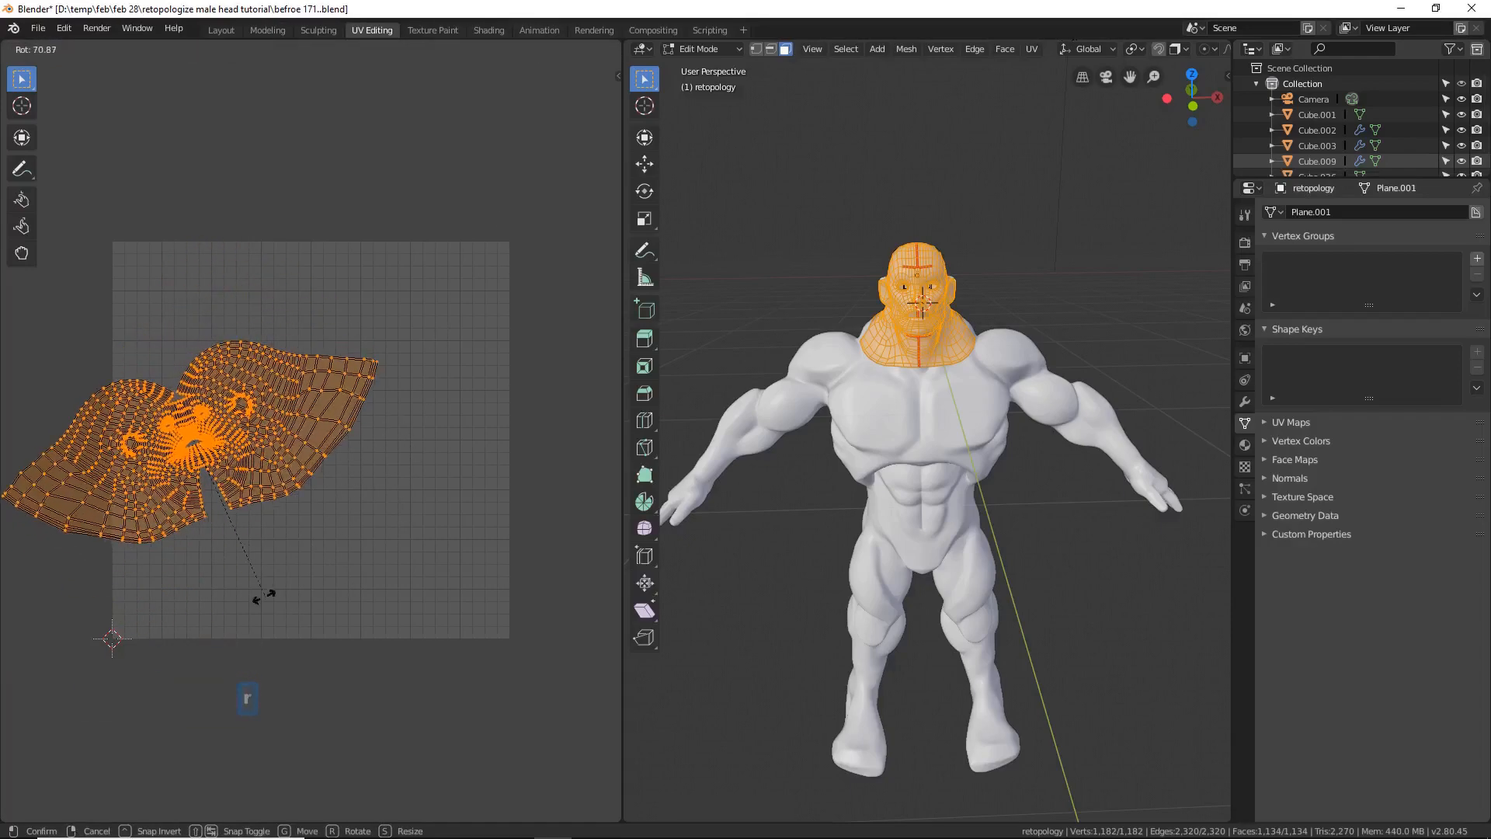
pyautogui.click(218, 579)
pyautogui.press('g')
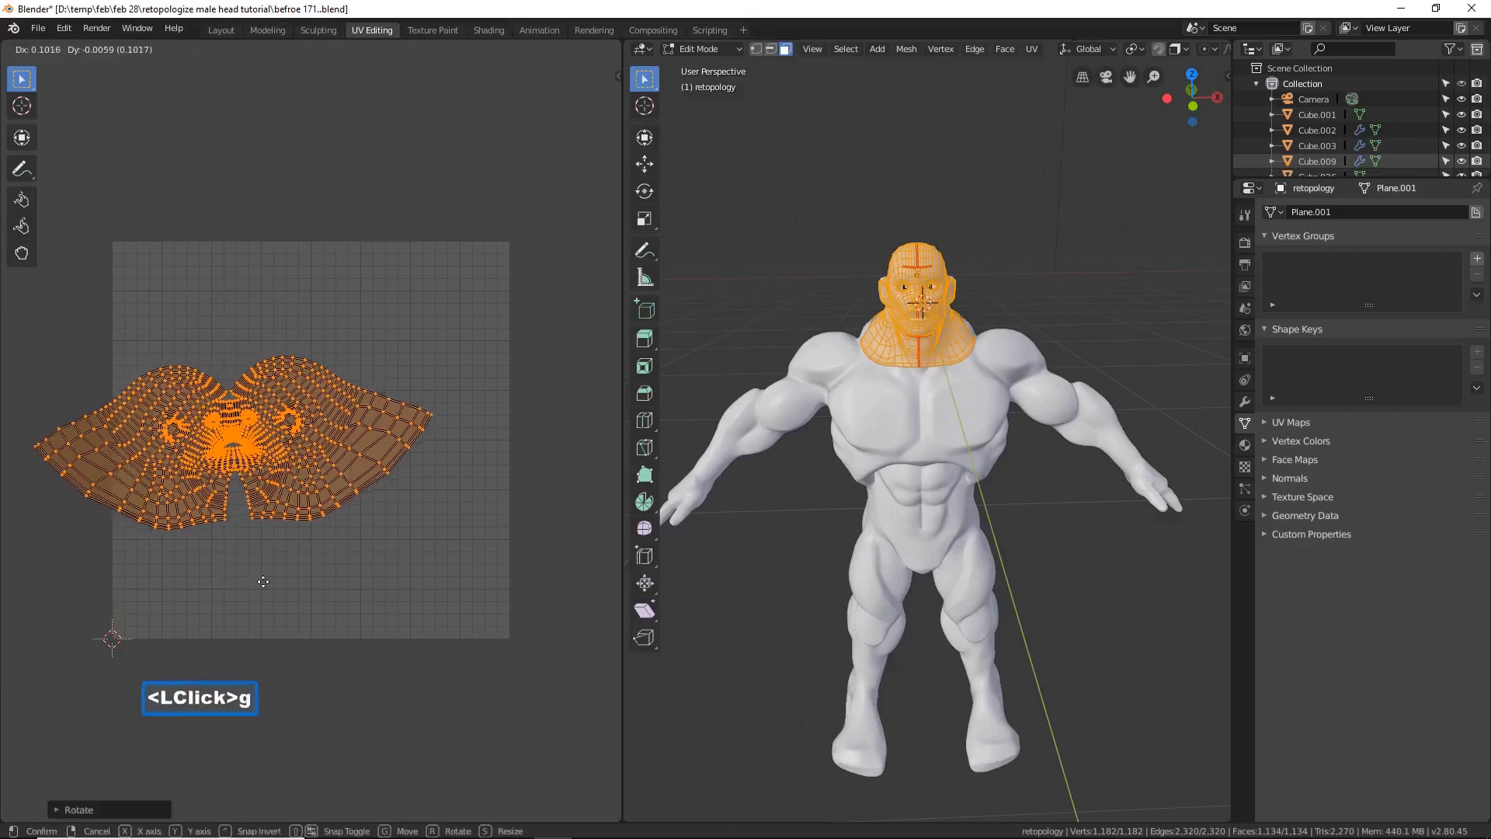
pyautogui.click(360, 579)
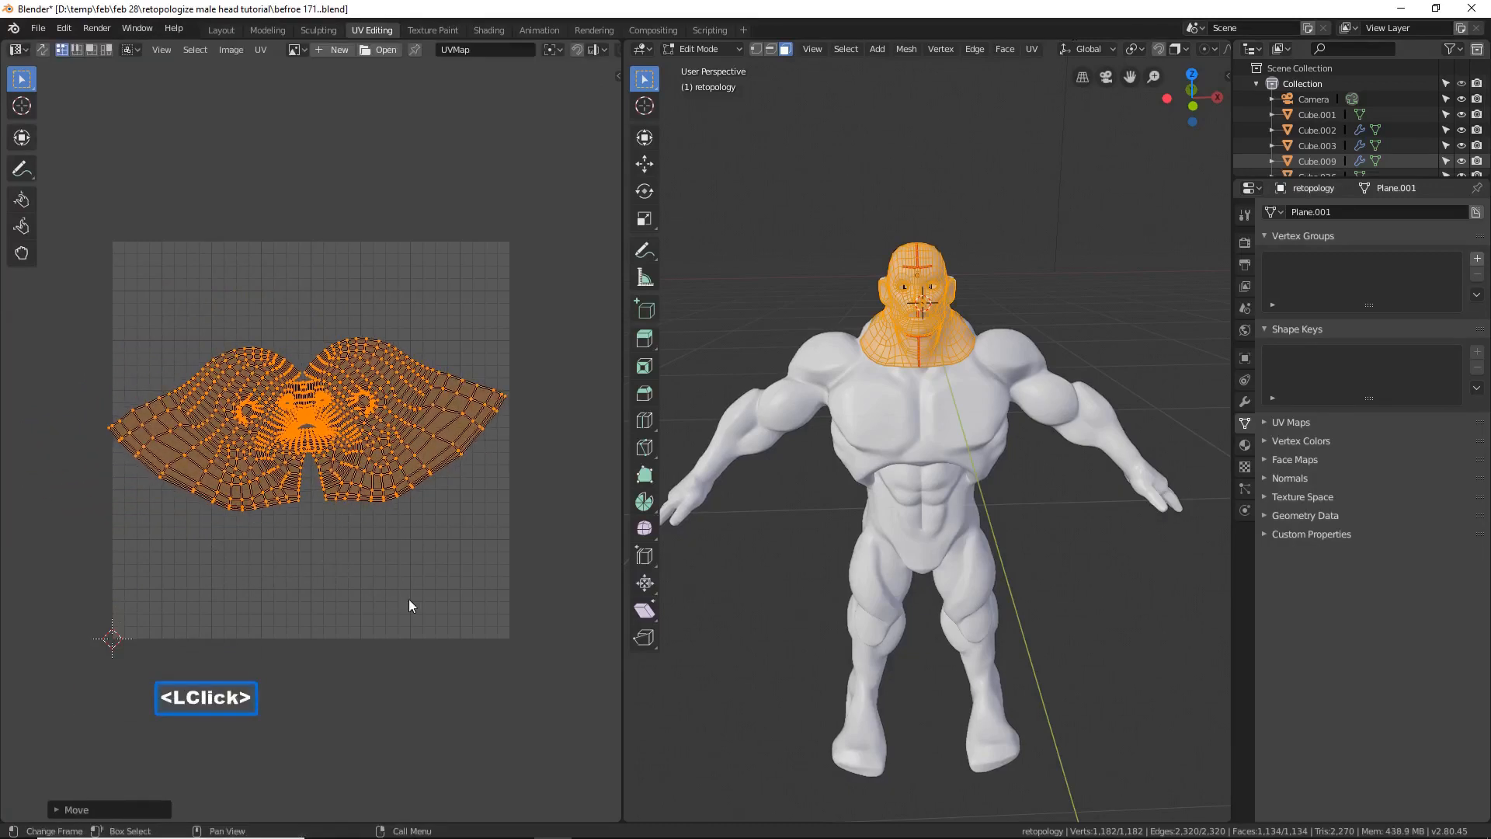
pyautogui.press('r')
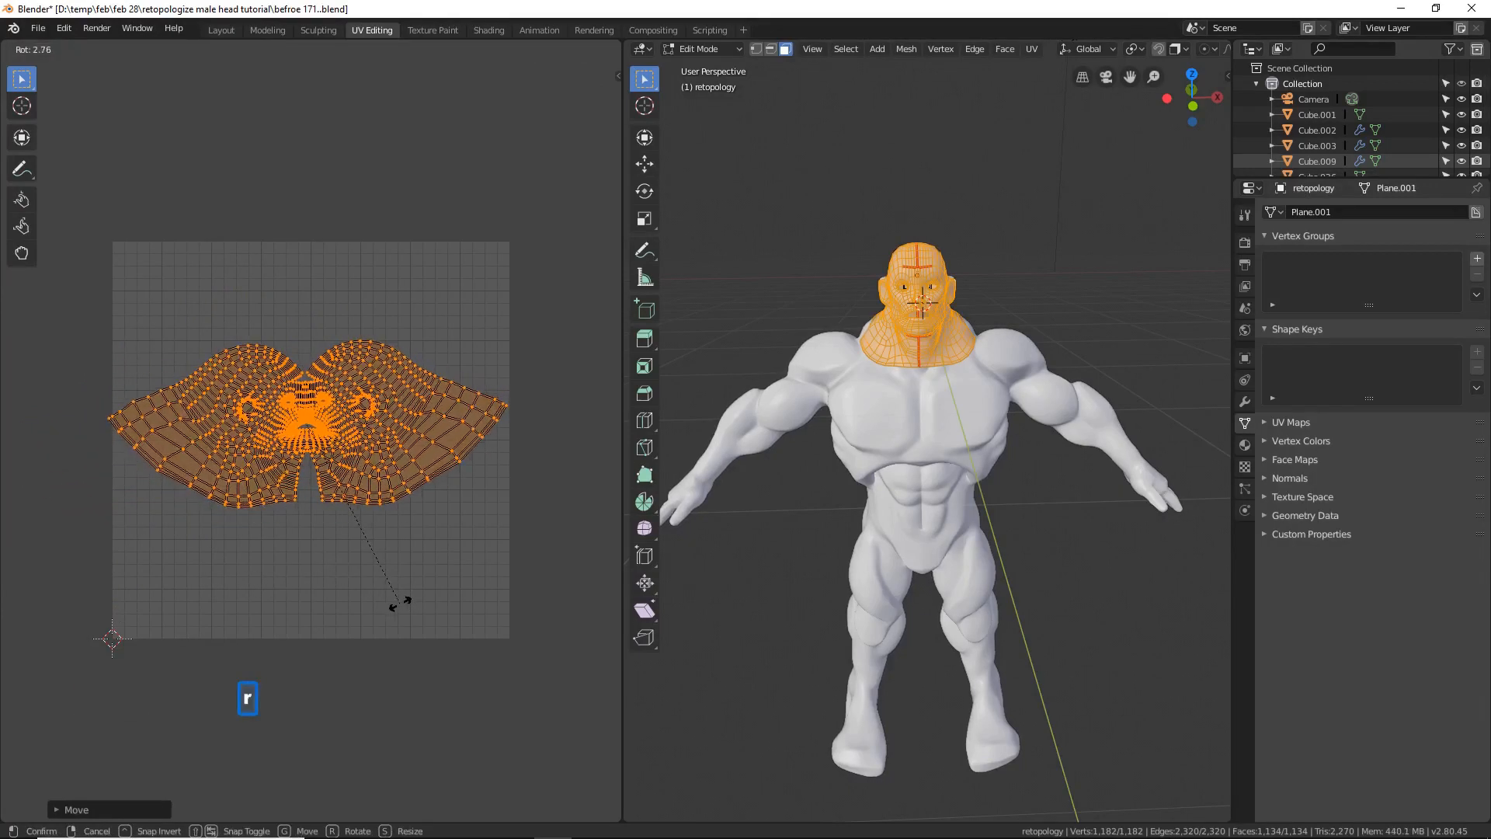
pyautogui.click(394, 604)
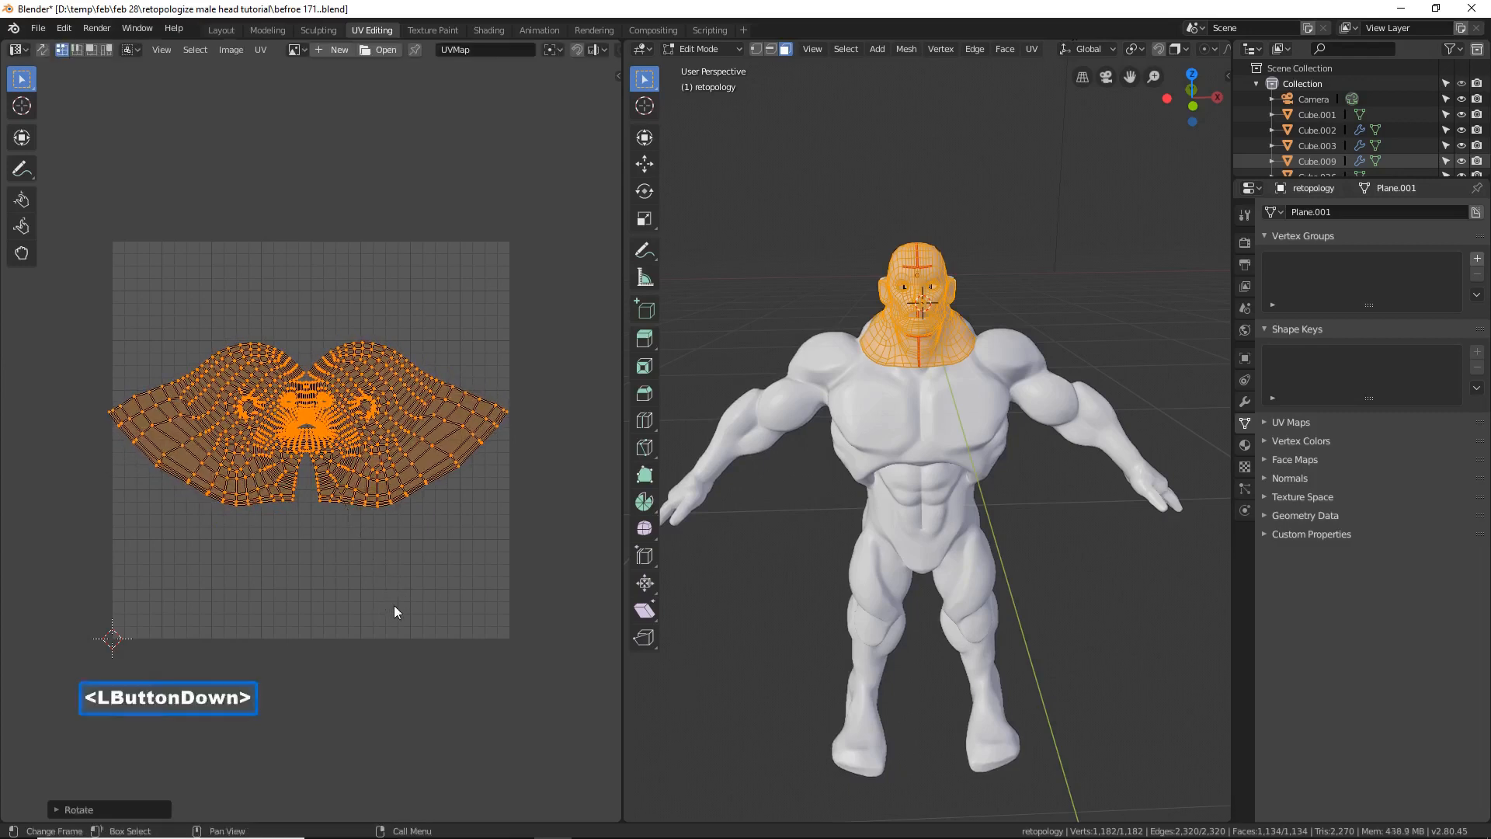
# Step: Fit the head UV island inside the UV square by narrowing it slightly along X and re-centring it, and save the file as befroe 172..blend
pyautogui.press('s')
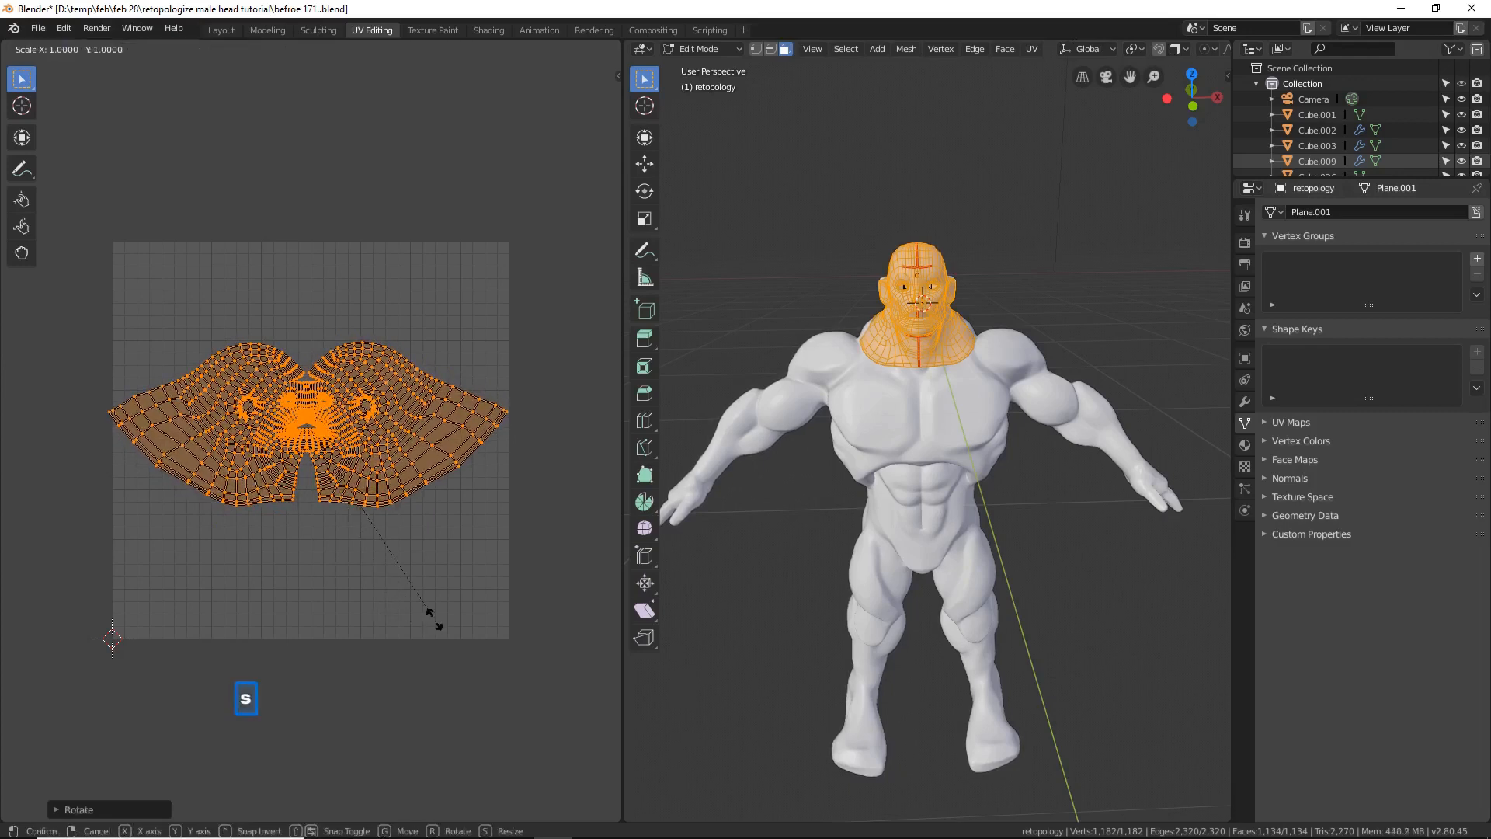
pyautogui.press('x')
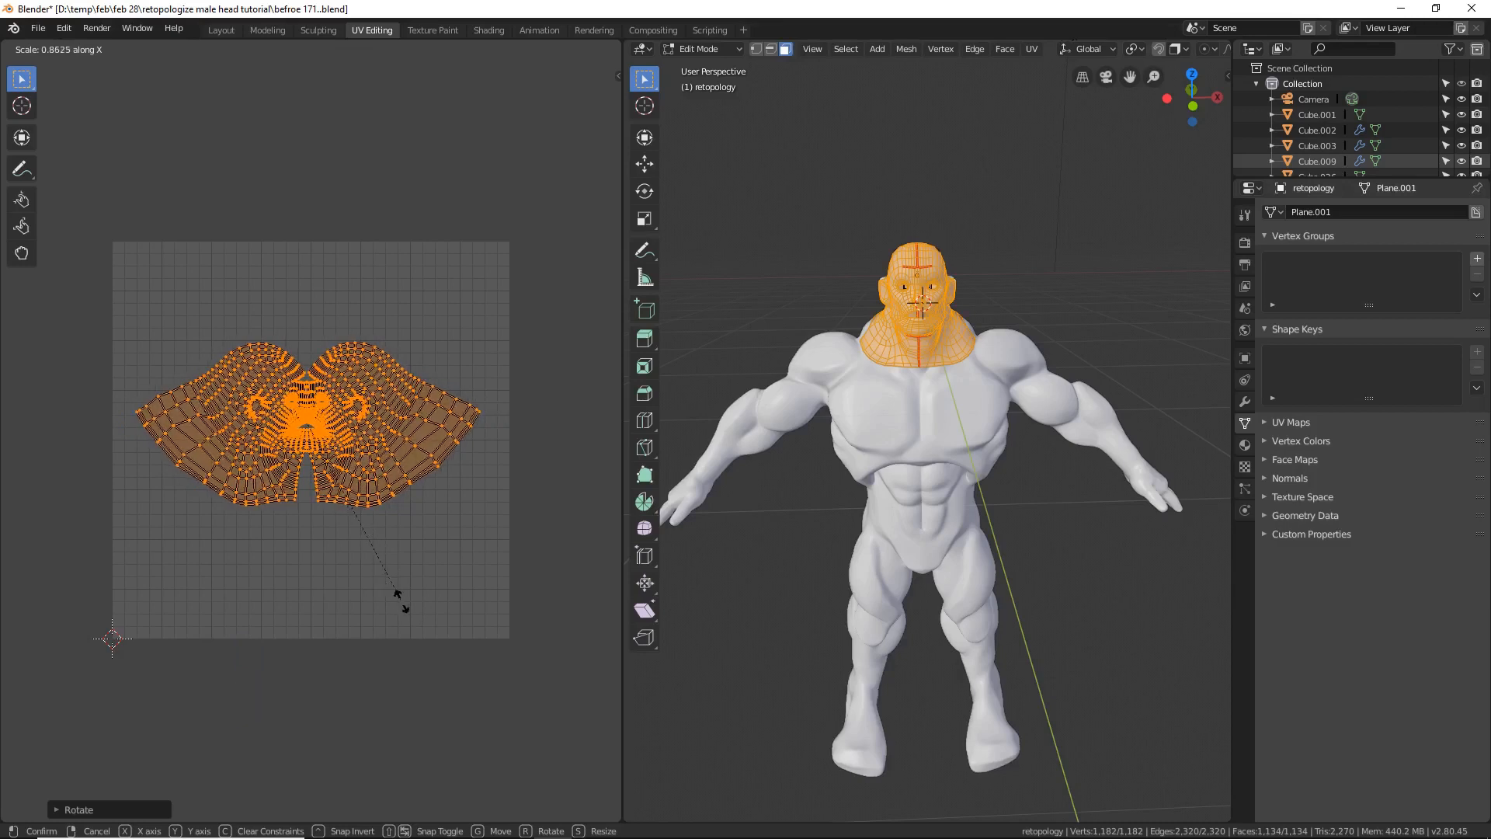
pyautogui.click(435, 612)
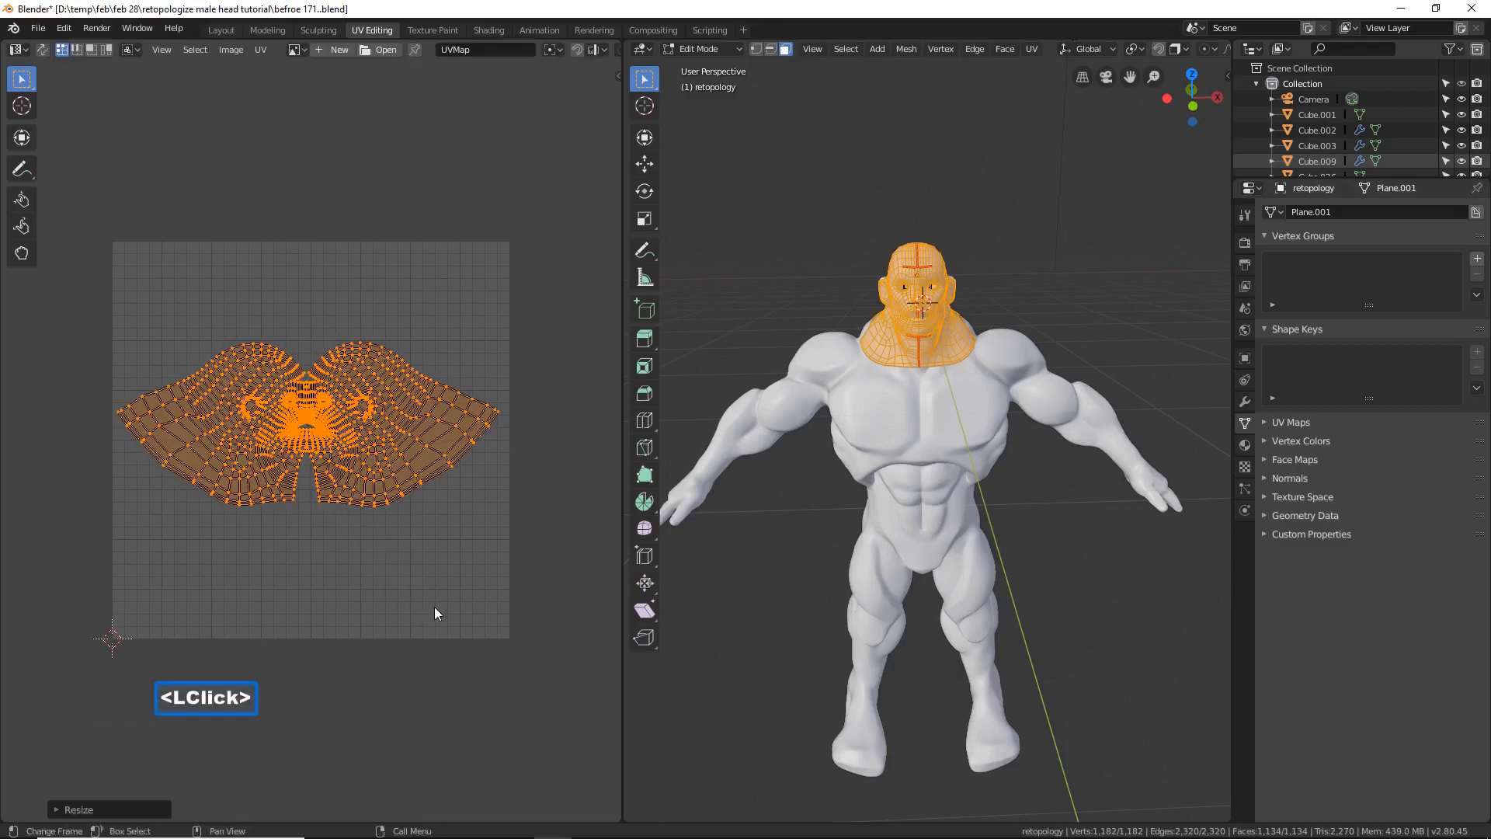
pyautogui.press('g')
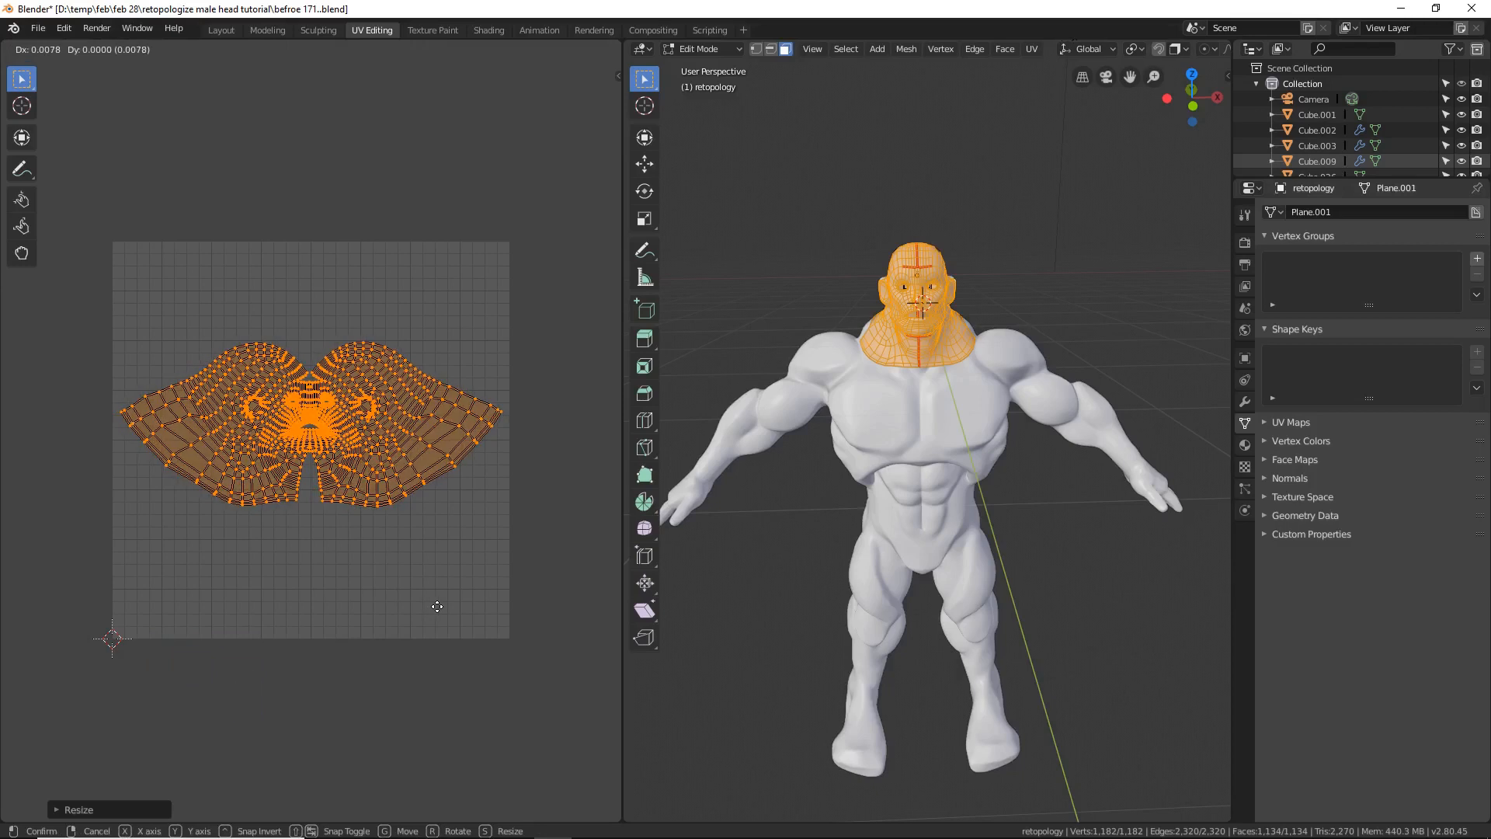
pyautogui.click(439, 611)
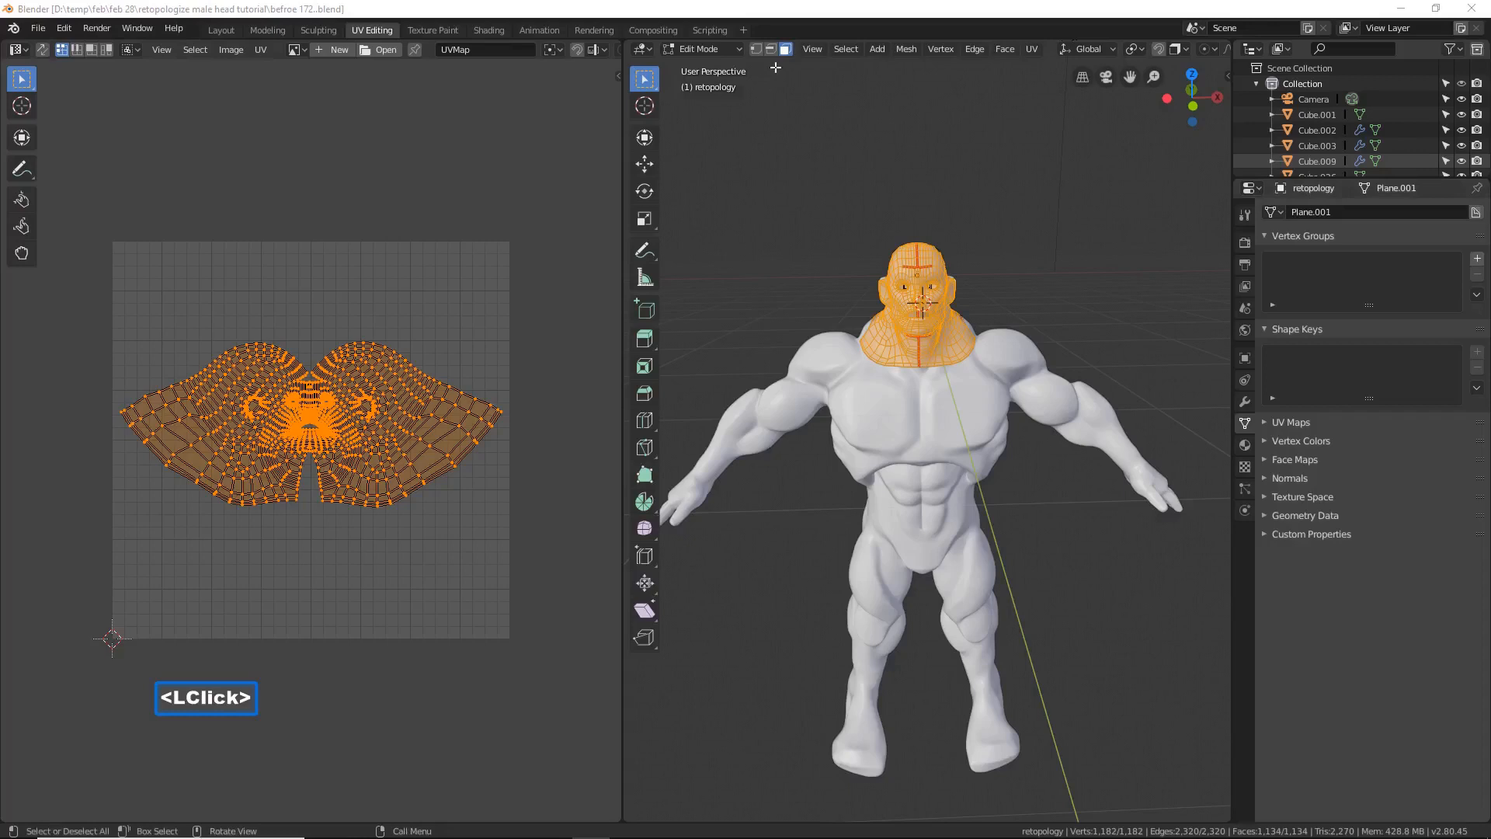
pyautogui.click(819, 16)
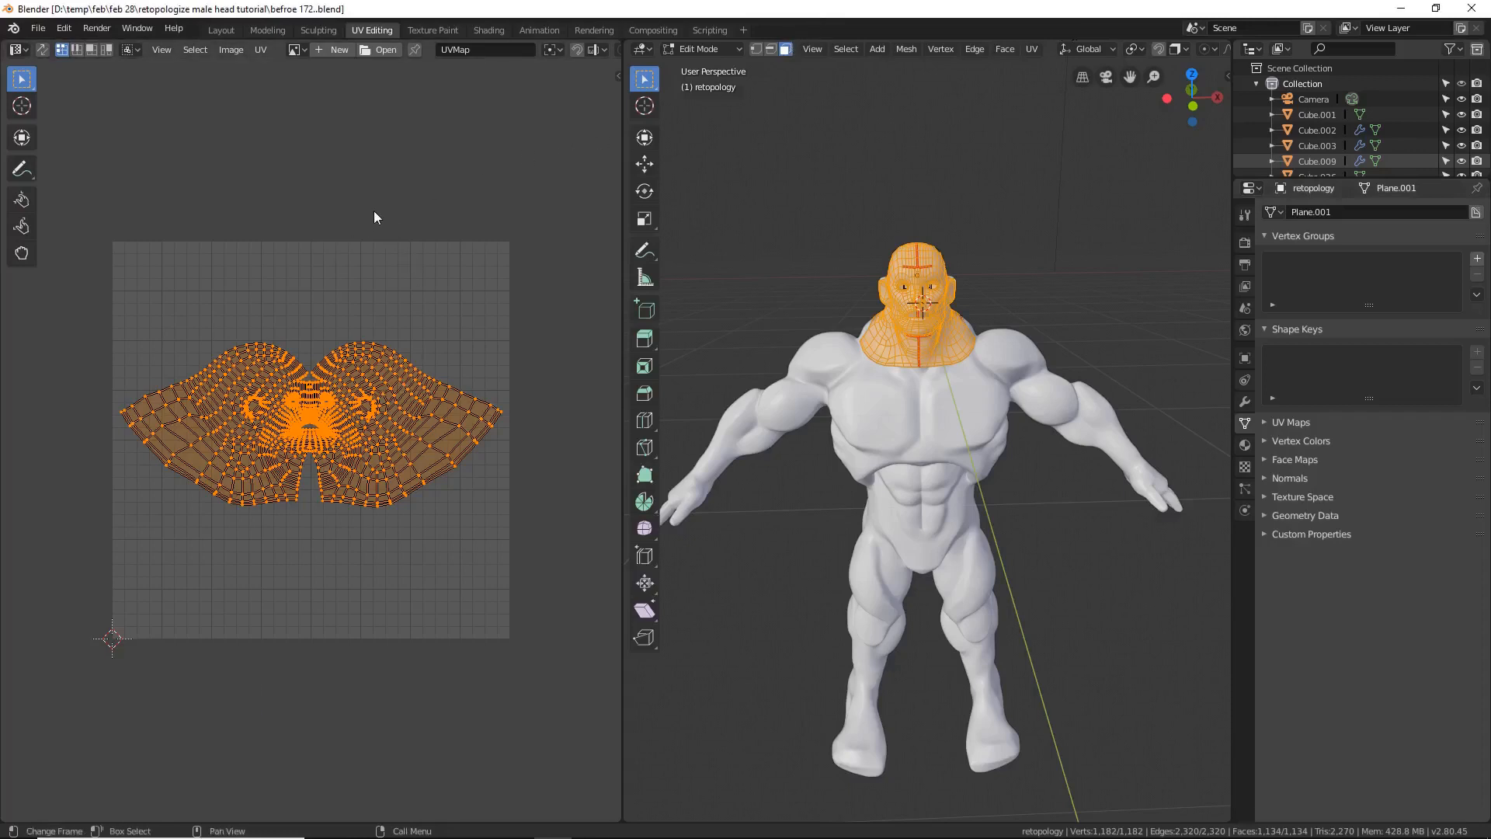
# Step: Start a new image in the UV editor with width and height both set to 4096 px
pyautogui.click(328, 49)
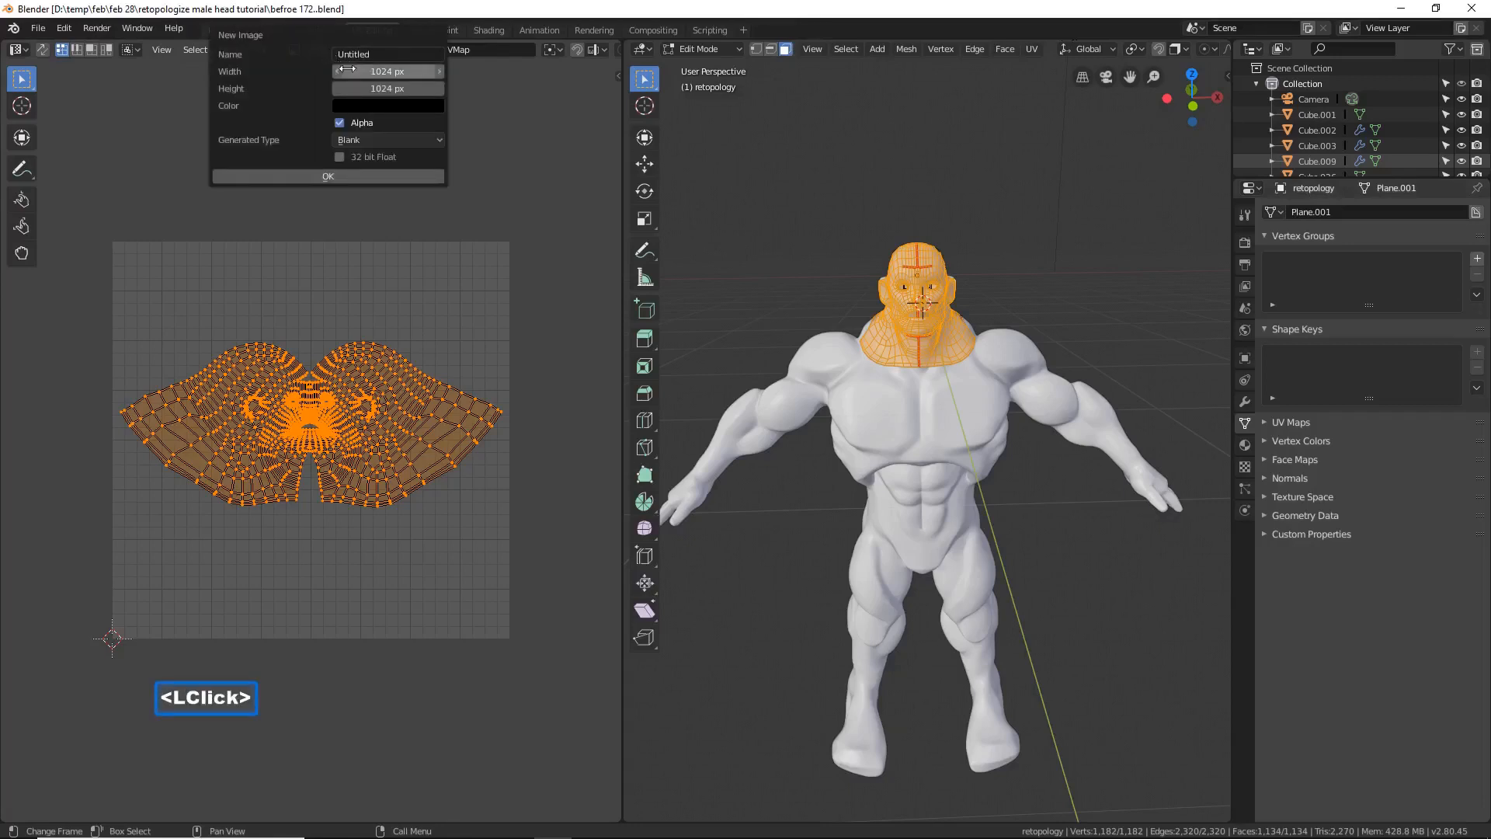
pyautogui.click(394, 72)
pyautogui.click(382, 70)
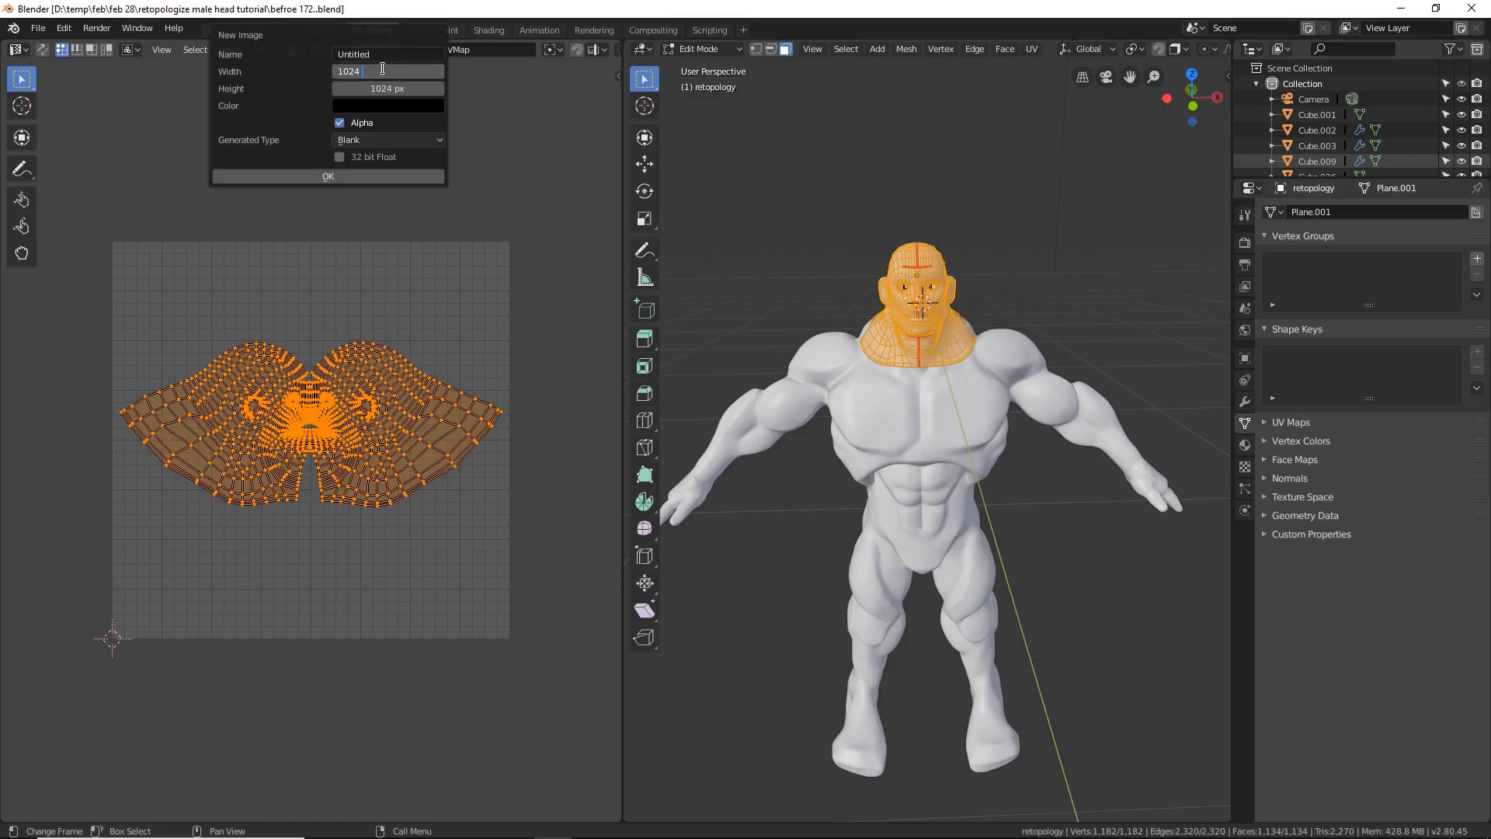
pyautogui.write('* 4')
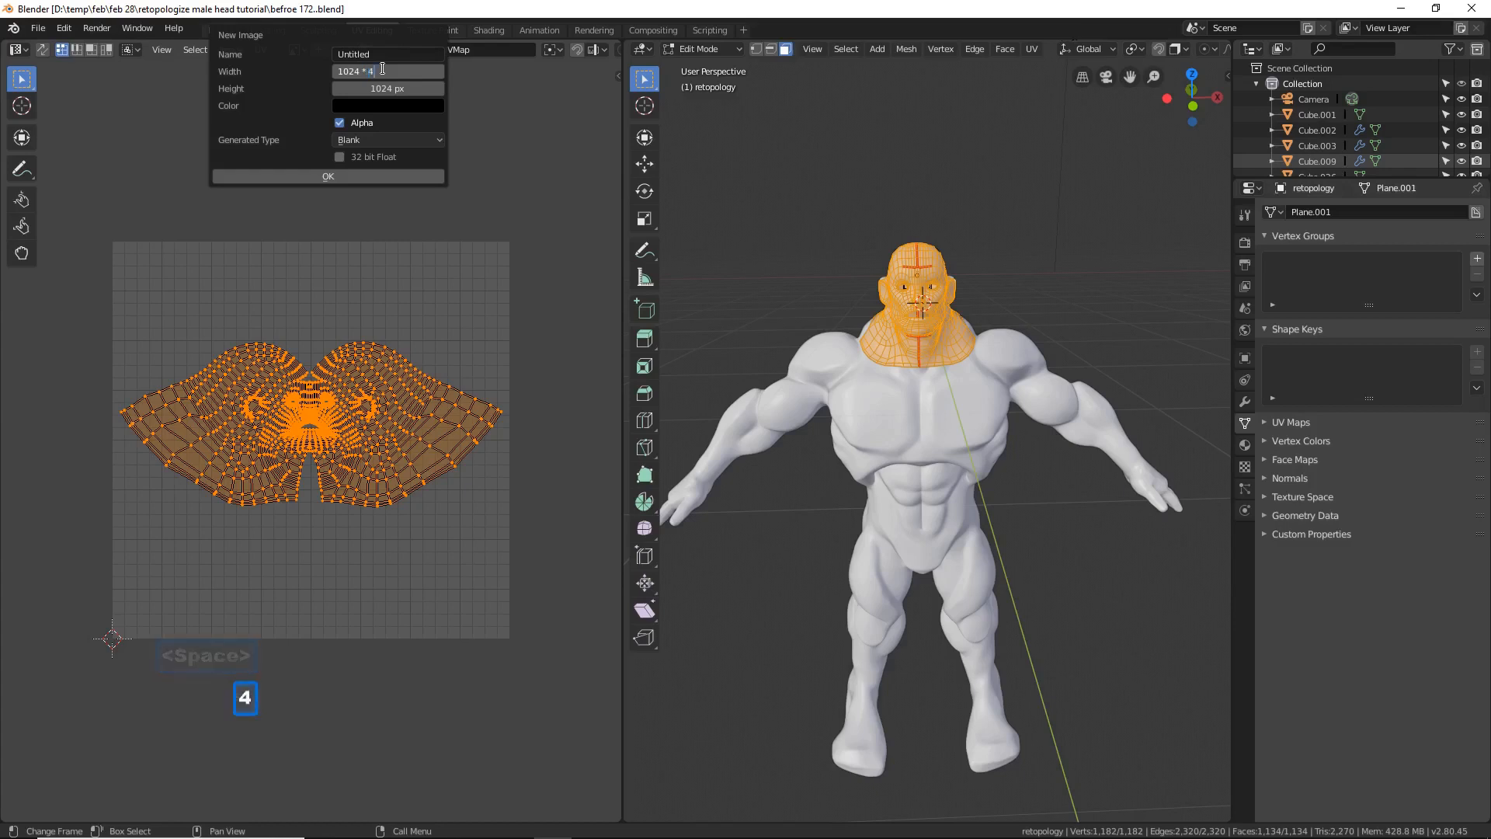
pyautogui.press('Return')
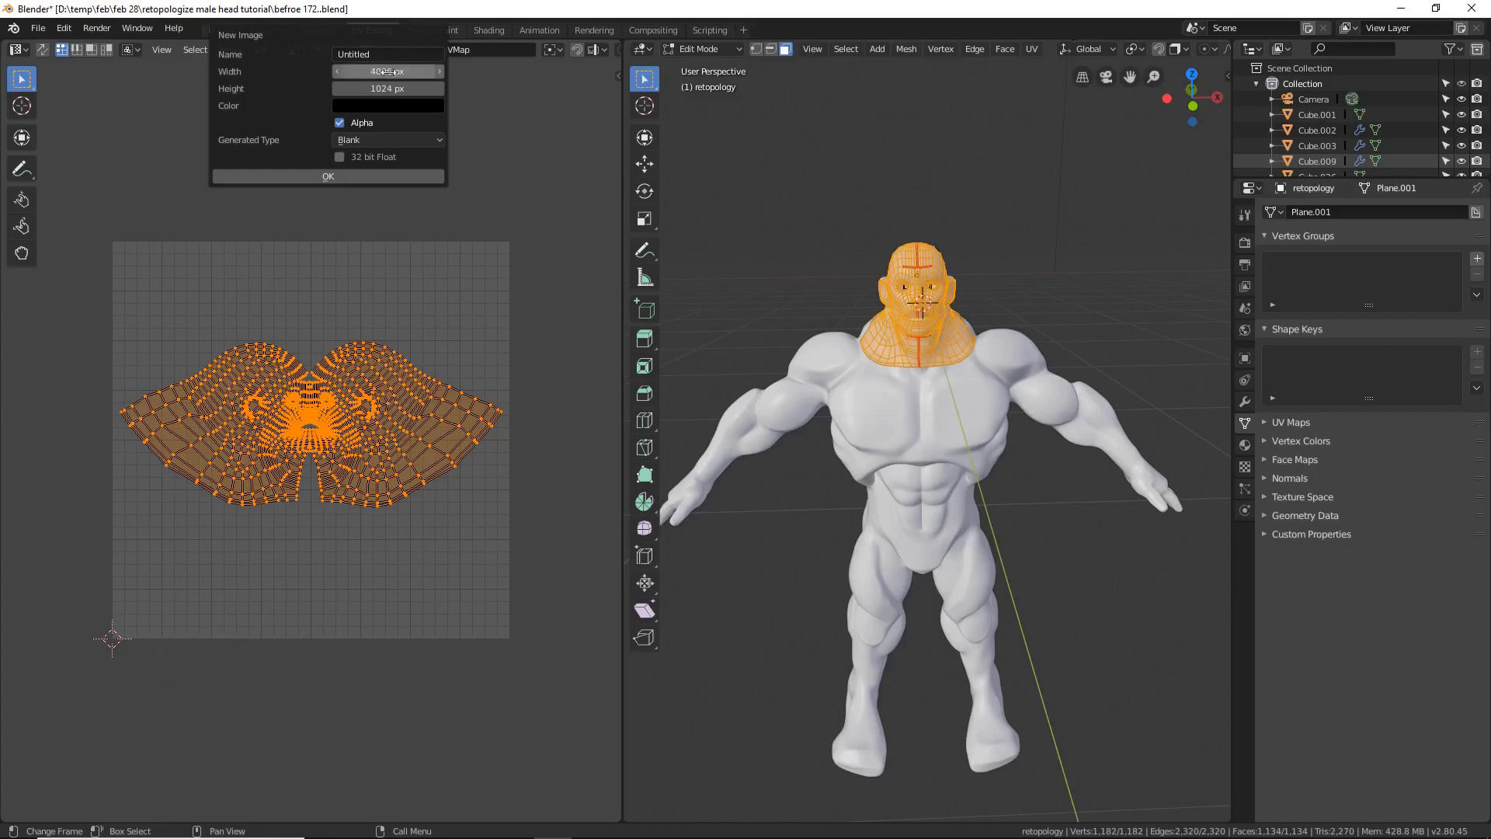
pyautogui.click(380, 88)
pyautogui.click(380, 88)
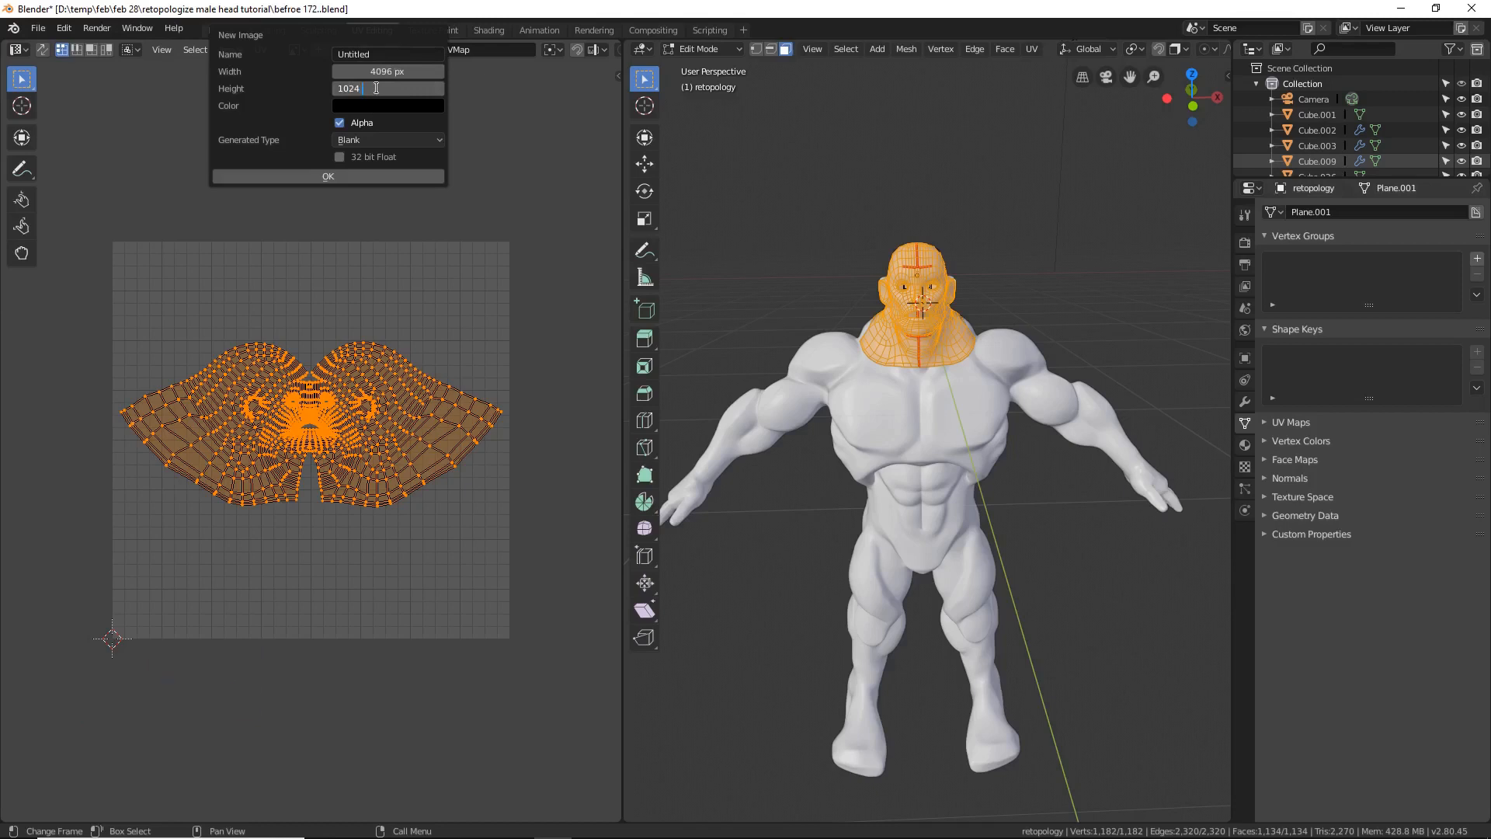
pyautogui.write('* ')
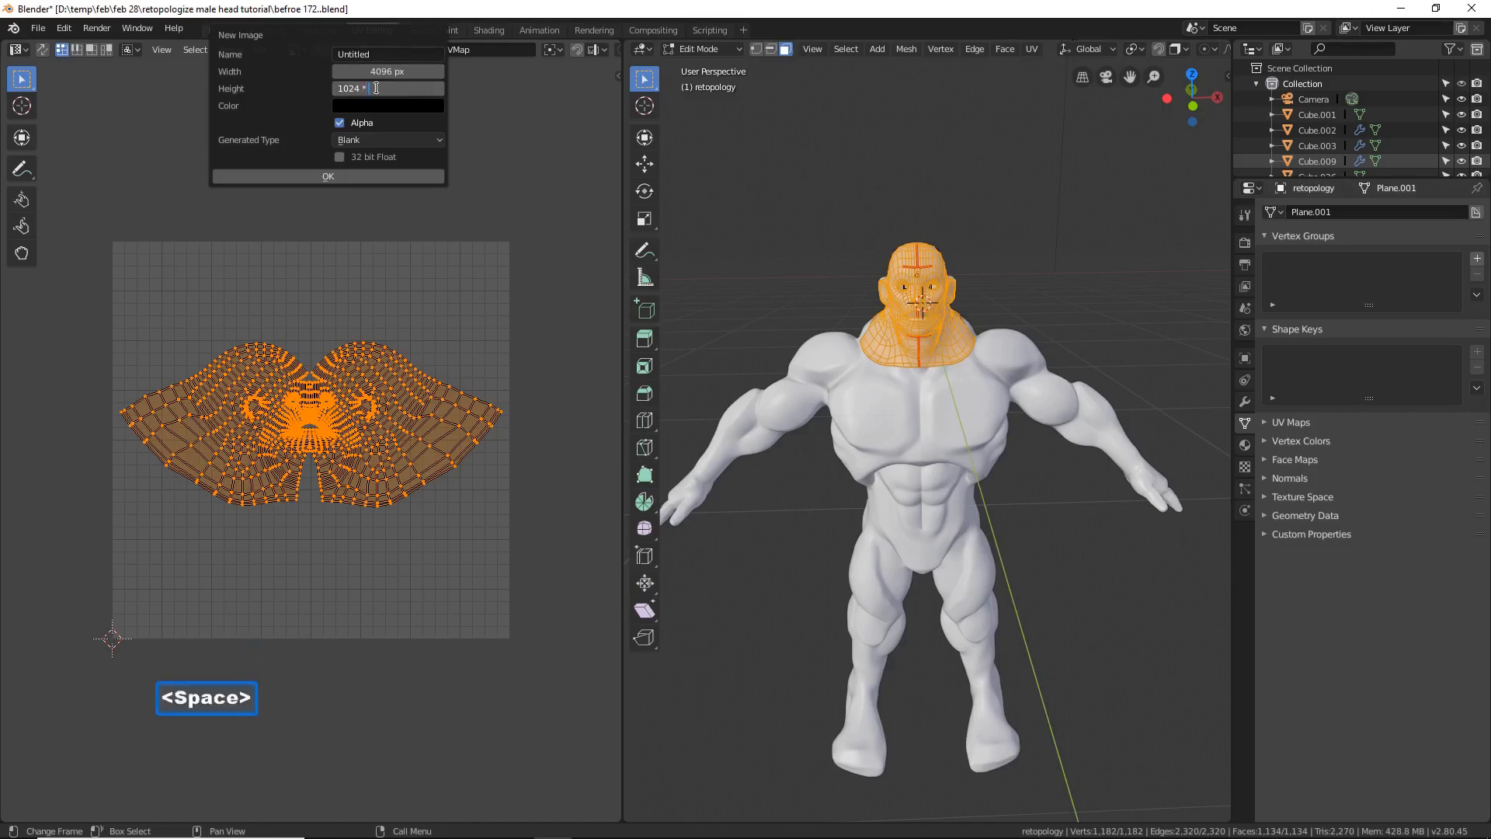
pyautogui.write('4')
pyautogui.press('Return')
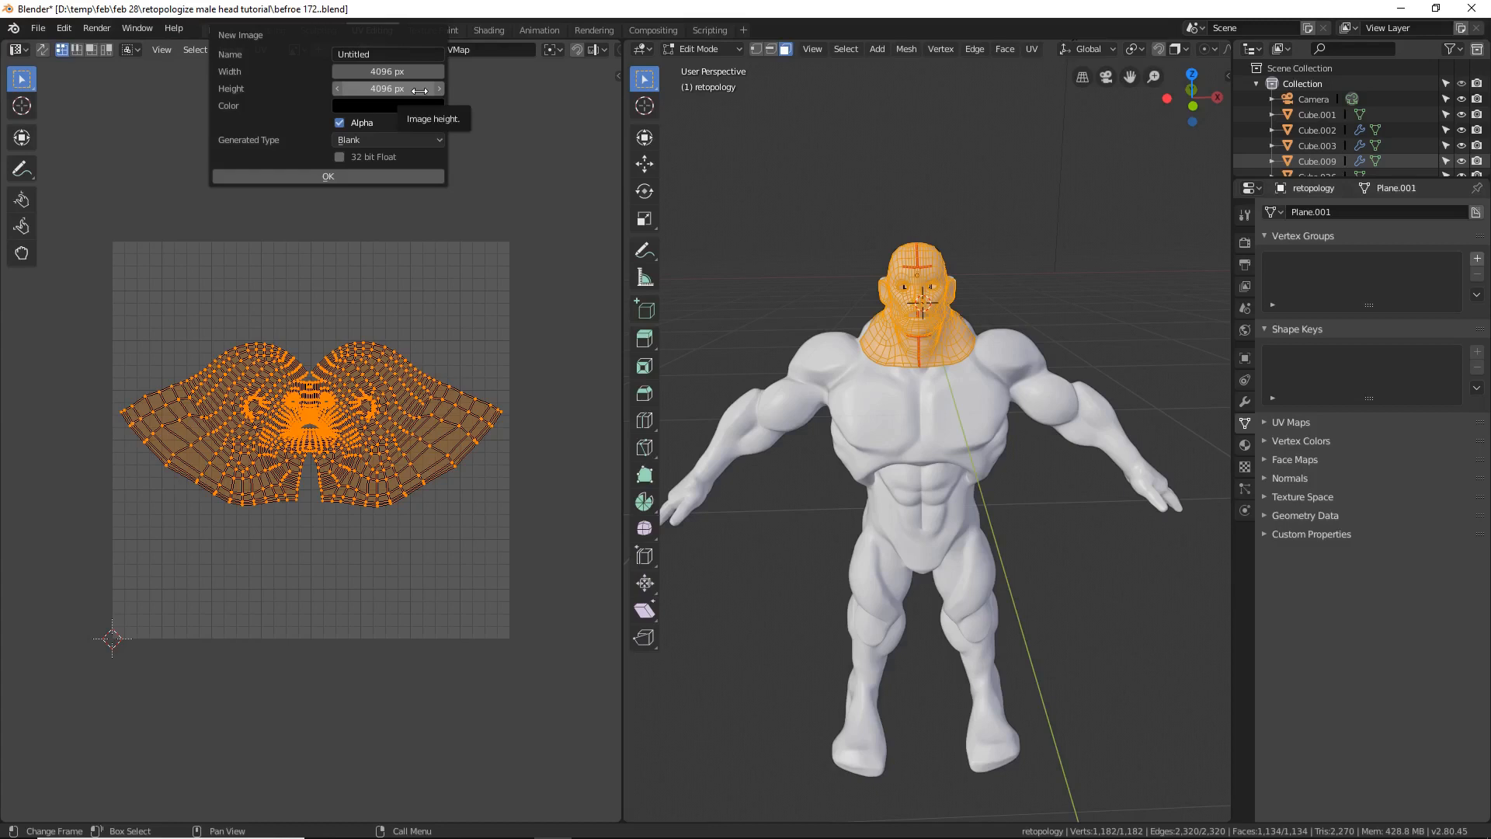
# Step: Name the new image "normal map" and create it with the blank generated type
pyautogui.click(386, 56)
pyautogui.doubleClick(384, 56)
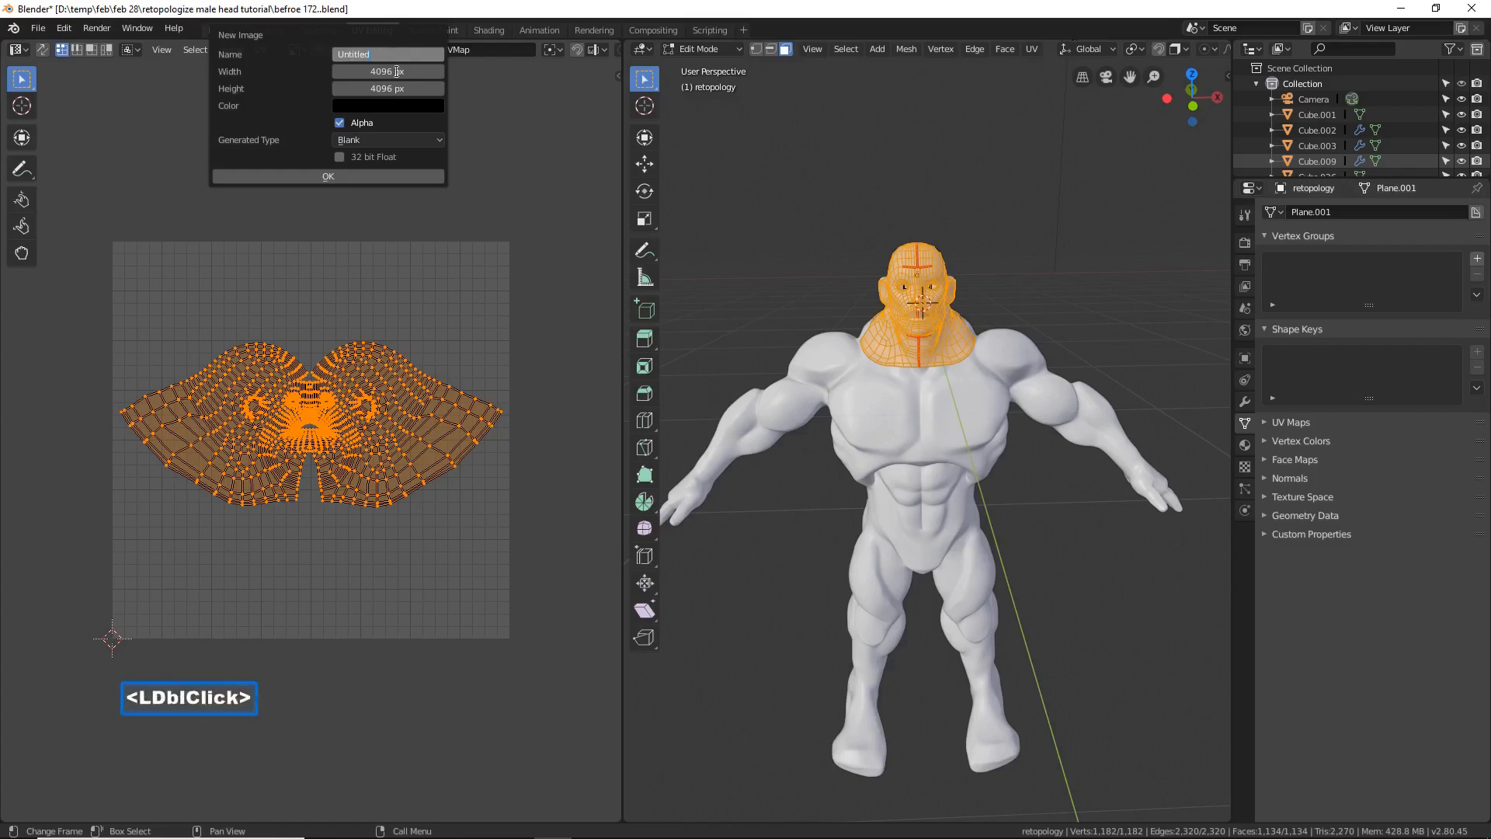
pyautogui.press('BackSpace')
pyautogui.press('BackSpace')
pyautogui.press('BackSpace')
pyautogui.press('BackSpace')
pyautogui.press('BackSpace')
pyautogui.press('BackSpace')
pyautogui.press('BackSpace')
pyautogui.press('BackSpace')
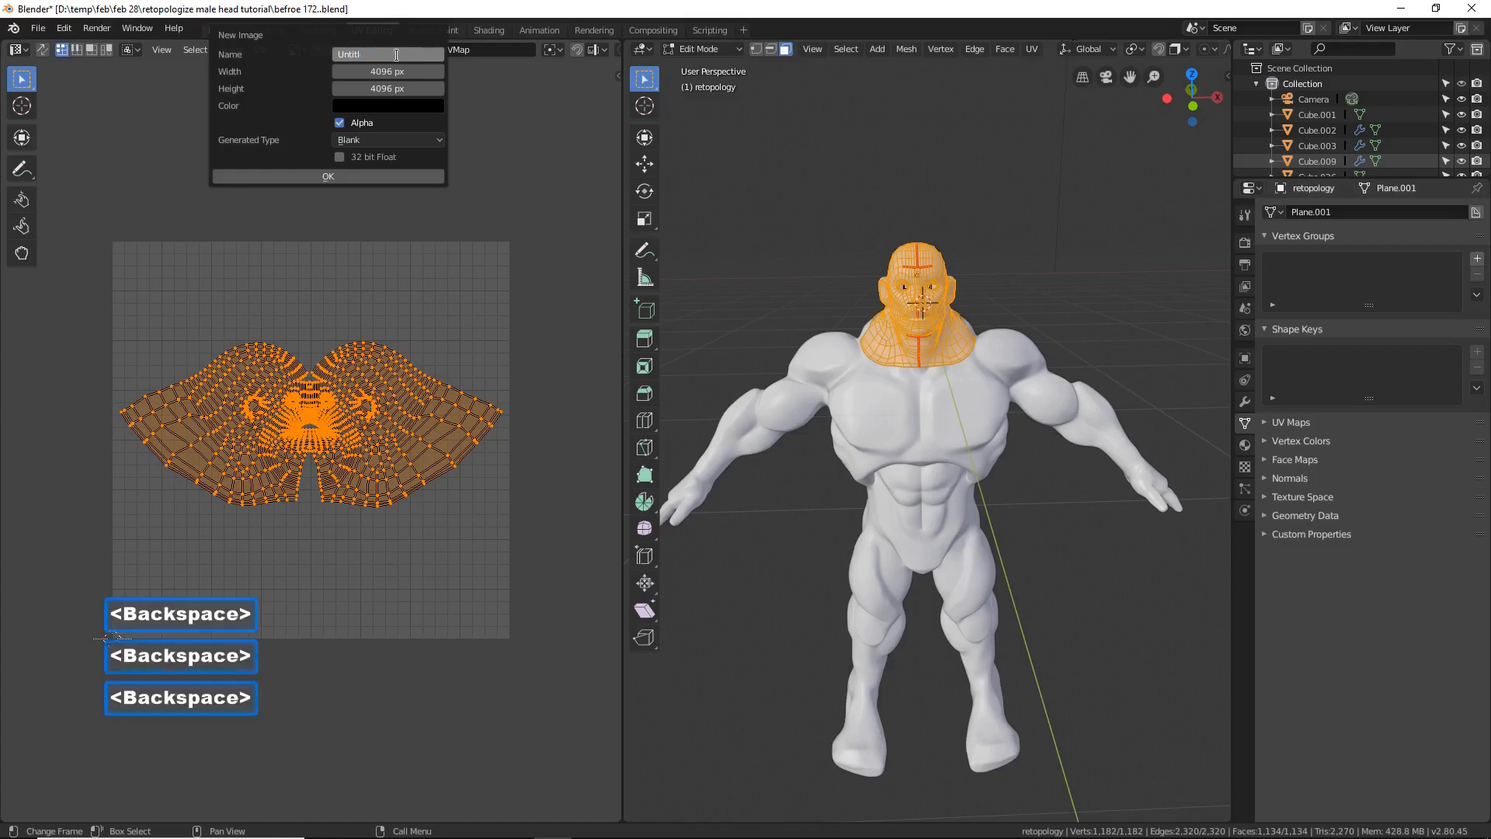
pyautogui.write('no')
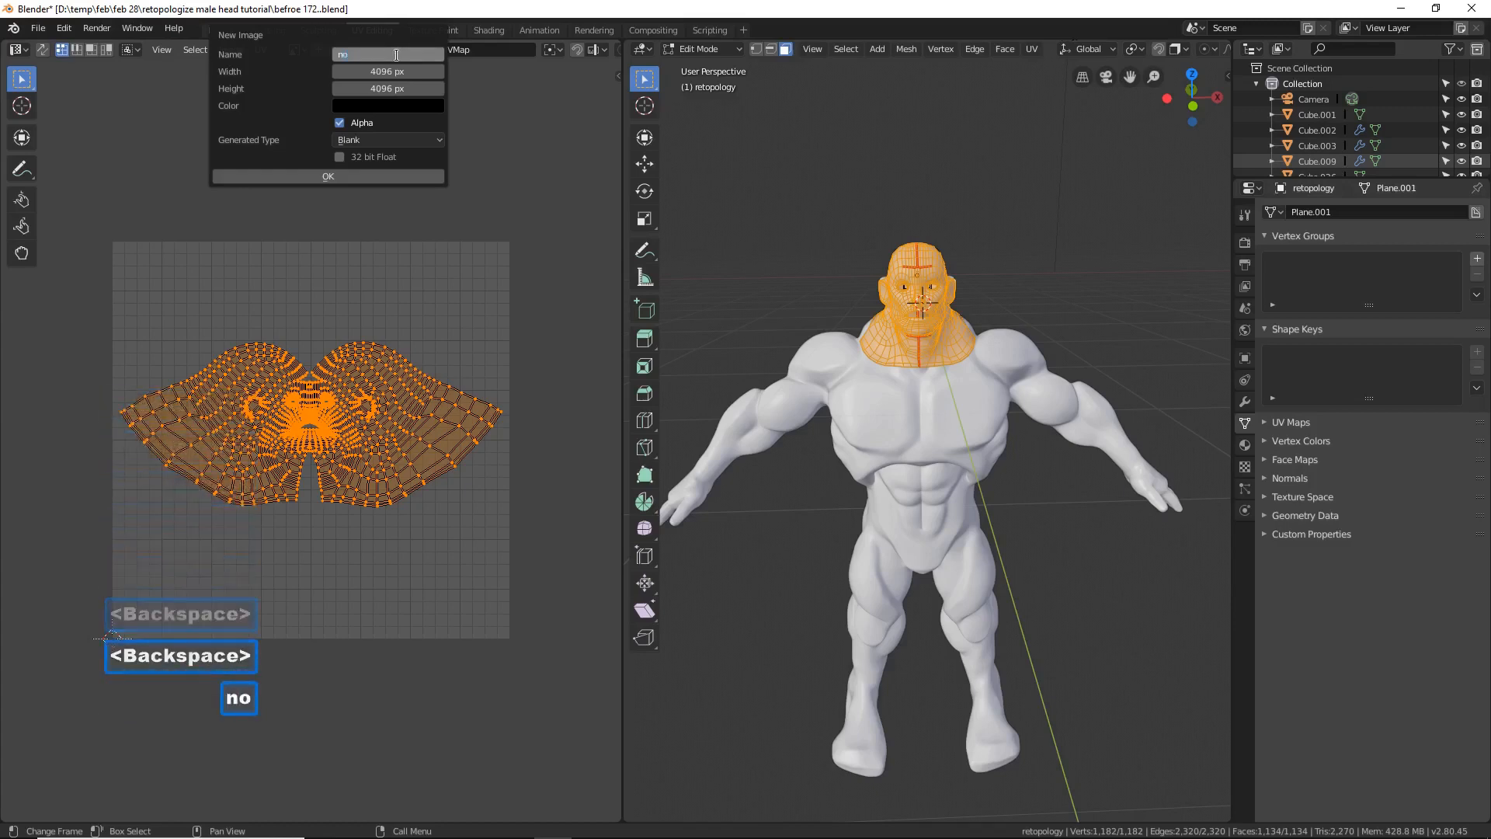
pyautogui.write('rmal')
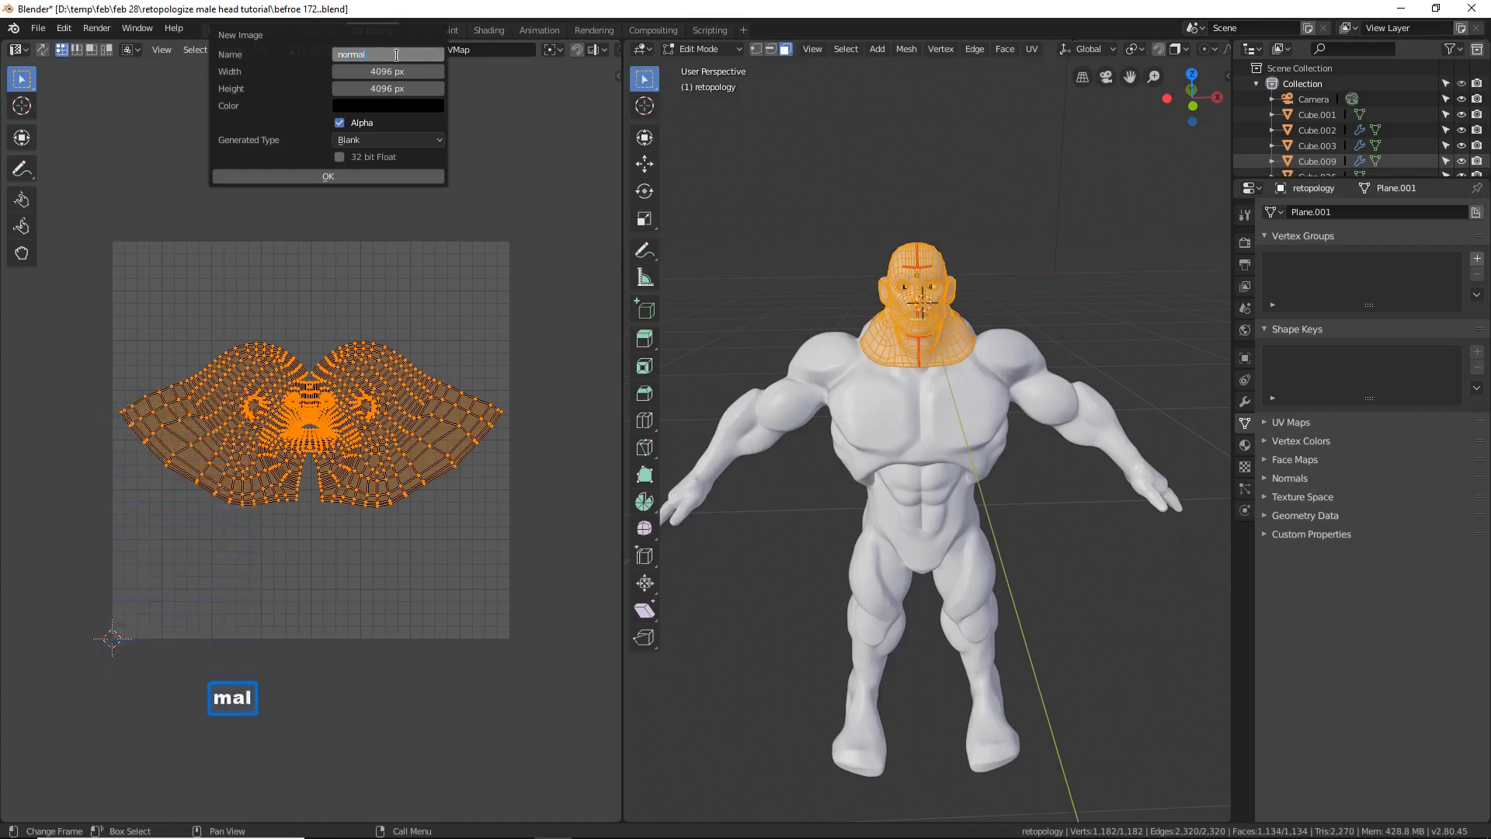
pyautogui.write(' ma')
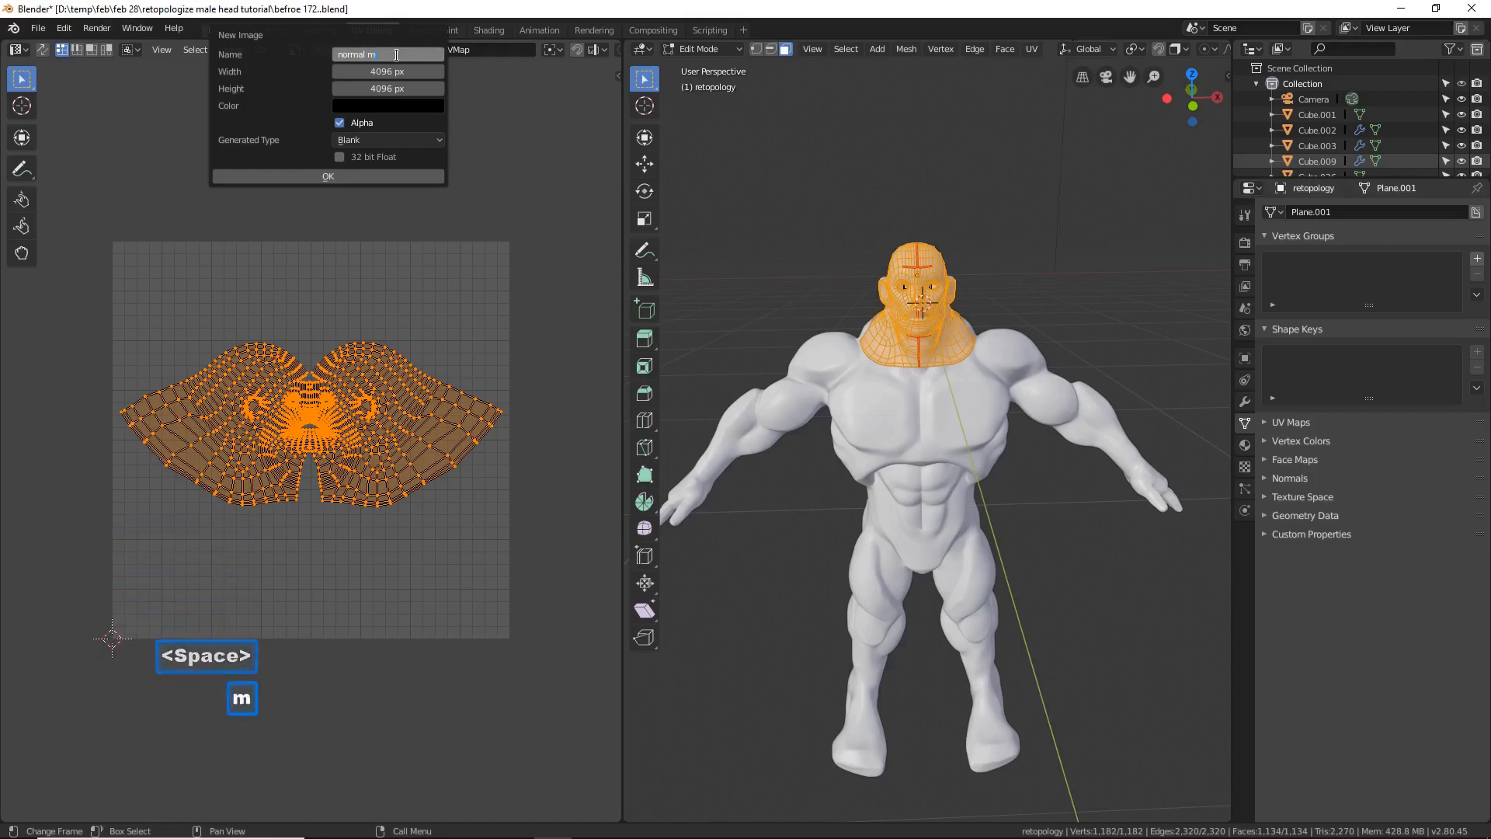
pyautogui.write('po')
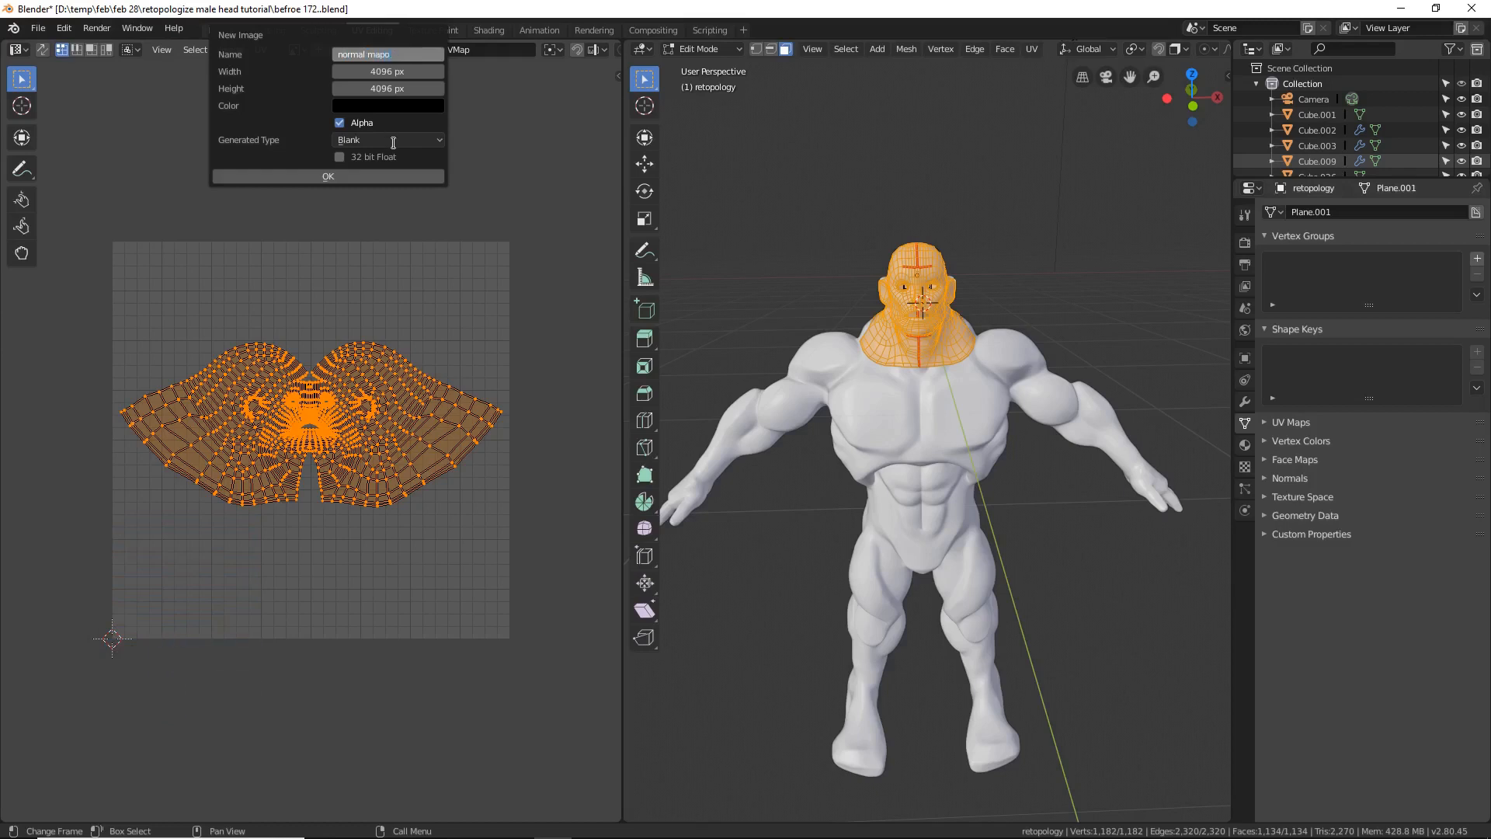
pyautogui.press('BackSpace')
pyautogui.click(373, 177)
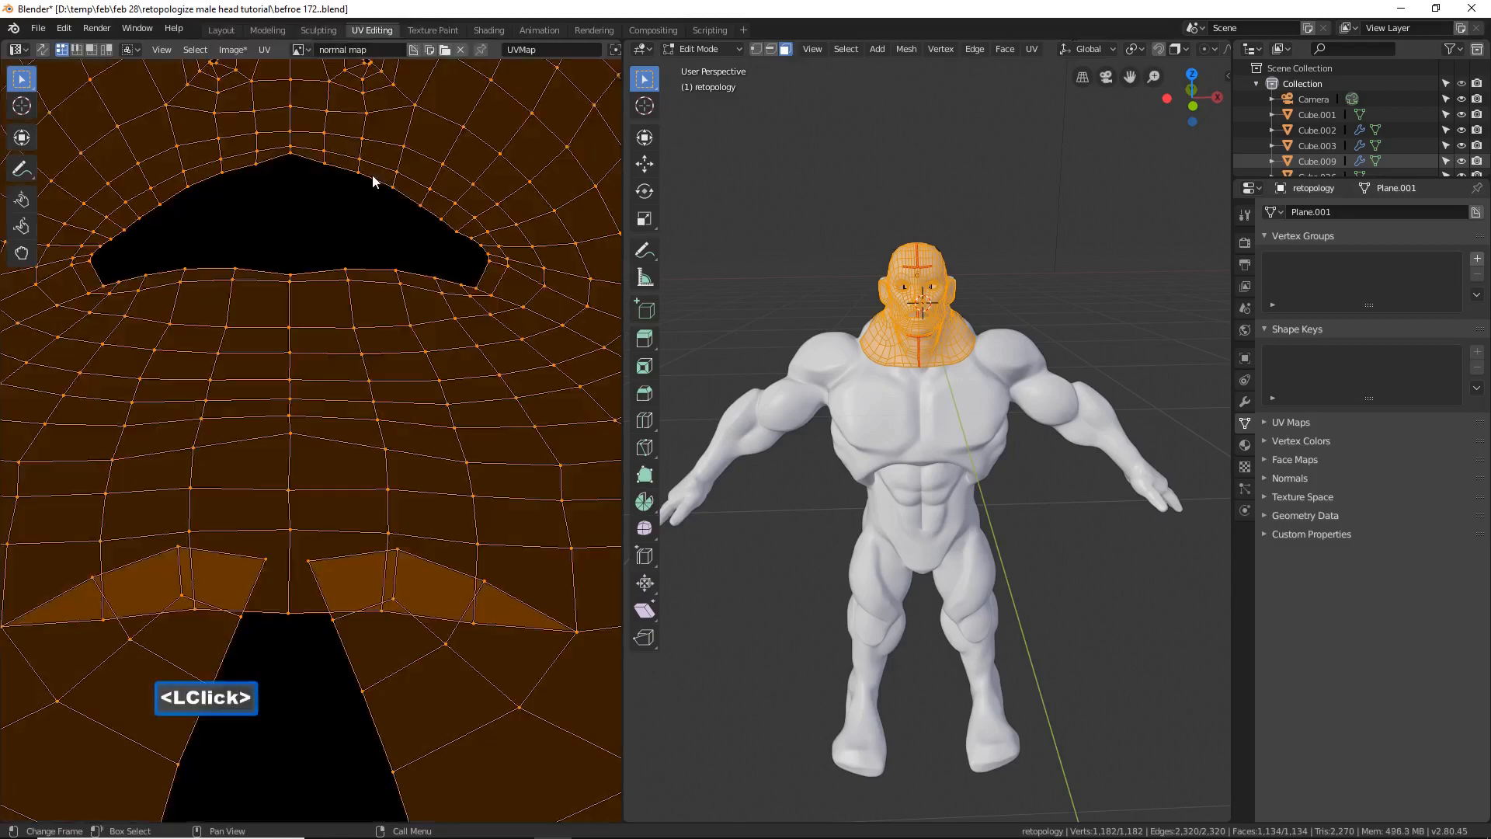
# Step: Start saving the normal map image as a new file and browse to the folder D:\temp\feb
pyautogui.scroll(-9, 445, 237)
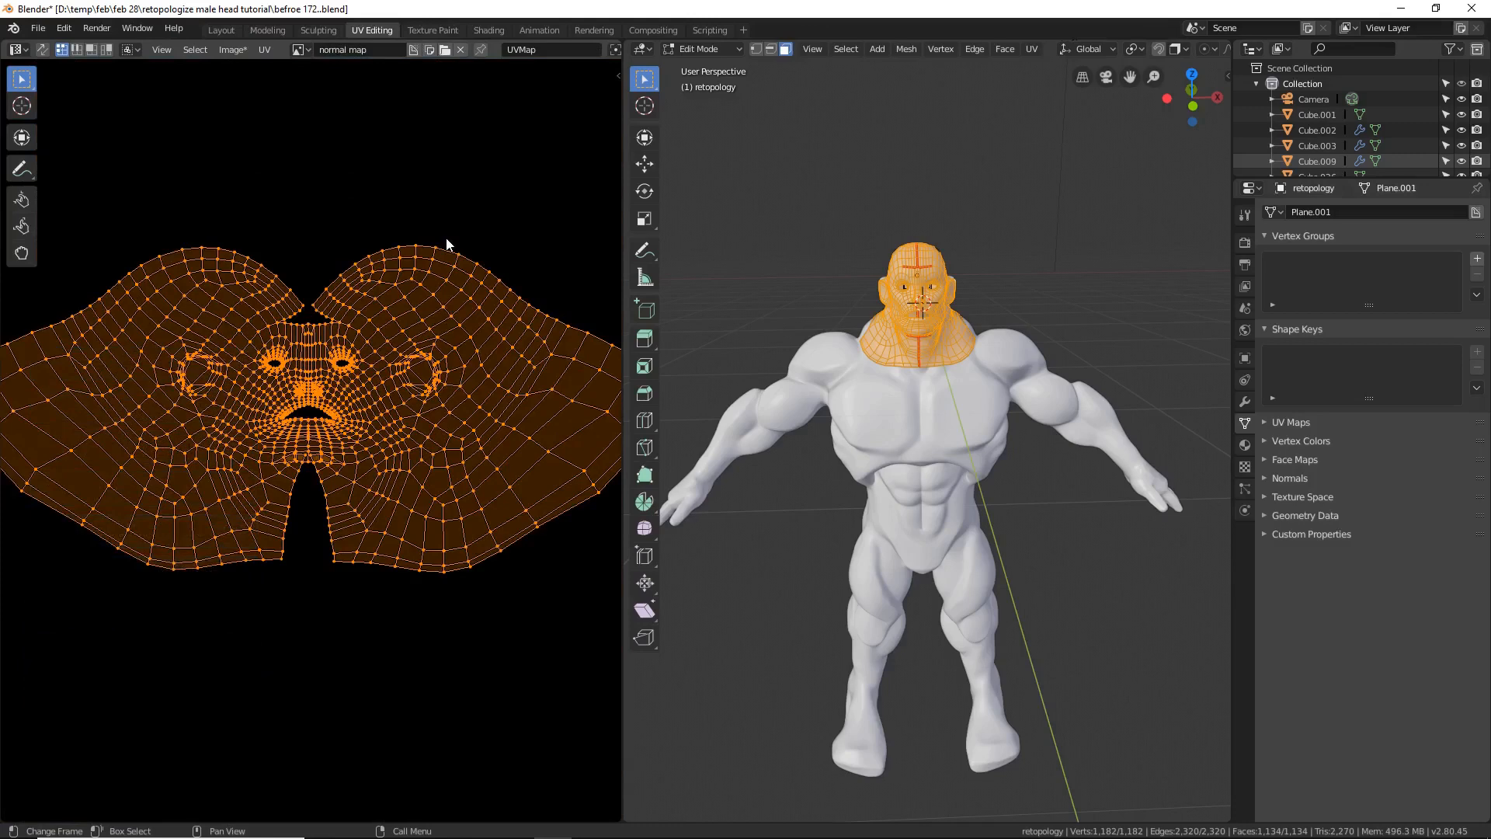
pyautogui.scroll(-1, 445, 244)
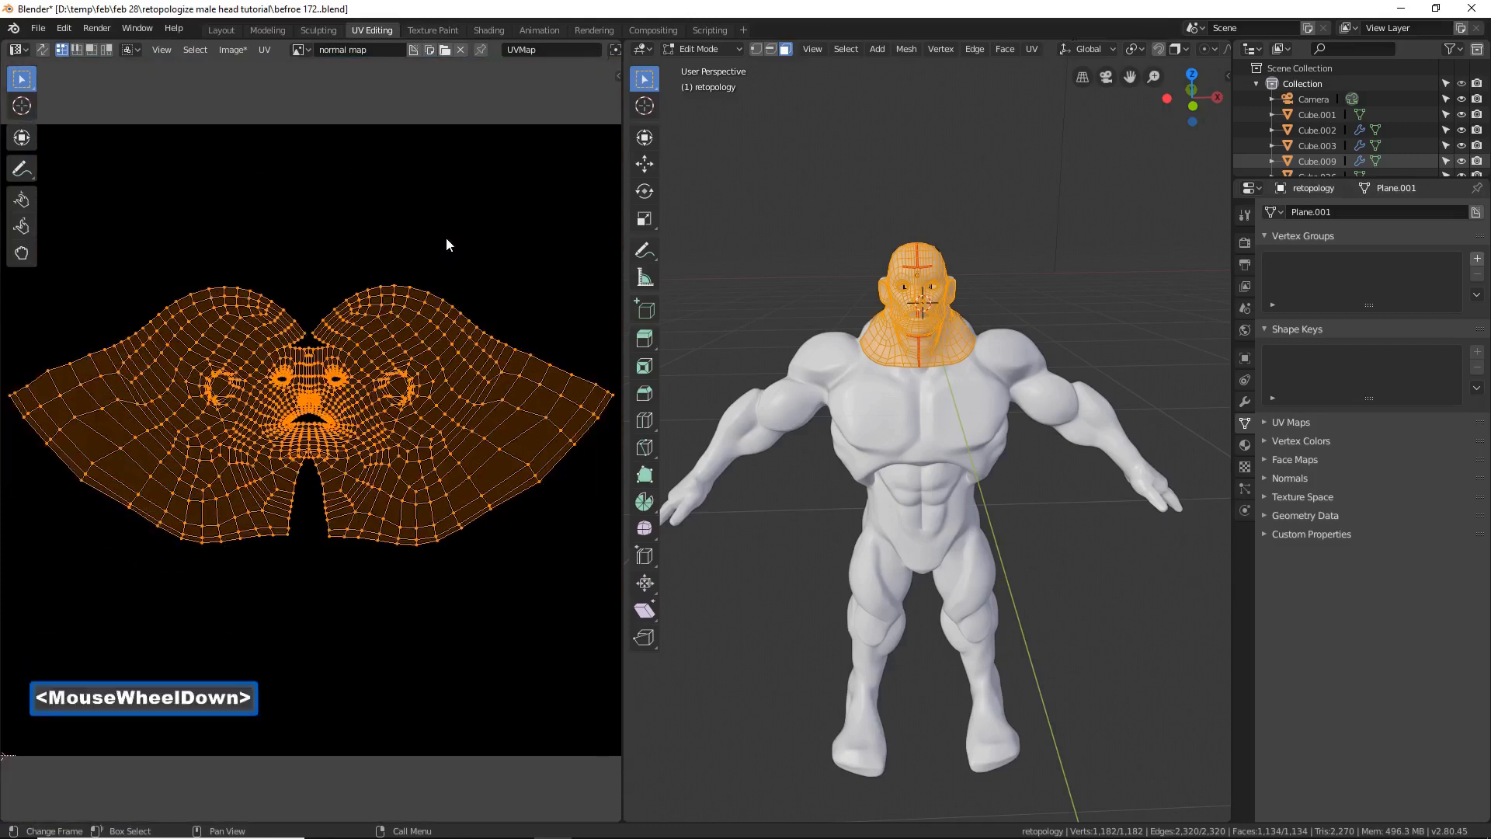
pyautogui.click(231, 50)
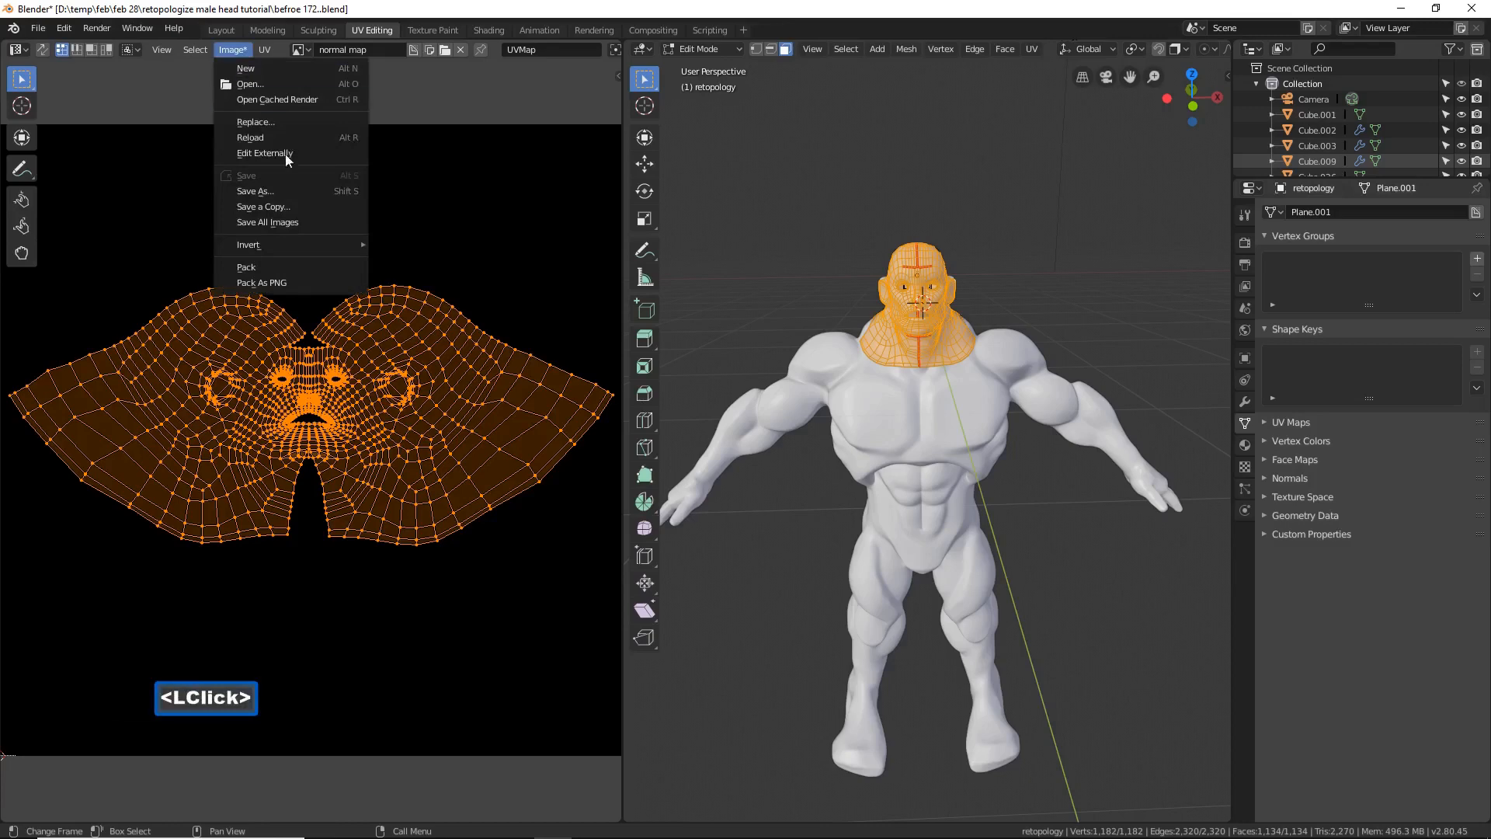
pyautogui.click(290, 191)
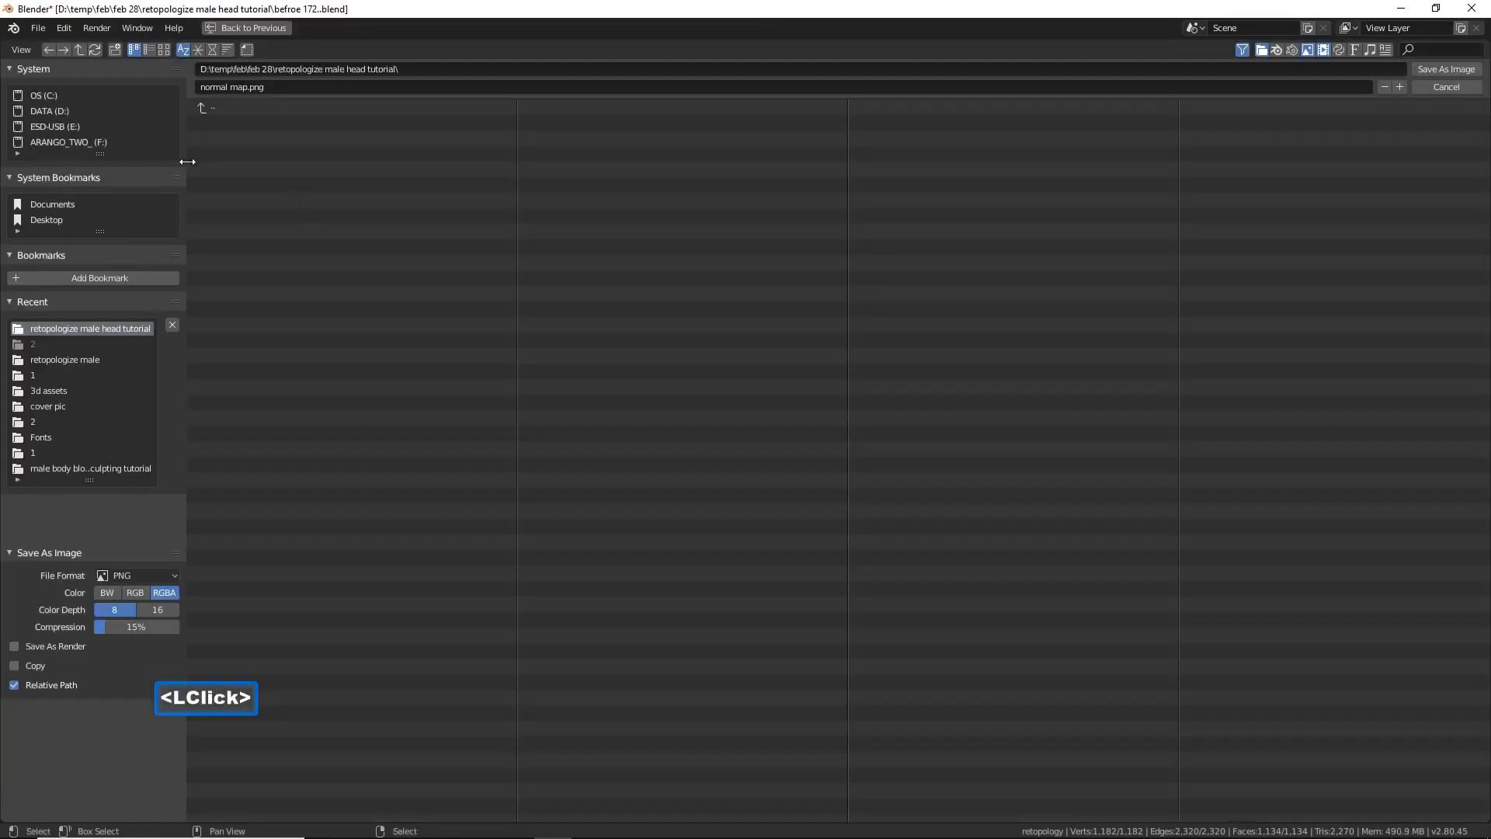
pyautogui.click(42, 111)
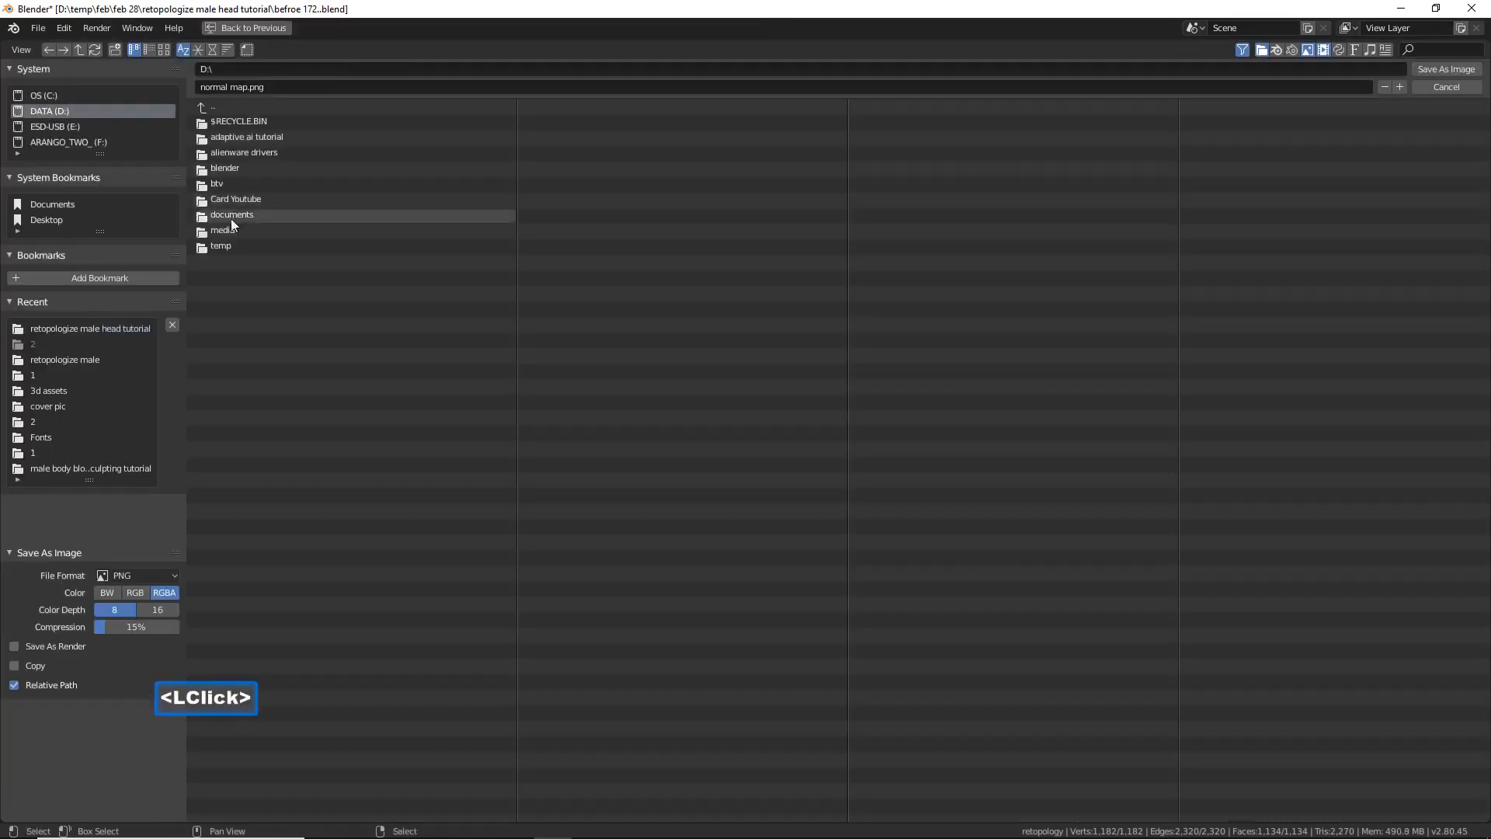
pyautogui.click(243, 246)
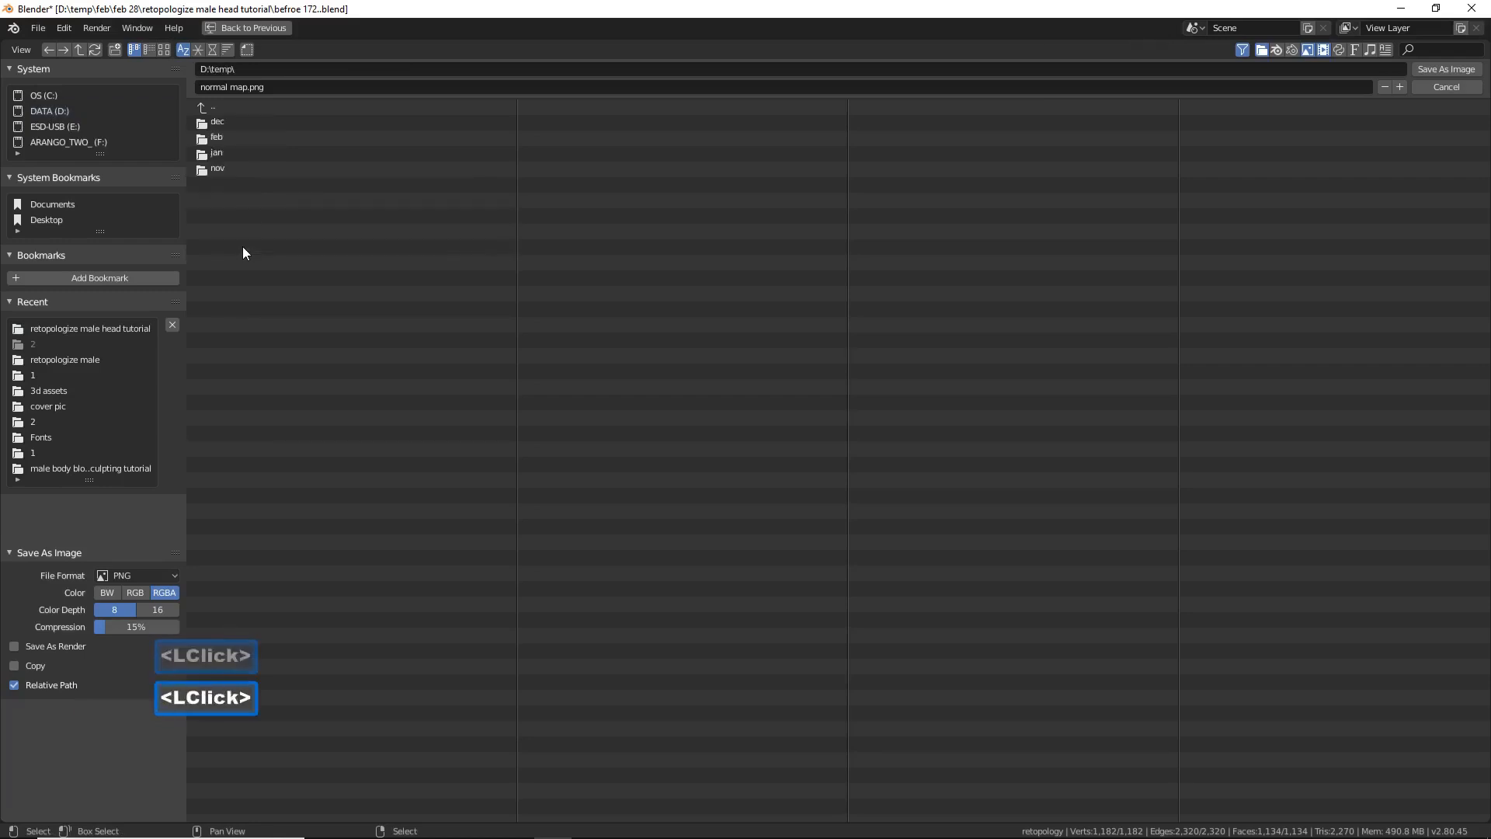
pyautogui.click(236, 137)
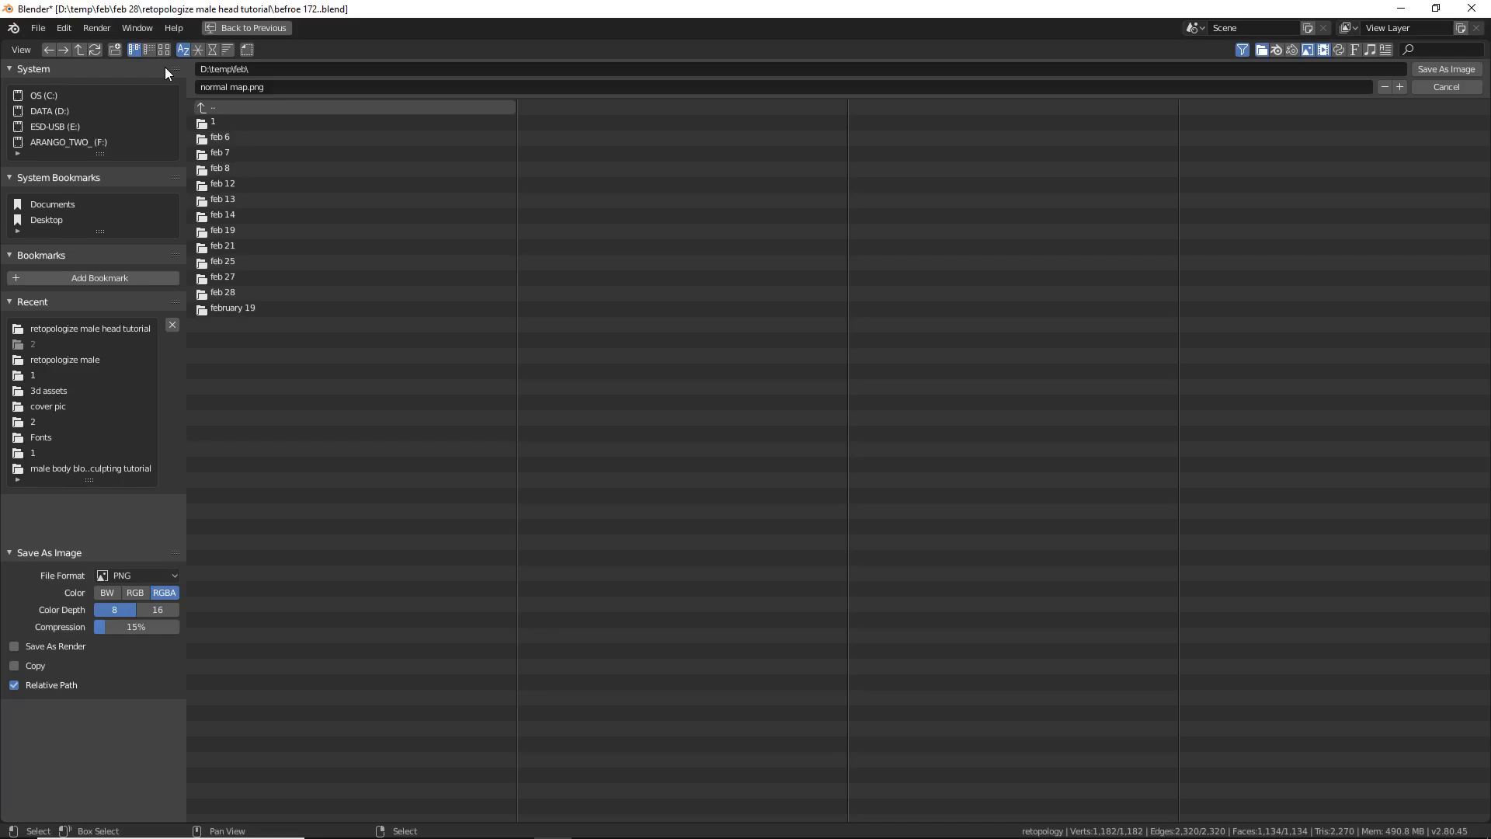
# Step: Create a folder named "march 4" inside D:\temp\feb and open it
pyautogui.click(115, 49)
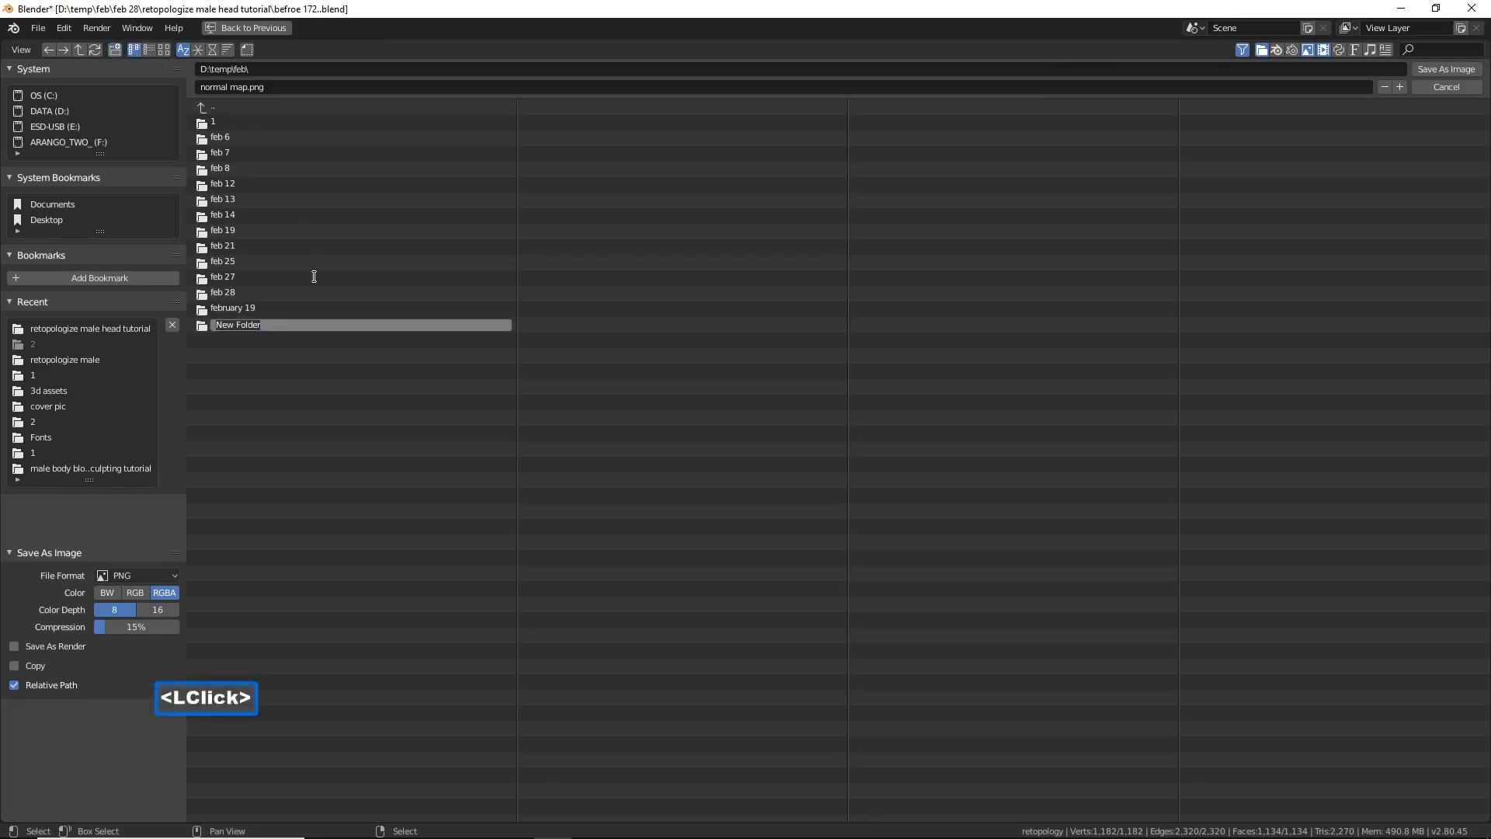
pyautogui.write('march 4')
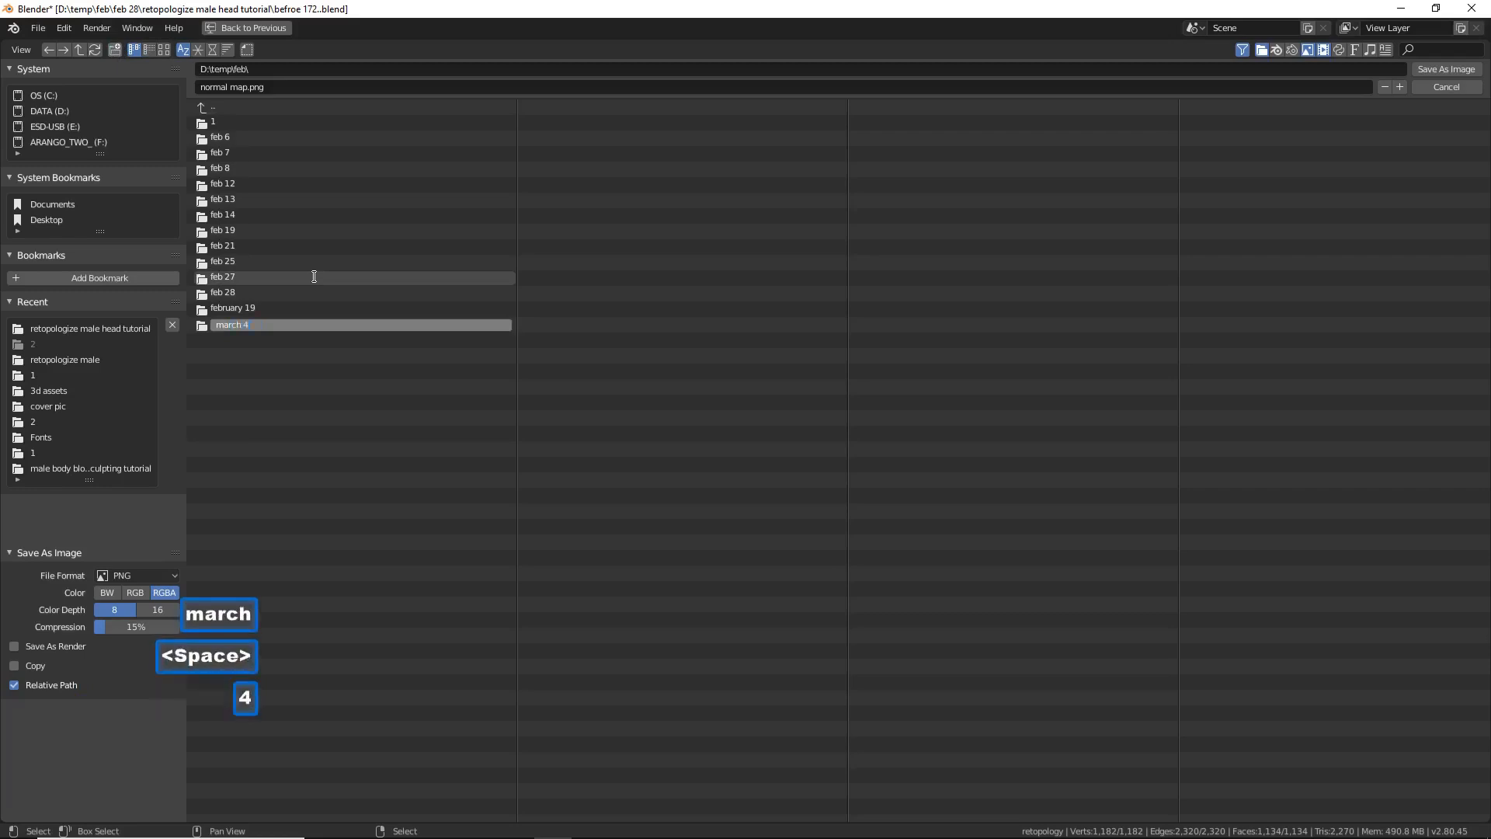
pyautogui.press('Return')
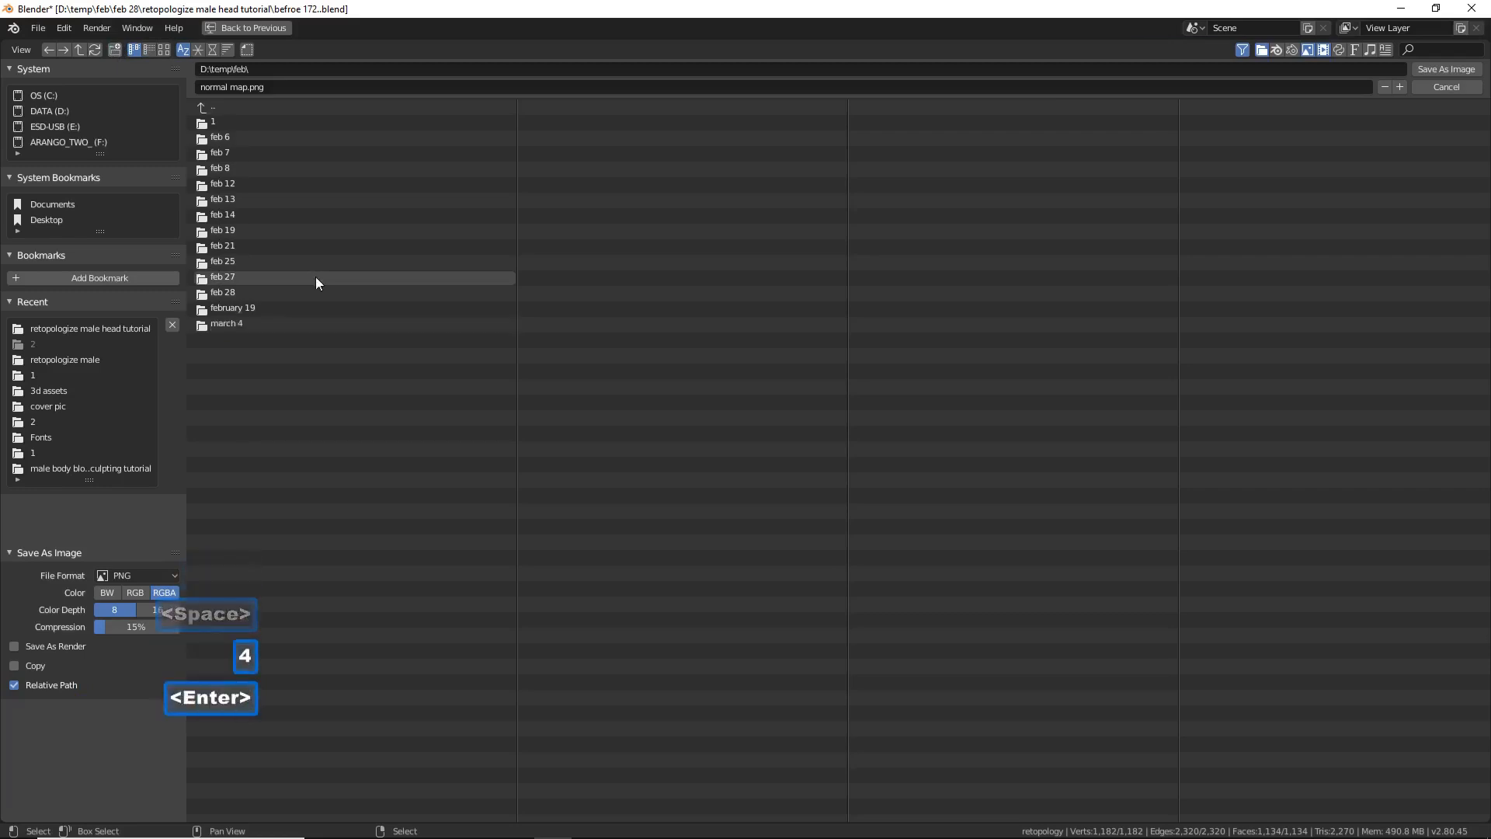
pyautogui.click(292, 319)
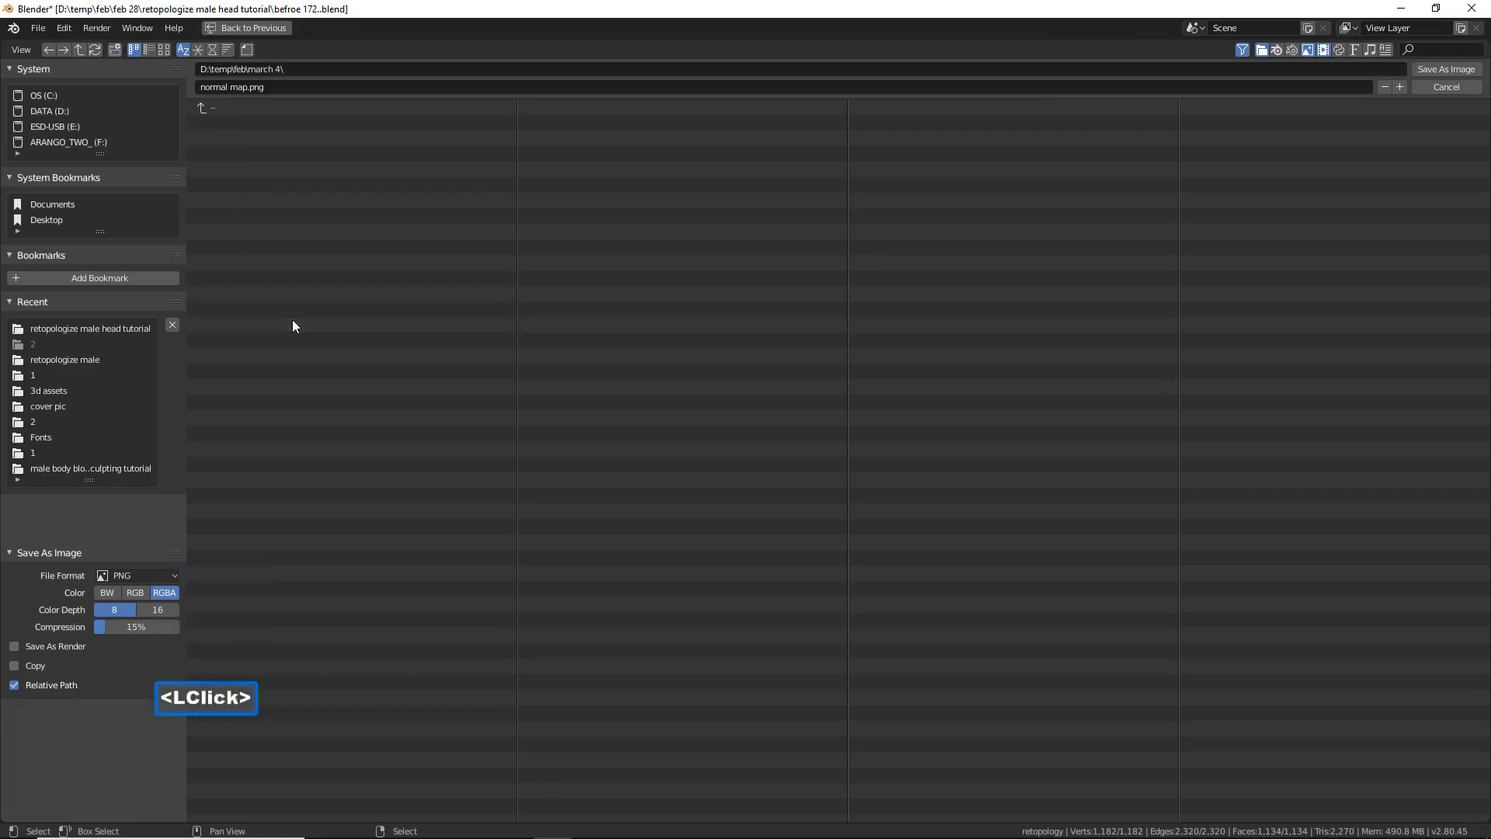
# Step: Create a folder named "normal map work" inside the "march 4" folder and open it
pyautogui.click(115, 51)
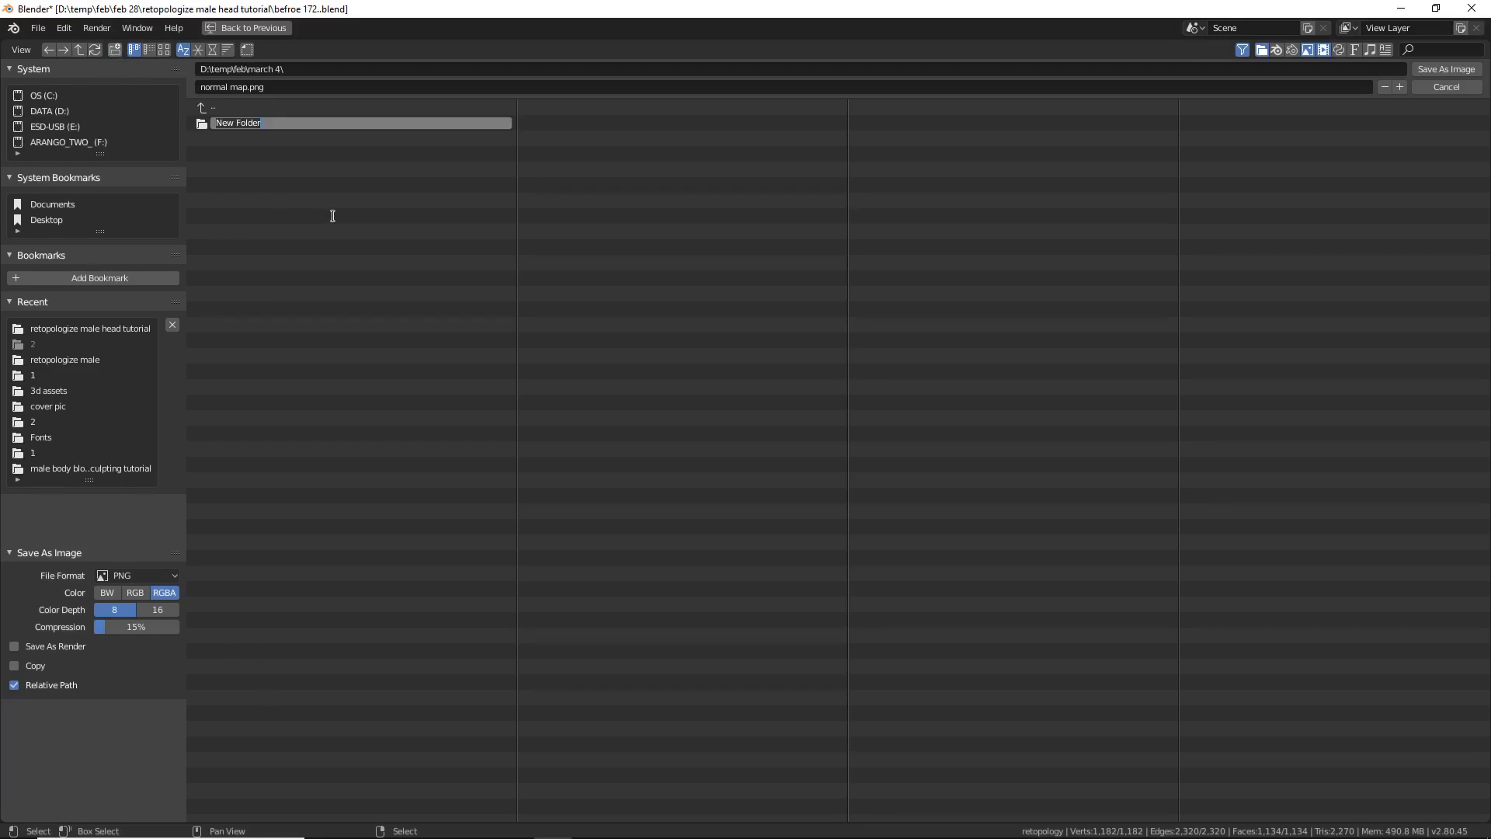
pyautogui.write('norm')
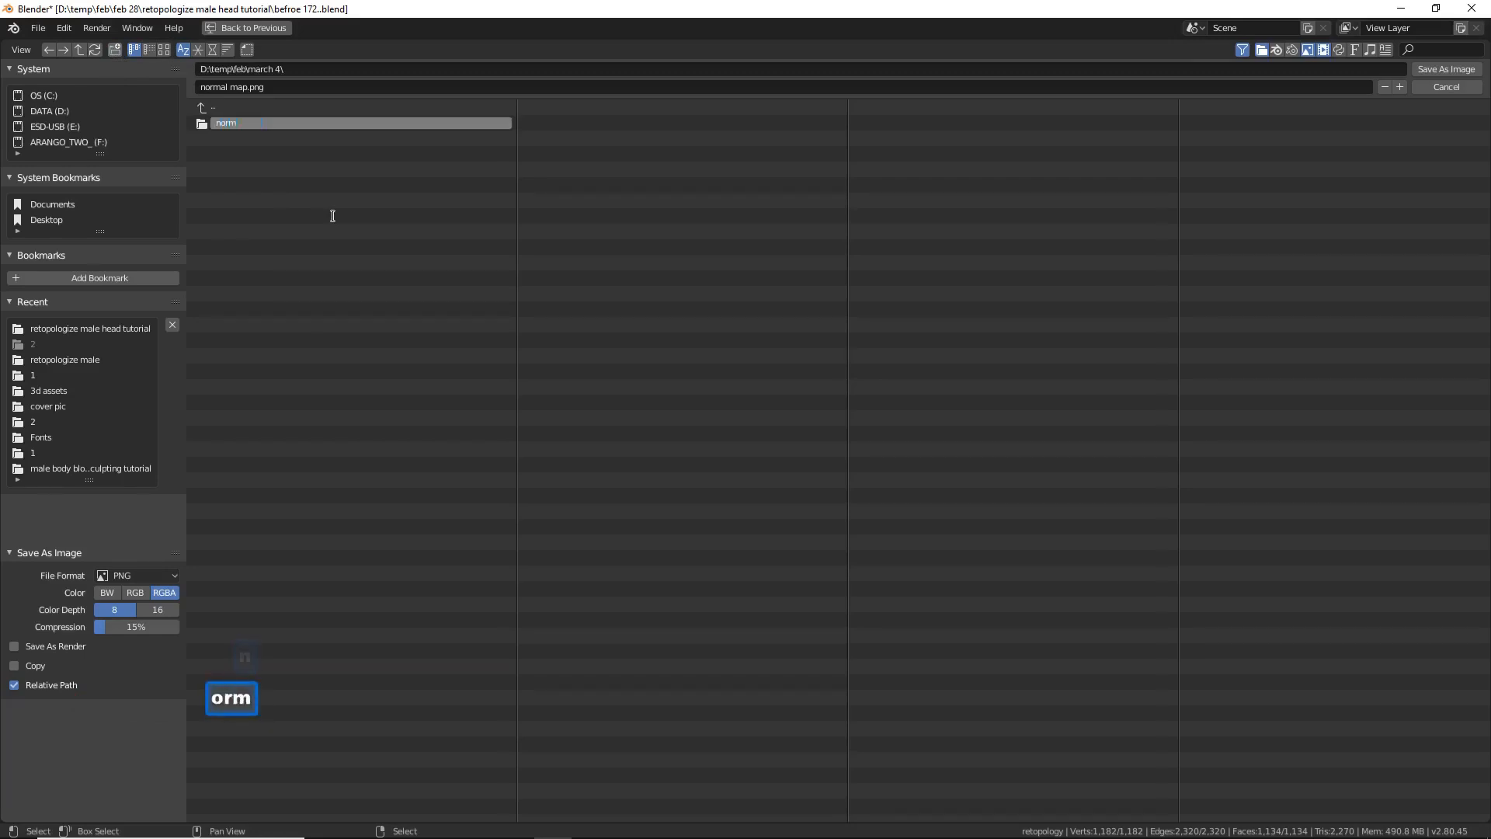
pyautogui.write('al map worj')
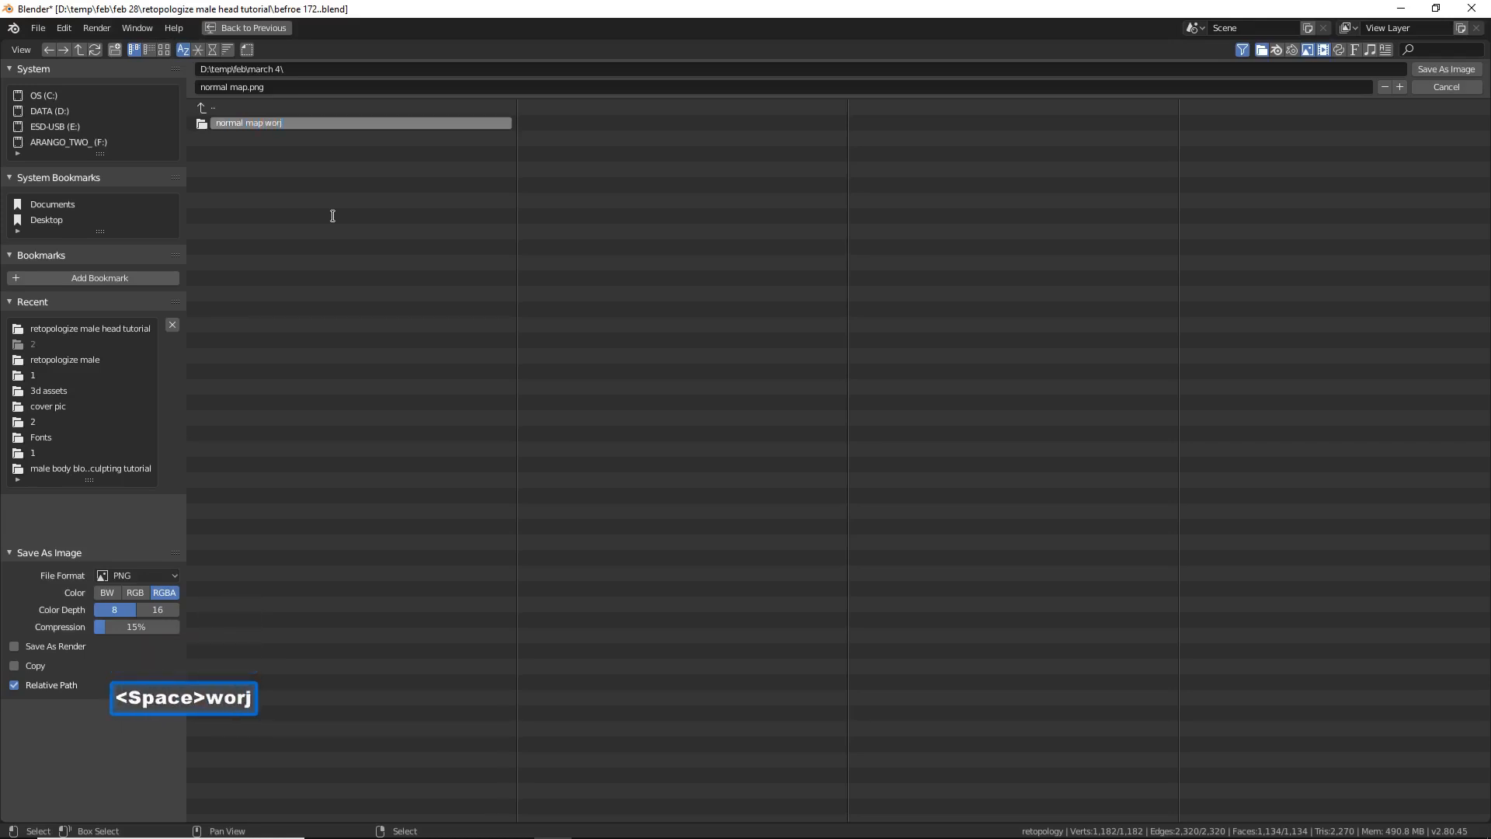
pyautogui.press('BackSpace')
pyautogui.write('k')
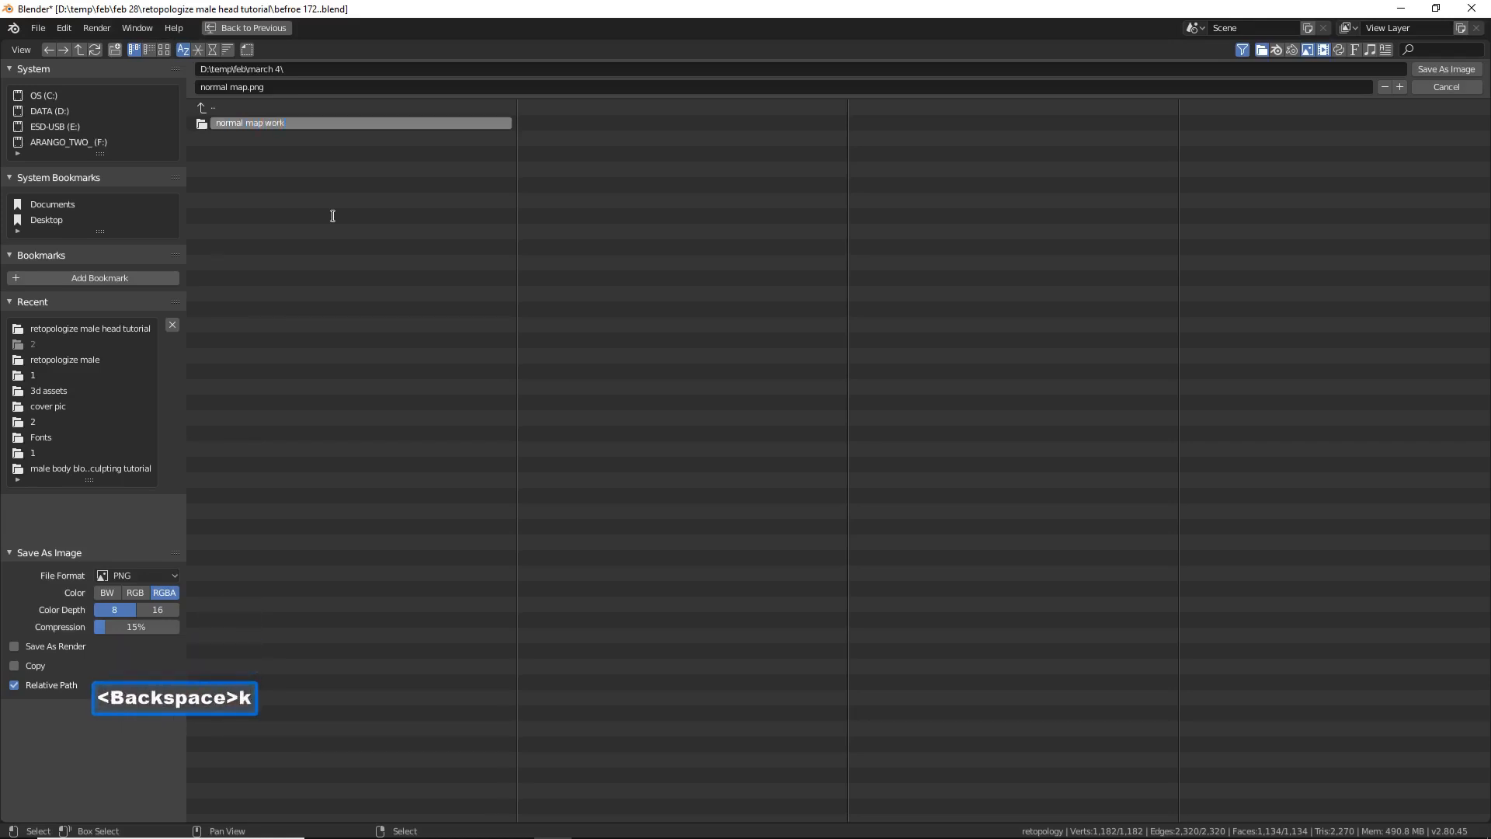
pyautogui.press('Return')
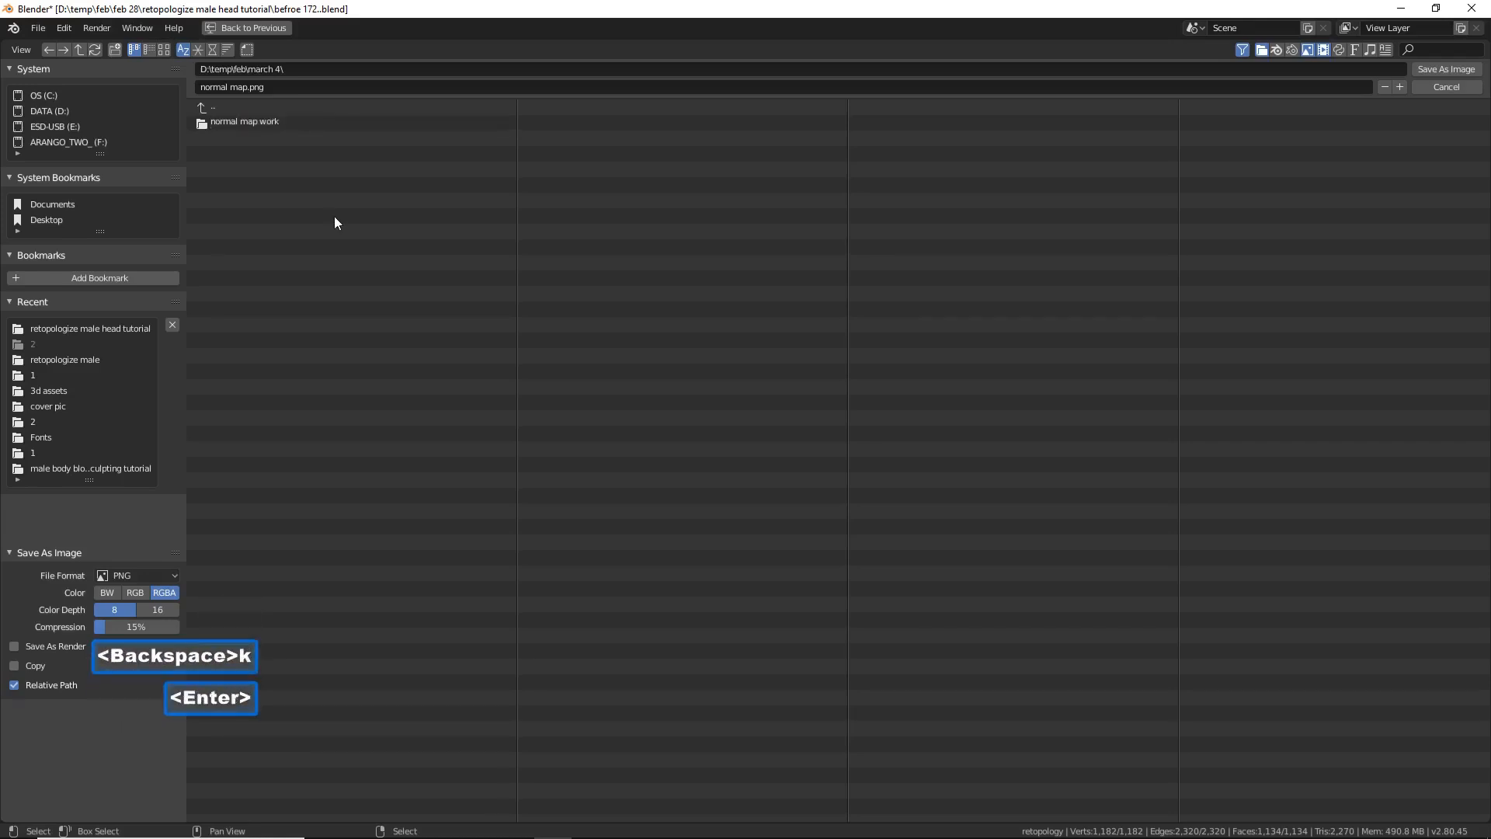
pyautogui.click(319, 119)
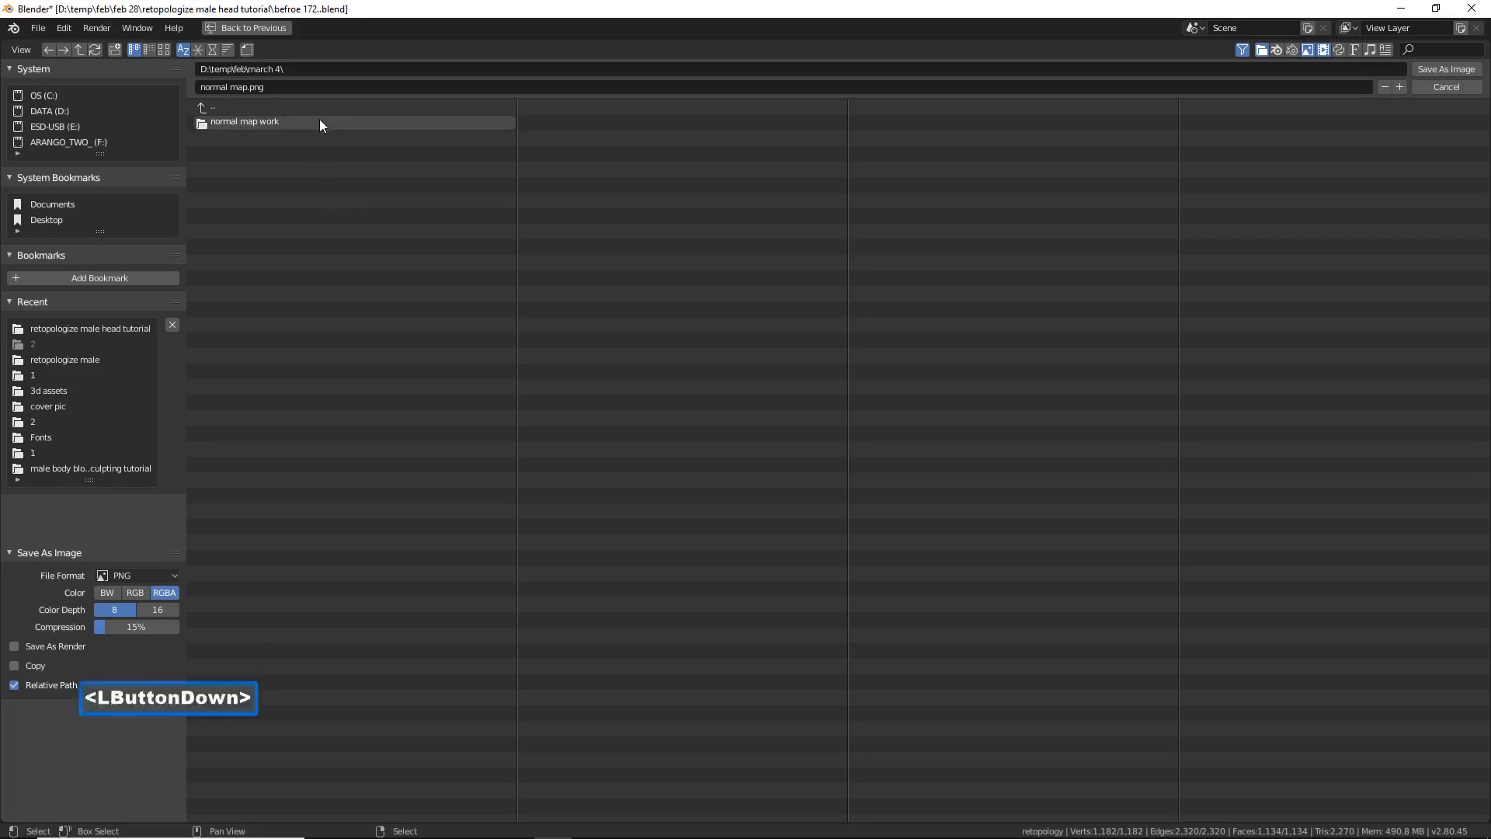
# Step: Create and open a folder named "maps" inside "normal map work", and save the image there as normal map.png
pyautogui.click(115, 49)
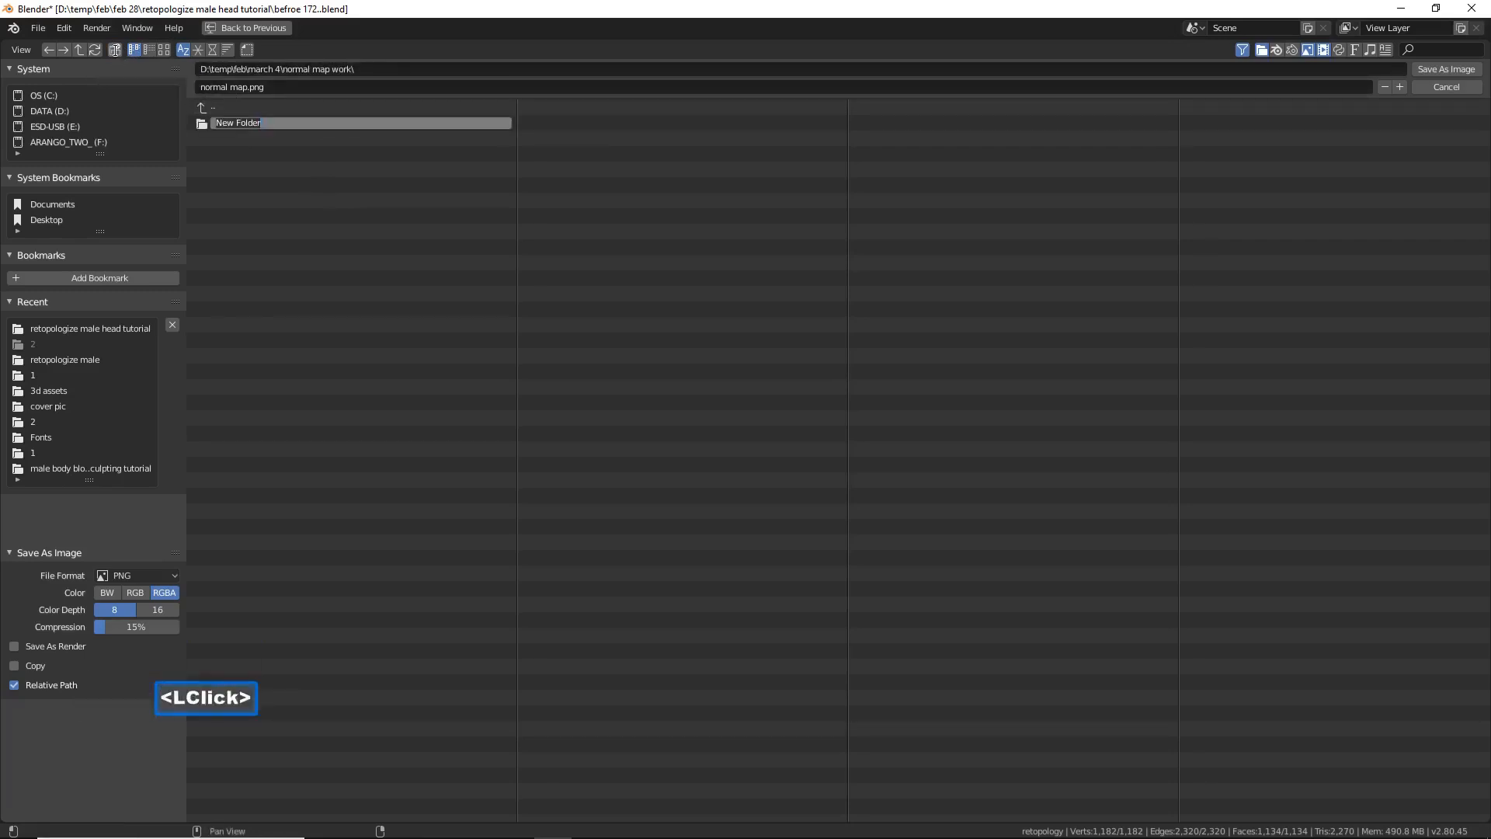
pyautogui.write('maps')
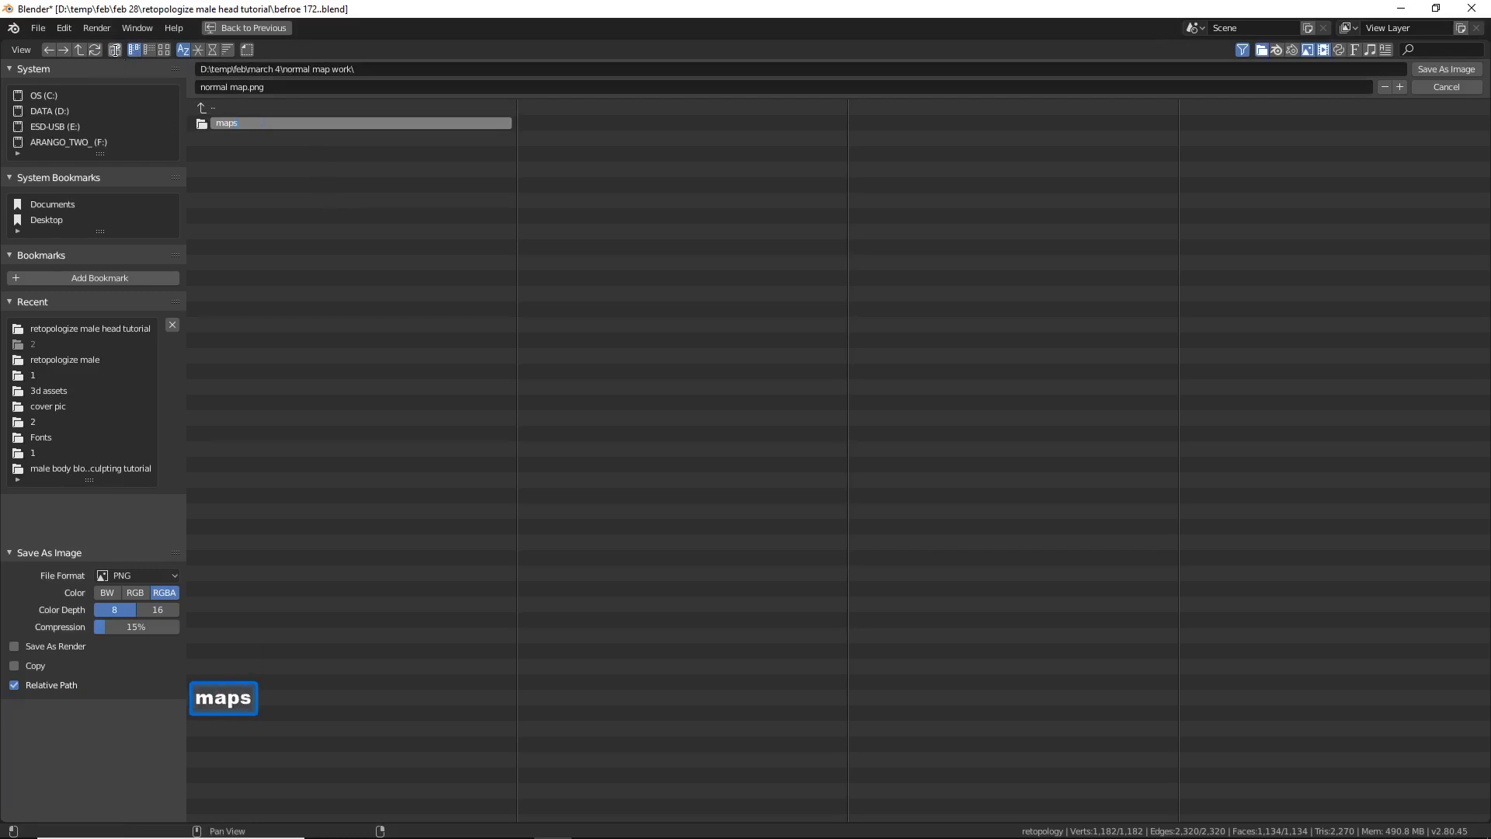
pyautogui.press('Return')
pyautogui.click(241, 123)
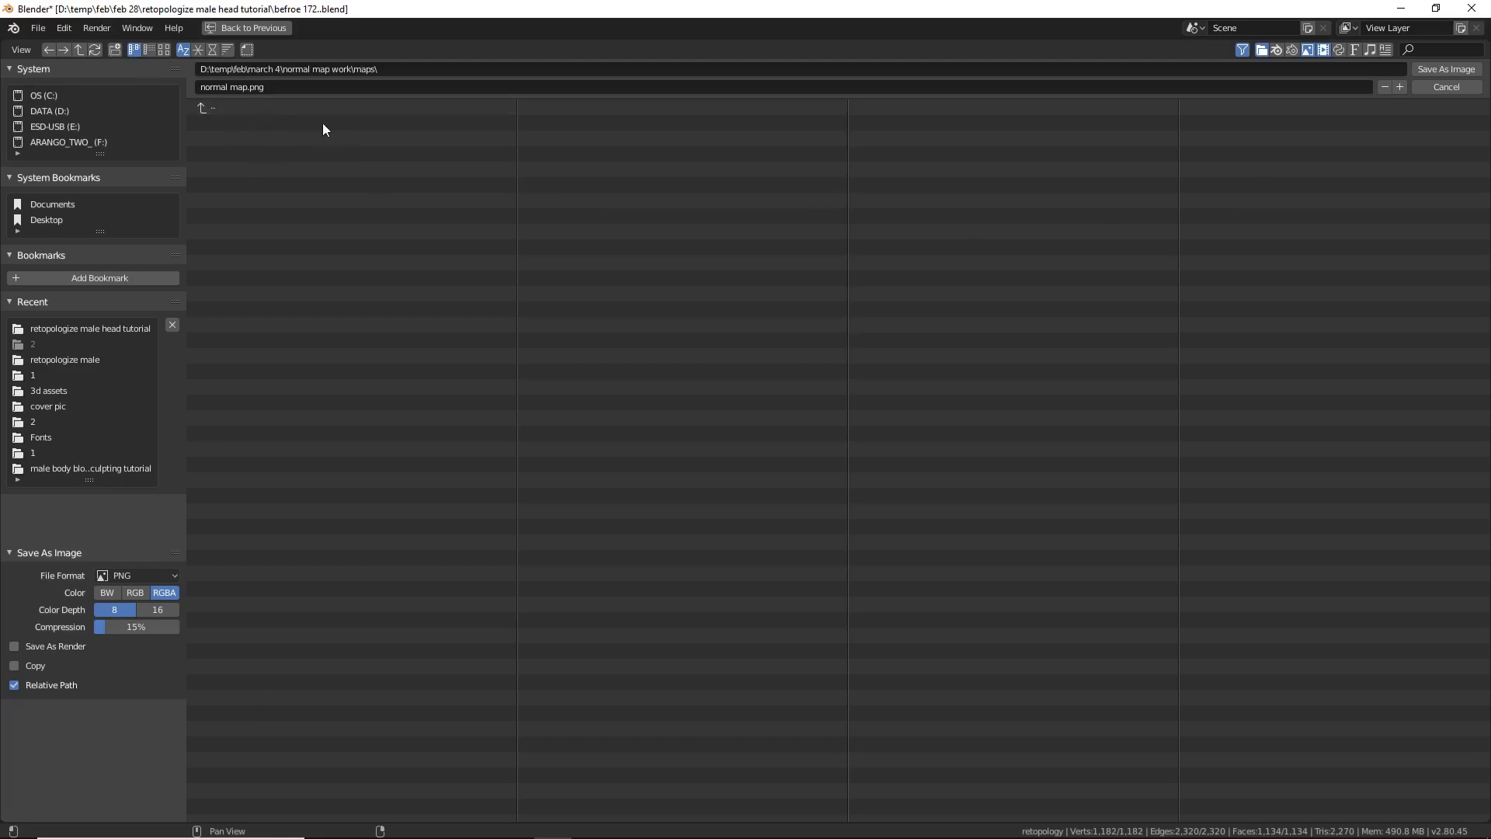
pyautogui.click(1422, 70)
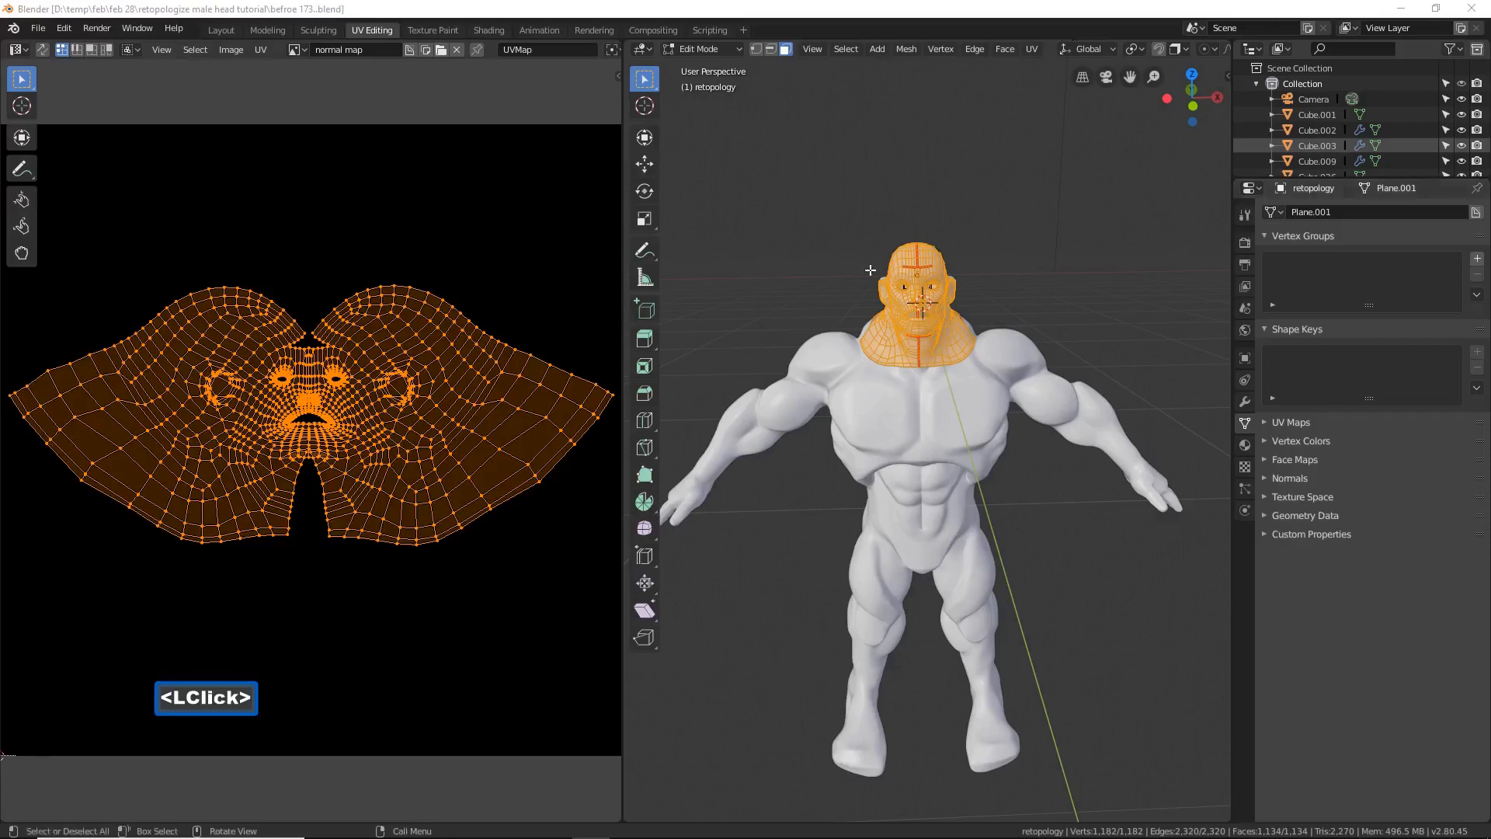
# Step: Deselect the whole head mesh and switch to the Shading workspace
pyautogui.click(897, 12)
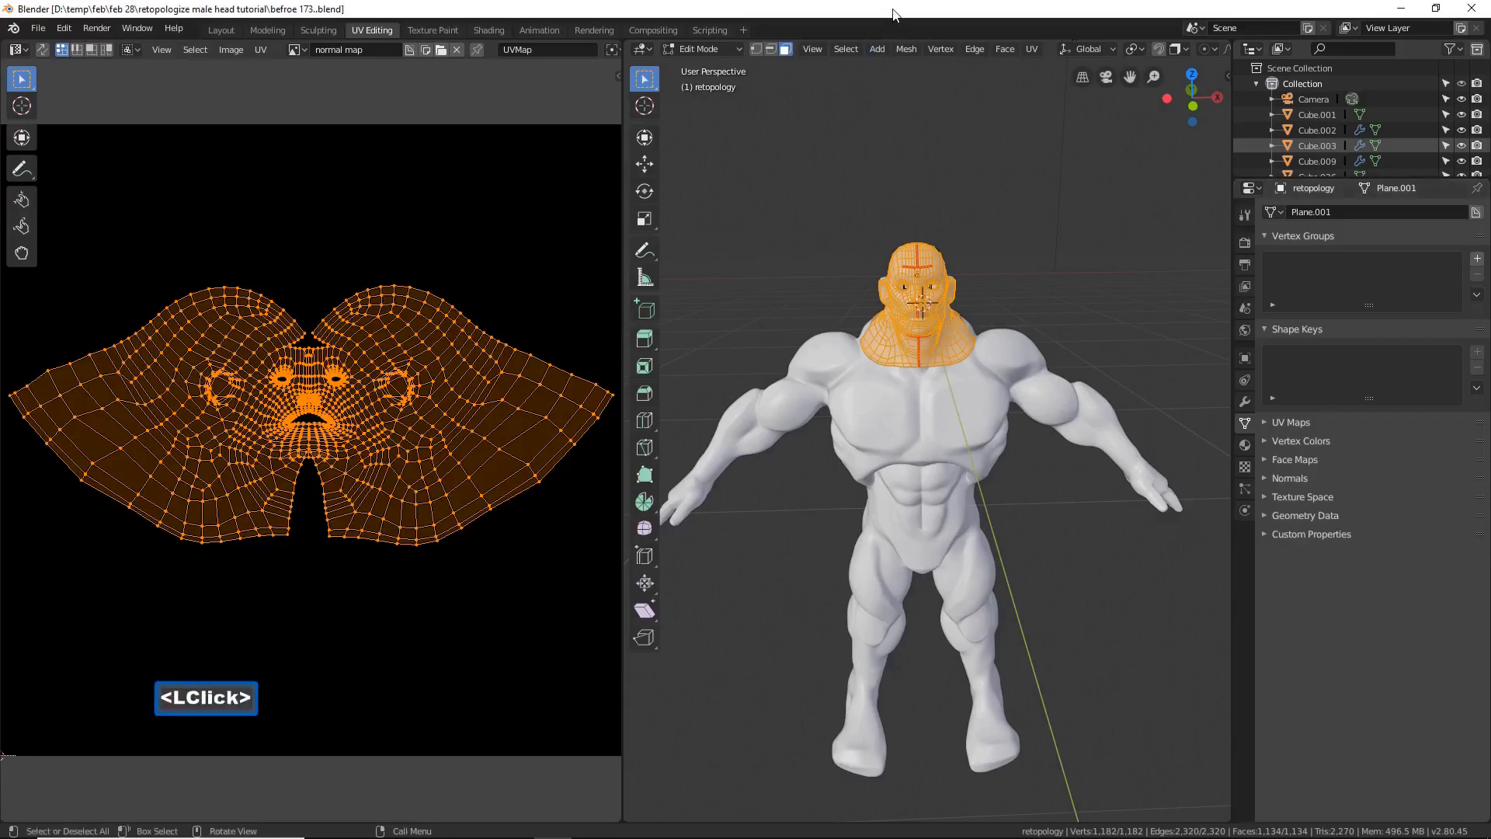
pyautogui.click(1030, 204)
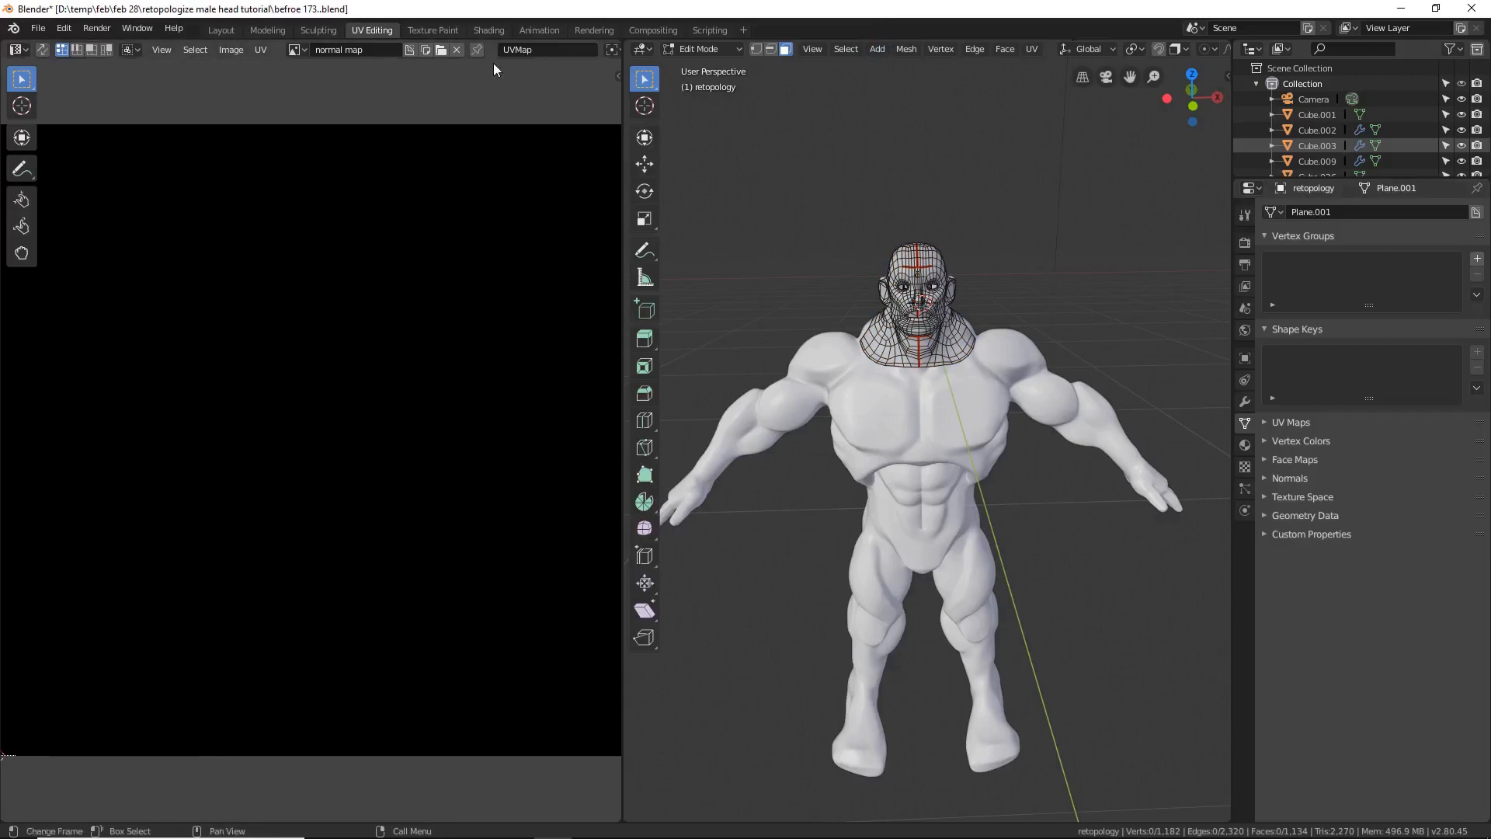
pyautogui.click(487, 25)
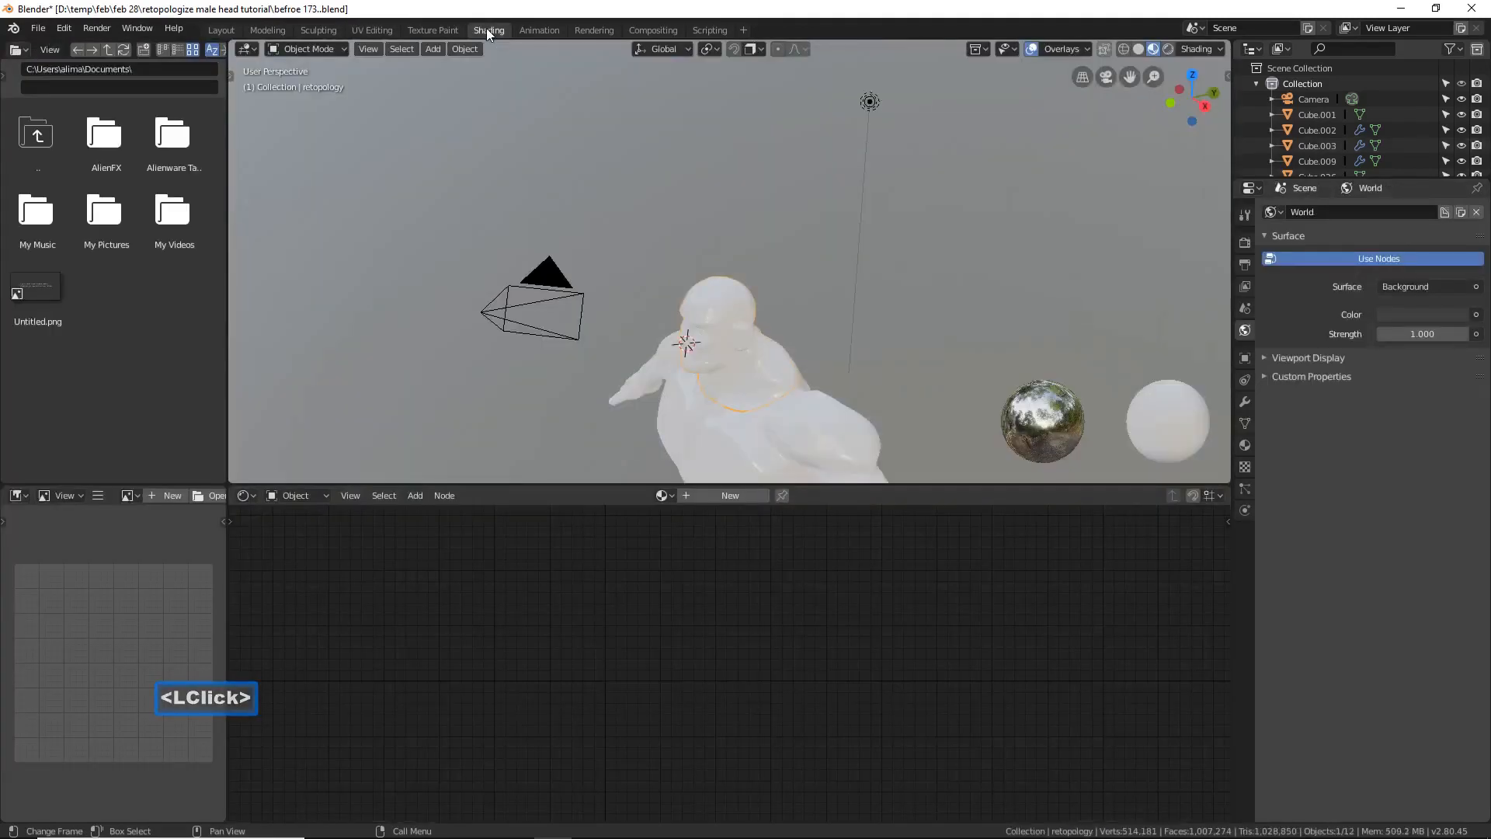
pyautogui.moveTo(786, 397); pyautogui.dragTo(828, 268, button='middle')
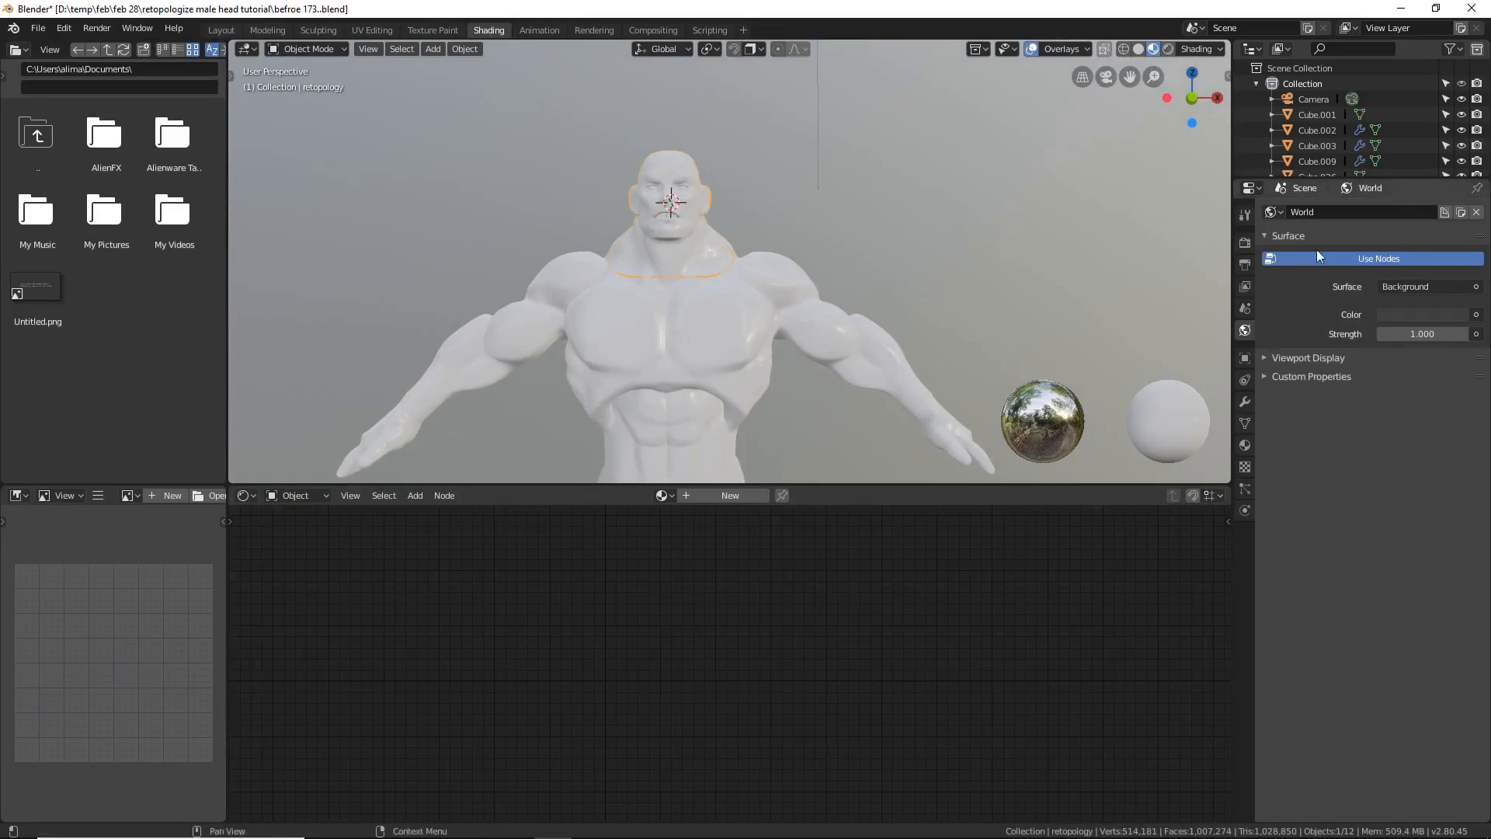
# Step: Set the scene's render engine to Cycles
pyautogui.click(1244, 244)
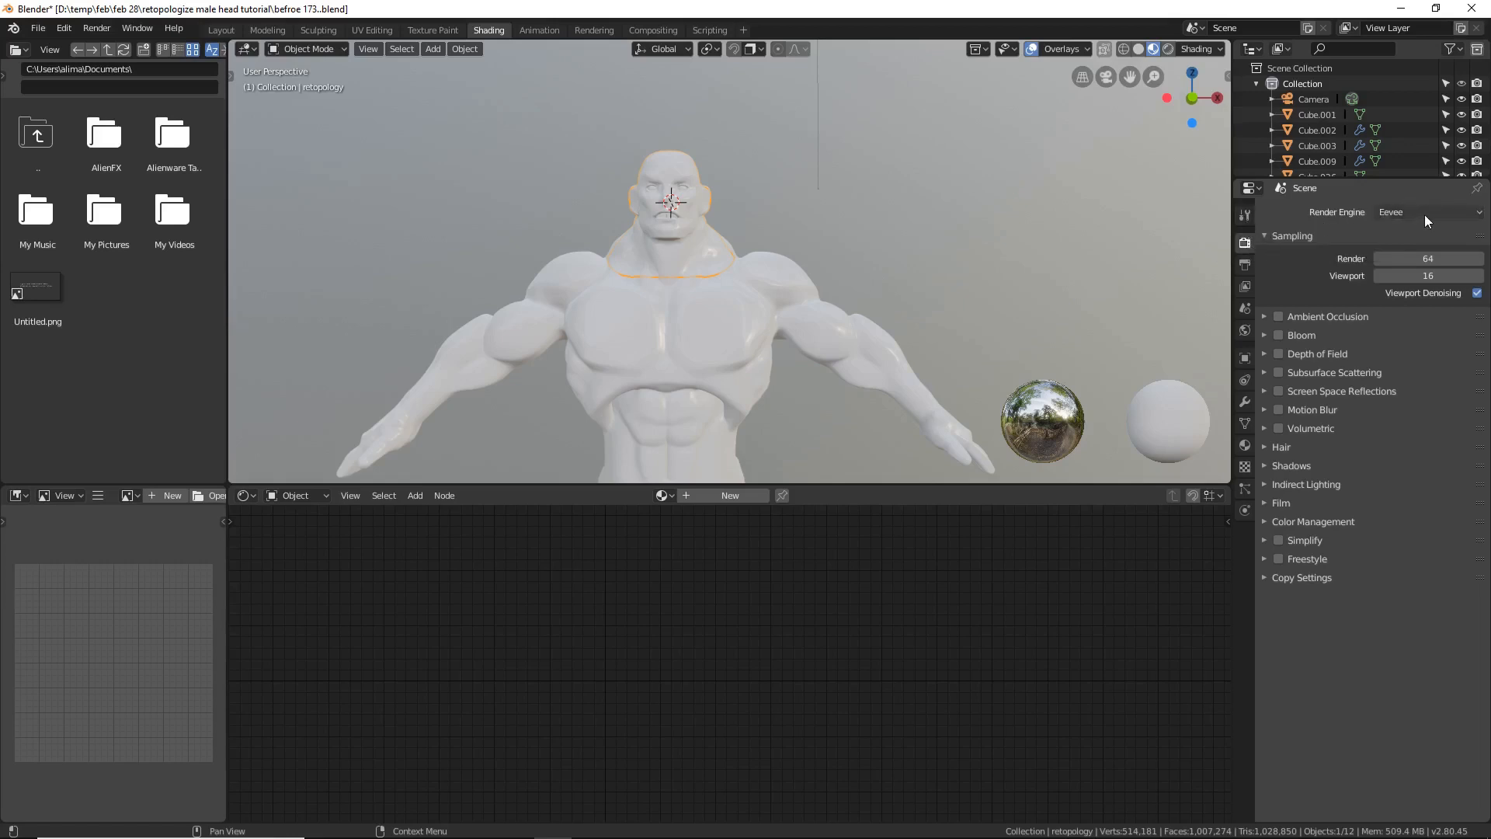
pyautogui.click(1475, 215)
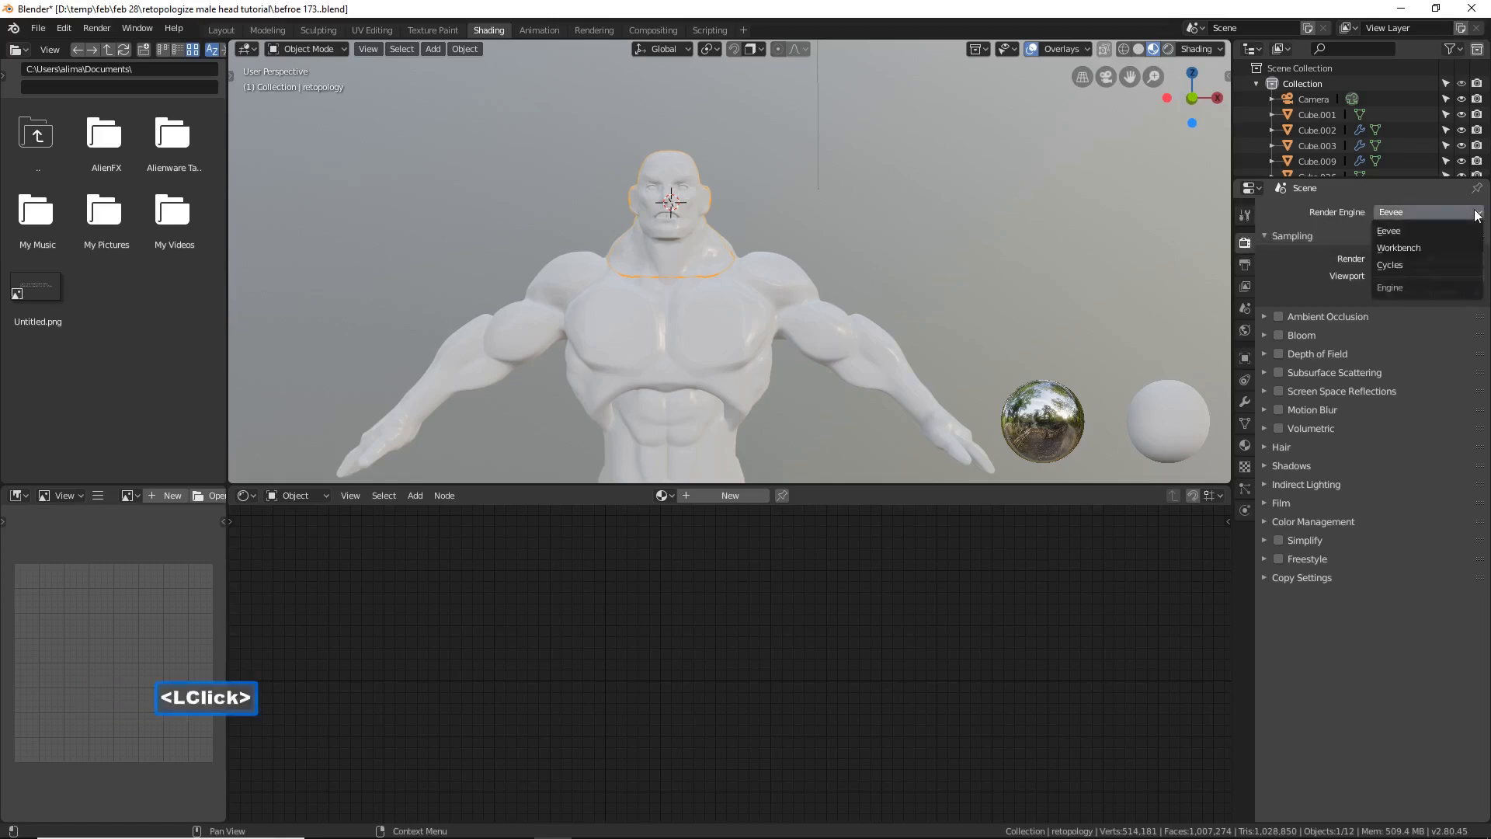
pyautogui.click(1437, 264)
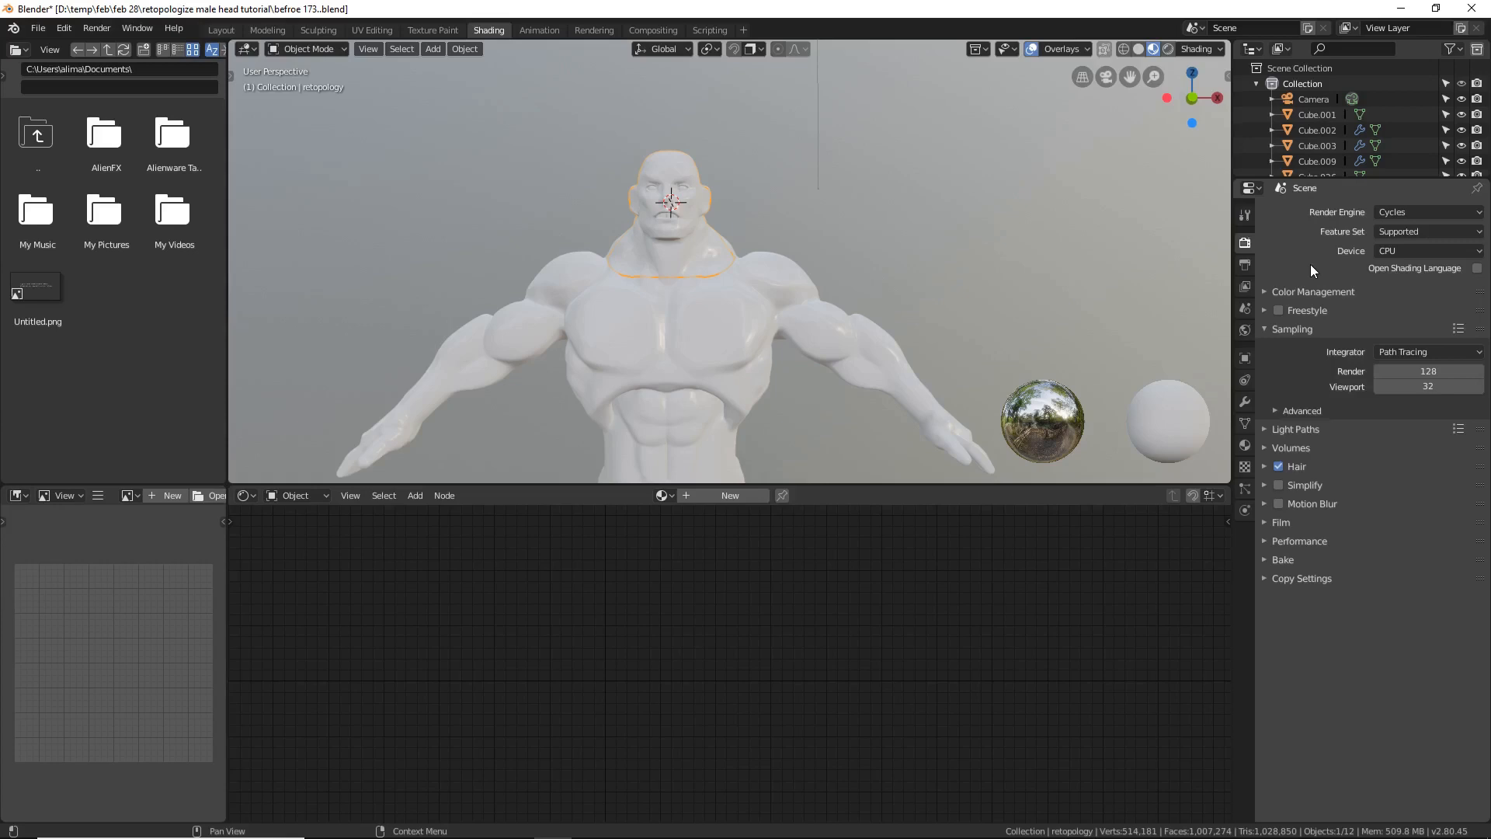
# Step: Create a new material for the retopology head and add an Image Texture node before the Principled BSDF
pyautogui.click(756, 496)
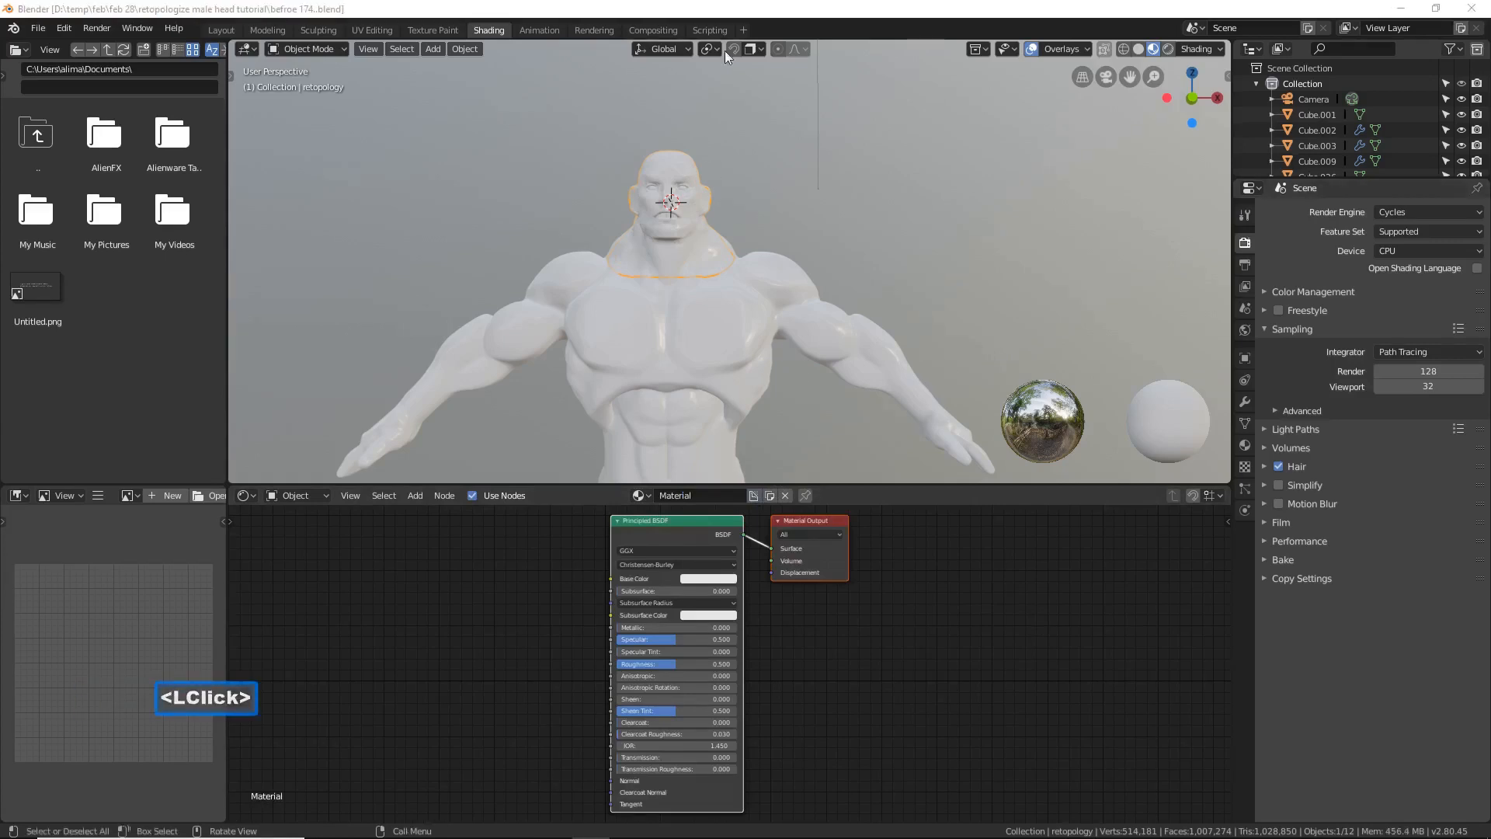
pyautogui.click(751, 16)
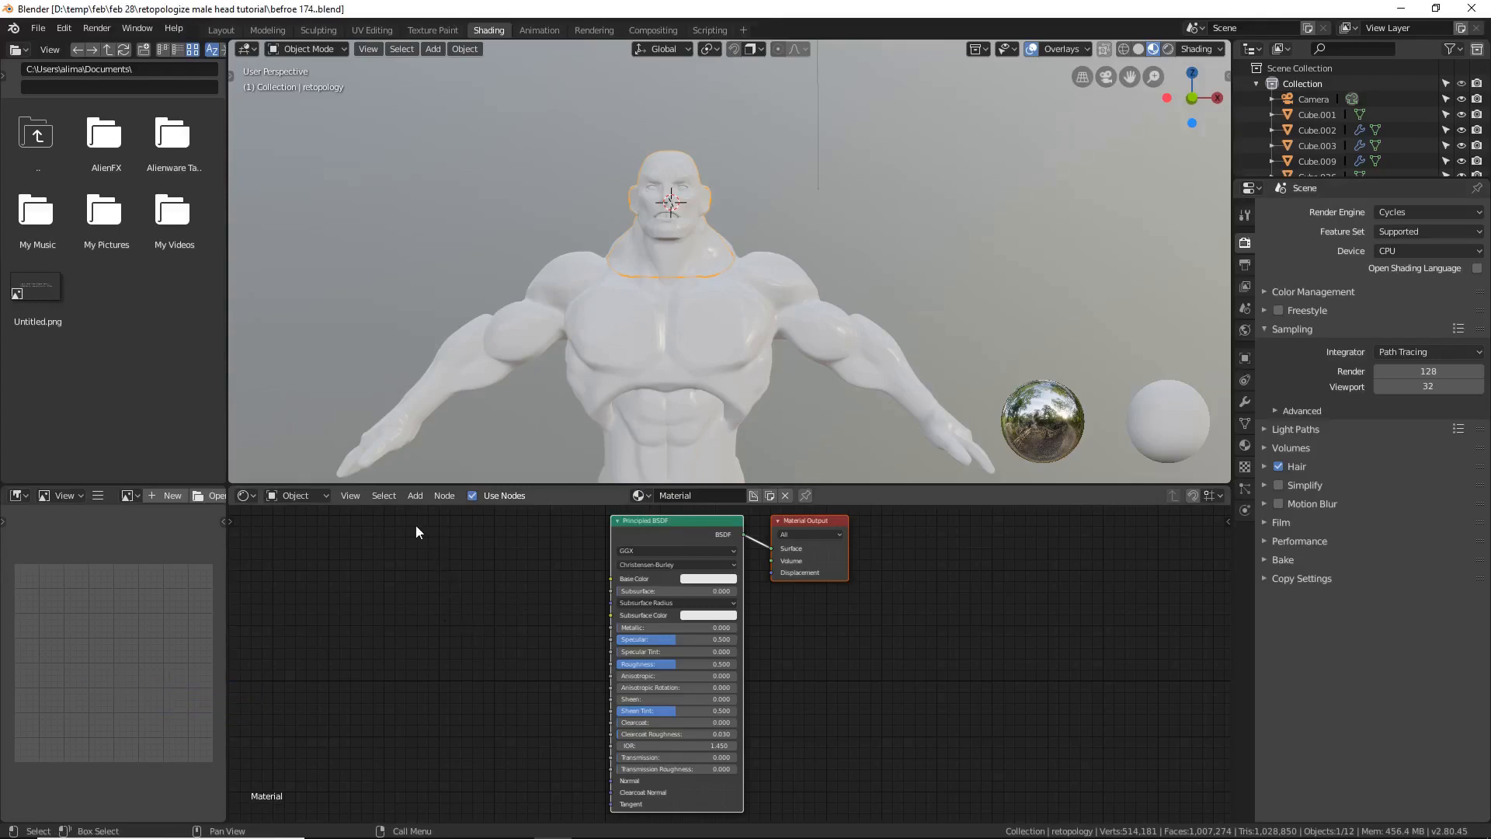
pyautogui.click(410, 496)
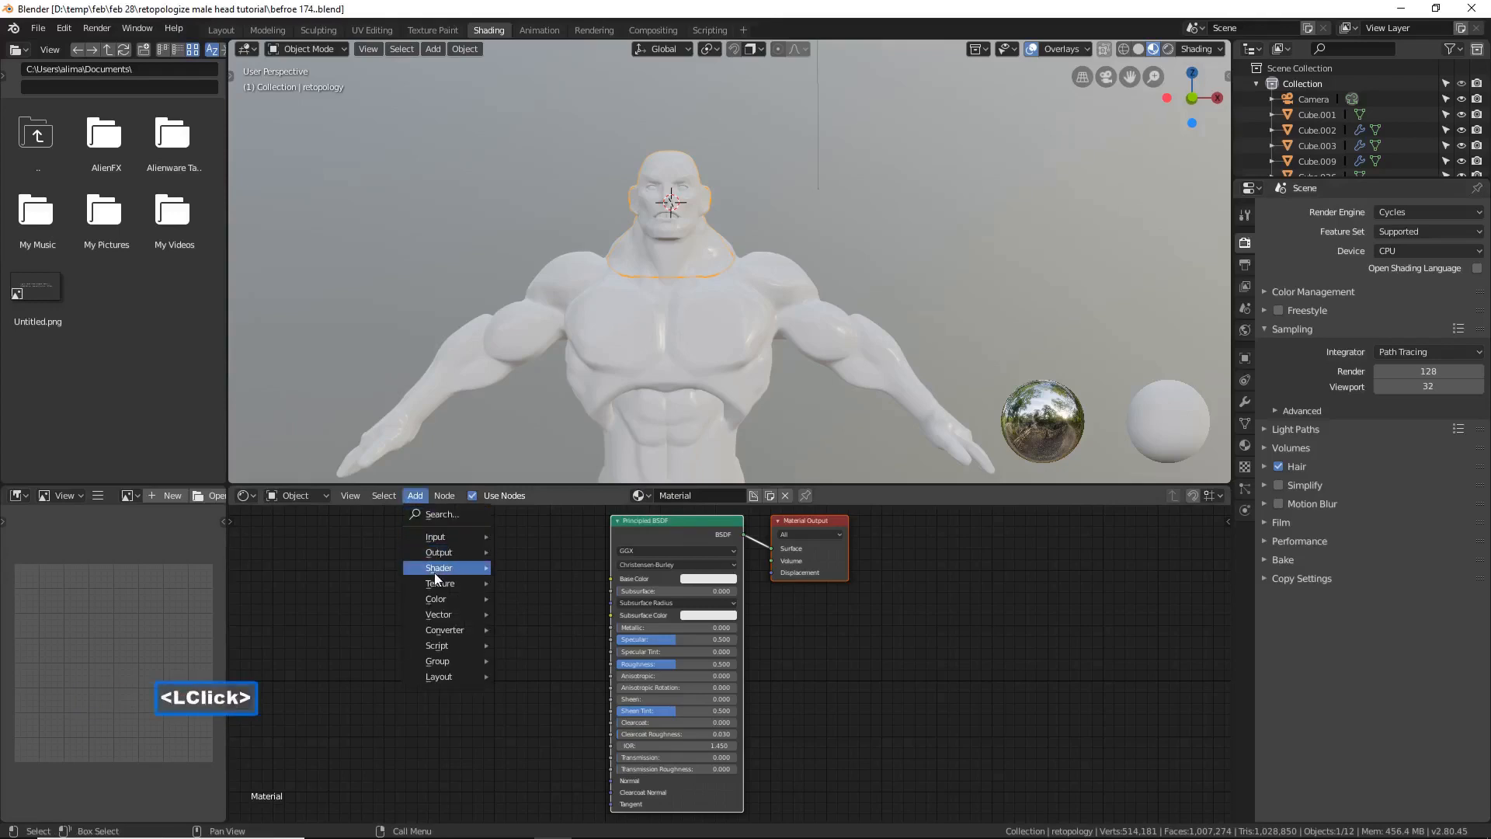
pyautogui.moveTo(435, 571)
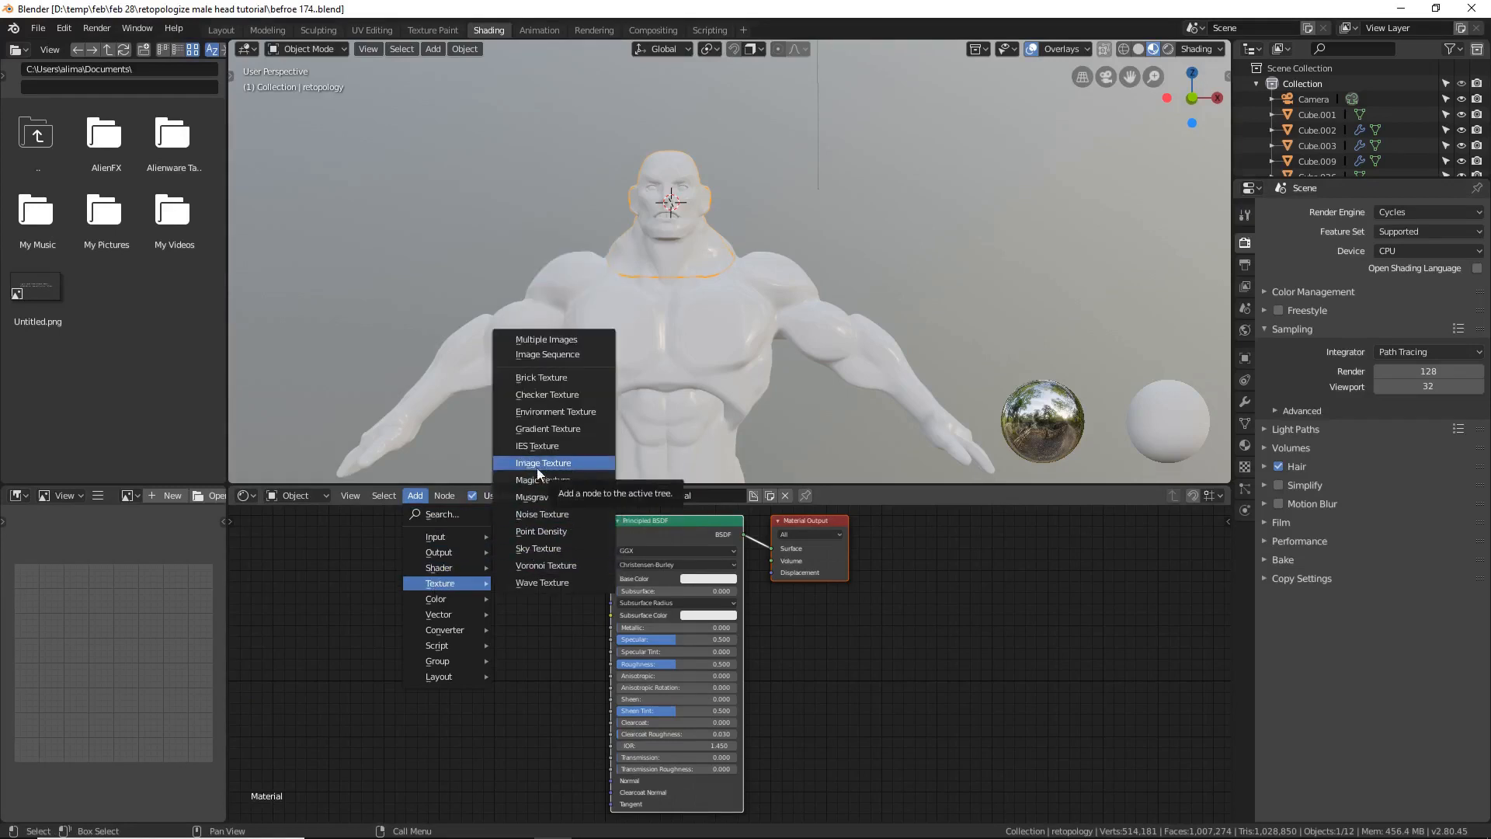
pyautogui.click(509, 462)
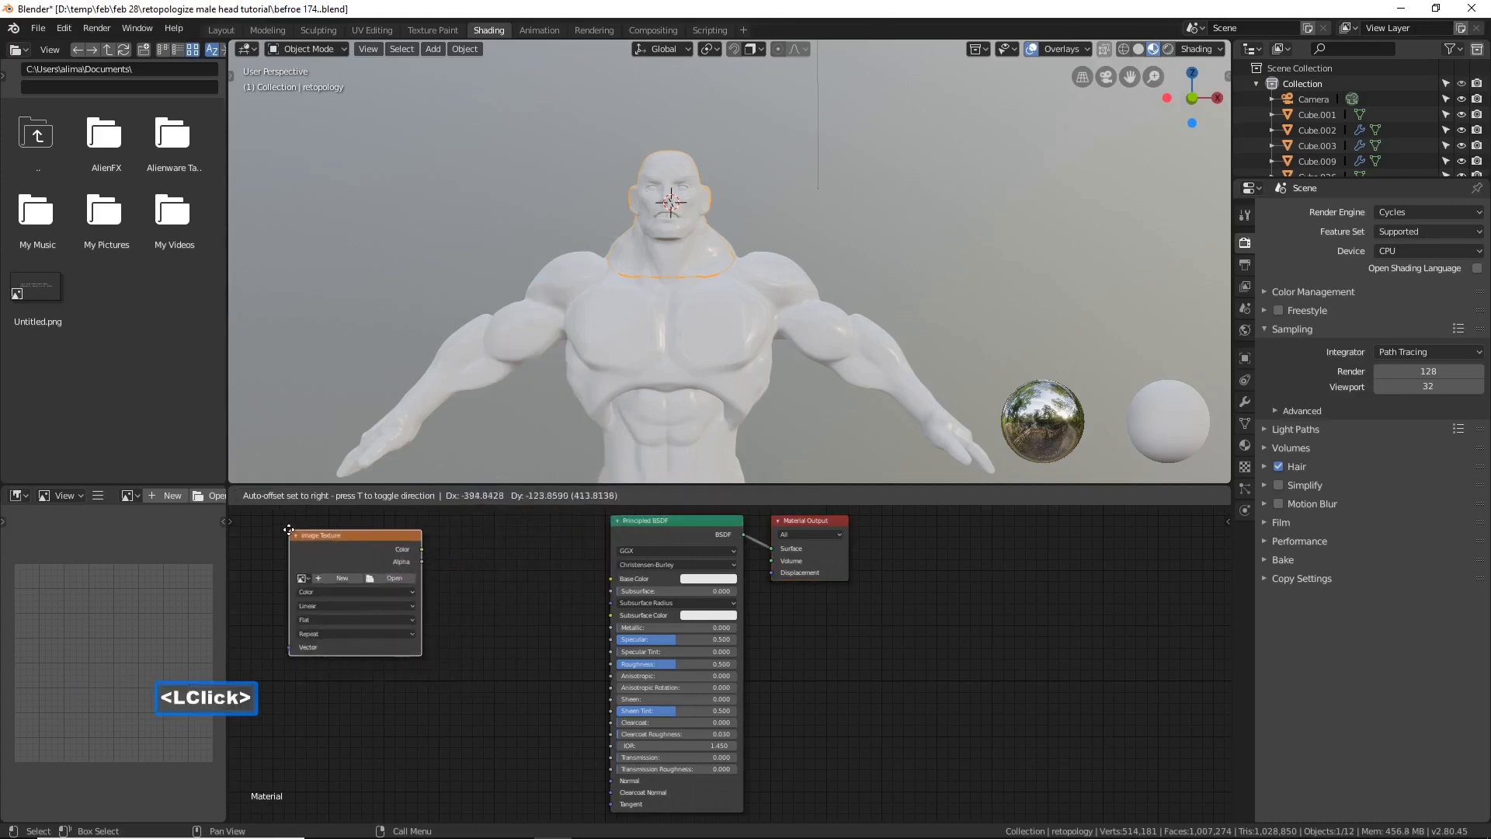
pyautogui.click(353, 578)
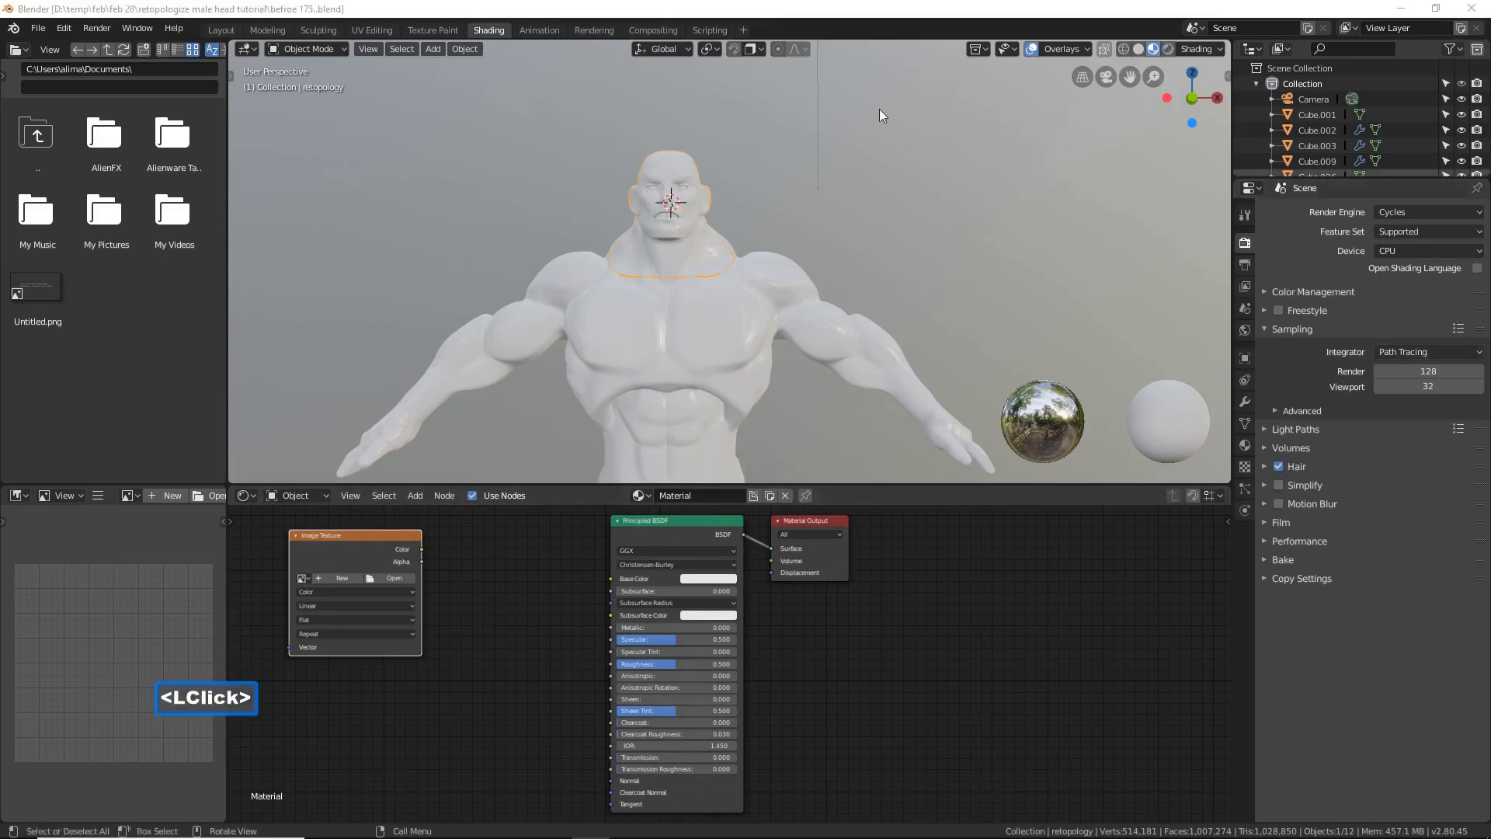
pyautogui.click(888, 17)
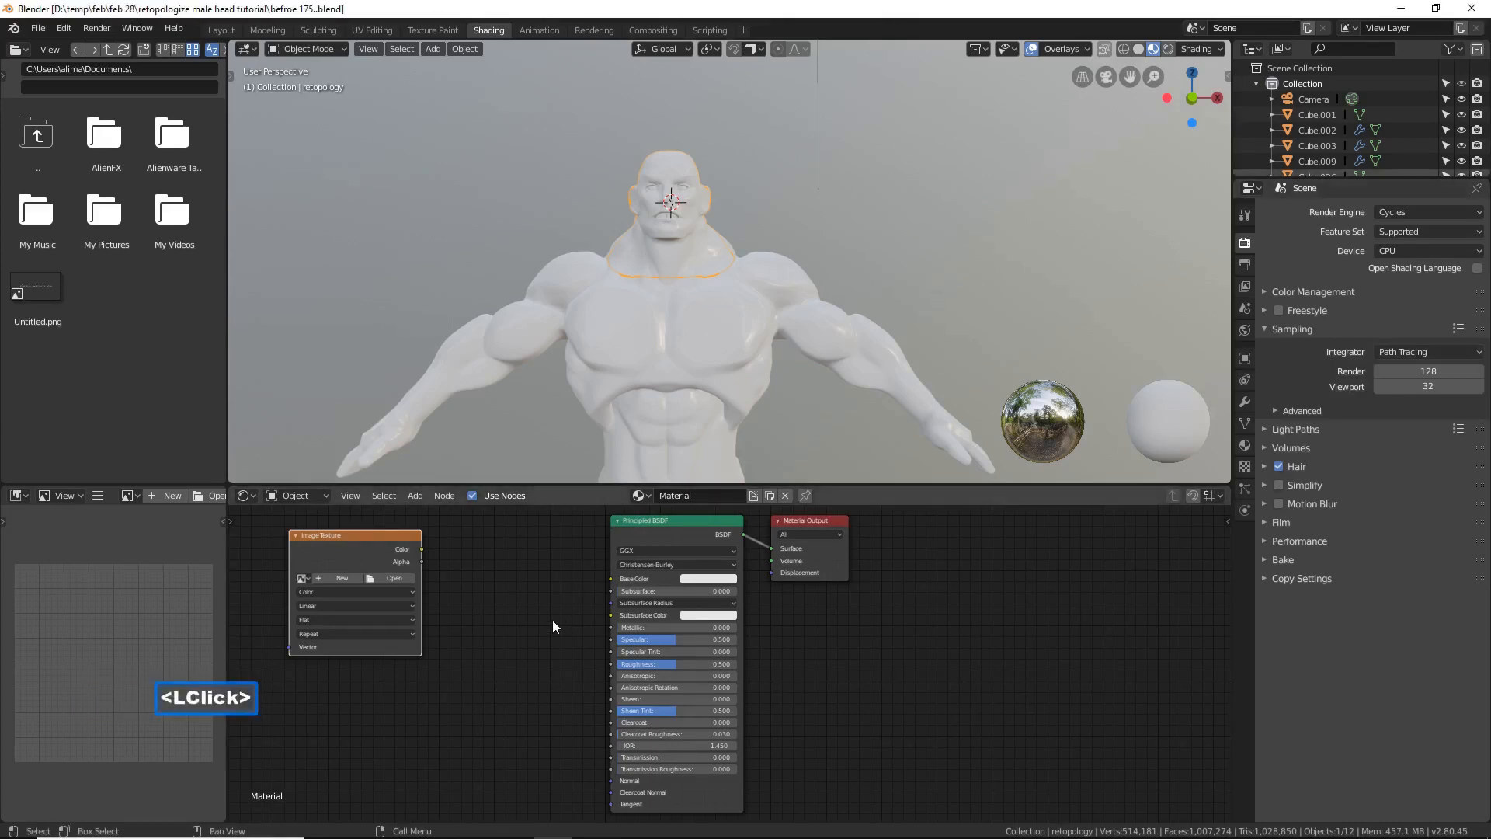
# Step: Add a Normal Map vector node between the Image Texture and Principled BSDF nodes, and save the scene as incremental version 176
pyautogui.click(417, 495)
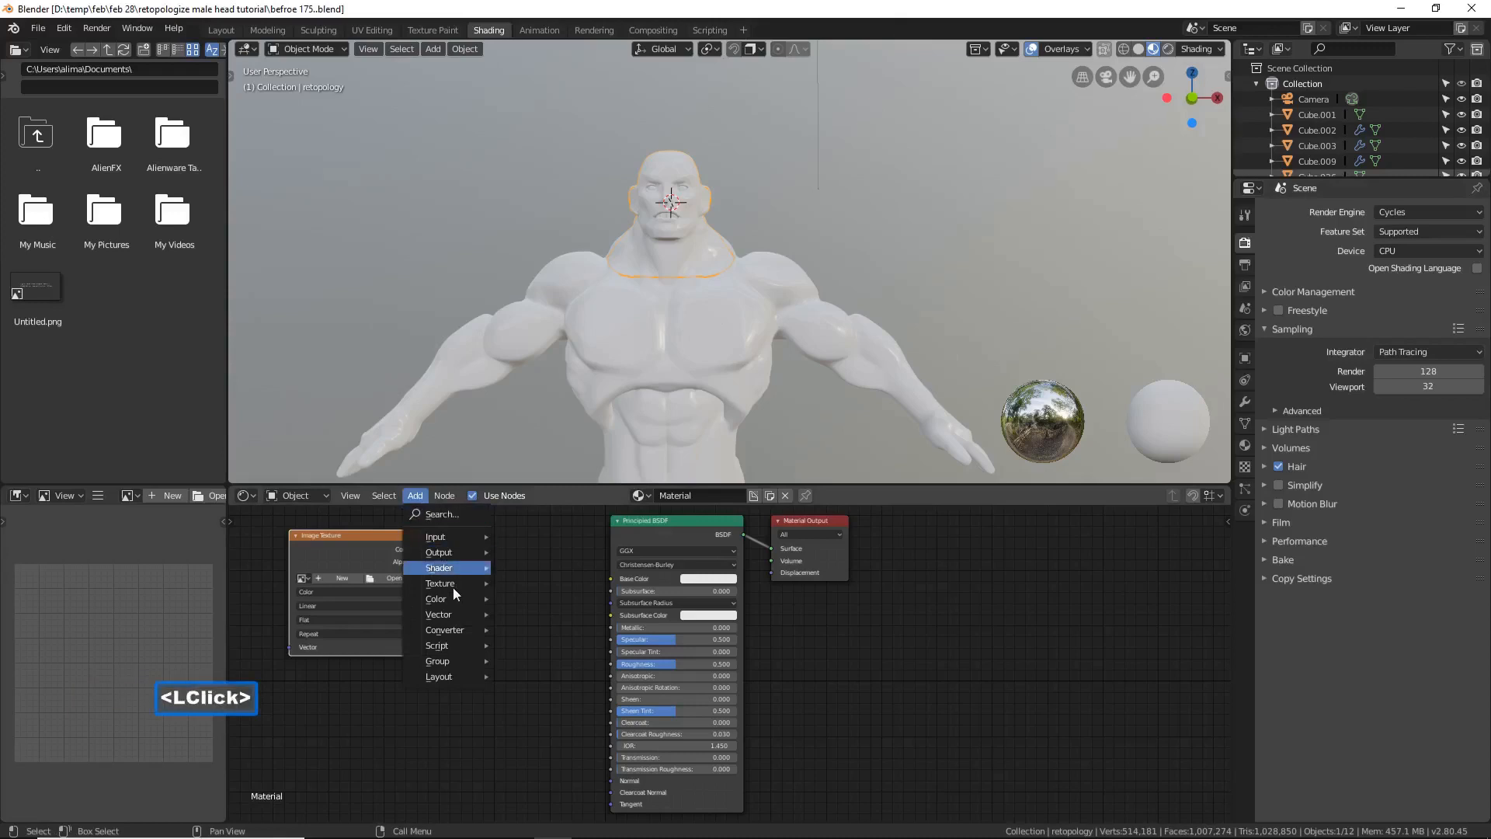
pyautogui.moveTo(461, 614)
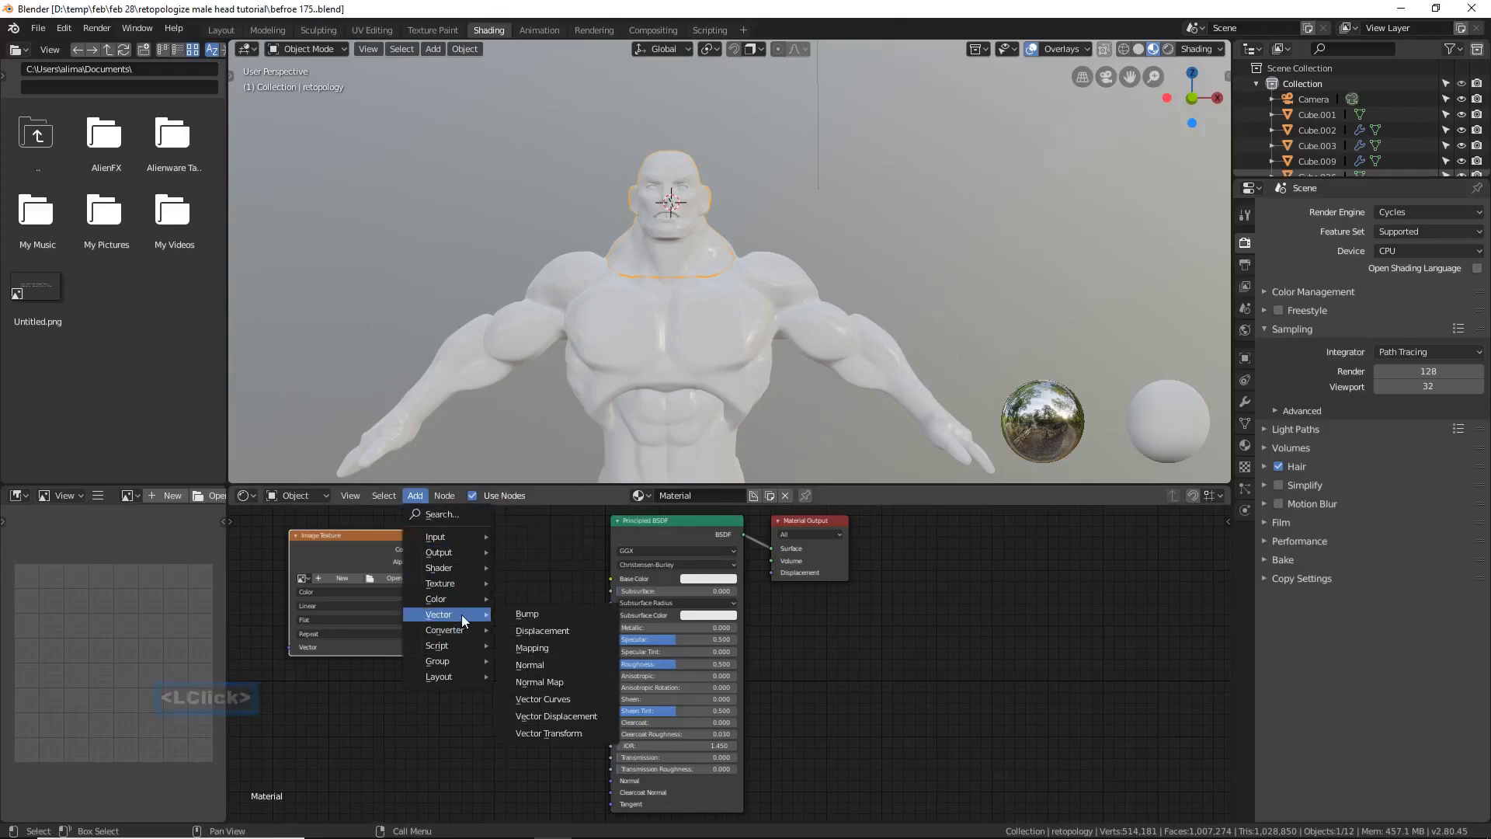
pyautogui.click(571, 681)
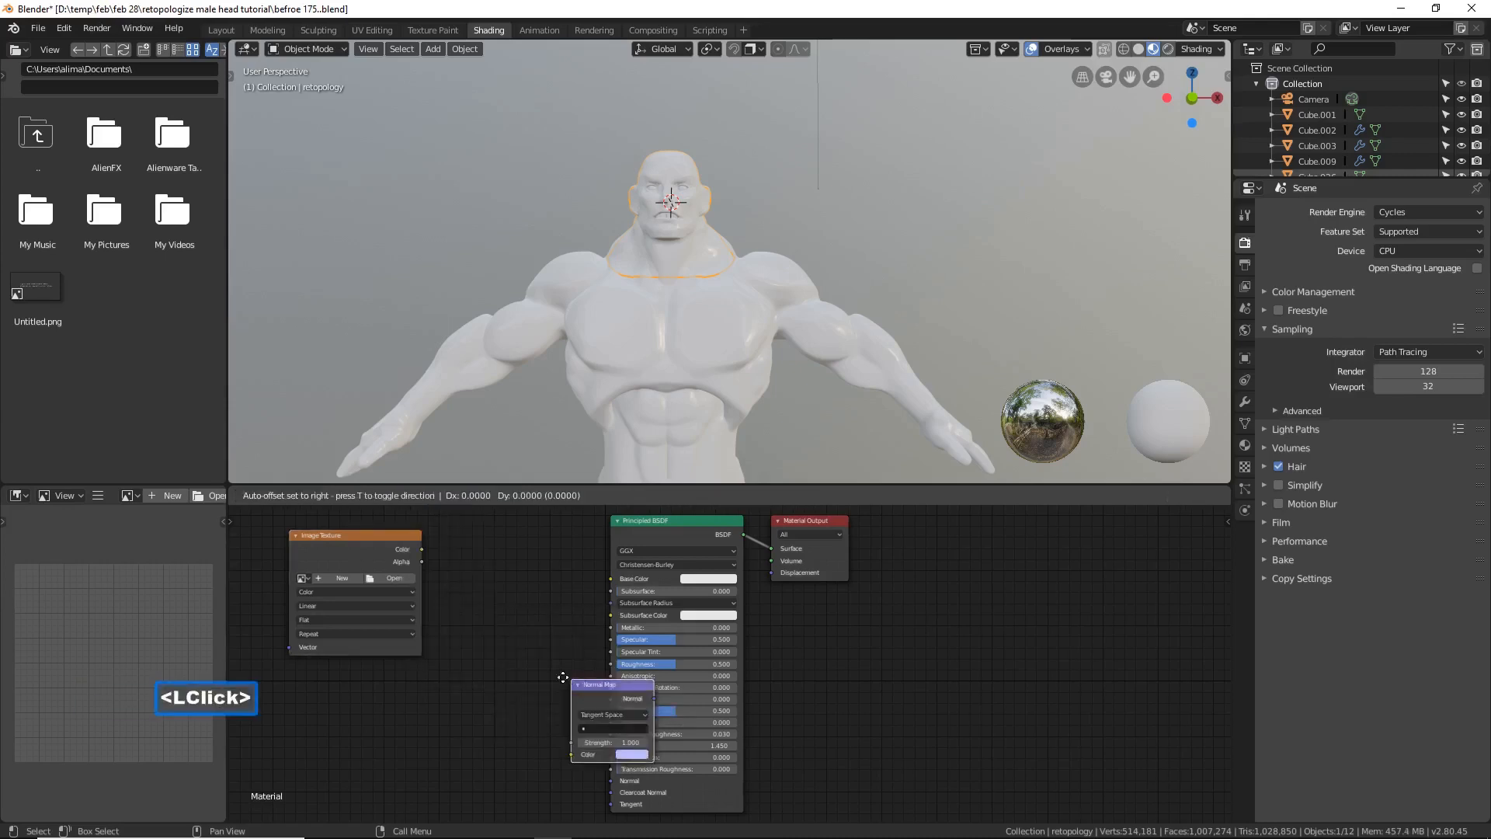
pyautogui.click(483, 659)
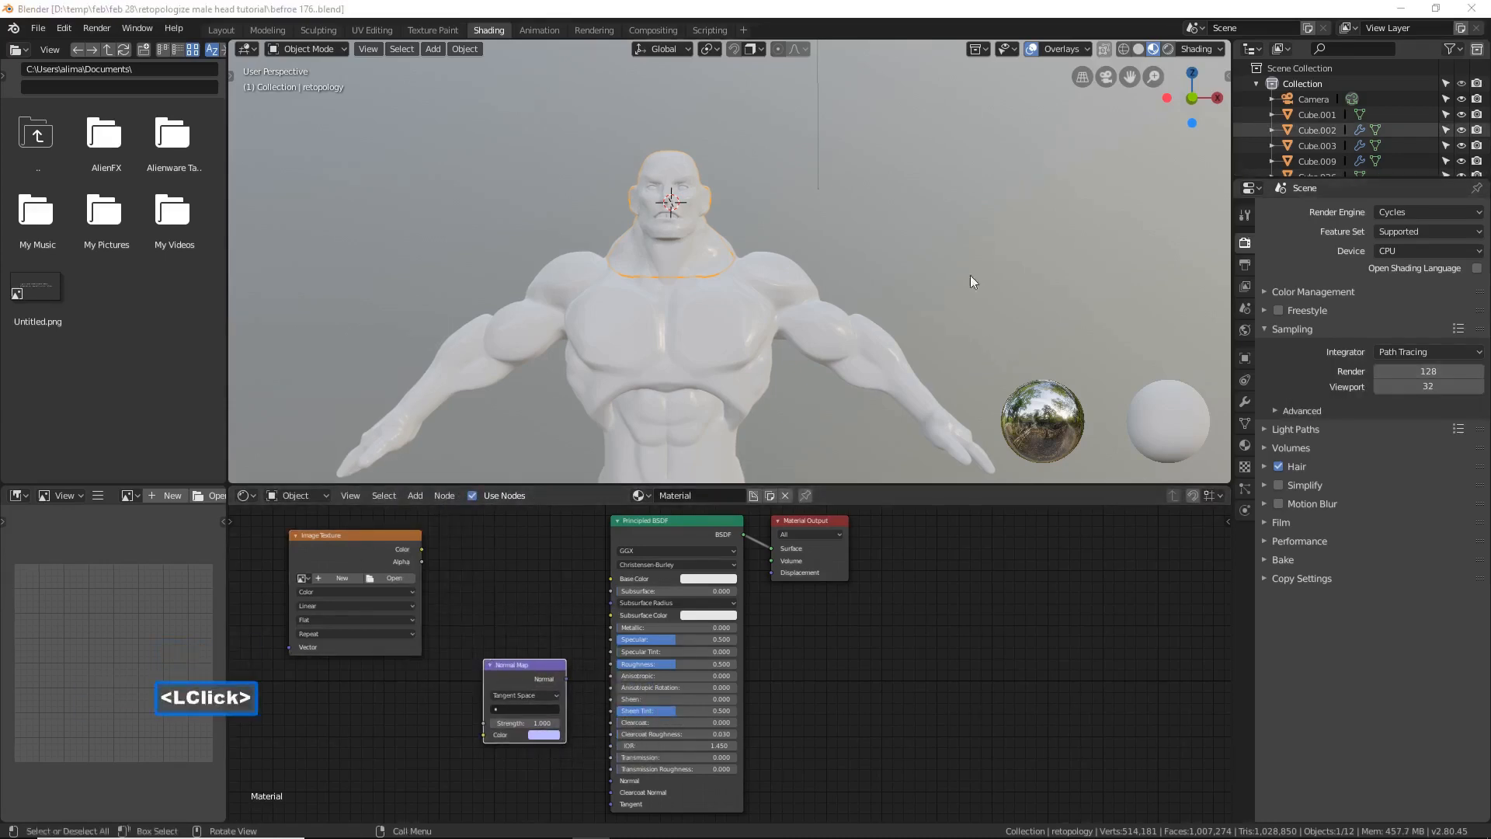
pyautogui.hotkey('ctrl', 'alt', 's')
pyautogui.click(967, 14)
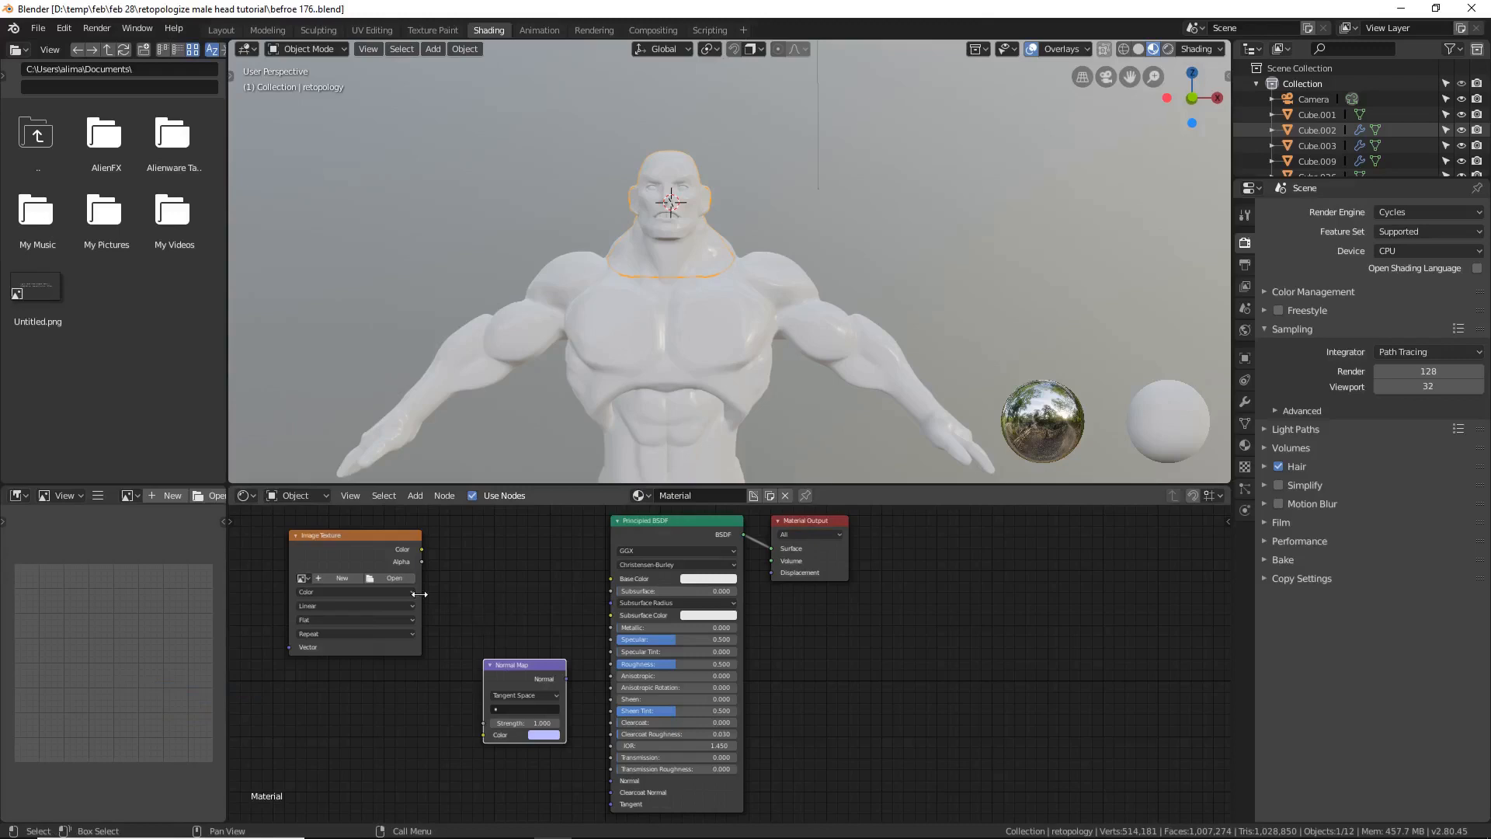
# Step: Assign the "normal map" image to the Image Texture node and make that node the selected one
pyautogui.click(309, 580)
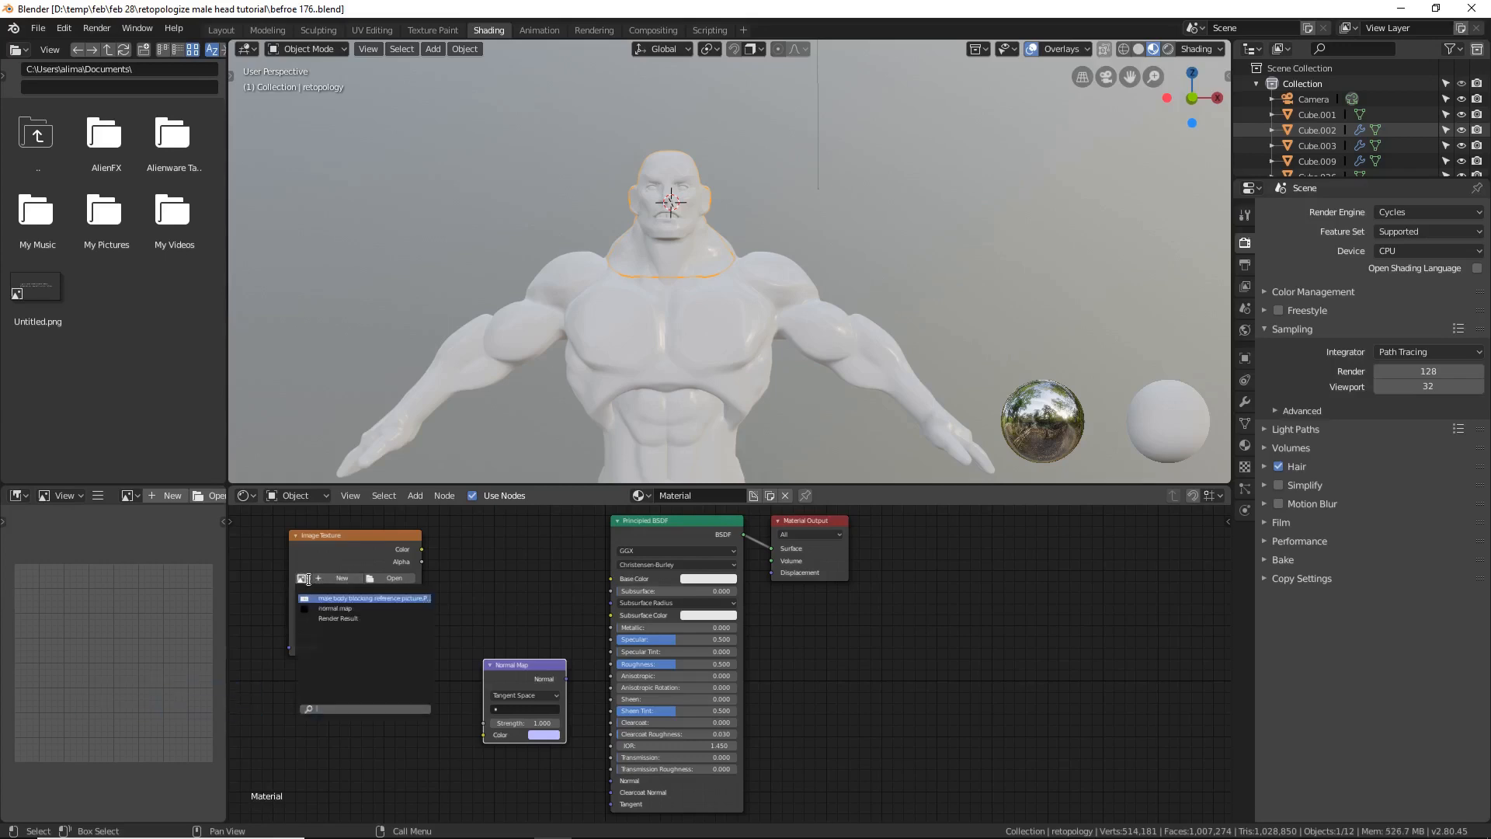
pyautogui.click(363, 607)
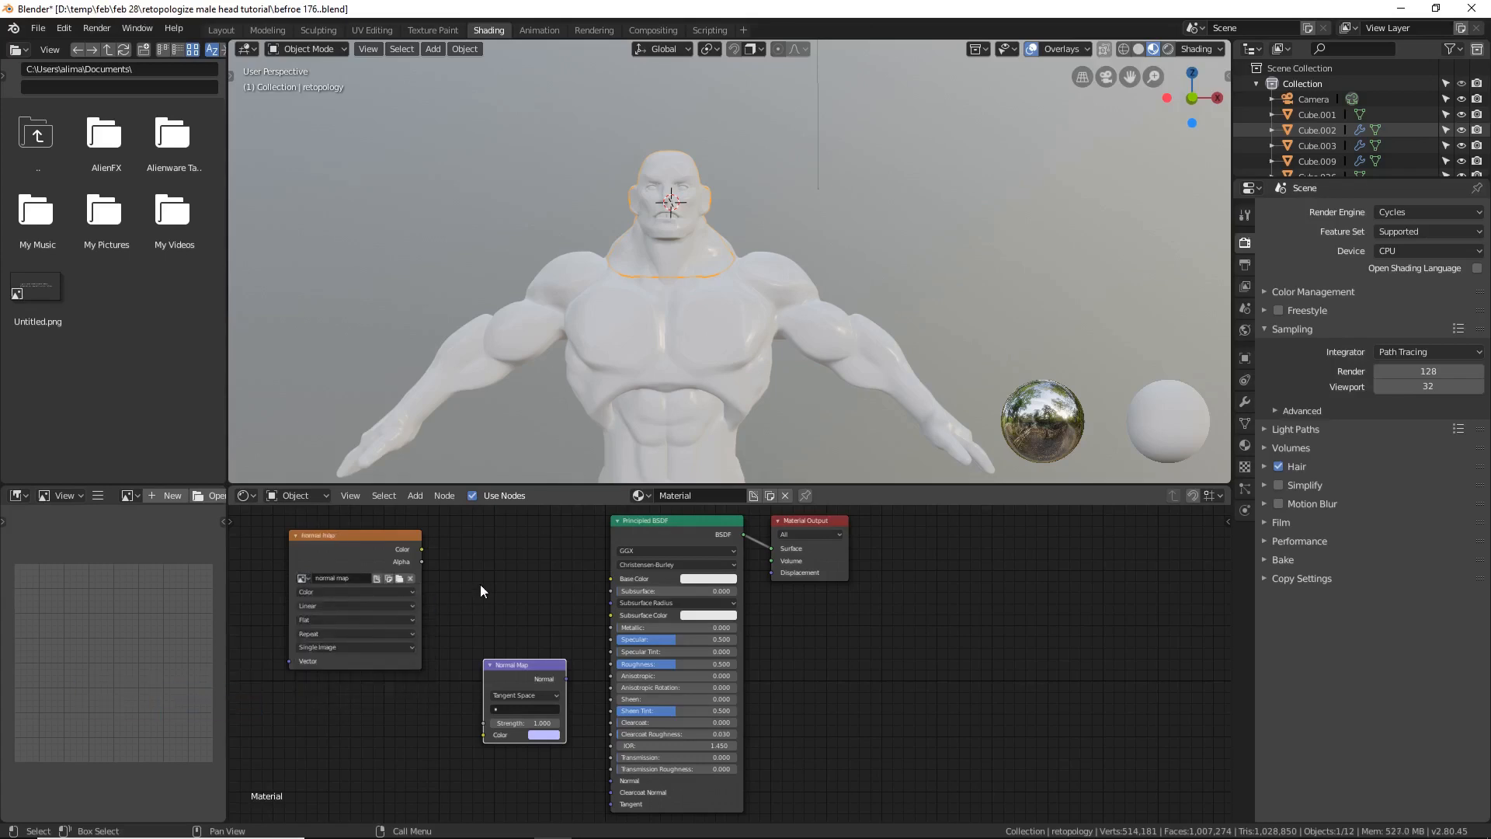
pyautogui.click(355, 536)
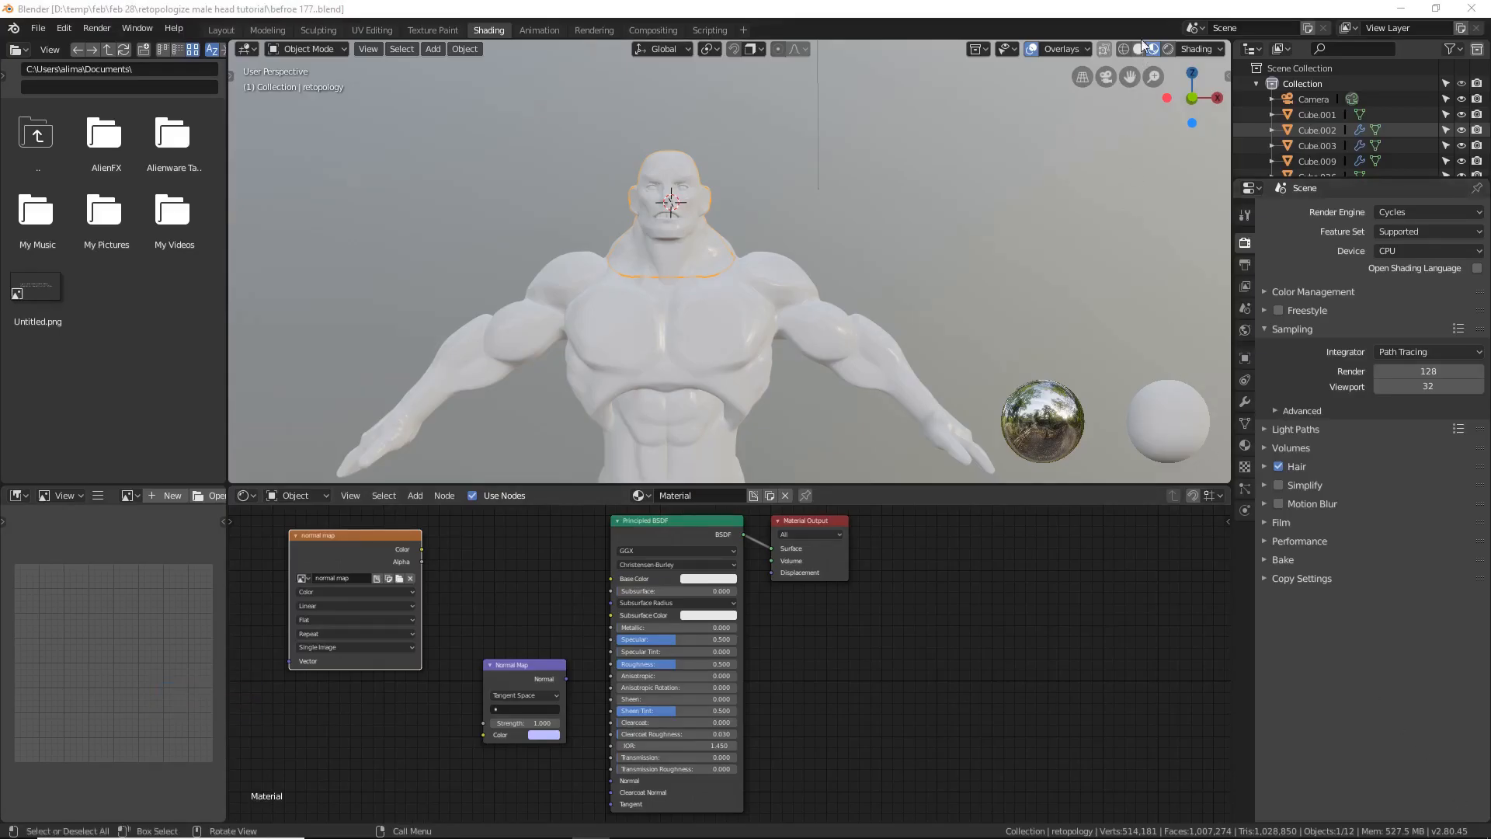
pyautogui.click(1049, 654)
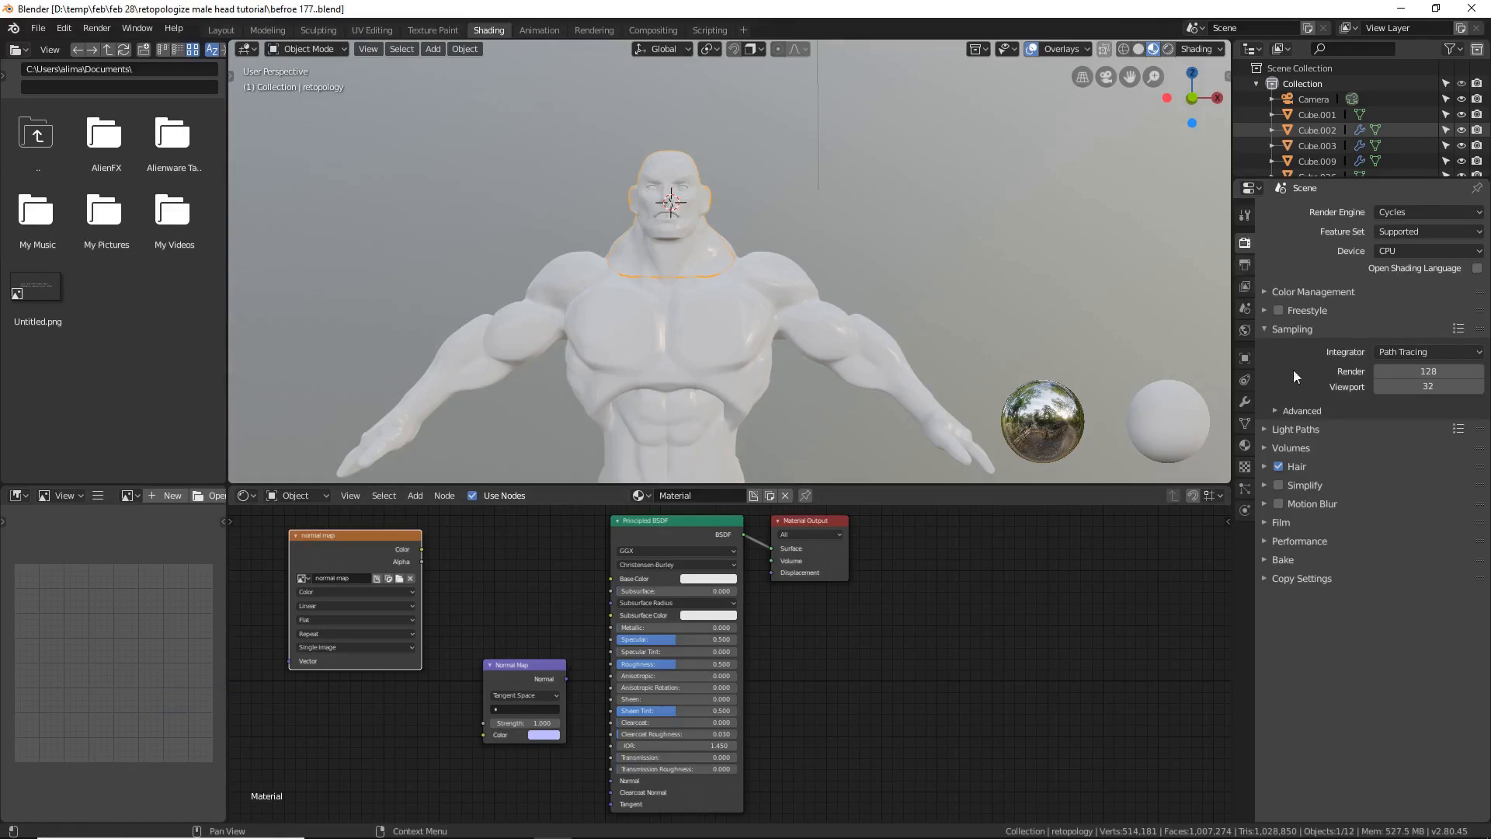
# Step: Set the Cycles bake type to Normal
pyautogui.click(1265, 560)
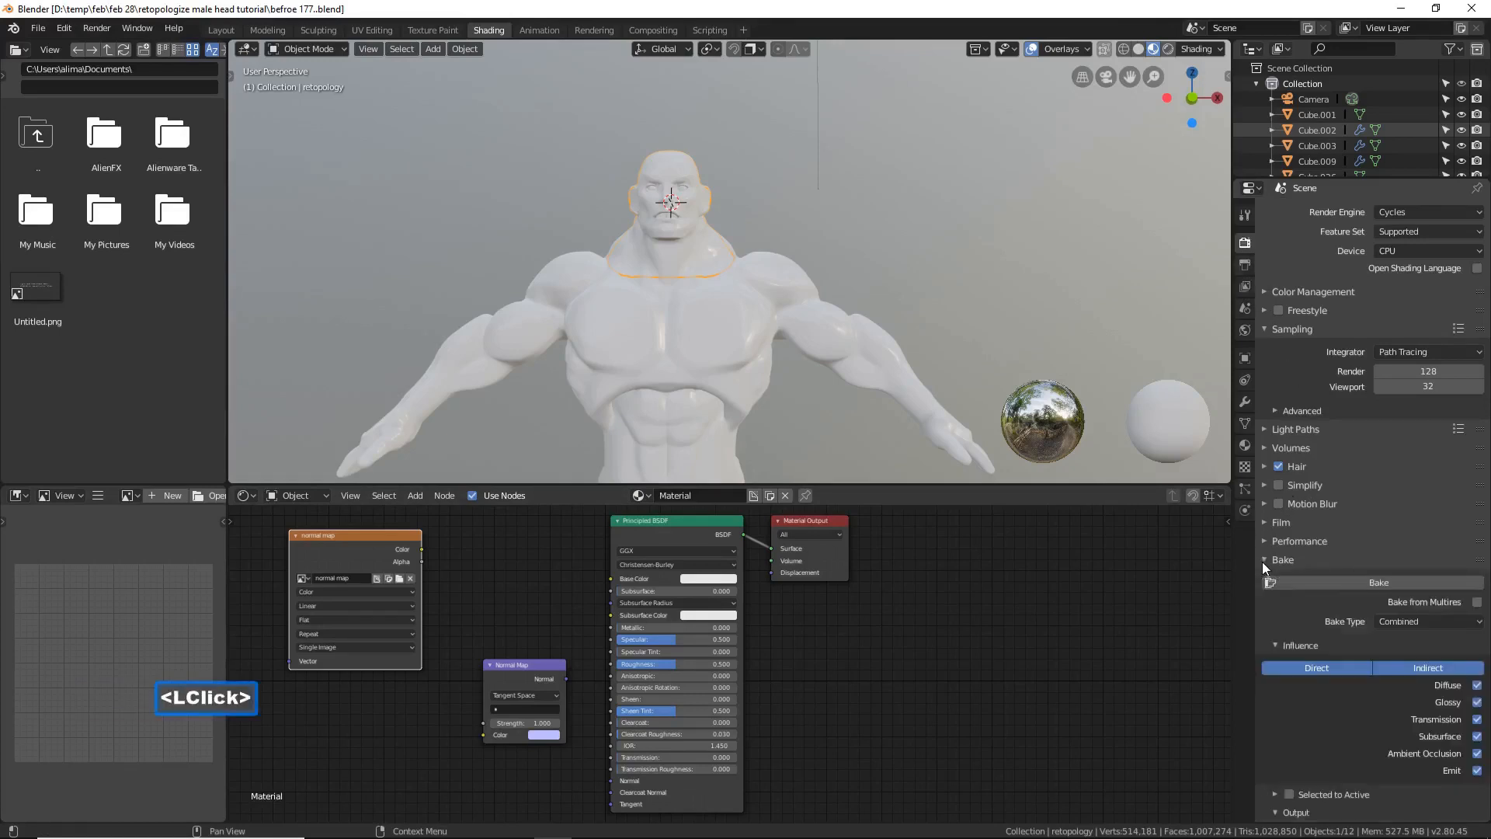
pyautogui.click(1475, 625)
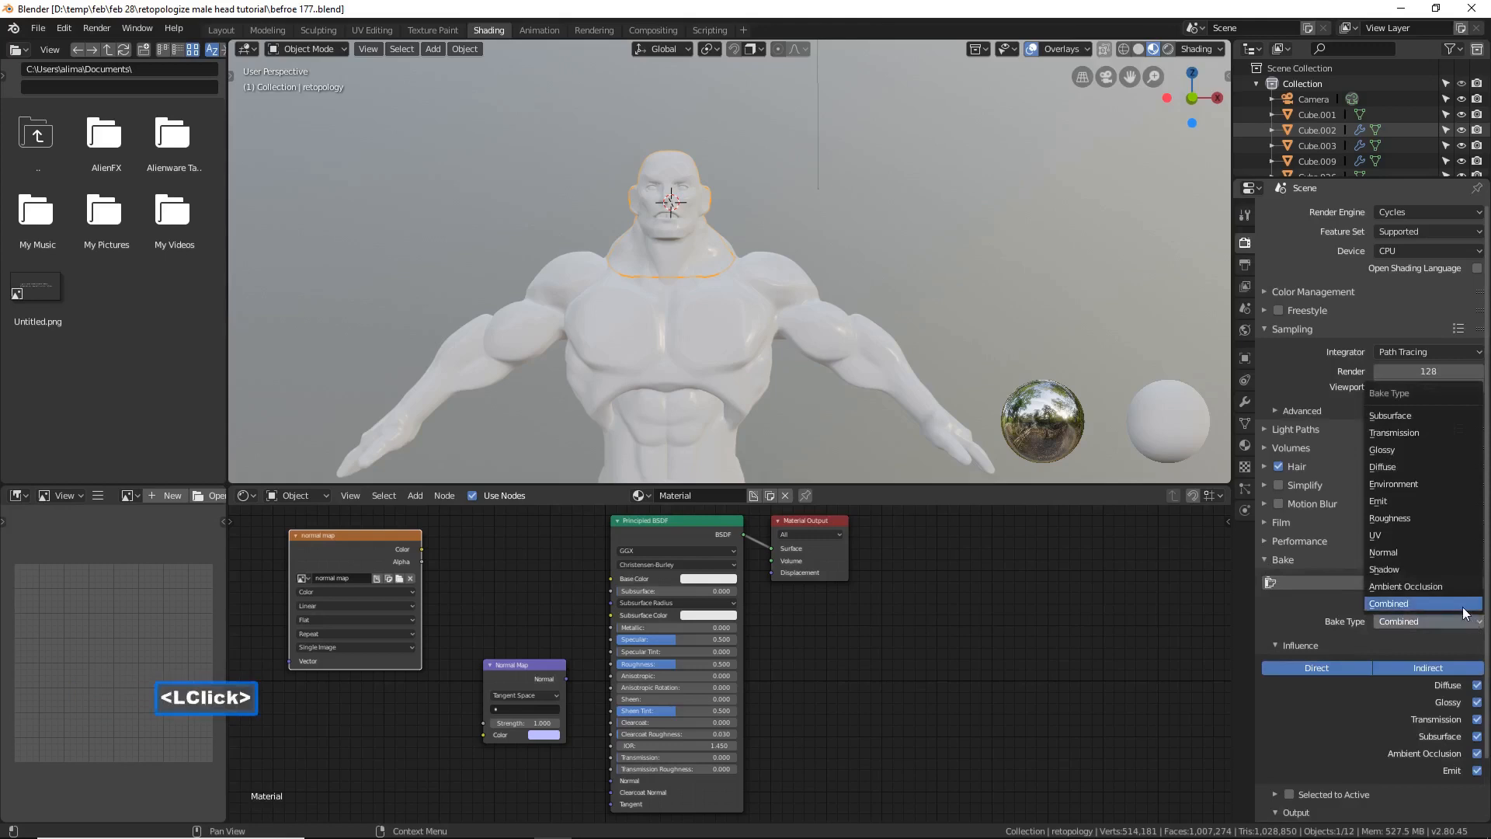
pyautogui.click(1437, 556)
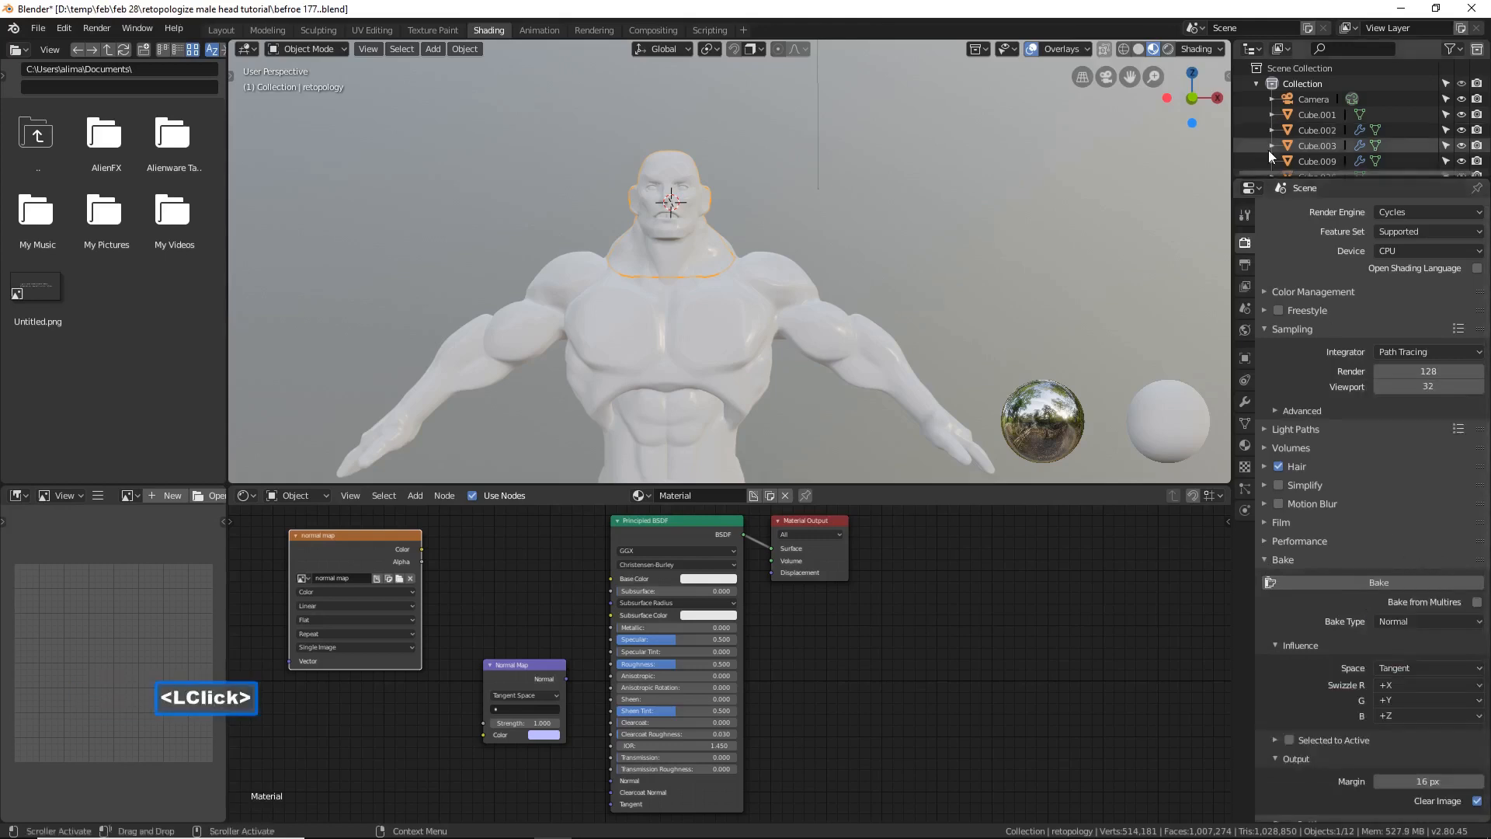
# Step: Rename the sculpted full-body object Cube.026 to "high poly"
pyautogui.click(891, 361)
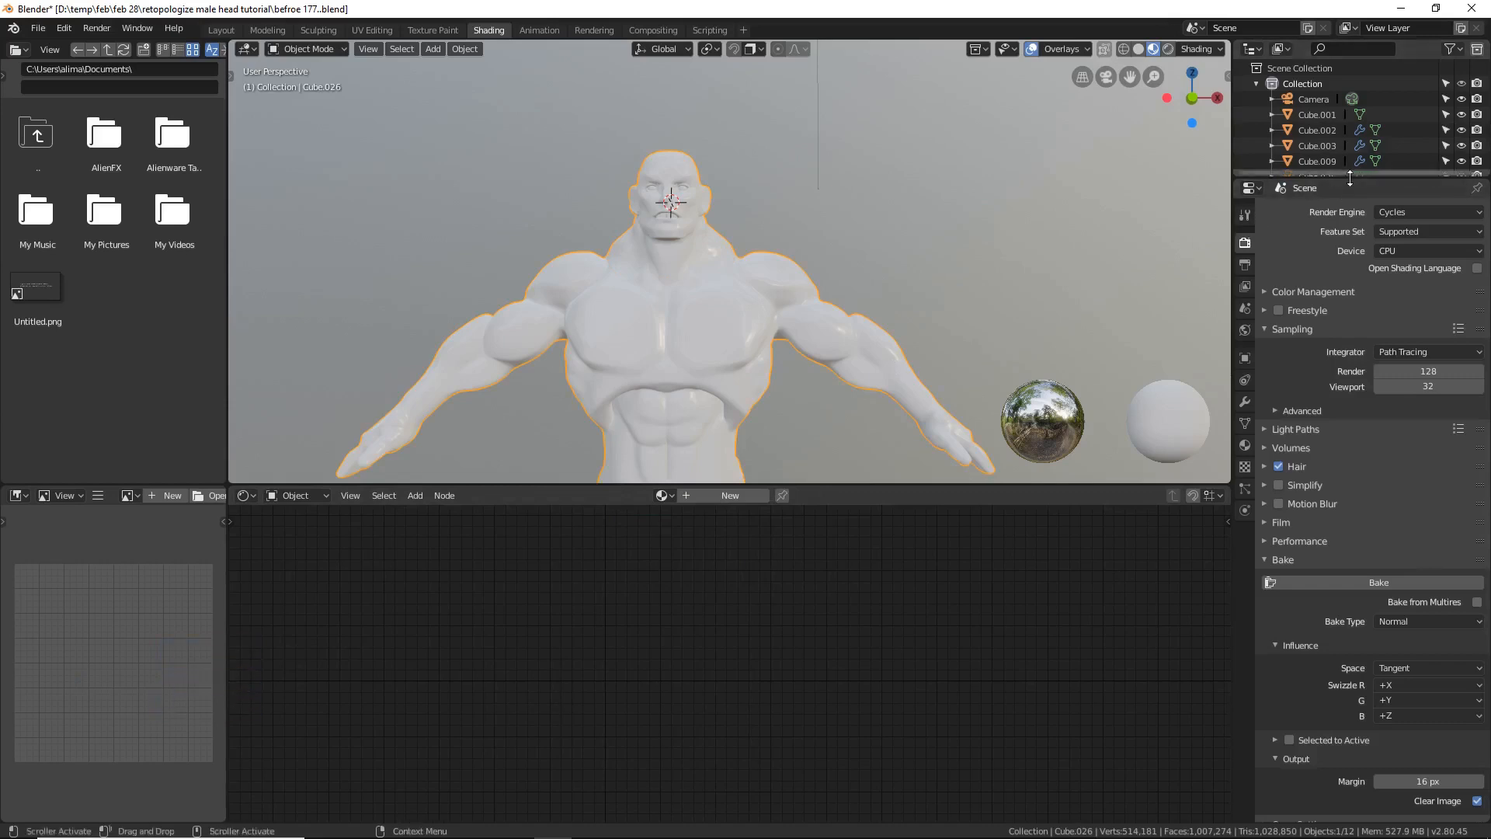
pyautogui.moveTo(1349, 177); pyautogui.dragTo(1345, 277)
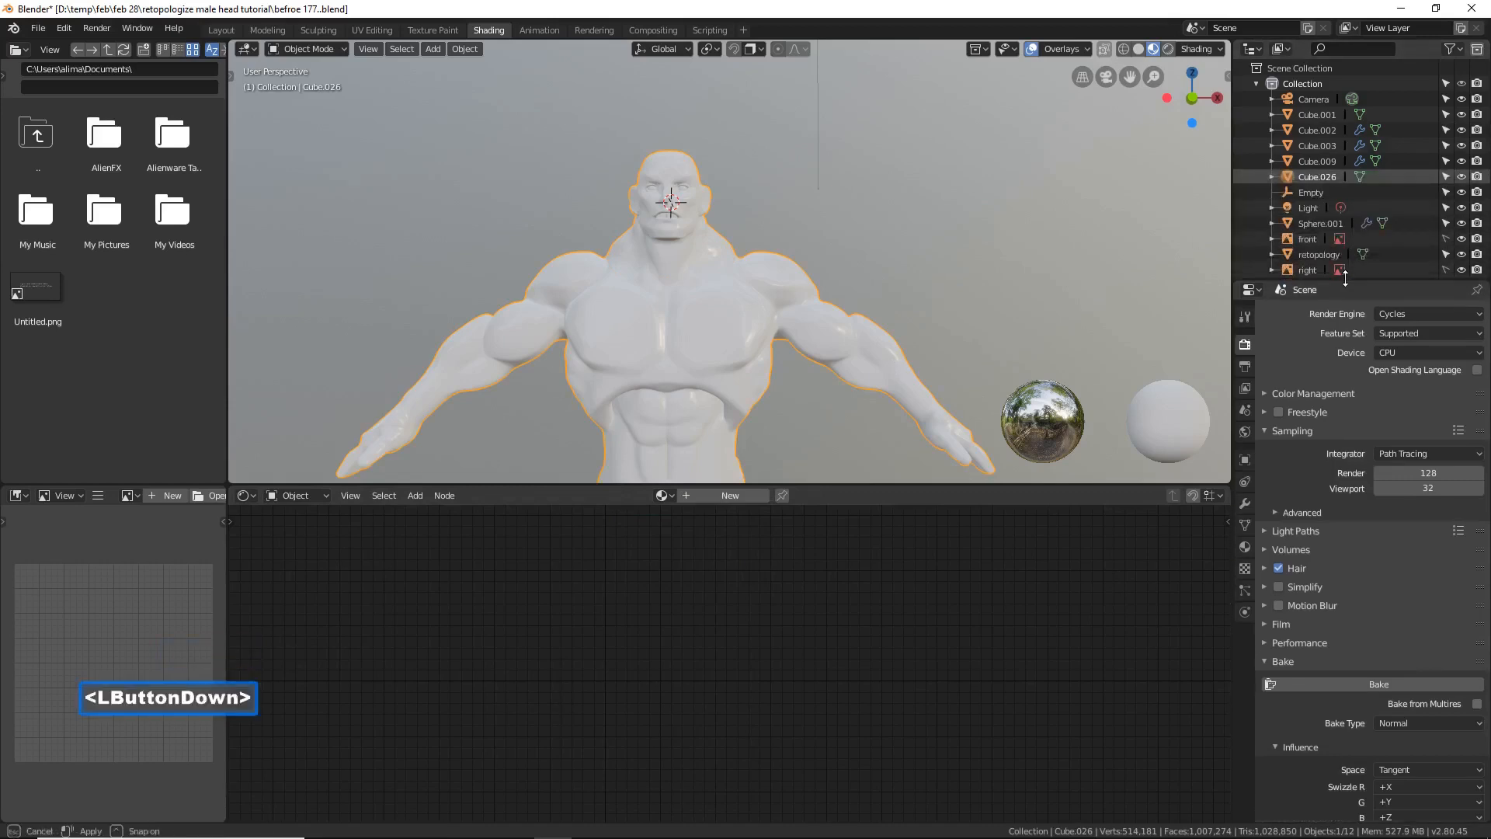
pyautogui.doubleClick(1316, 177)
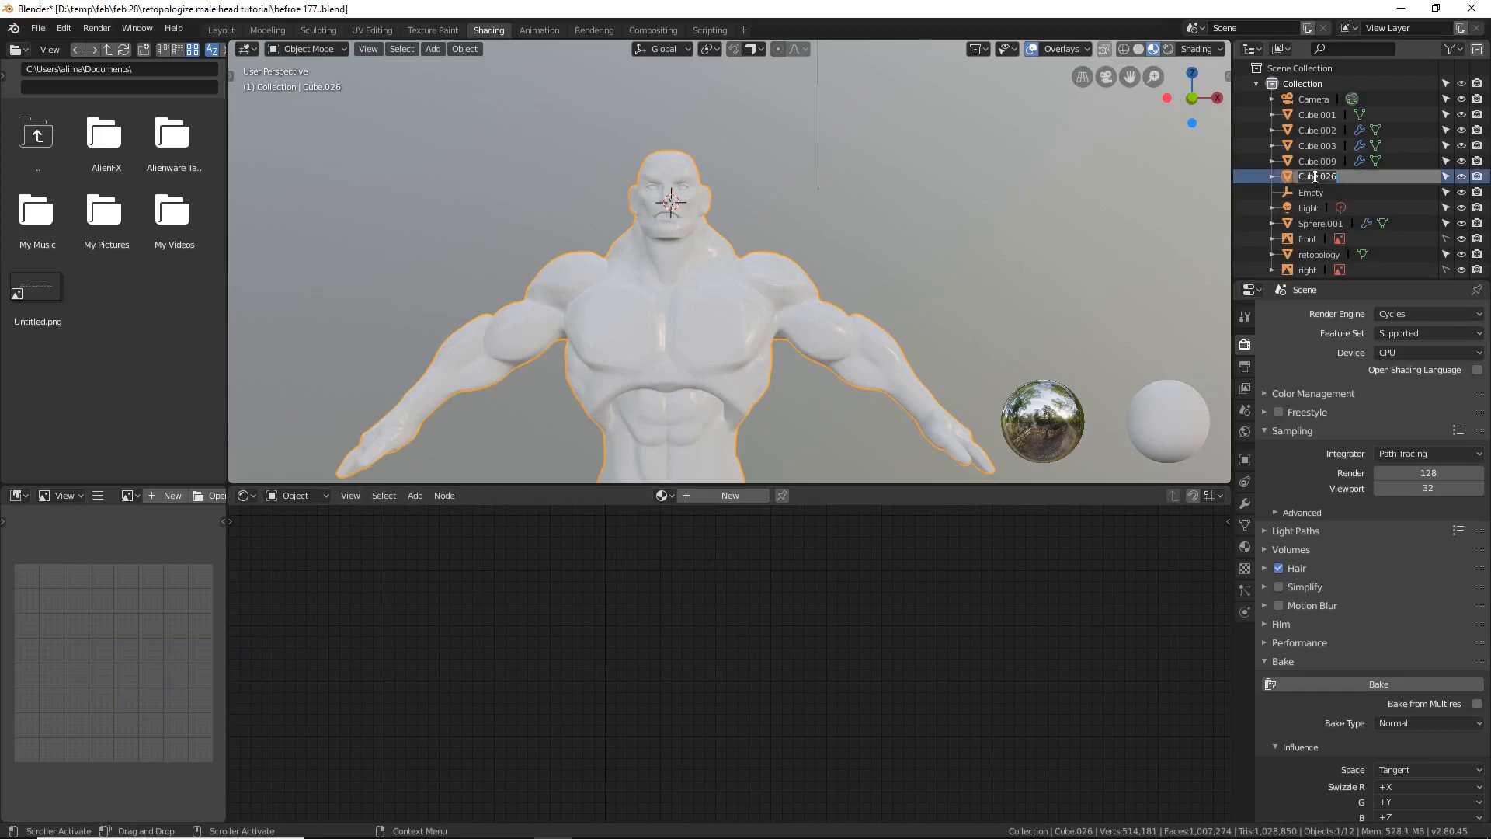
pyautogui.press('BackSpace')
pyautogui.write('high')
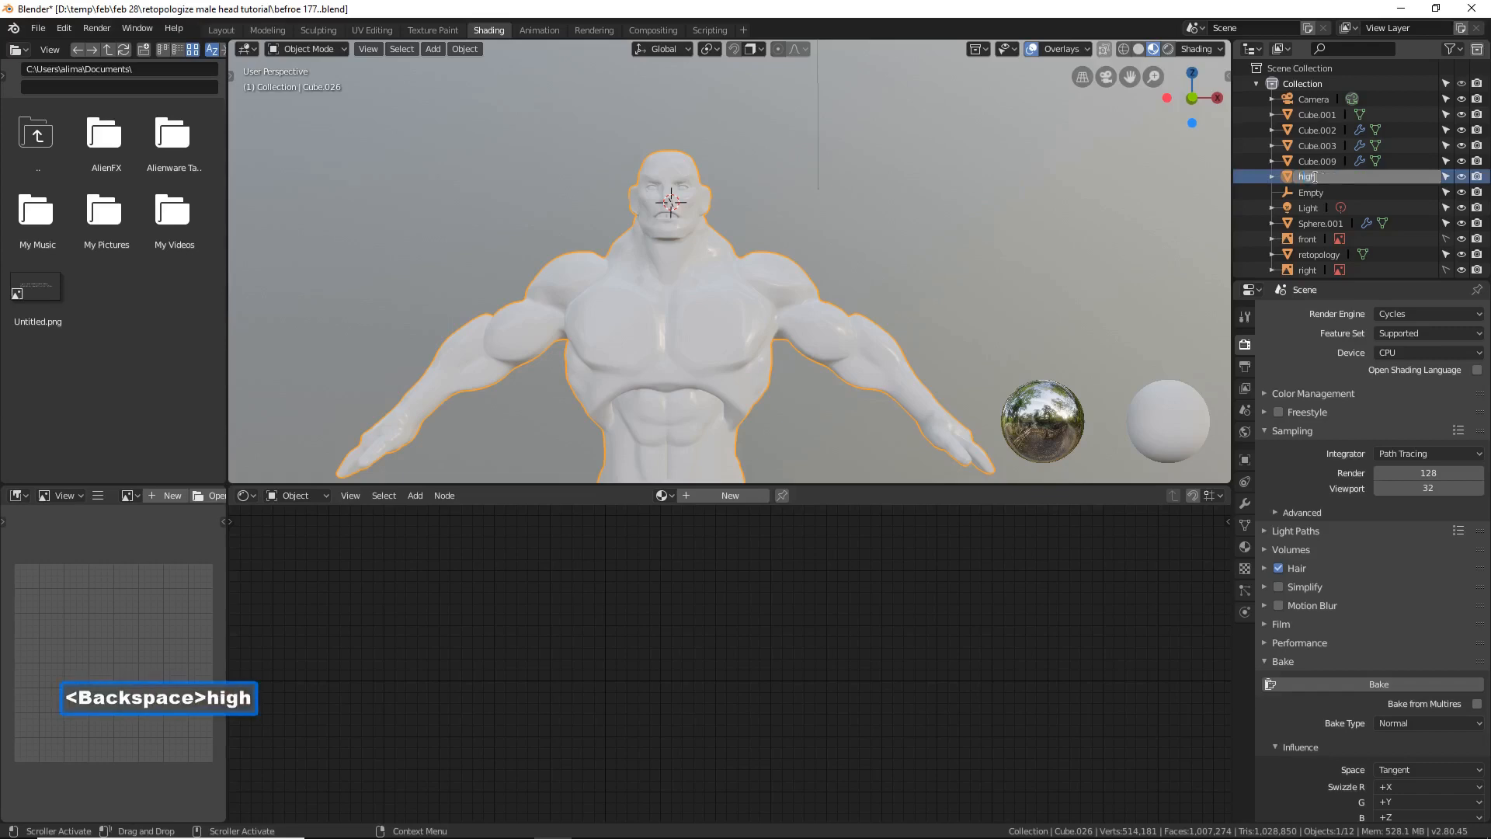
pyautogui.write('poly')
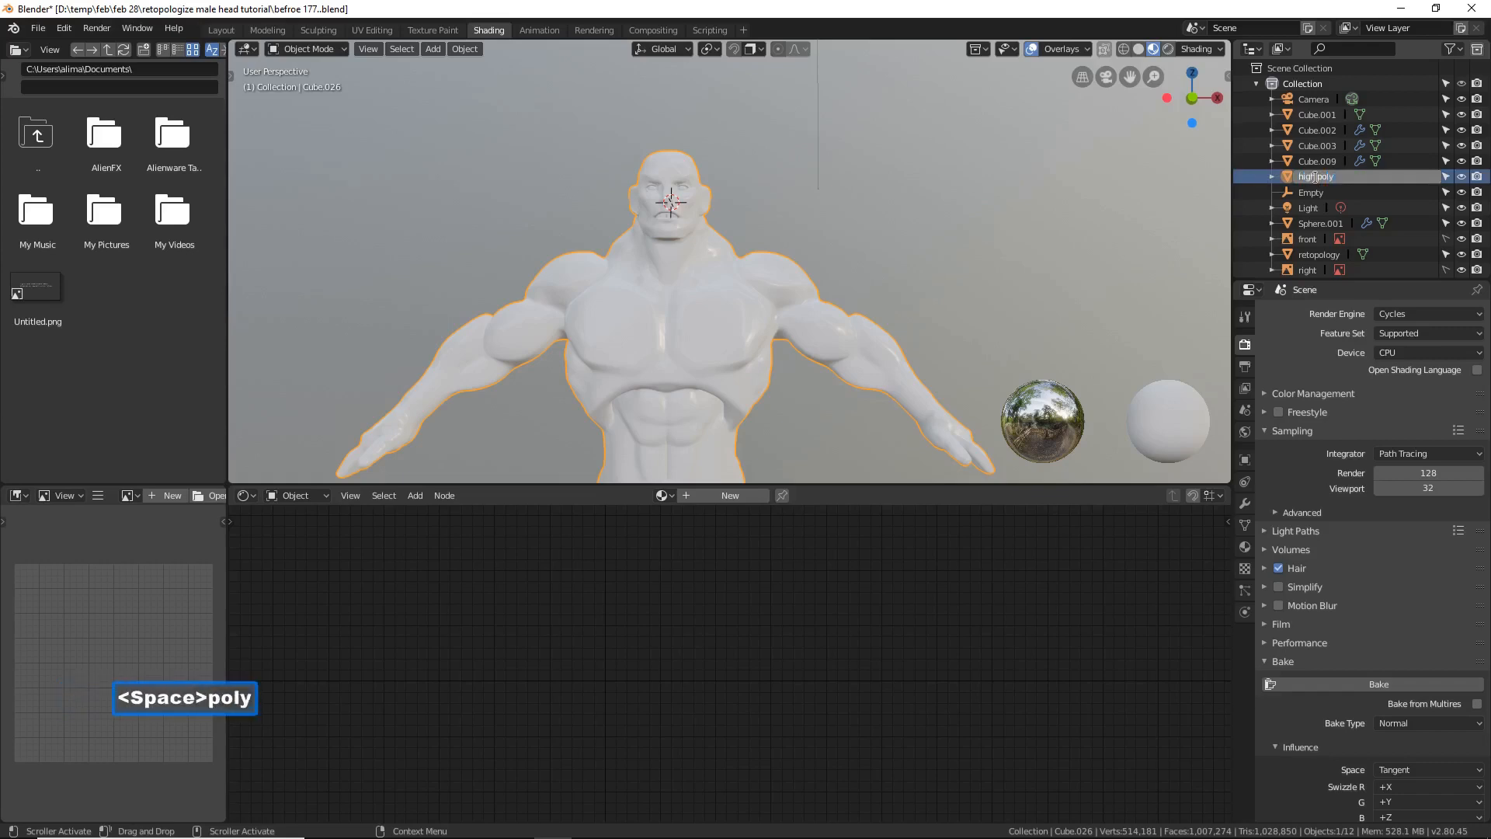
pyautogui.press('Return')
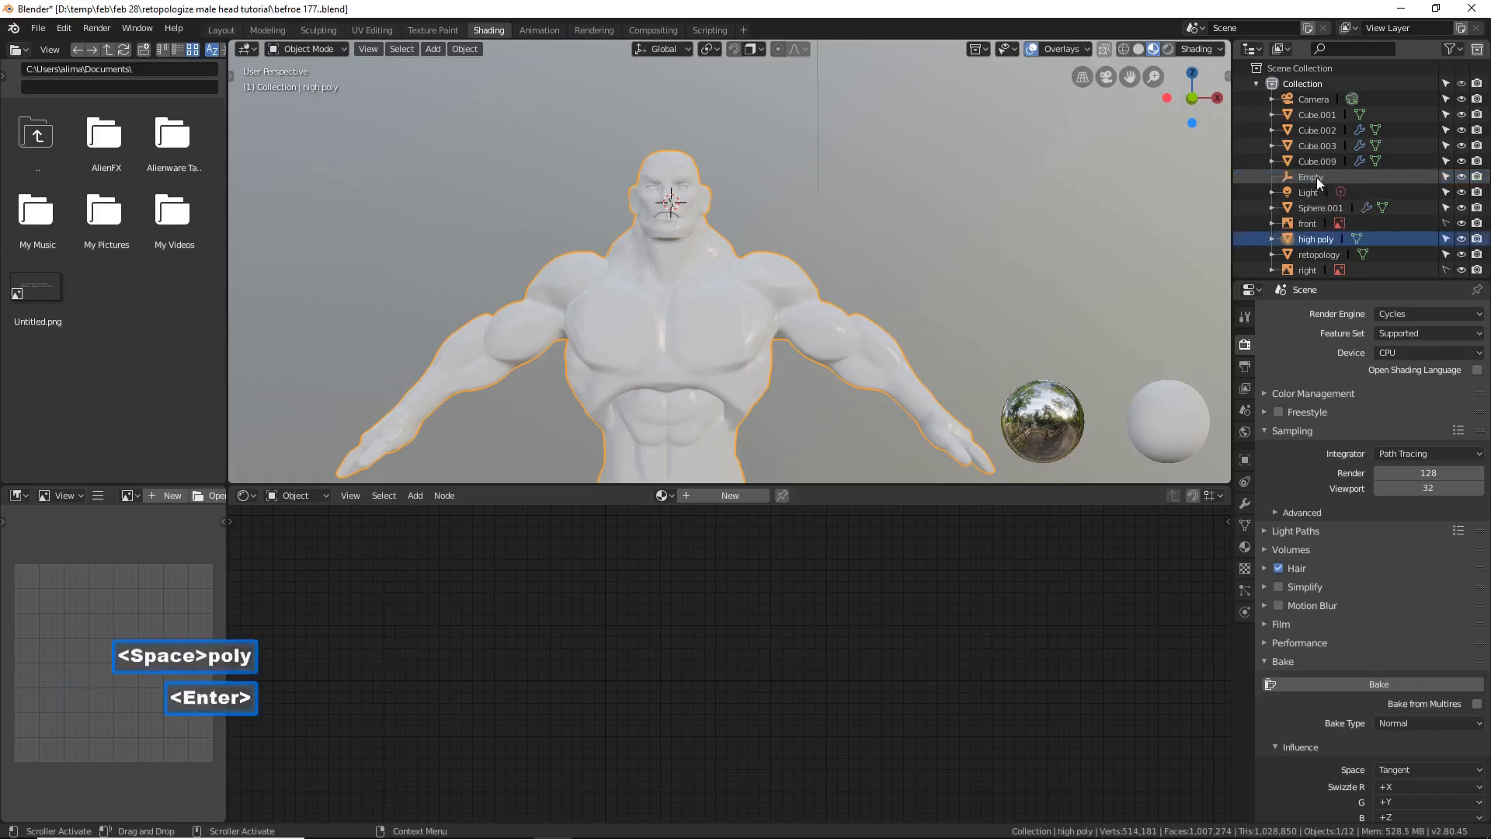
# Step: Select the high poly body and add the retopology head as the active object, and save the scene as incremental version 178
pyautogui.click(702, 194)
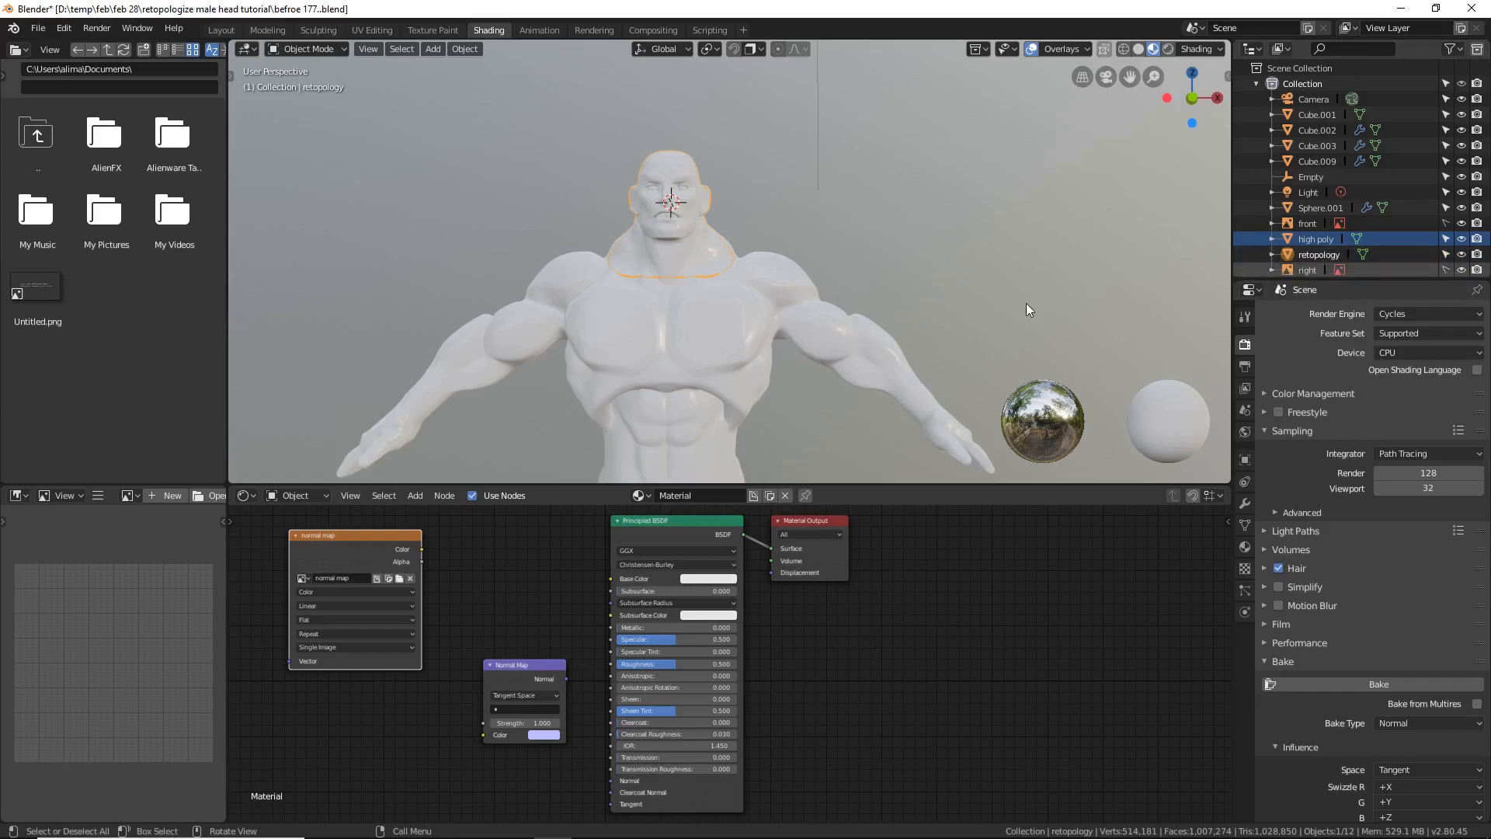
pyautogui.click(882, 340)
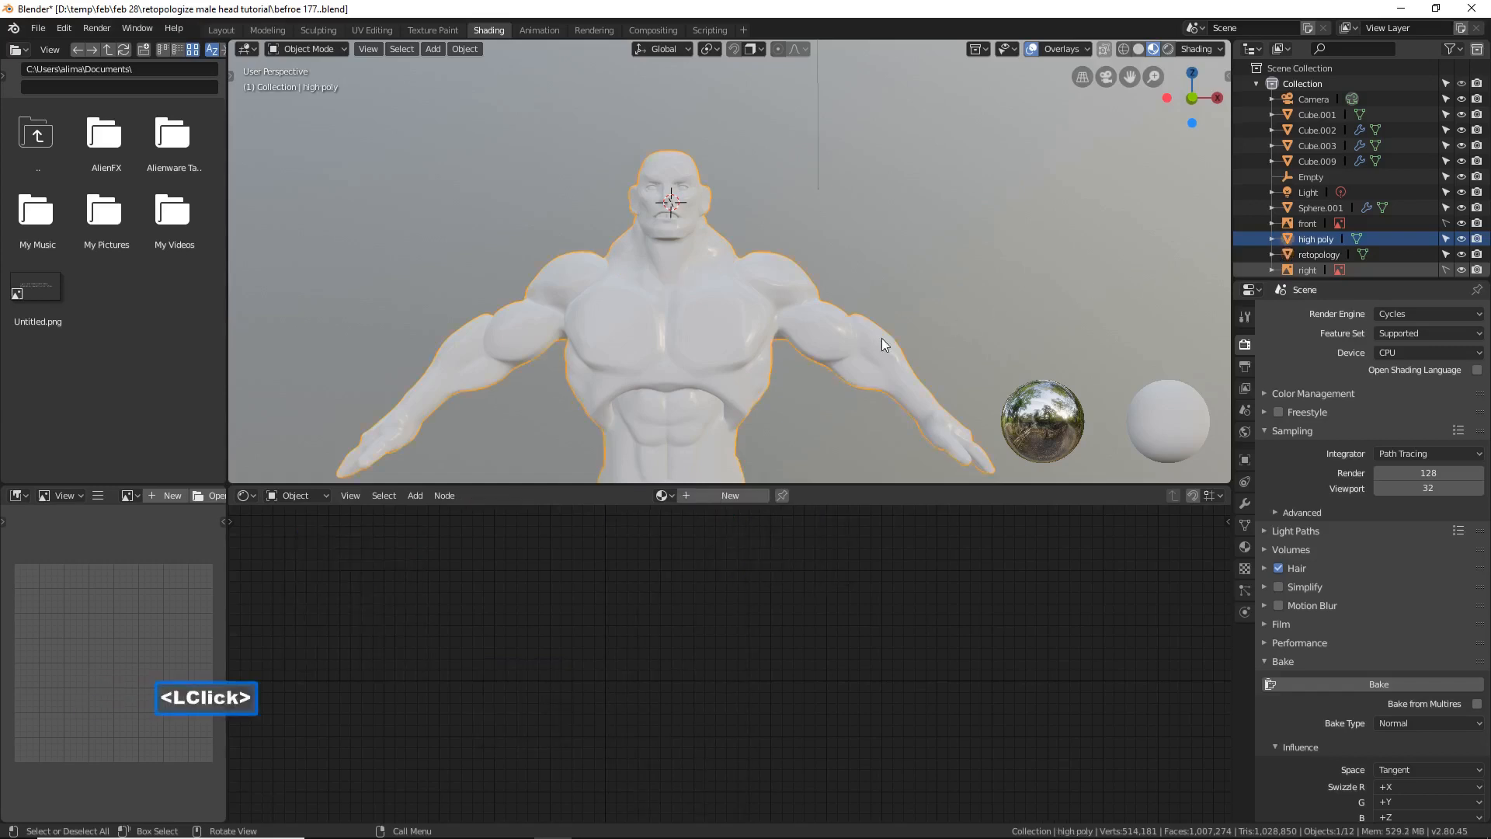
pyautogui.keyDown('shift'); pyautogui.click(686, 163); pyautogui.keyUp('shift')
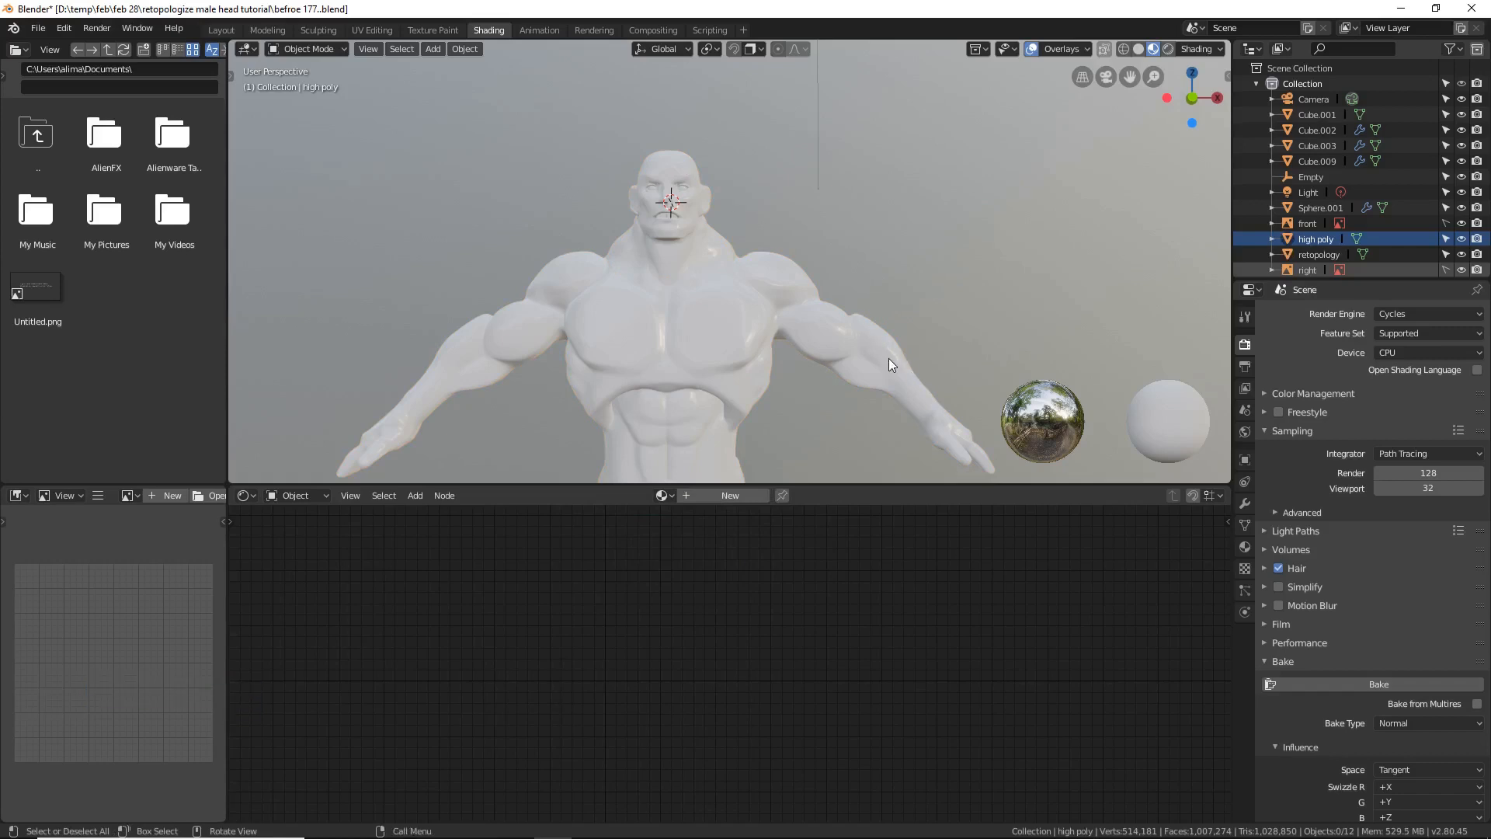
pyautogui.click(1312, 240)
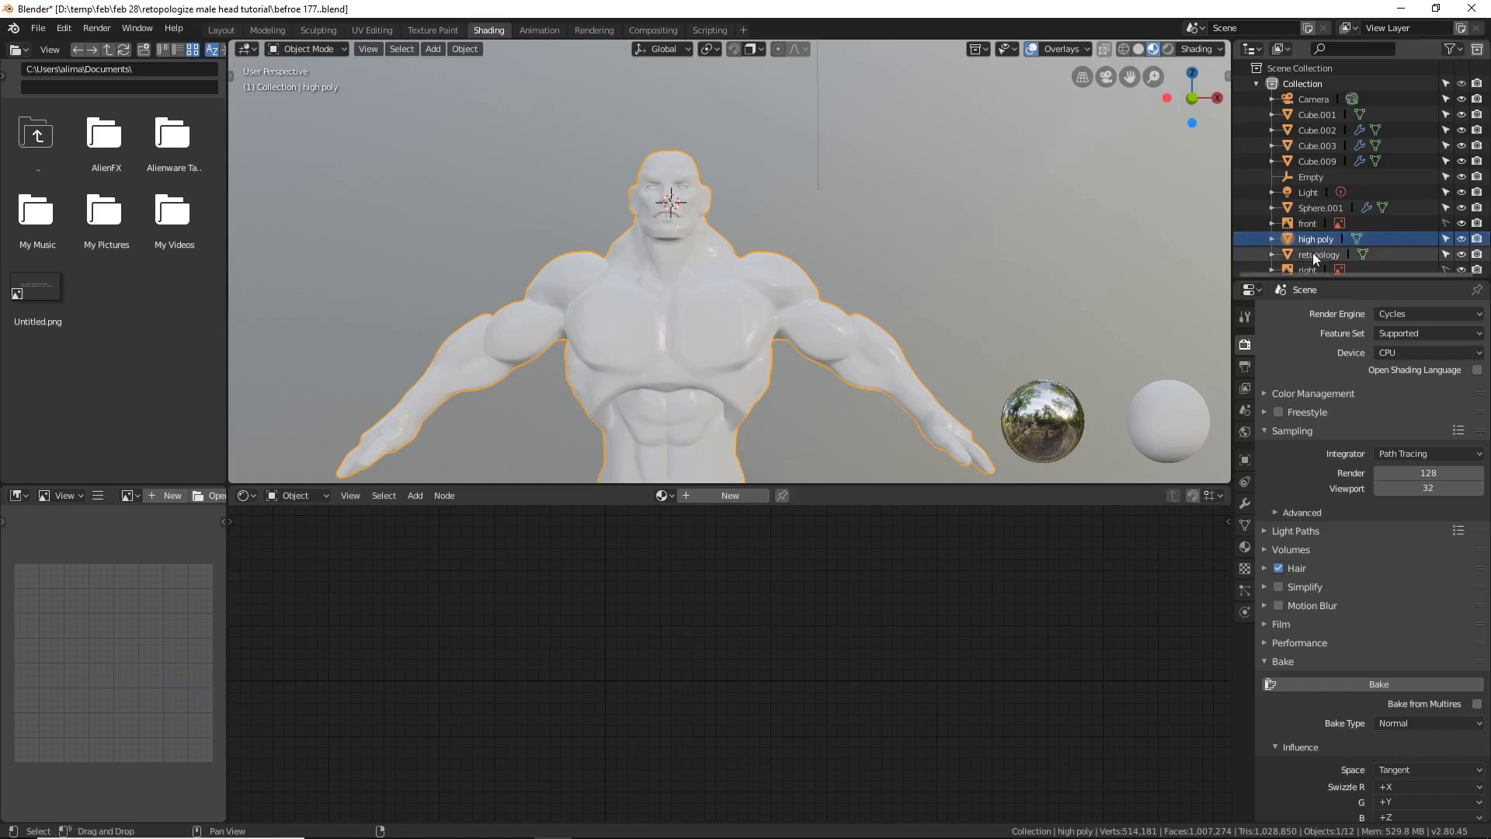
pyautogui.keyDown('shift'); pyautogui.click(1312, 255); pyautogui.keyUp('shift')
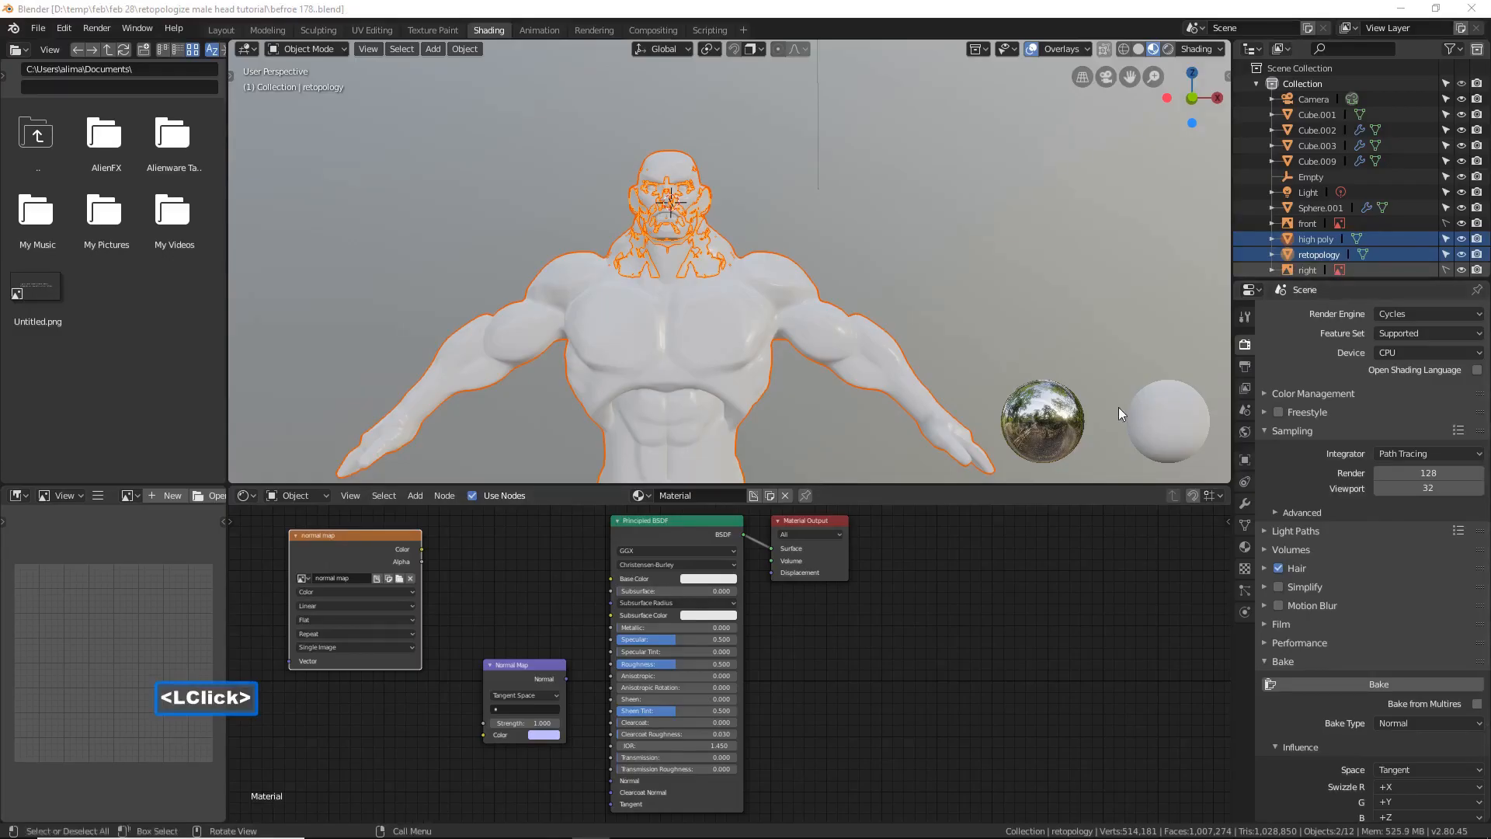
pyautogui.click(1092, 10)
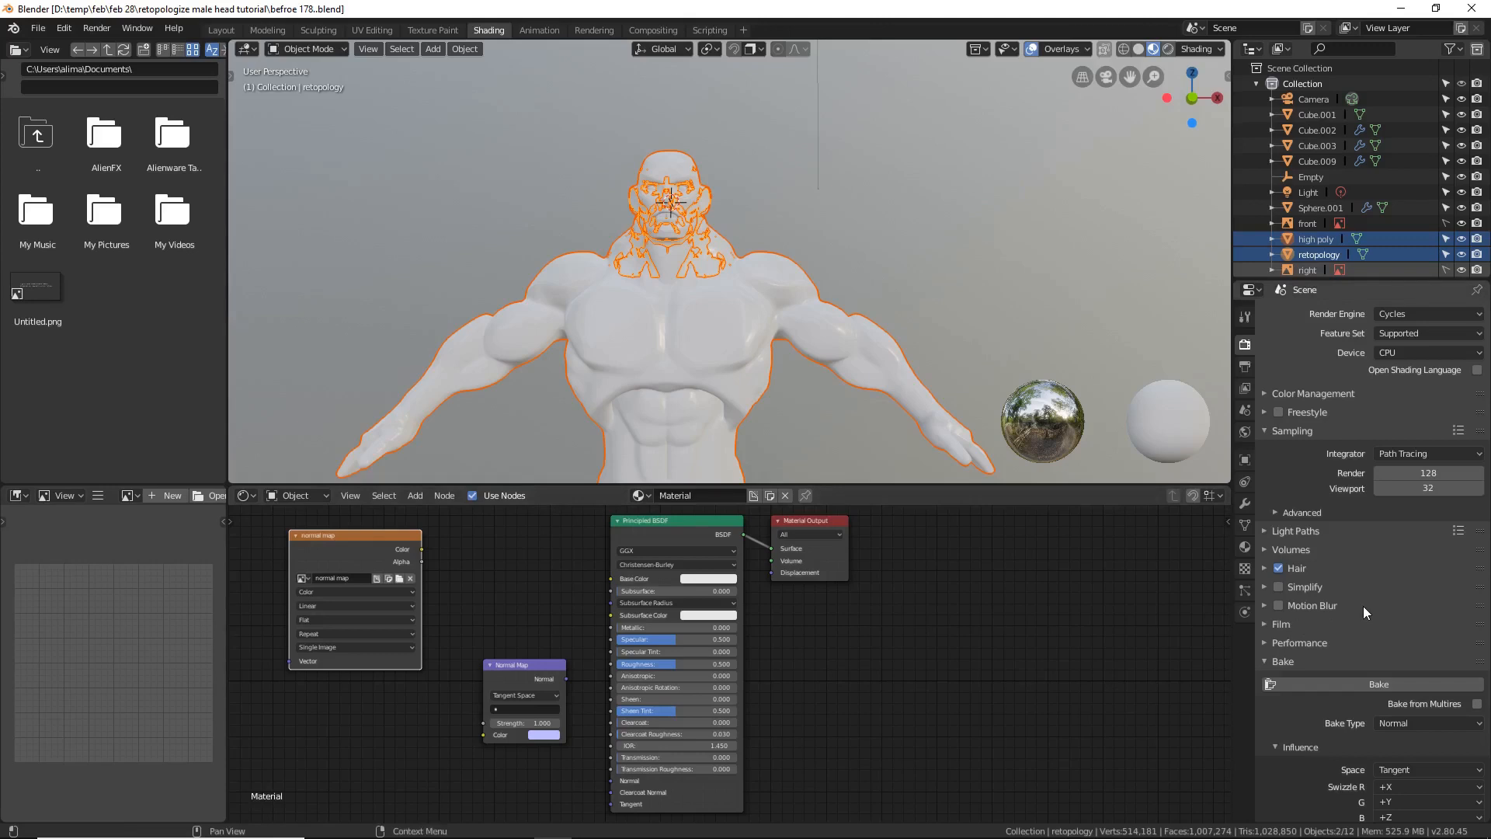
# Step: Enable Selected to Active baking with a ray distance of 0.5 m, and save the scene as incremental version 179
pyautogui.scroll(-7, 1362, 606)
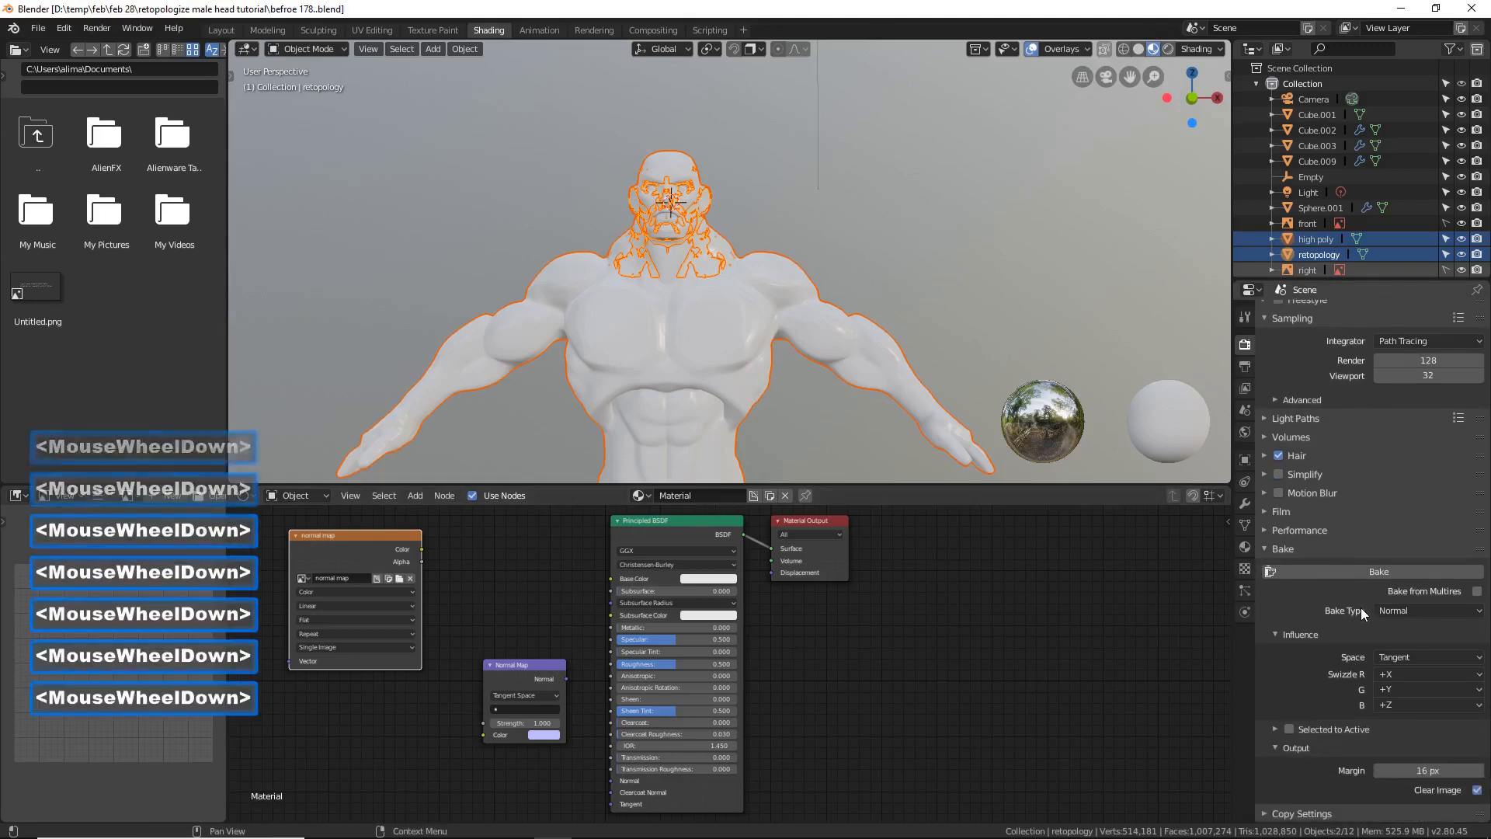
pyautogui.click(1289, 729)
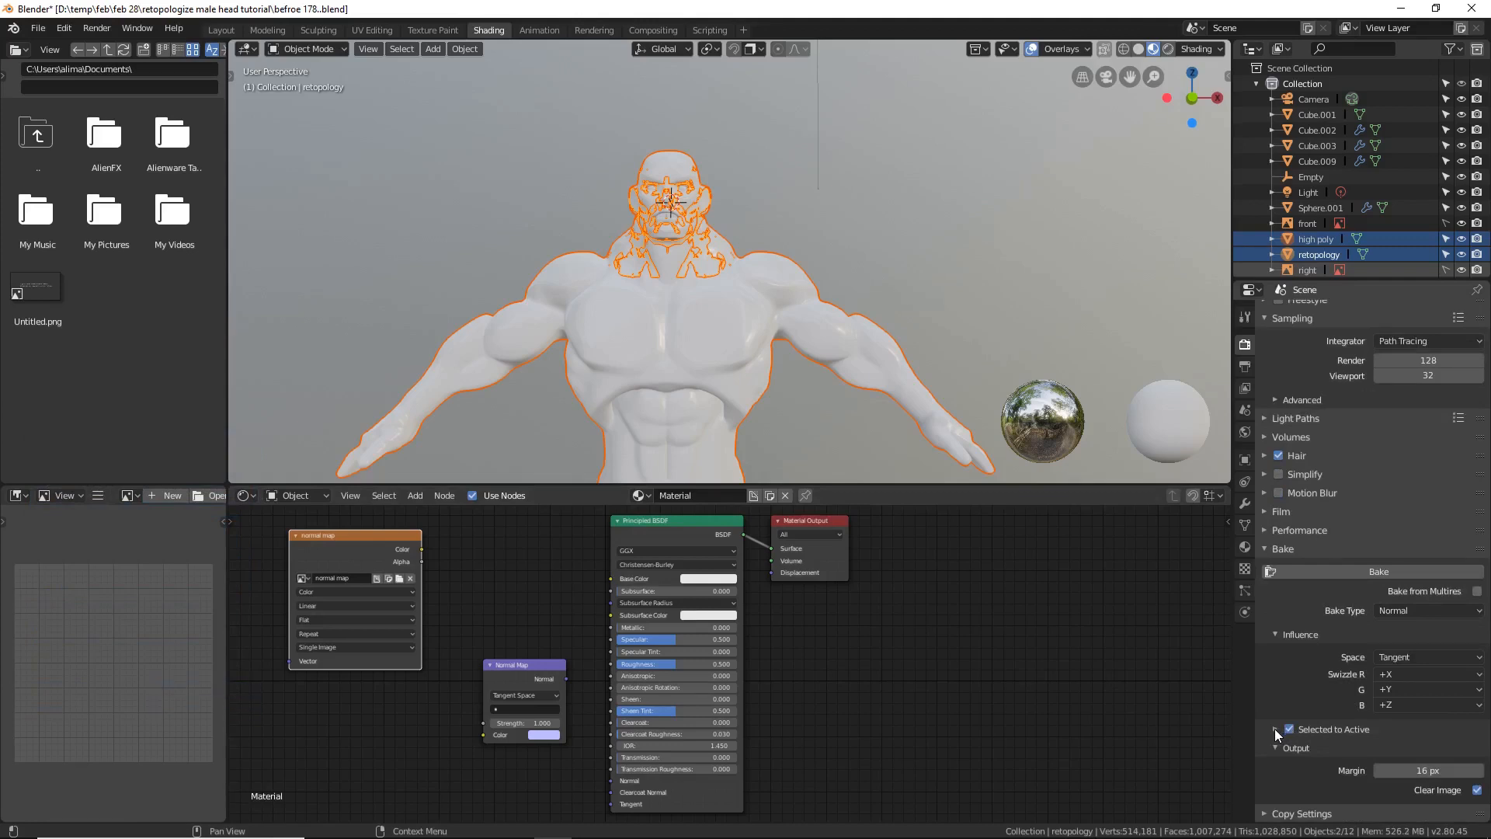
pyautogui.click(1274, 728)
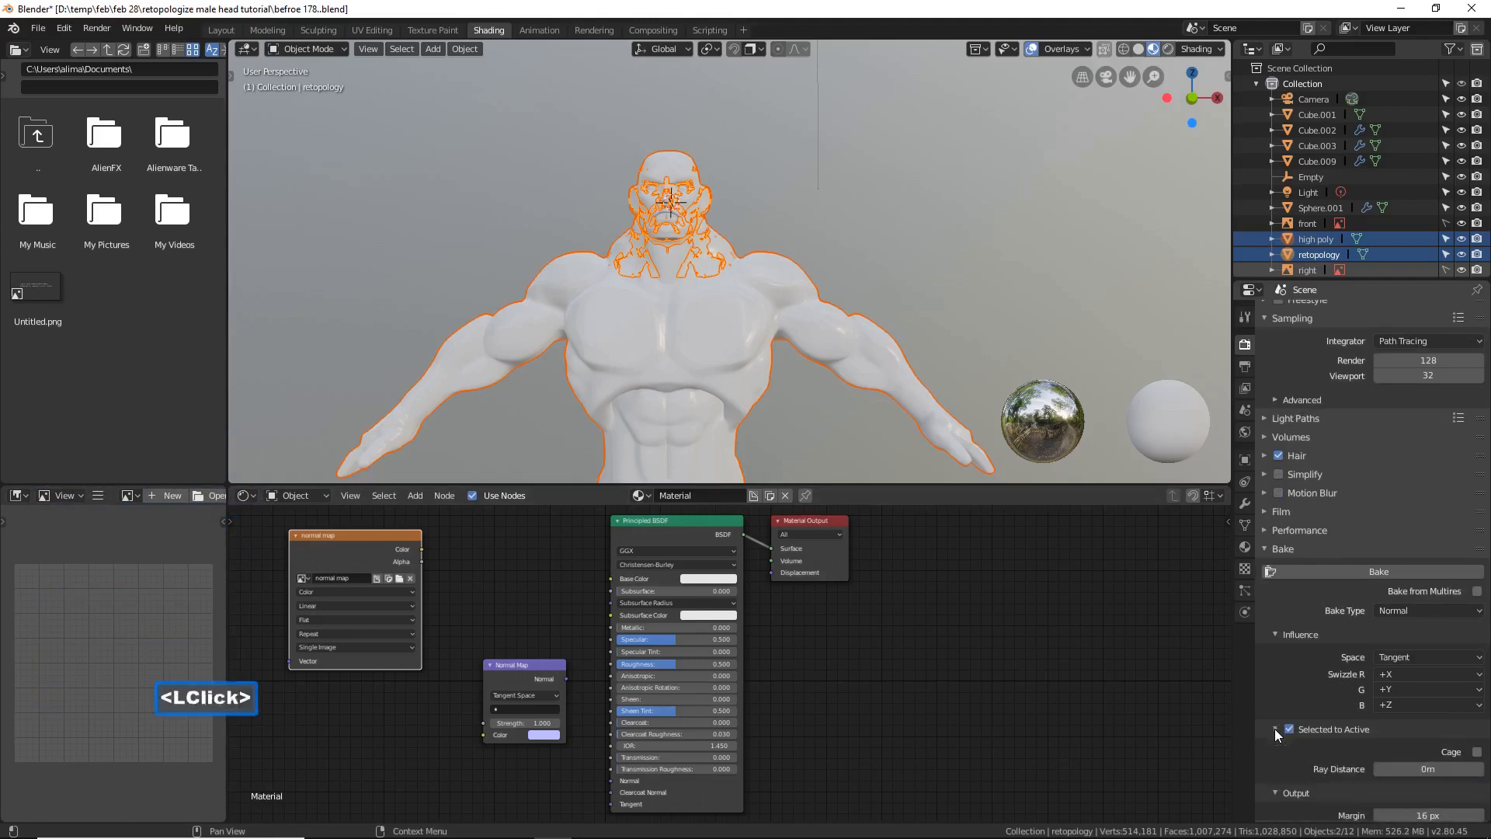
pyautogui.click(1410, 770)
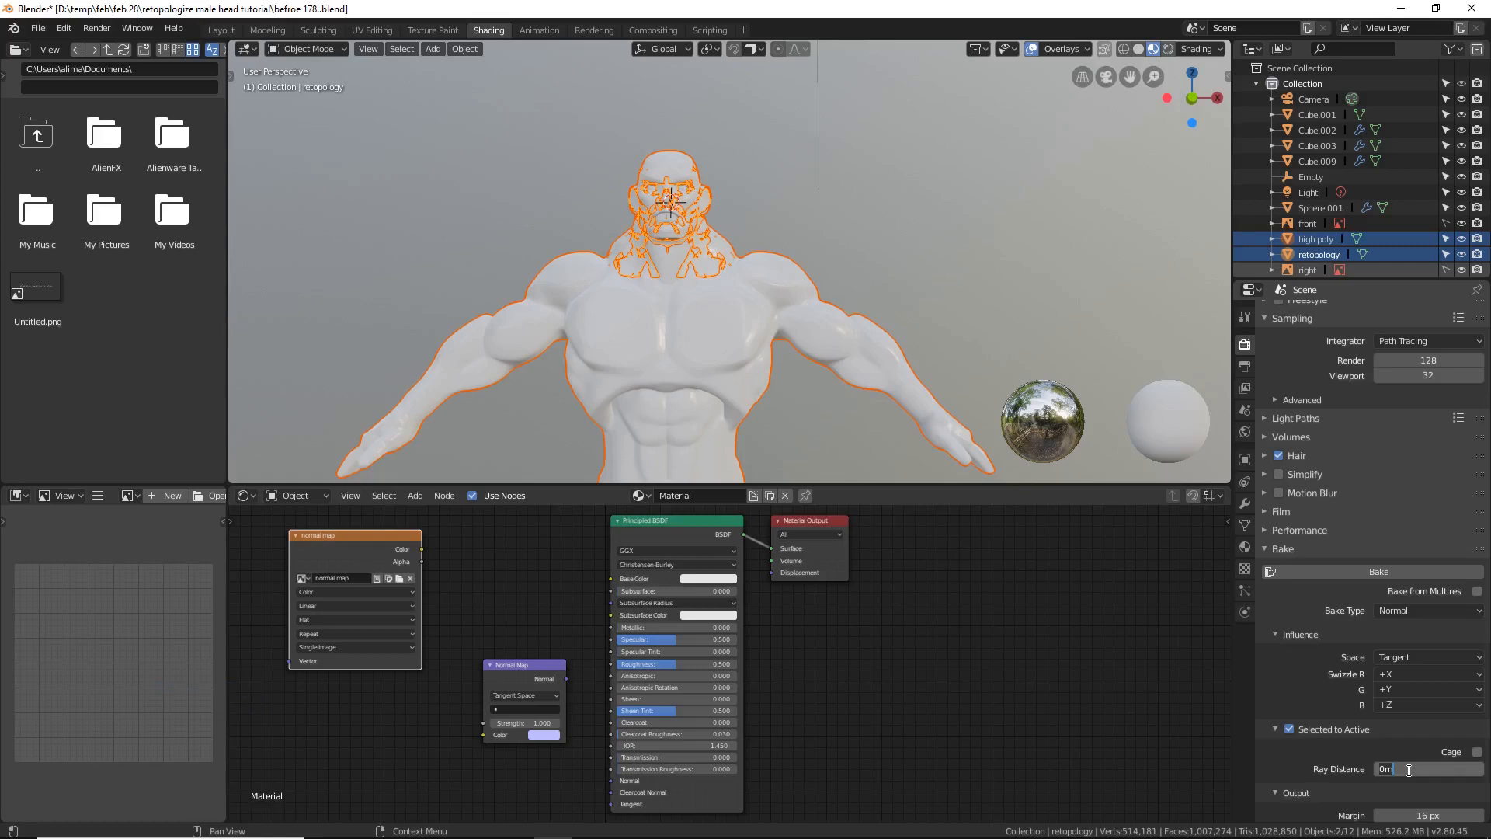
pyautogui.write('.5')
pyautogui.press('Return')
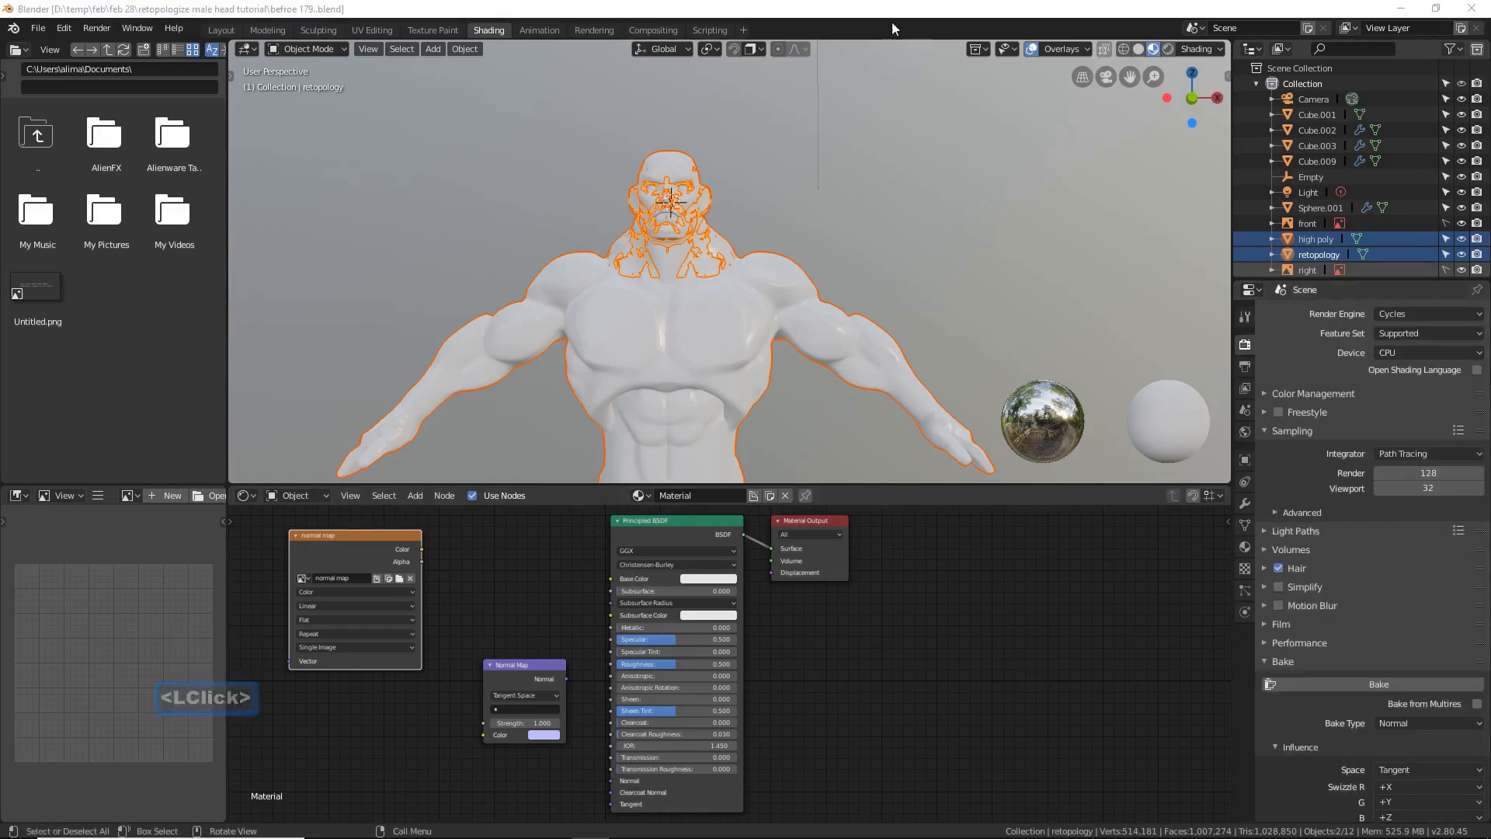
pyautogui.click(895, 10)
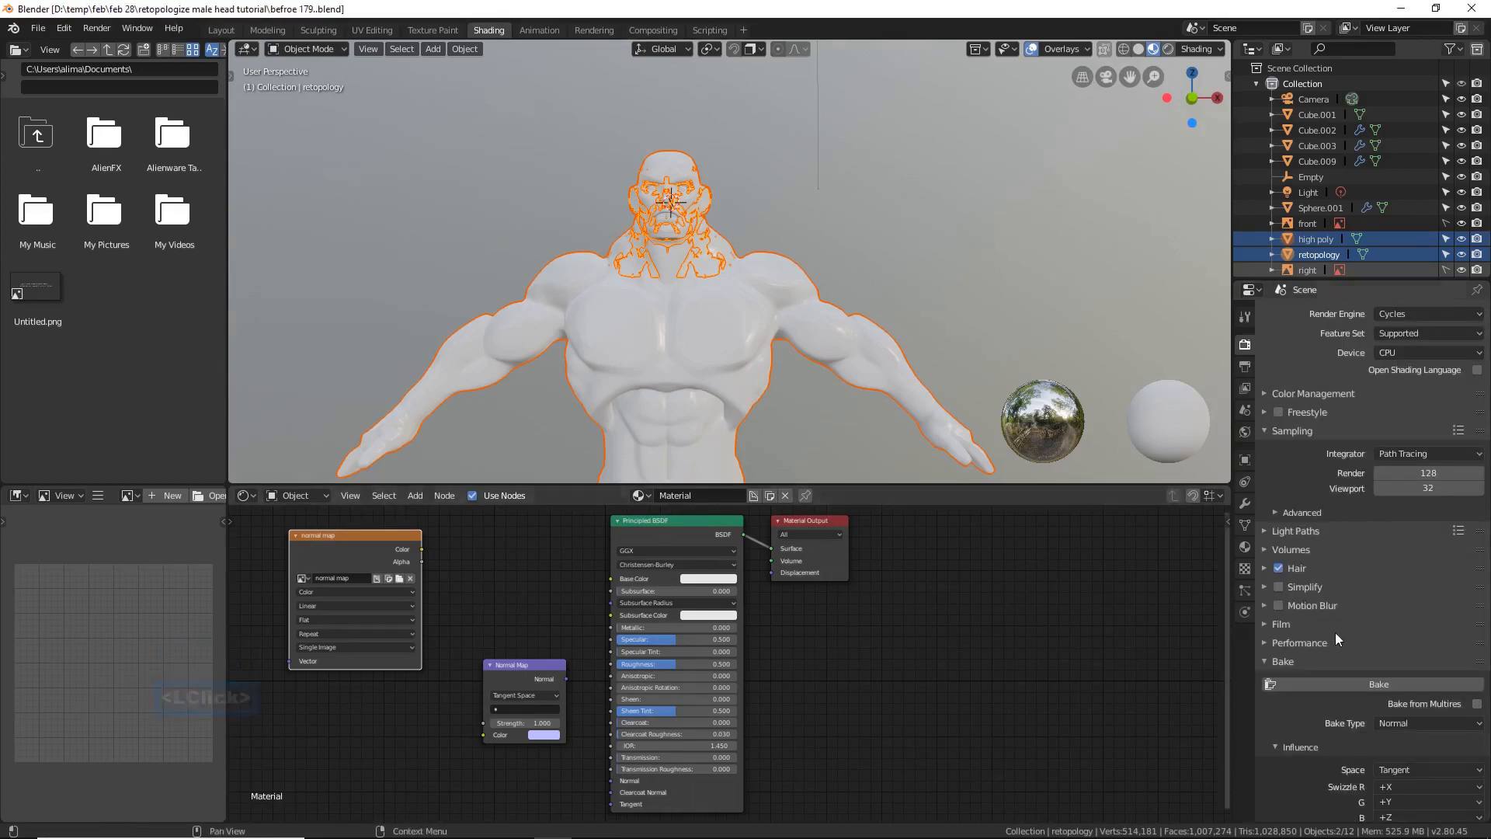
# Step: Bake the normal map from the high poly body onto the retopology head, and save the scene as incremental version 180
pyautogui.scroll(-3, 1344, 627)
pyautogui.scroll(-2, 1348, 633)
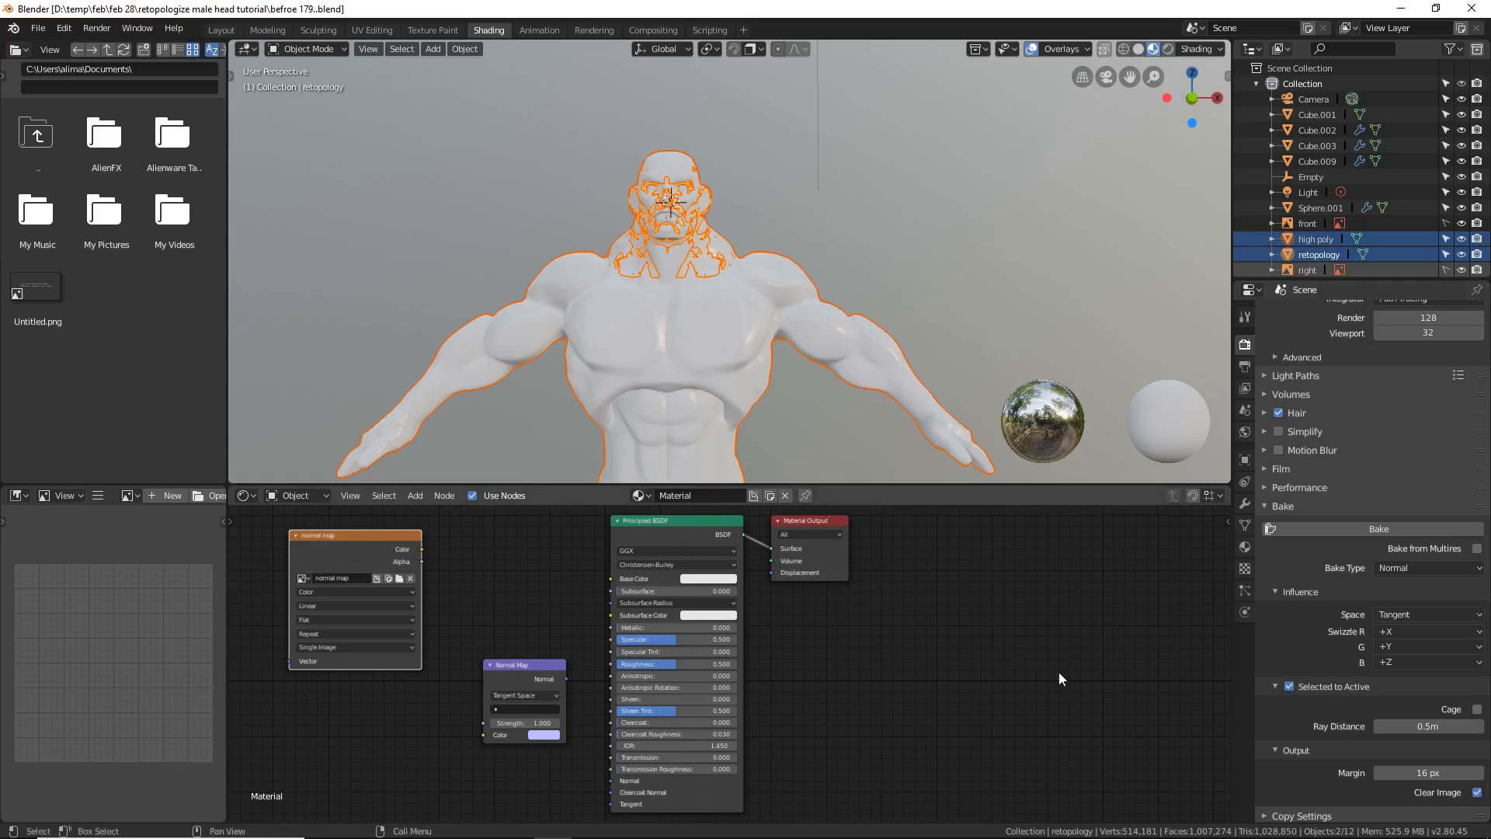
pyautogui.click(1306, 527)
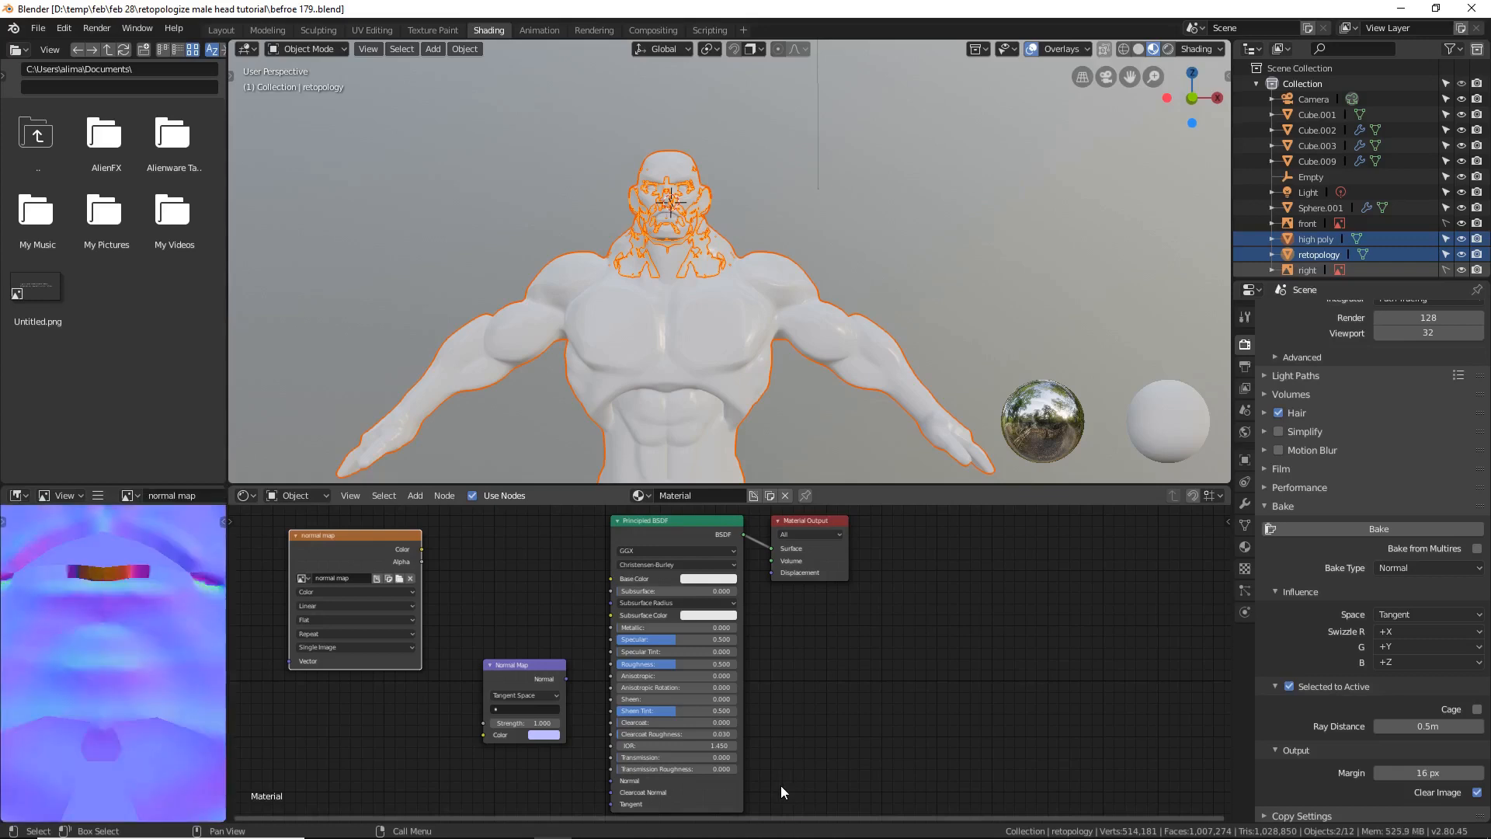
pyautogui.scroll(-2, 158, 702)
pyautogui.scroll(-5, 158, 702)
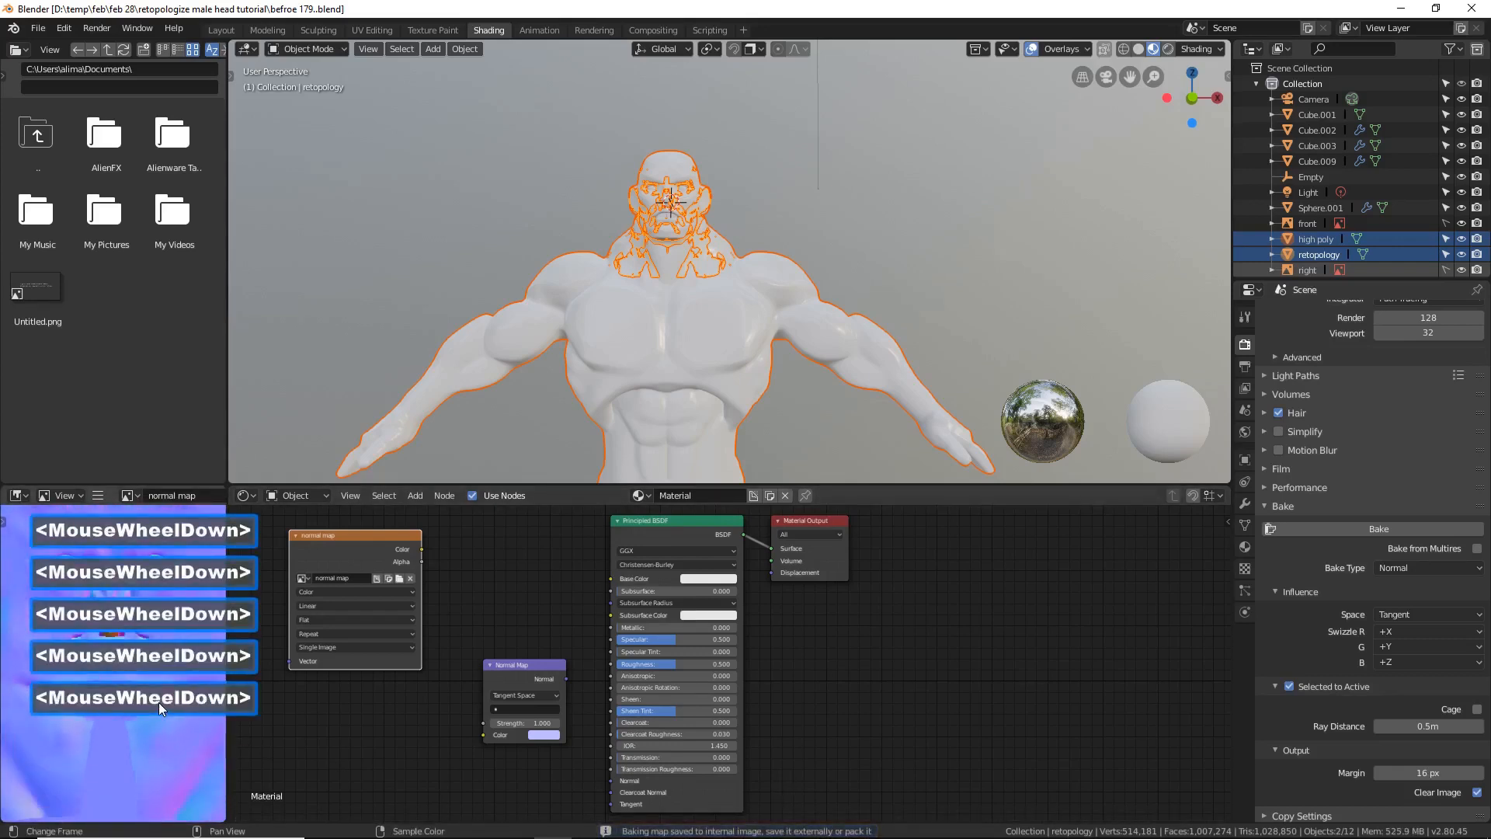
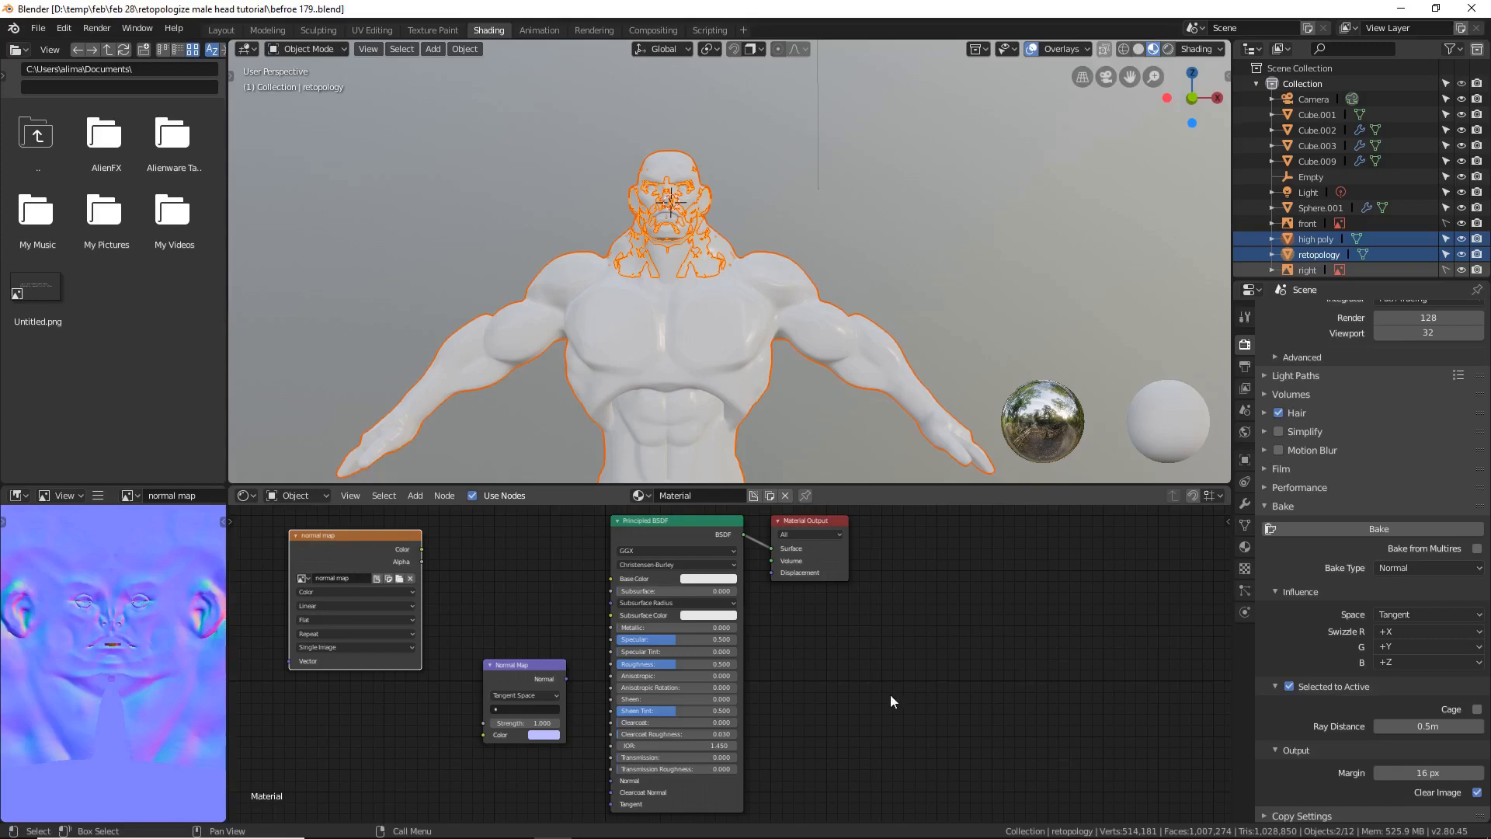
pyautogui.click(1379, 528)
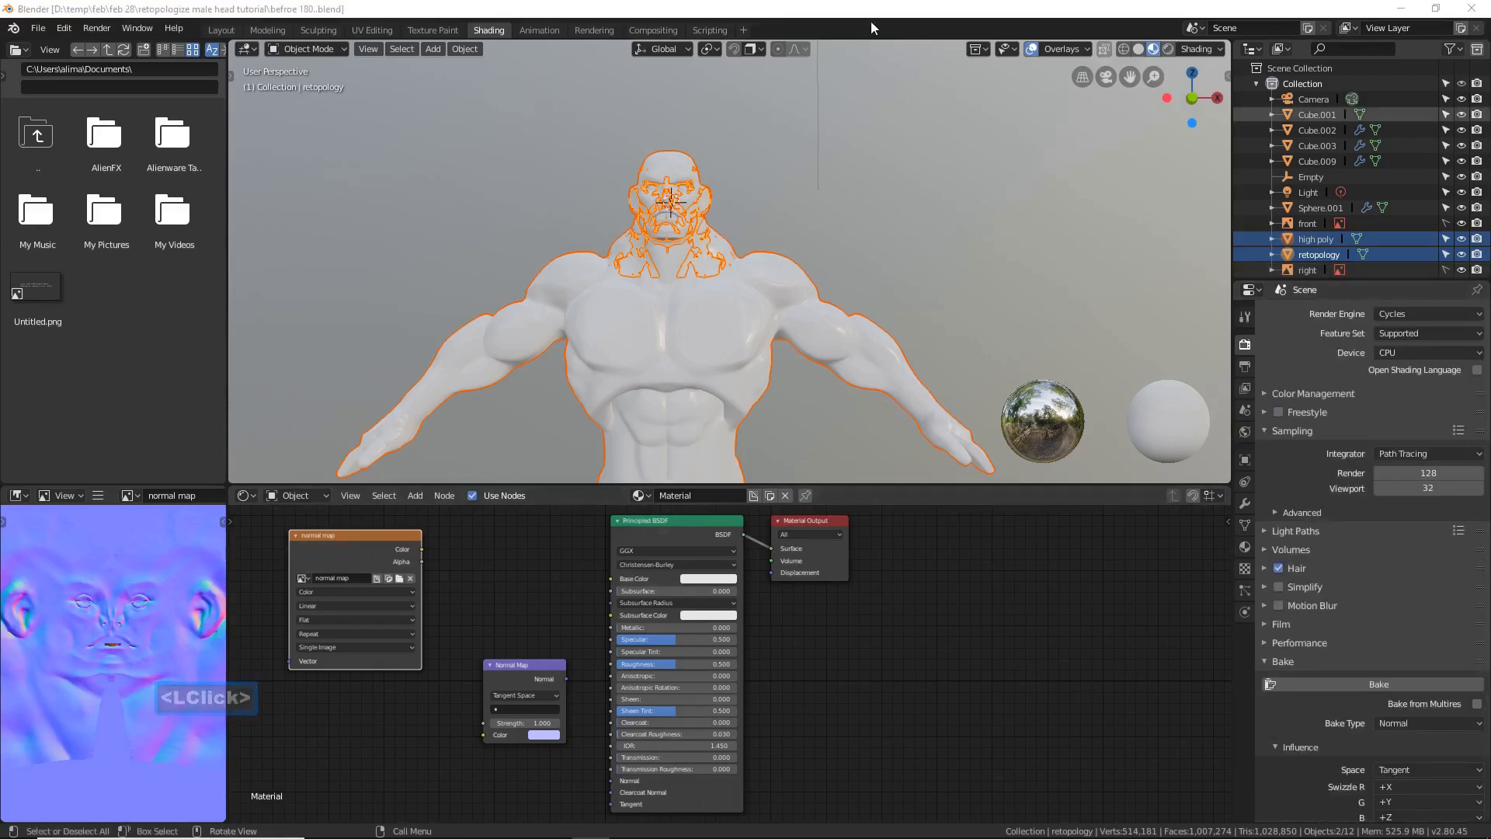
pyautogui.click(878, 11)
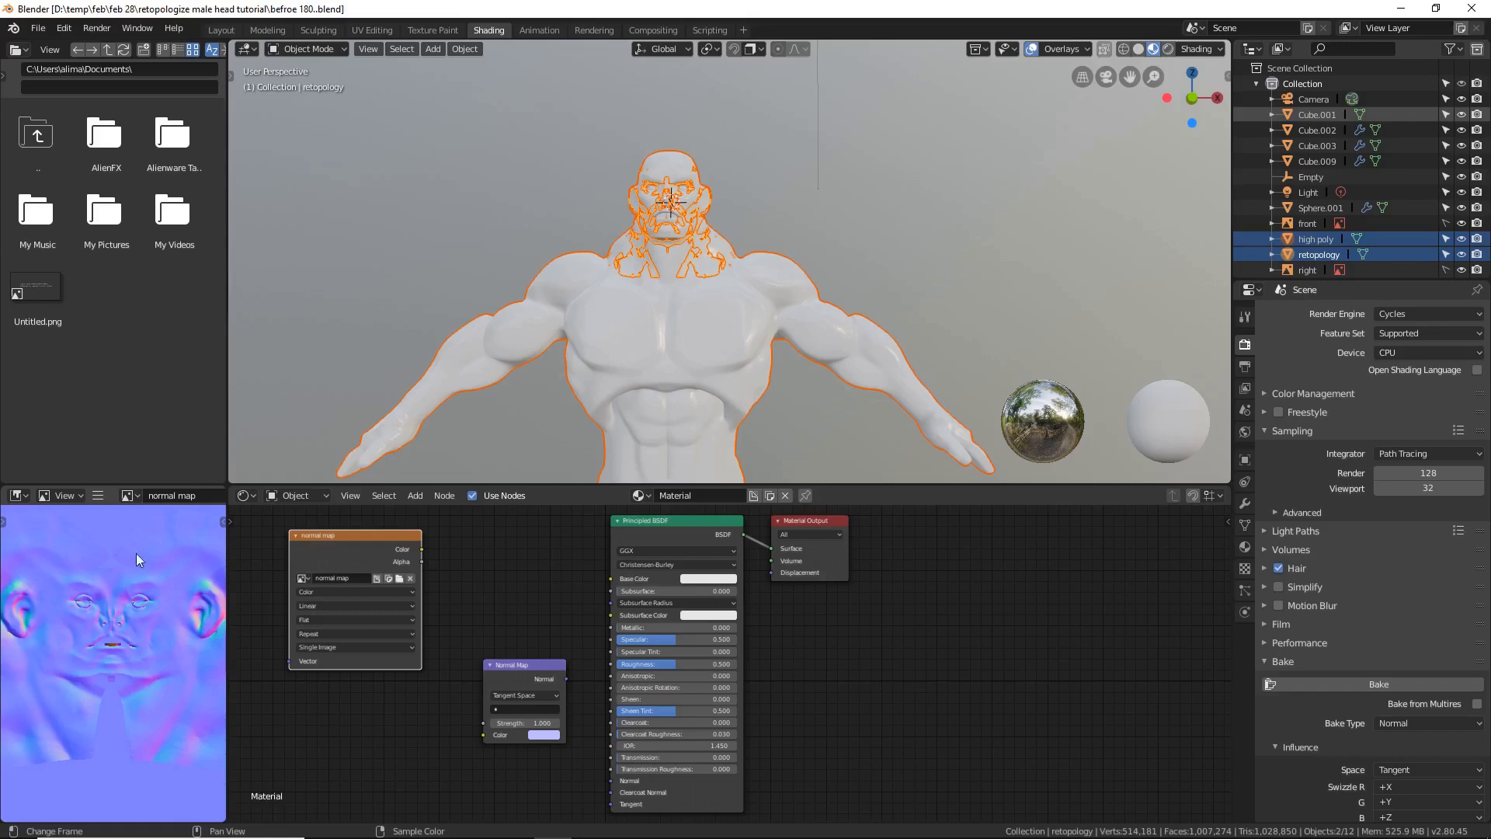
# Step: Save the baked image as normal map.png in the maps folder over the existing file, and save the scene as incremental version 181
pyautogui.click(98, 495)
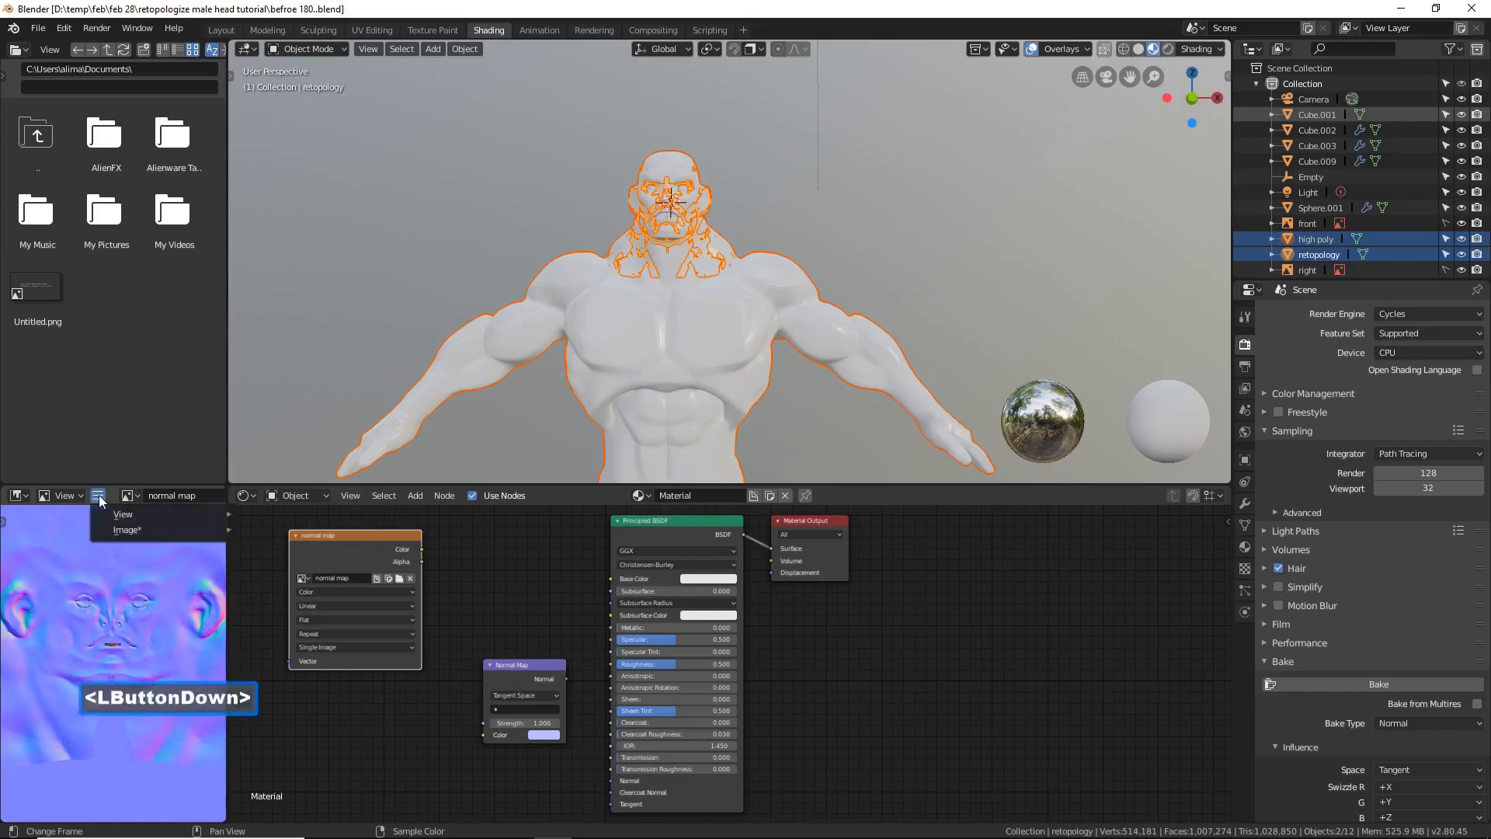
pyautogui.moveTo(129, 529)
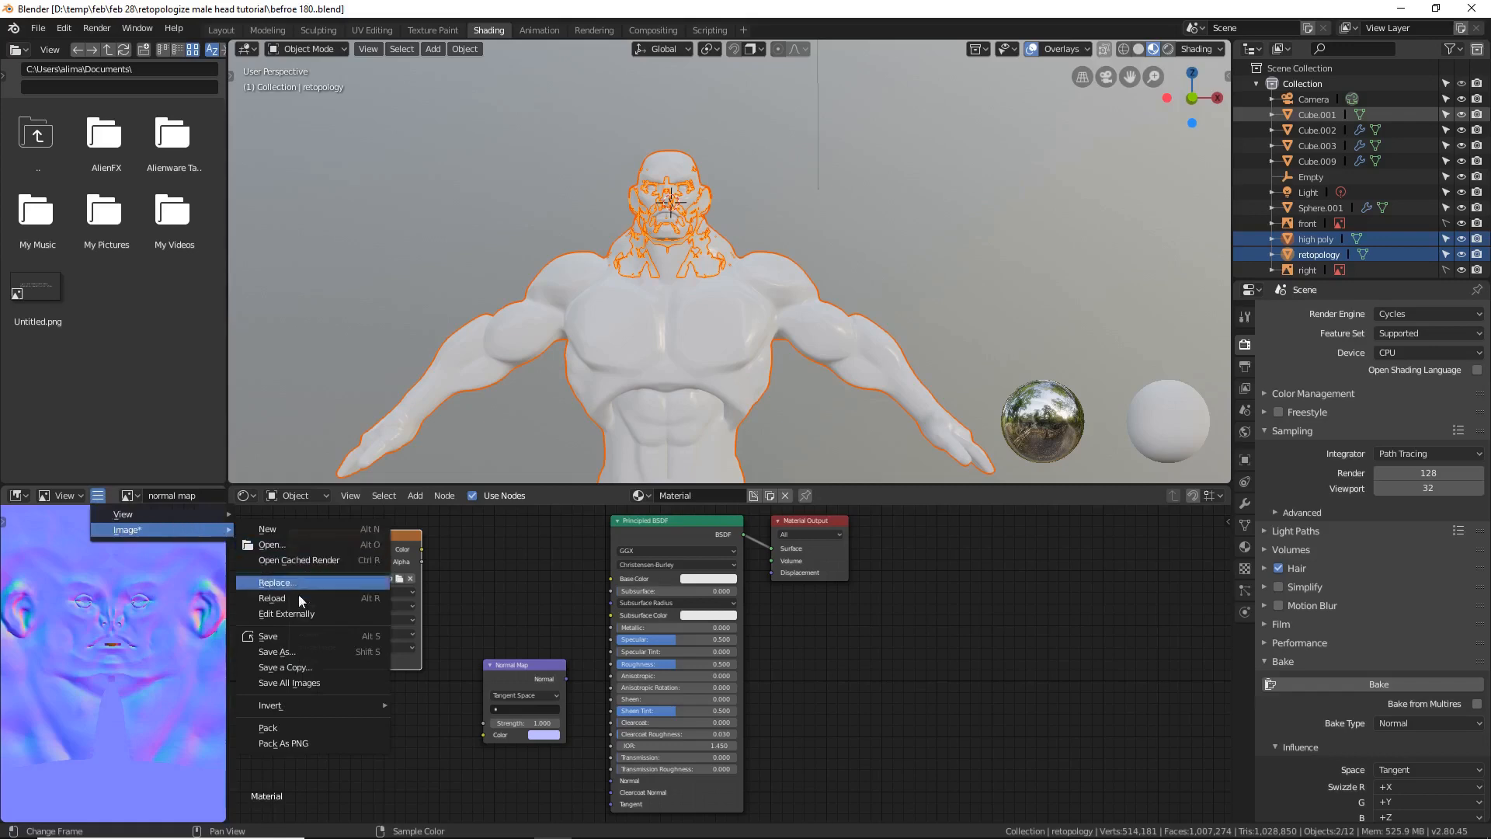
pyautogui.click(320, 650)
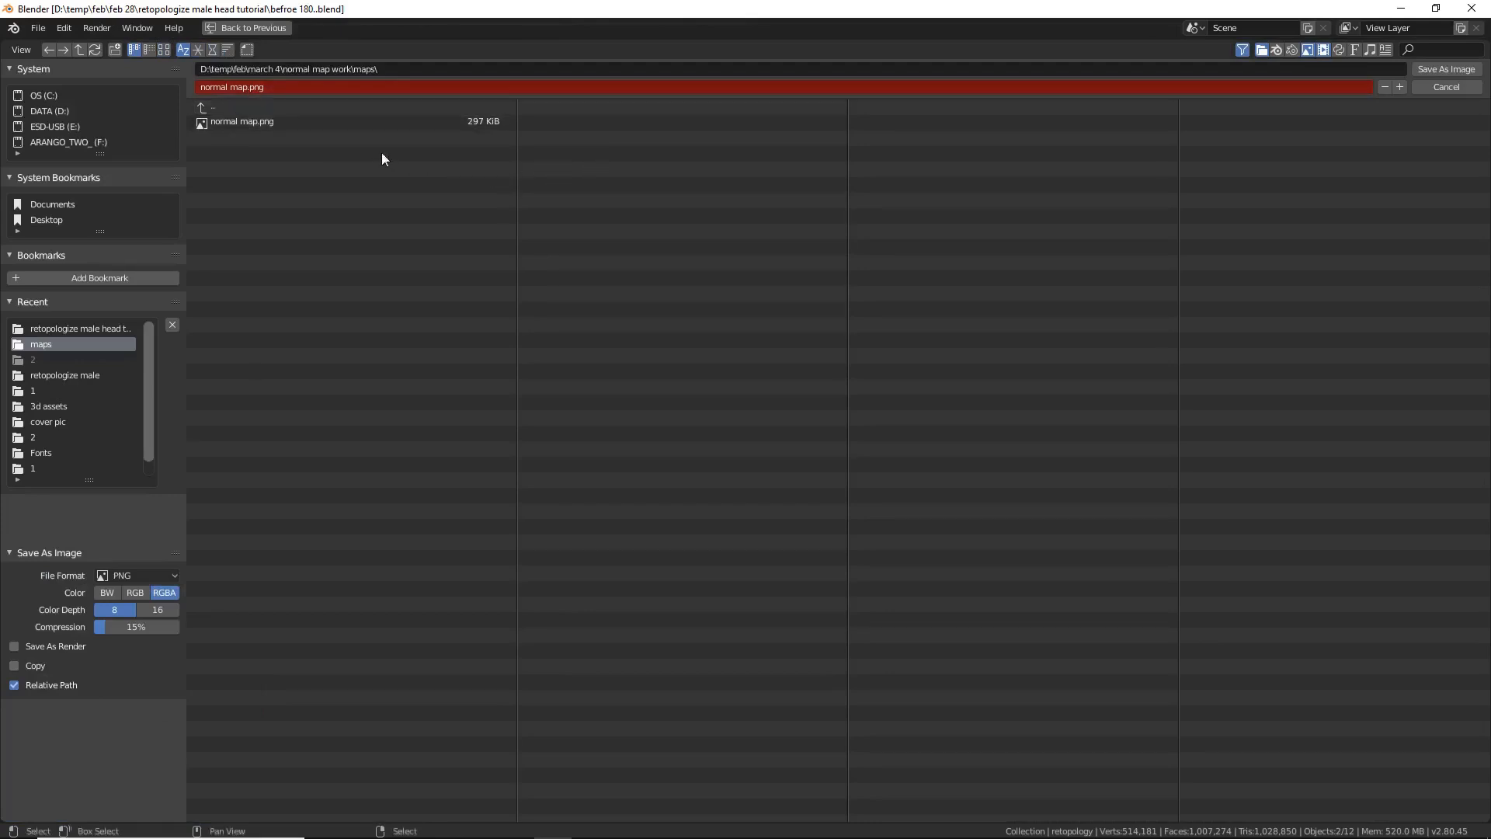
pyautogui.click(1426, 68)
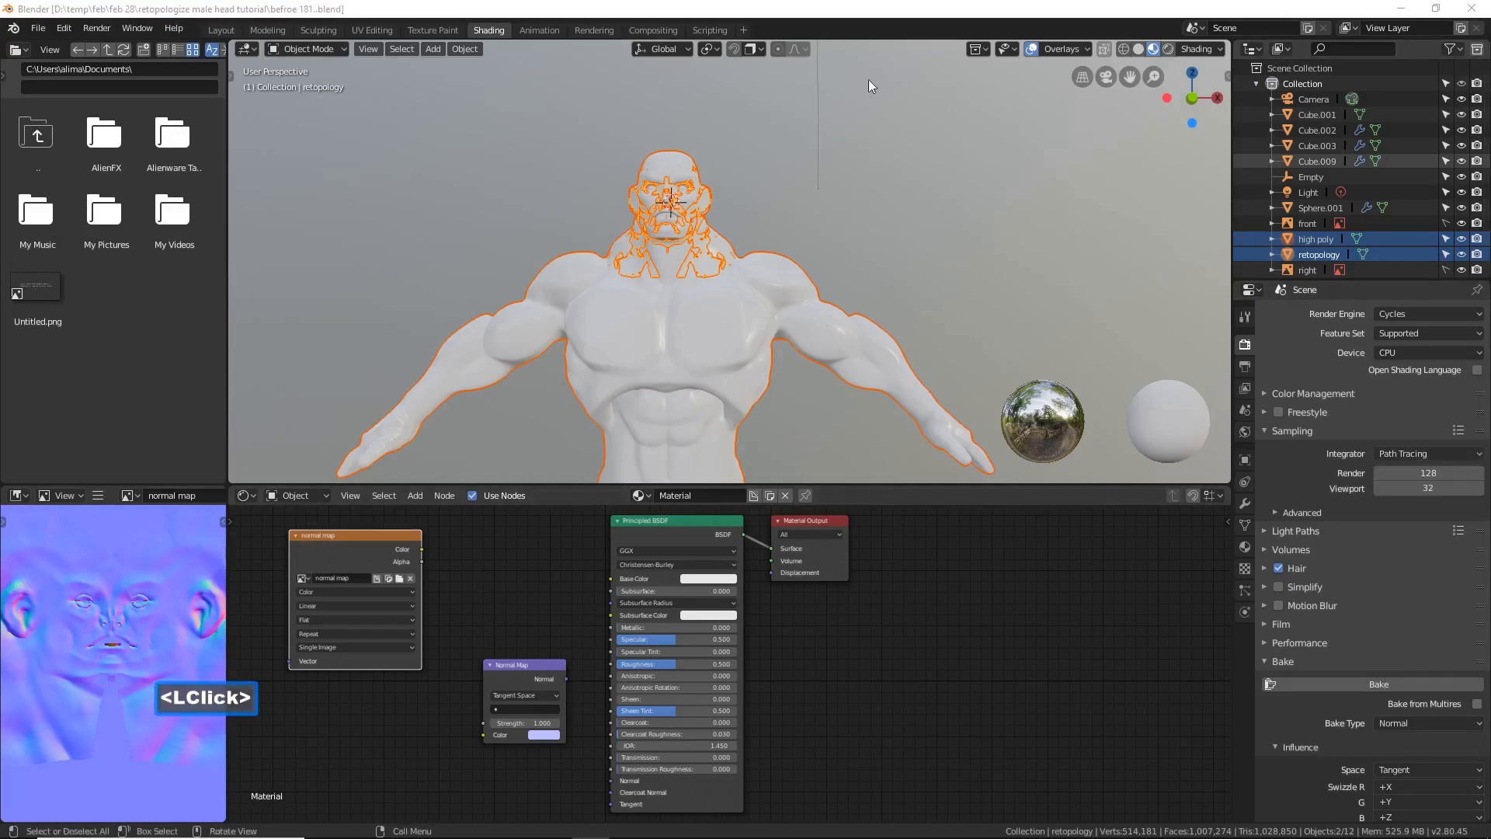
pyautogui.click(877, 17)
# Step: Hide the high poly body and select the retopology head for a closer view
pyautogui.click(868, 379)
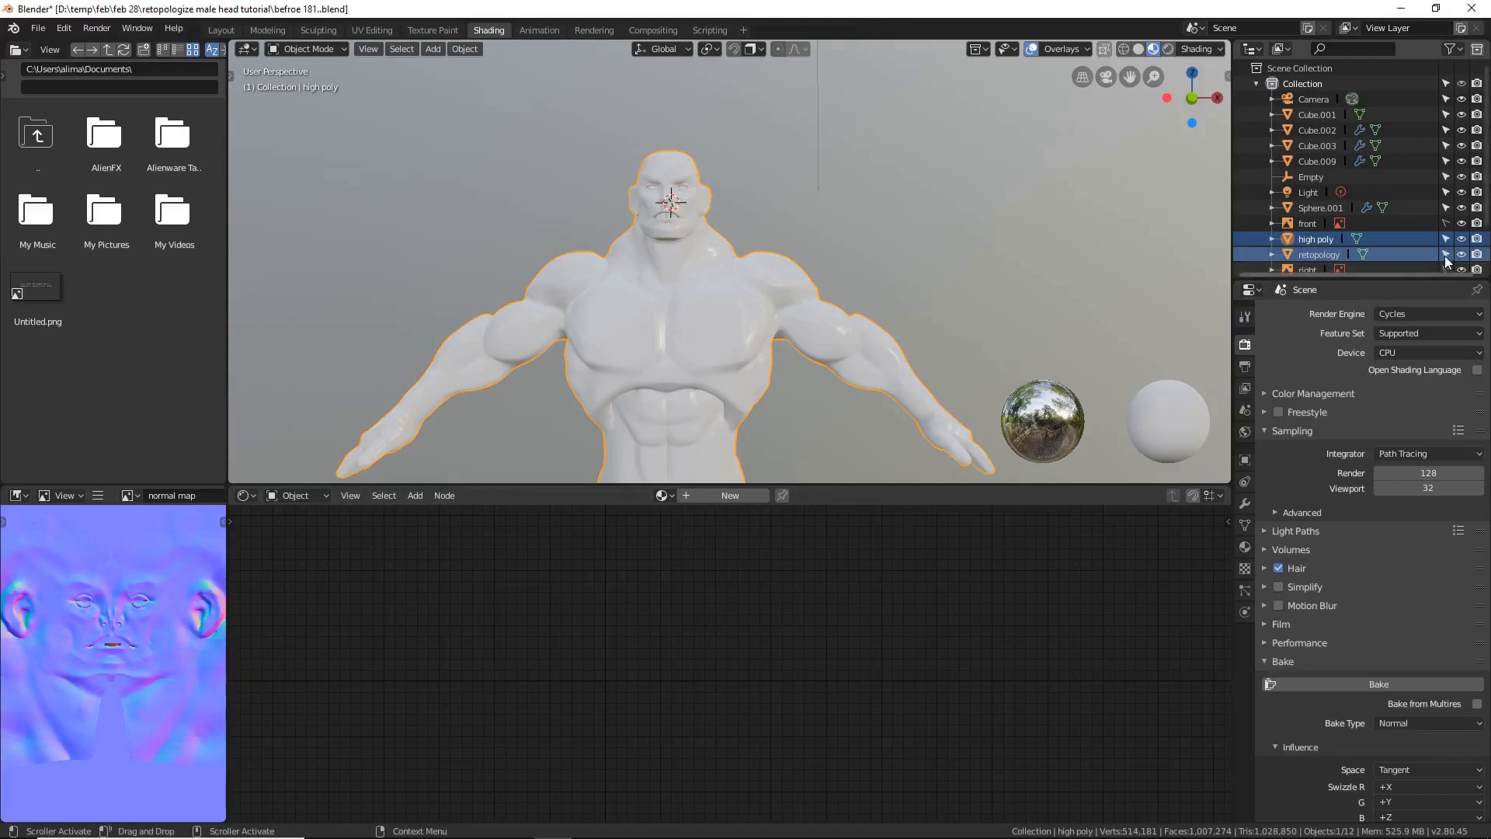
pyautogui.click(1460, 239)
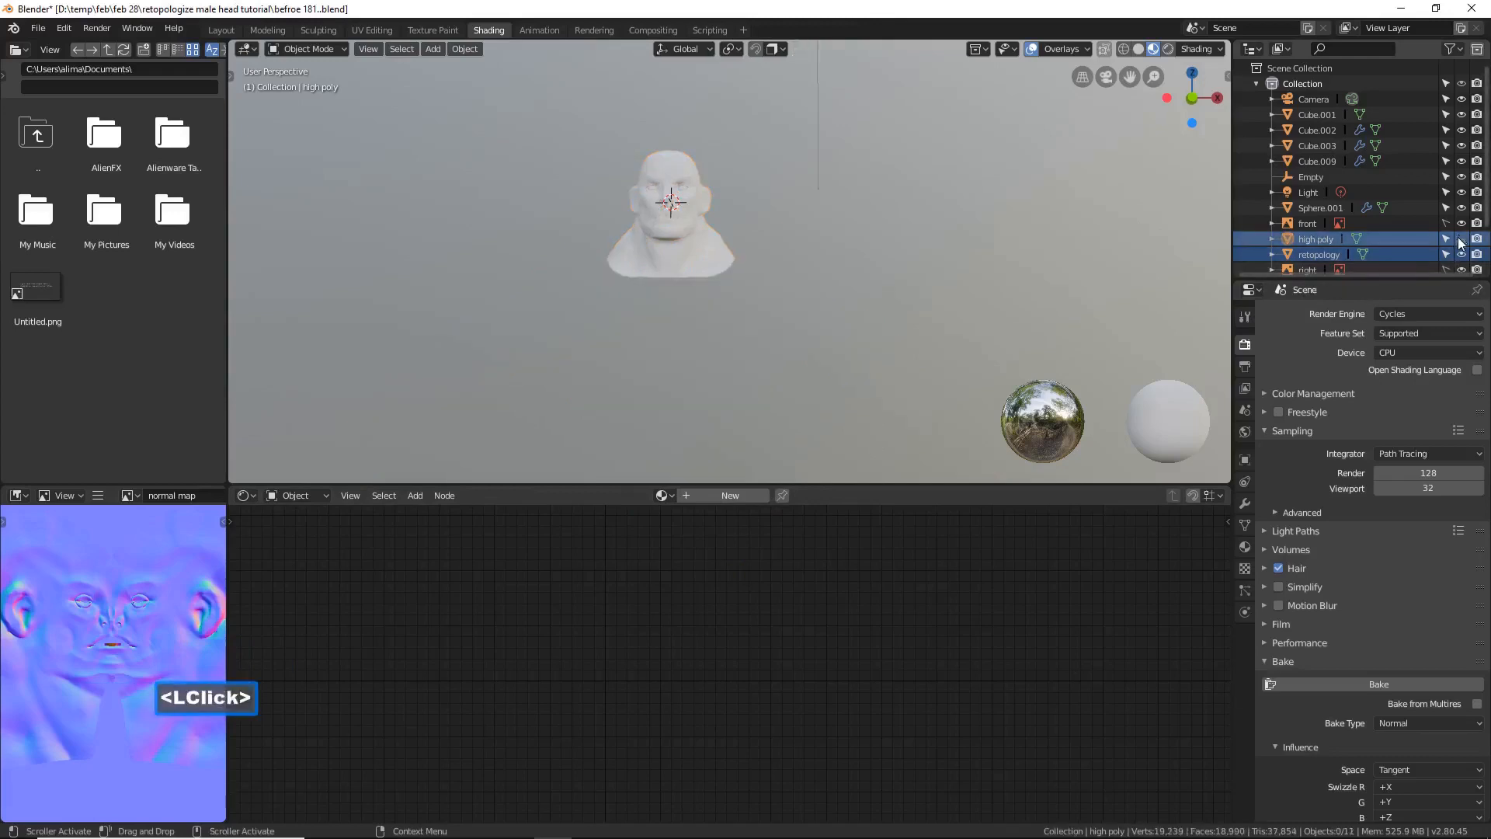
pyautogui.keyDown('ctrl'); pyautogui.click(714, 258); pyautogui.keyUp('ctrl')
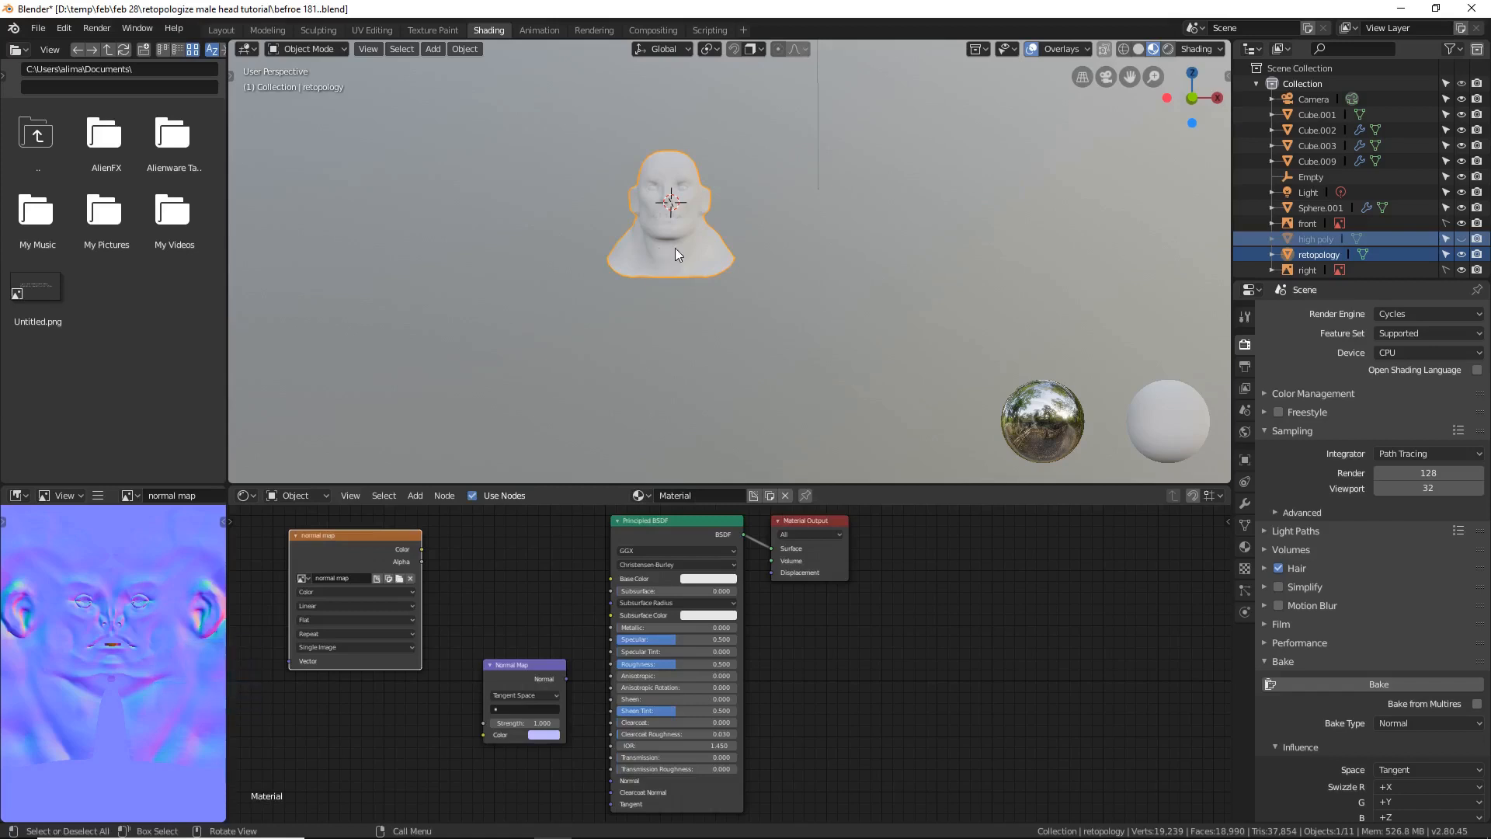
pyautogui.moveTo(835, 286)
pyautogui.keyDown('ctrl'); pyautogui.mouseDown(button='middle')
pyautogui.moveTo(801, 198)
pyautogui.moveTo(835, 269)
pyautogui.mouseUp(button='middle'); pyautogui.keyUp('ctrl')
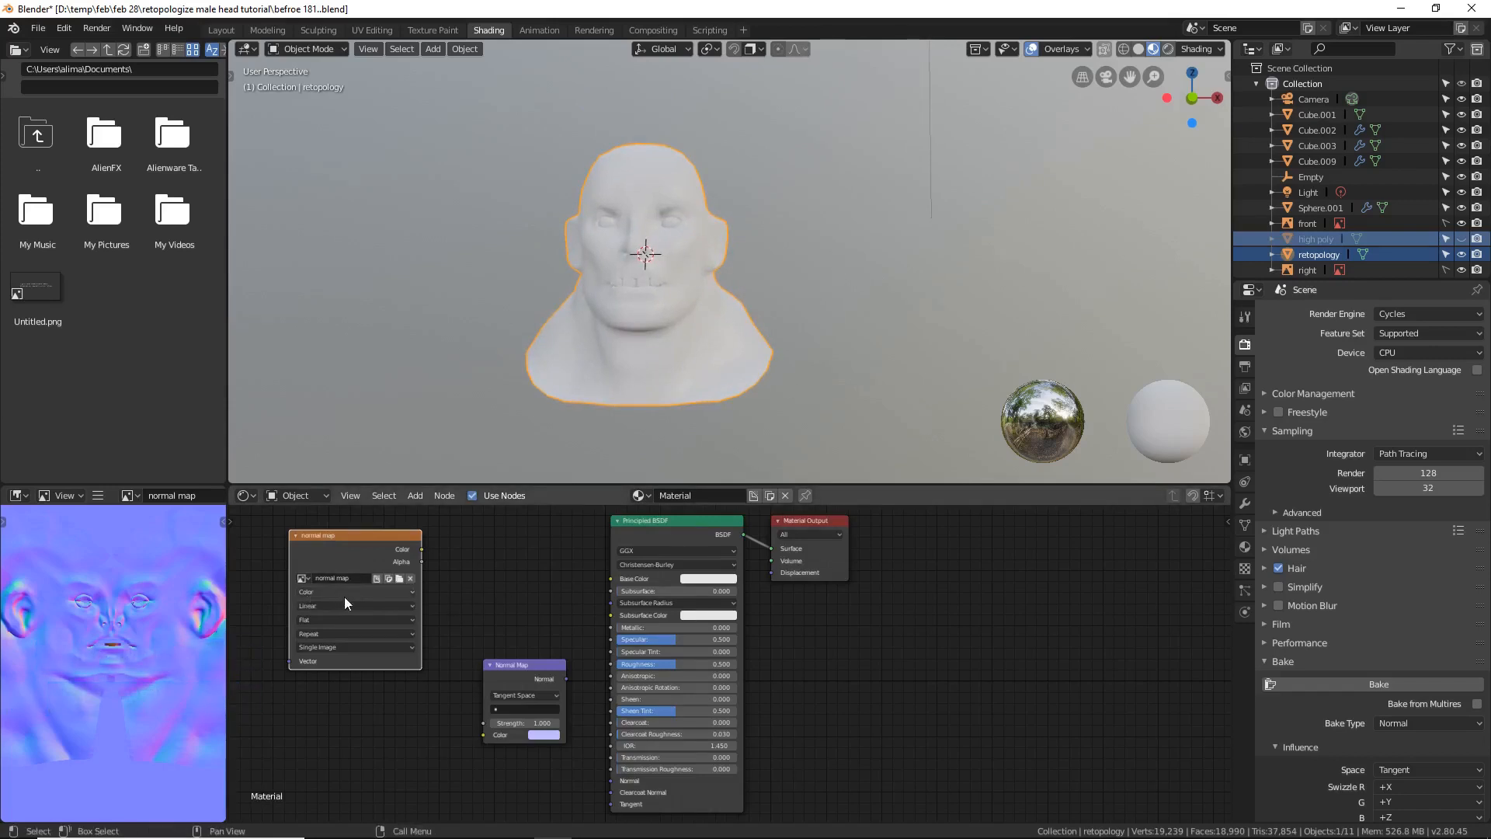
# Step: Set the normal map texture to Non-Color Data and link it through the Normal Map node to the Principled BSDF's Normal input
pyautogui.click(413, 590)
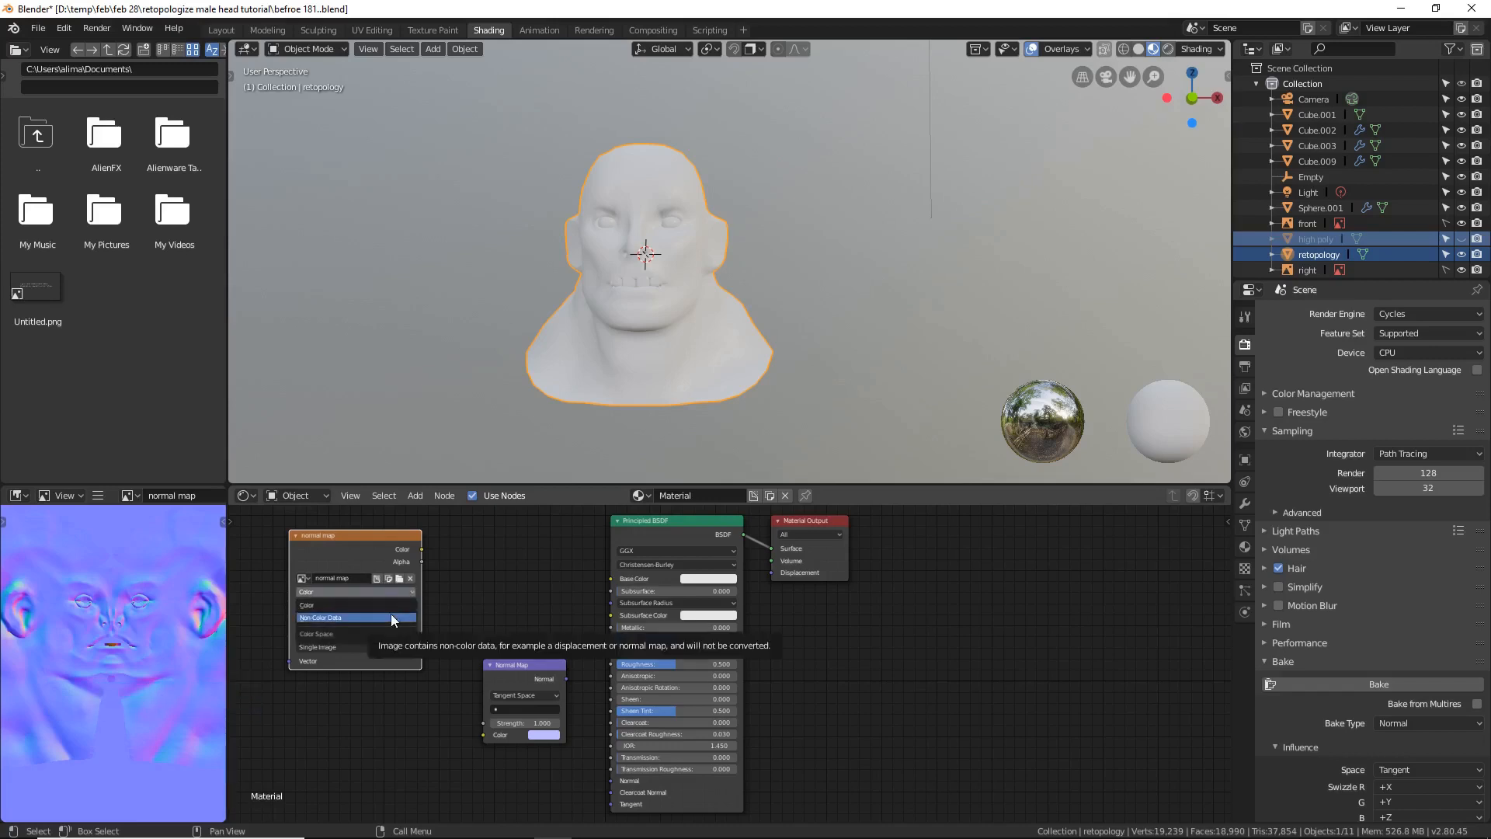
pyautogui.click(390, 613)
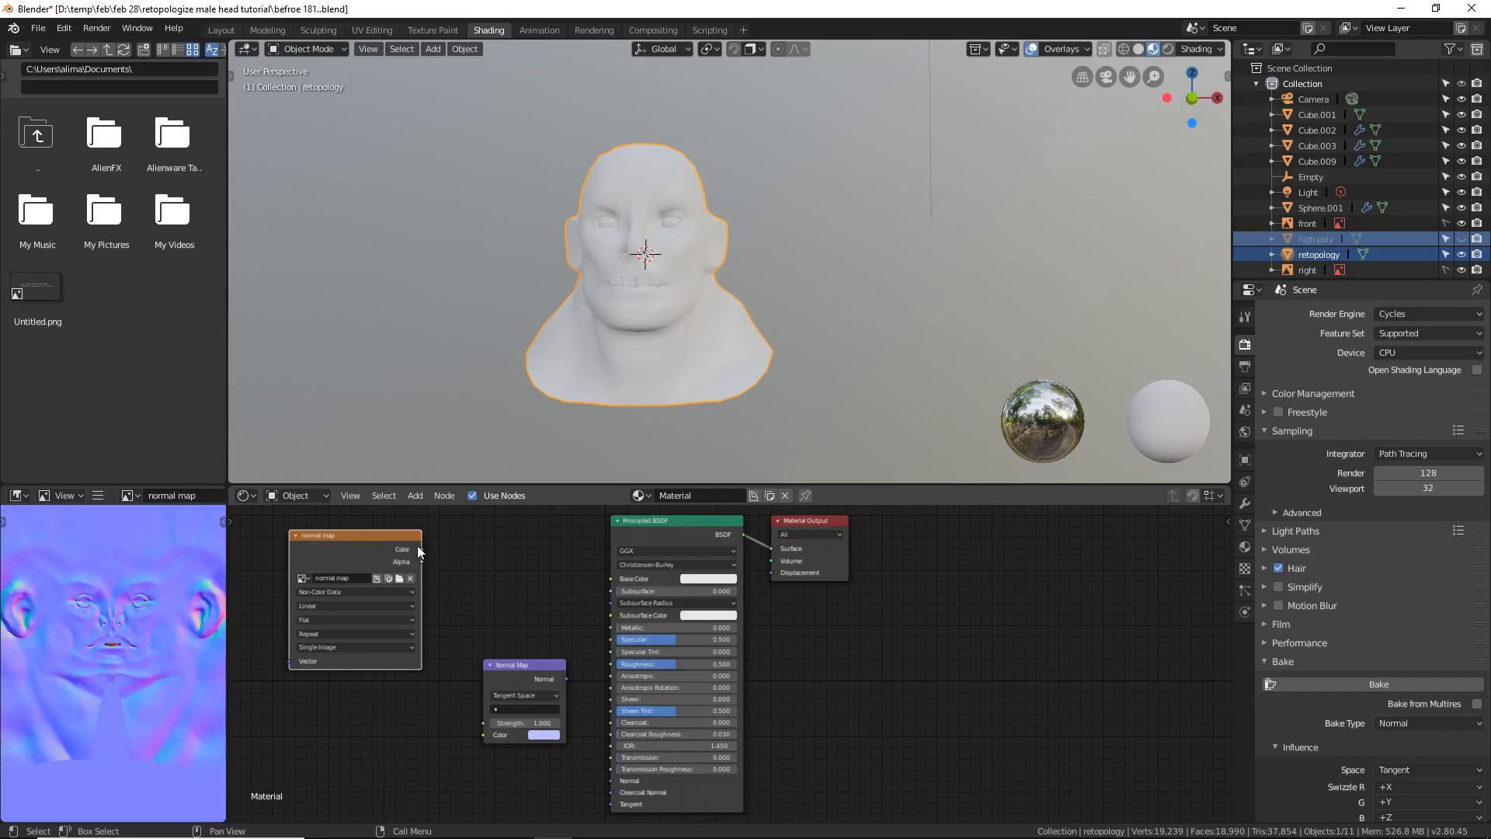
pyautogui.moveTo(422, 549); pyautogui.dragTo(483, 736)
pyautogui.moveTo(566, 678); pyautogui.dragTo(607, 783)
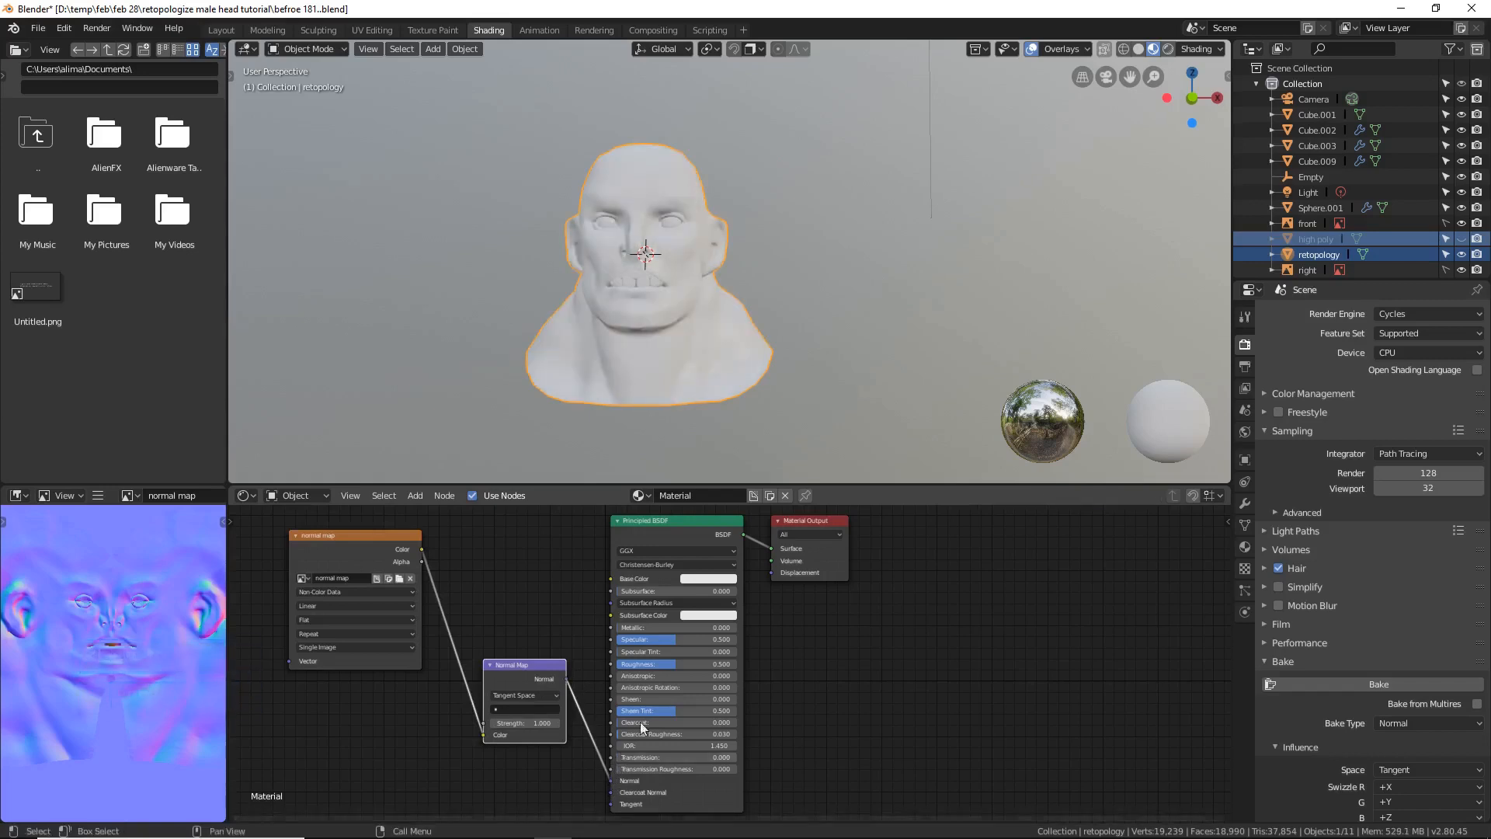
pyautogui.keyDown('ctrl'); pyautogui.moveTo(795, 390); pyautogui.dragTo(765, 340, button='middle'); pyautogui.keyUp('ctrl')
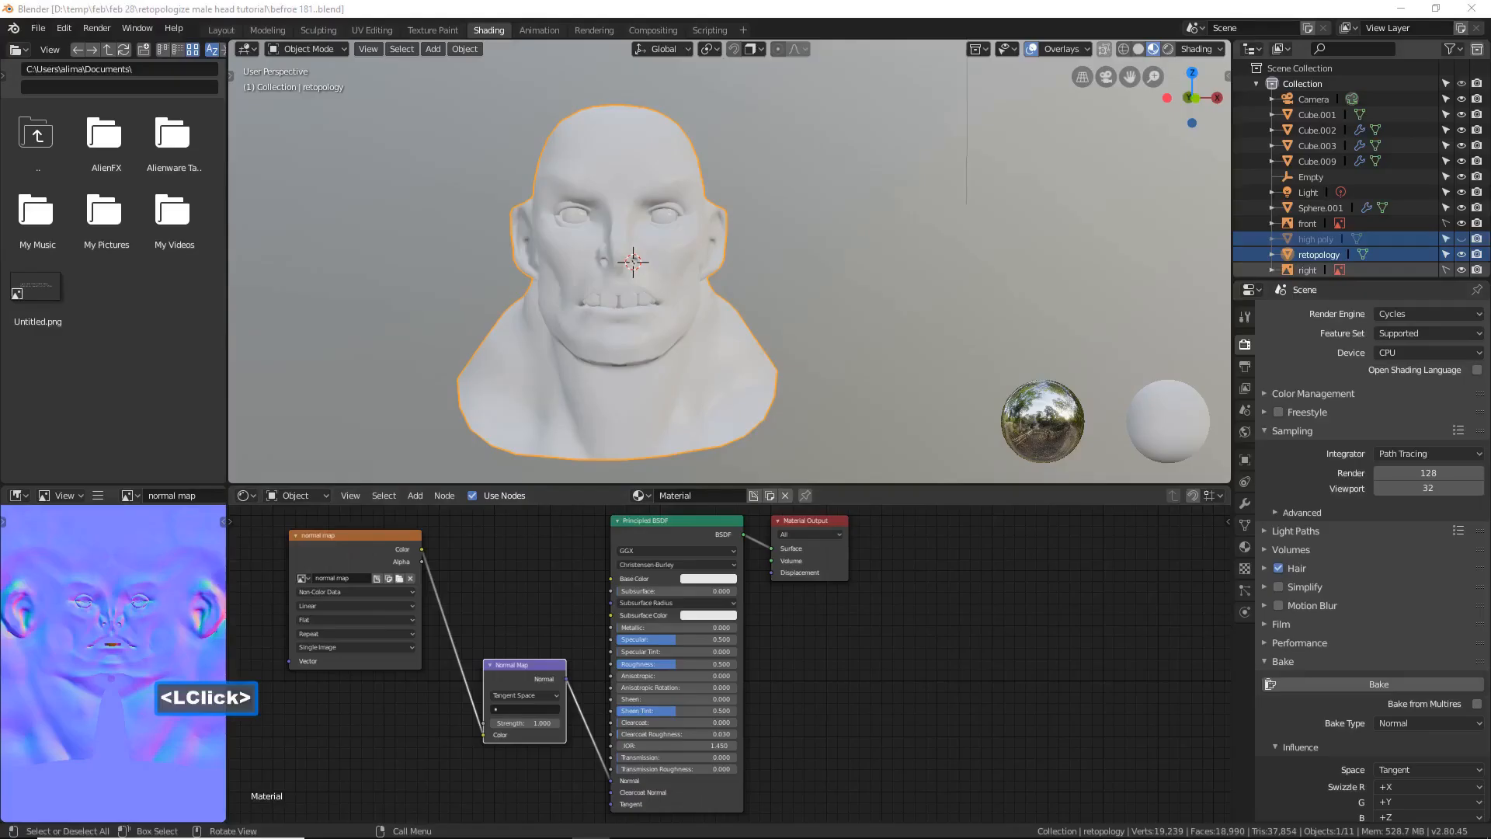
pyautogui.click(902, 9)
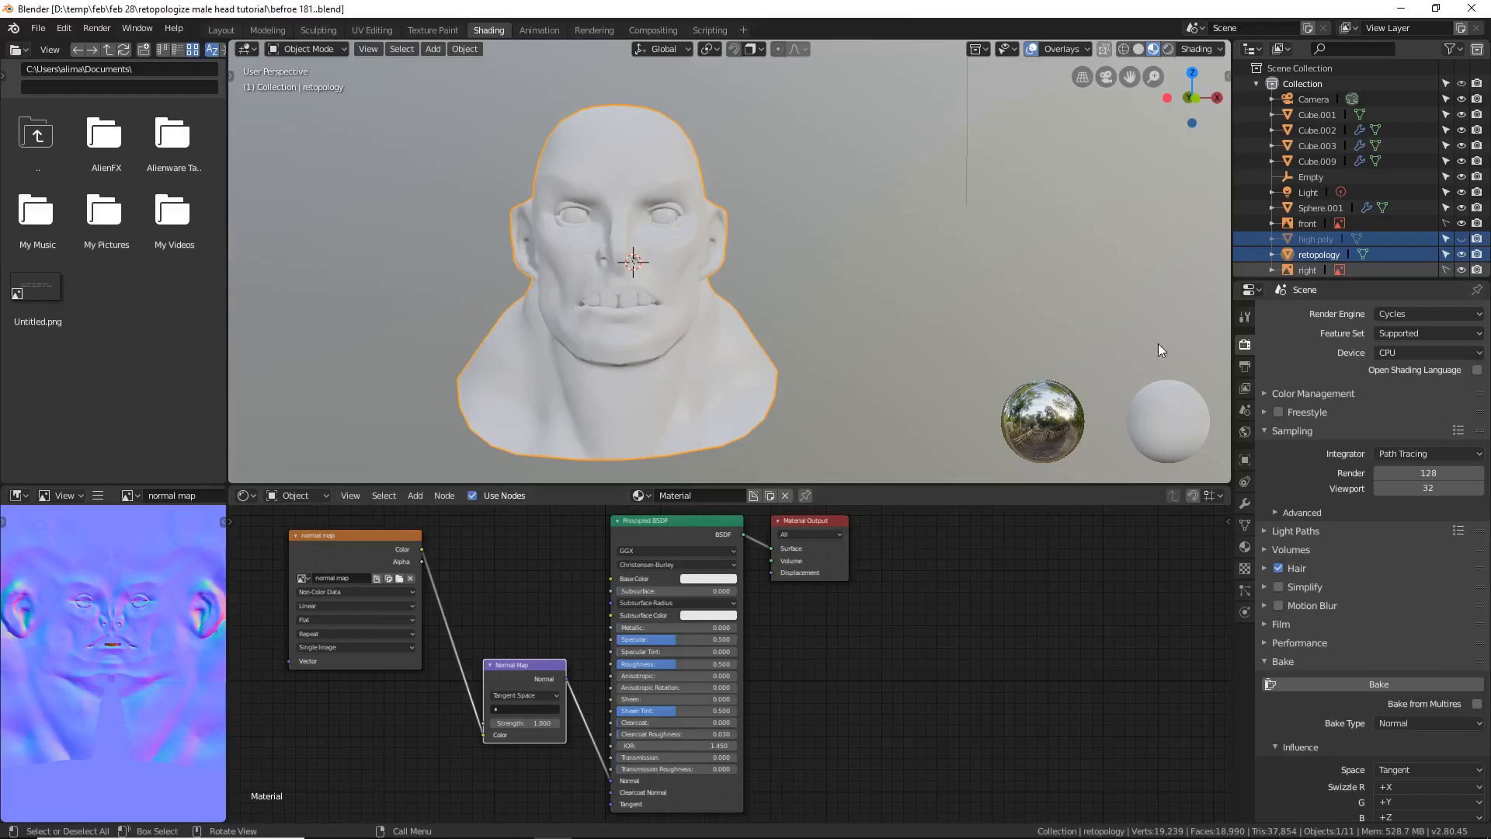
# Step: Set the render engine to Eevee and show the head in Rendered shading in the Shading and Layout workspaces
pyautogui.click(1247, 318)
pyautogui.click(1246, 343)
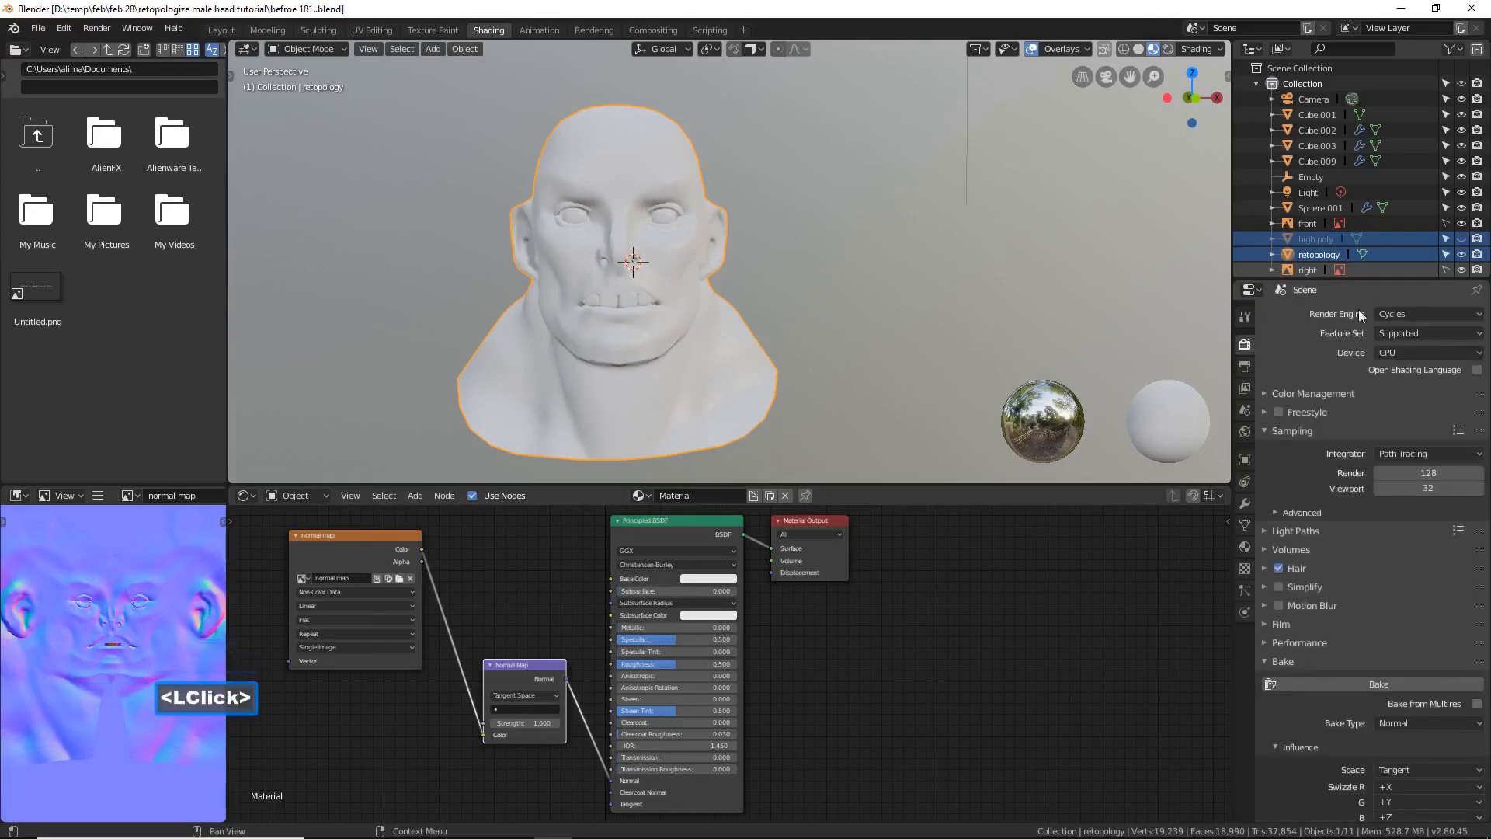
pyautogui.click(1478, 315)
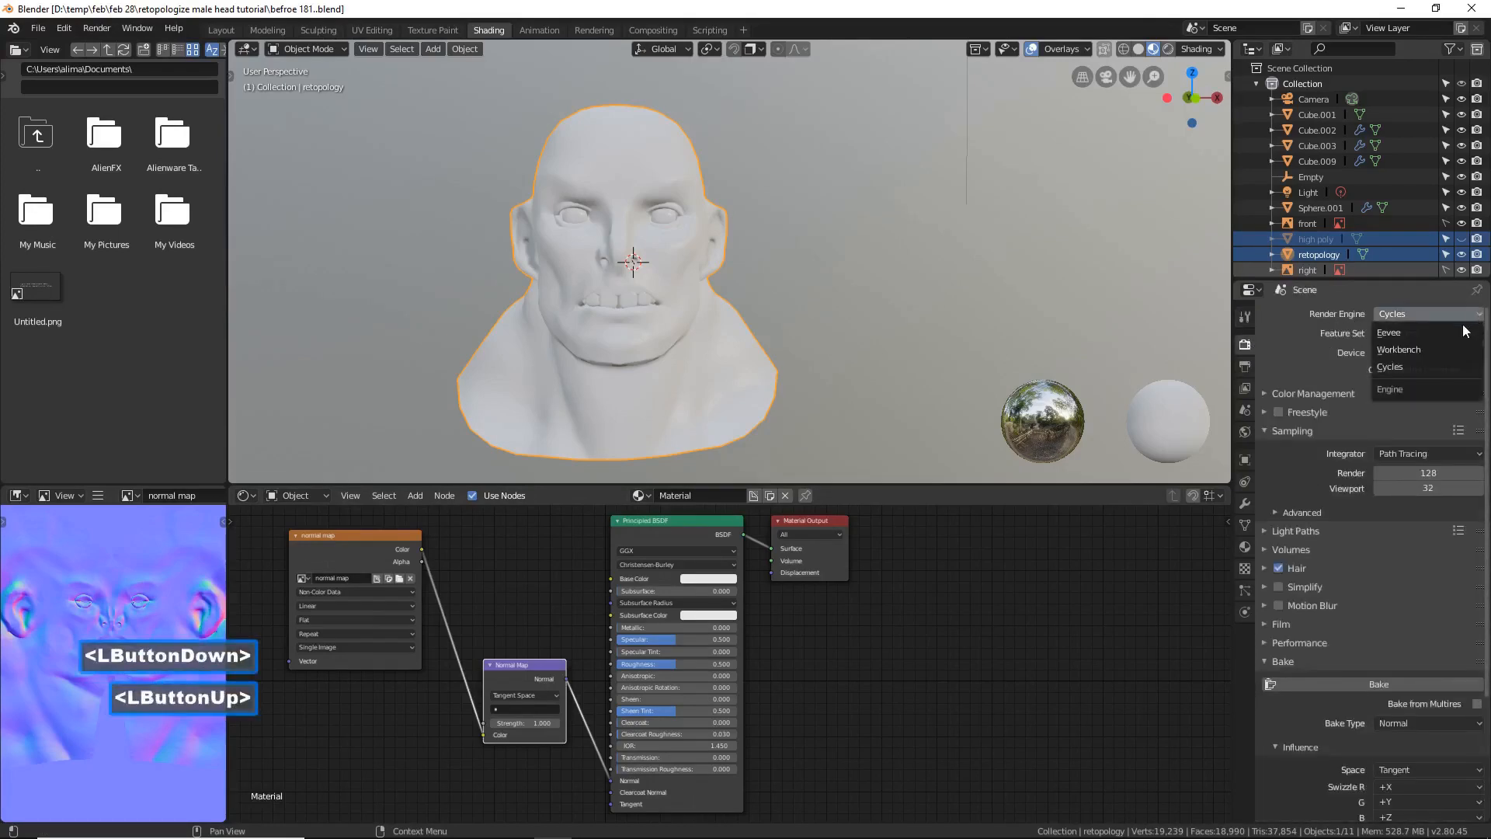
pyautogui.click(1464, 332)
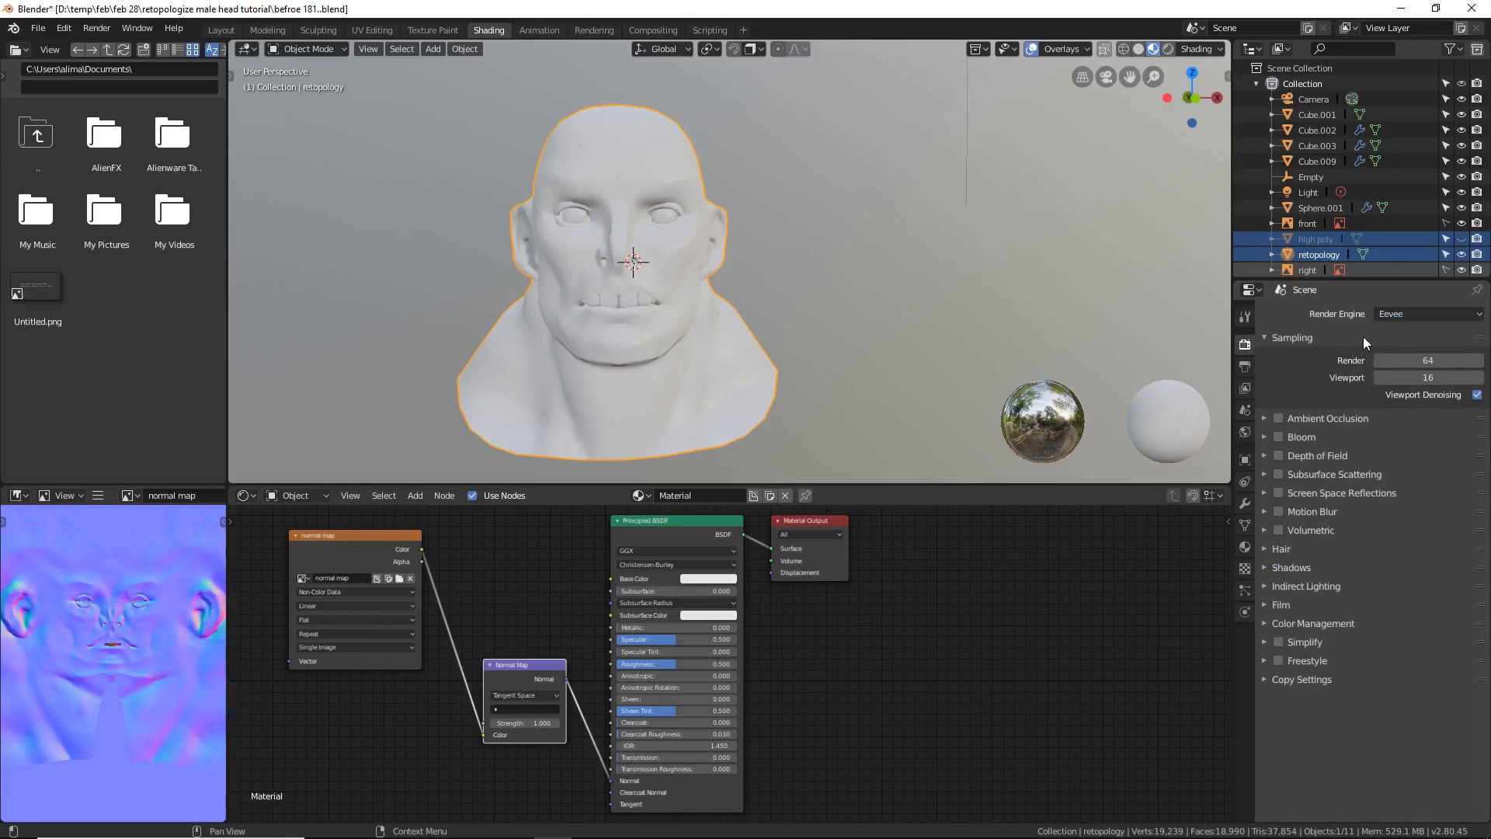
pyautogui.click(1168, 50)
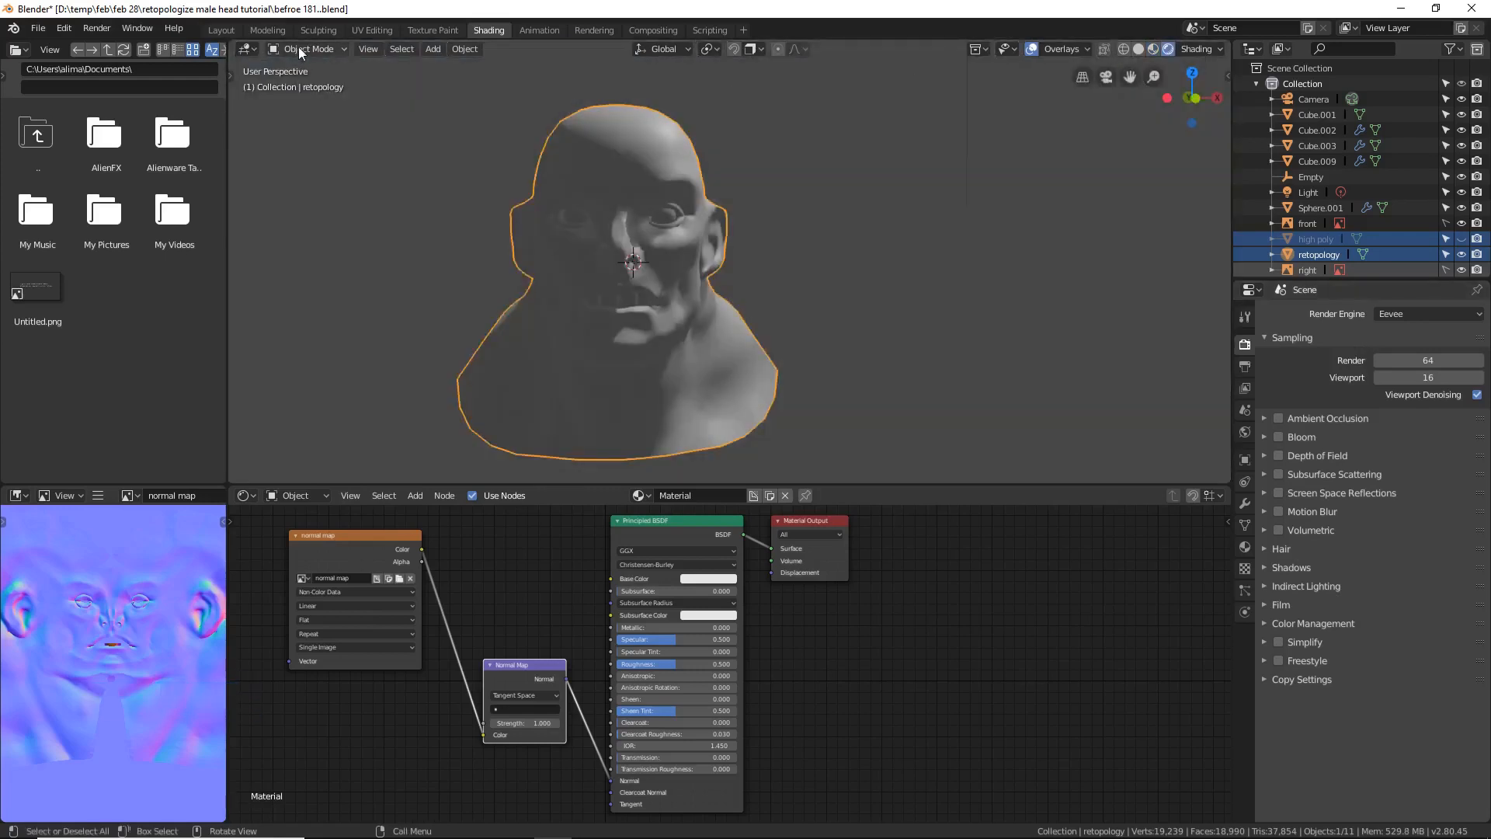
pyautogui.click(221, 31)
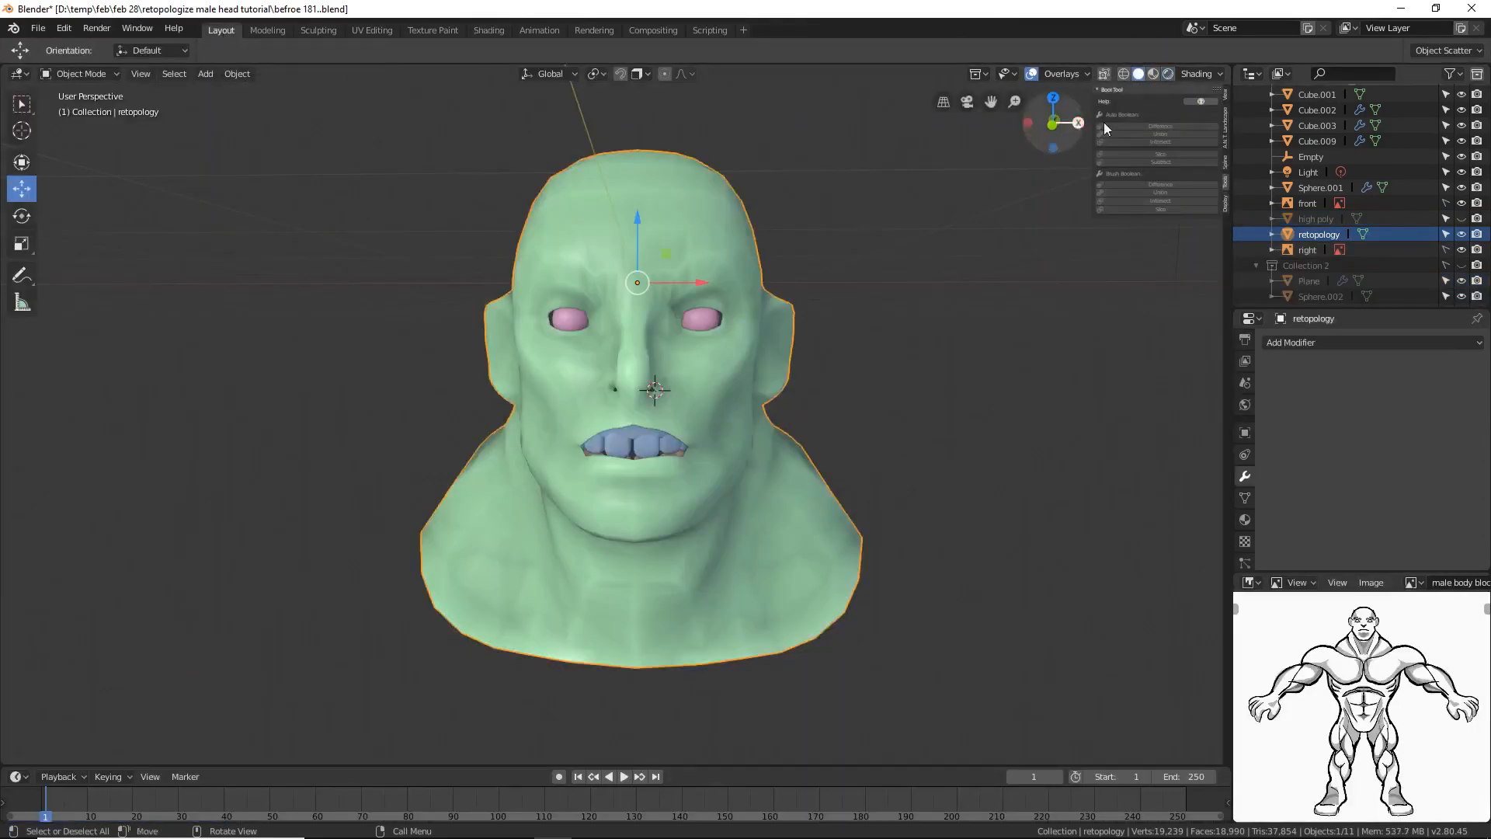
pyautogui.click(1168, 74)
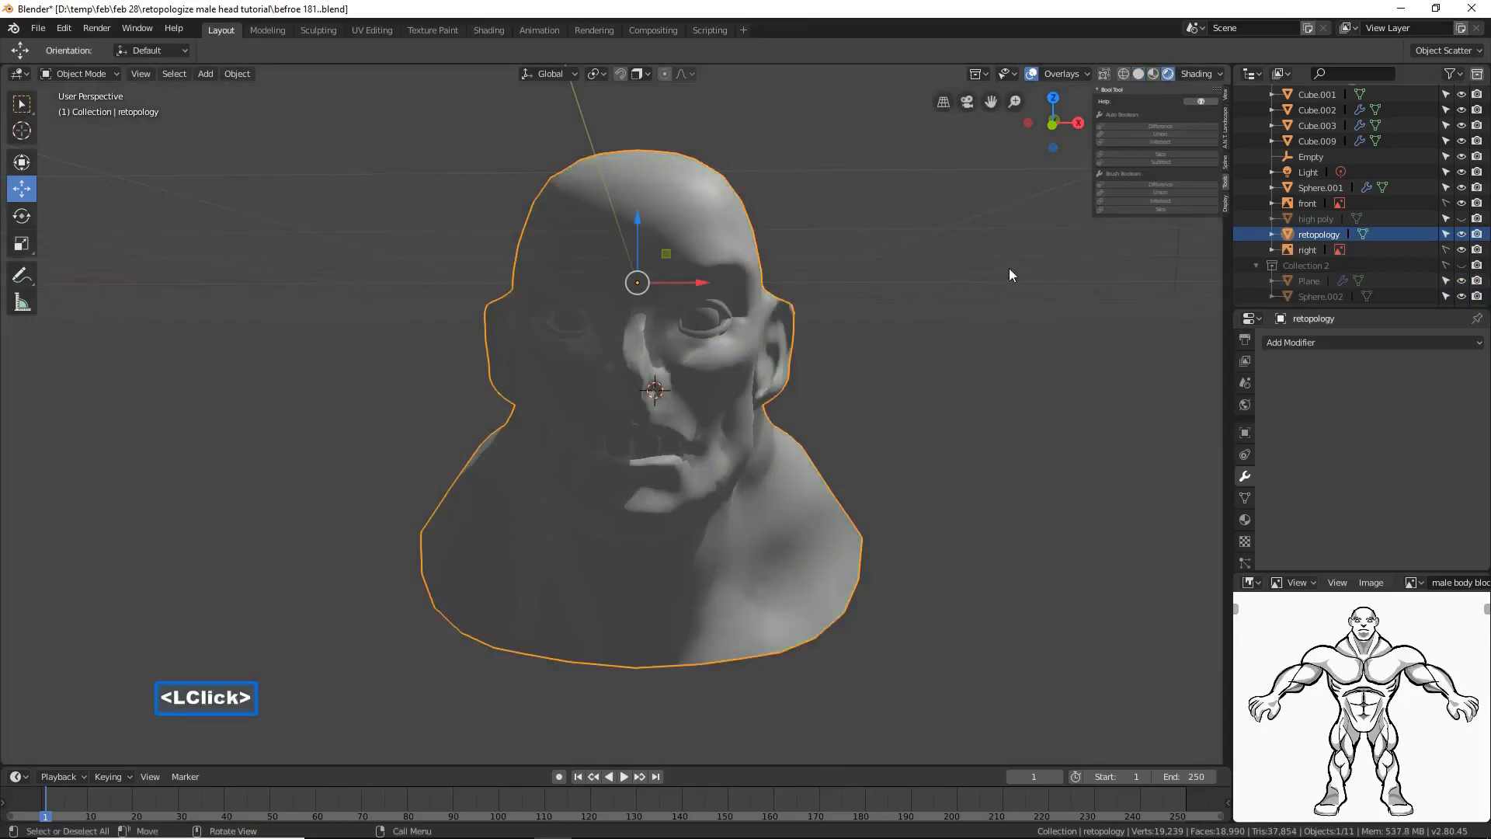
# Step: Select the scene light above the head and save the scene as incremental version 182
pyautogui.keyDown('ctrl'); pyautogui.moveTo(988, 265); pyautogui.dragTo(803, 207, button='middle'); pyautogui.keyUp('ctrl')
pyautogui.click(796, 185)
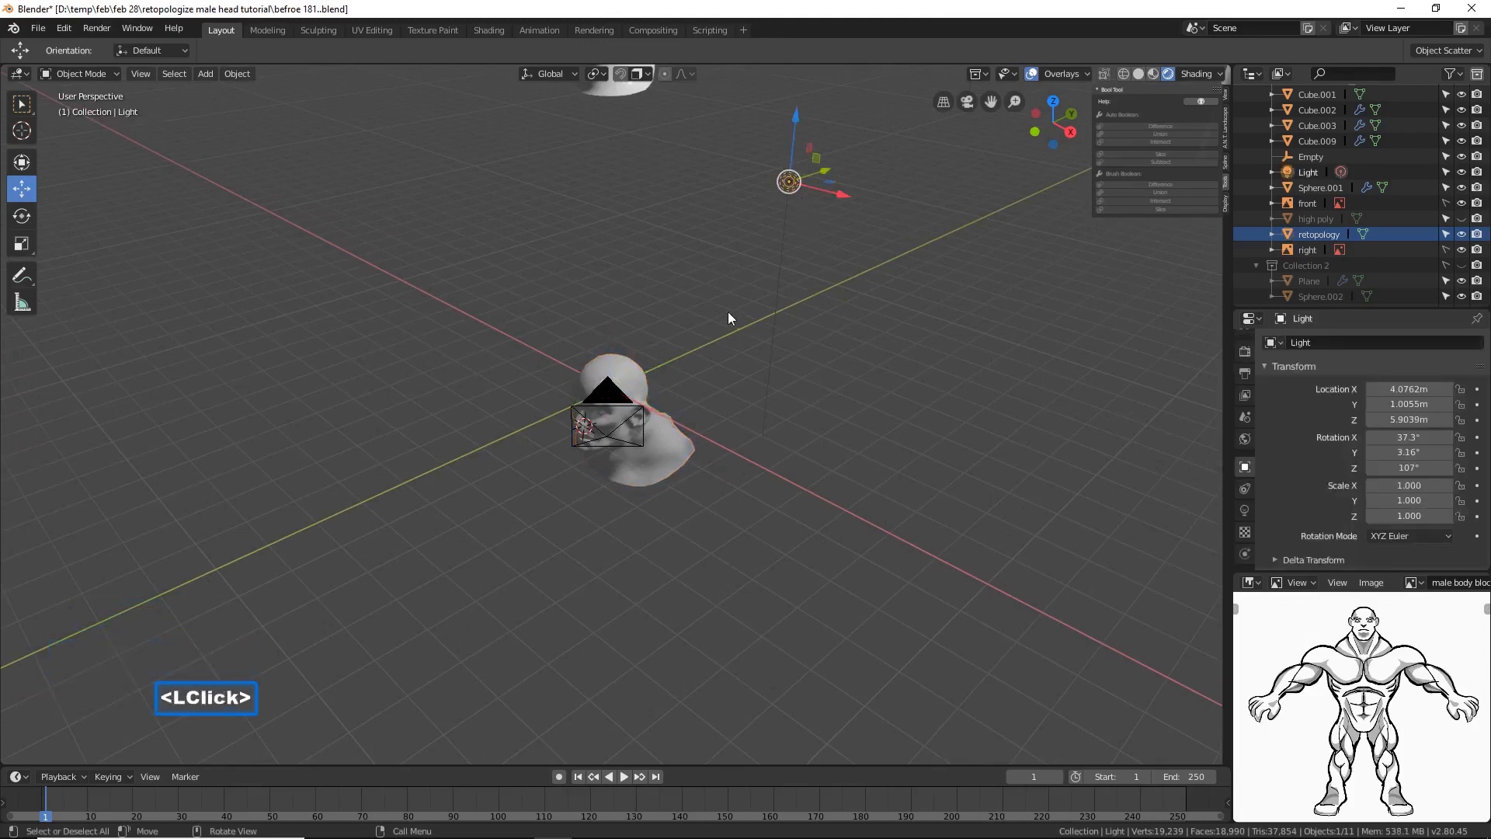
pyautogui.moveTo(728, 310); pyautogui.dragTo(793, 279, button='middle')
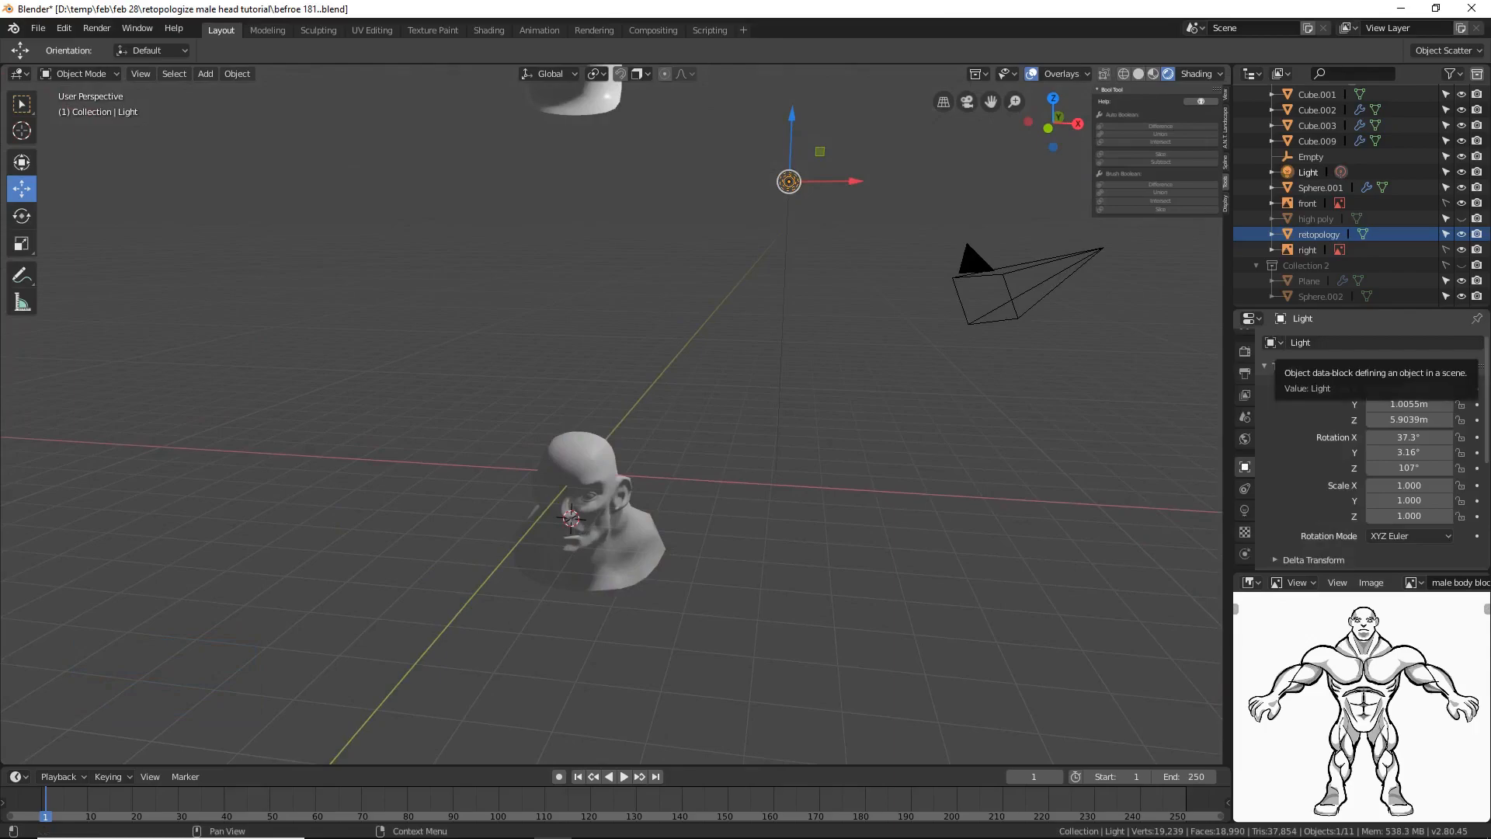
pyautogui.click(1488, 342)
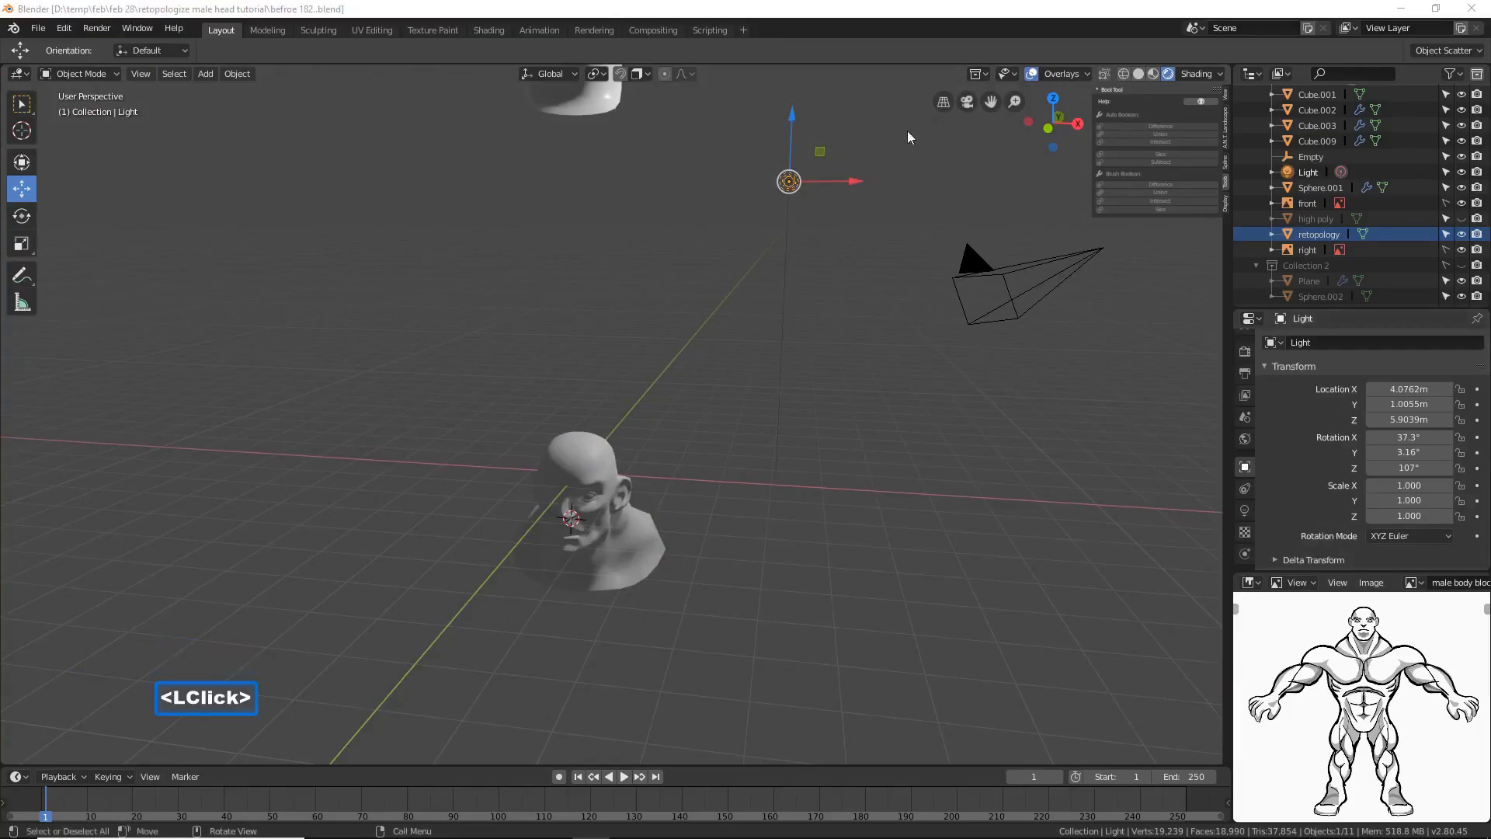
pyautogui.click(928, 17)
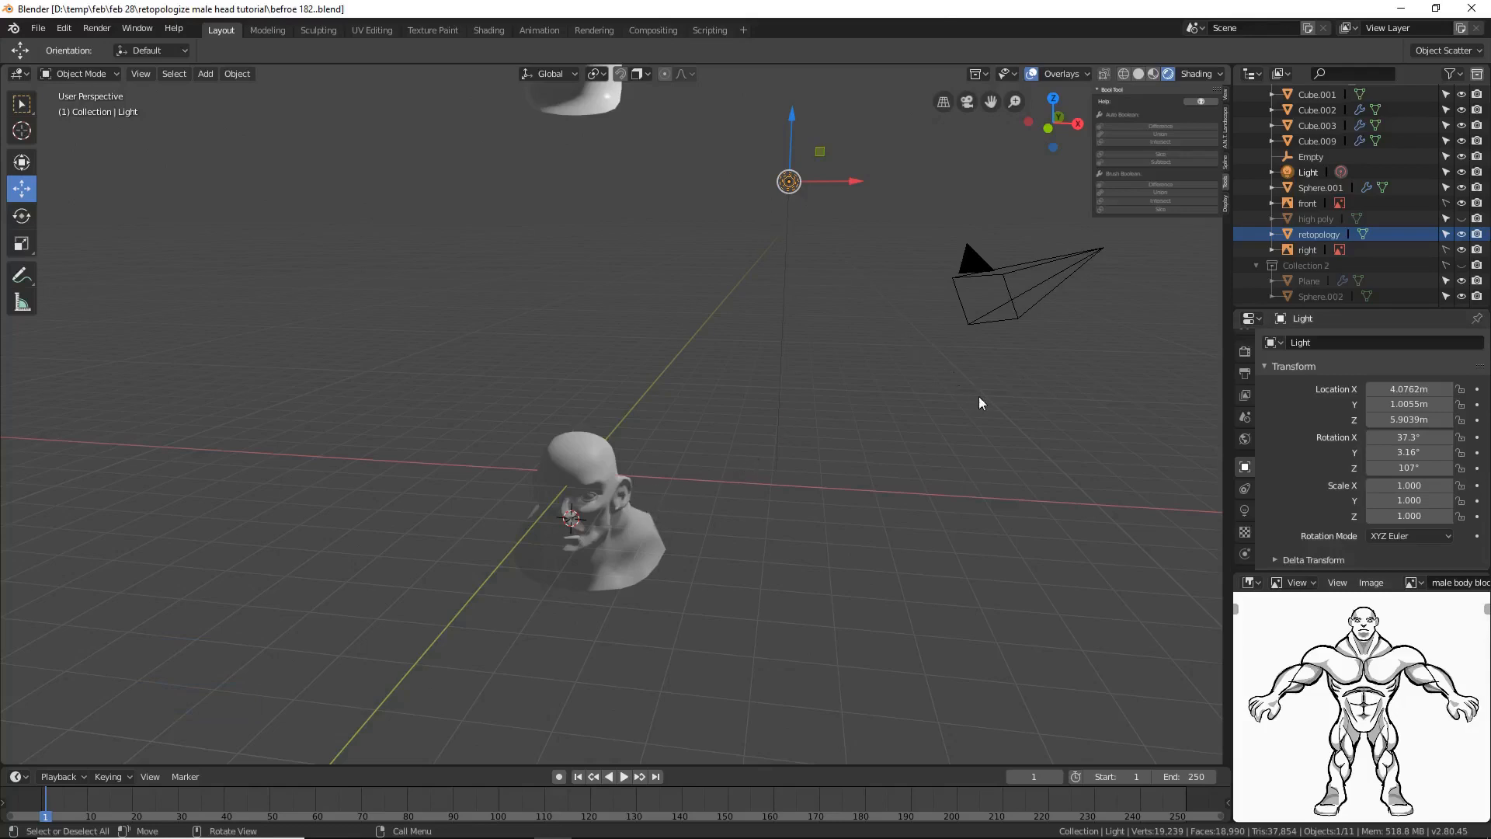
# Step: Add a Damped Track constraint to the light with the retopology head as its target
pyautogui.click(1246, 491)
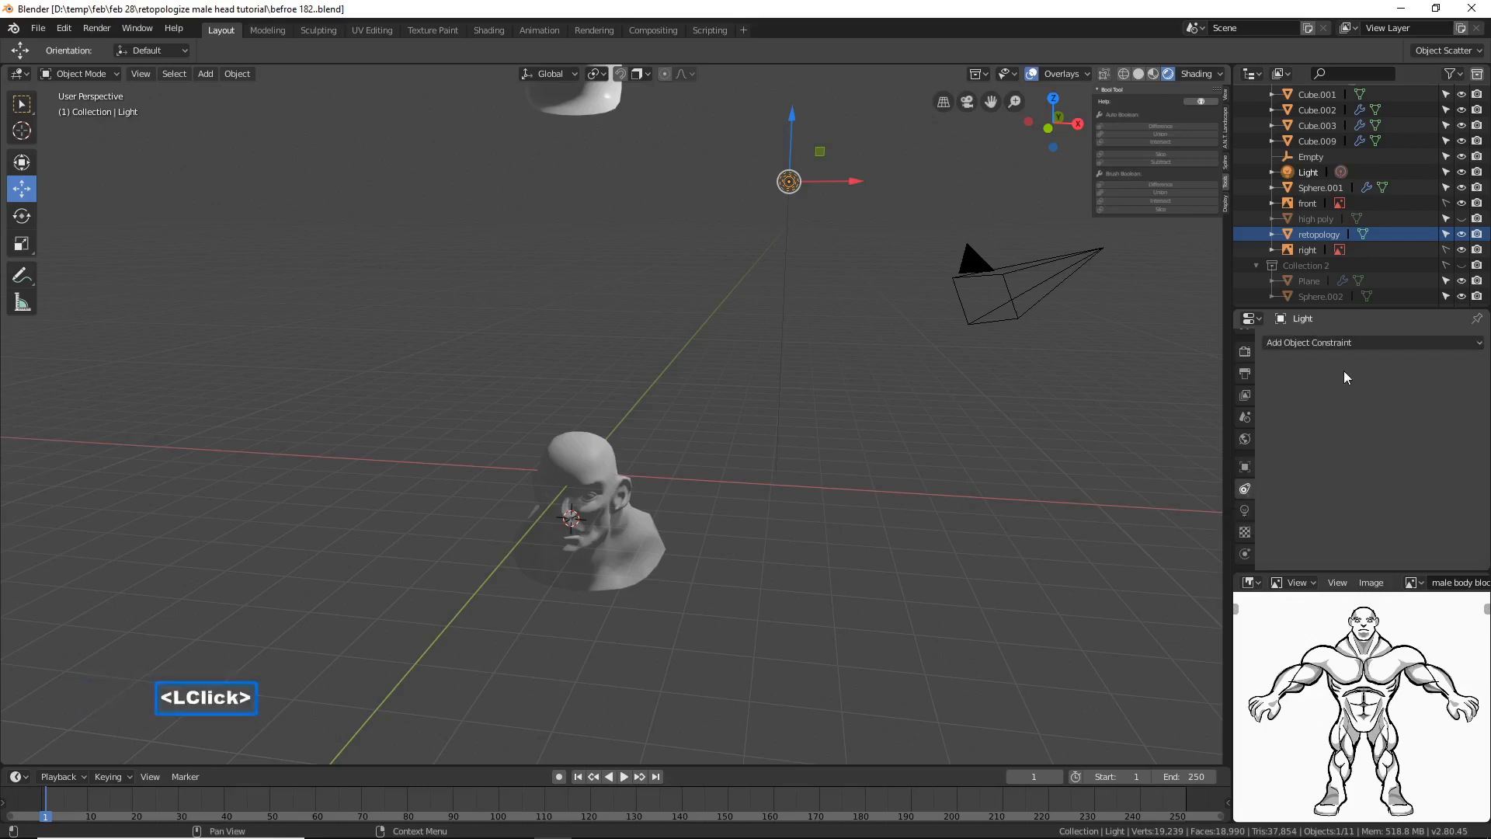
pyautogui.click(1466, 348)
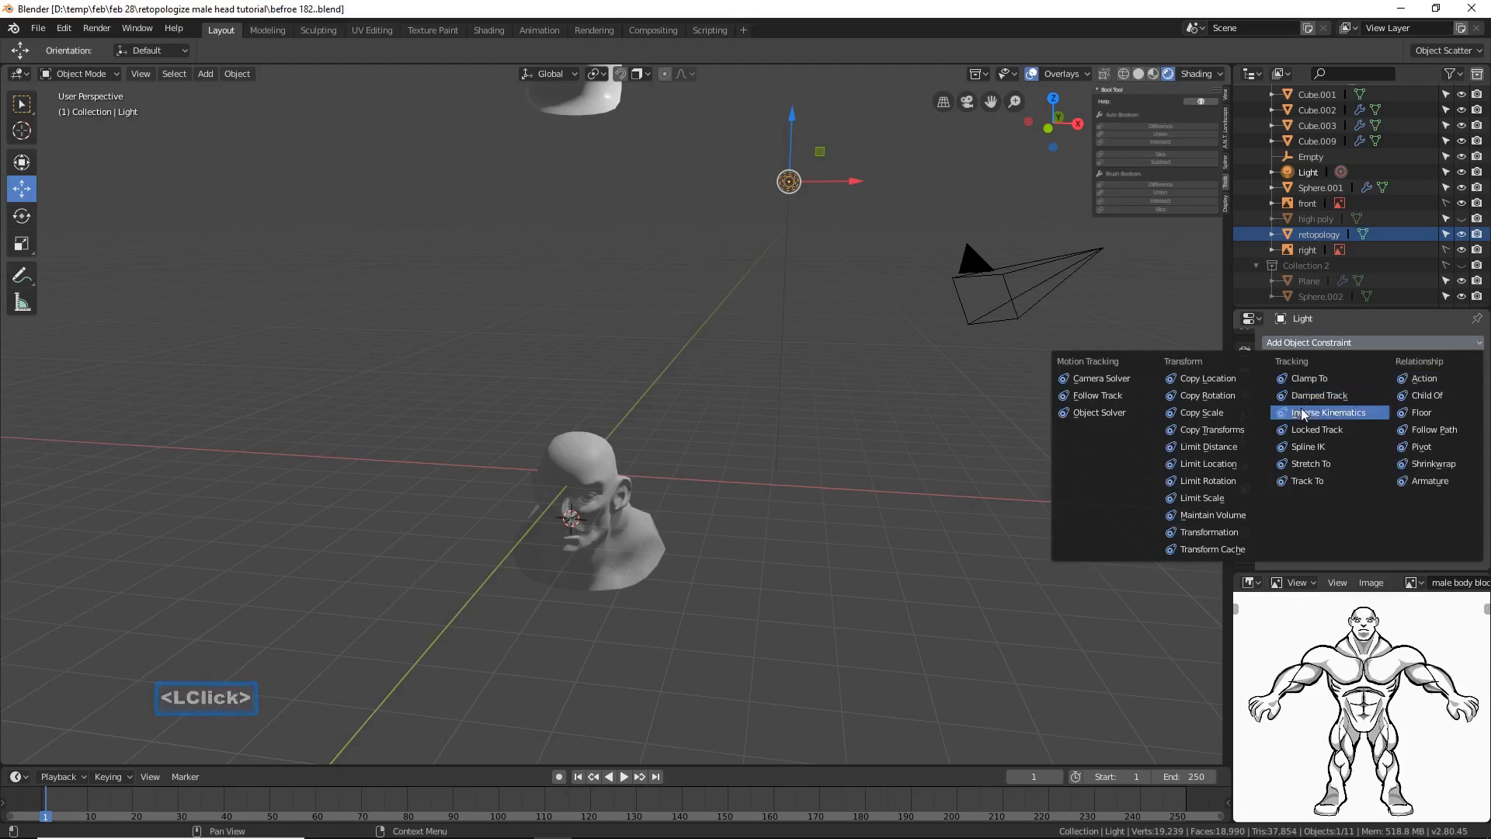
pyautogui.click(1356, 394)
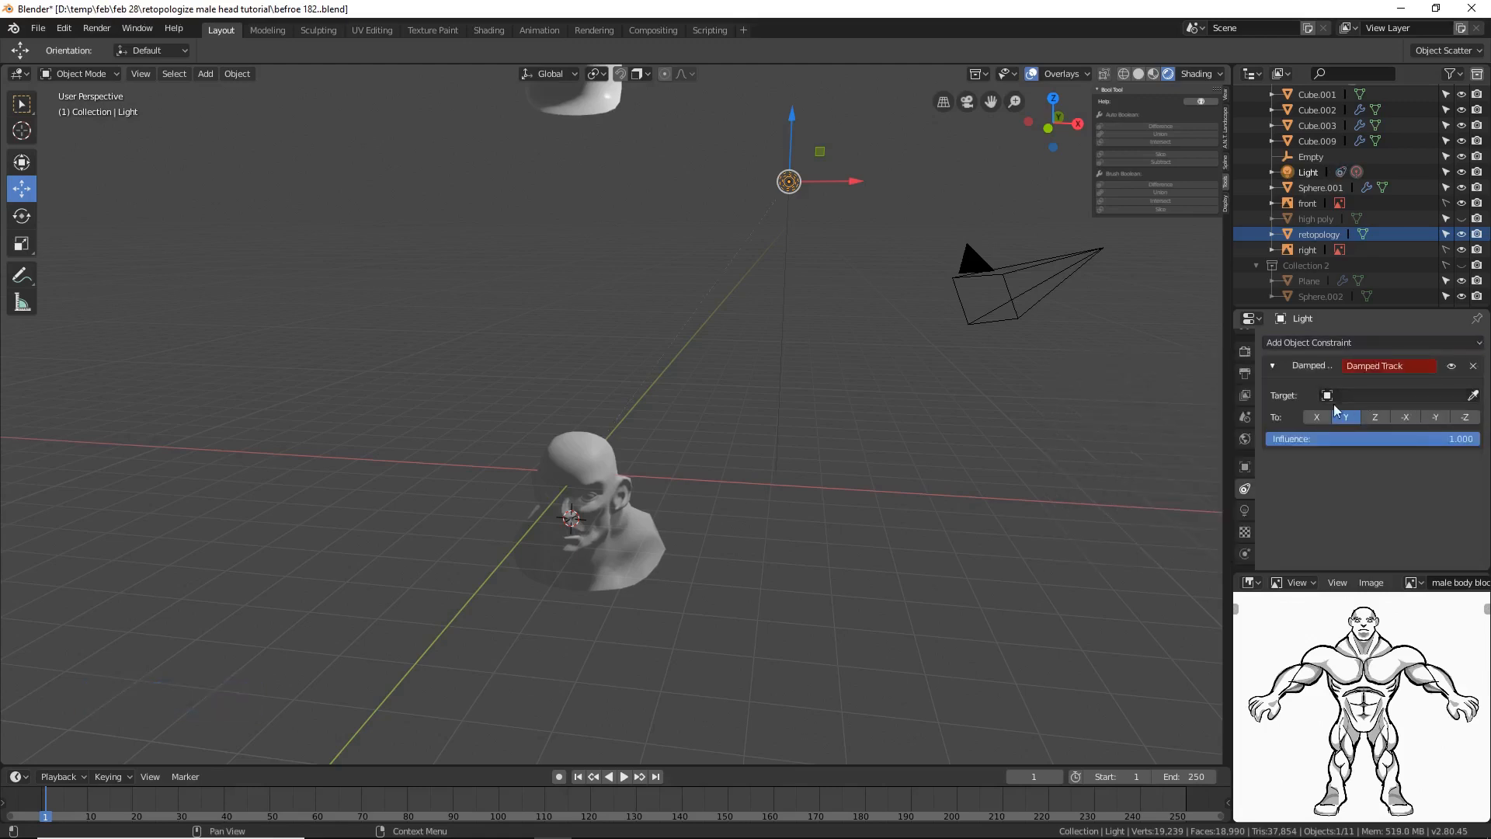
pyautogui.click(1472, 396)
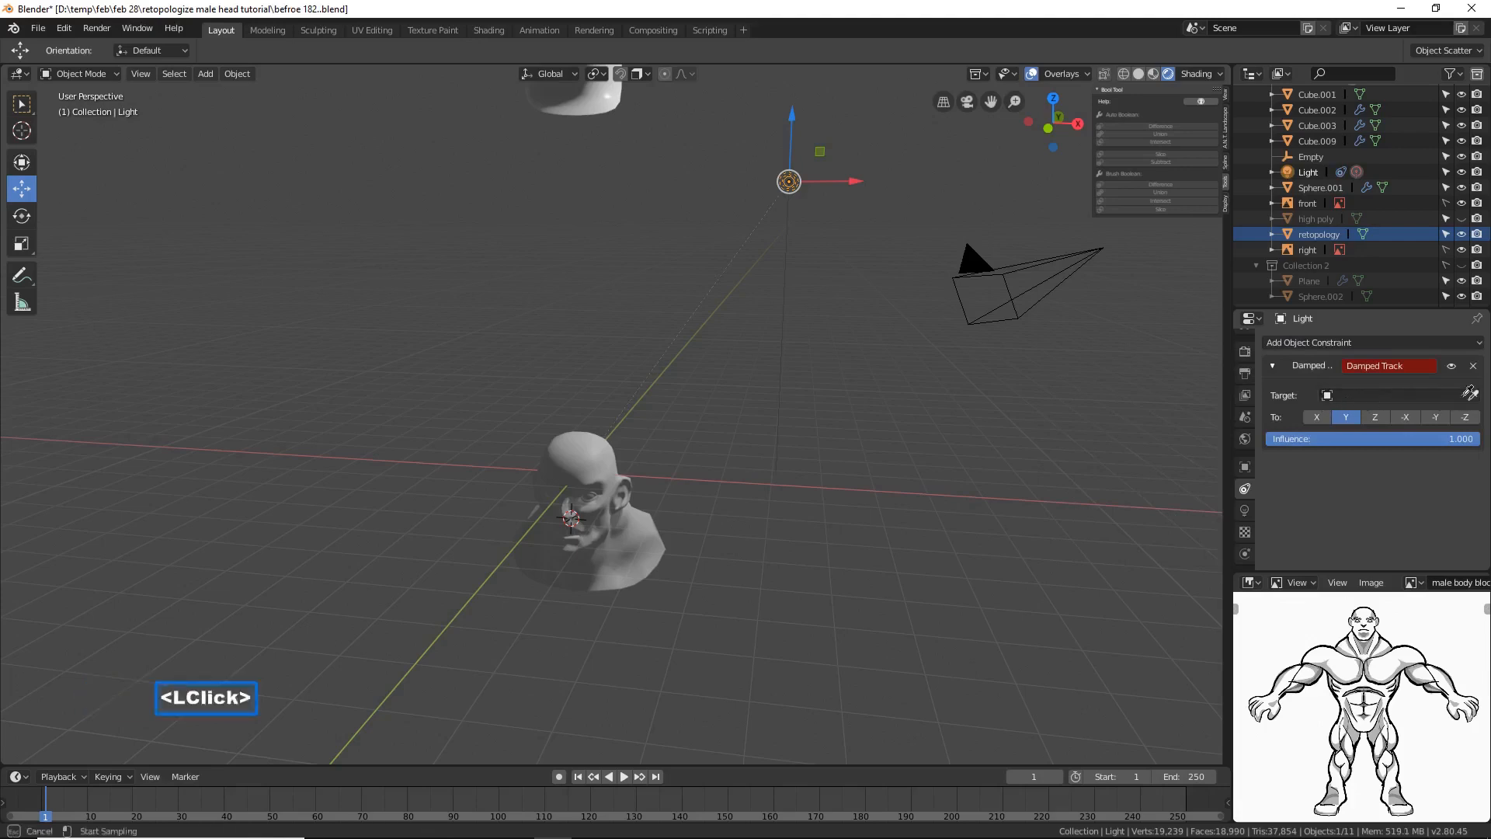
pyautogui.click(610, 450)
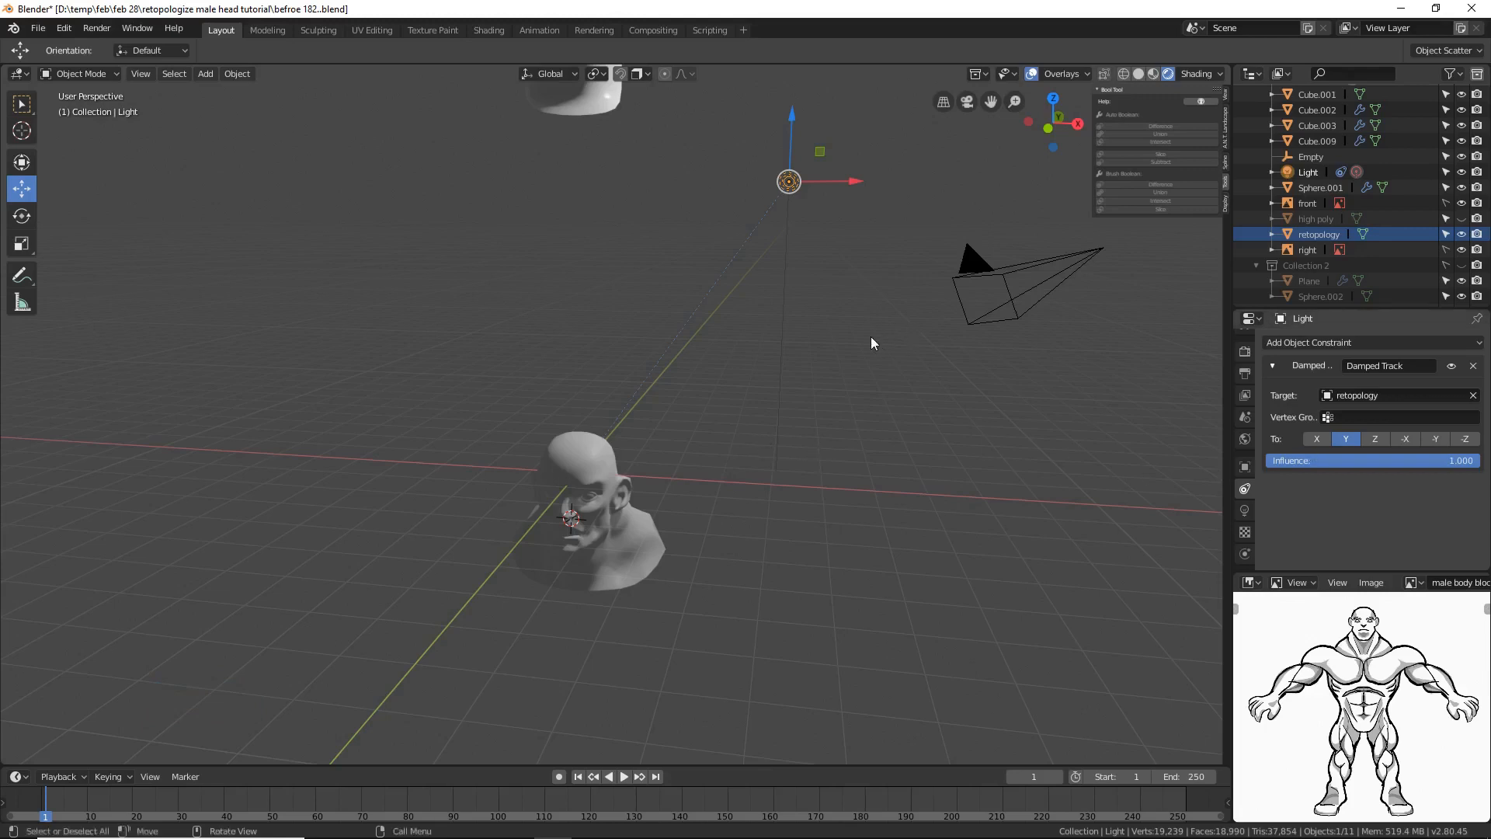
pyautogui.moveTo(870, 337); pyautogui.dragTo(829, 232, button='middle')
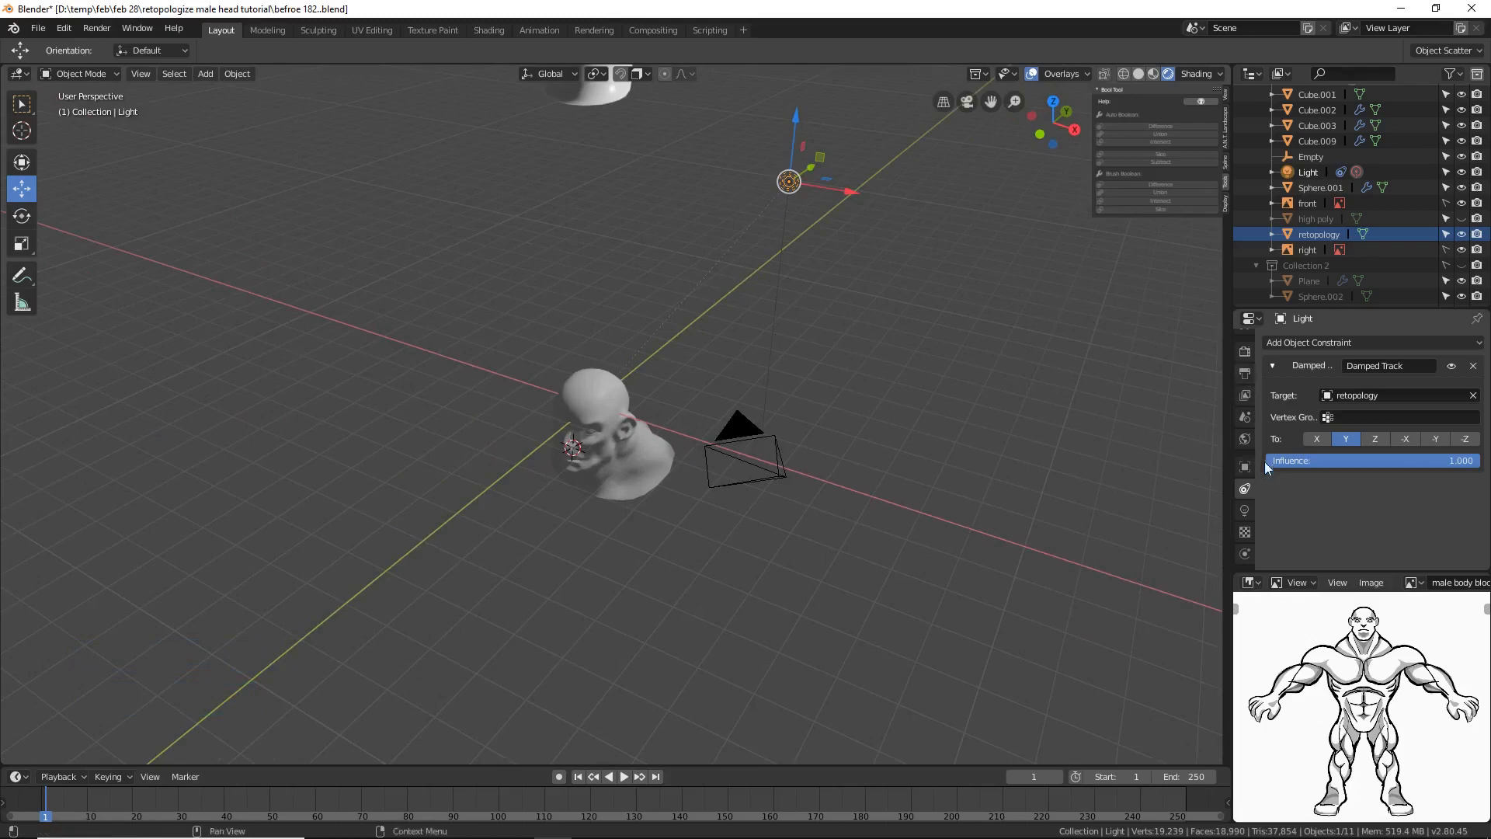
# Step: Change the light type to Sun and set its Damped Track axis to -Z
pyautogui.click(1244, 511)
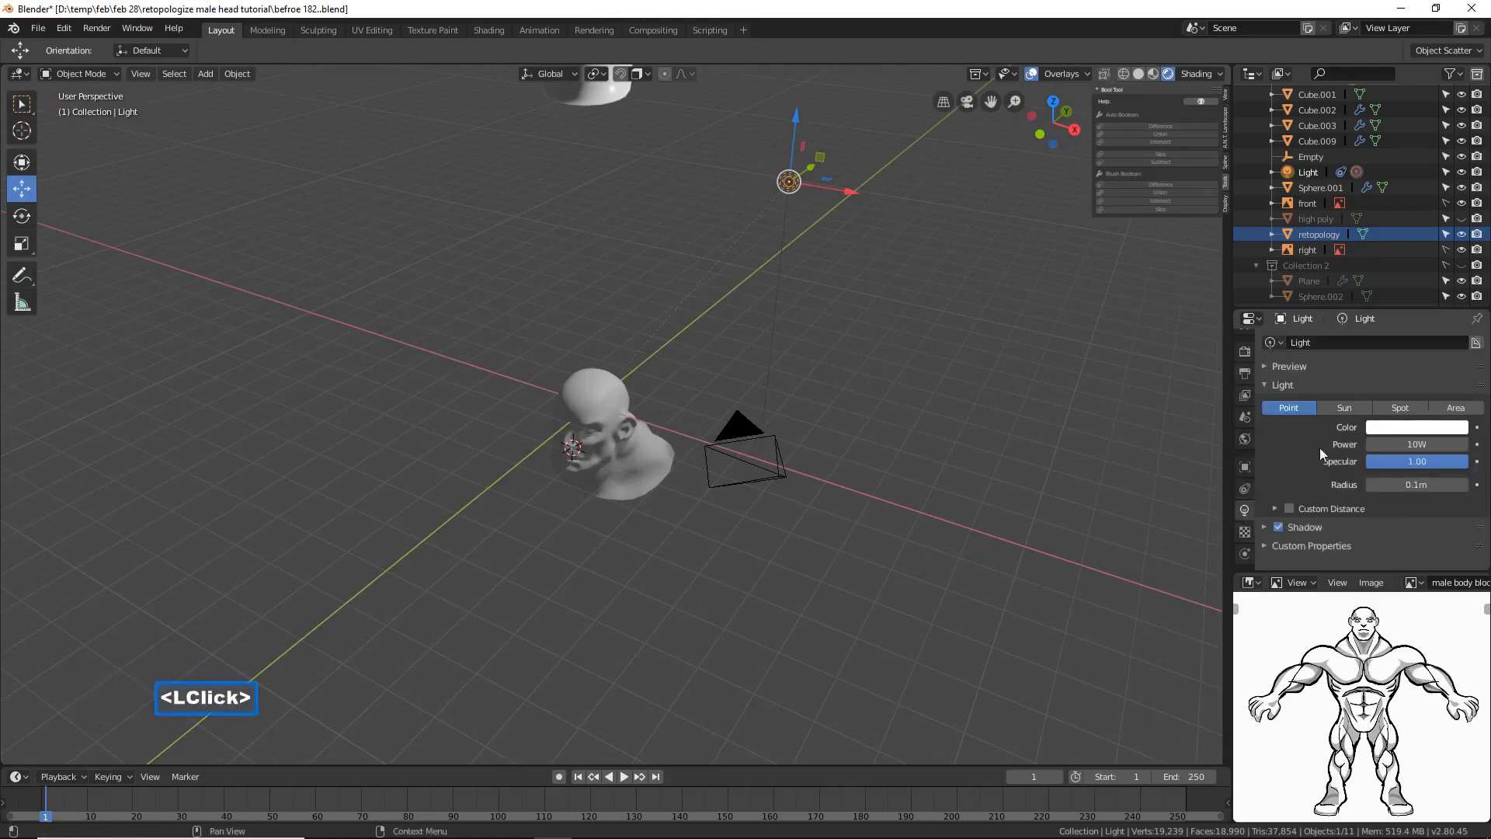
pyautogui.click(1347, 410)
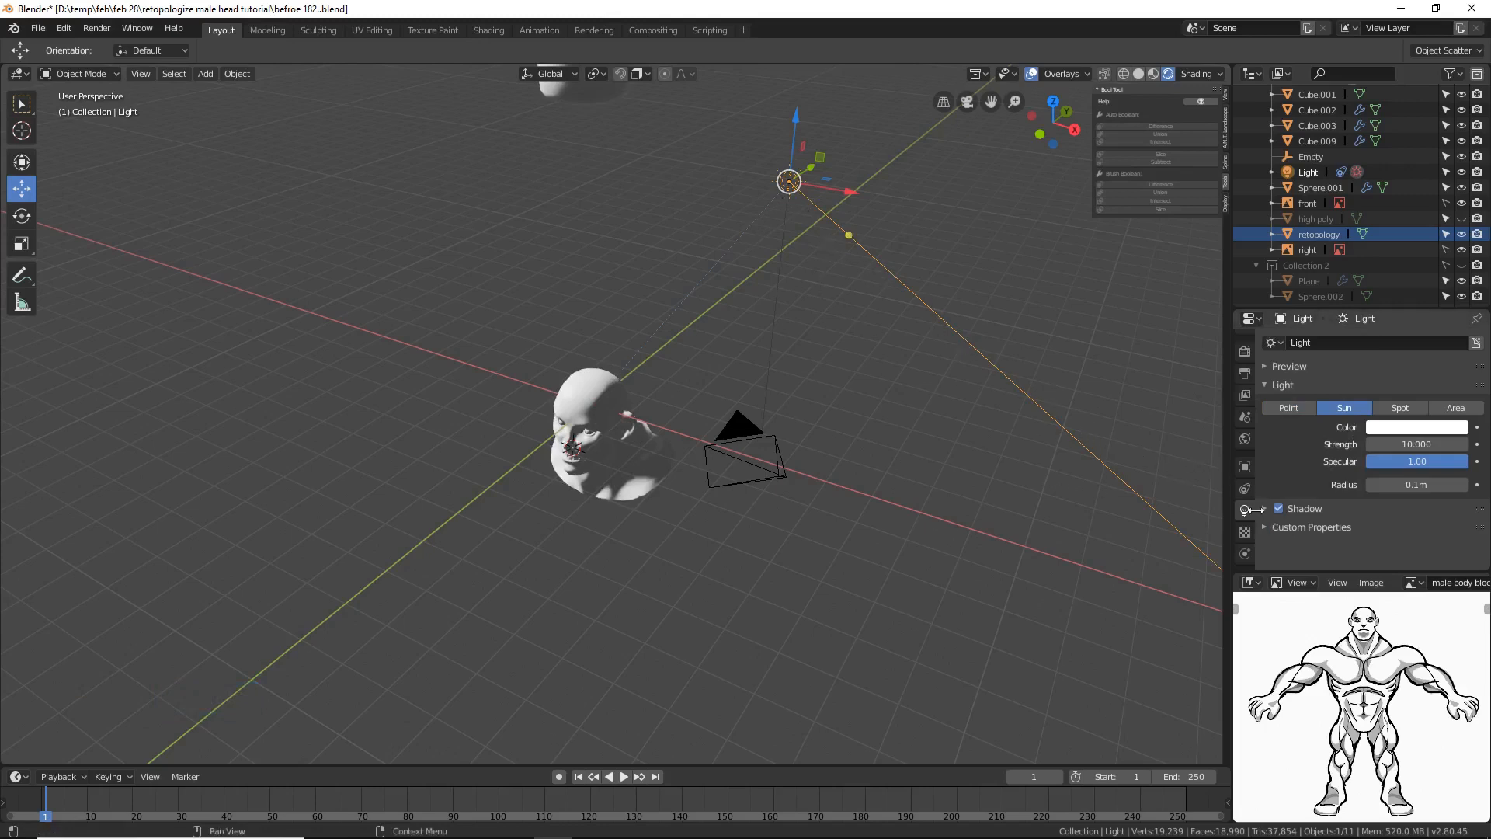
pyautogui.click(1244, 489)
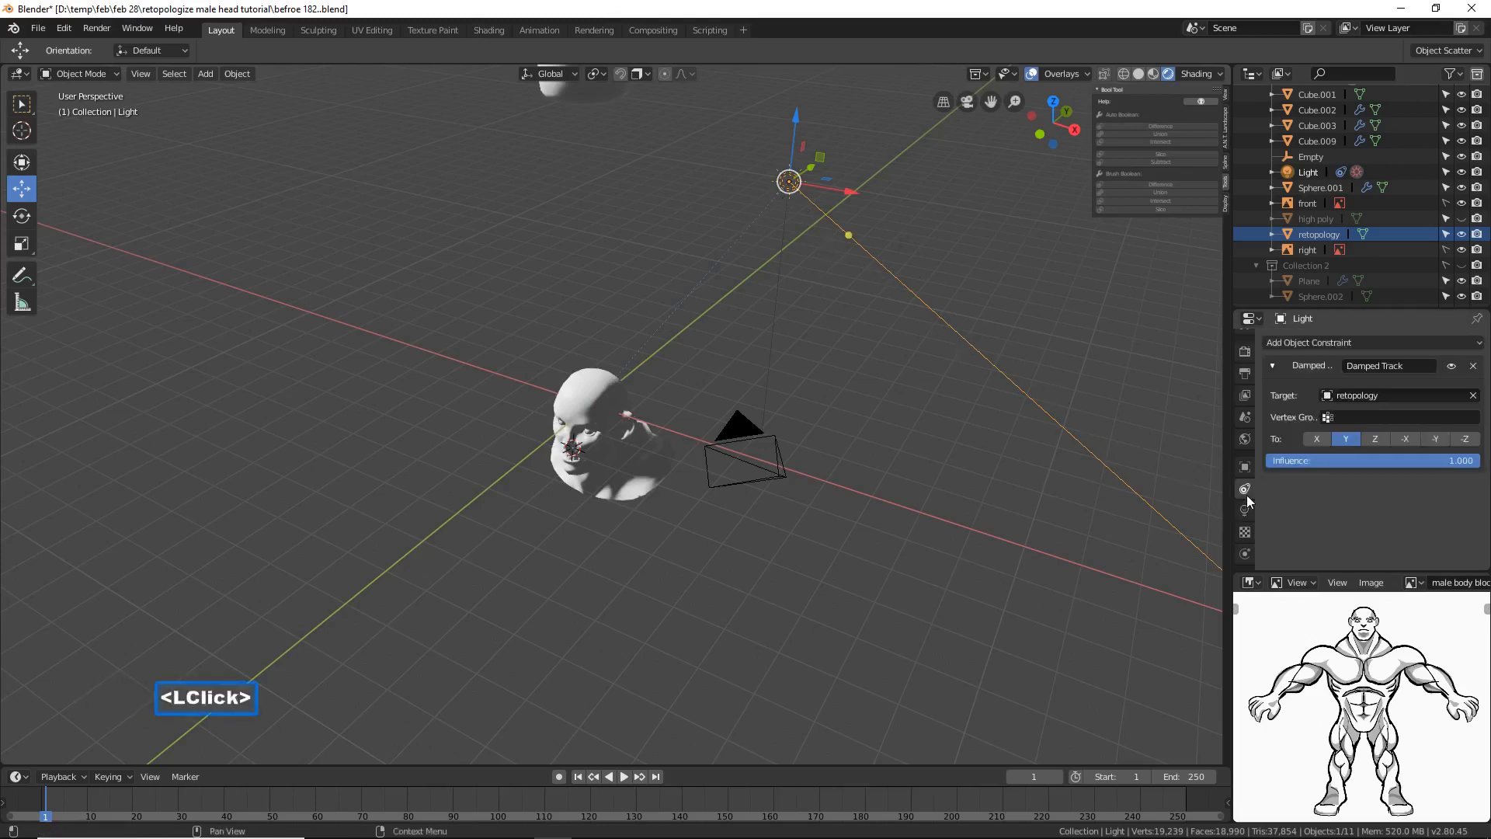
pyautogui.click(1466, 440)
# Step: Reposition the sun light around the head, finishing with a move of about -3.99 m along X
pyautogui.moveTo(818, 176); pyautogui.dragTo(469, 441)
pyautogui.moveTo(469, 441); pyautogui.dragTo(518, 404, button='middle')
pyautogui.keyDown('shift'); pyautogui.moveTo(542, 473); pyautogui.dragTo(646, 303, button='middle'); pyautogui.keyUp('shift')
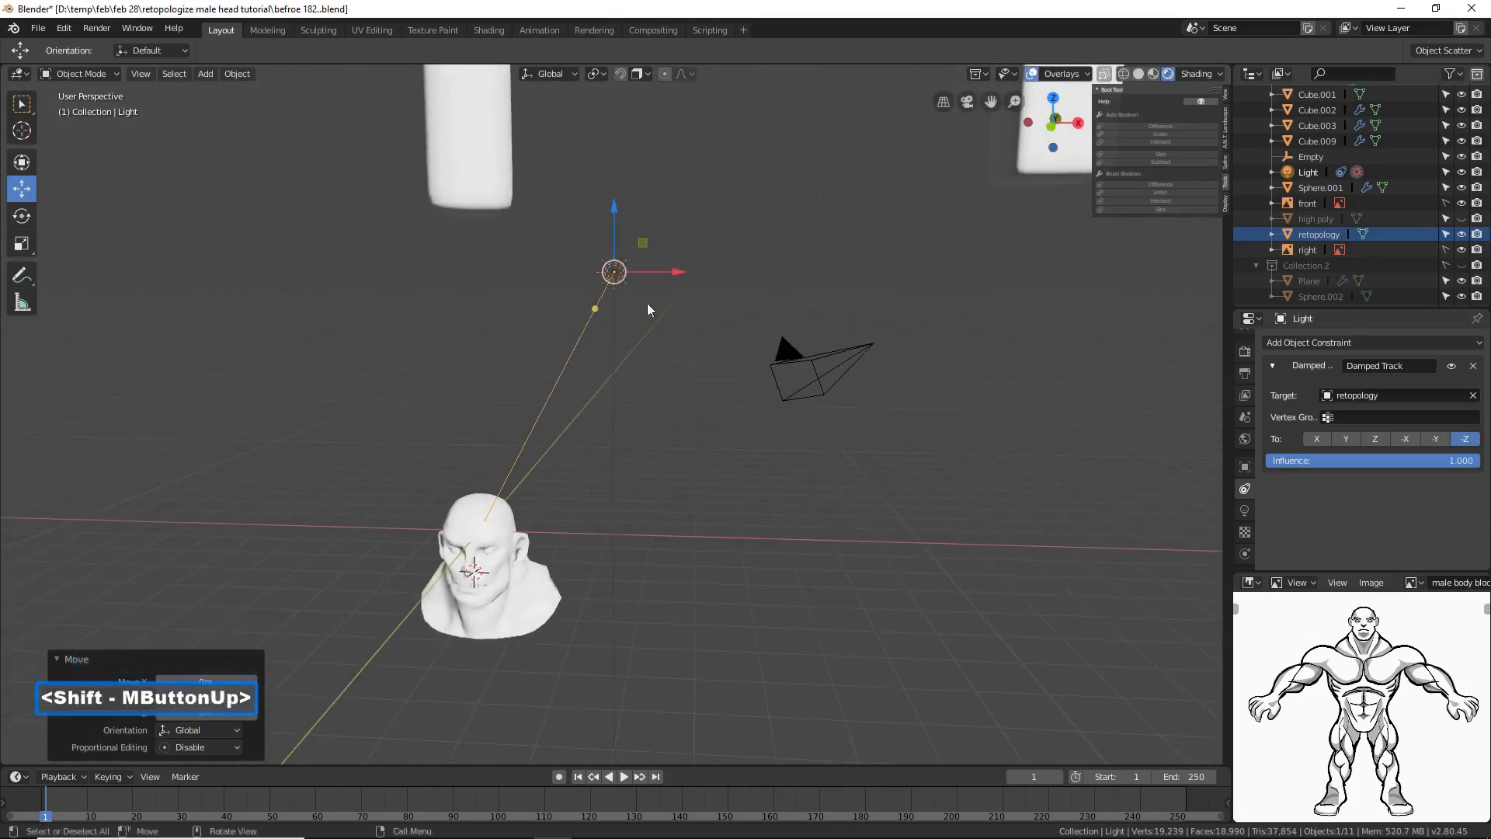
pyautogui.moveTo(674, 273); pyautogui.dragTo(311, 355)
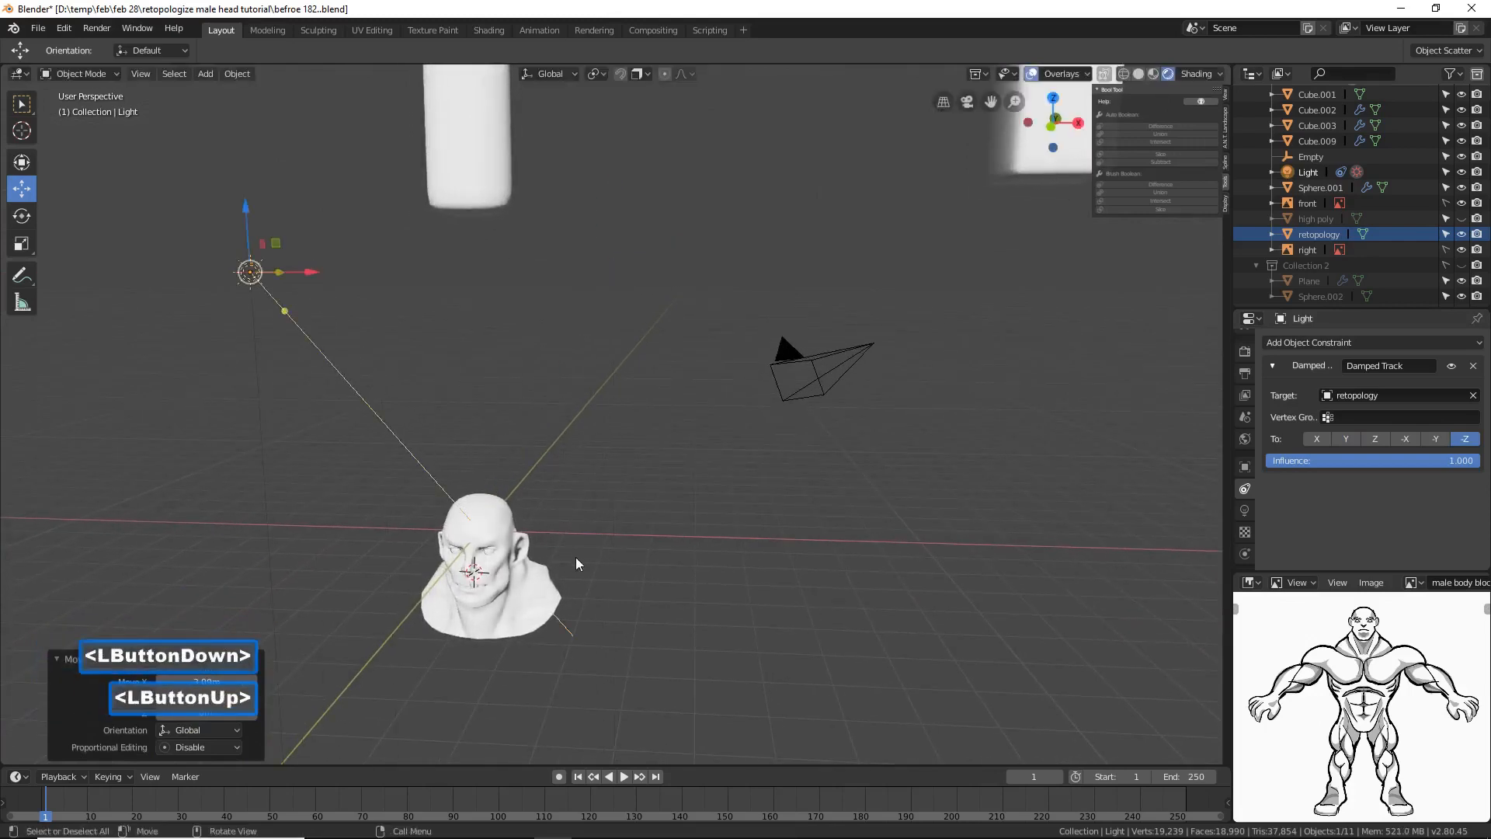
pyautogui.moveTo(575, 557); pyautogui.dragTo(632, 525, button='middle')
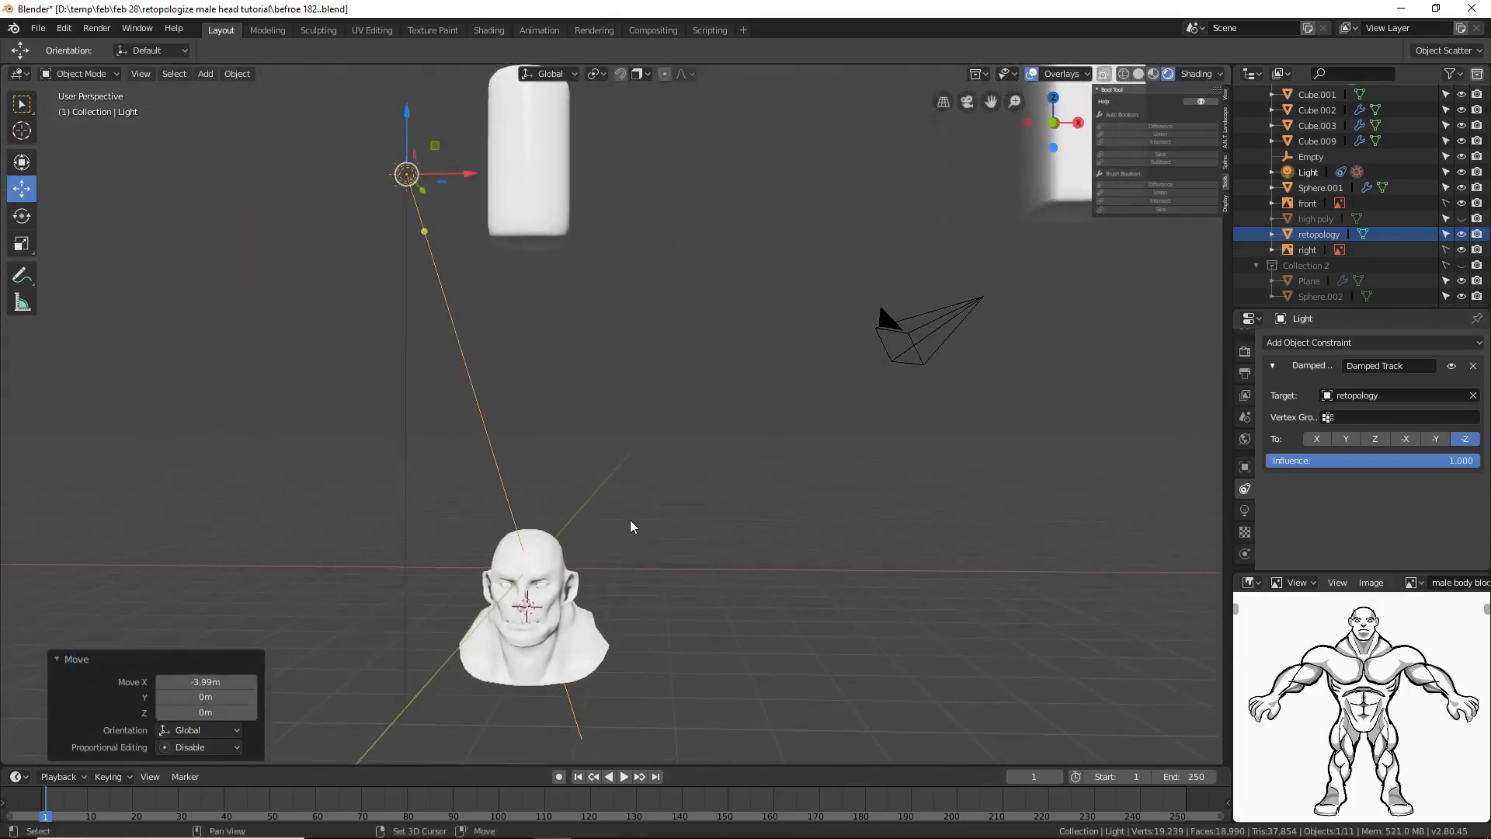
# Step: Lower the sun light's strength to about 4.290 and check the head's shading up close
pyautogui.click(1245, 512)
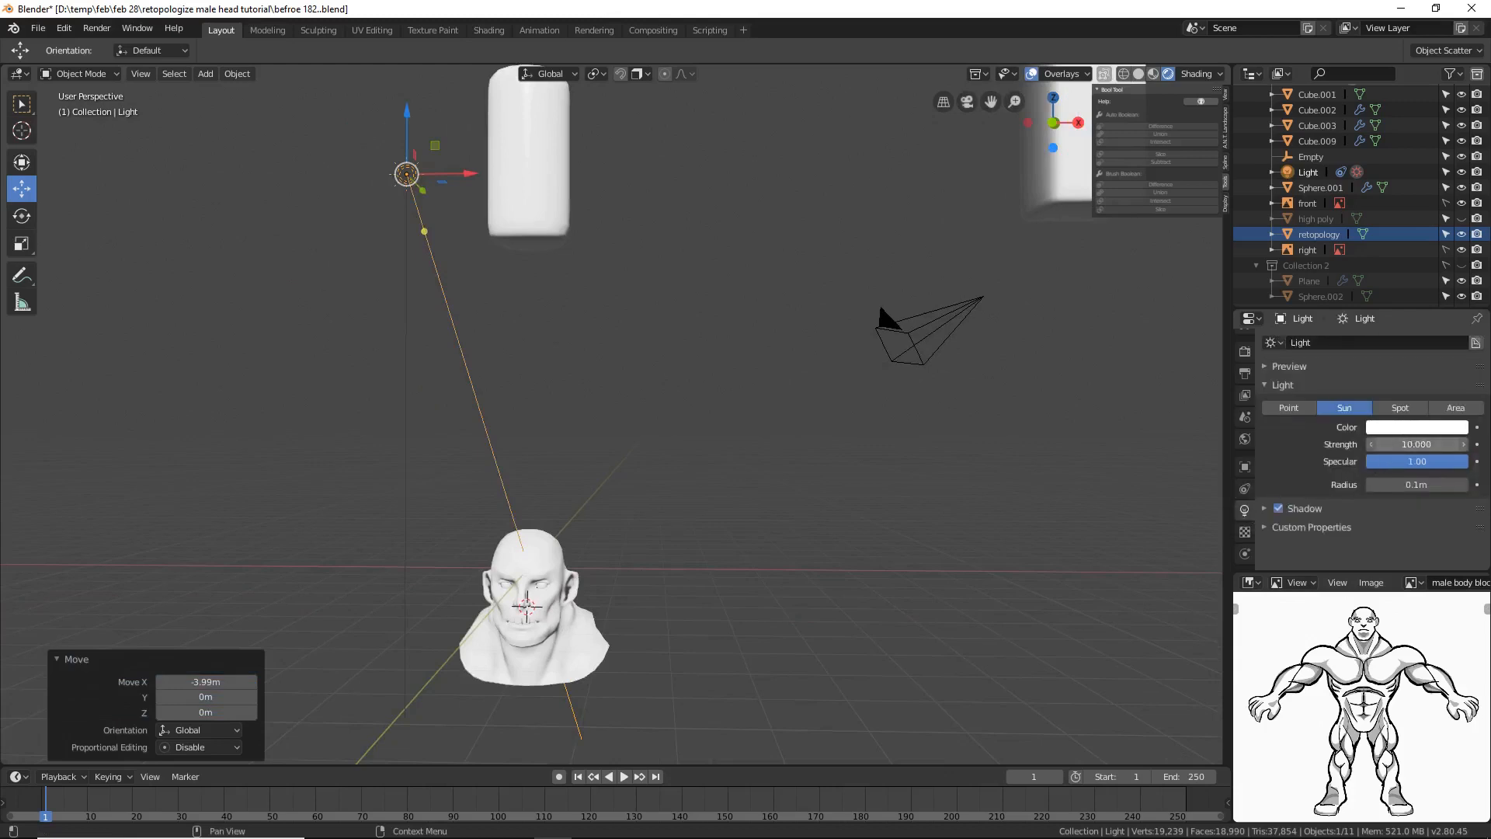
pyautogui.moveTo(1417, 444); pyautogui.dragTo(1377, 444)
pyautogui.moveTo(795, 599); pyautogui.dragTo(750, 493, button='middle')
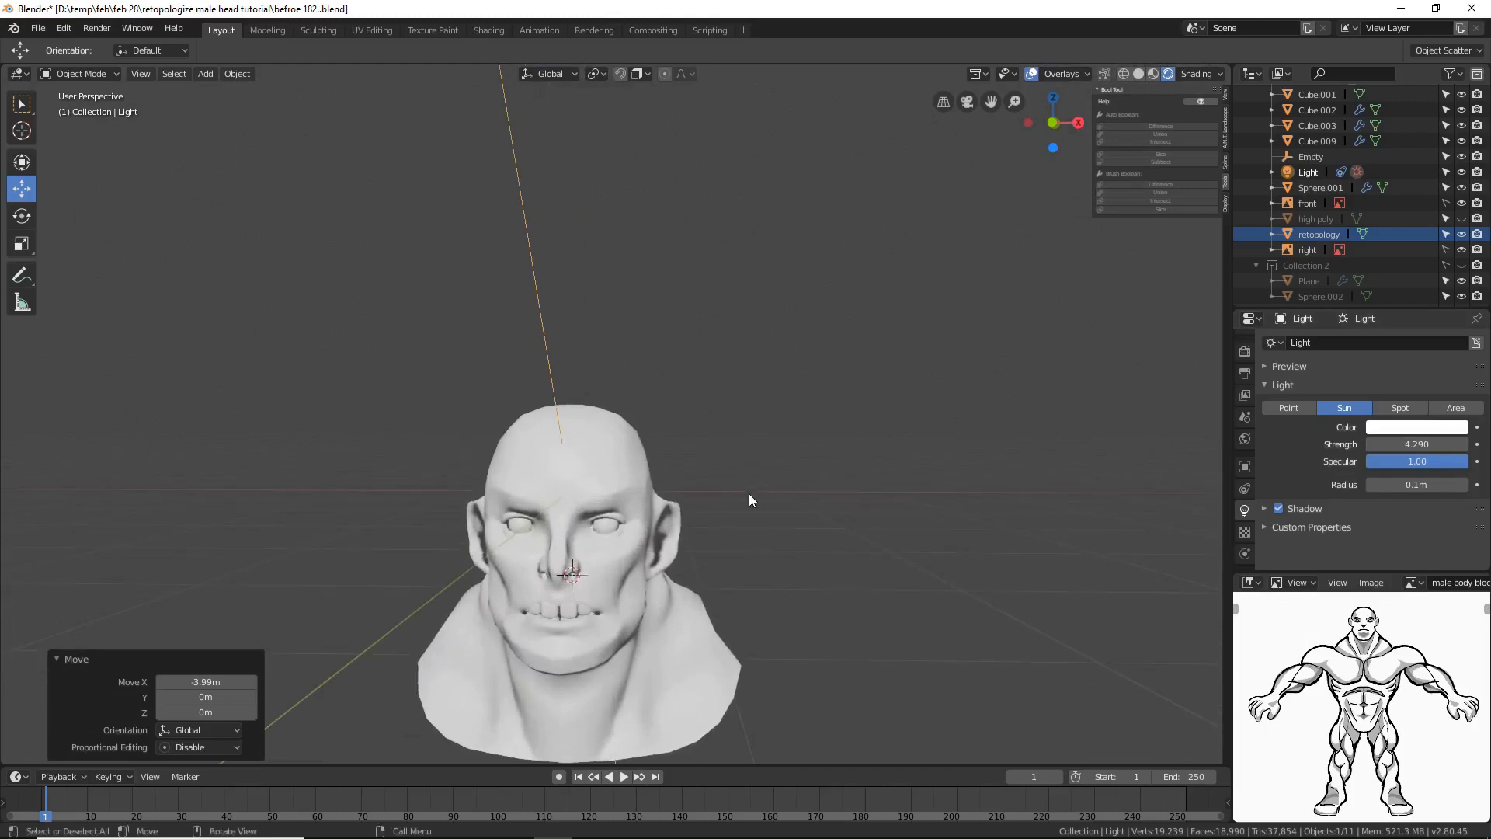
pyautogui.keyDown('shift'); pyautogui.moveTo(728, 633); pyautogui.dragTo(991, 575, button='middle'); pyautogui.keyUp('shift')
# Step: Select the retopology head and check the shading options available for the rendered viewport
pyautogui.click(929, 572)
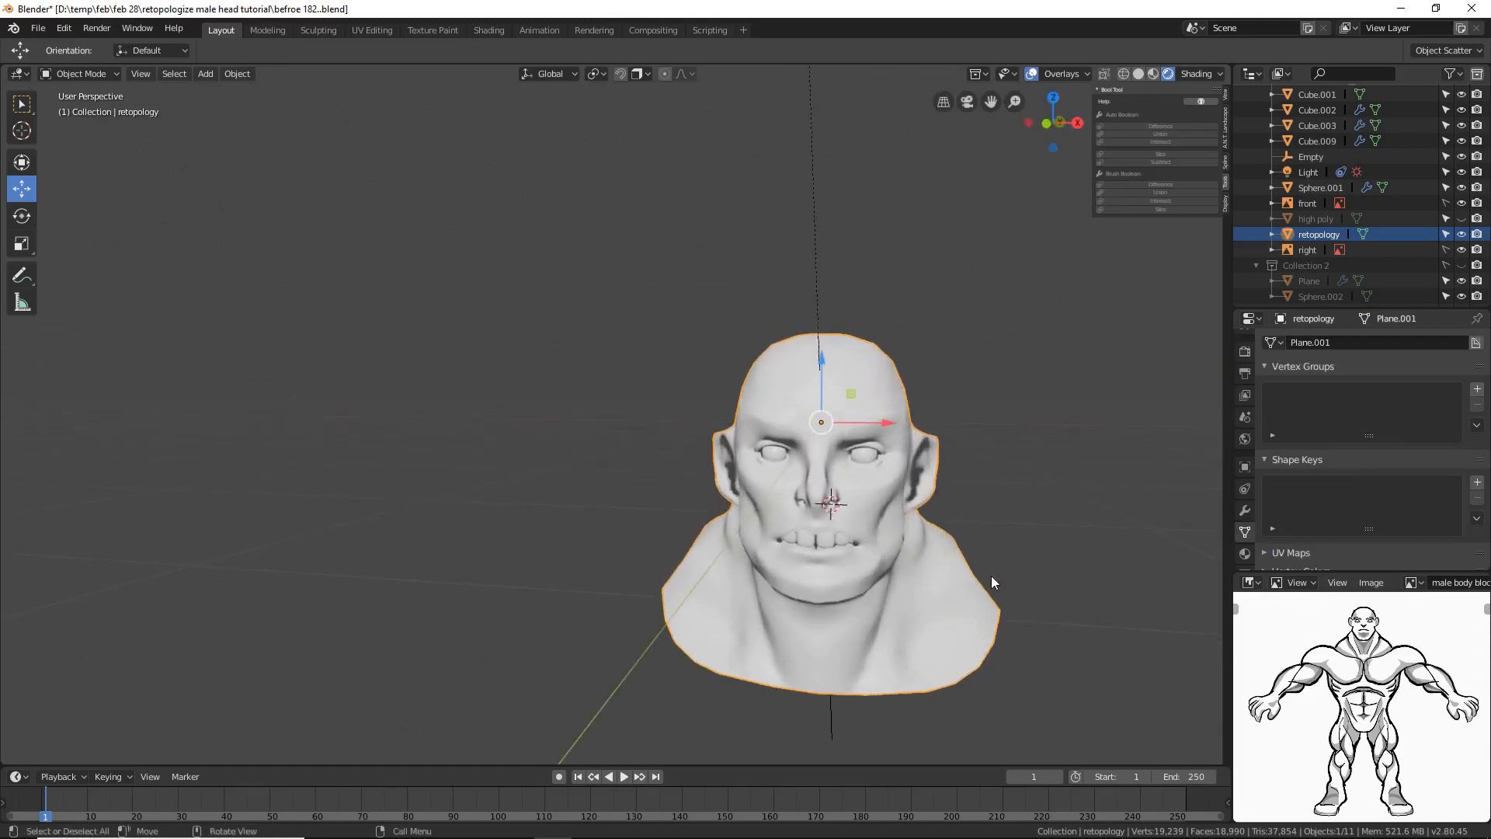
pyautogui.keyDown('ctrl'); pyautogui.moveTo(1009, 512); pyautogui.dragTo(1004, 537, button='middle'); pyautogui.keyUp('ctrl')
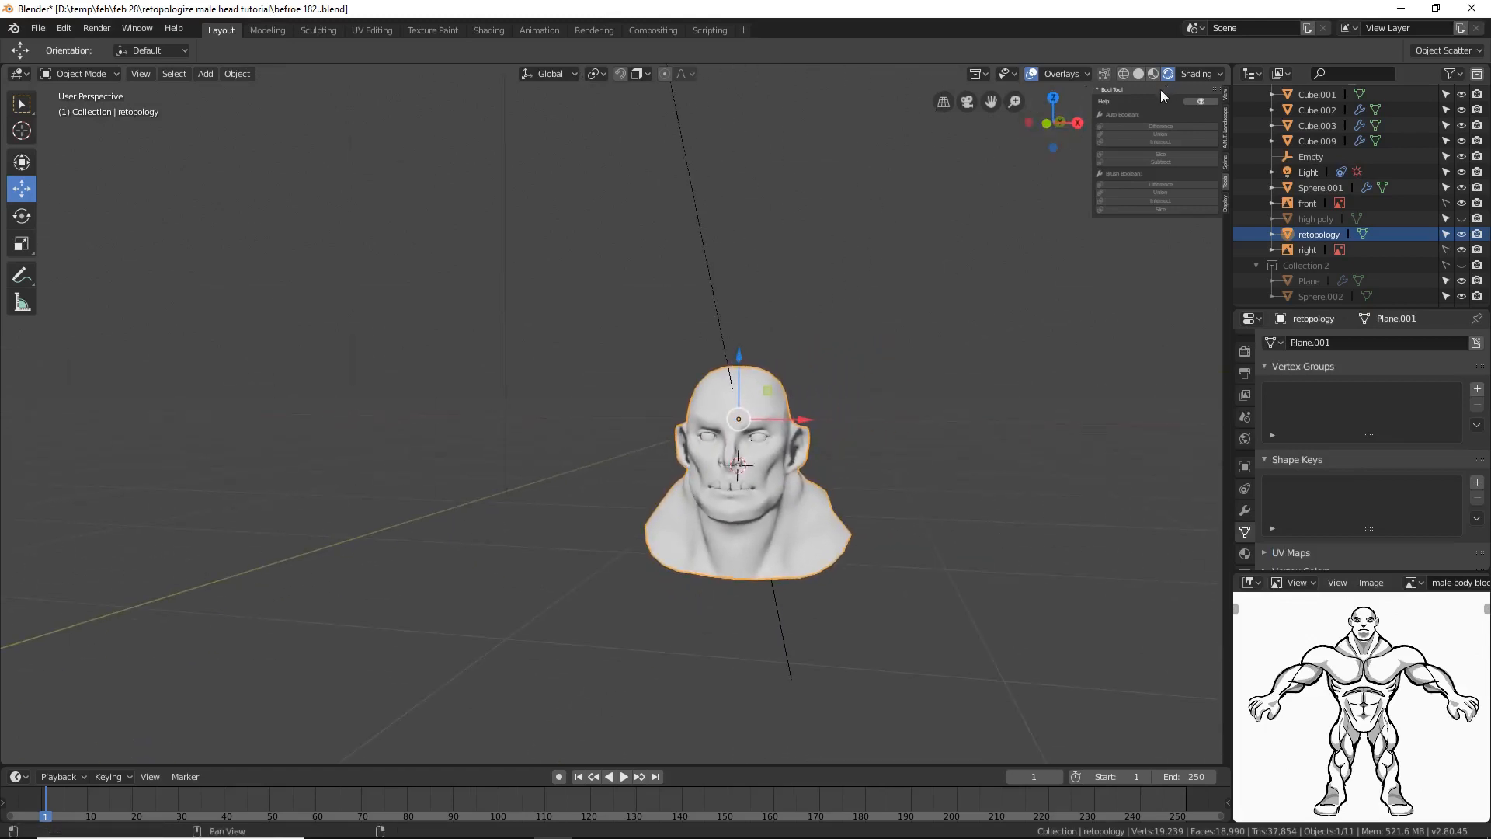
pyautogui.click(1190, 73)
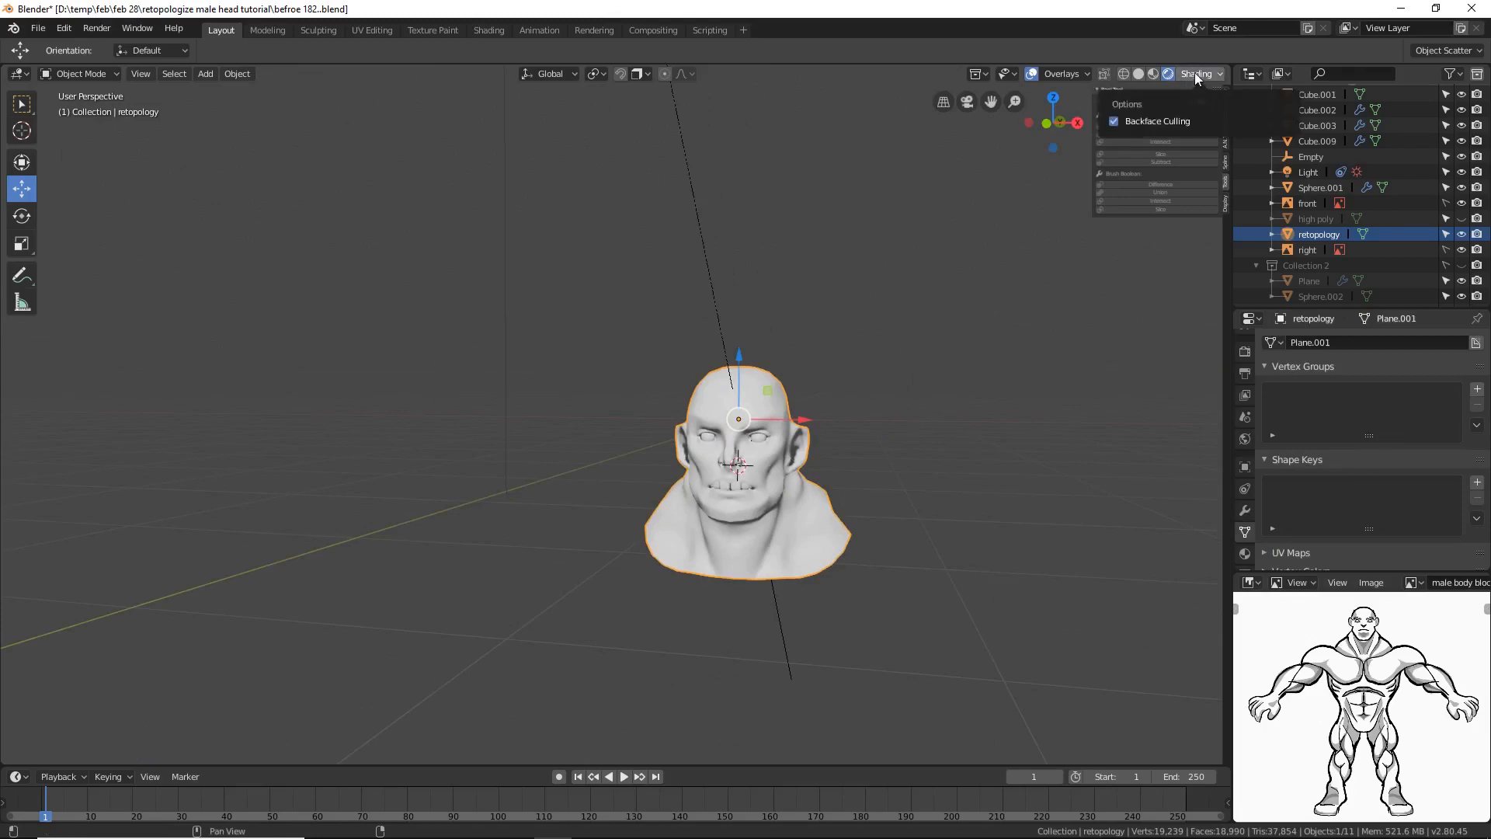
pyautogui.click(1200, 72)
pyautogui.click(1200, 72)
pyautogui.click(1200, 72)
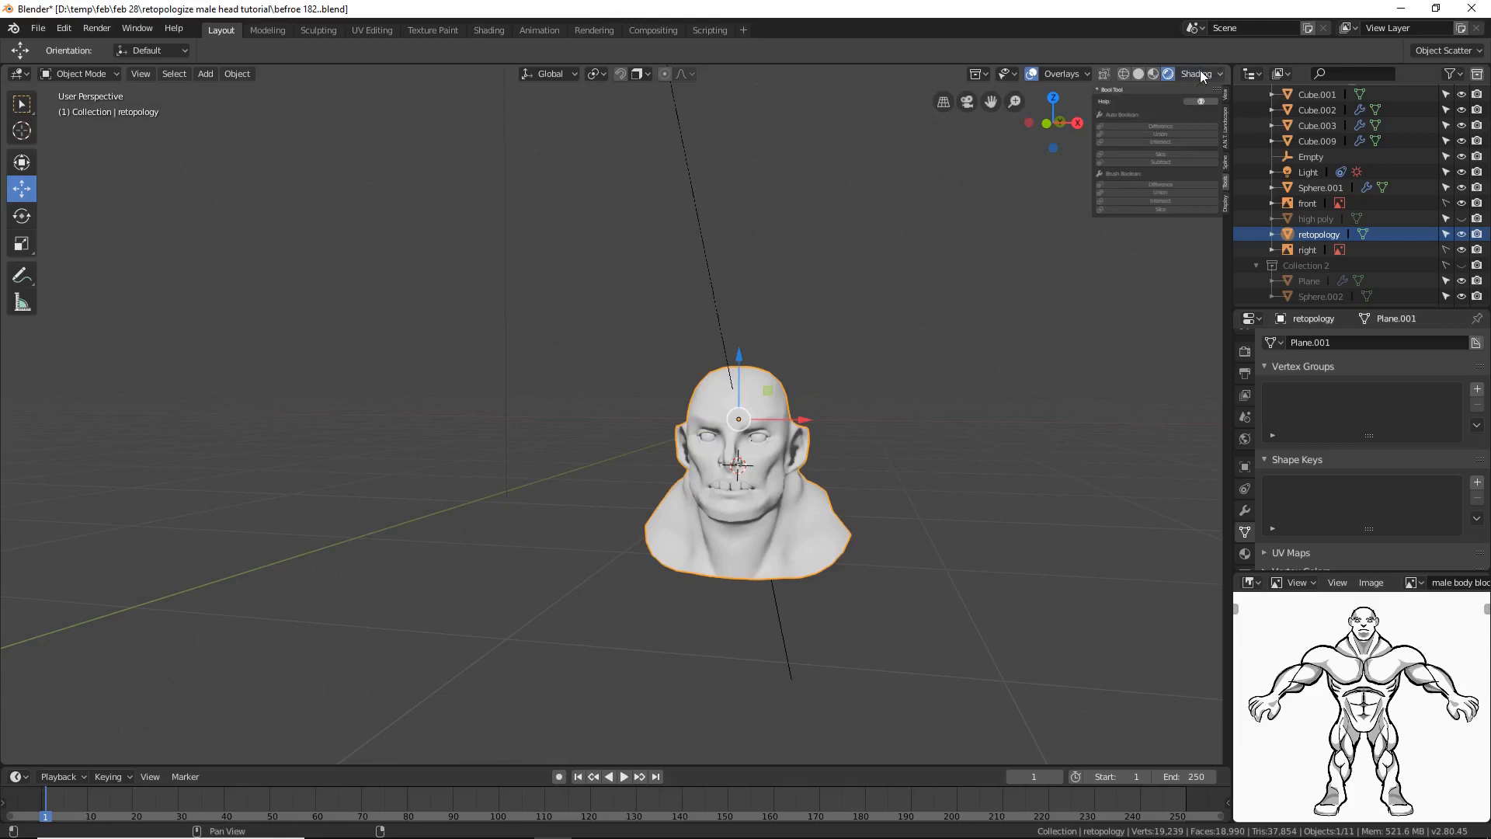
# Step: Switch the viewport to LookDev shading and inspect its scene lights, scene world and HDRI options on the head
pyautogui.click(1153, 74)
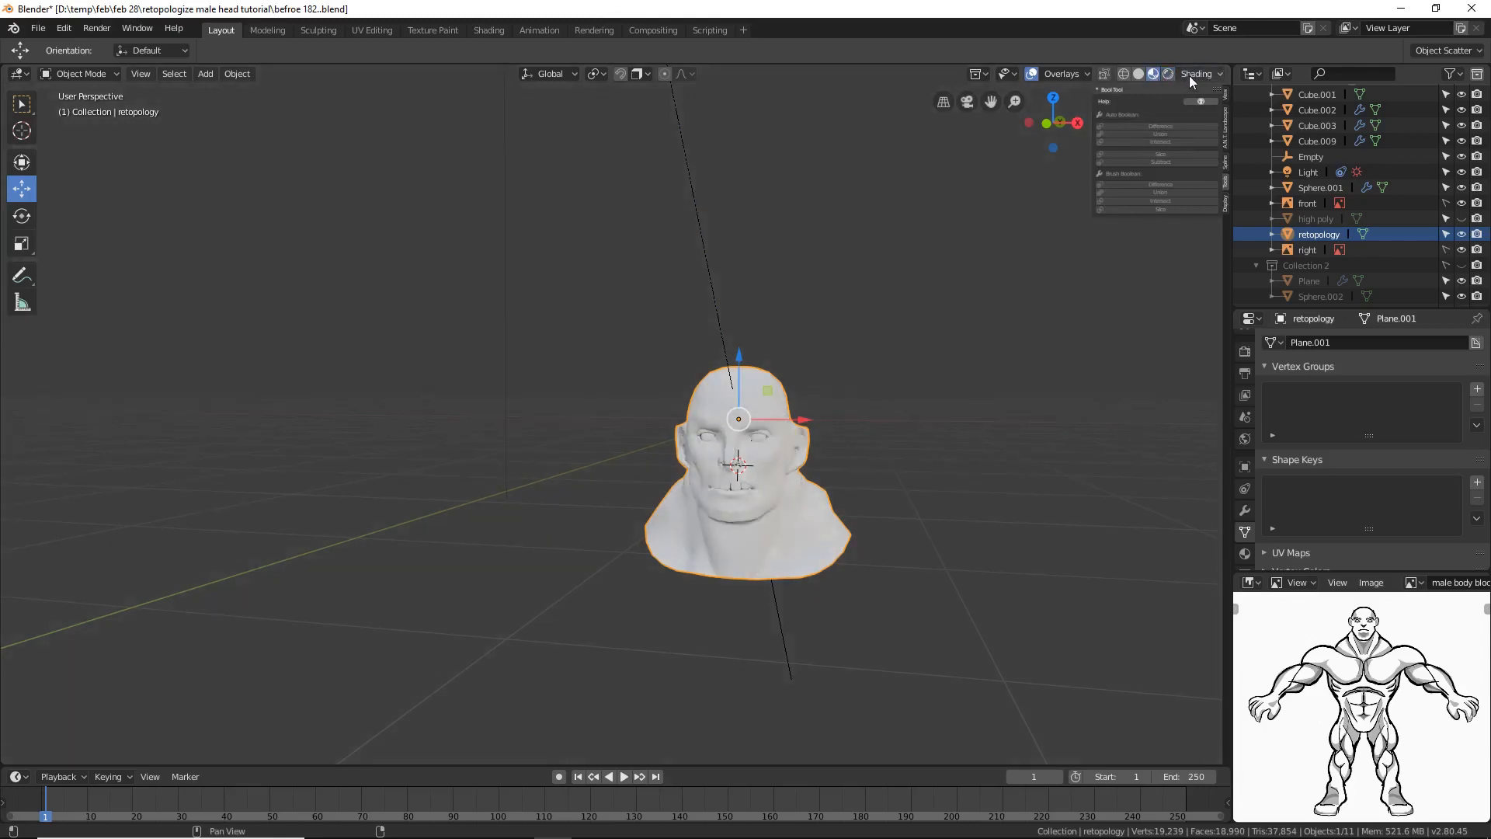
pyautogui.click(1190, 76)
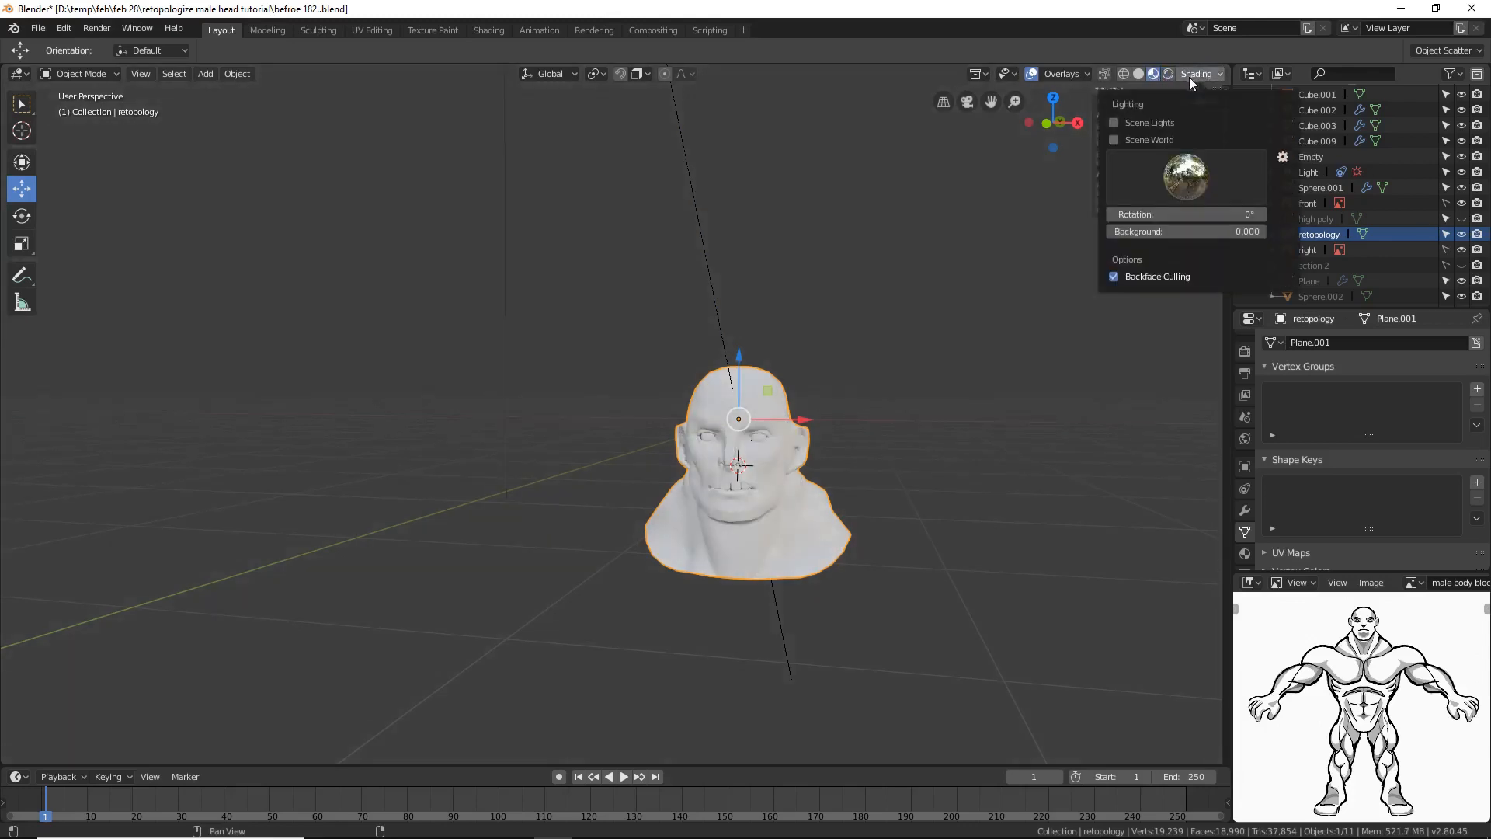
pyautogui.click(966, 250)
pyautogui.scroll(3, 1008, 260)
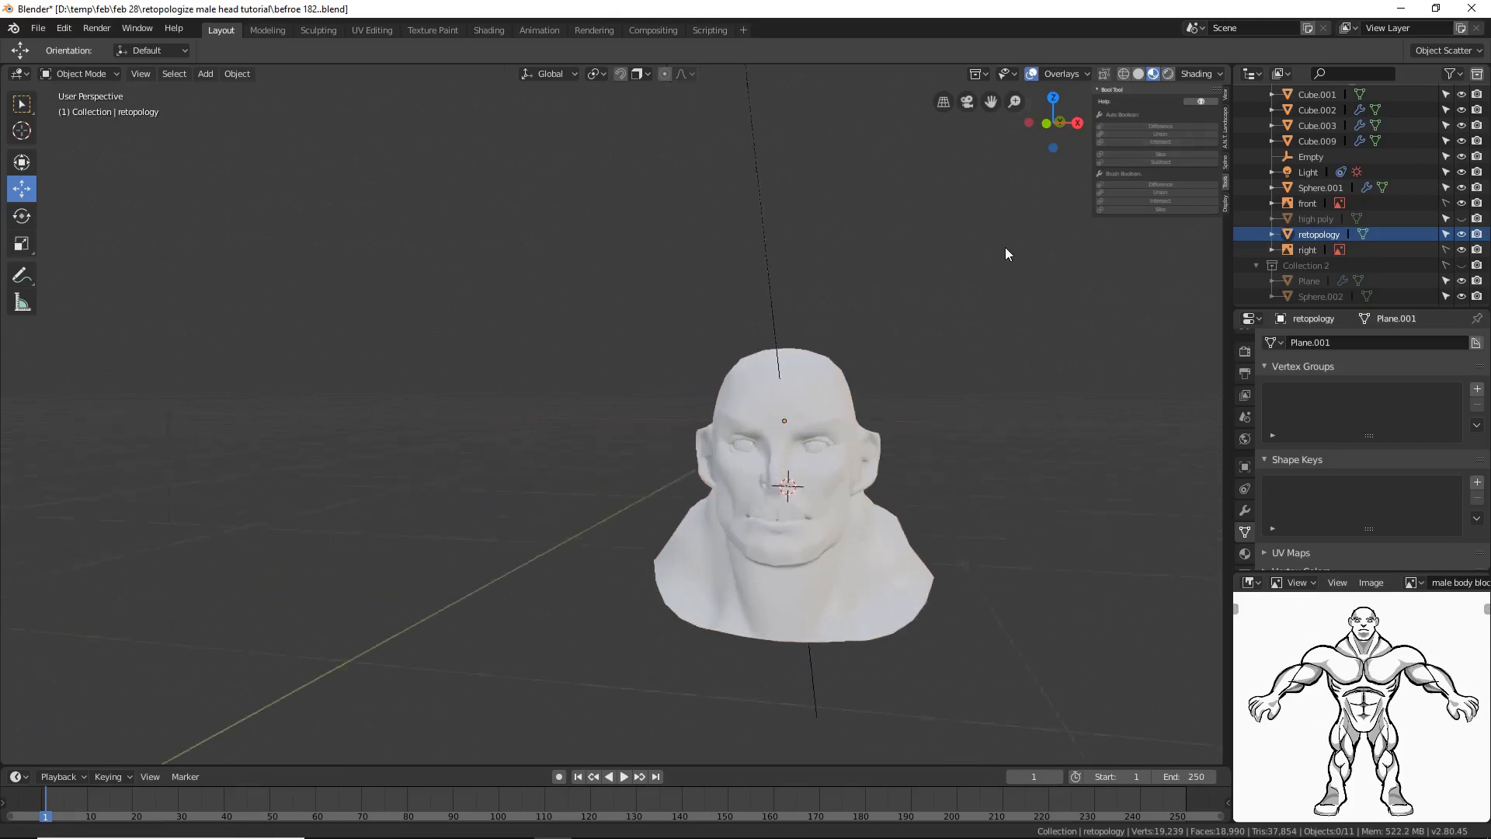
pyautogui.click(1150, 75)
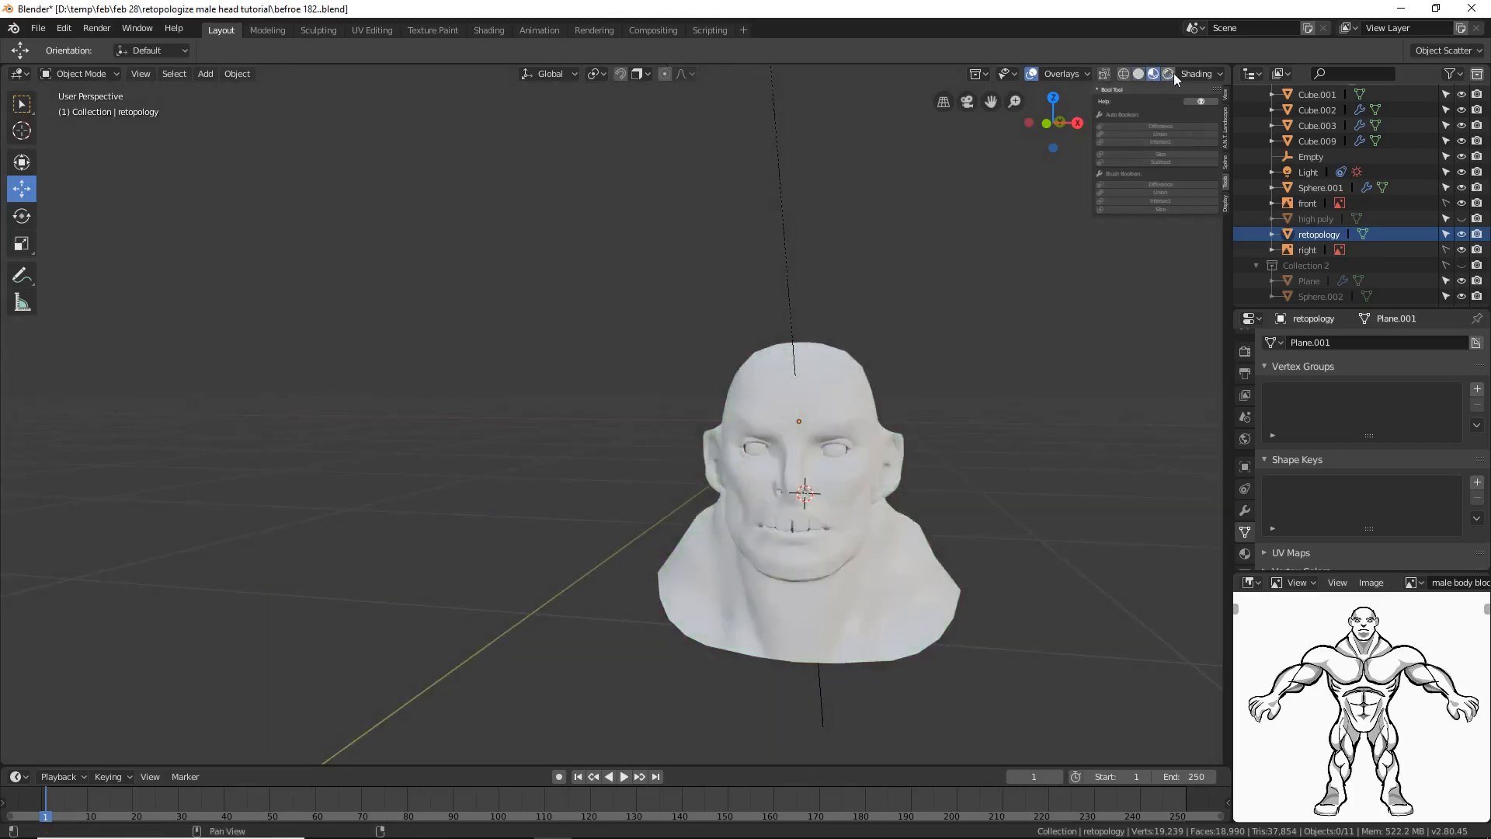
pyautogui.click(1193, 76)
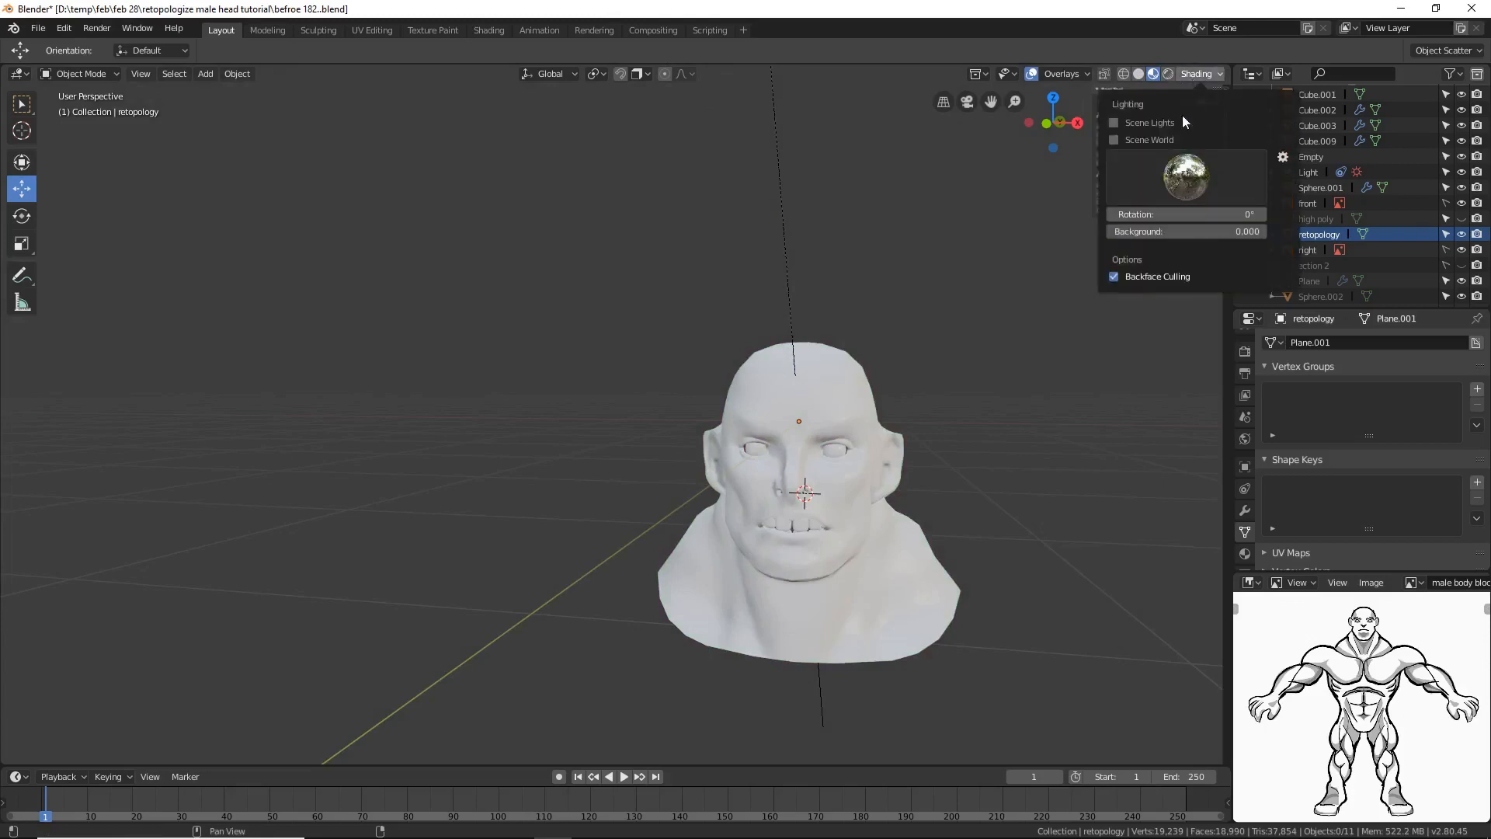
pyautogui.click(1196, 76)
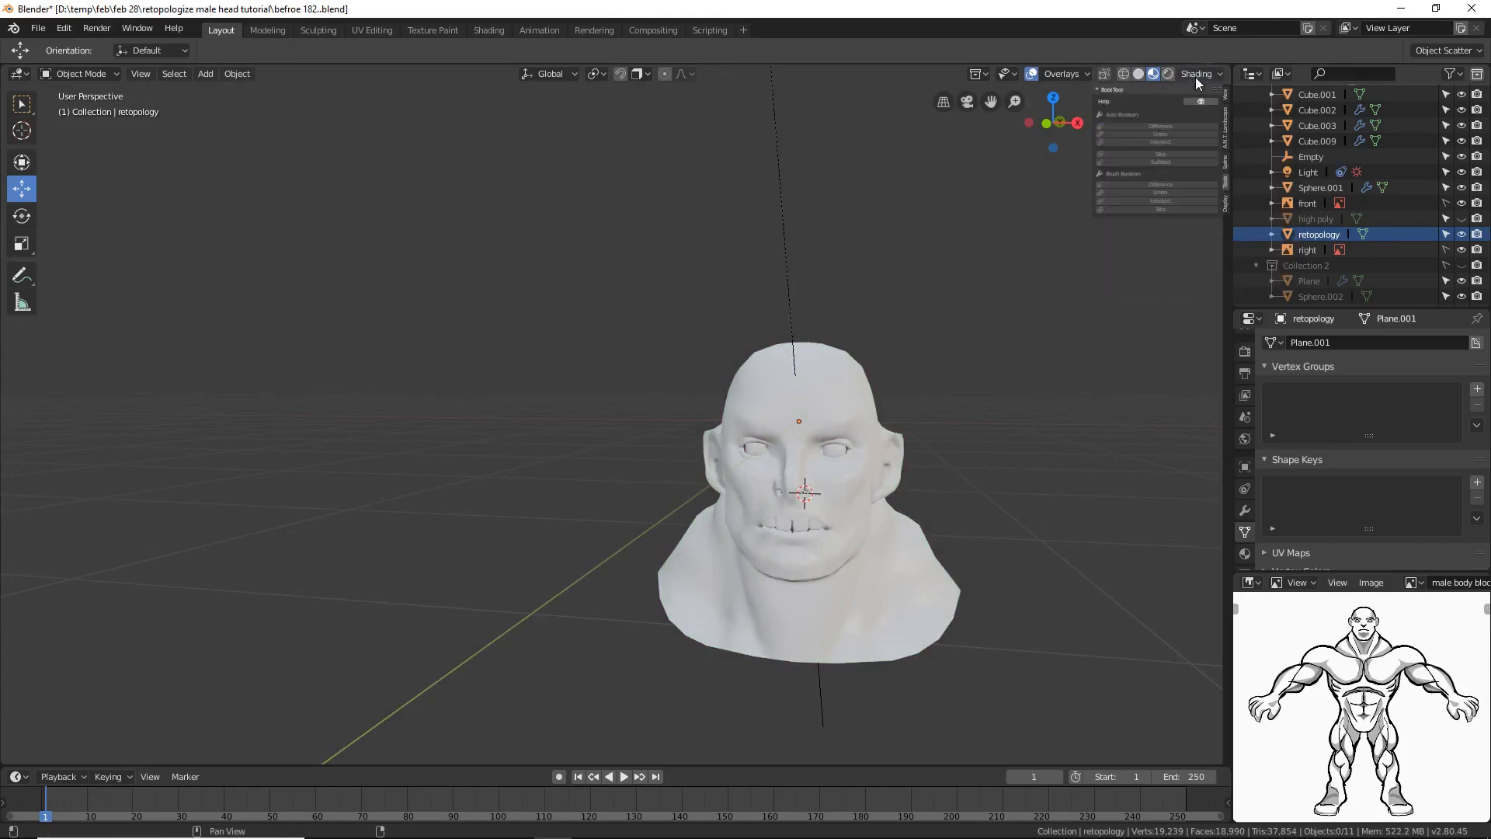
pyautogui.click(1195, 74)
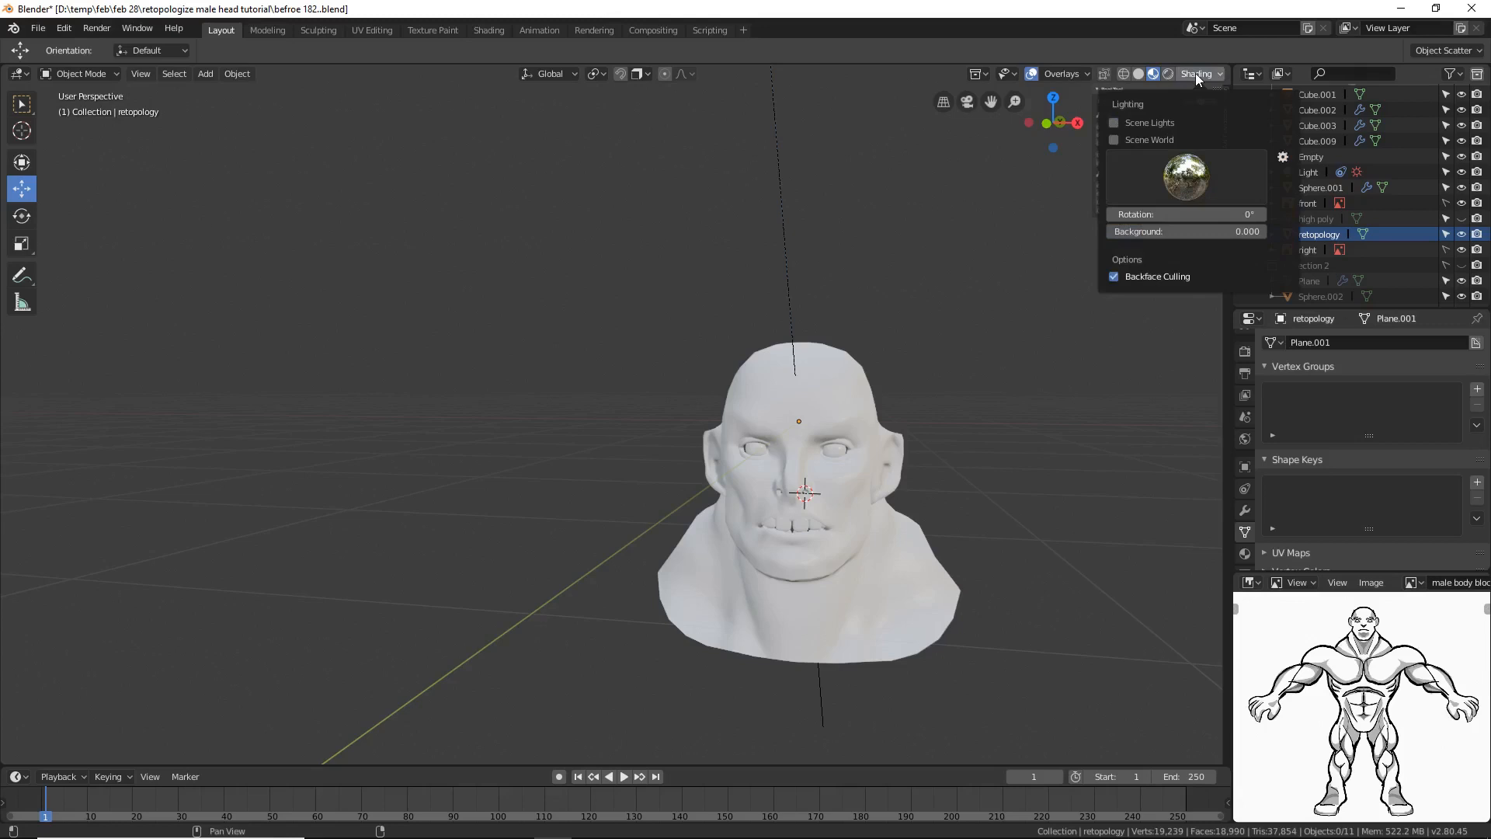
# Step: Set the viewport to solid shading with MatCap lighting and view the head's surface
pyautogui.click(1169, 72)
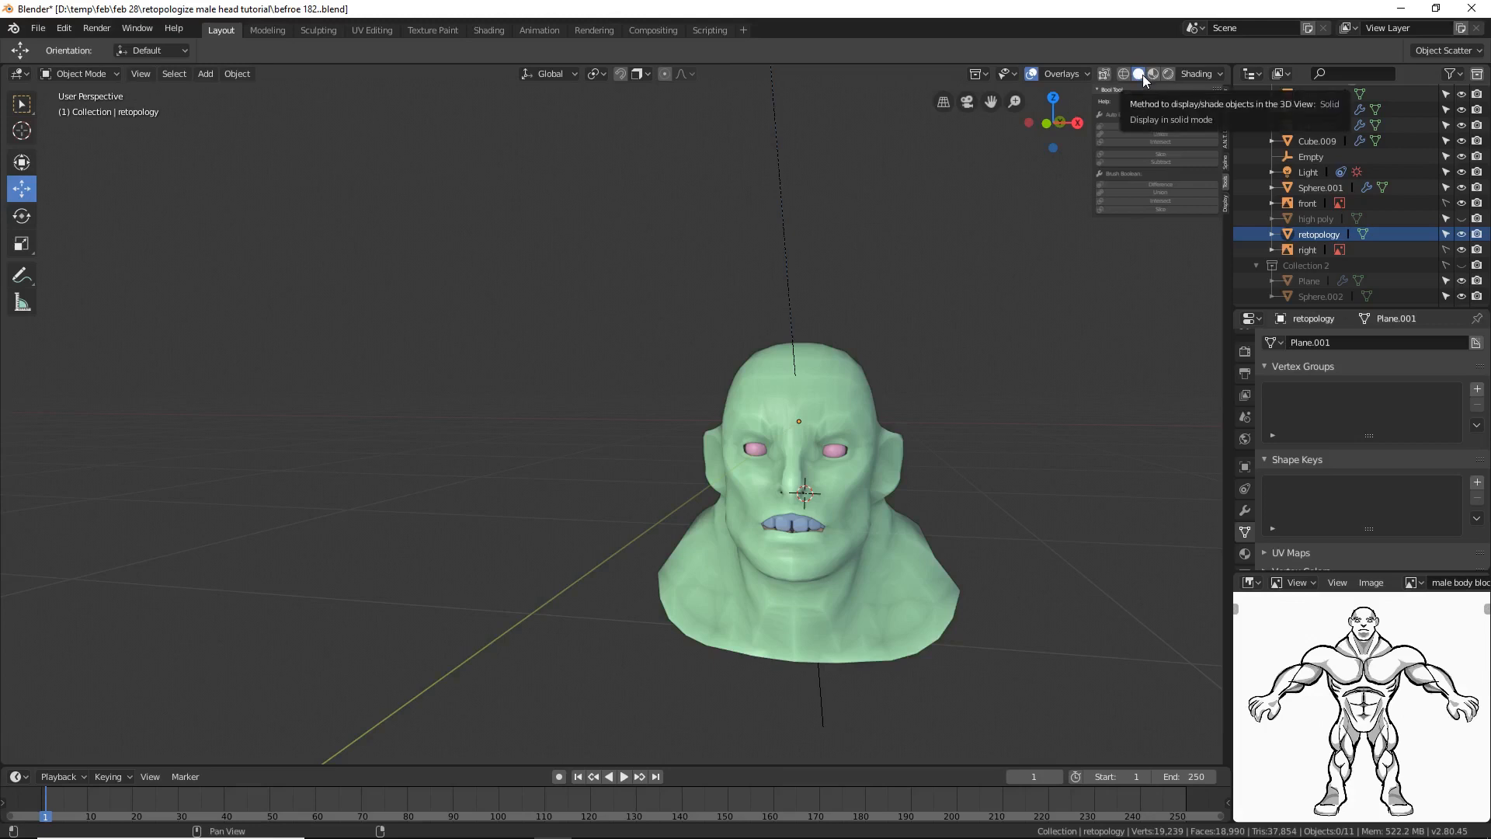
pyautogui.click(1182, 73)
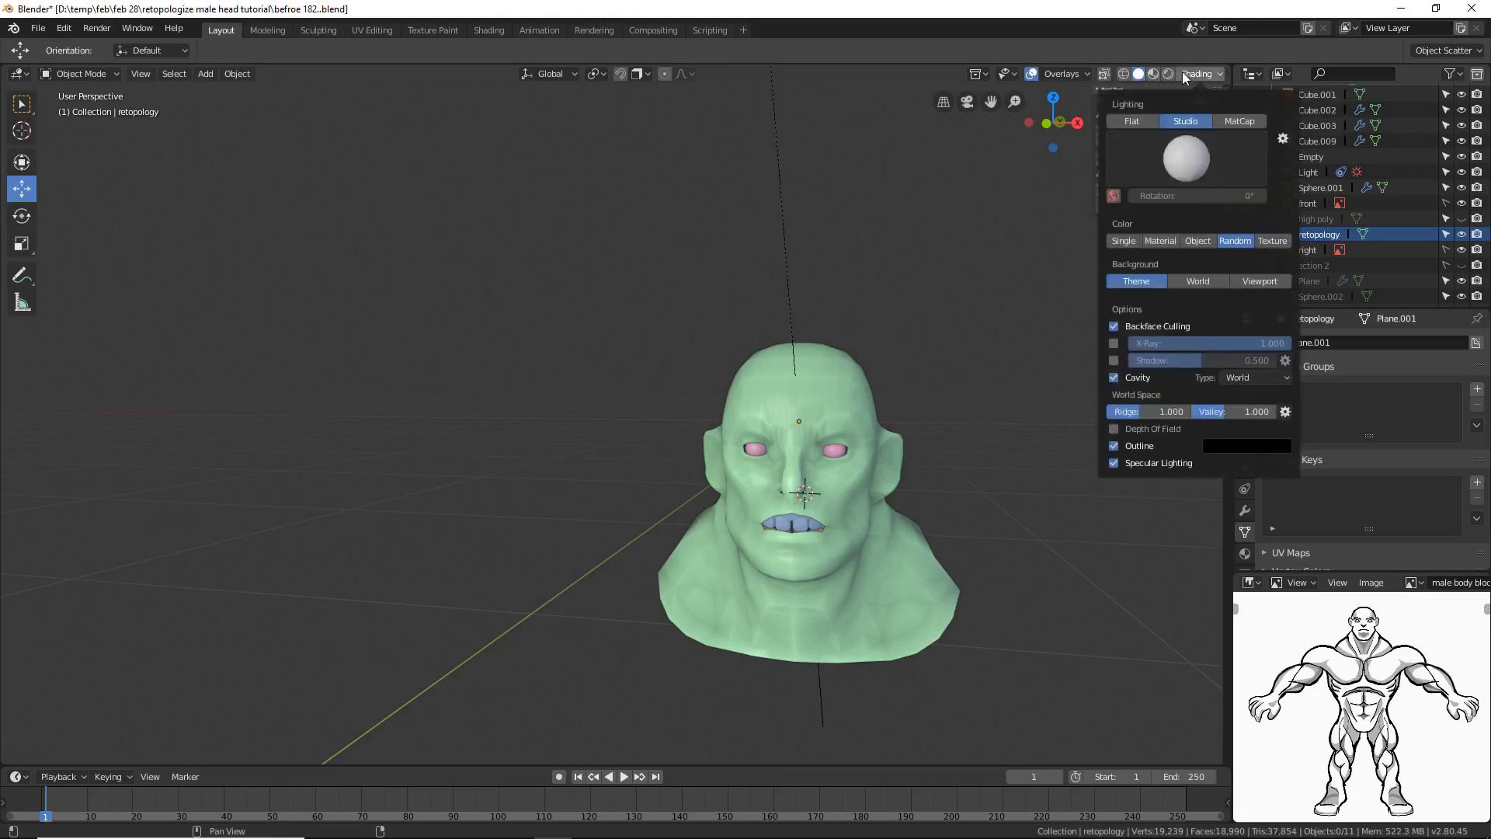
pyautogui.click(1233, 122)
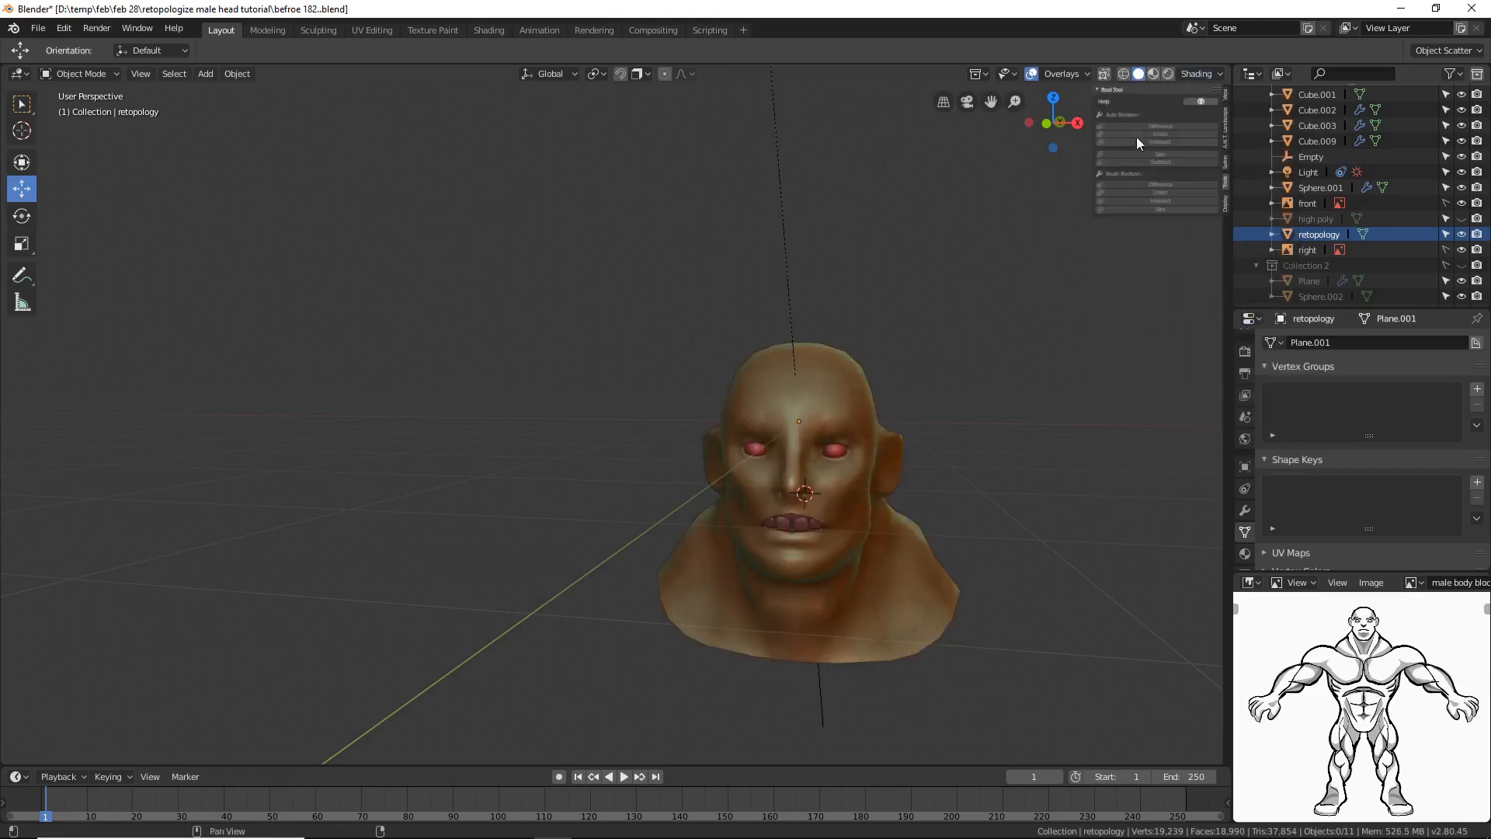
pyautogui.moveTo(929, 393); pyautogui.dragTo(851, 375, button='middle')
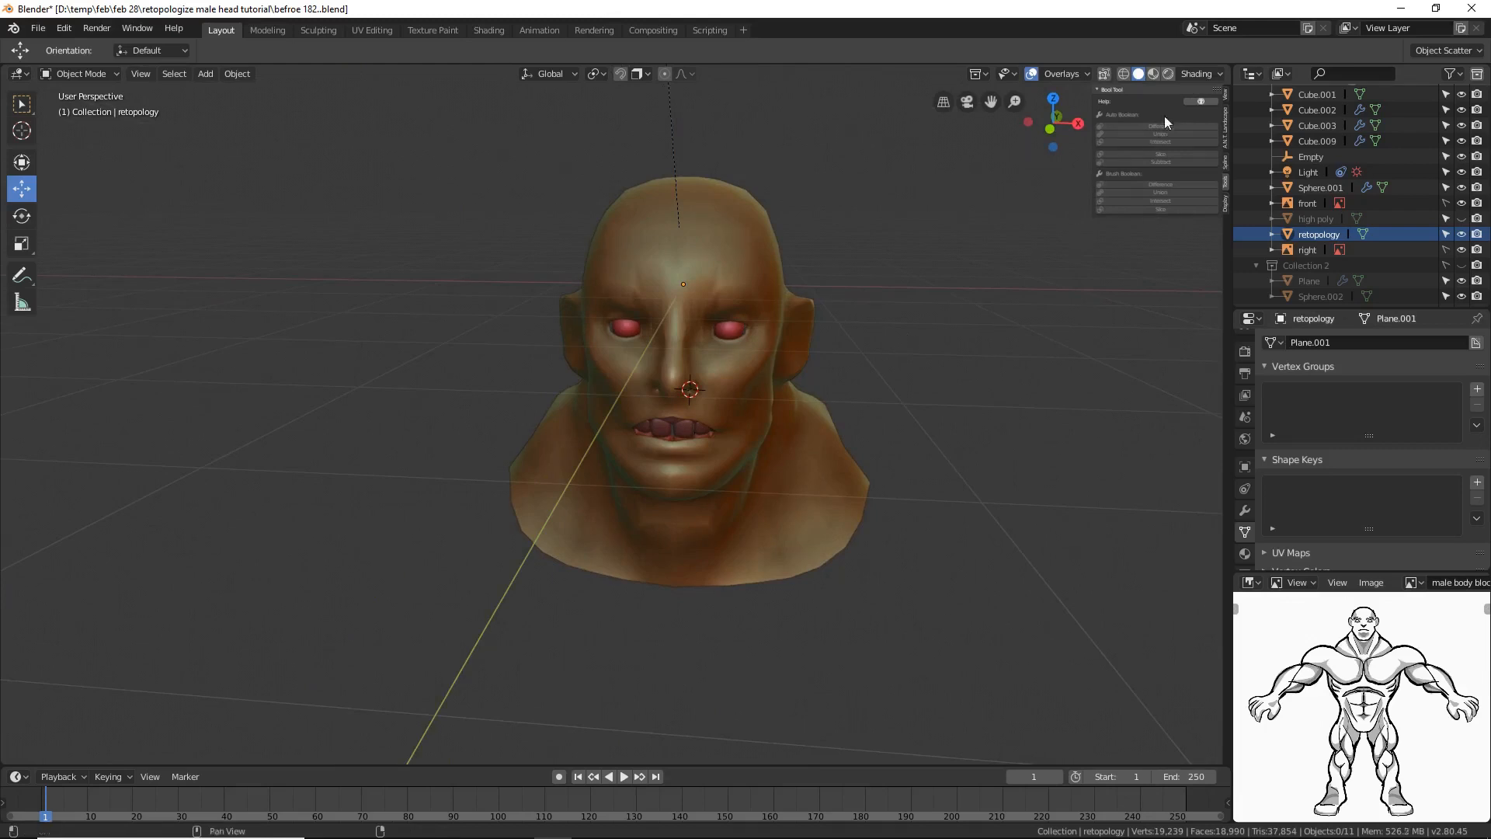
# Step: Return the viewport to rendered shading and save the file as version befroe 183
pyautogui.click(1165, 75)
pyautogui.moveTo(858, 392); pyautogui.dragTo(839, 417, button='middle')
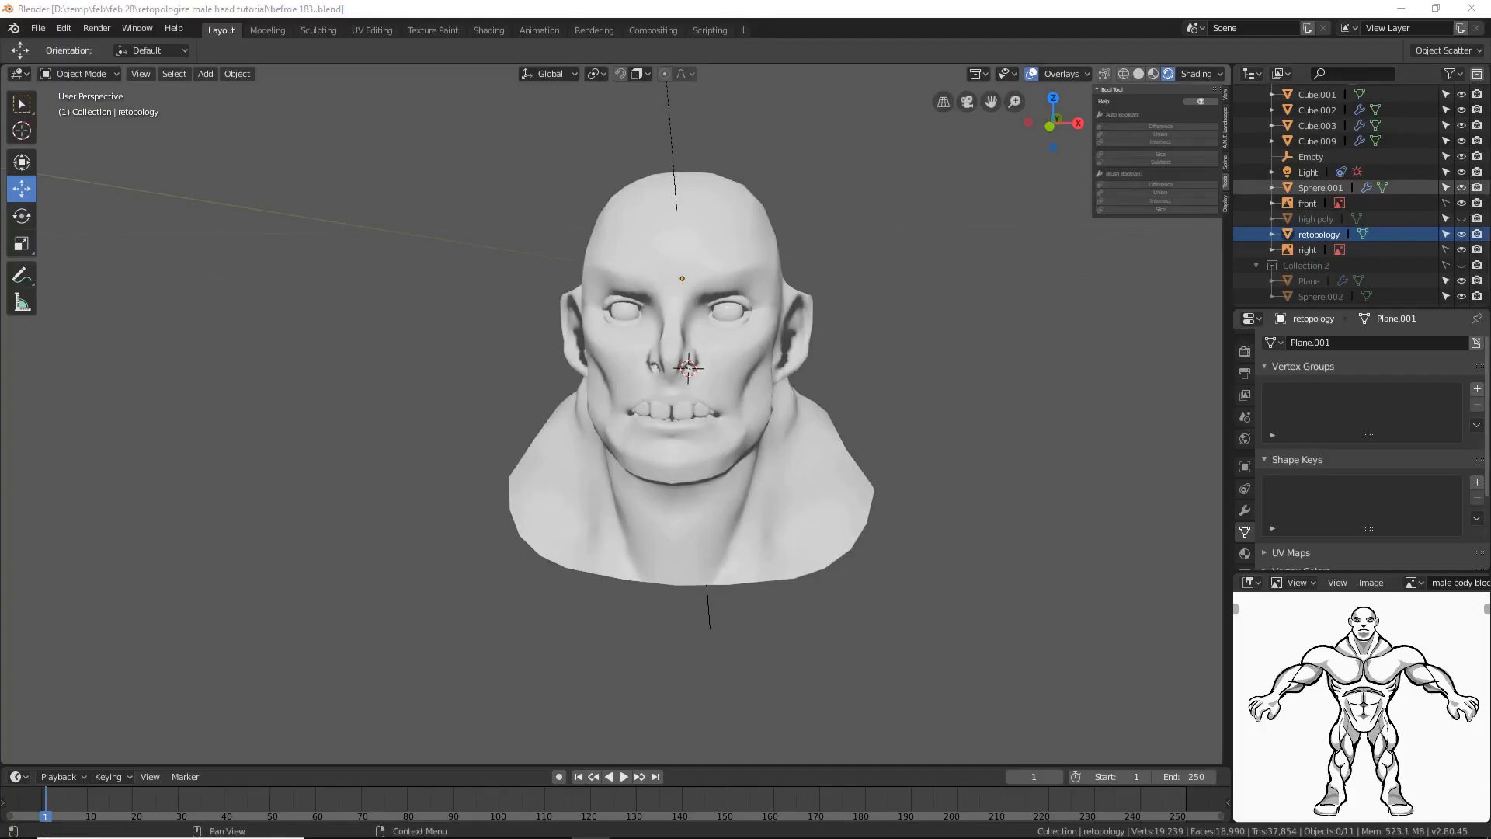
pyautogui.hotkey('ctrl', 'alt', 's')
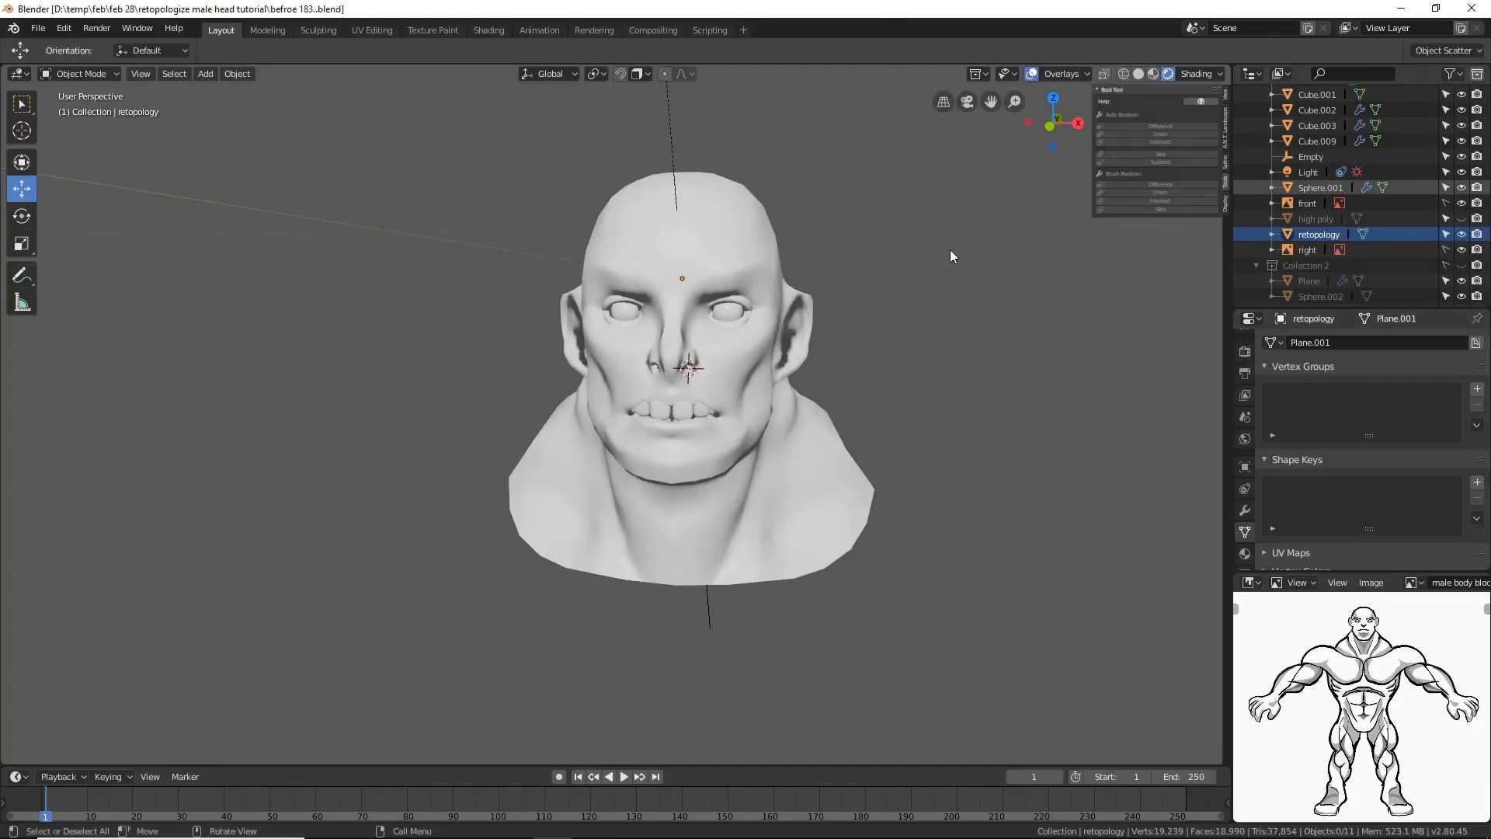
# Step: Lower the sun light toward the head, shift it about -0.752 m along X, and save as version befroe 184
pyautogui.scroll(-5, 948, 250)
pyautogui.scroll(-3, 949, 292)
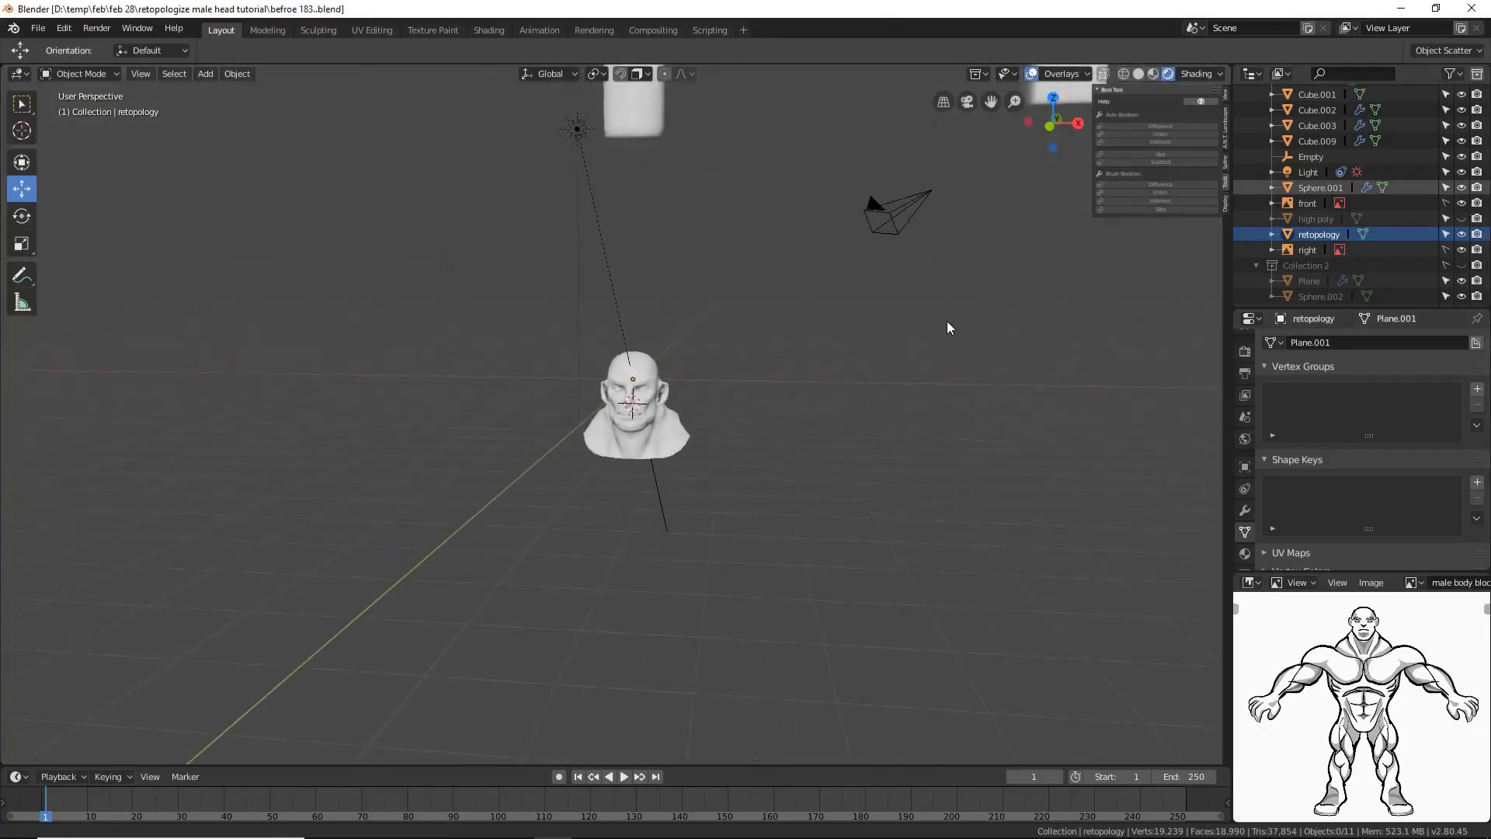
pyautogui.click(582, 173)
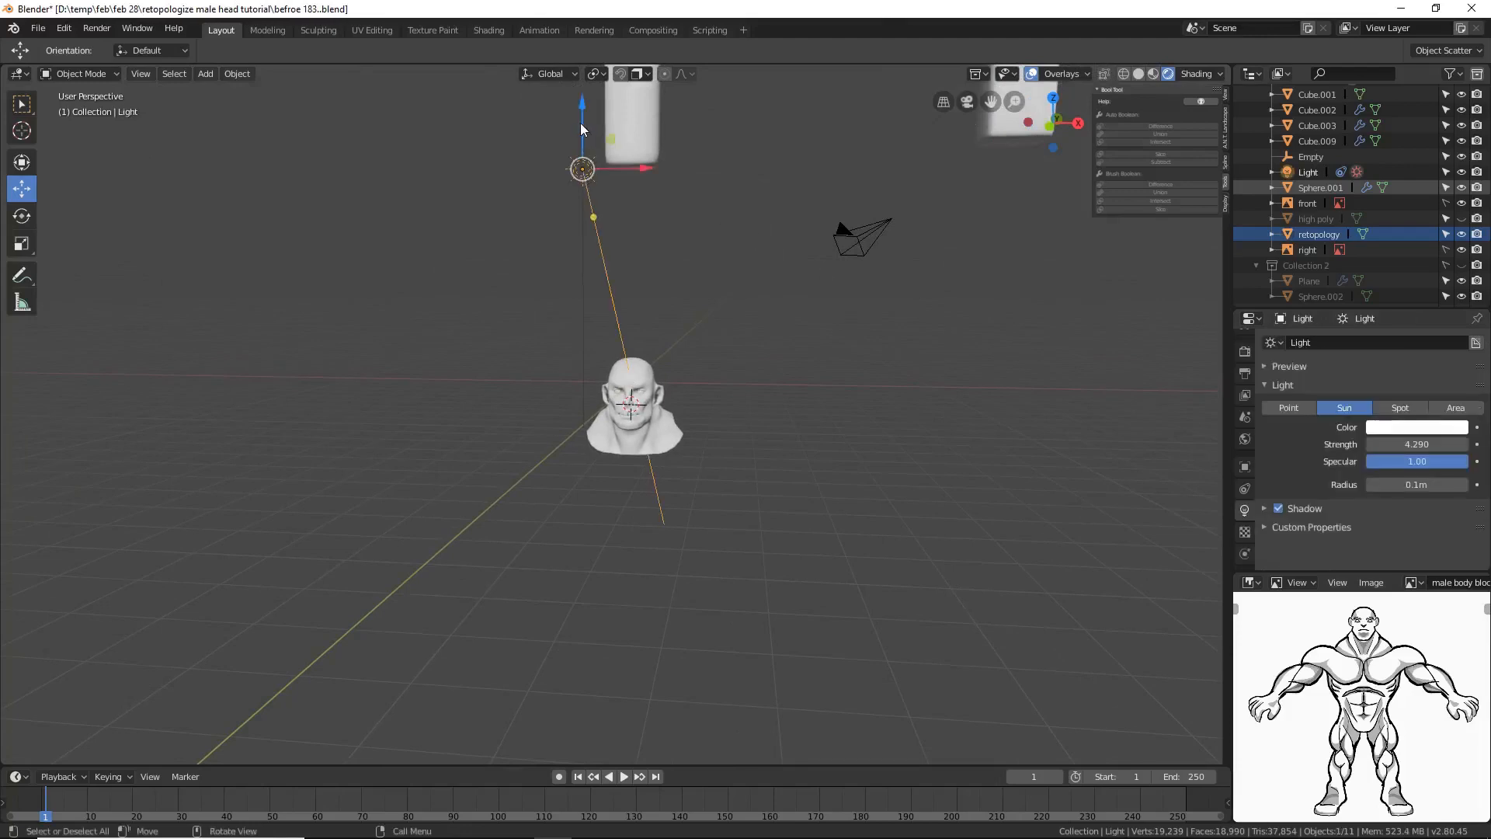
pyautogui.moveTo(584, 129); pyautogui.dragTo(620, 312)
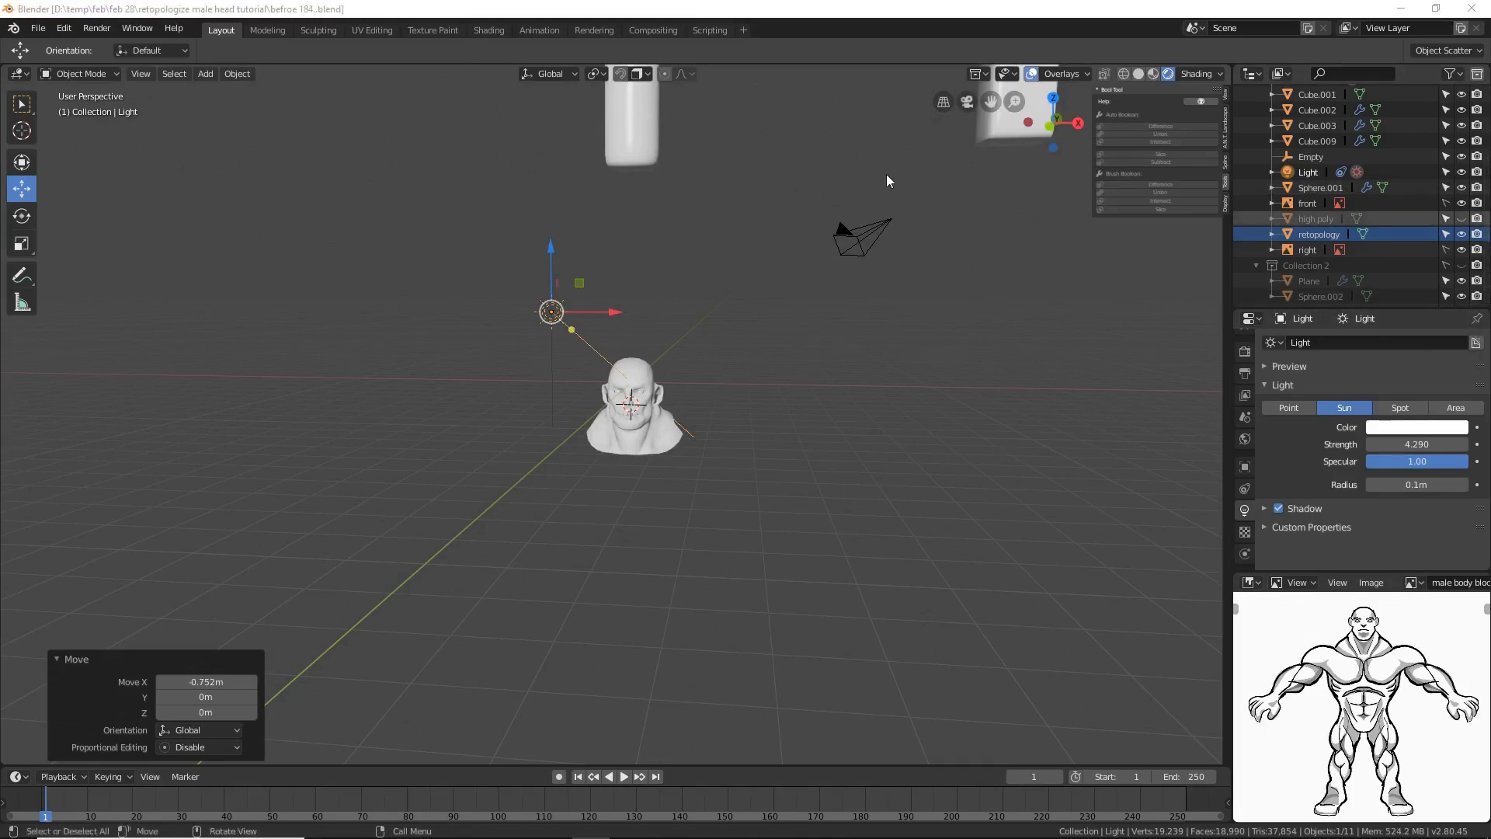
pyautogui.hotkey('ctrl', 'alt', 's')
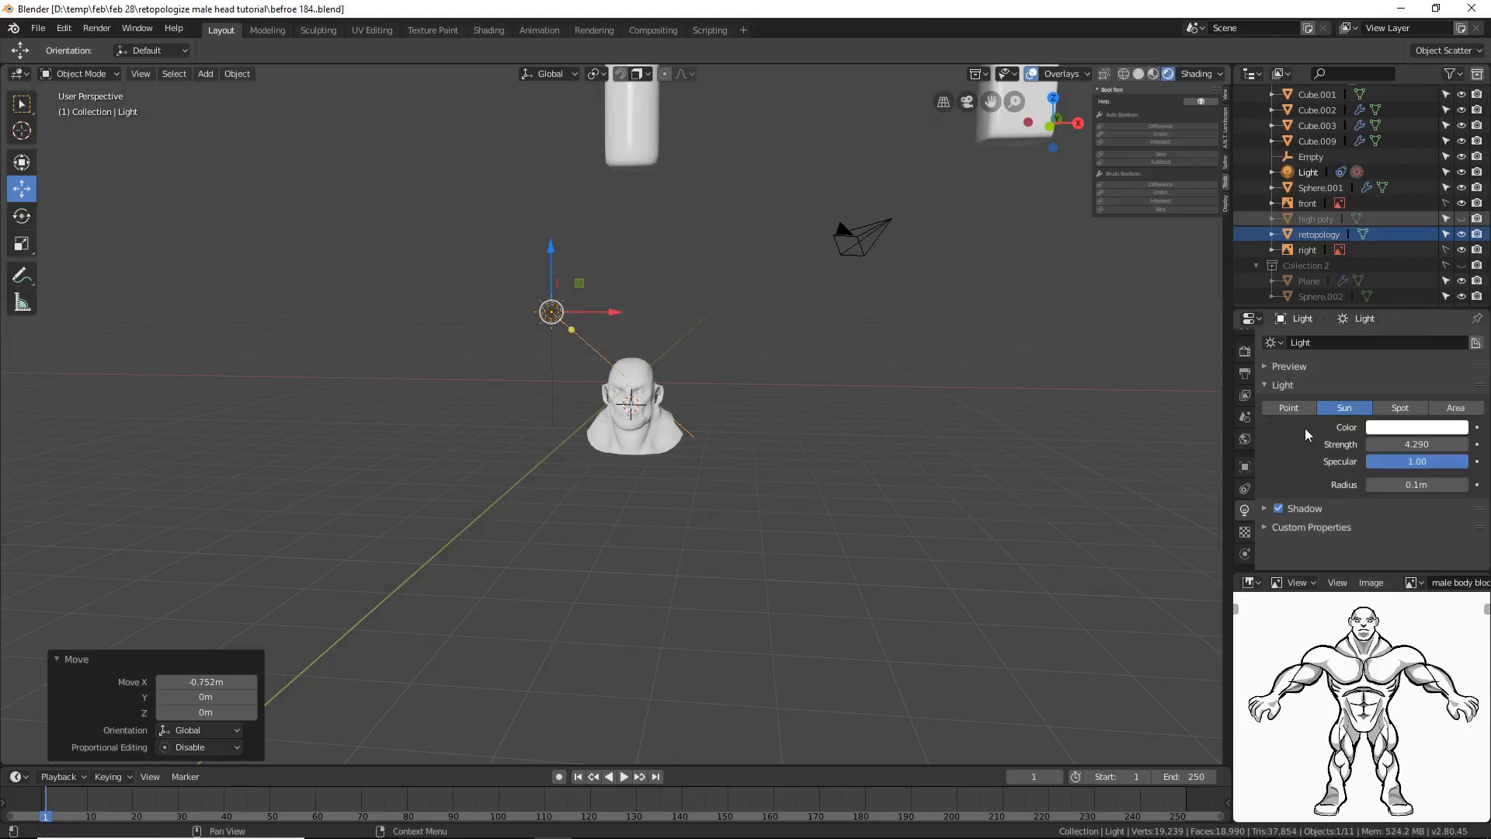
# Step: Change the light's type to Area and duplicate it in place
pyautogui.click(1451, 414)
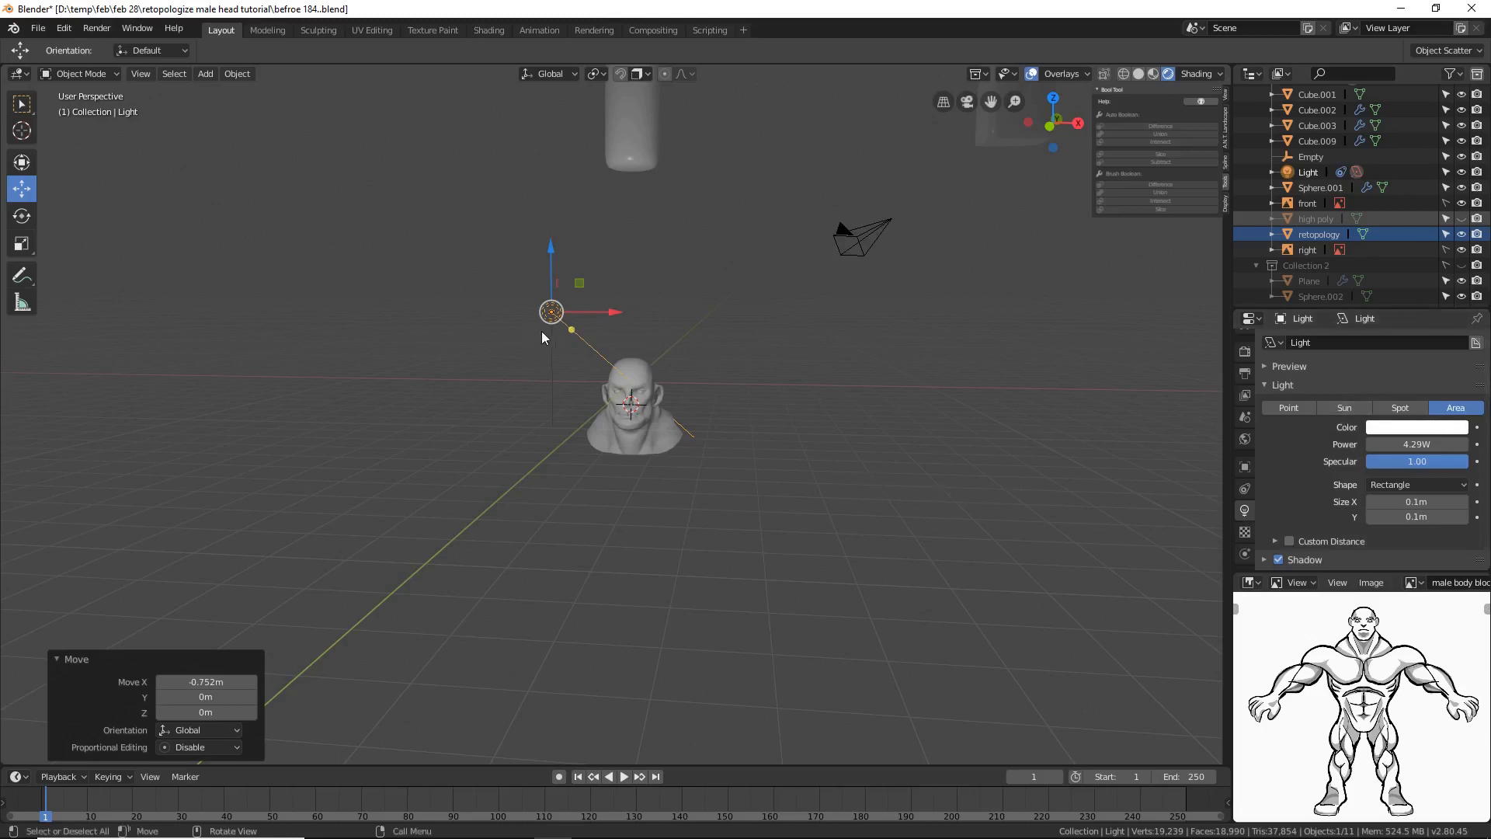
pyautogui.hotkey('shift', 'd')
pyautogui.press('Escape')
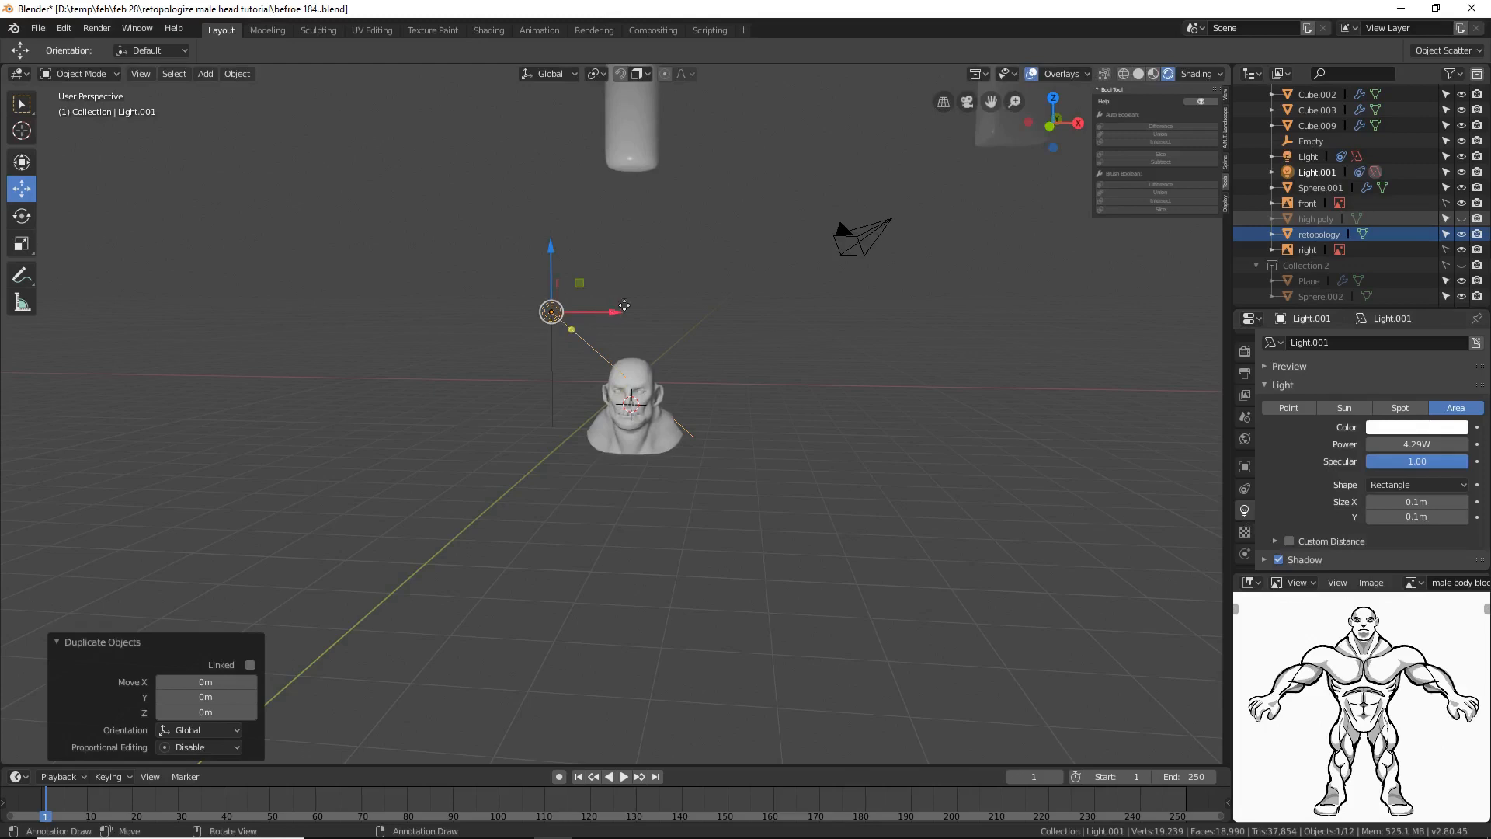
# Step: Move the duplicated light about 5.89 m along X and save the file as version befroe 185
pyautogui.moveTo(624, 305); pyautogui.dragTo(870, 319)
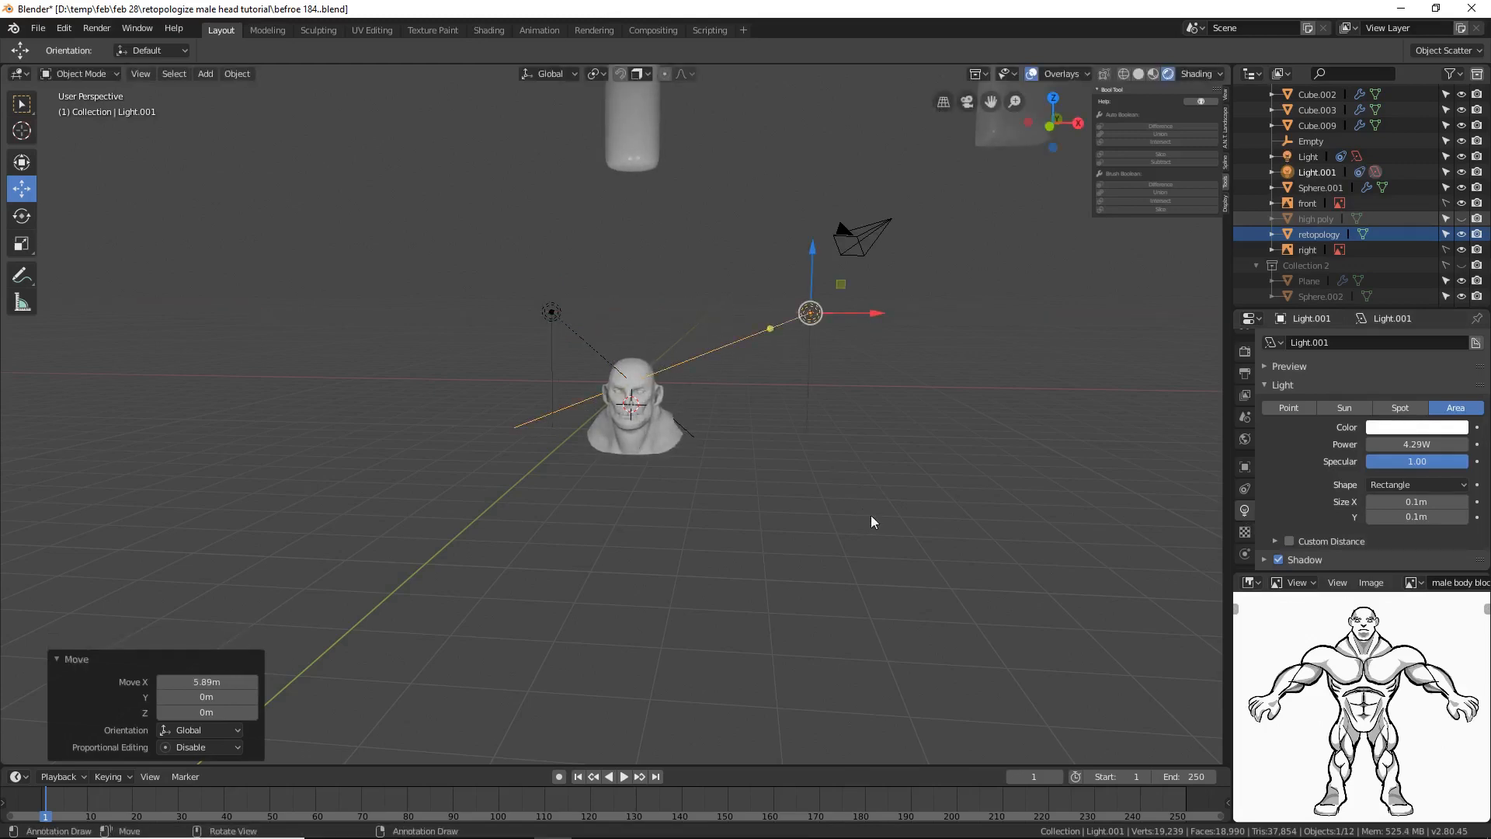
pyautogui.keyDown('ctrl'); pyautogui.moveTo(884, 516); pyautogui.dragTo(882, 423, button='middle'); pyautogui.keyUp('ctrl')
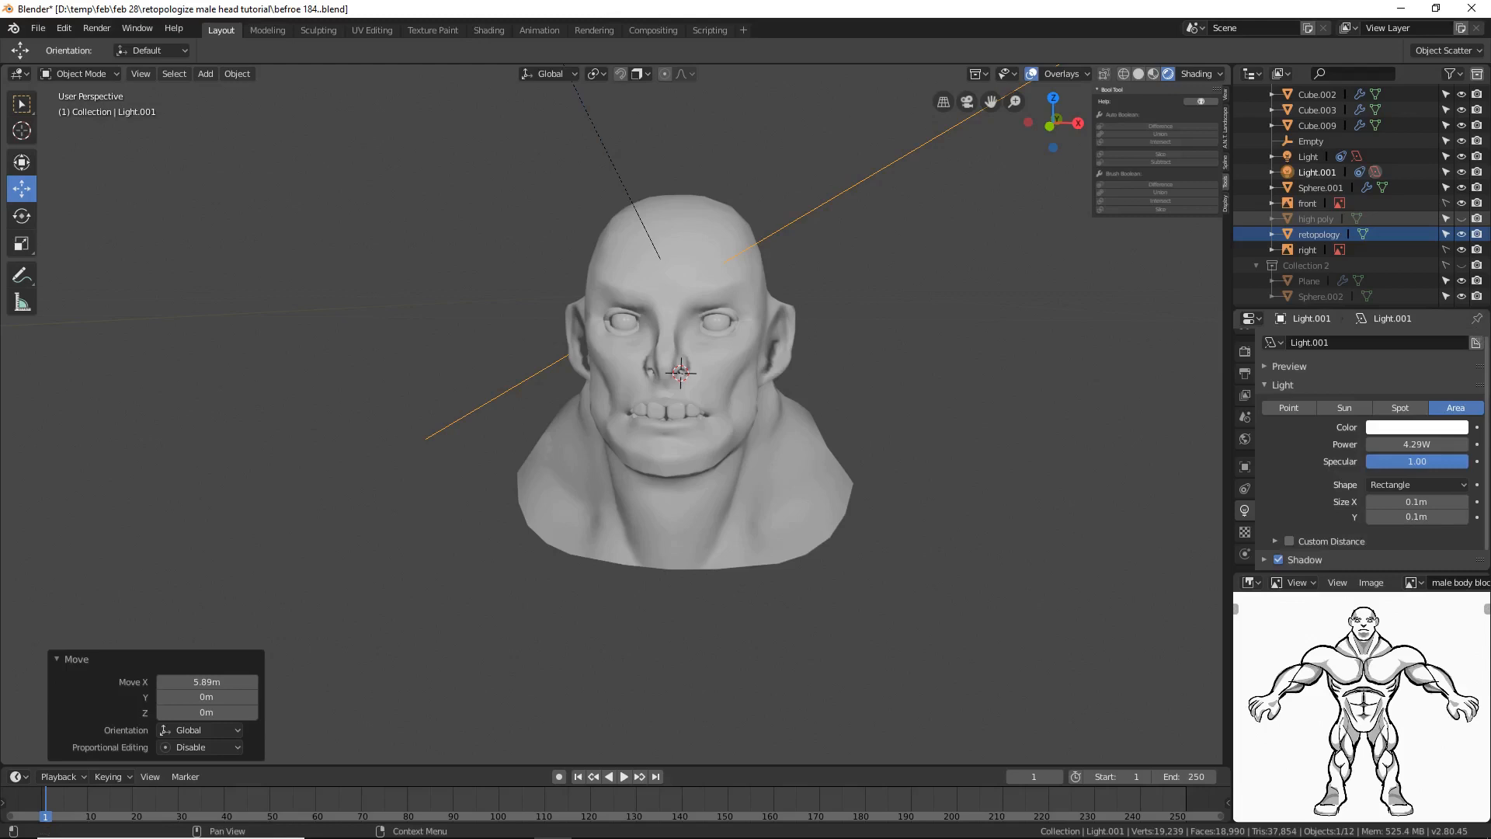
pyautogui.hotkey('ctrl', 'alt', 's')
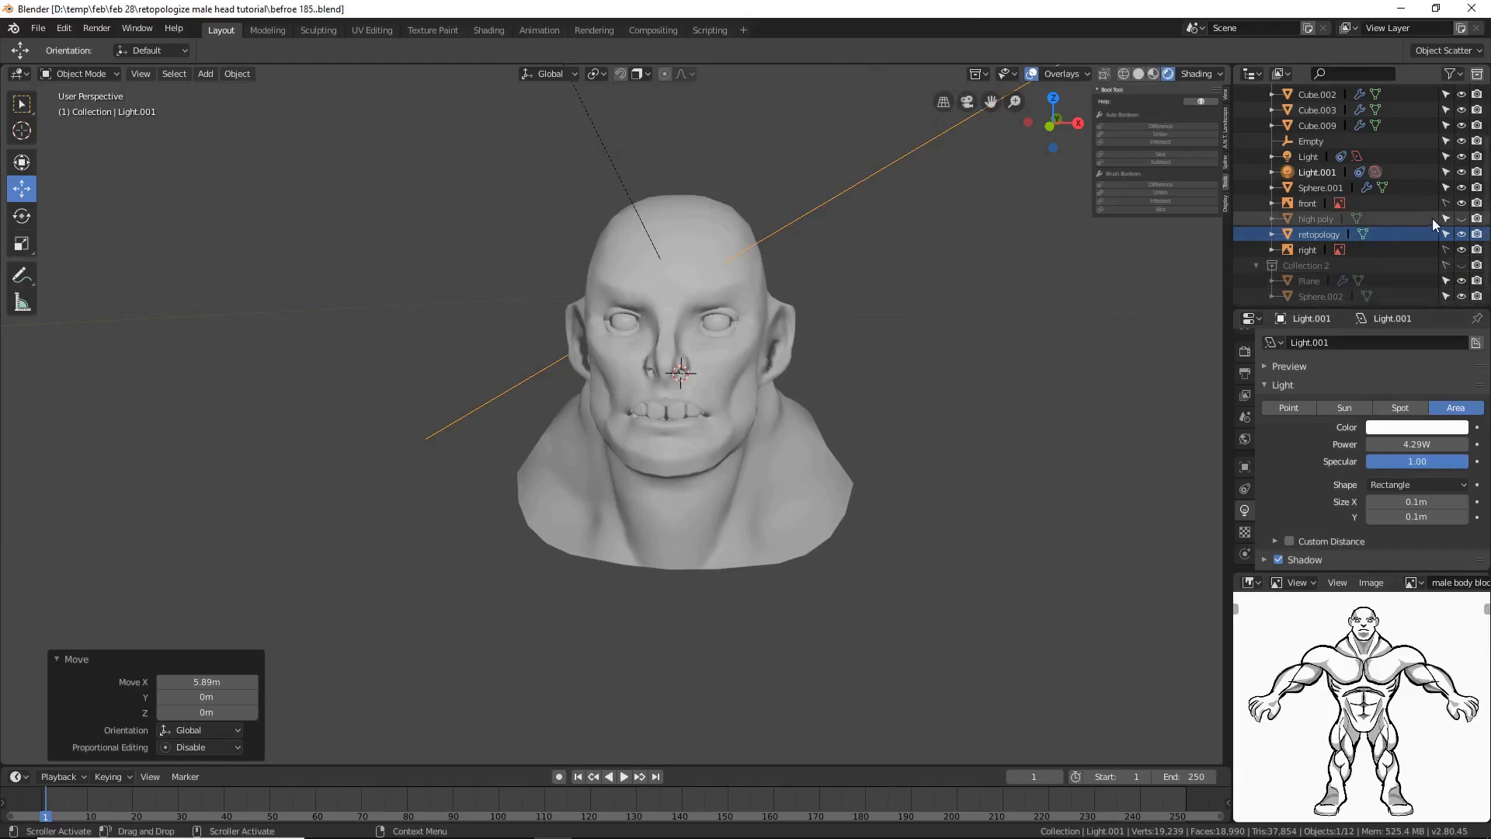
# Step: Unhide the high poly body, duplicate it in place and move the copy to Collection 2
pyautogui.click(1461, 219)
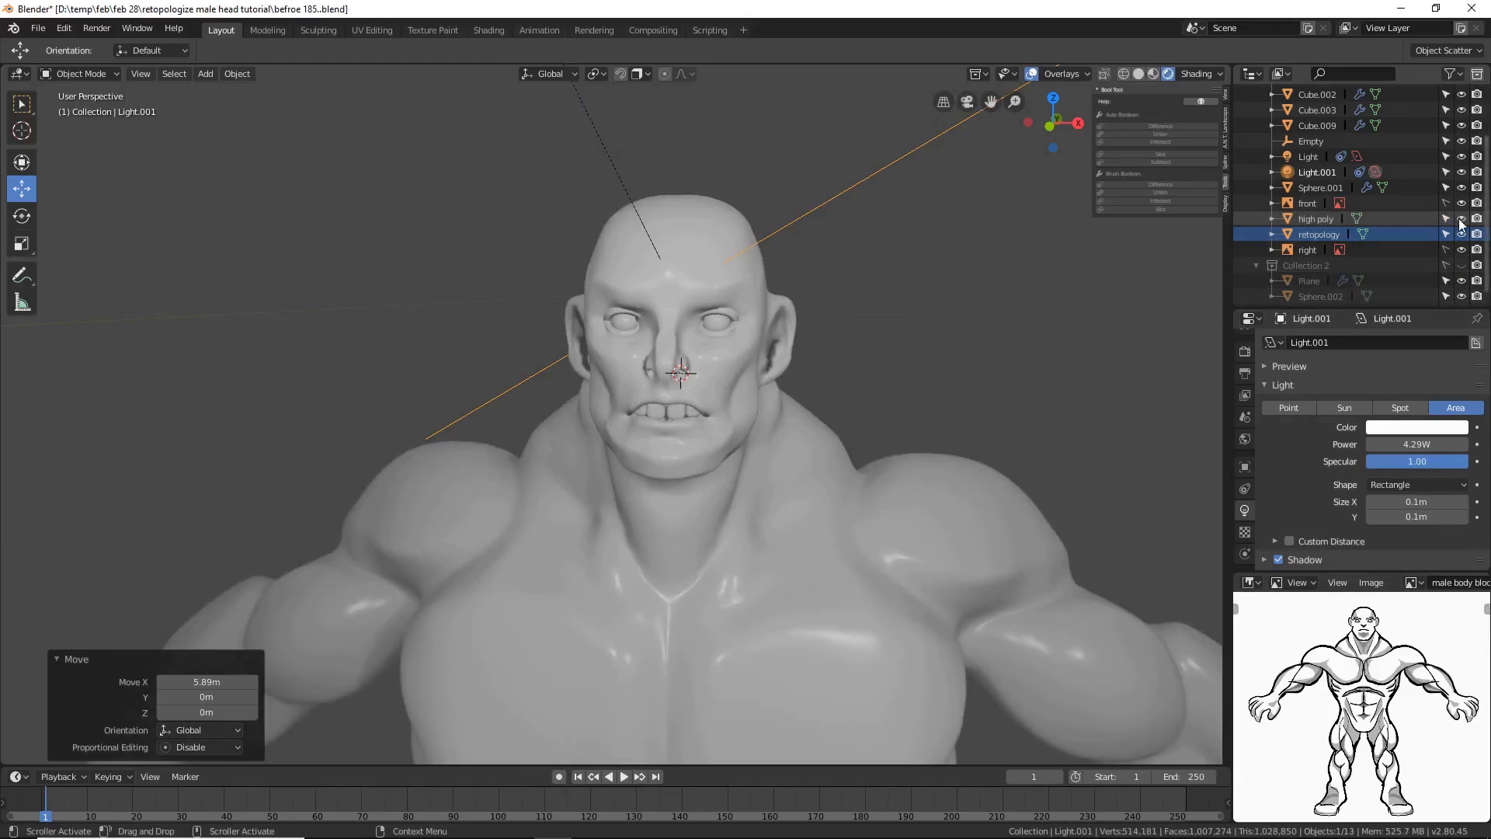
pyautogui.click(970, 549)
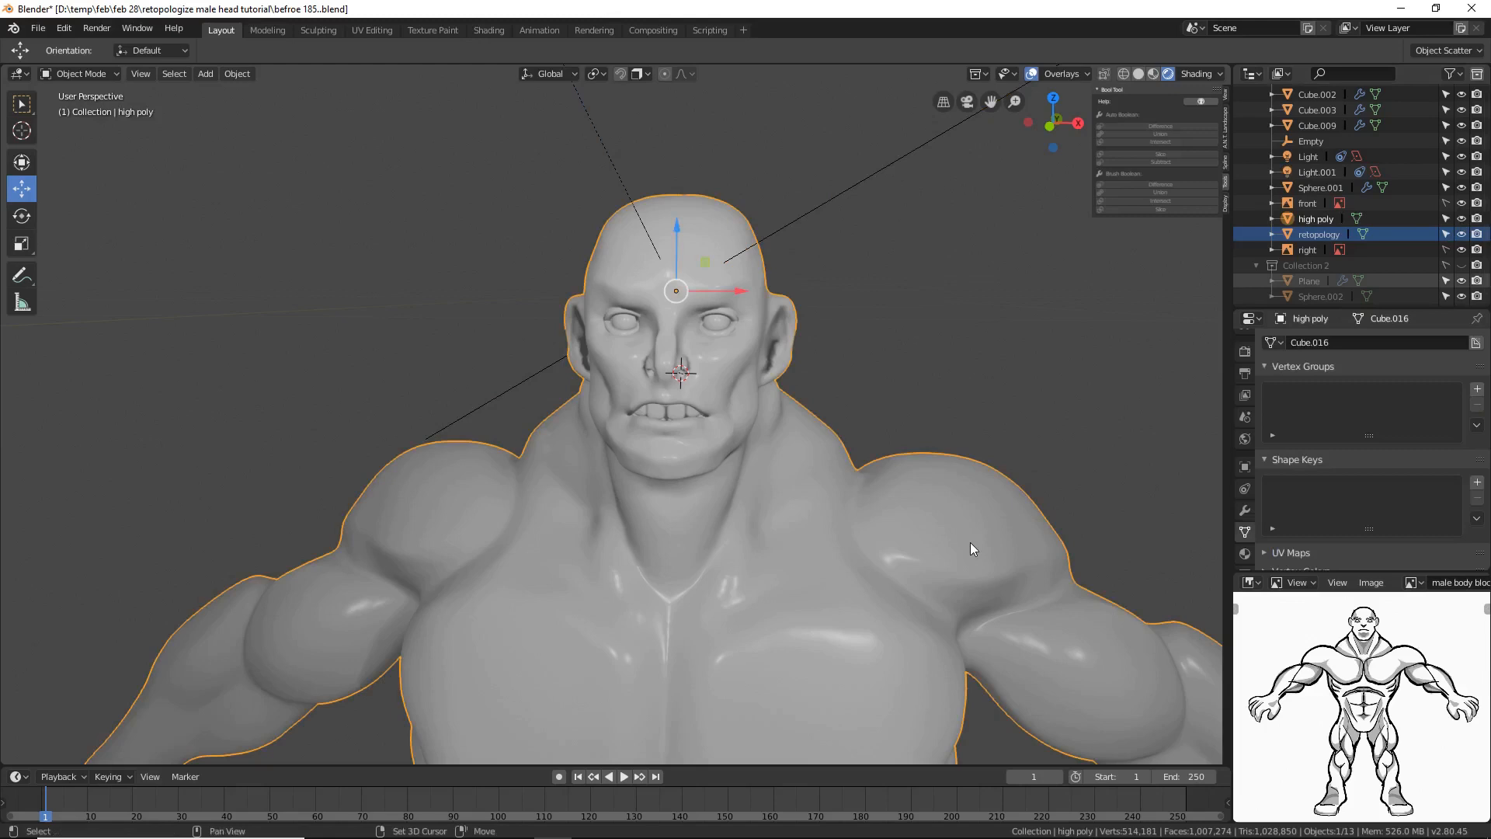
pyautogui.hotkey('shift', 'd')
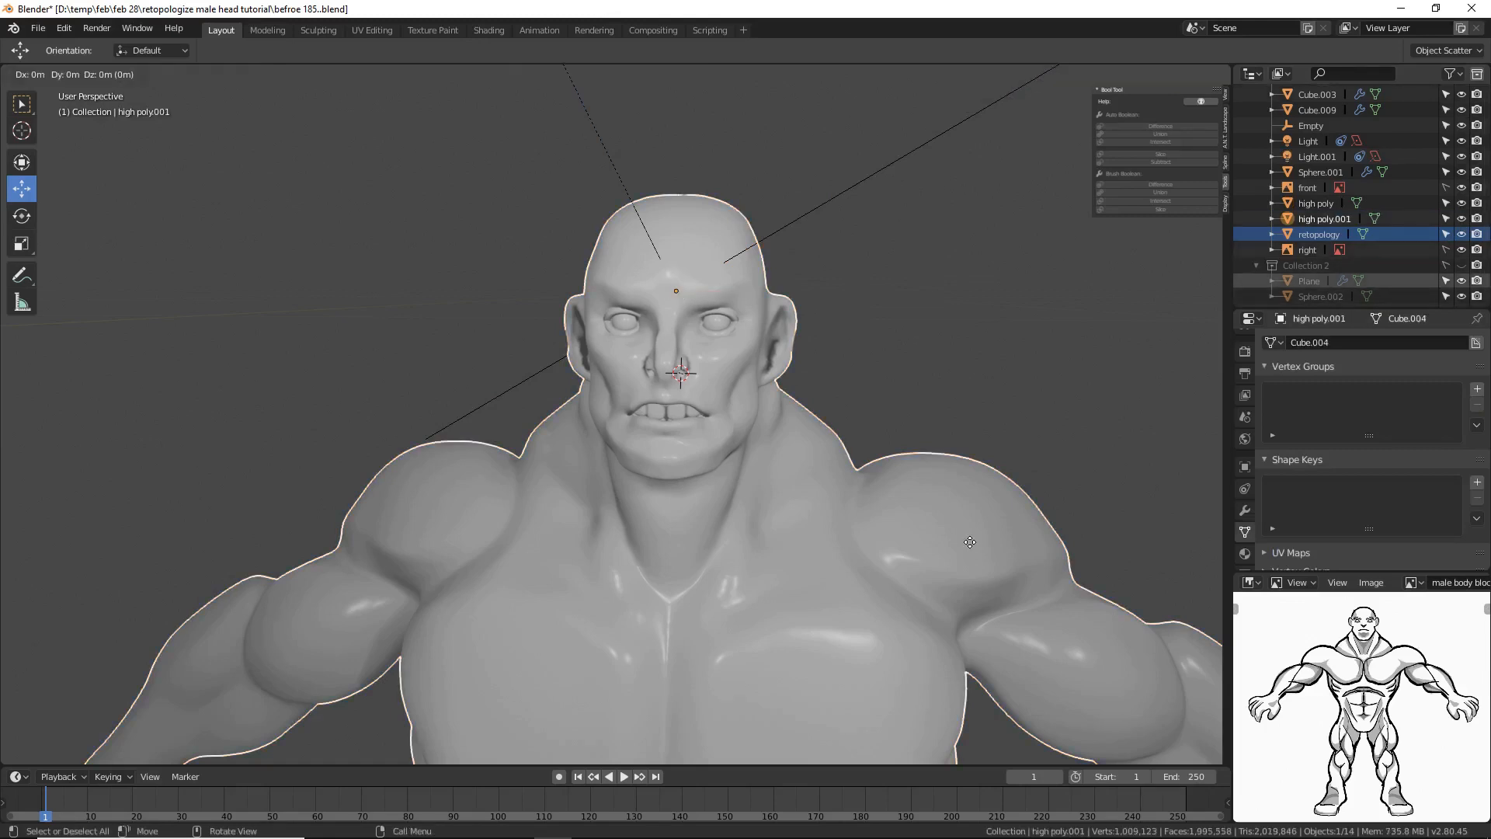
pyautogui.rightClick(972, 548)
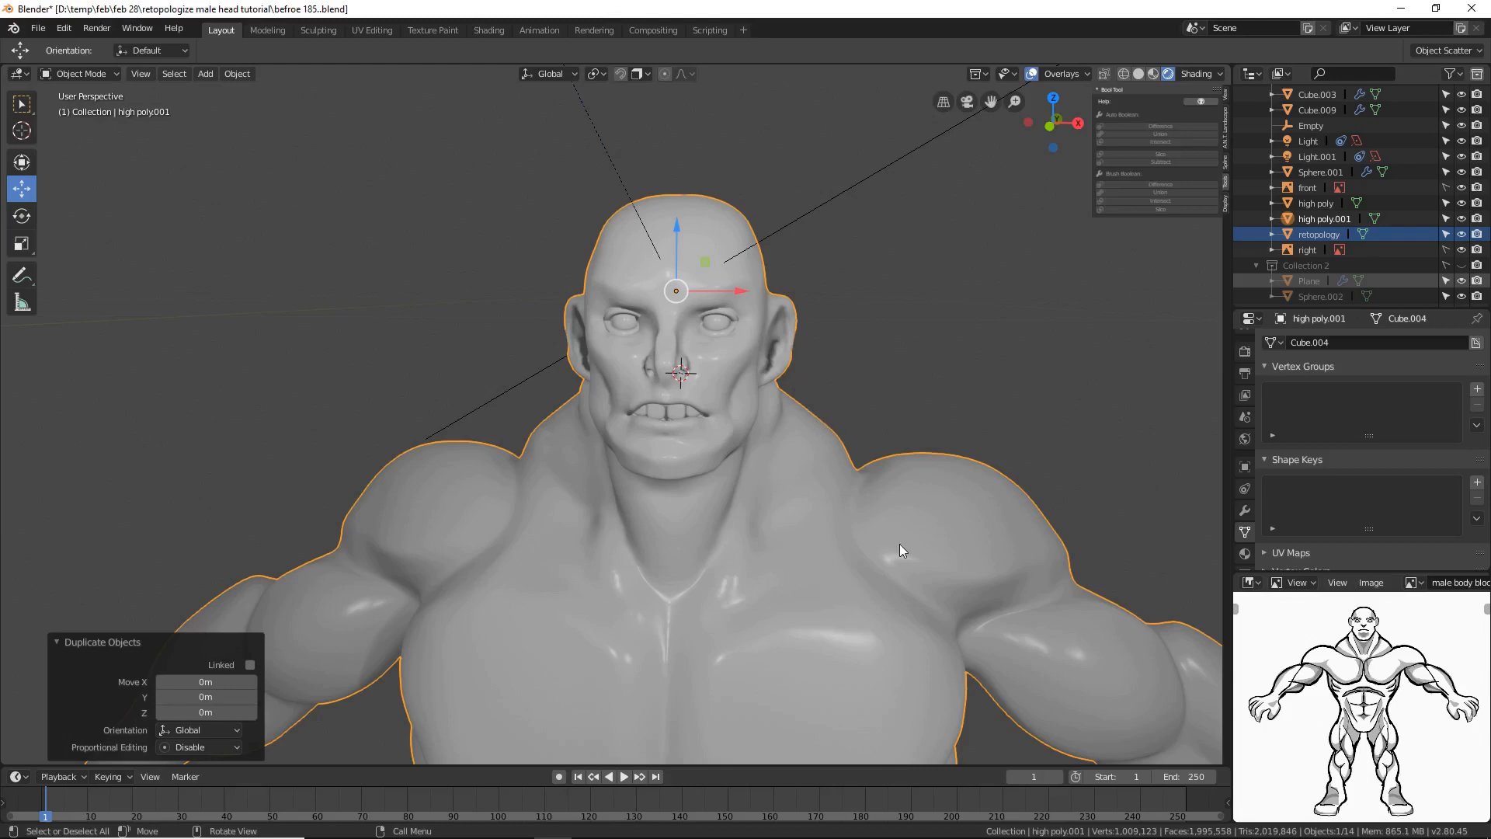
pyautogui.press('m')
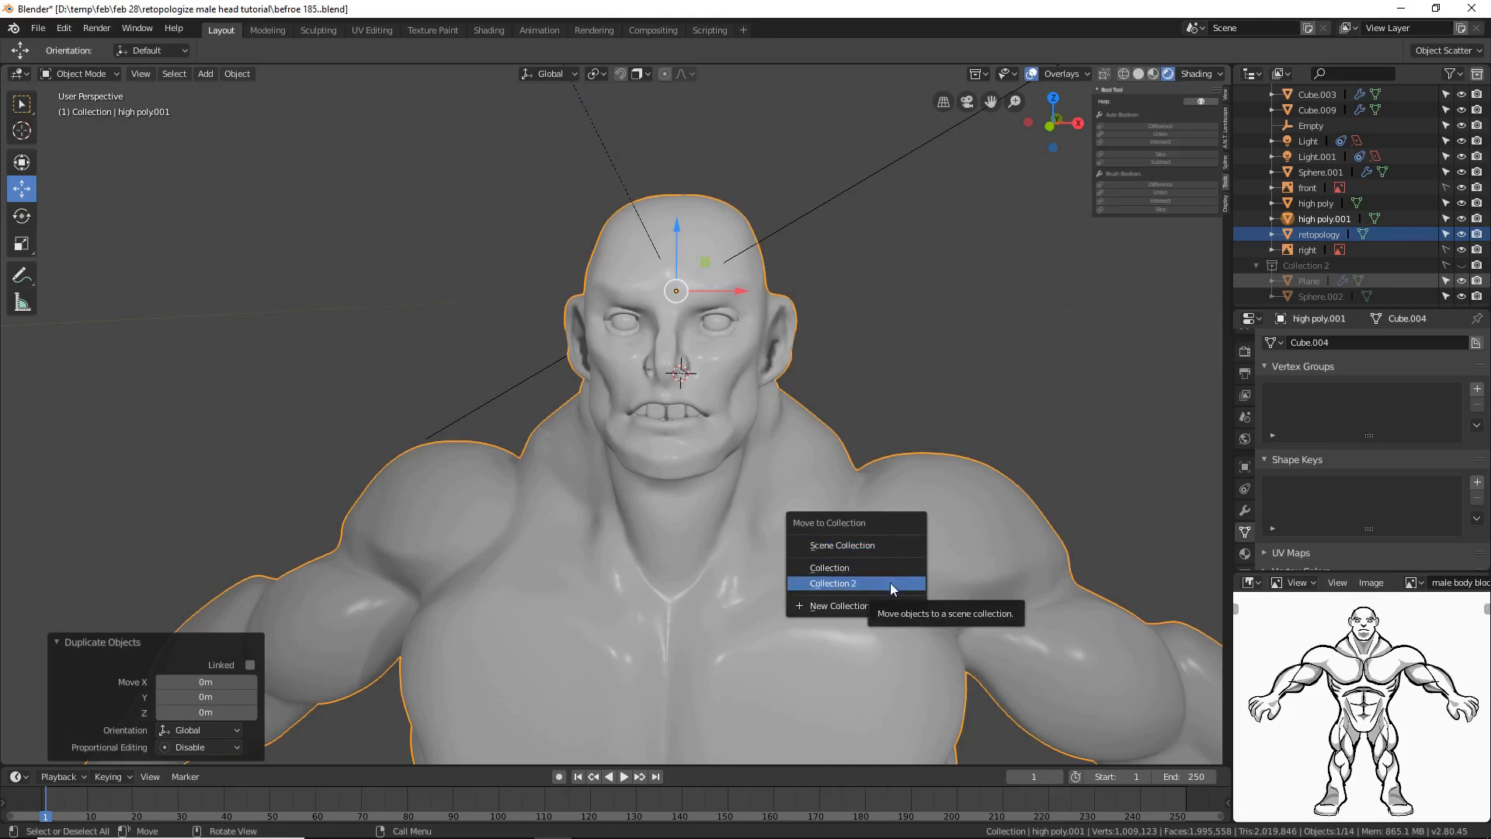
pyautogui.click(890, 582)
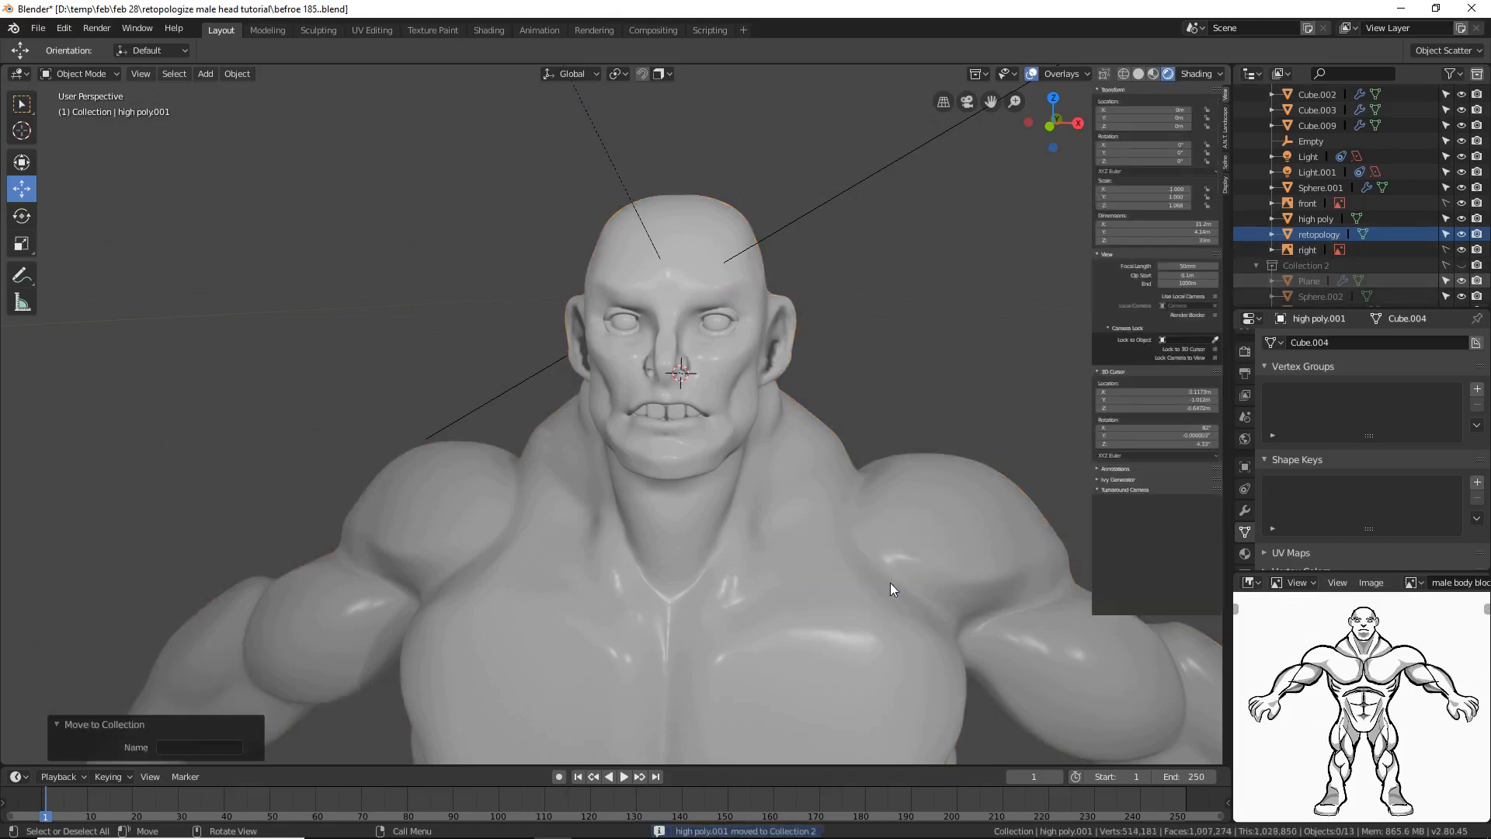
# Step: Move the high poly body about -3.347 m along X, beside the retopology head, and deselect it
pyautogui.click(922, 553)
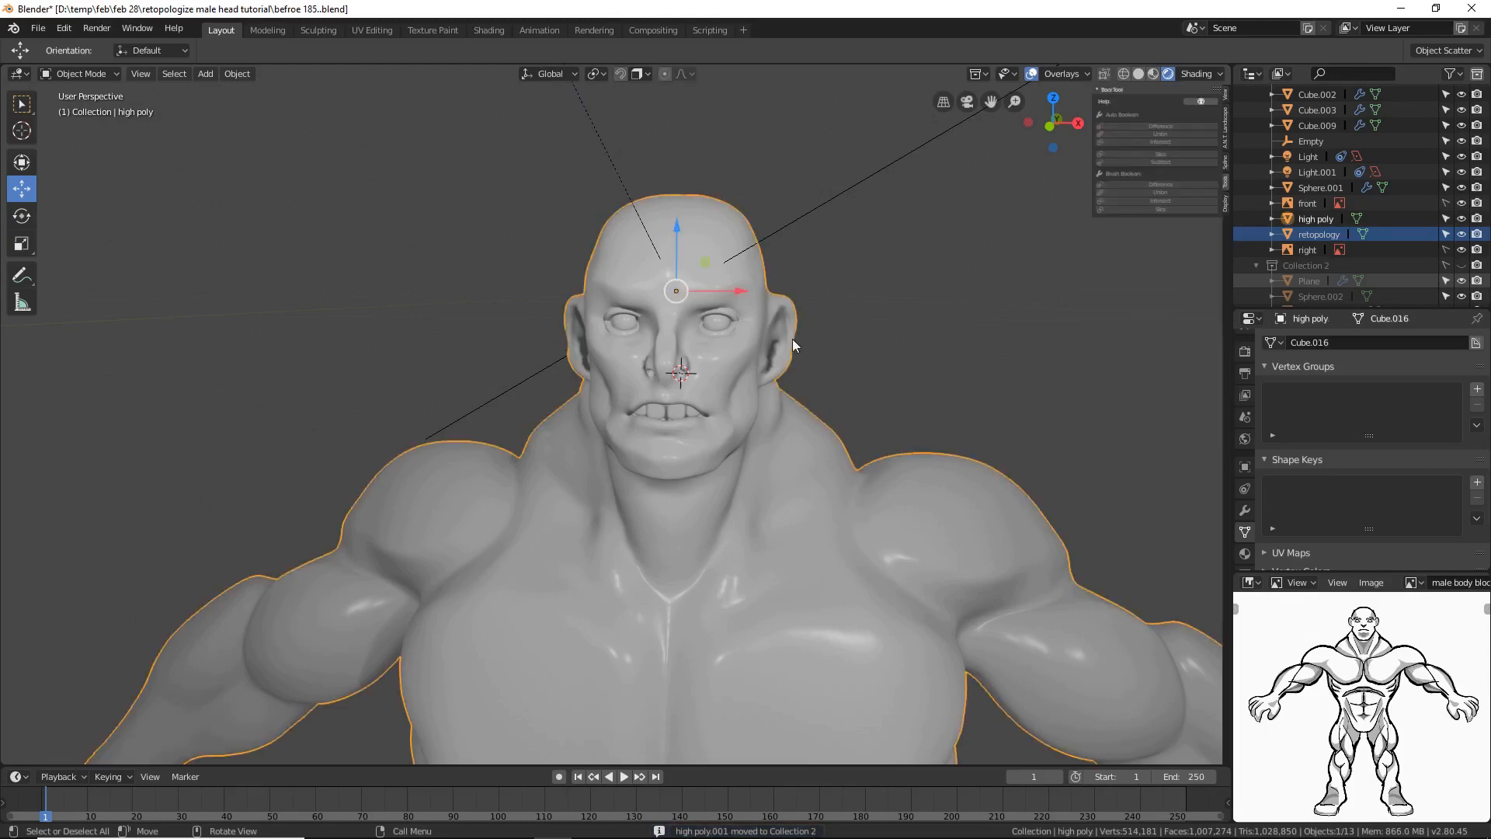
pyautogui.hotkey('shift', 'd')
pyautogui.press('x')
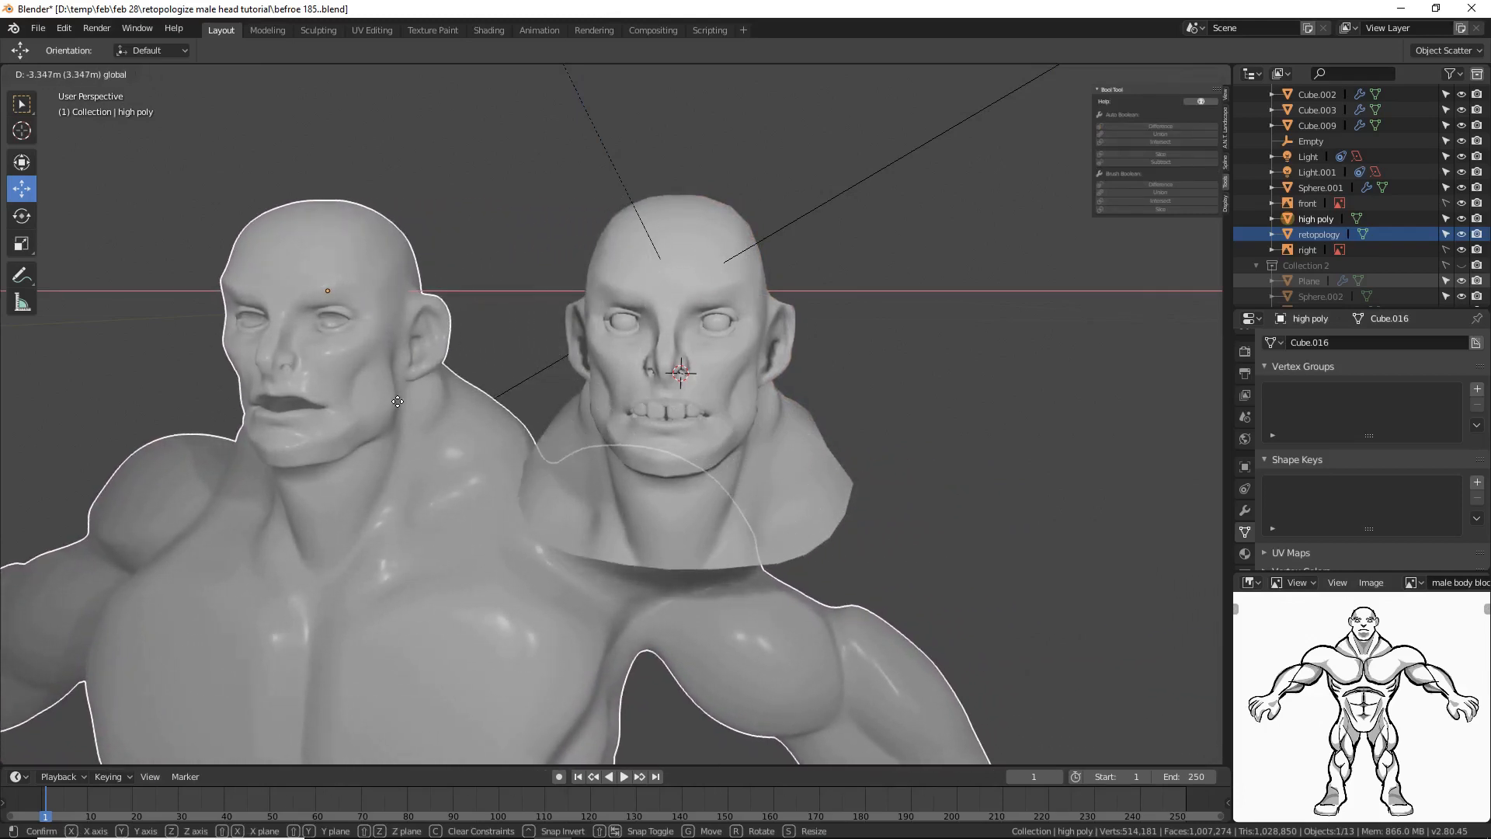
pyautogui.click(398, 402)
pyautogui.click(1025, 346)
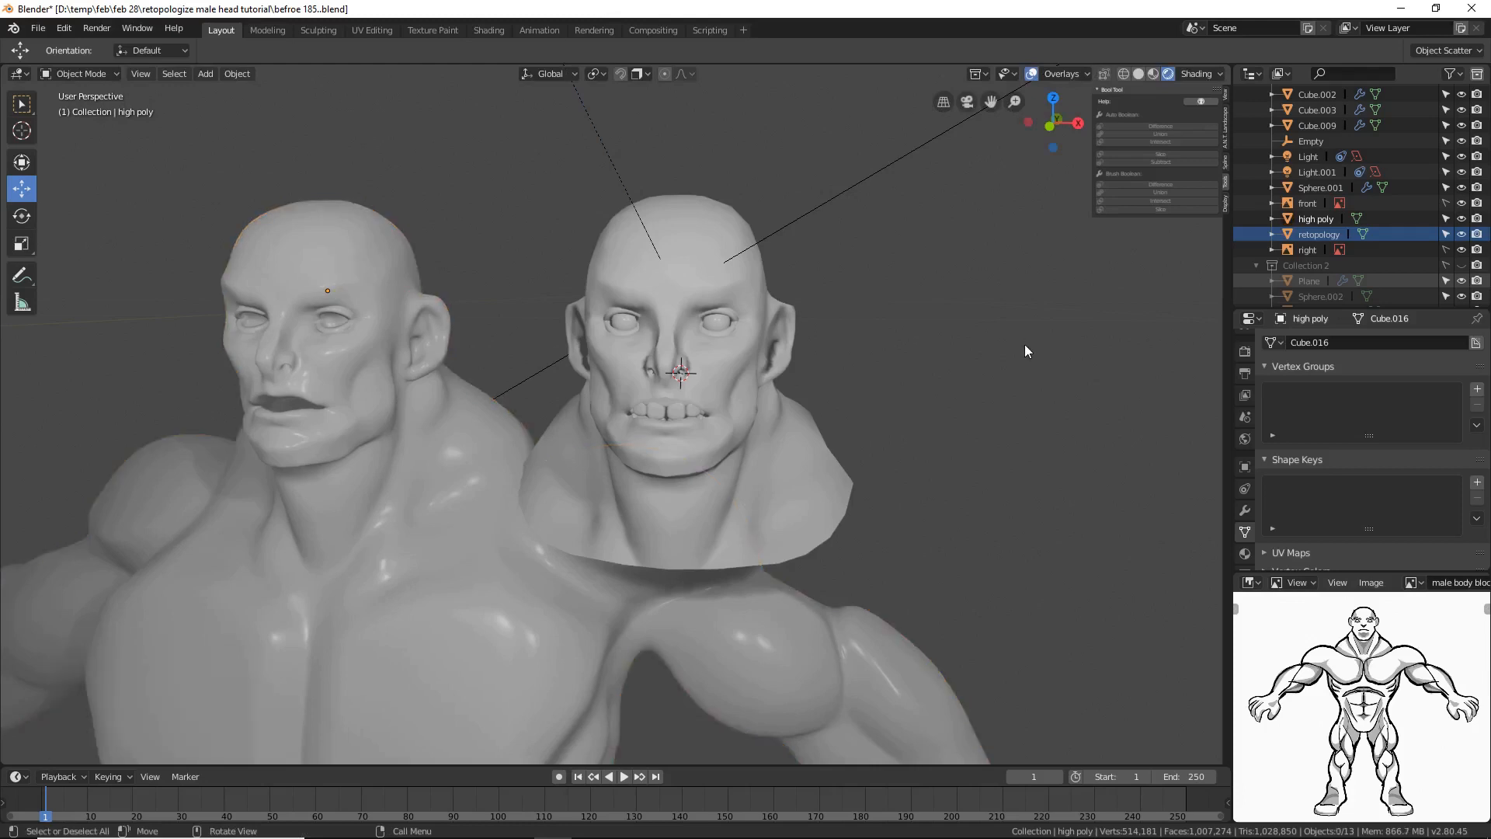
# Step: Save the file as version befroe 186
pyautogui.moveTo(571, 553); pyautogui.dragTo(598, 553, button='middle')
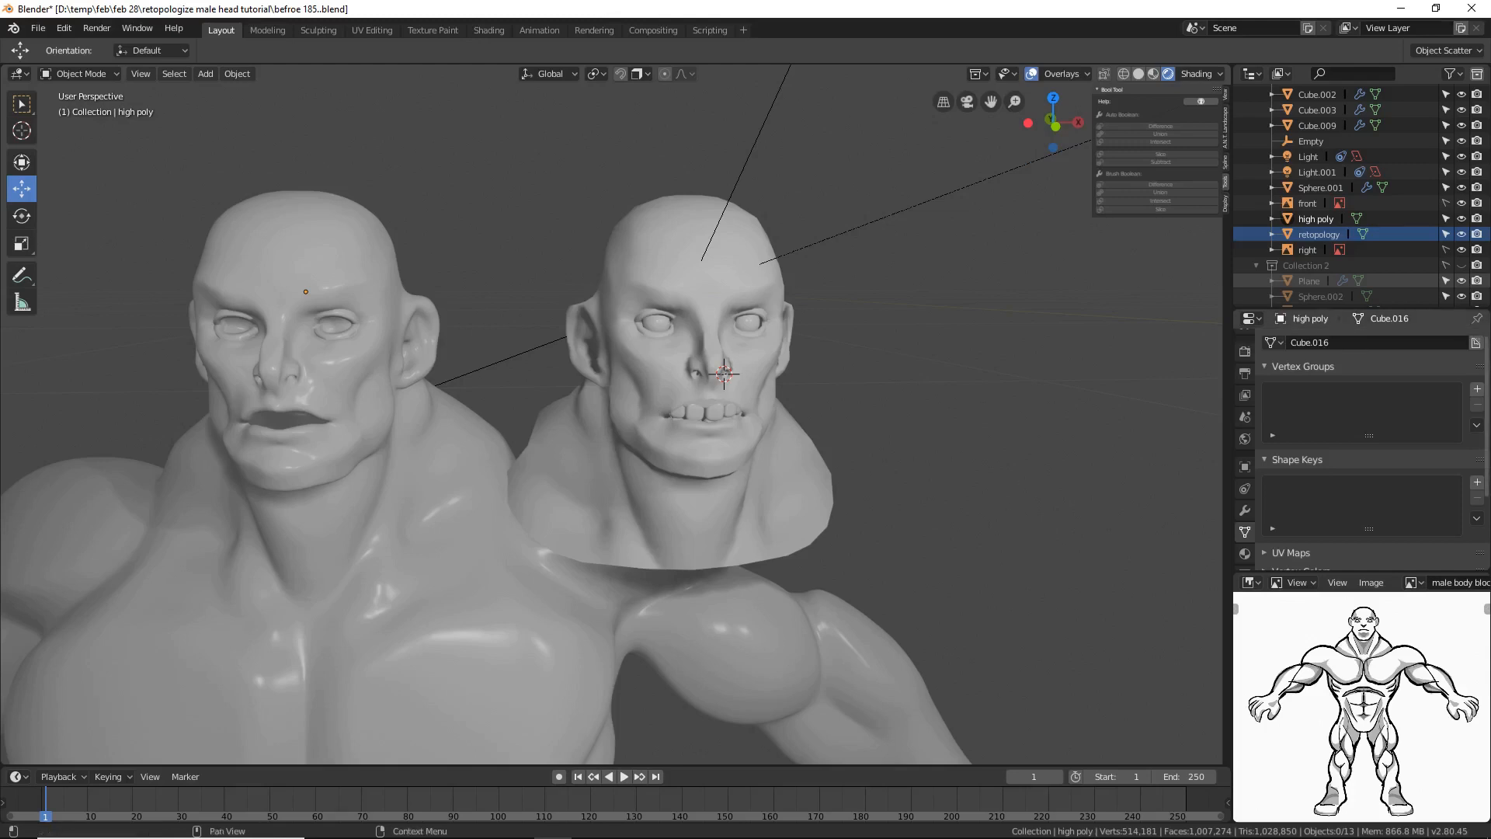
pyautogui.hotkey('ctrl', 's')
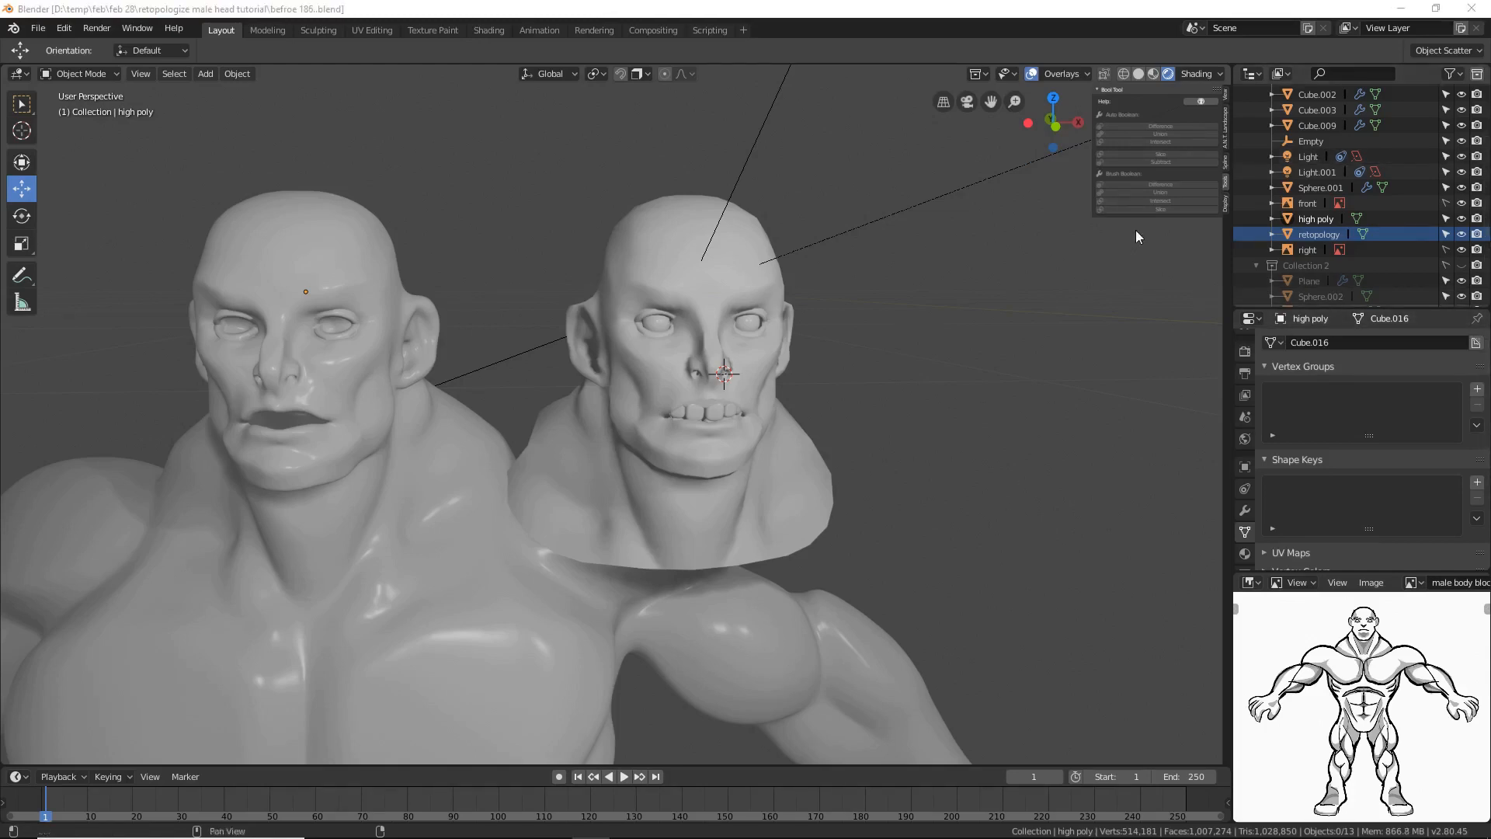
pyautogui.click(1054, 11)
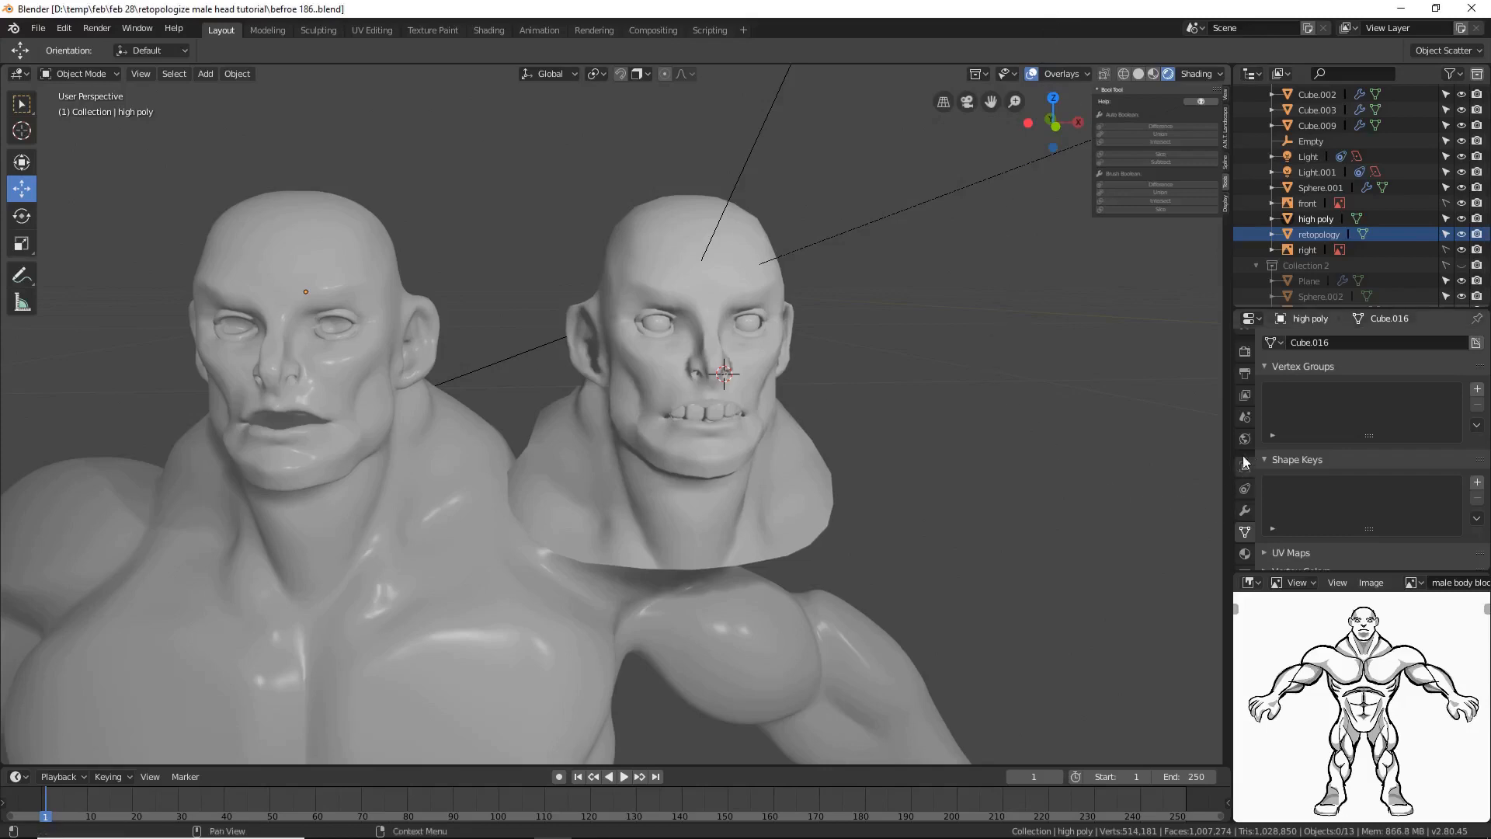
# Step: Add a new Principled BSDF material to the high poly body and deselect it
pyautogui.scroll(-3, 1248, 492)
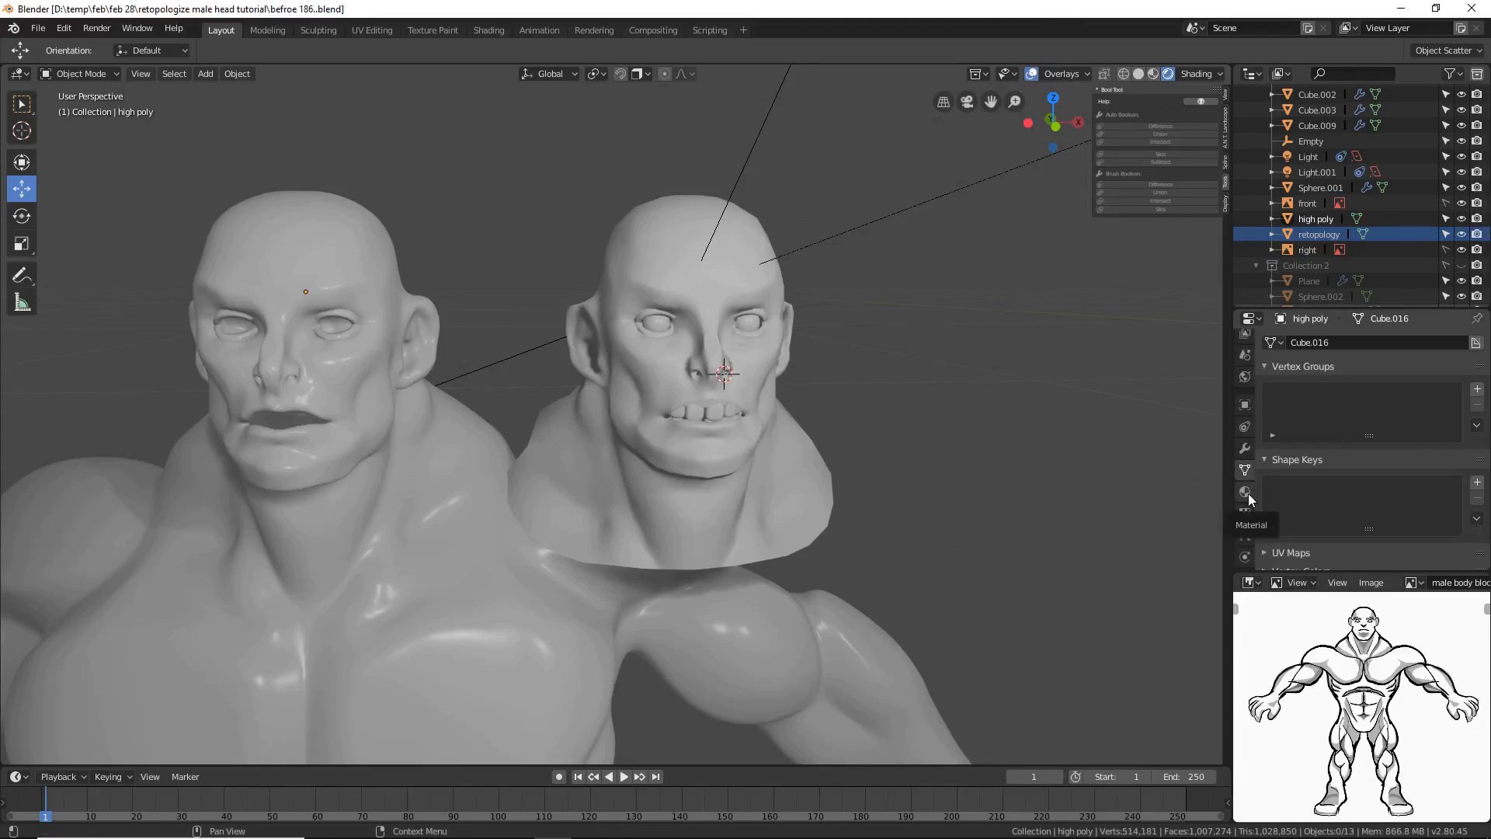
pyautogui.click(1247, 493)
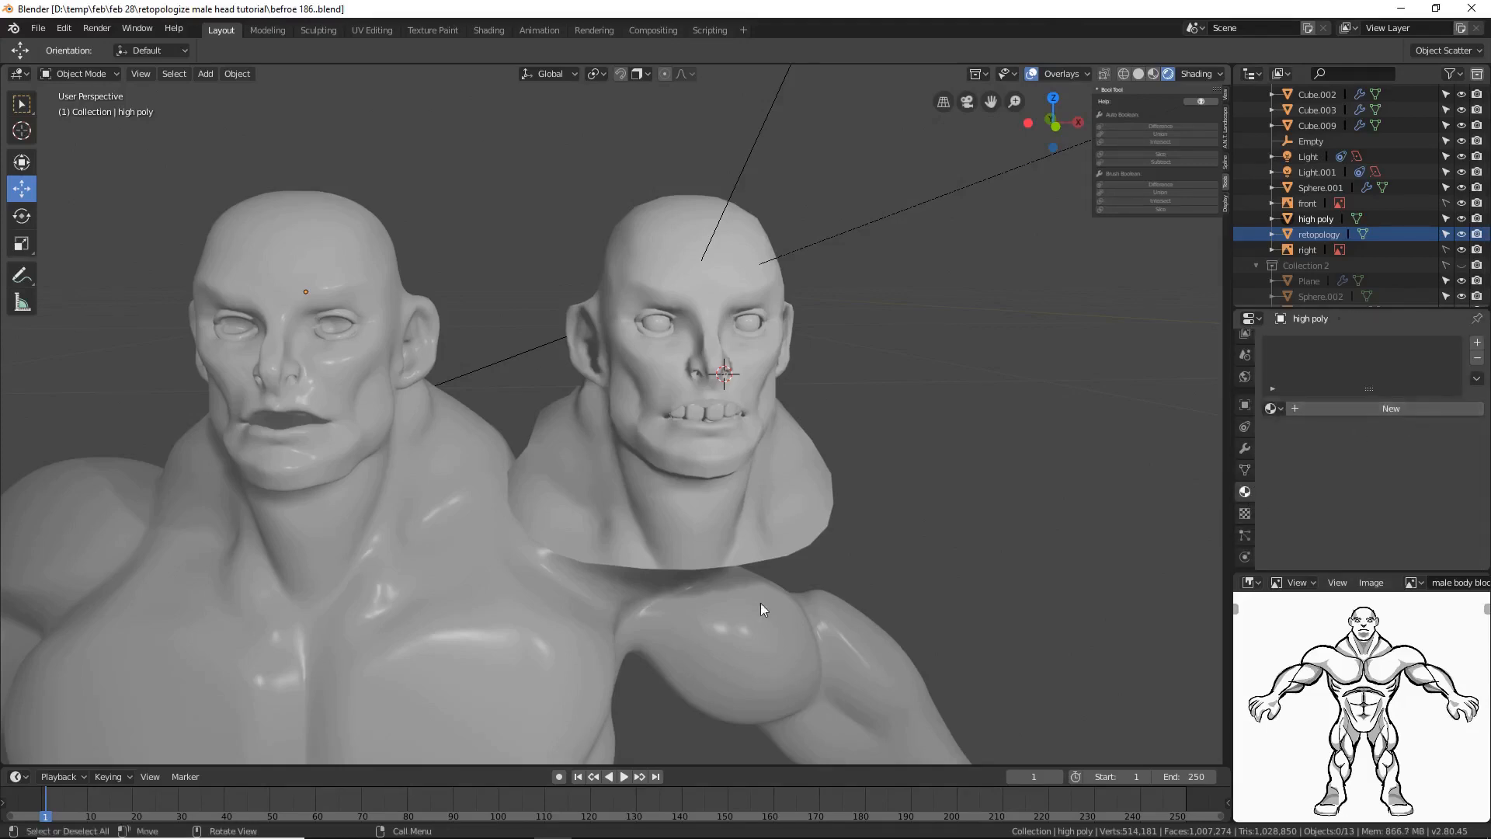
pyautogui.click(526, 626)
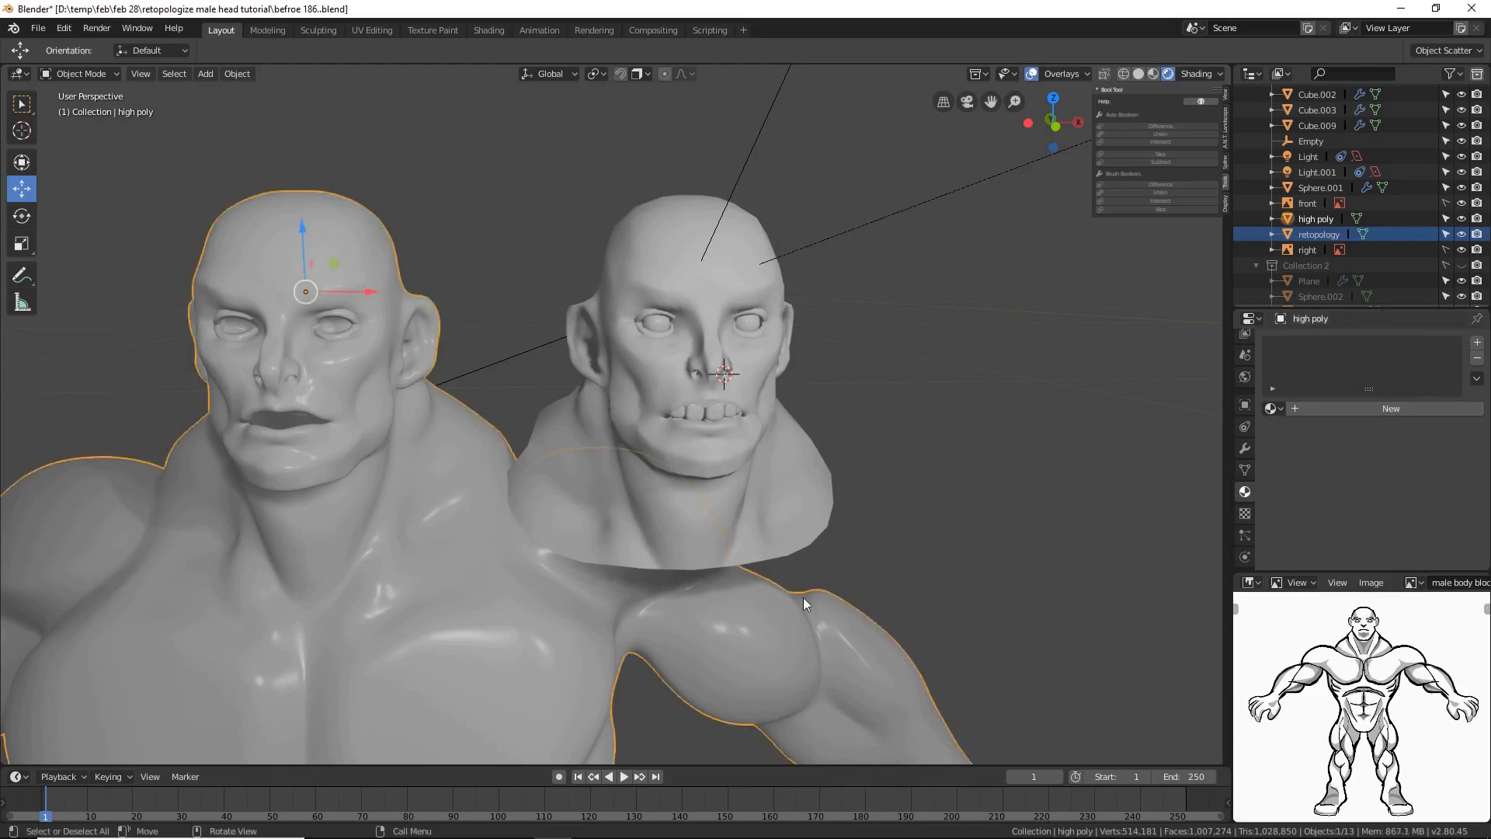
pyautogui.click(1418, 410)
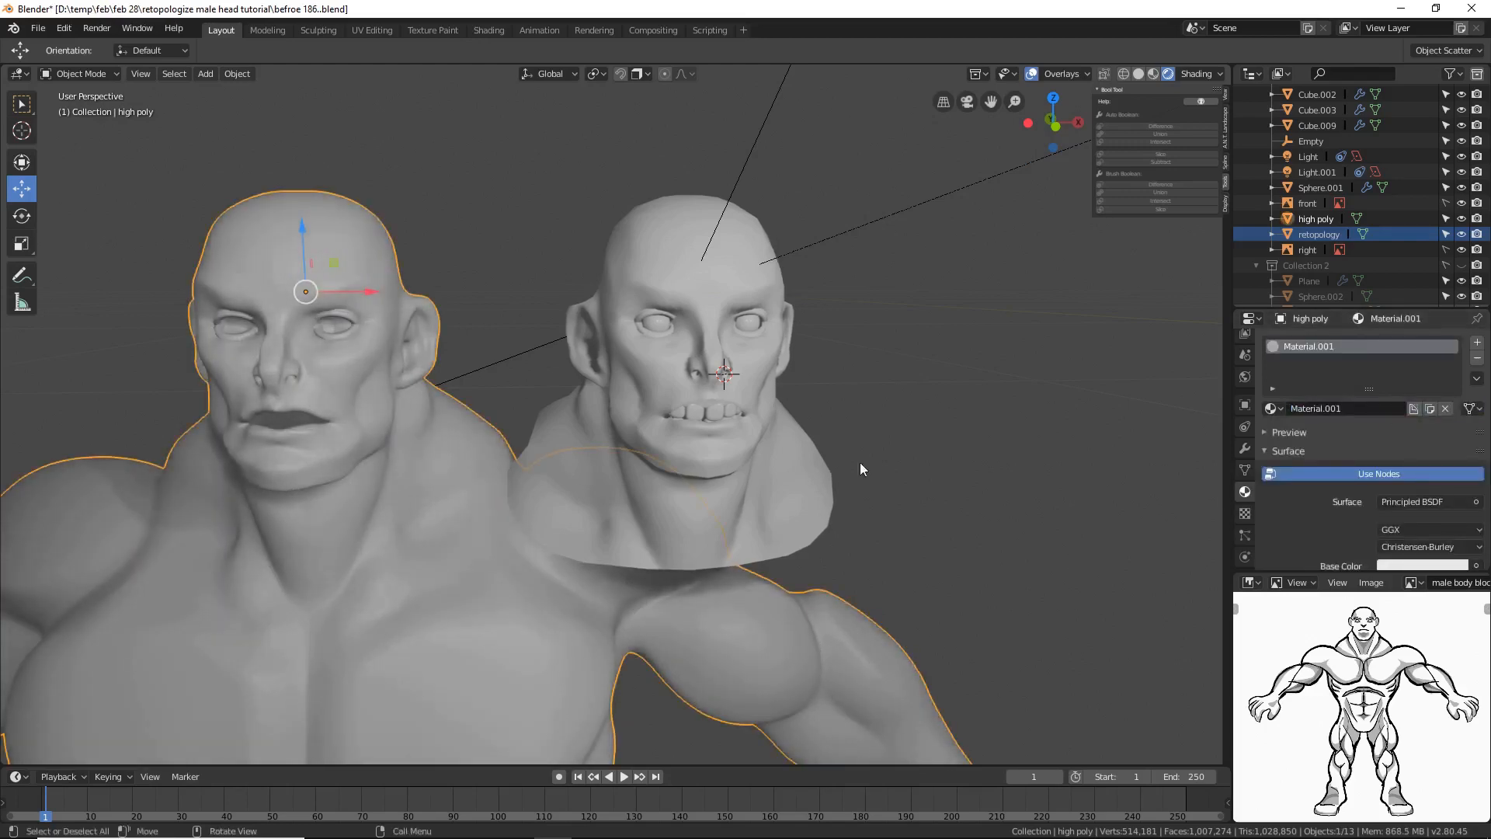
pyautogui.click(941, 434)
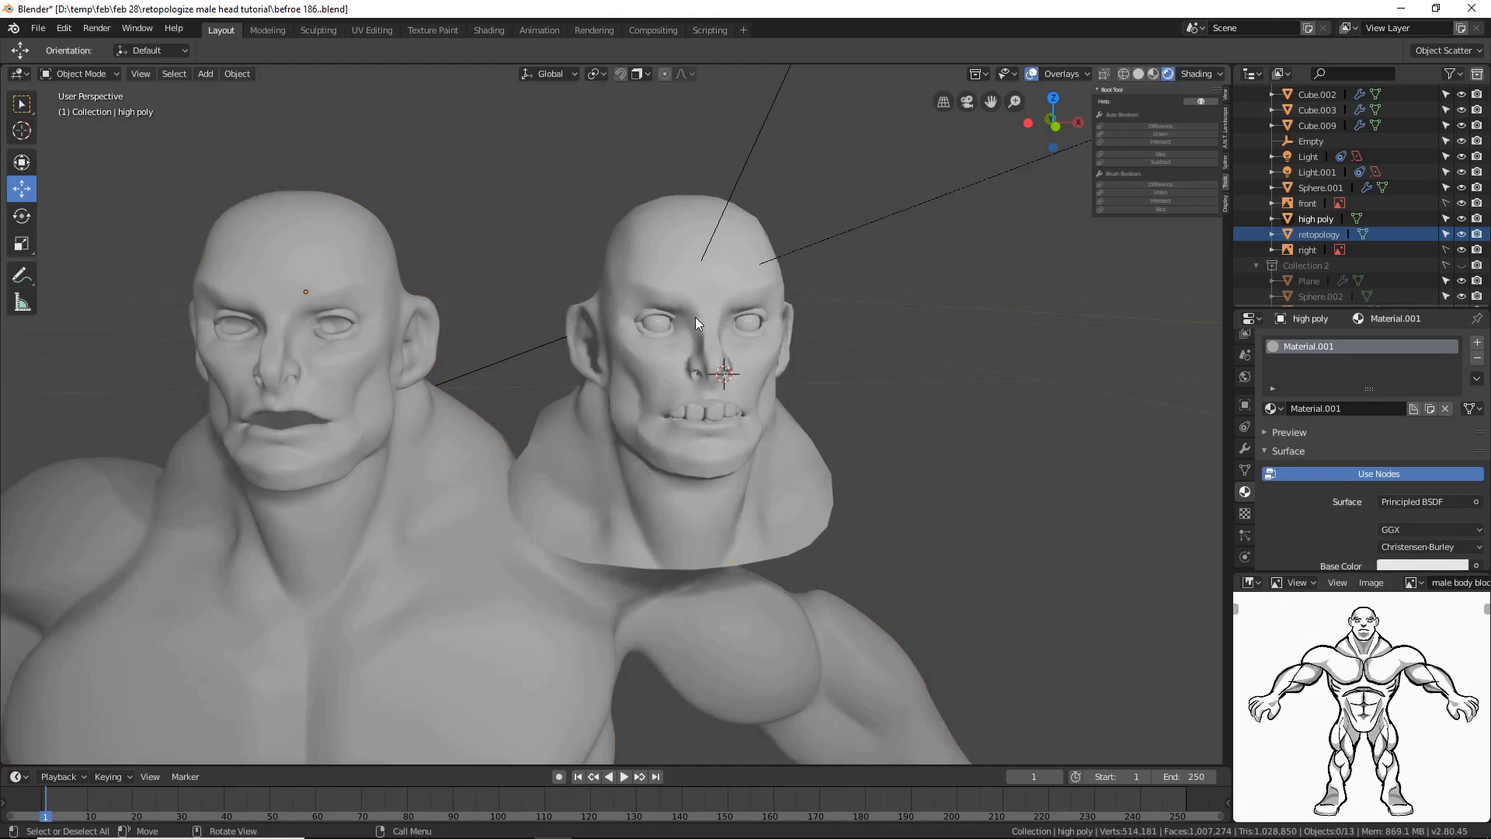
# Step: Duplicate the retopology head's mirrored eyeballs in place
pyautogui.click(662, 332)
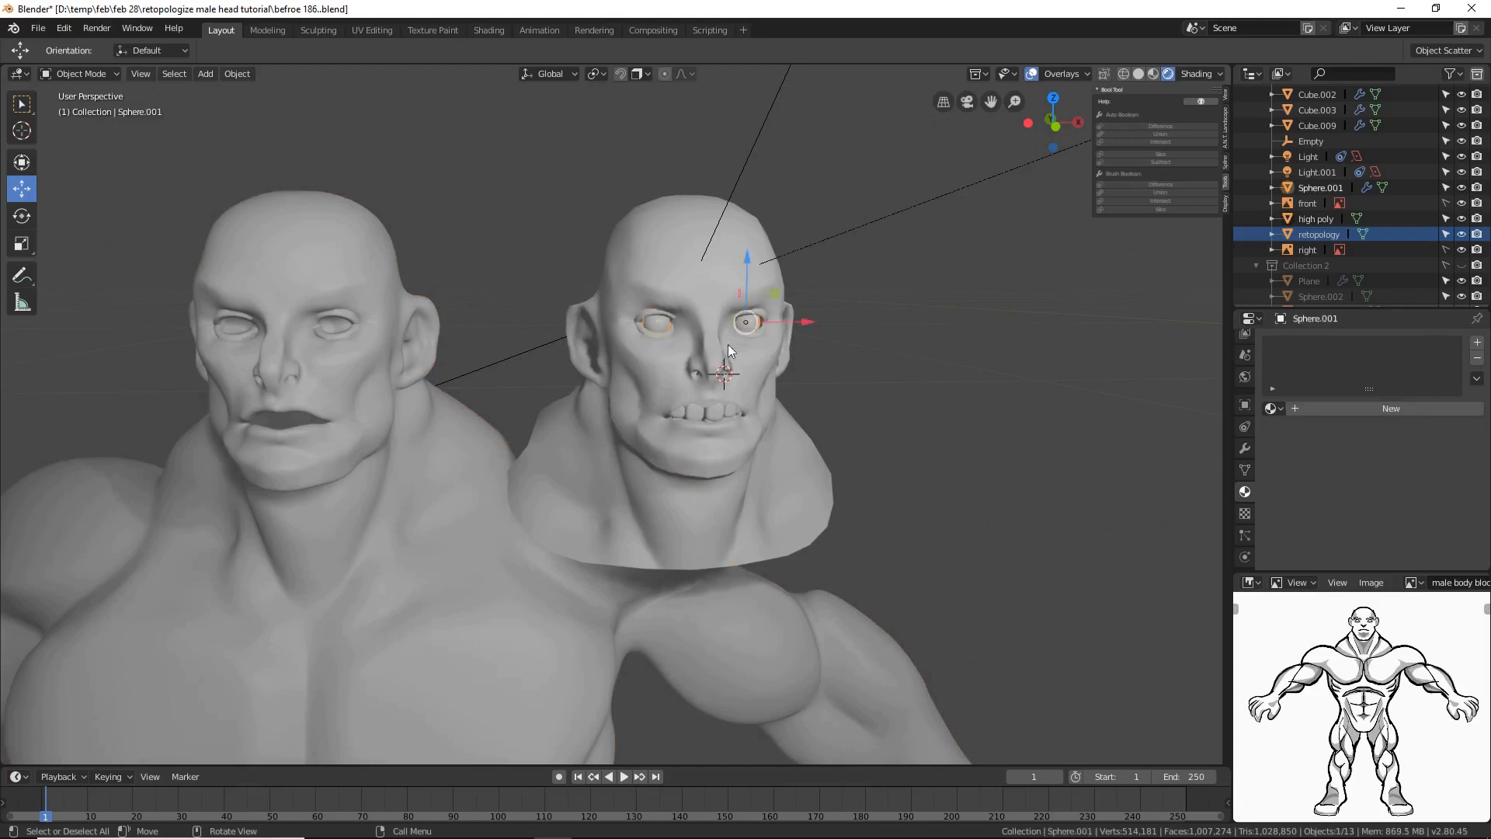
pyautogui.hotkey('shift', 'd')
pyautogui.rightClick(810, 322)
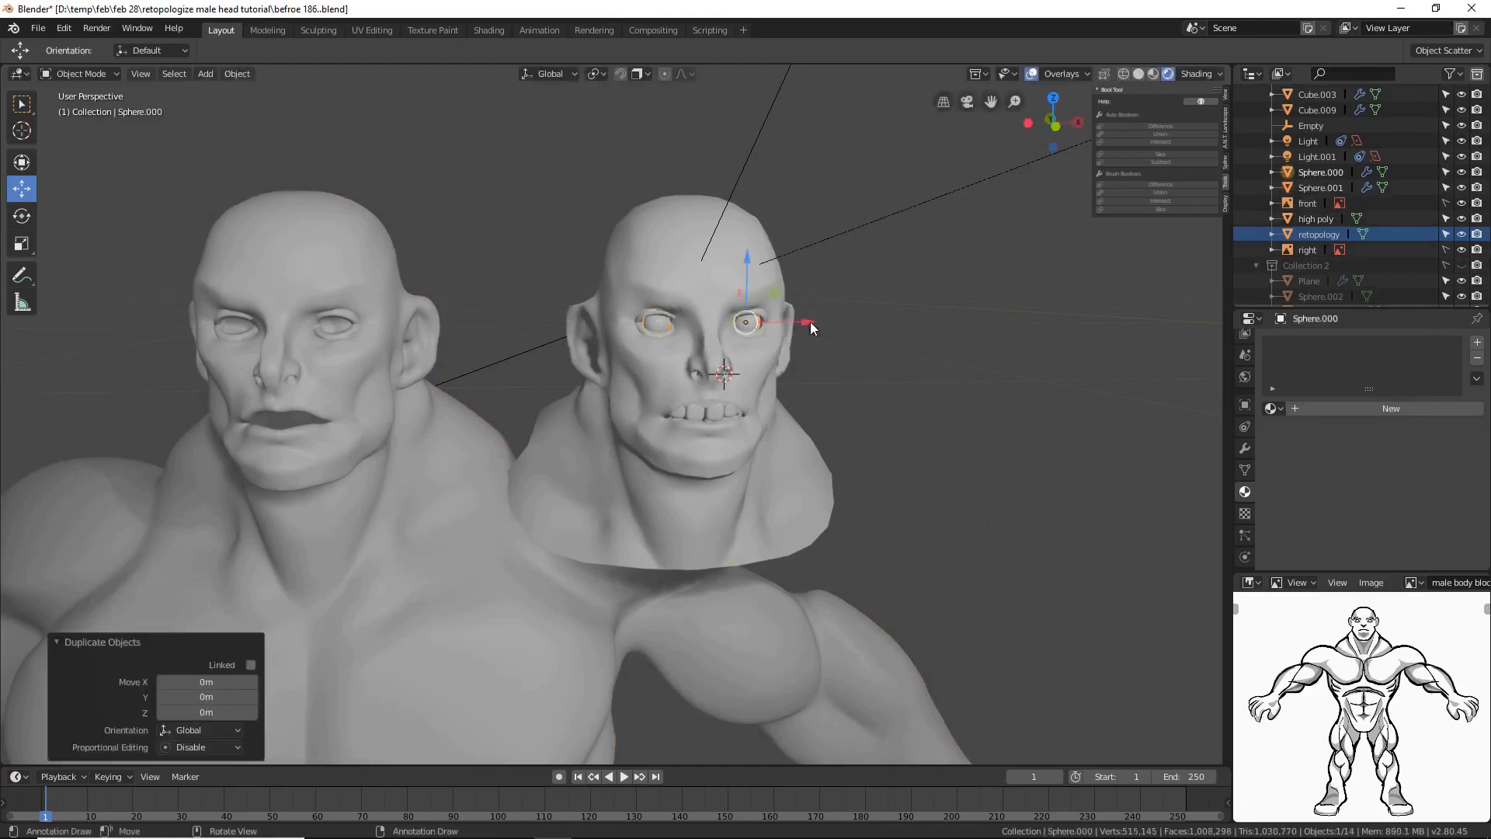
pyautogui.press('g')
pyautogui.press('x')
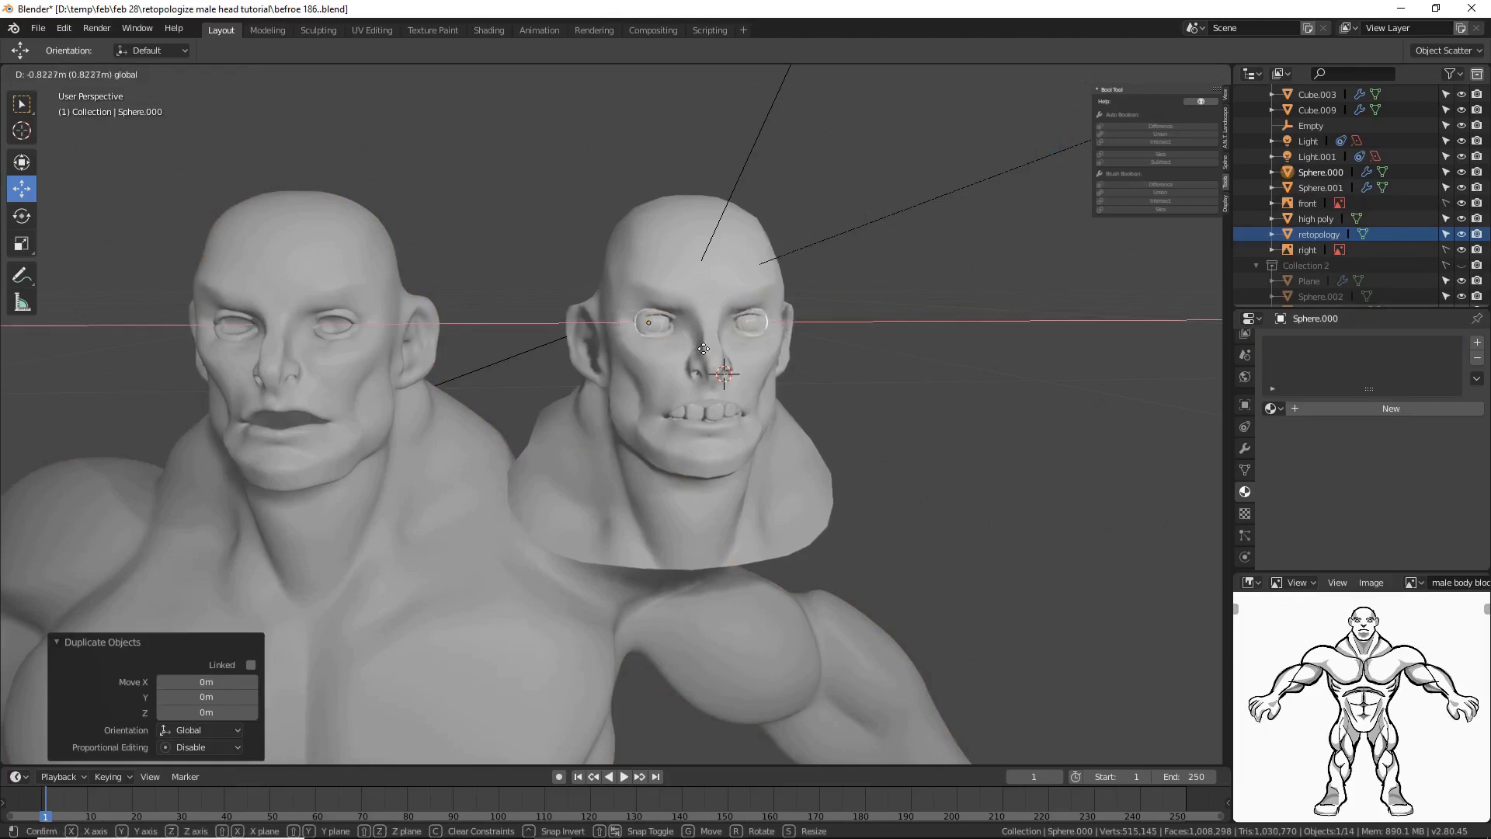
pyautogui.click(806, 329)
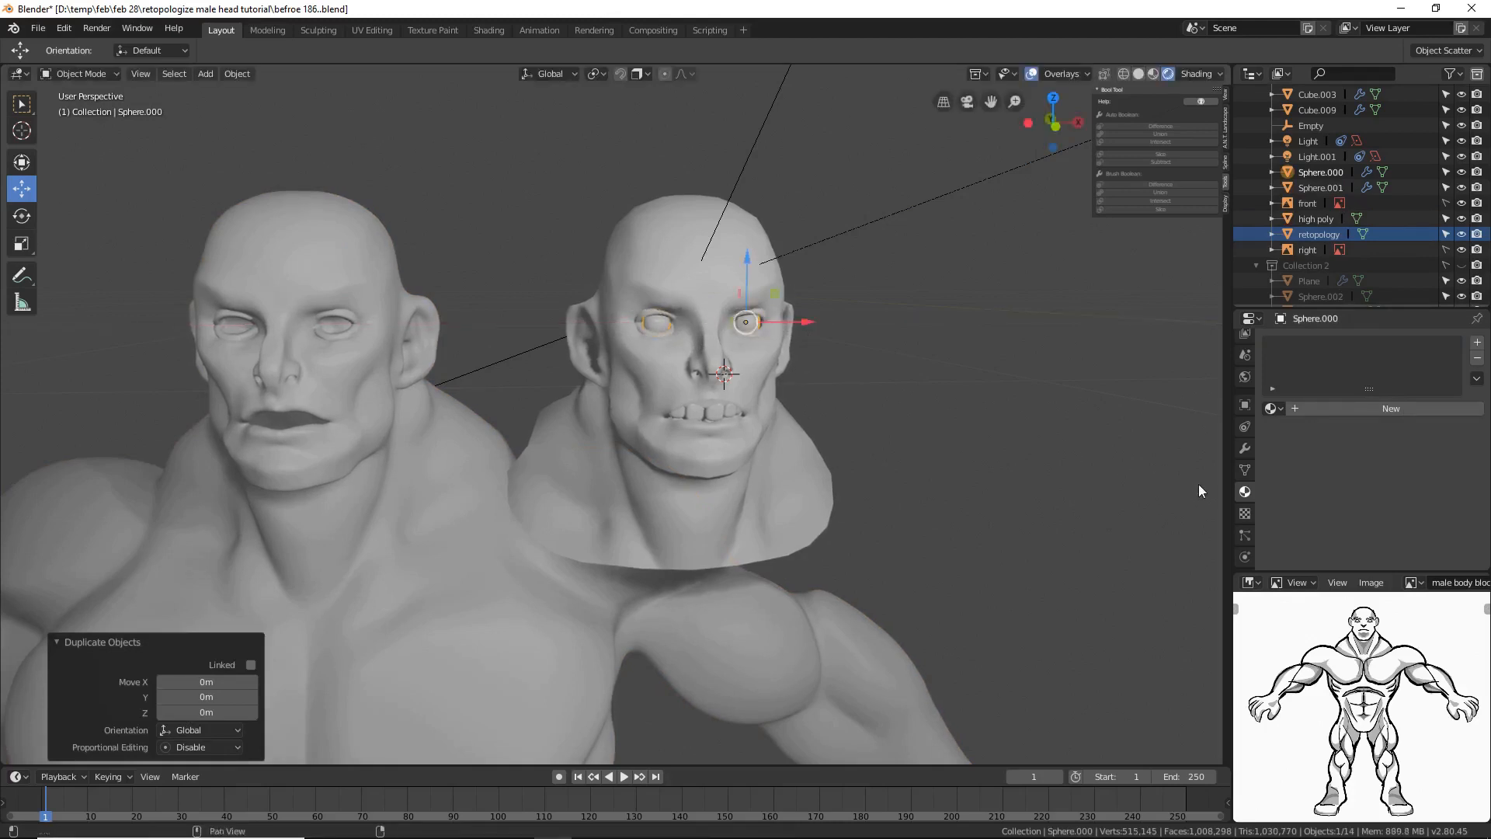
# Step: Apply the Mirror modifier on the duplicated eyeballs and move them about -3.33 m along X into the high poly head's sockets
pyautogui.click(1245, 449)
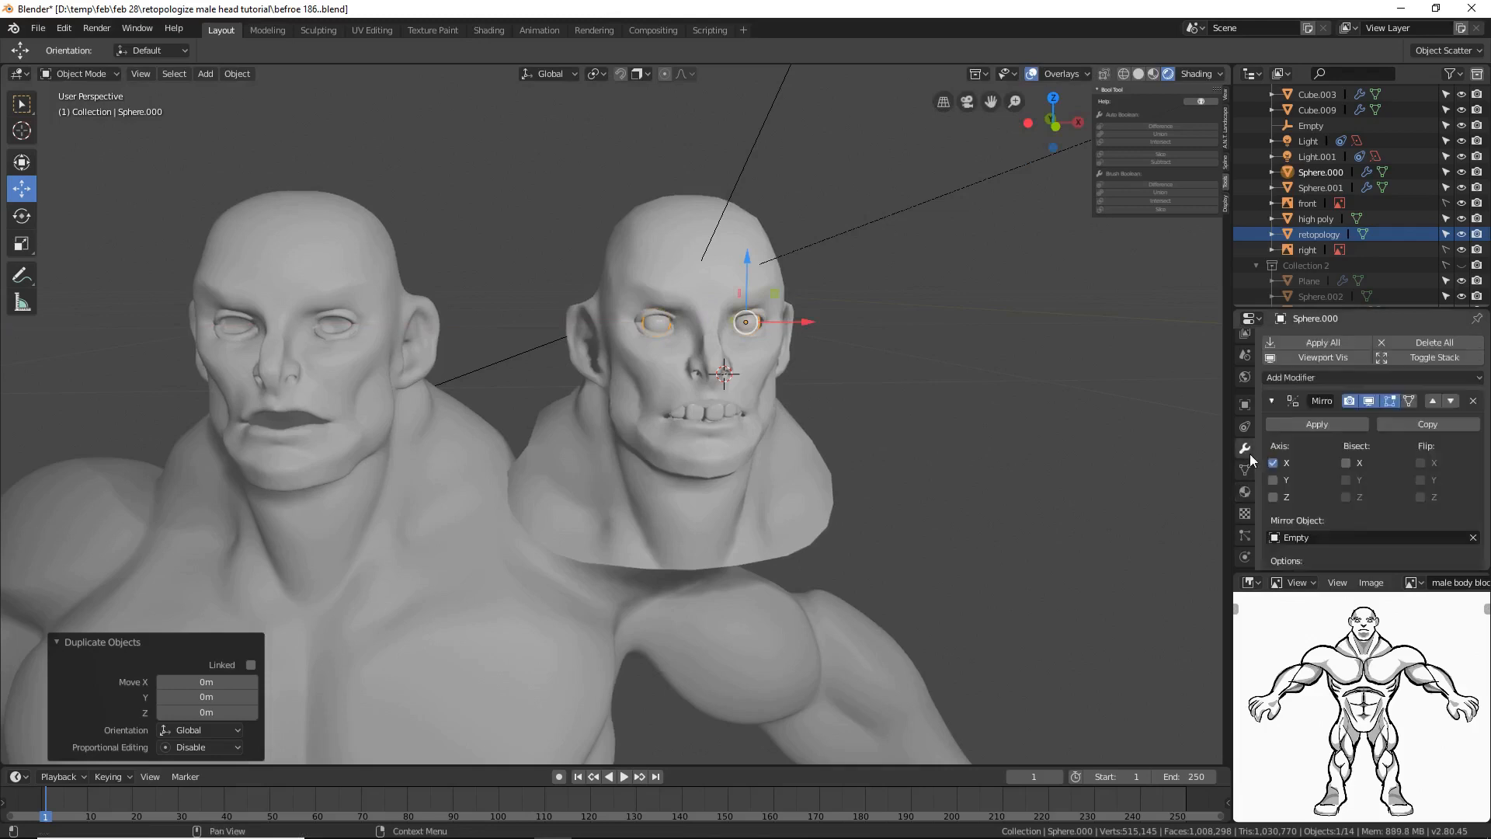
pyautogui.click(1326, 425)
pyautogui.press('g')
pyautogui.press('x')
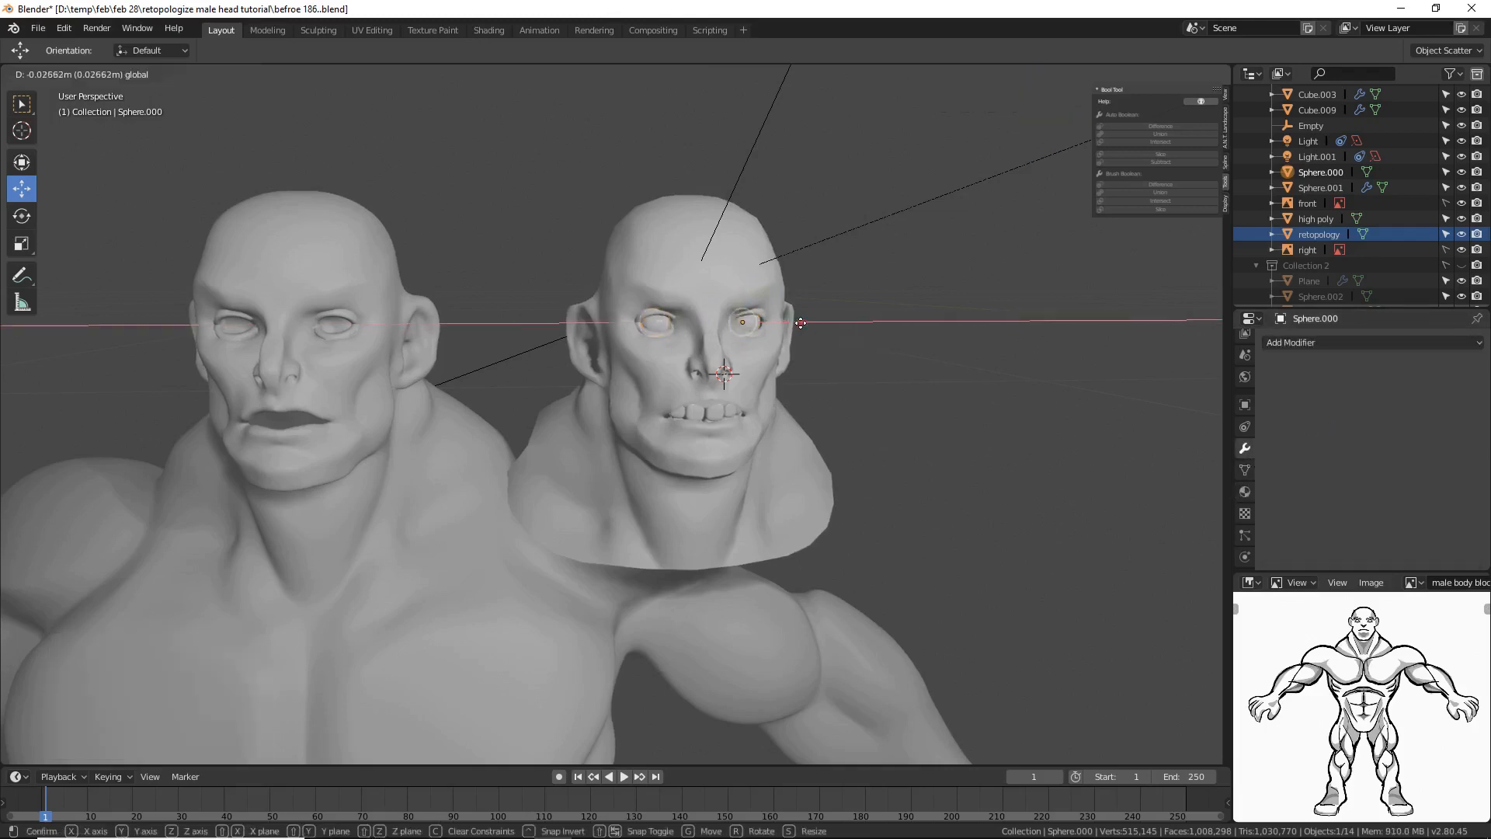
pyautogui.moveTo(400, 376); pyautogui.dragTo(397, 378)
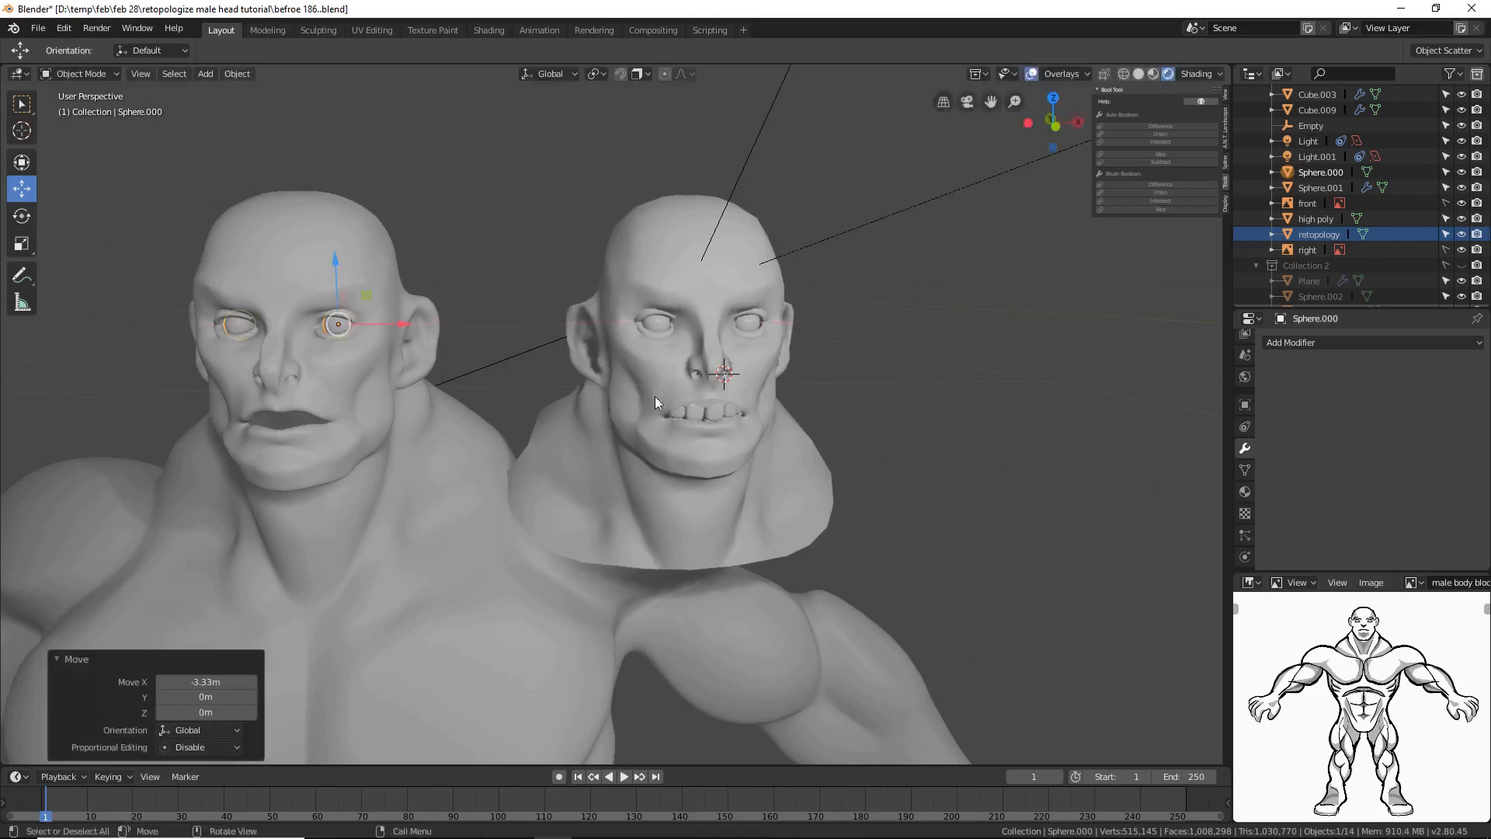
# Step: Select the upper and lower teeth of the retopology head and duplicate them in place
pyautogui.click(696, 412)
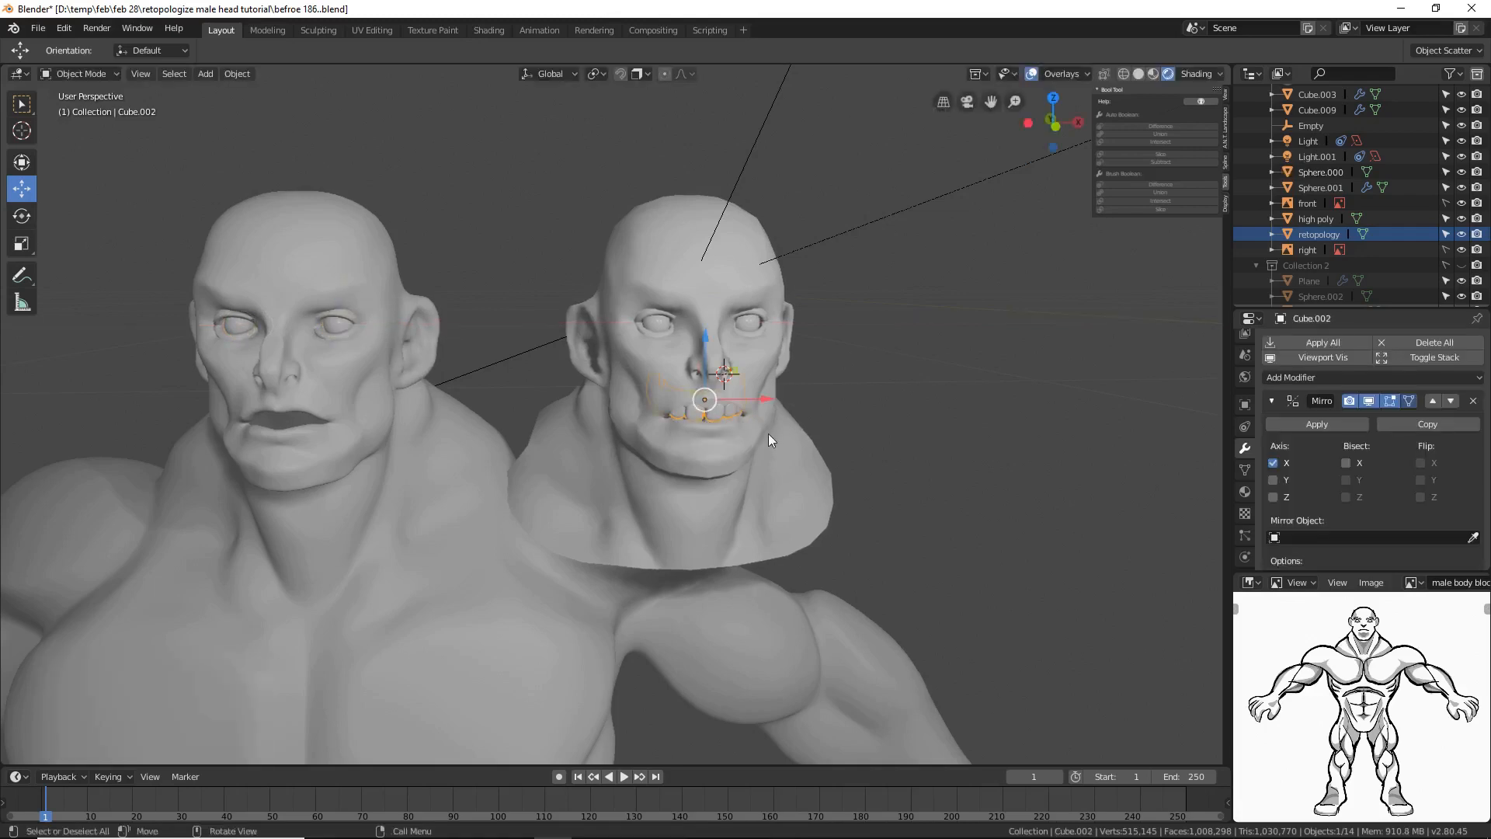
pyautogui.scroll(5, 822, 459)
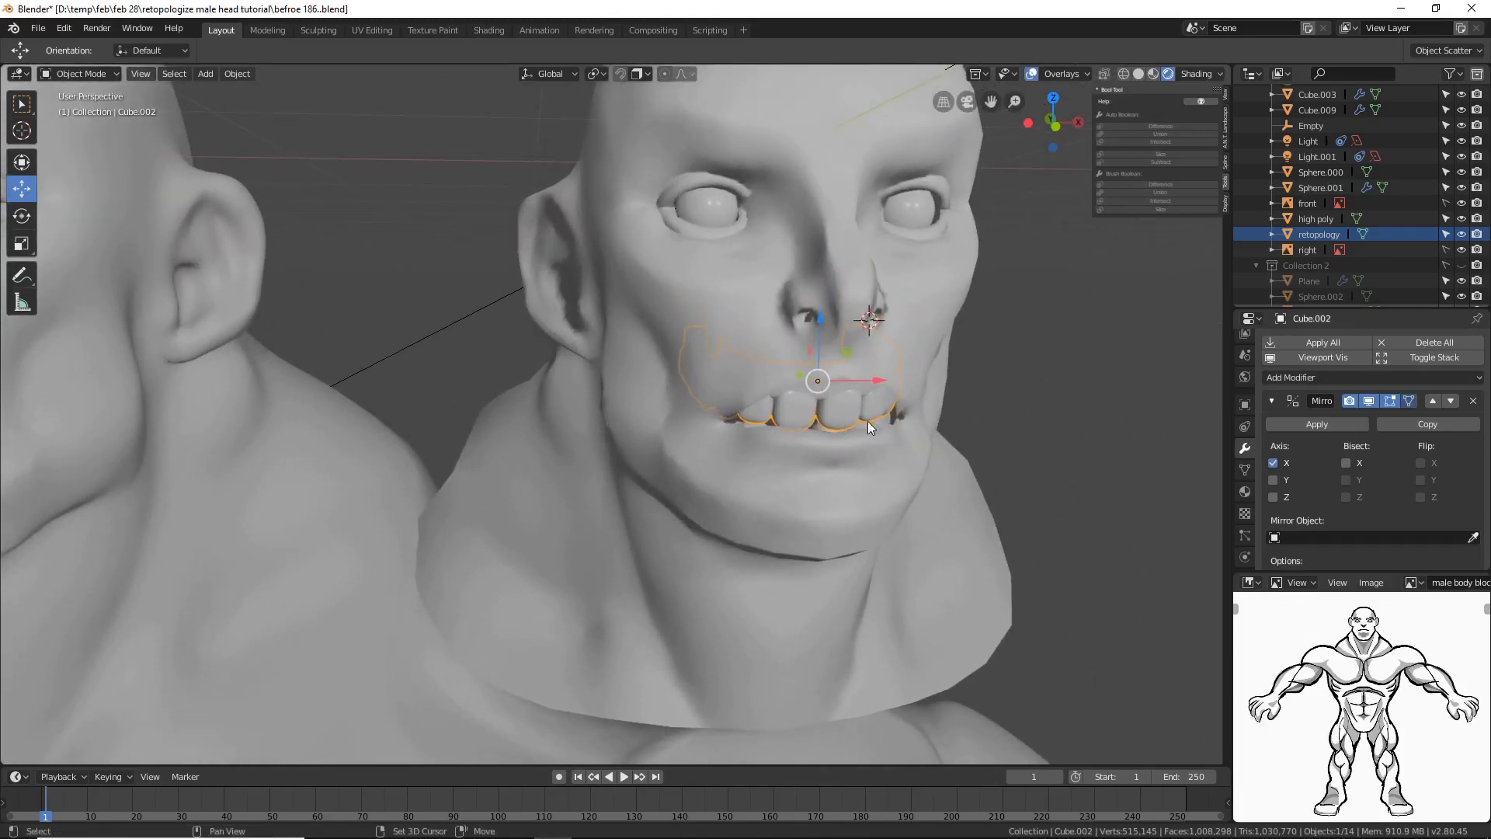
pyautogui.keyDown('shift'); pyautogui.click(869, 421); pyautogui.keyUp('shift')
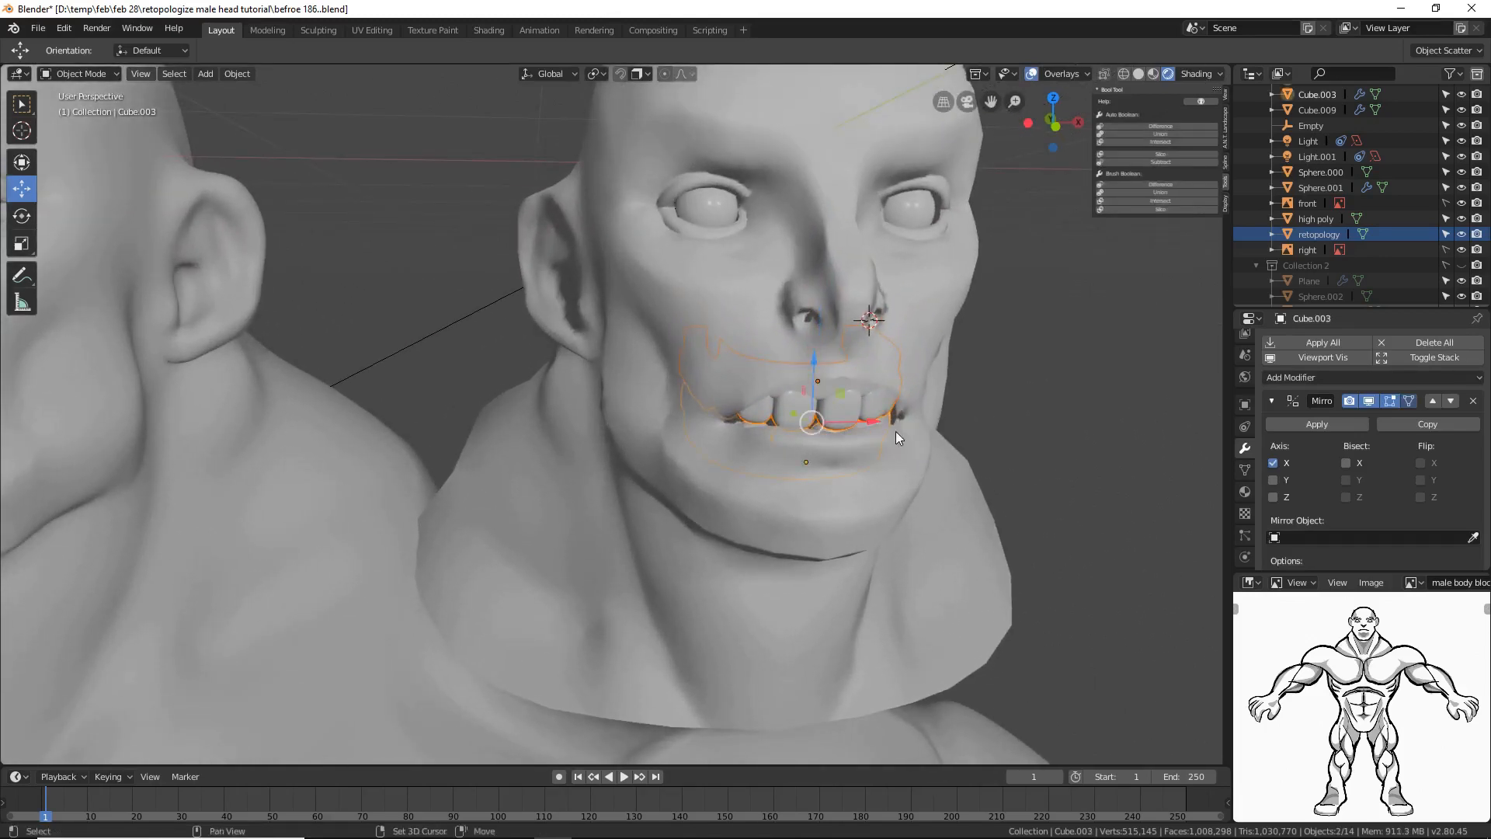
pyautogui.hotkey('shift', 'd')
pyautogui.rightClick(896, 431)
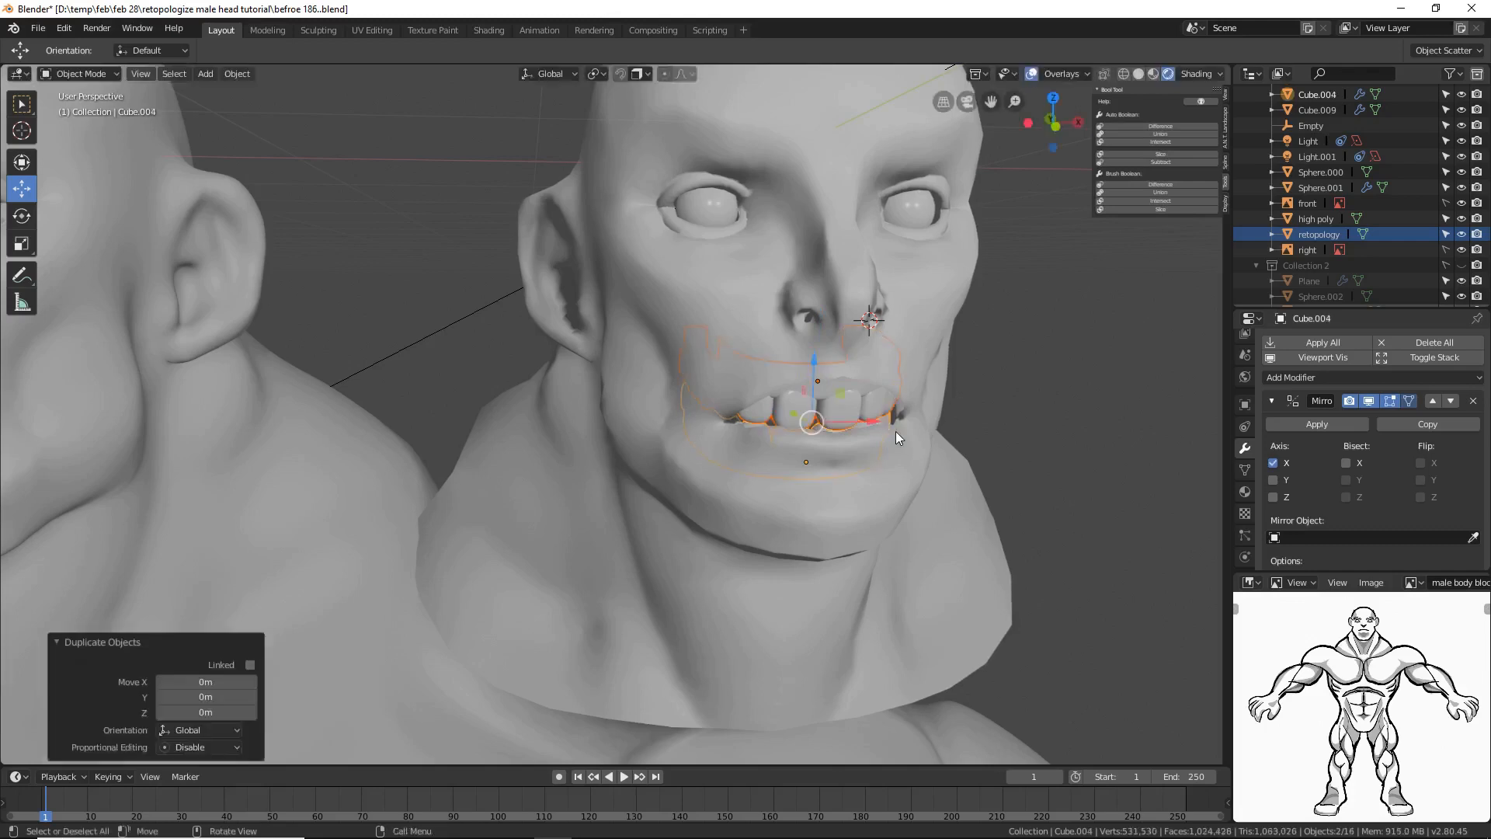
# Step: Move the duplicated teeth about -3.43 m along X into the high poly head's mouth and deselect them
pyautogui.scroll(-3, 949, 426)
pyautogui.scroll(-2, 939, 443)
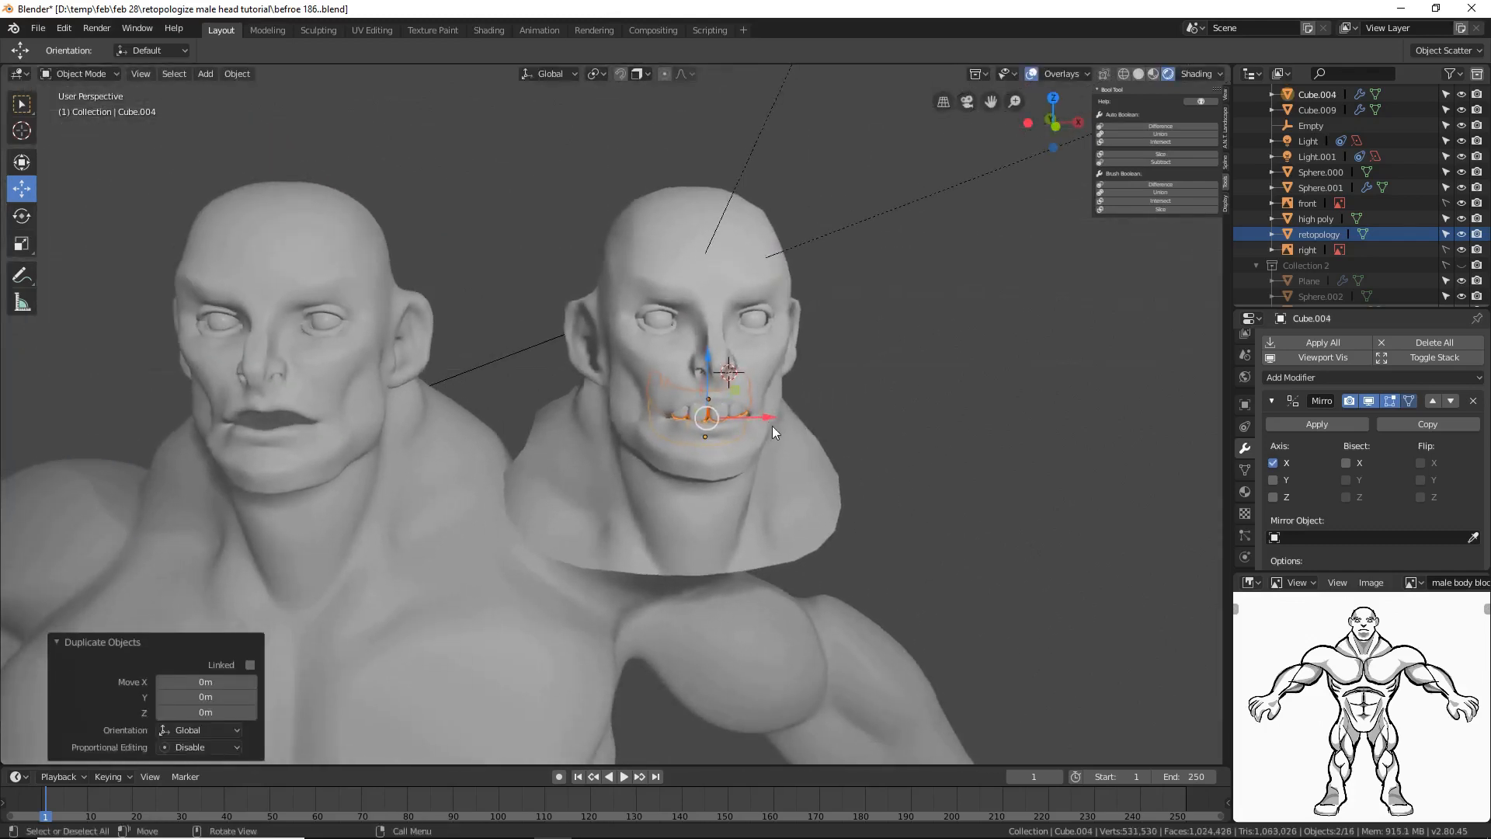
pyautogui.press('g')
pyautogui.press('x')
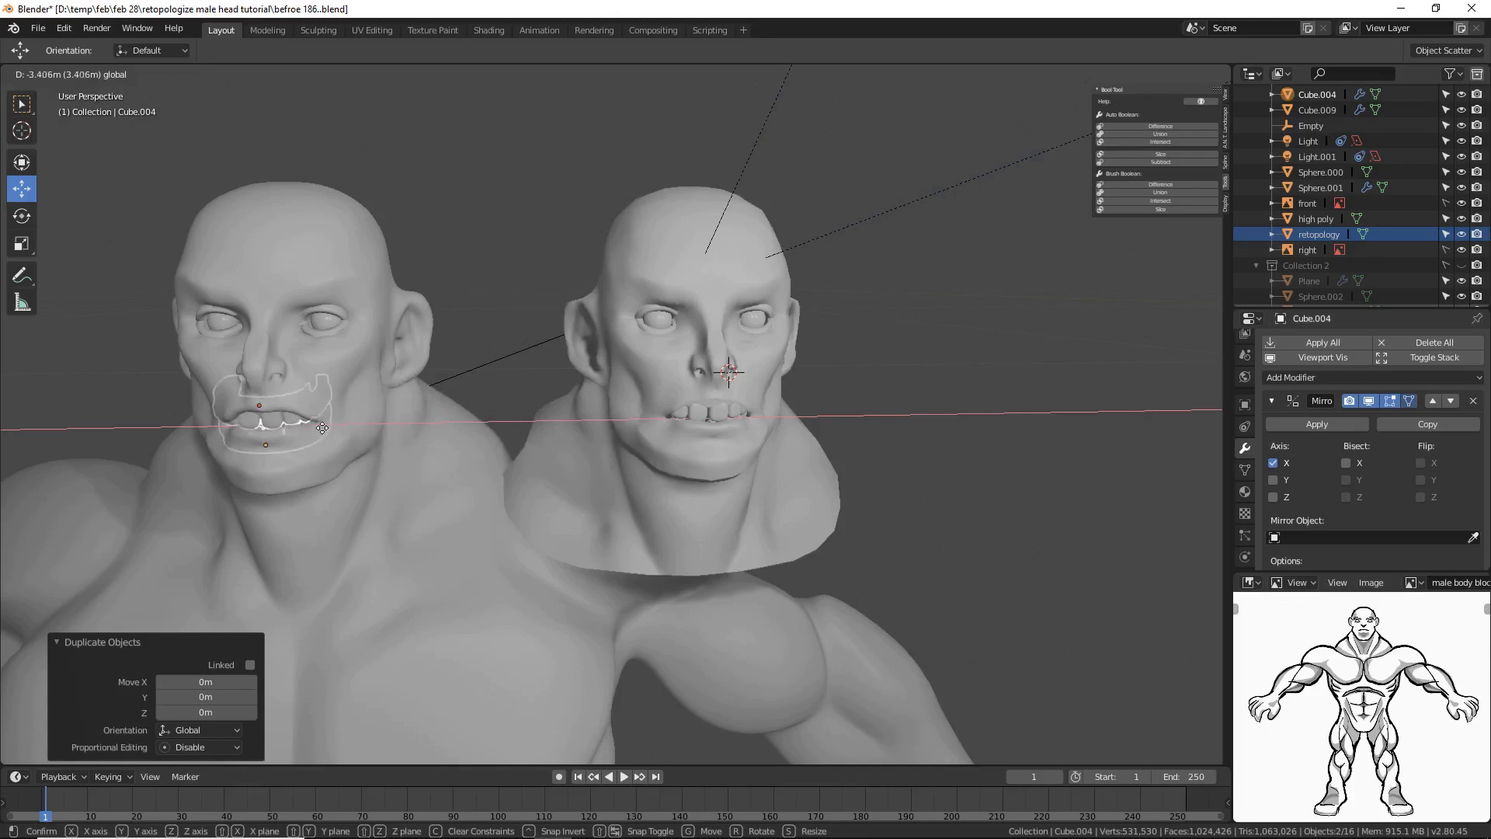
pyautogui.click(319, 428)
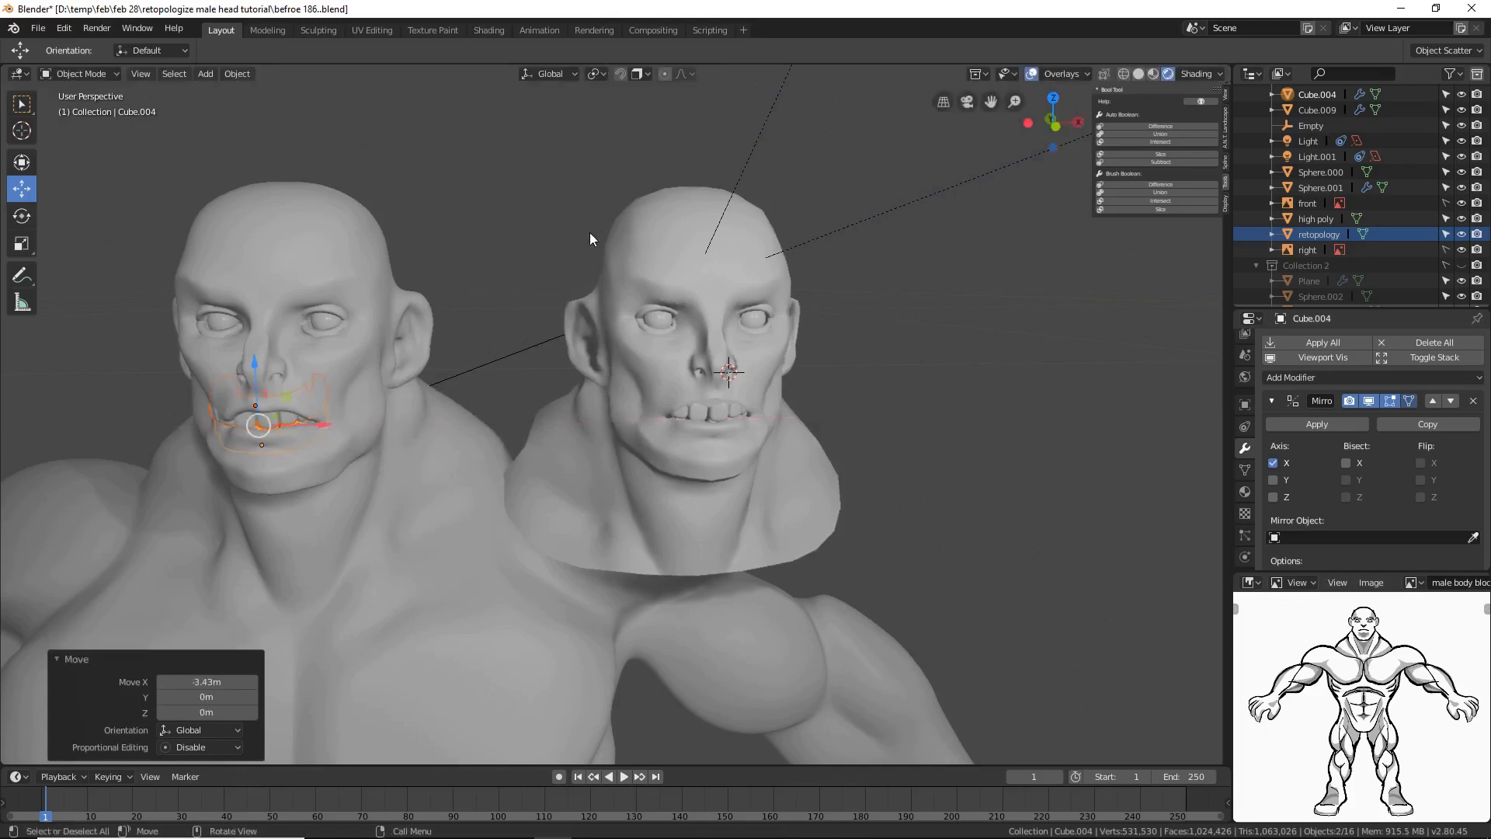
pyautogui.click(589, 231)
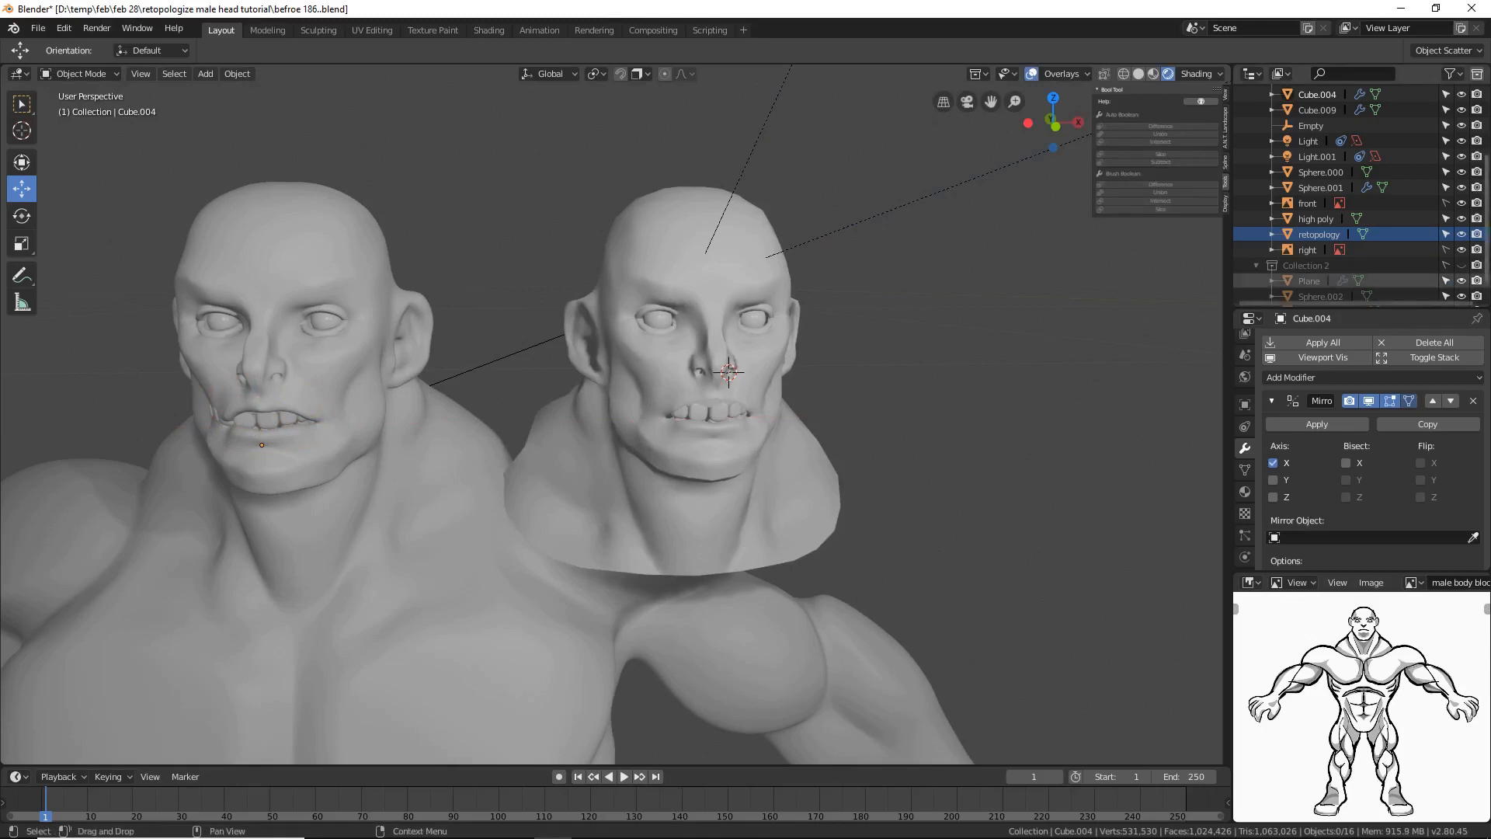
# Step: Save the file as version befroe 187 and switch the viewport back to rendered shading
pyautogui.hotkey('ctrl', 'alt', 's')
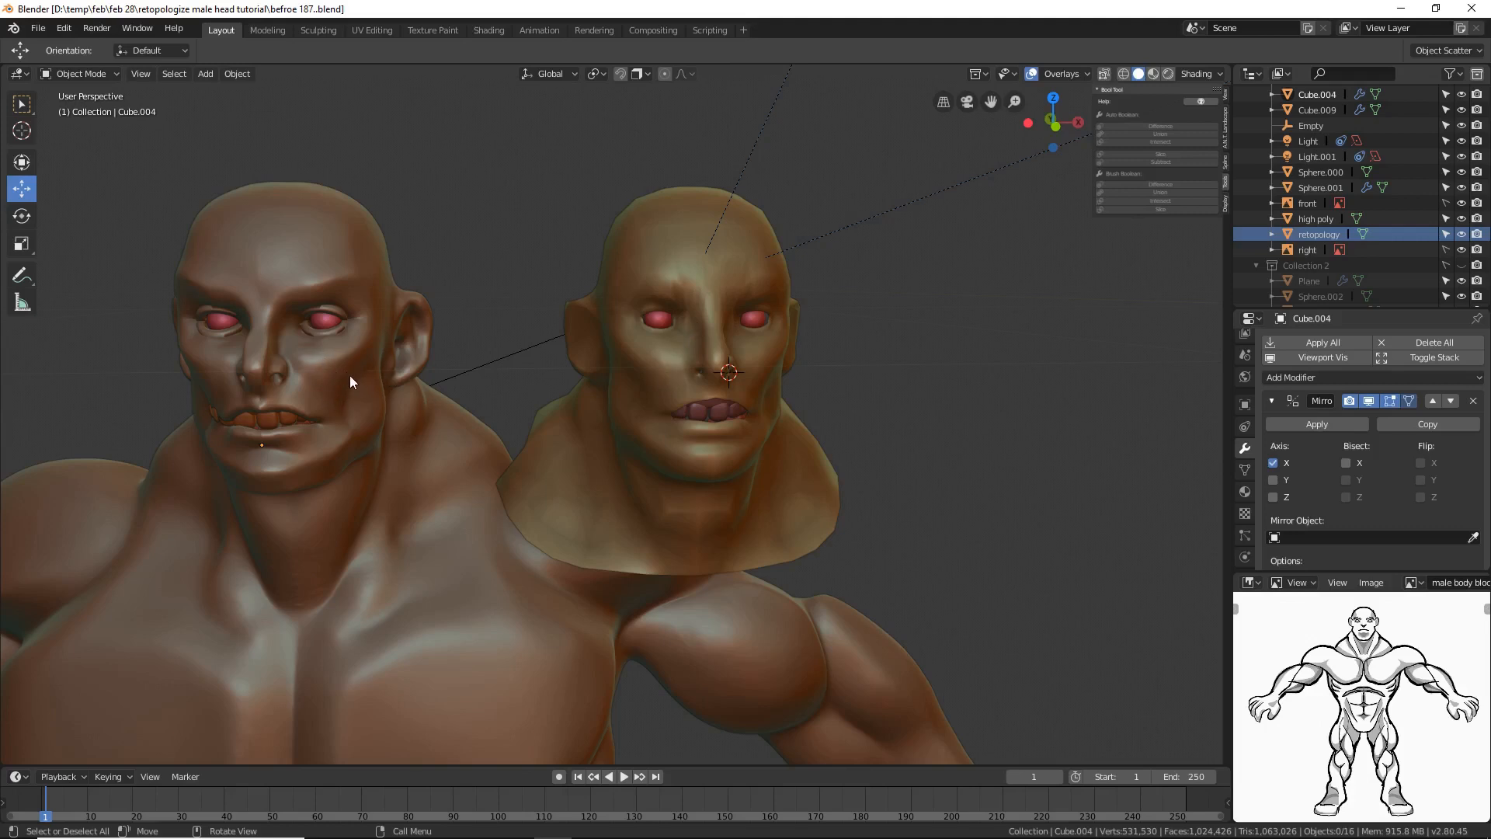
pyautogui.click(1167, 74)
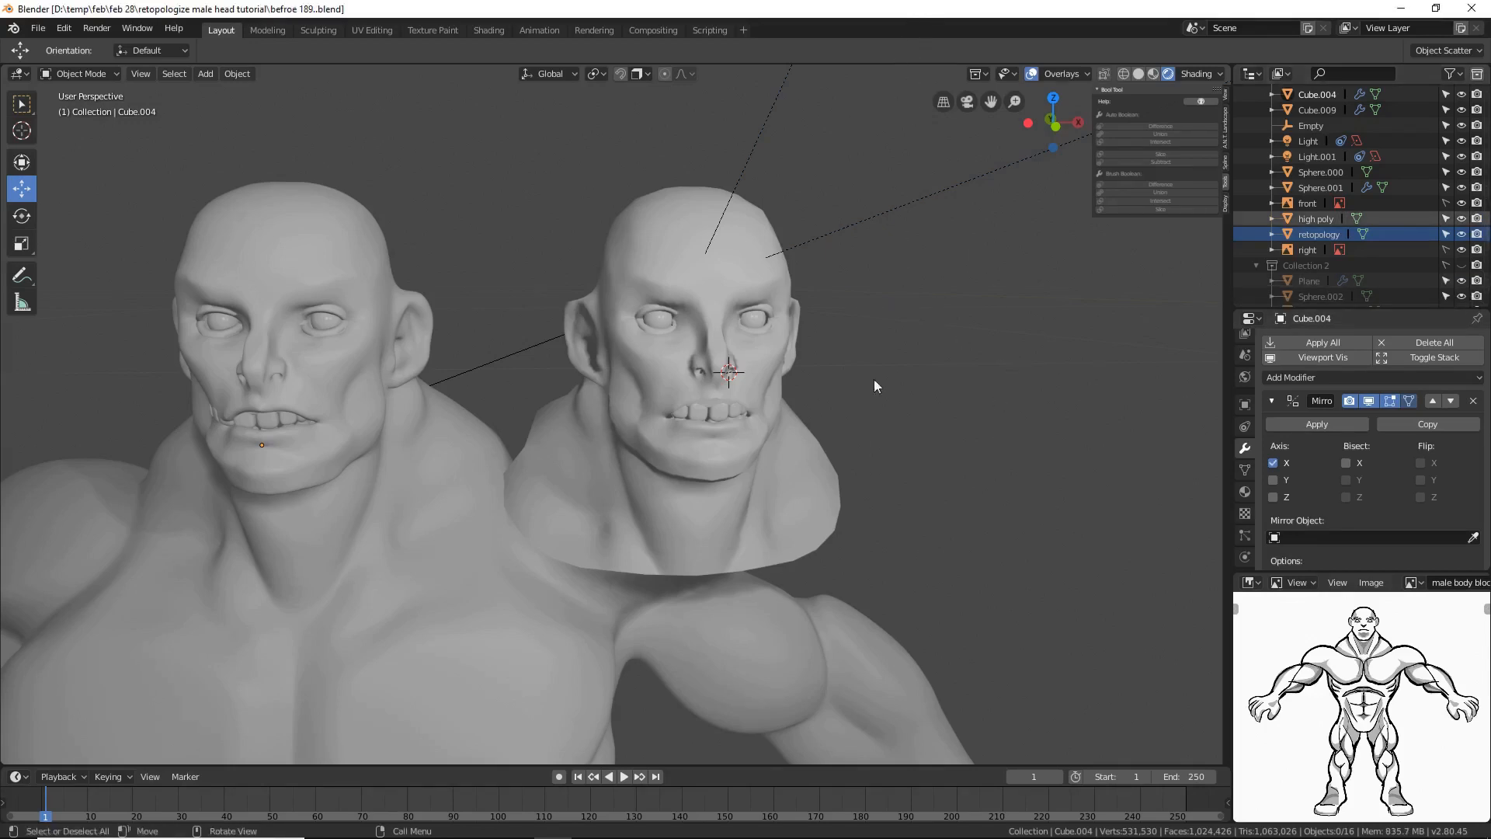
# Step: Hide the retopology head in the viewport
pyautogui.click(445, 484)
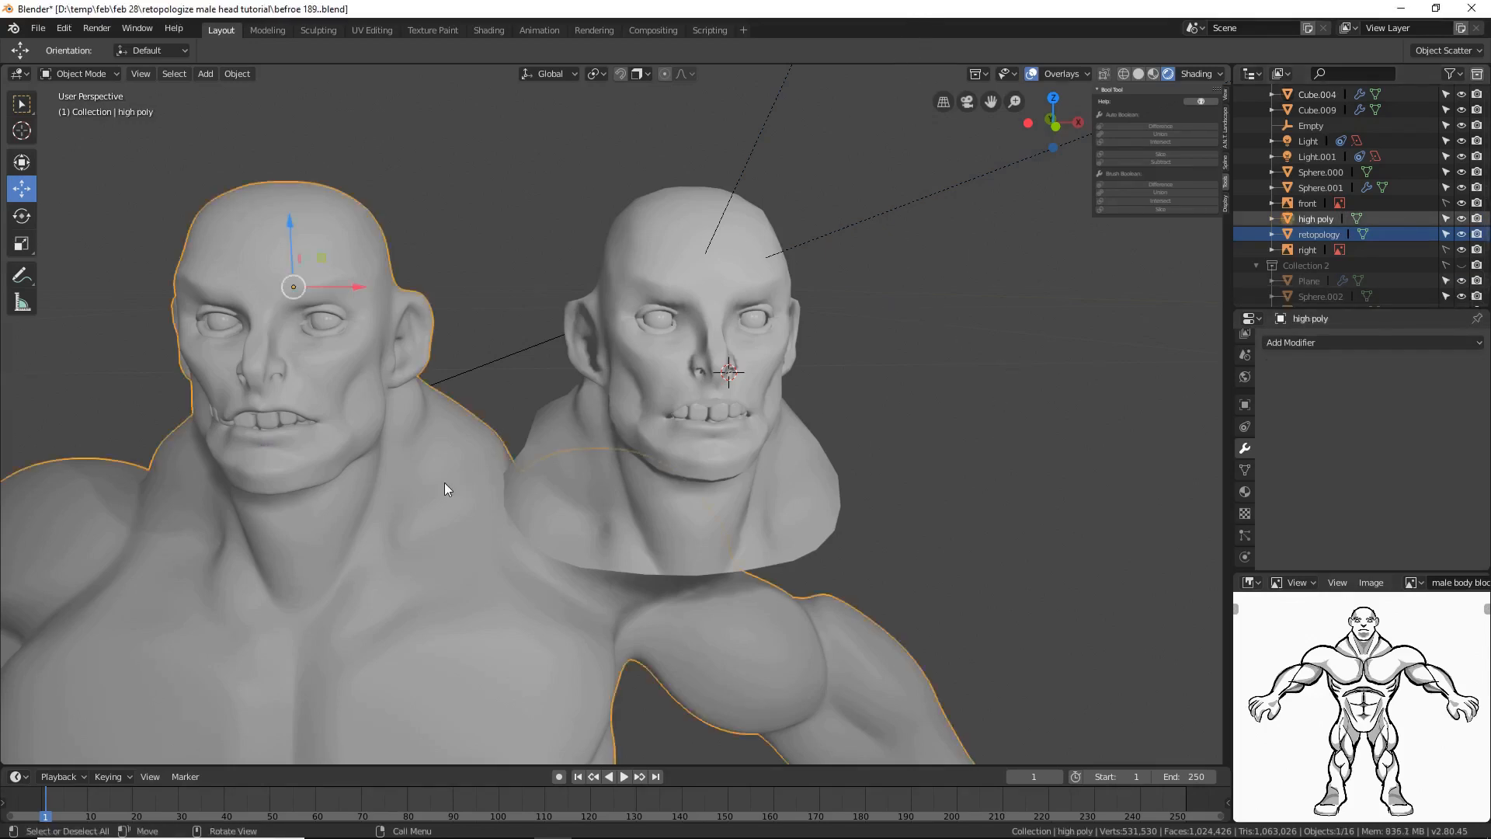
pyautogui.click(805, 465)
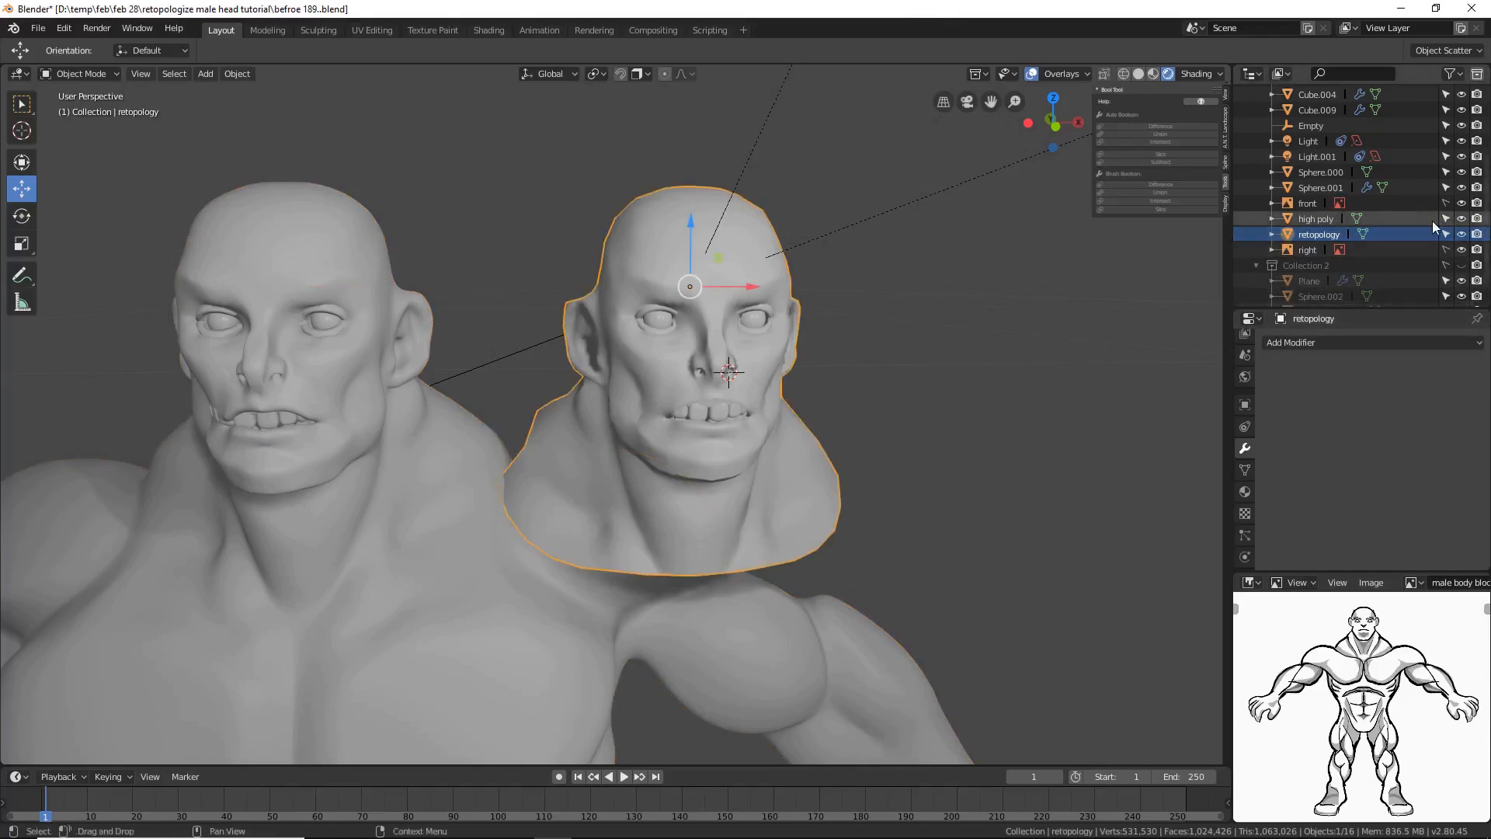
pyautogui.click(1460, 234)
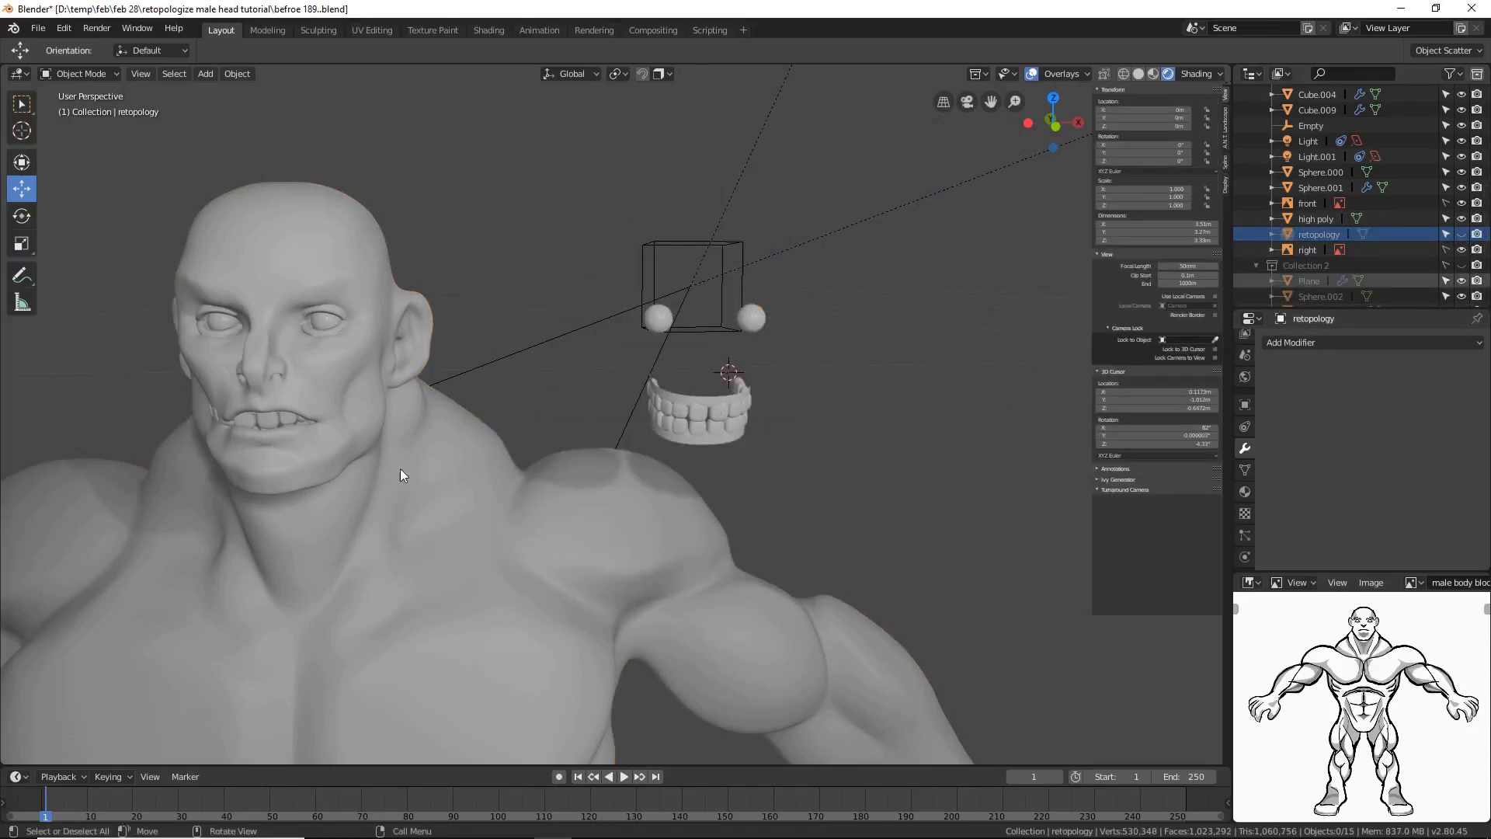
# Step: Select the high poly body and switch it to Edit Mode
pyautogui.click(441, 477)
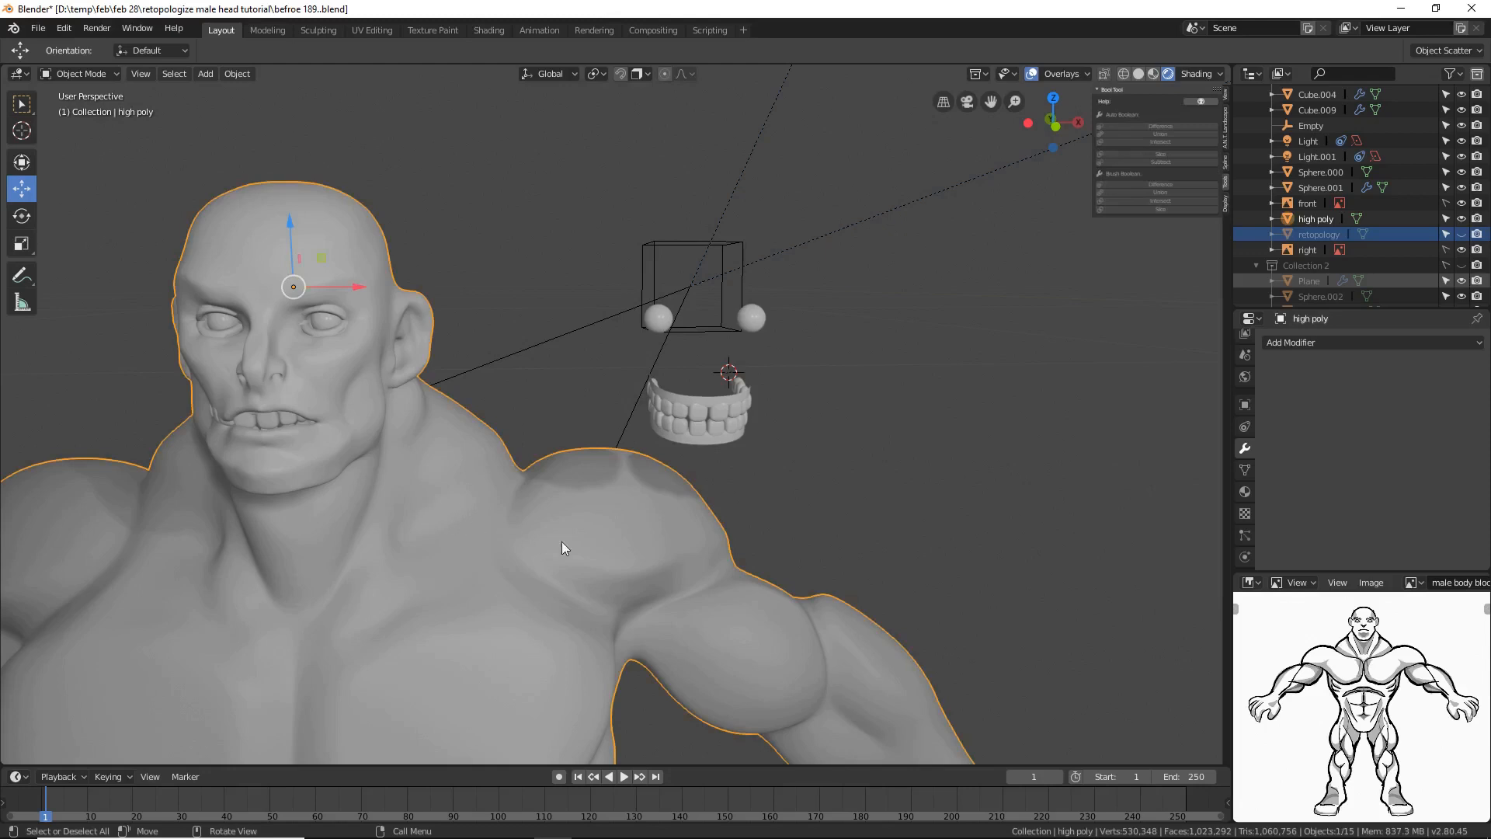
pyautogui.click(113, 73)
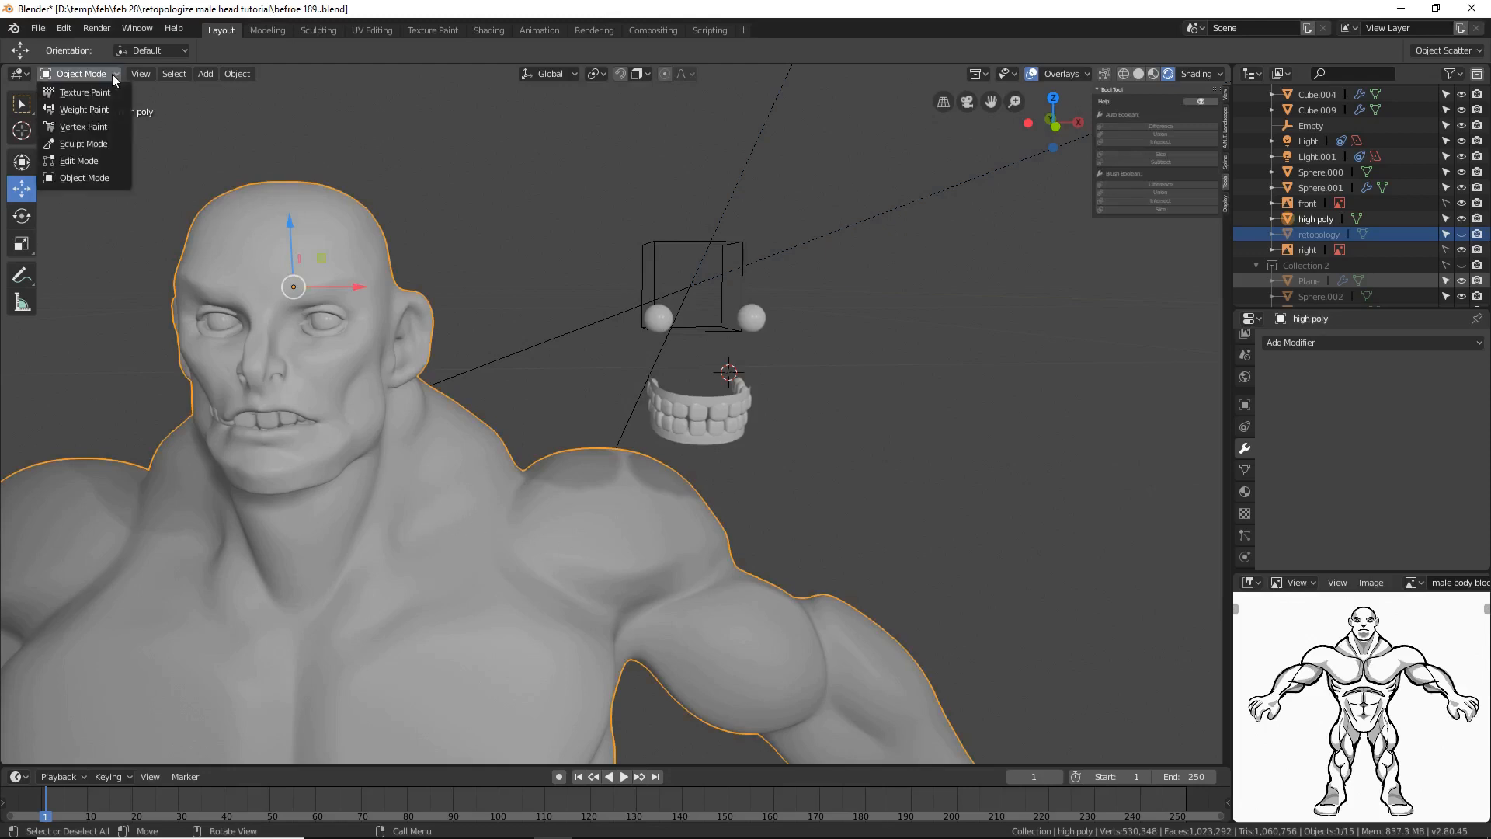
pyautogui.click(92, 161)
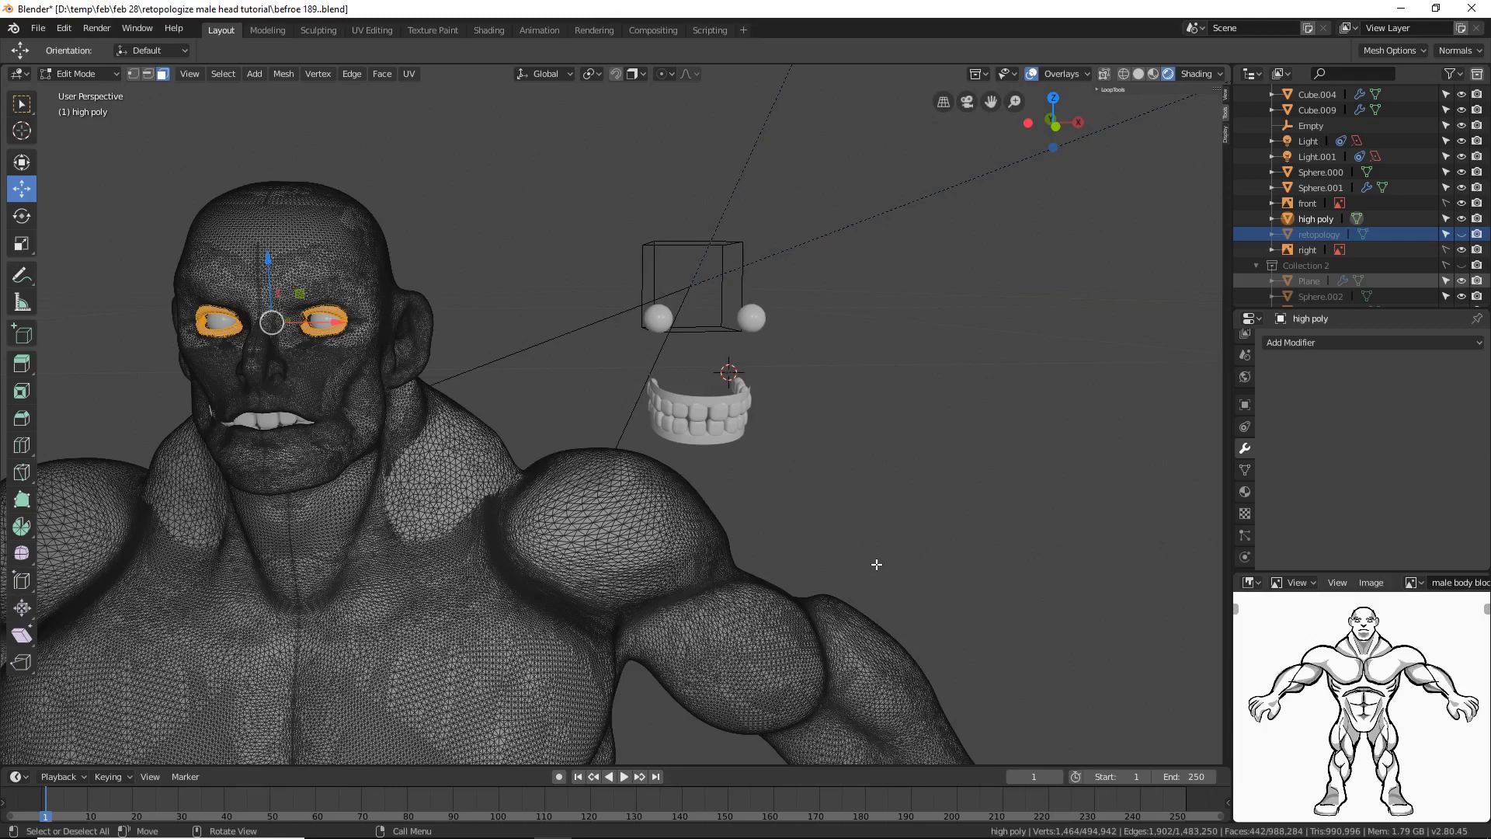
# Step: Select the whole high poly mesh to check its triangle count in the scene statistics, and deselect everything
pyautogui.press('a')
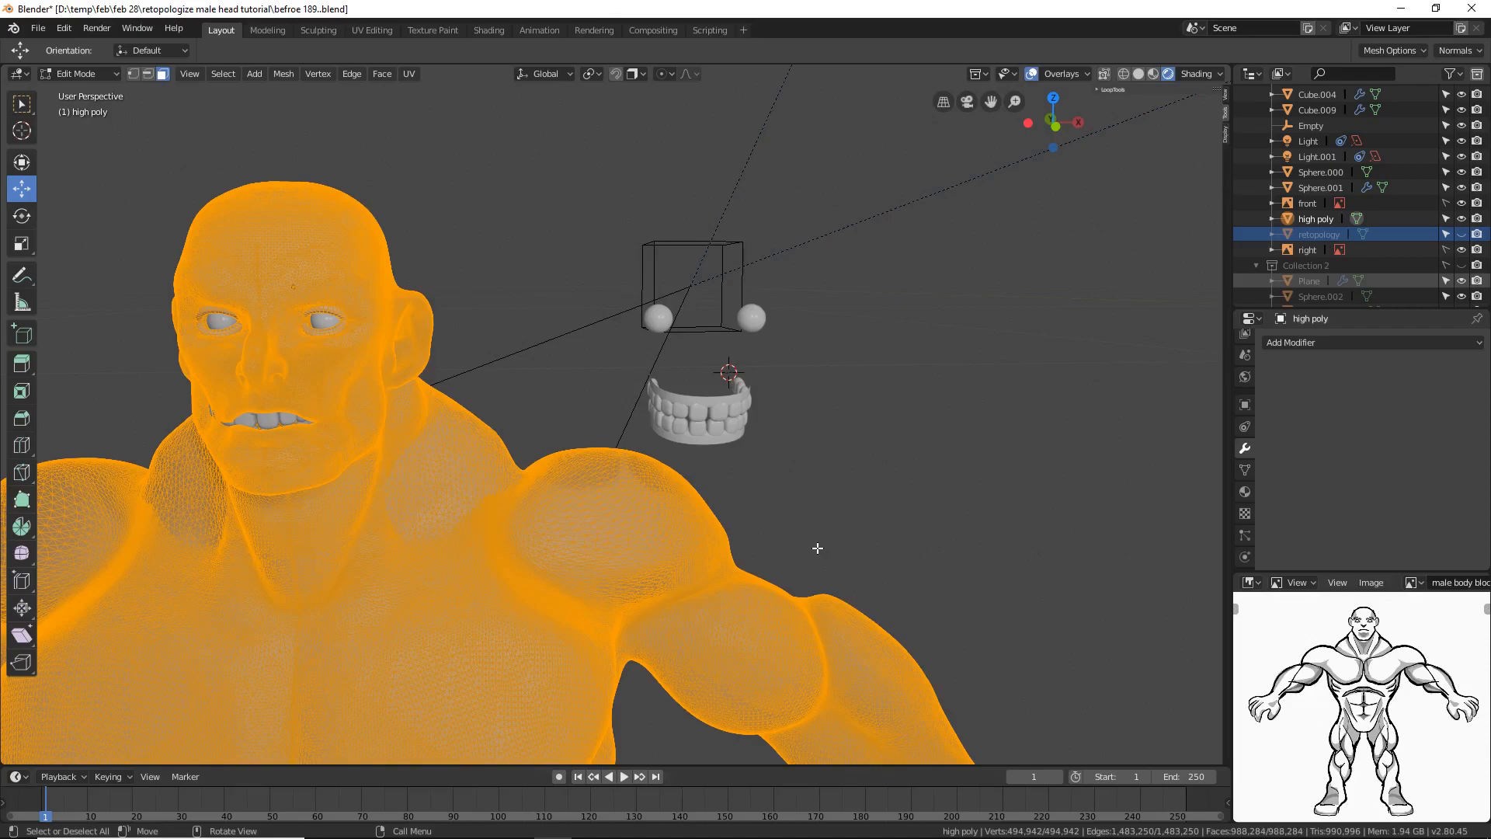
pyautogui.hotkey('alt', 'a')
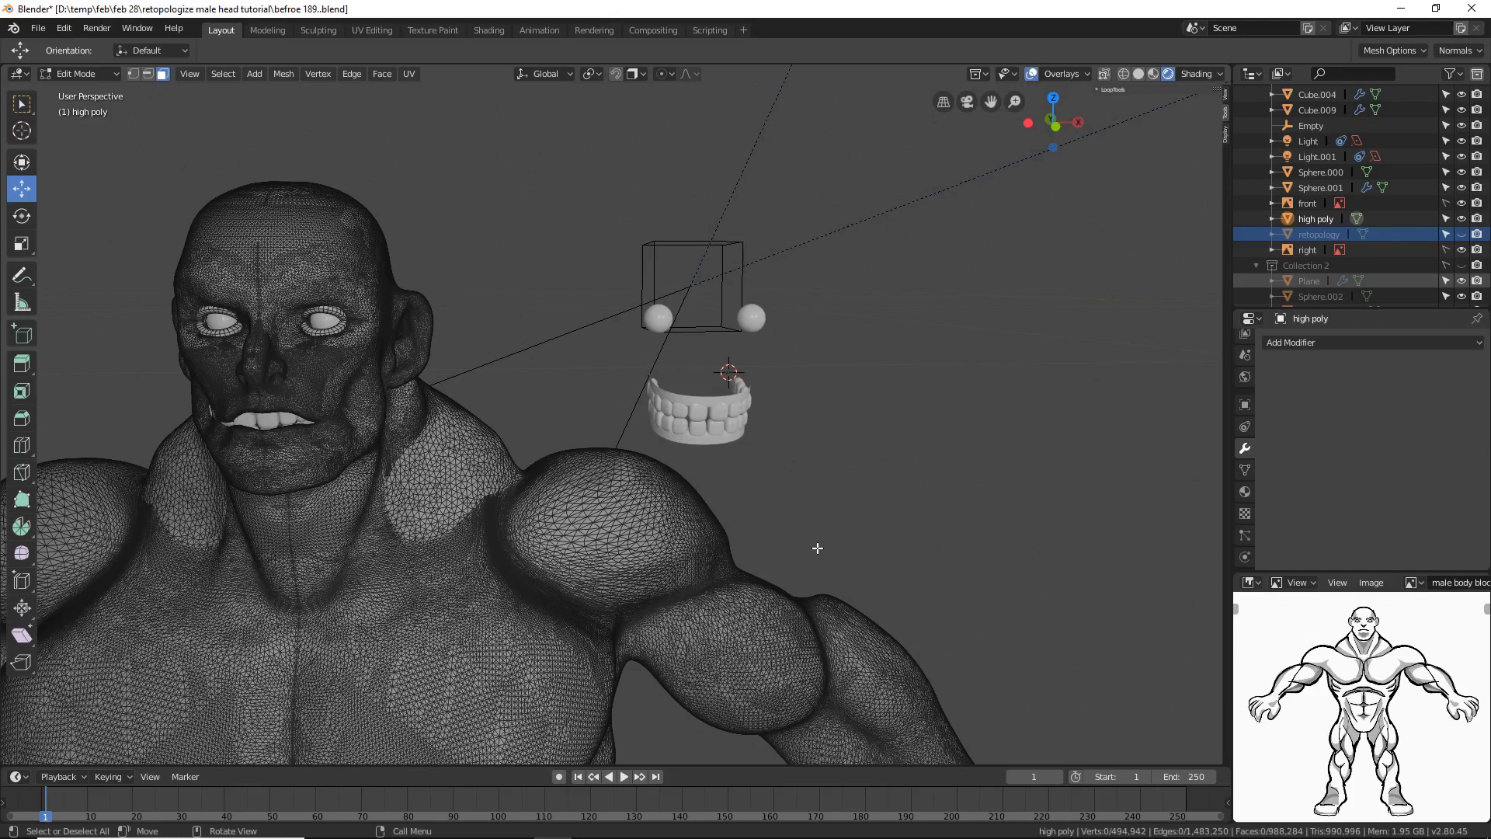
pyautogui.press('a')
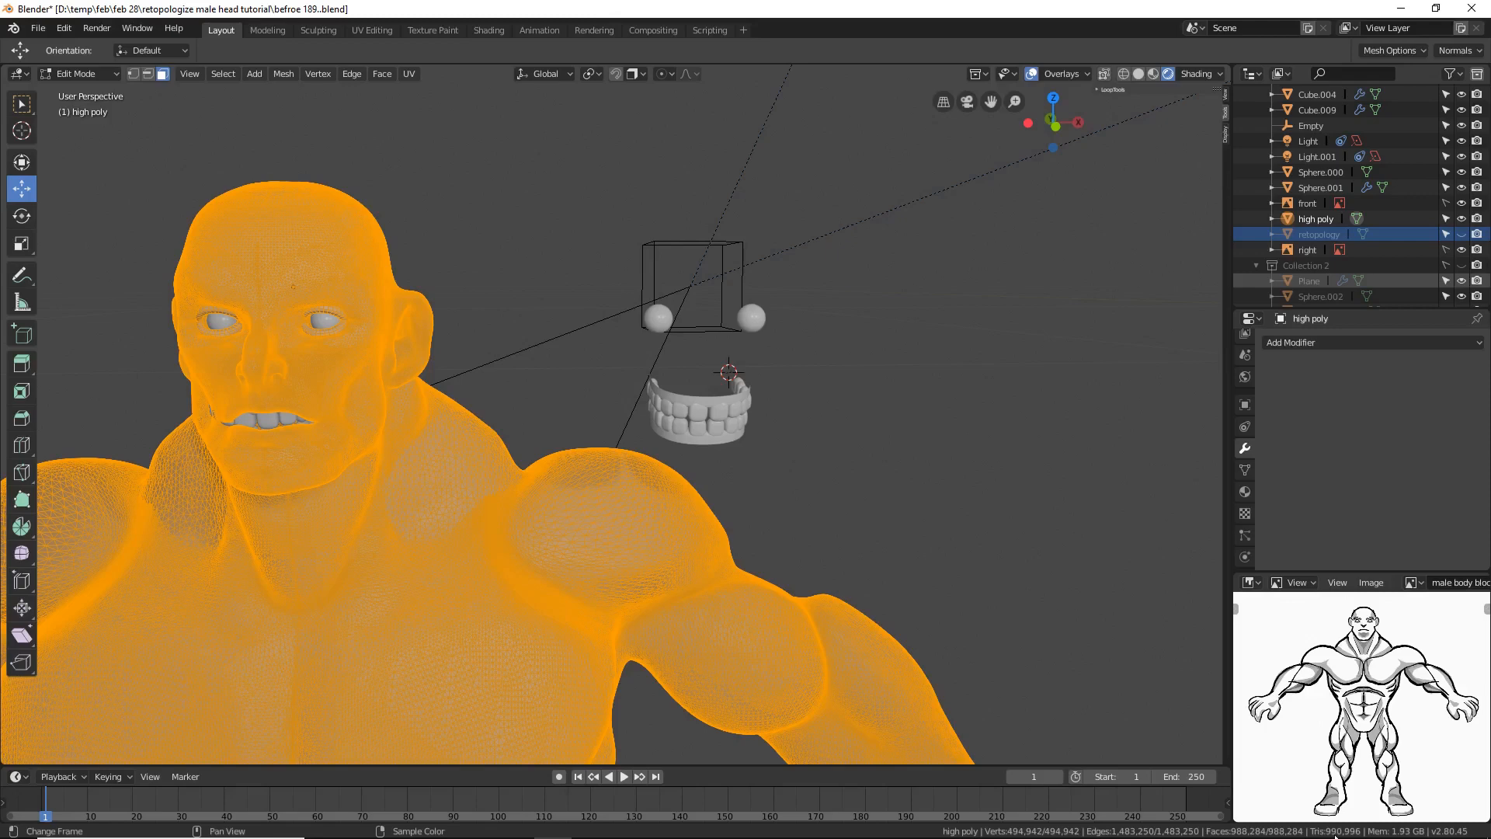
pyautogui.click(459, 215)
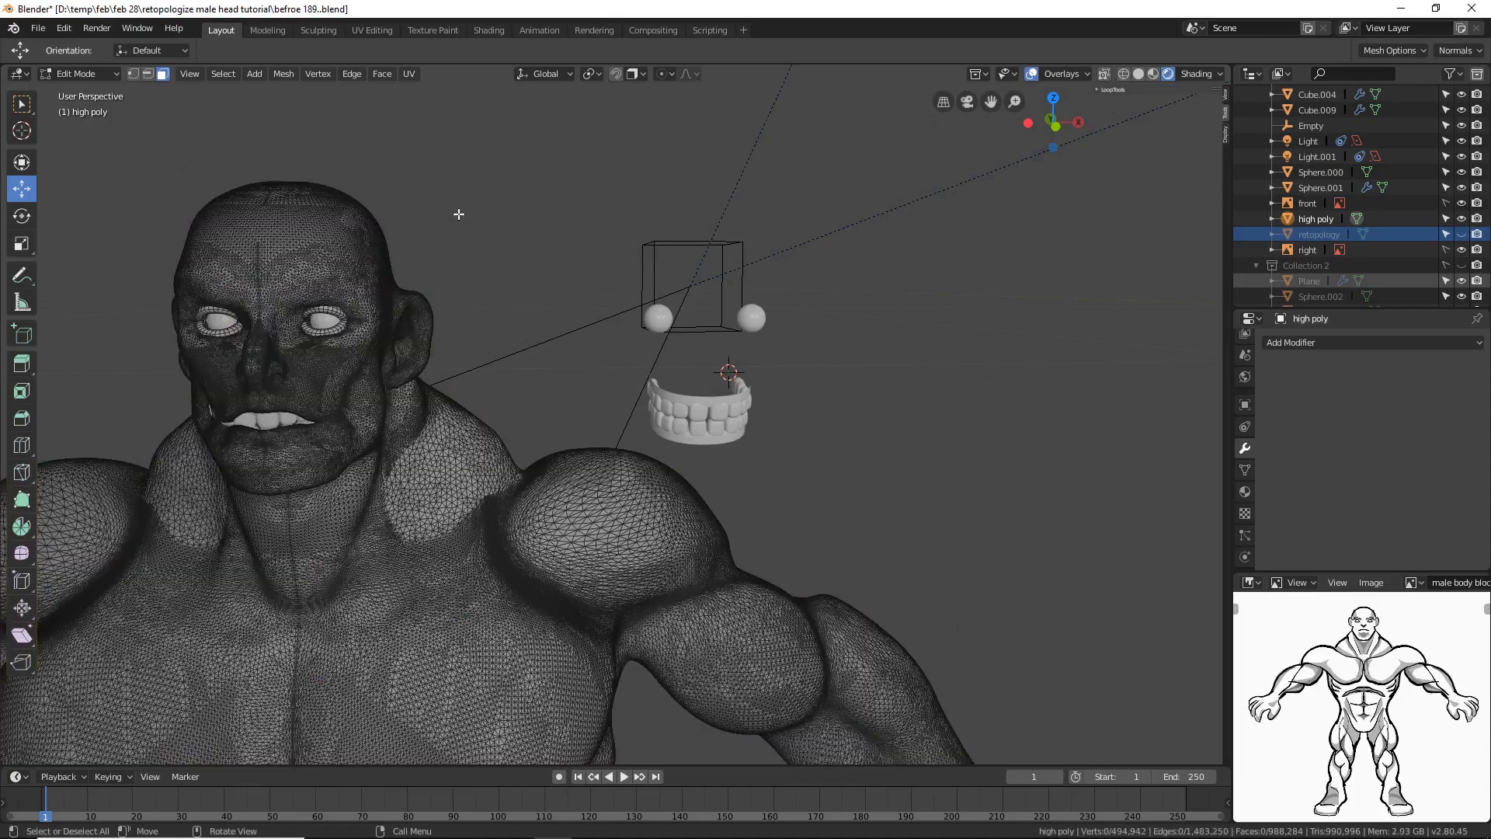
# Step: Return the high poly body to Object Mode and swap viewport visibility so the retopology head shows instead of it
pyautogui.click(84, 74)
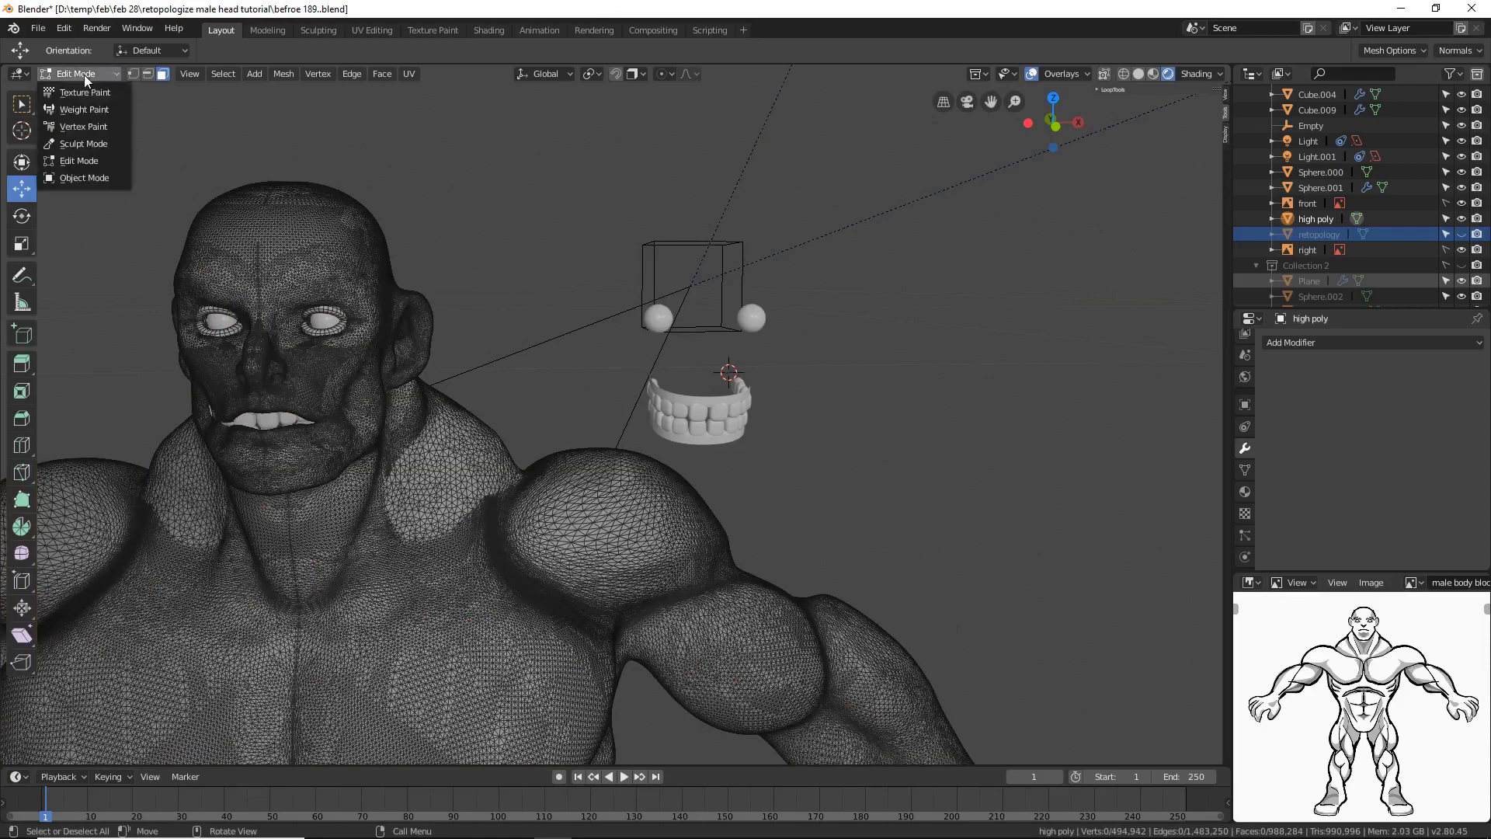
pyautogui.click(104, 174)
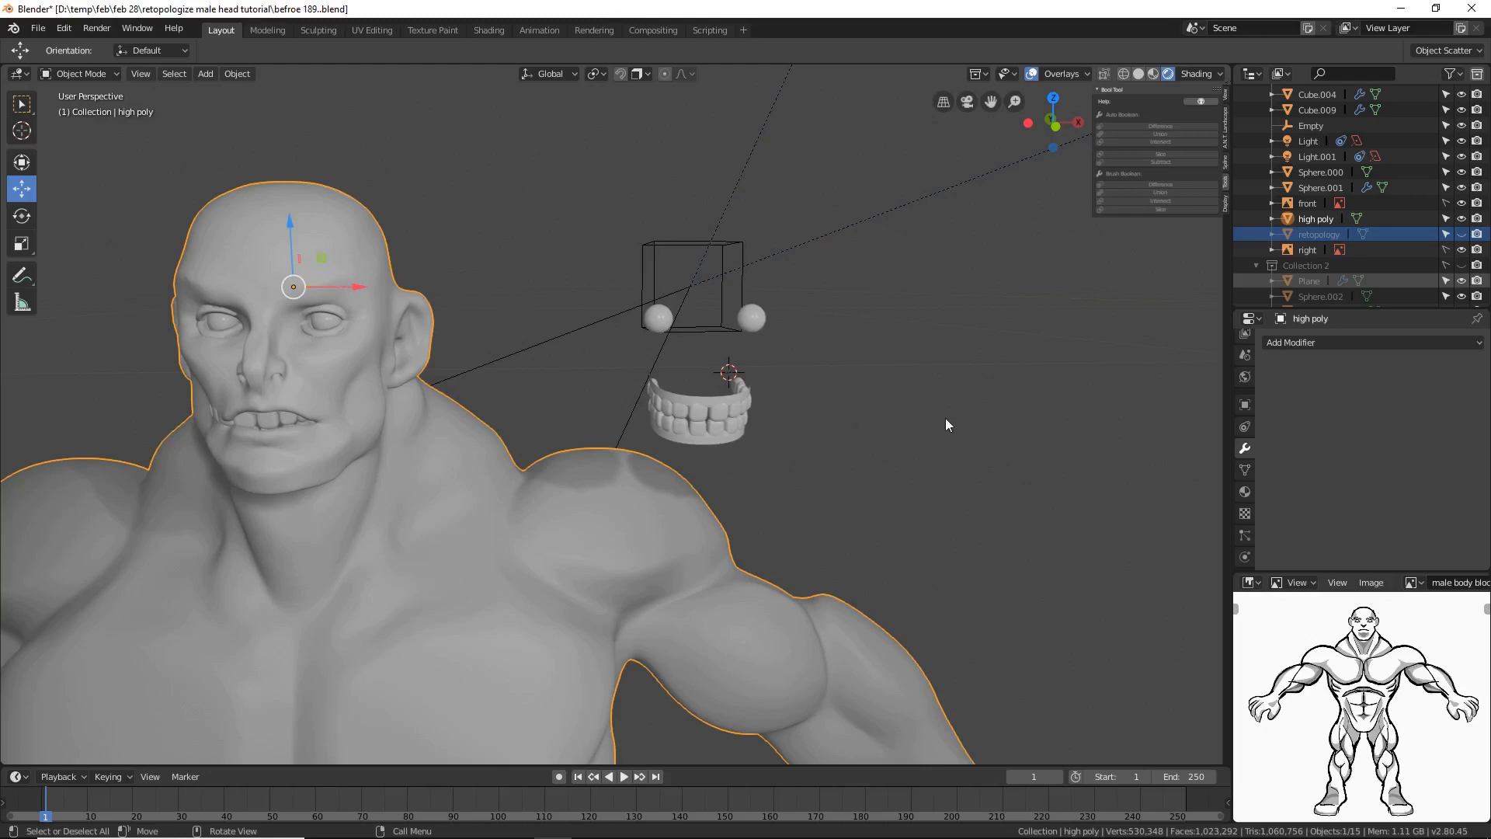
pyautogui.click(1461, 236)
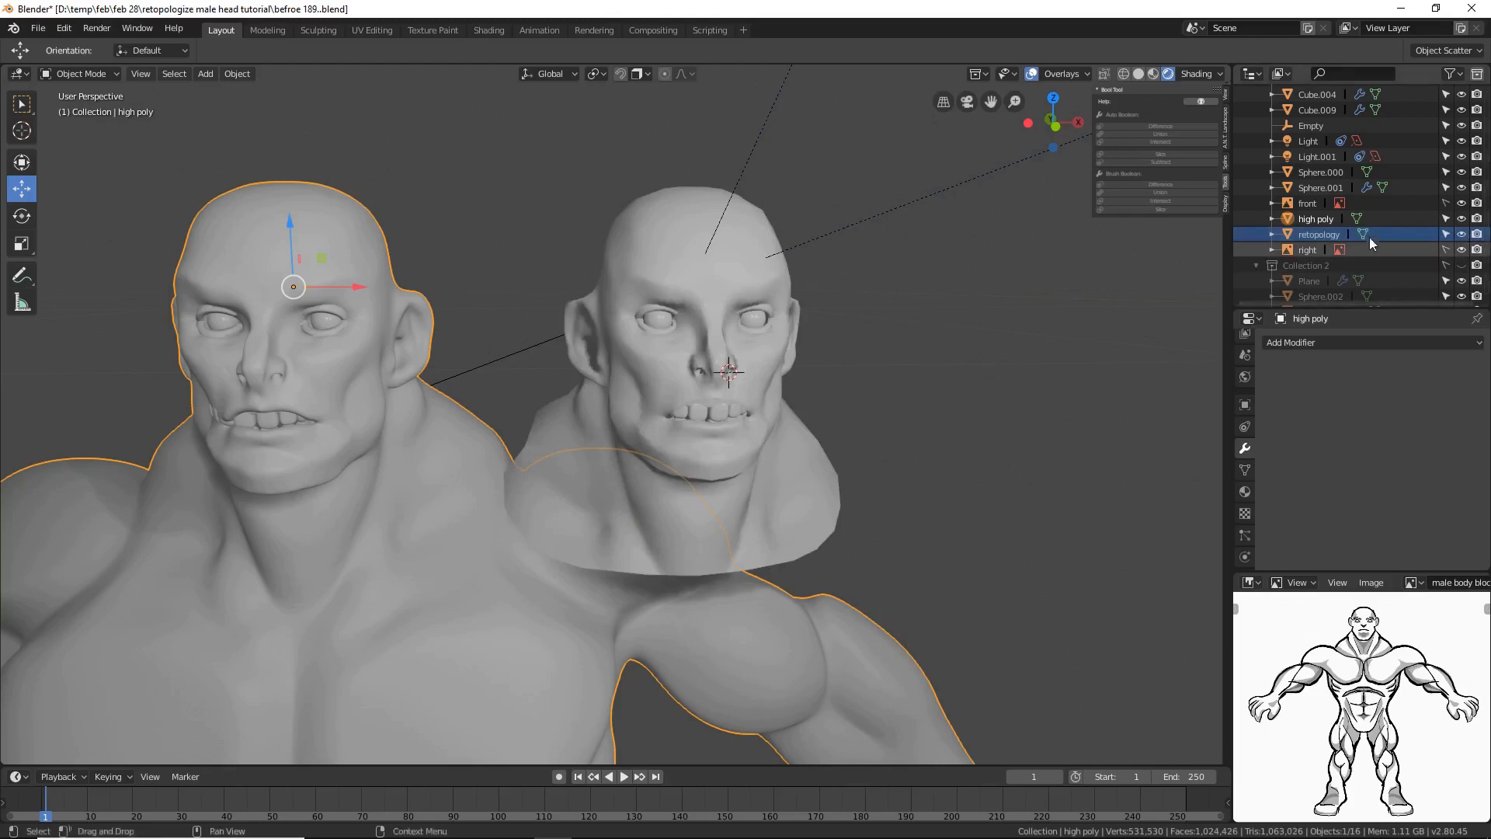
pyautogui.click(1461, 219)
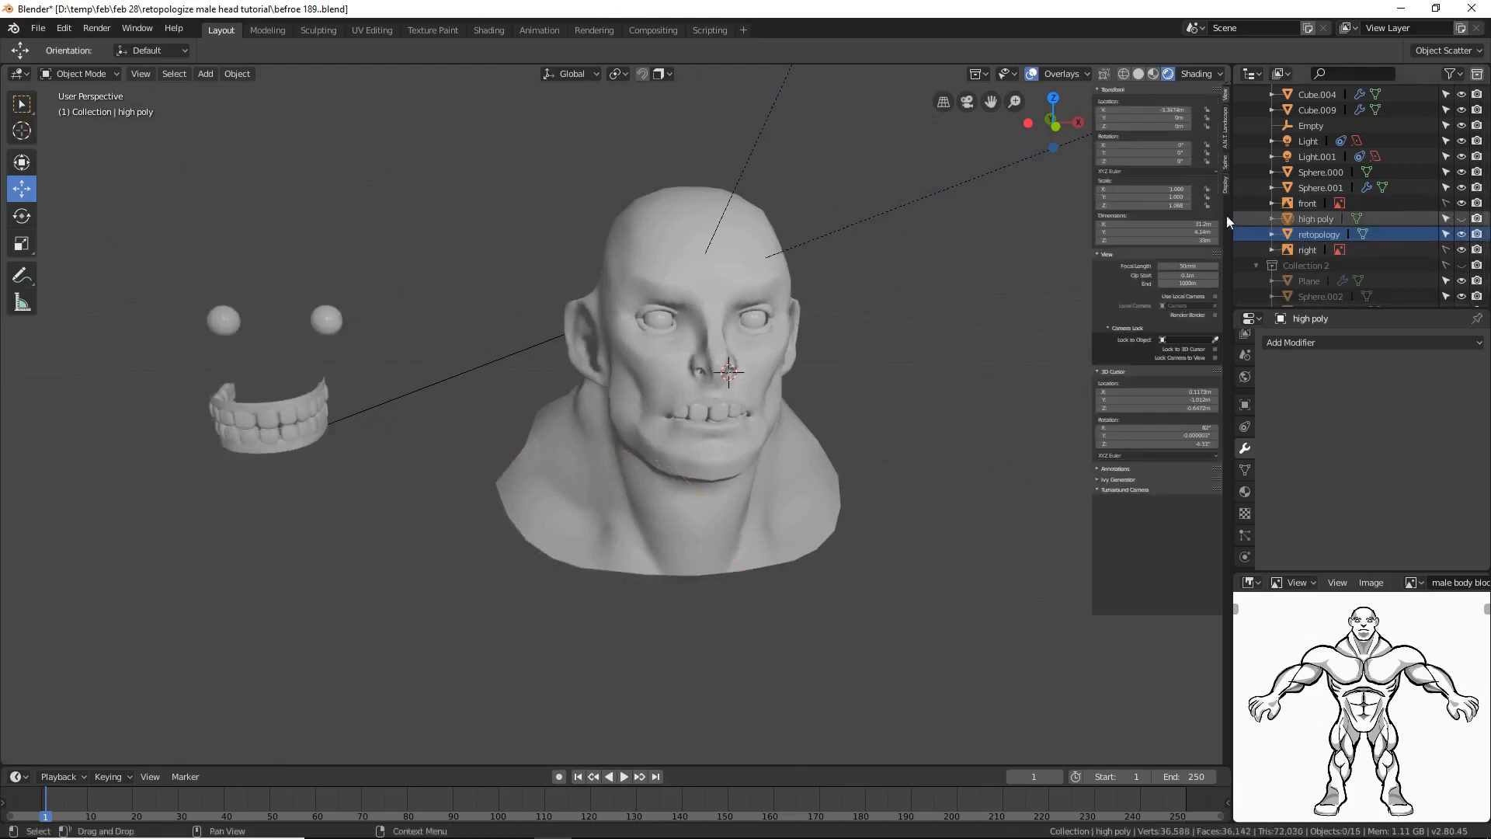
# Step: Select the retopology head's entire mesh in Edit Mode to check its triangle count in the scene statistics, and deselect everything
pyautogui.click(760, 226)
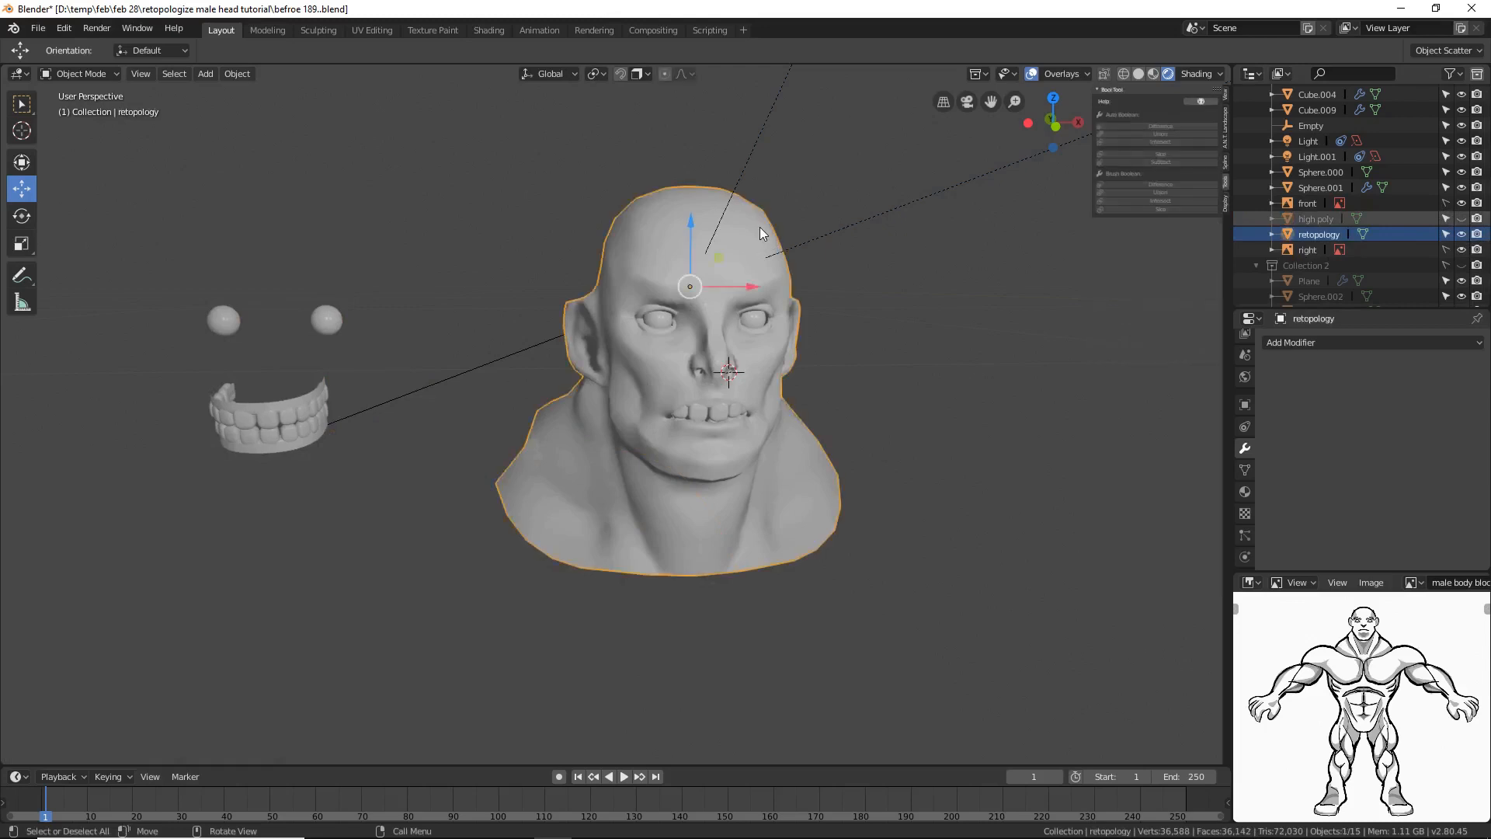
pyautogui.click(101, 73)
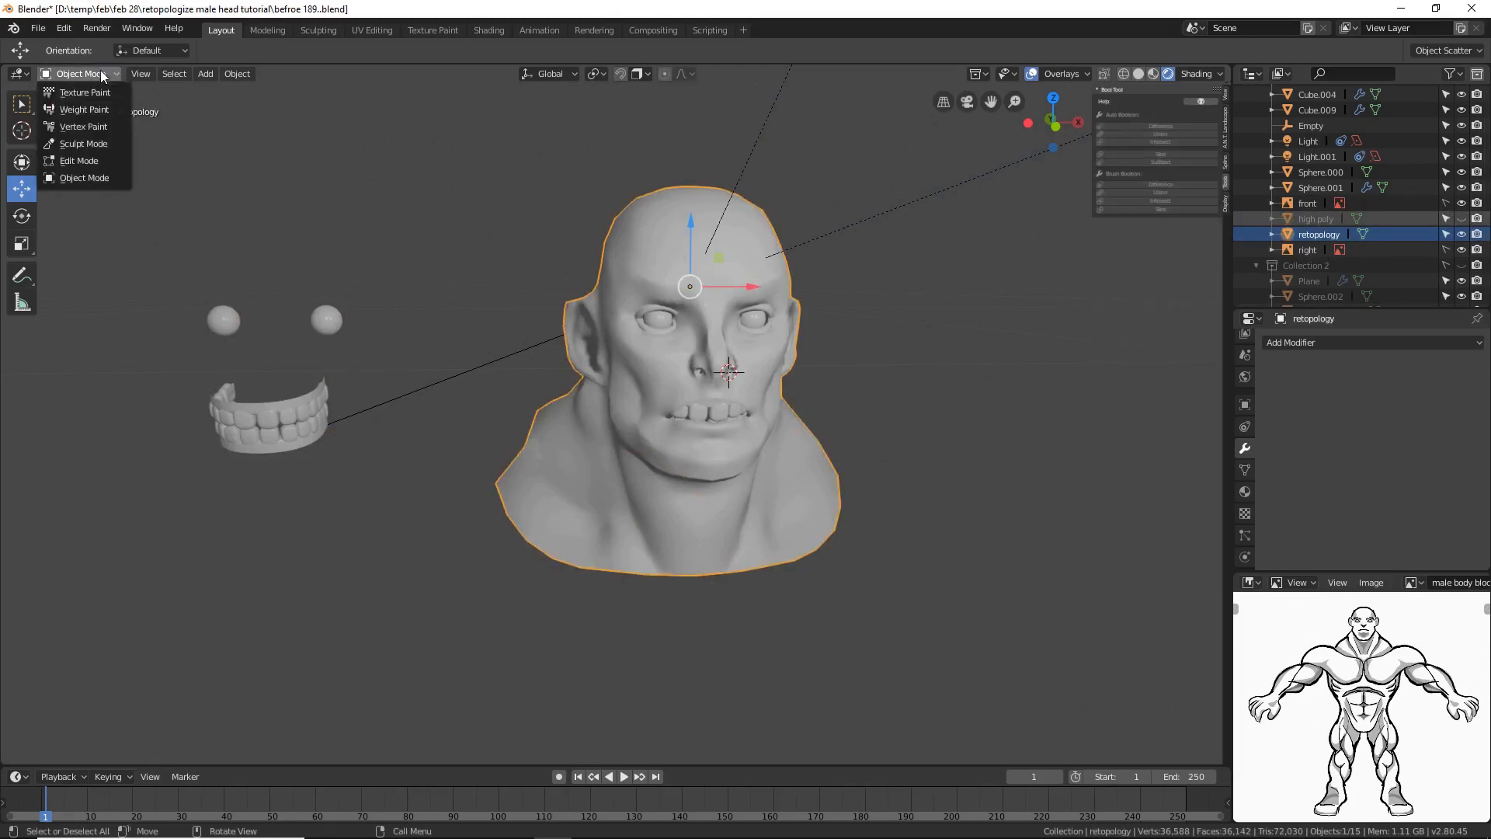
pyautogui.click(109, 160)
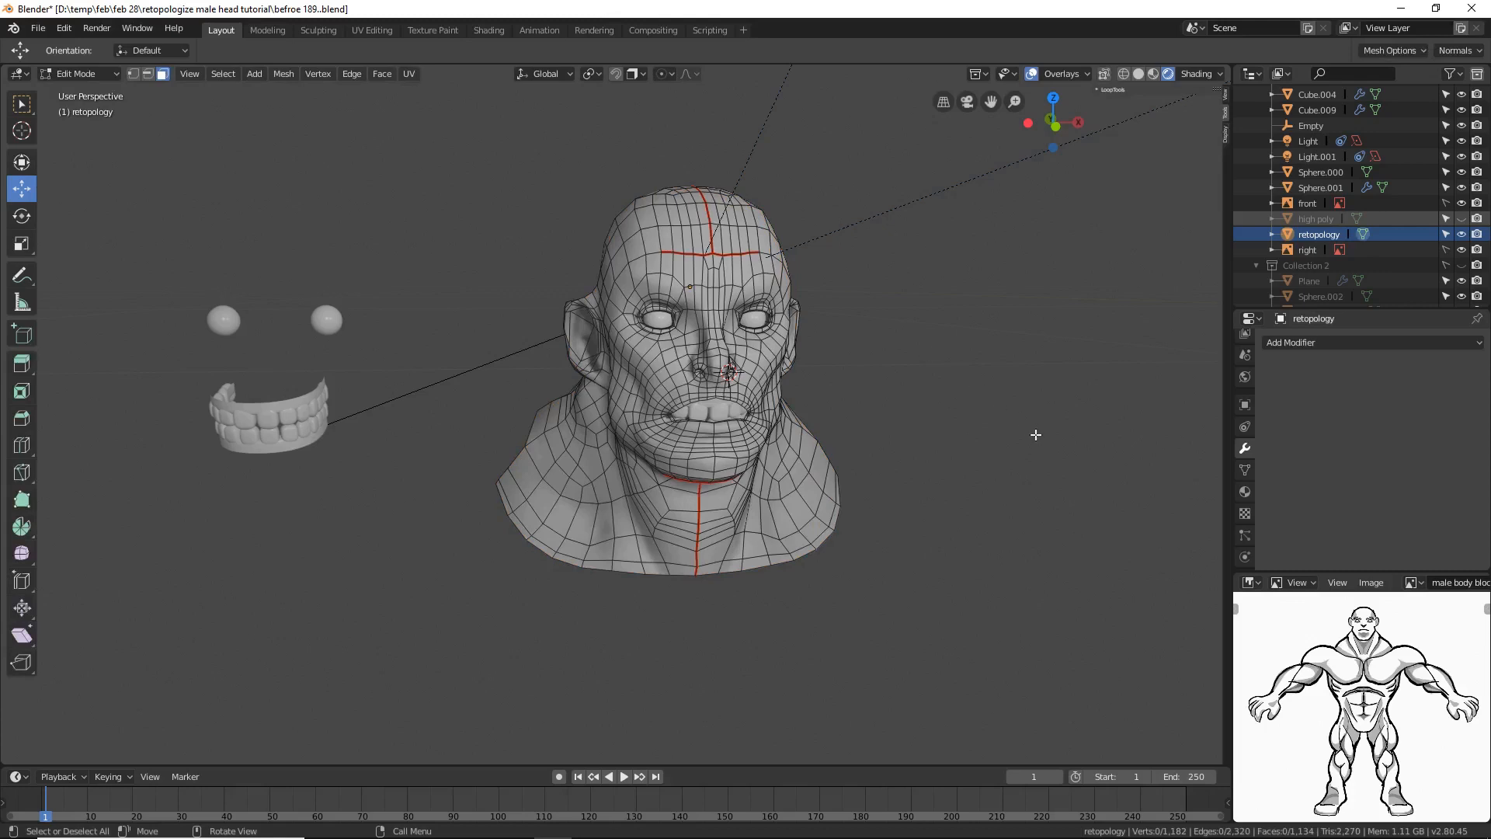
pyautogui.press('a')
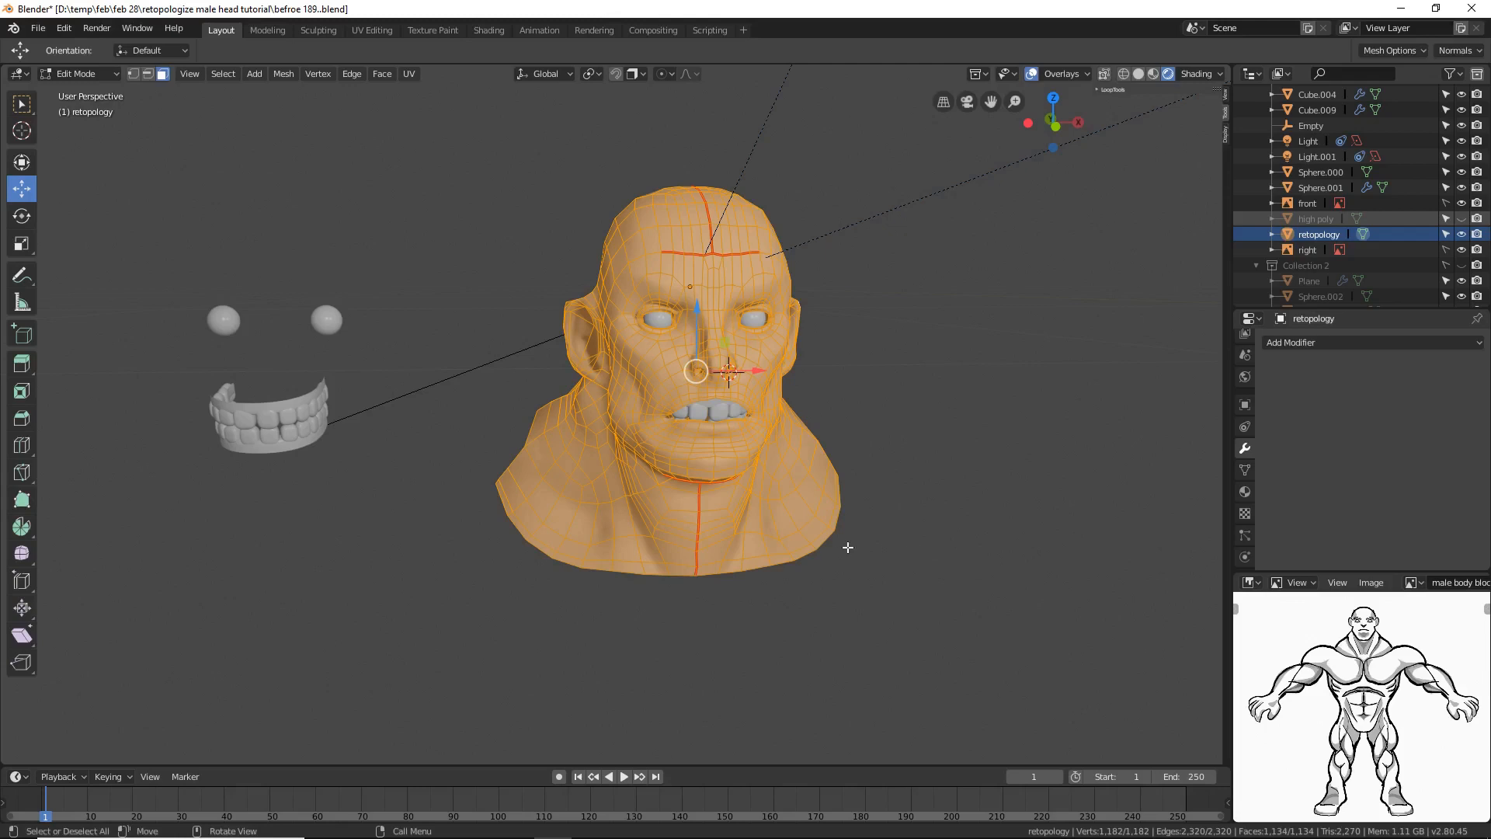
pyautogui.click(931, 420)
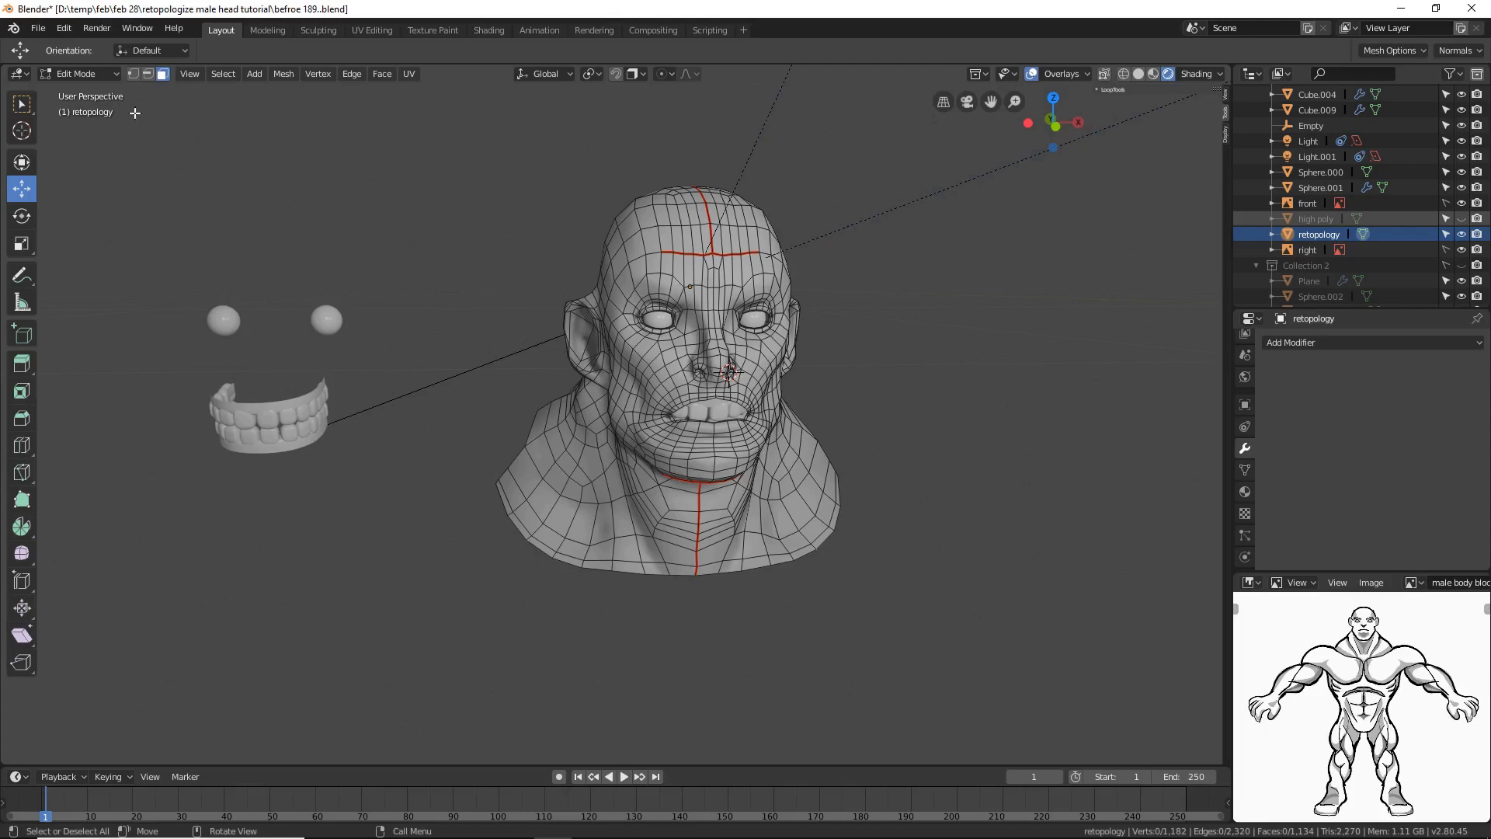
# Step: Return the retopology head to Object Mode and save the file as version befroe 190
pyautogui.click(100, 76)
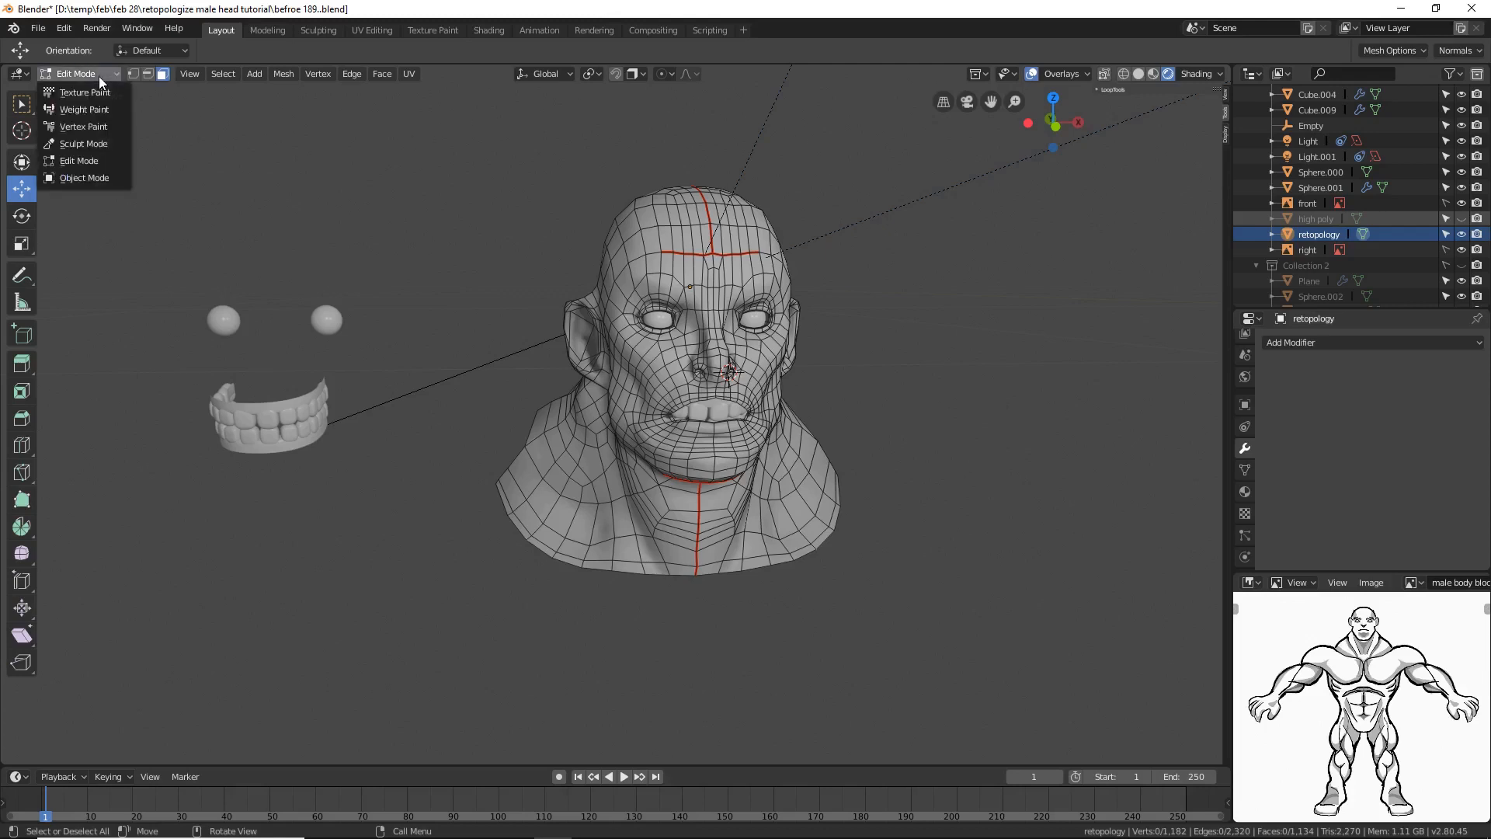
pyautogui.click(114, 175)
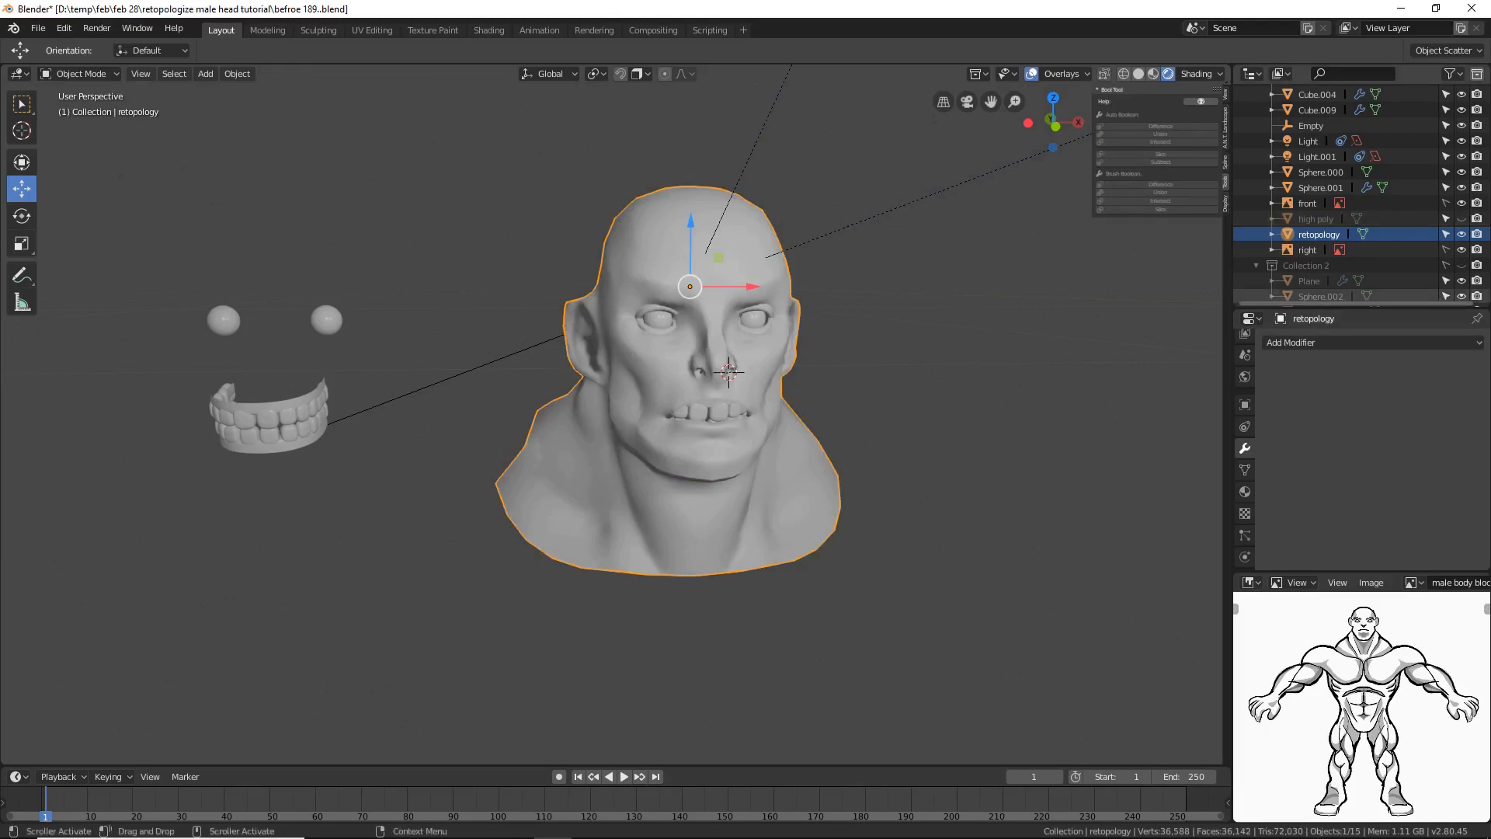
pyautogui.hotkey('ctrl', 'alt', 's')
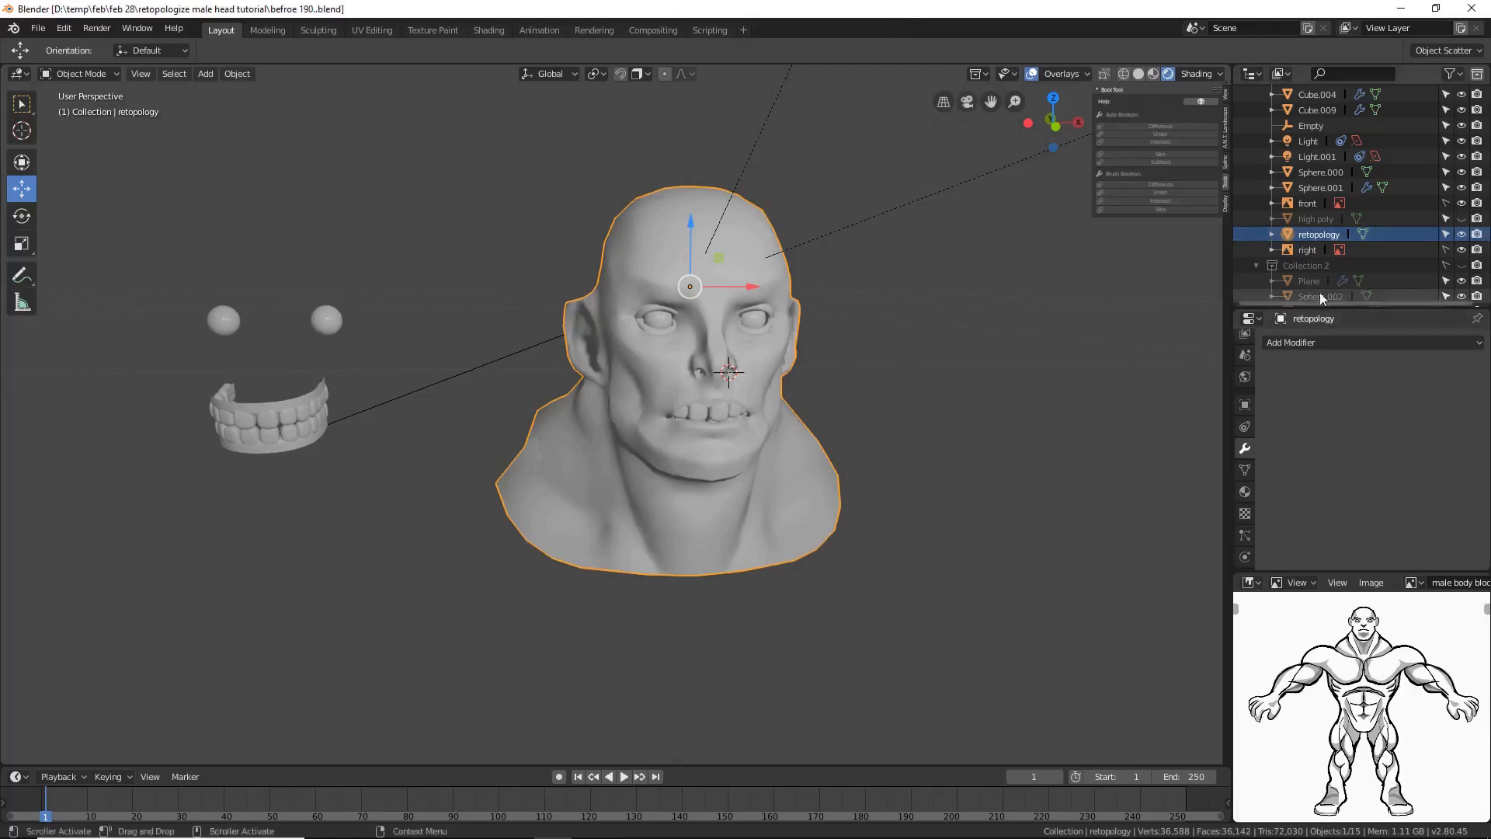
# Step: Show the high poly body beside the deselected retopology head with viewport overlays hidden, and save the file as version befroe 193
pyautogui.click(1460, 219)
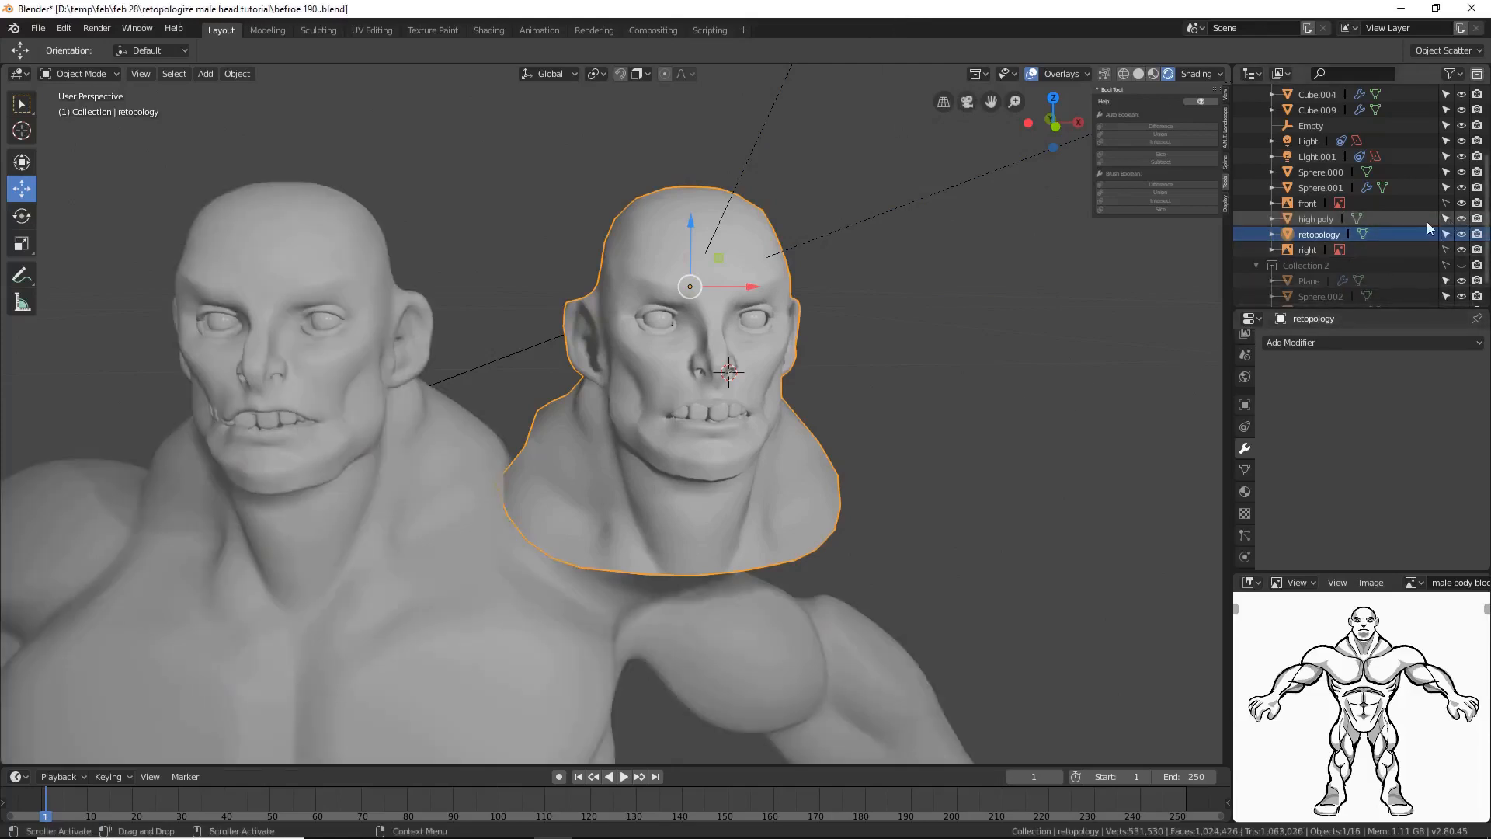
pyautogui.click(1008, 440)
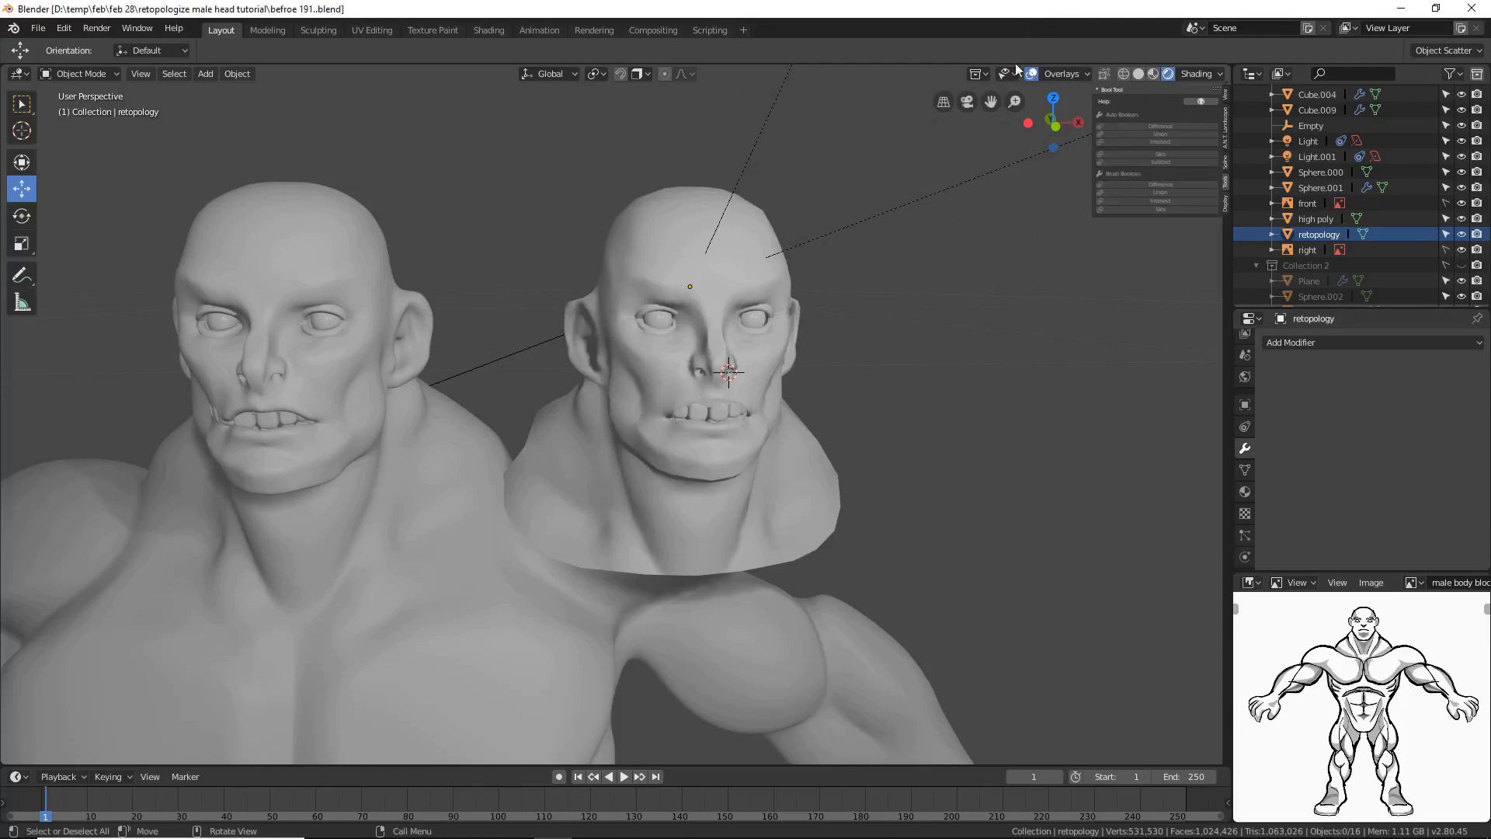
pyautogui.click(1031, 74)
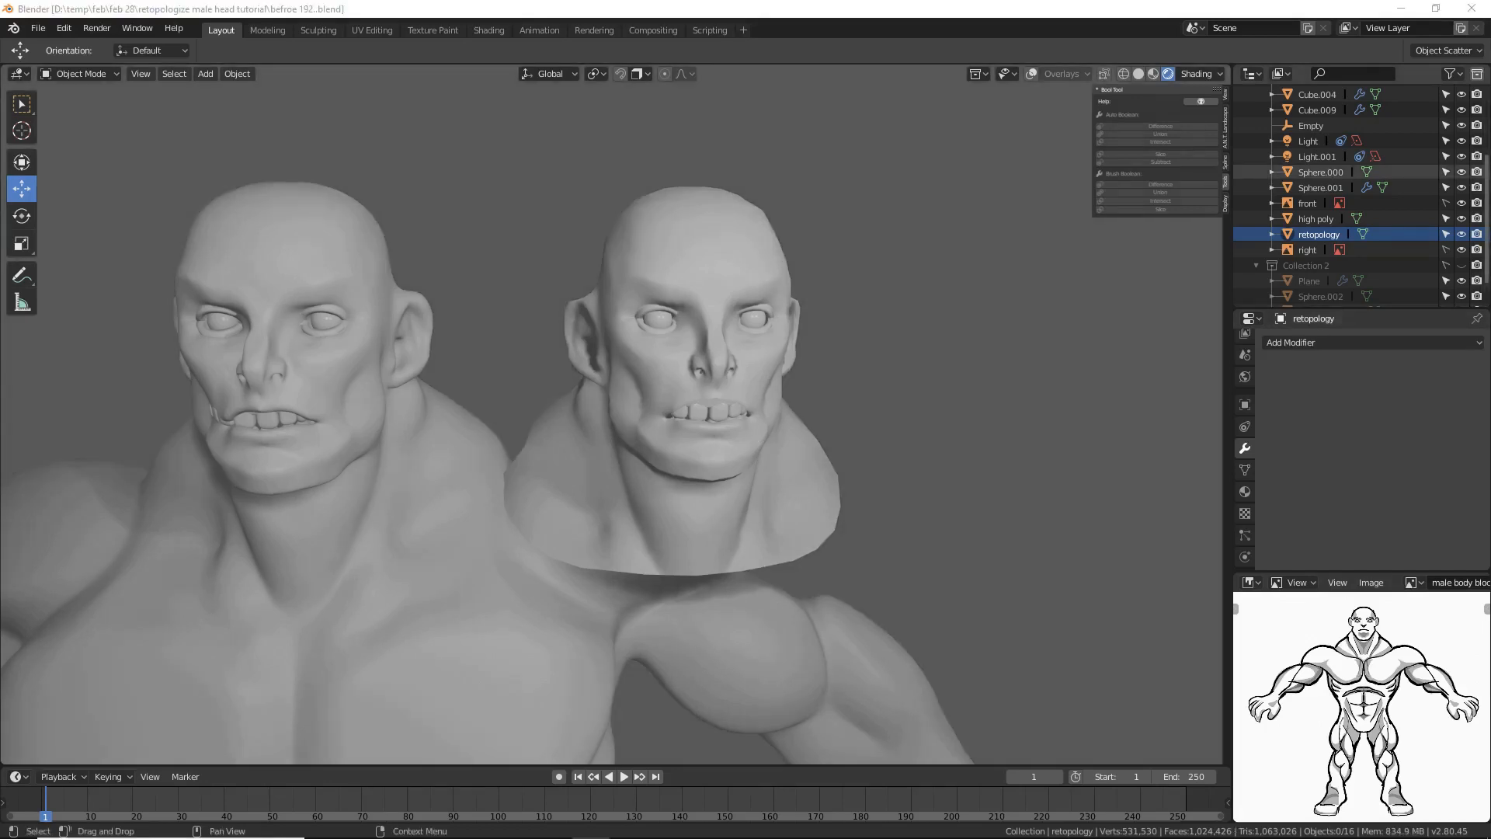
pyautogui.click(910, 26)
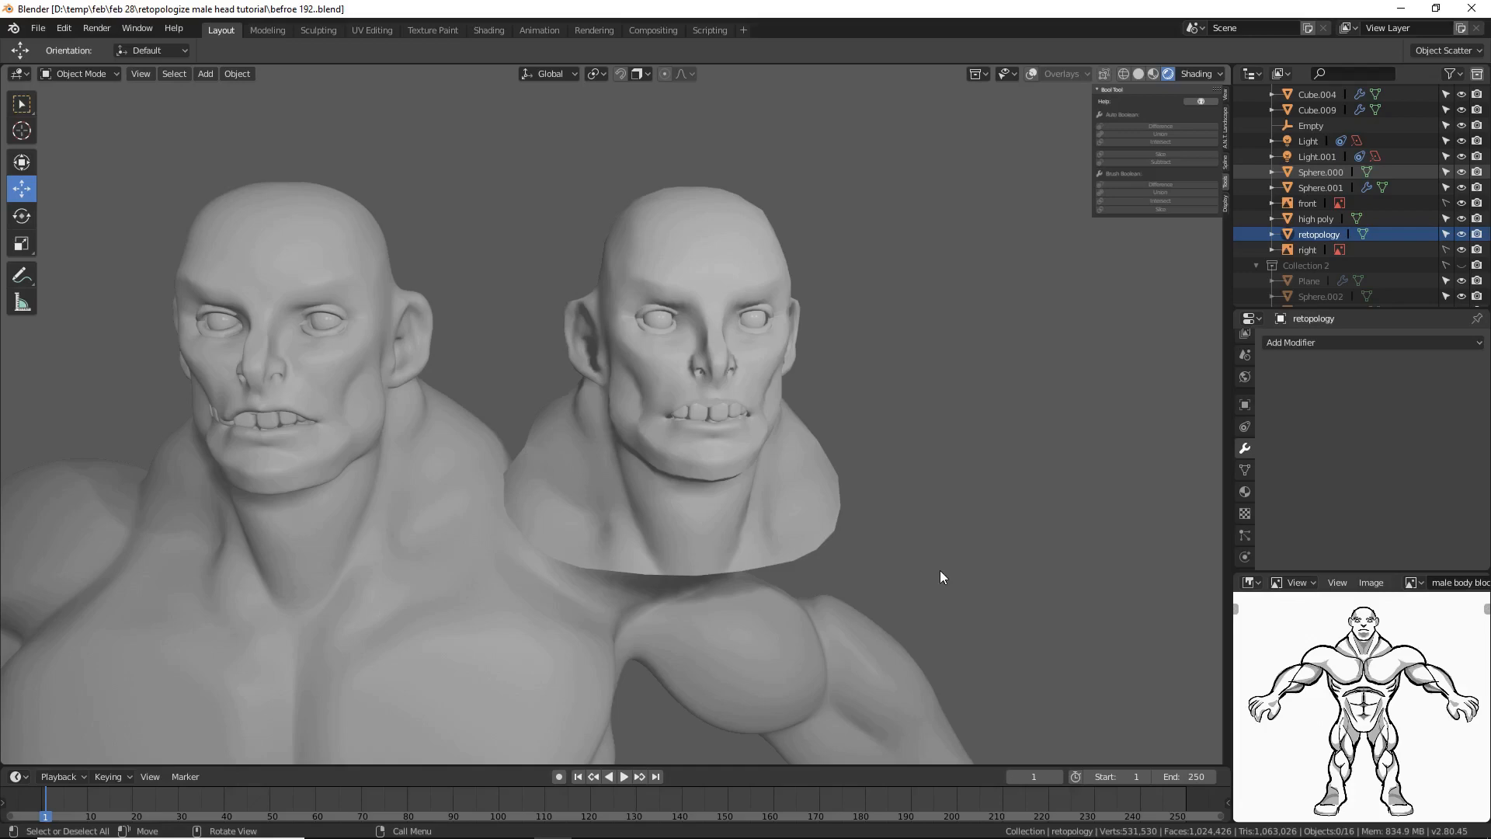
pyautogui.hotkey('ctrl', 'alt', 's')
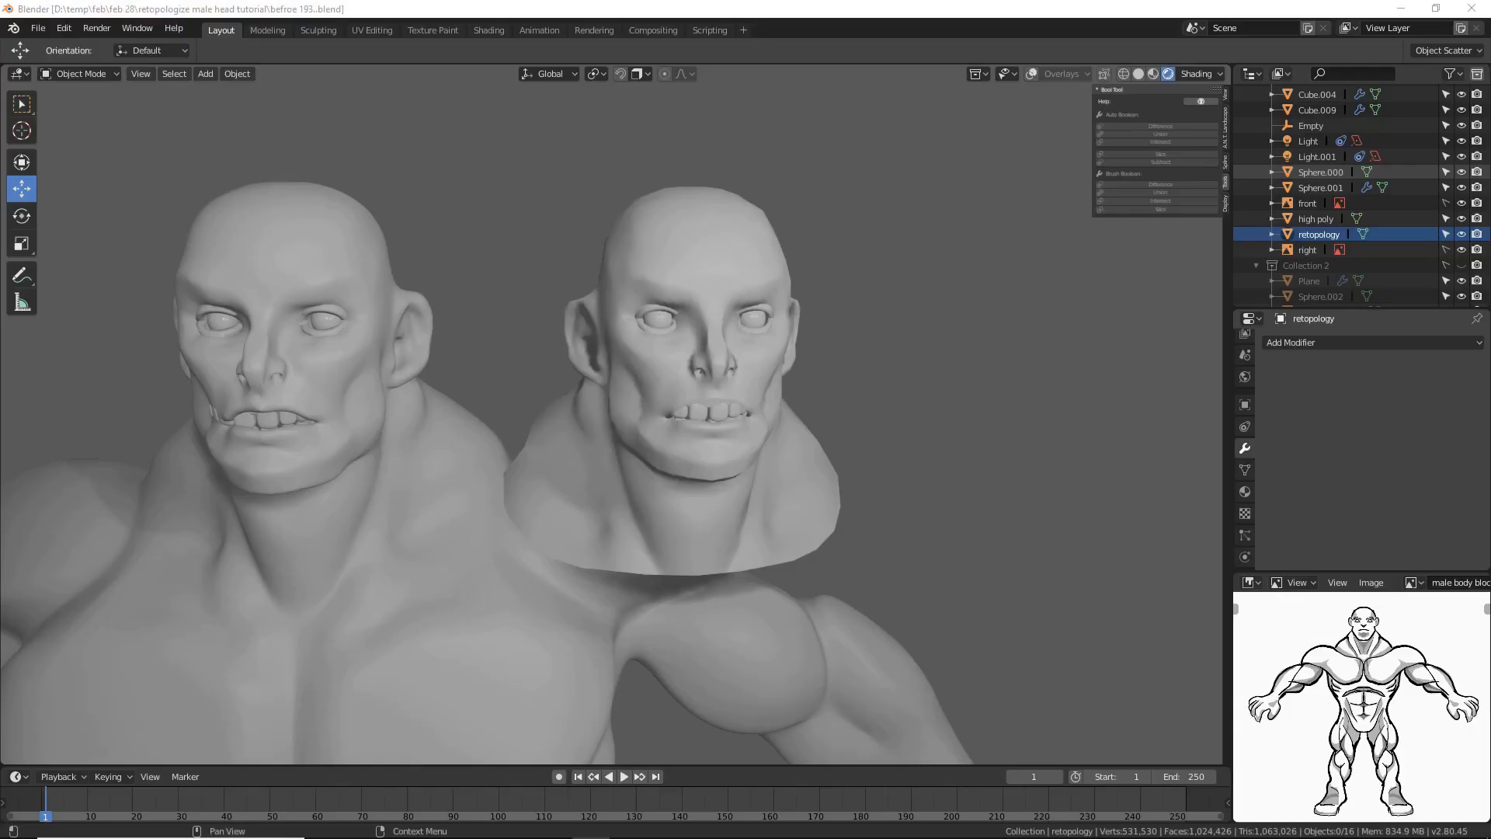